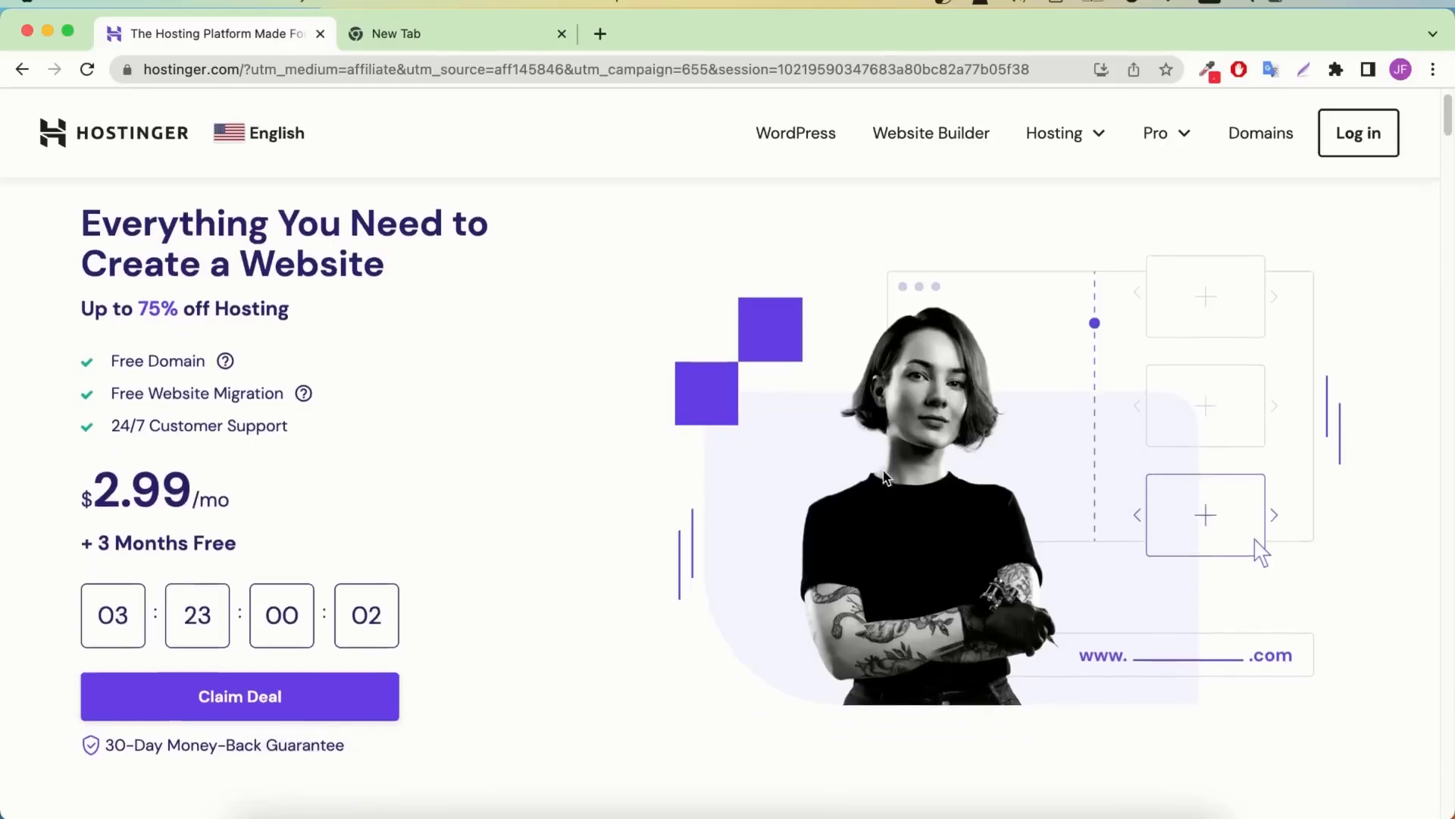
Review the plan features and add the Premium hosting plan to the Hostinger cart
scroll(886, 476, "down", 6)
scroll(885, 476, "down", 5)
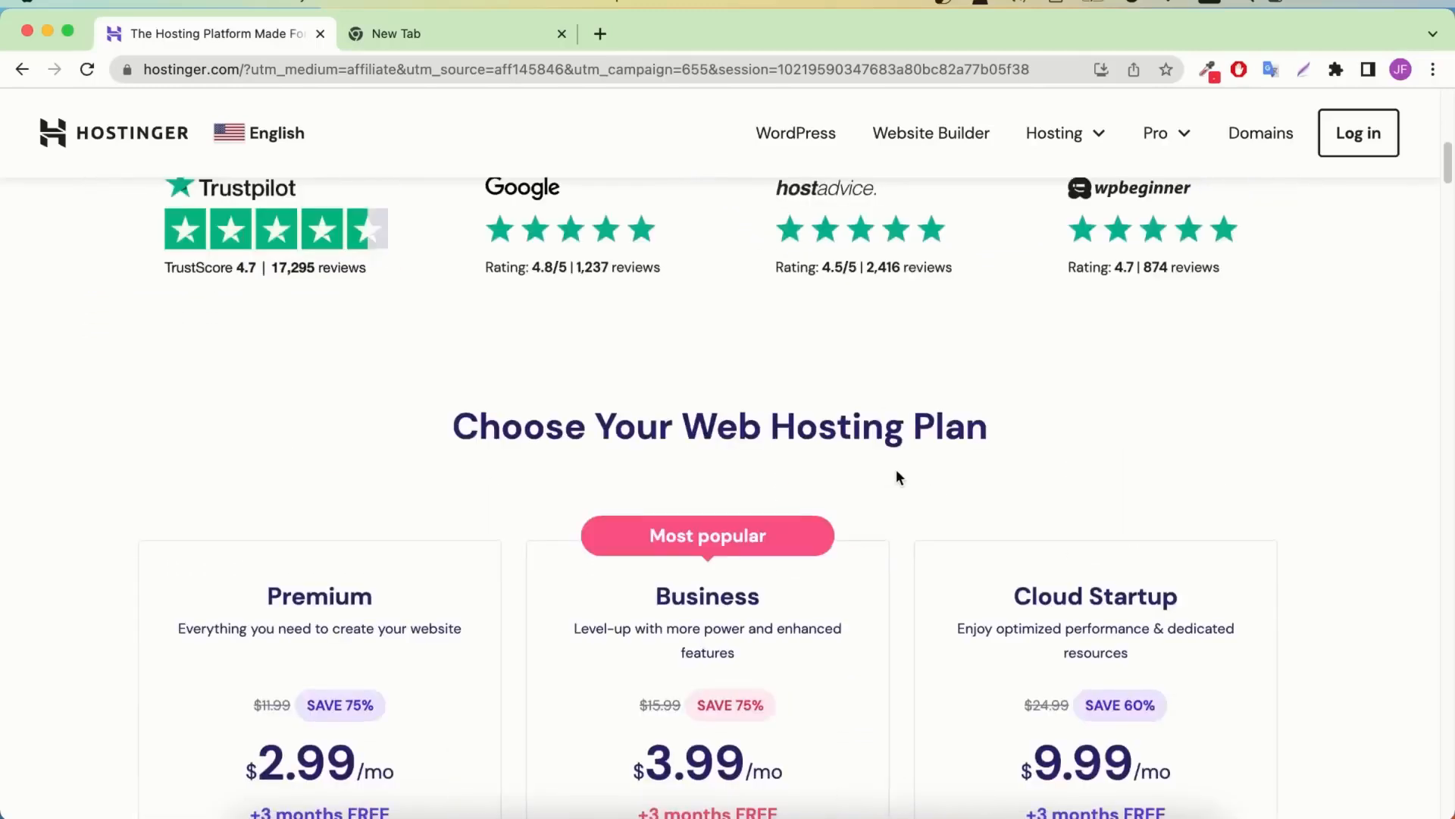
scroll(897, 476, "down", 1)
scroll(899, 473, "down", 1)
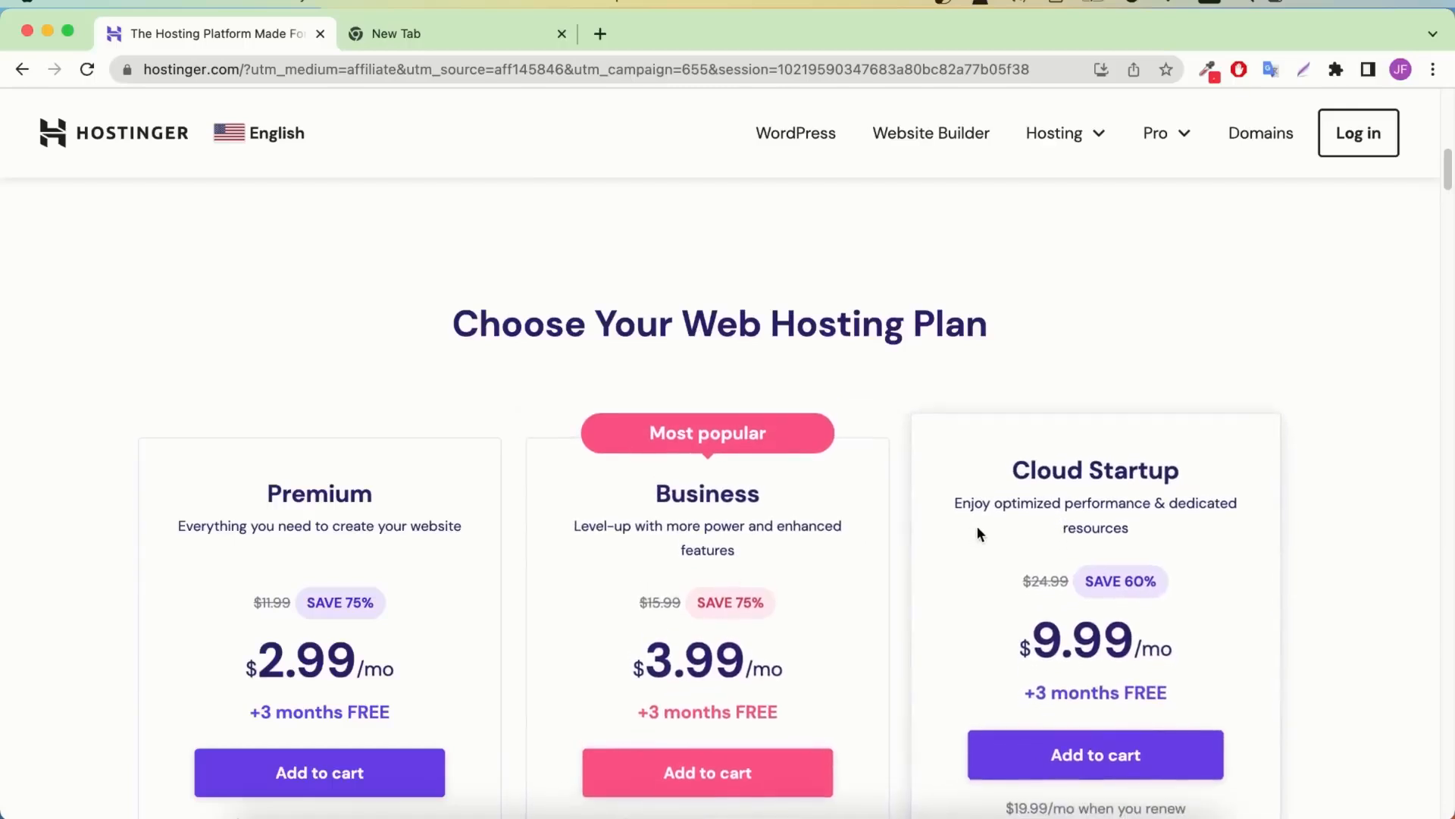
scroll(828, 373, "down", 1)
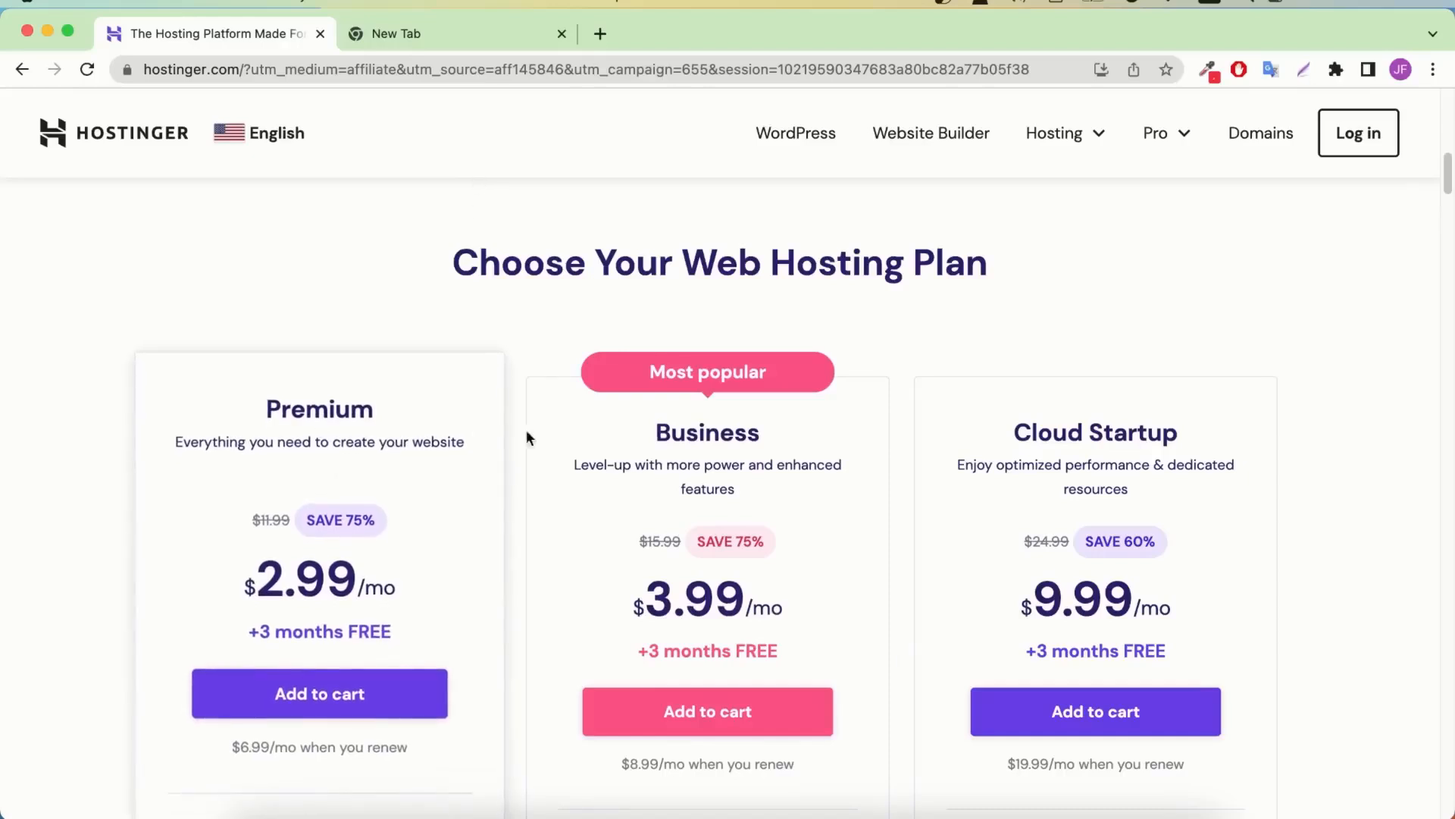
scroll(322, 659, "down", 4)
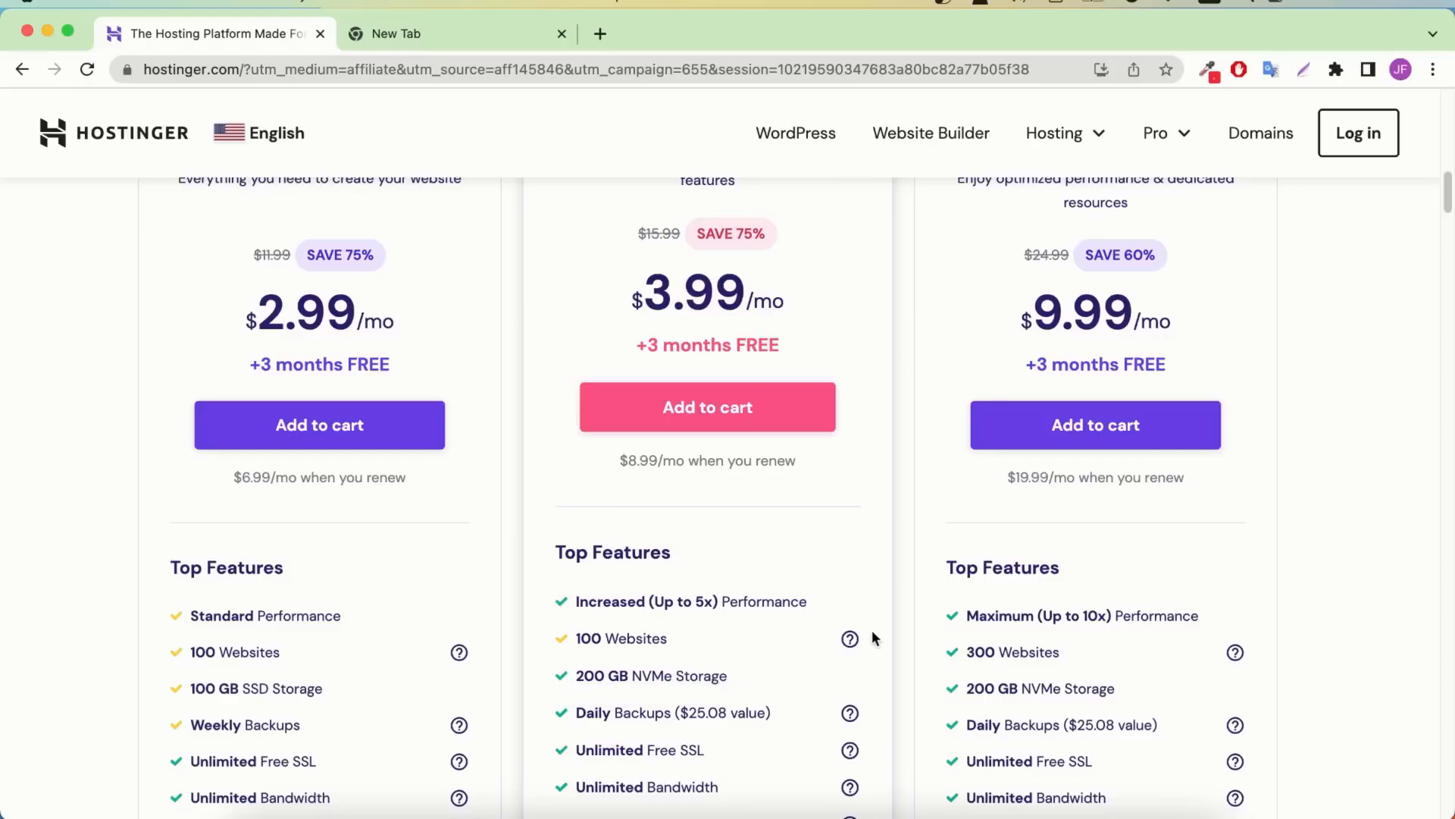
scroll(283, 665, "down", 3)
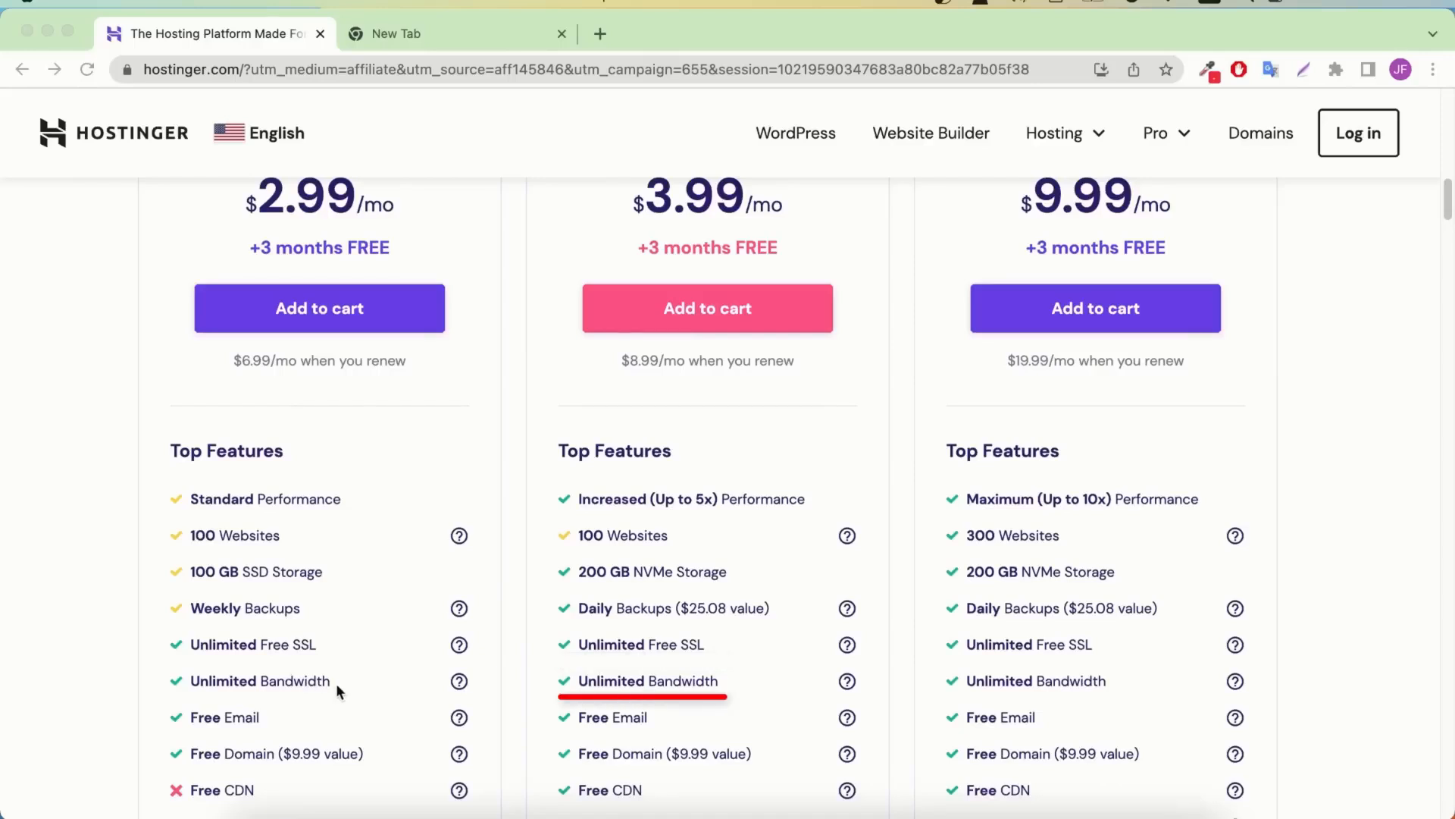
scroll(338, 658, "down", 1)
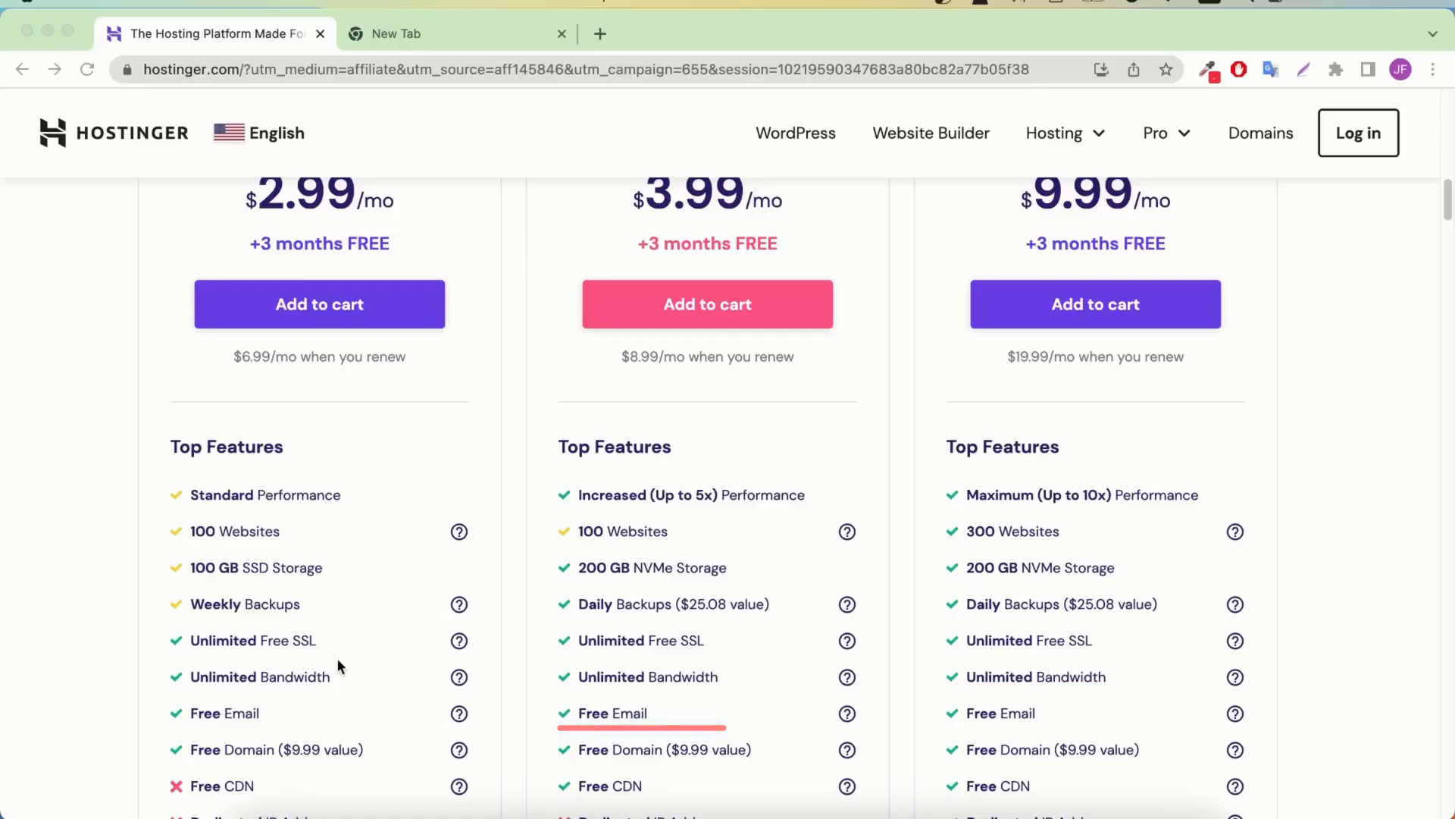
scroll(420, 693, "down", 2)
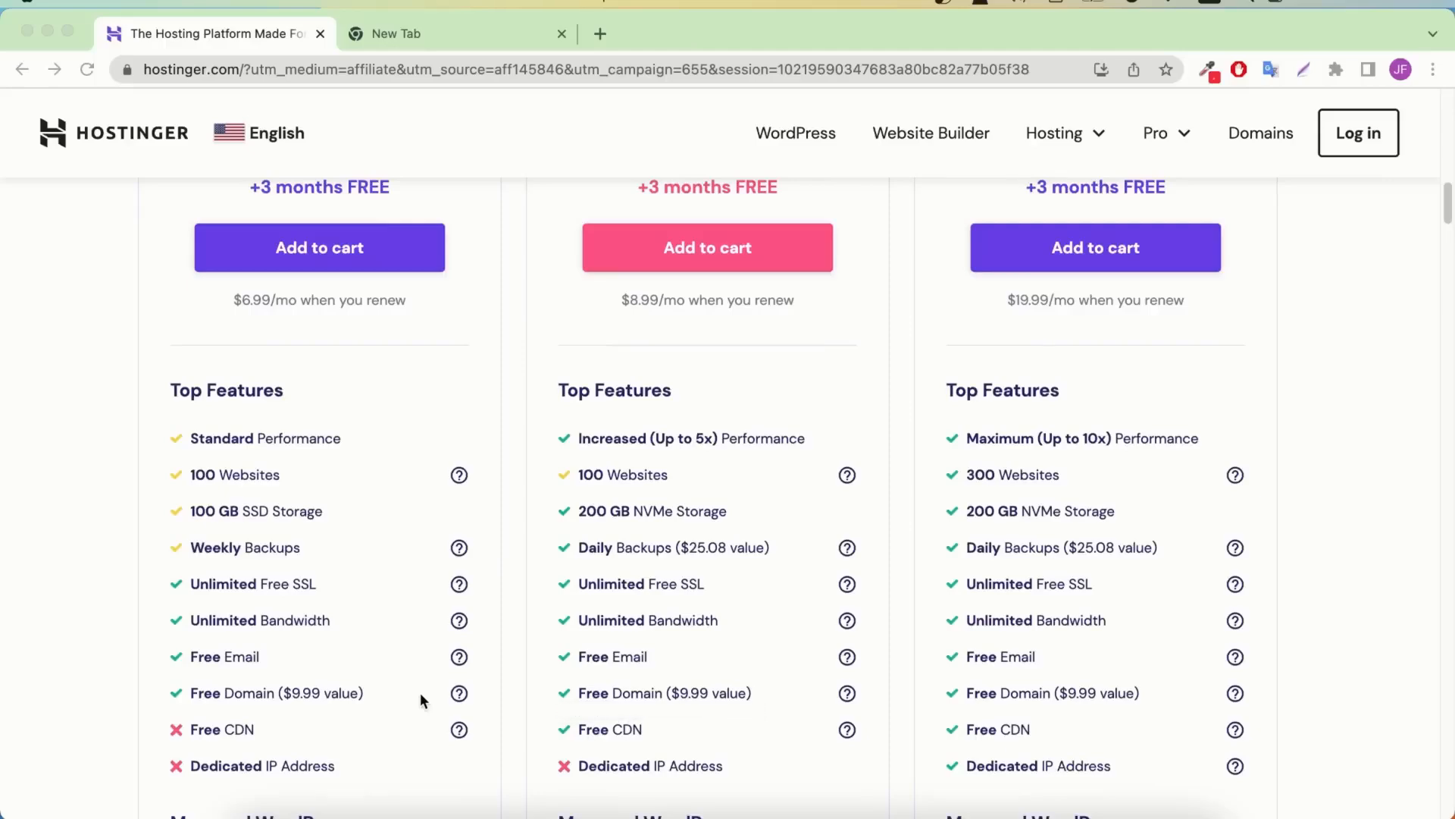
scroll(420, 693, "down", 10)
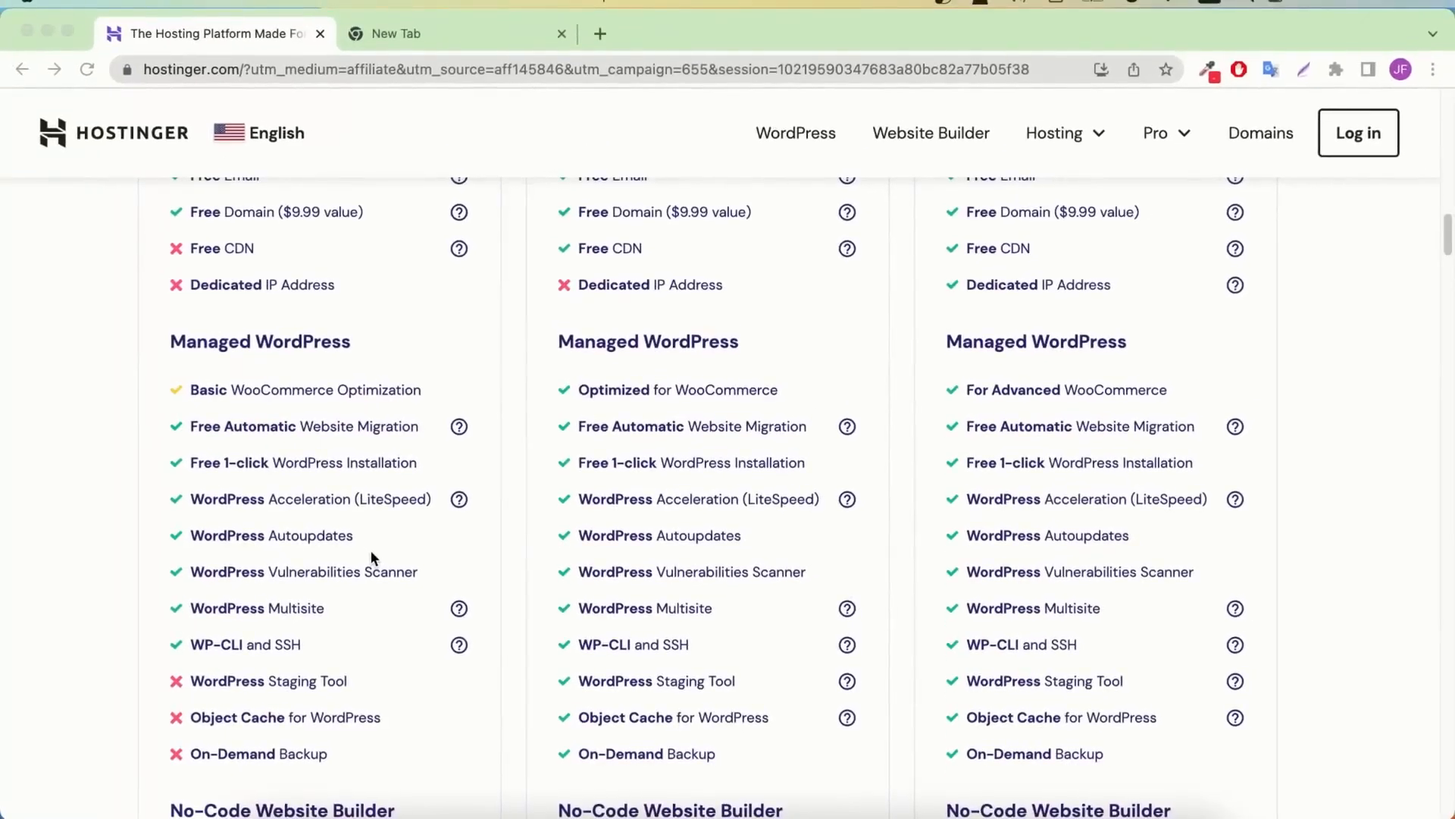
scroll(379, 538, "down", 10)
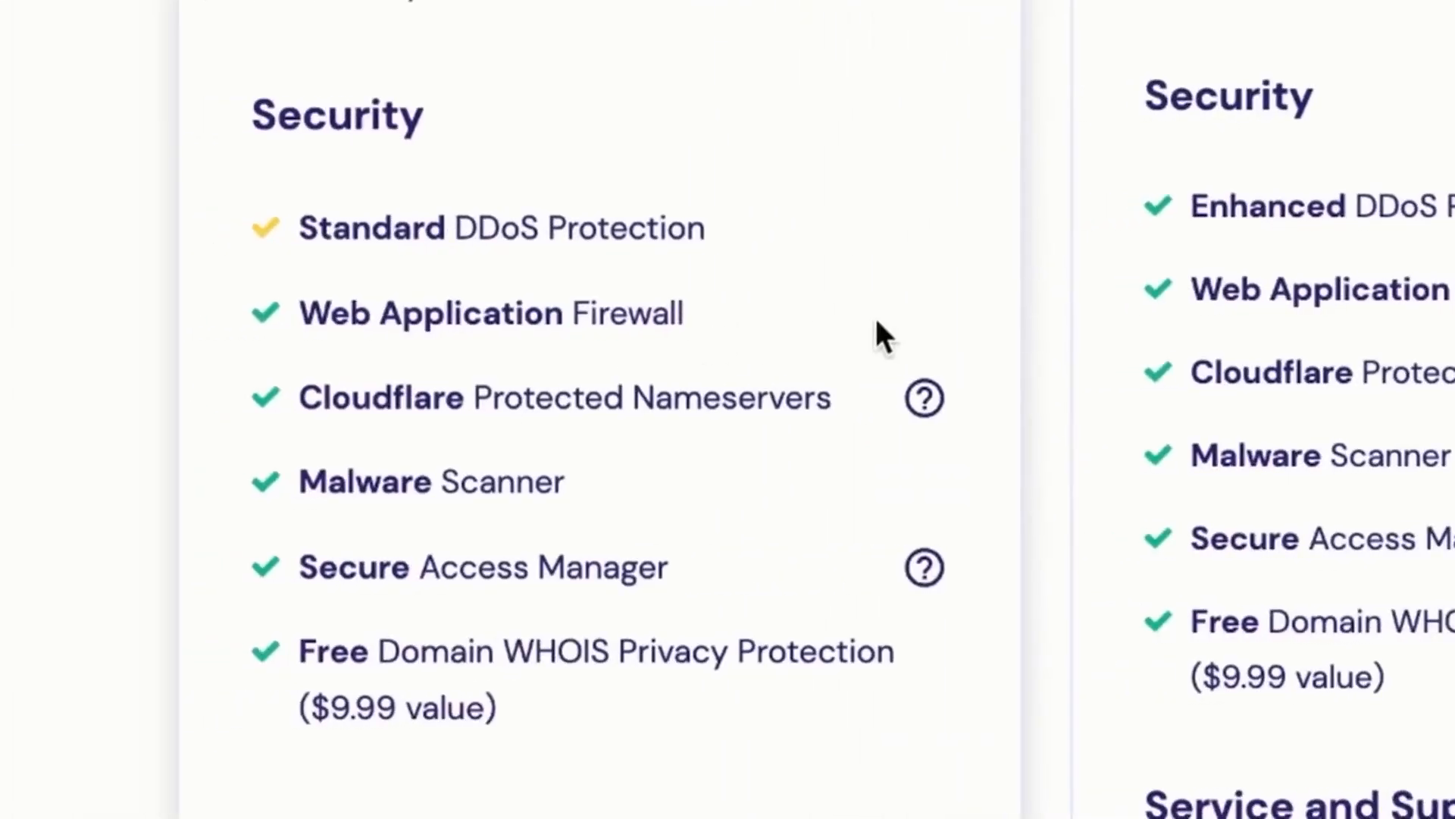
scroll(947, 182, "up", 10)
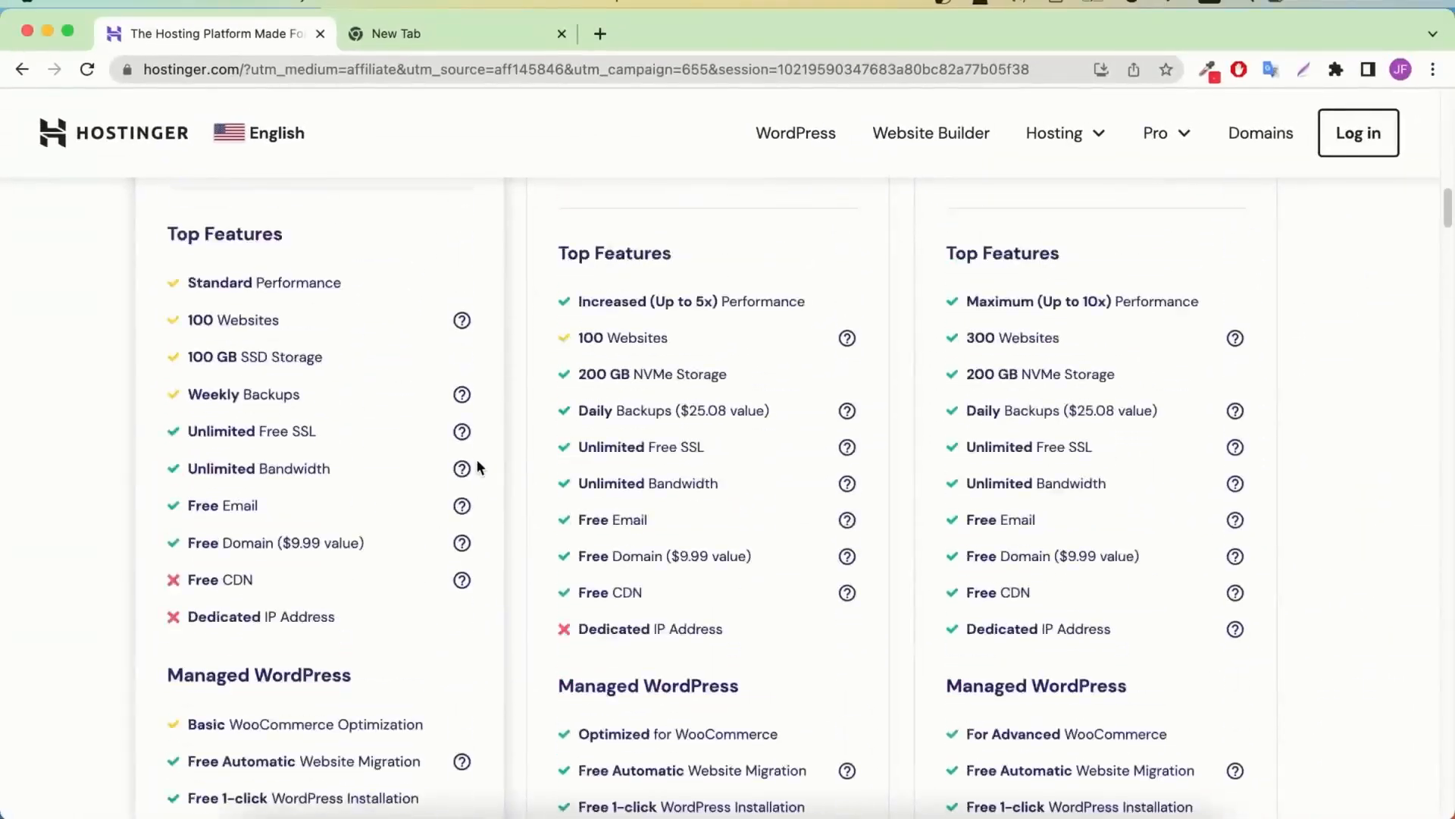
scroll(479, 467, "up", 5)
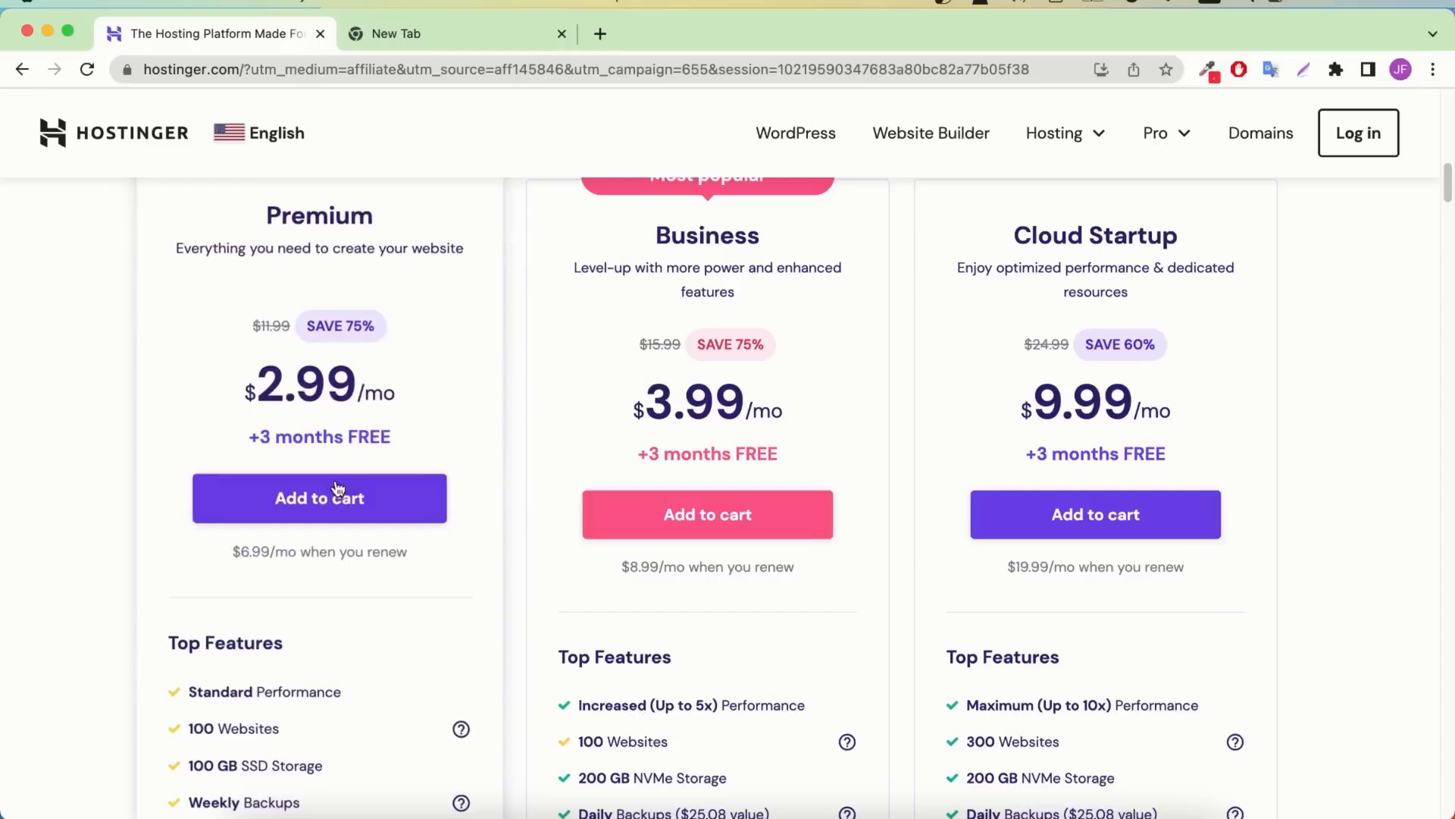
scroll(341, 495, "up", 2)
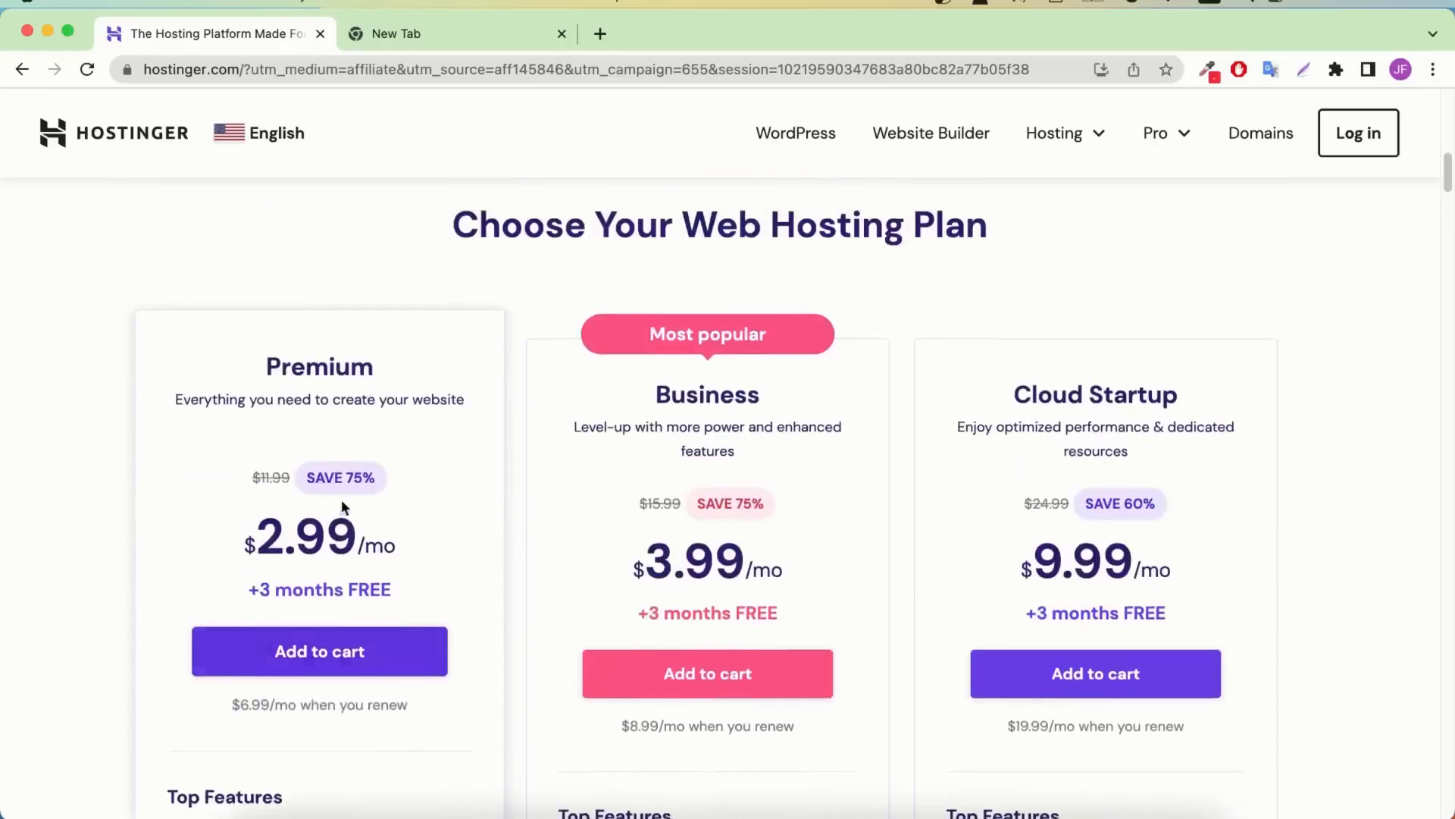
left_click(371, 662)
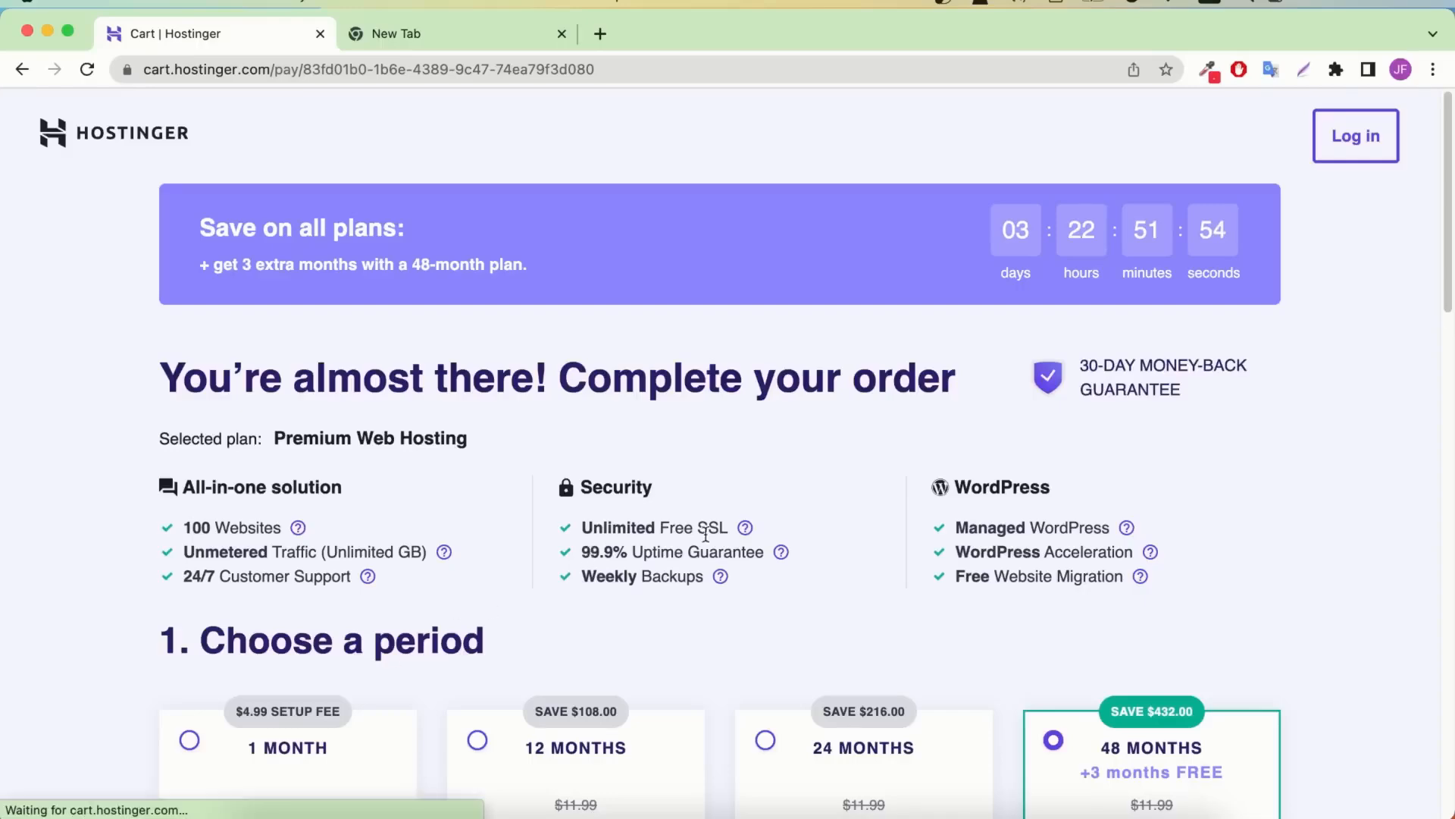
Choose the 12-month billing period, bringing the Premium Web Hosting total to $35.88
scroll(706, 535, "down", 5)
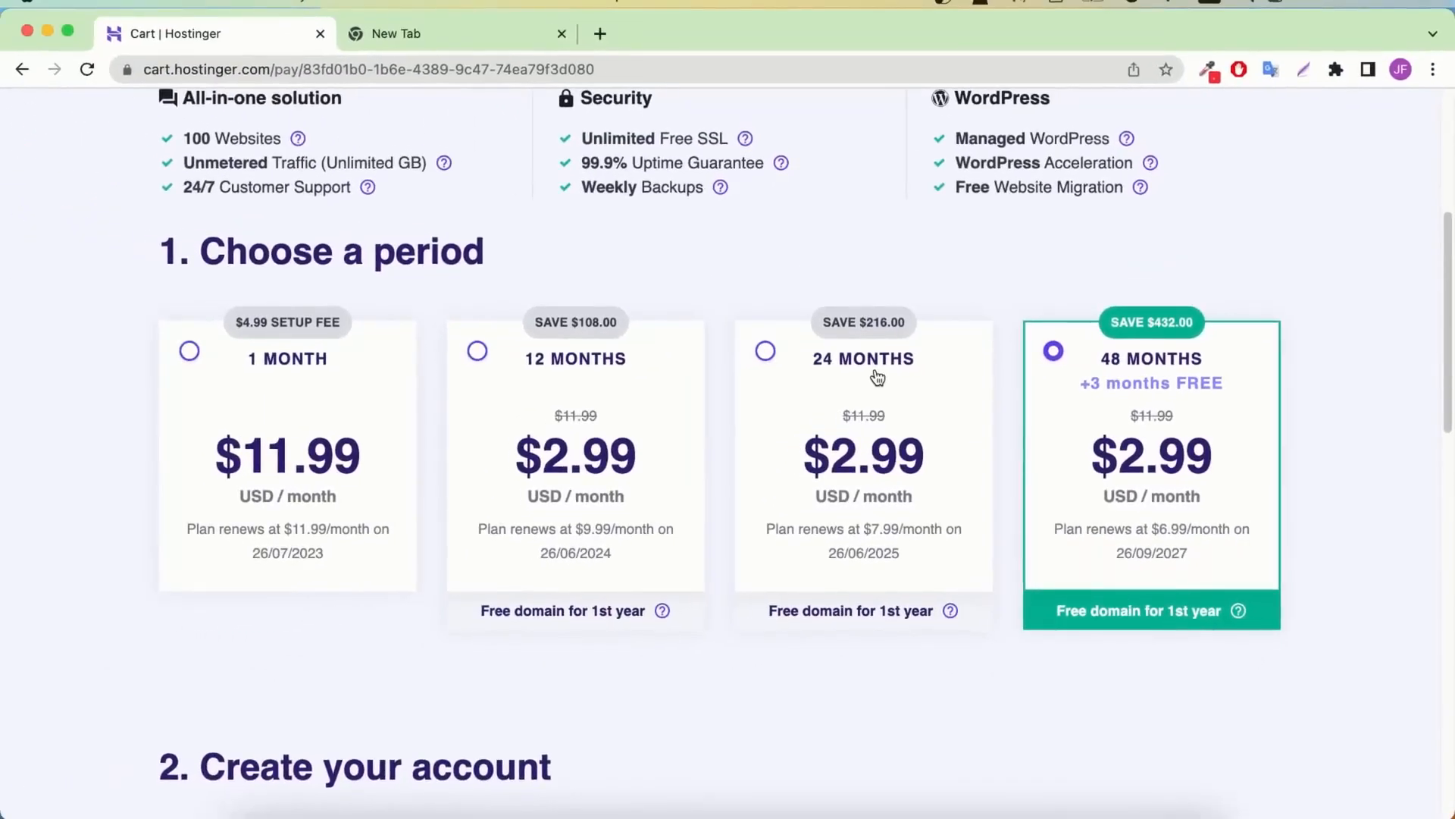
left_click(591, 364)
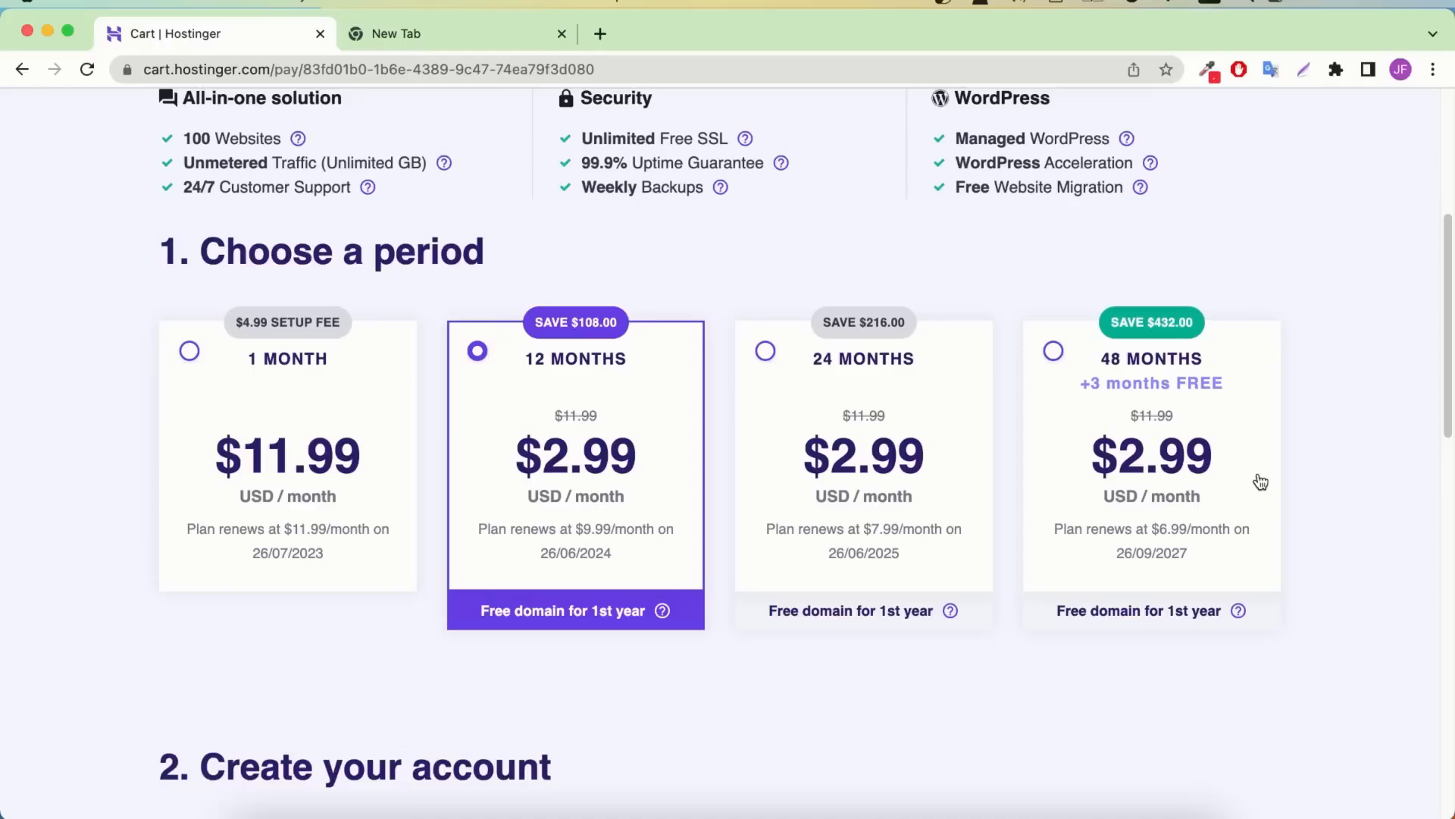
scroll(435, 439, "down", 10)
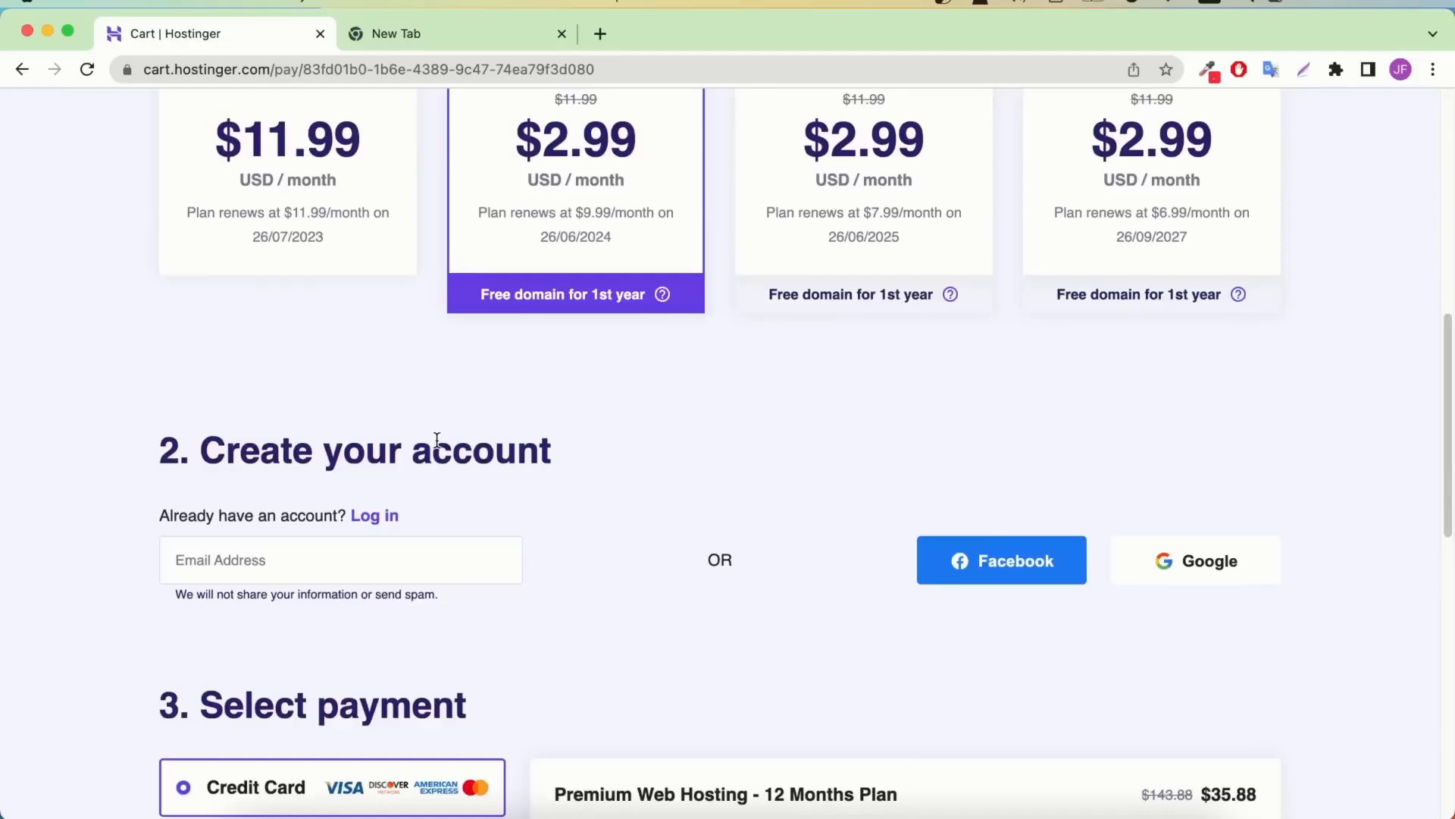
Apply coupon code JFD10 so the order shows a 78% discount and $32.29 total
scroll(438, 445, "down", 3)
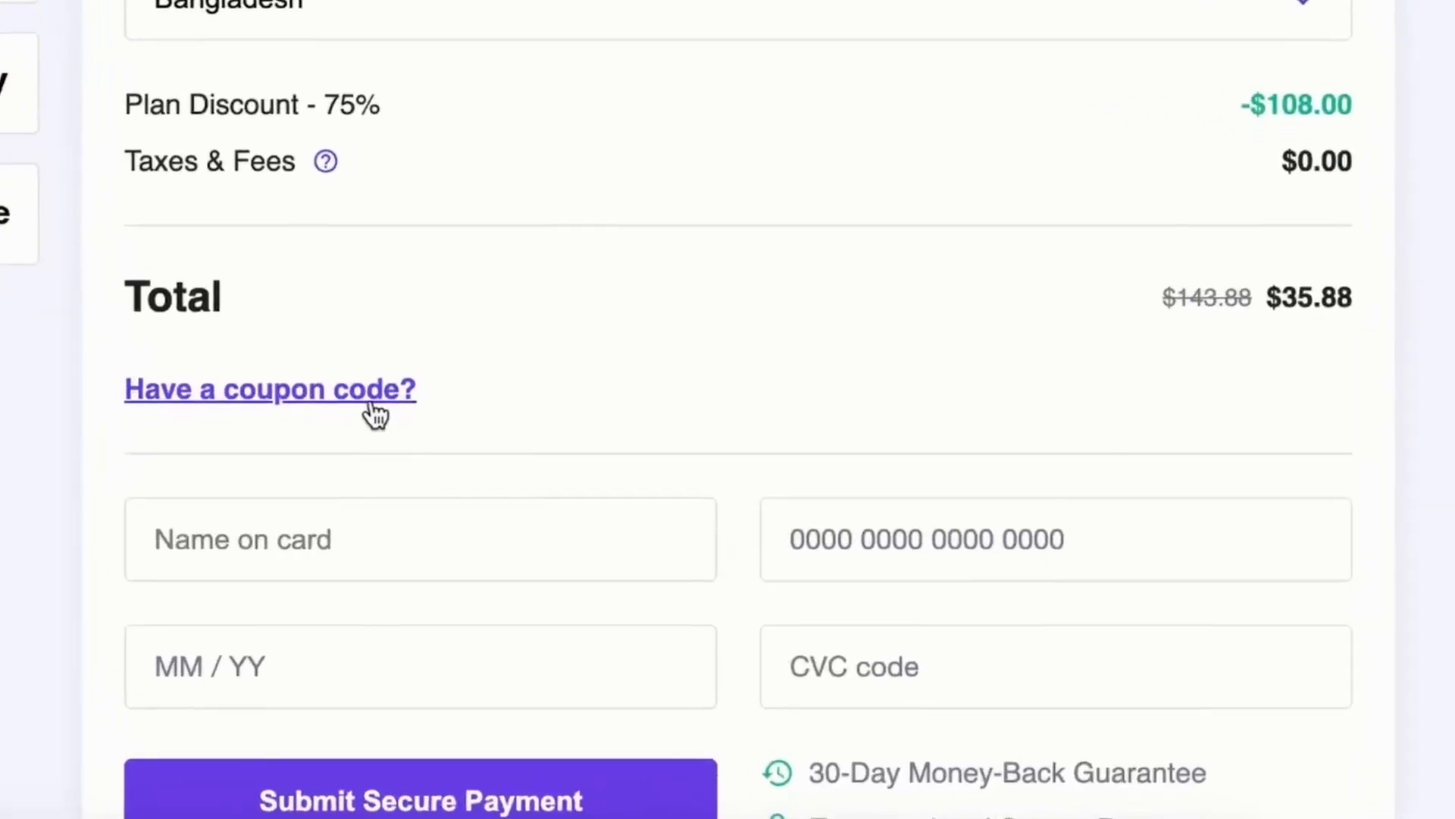
left_click(261, 406)
left_click(323, 518)
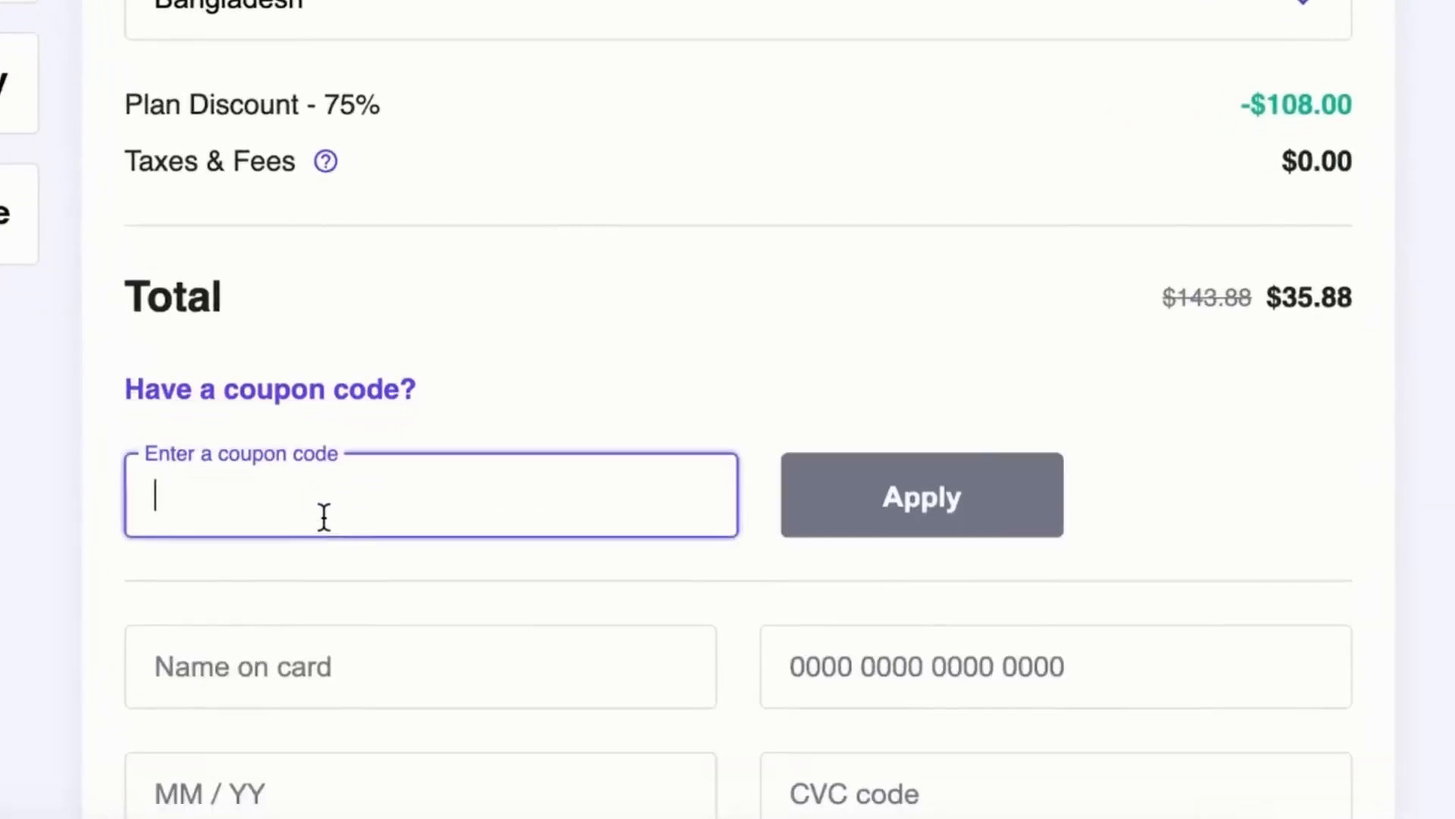
type("JFD10")
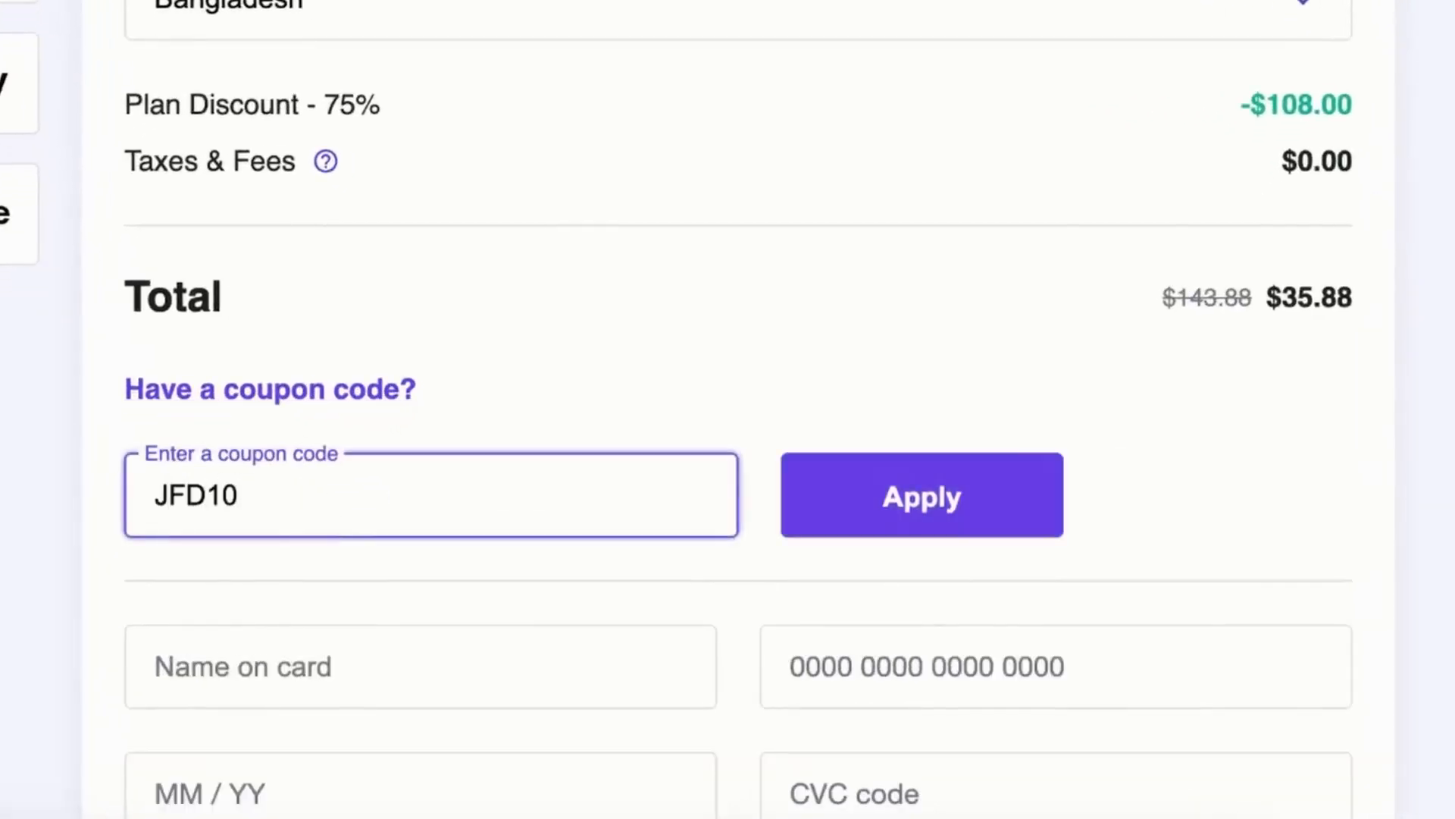
left_click(861, 500)
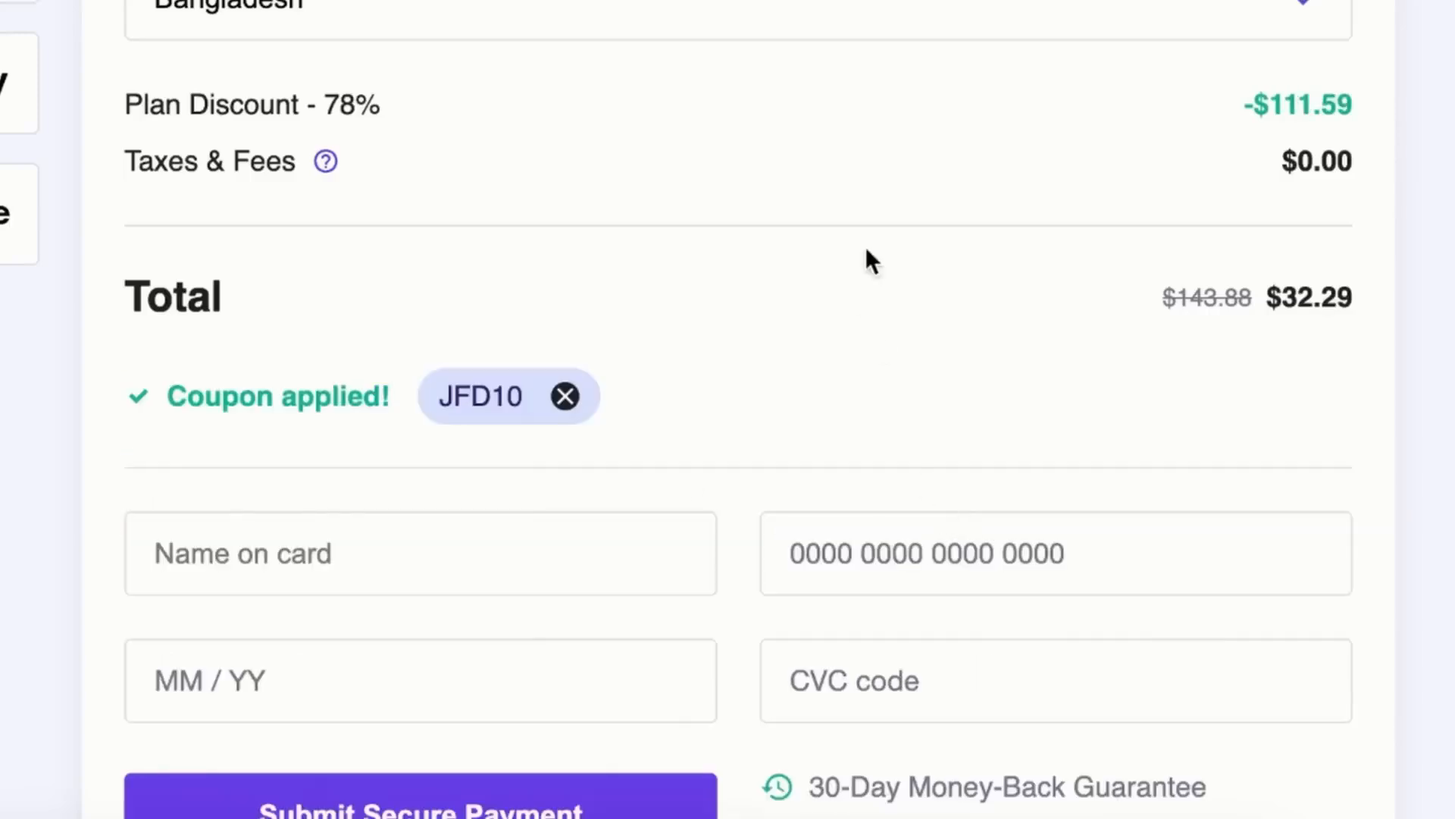
scroll(866, 247, "up", 6)
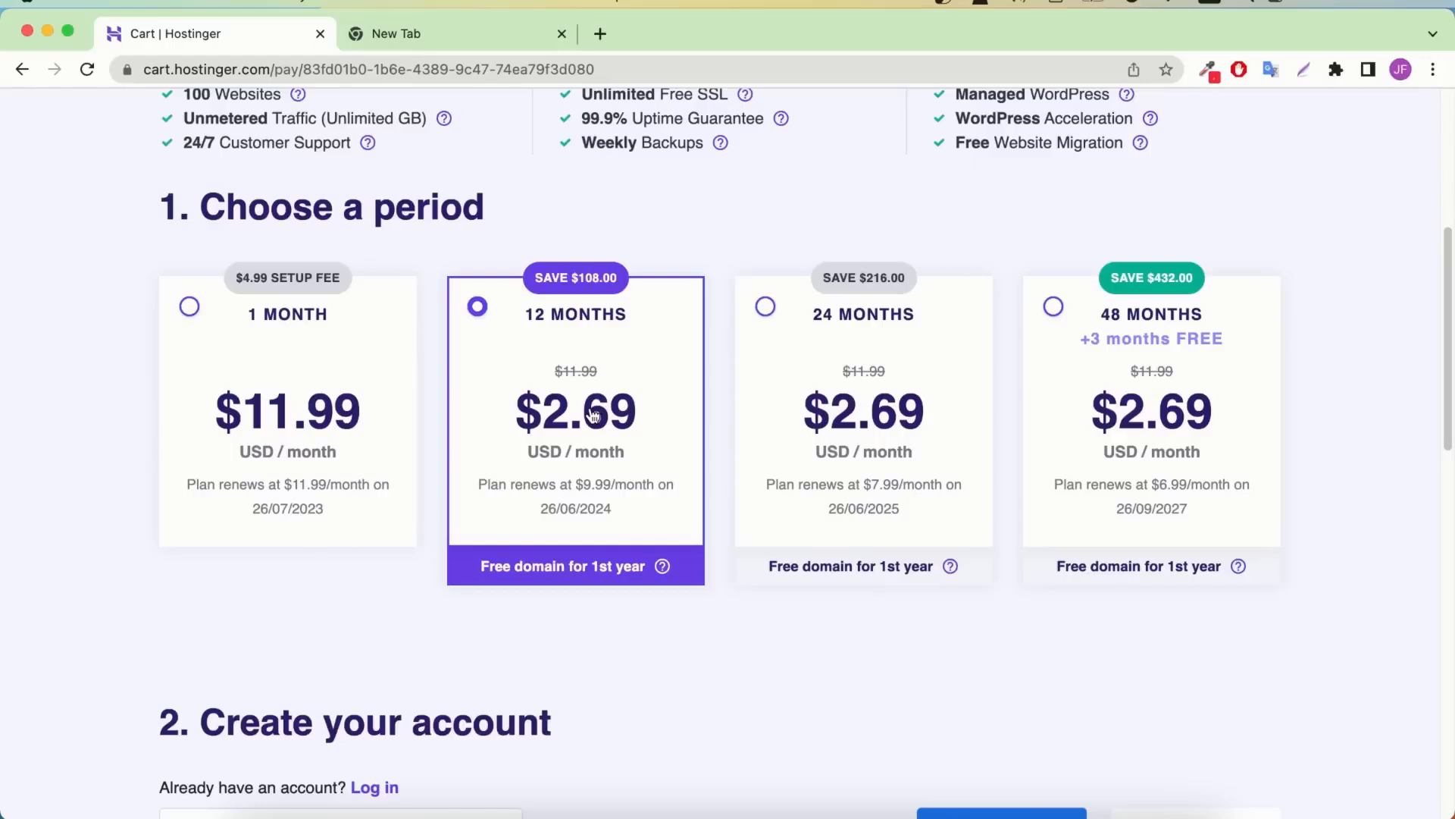
Submit the secure credit-card payment for the discounted Premium hosting order
scroll(731, 392, "up", 1)
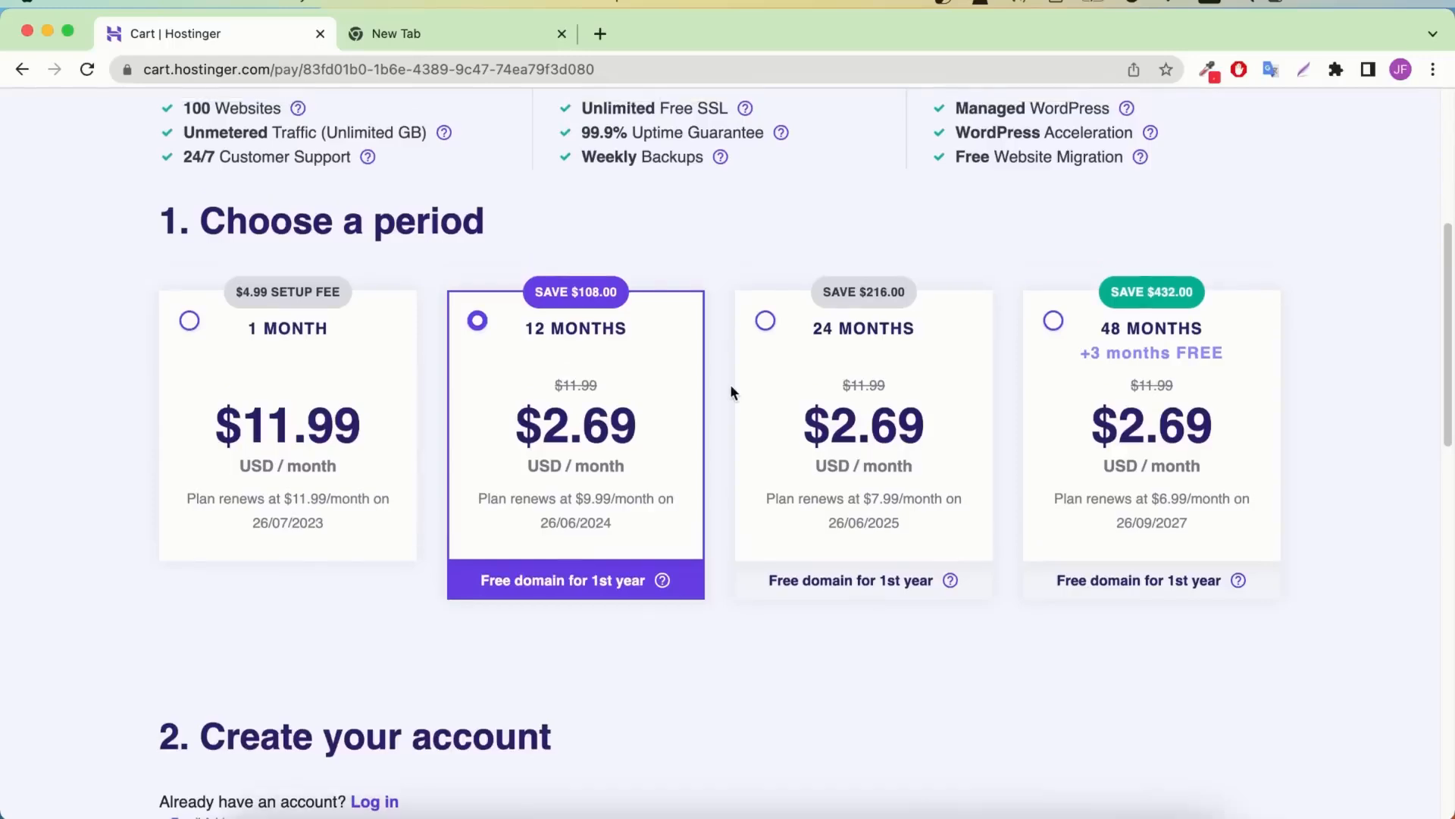
scroll(660, 409, "down", 5)
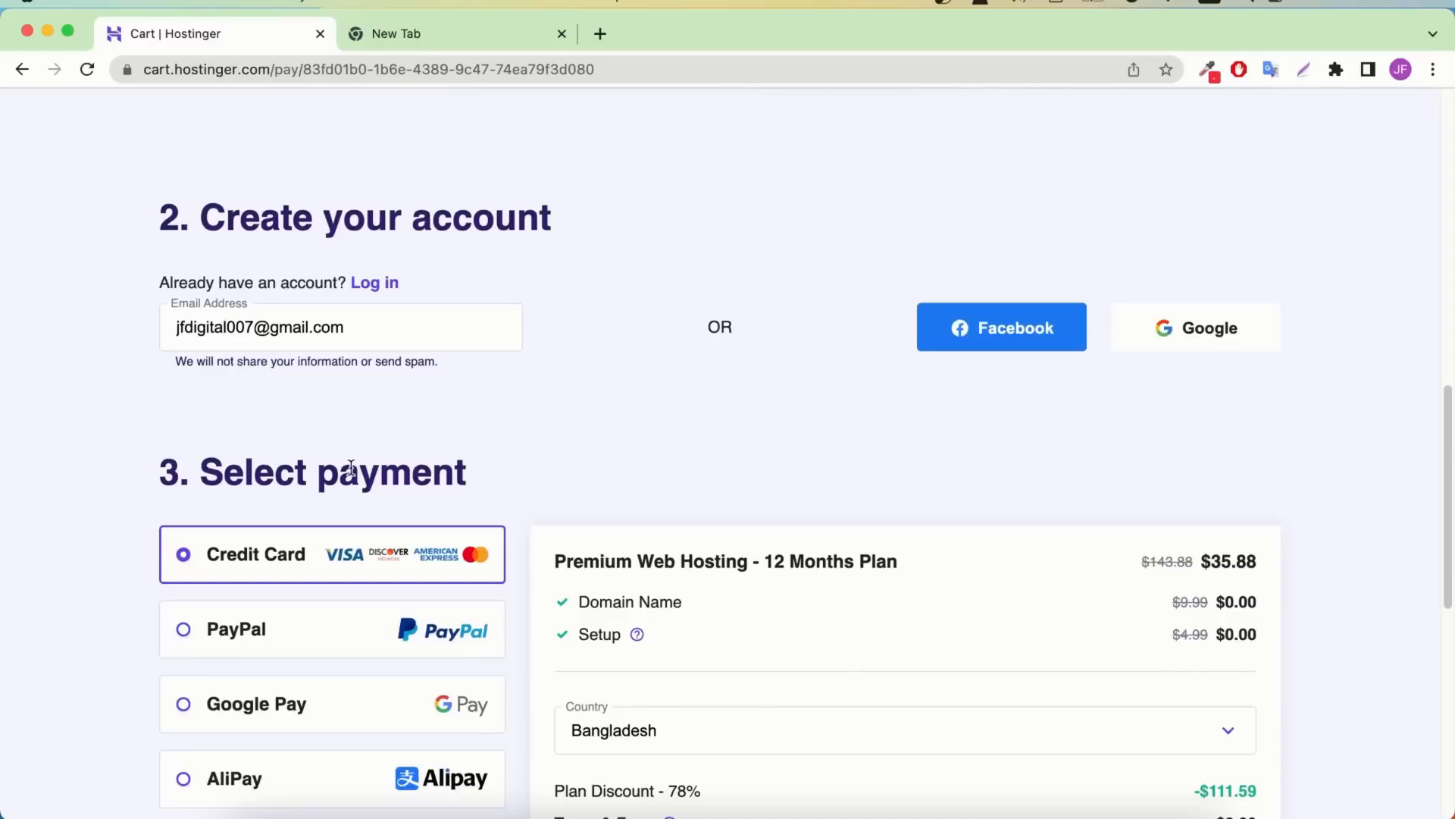
scroll(426, 489, "down", 3)
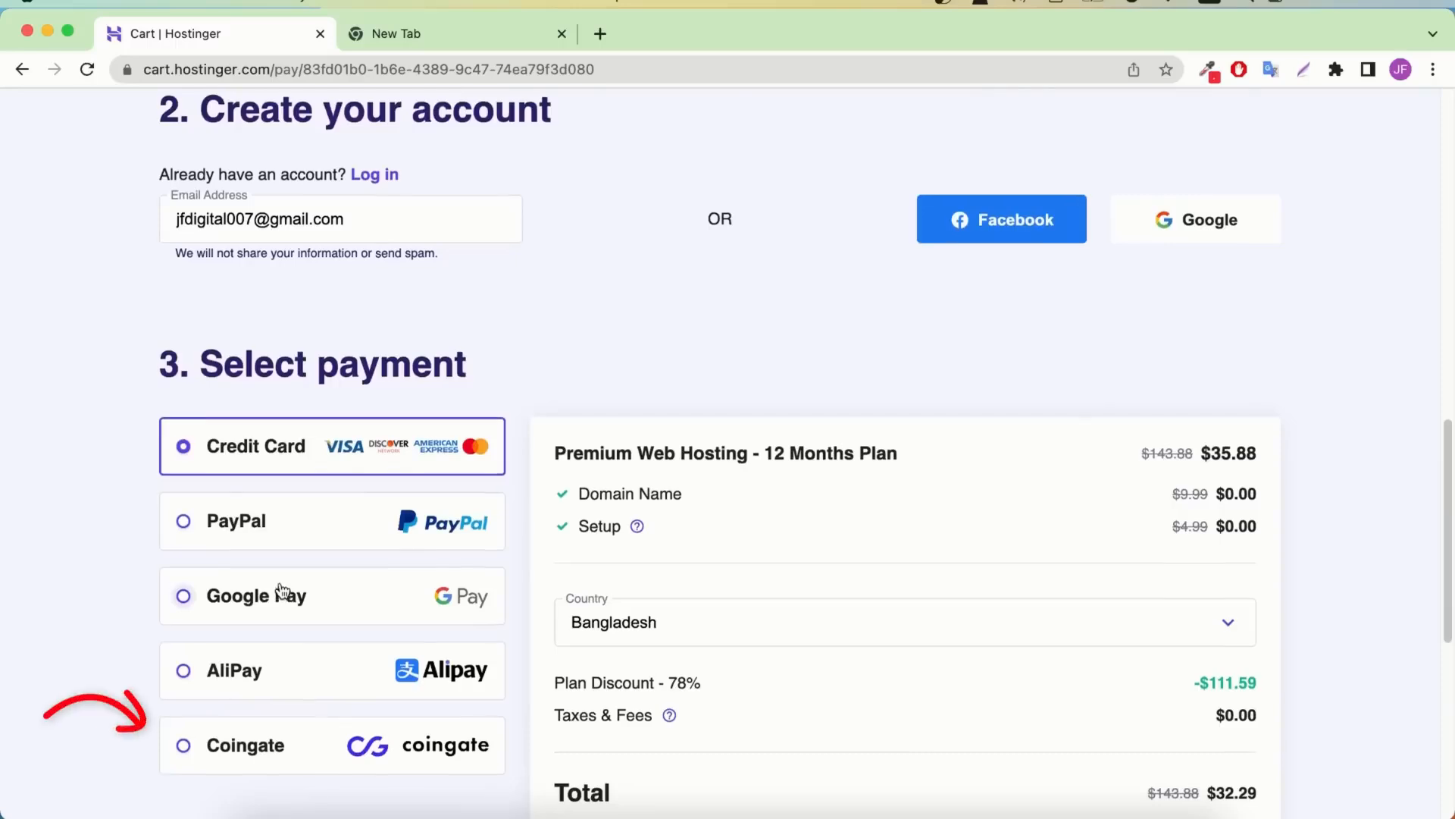
scroll(282, 589, "down", 1)
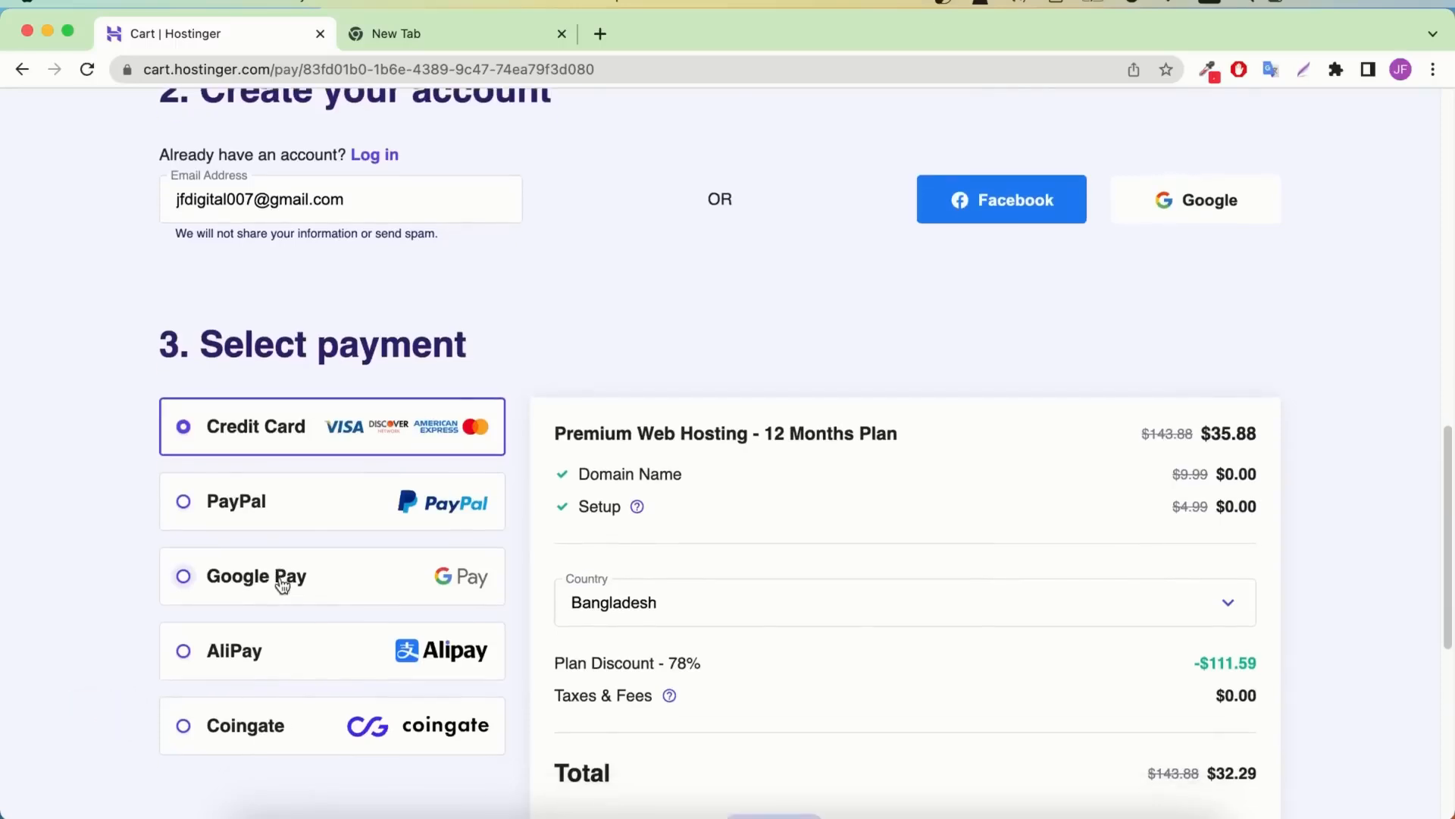
scroll(282, 584, "down", 6)
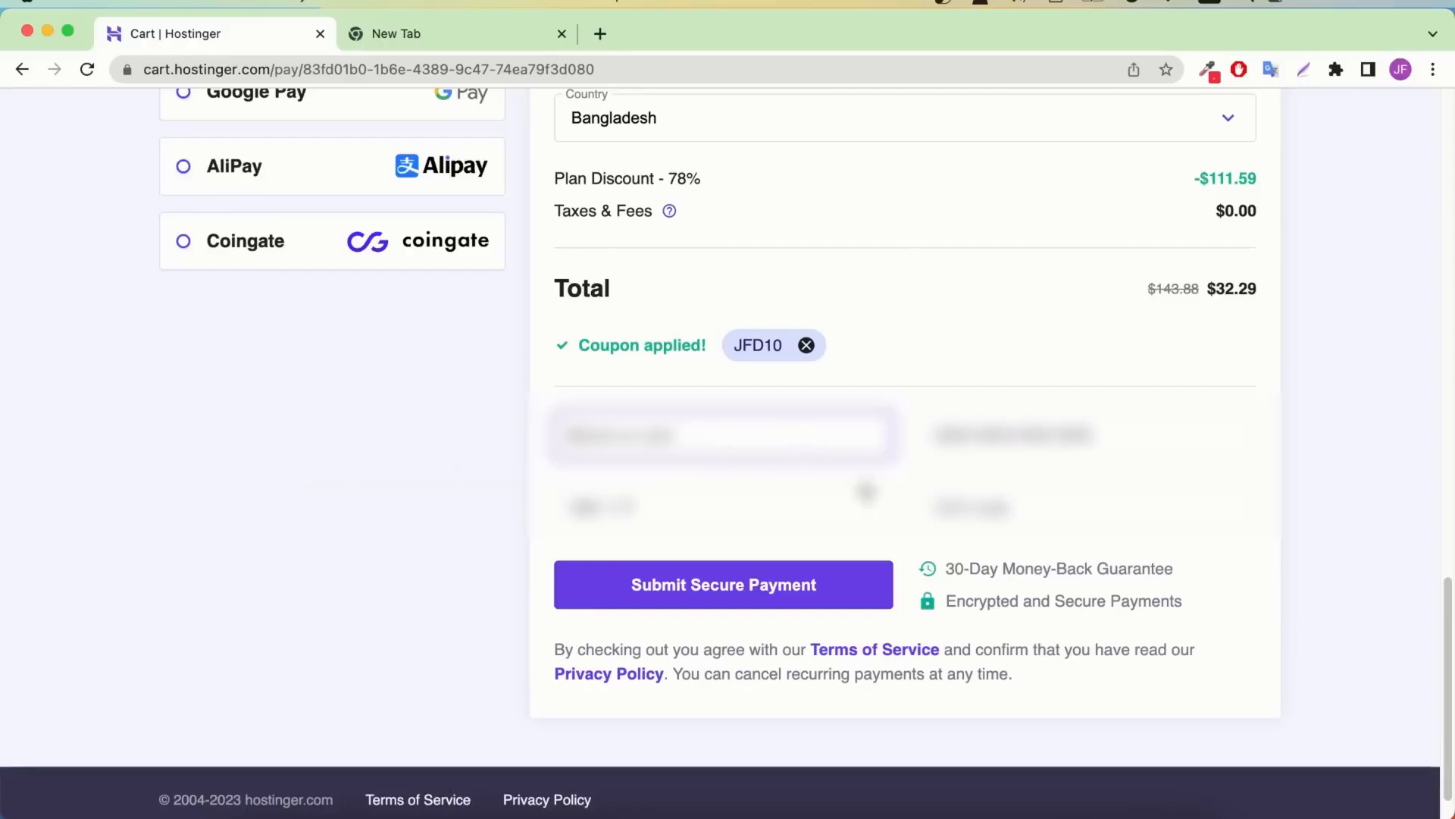
left_click(773, 592)
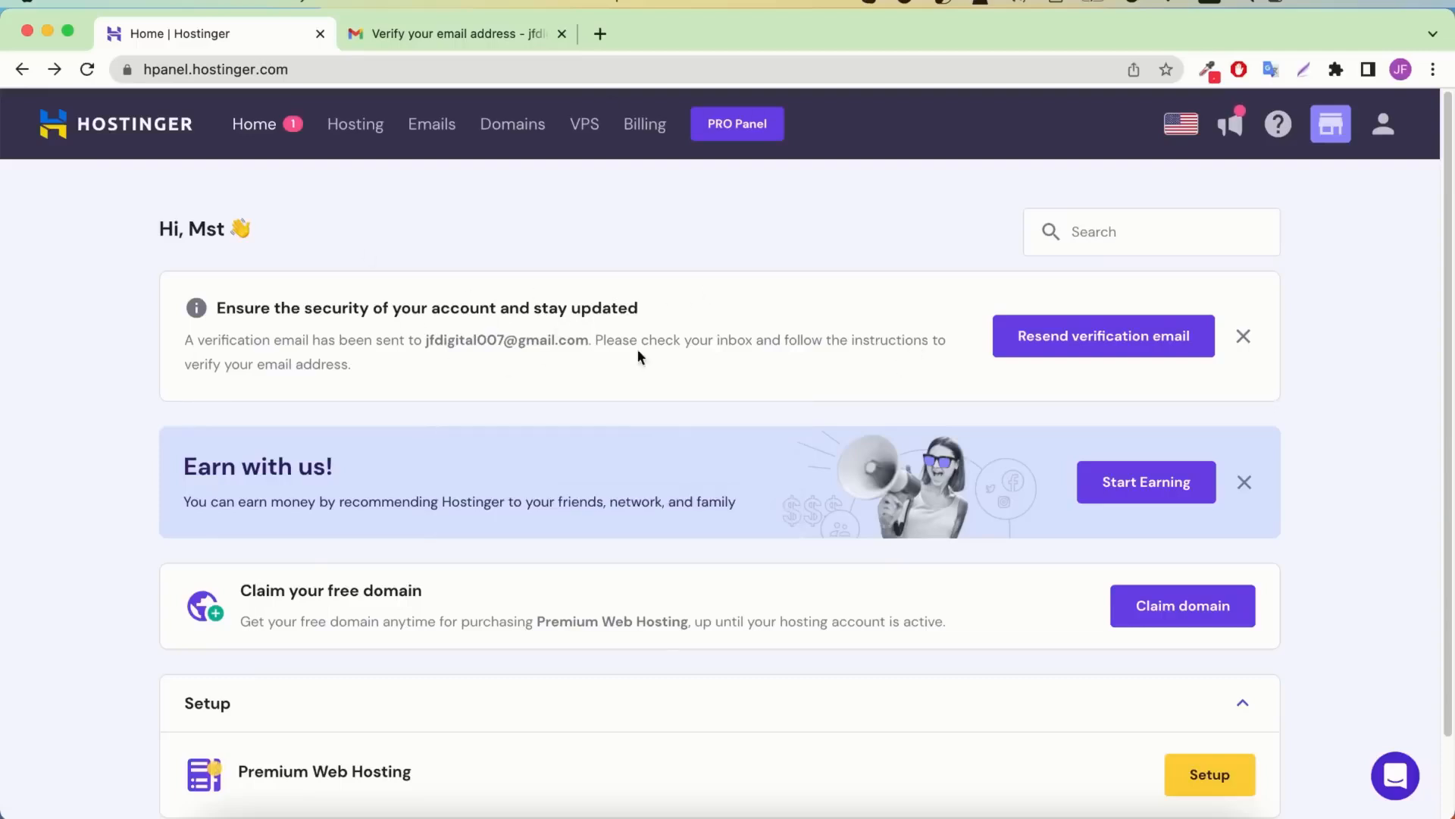
Verify the account email from Gmail, then start Setup for the Premium Web Hosting plan
left_click(408, 36)
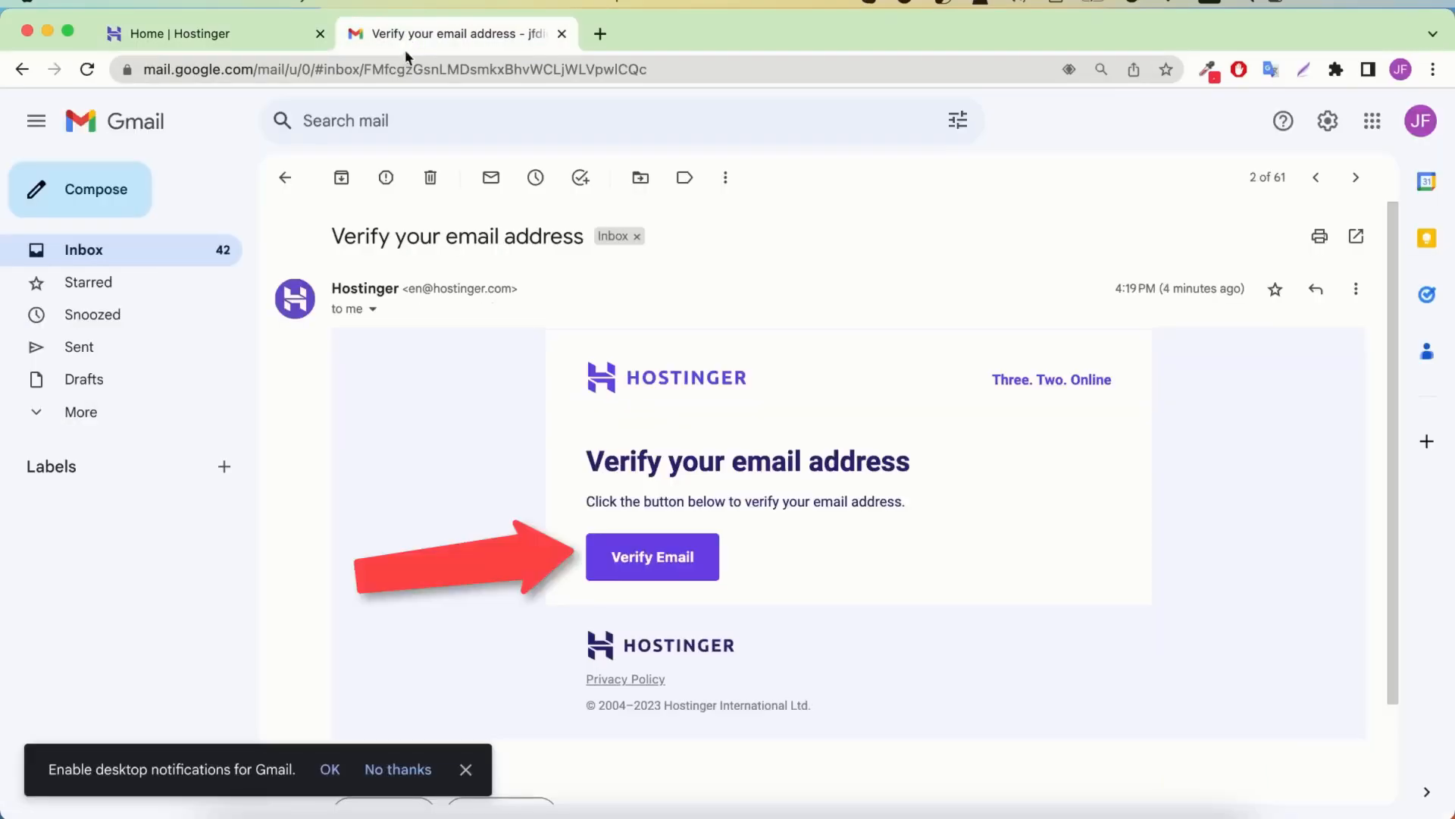
left_click(214, 34)
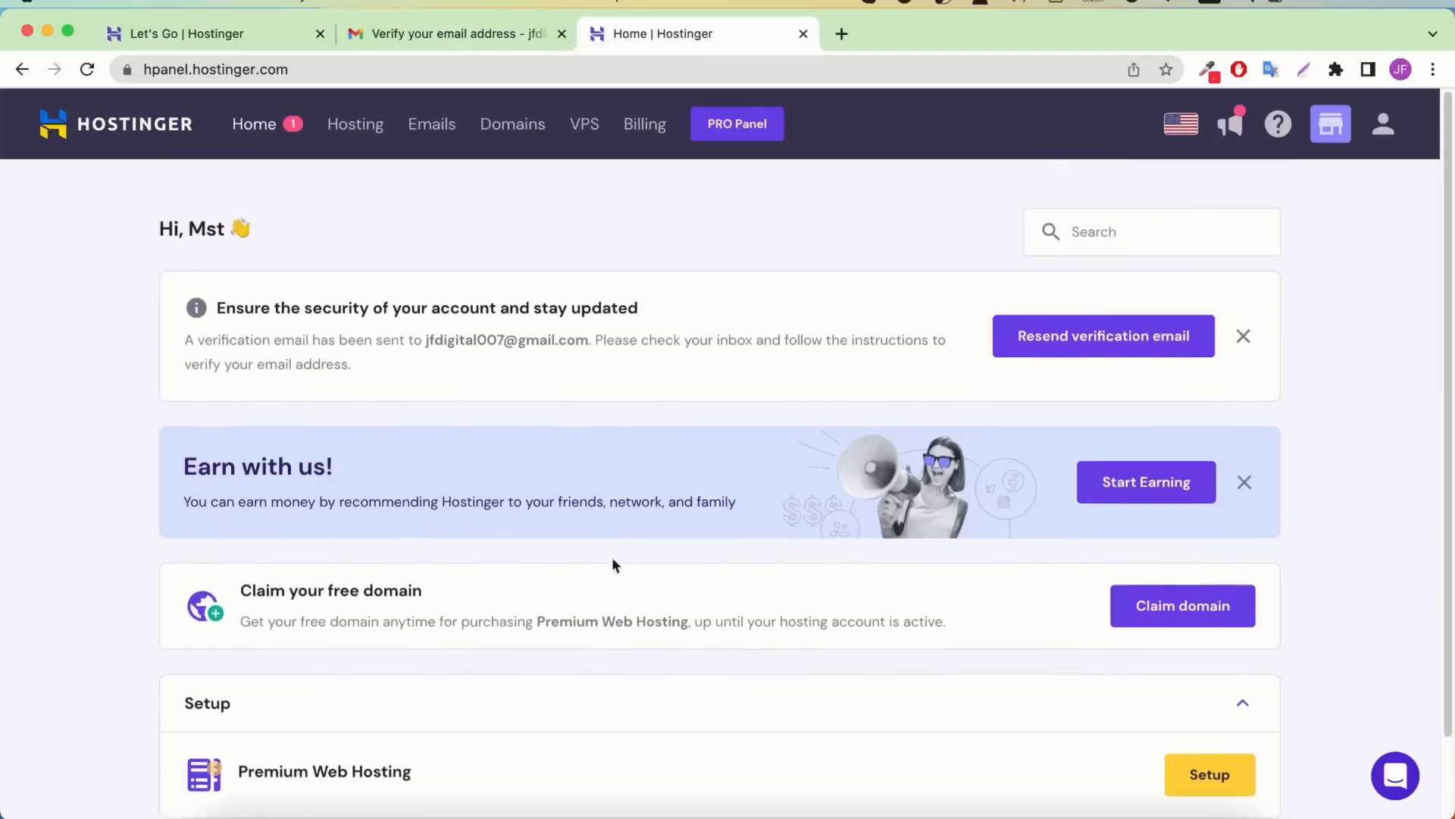
left_click(187, 33)
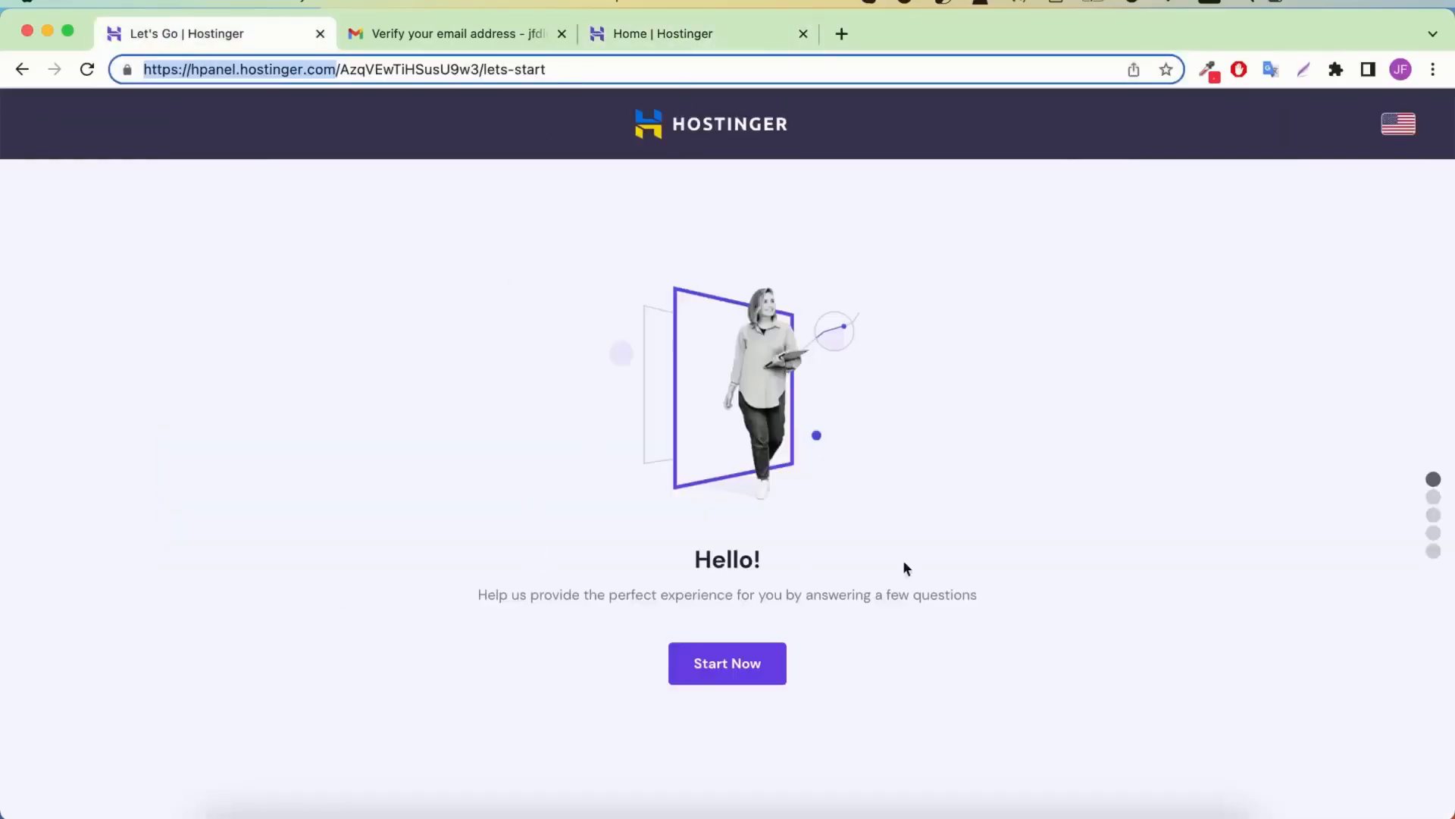
left_click(763, 35)
scroll(864, 565, "down", 2)
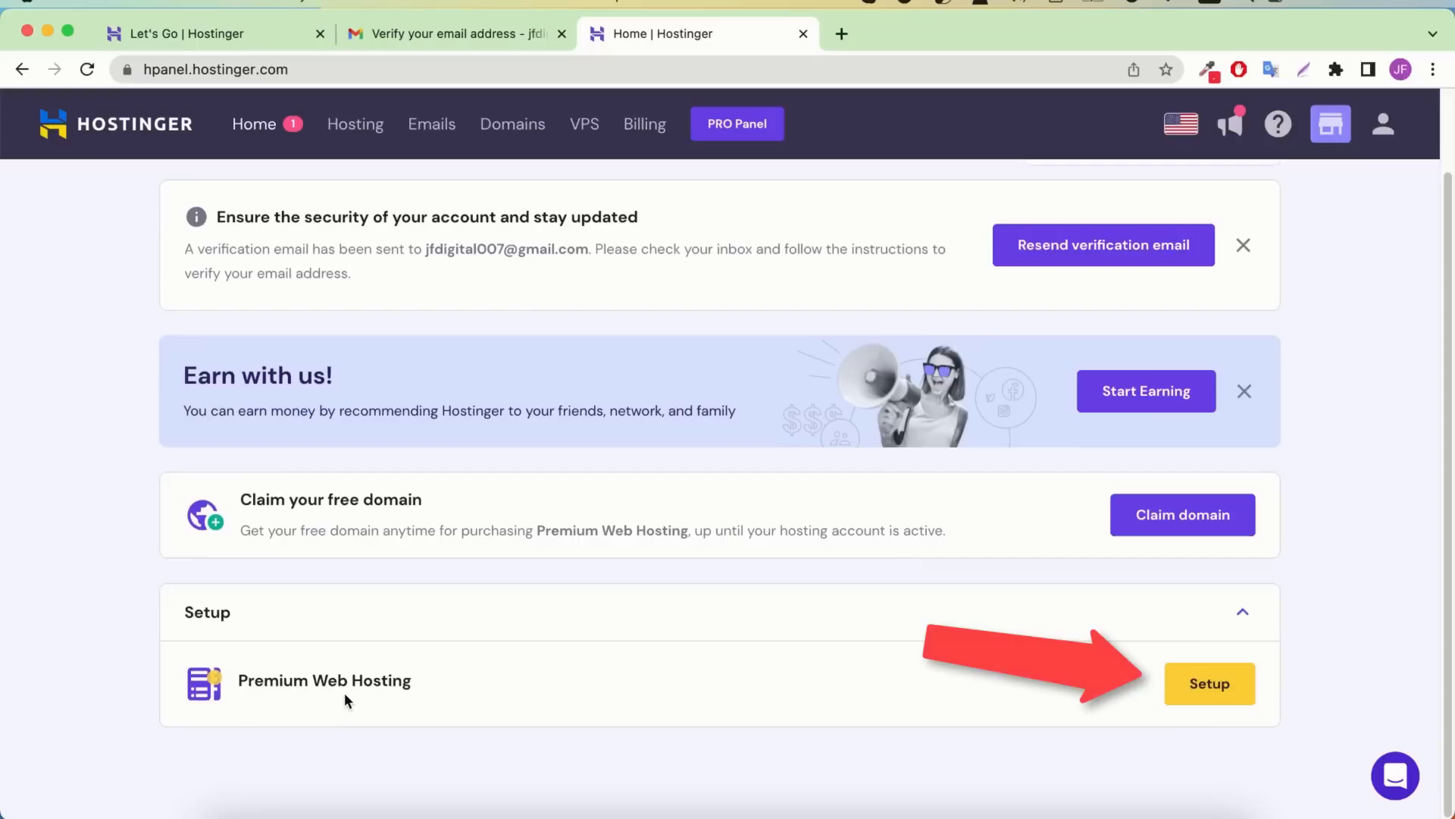
left_click(1218, 687)
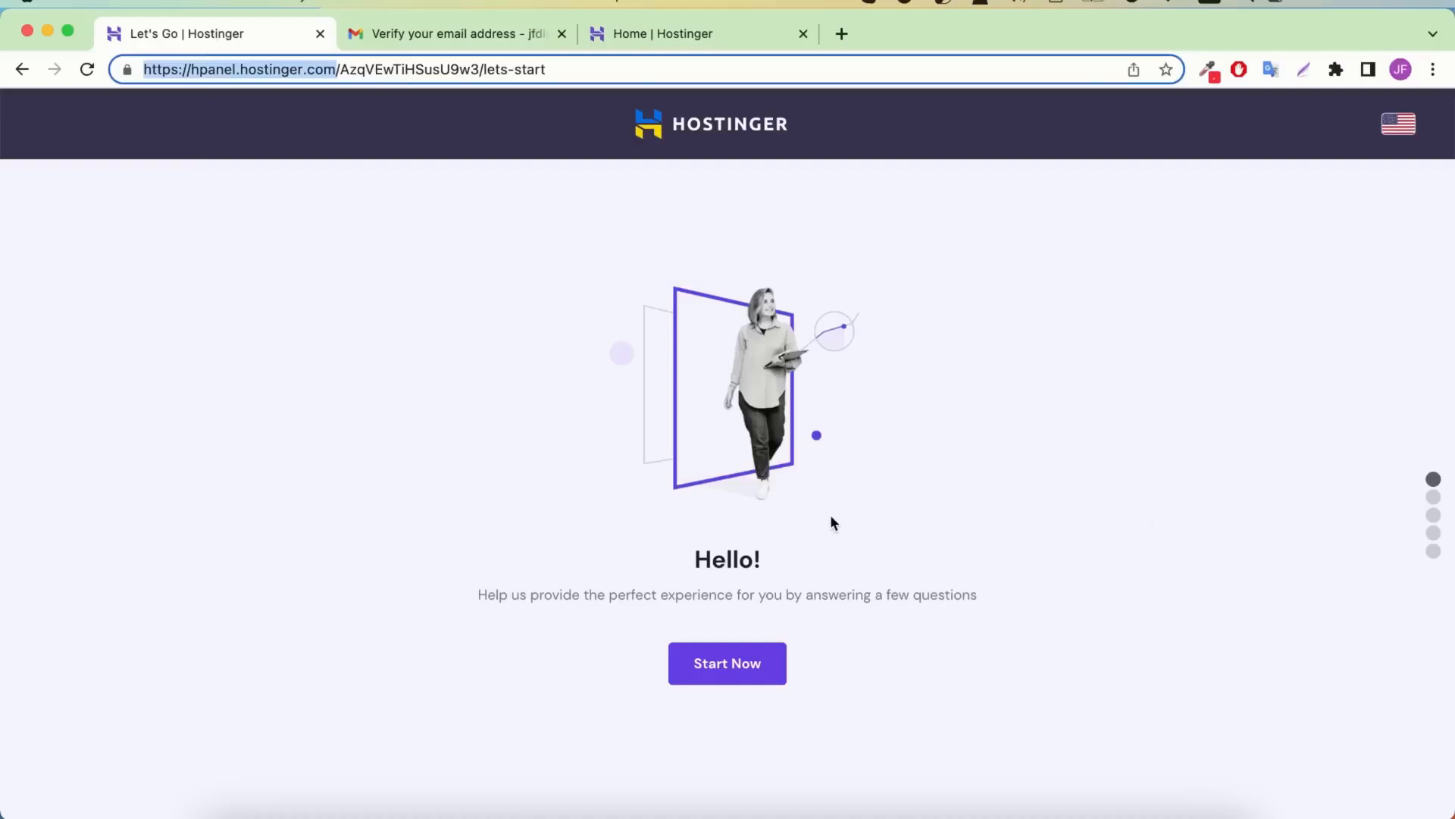
Skip the onboarding survey and choose to create a new WordPress website
left_click(722, 646)
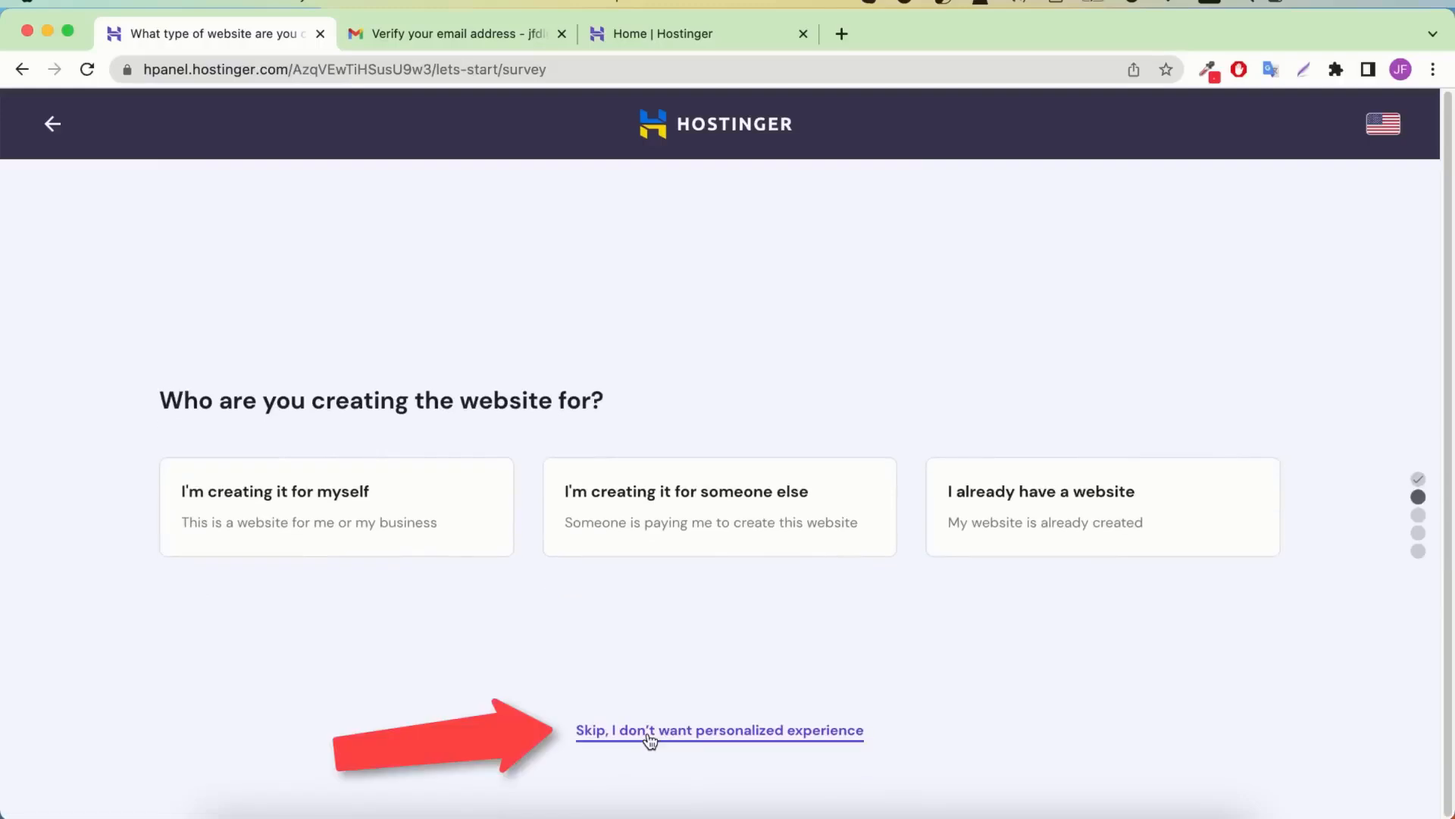
left_click(655, 739)
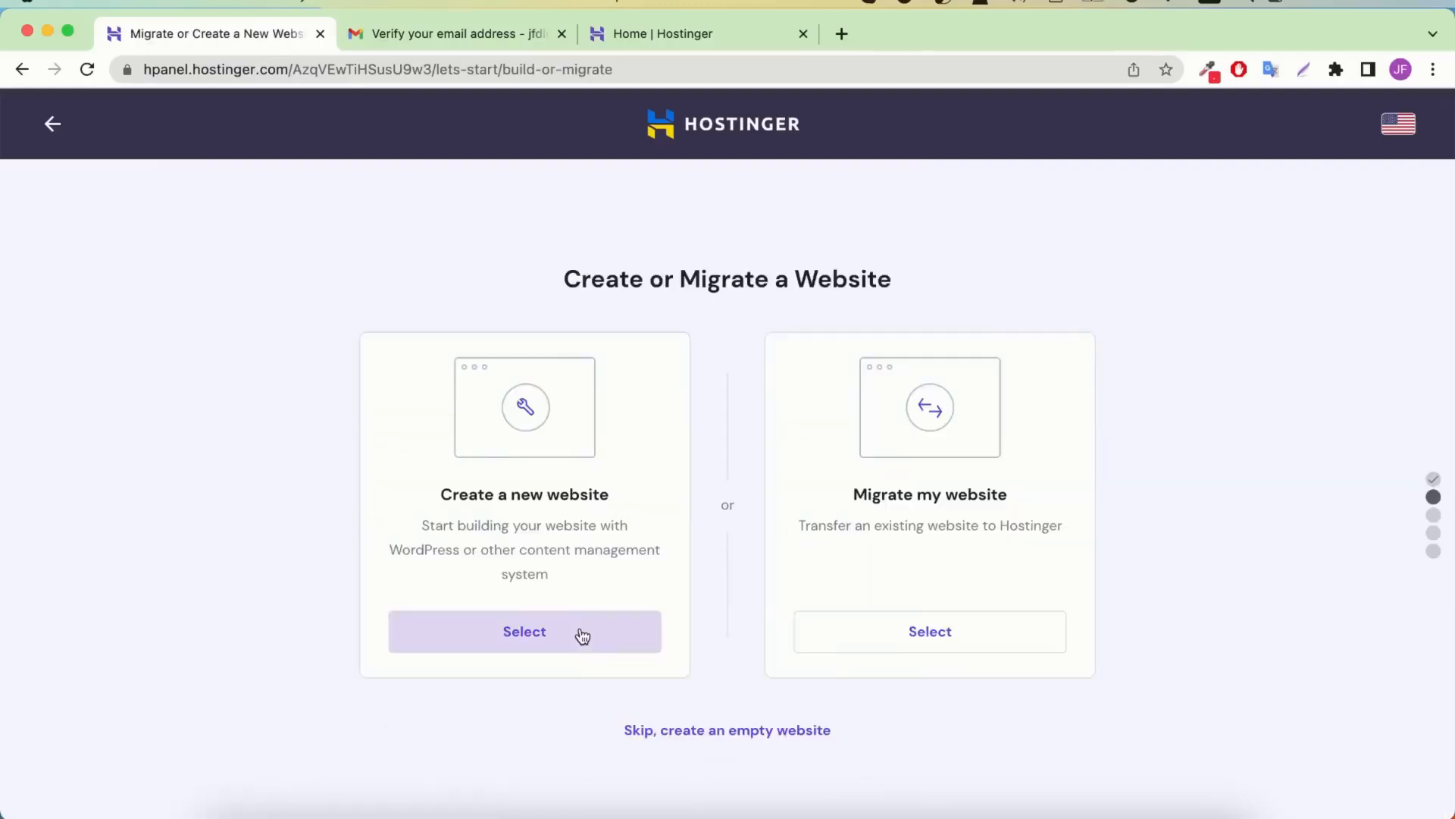
left_click(494, 634)
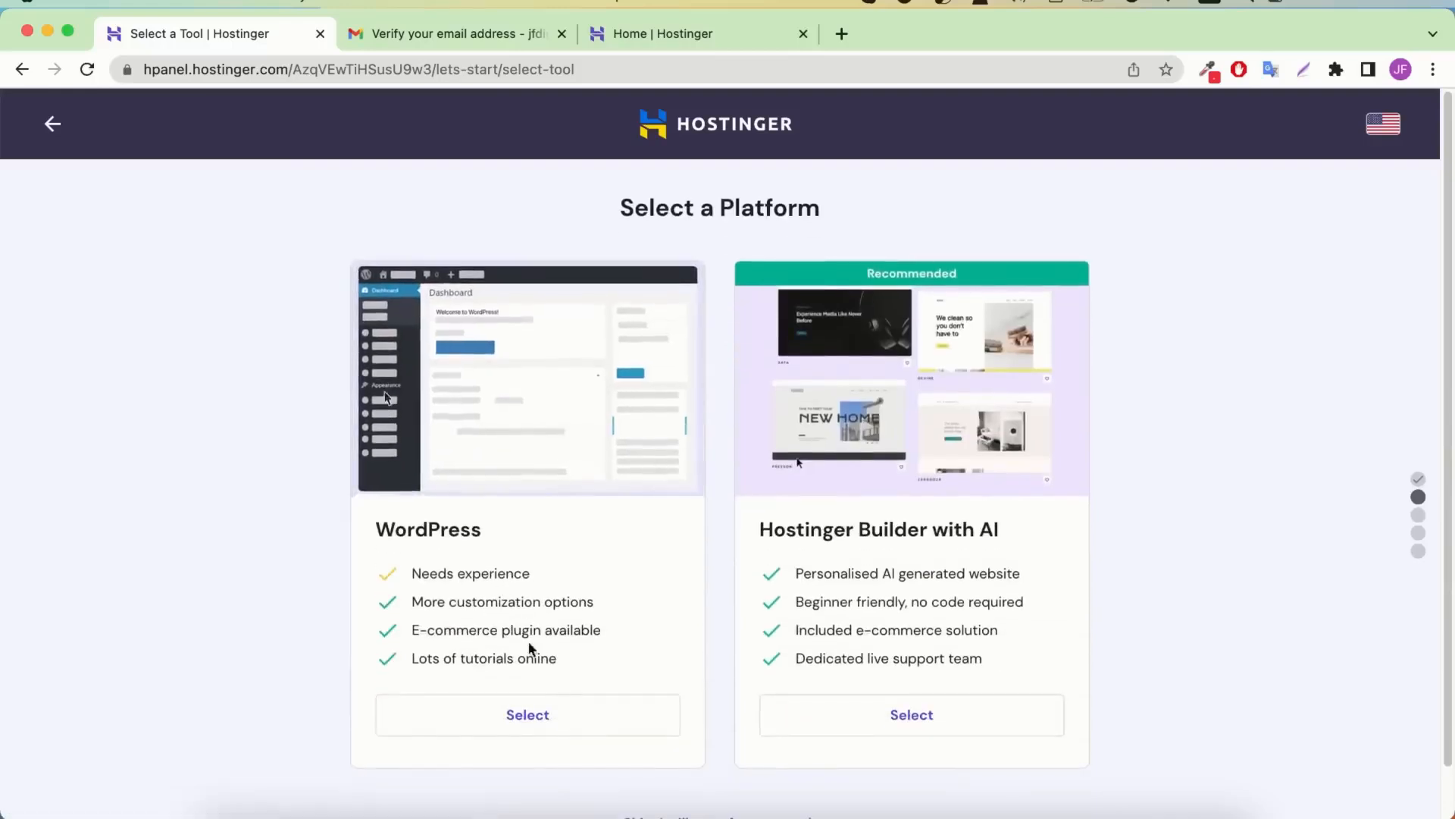
left_click(543, 711)
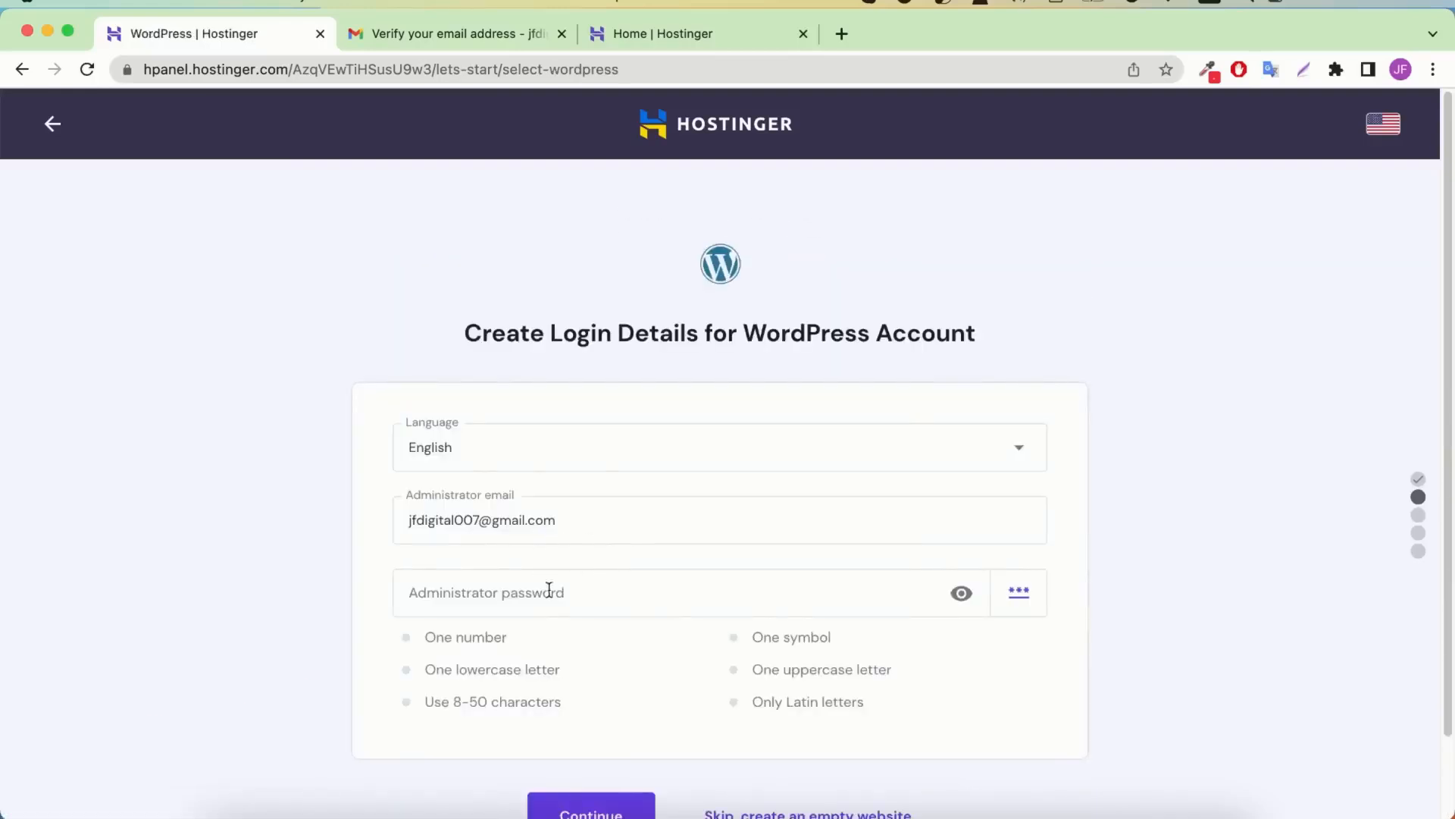
Set the WordPress administrator password and skip the plugin offers
left_click(537, 599)
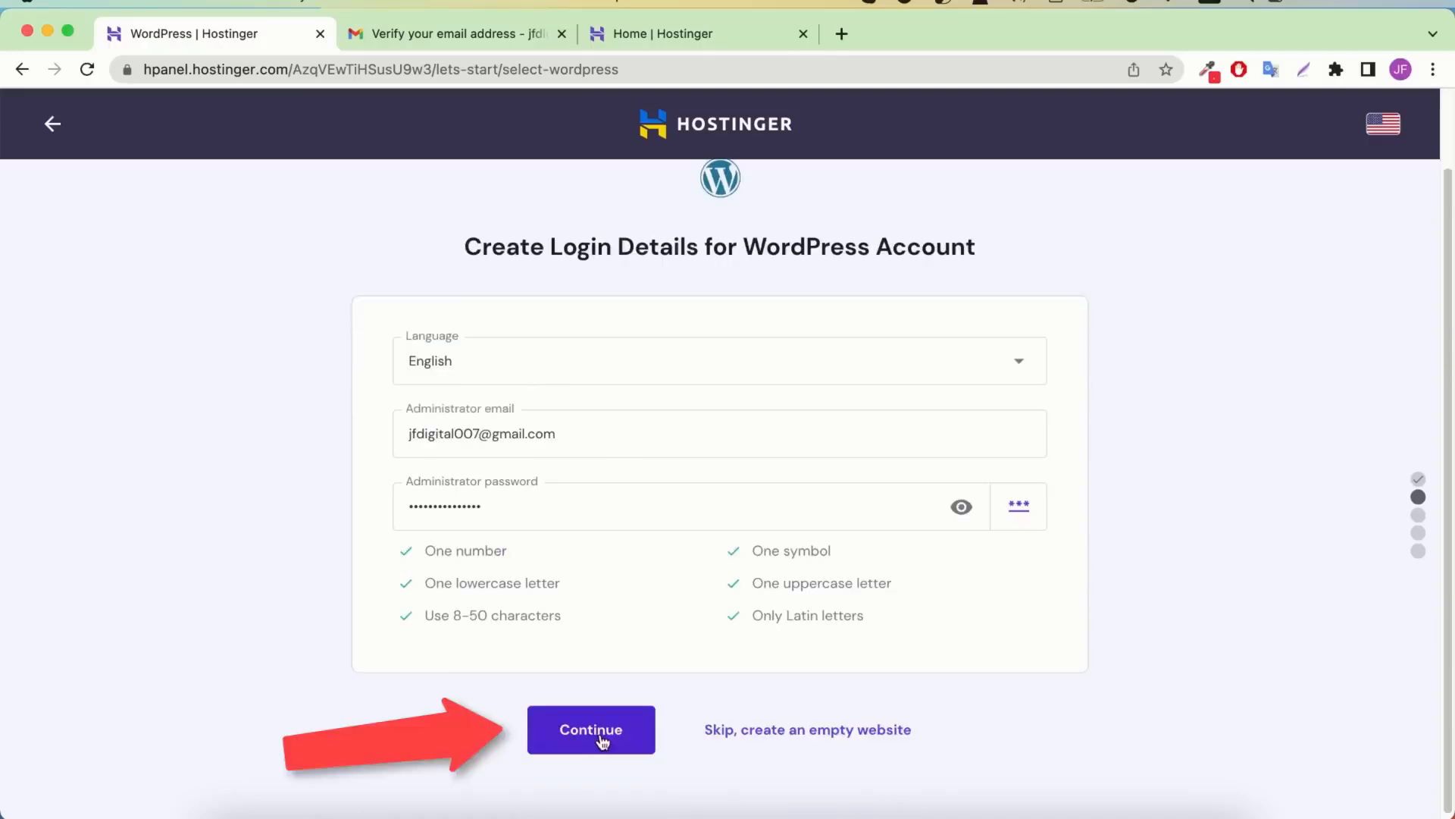
left_click(597, 731)
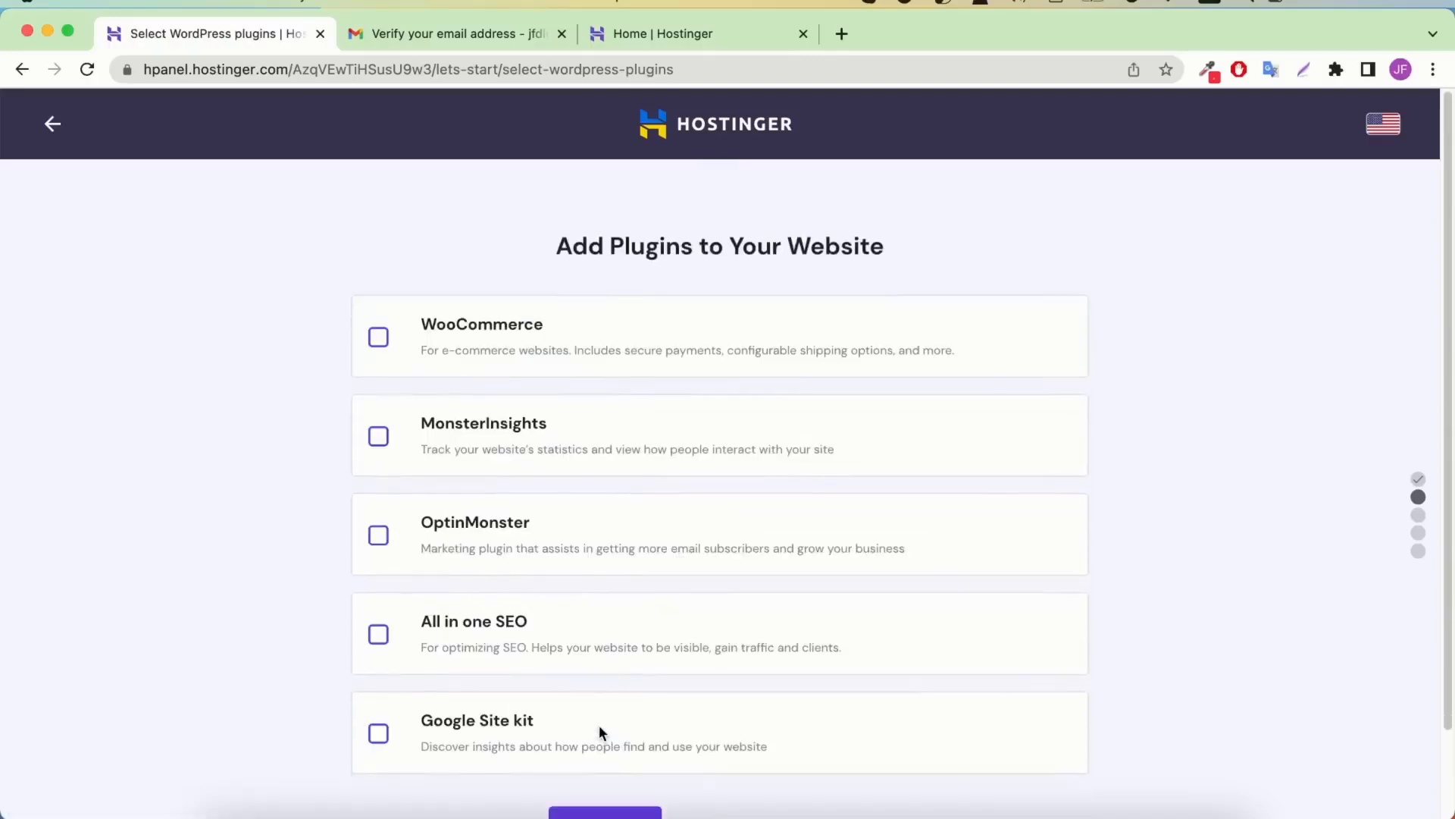
scroll(601, 734, "down", 2)
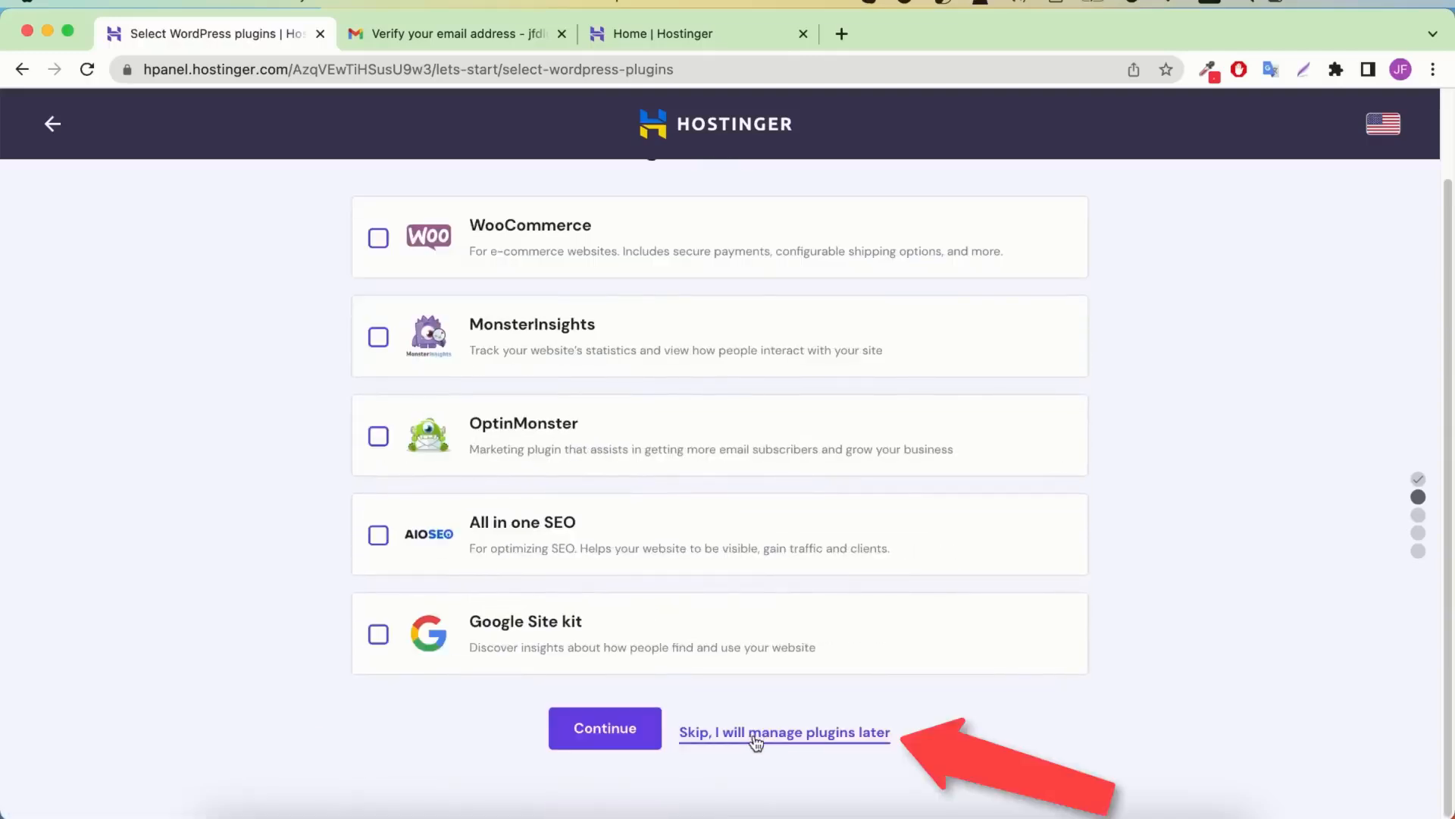
left_click(780, 737)
scroll(903, 557, "down", 4)
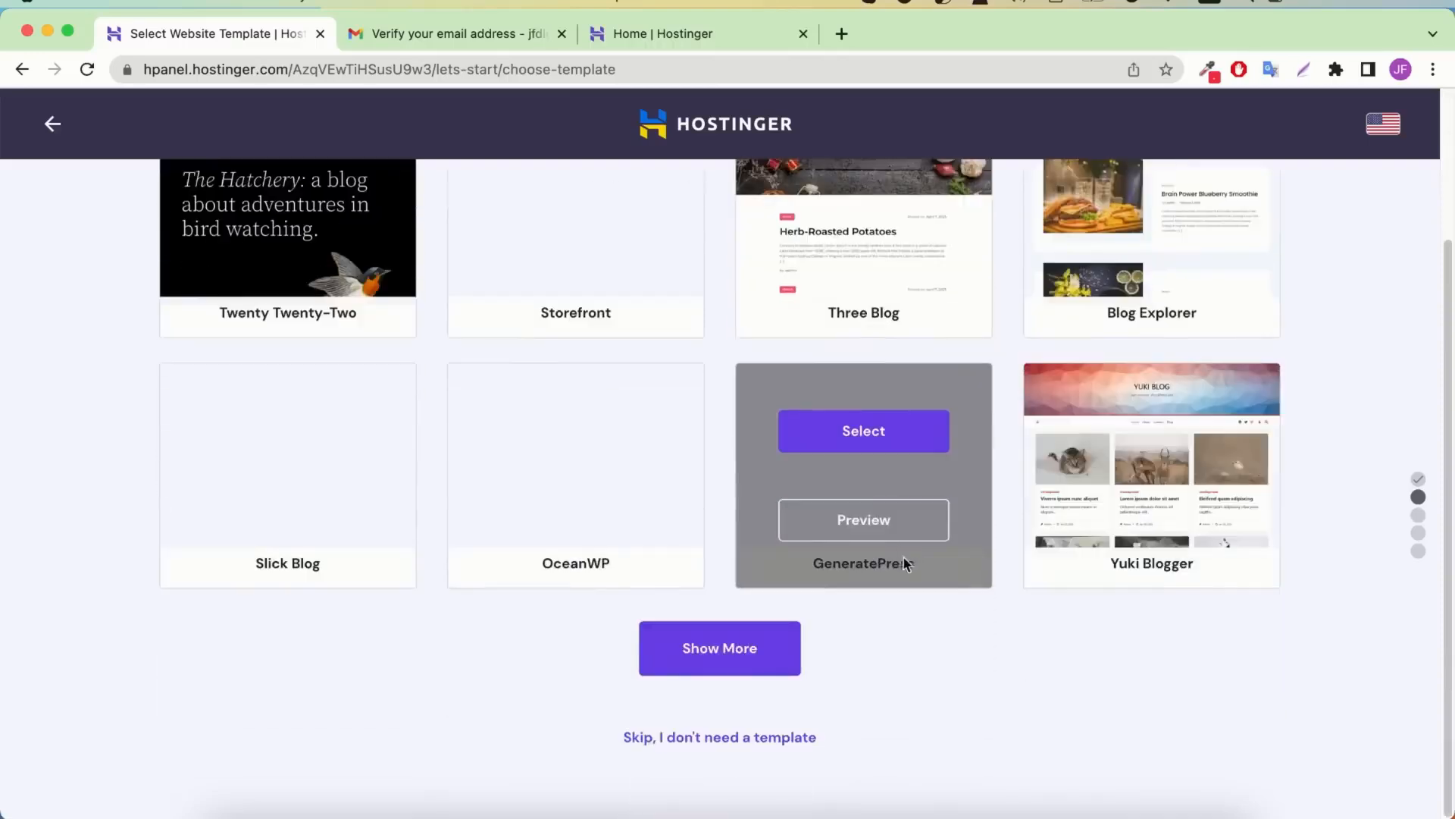
Skip the template and AI content steps and claim a free domain with the .com ending
left_click(745, 737)
left_click(836, 725)
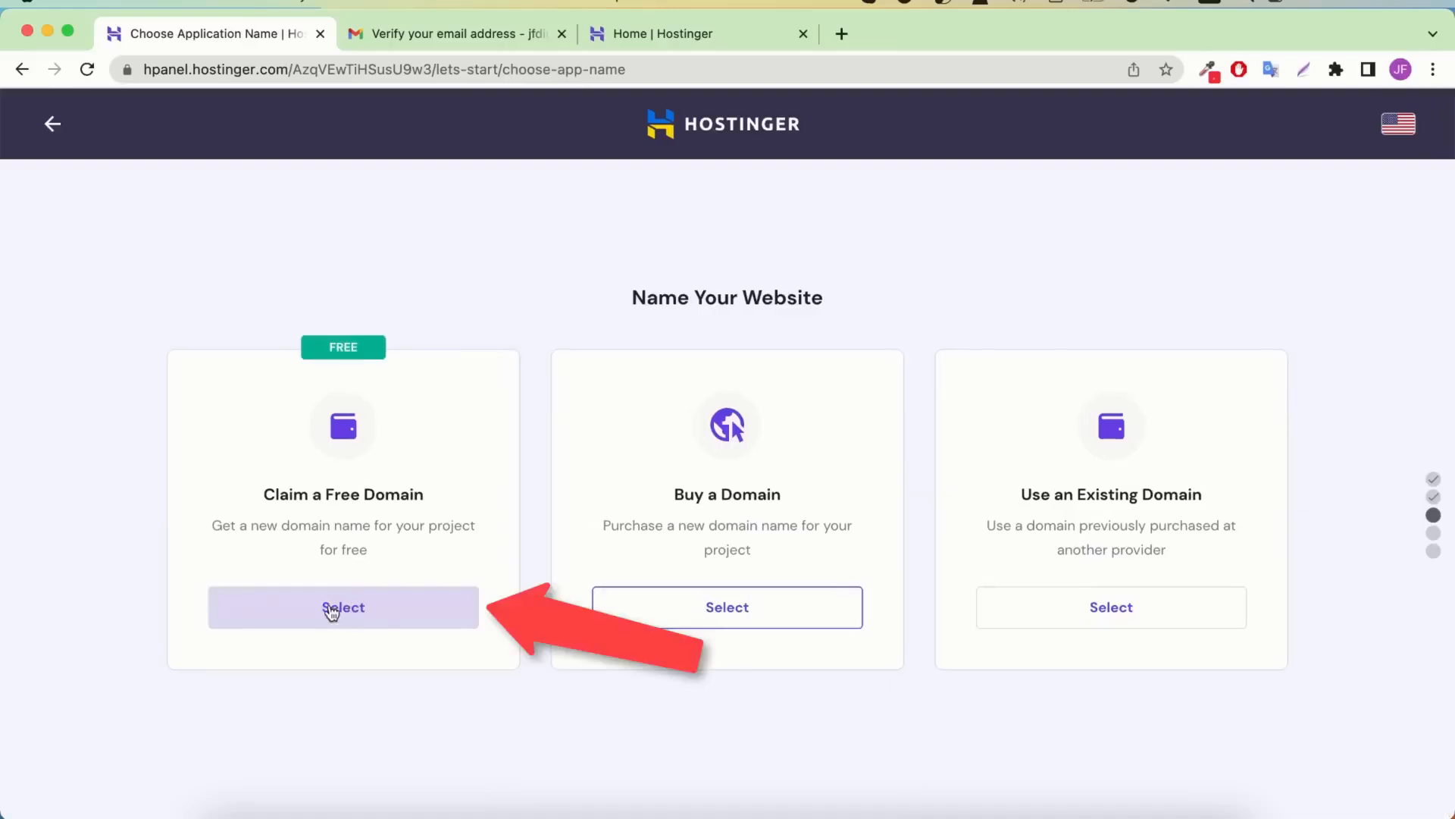
left_click(359, 618)
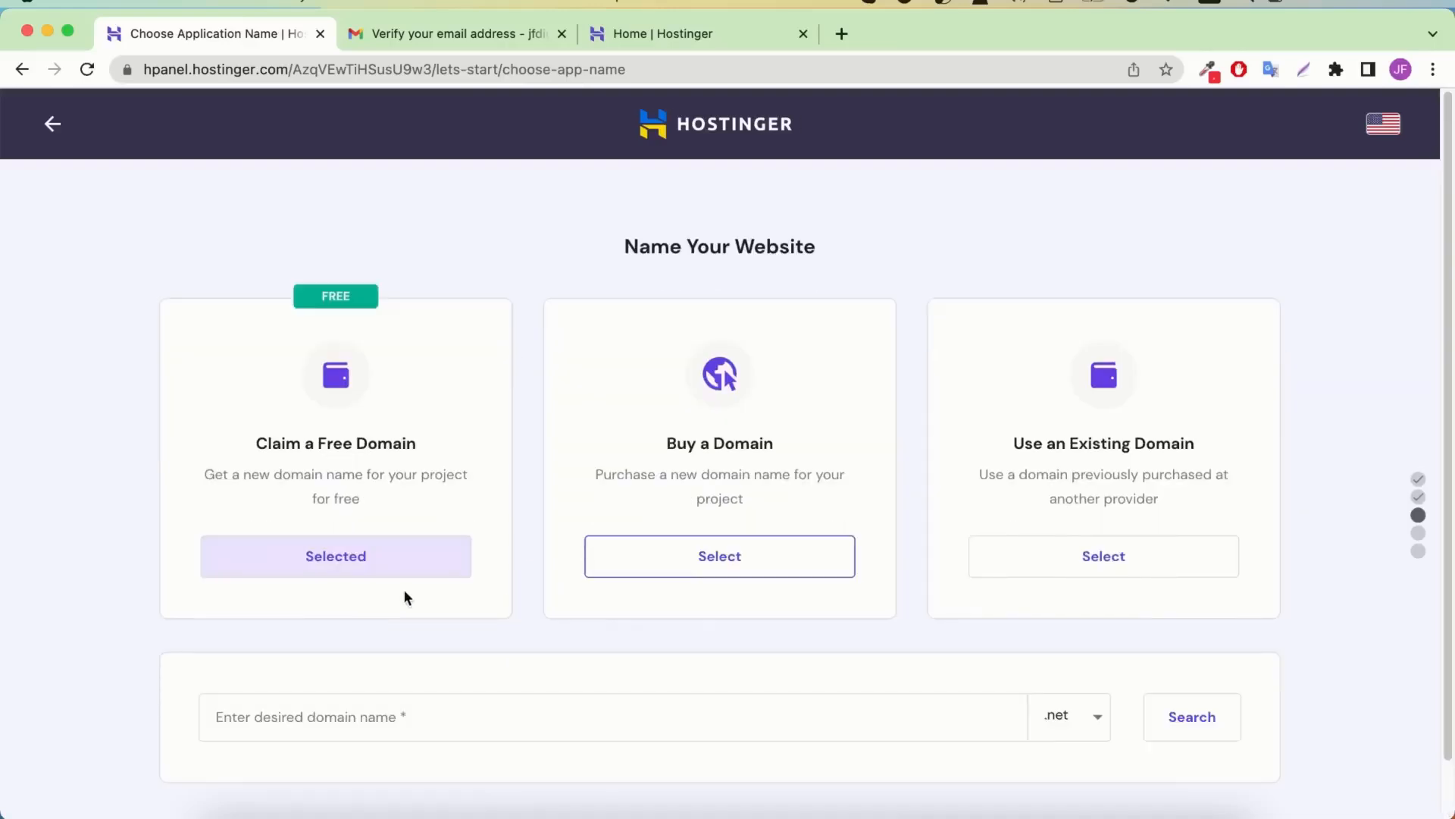
left_click(1081, 656)
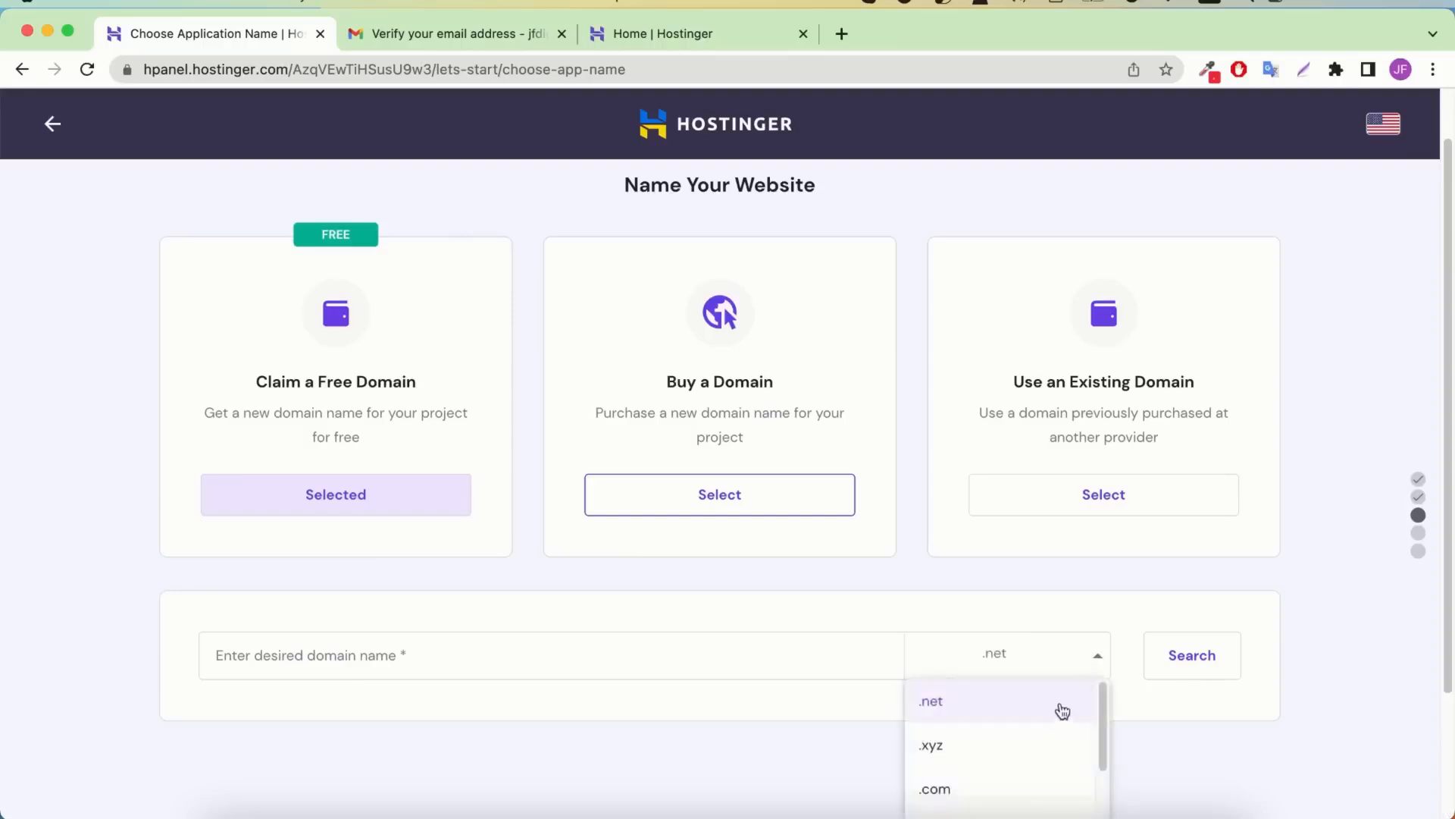
scroll(994, 704, "down", 3)
left_click(981, 633)
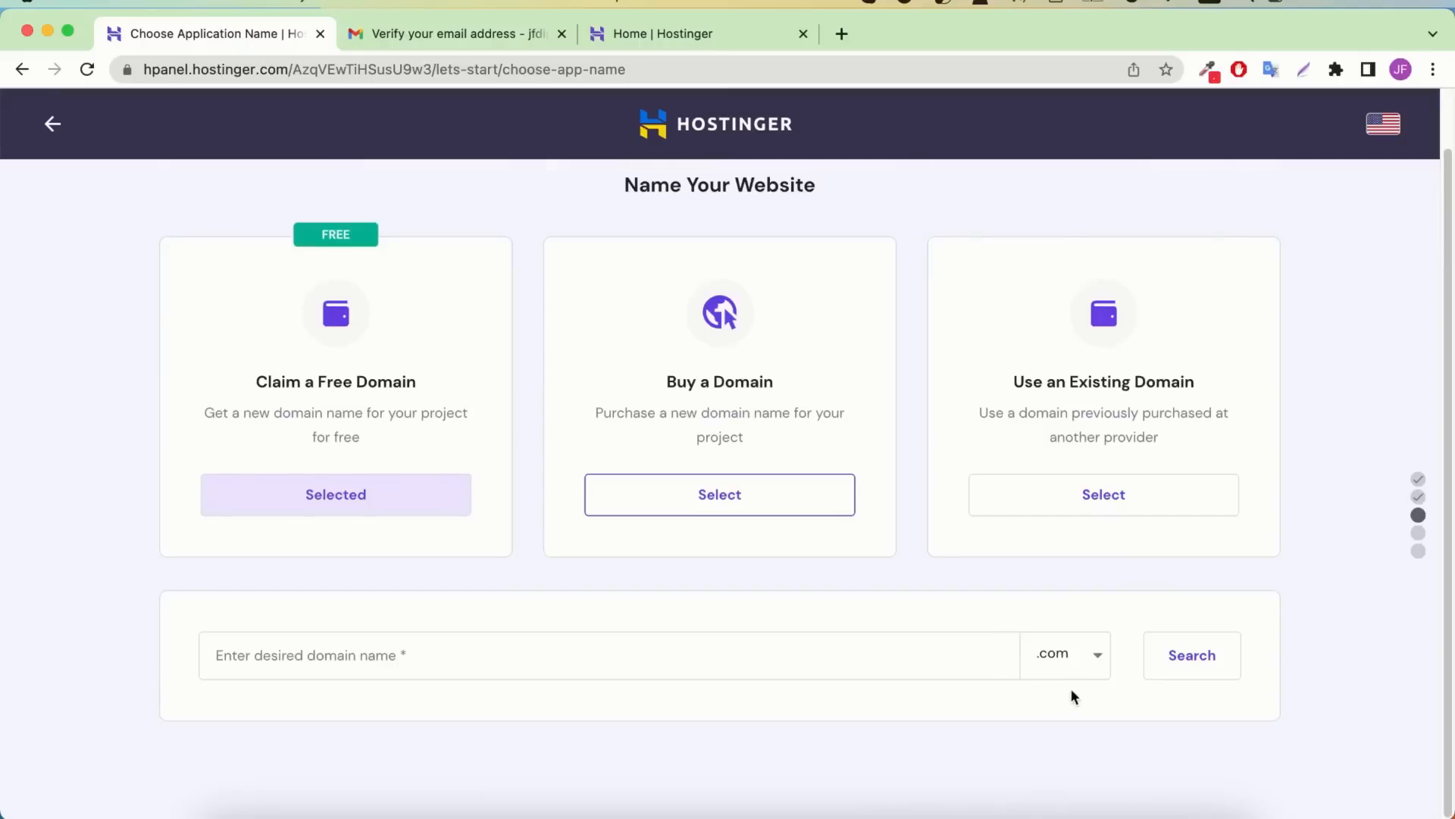
Search for tutorialik.com and continue with the available domain
left_click(1056, 652)
left_click(299, 655)
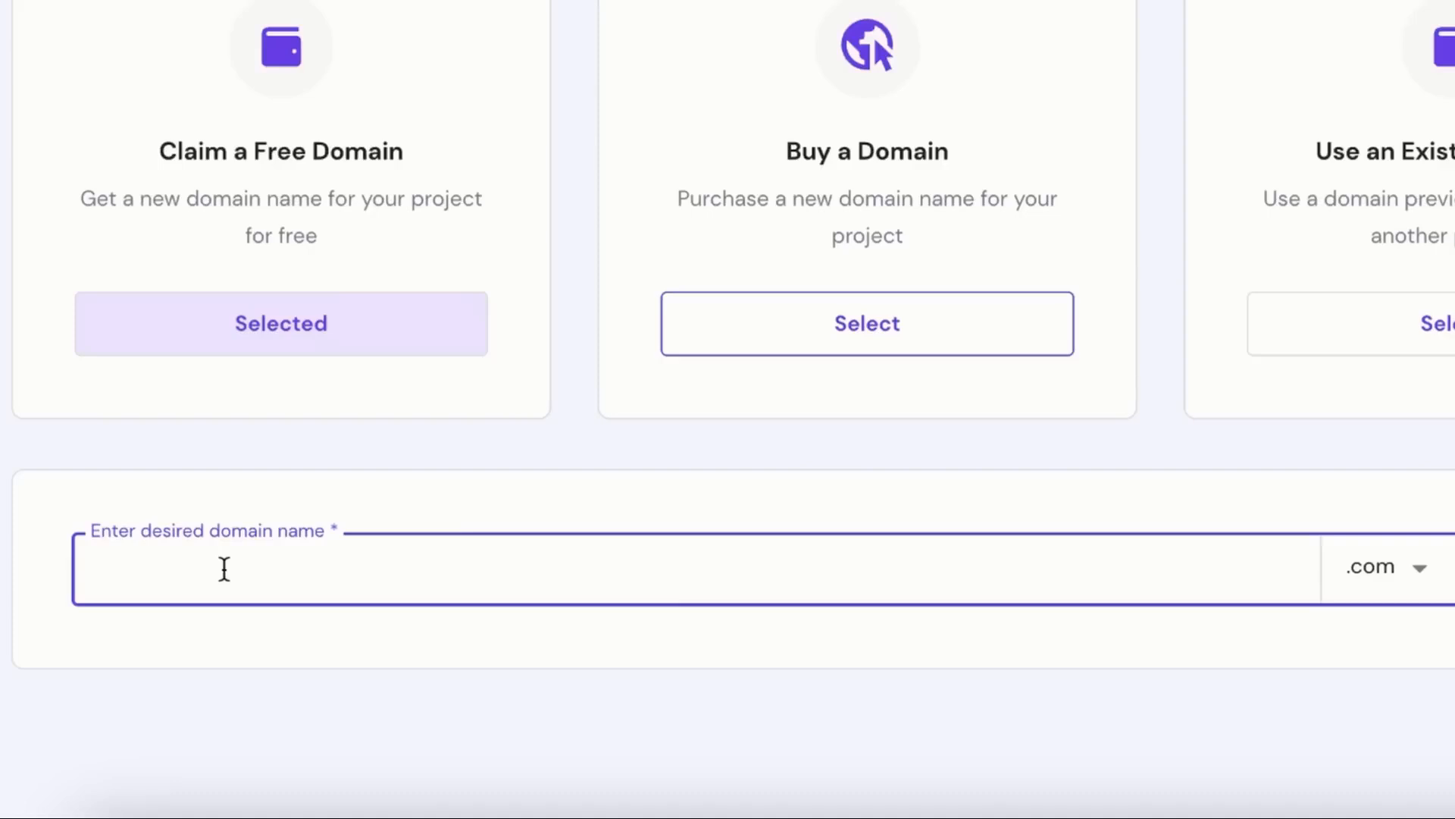
left_click(480, 574)
type("tutorialik")
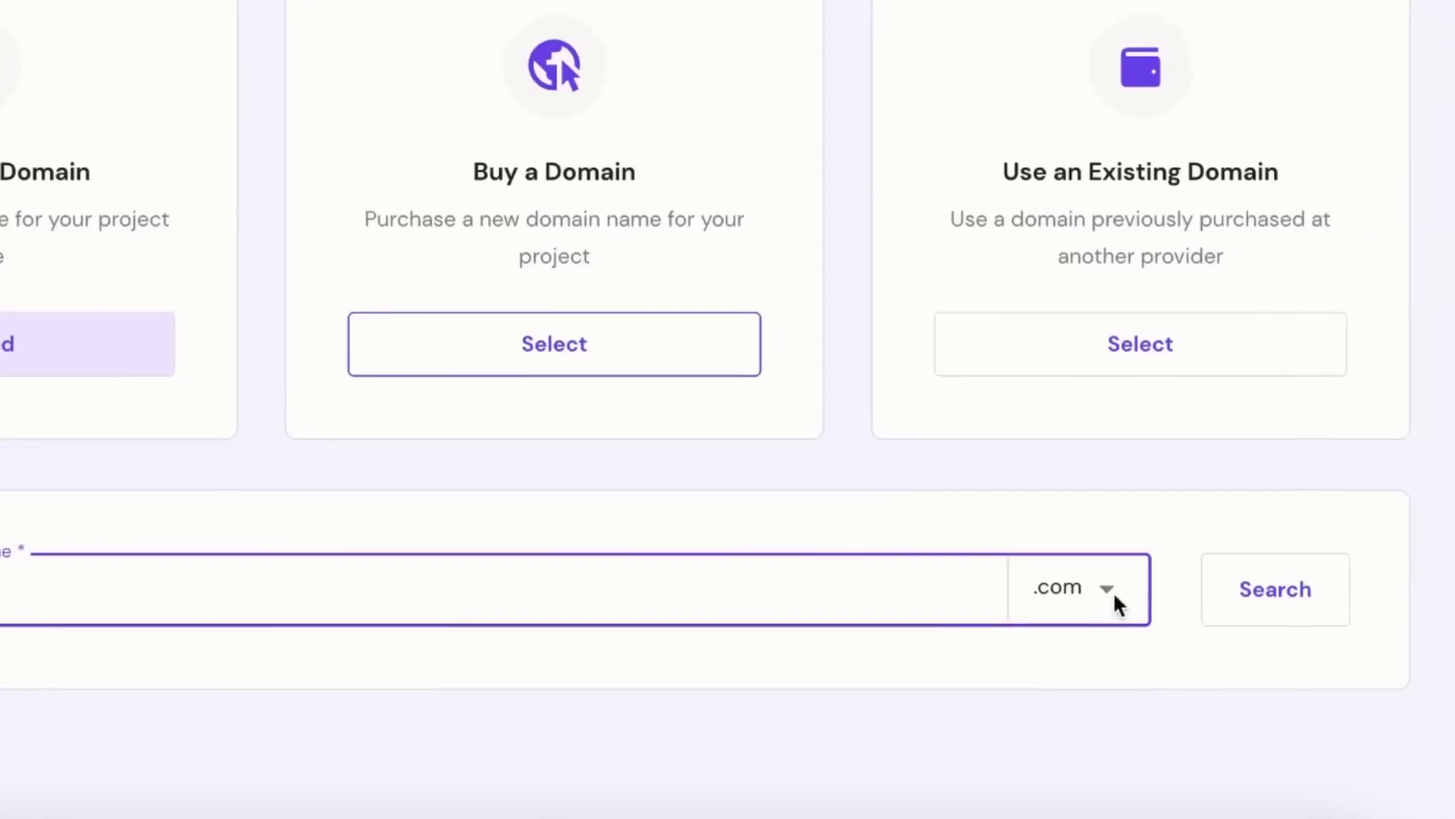
left_click(1291, 596)
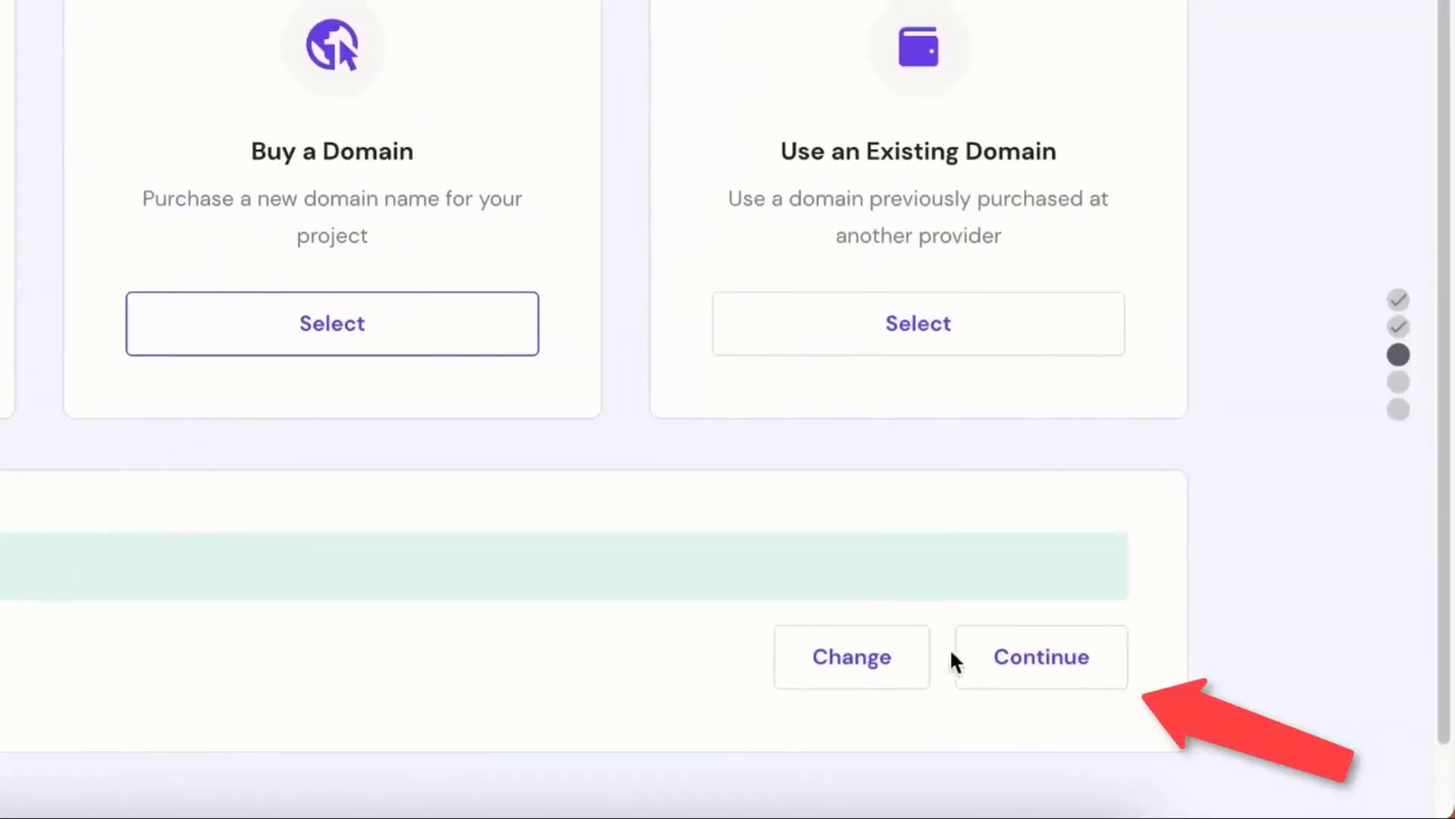
left_click(1036, 667)
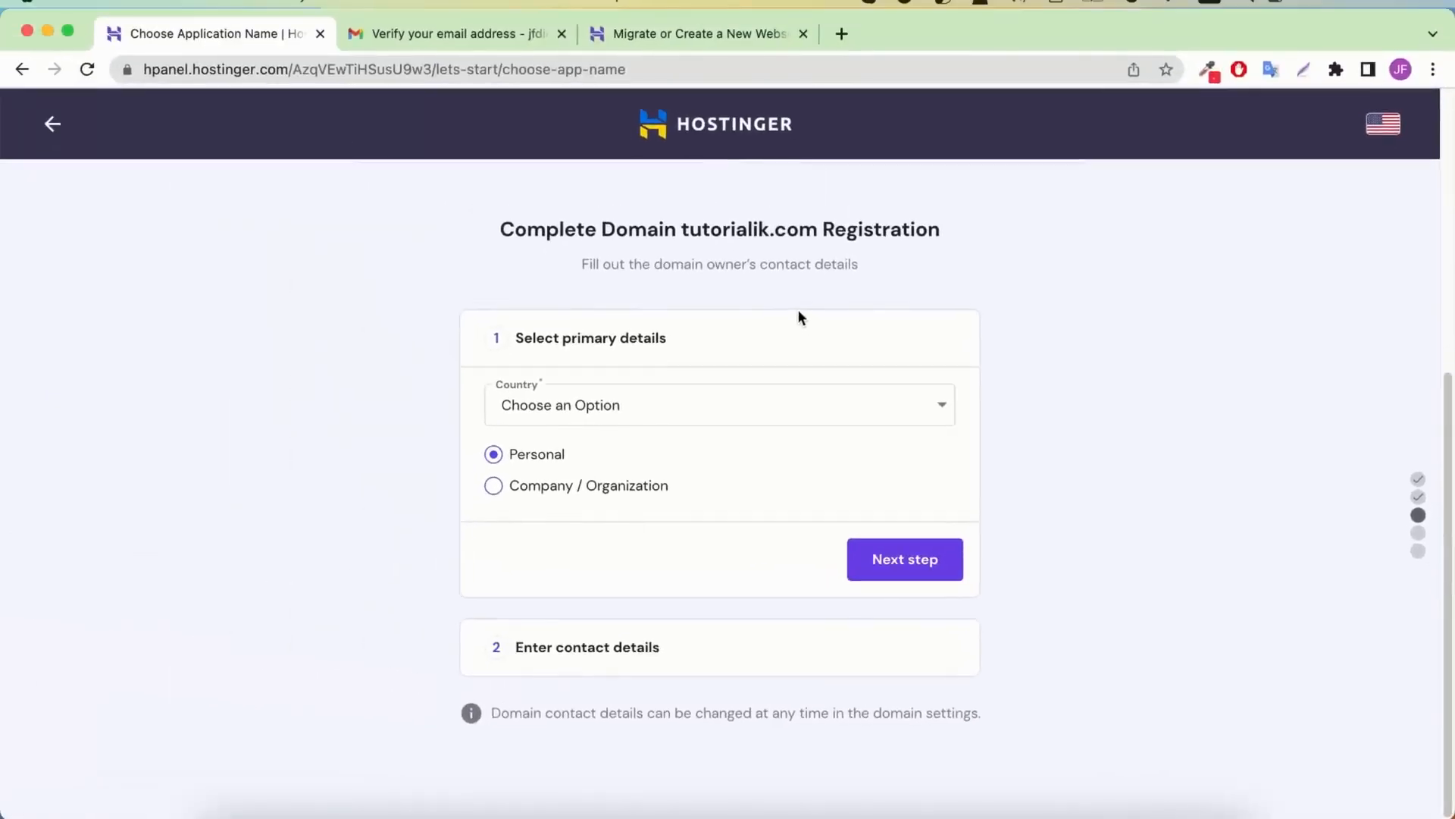
Set the owner's country to Bangladesh and submit the tutorialik.com registration details
left_click(662, 407)
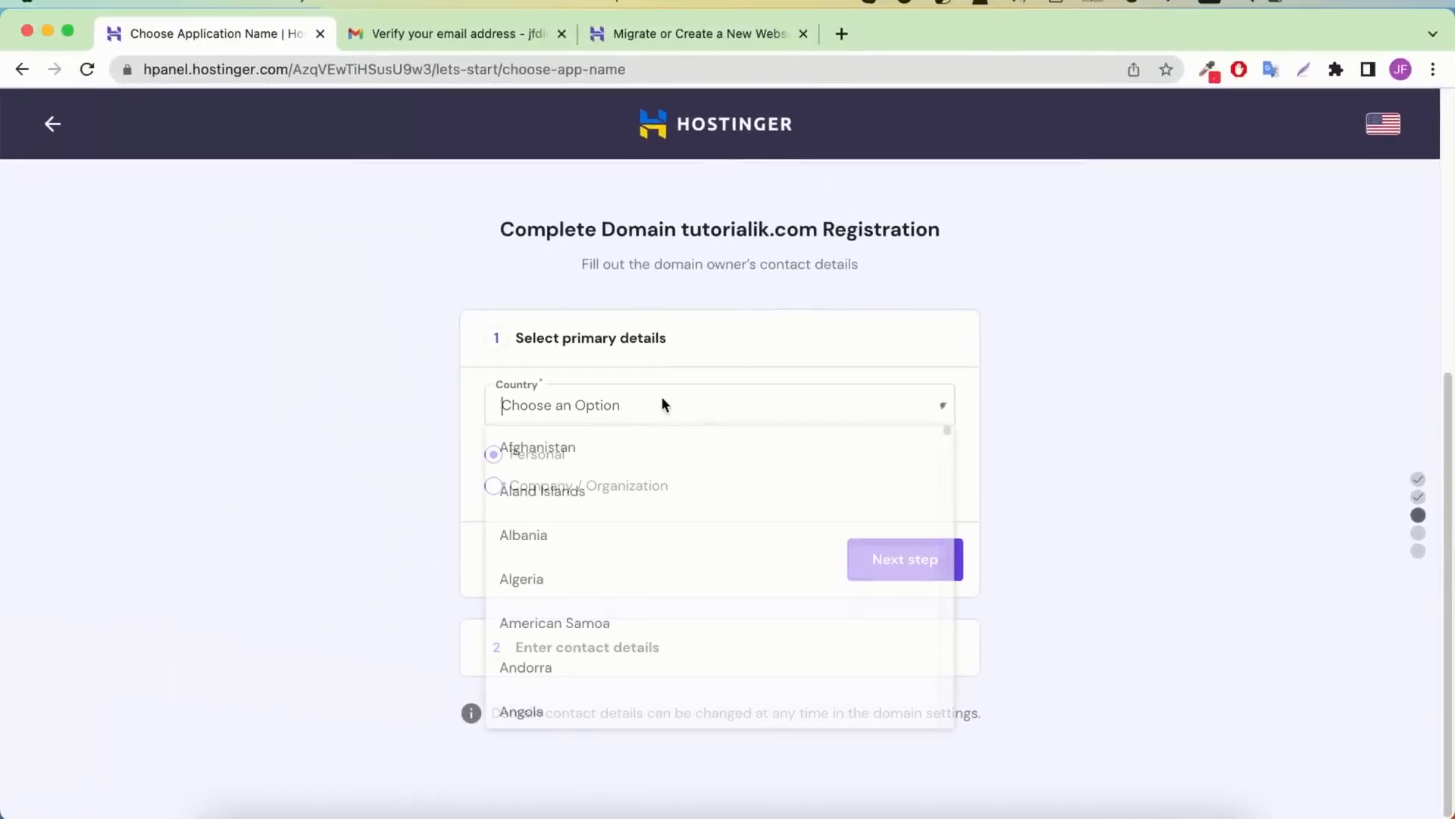
type("ban")
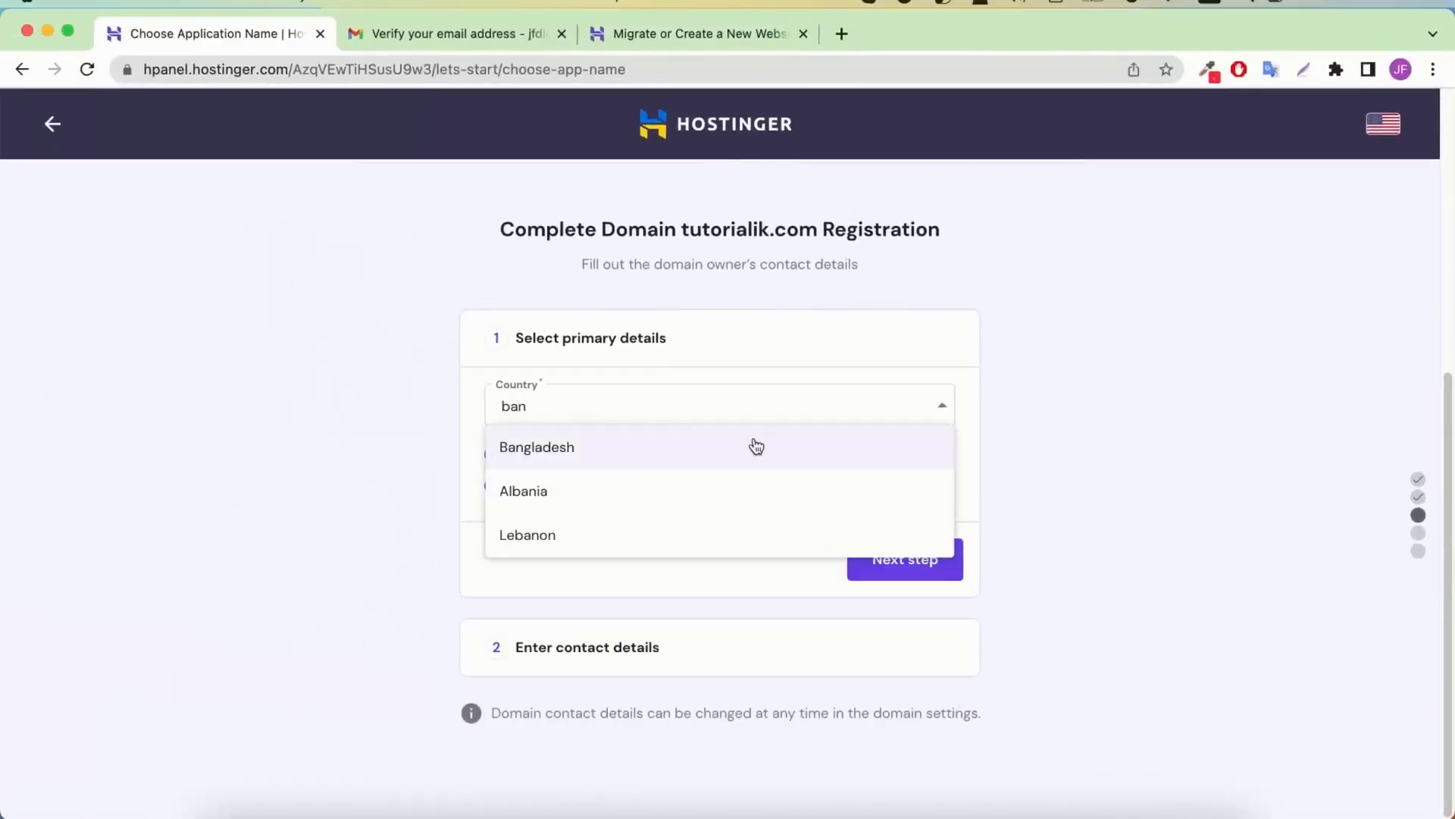
left_click(636, 451)
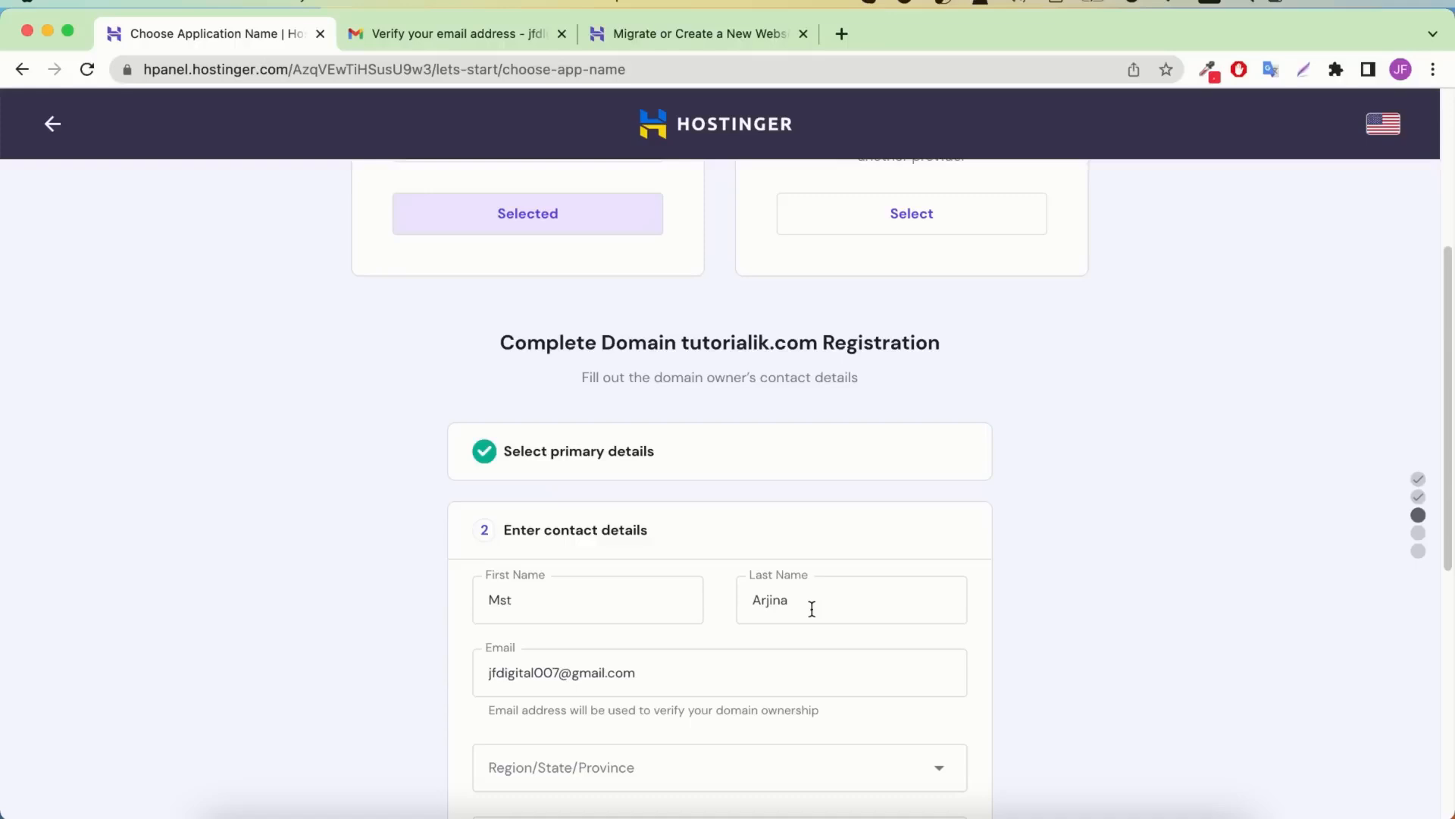
scroll(704, 586, "down", 1)
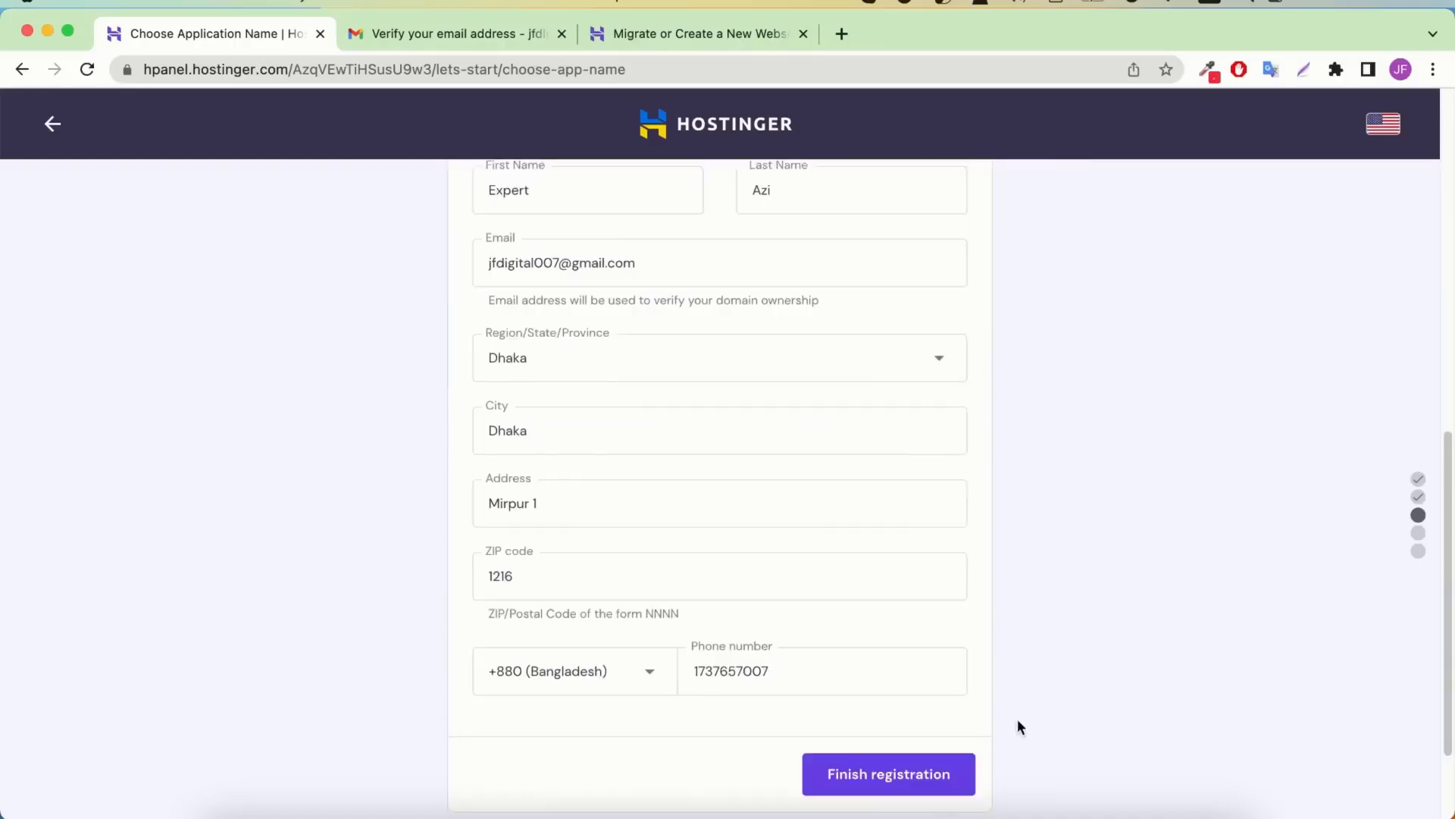
left_click(910, 777)
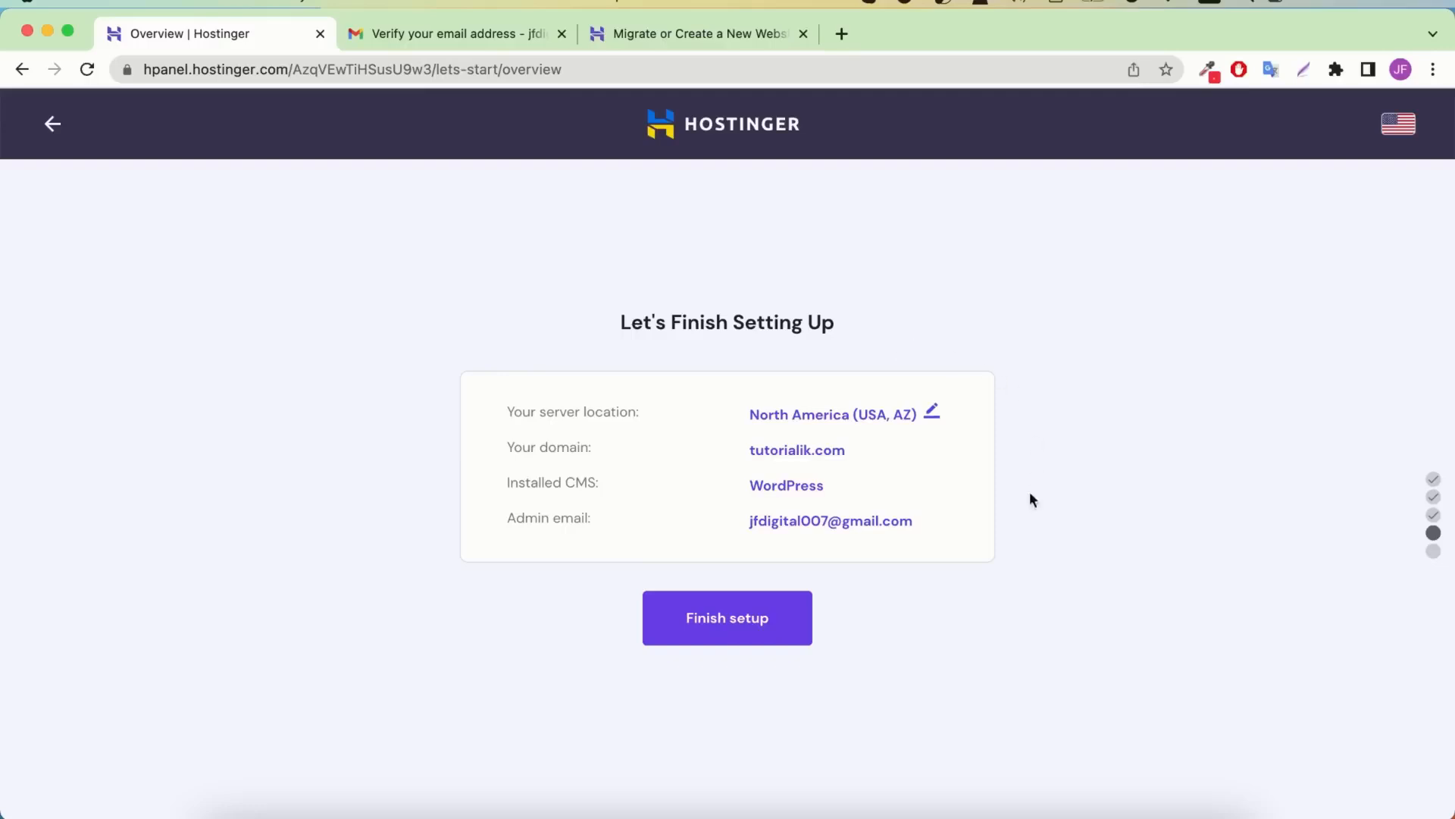
Finish the site setup and open the tutorialik.com hosting dashboard via Manage Site
left_click(742, 631)
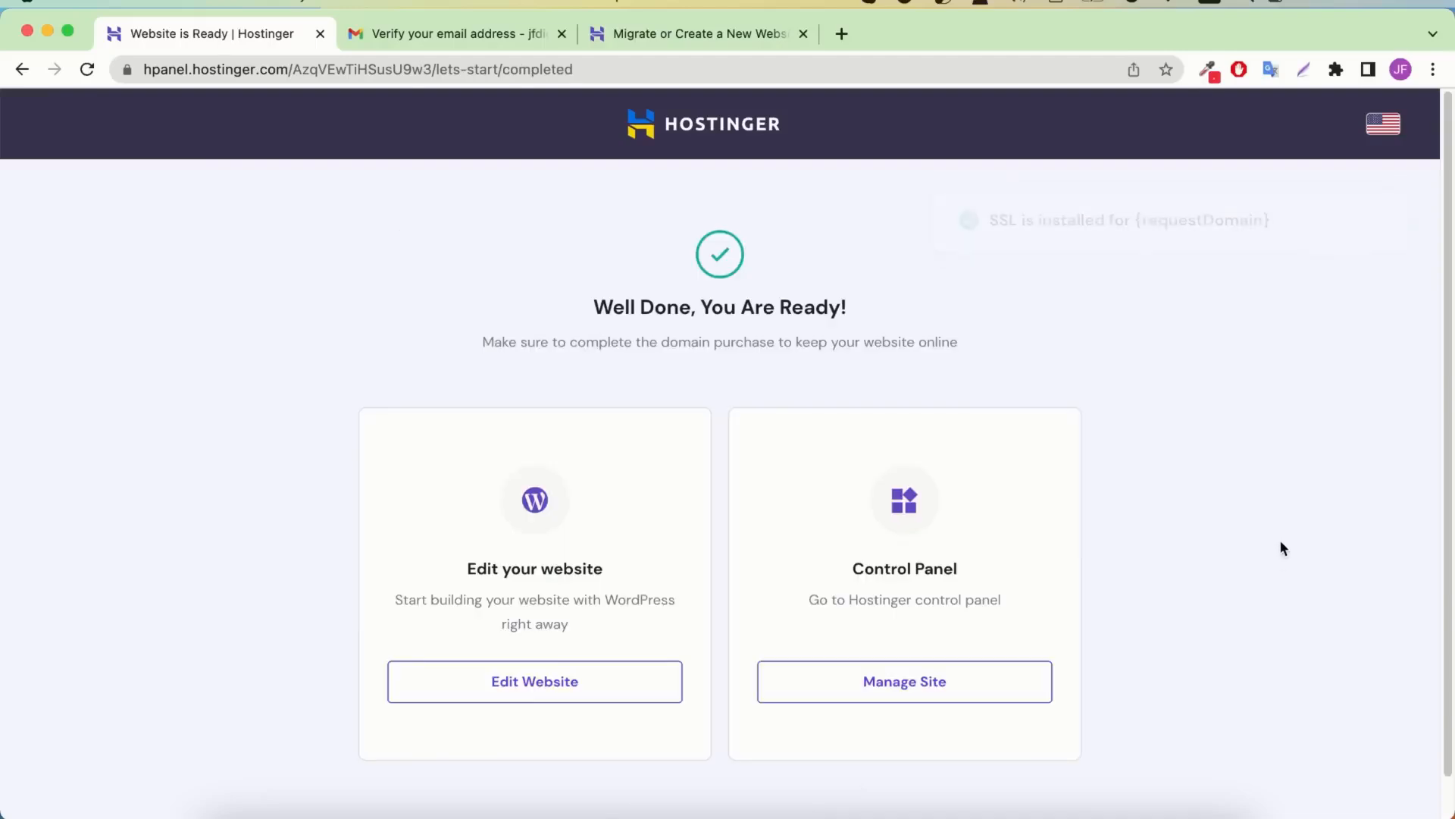
left_click(965, 681)
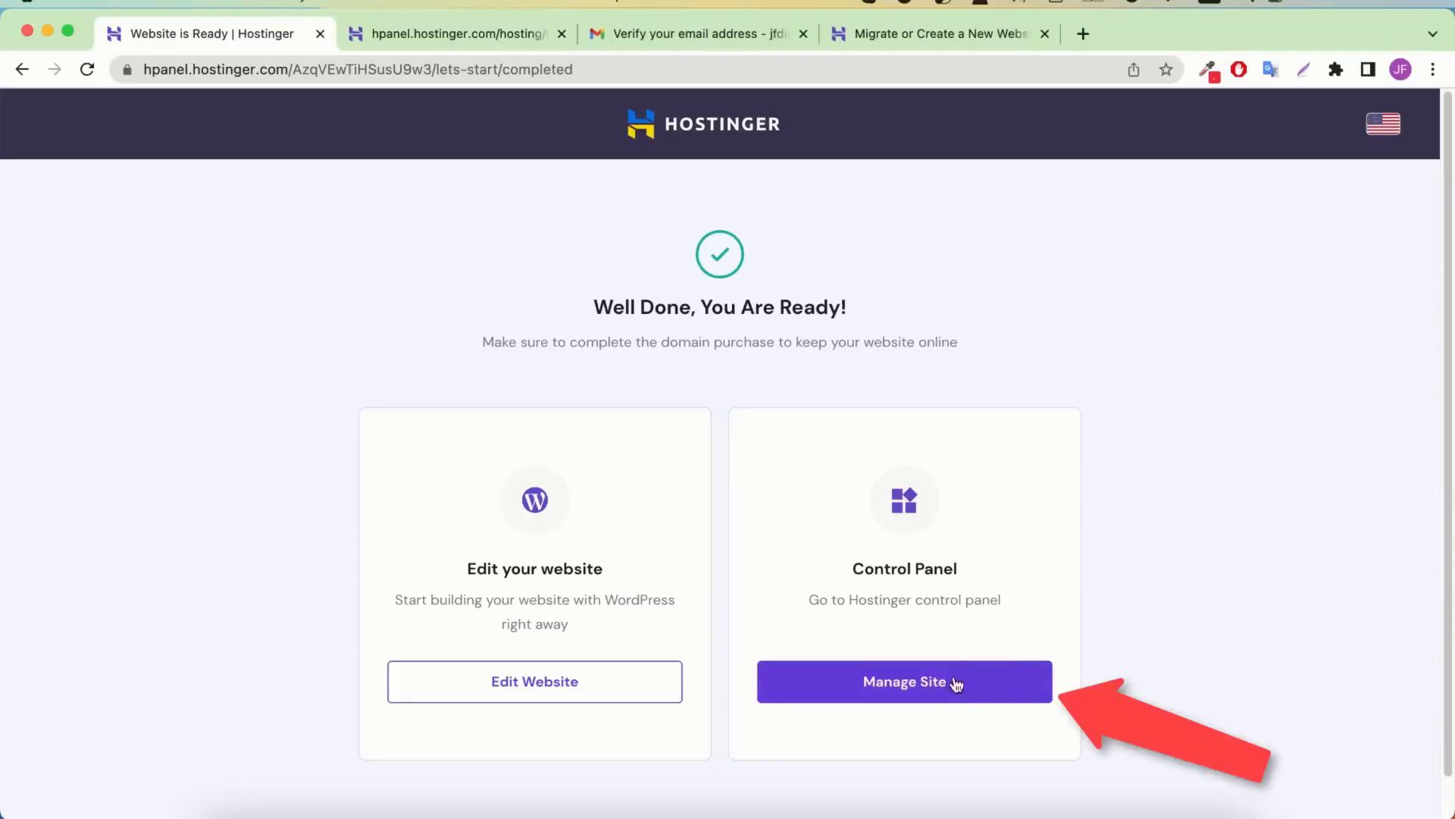
left_click(997, 684)
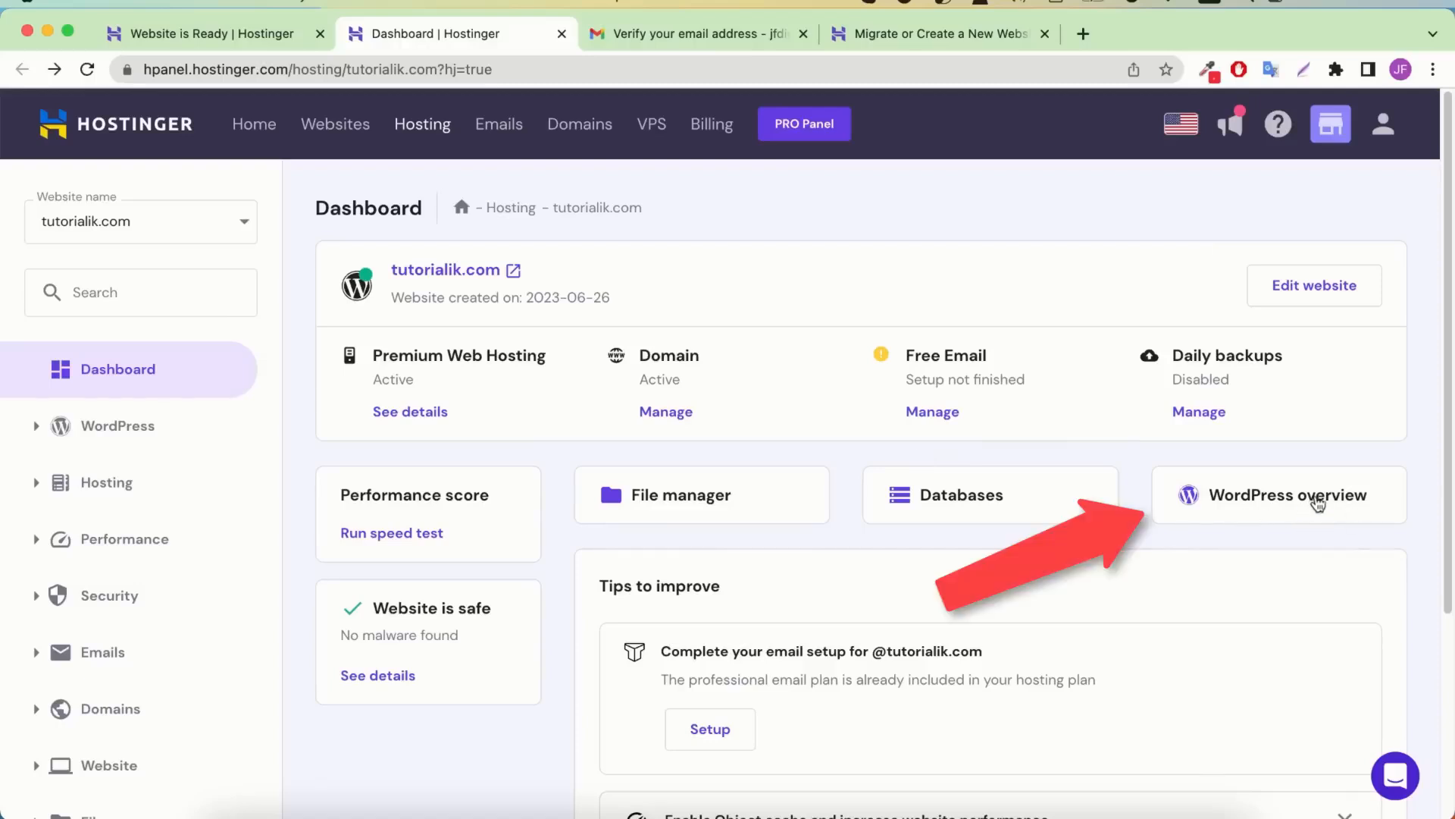
Open tutorialik.com's WordPress overview and launch its WordPress admin via Edit Website
left_click(1328, 498)
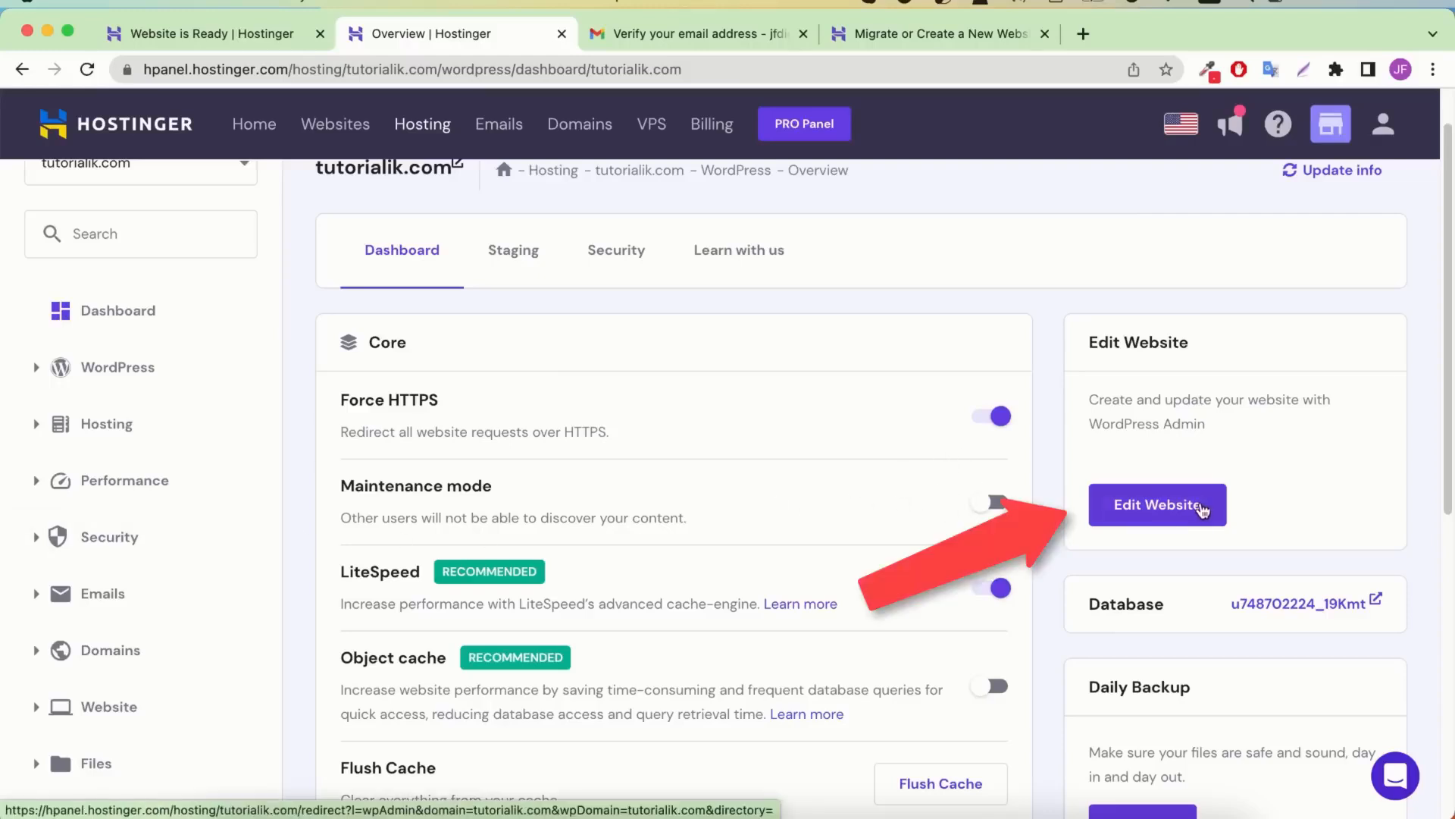
left_click(1202, 508)
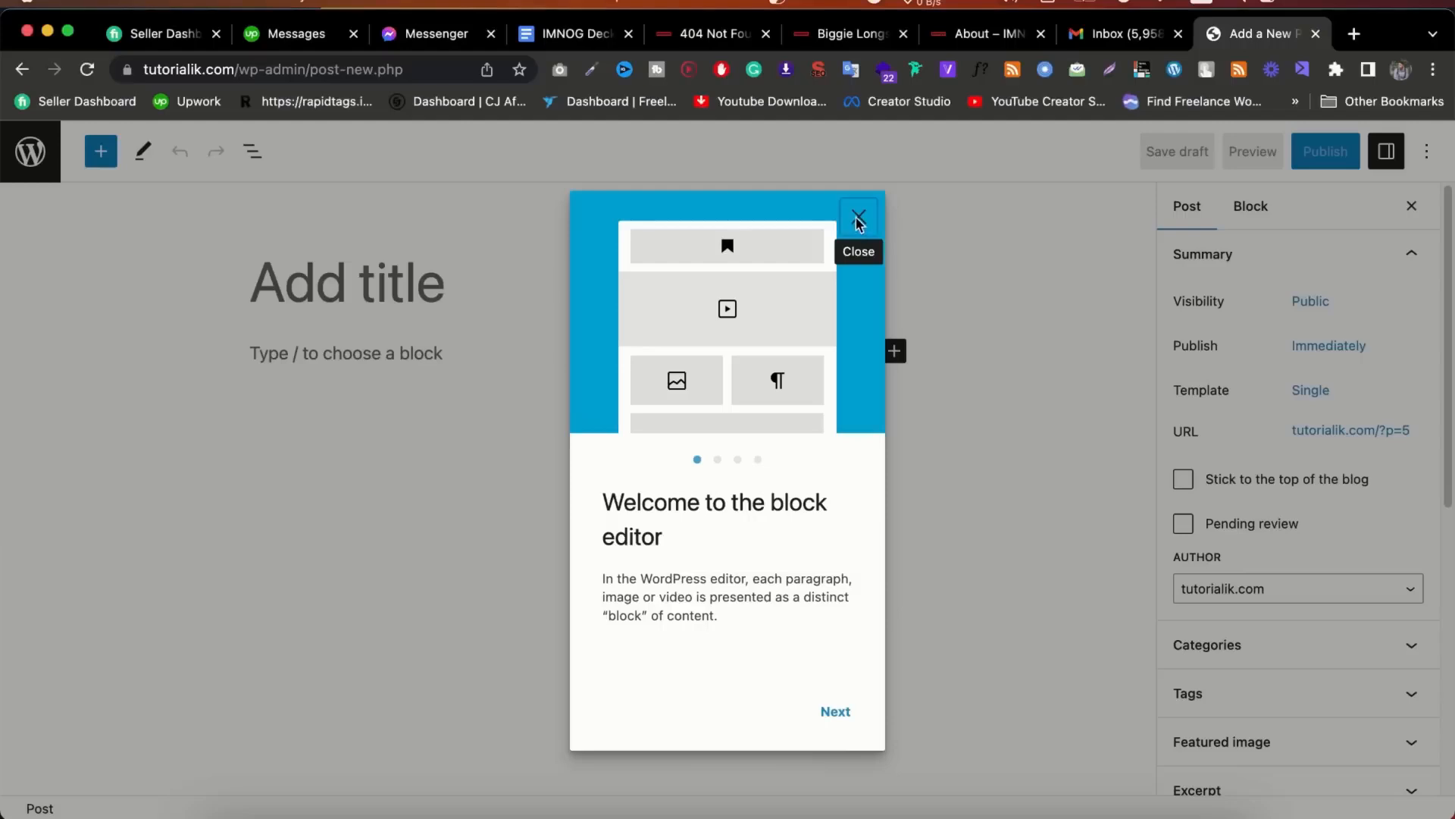
Close the editor's welcome dialog, exit the post editor and go to the admin Dashboard
left_click(857, 218)
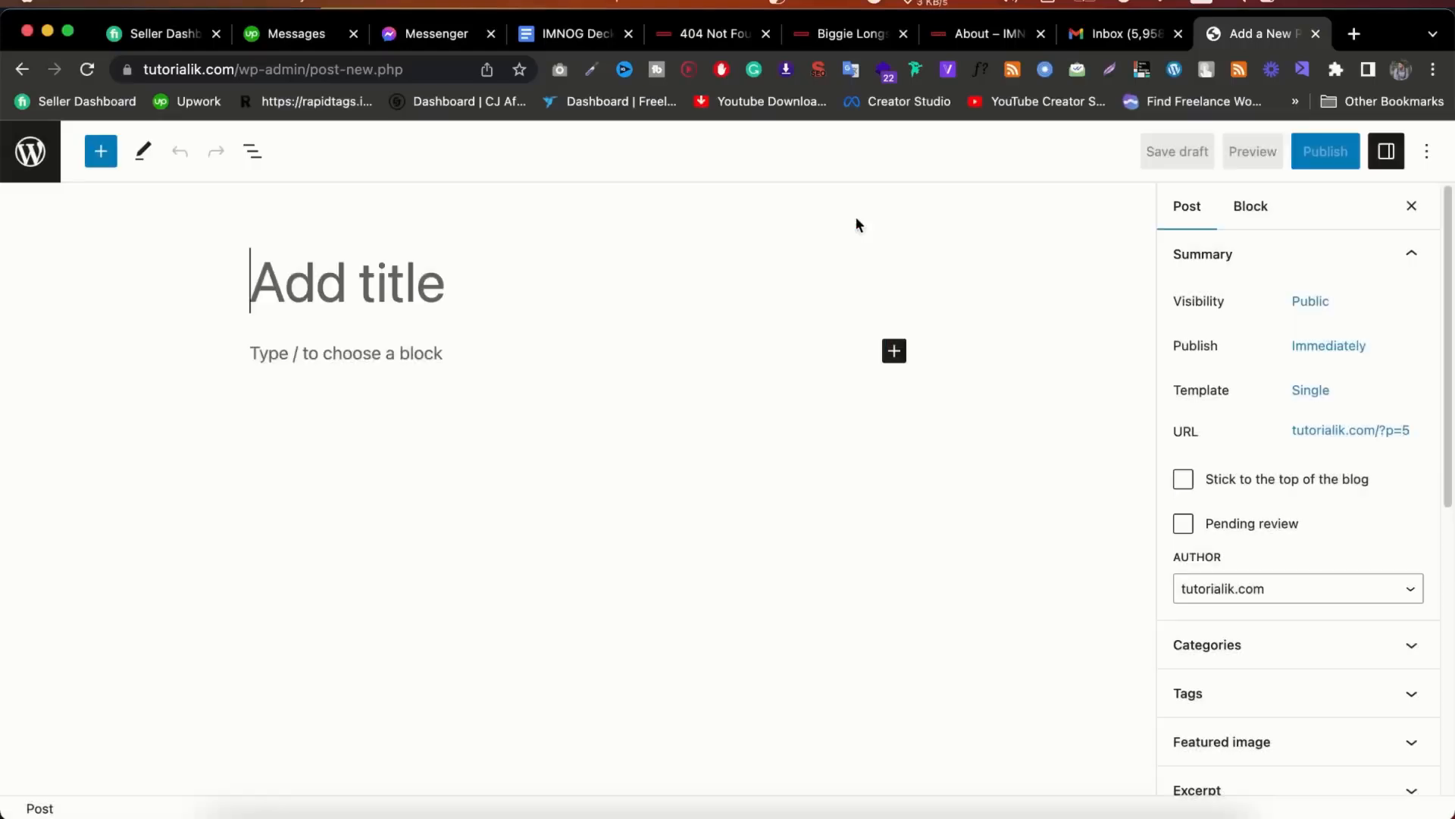
left_click(45, 152)
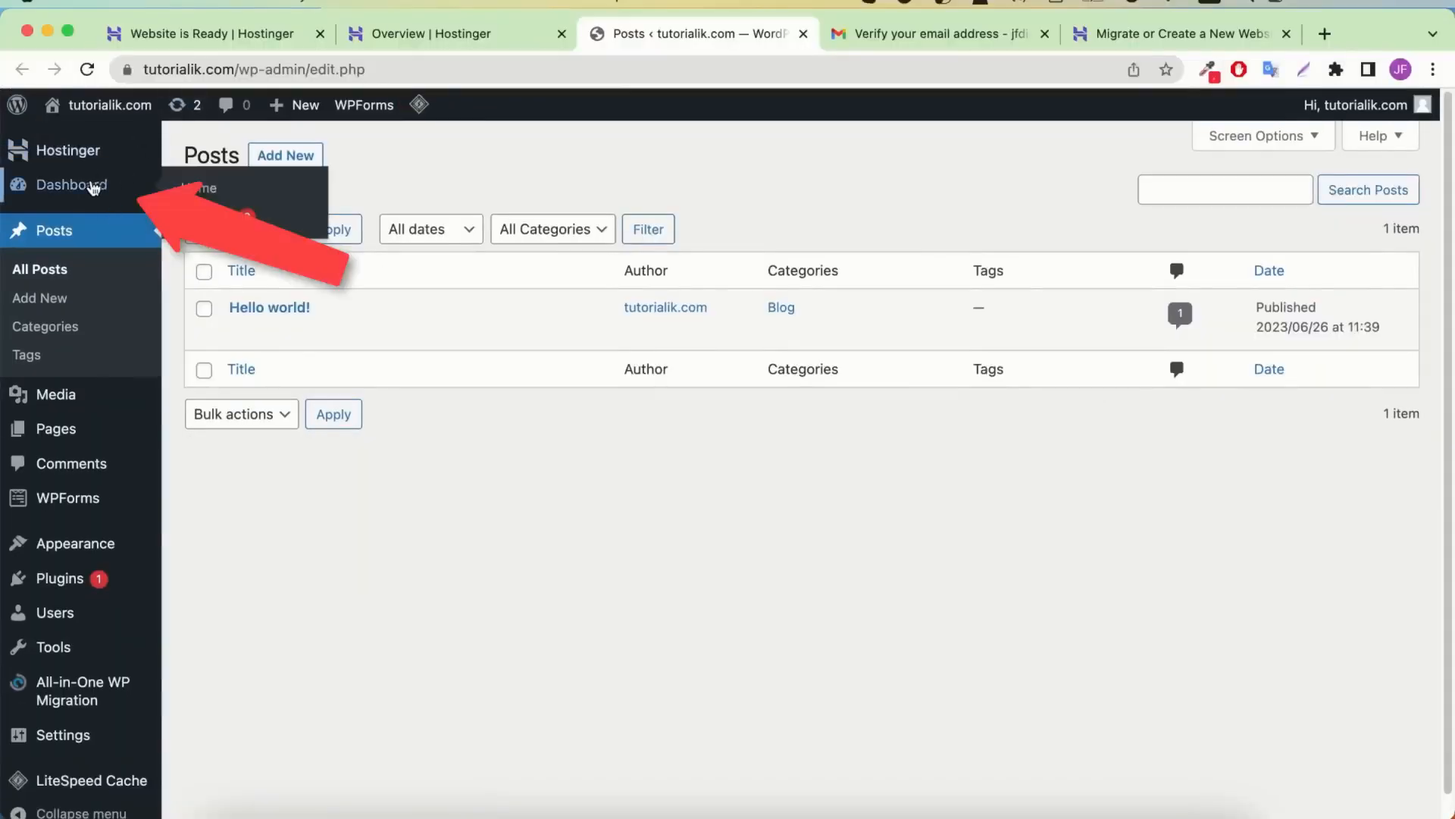
left_click(99, 188)
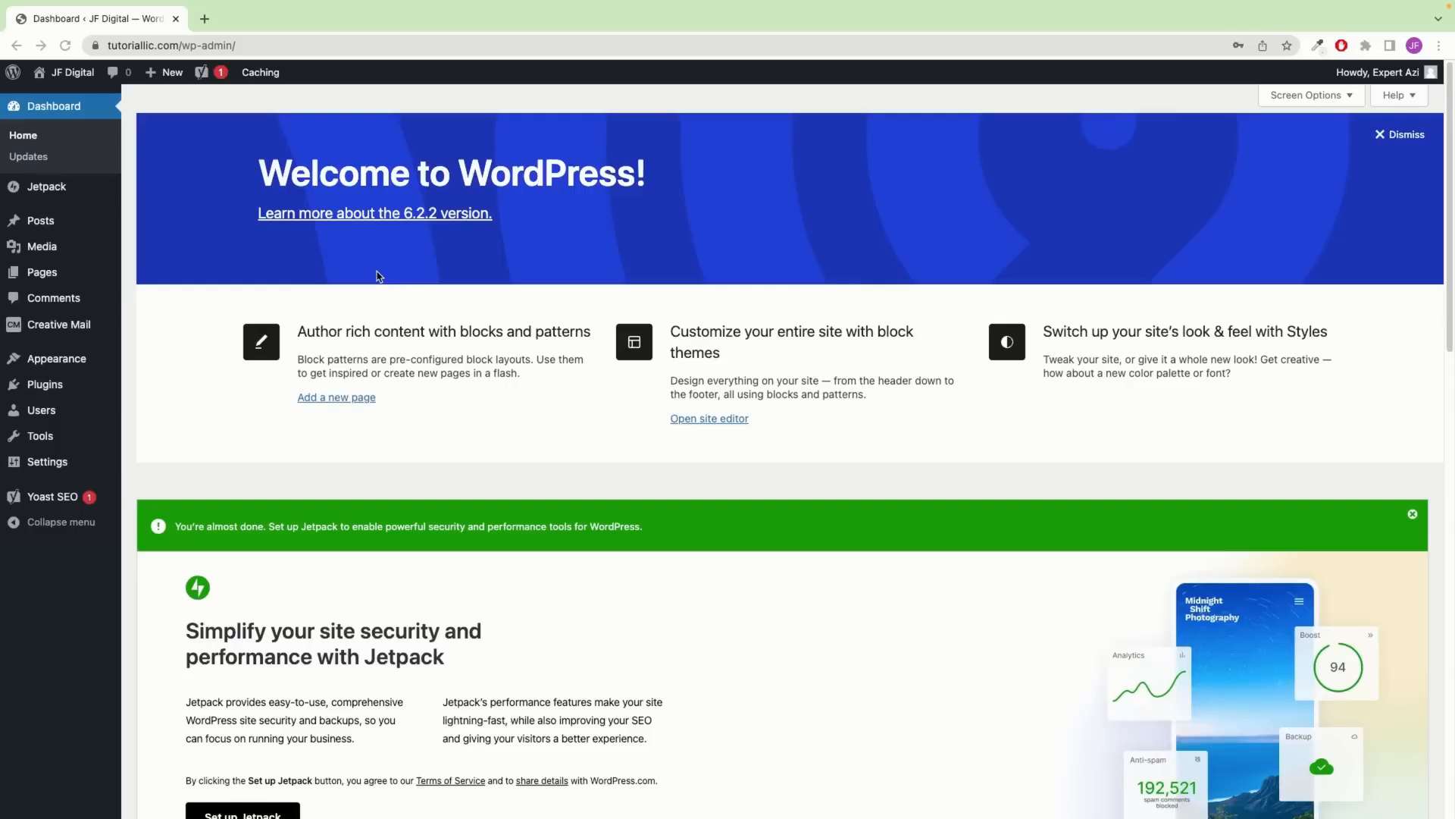
mouse_move(13, 223)
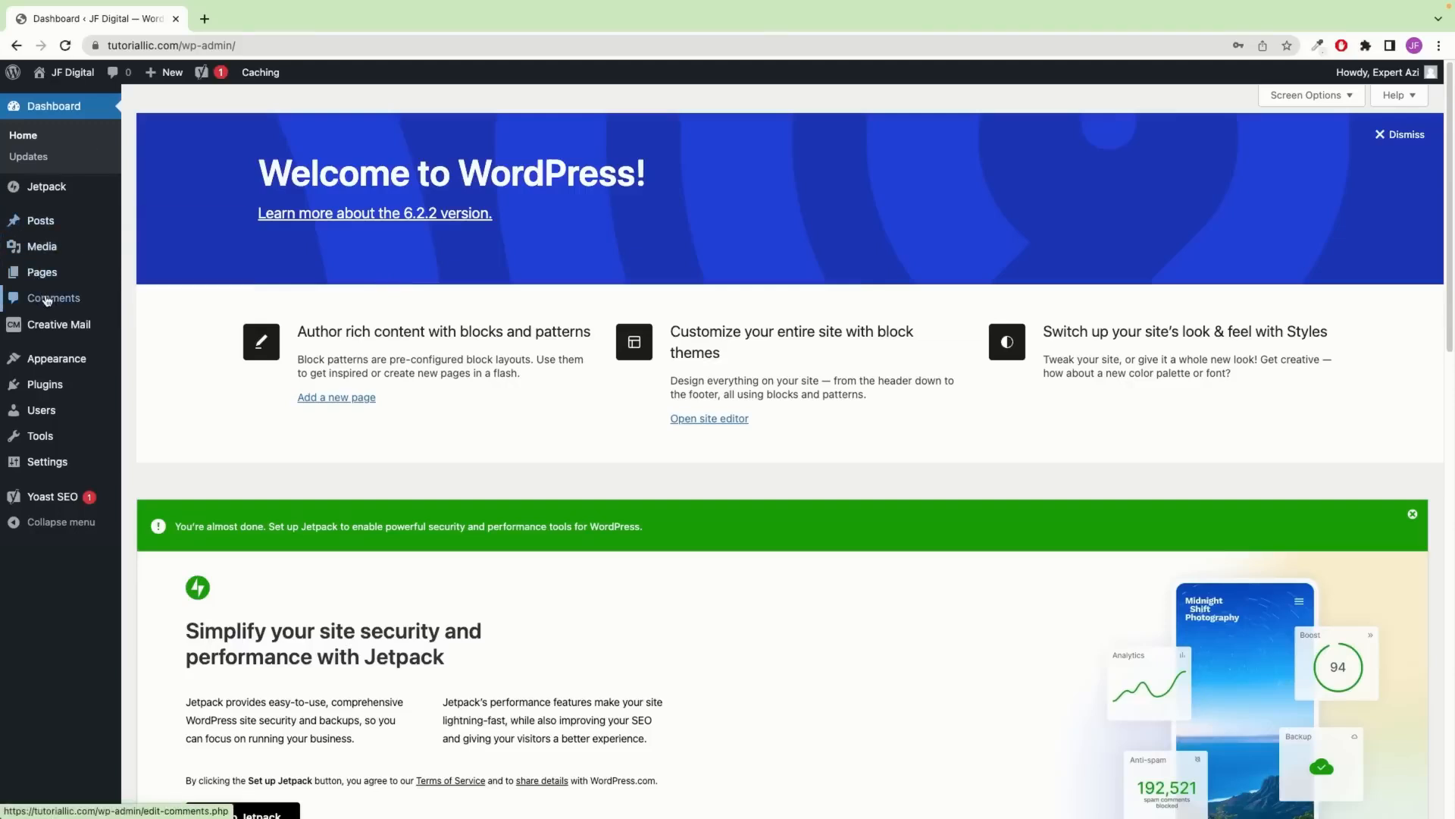
mouse_move(78, 408)
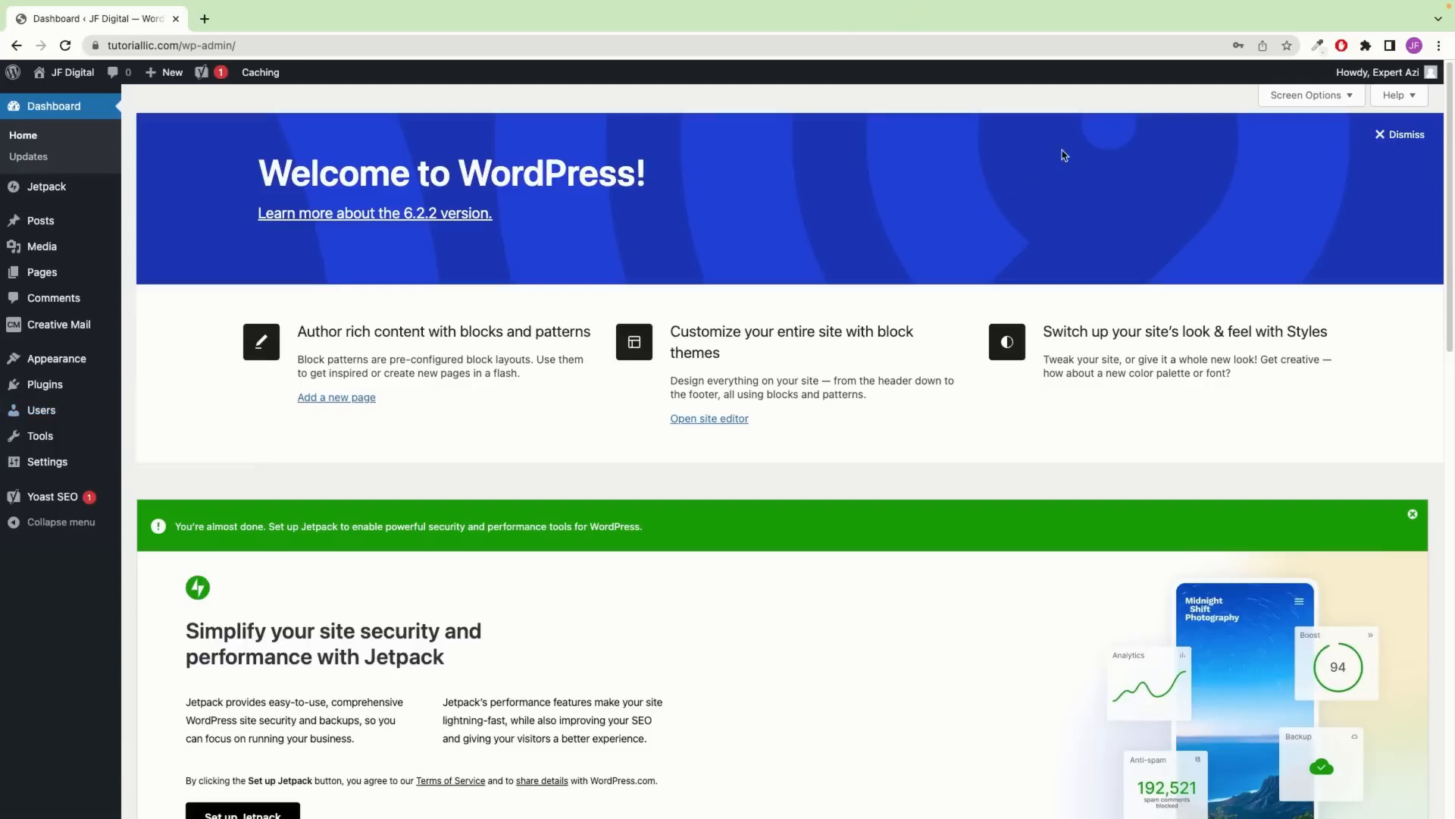
Dismiss the Welcome to WordPress panel, the Jetpack setup notice and the Yoast SEO configuration notice
left_click(1406, 135)
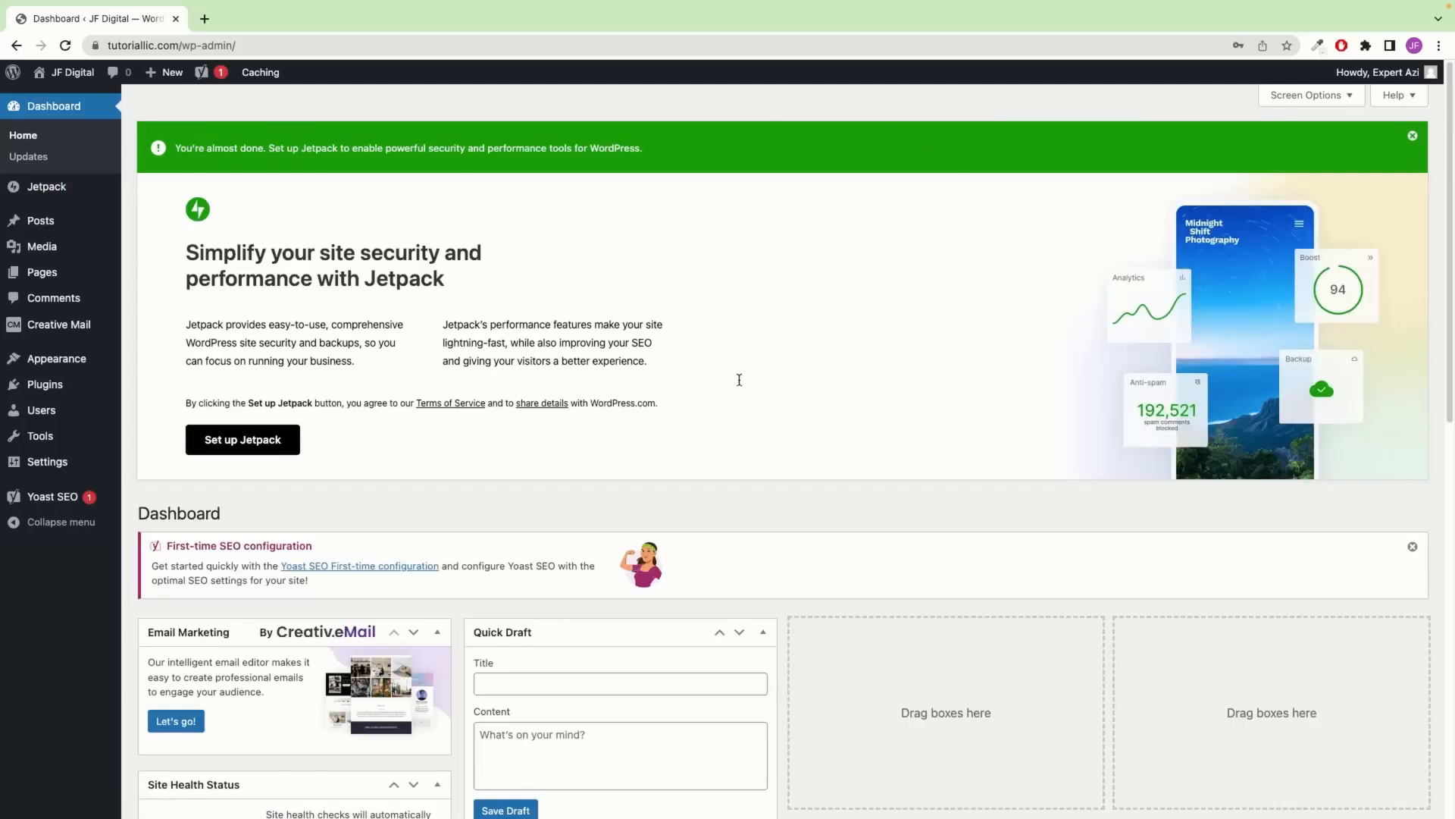
left_click(1413, 137)
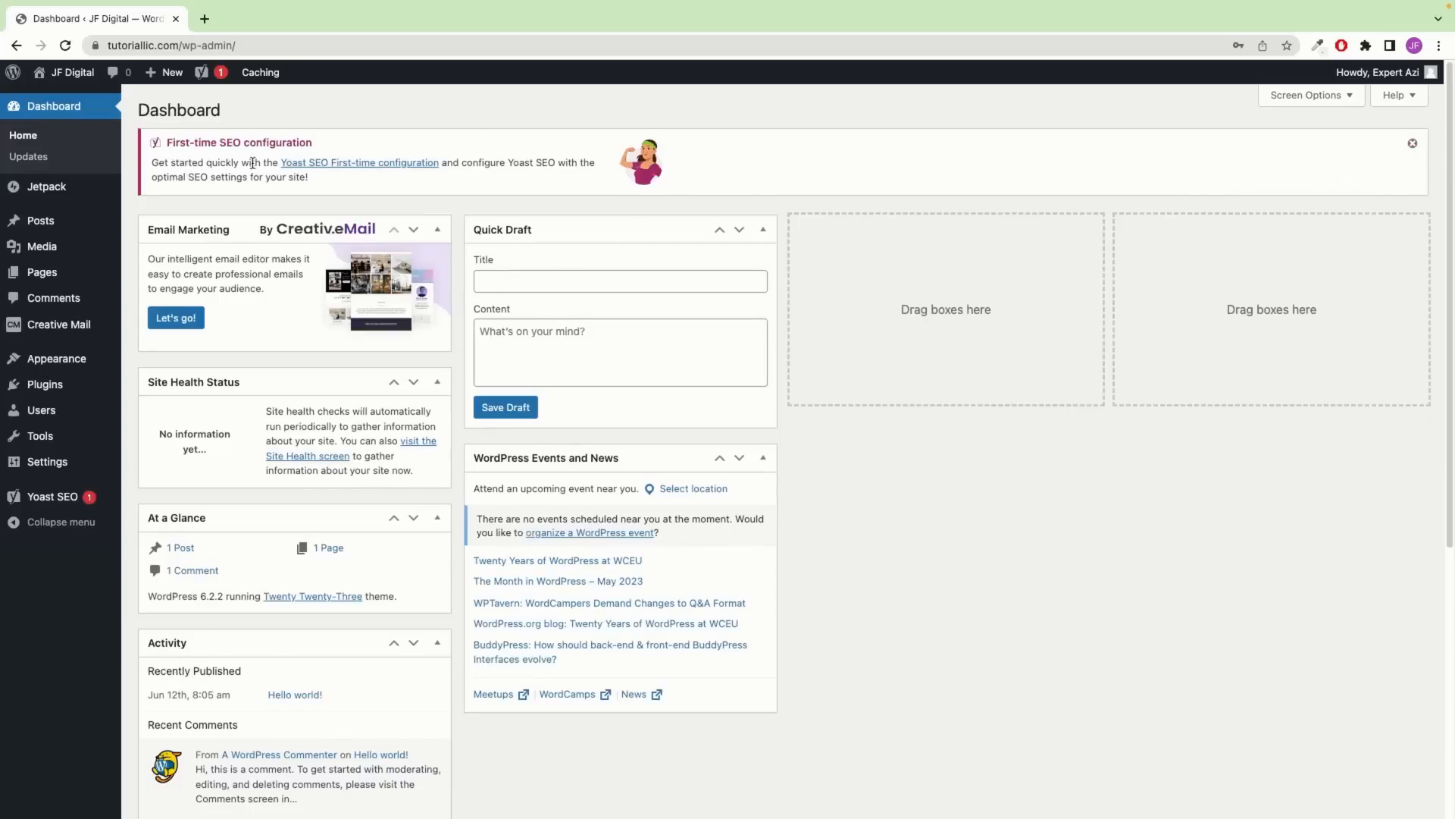
left_click(1413, 143)
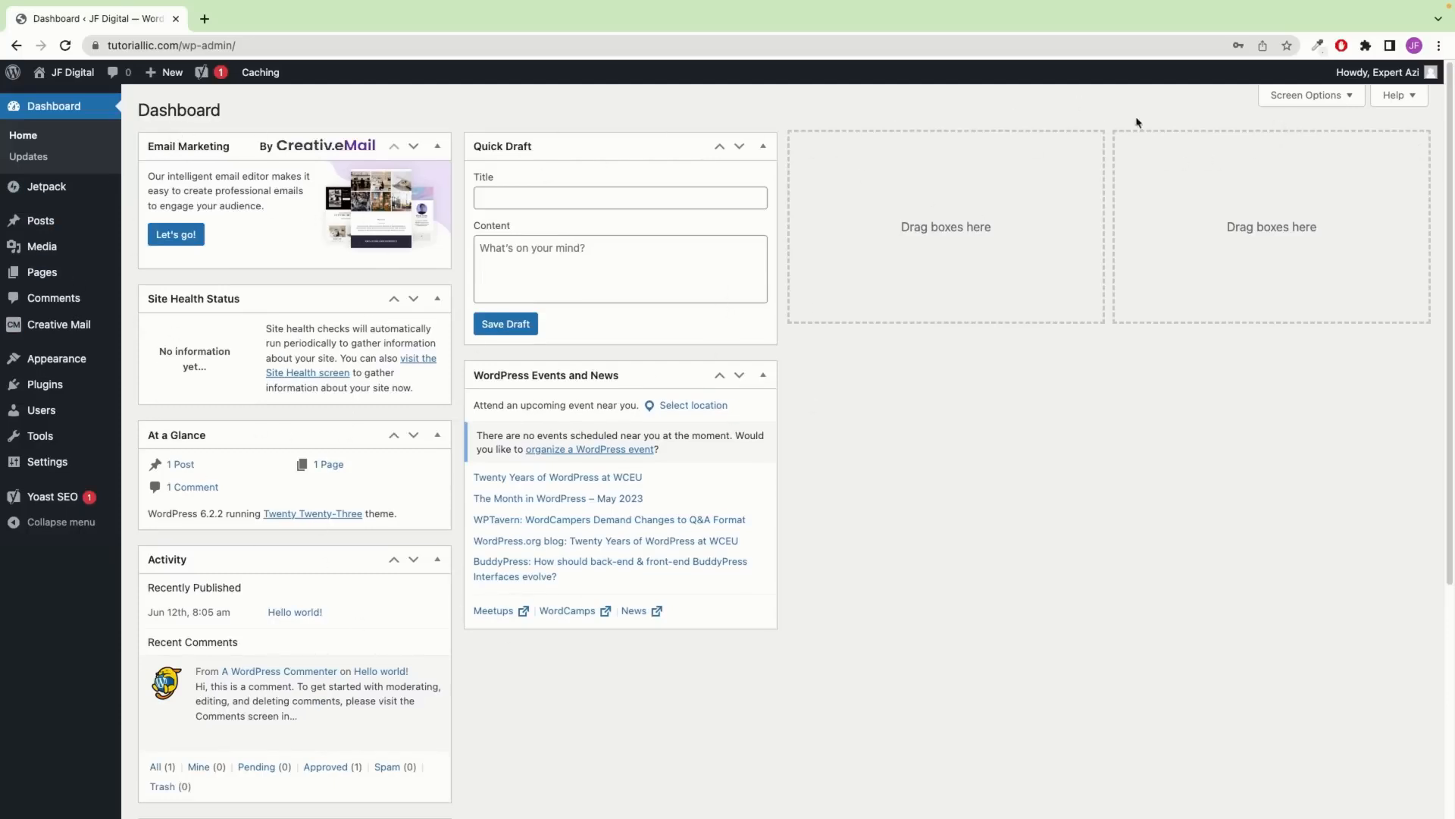
Hide the Email Marketing dashboard box in Screen Options
left_click(1333, 101)
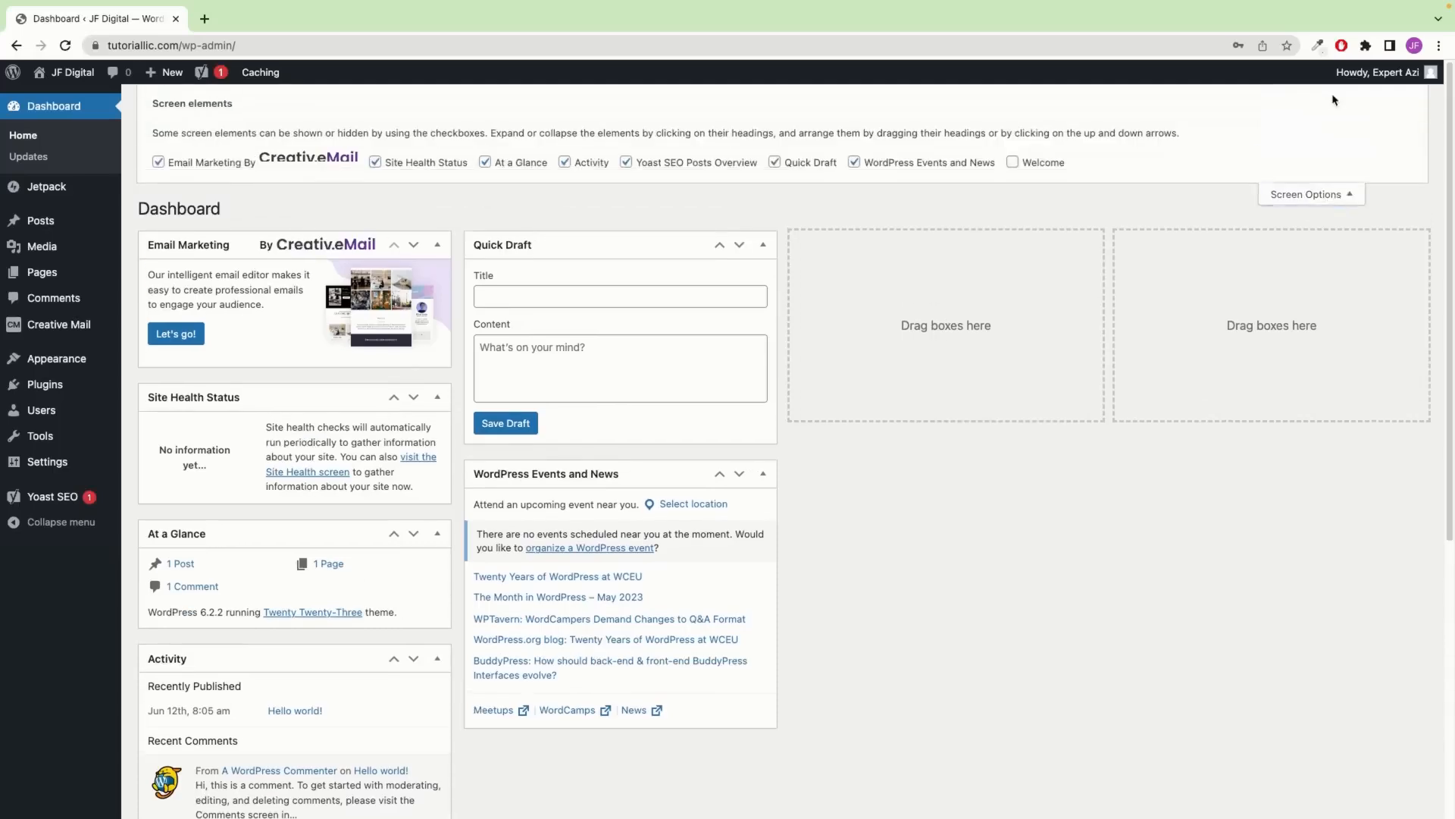
left_click(159, 164)
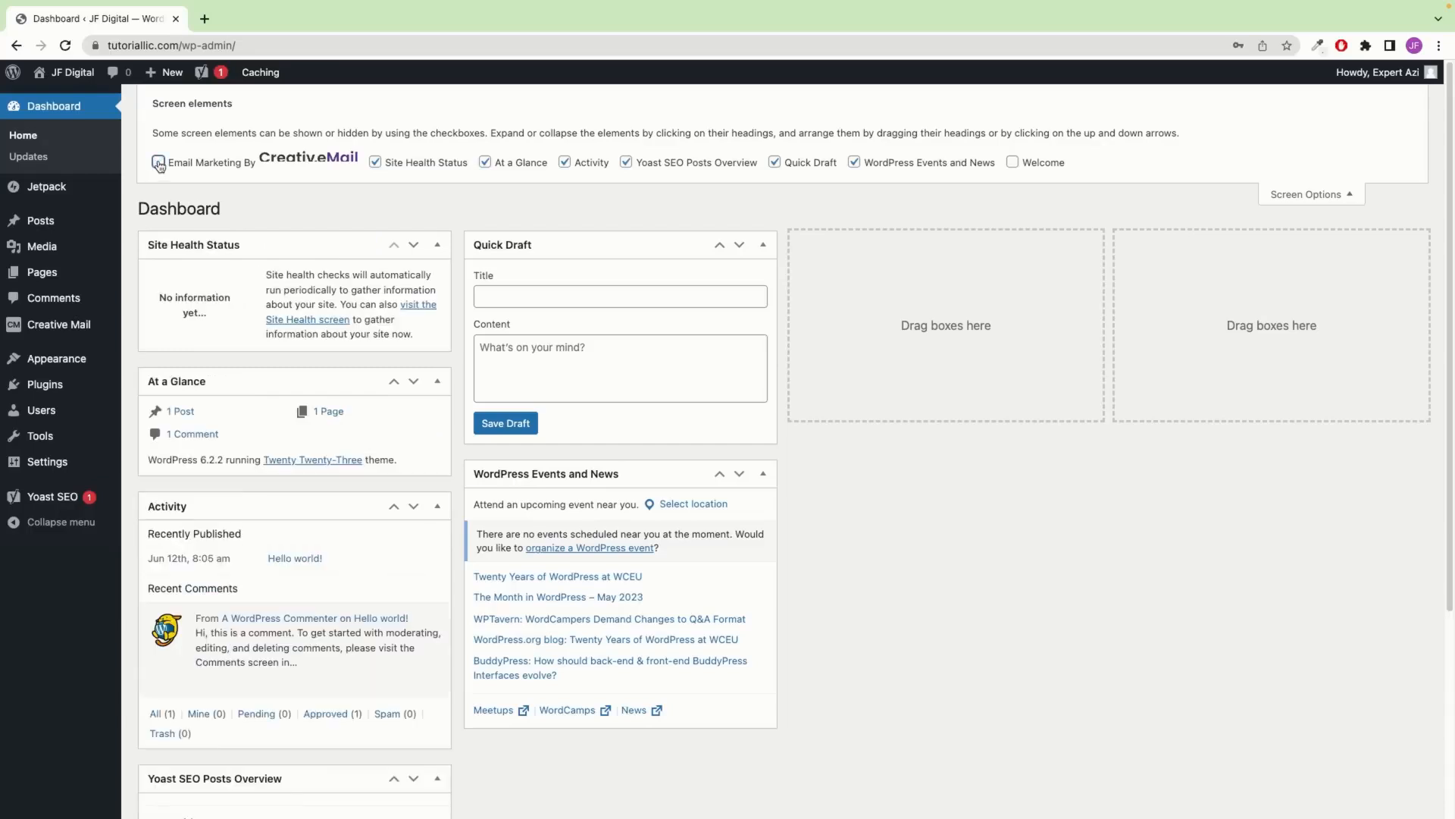
left_click(159, 164)
left_click(158, 163)
left_click(158, 164)
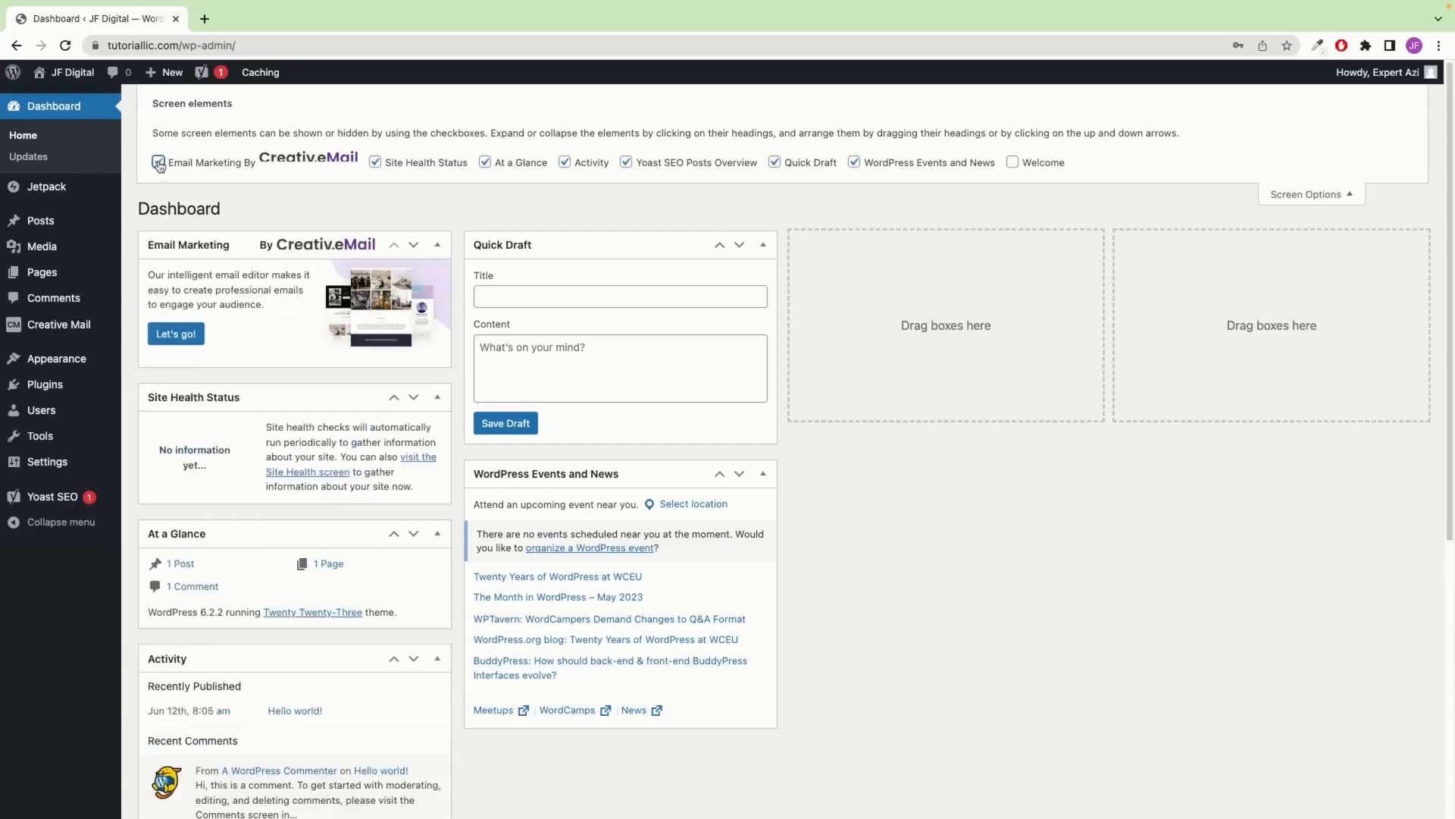
left_click(159, 164)
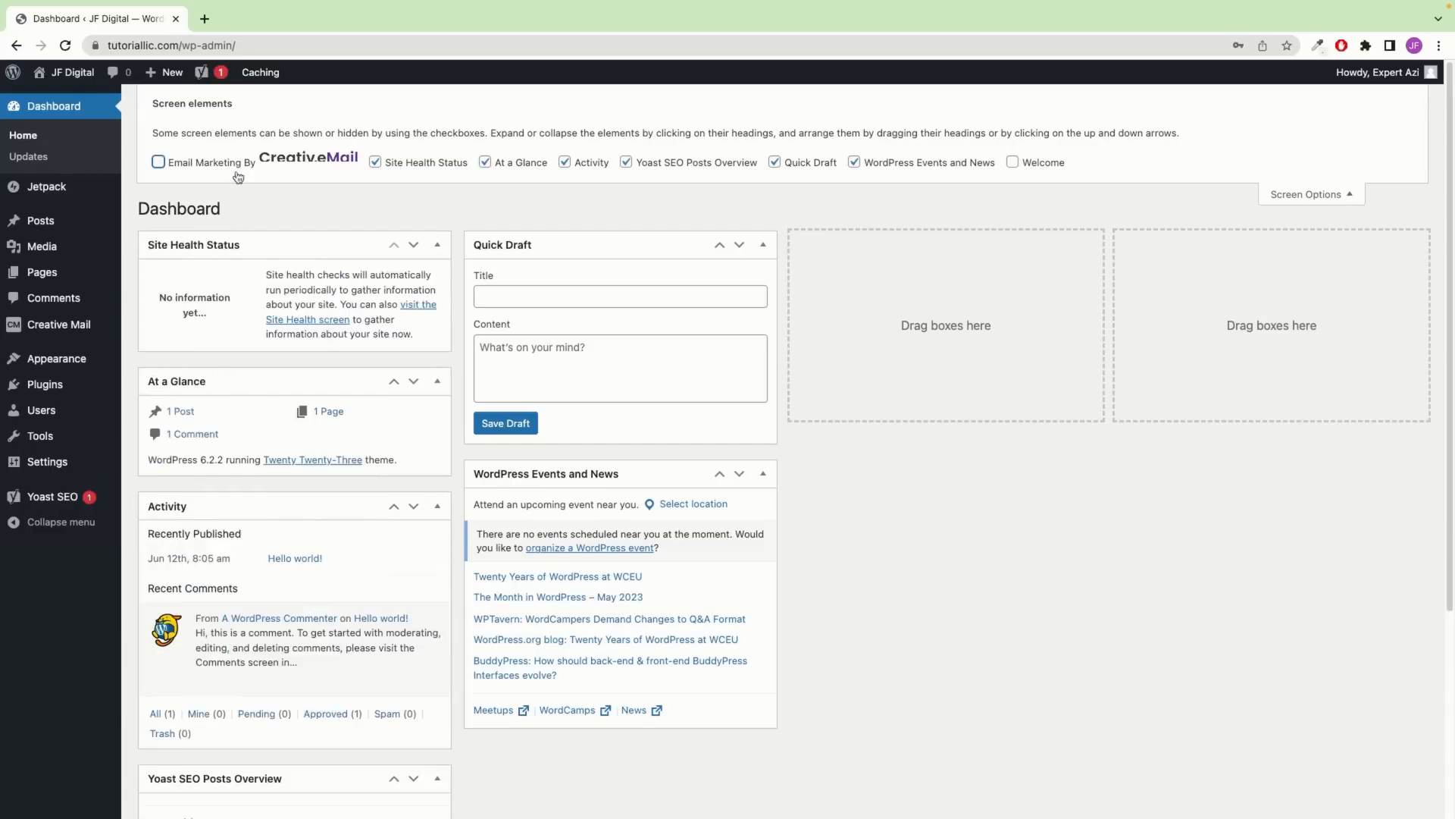
Hide the Site Health Status, At a Glance, Activity, Yoast Posts Overview, Quick Draft and Events boxes
left_click(381, 170)
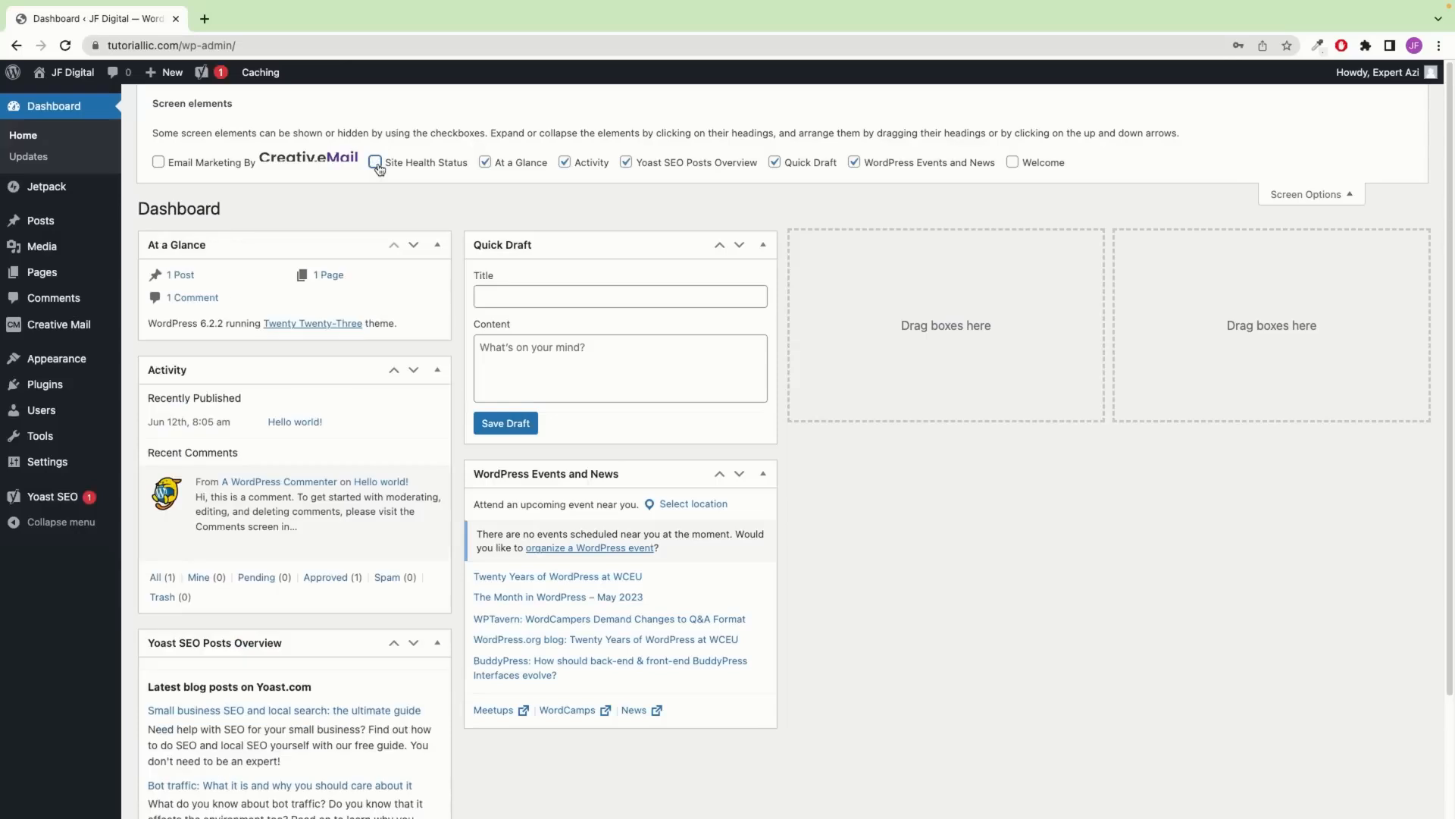
left_click(527, 169)
left_click(566, 168)
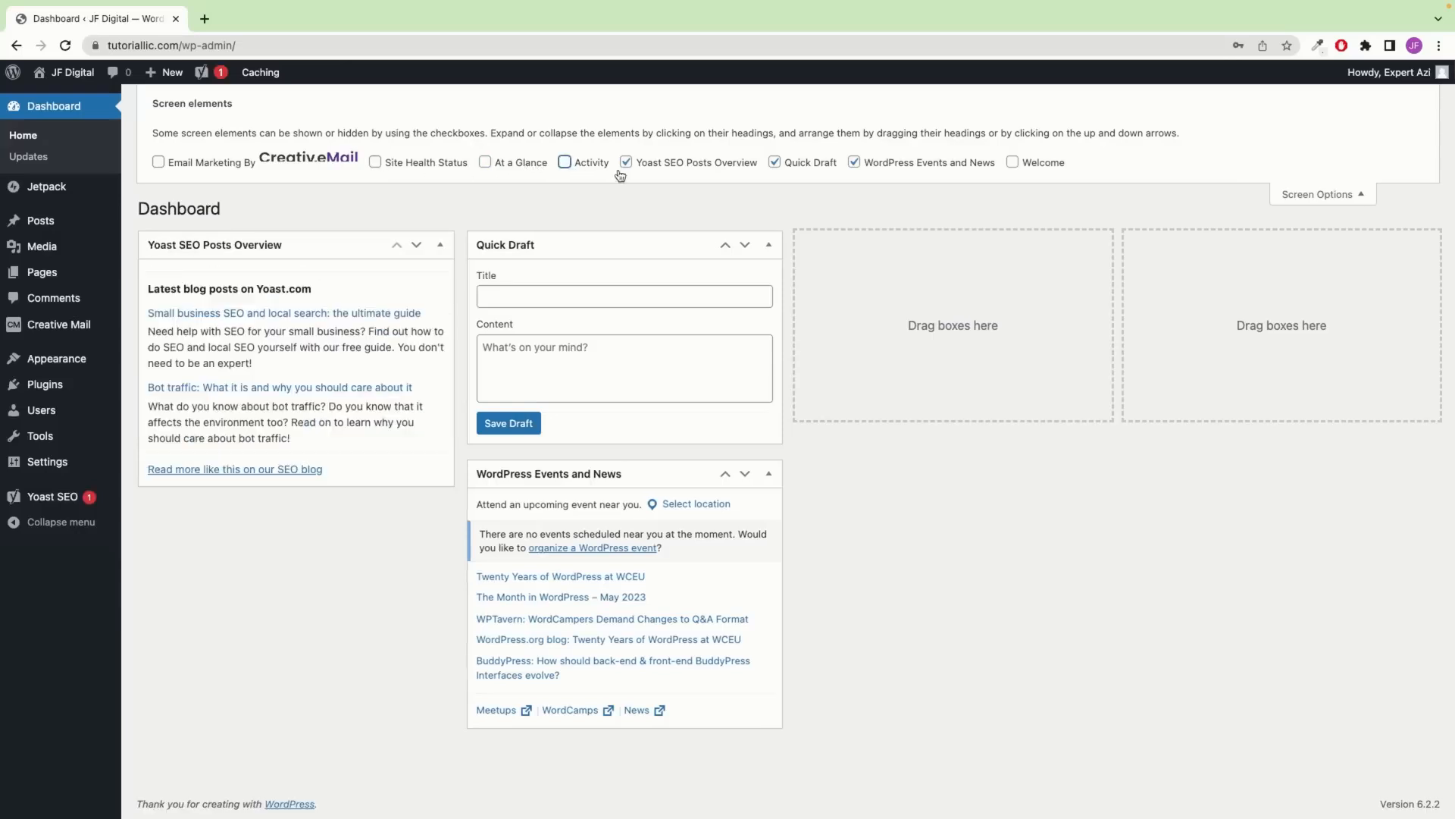
left_click(718, 170)
left_click(809, 167)
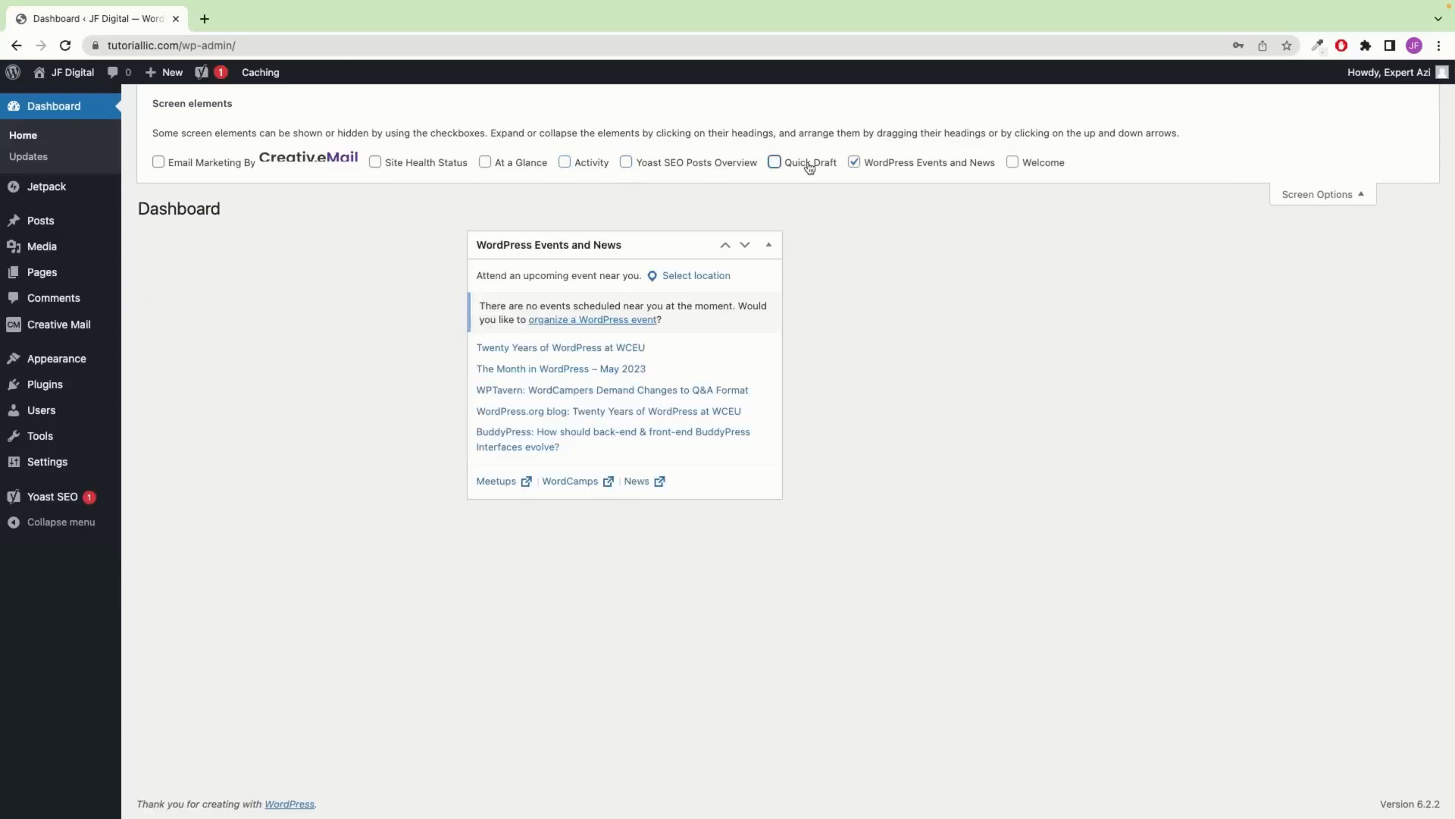
left_click(936, 166)
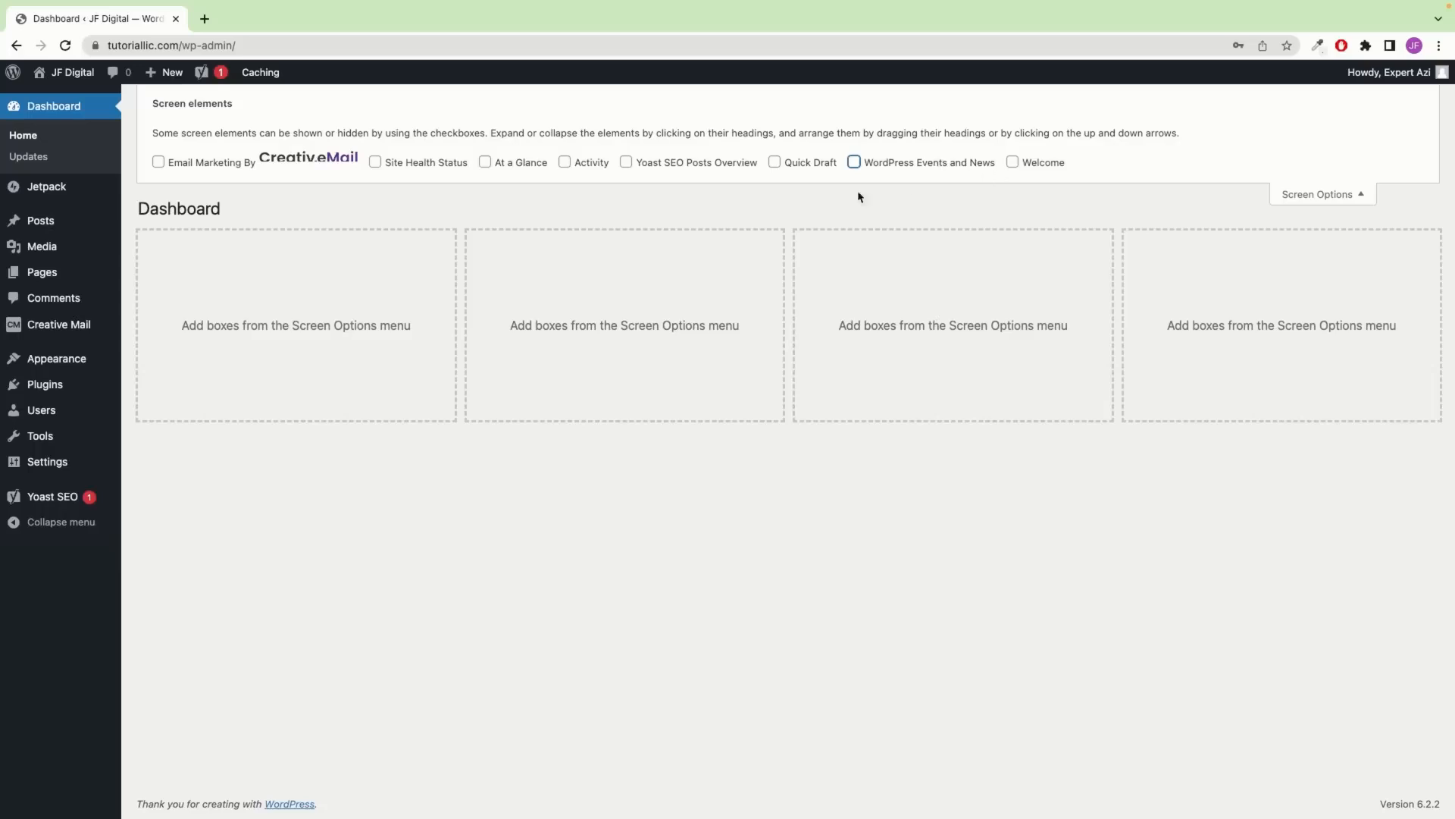
left_click(1361, 195)
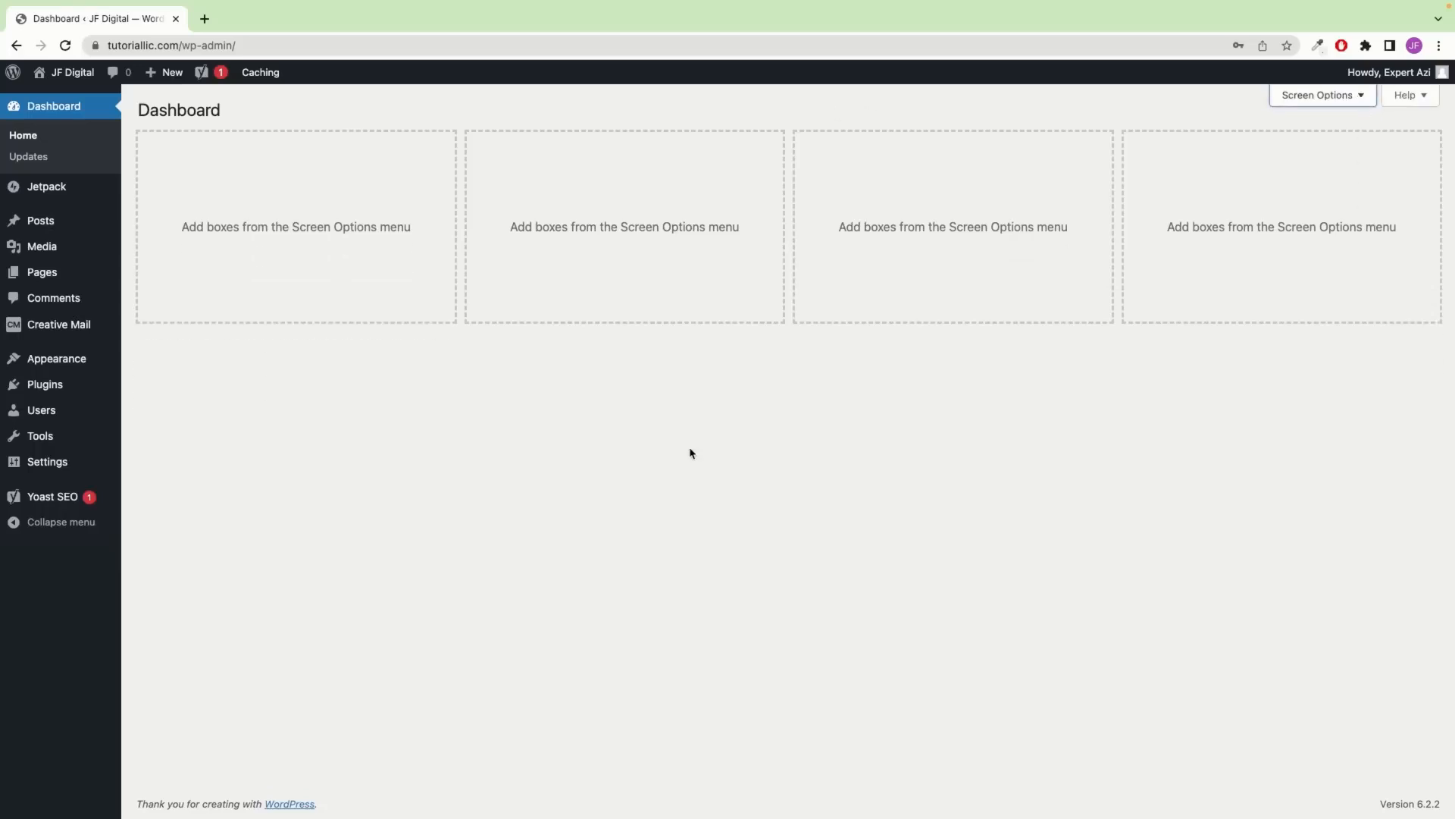
In Installed Plugins, select all plugins except Akismet, Hello Dolly and The Bluehost Plugin
mouse_move(46, 390)
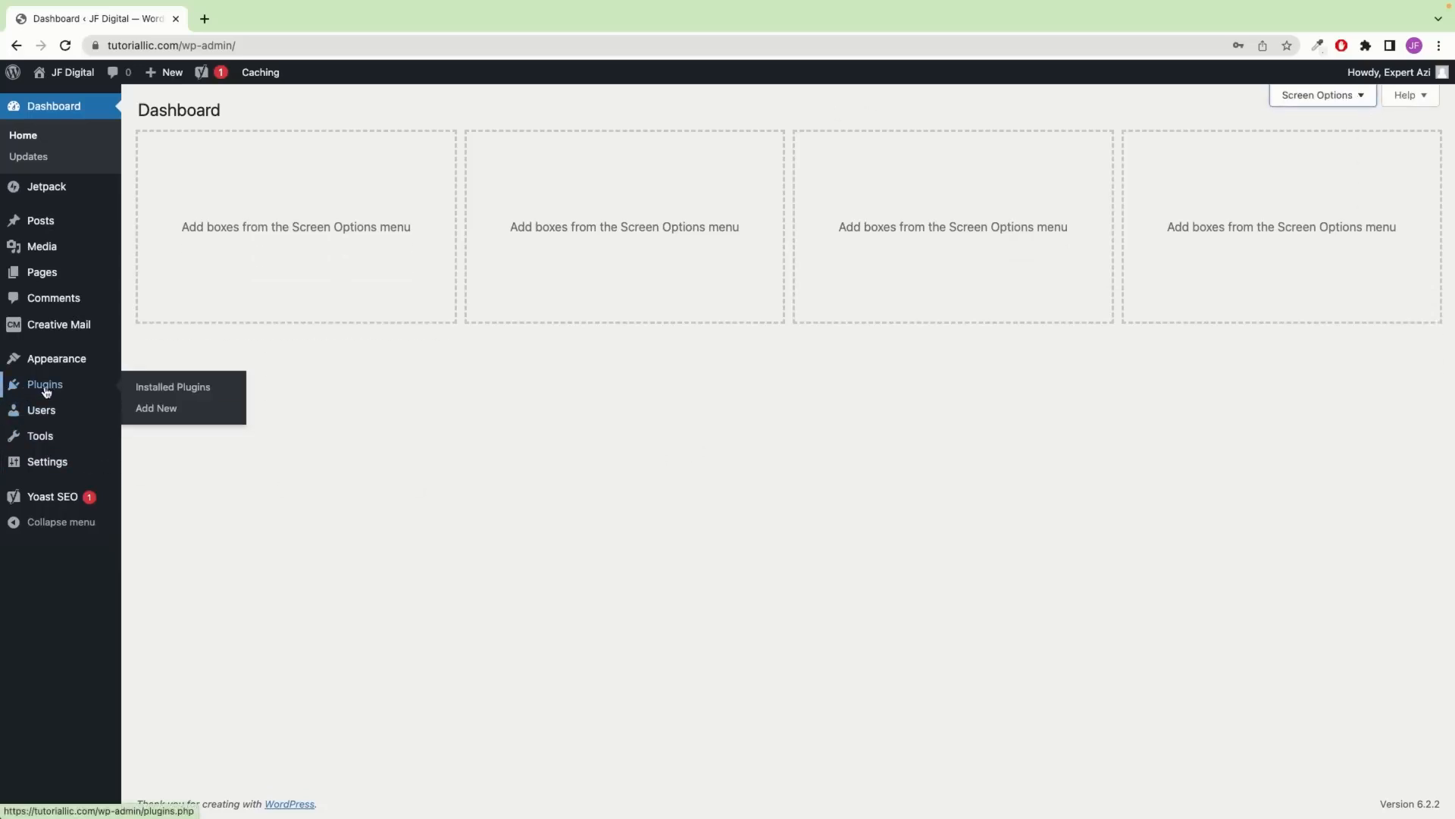
left_click(168, 389)
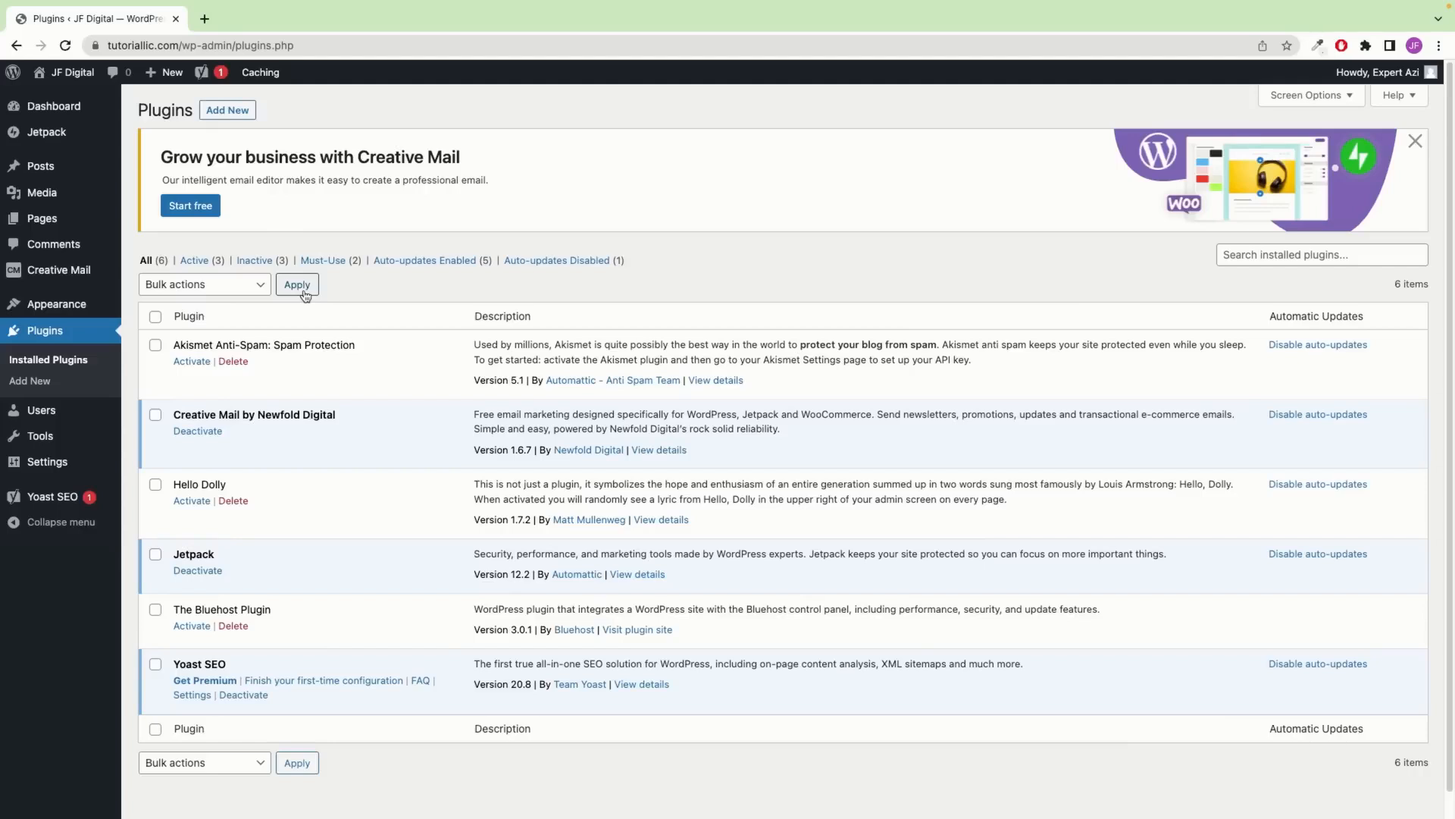
left_click(156, 316)
left_click(155, 346)
left_click(155, 484)
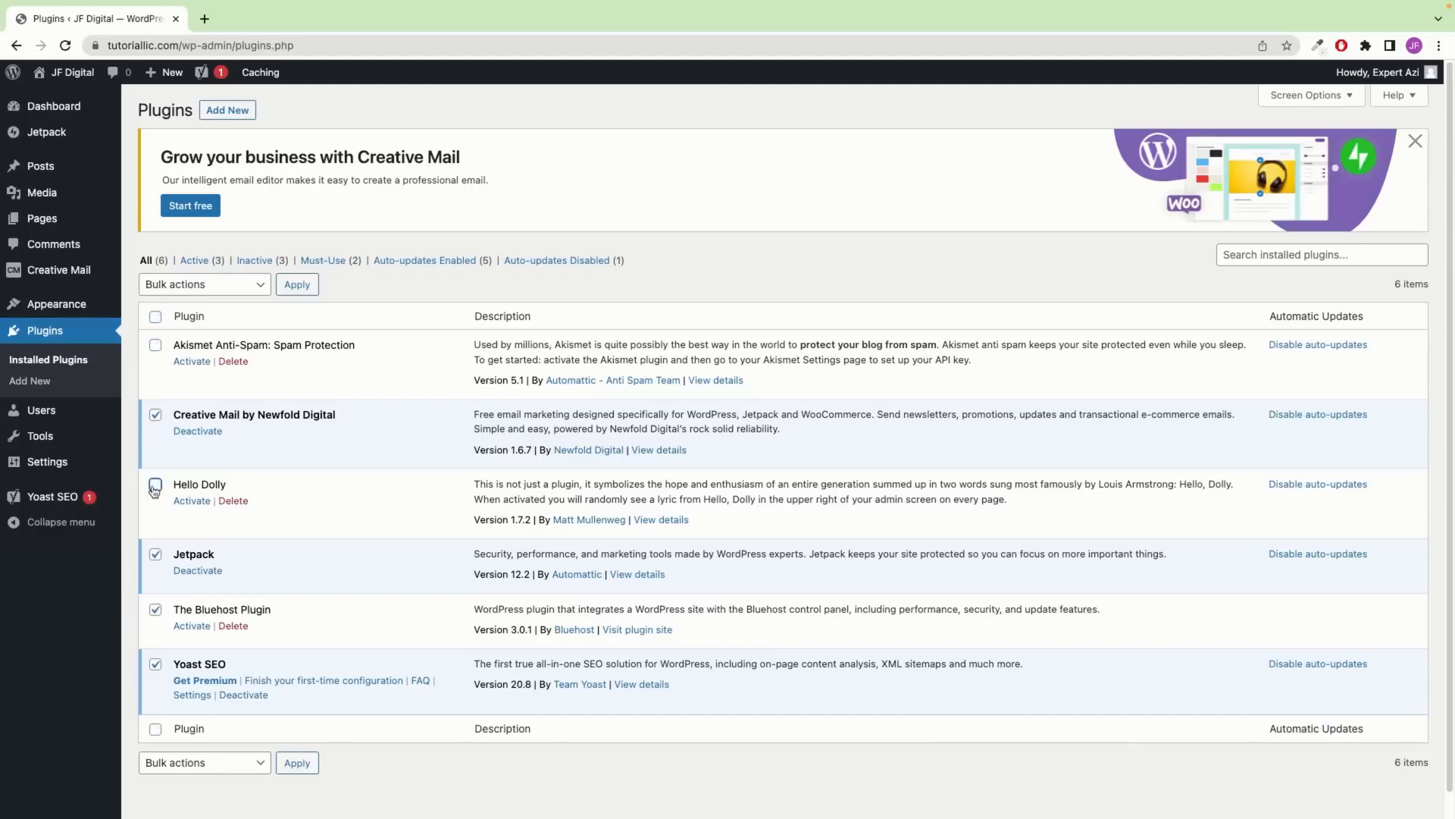
left_click(156, 610)
Deactivate the selected plugins with the Deactivate bulk action, then select every plugin
left_click(203, 293)
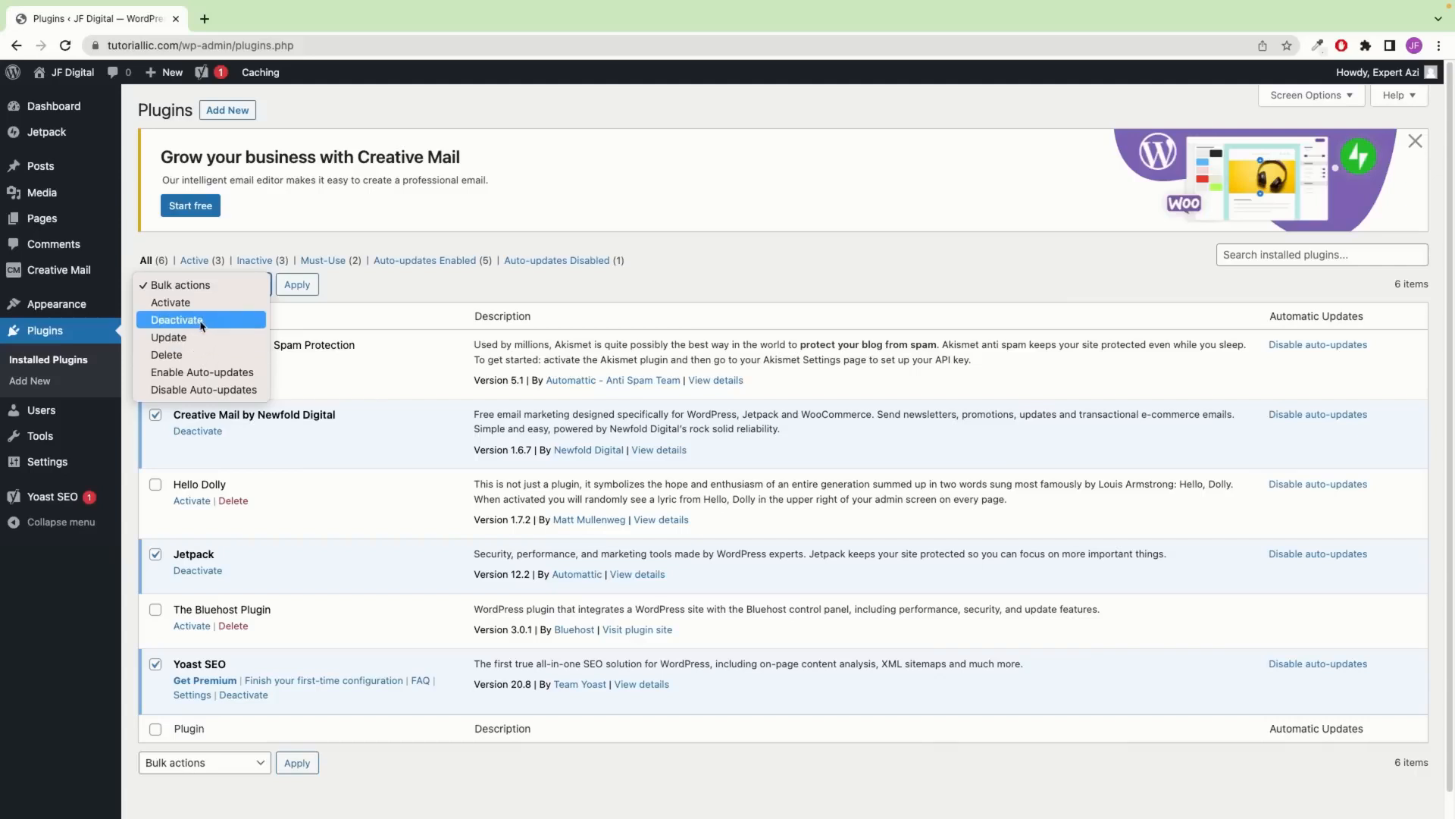
left_click(235, 320)
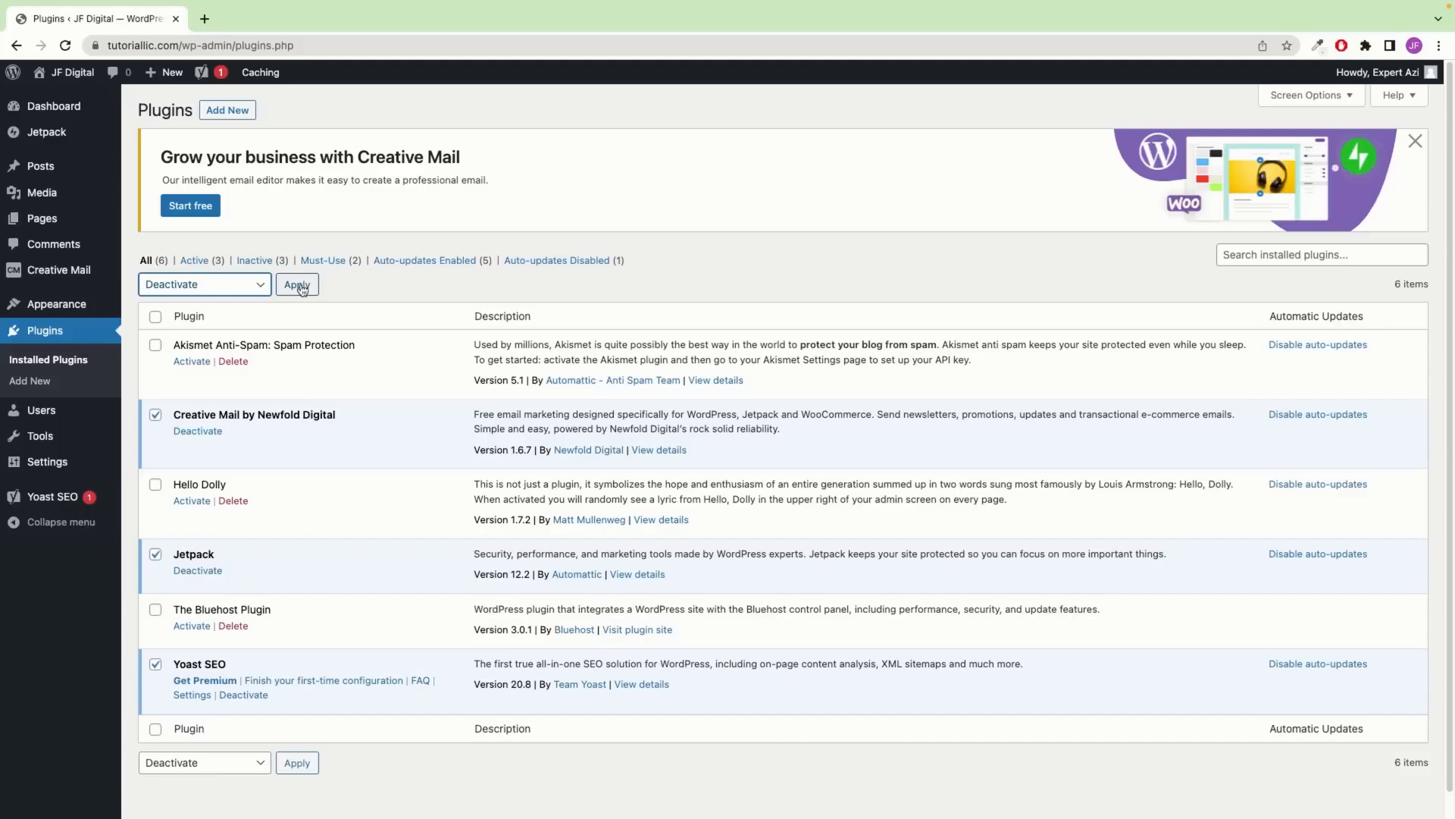
left_click(302, 287)
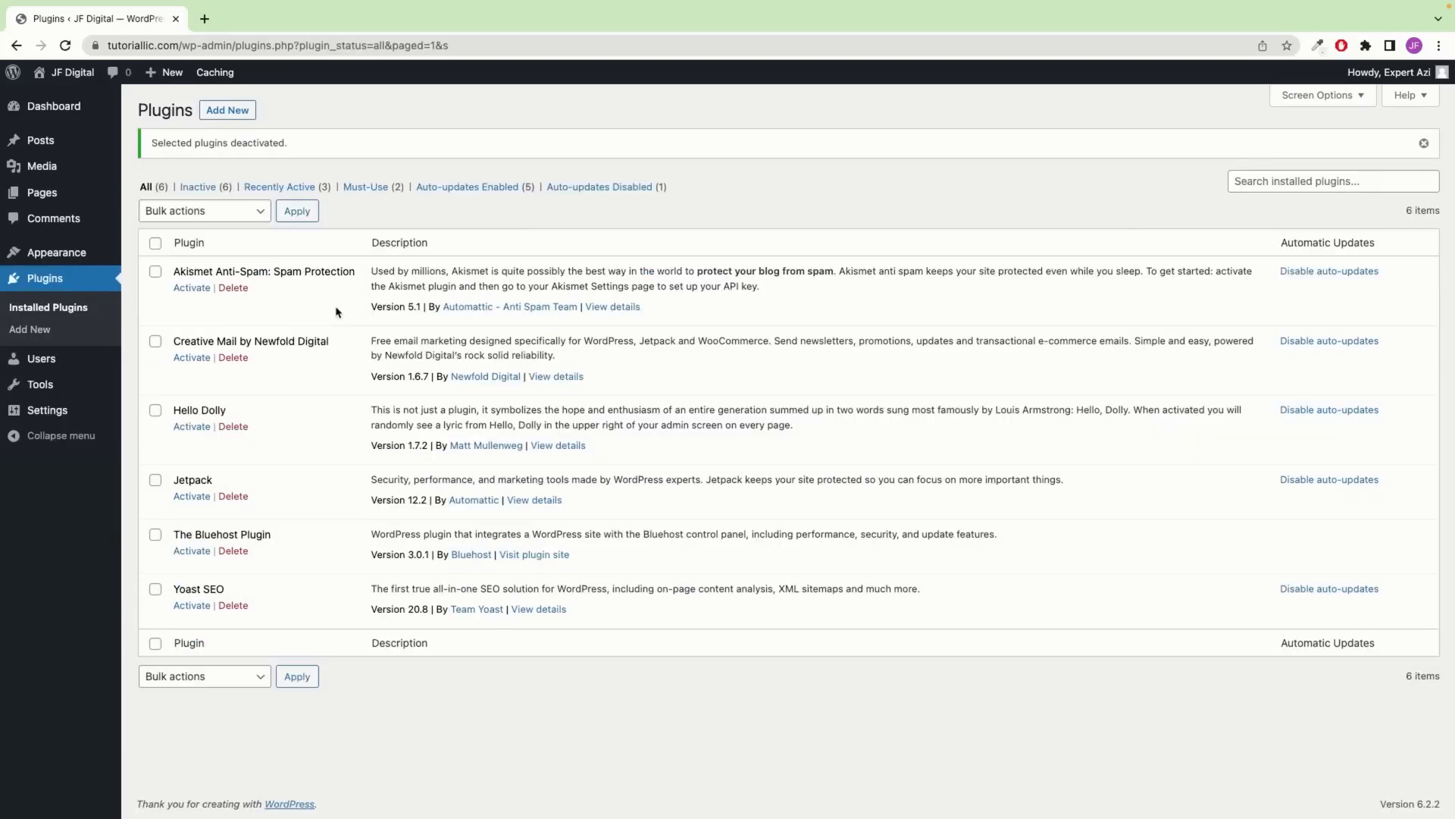
left_click(156, 245)
Bulk-delete all six selected plugins and confirm removing them with their data
left_click(237, 213)
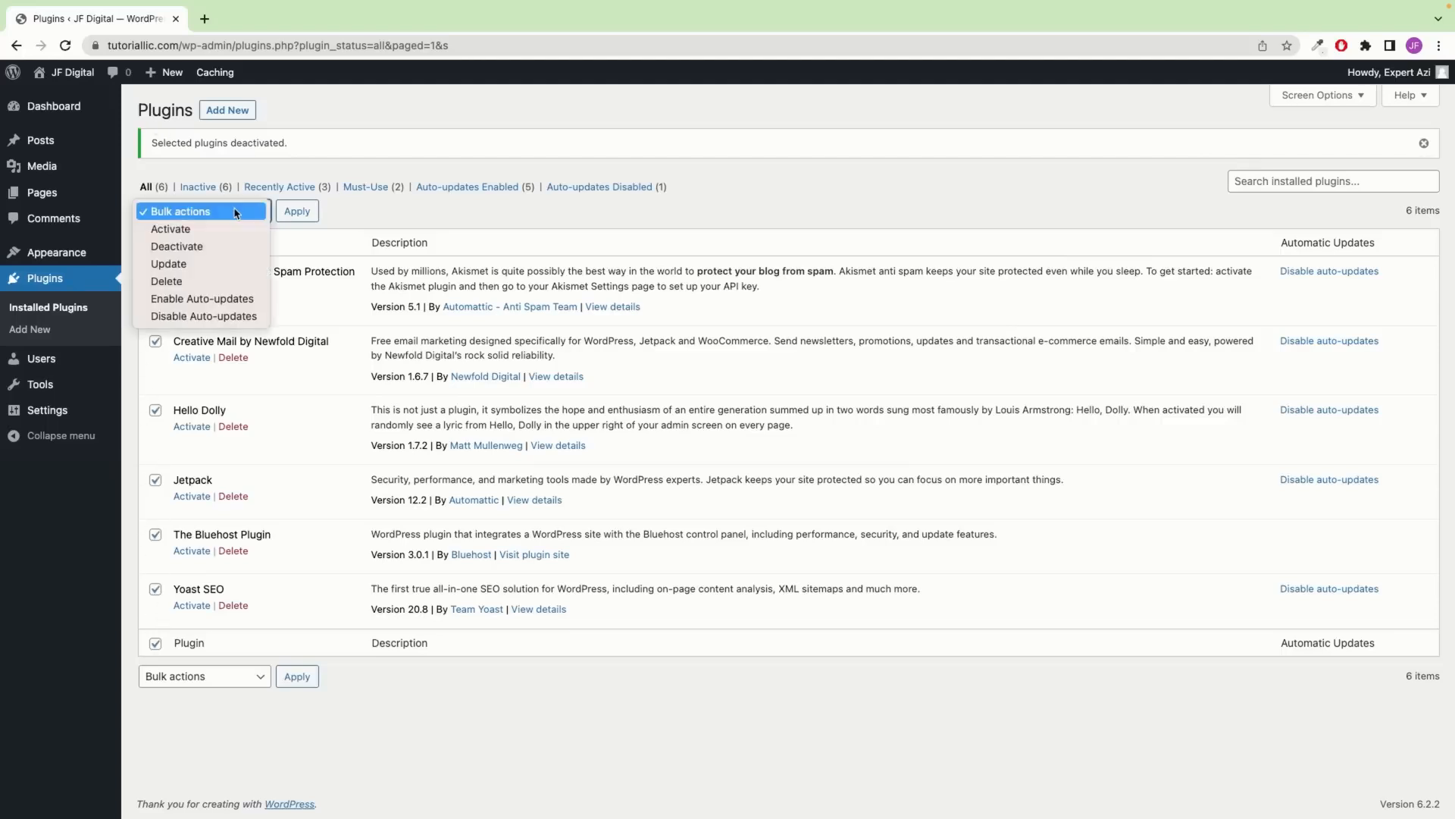
left_click(170, 282)
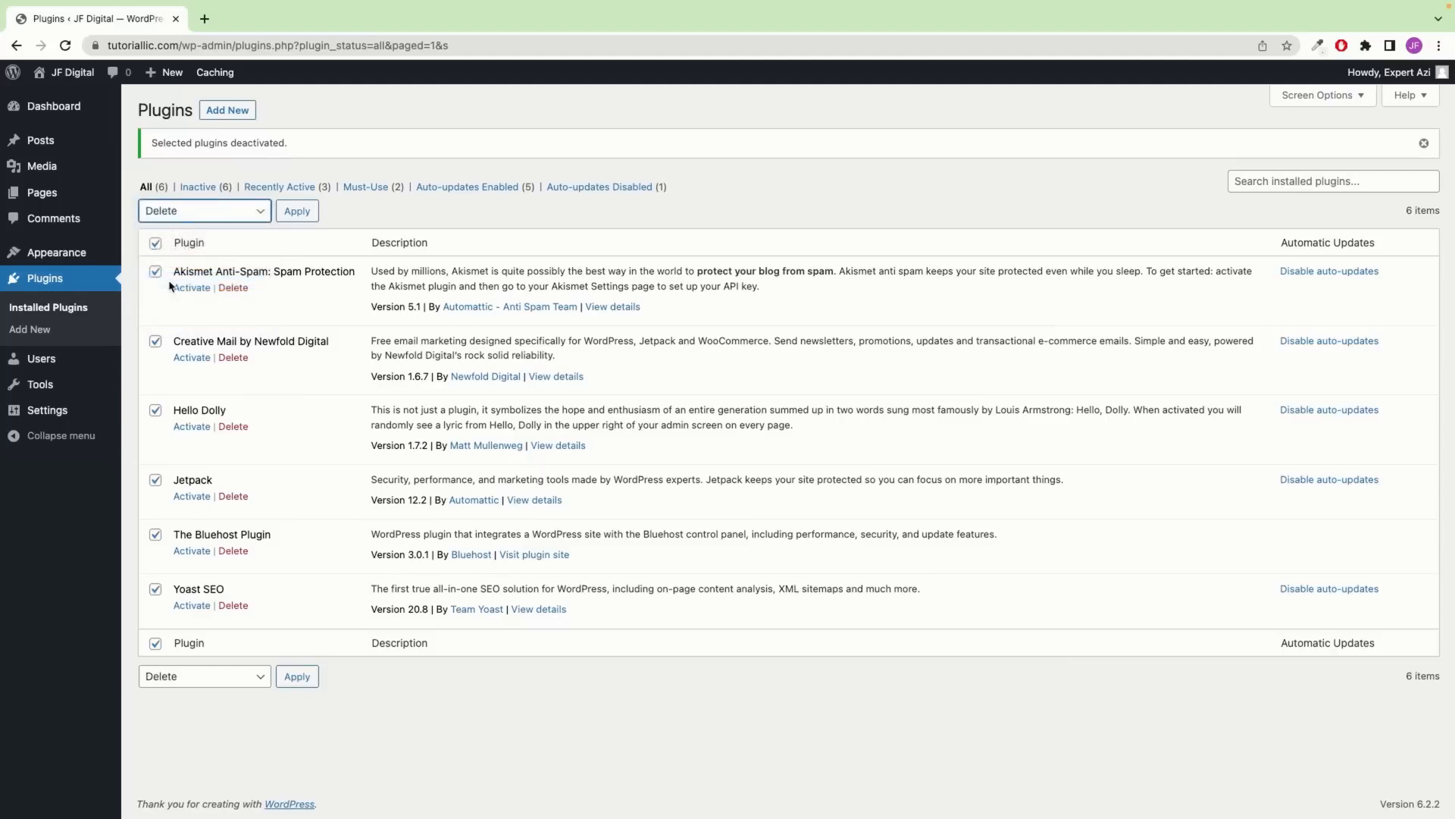
left_click(298, 215)
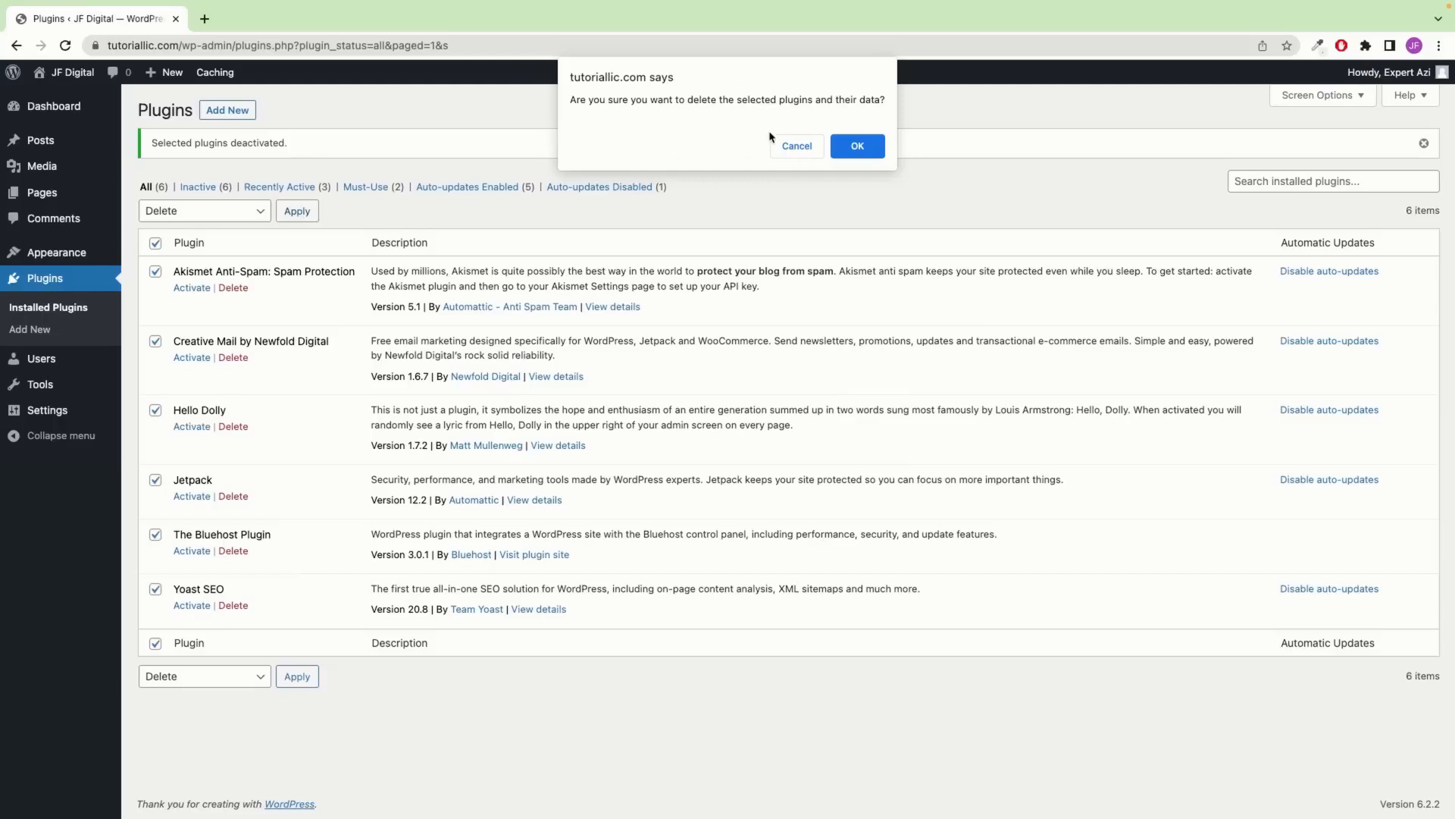
left_click(866, 148)
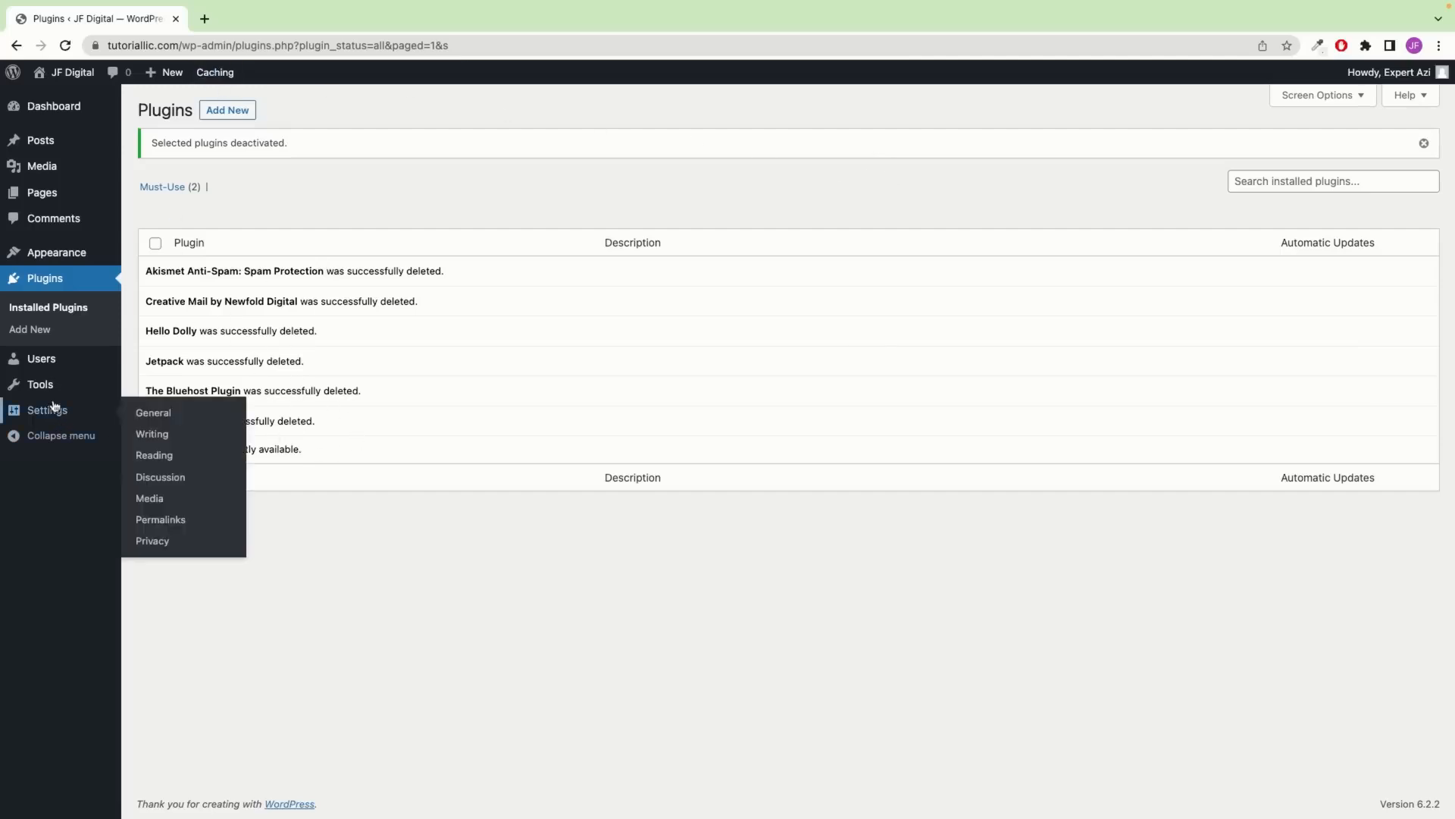
Go to Users > Profile and scroll through the profile settings
mouse_move(44, 358)
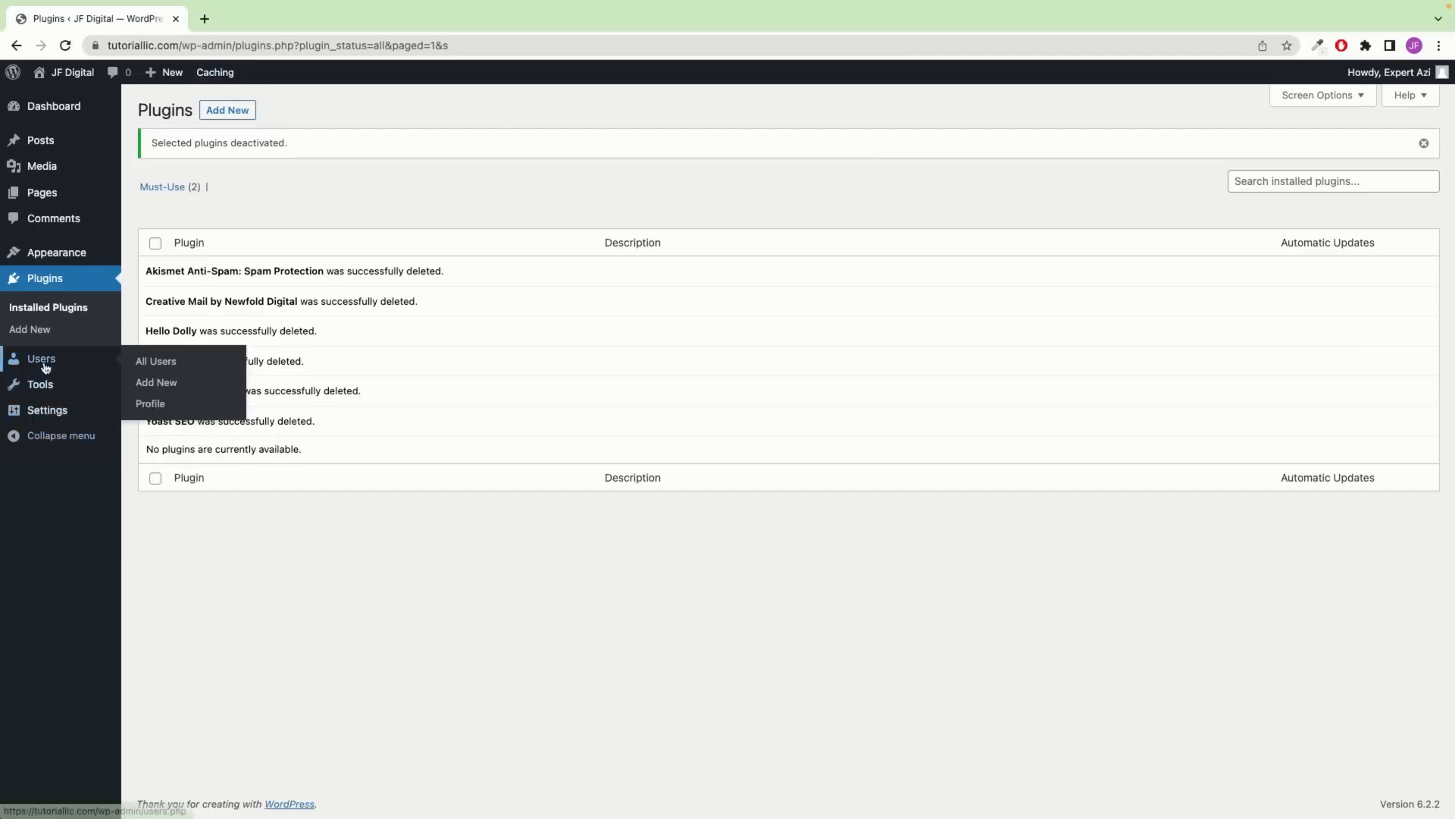
left_click(150, 403)
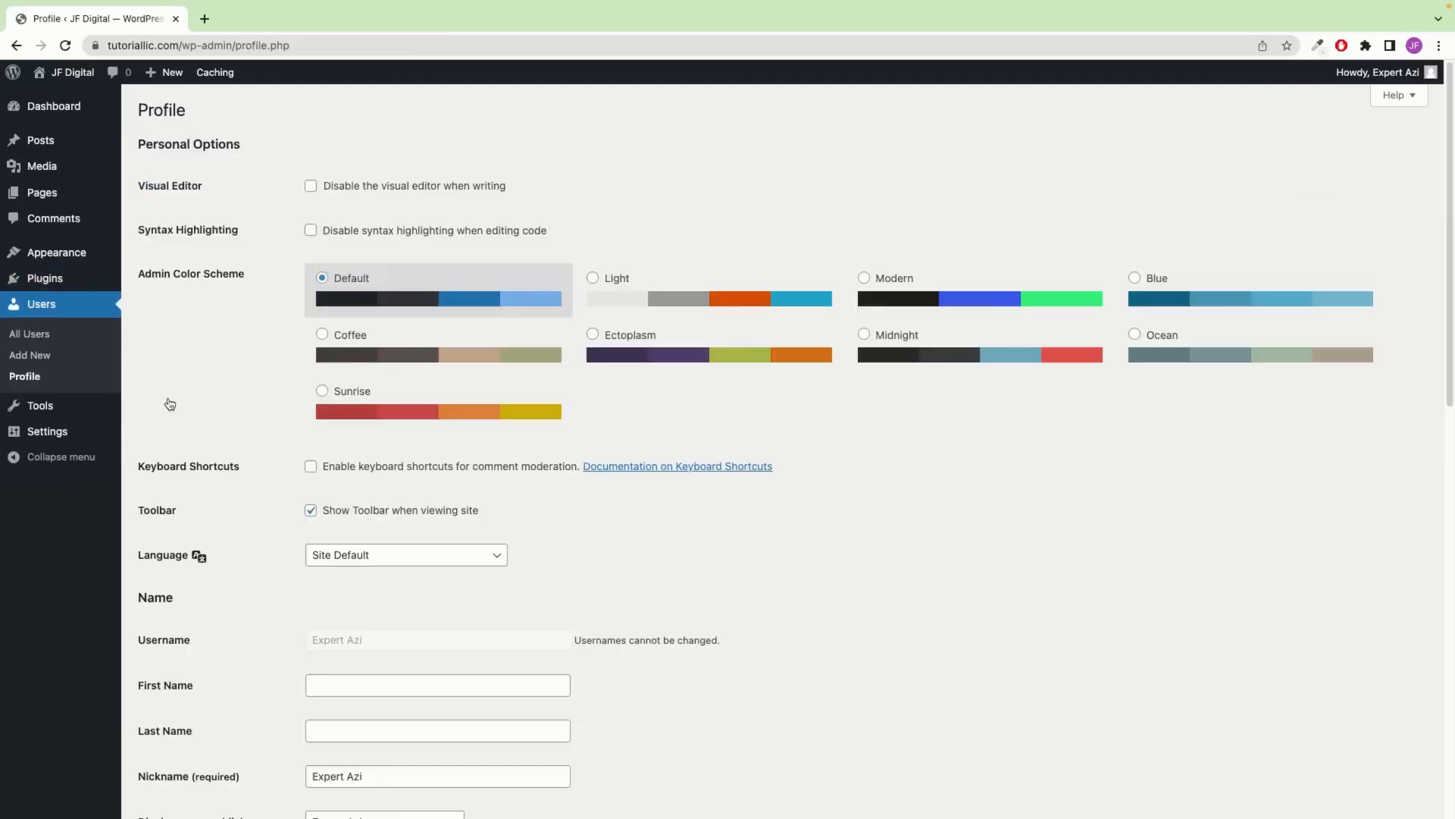
scroll(327, 383, "down", 1)
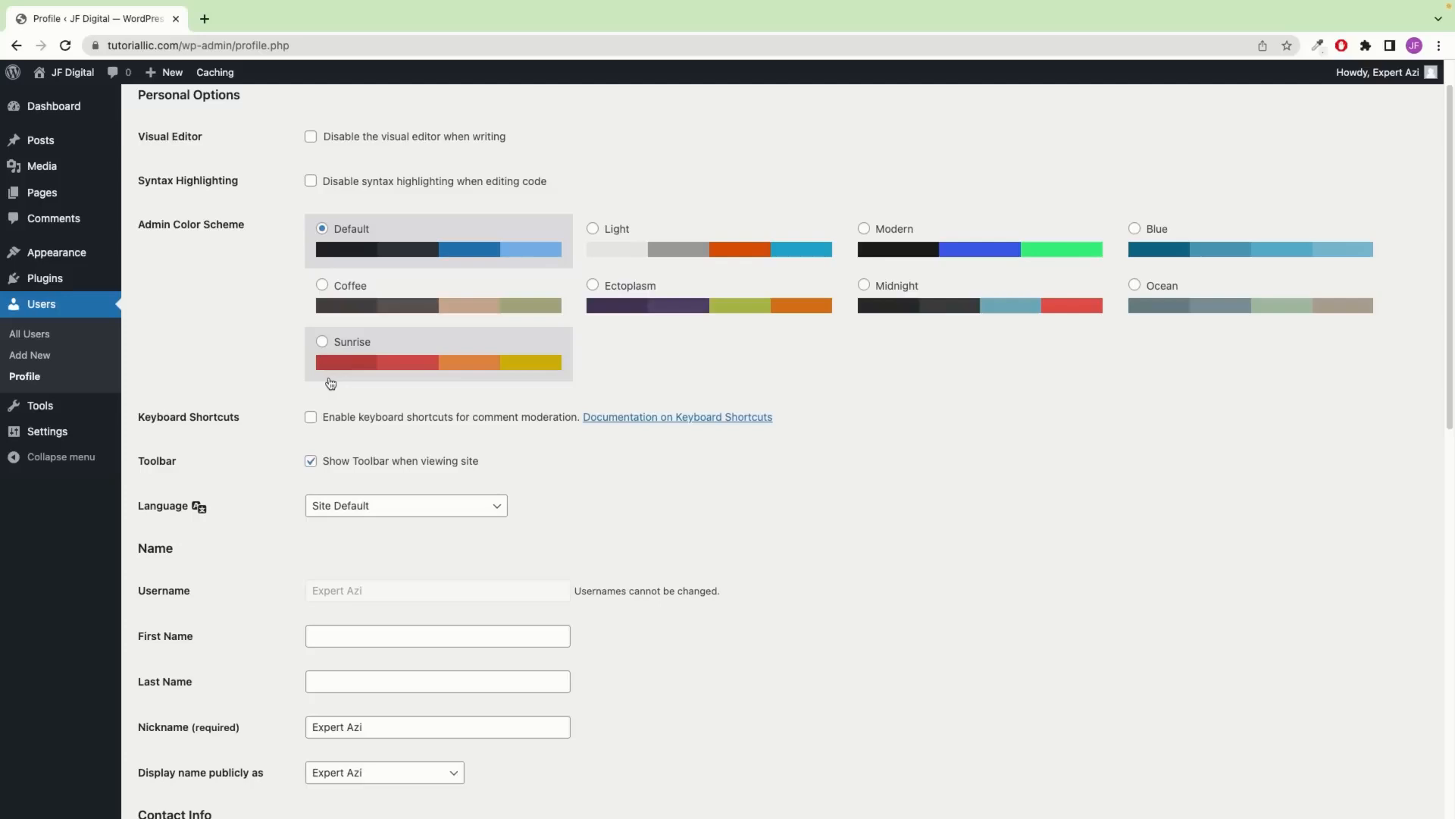
scroll(331, 382, "down", 4)
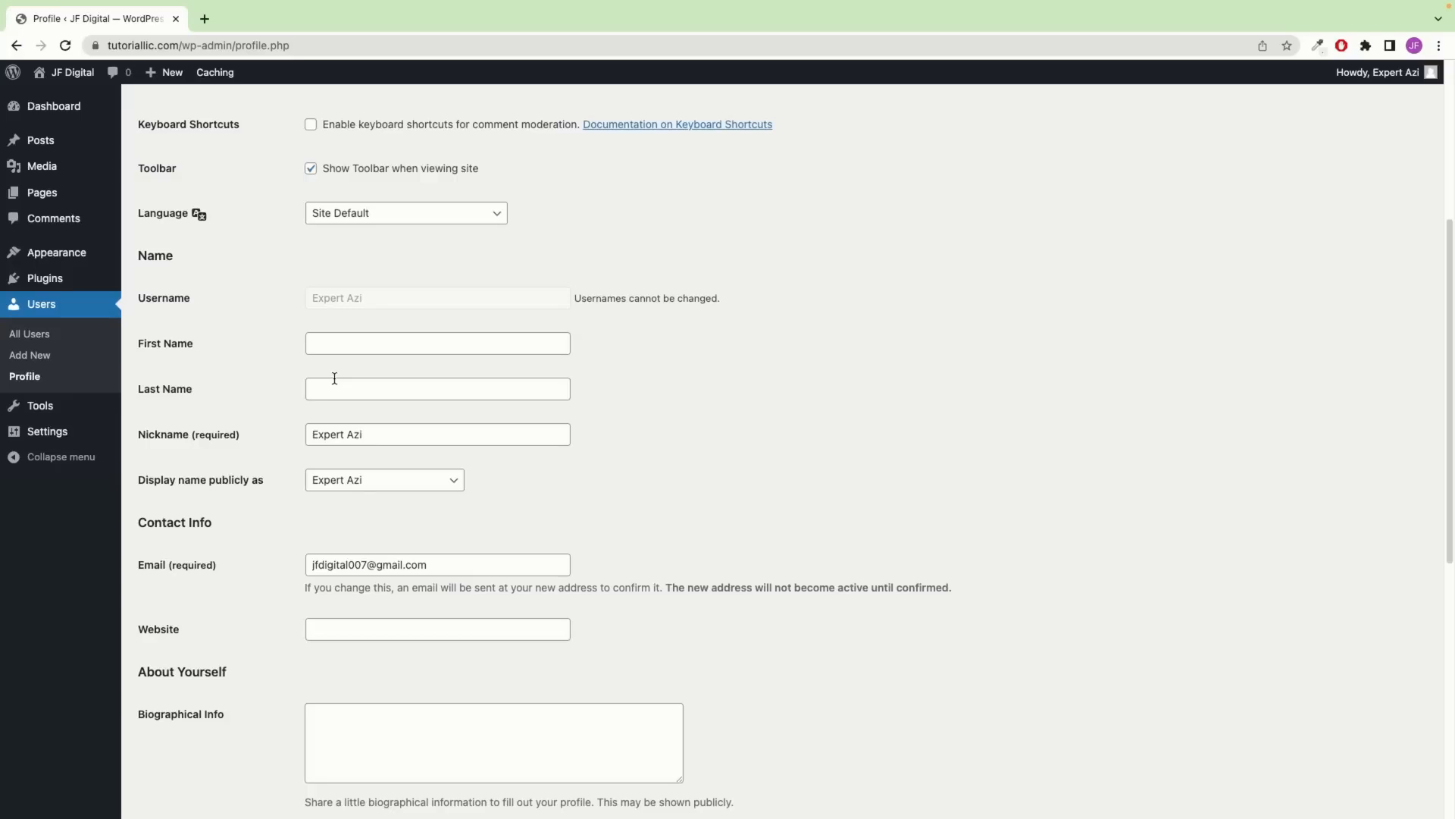
scroll(352, 359, "down", 8)
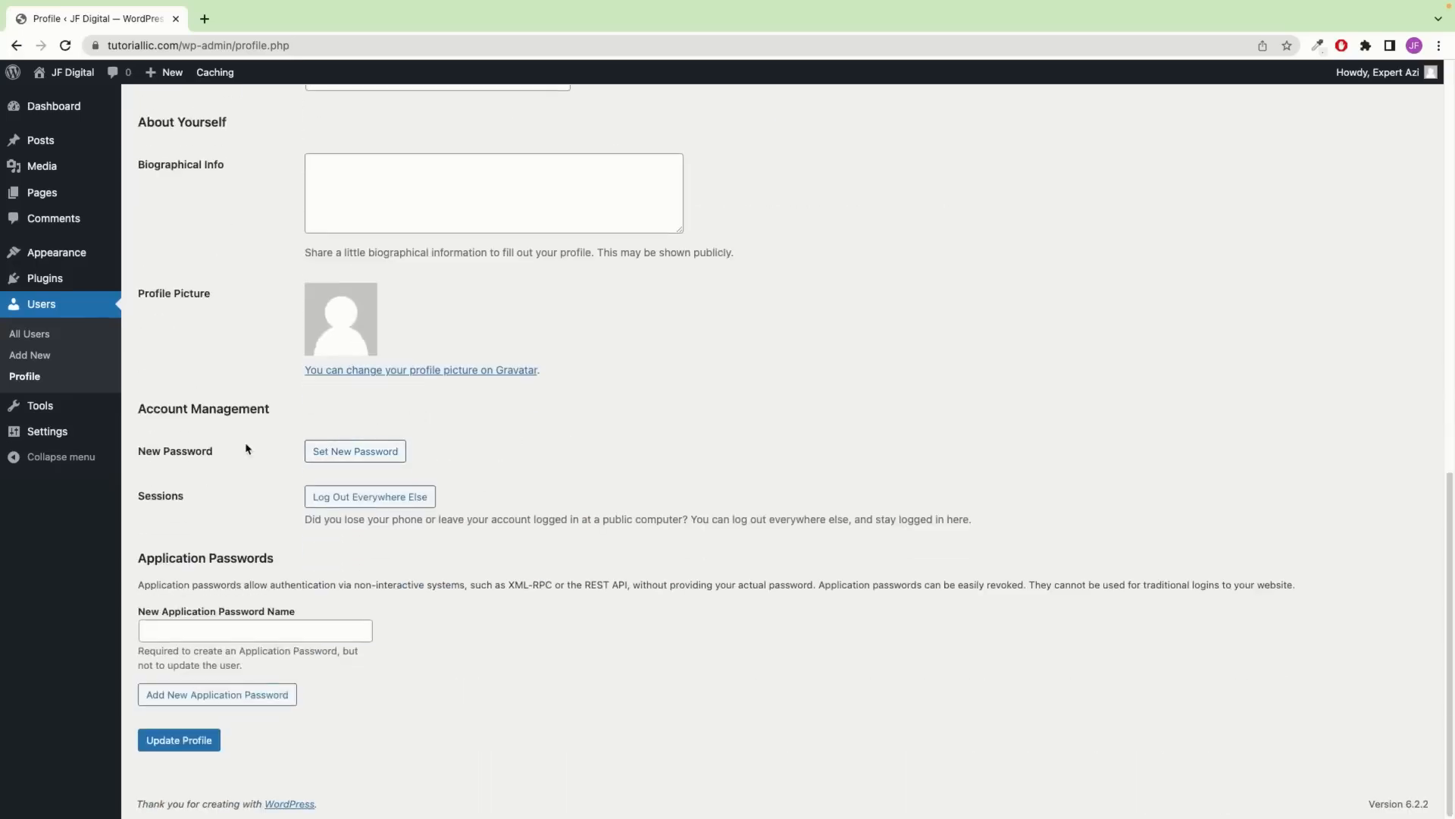
Replace the generated password with your own strong password and update the profile
left_click(319, 454)
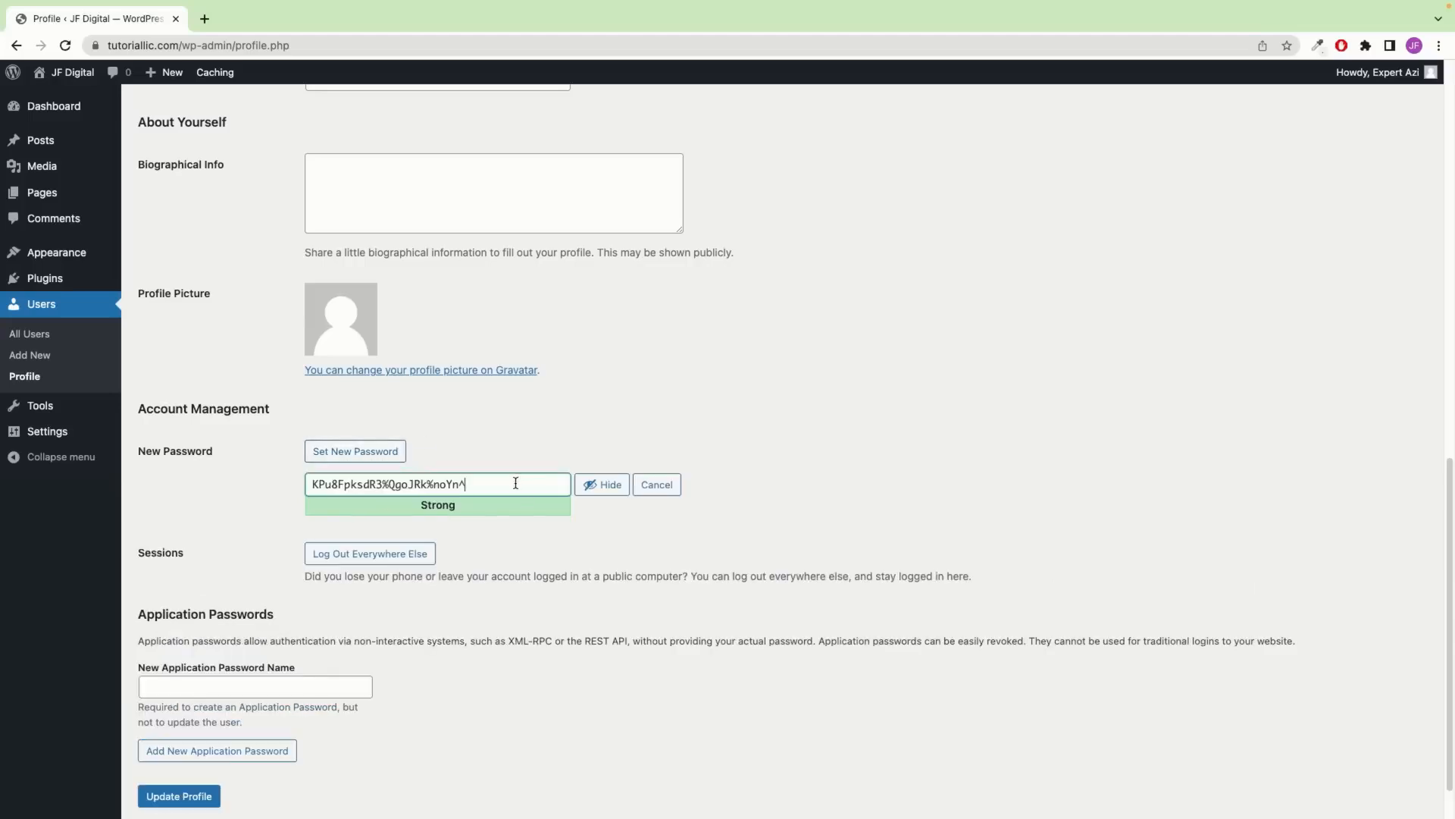
left_click_drag(515, 483, 269, 493)
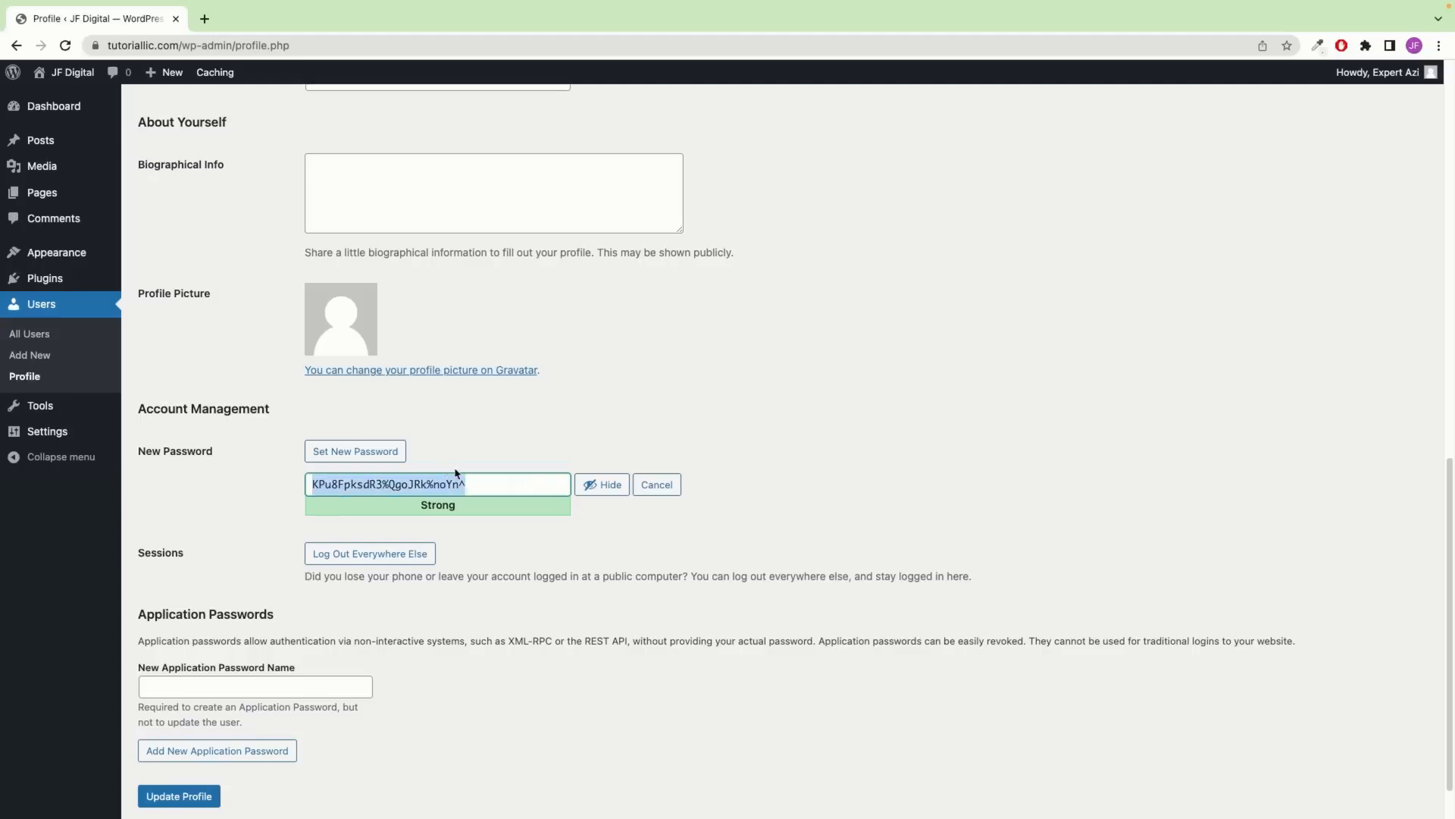
left_click(603, 483)
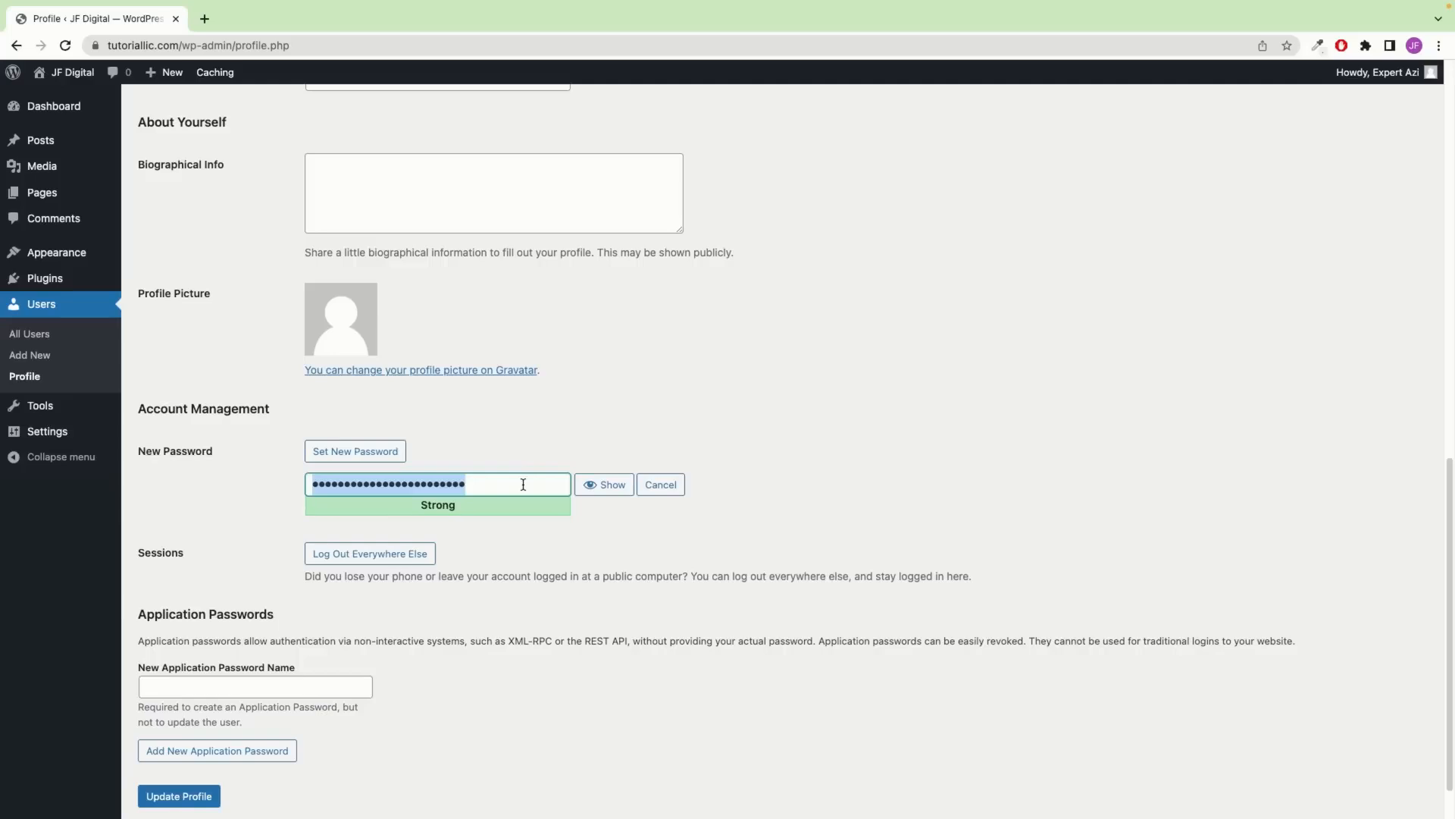
key("BackSpace")
type("•")
type("••••••••••••••")
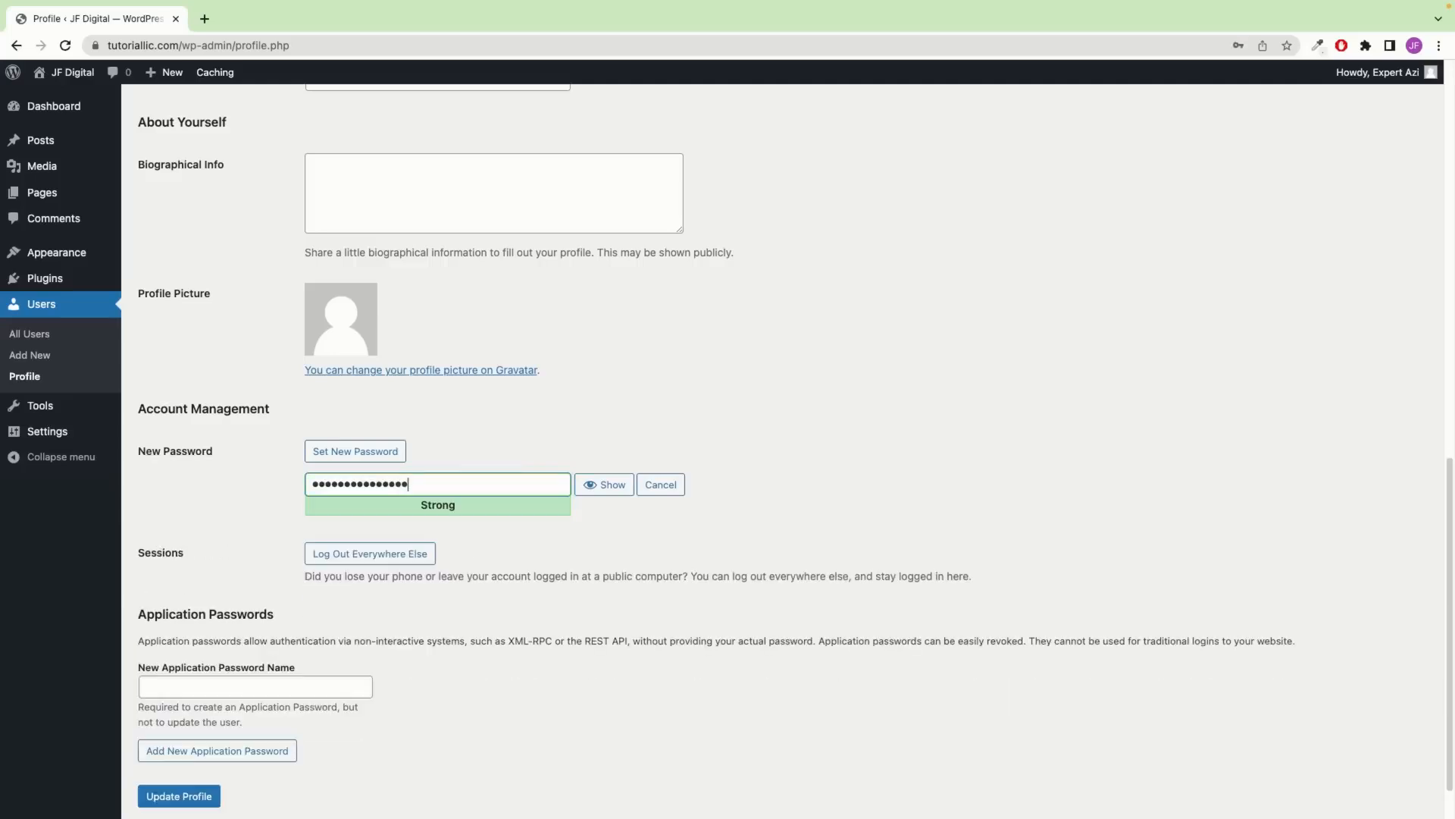
scroll(582, 297, "down", 1)
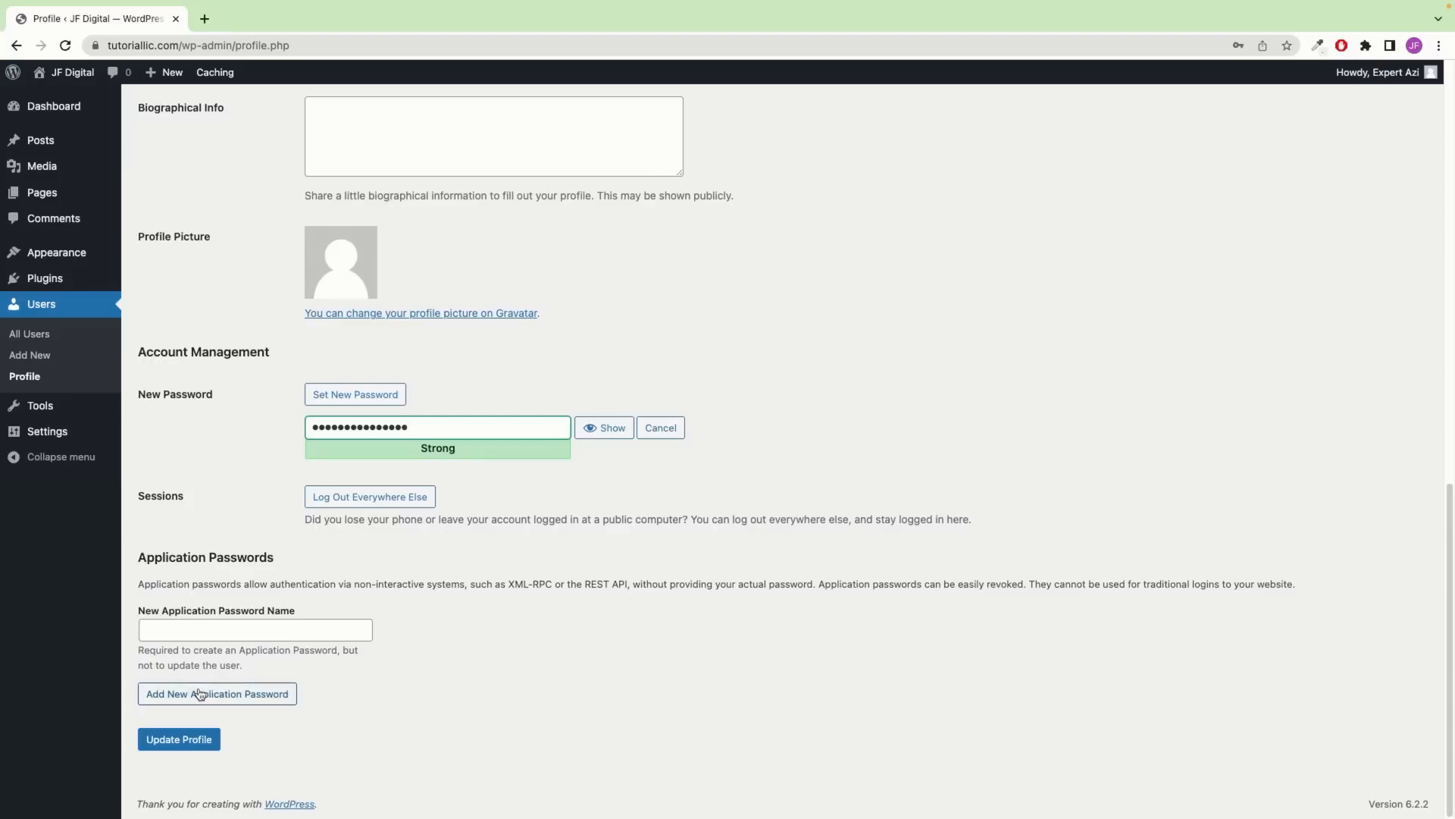
left_click(202, 744)
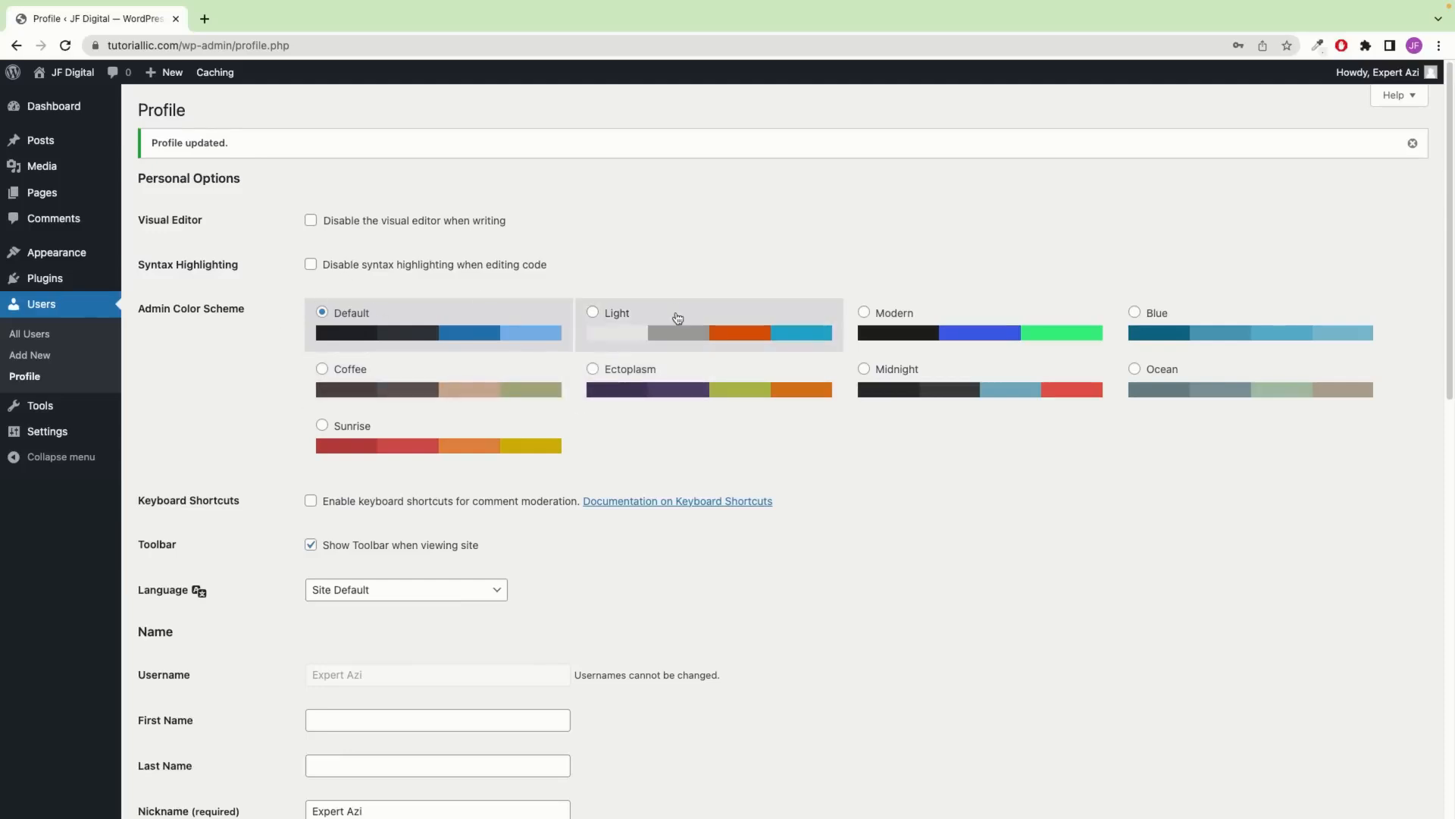
Preview the Light, Modern, Midnight, Ectoplasm, Coffee and Sunrise colour schemes, then restore Default
left_click(677, 318)
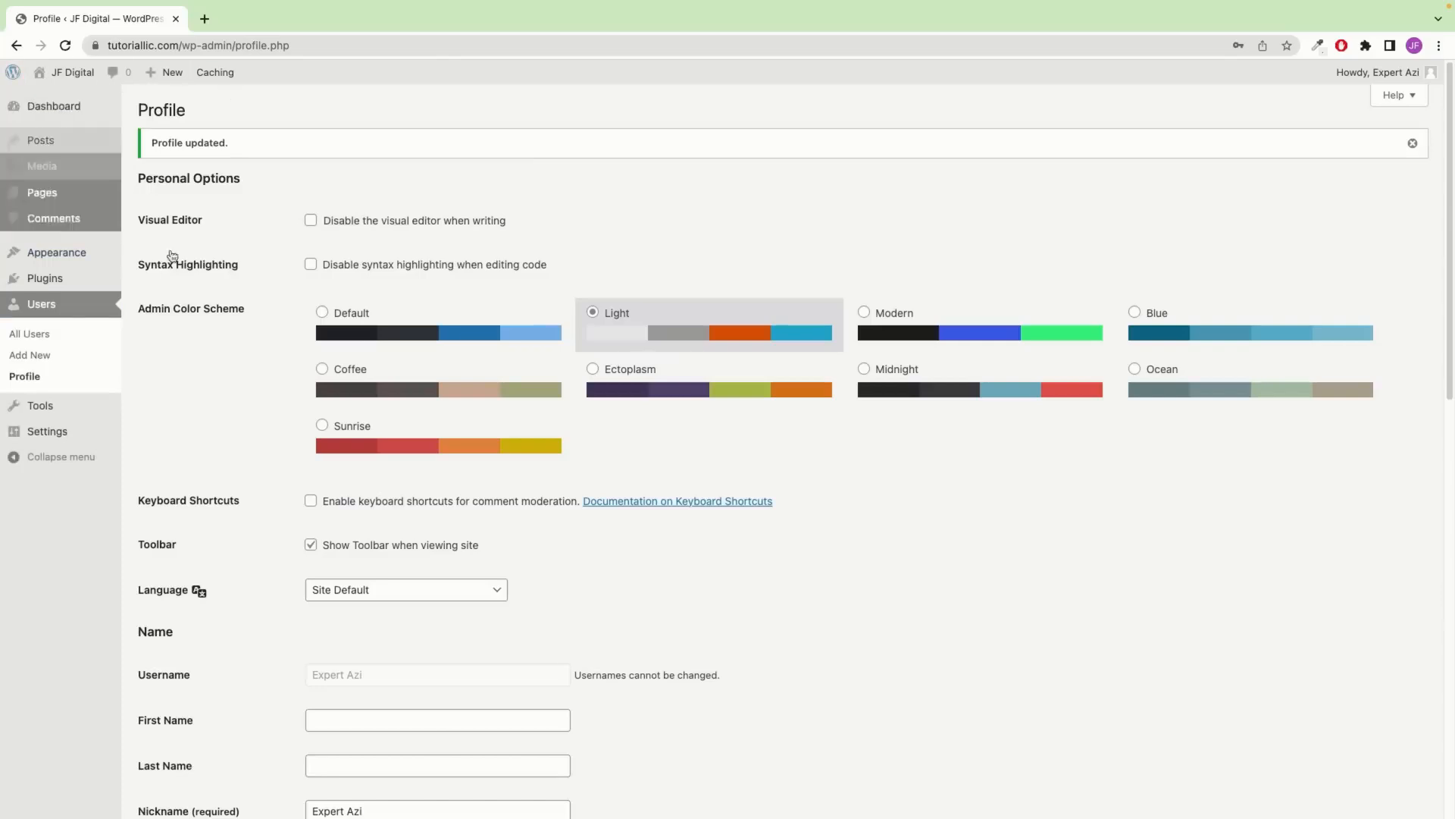
left_click(922, 341)
left_click(917, 390)
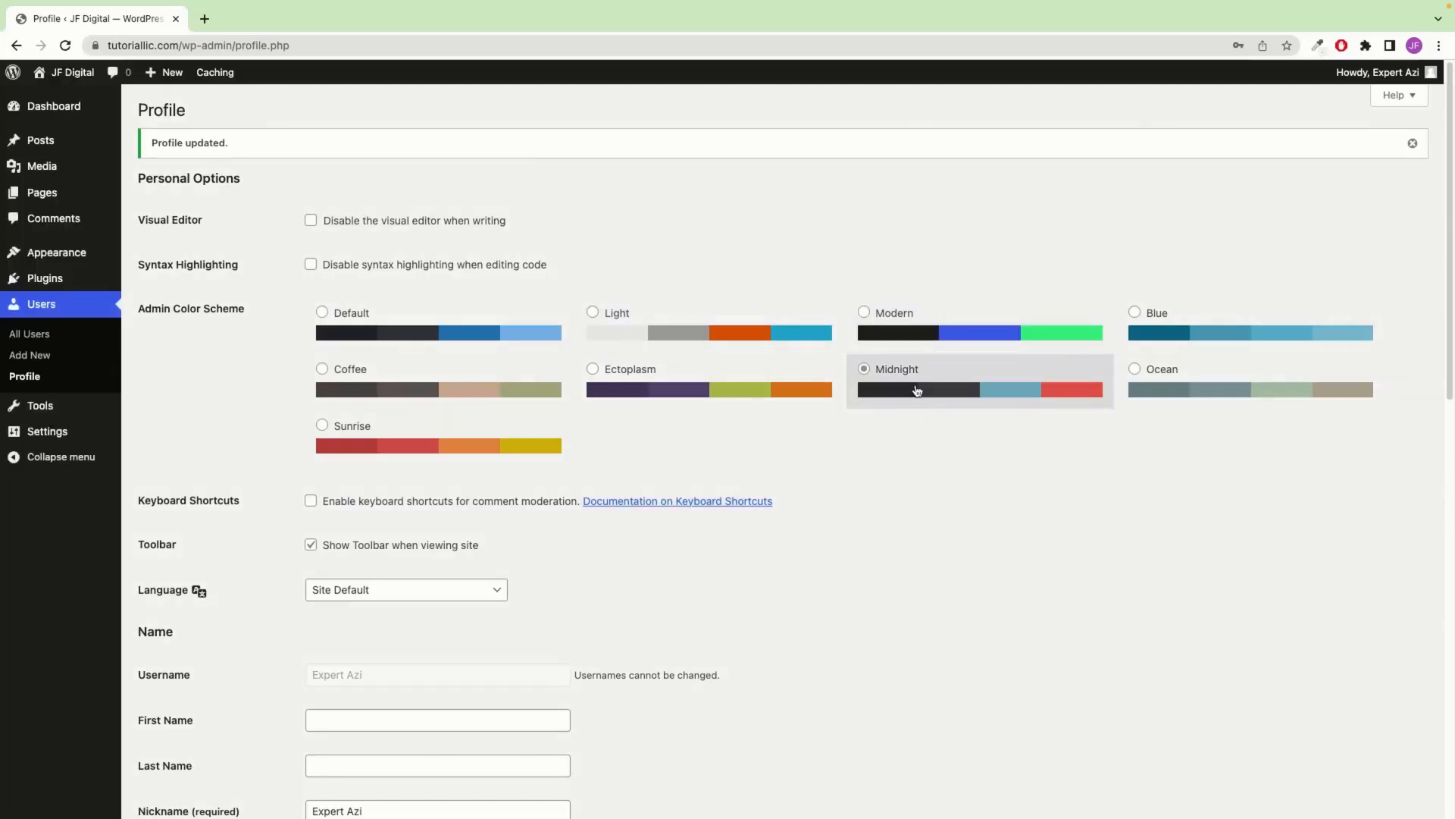
left_click(718, 390)
left_click(447, 400)
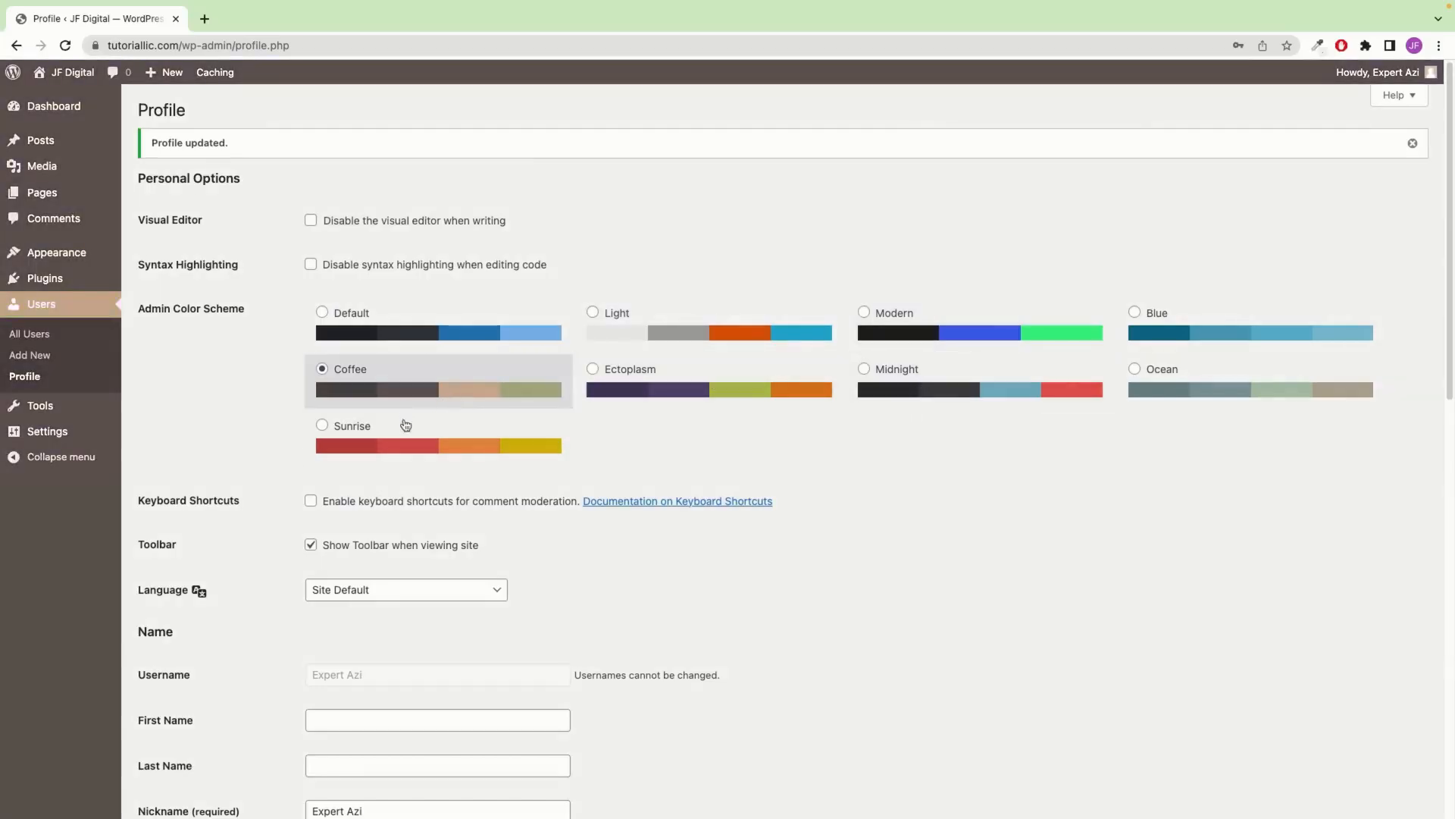
left_click(404, 442)
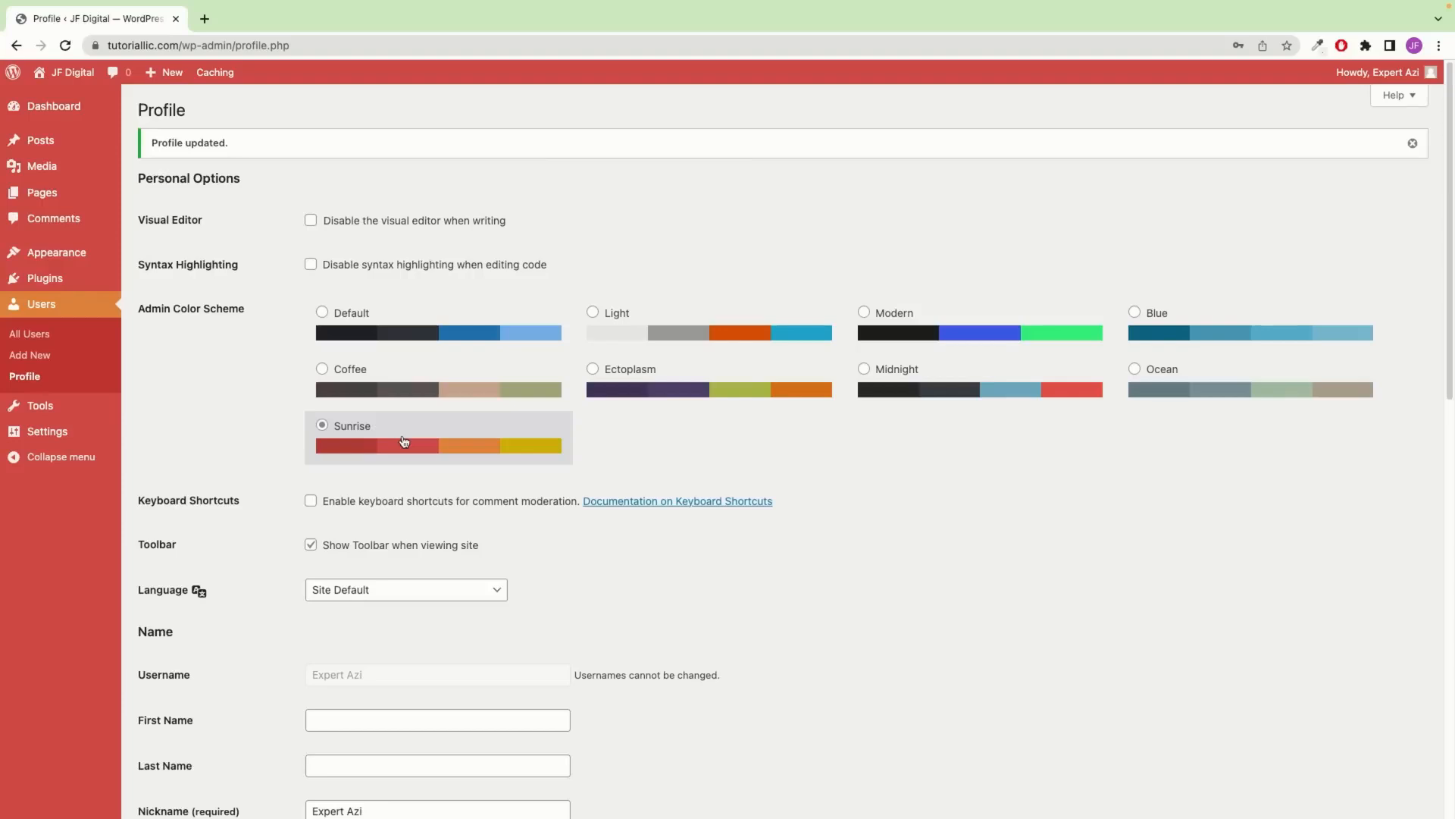
left_click(388, 341)
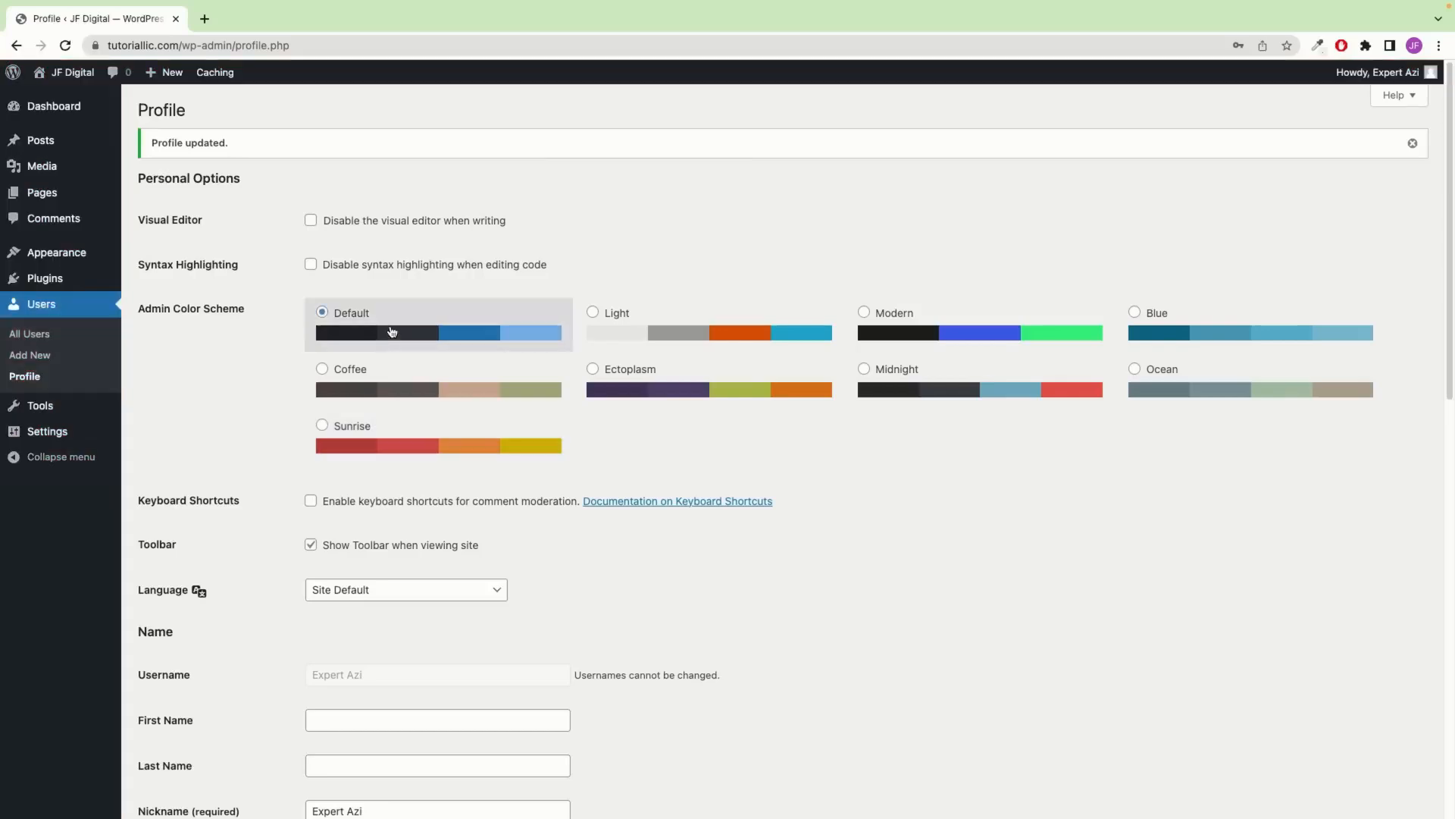
Clear the First Name and Last Name fields on the profile
scroll(416, 338, "down", 3)
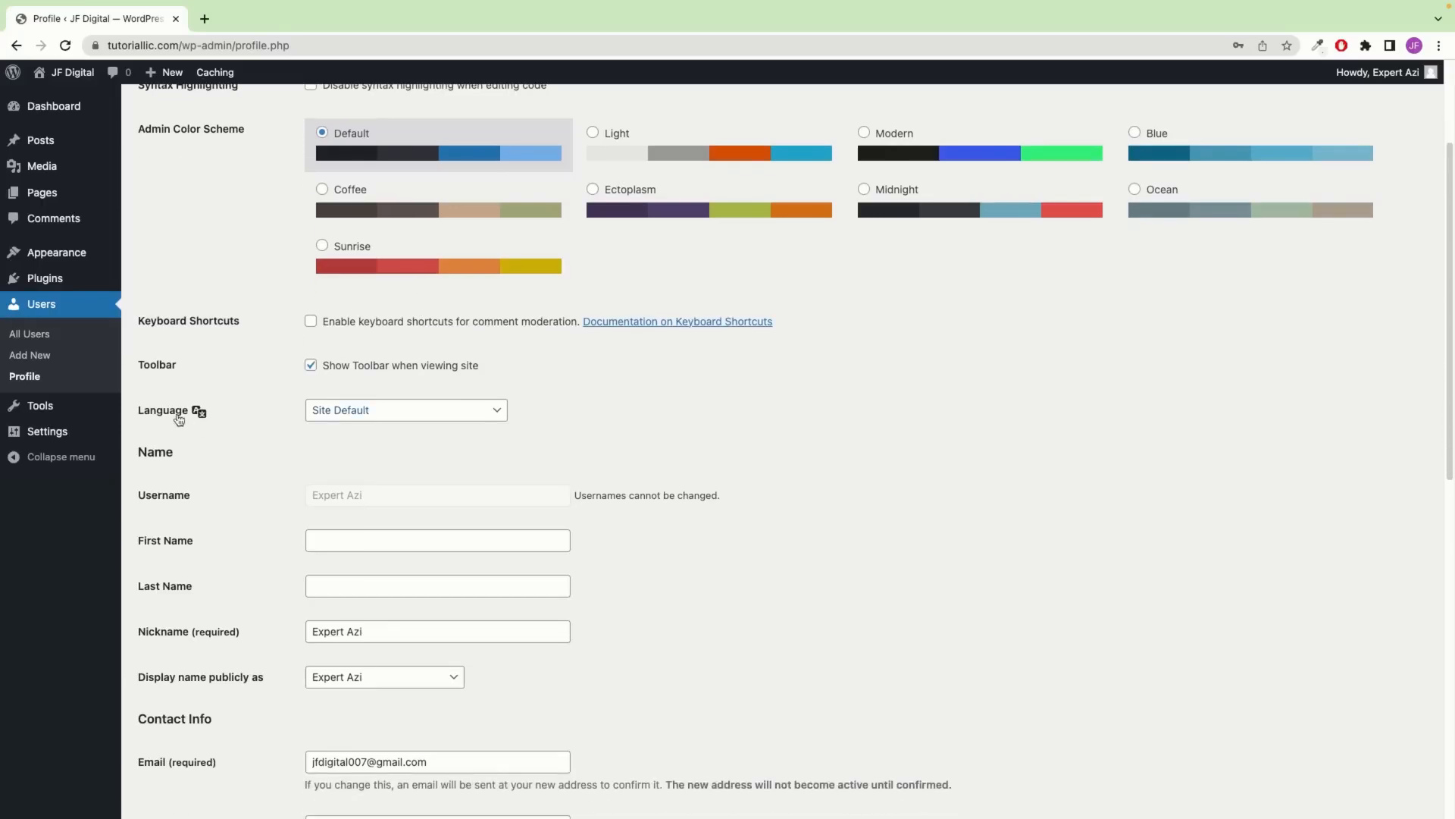
left_click(358, 413)
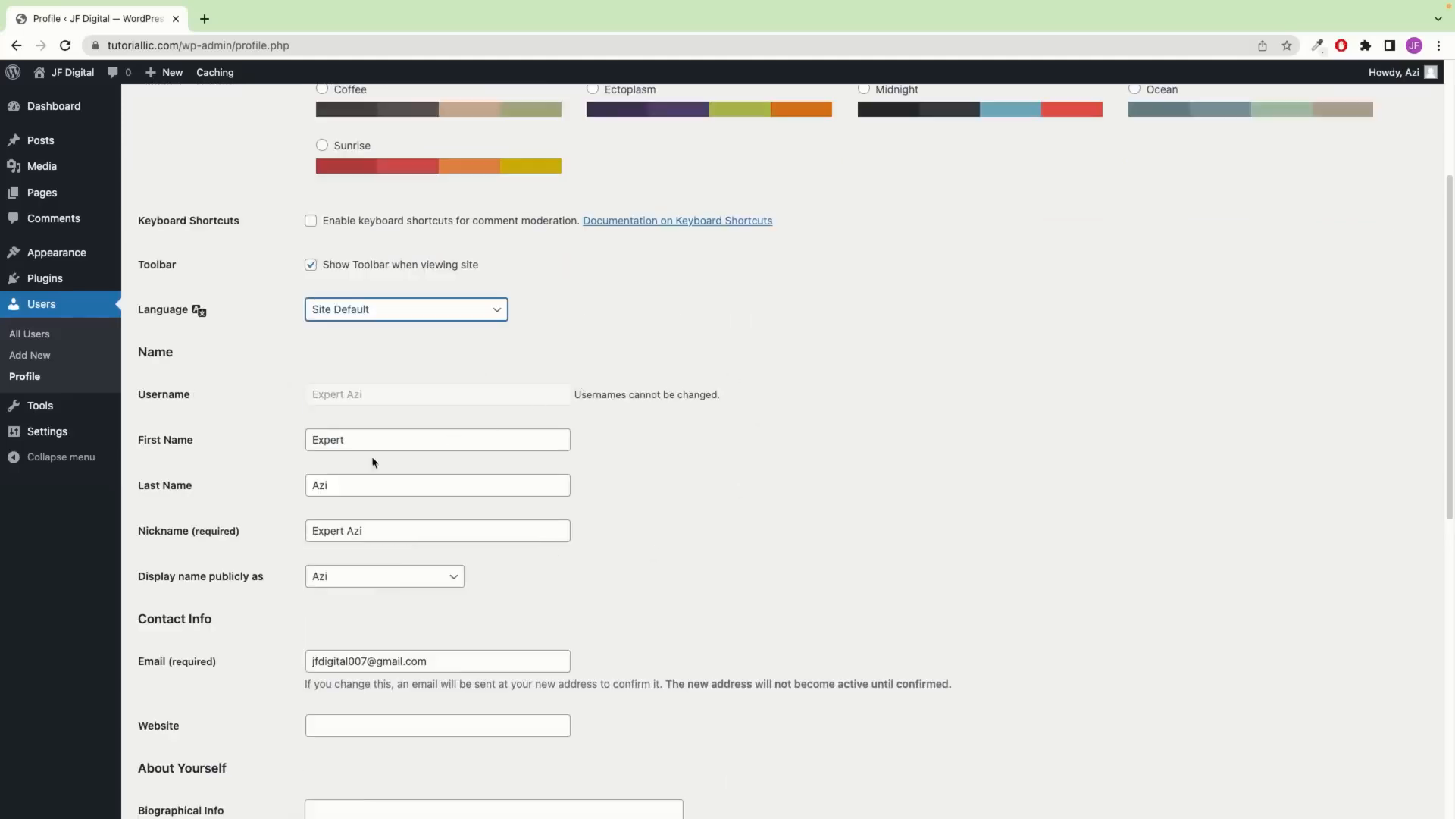
scroll(242, 425, "down", 1)
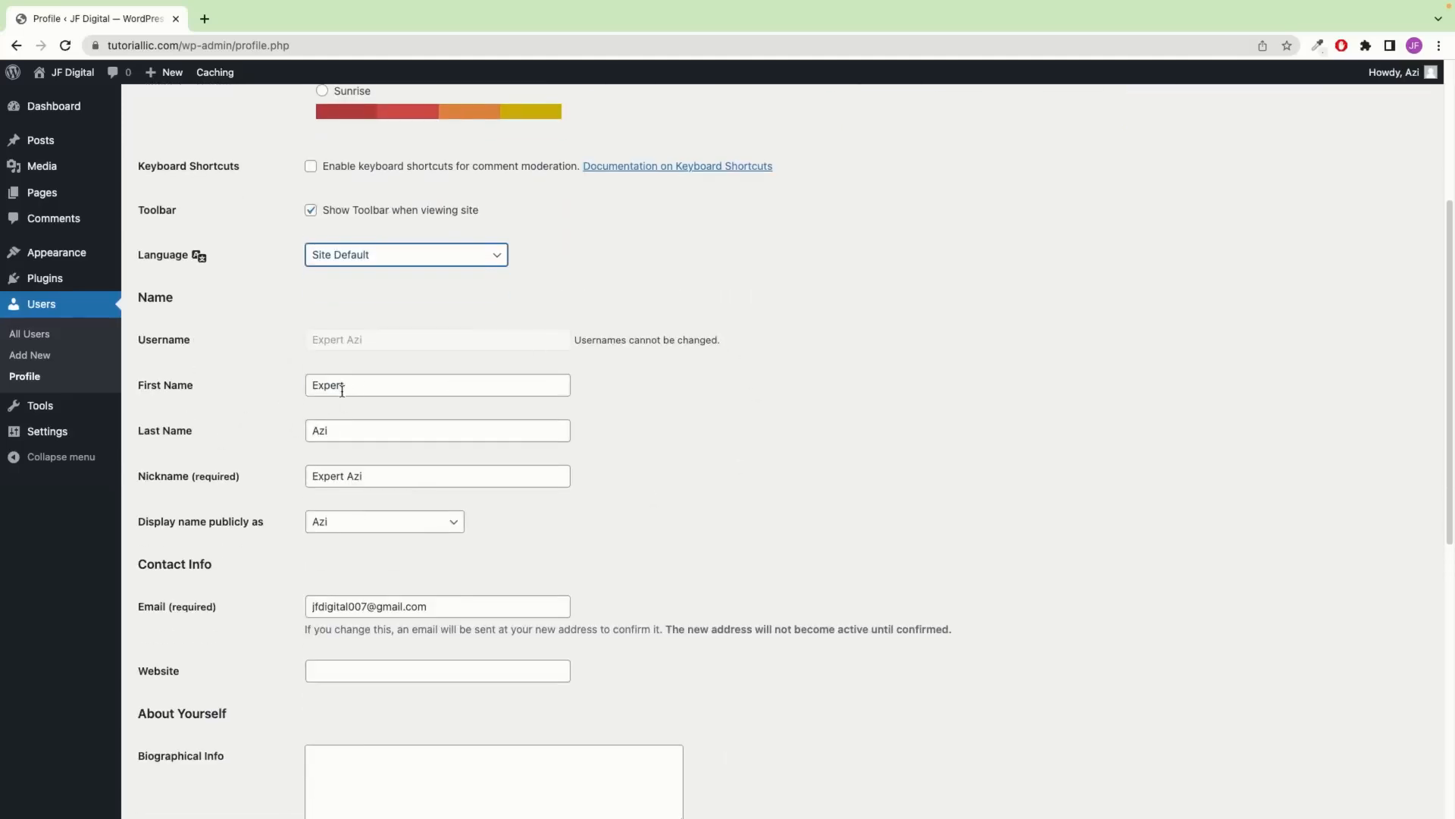
left_click_drag(415, 387, 217, 388)
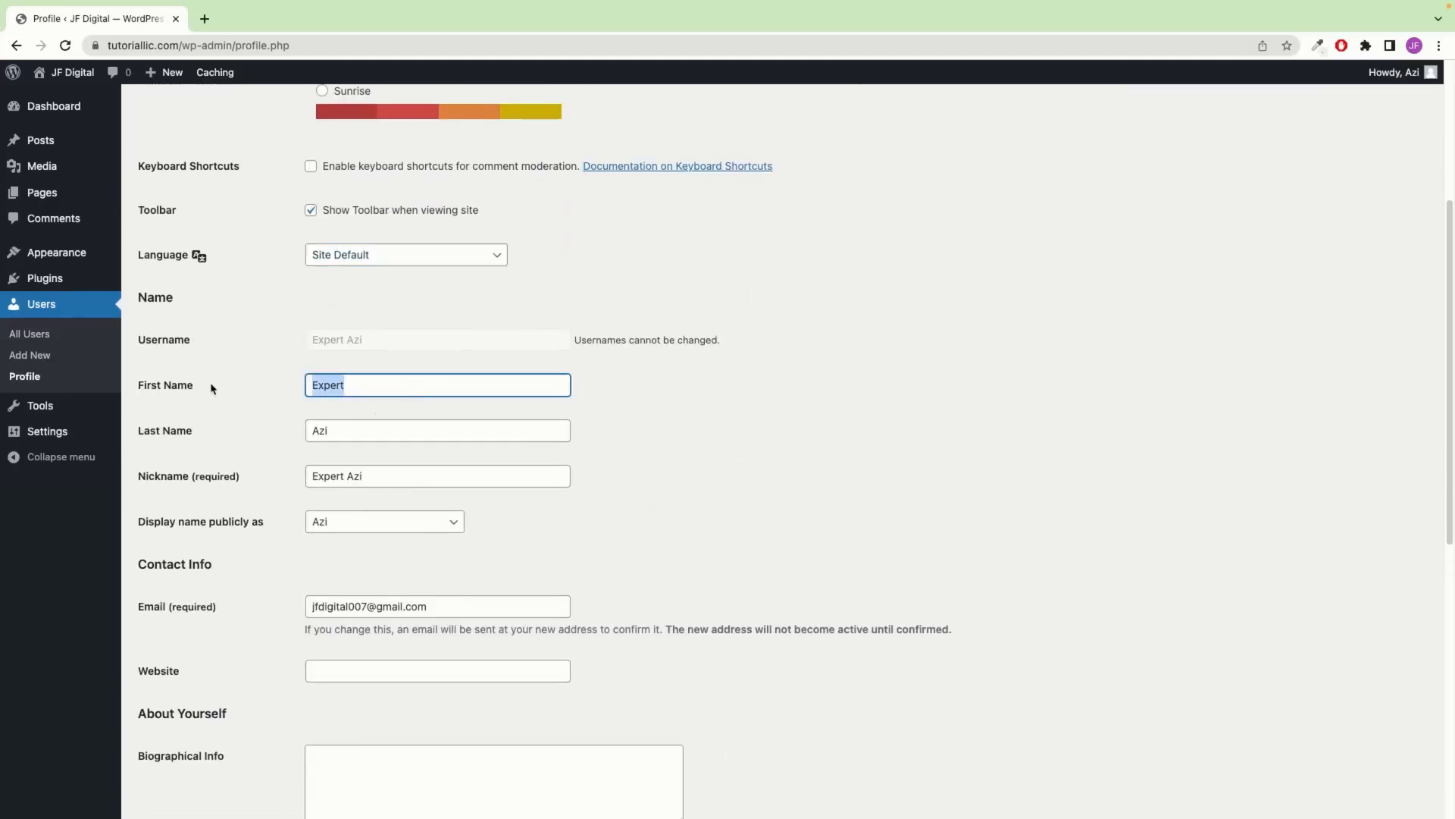
key("BackSpace")
left_click_drag(309, 429, 357, 425)
key("BackSpace")
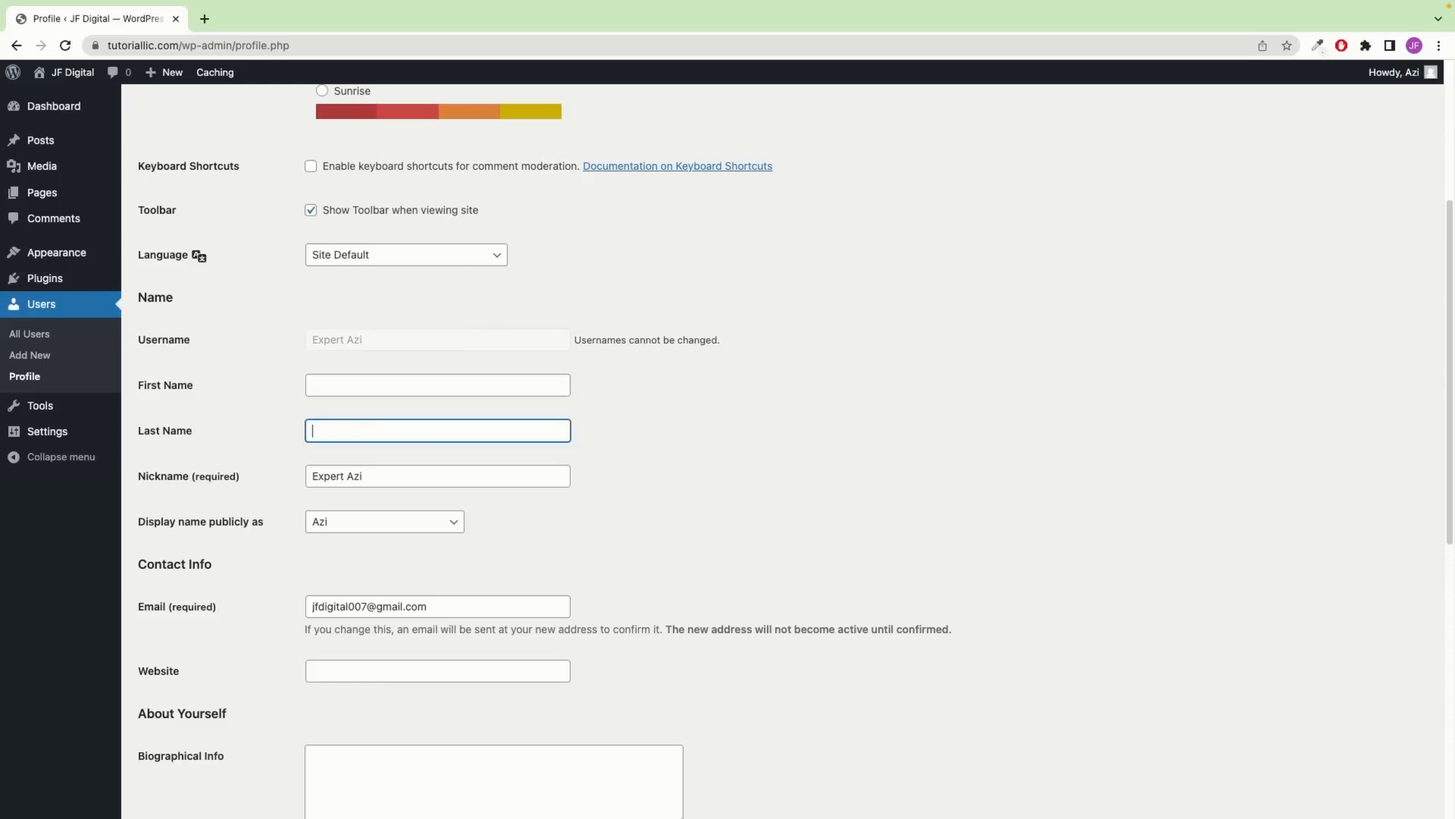
Review the nickname, keep the current public display name, and check the account e-mail
scroll(315, 427, "down", 1)
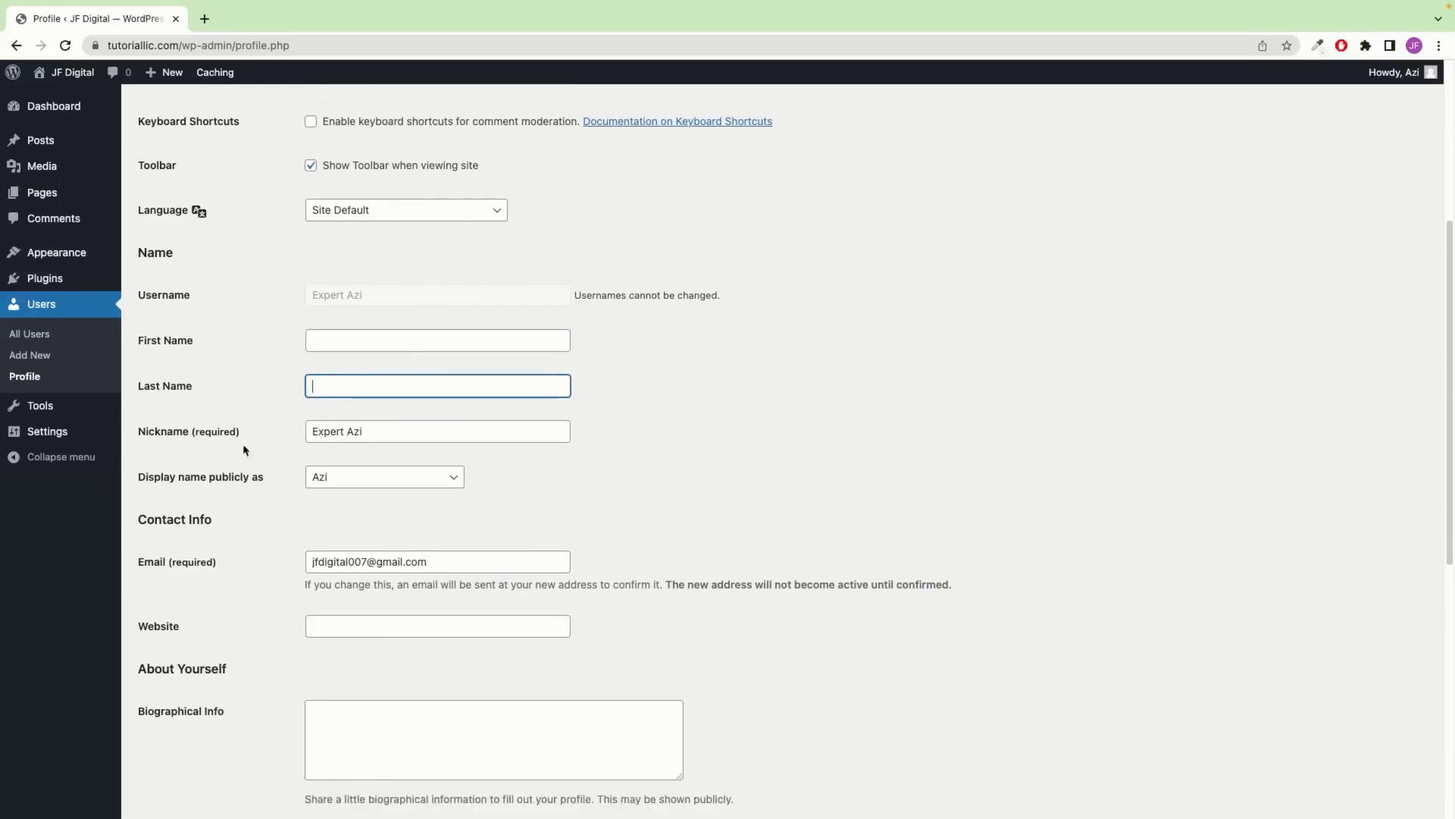
left_click(411, 434)
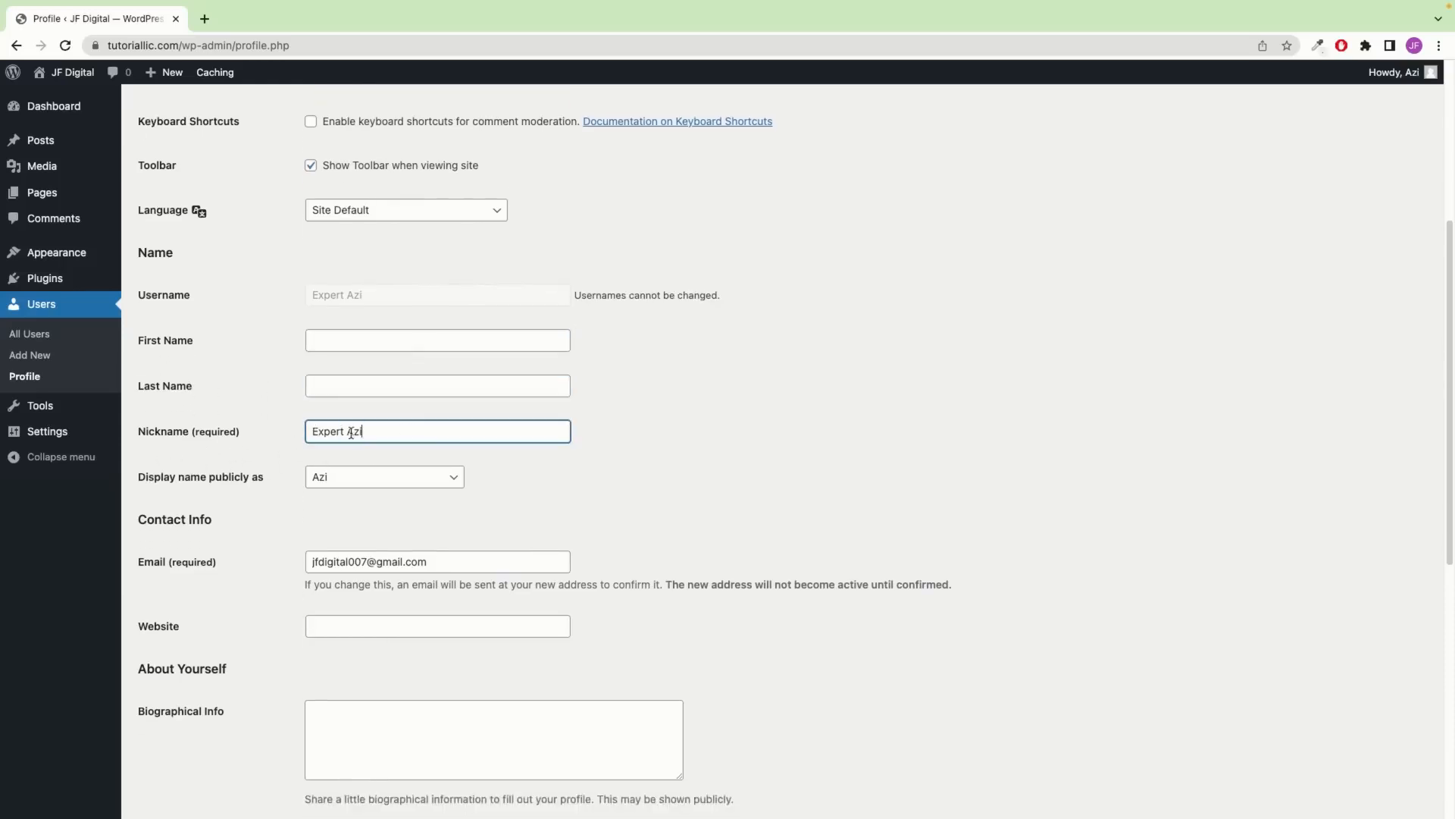
scroll(253, 477, "down", 1)
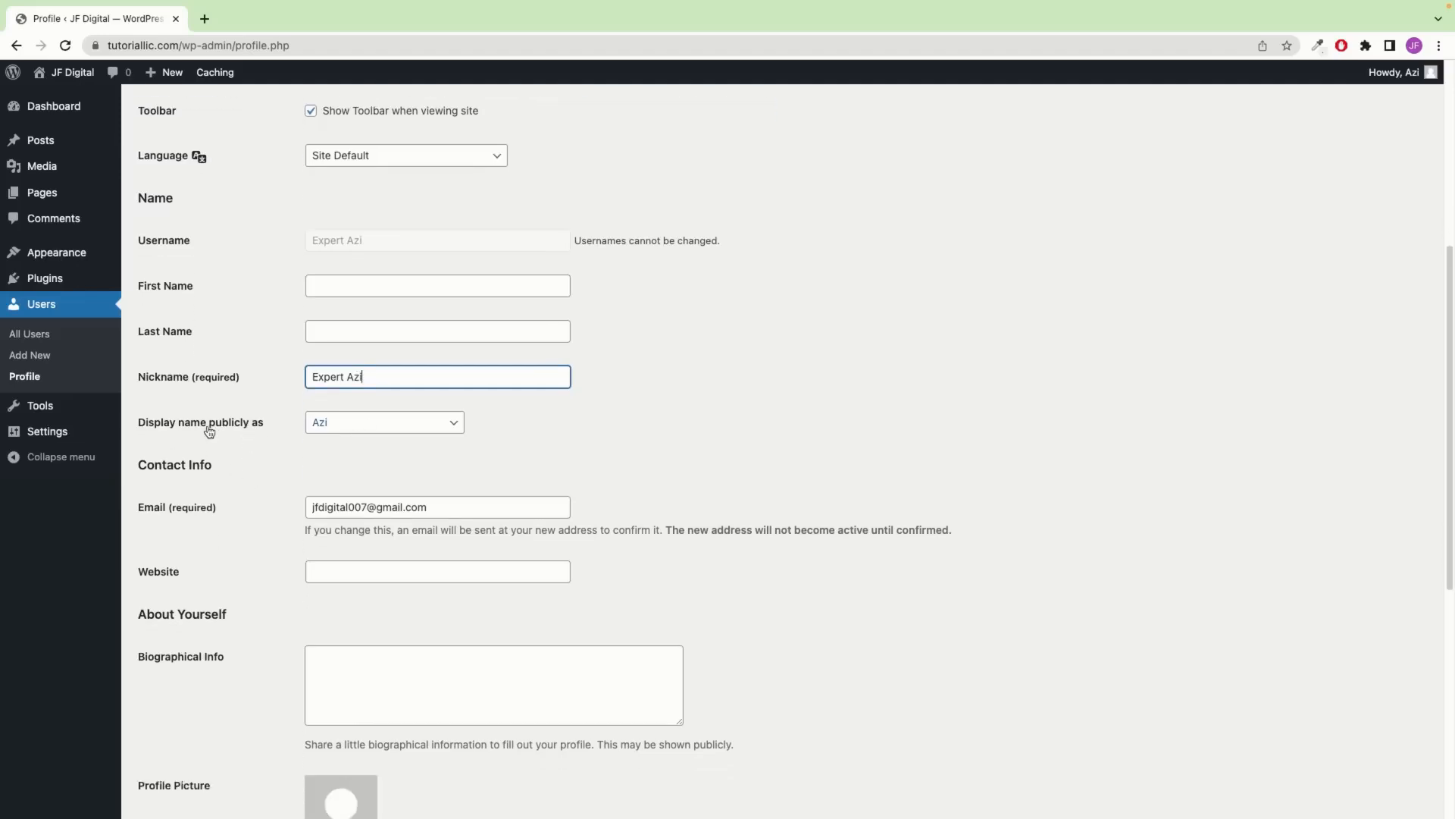
left_click(338, 431)
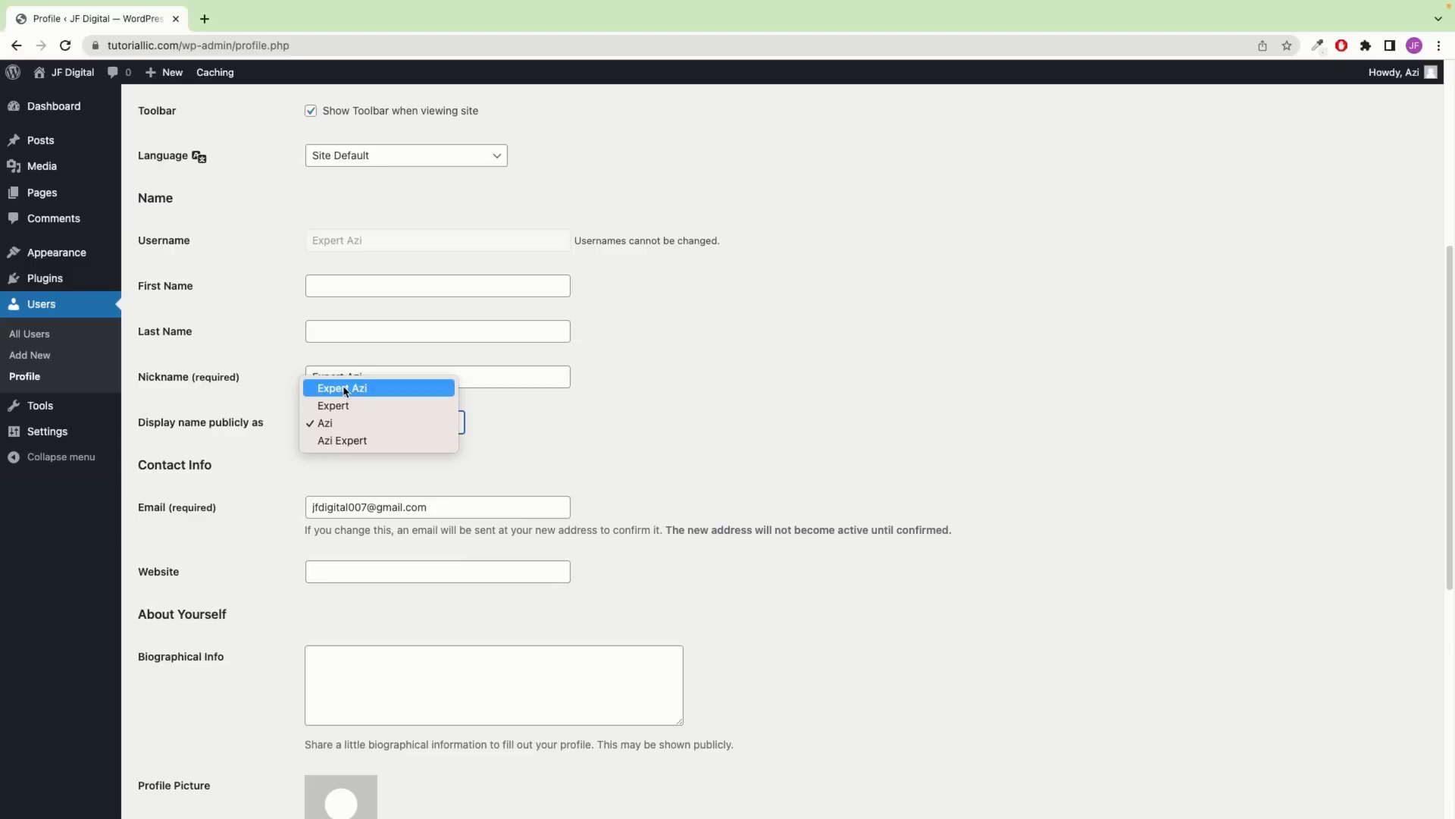
left_click(239, 470)
scroll(239, 469, "down", 1)
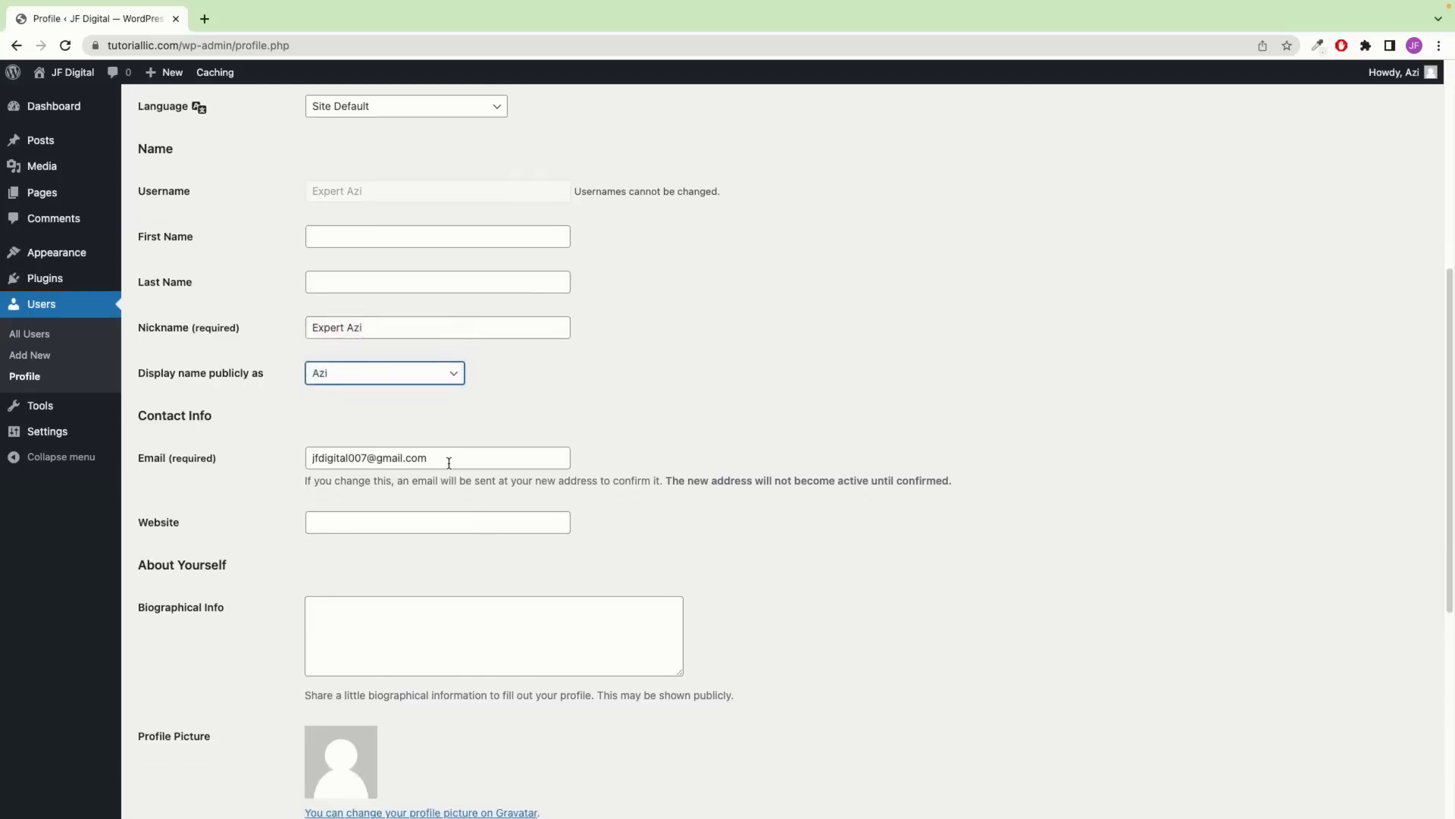
left_click_drag(451, 461, 279, 458)
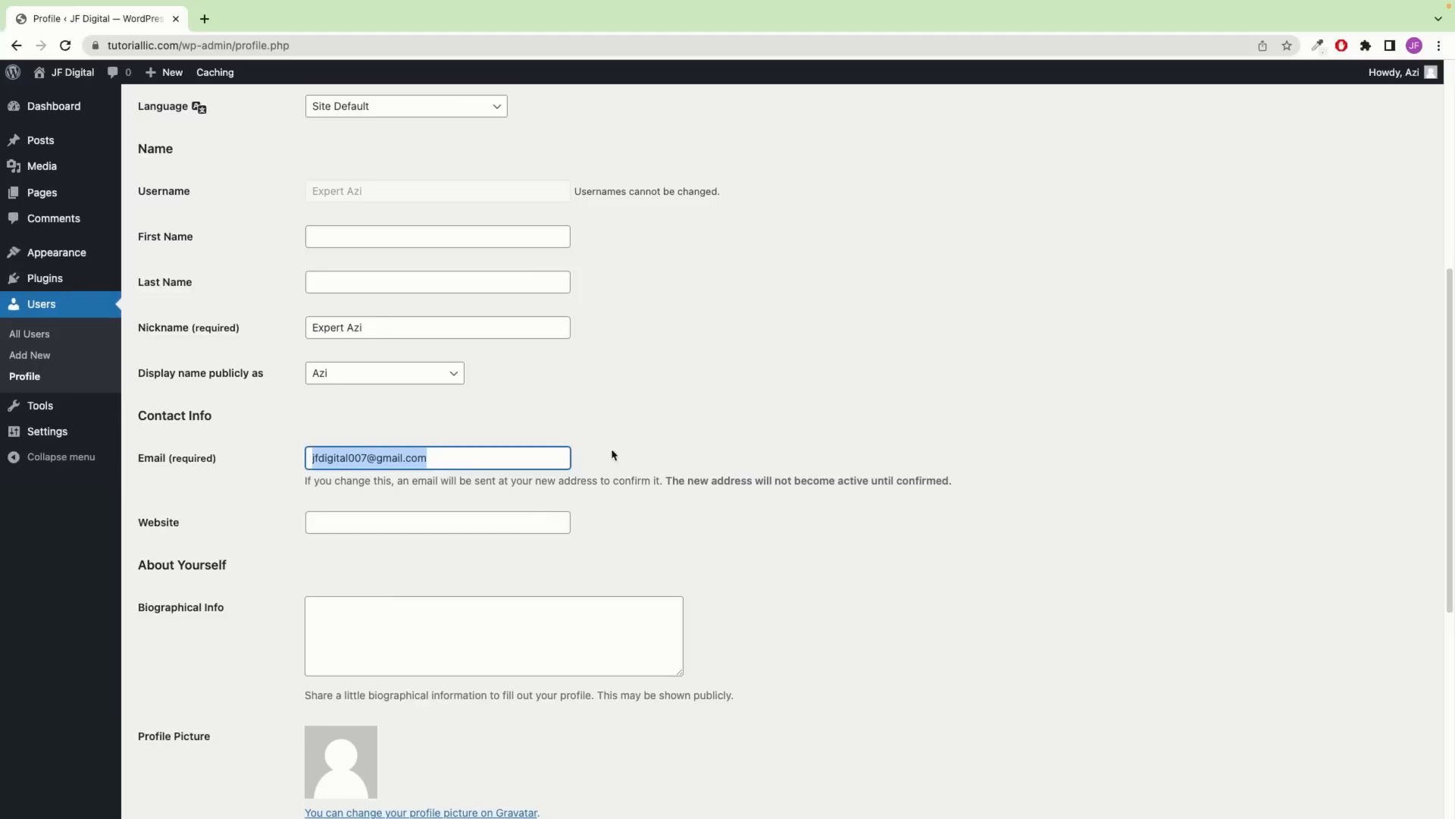
Generate a strong new password and save the updated profile
scroll(455, 434, "down", 2)
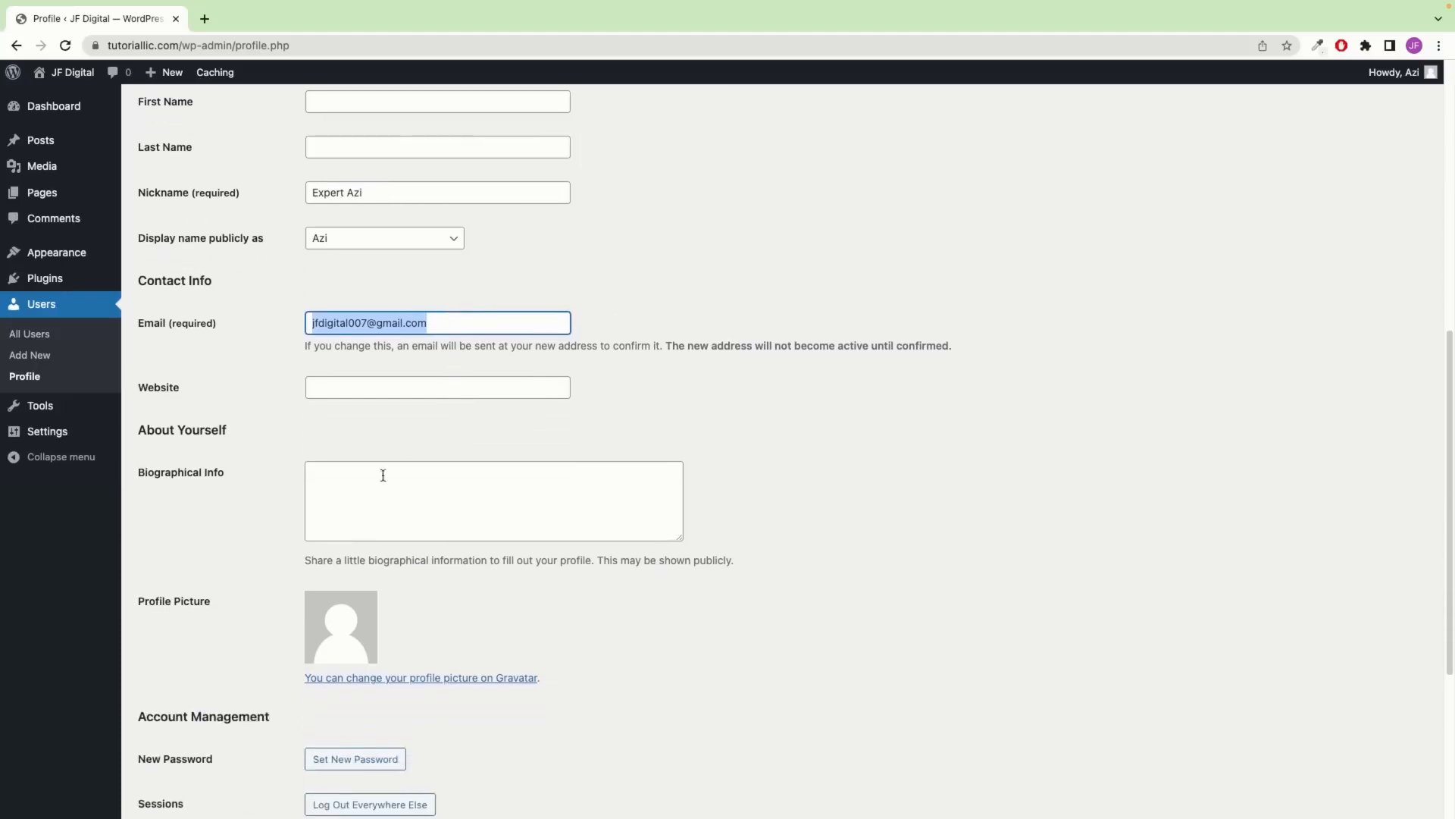
scroll(357, 485, "down", 1)
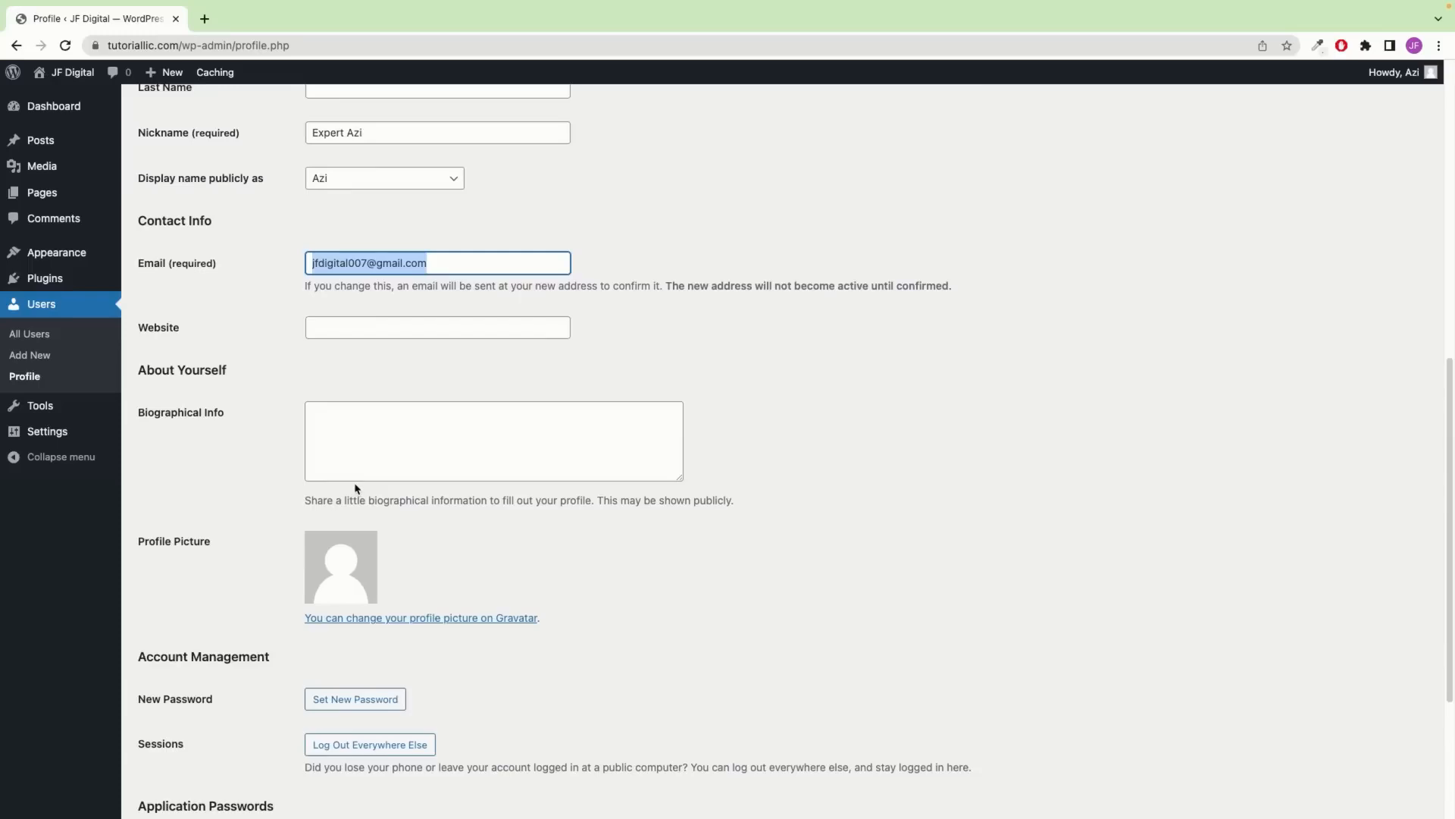
scroll(357, 487, "down", 2)
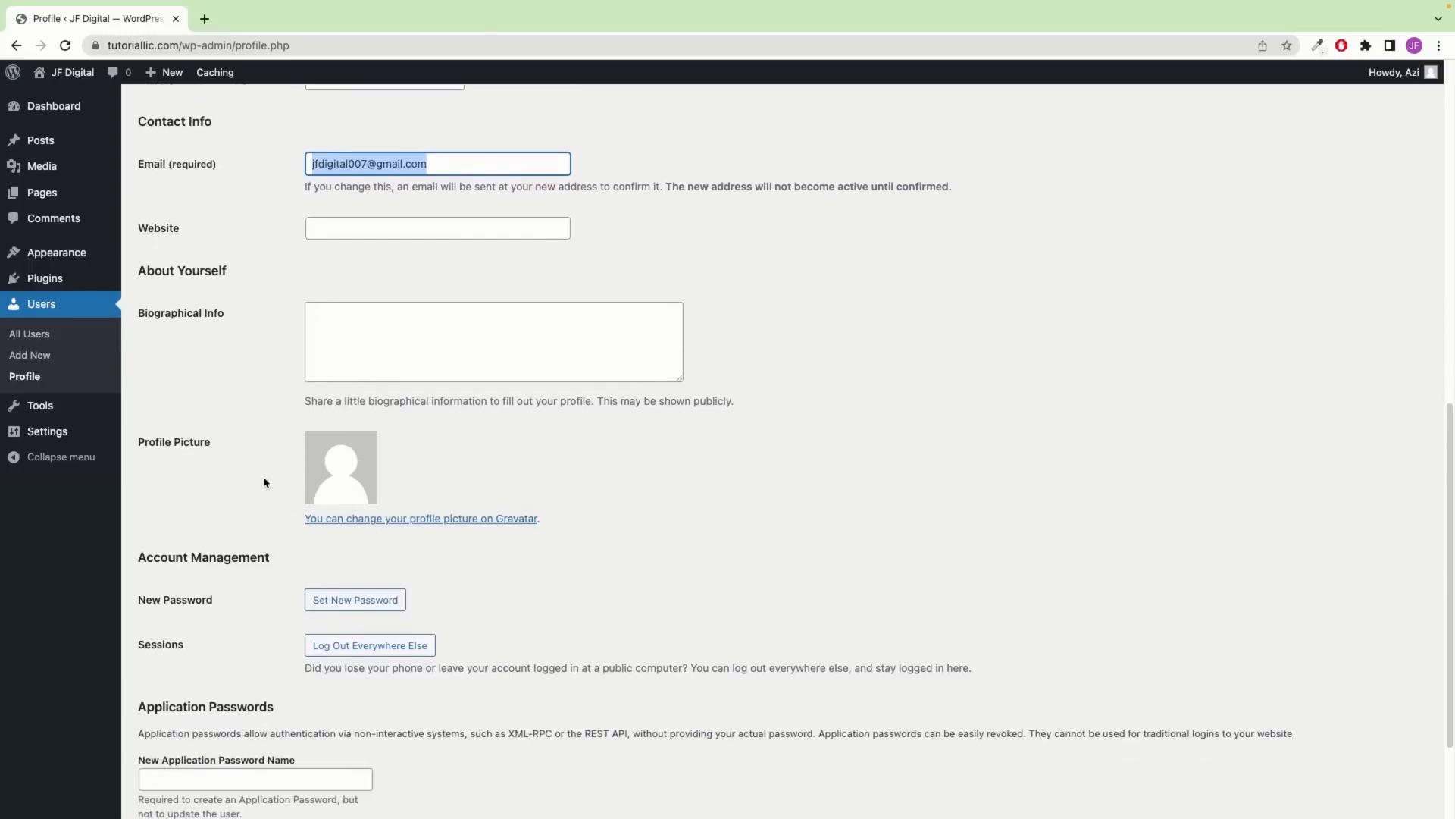
scroll(345, 479, "down", 3)
left_click(354, 452)
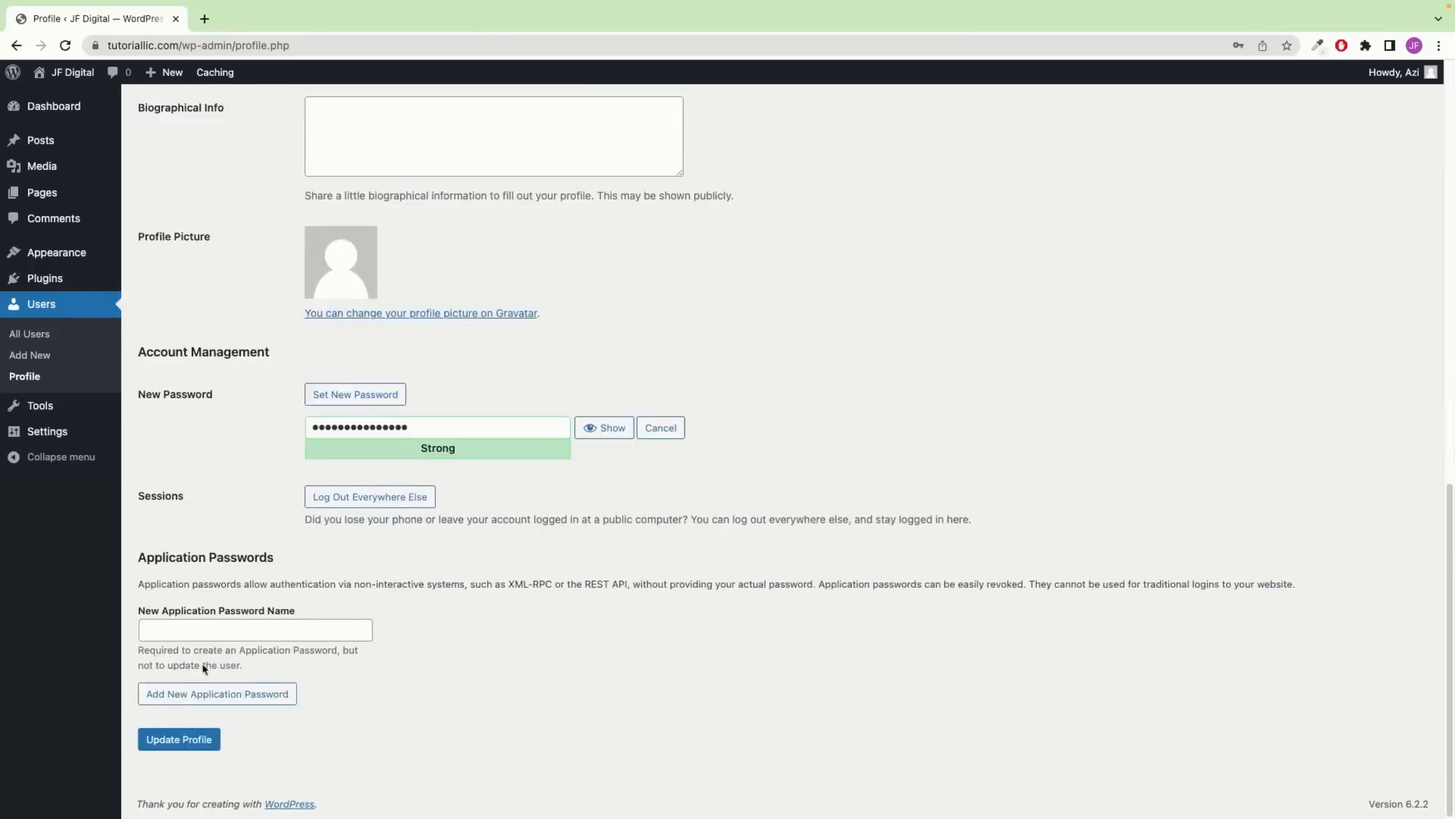
left_click(172, 742)
mouse_move(17, 434)
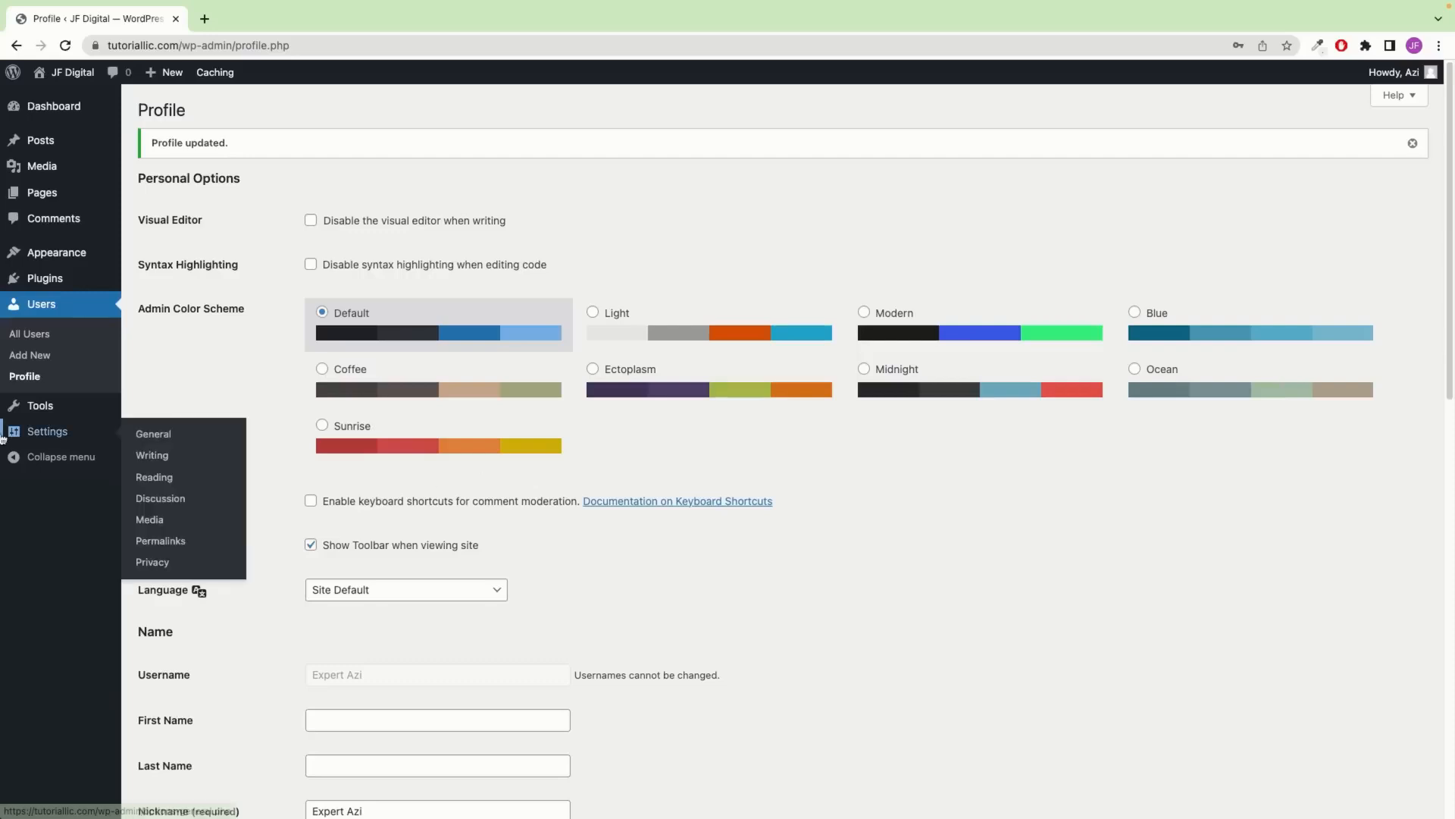
left_click(189, 436)
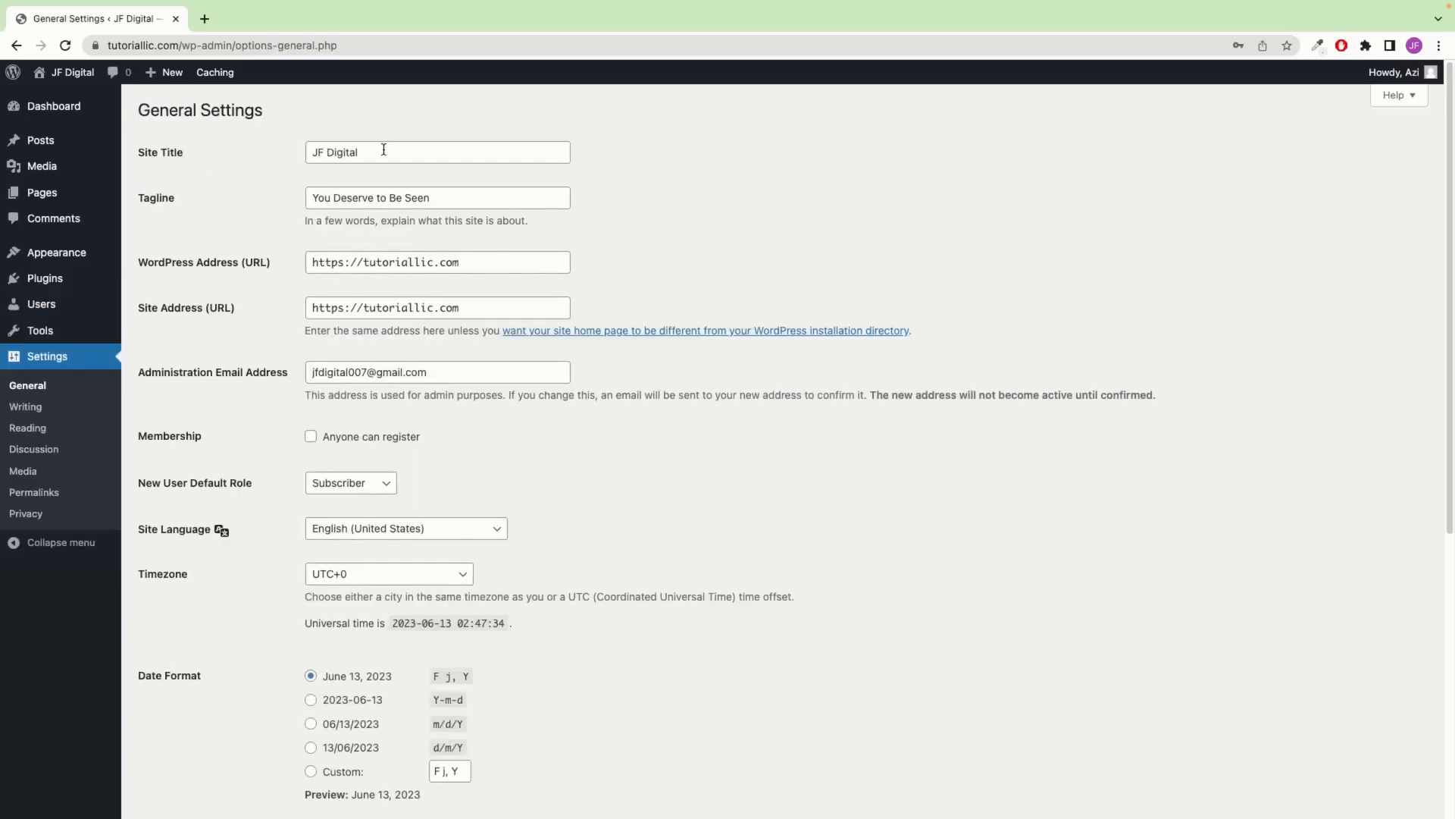
Change the Site Title to Jimakes Lifestyle and tick Anyone can register
left_click_drag(384, 152, 205, 154)
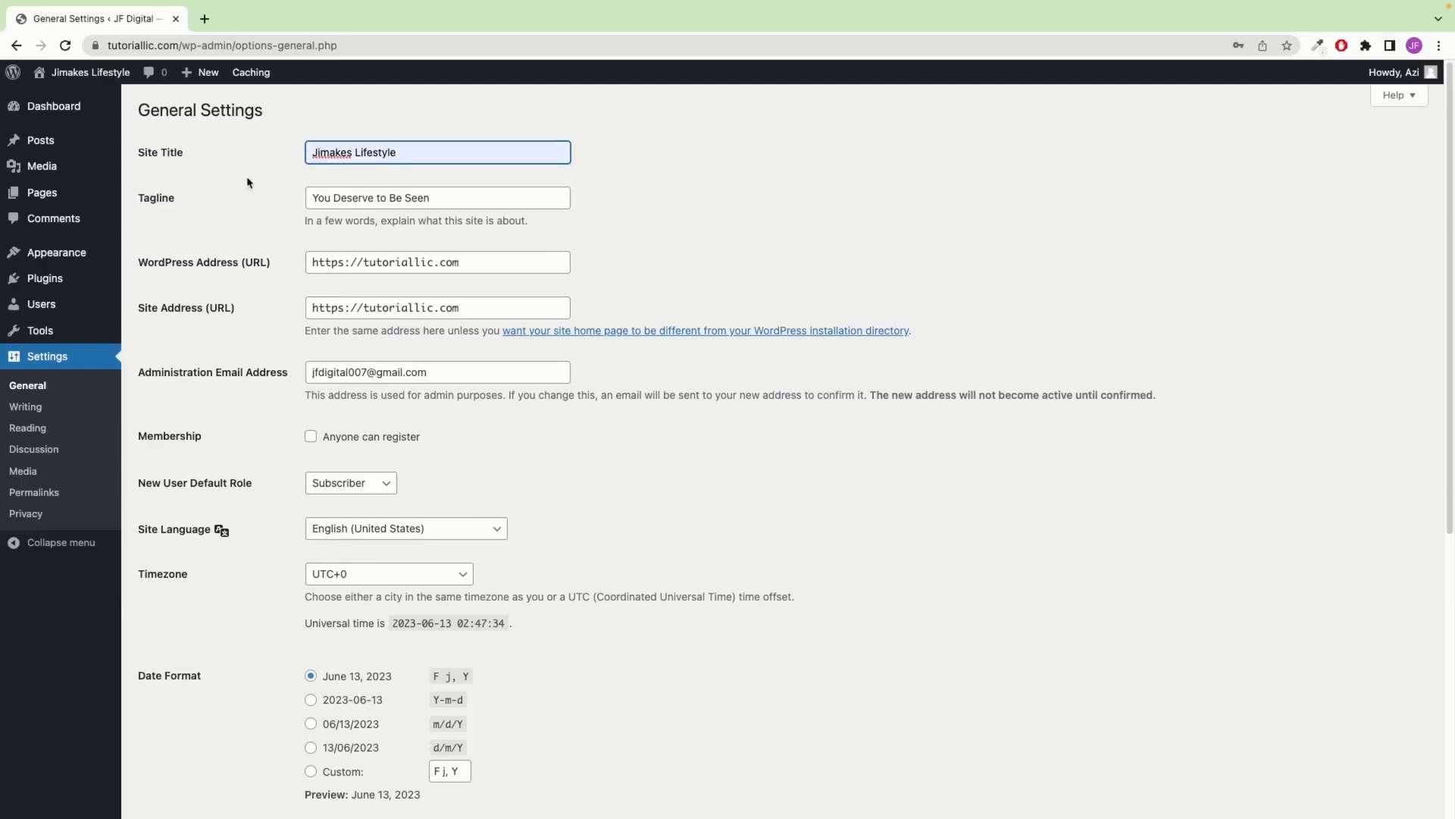
left_click(218, 162)
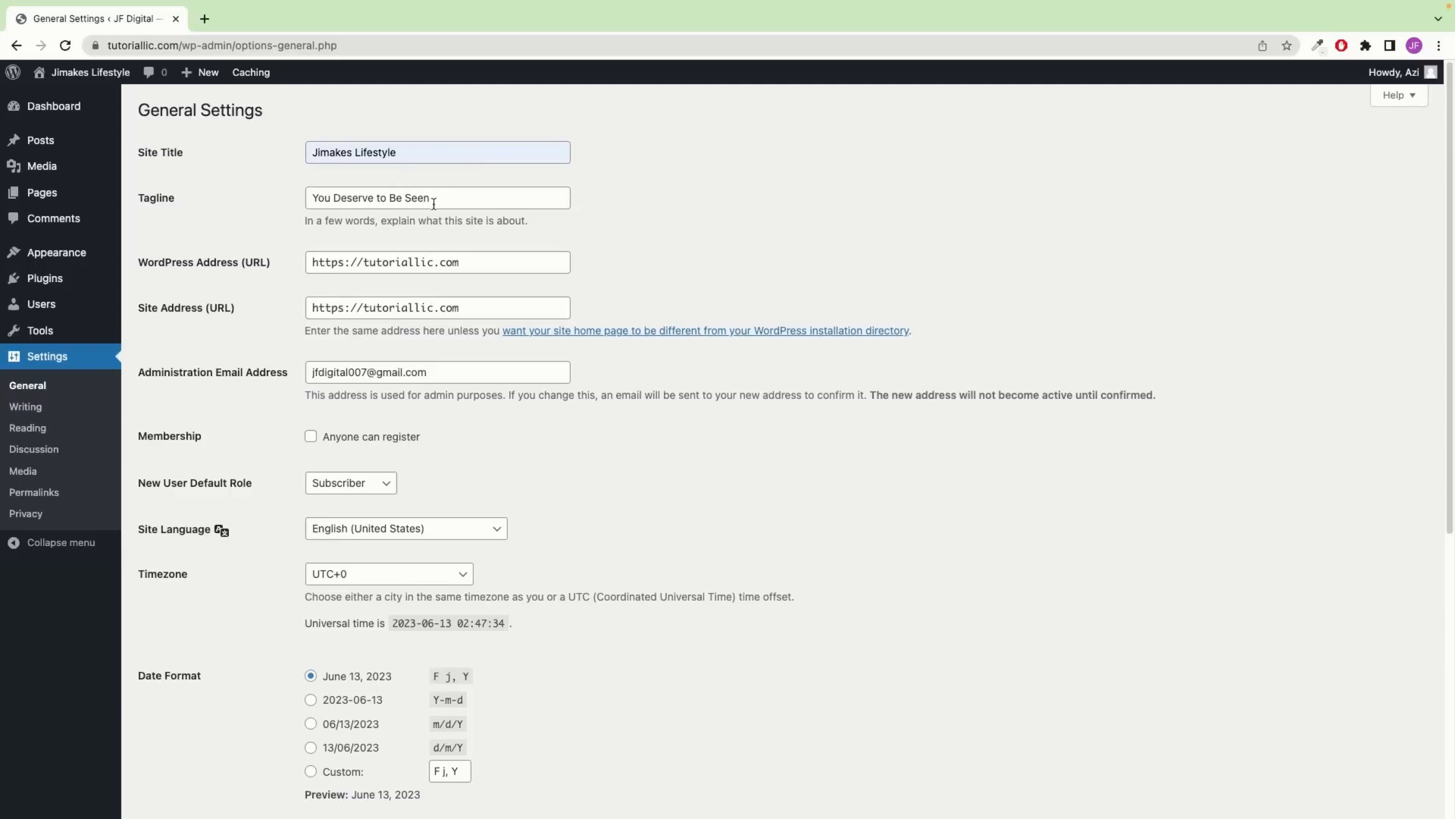
scroll(452, 198, "down", 1)
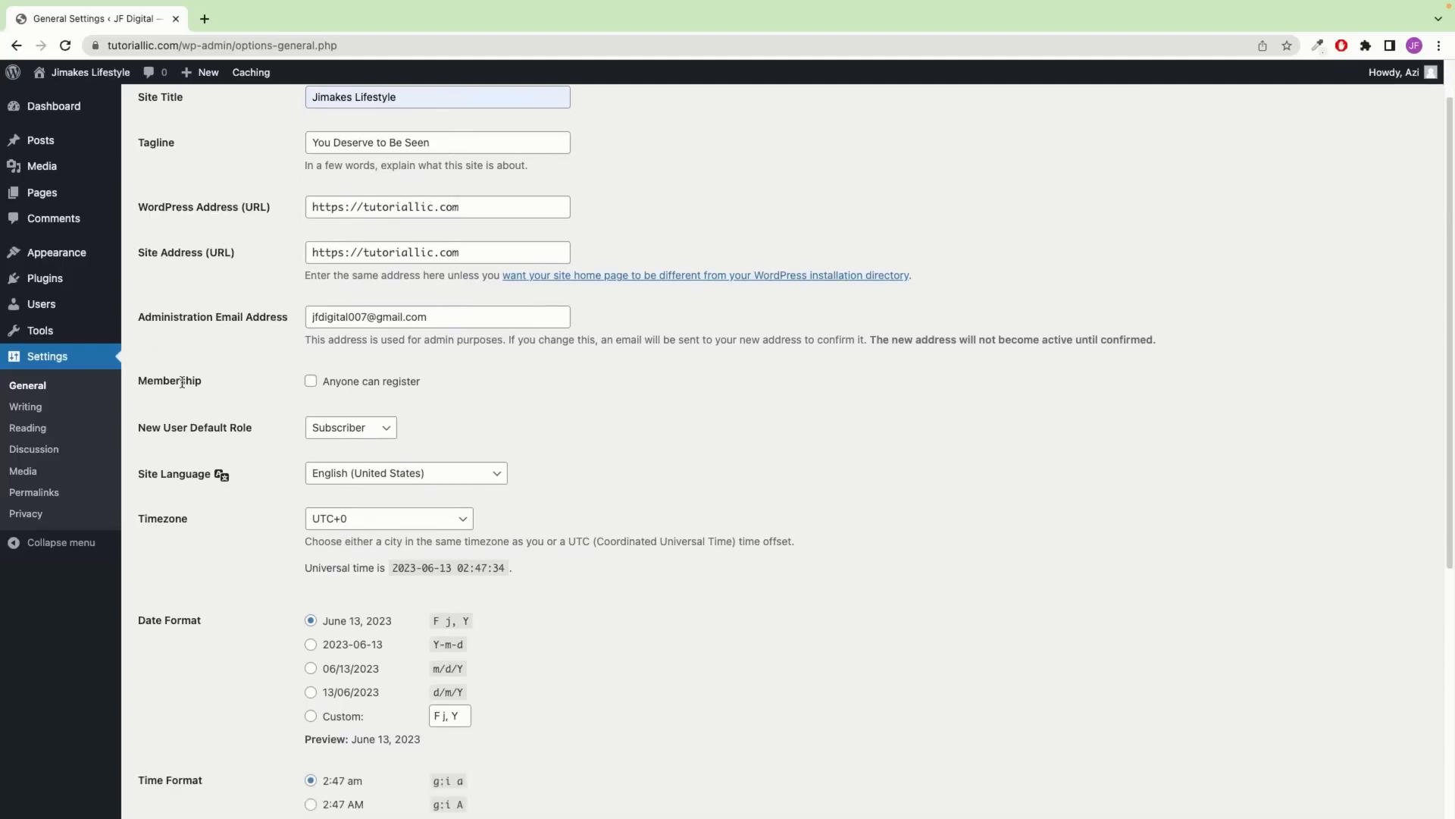
left_click(312, 381)
Keep English as the site language and save the general settings
scroll(255, 388, "down", 1)
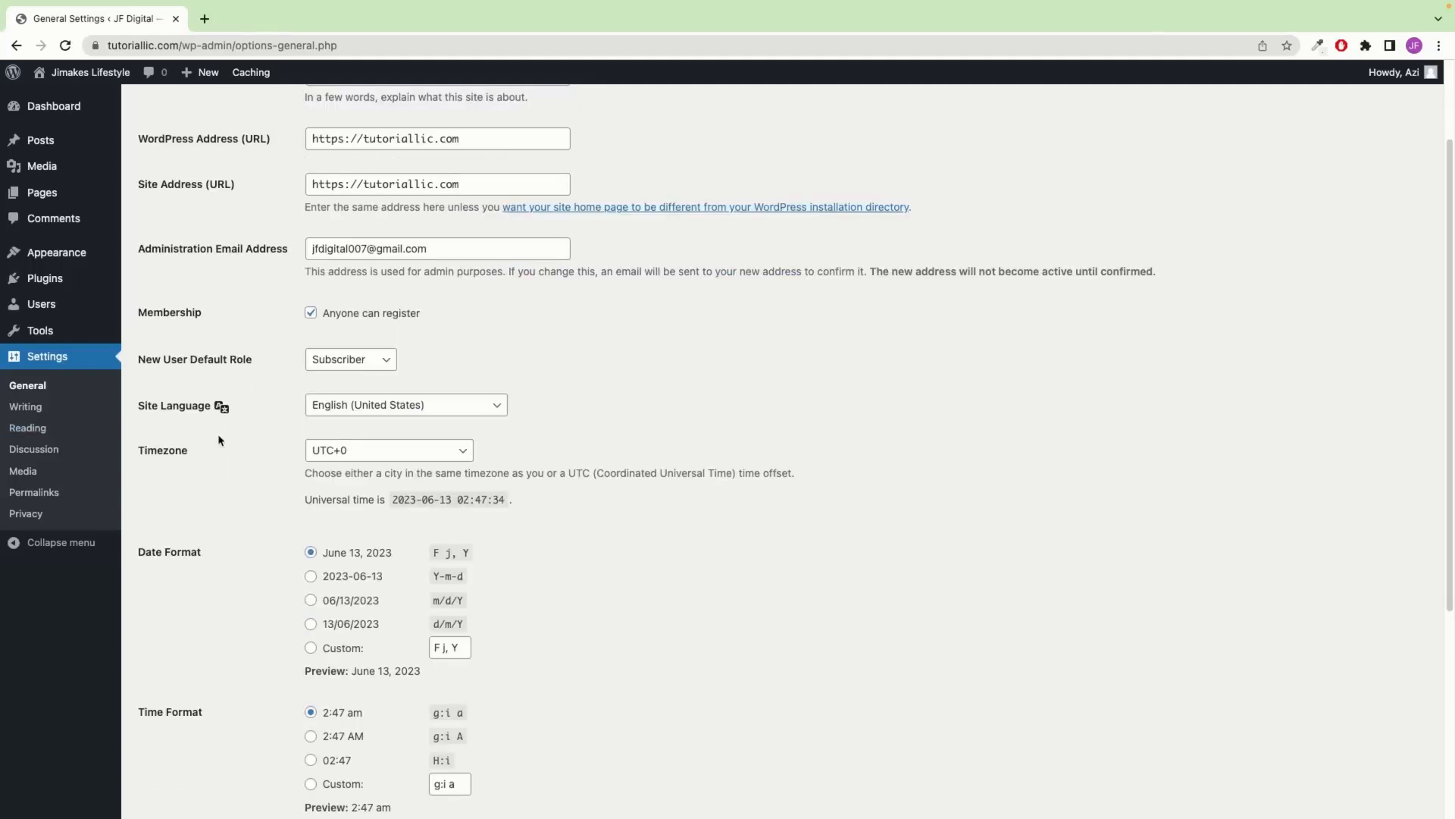
left_click(382, 416)
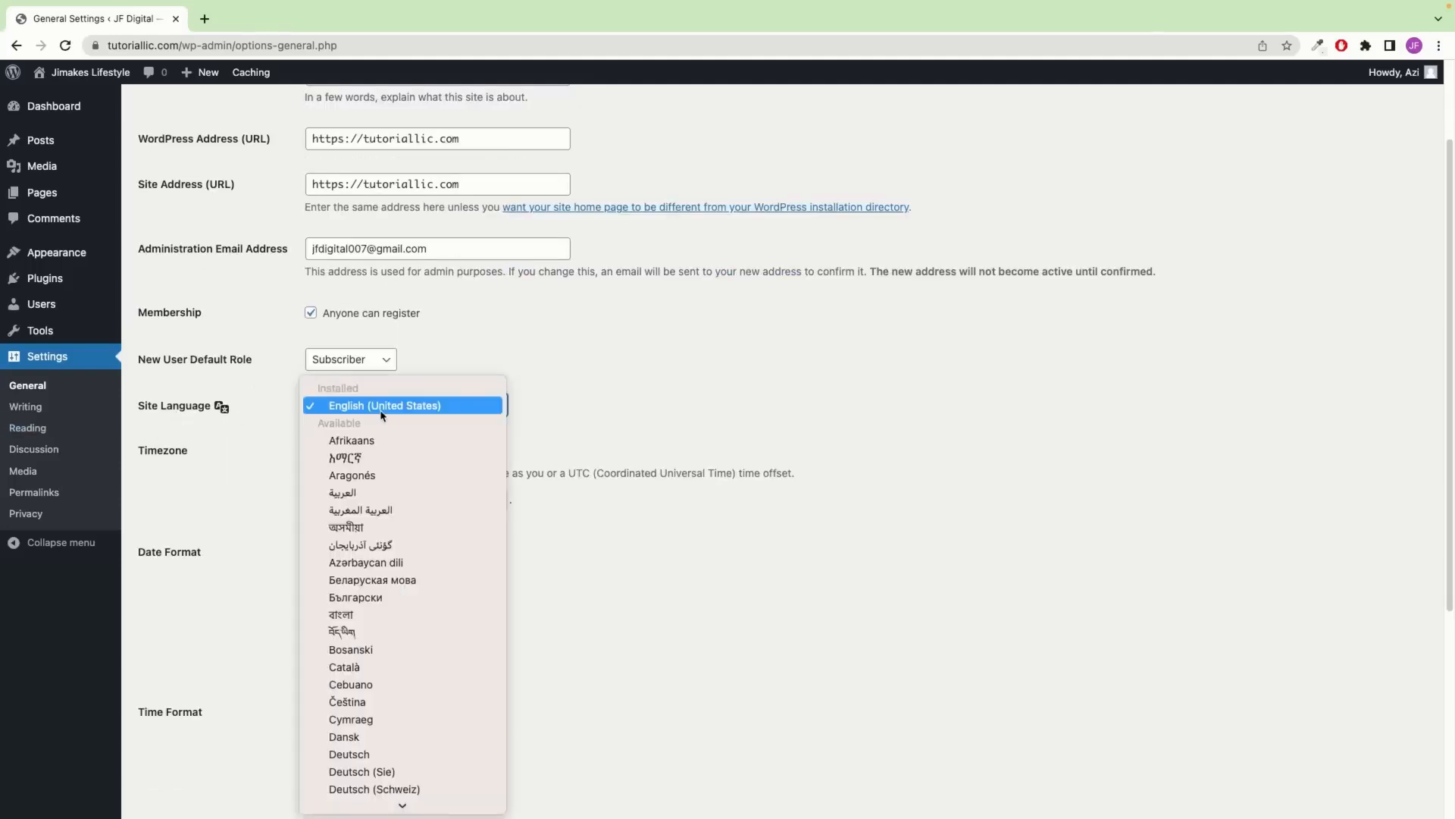
left_click(568, 429)
scroll(568, 429, "down", 5)
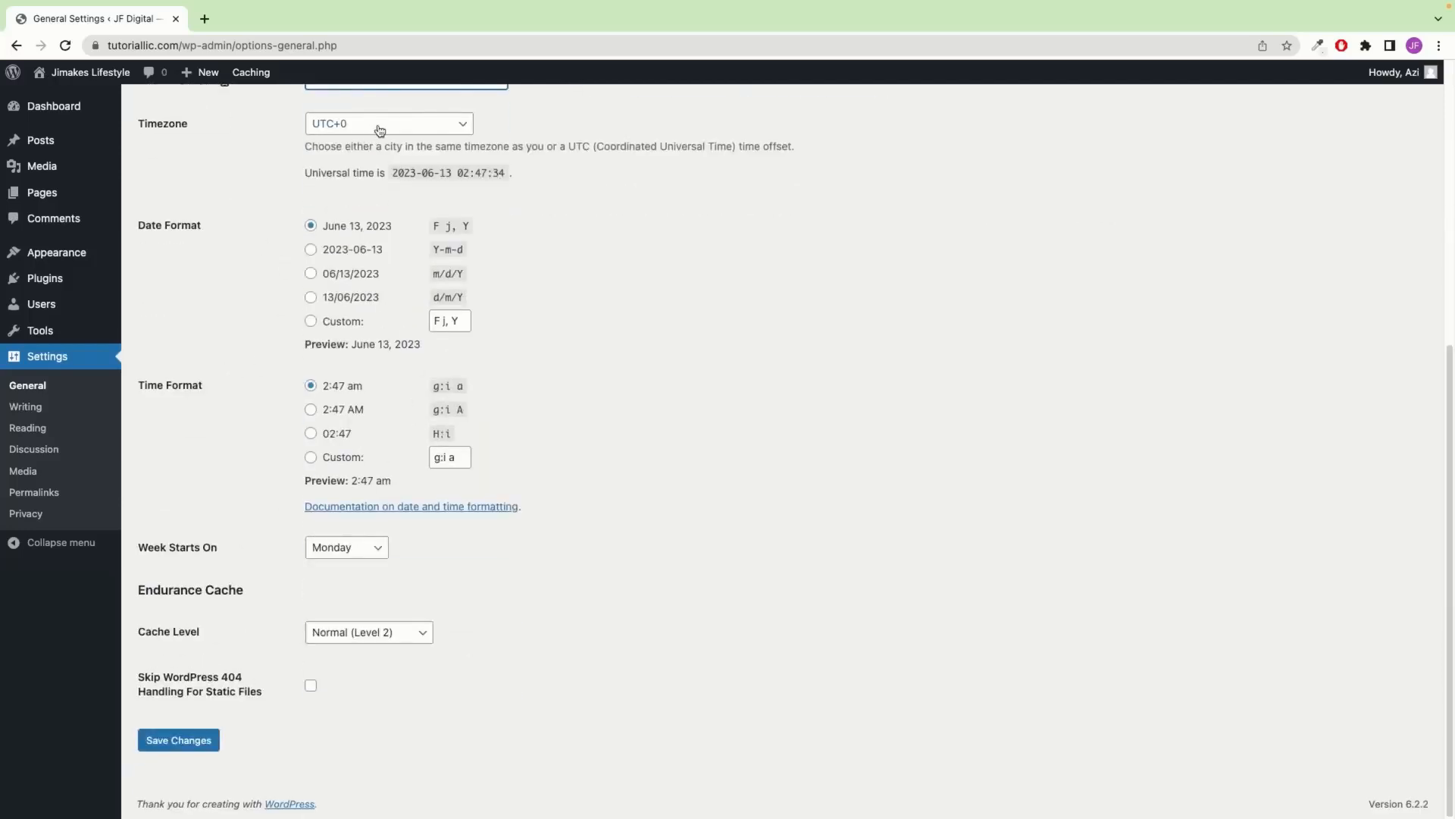
left_click(186, 740)
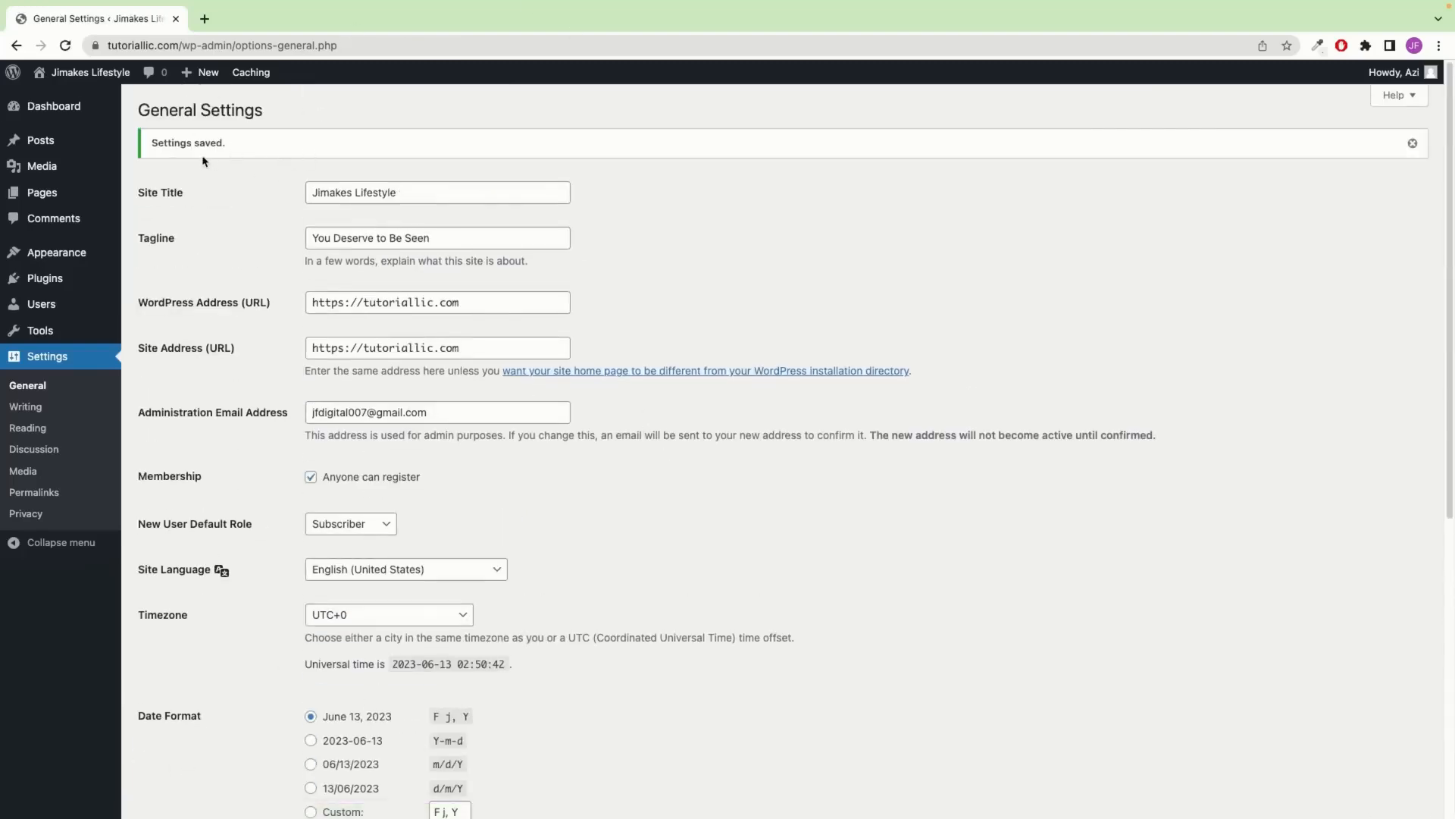
scroll(423, 303, "down", 6)
scroll(197, 131, "up", 6)
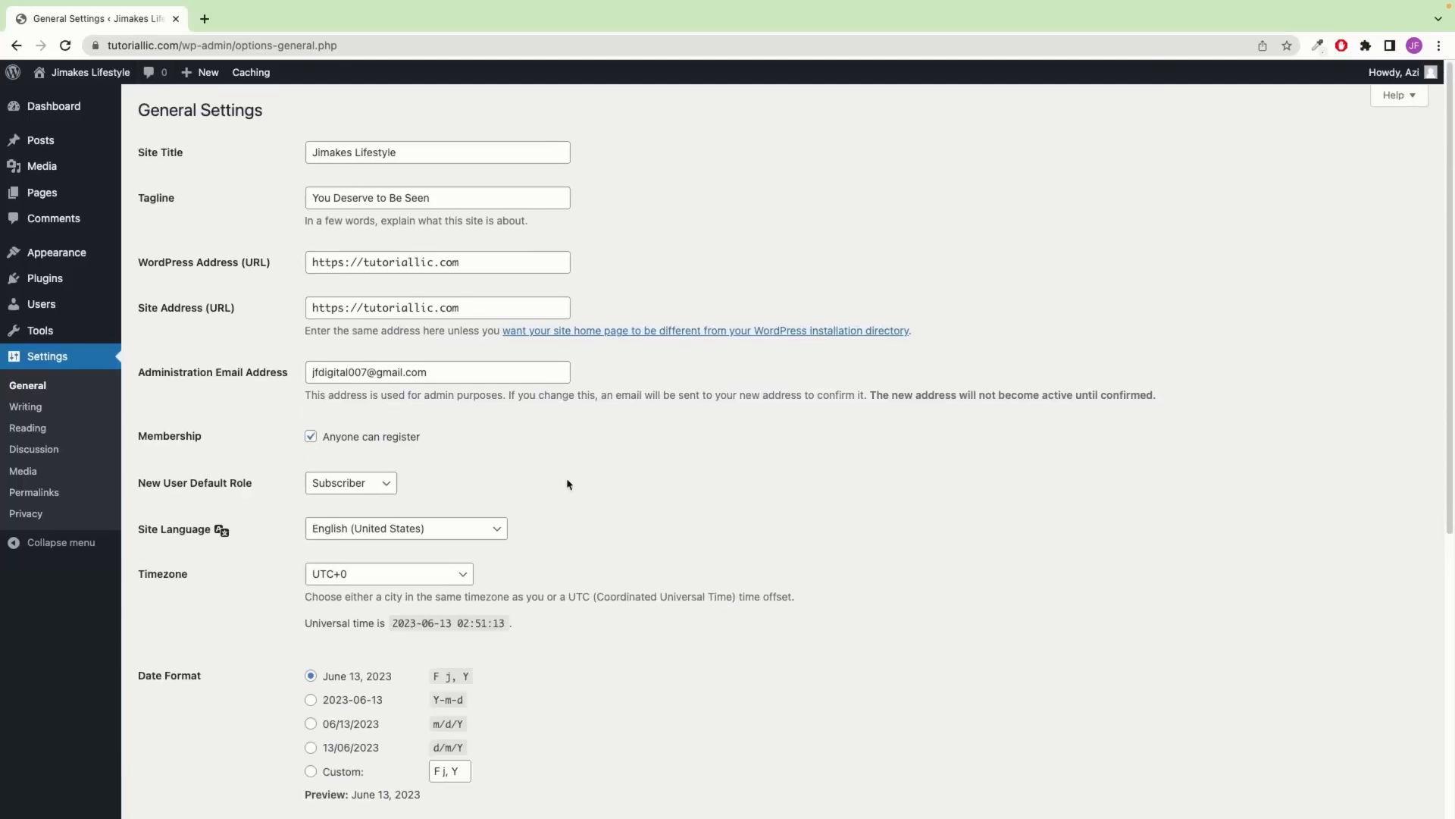
left_click(44, 501)
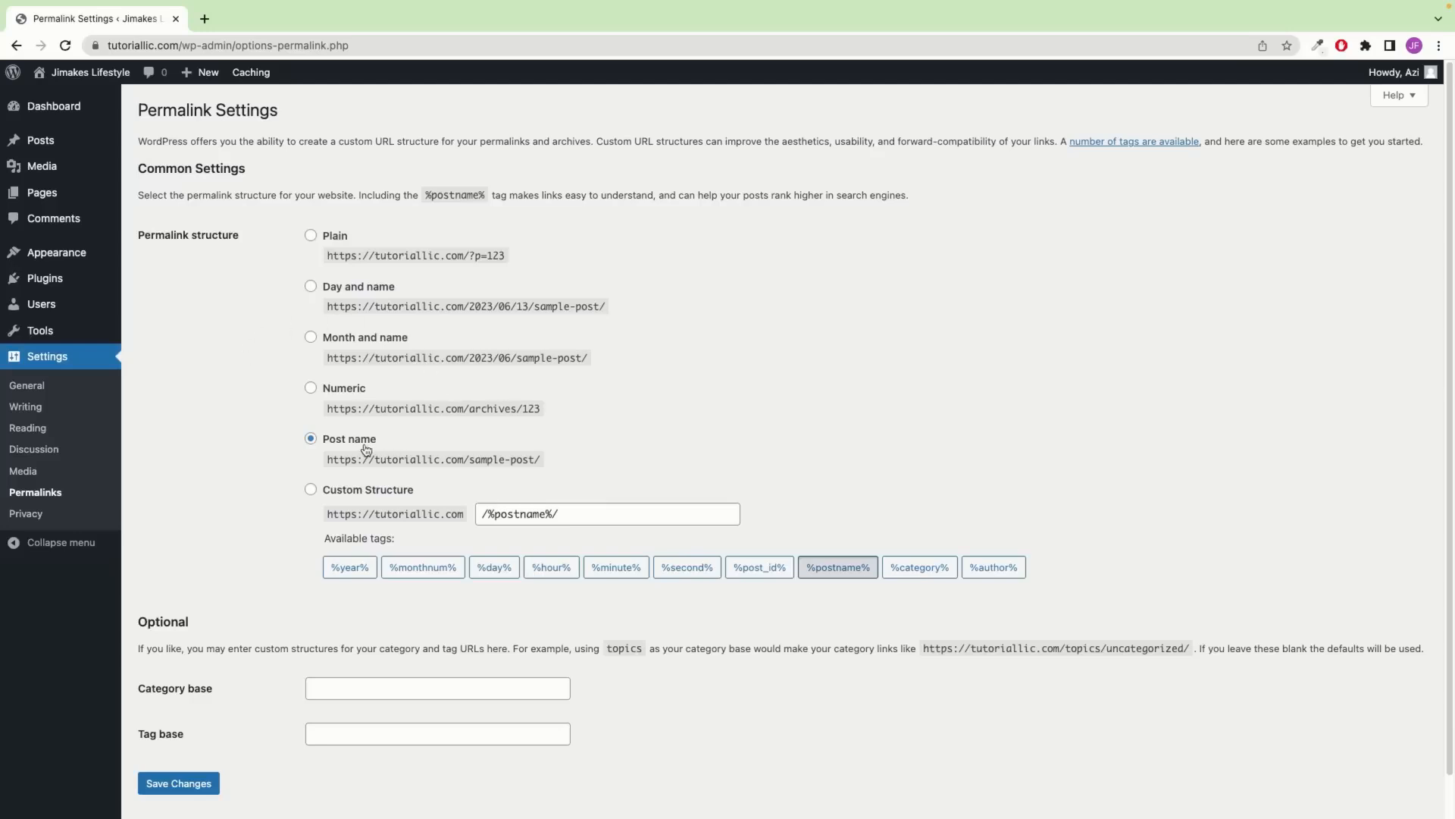
Save the Post name permalink structure, then go to Appearance > Themes
left_click(312, 236)
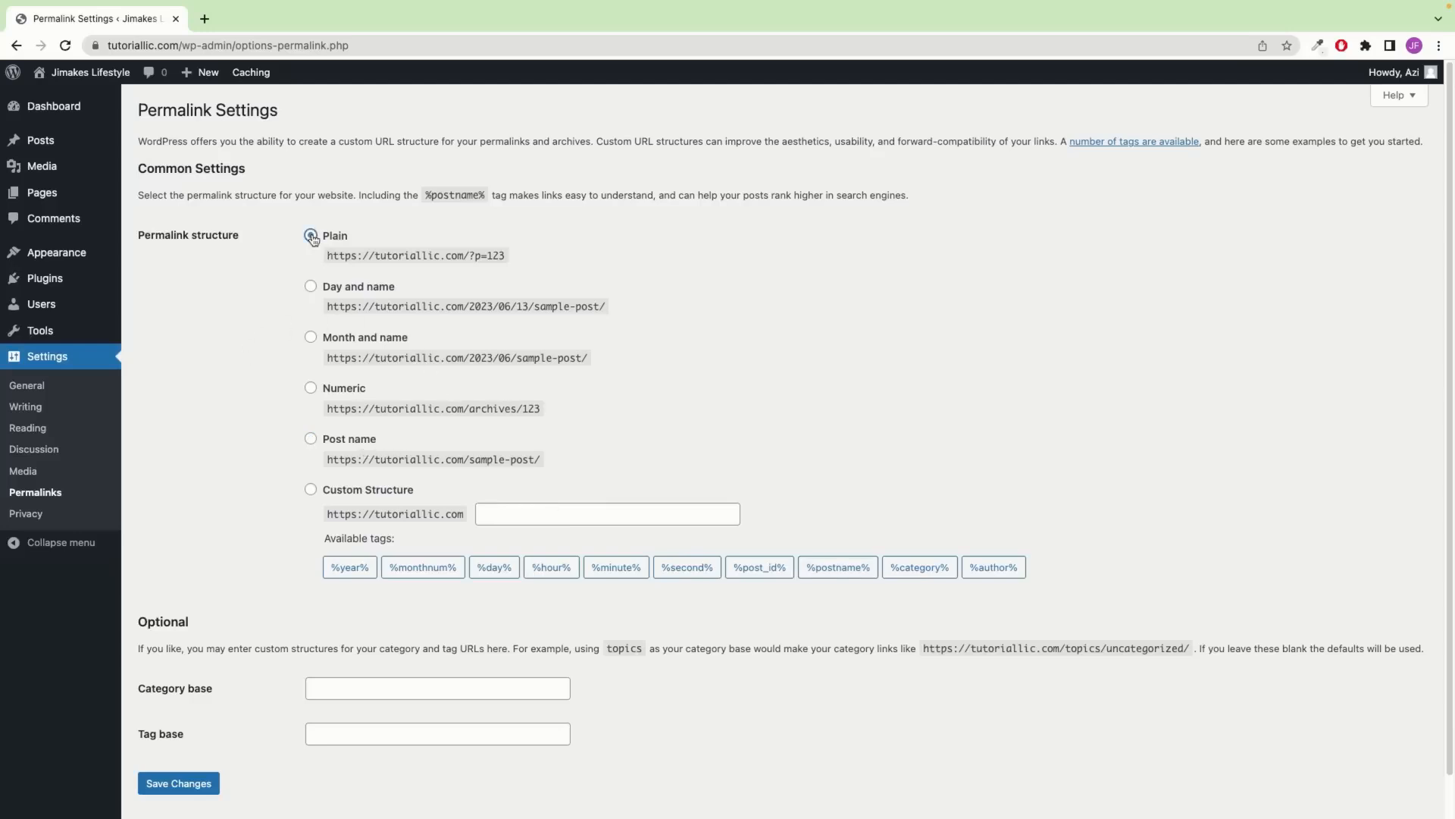
left_click(310, 440)
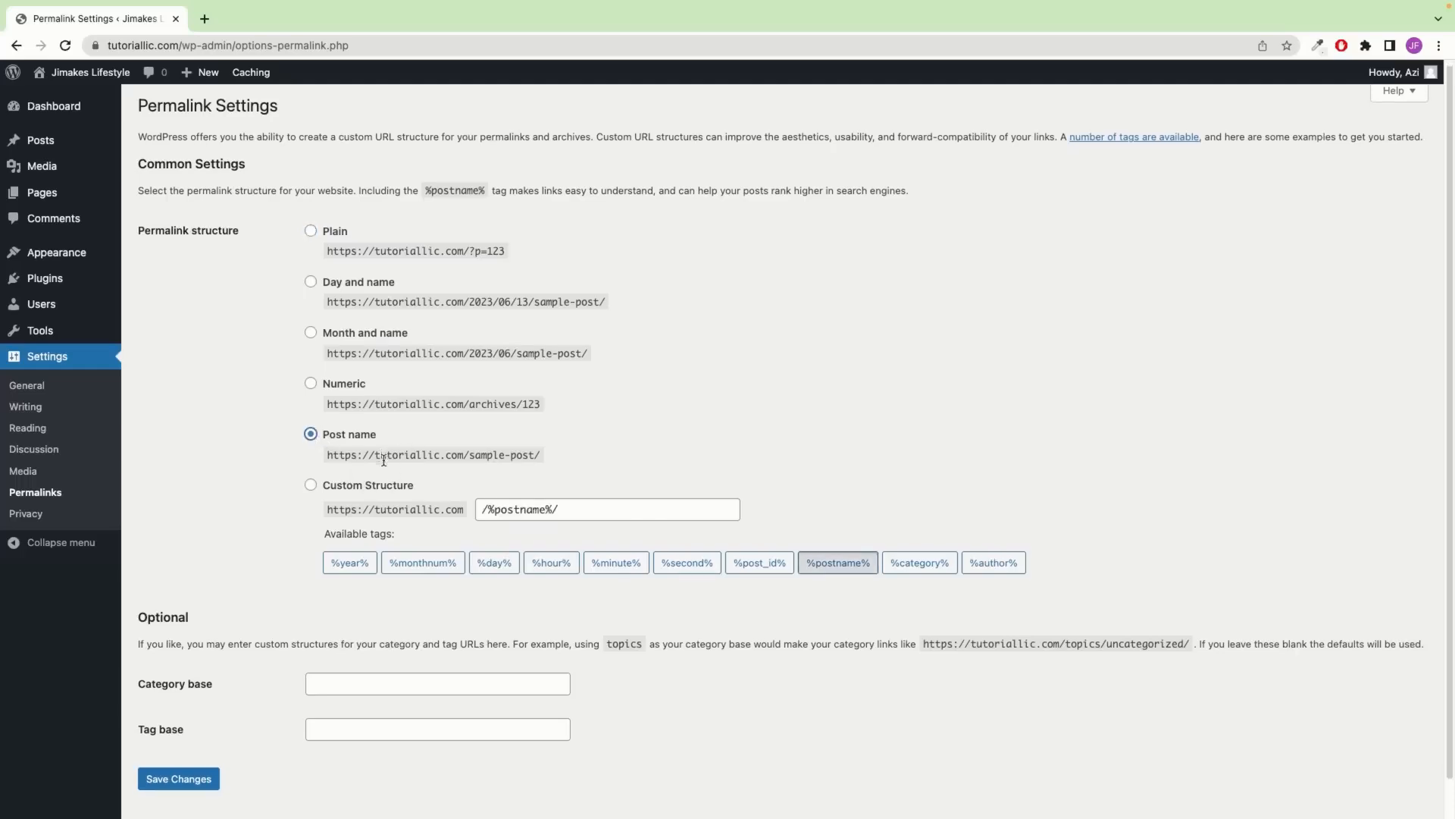
scroll(383, 460, "down", 1)
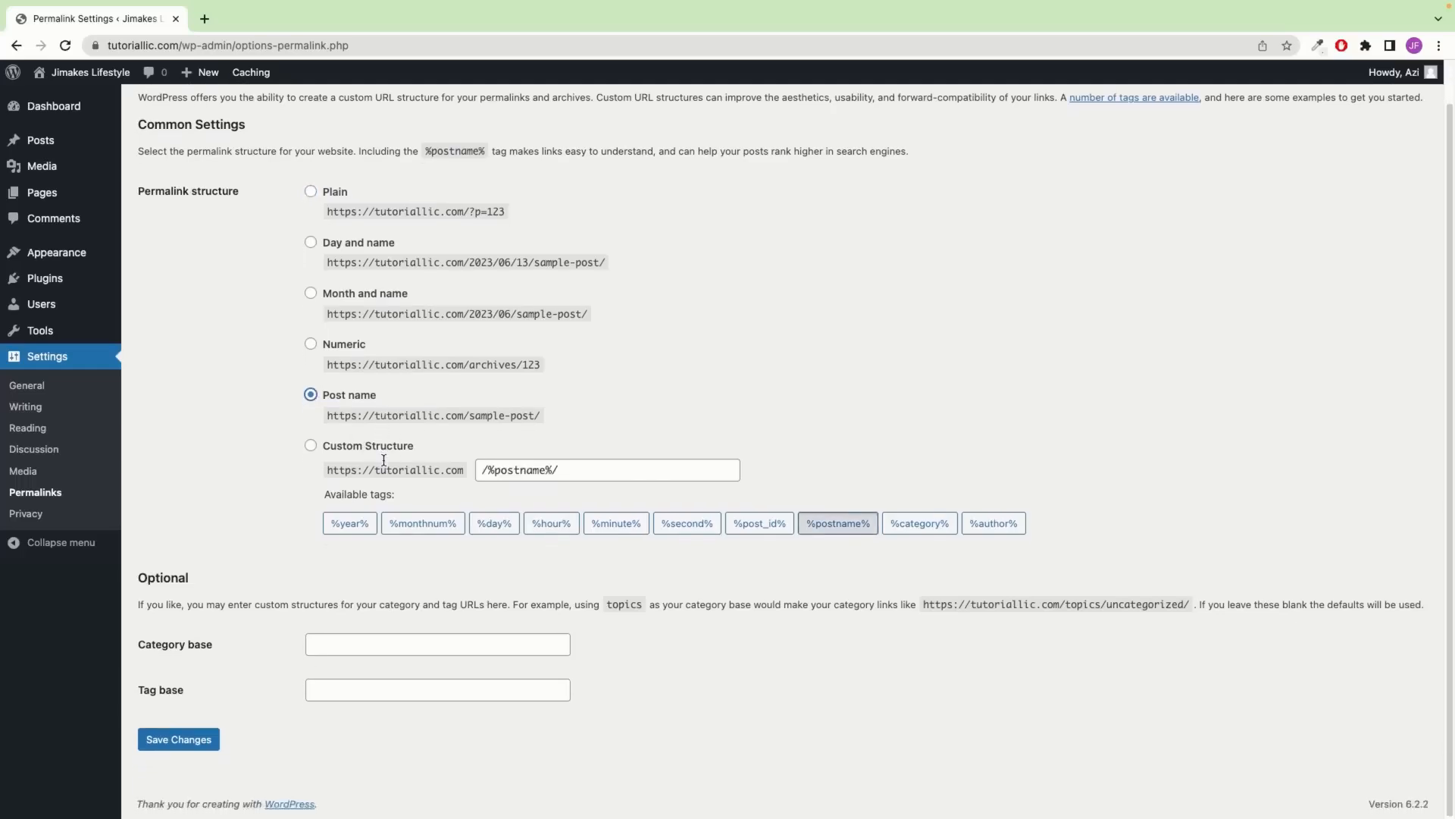
left_click(199, 745)
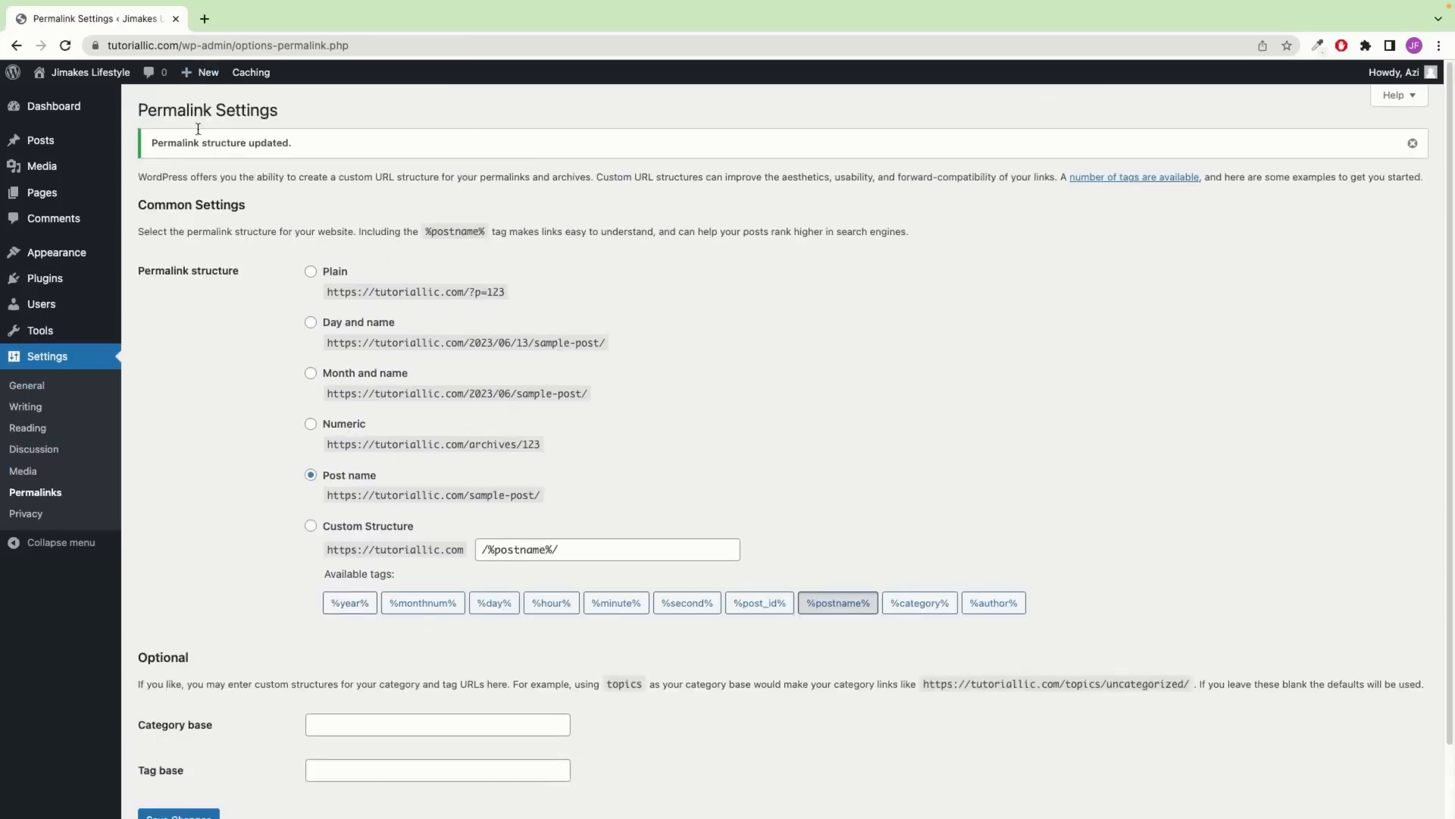
left_click(64, 46)
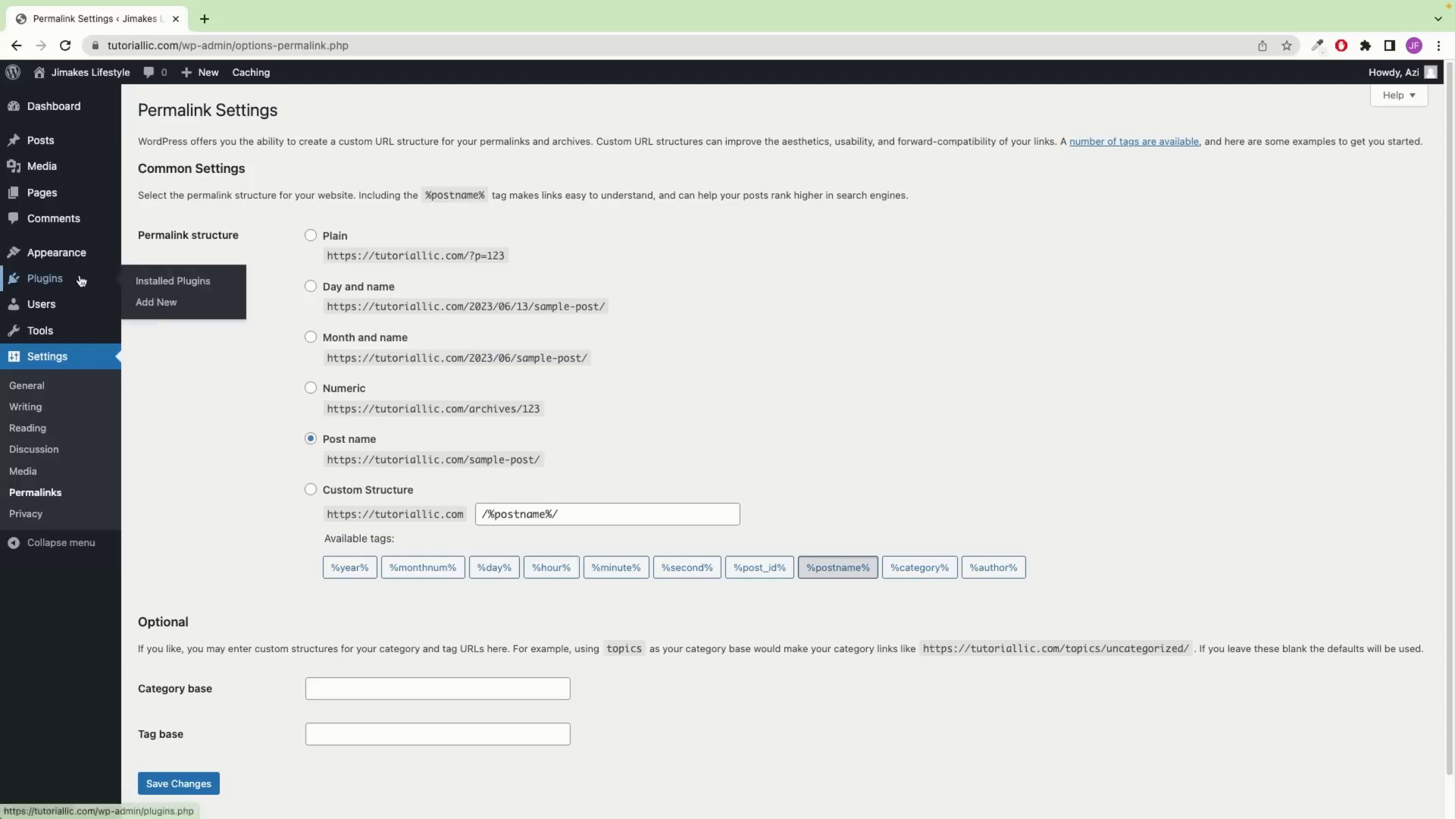
mouse_move(35, 262)
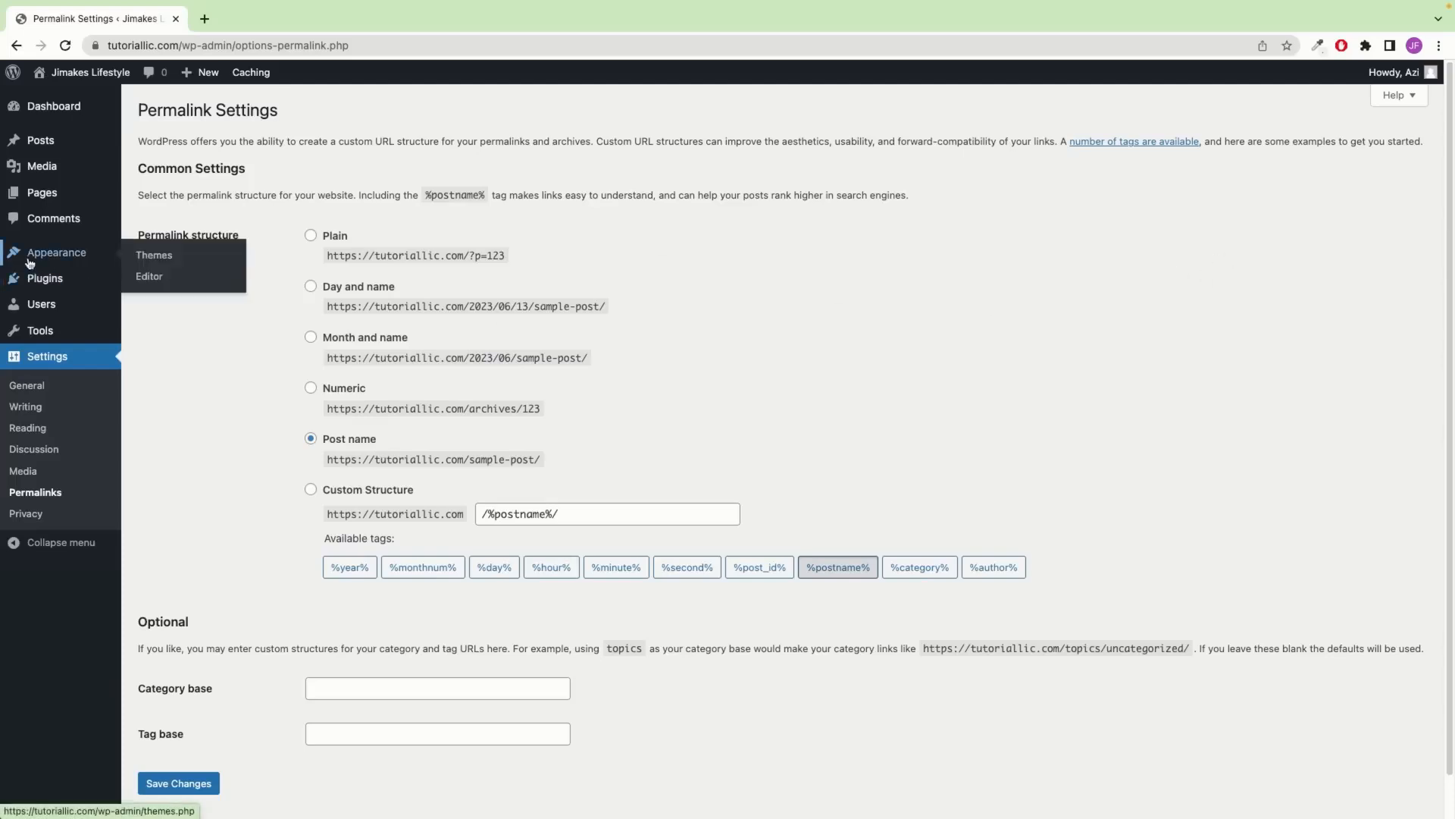
left_click(147, 260)
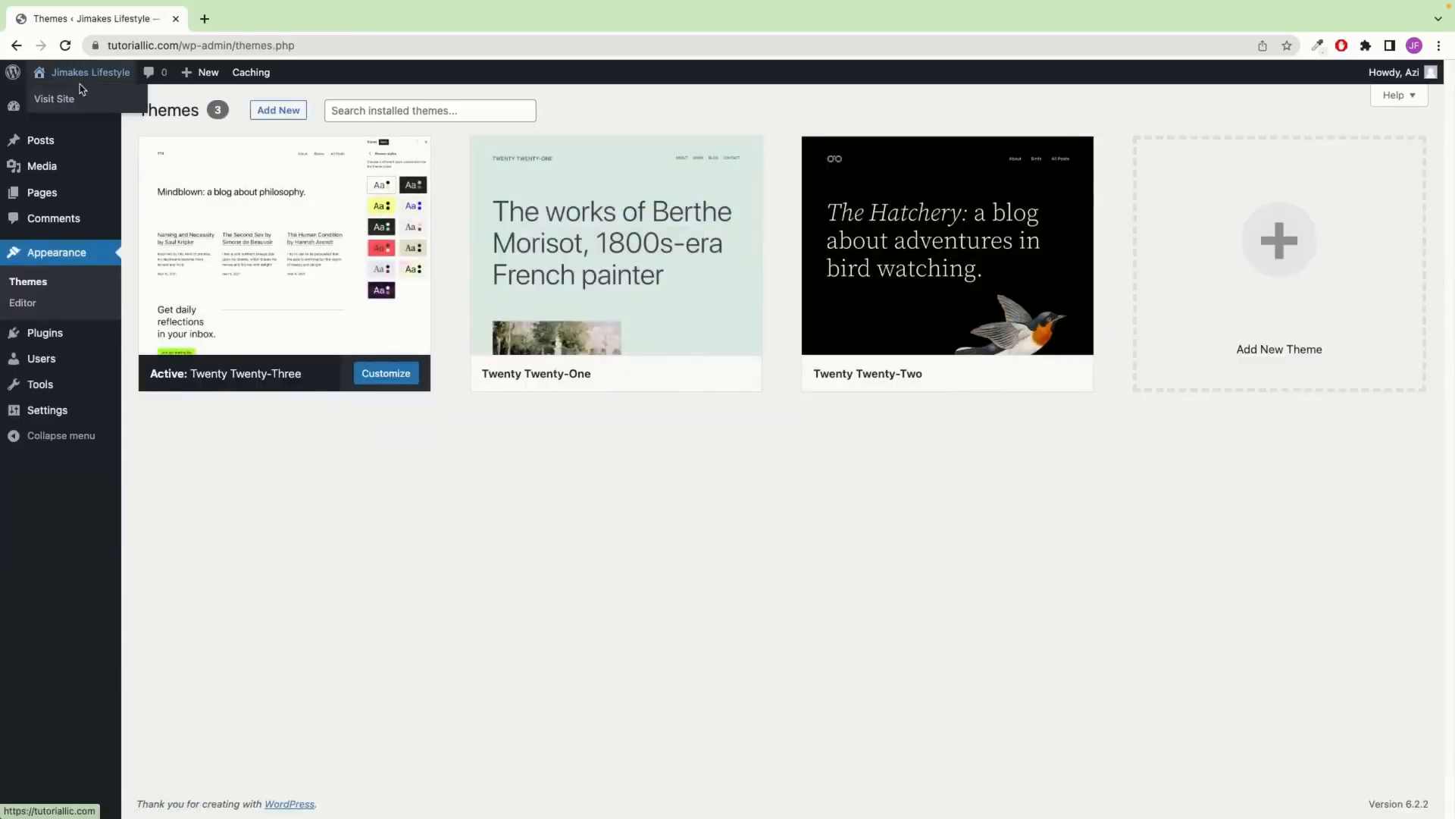
Open the live site in a new tab and look over its current homepage
right_click(61, 97)
left_click(113, 104)
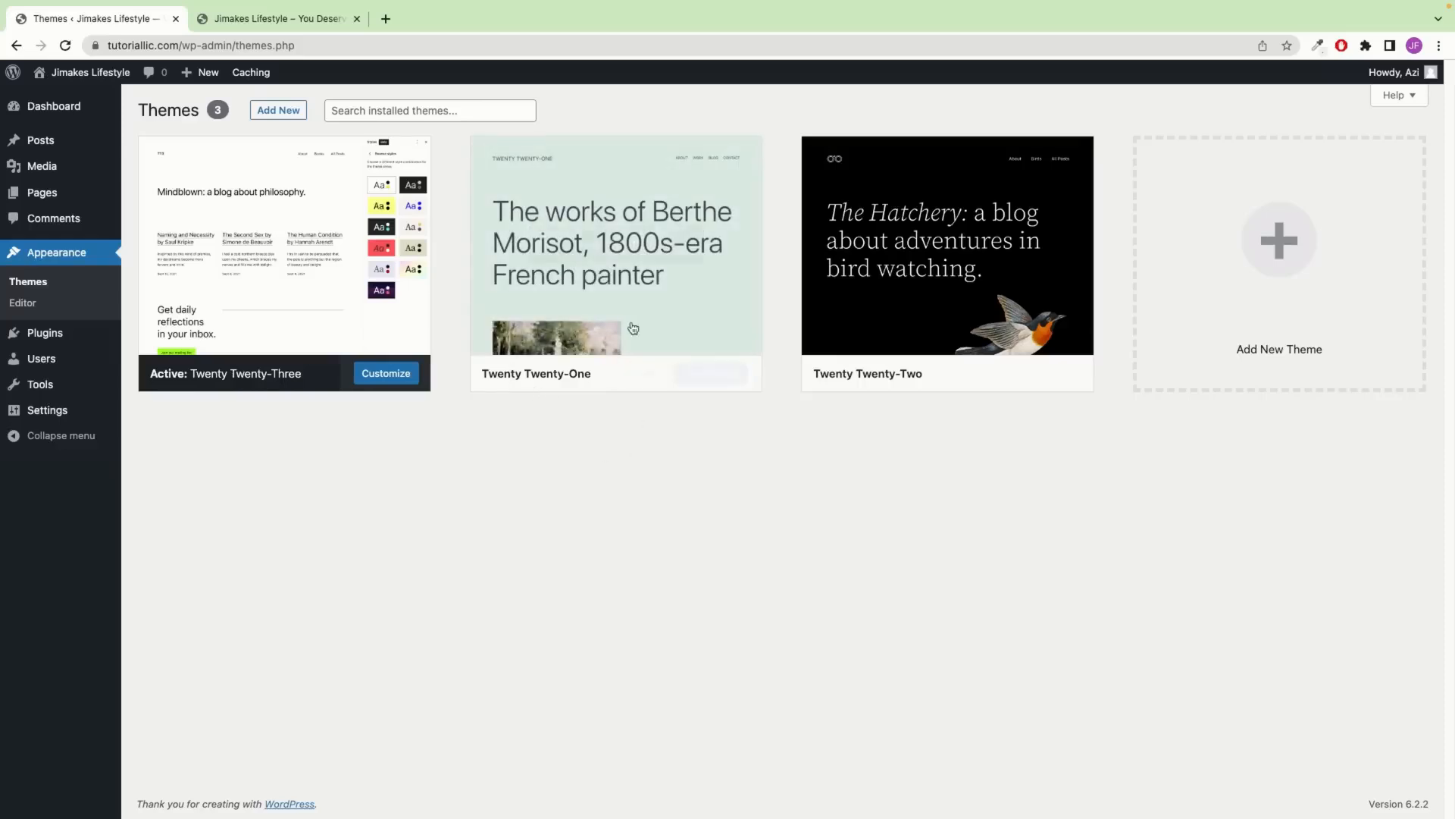
left_click(291, 29)
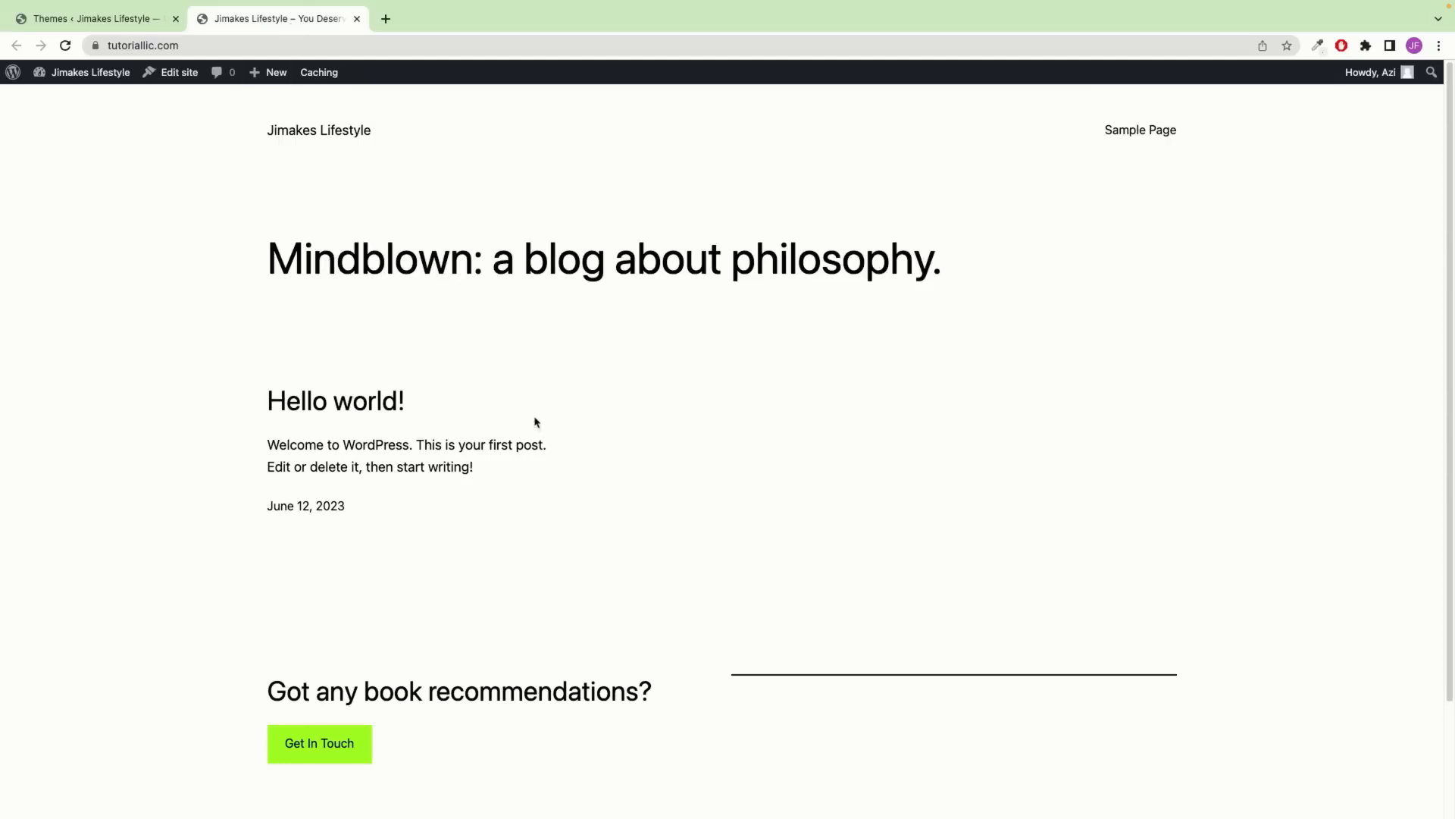
scroll(571, 178, "down", 2)
scroll(572, 179, "up", 2)
Activate the Twenty Twenty-Two theme and check the live site with it applied
left_click(129, 21)
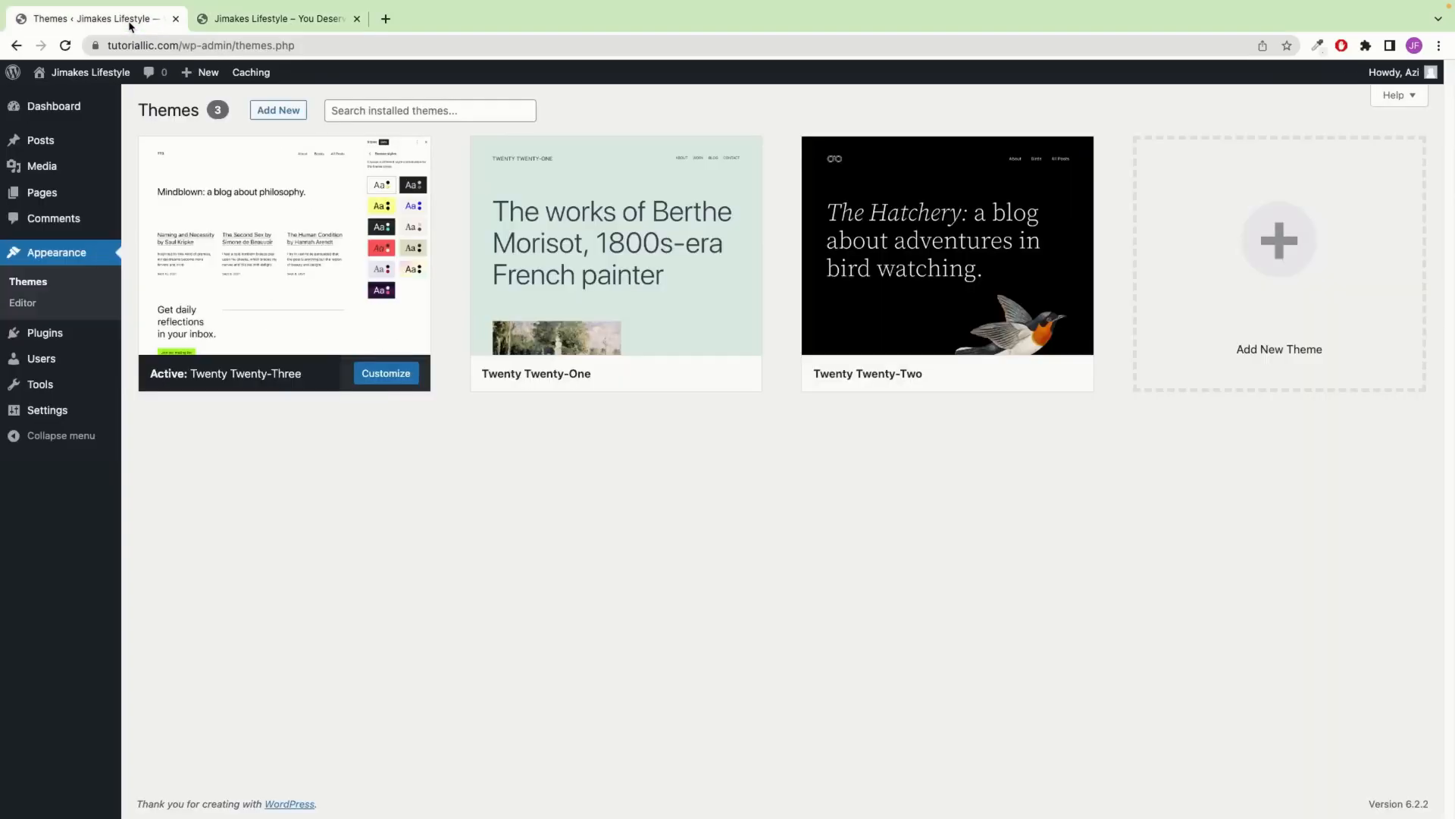
left_click(1049, 387)
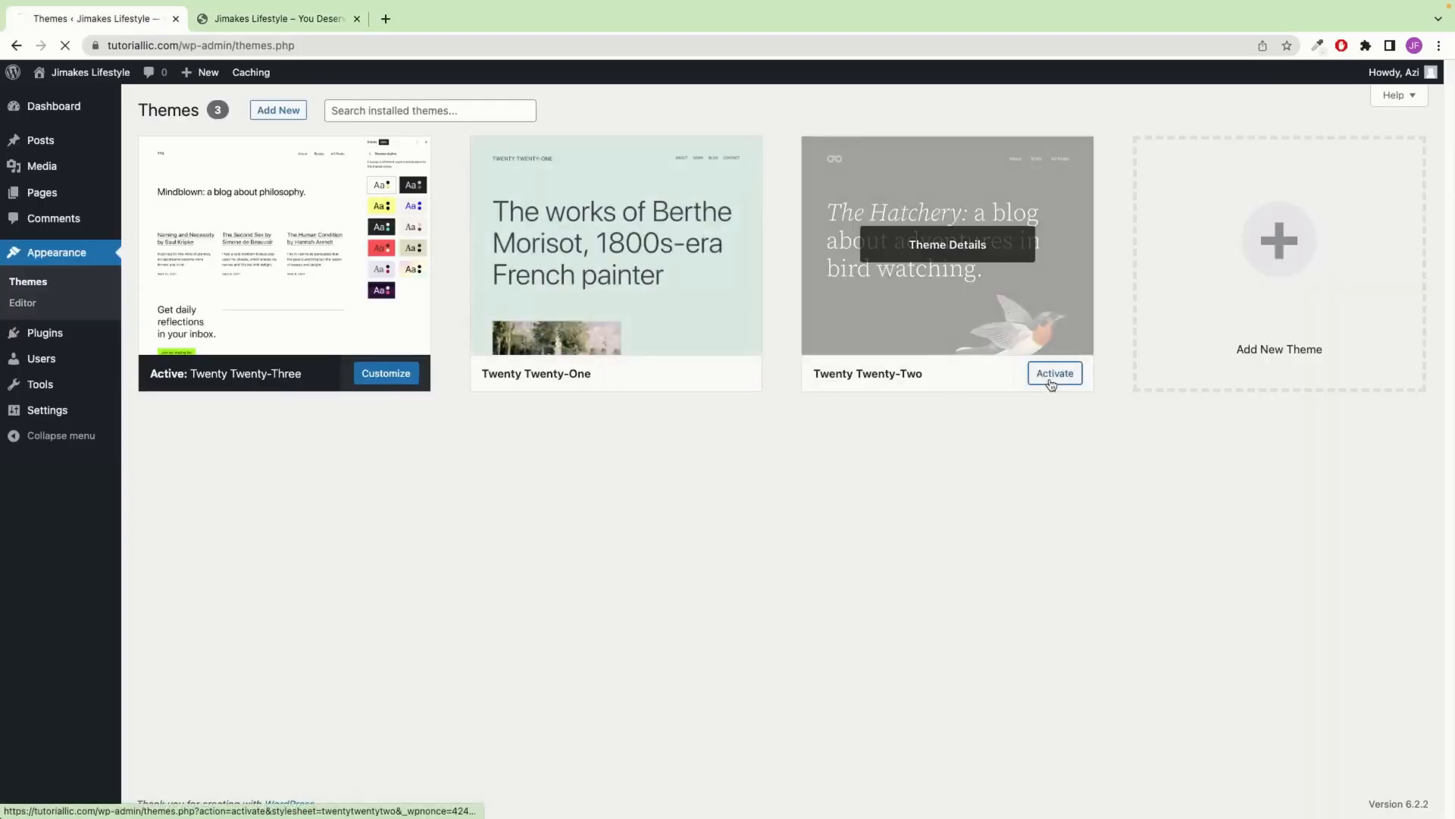
left_click(266, 21)
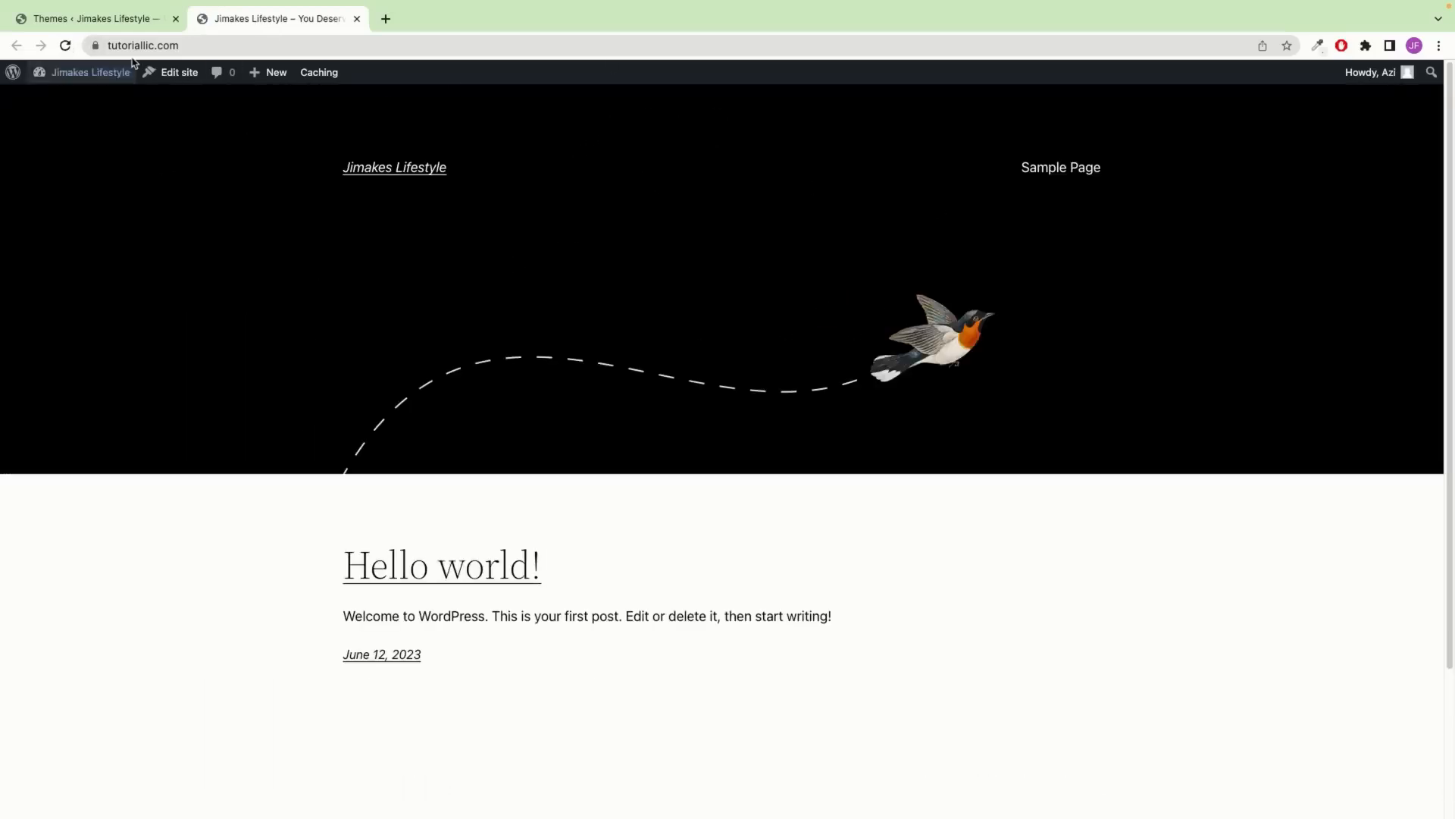
left_click(125, 21)
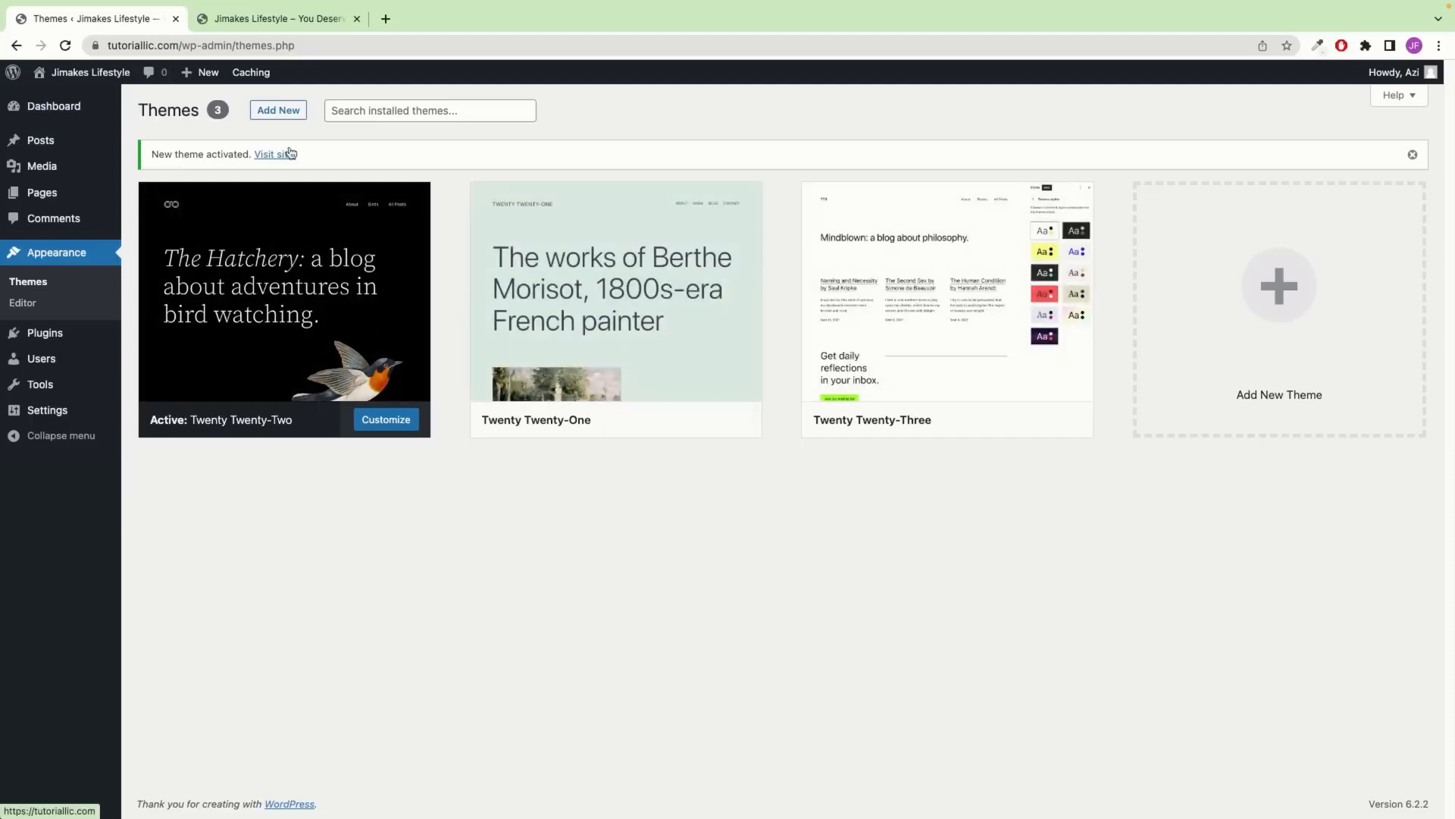
Delete the Twenty Twenty-Three theme from its Theme Details and confirm the deletion
mouse_move(928, 307)
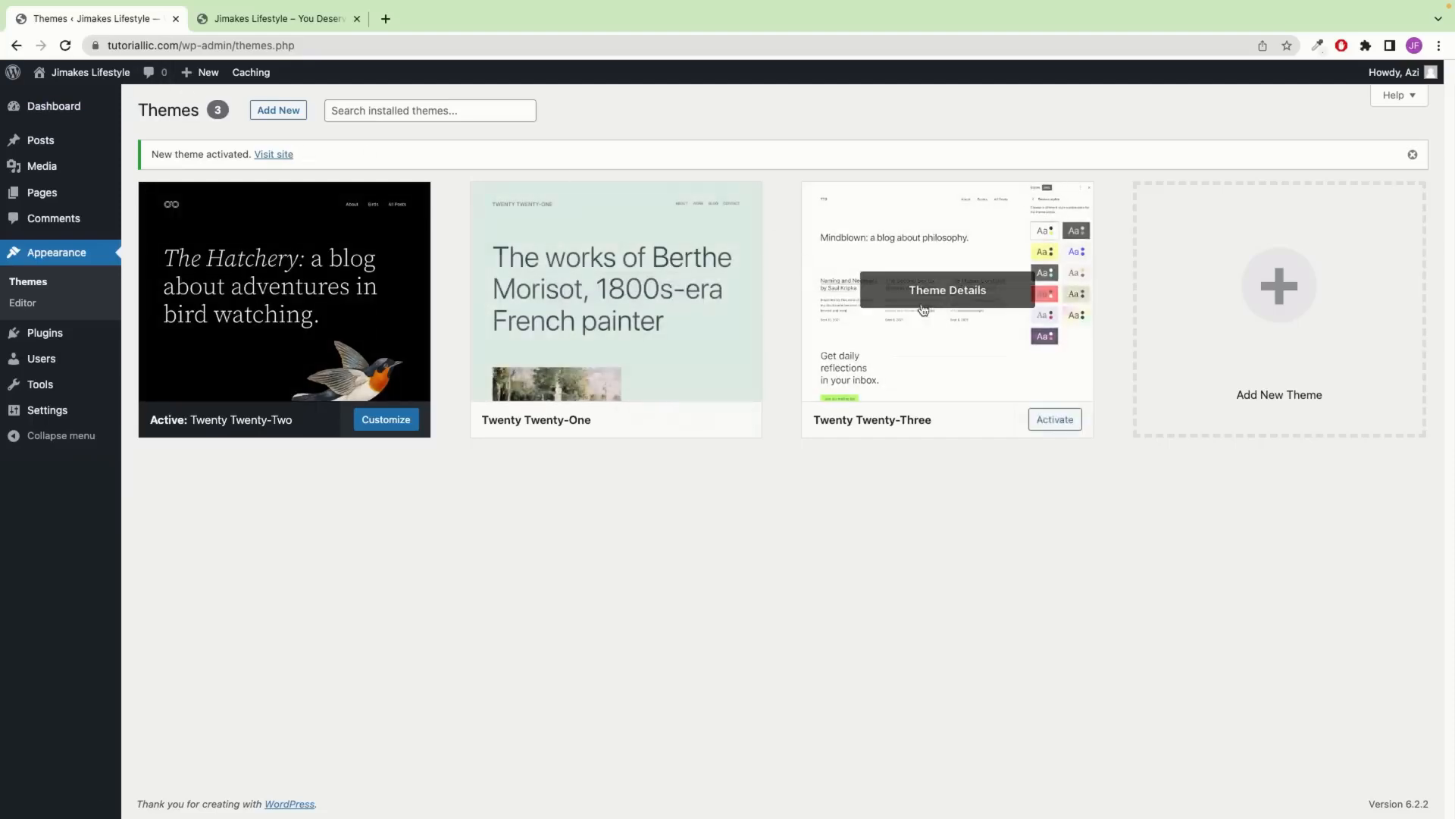
left_click(971, 300)
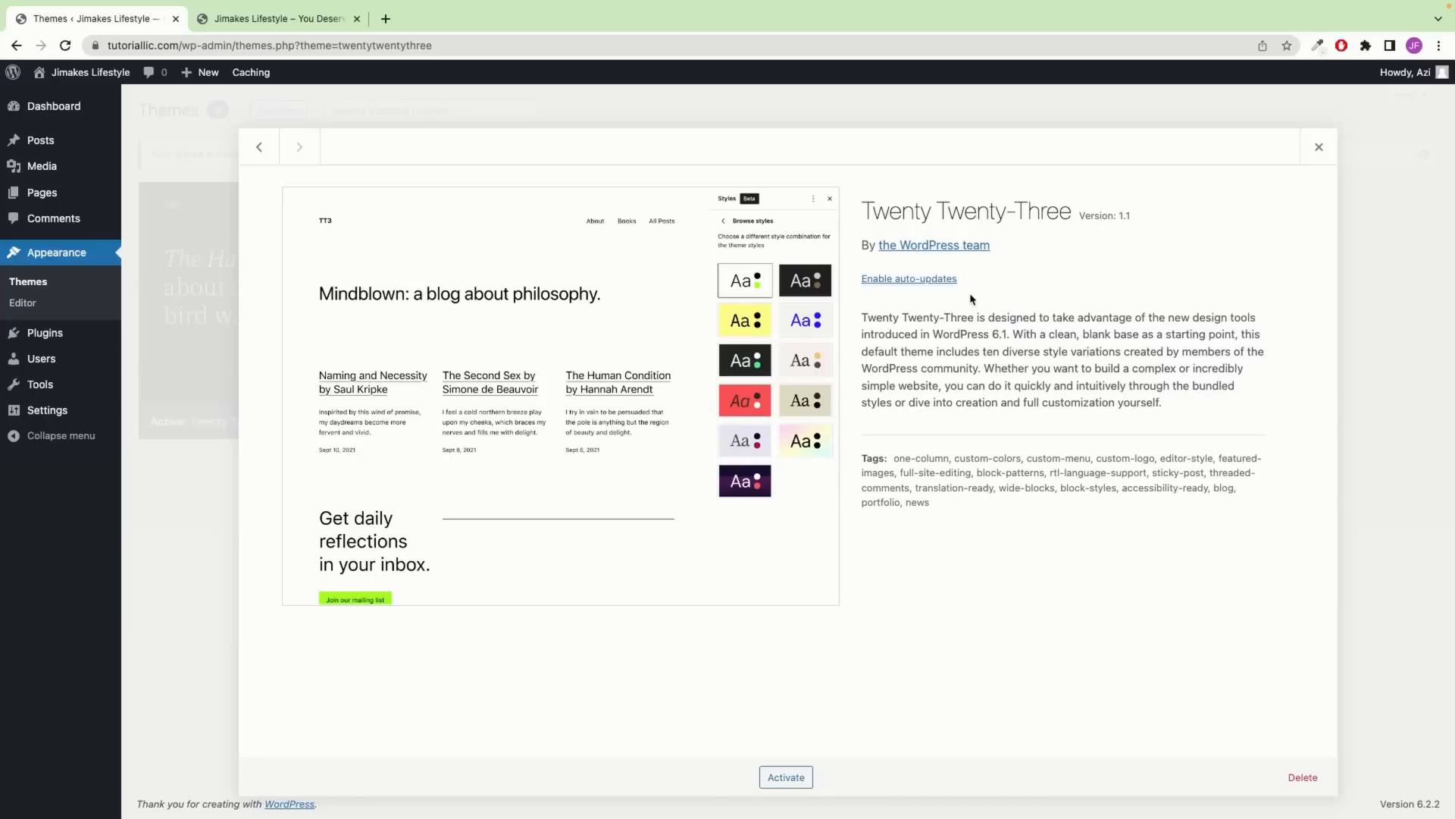
left_click(1313, 782)
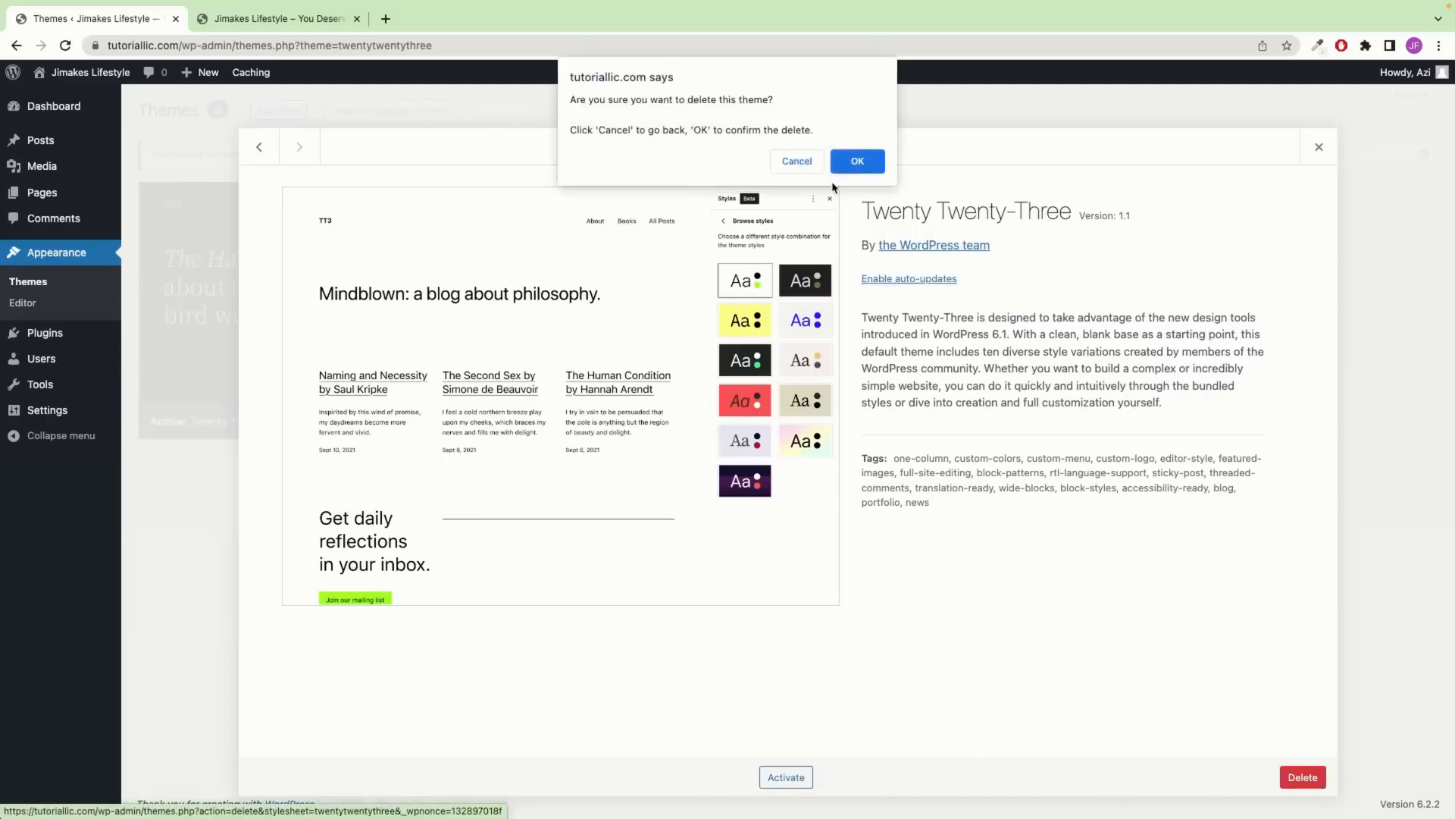
left_click(857, 161)
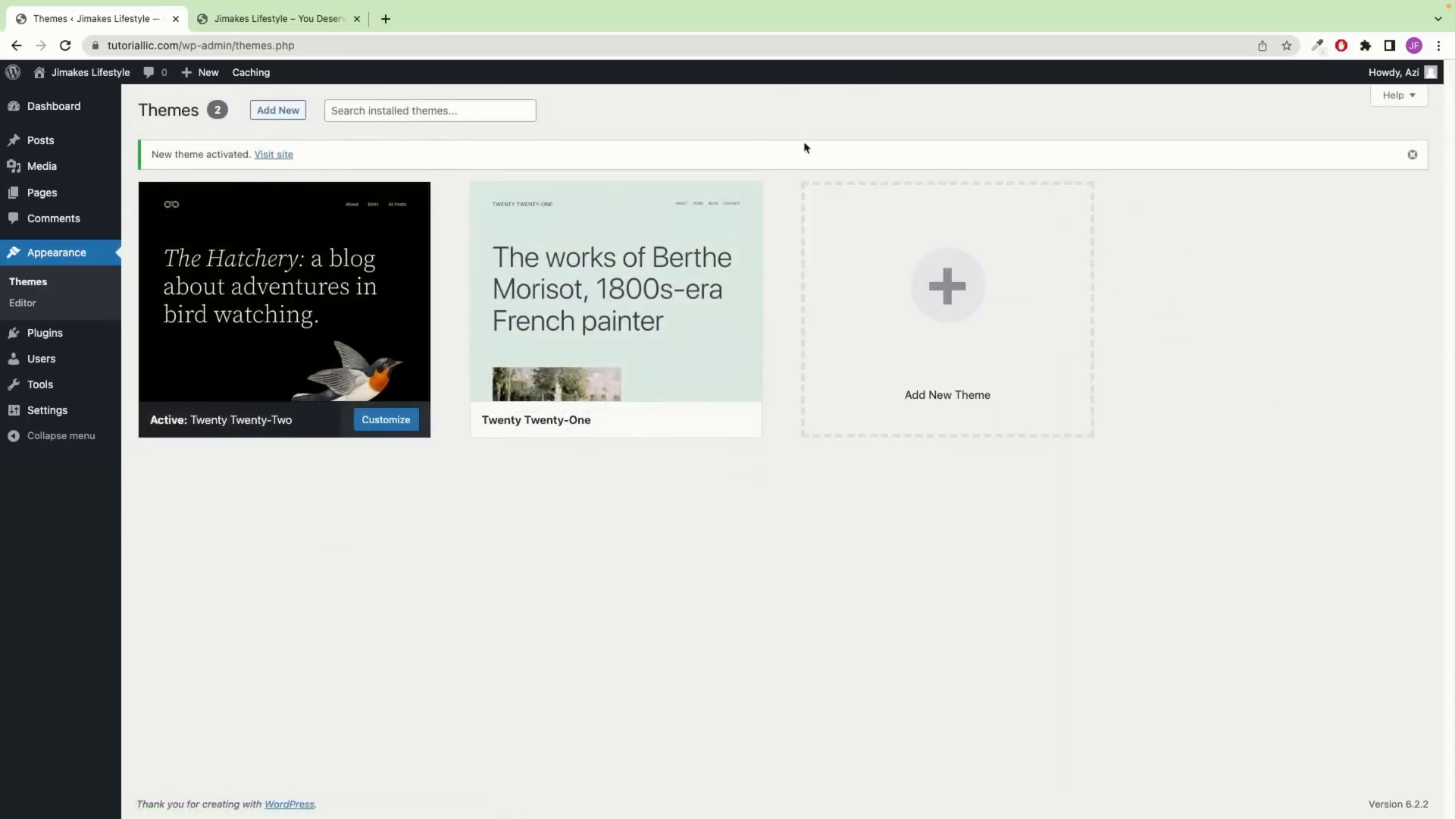
mouse_move(696, 304)
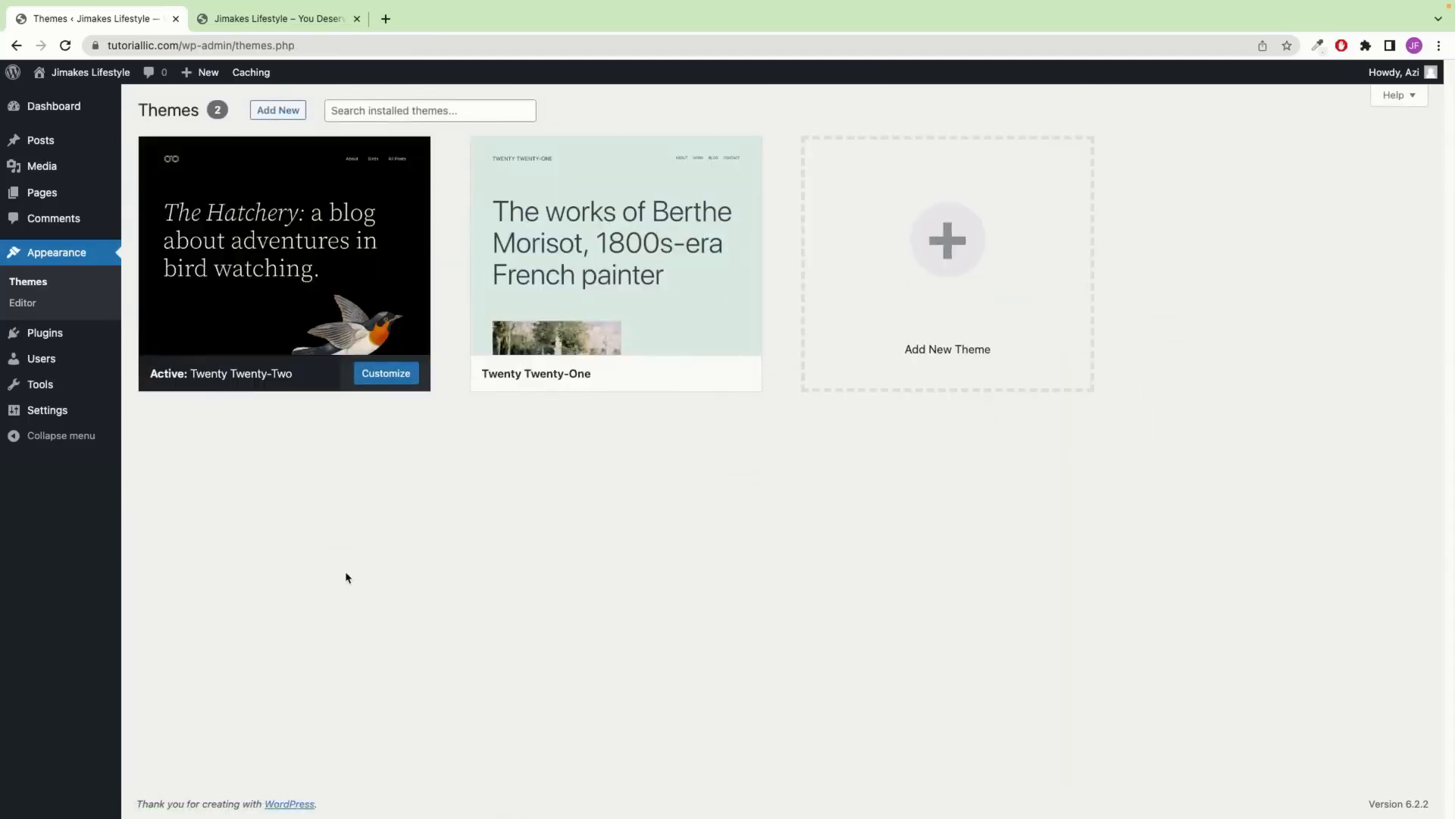
Search the theme directory for woostify, install and activate Woostify, then preview the live site
left_click(266, 115)
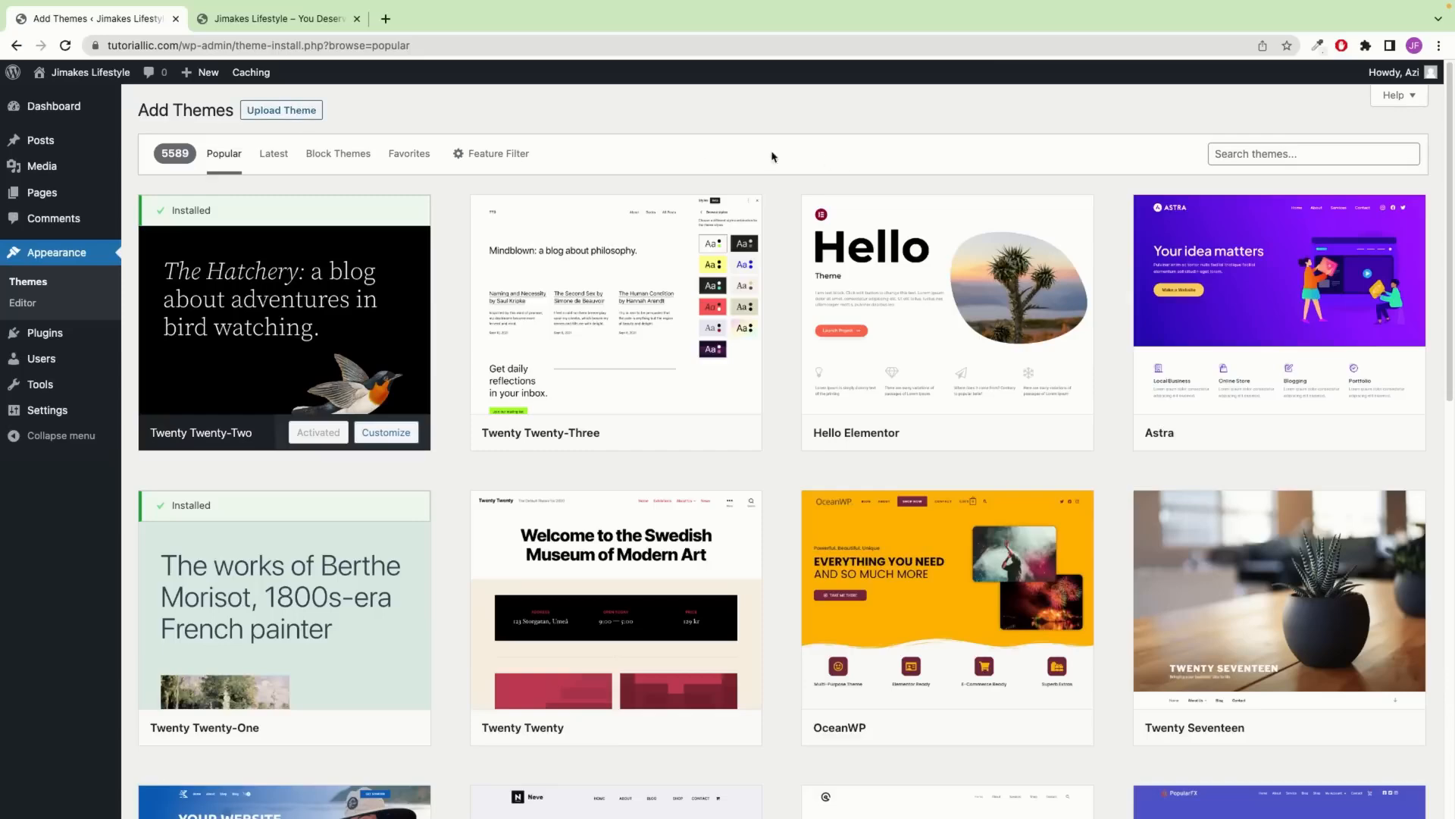
left_click(1286, 157)
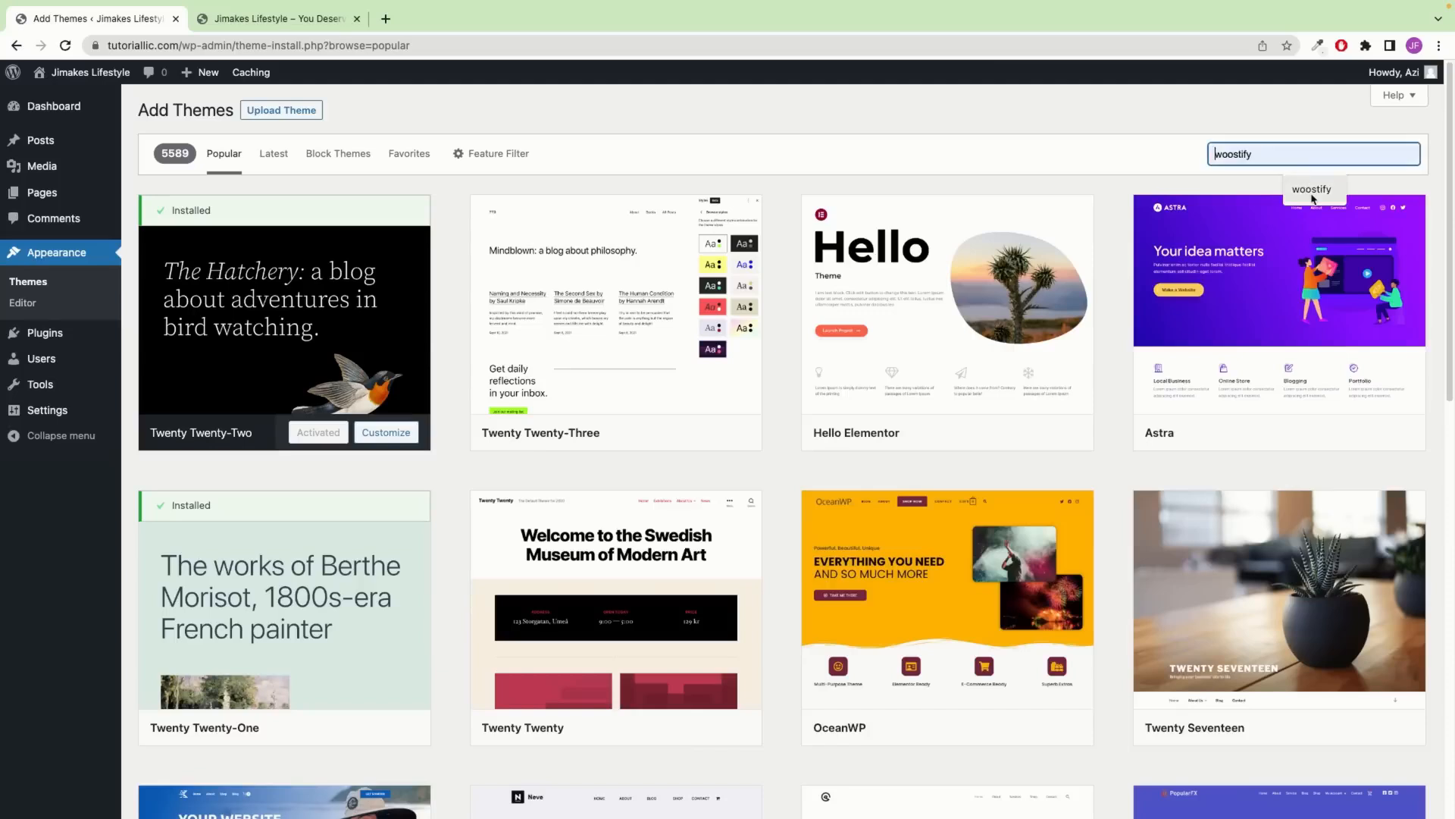
left_click(1313, 191)
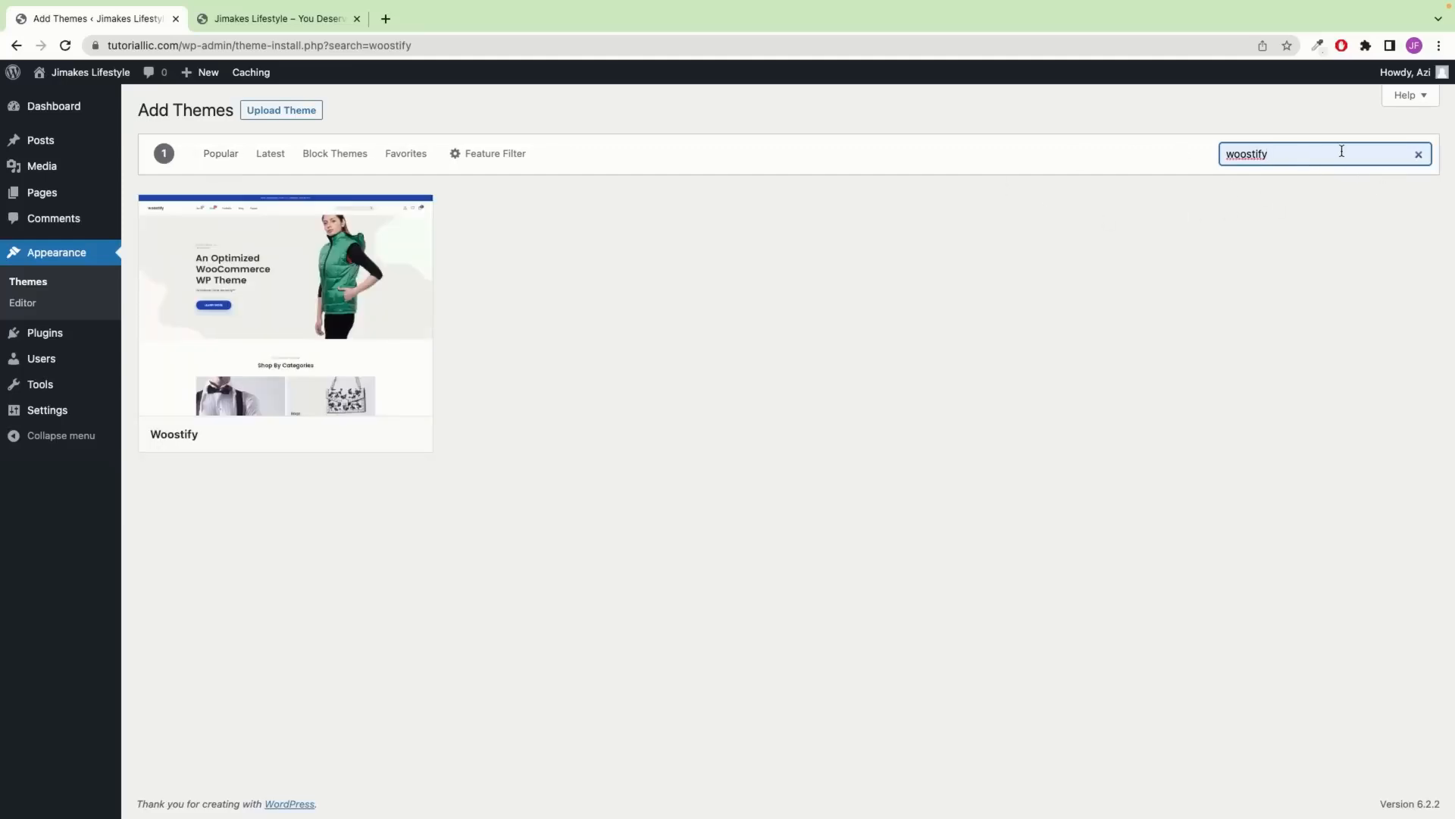
mouse_move(356, 365)
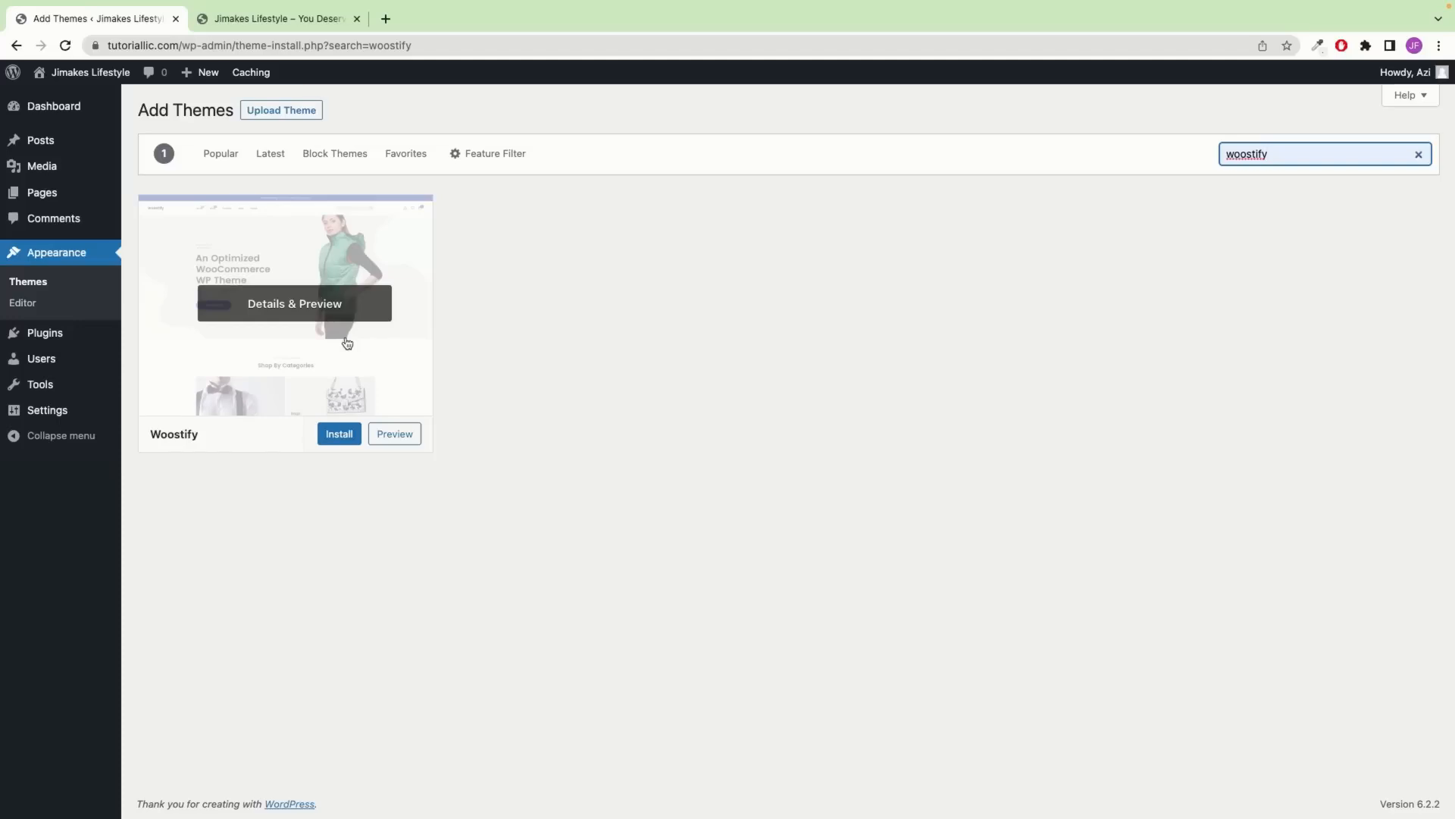
left_click(341, 435)
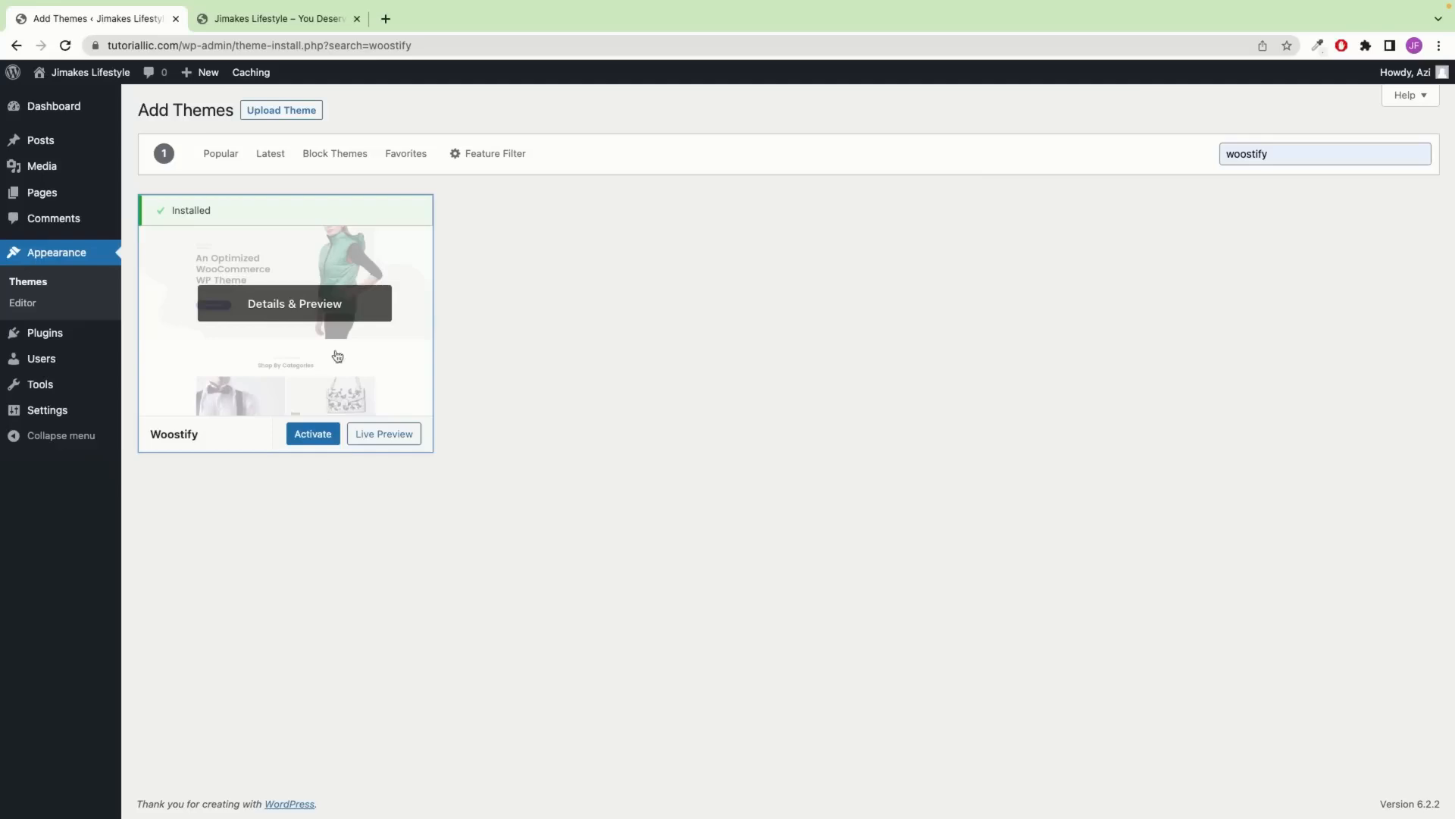
left_click(317, 432)
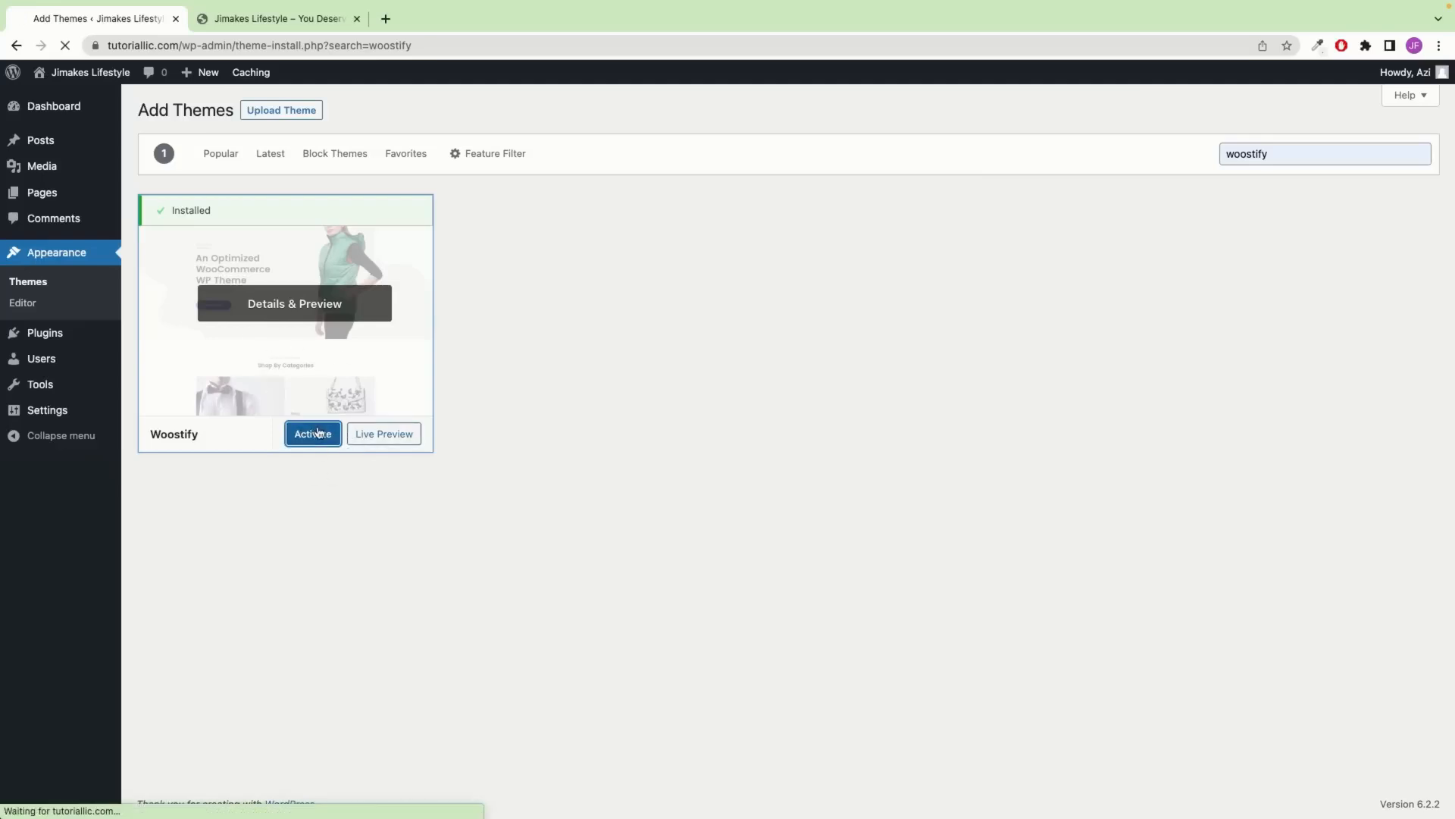
left_click(261, 19)
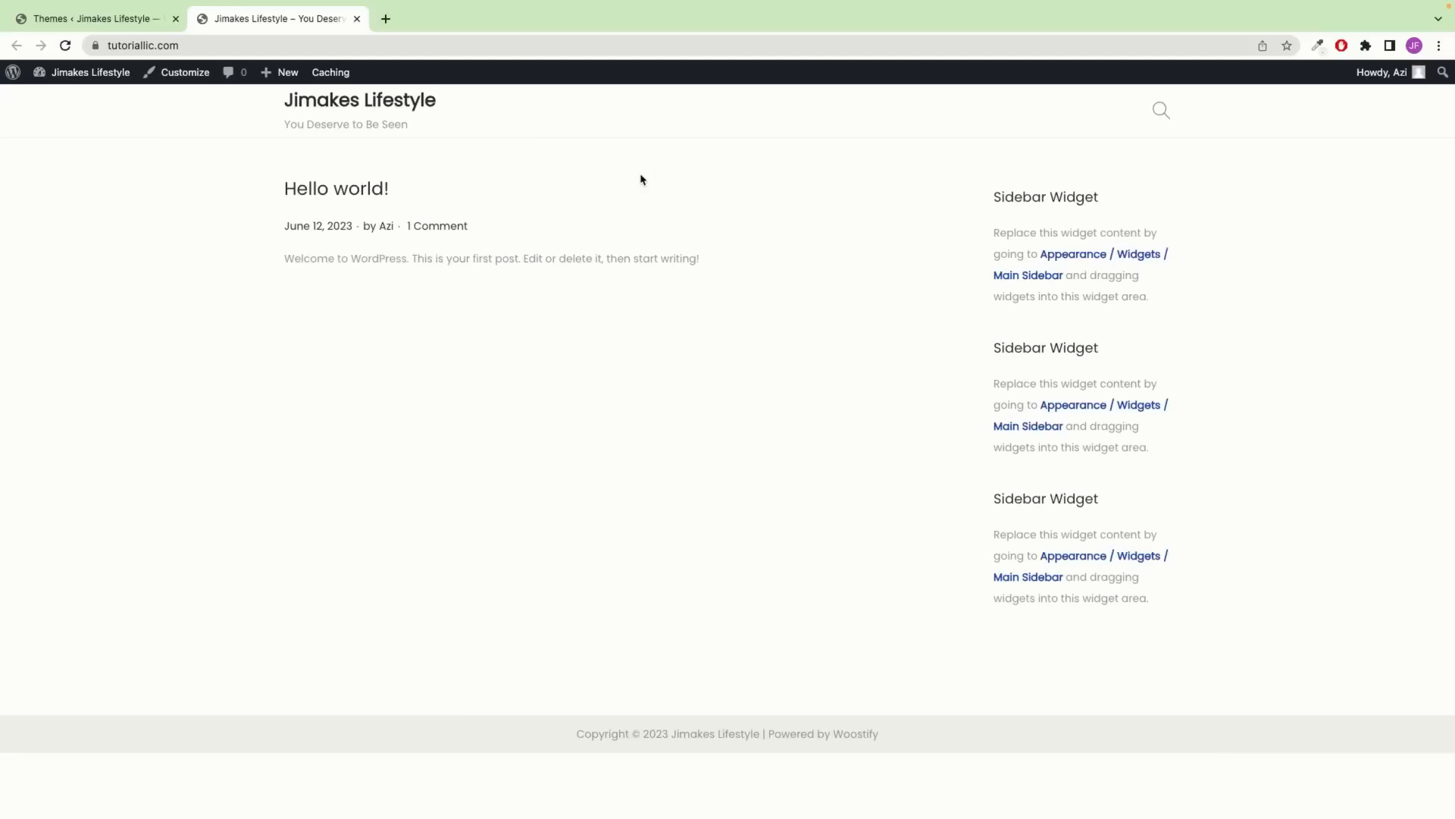
left_click(76, 21)
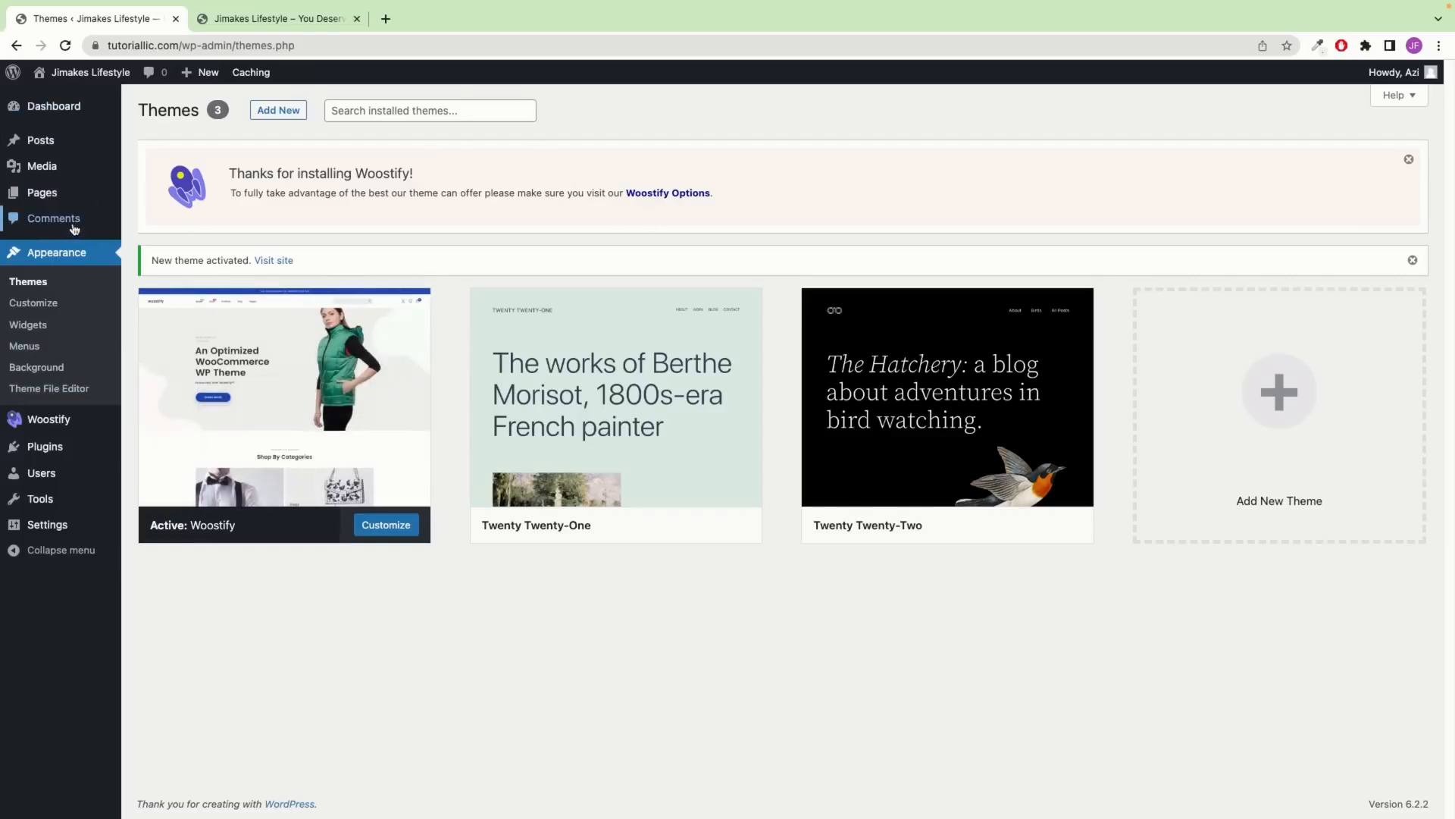
Load jimfahaddigital.com/elementor, open Elementor's Create an Account form, and autofill the e-mail field
left_click(385, 19)
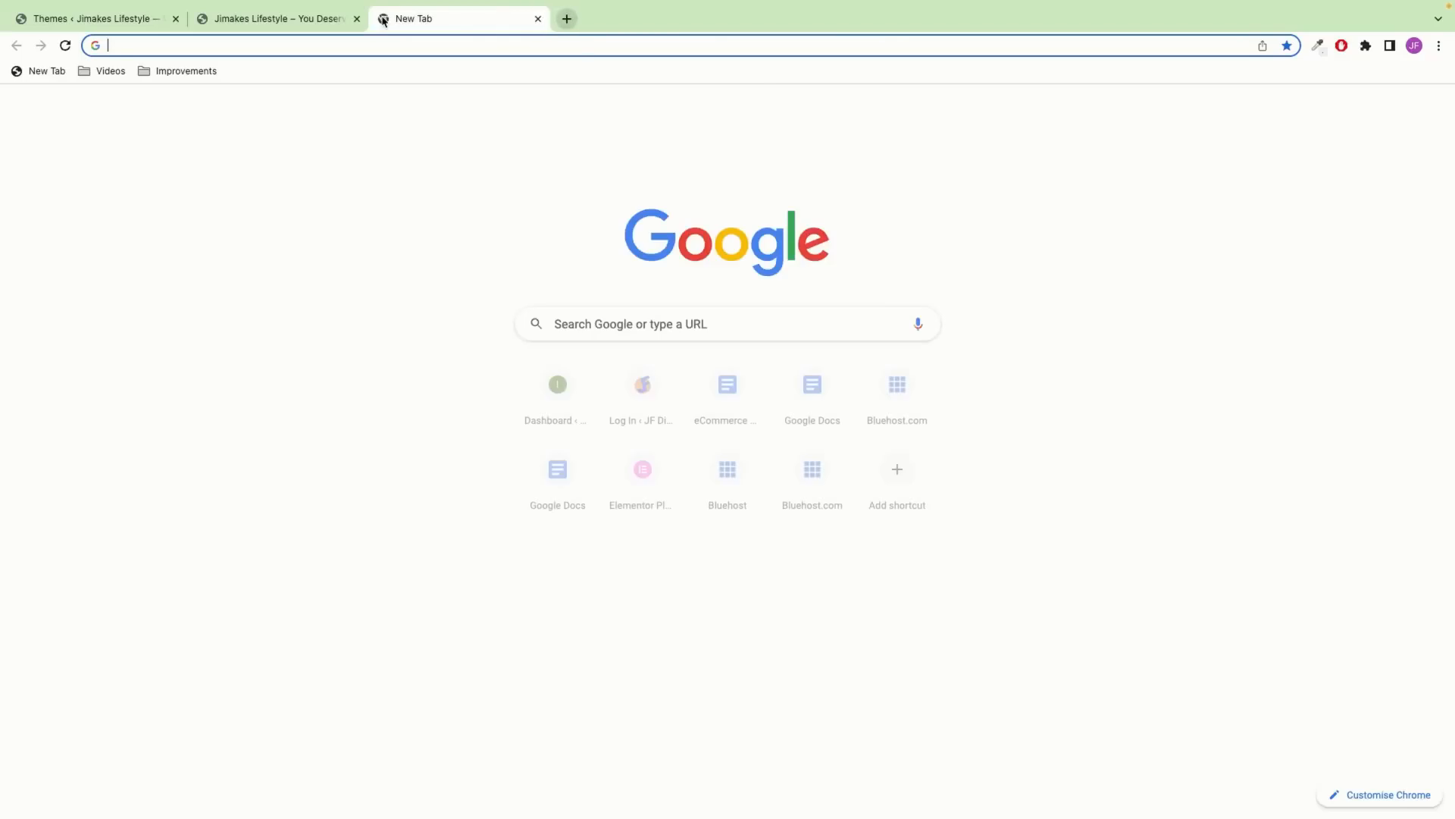
type("jim")
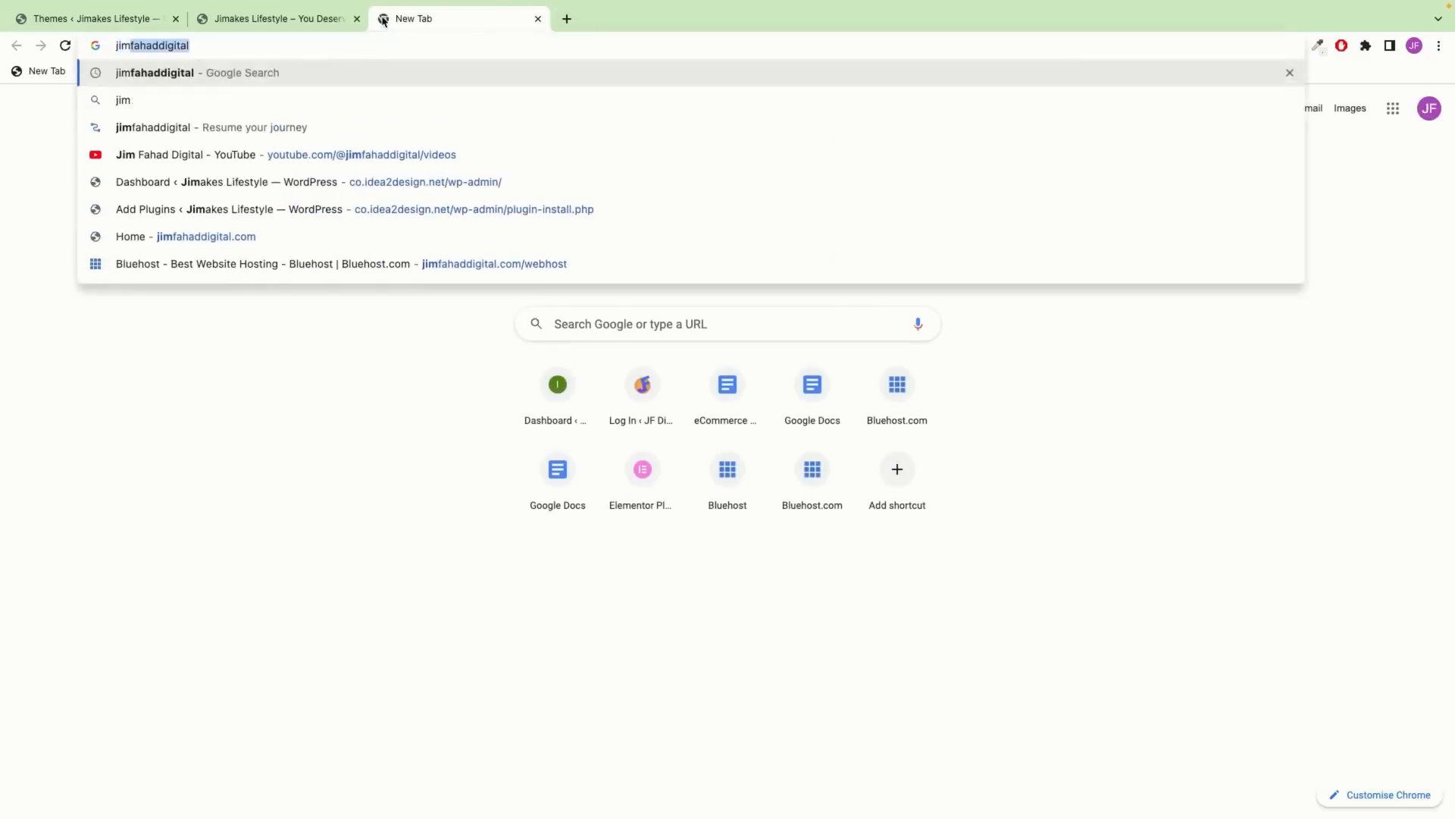
type("fahaddigital.com/e")
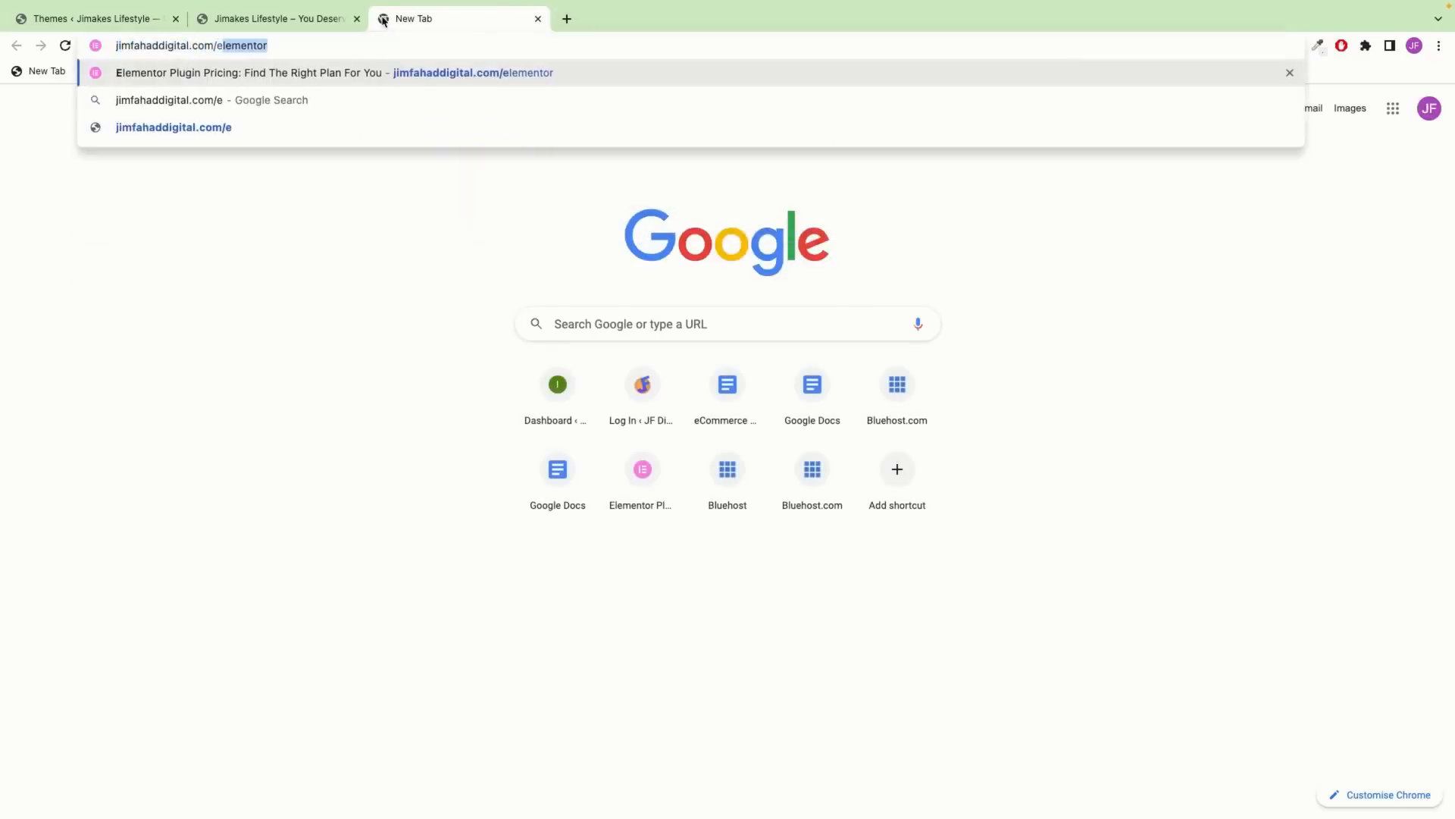
left_click(327, 47)
key("Return")
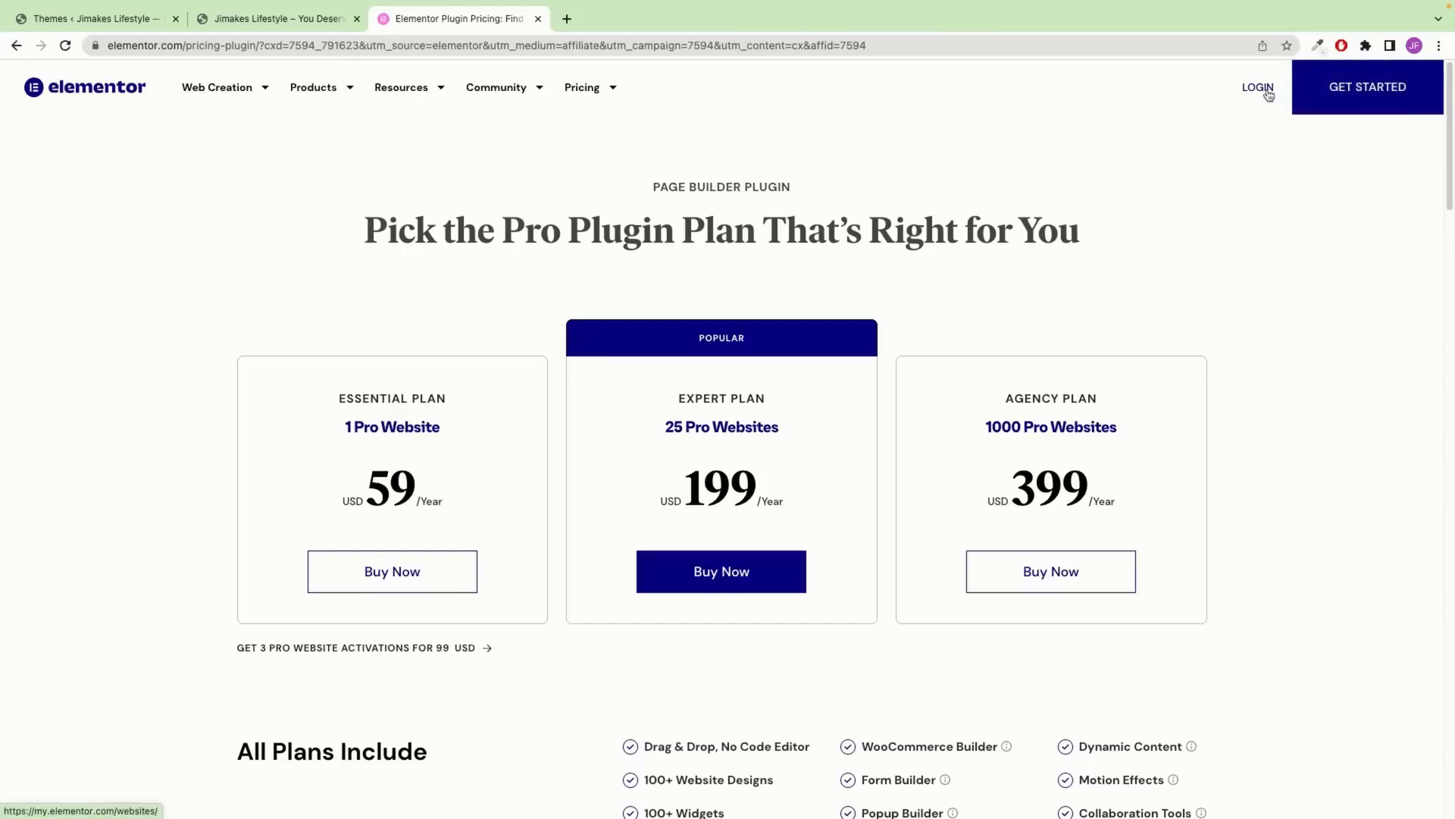
left_click(1266, 91)
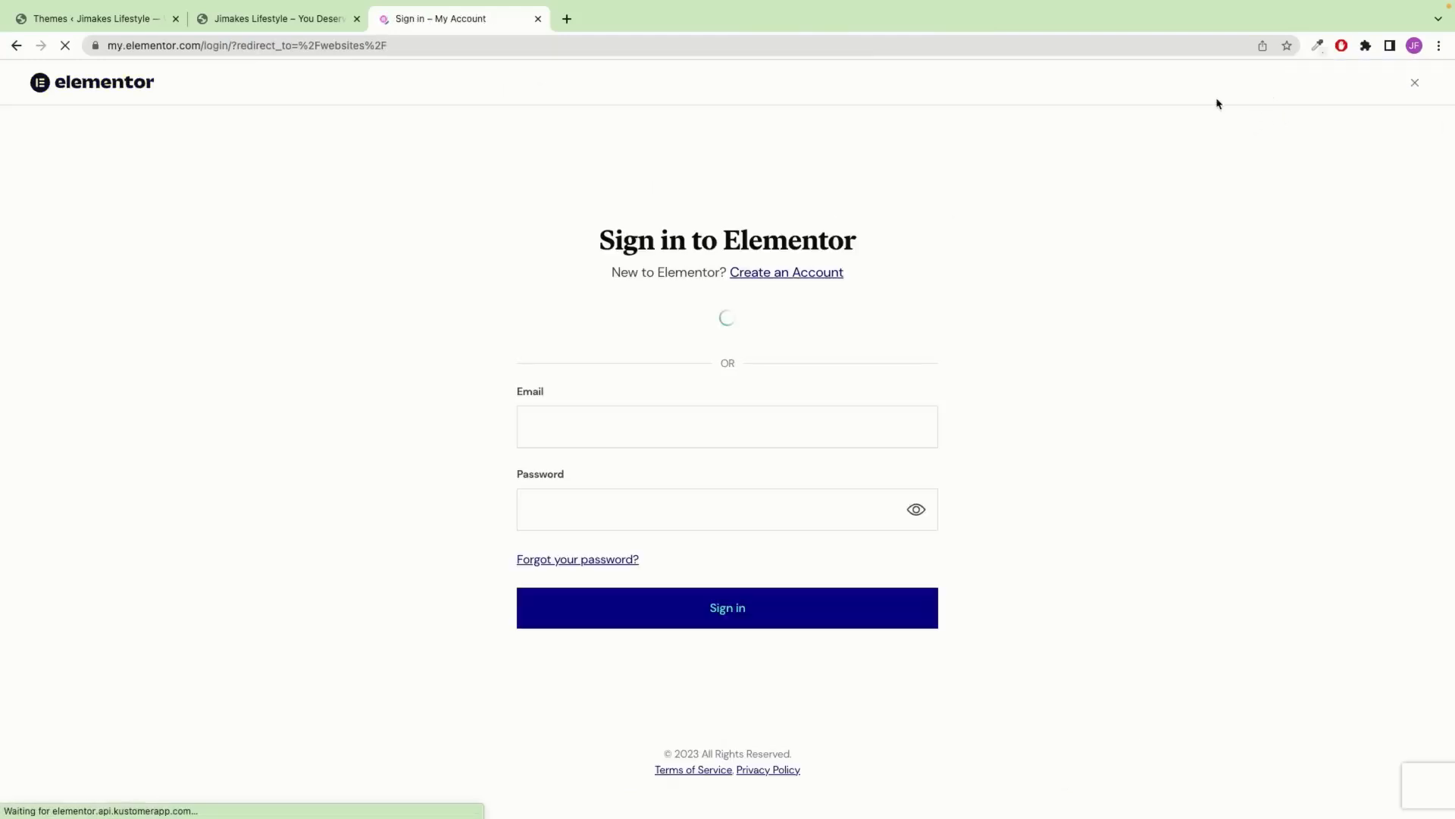
left_click(803, 275)
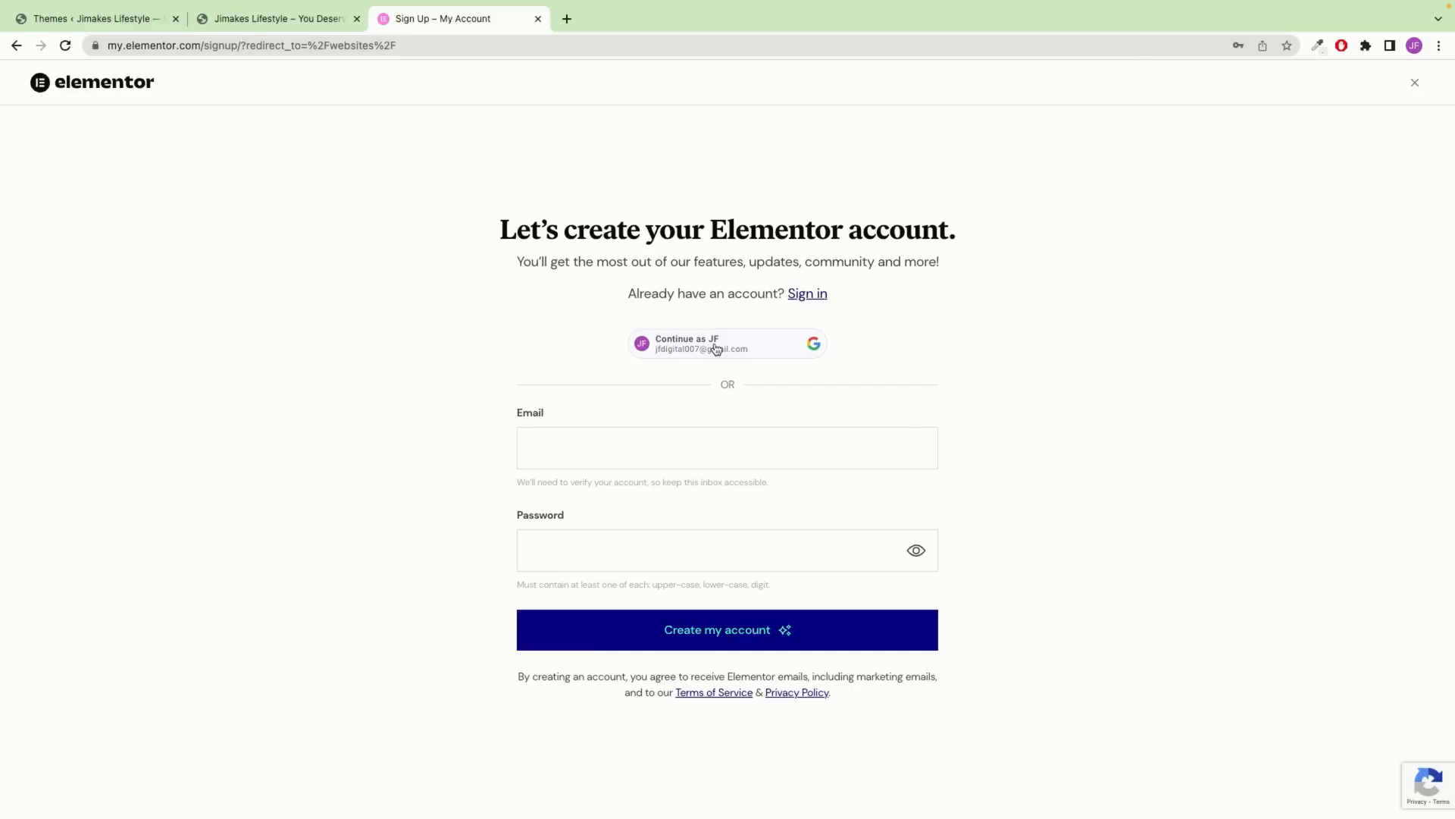
left_click(598, 457)
Try the e-mail and password login, then switch to the Elementor sign-in form and submit it
left_click(635, 490)
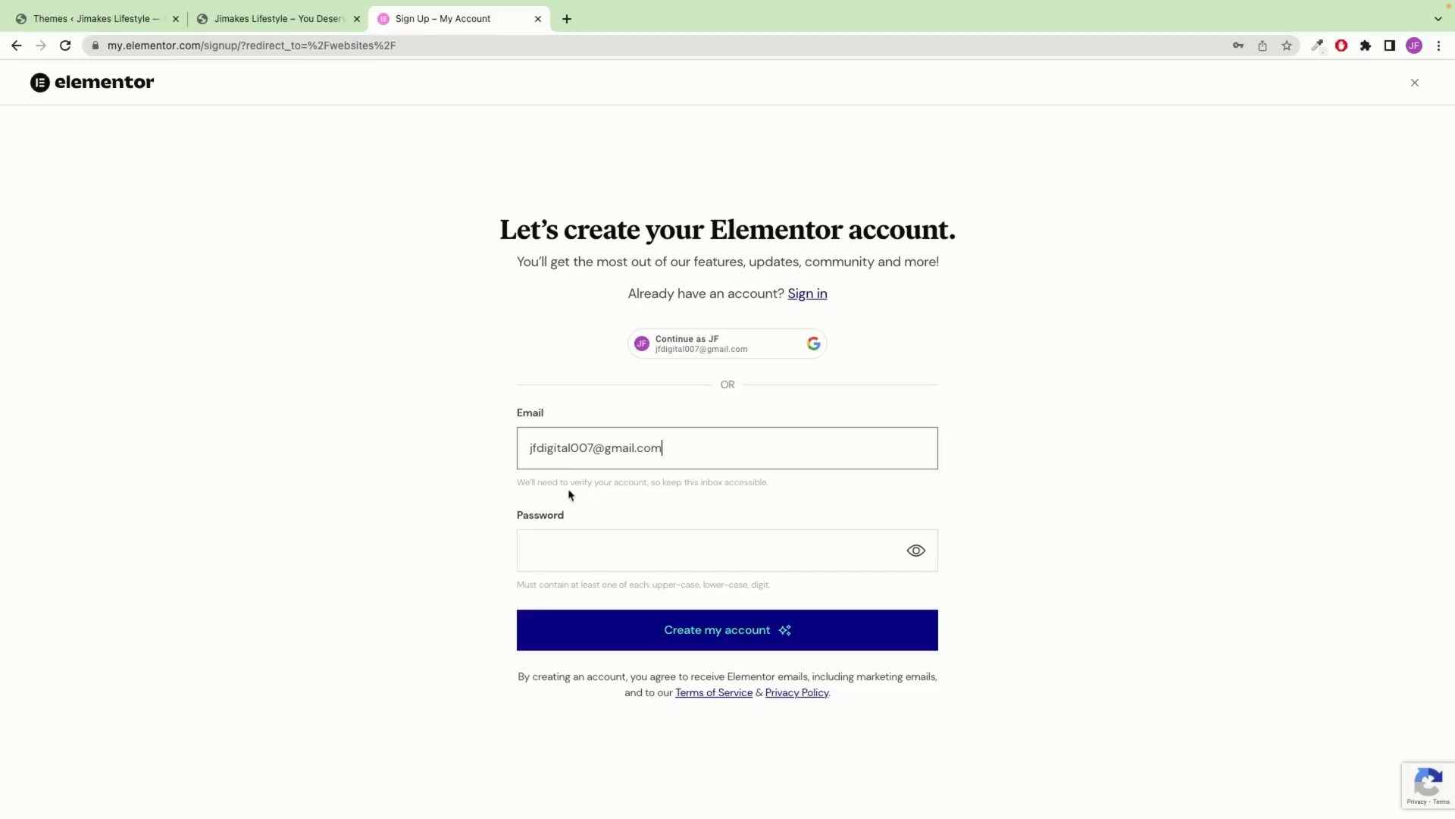
left_click(919, 556)
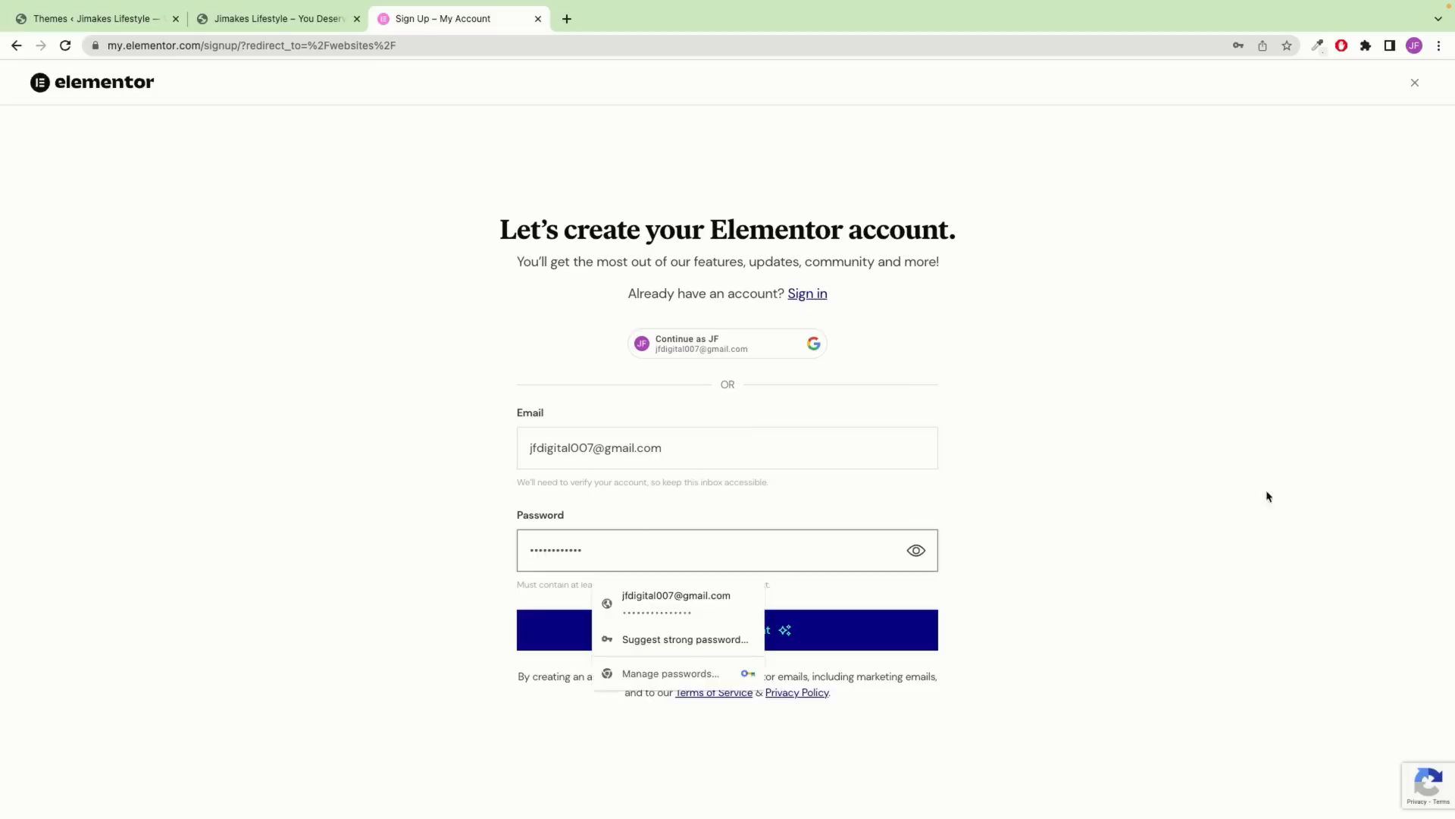
left_click(1243, 499)
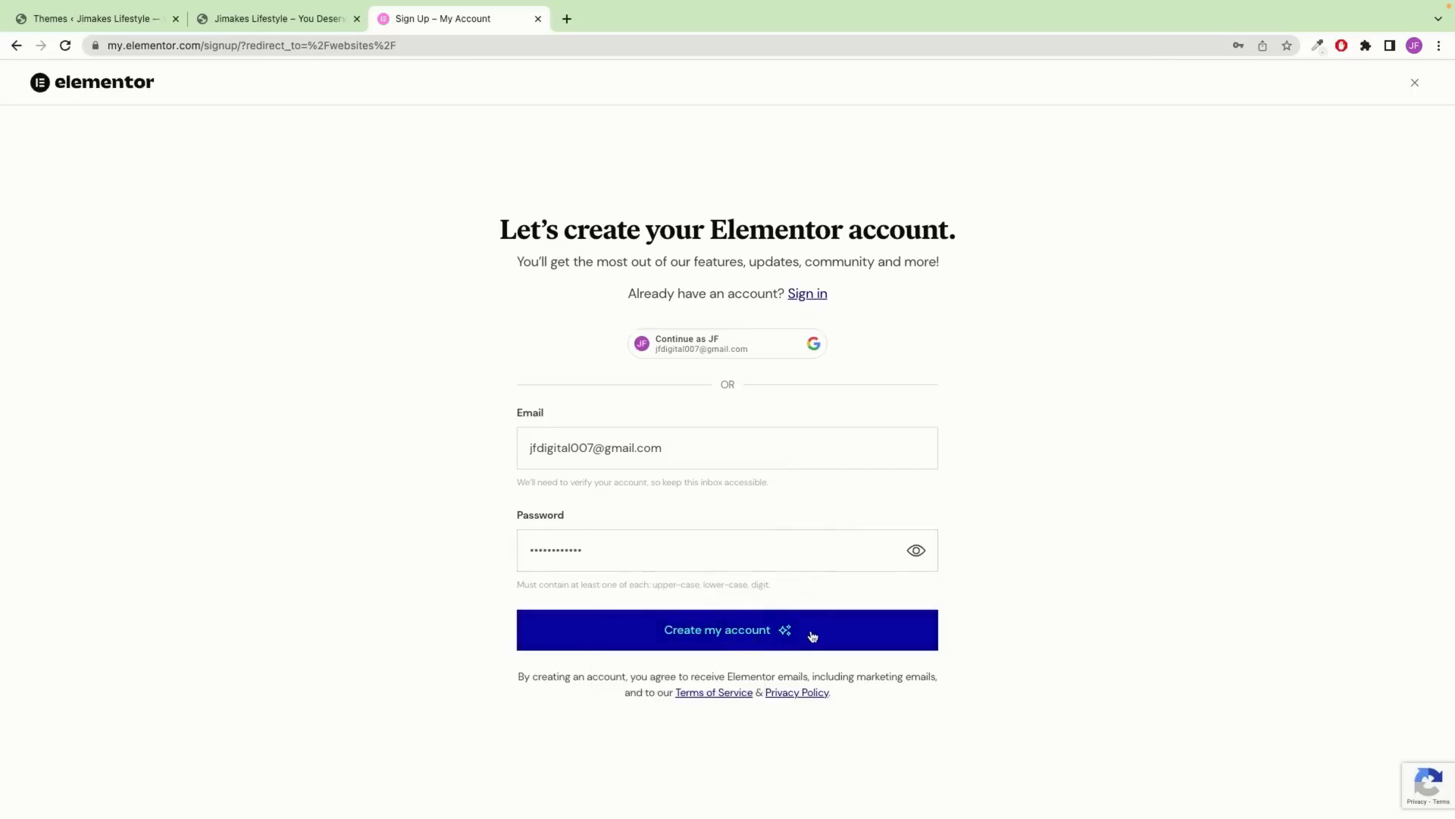
left_click(808, 298)
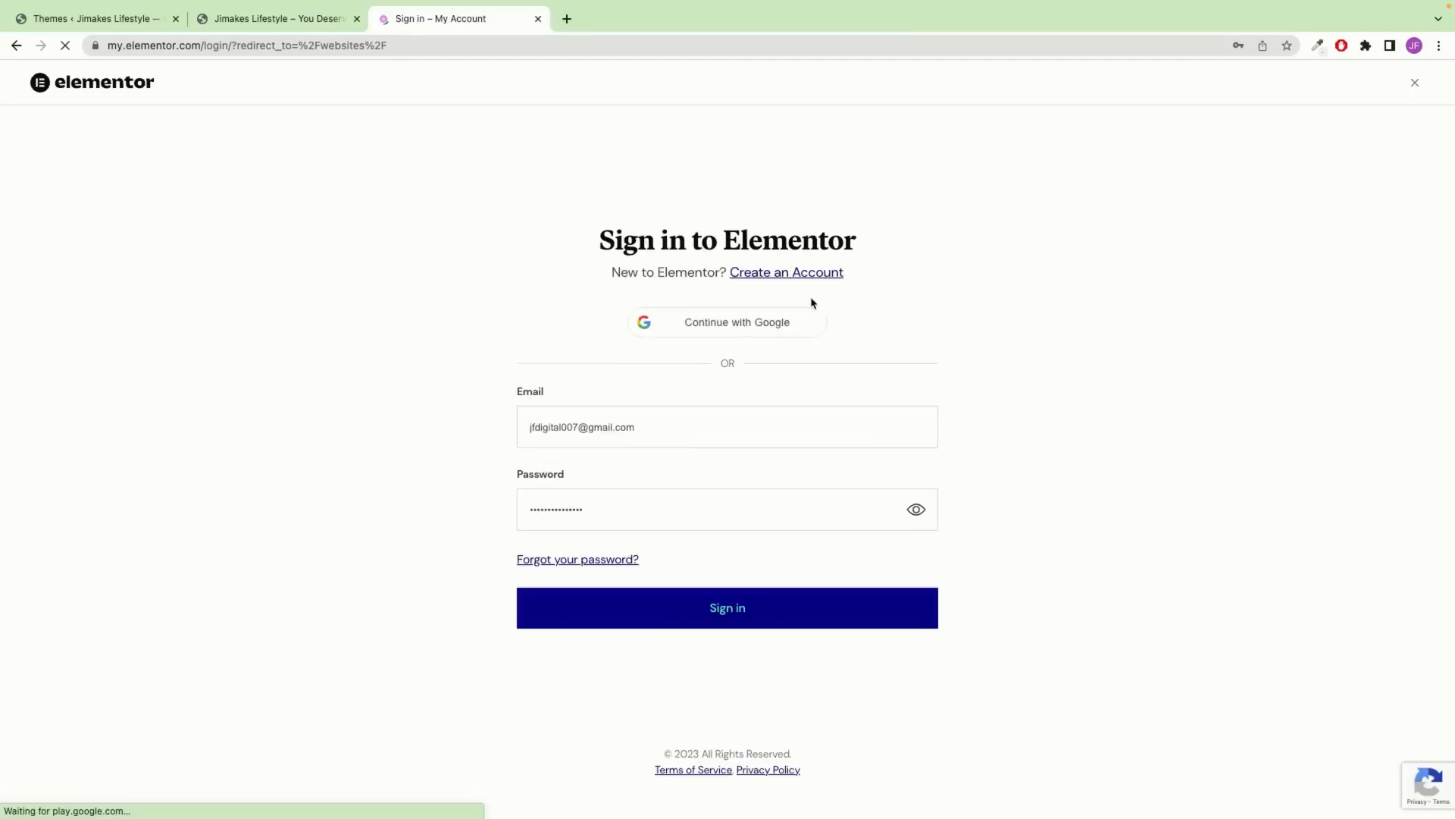
left_click(799, 609)
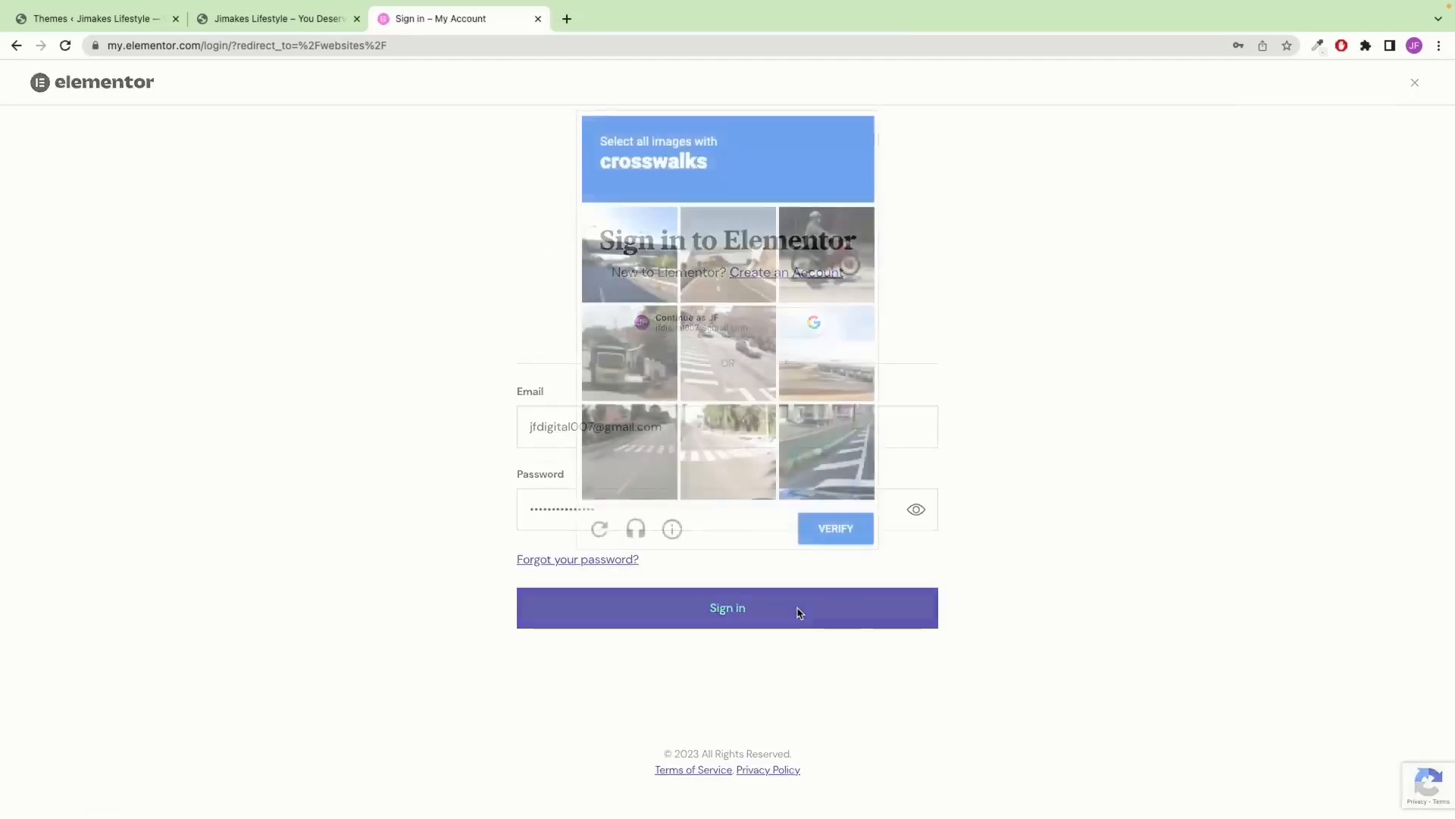
Complete the crosswalk image challenge, then sign in with the Google account instead
left_click(749, 385)
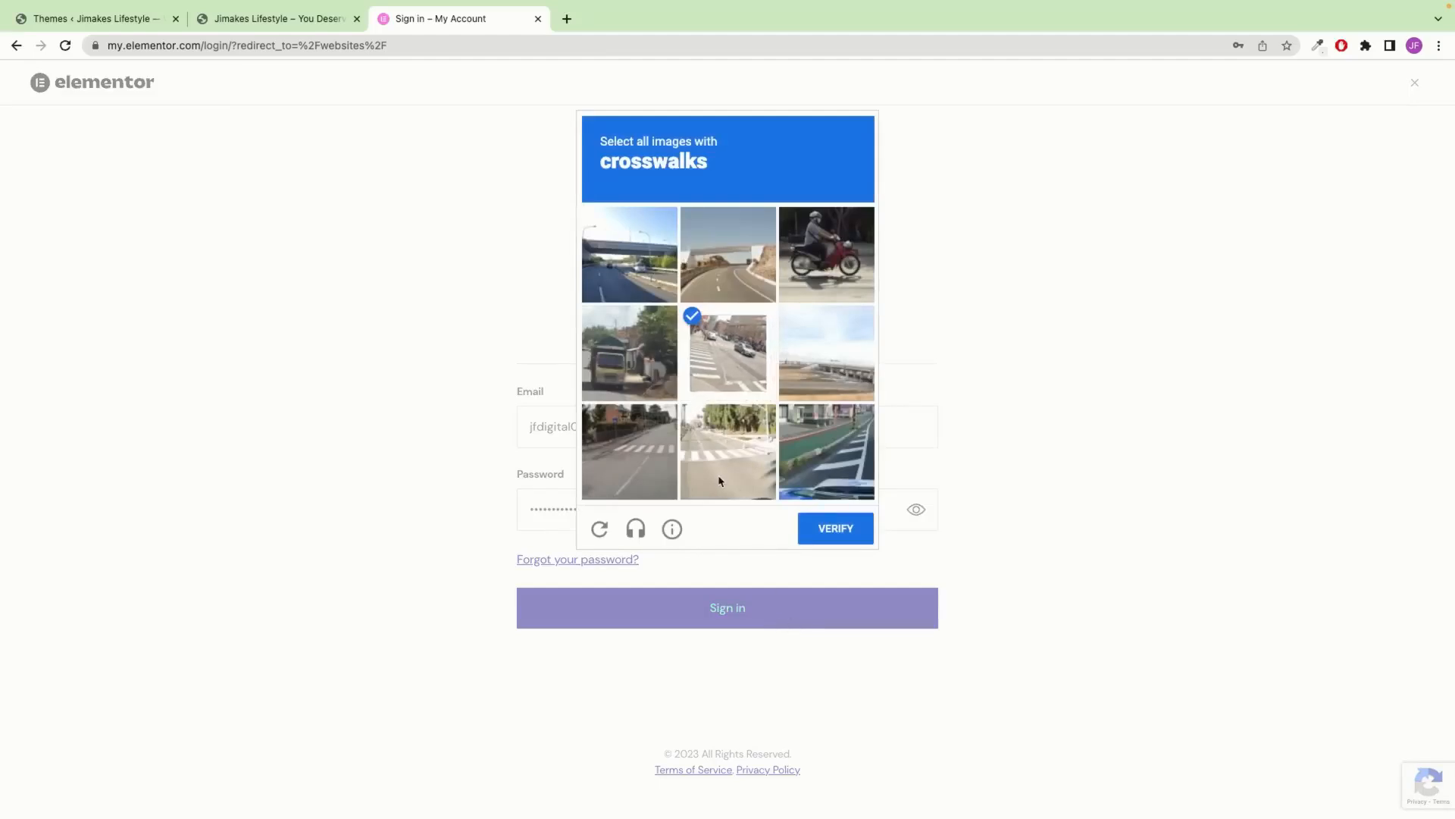
left_click(728, 455)
left_click(664, 480)
left_click(858, 449)
left_click(851, 537)
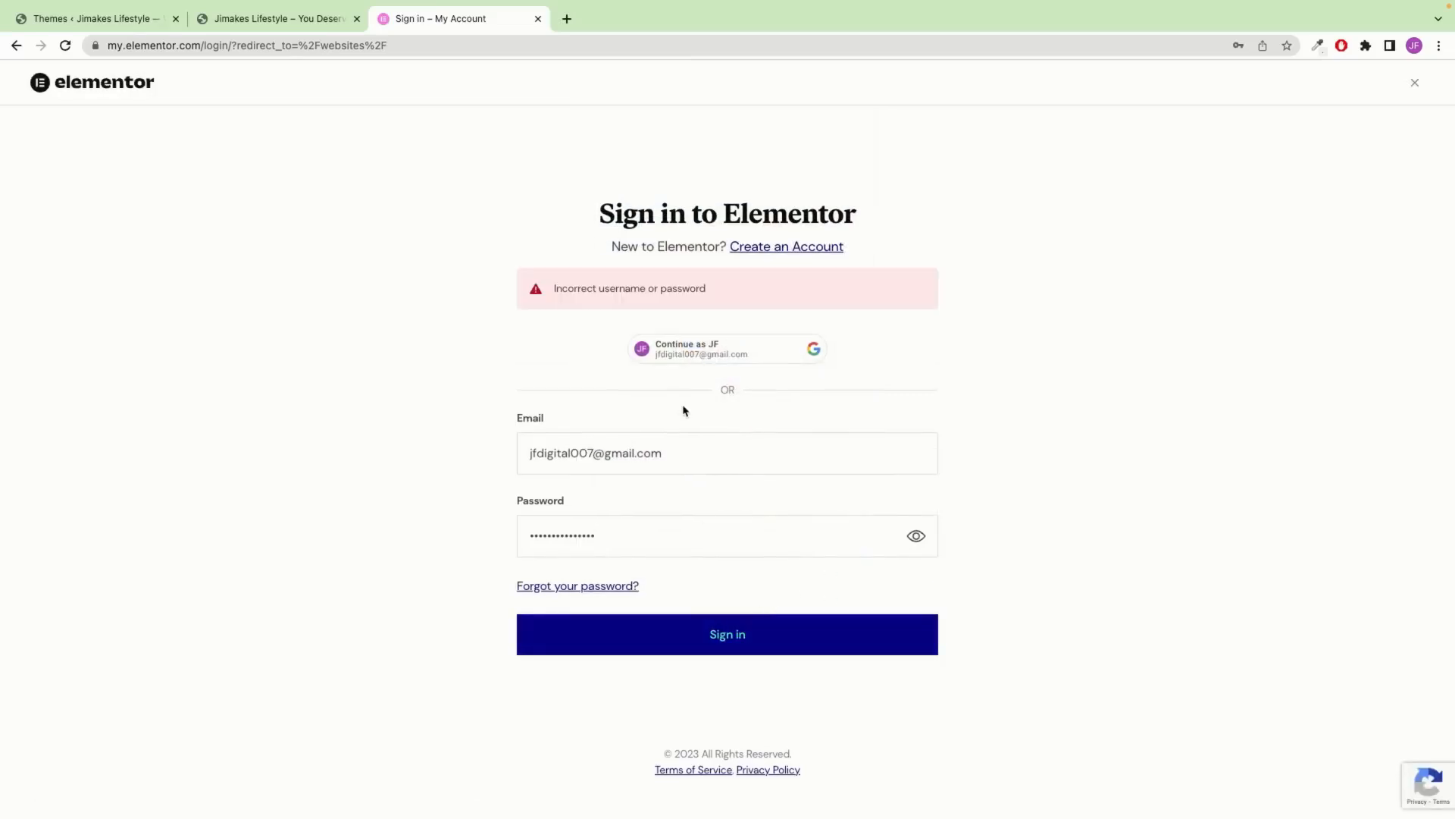
left_click(735, 360)
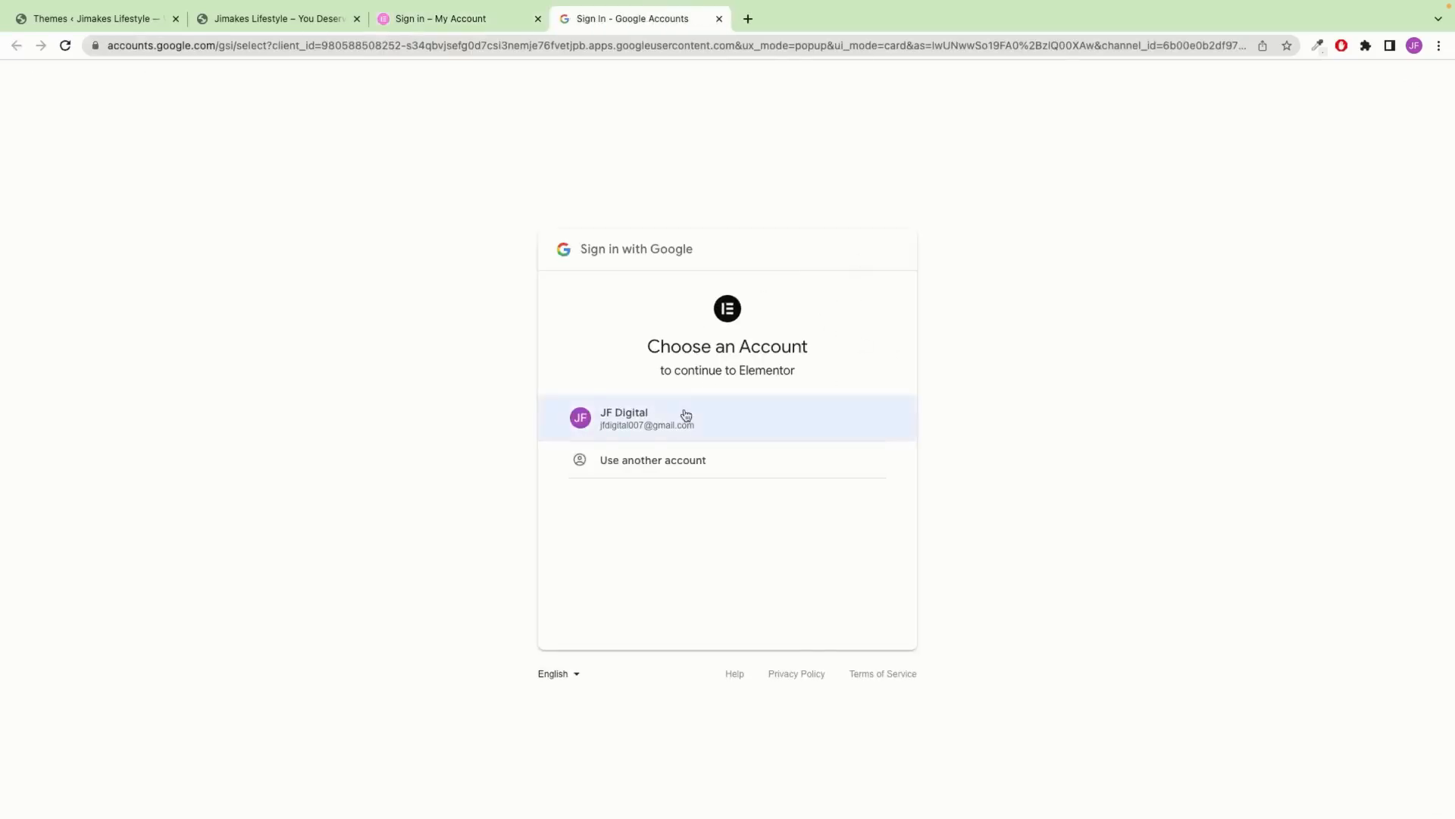
left_click(686, 415)
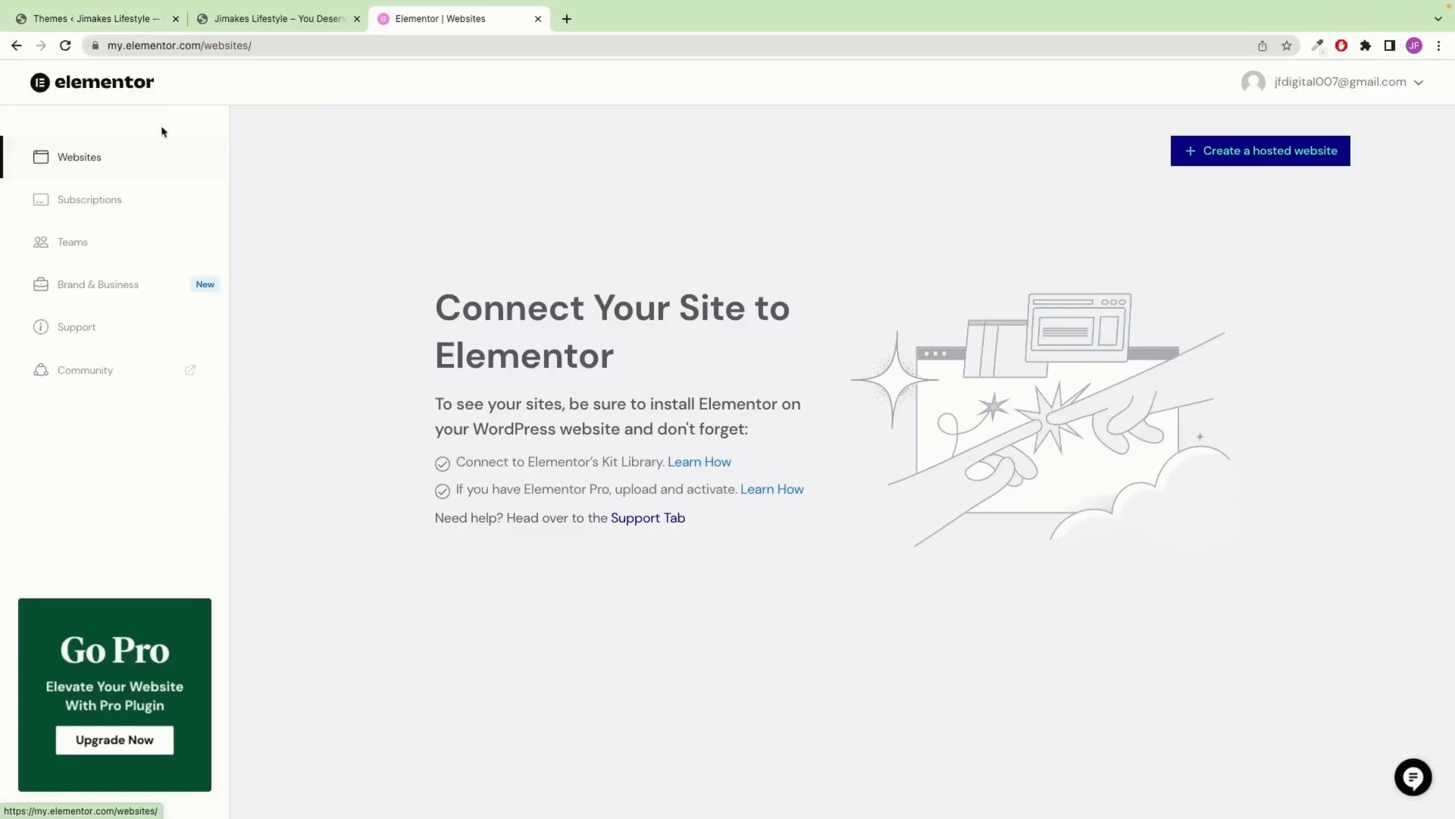
Open the Add Plugins page in a new tab and search for 'elementor'
left_click(107, 21)
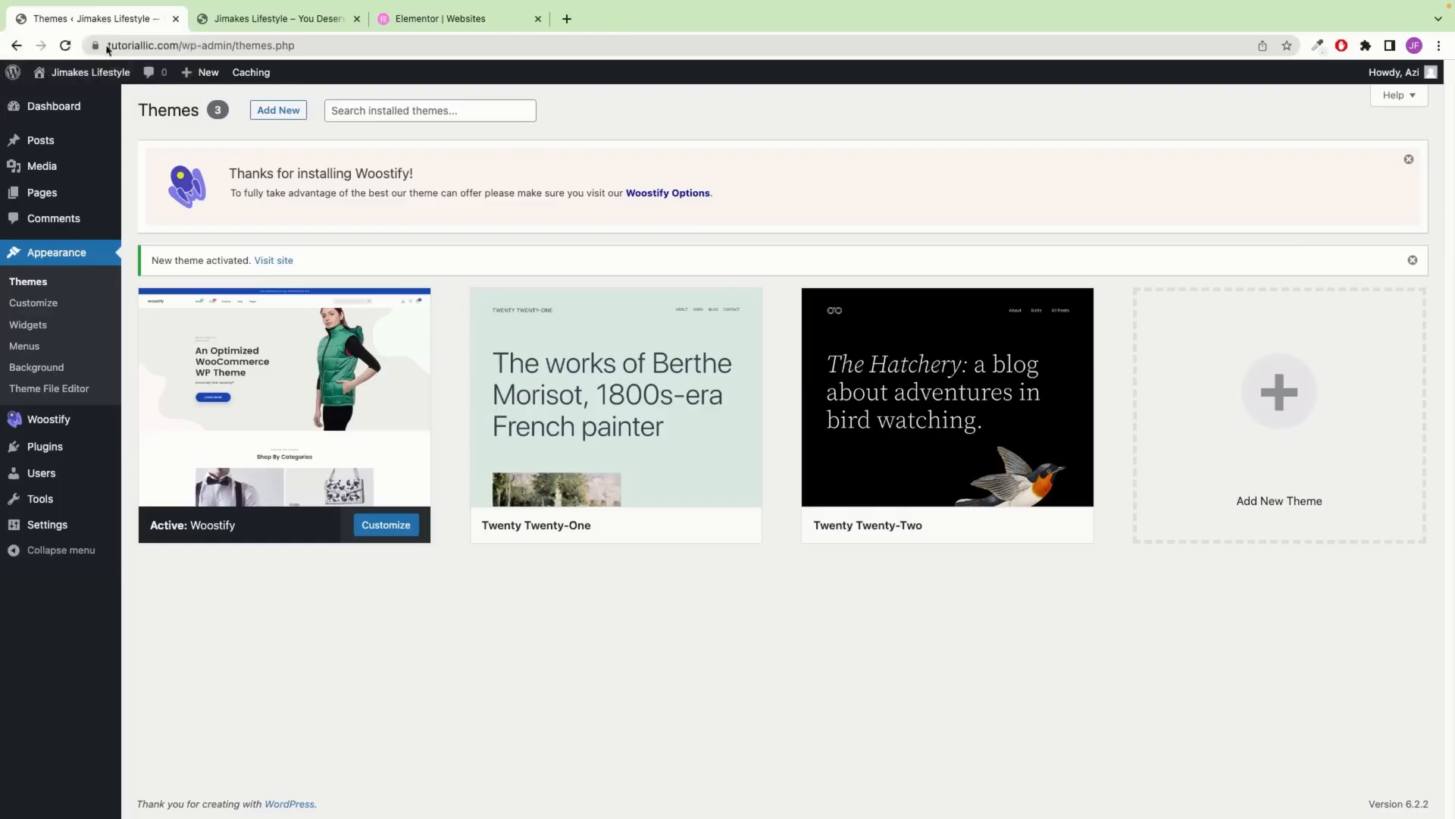
mouse_move(34, 455)
right_click(160, 472)
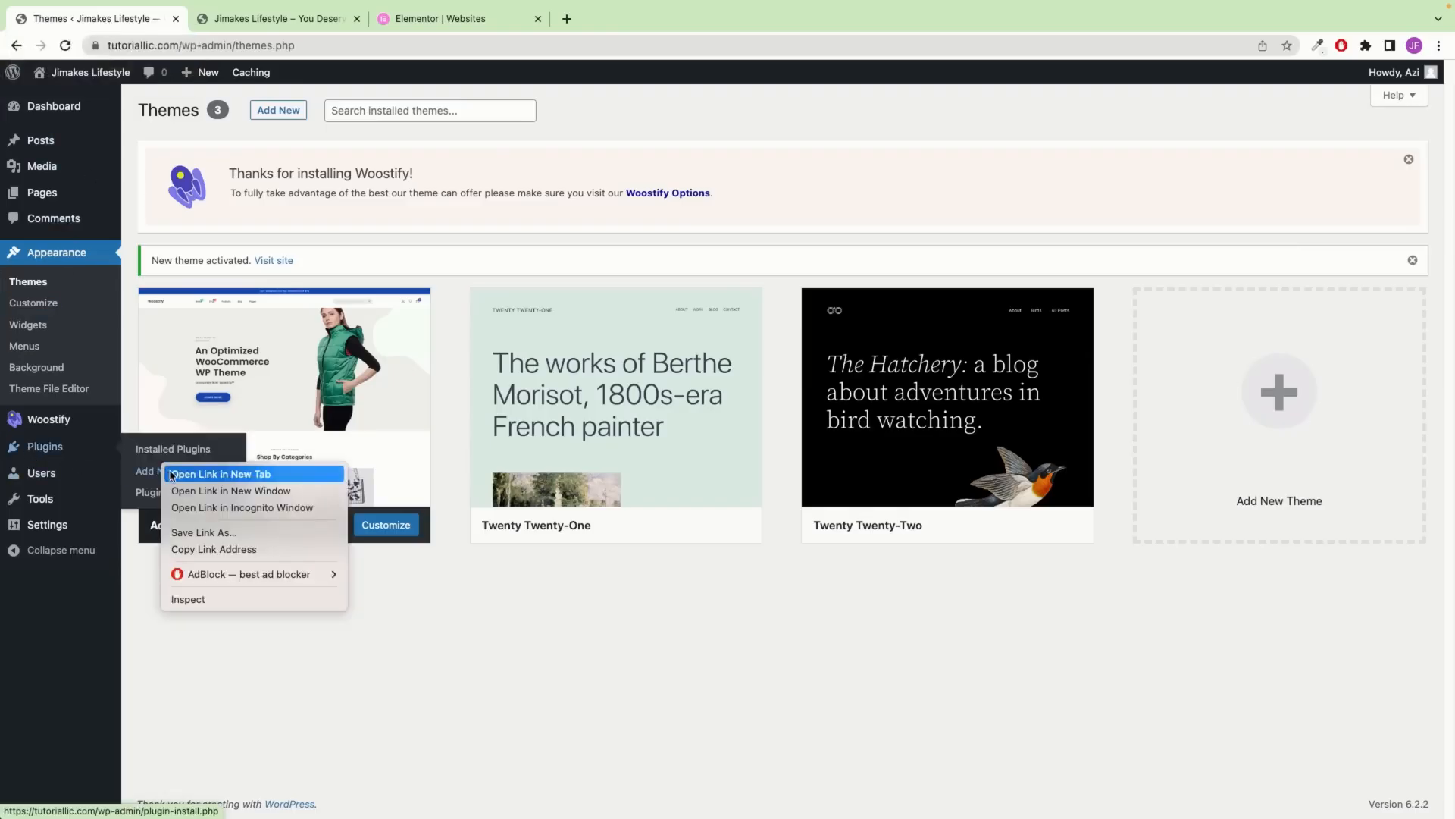
left_click(175, 478)
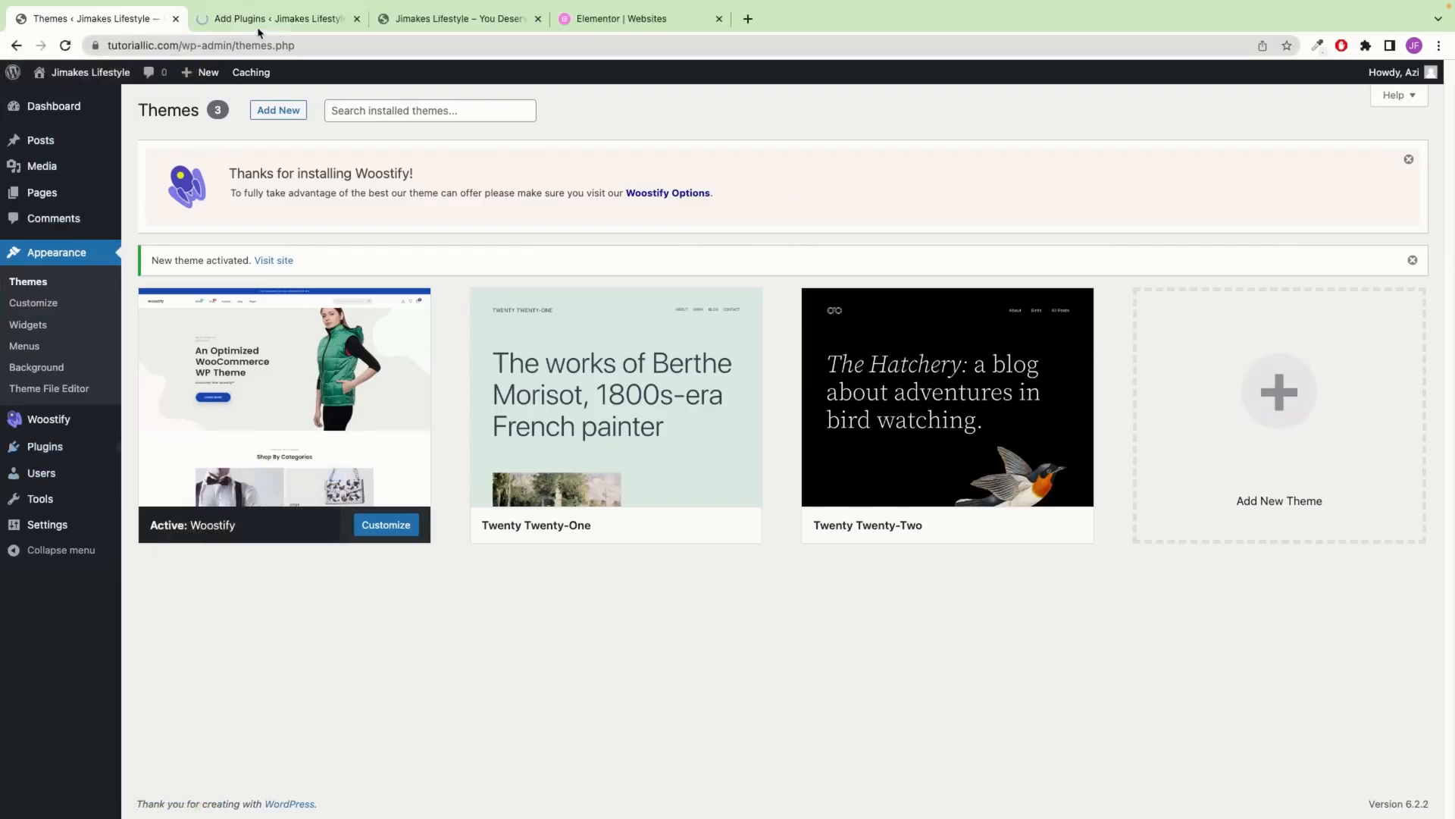
left_click(300, 19)
type("ele")
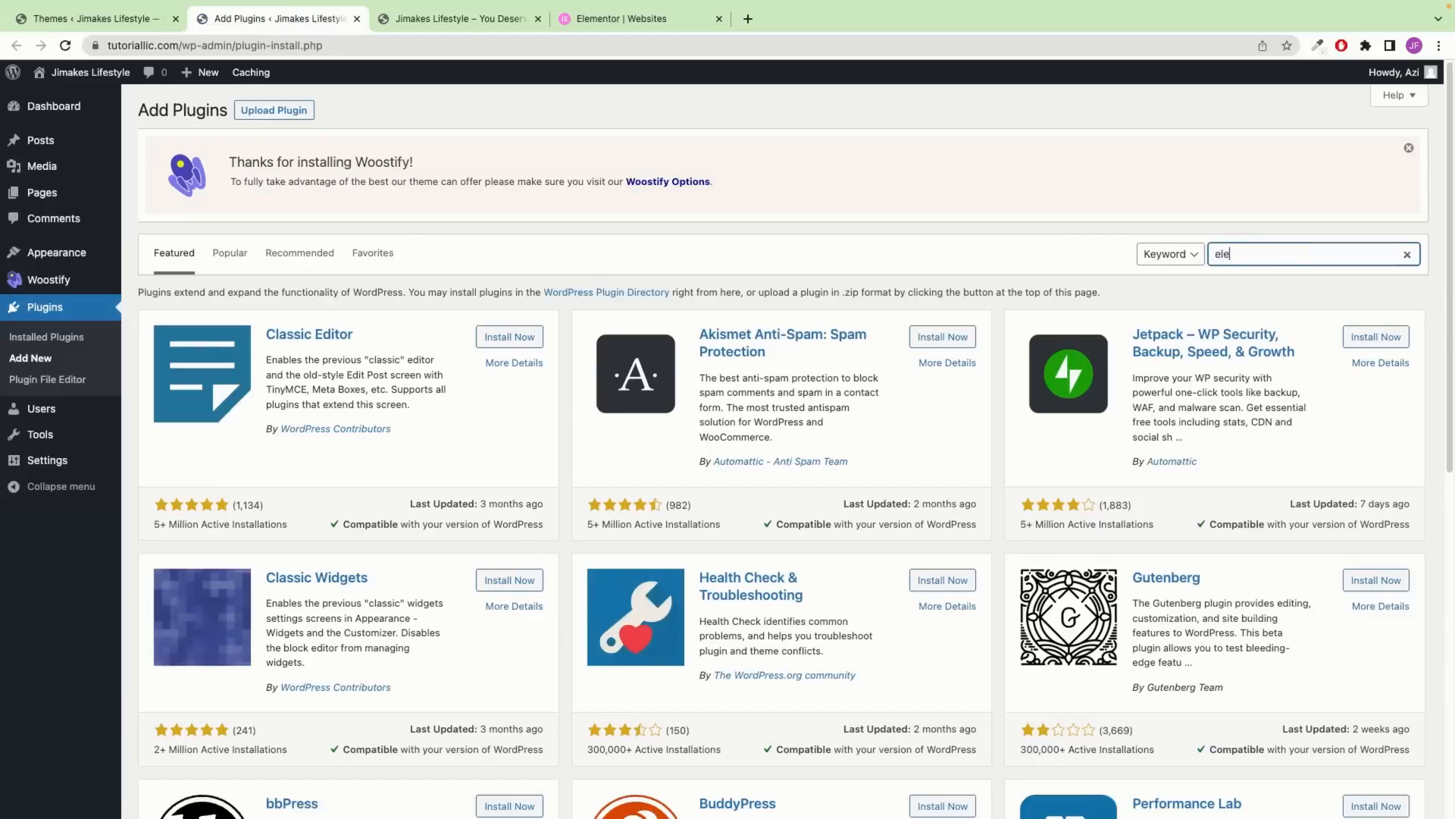
type("mentor")
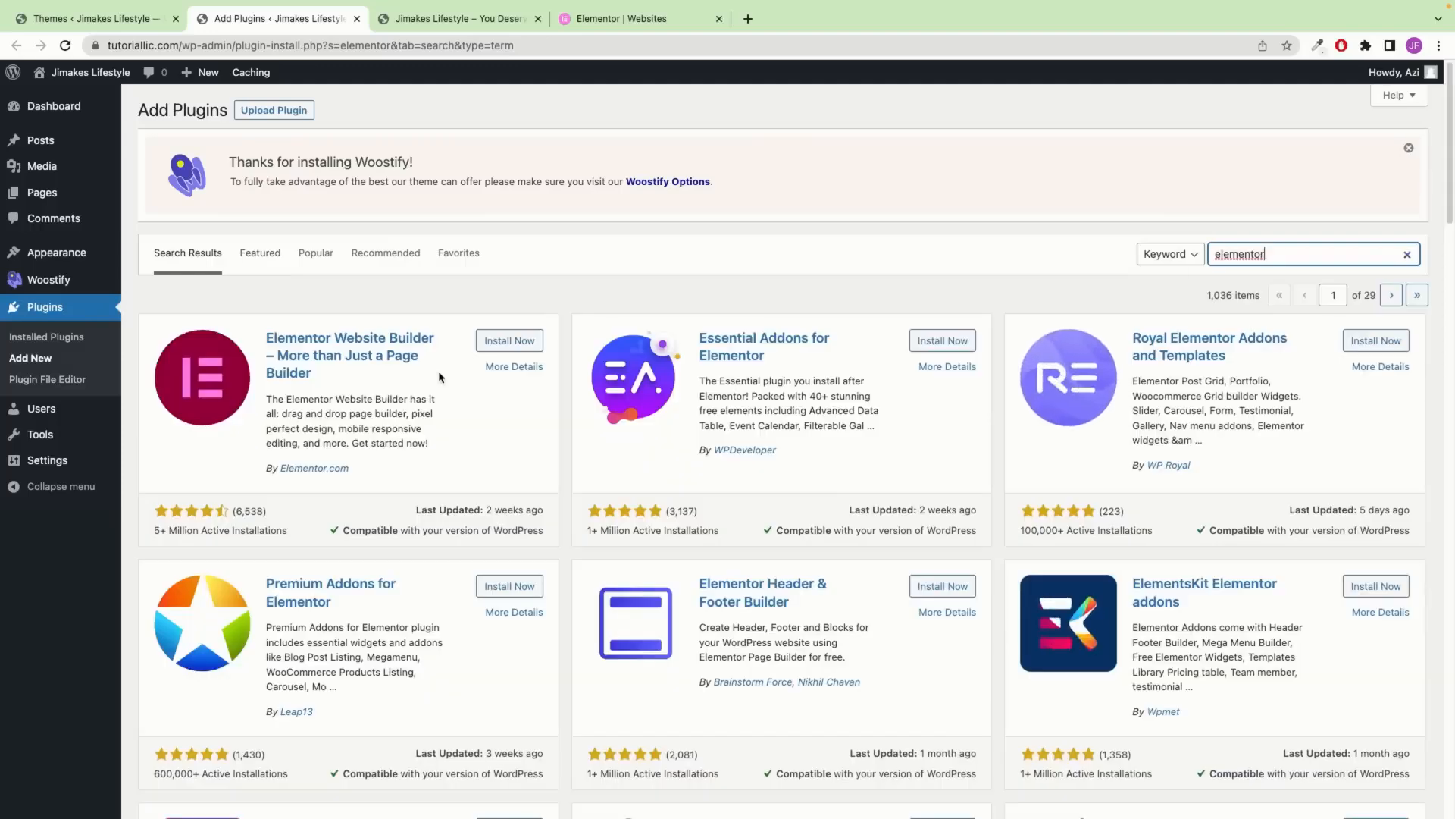
Install and activate Elementor Website Builder by Elementor.com, then close its onboarding setup
left_click_drag(350, 468, 279, 463)
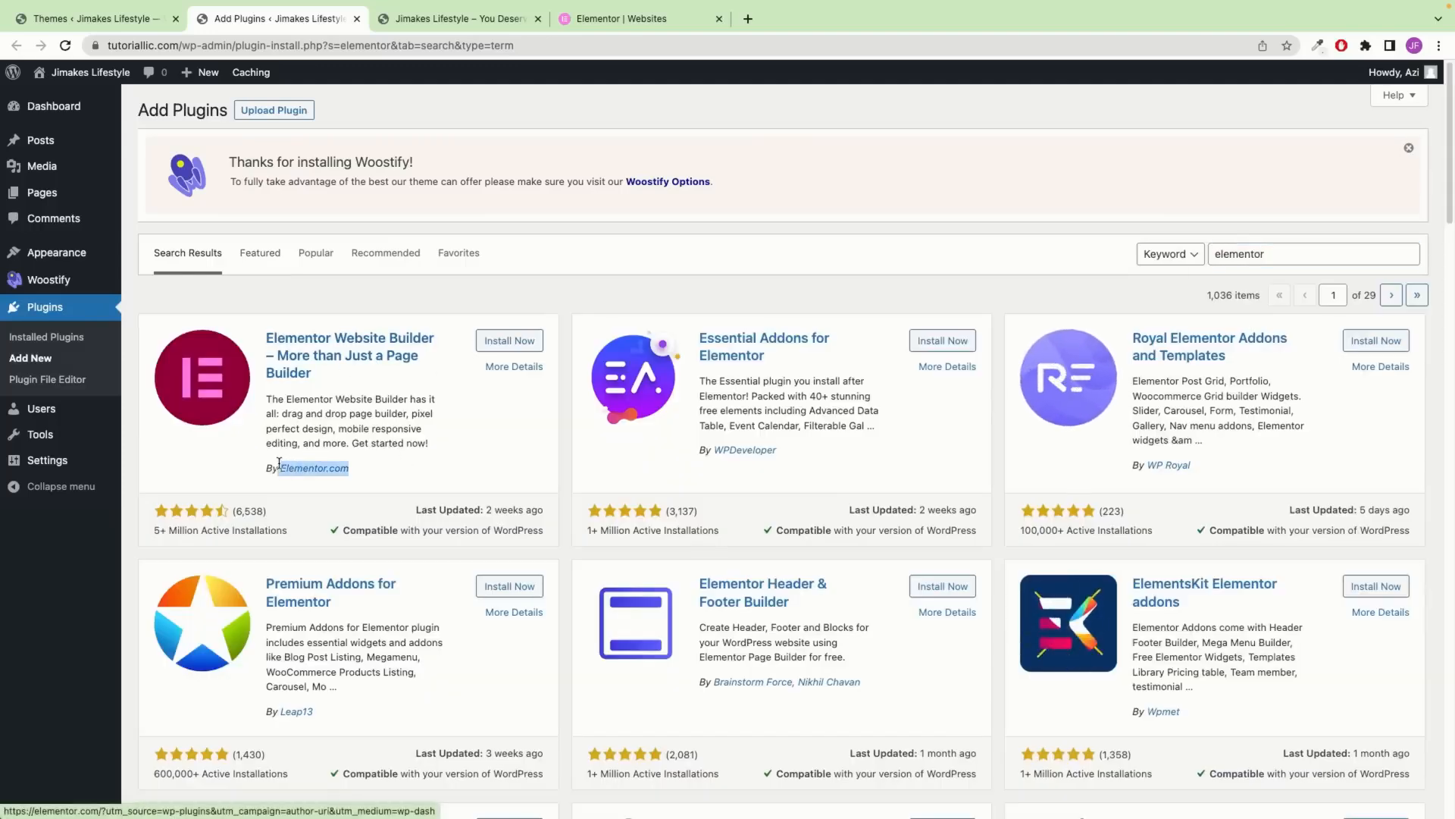
left_click(363, 399)
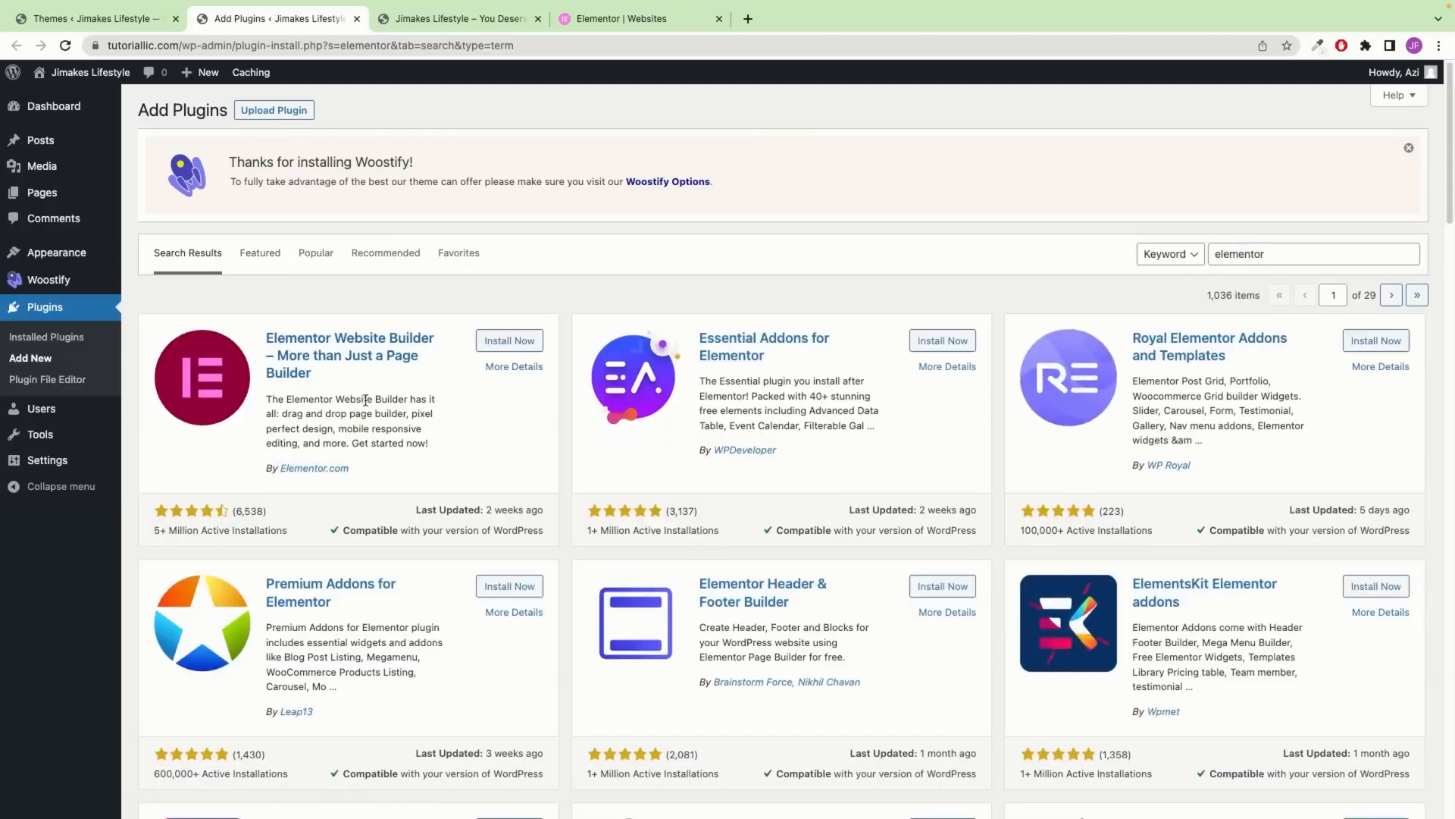
left_click(499, 343)
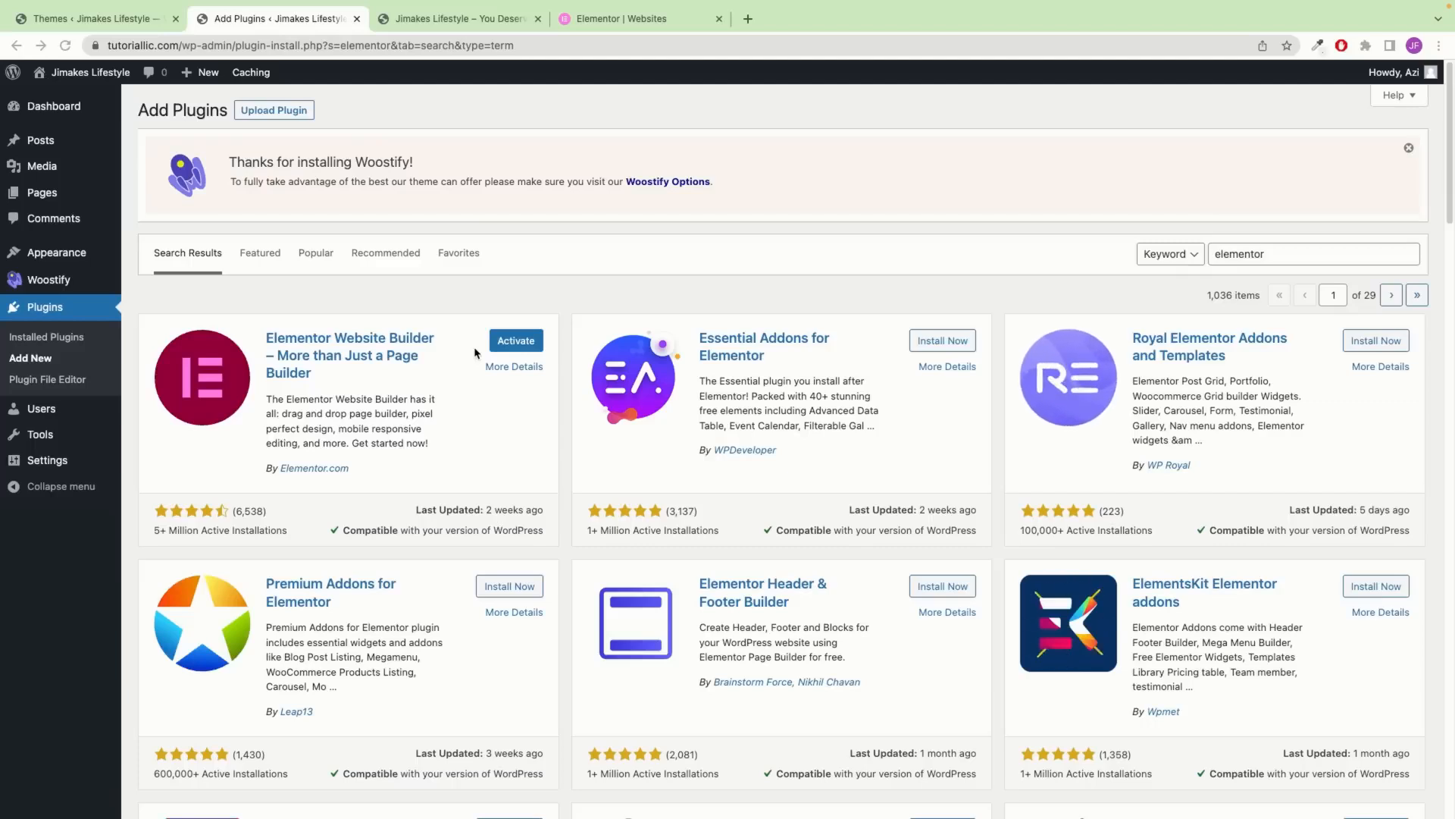
left_click(515, 341)
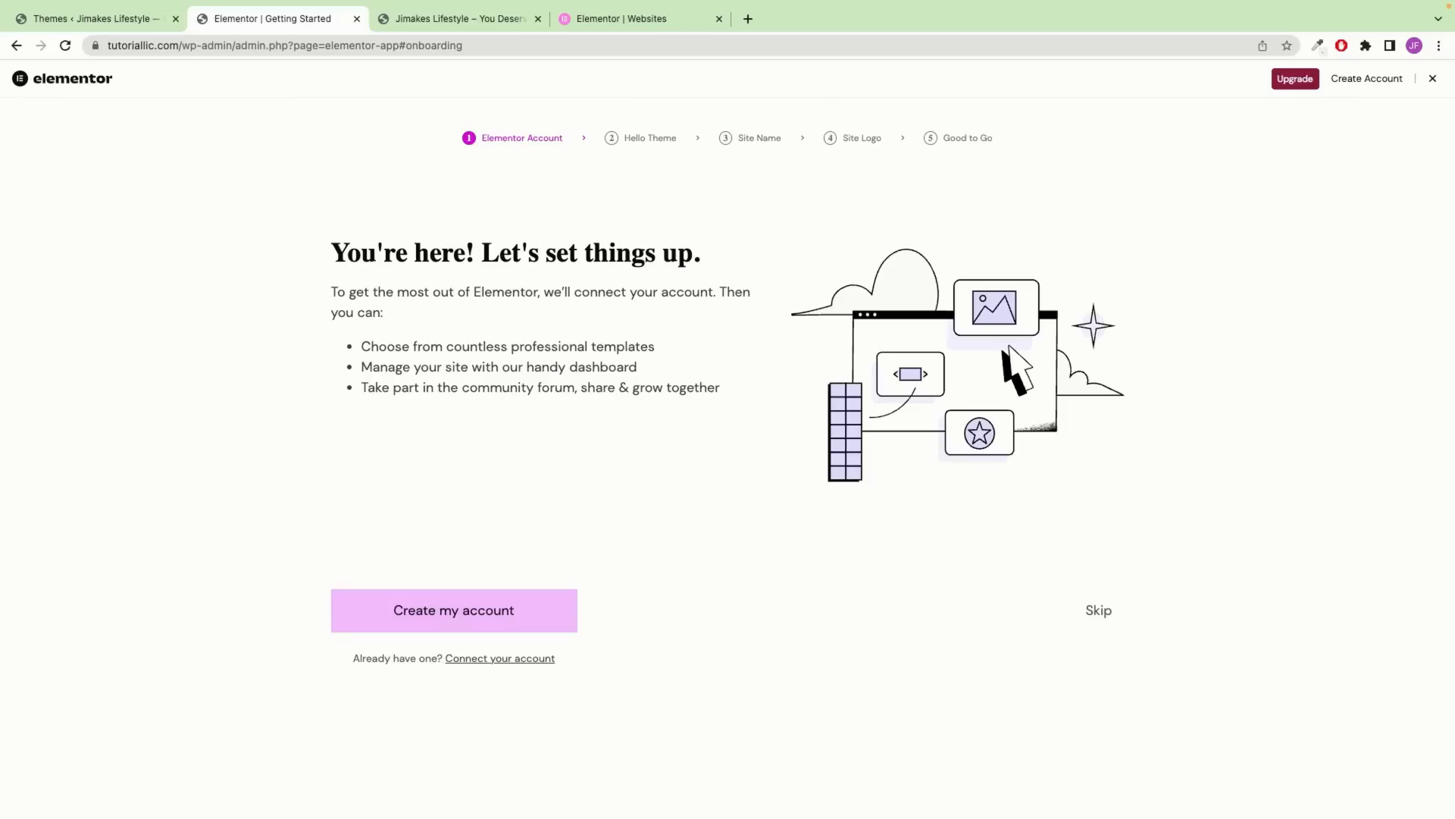
left_click(1432, 78)
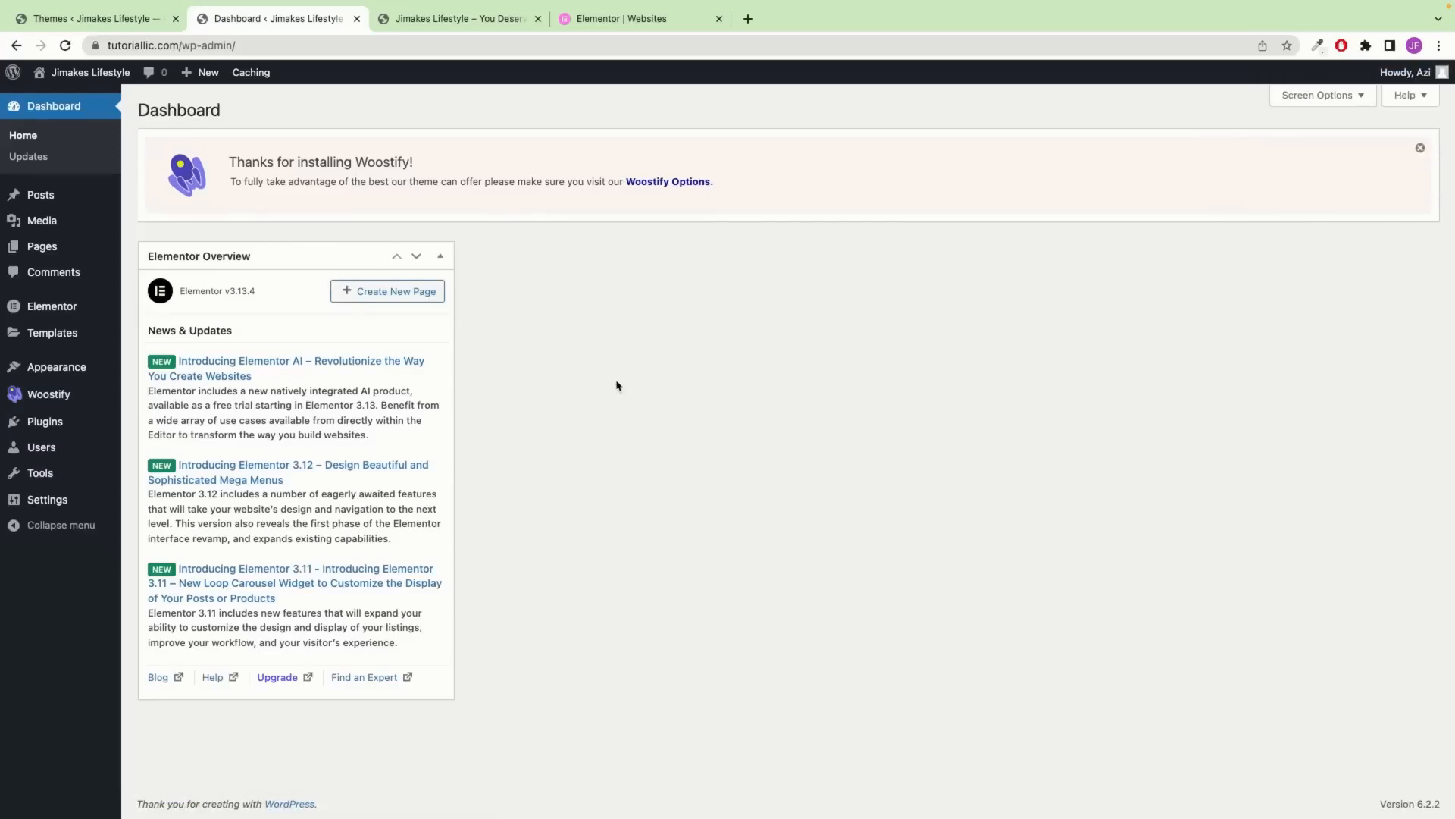
Search the plugin directory for Woocommerce on the Add Plugins page
mouse_move(22, 434)
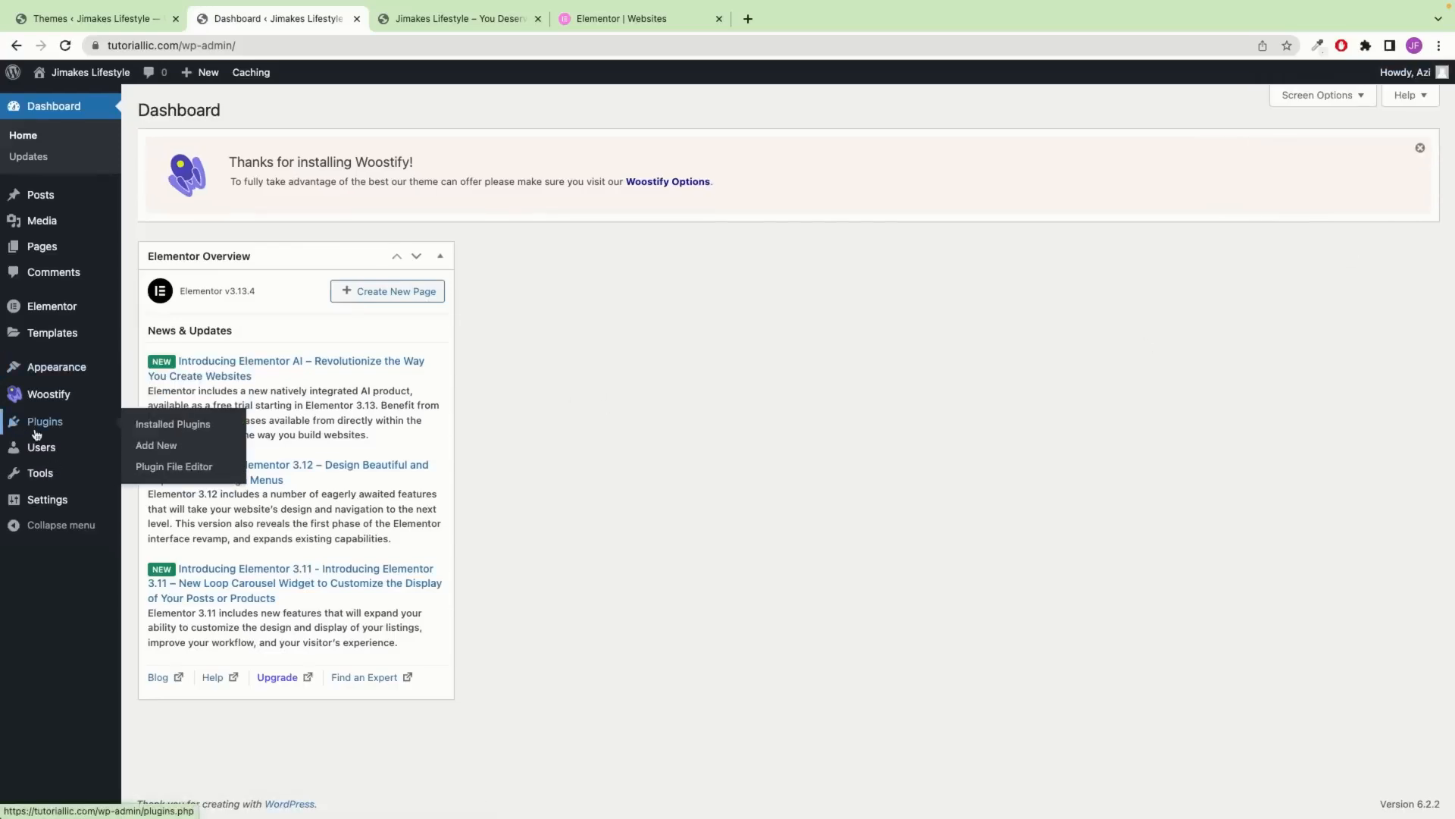
left_click(165, 443)
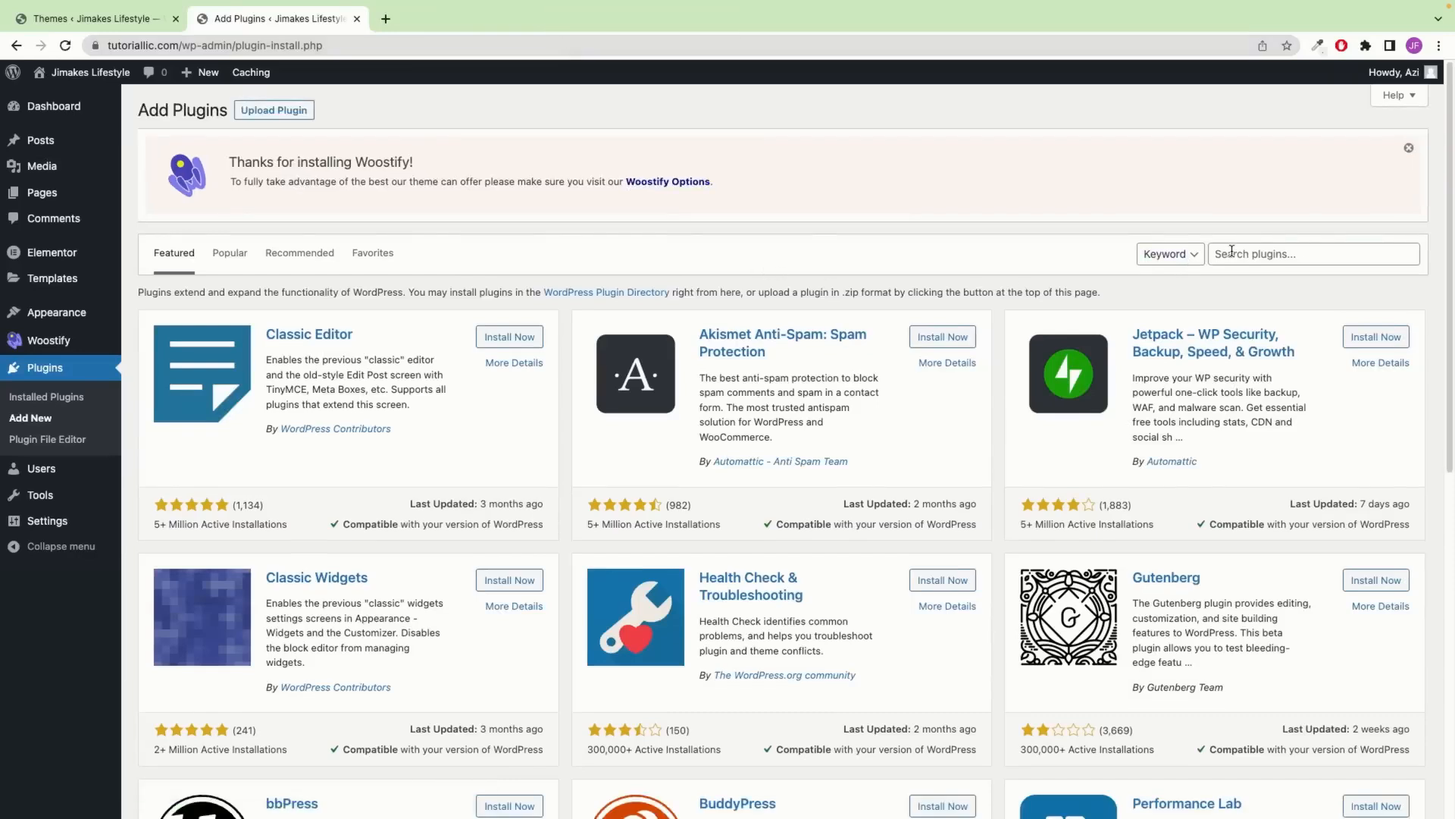
left_click(1216, 254)
type("woo")
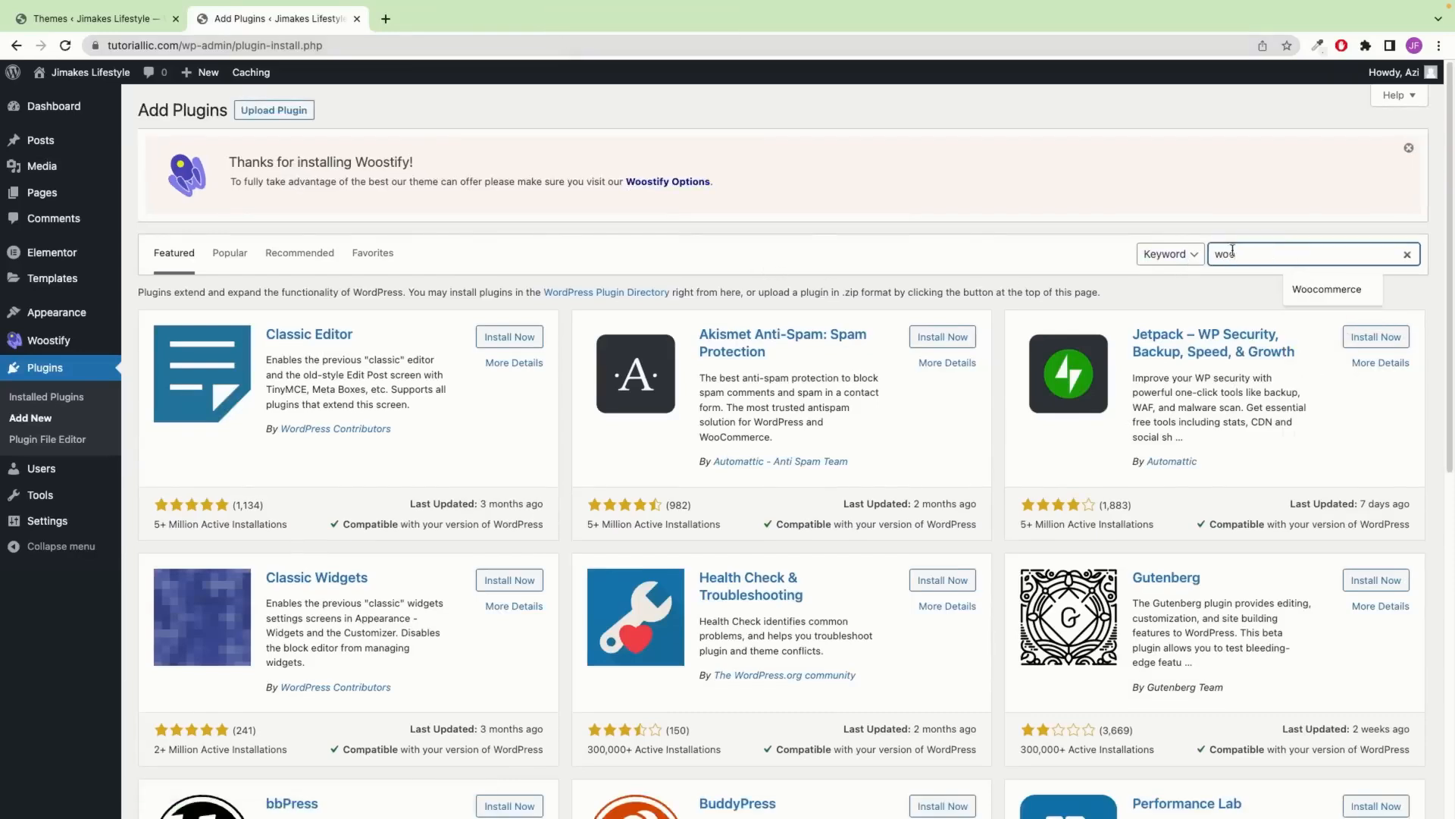
key("Down")
key("Return")
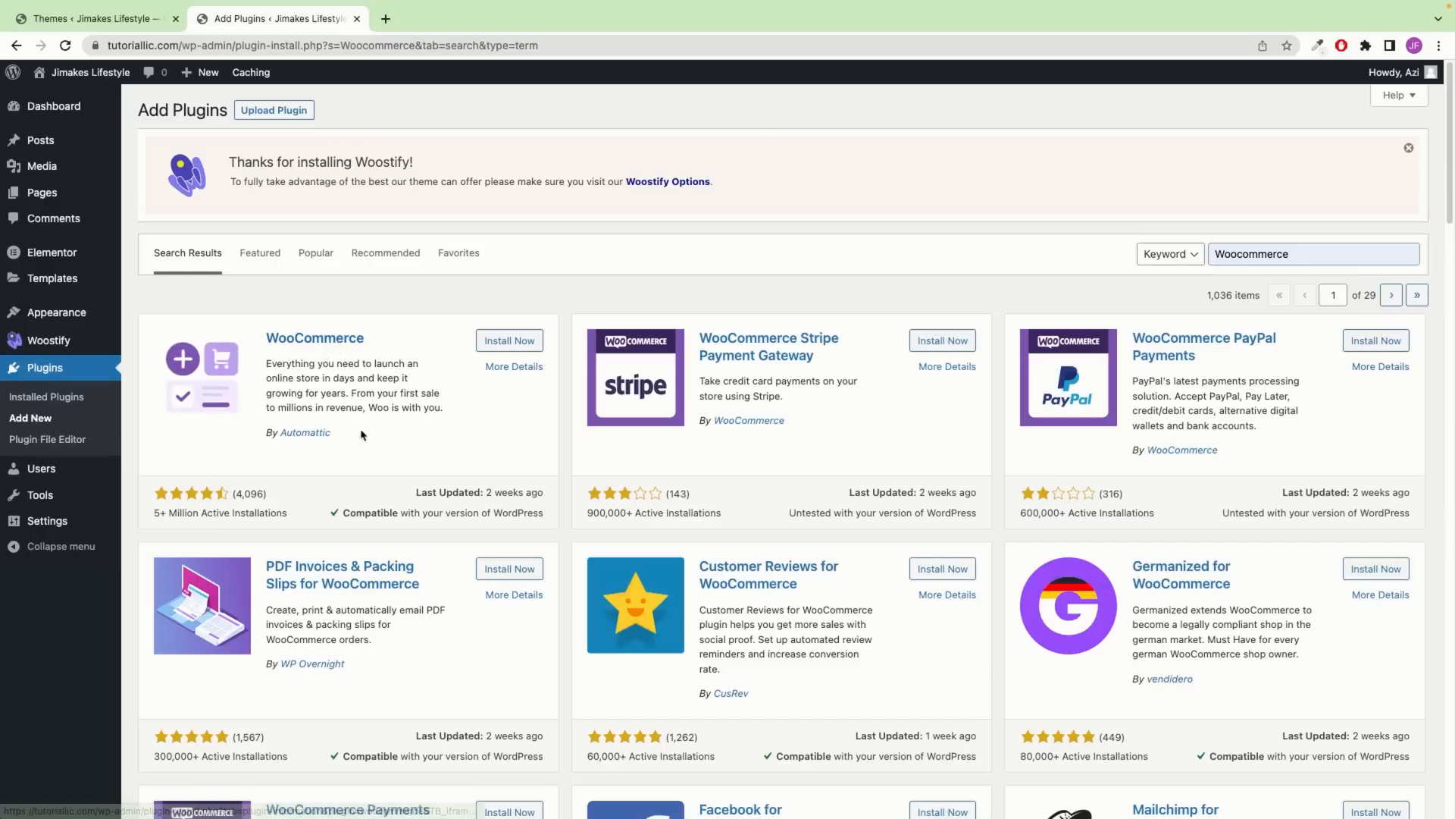
Install and activate WooCommerce by Automattic, skipping store details and declining usage tracking
left_click_drag(361, 438, 254, 437)
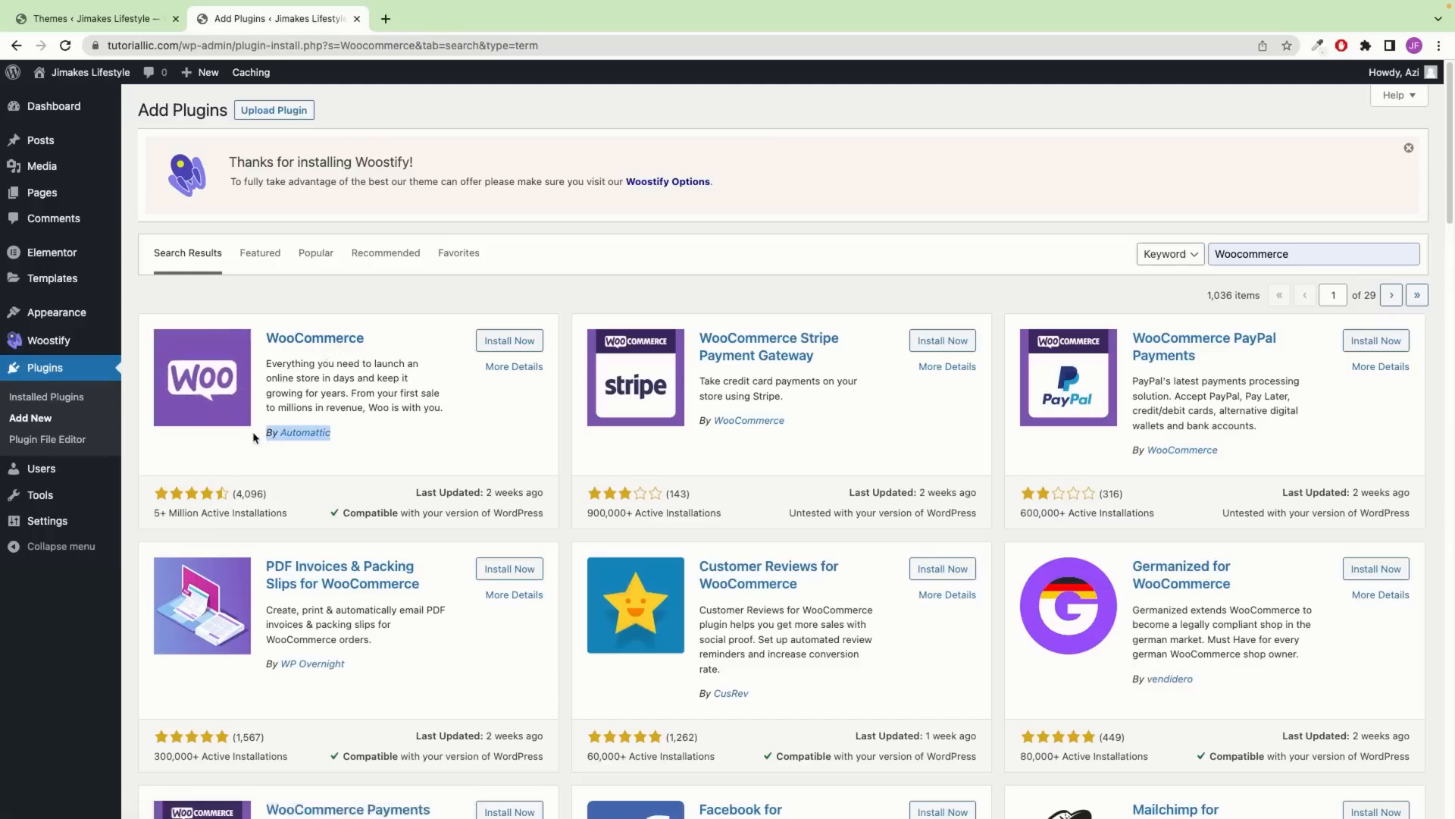
left_click(507, 343)
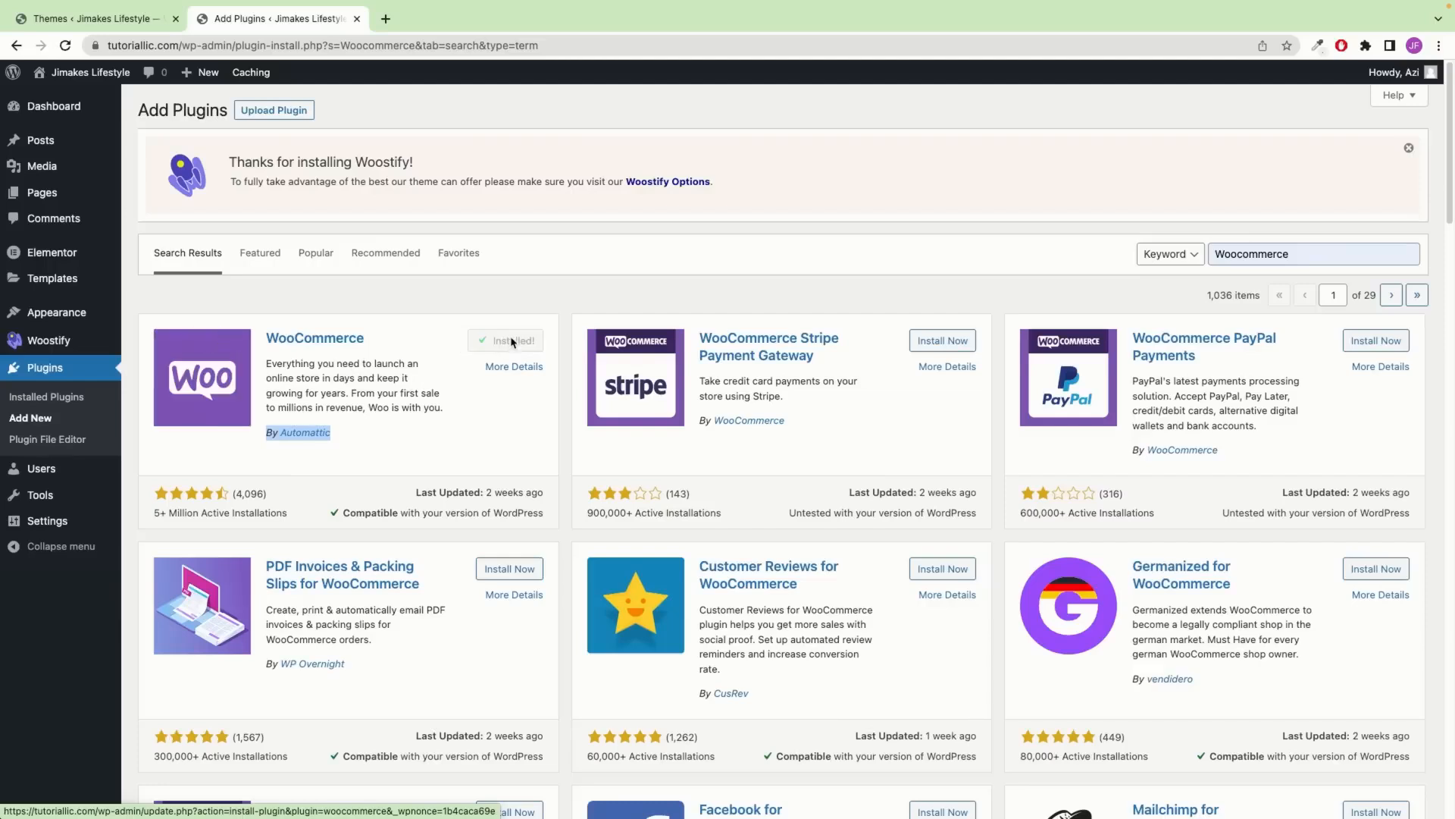
left_click(513, 343)
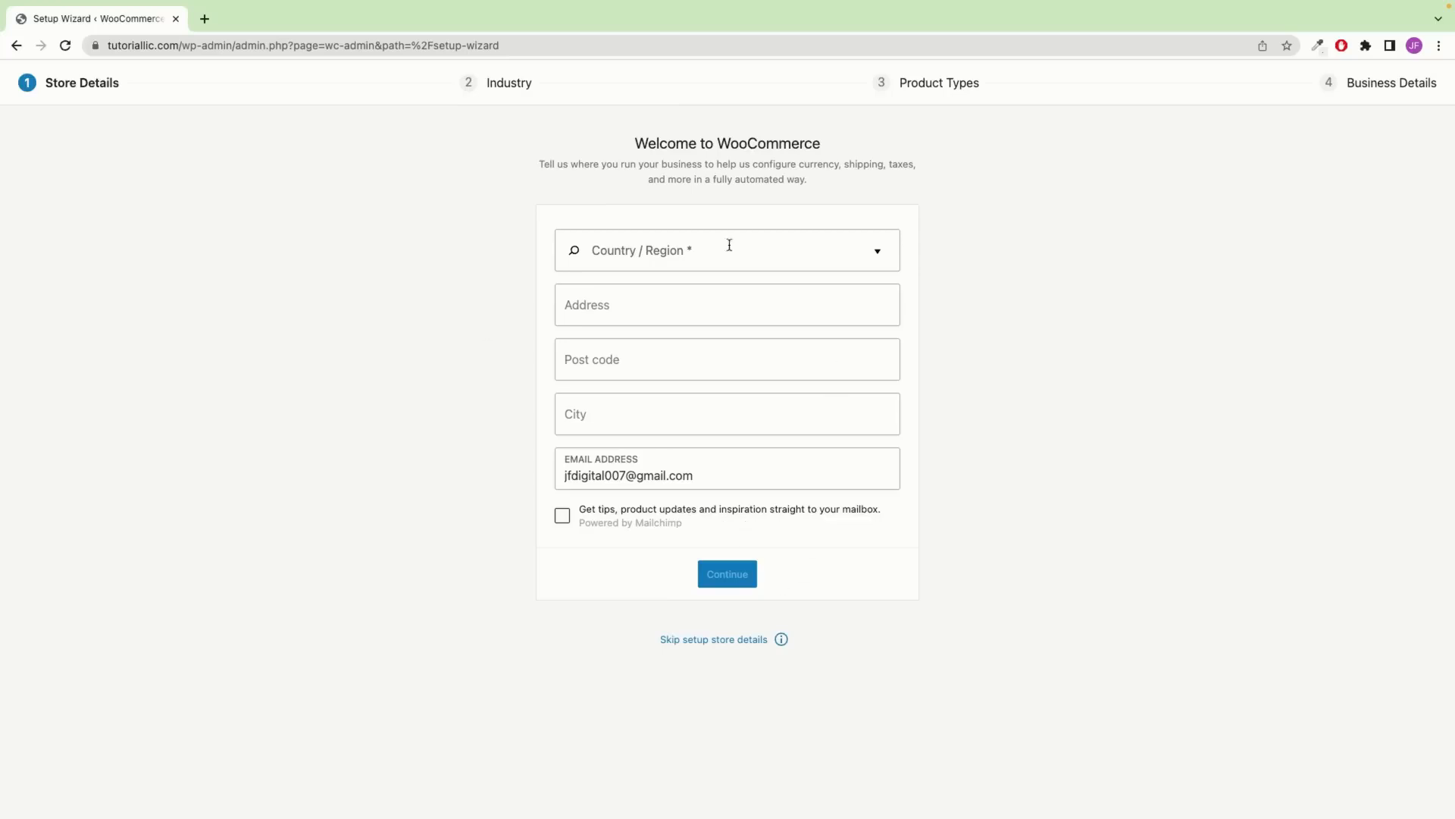
left_click(704, 643)
left_click(789, 476)
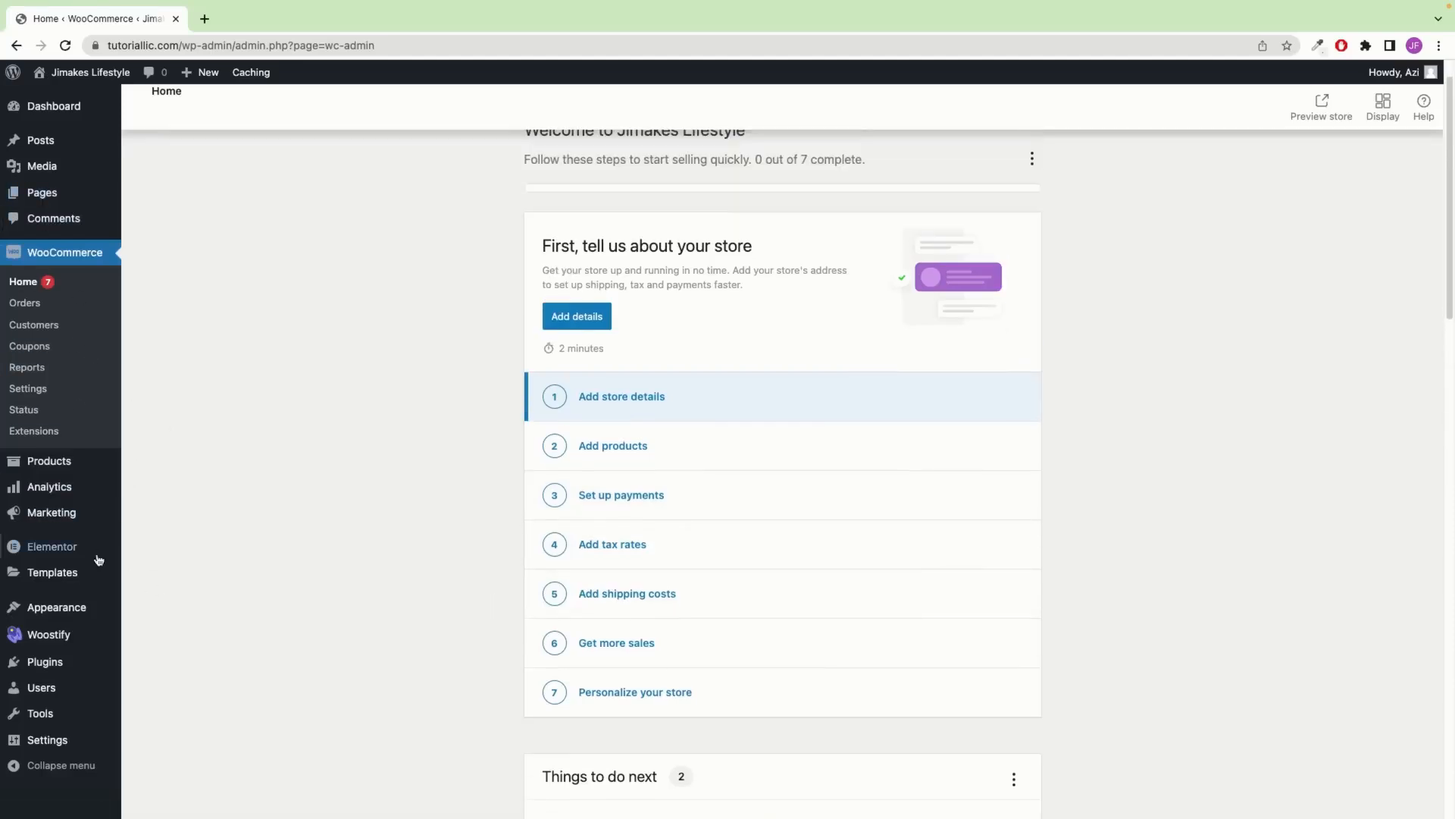
Search for 'ti' and install and activate the TI WooCommerce Wishlist plugin
mouse_move(106, 662)
left_click(166, 682)
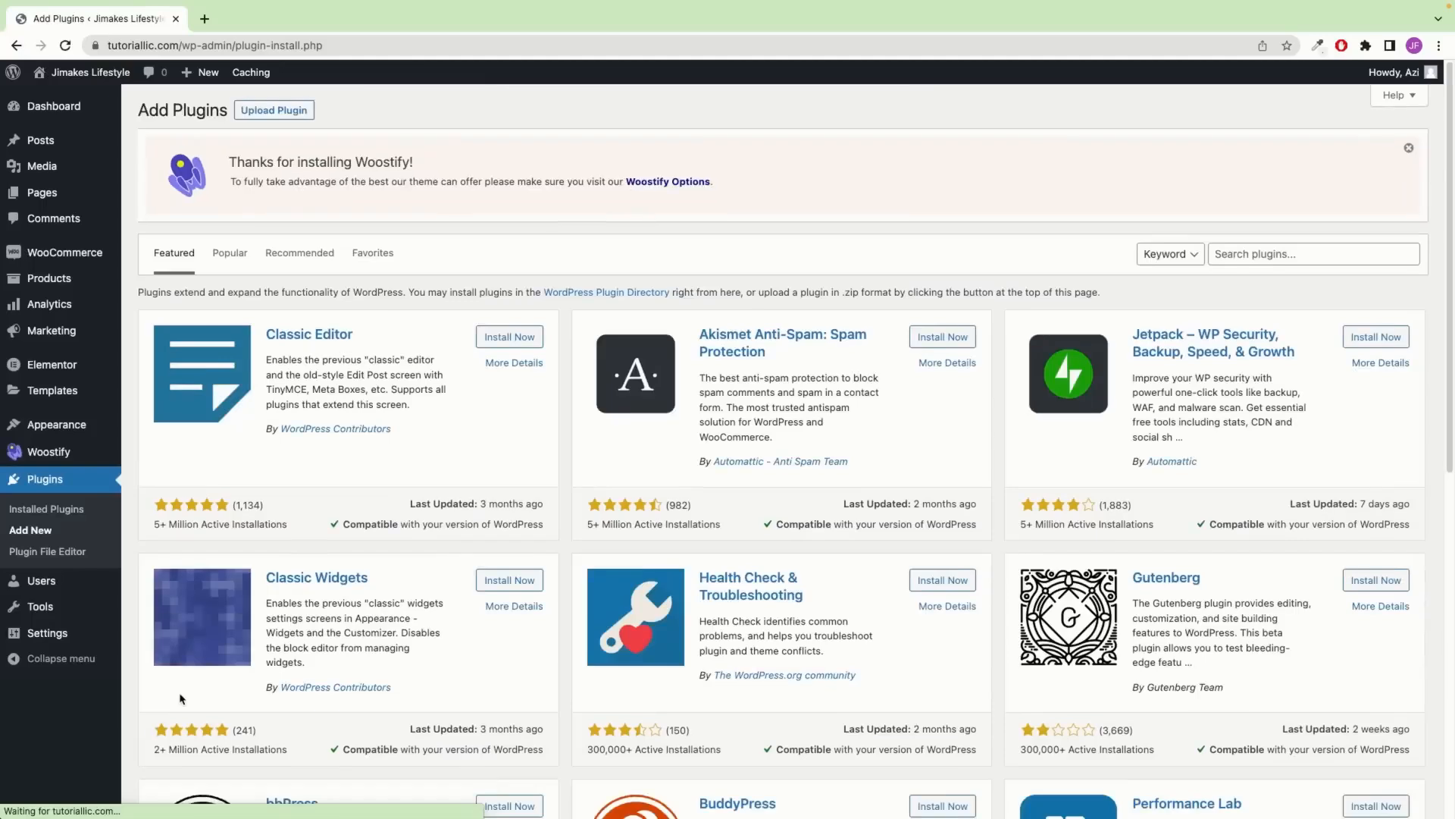
left_click(1301, 256)
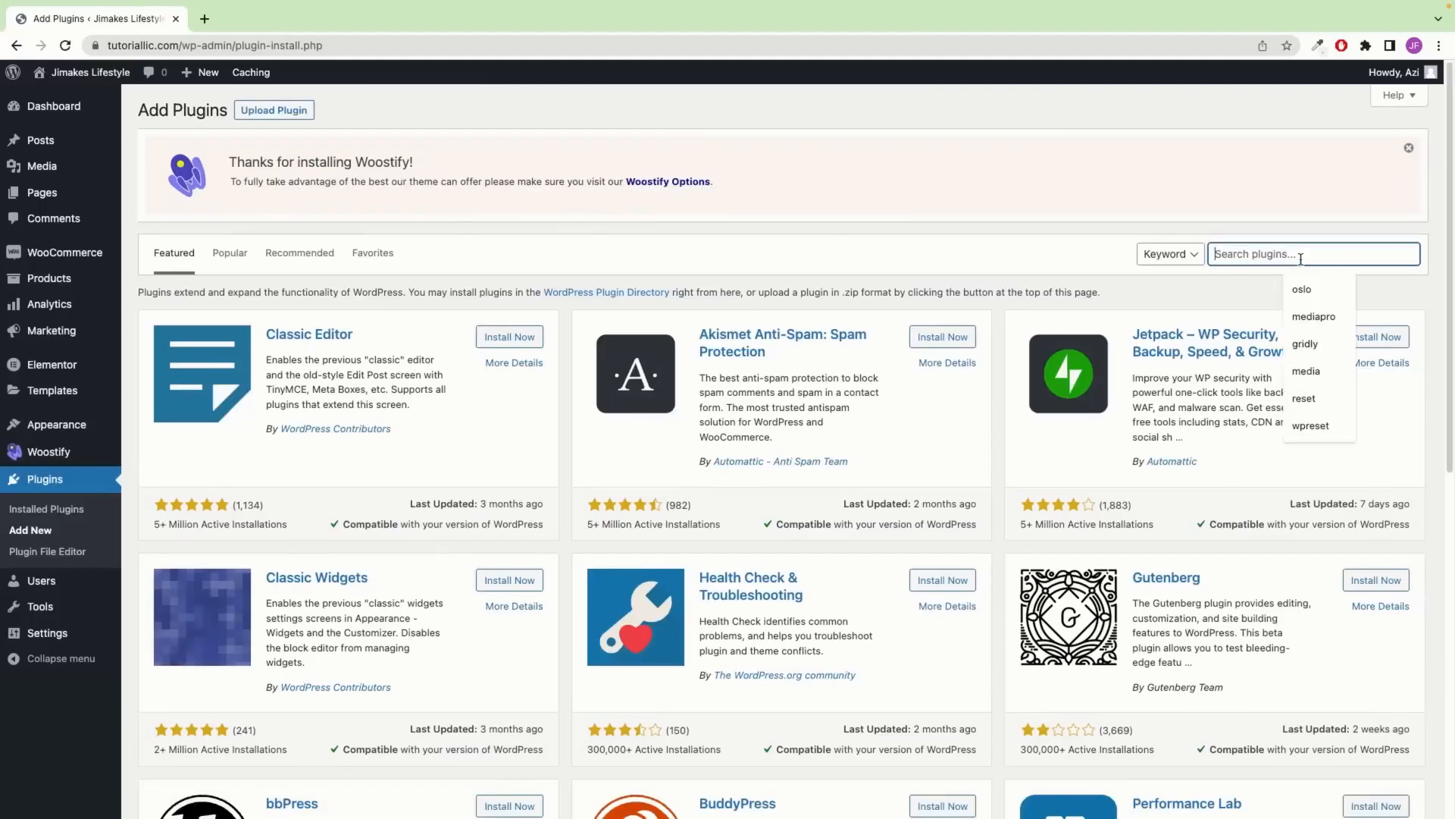
type("ti")
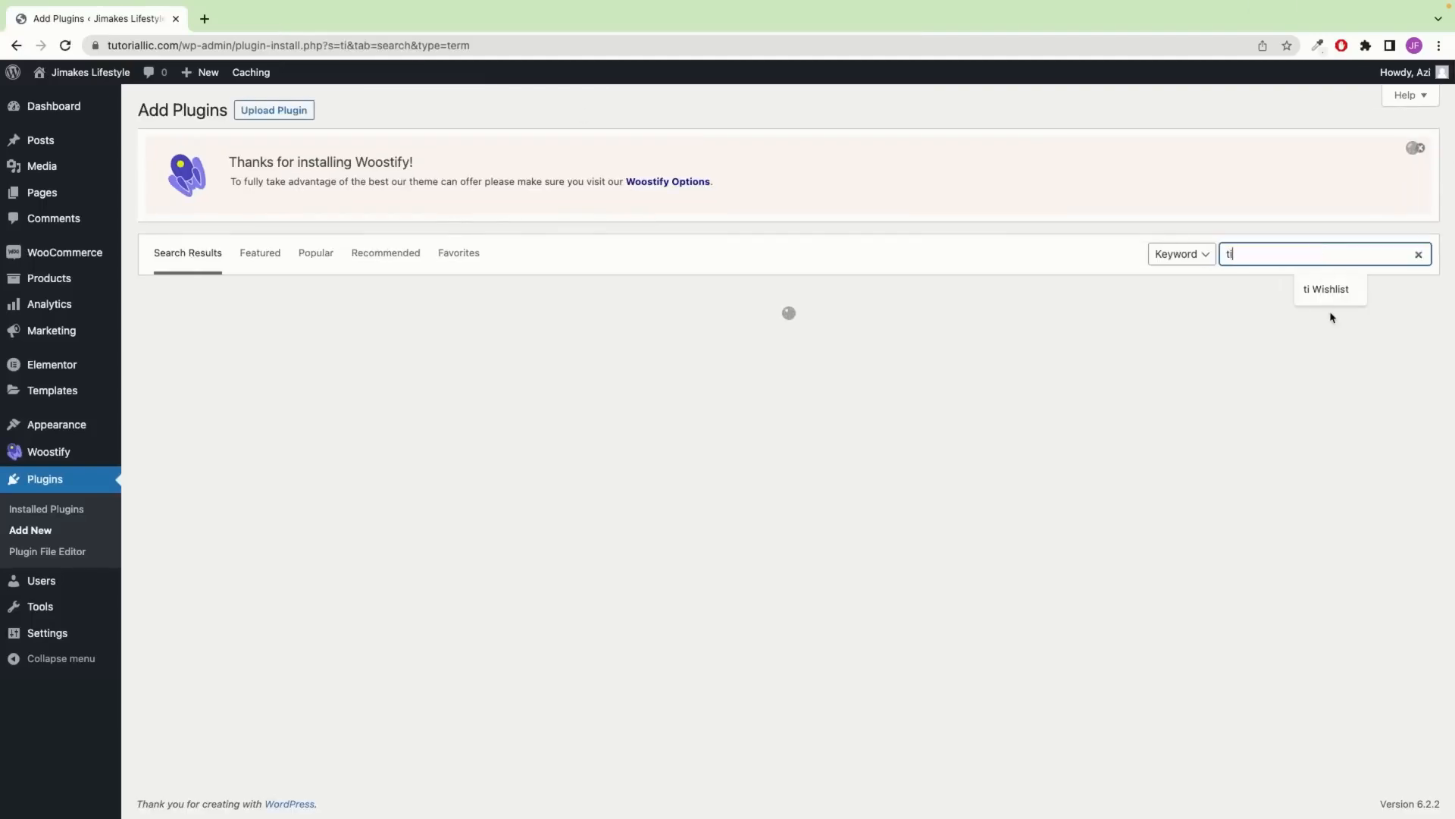
left_click(1323, 293)
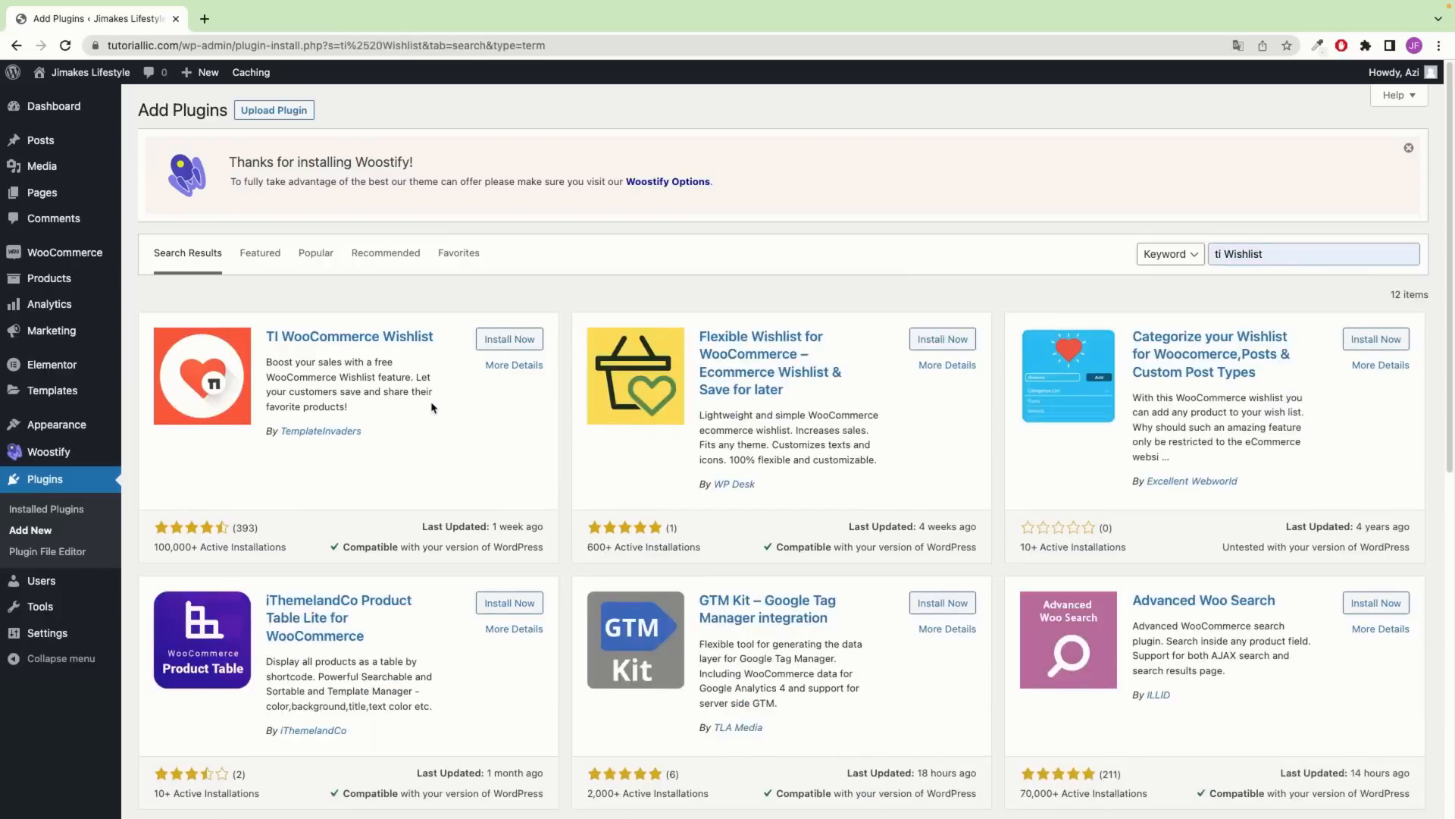
left_click(506, 339)
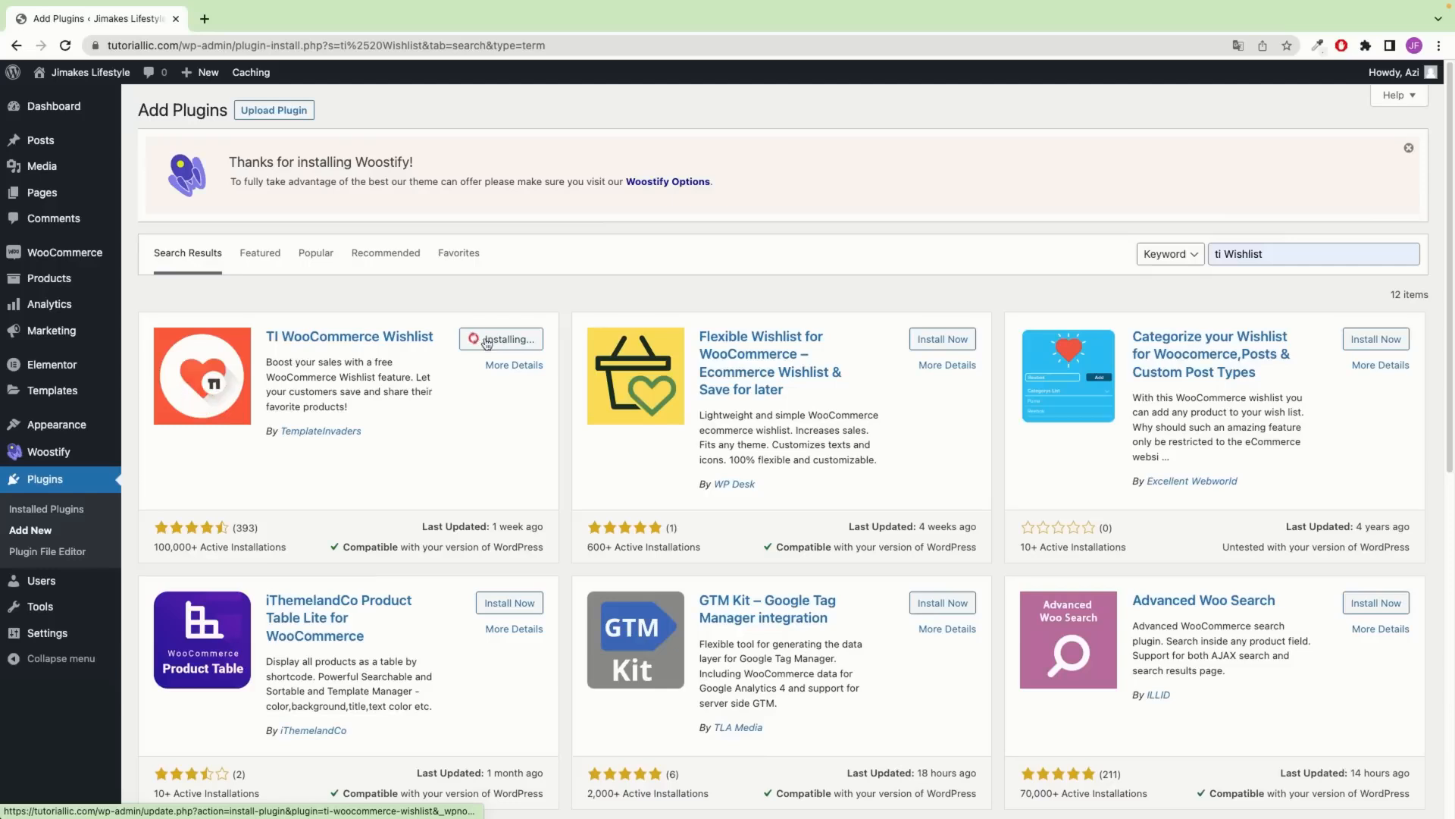
left_click(523, 341)
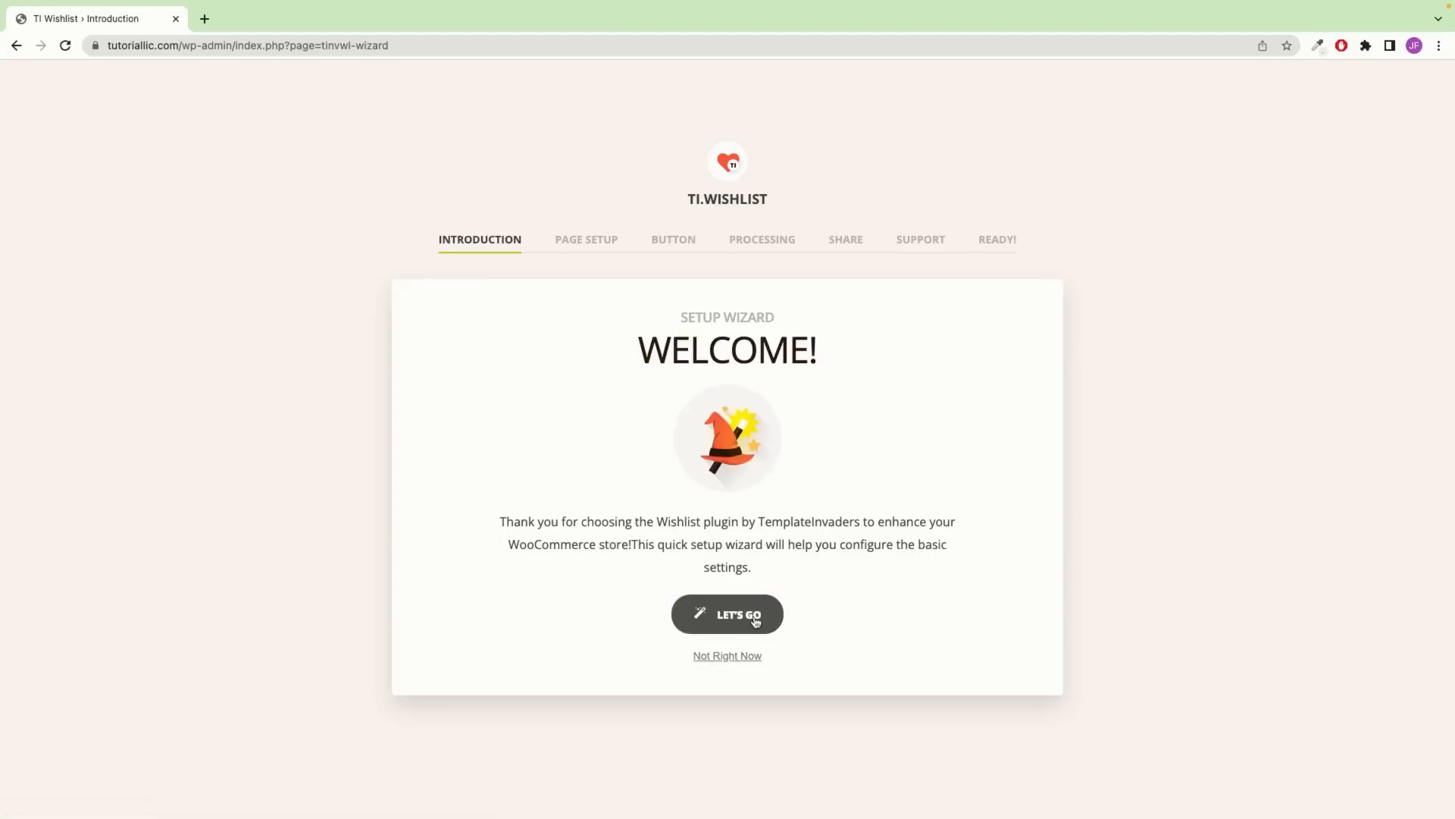
Run the wishlist setup wizard with default options, then return to the WordPress Dashboard
left_click(756, 617)
left_click(968, 643)
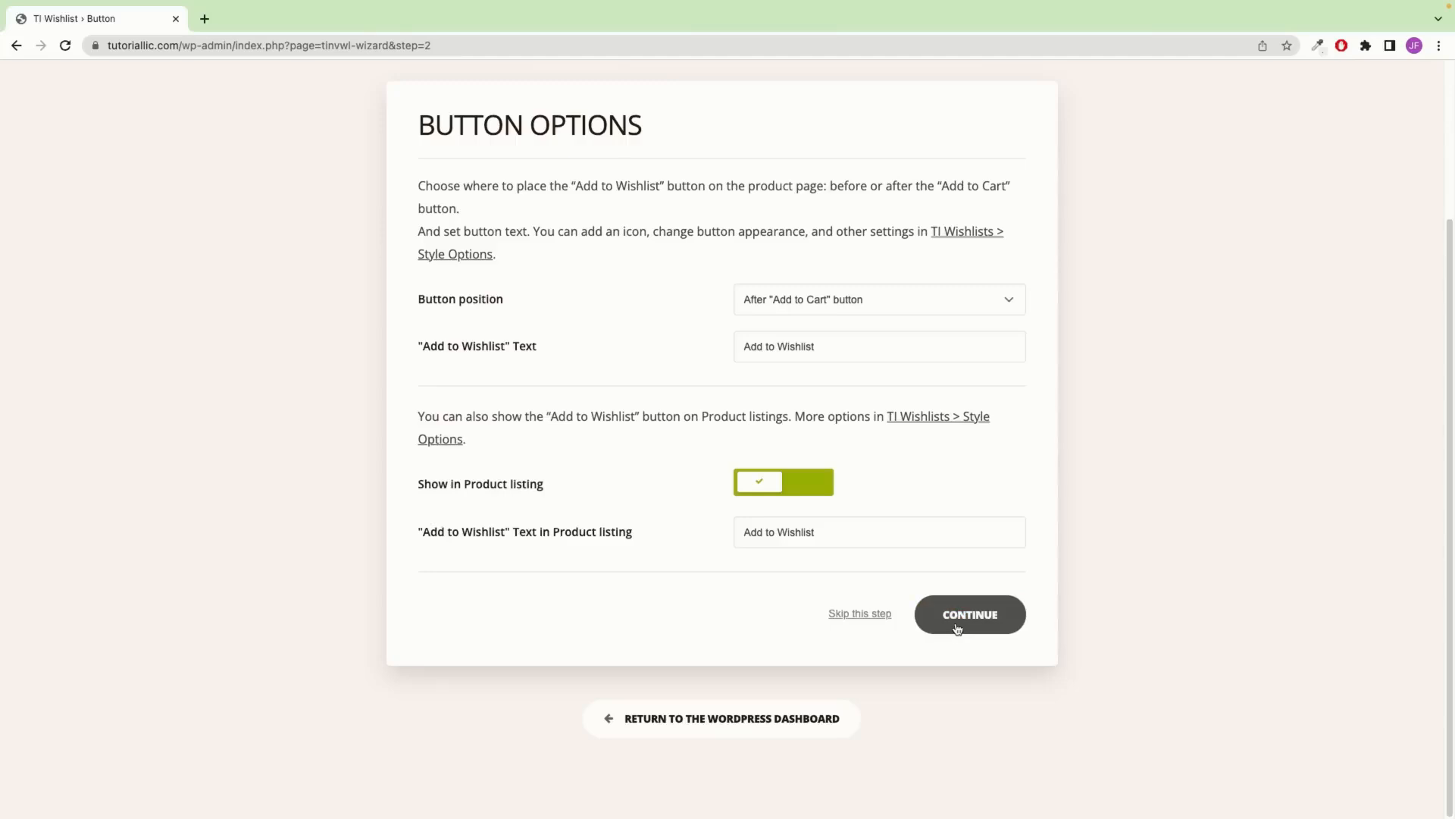
left_click(957, 618)
left_click(985, 535)
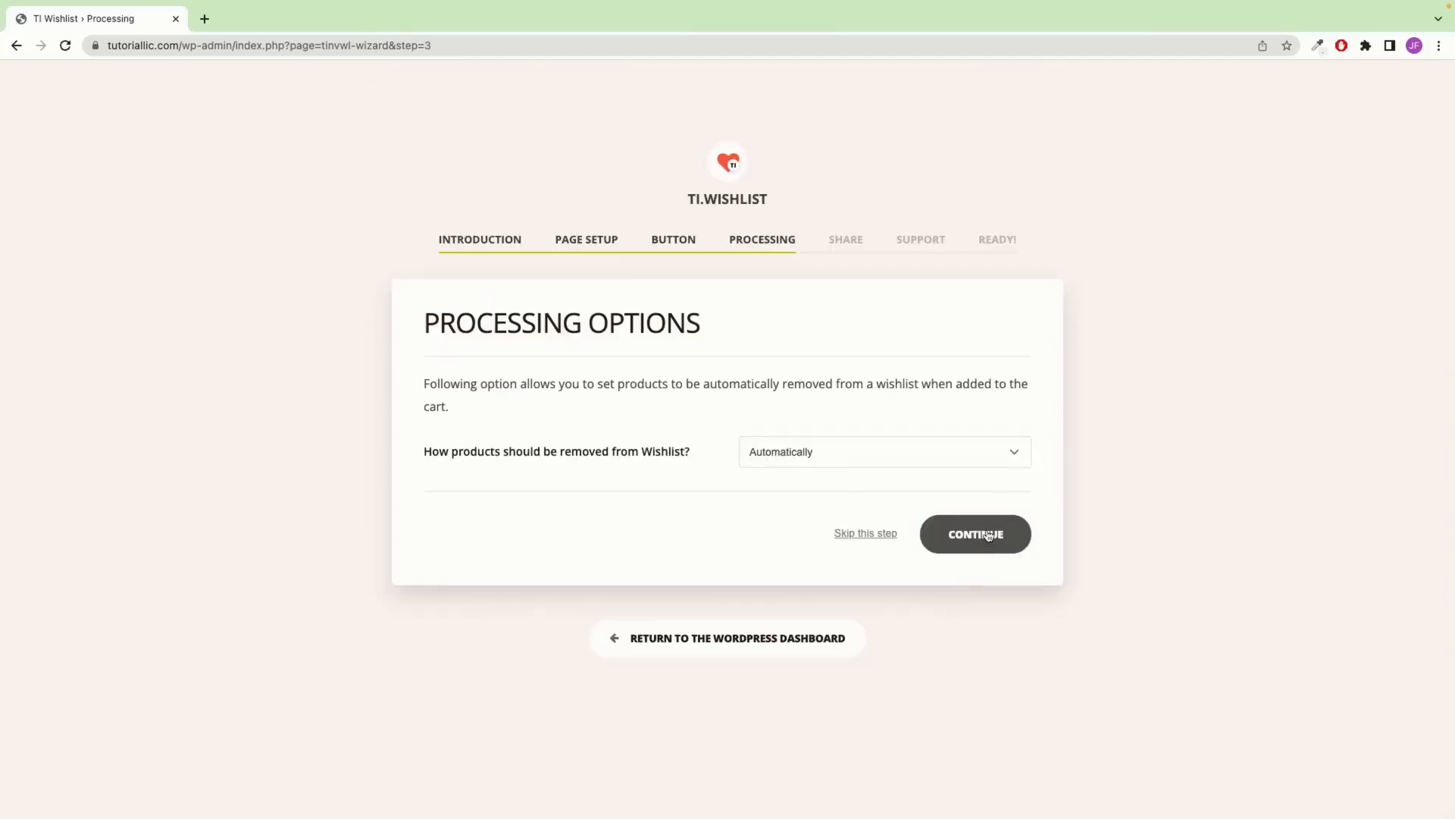
left_click(969, 741)
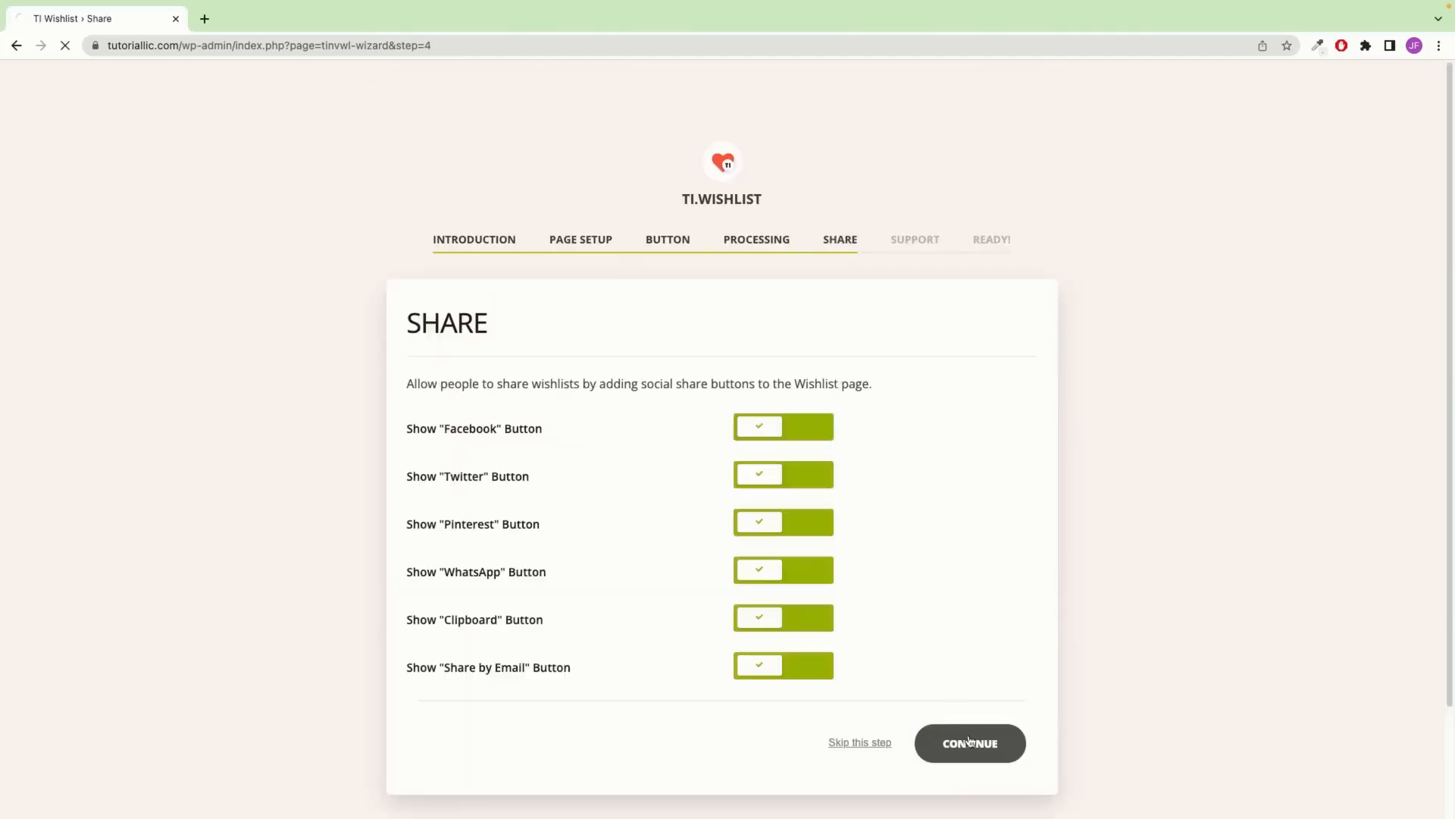
left_click(972, 562)
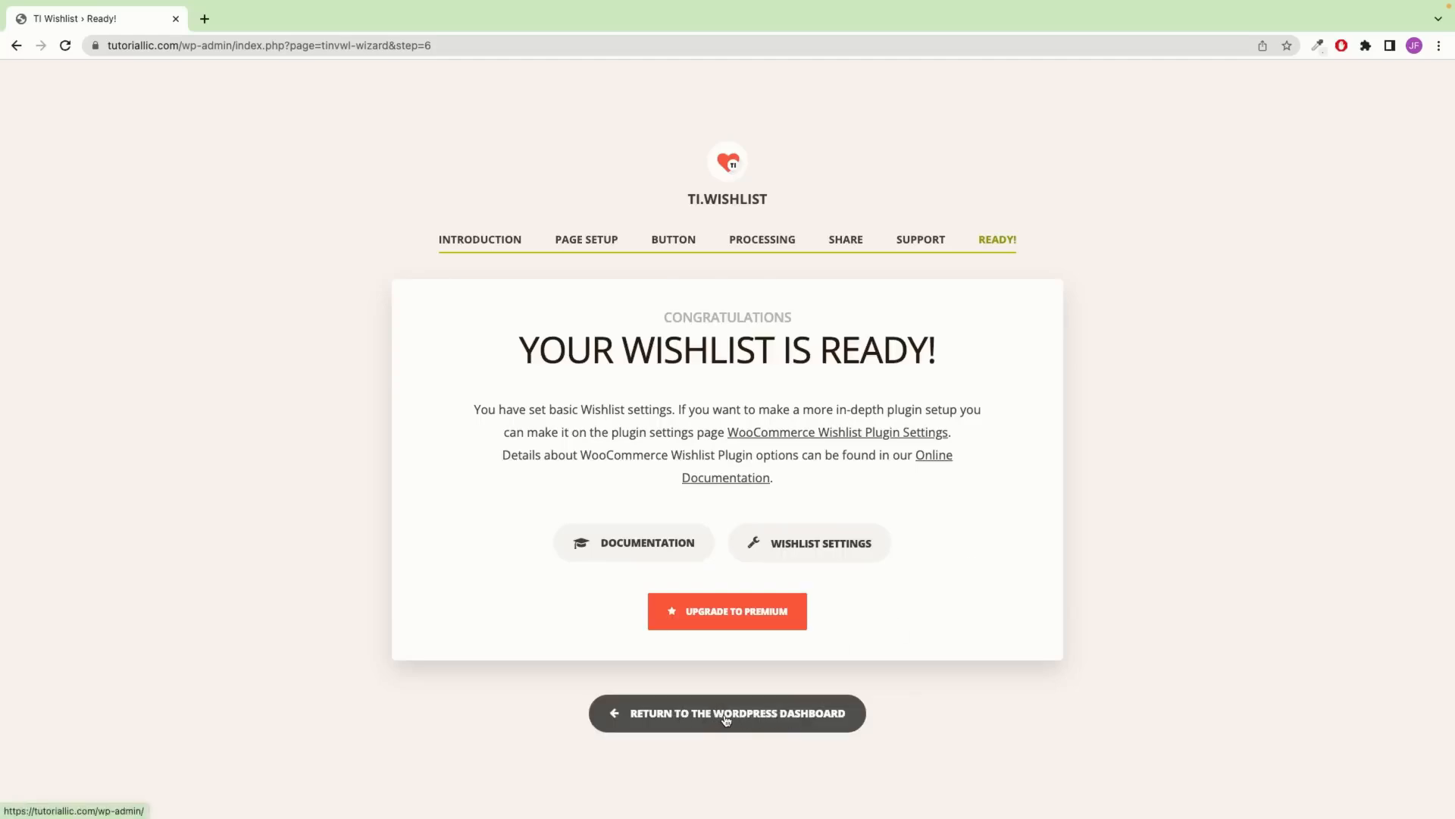
left_click(725, 719)
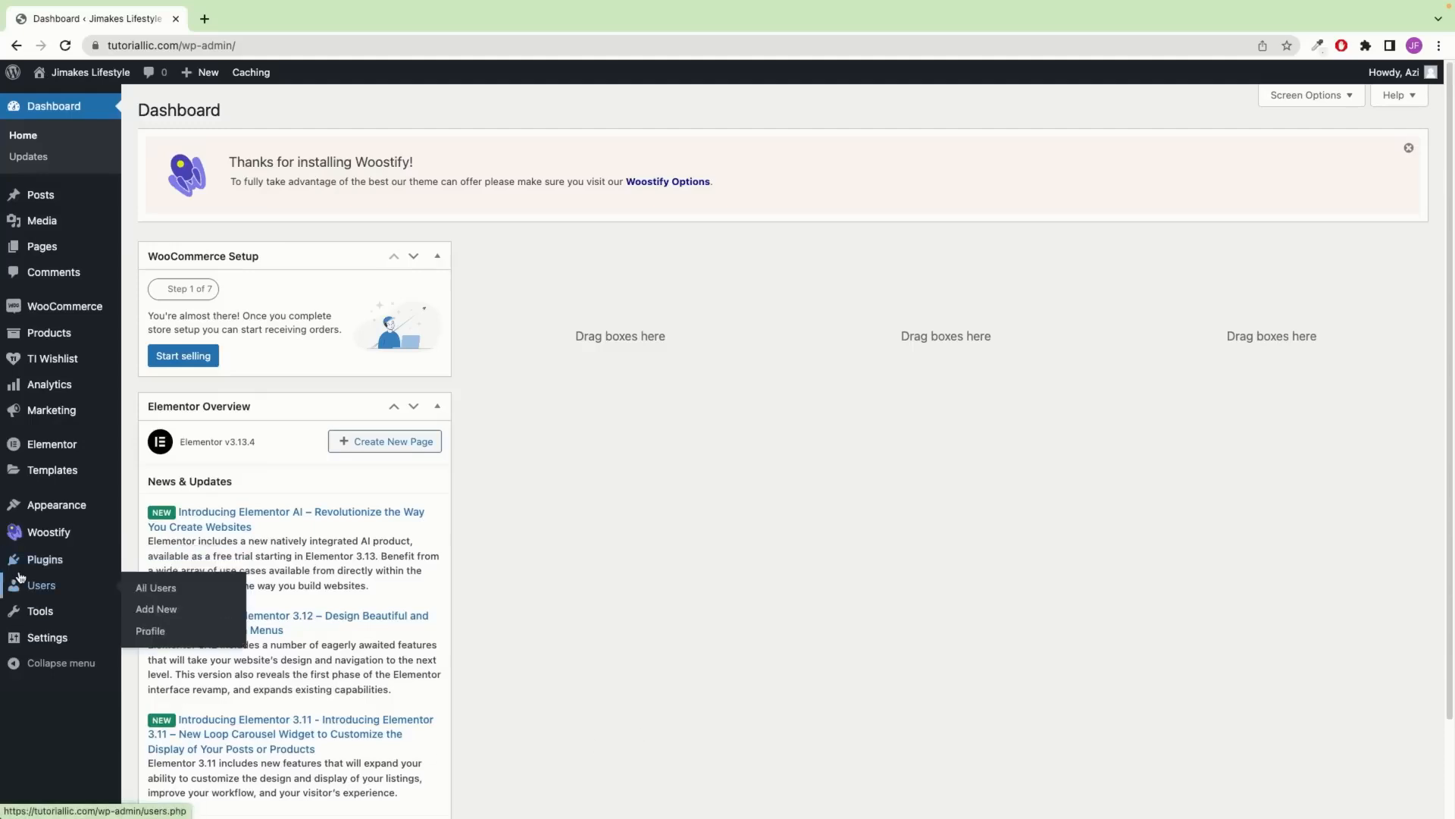
Open Add Plugins in a new tab, search 'wpform', and install and activate WPForms
mouse_move(45, 561)
right_click(154, 585)
left_click(190, 593)
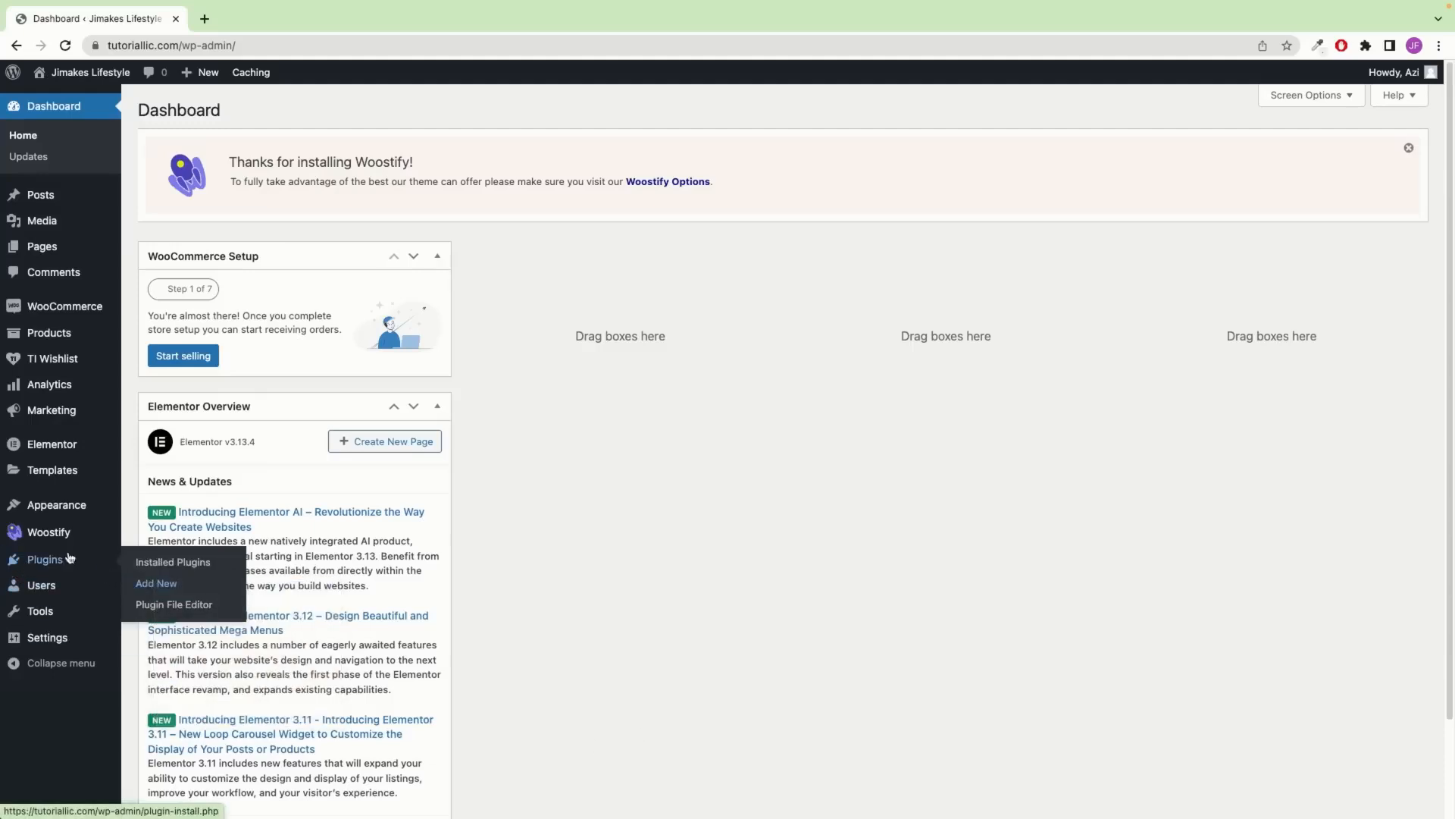
left_click(259, 20)
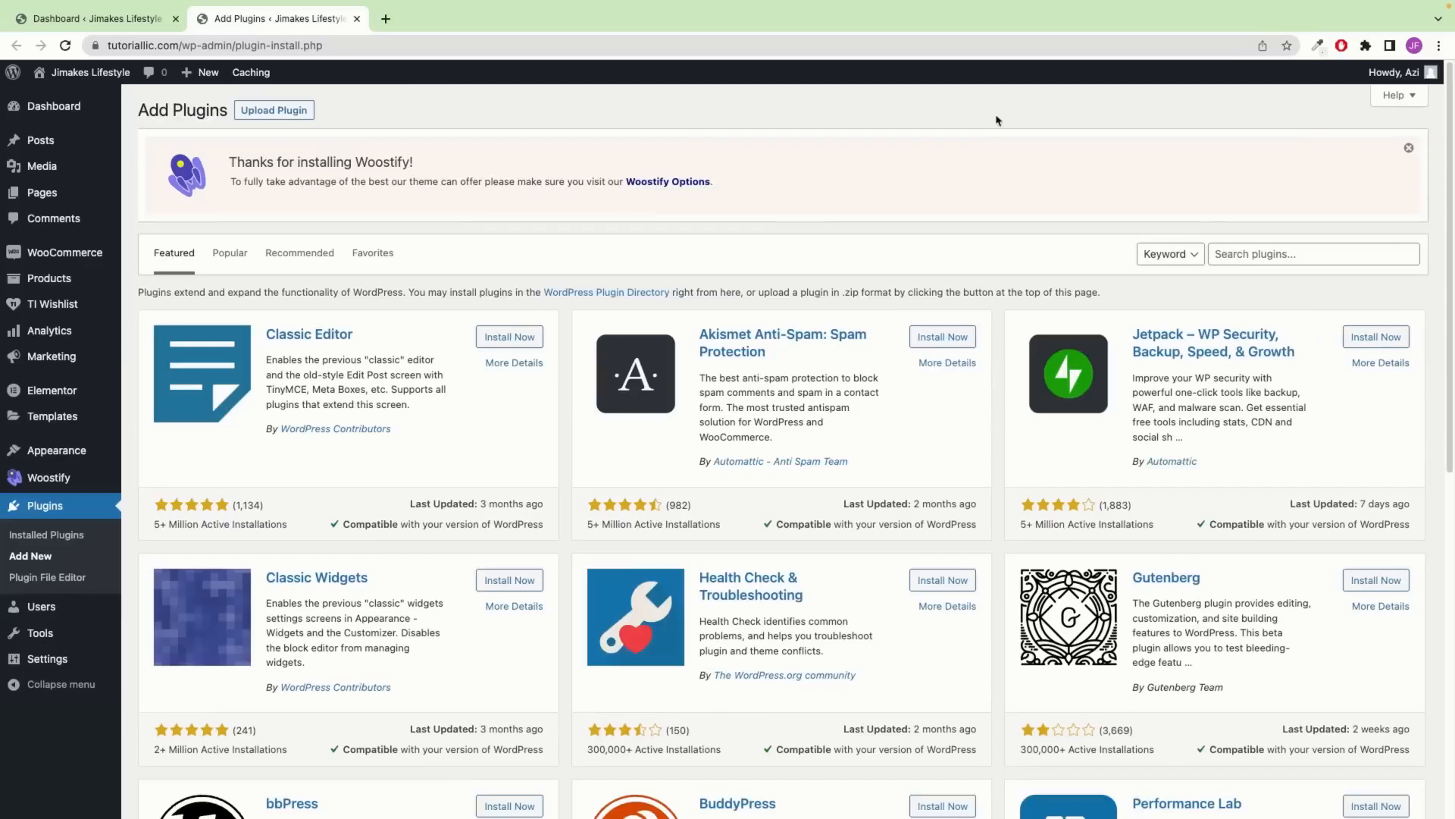
left_click(1263, 263)
type("wpw")
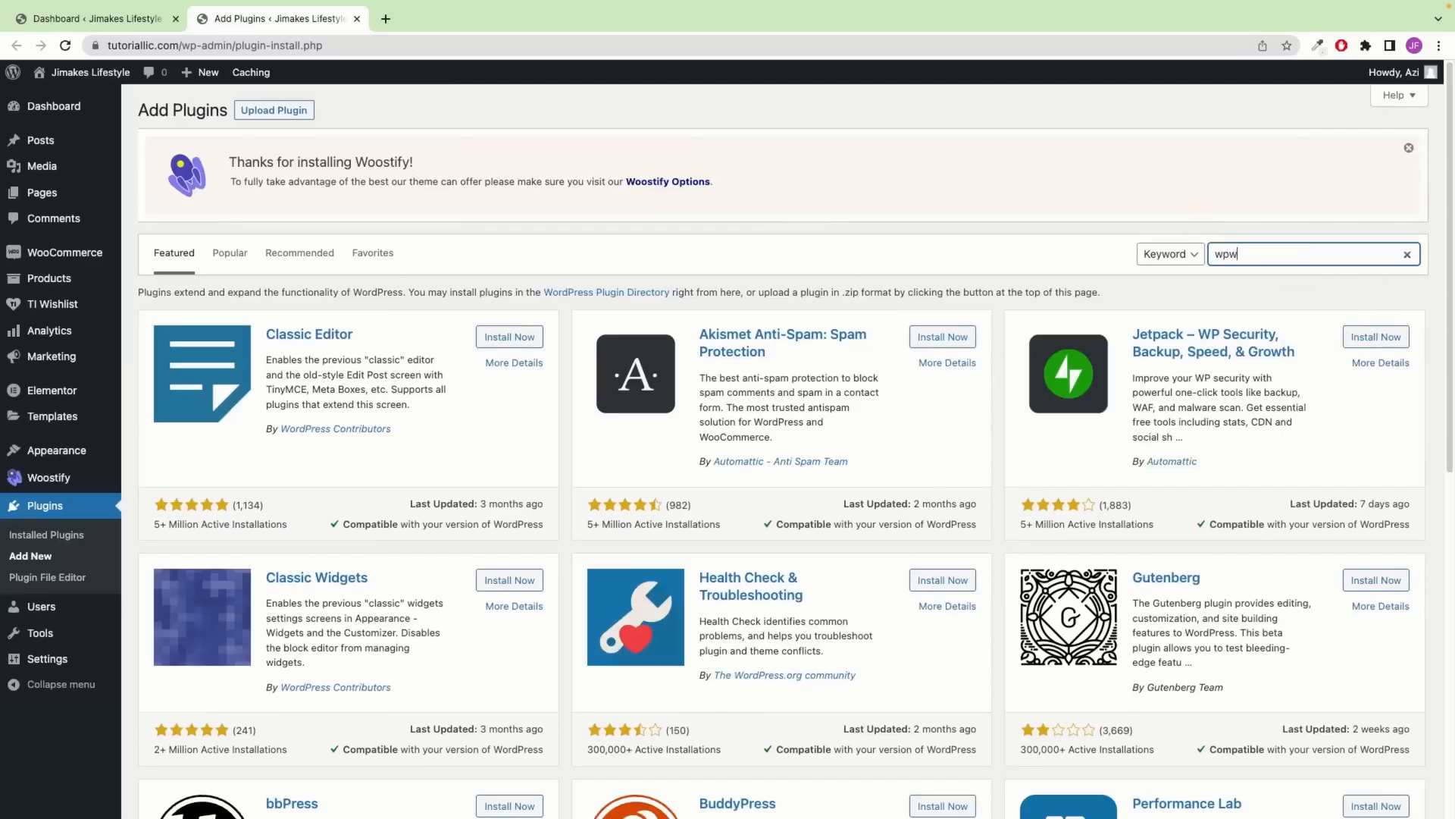
key("BackSpace")
type("form")
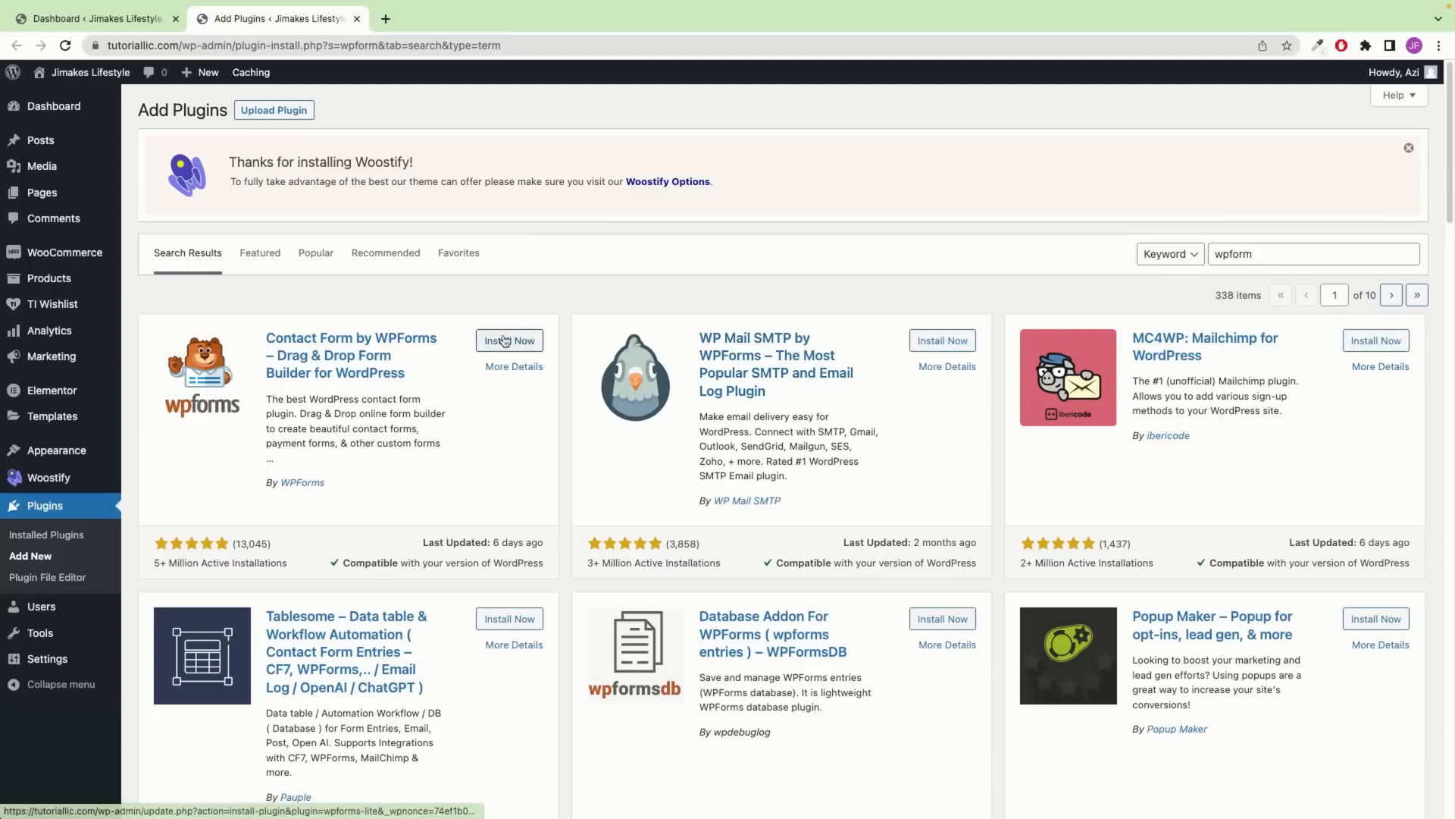
left_click(506, 340)
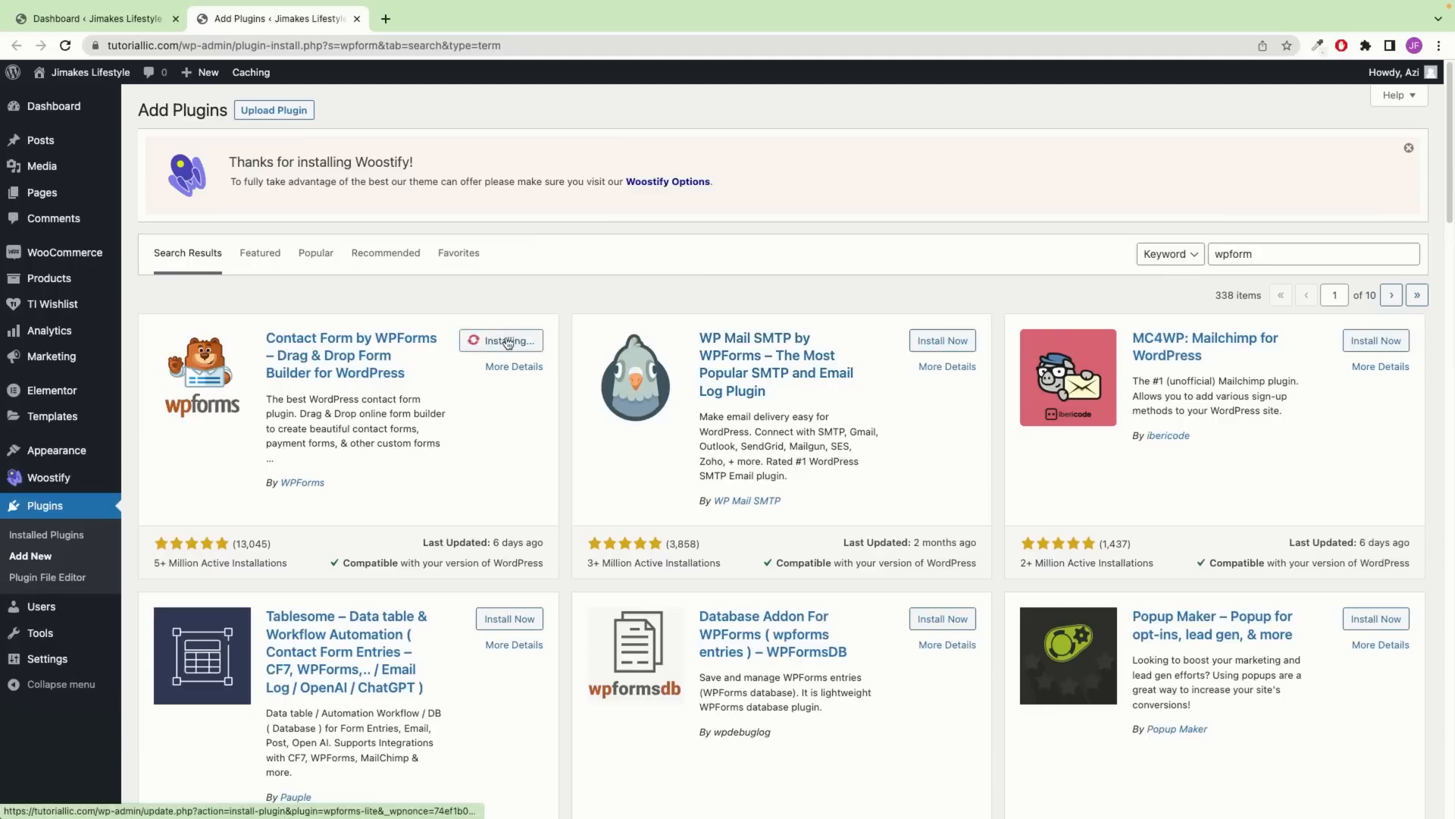
left_click(516, 341)
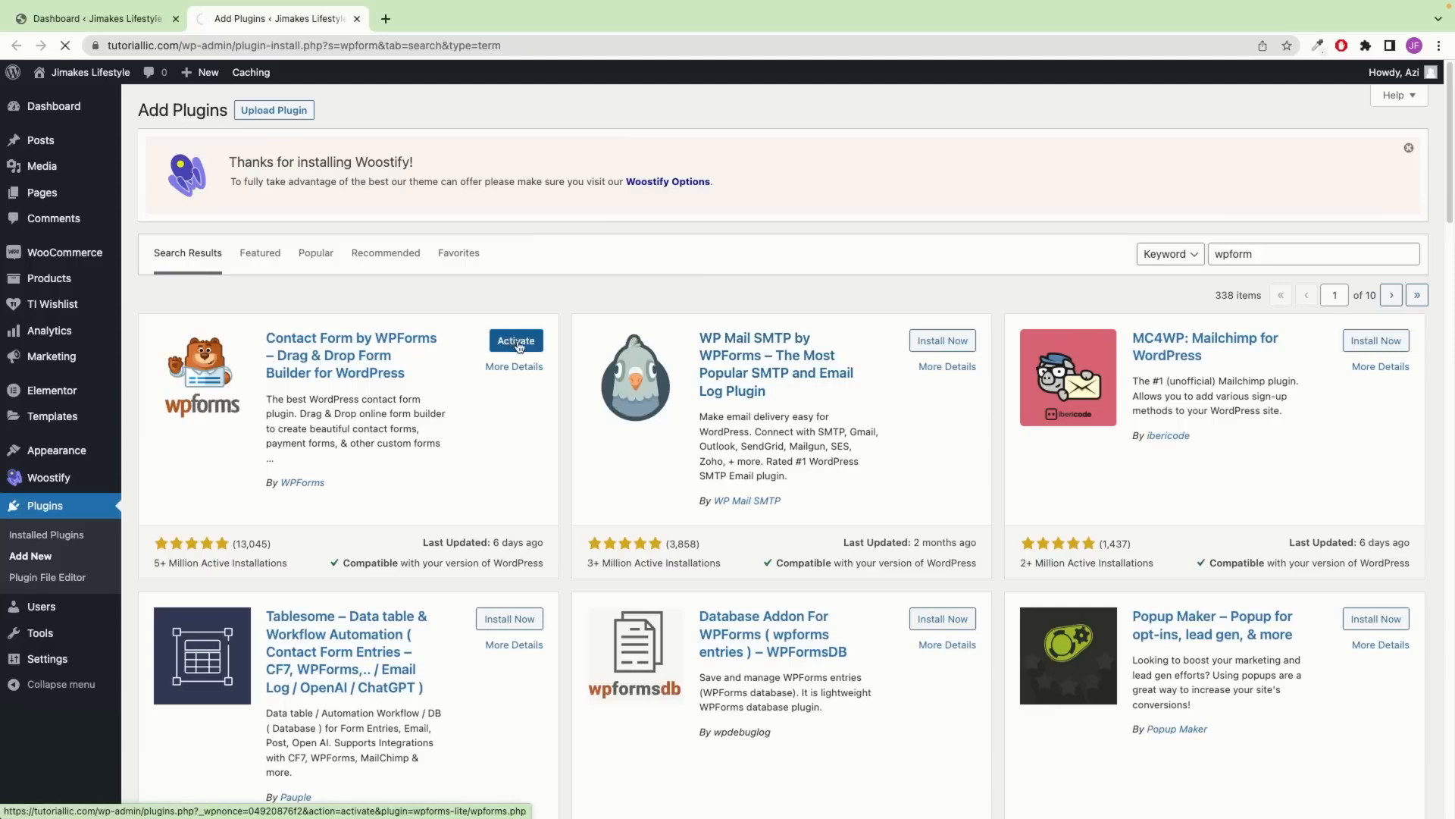
Search 'variation swatches WooCommerce', install Variation Swatches for WooCommerce, then open All Pages
left_click(156, 608, "super")
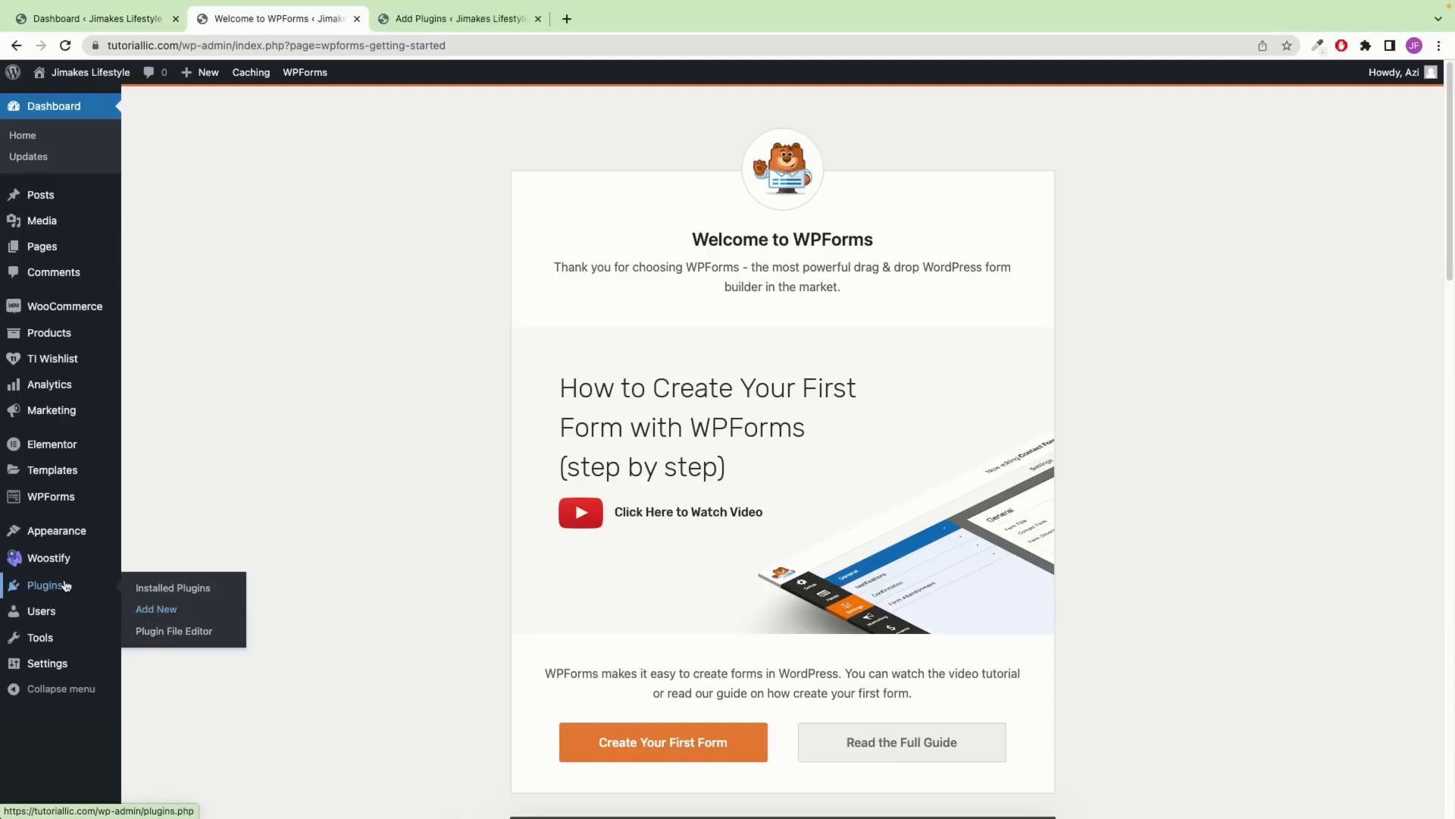
left_click(444, 21)
left_click(1323, 258)
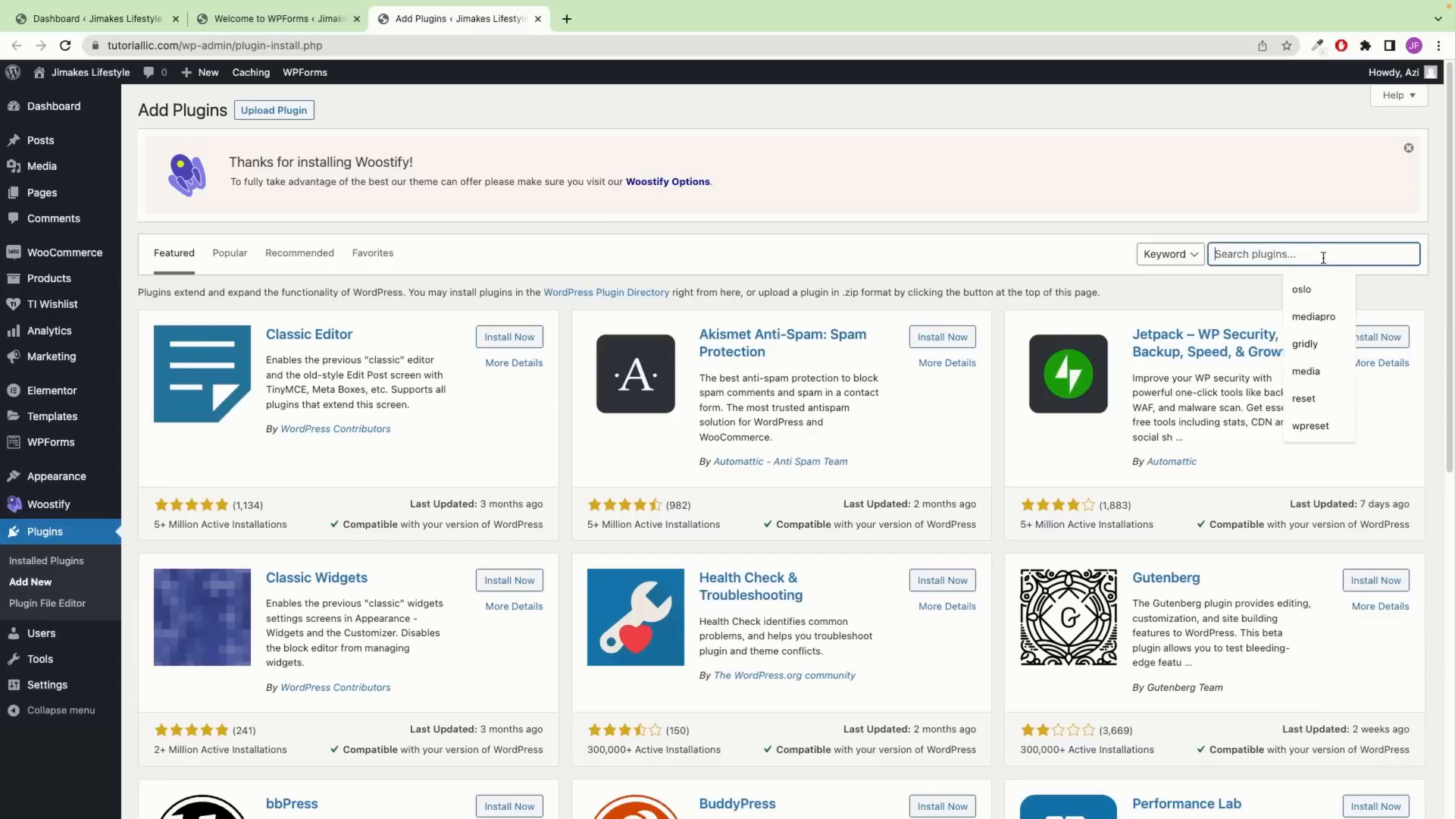
type("variation swatches WooCommerce")
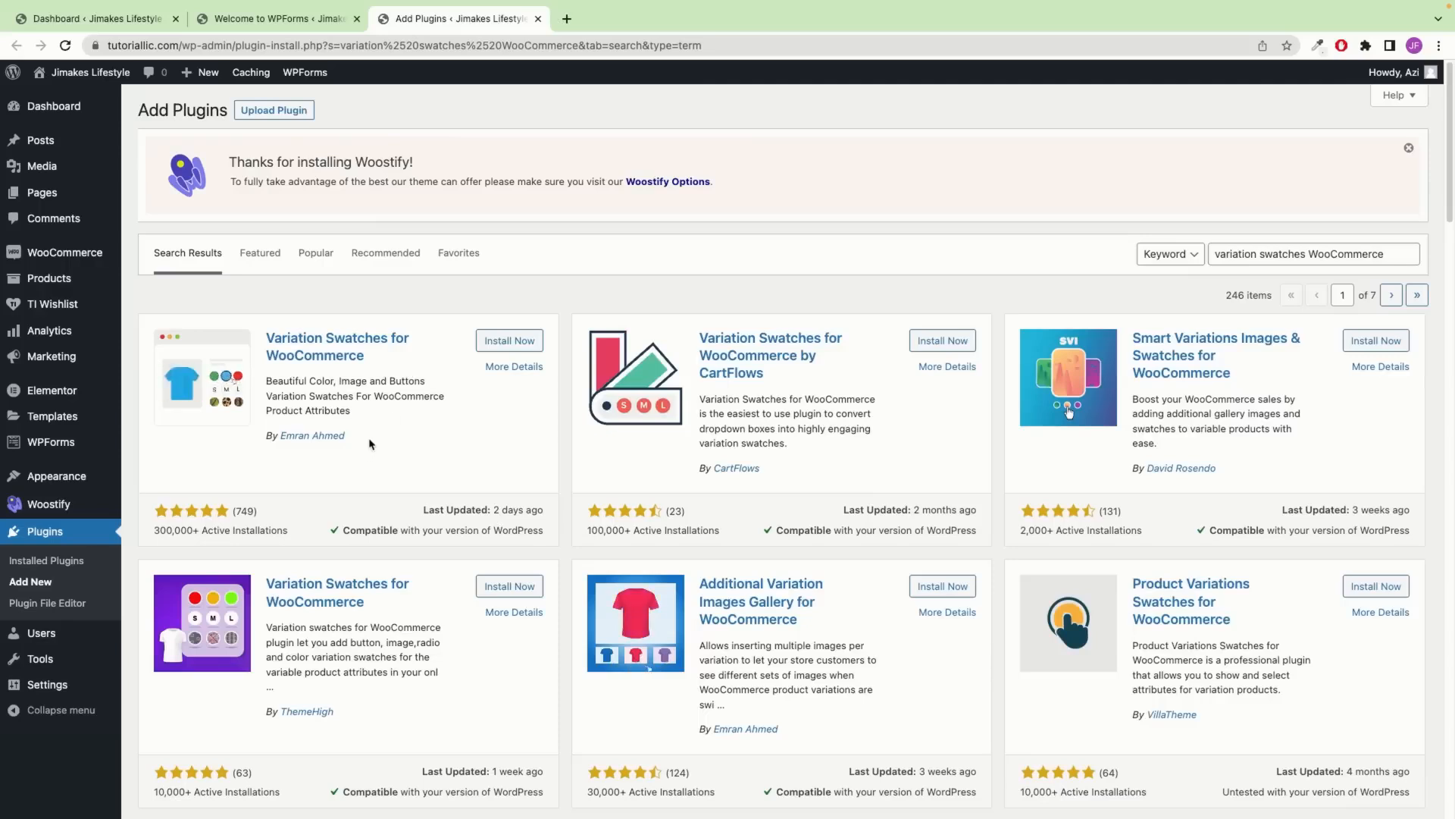
left_click_drag(347, 436, 273, 424)
left_click(391, 394)
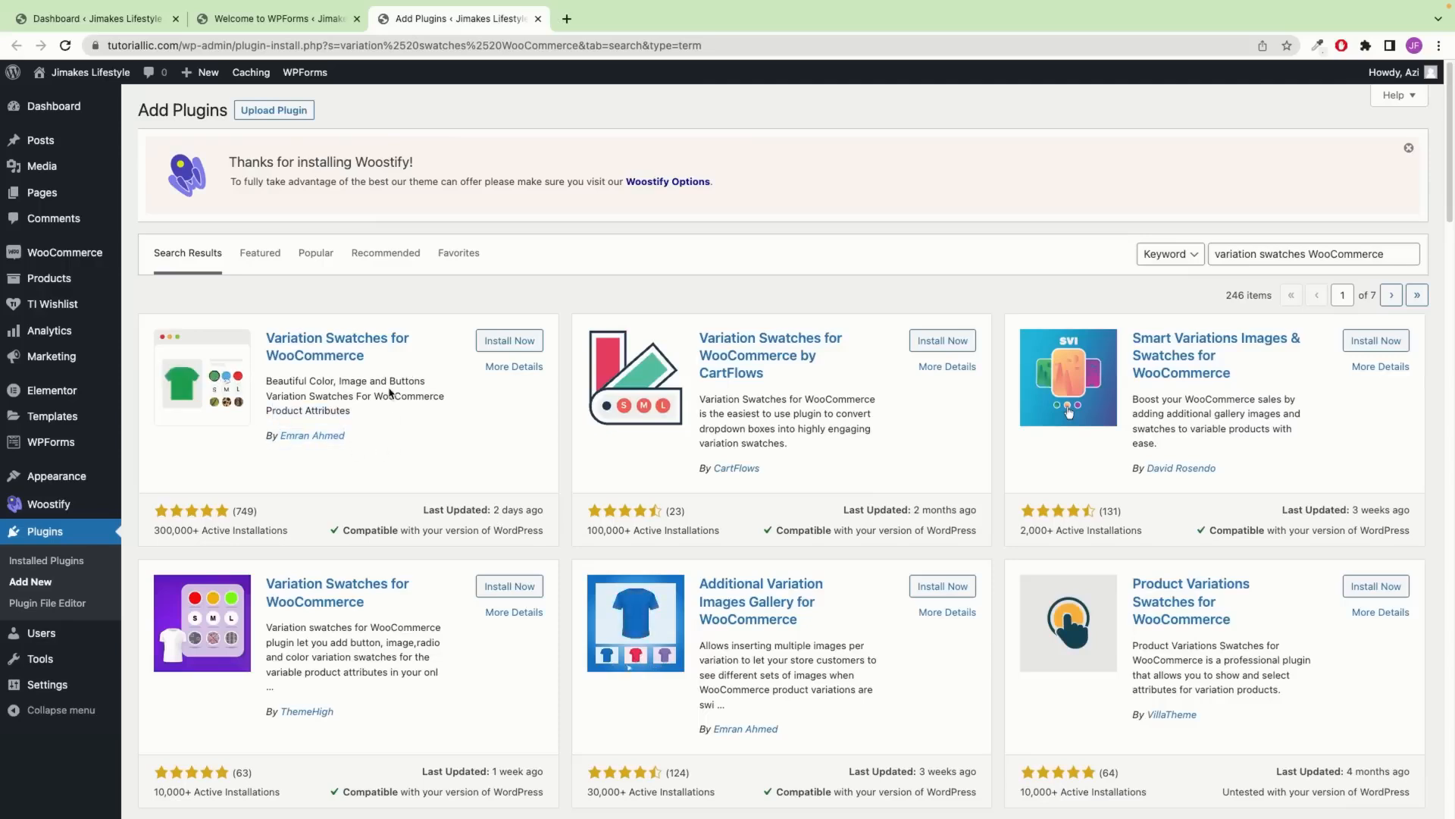
left_click(521, 348)
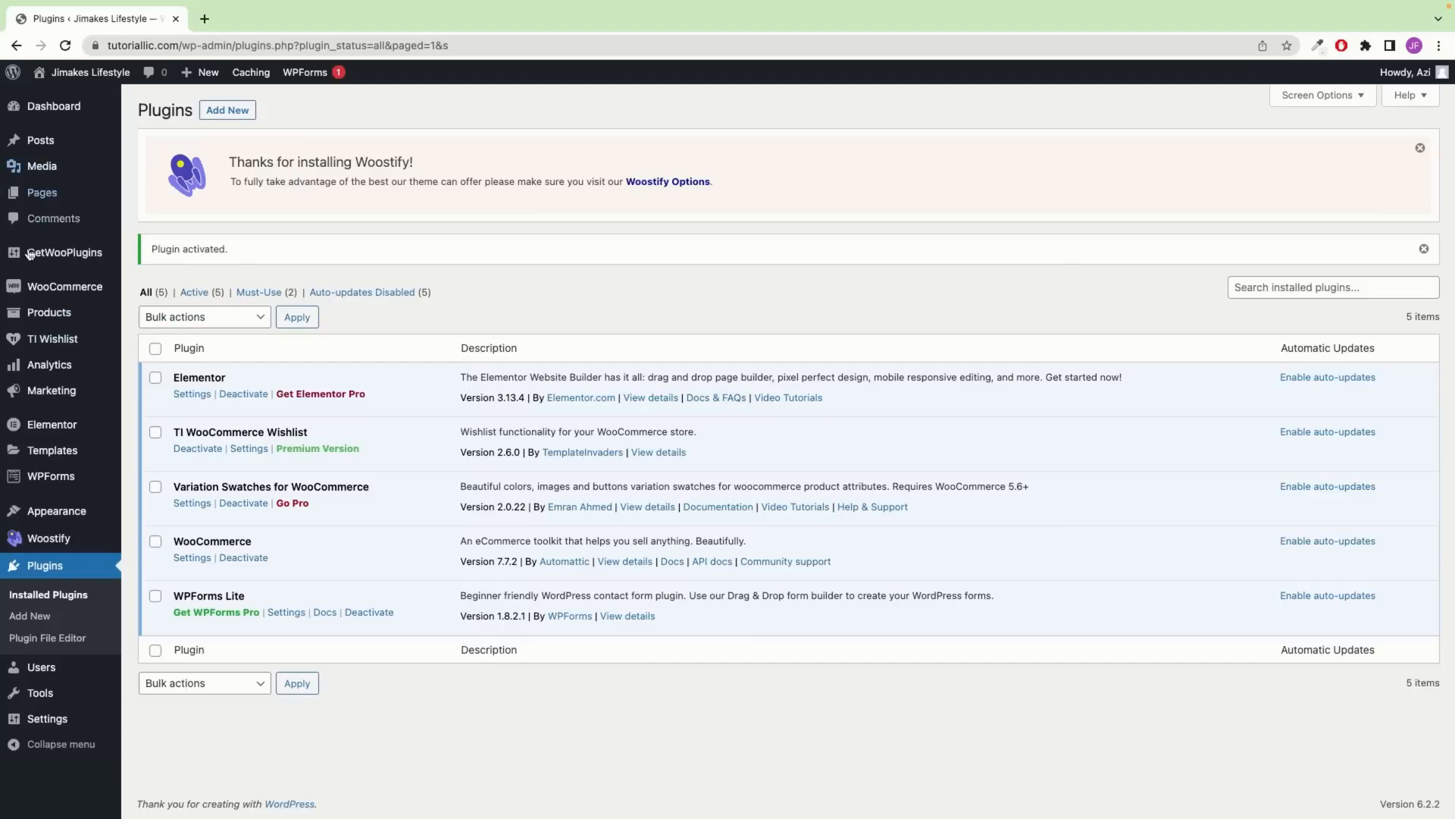
mouse_move(45, 193)
left_click(161, 202)
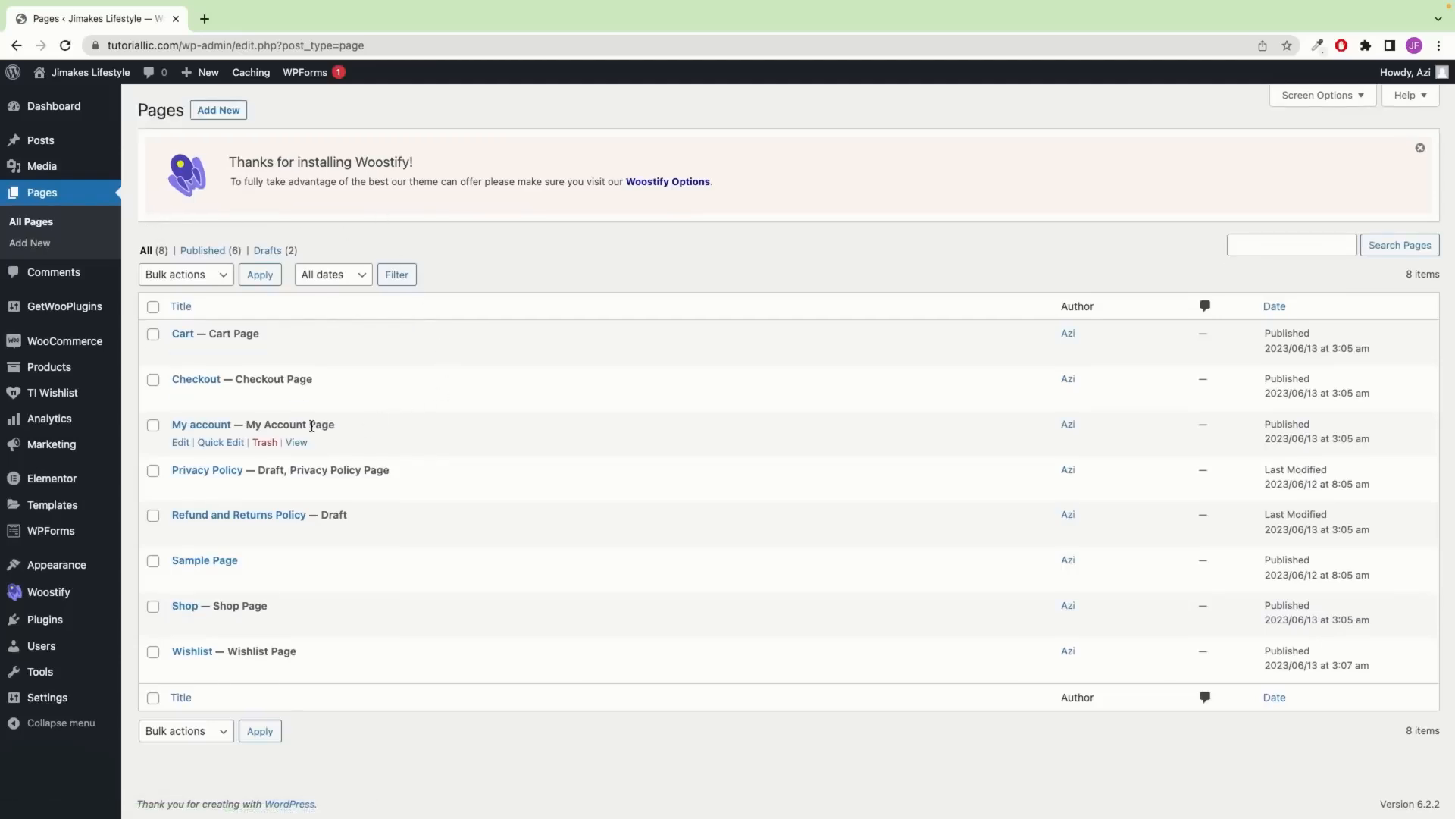
Open My account and Shop in new tabs, review the Shop page, then close it
right_click(296, 442)
left_click(326, 448)
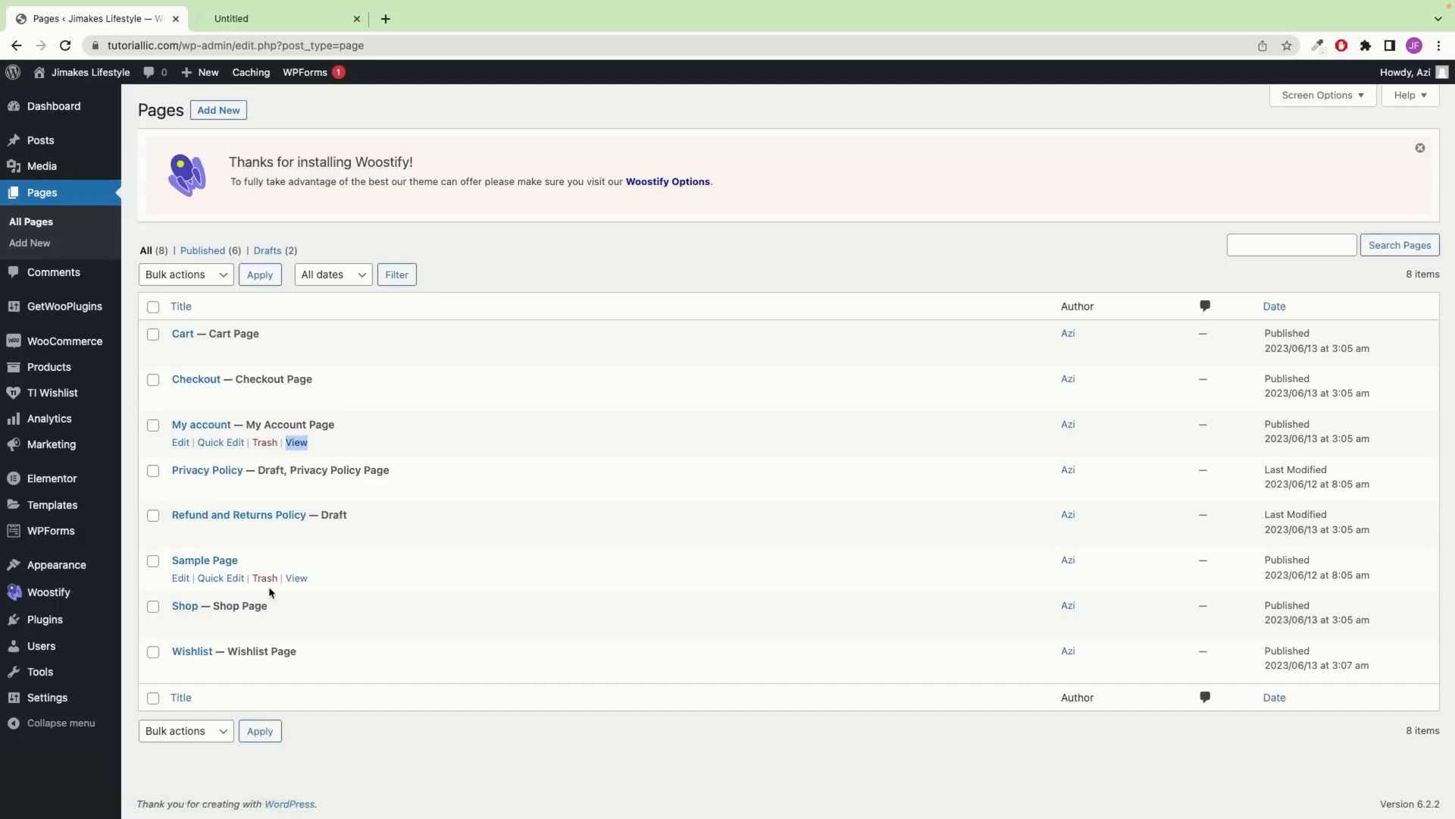
right_click(295, 623)
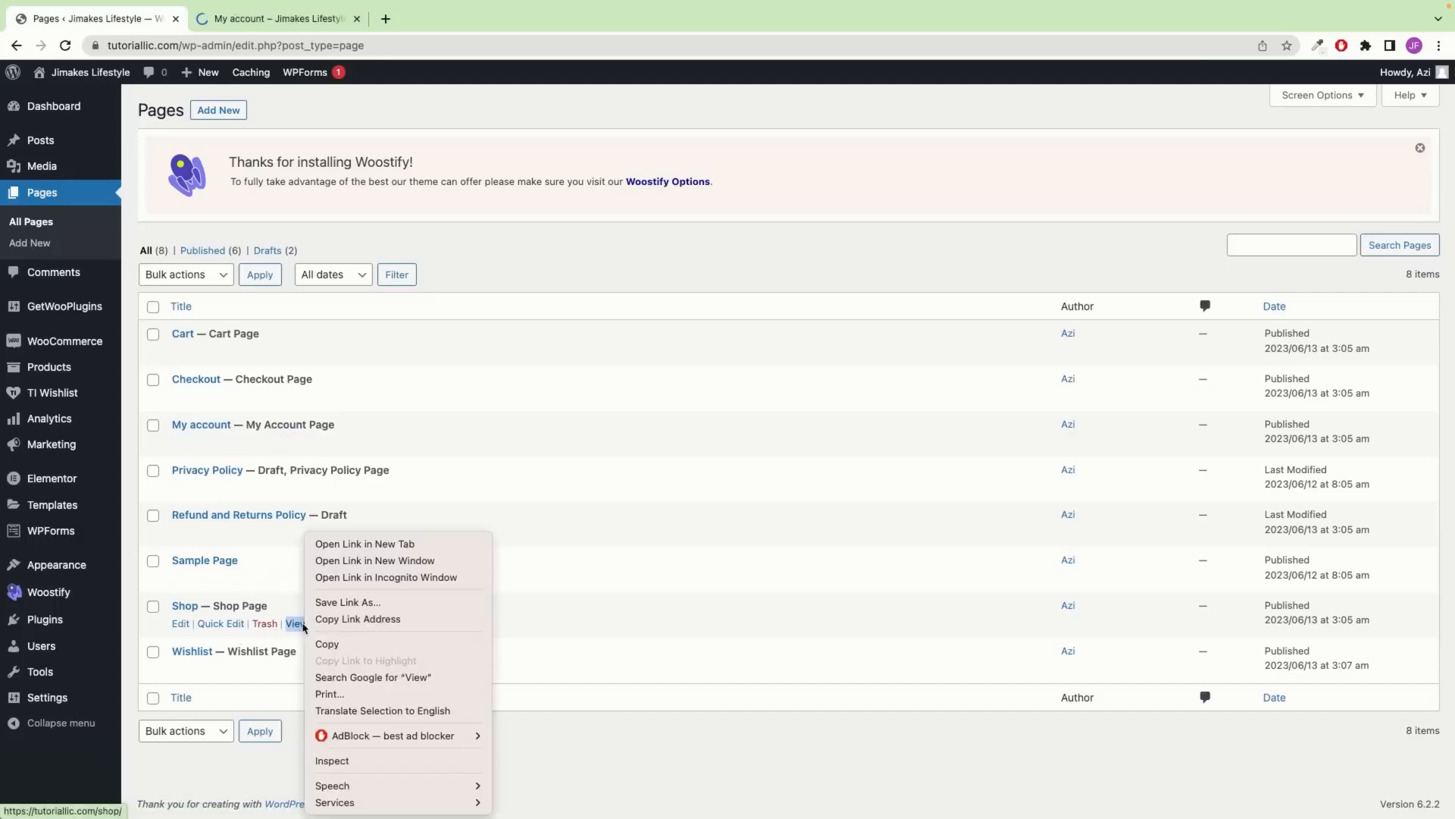
left_click(356, 553)
left_click(278, 21)
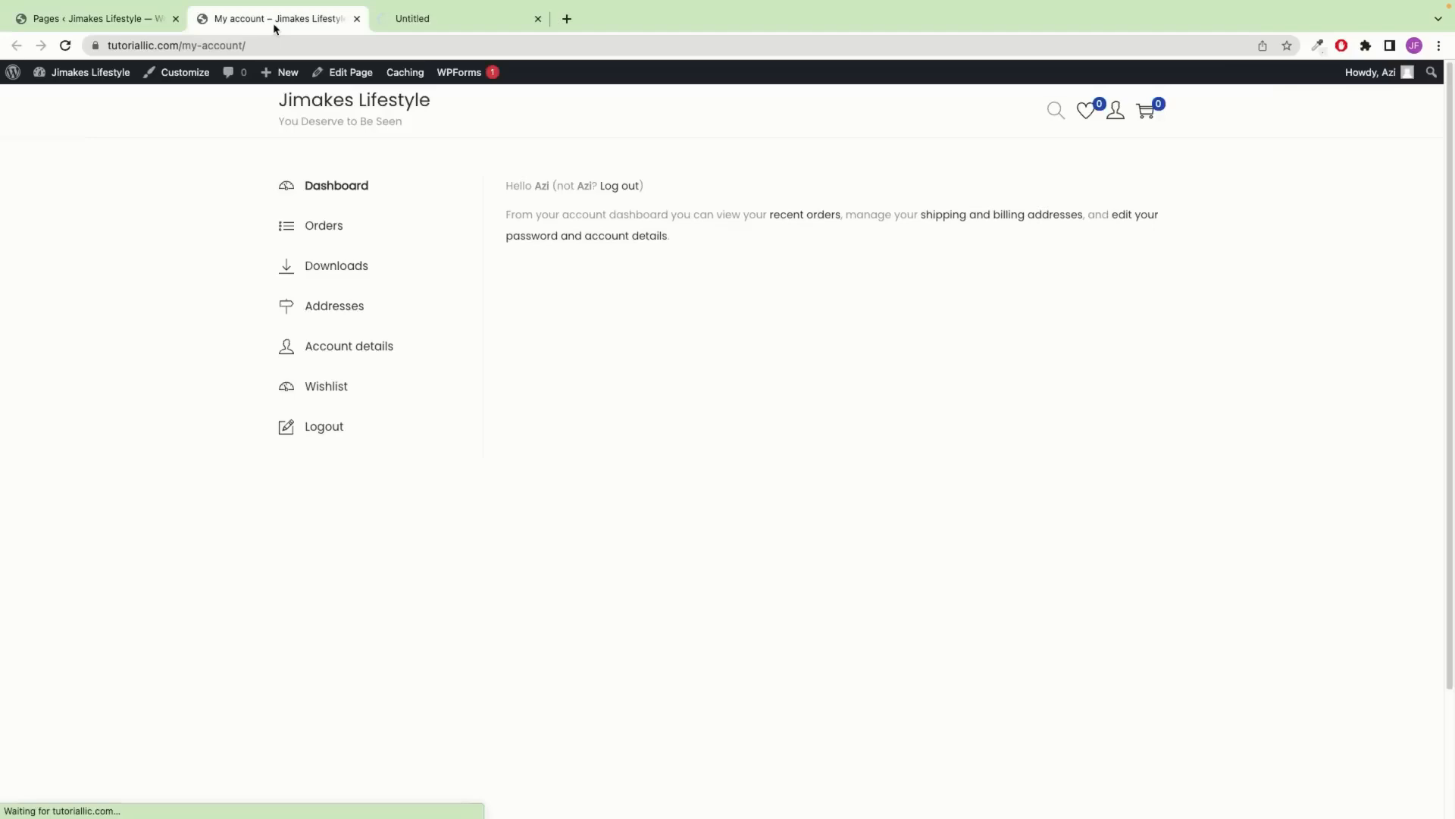
left_click(425, 21)
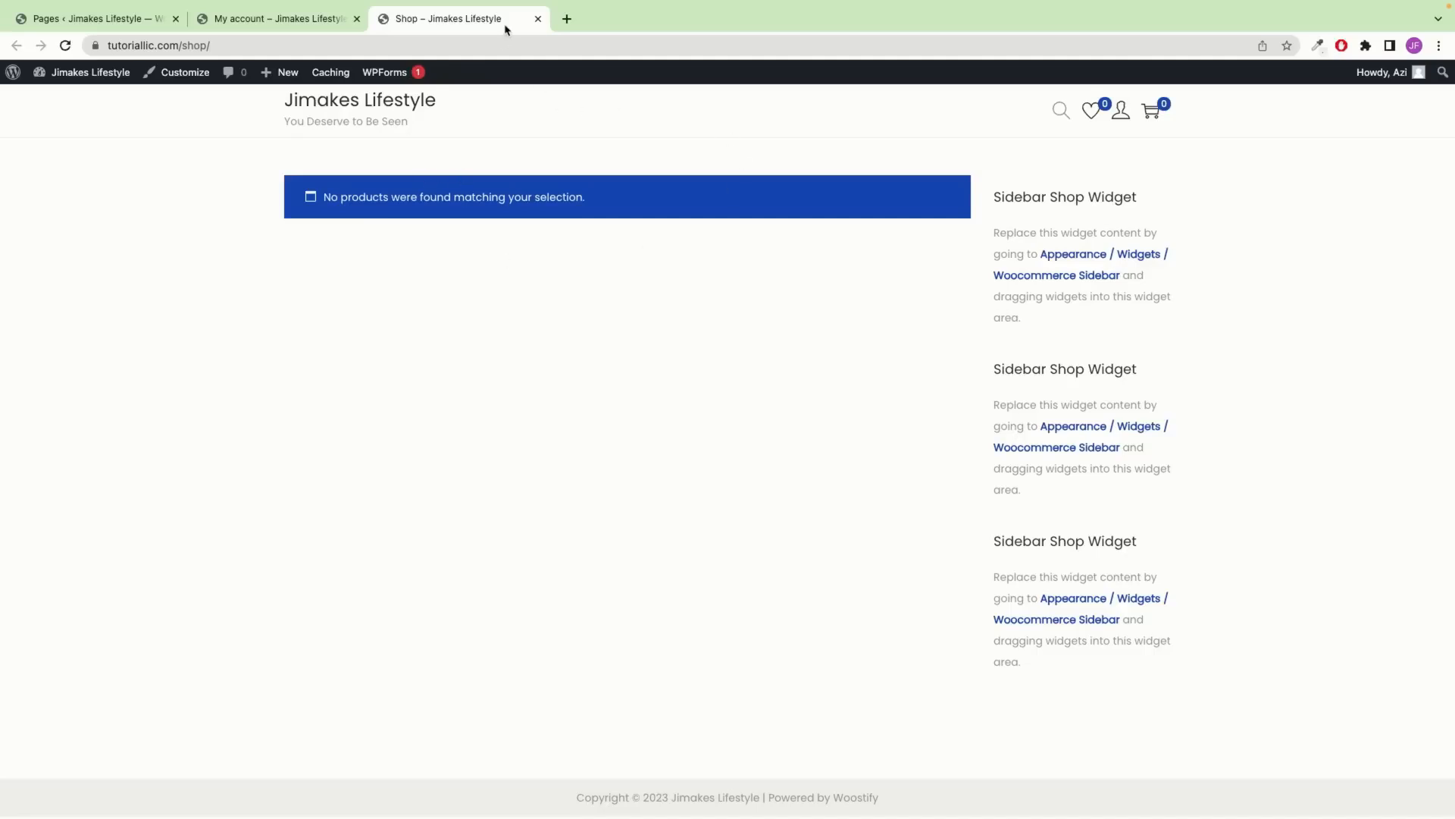
left_click(538, 19)
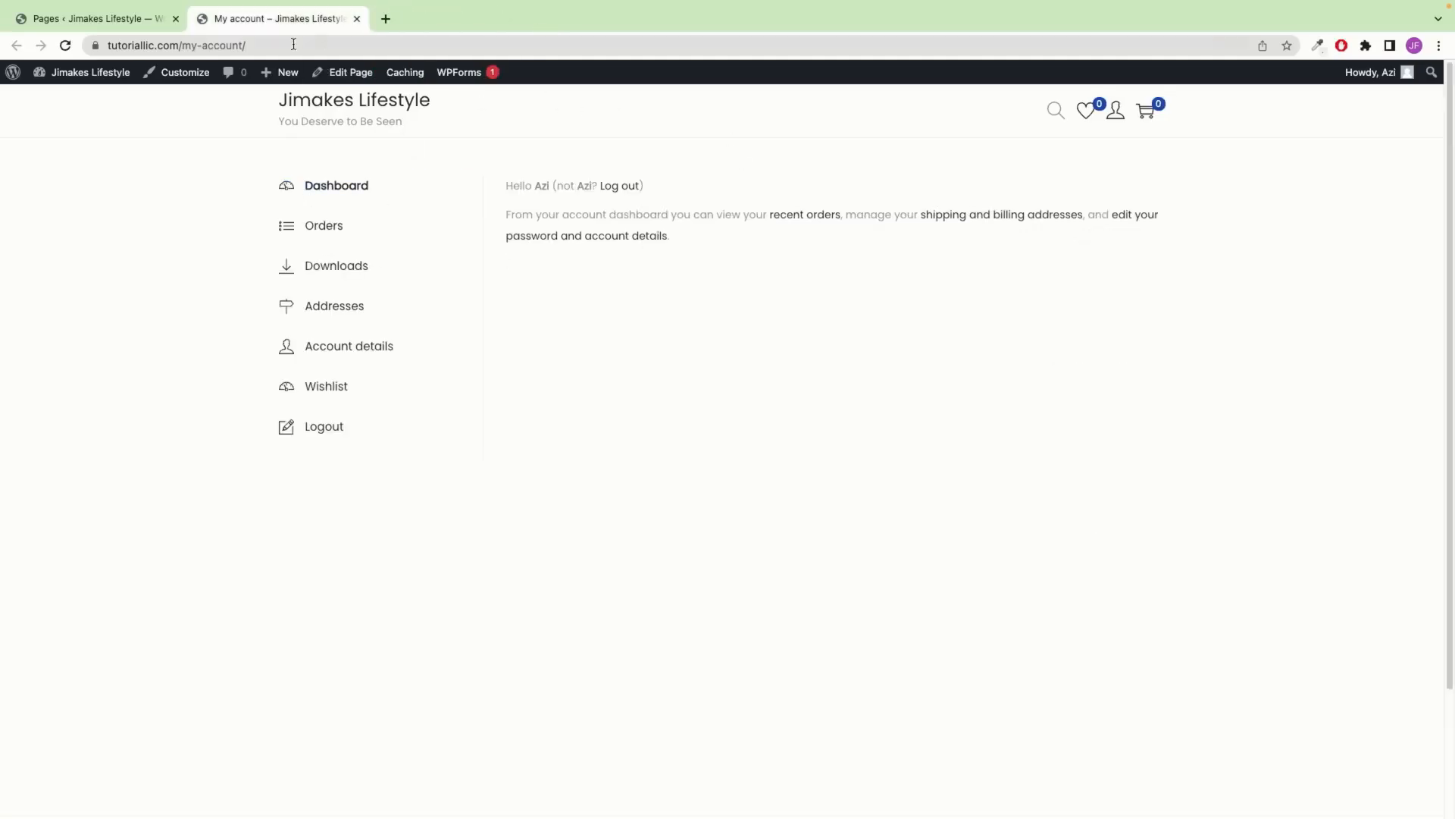
left_click(148, 18)
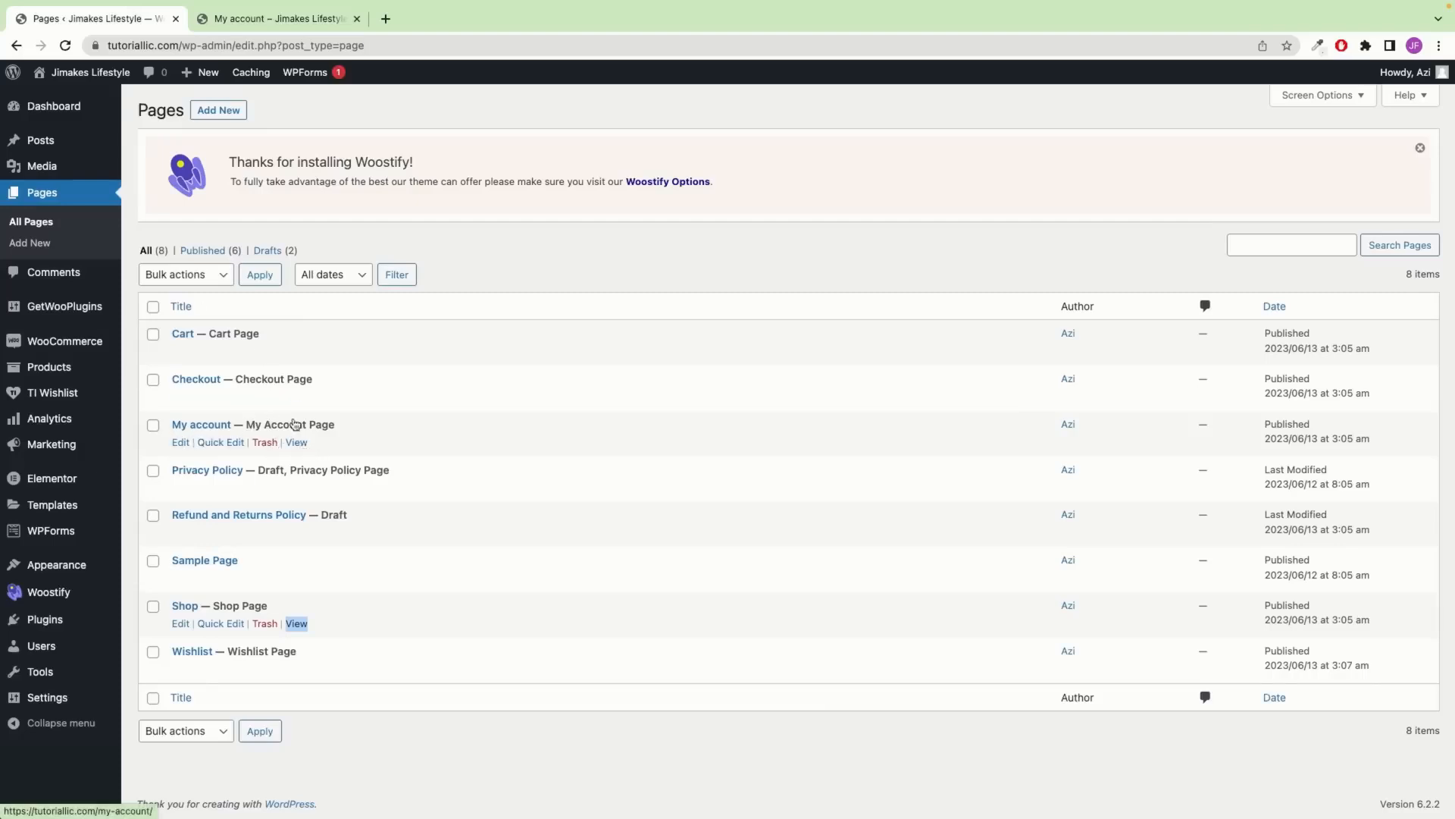
Browse My account's Orders, Downloads, Addresses and Account details sections, then return to Pages
left_click(266, 20)
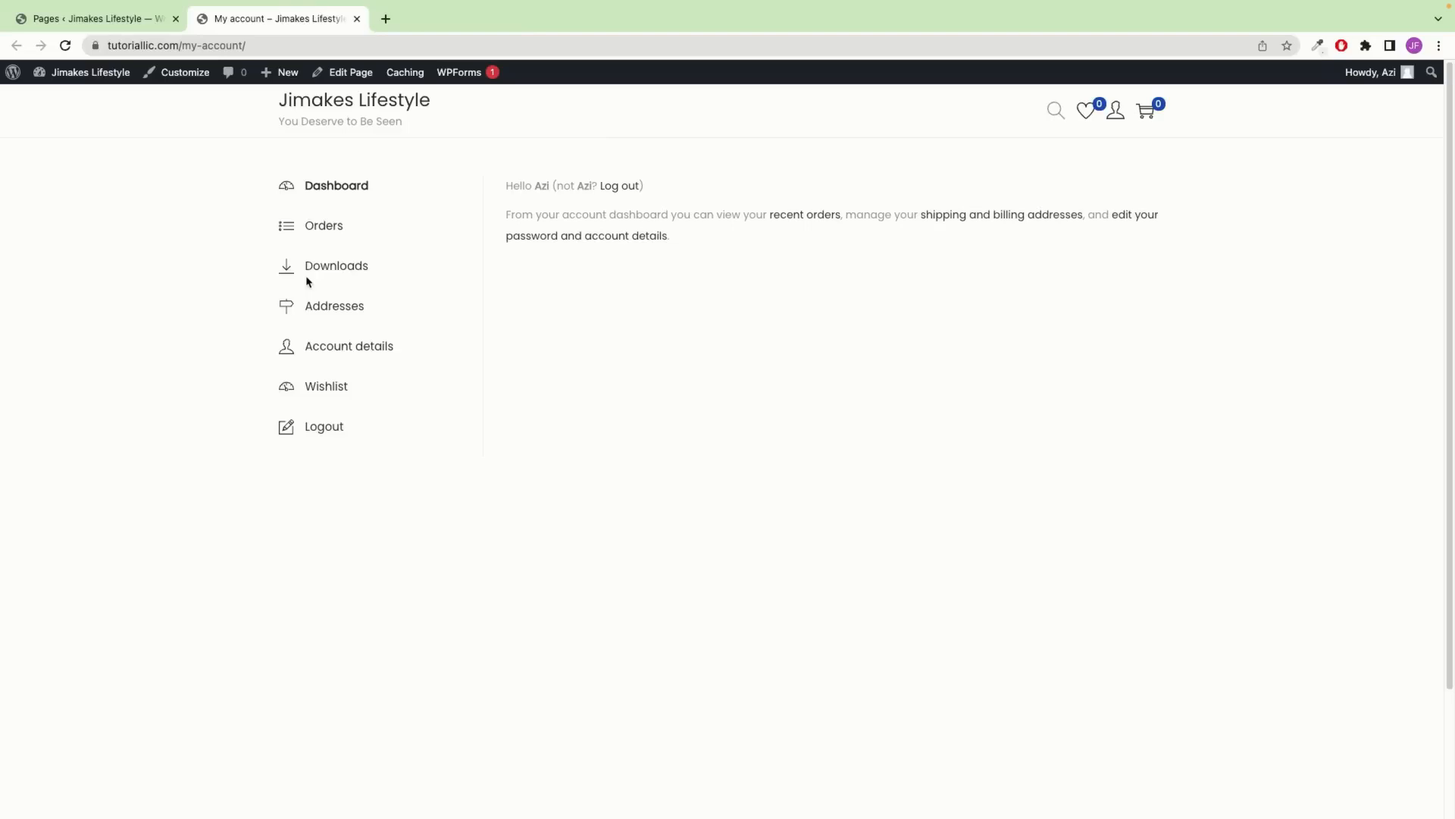
left_click(333, 225)
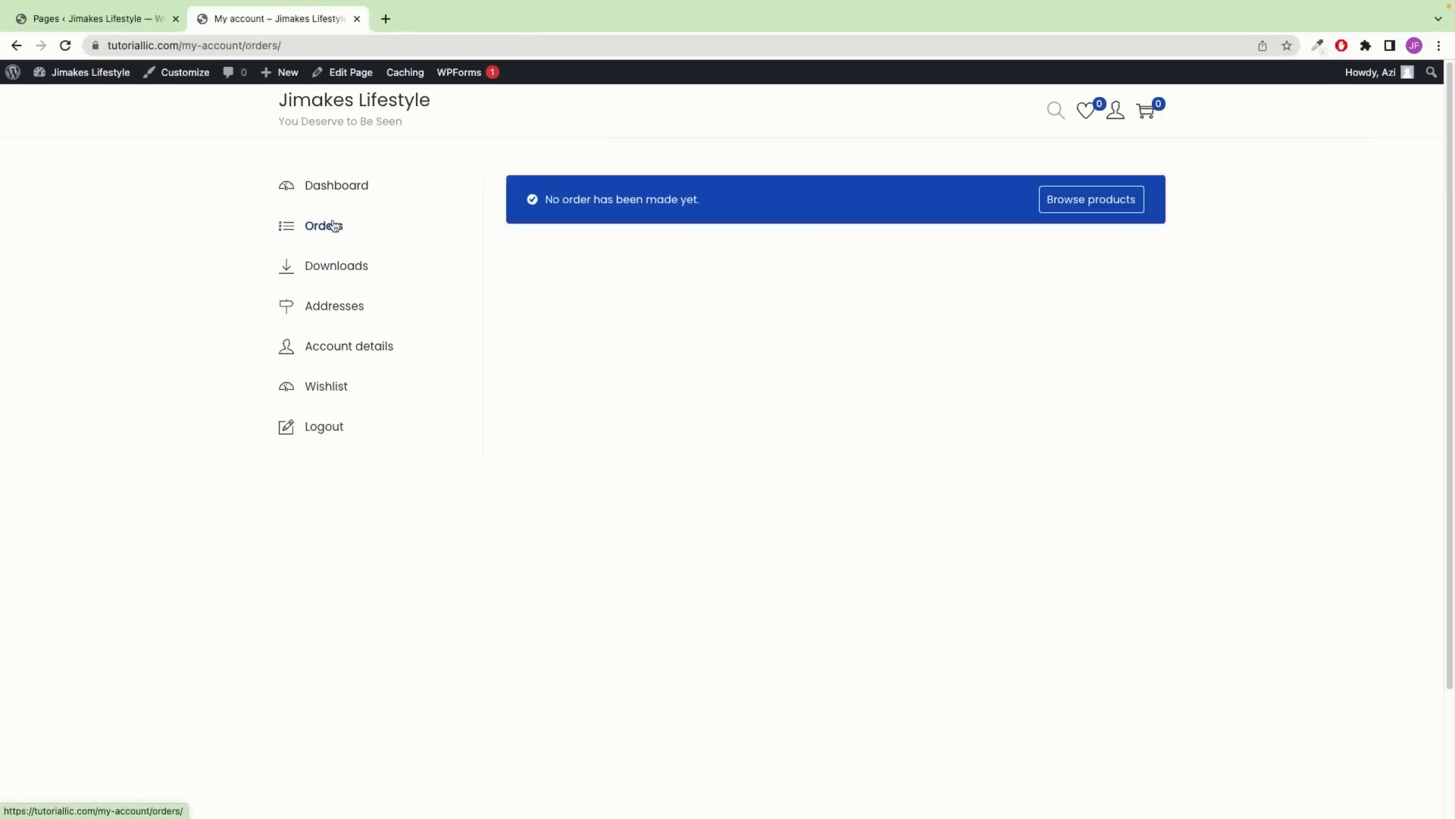
left_click(357, 266)
left_click(331, 307)
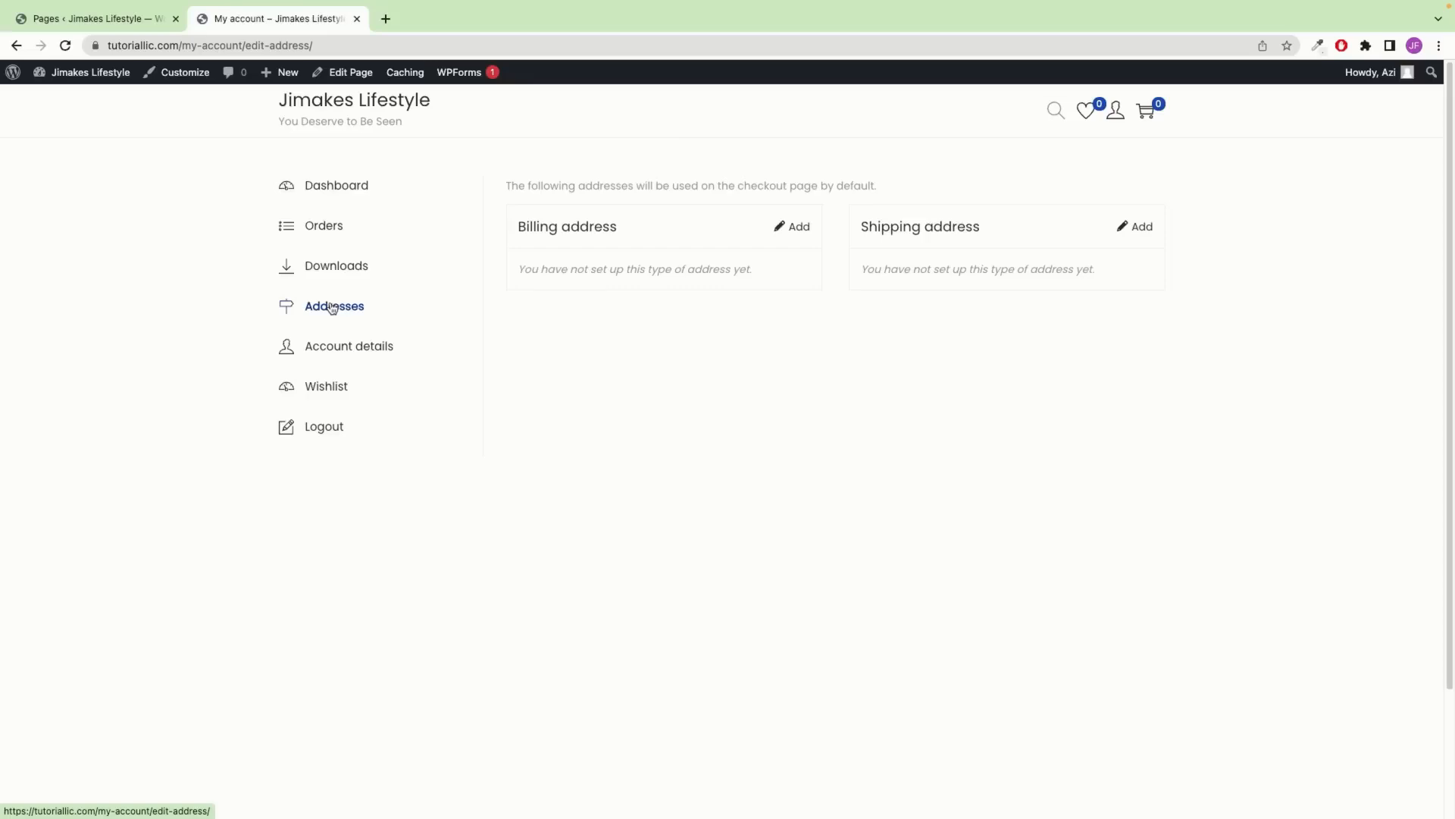
left_click(342, 355)
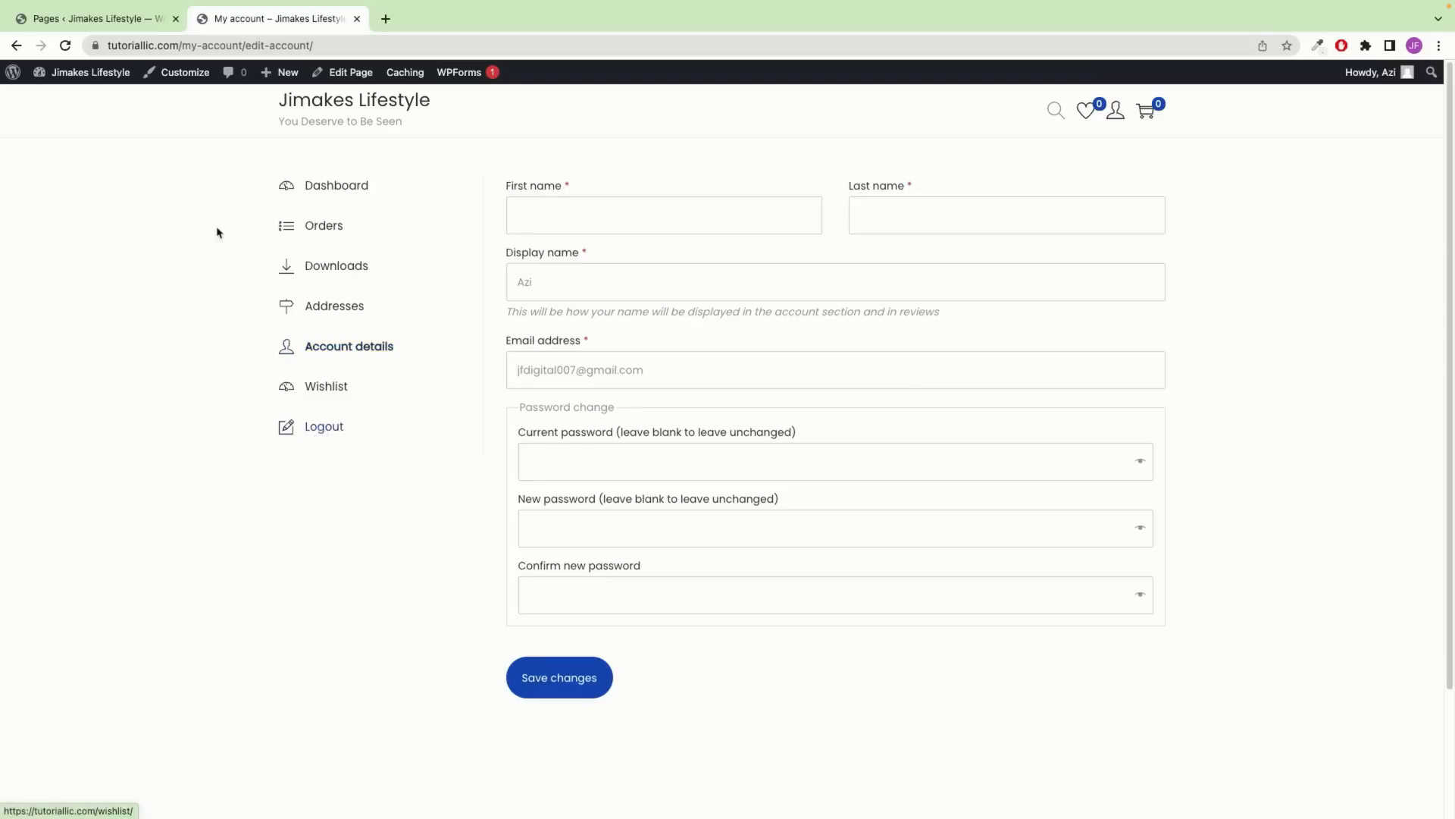
left_click(139, 24)
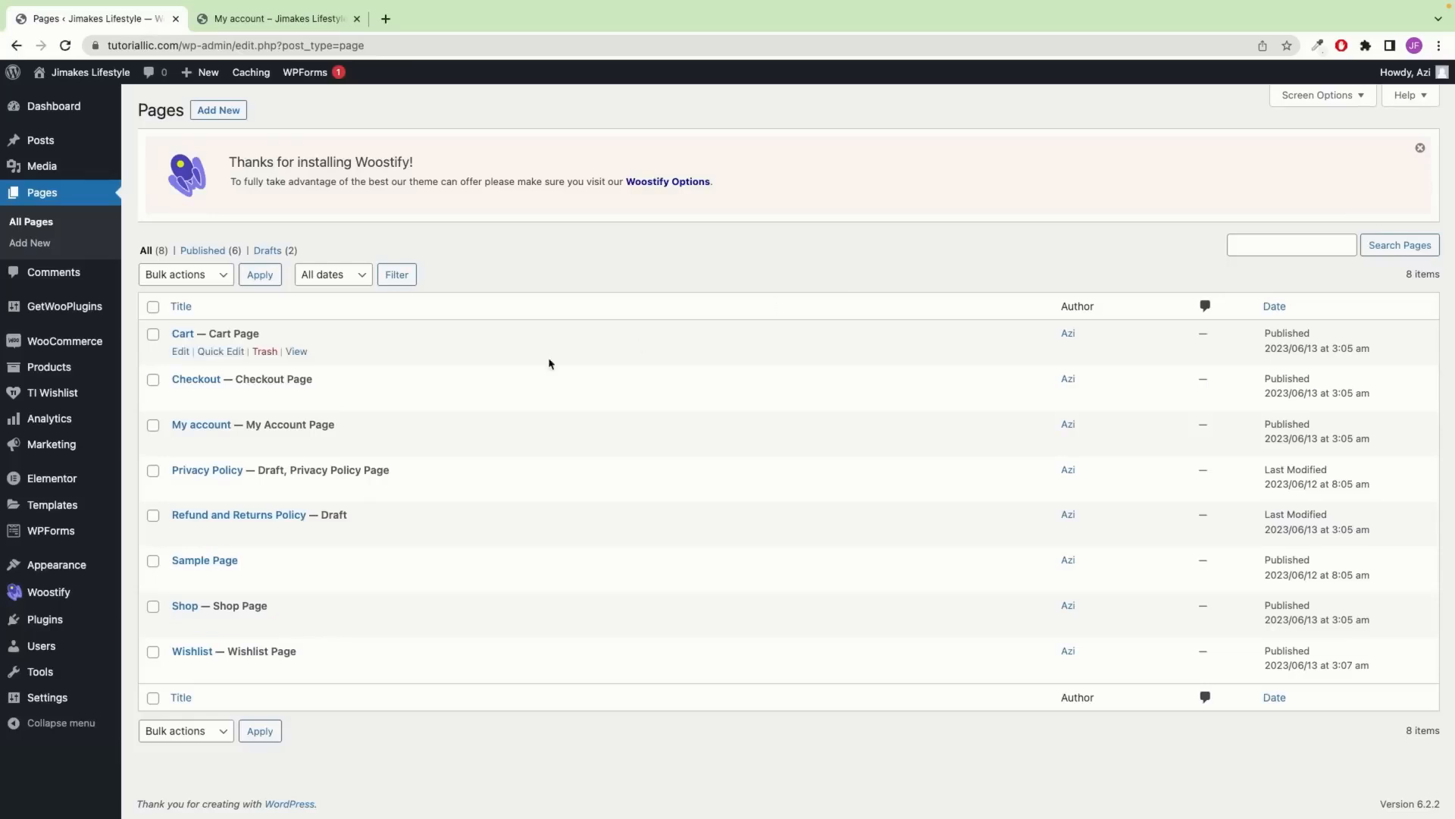
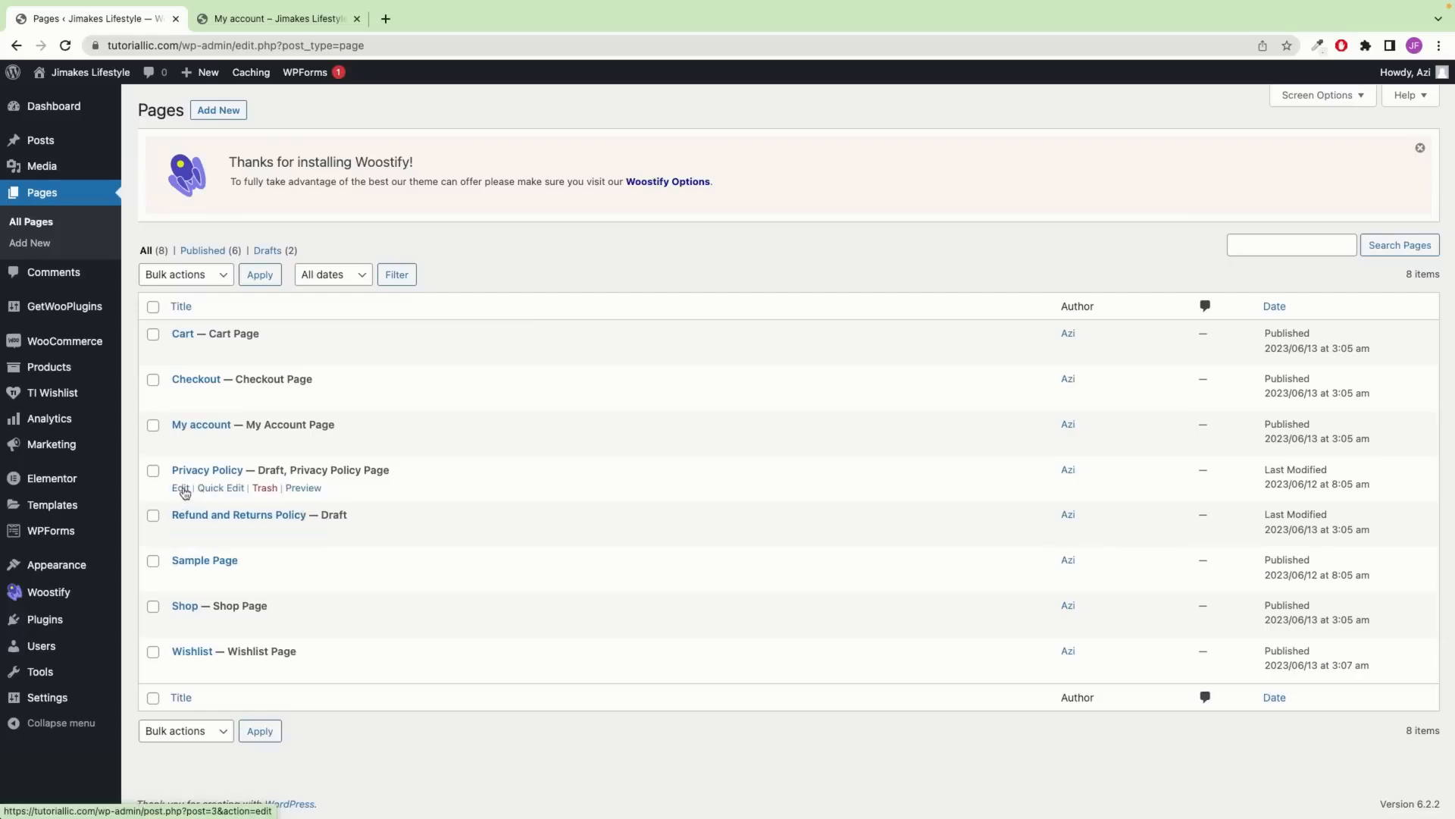
Edit the draft Privacy Policy page from the Pages > All Pages list
left_click(181, 490)
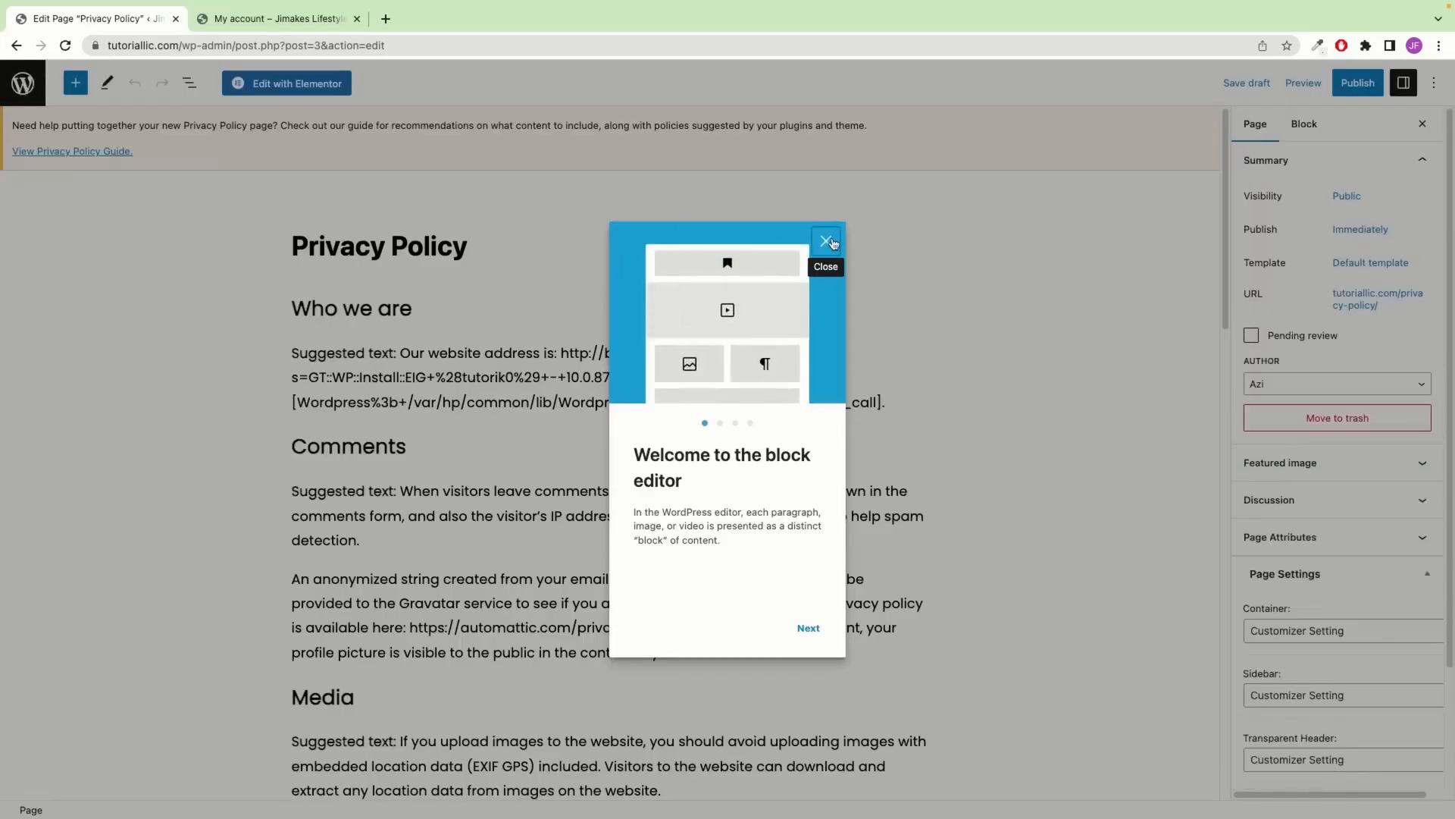
Dismiss the block editor's welcome tour and scroll through the draft
left_click(827, 243)
scroll(472, 376, "down", 5)
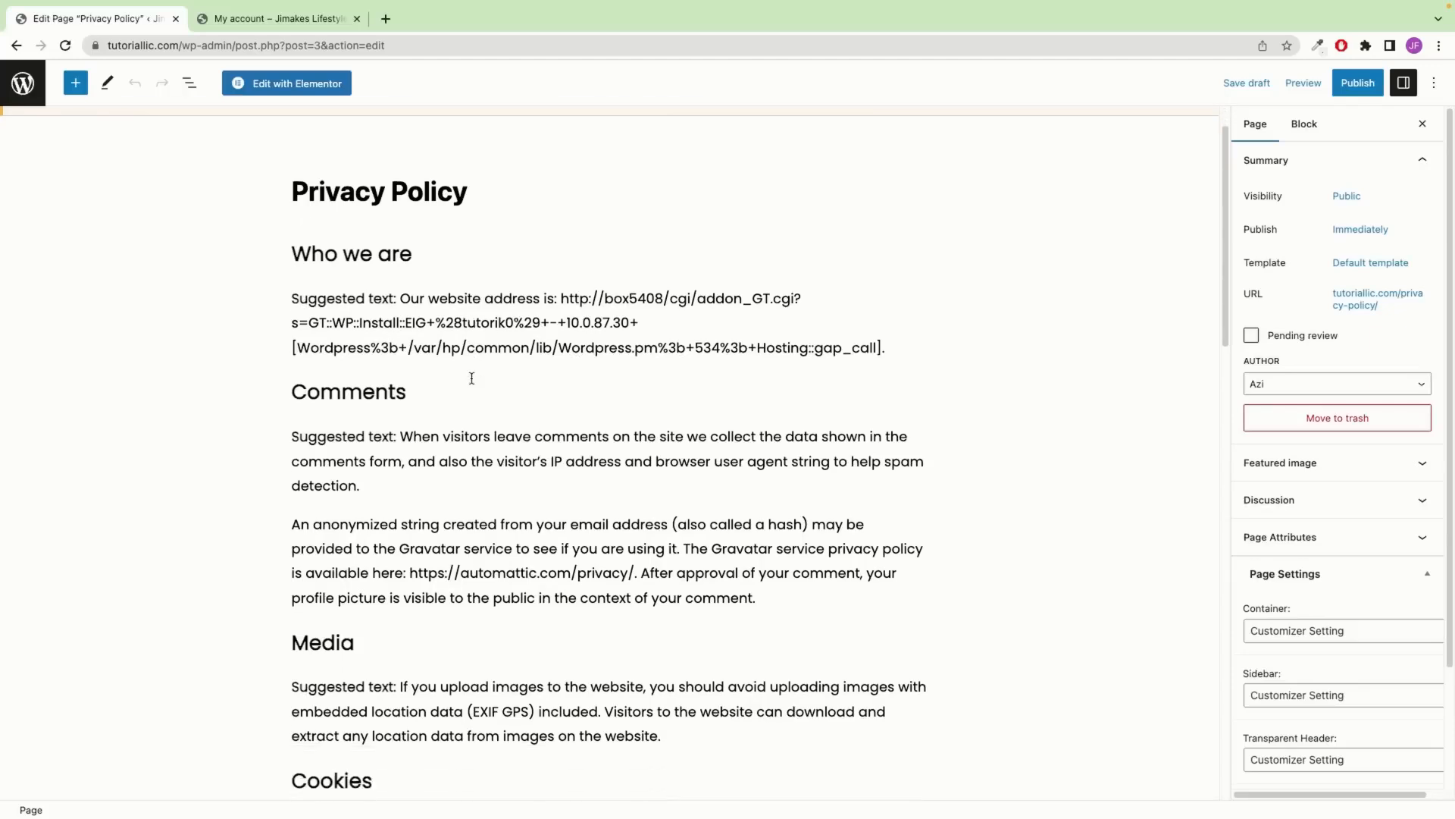
scroll(479, 393, "up", 5)
scroll(479, 393, "down", 4)
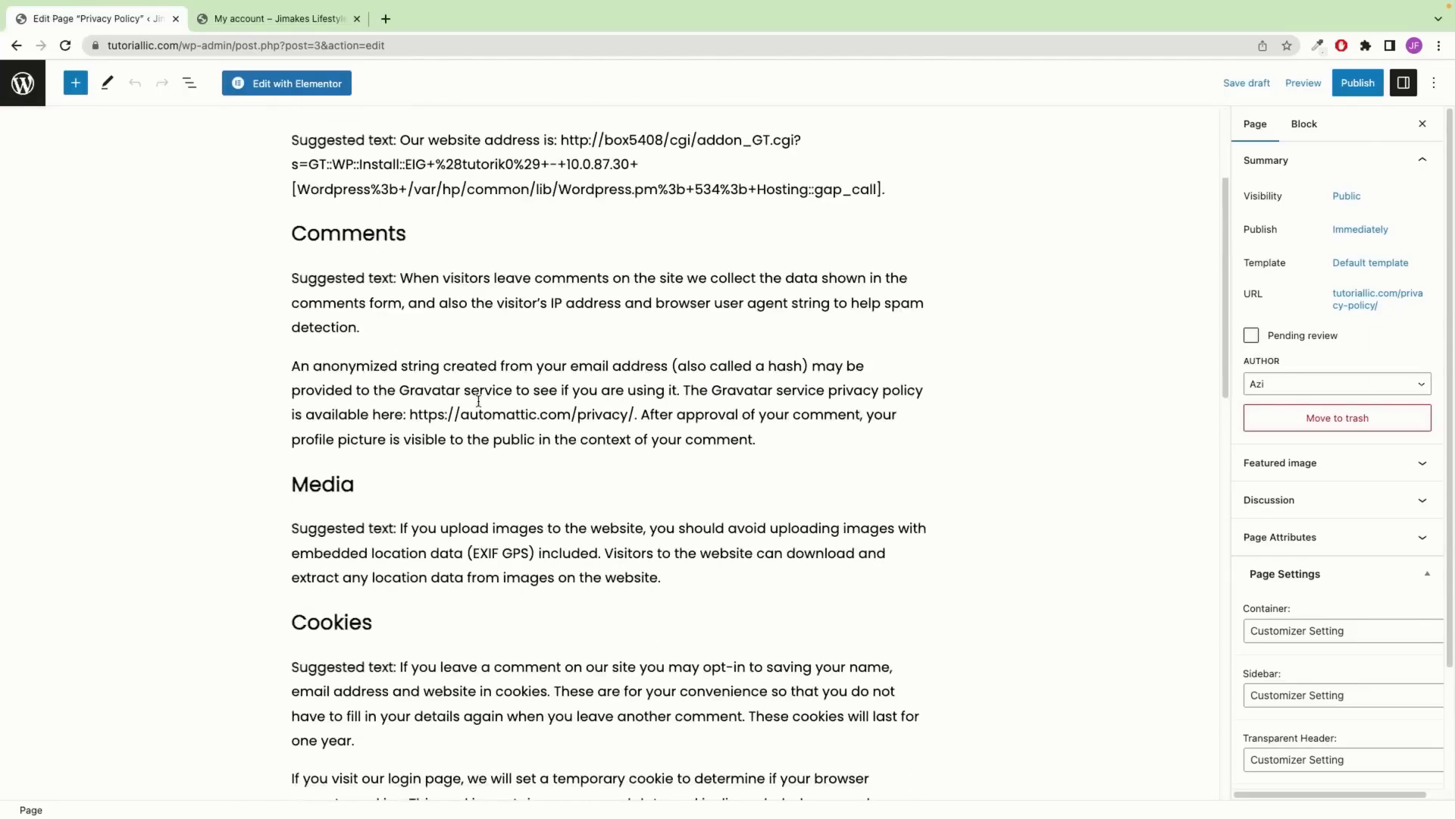
Select the whole Media paragraph and align its text left
left_click(457, 473)
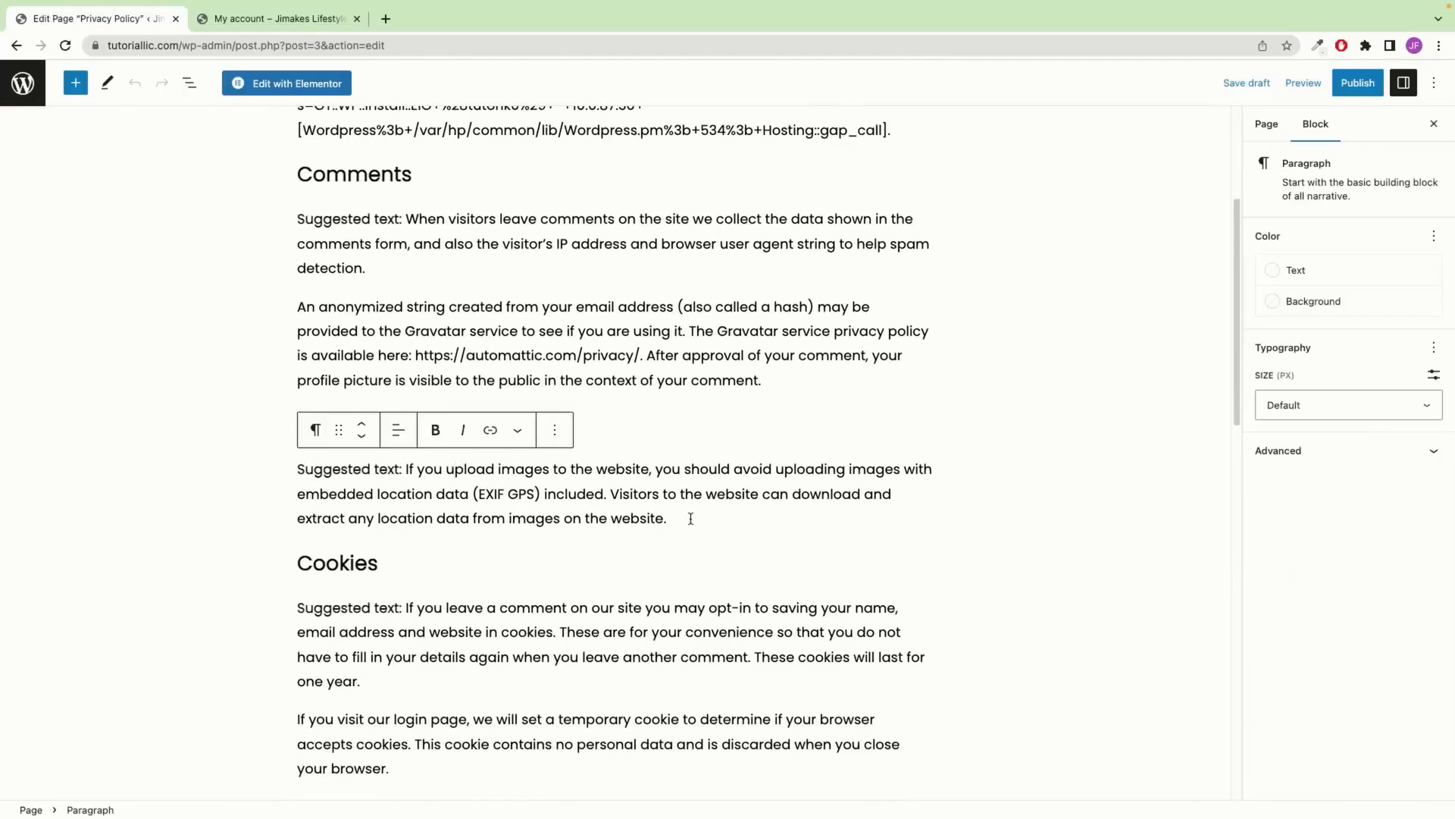
left_click_drag(692, 518, 285, 477)
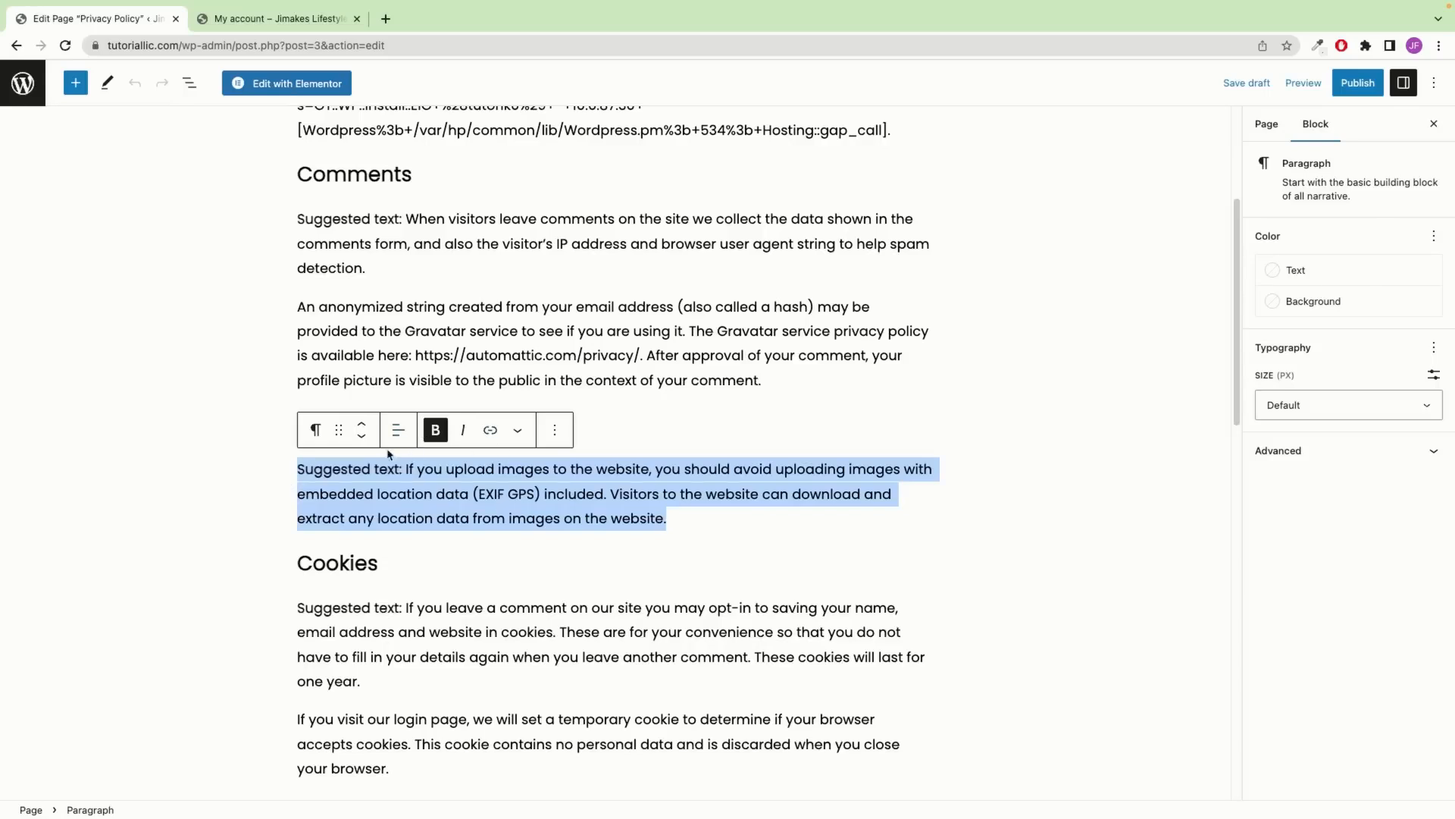
left_click(398, 430)
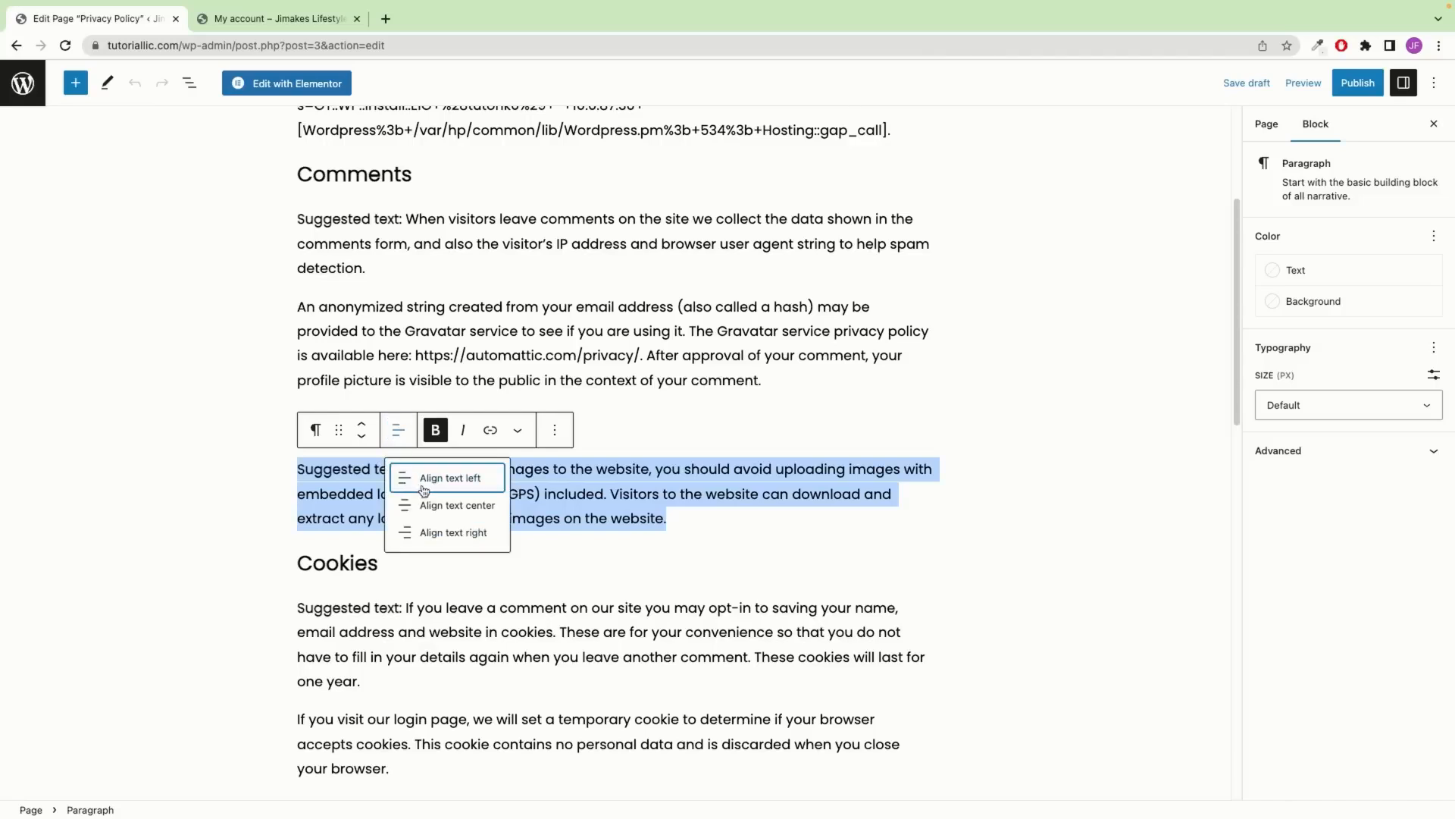
left_click(424, 490)
left_click(397, 431)
left_click(351, 458)
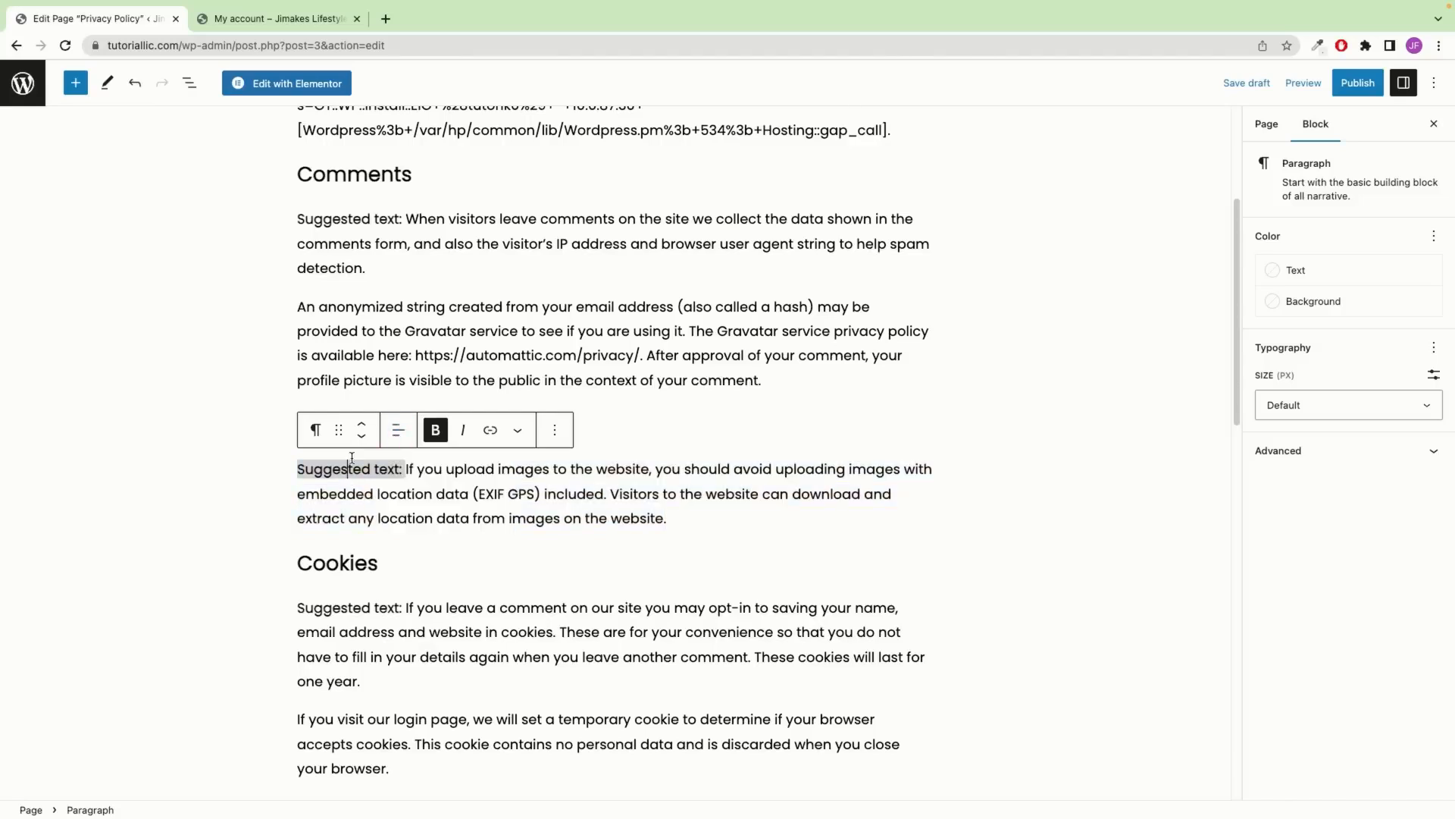
Move the Media paragraph up and back, and browse the block types without converting
left_click(361, 423)
left_click(361, 437)
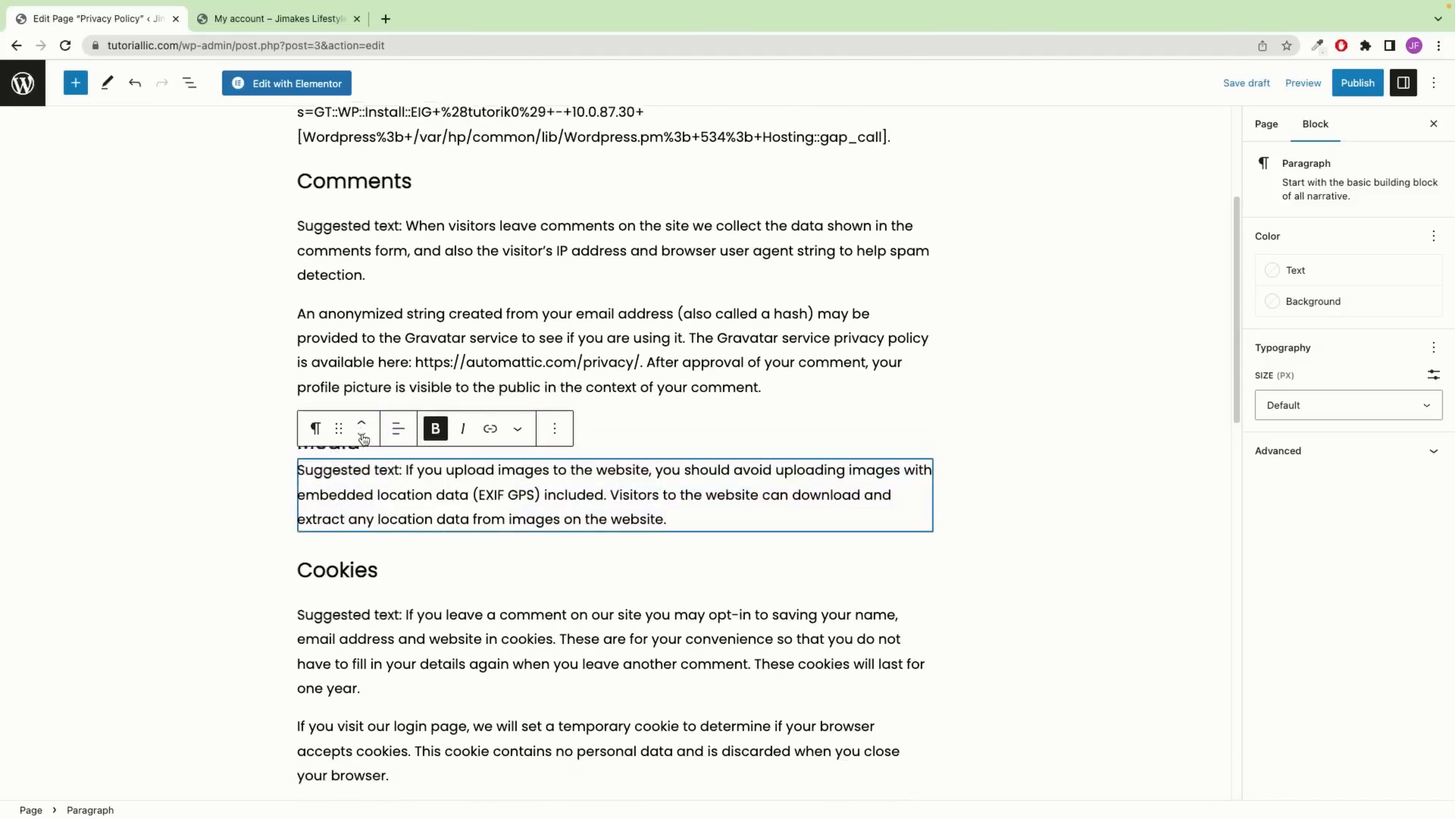
left_click(317, 431)
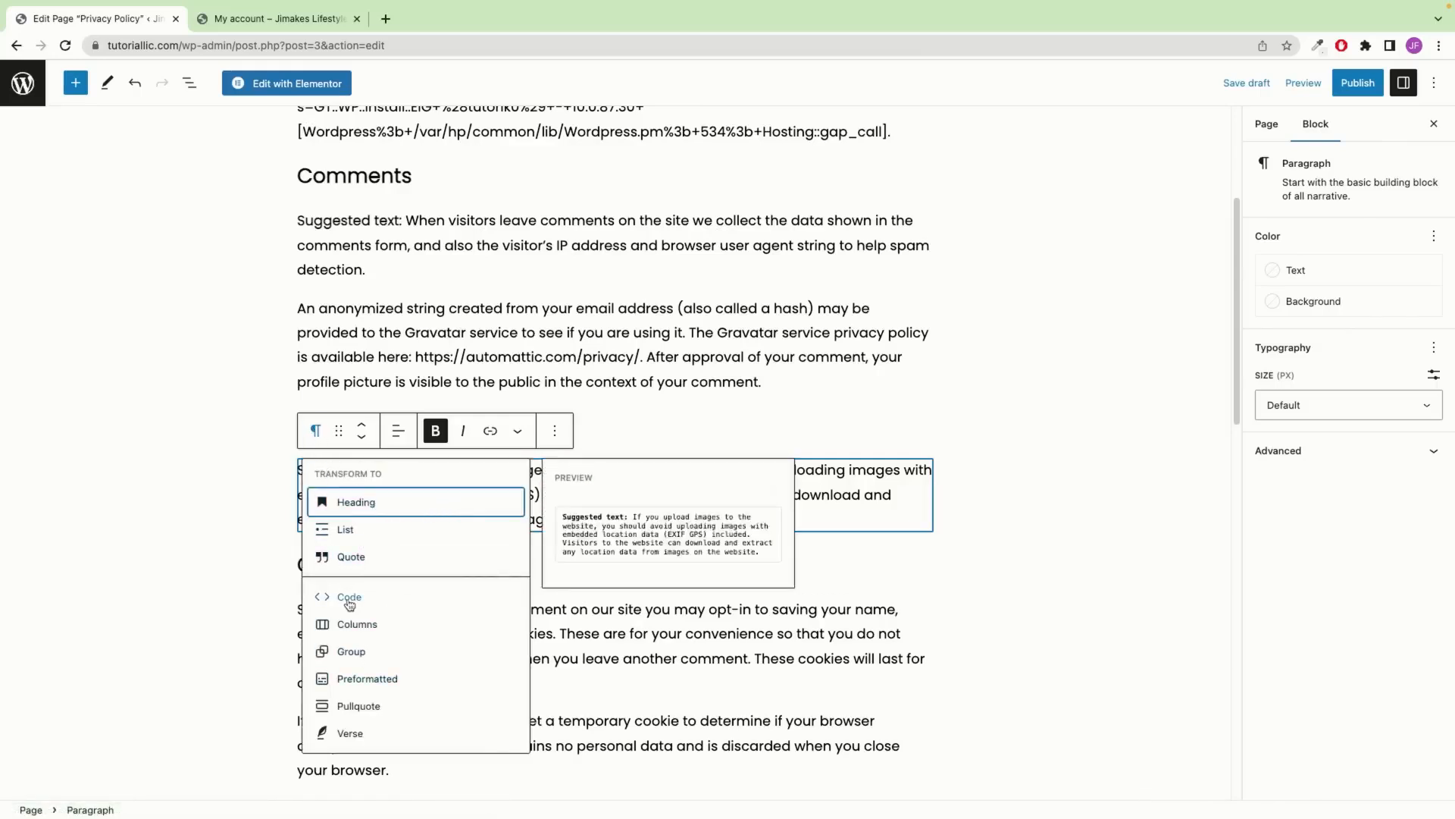
left_click(188, 445)
Replace the Media paragraph's final word 'website.' with 'fhfhfhfhfhfh'
left_click(381, 471)
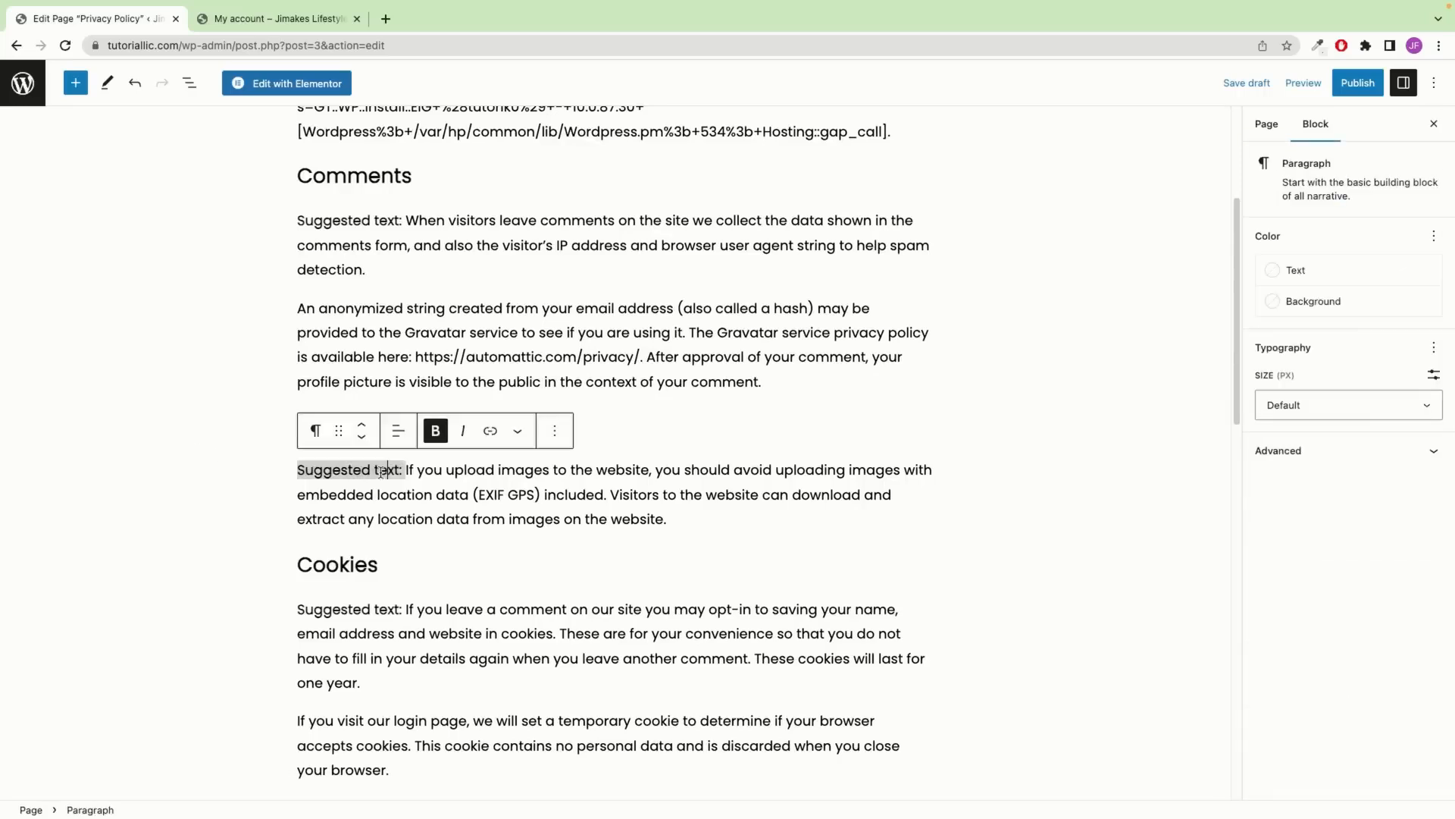
left_click(429, 473)
left_click_drag(667, 518, 609, 514)
type("fhfhfhfhfhfh")
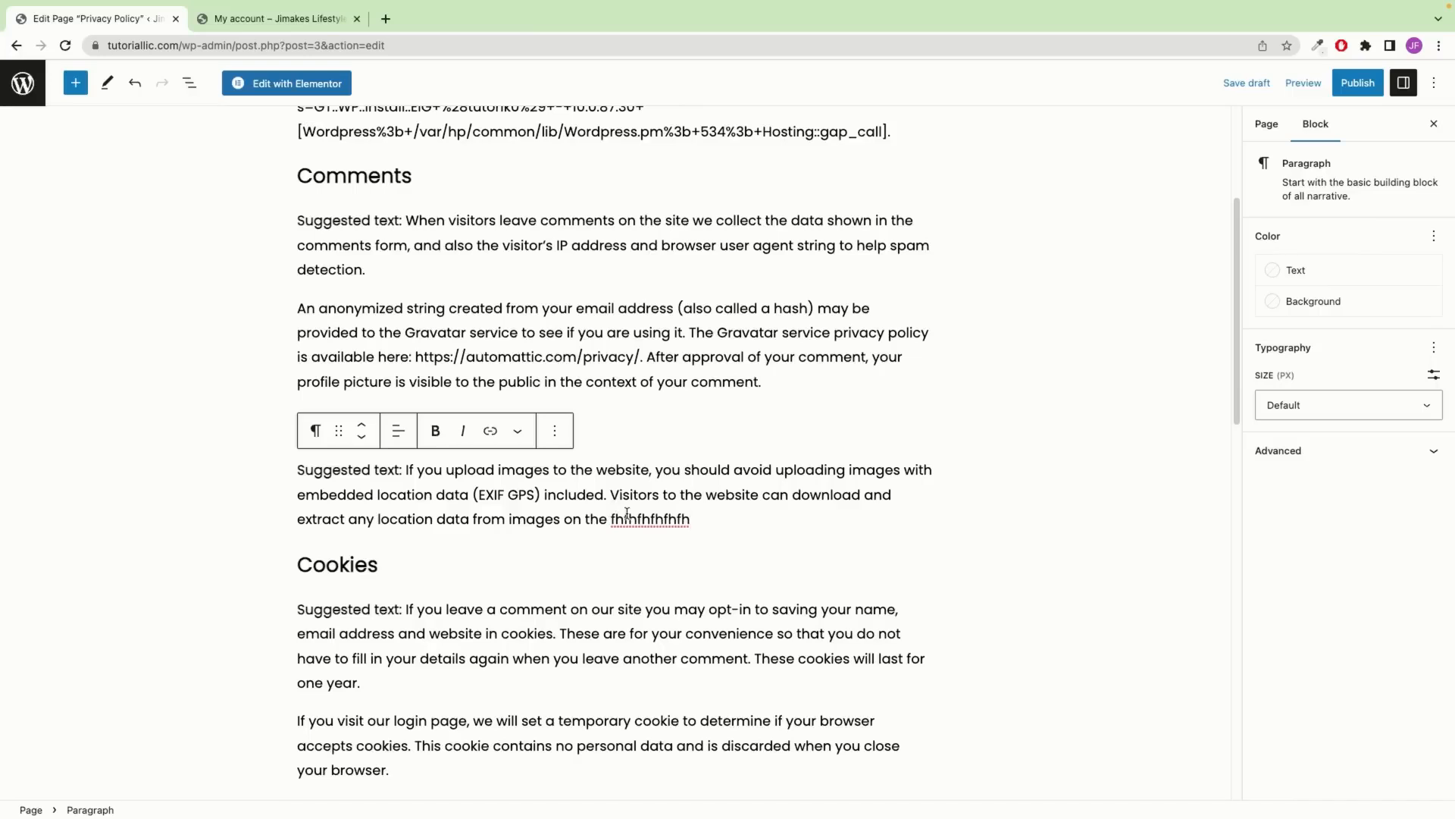
left_click(874, 388)
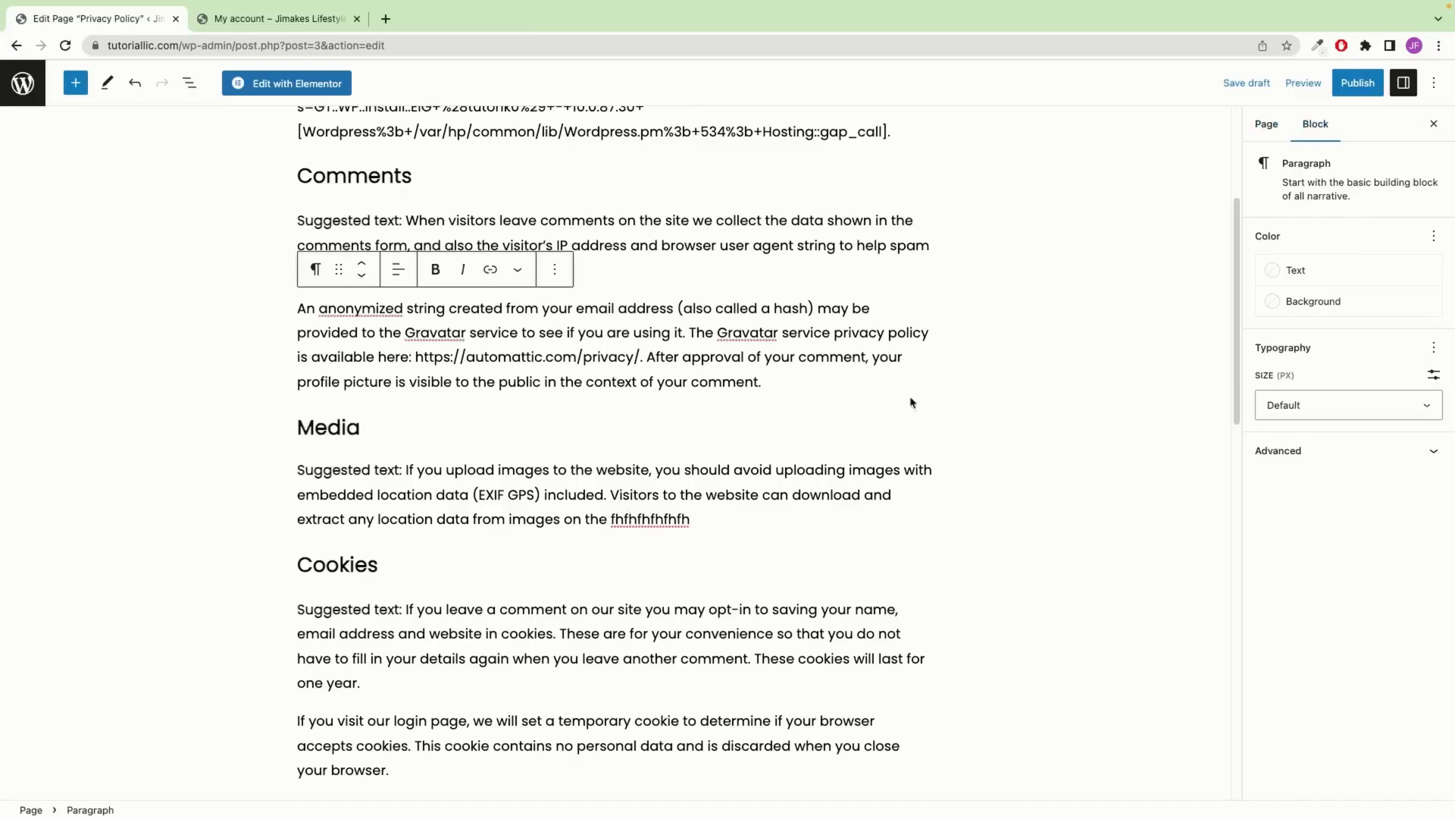
Leave the anonymized-string paragraph's text size at Default, then show the Page settings panel
left_click_drag(763, 383, 261, 307)
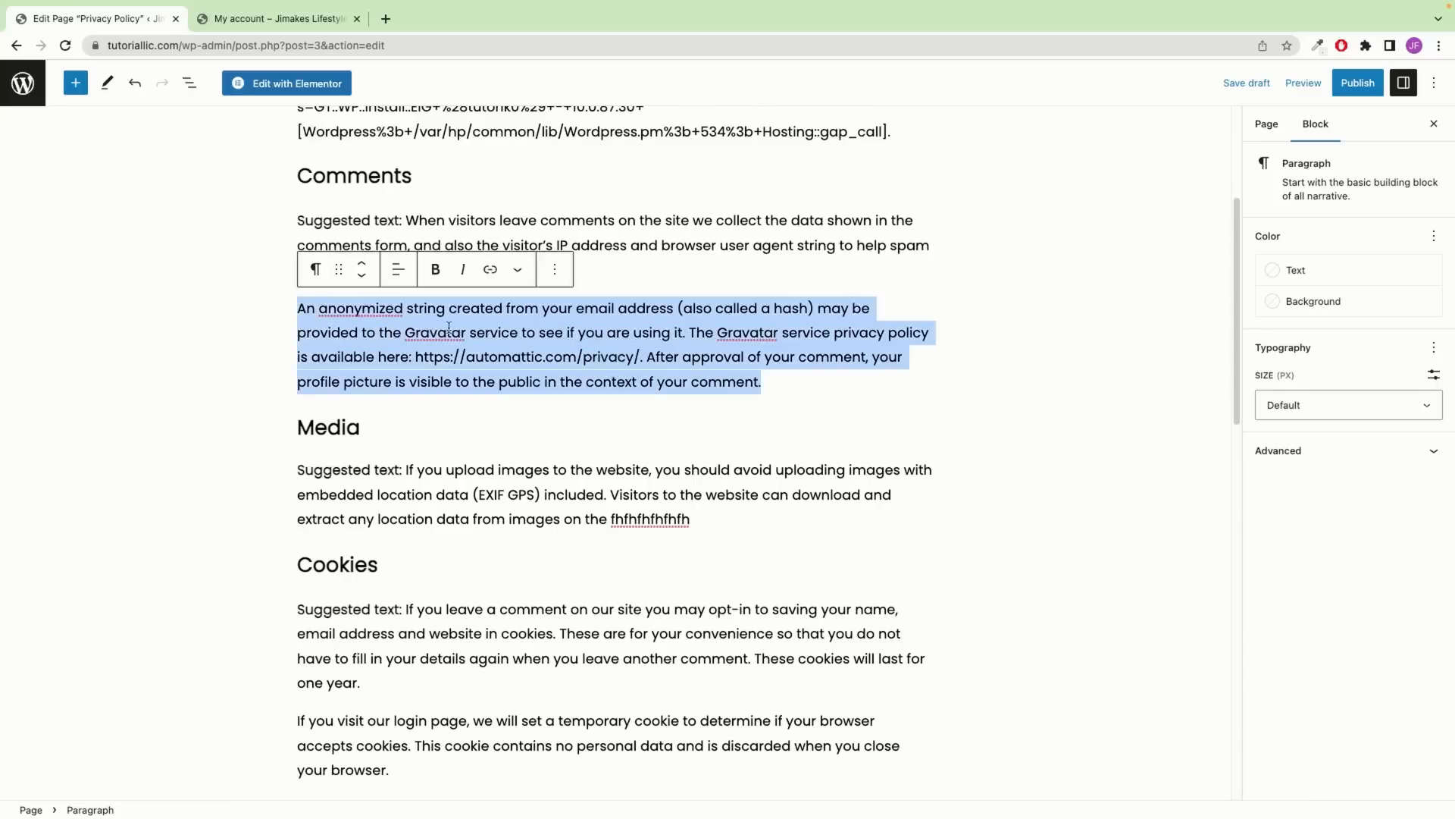
left_click(1387, 401)
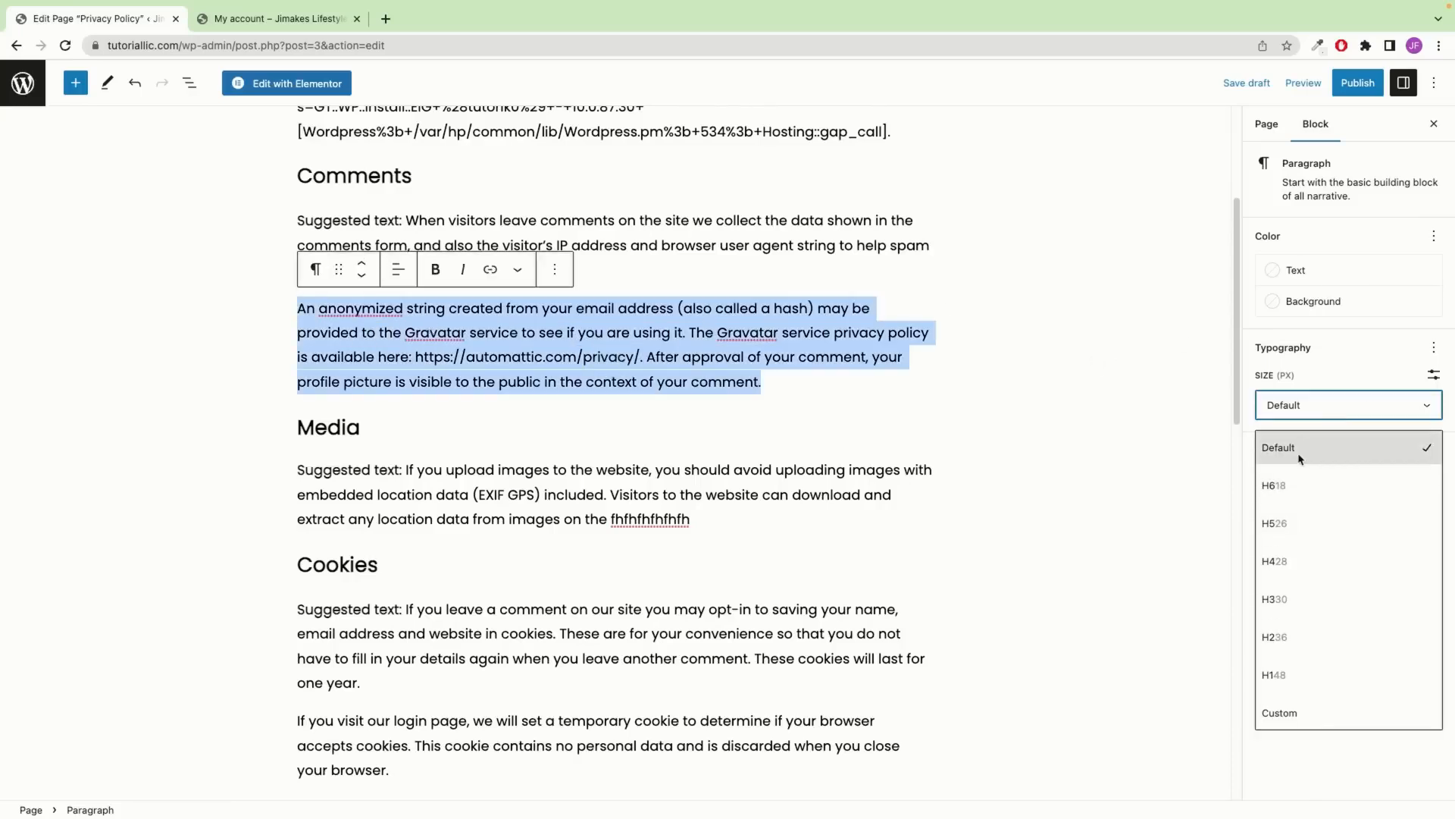
left_click(1329, 359)
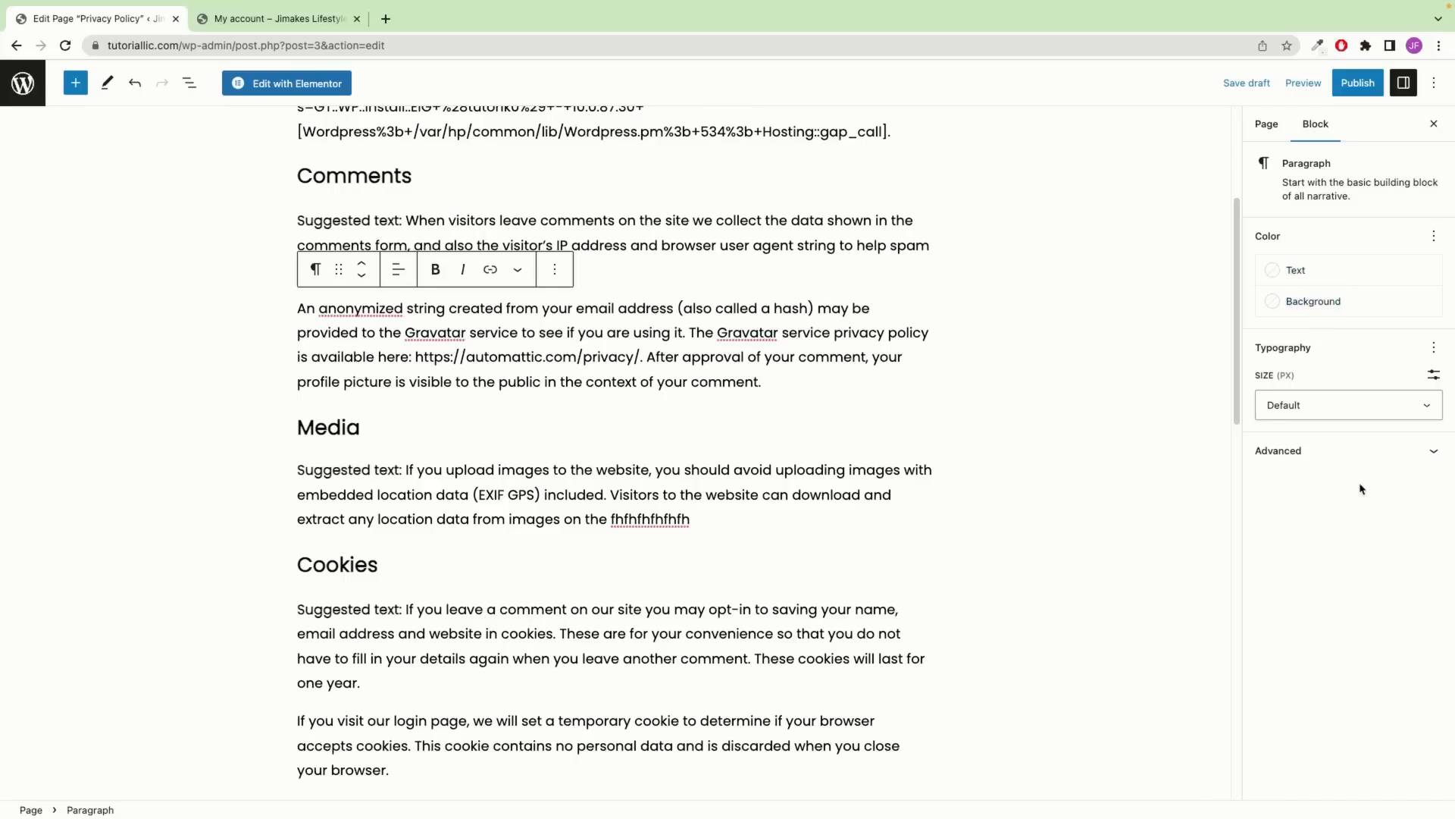
left_click(1416, 452)
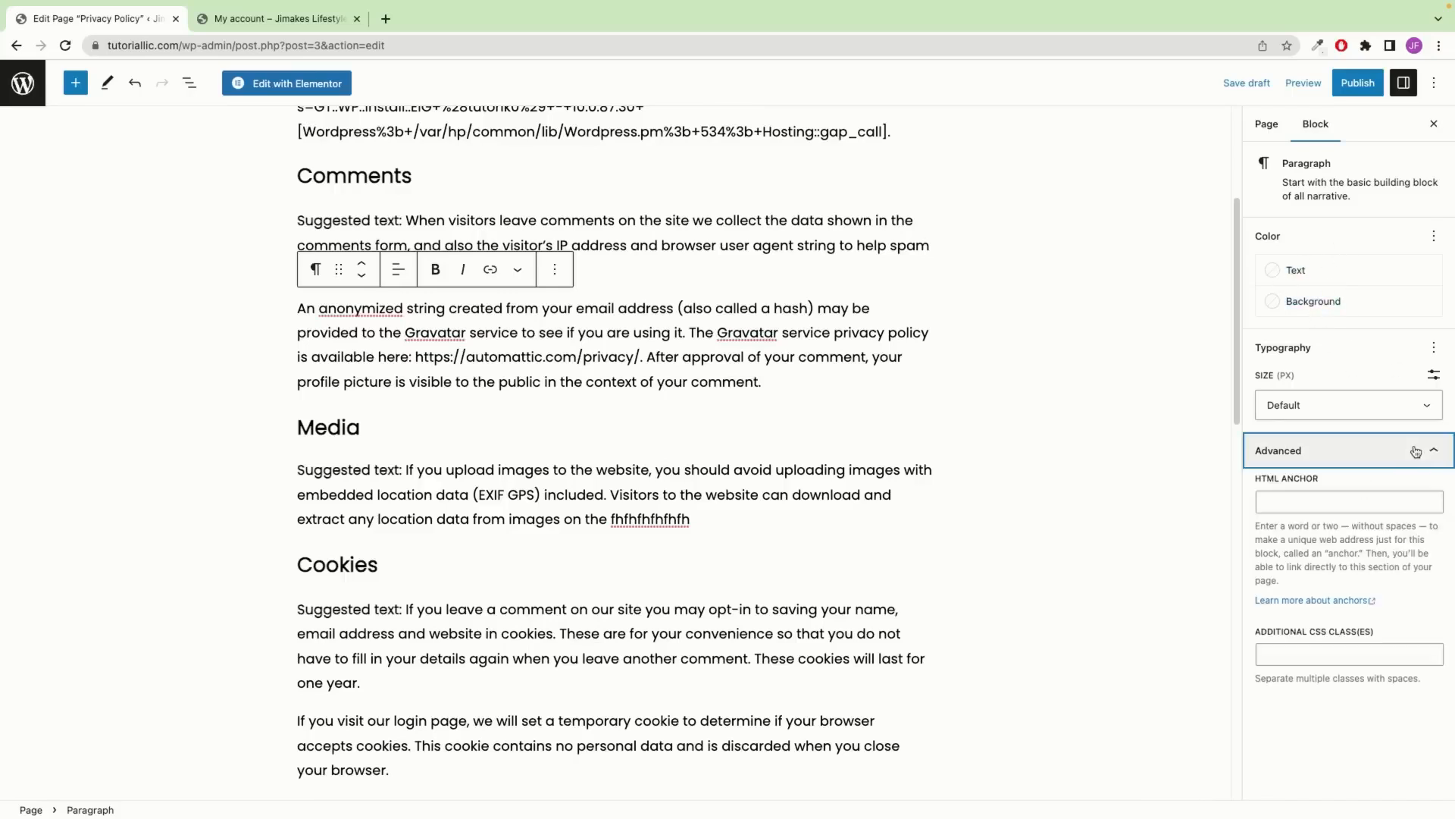
left_click(1416, 452)
left_click(1267, 124)
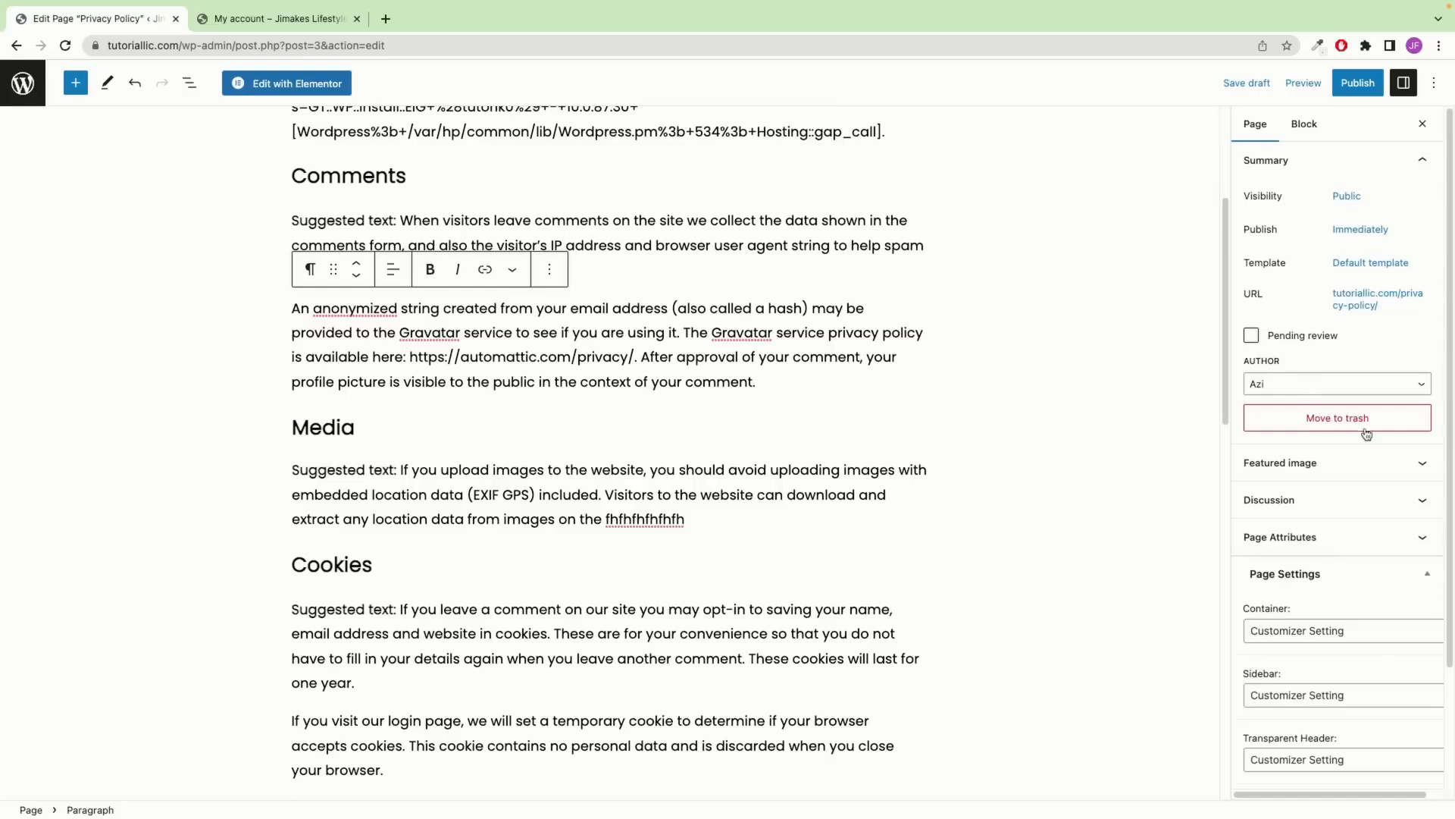
Publish the Privacy Policy page and view it live in a new tab
left_click(1360, 88)
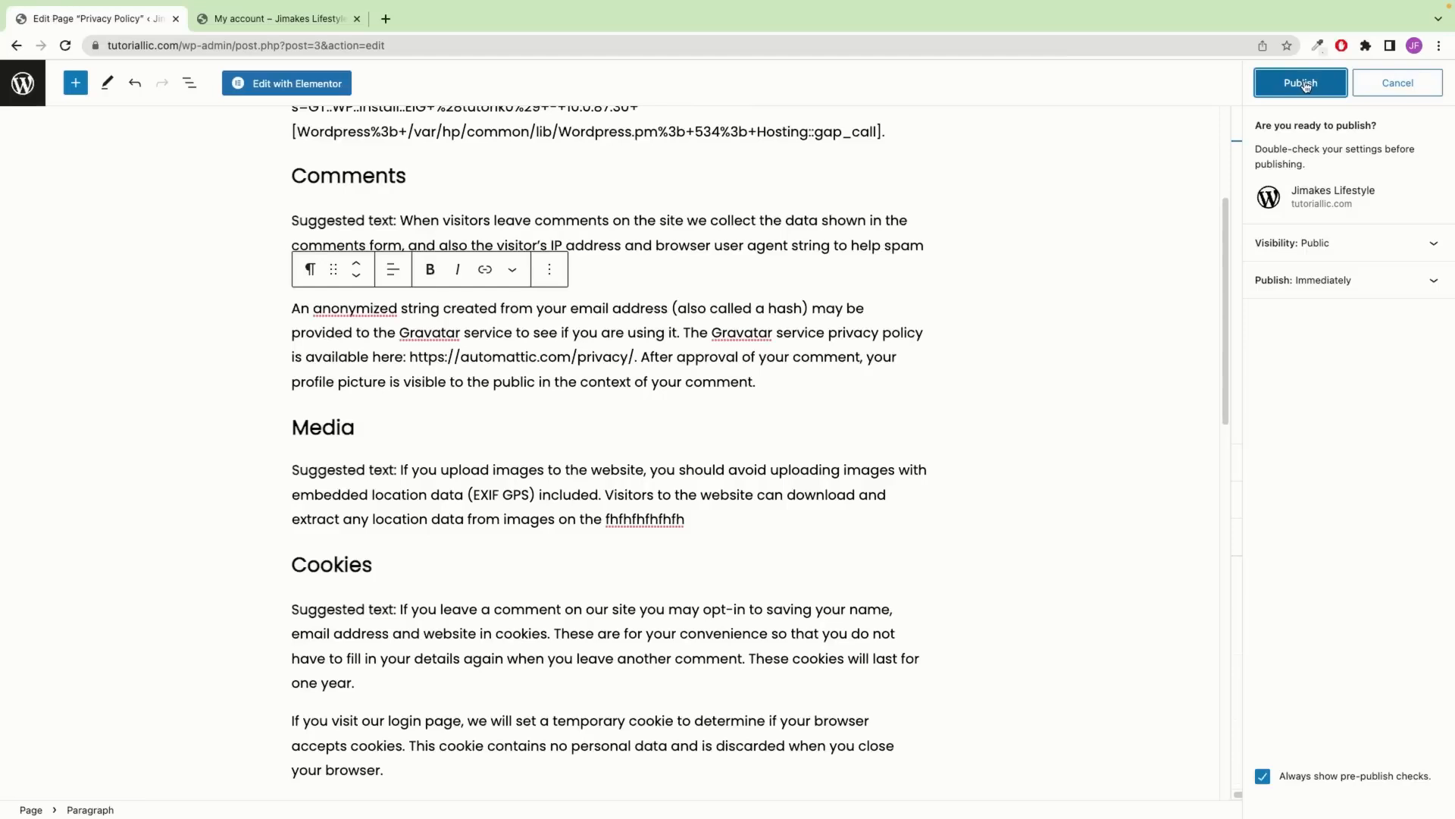
left_click(1301, 84)
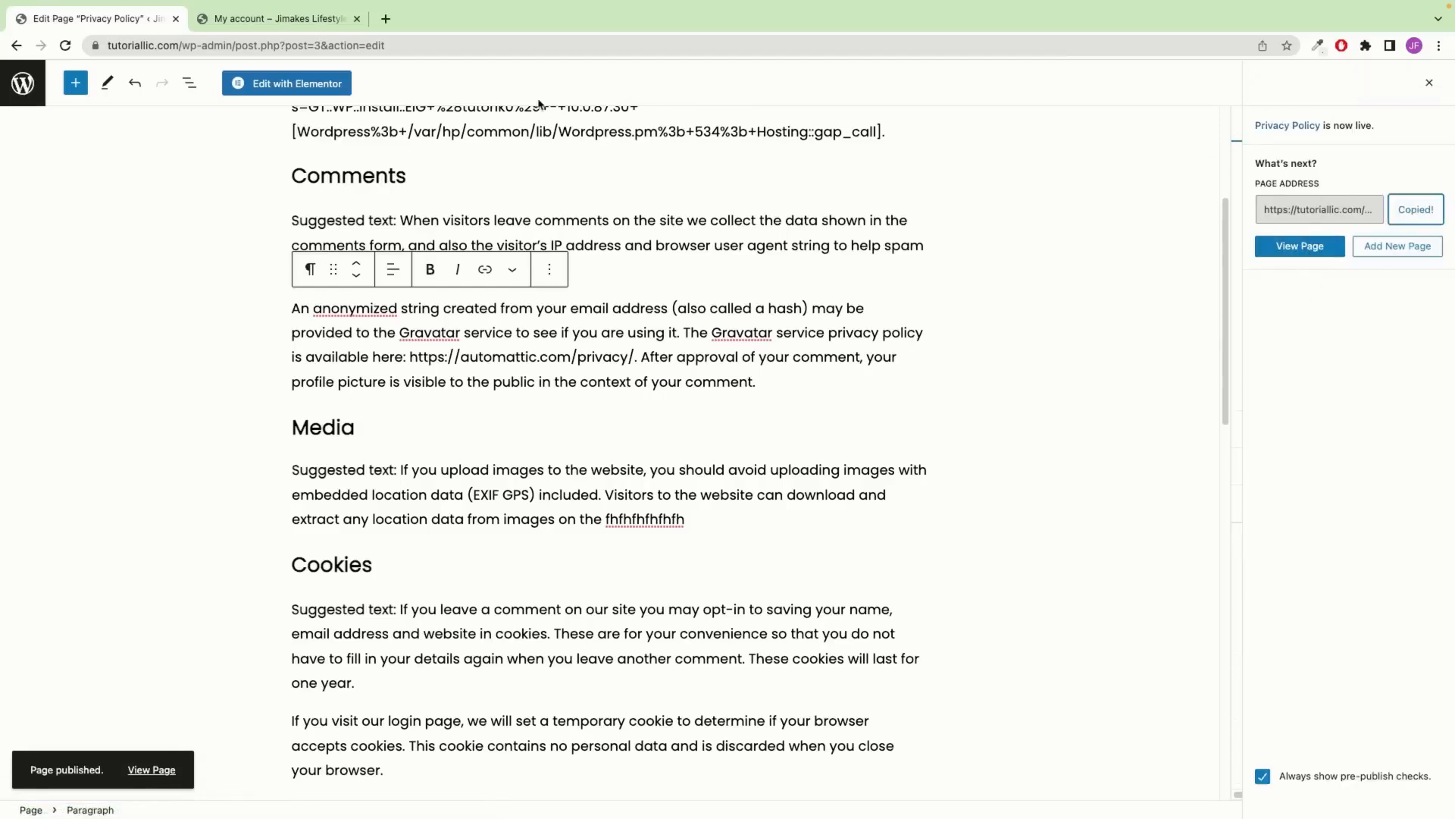
left_click(384, 20)
key("super+v")
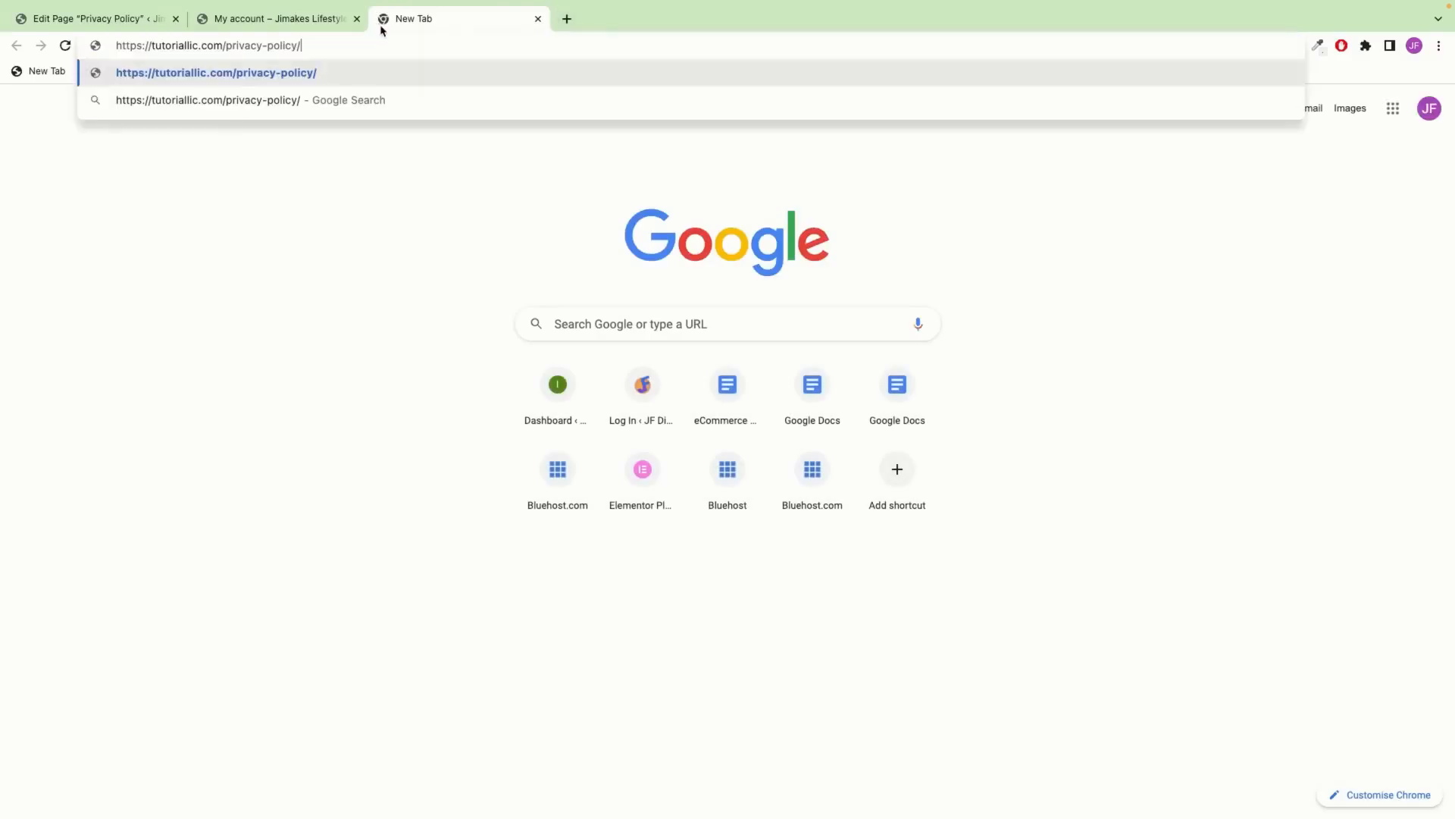
key("Return")
scroll(514, 399, "down", 10)
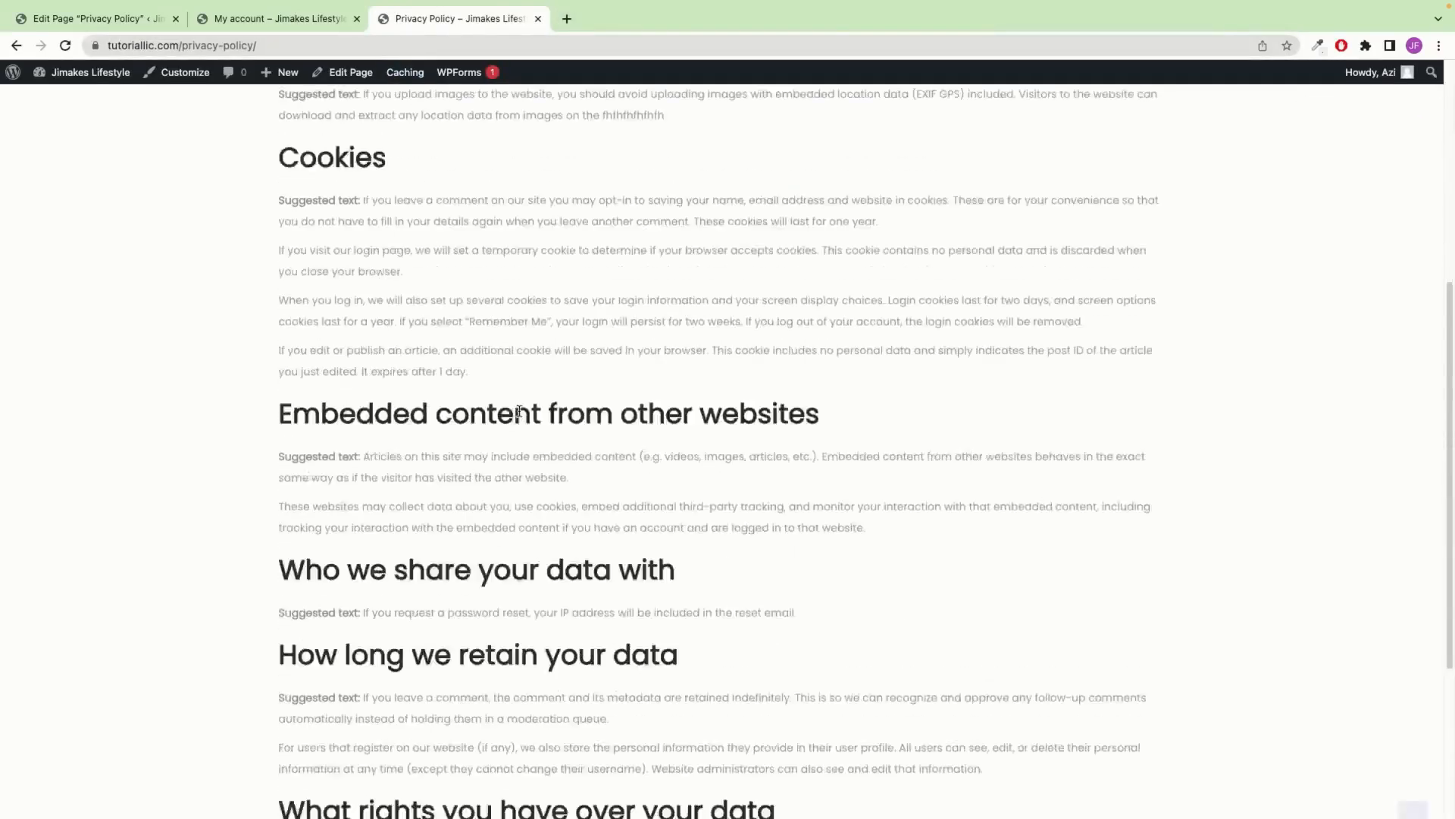
scroll(513, 399, "up", 10)
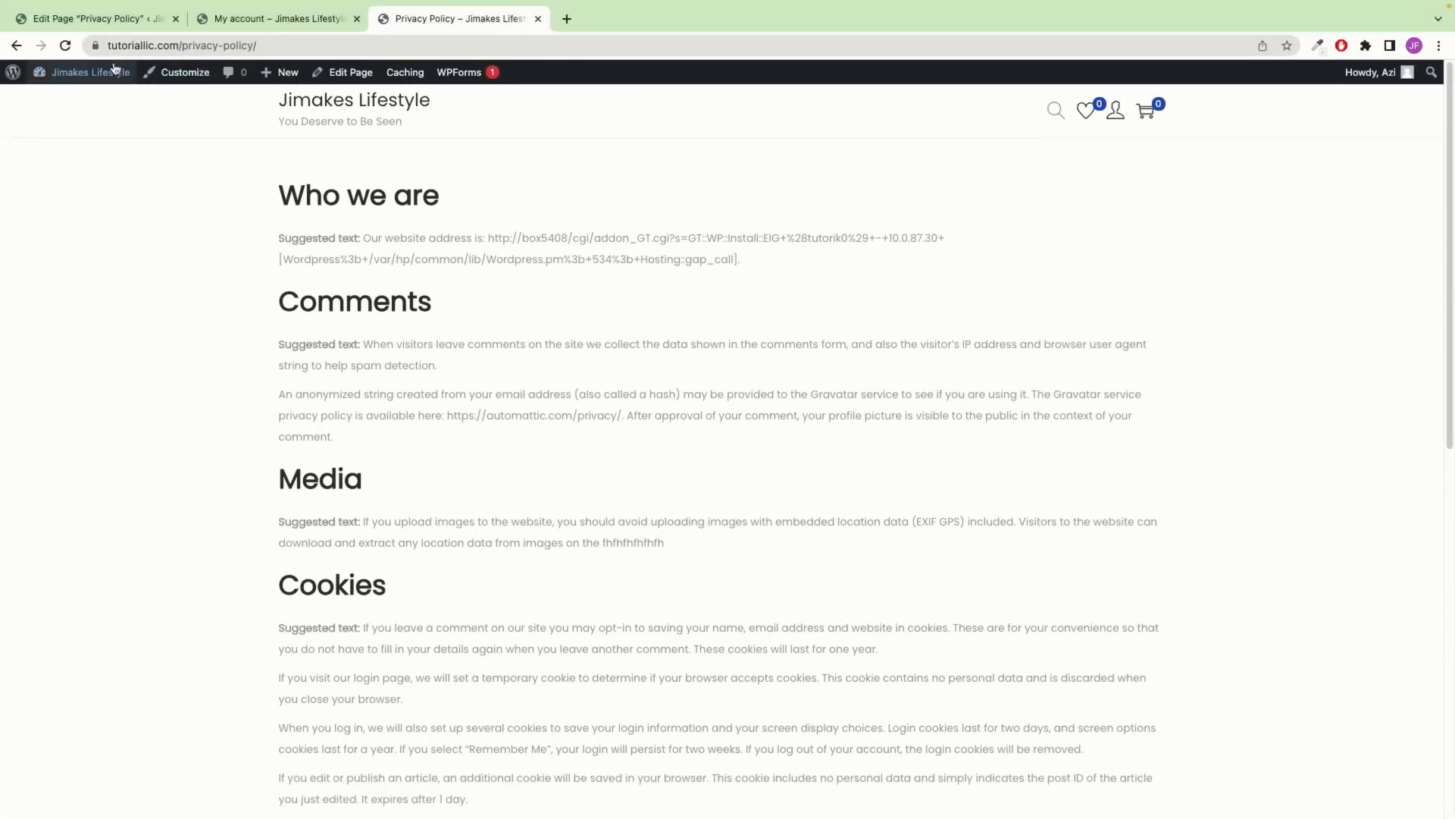
Delete the 'fhfhfhfhfhfh' letters from the Media paragraph and update the page
left_click(91, 58)
left_click(488, 401)
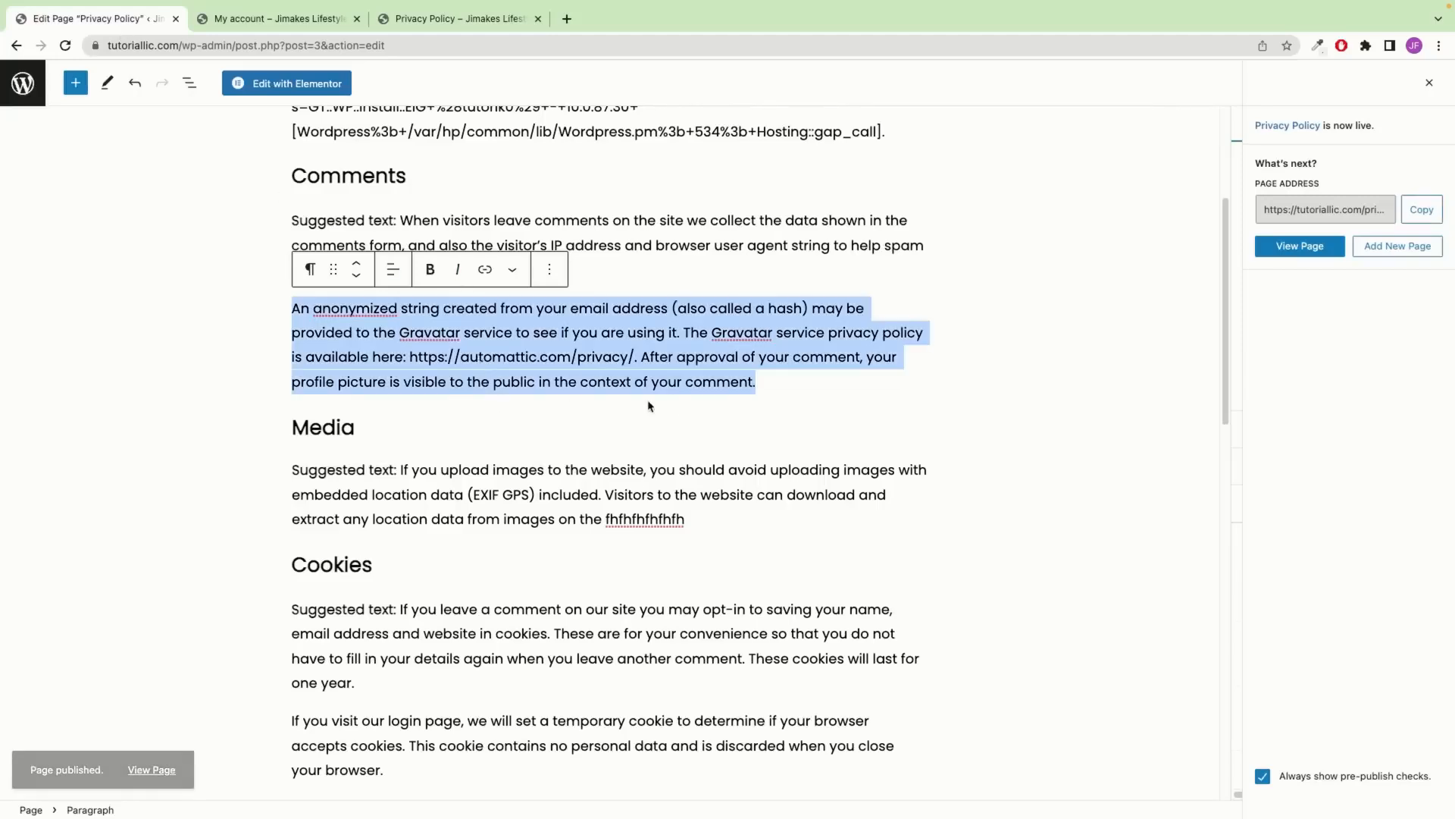
left_click(677, 384)
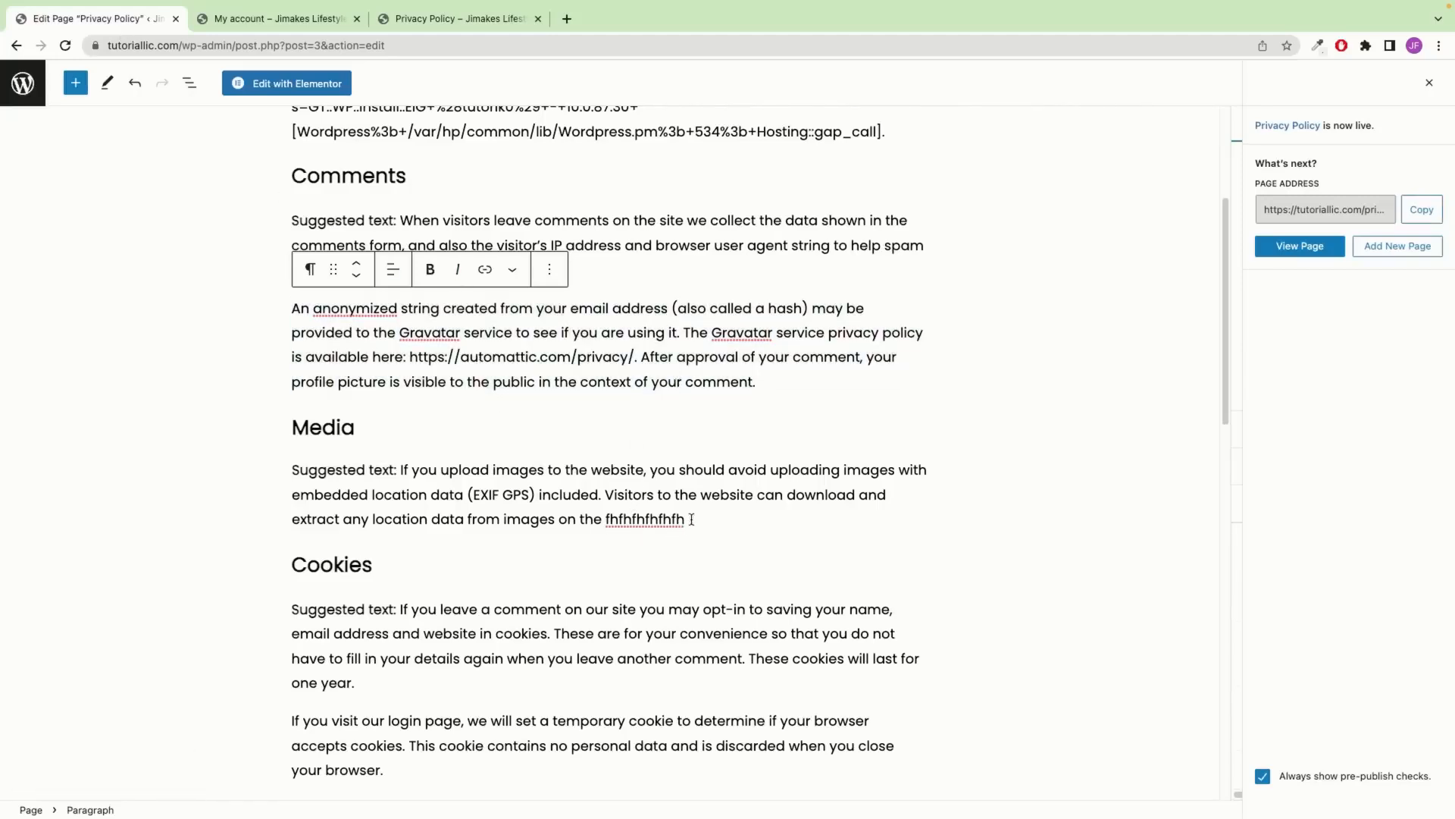
left_click_drag(684, 522, 607, 516)
key("BackSpace")
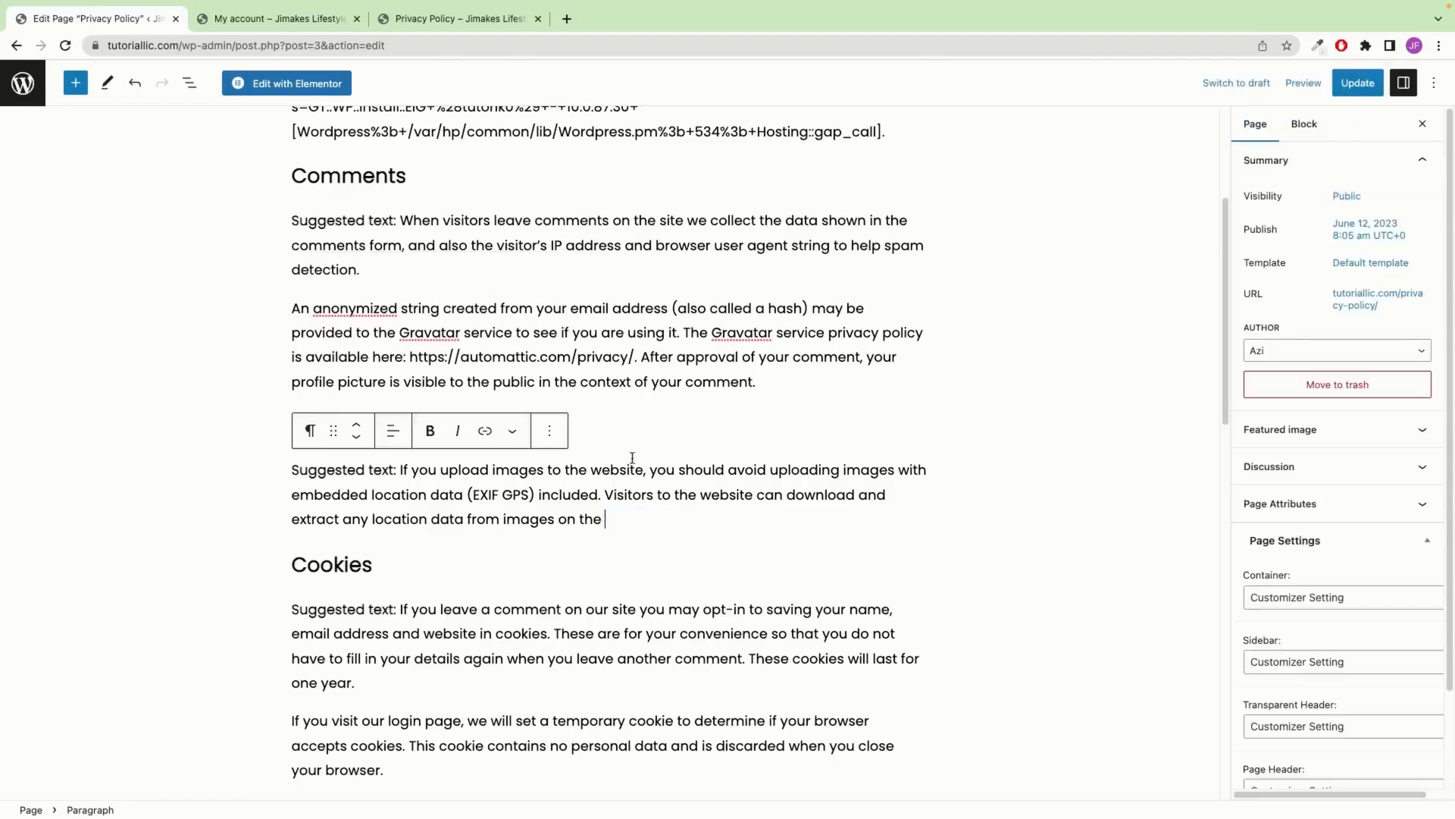
left_click(1349, 83)
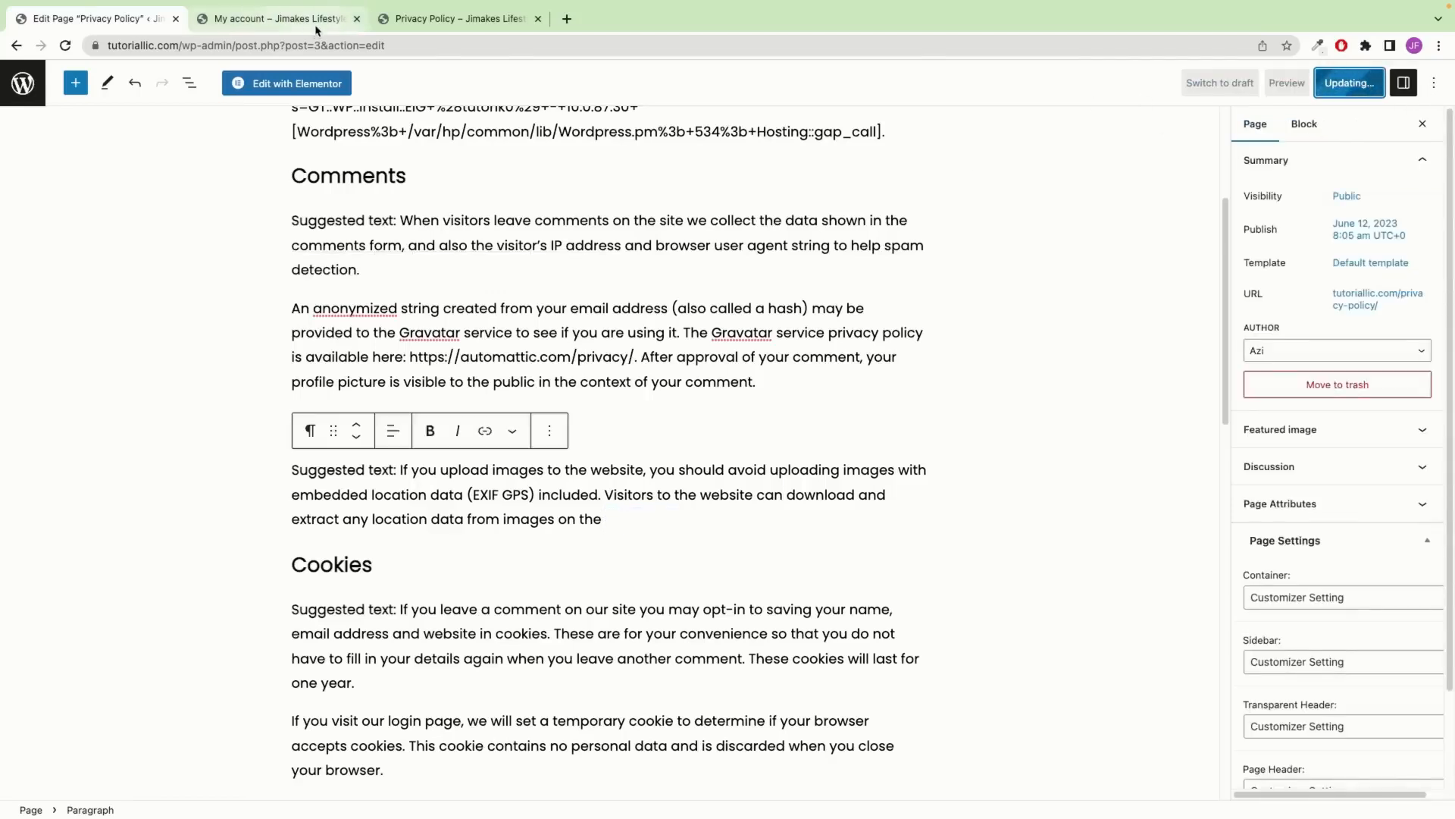
Reload the live Privacy Policy page to confirm the test letters are gone
left_click(436, 24)
scroll(673, 496, "down", 1)
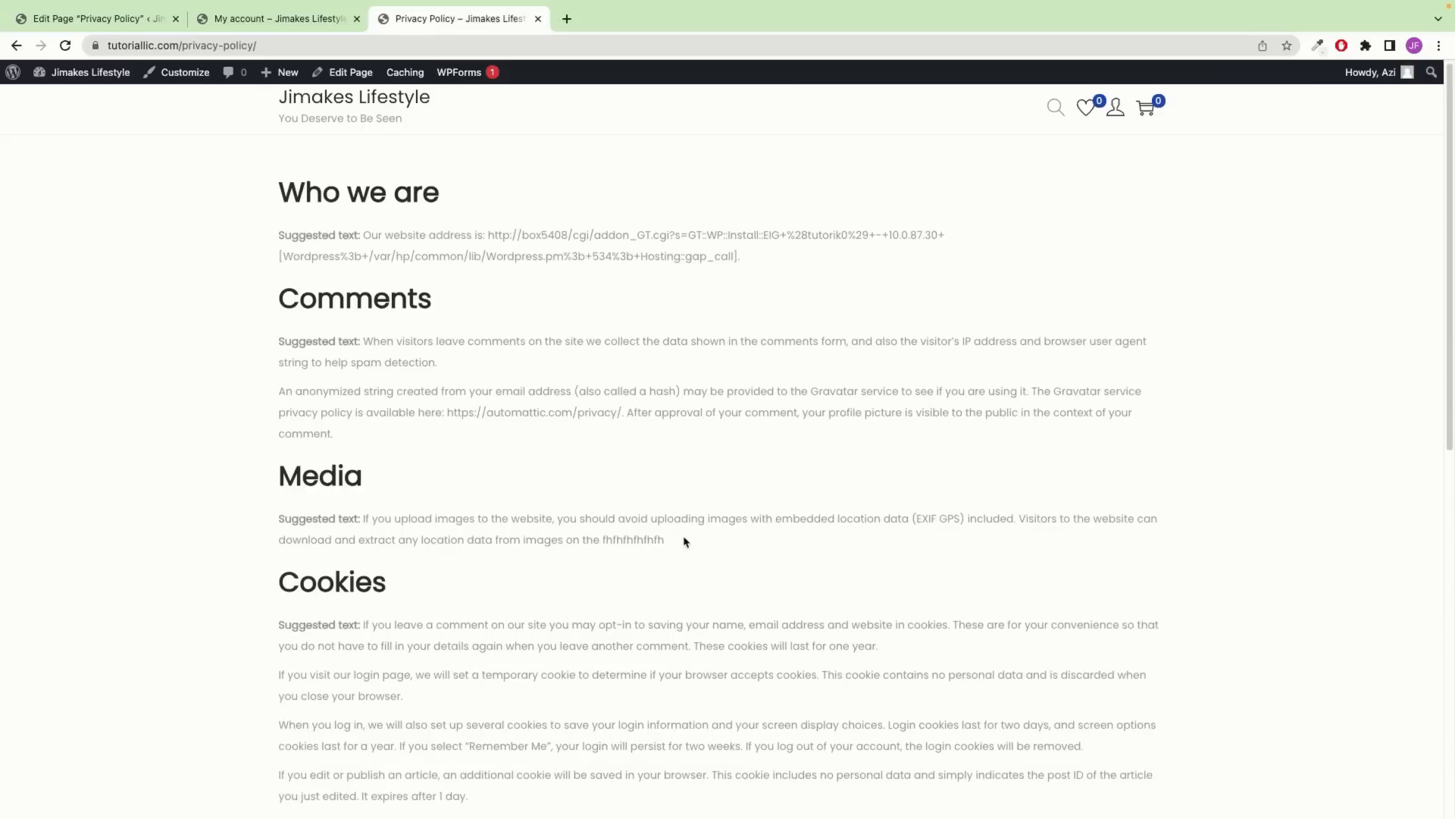
left_click_drag(684, 541, 601, 539)
left_click(64, 46)
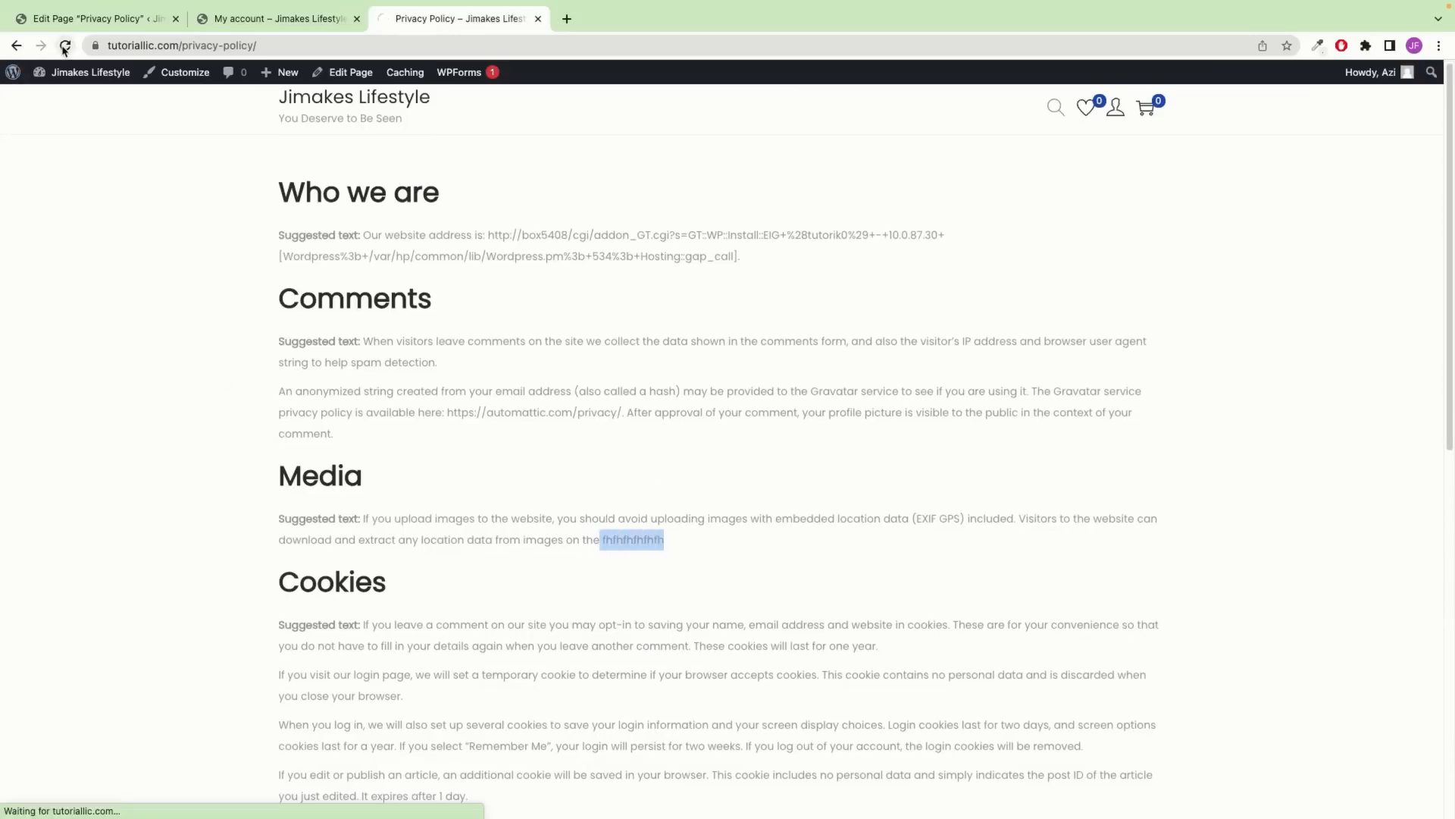
left_click_drag(651, 550, 279, 518)
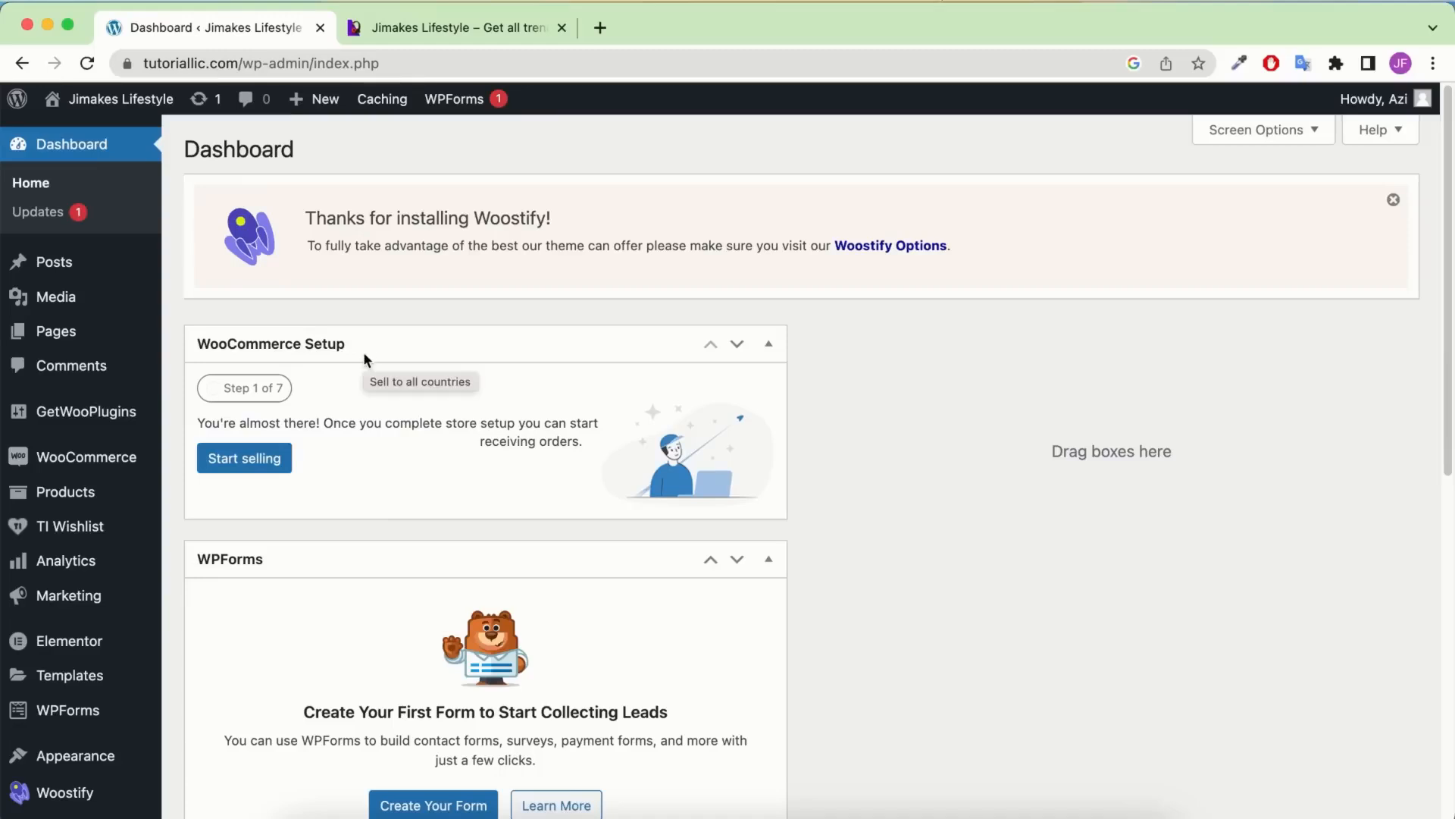
In WooCommerce General settings, fill in the store's street address and city
mouse_move(113, 456)
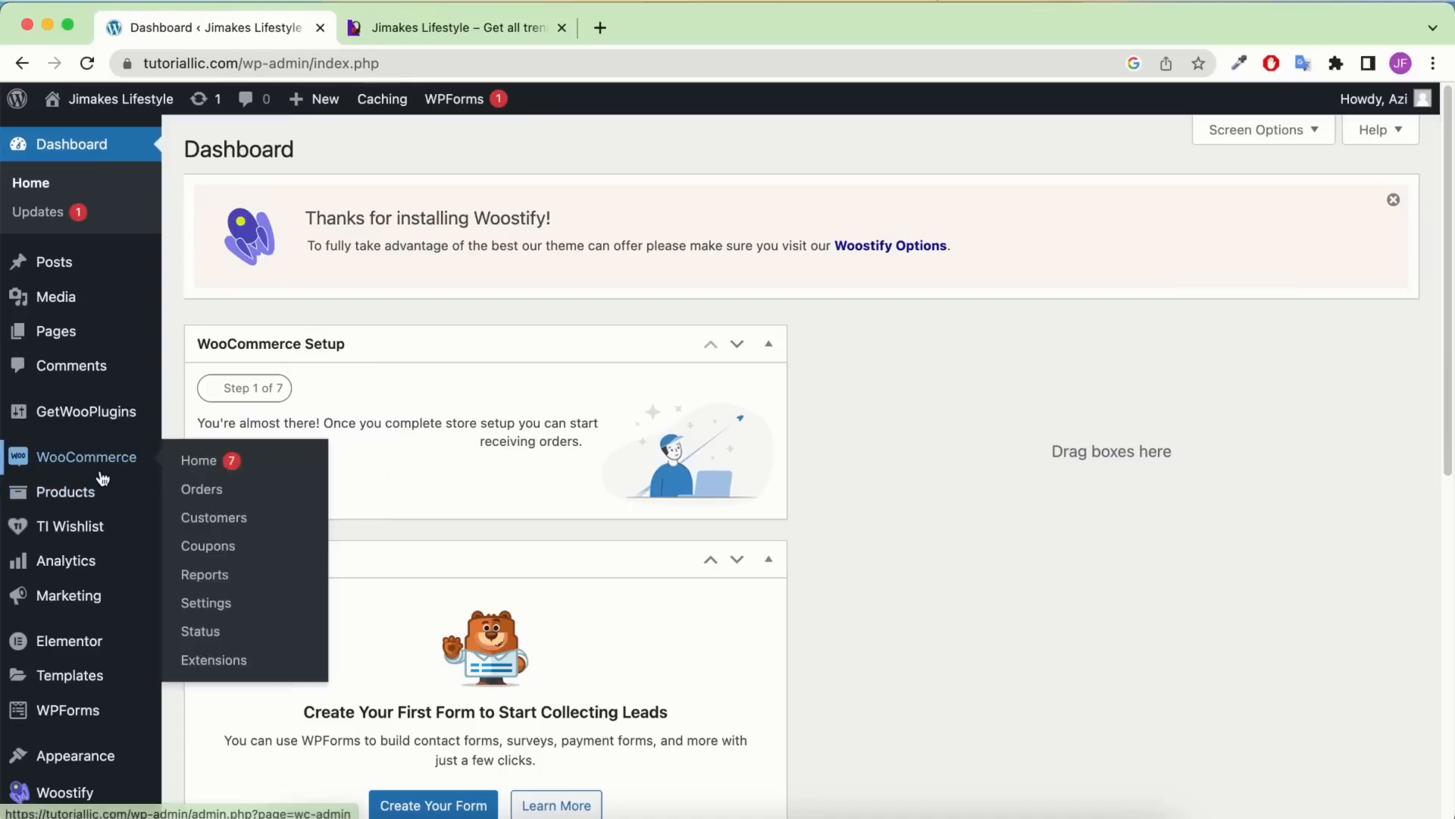
left_click(239, 605)
scroll(474, 587, "down", 1)
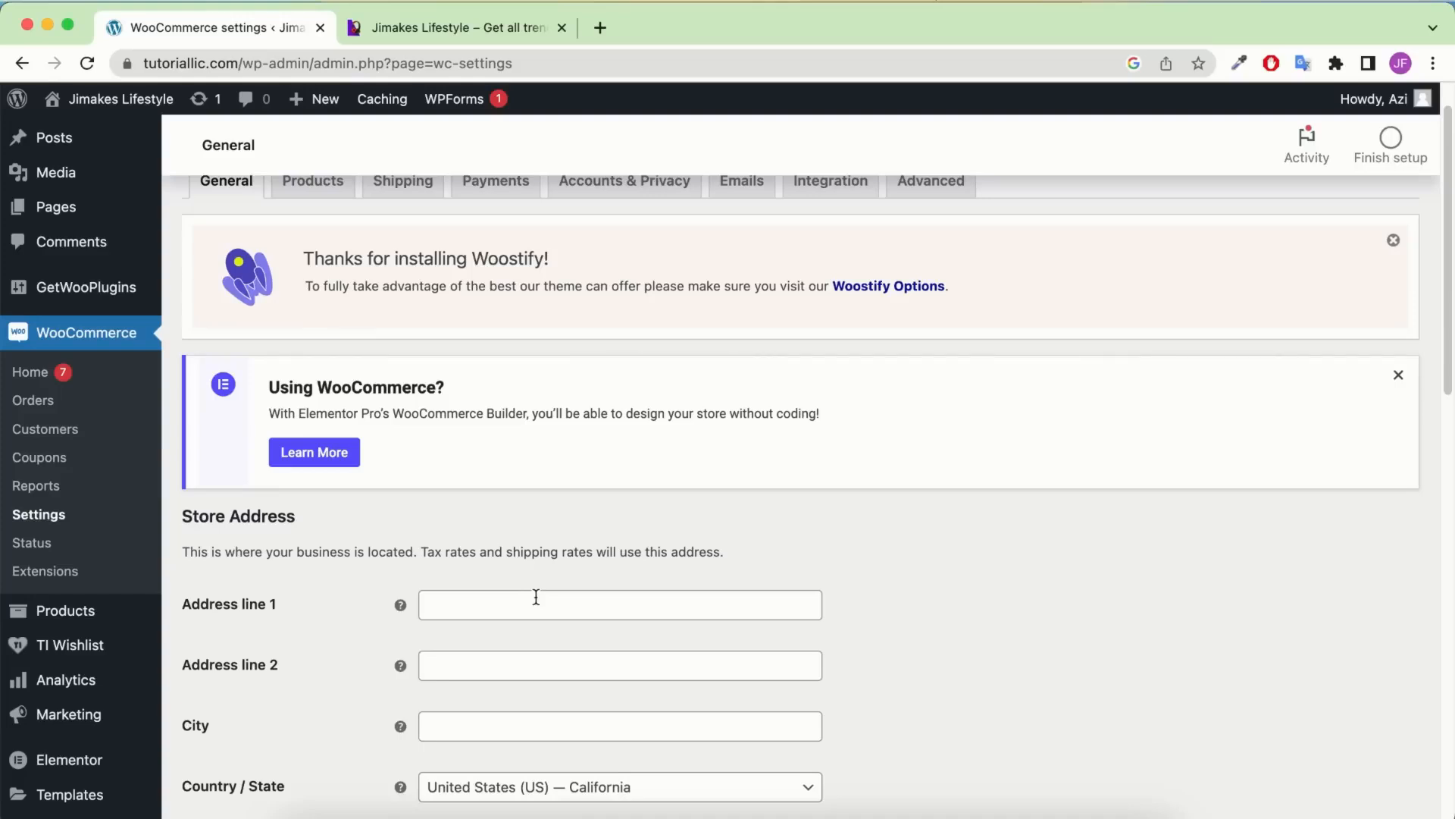
scroll(536, 601, "down", 1)
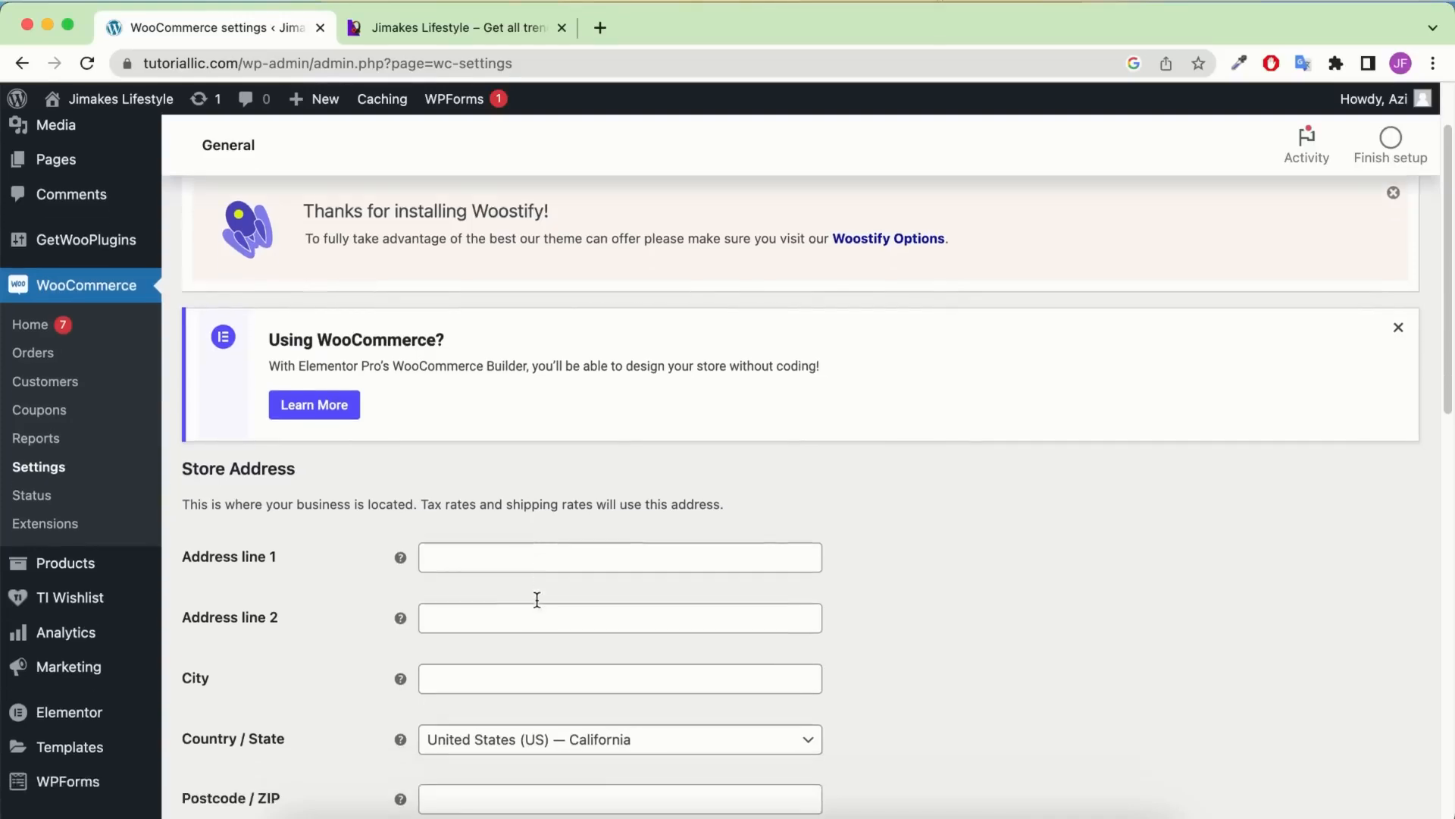
left_click(513, 558)
key("super+v")
scroll(584, 522, "down", 3)
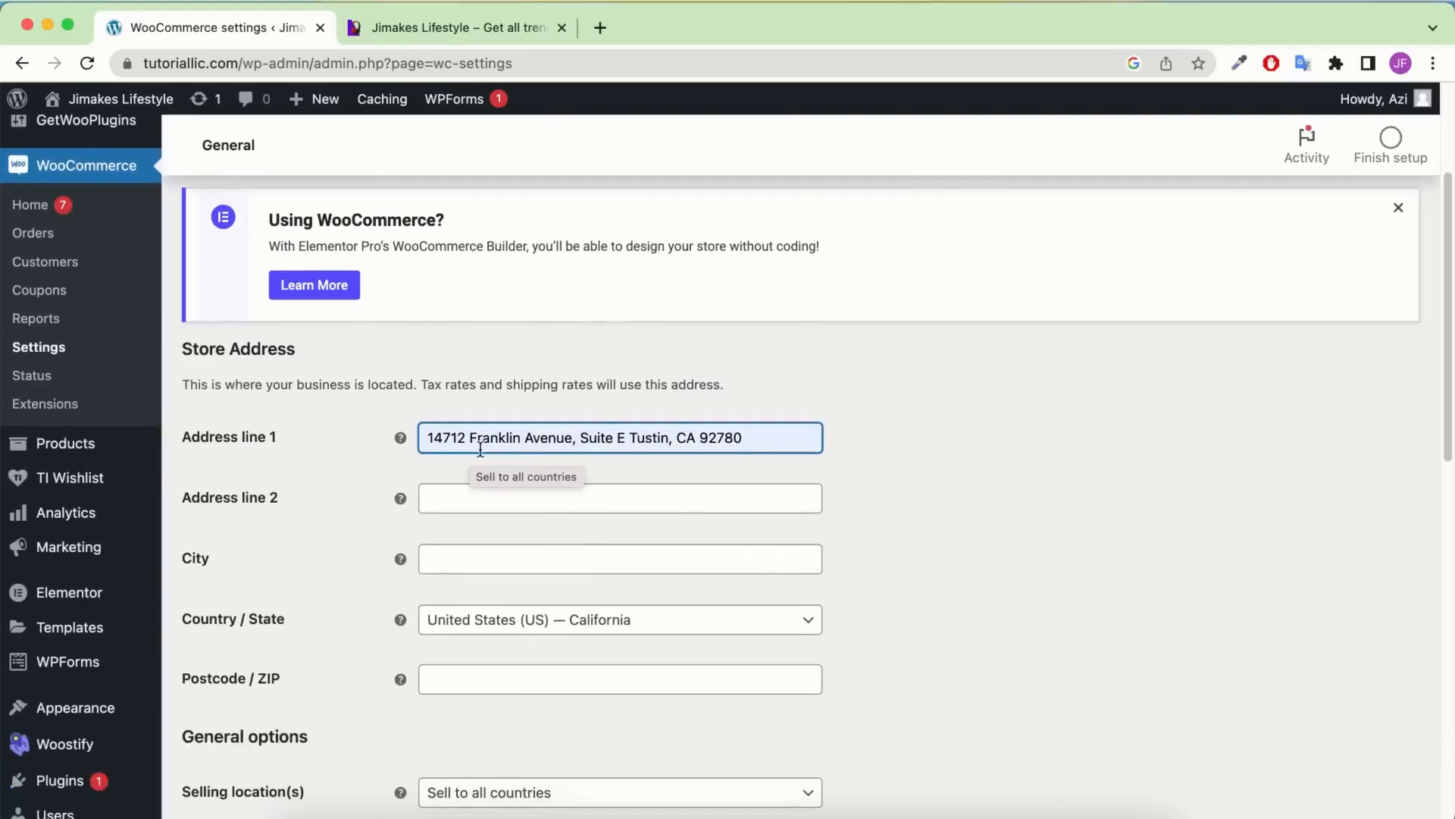
left_click(474, 557)
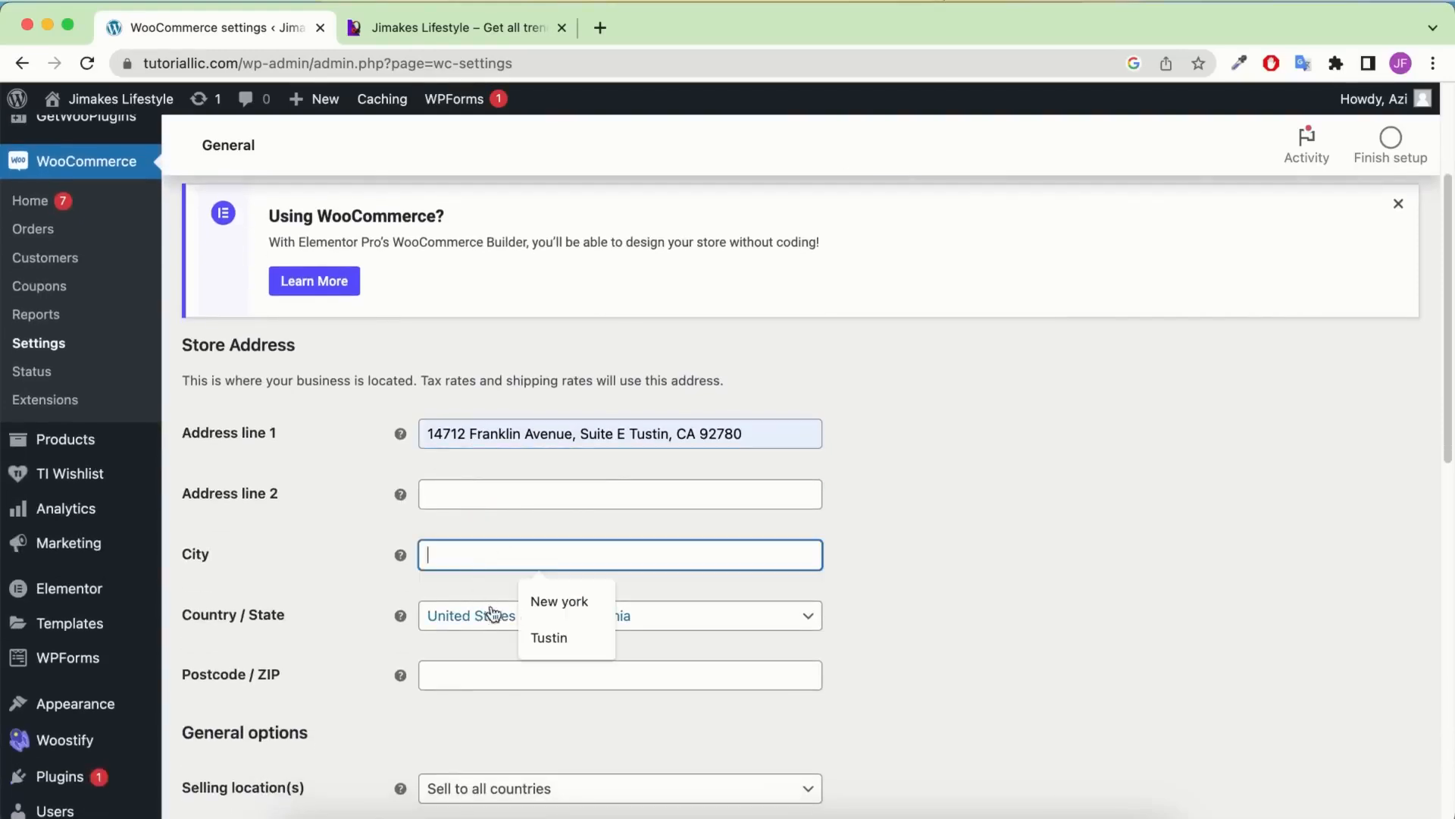
left_click(546, 636)
scroll(553, 561, "down", 1)
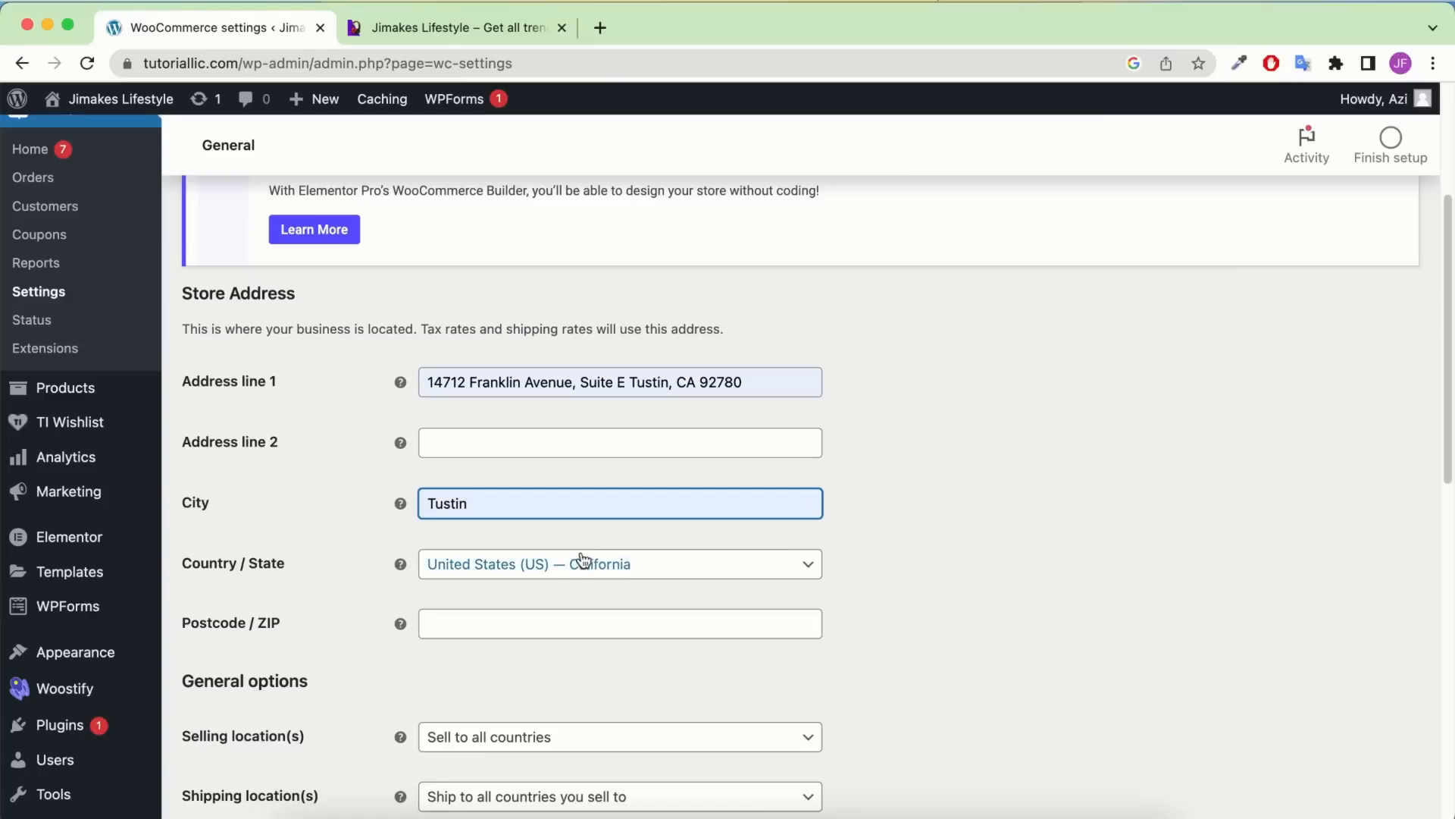
Leave Country / State as United States (US) — California after trying other searches
left_click(636, 579)
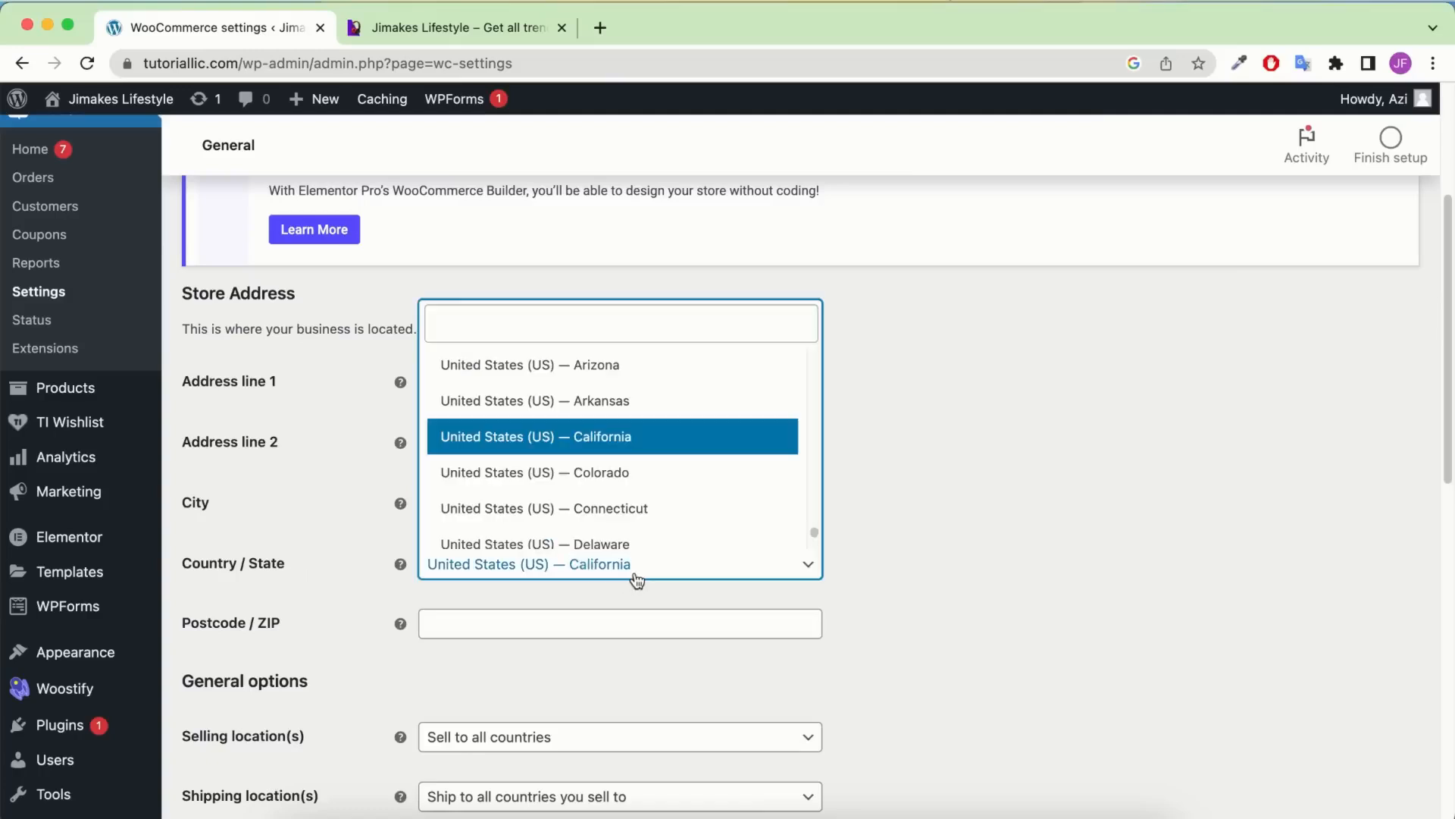
left_click(566, 330)
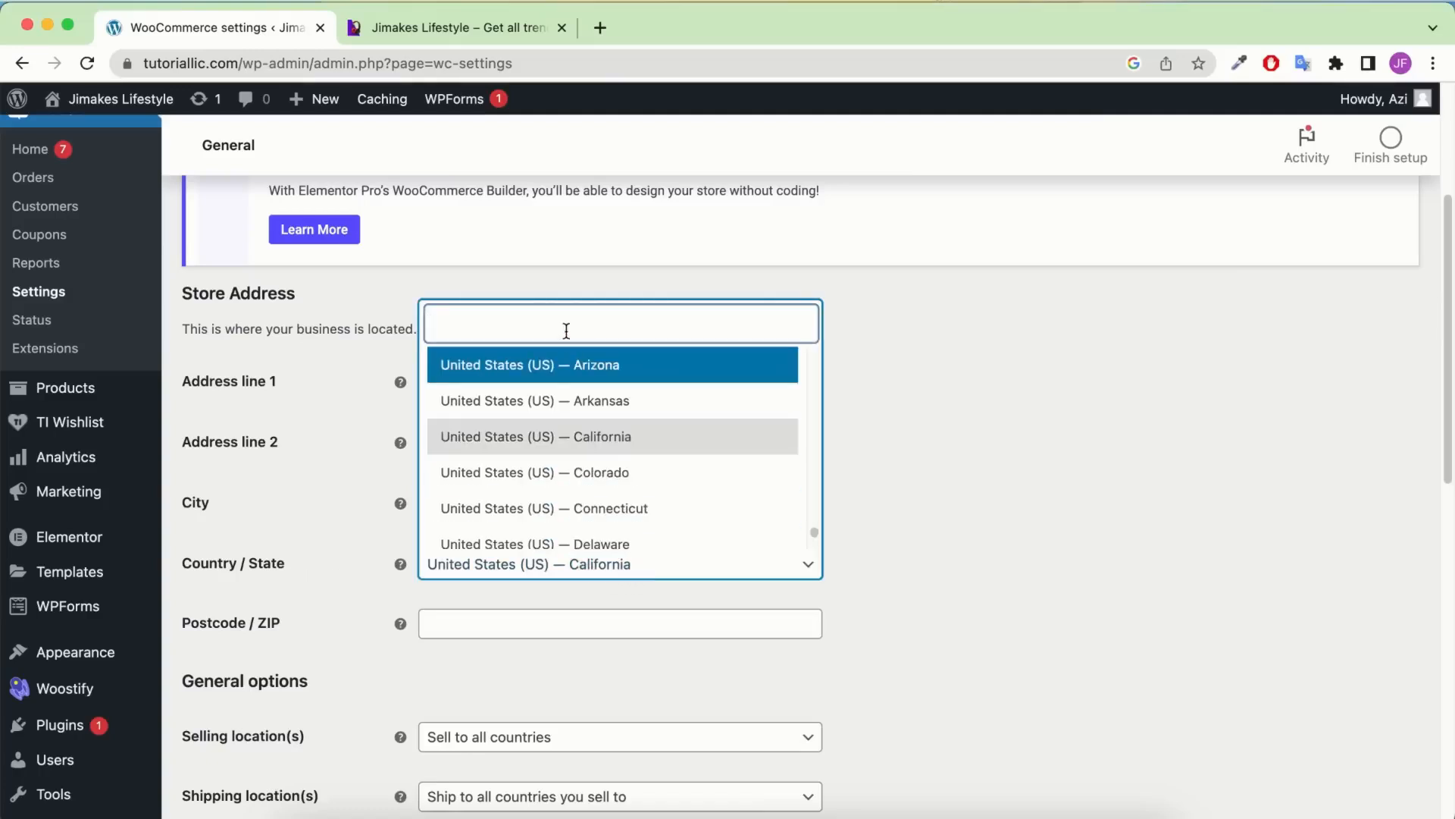
type("tex")
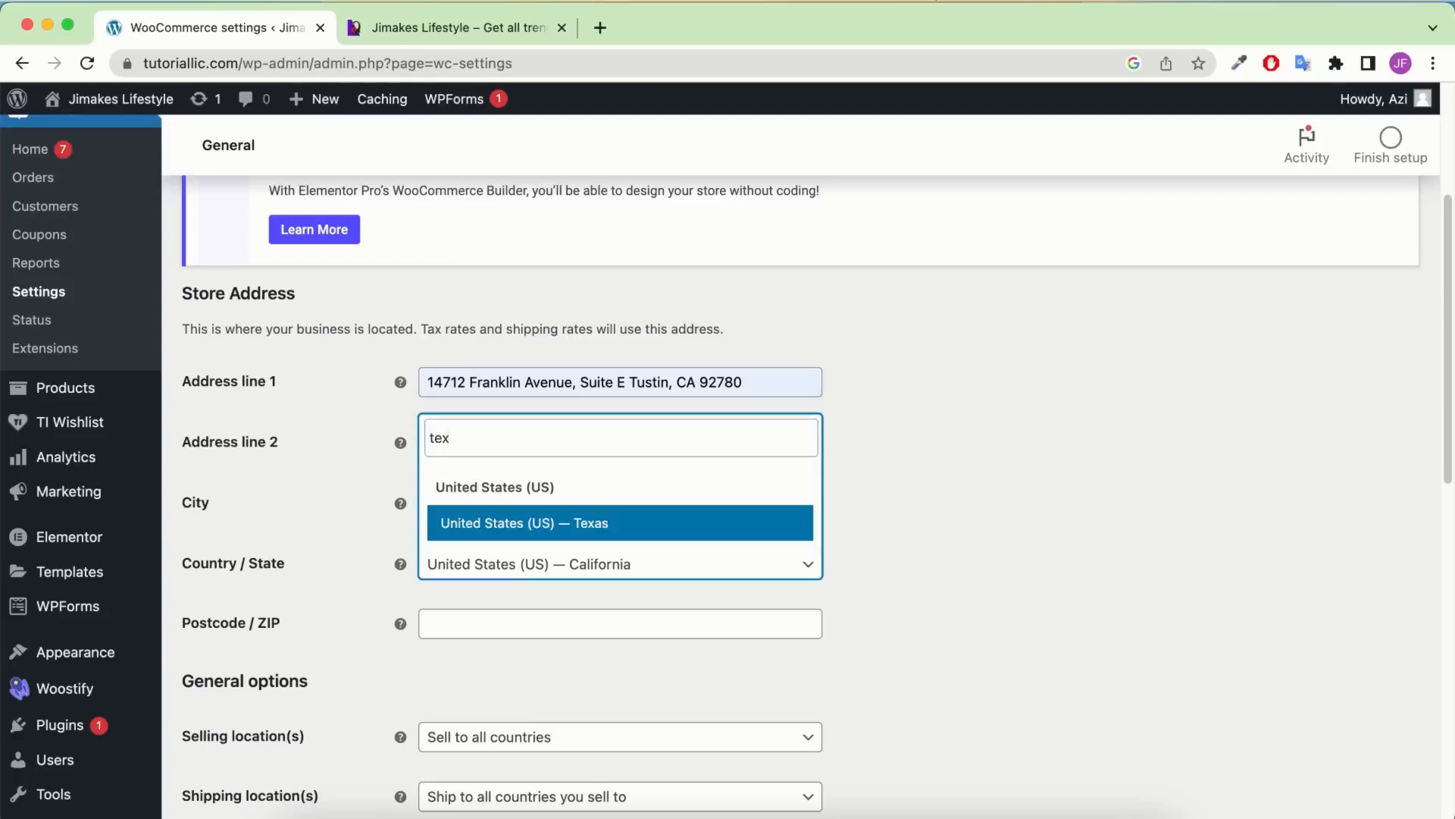
double_click(525, 442)
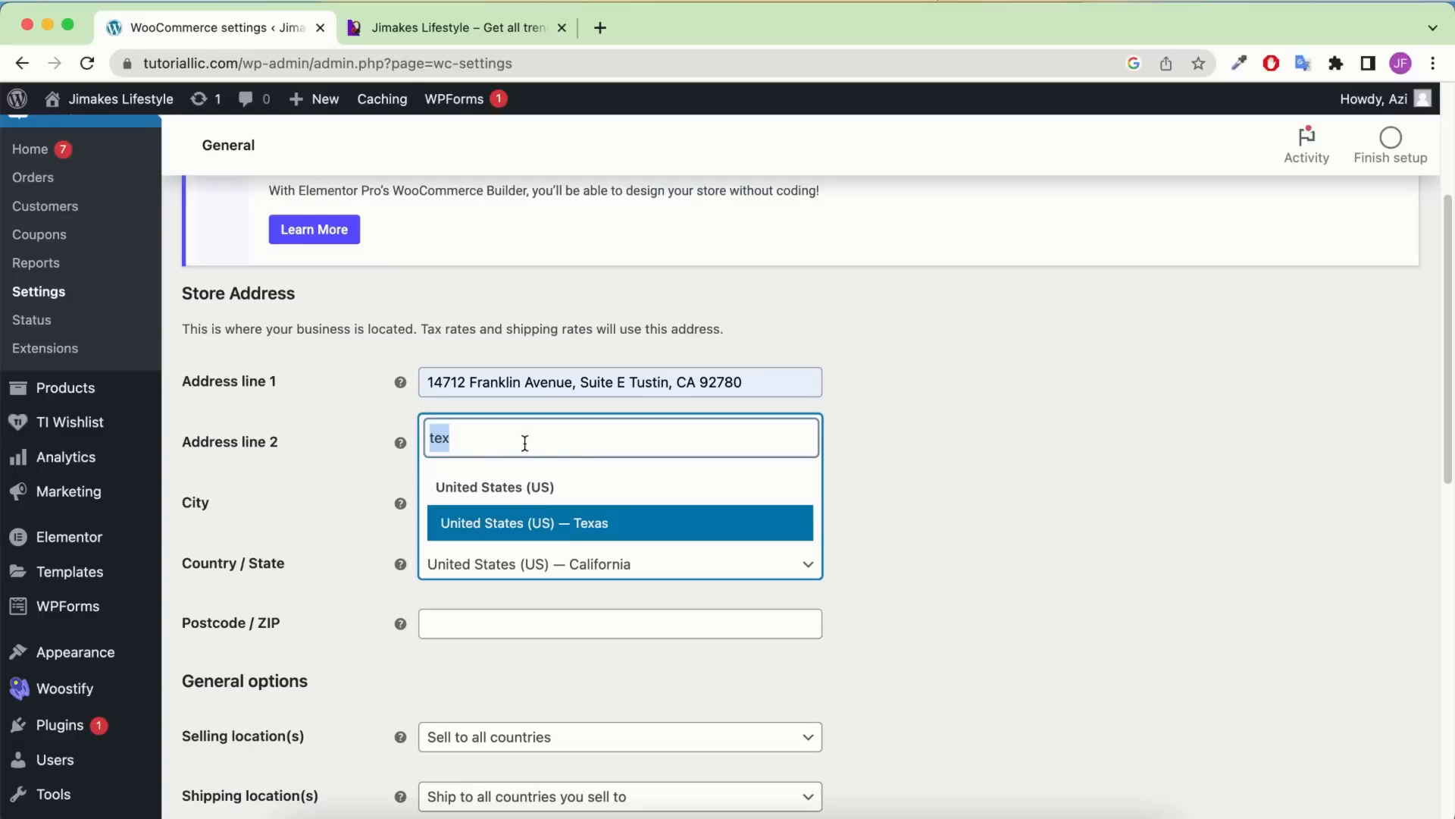
key("BackSpace")
type("in")
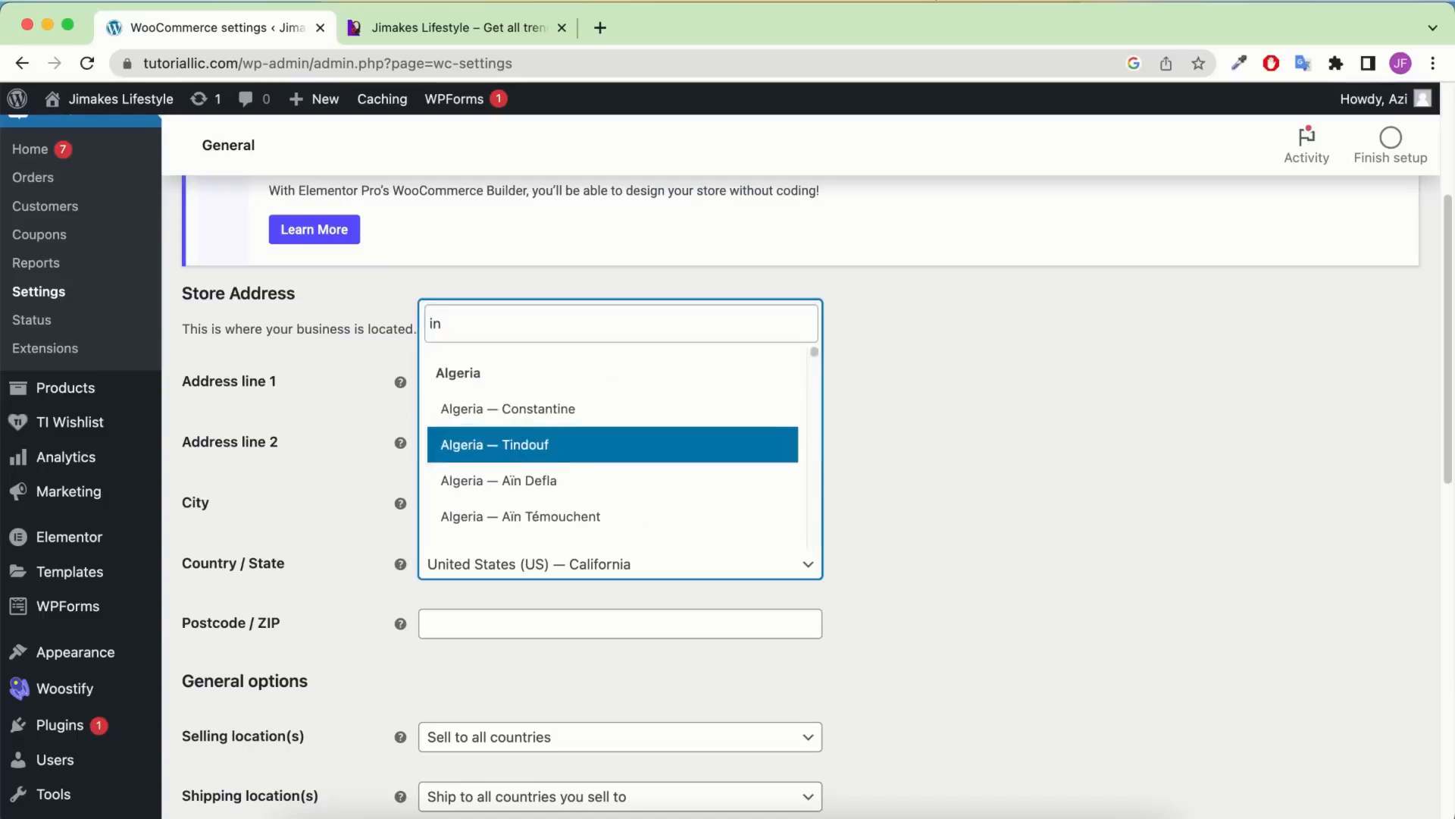
type("dia")
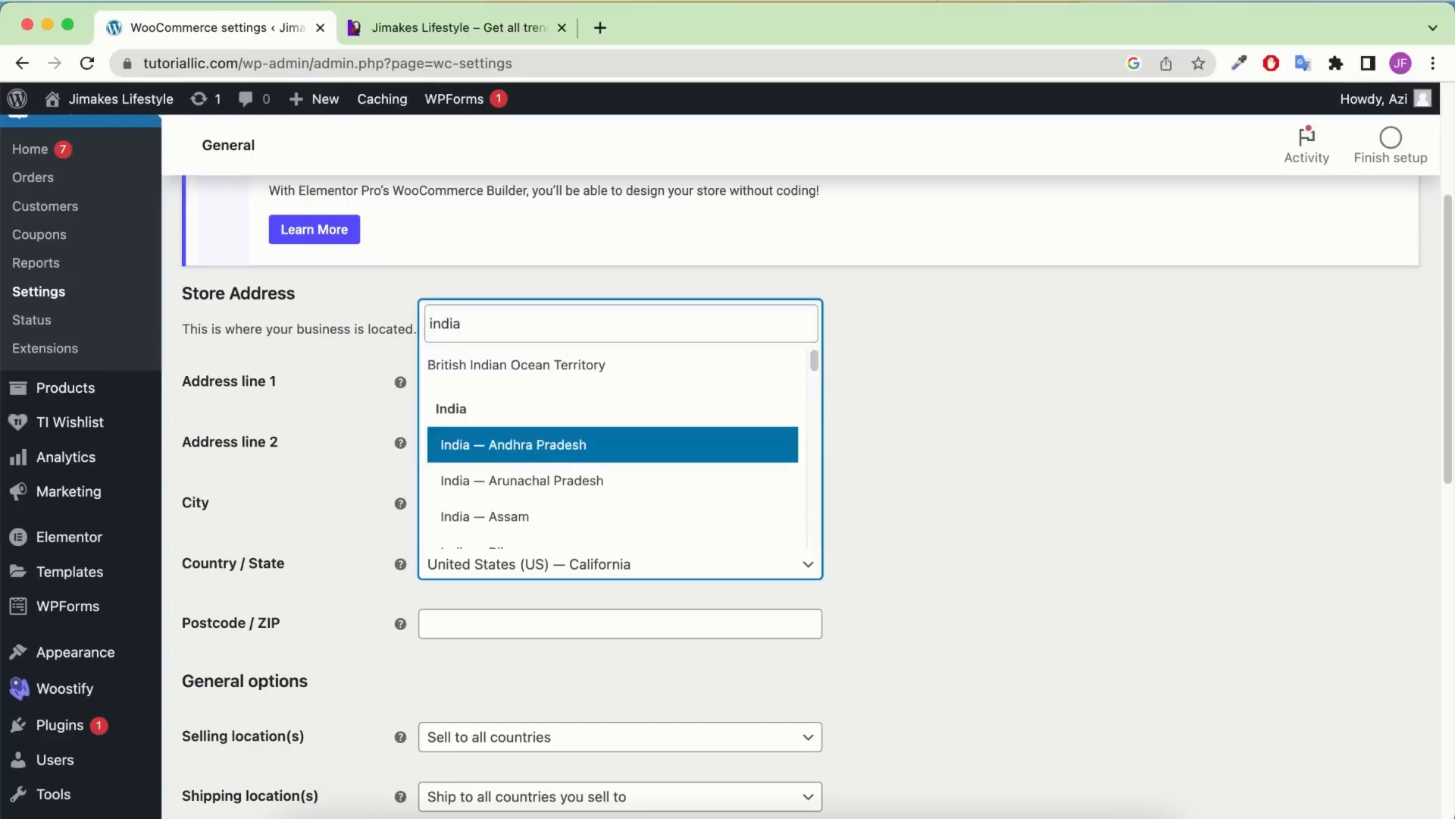
key("BackSpace")
key("BackSpace")
key("BackSpace")
key("BackSpace")
key("BackSpace")
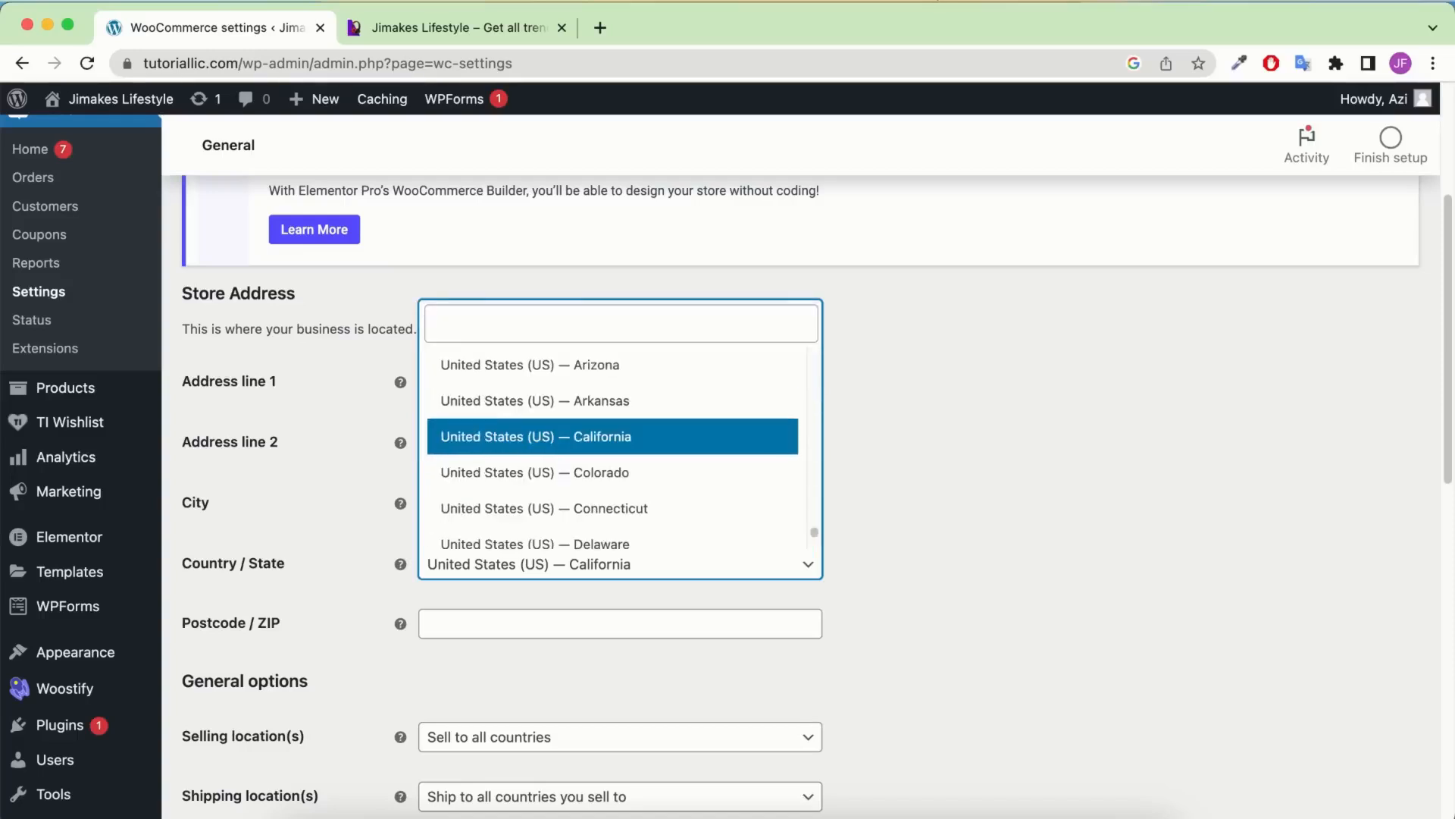
key("Escape")
Fill in the store's ZIP code from the autofill suggestions
scroll(579, 374, "down", 4)
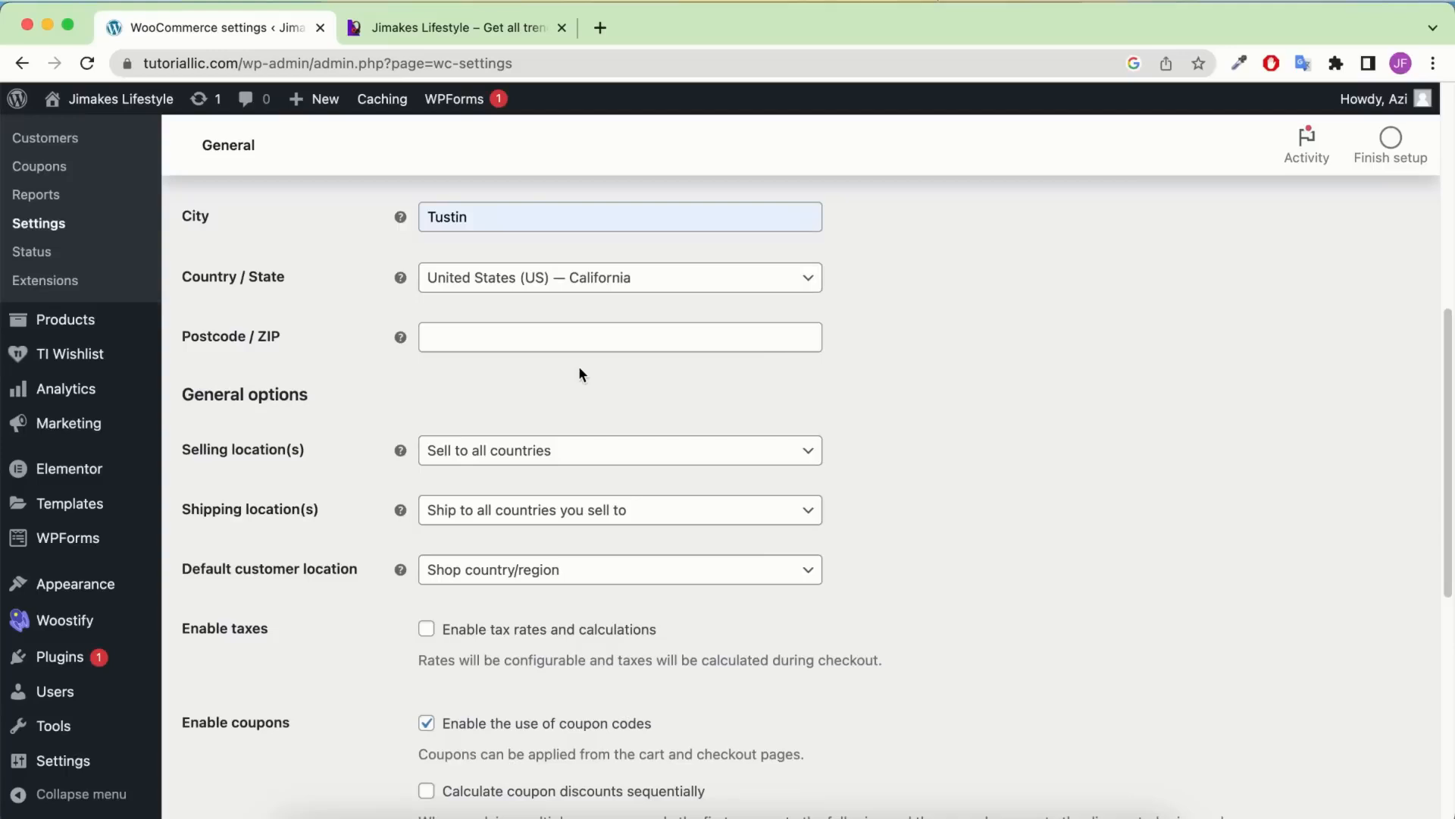
left_click(509, 340)
left_click(540, 405)
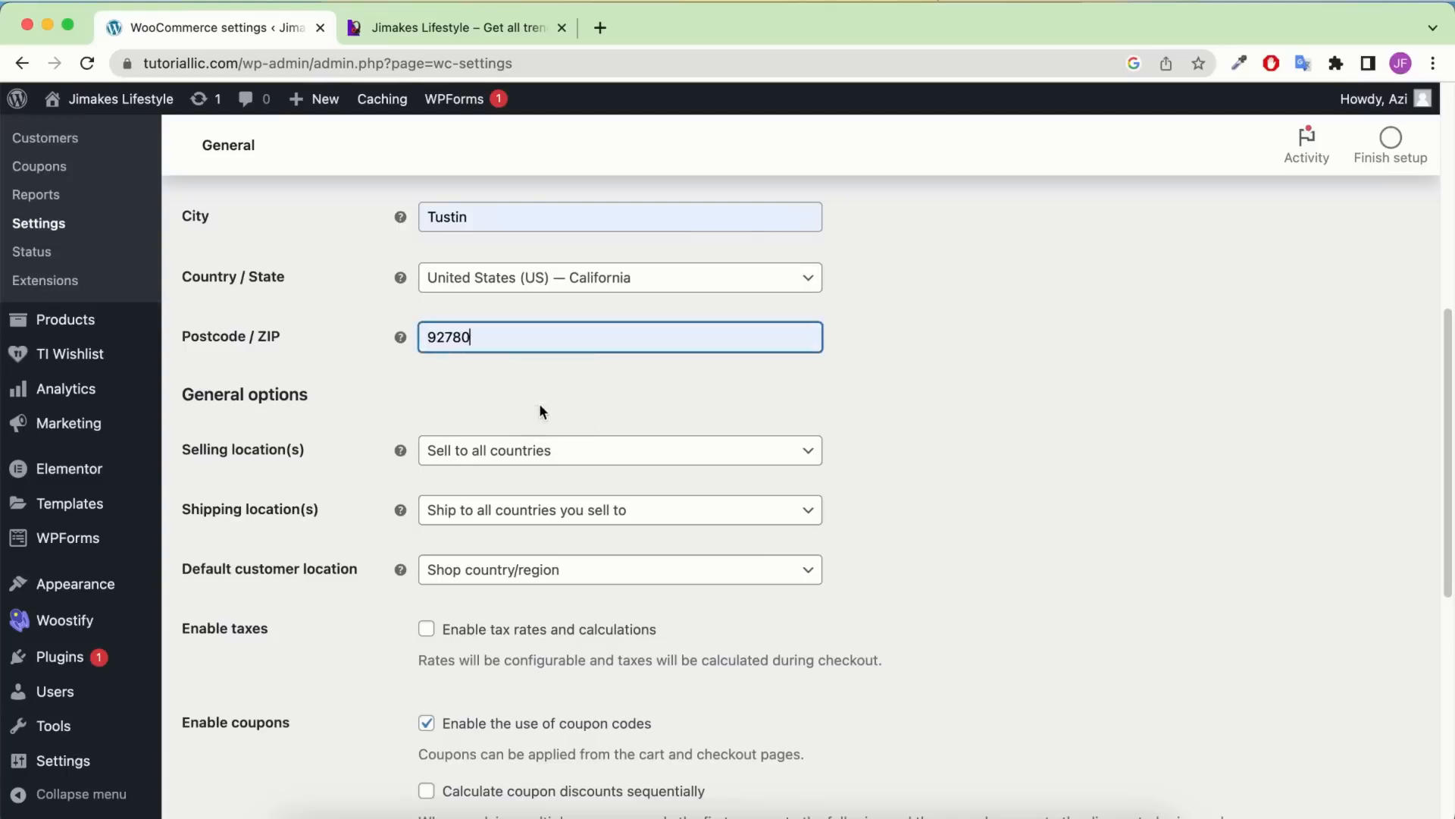
scroll(526, 393, "down", 4)
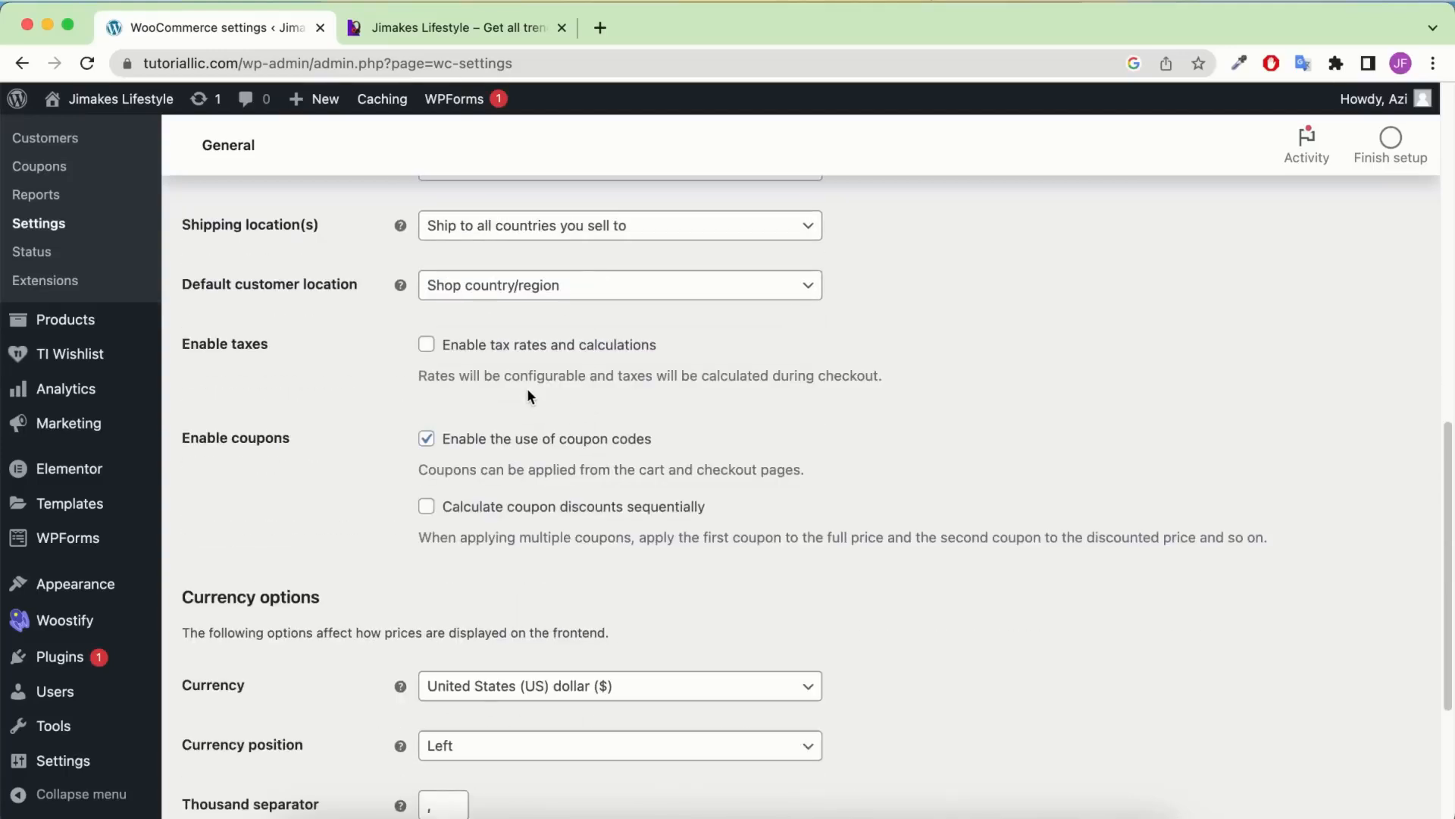
scroll(529, 393, "up", 2)
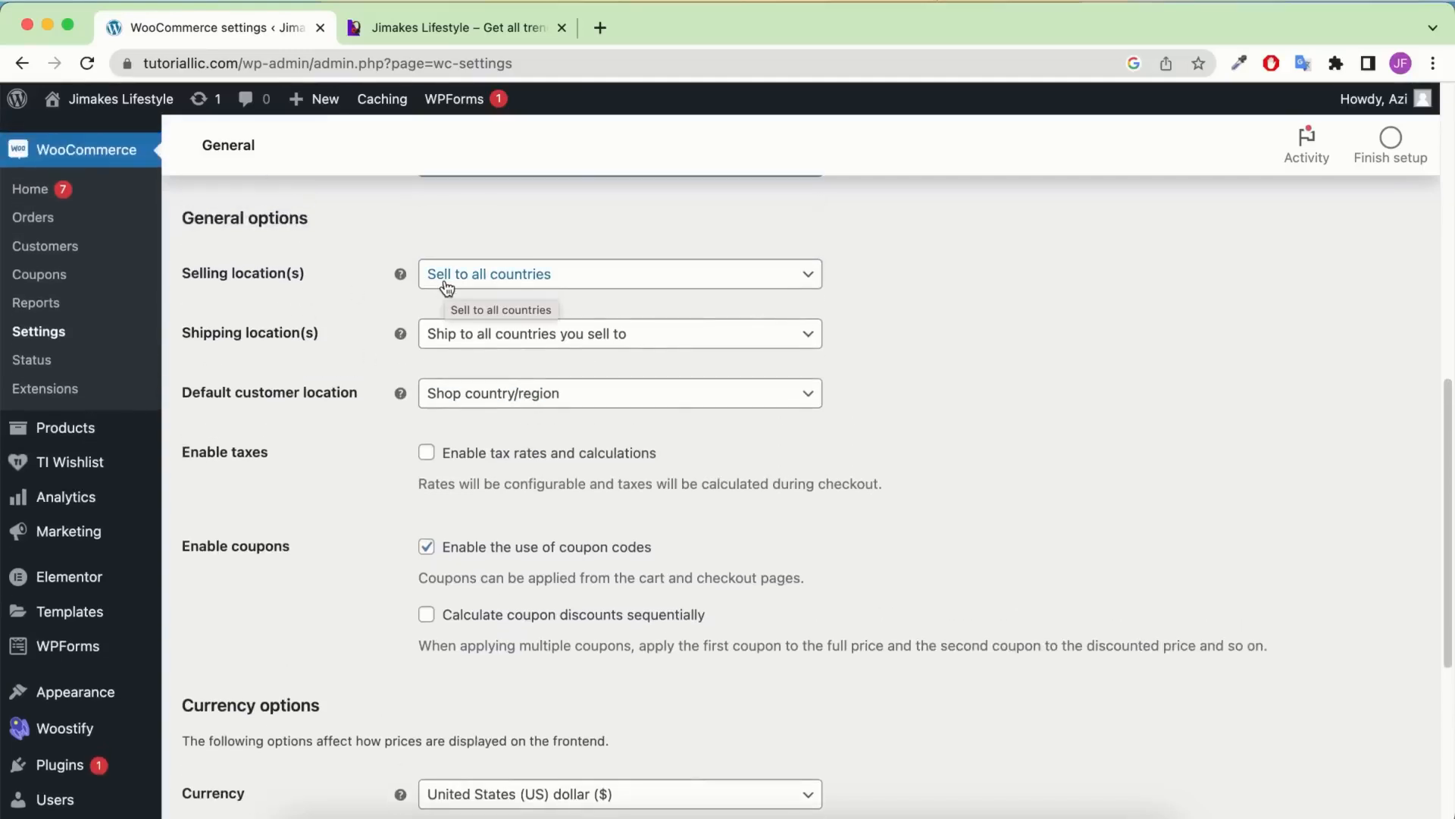
Set Selling location(s) to 'Sell to specific countries' with United States (US)
left_click(446, 285)
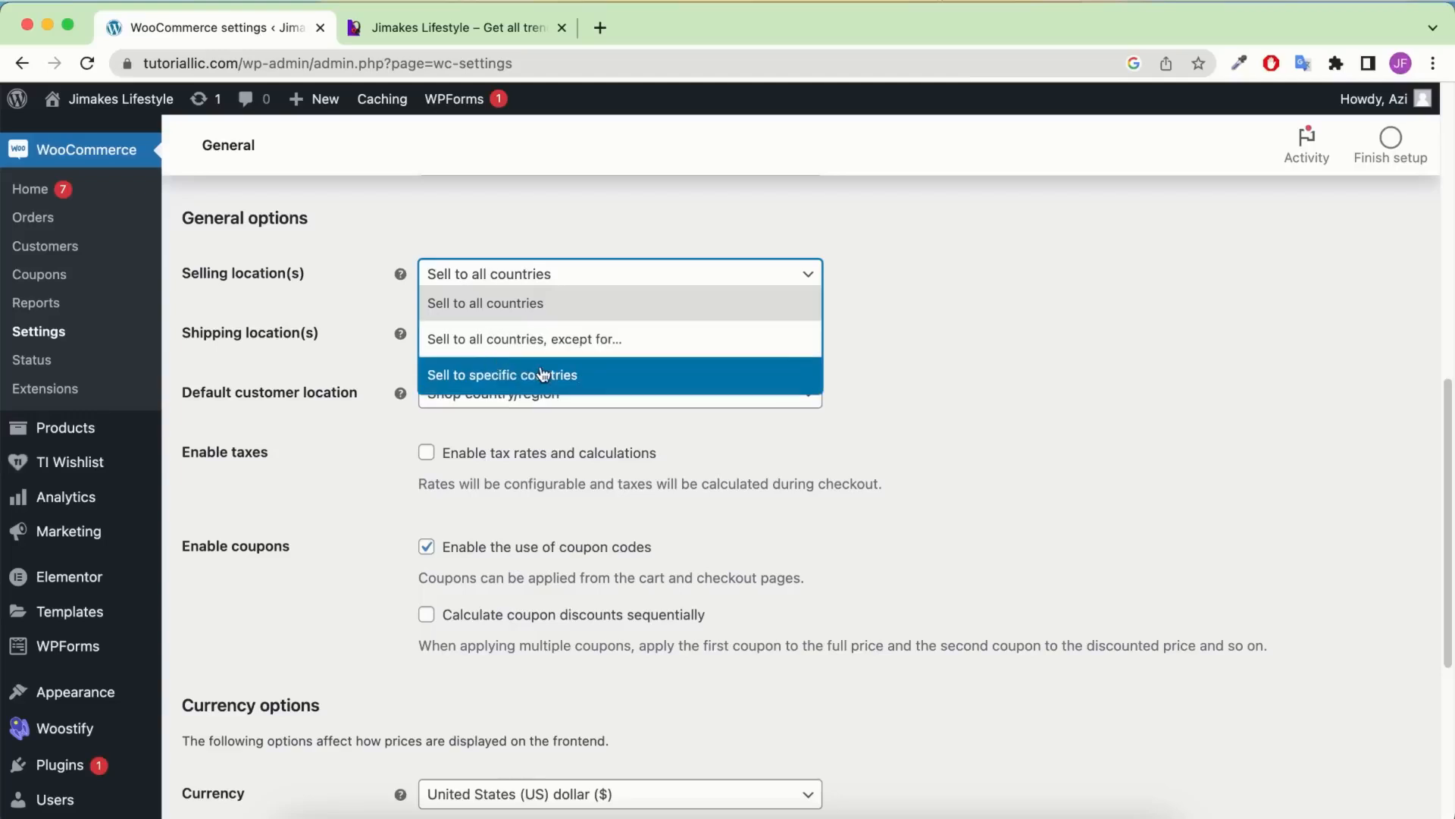
left_click(493, 379)
left_click(515, 336)
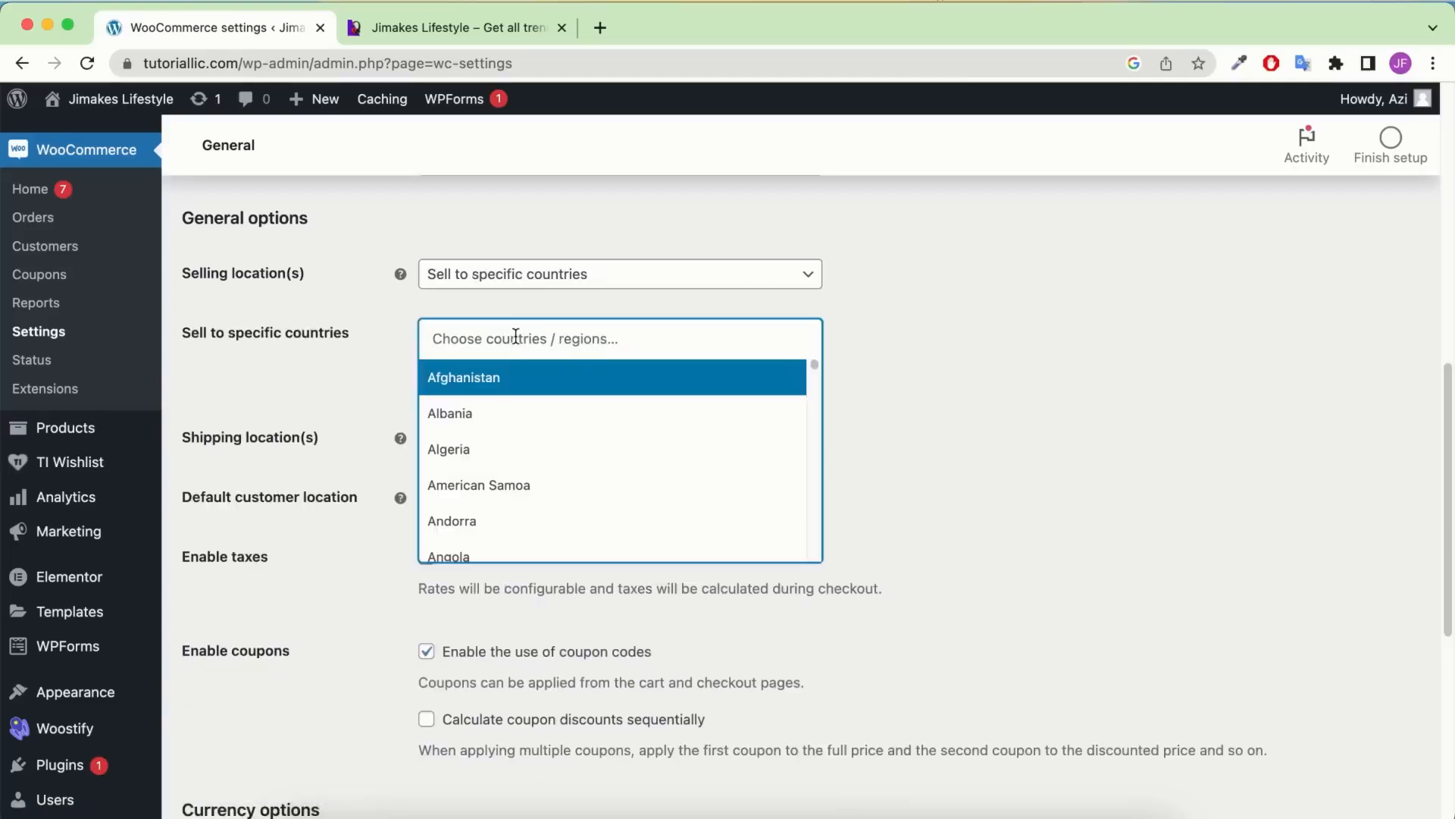
type("un")
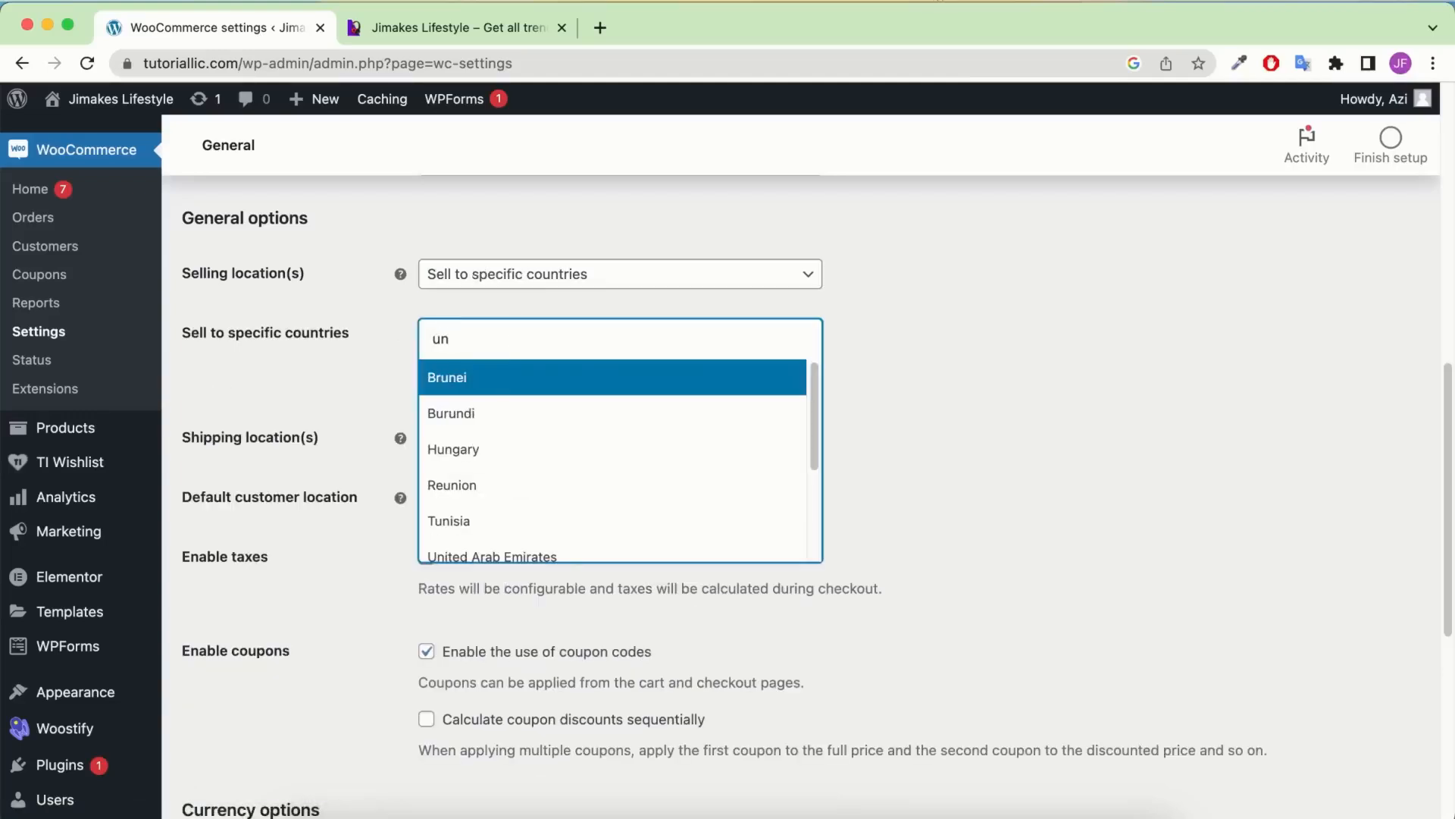
type("i")
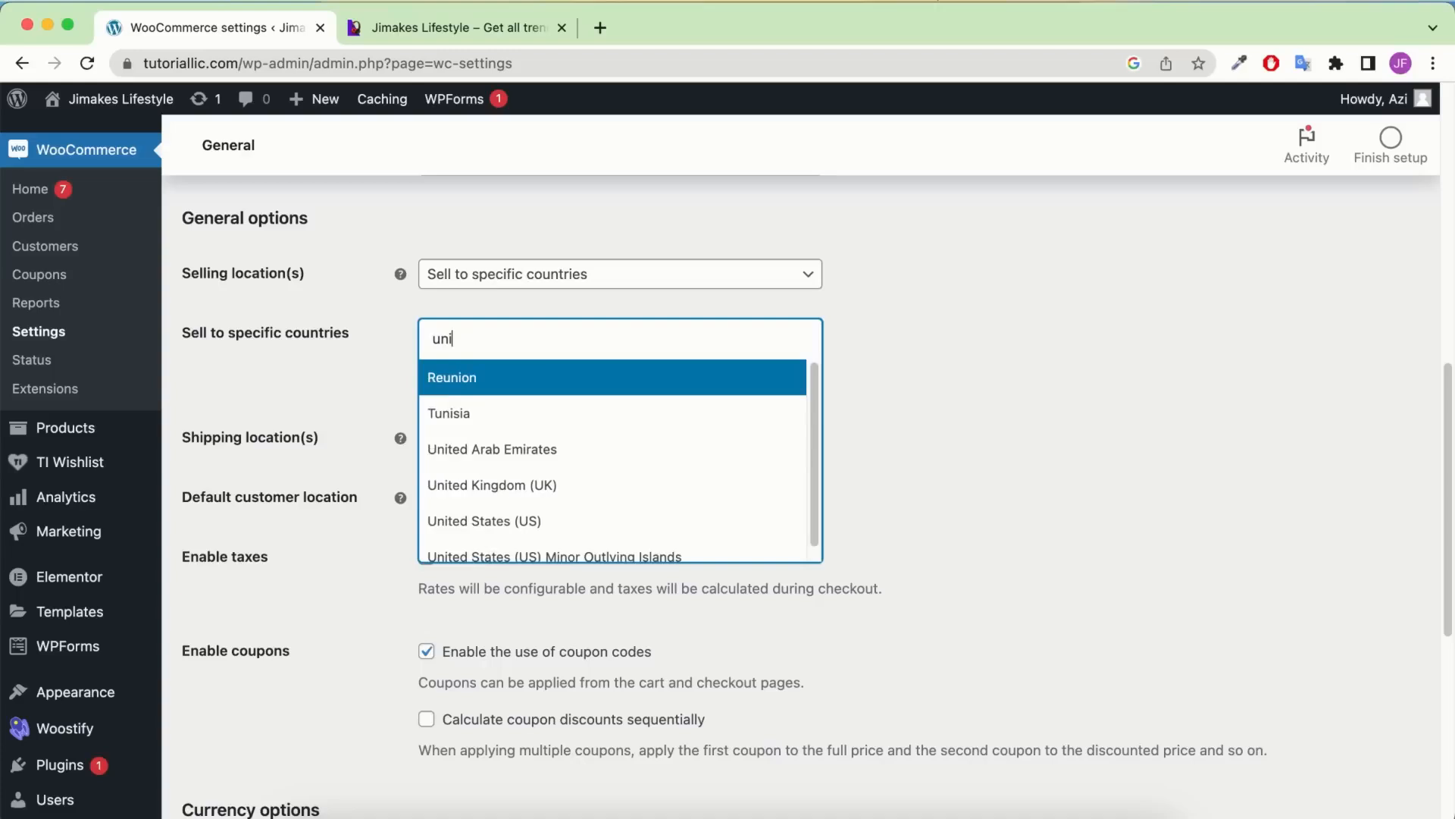
left_click(547, 532)
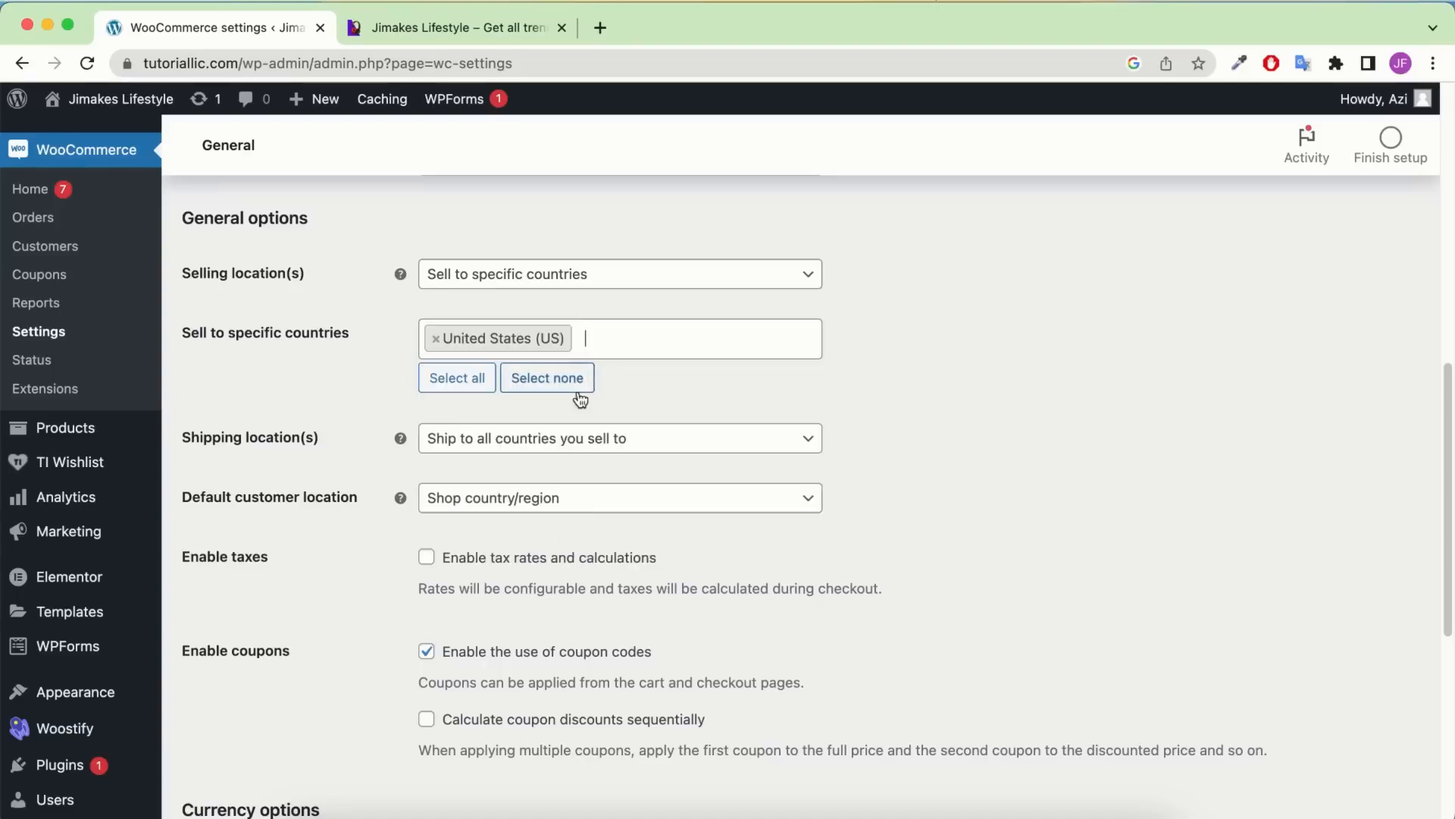
left_click(648, 346)
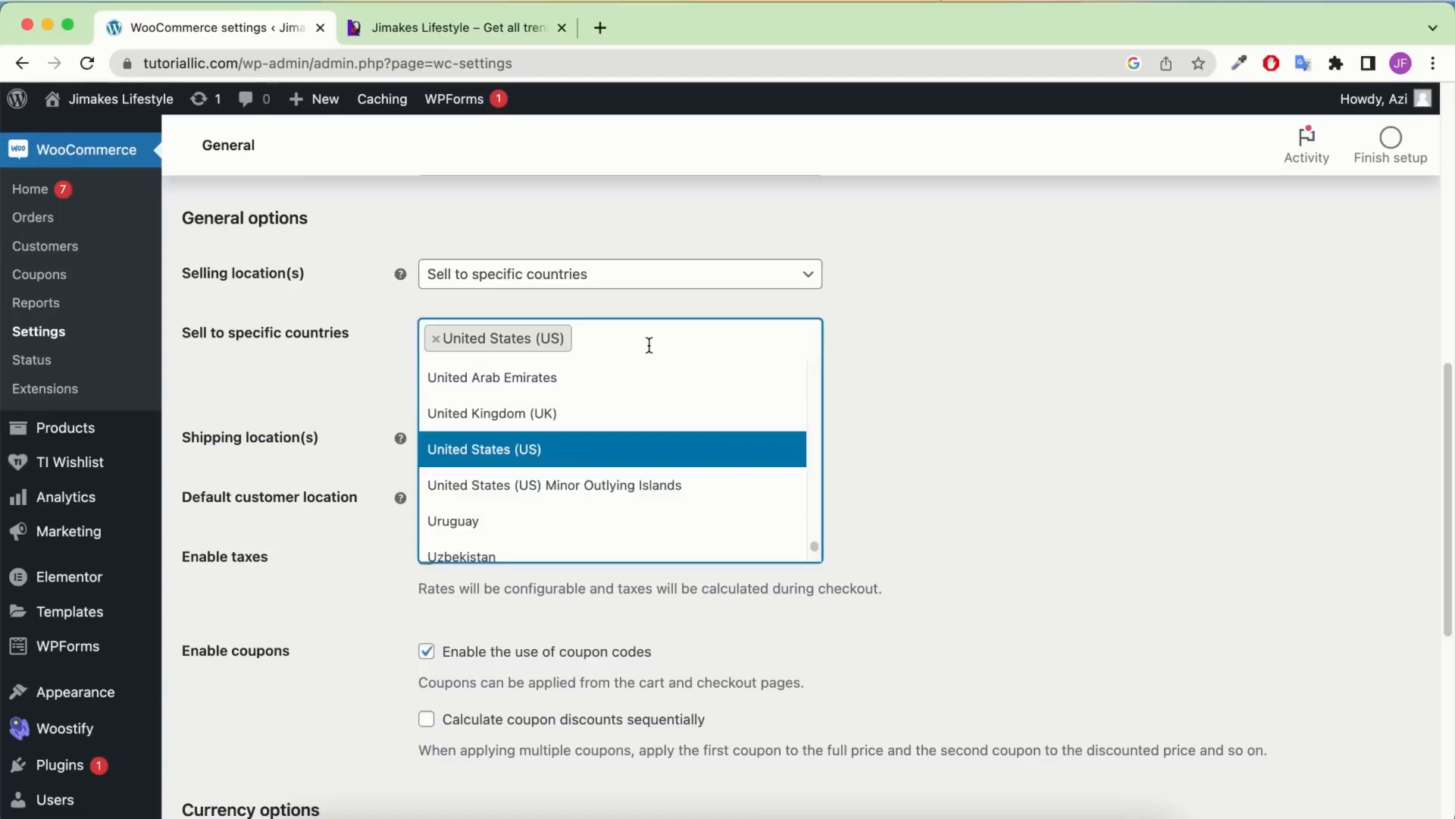
left_click(1099, 397)
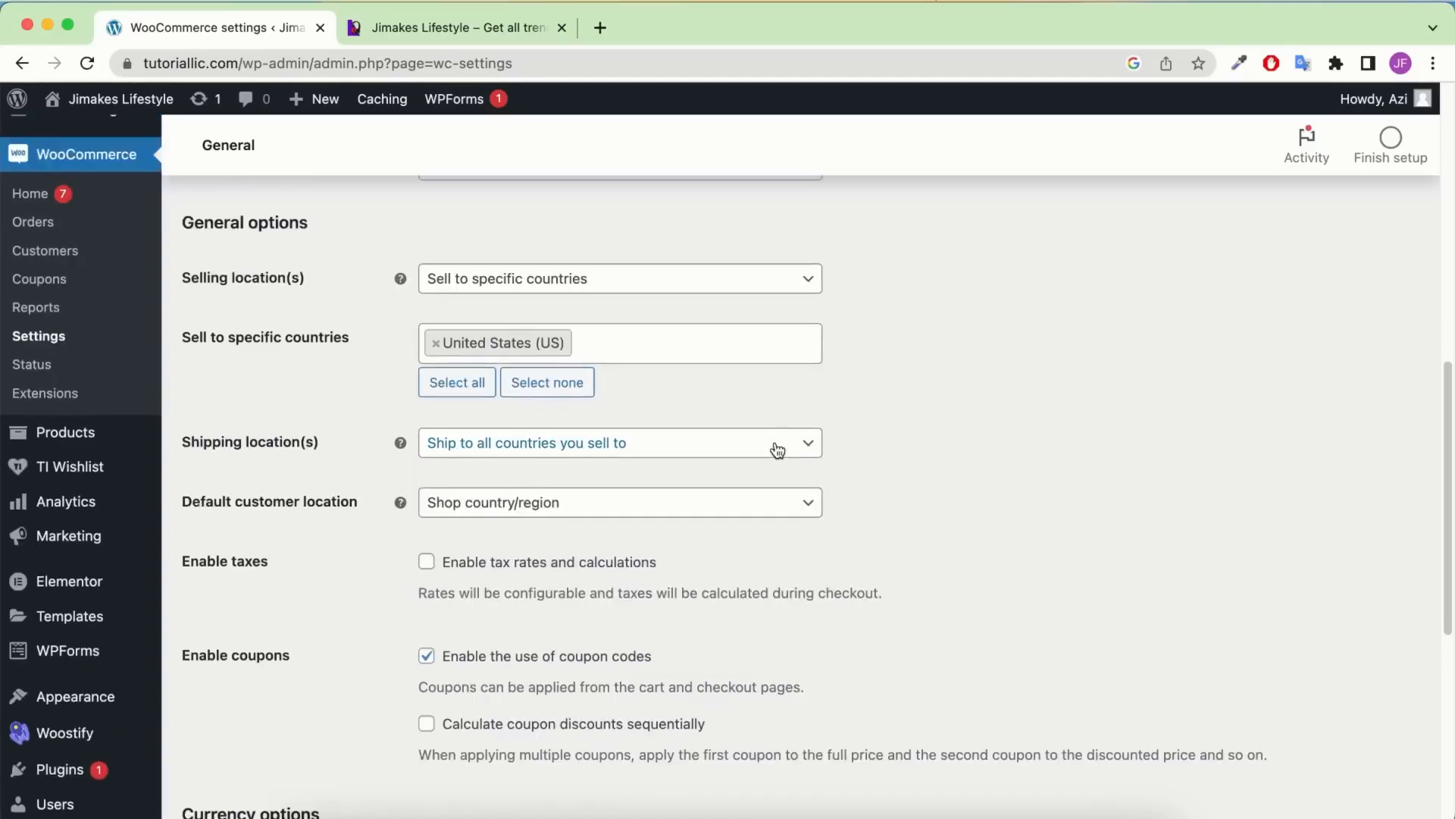
Set Shipping location(s) to 'Ship to specific countries only' with United States (US)
left_click(774, 447)
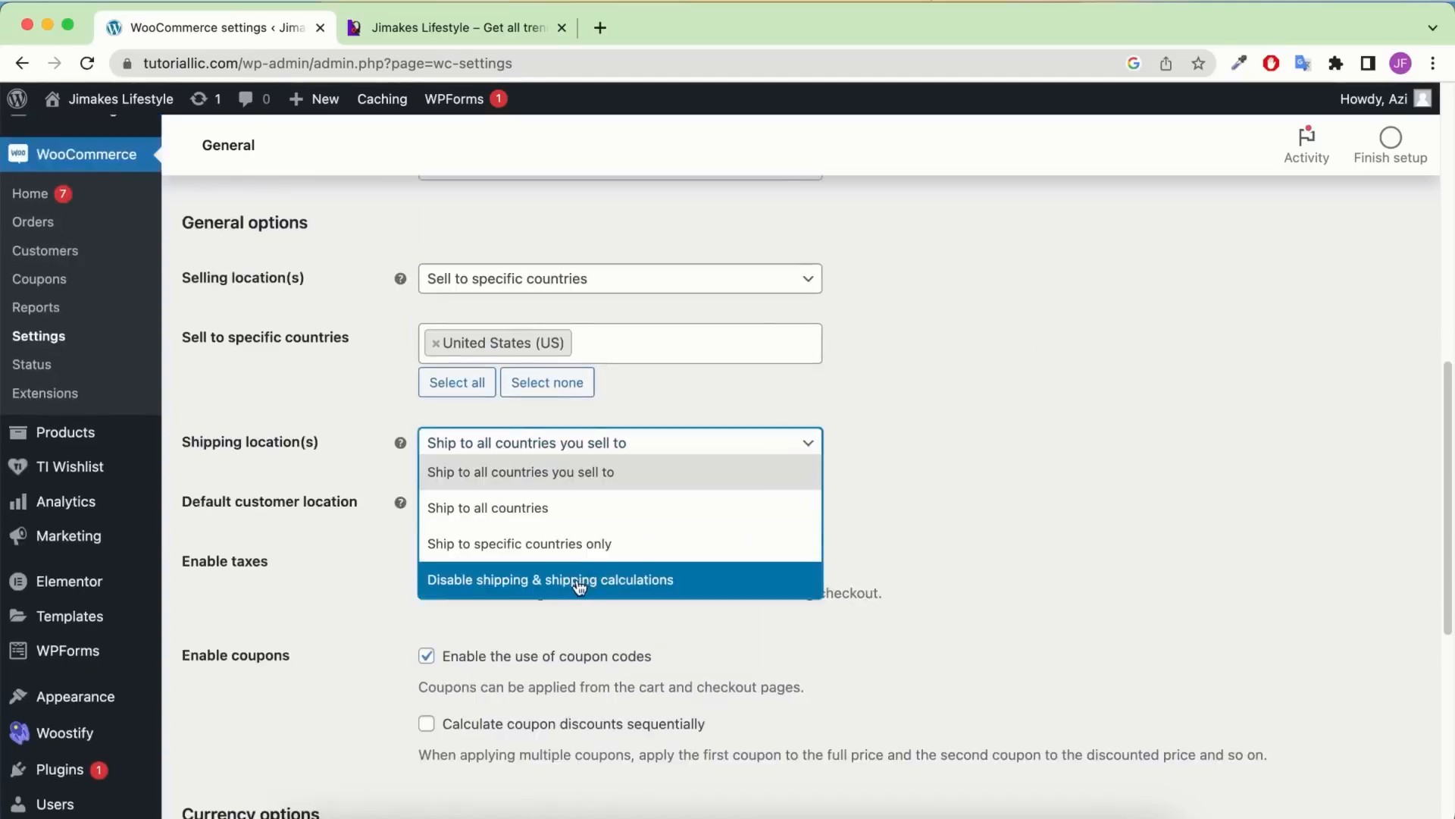
left_click(581, 556)
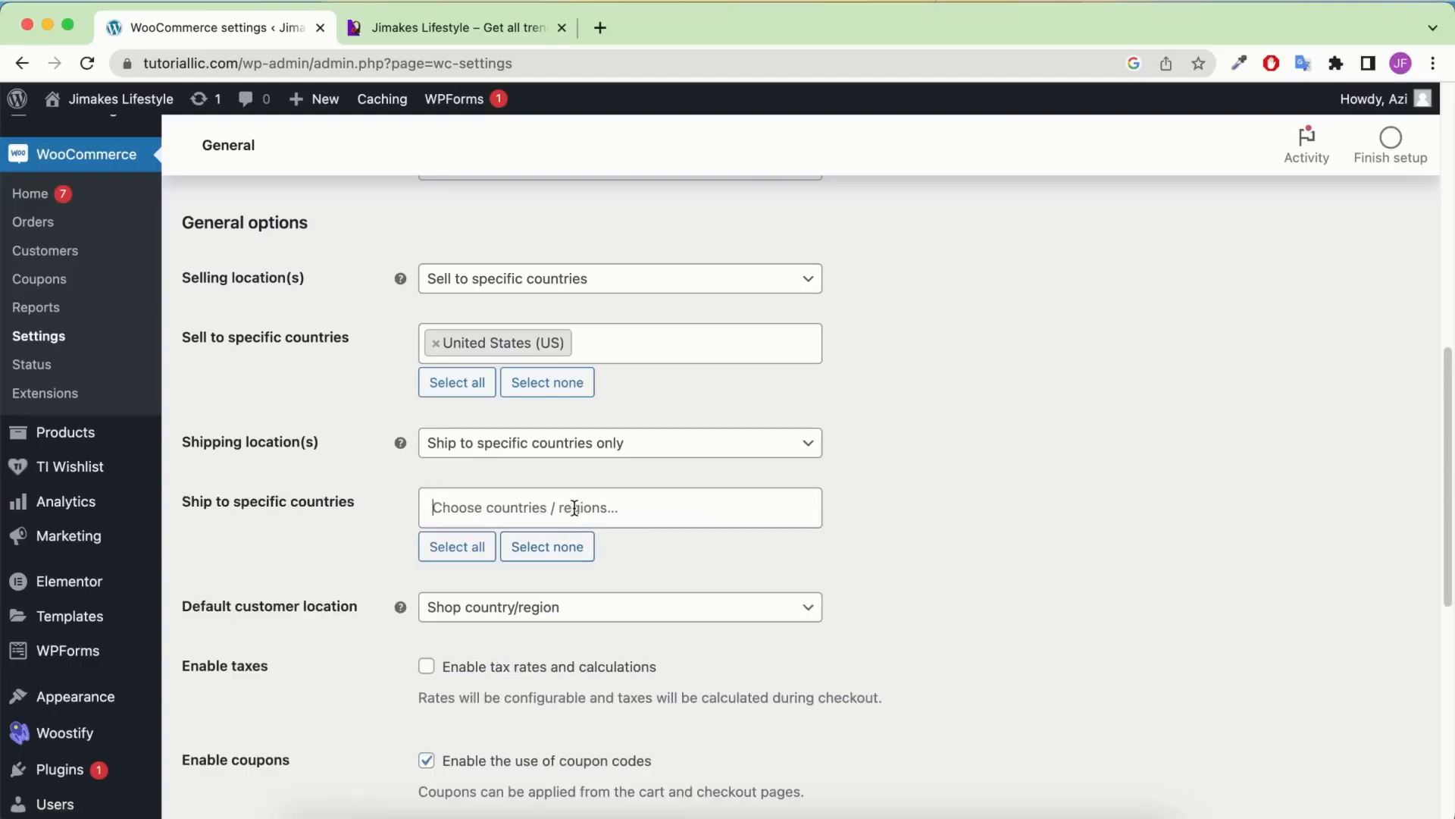
left_click(571, 508)
type("un")
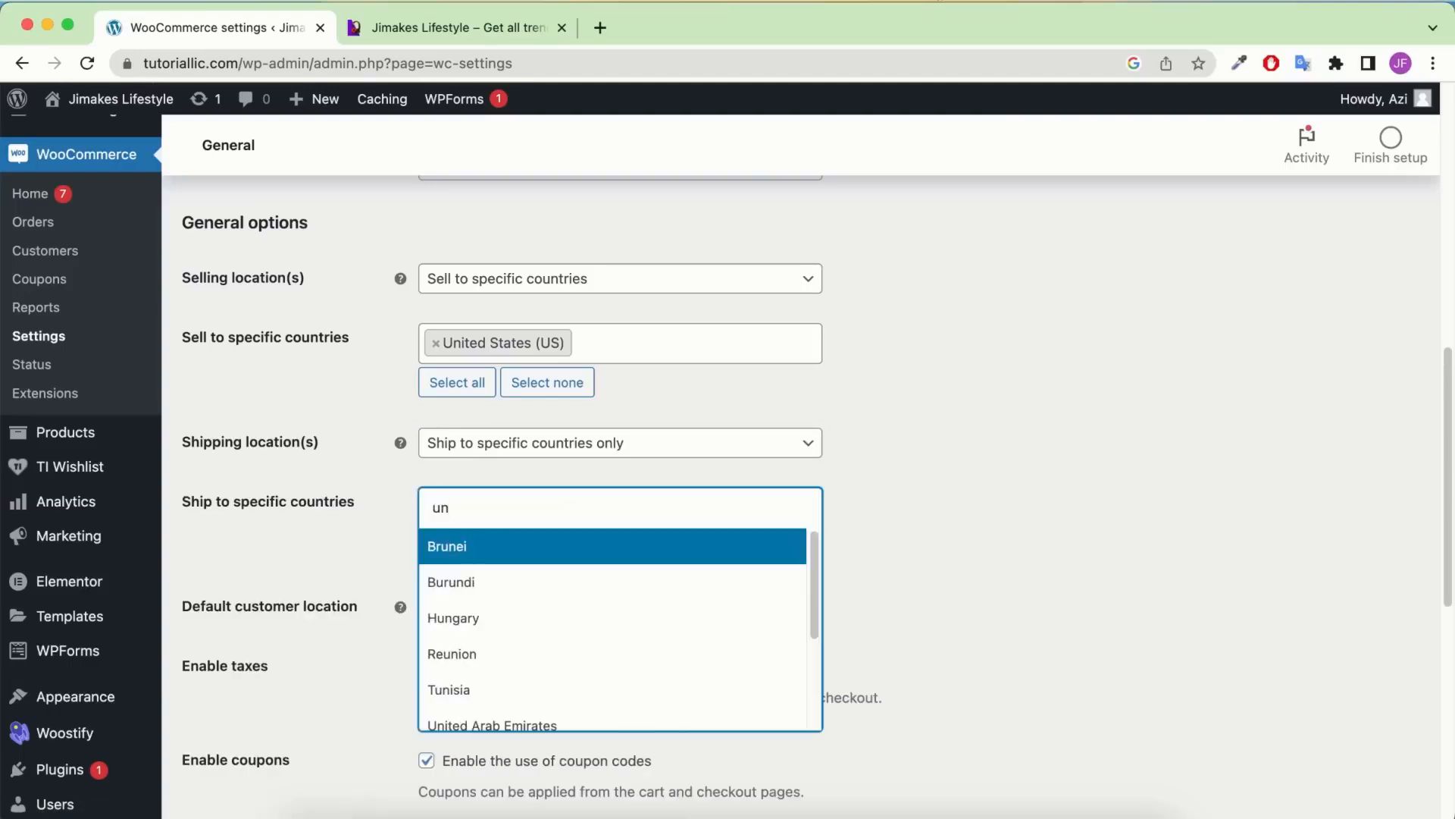
type("i")
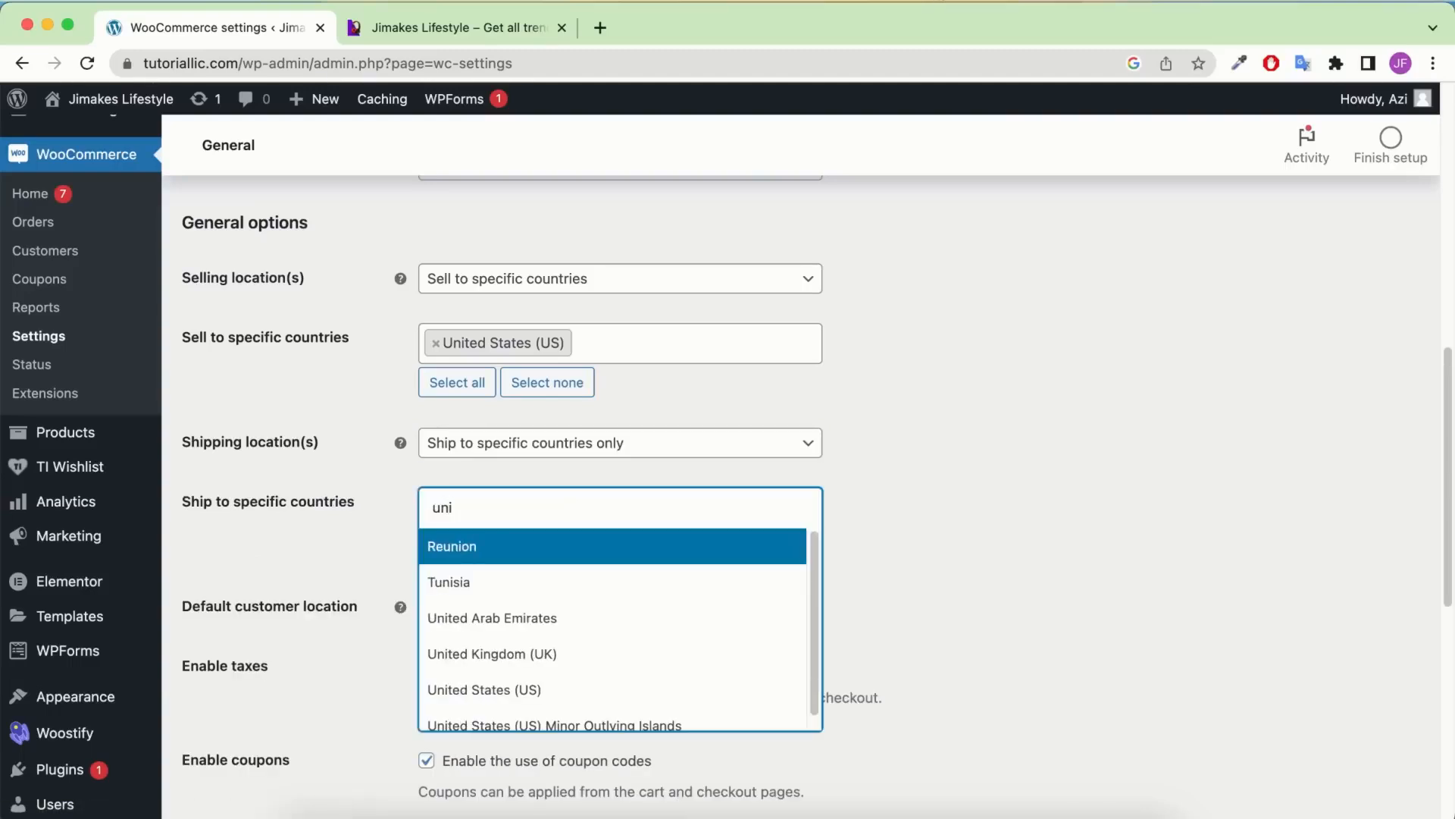
left_click(584, 689)
scroll(696, 549, "down", 2)
scroll(698, 549, "down", 2)
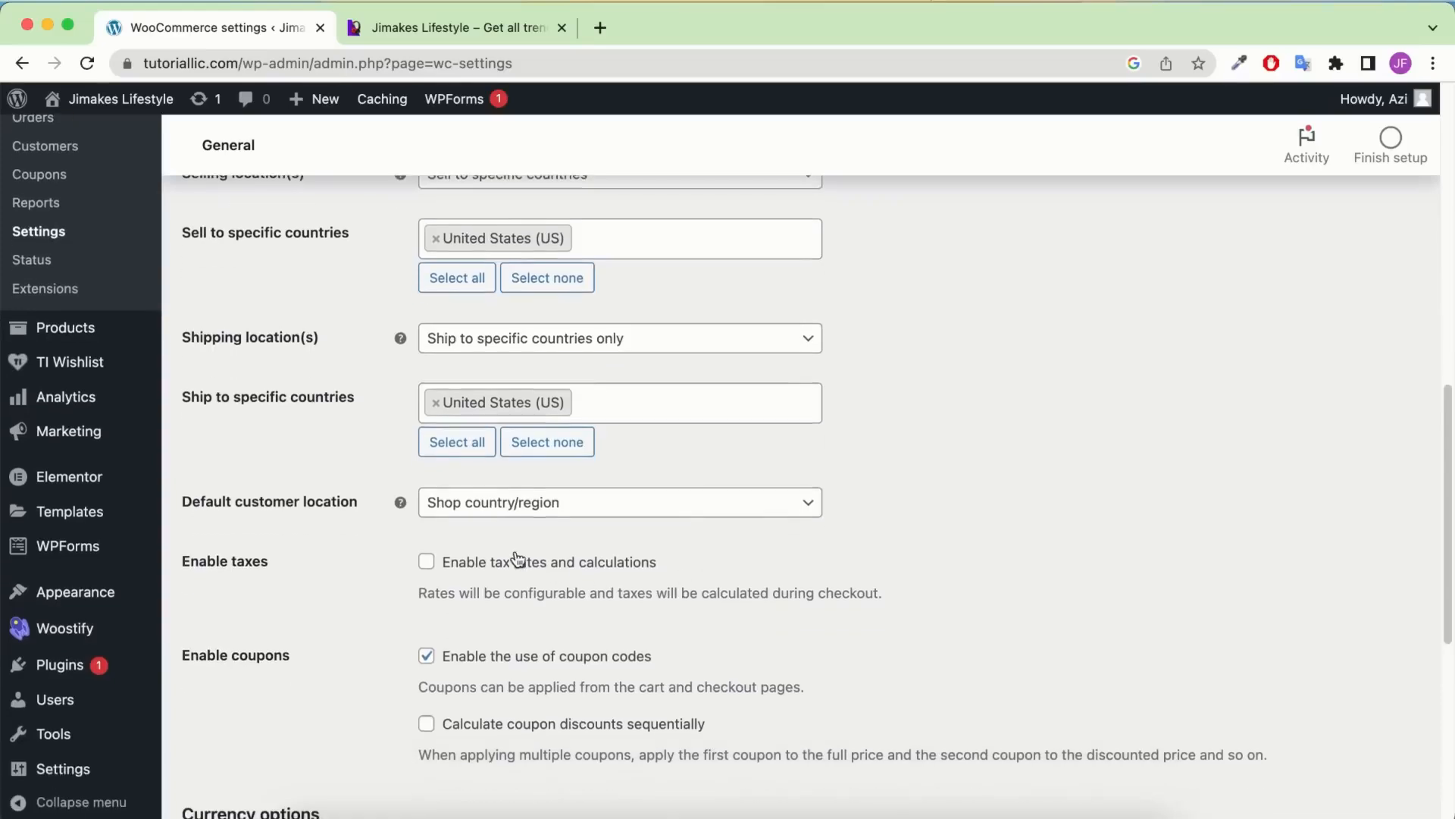
Enable tax rates and calculations and keep United States (US) dollar as the currency
left_click(479, 561)
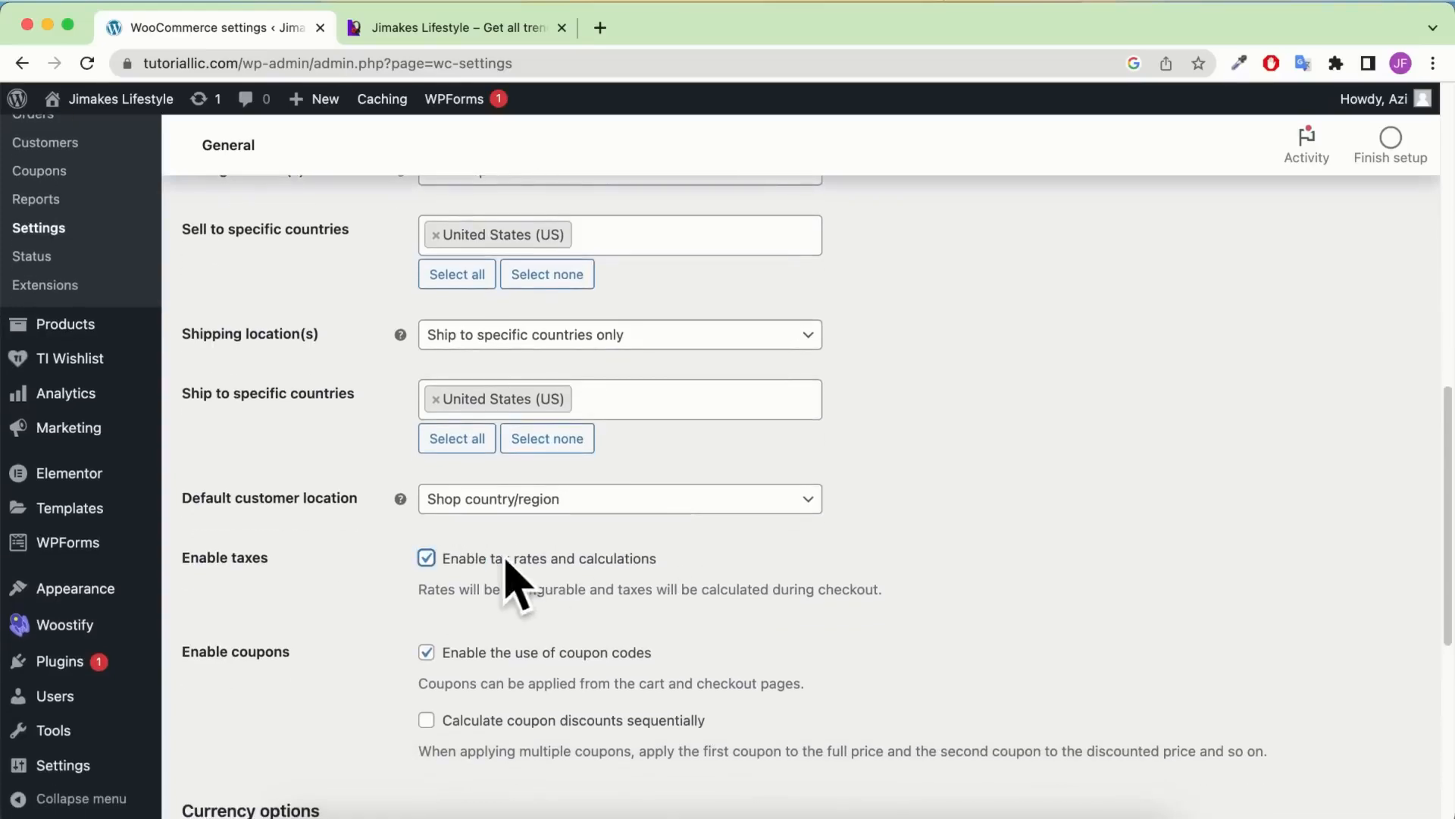
scroll(566, 561, "down", 5)
scroll(789, 398, "down", 2)
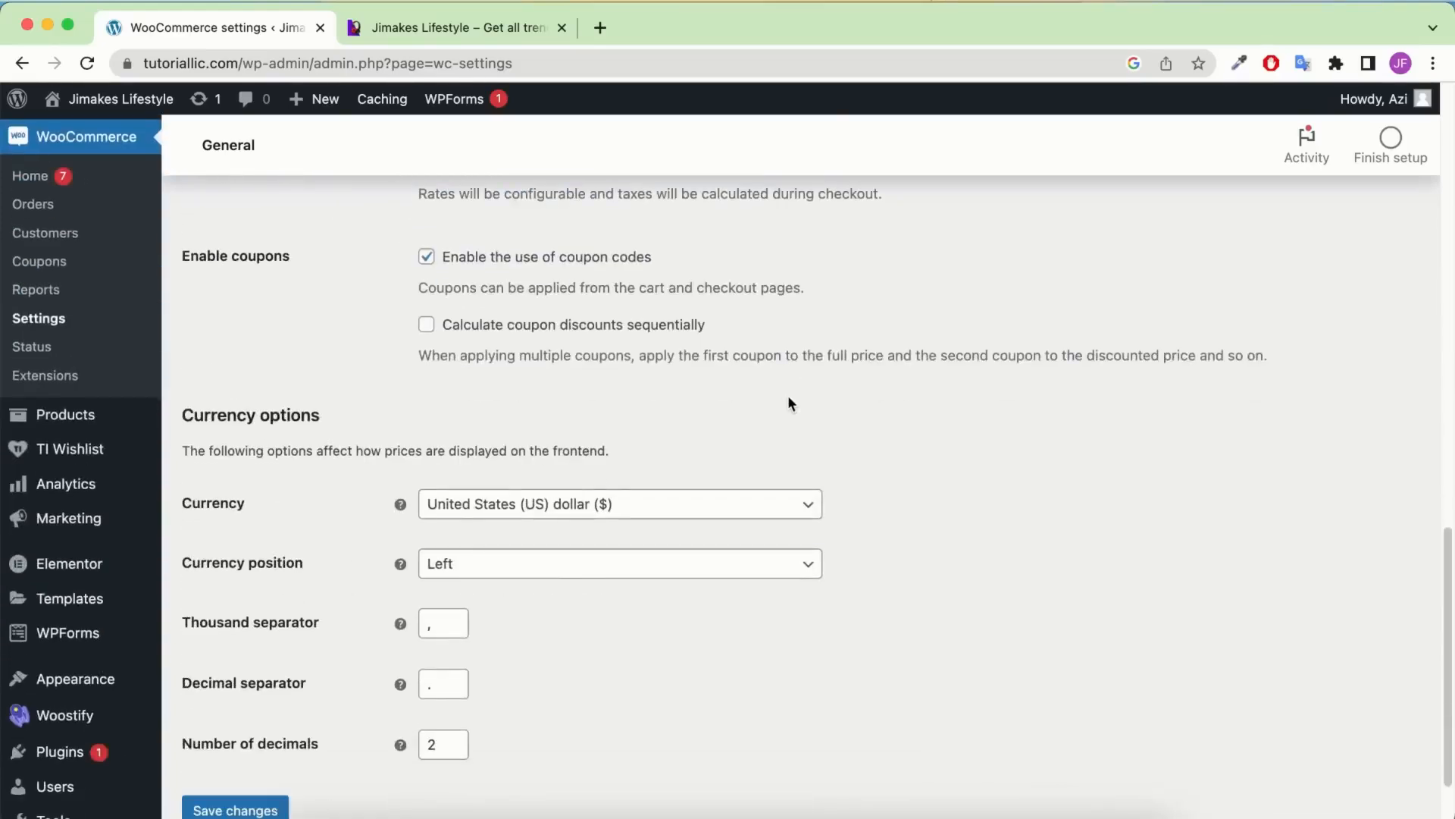
scroll(607, 462, "down", 1)
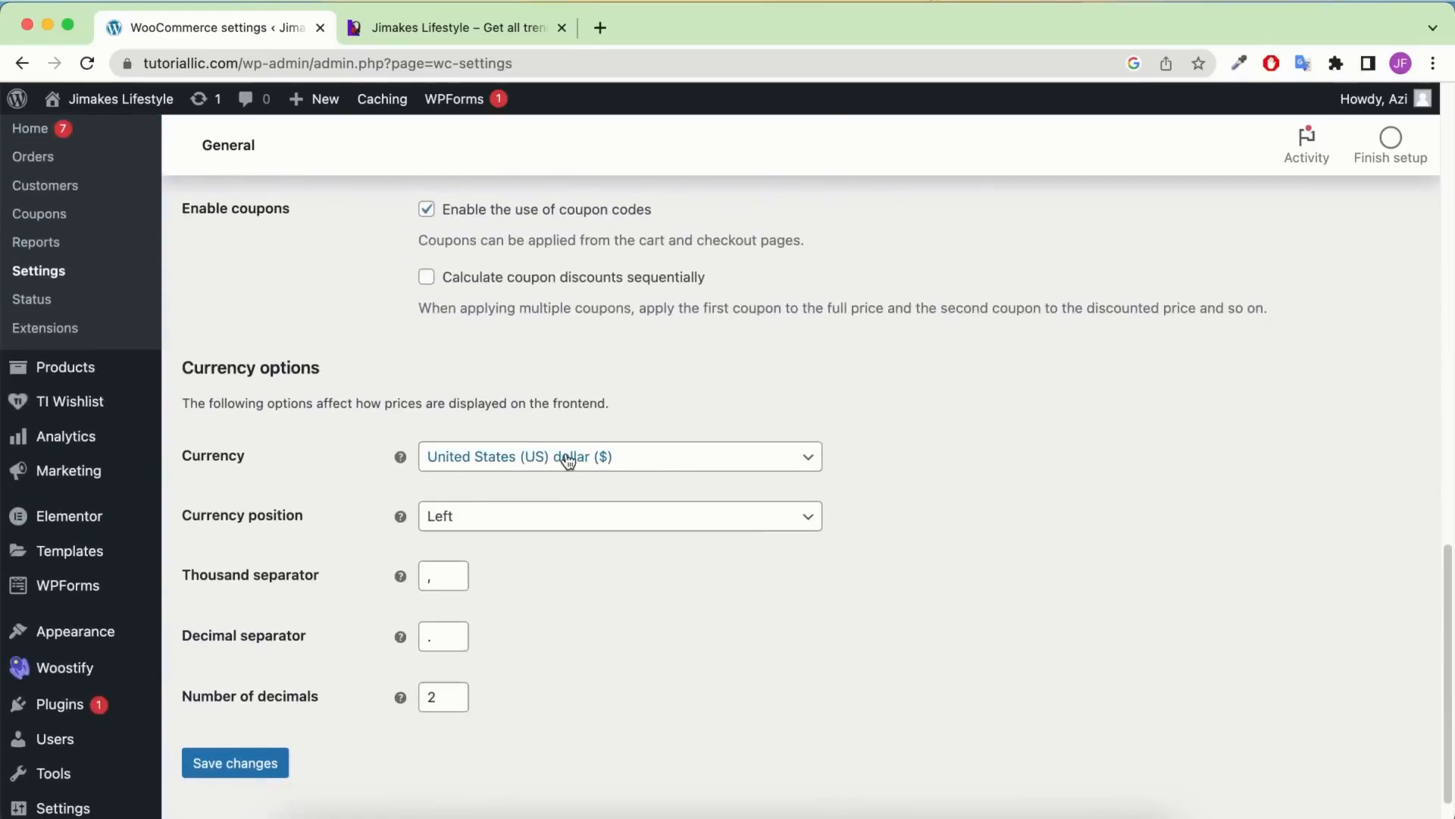
left_click(568, 459)
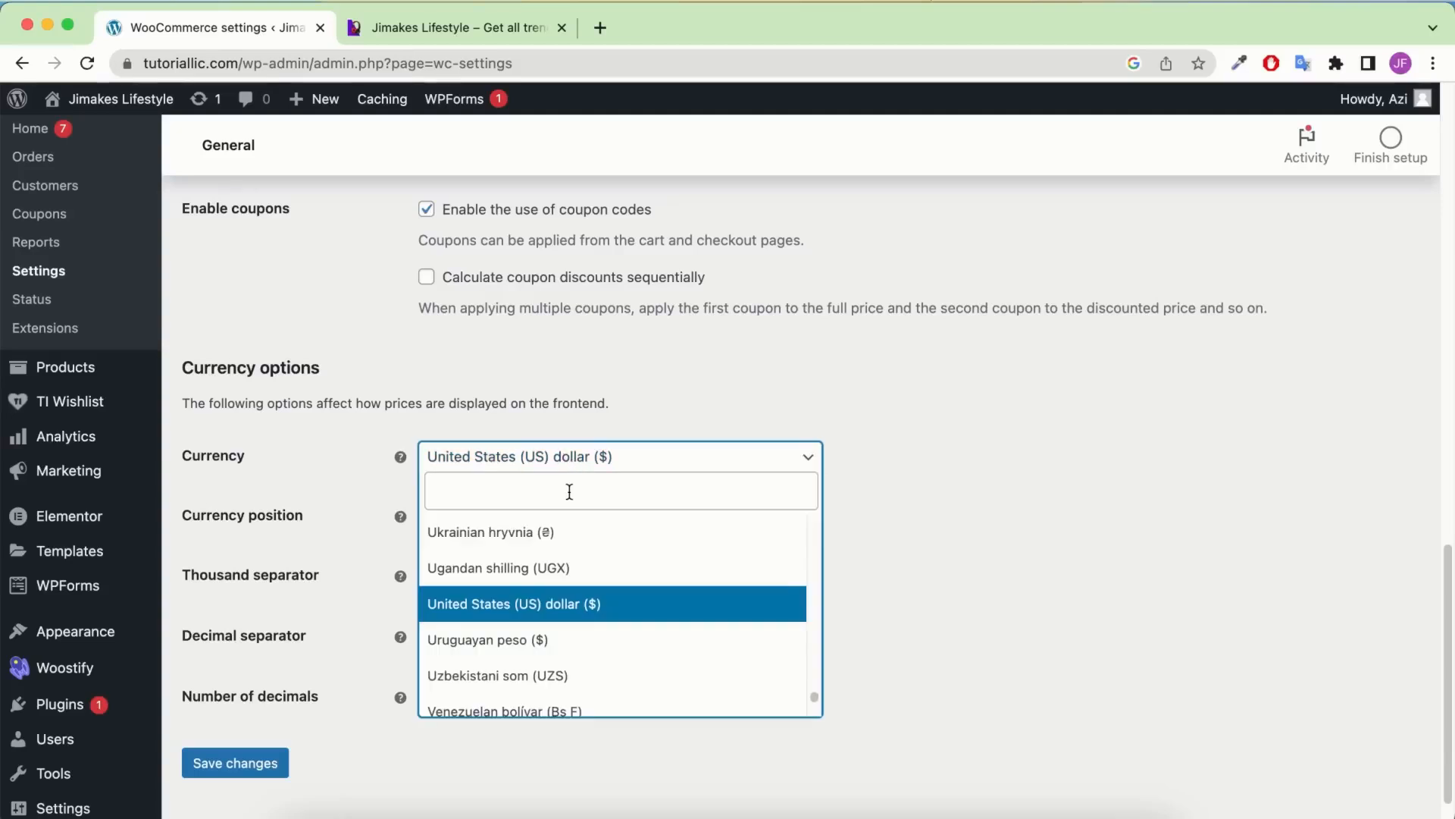
left_click(1066, 507)
scroll(550, 639, "down", 1)
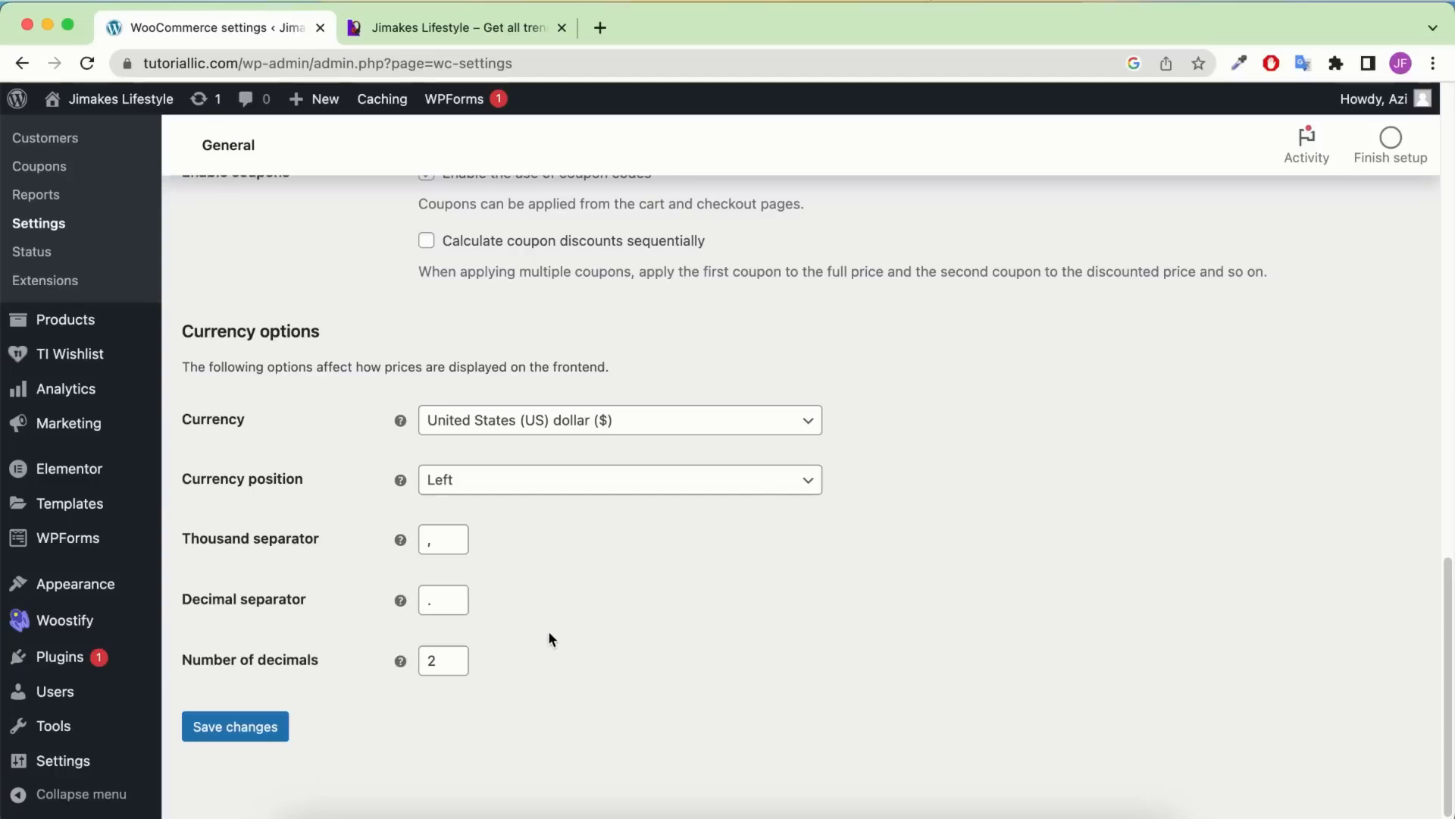
Save the general settings and decline the browser's offer to save the address
left_click(226, 735)
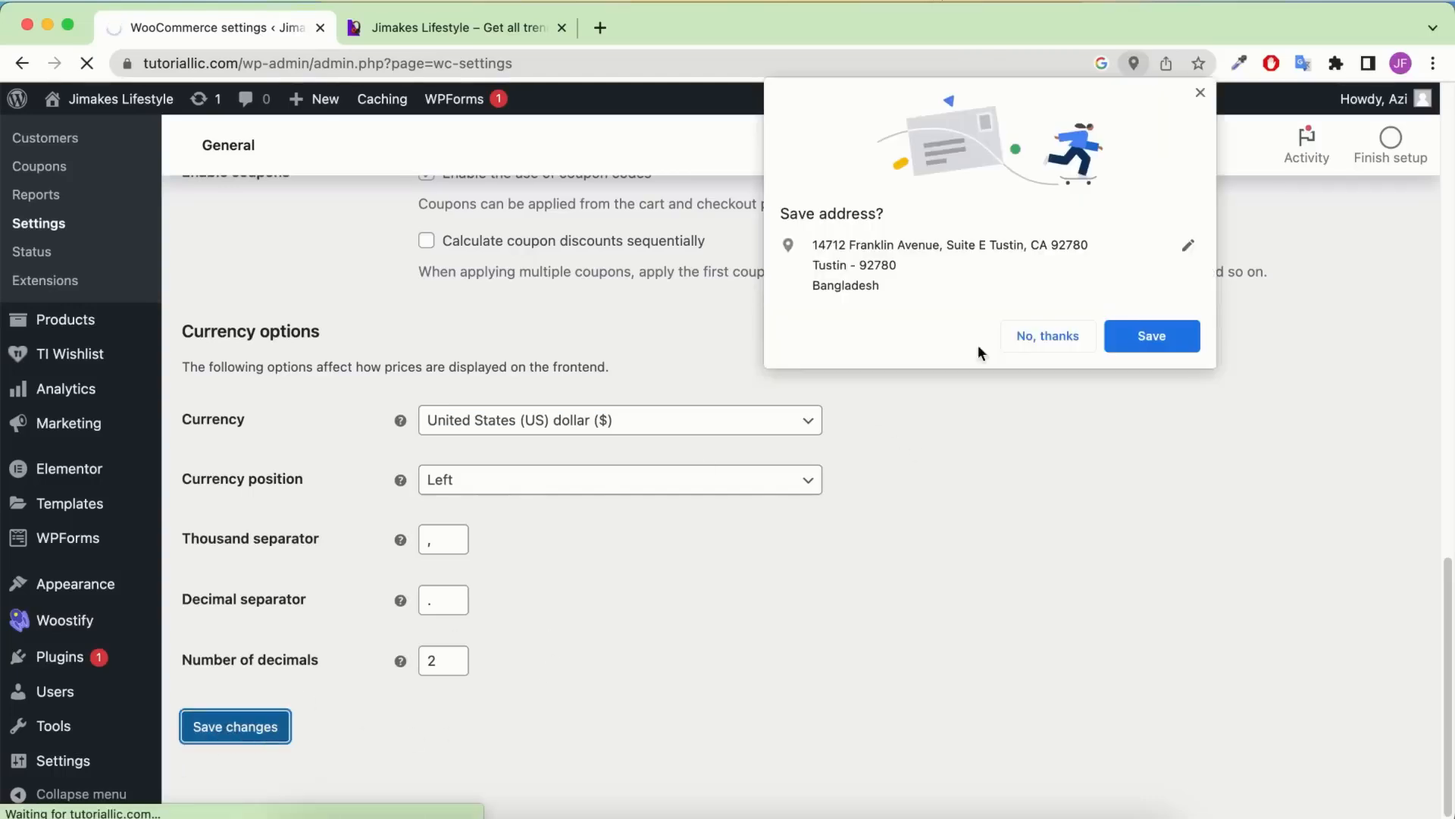
left_click(1060, 336)
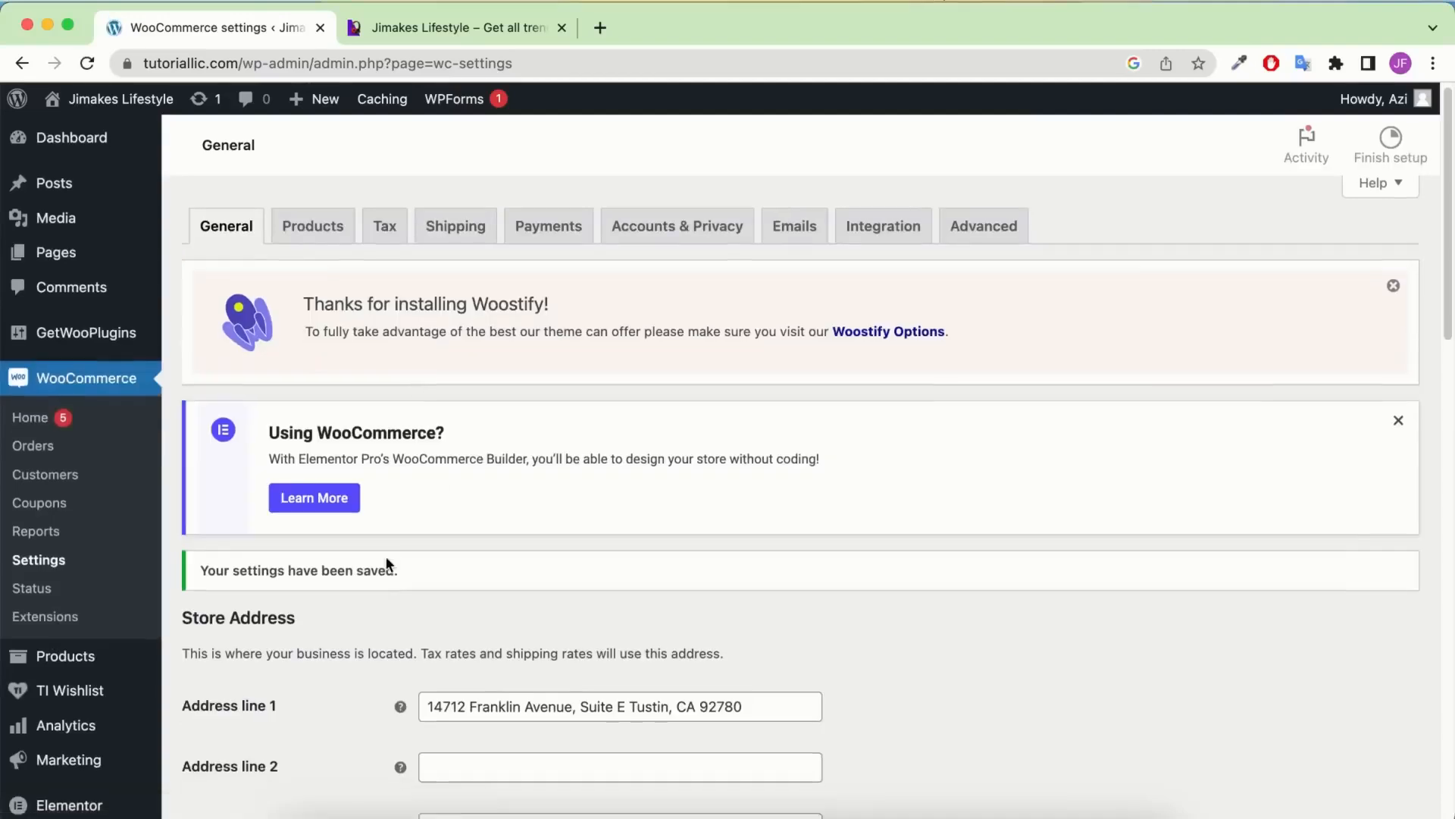
scroll(386, 565, "down", 1)
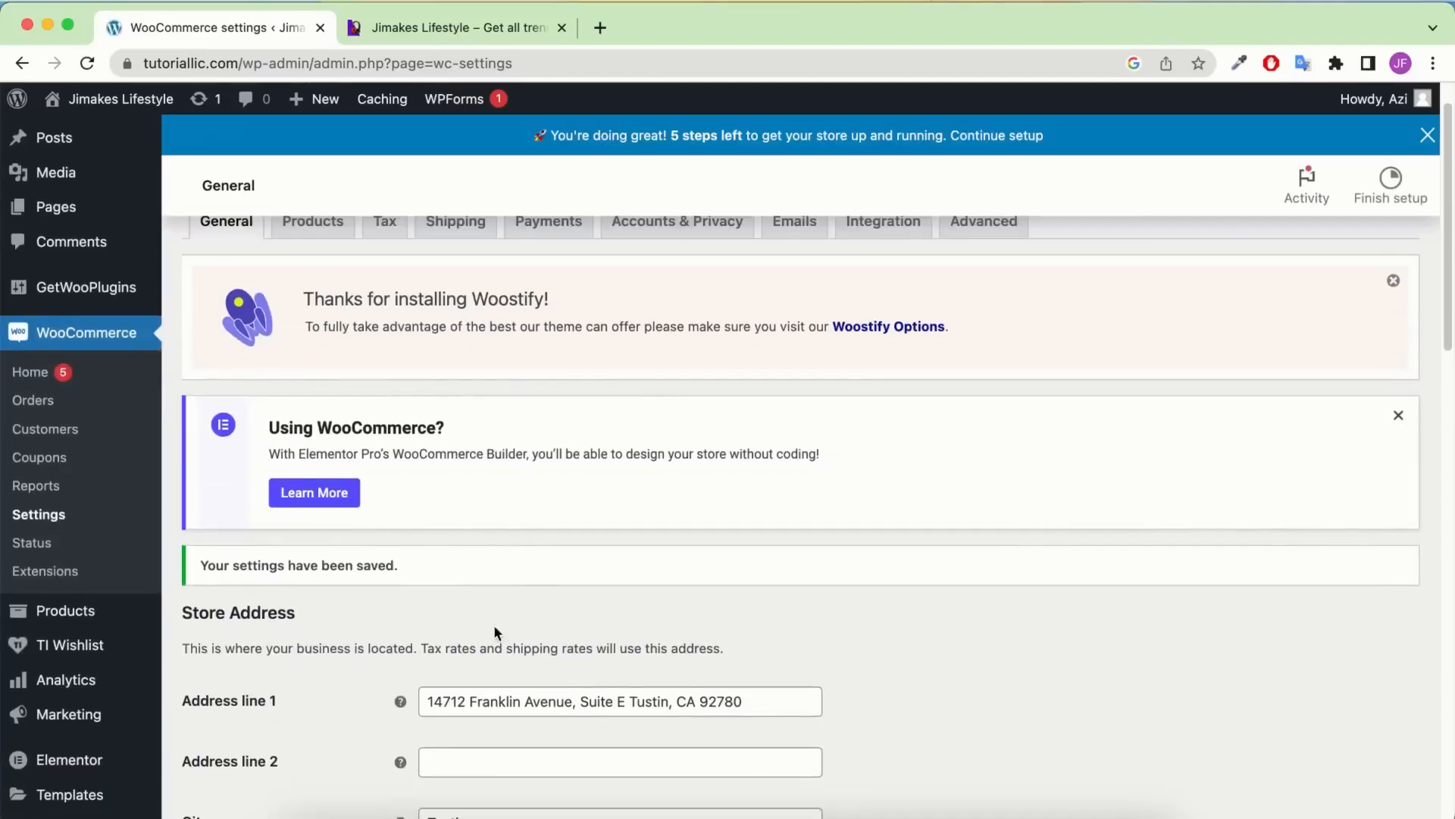
scroll(494, 632, "up", 1)
left_click(310, 282)
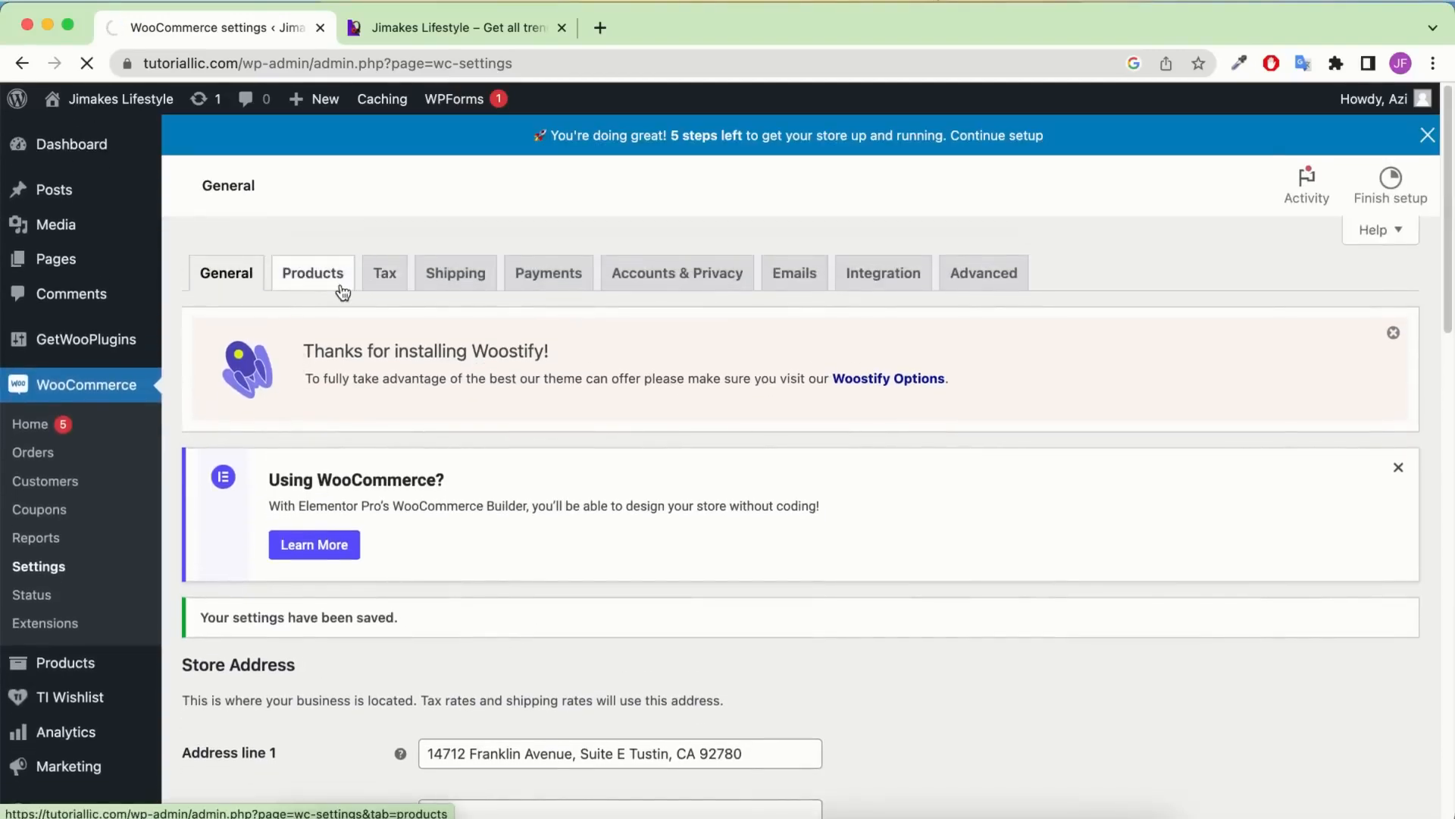
On the Products tab, set Weight unit to g, keep cm dimensions, and save
scroll(558, 479, "down", 2)
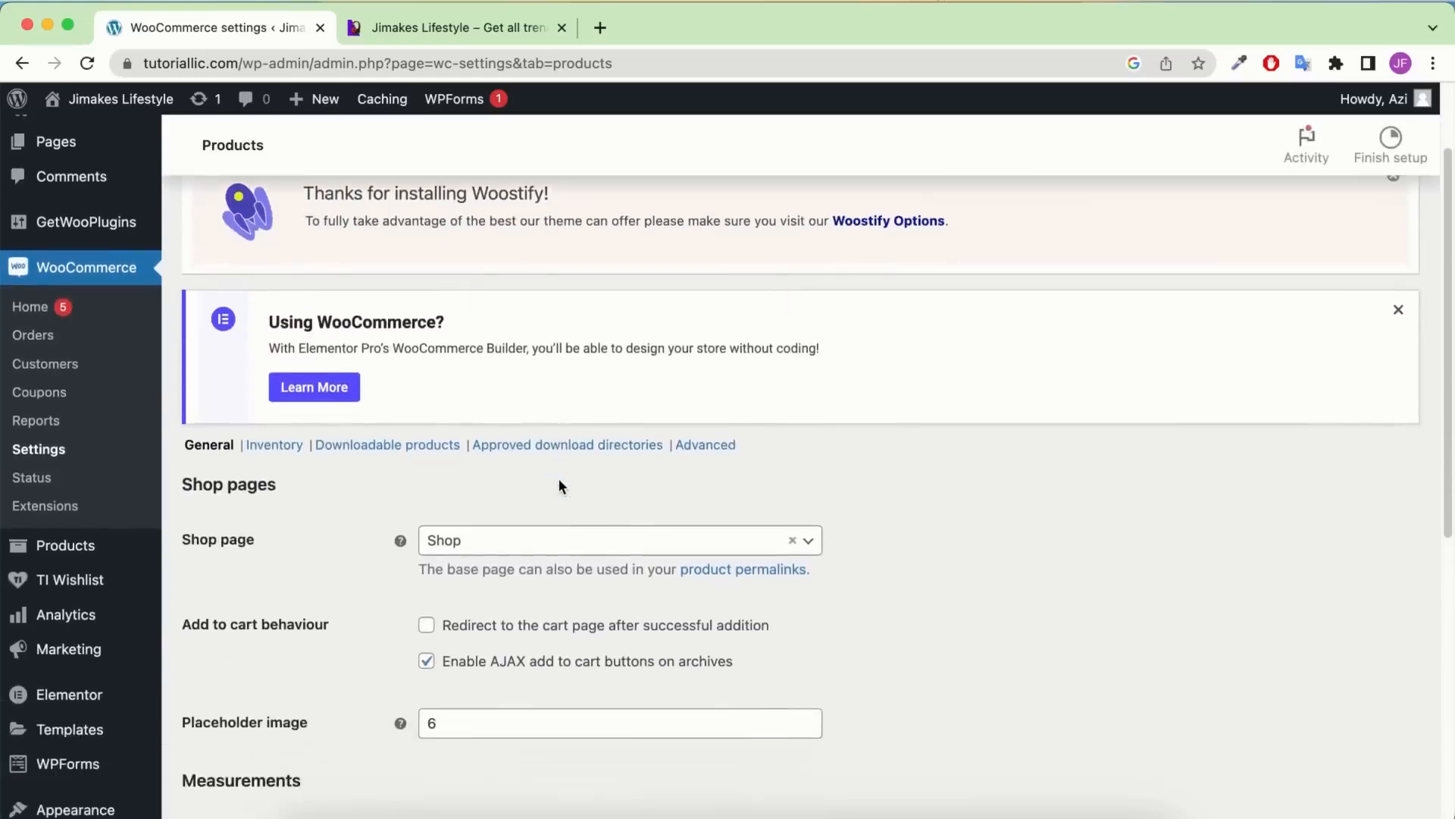
scroll(558, 479, "down", 1)
scroll(426, 657, "down", 1)
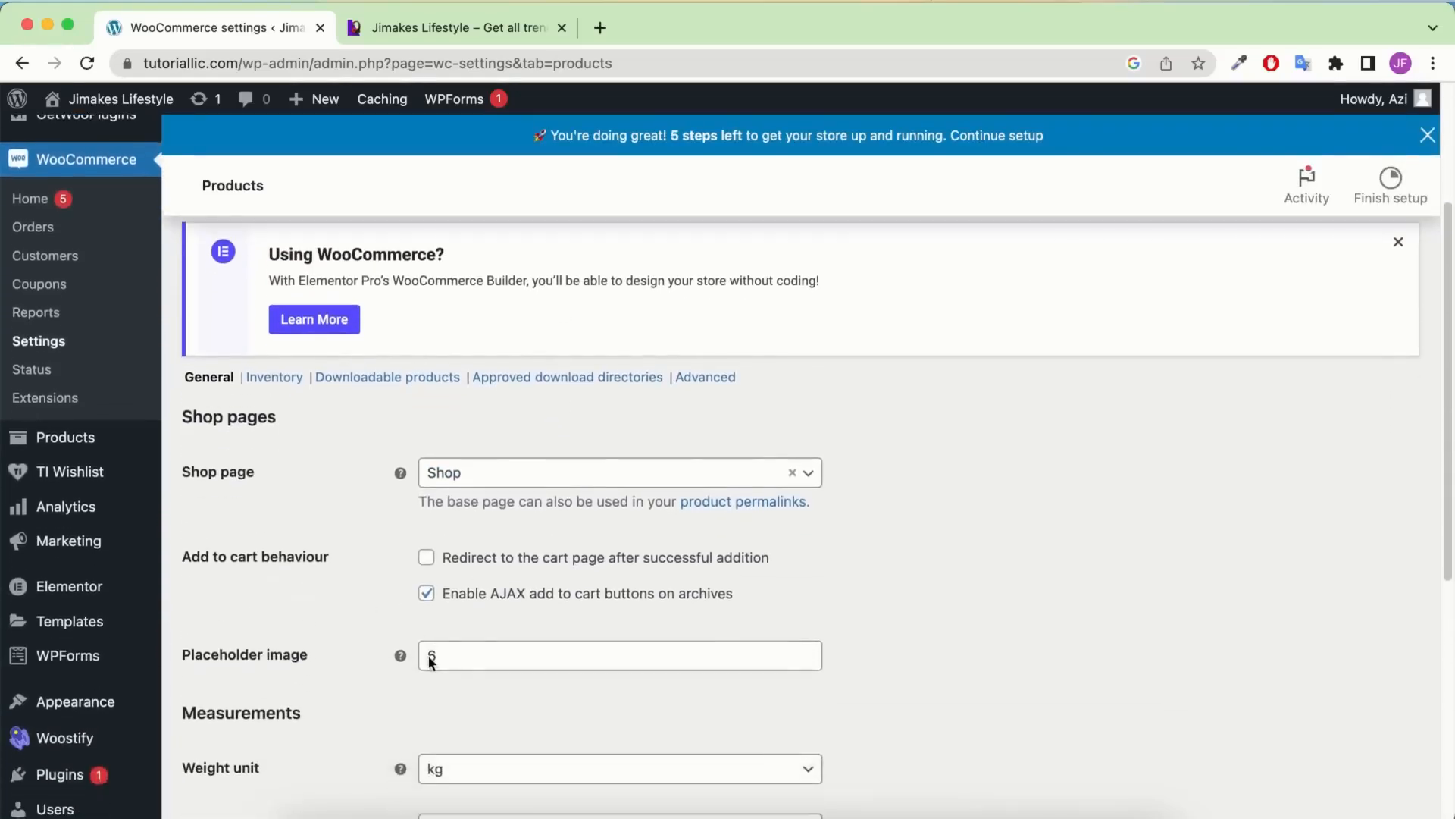
double_click(487, 668)
scroll(323, 582, "down", 2)
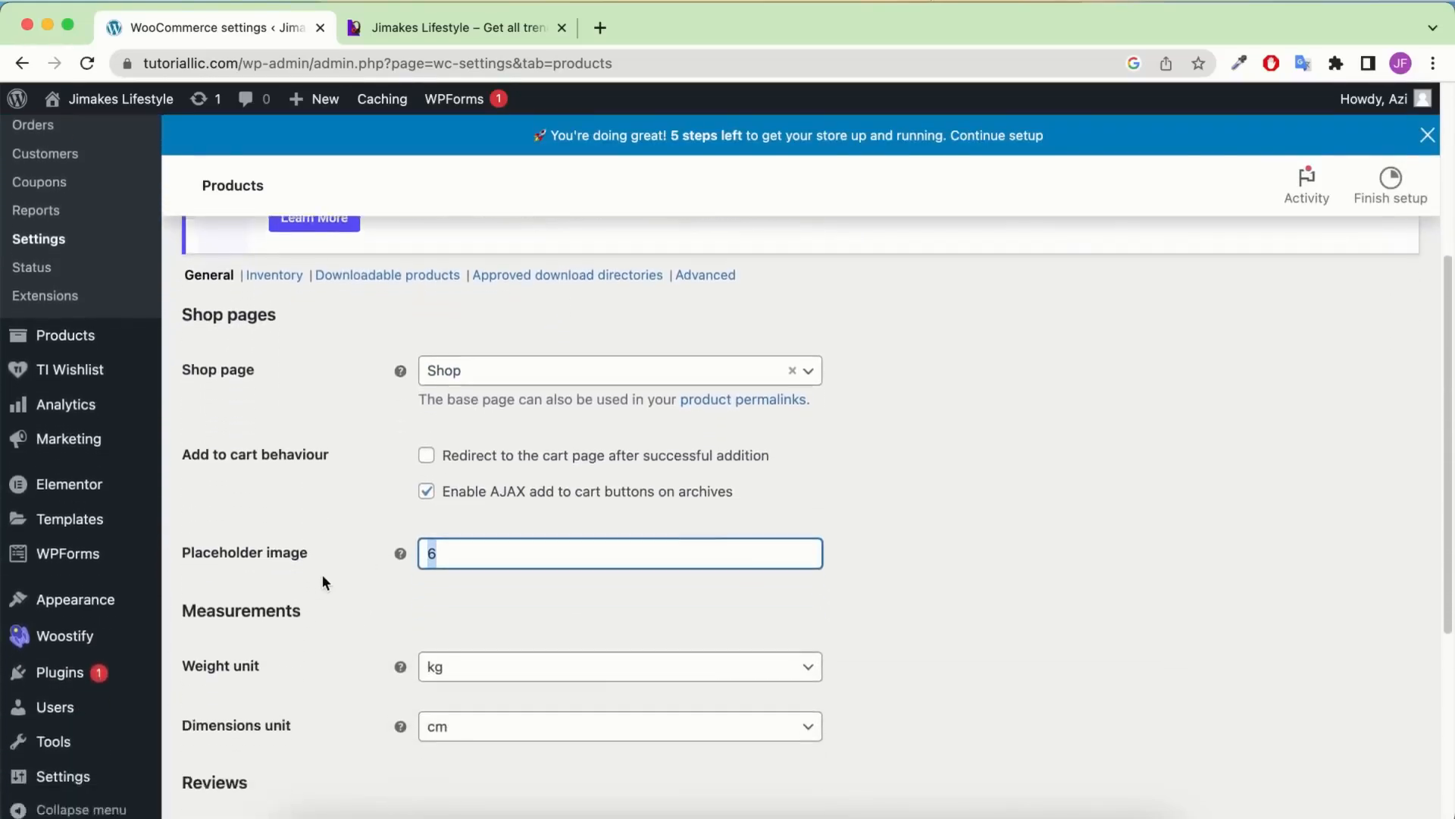
scroll(321, 575, "down", 1)
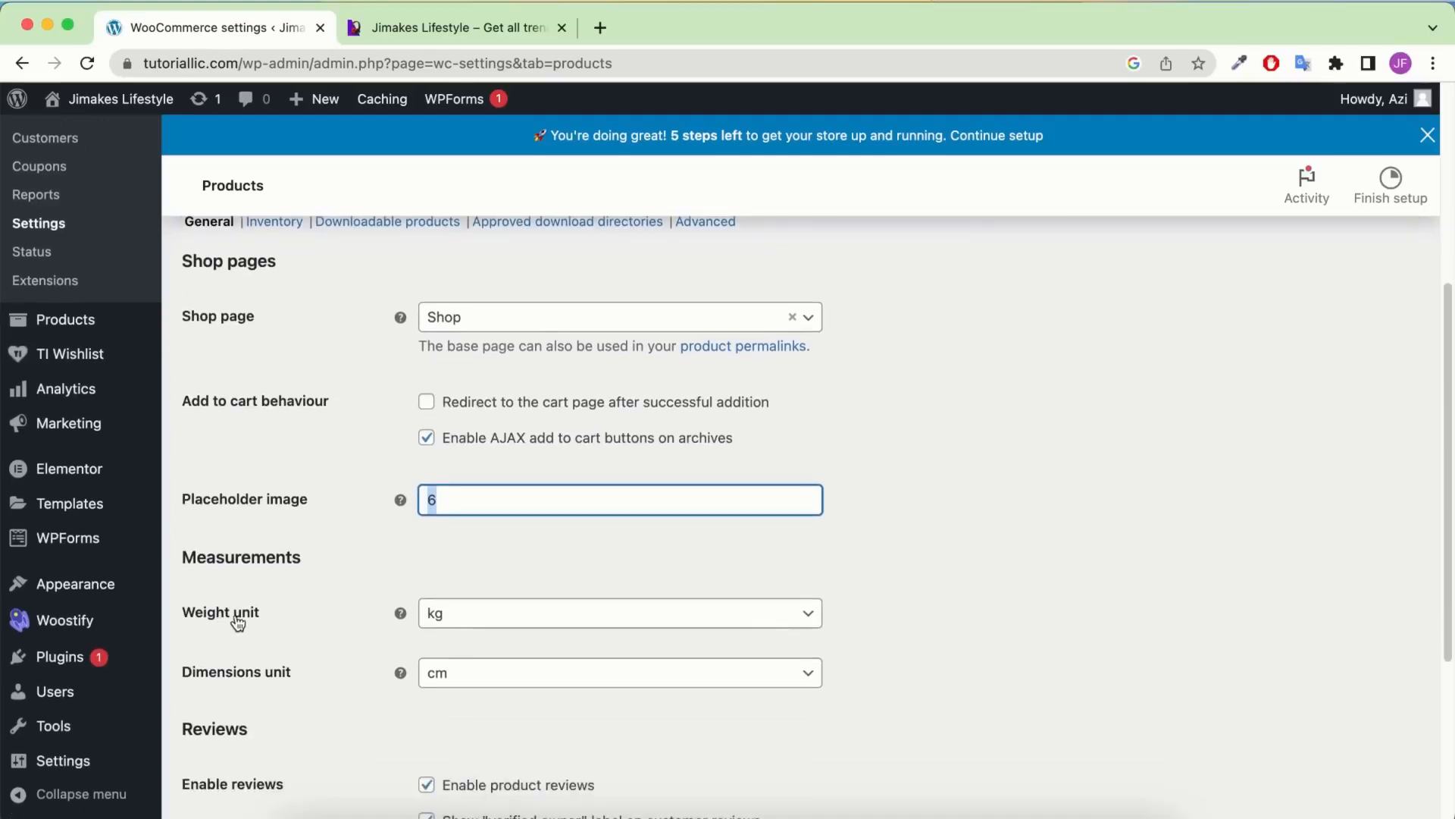
left_click(509, 616)
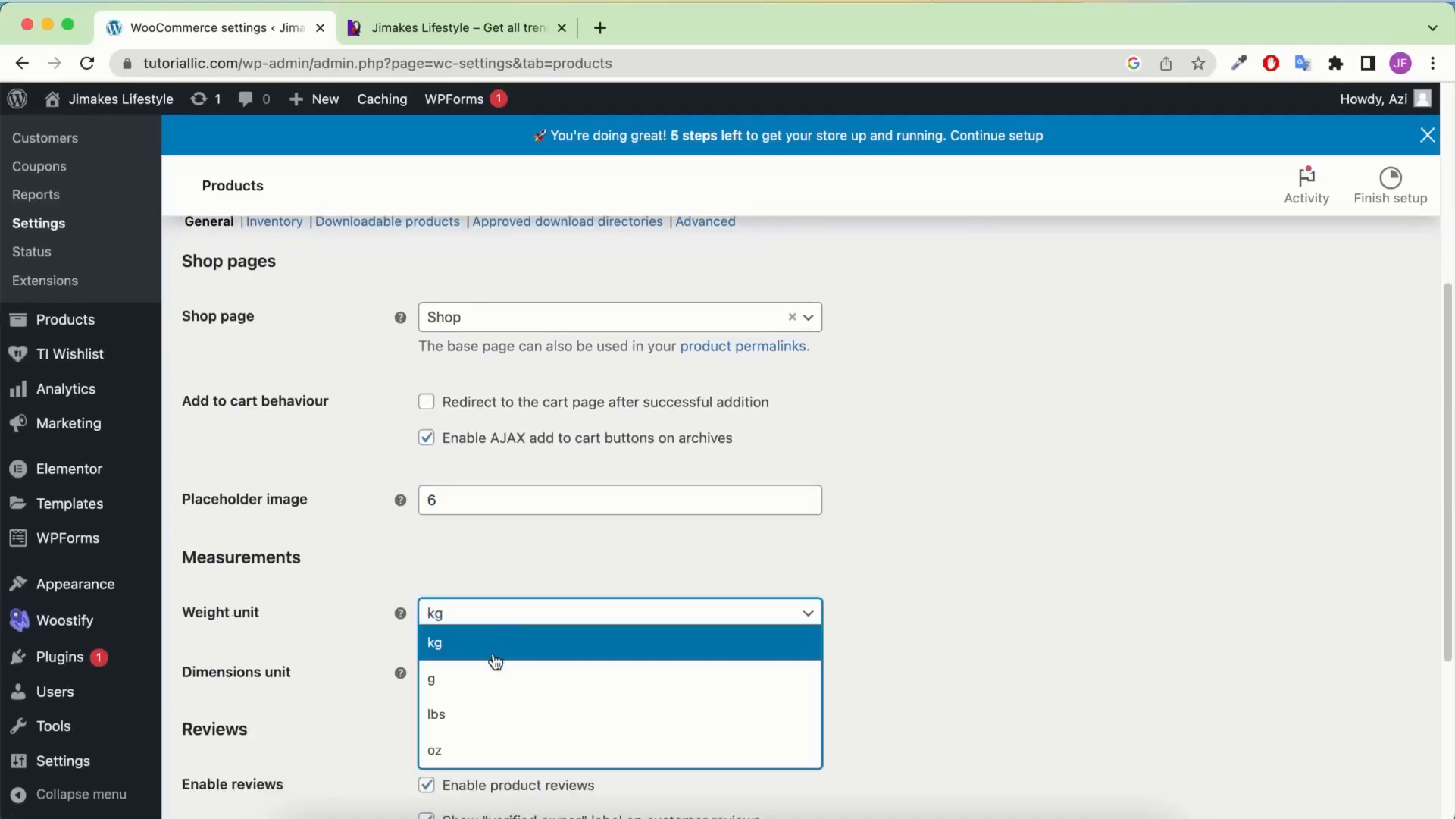
left_click(491, 679)
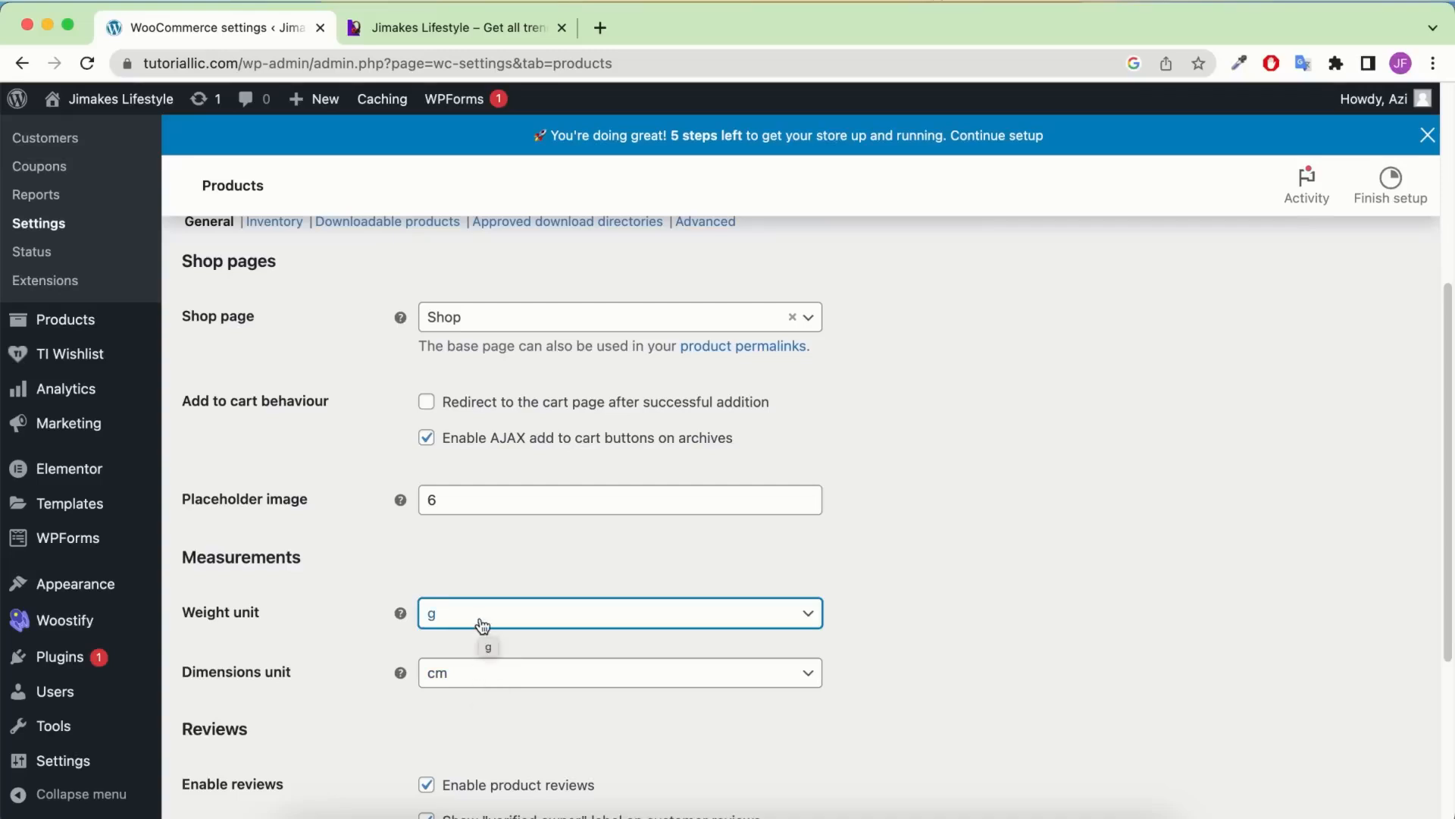
scroll(496, 635, "down", 1)
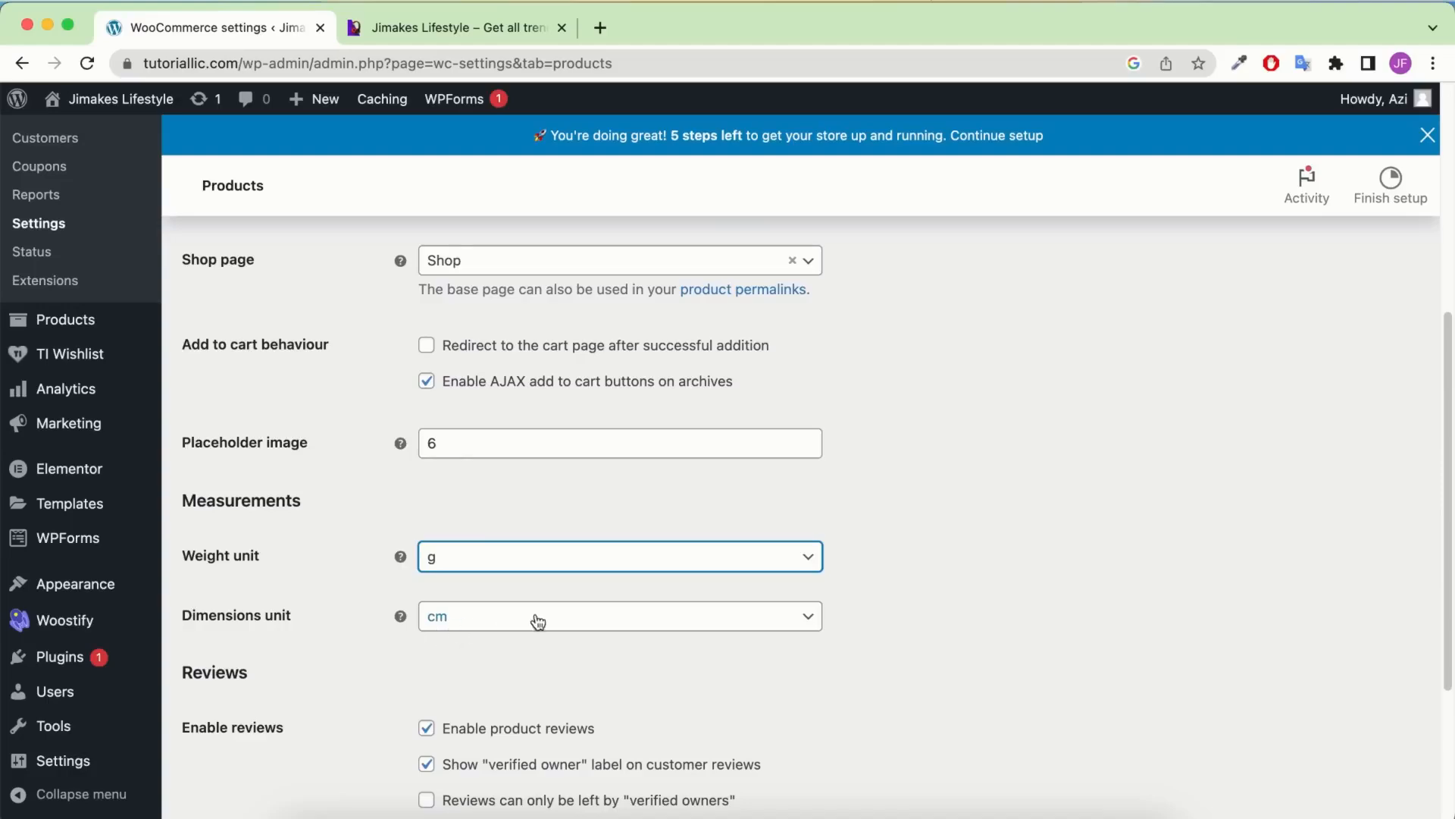
scroll(557, 622, "down", 5)
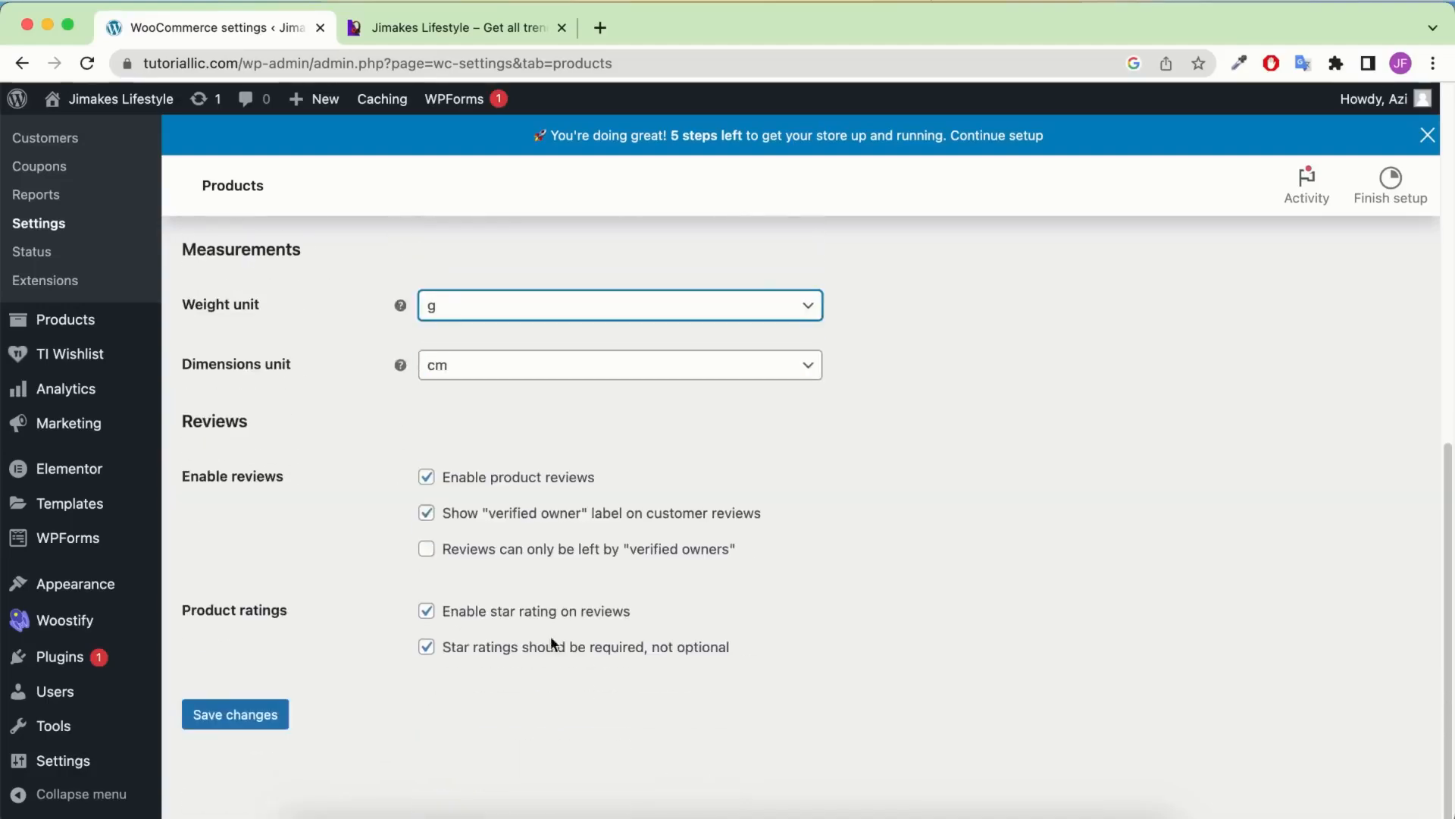
left_click(225, 726)
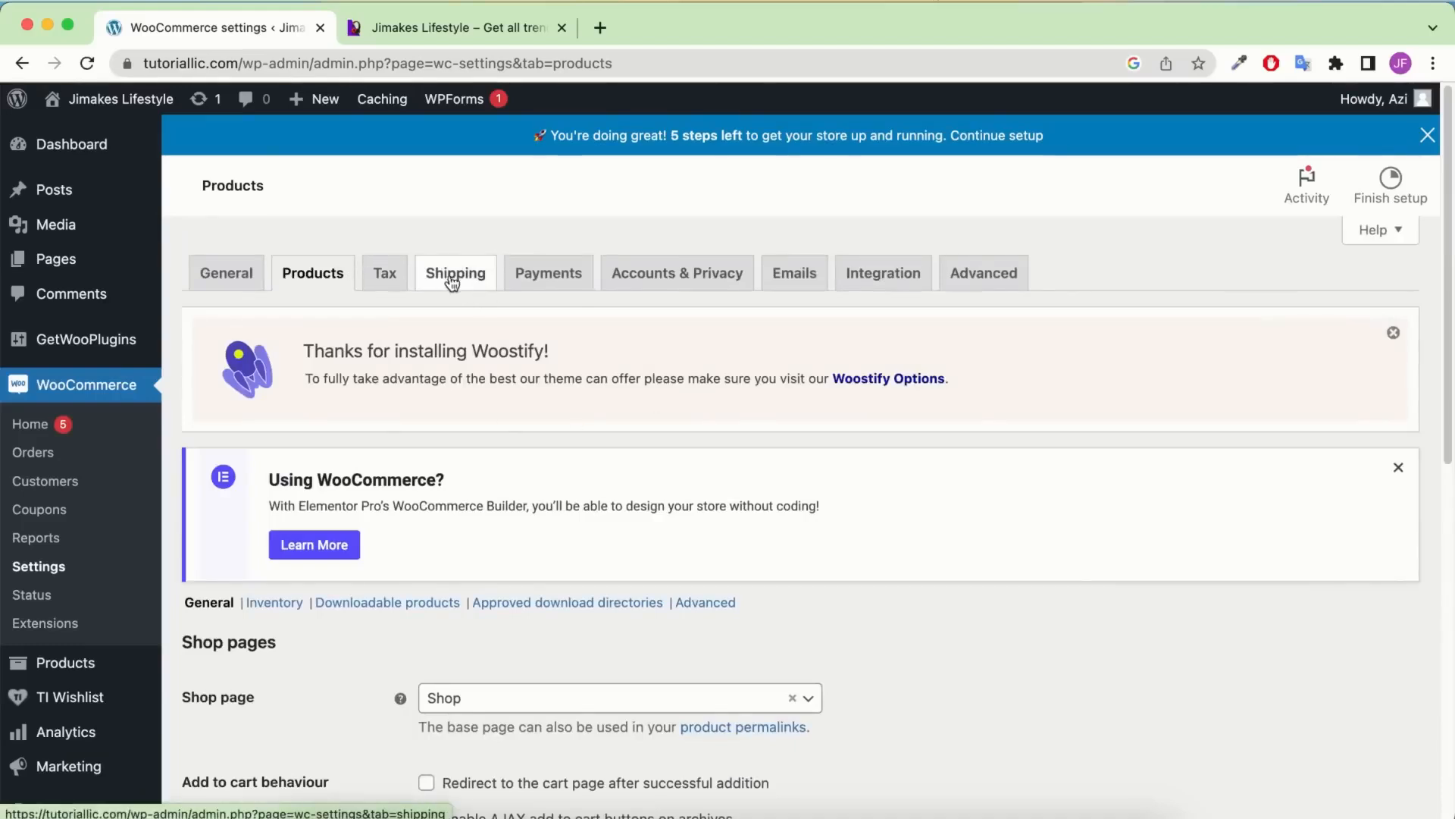
left_click(390, 275)
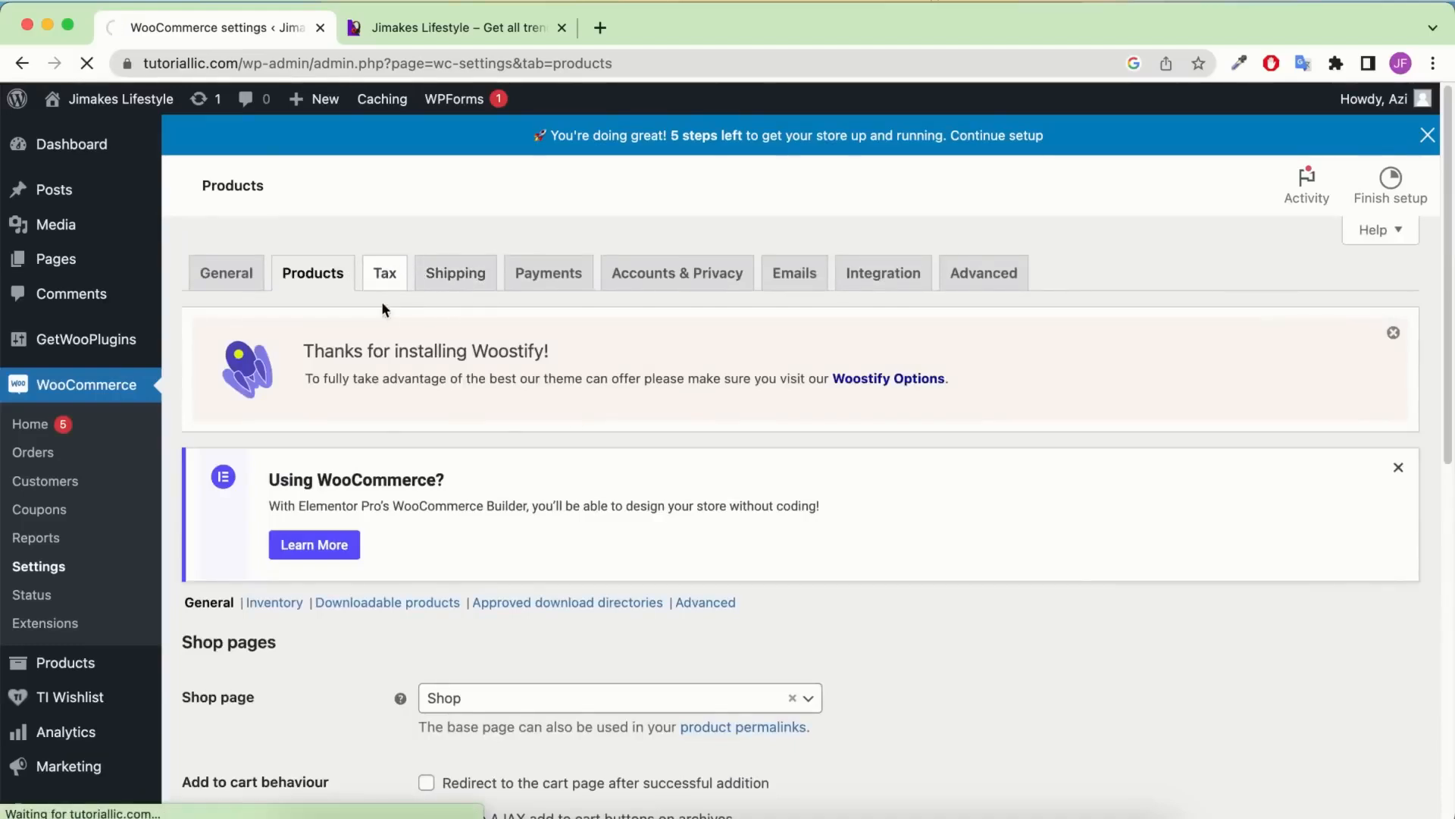
Add 'Custom tax' under Reduced rate and Zero rate in Additional tax classes and save
scroll(409, 424, "down", 5)
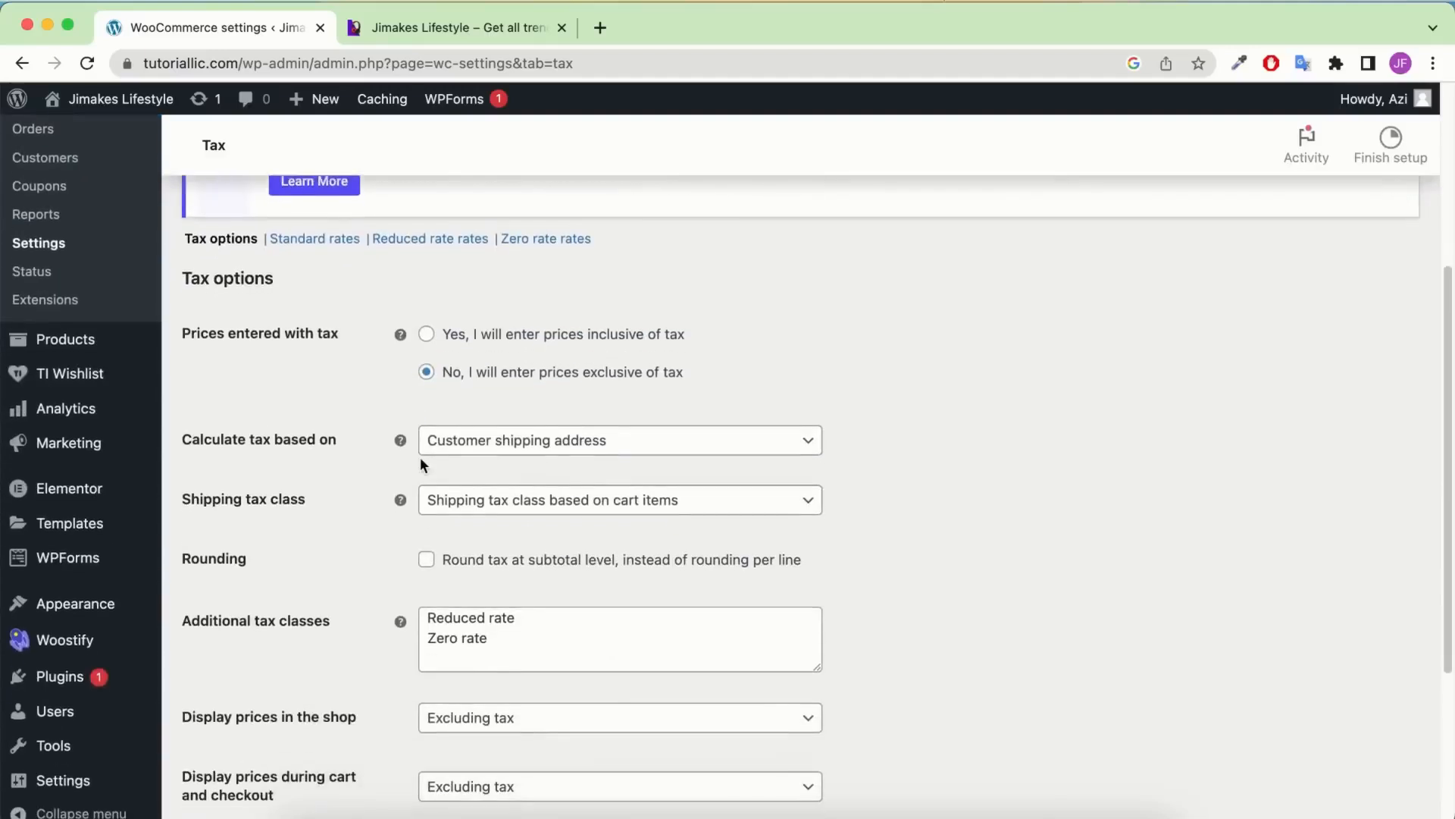
scroll(419, 457, "down", 3)
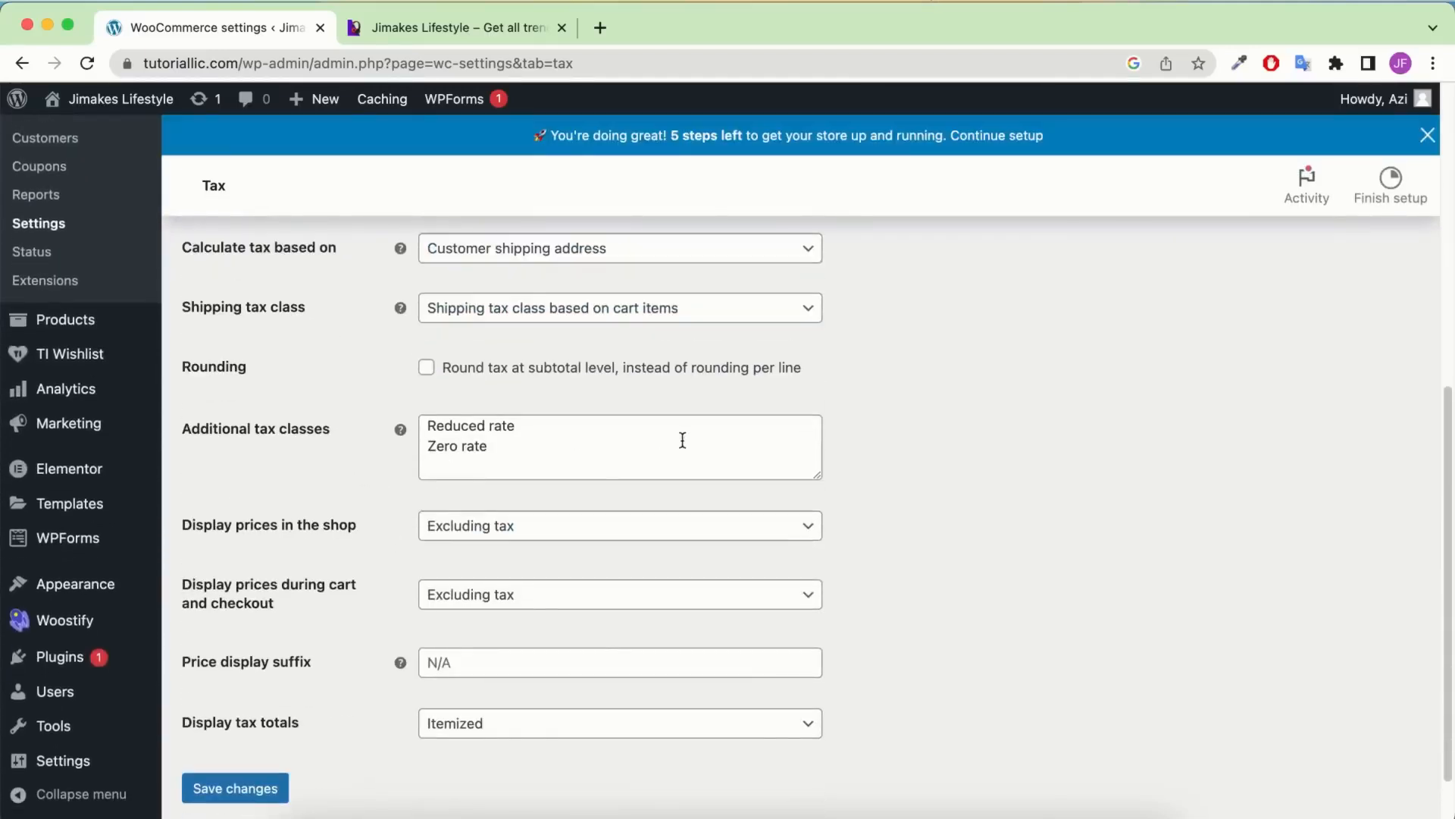
left_click(549, 453)
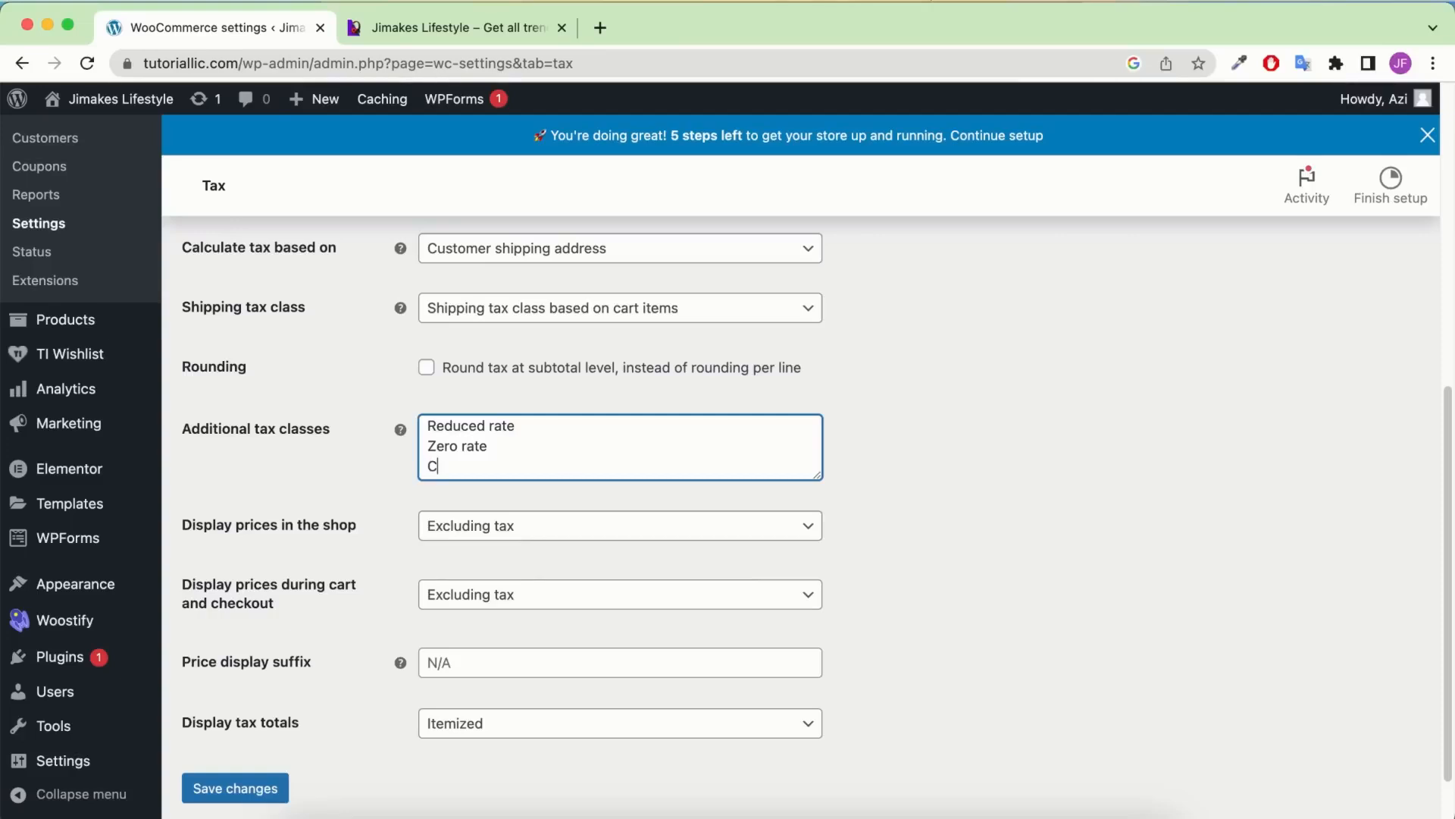
type("Custom tax")
scroll(589, 485, "down", 2)
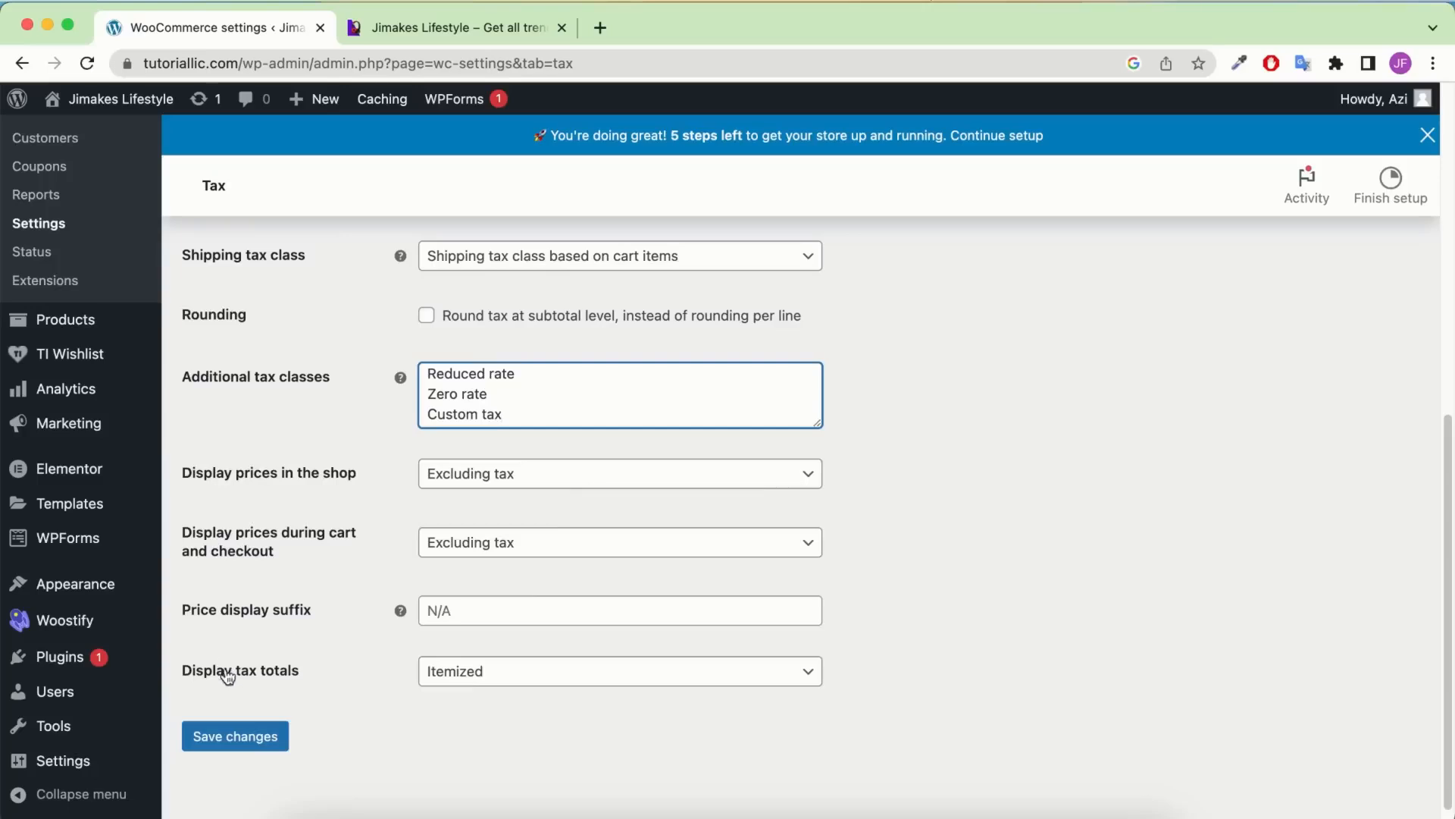
left_click(247, 739)
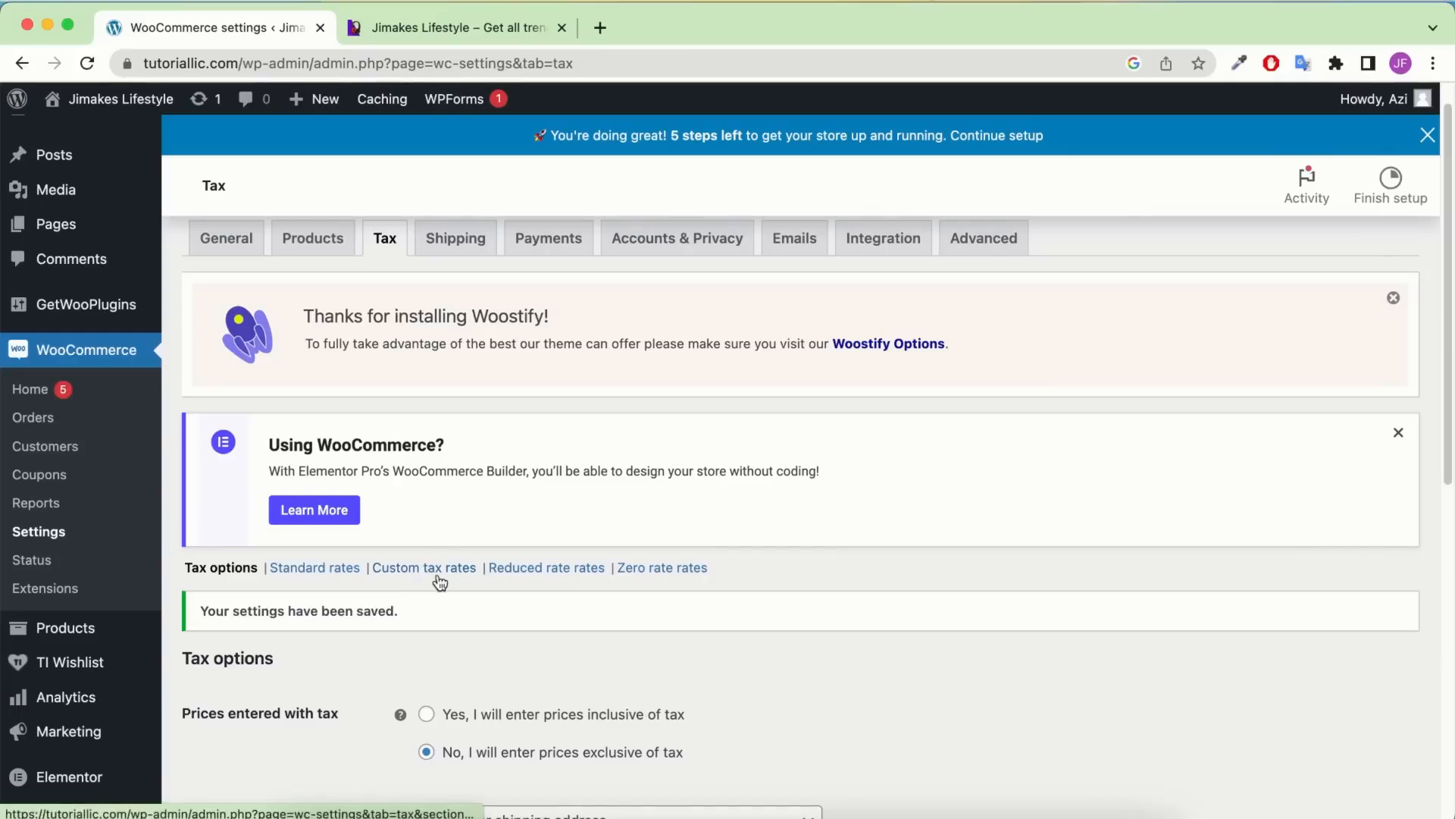
left_click(434, 575)
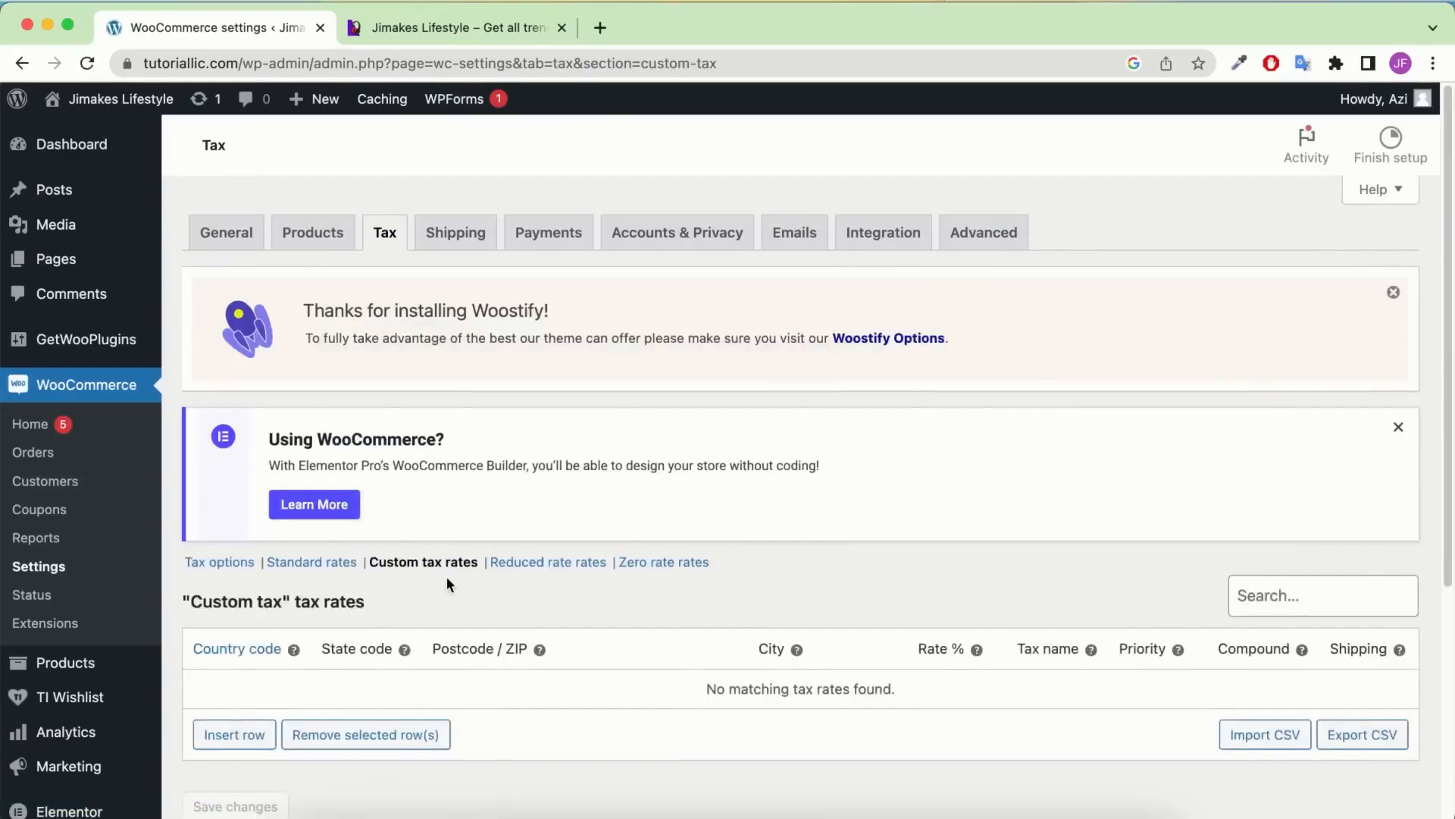
Insert a new Custom tax rate row with country code US
scroll(447, 580, "down", 3)
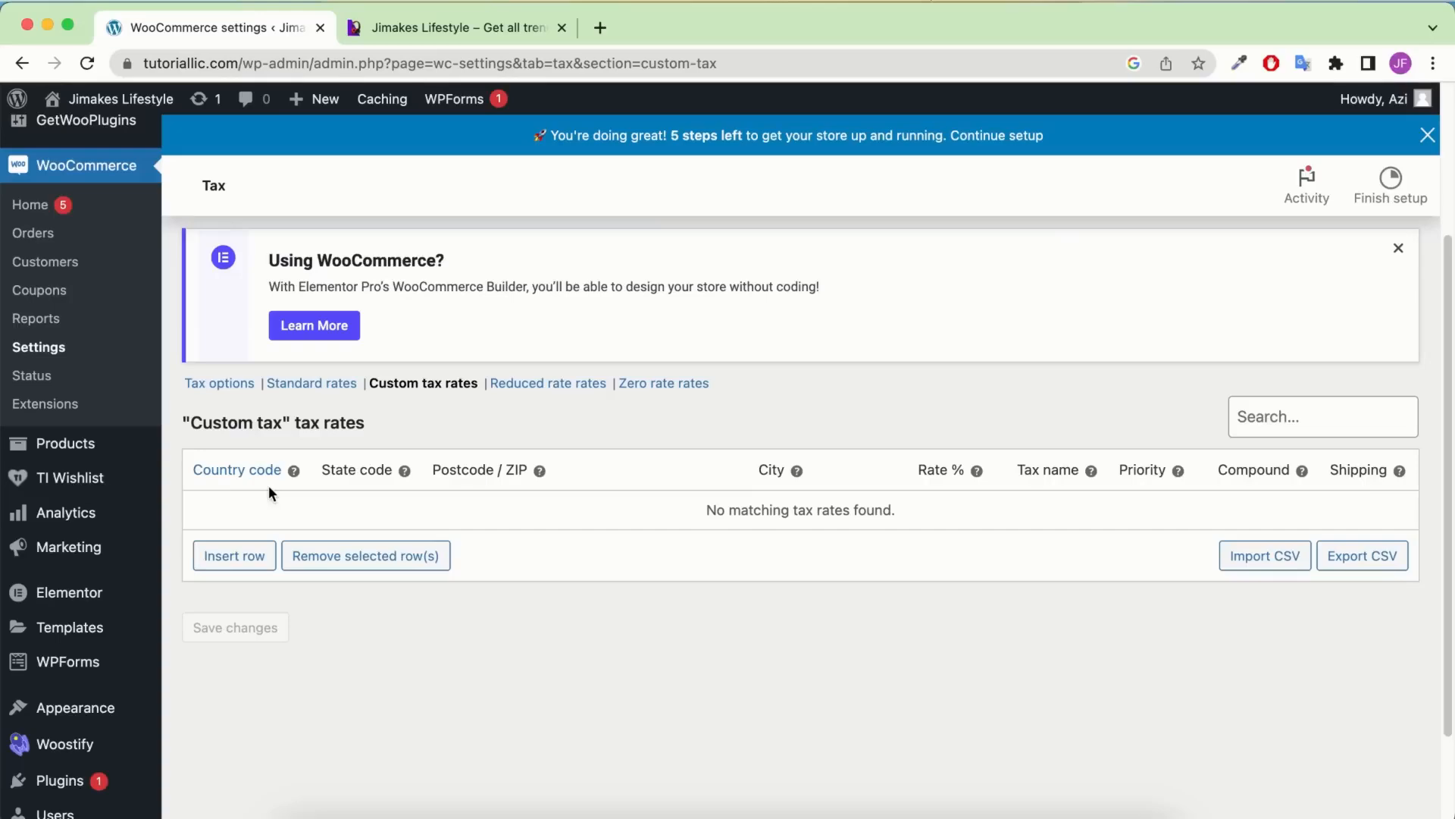
left_click(217, 557)
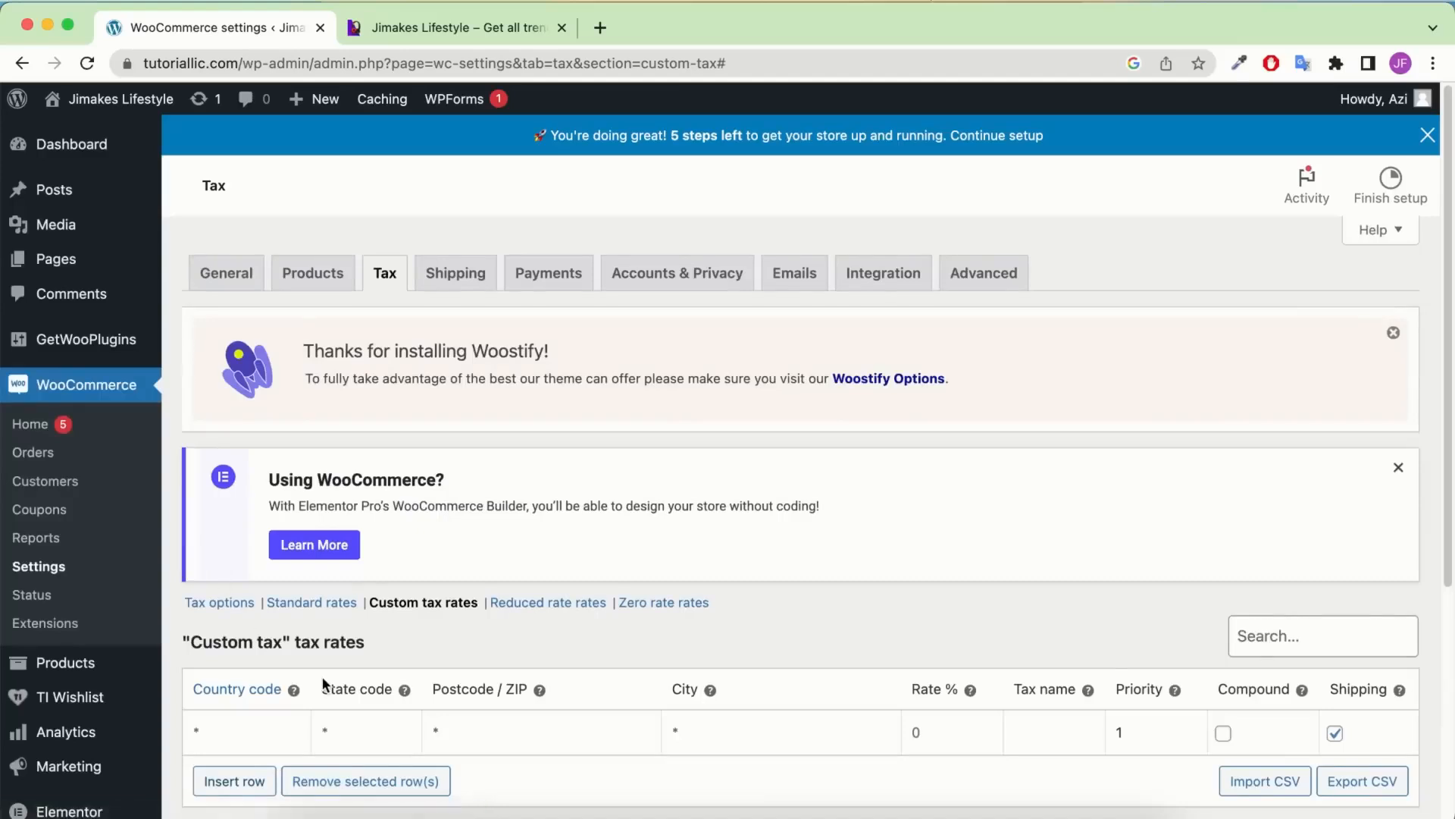
scroll(217, 567, "down", 1)
left_click(217, 668)
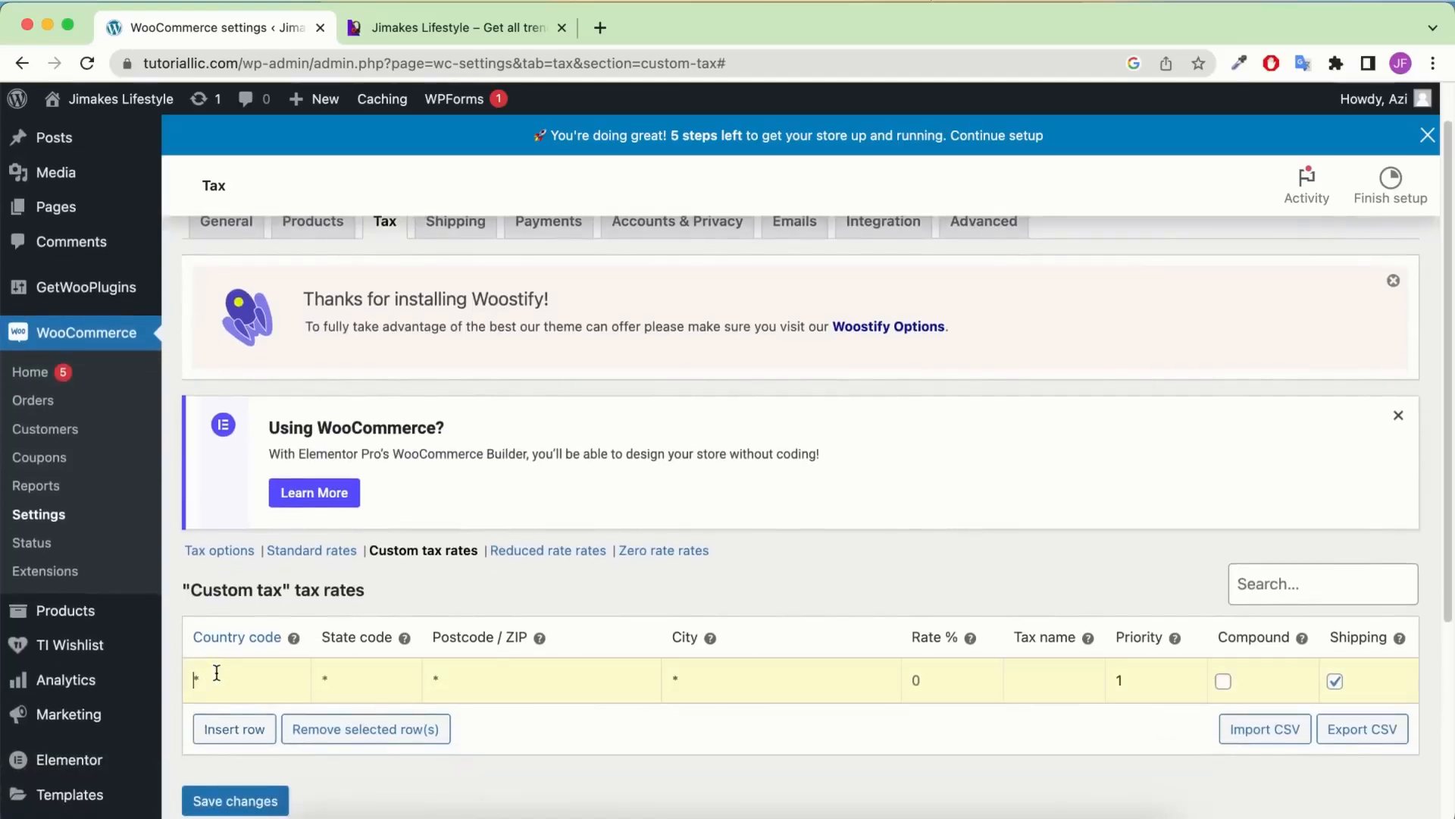
type("US")
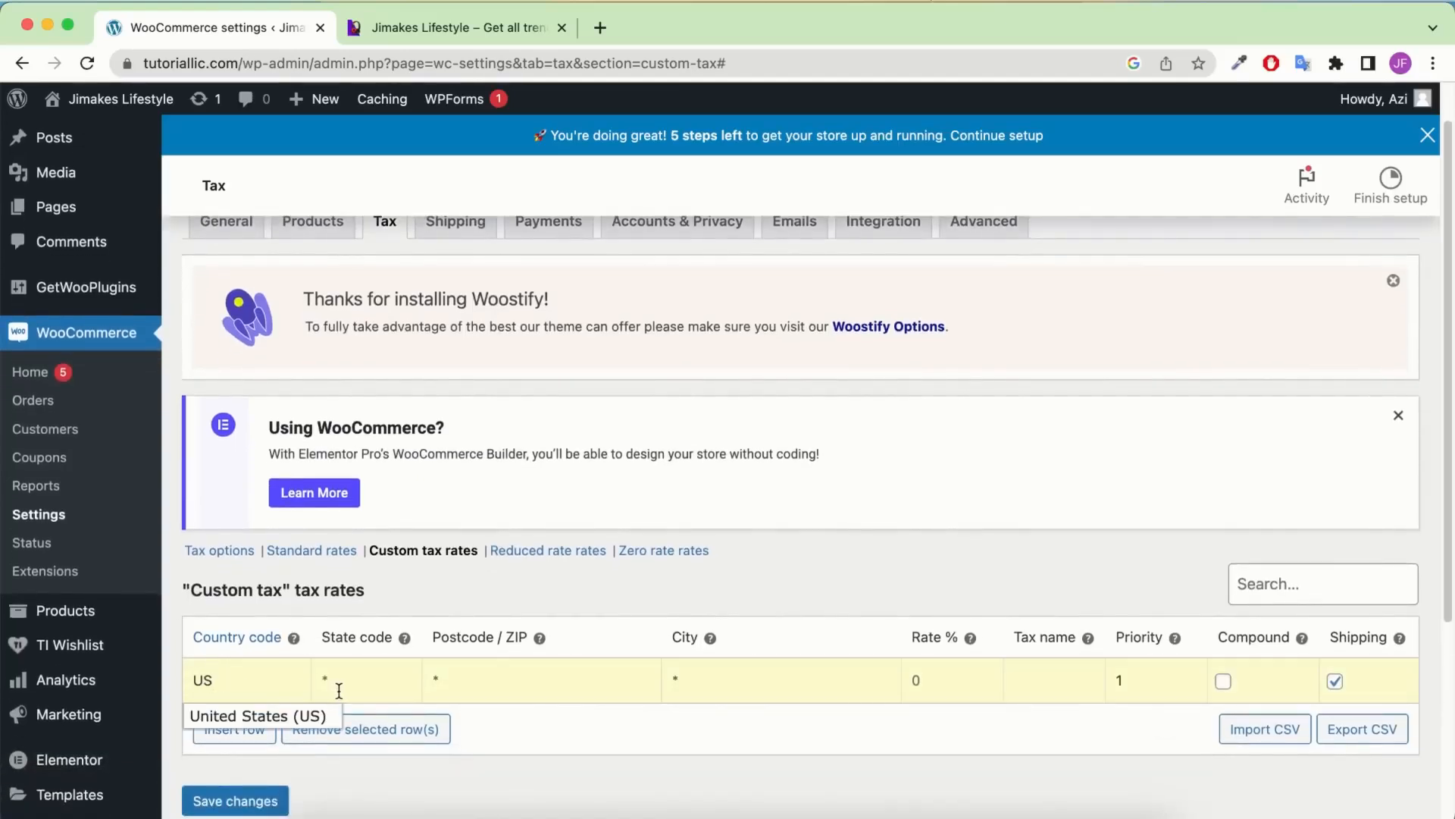
left_click(945, 695)
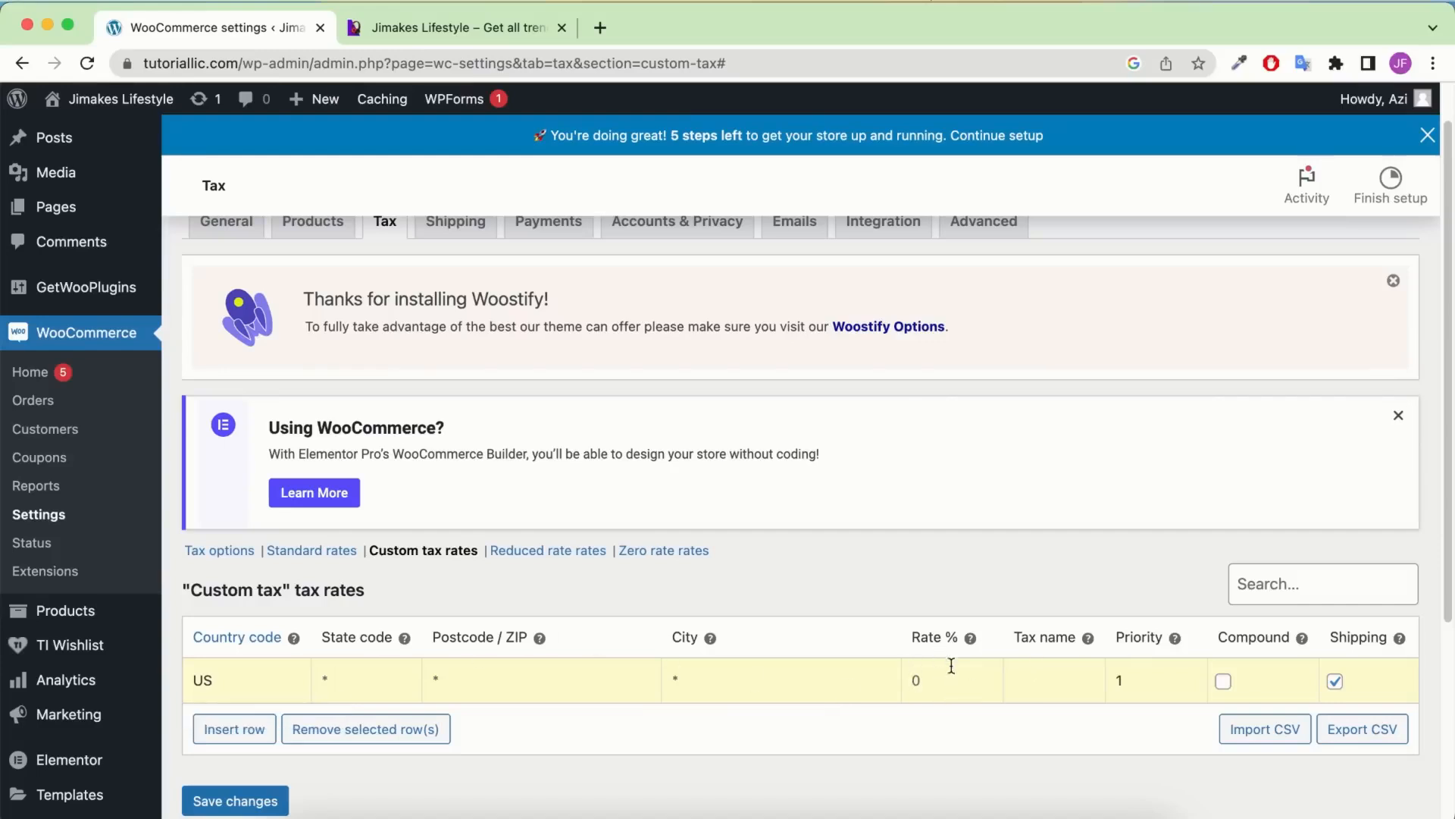
Name the rate 'Tax', untick Shipping, and move to the Rate % field
left_click(1043, 677)
type("TAX")
key("BackSpace")
key("BackSpace")
type("ax")
left_click(1335, 681)
left_click(950, 686)
mouse_move(970, 641)
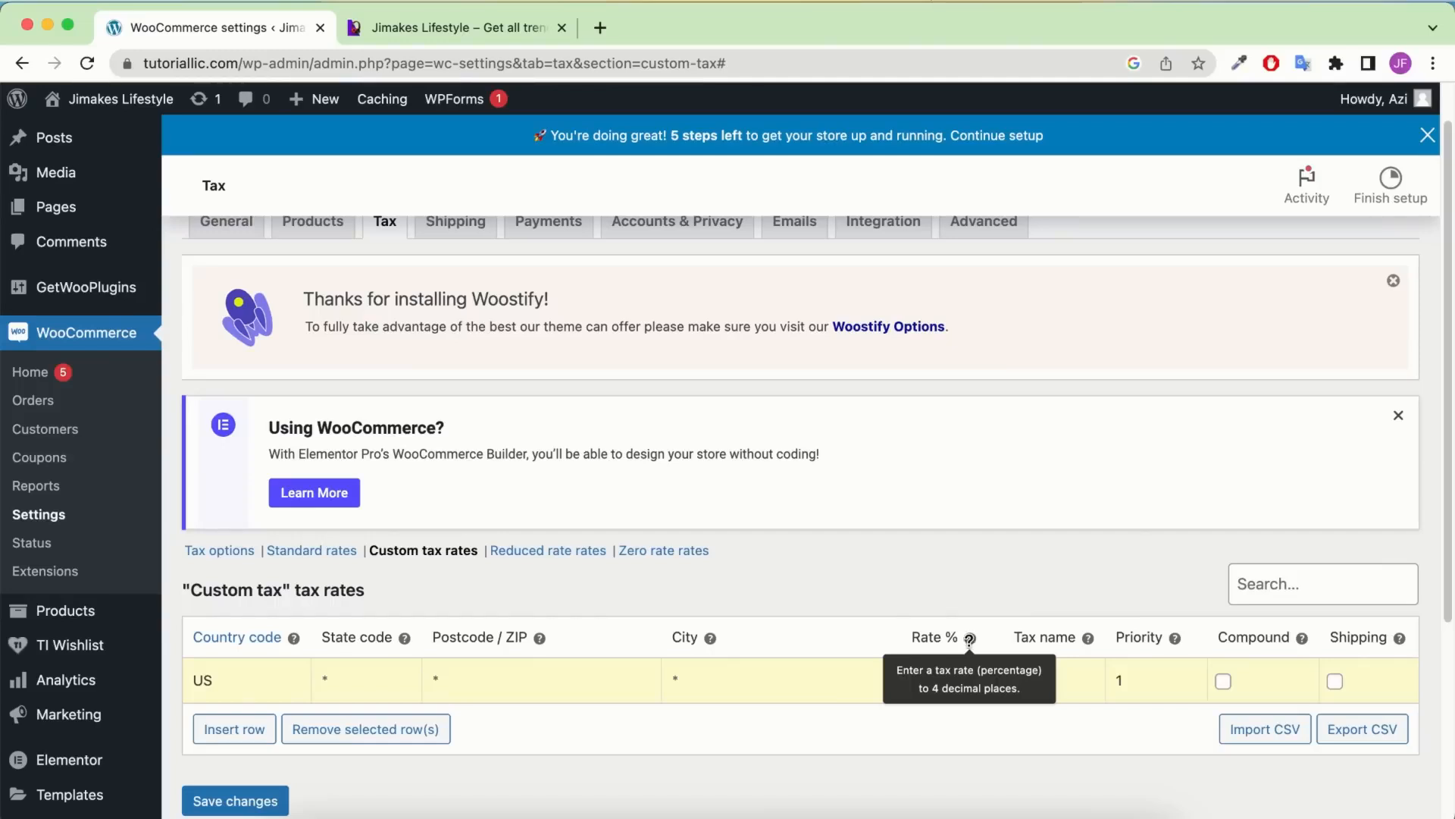
left_click(600, 29)
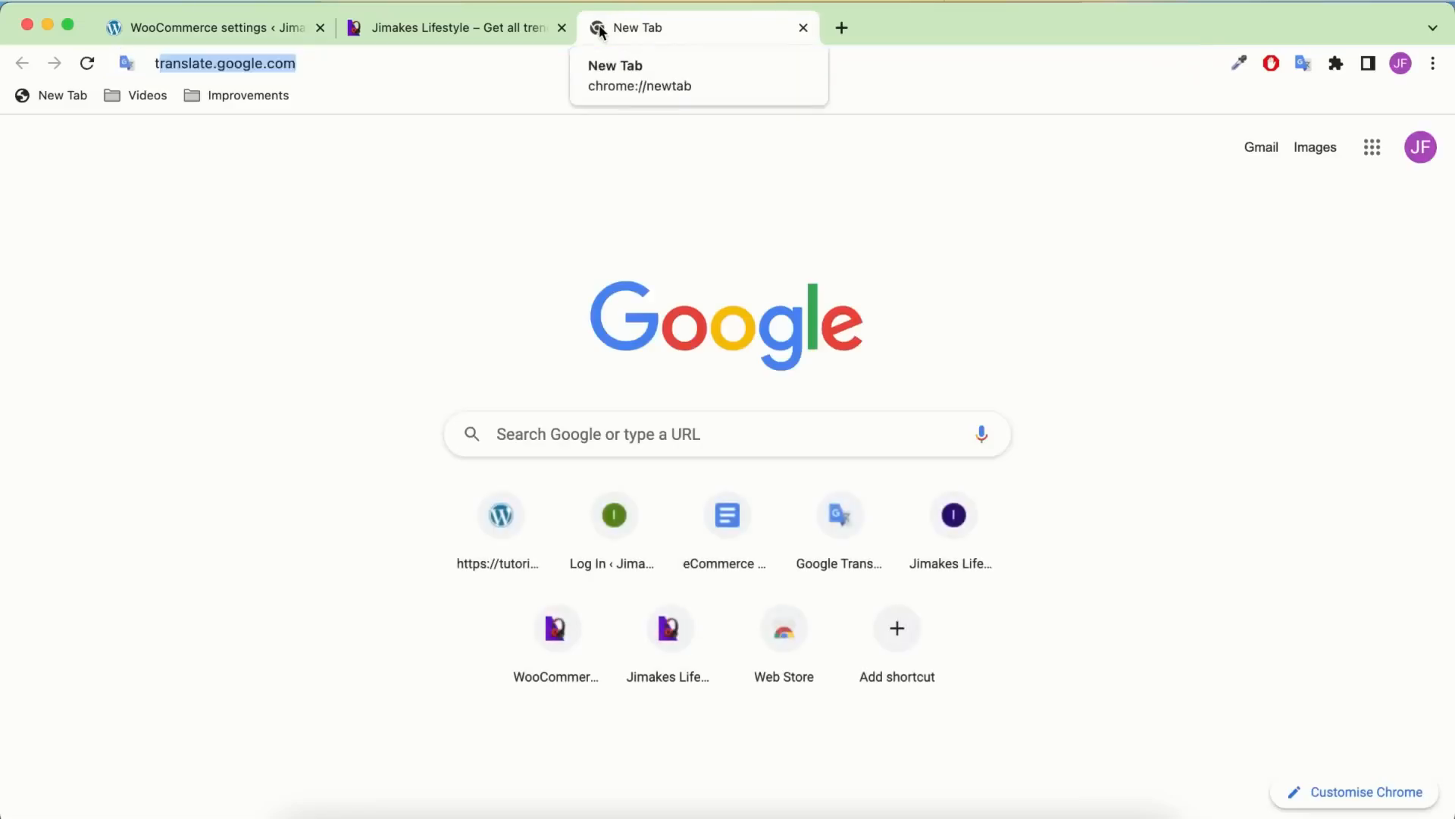
Search for TaxJar's US state sales tax rates and open the state page in a new tab
type("tax")
key("Return")
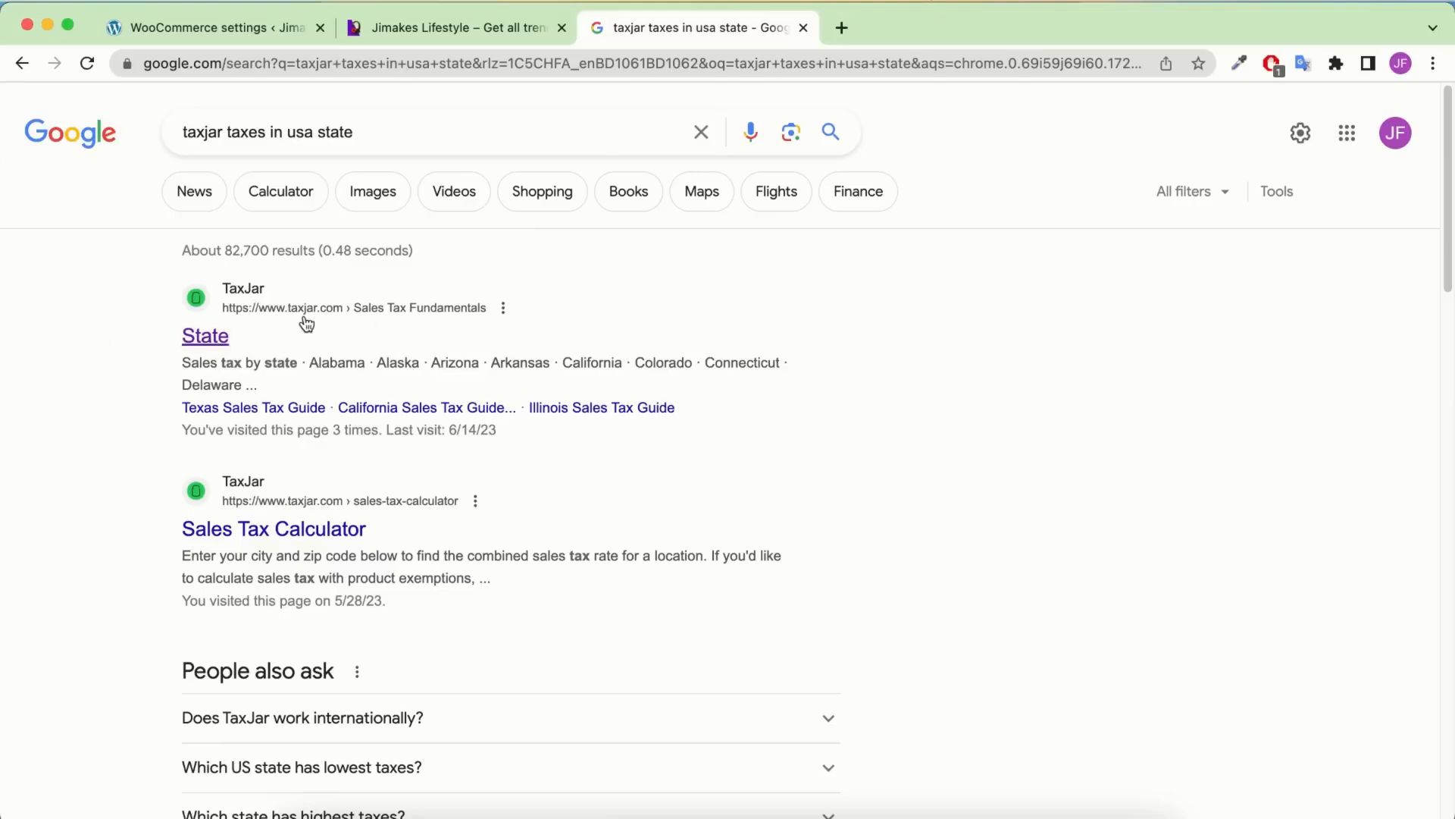
right_click(200, 340)
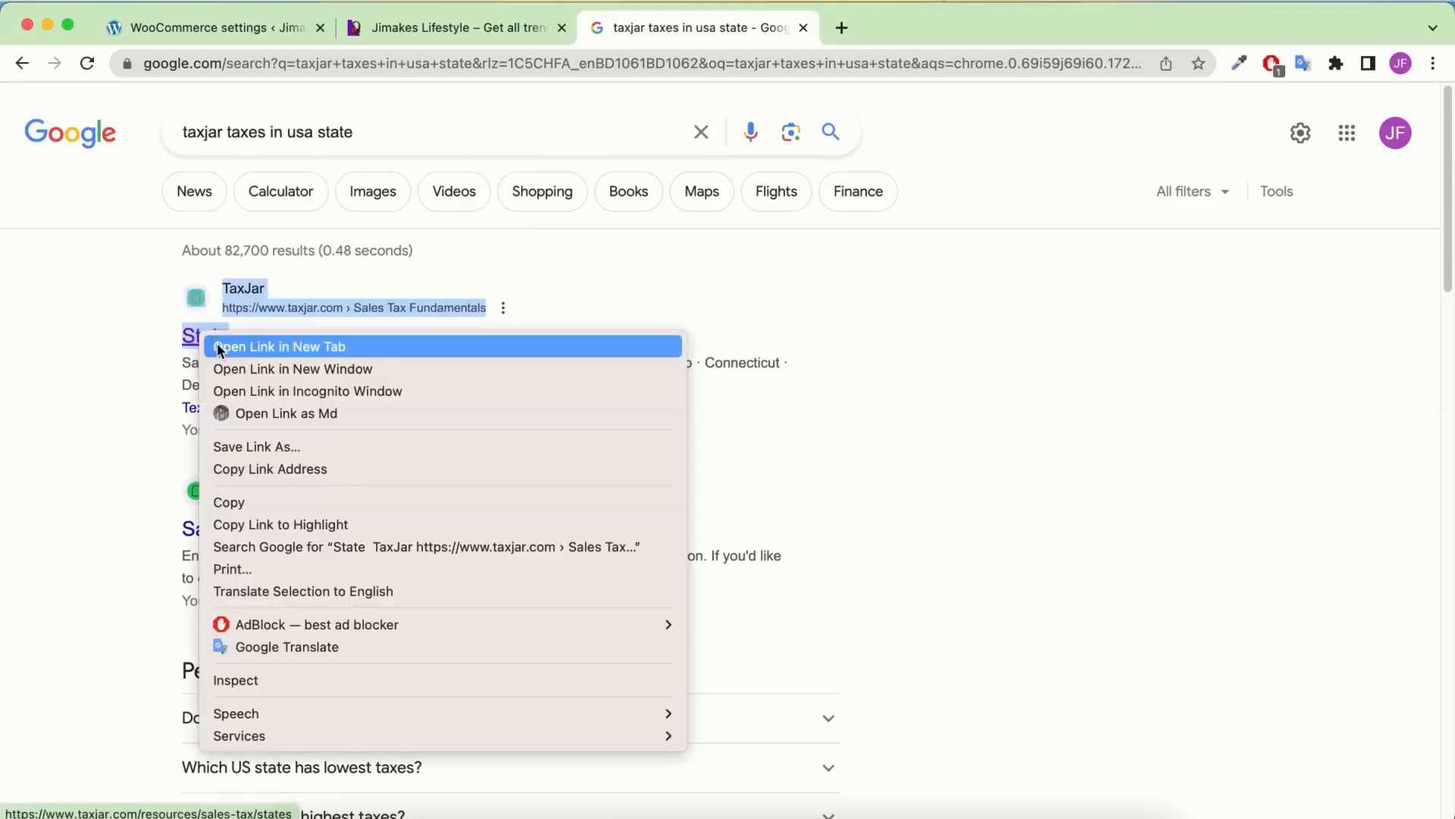
left_click(218, 344)
left_click(903, 23)
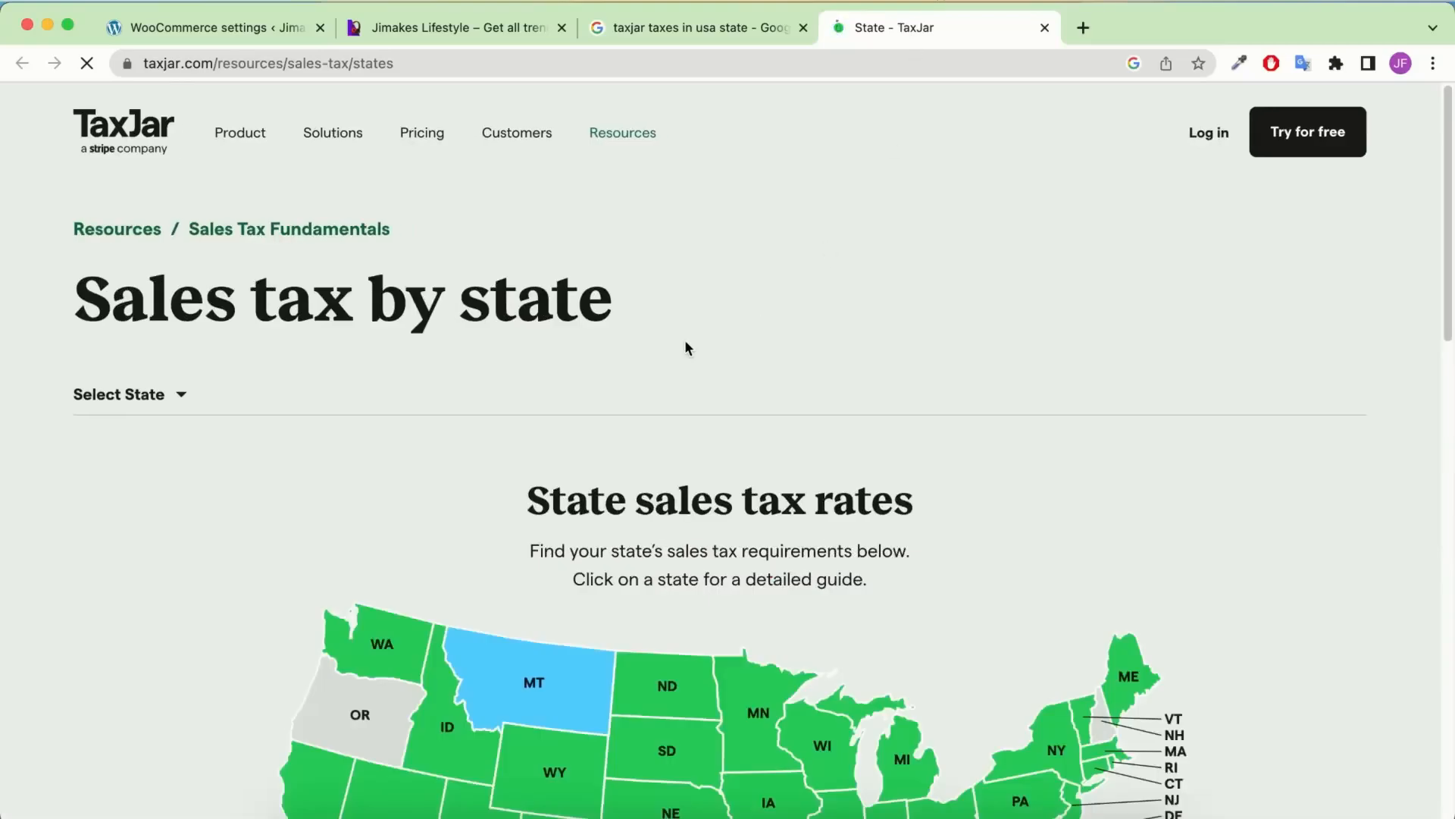
Read the California, Georgia, Texas and Nevada statewide rates on TaxJar's sales tax map
scroll(684, 339, "down", 3)
scroll(685, 343, "down", 3)
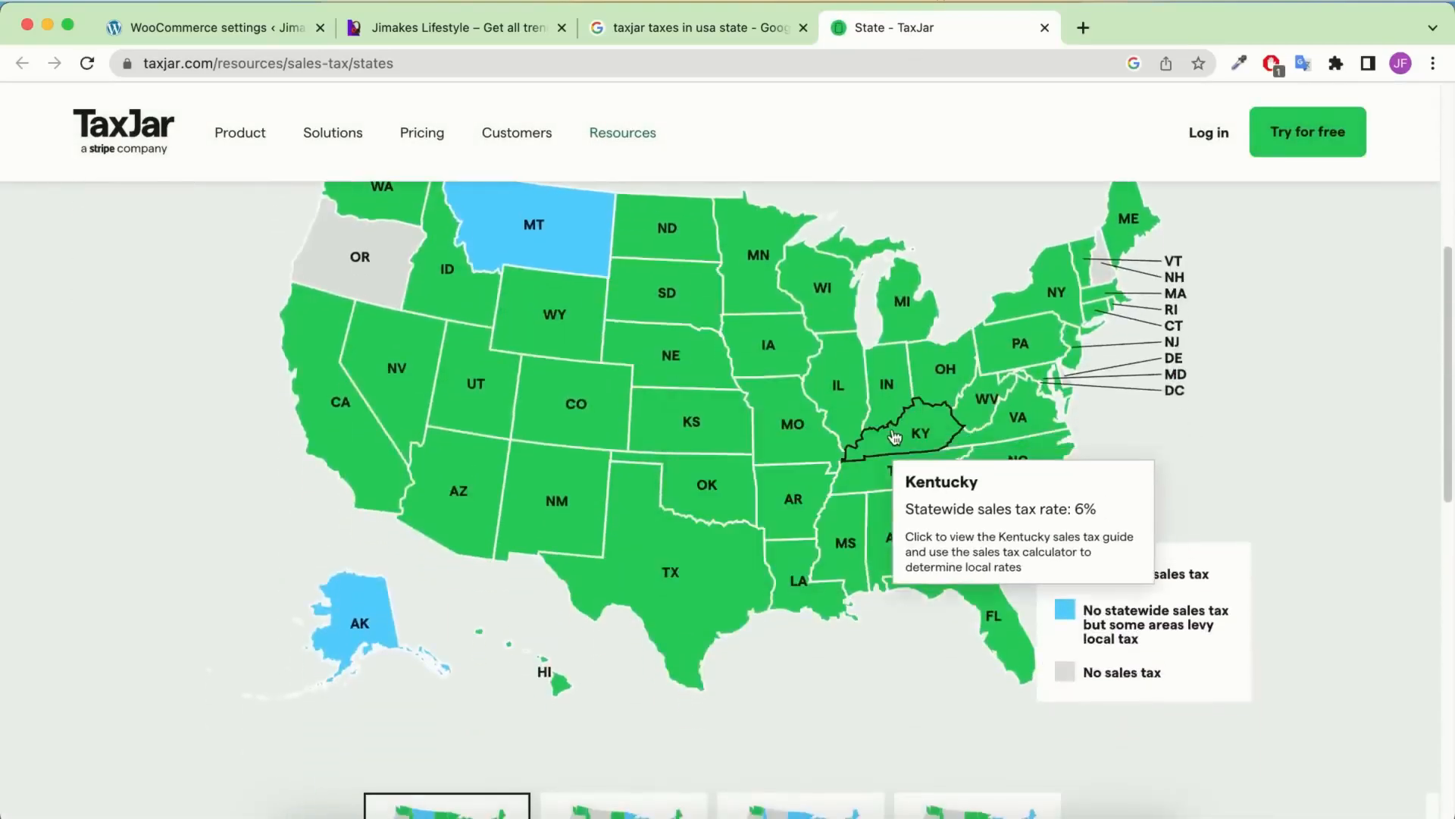
mouse_move(889, 427)
mouse_move(324, 385)
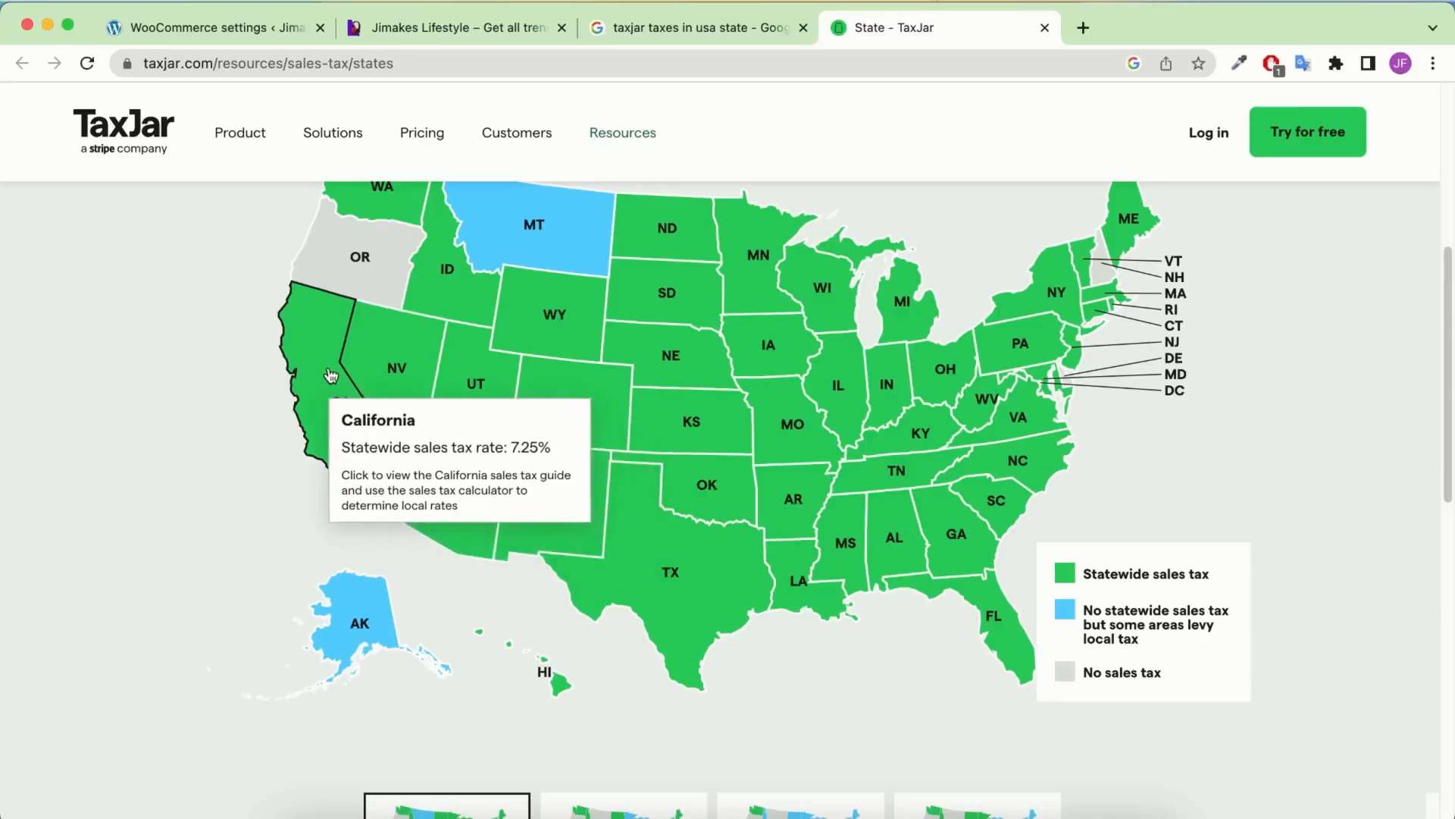
mouse_move(940, 525)
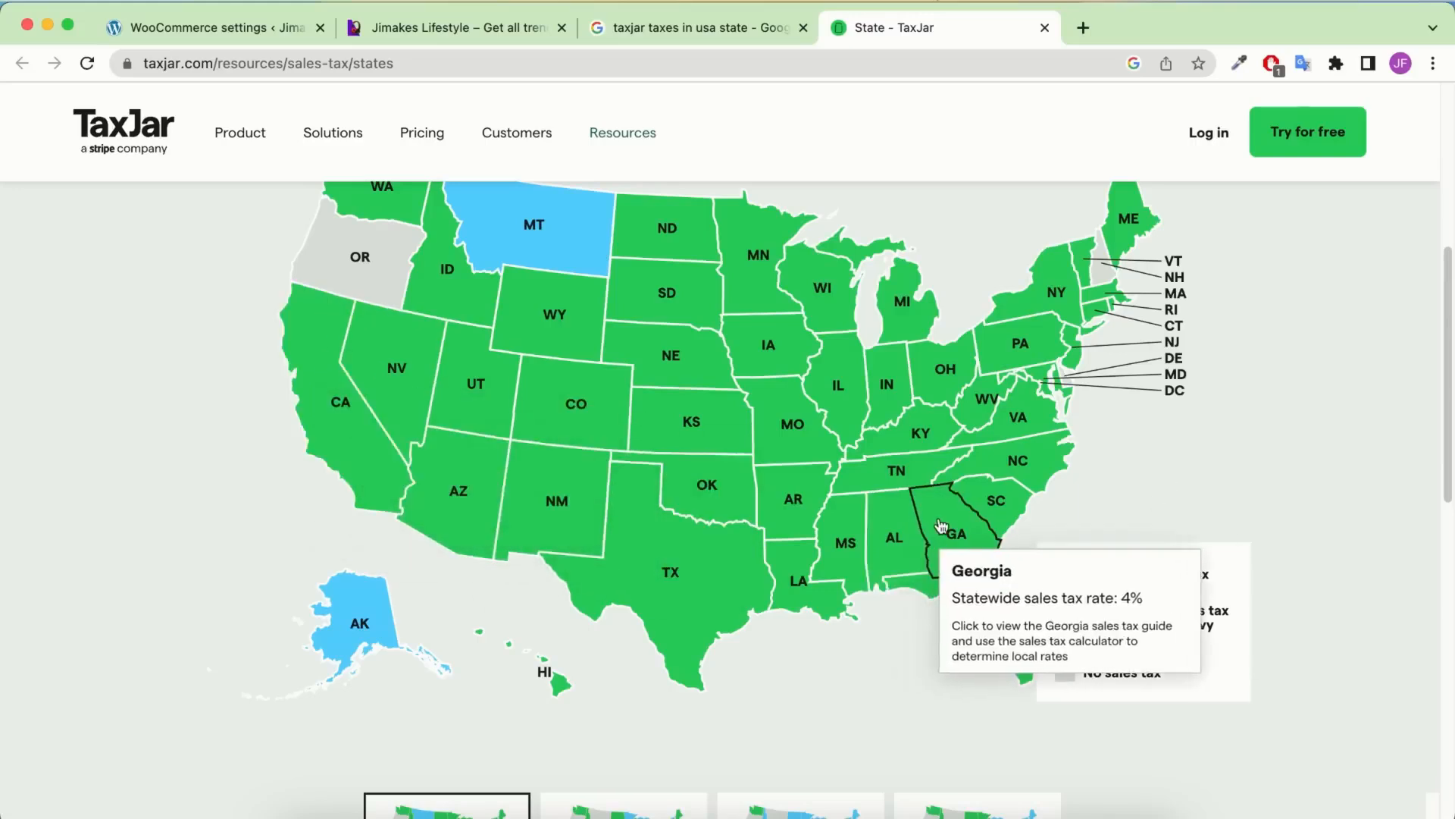
mouse_move(680, 561)
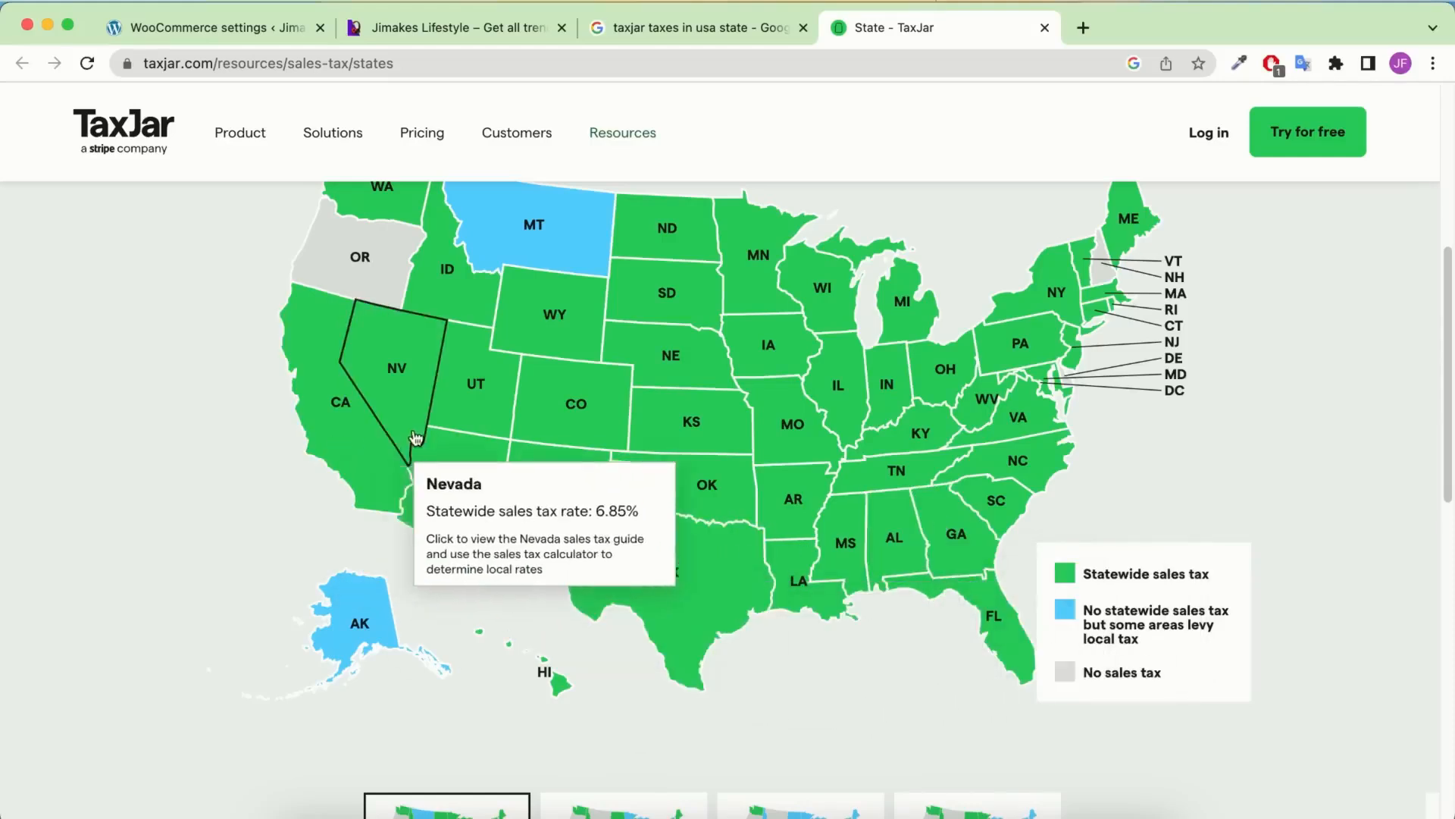
mouse_move(337, 446)
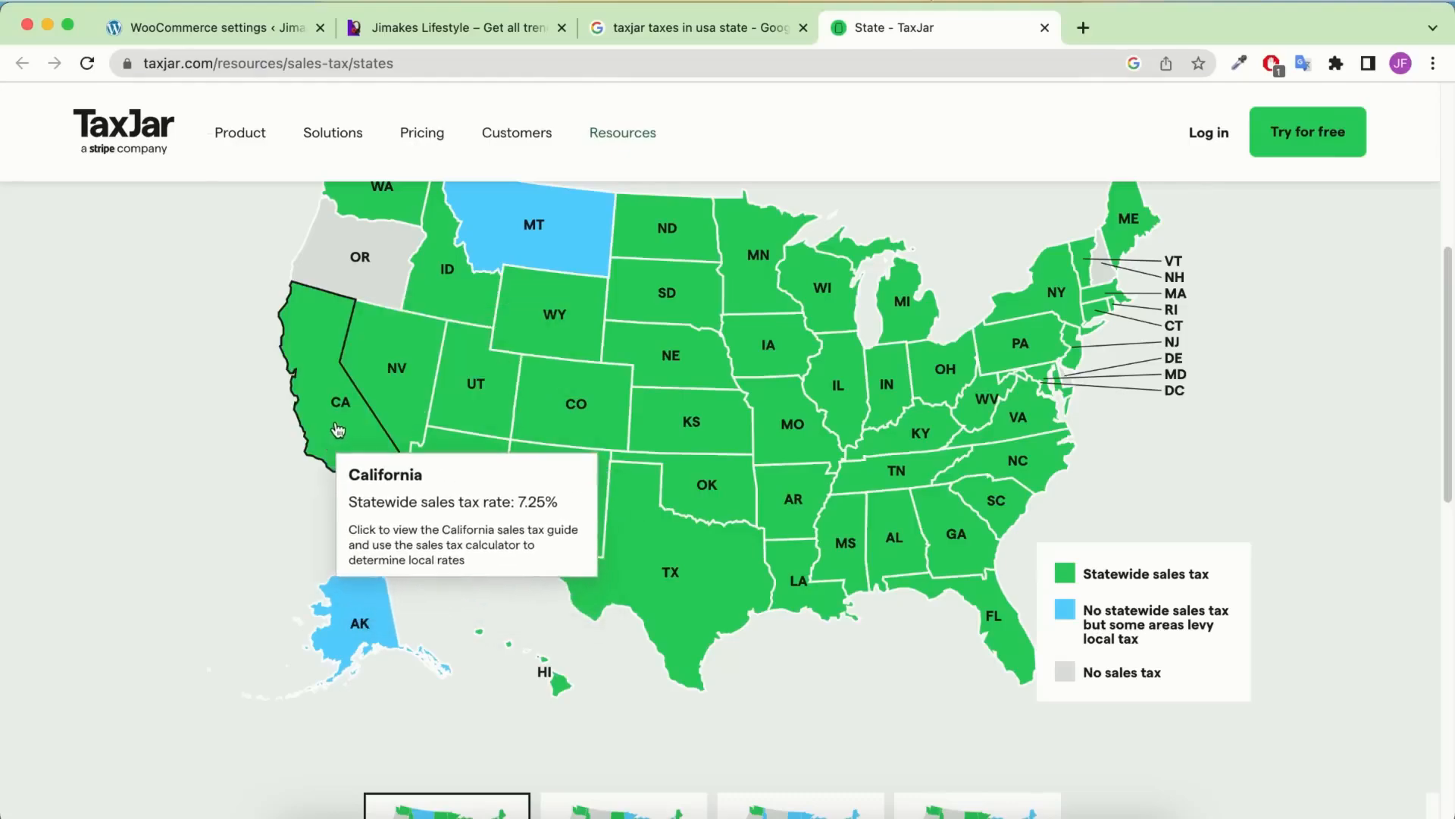
left_click(197, 28)
Give the existing US row state code CA and a 7.2500% rate
scroll(471, 558, "down", 2)
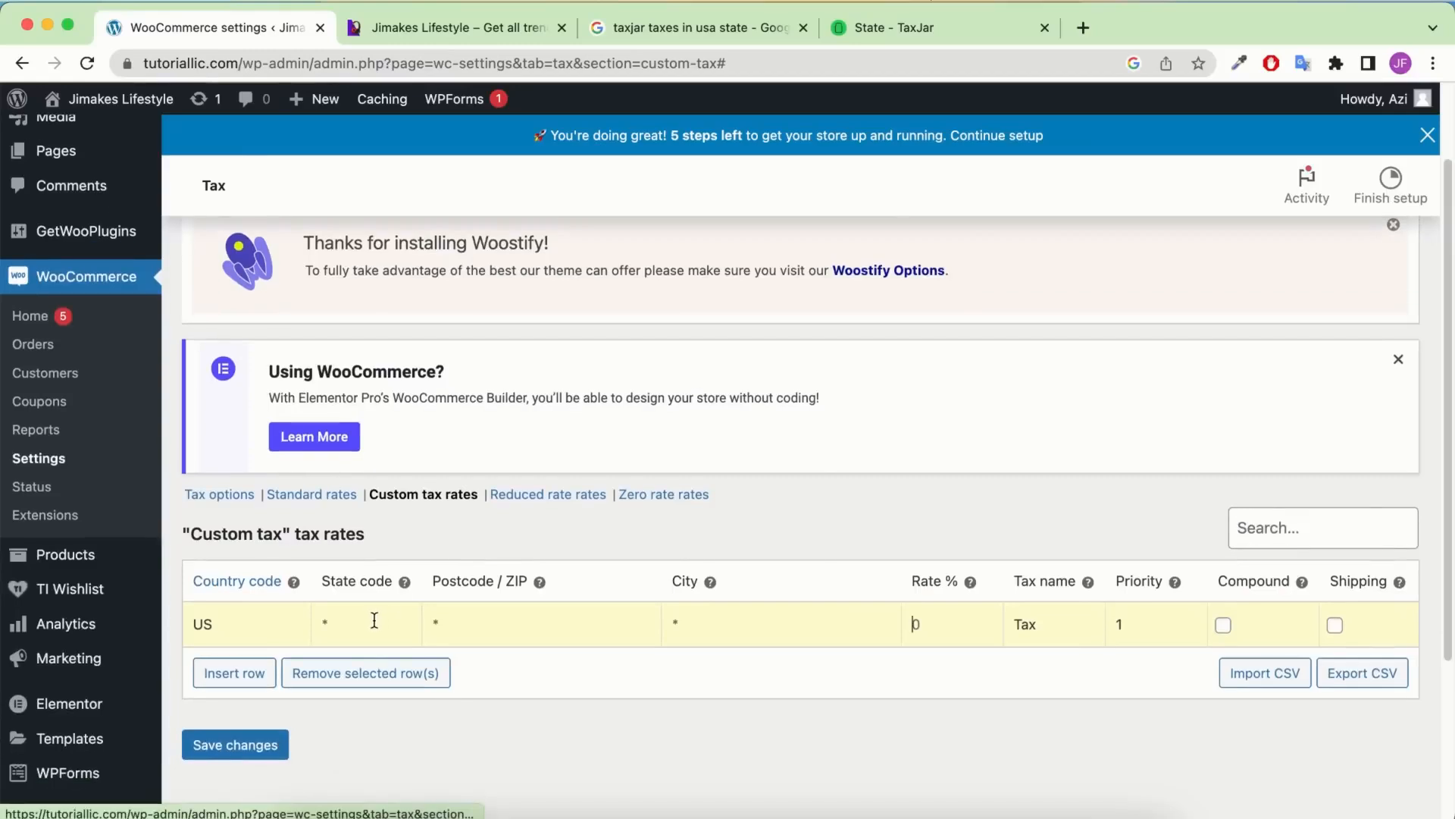
left_click(408, 629)
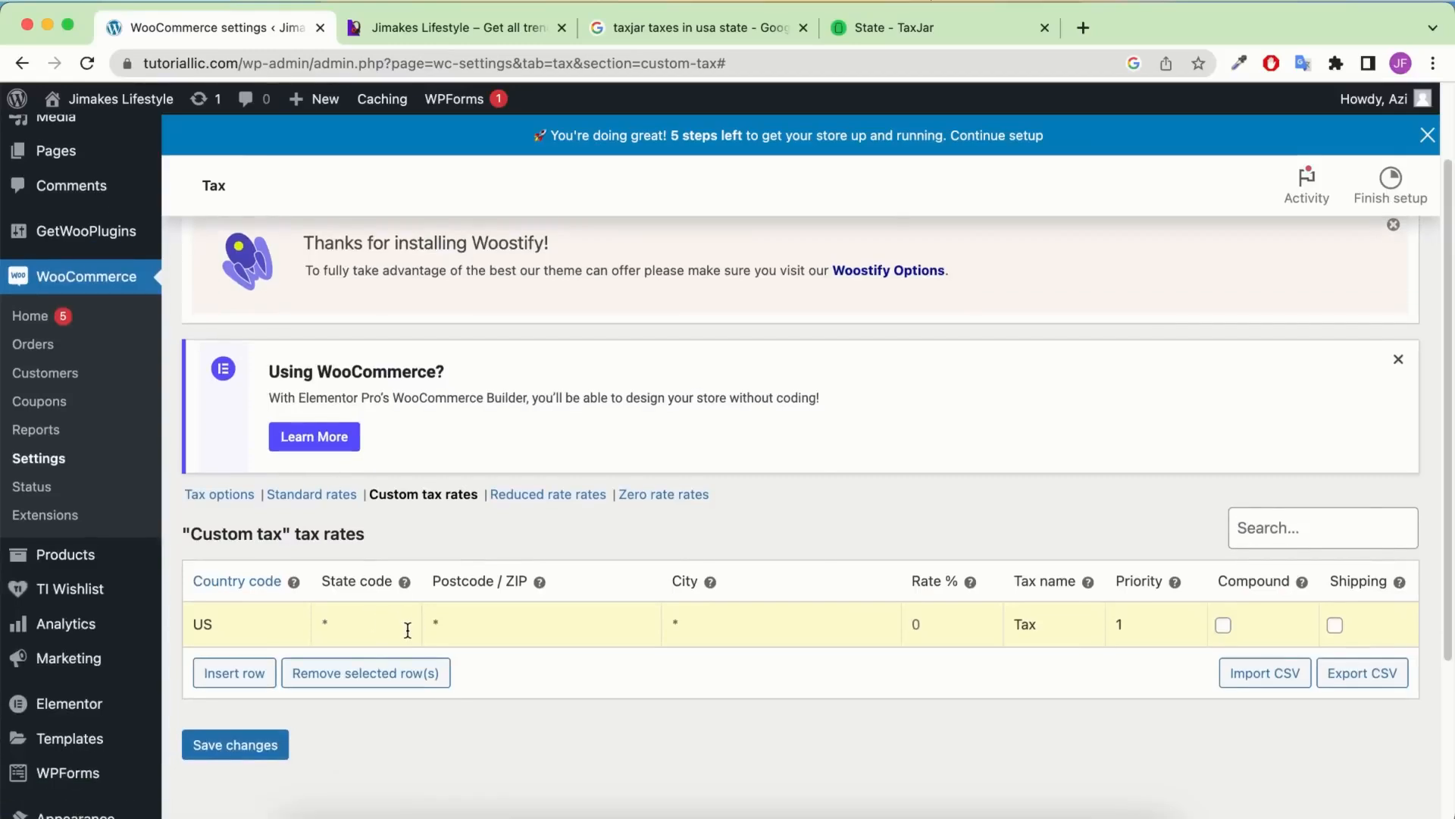
type("CA")
left_click(932, 27)
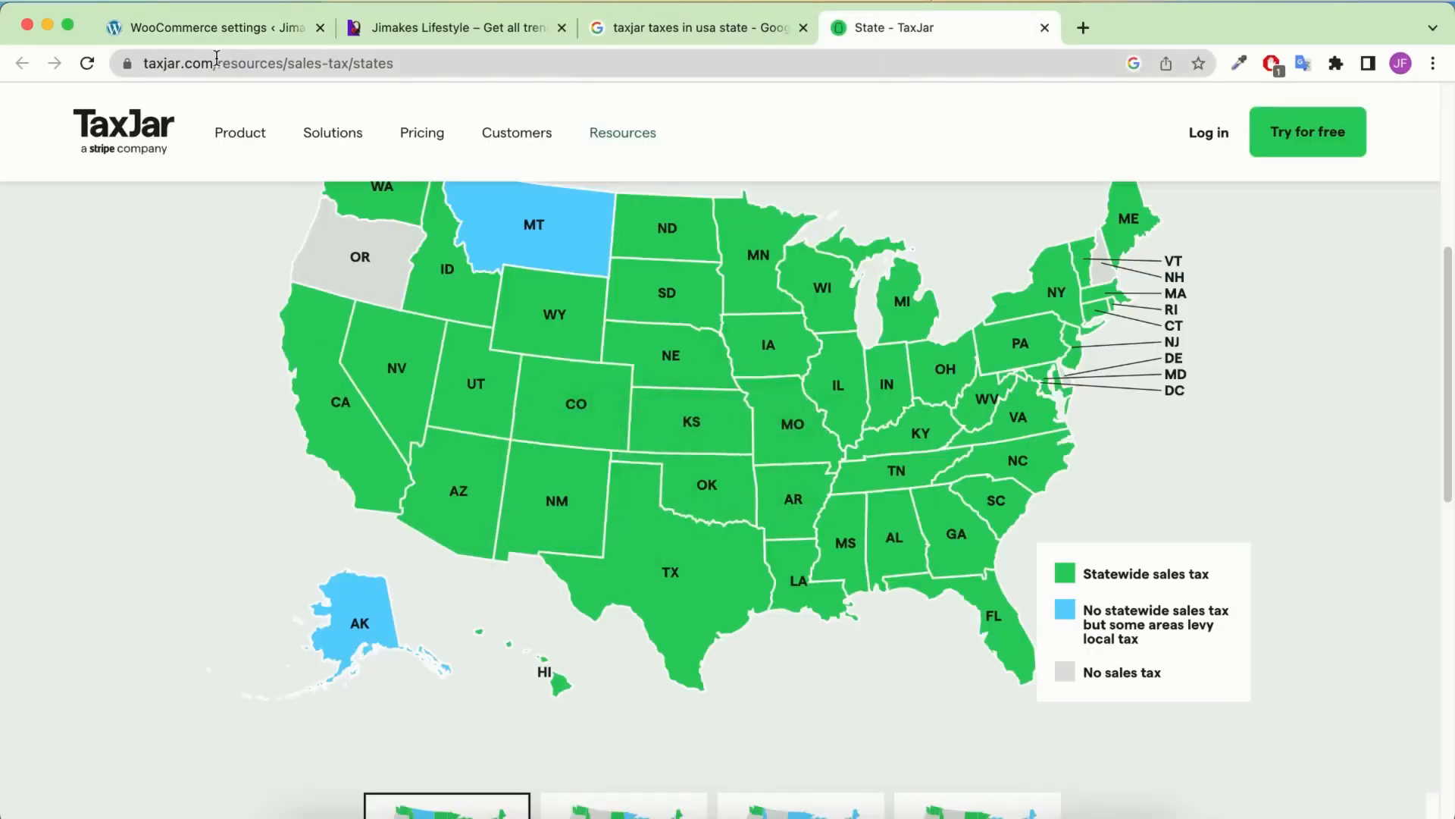
left_click(197, 27)
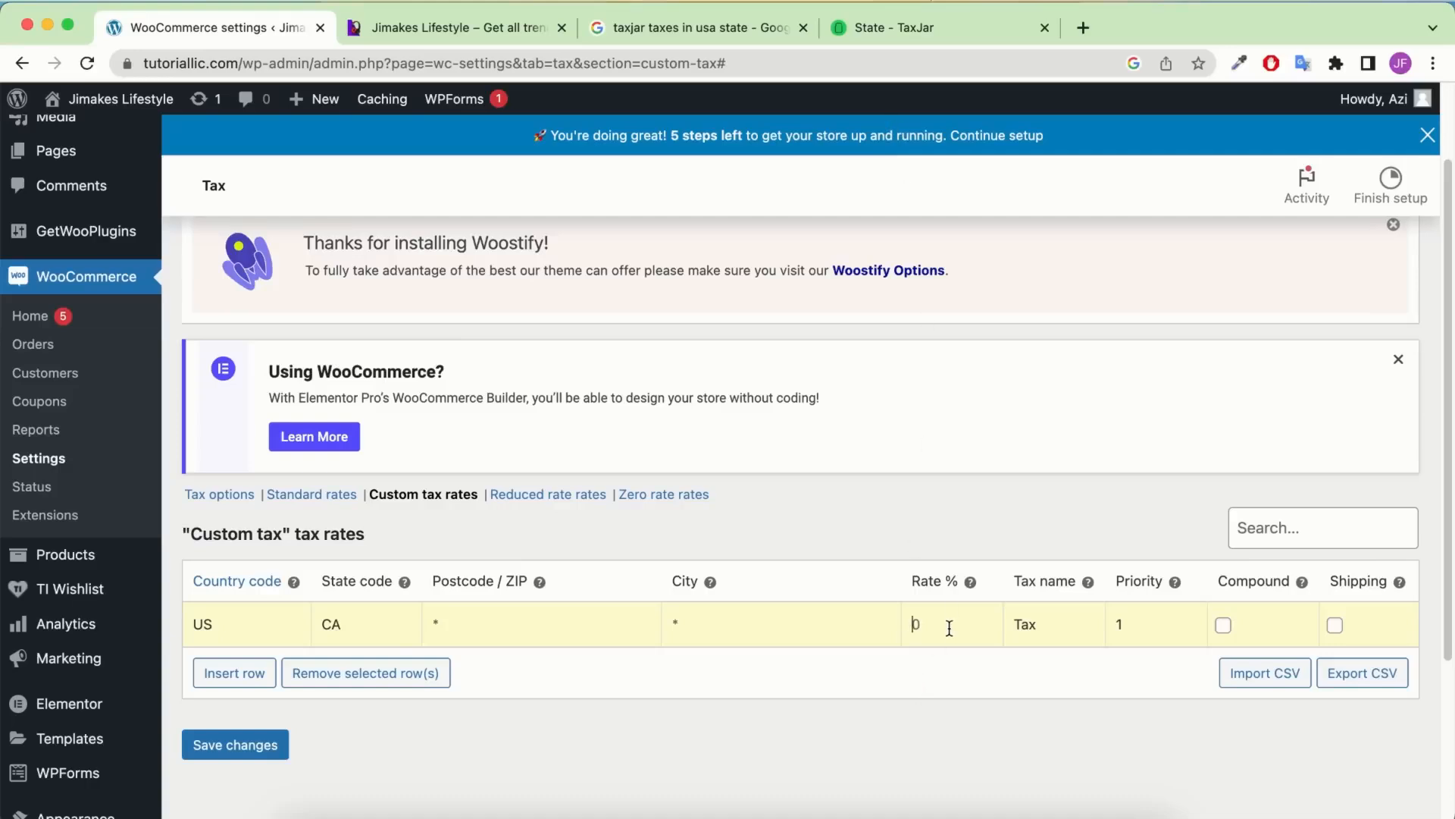
type("7.2500")
left_click_drag(941, 623, 960, 621)
double_click(947, 622)
mouse_move(970, 583)
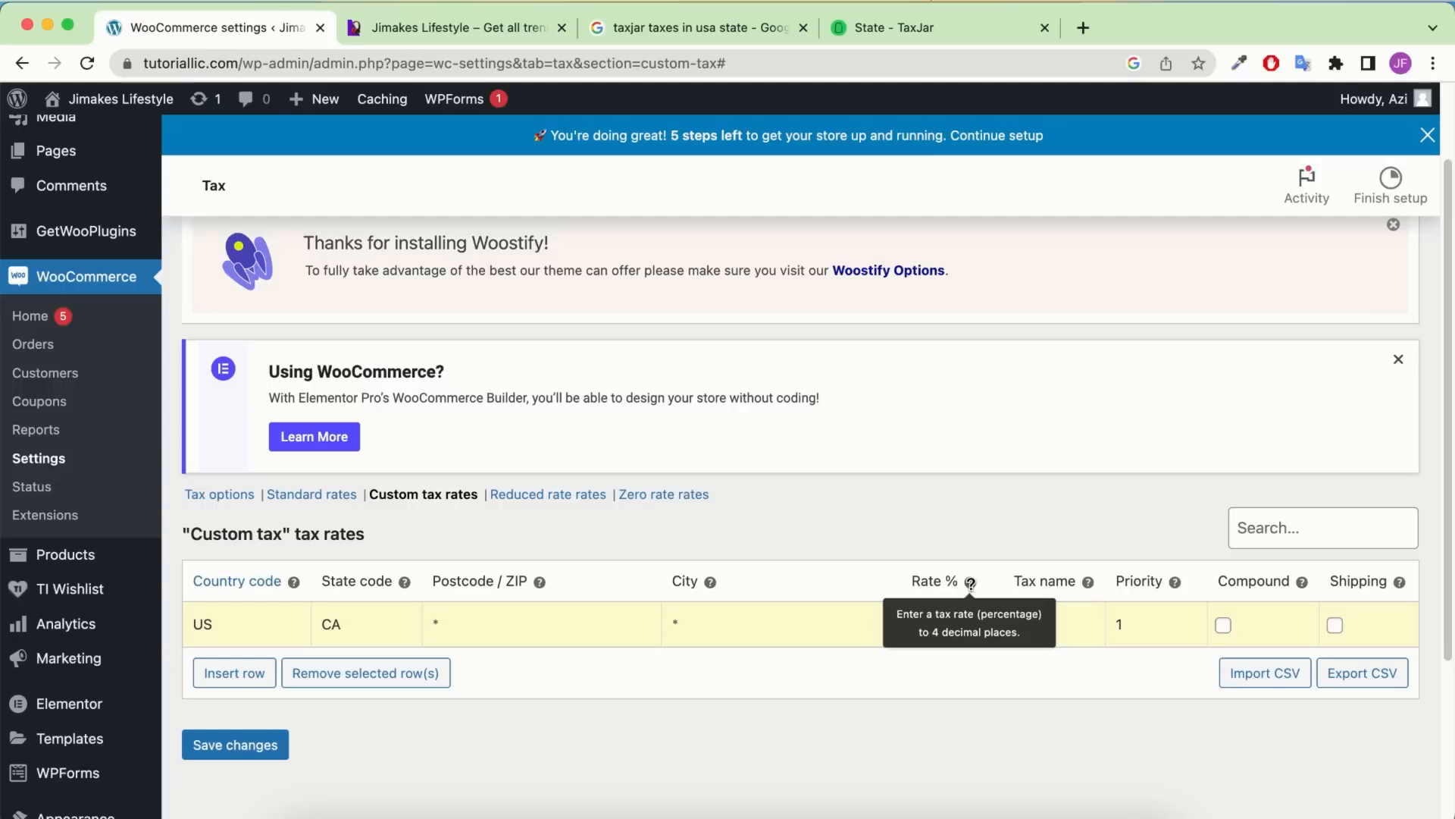
Add a US TX row at 6.2500% named Tax that does not apply to shipping
left_click(235, 673)
scroll(234, 692, "down", 5)
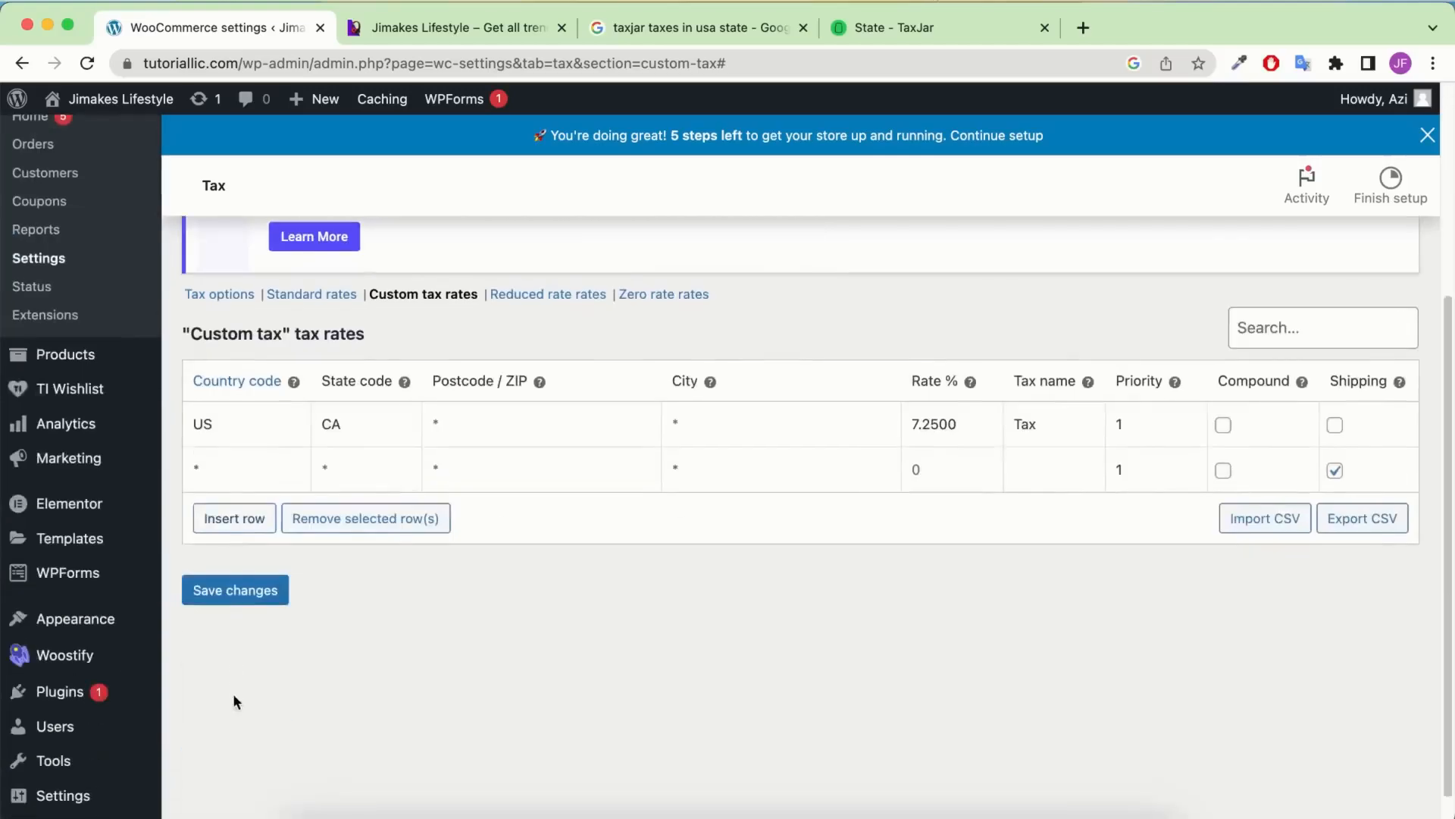
left_click(199, 482)
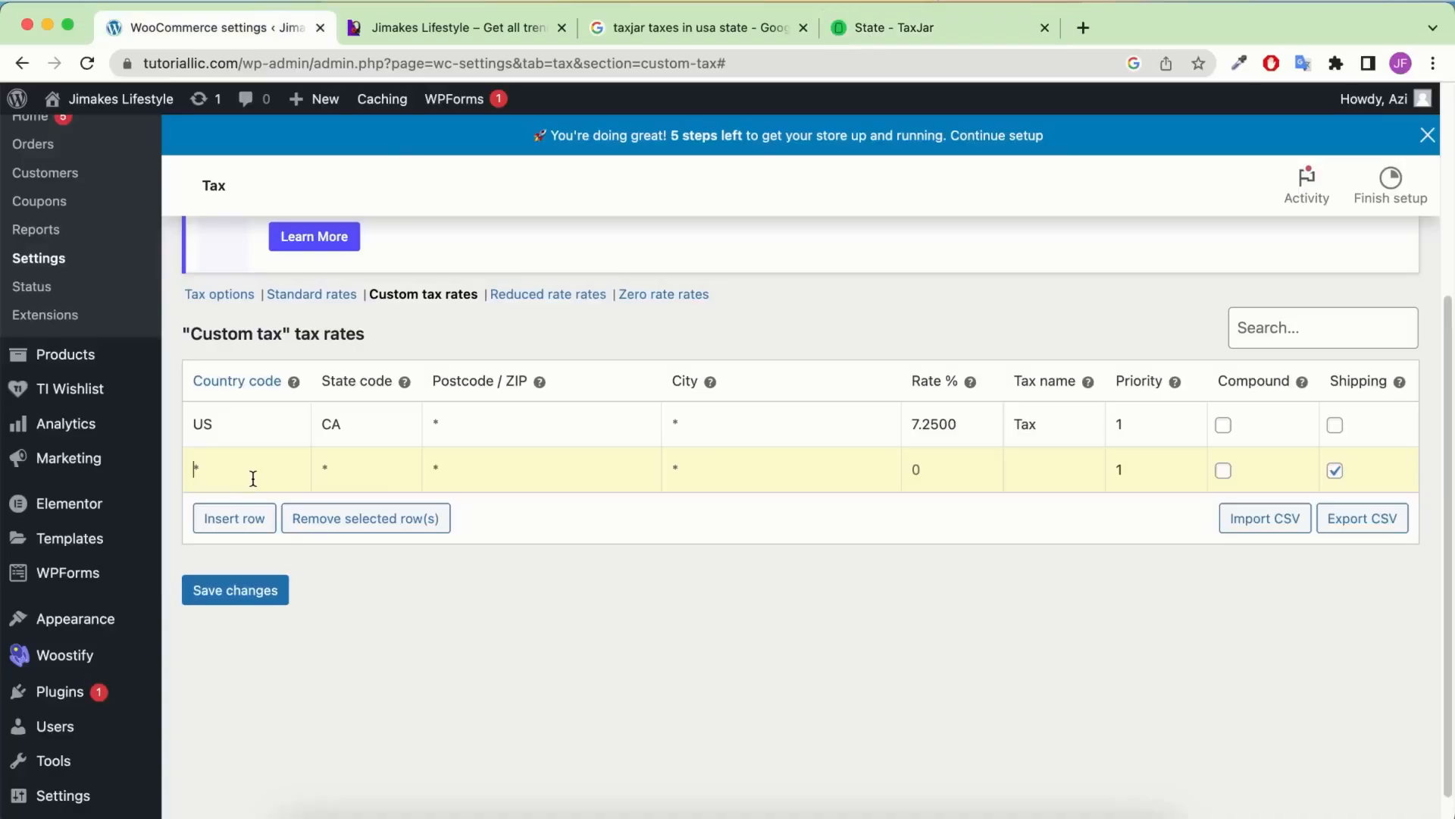
type("US")
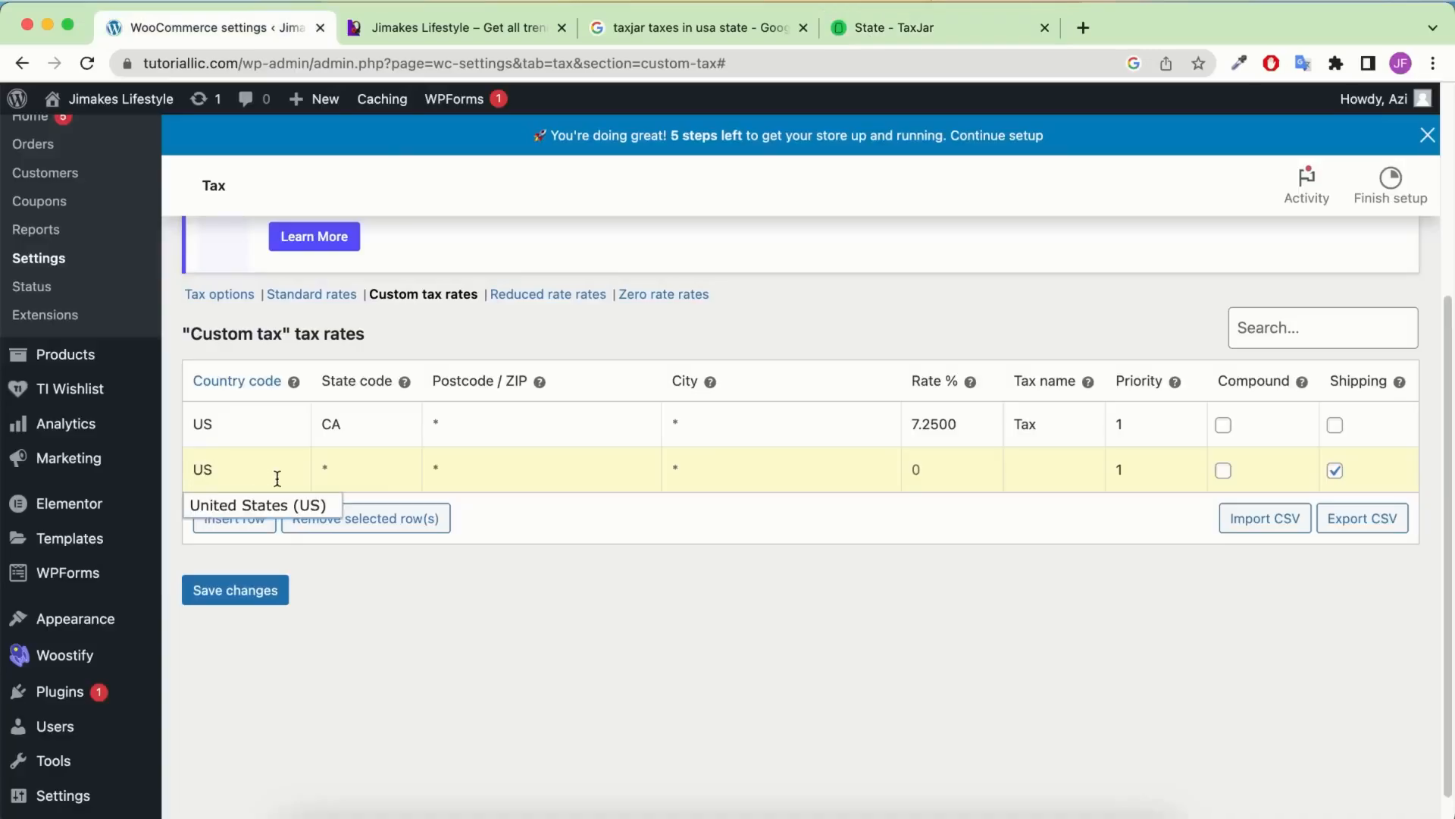
left_click(326, 467)
type("t")
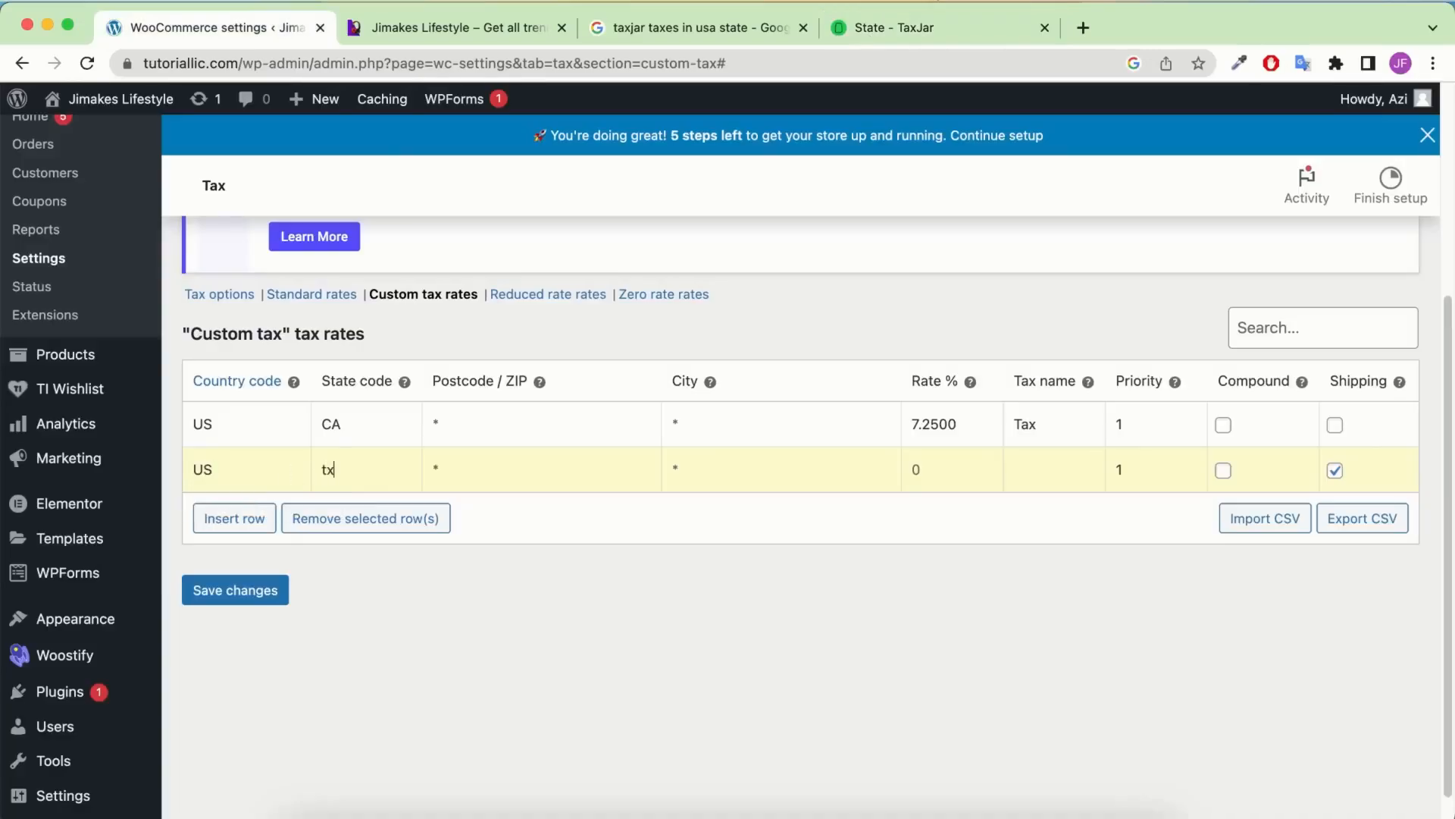
type("x")
key("BackSpace")
key("BackSpace")
type("TX")
left_click(928, 475)
type("6.250Tax")
left_click(1335, 471)
Add a US GA row at 4.0000% named Tax, excluding shipping, and save the rates
left_click(227, 517)
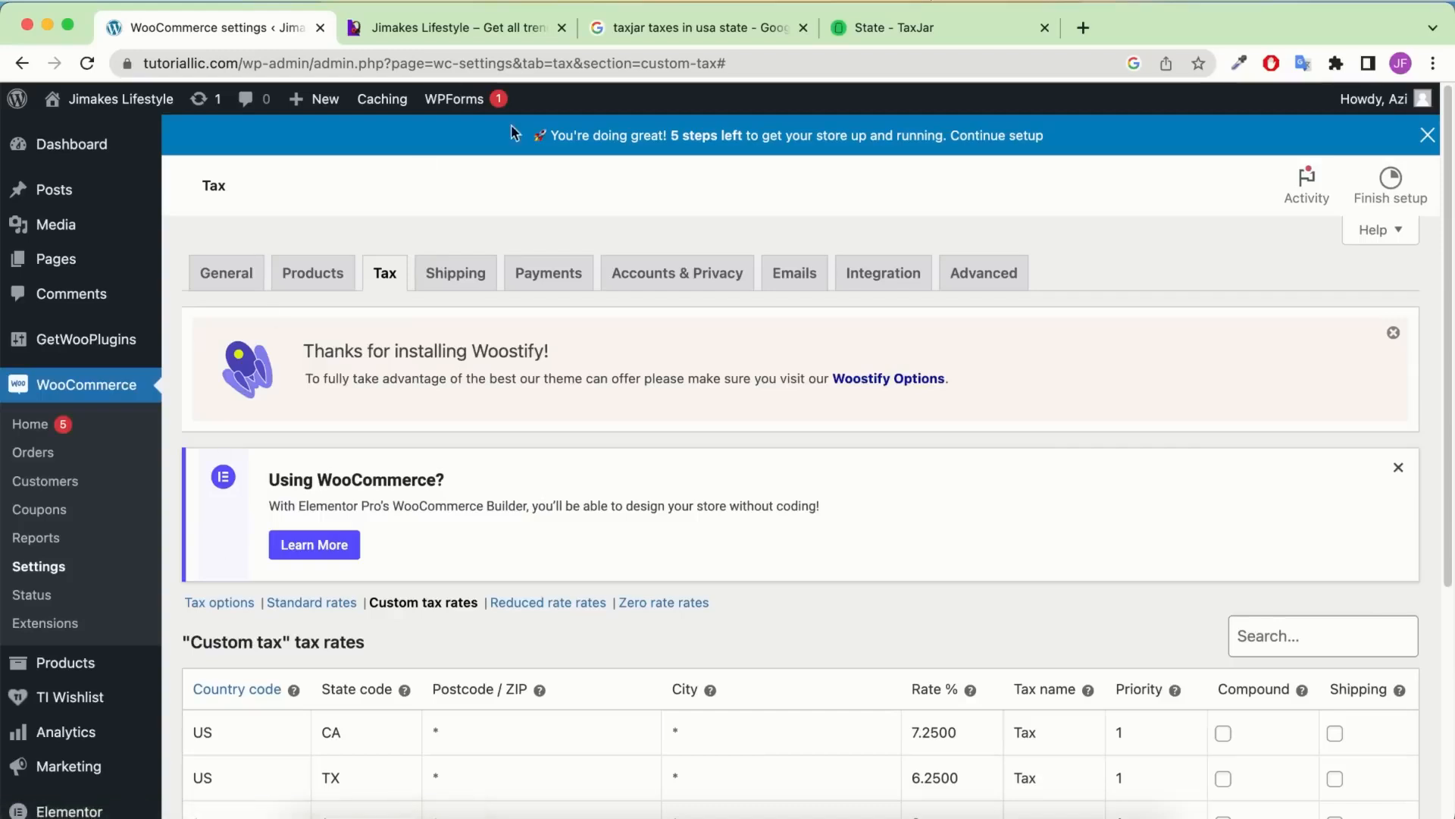
type("US")
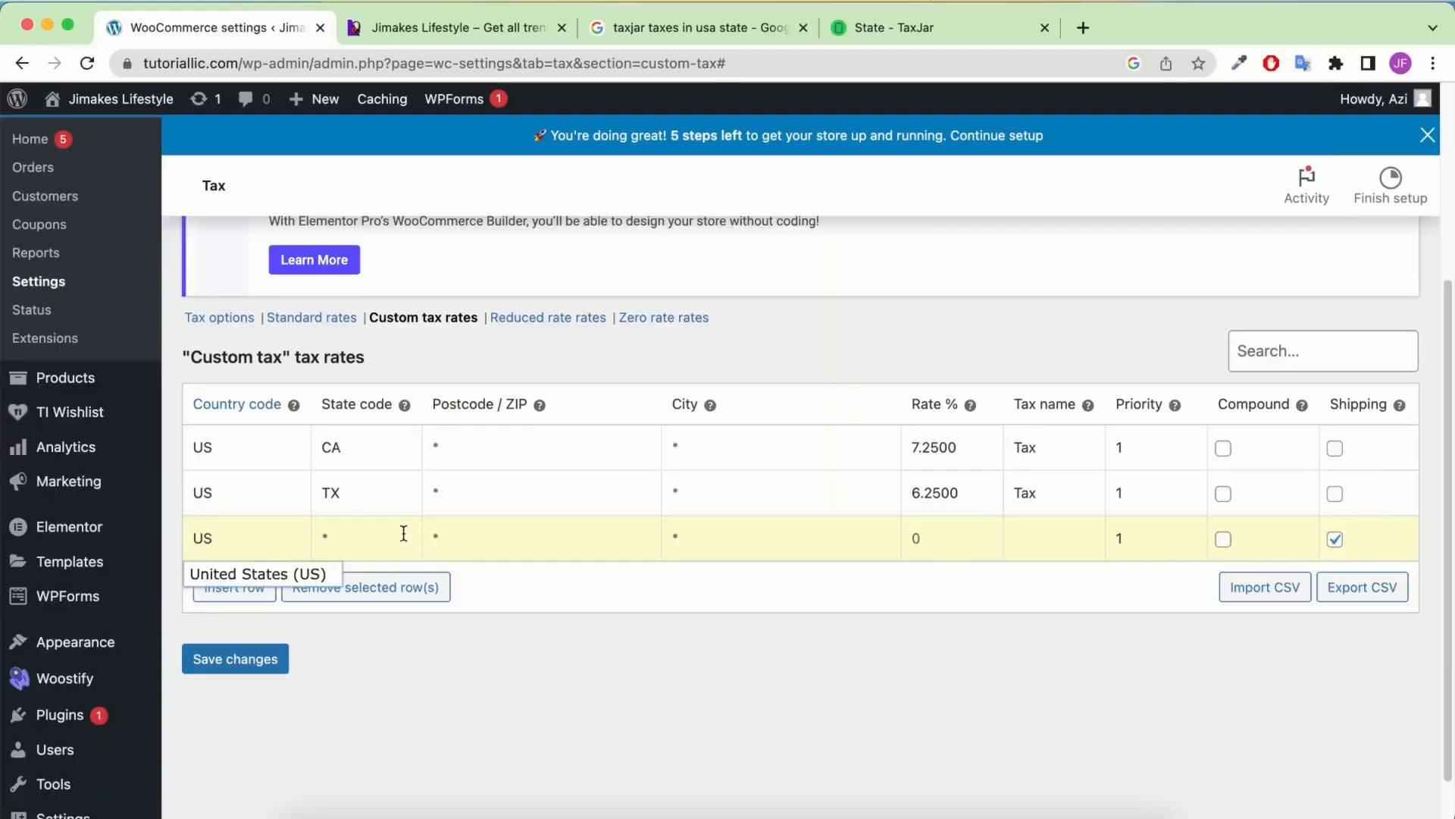
left_click(390, 537)
type("ga")
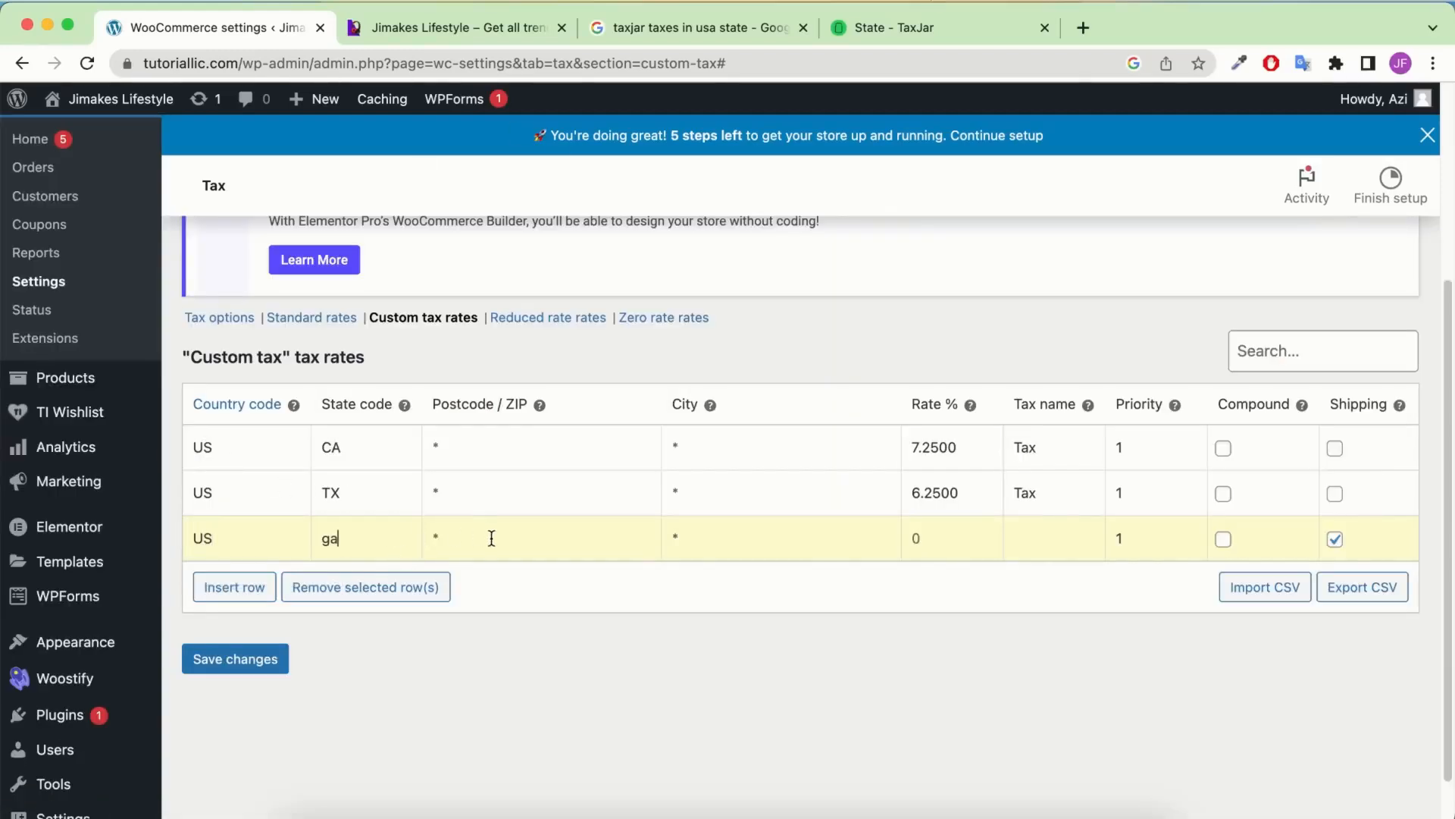
left_click(919, 537)
type("4")
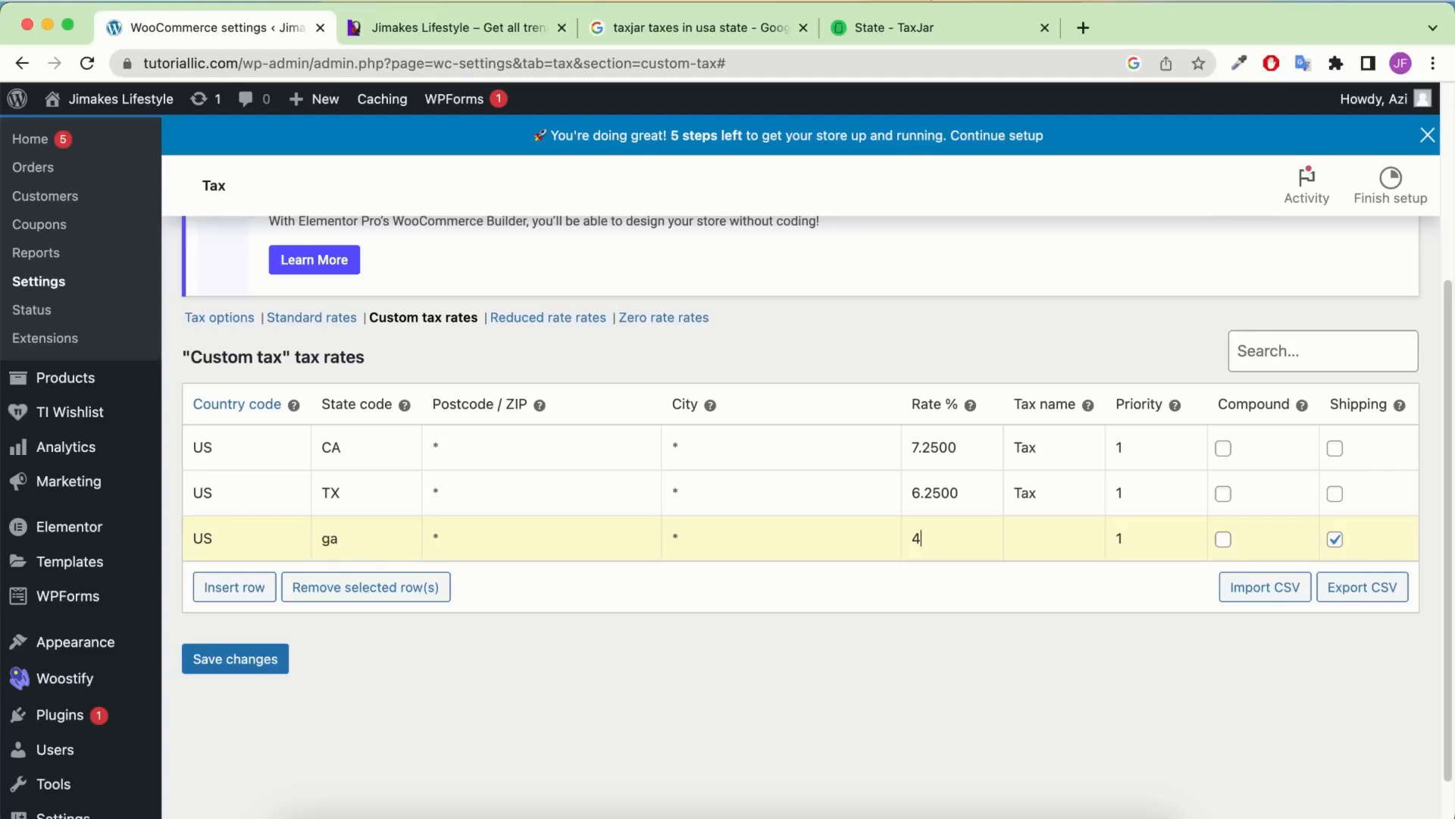
type(".0000")
double_click(1032, 493)
key("ctrl+c")
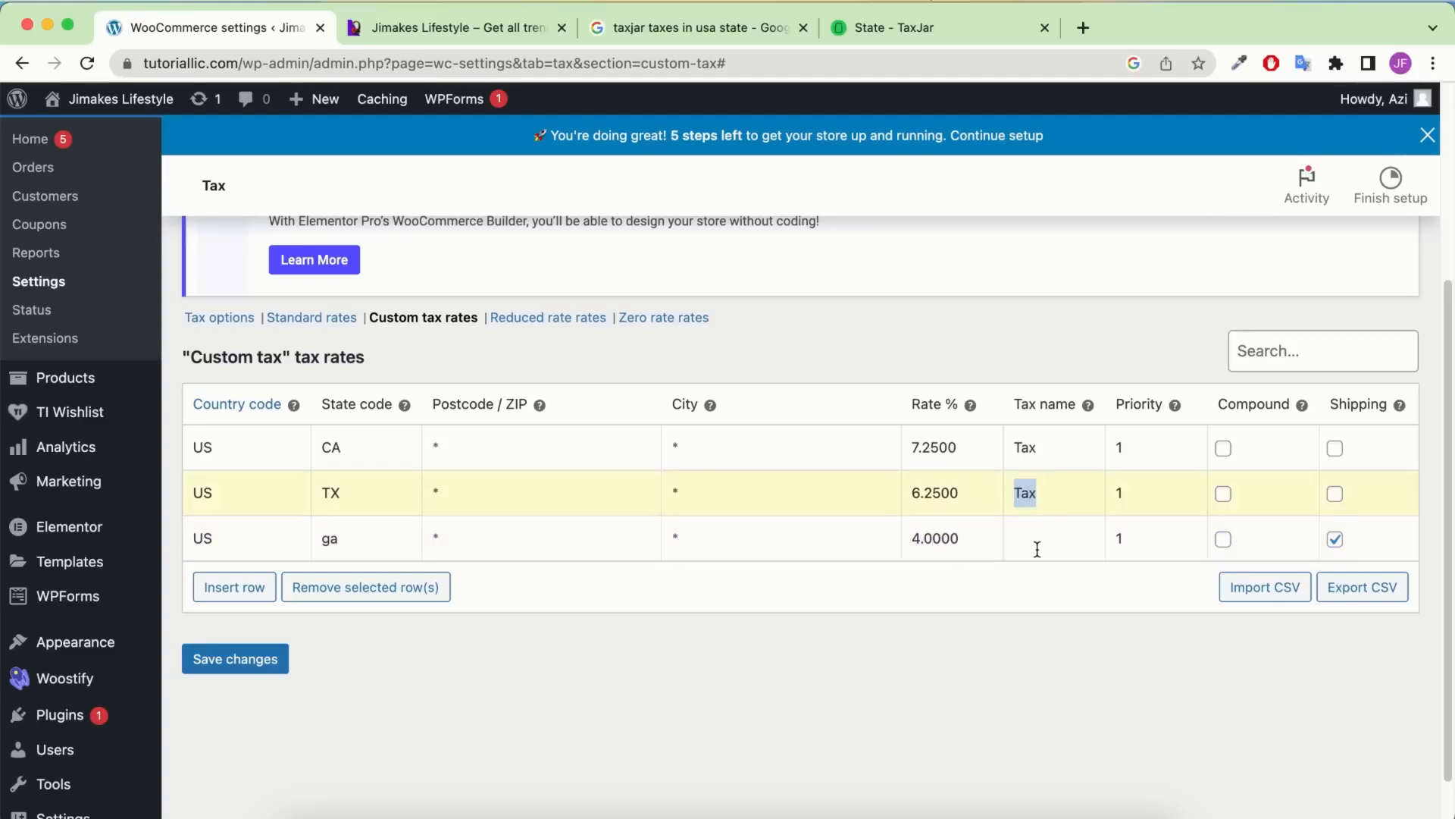
left_click(1037, 540)
key("ctrl+v")
left_click(1335, 539)
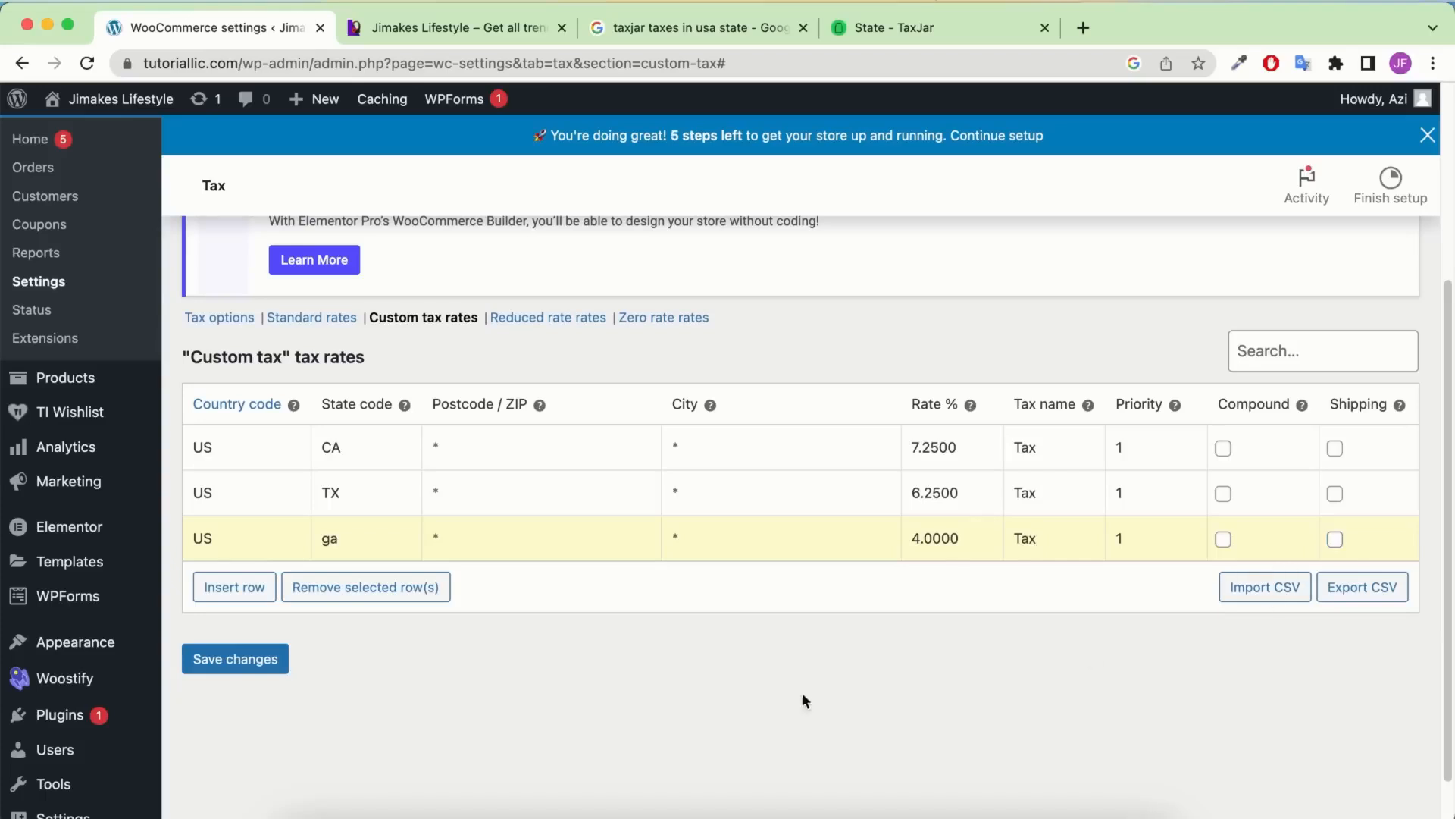
left_click(255, 672)
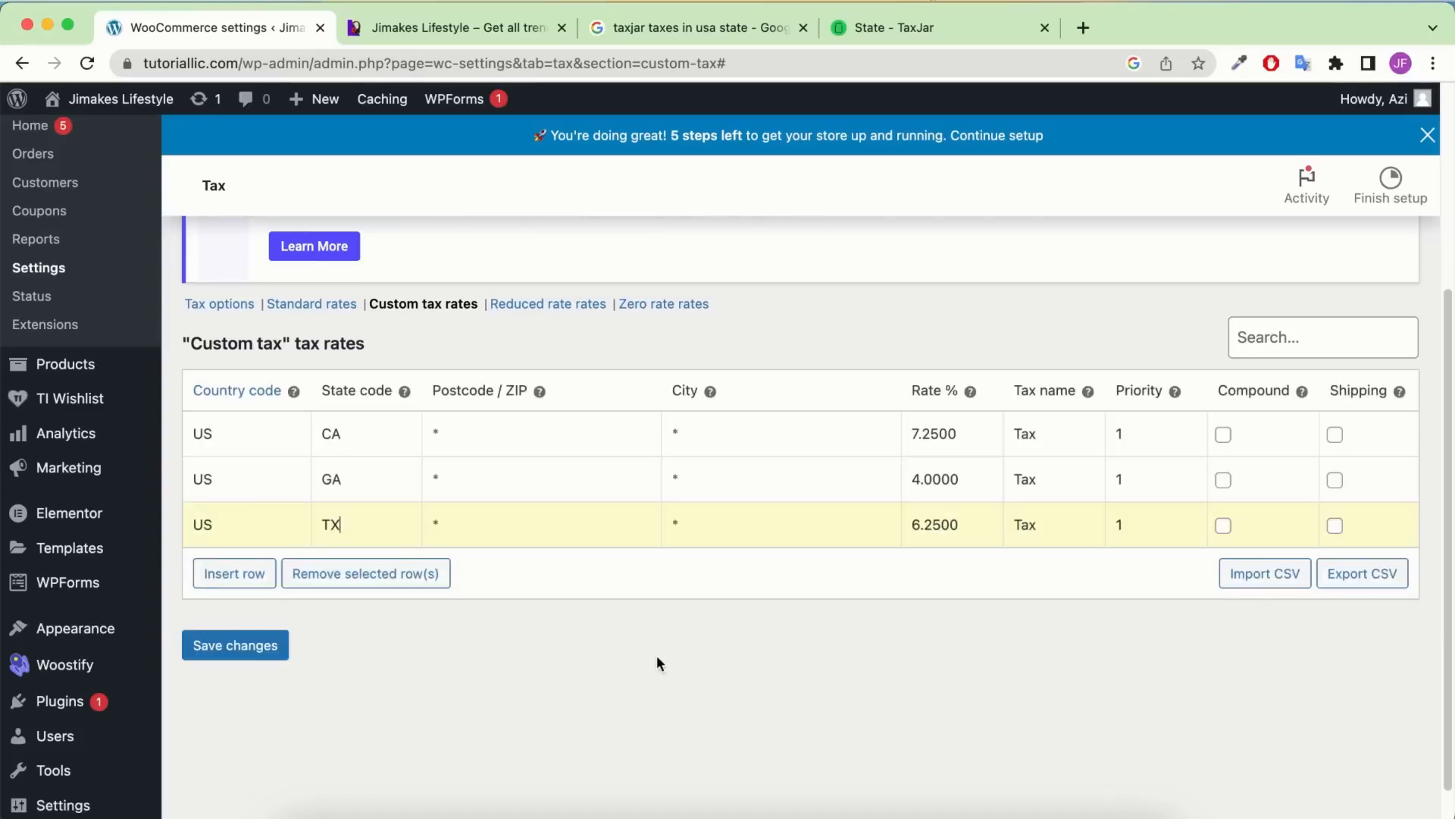
Clear the TX state code from the Texas row
left_click(314, 534)
left_click_drag(356, 523, 319, 523)
key("BackSpace")
Look up the Washington, New York and California rates on TaxJar's map
left_click(884, 32)
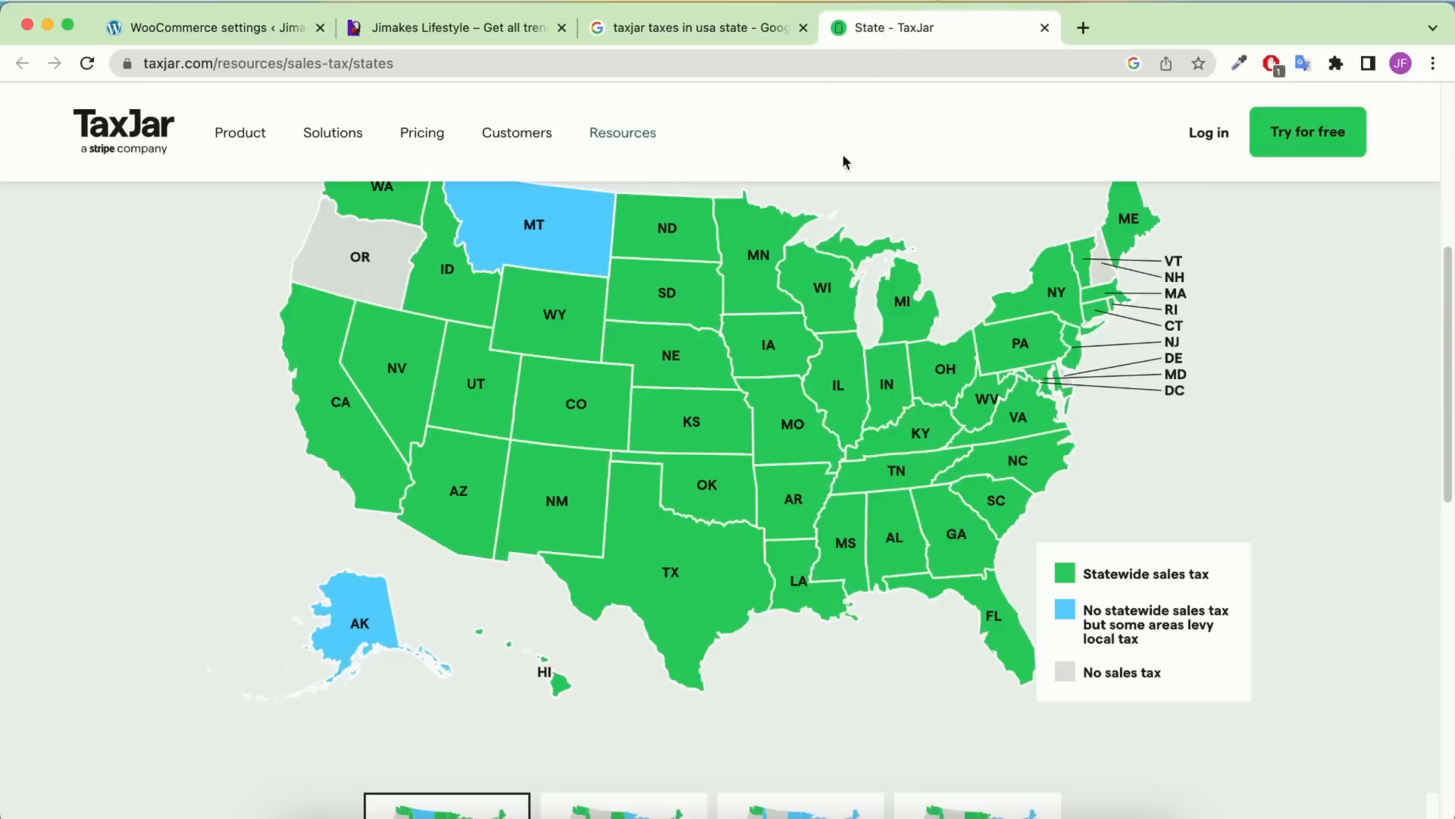
mouse_move(353, 349)
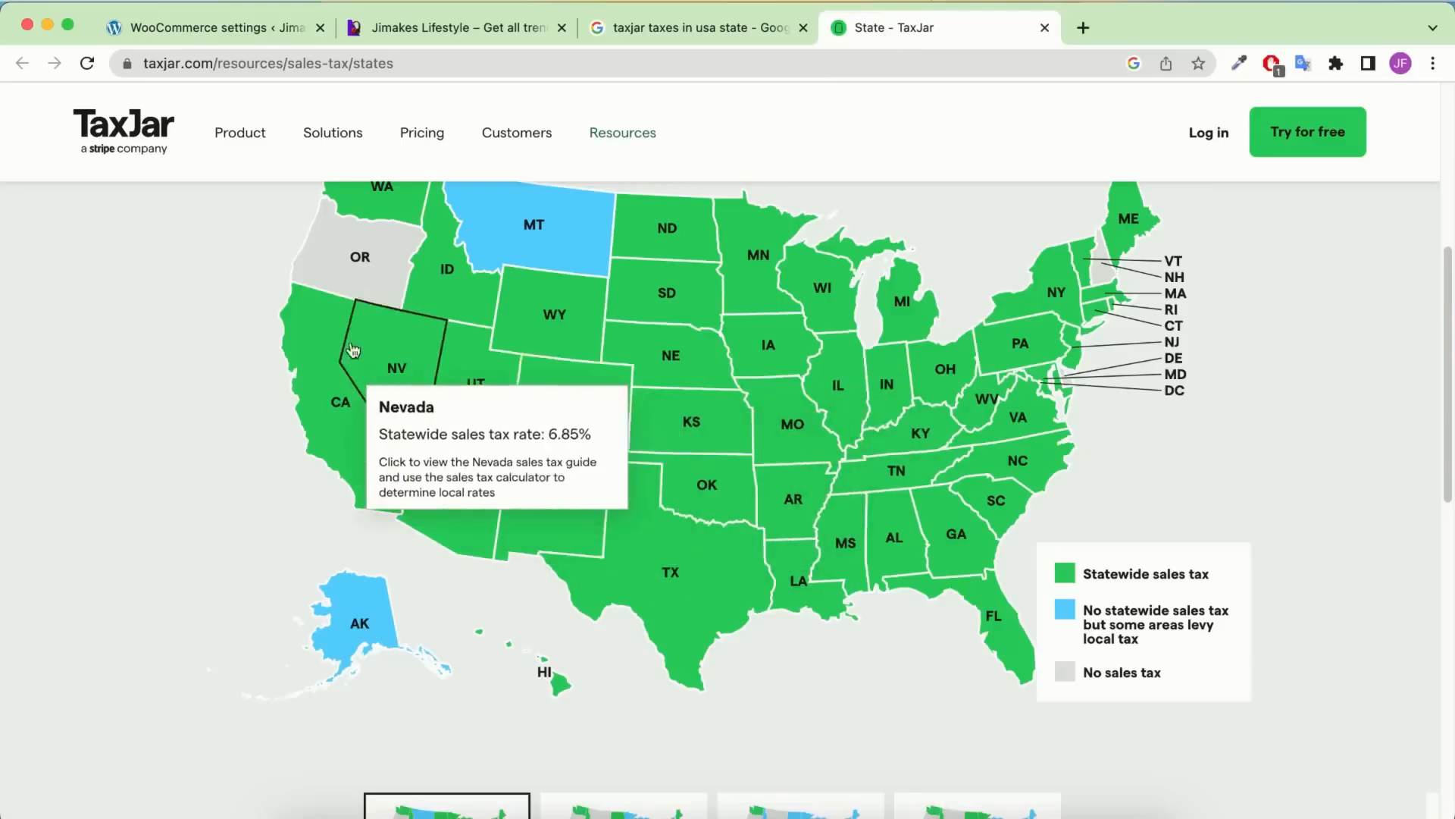
mouse_move(382, 189)
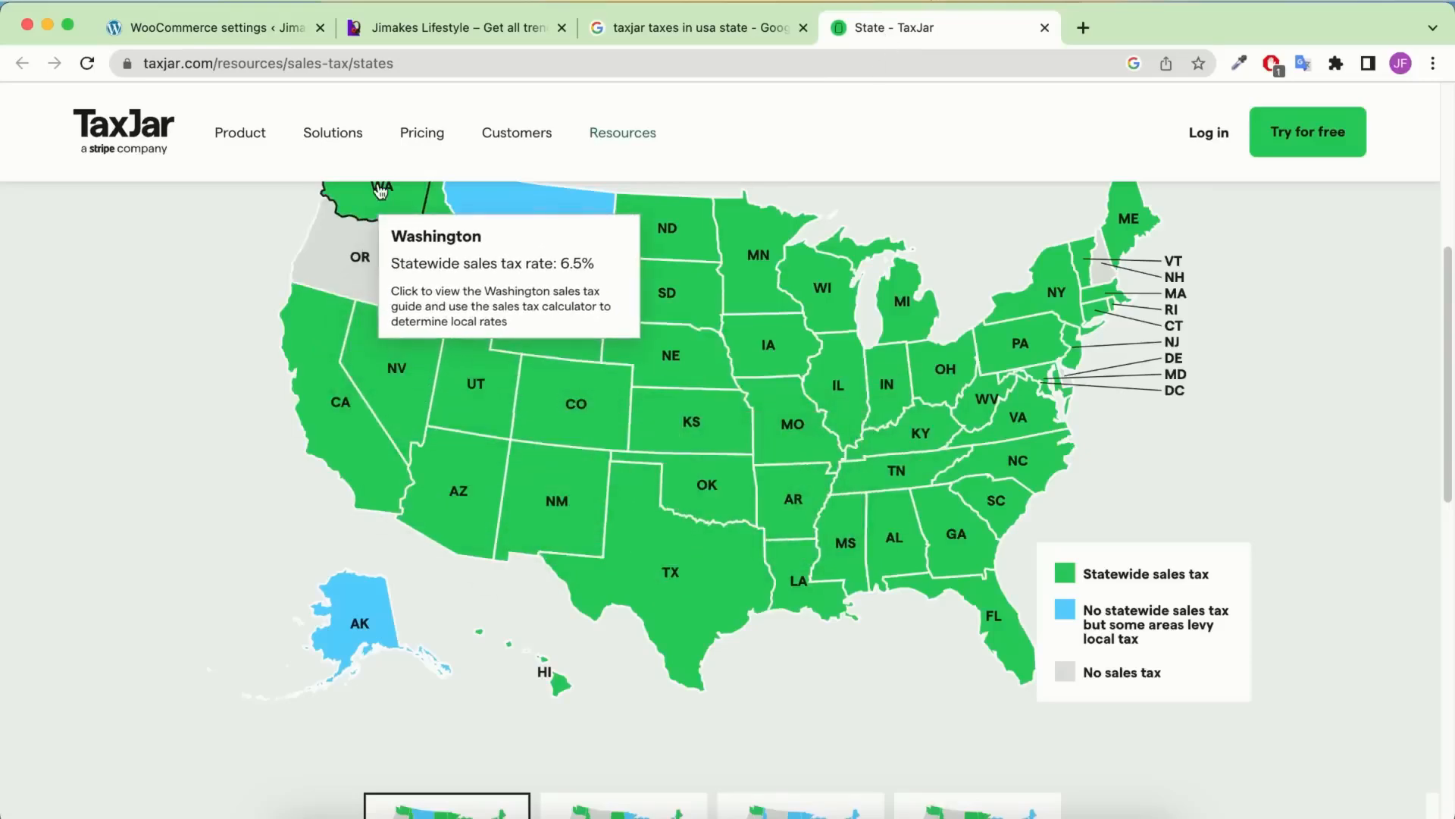
left_click(299, 38)
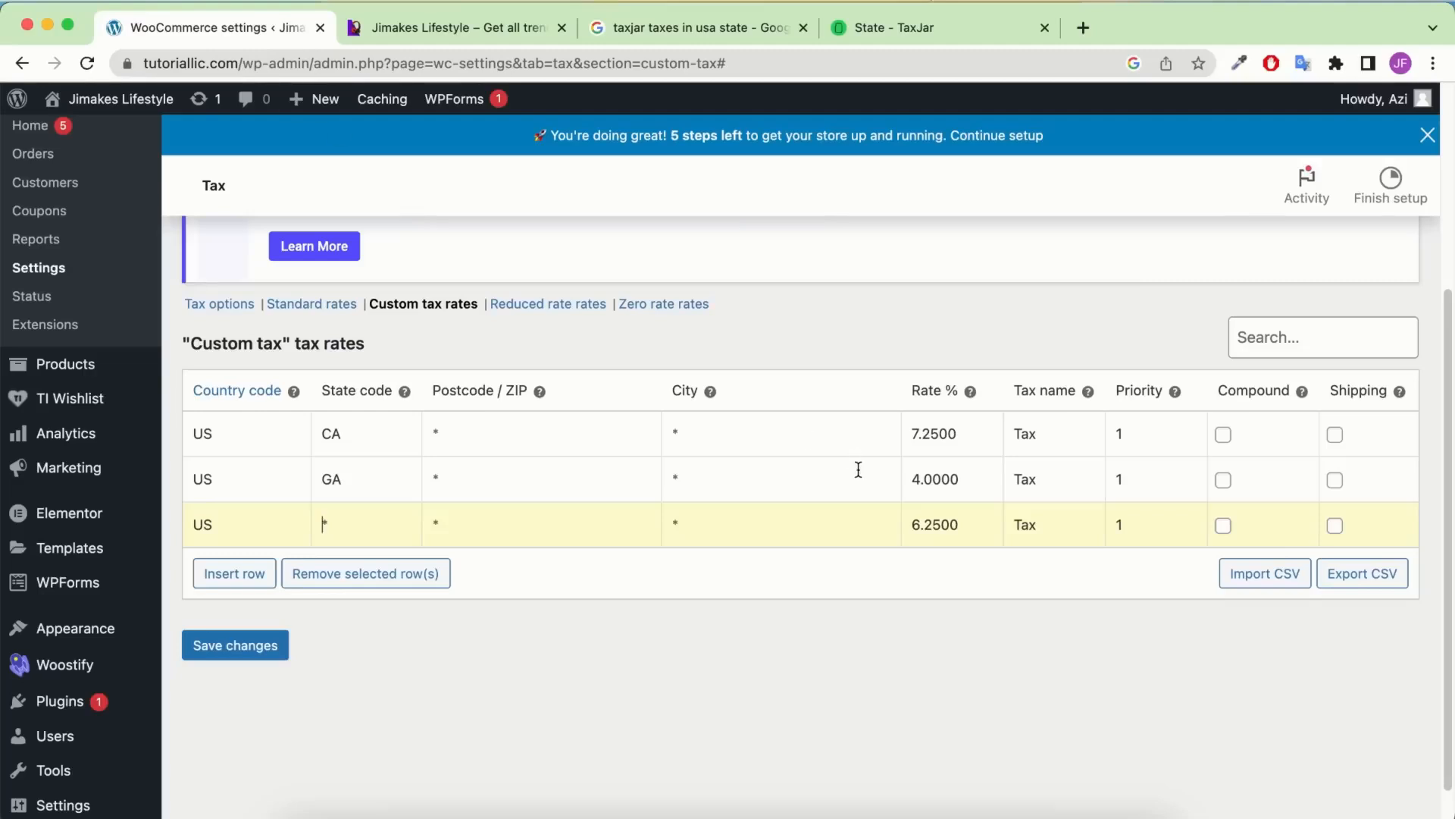
left_click(993, 30)
mouse_move(1055, 287)
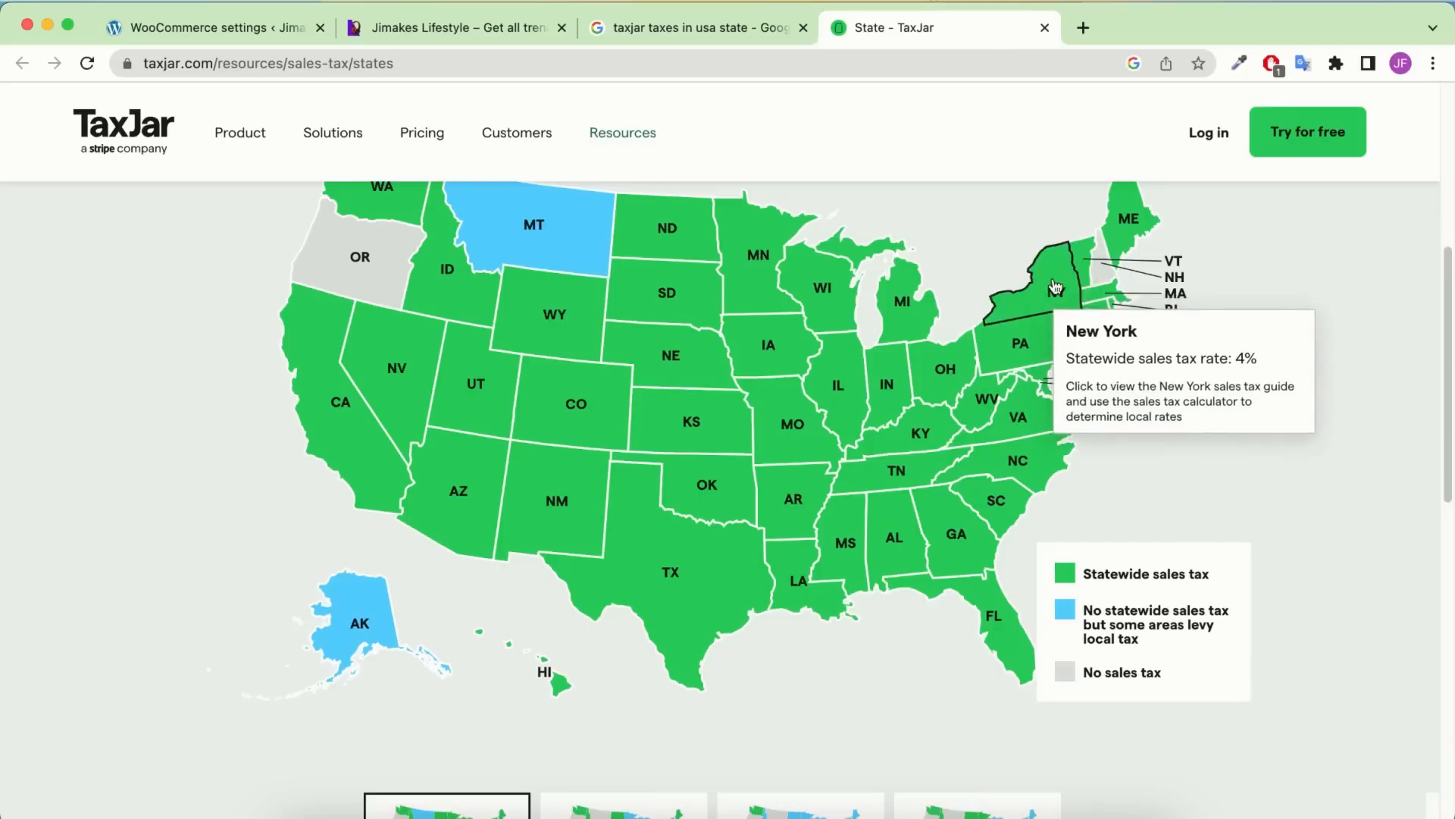
mouse_move(346, 404)
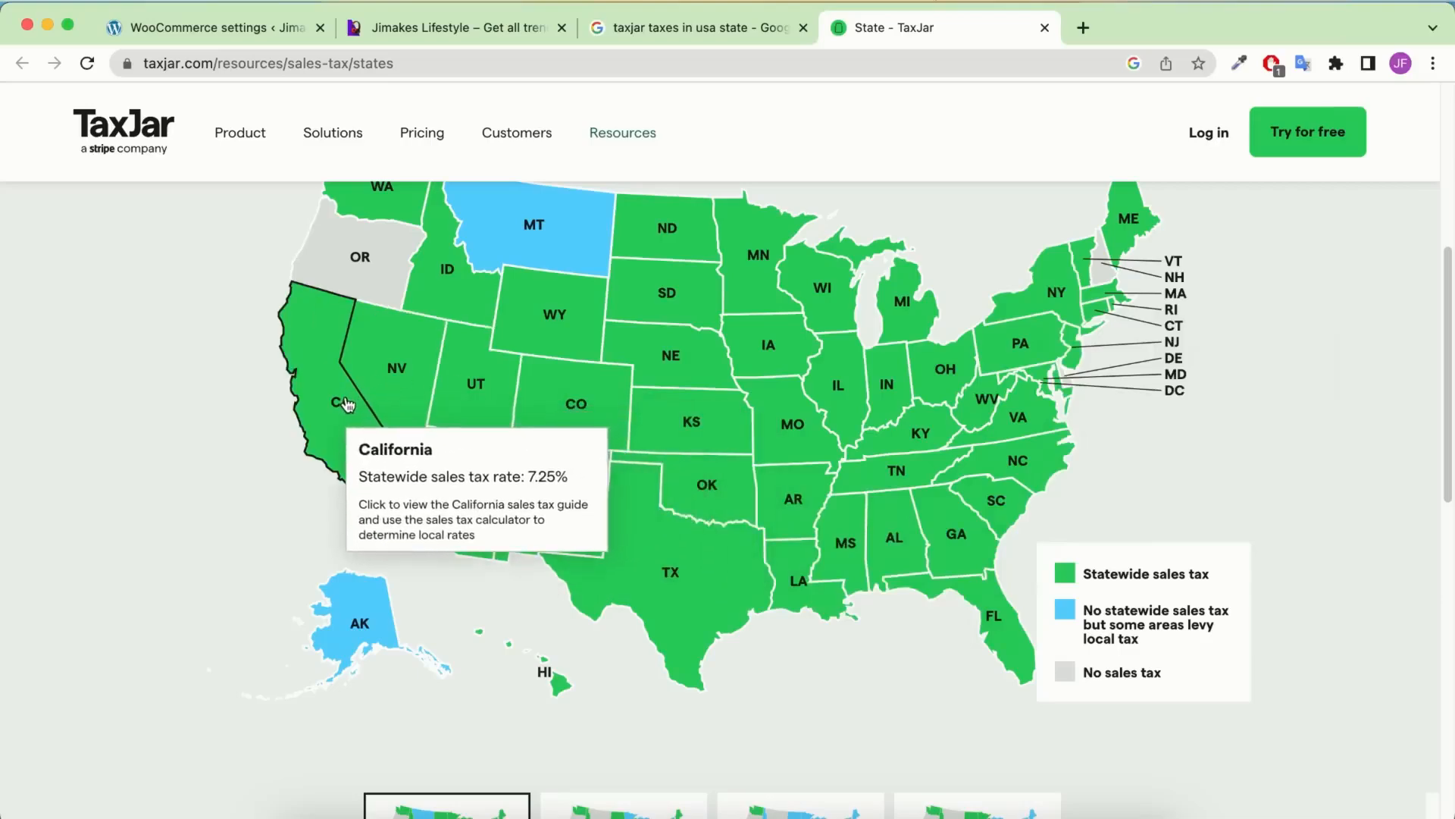
left_click(227, 28)
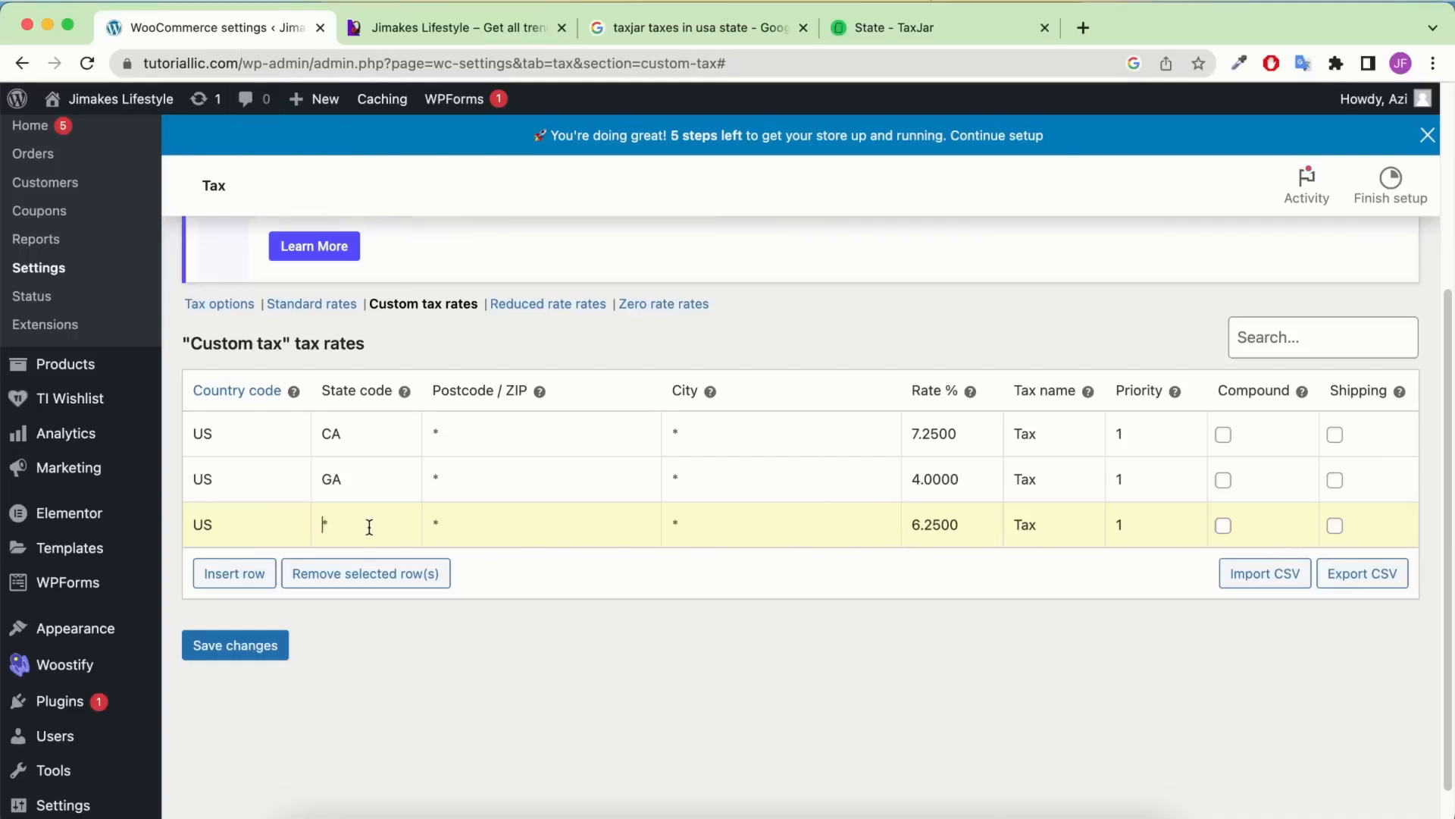
Restore TX as the third row's state code and save the custom tax rates
type("TX")
left_click(249, 657)
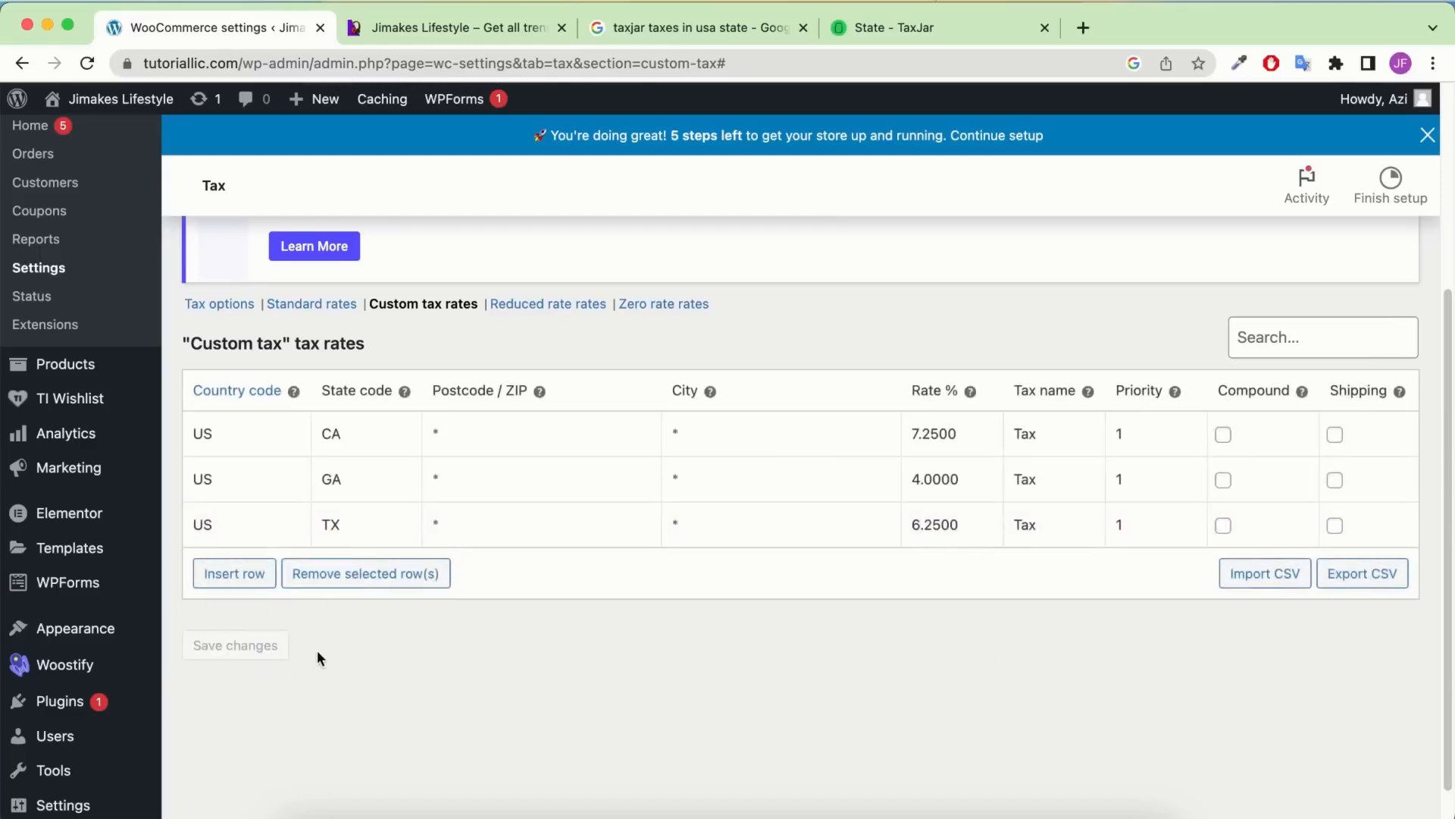
scroll(367, 439, "up", 4)
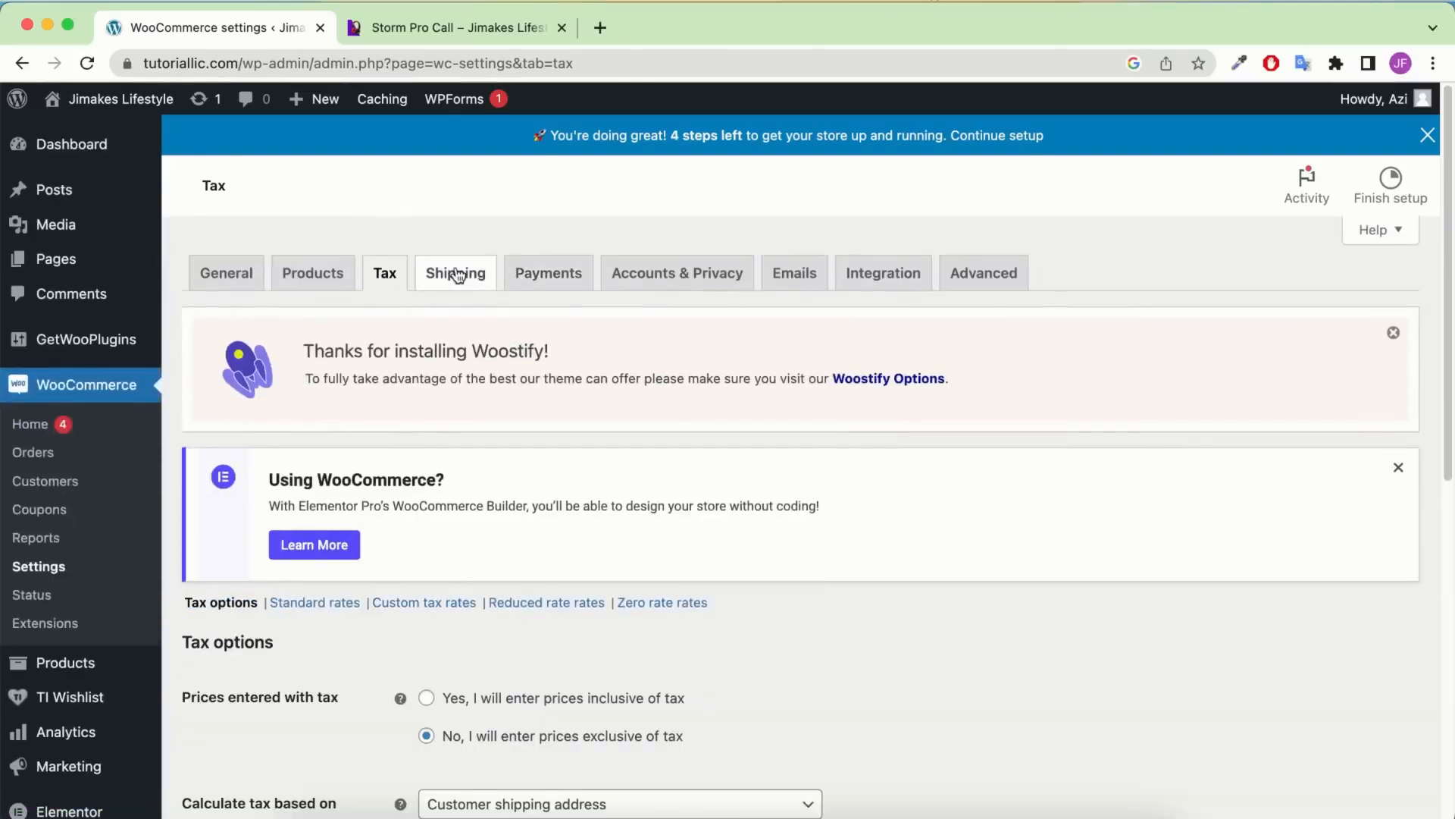
In Shipping settings, start a zone named 'California zone' with region California, United States (US)
left_click(452, 274)
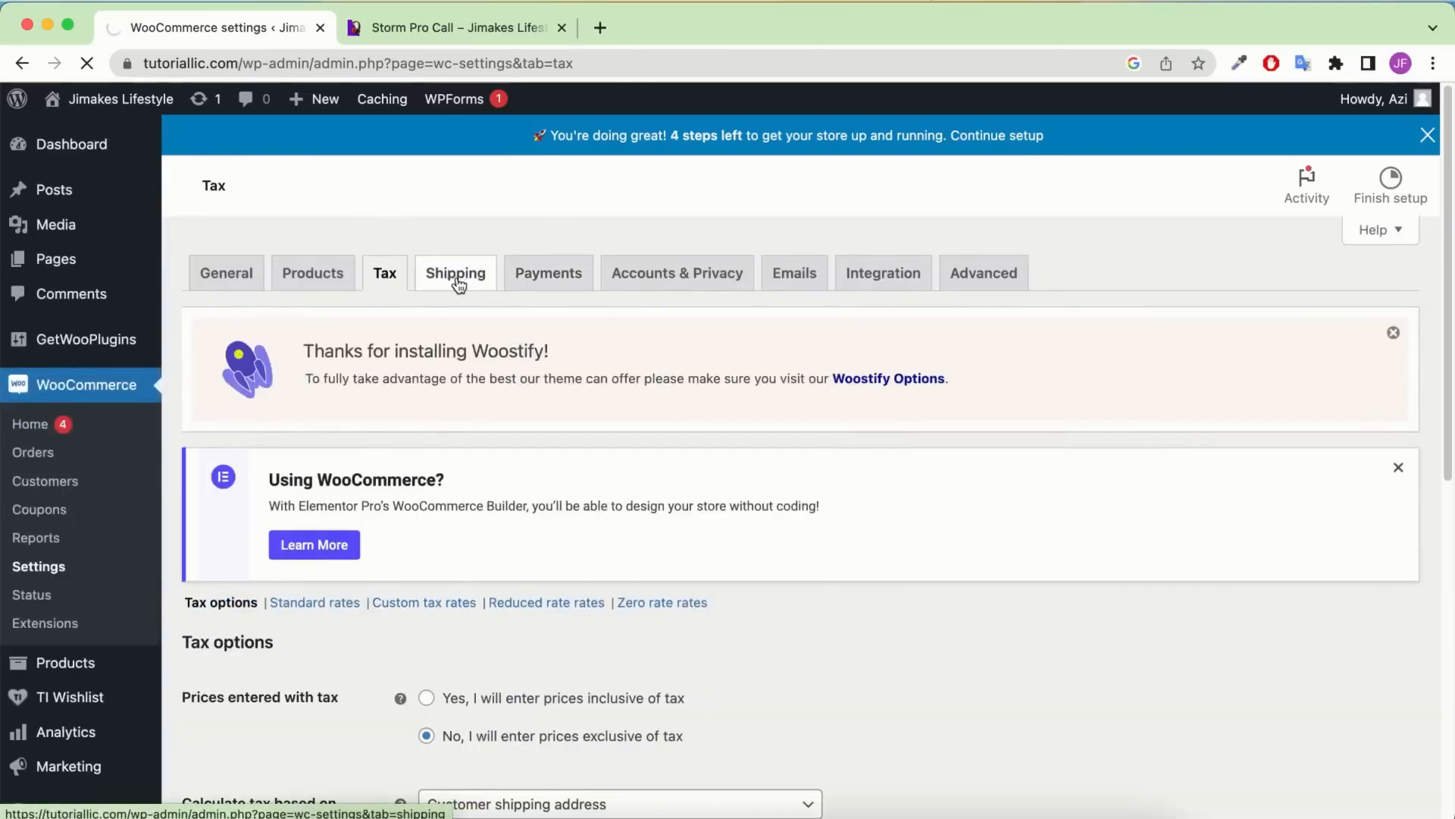
scroll(517, 359, "down", 3)
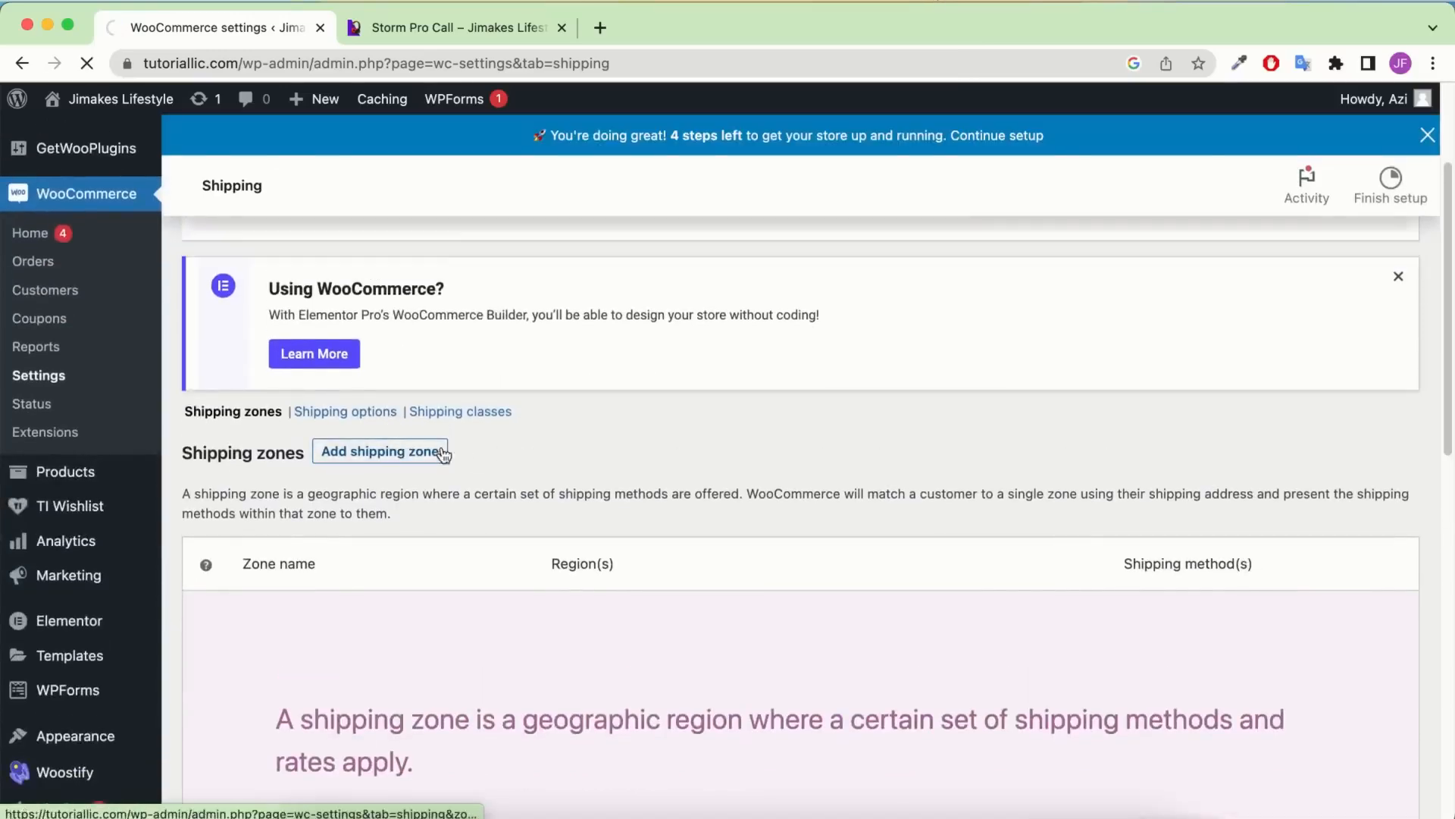
left_click(406, 451)
scroll(550, 477, "down", 3)
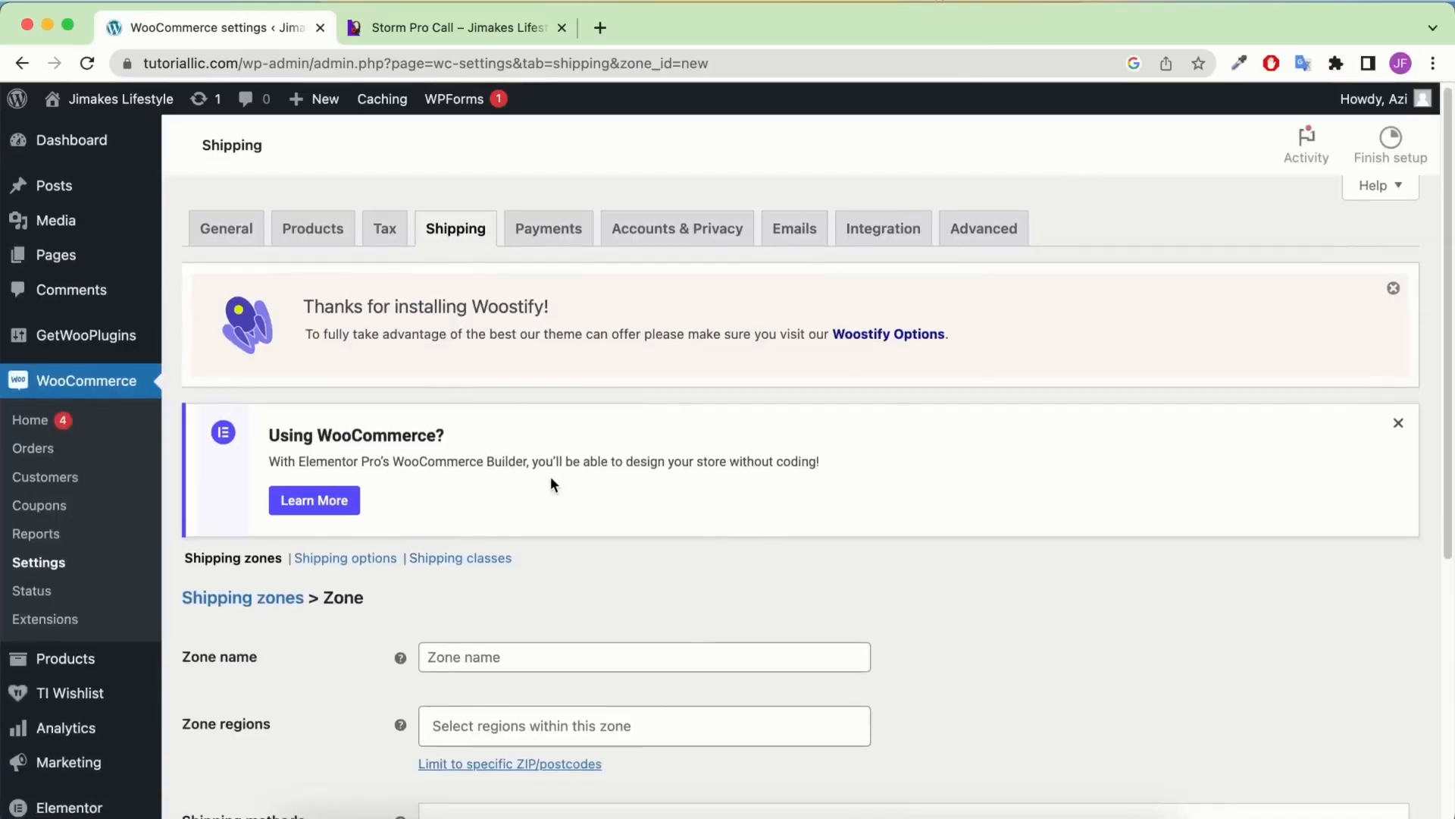
left_click(497, 496)
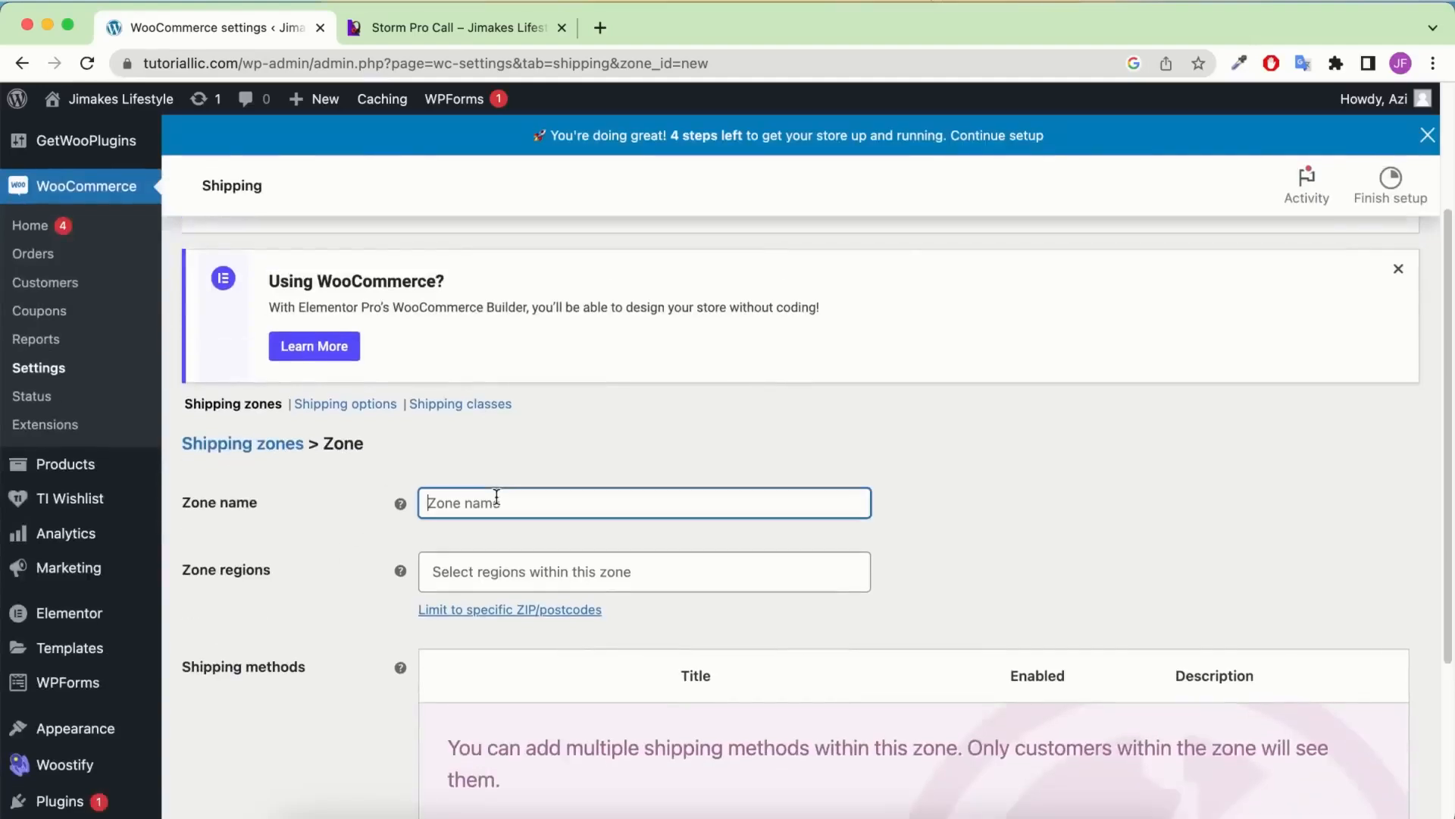
type("California zone")
left_click(569, 565)
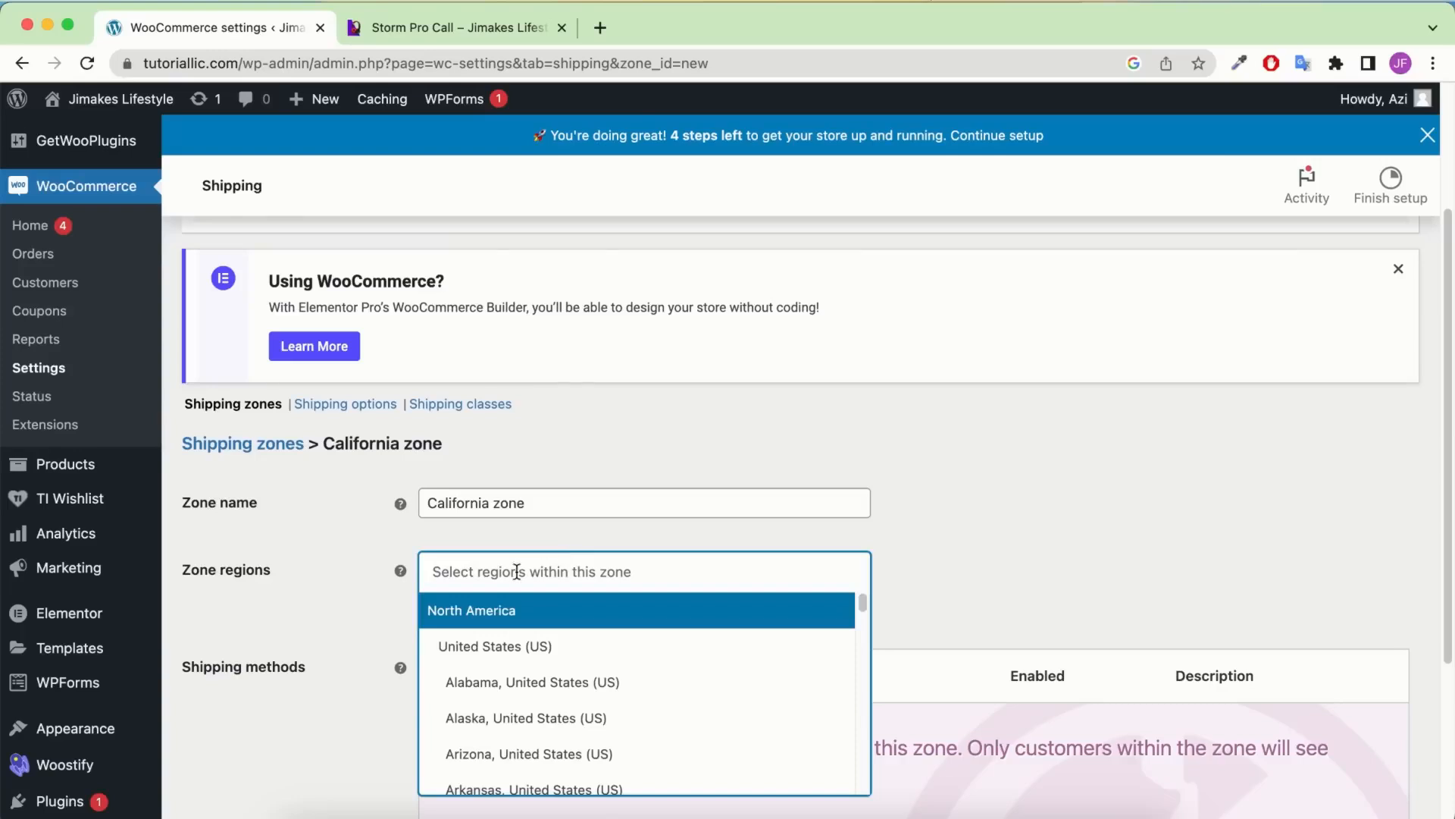
type("cali")
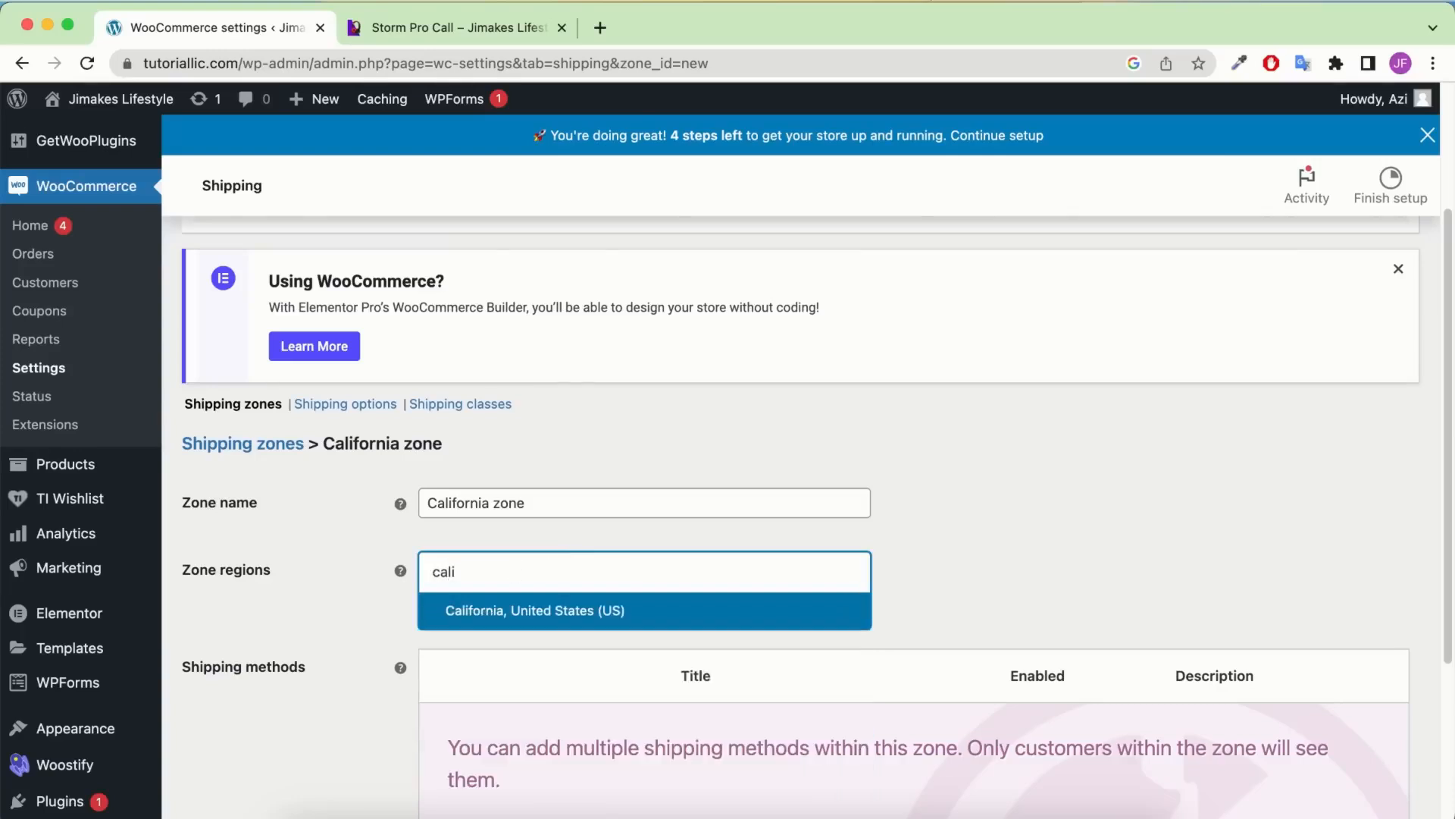
key("Return")
Add an enabled Flat rate method to the California zone, saving it as zone 1
scroll(808, 471, "down", 3)
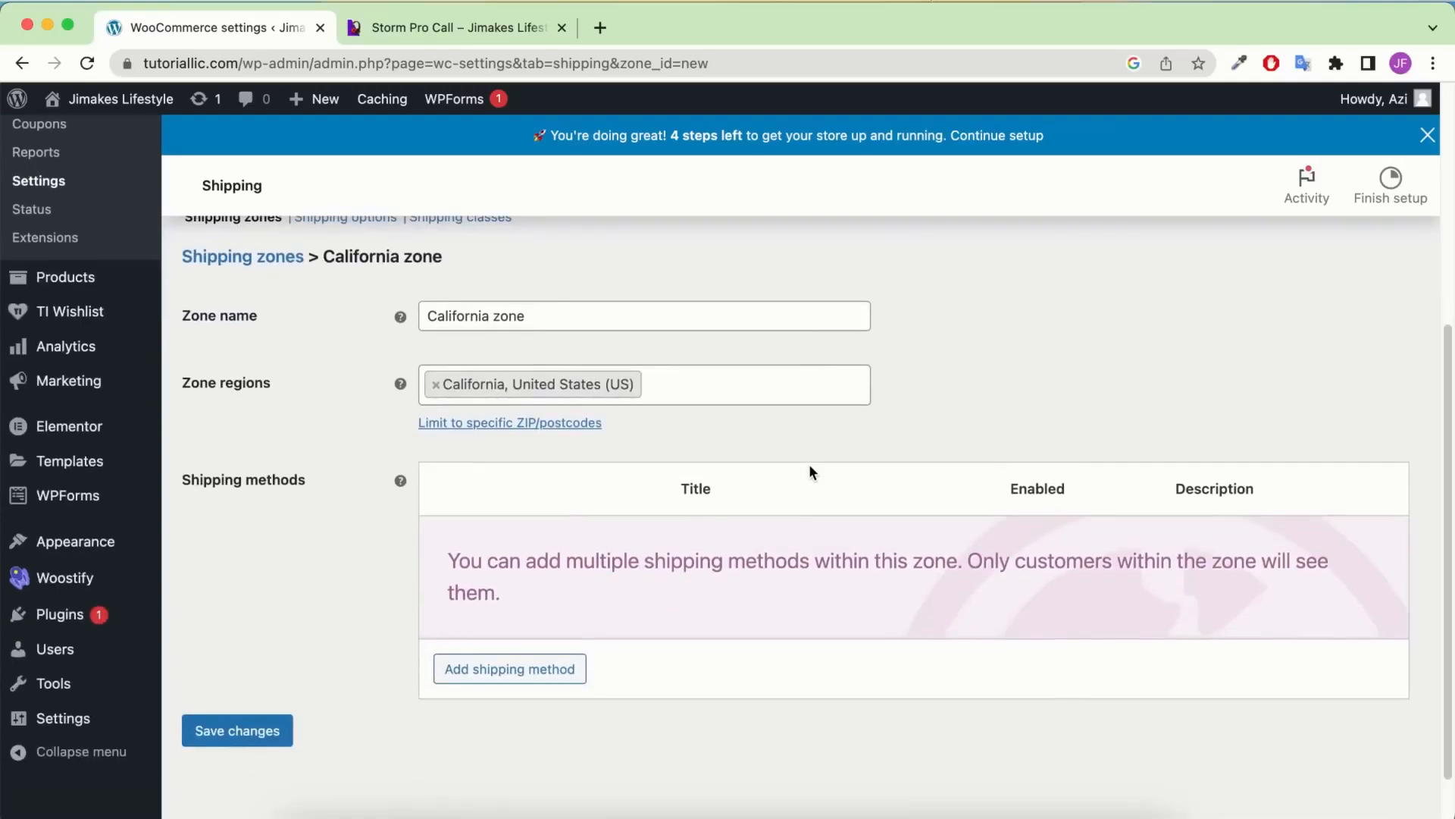
left_click(523, 671)
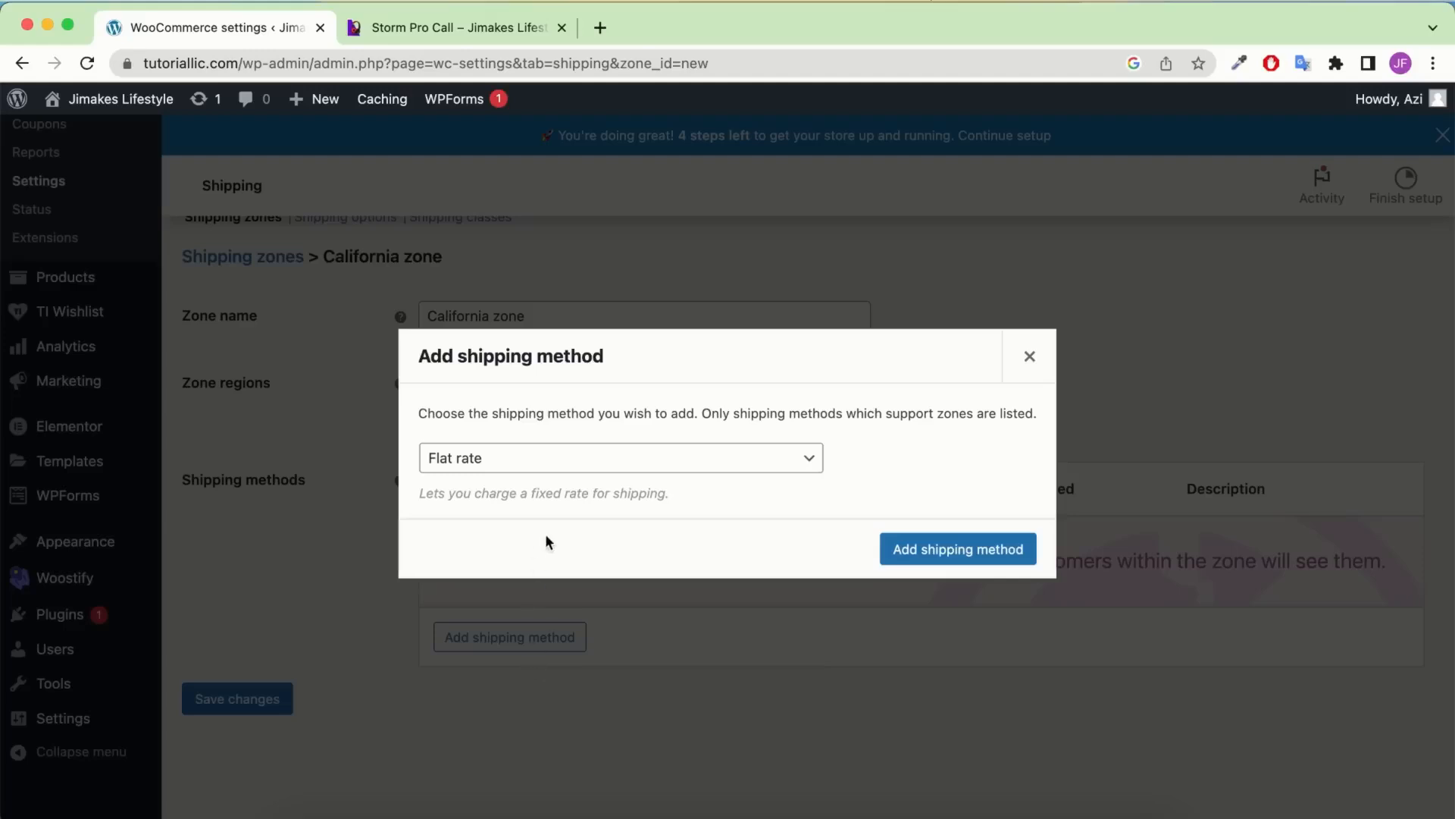
left_click(486, 460)
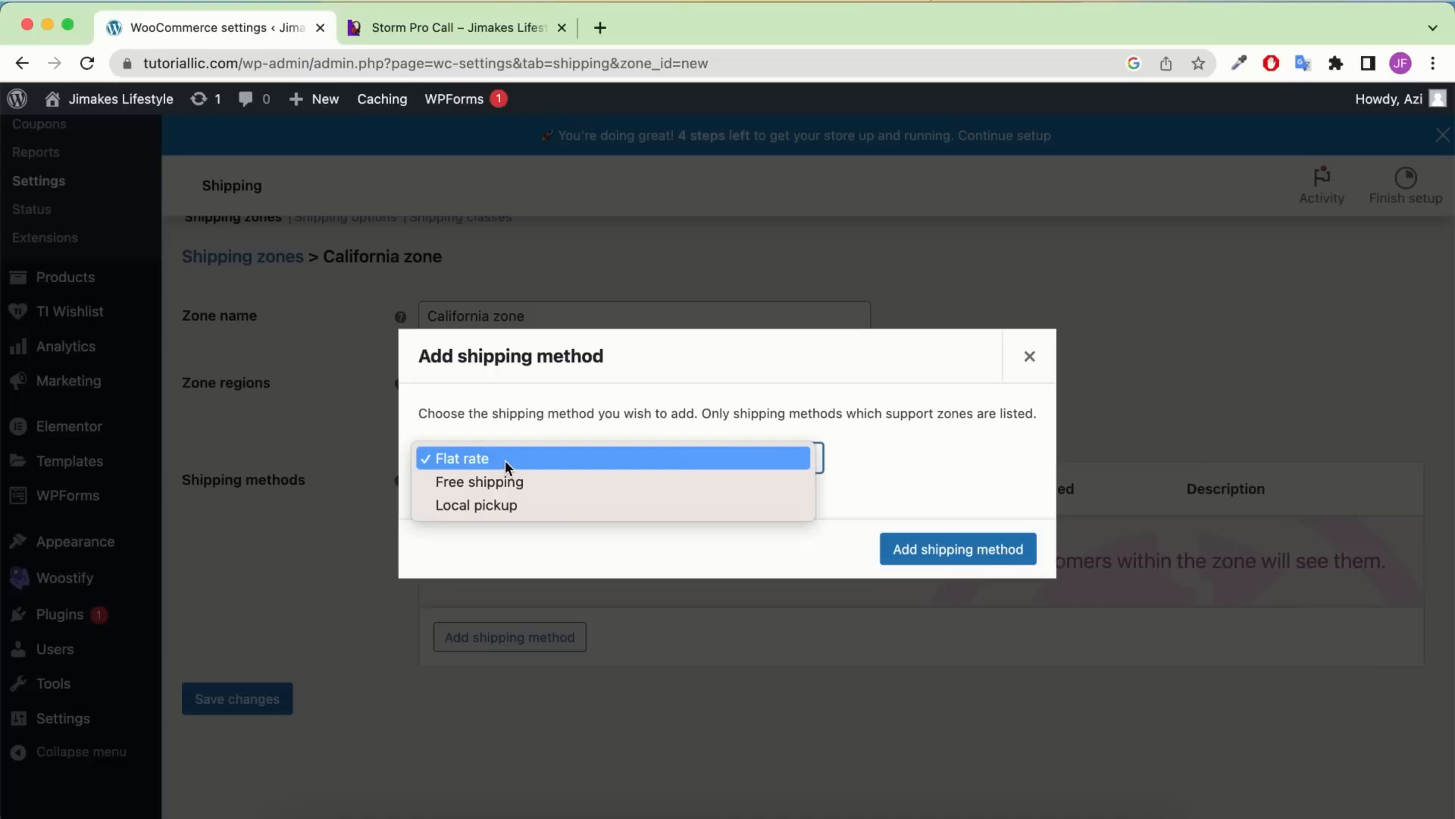
left_click(505, 460)
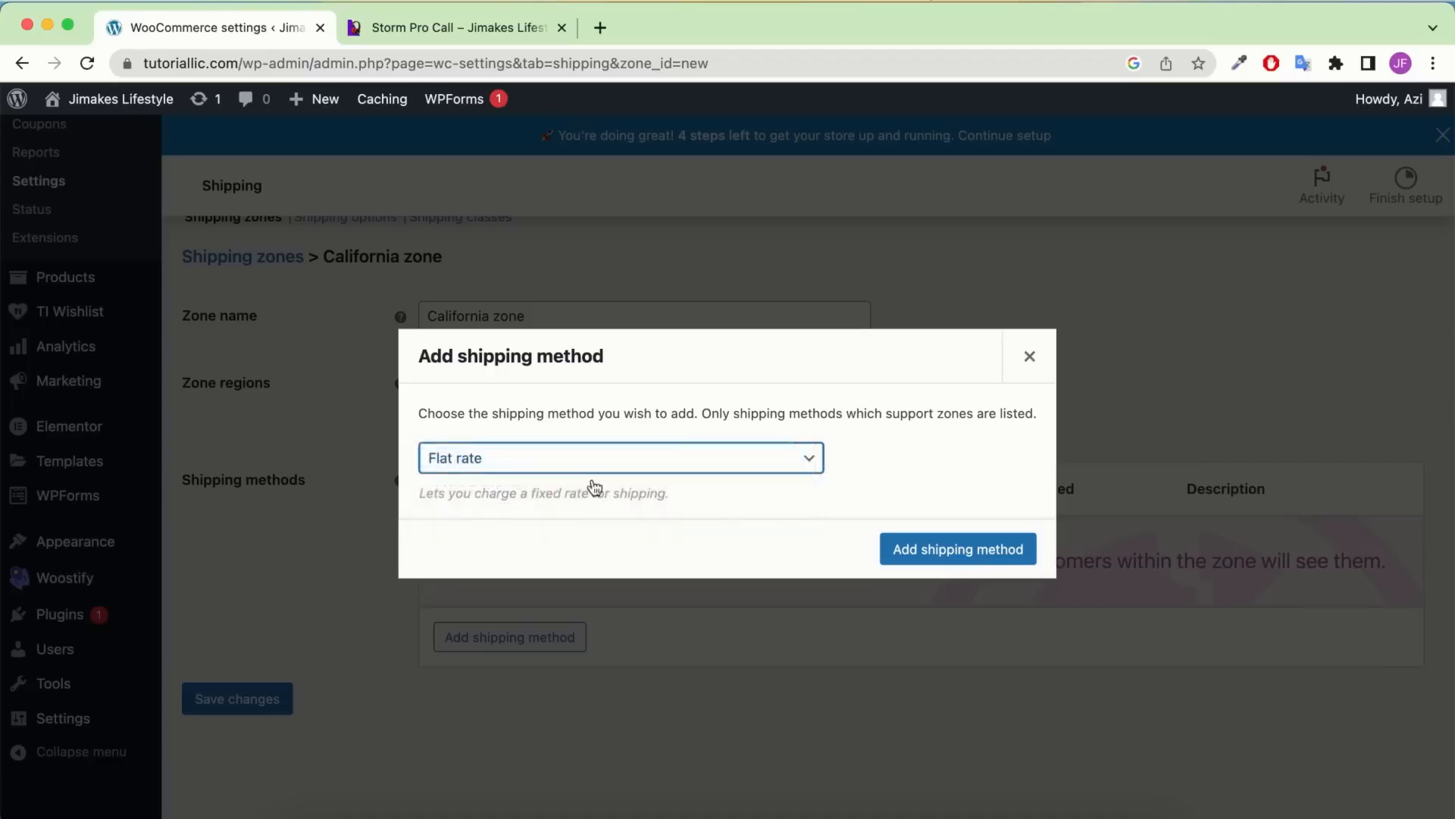
left_click(929, 548)
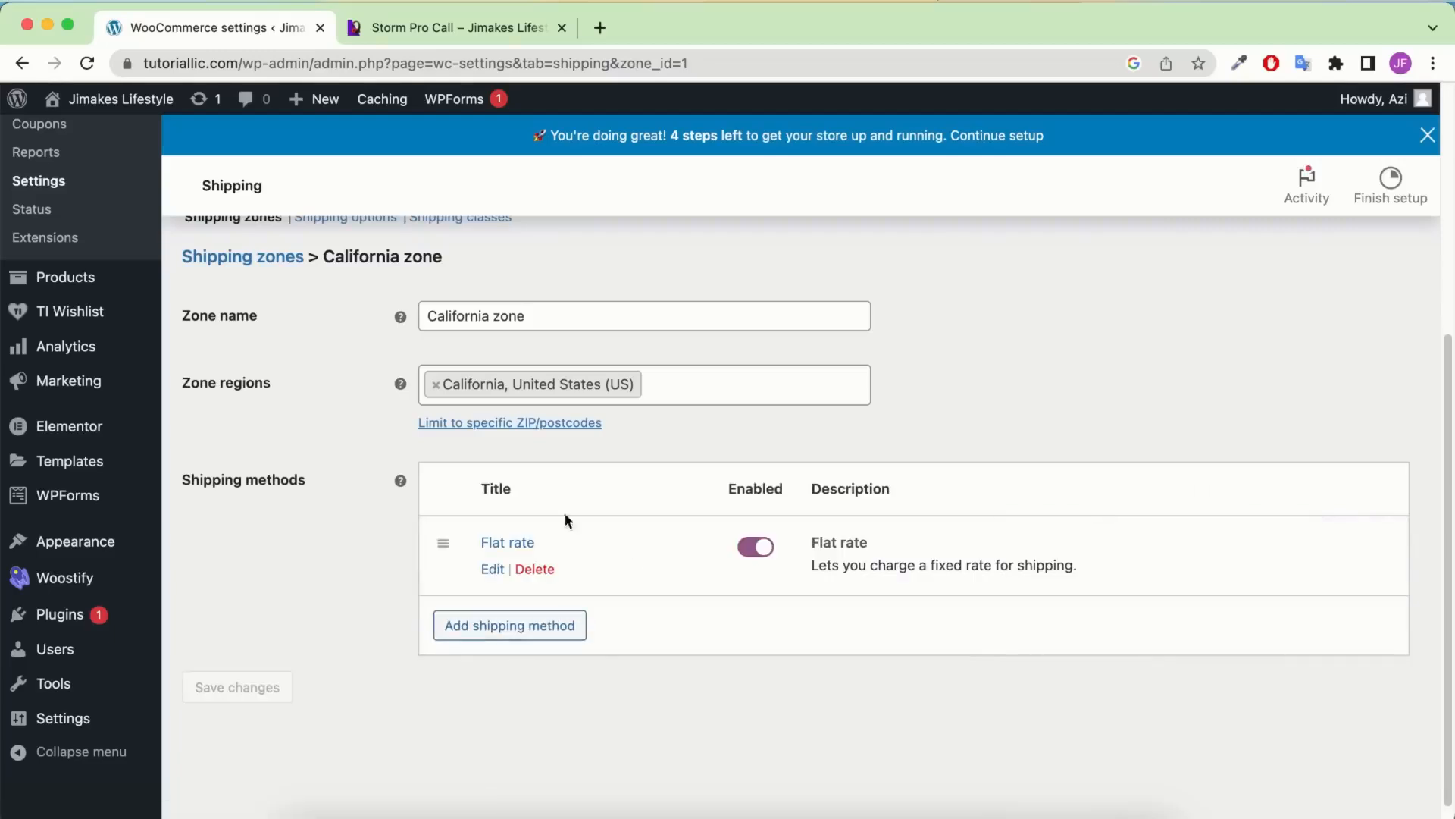
Enter 5.00 as the Flat rate cost and save the method settings
left_click(494, 569)
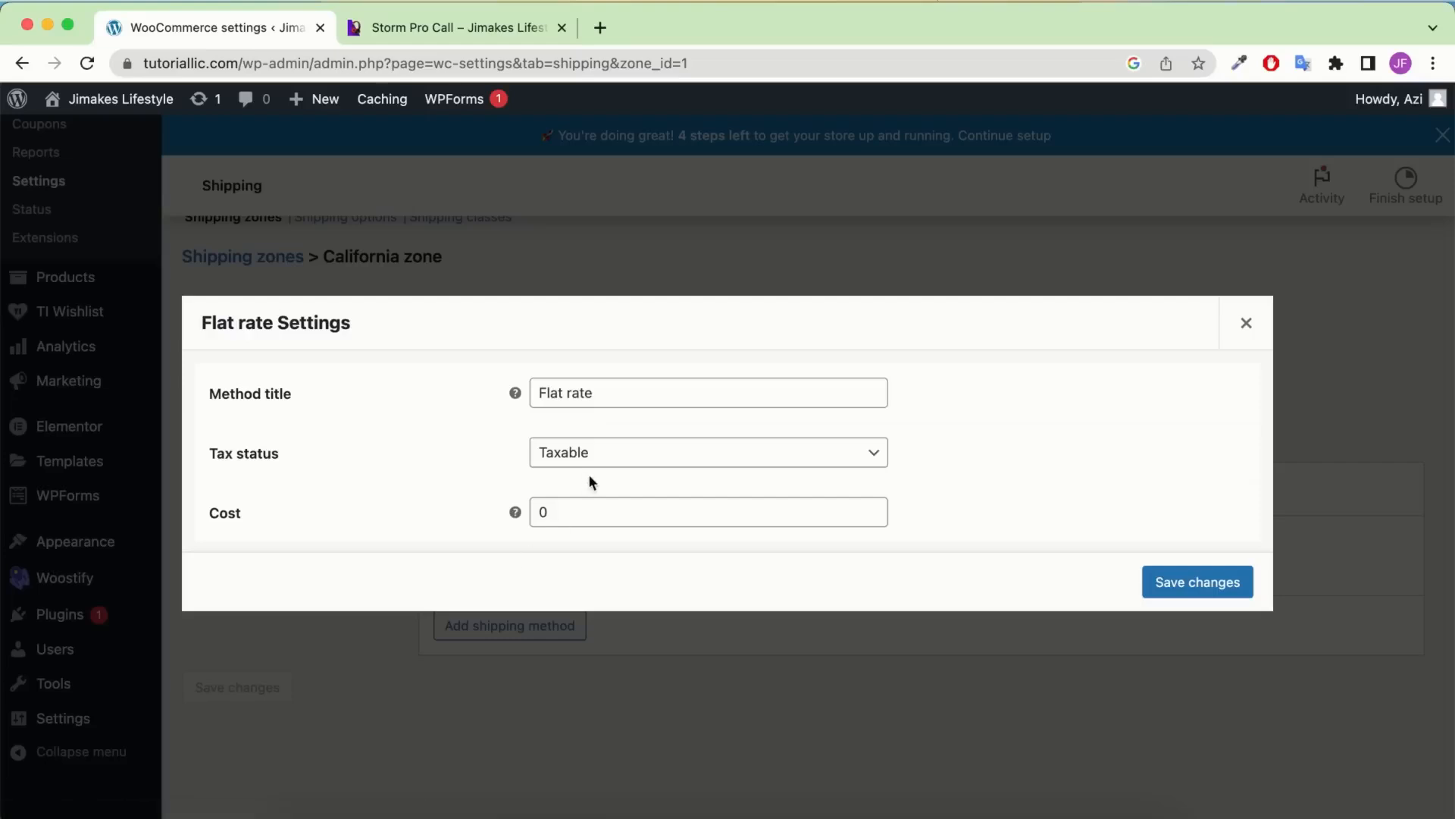
left_click(553, 510)
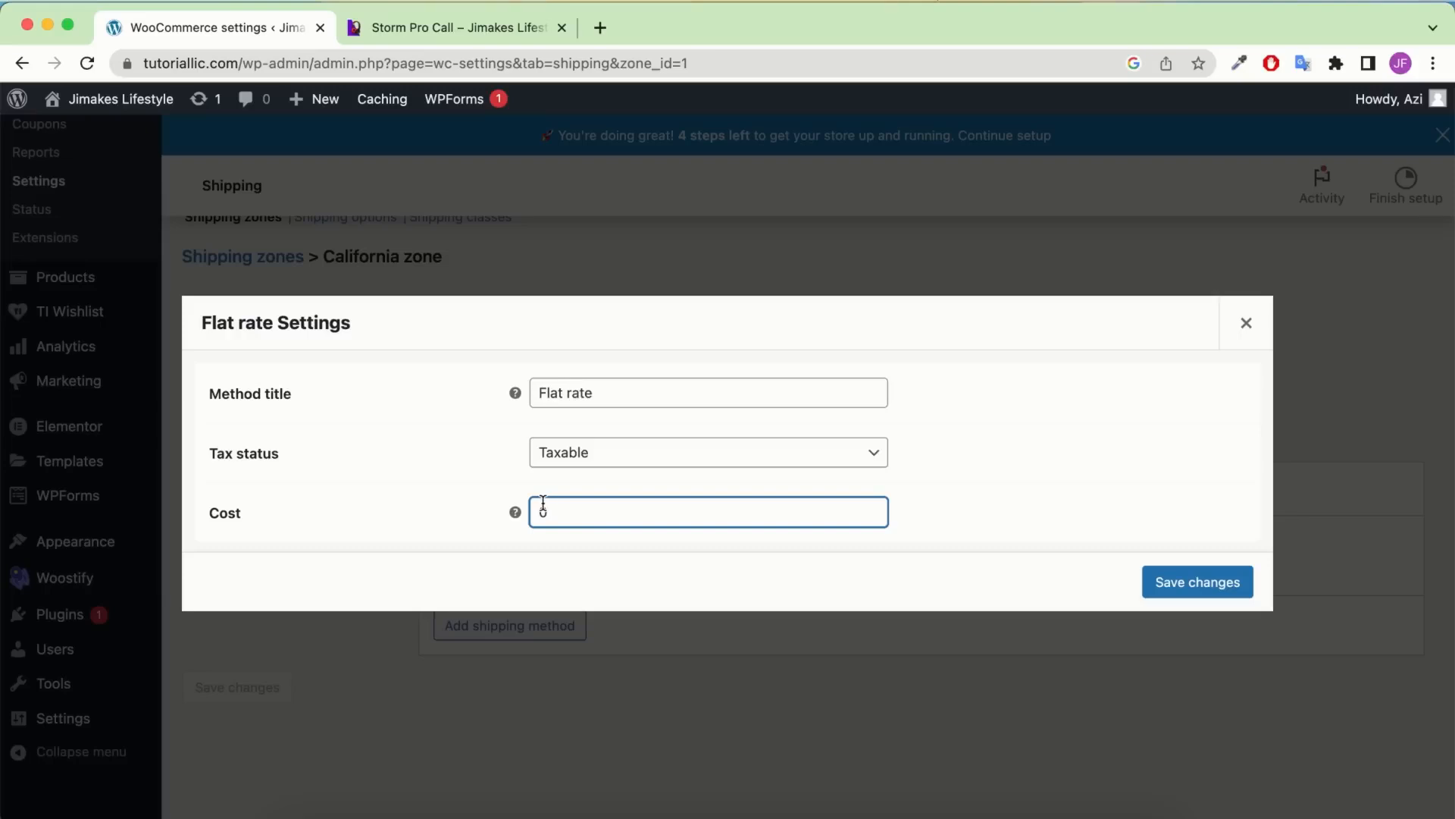
type("5.0")
left_click(627, 516)
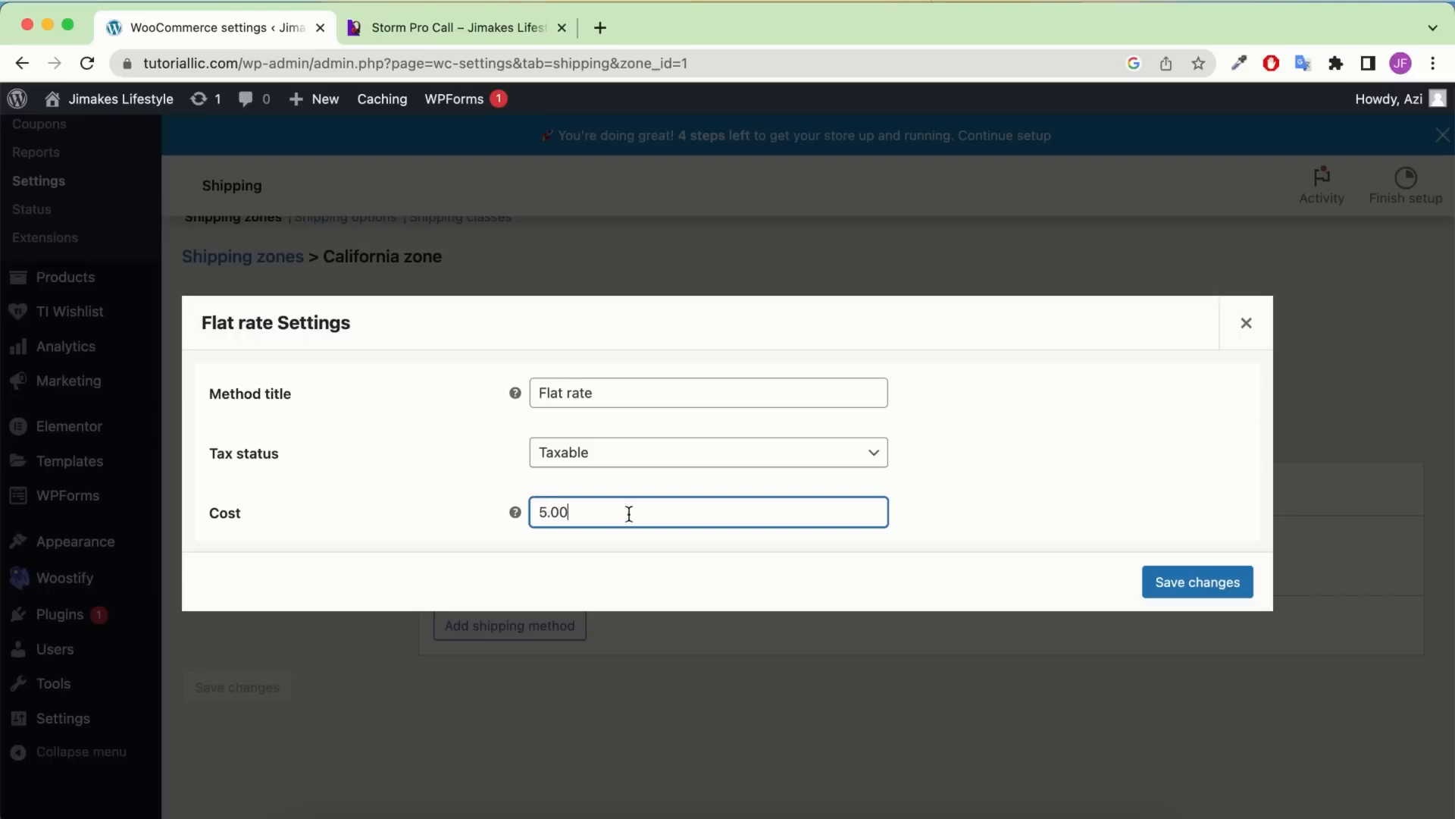
left_click(324, 513)
left_click(490, 25)
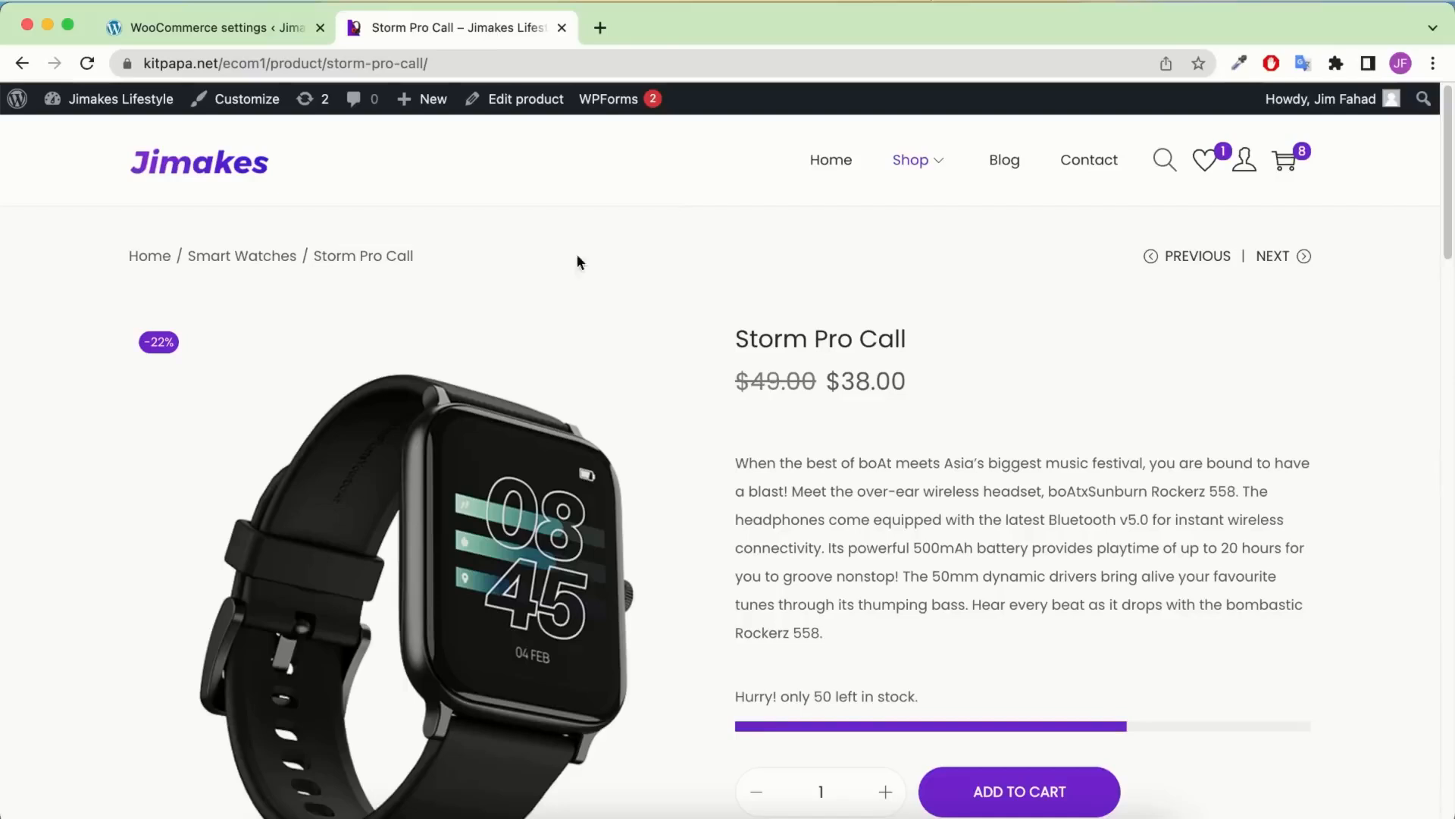
scroll(799, 408, "down", 1)
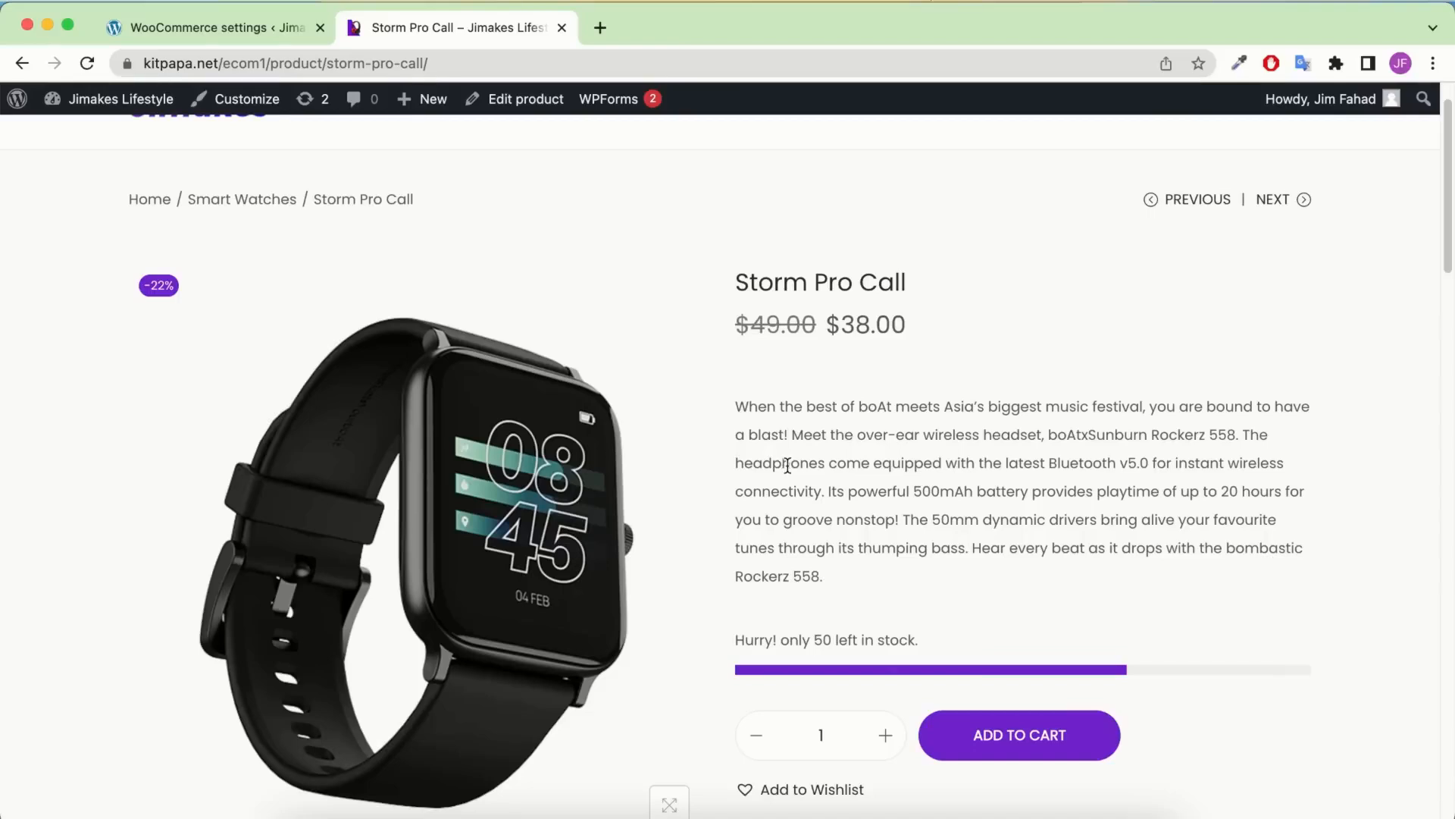
left_click(172, 40)
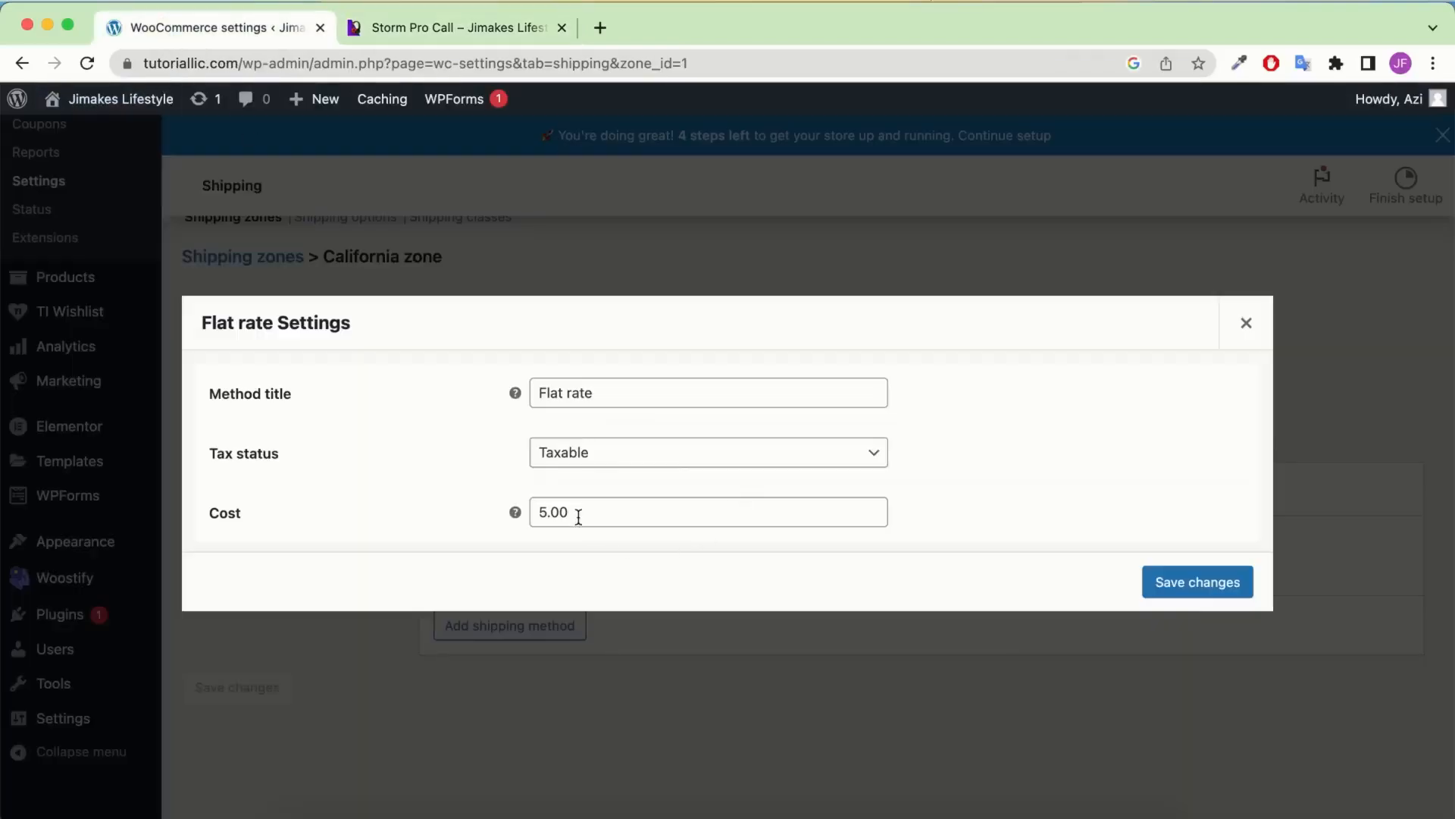
double_click(427, 491)
left_click(1203, 593)
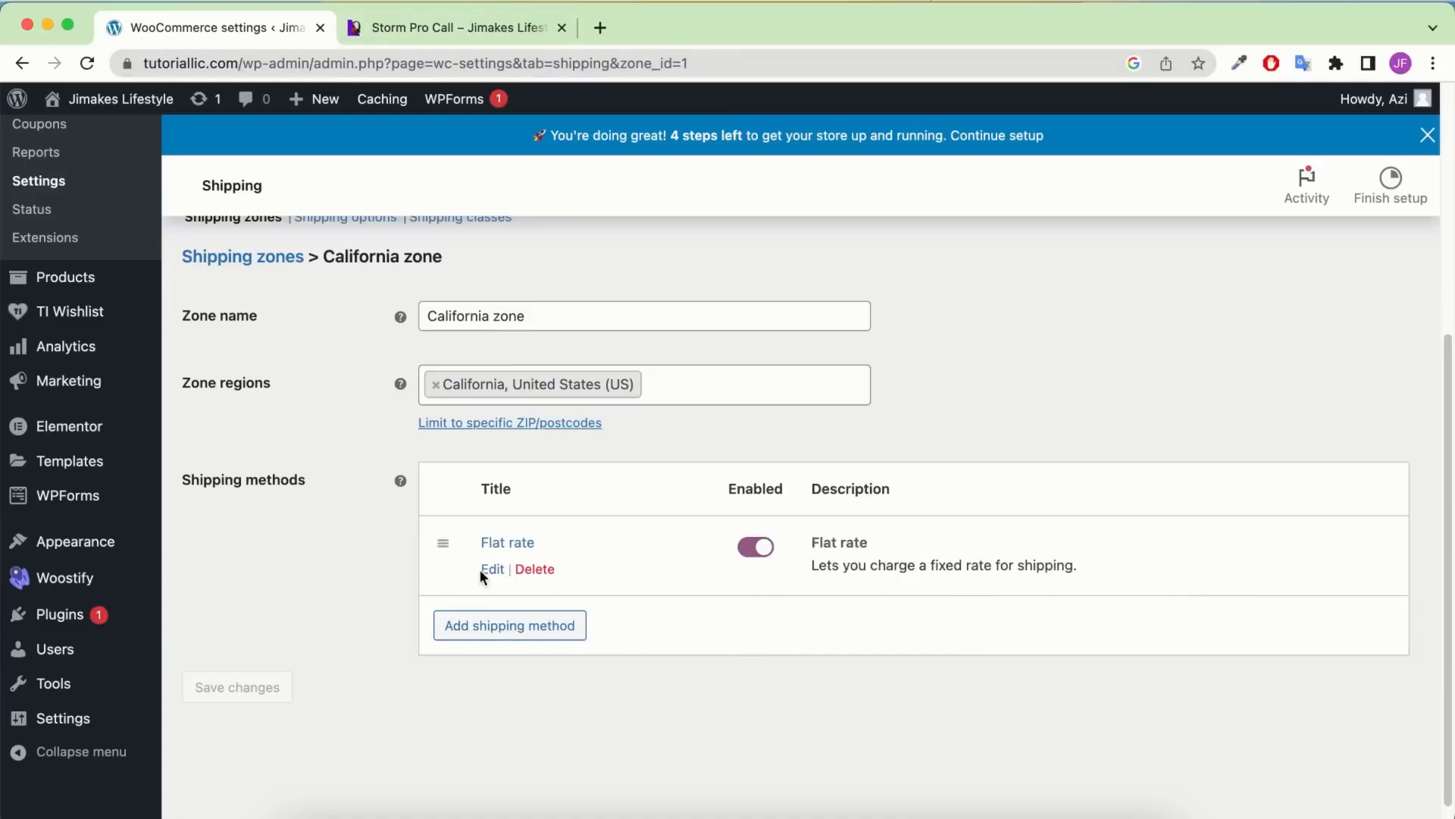
left_click(487, 569)
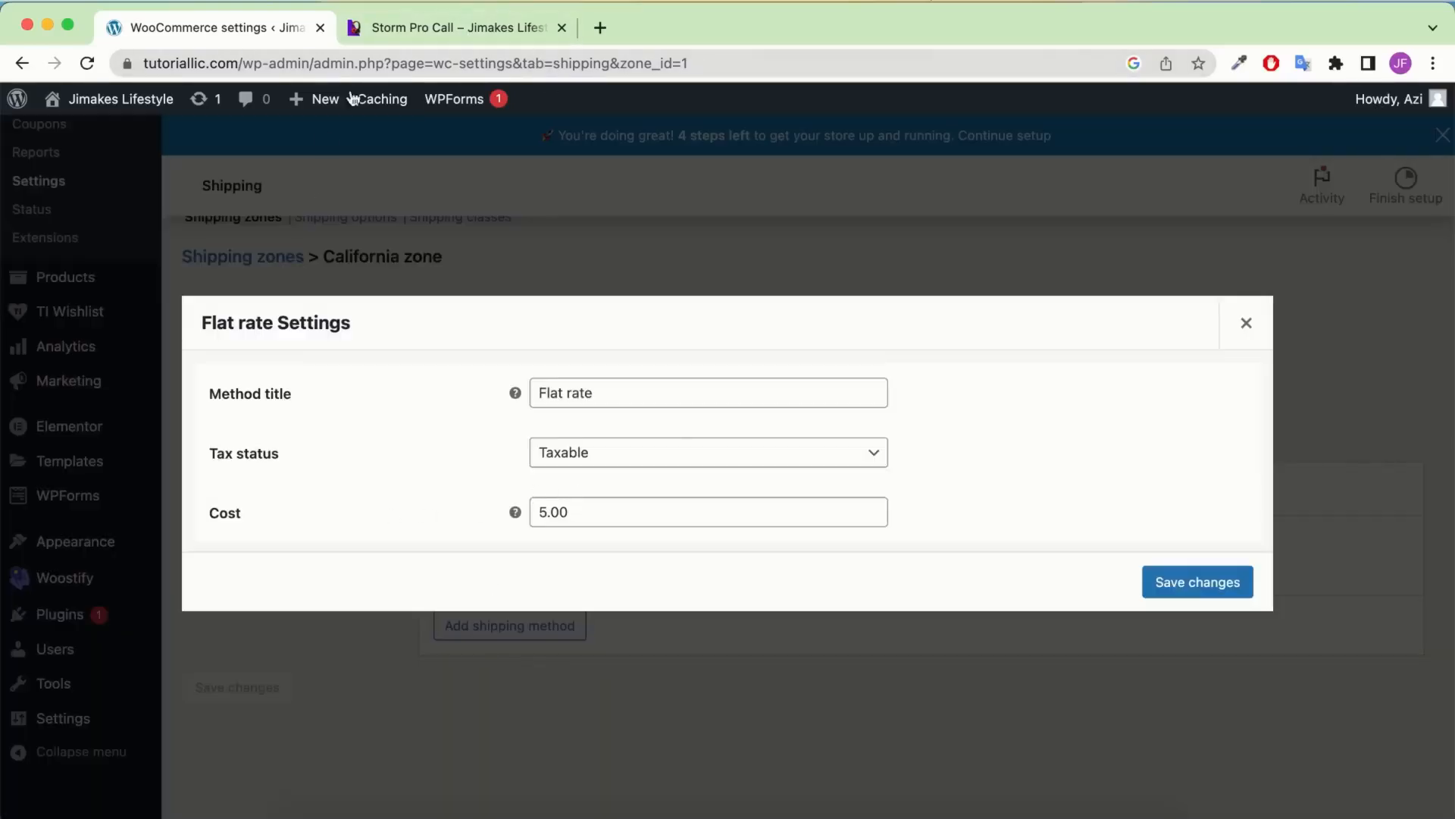
Change the Flat rate cost to '5.00 * [qty]' and save it
left_click(457, 28)
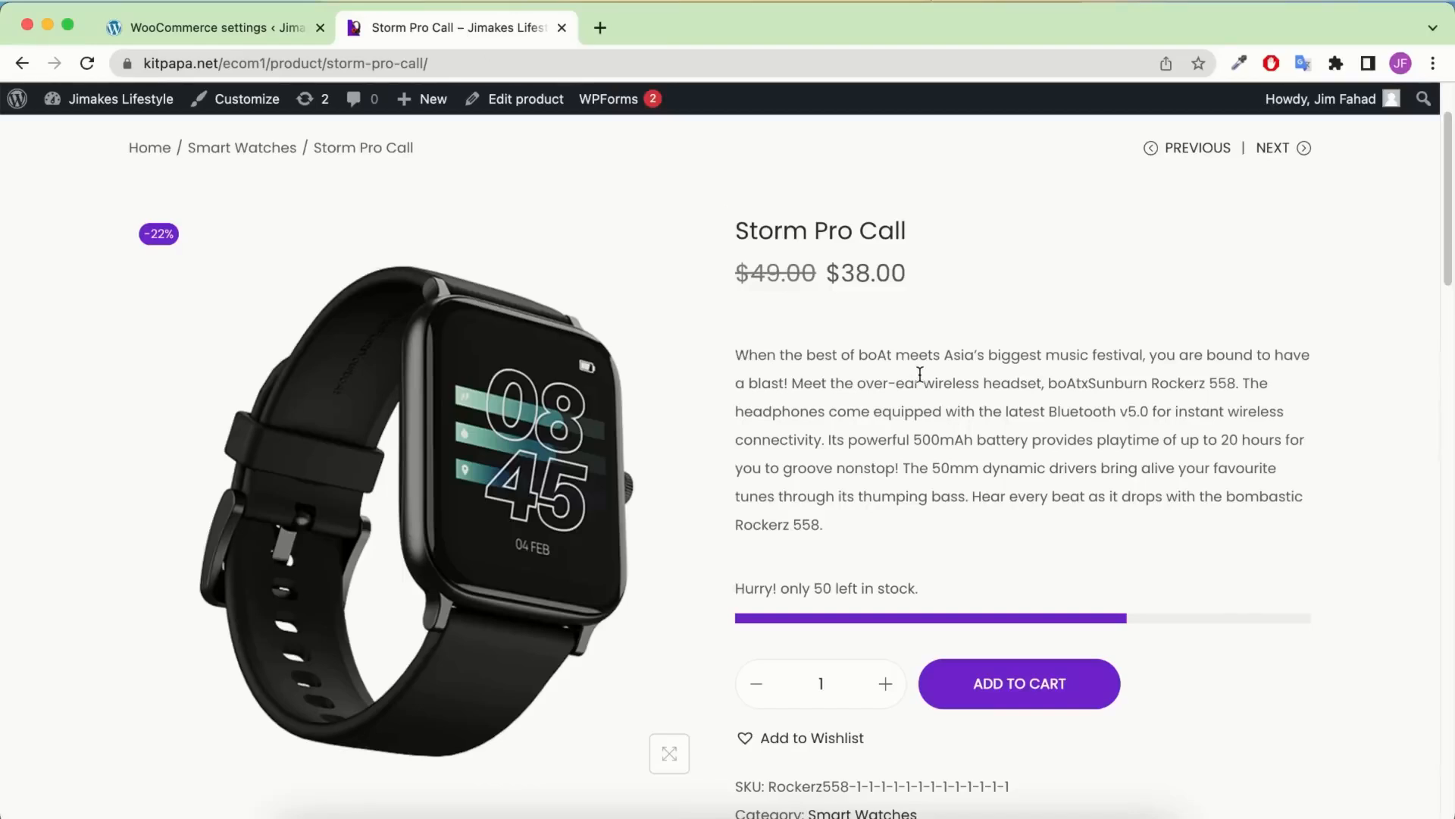
type("0")
left_click(271, 24)
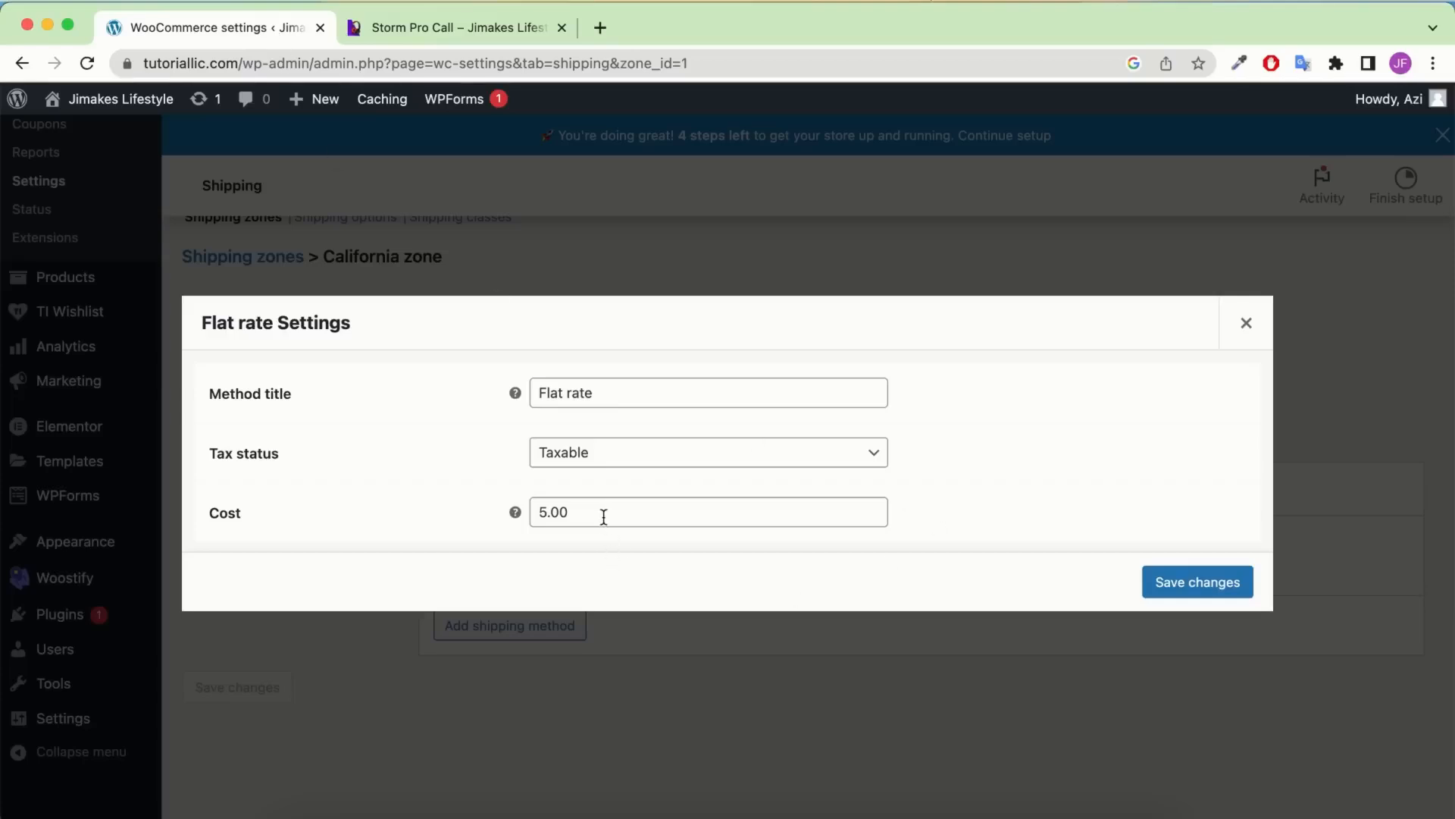
left_click(426, 30)
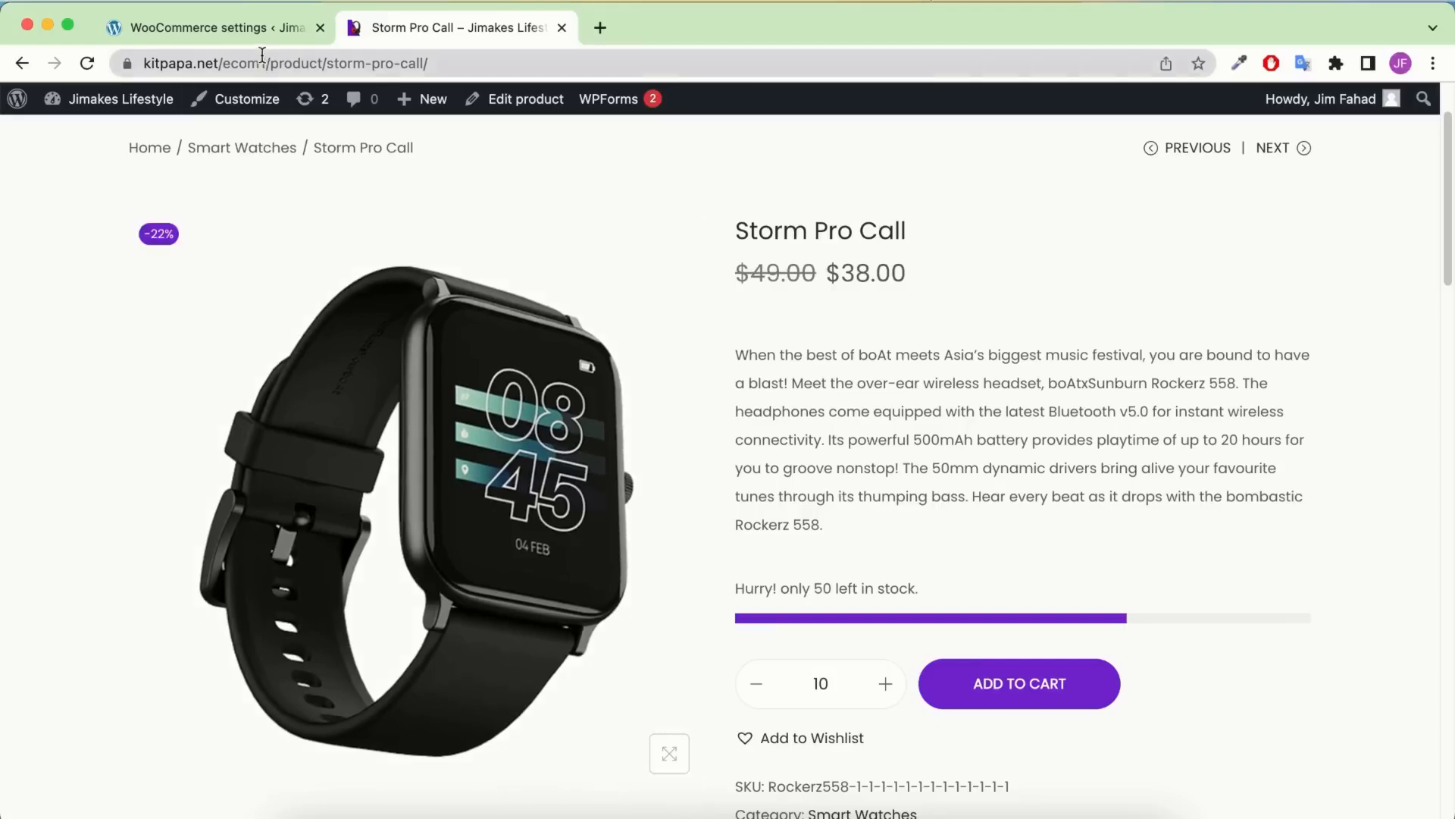
left_click(260, 30)
left_click(611, 513)
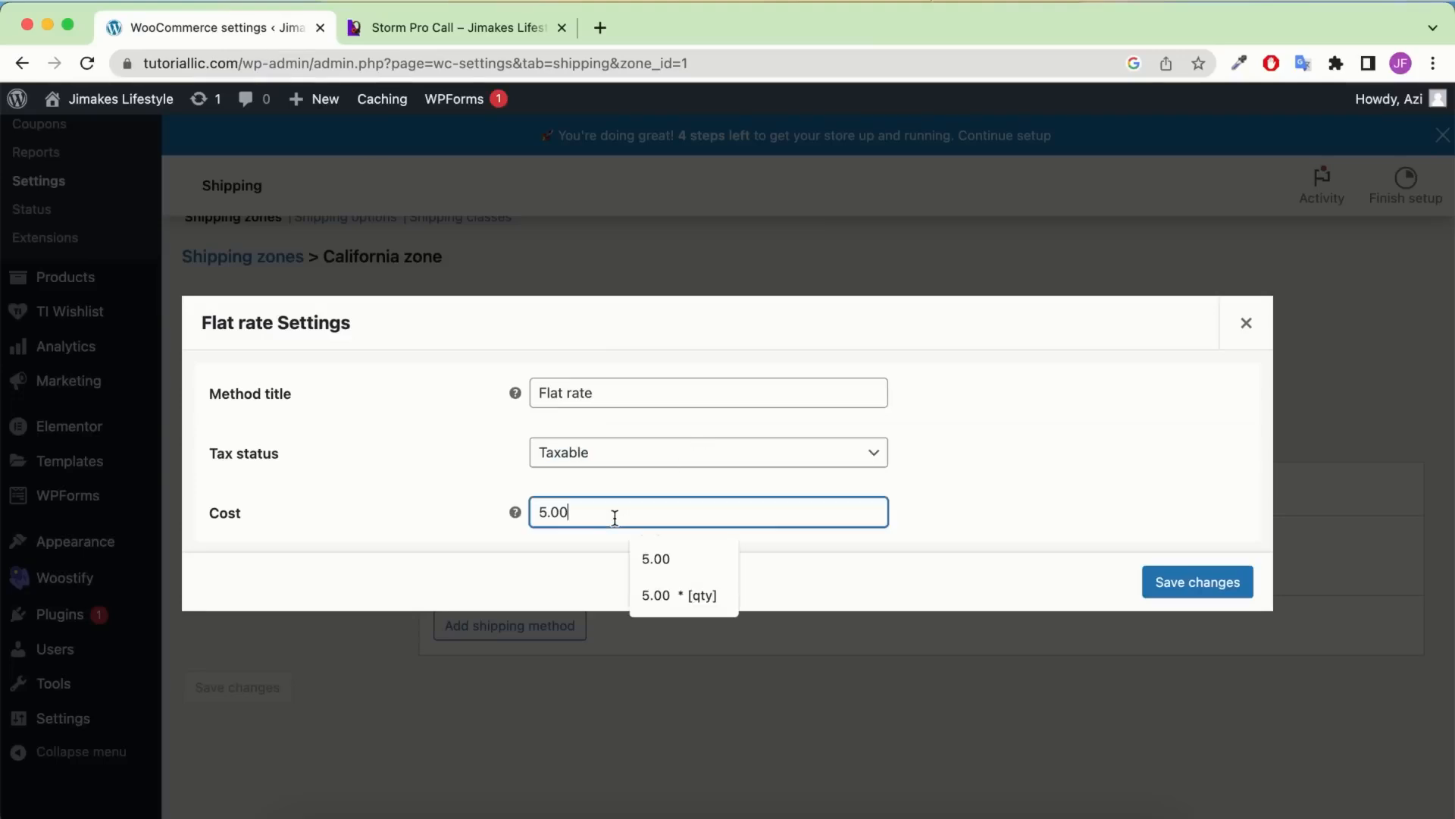
type("*")
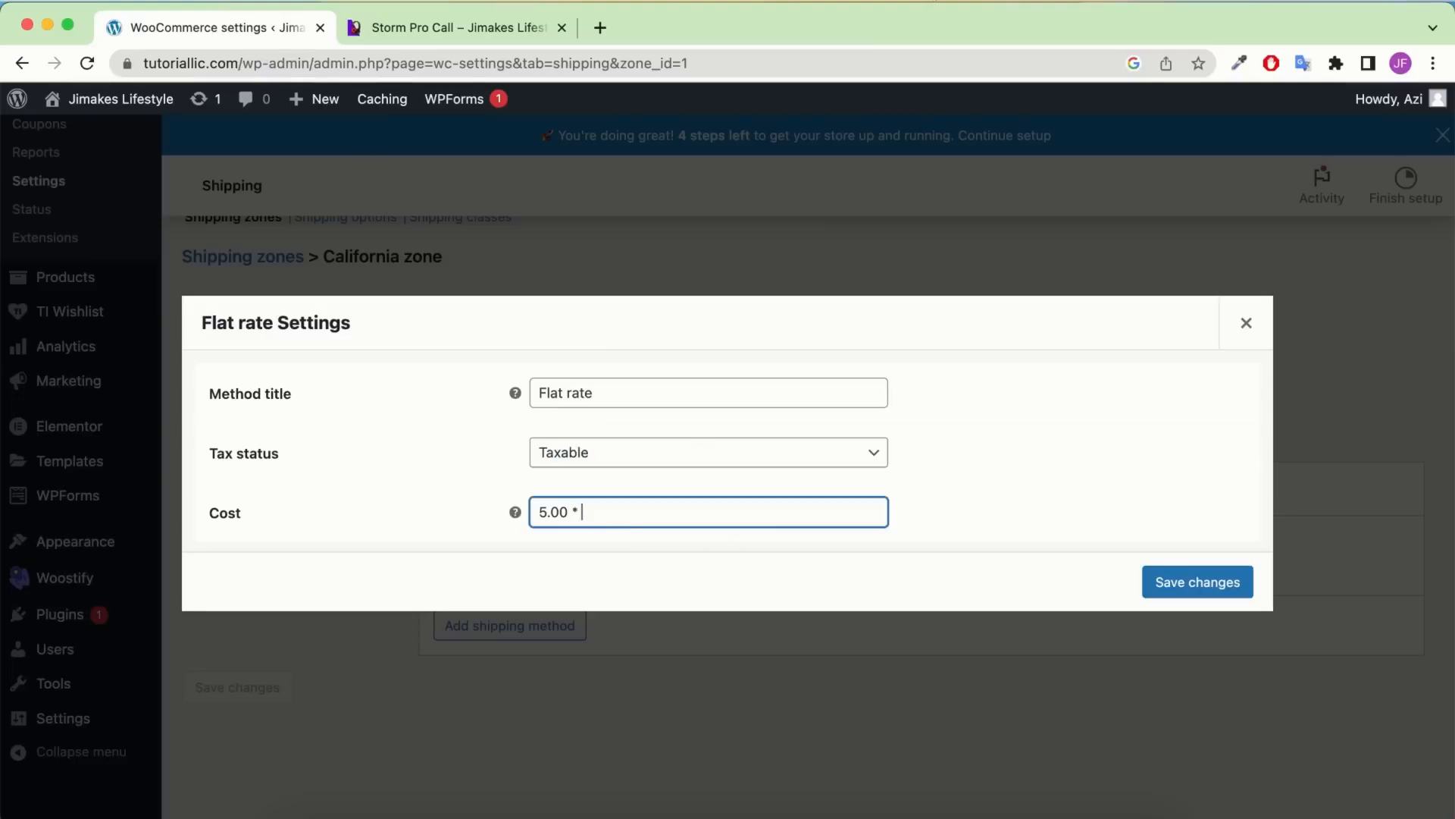
type(" []qty")
left_click(661, 512)
left_click(1199, 583)
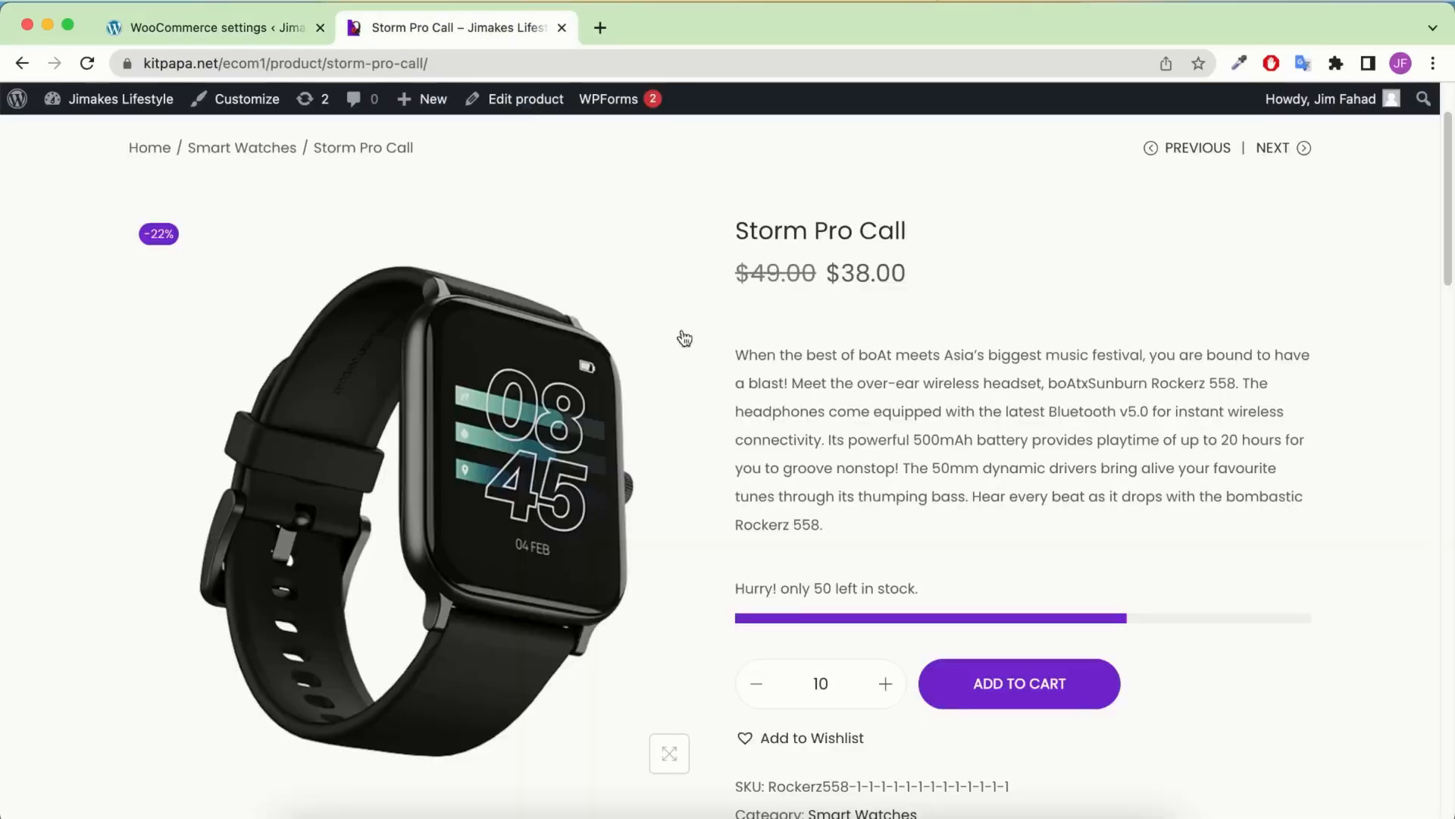
left_click(485, 27)
left_click(758, 686)
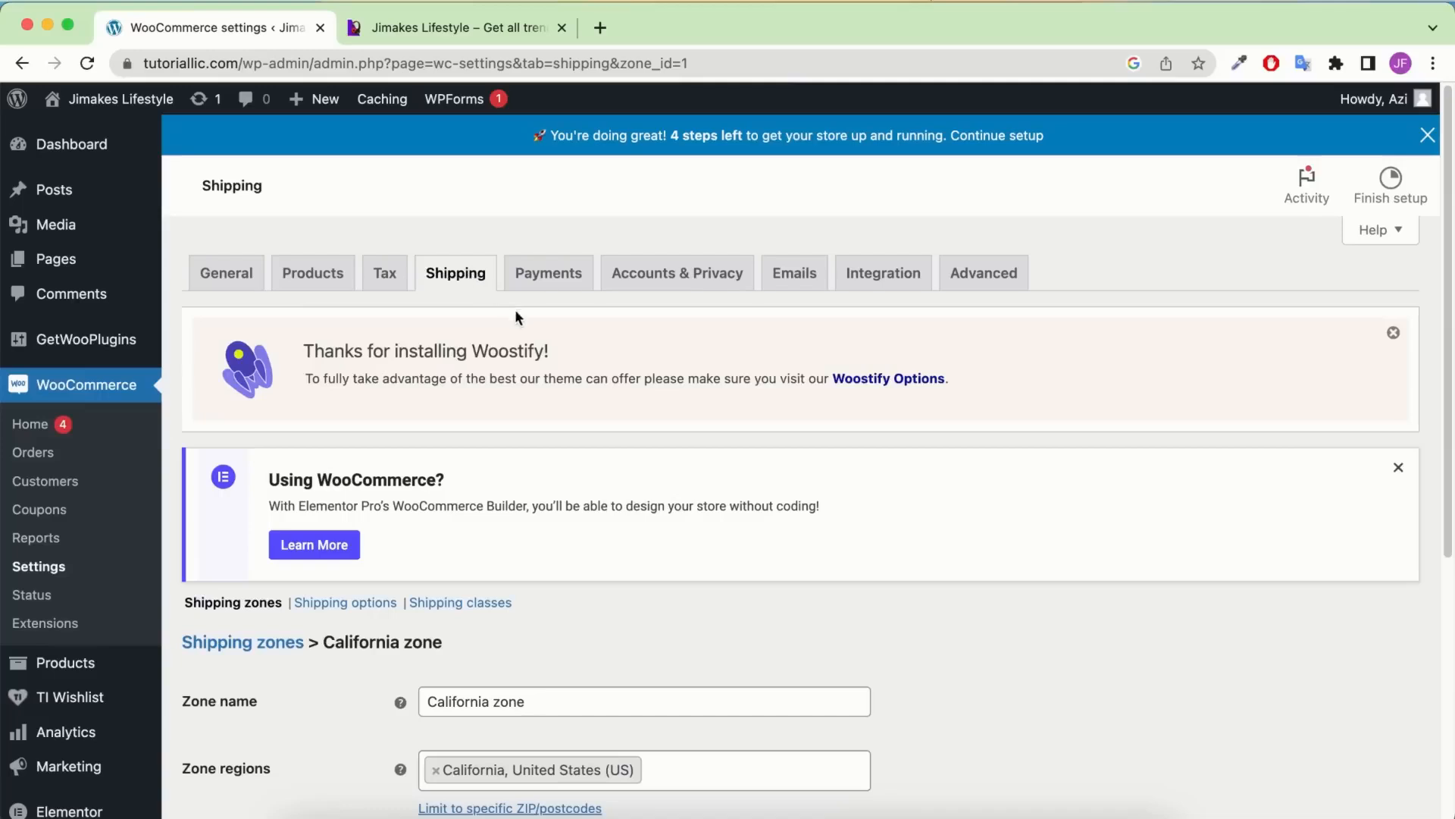
Go to the Shipping classes list
scroll(512, 317, "down", 1)
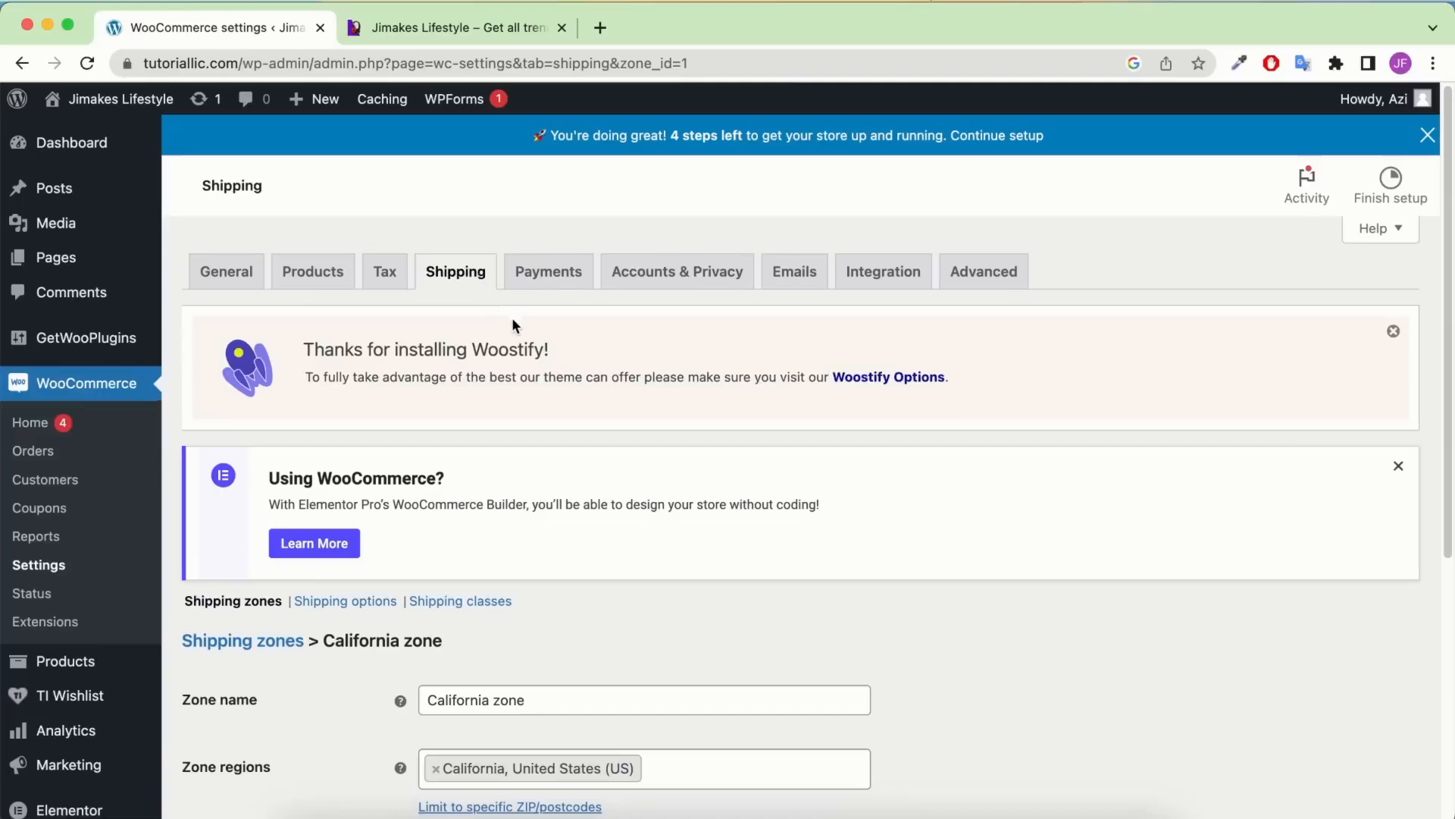
scroll(520, 395, "down", 3)
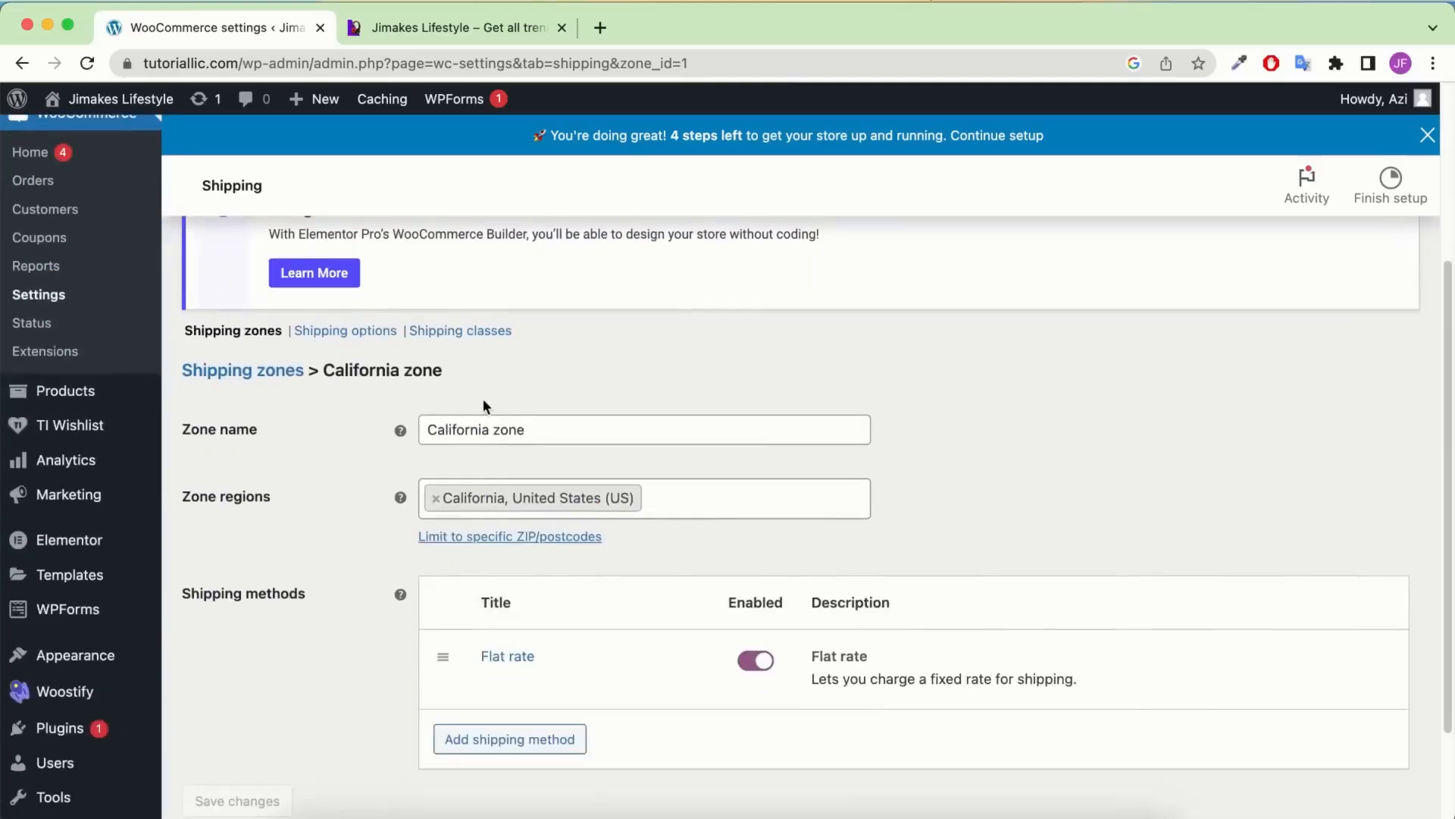
left_click(477, 333)
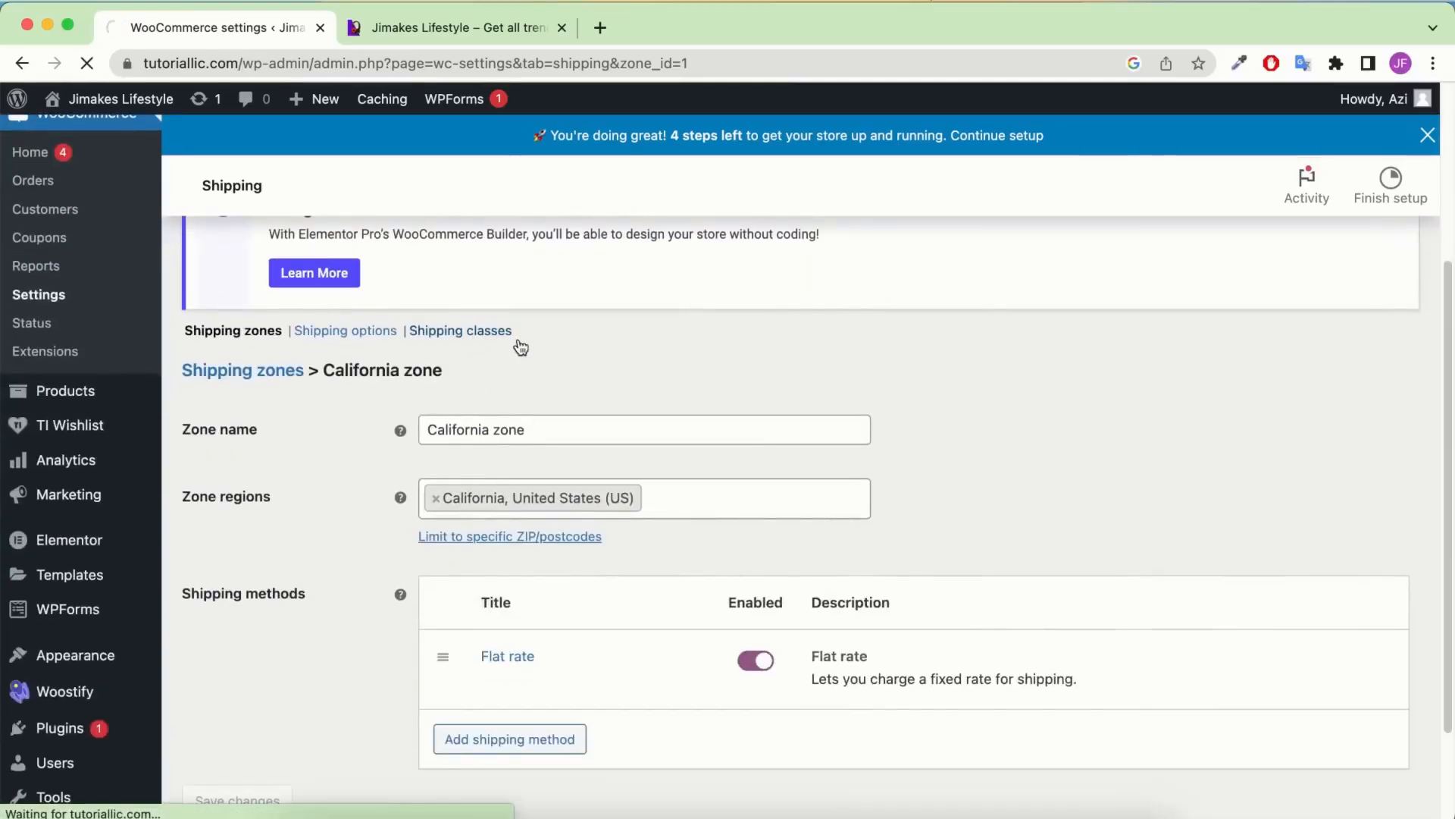
scroll(547, 491, "down", 1)
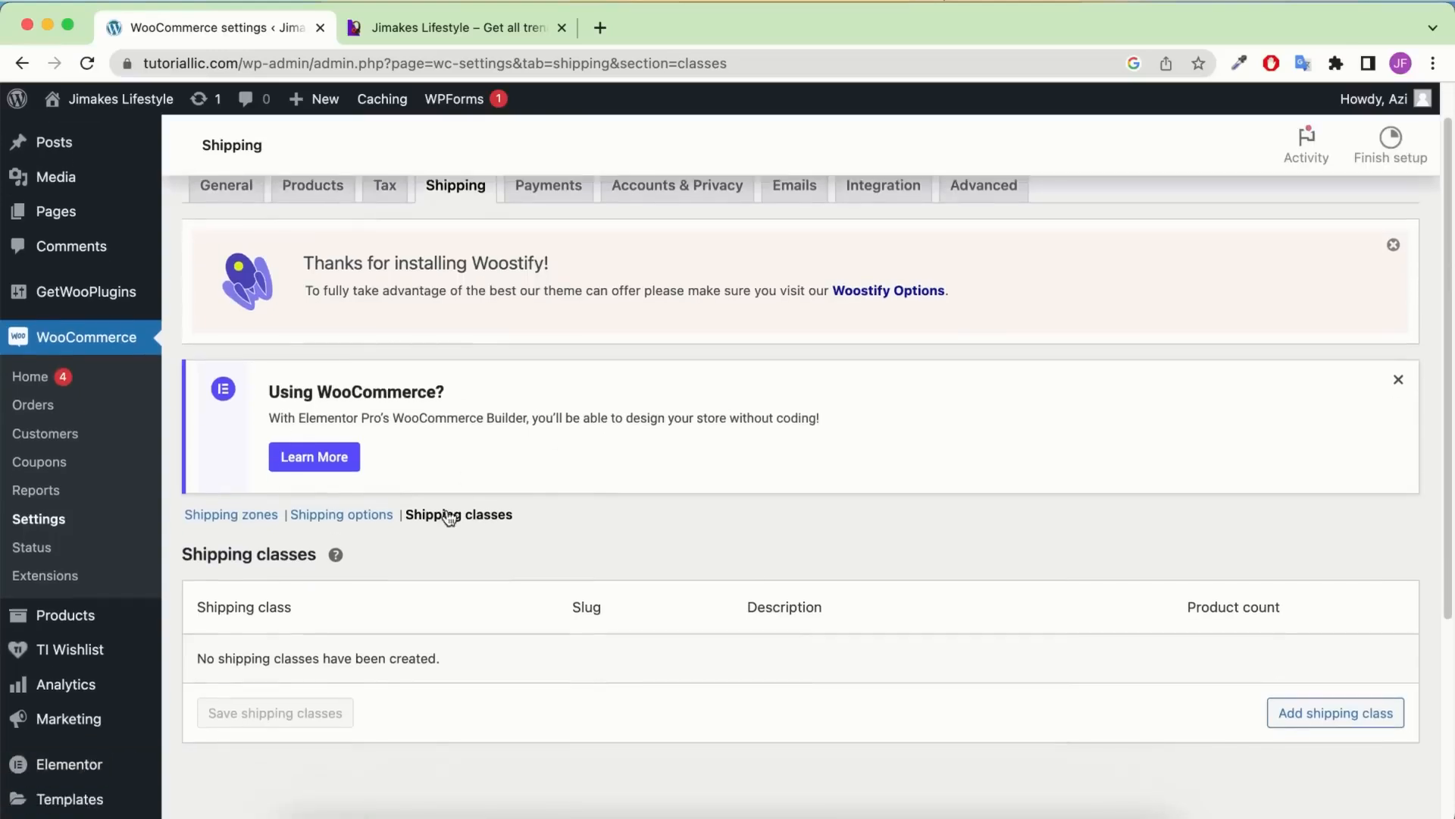
scroll(626, 552, "down", 3)
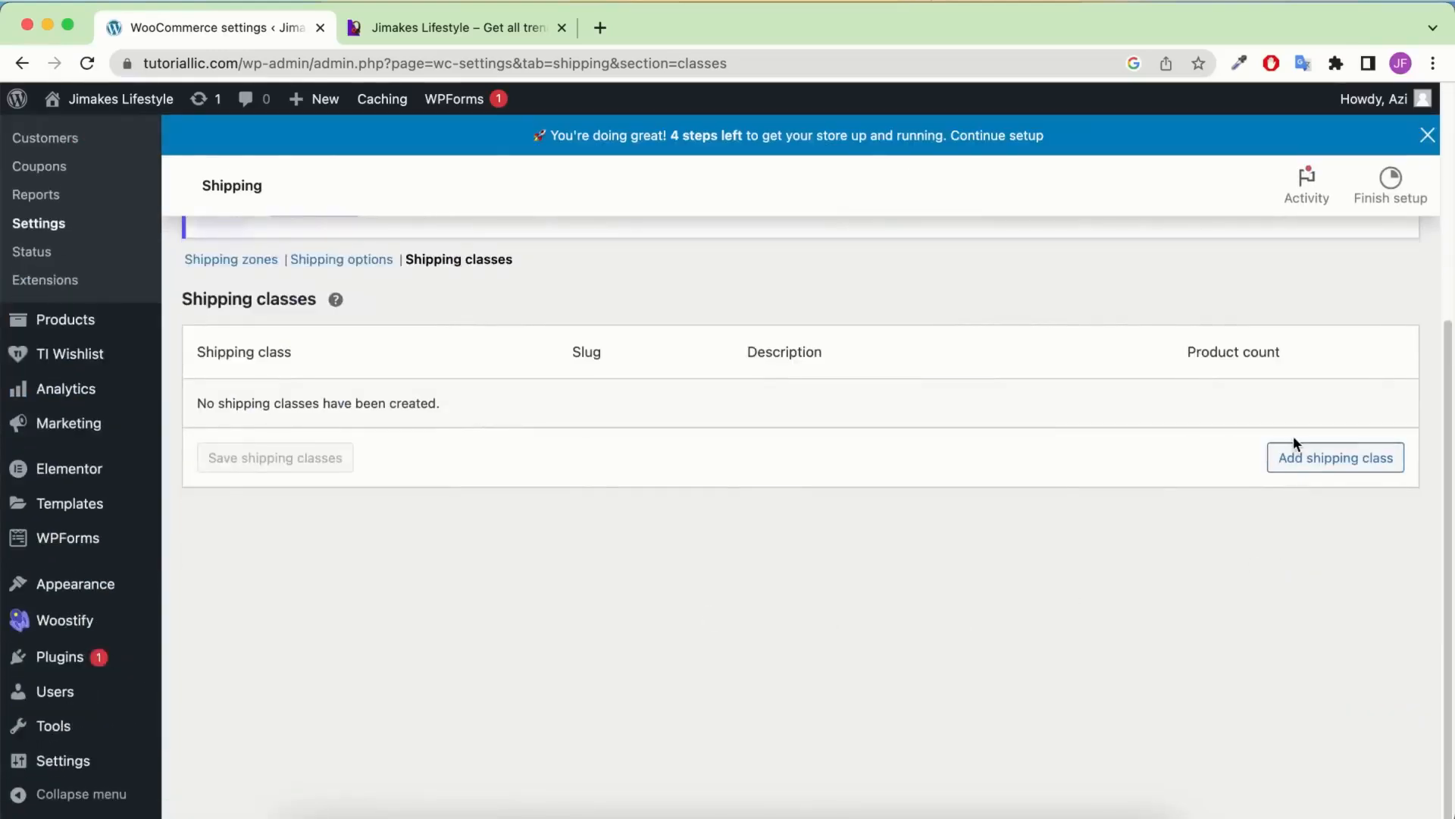
Add the 'Big speaker' and 'Headphone' shipping classes and save them
left_click(1315, 460)
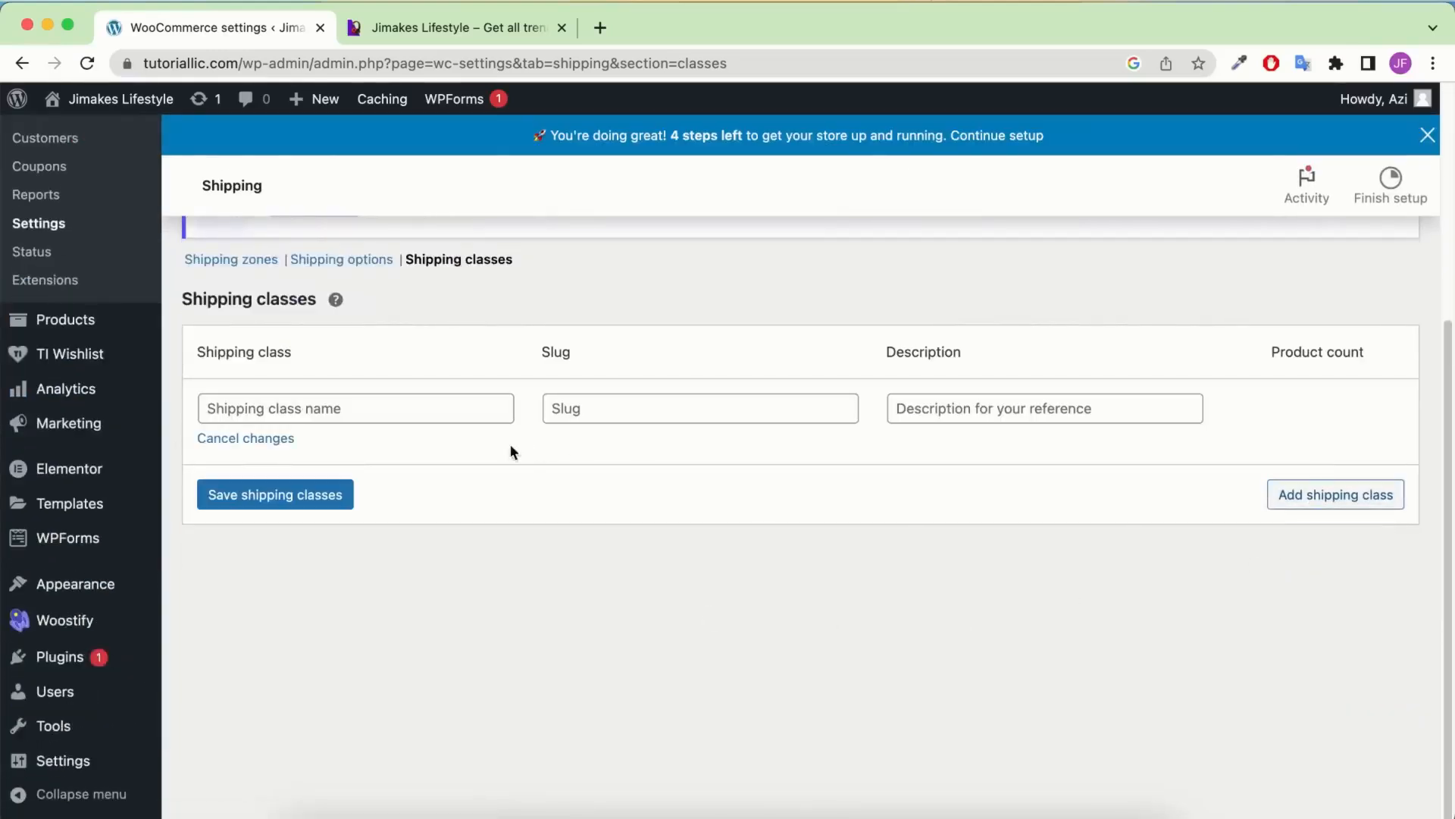
left_click(426, 411)
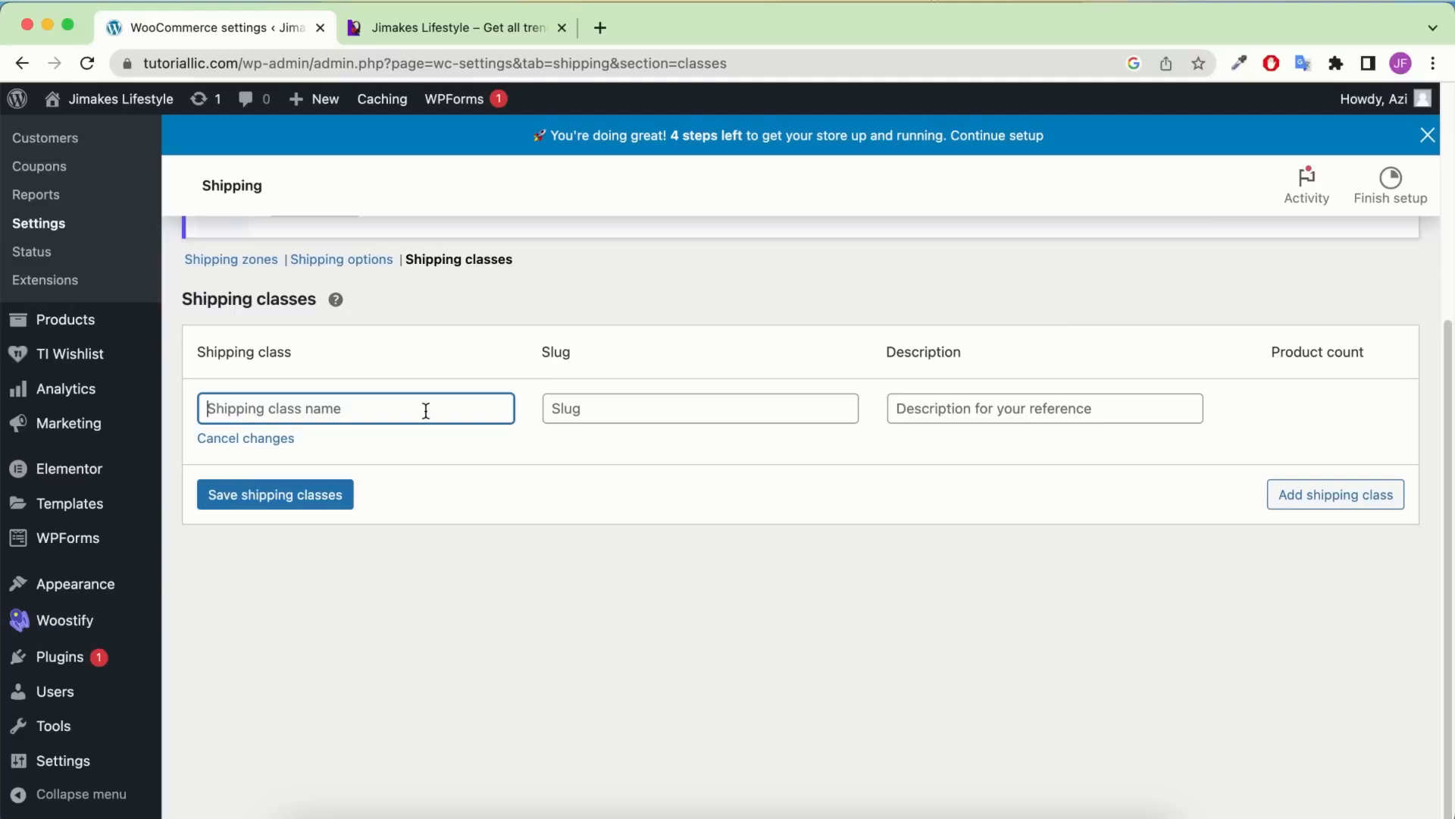
type("Big ")
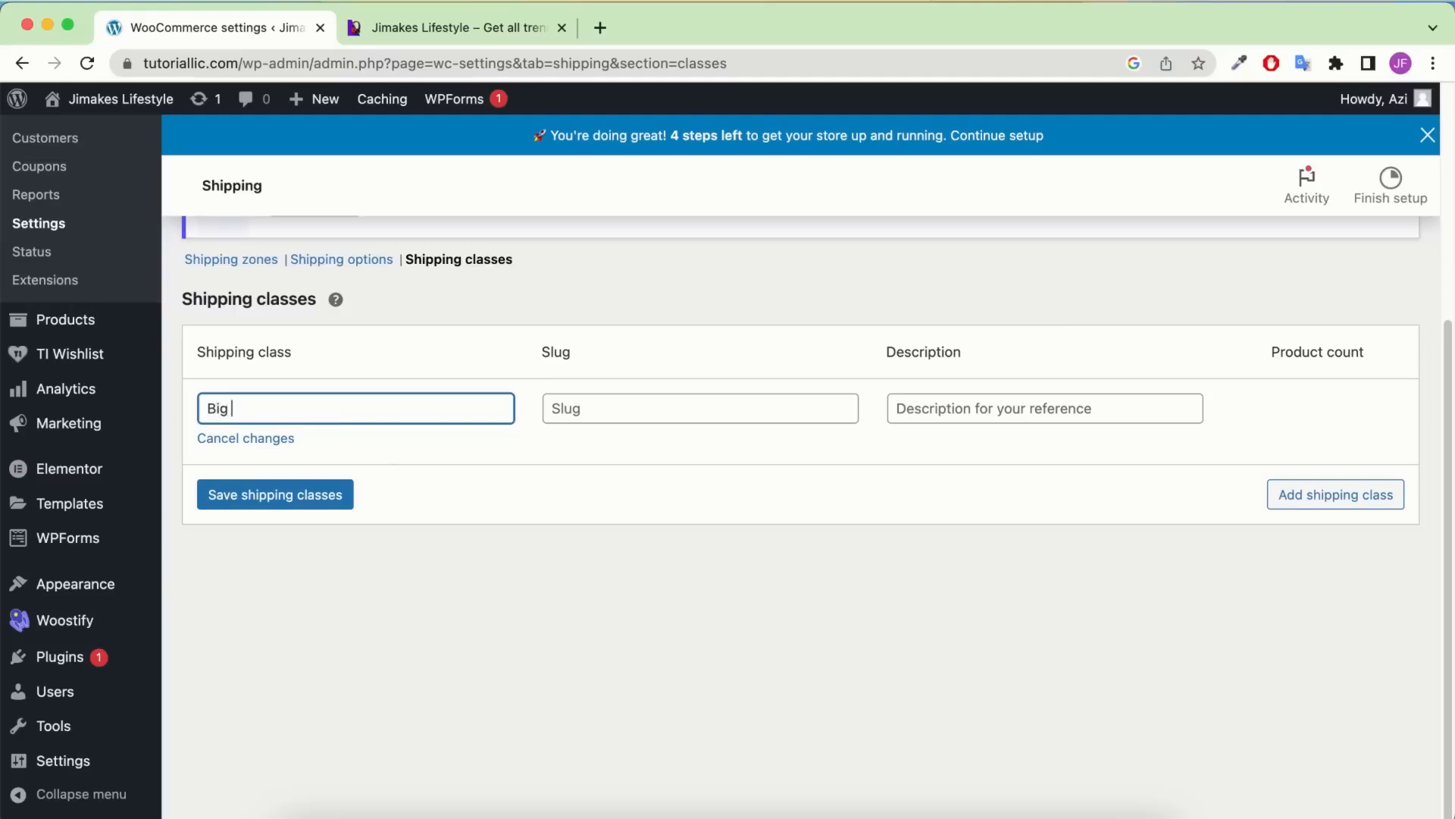
type("speaker")
left_click(1336, 494)
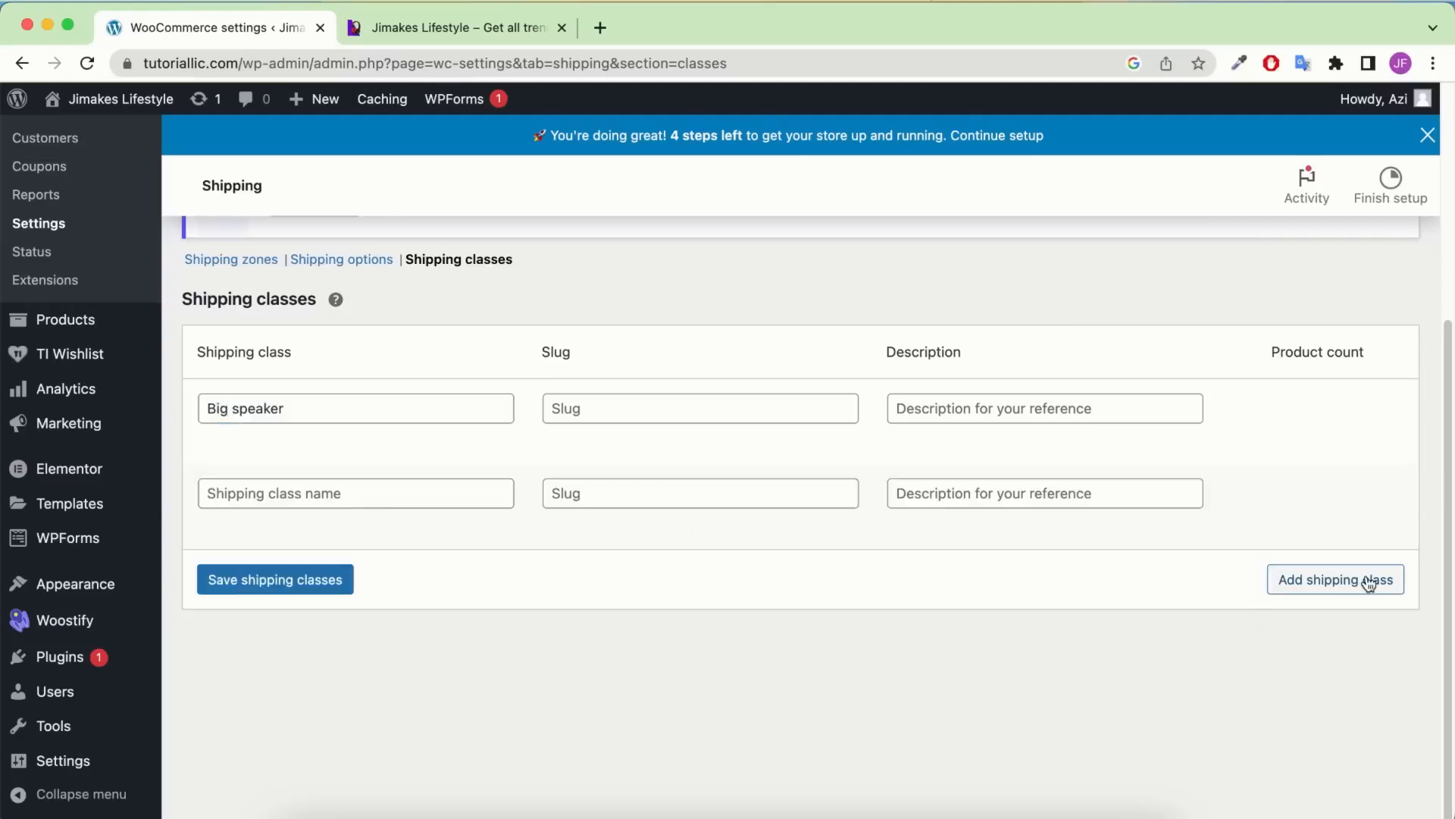
left_click(409, 500)
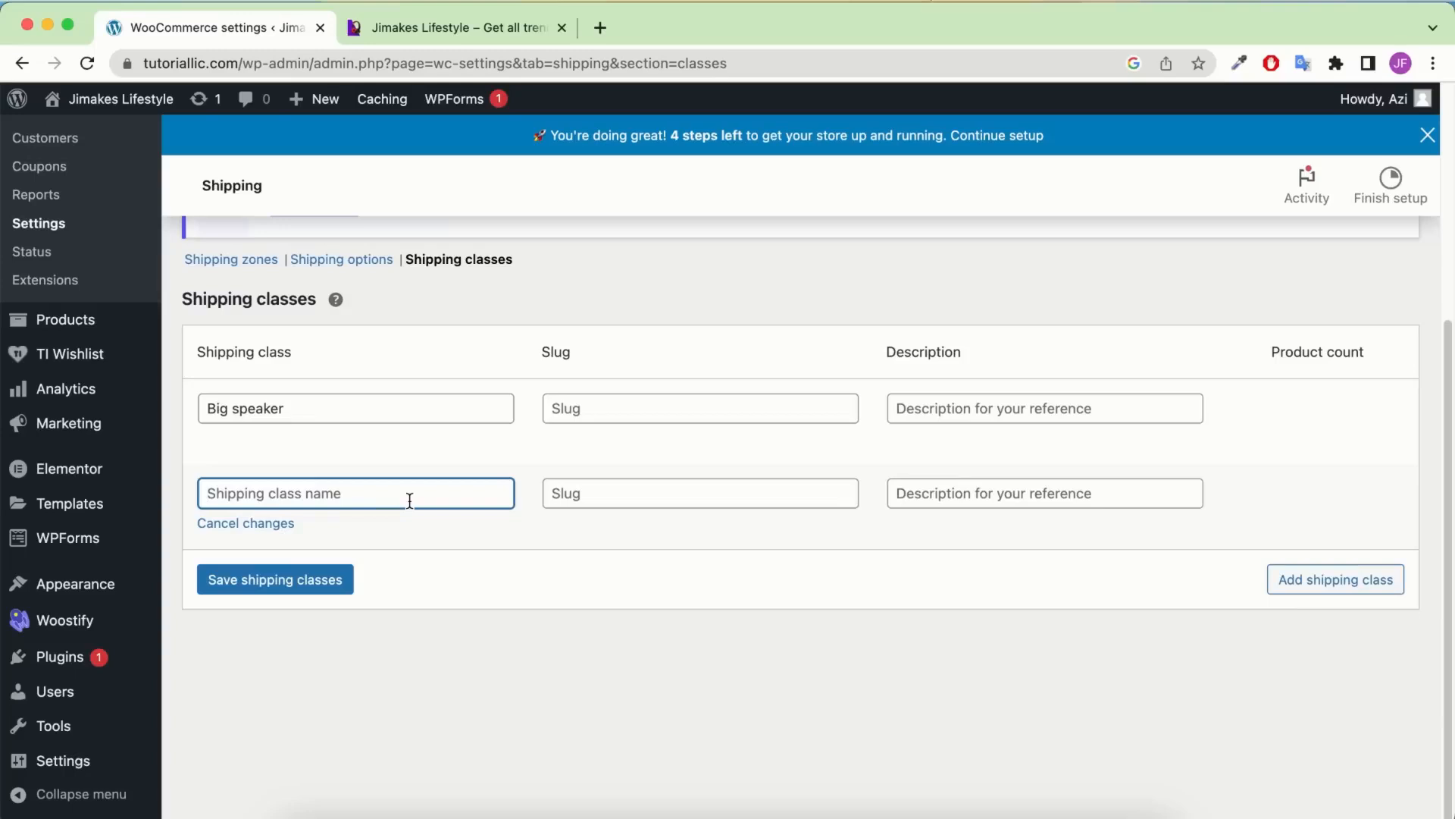
type("Headph")
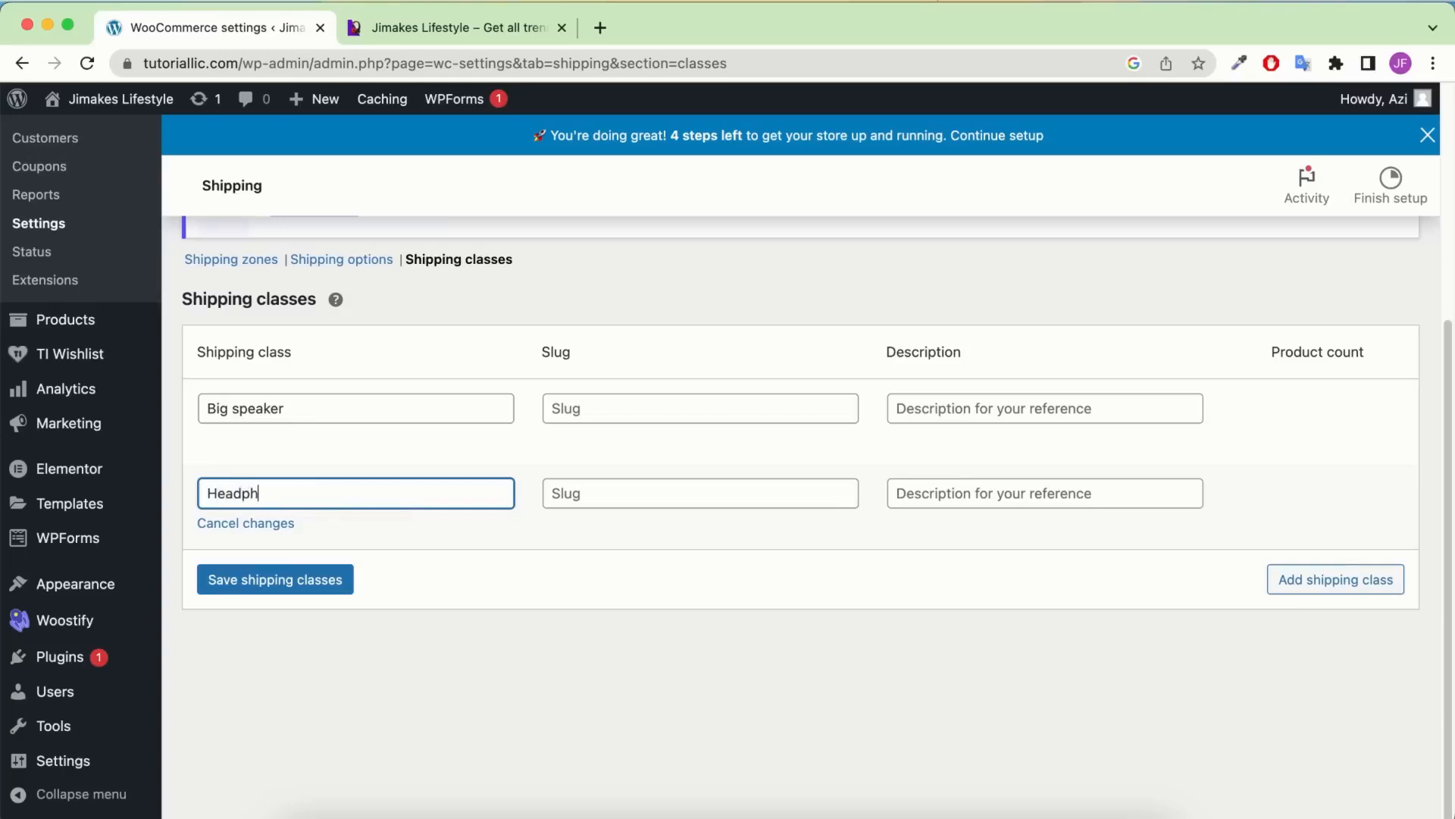
type("one")
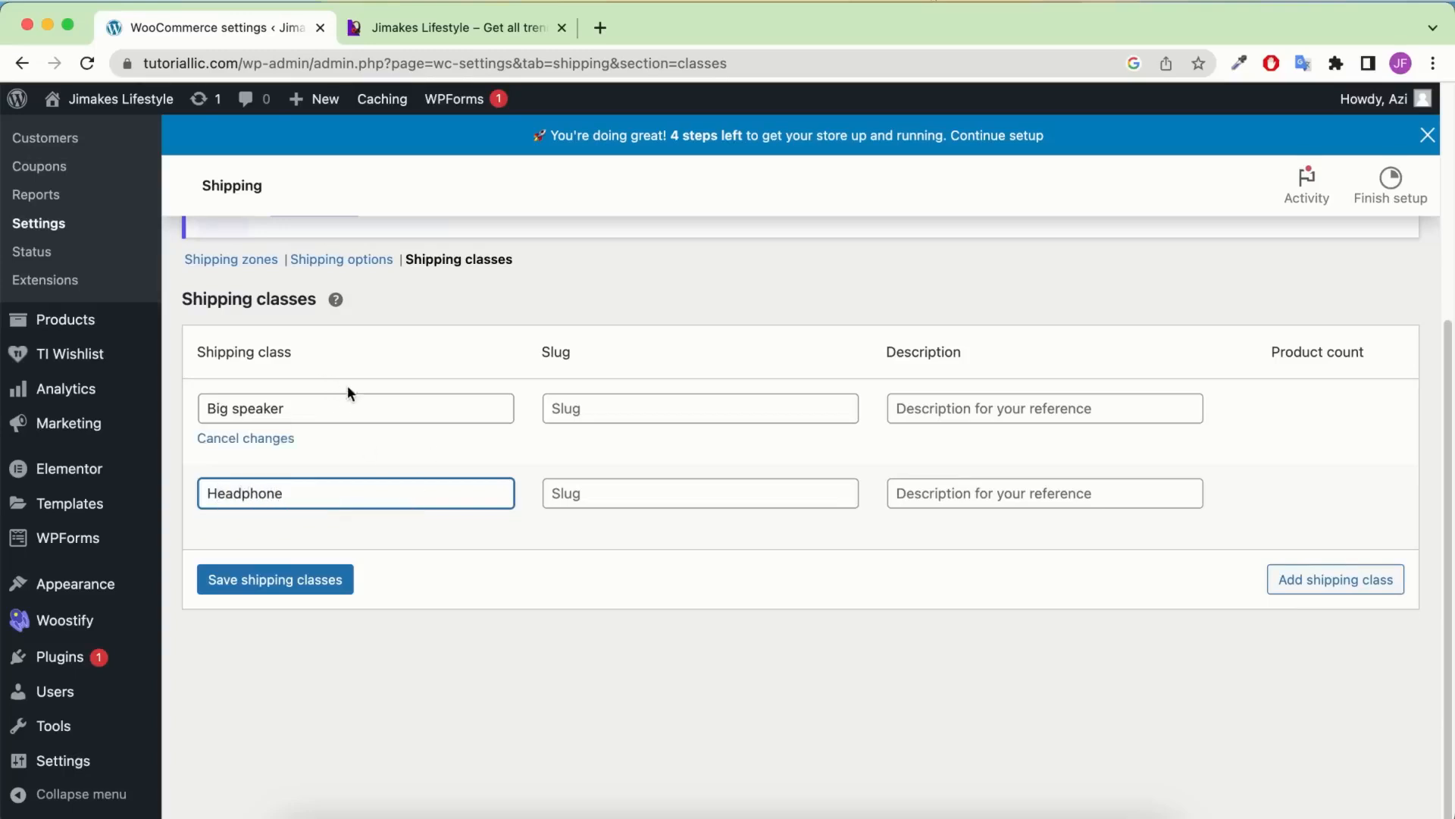
left_click(250, 585)
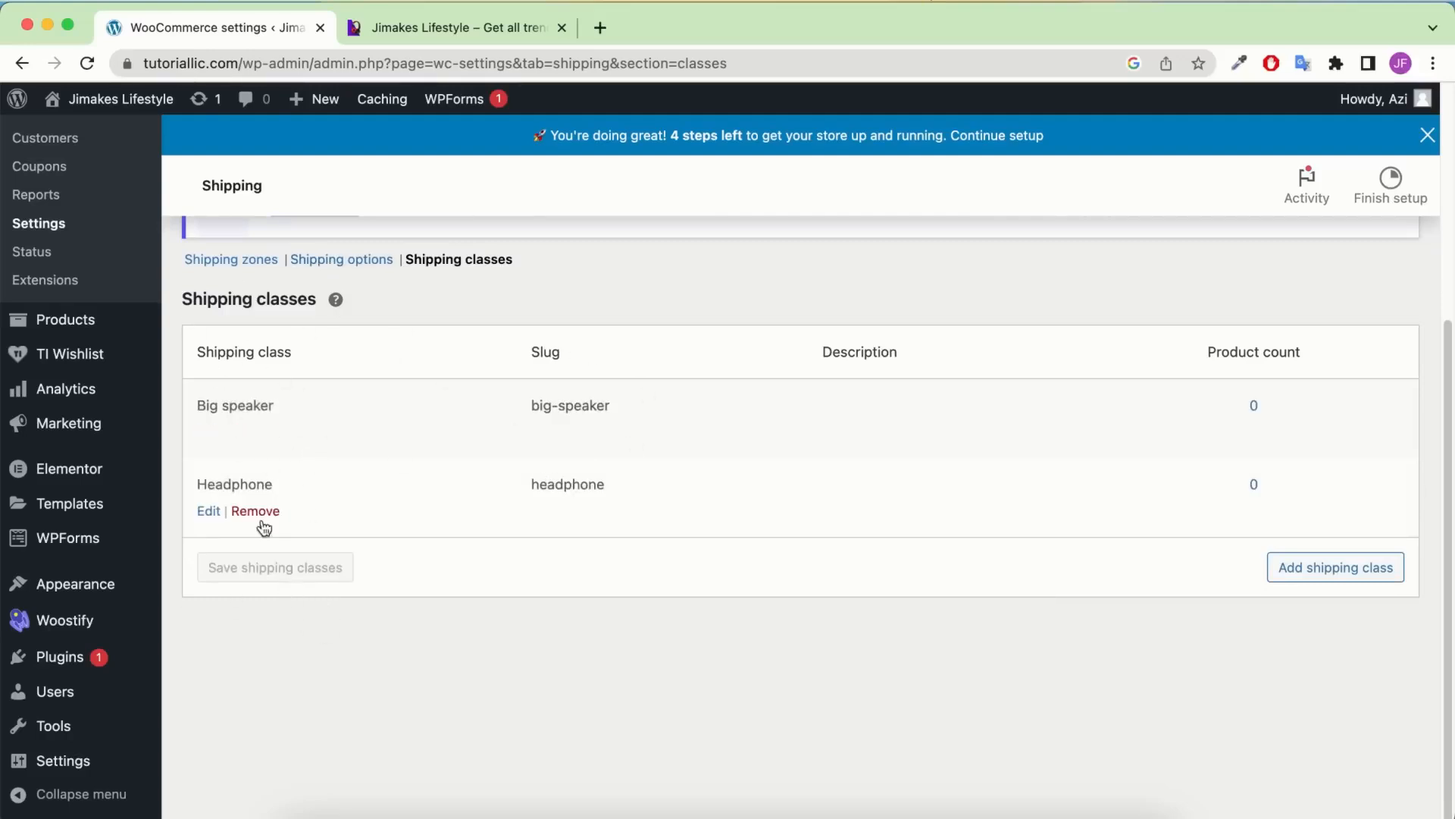
left_click(219, 262)
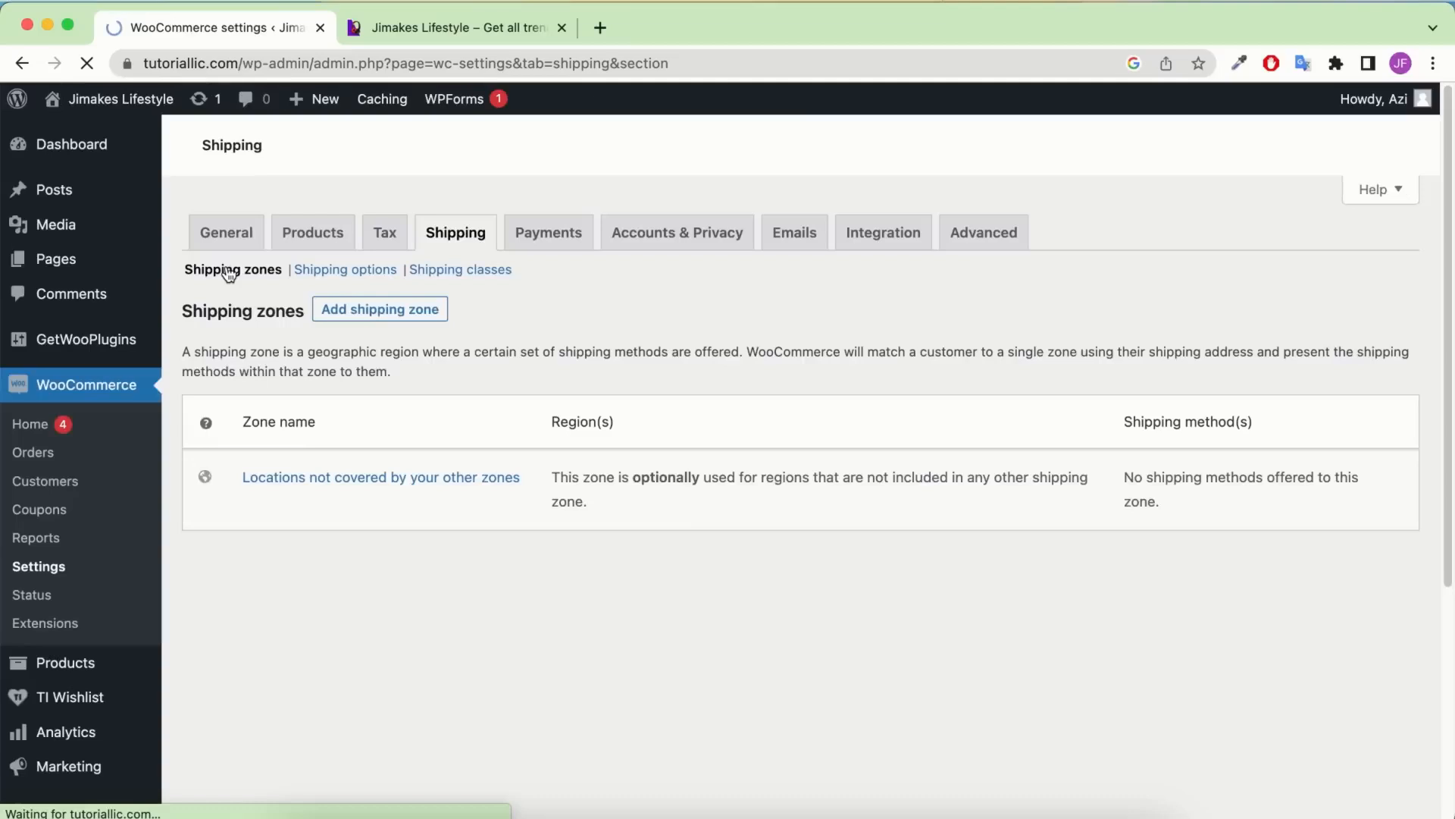
Open the California zone's Flat rate settings and clear its base Cost
scroll(257, 673, "down", 3)
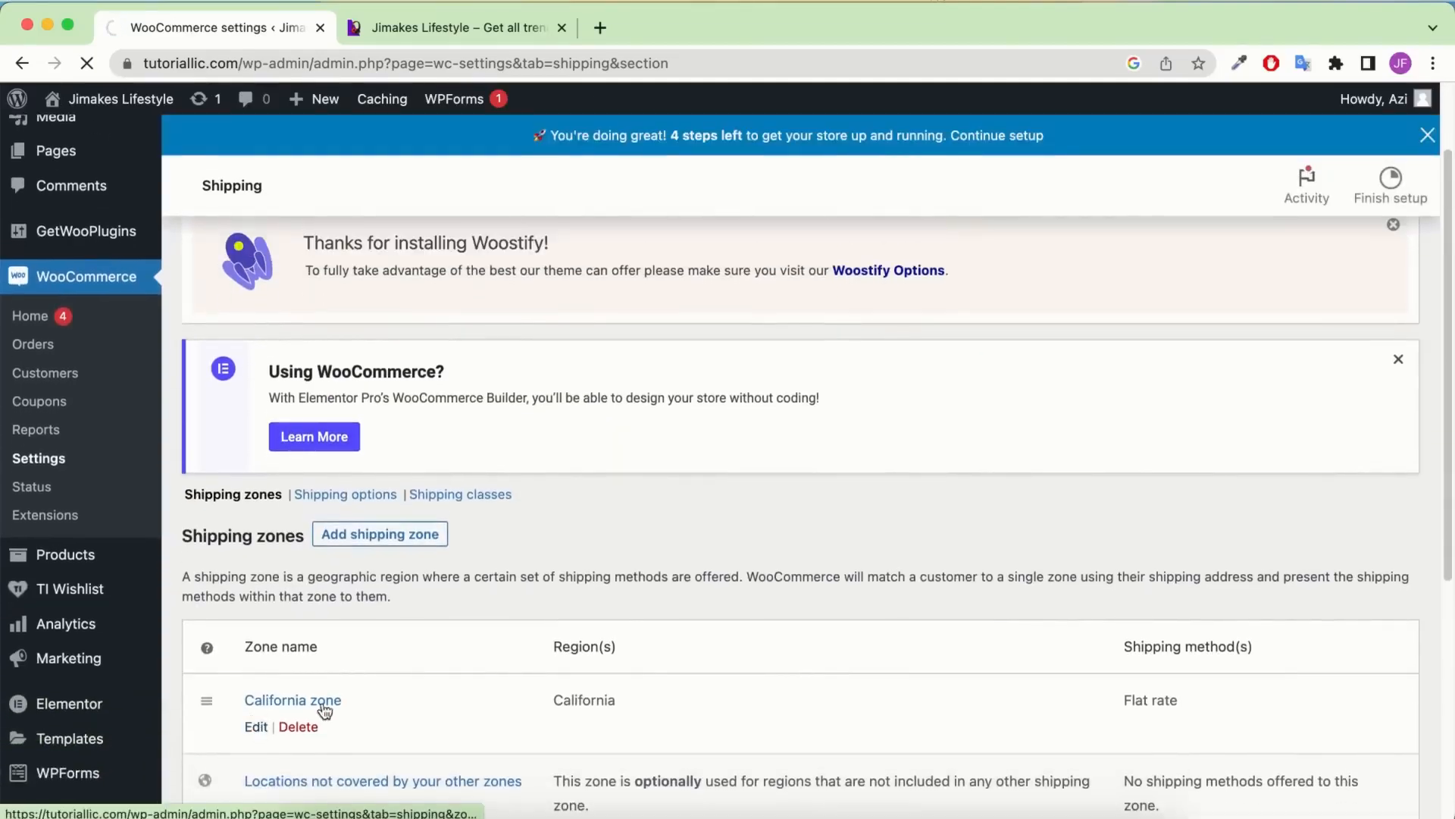
left_click(326, 701)
scroll(524, 641, "down", 3)
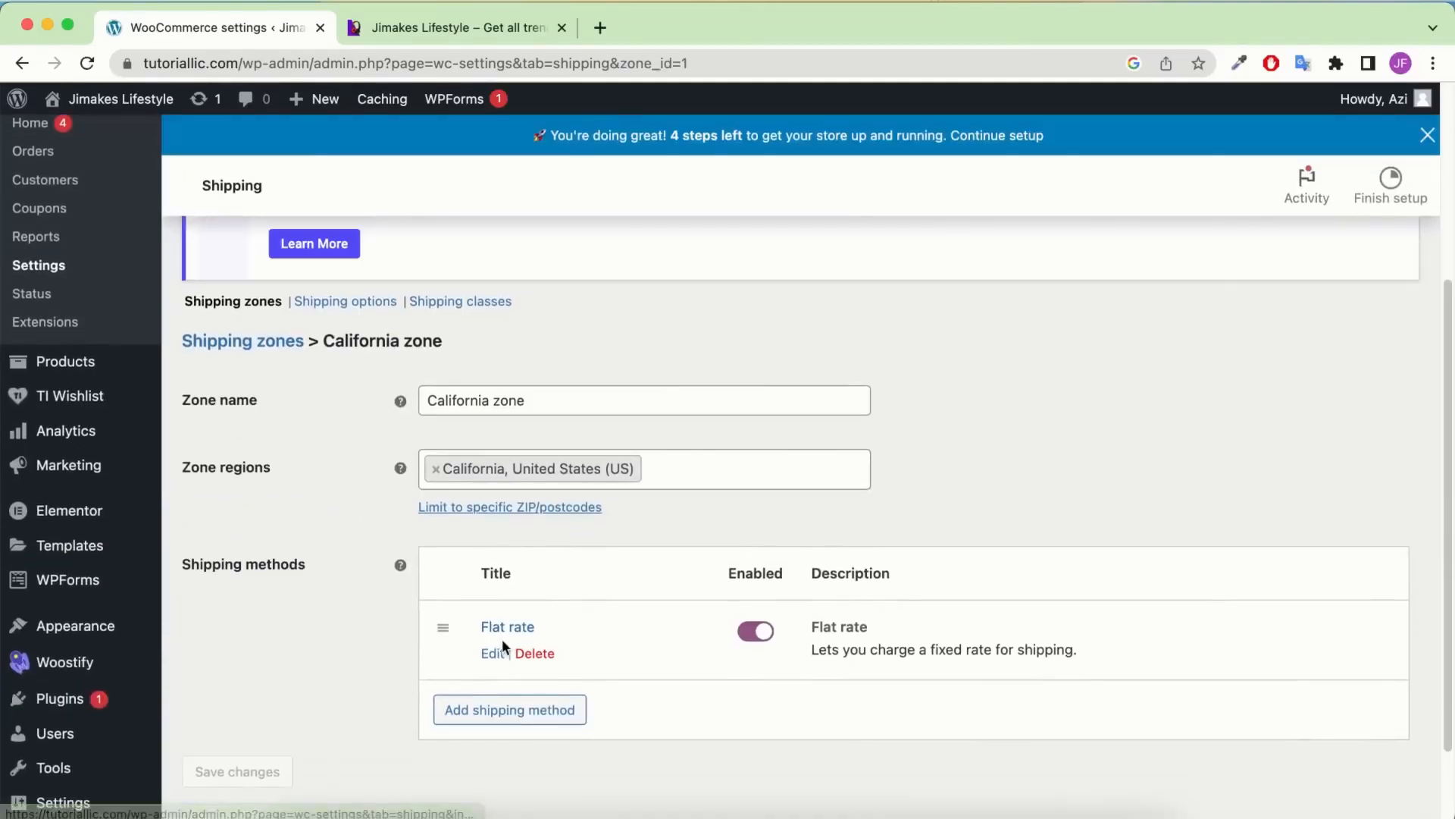
left_click(497, 654)
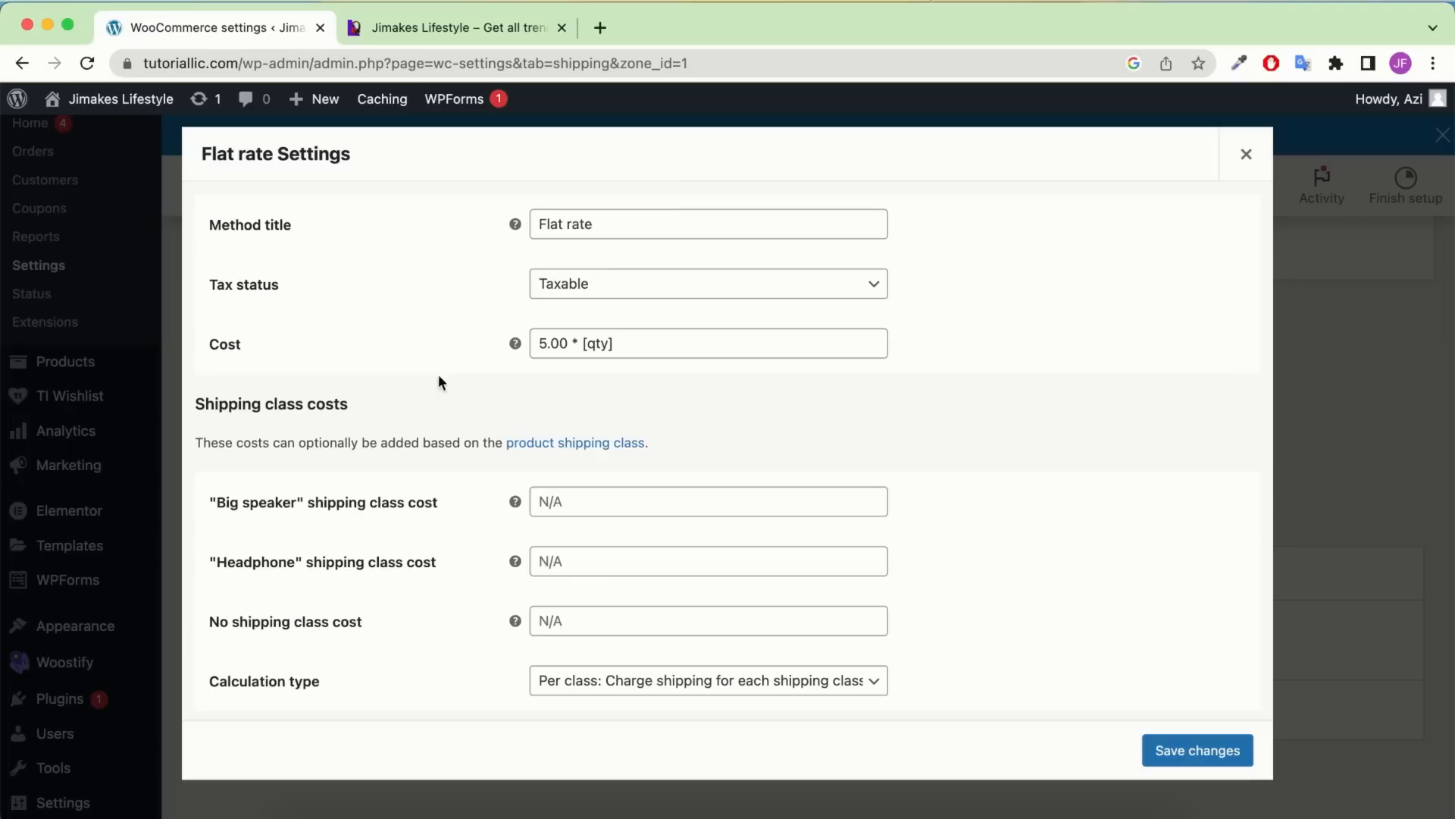
left_click_drag(683, 343, 472, 348)
key("super+c")
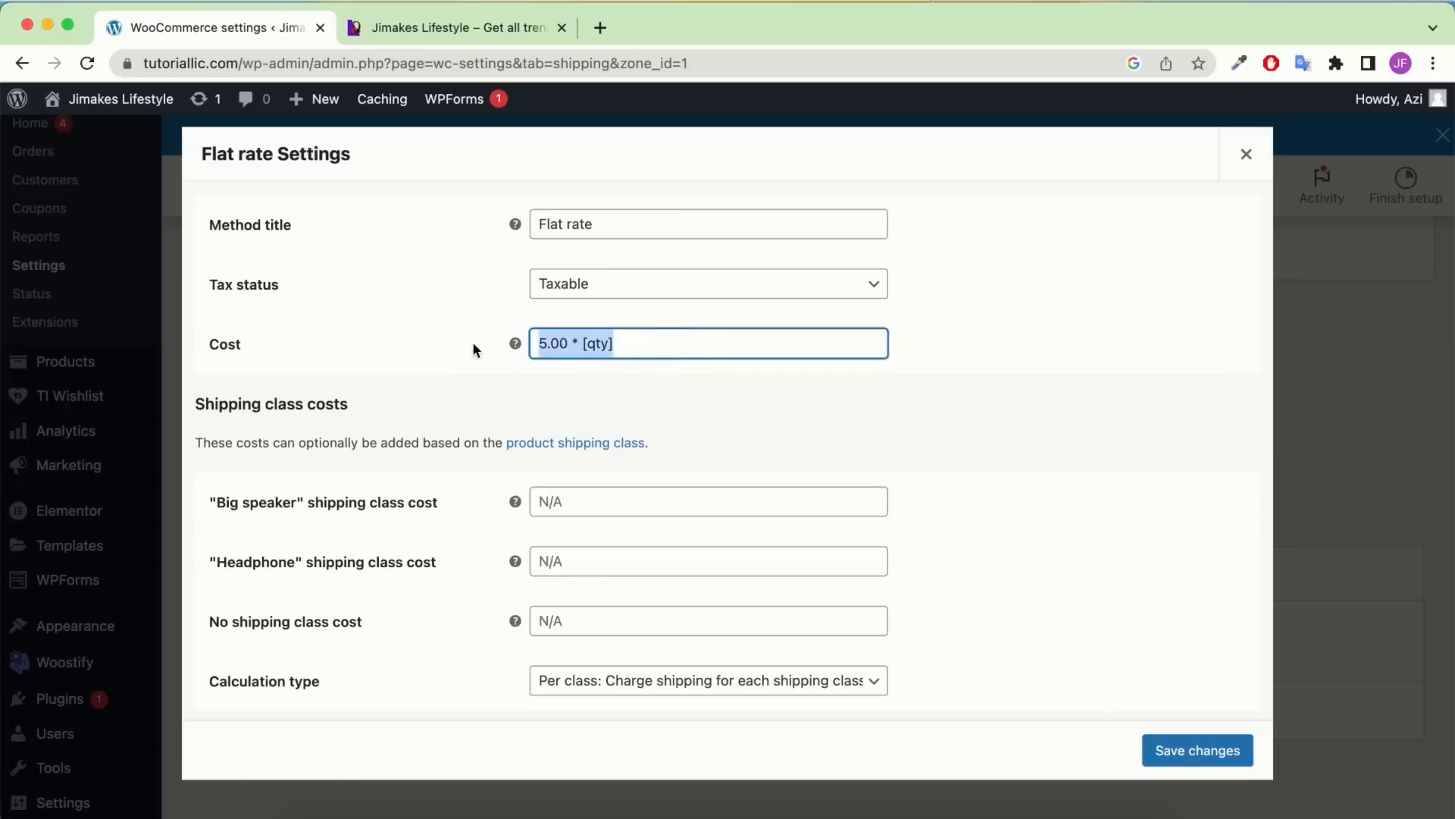
key("BackSpace")
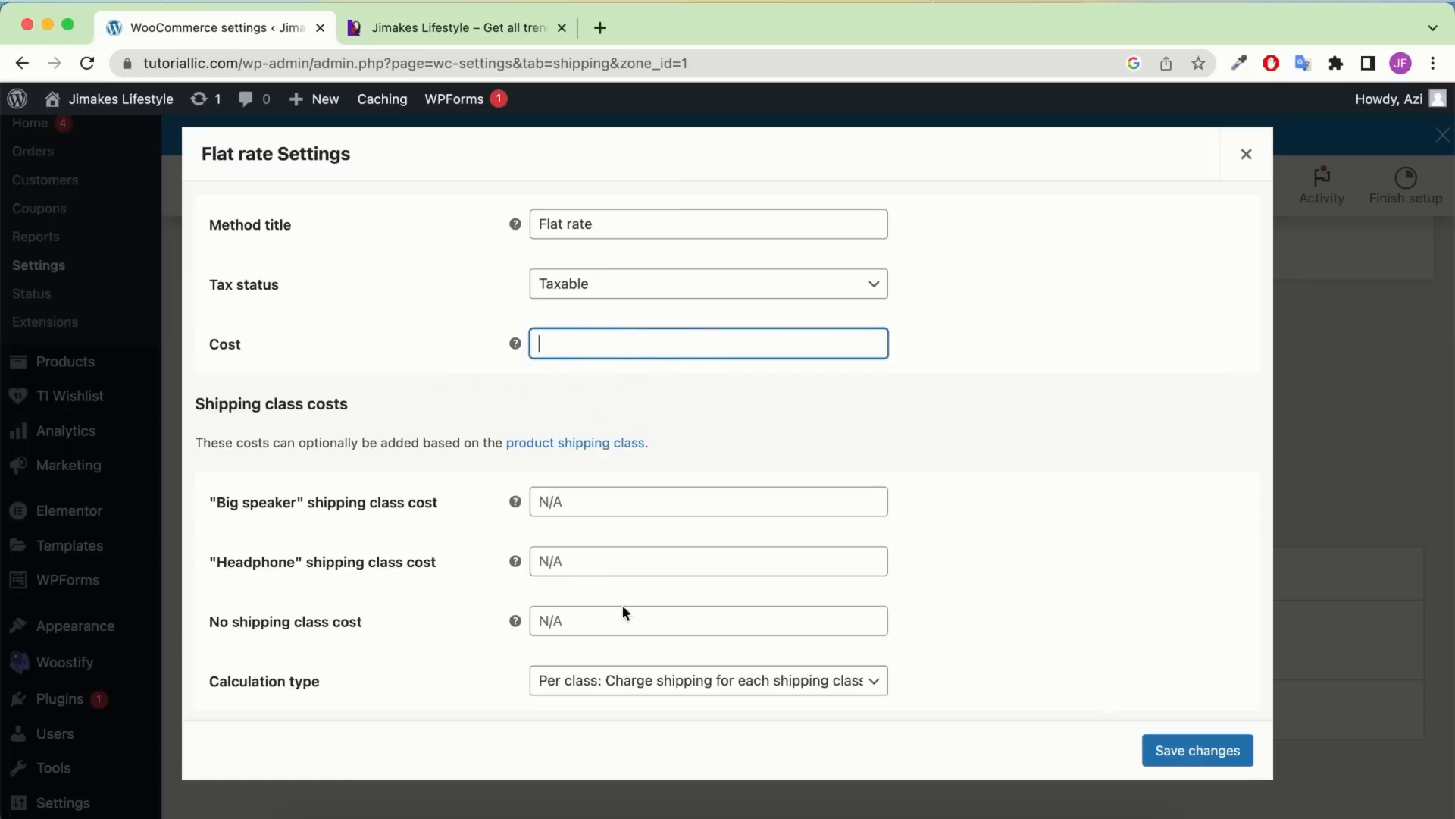
Set class costs to 5.00 * [qty] for unclassed and Headphone, 15.00 * [qty] for Big speaker, and save
left_click(578, 625)
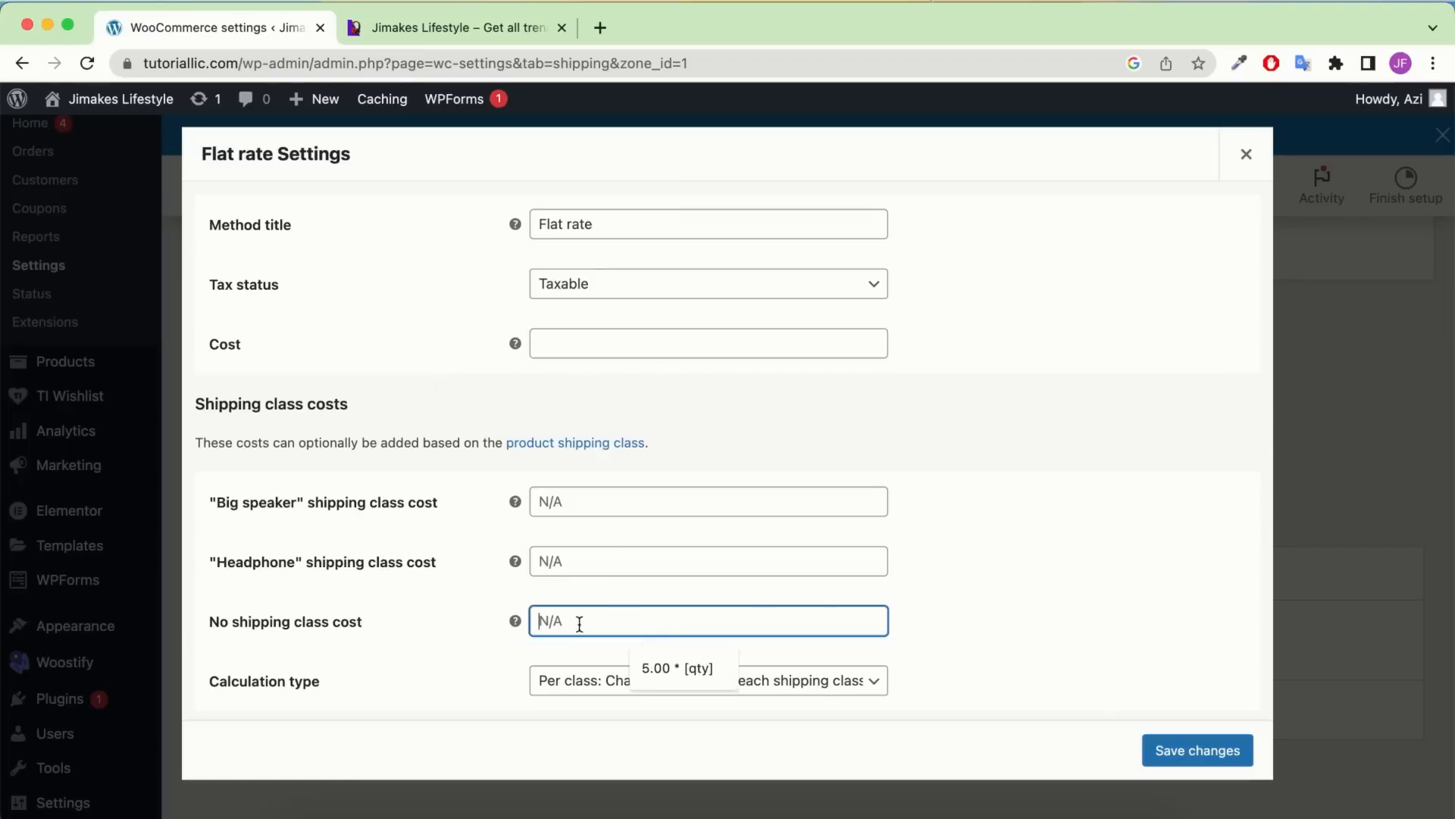
key("Down")
key("Return")
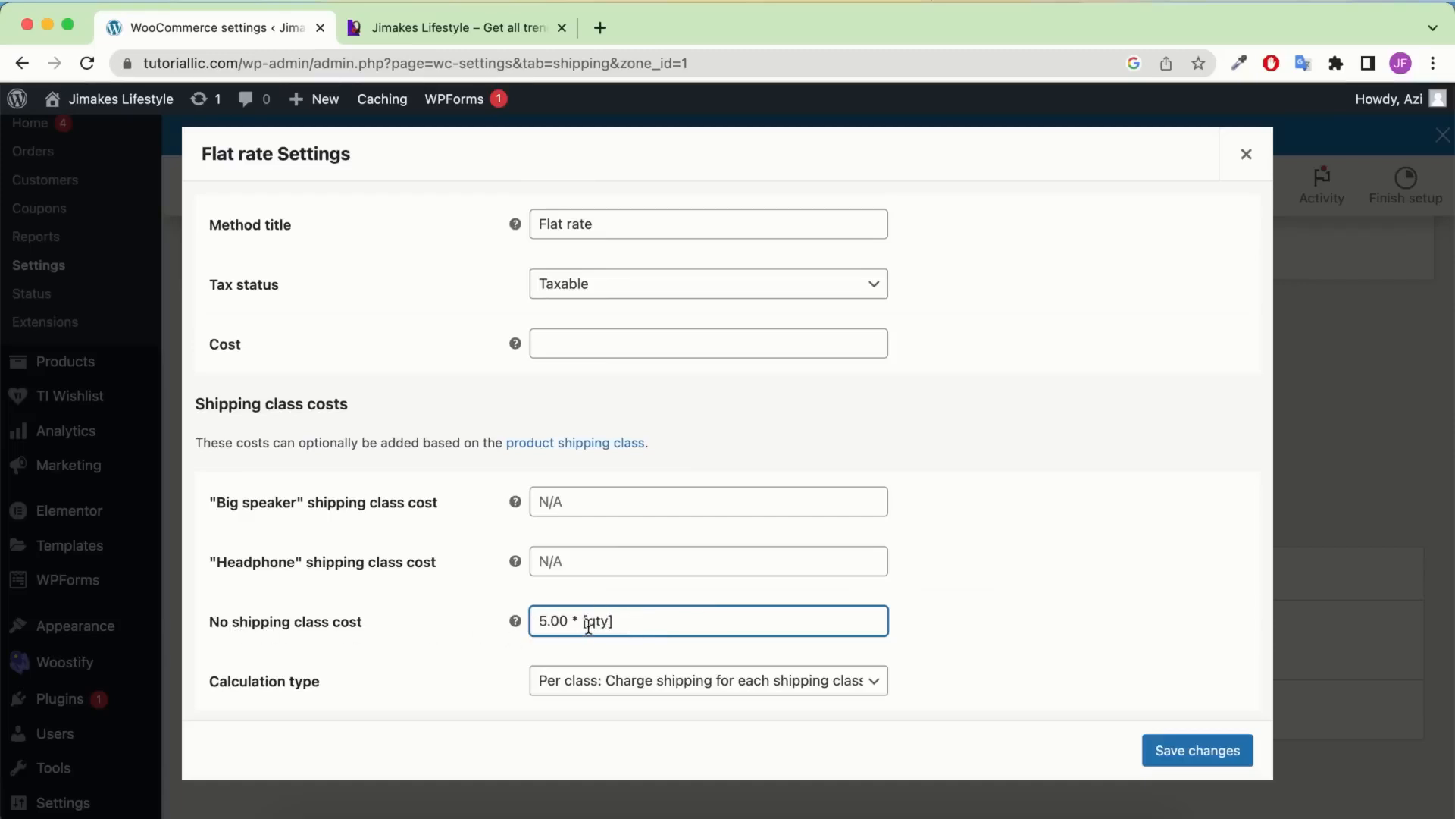
left_click(582, 562)
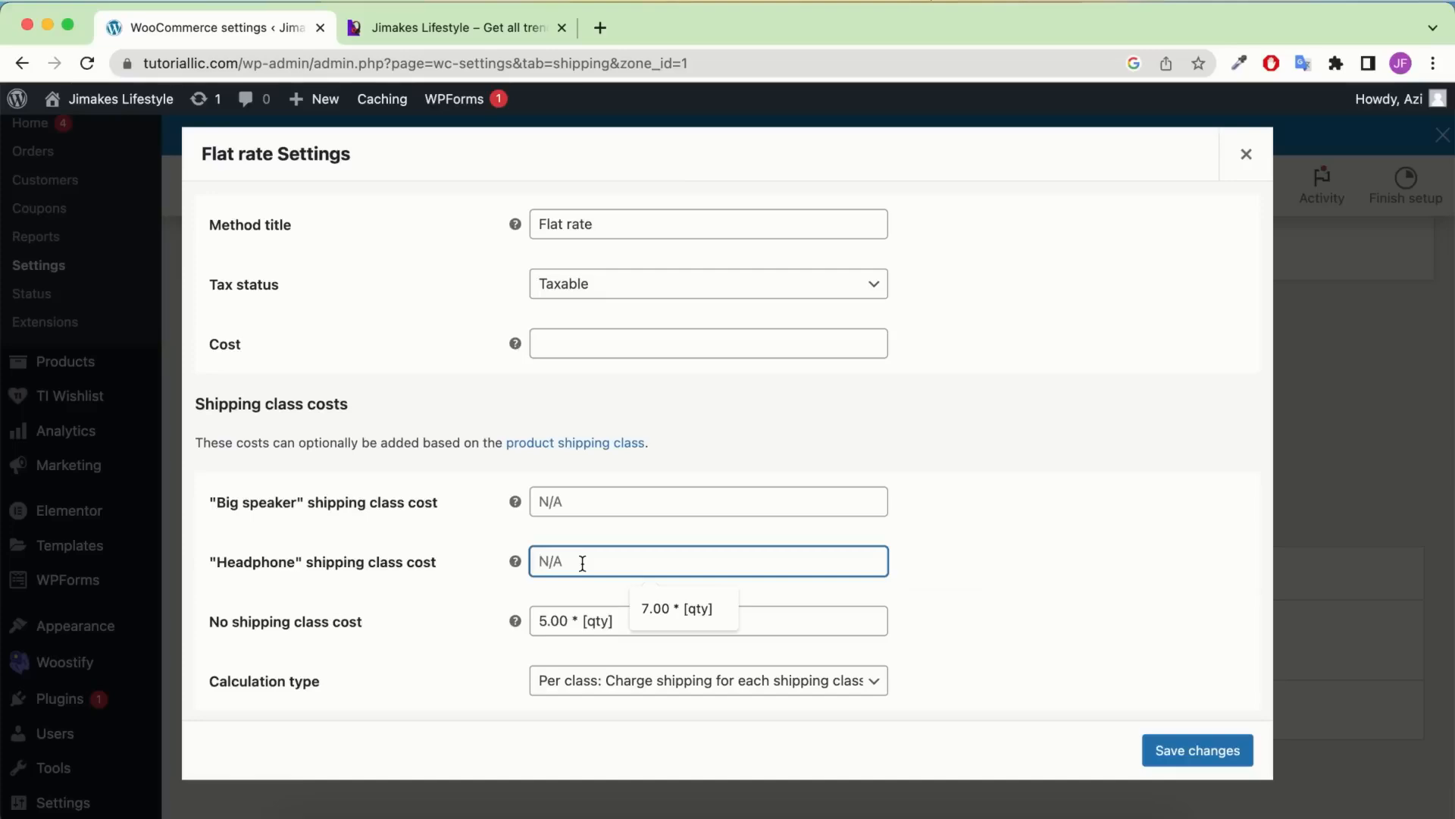
key("super+v")
left_click(578, 505)
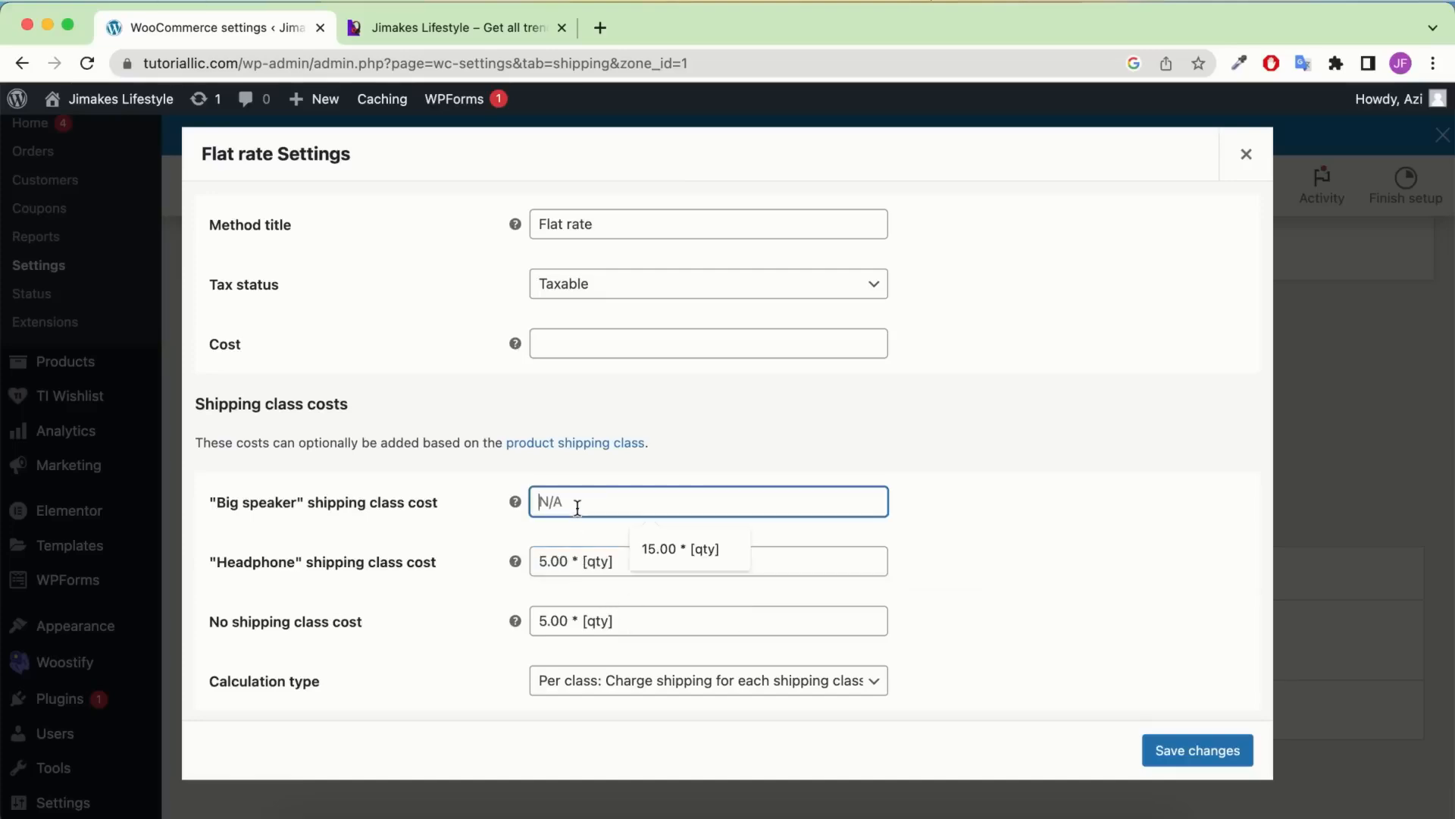
key("super+v")
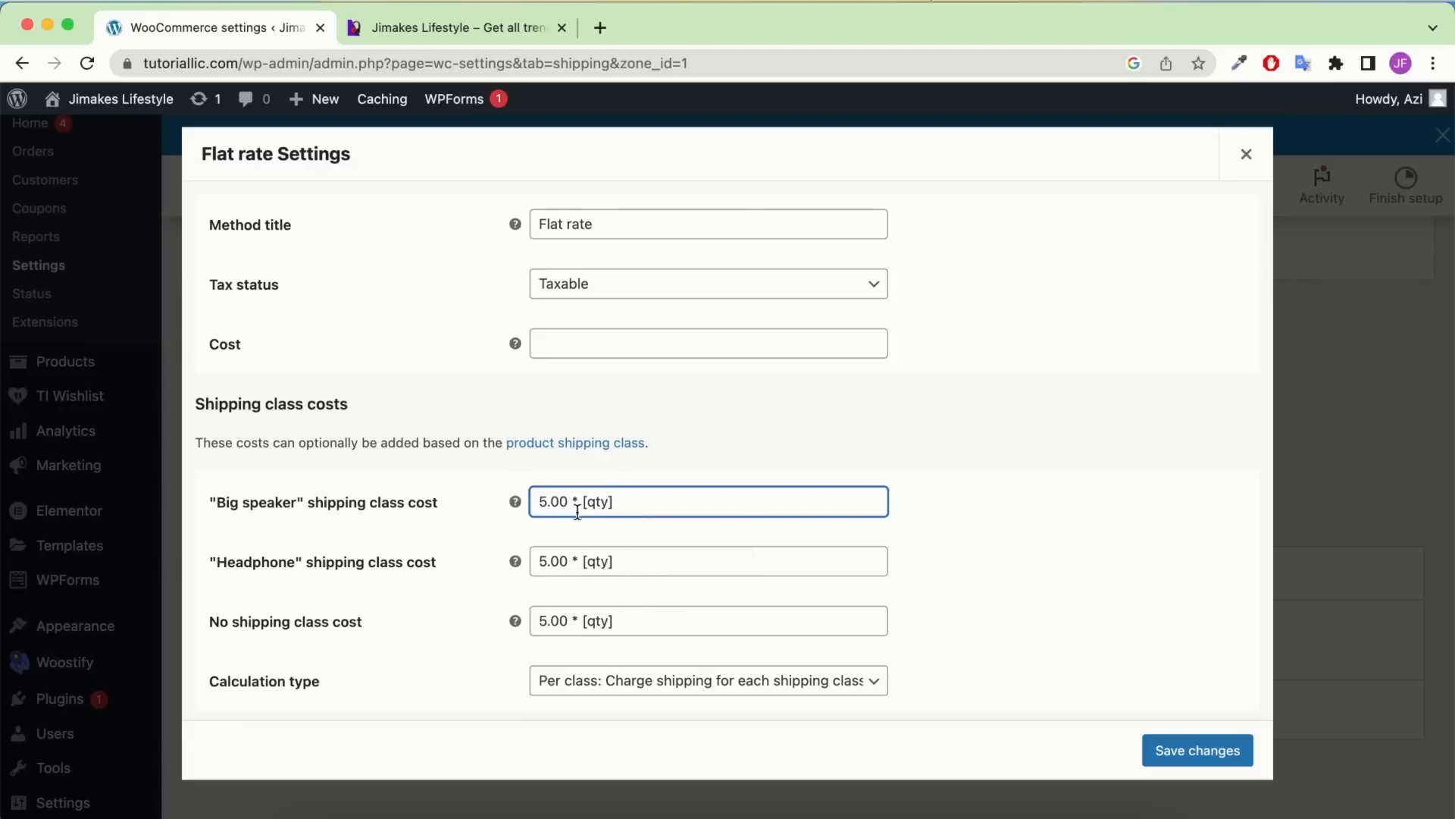
left_click(540, 500)
type("1")
left_click(1042, 489)
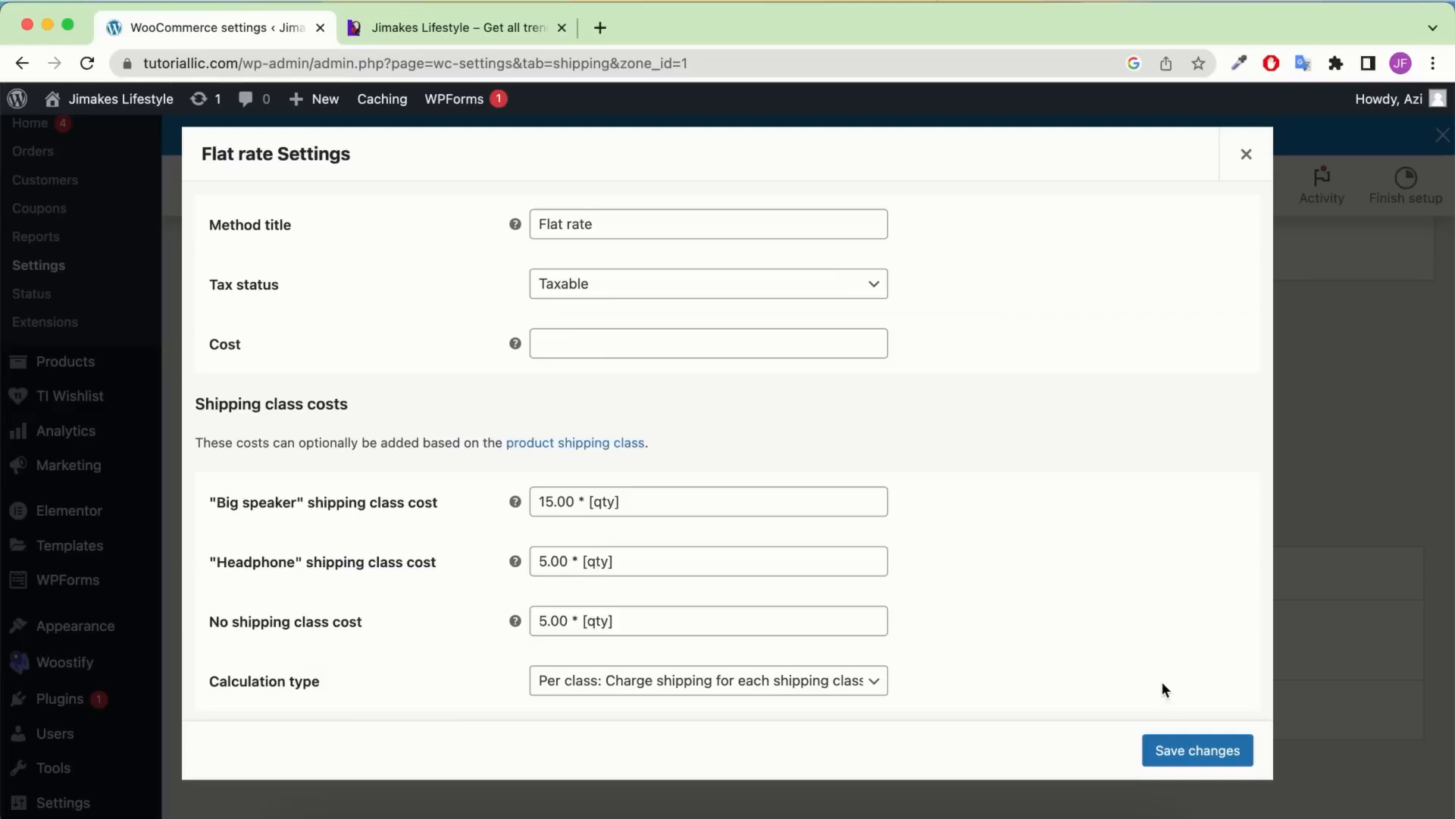
left_click(1216, 752)
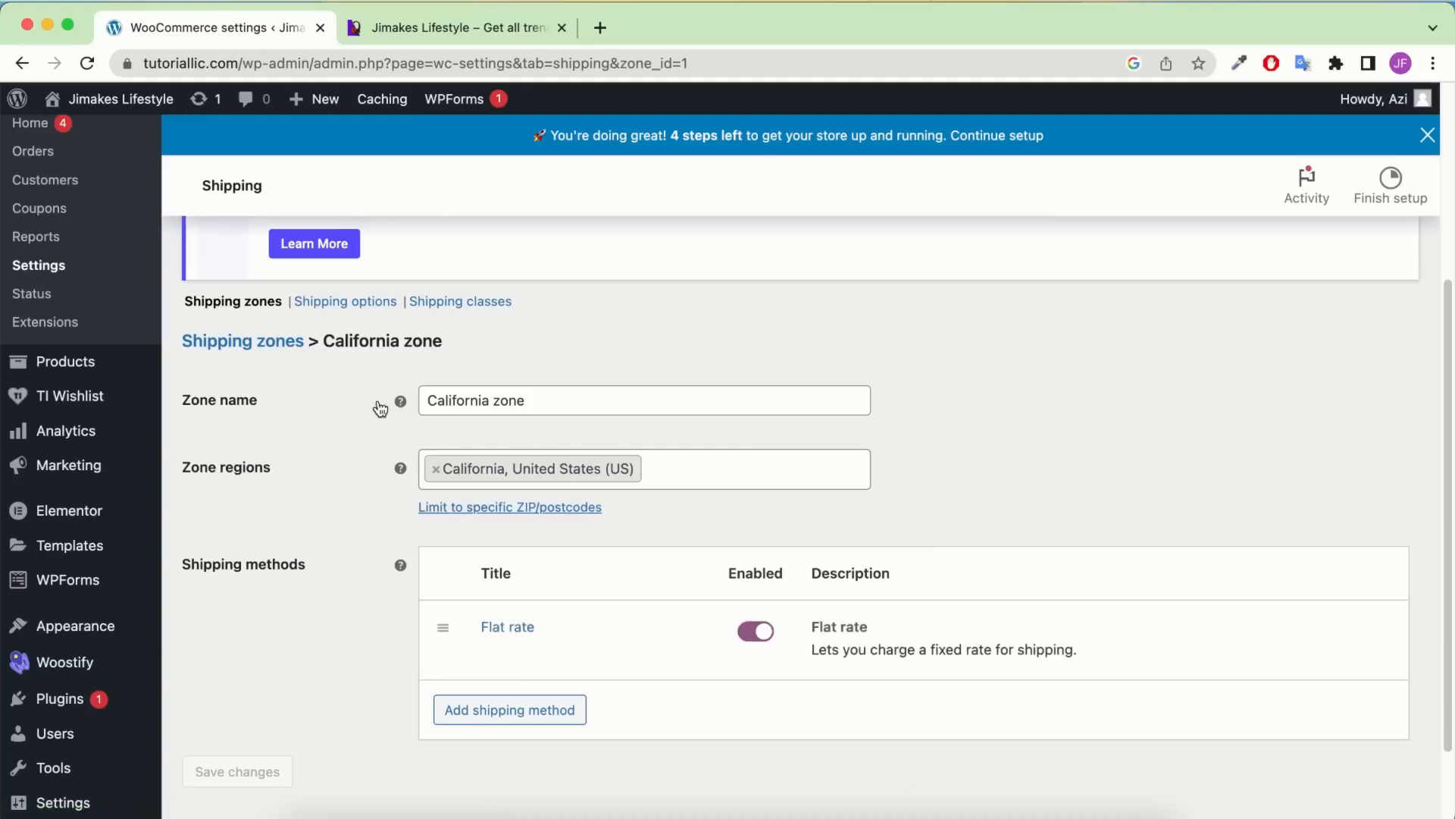
Return to the Shipping zones list and start adding a new shipping zone
scroll(379, 409, "up", 1)
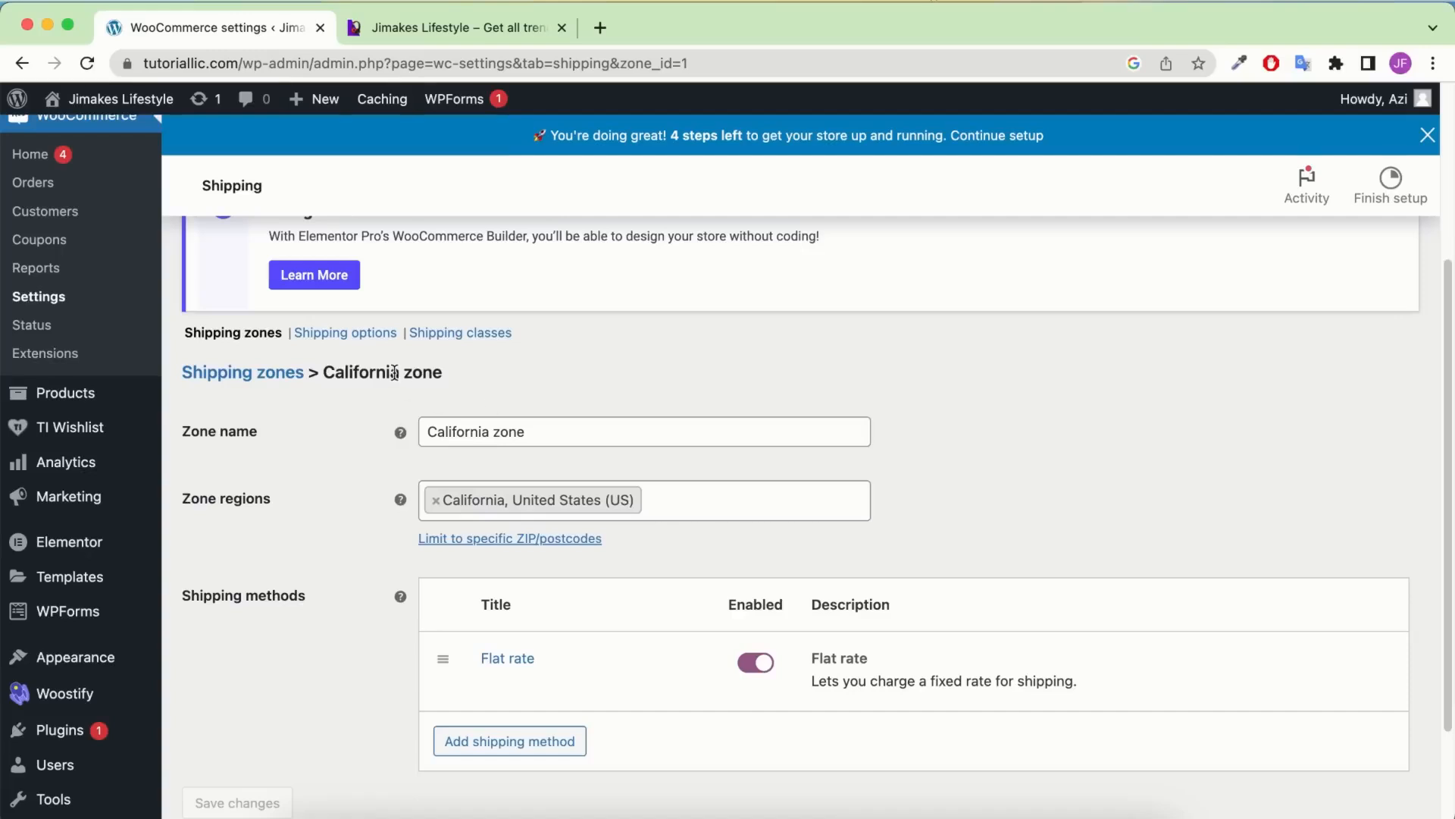
scroll(394, 372, "up", 3)
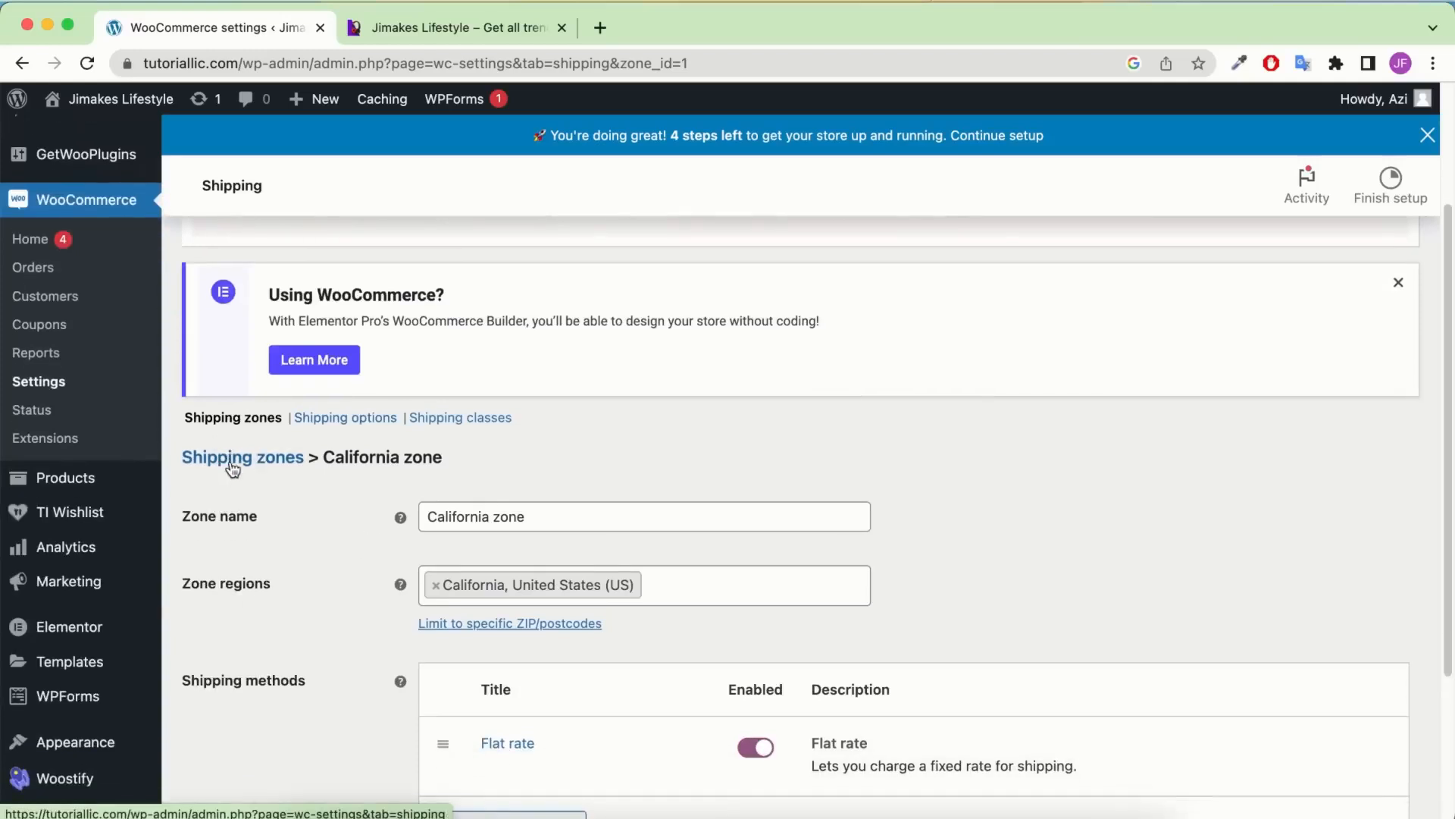
left_click(255, 464)
scroll(521, 408, "down", 4)
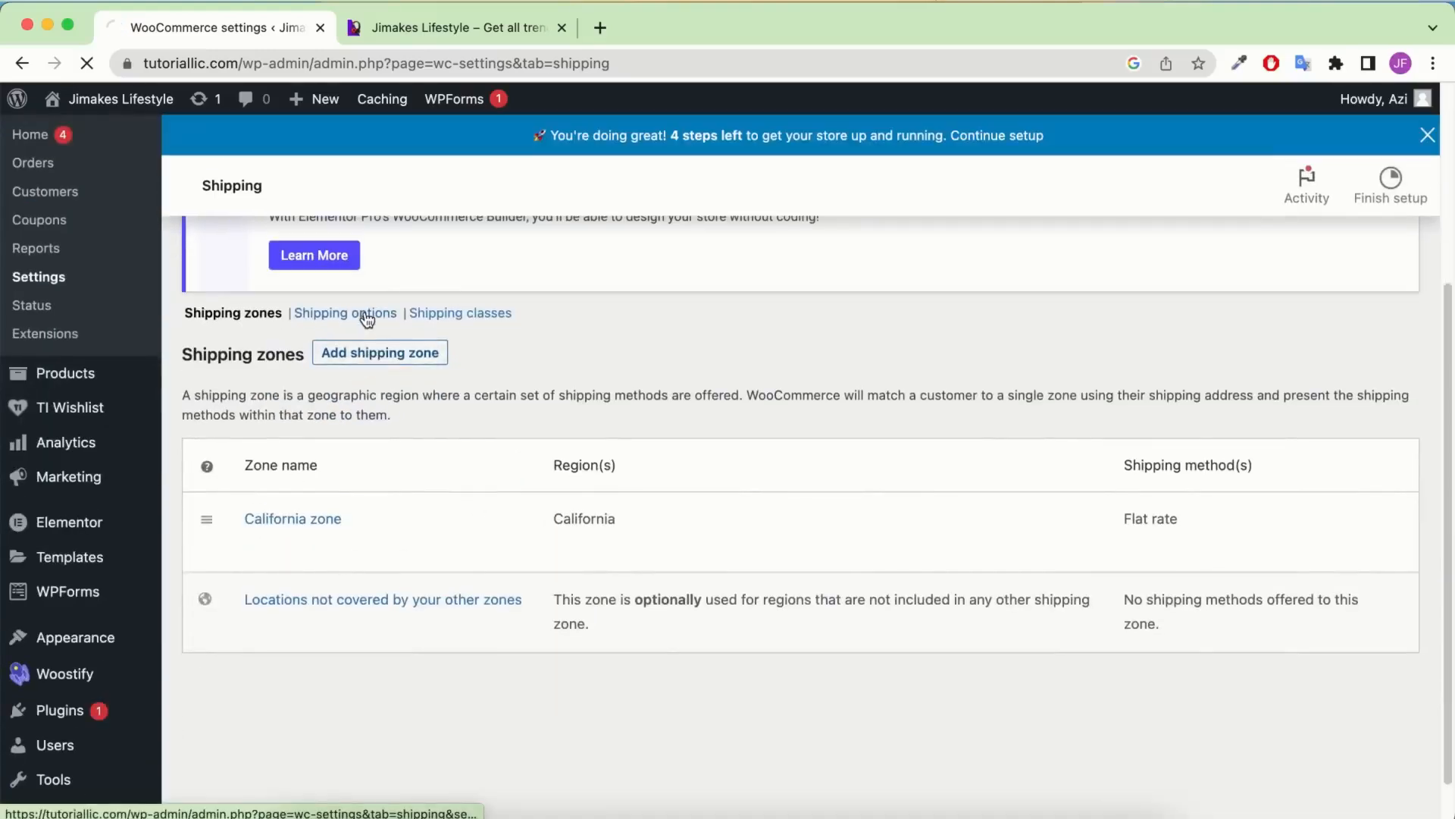
left_click(378, 361)
Name the new zone 'Rest of the country' and add Alabama, Alaska and Arizona as regions
scroll(410, 480, "down", 1)
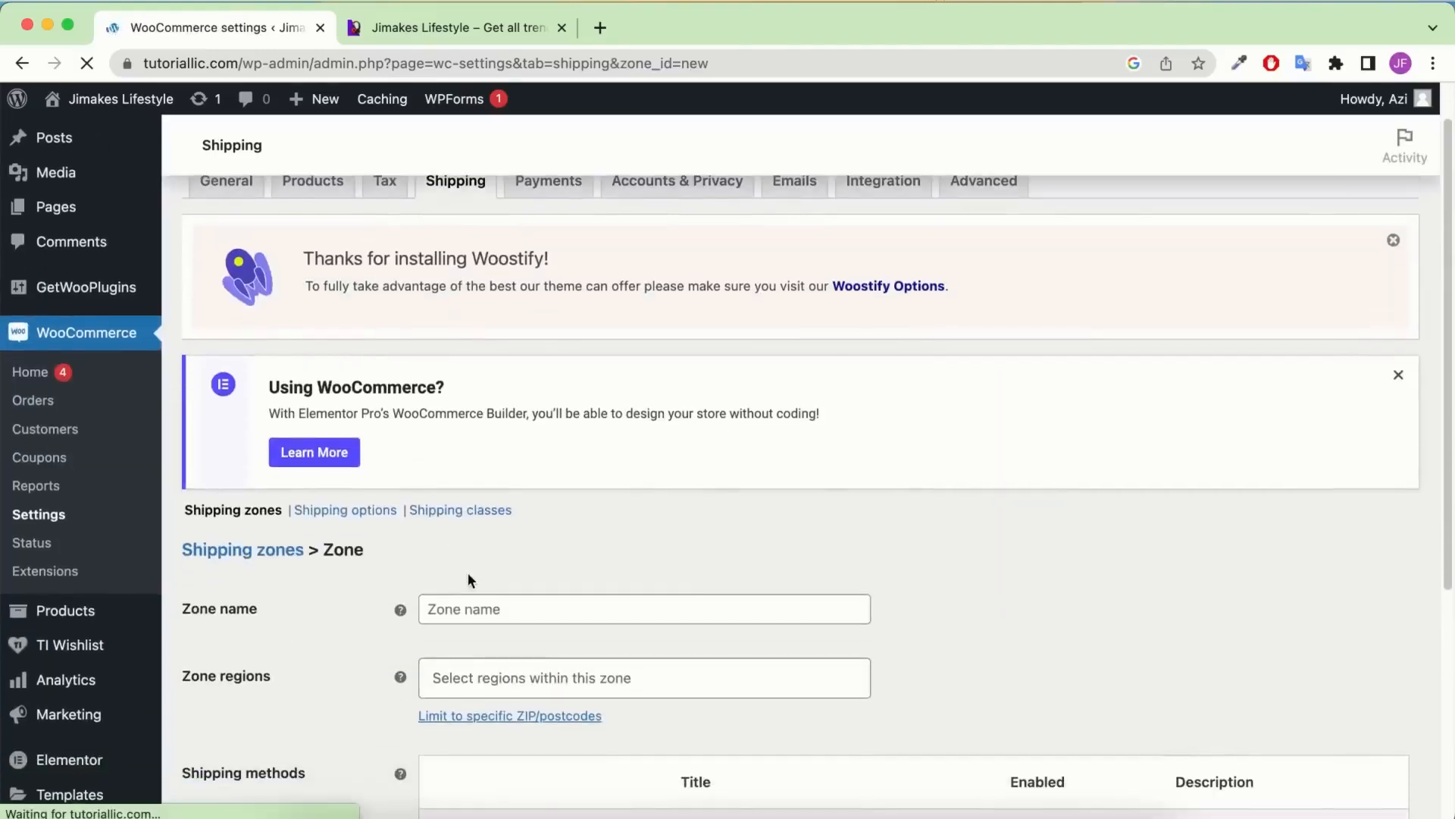
left_click(474, 610)
type("Re")
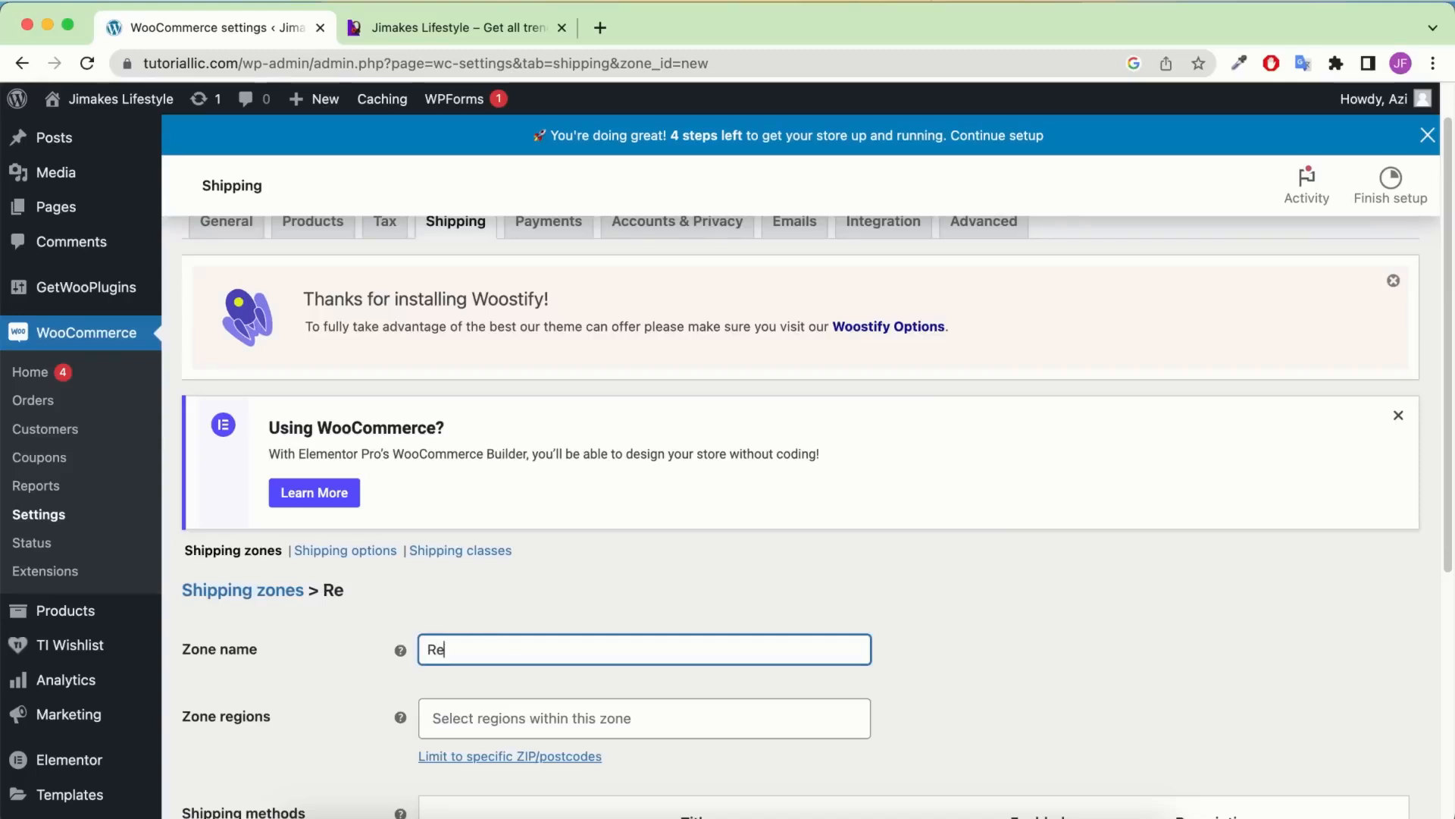
type("st of the c")
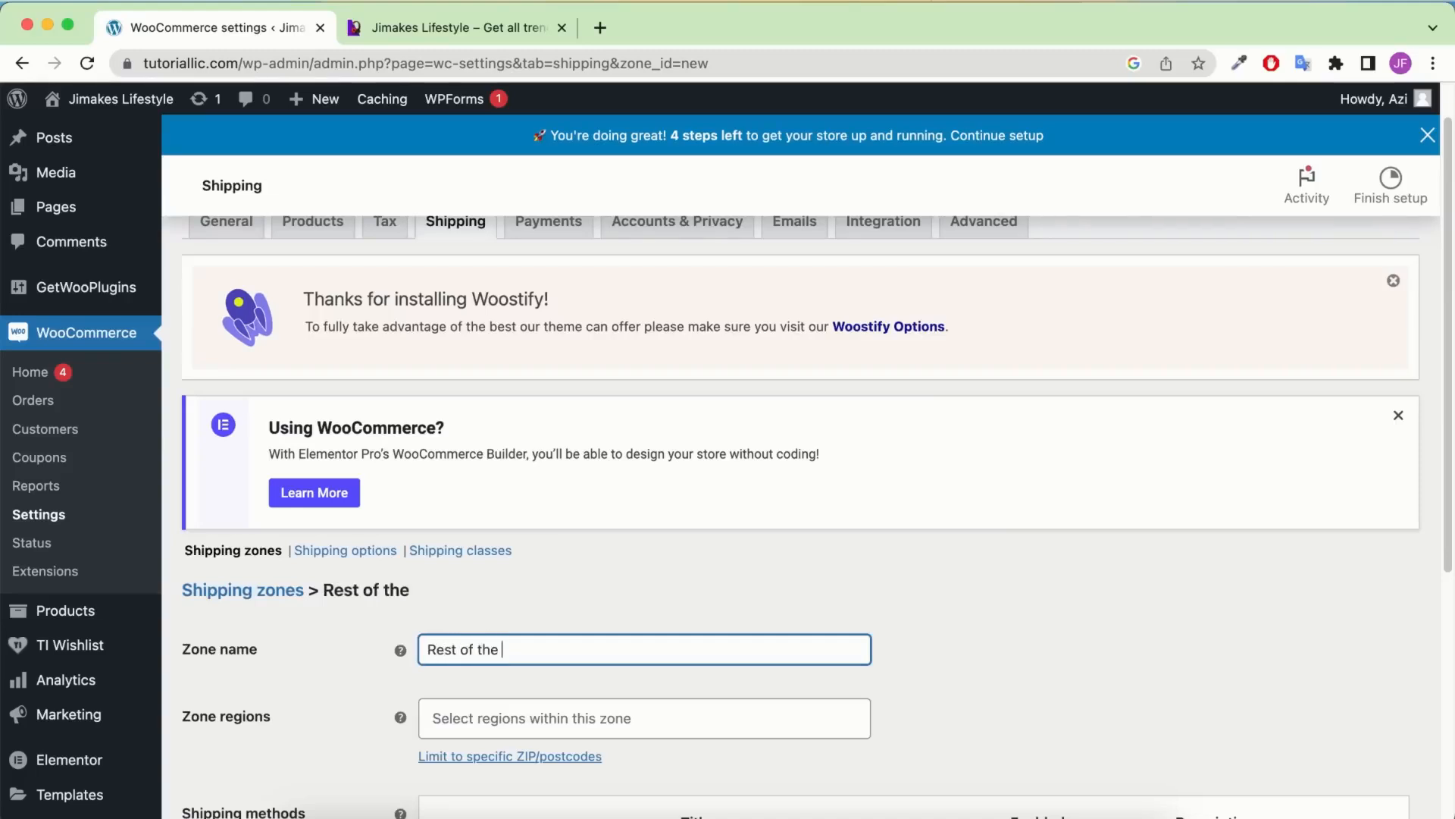
type("ountry")
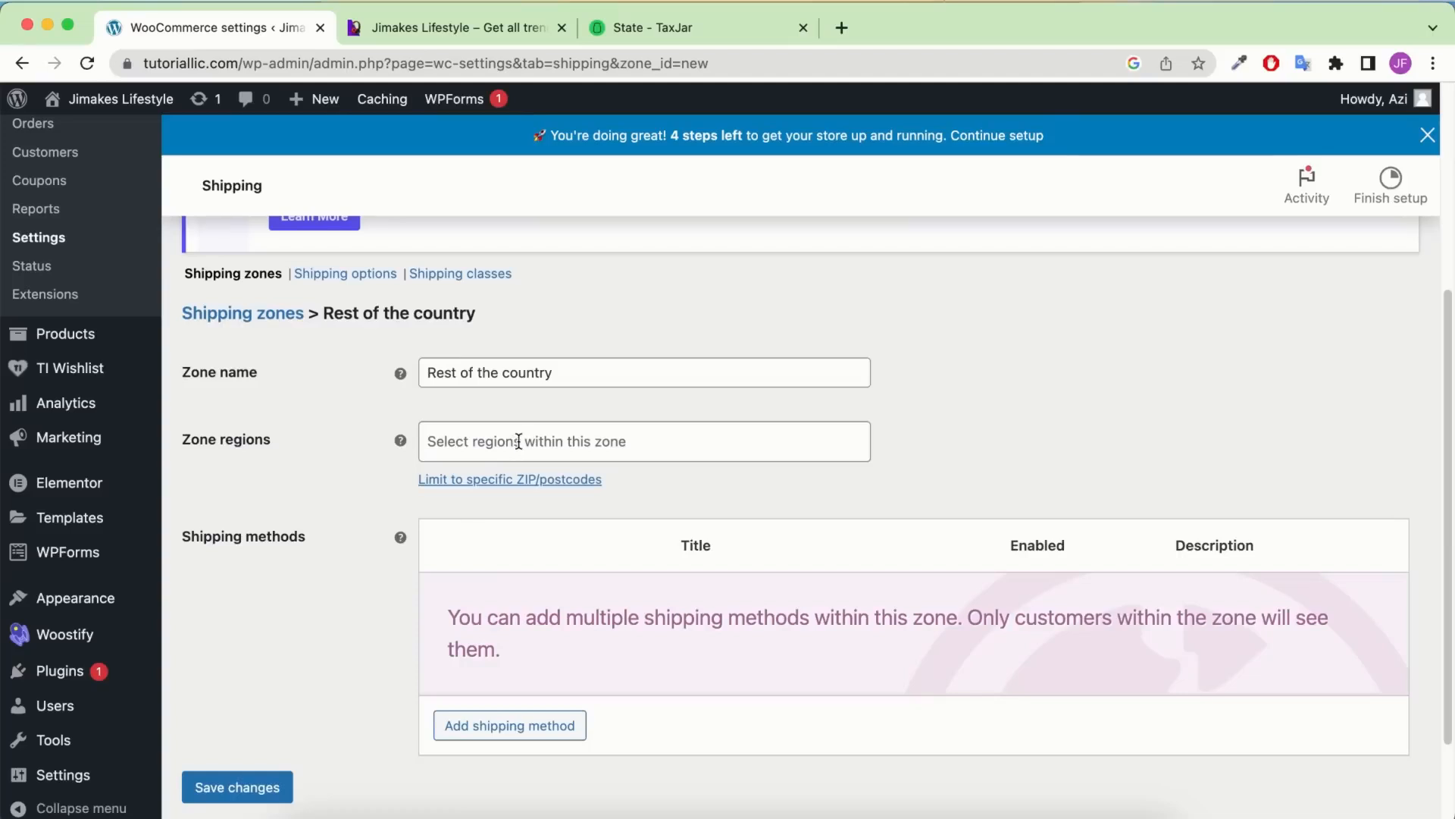
left_click(520, 442)
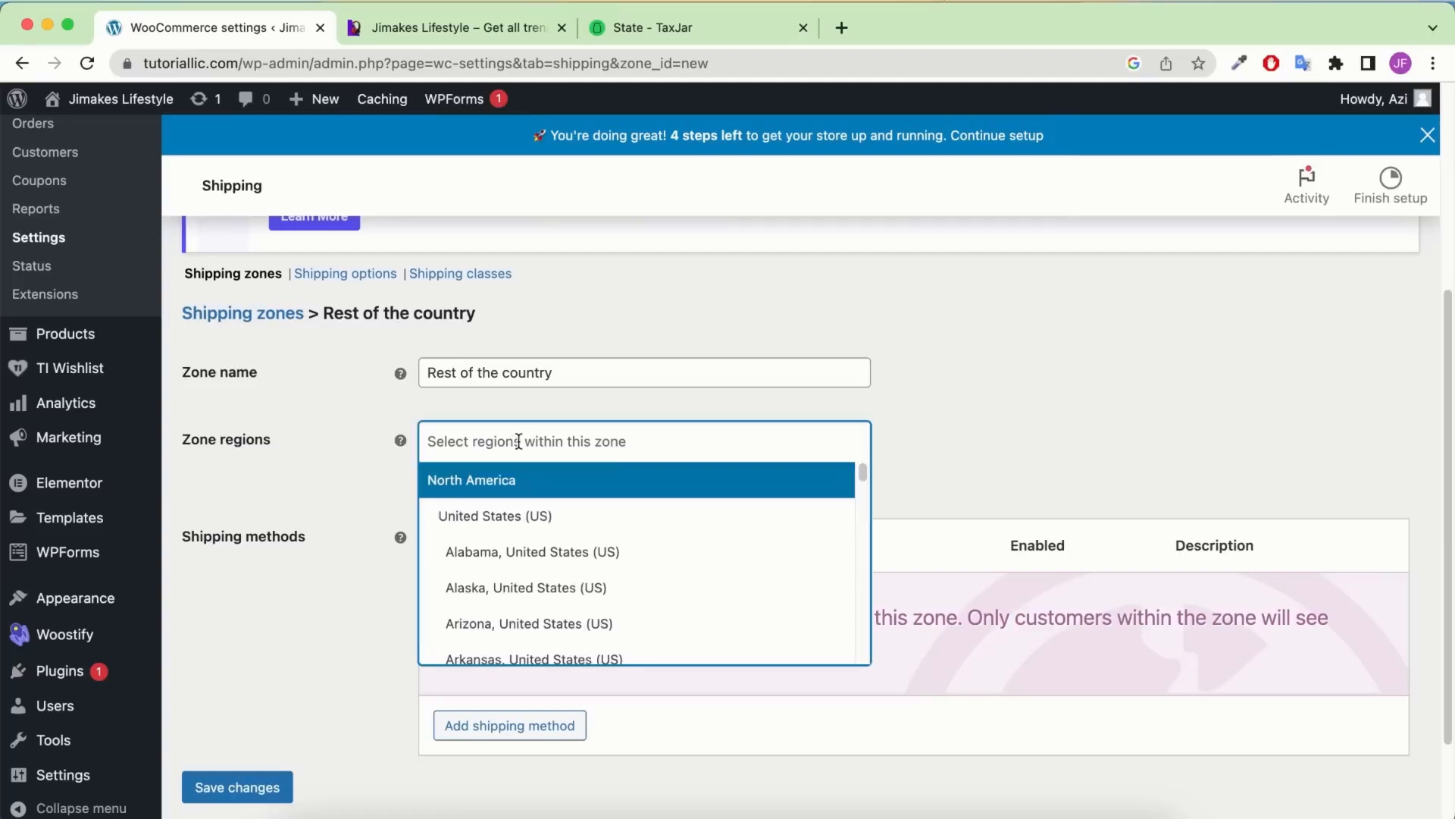
left_click(566, 553)
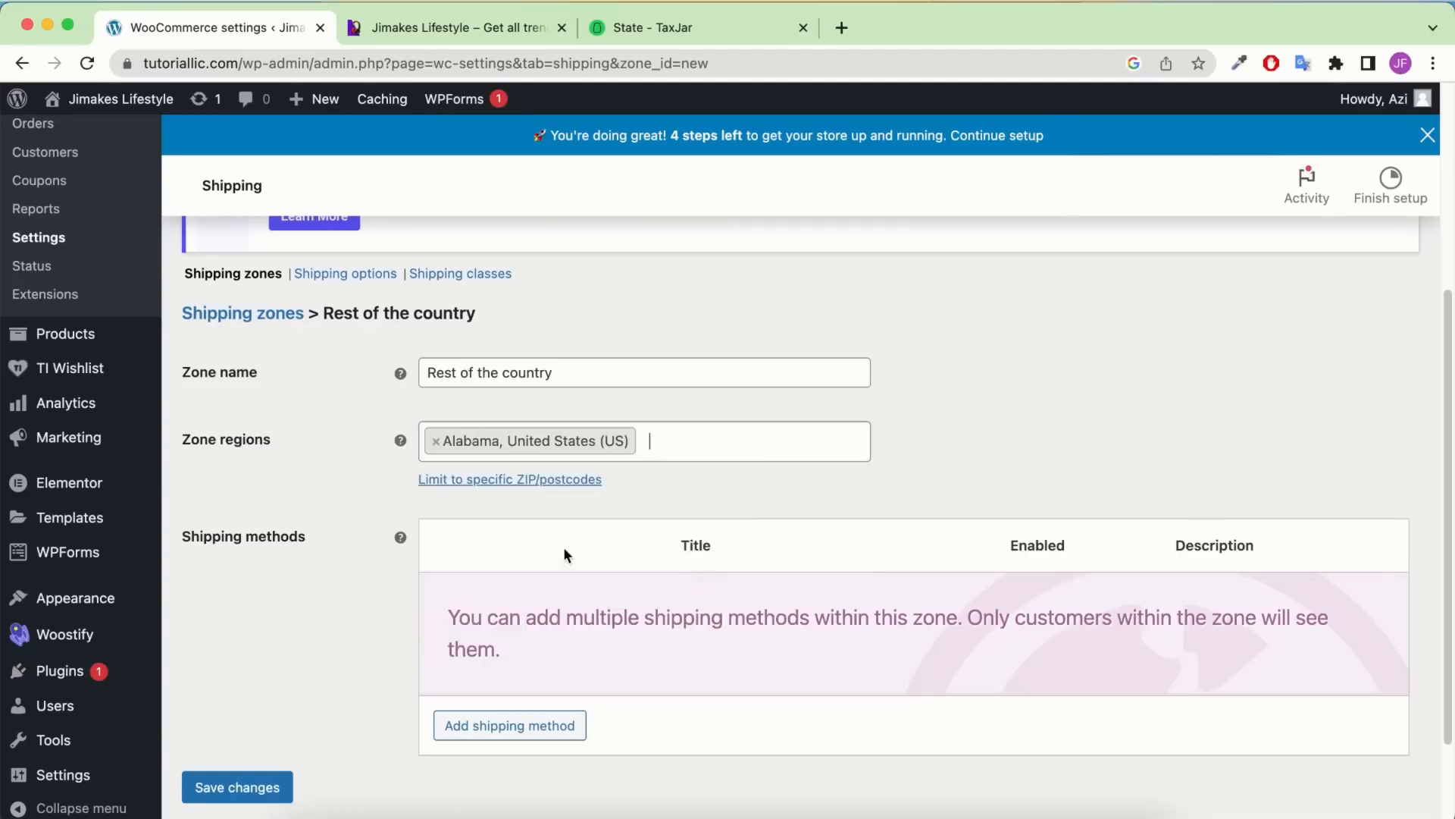
left_click(681, 432)
left_click(656, 587)
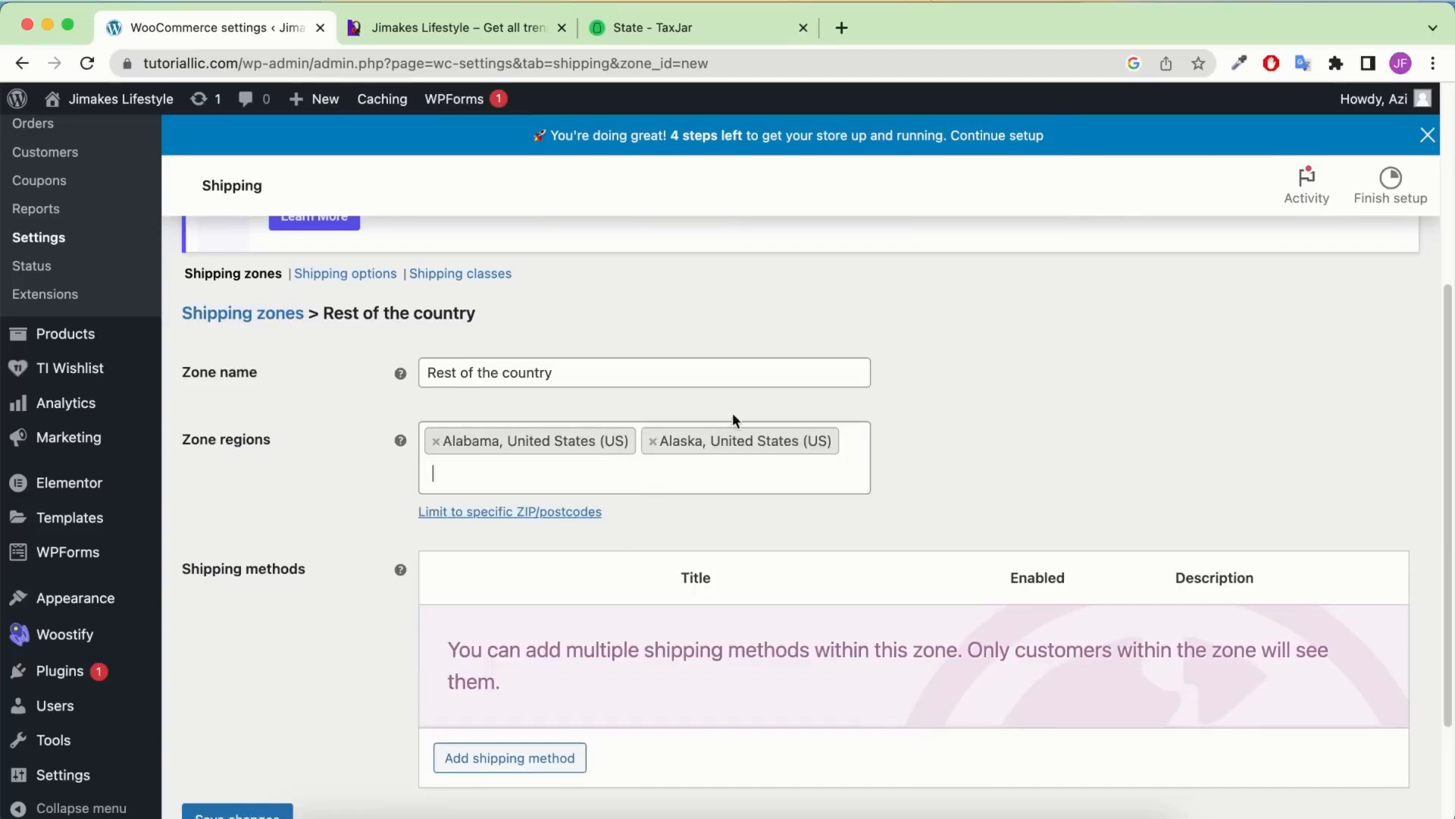
left_click(757, 467)
left_click(626, 657)
Add Arkansas, Colorado and Connecticut to the zone's regions, skipping California
left_click(720, 463)
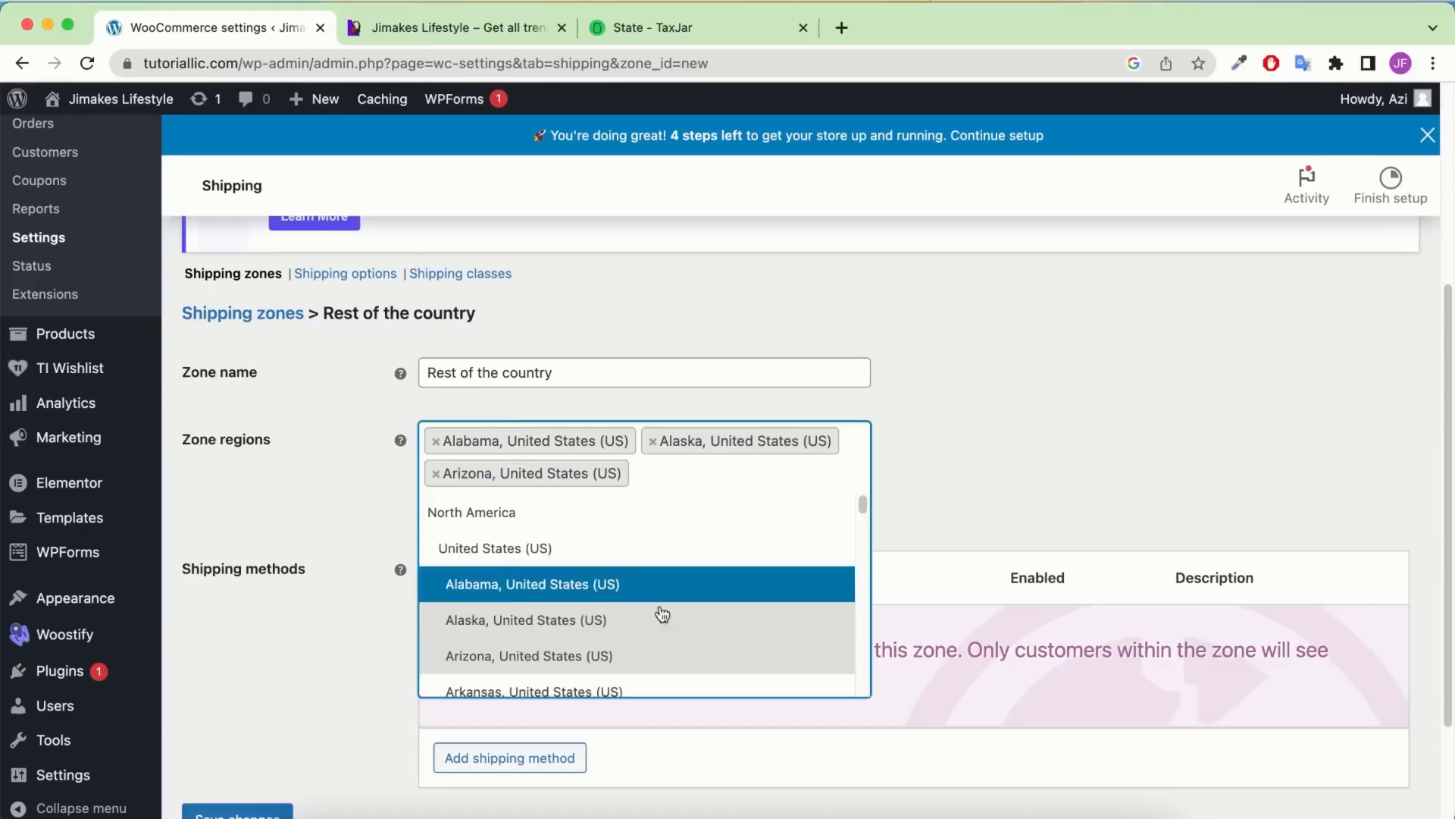
scroll(660, 610, "down", 1)
left_click(607, 647)
left_click(704, 500)
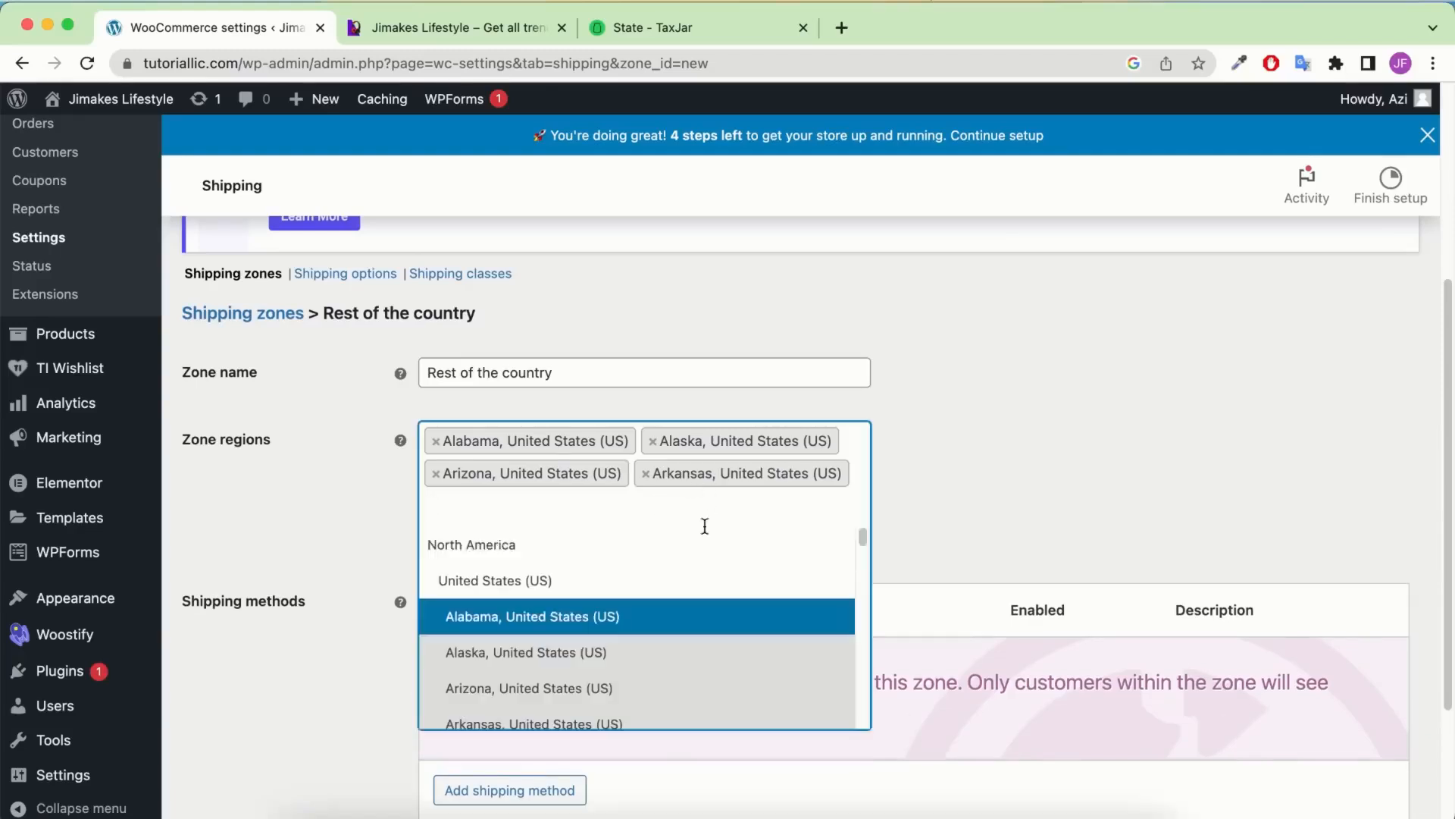
scroll(659, 614, "down", 4)
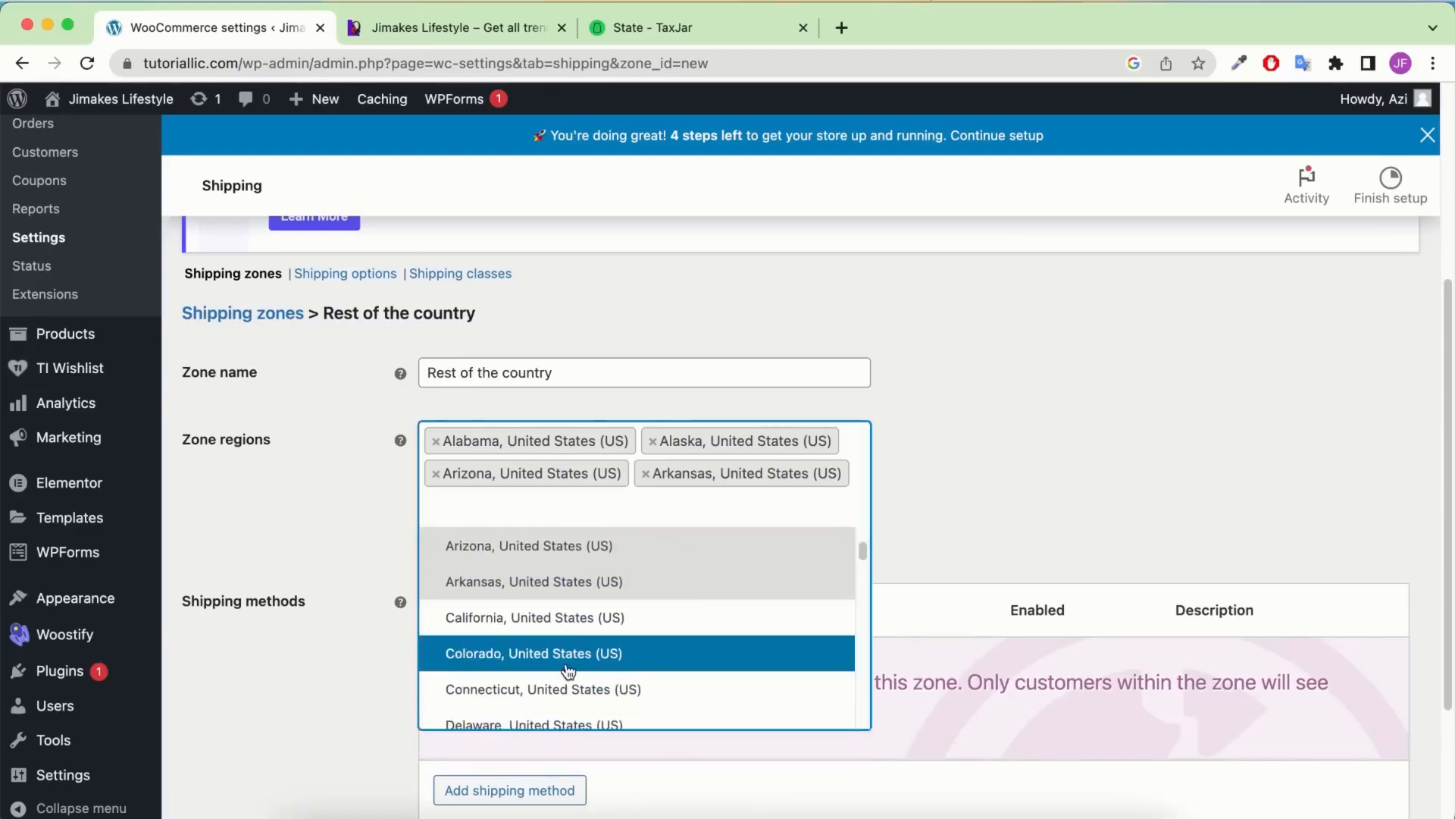
left_click(568, 671)
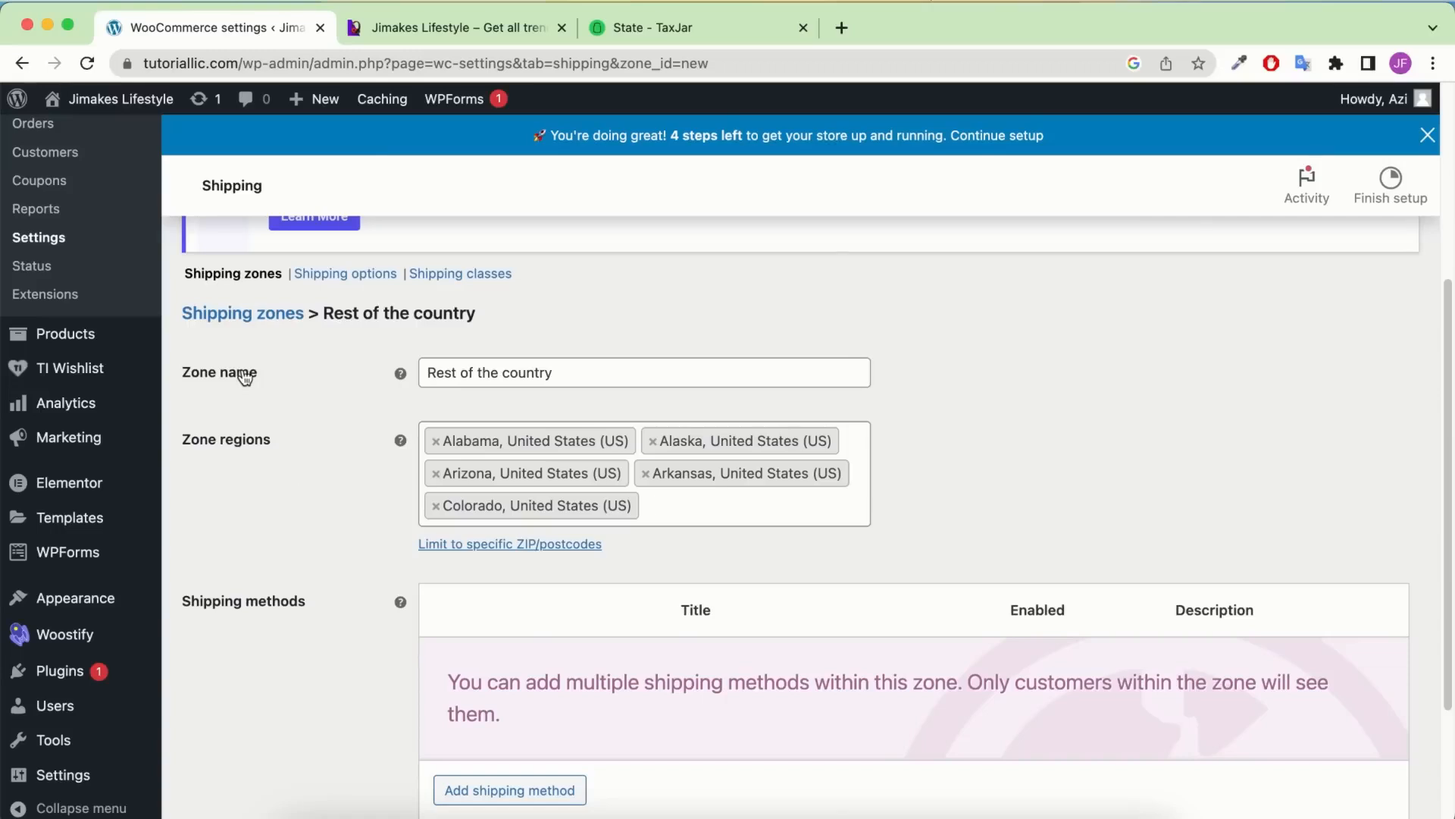
left_click(734, 493)
scroll(669, 659, "down", 3)
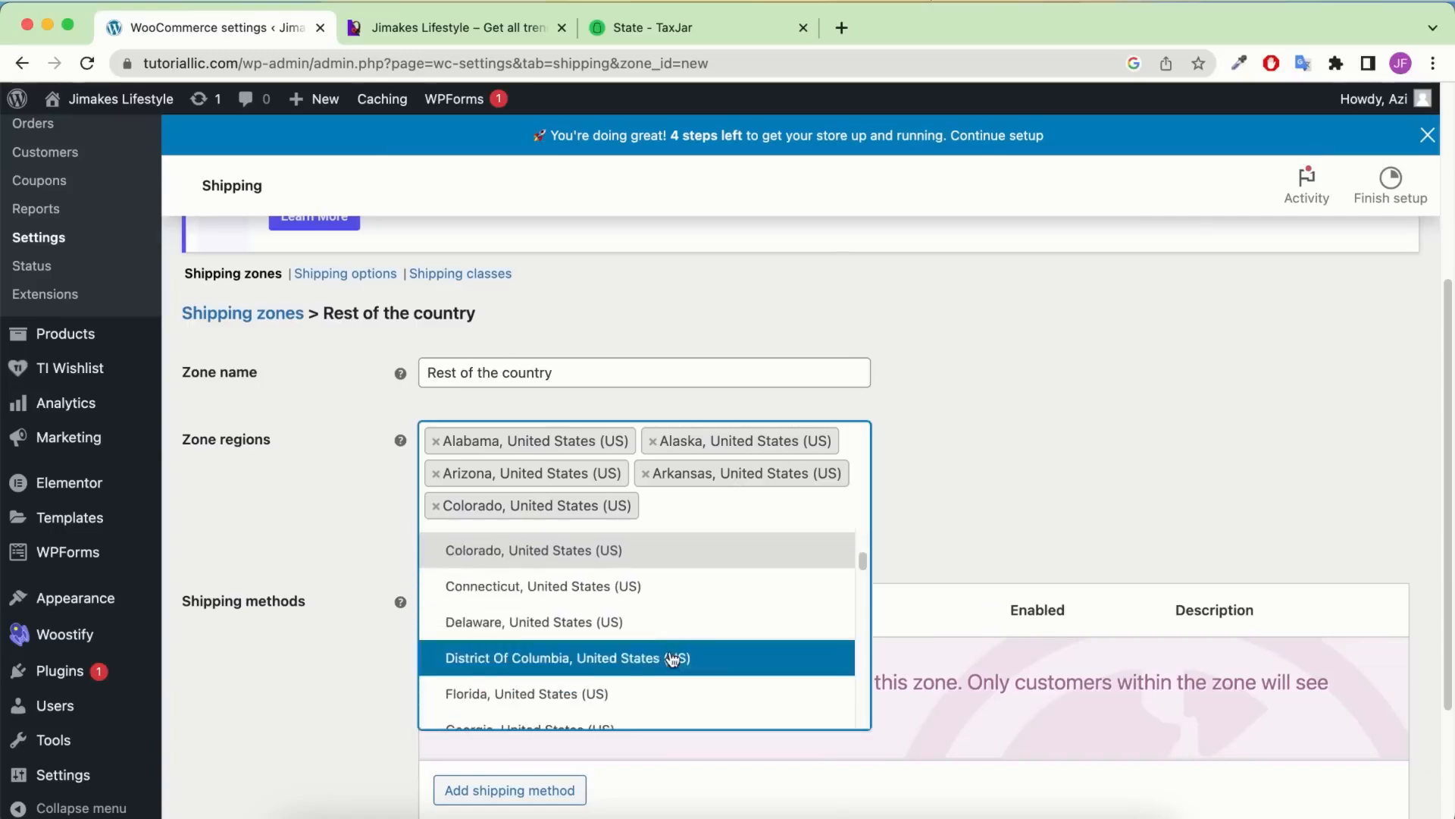
left_click(620, 588)
left_click(735, 539)
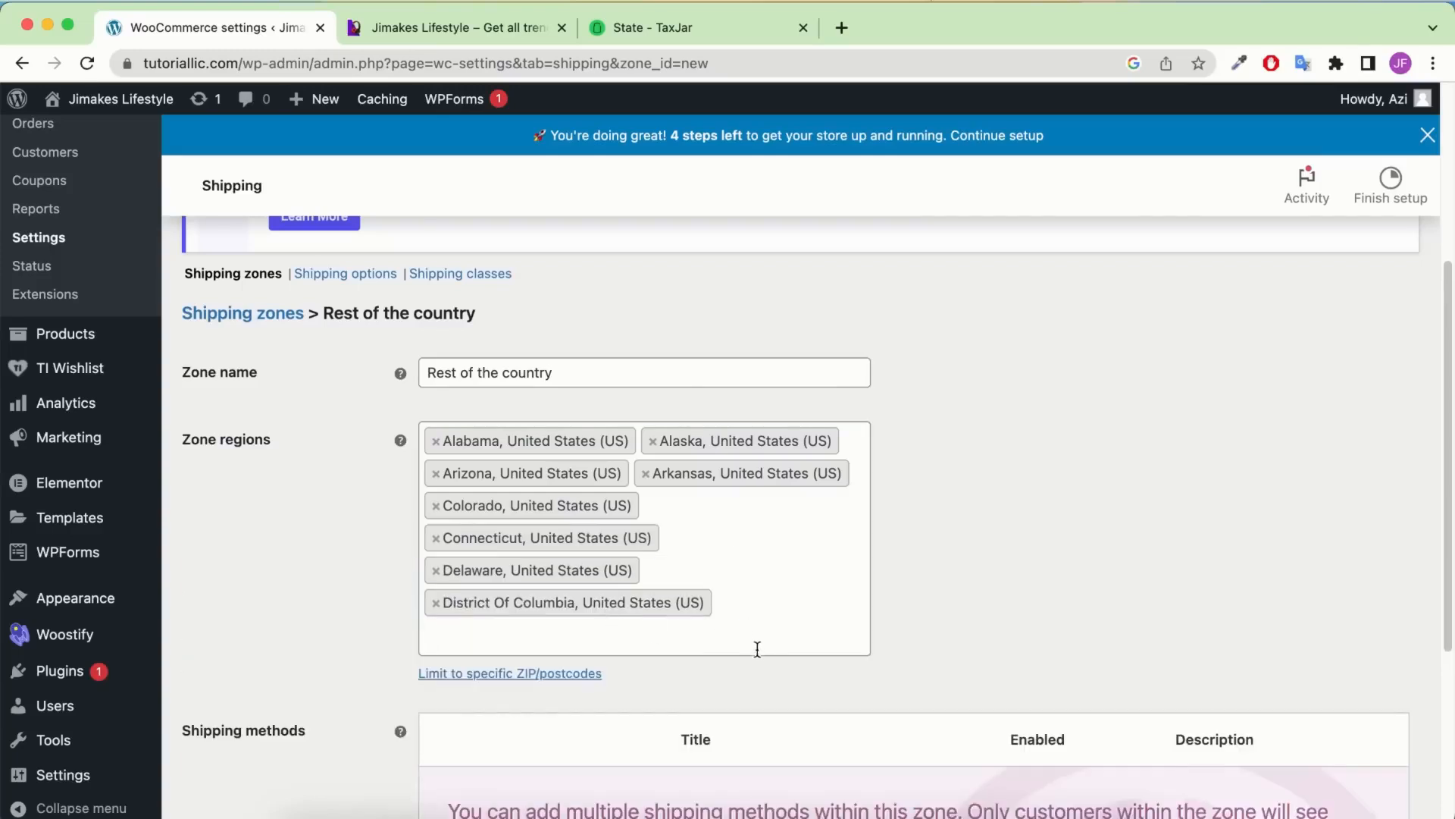
left_click(756, 646)
scroll(559, 367, "down", 1)
scroll(559, 362, "down", 1)
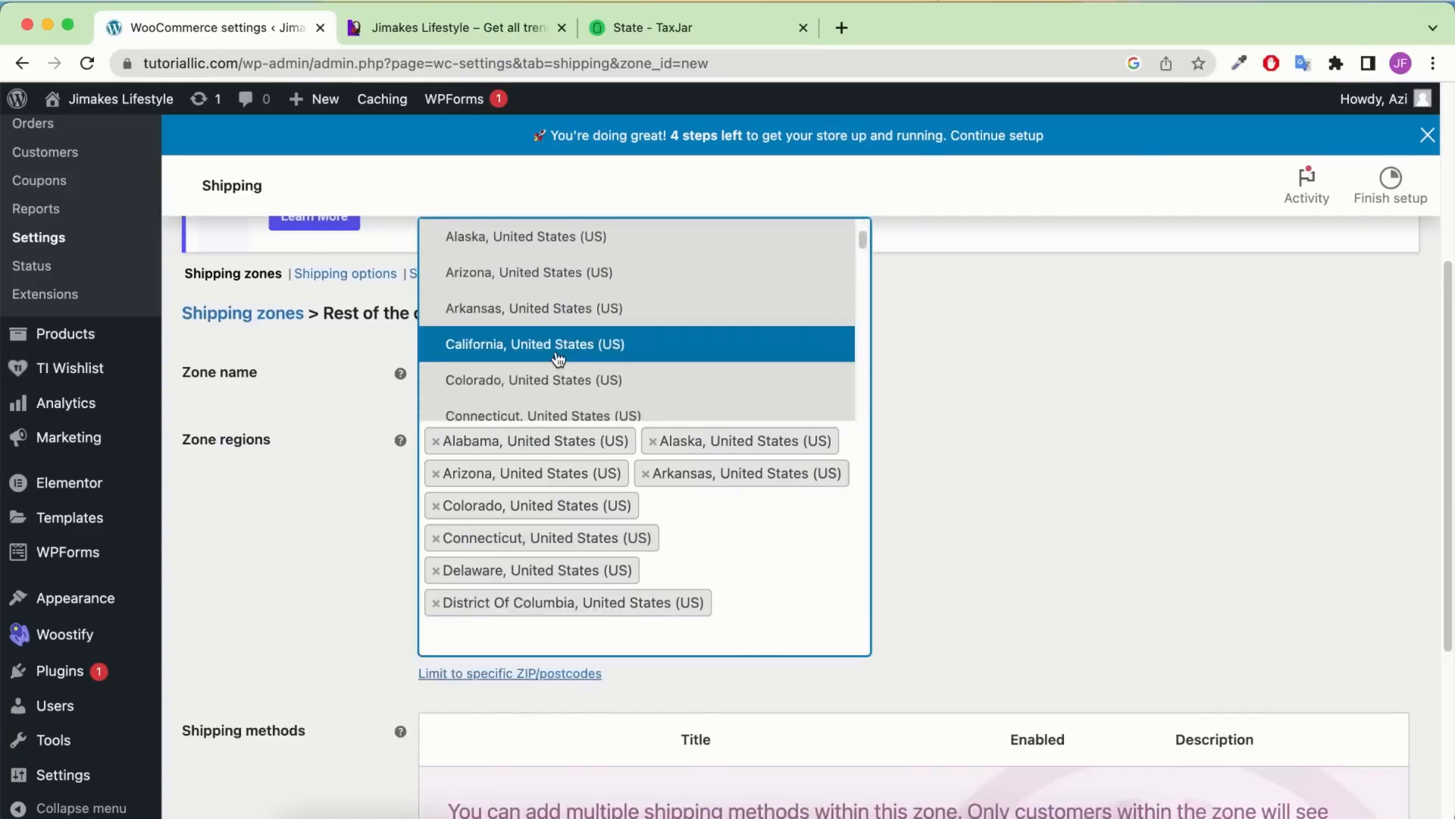
scroll(944, 591, "down", 2)
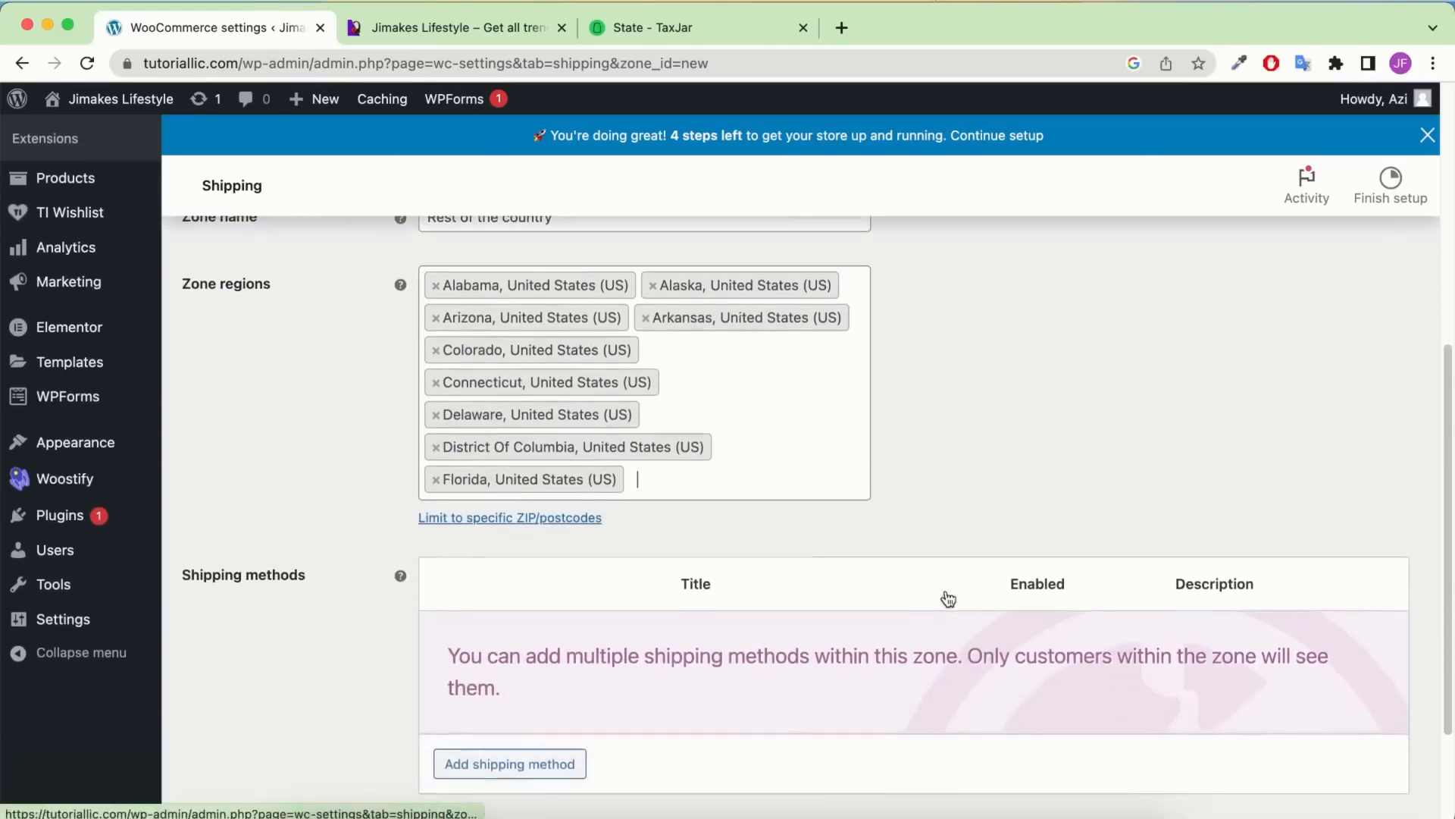
scroll(705, 576, "down", 1)
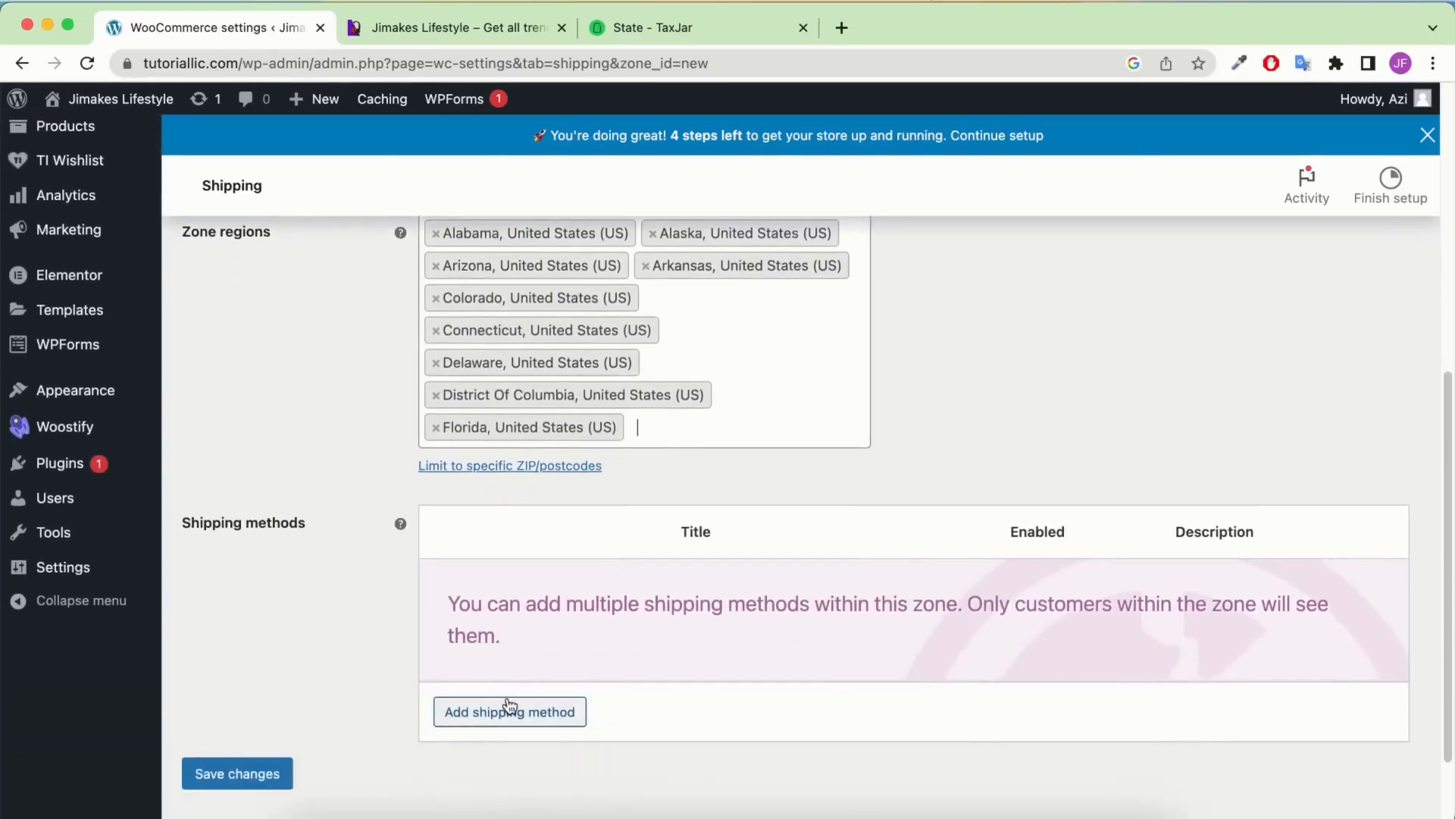
Add a Flat rate method to the Rest of the country zone and open its settings
left_click(511, 711)
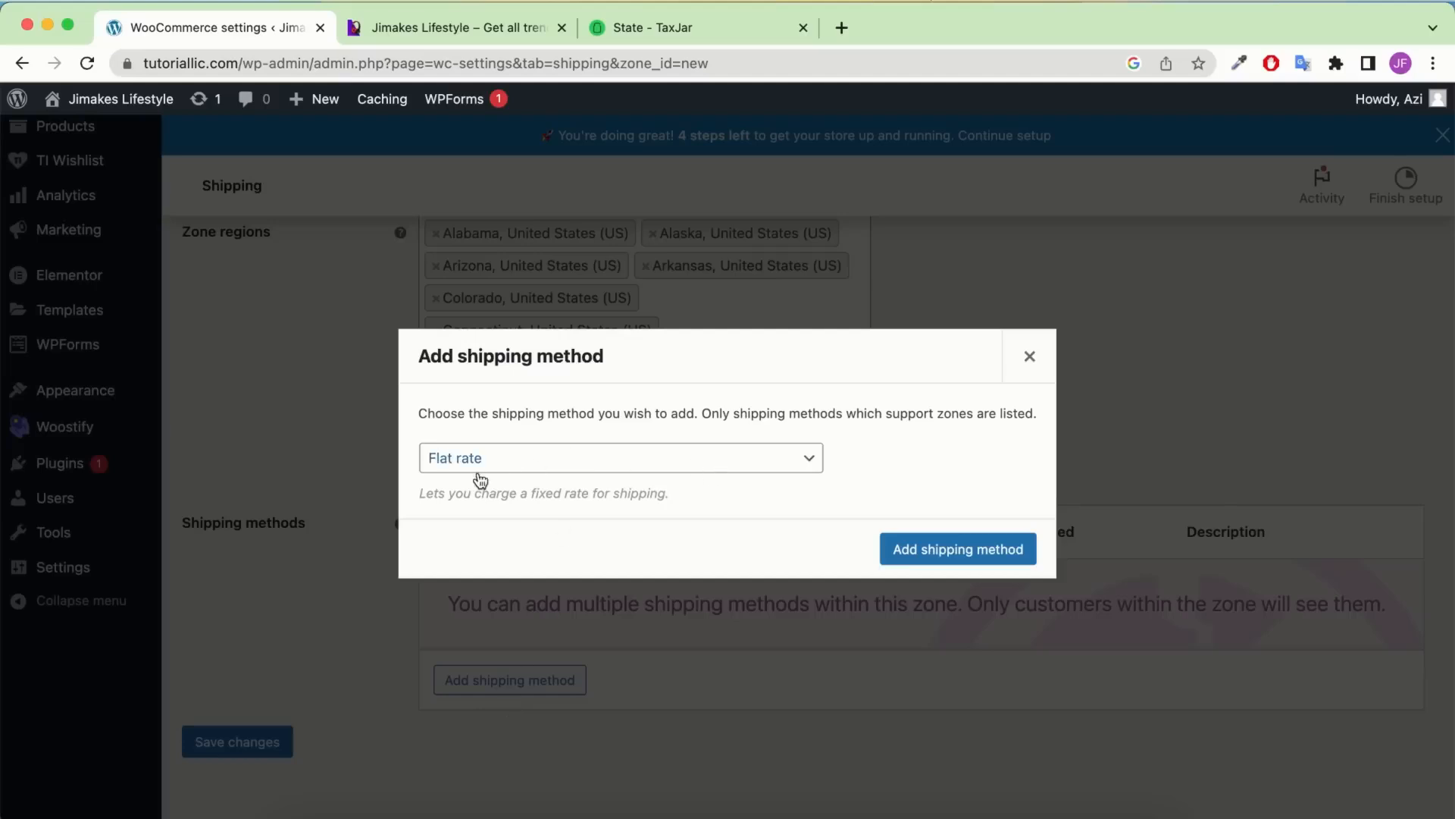
left_click(983, 559)
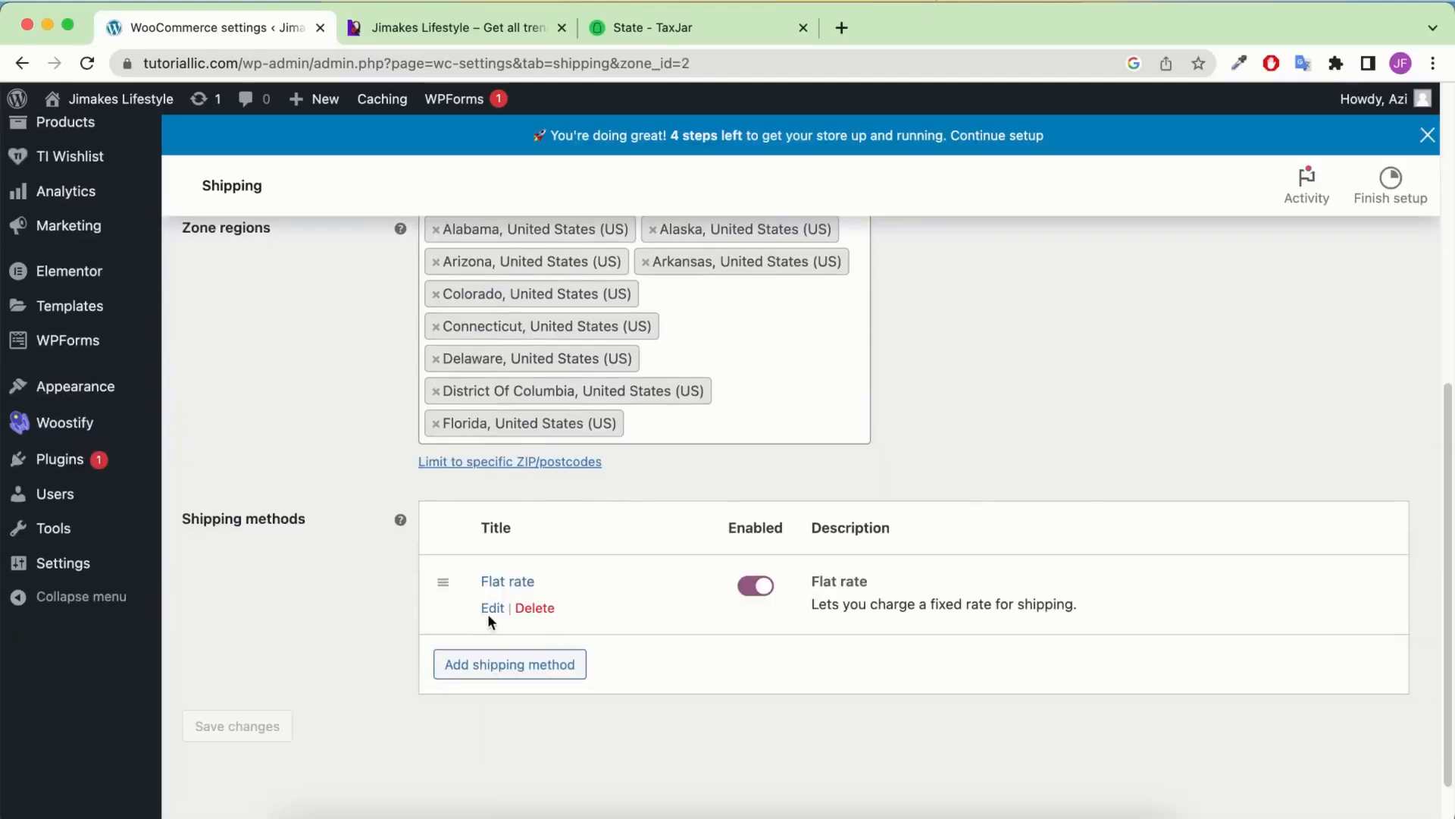
left_click(488, 605)
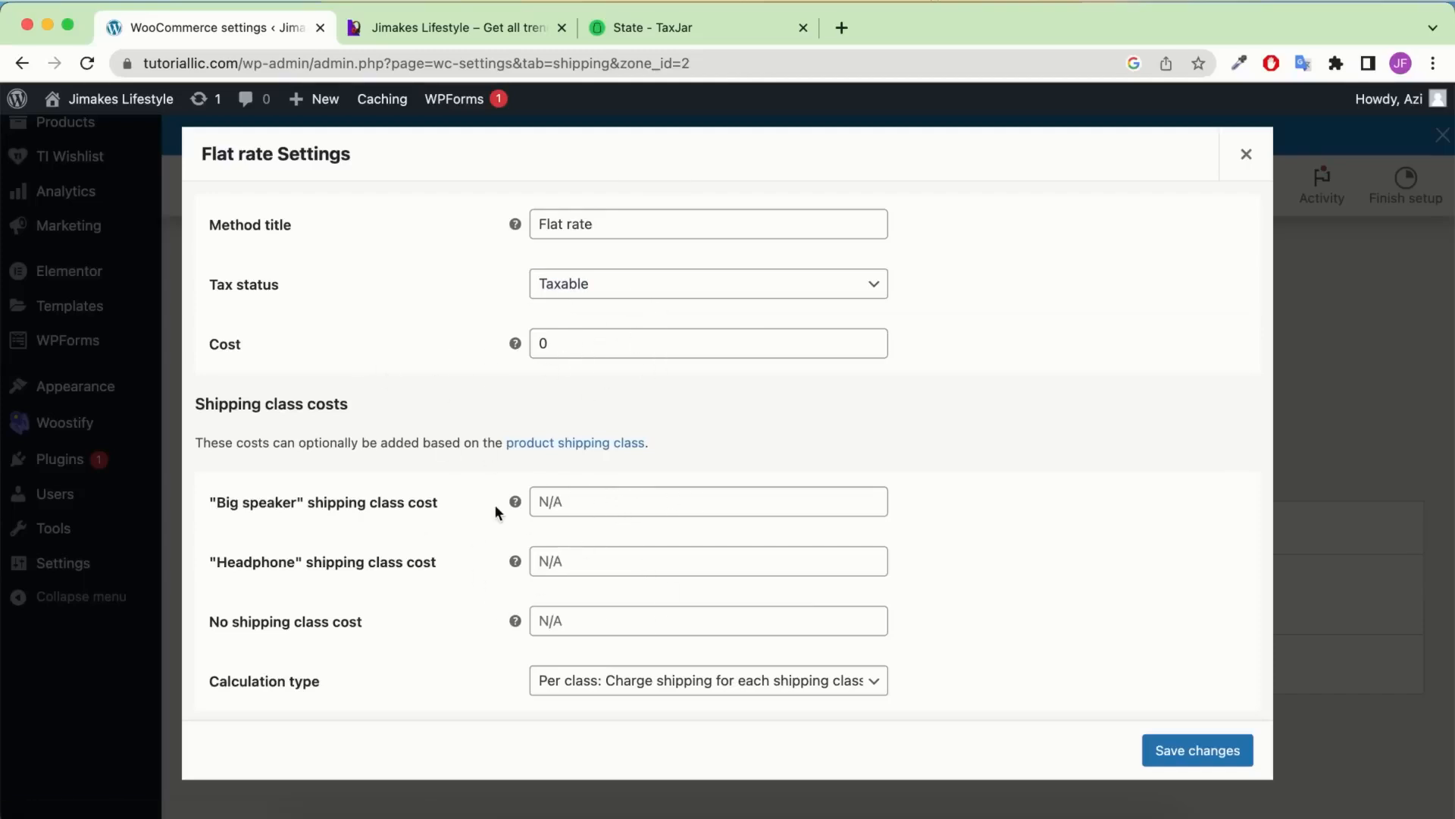
Enter class costs: Big speaker 25.00 * [qty], Headphone 10.00 * [qty], unclassed 5.00 * [qty]
left_click(648, 506)
type("5.00 * [qty]")
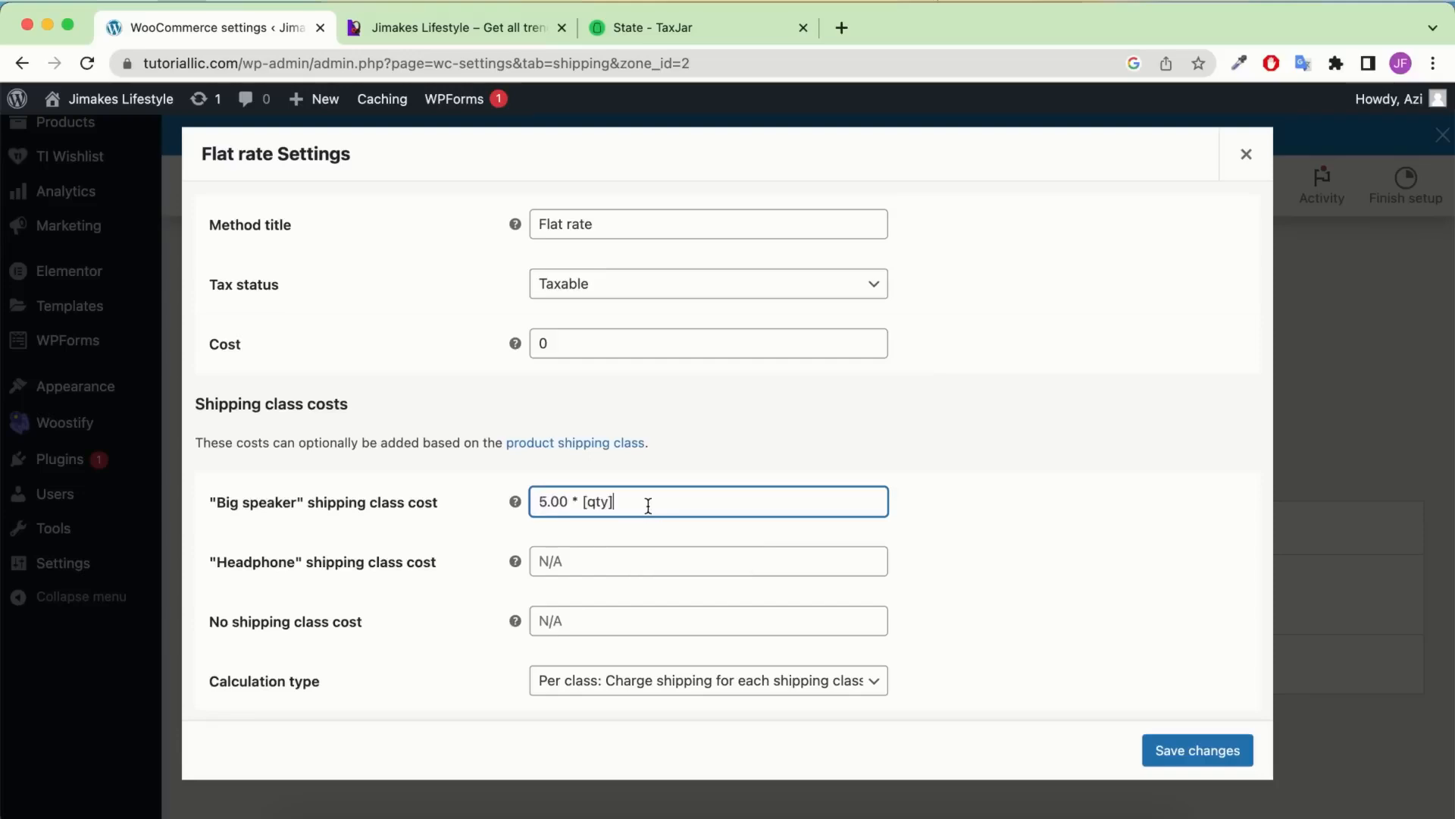
type("2")
left_click(574, 568)
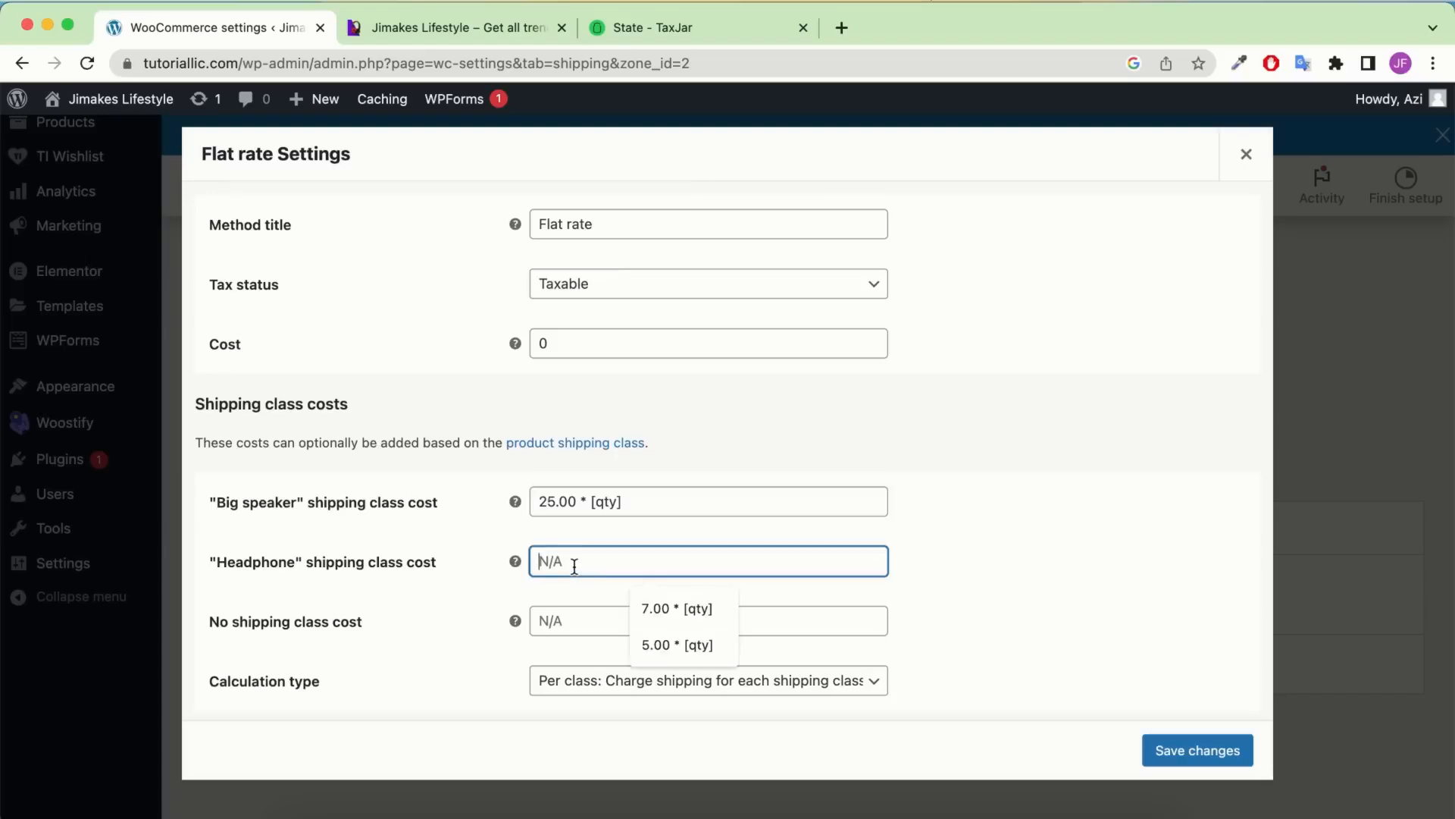
key("Down")
key("Down")
key("Return")
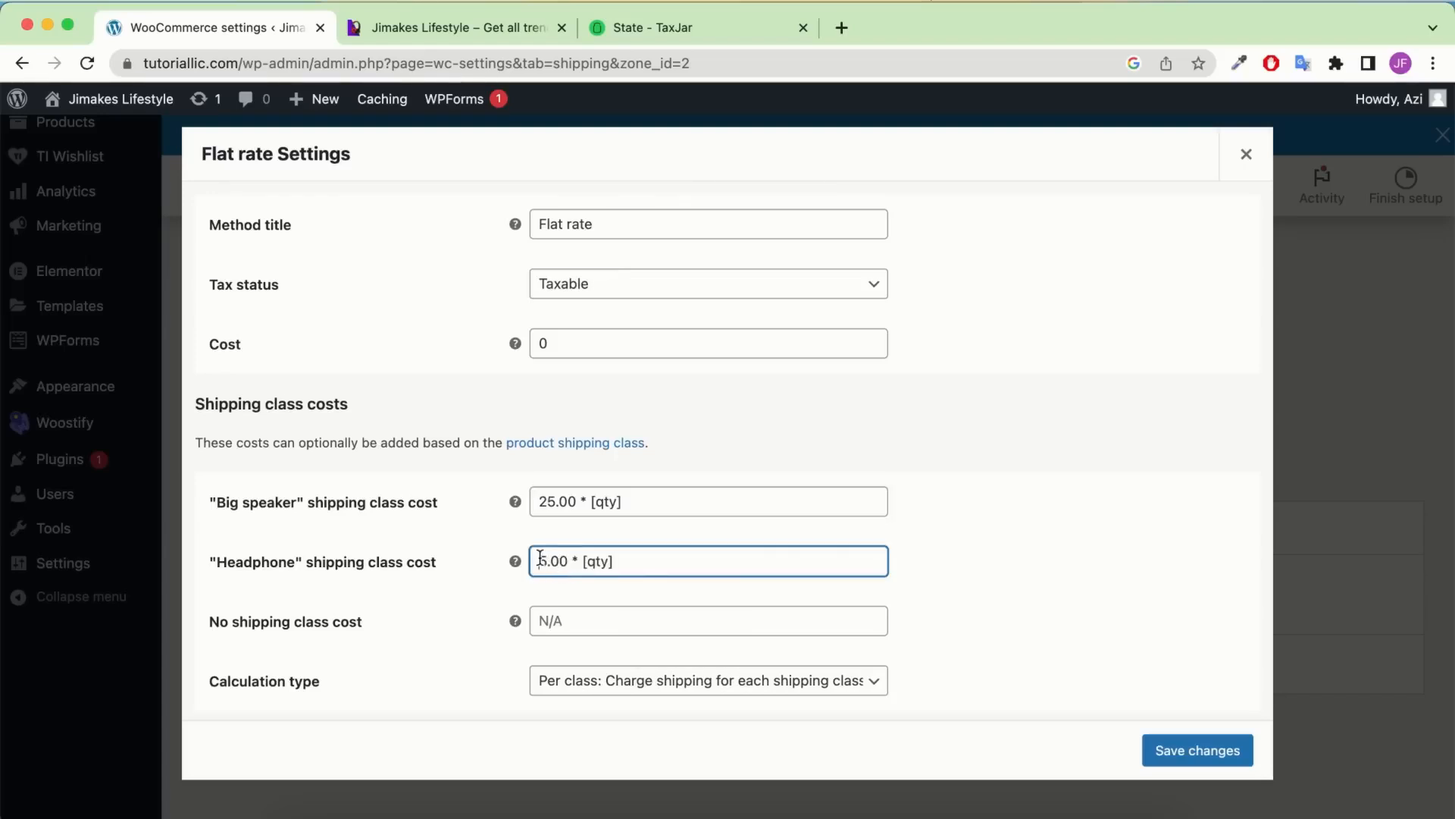
left_click_drag(545, 559, 514, 558)
type("1")
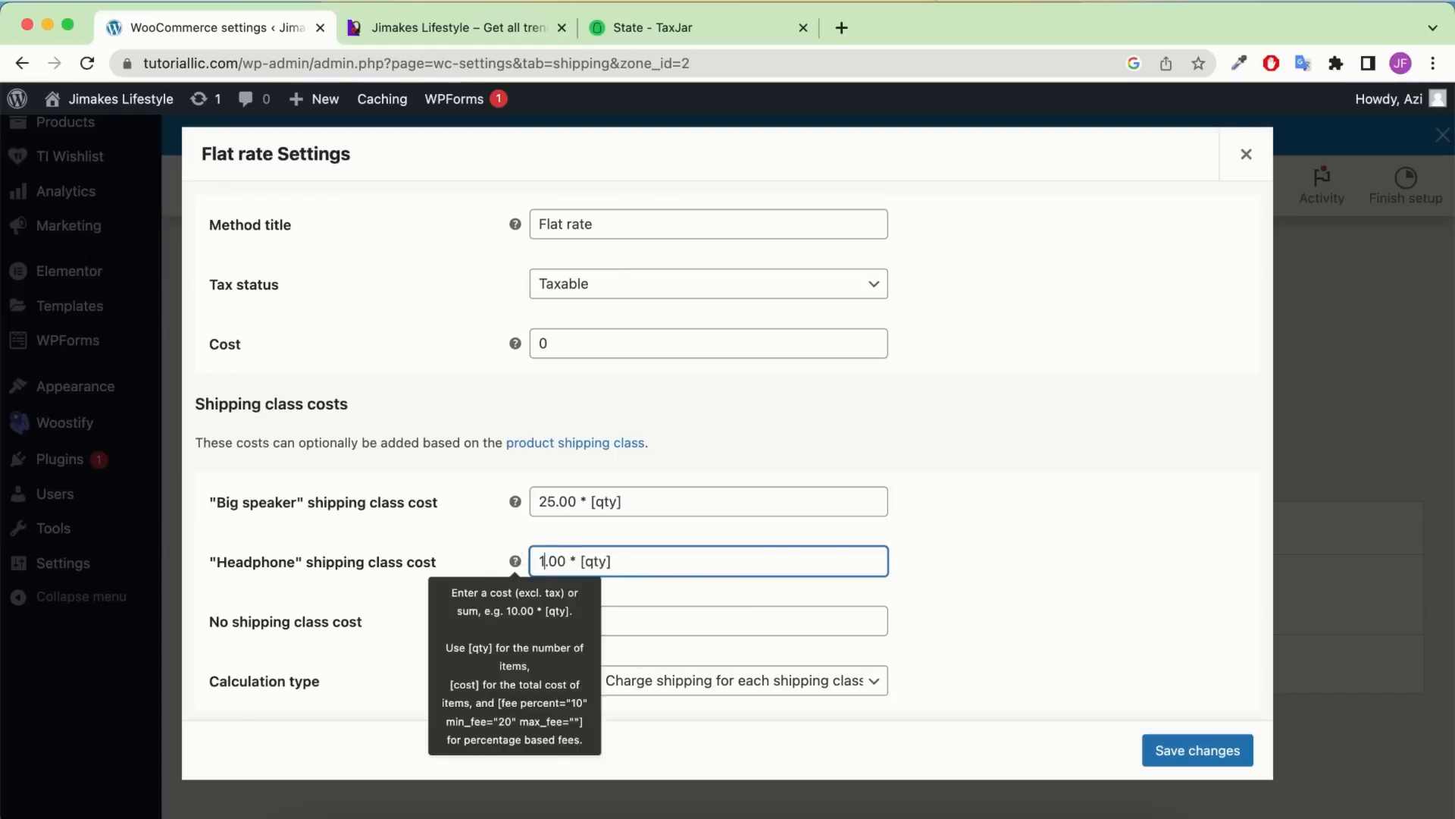
type("0")
left_click(642, 628)
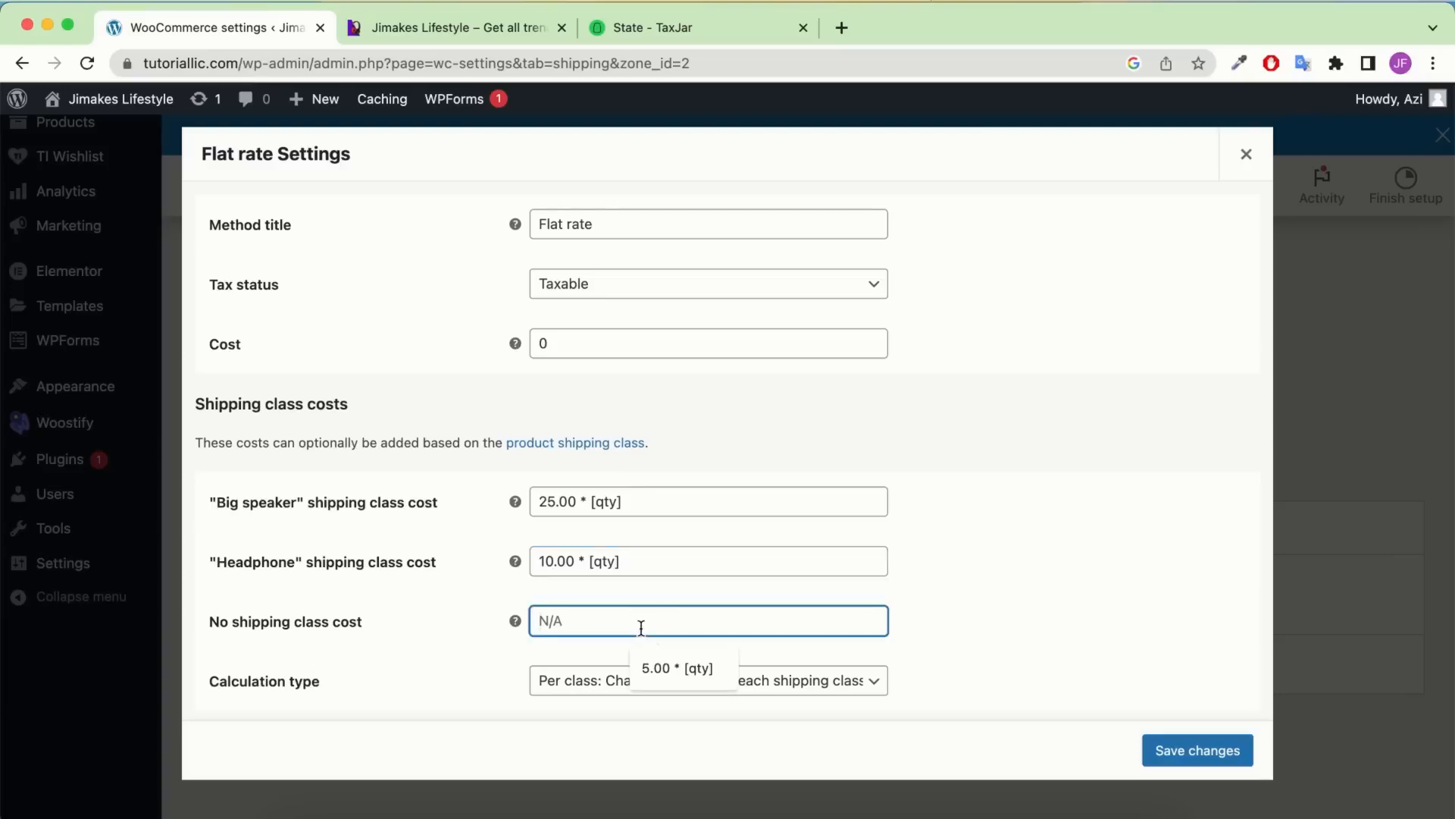
key("Down")
key("Return")
left_click(356, 596)
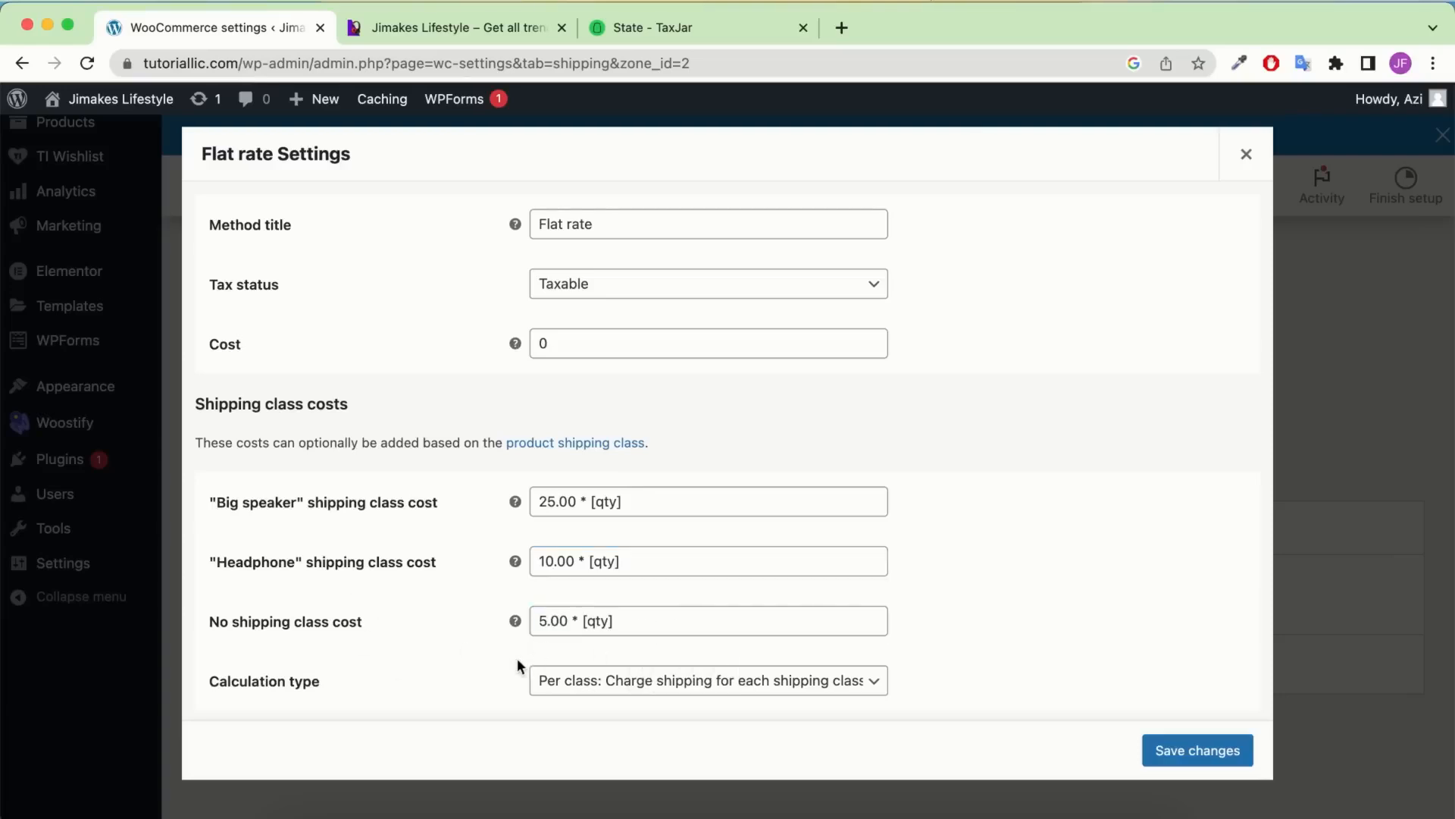
left_click(657, 30)
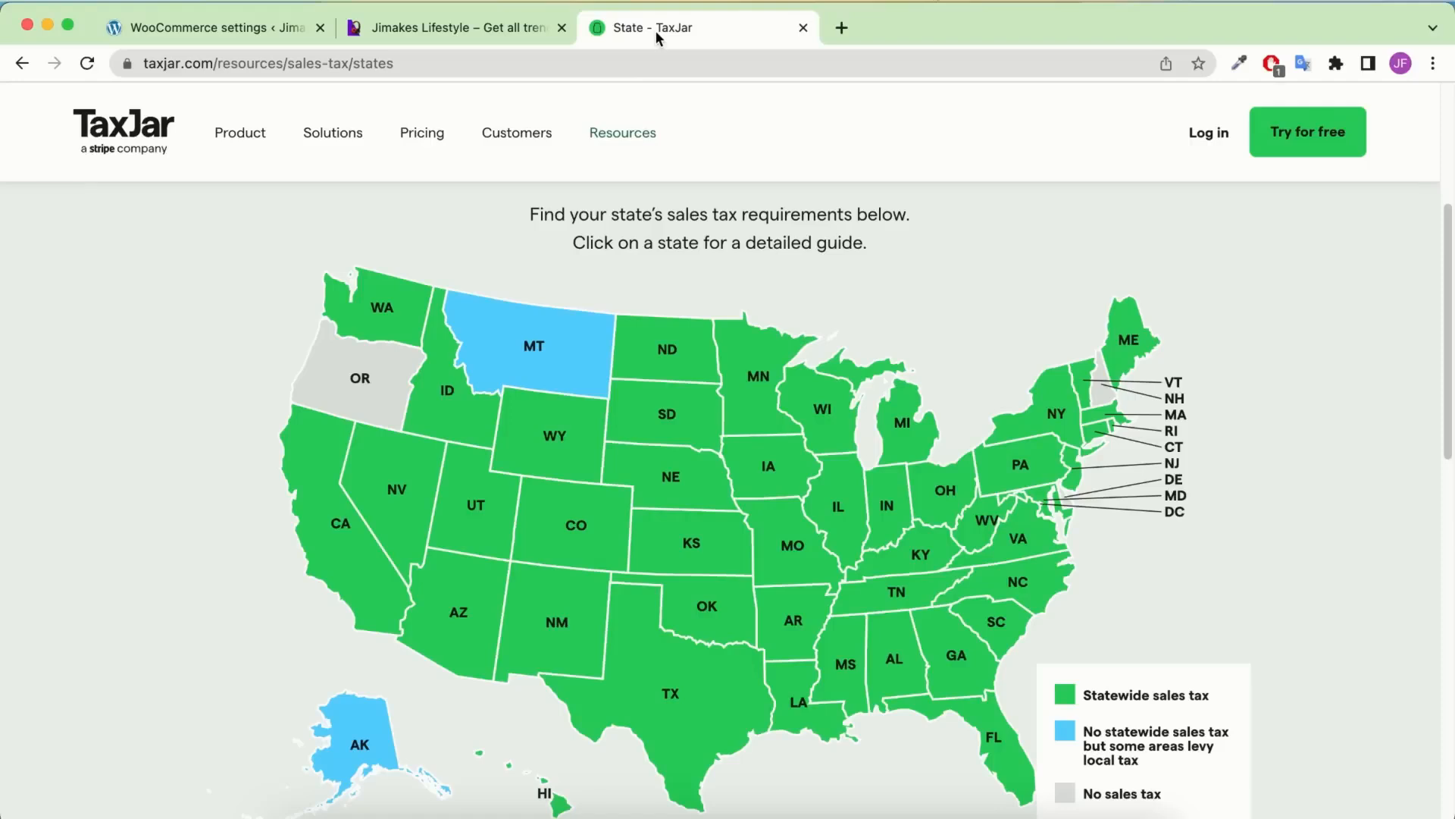
mouse_move(354, 542)
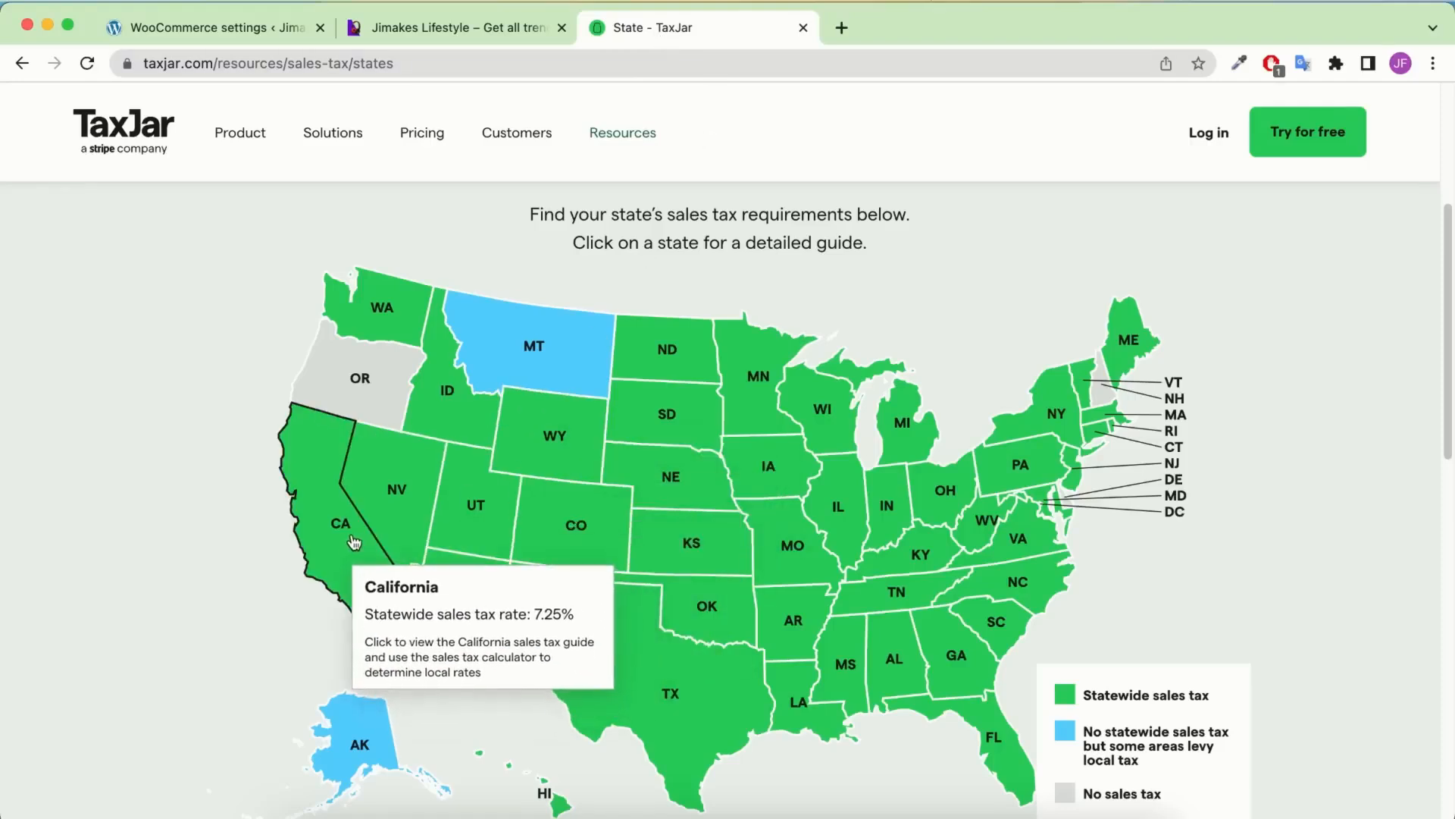
mouse_move(630, 706)
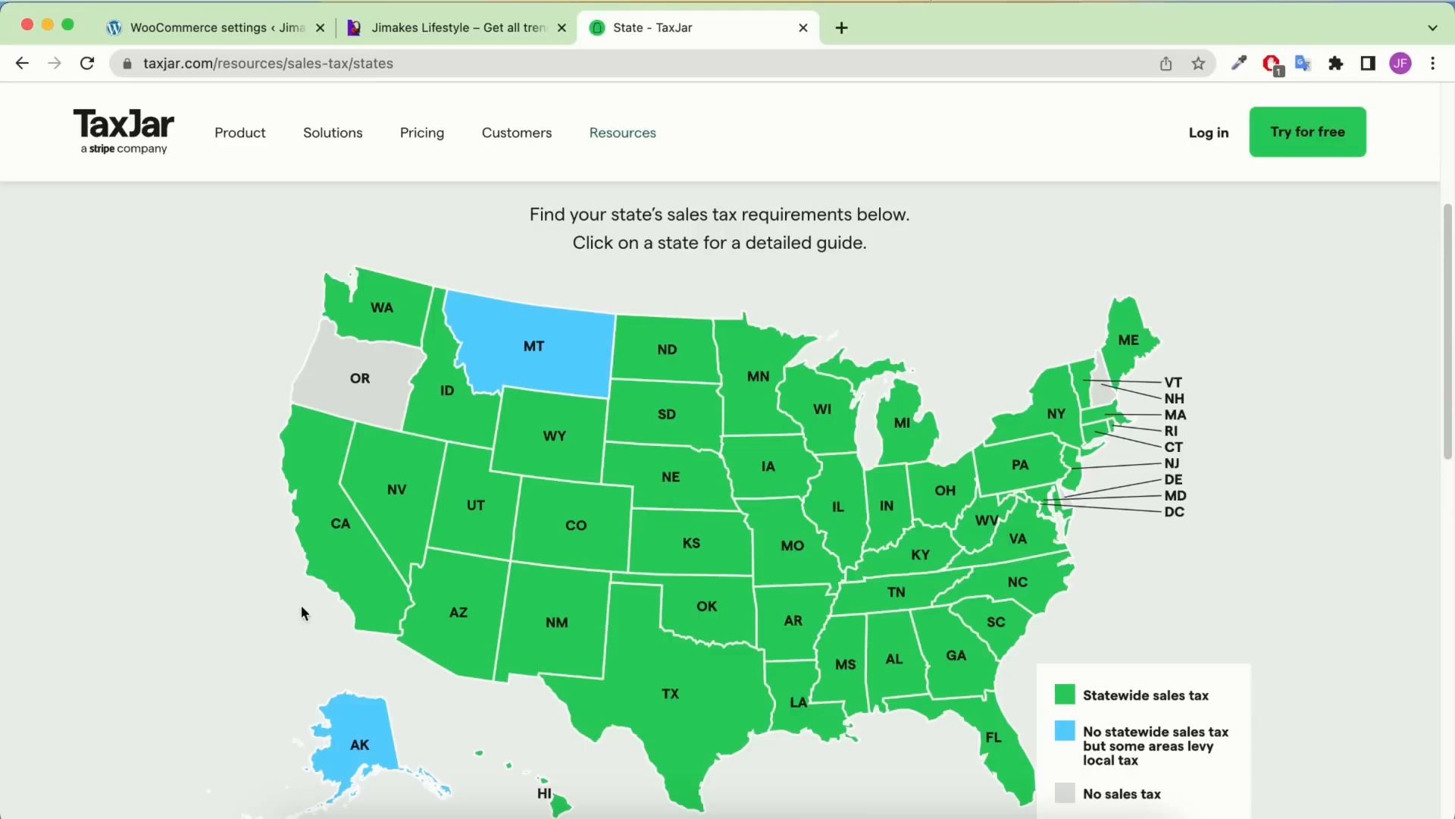
mouse_move(332, 570)
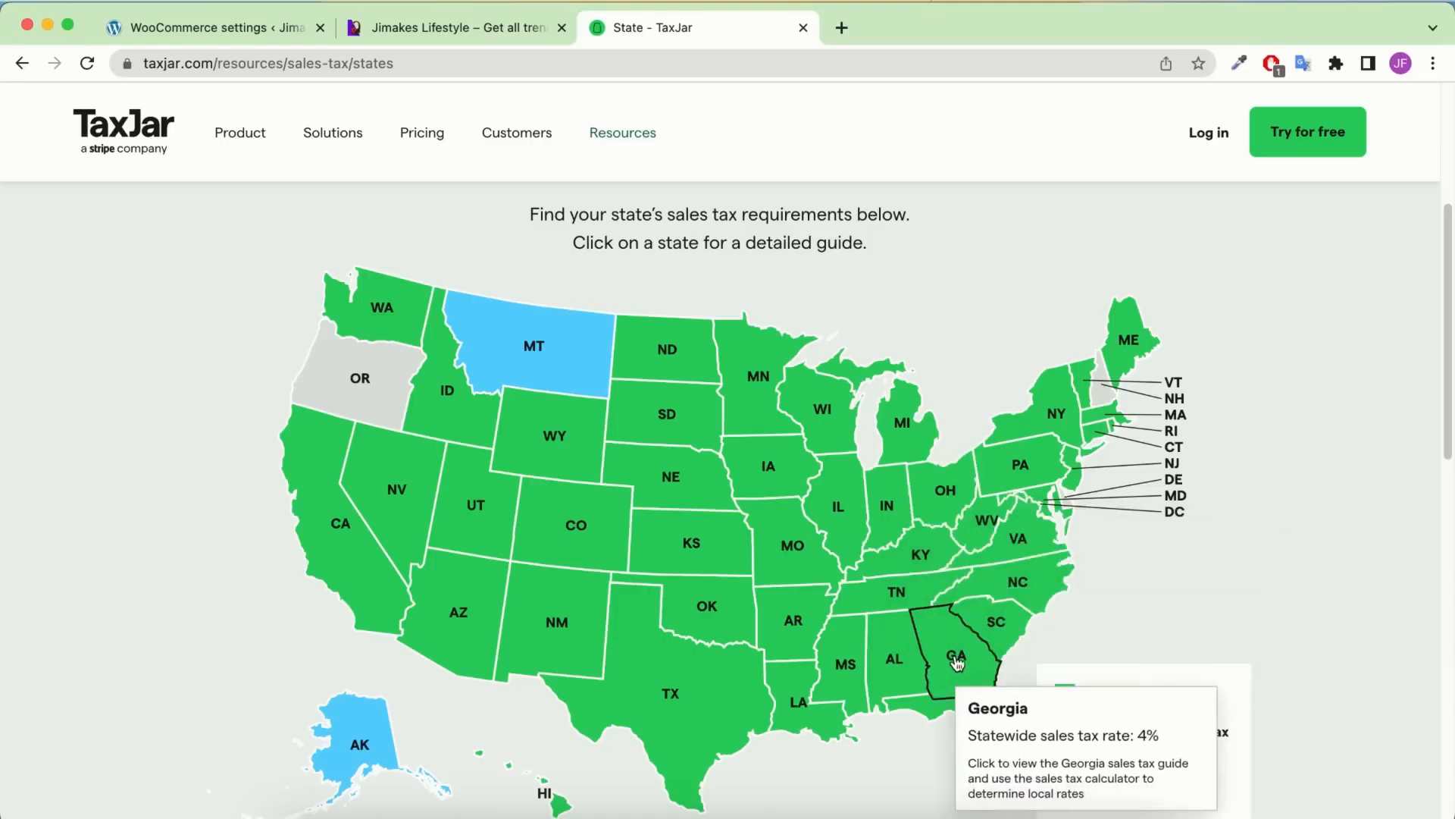
left_click(175, 27)
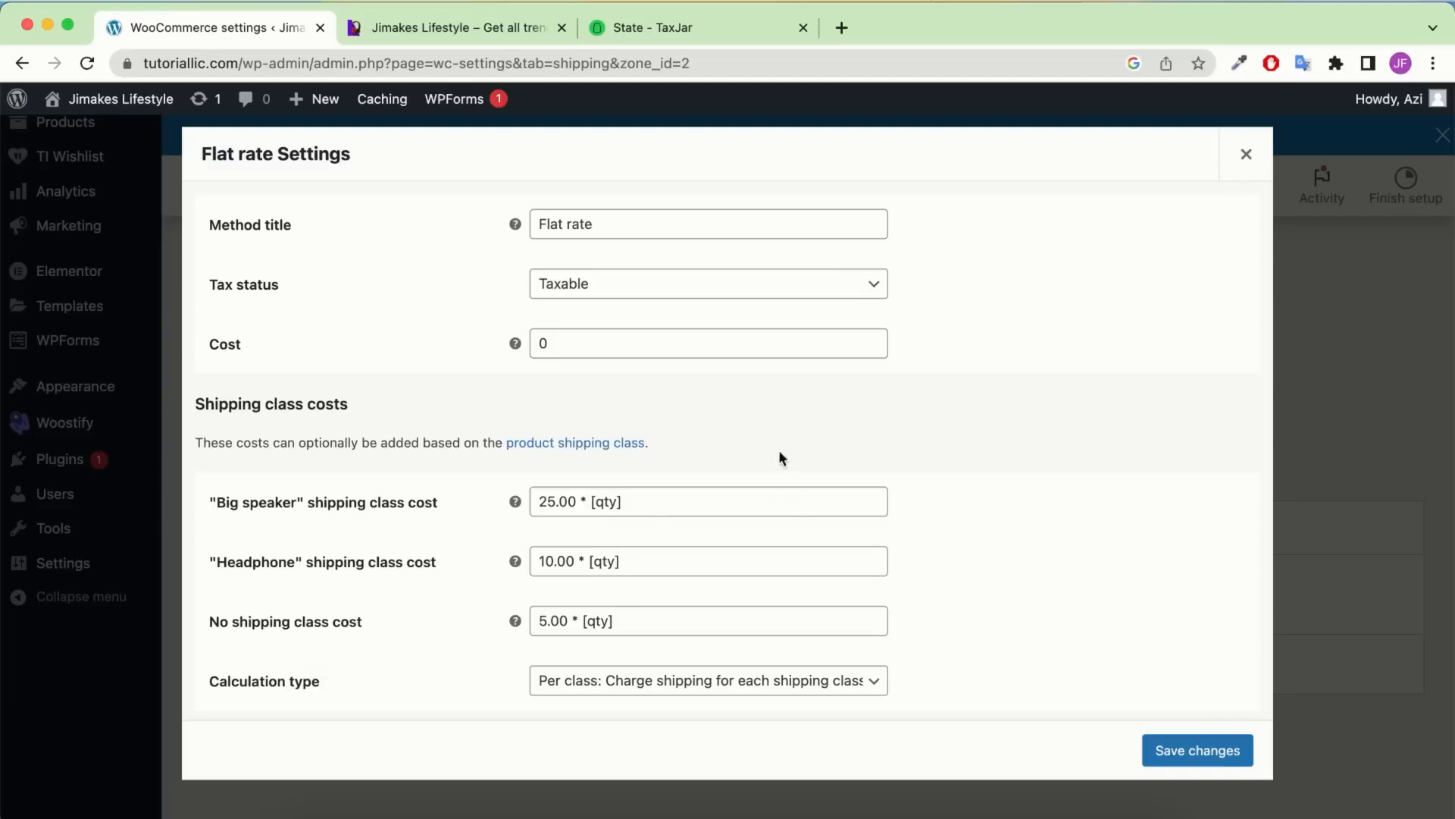
Save the flat rate costs and add Free shipping to the Rest of the country zone
left_click(1218, 761)
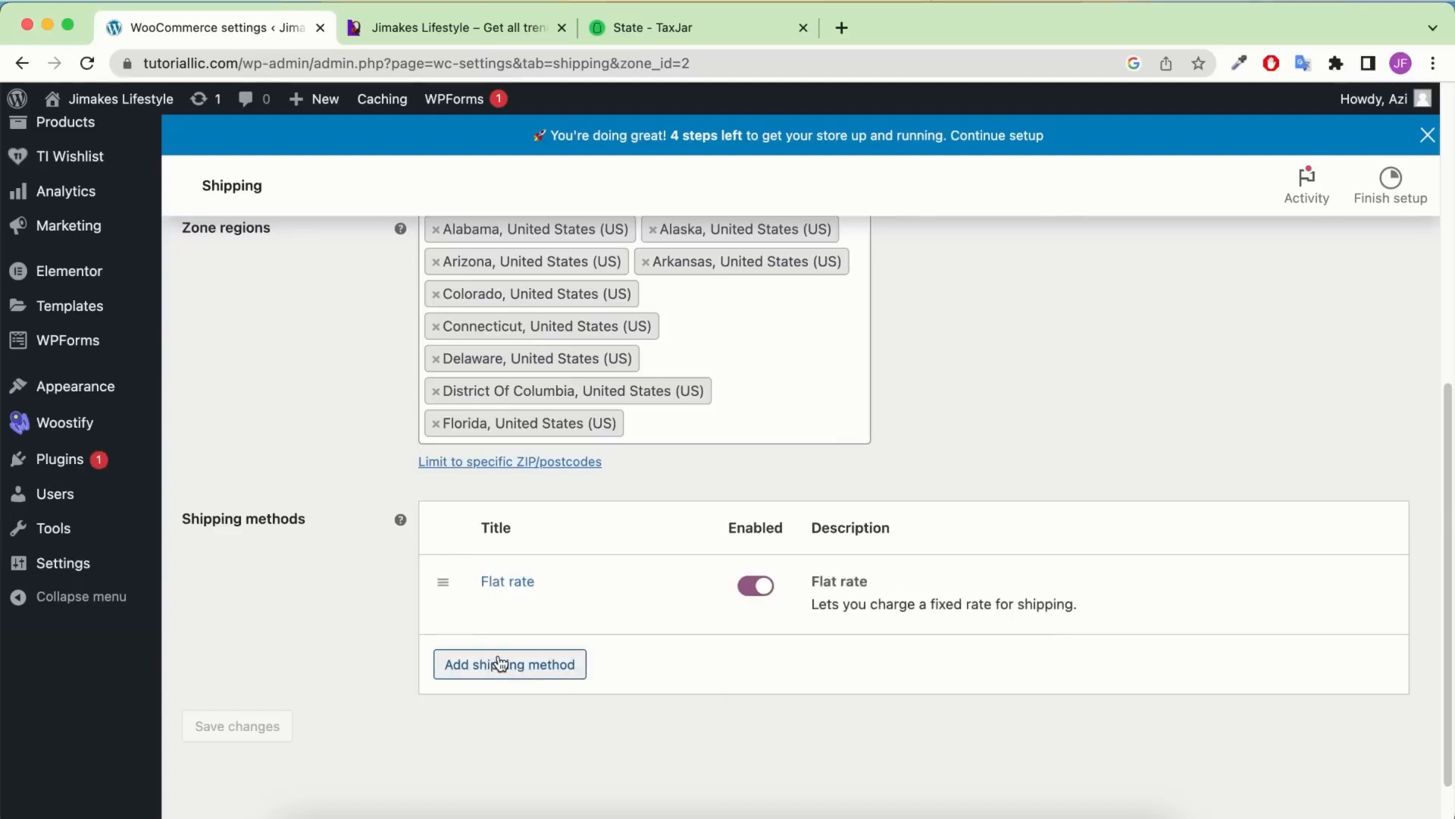
left_click(543, 665)
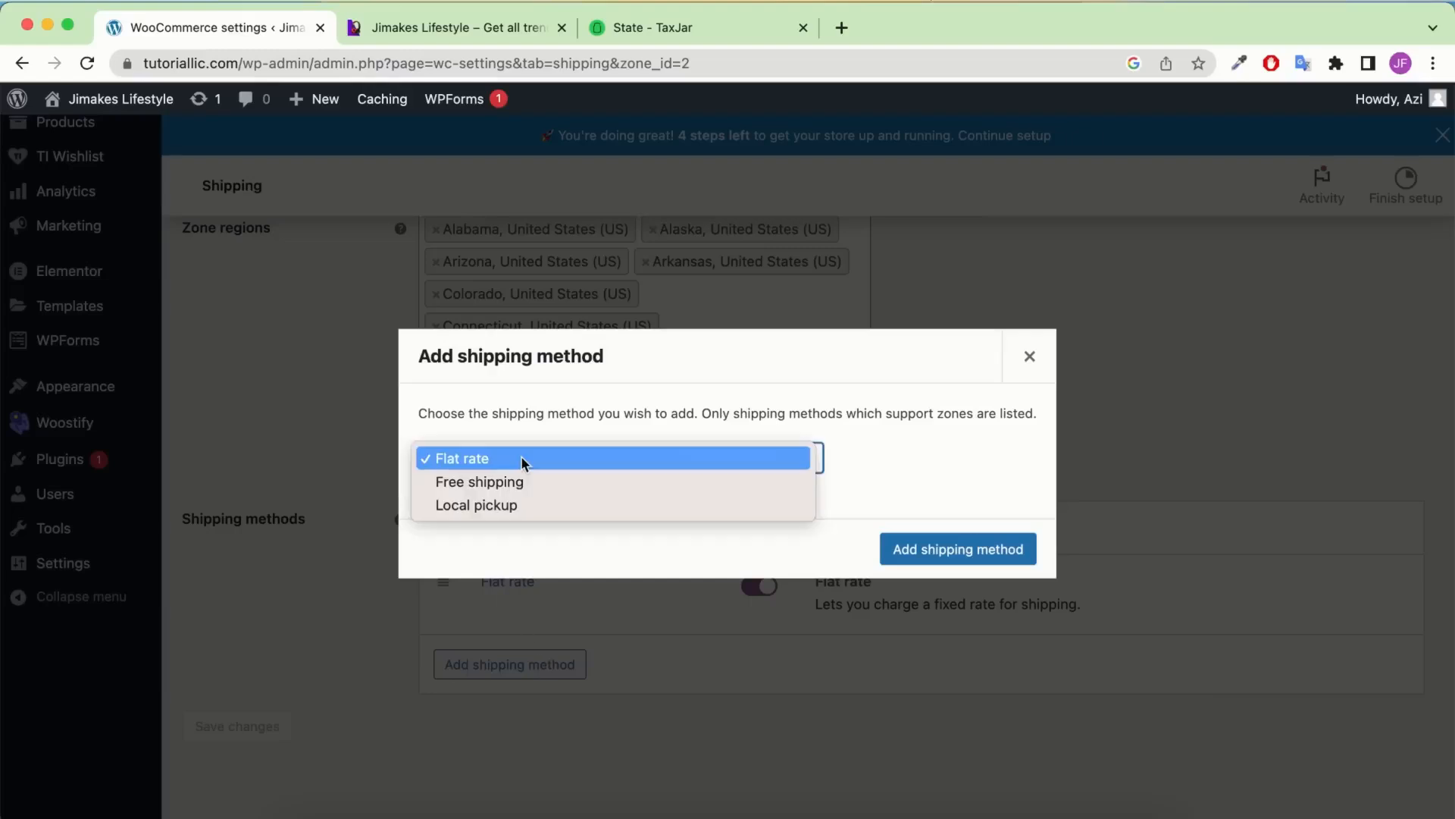
left_click(520, 459)
left_click(506, 480)
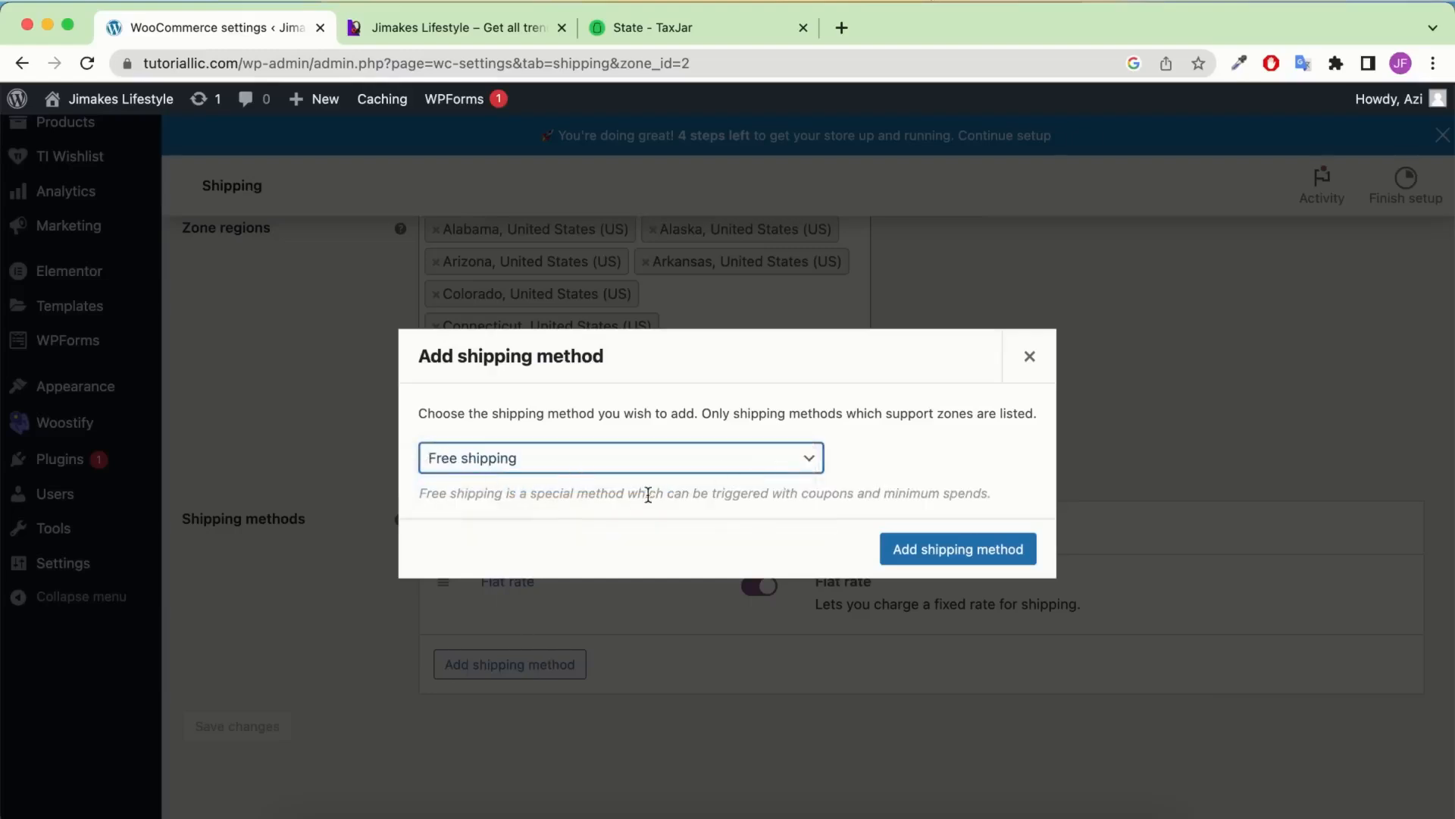
left_click(954, 553)
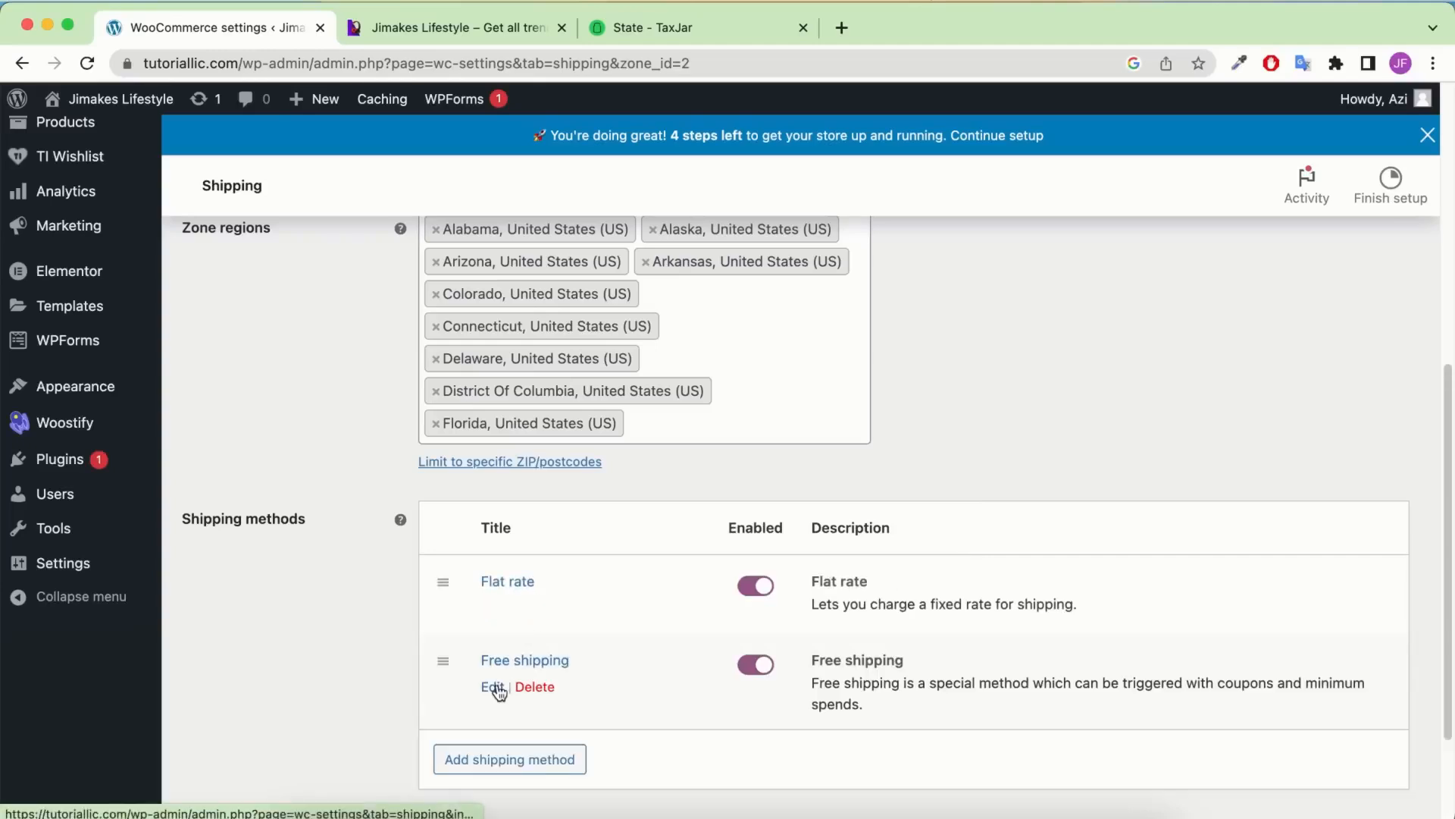
Make free shipping require a minimum order amount of 200
left_click(494, 687)
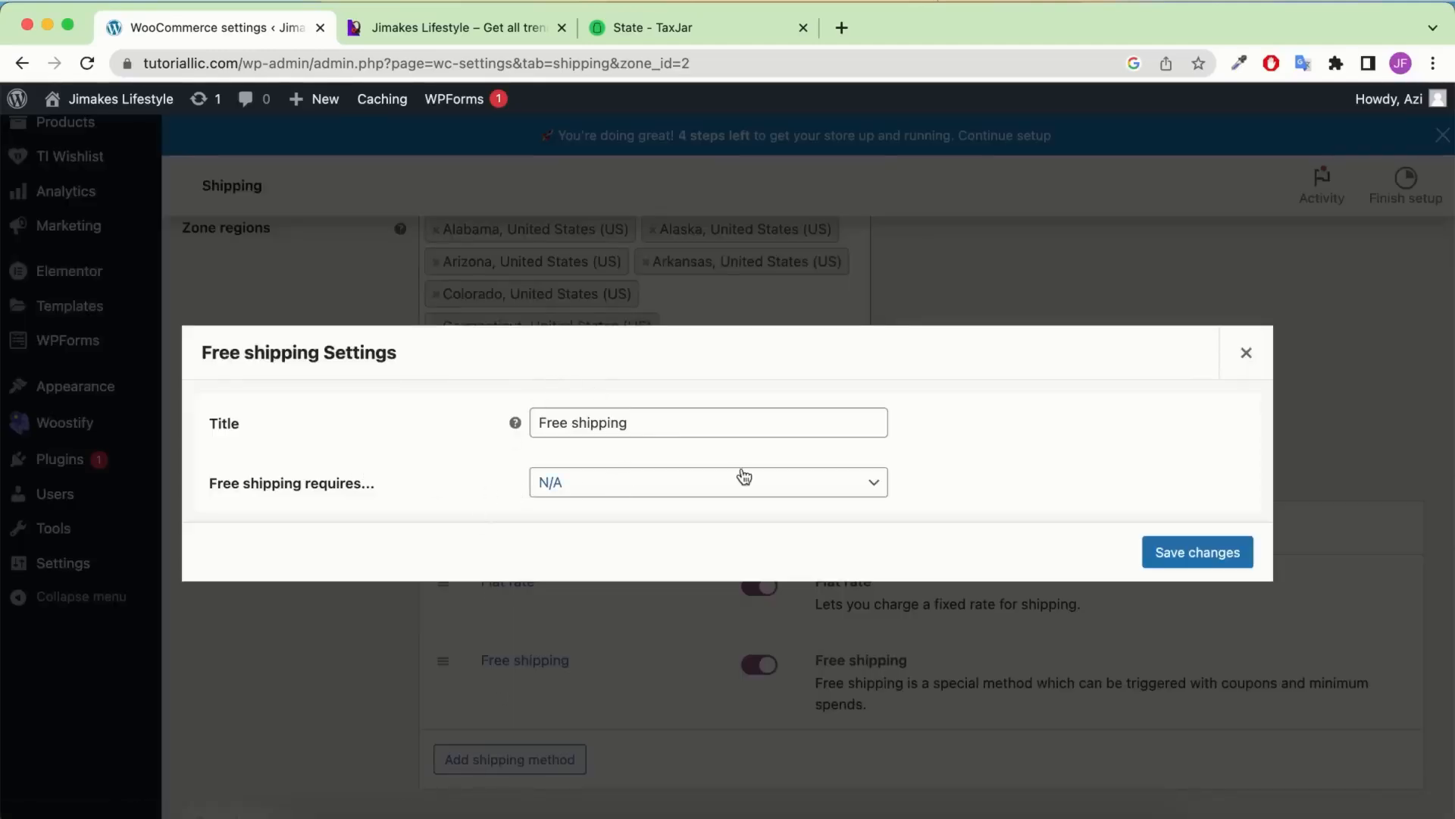
left_click(588, 479)
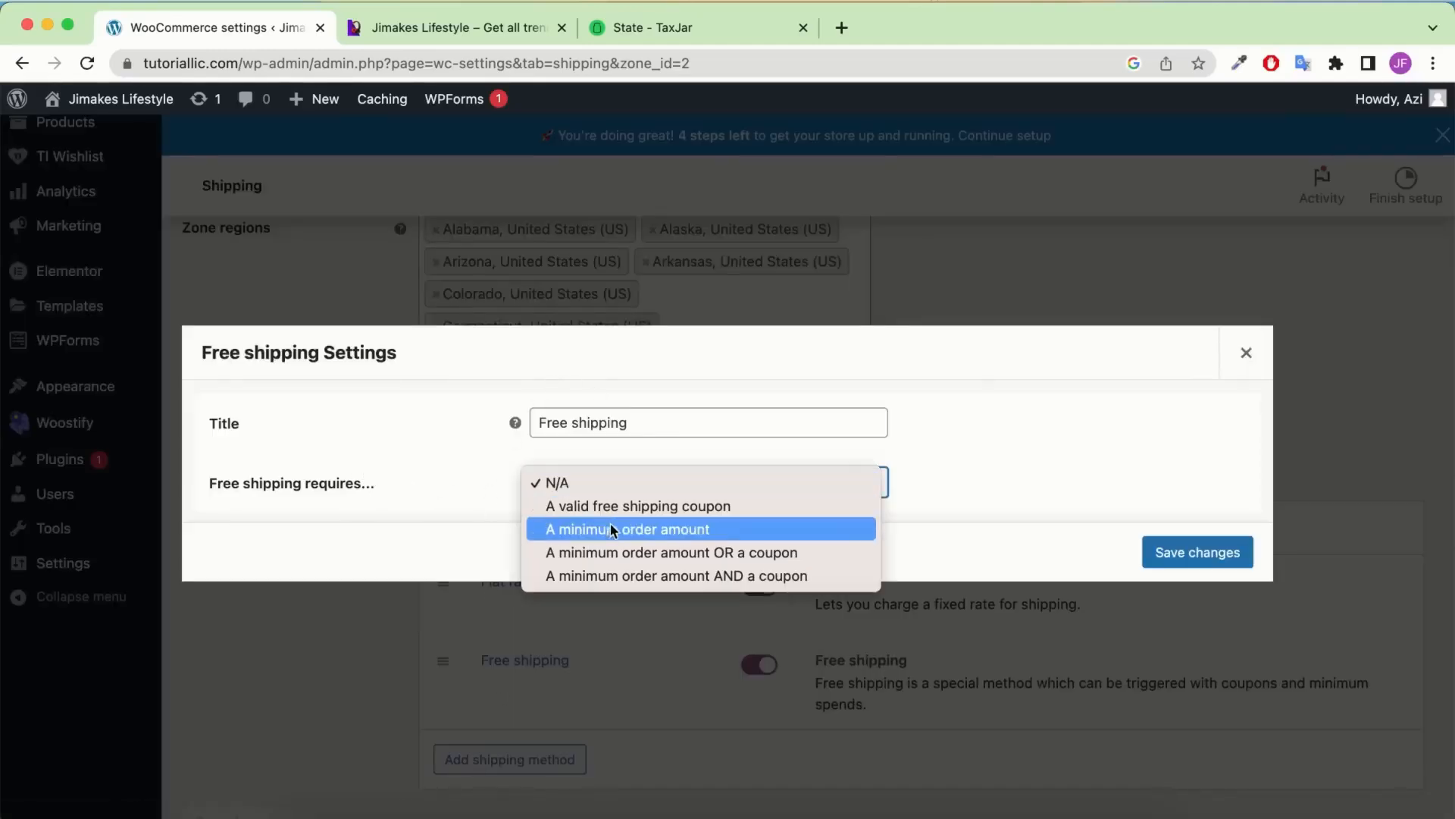
left_click(697, 531)
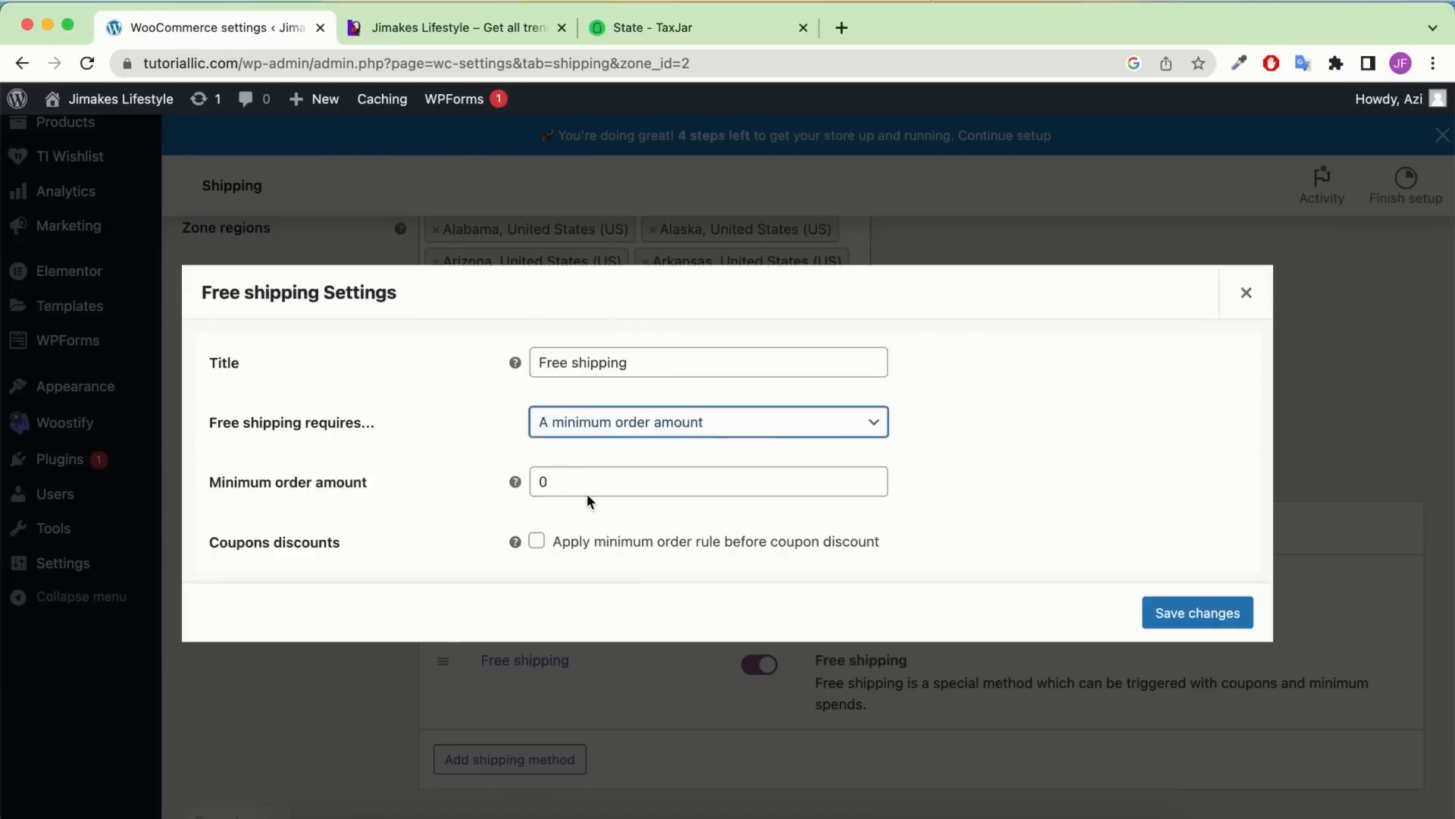
left_click(596, 483)
type("200")
left_click(973, 467)
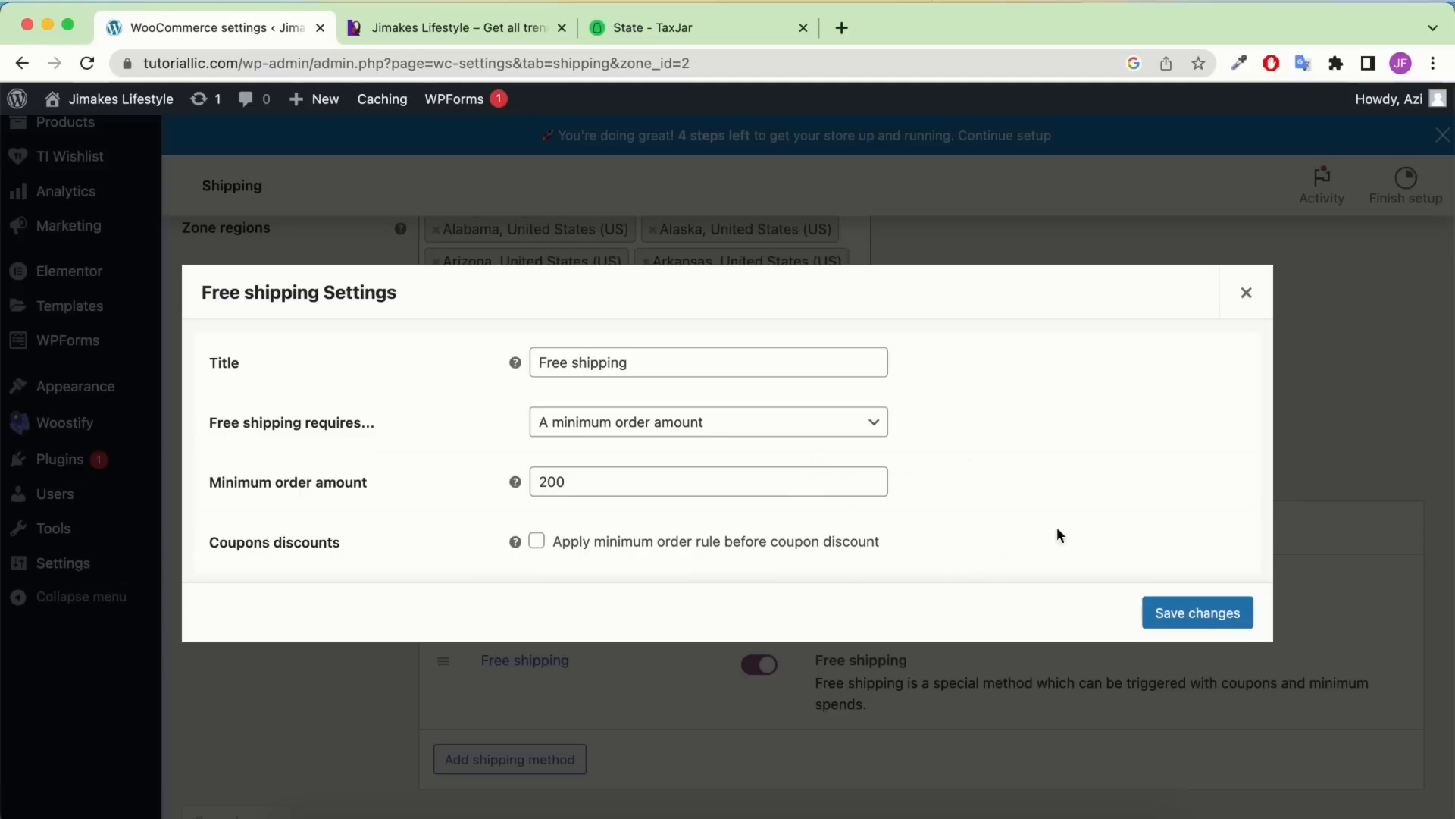
Save the Rest of the country free shipping settings and go back to the shipping zones list
left_click(1208, 617)
scroll(421, 443, "up", 7)
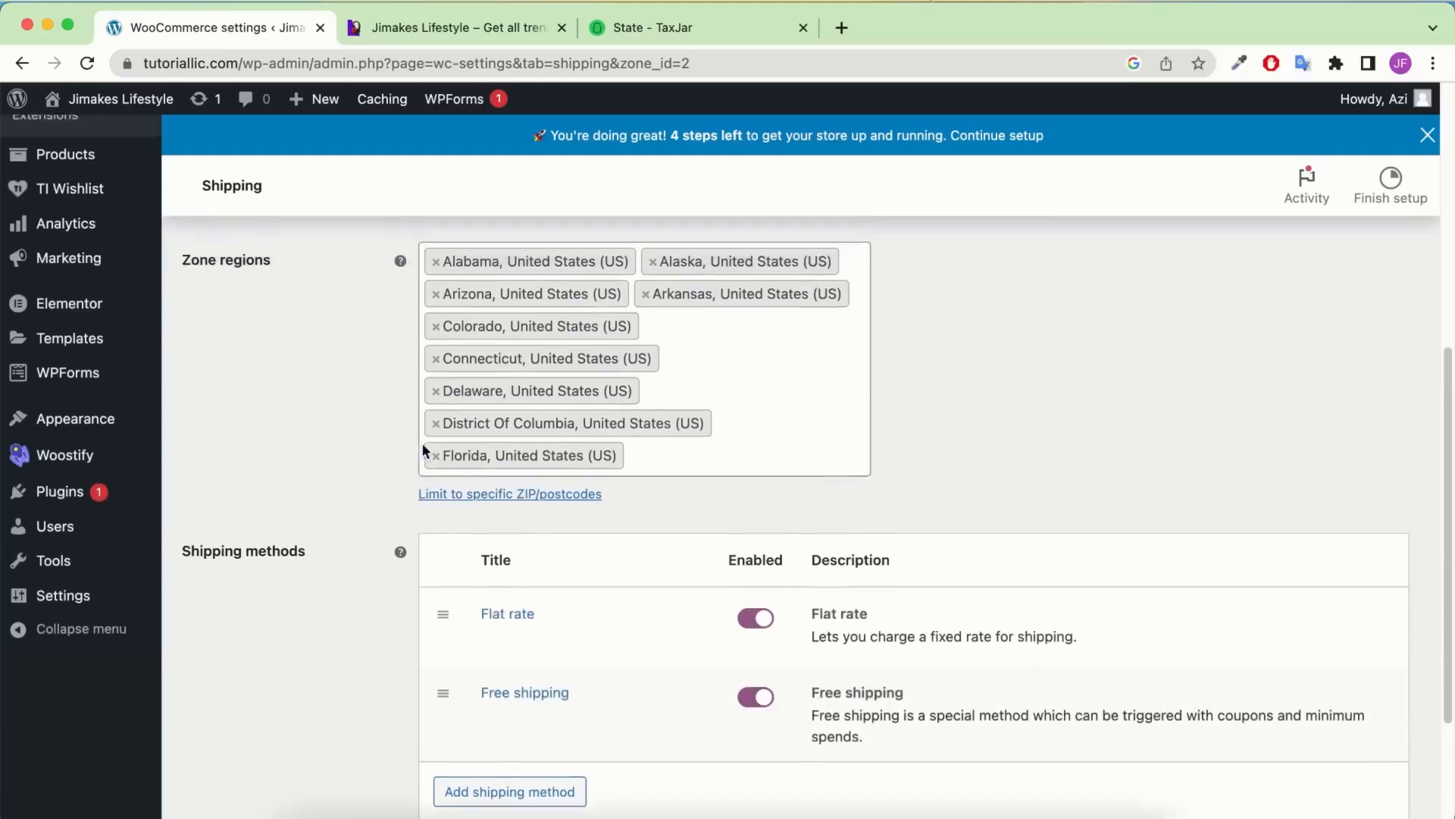
scroll(324, 542, "down", 1)
left_click(279, 598)
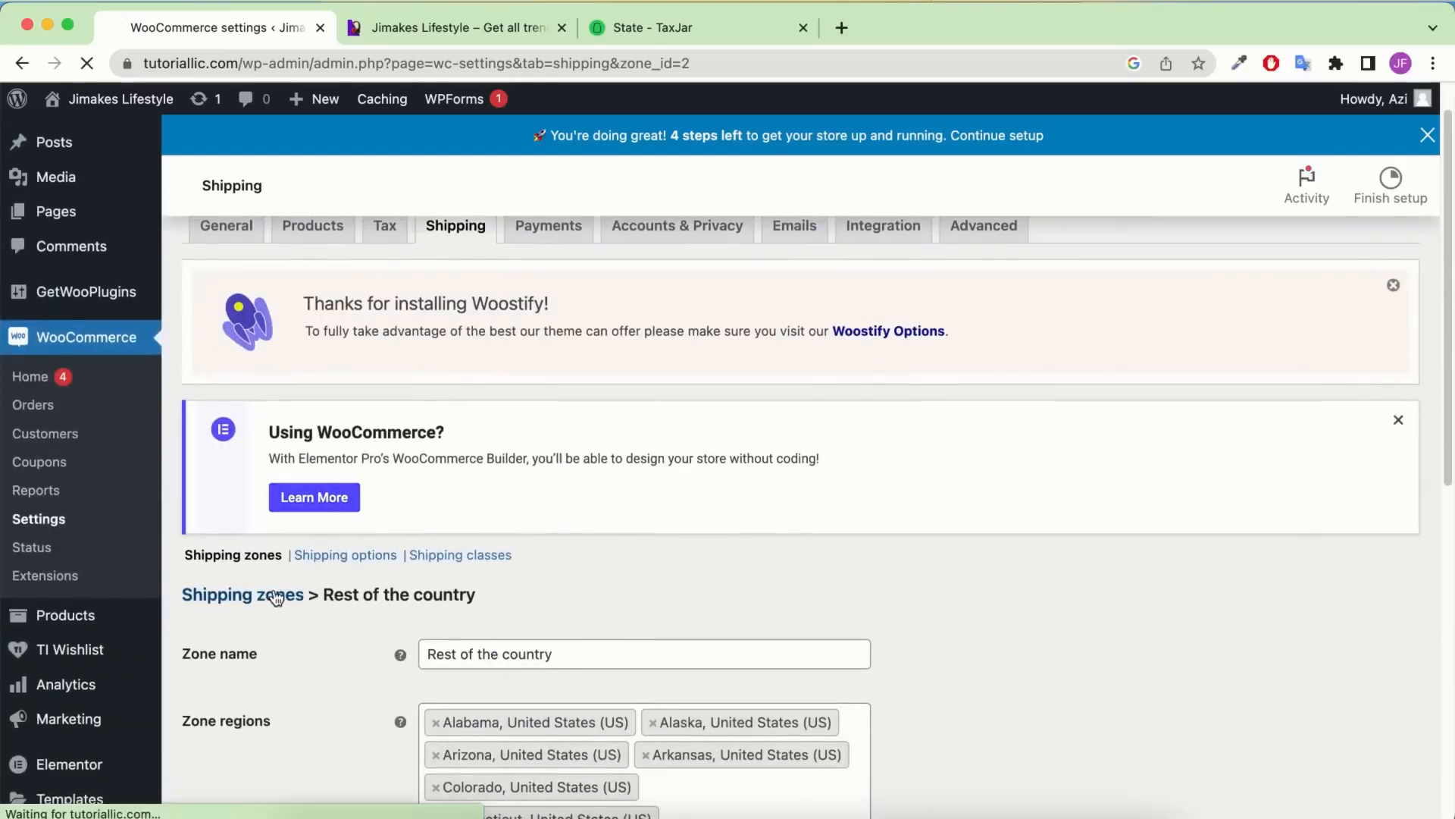
scroll(321, 591, "down", 7)
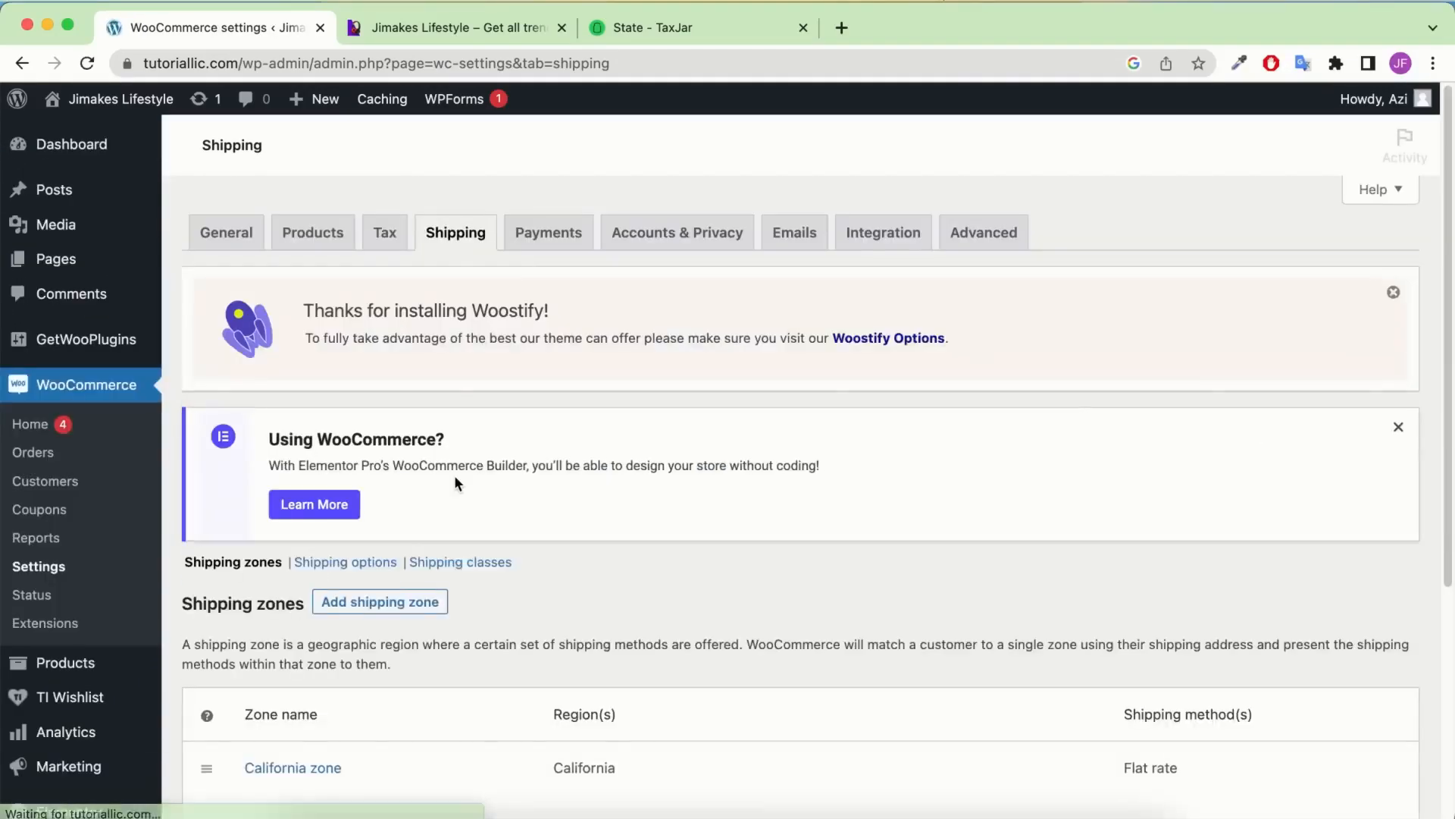
scroll(454, 474, "down", 4)
Add a Free shipping method to the California zone
mouse_move(252, 495)
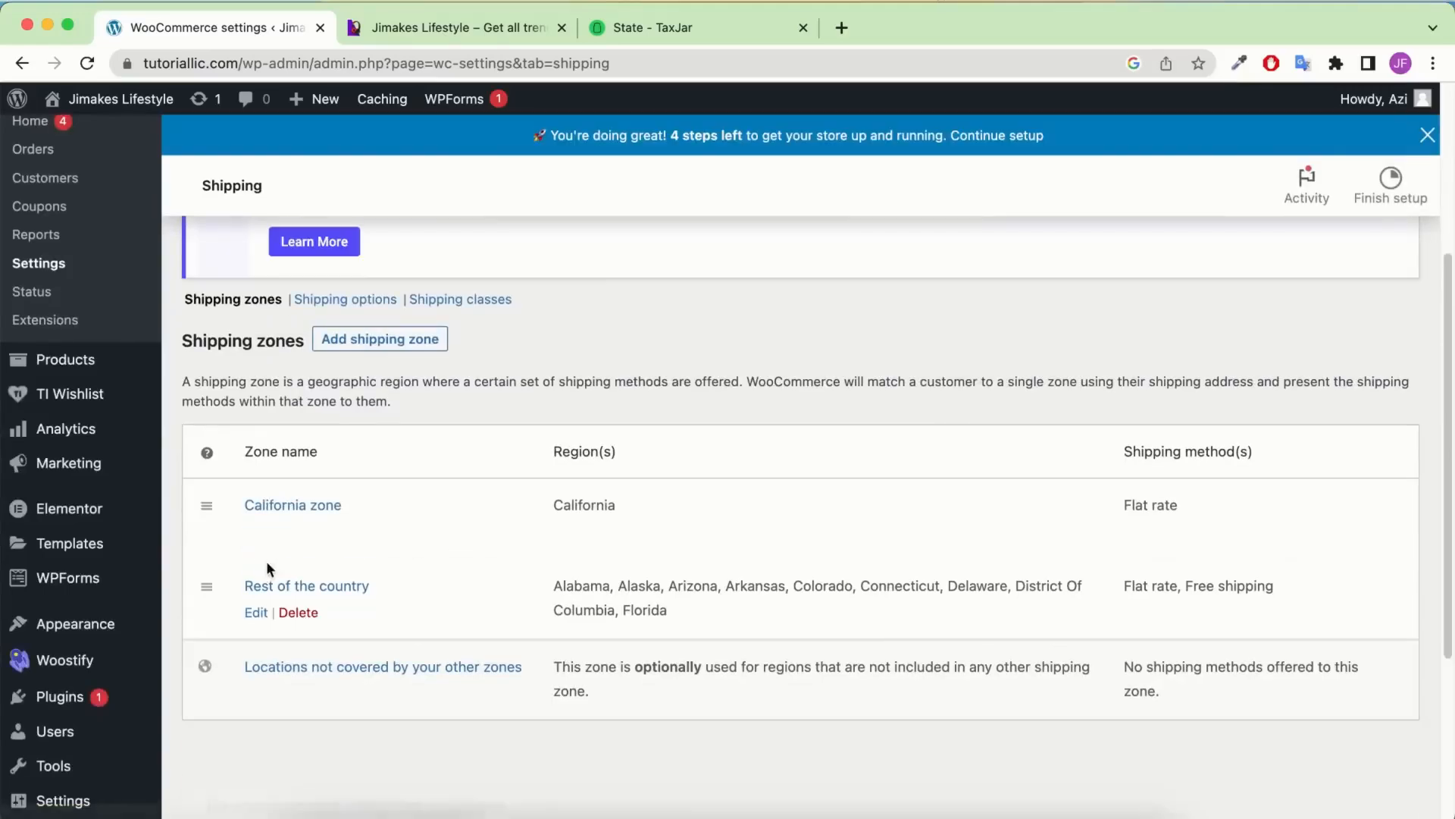
left_click(256, 534)
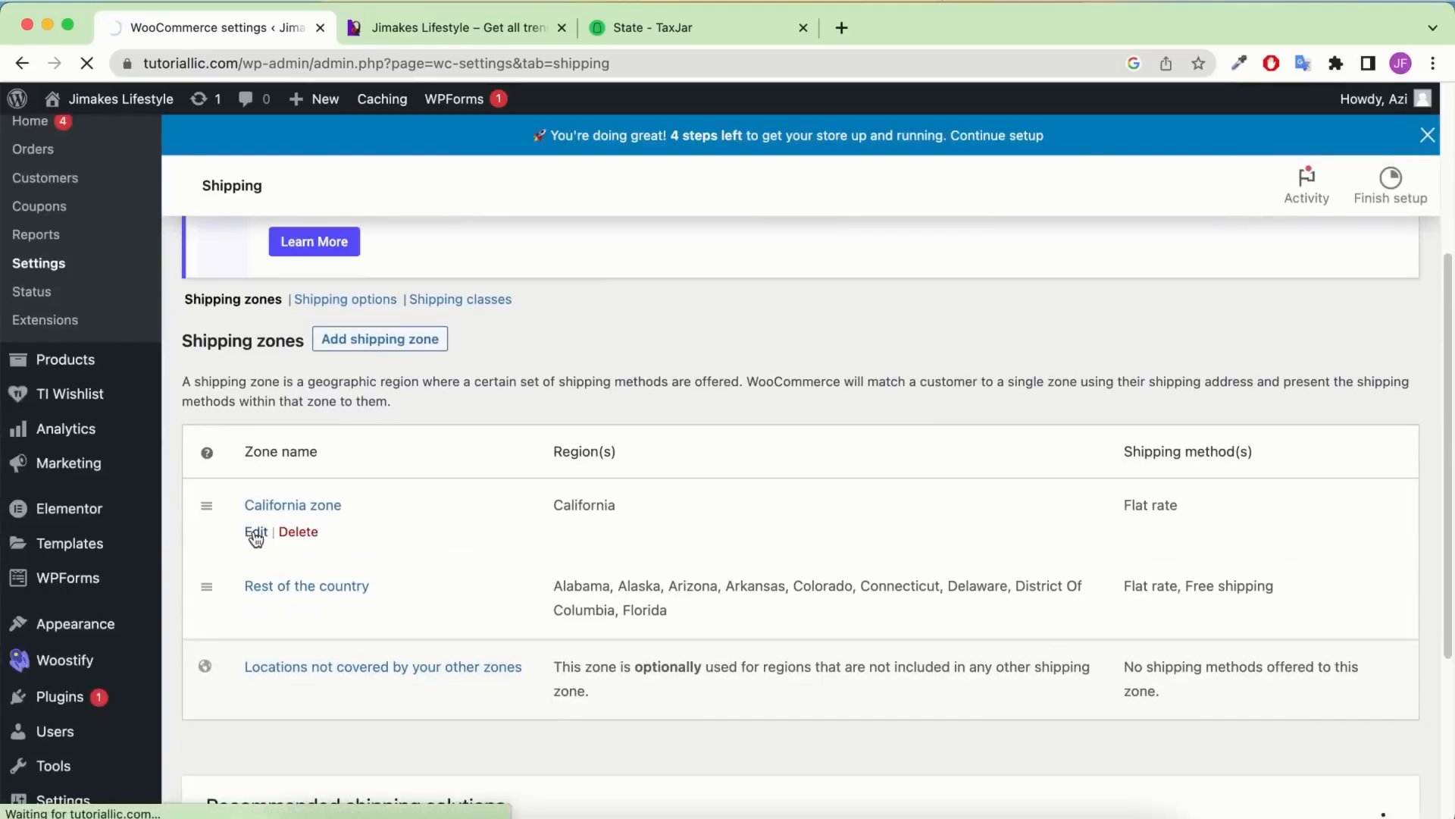
scroll(590, 464, "down", 5)
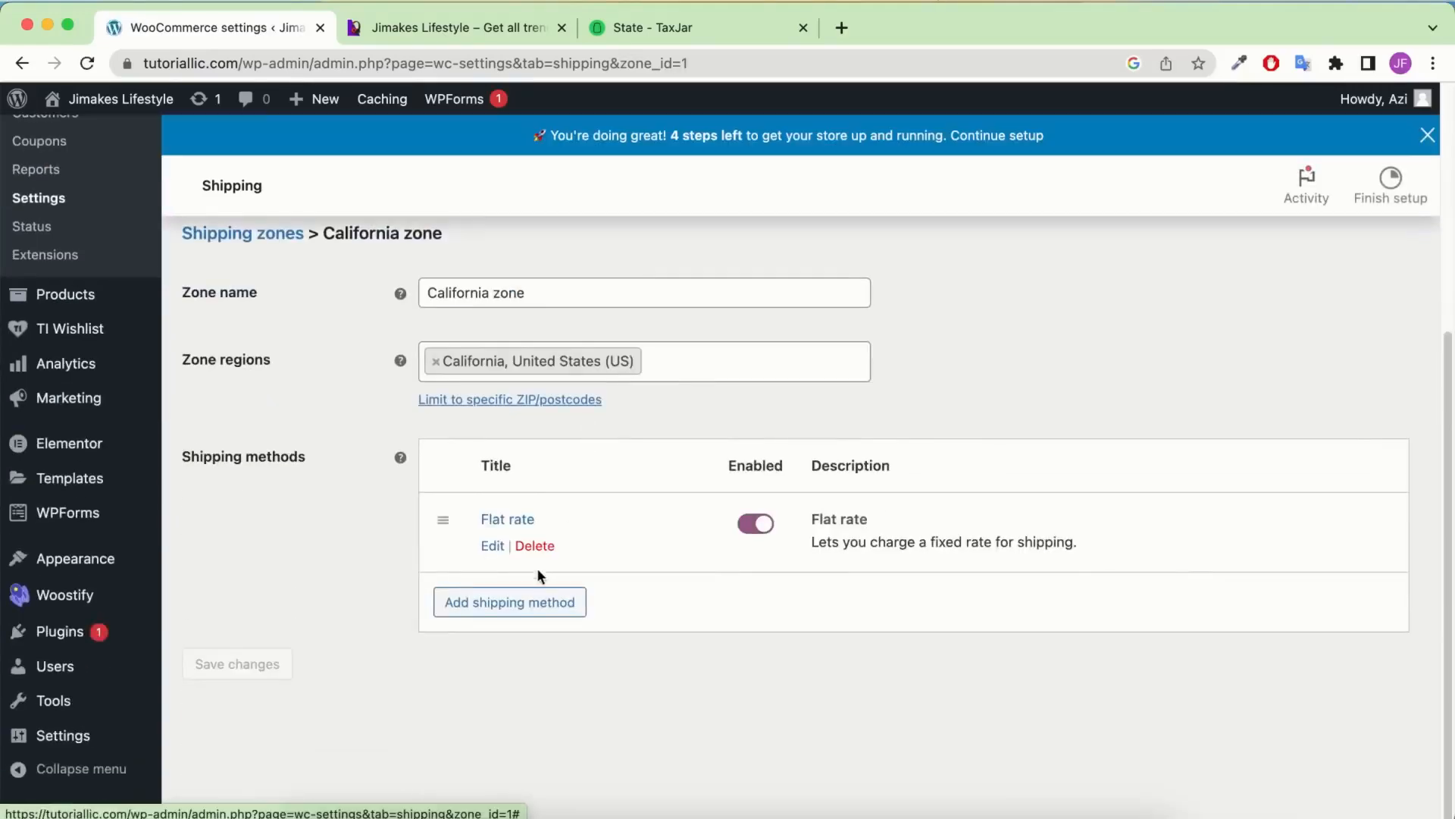
left_click(537, 650)
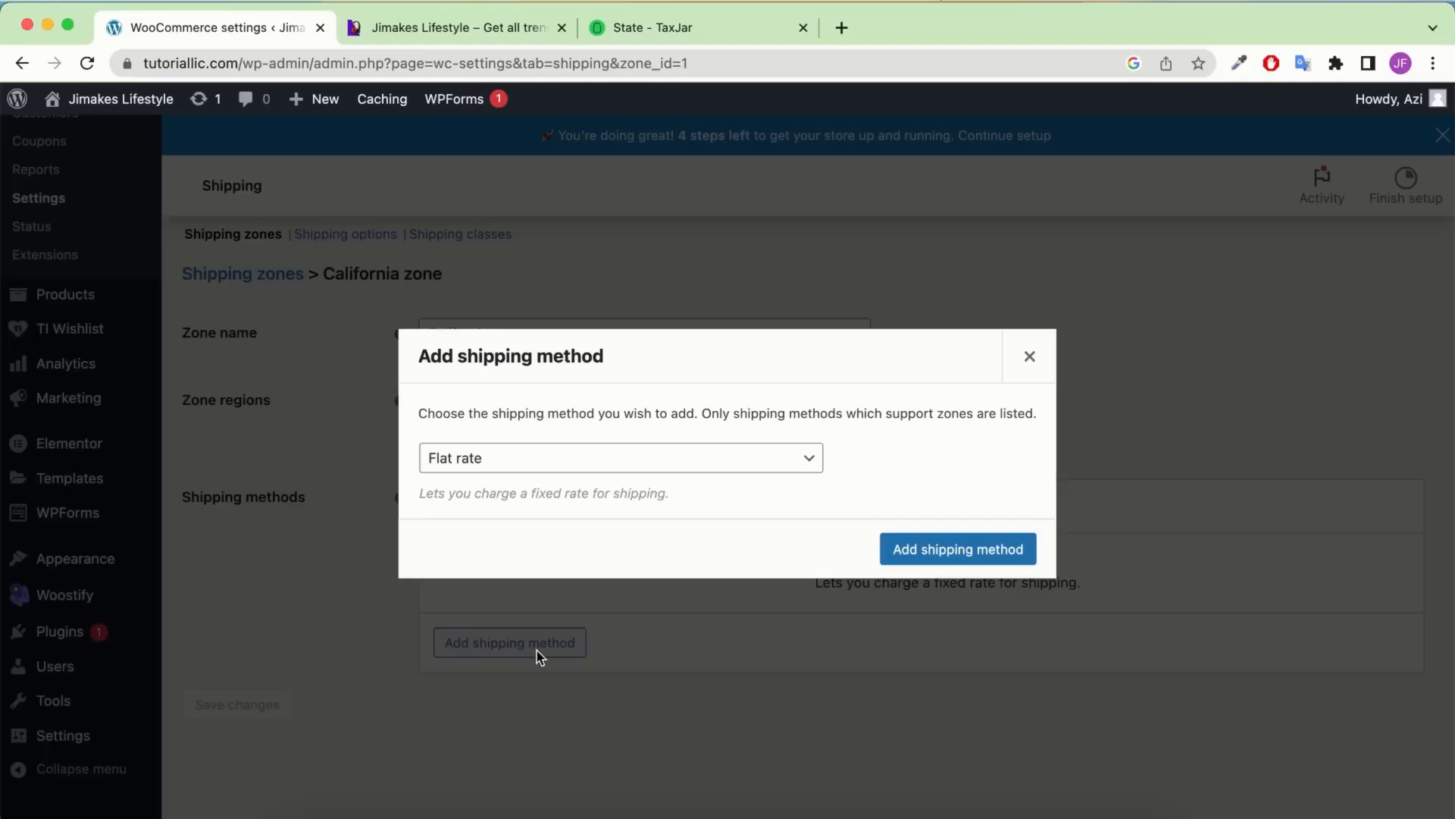
left_click(548, 463)
left_click(524, 481)
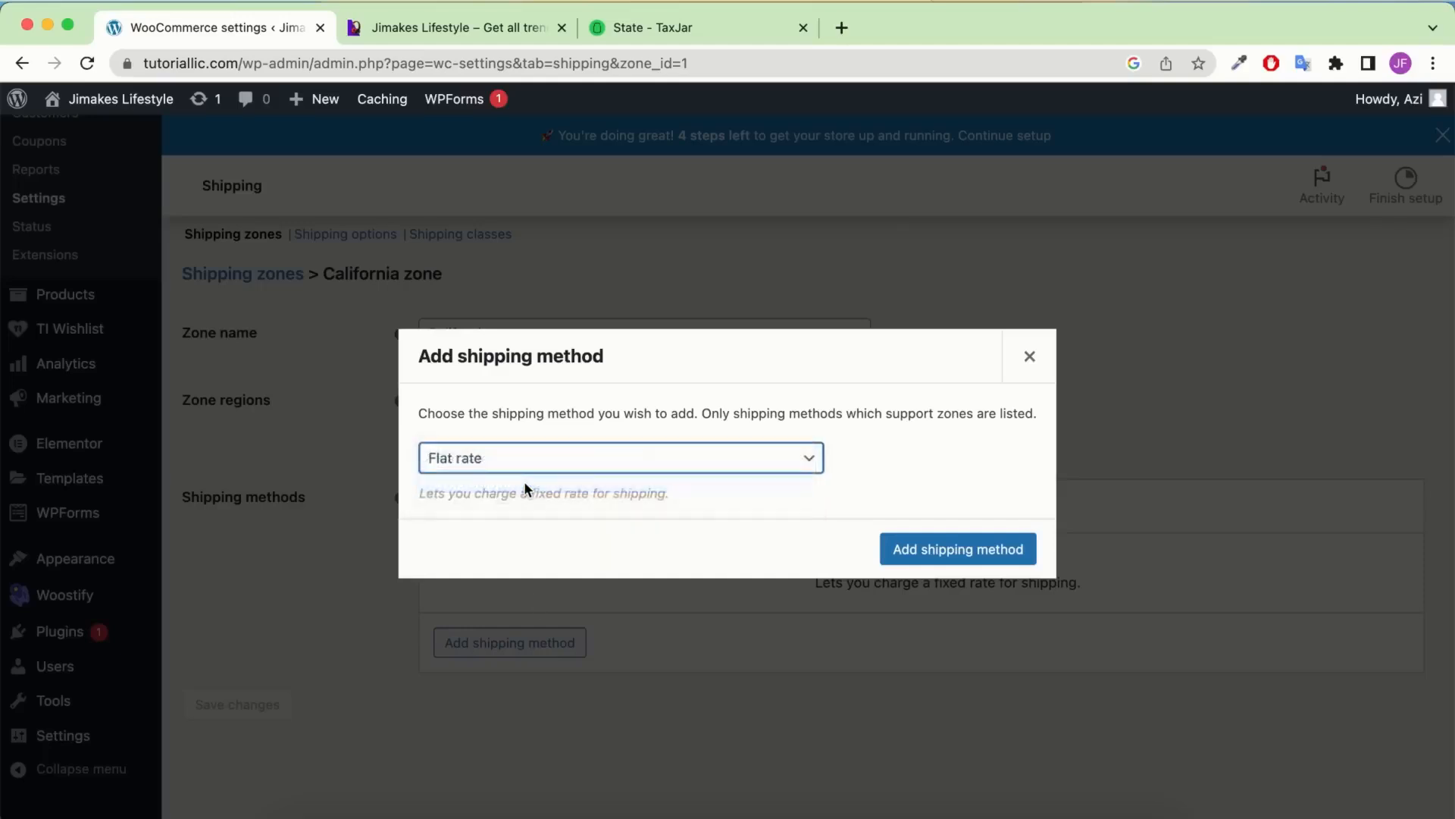
left_click(943, 550)
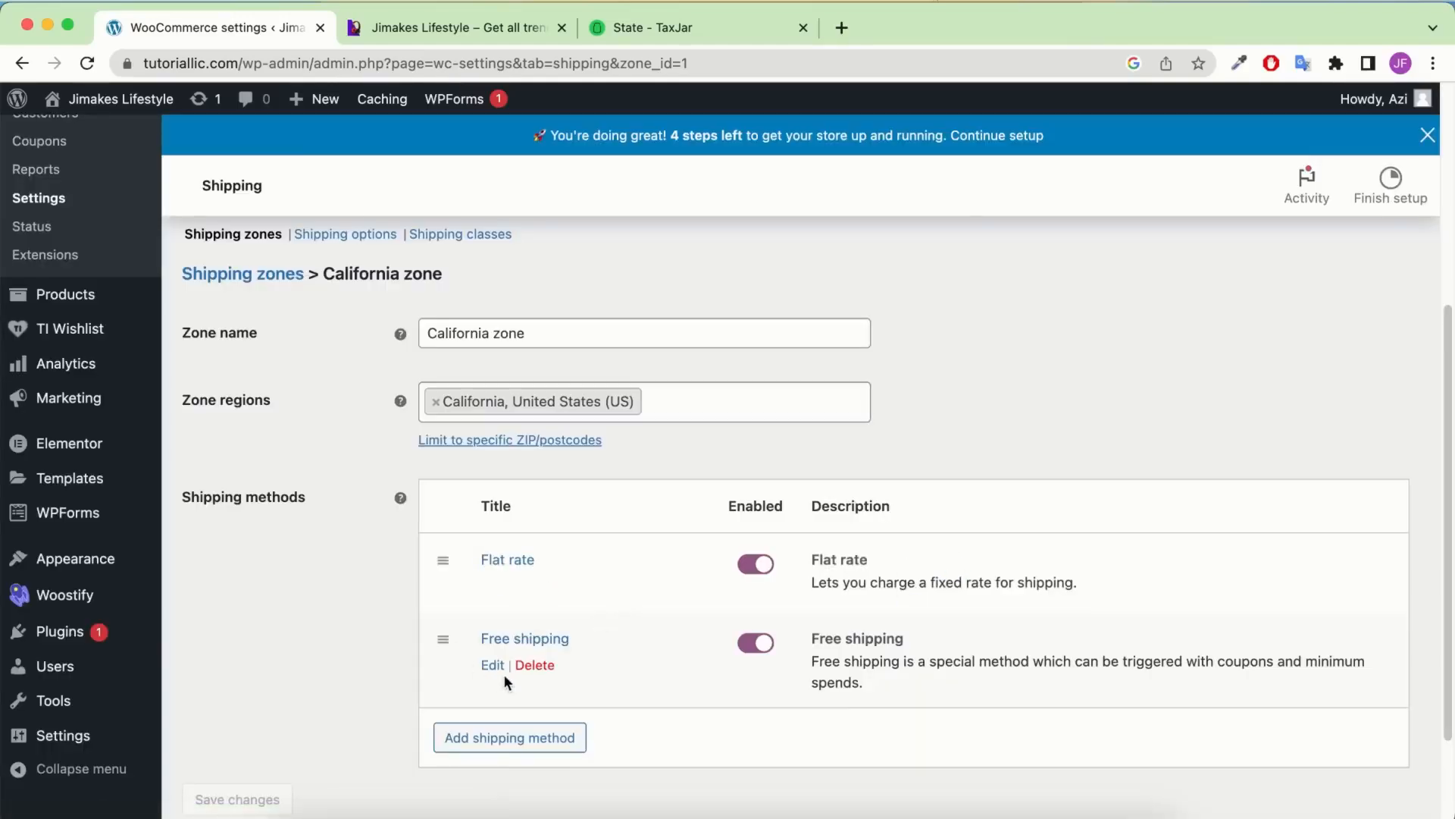
Require a minimum order amount of 100 for California free shipping and save
left_click(494, 665)
left_click(582, 493)
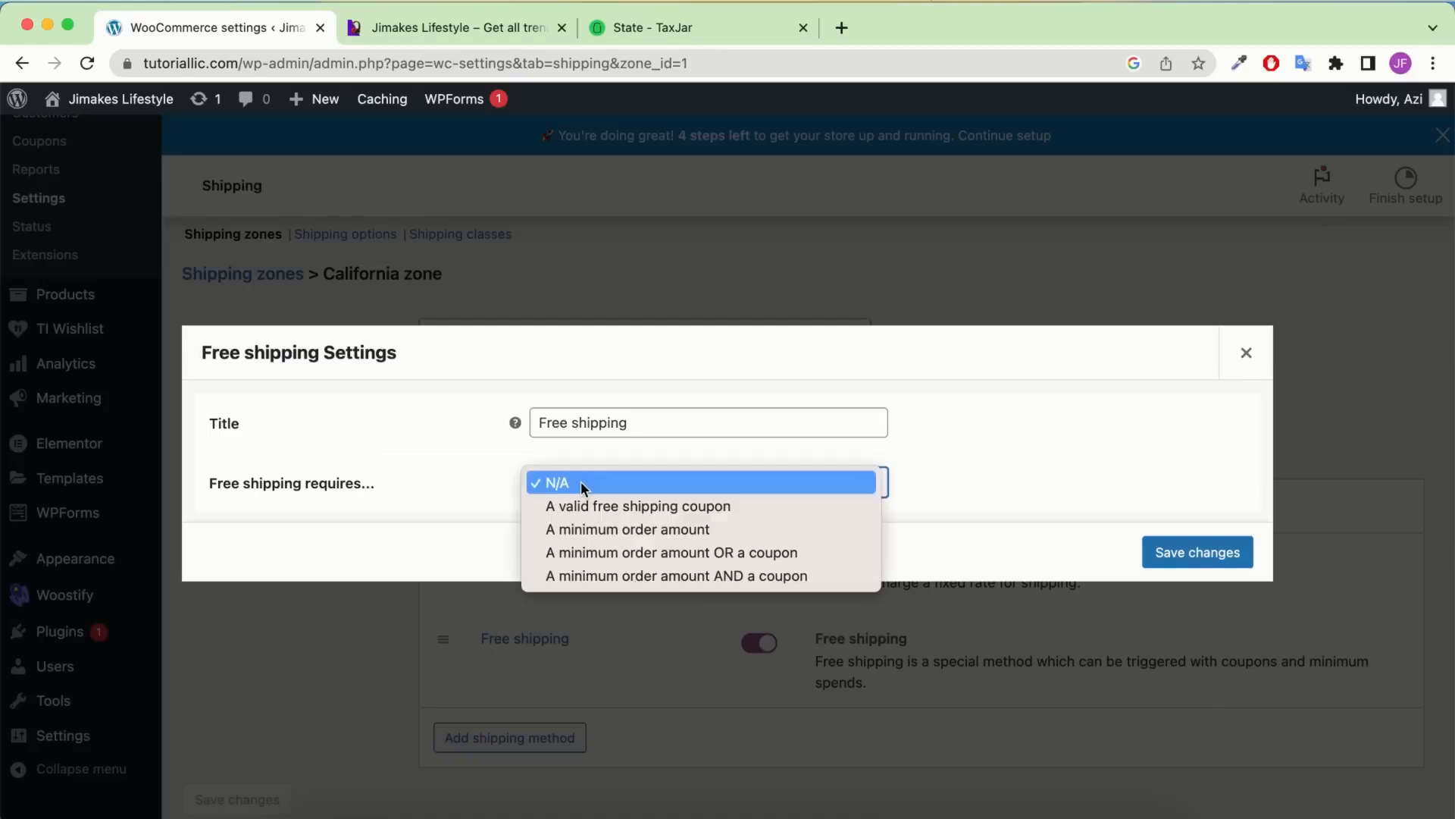
left_click(590, 523)
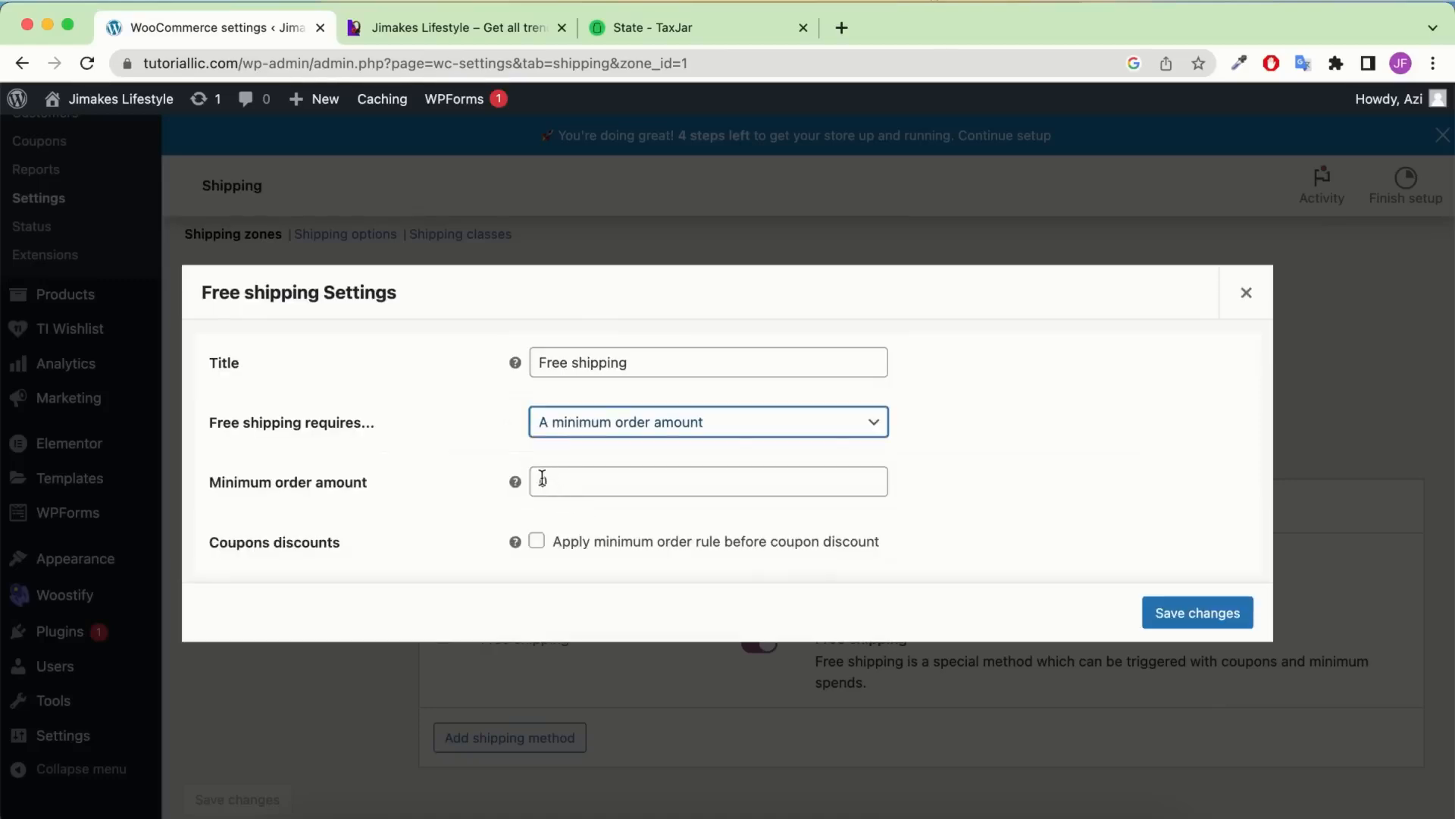
left_click(550, 480)
type("100")
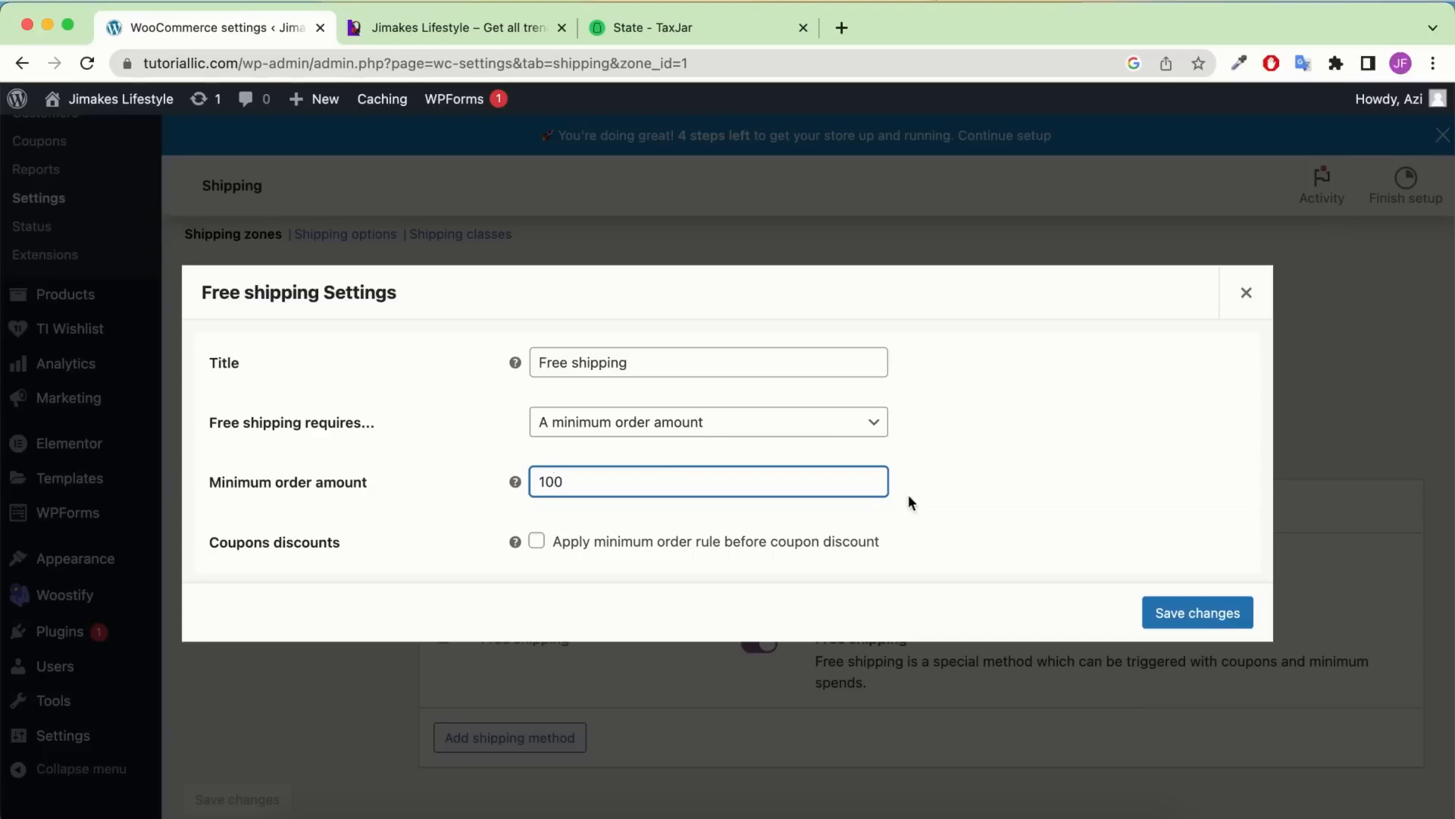
left_click(1184, 611)
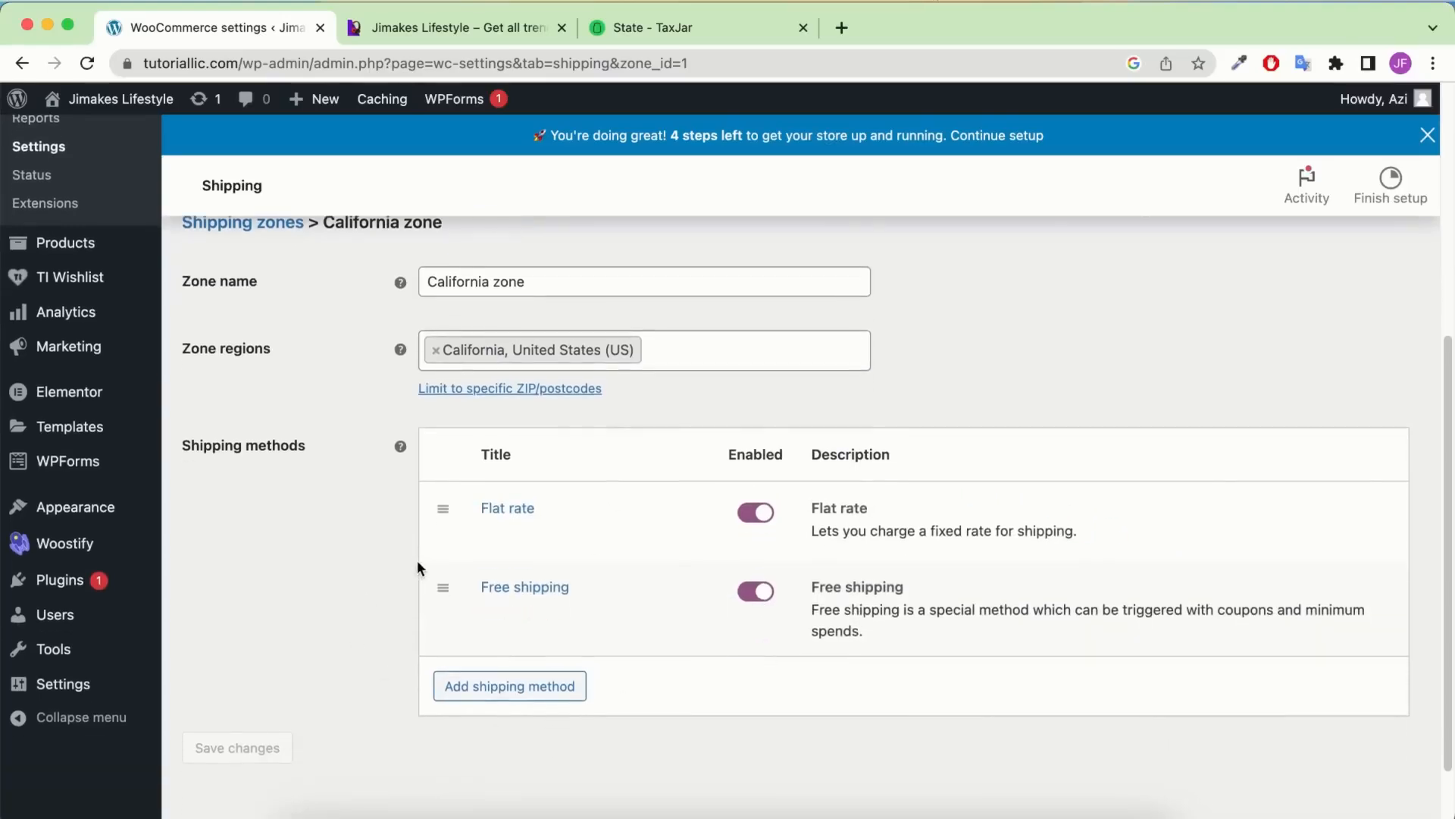
Switch to the Payments tab and review the bank transfer, check and cash on delivery methods
scroll(509, 589, "up", 5)
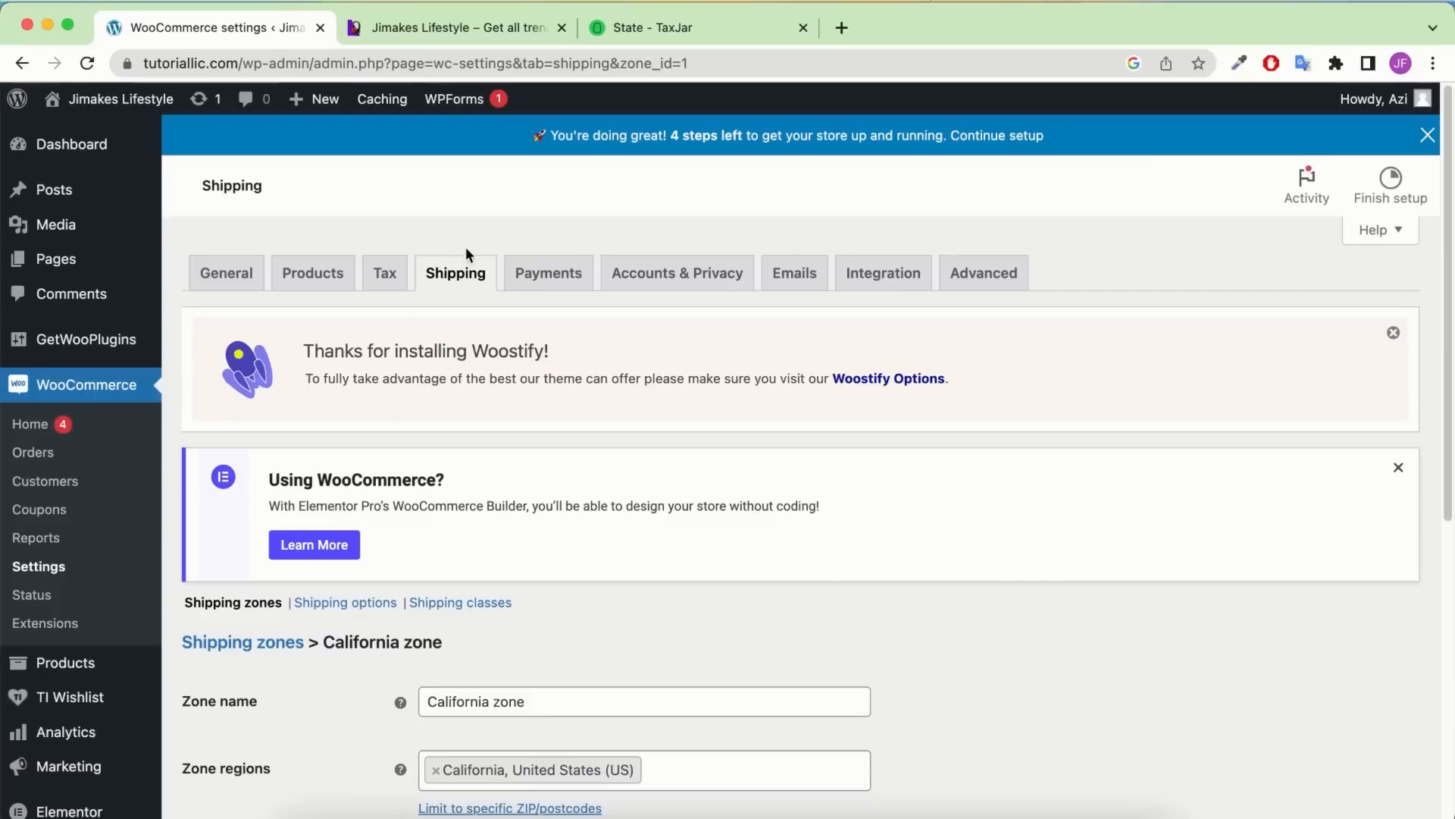
left_click(547, 273)
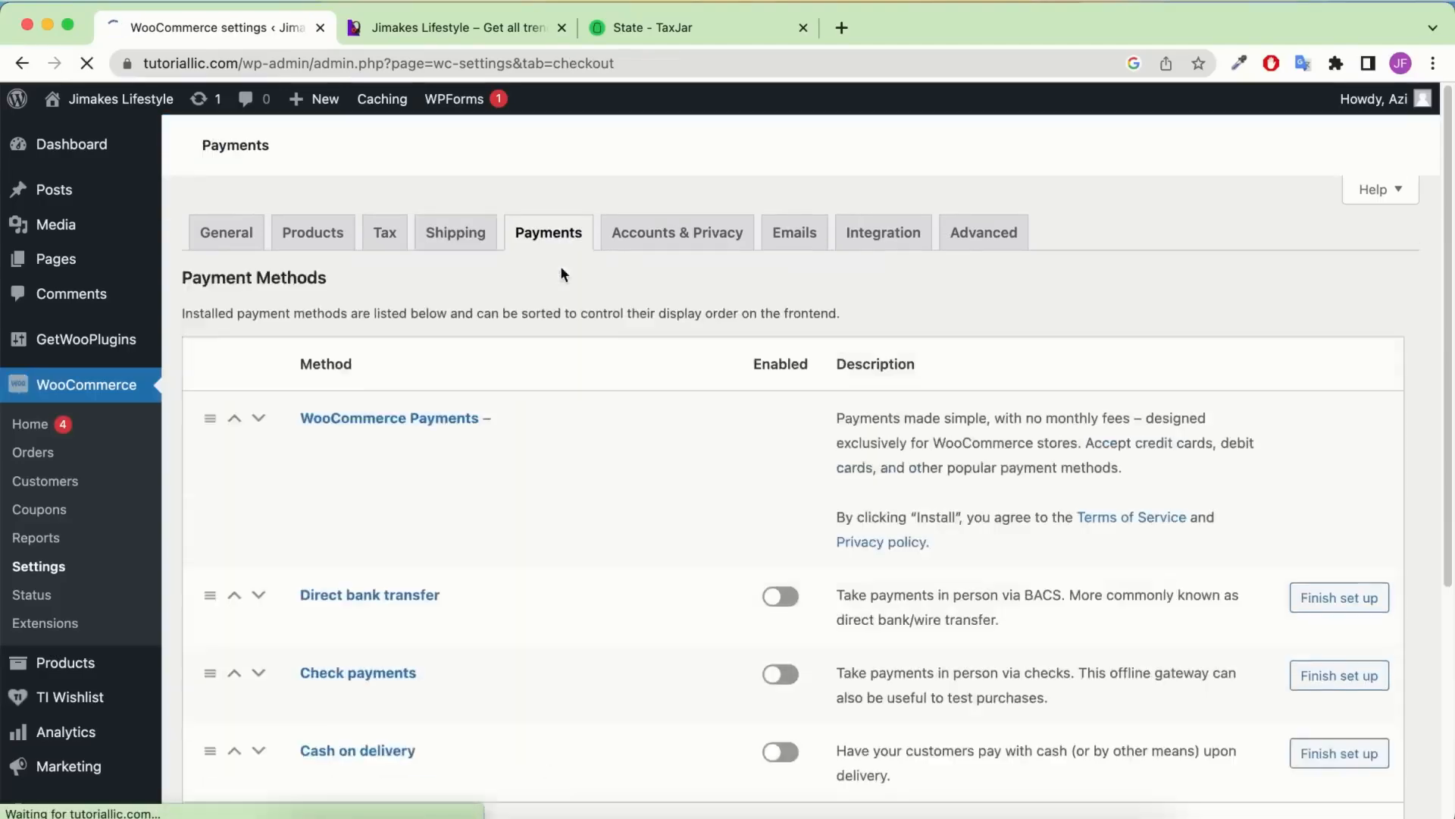
scroll(593, 420, "down", 5)
scroll(595, 424, "up", 2)
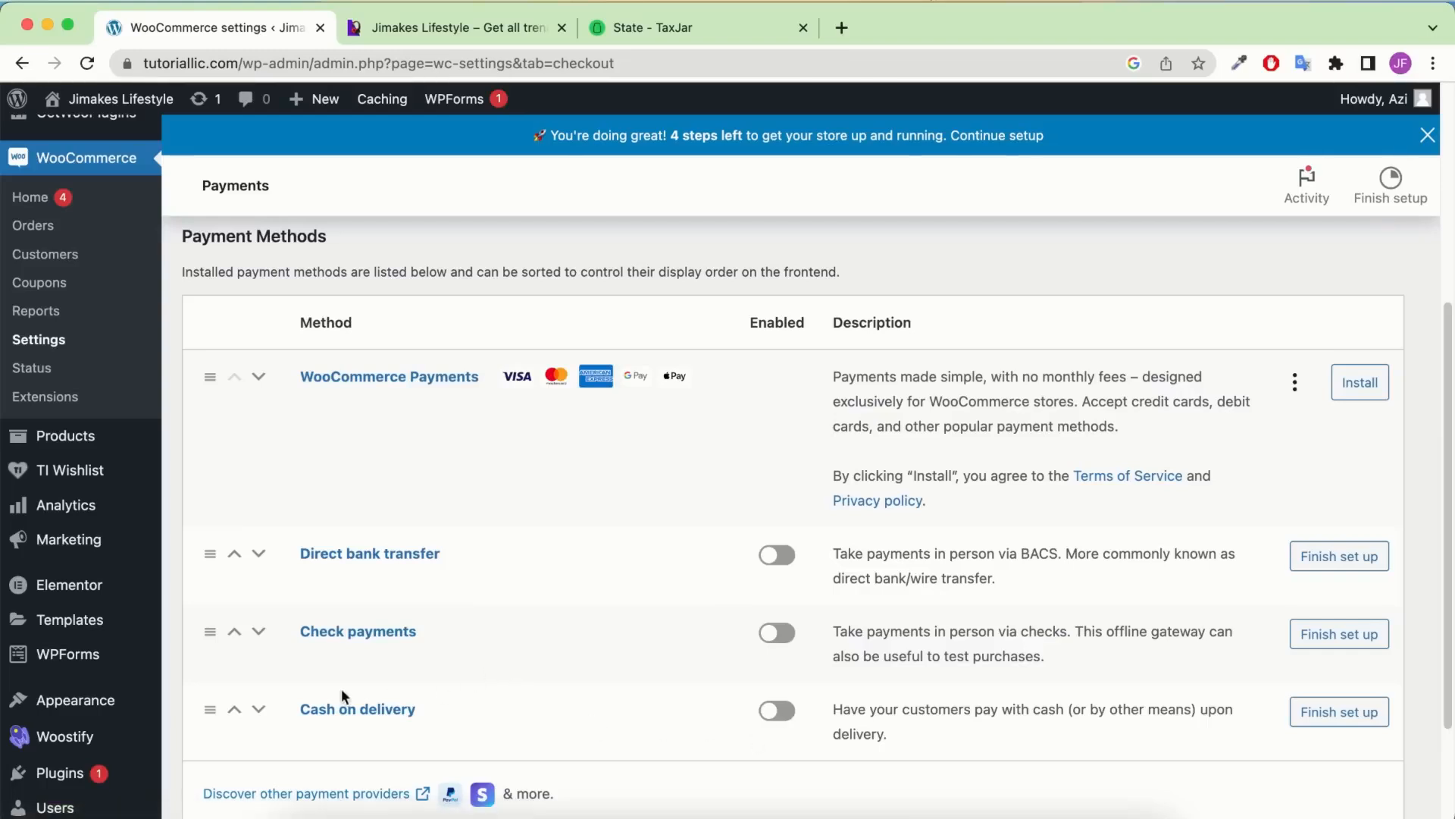
scroll(499, 671, "down", 2)
mouse_move(103, 732)
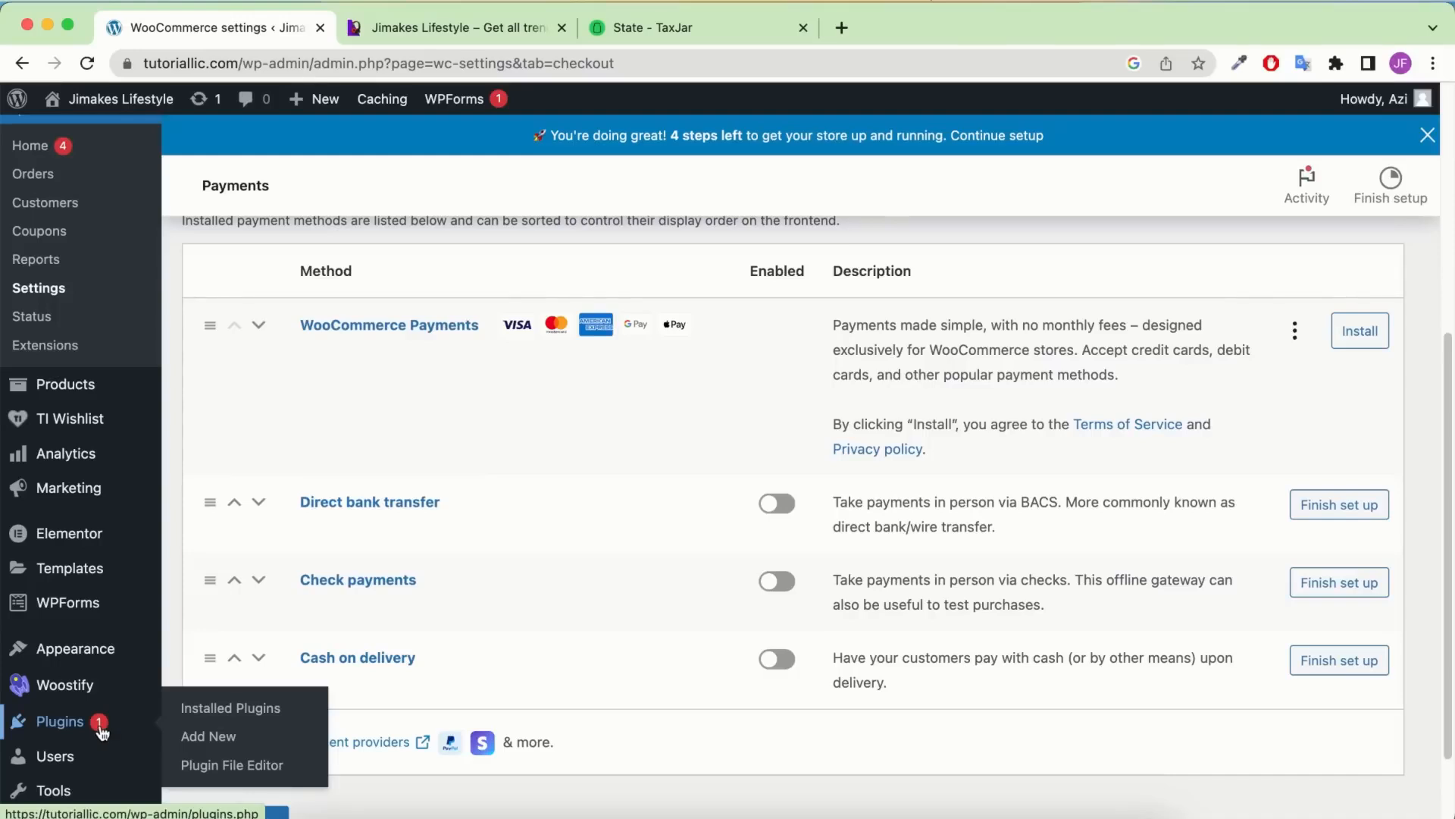
Search the plugin directory for 'paypal' in a new tab and install Payment Plugins for PayPal WooCommerce
right_click(212, 737)
left_click(269, 616)
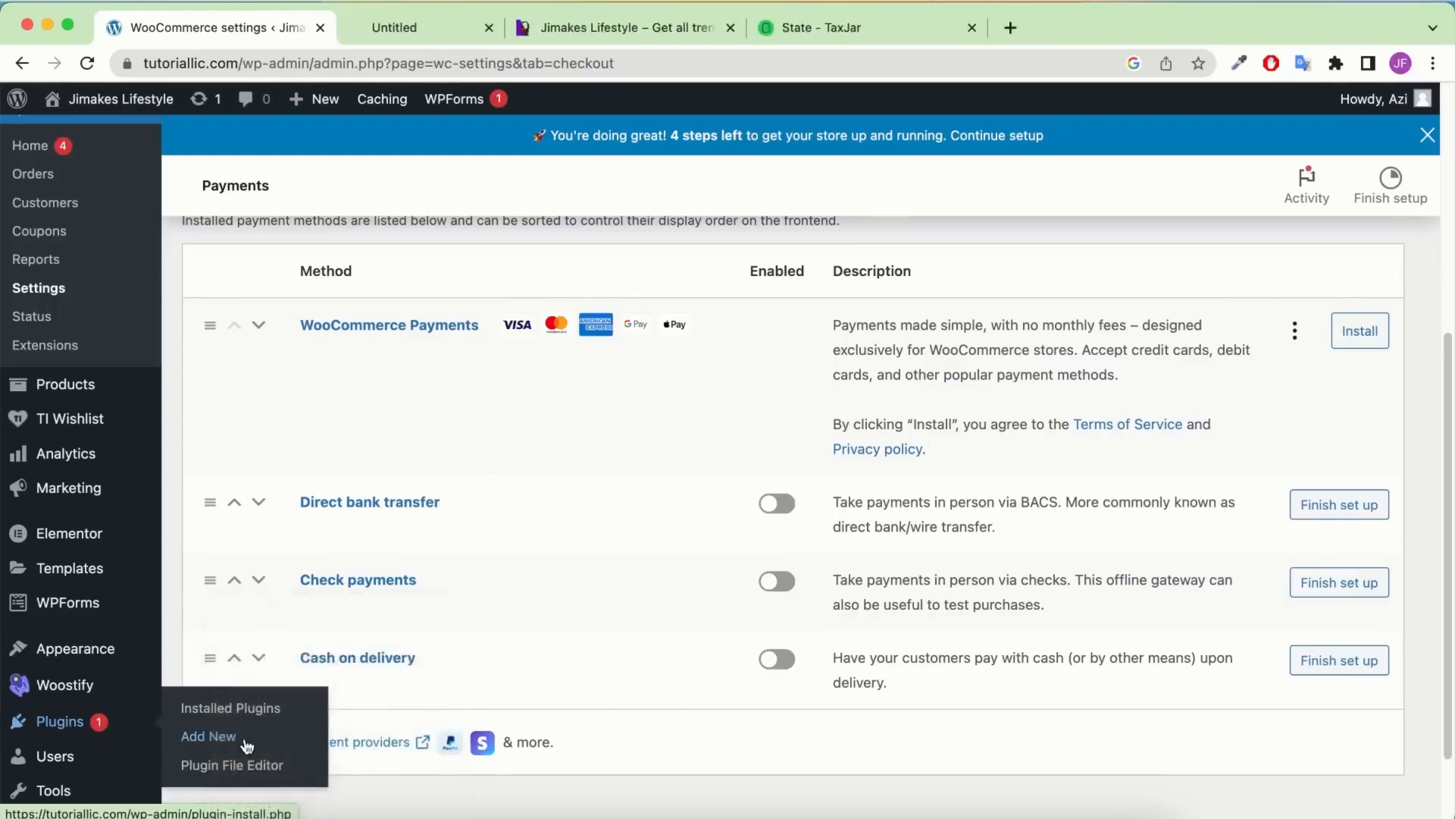
left_click(1162, 333)
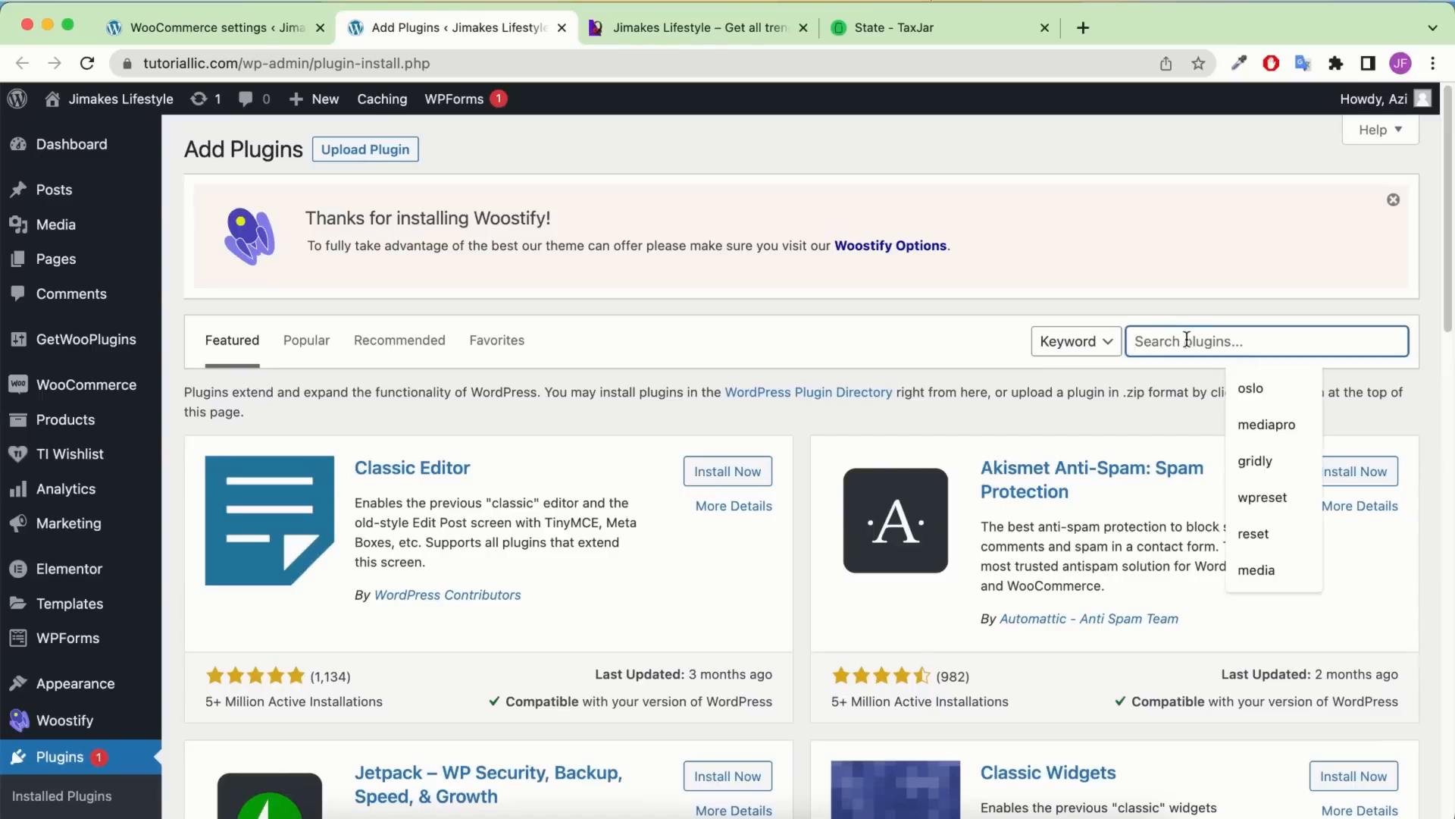
type("p")
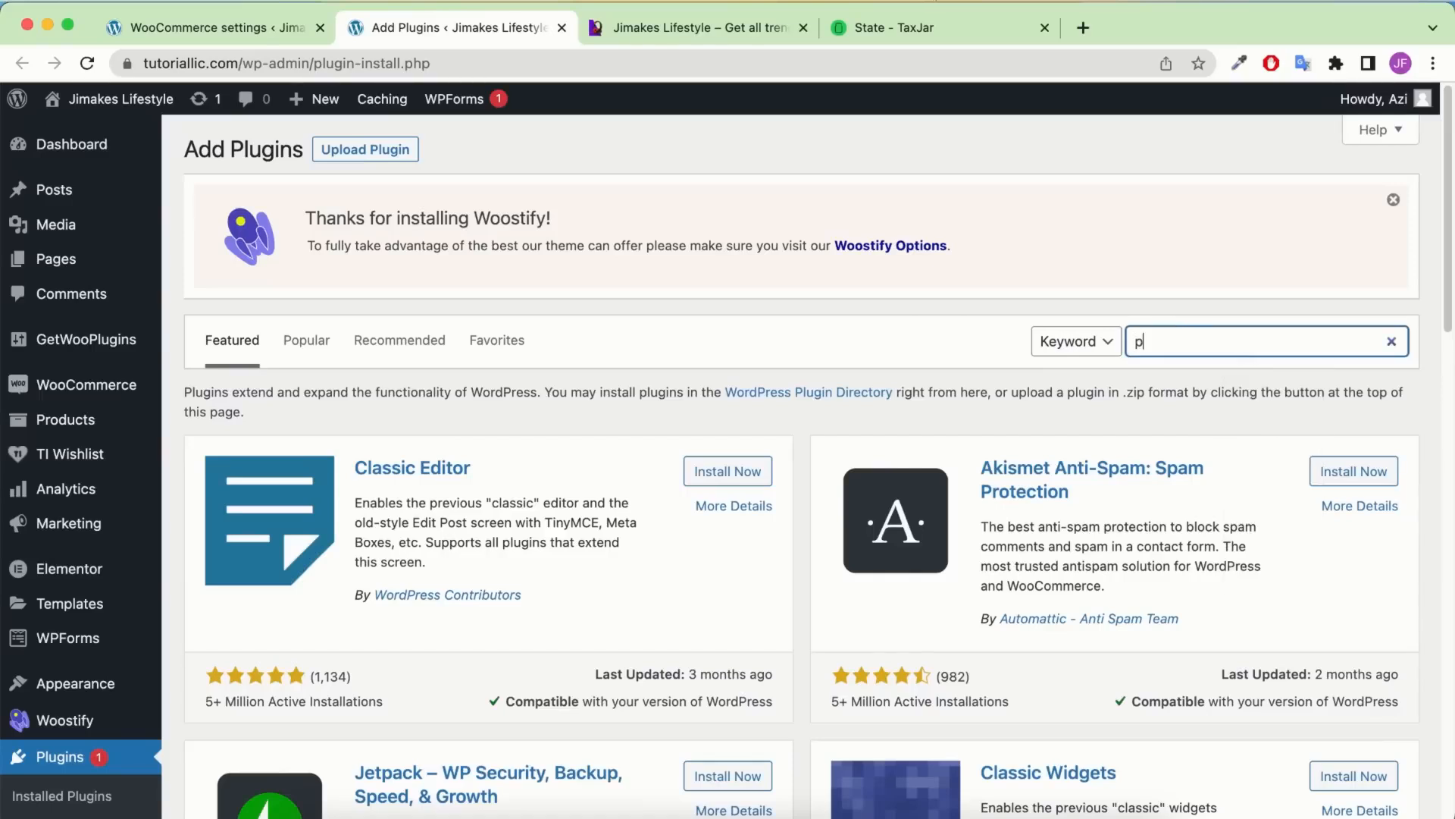
type("aypal")
scroll(1087, 475, "down", 1)
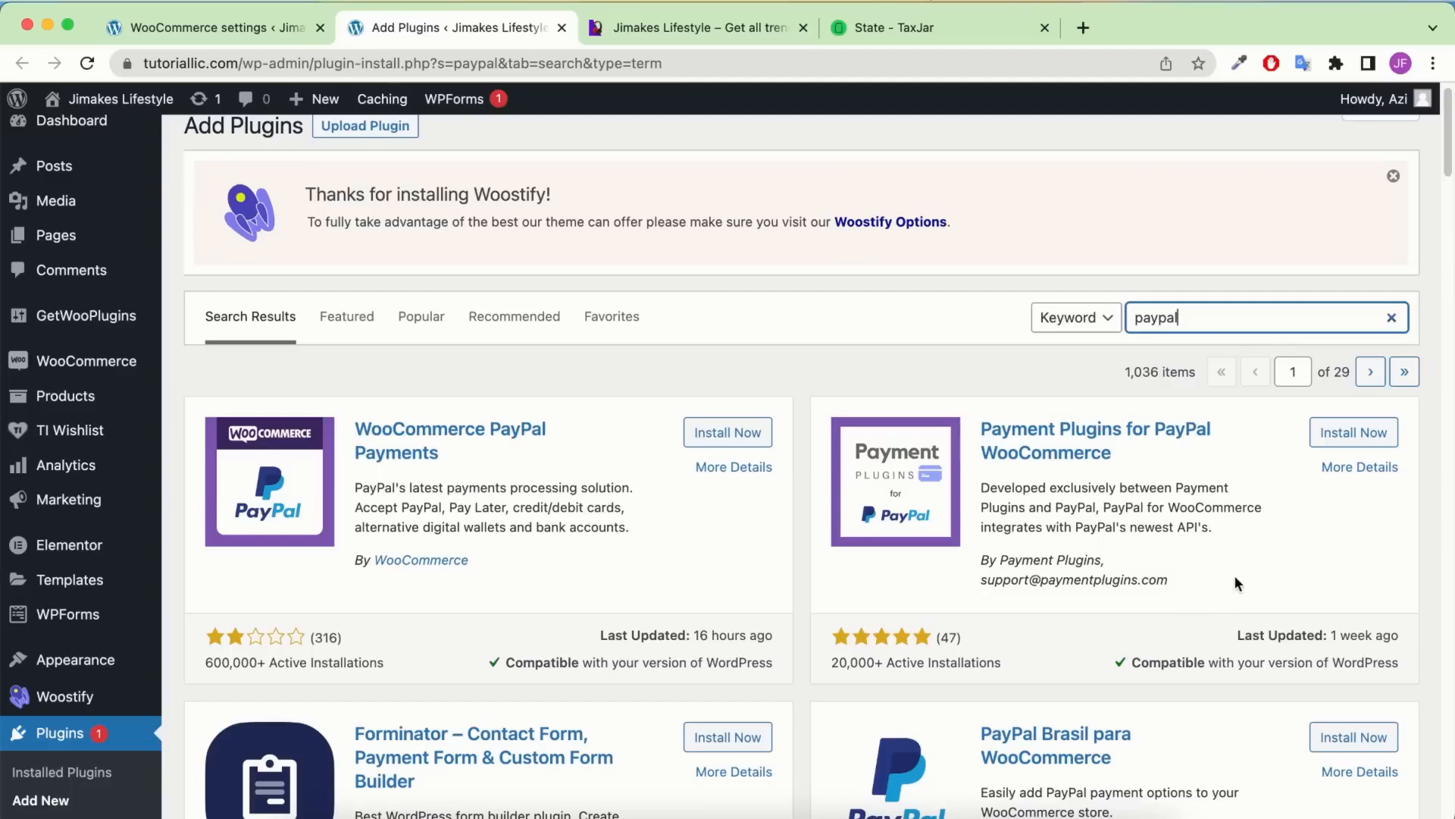
left_click_drag(1234, 574, 1012, 577)
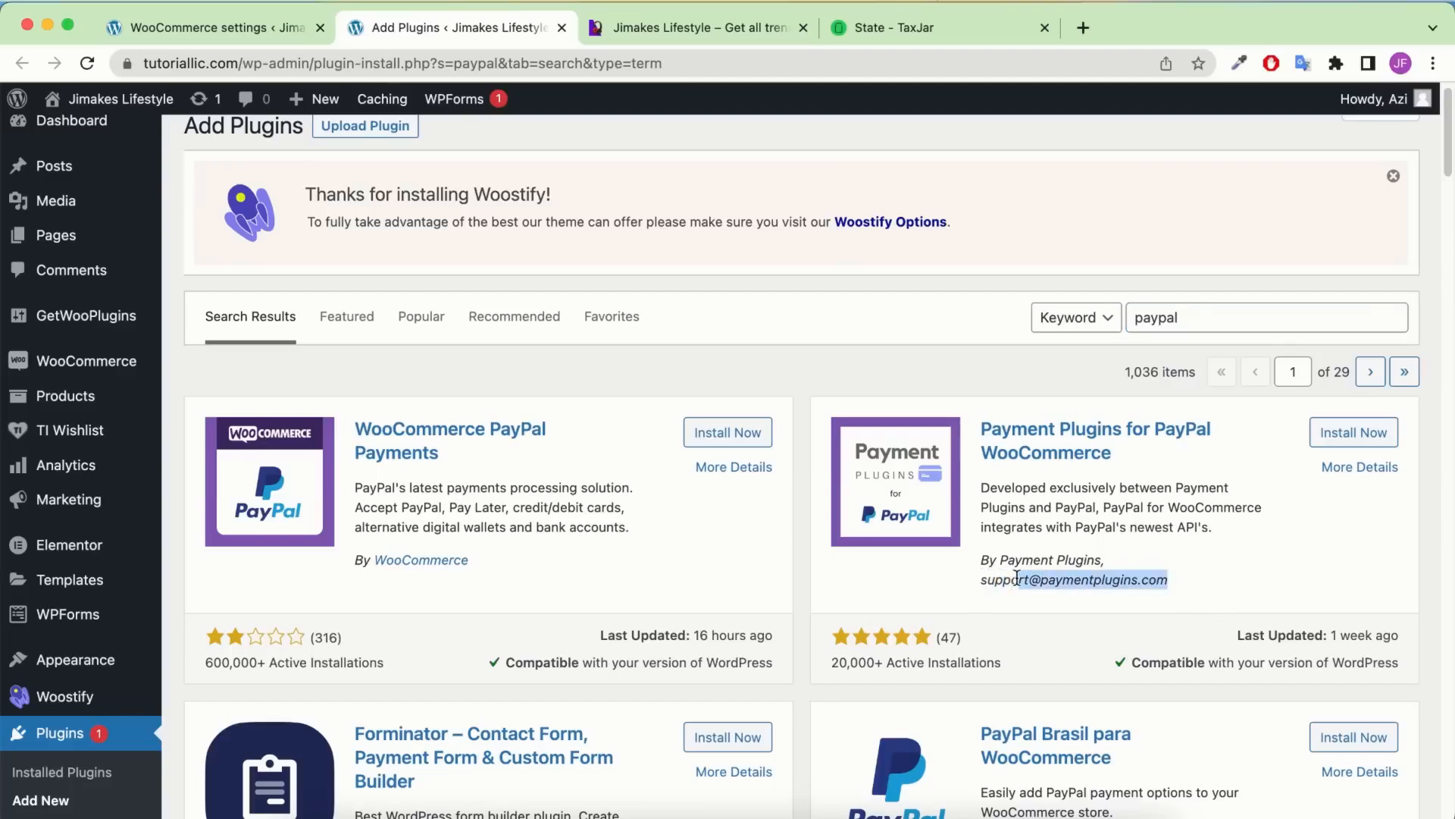
left_click(1046, 543)
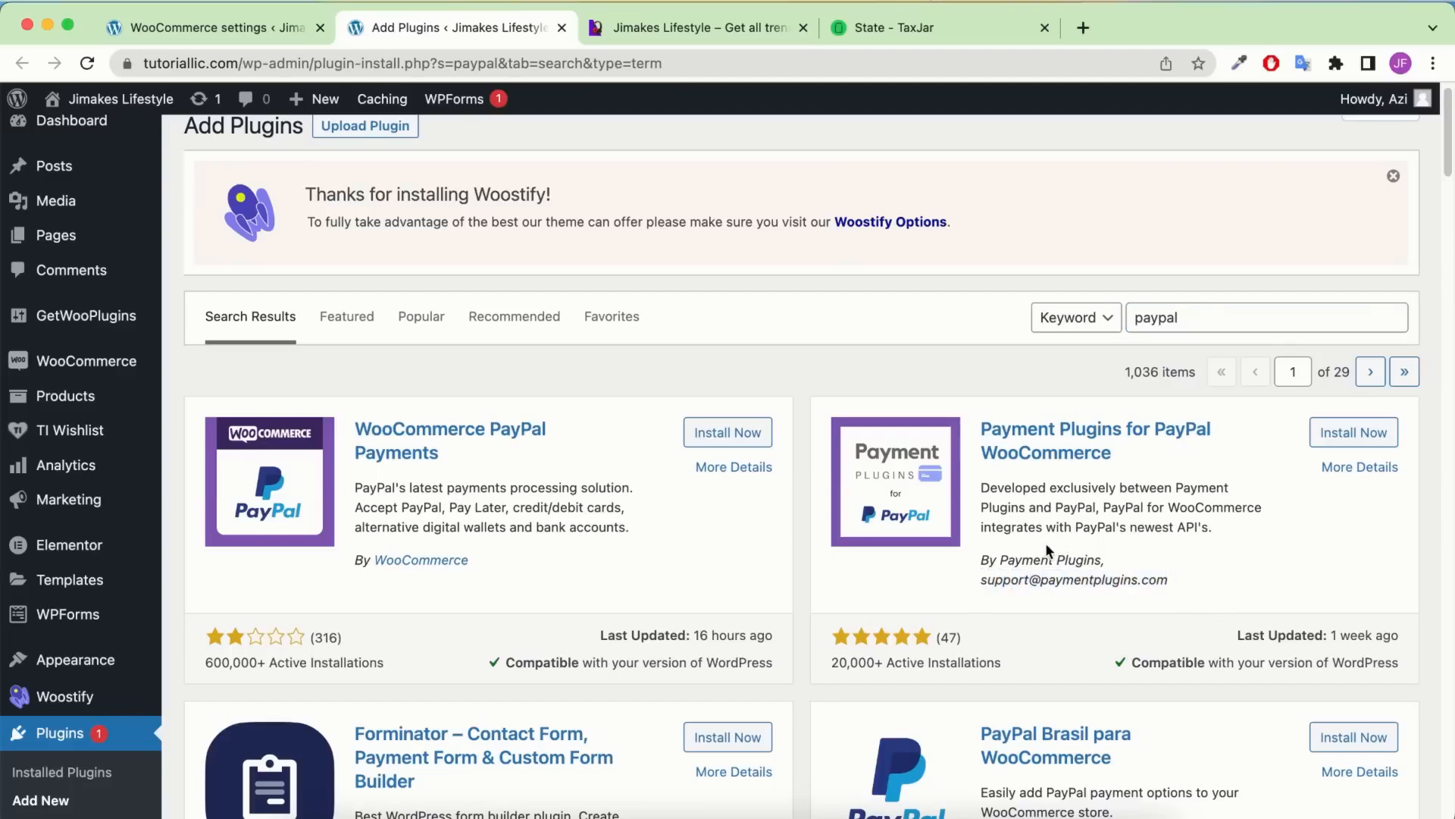
left_click(1375, 434)
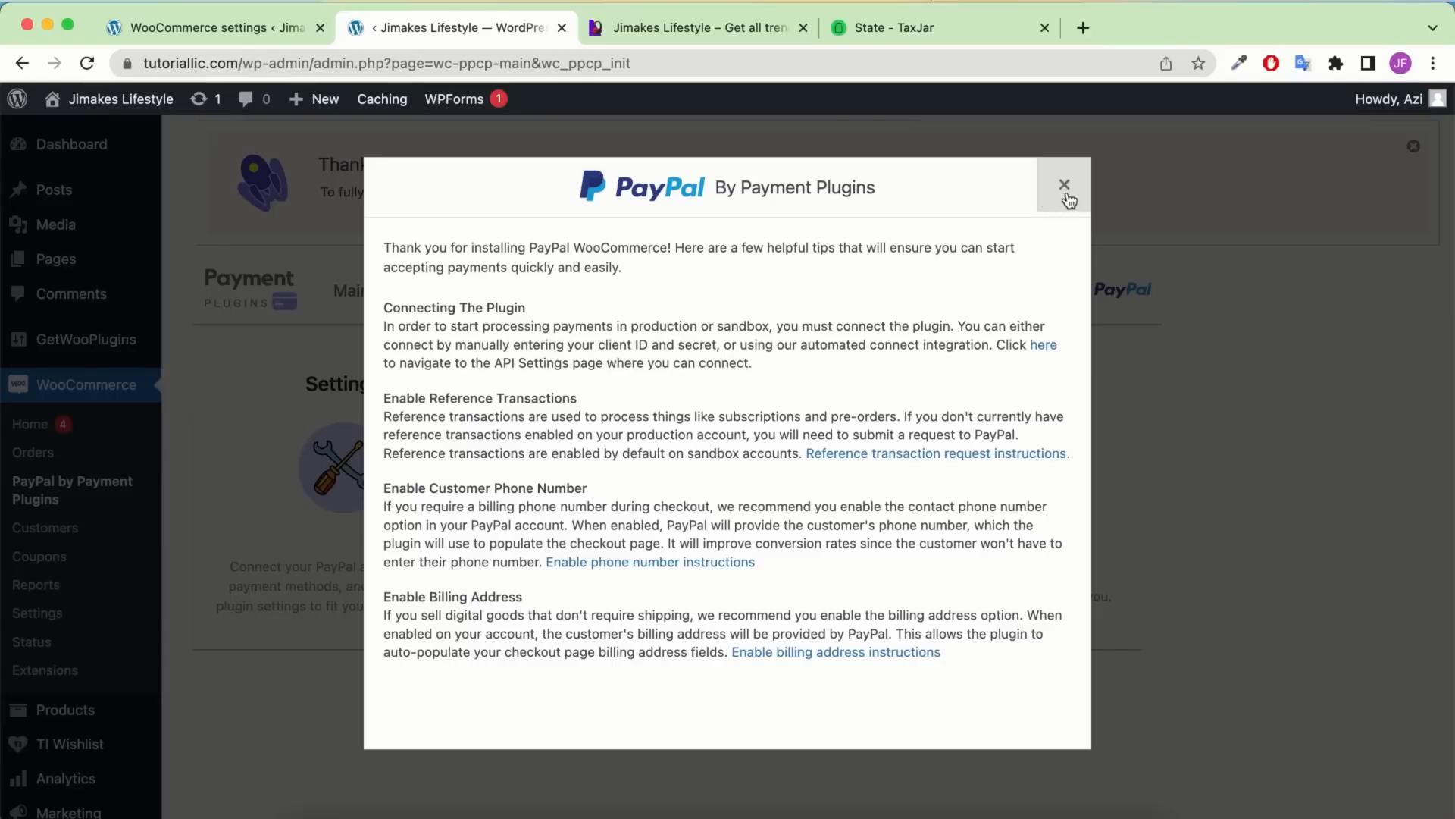
Dismiss the welcome message, open the PayPal plugin's API settings, and start the Connect to PayPal flow
left_click(1065, 189)
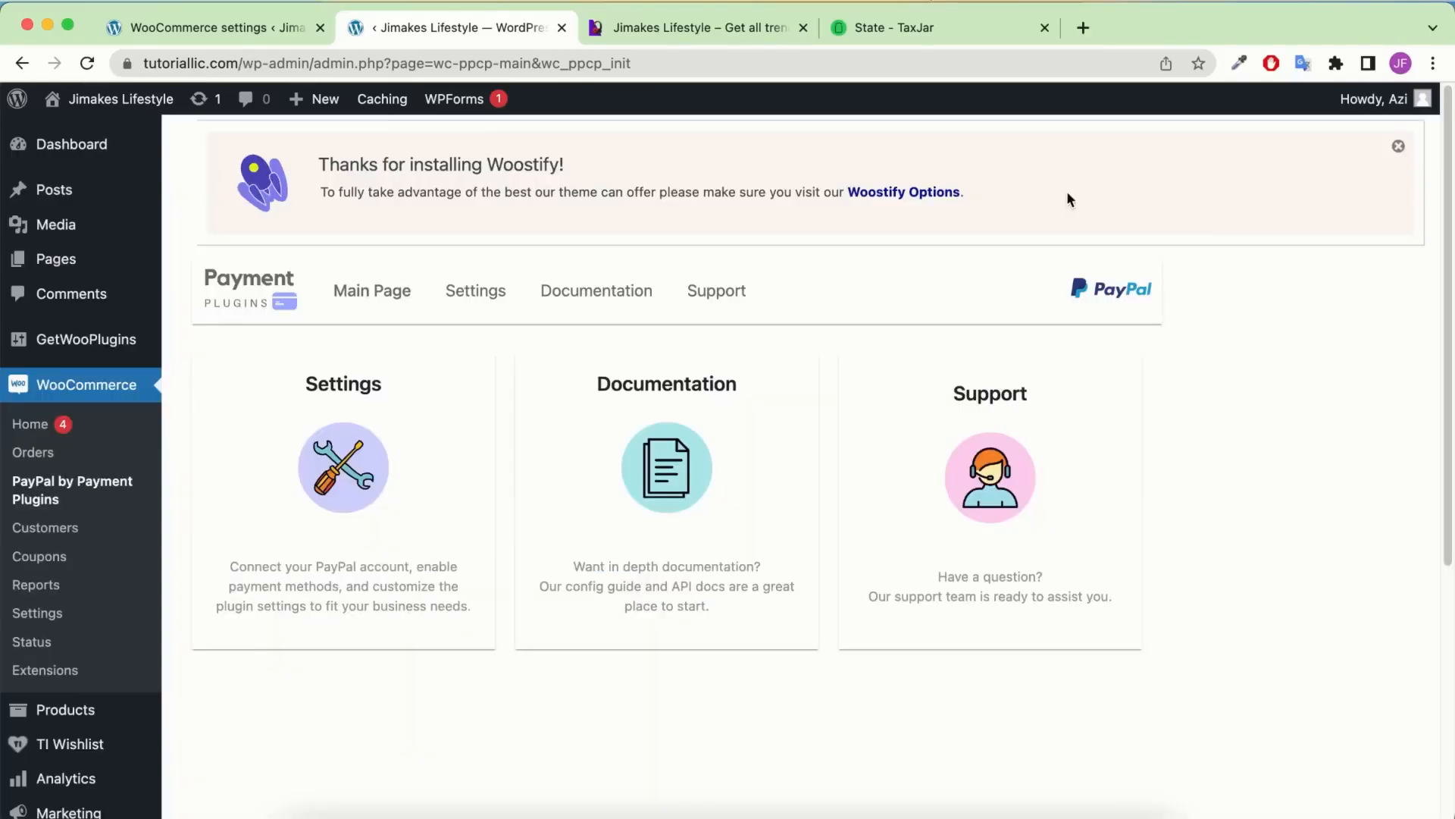
left_click(475, 292)
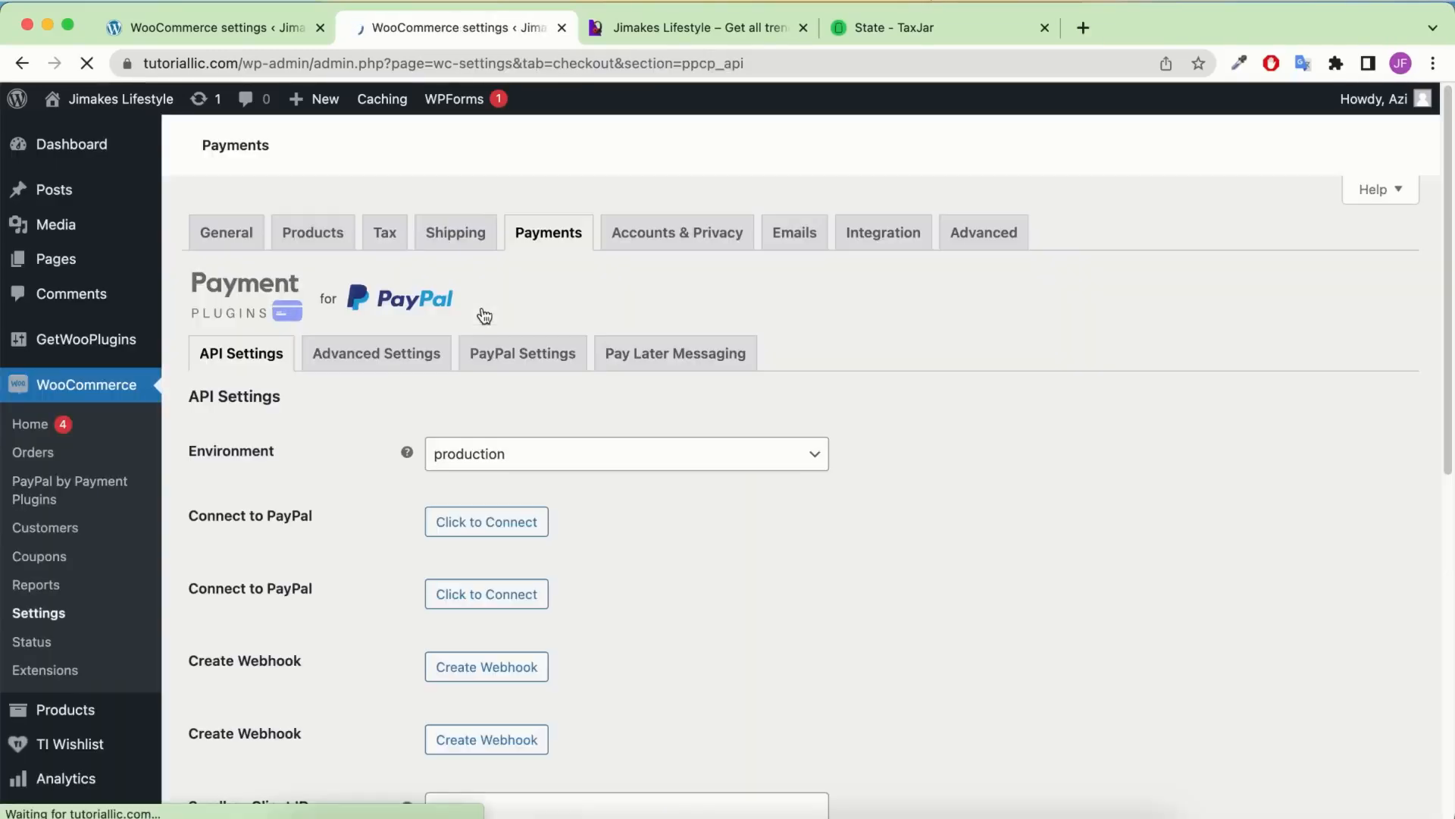
scroll(485, 316, "down", 5)
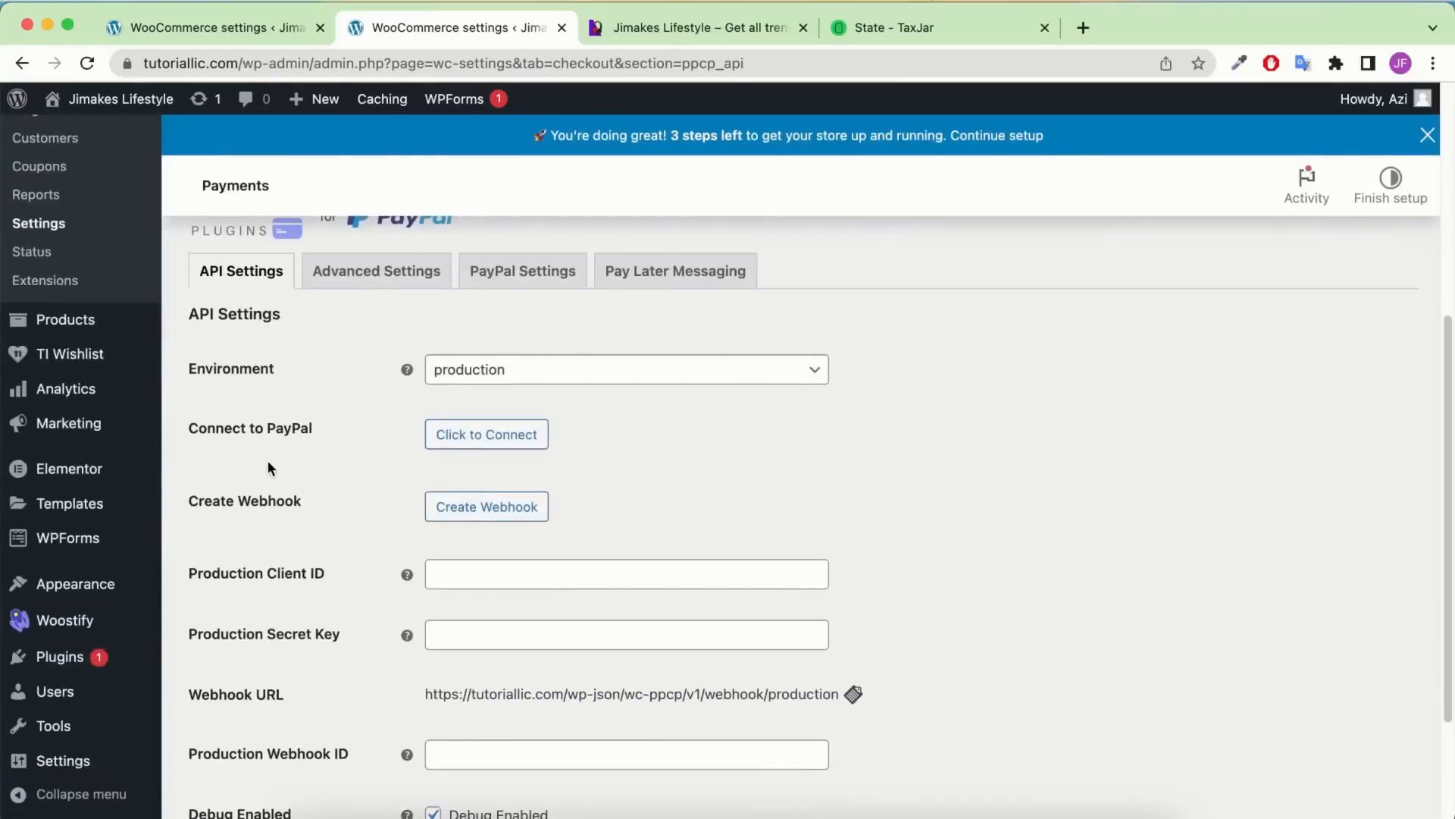
scroll(439, 433, "up", 1)
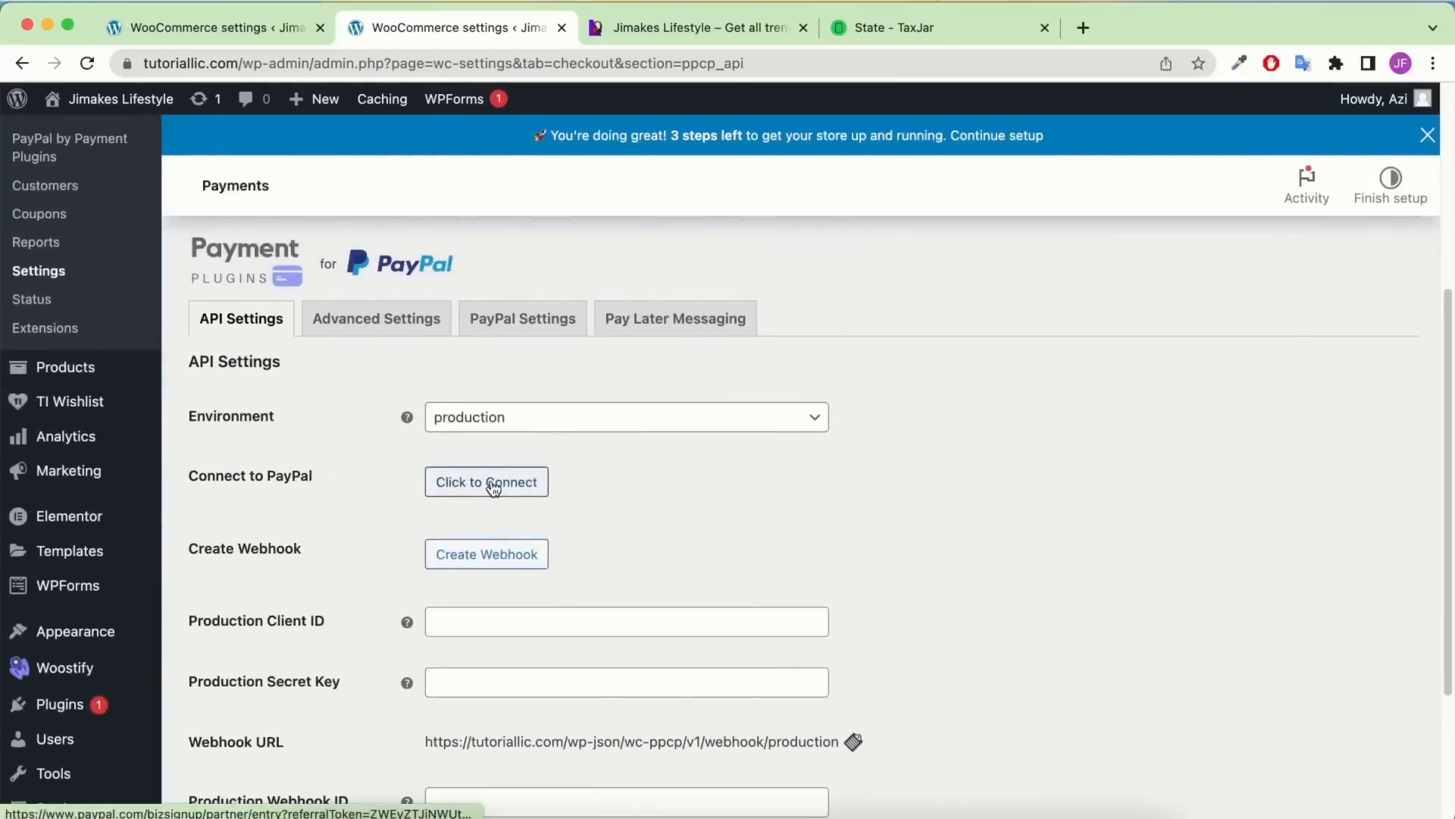
left_click(490, 483)
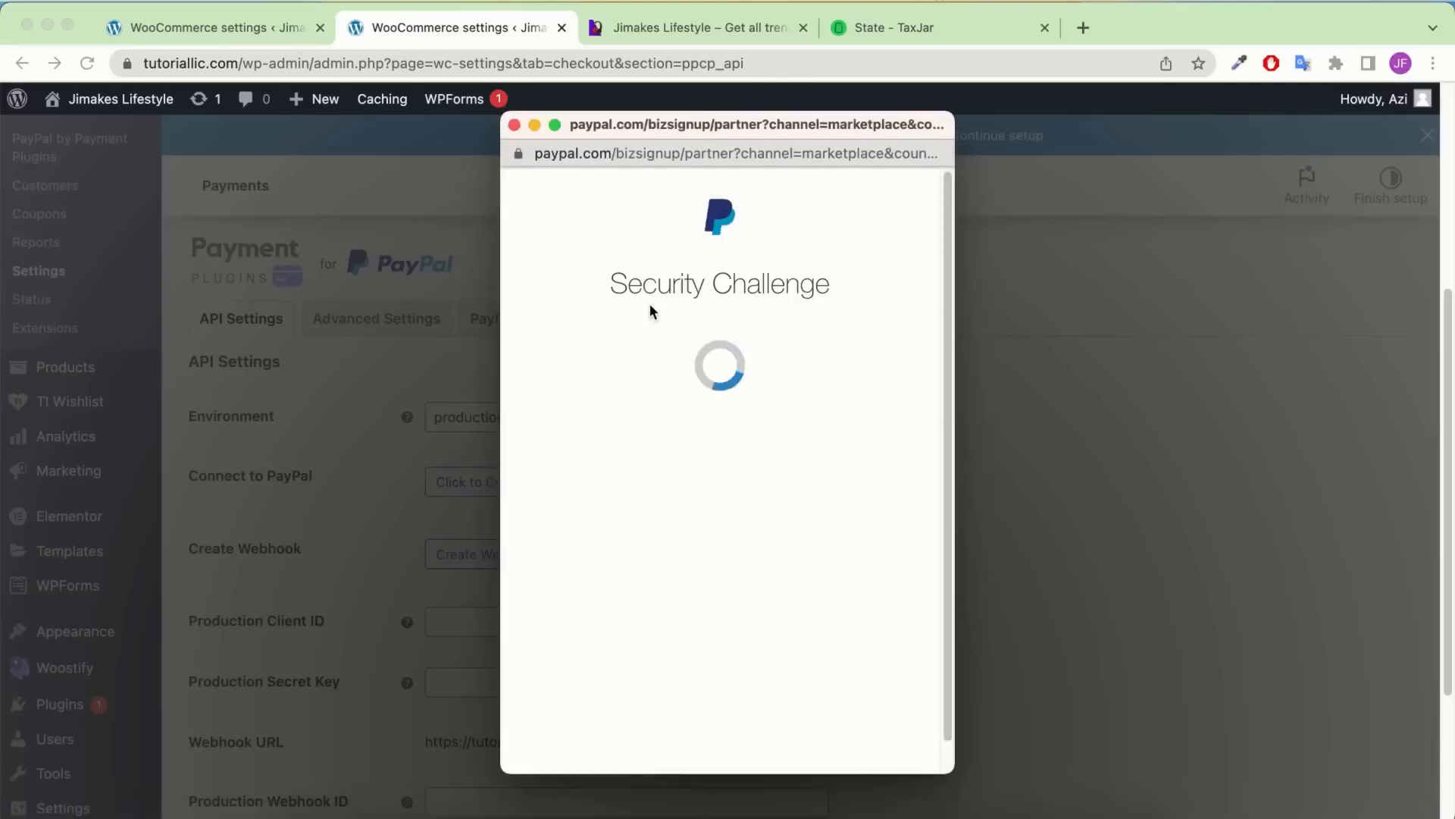
Pass PayPal's bus-image security challenge and accept its cookies
left_click(663, 344)
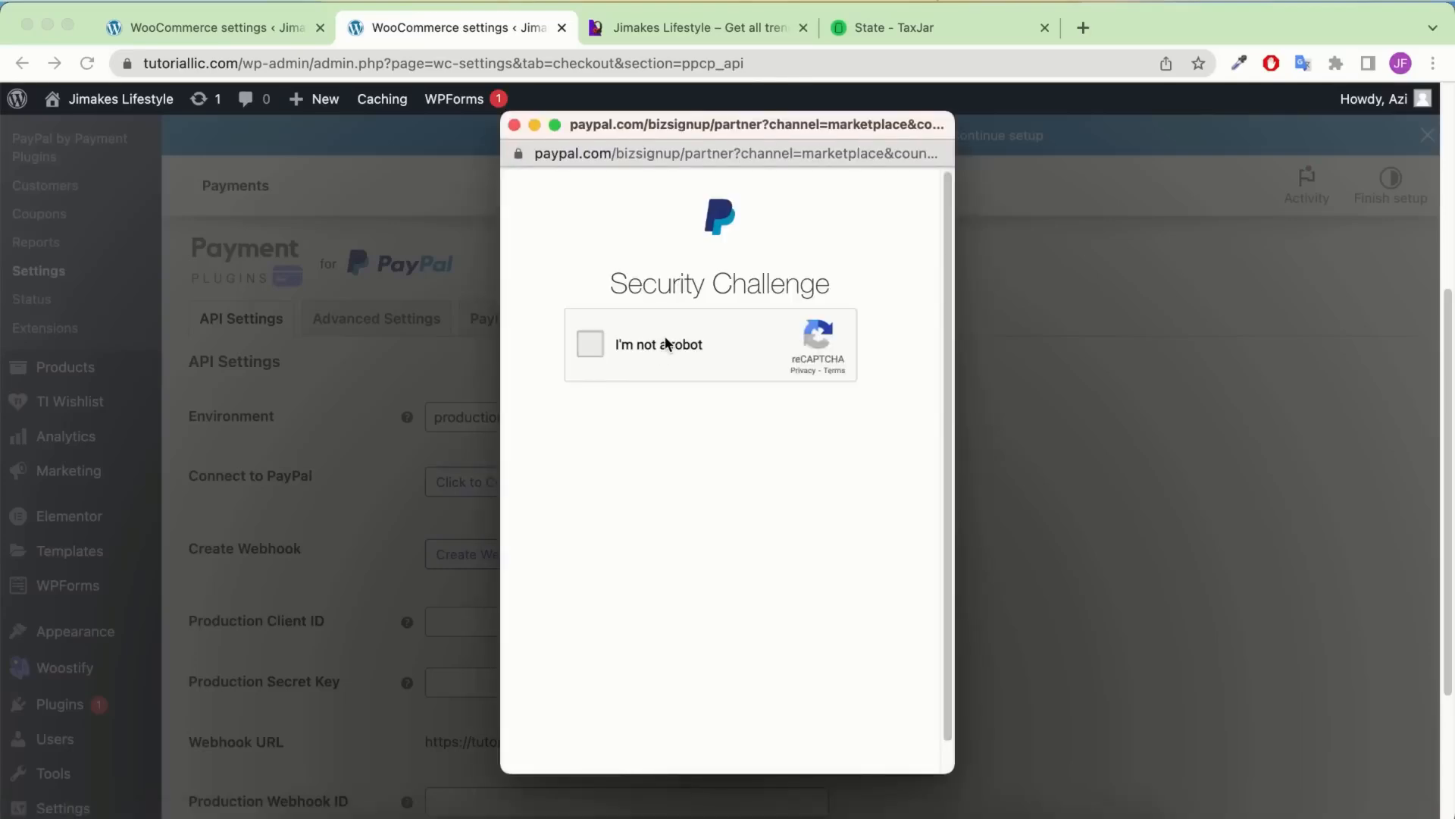
left_click(789, 492)
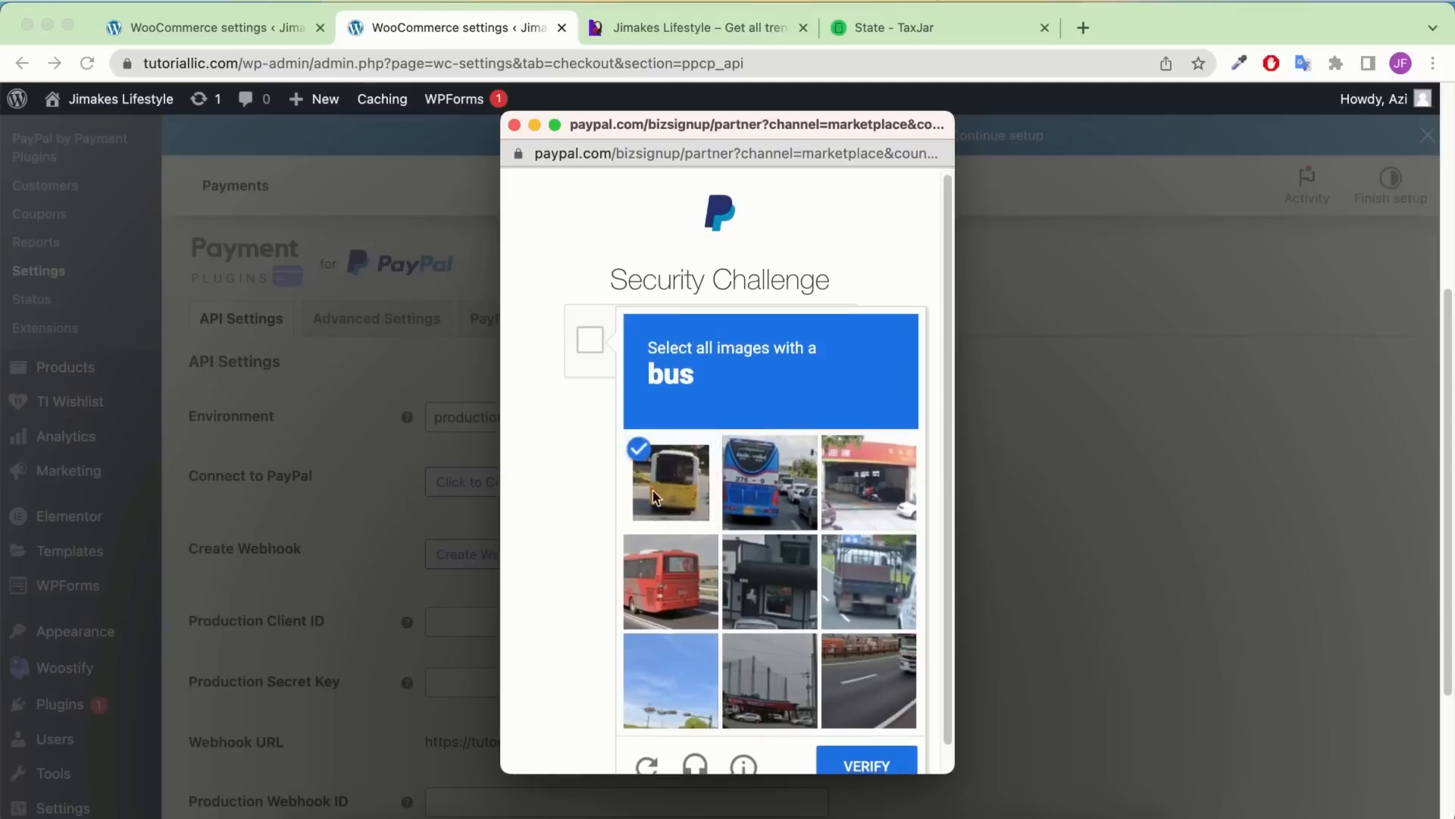
left_click(659, 576)
left_click(663, 506)
left_click(906, 762)
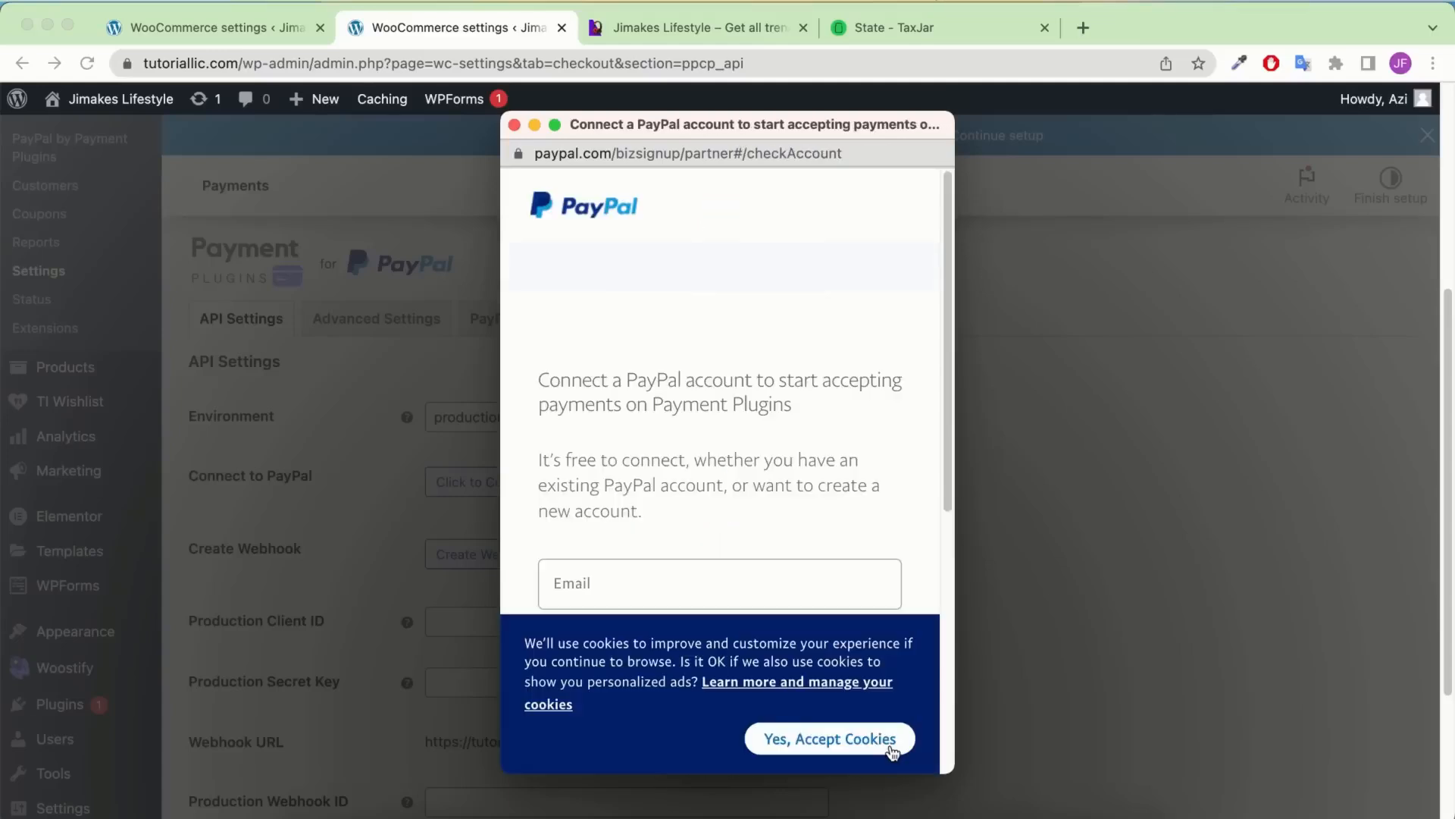
left_click(829, 738)
scroll(833, 599, "down", 3)
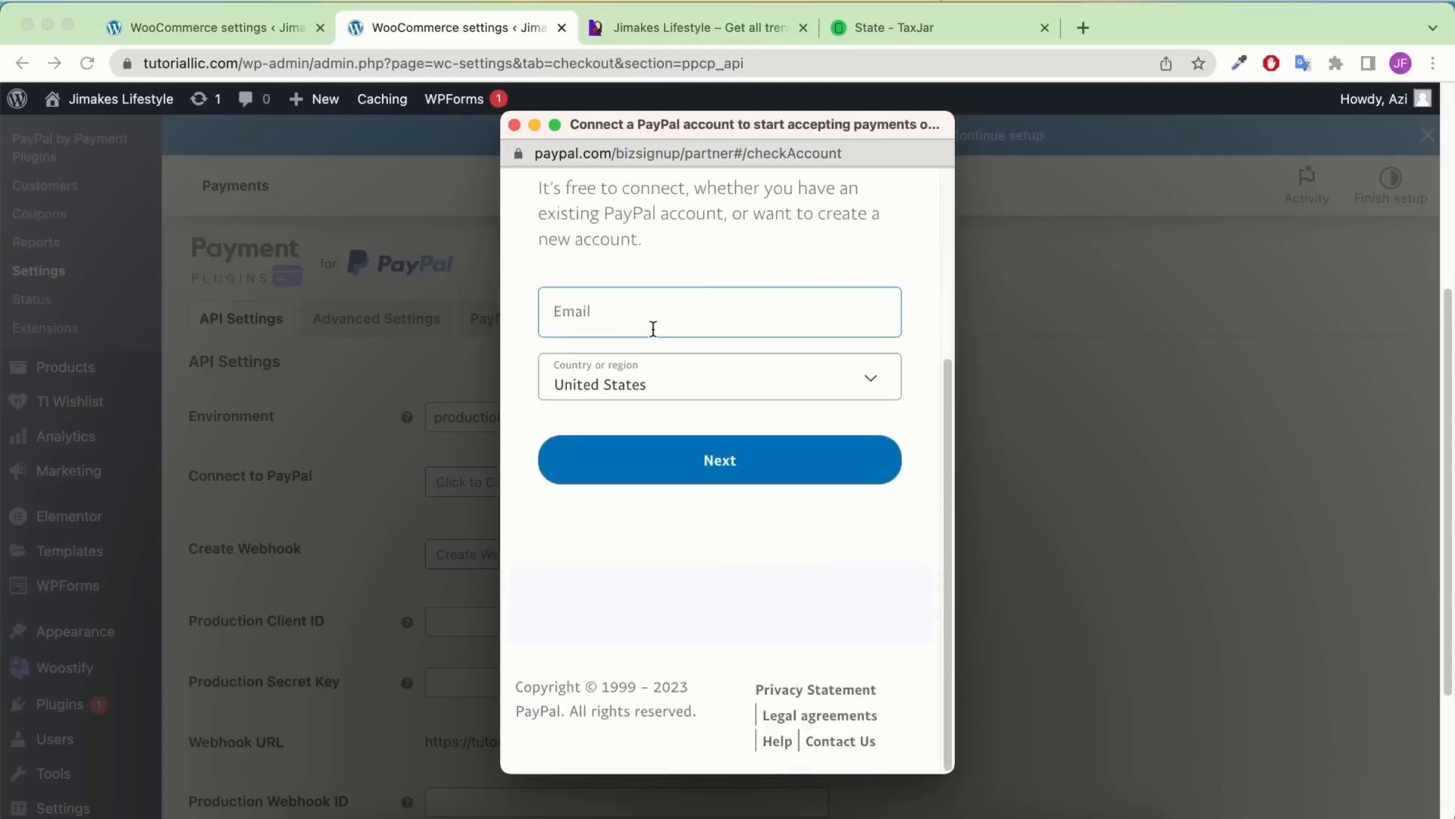
scroll(653, 326, "up", 3)
scroll(654, 322, "up", 1)
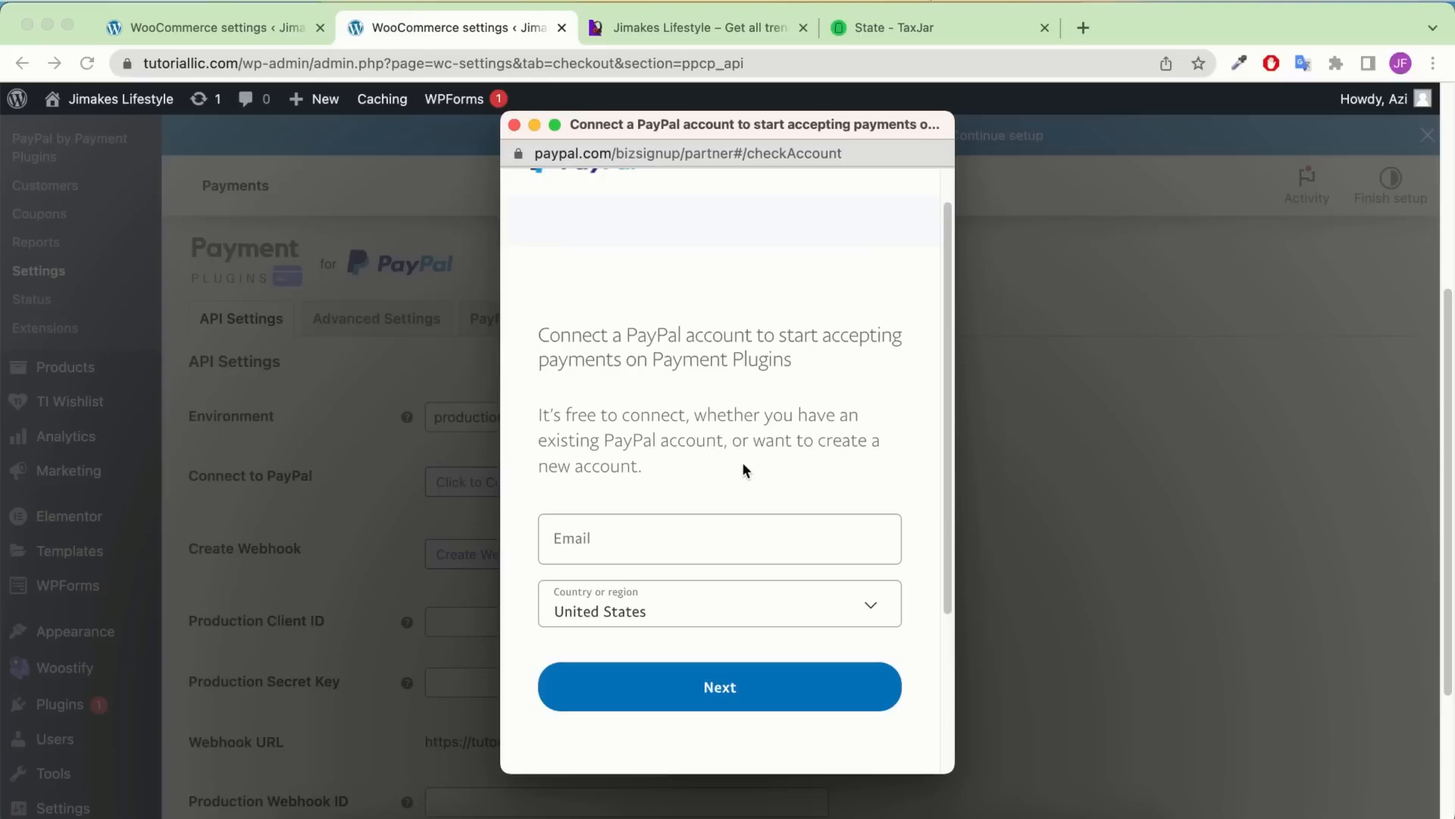
Sign in with the business account's e-mail and password, verify by text code, and agree to connect
left_click(667, 538)
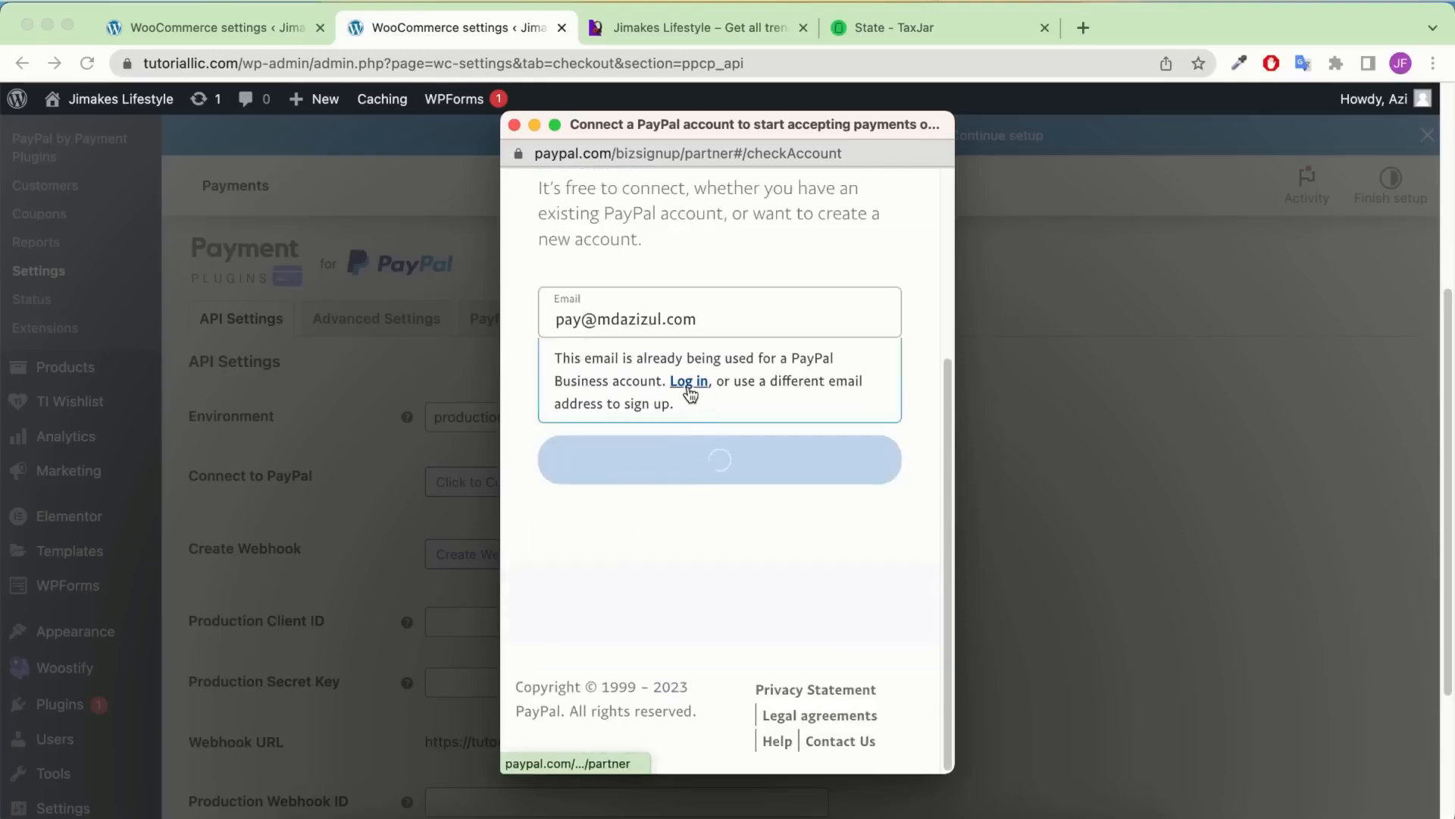
left_click(689, 384)
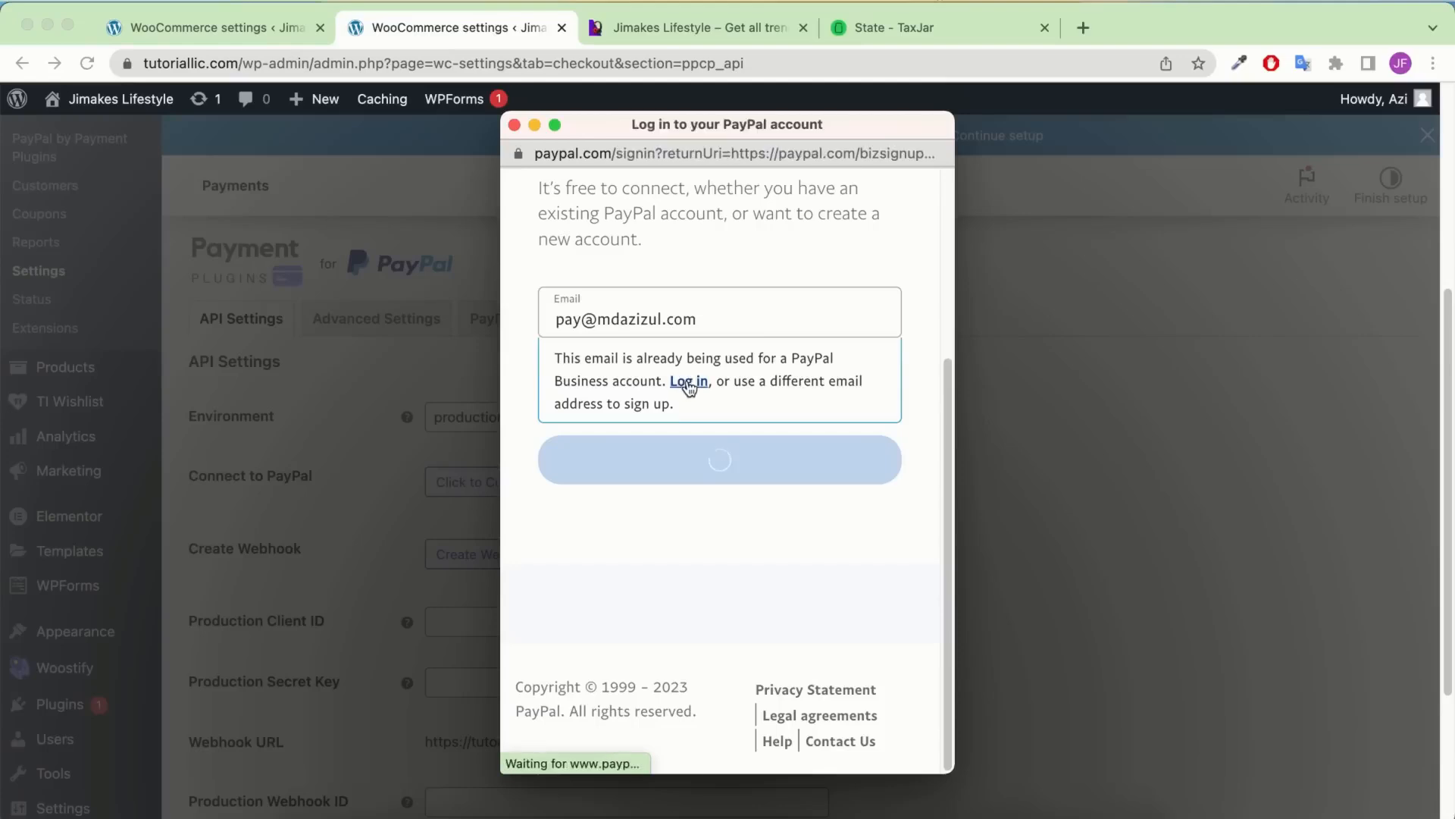
left_click(644, 409)
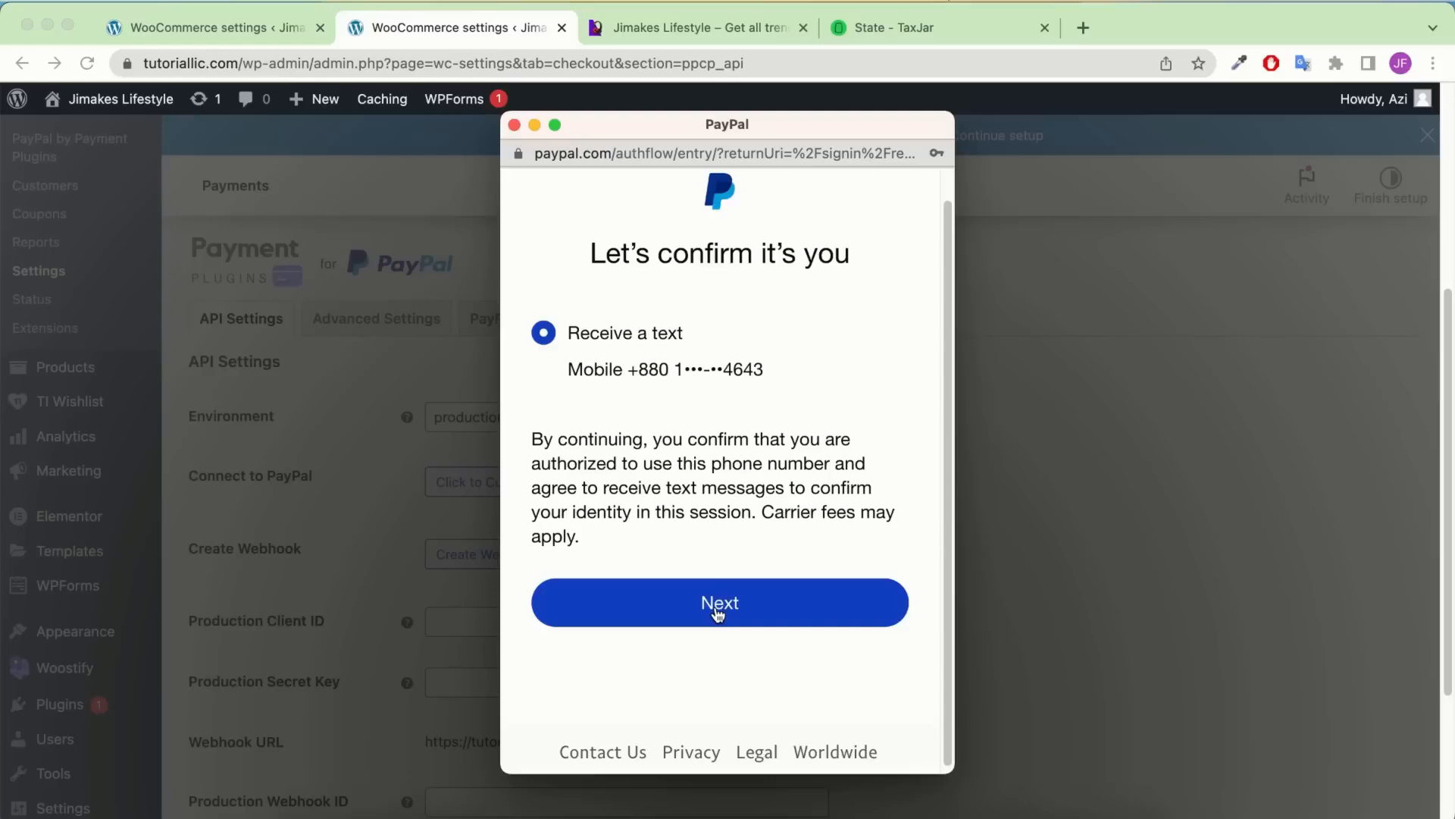
left_click(716, 606)
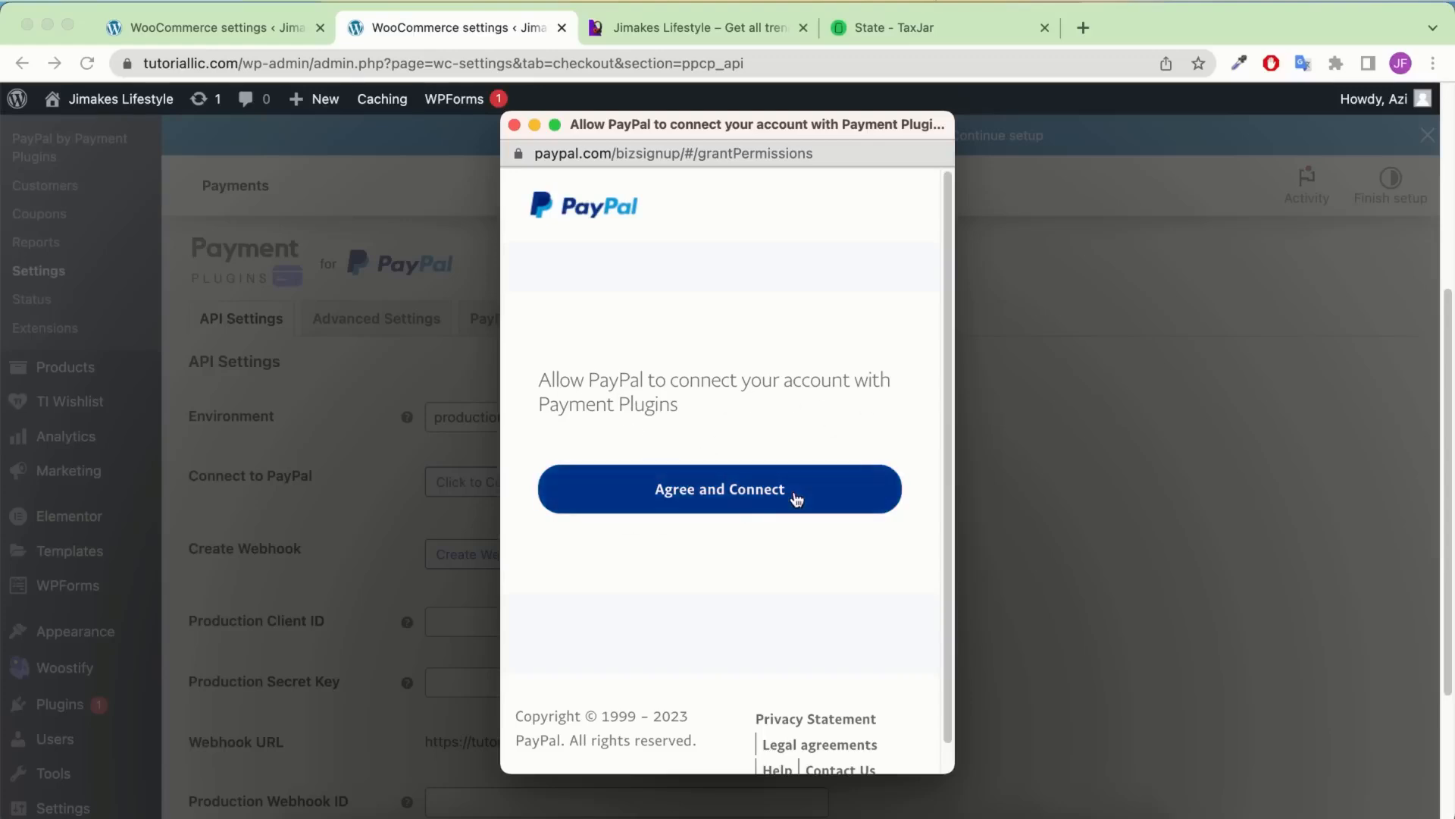
left_click(760, 500)
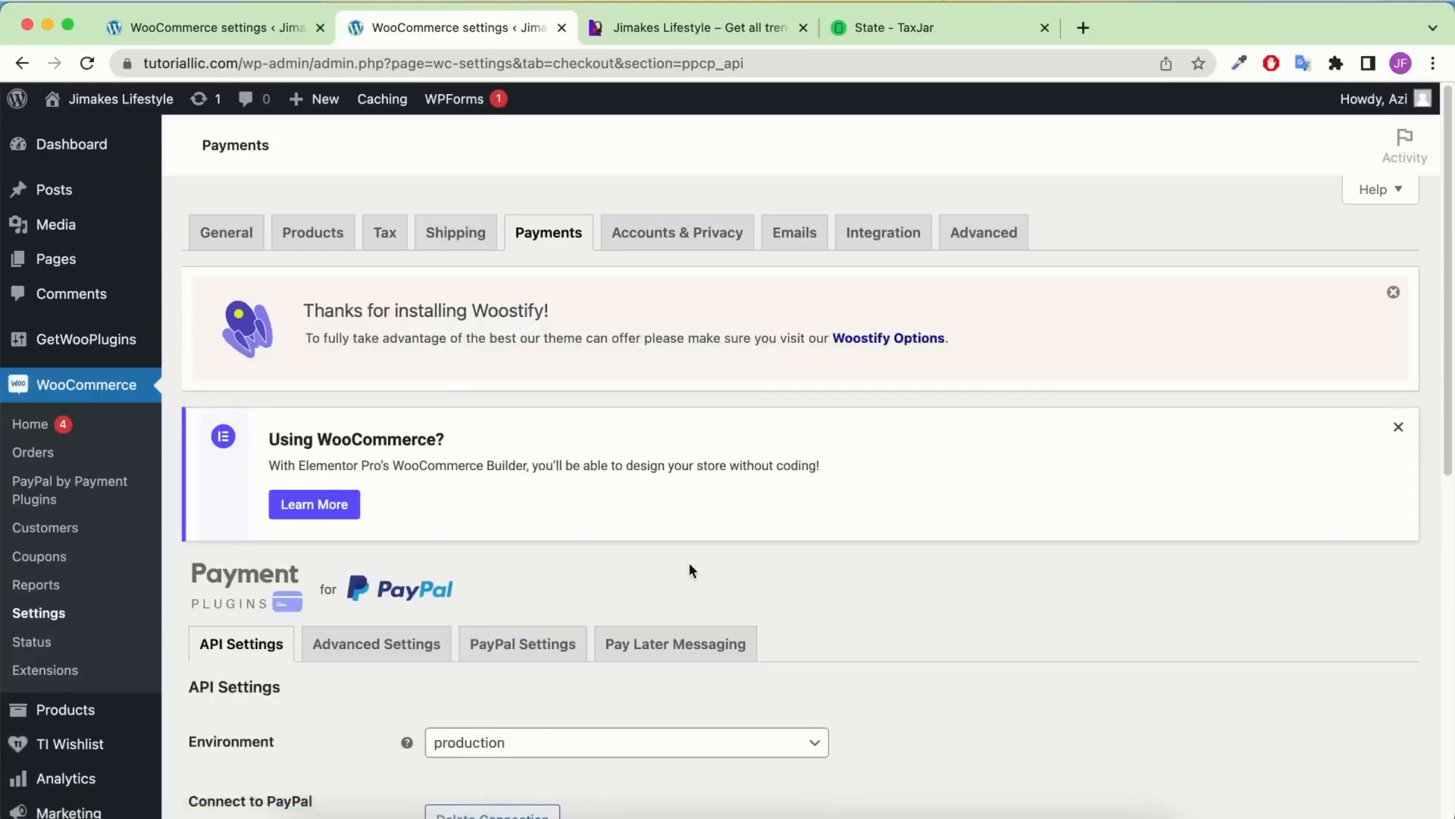
scroll(689, 564, "down", 5)
scroll(531, 455, "down", 4)
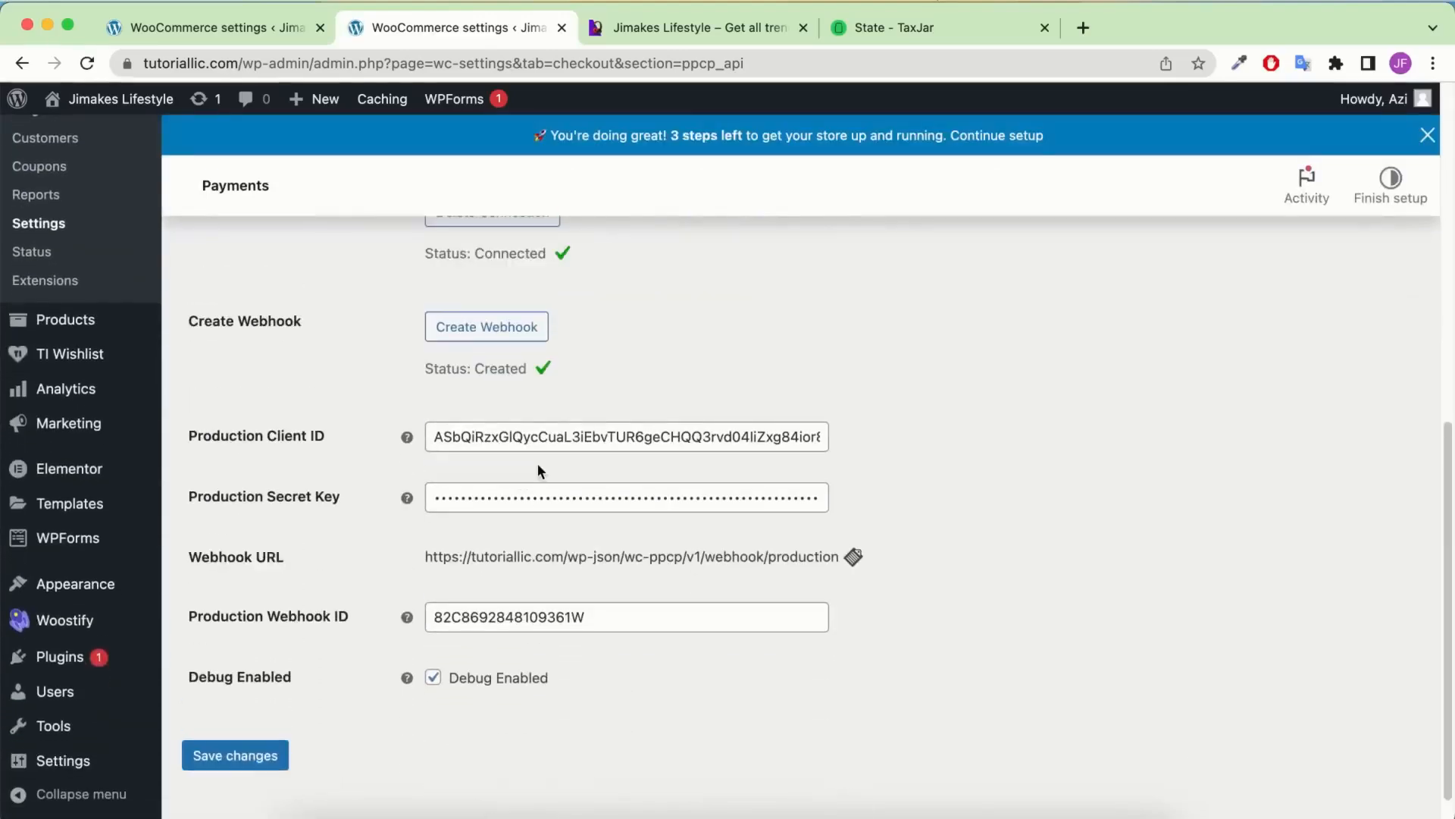
scroll(538, 462, "up", 8)
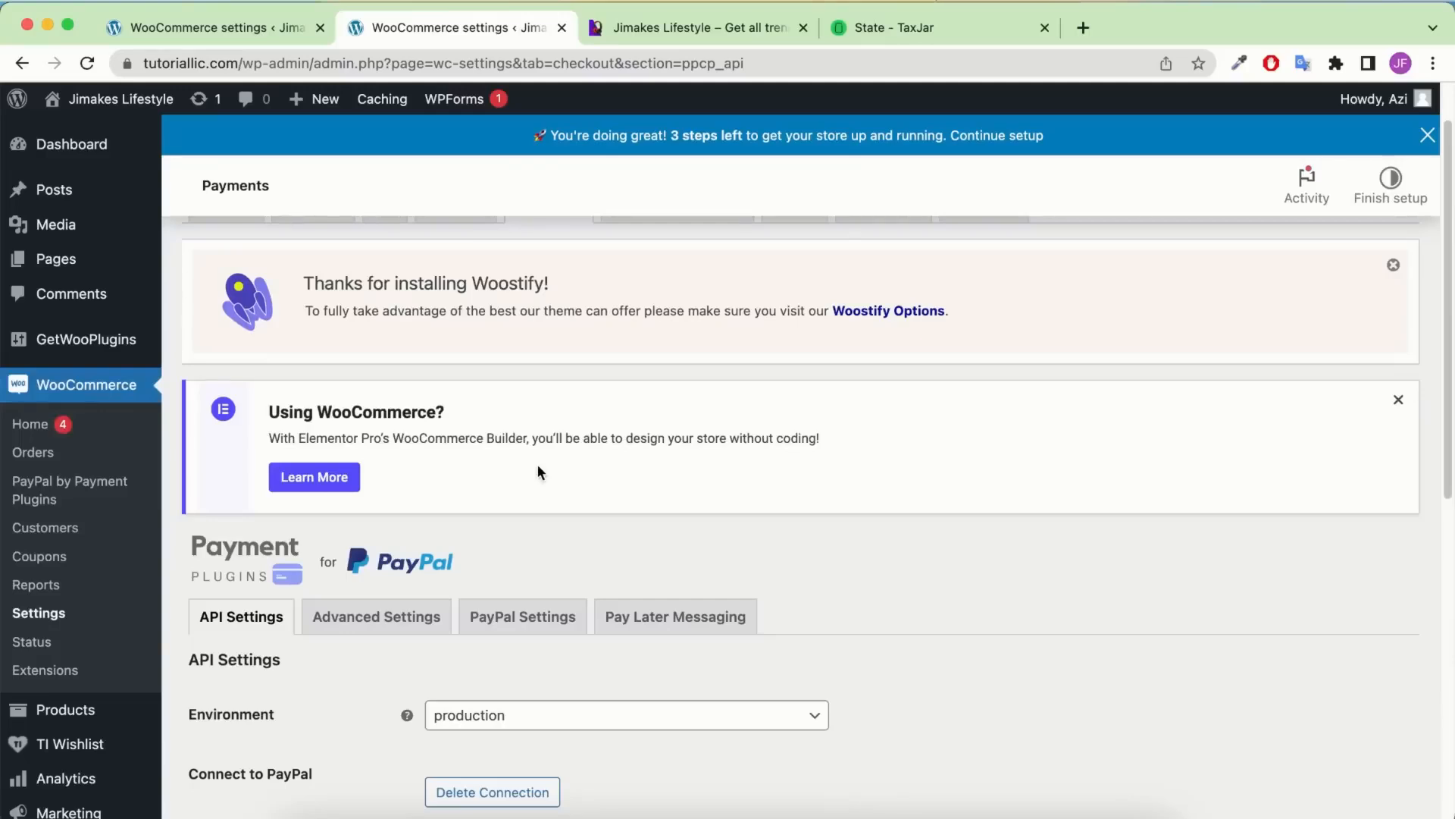
scroll(485, 506, "down", 4)
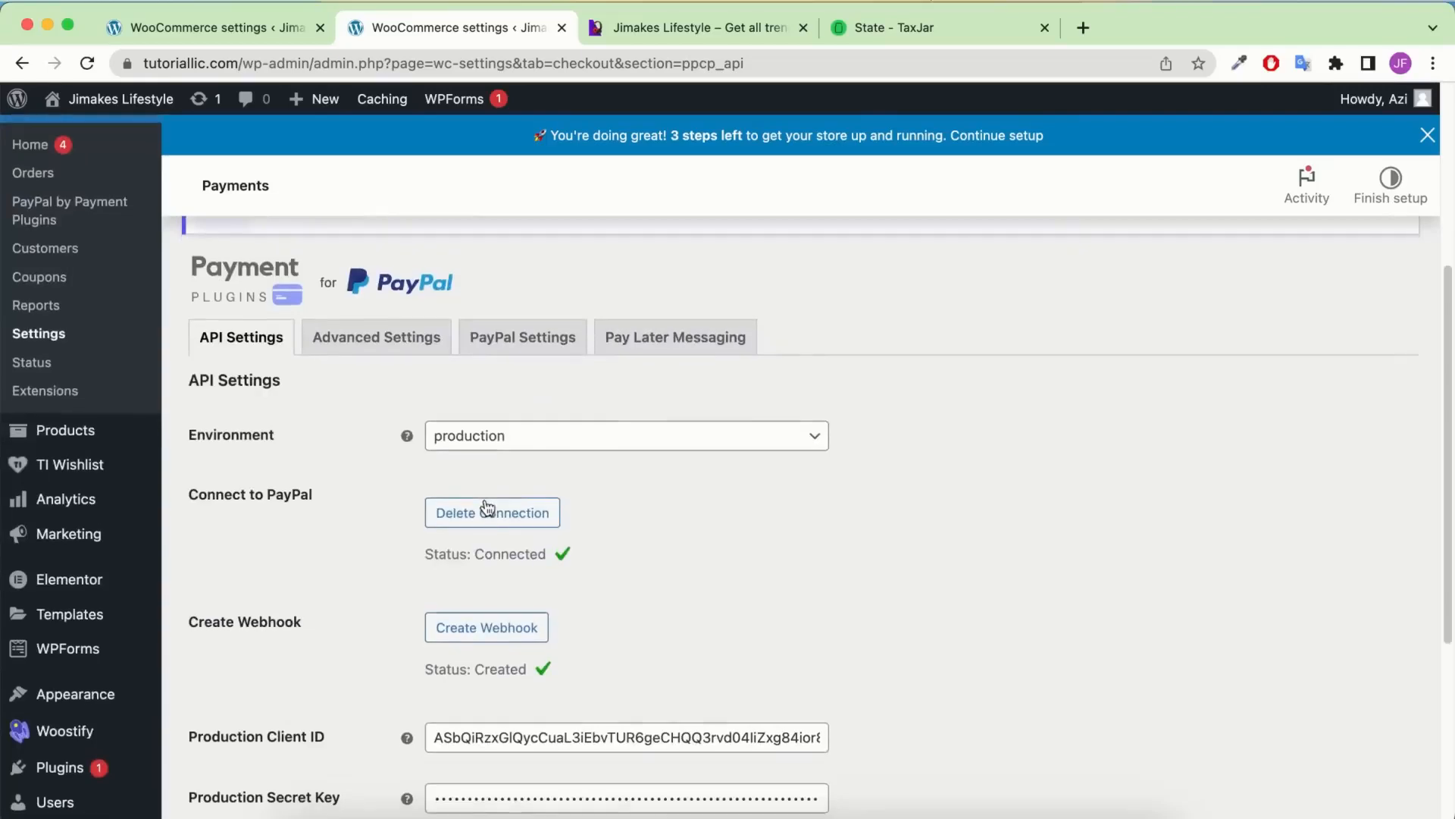
mouse_move(119, 526)
scroll(119, 526, "down", 1)
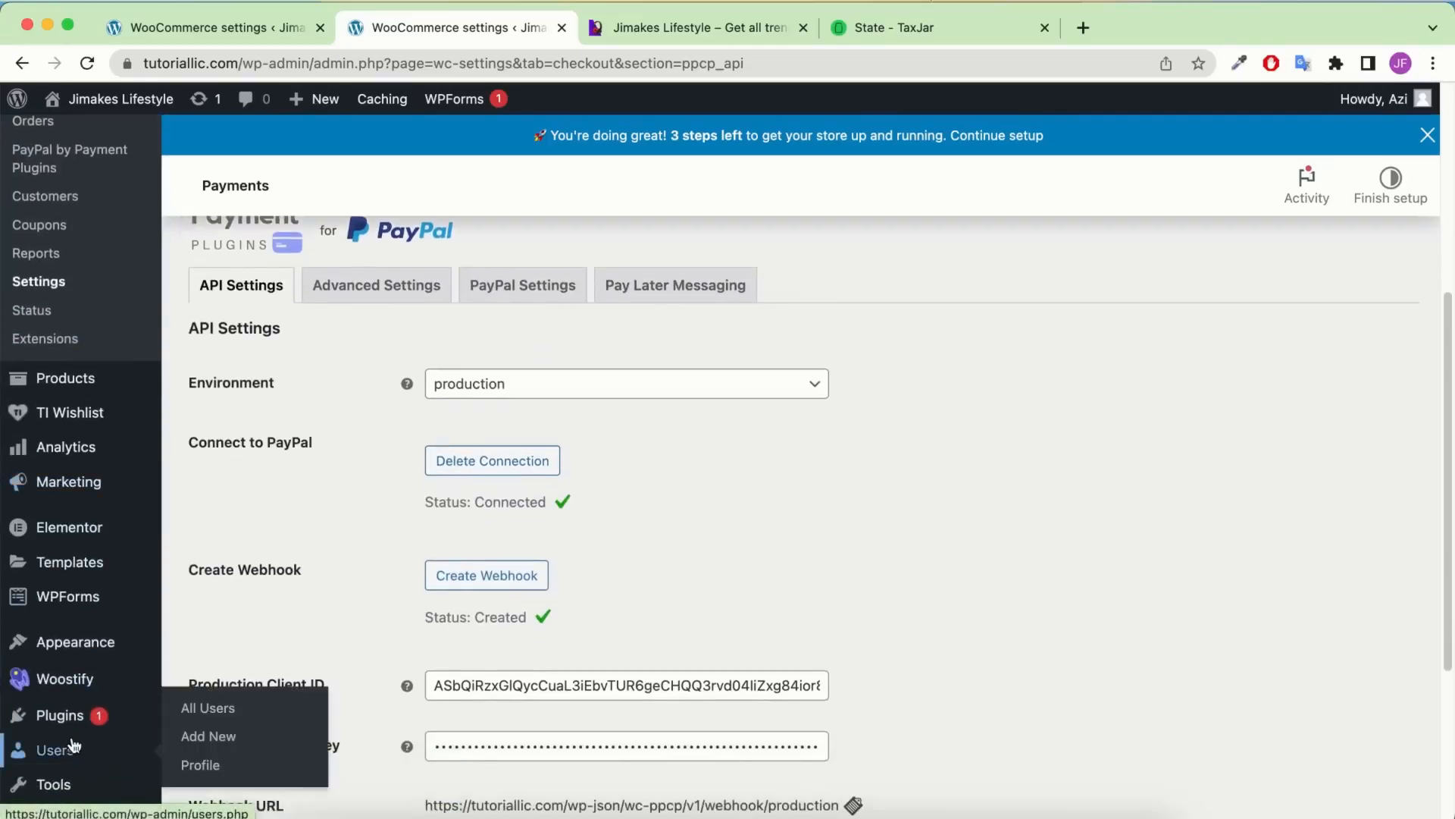
Open Add Plugins in a new tab and search the directory for 'stripe'
mouse_move(68, 715)
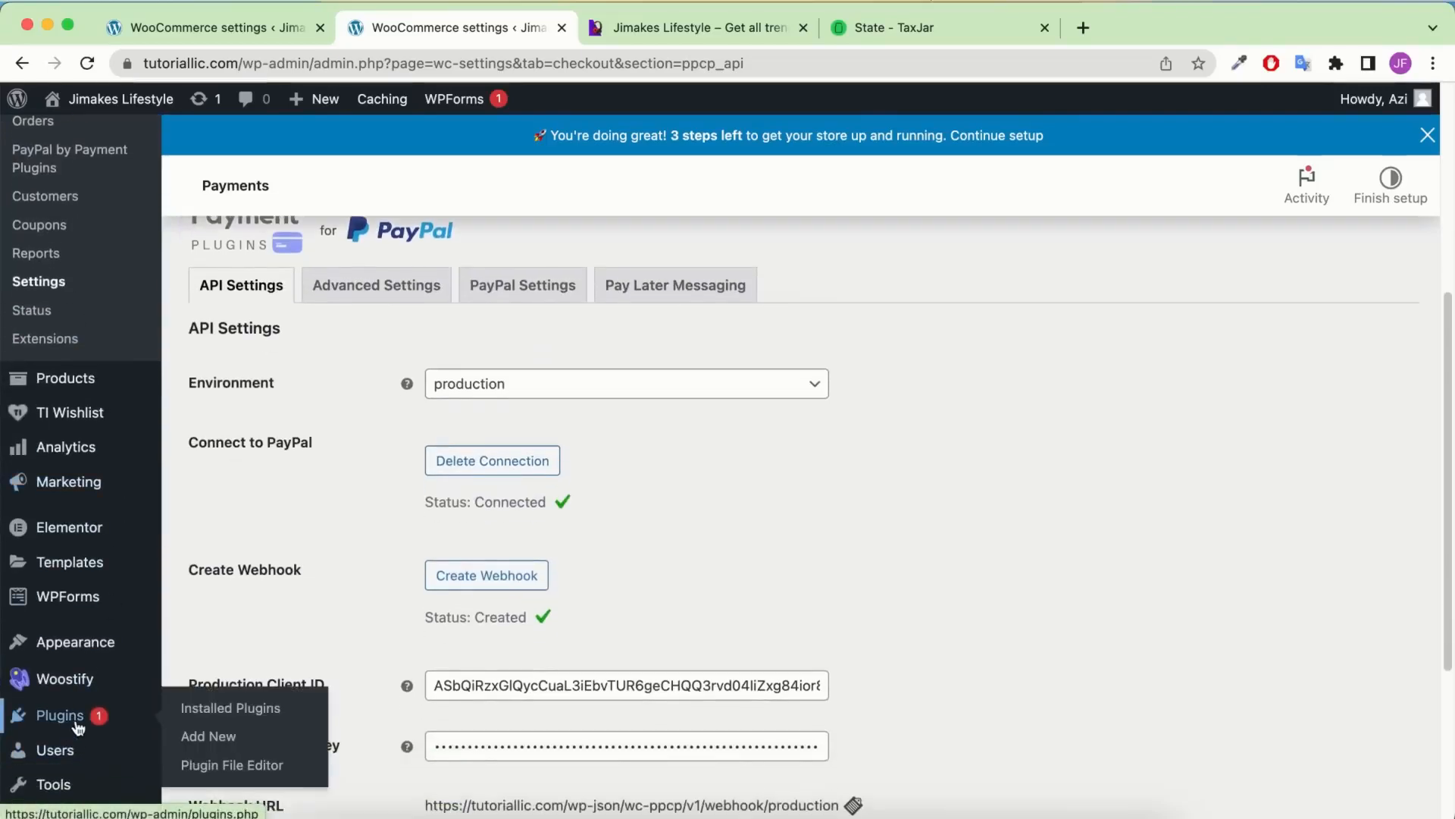
right_click(201, 735)
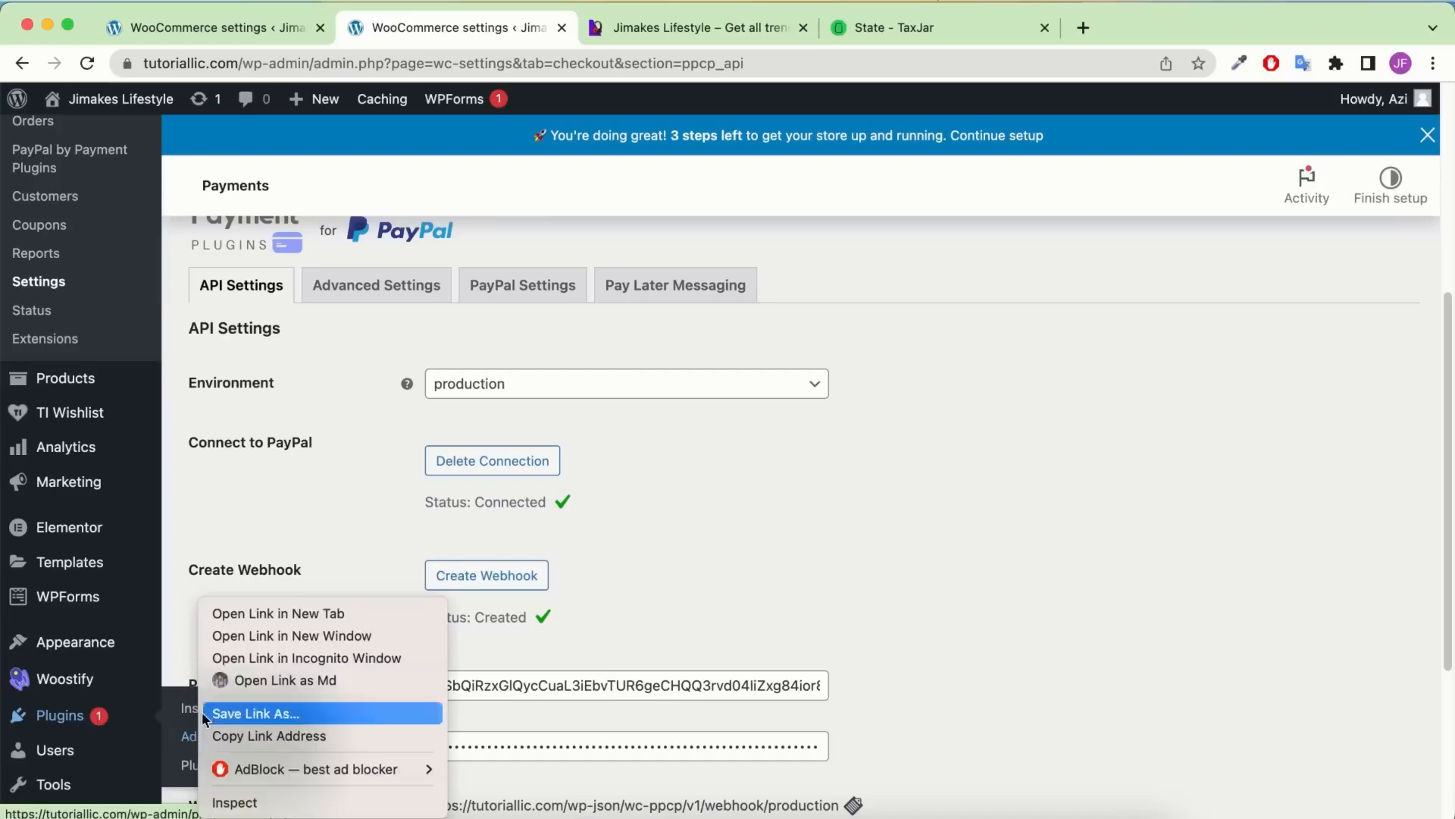
left_click(257, 613)
left_click(561, 27)
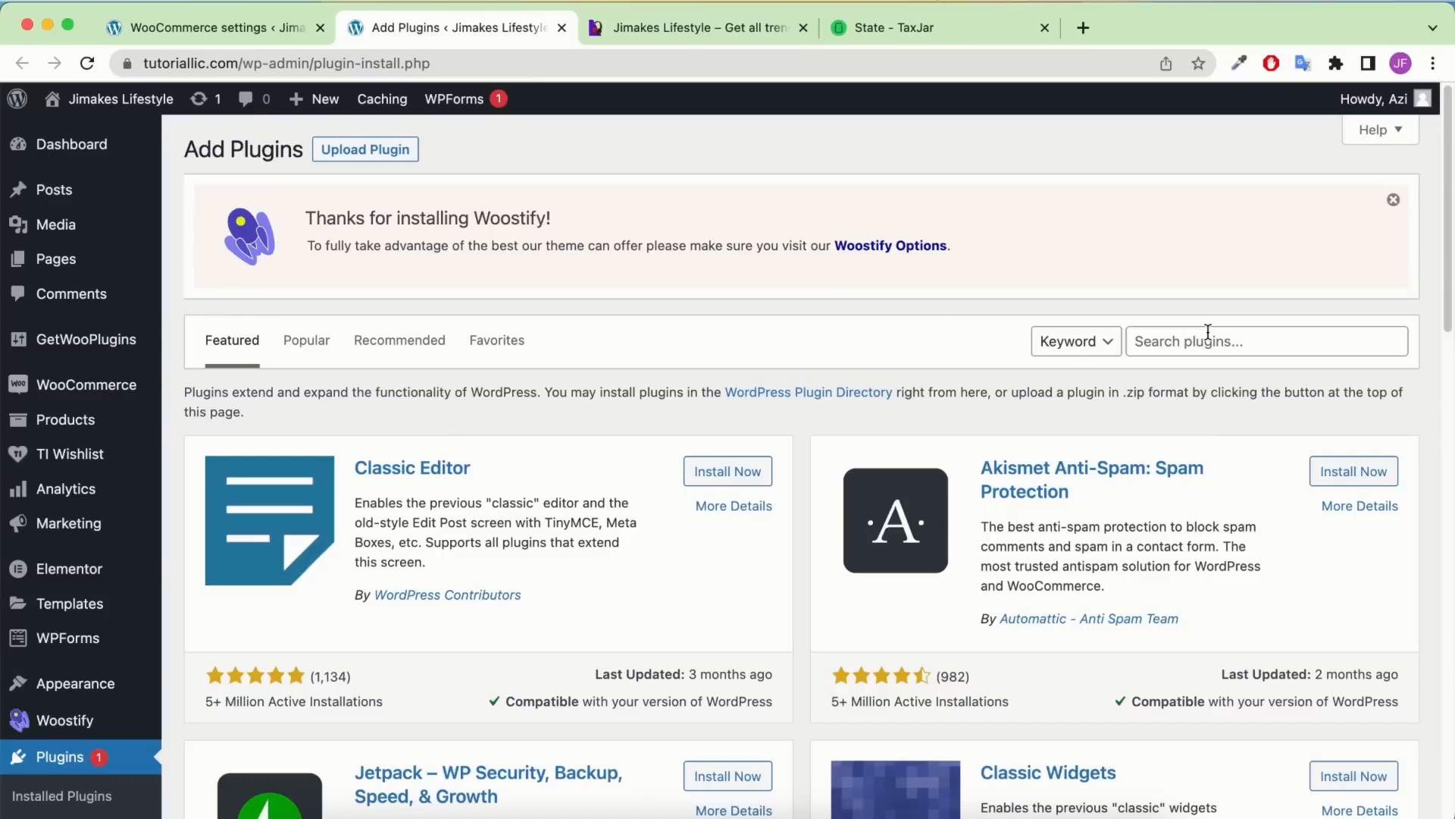
left_click(1208, 338)
type("str")
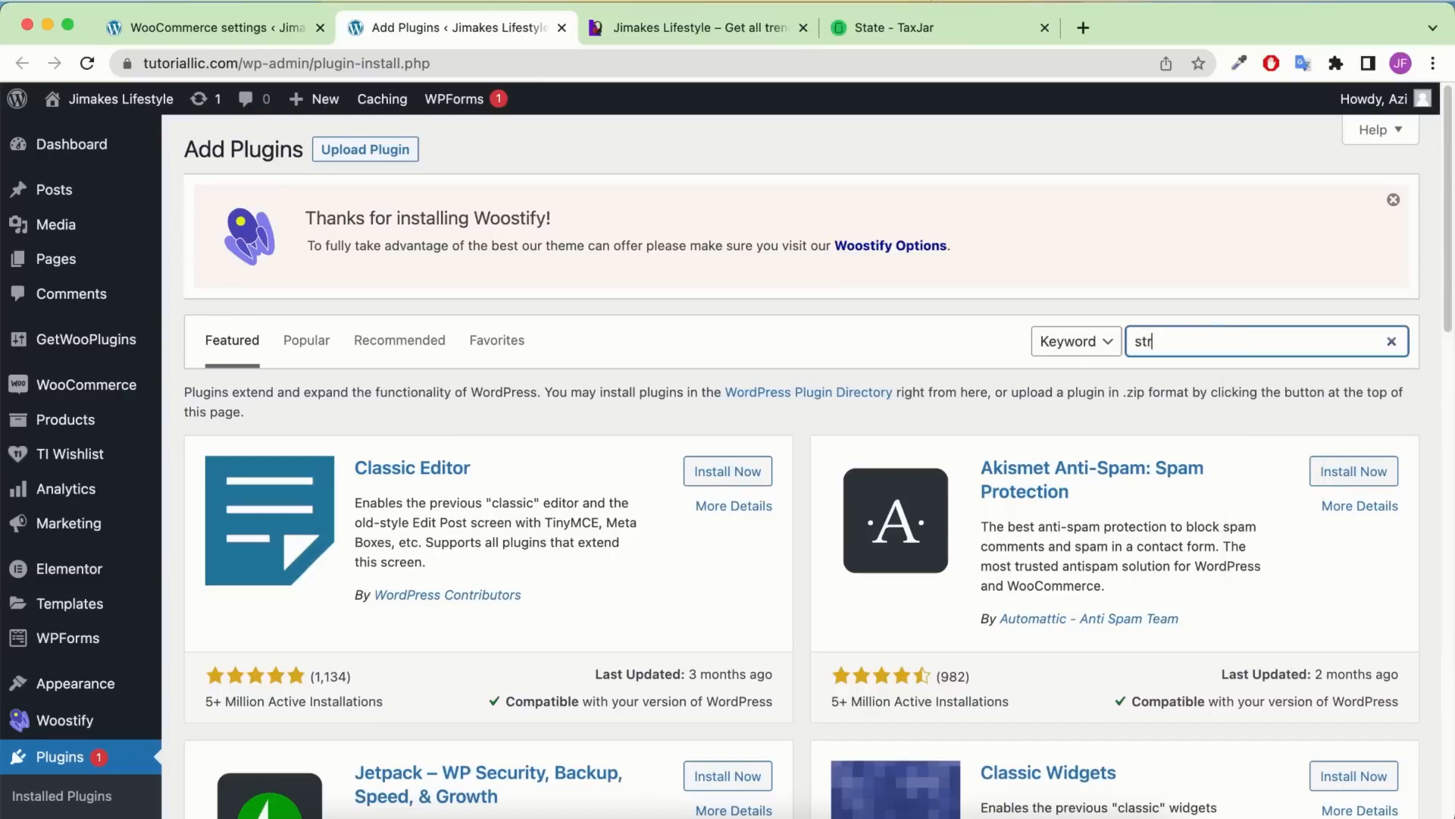
type("op")
key("BackSpace")
key("BackSpace")
type("ipe")
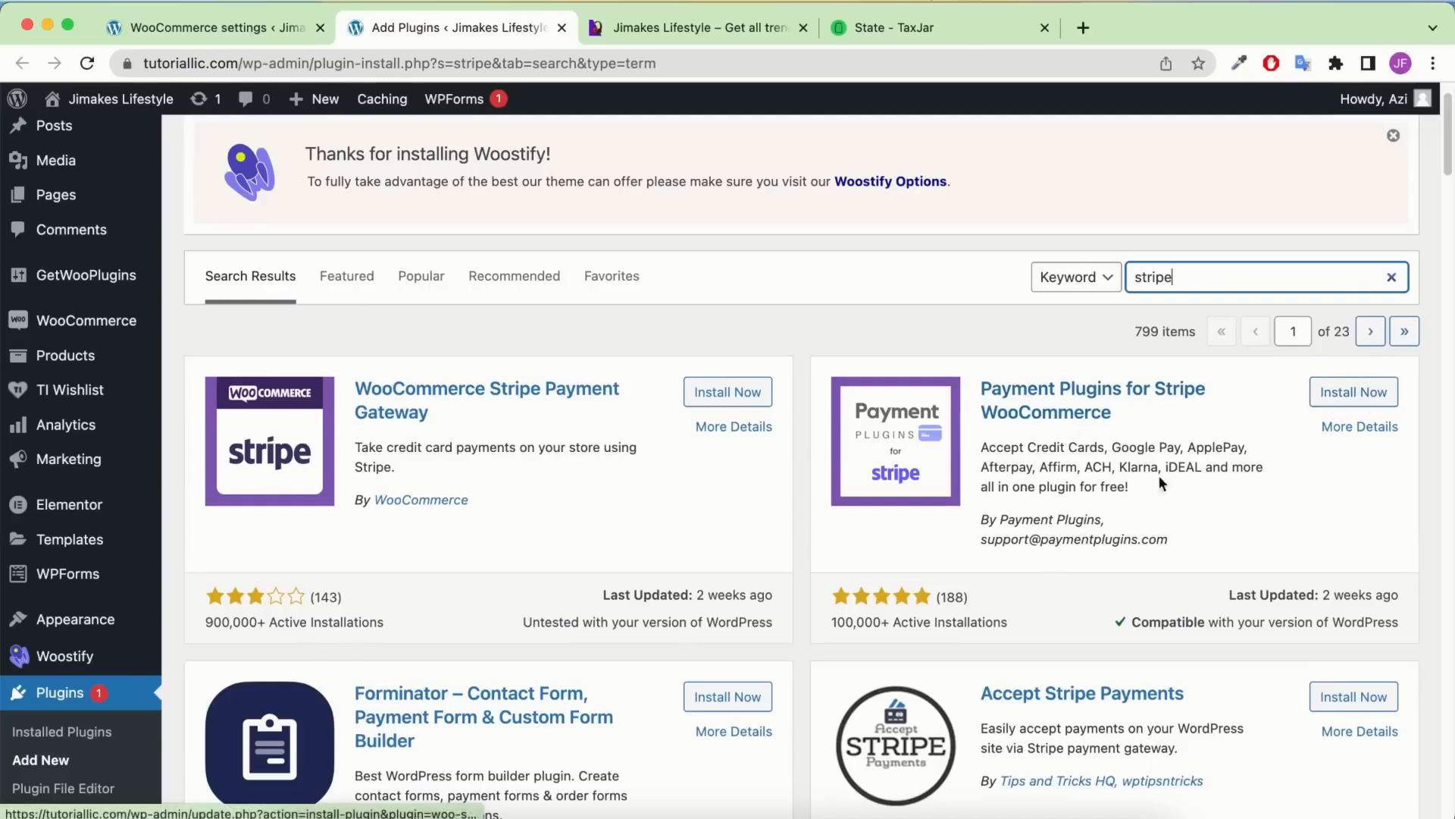
Install and activate Payment Plugins for Stripe WooCommerce
left_click_drag(1214, 526, 998, 520)
left_click(1094, 520)
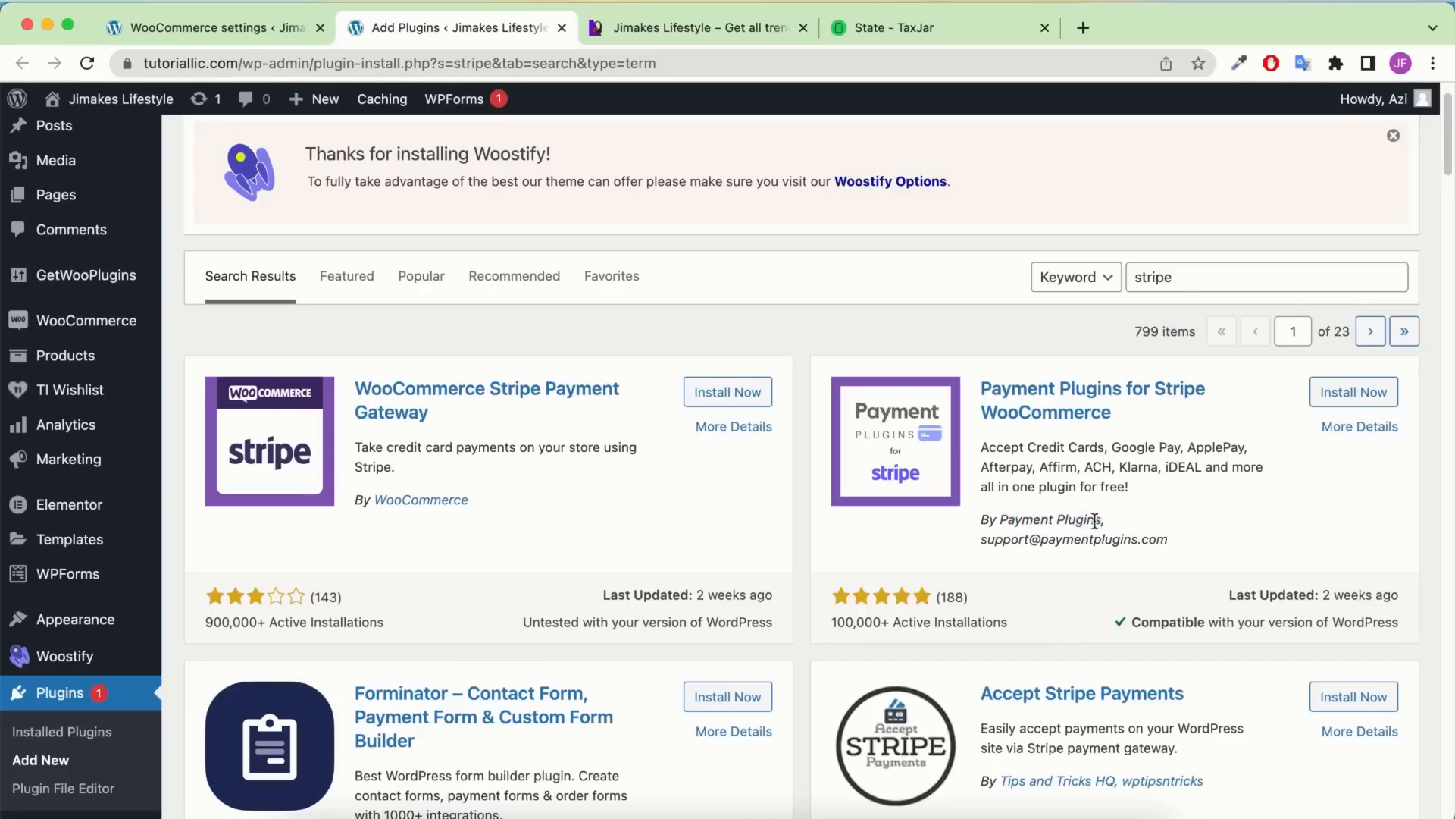
left_click(1354, 392)
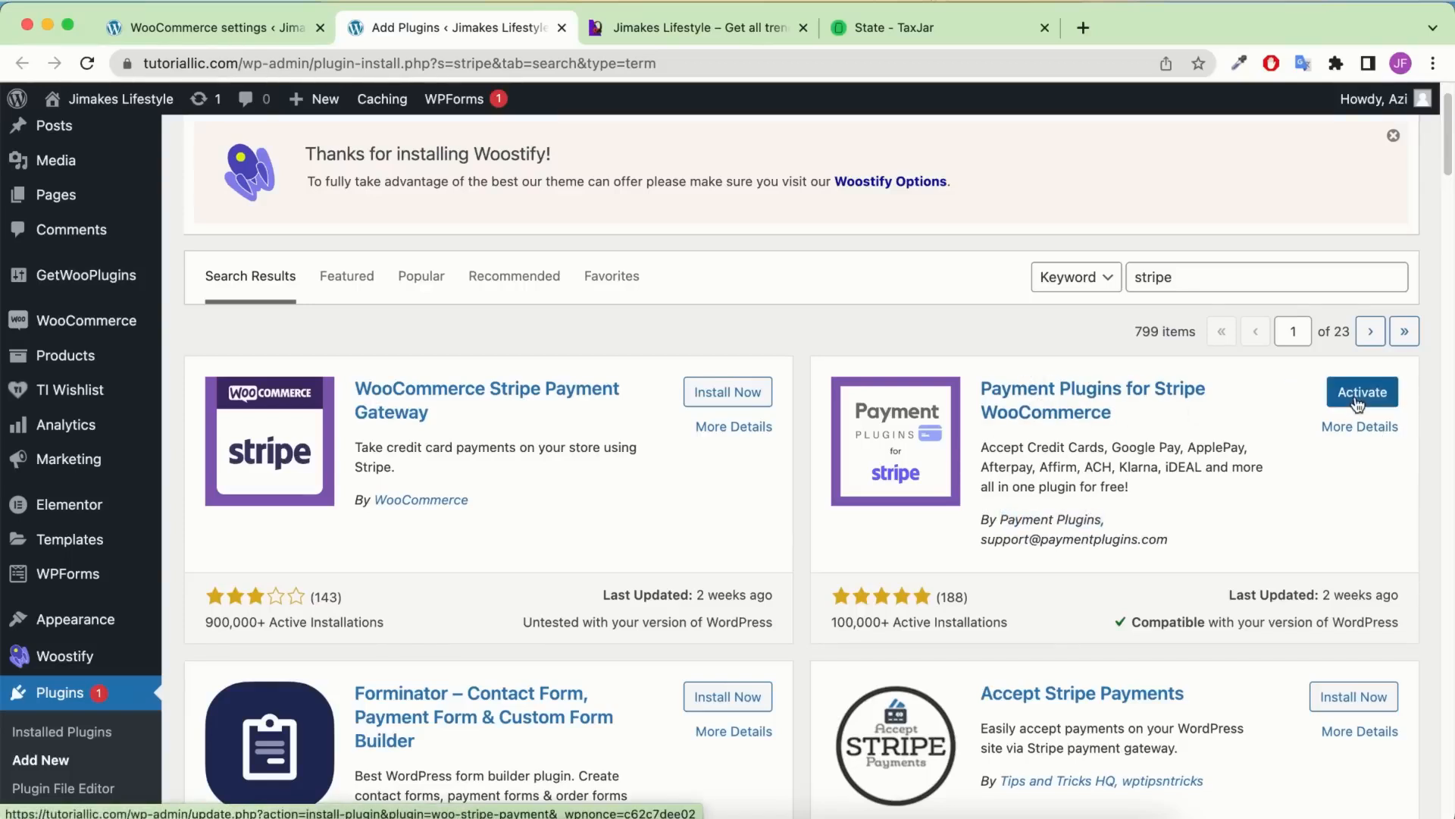
left_click(1359, 399)
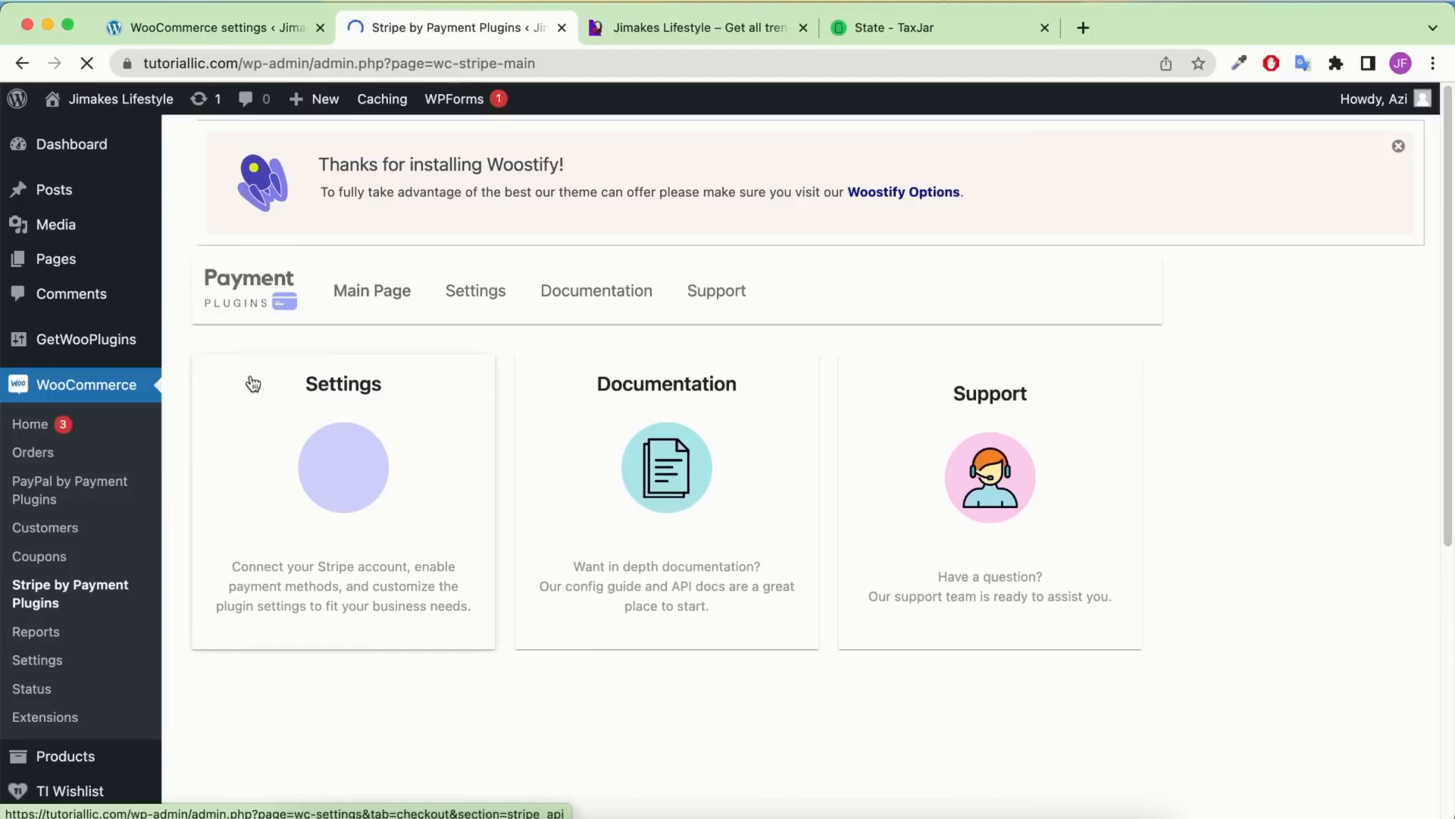
Review the Stripe plugin's Test-mode API settings with empty key fields, then open a new browser tab
left_click(462, 293)
scroll(511, 387, "down", 5)
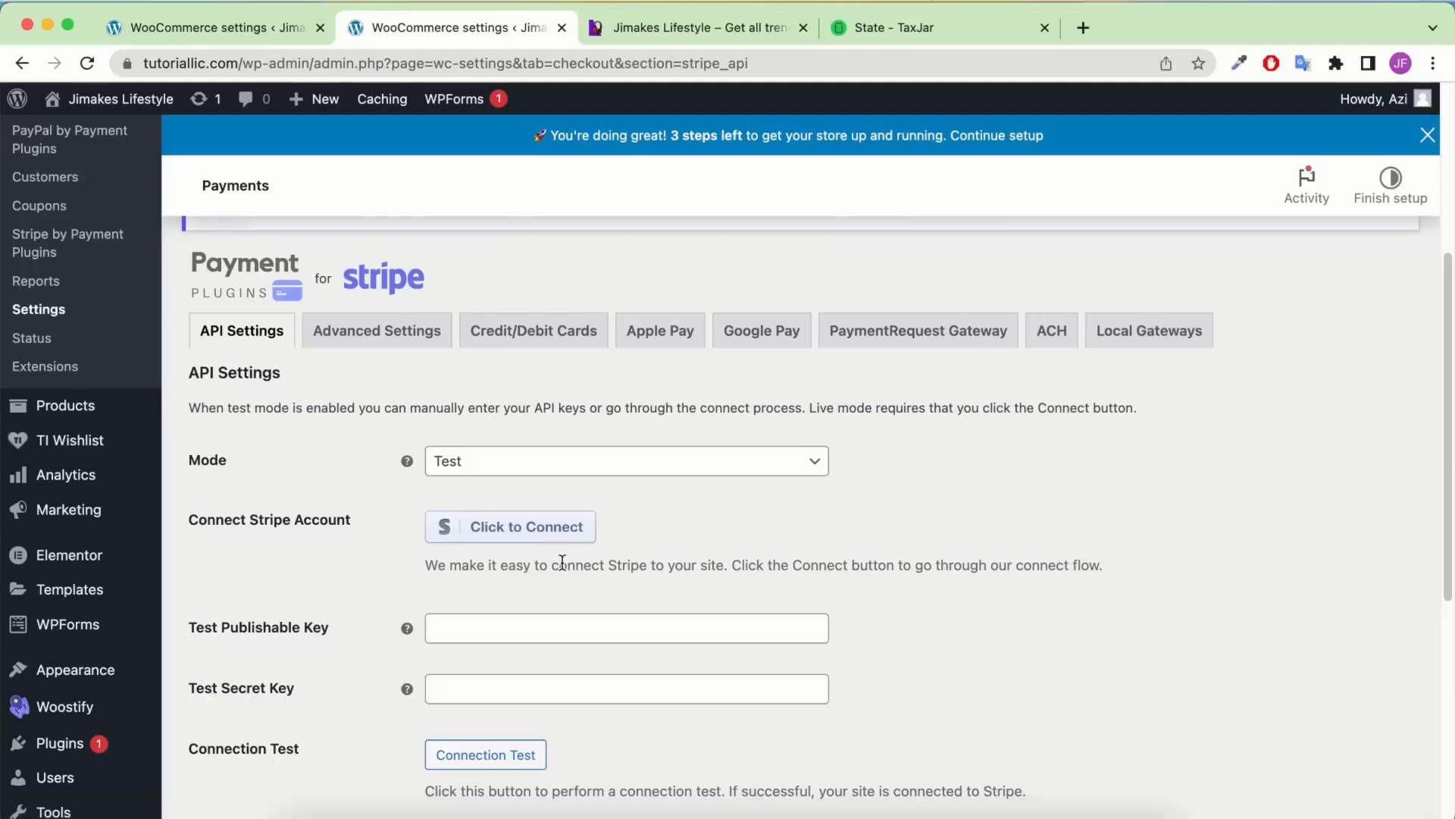
scroll(540, 547, "down", 3)
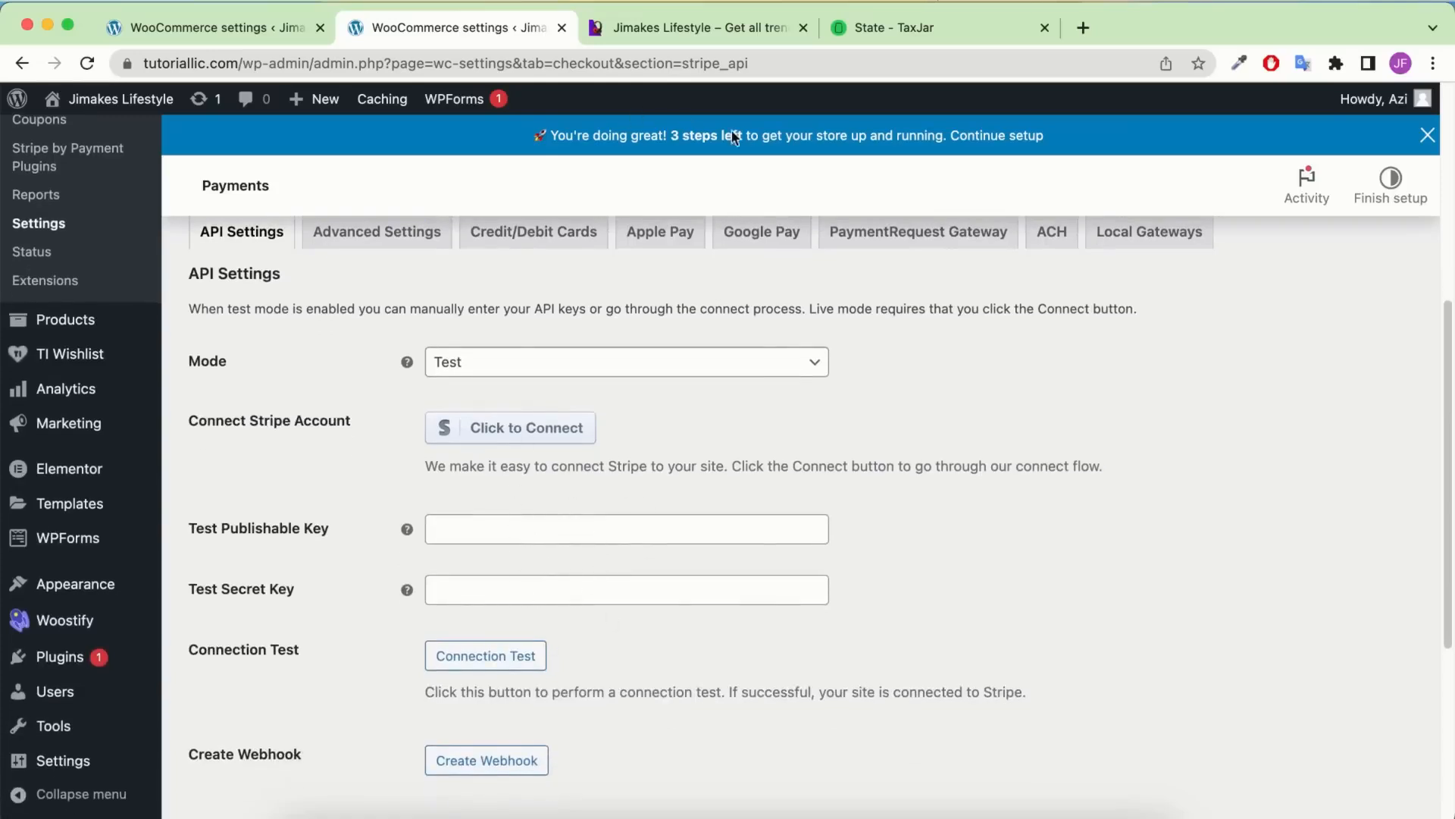
left_click(1082, 28)
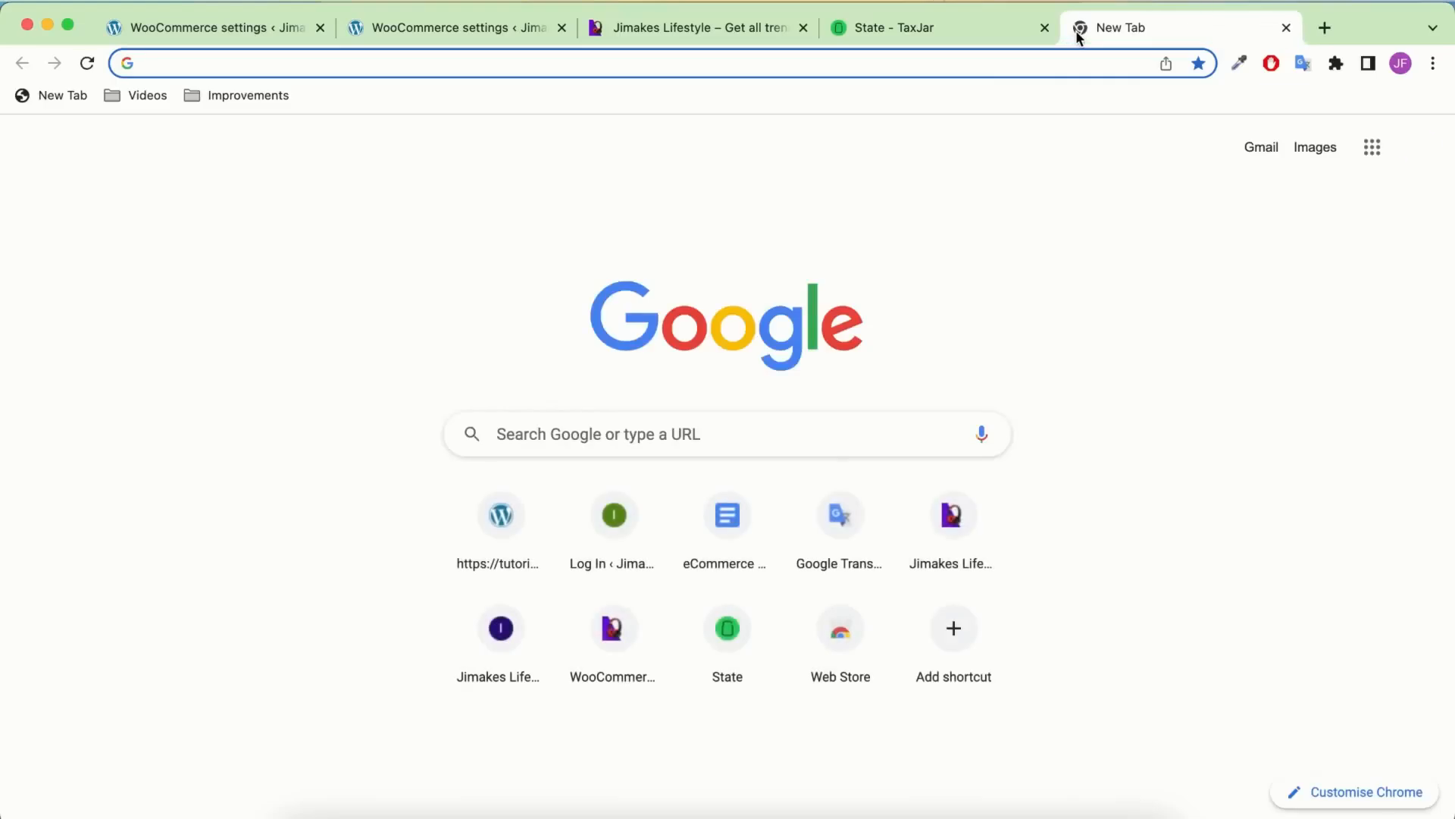
Go to the Stripe dashboard's Developers > API keys page and copy the test publishable key
type("stripe")
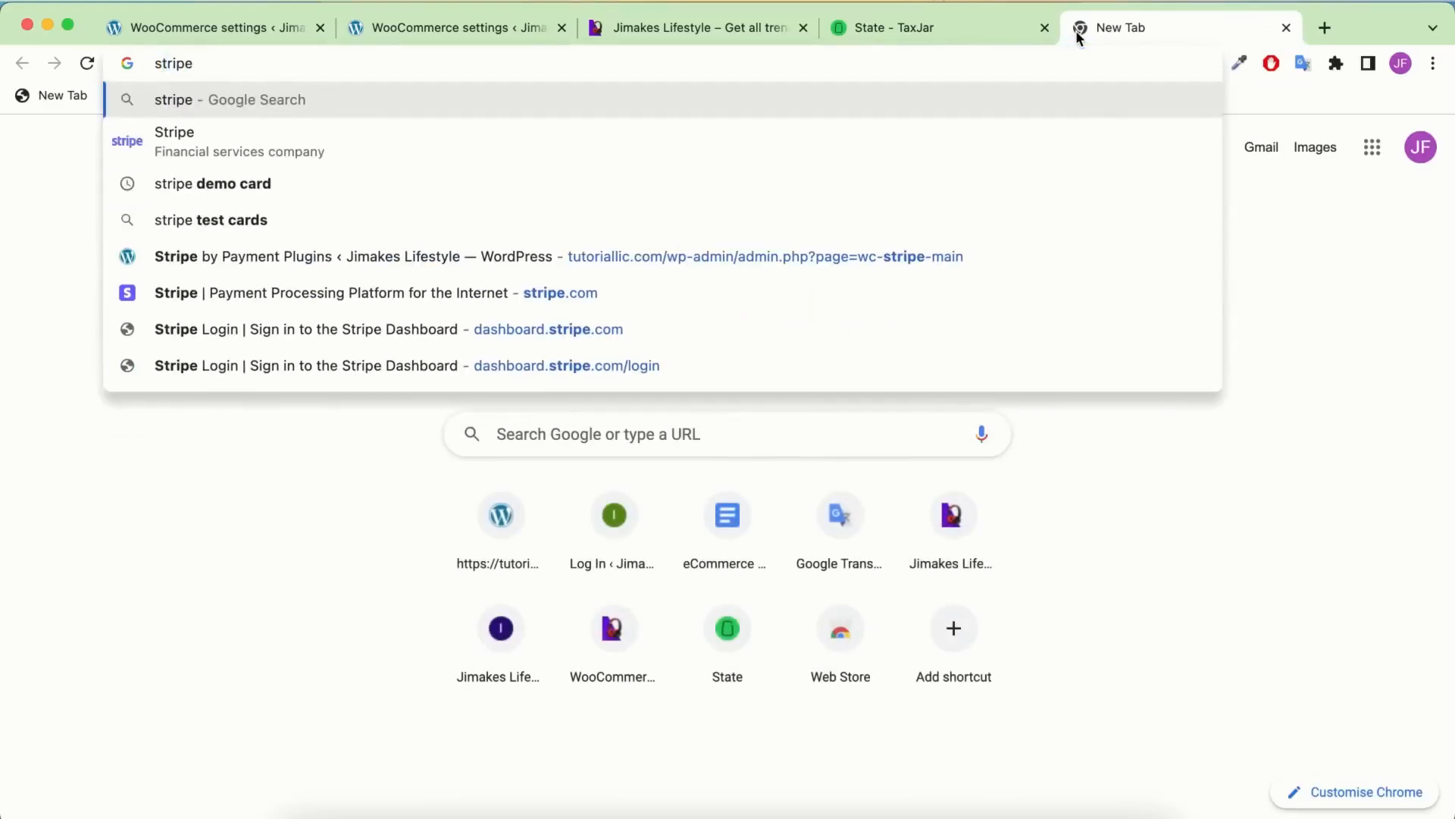
left_click(662, 350)
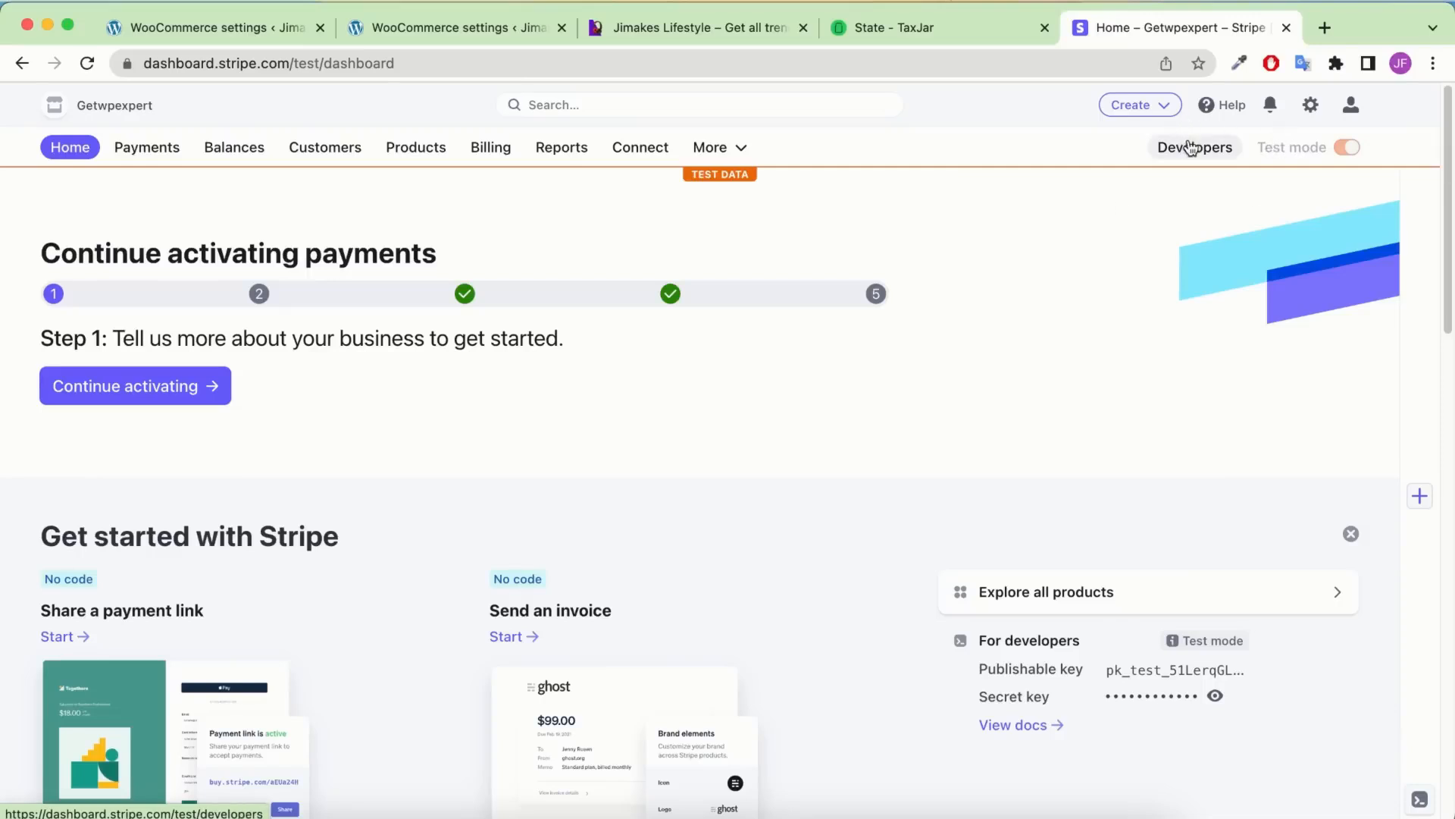
left_click(1193, 147)
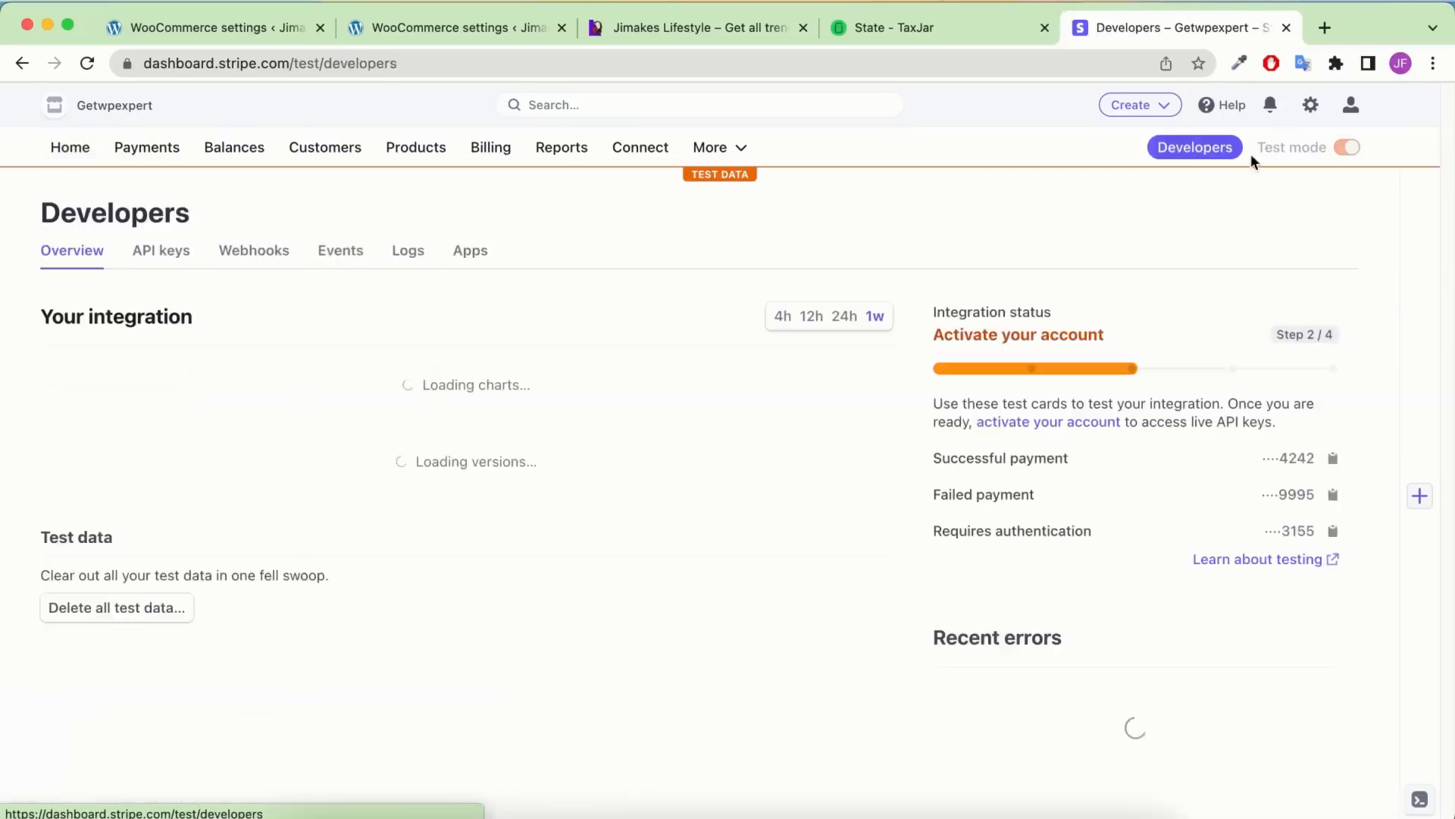
left_click(172, 257)
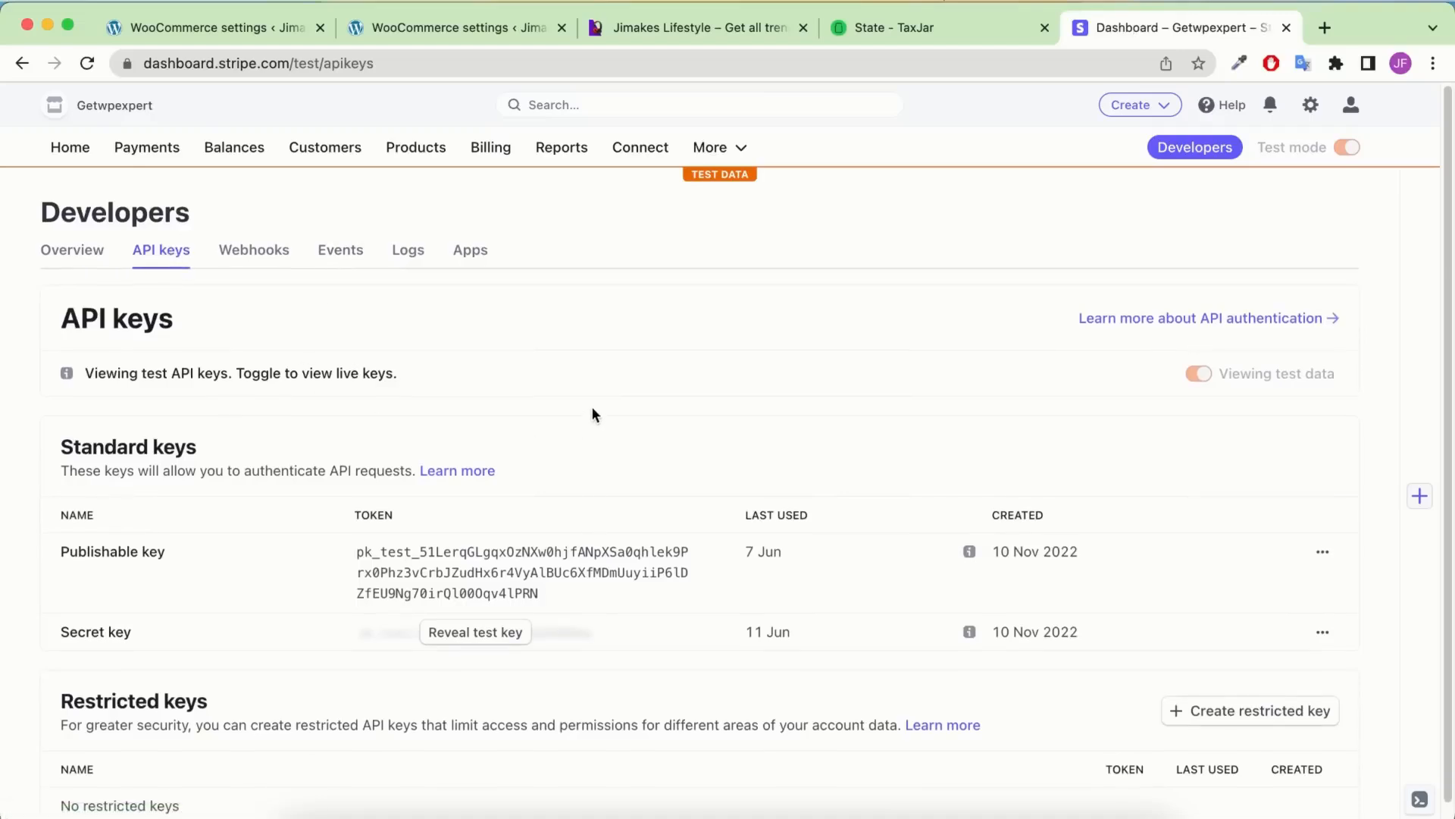
scroll(593, 425, "down", 1)
left_click(535, 539)
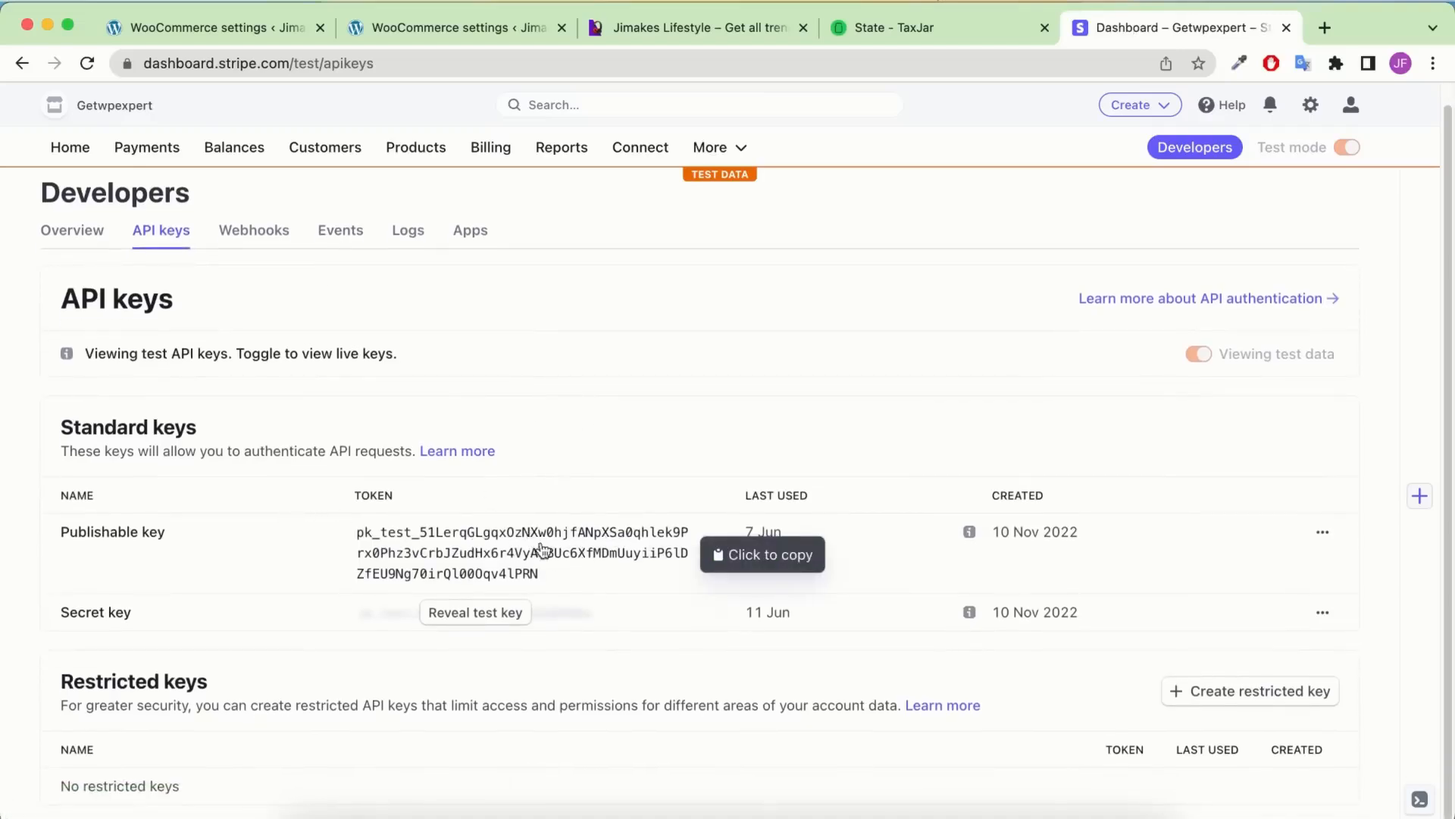
left_click(393, 29)
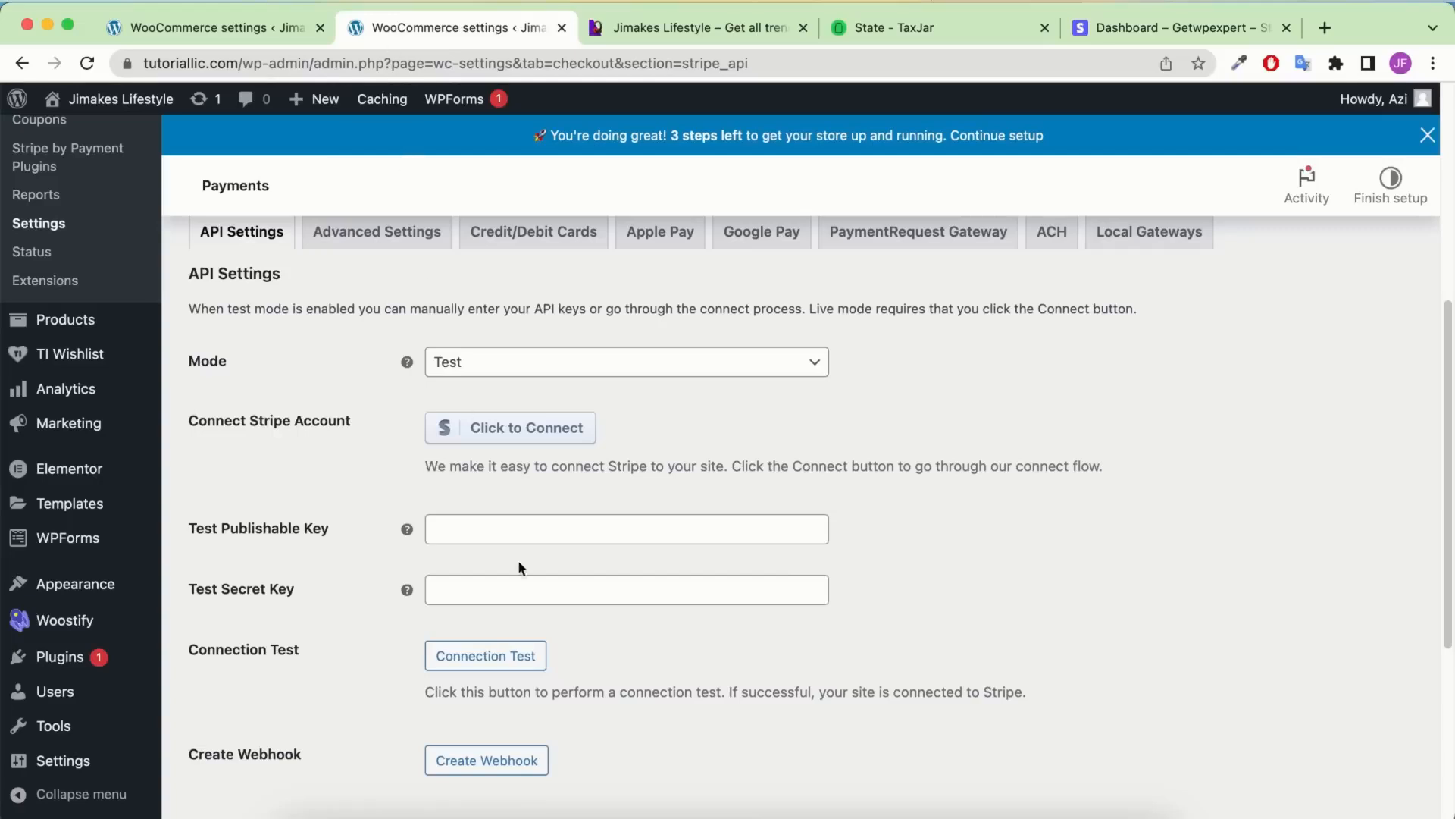
Paste the copied key into the Test Publishable Key field
left_click(320, 29)
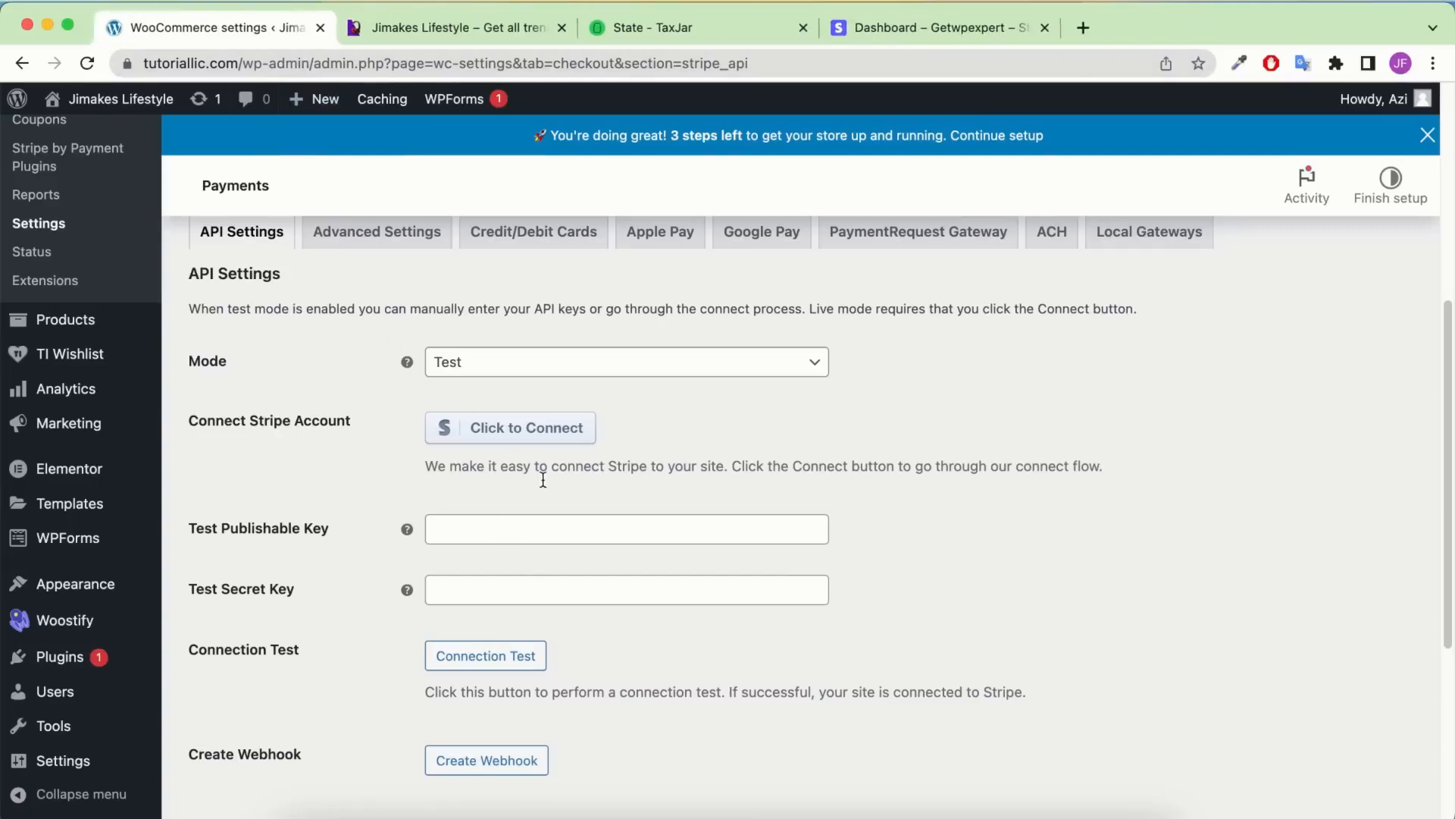
right_click(549, 529)
left_click(612, 635)
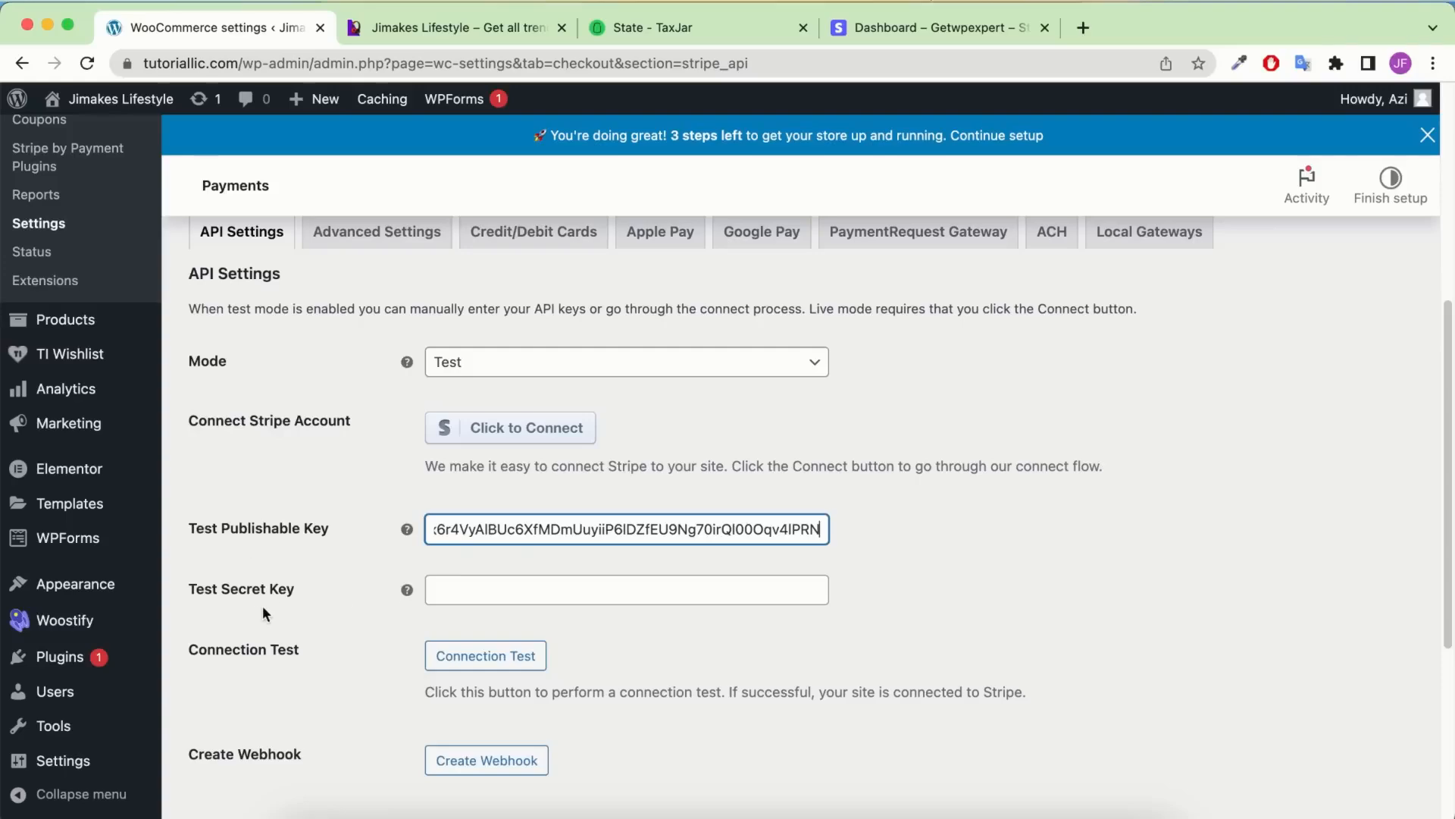
Copy Stripe's test secret key into Test Secret Key and save the Stripe API settings
left_click(907, 29)
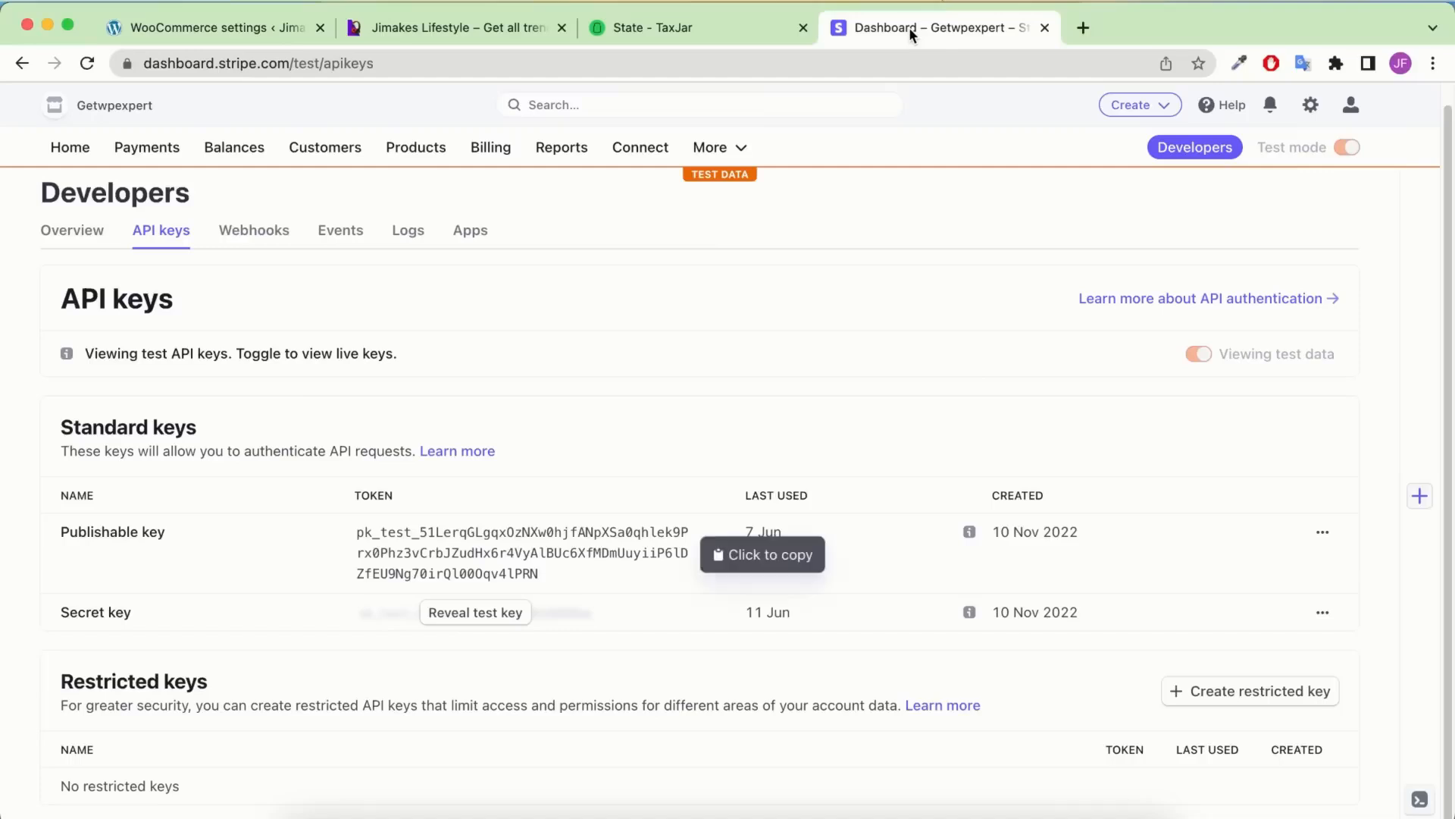
left_click(456, 614)
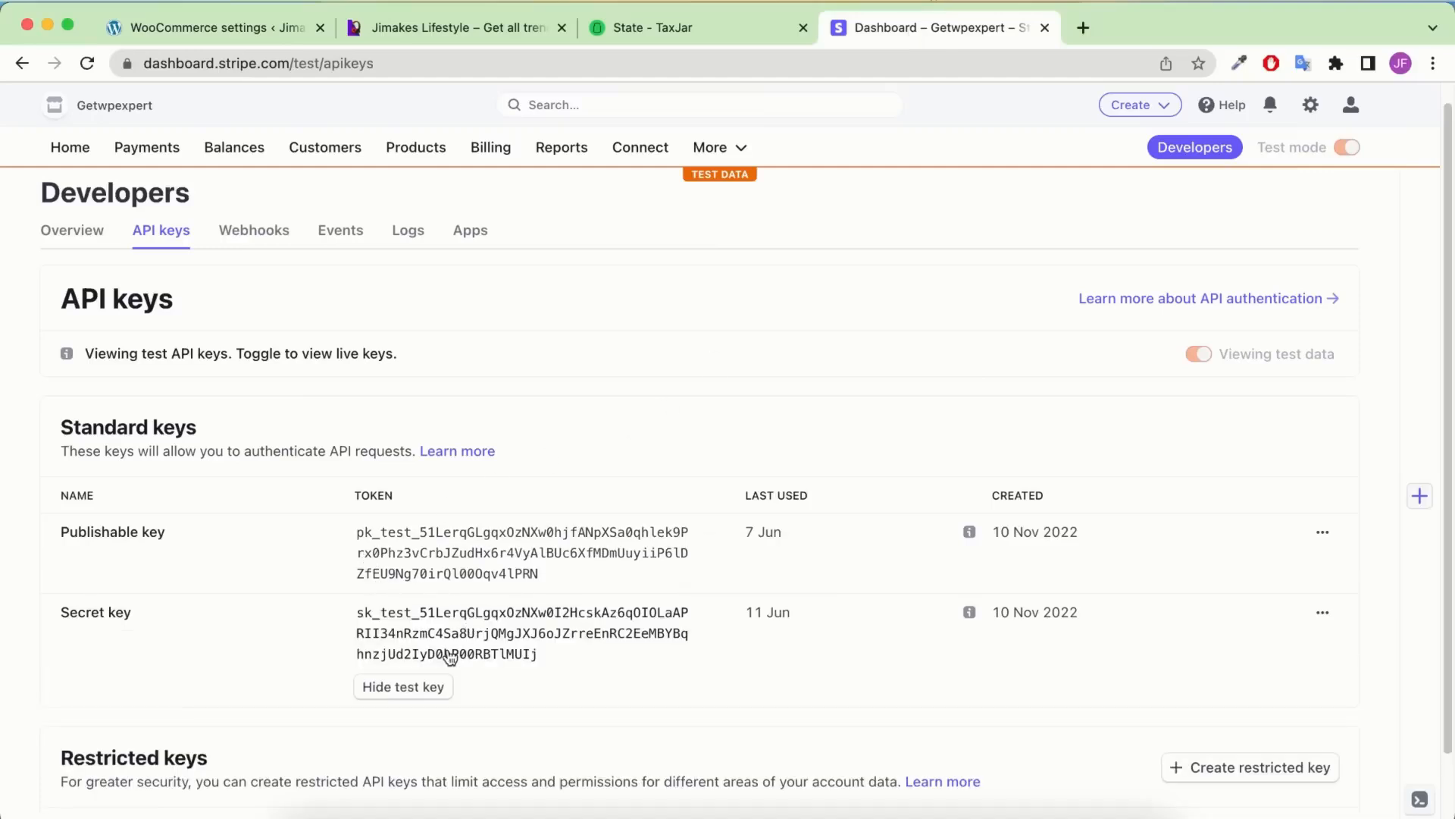
left_click(449, 653)
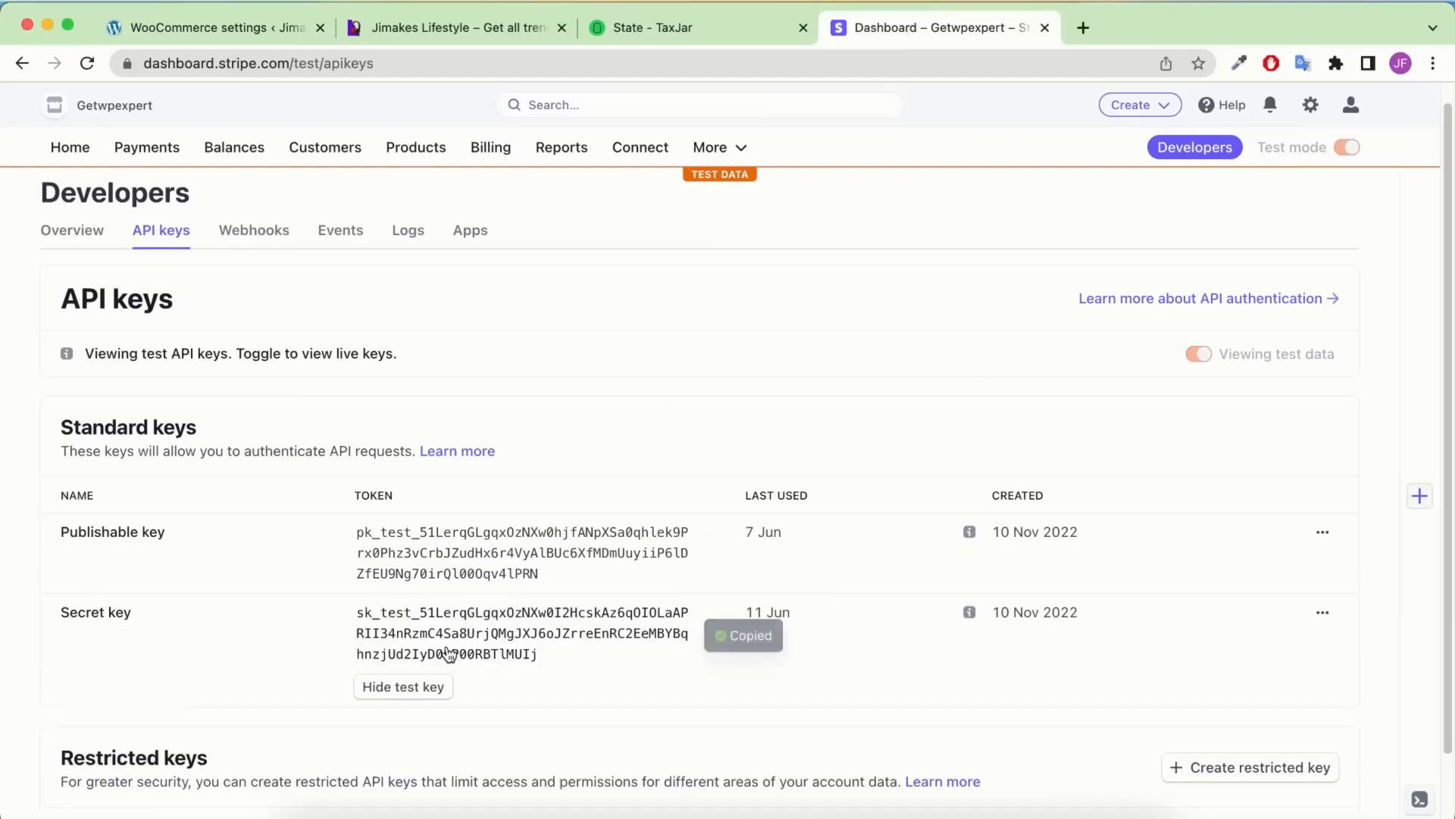
left_click(202, 17)
right_click(485, 595)
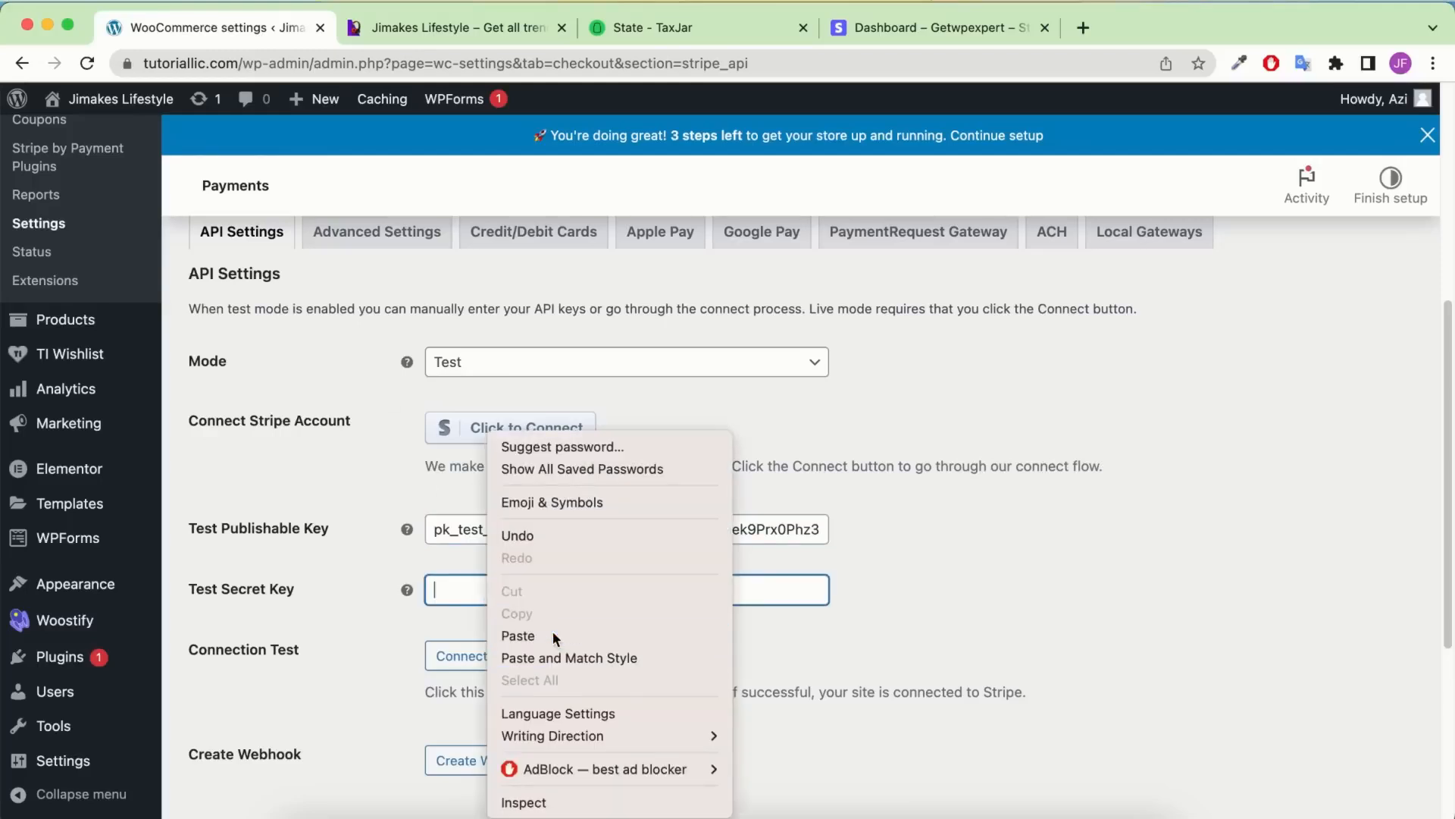
left_click(553, 630)
scroll(277, 547, "down", 5)
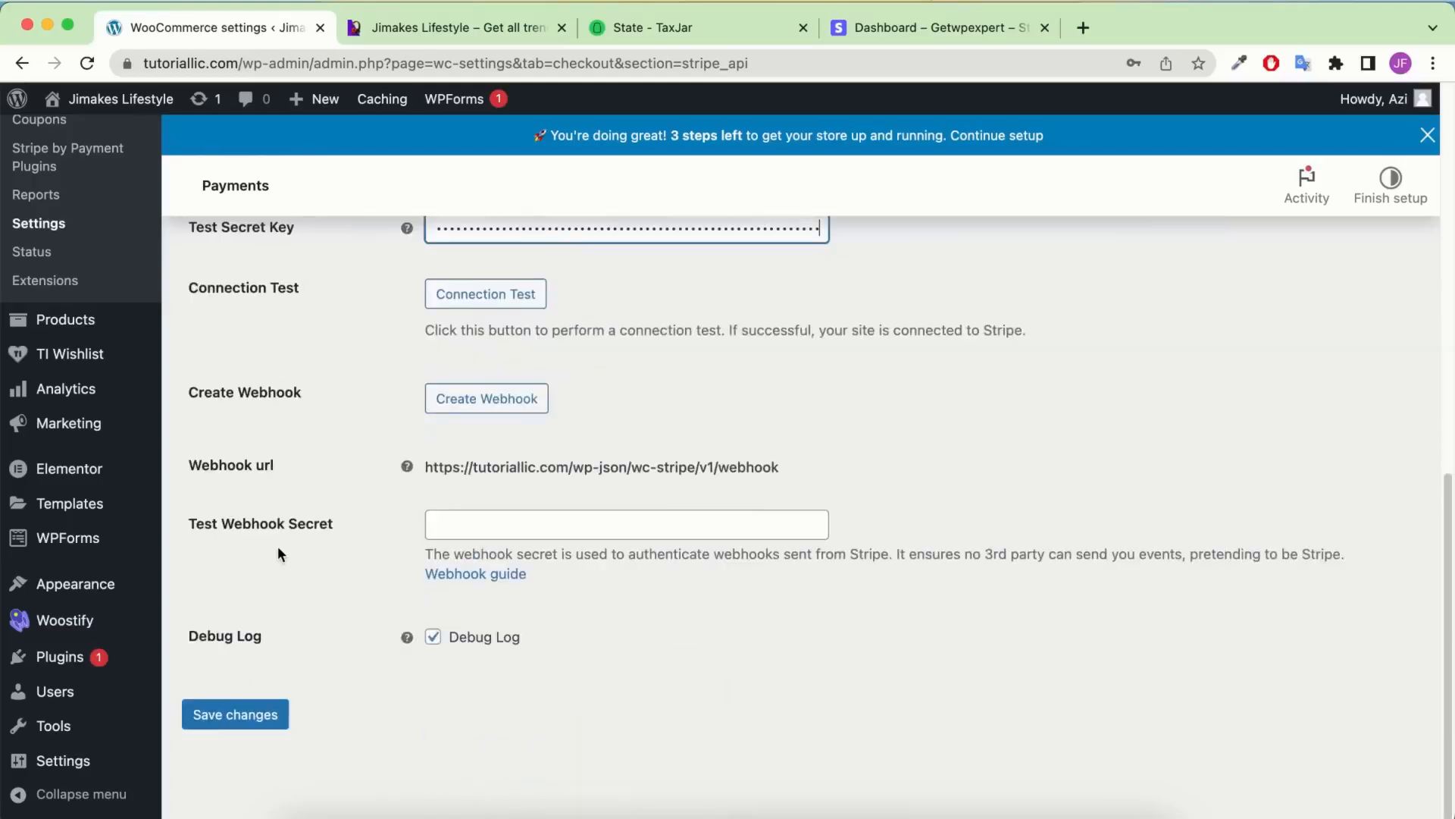
left_click(227, 719)
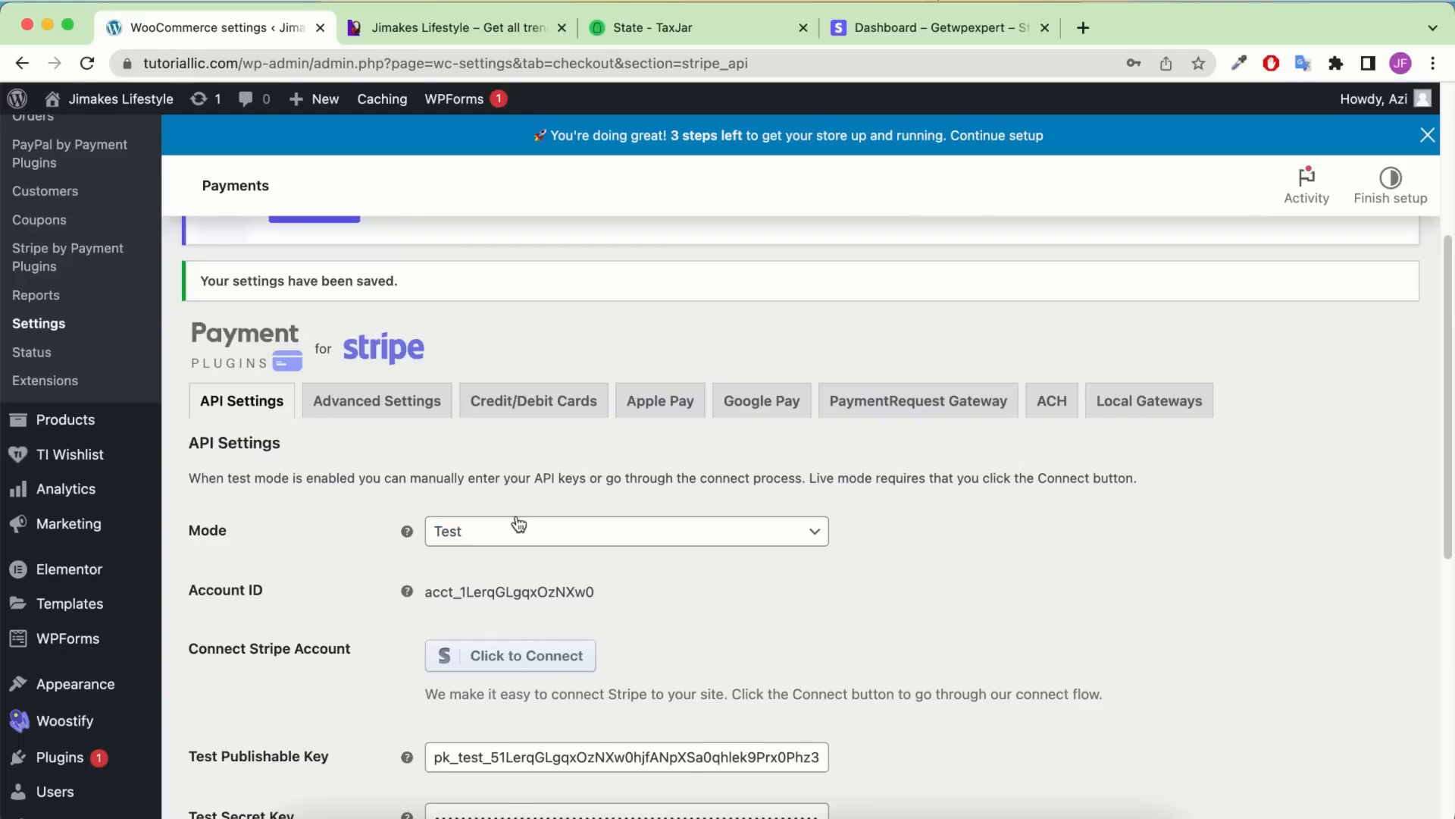
left_click(977, 29)
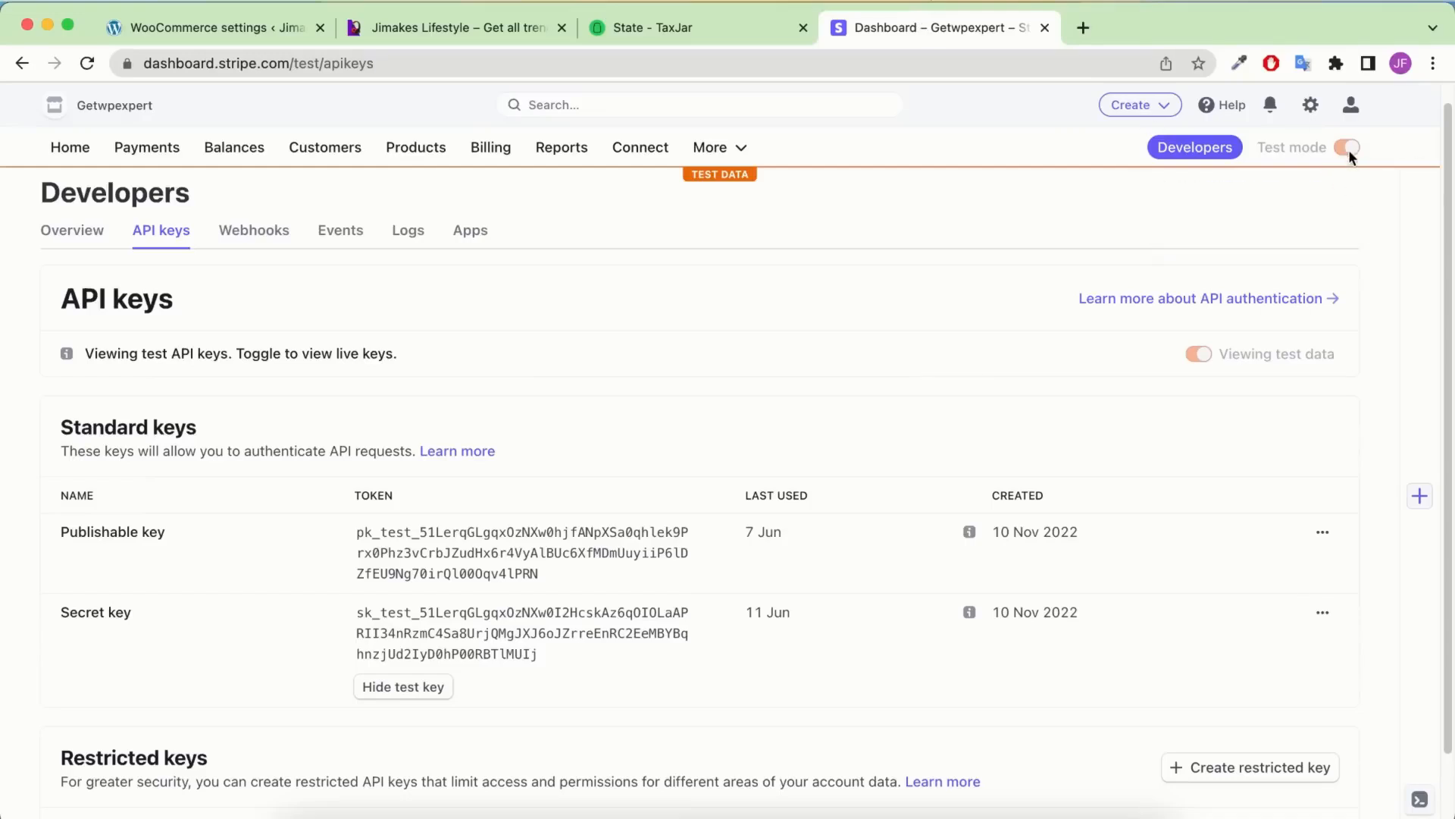
mouse_move(1349, 149)
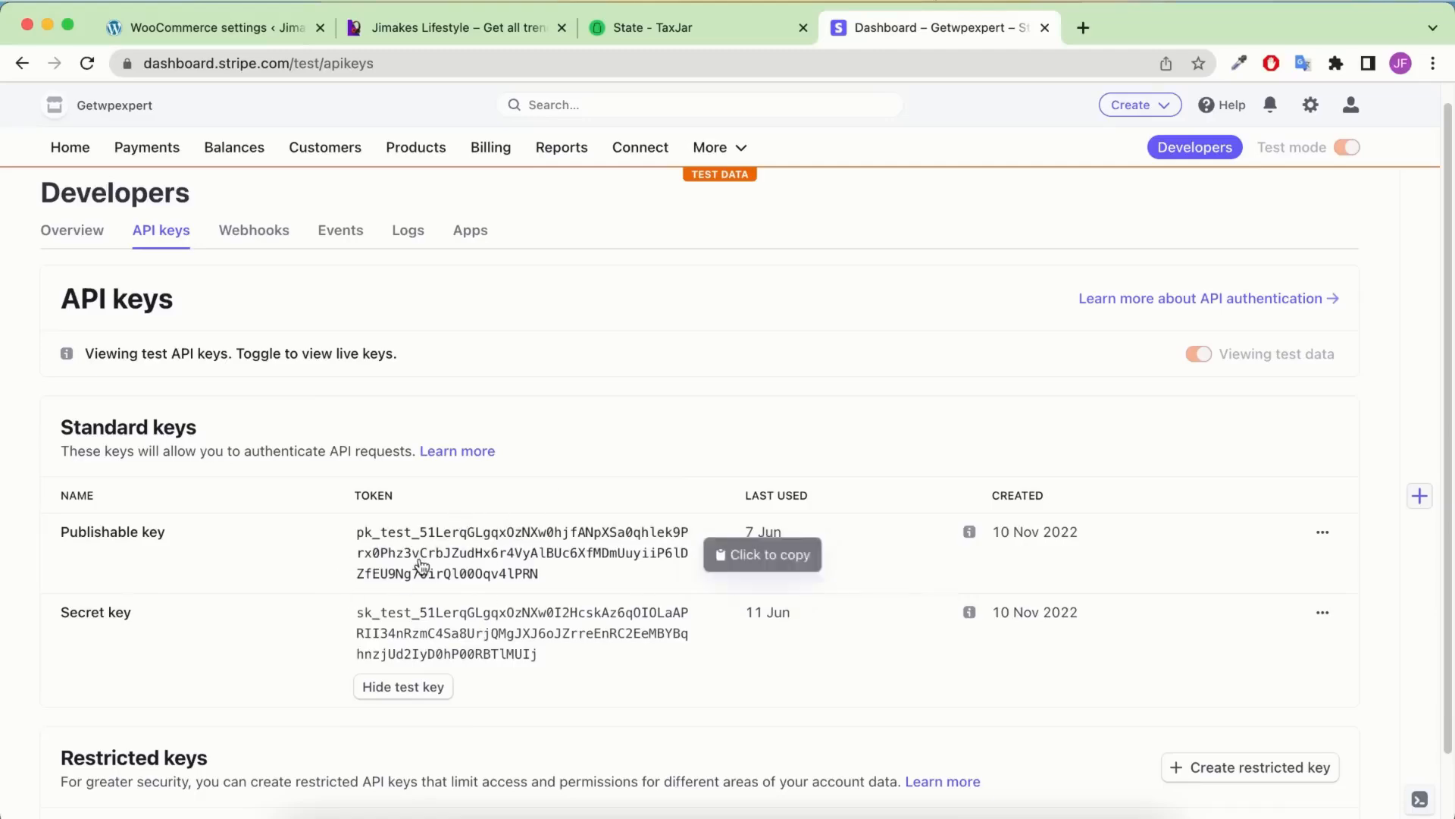
Switch the Stripe plugin's Mode to Live and save the setting
left_click(206, 36)
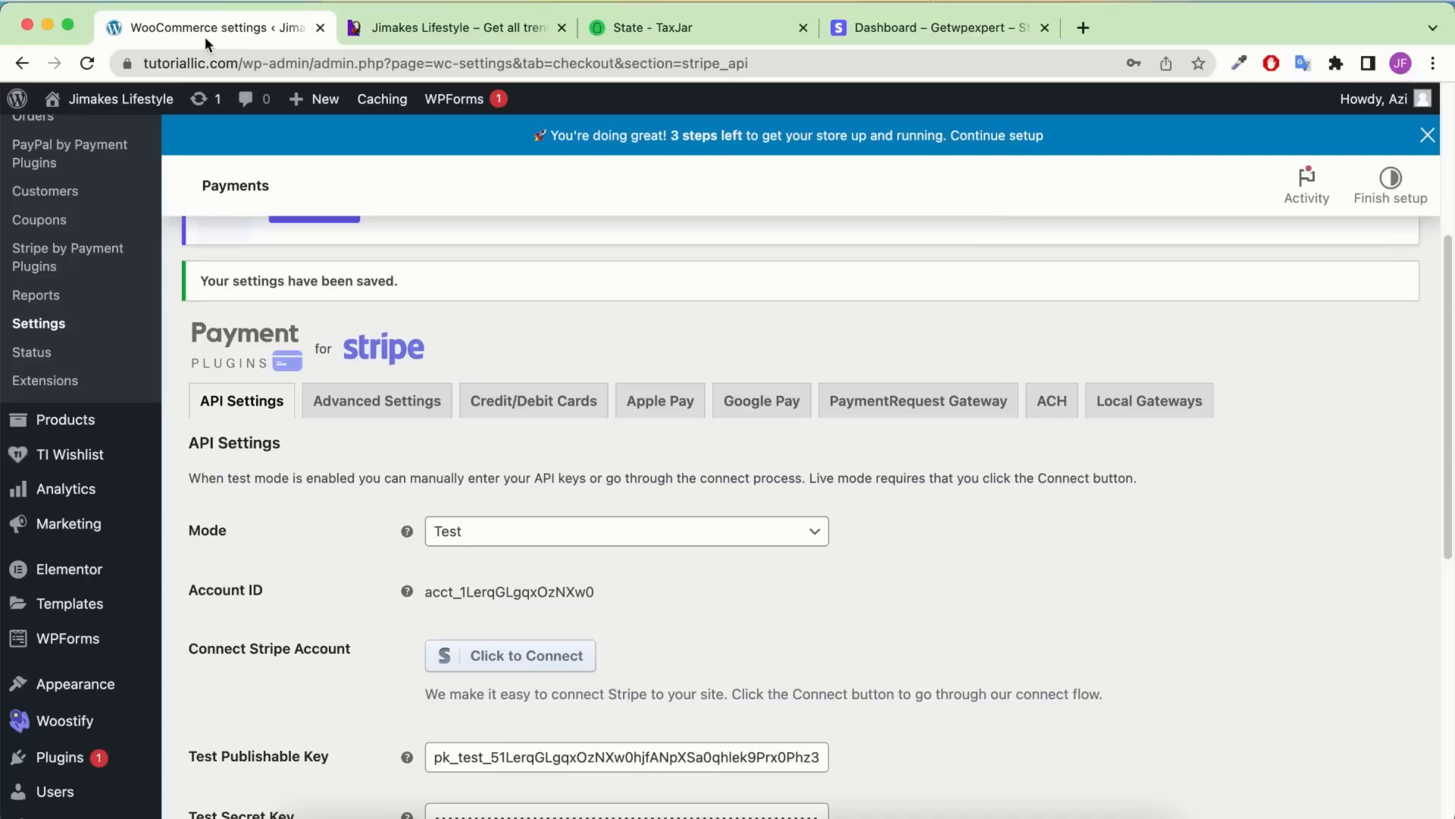
scroll(520, 611, "down", 2)
left_click(590, 488)
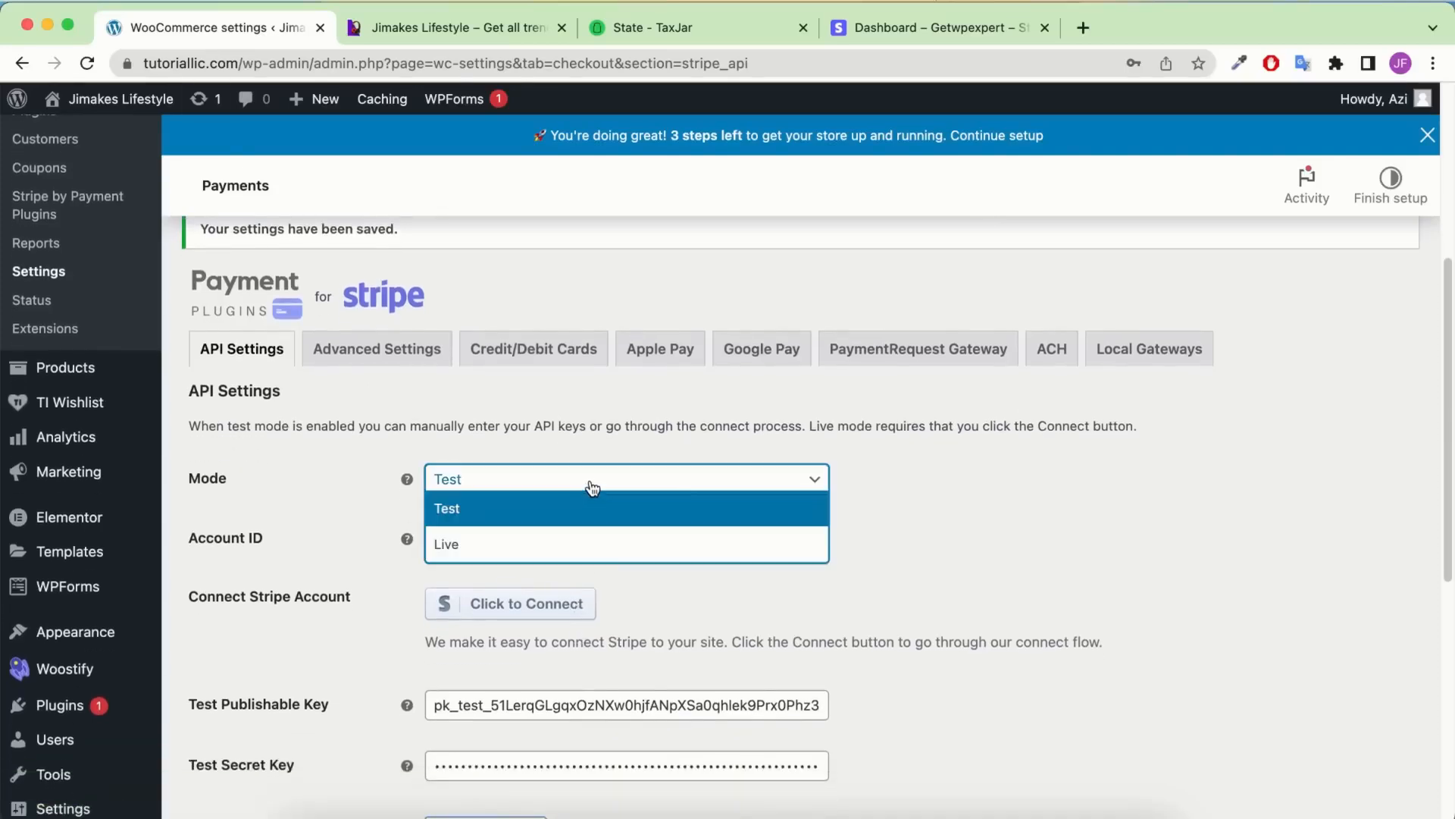
left_click(539, 544)
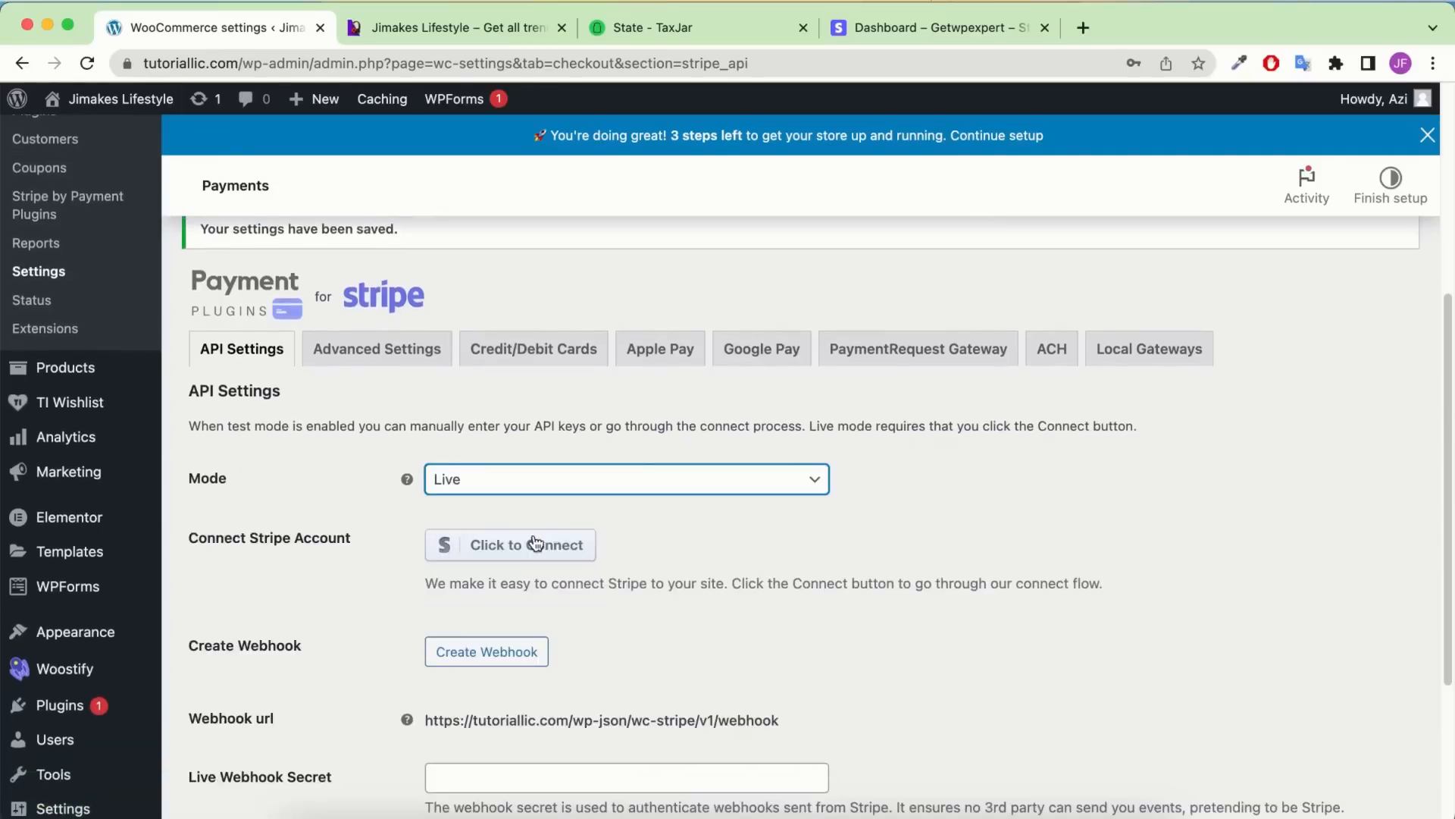
scroll(563, 519, "down", 5)
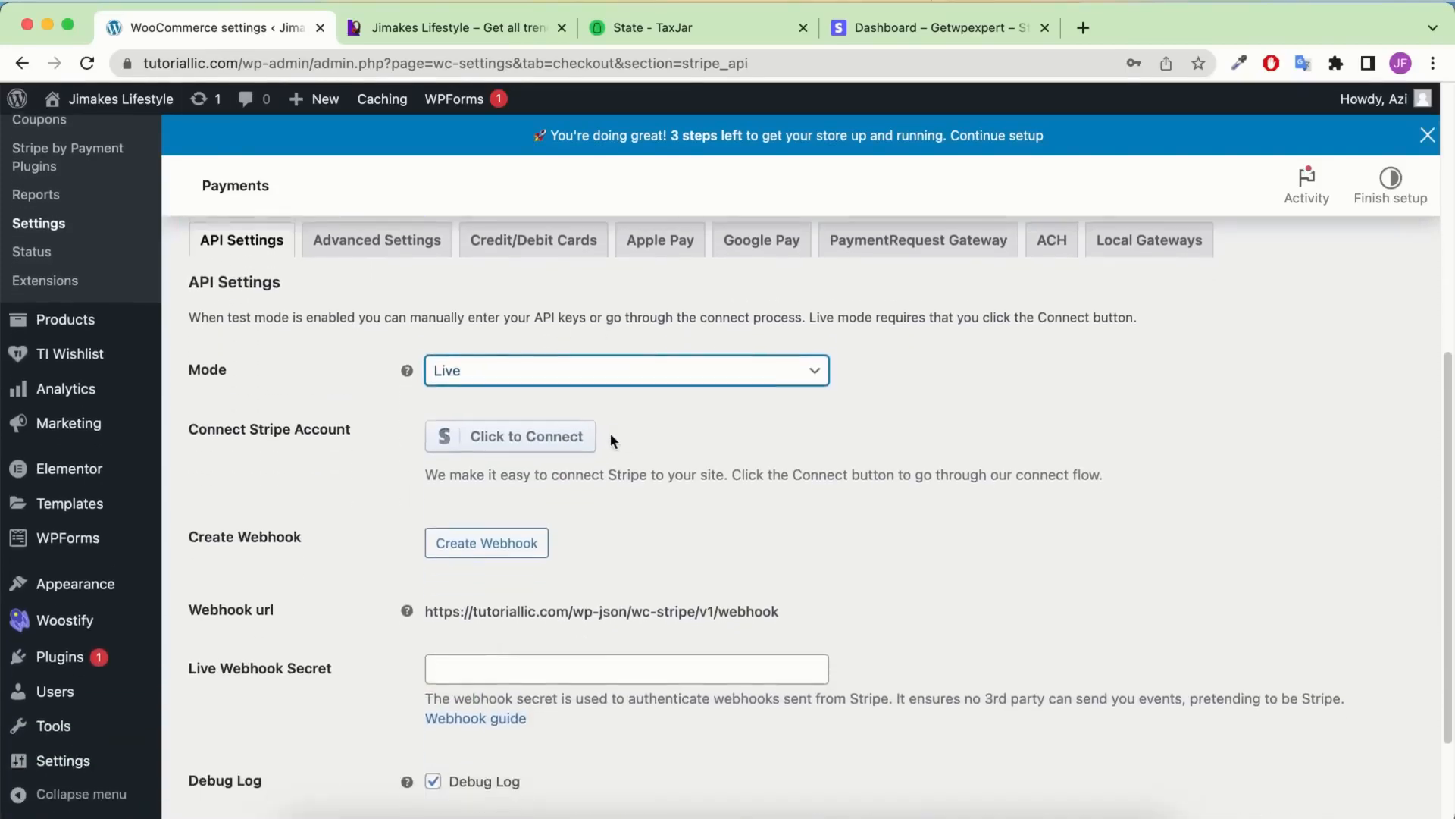
left_click(276, 714)
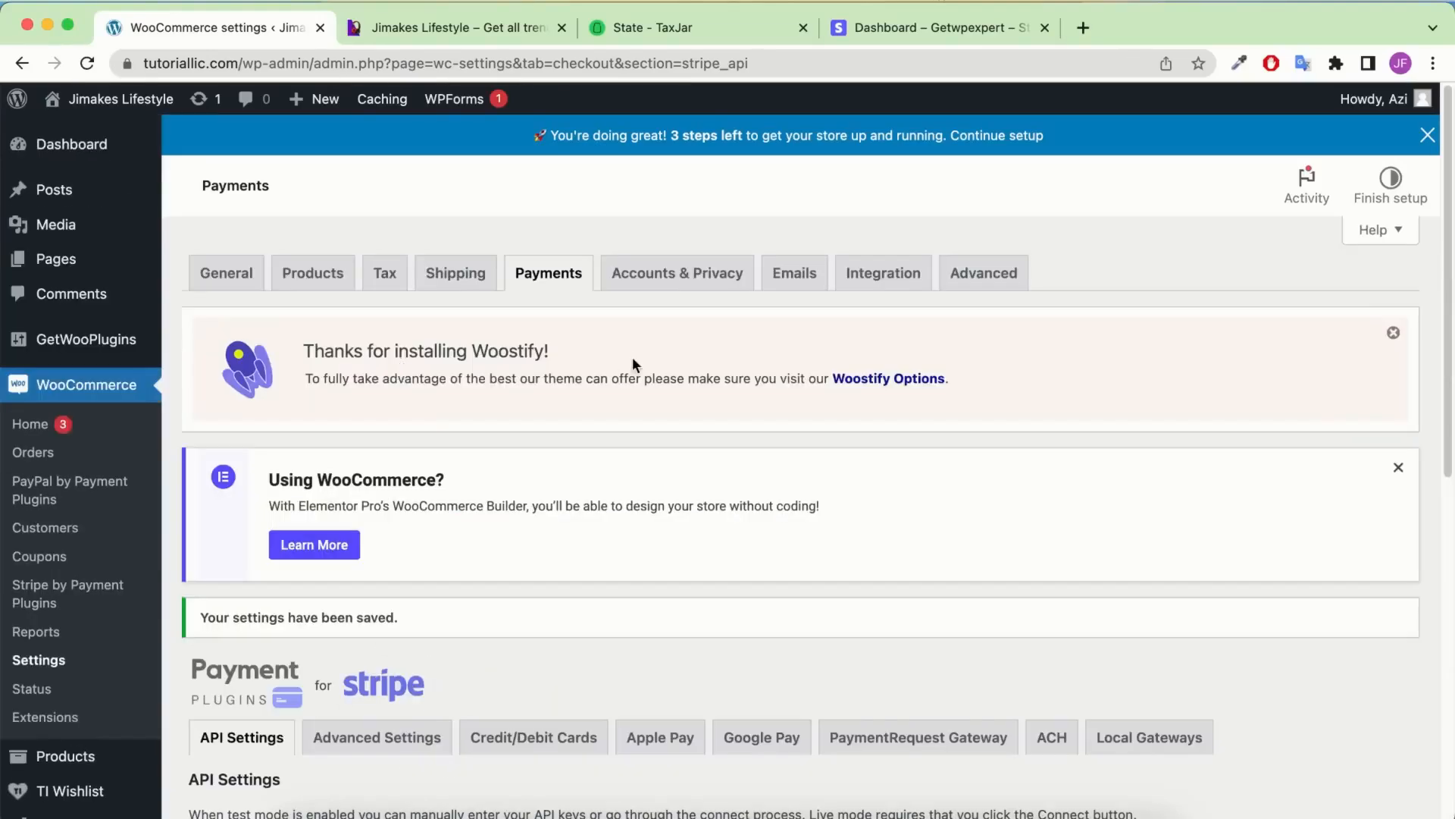
Enable the PayPal Gateway payment method in Payments settings and save the changes
left_click(575, 279)
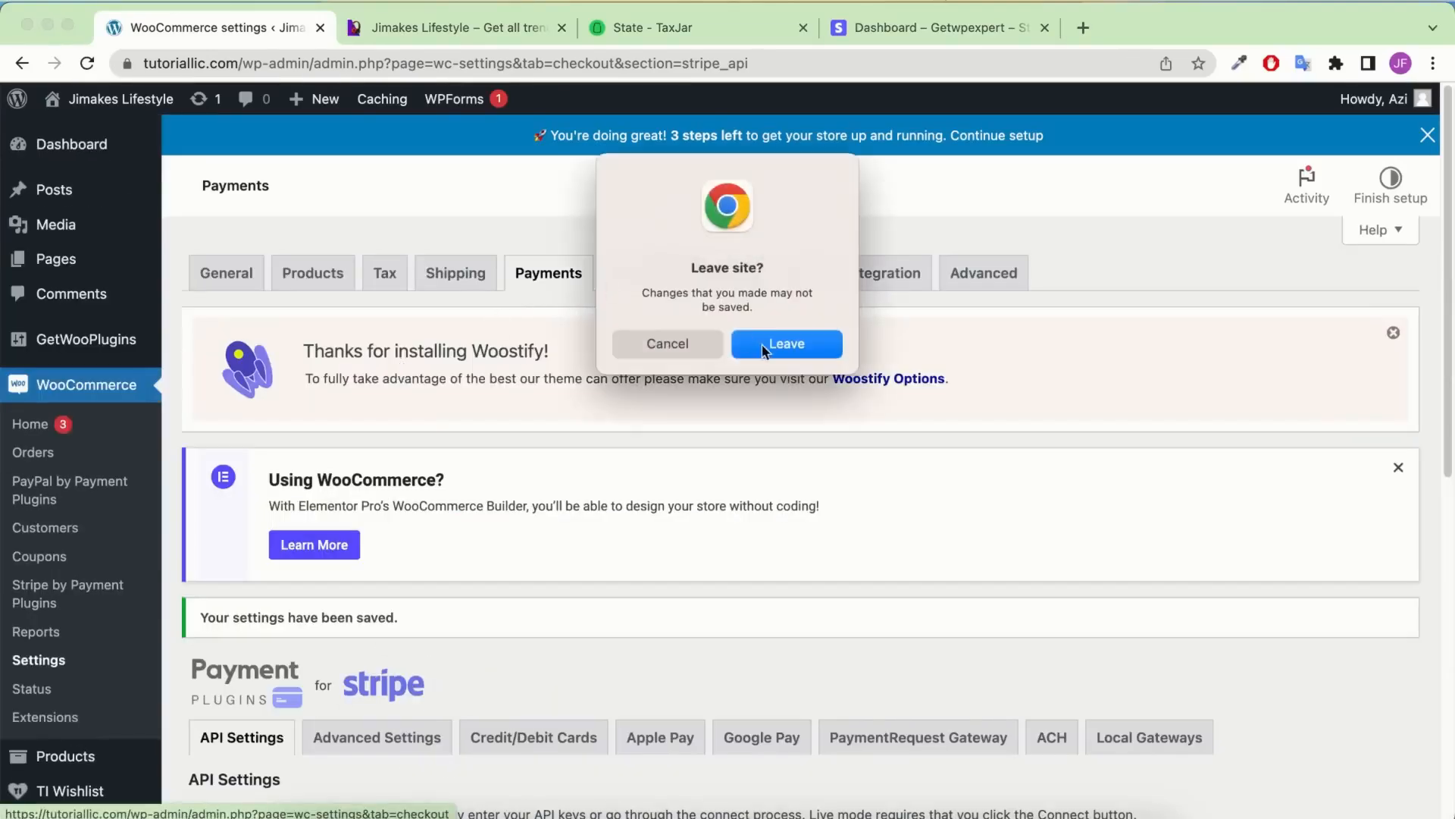
left_click(674, 345)
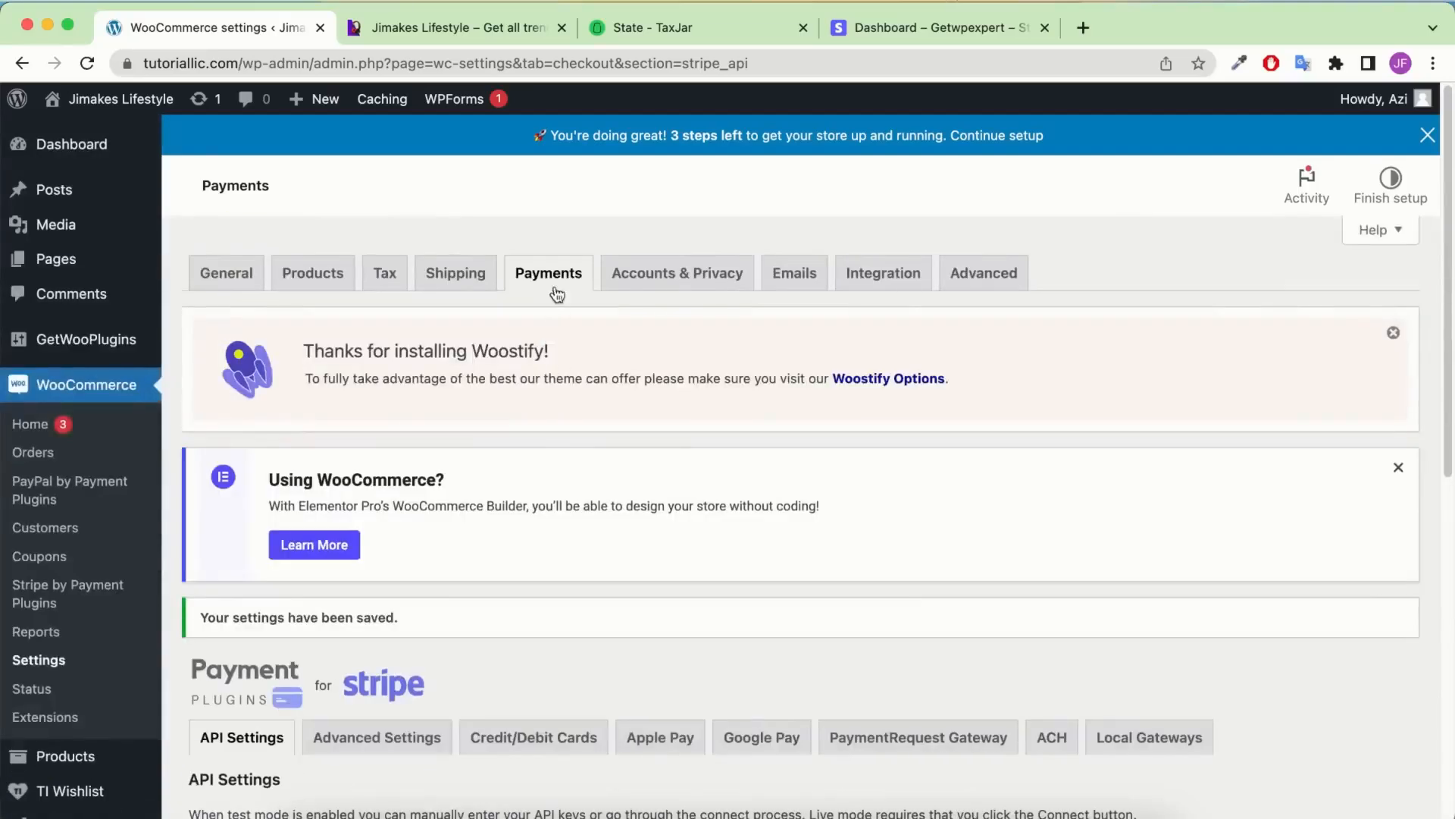
left_click(557, 294)
left_click(837, 353)
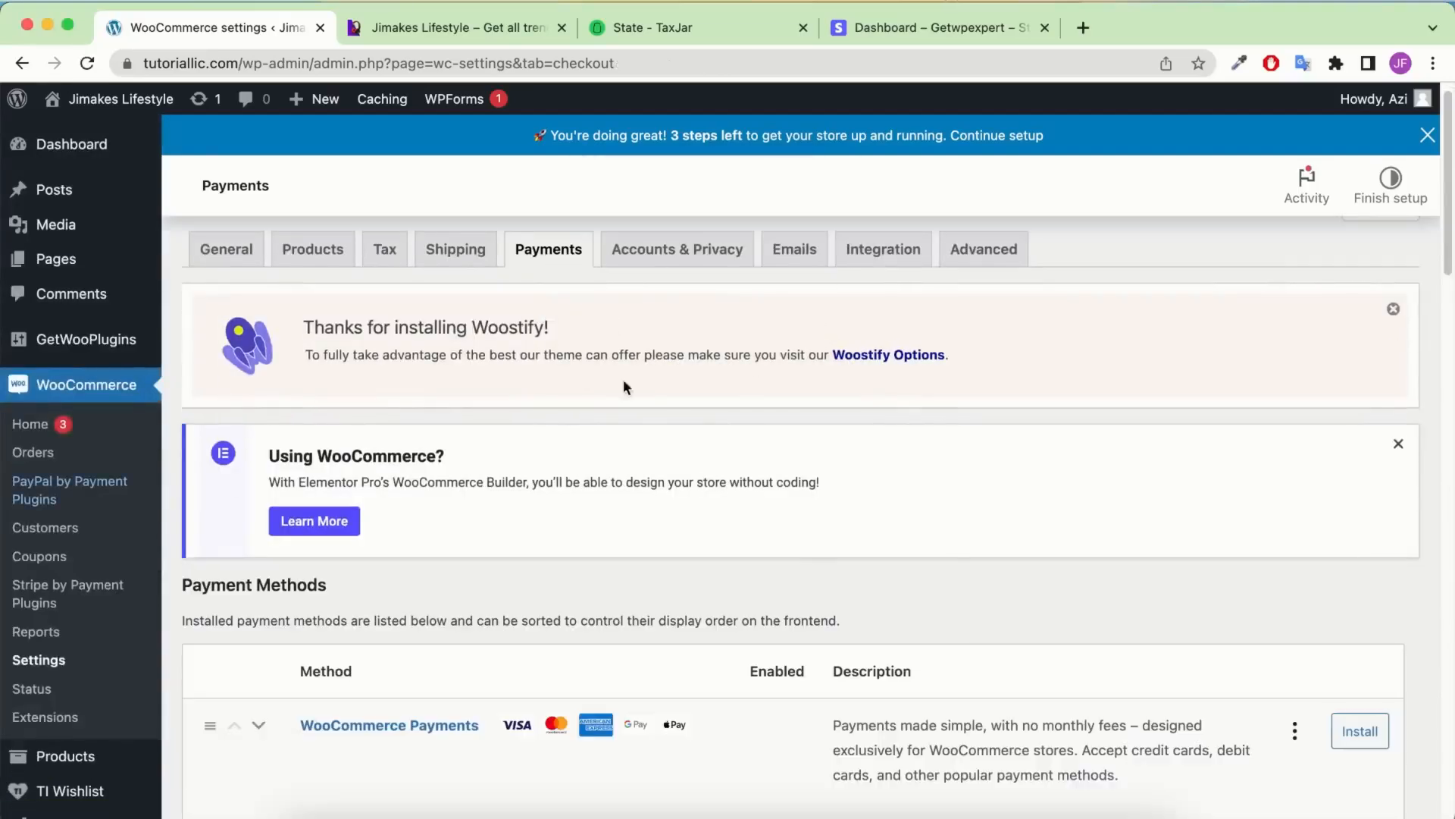
scroll(697, 456, "down", 20)
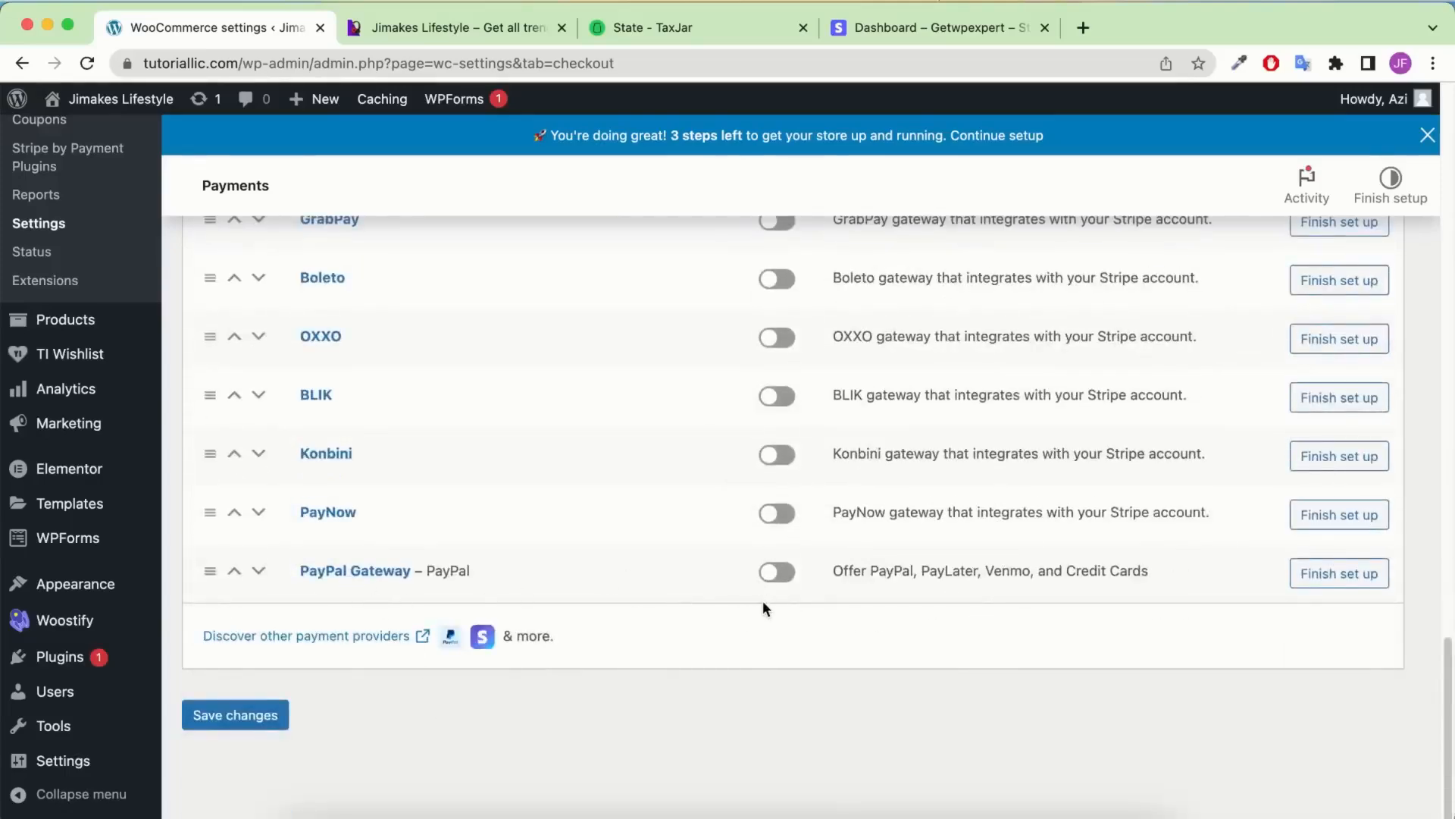
left_click(781, 571)
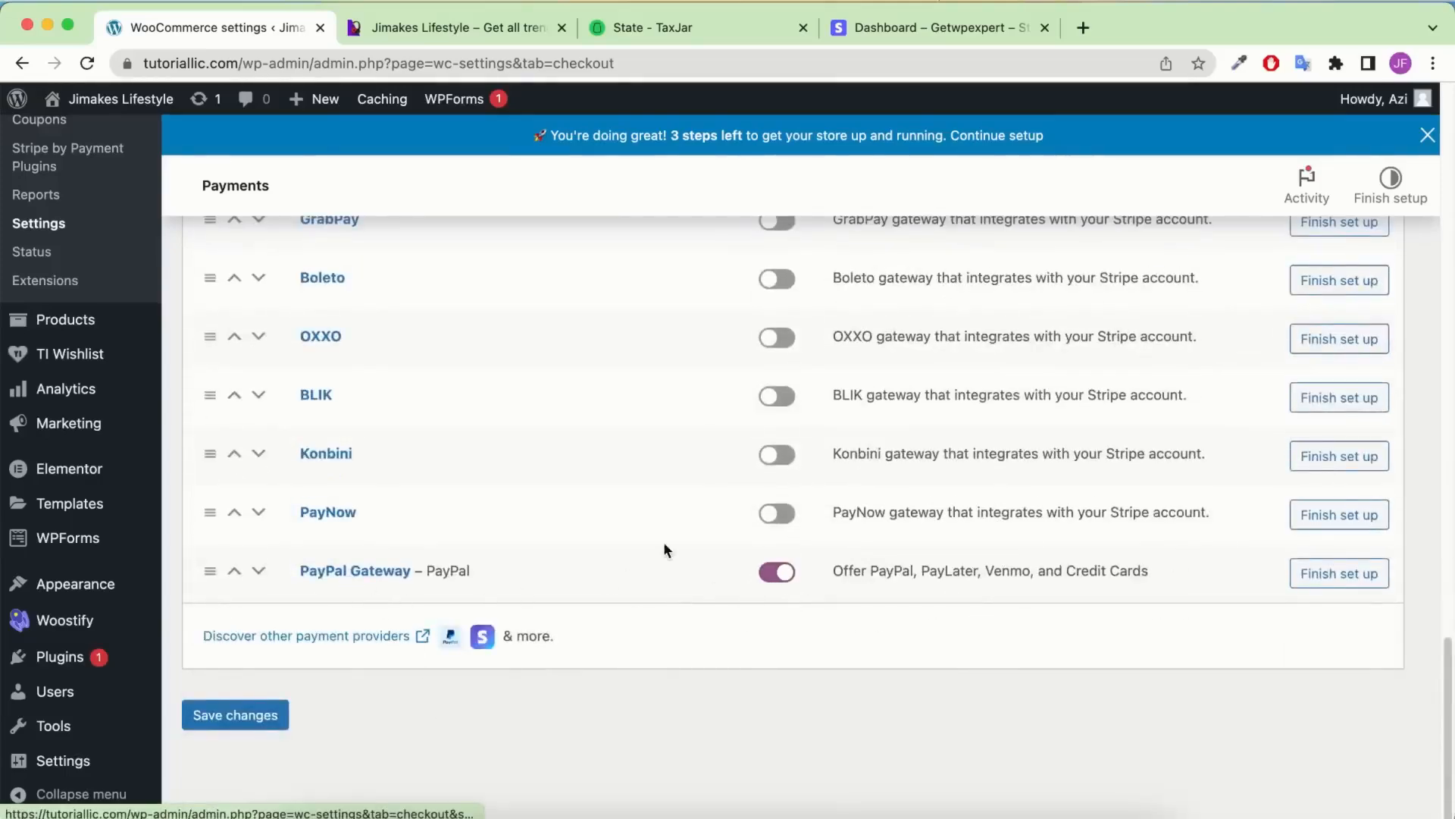
scroll(632, 488, "up", 12)
scroll(633, 492, "up", 5)
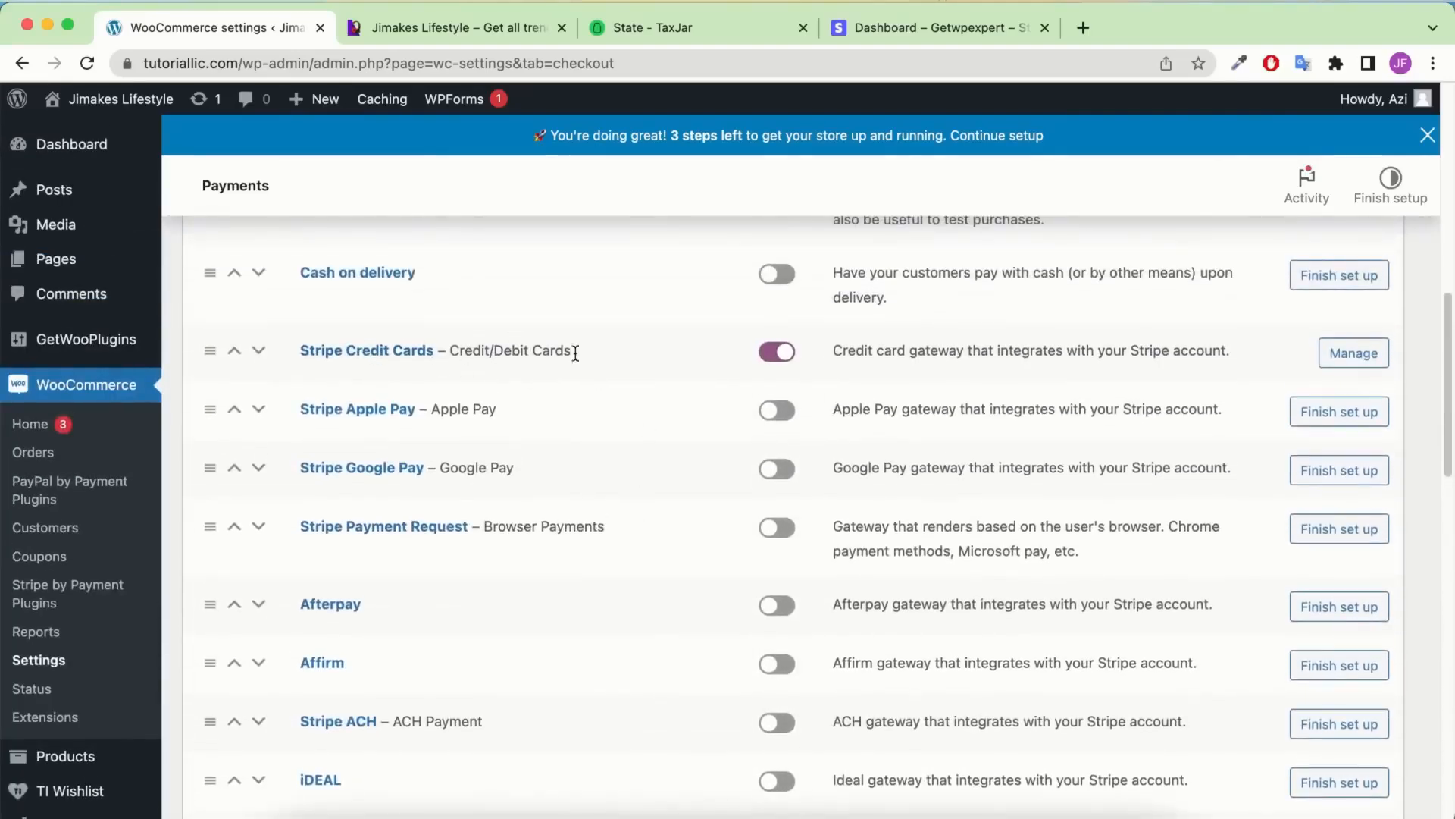
scroll(777, 355, "up", 4)
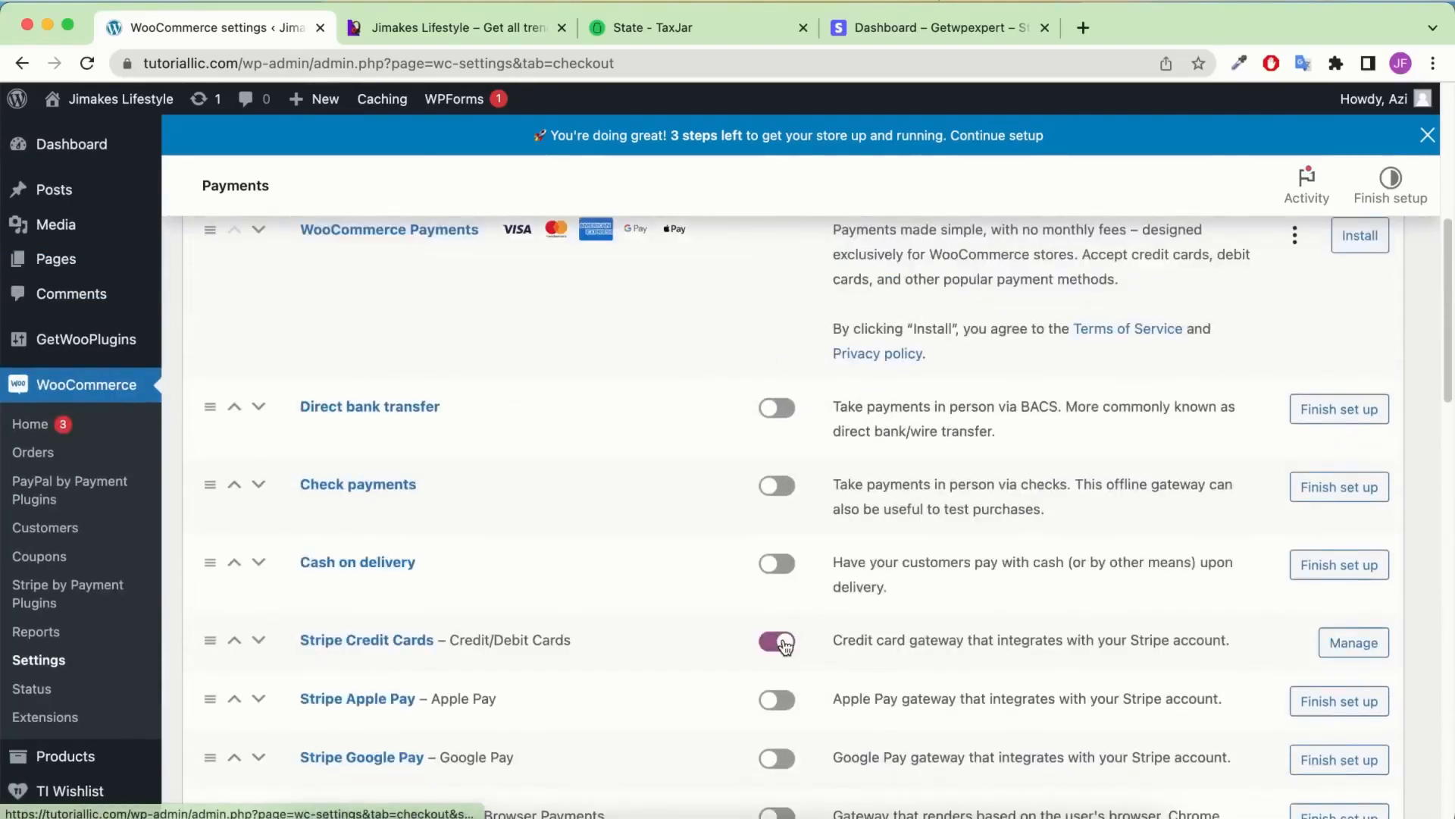
scroll(779, 643, "down", 20)
scroll(776, 607, "up", 4)
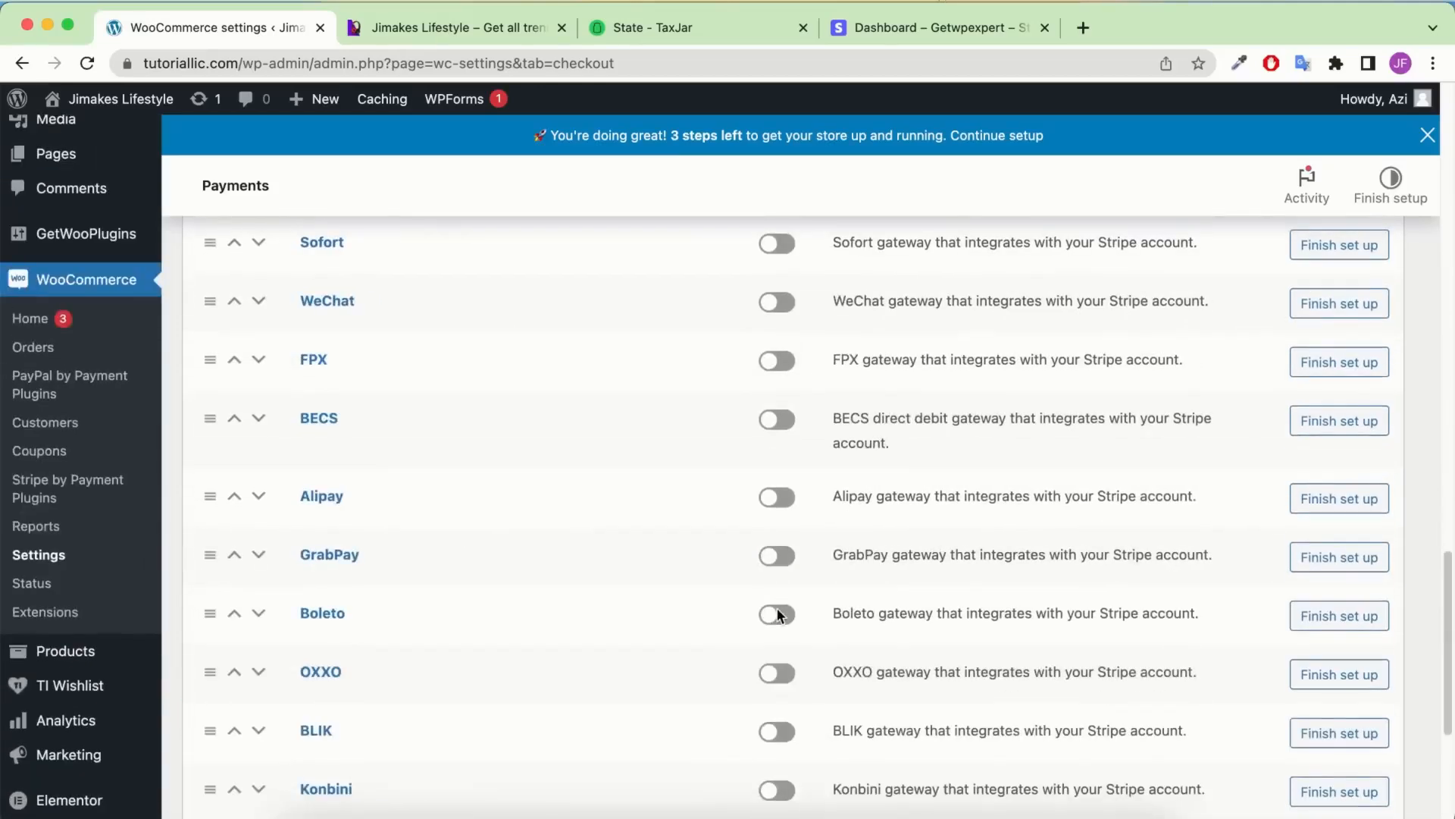
scroll(779, 614, "up", 8)
scroll(776, 708, "down", 12)
left_click(238, 719)
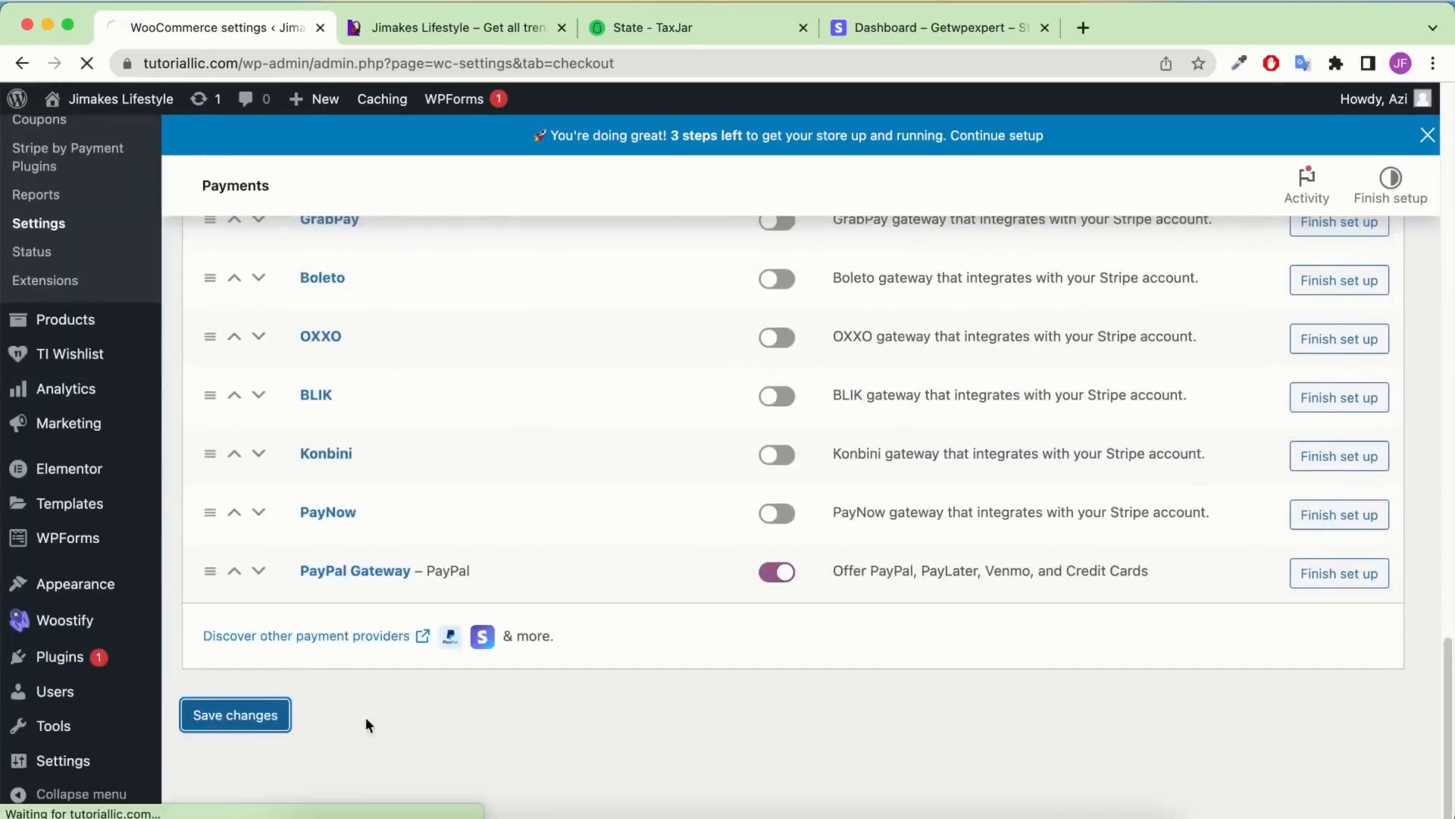
scroll(290, 599, "down", 15)
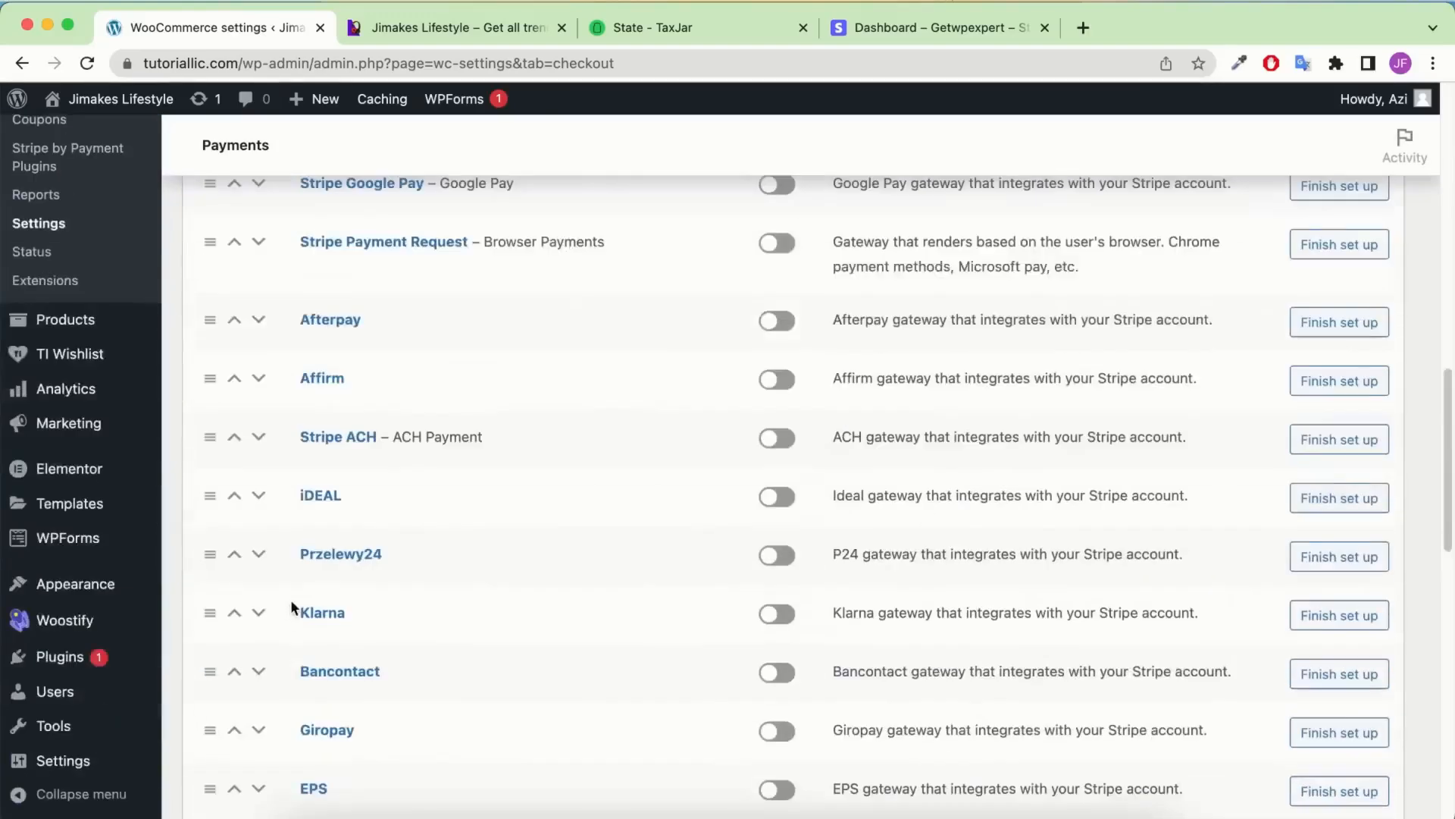
scroll(720, 289, "up", 4)
scroll(720, 289, "up", 10)
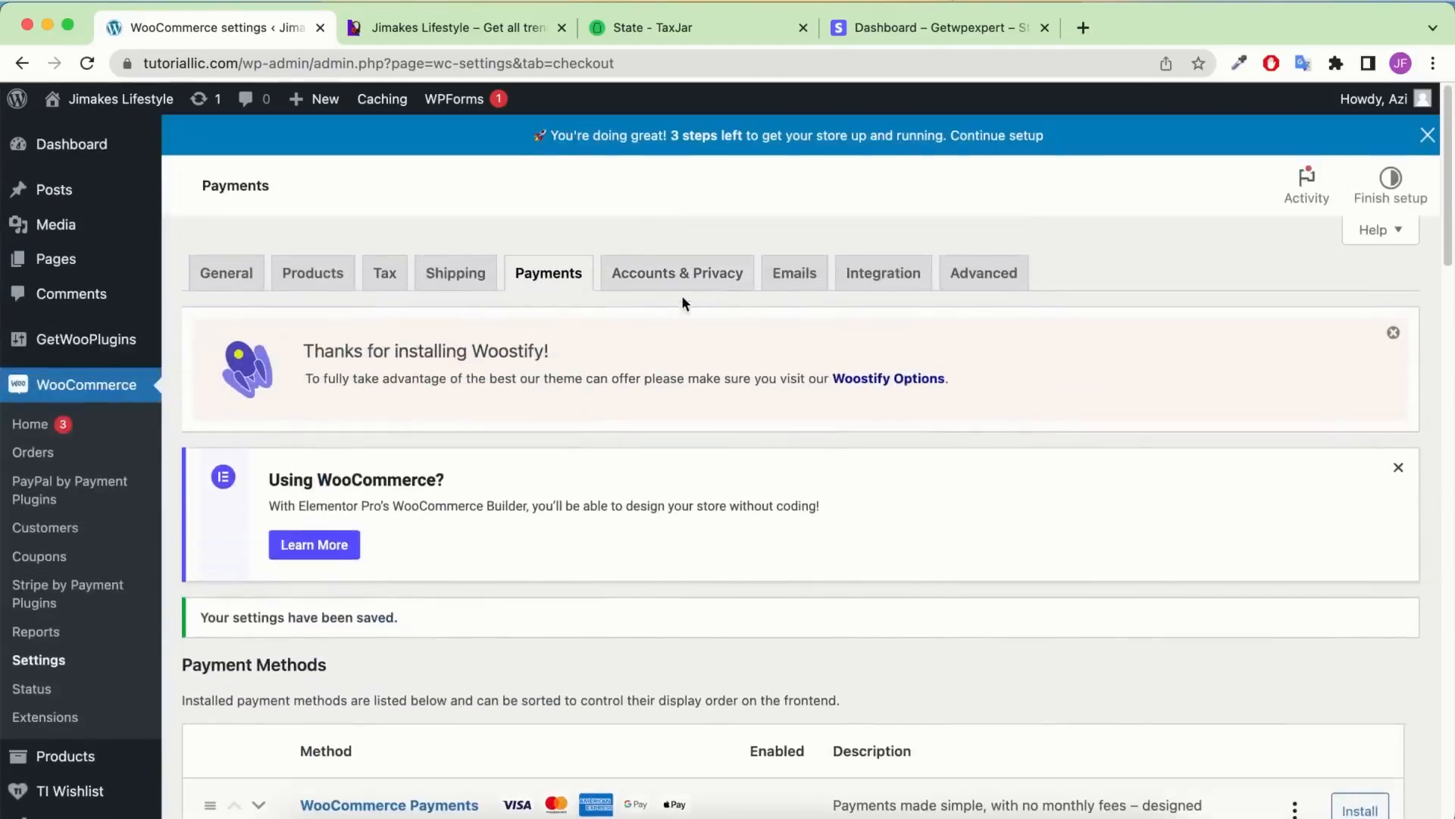
Allow account creation at checkout and on My account, disabling auto-generated usernames and password links
left_click(687, 280)
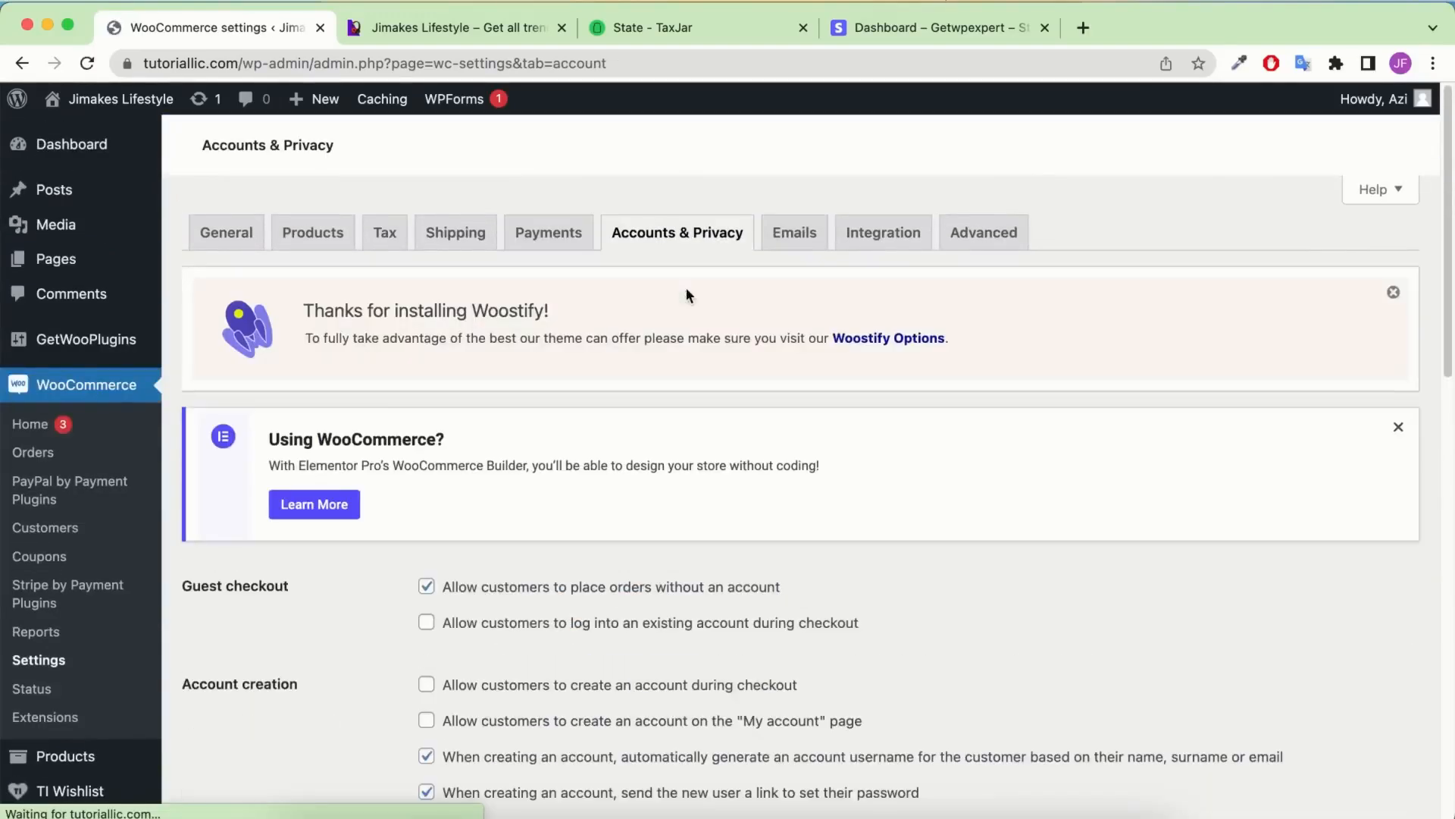
scroll(553, 489, "down", 4)
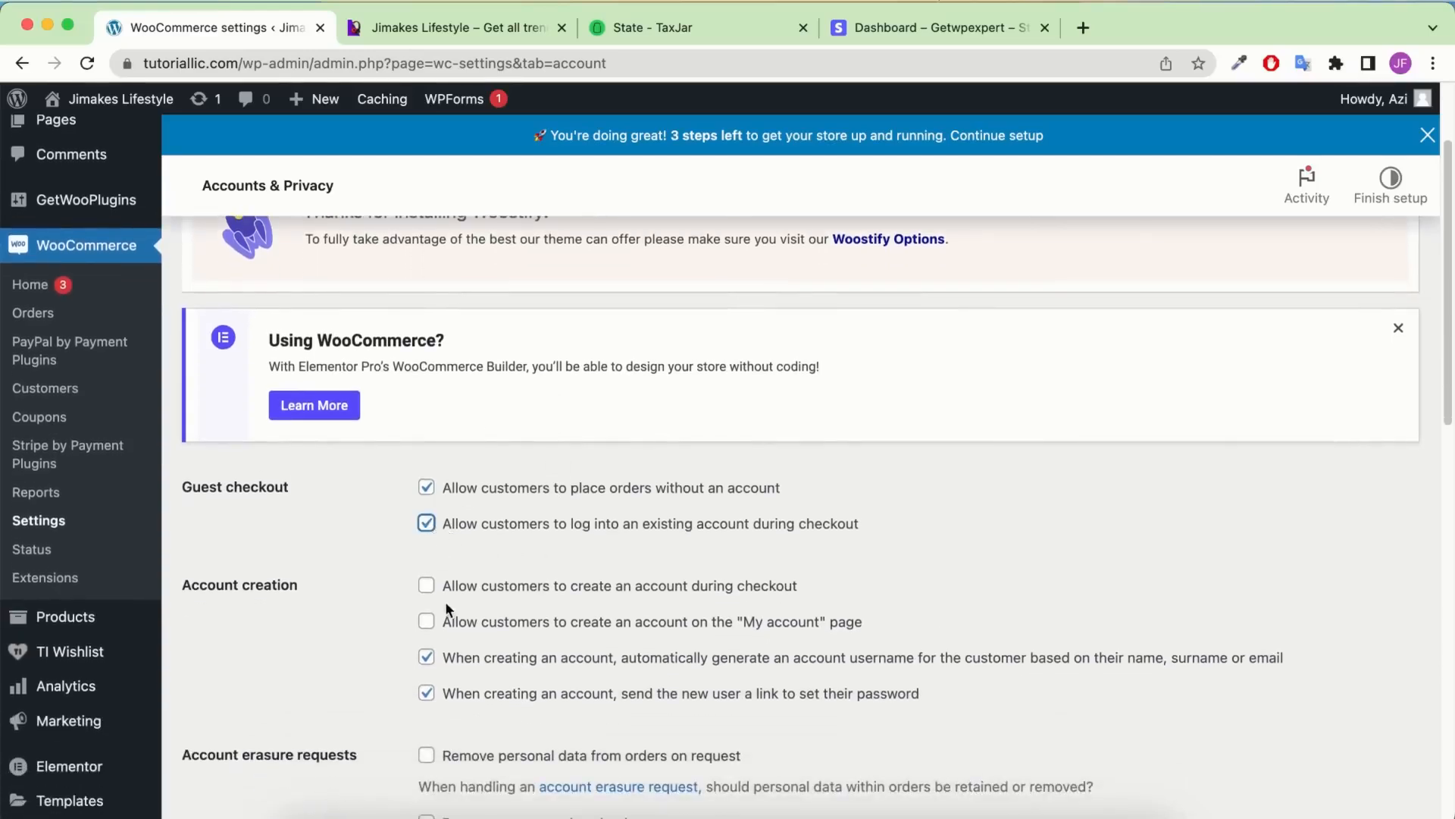
left_click(426, 586)
left_click(426, 621)
left_click(427, 657)
left_click(426, 693)
Review the guest ordering option and save the Accounts & Privacy settings
scroll(515, 629, "down", 2)
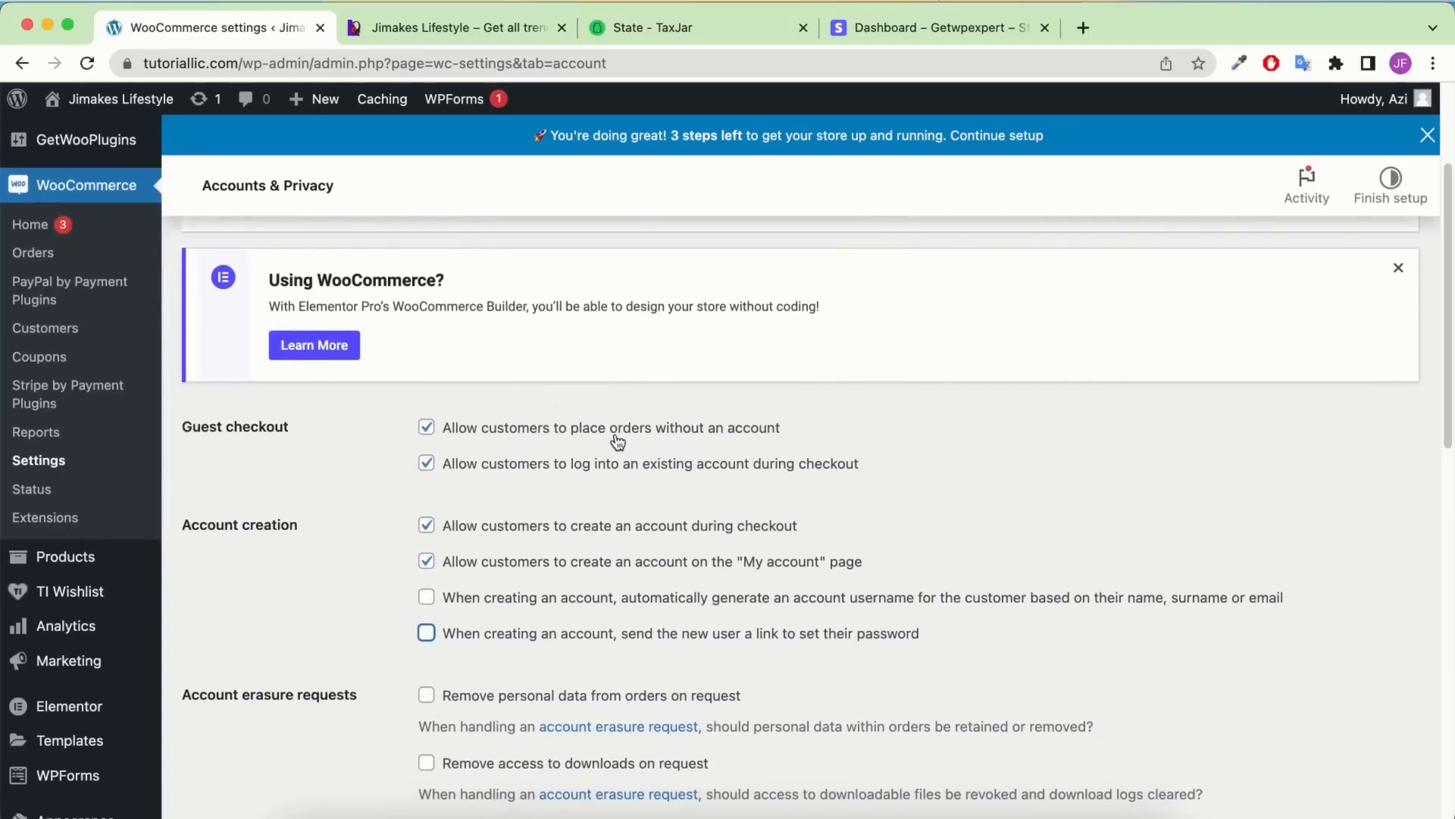
left_click_drag(833, 429, 518, 431)
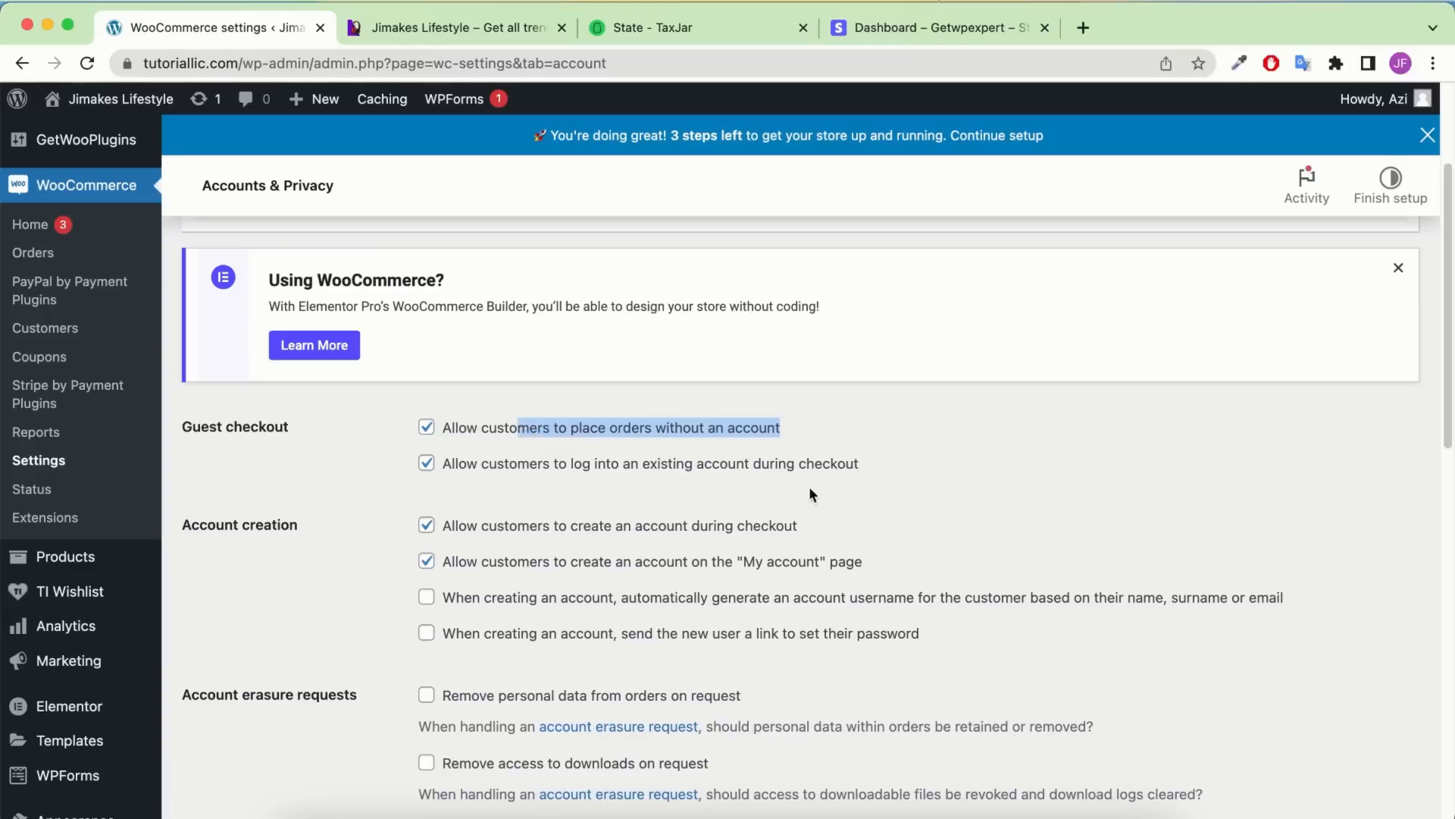
scroll(572, 604, "down", 1)
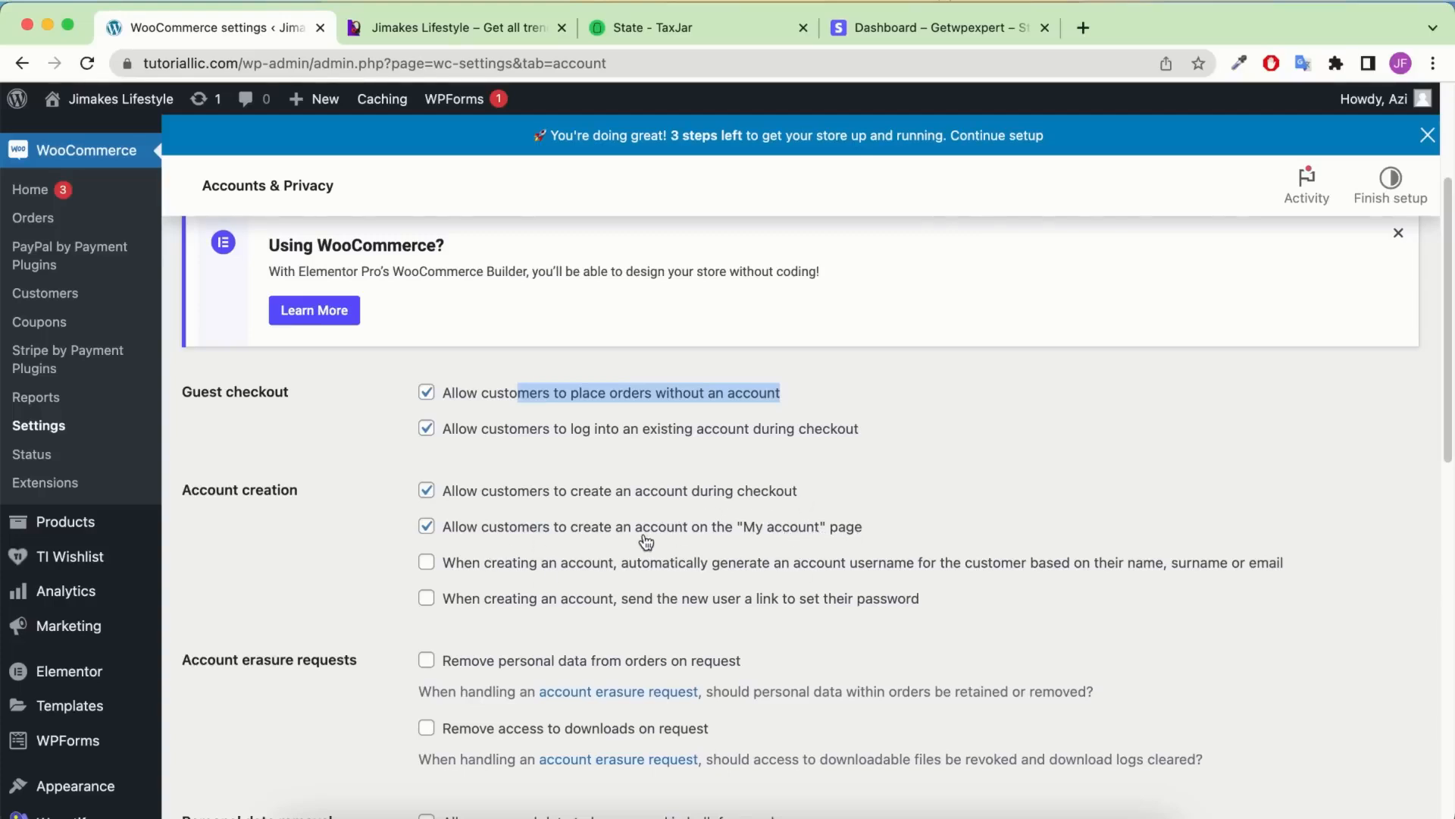
scroll(519, 476, "down", 1)
scroll(570, 470, "down", 1)
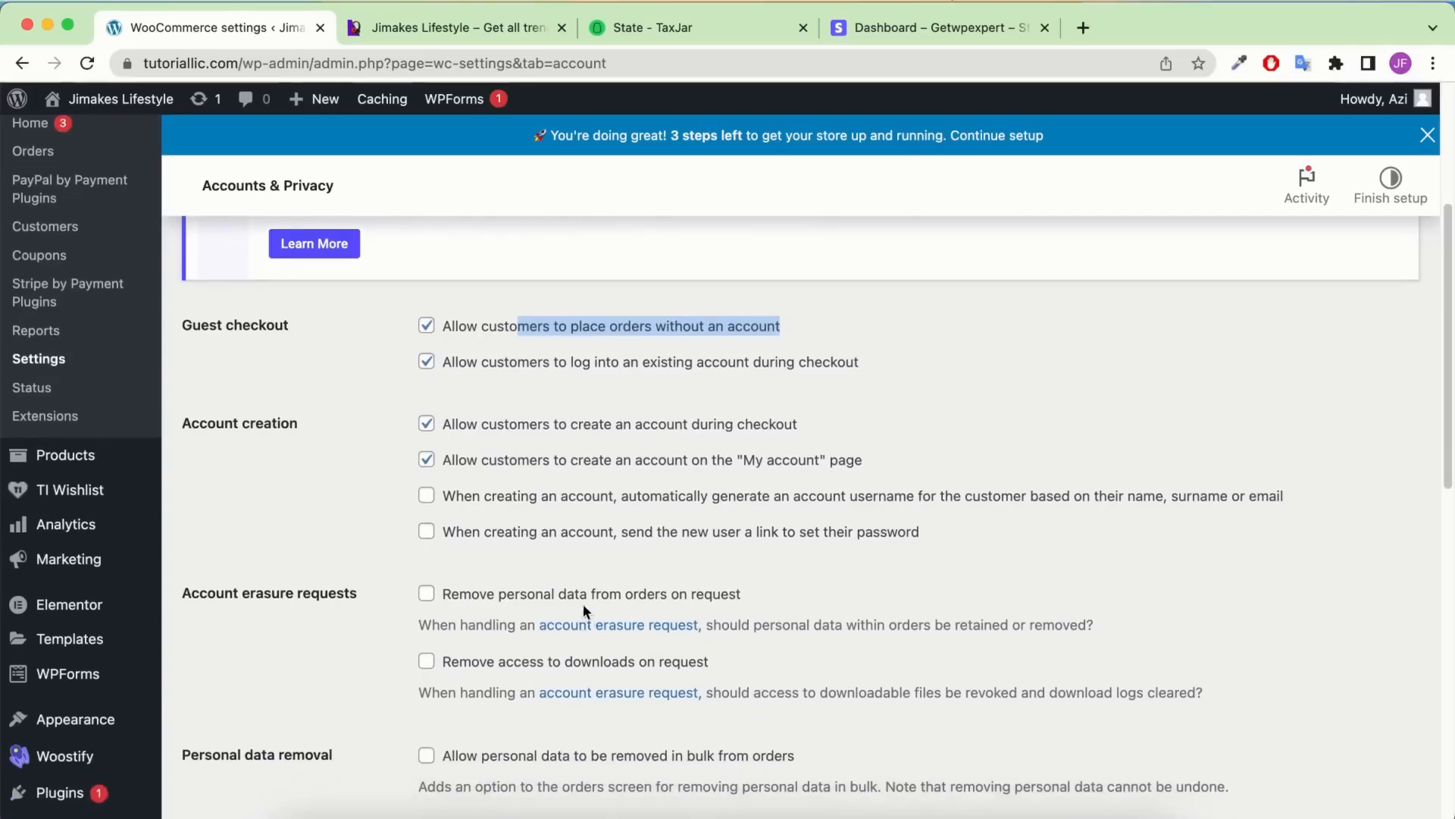
scroll(584, 603, "down", 10)
scroll(583, 607, "down", 6)
left_click(286, 712)
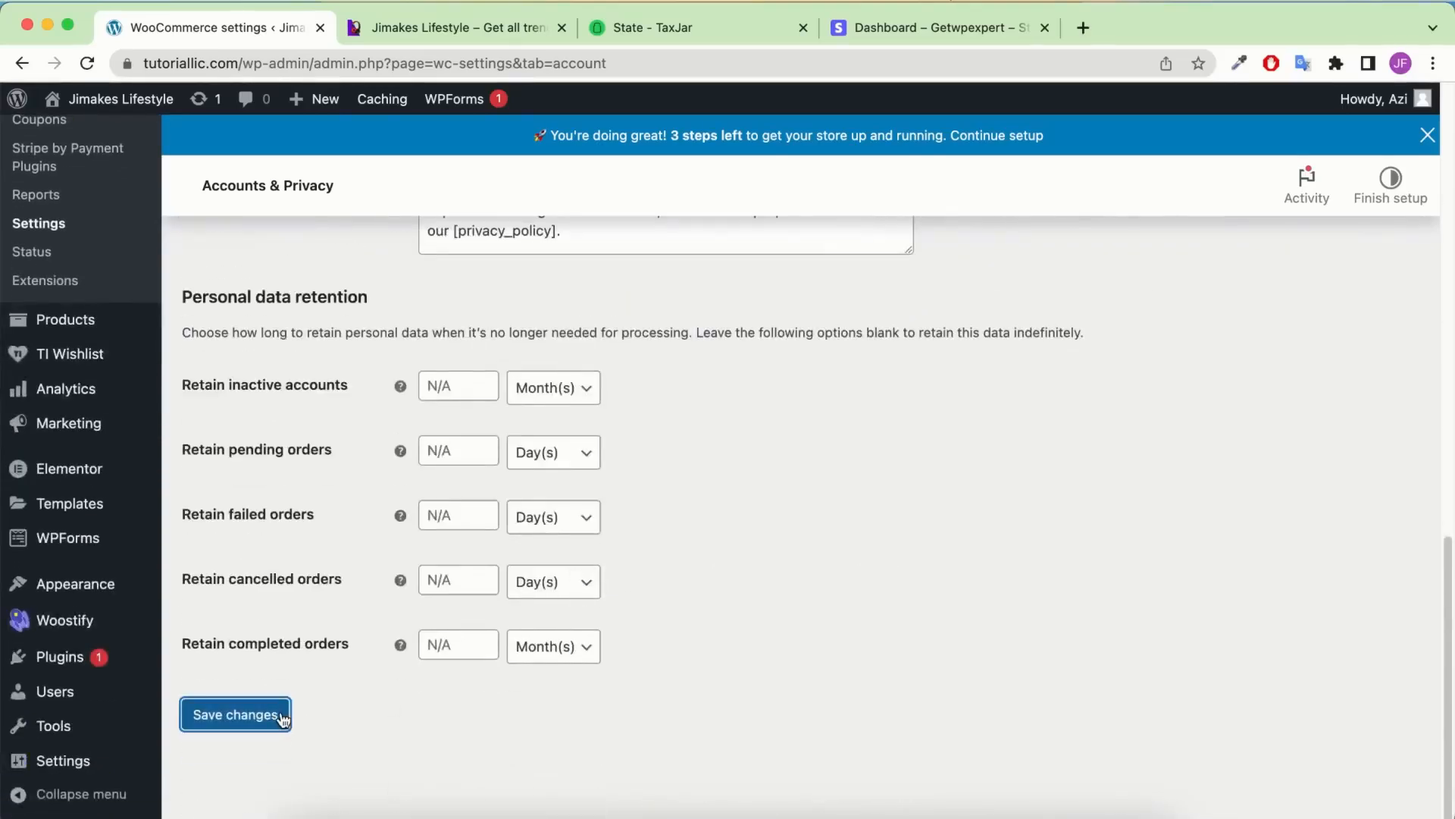
scroll(340, 667, "up", 5)
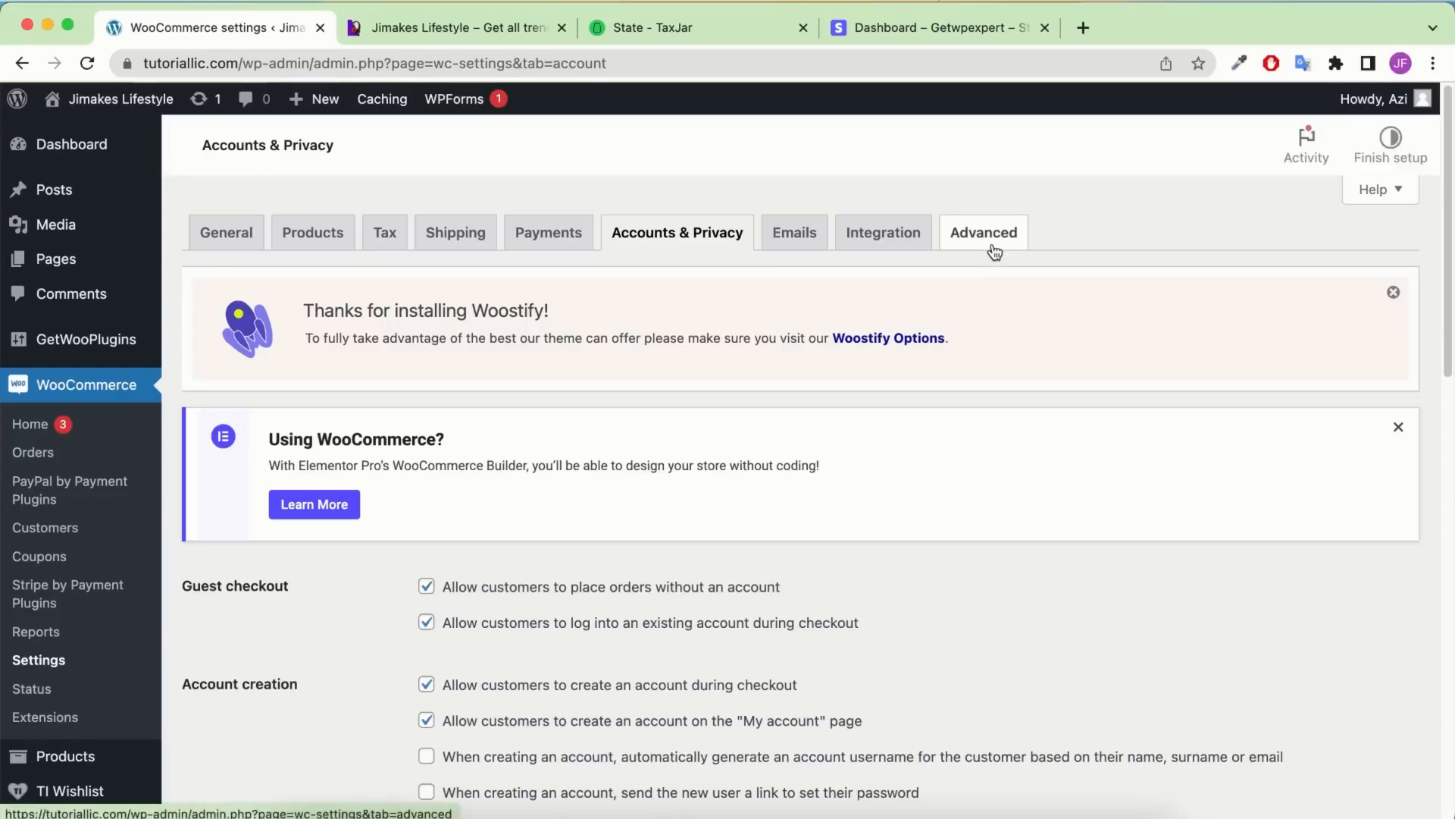
left_click(992, 250)
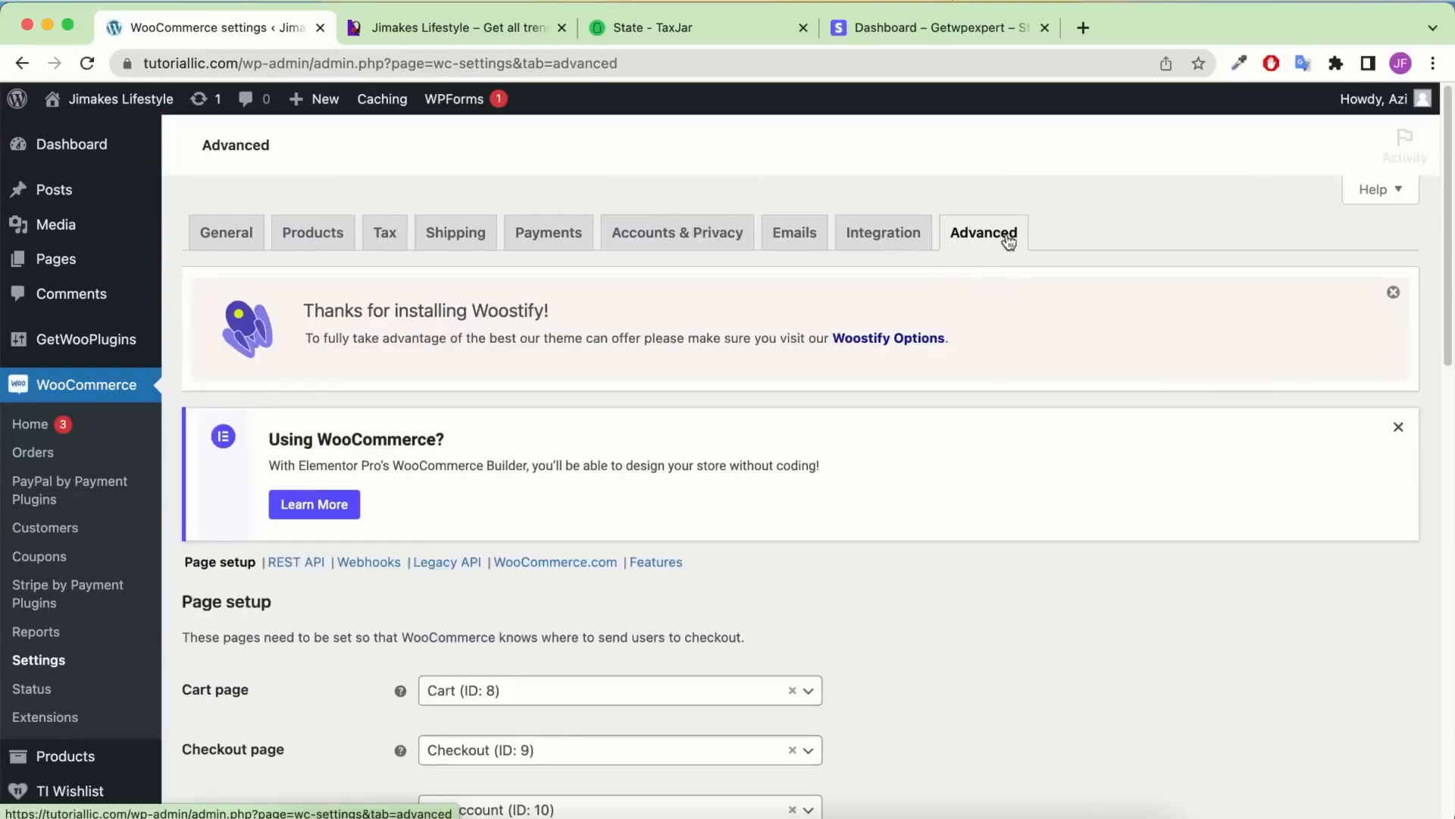
Pick Privacy Policy (ID: 3) as the Terms and conditions page and save the Advanced settings
scroll(785, 470, "down", 5)
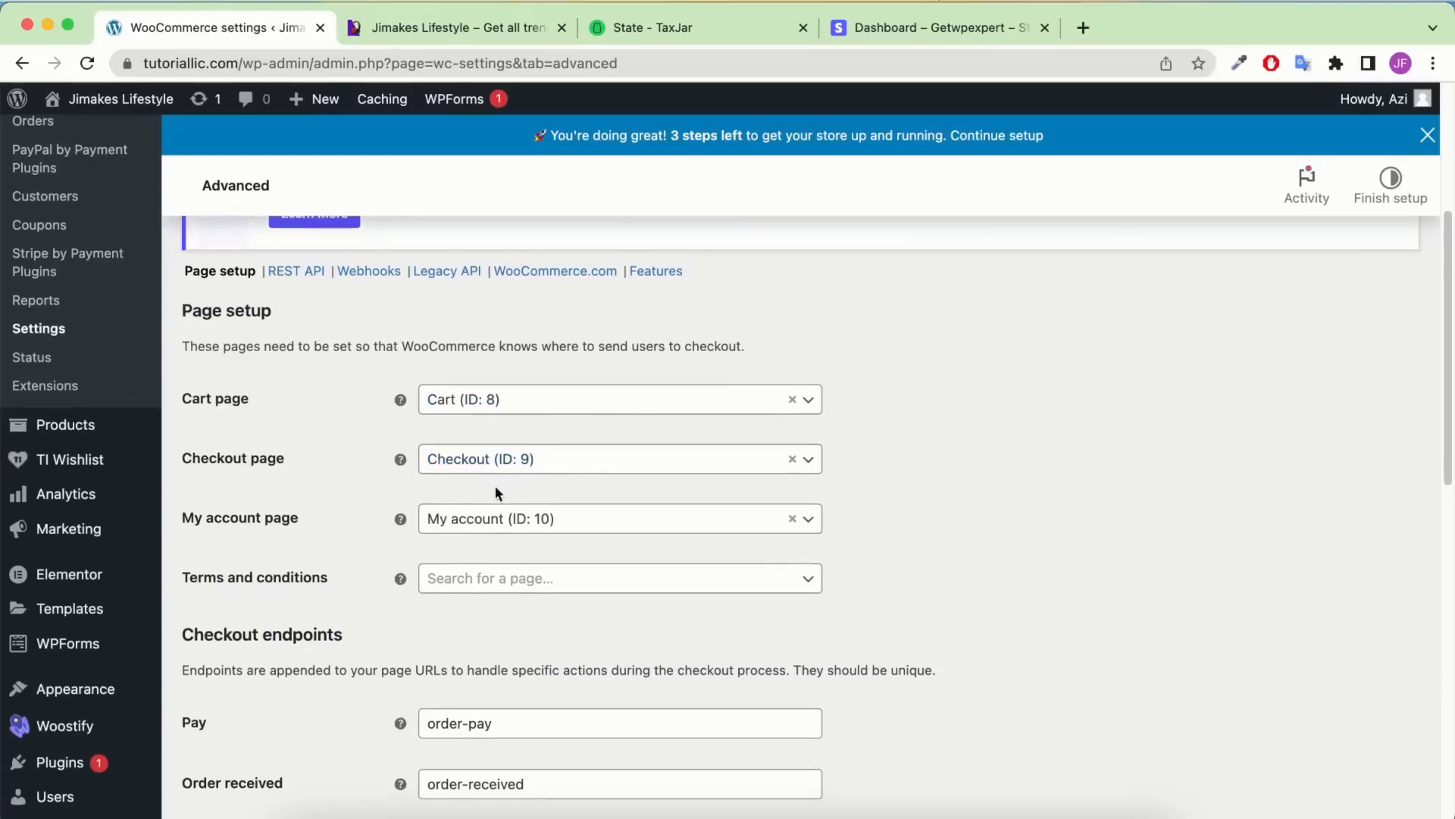
scroll(698, 531, "down", 1)
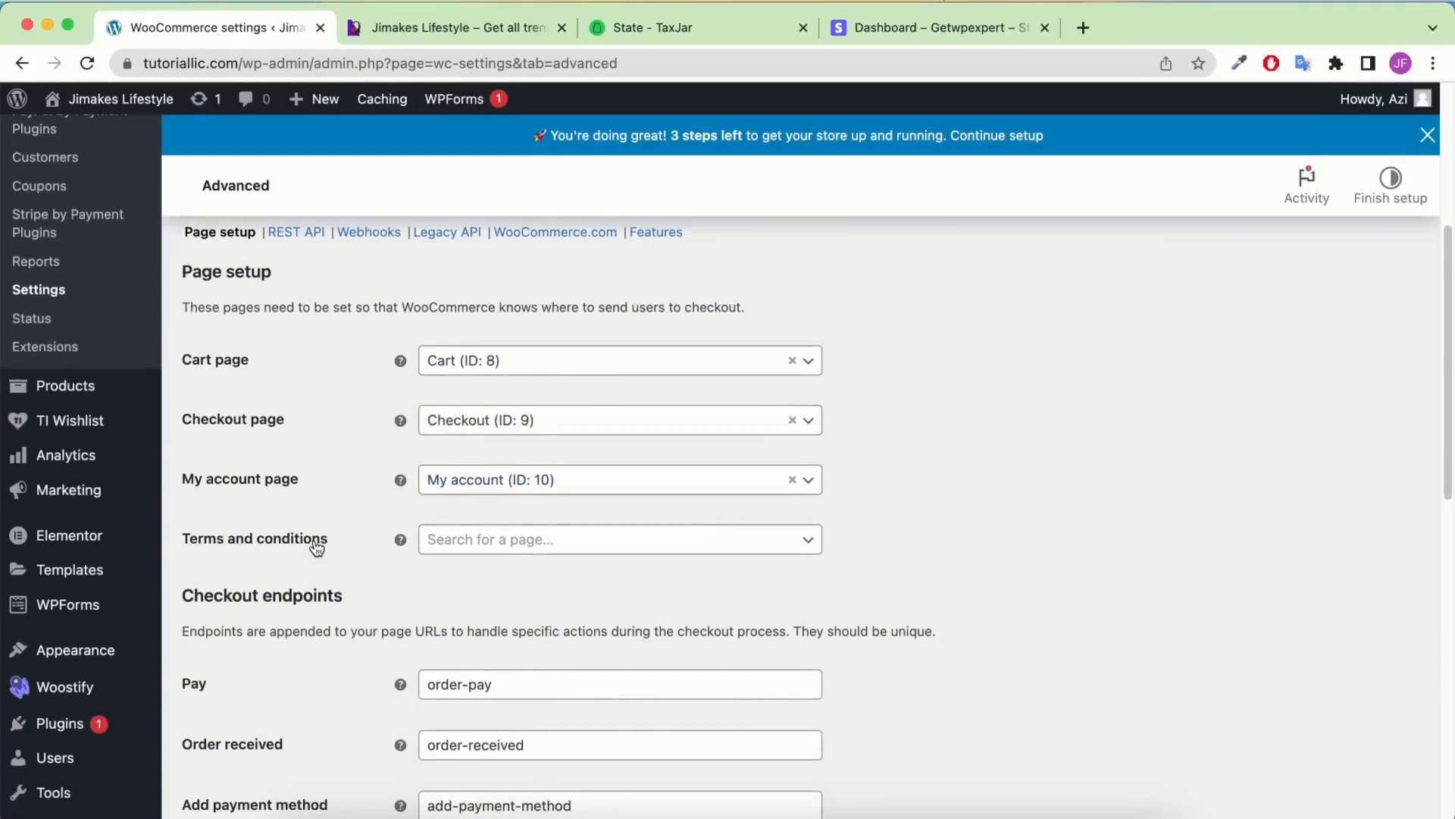
left_click(558, 538)
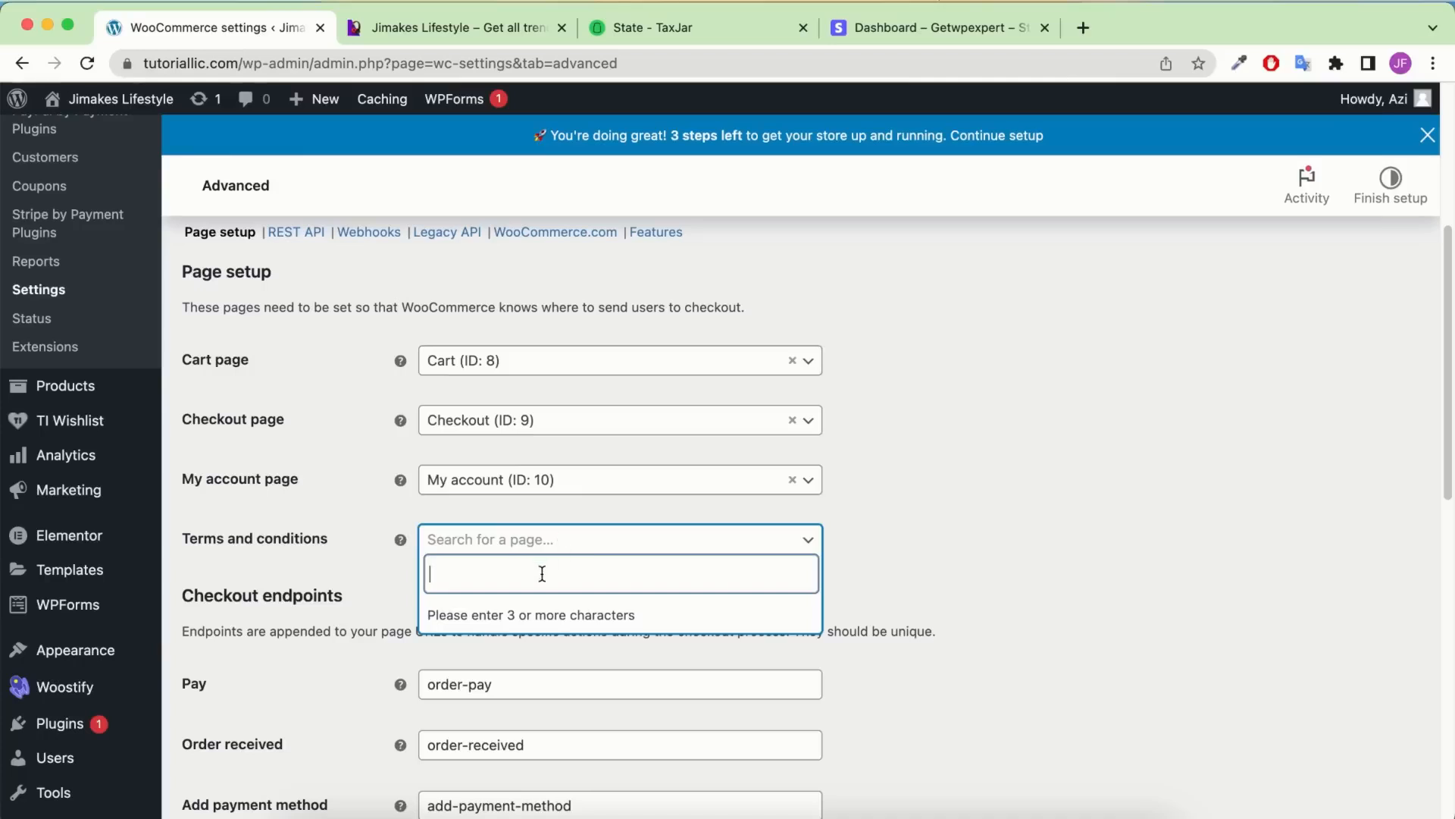
type("pri")
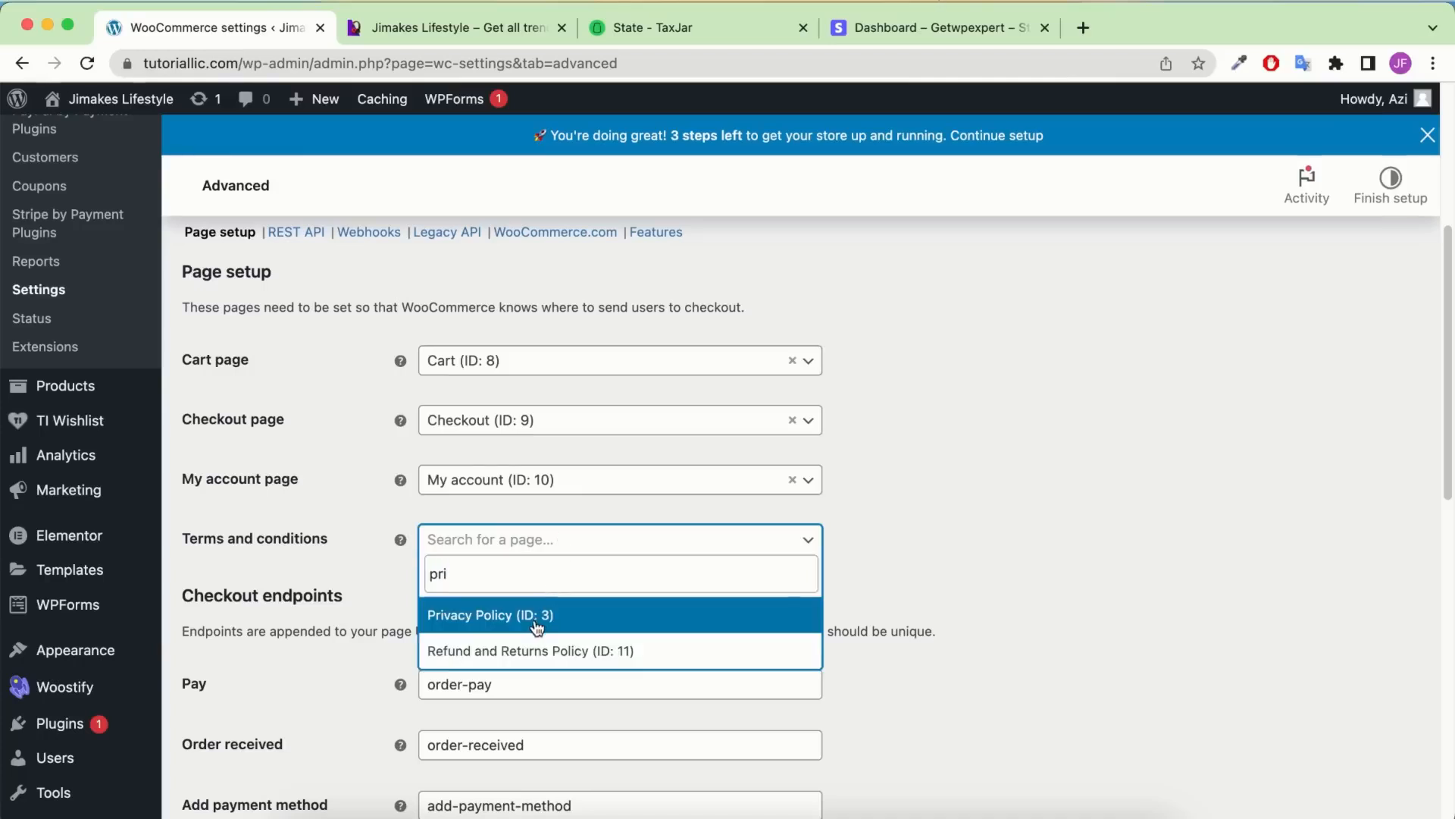
left_click(548, 608)
scroll(576, 543, "down", 2)
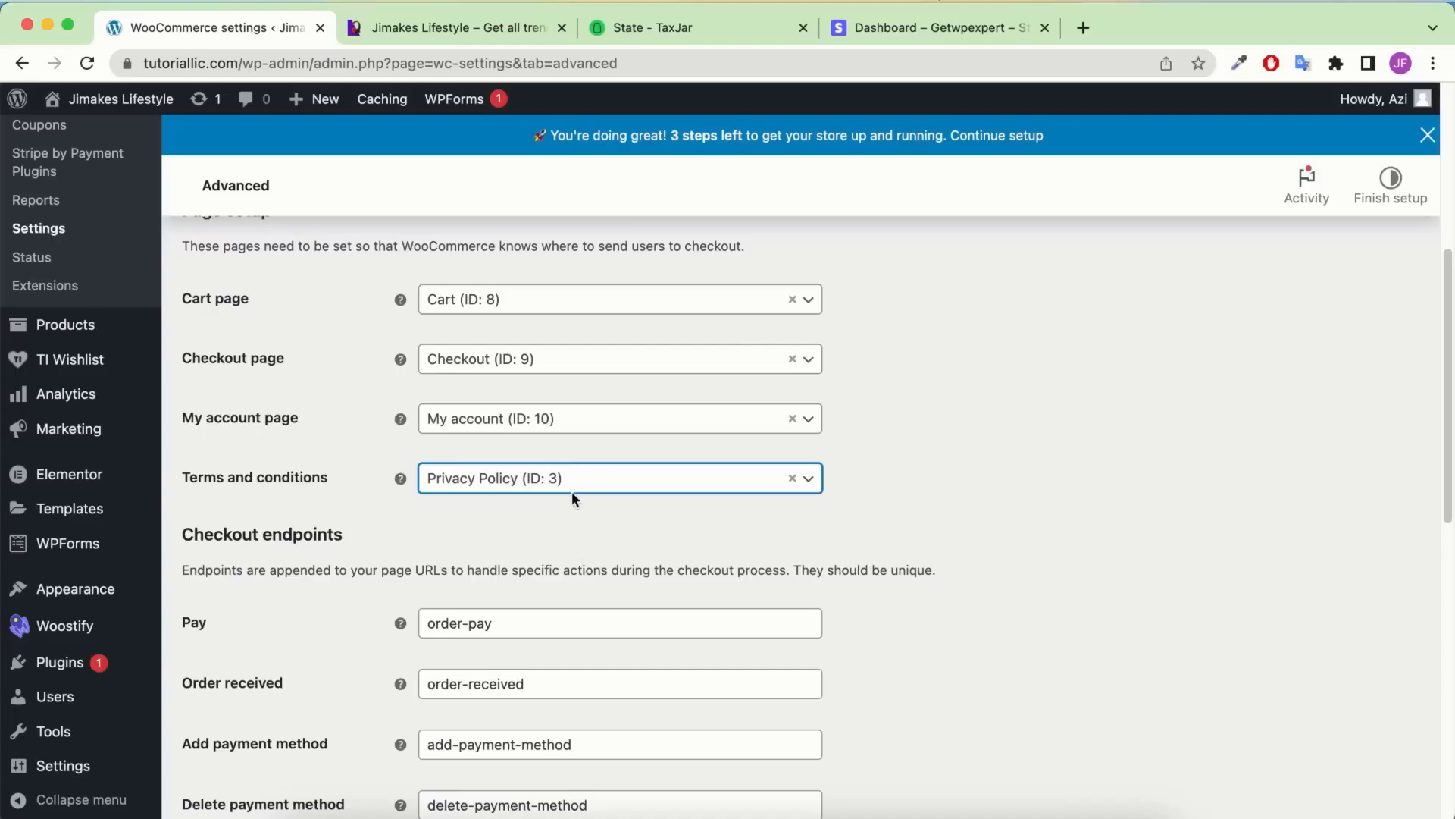
left_click(572, 485)
type("pri")
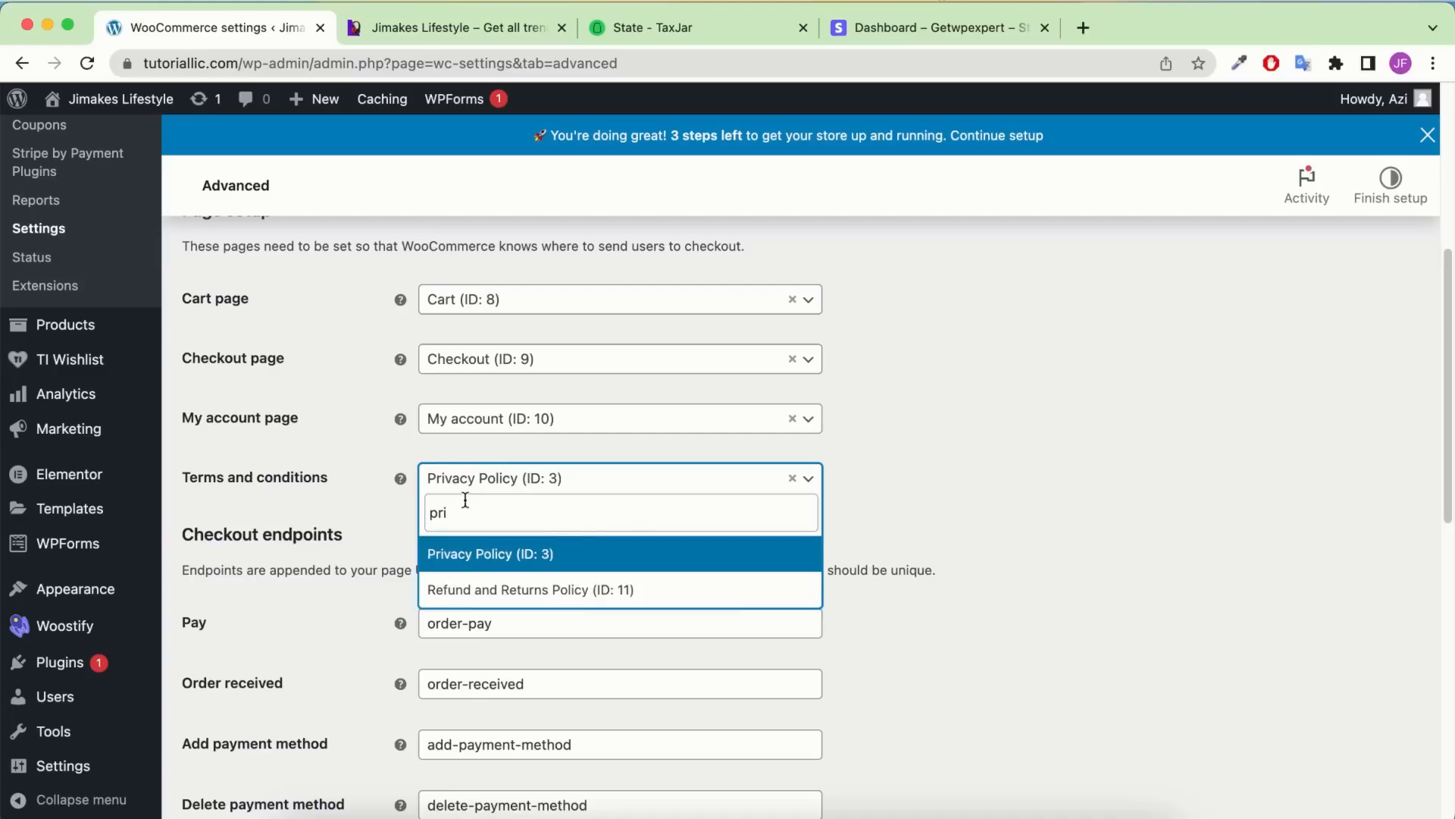
left_click(942, 425)
scroll(598, 472, "down", 5)
scroll(599, 473, "down", 6)
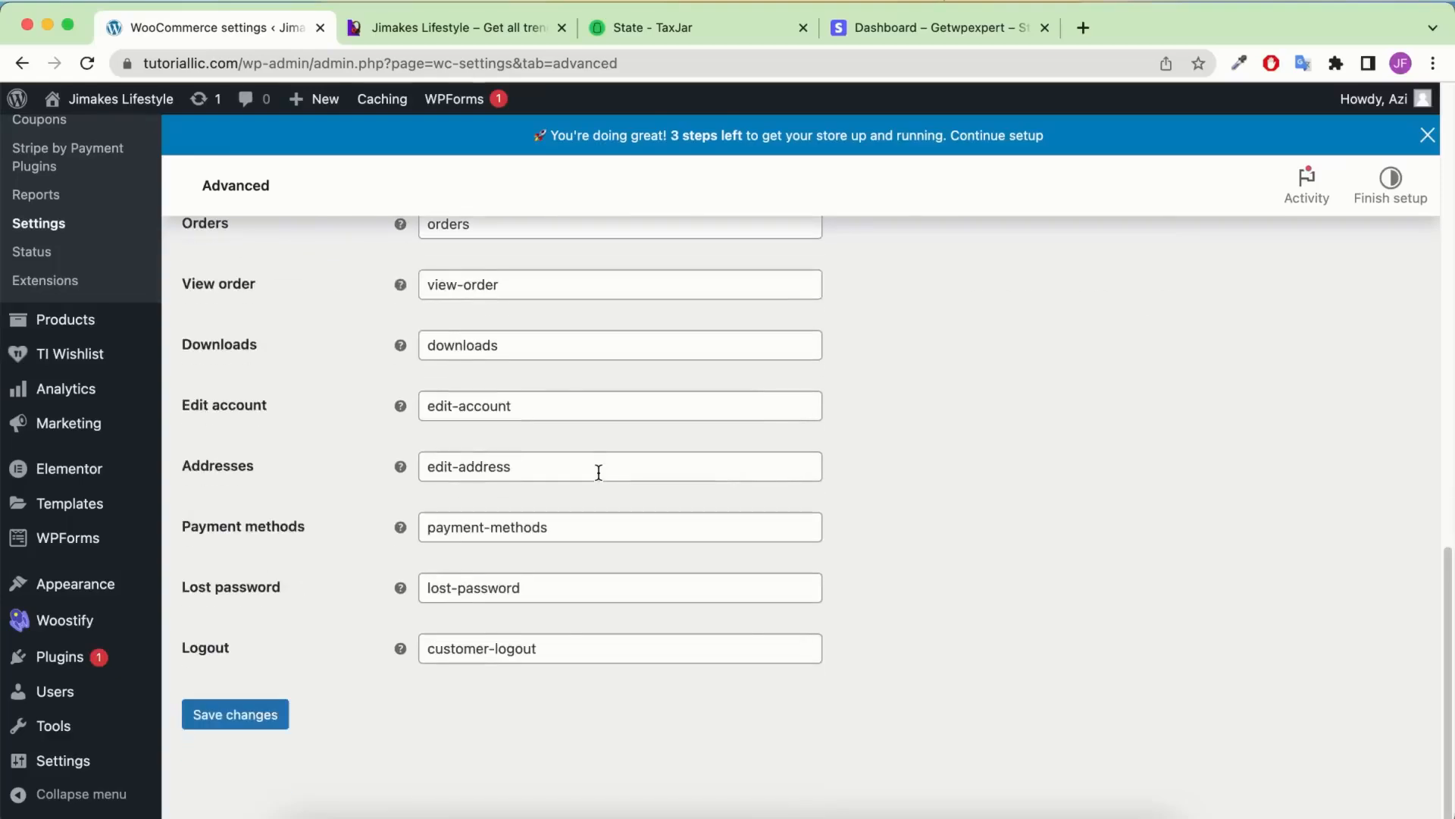
left_click(254, 718)
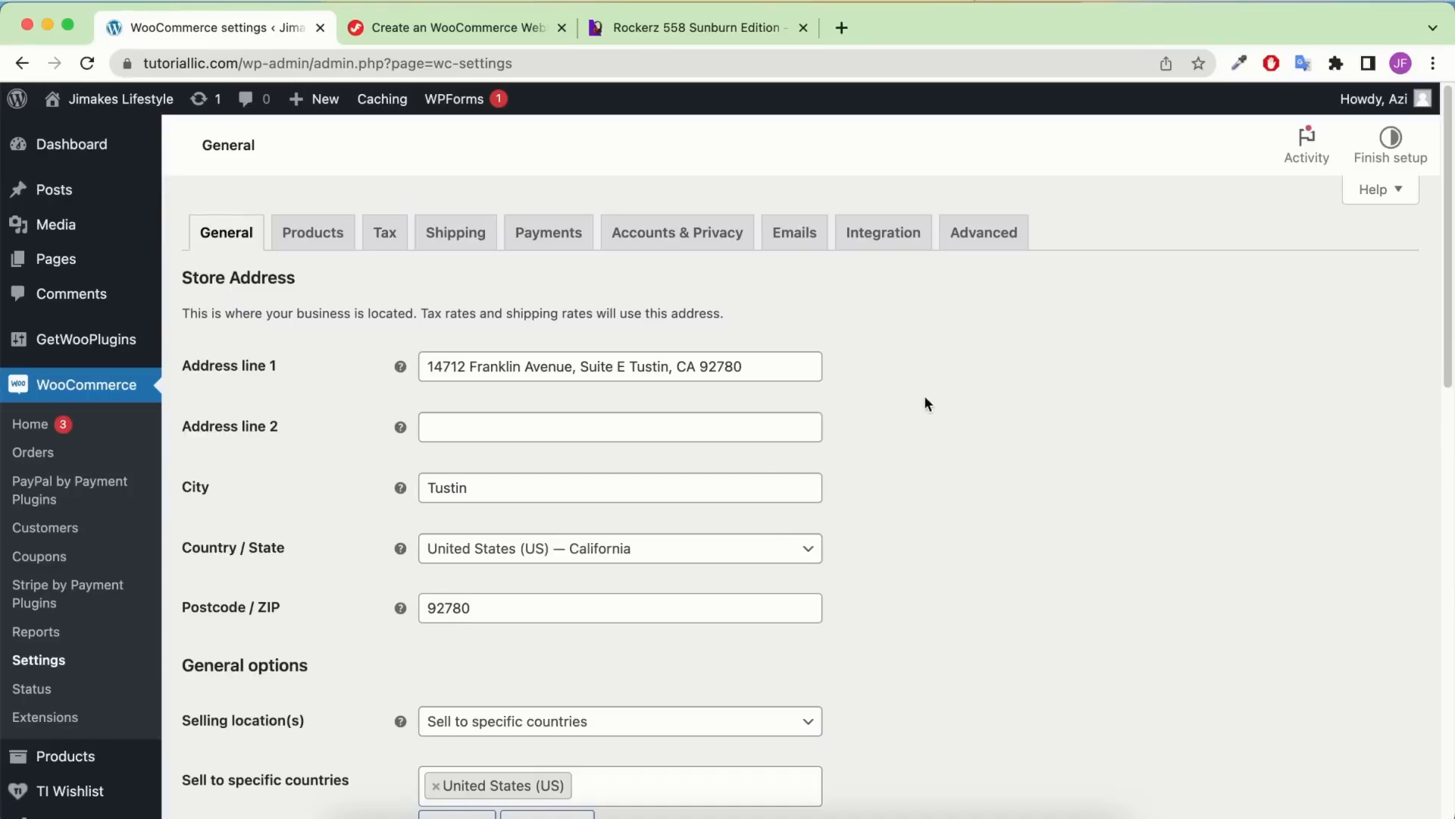
scroll(925, 395, "down", 12)
Create a new product named 'Rockerz 558 Sunburn Edition', copying the title from the storefront page
mouse_move(139, 328)
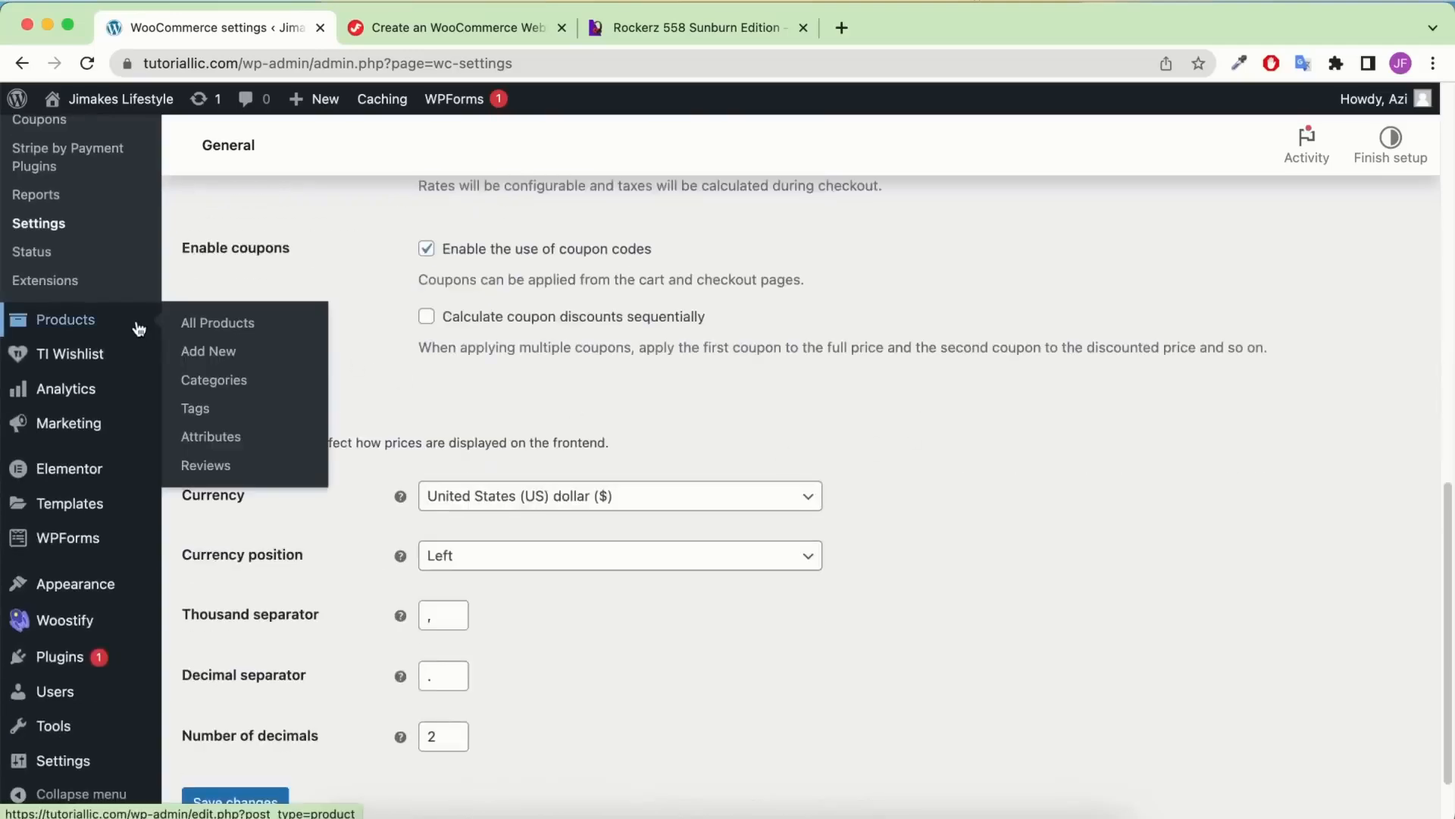
left_click(229, 355)
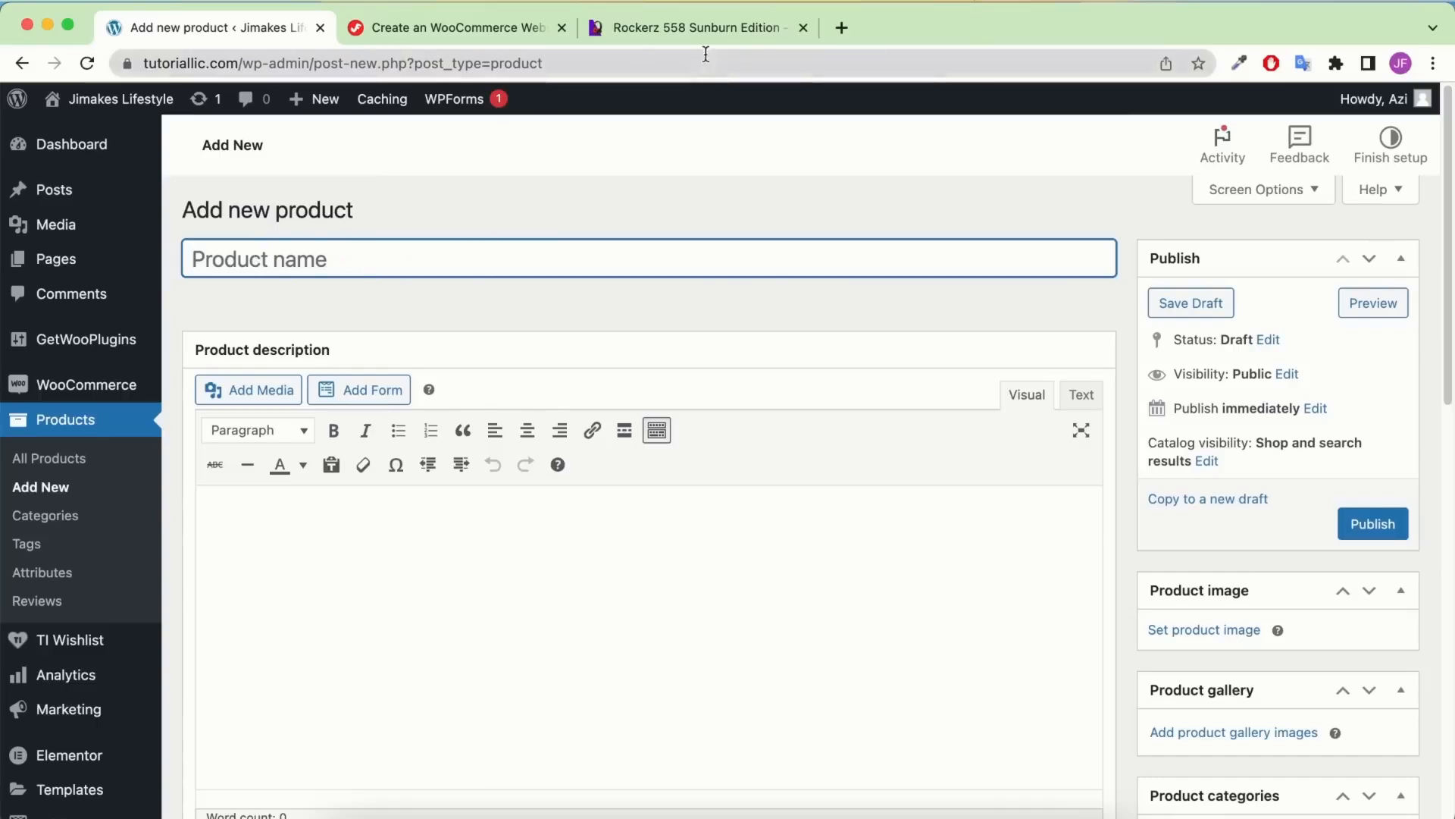
left_click(701, 28)
triple_click(862, 340)
right_click(862, 340)
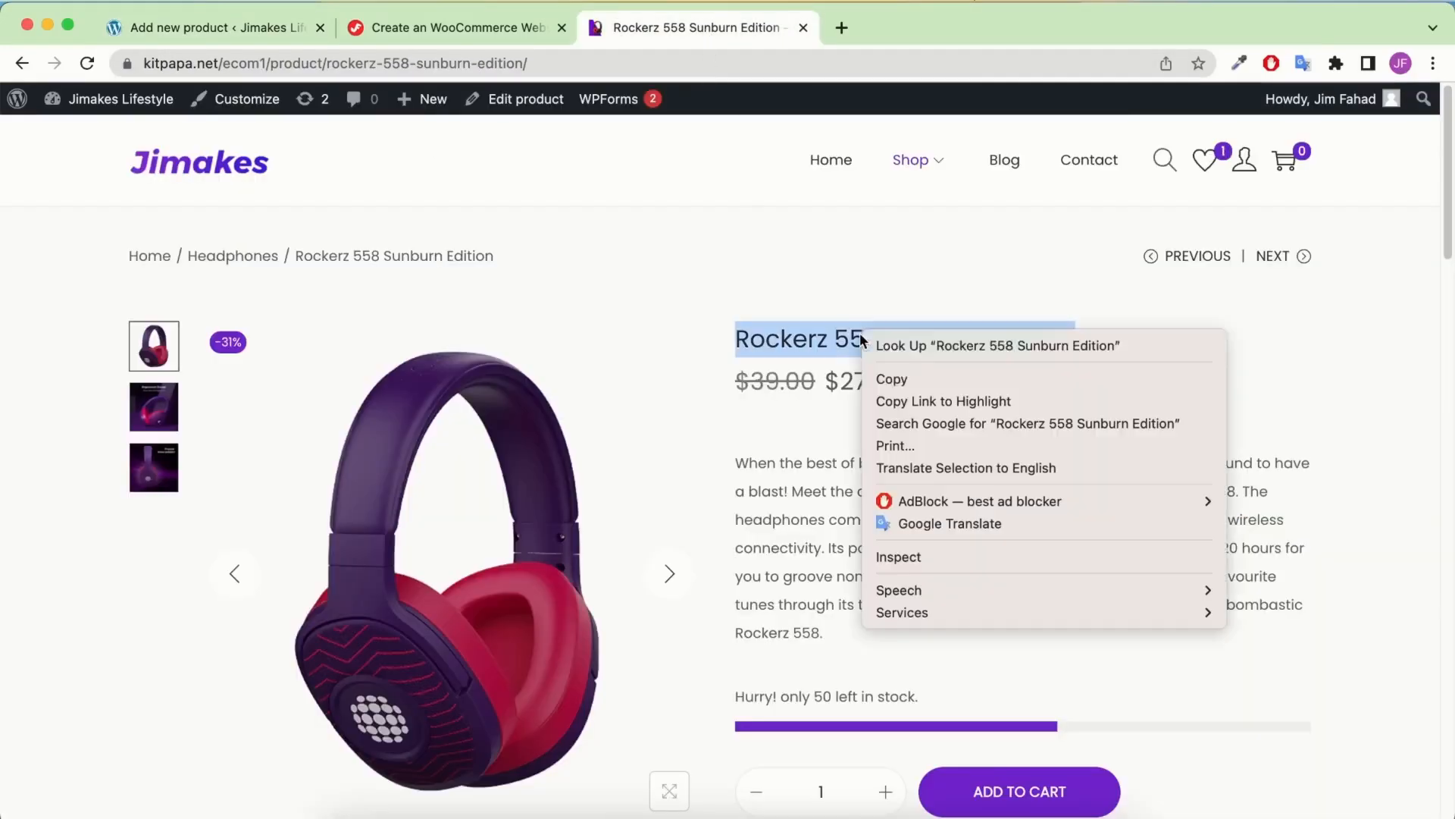
left_click(906, 379)
left_click(194, 30)
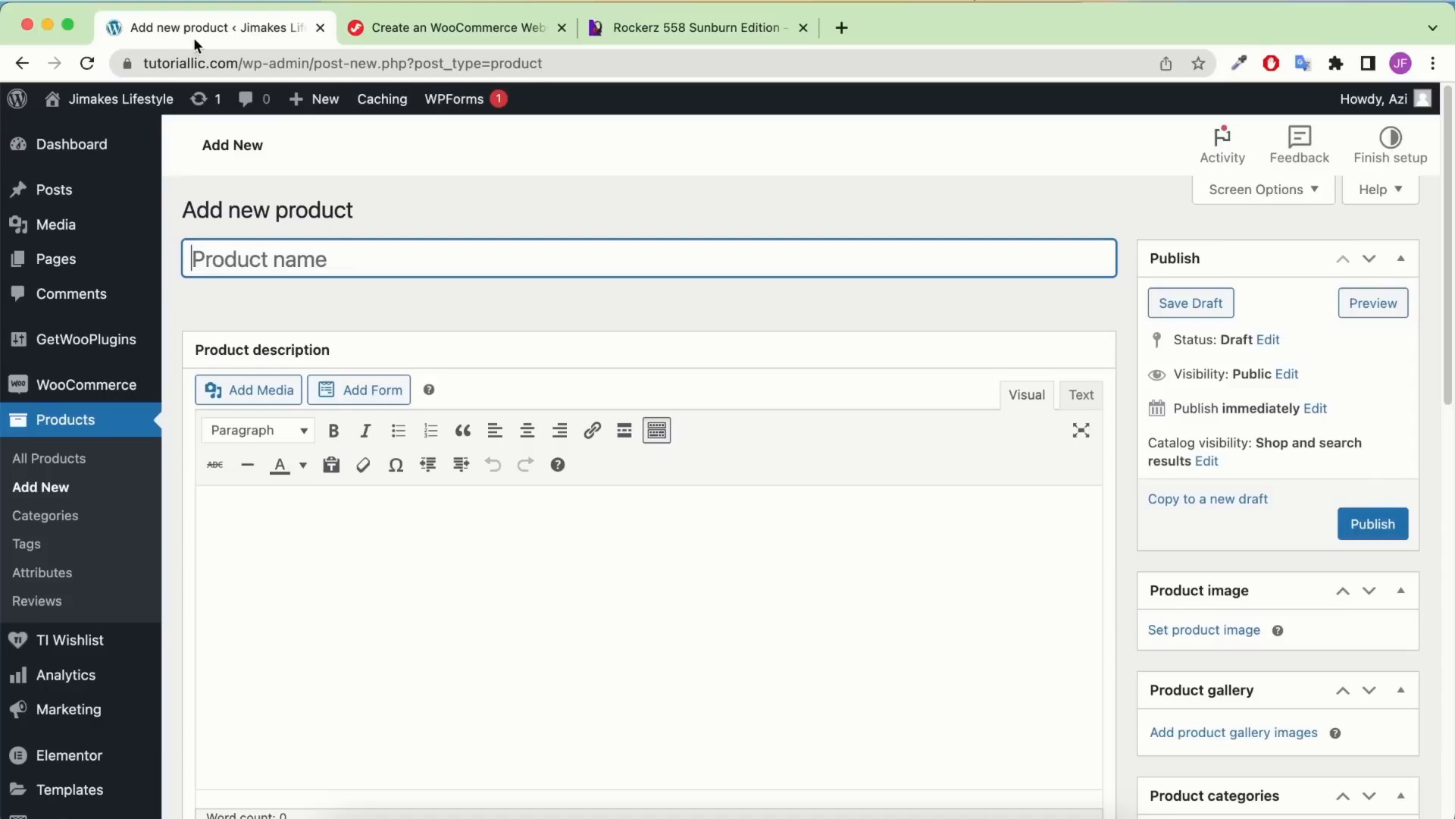
key("super+v")
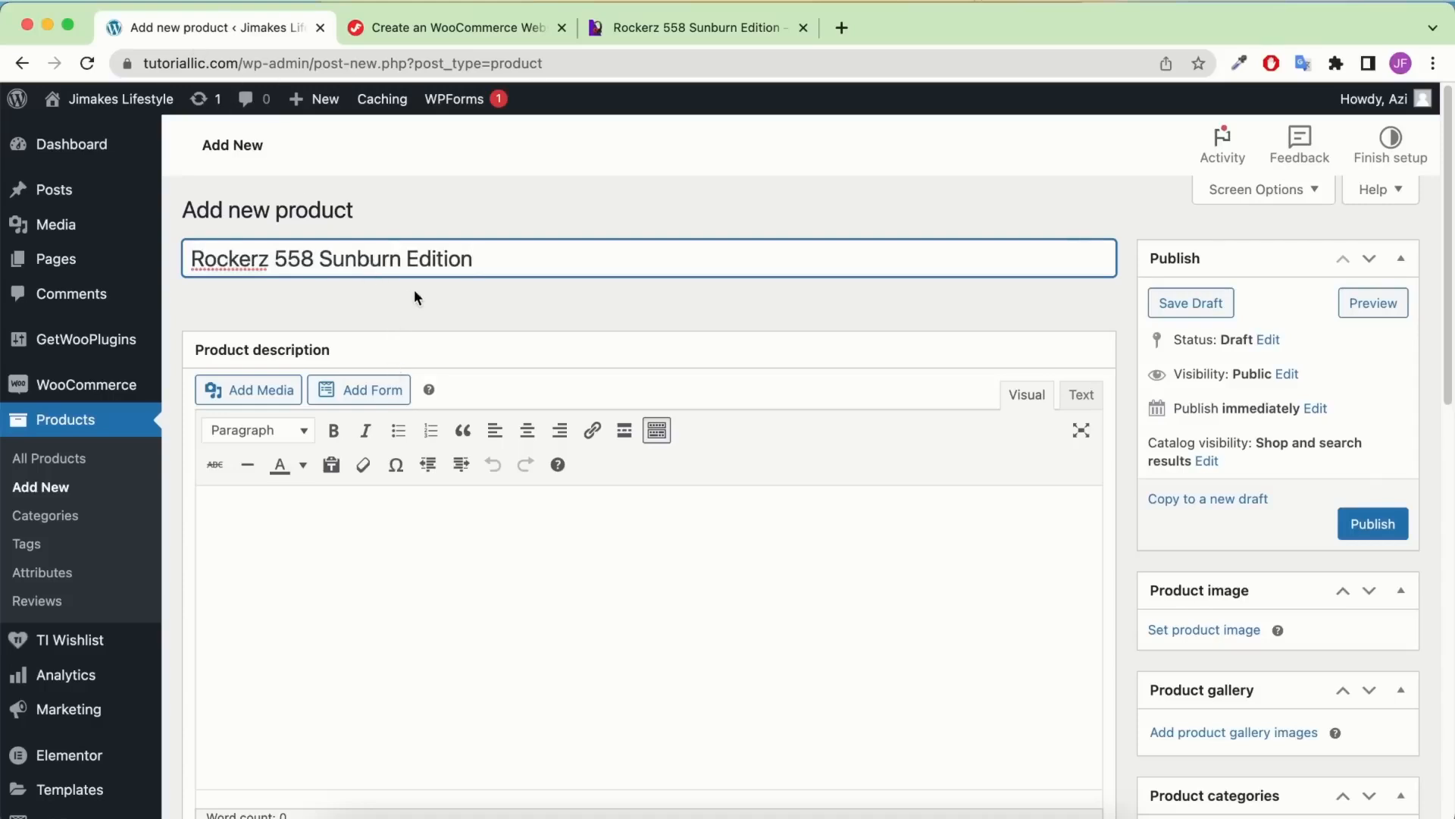
Copy the storefront product description and paste it into the new product's description
scroll(414, 289, "down", 1)
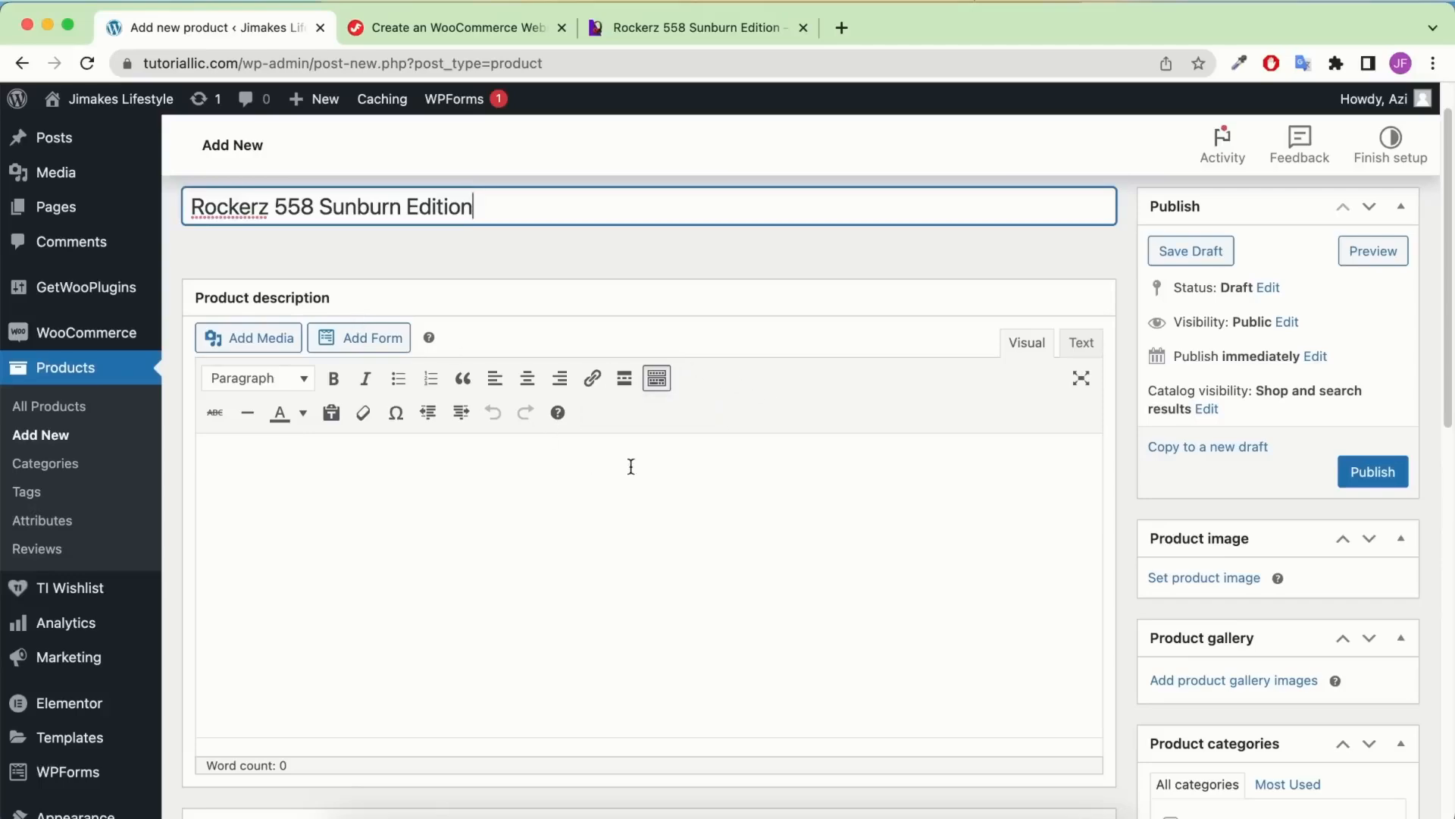
left_click(688, 26)
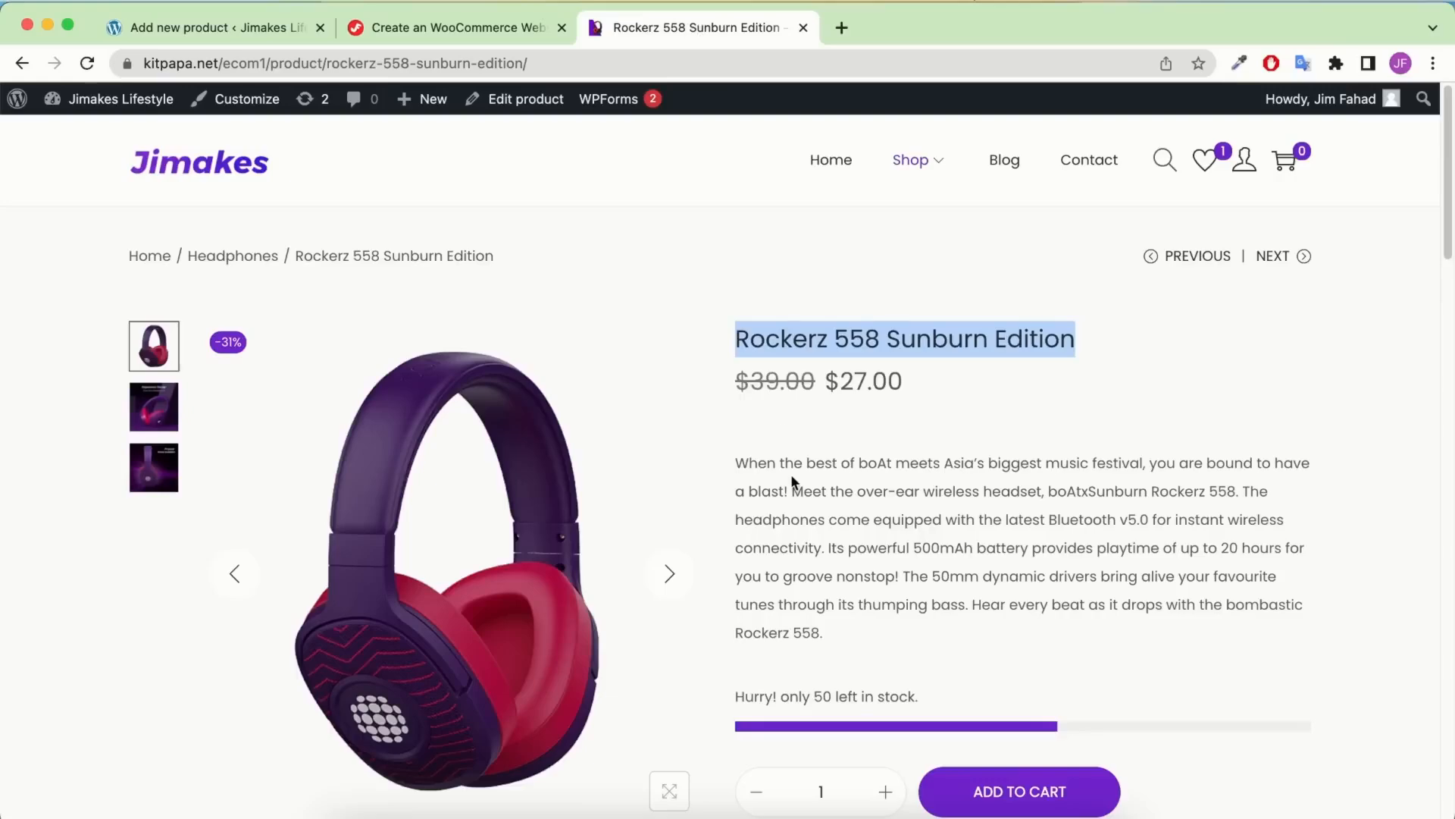
scroll(788, 472, "down", 10)
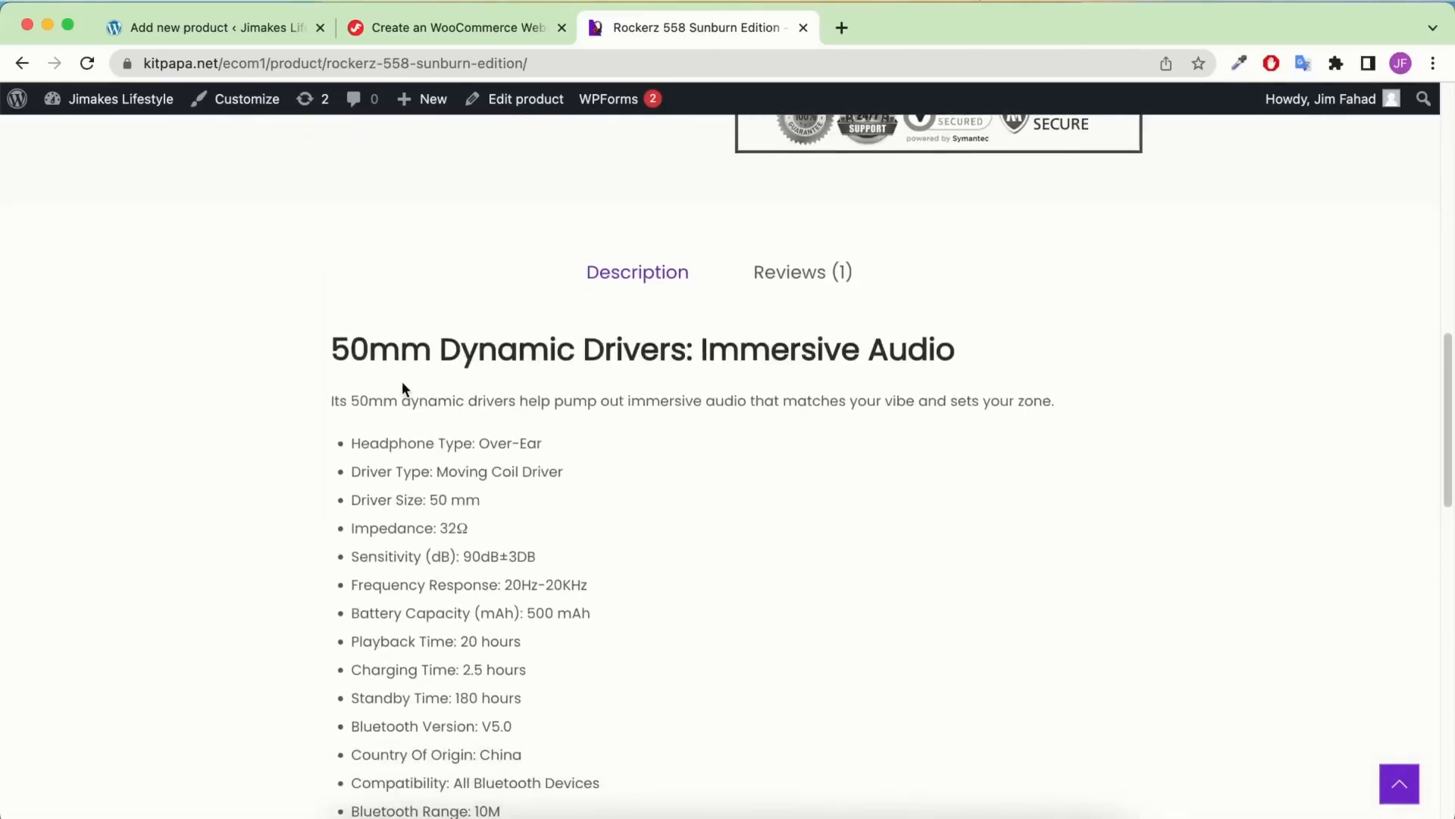
left_click_drag(331, 349, 621, 464)
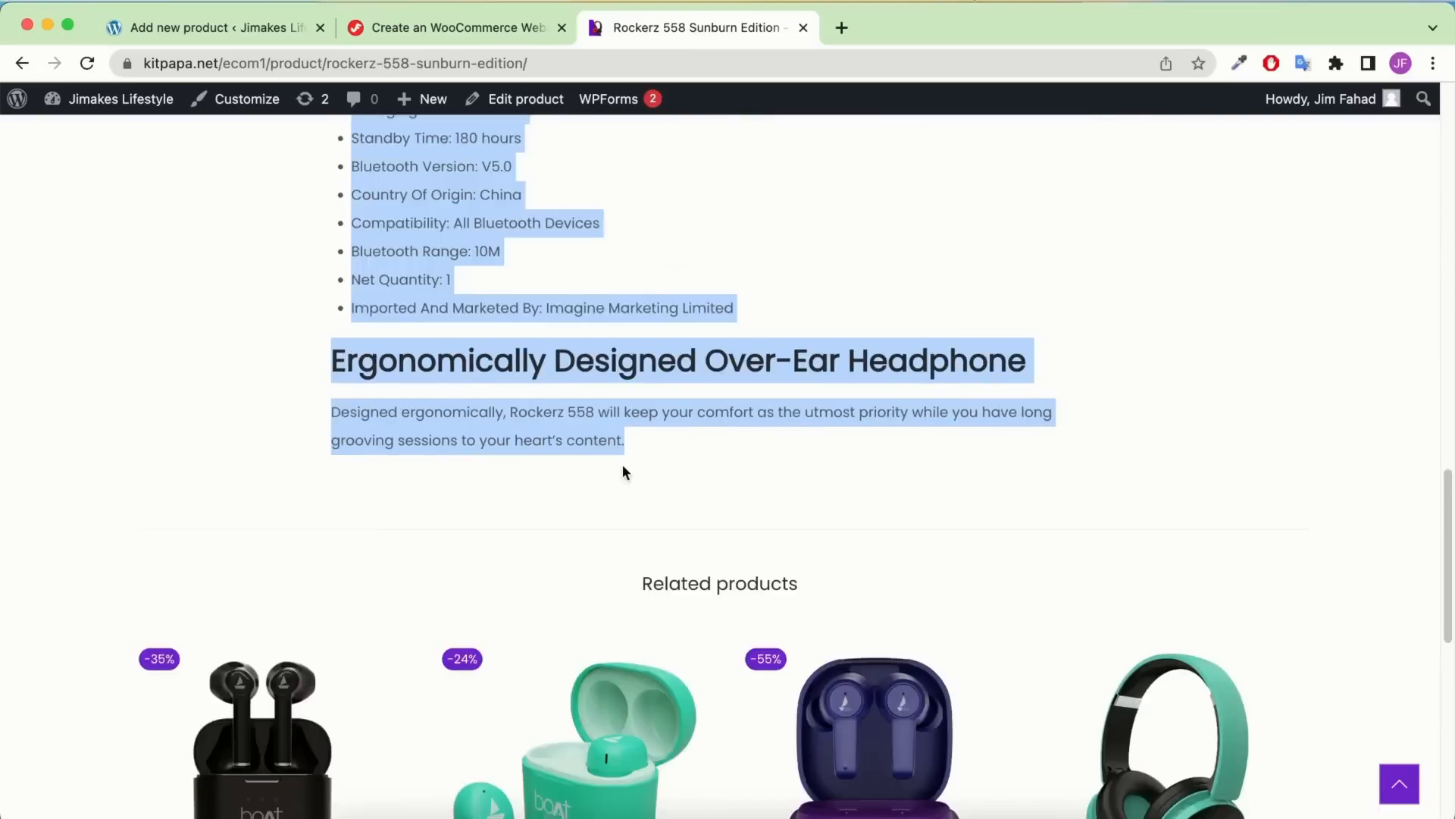
left_click(257, 36)
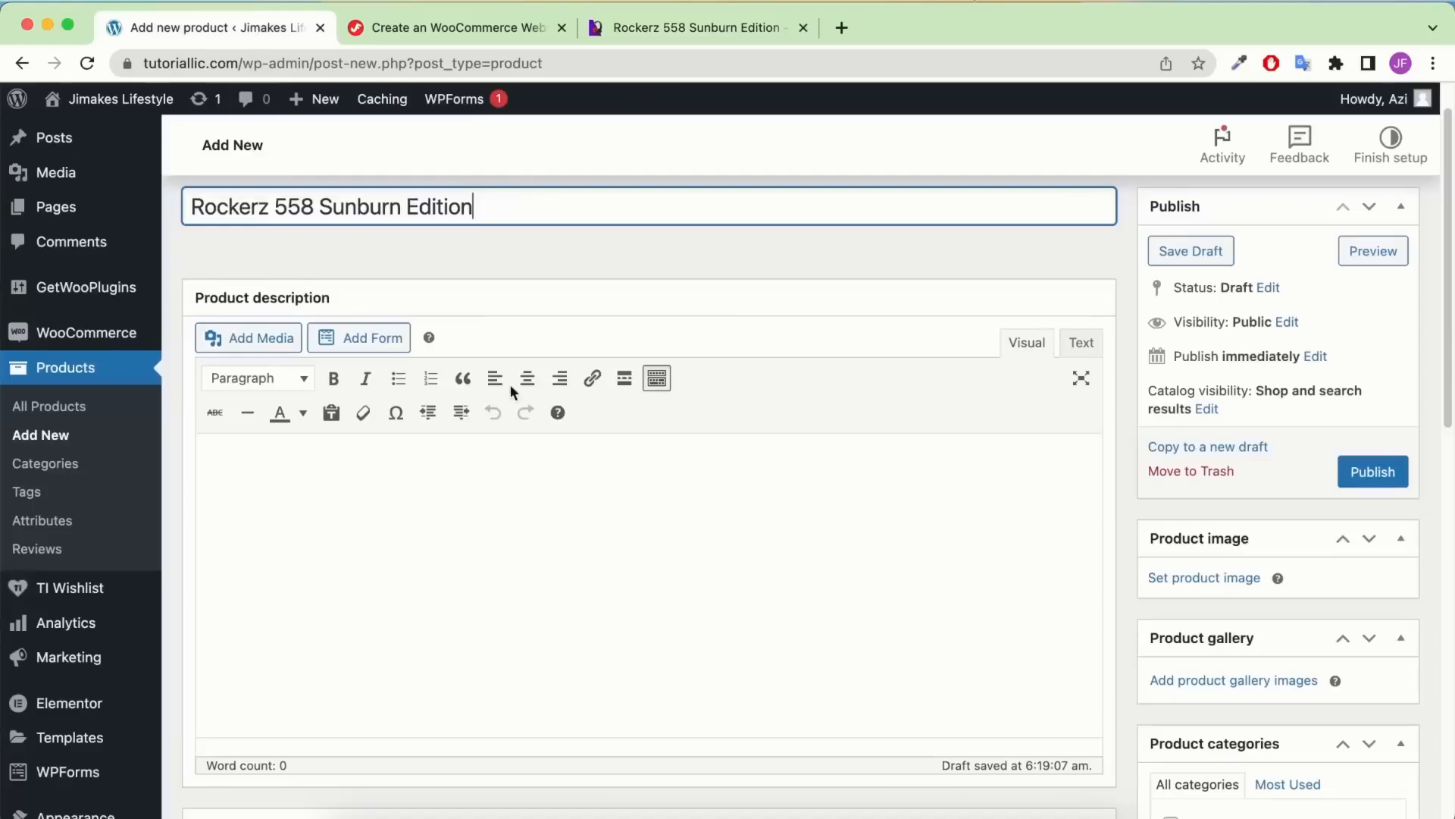
scroll(636, 479, "down", 1)
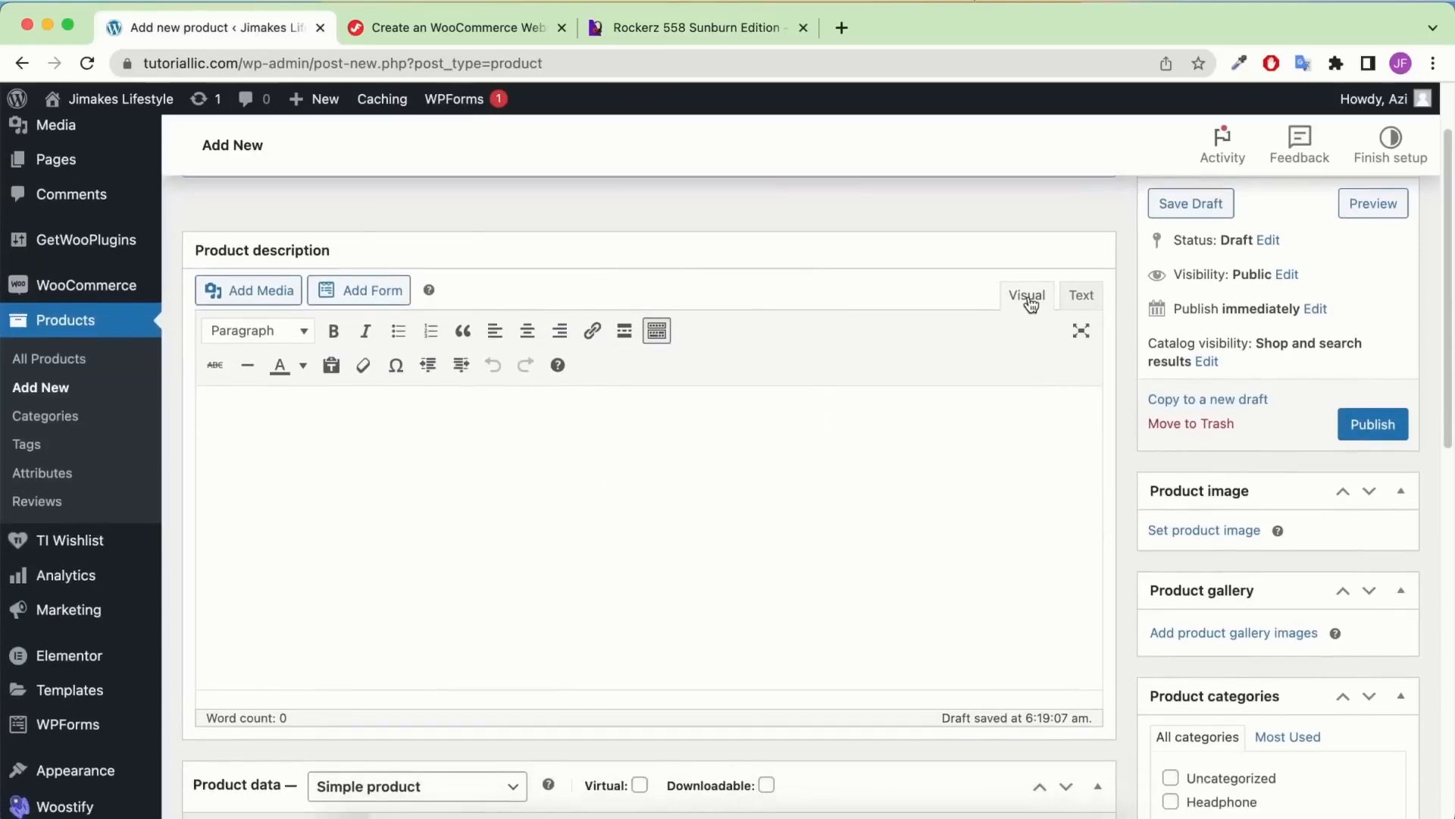
left_click(433, 457)
key("ctrl+v")
scroll(604, 510, "down", 3)
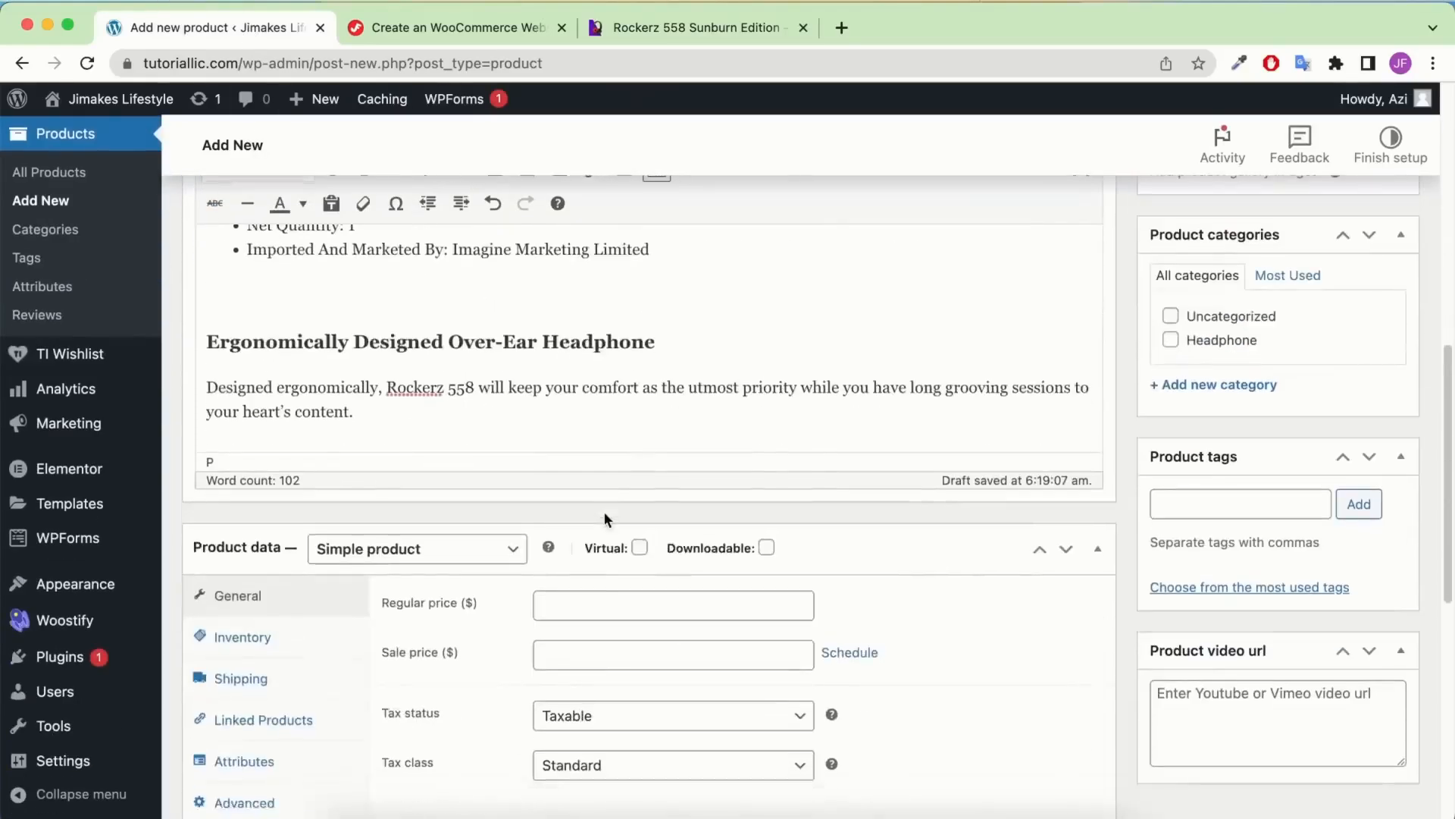
scroll(604, 519, "down", 4)
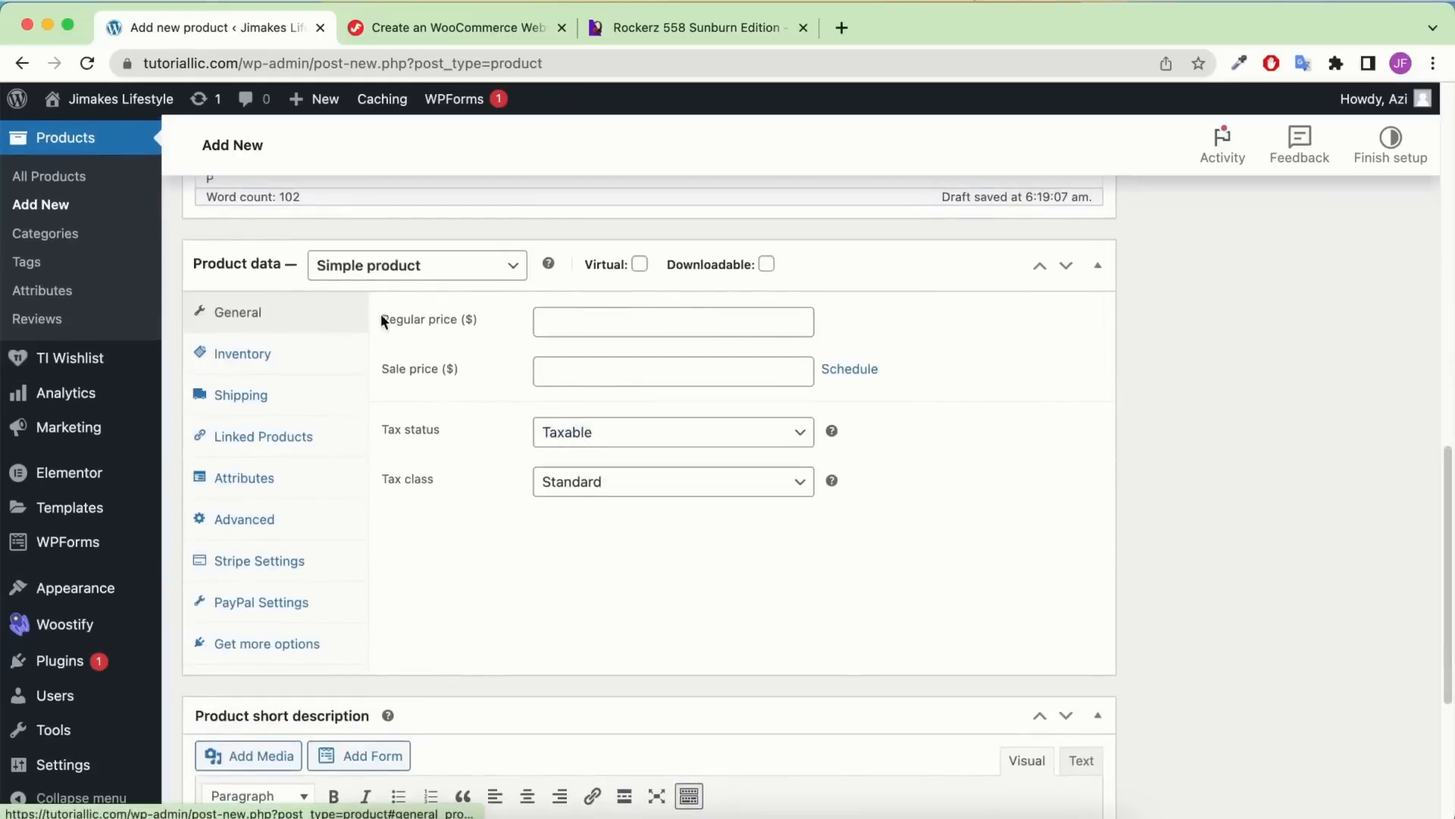
Keep it a simple product with regular price 39.00 and sale price 26.99
left_click(424, 267)
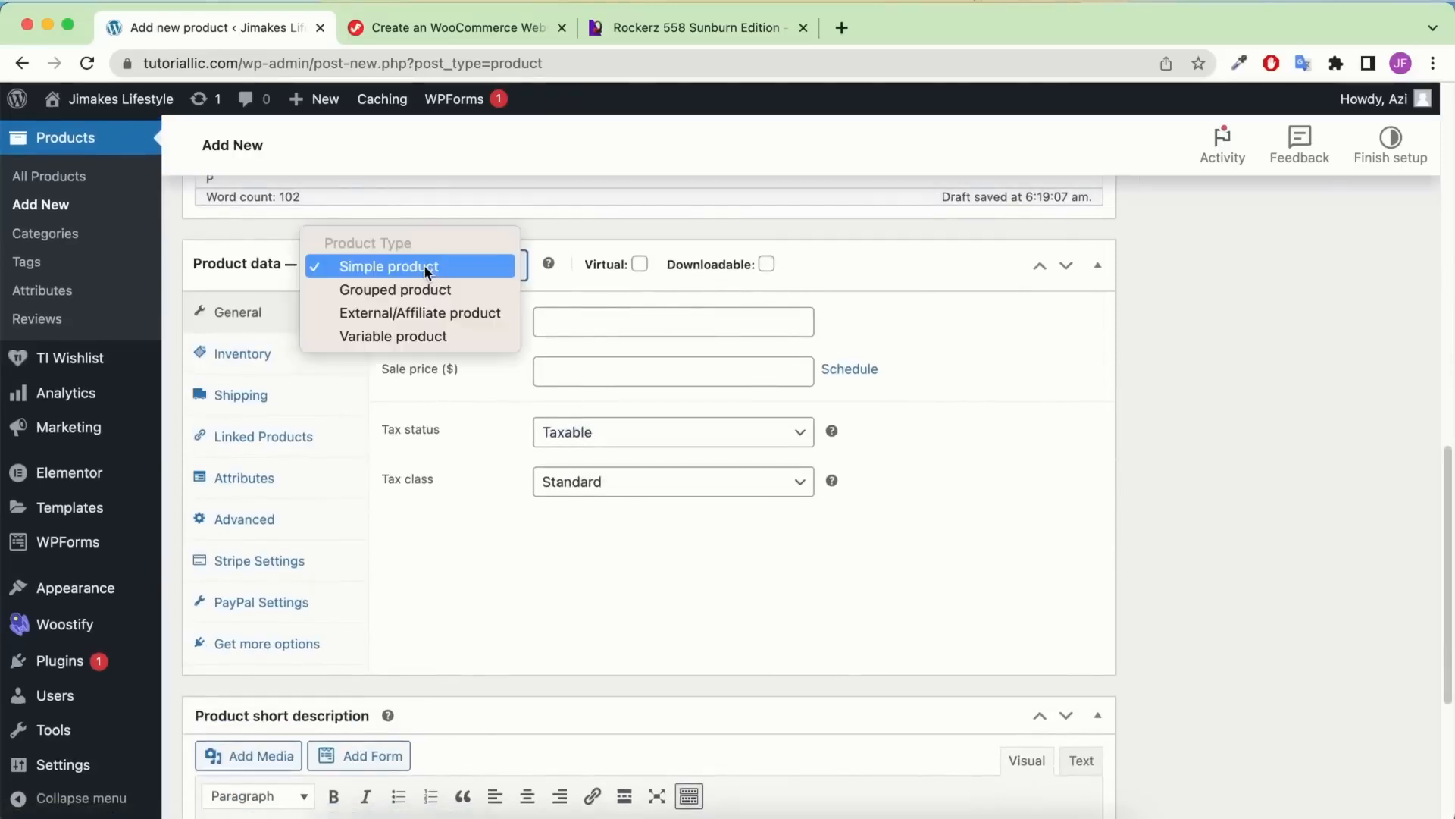
left_click(426, 266)
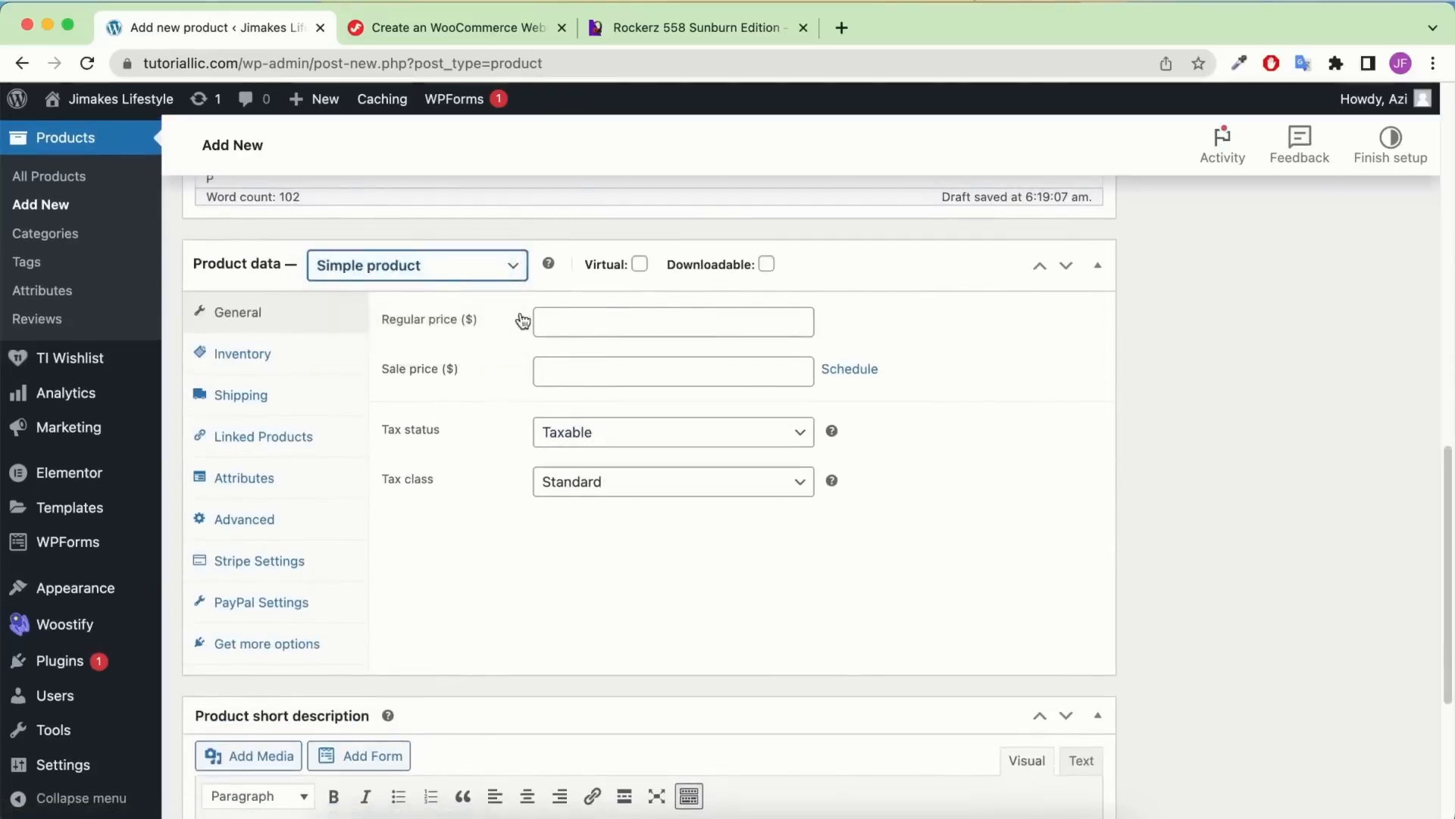
left_click(578, 322)
left_click(647, 405)
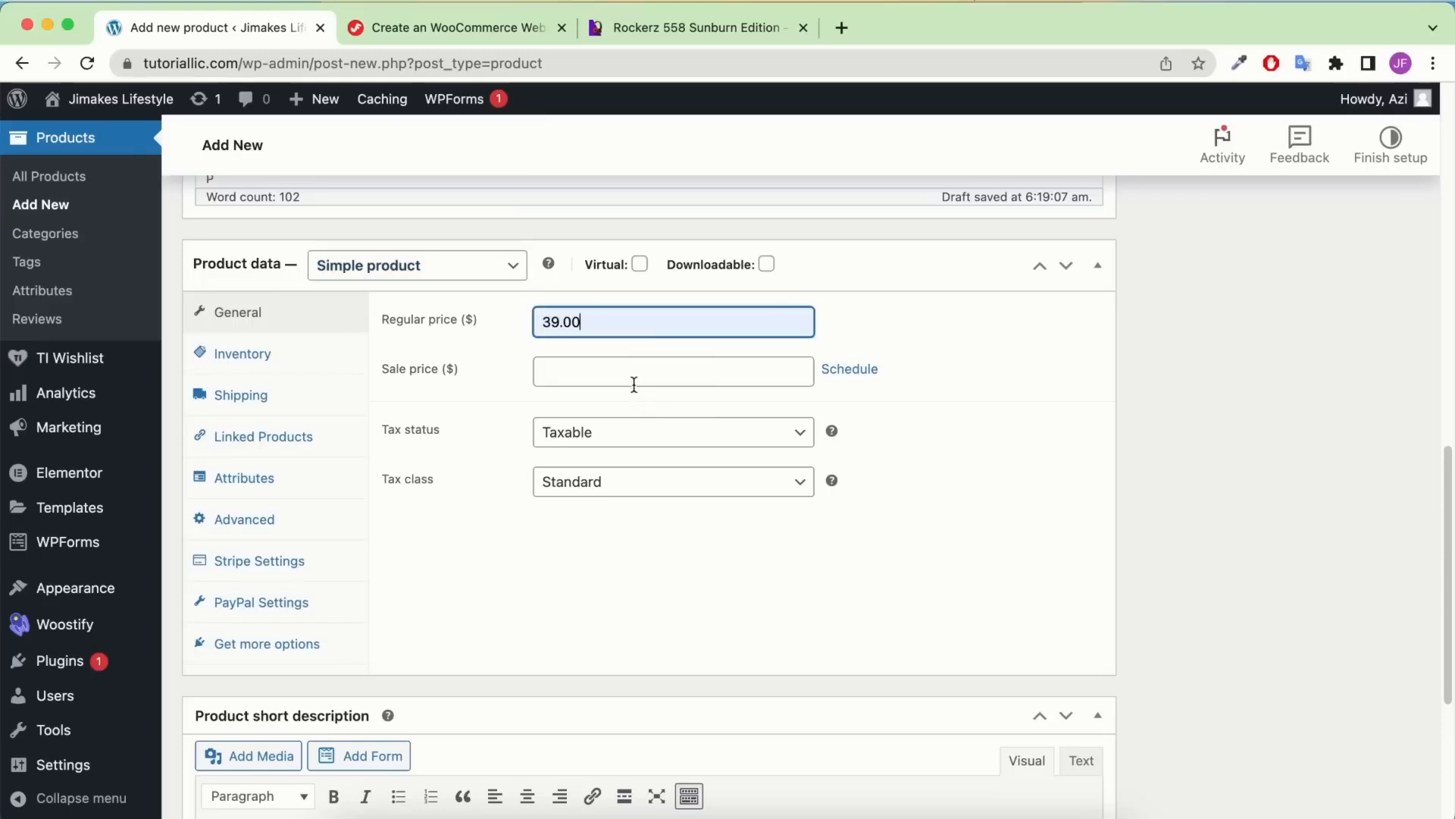
left_click(629, 373)
left_click(658, 423)
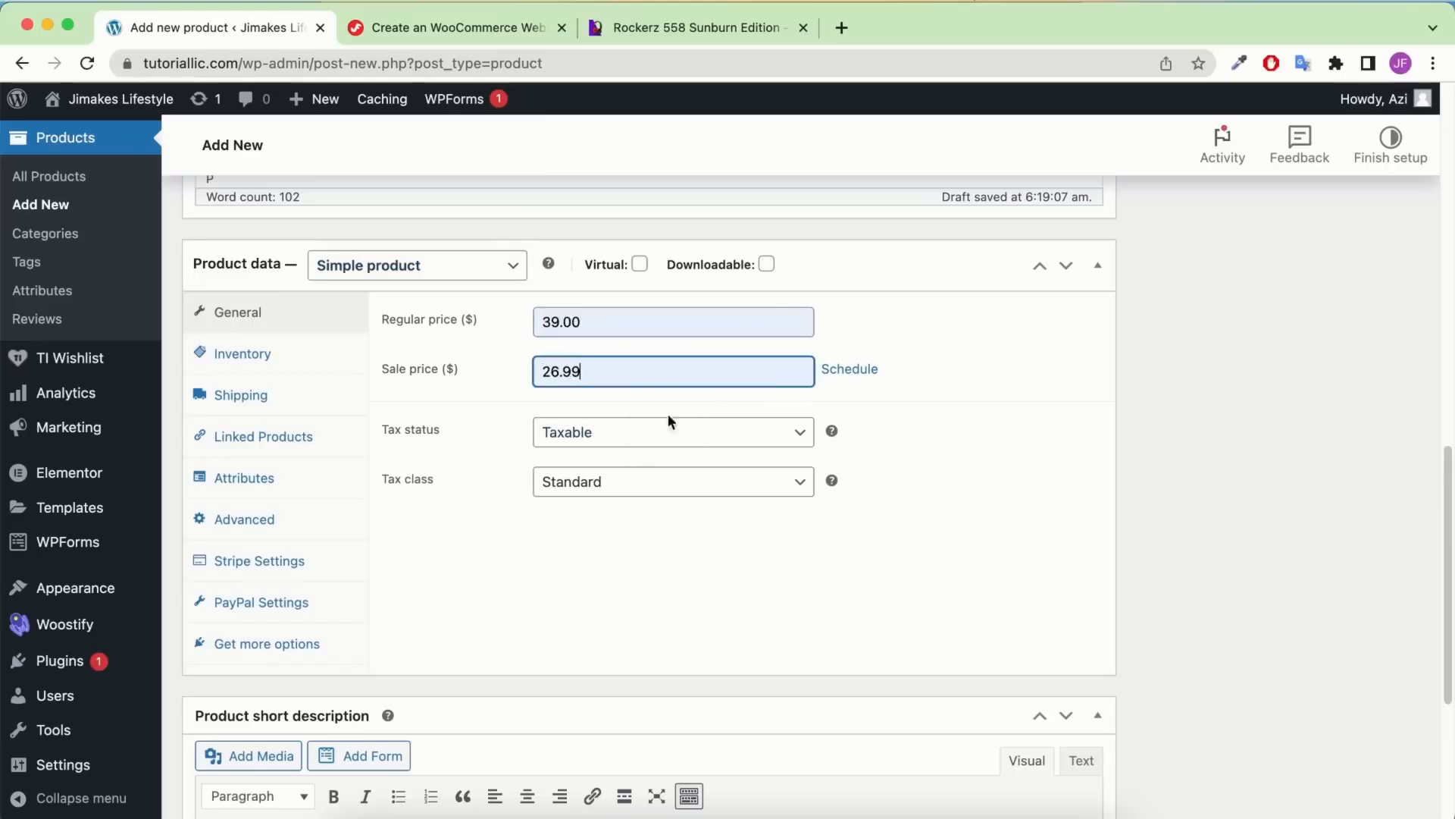
Try scheduling the sale from 2023-06-15 to 2023-06-22, then cancel the schedule
left_click(849, 368)
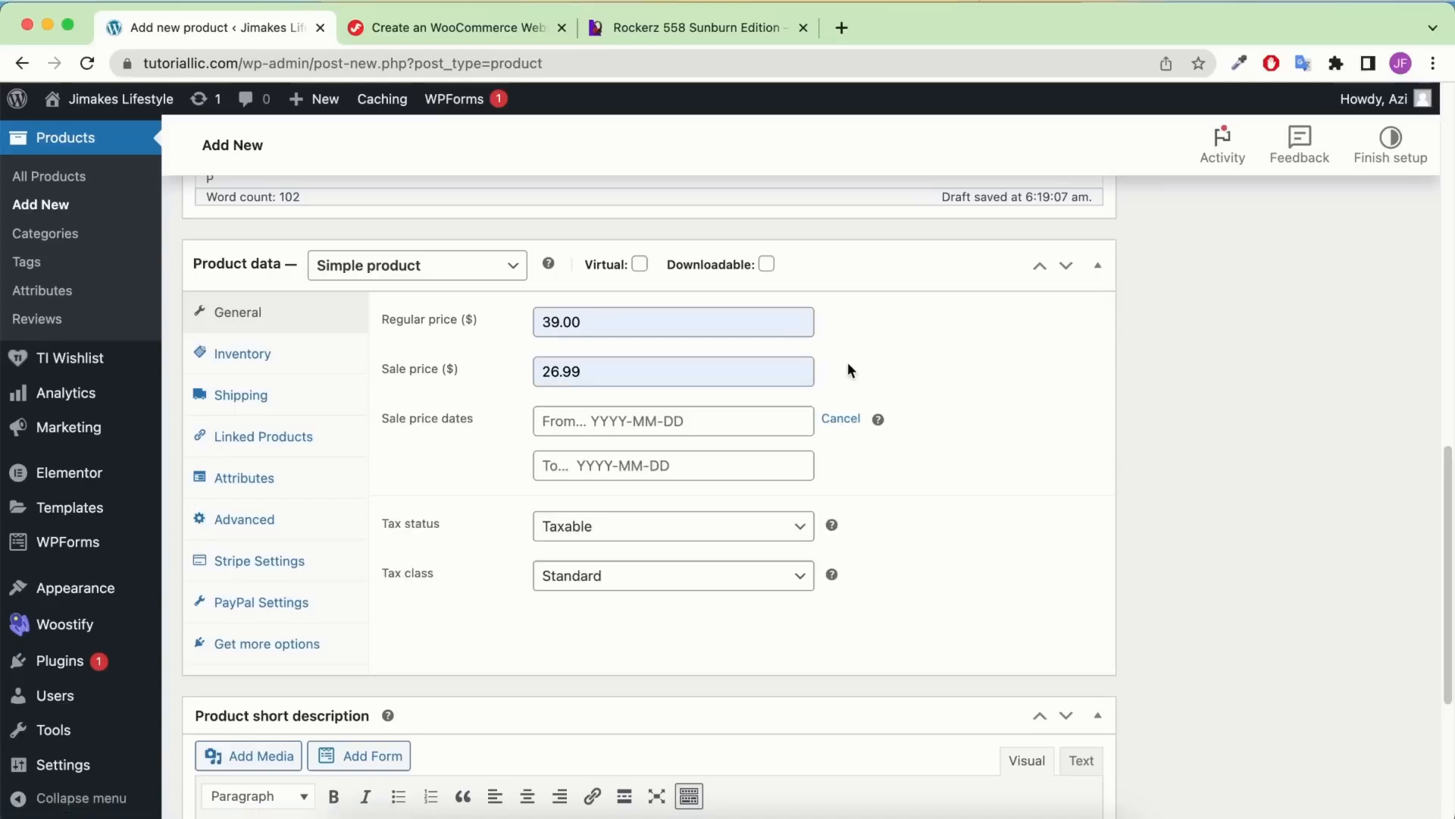
left_click(739, 419)
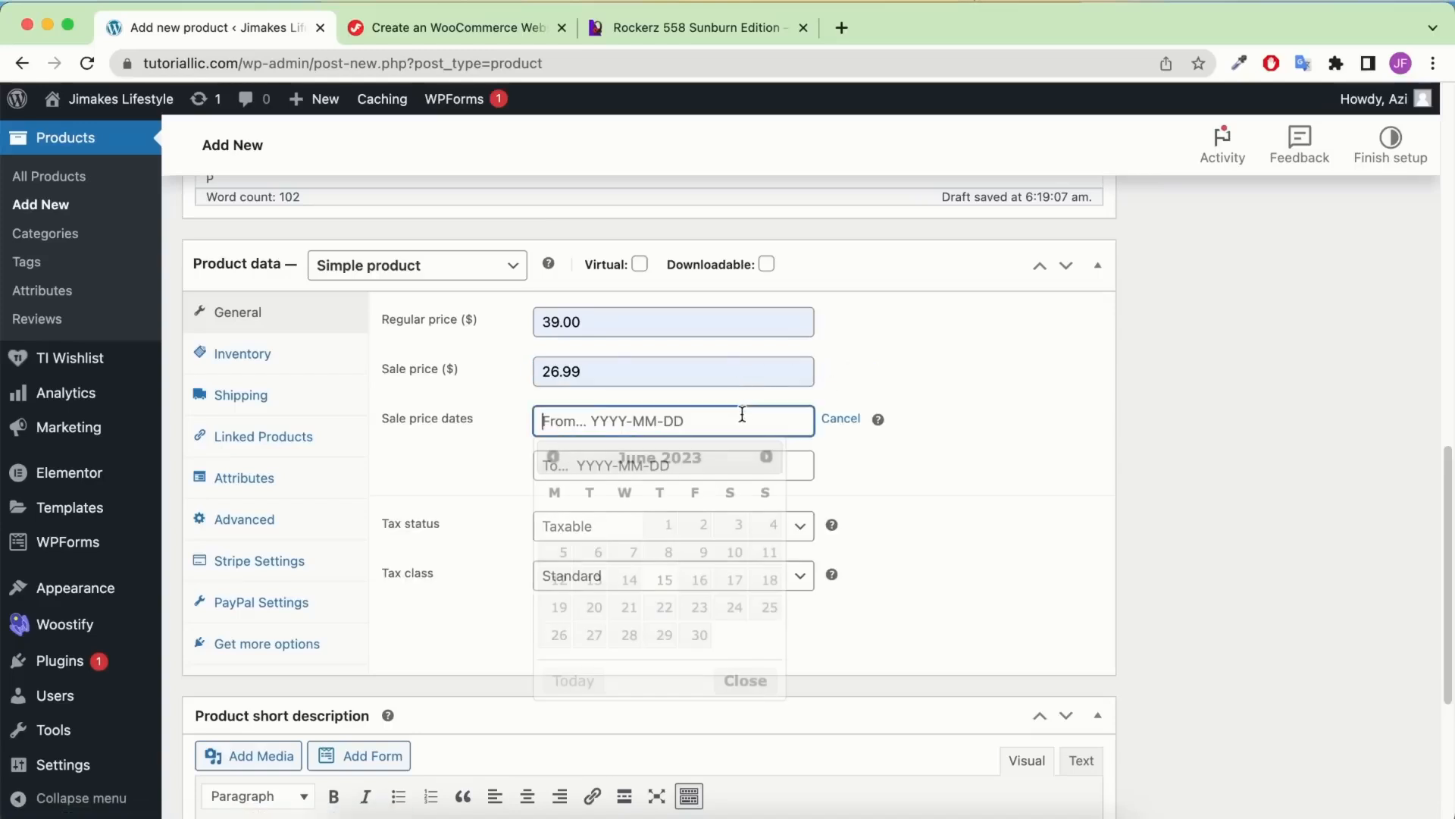
left_click(665, 581)
key("Tab")
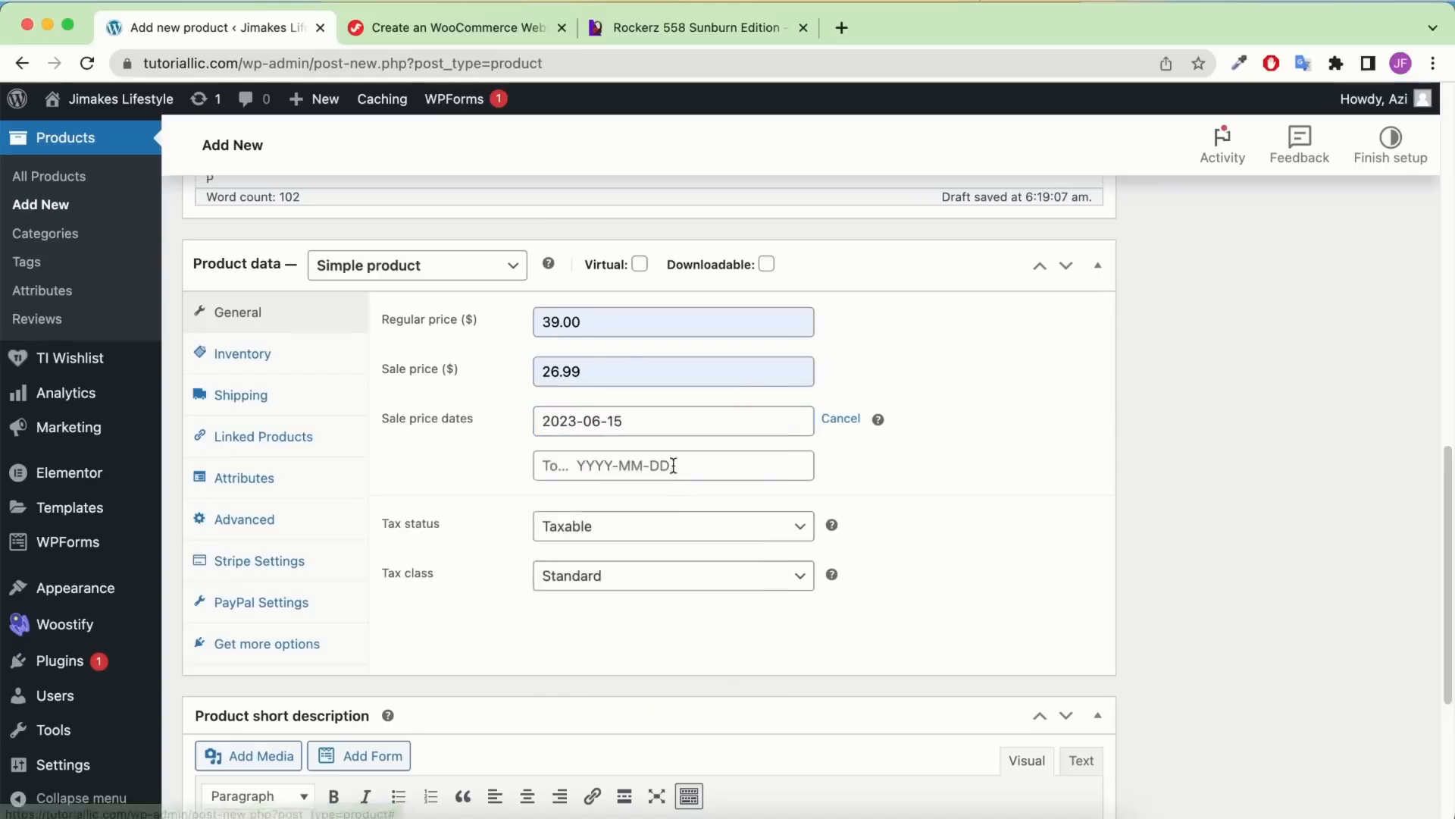
left_click(664, 651)
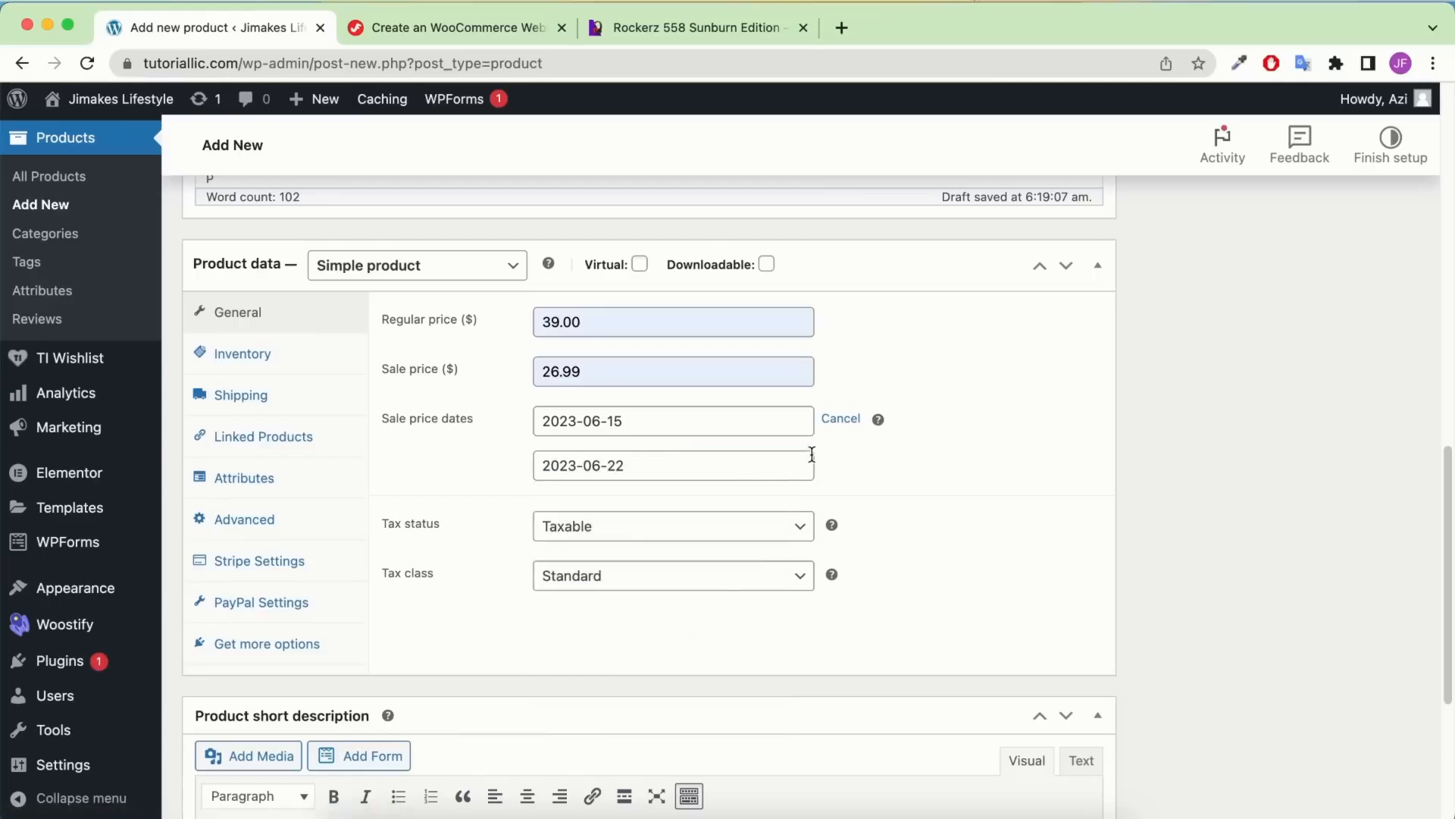
left_click(840, 420)
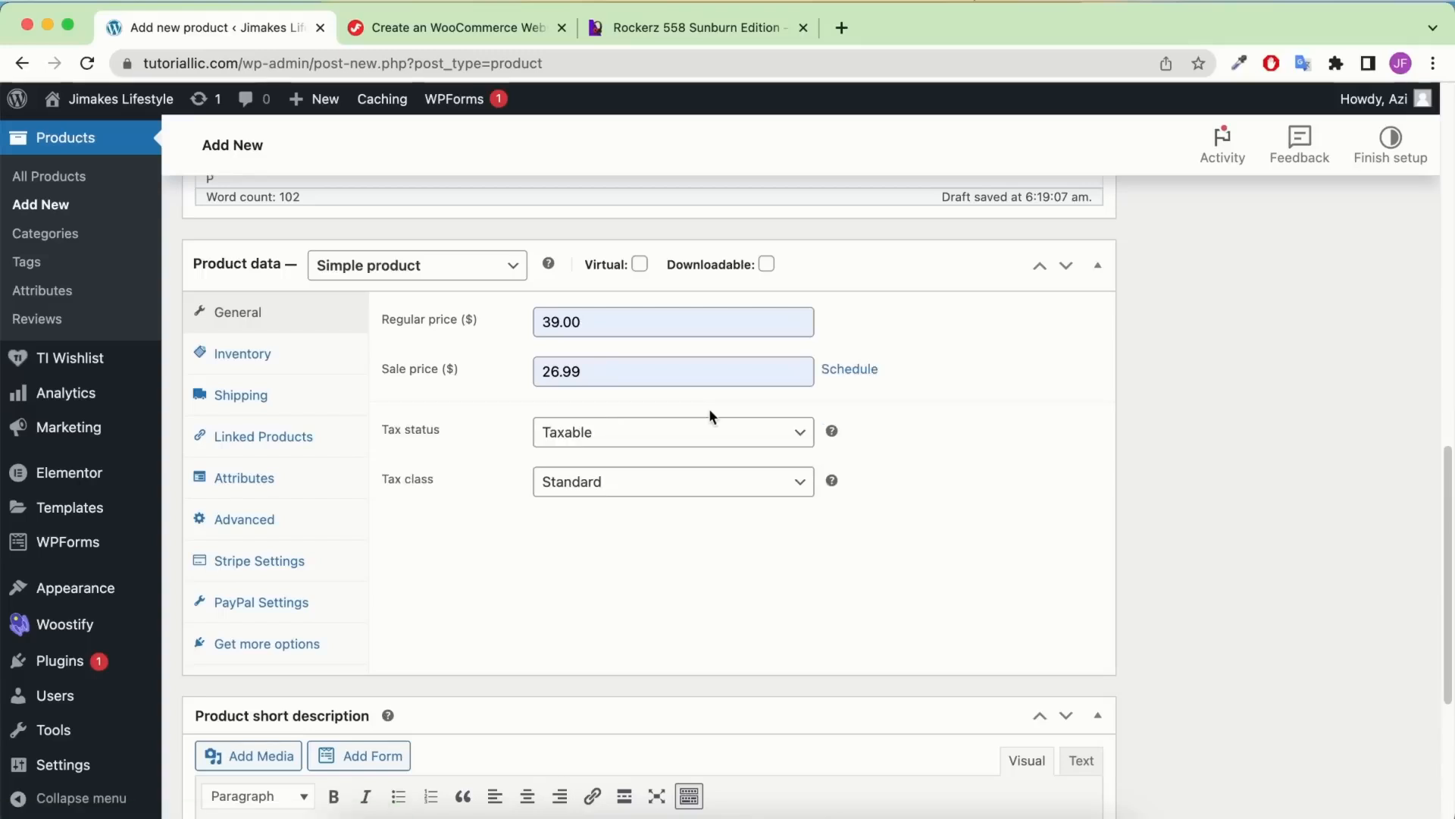
Keep the tax status Taxable and bring up the tax class choices
left_click(659, 444)
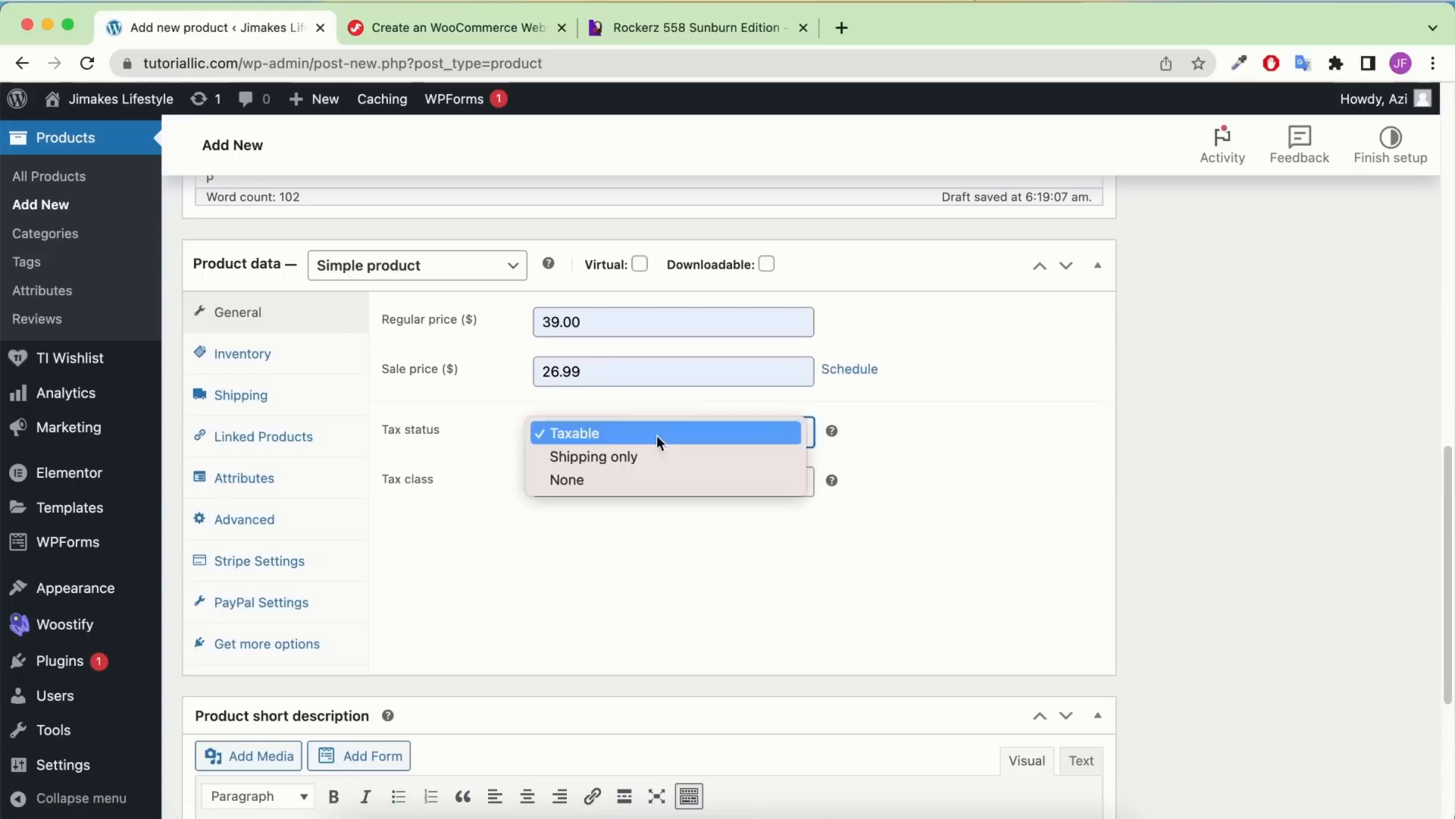
left_click(640, 438)
key("Tab")
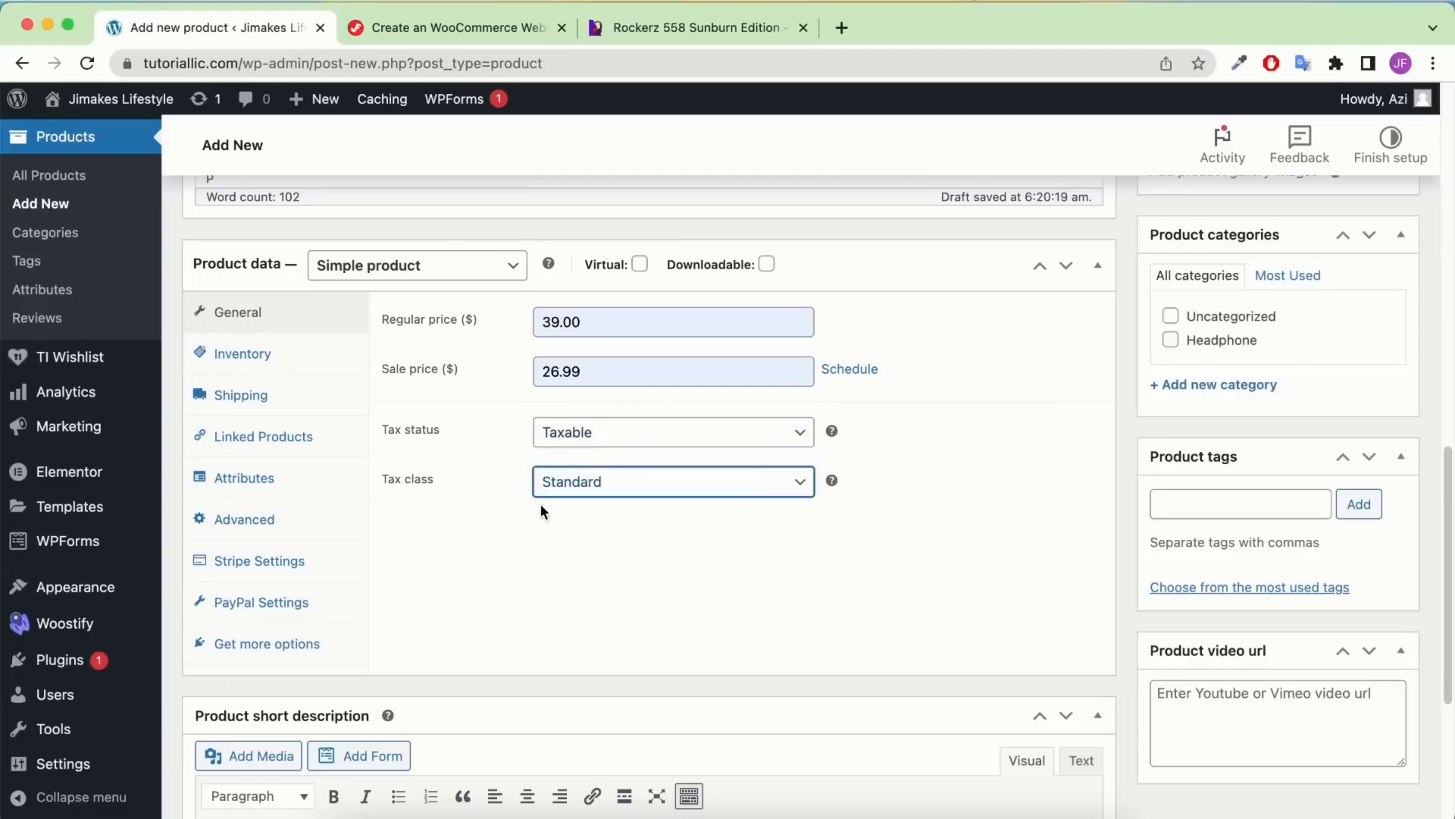
left_click(580, 485)
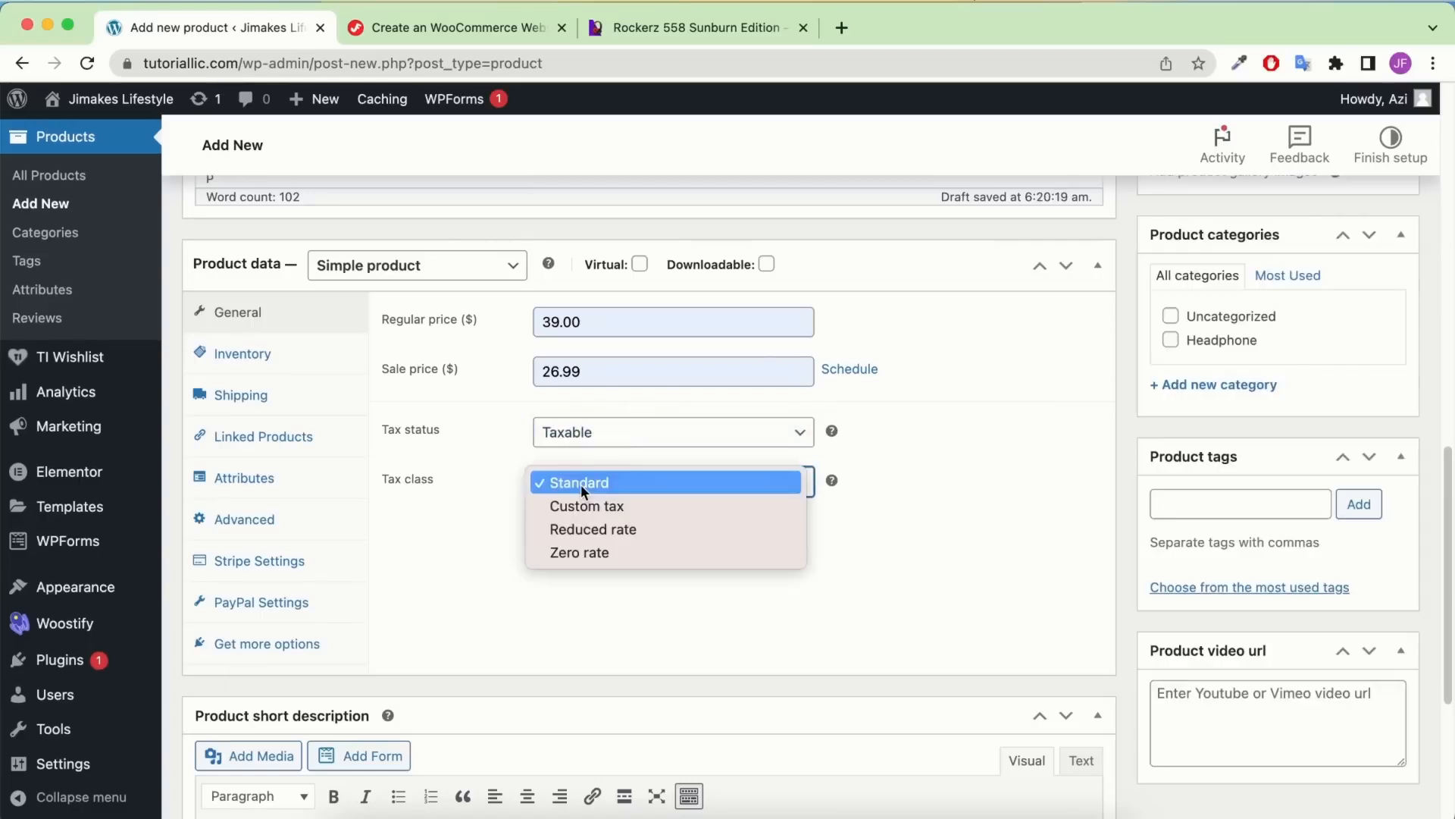
Set the tax class to Custom tax and copy the storefront SKU Rockerz558 into the SKU field
left_click(583, 513)
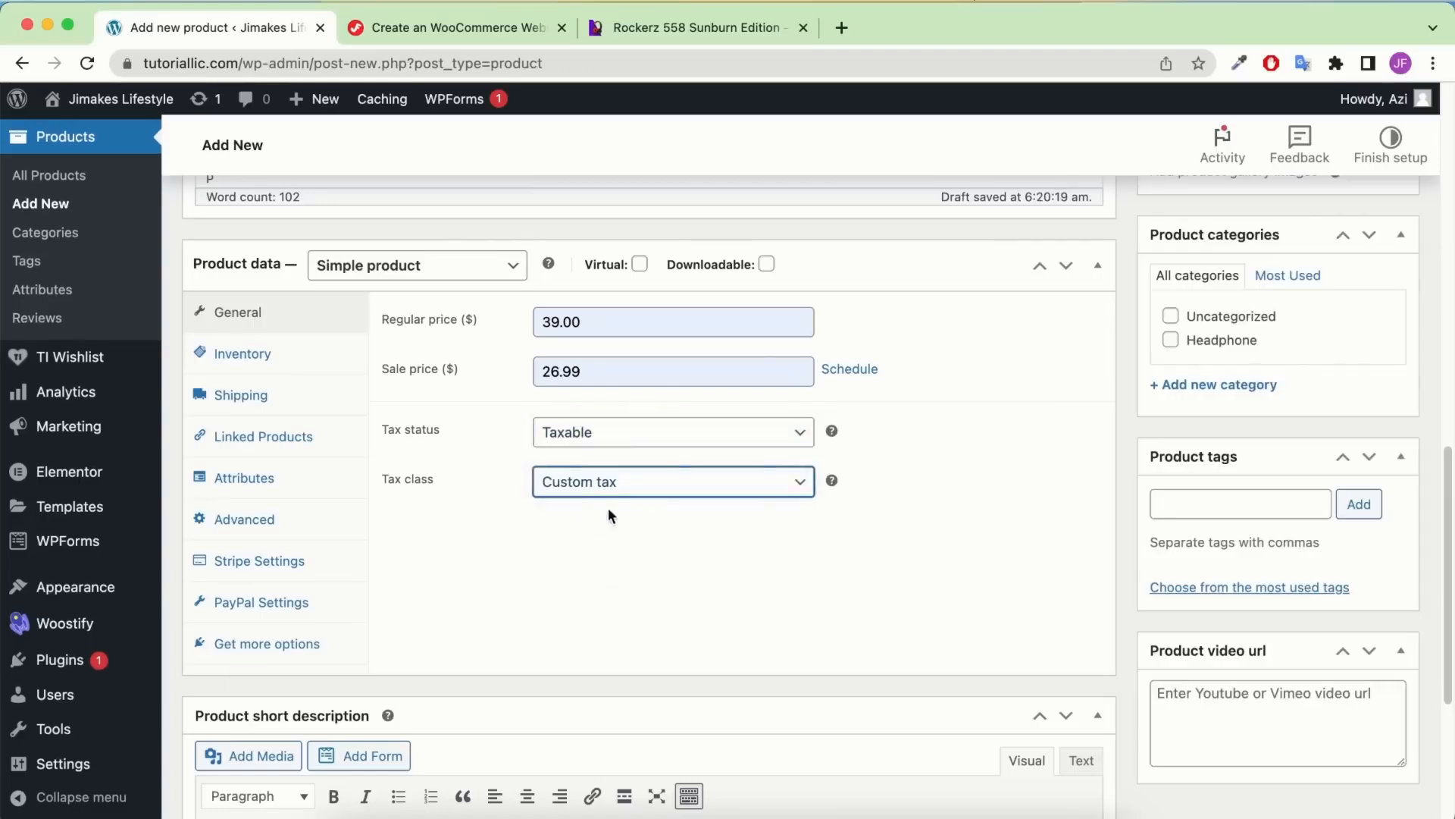
left_click(270, 361)
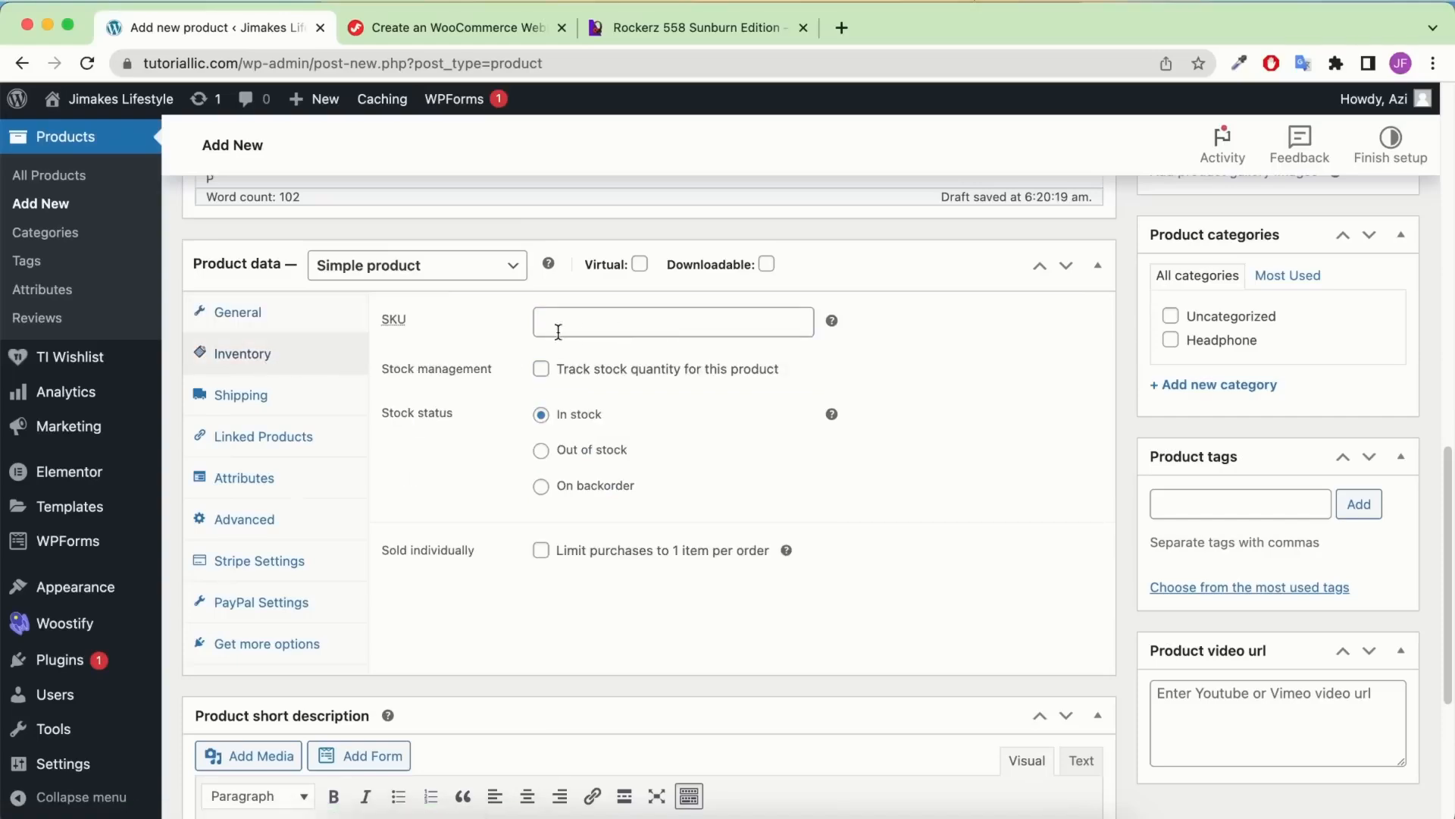
left_click(710, 29)
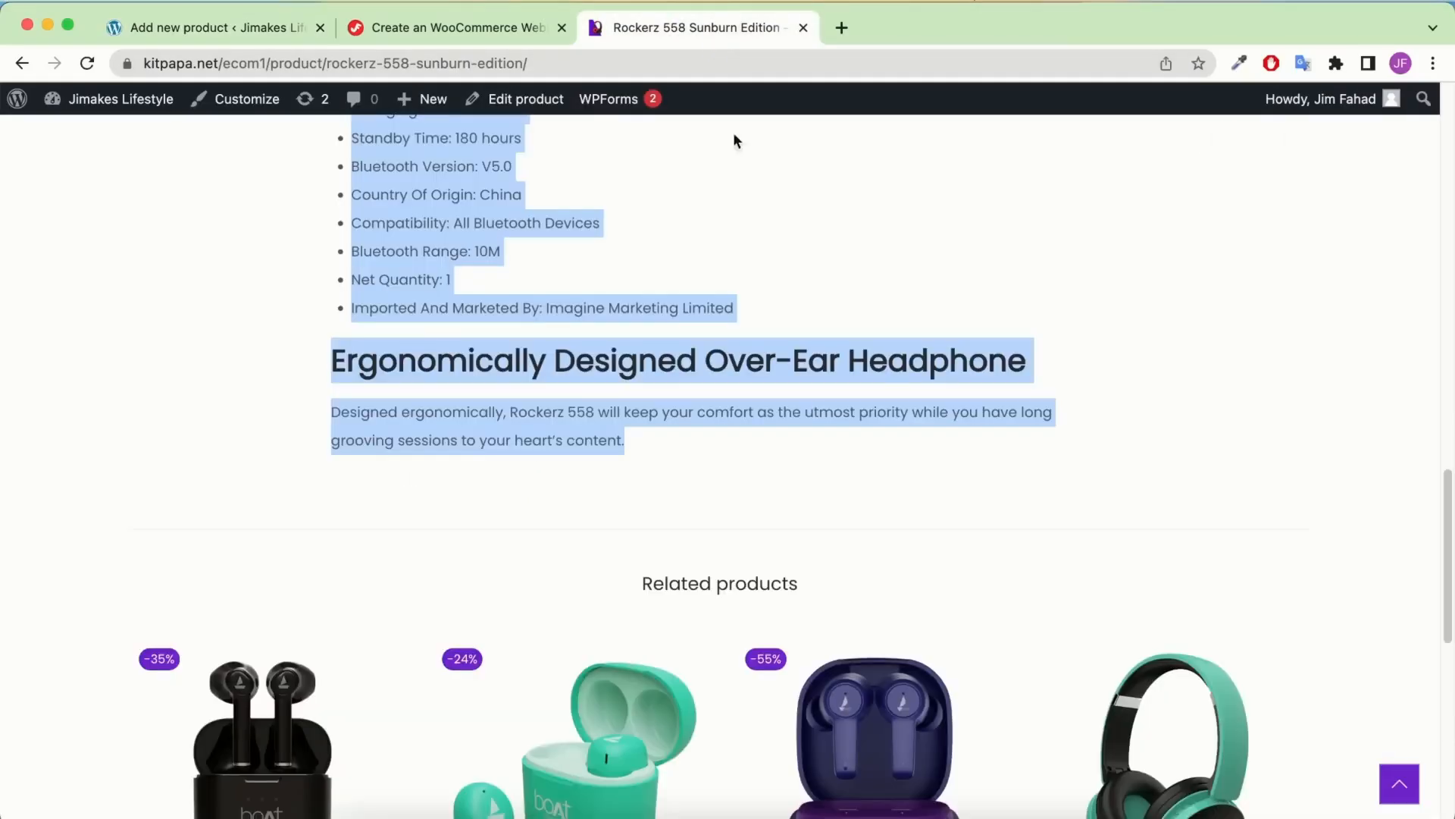
scroll(818, 416, "down", 1)
scroll(820, 414, "up", 15)
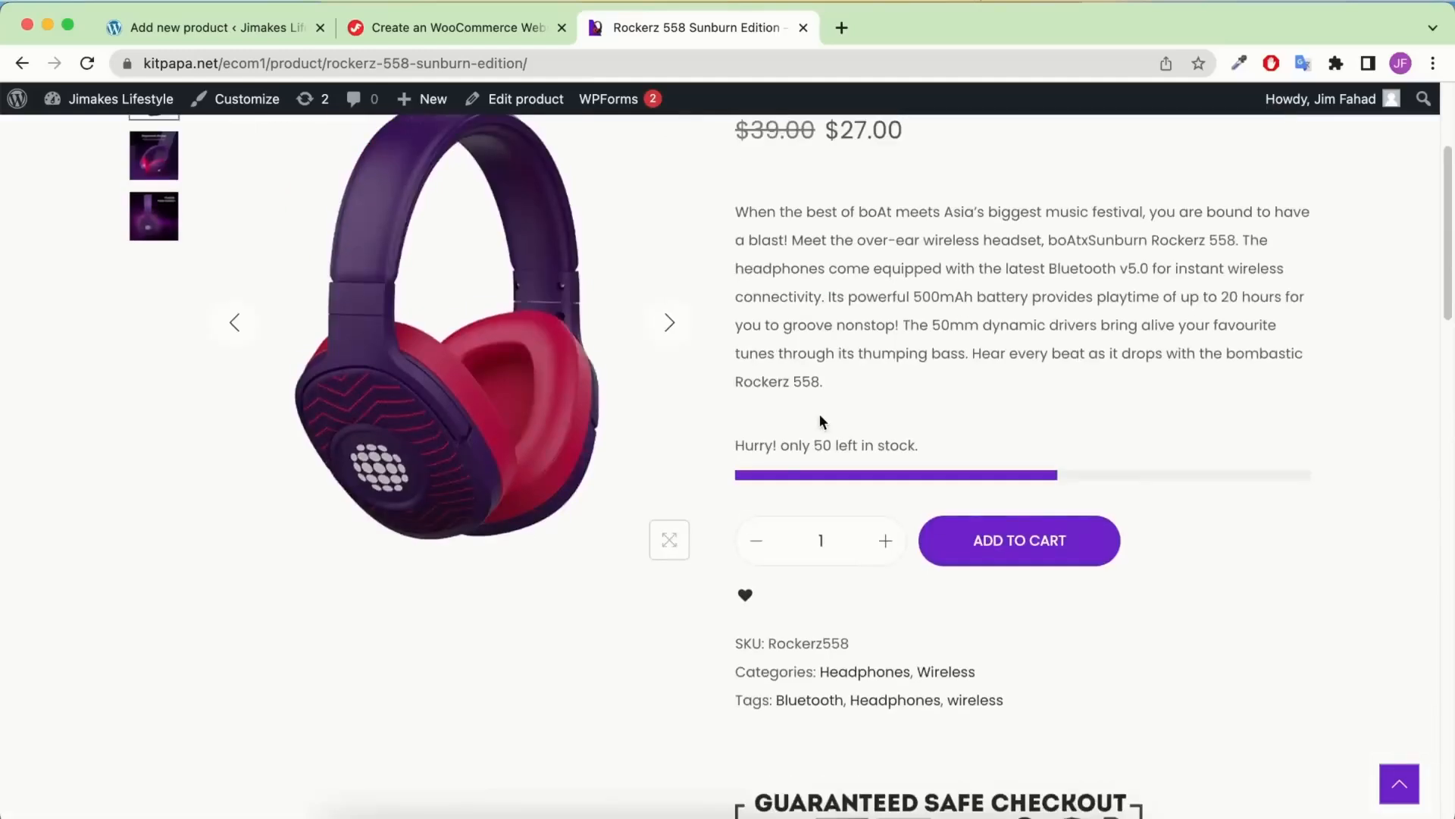
double_click(824, 638)
key("super+c")
left_click(166, 30)
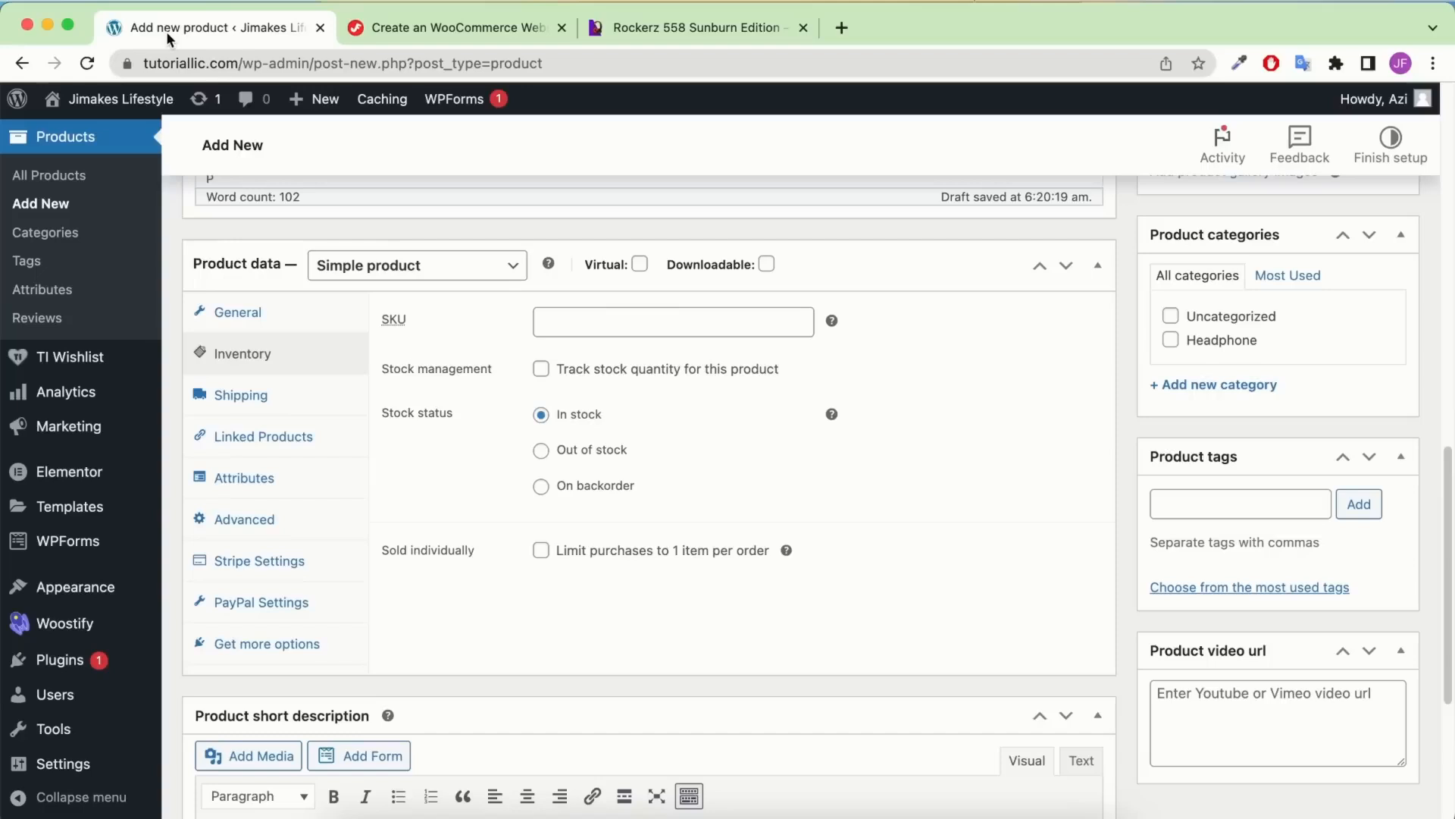
left_click(579, 325)
key("super+v")
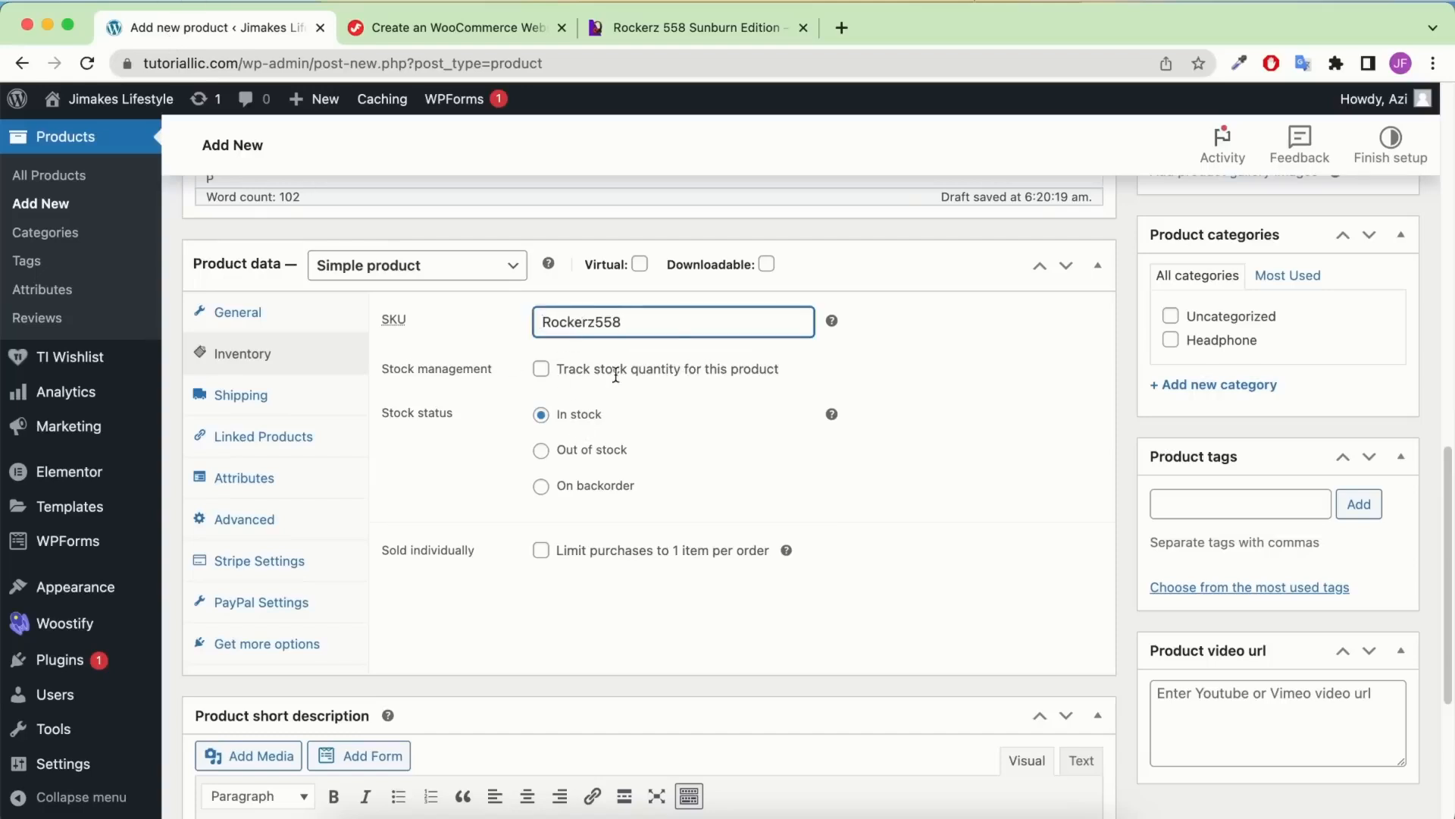
Turn on stock tracking with a stock quantity of 50
left_click(542, 371)
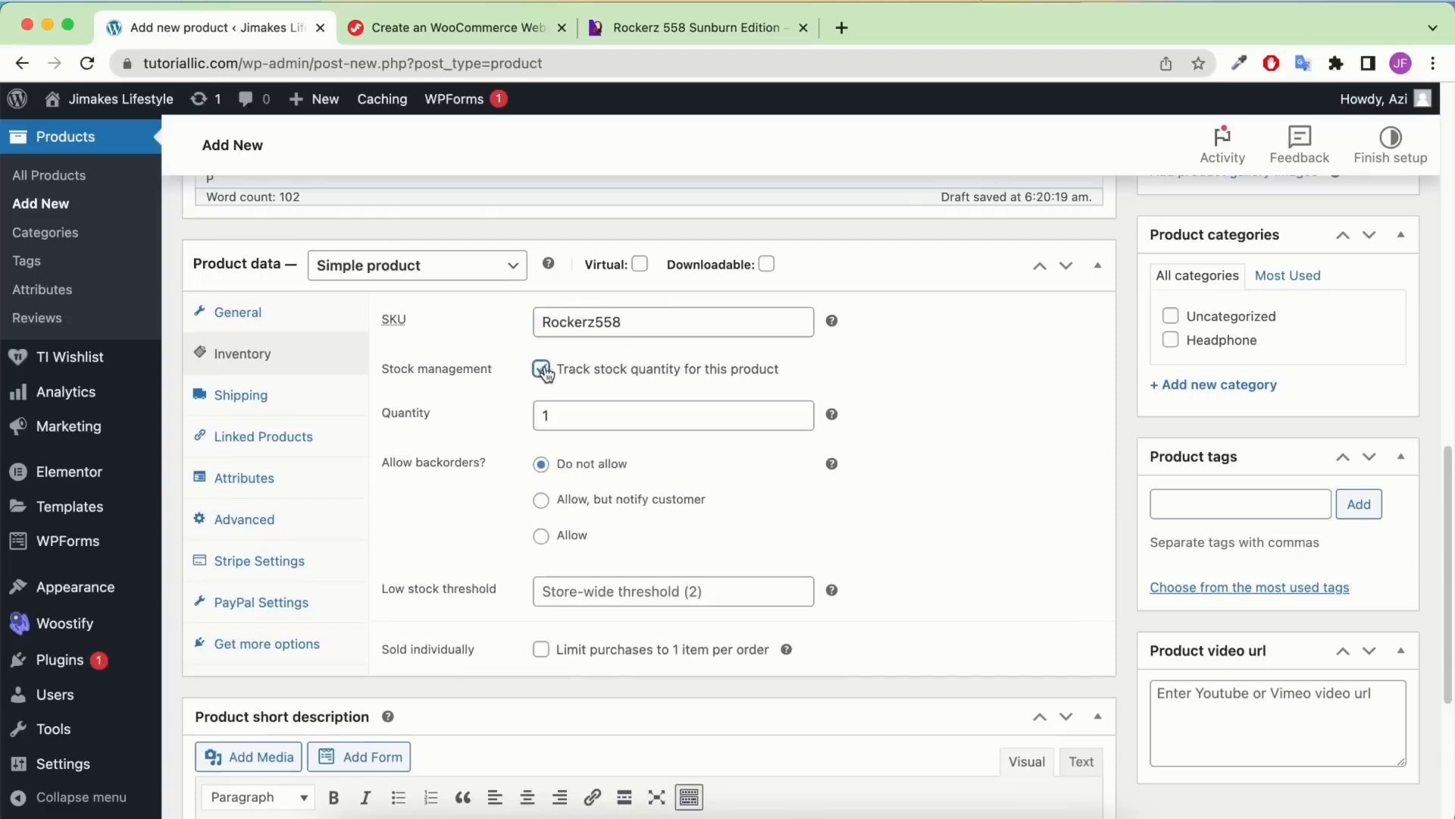
double_click(590, 414)
type("50")
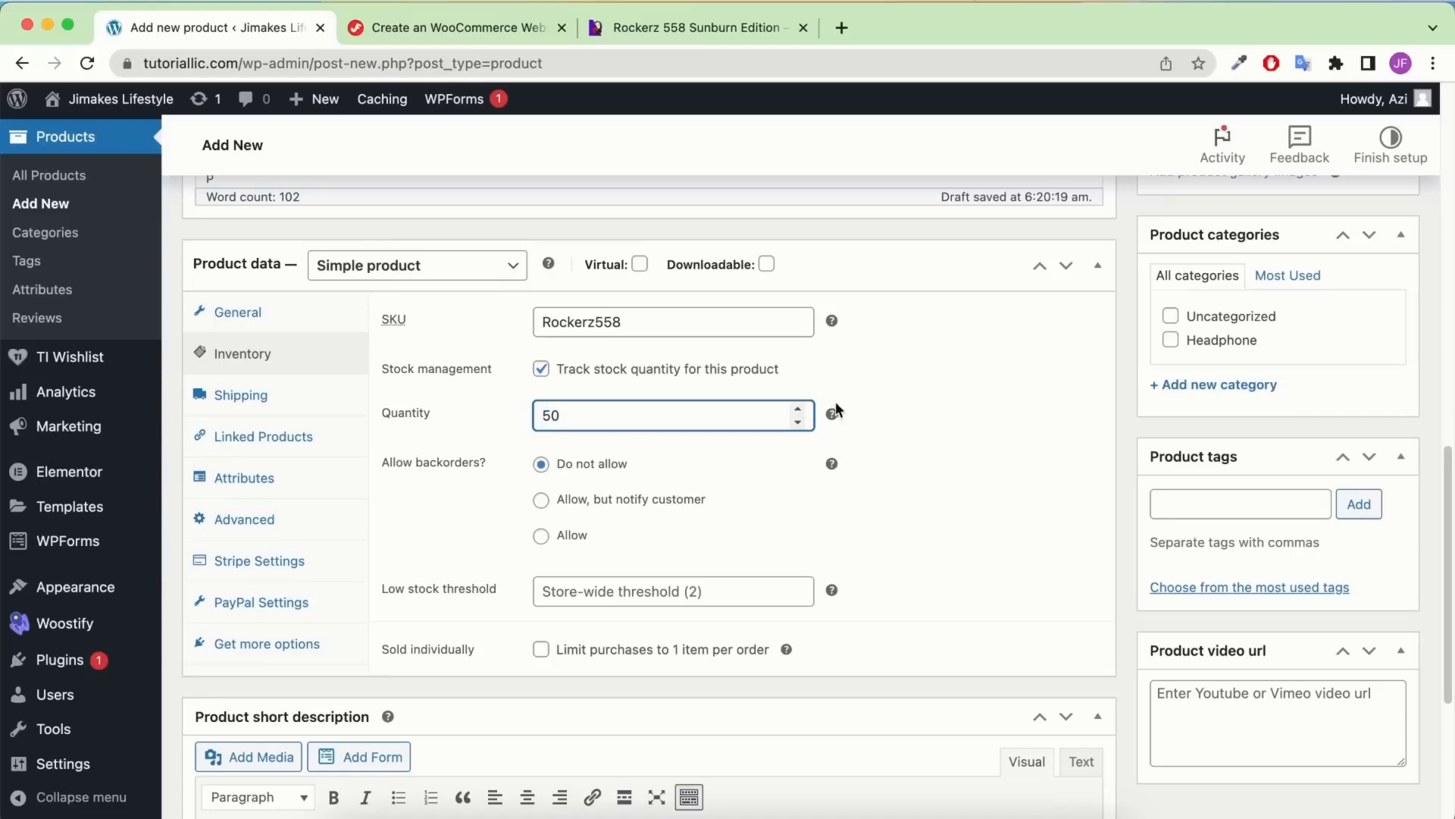
left_click(974, 401)
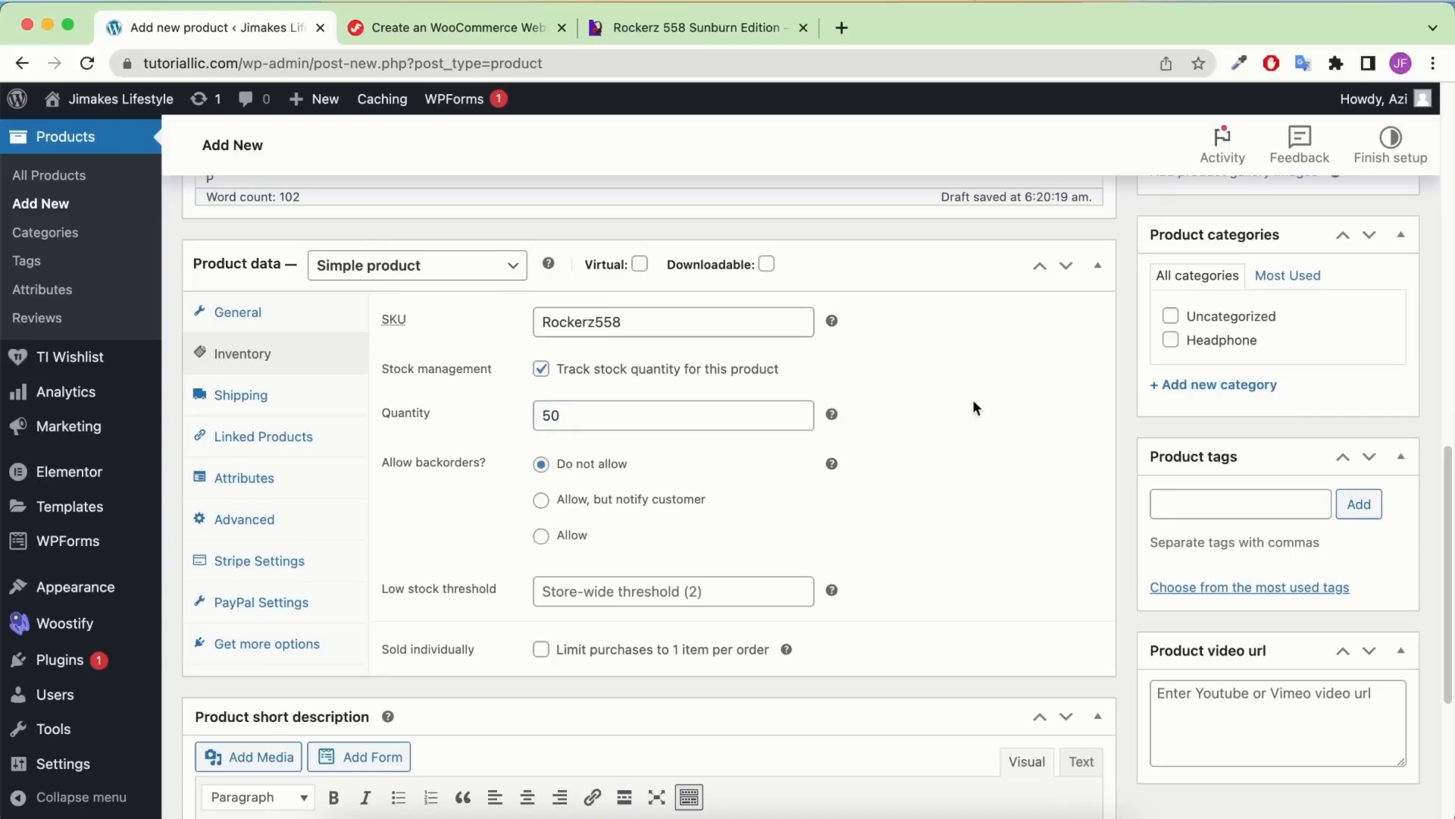
left_click(297, 392)
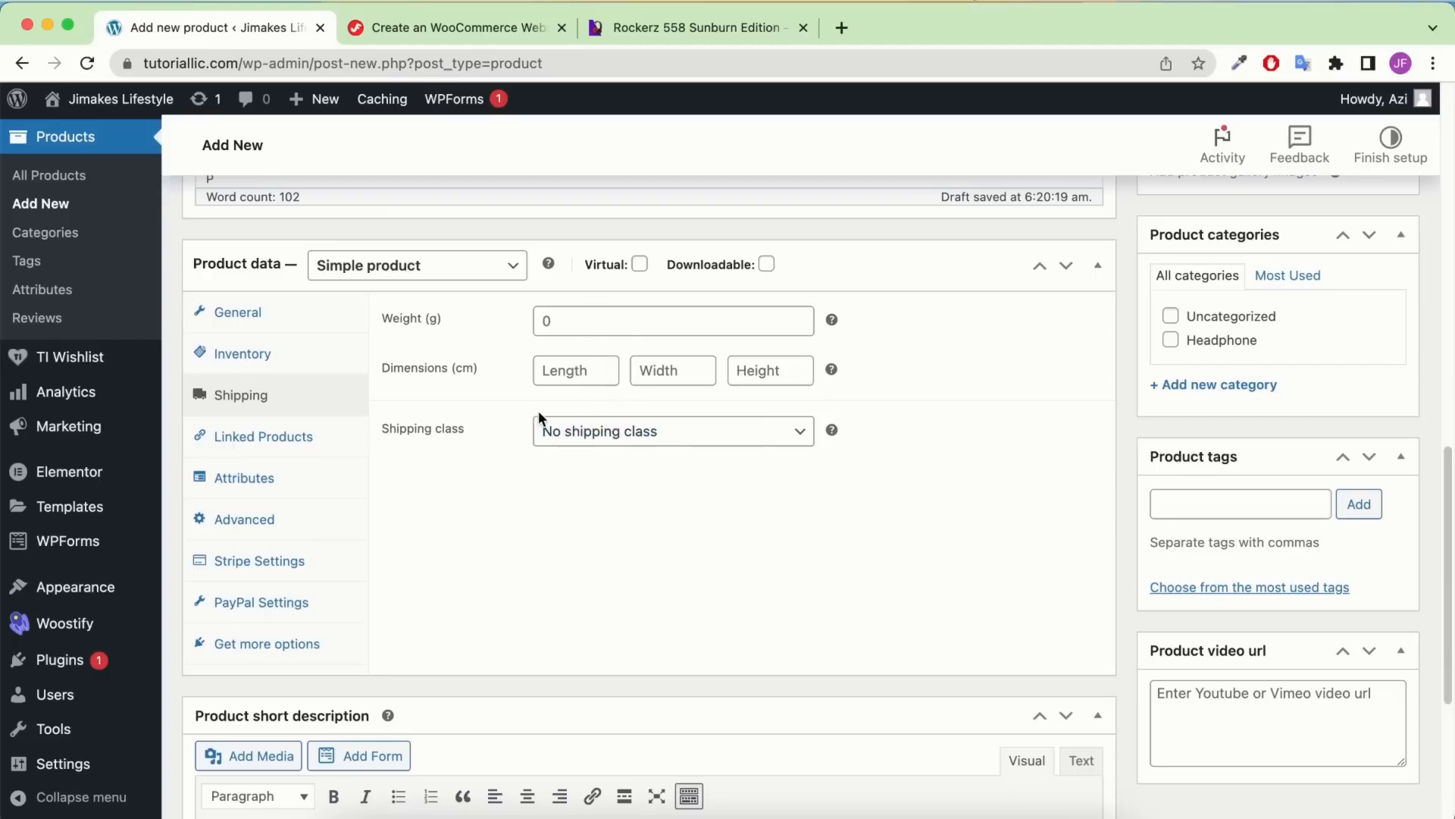
Set the product's shipping class to Headphone
left_click(588, 431)
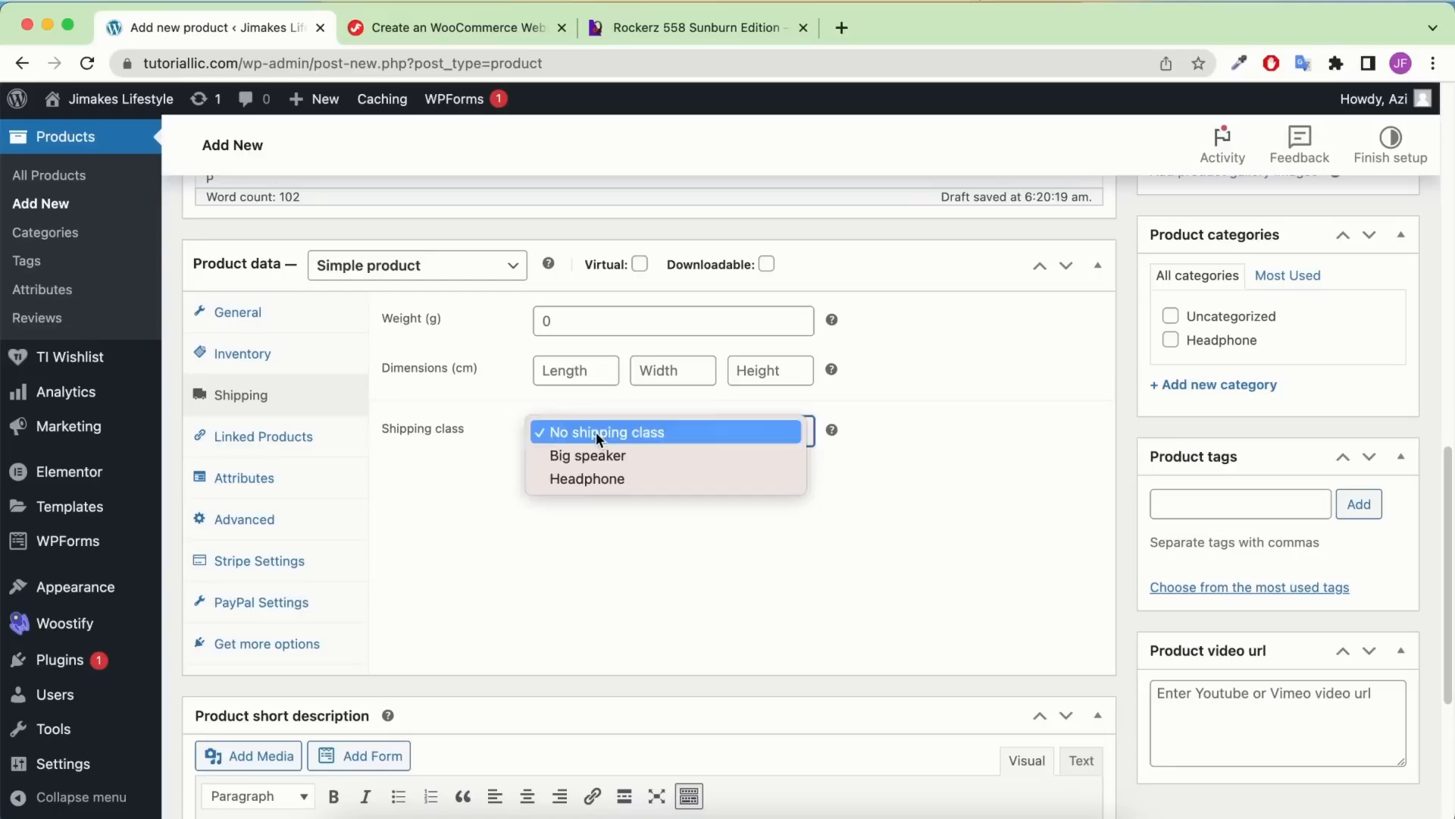
left_click(602, 475)
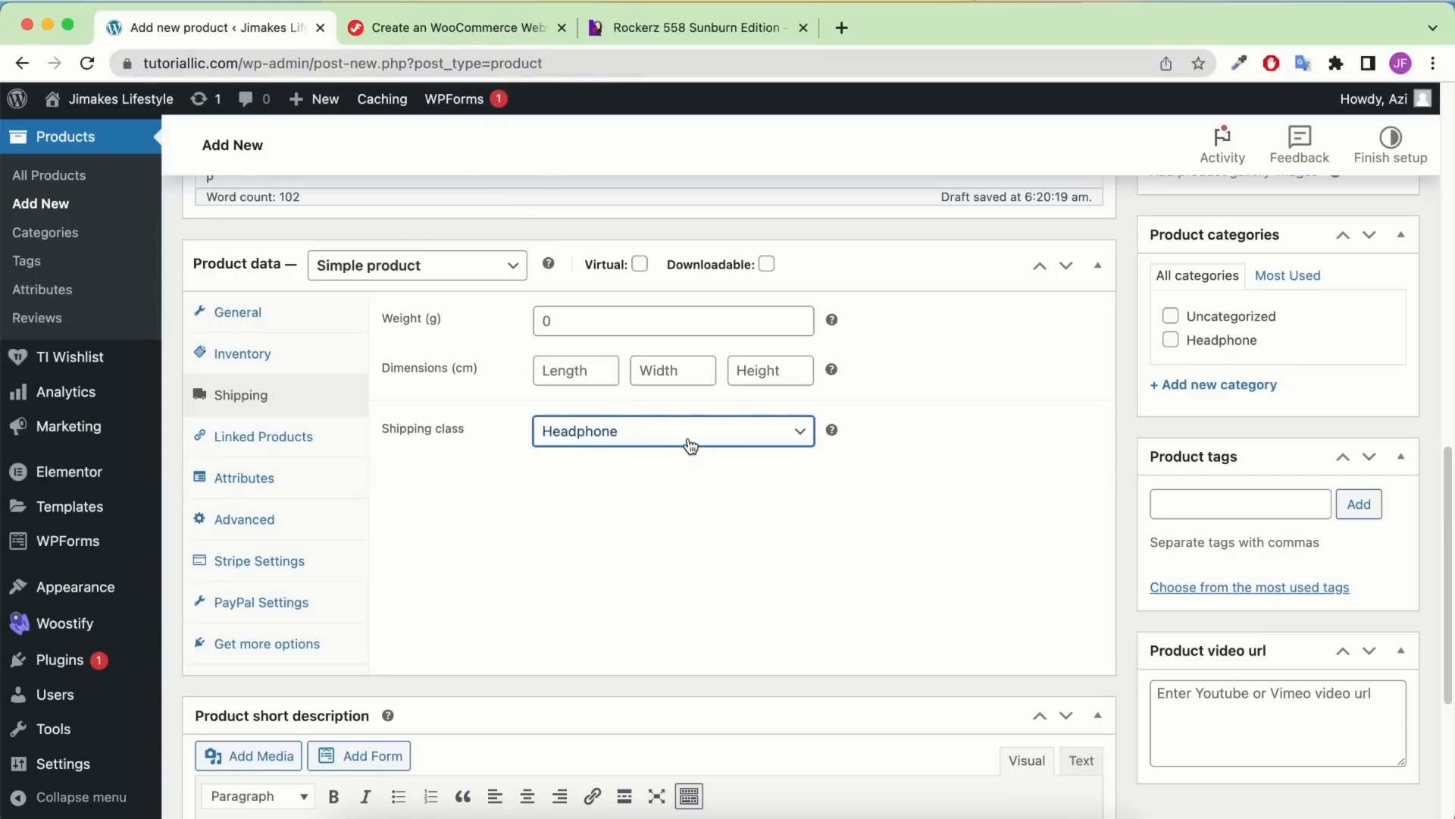
scroll(898, 429, "down", 5)
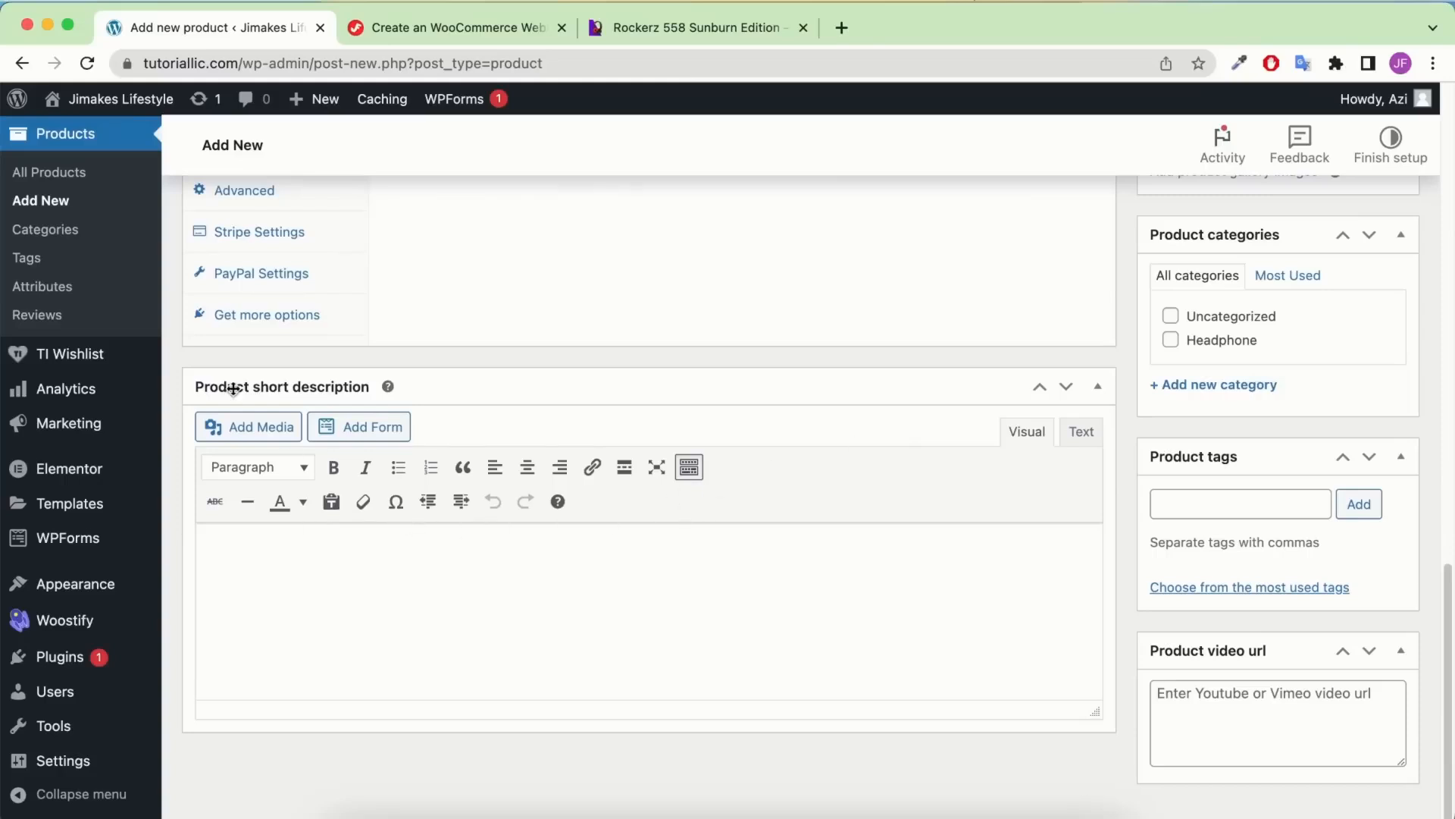
Copy the live Rockerz 558 description paragraph and paste it as the product short description
left_click(660, 29)
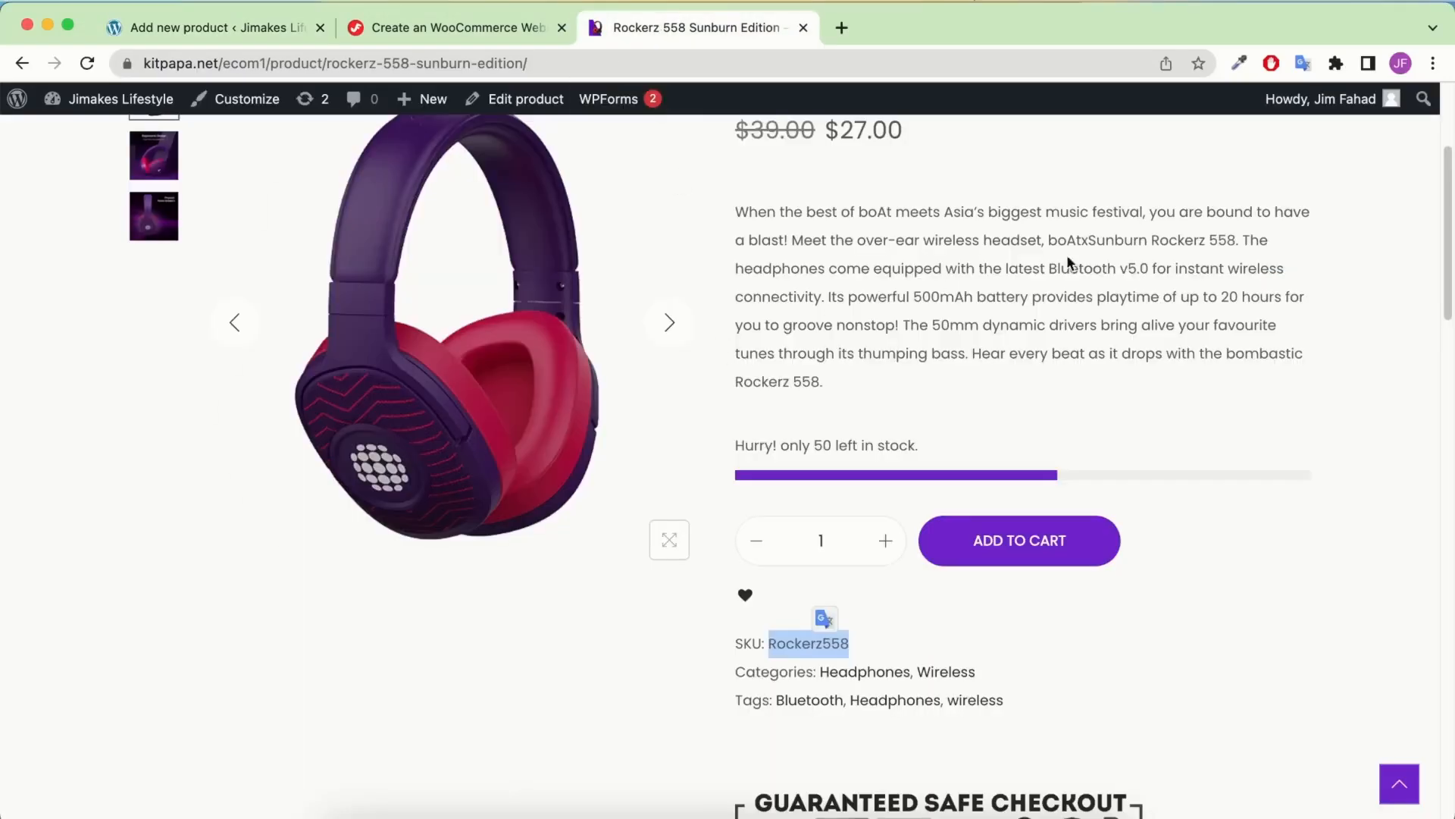
triple_click(924, 273)
right_click(929, 271)
left_click(977, 317)
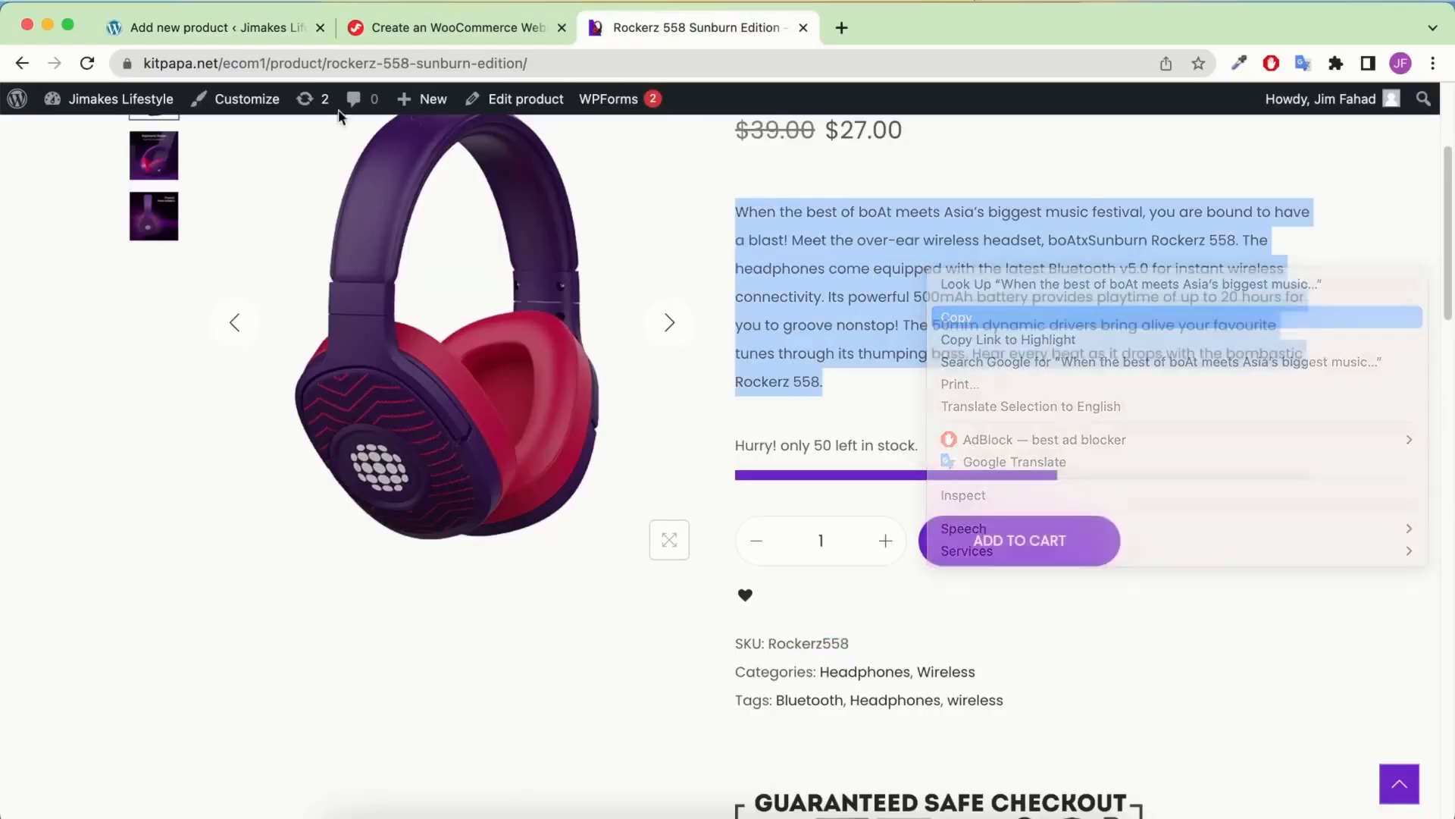
left_click(243, 38)
left_click(379, 546)
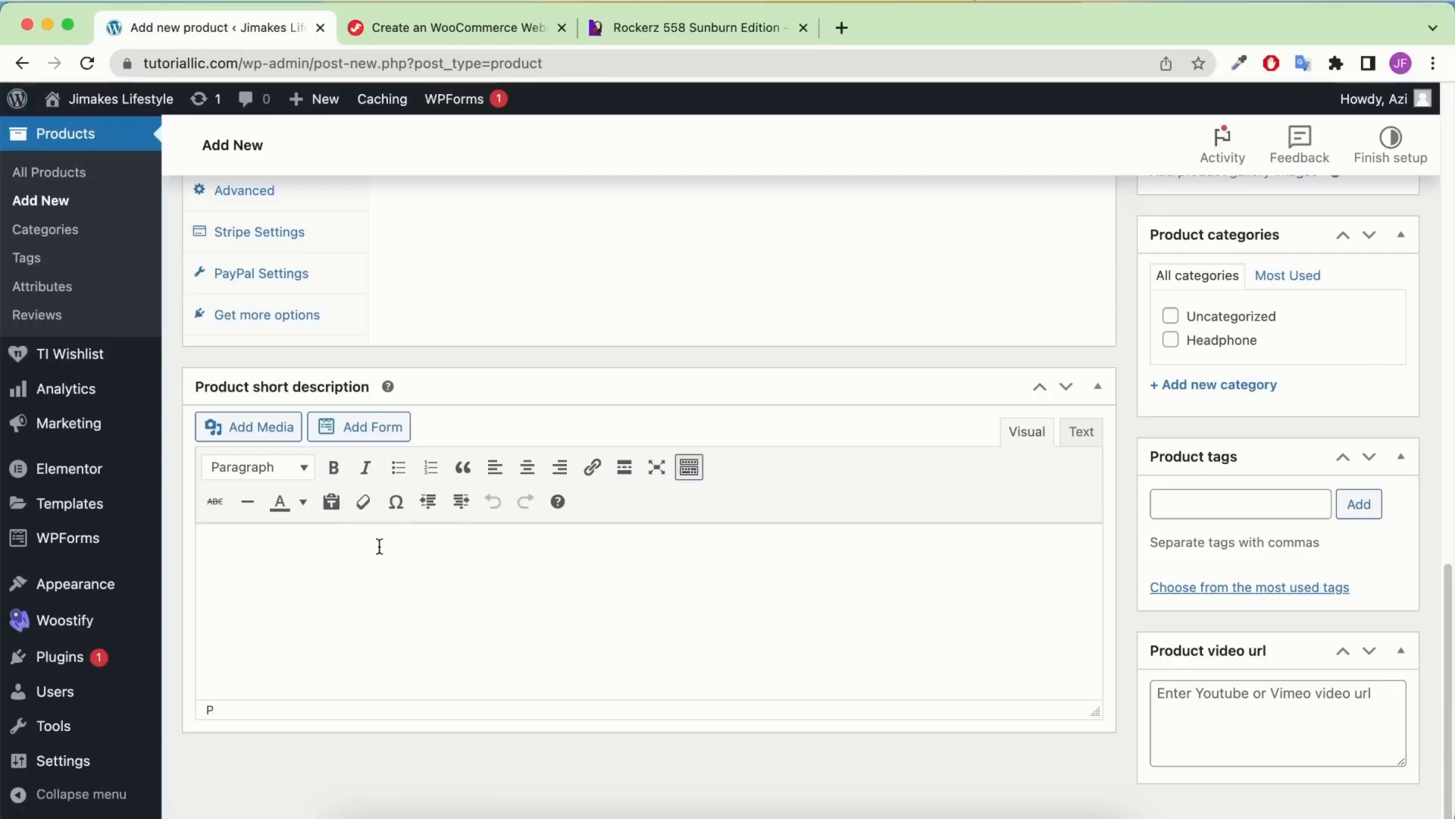
key("super+v")
scroll(1239, 391, "up", 15)
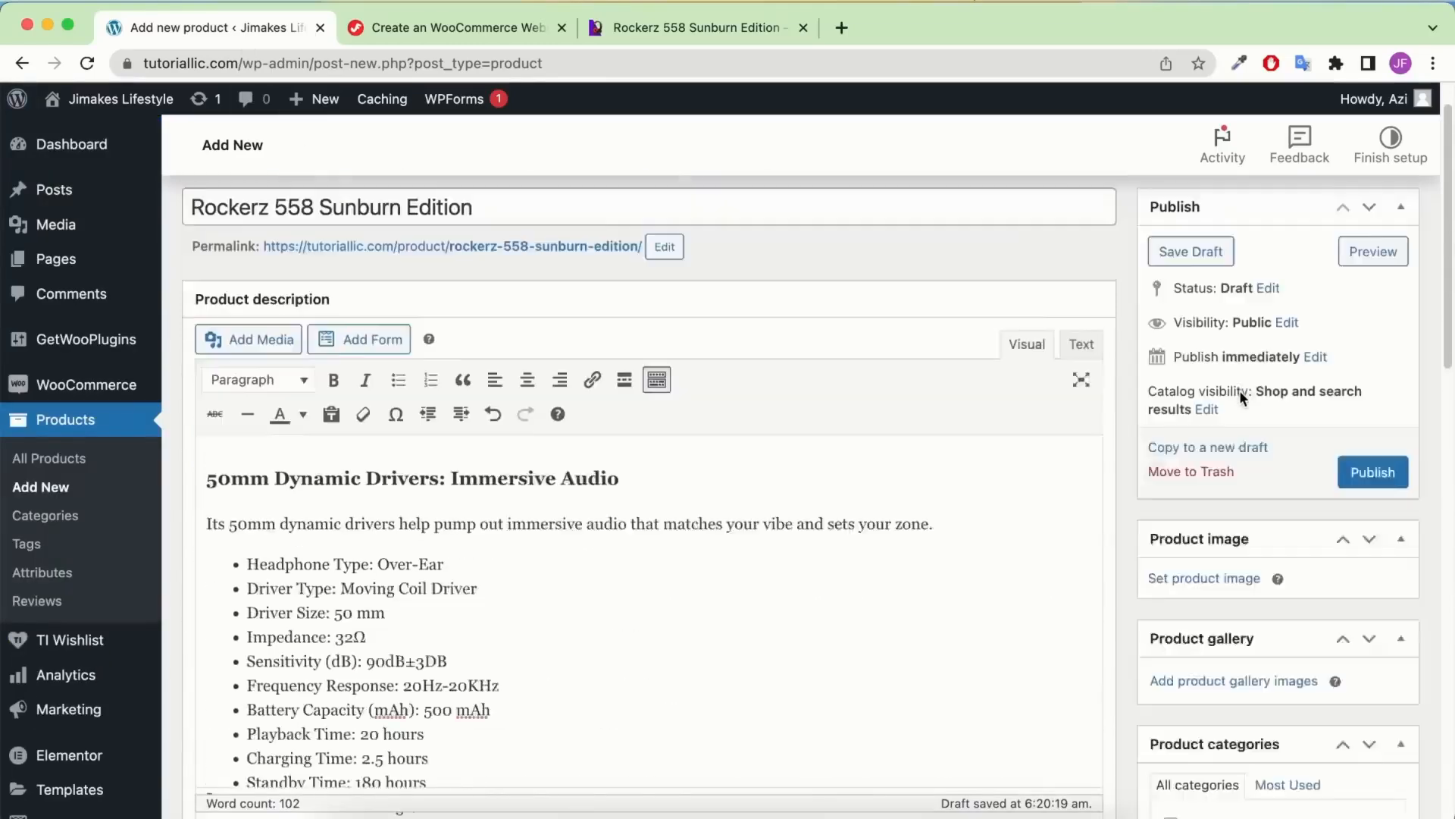
scroll(1239, 390, "up", 1)
scroll(1326, 364, "down", 3)
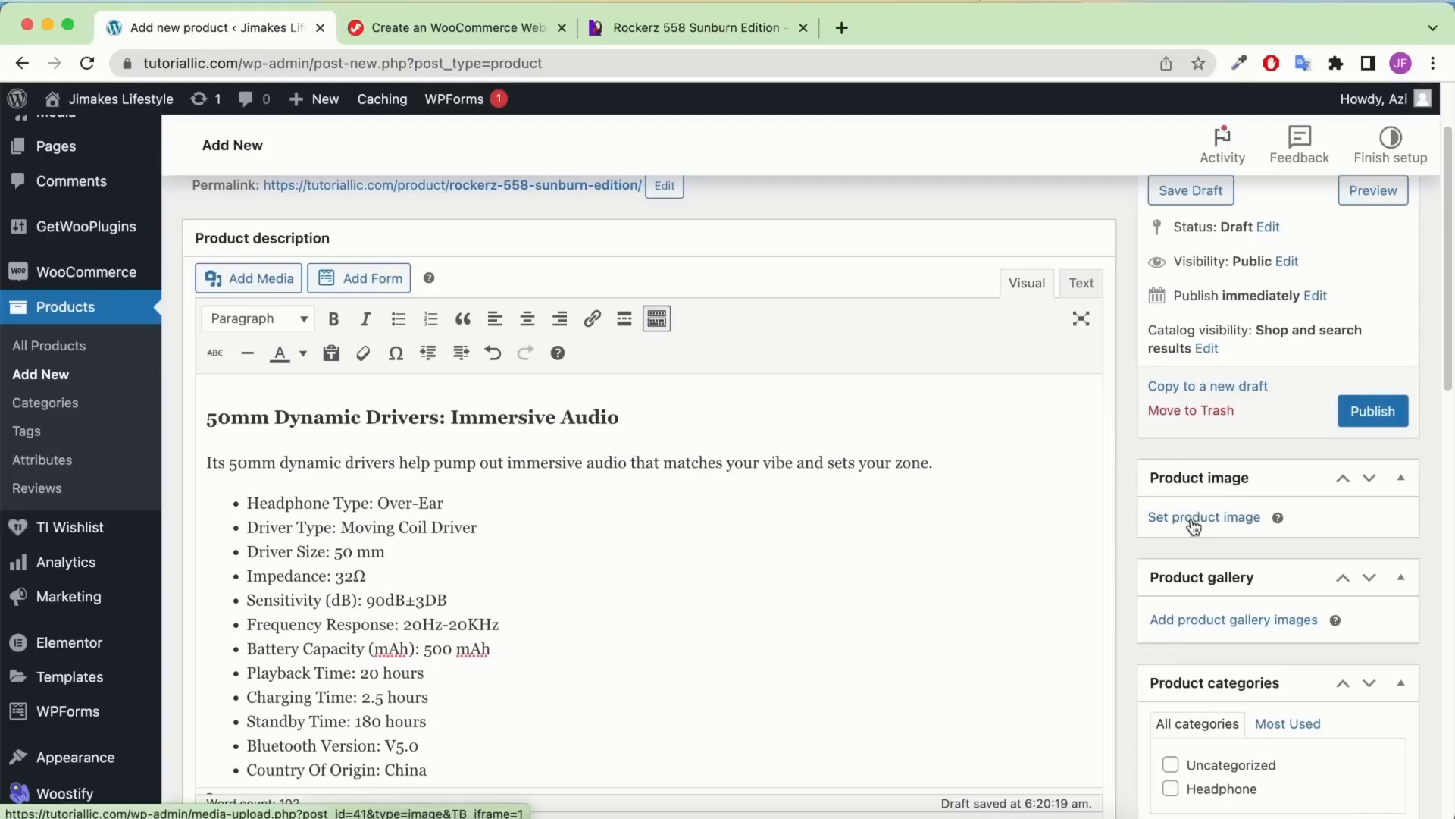
Upload the three Simple-Product headphone images from Downloads/IMG/Products into the Media Library
left_click(1195, 521)
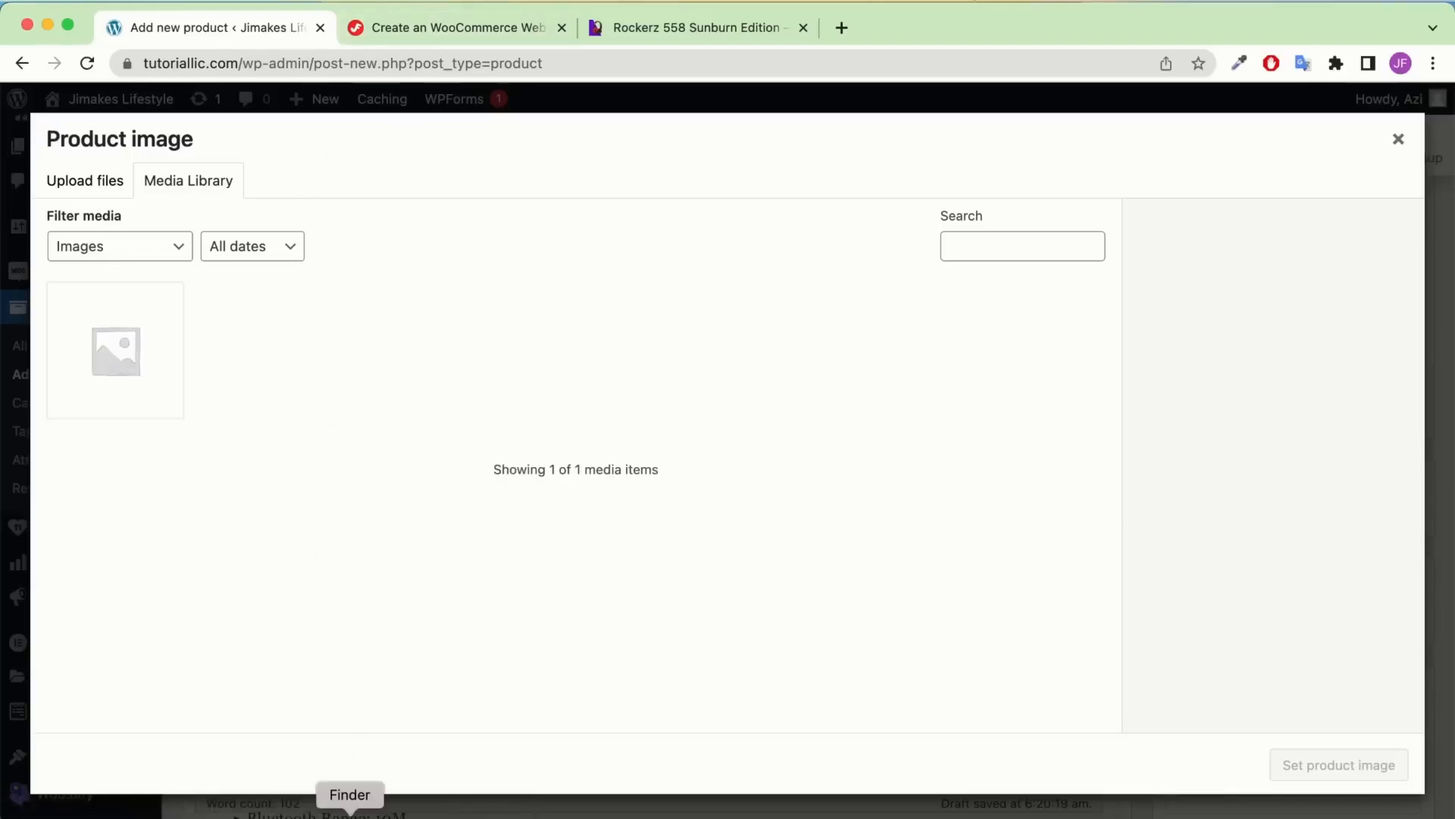
left_click(349, 812)
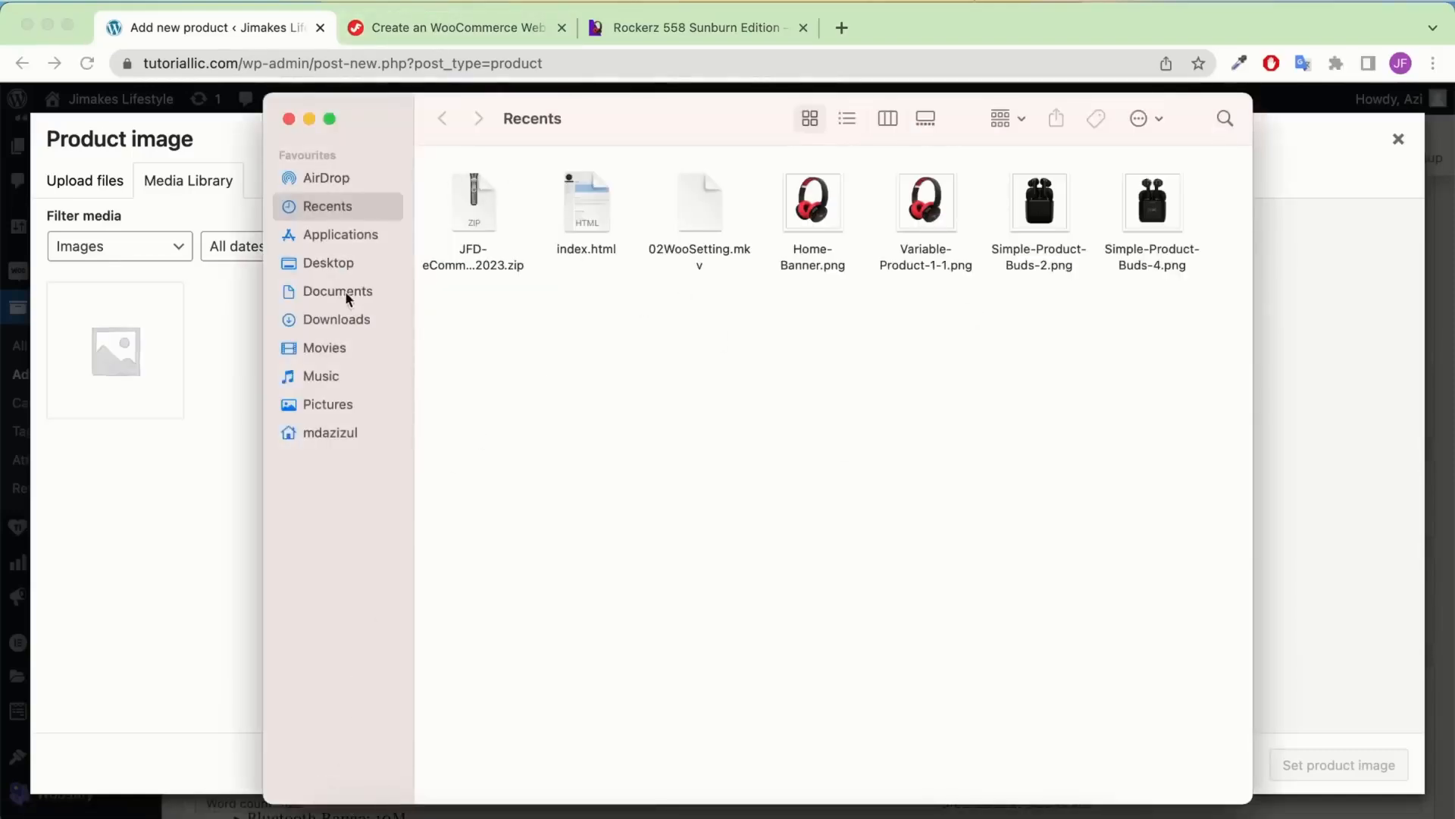
left_click(354, 321)
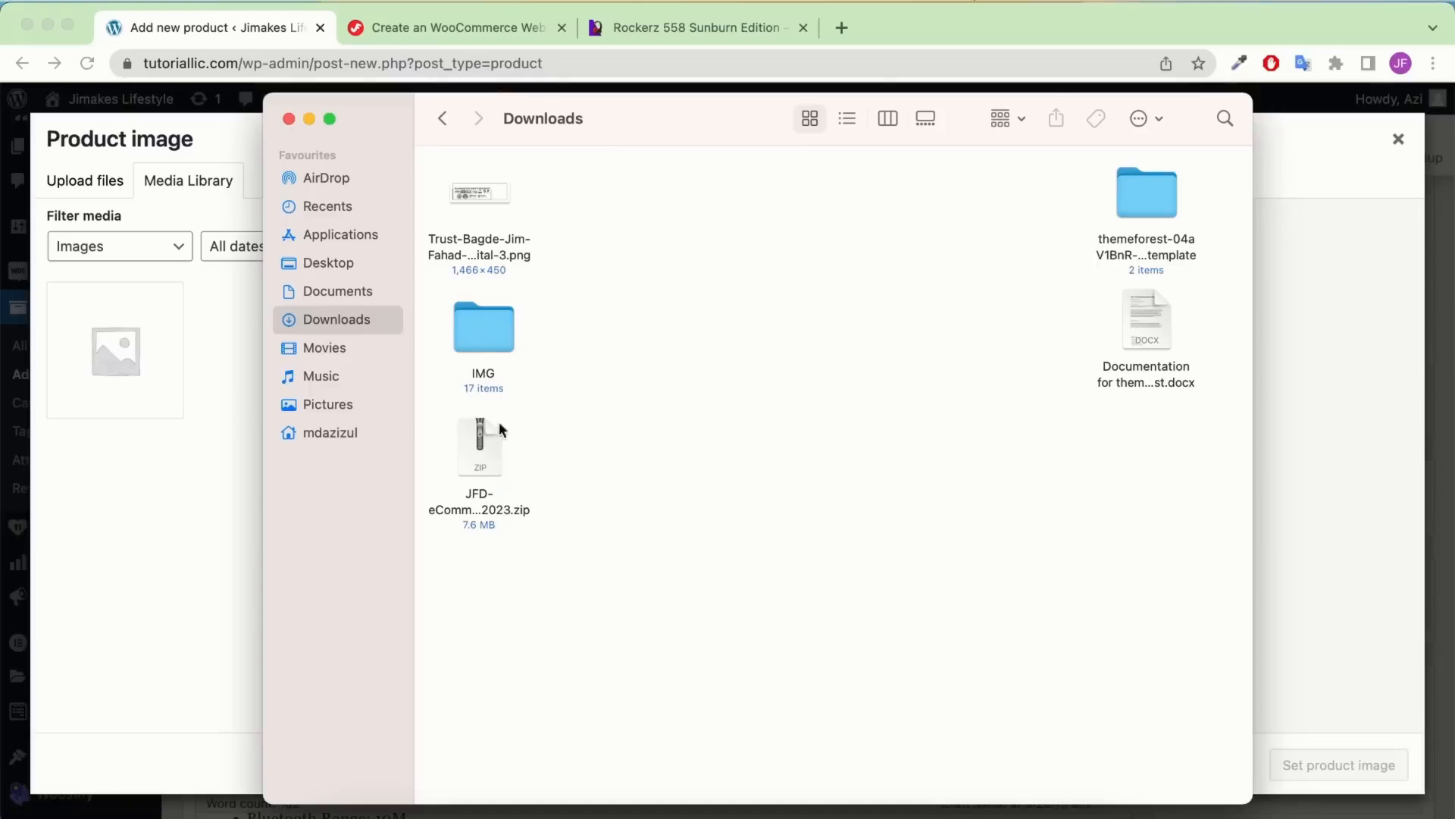
double_click(494, 322)
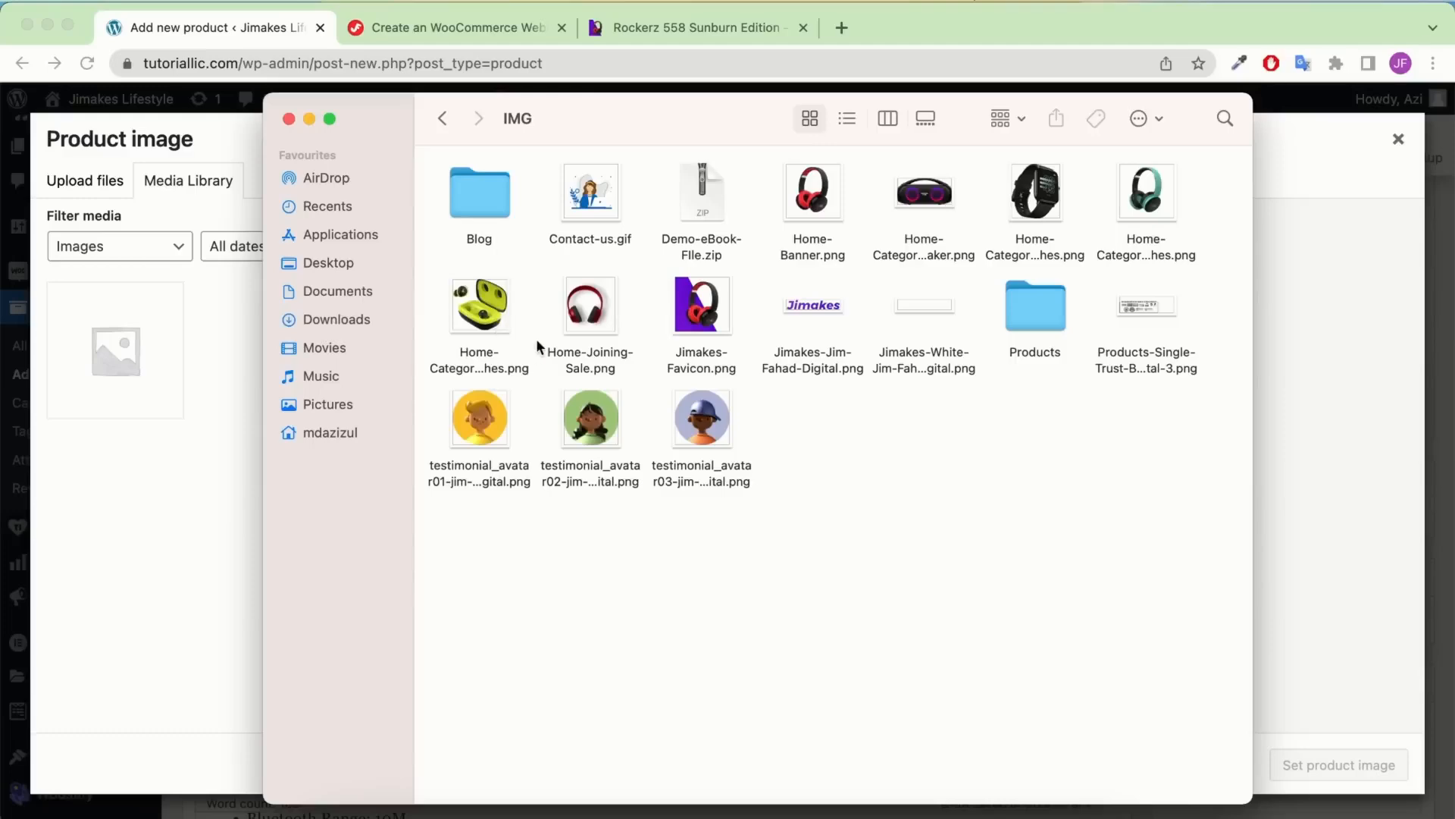
double_click(1043, 302)
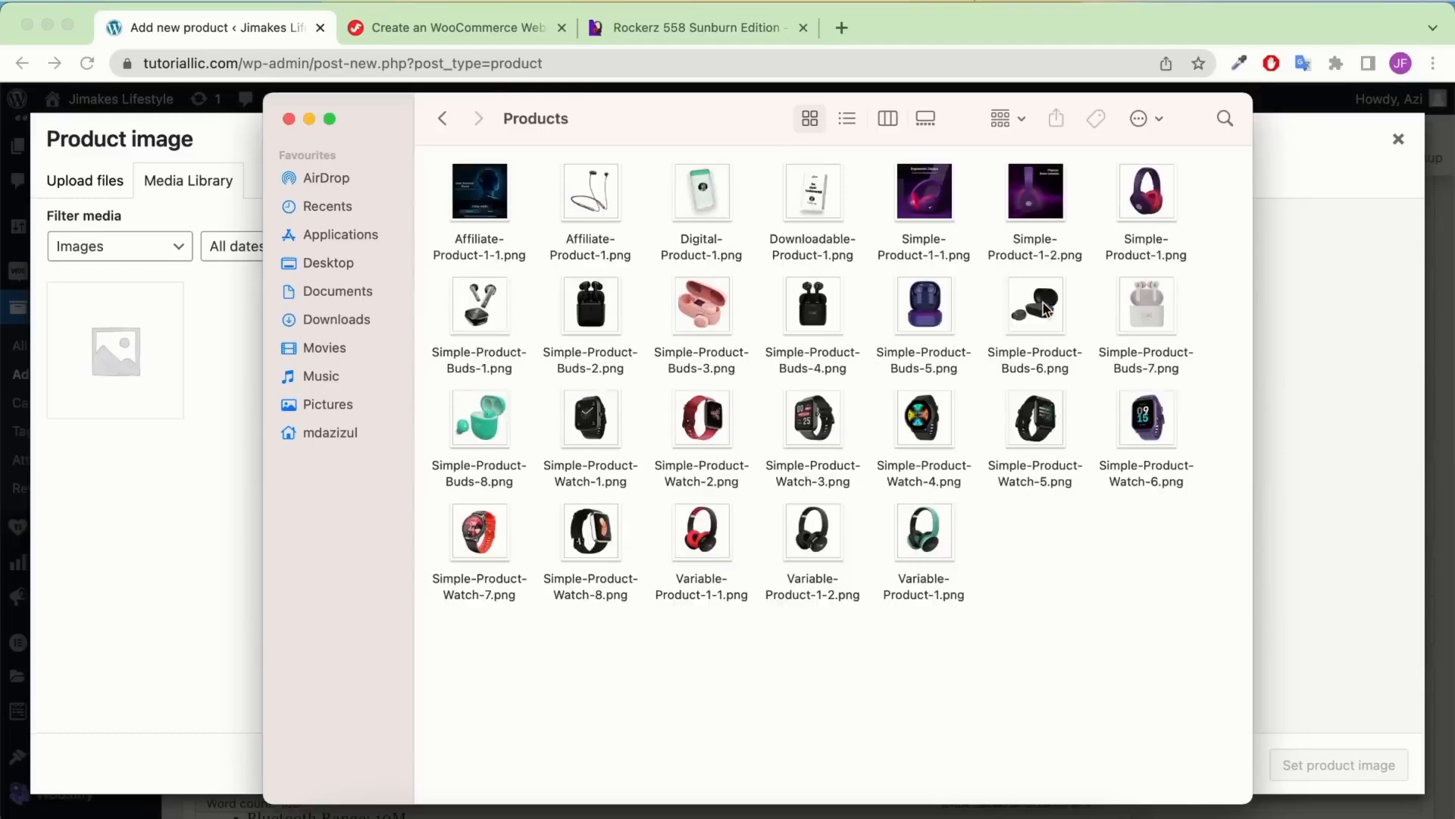
left_click_drag(805, 146, 630, 345)
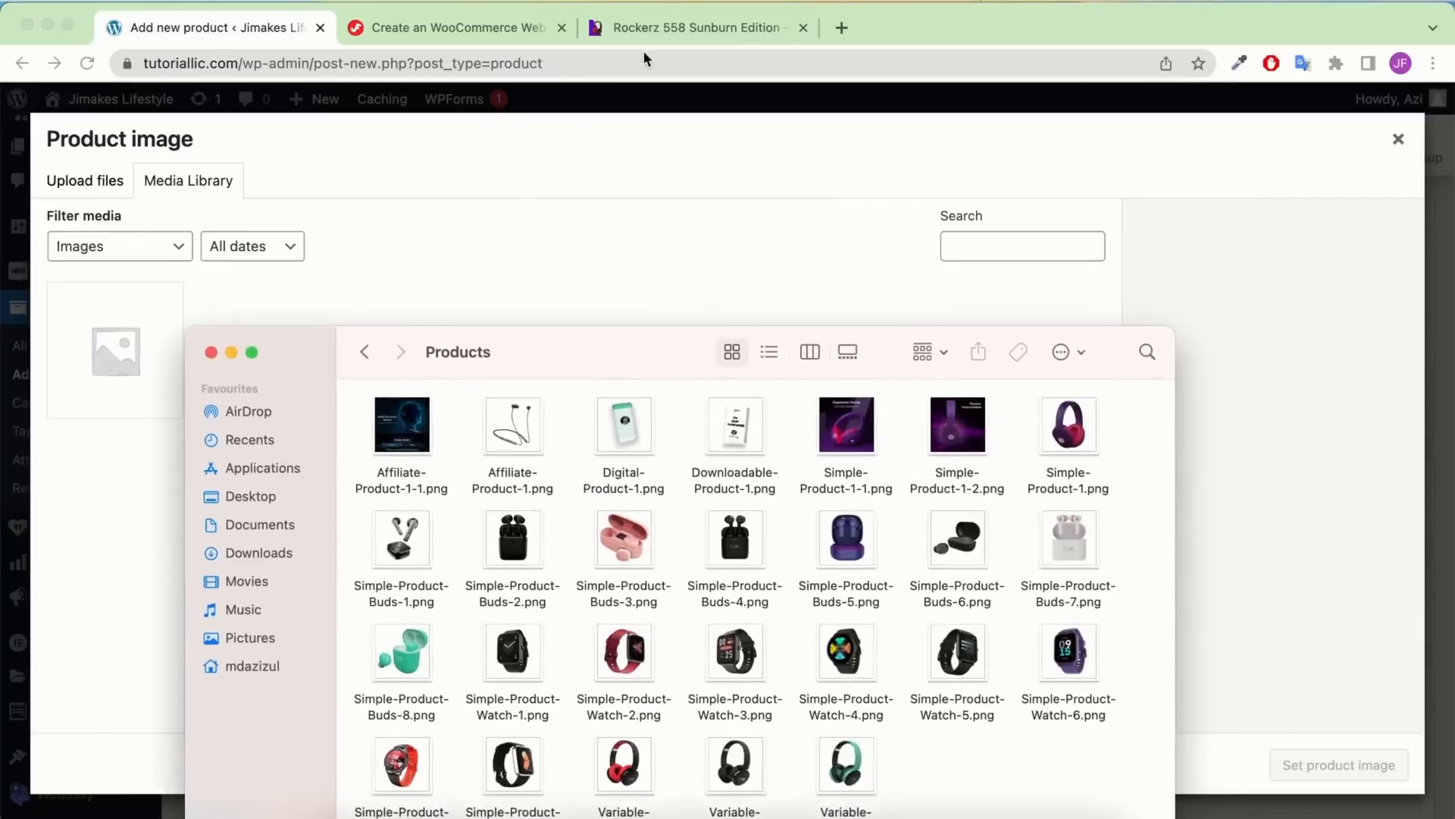
left_click_drag(1127, 435, 851, 273)
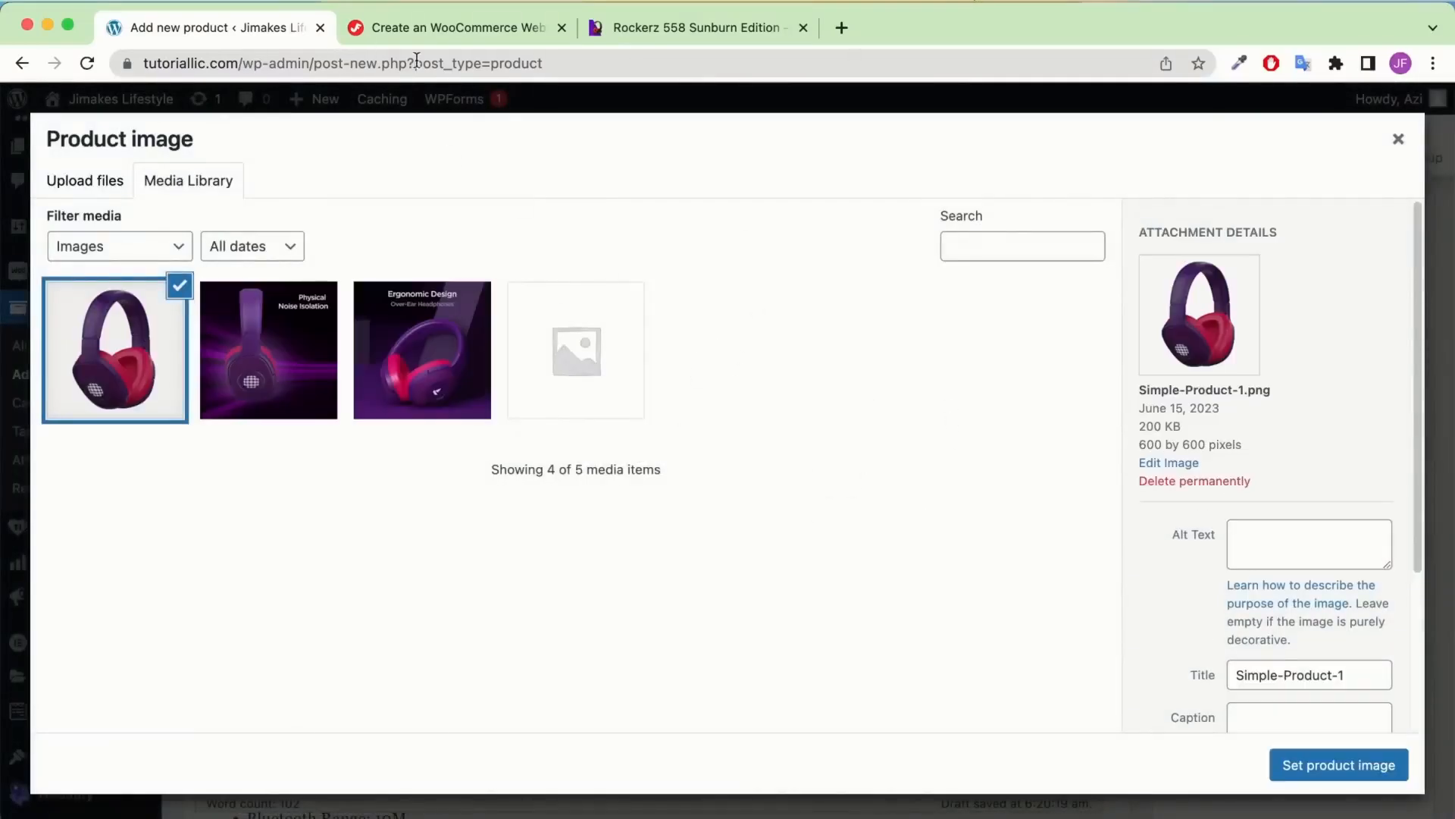
Set Simple-Product-1.png as the product image
left_click(471, 27)
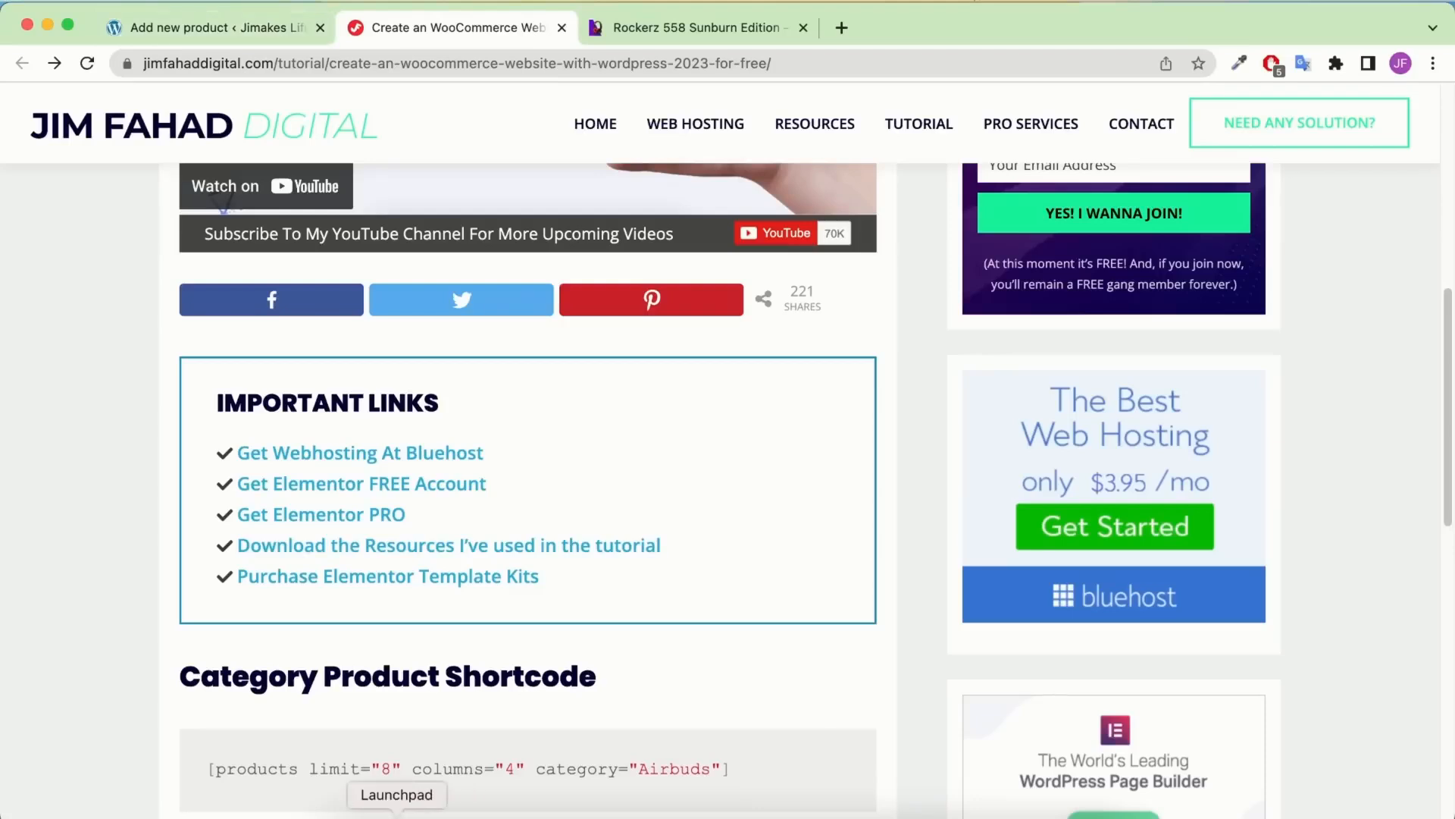
left_click(256, 33)
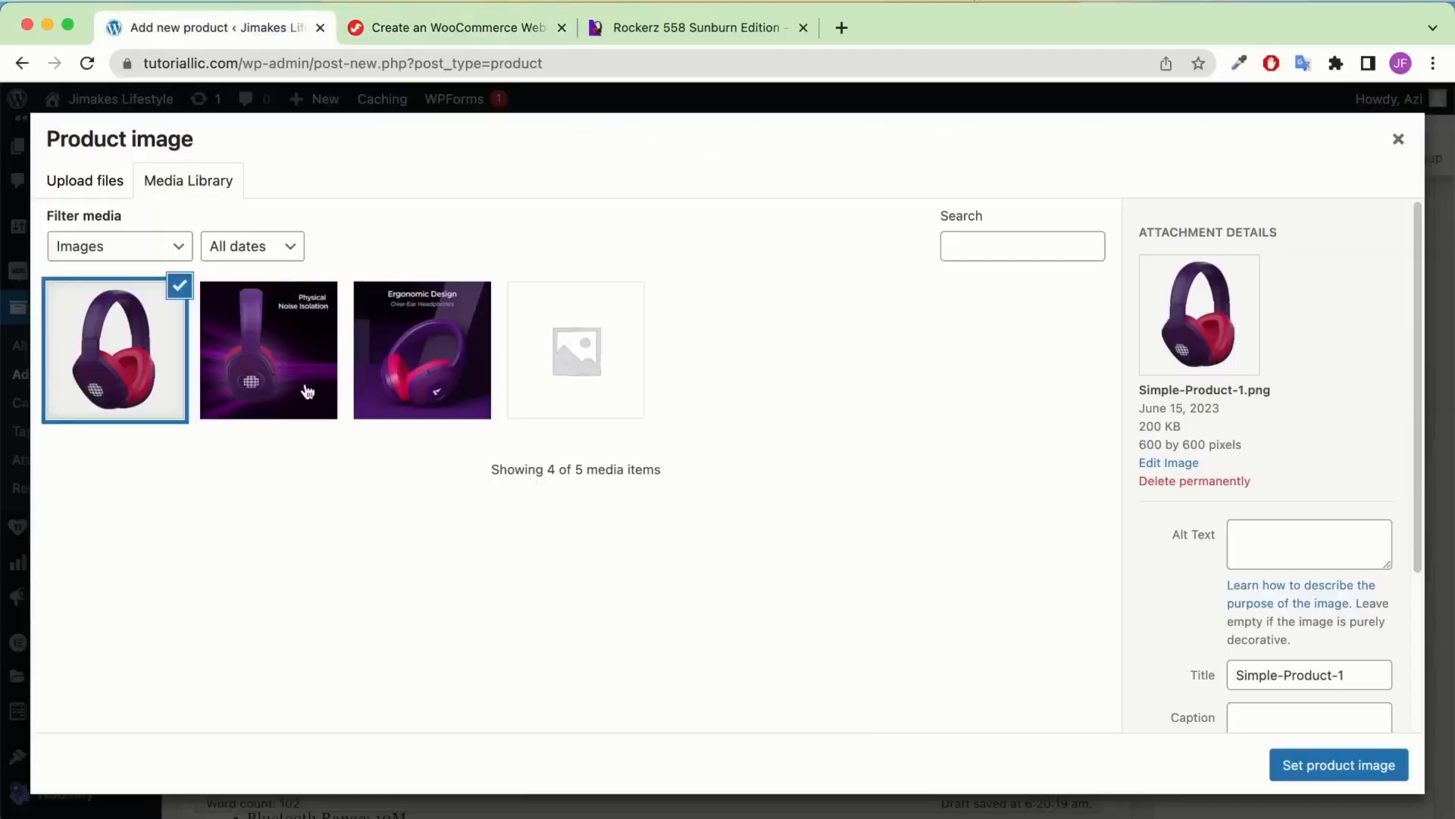
left_click(1338, 769)
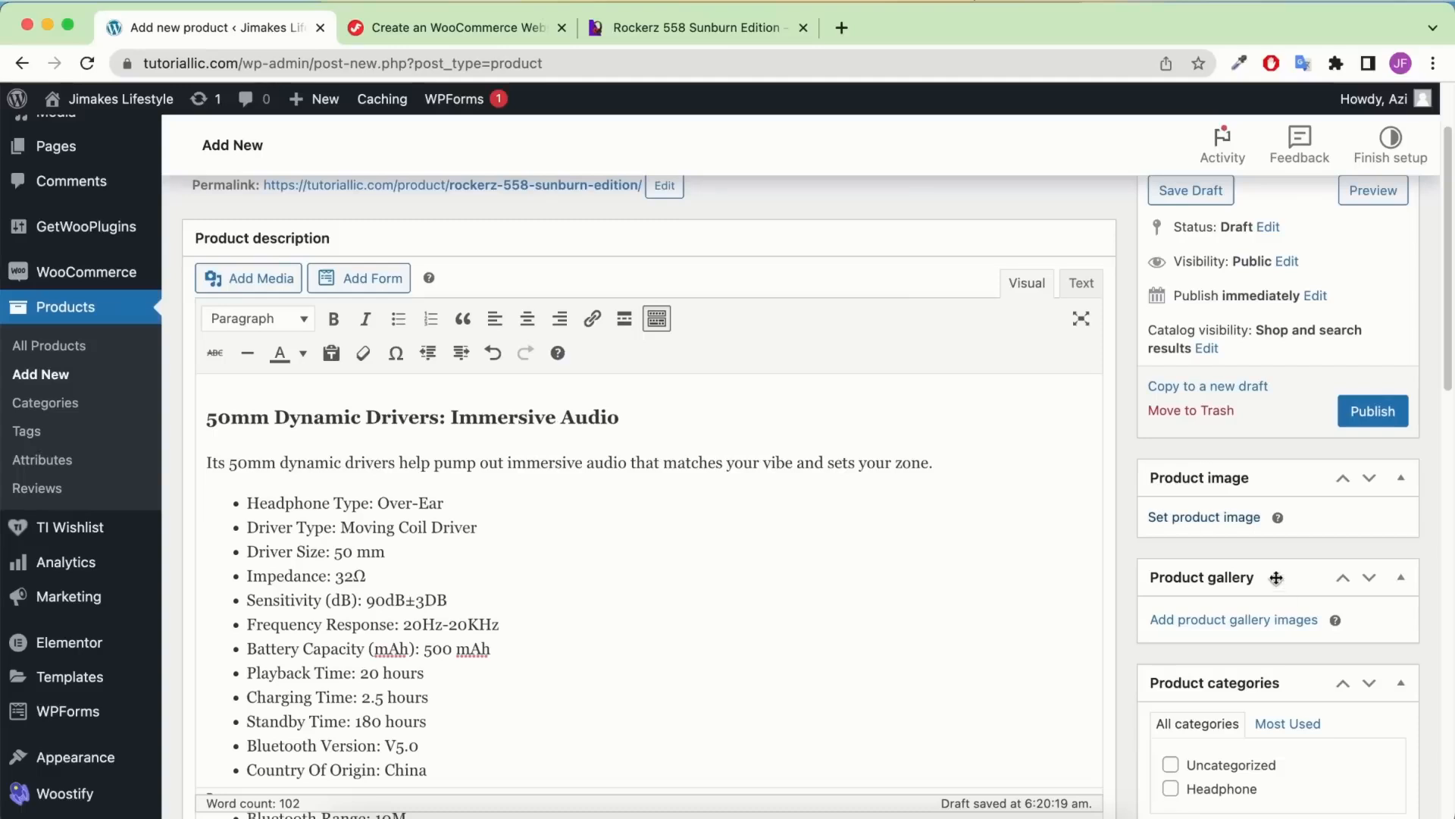
Add Simple-Product-1-1 and Simple-Product-1-2 to the Rockerz 558 product gallery
scroll(1249, 626, "down", 2)
scroll(1251, 498, "down", 2)
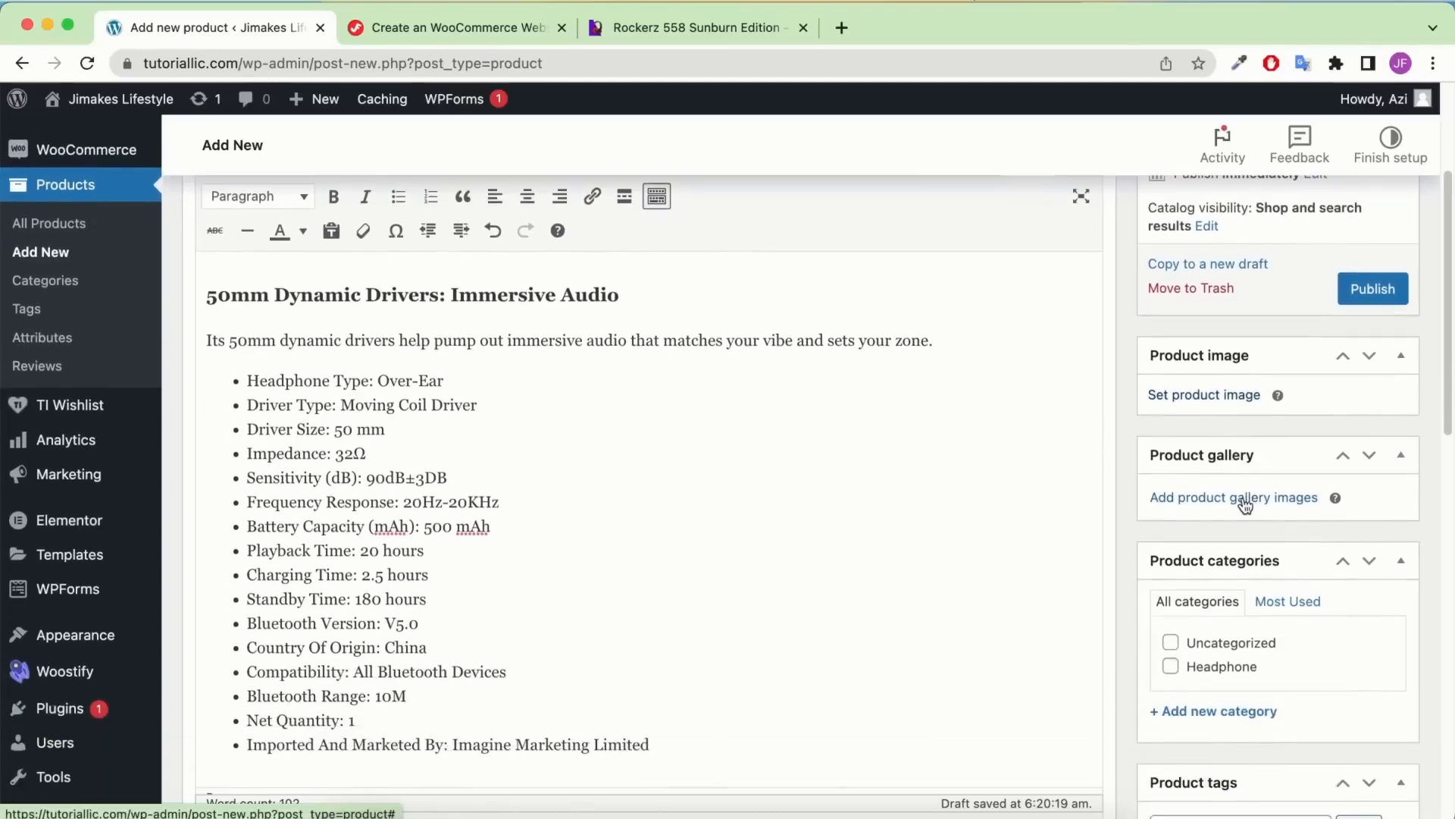
scroll(1235, 599, "down", 5)
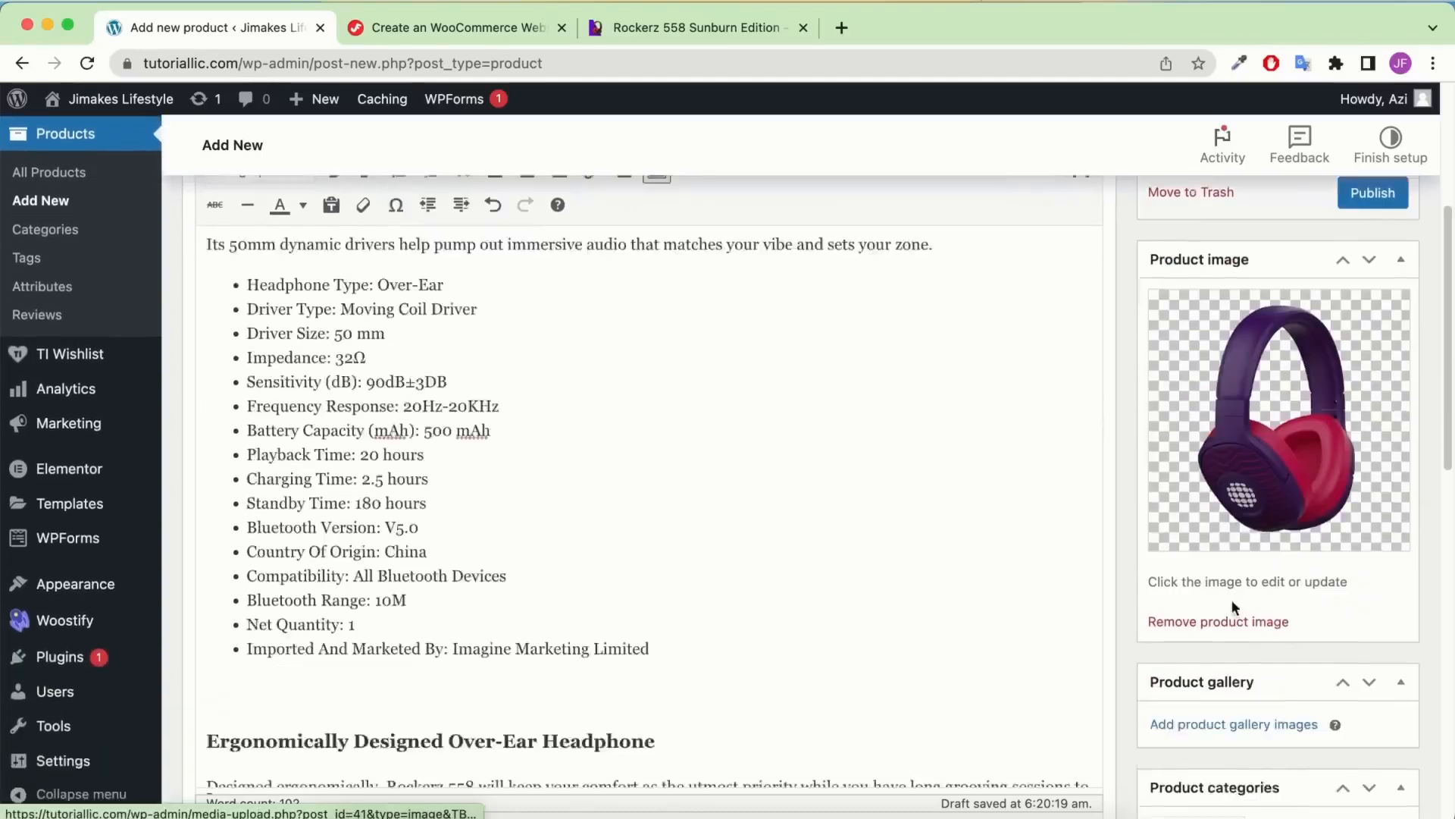
left_click(1256, 504)
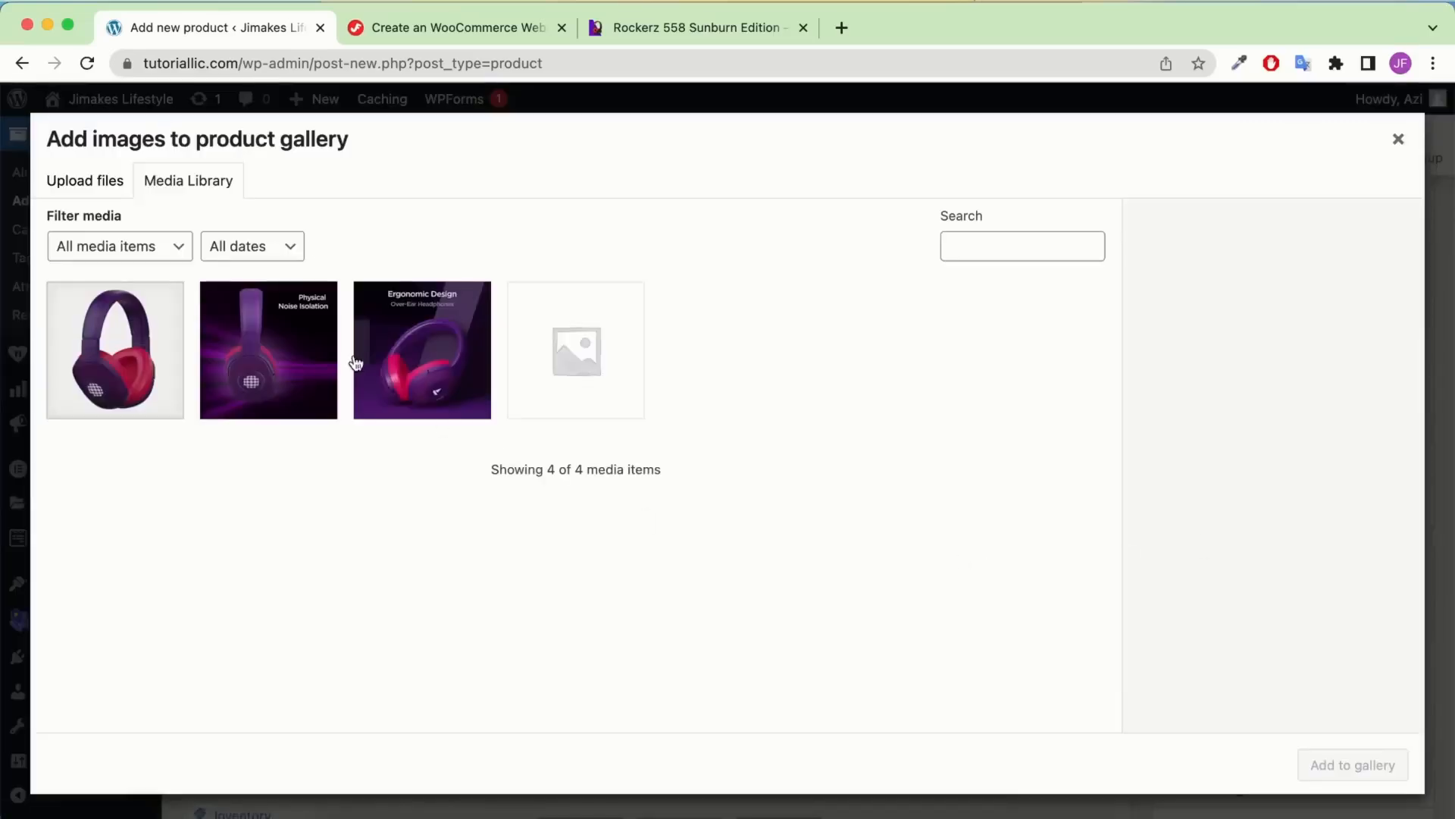
left_click(374, 363)
left_click(296, 336)
left_click(424, 359)
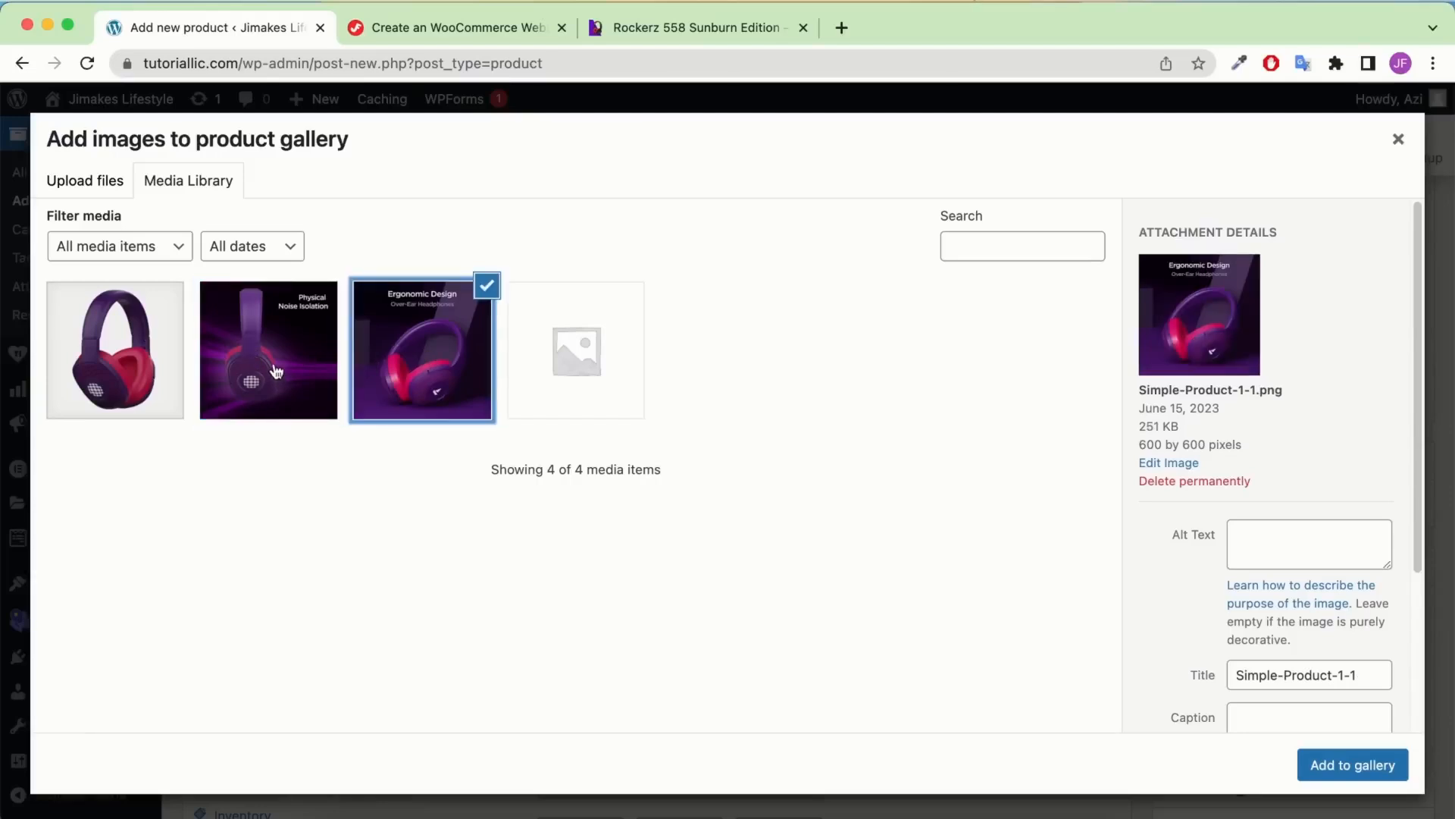
left_click(275, 367)
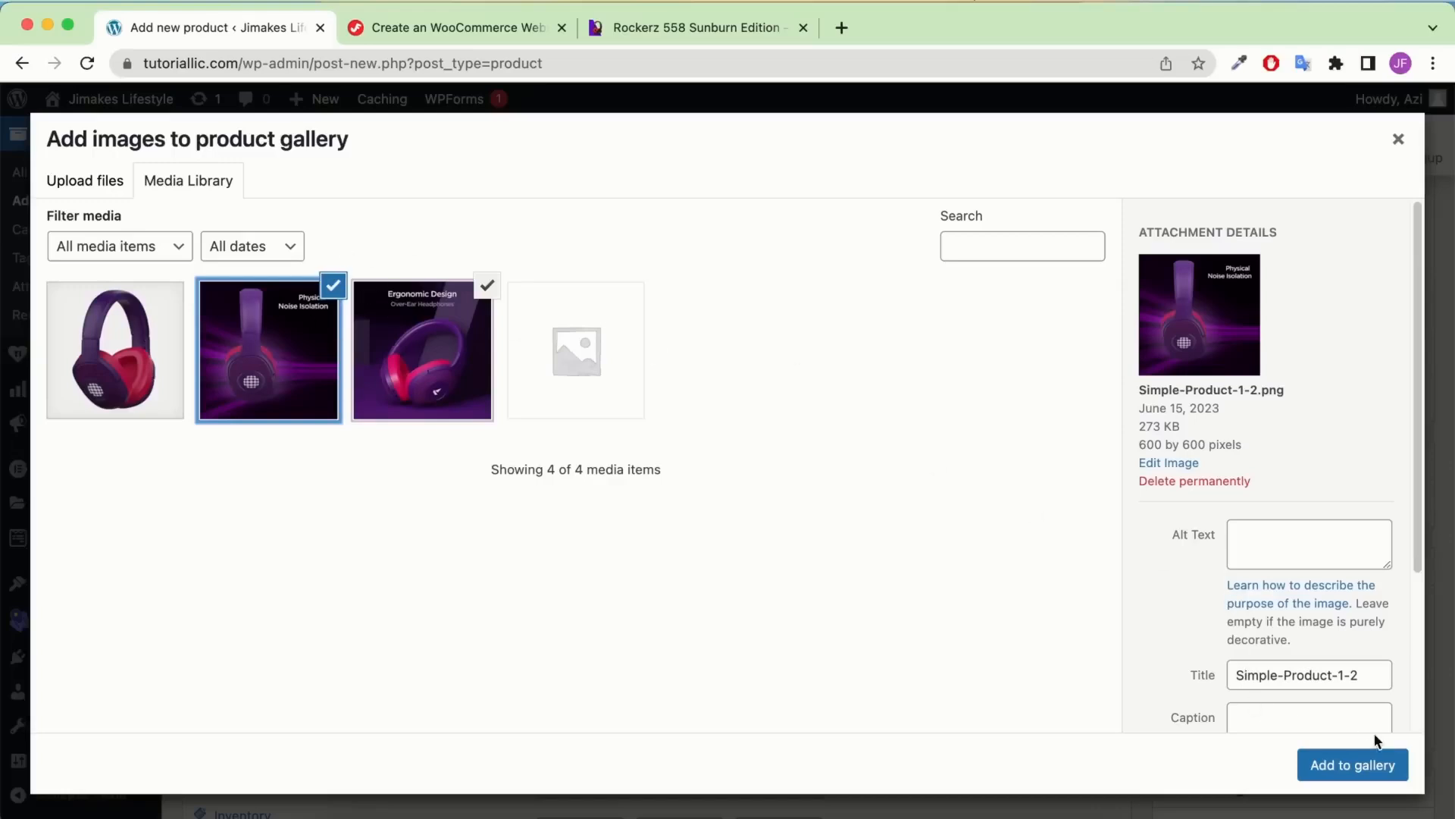
left_click(1379, 761)
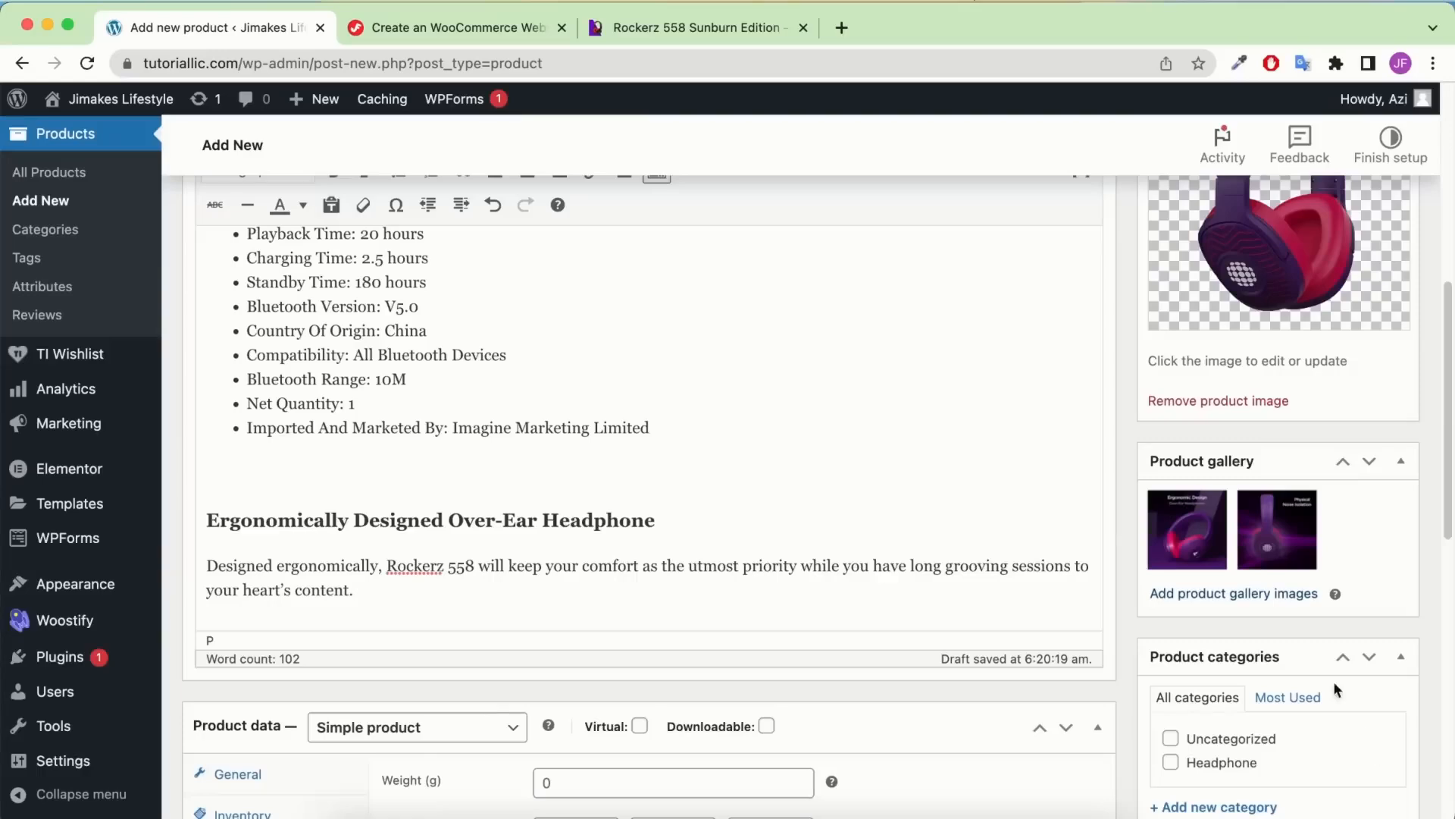
scroll(1334, 680, "down", 4)
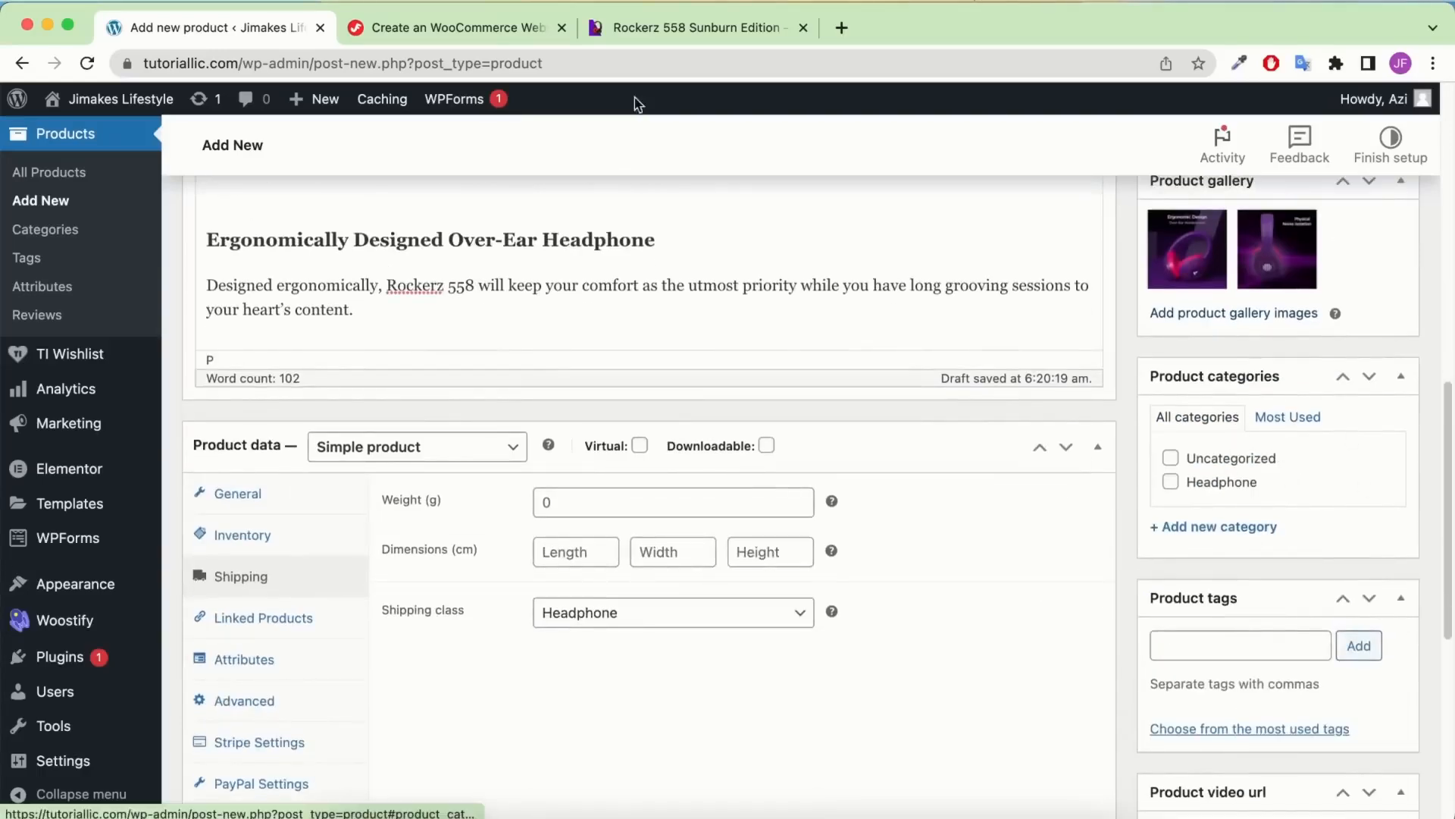
Check the original Rockerz 558 page, then put the new product in the Headphone category
left_click(678, 36)
scroll(795, 390, "up", 3)
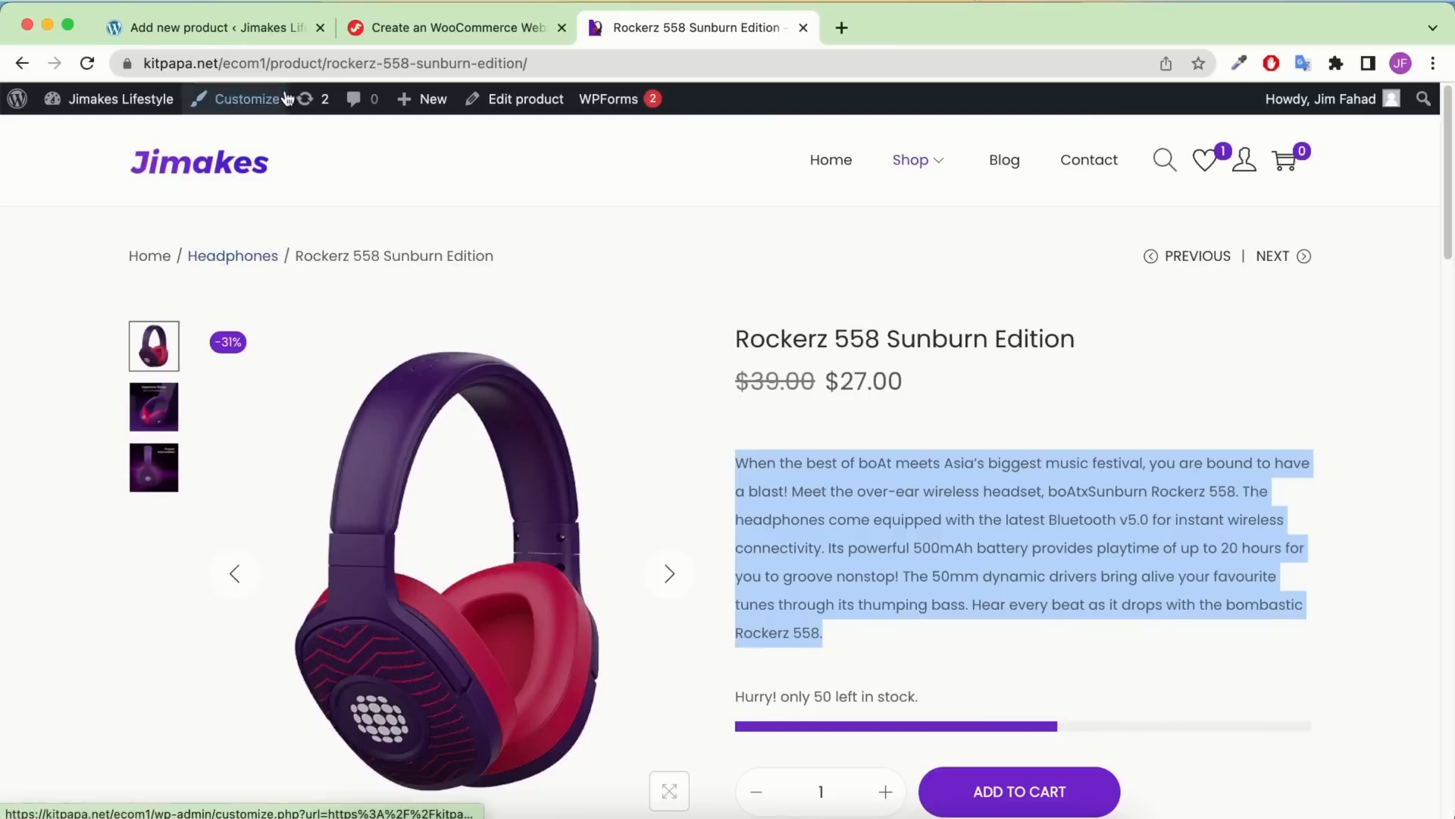
left_click(247, 29)
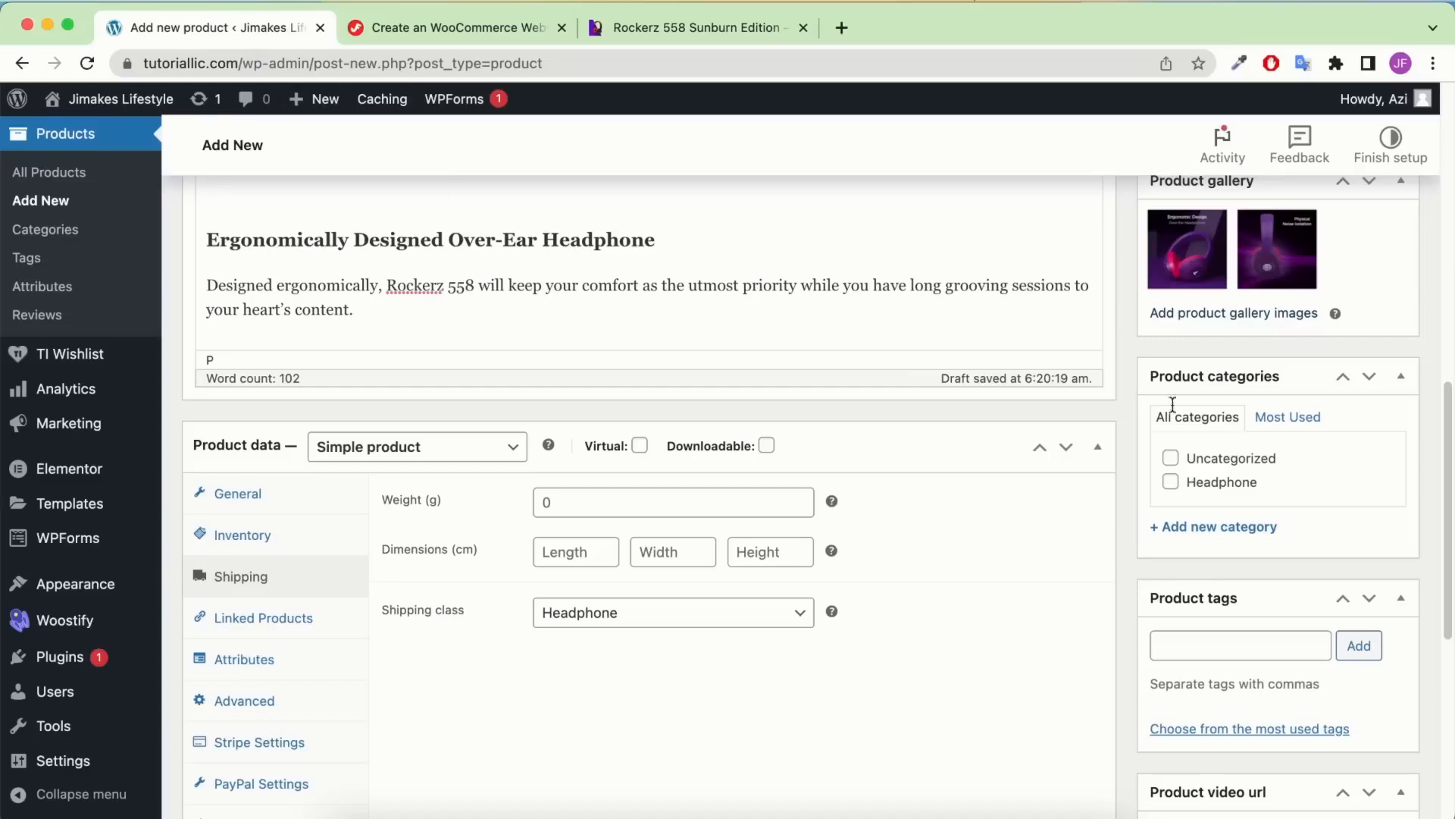
left_click(1236, 534)
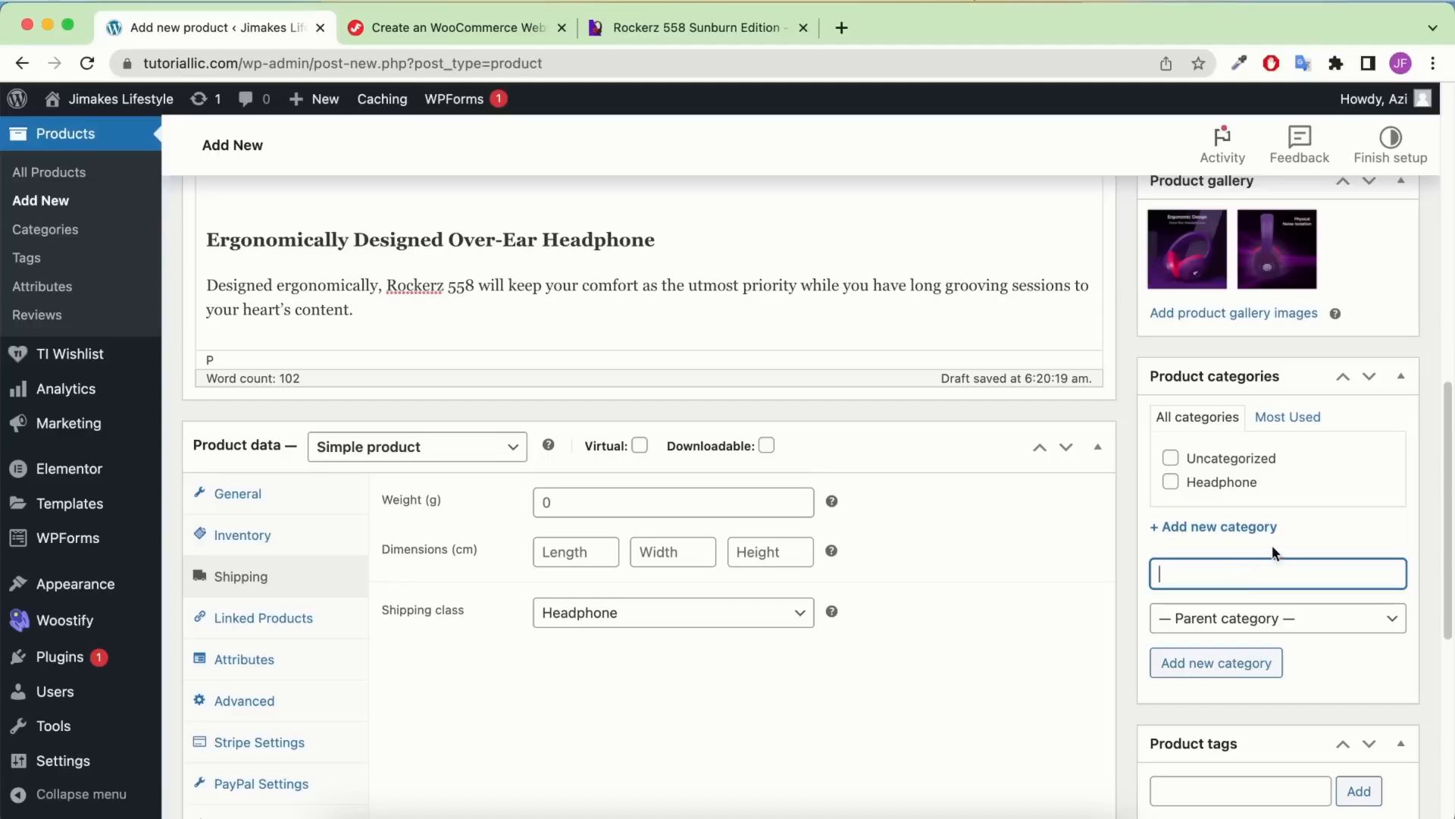
left_click(1211, 485)
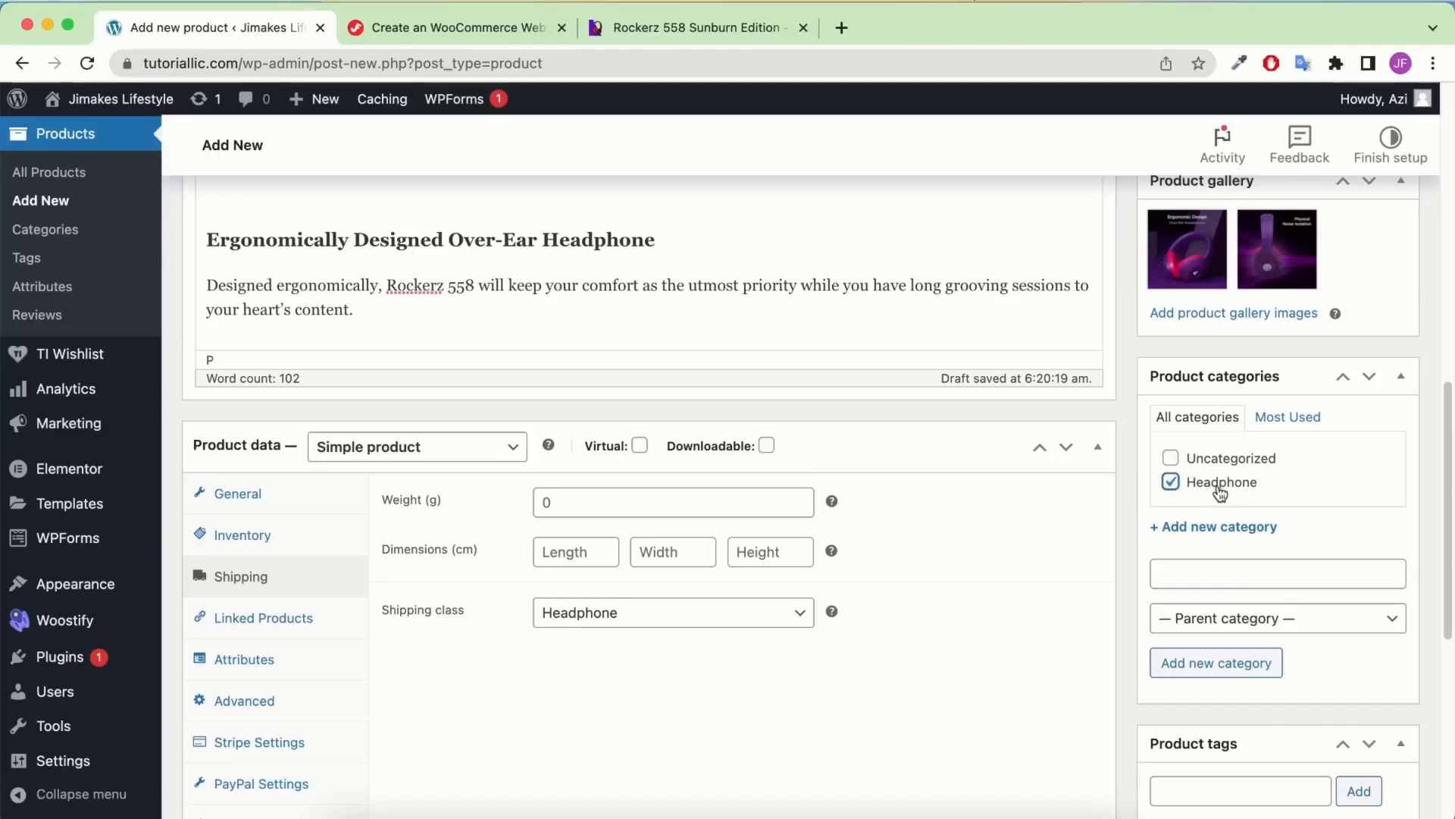
left_click(1236, 574)
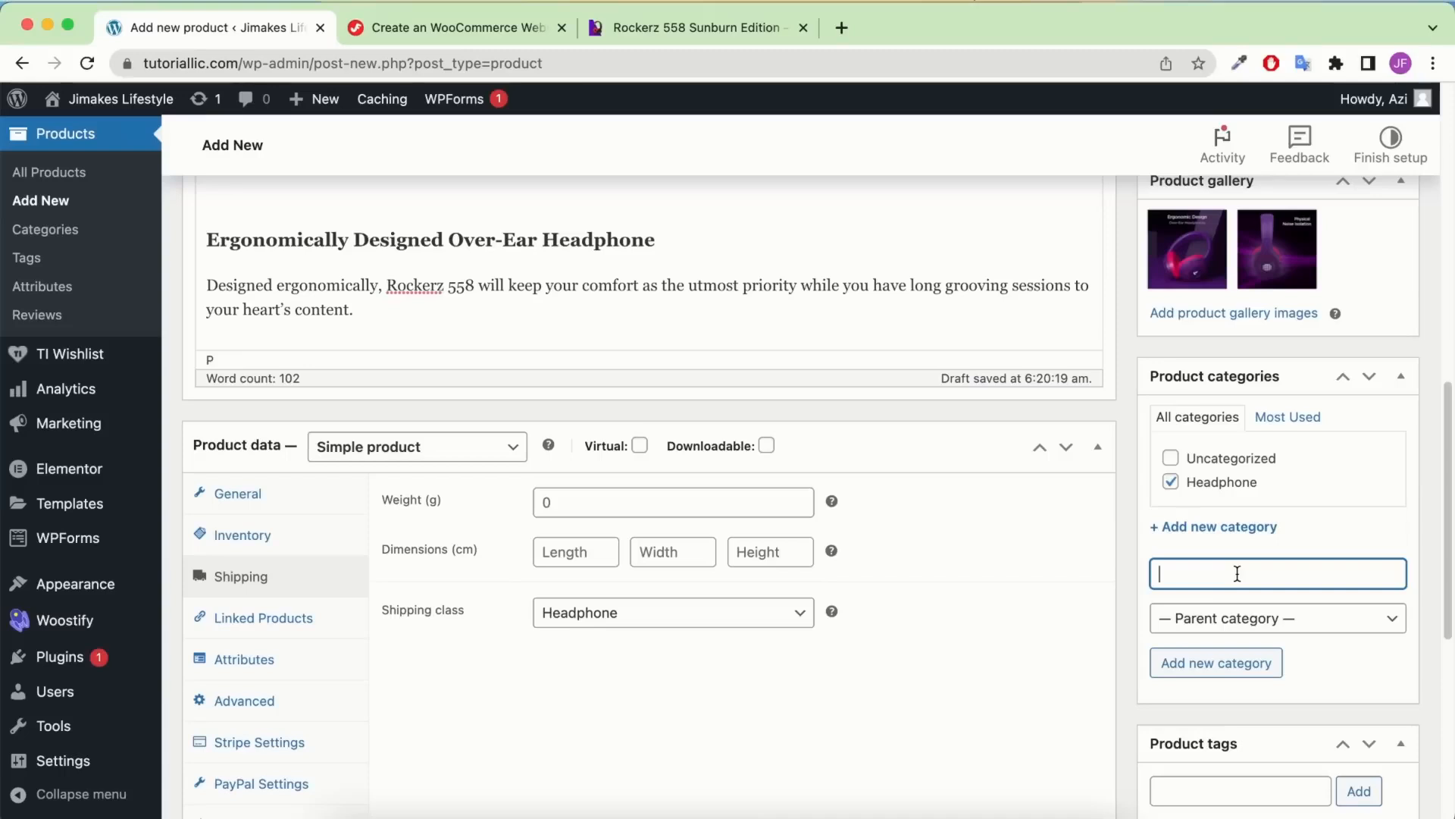
type("fdhjdfhdf")
double_click(1228, 578)
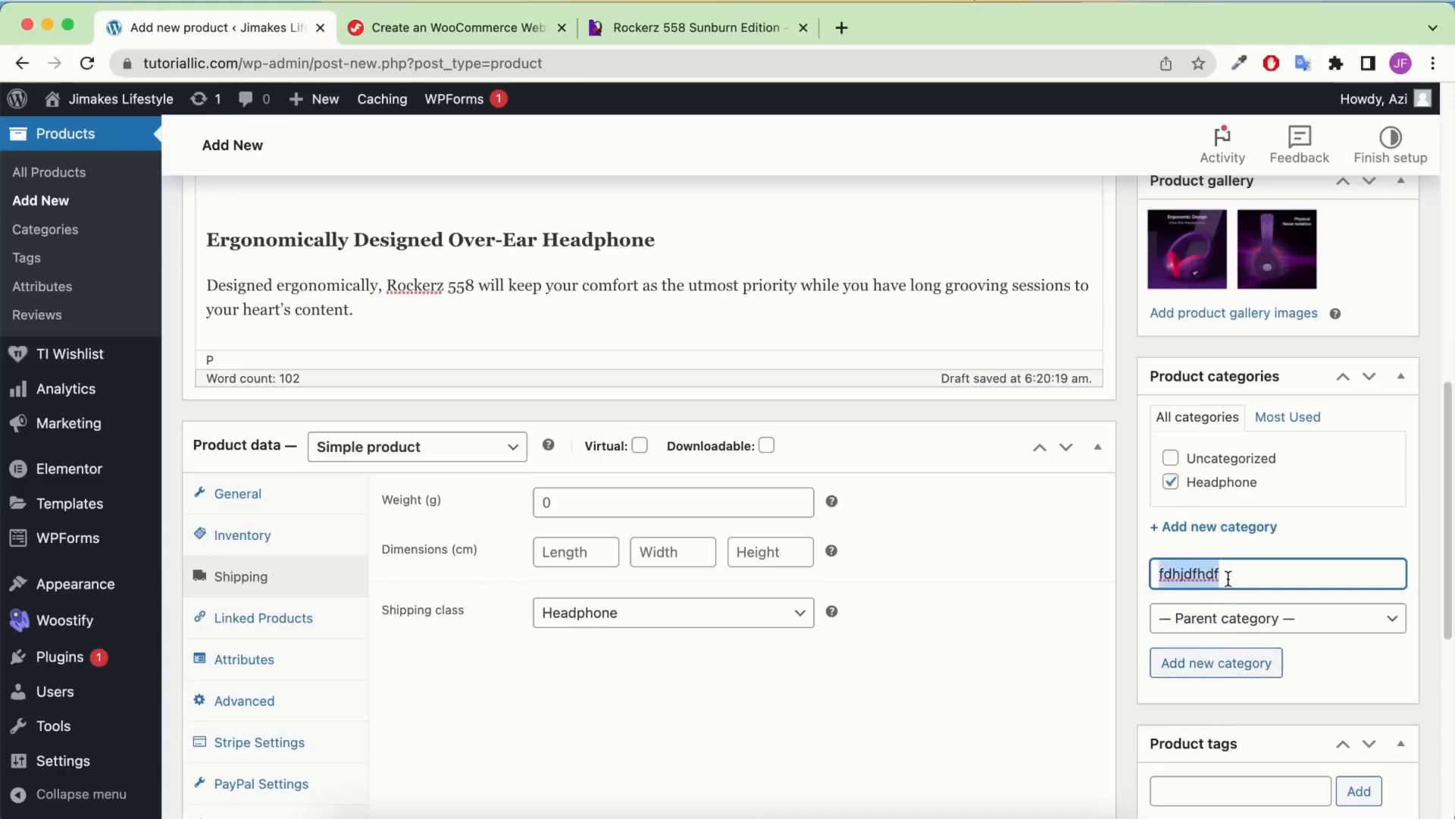
key("BackSpace")
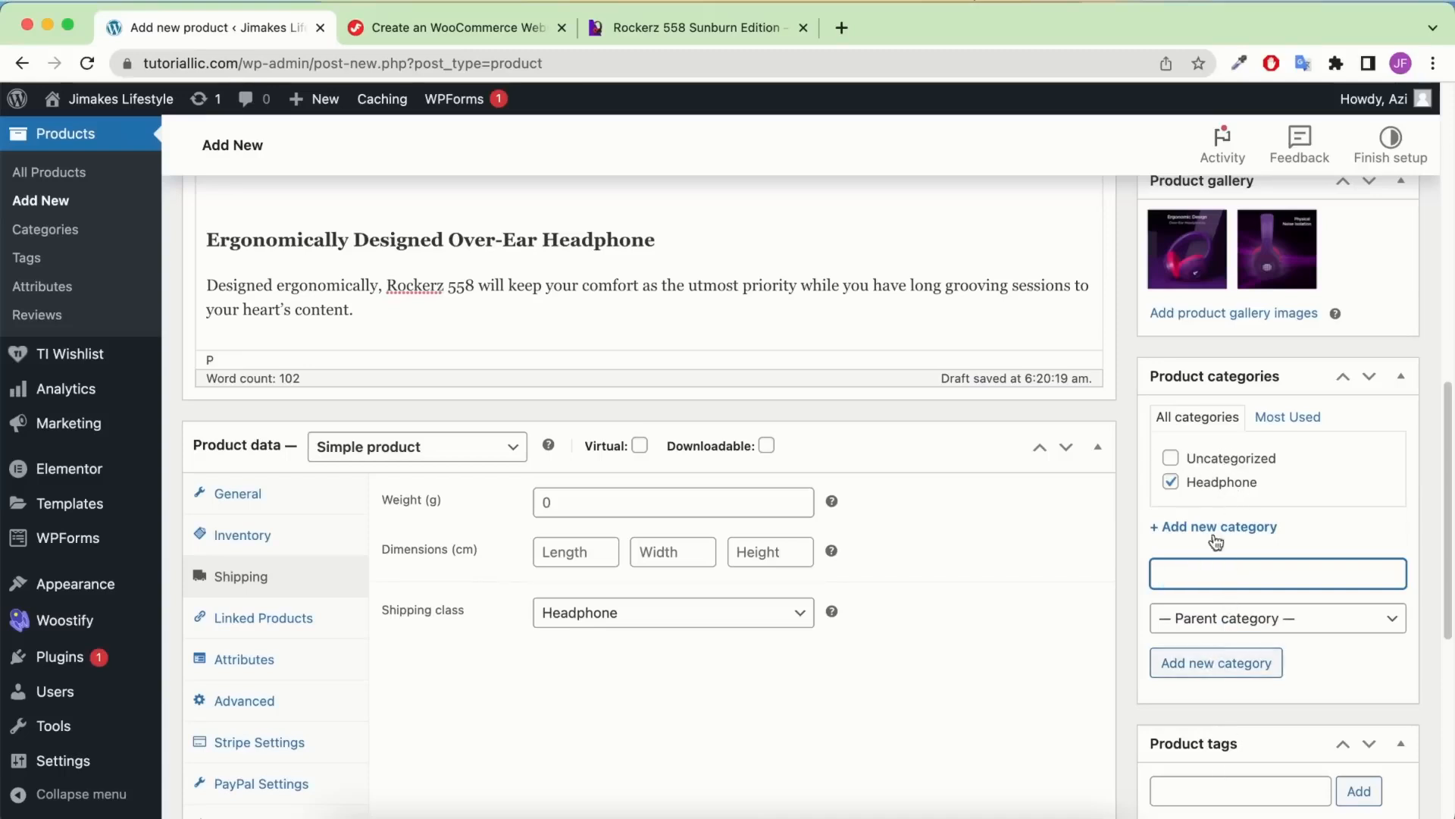
scroll(1221, 565, "down", 4)
Add Headphone and Rockerz as product tags, copying Rockerz from the title
left_click(1213, 510)
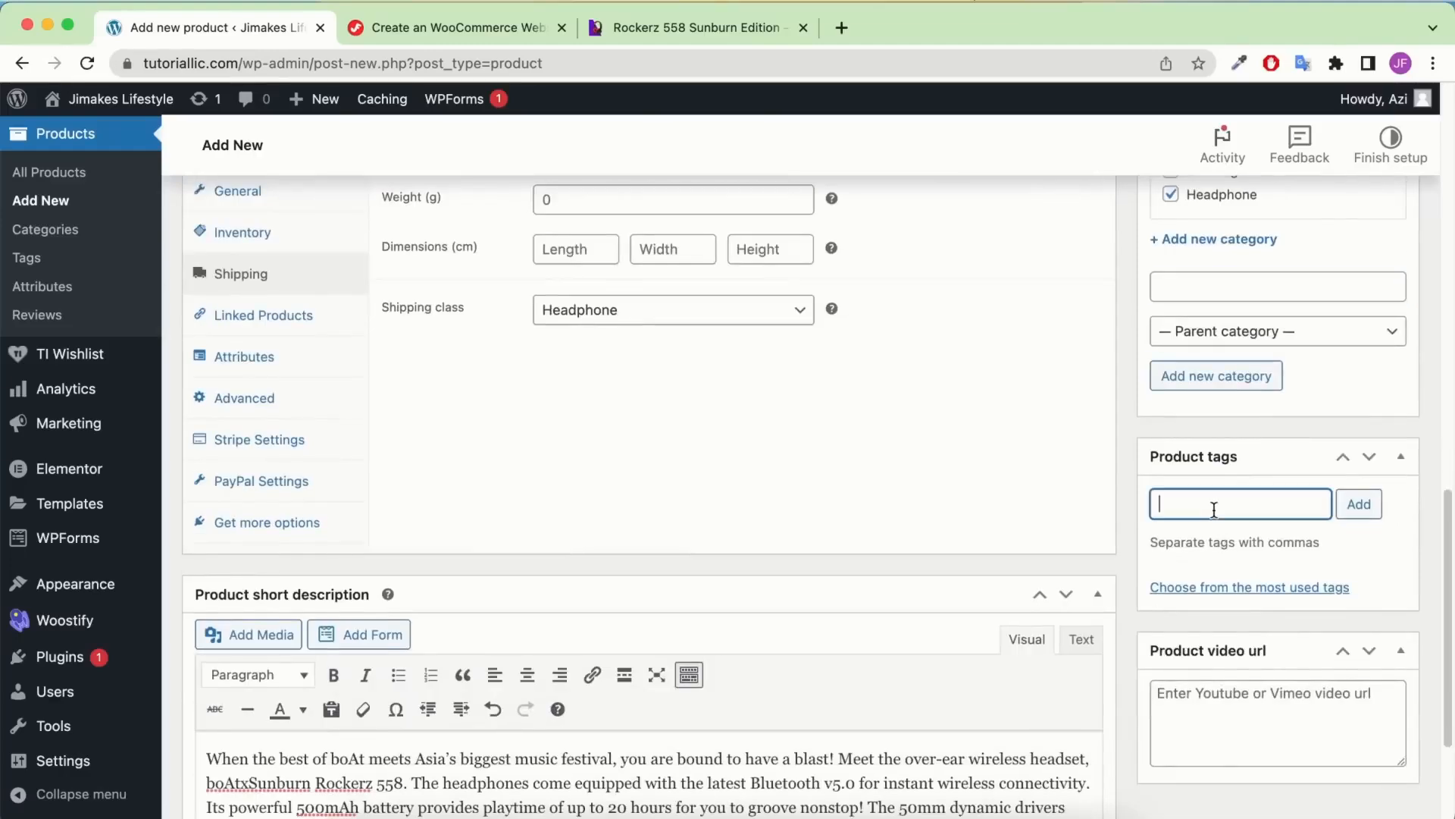
type("Headphone")
key("Return")
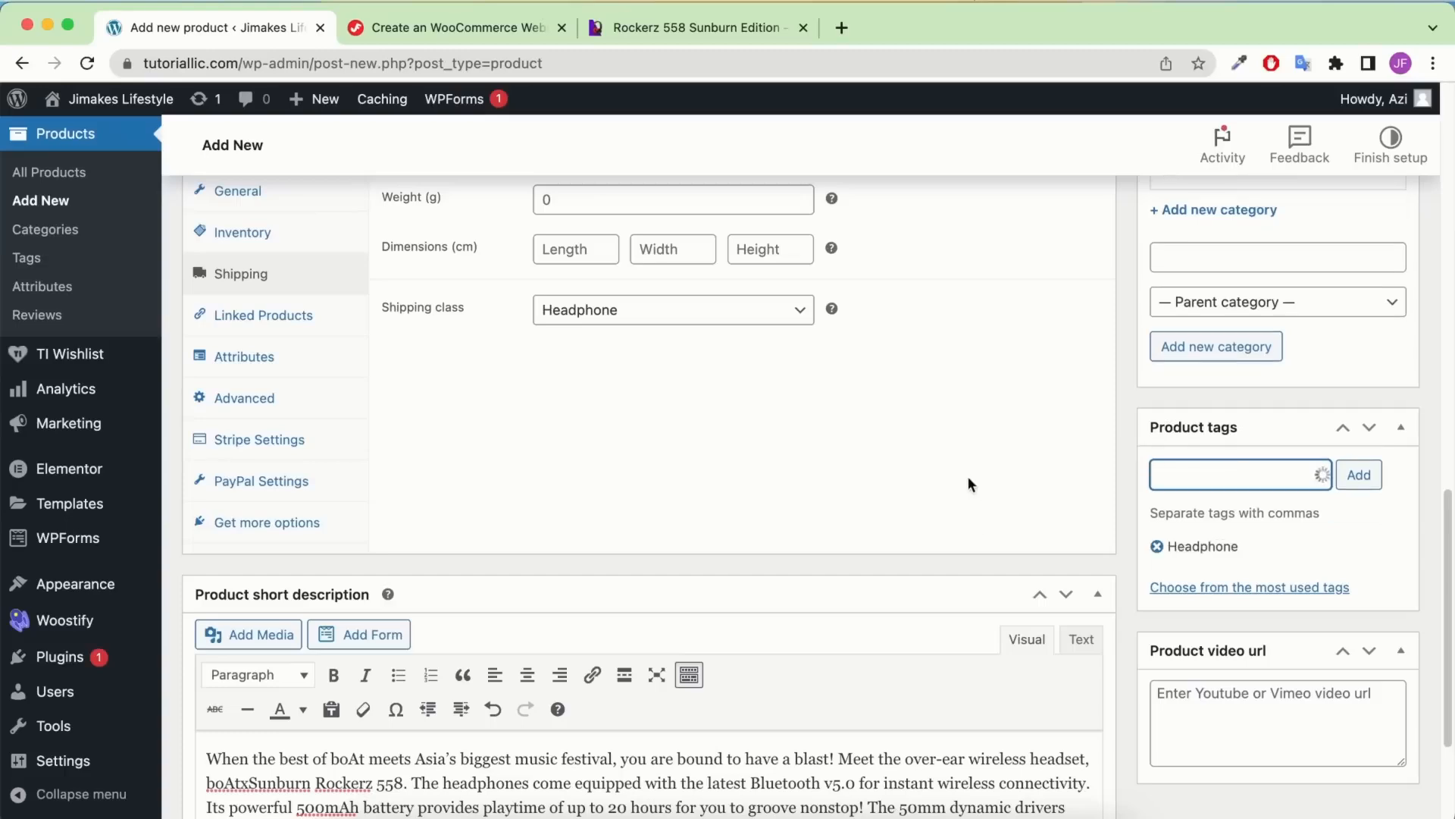
scroll(662, 387, "up", 15)
left_click(205, 254)
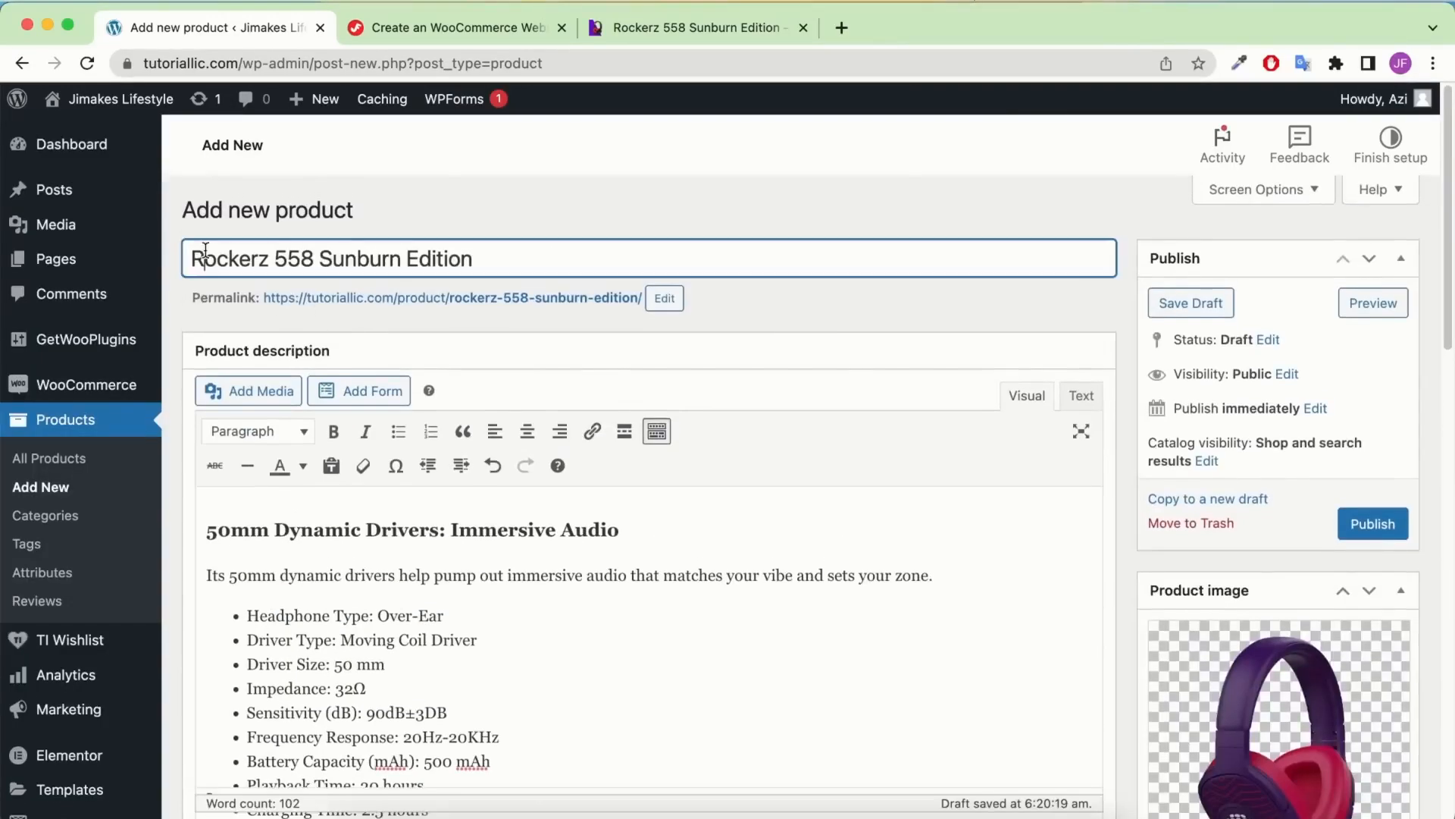
double_click(205, 254)
key("super+c")
scroll(1168, 321, "down", 10)
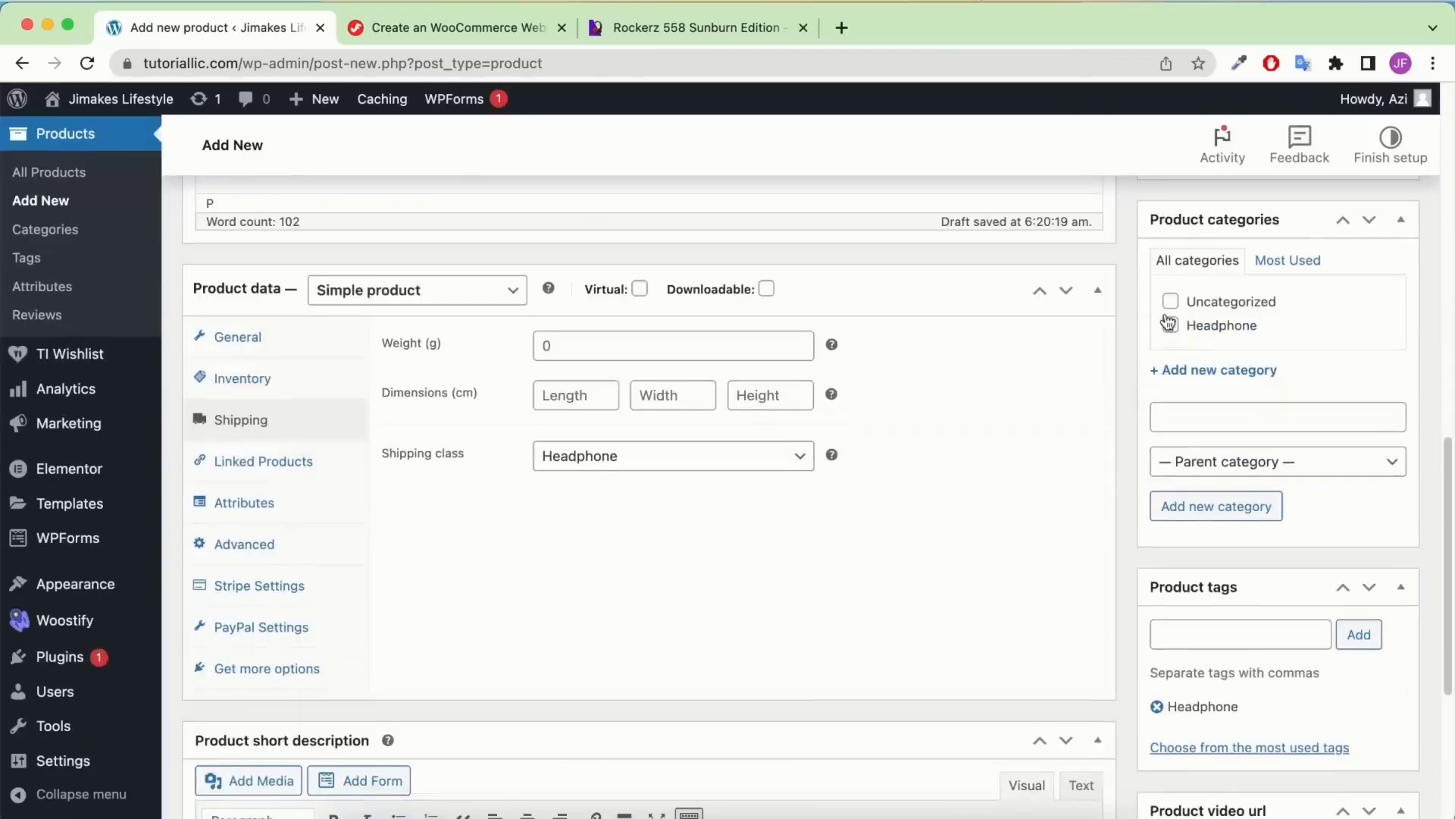
left_click(1169, 323)
left_click(1284, 648)
key("super+v")
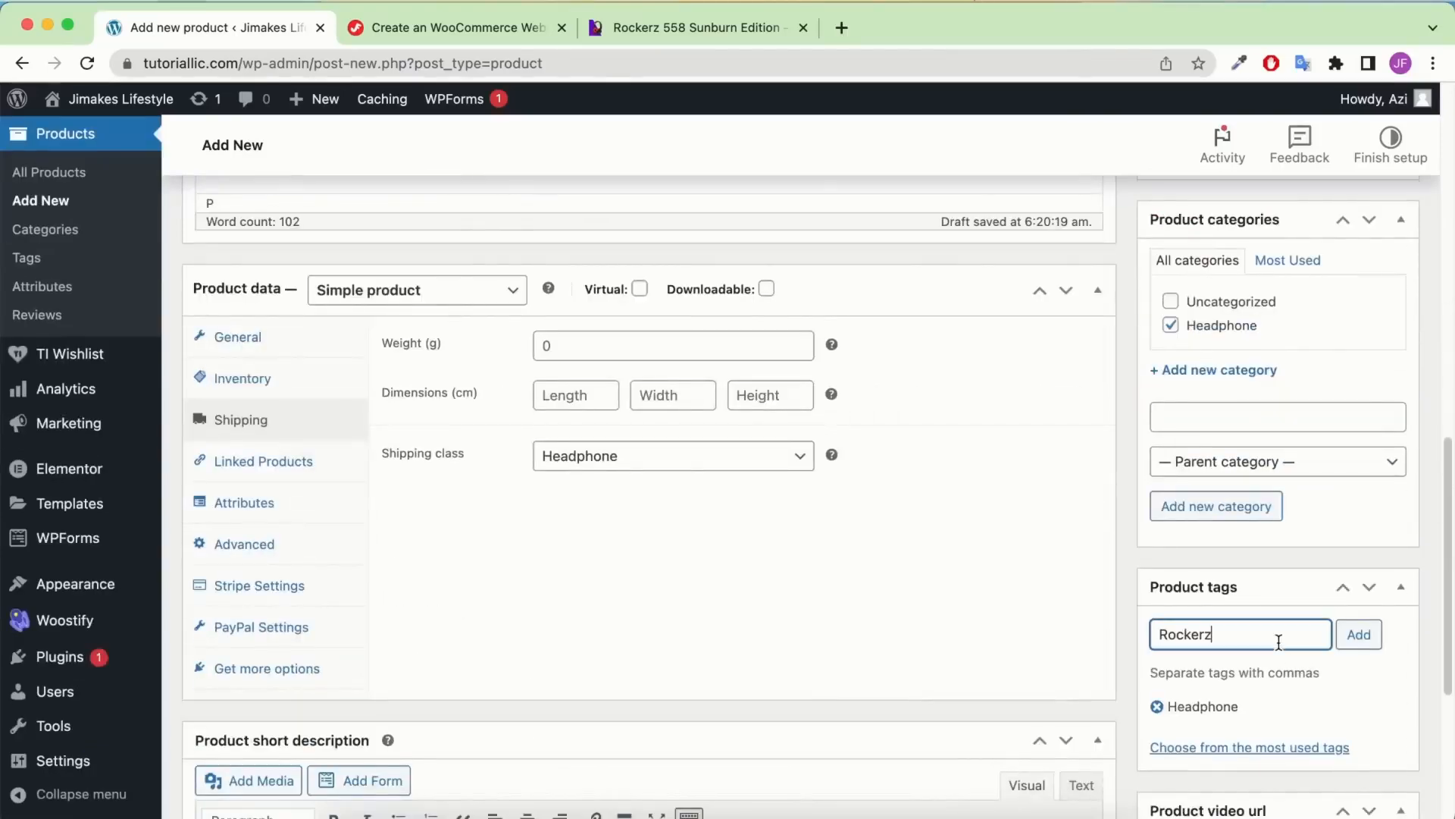
left_click(1358, 634)
Add Rockerz 558 as a third product tag
scroll(677, 433, "up", 4)
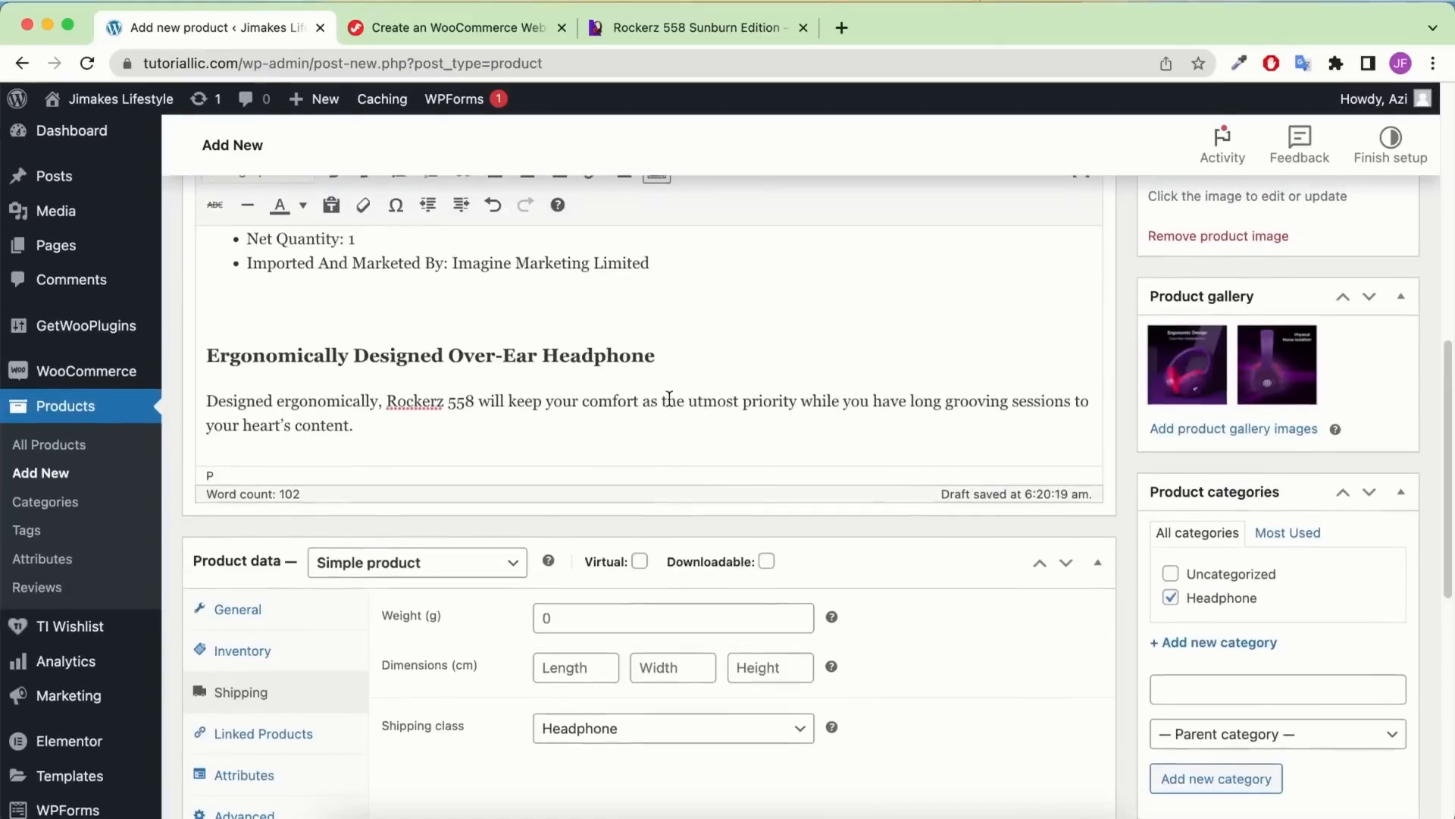
scroll(669, 399, "up", 10)
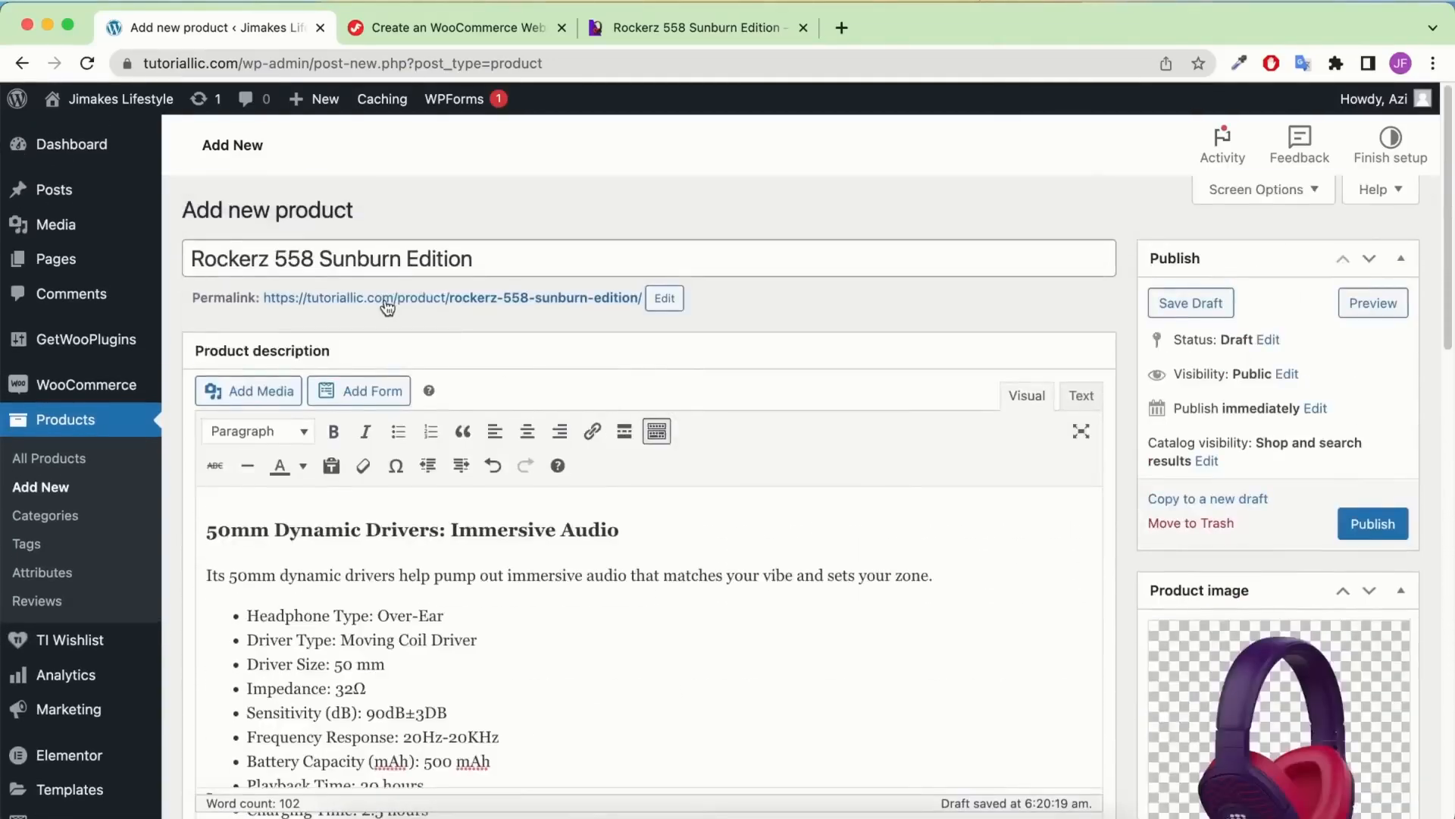
left_click_drag(318, 255, 57, 224)
key("super+c")
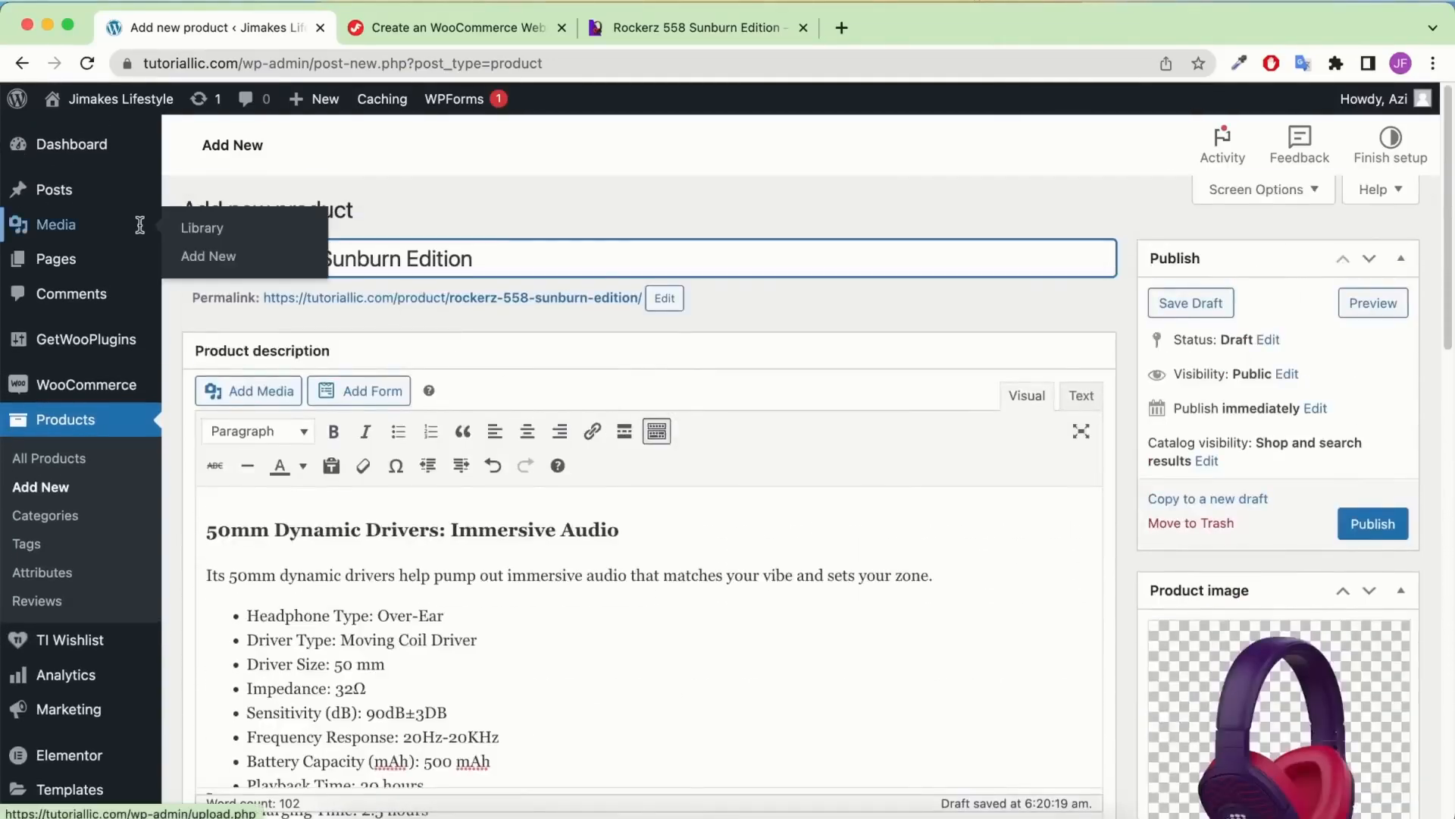
scroll(1123, 530, "down", 8)
scroll(1124, 538, "down", 4)
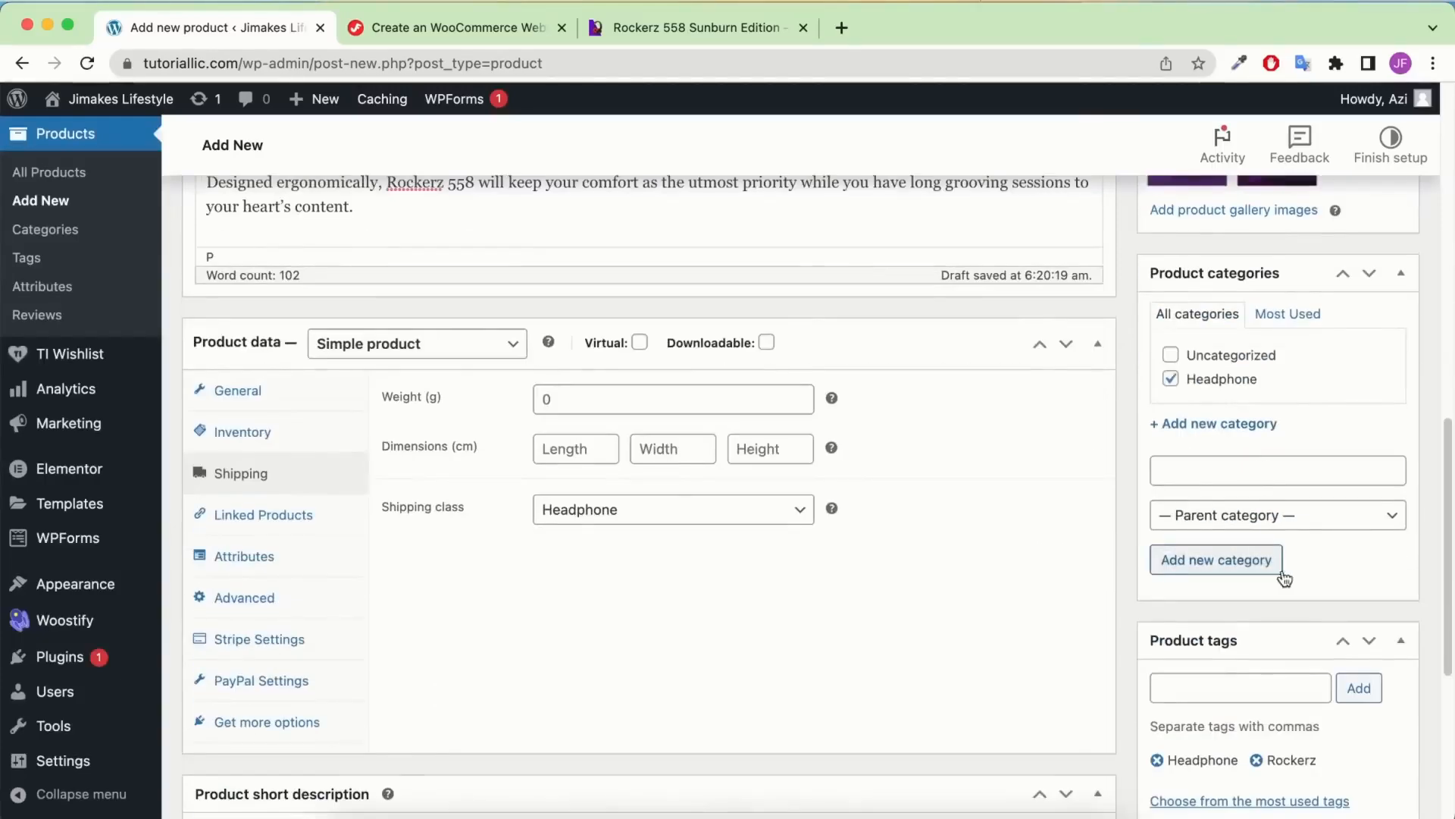
scroll(1281, 576, "down", 1)
left_click(1252, 628)
key("super+v")
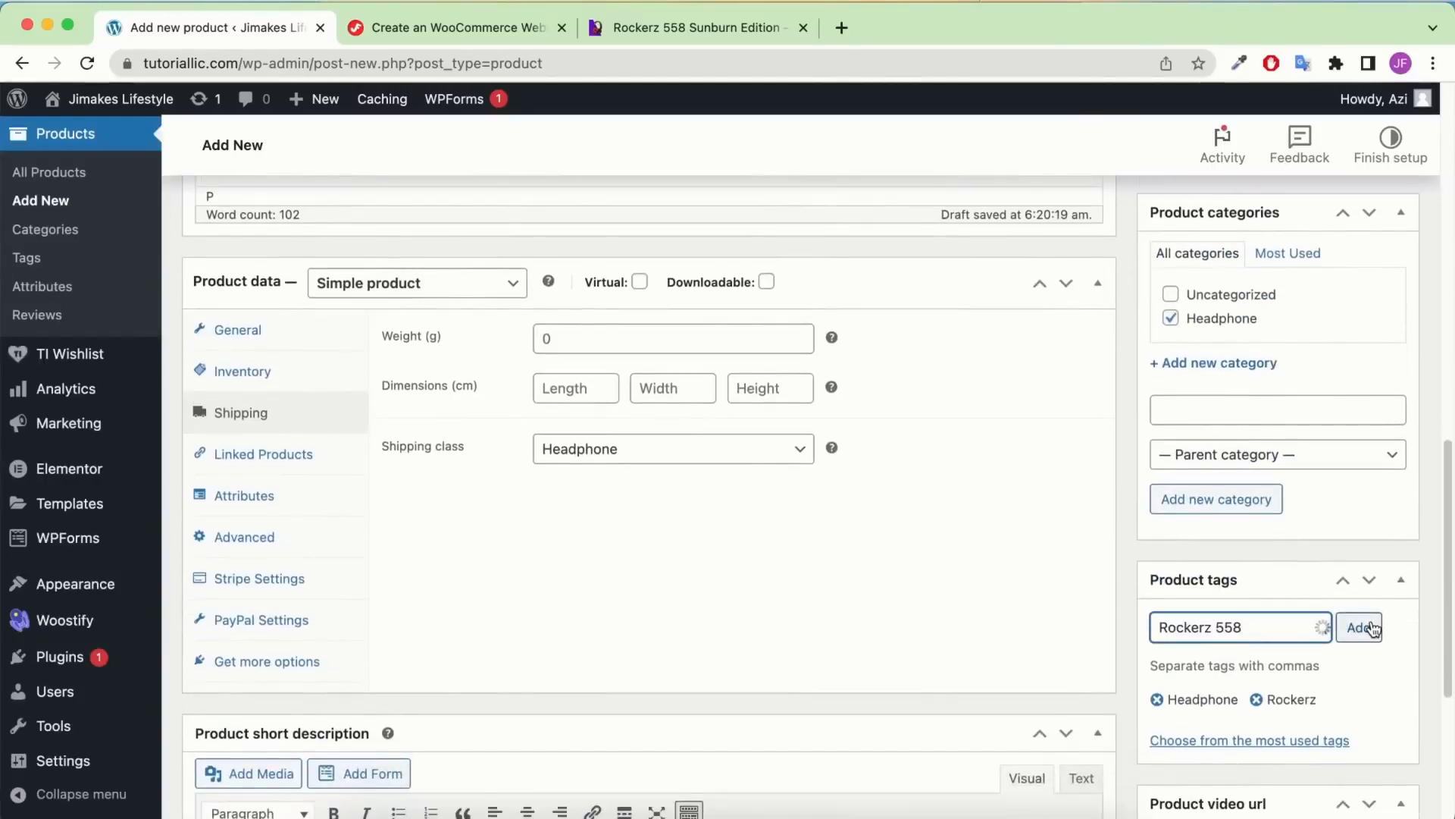
left_click(1359, 626)
scroll(945, 535, "down", 4)
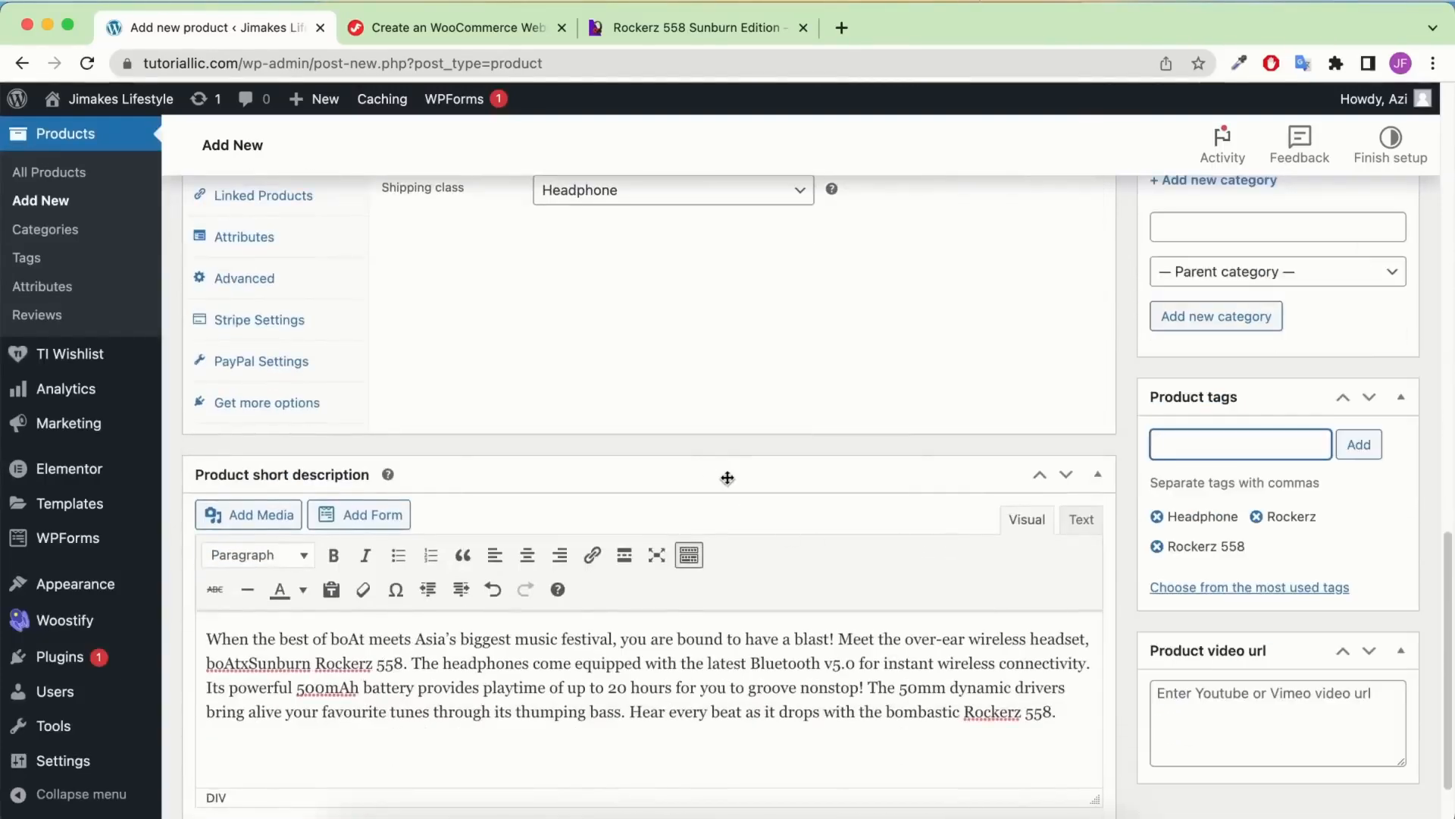
scroll(1228, 467, "down", 1)
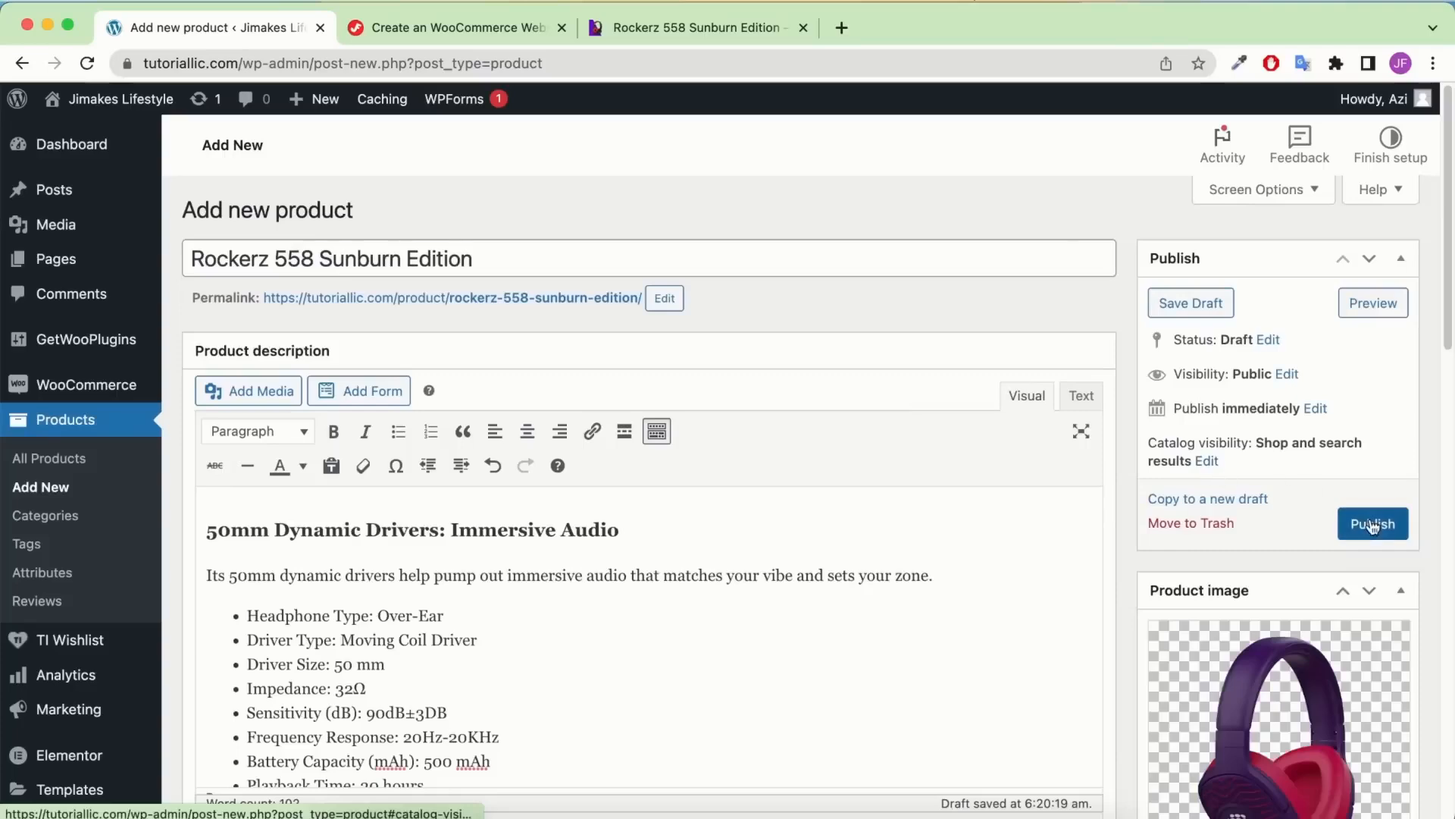
Publish Rockerz 558 Sunburn Edition and review its live product page in a new tab
left_click(1380, 523)
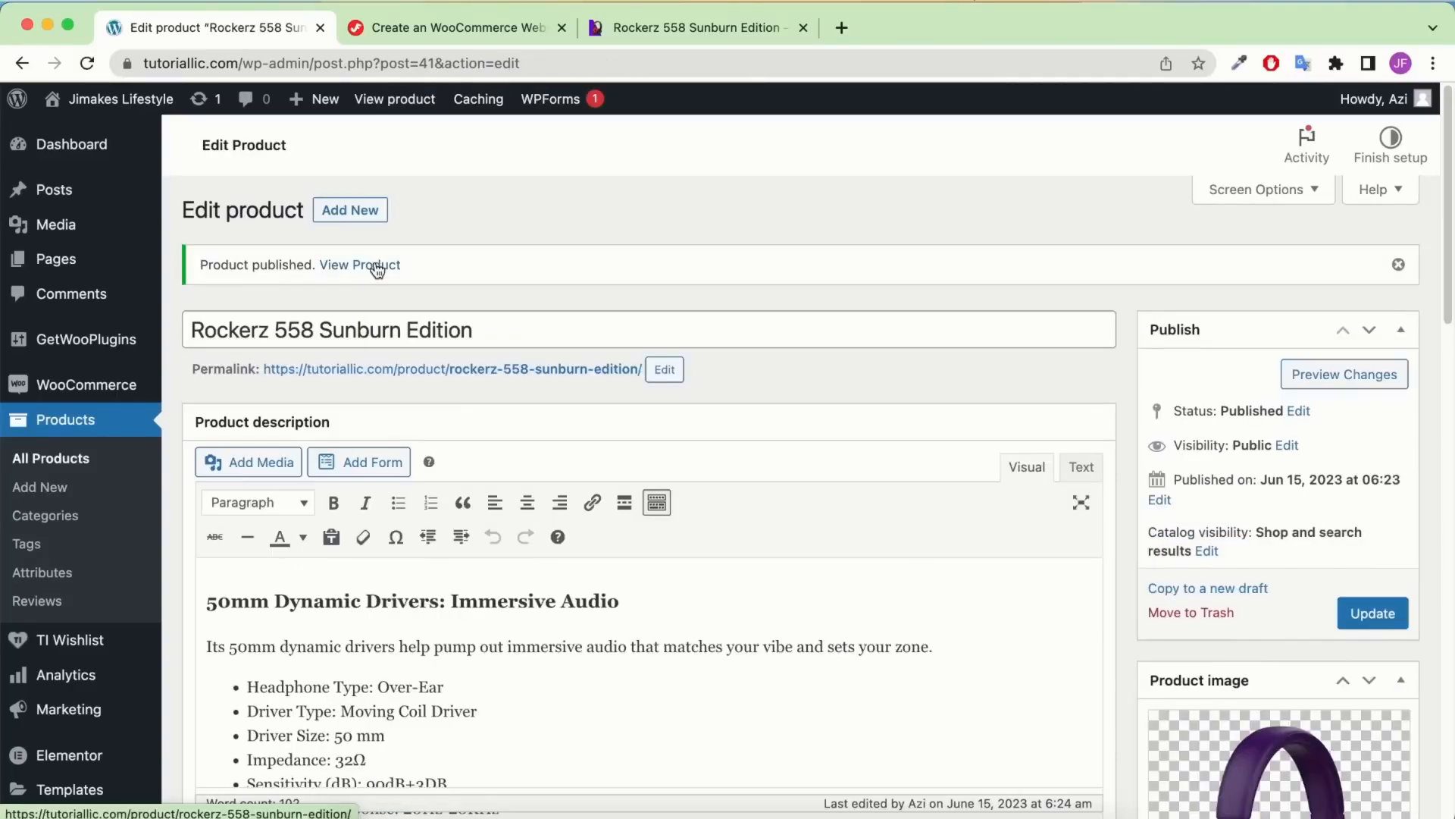
right_click(377, 270)
left_click(409, 273)
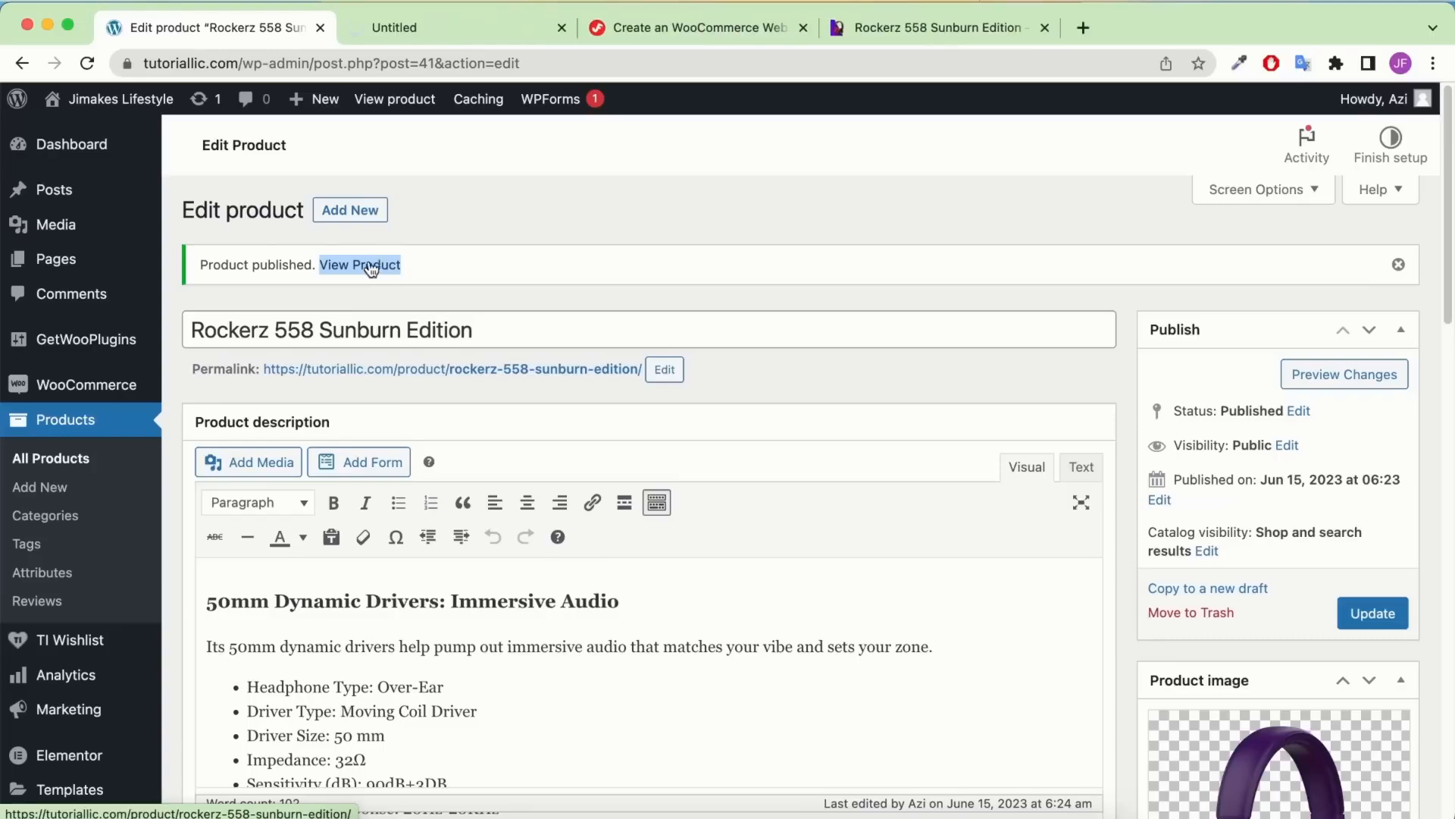
left_click(384, 30)
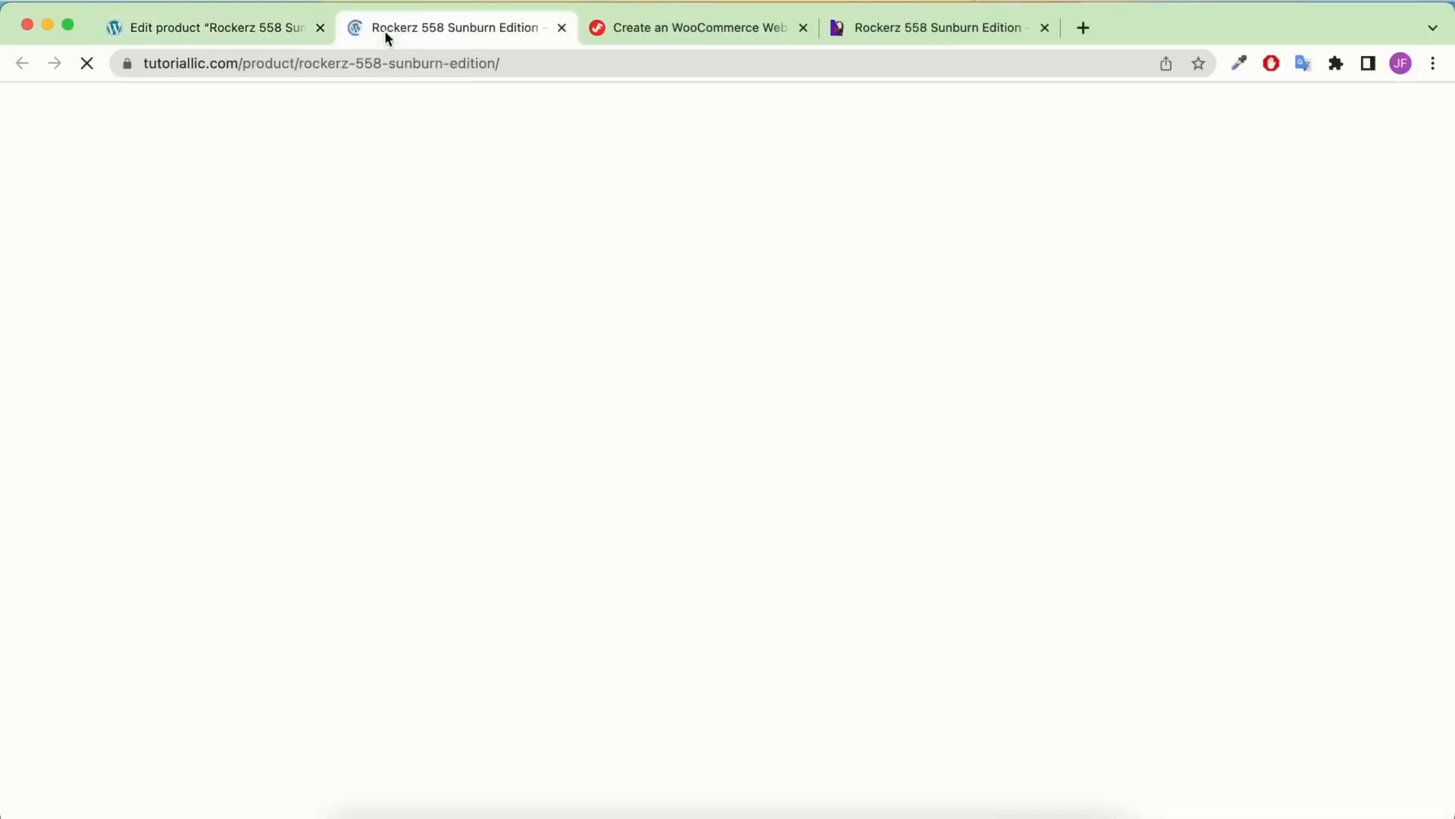
scroll(778, 401, "down", 15)
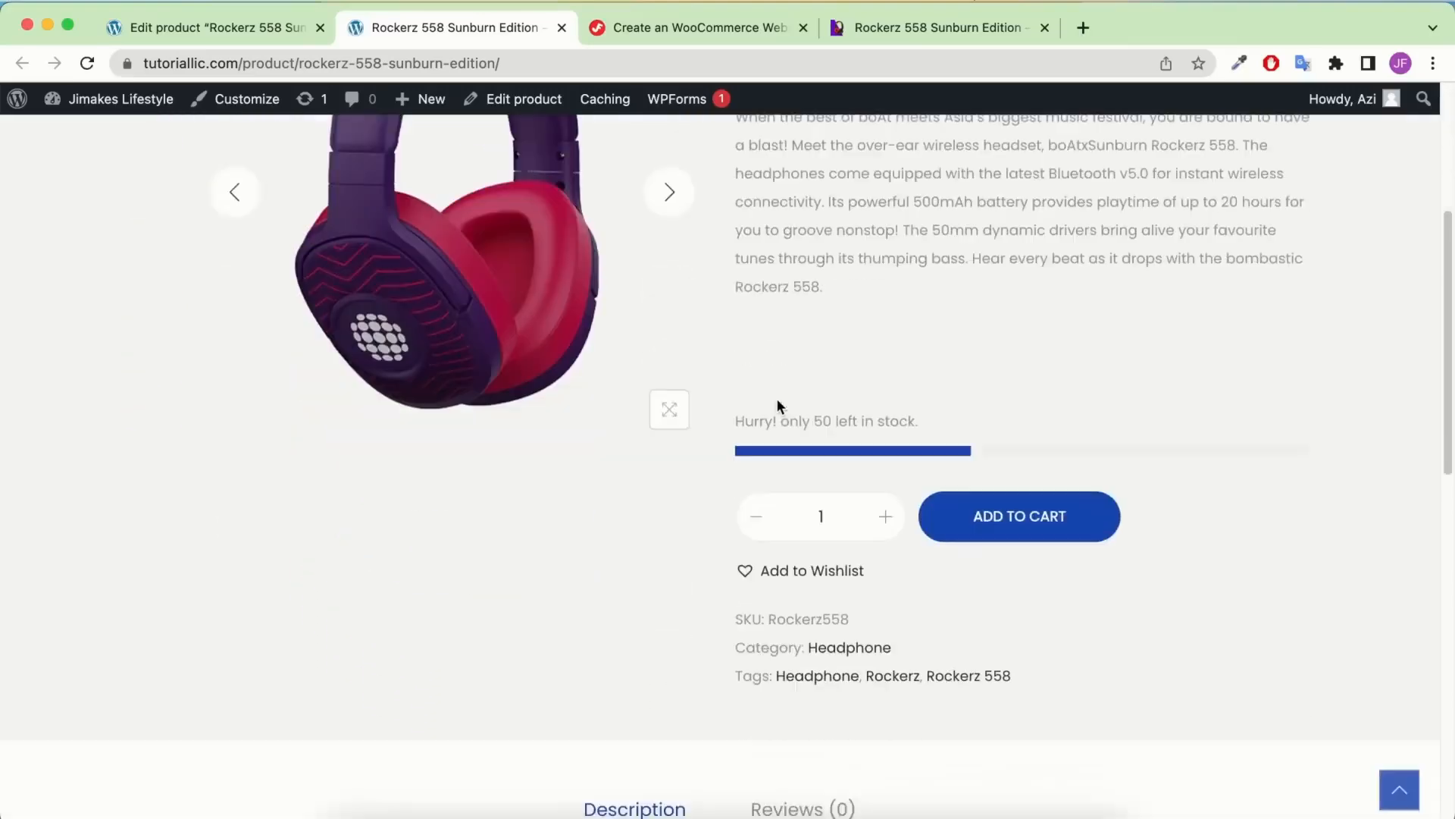
scroll(779, 407, "down", 3)
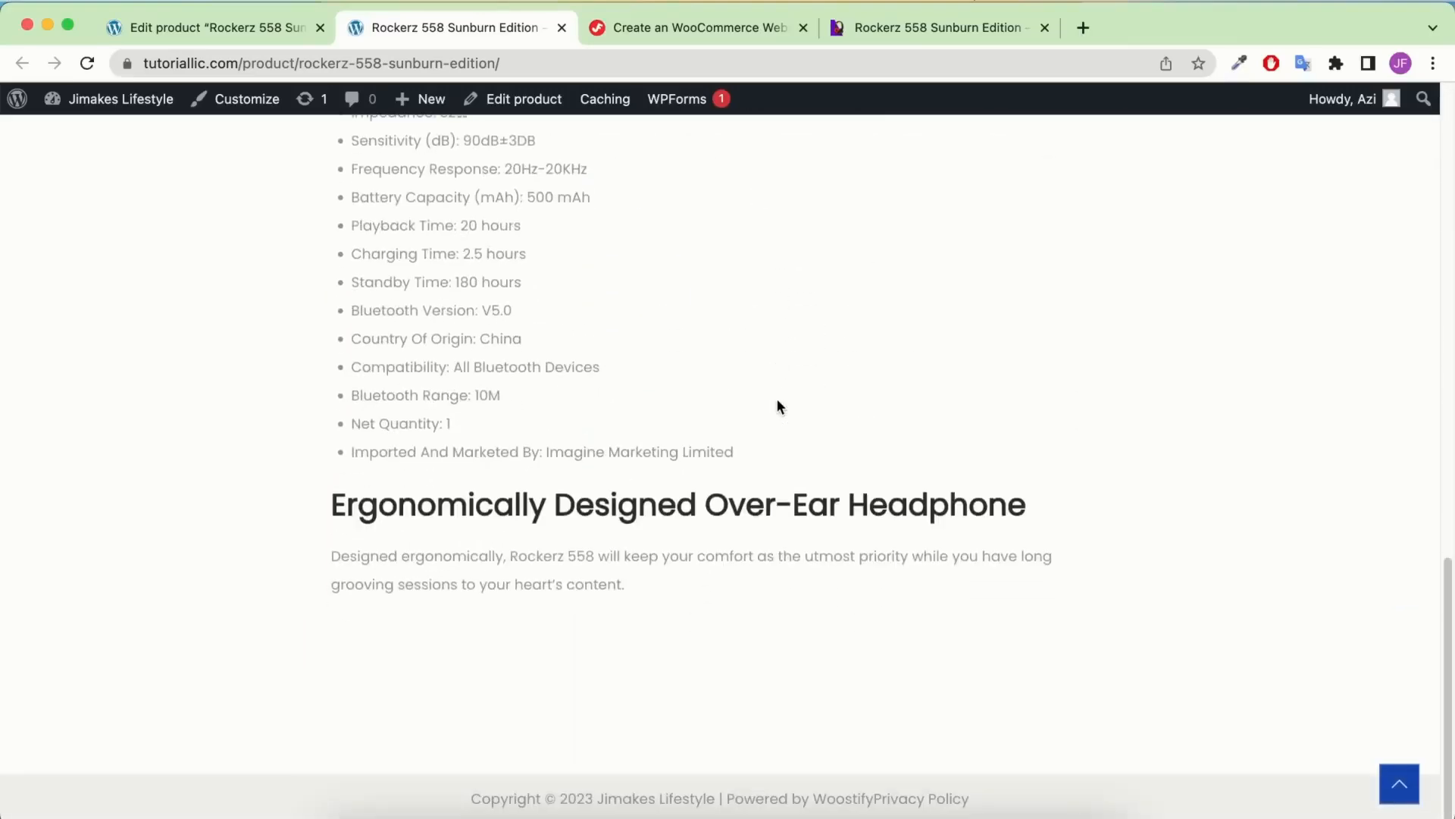
scroll(778, 407, "up", 20)
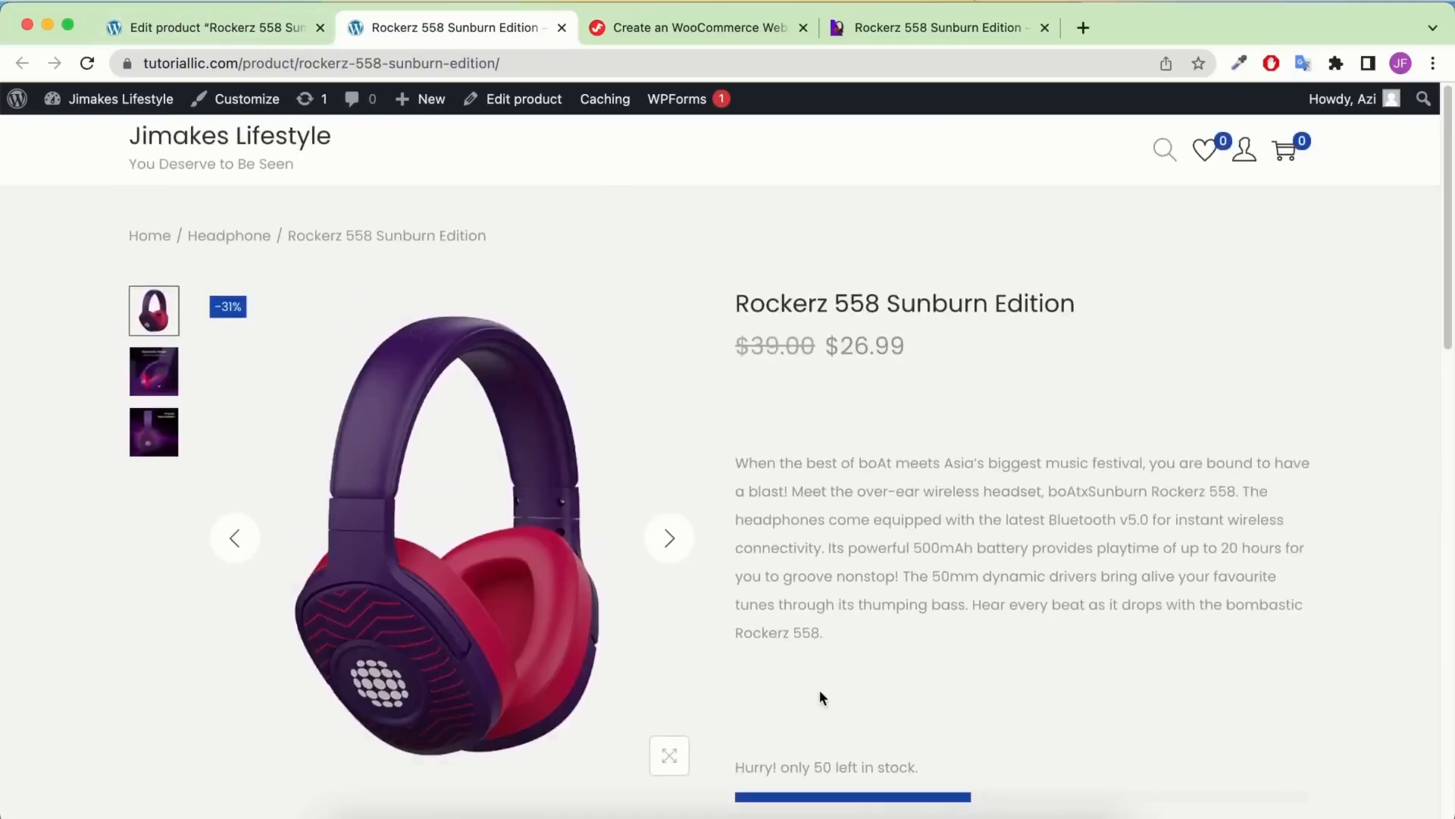
left_click(204, 30)
Add an empty line after the short description and update the product
scroll(531, 466, "down", 5)
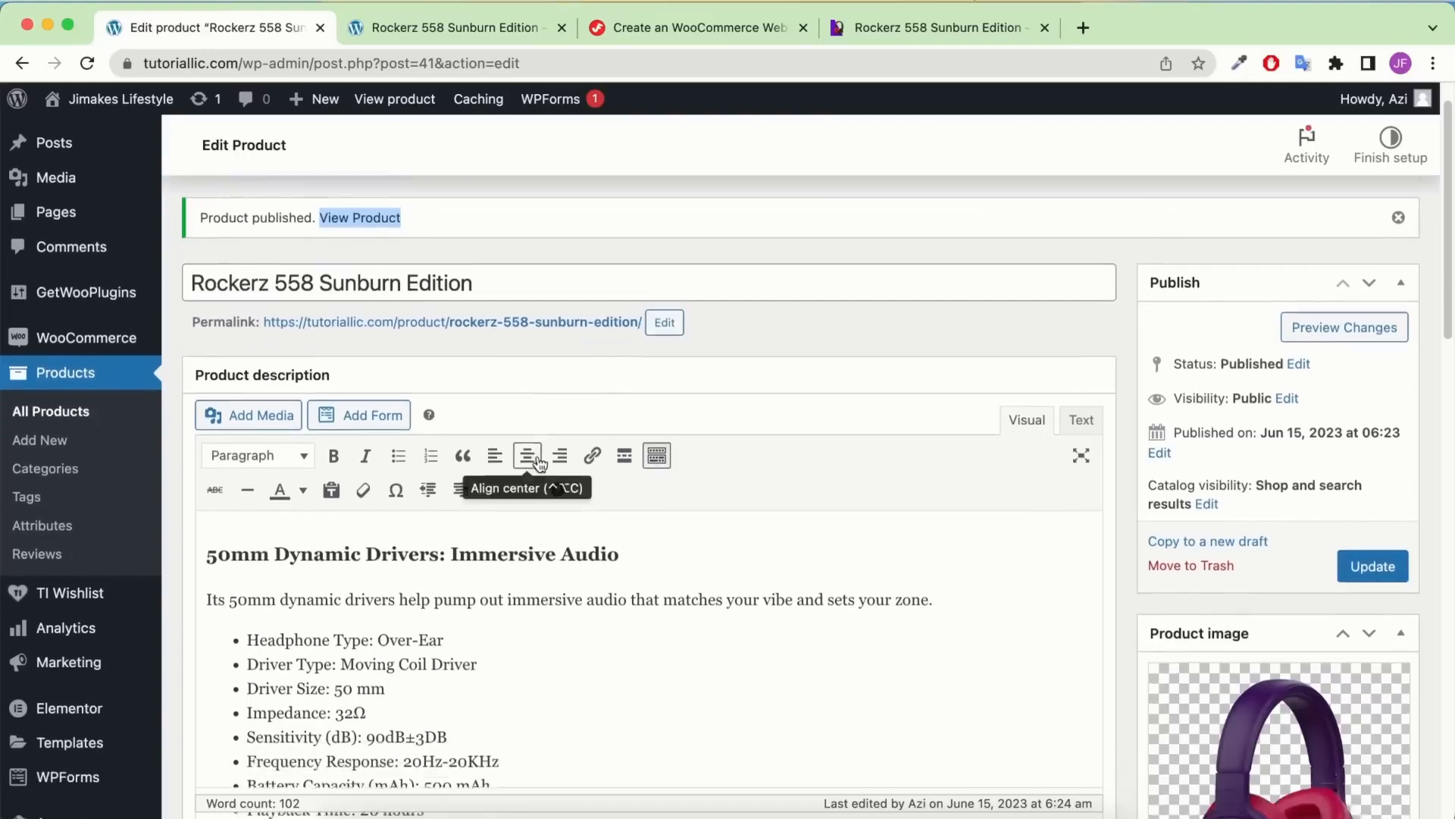
scroll(538, 455, "down", 15)
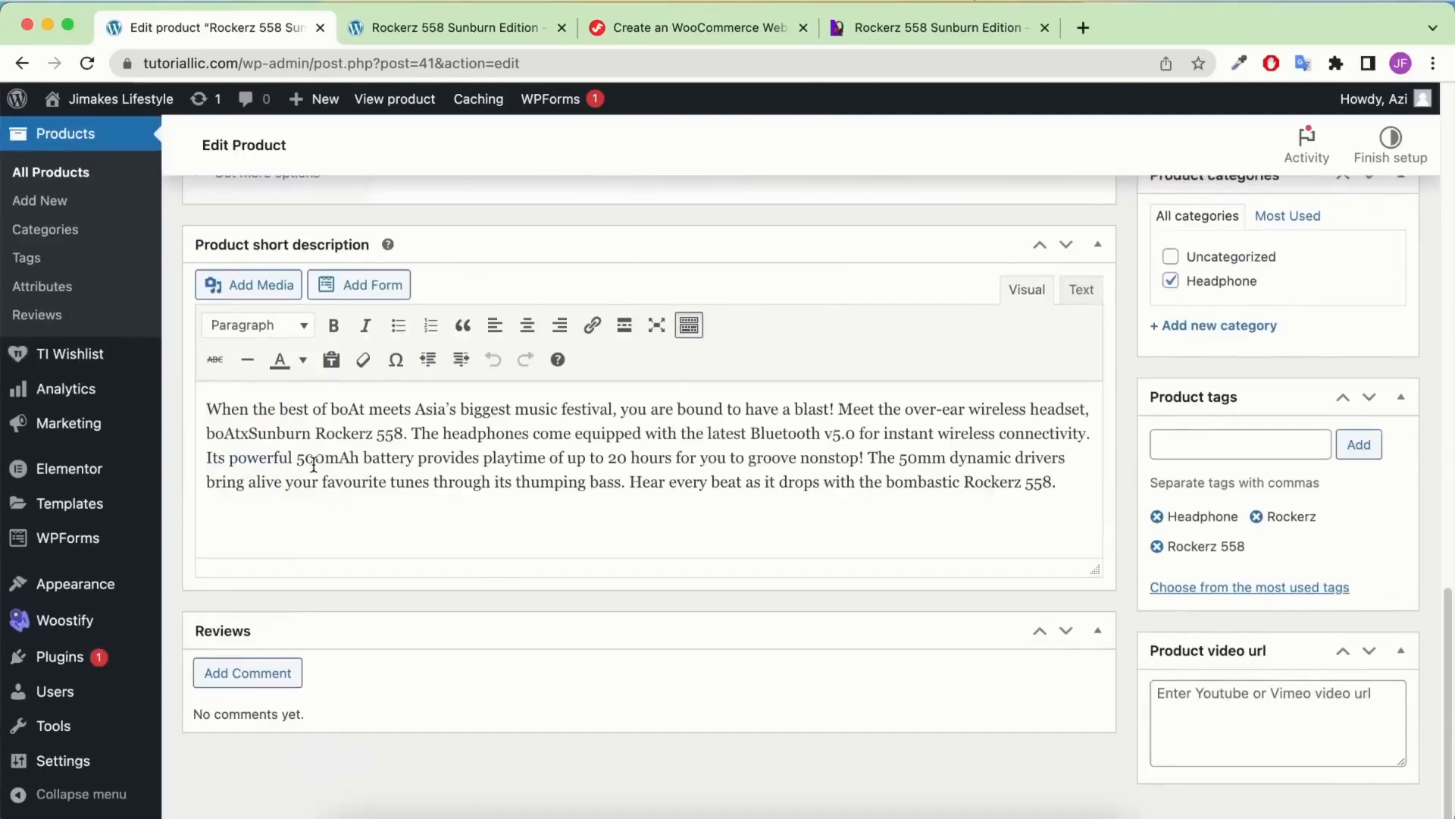
left_click(204, 402)
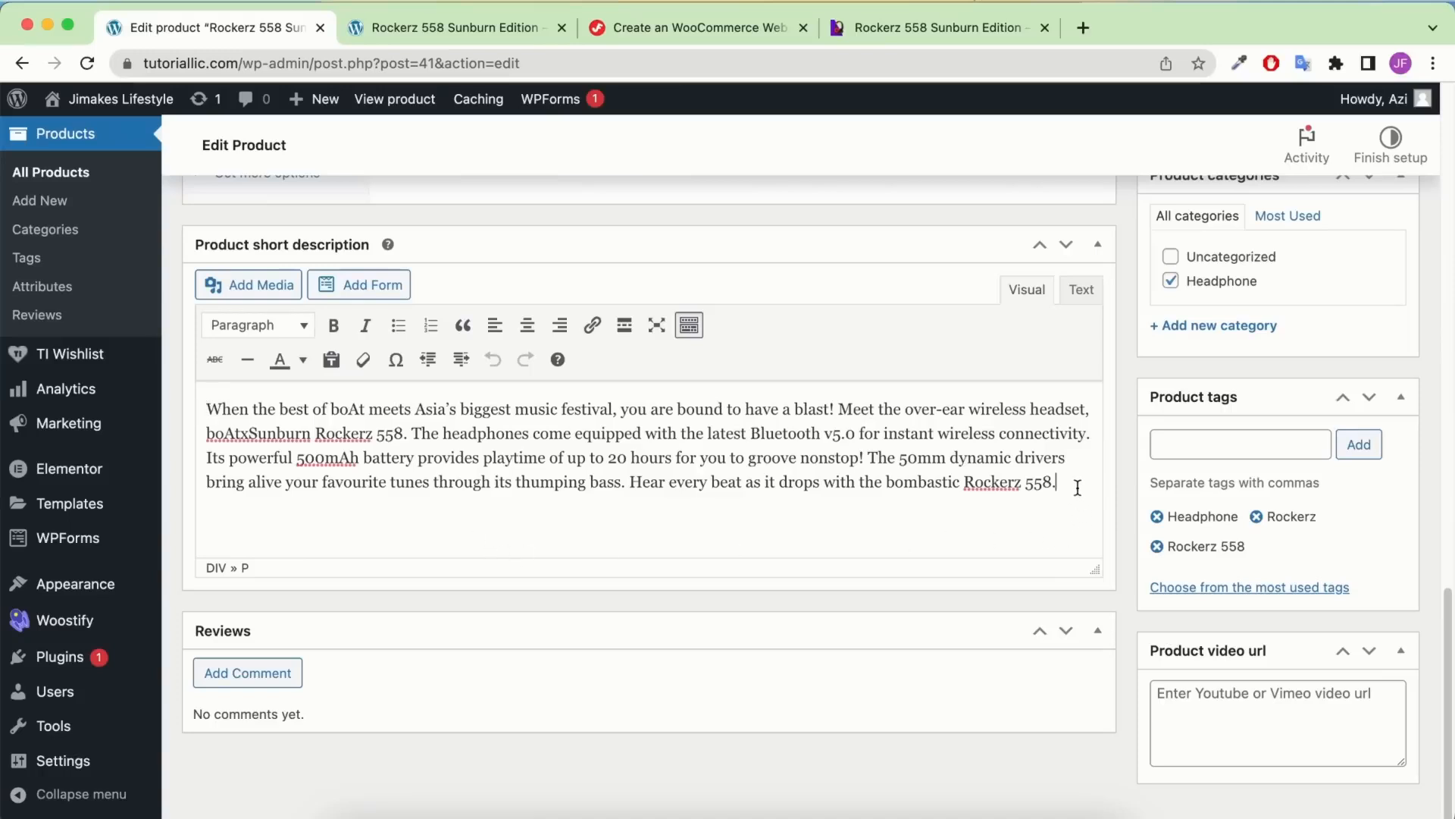
key("Return")
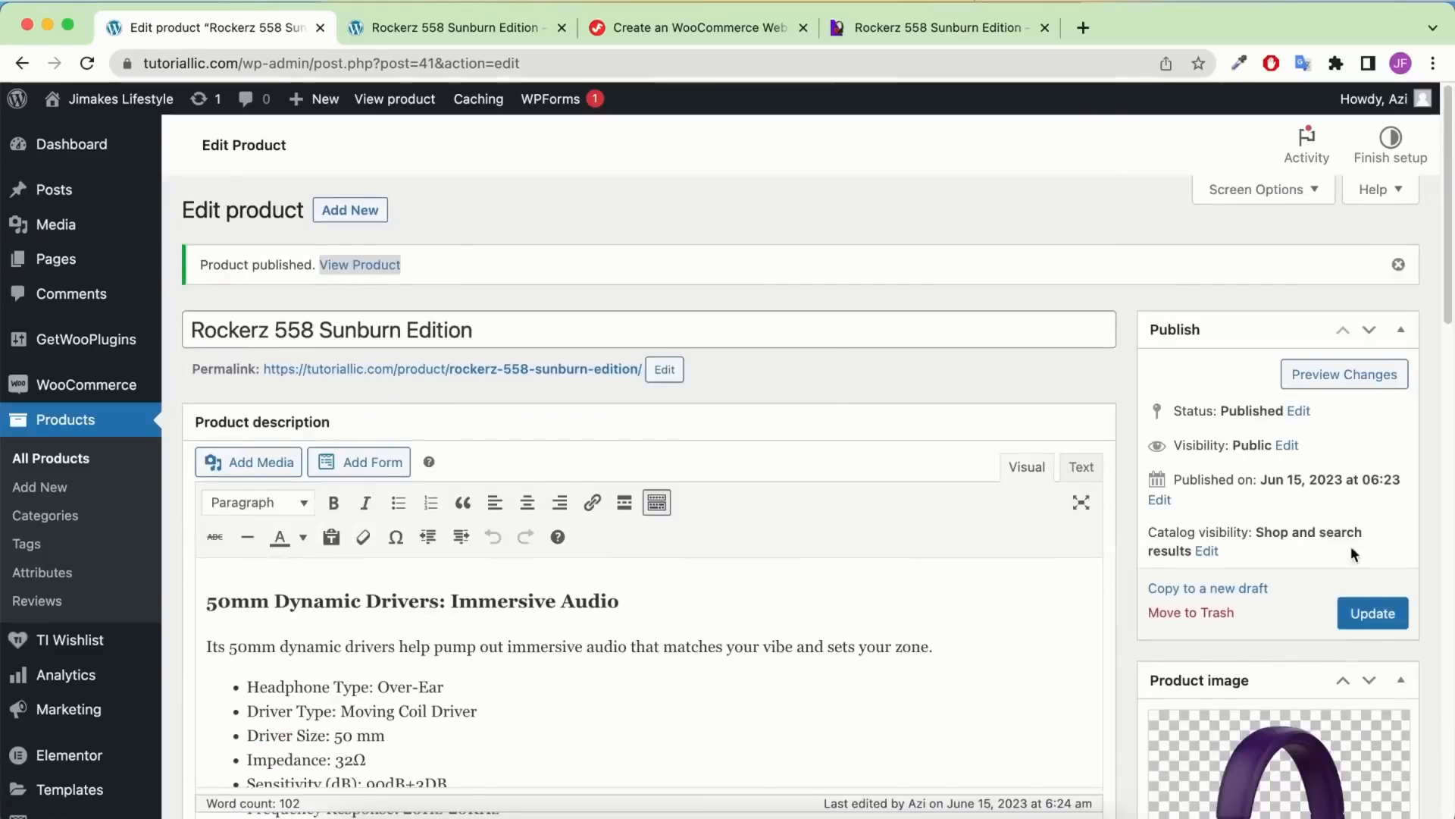
left_click(1369, 626)
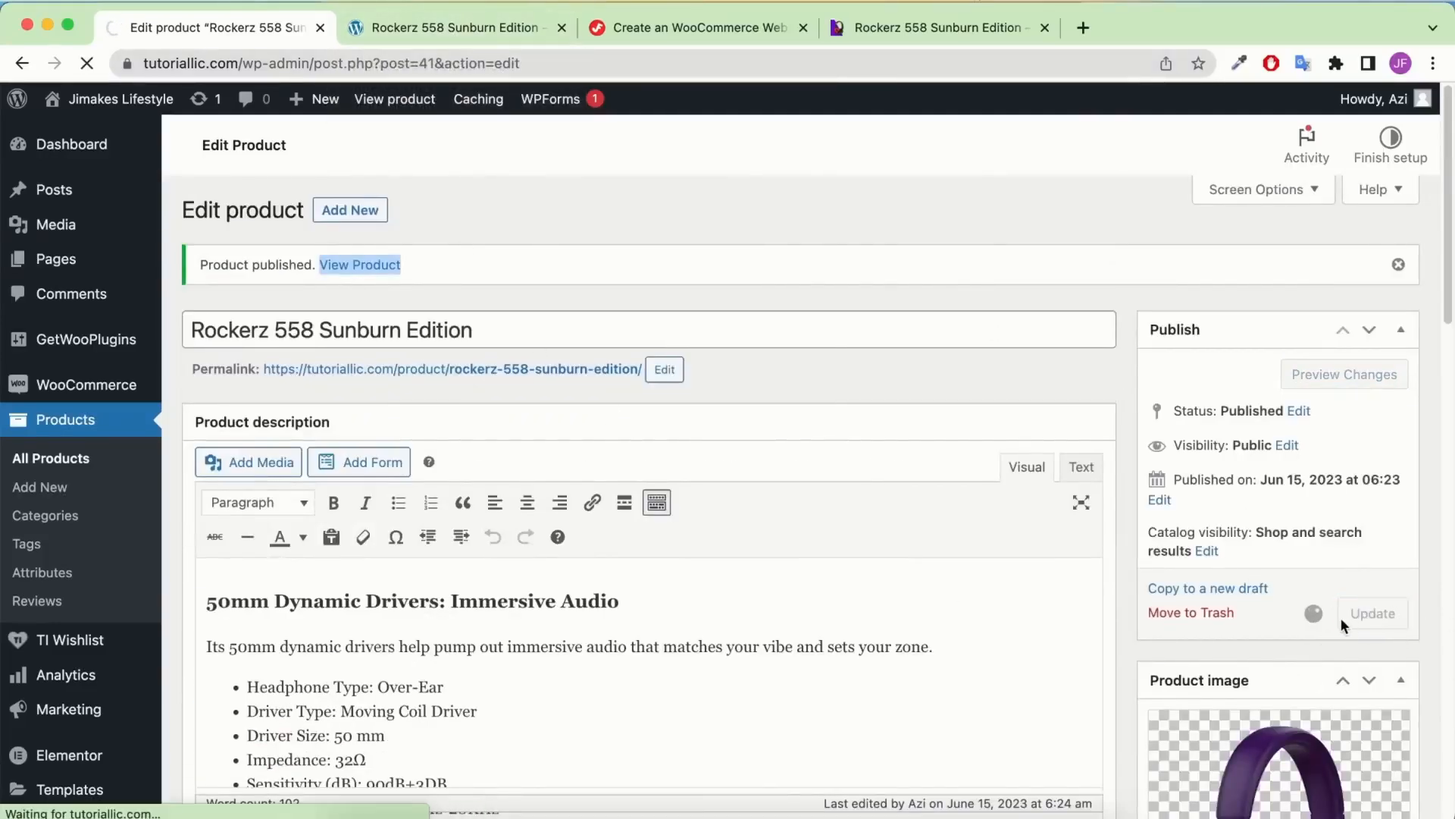
Reload and review the refreshed storefront page for Rockerz 558 Sunburn Edition
scroll(587, 366, "down", 1)
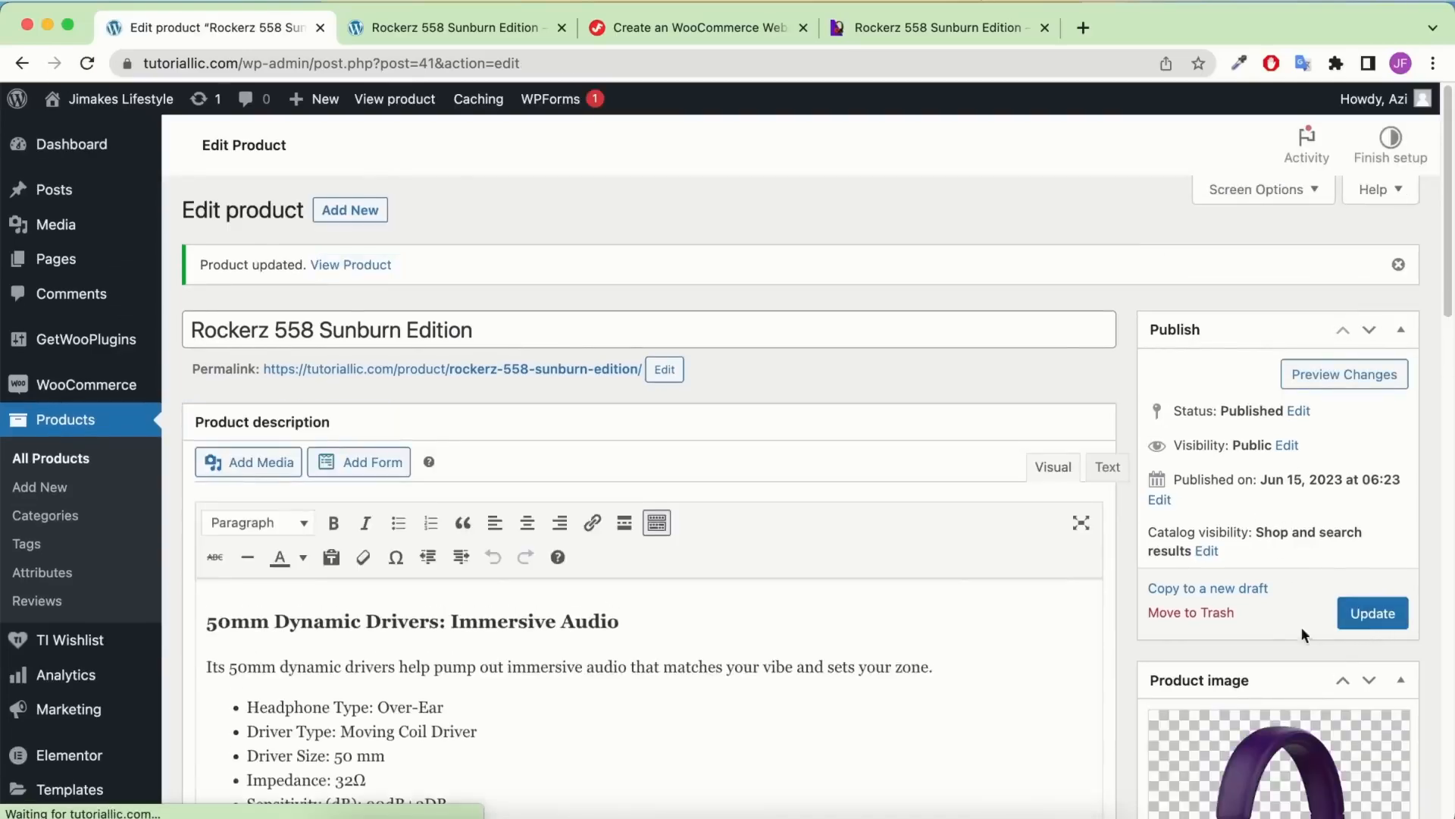
left_click(442, 27)
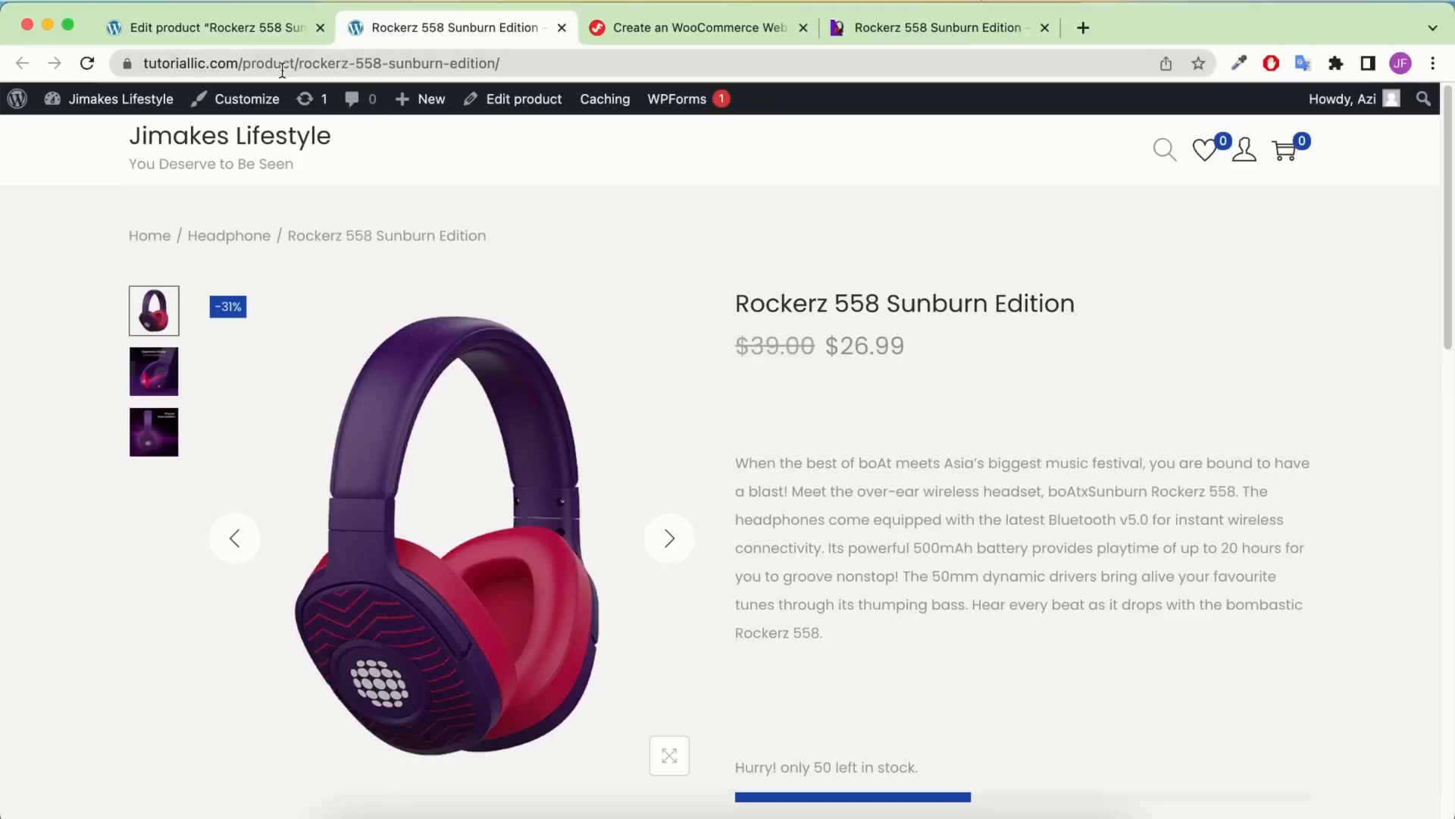
left_click(83, 66)
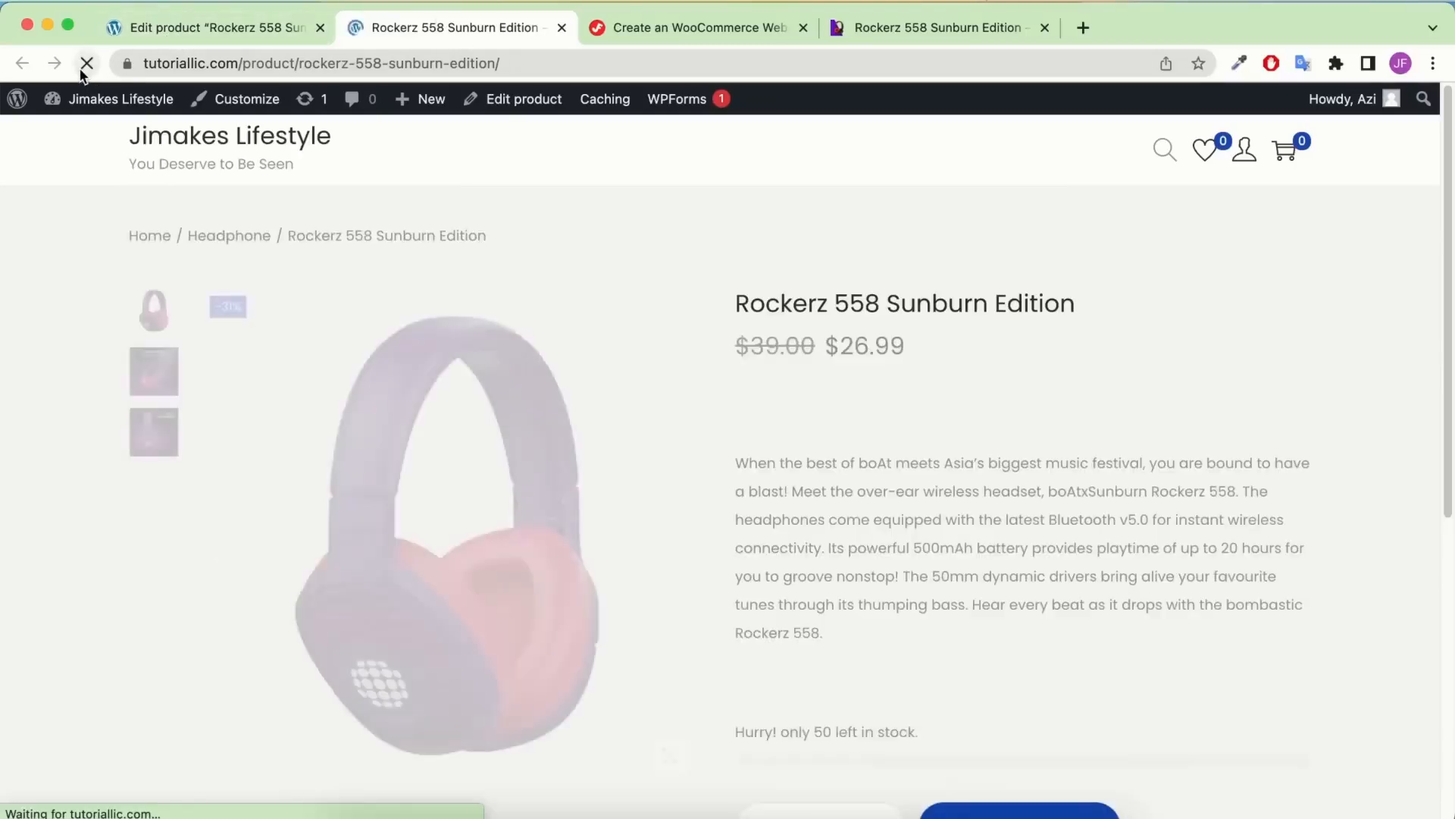
scroll(833, 584, "down", 2)
scroll(819, 576, "down", 9)
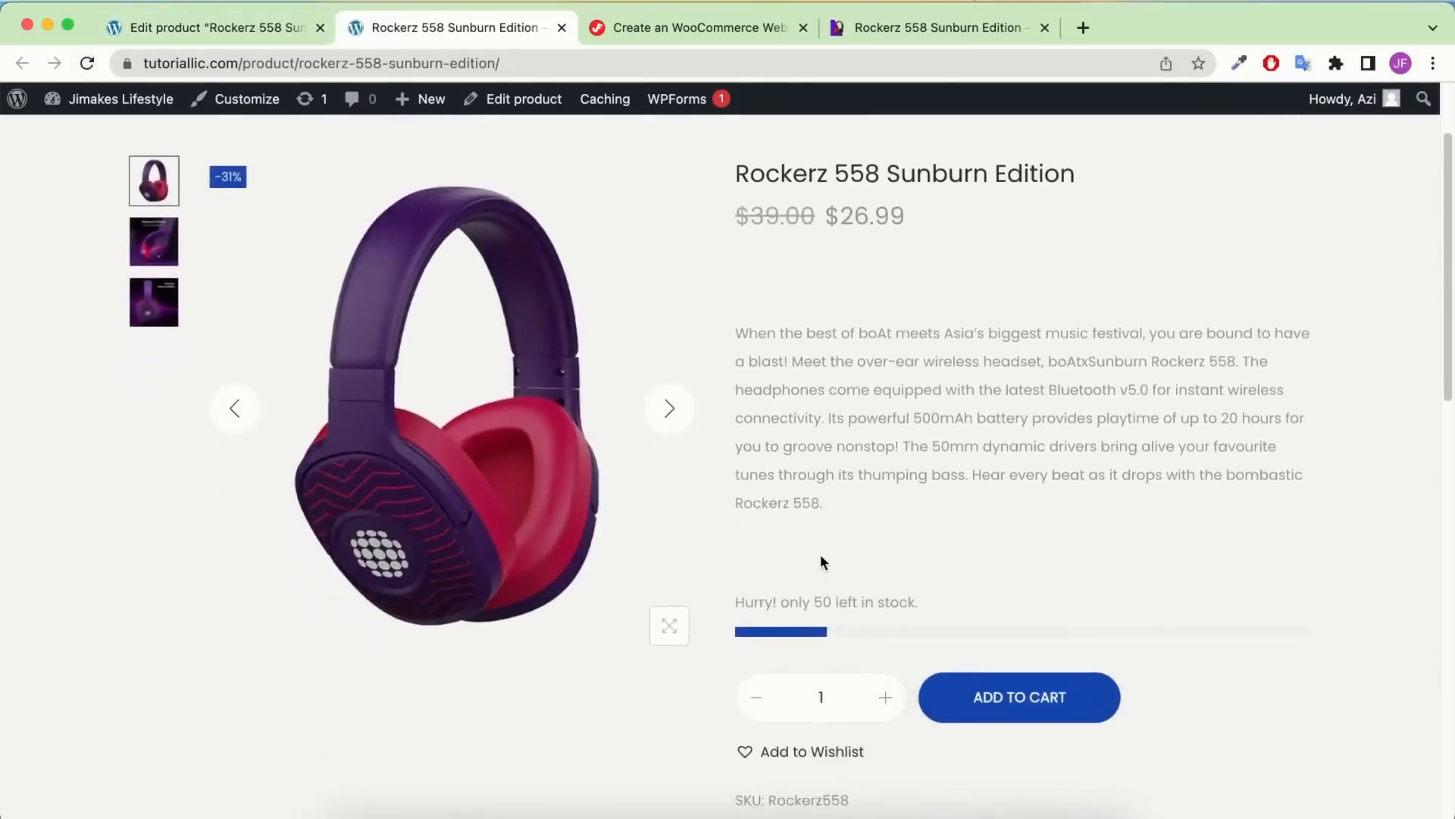
scroll(817, 553, "up", 9)
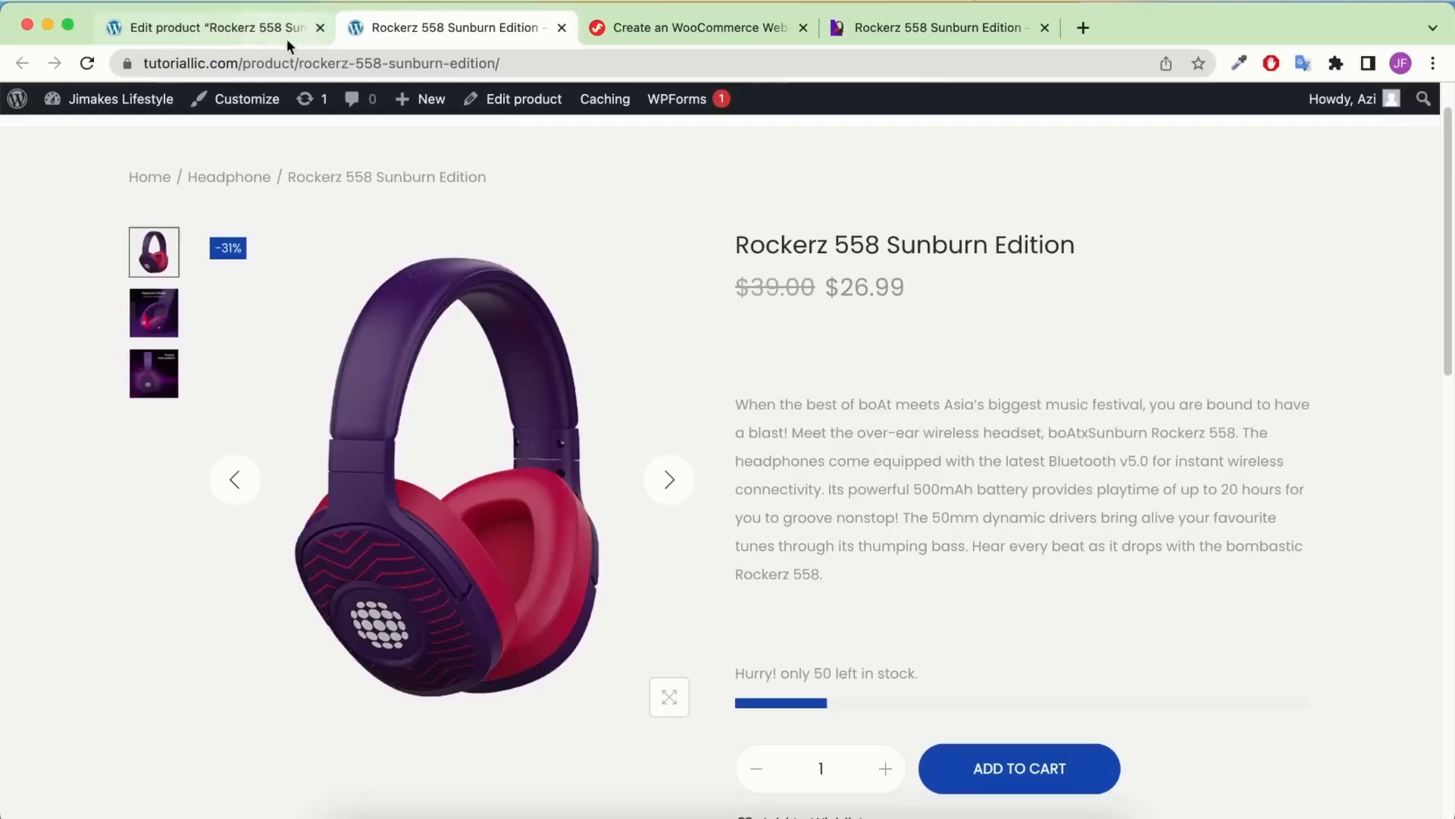
left_click(226, 25)
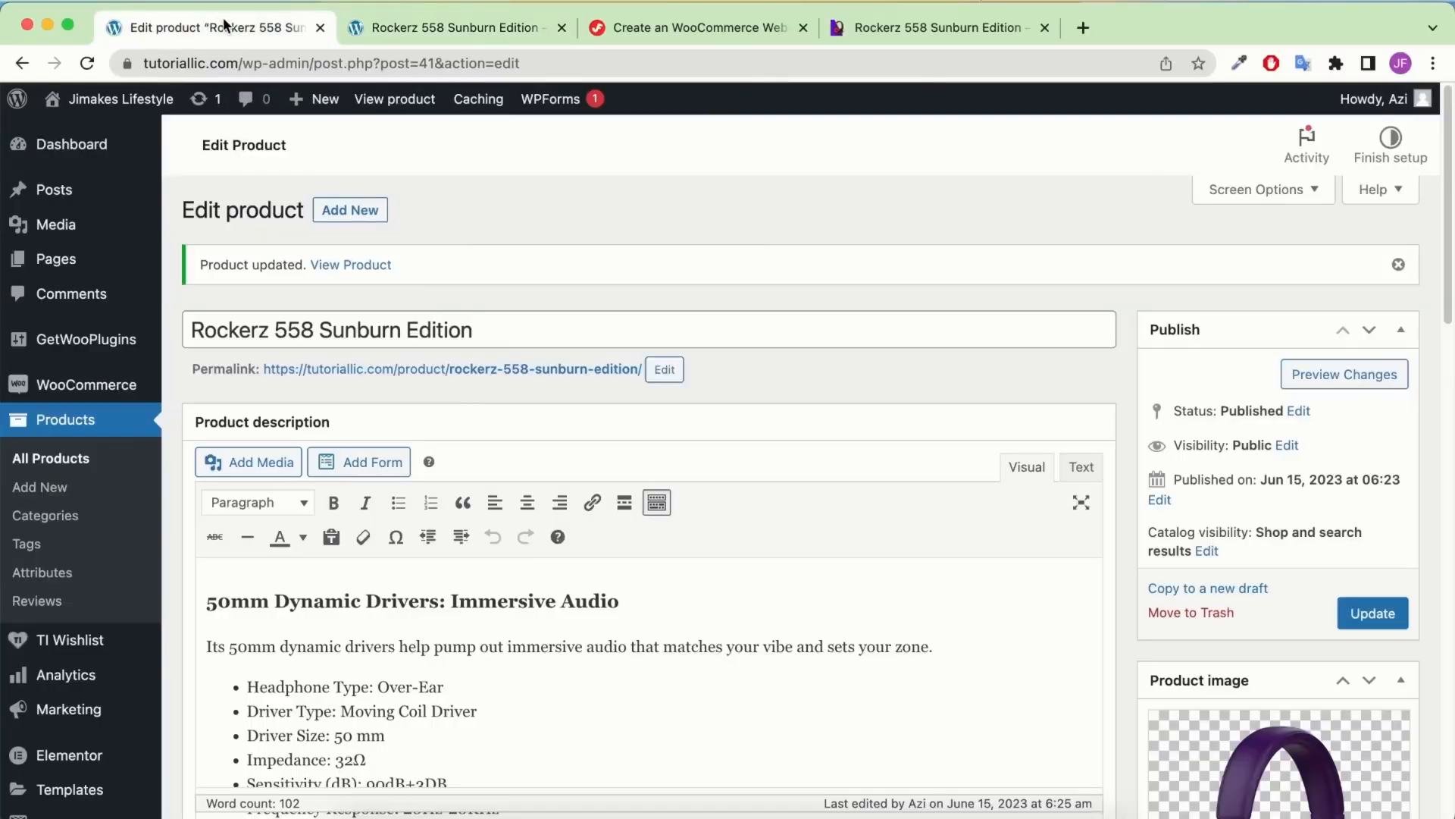
Close the preview tab, duplicate Rockerz 558 Sunburn Edition from All Products, and select the copy's title
left_click(562, 27)
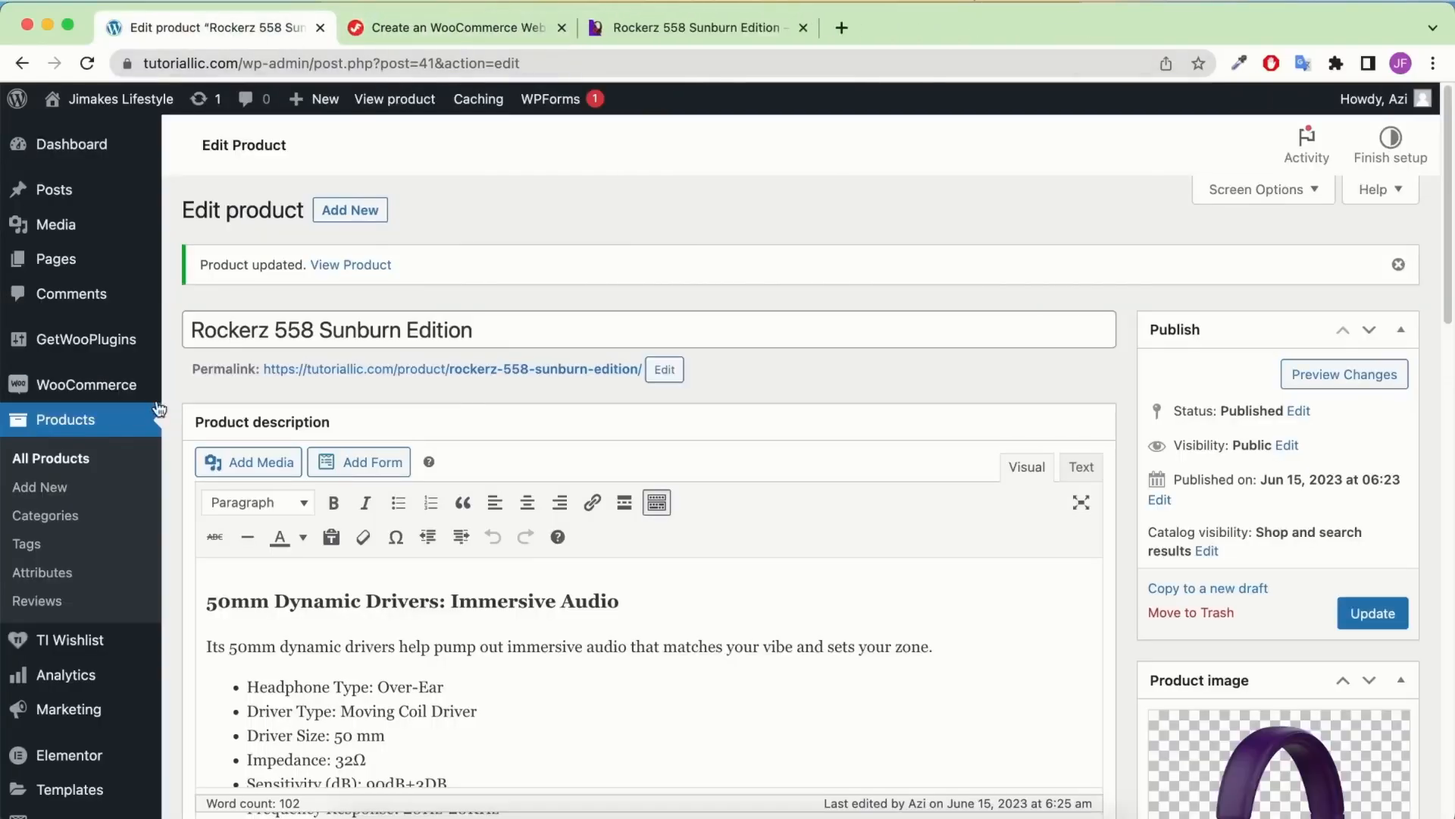
left_click(81, 471)
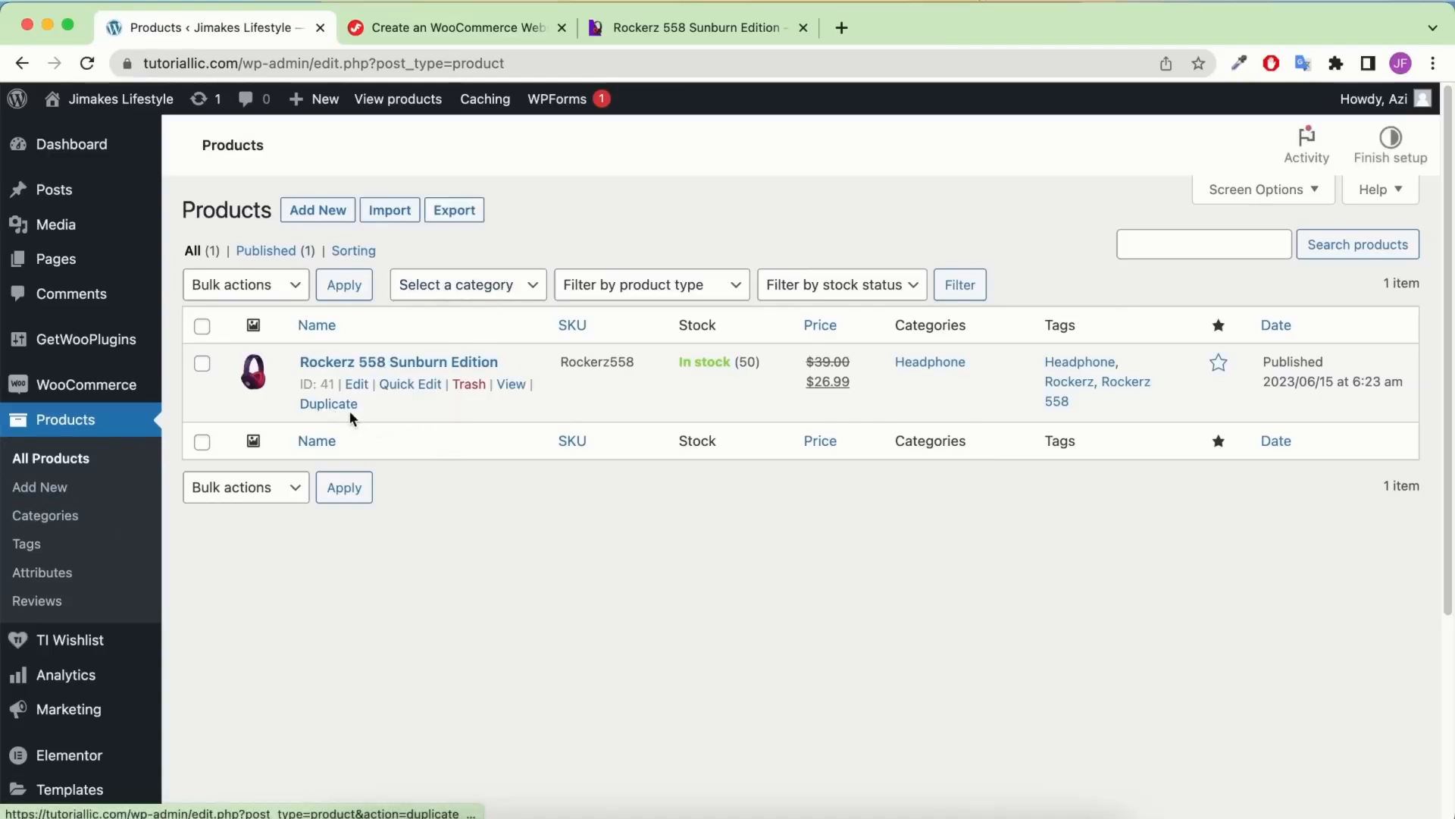
left_click(344, 409)
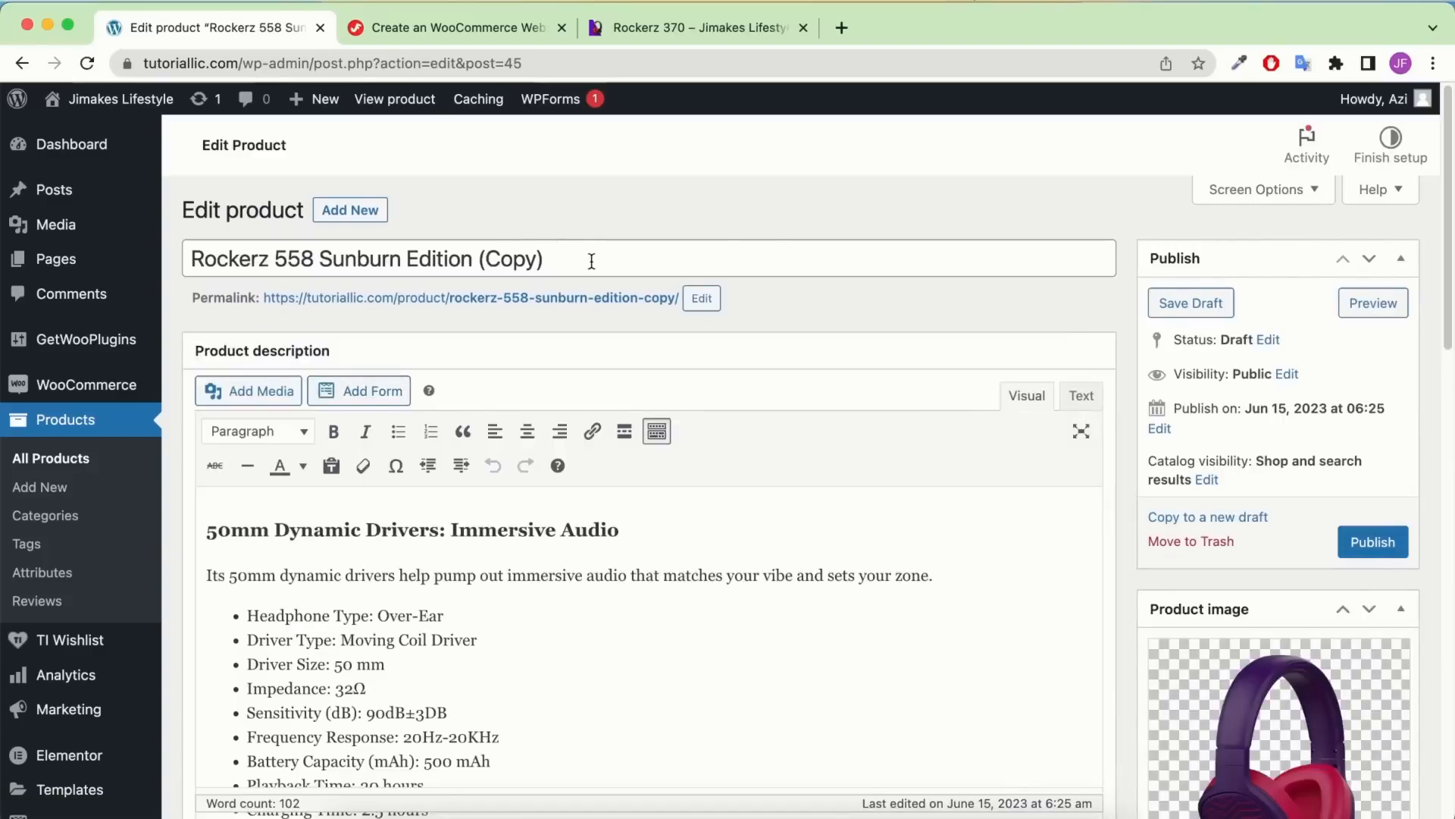
left_click_drag(591, 260, 189, 259)
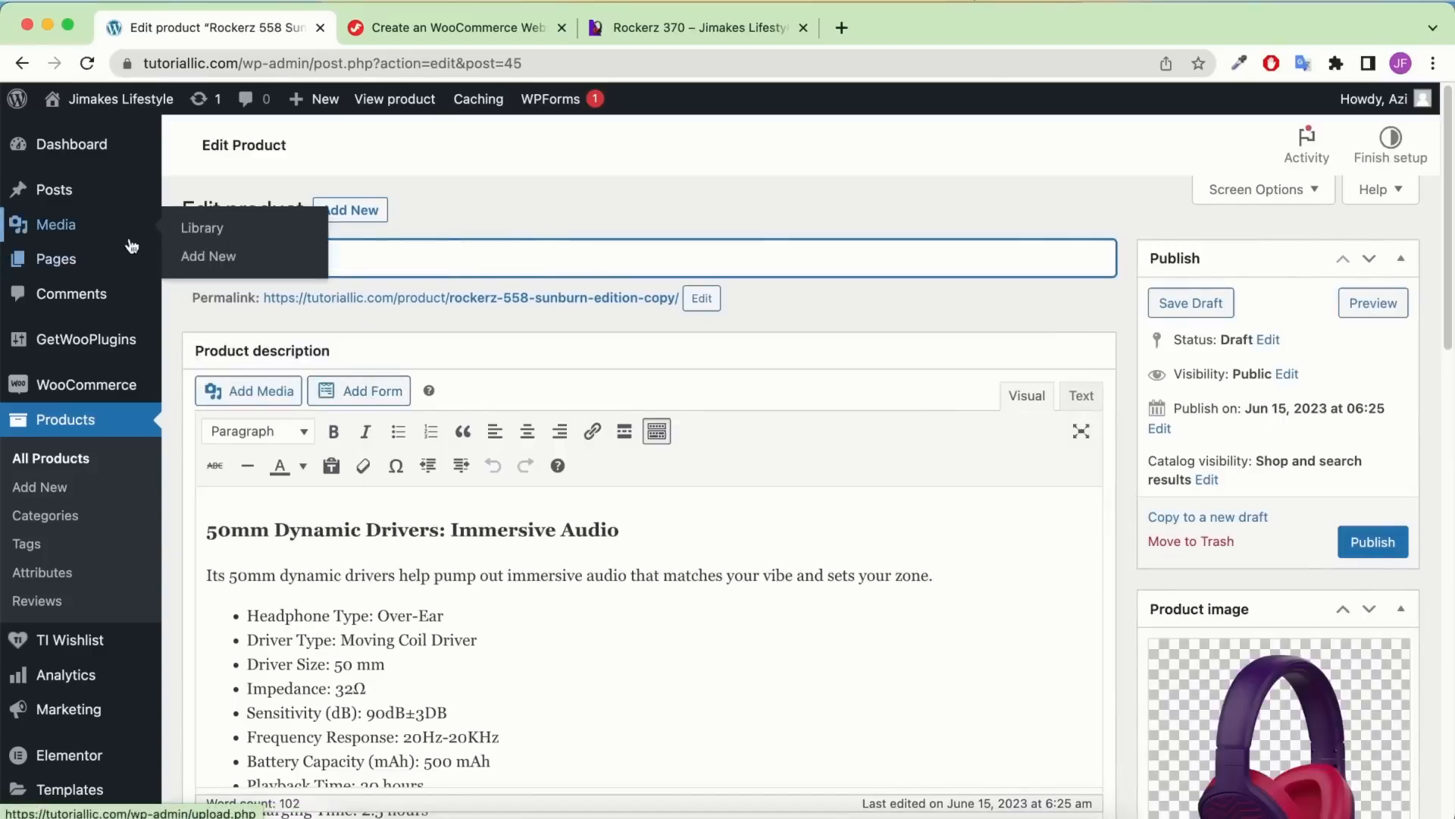
Rename the copy to Rockerz 370 and change its permalink slug to rockerz-370
type("Rockerz 370")
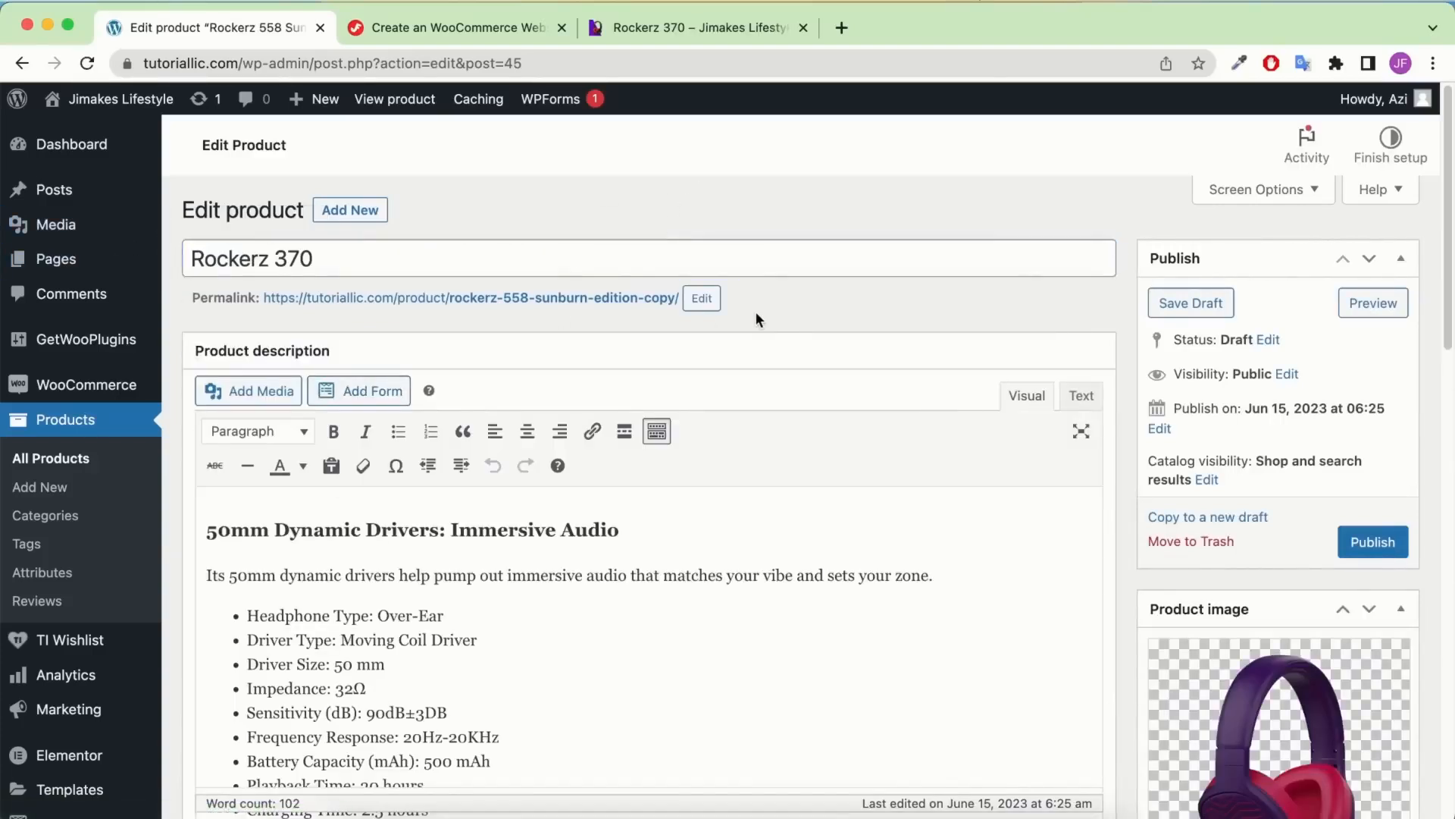
left_click(697, 304)
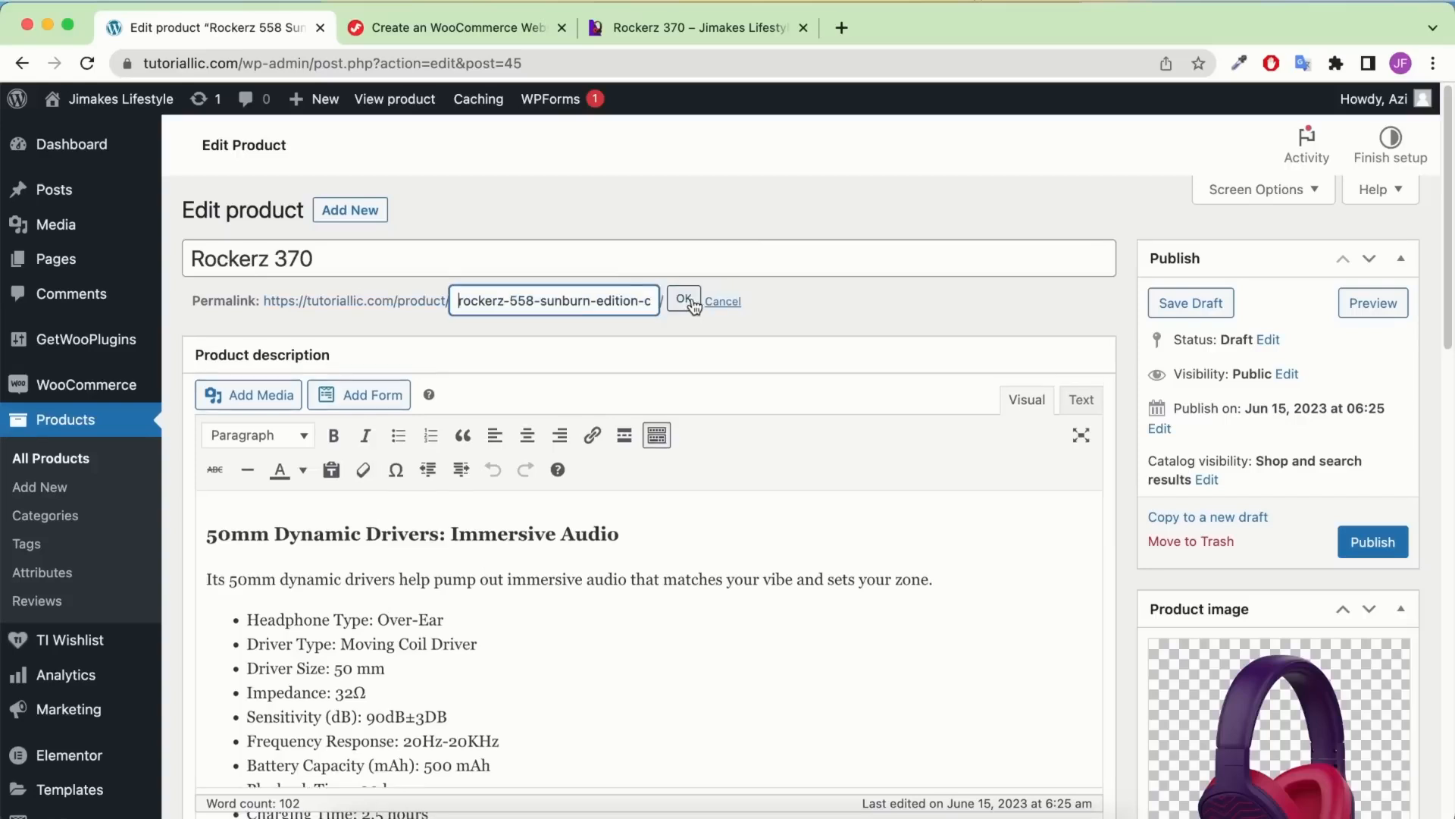
triple_click(616, 291)
type("Rockerz 370")
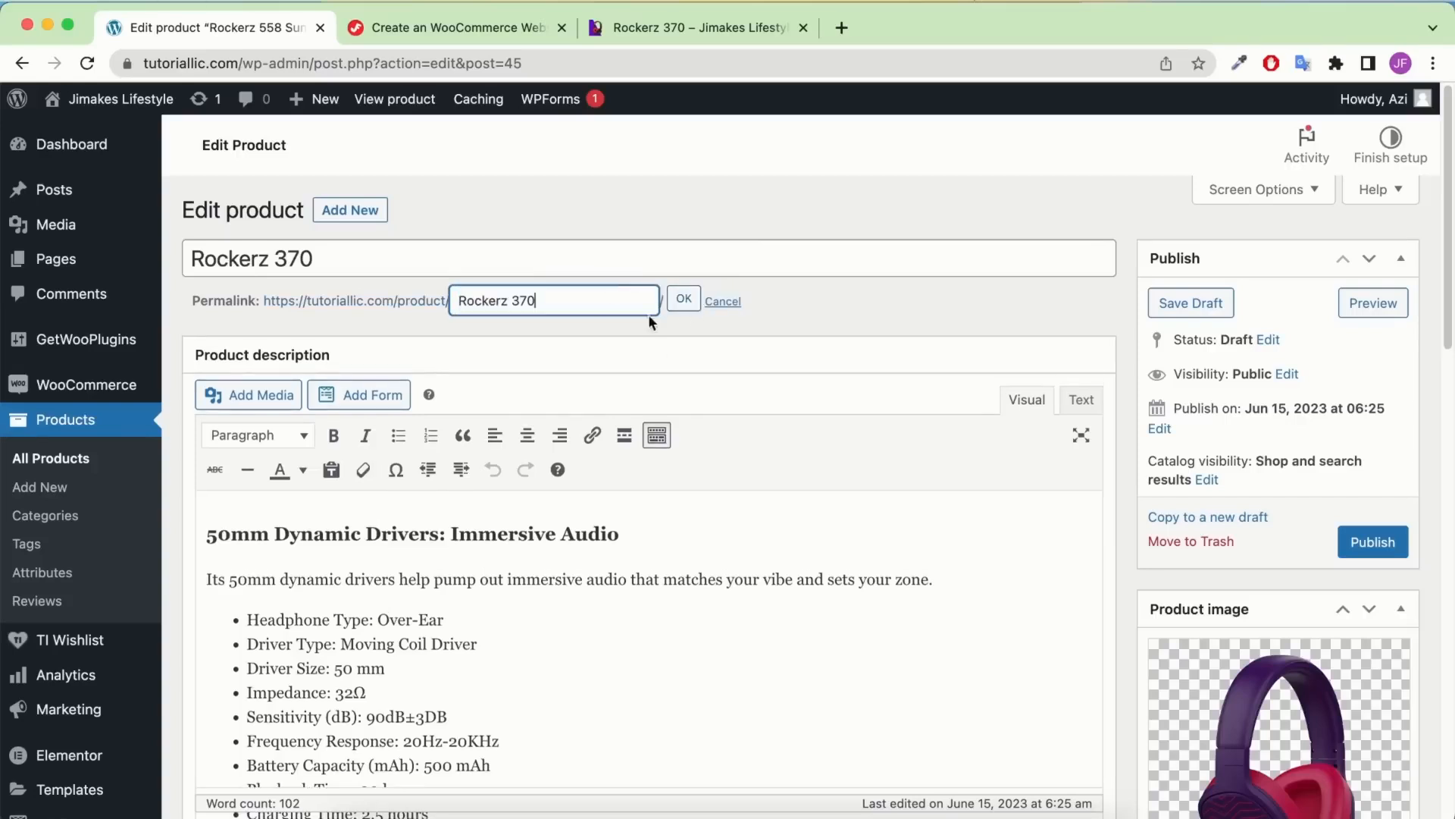
left_click(692, 302)
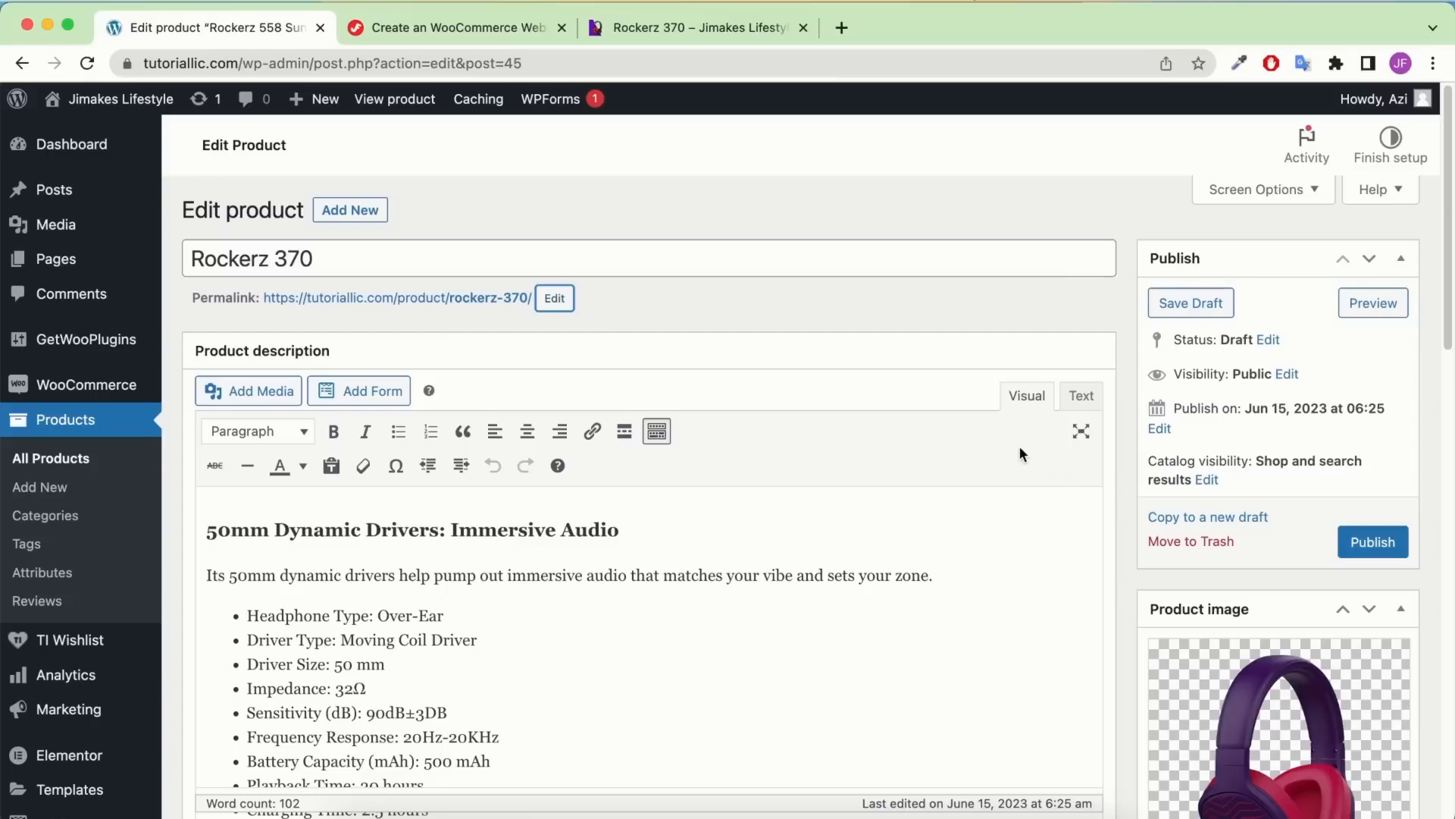
Remove the Rockerz 558 tag from the copied product
scroll(874, 412, "down", 3)
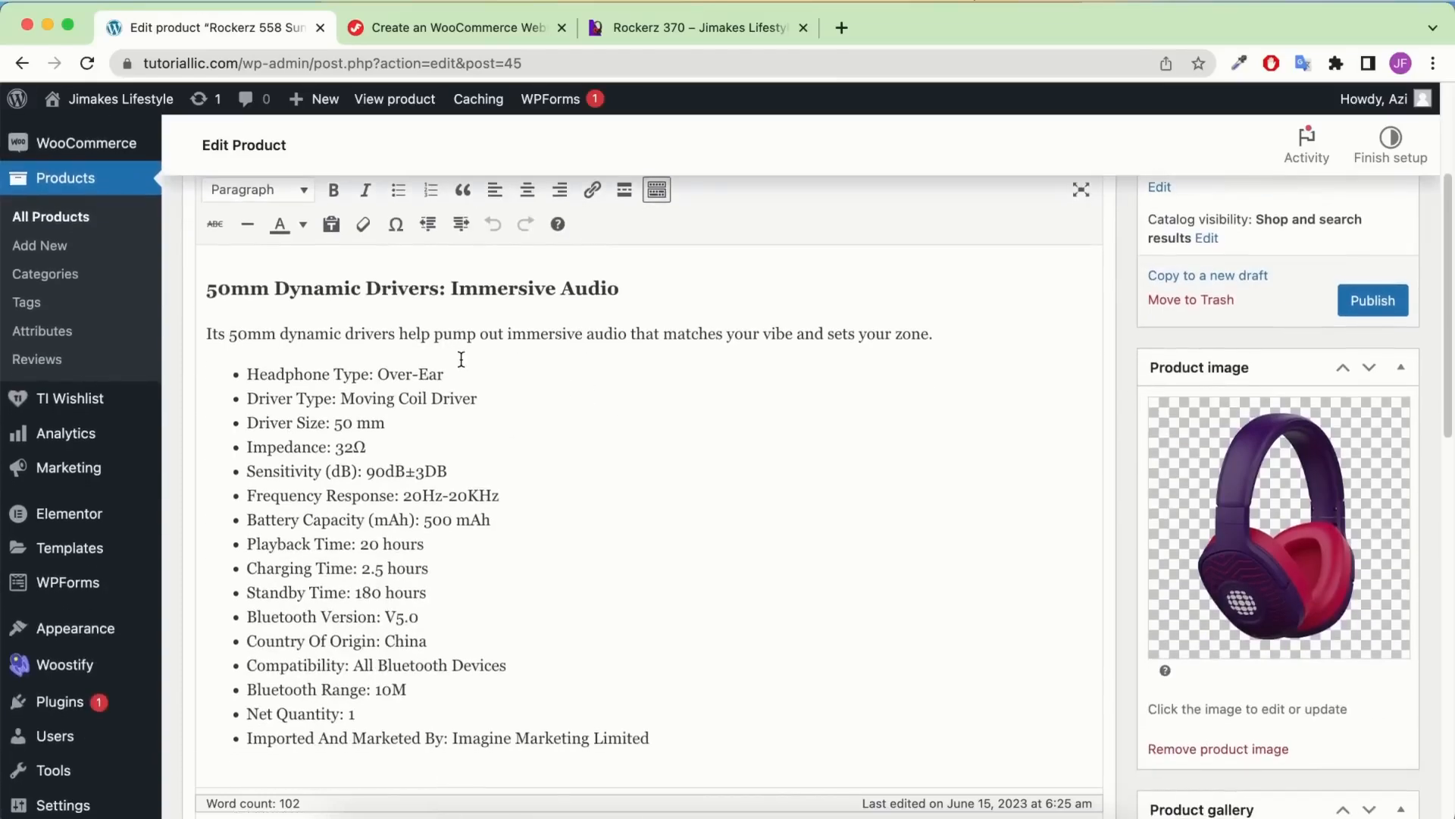
scroll(461, 358, "down", 15)
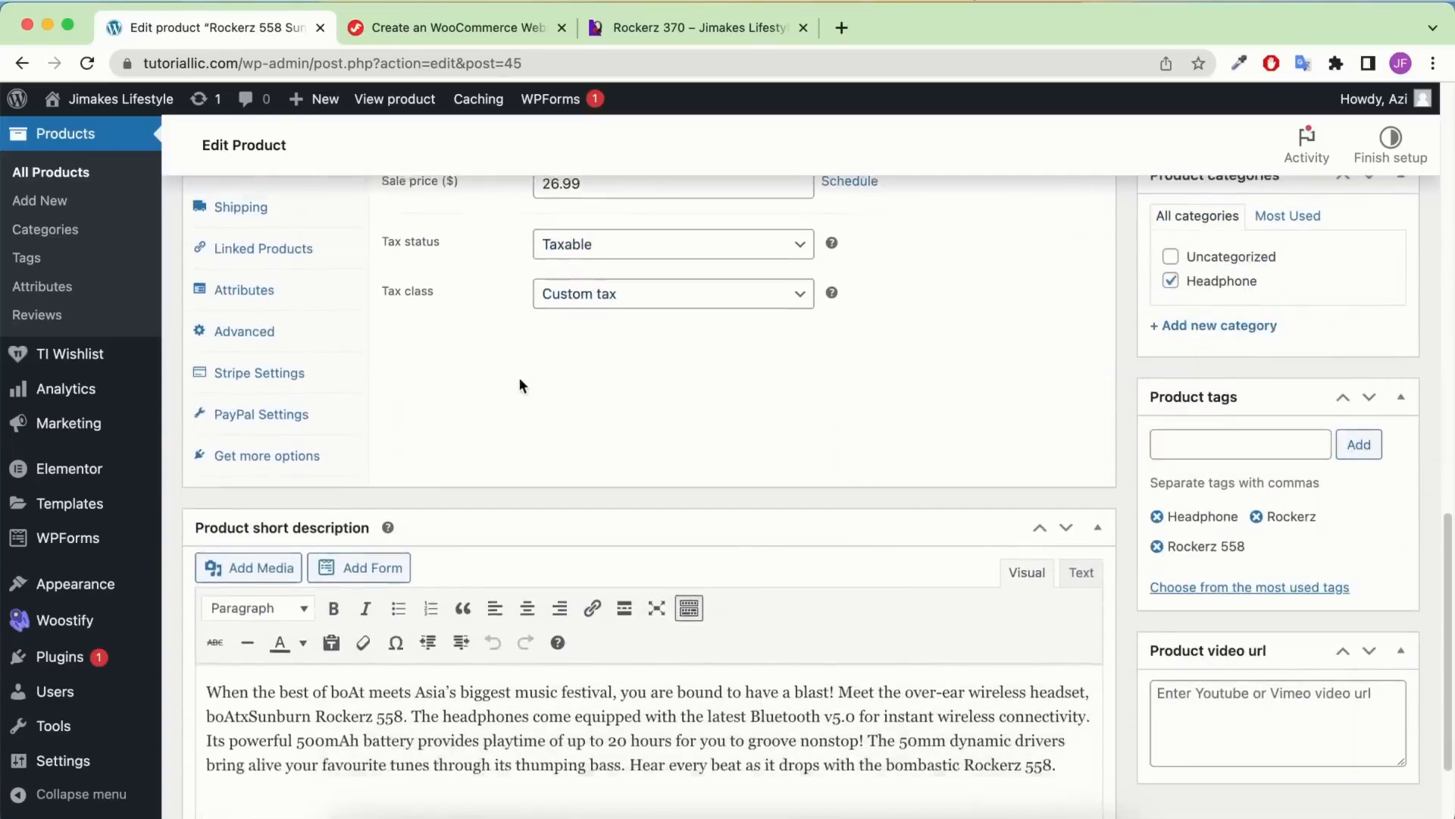
scroll(520, 385, "down", 2)
scroll(1121, 401, "up", 4)
scroll(1162, 416, "down", 4)
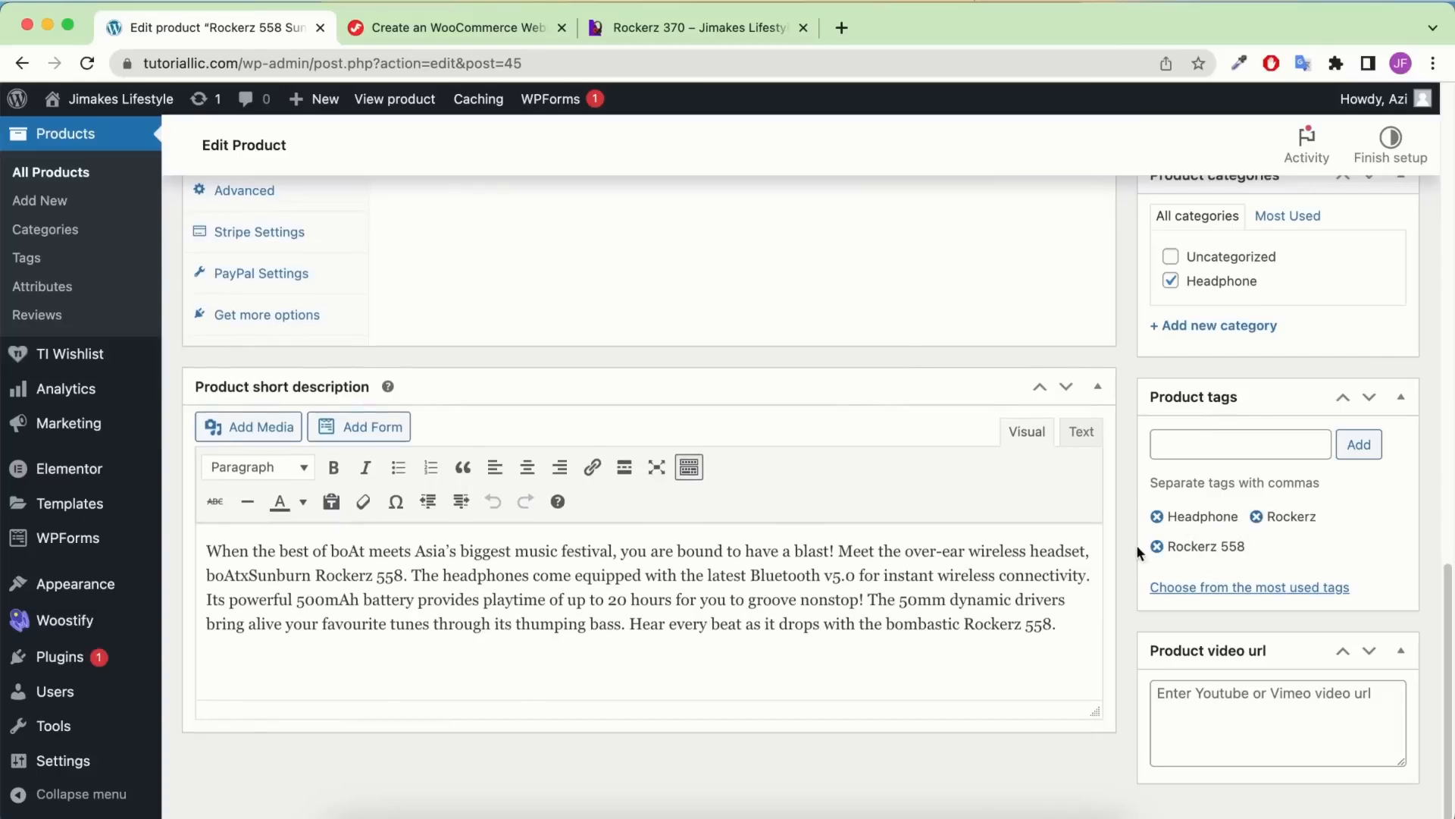
left_click(1156, 546)
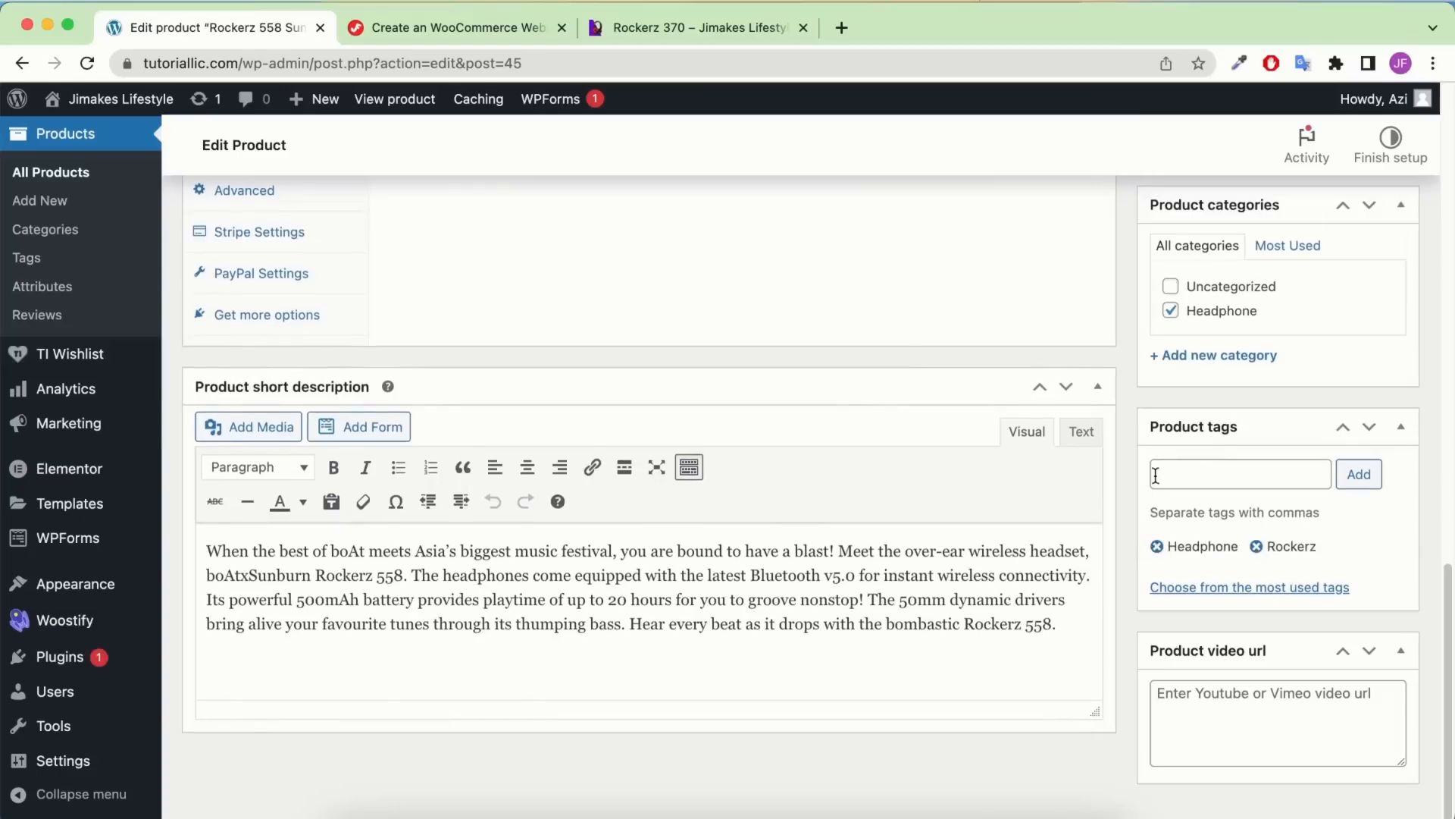
Set the Product data type to Variable product
scroll(1156, 473, "up", 10)
scroll(1344, 476, "up", 4)
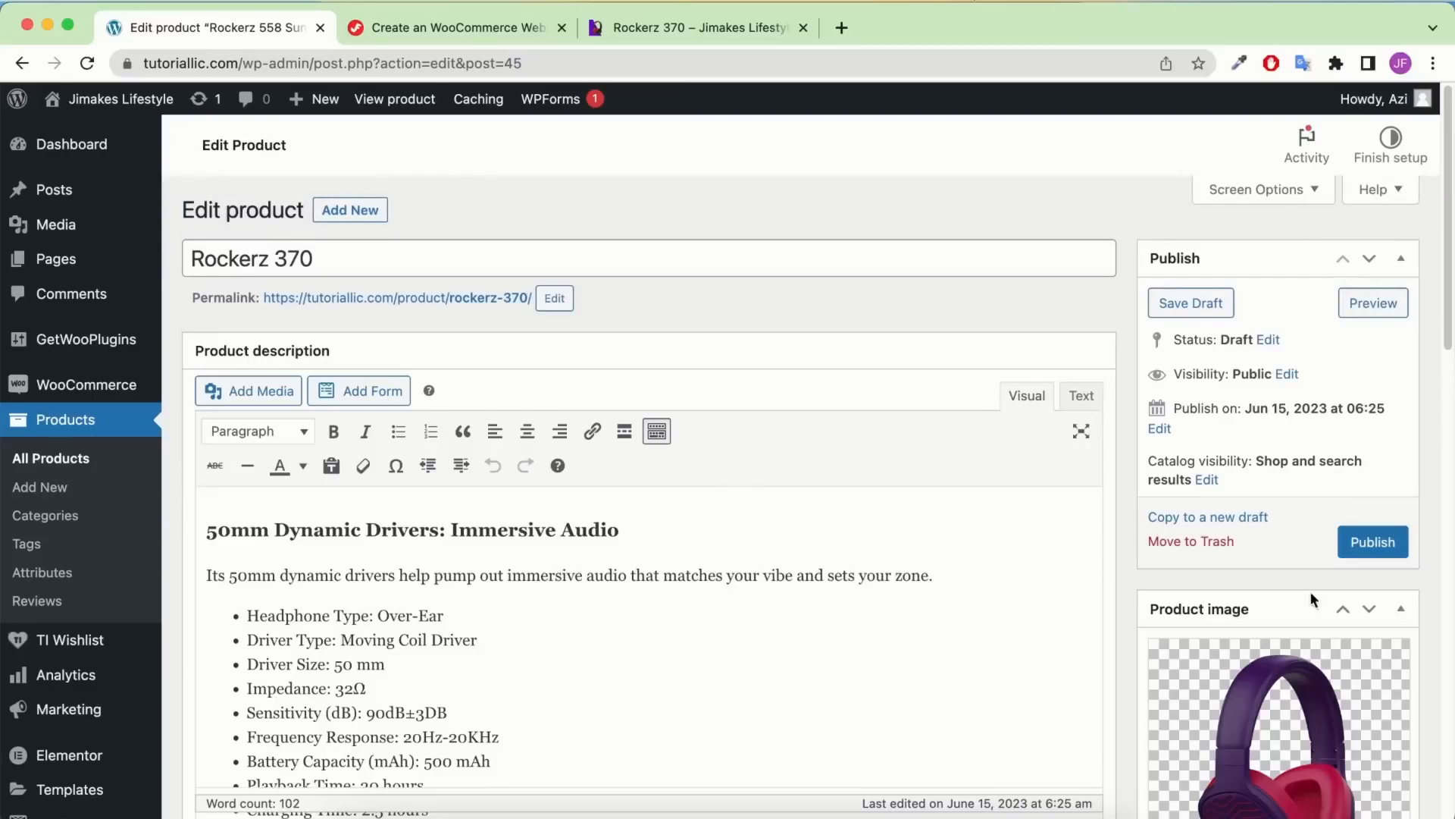
scroll(1228, 601, "down", 4)
scroll(769, 422, "down", 7)
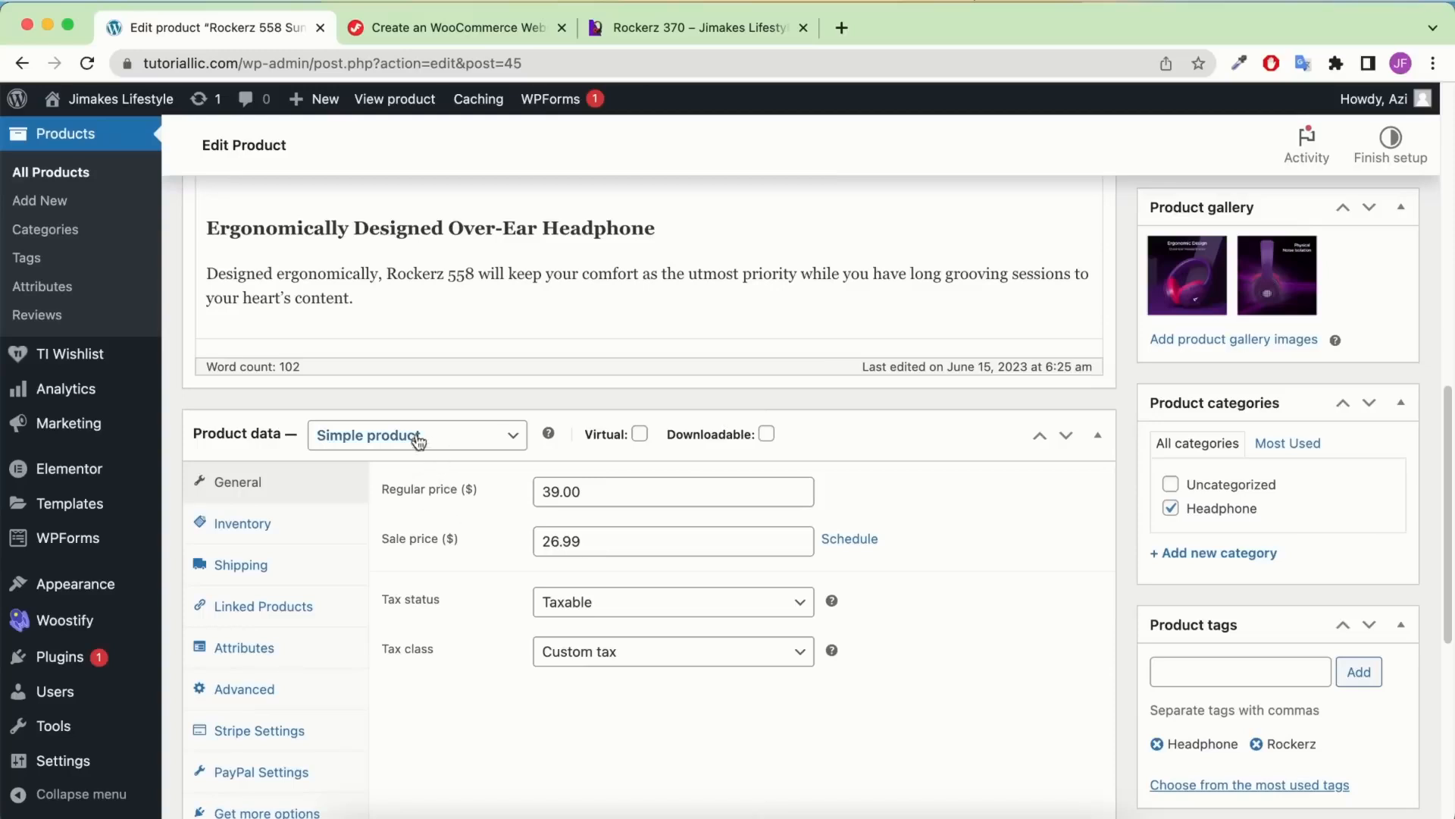
left_click(455, 434)
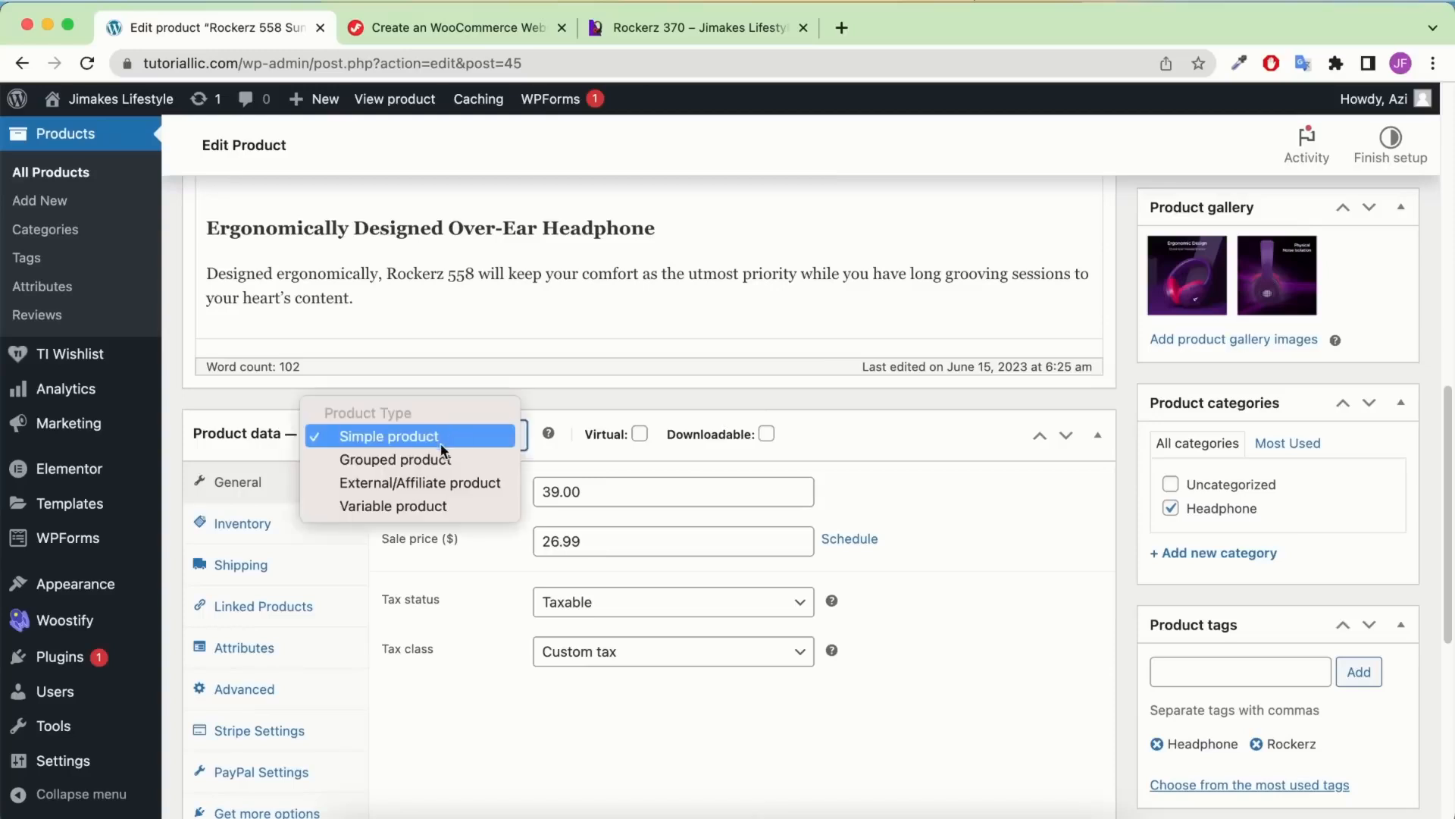
left_click(419, 503)
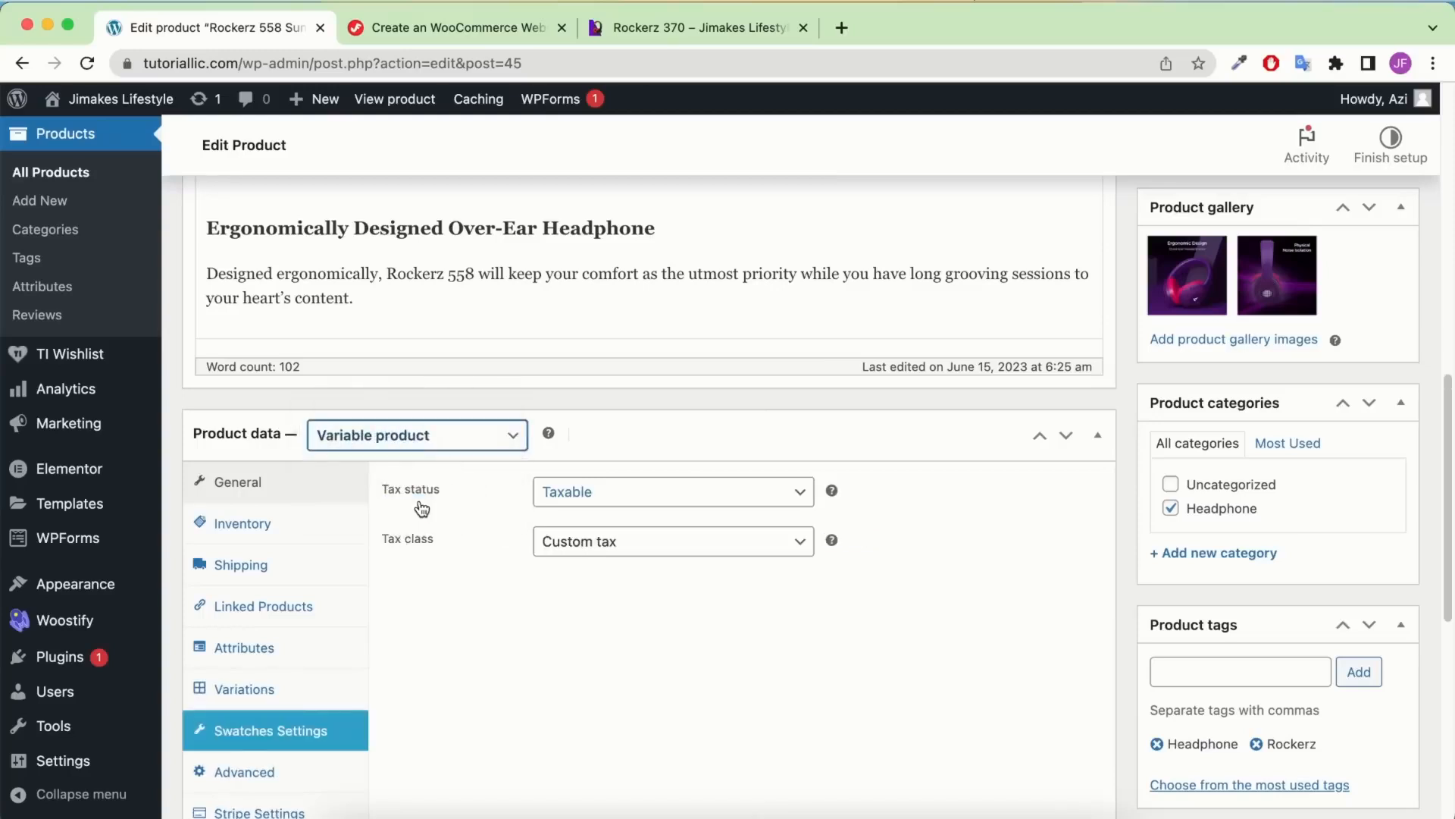
left_click(652, 32)
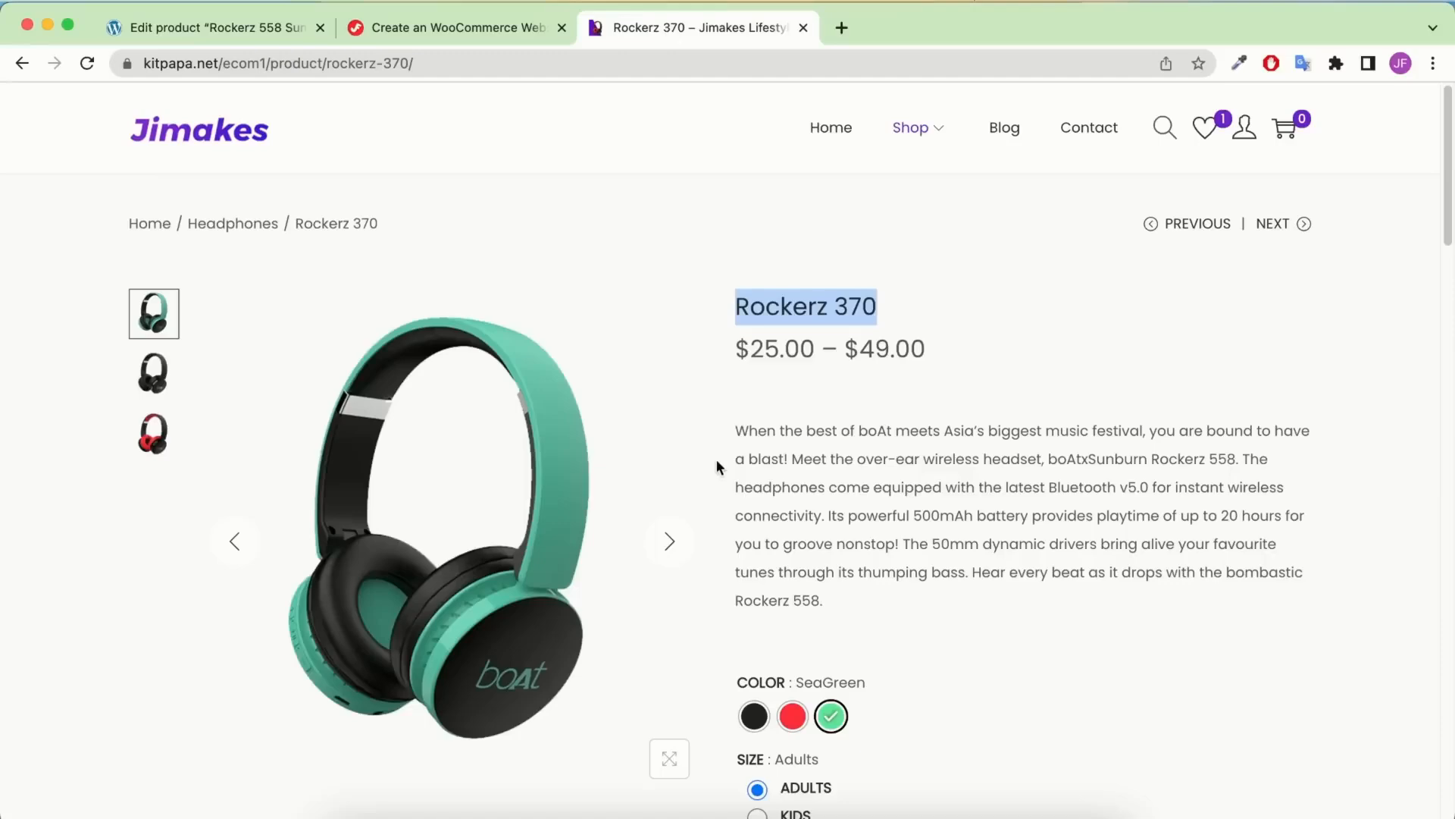
scroll(716, 459, "down", 4)
left_click(754, 434)
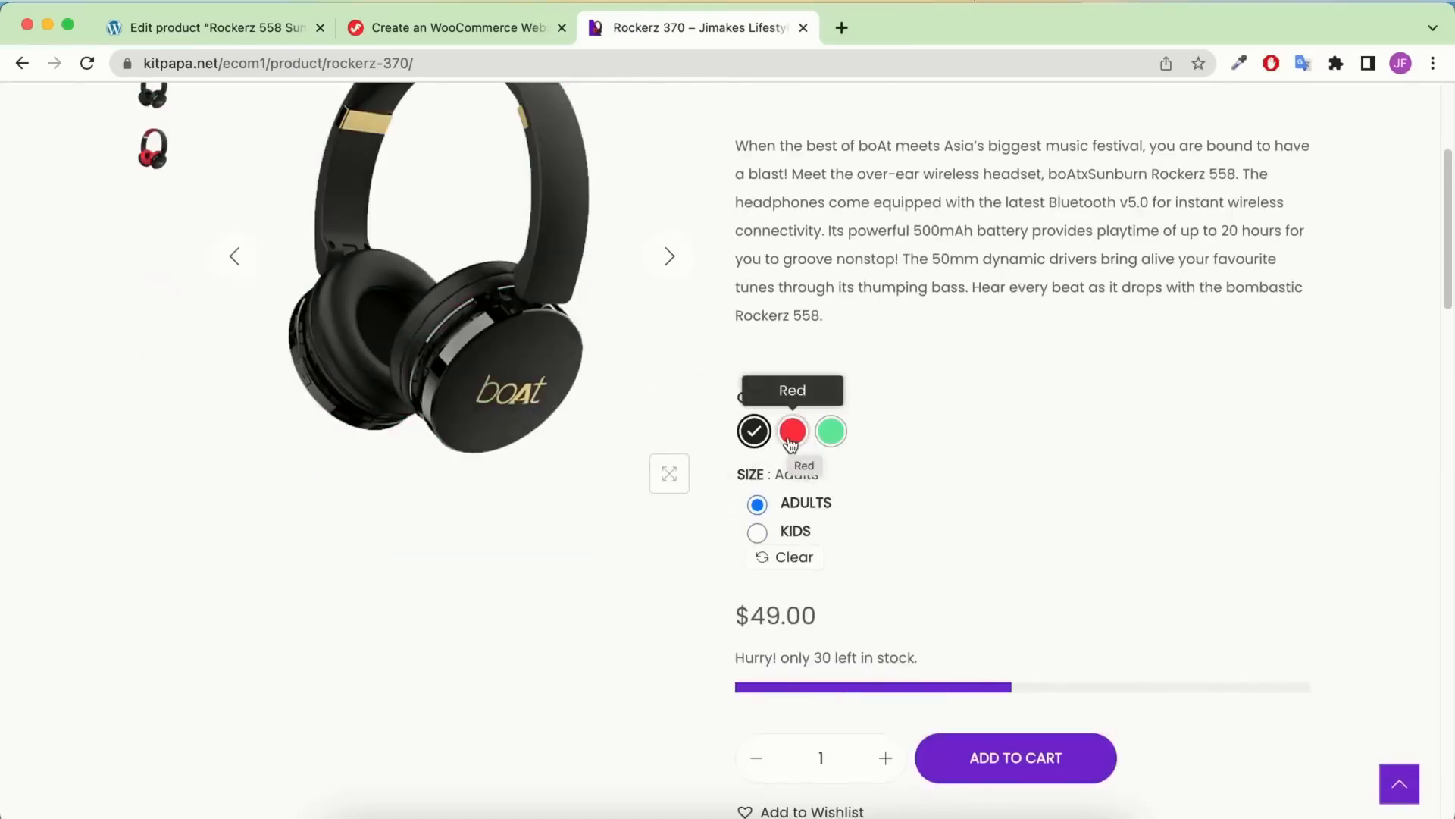
left_click(791, 444)
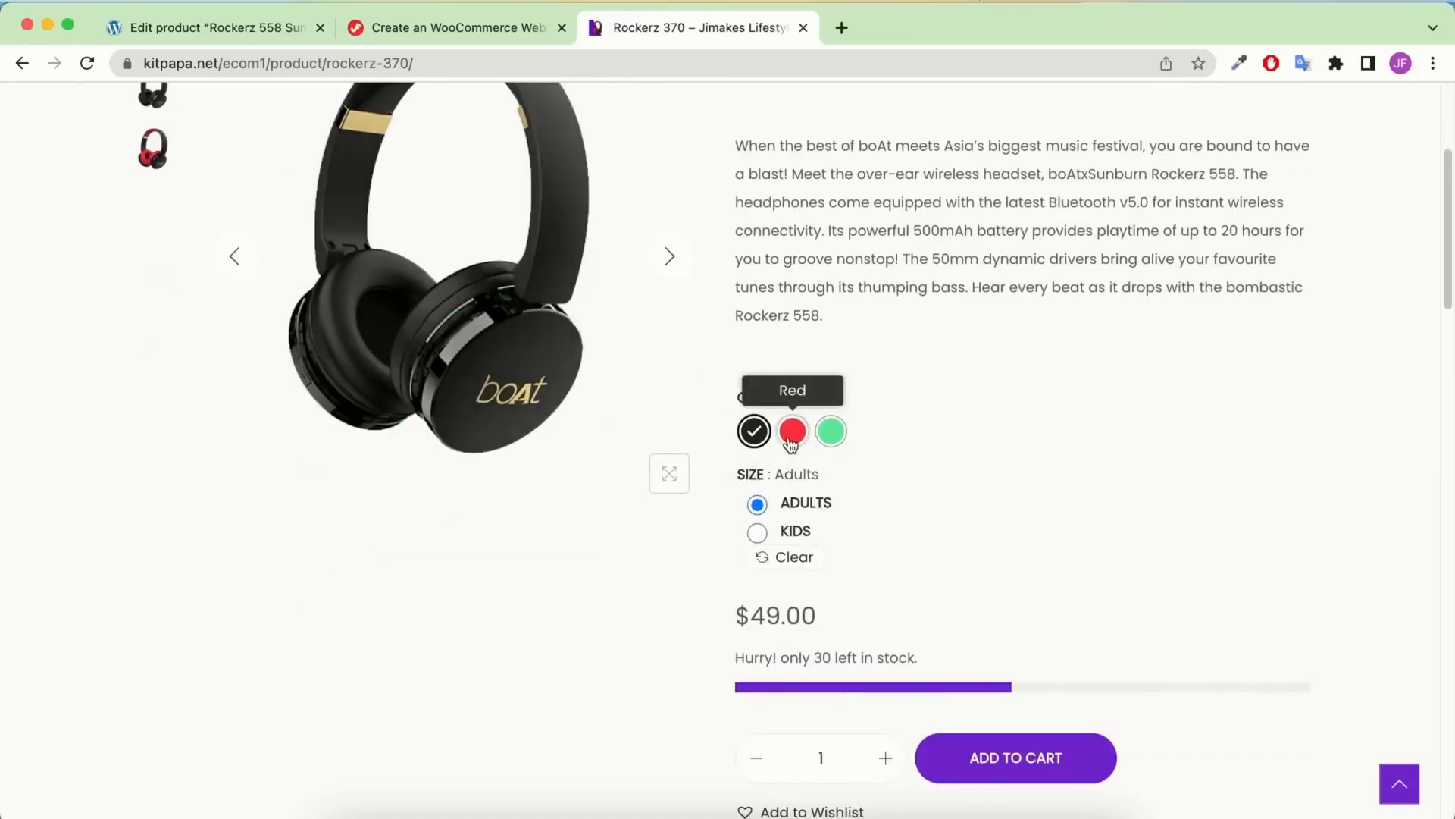
left_click(835, 443)
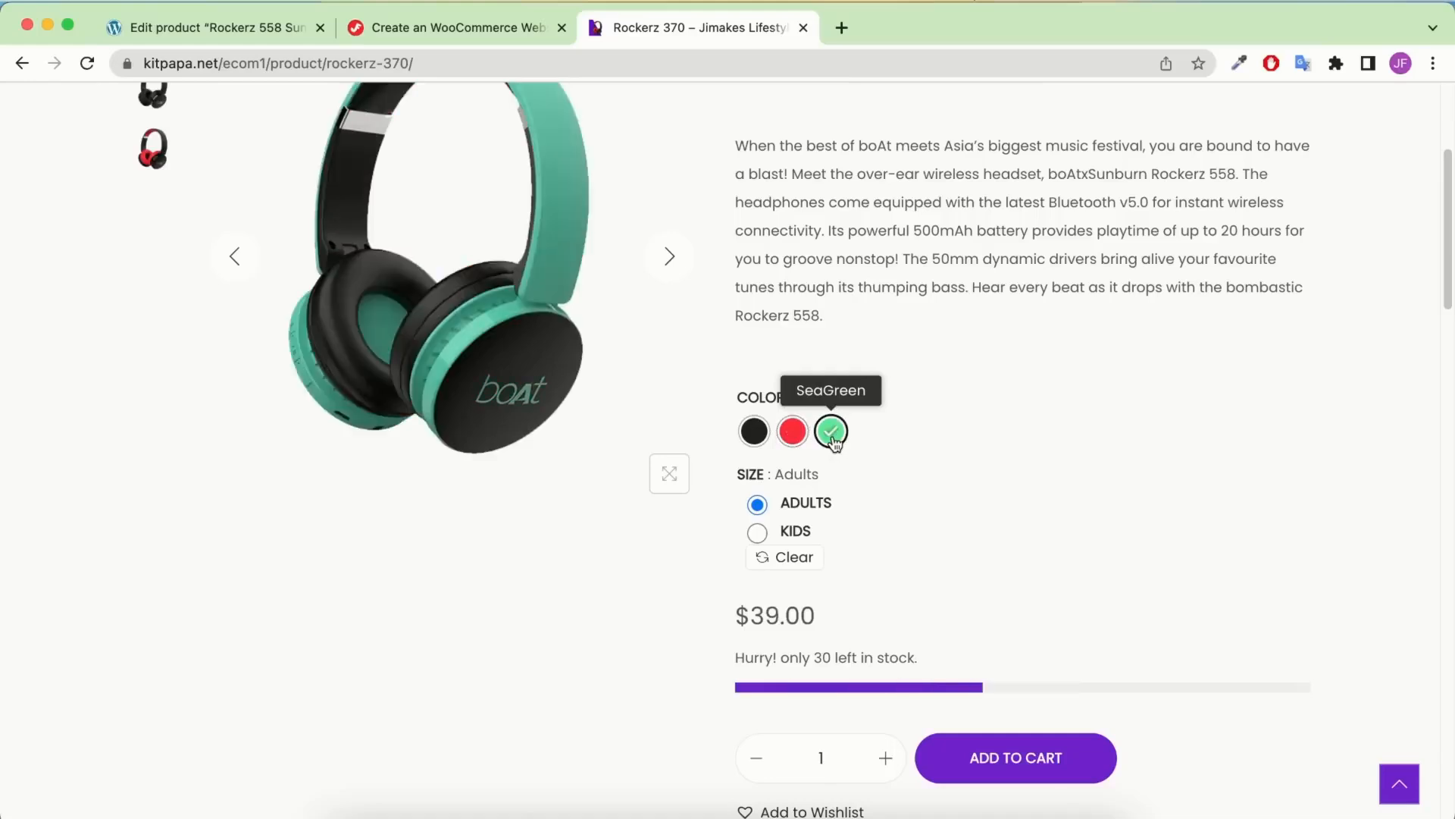
scroll(559, 312, "up", 3)
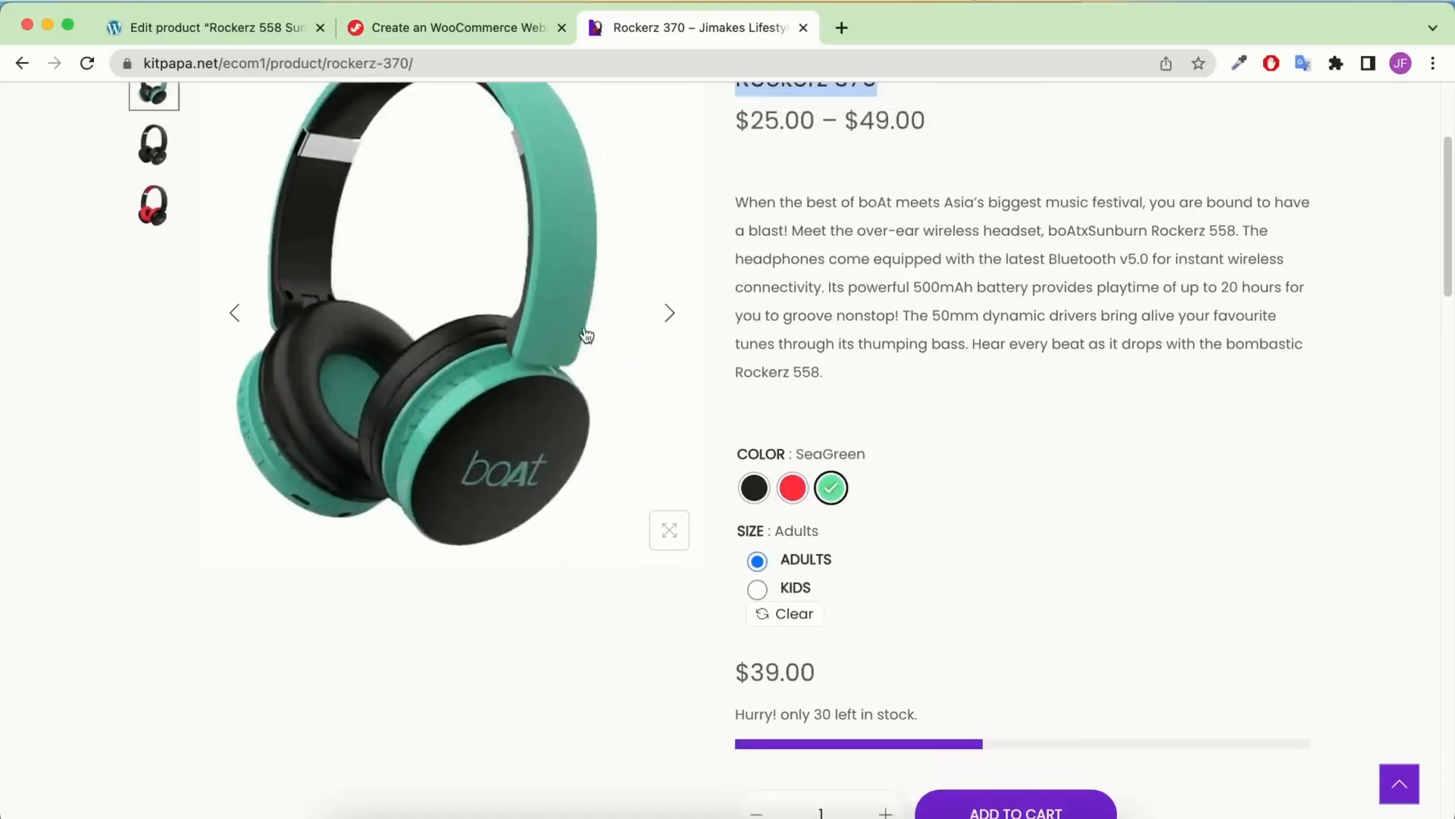
scroll(857, 641, "down", 2)
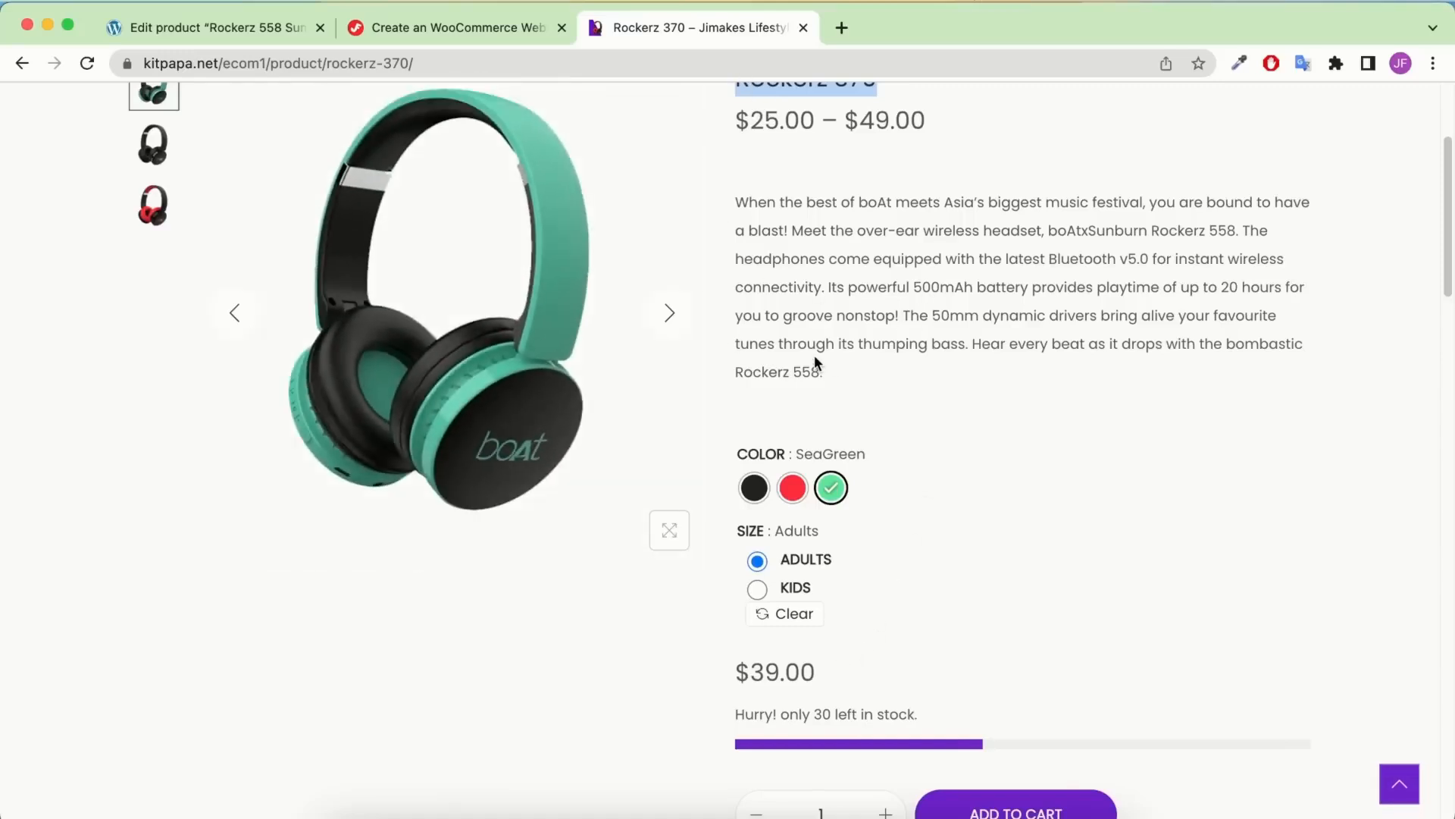
left_click(221, 26)
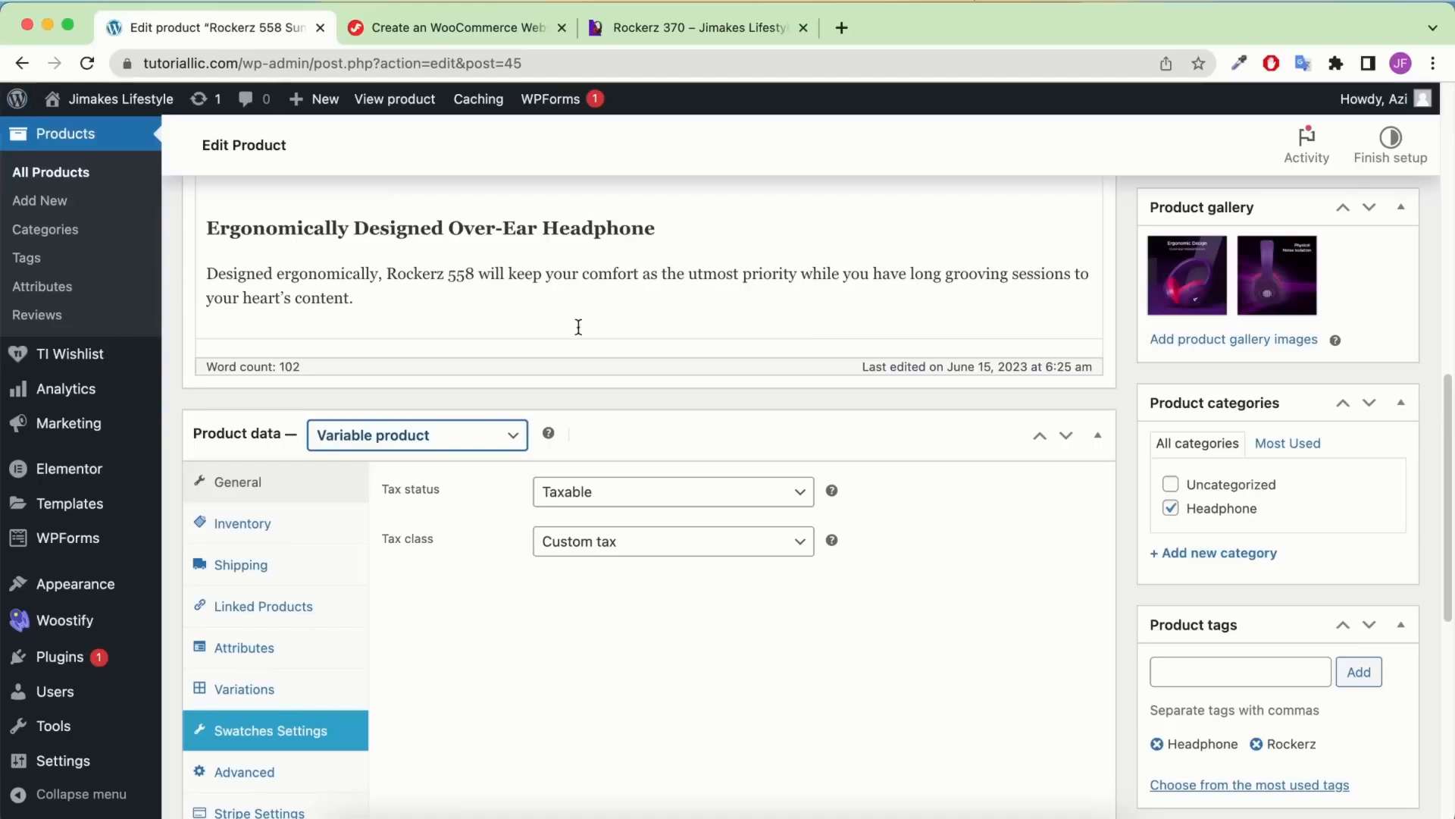
On the Attributes page in a new tab, add an attribute named Color with type Color
right_click(72, 295)
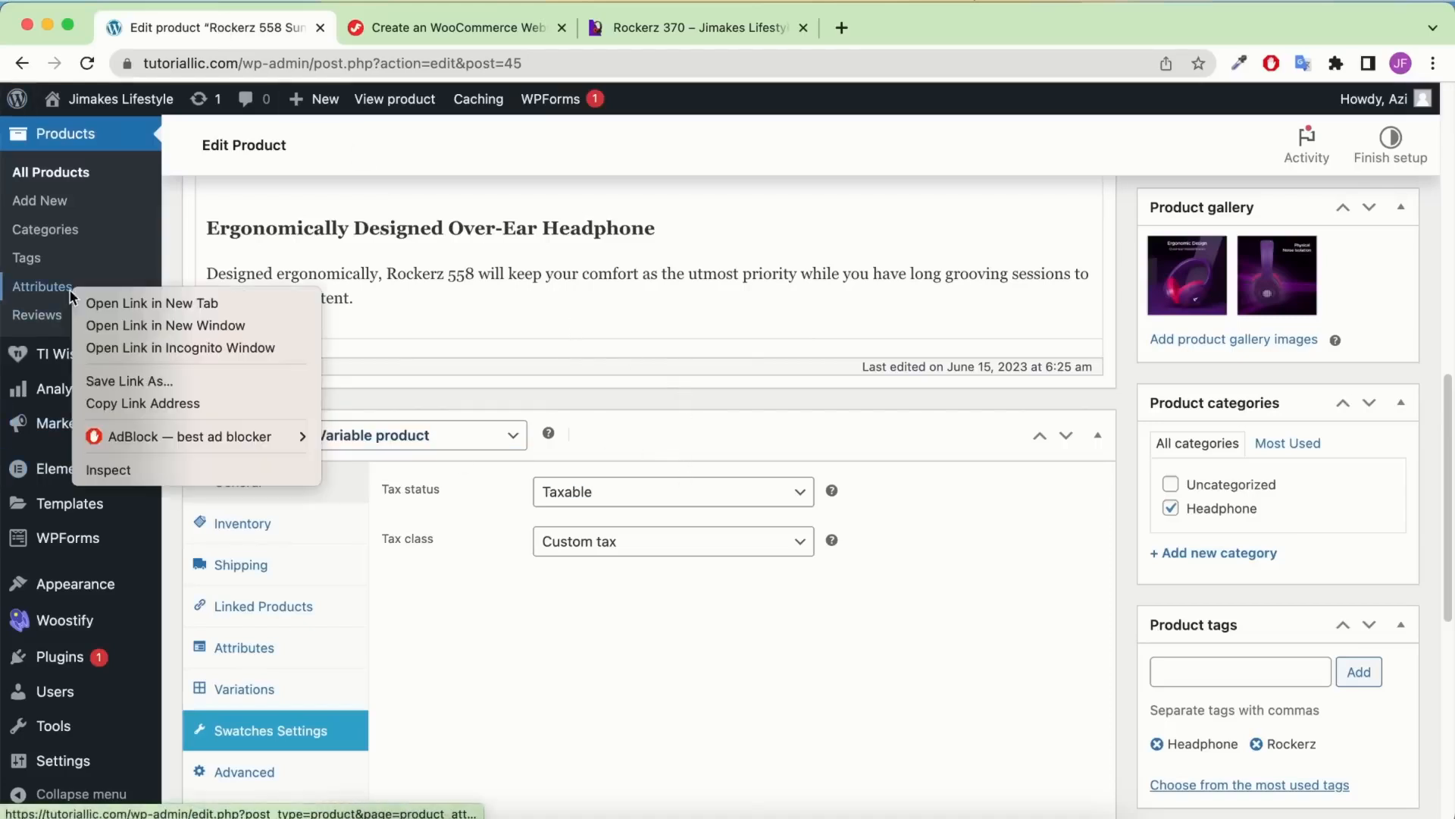
left_click(114, 298)
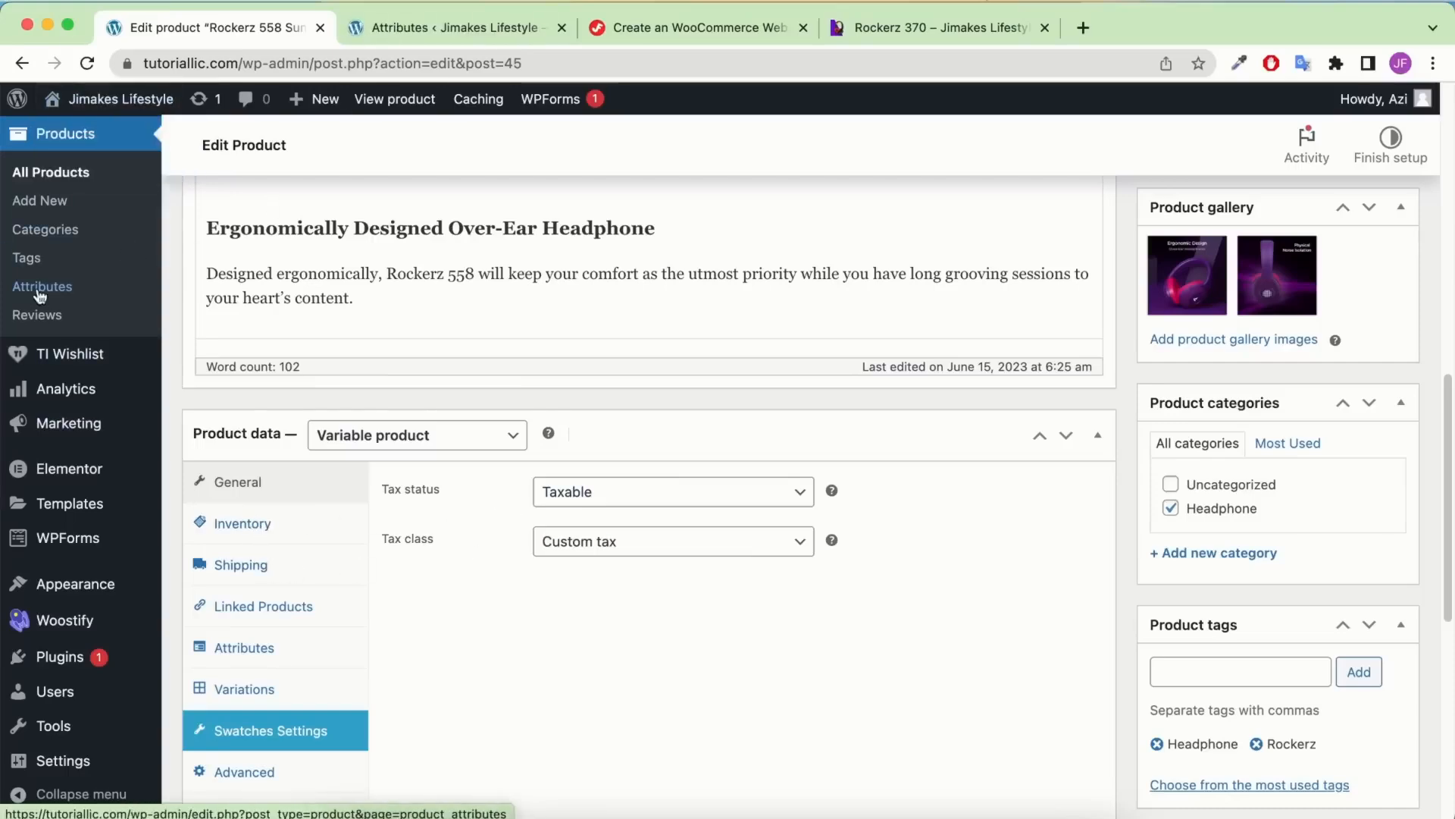
left_click(405, 30)
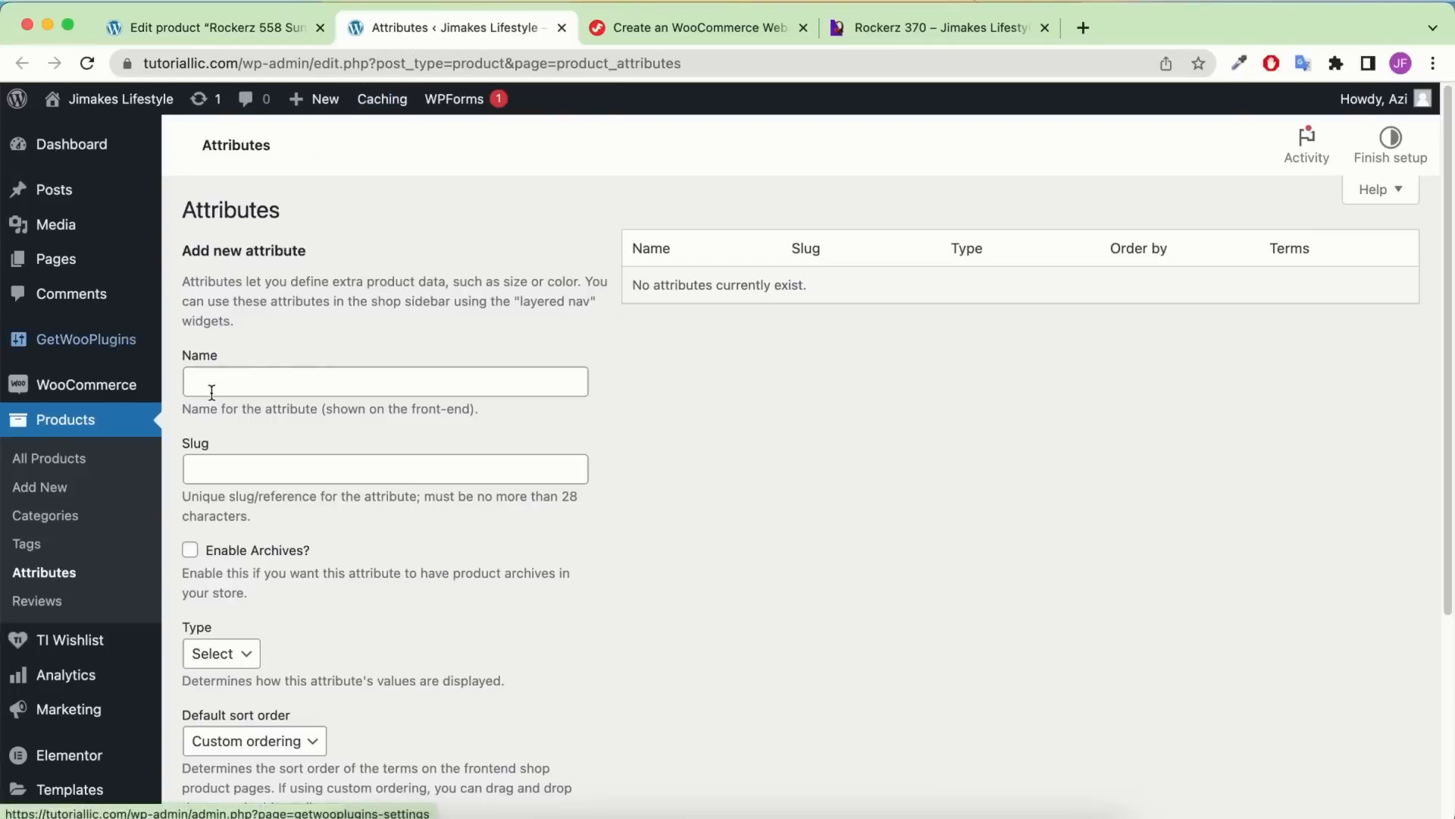
left_click(261, 383)
left_click(319, 429)
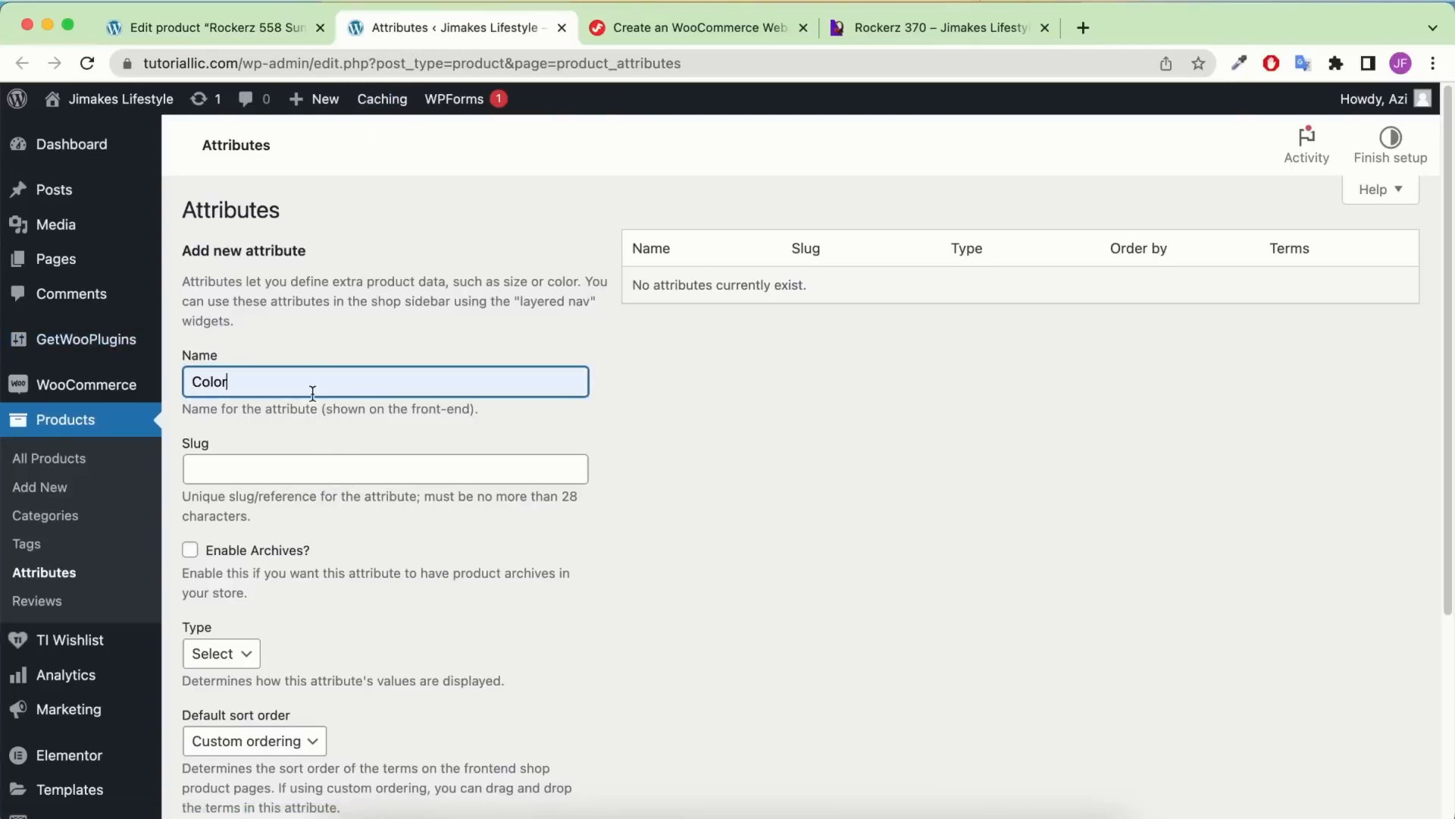
scroll(314, 364, "down", 4)
left_click(234, 368)
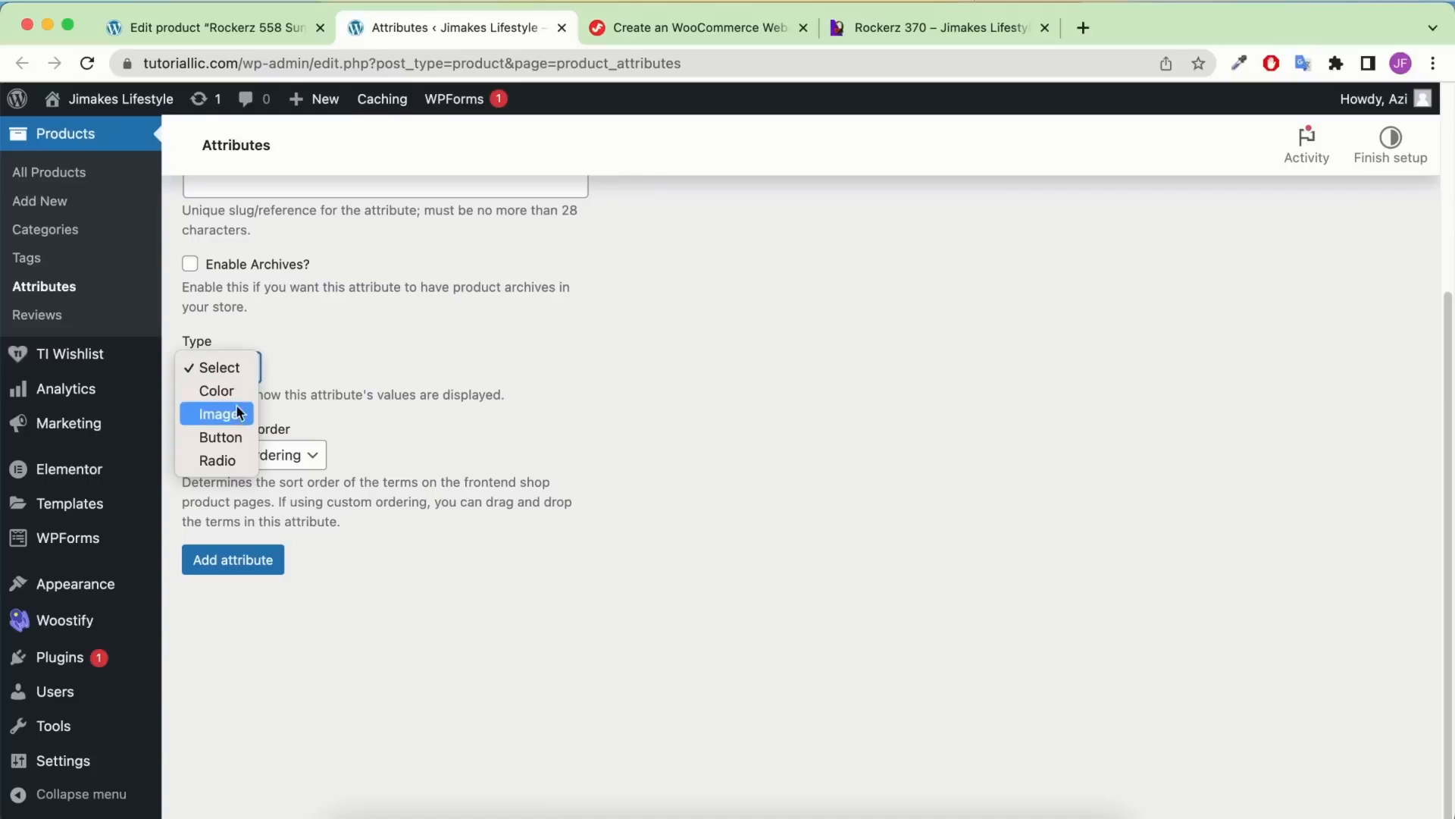
left_click(228, 392)
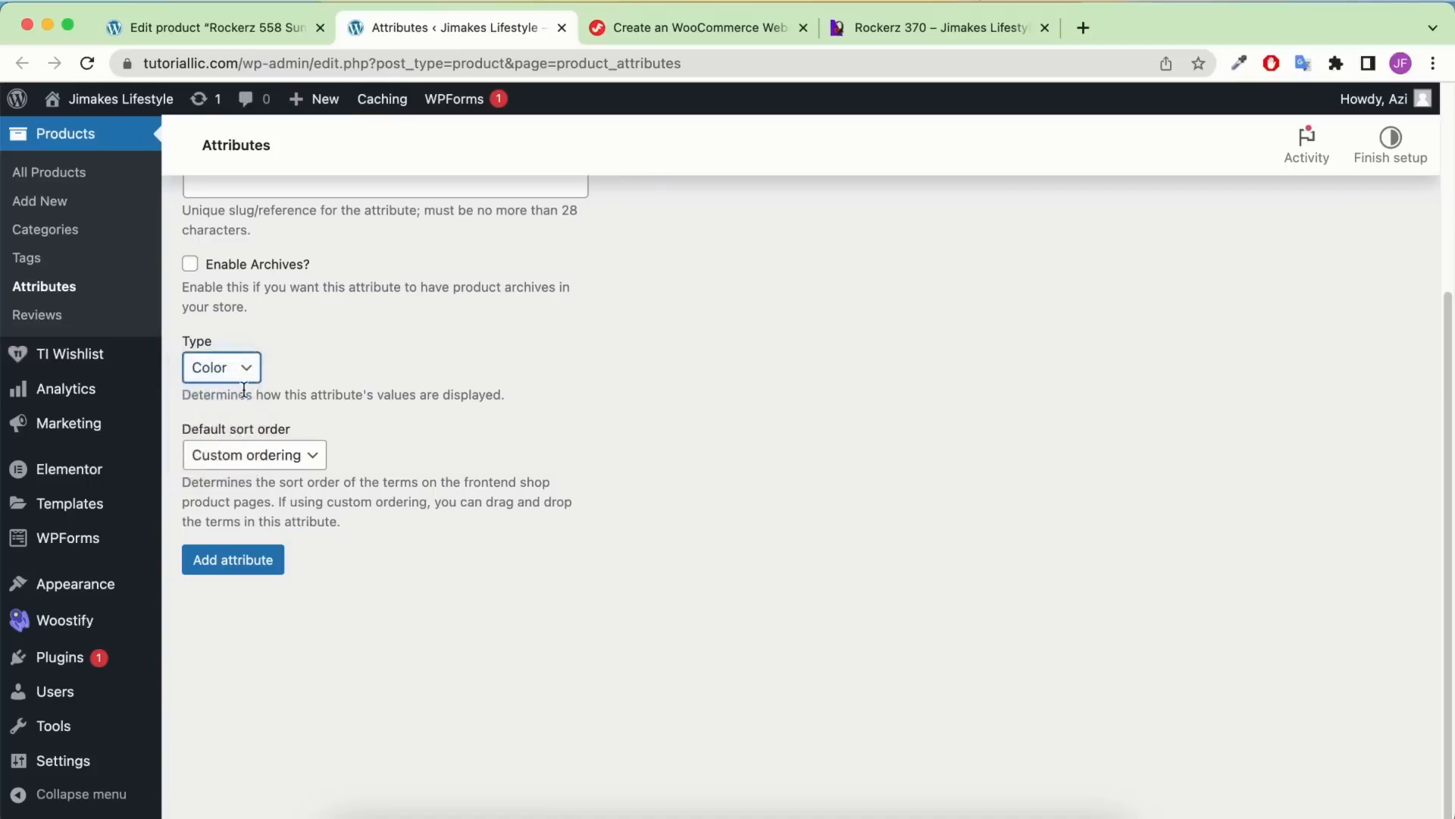
left_click(243, 565)
scroll(333, 508, "up", 1)
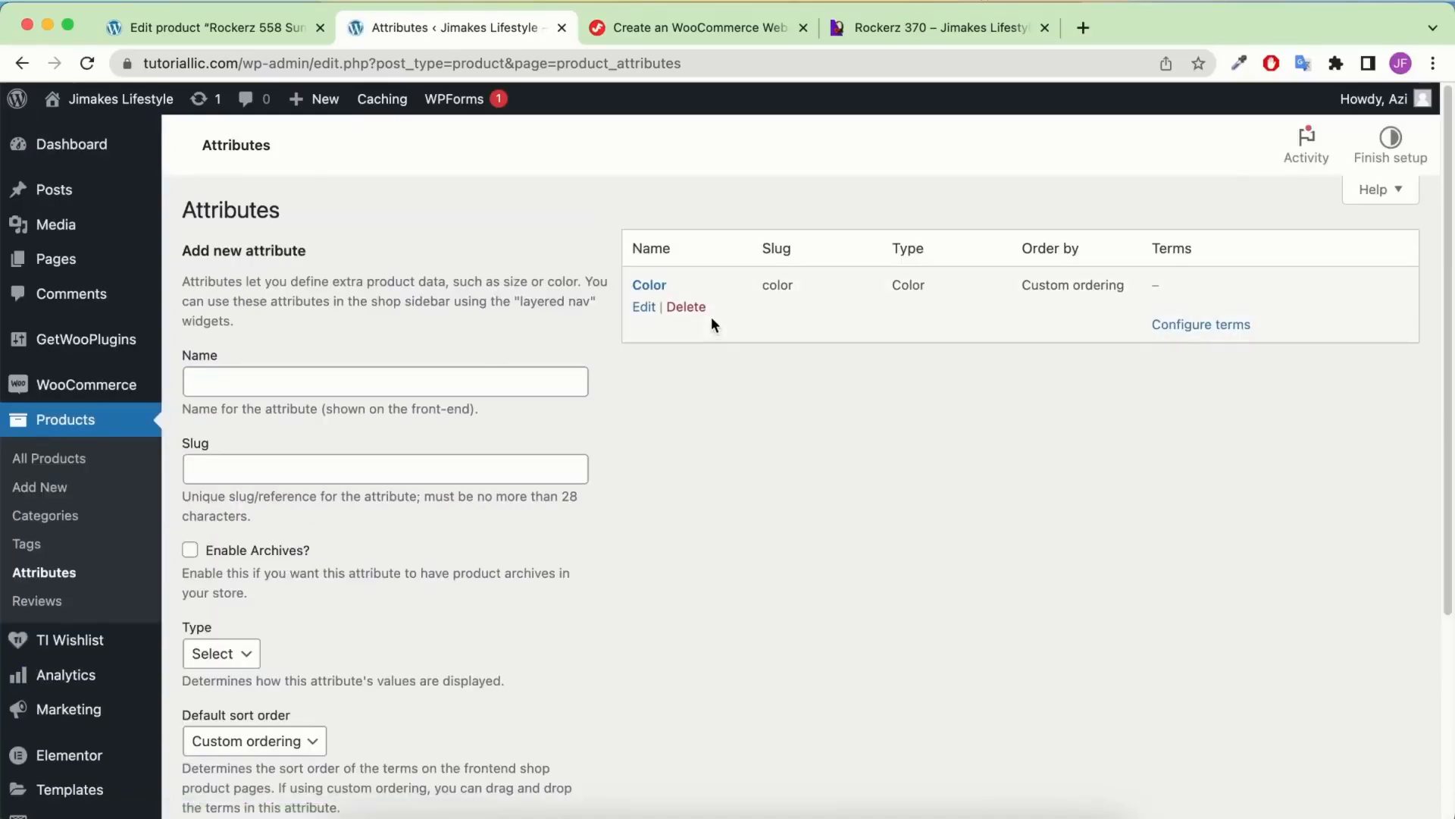
scroll(722, 339, "down", 5)
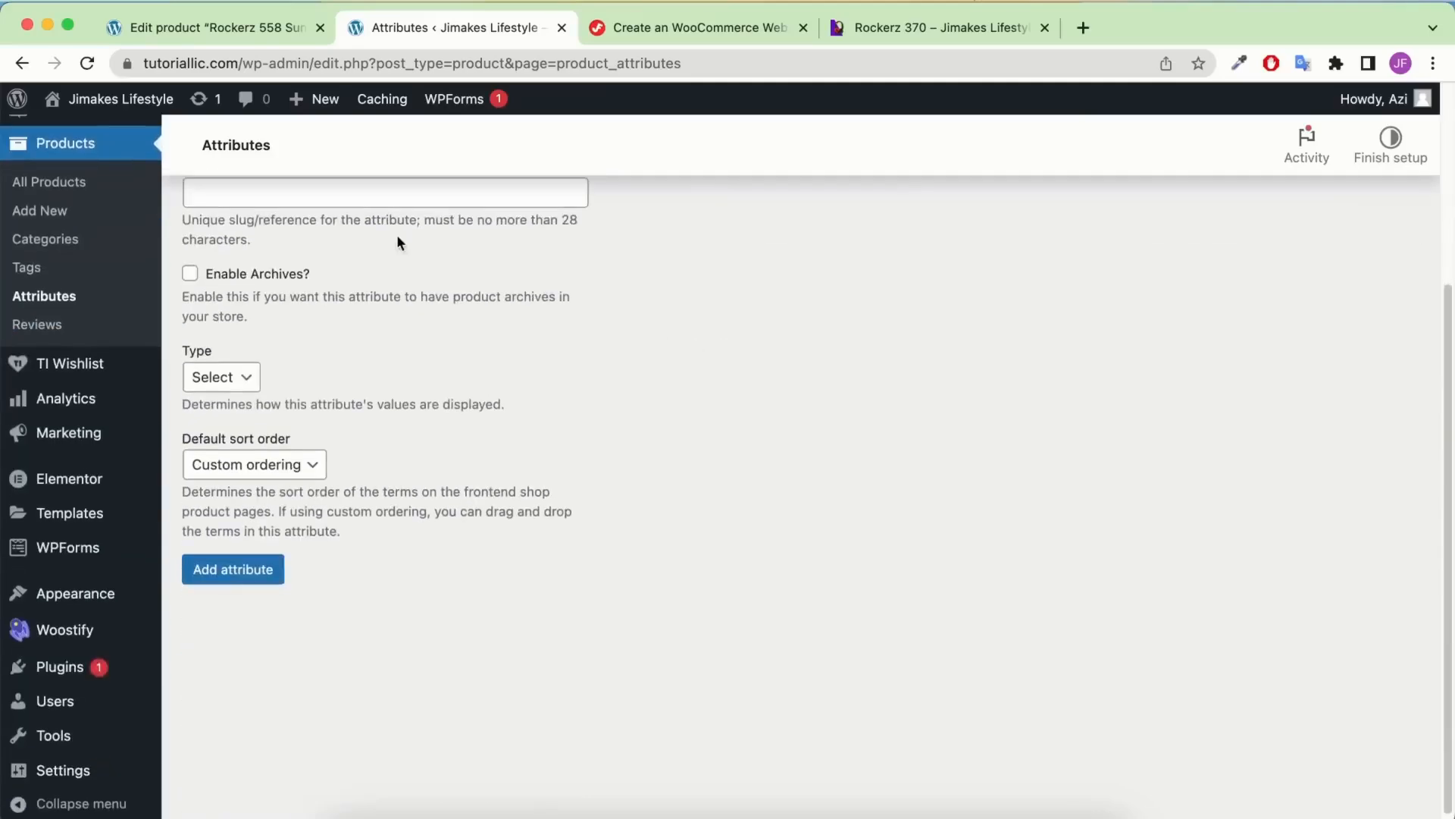
scroll(398, 234, "up", 5)
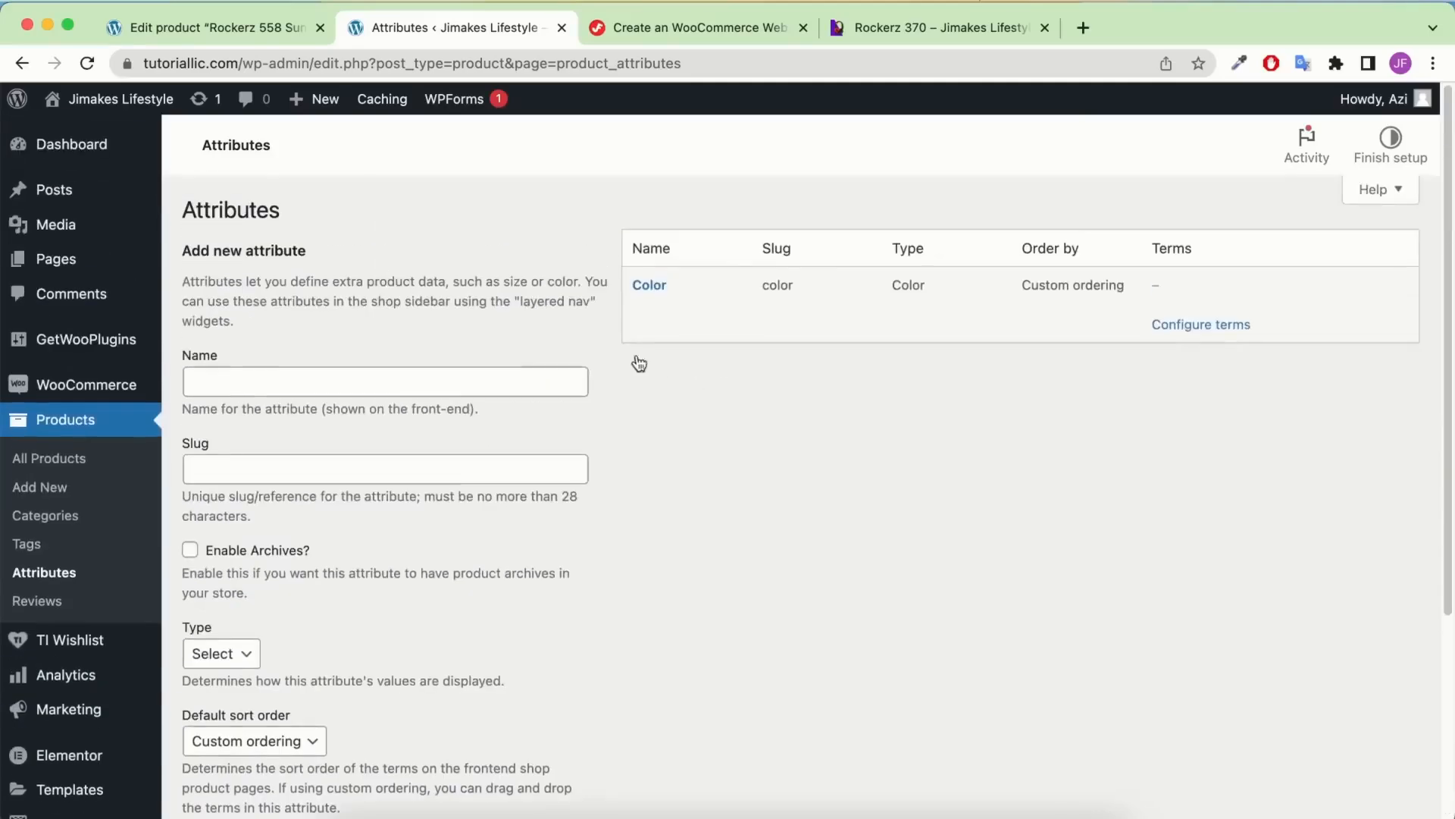
Add a Black term to Color with a black swatch
left_click(1209, 330)
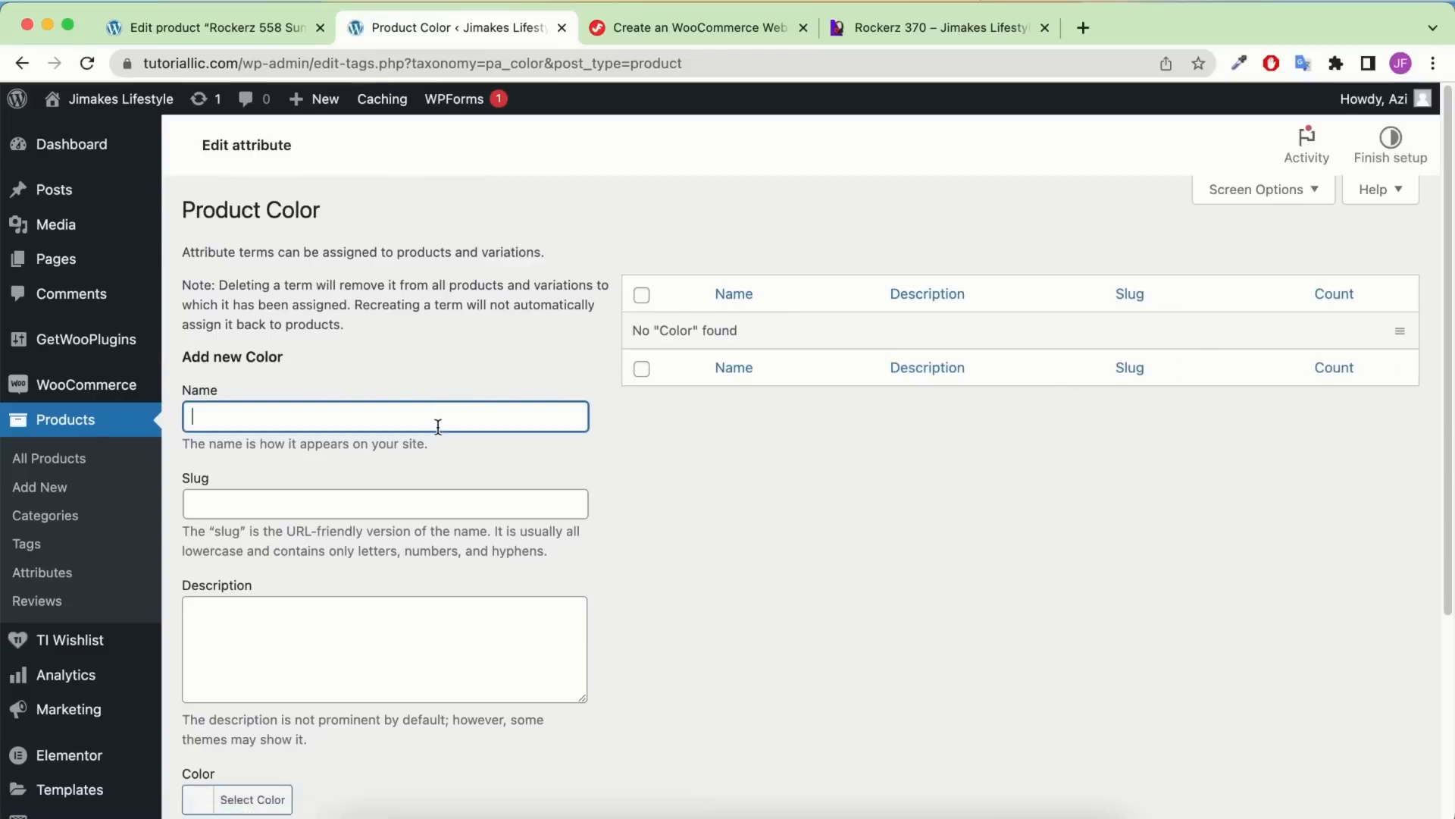
type("b")
scroll(473, 473, "down", 2)
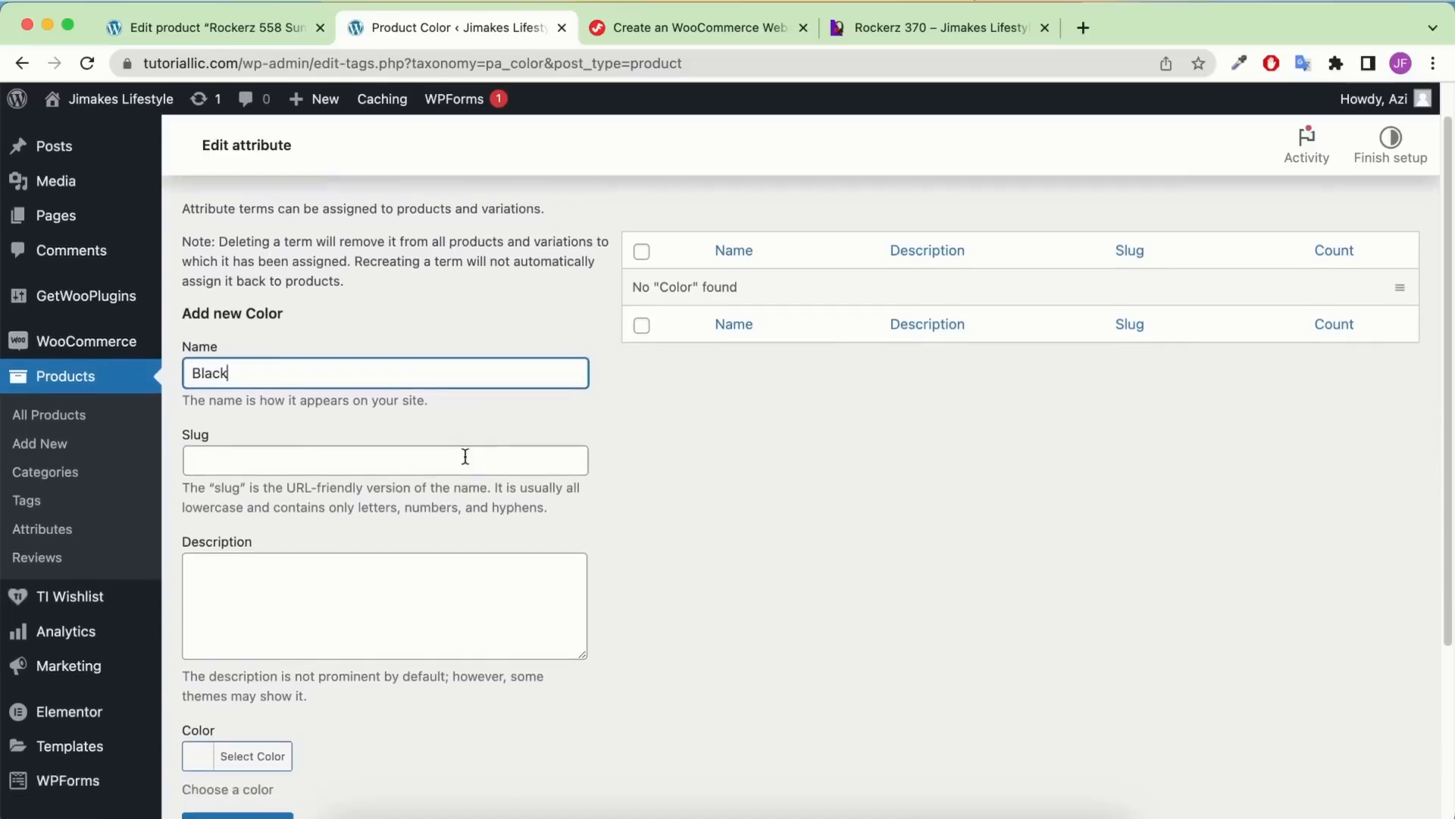
left_click(198, 701)
scroll(209, 719, "down", 5)
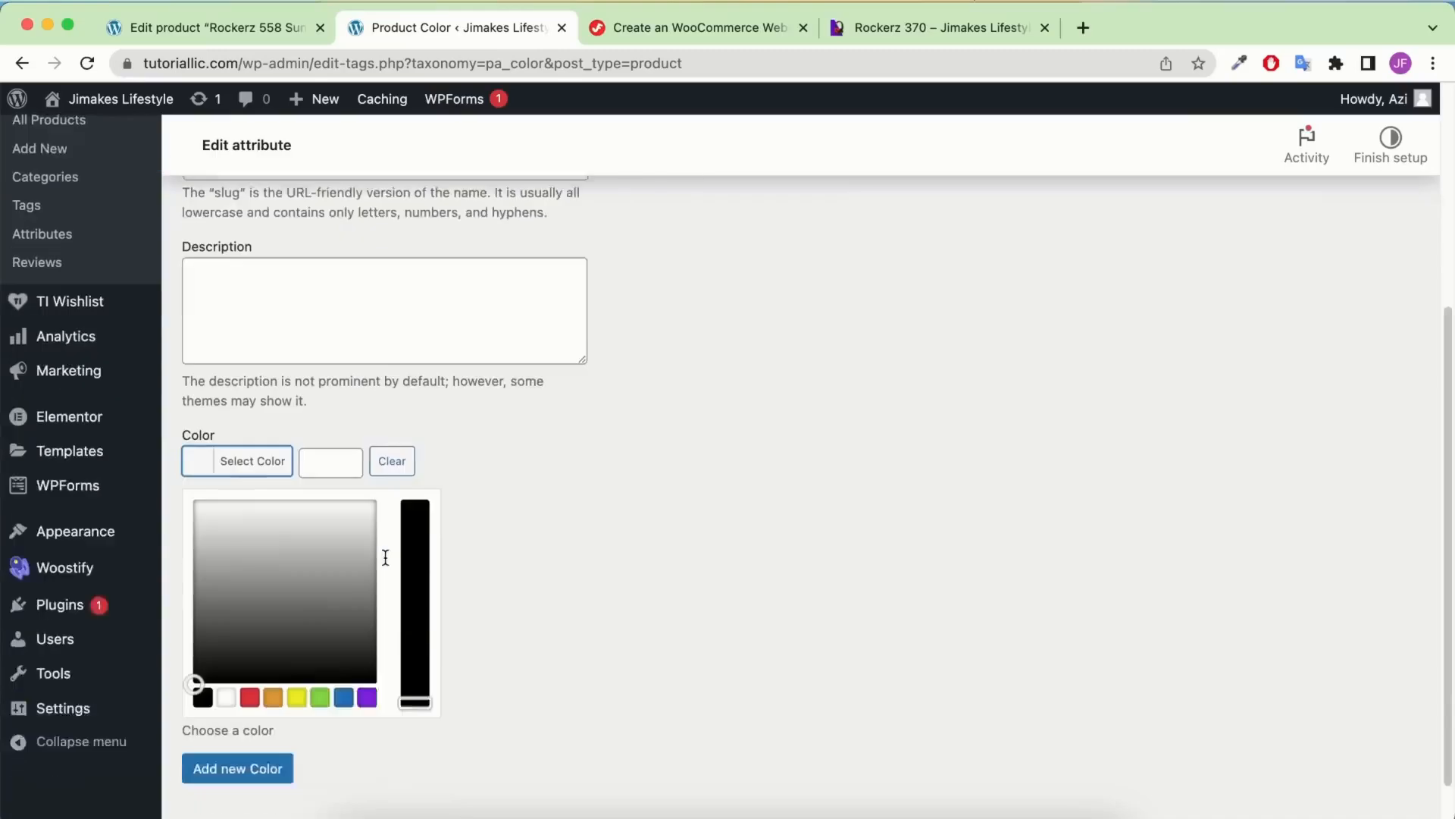
left_click_drag(313, 547, 152, 667)
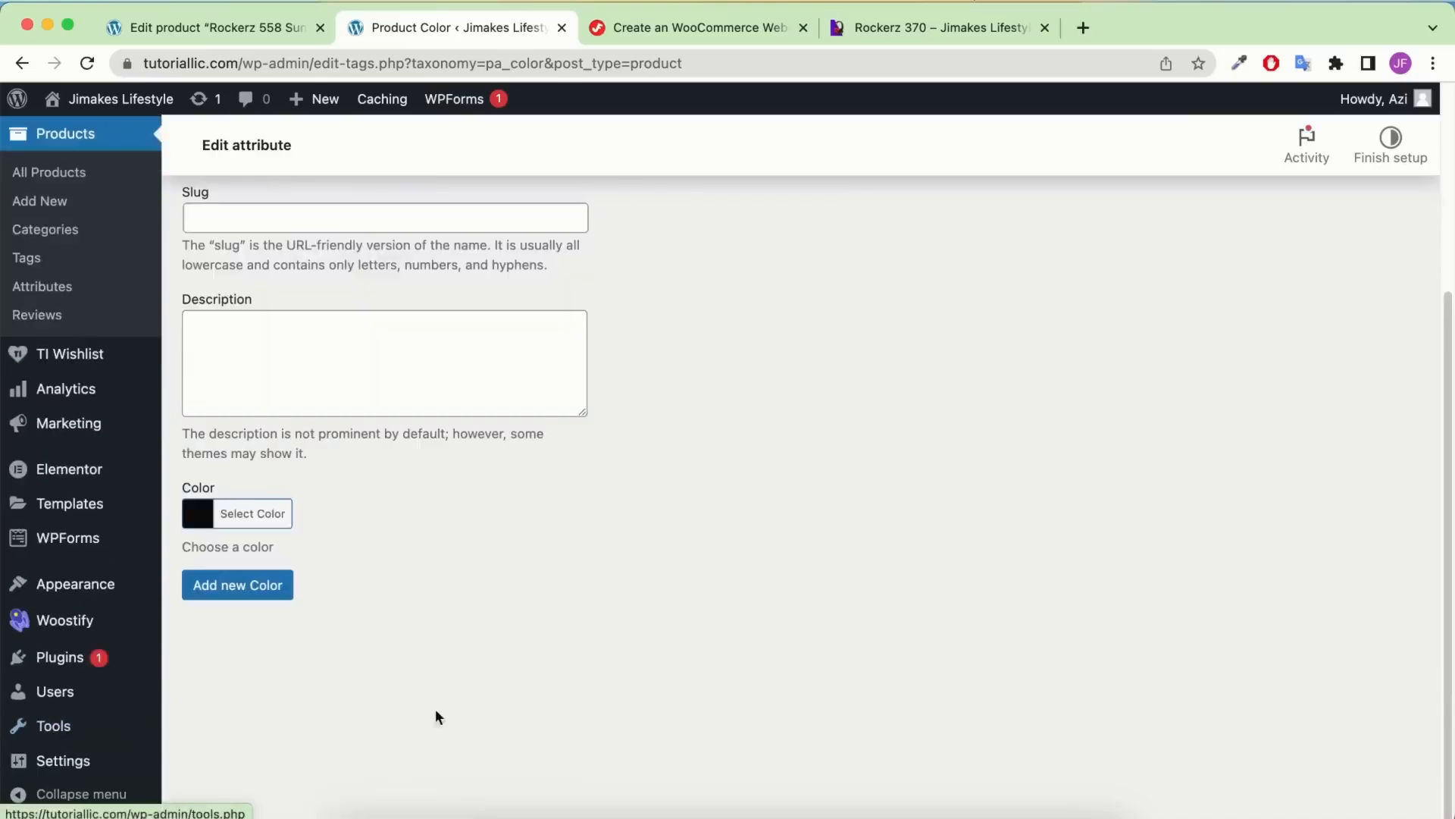
left_click(276, 595)
Add a Red term with a red swatch
left_click(399, 487)
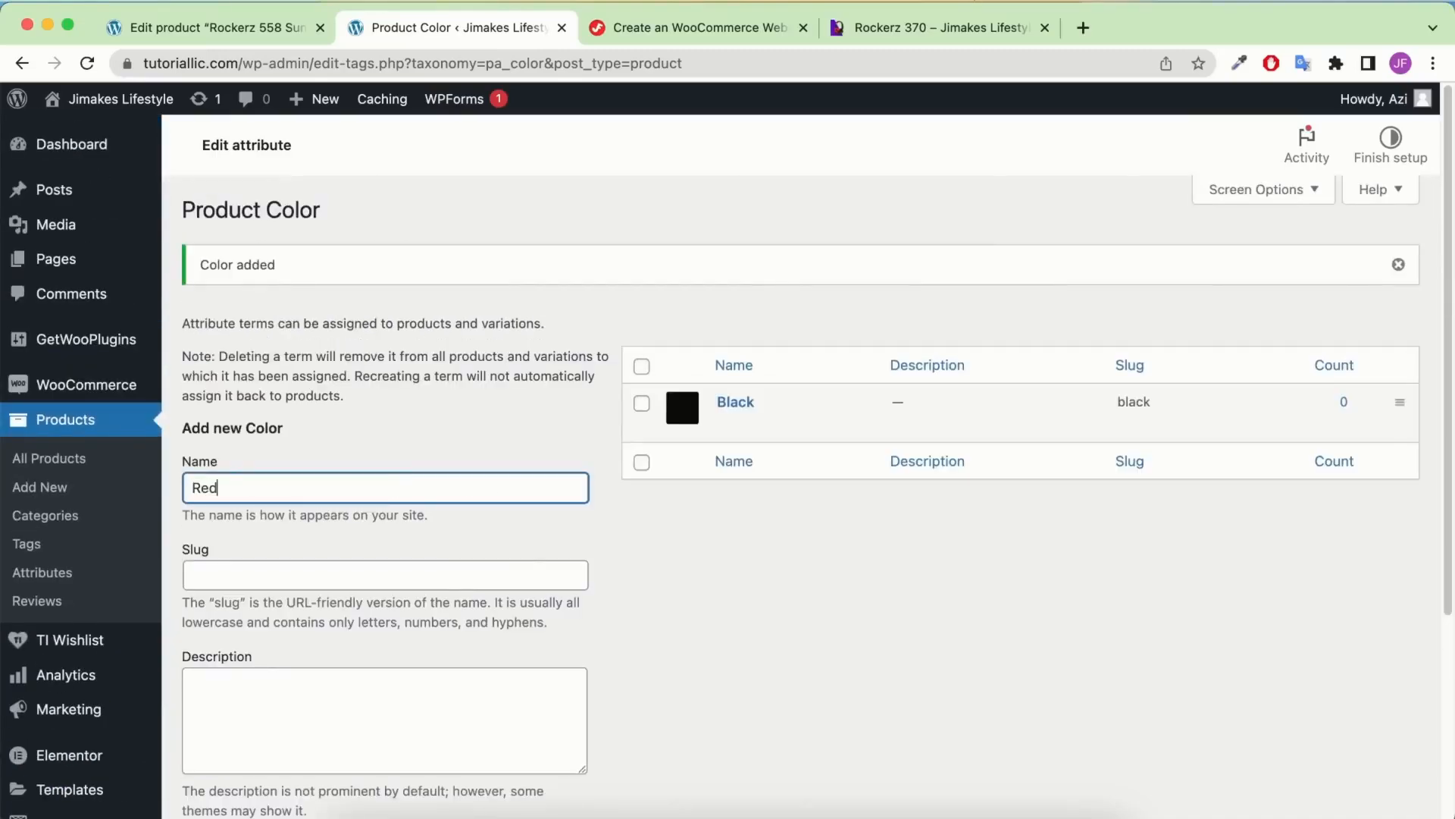
scroll(398, 487, "down", 4)
left_click(231, 588)
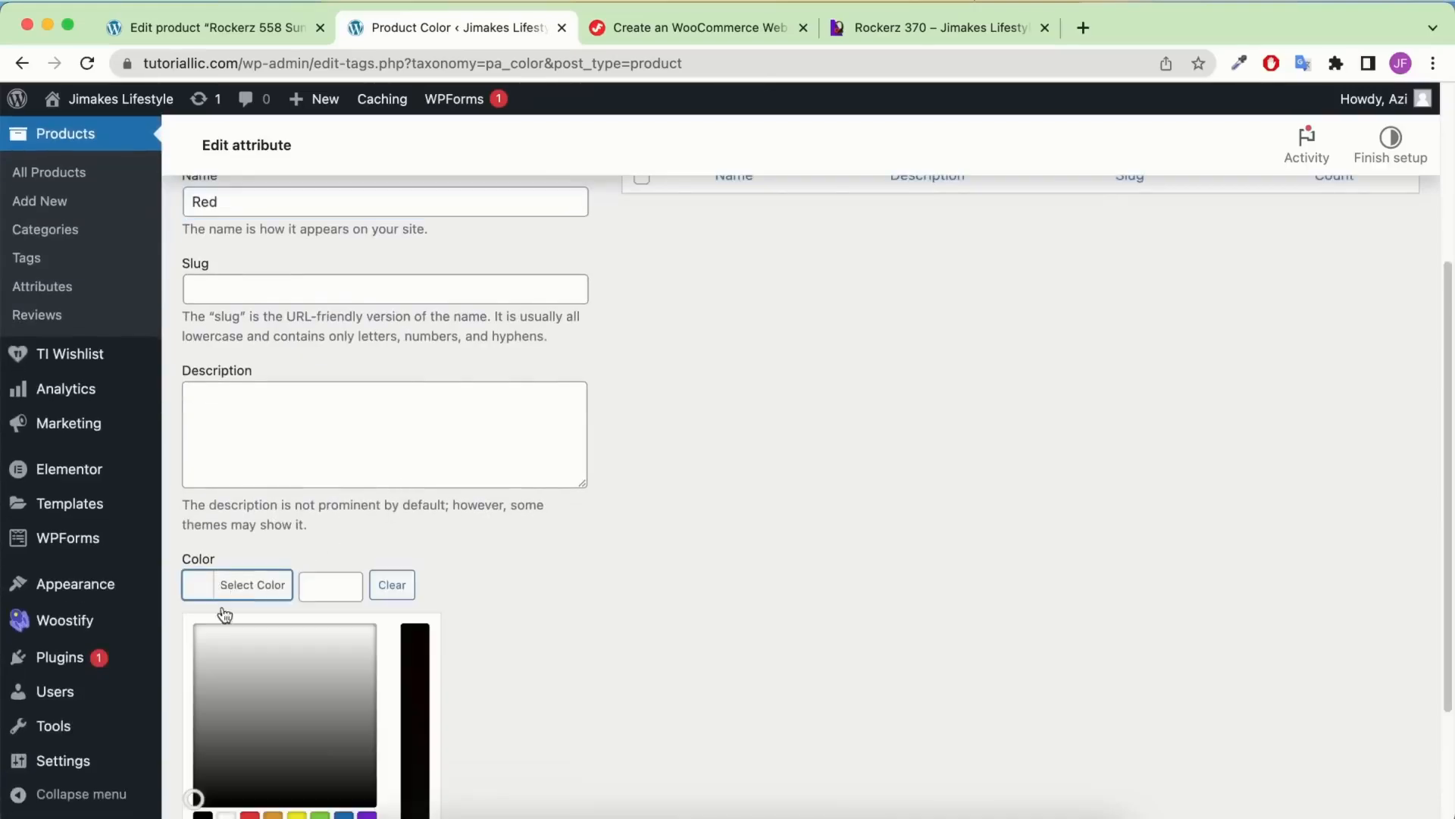
left_click(256, 815)
left_click(204, 525)
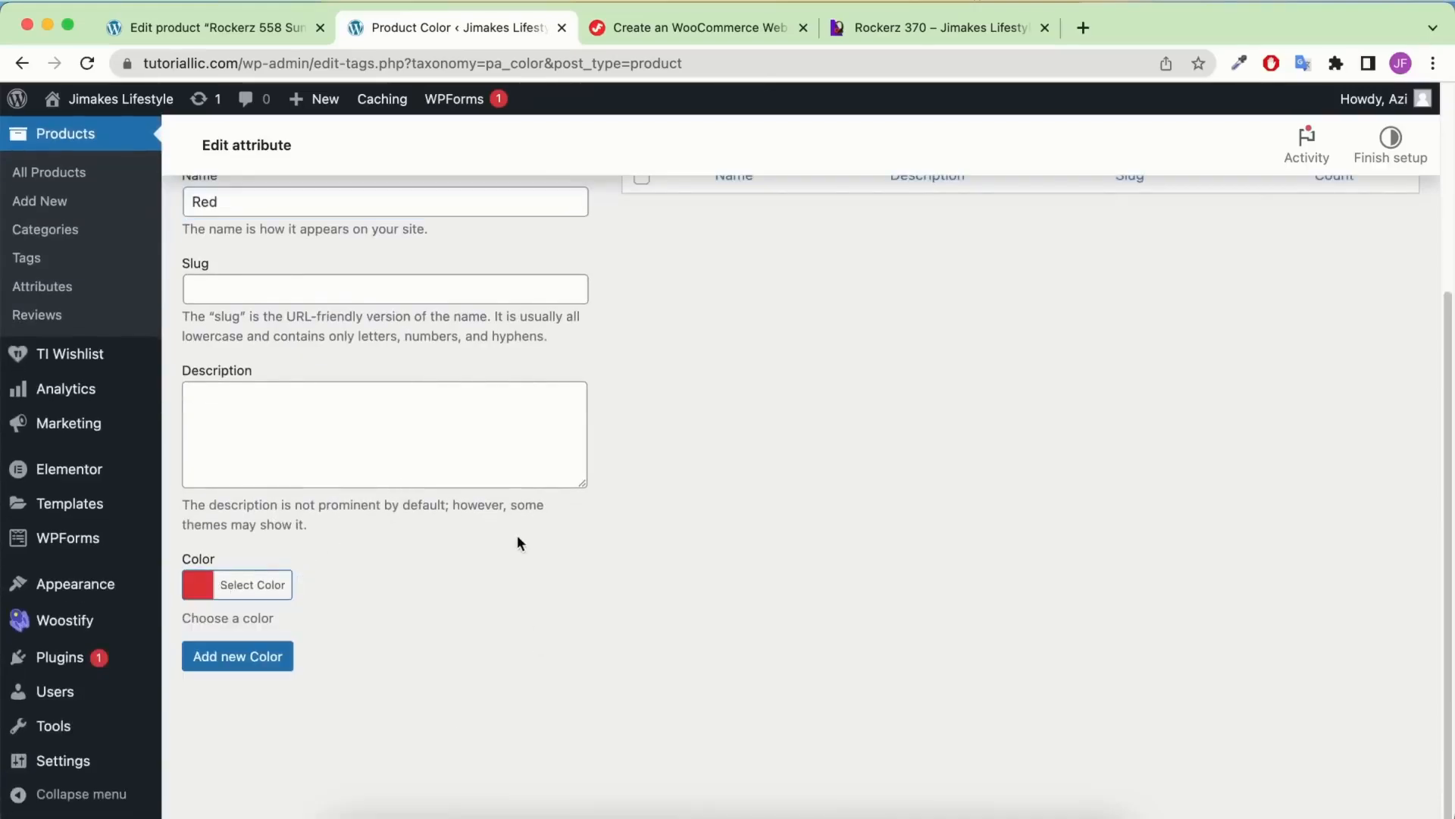
left_click(220, 653)
Add a SeaGreen term with a #81d742 green swatch
left_click(333, 483)
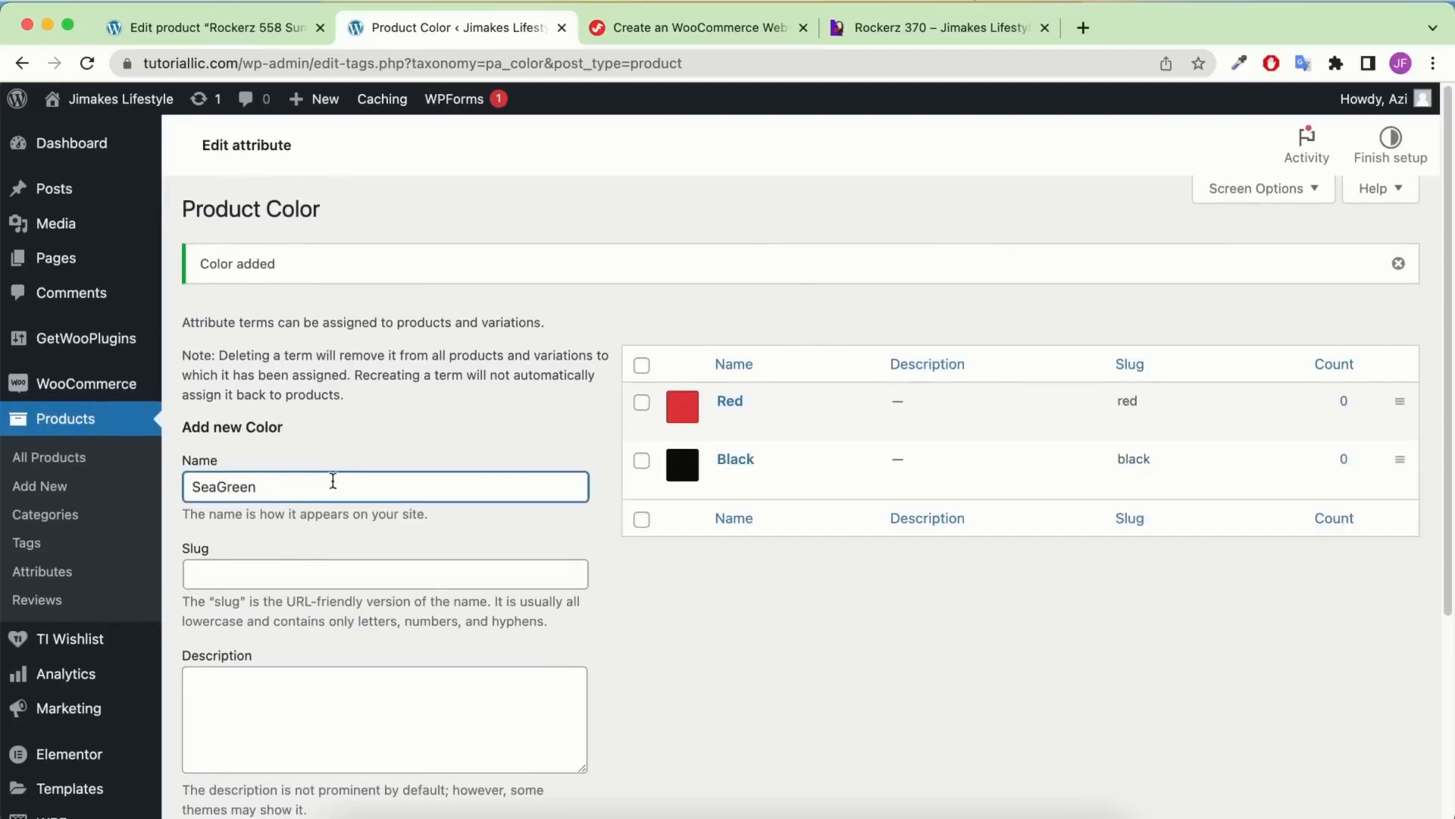
scroll(333, 481, "down", 4)
left_click(250, 586)
scroll(322, 713, "down", 3)
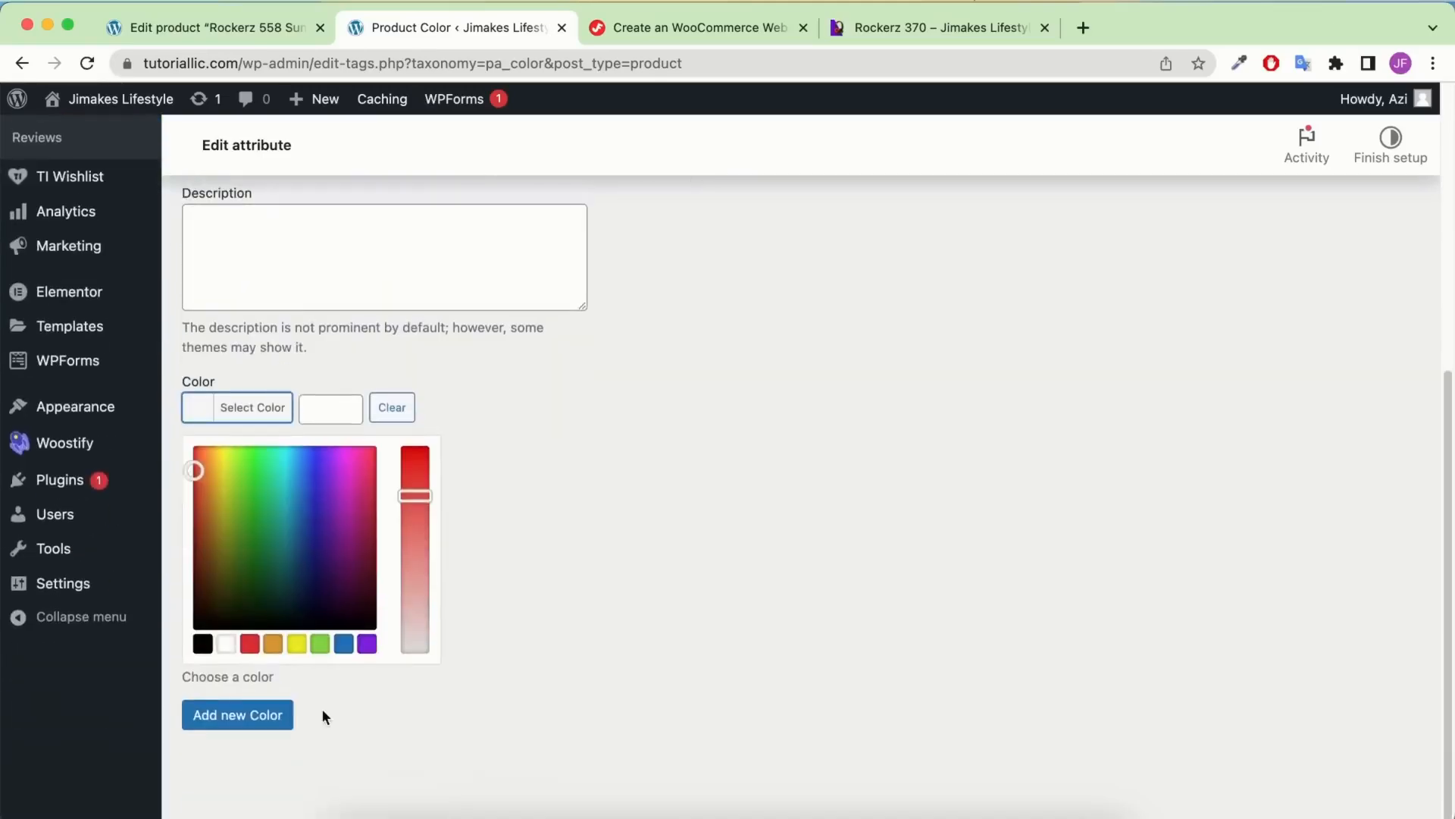
left_click(320, 643)
left_click(243, 715)
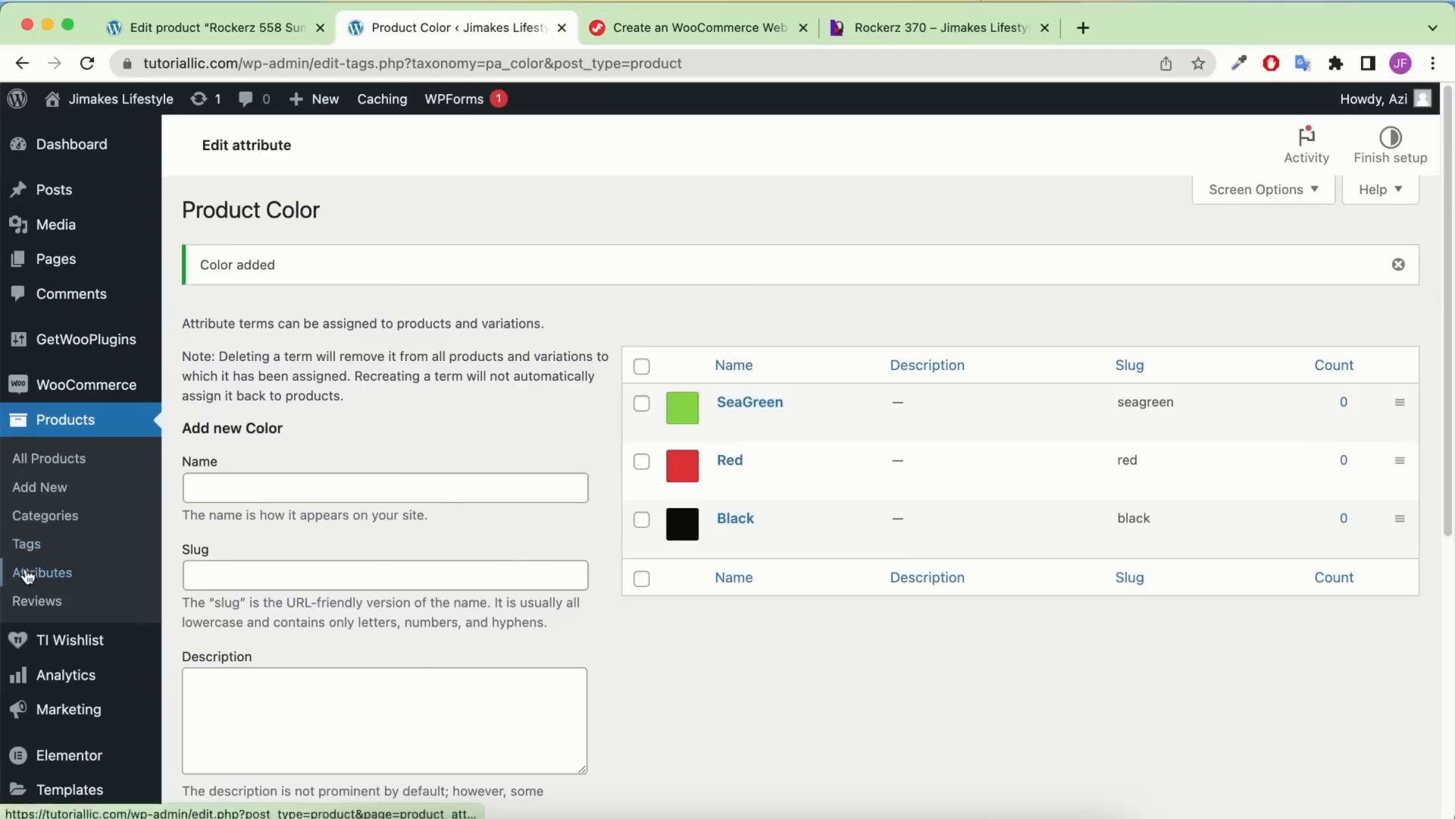
left_click(148, 571)
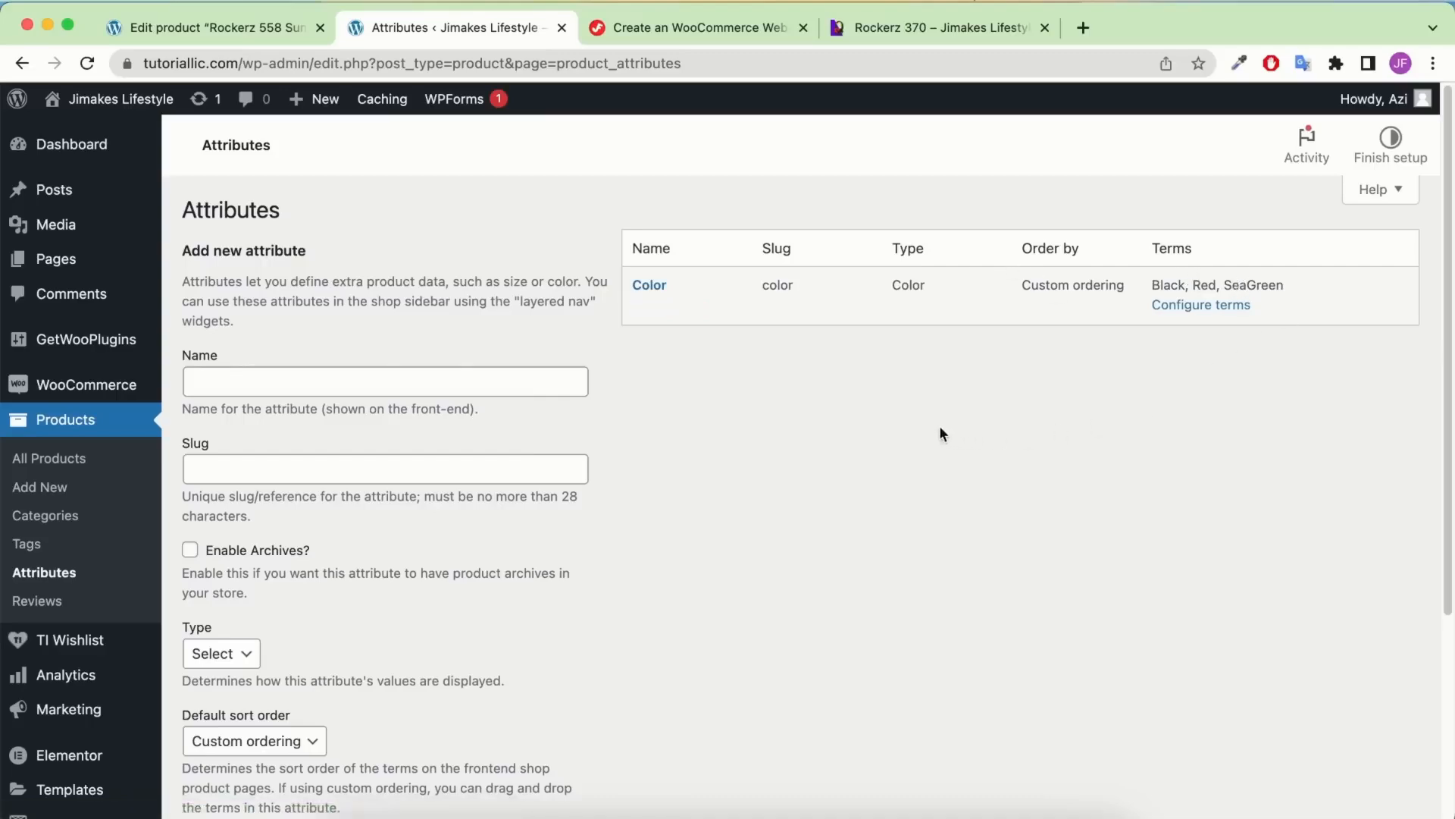
Add an attribute named Size with type Radio, then go to its Configure terms page
scroll(786, 448, "down", 3)
scroll(459, 358, "up", 3)
left_click(260, 381)
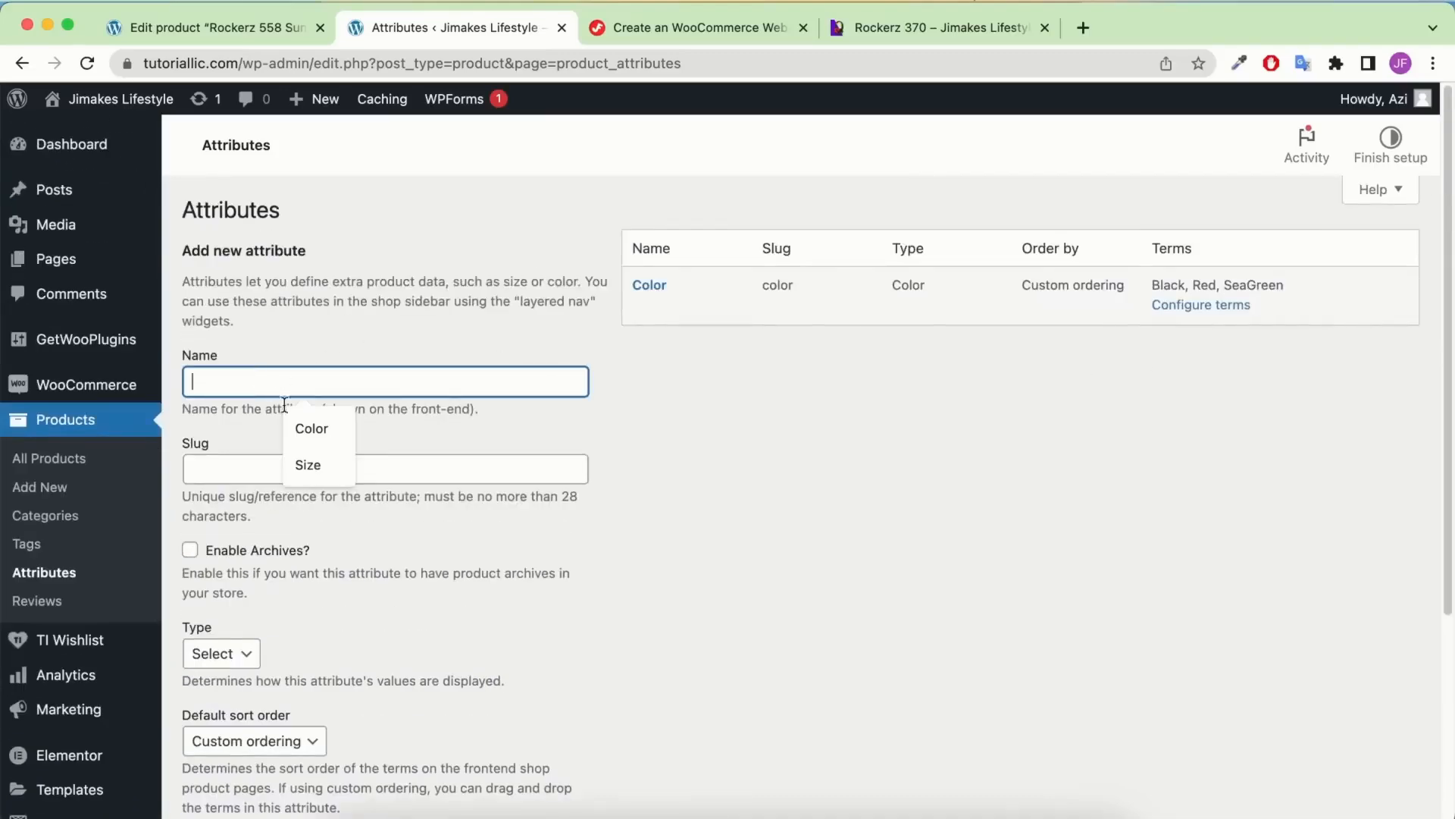
left_click(305, 461)
scroll(304, 576, "down", 1)
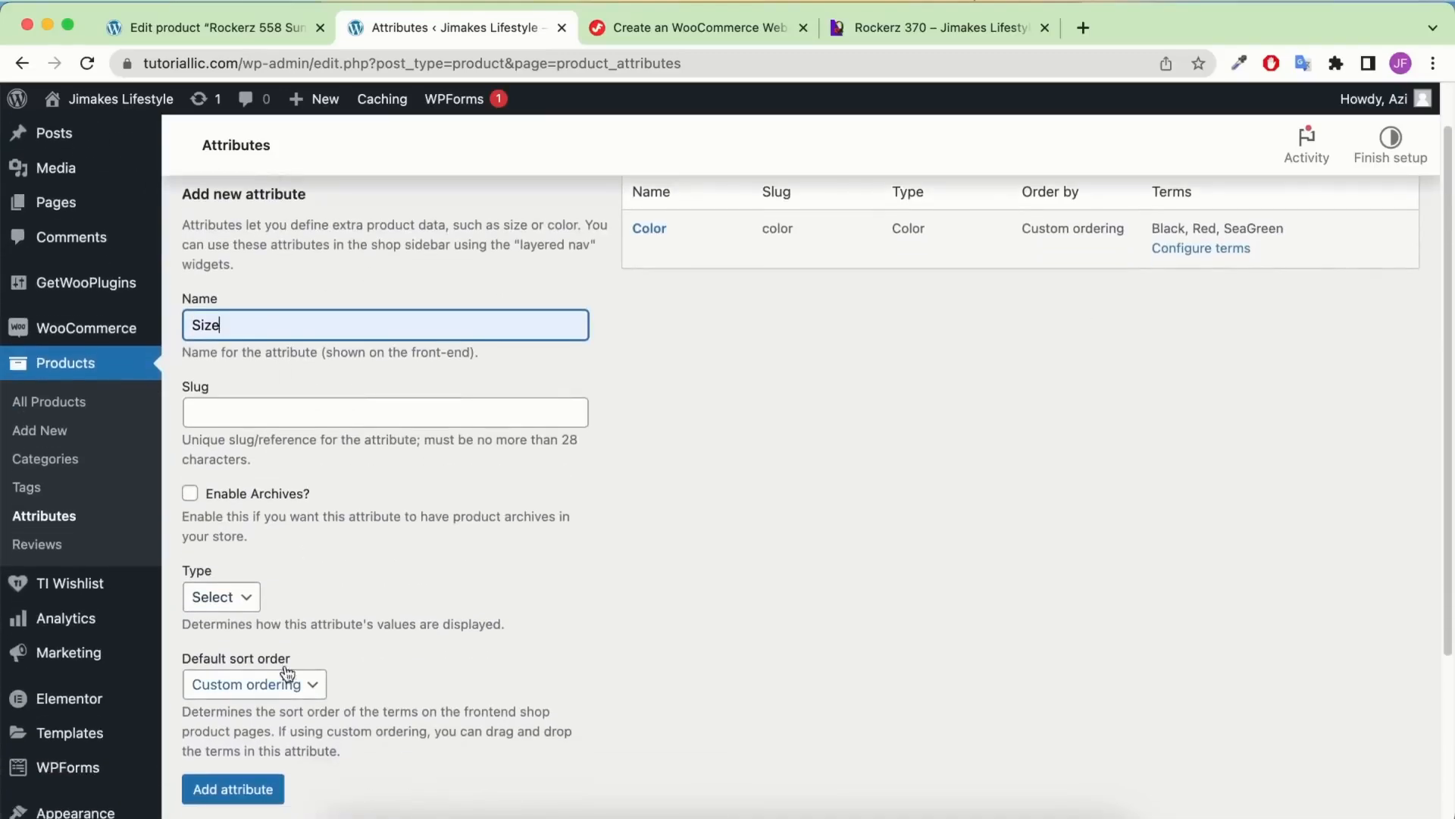
left_click(244, 597)
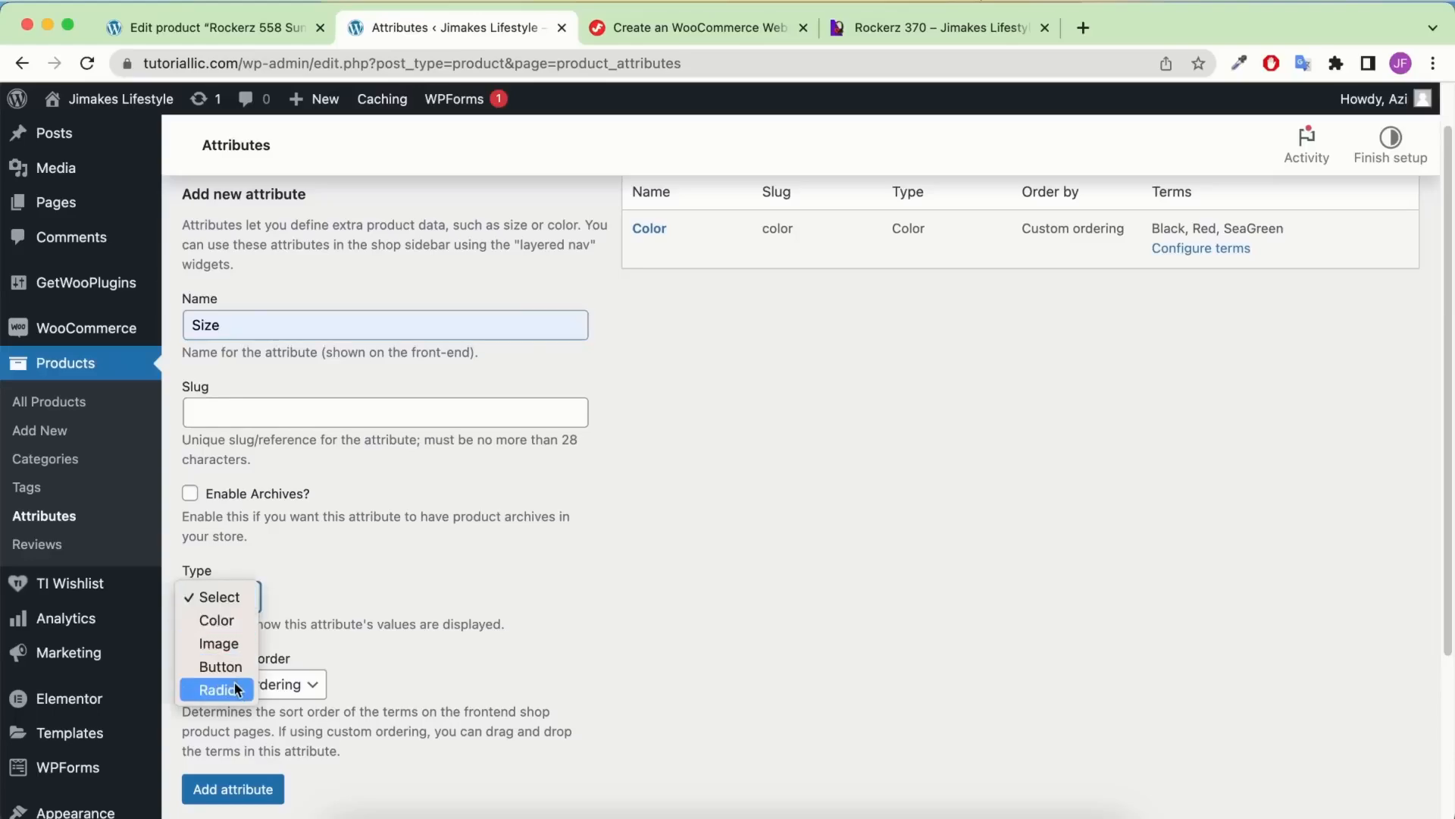
left_click(234, 689)
scroll(316, 598, "down", 5)
left_click(234, 560)
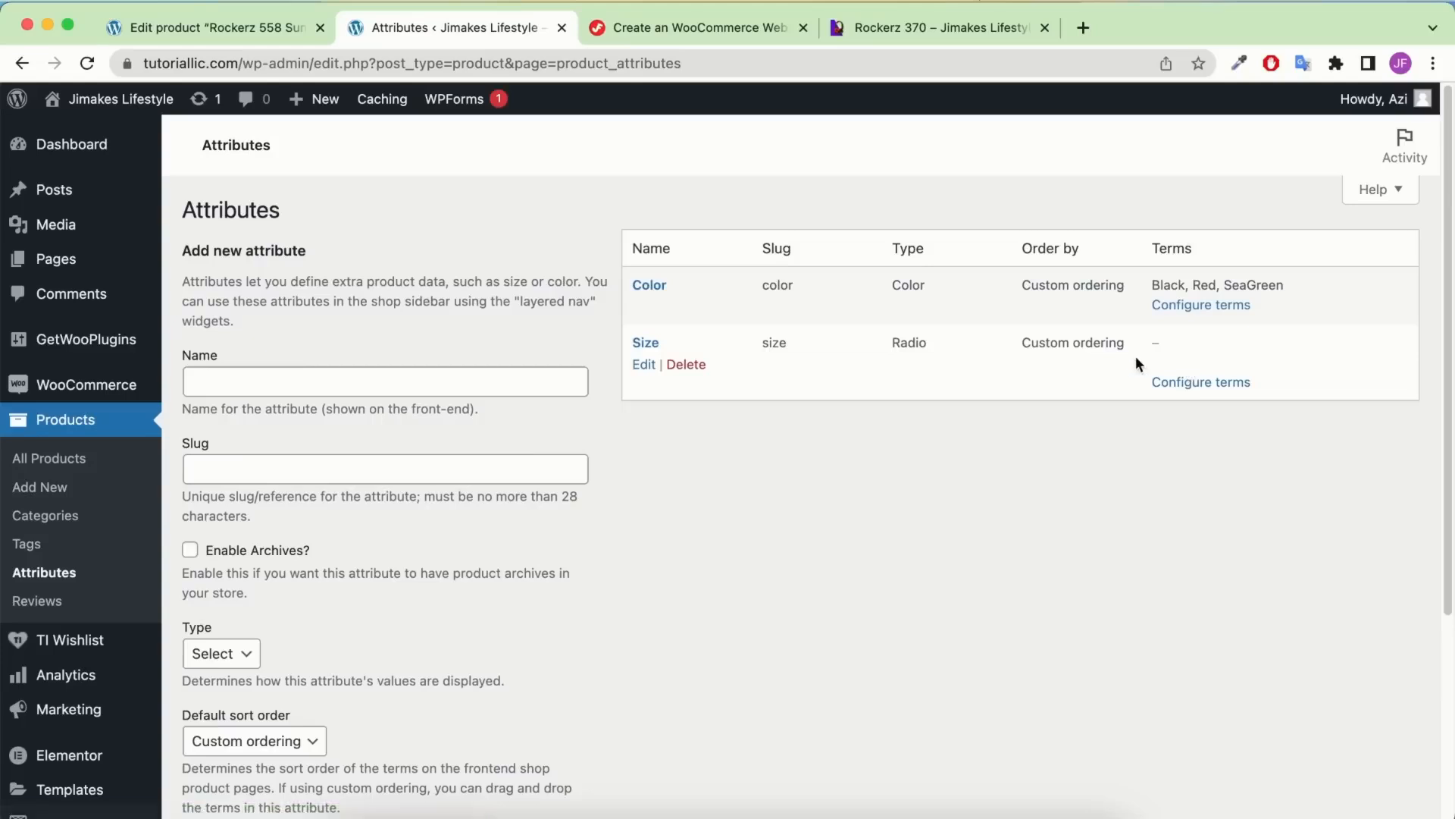
left_click(1199, 388)
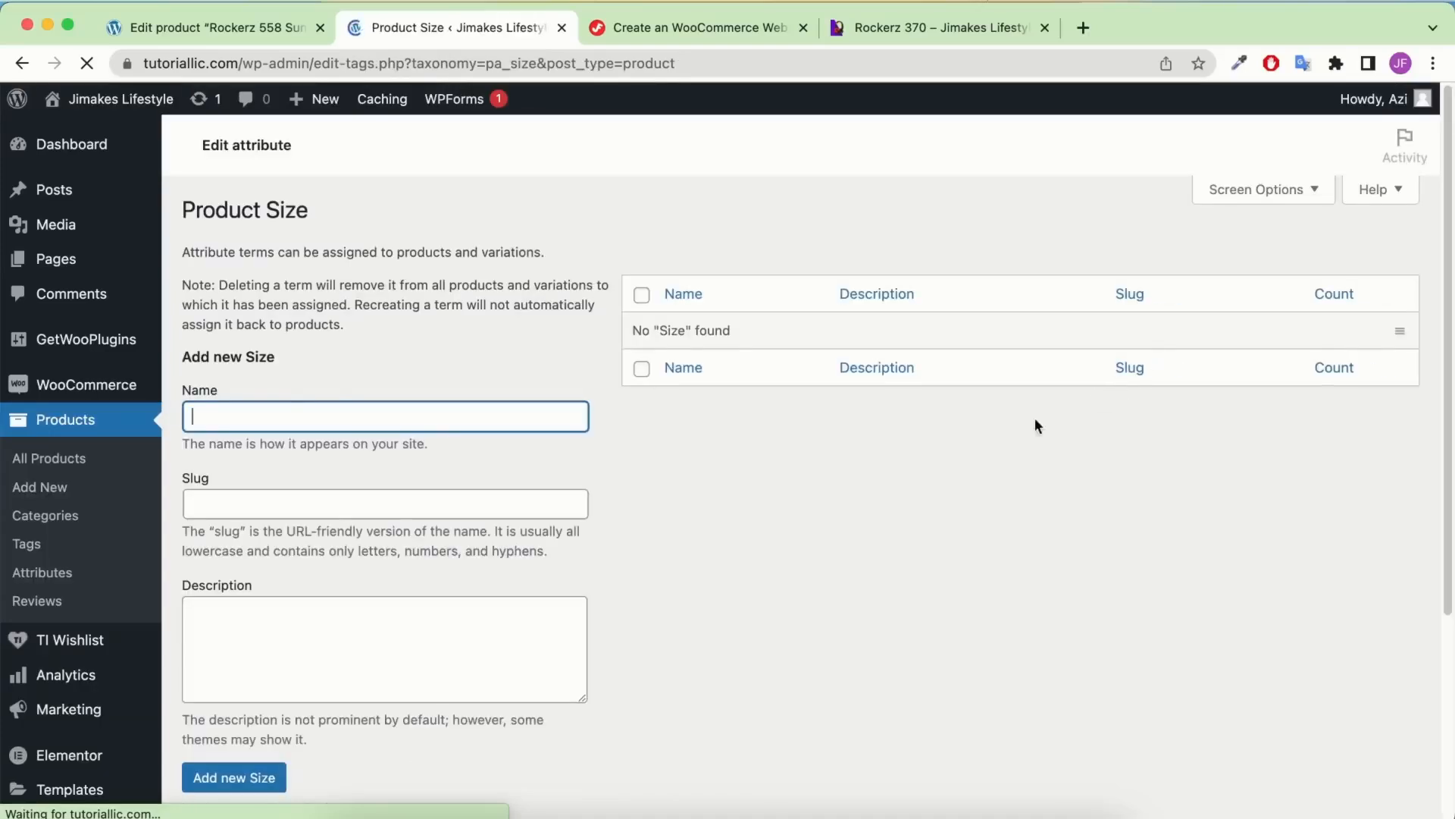
Add Adult as a Size term
scroll(530, 349, "down", 1)
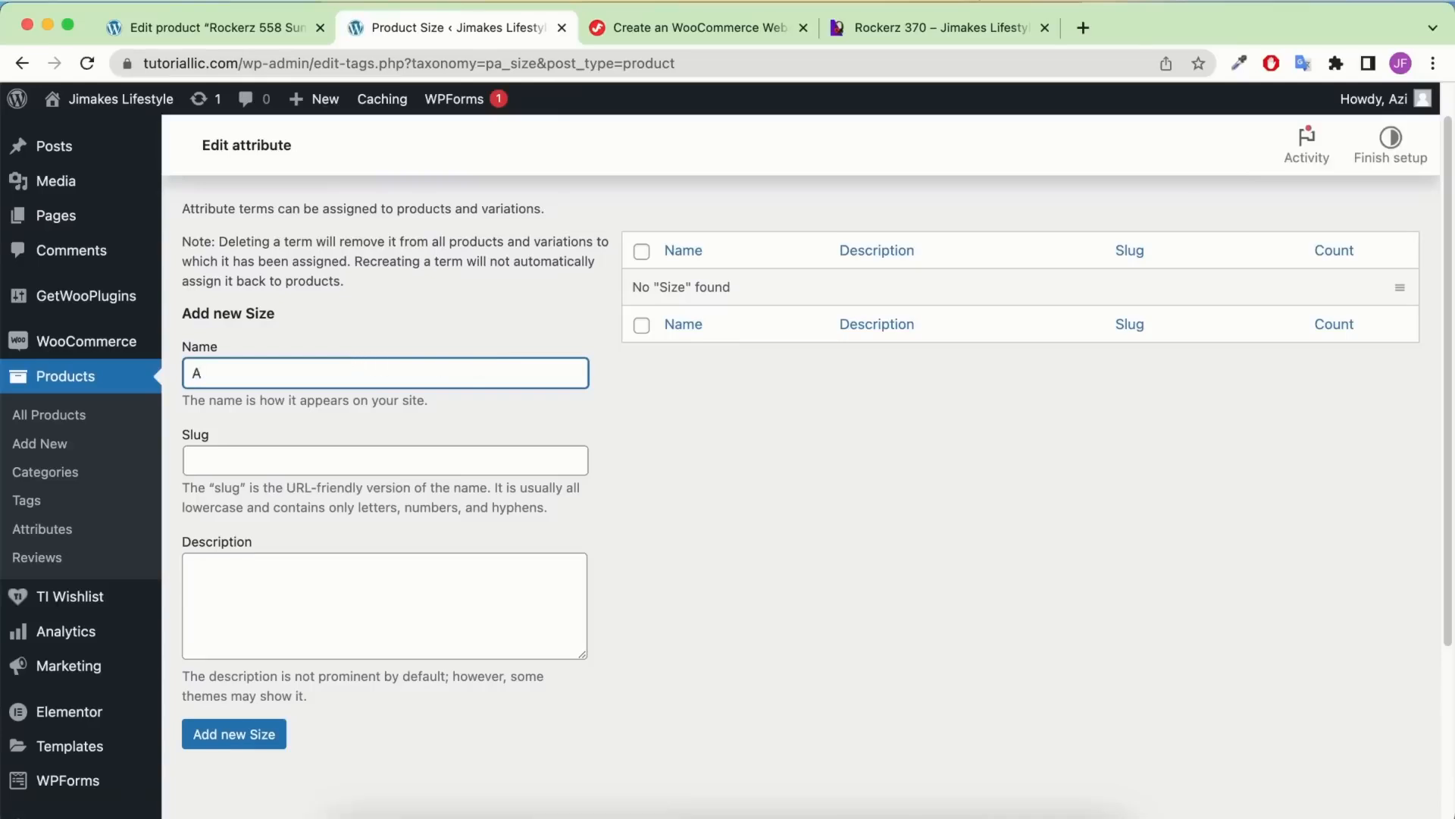
type("dult")
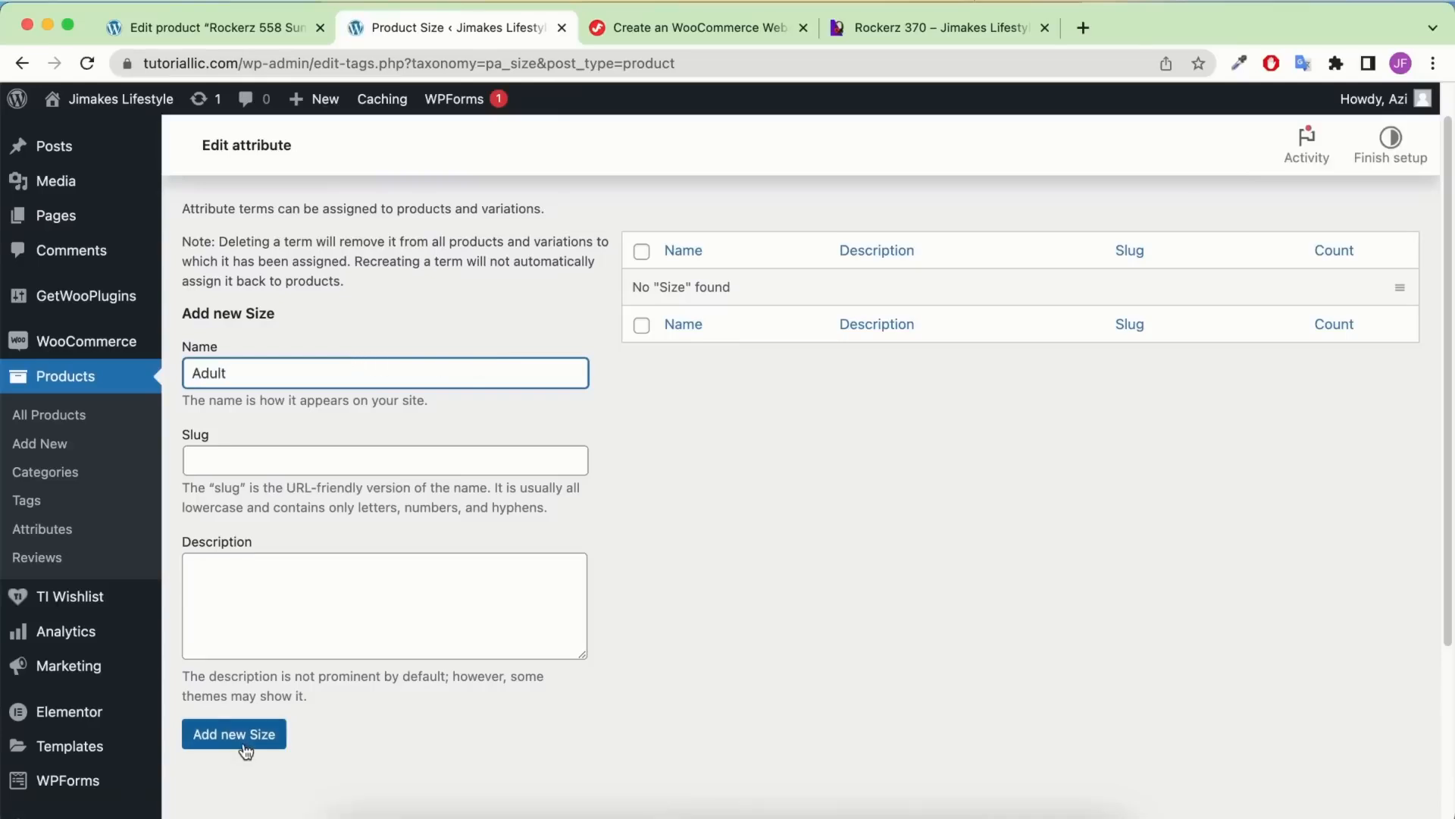
left_click(247, 744)
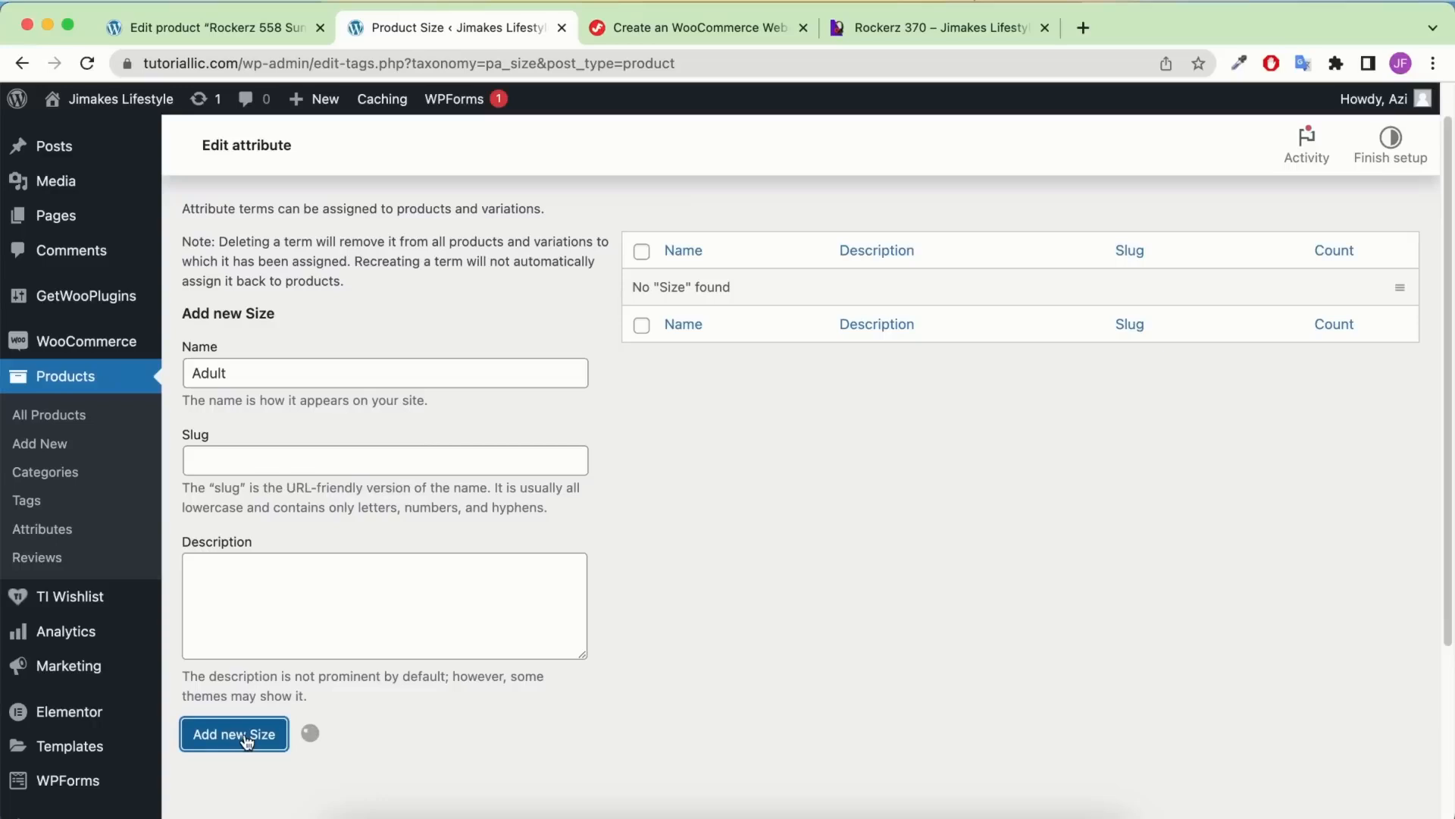
Add Kids as a second Size term
left_click(263, 445)
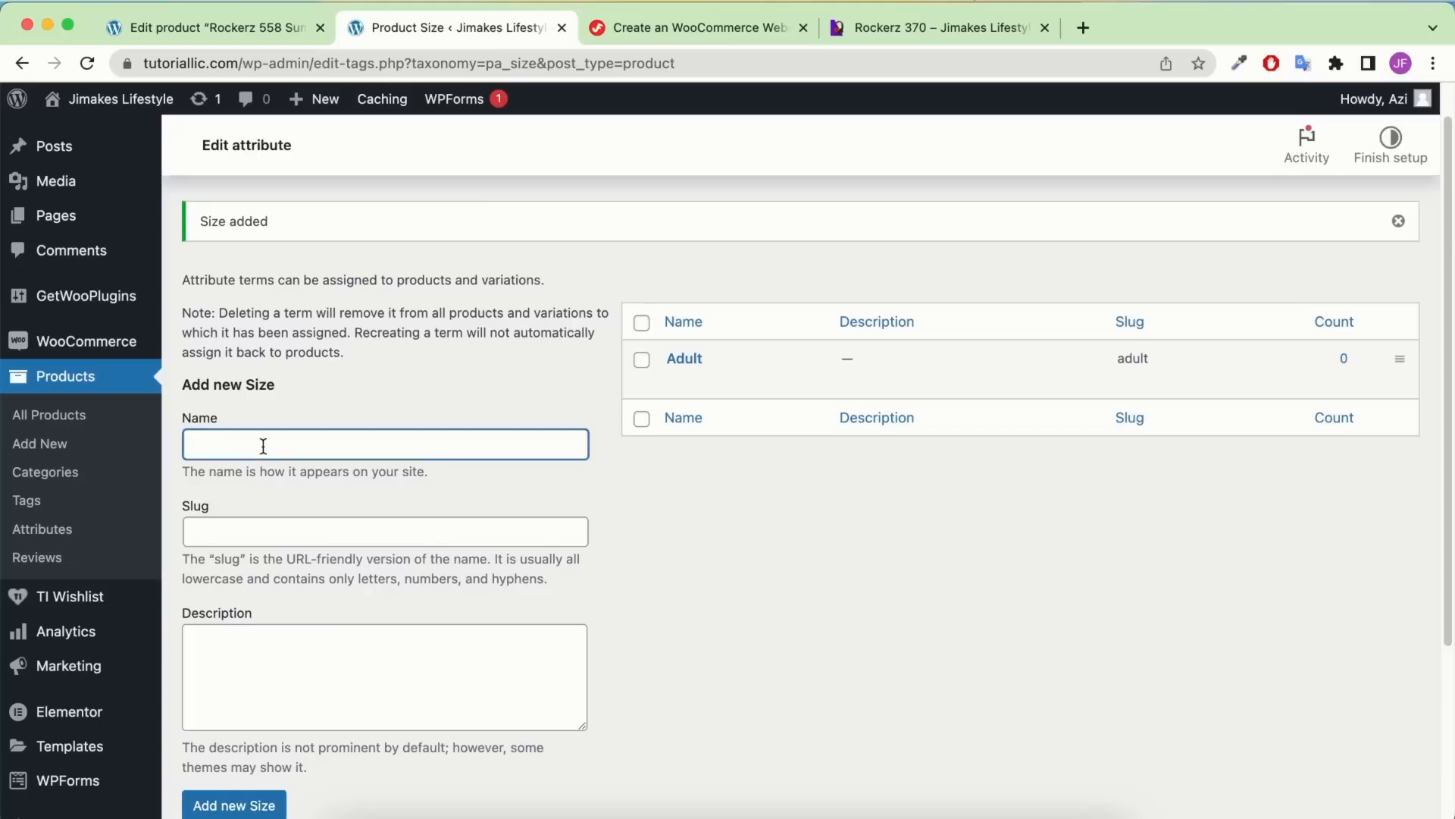
type("Kids")
scroll(263, 445, "down", 3)
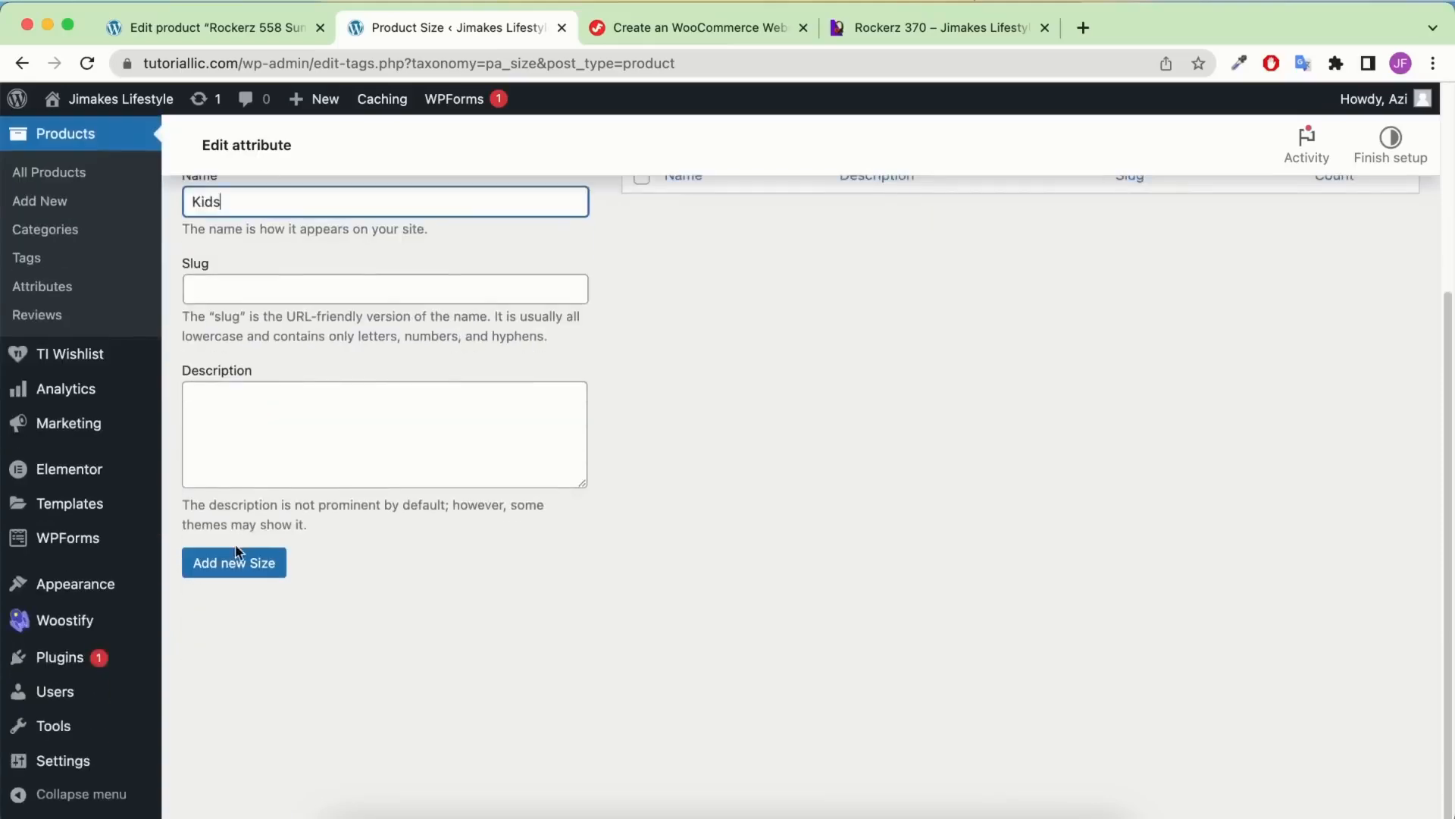
left_click(230, 559)
scroll(253, 538, "up", 4)
scroll(253, 538, "down", 4)
left_click(243, 599)
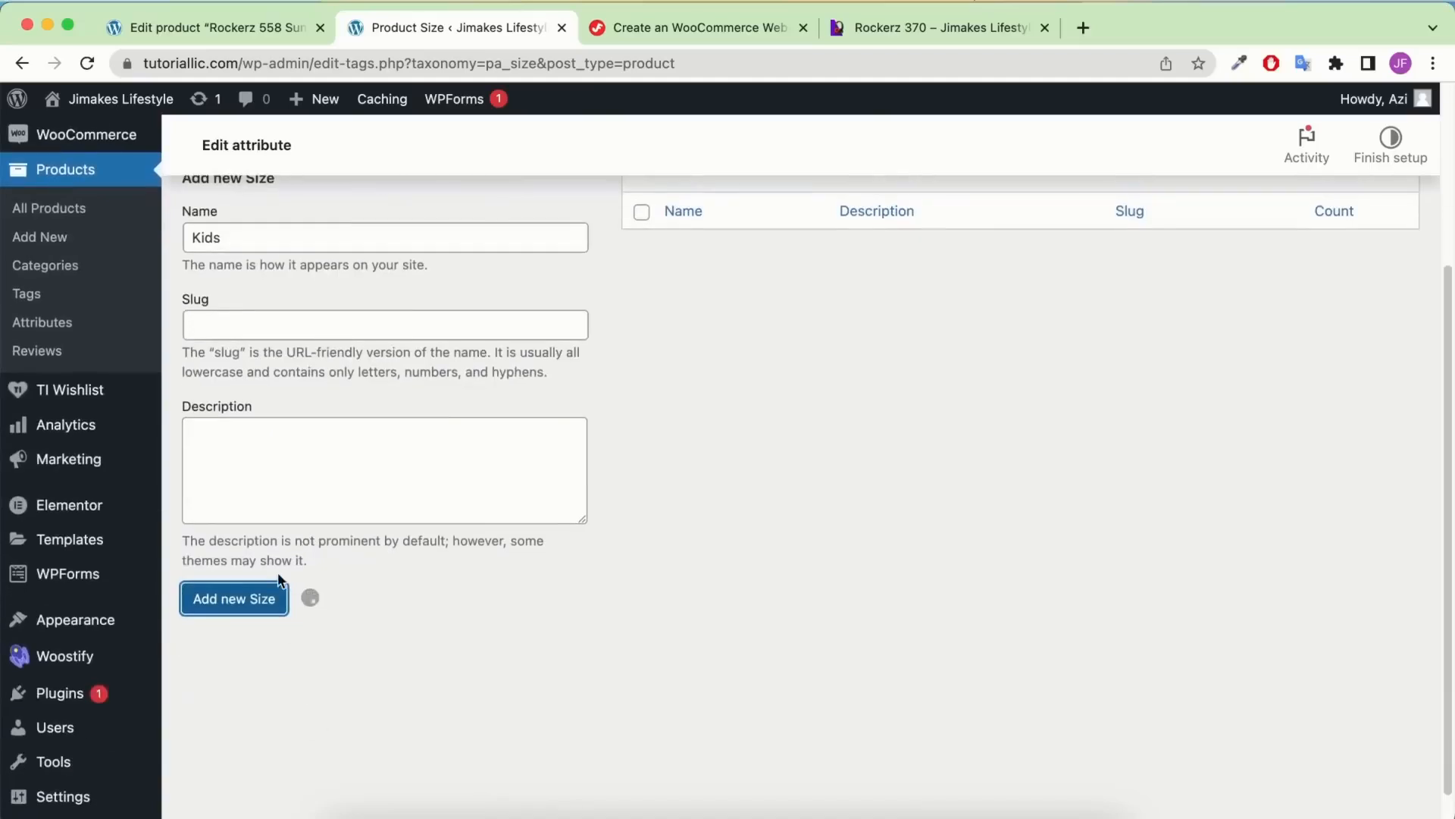
scroll(551, 509, "up", 1)
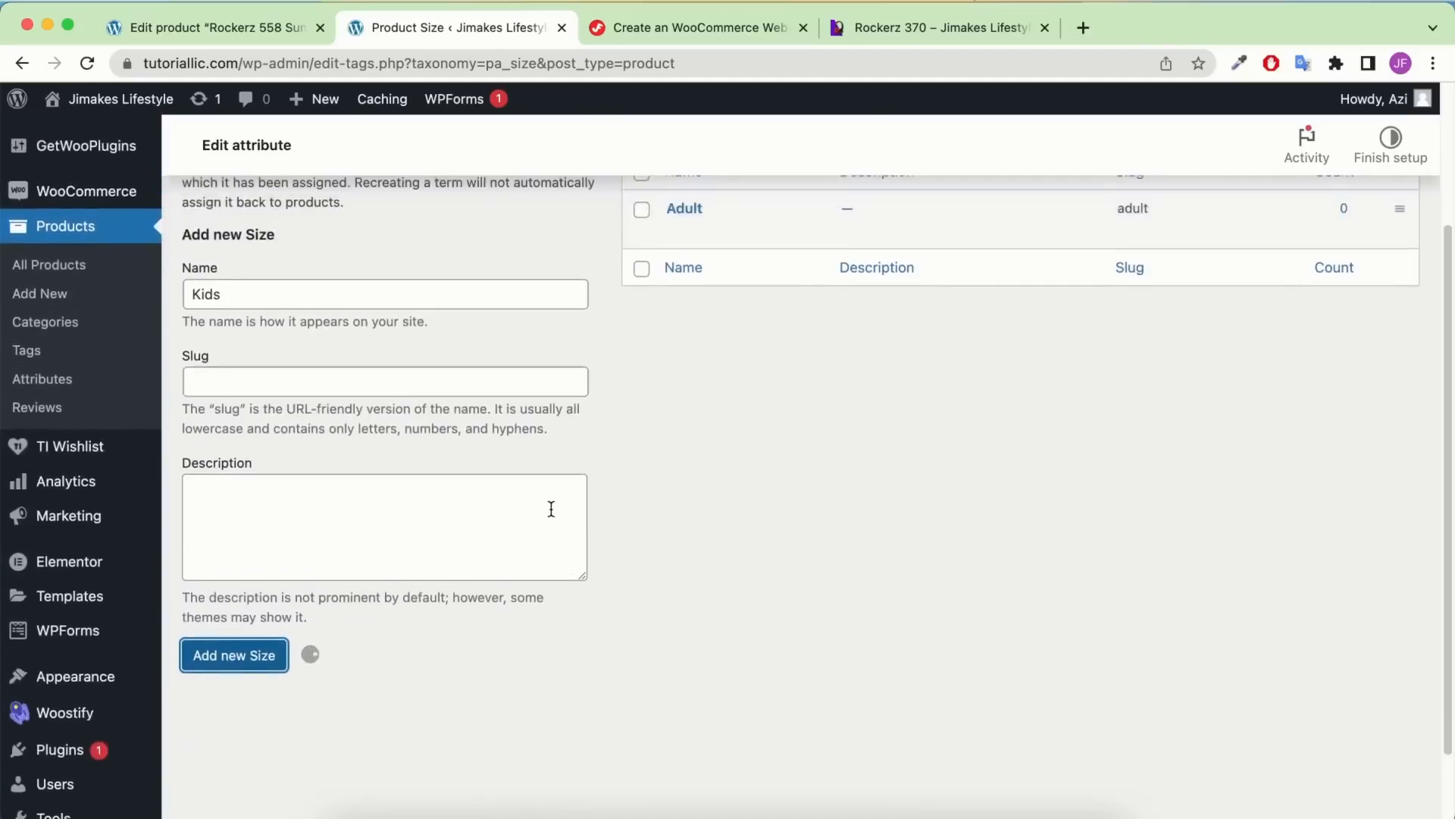
scroll(551, 509, "up", 2)
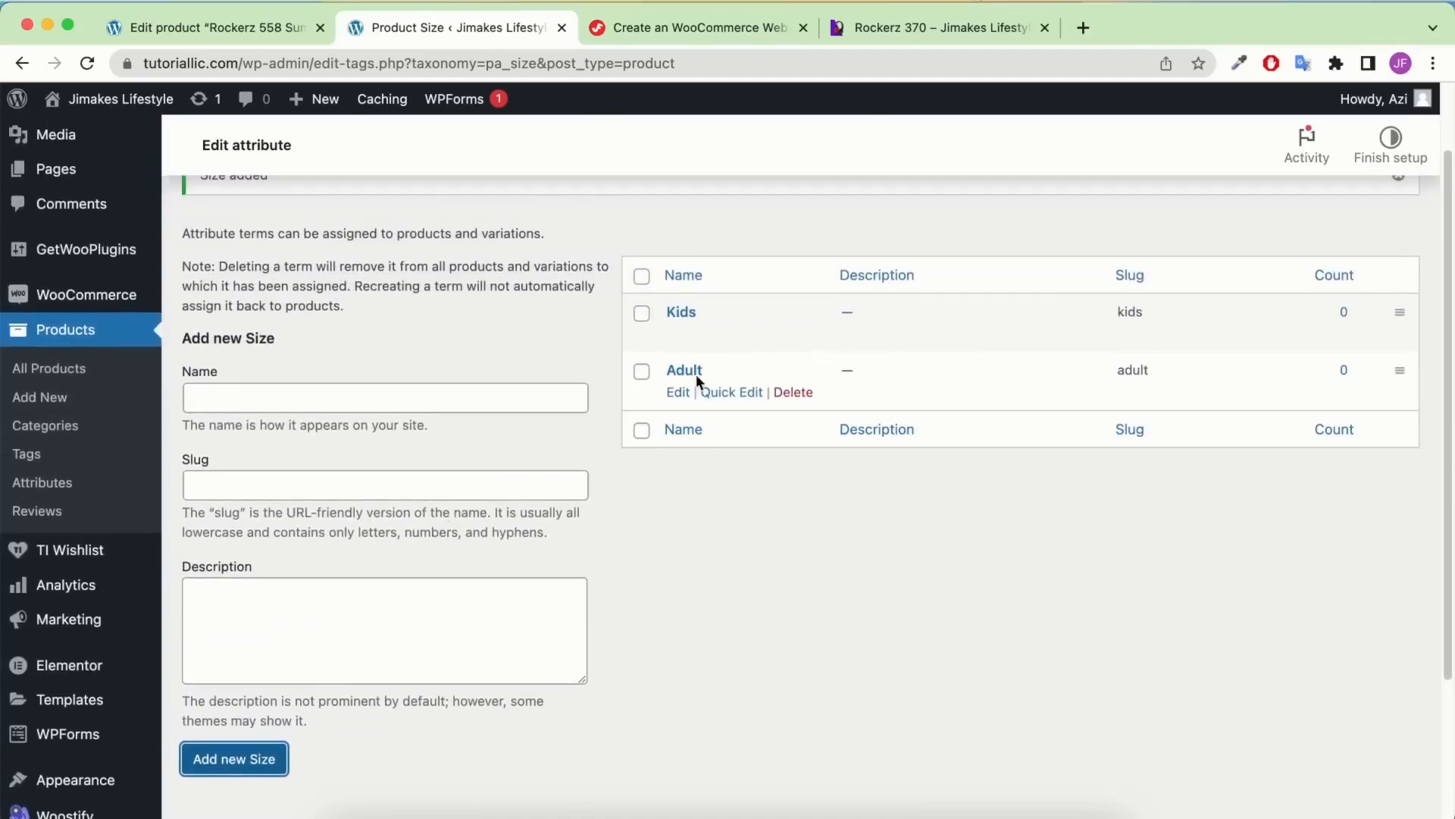
left_click(69, 486)
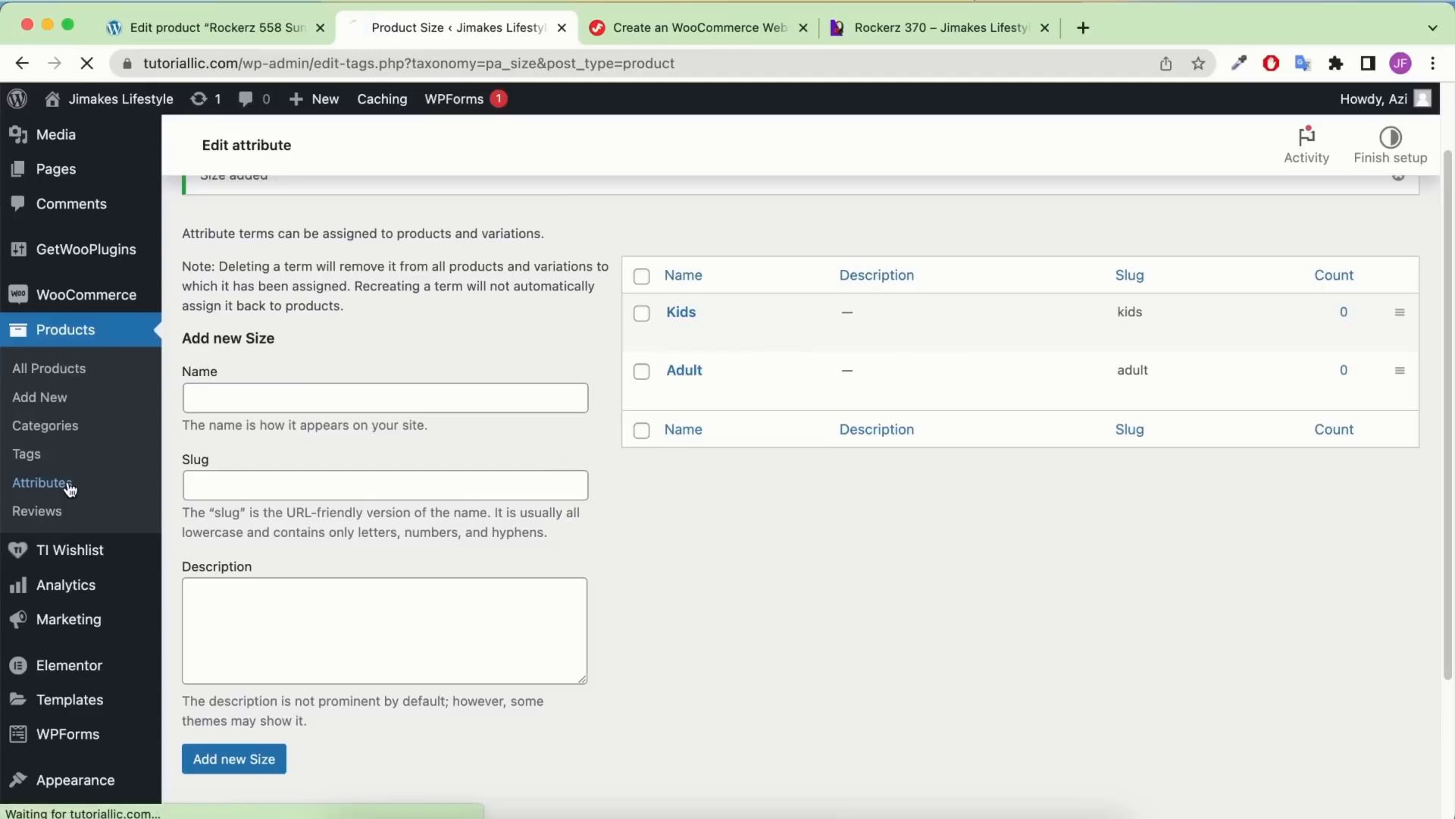
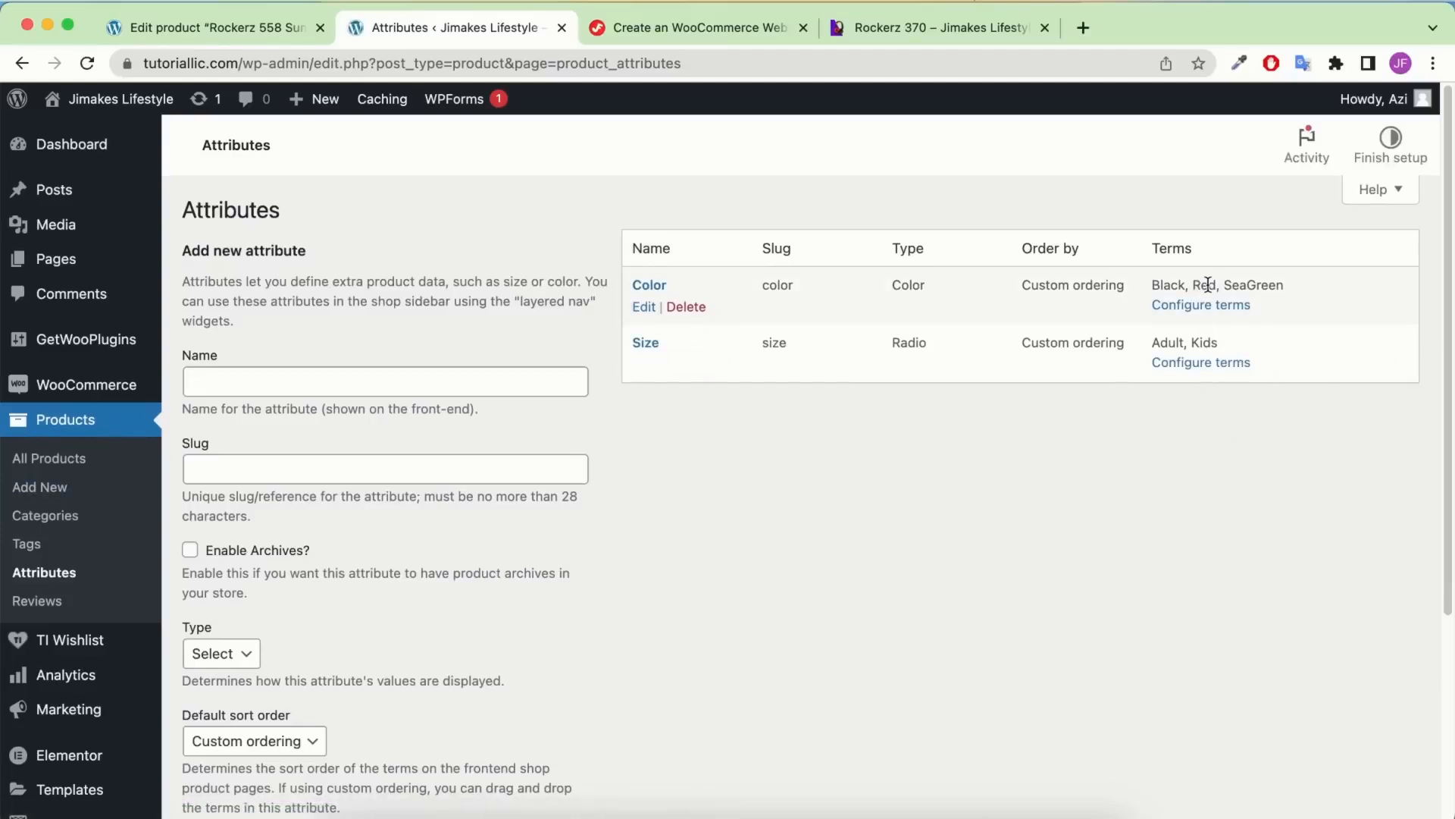
Replace the Rockerz 370 product's old SKU with Rockerz370, copied from the title
left_click(256, 32)
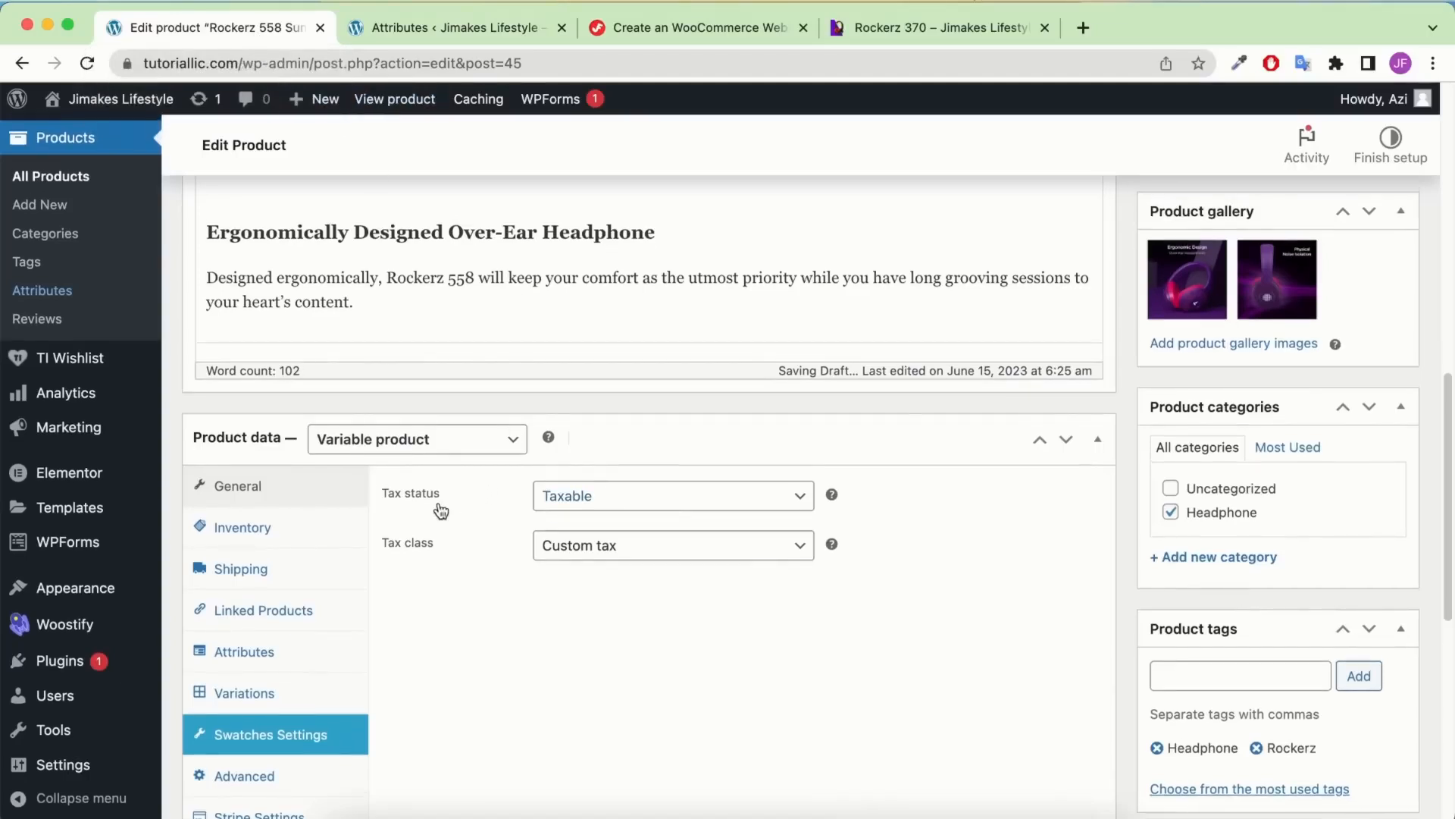
left_click(273, 539)
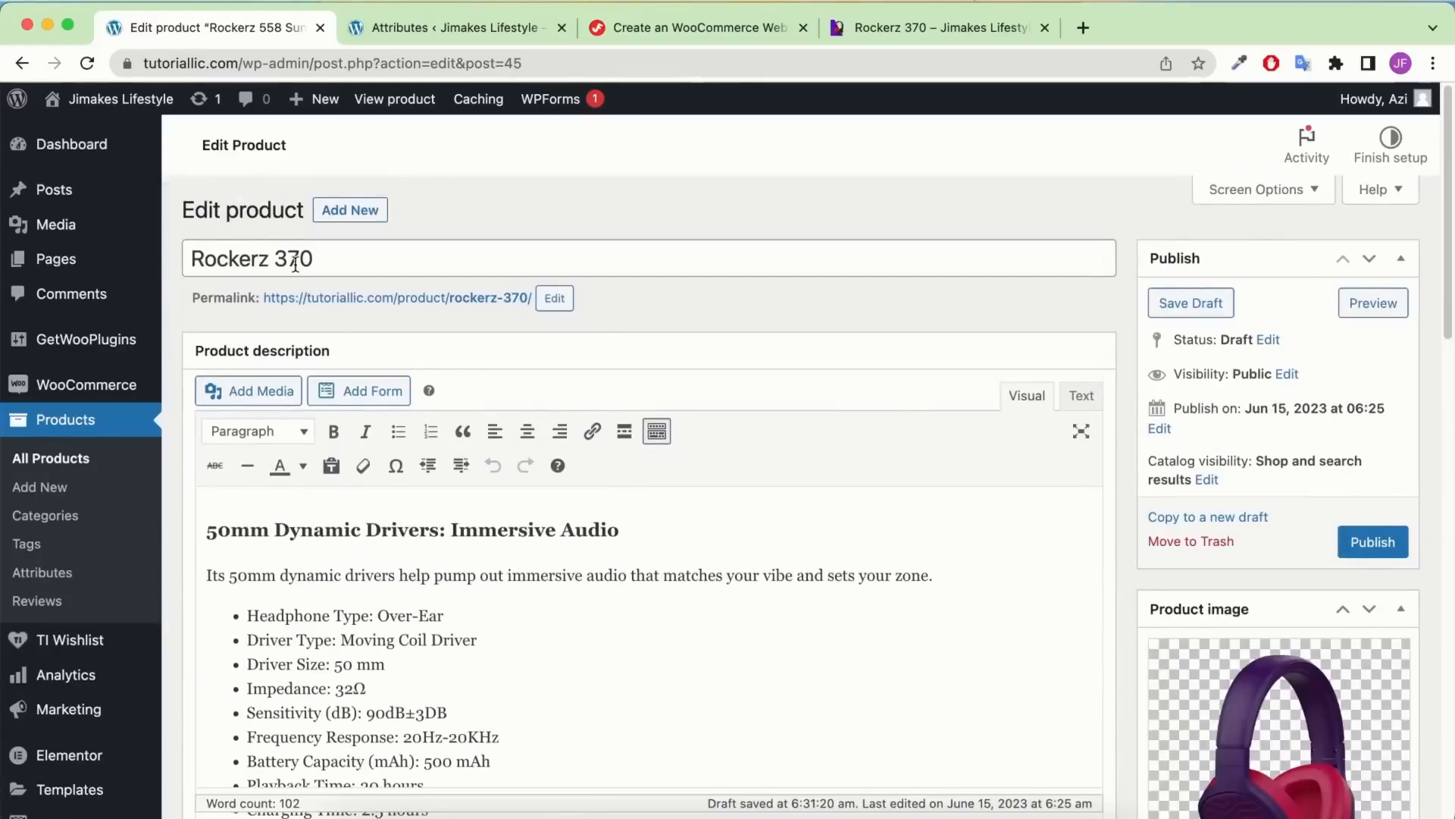
left_click(295, 263)
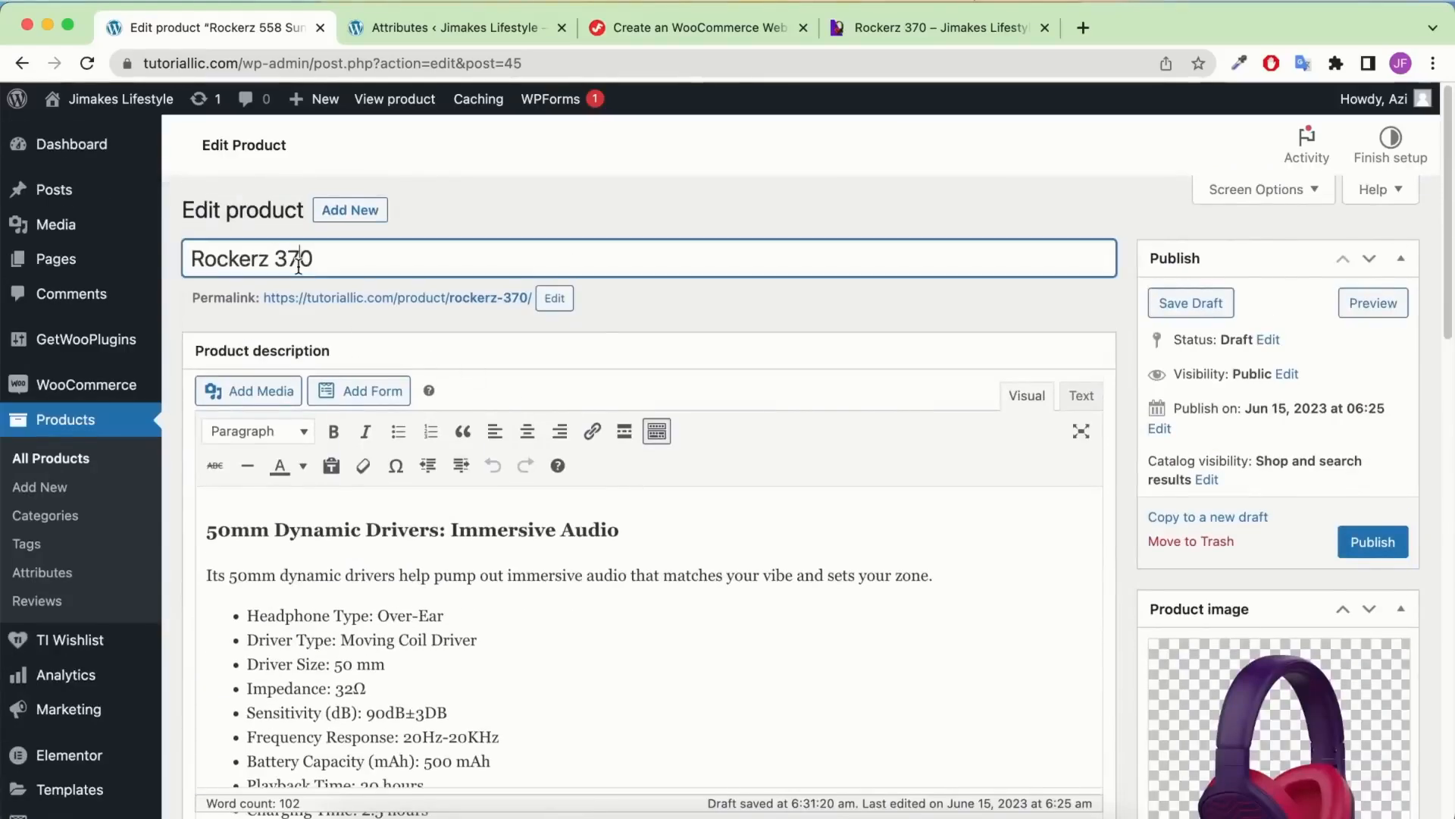
key("super+a")
key("super+c")
scroll(584, 356, "down", 15)
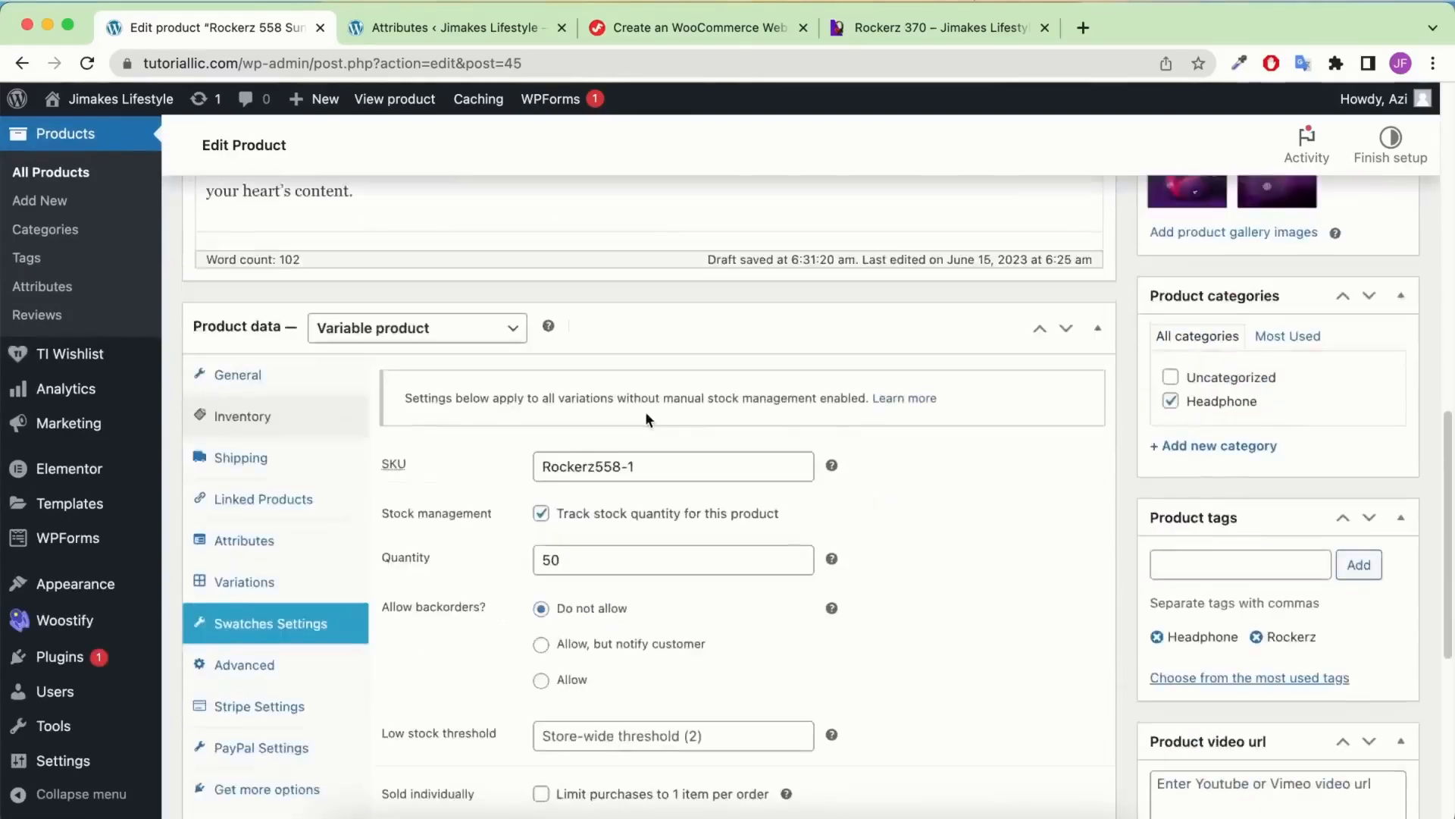
scroll(607, 273, "up", 2)
left_click(602, 244)
key("super+a")
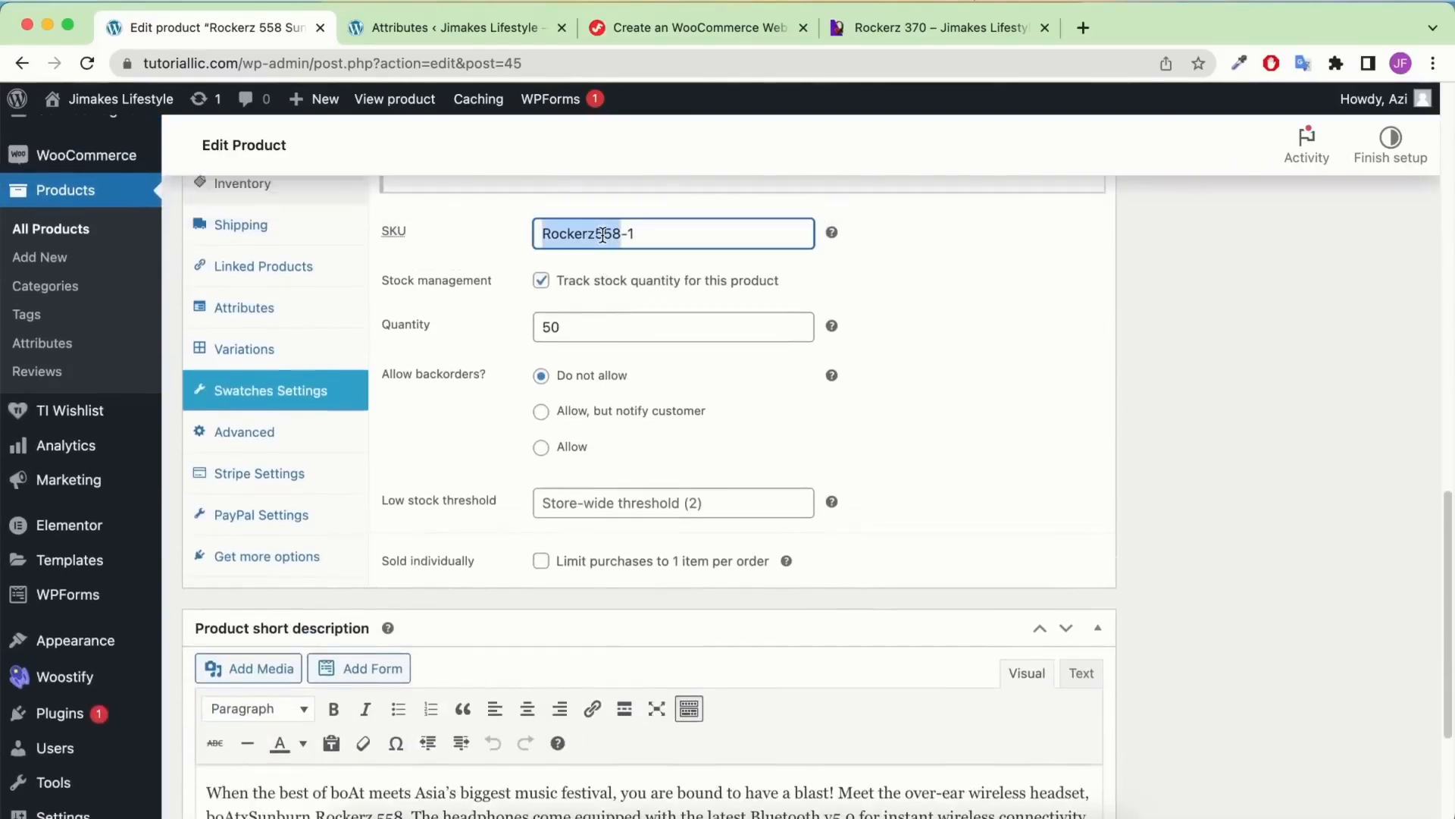
key("super+v")
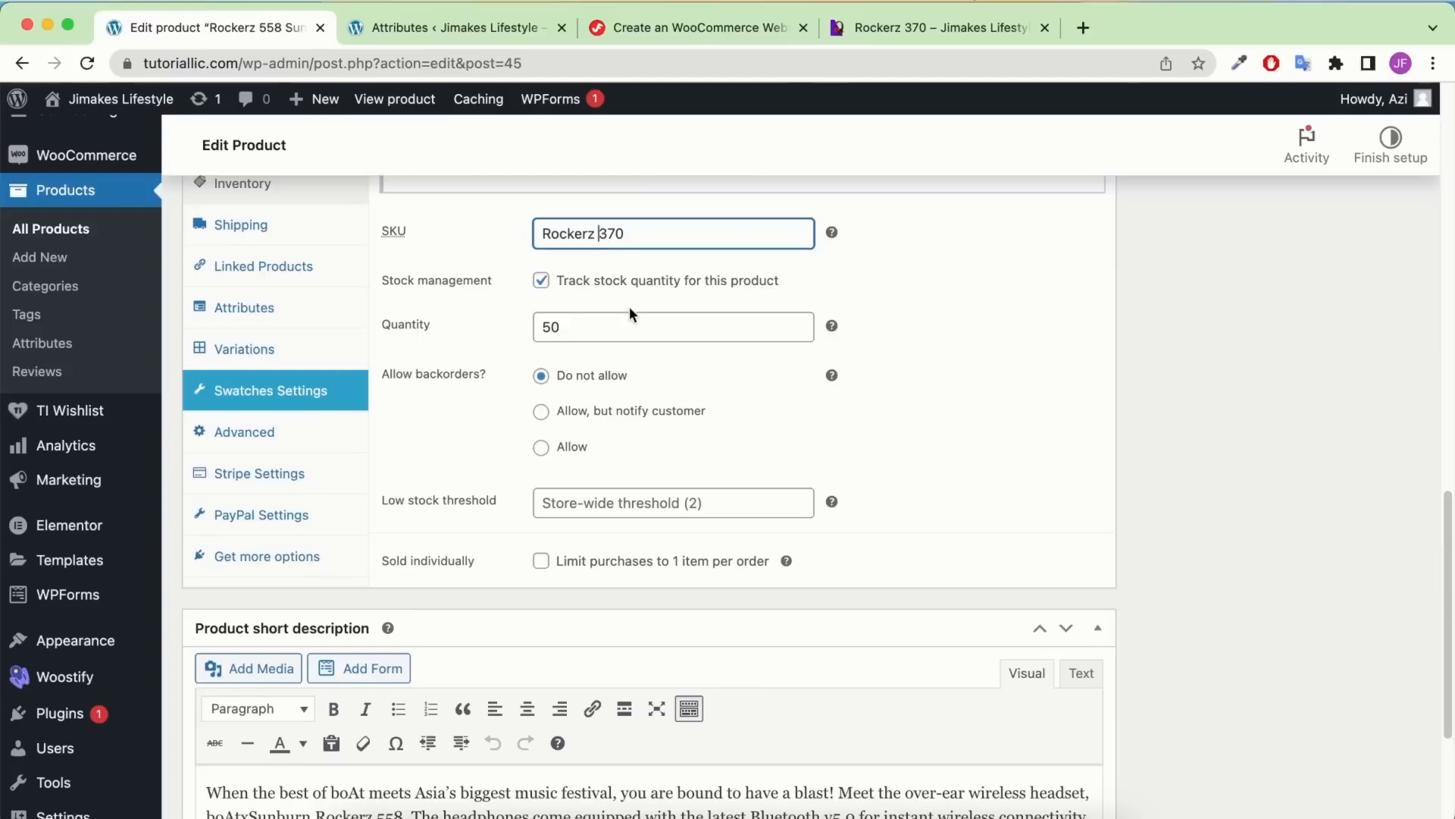
key("BackSpace")
Change the stock quantity from 50 to 40 and save the product as a draft
double_click(523, 328)
type("40")
left_click(976, 392)
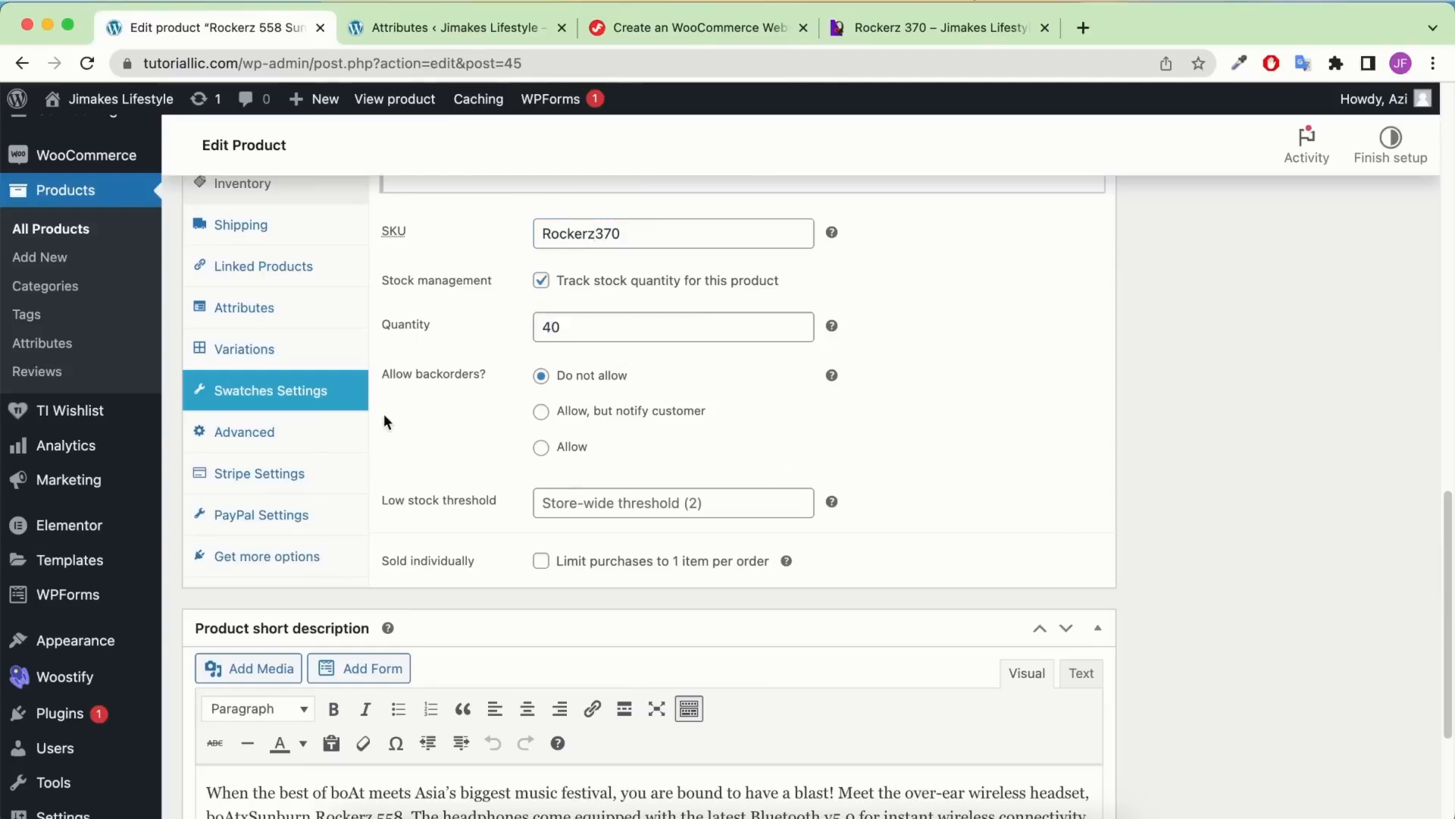
left_click(271, 352)
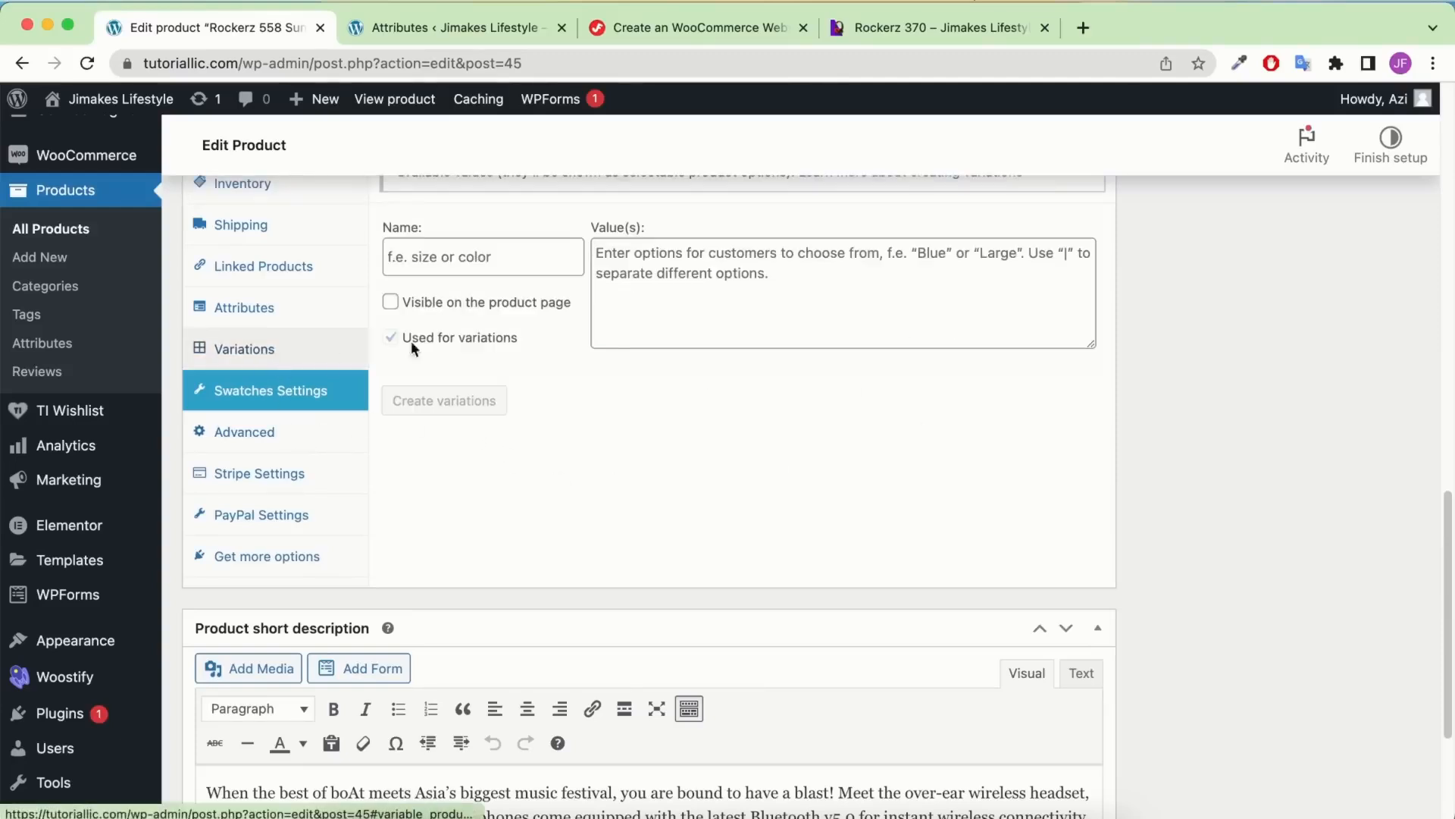
scroll(411, 344, "up", 3)
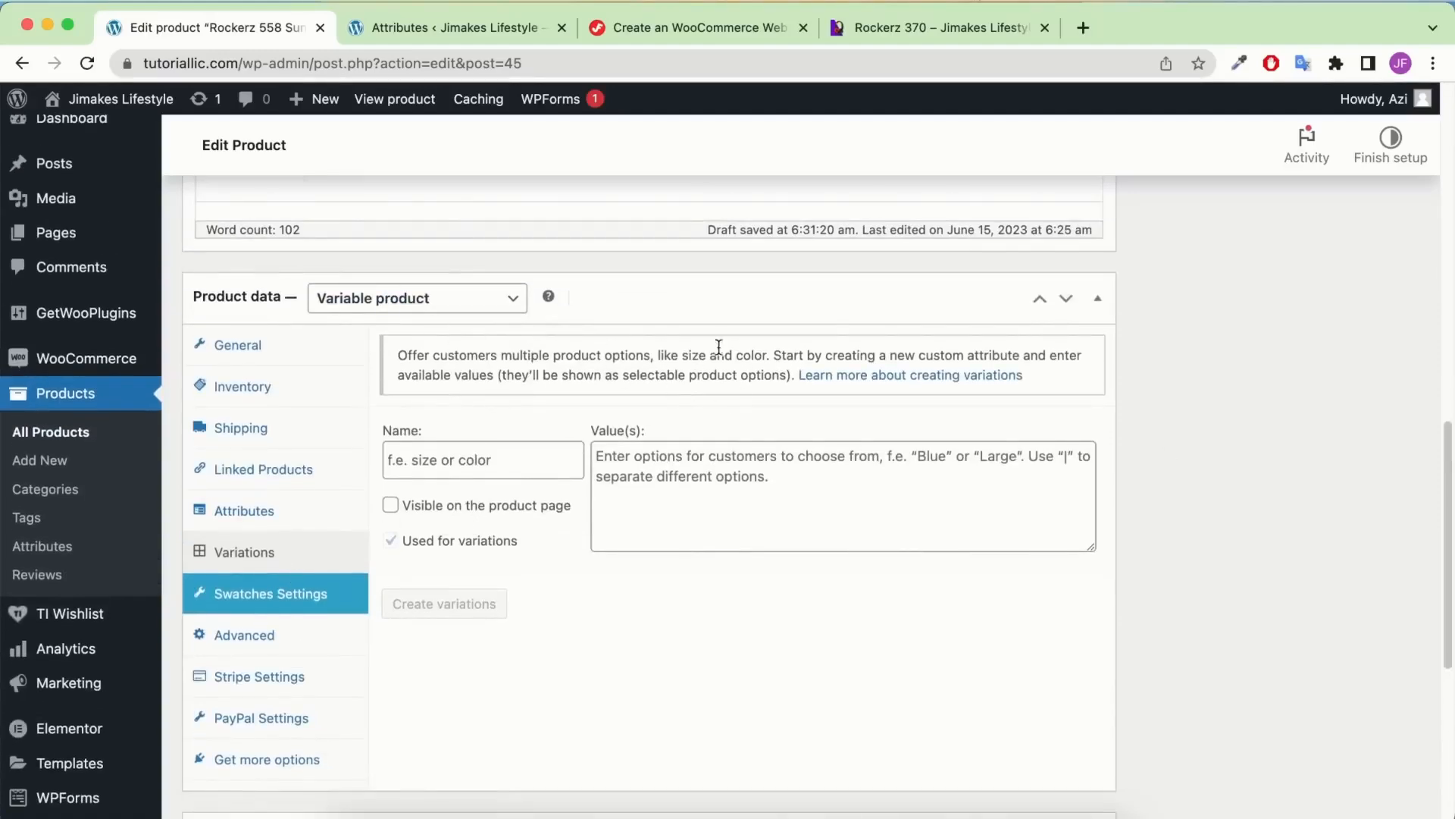
scroll(962, 383, "up", 10)
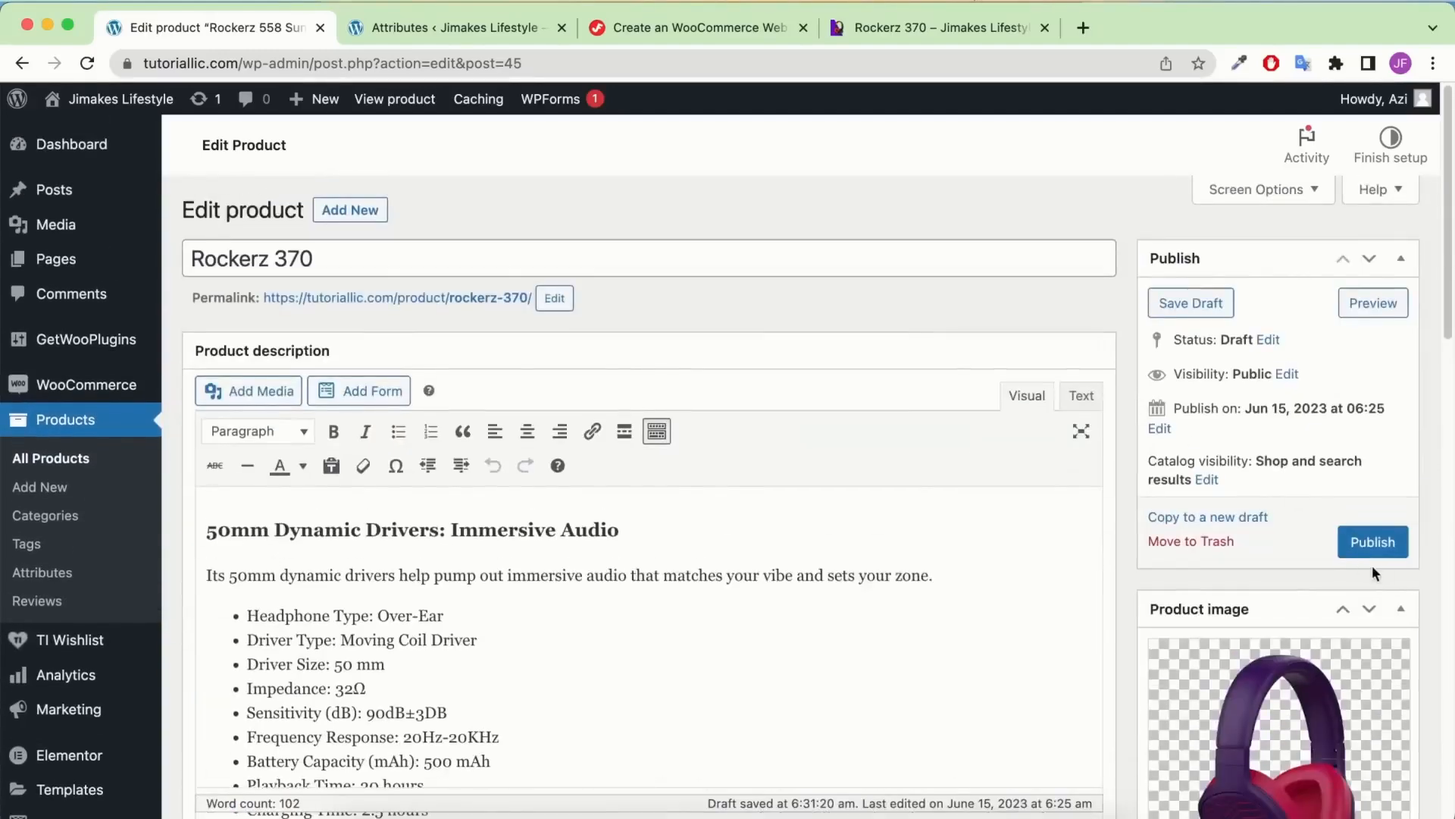
left_click(1211, 304)
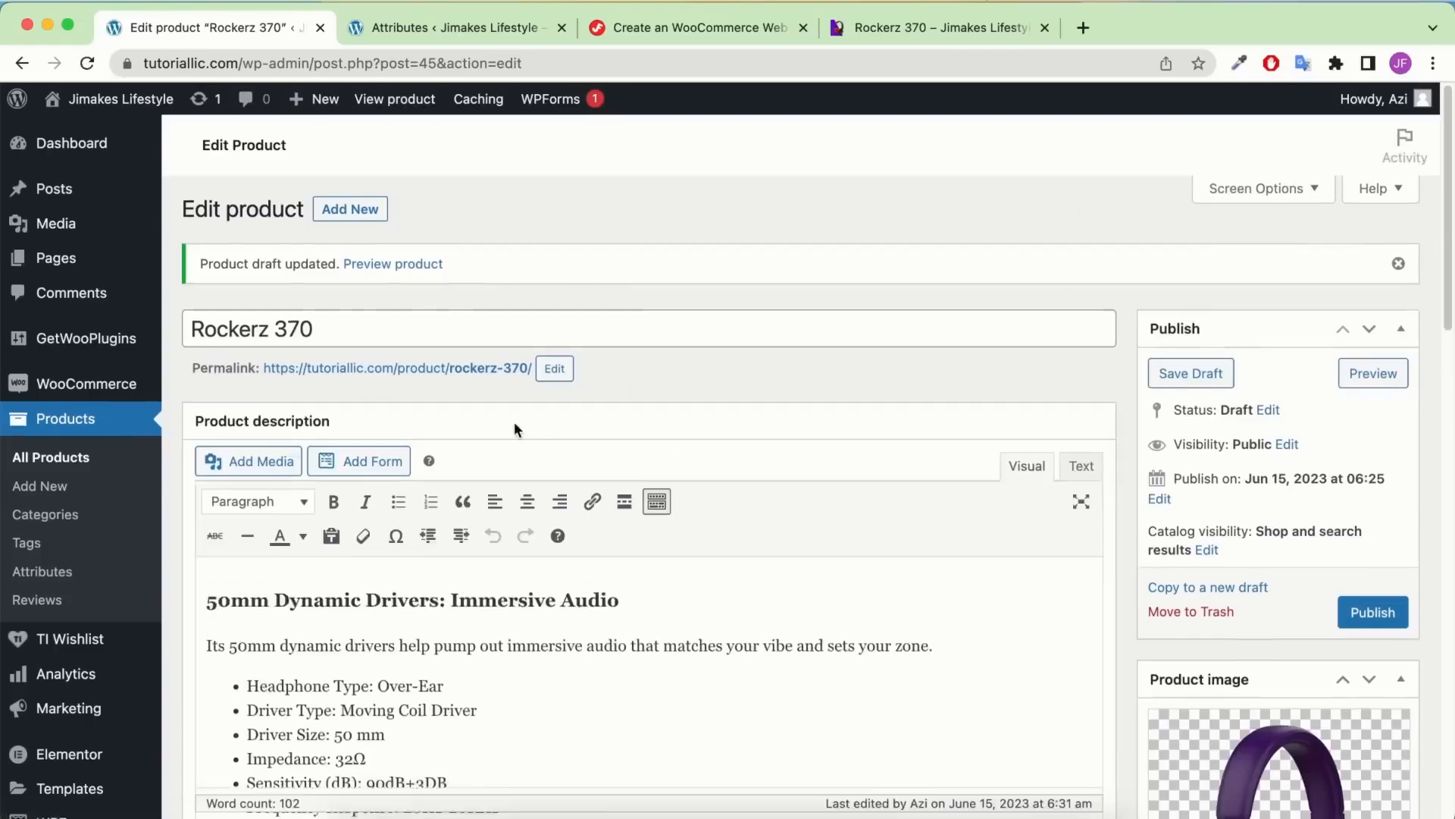
scroll(514, 422, "down", 15)
scroll(514, 422, "up", 4)
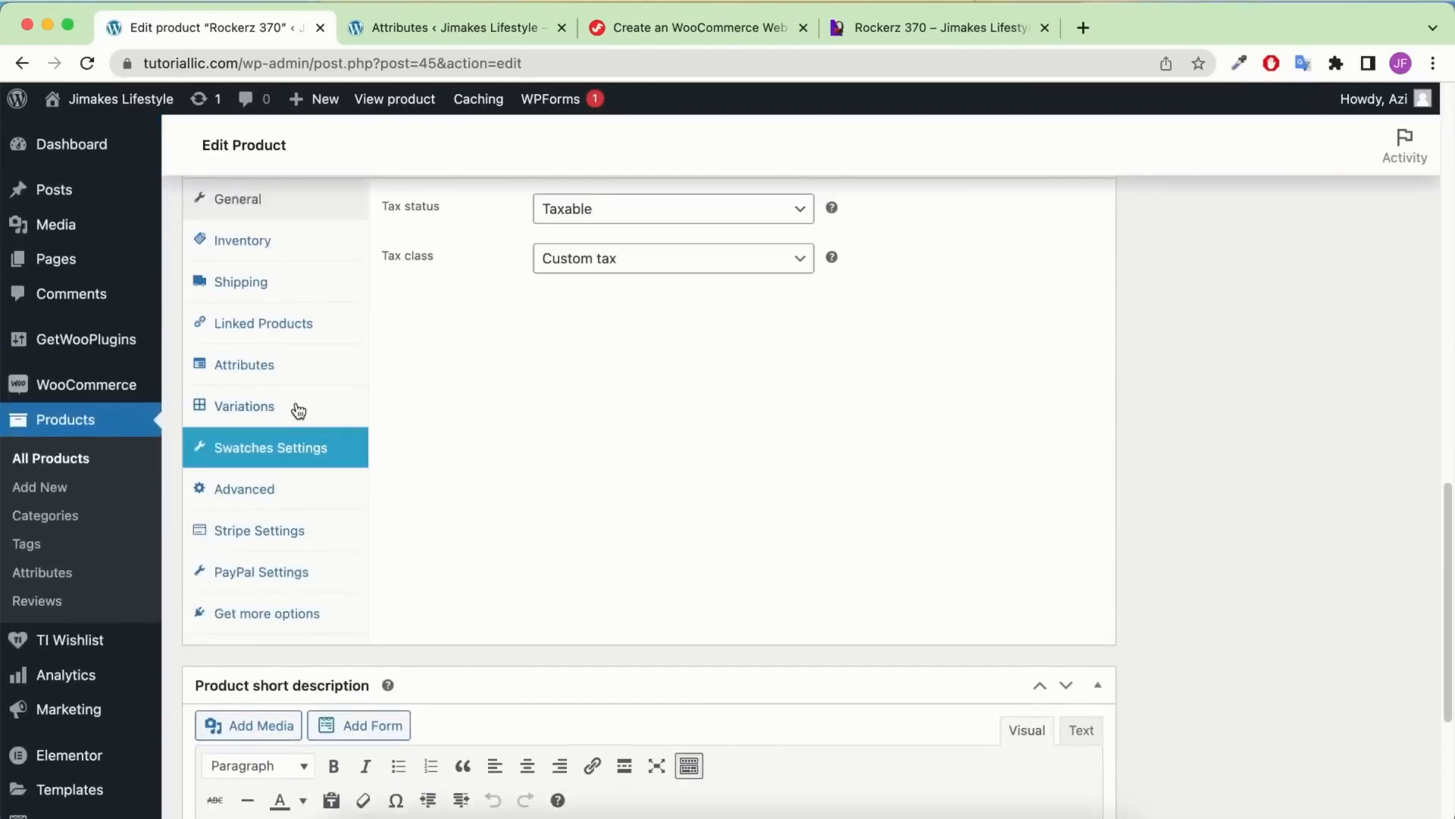
Add the global Color attribute with all its terms, remove the empty row, and save attributes
left_click(262, 379)
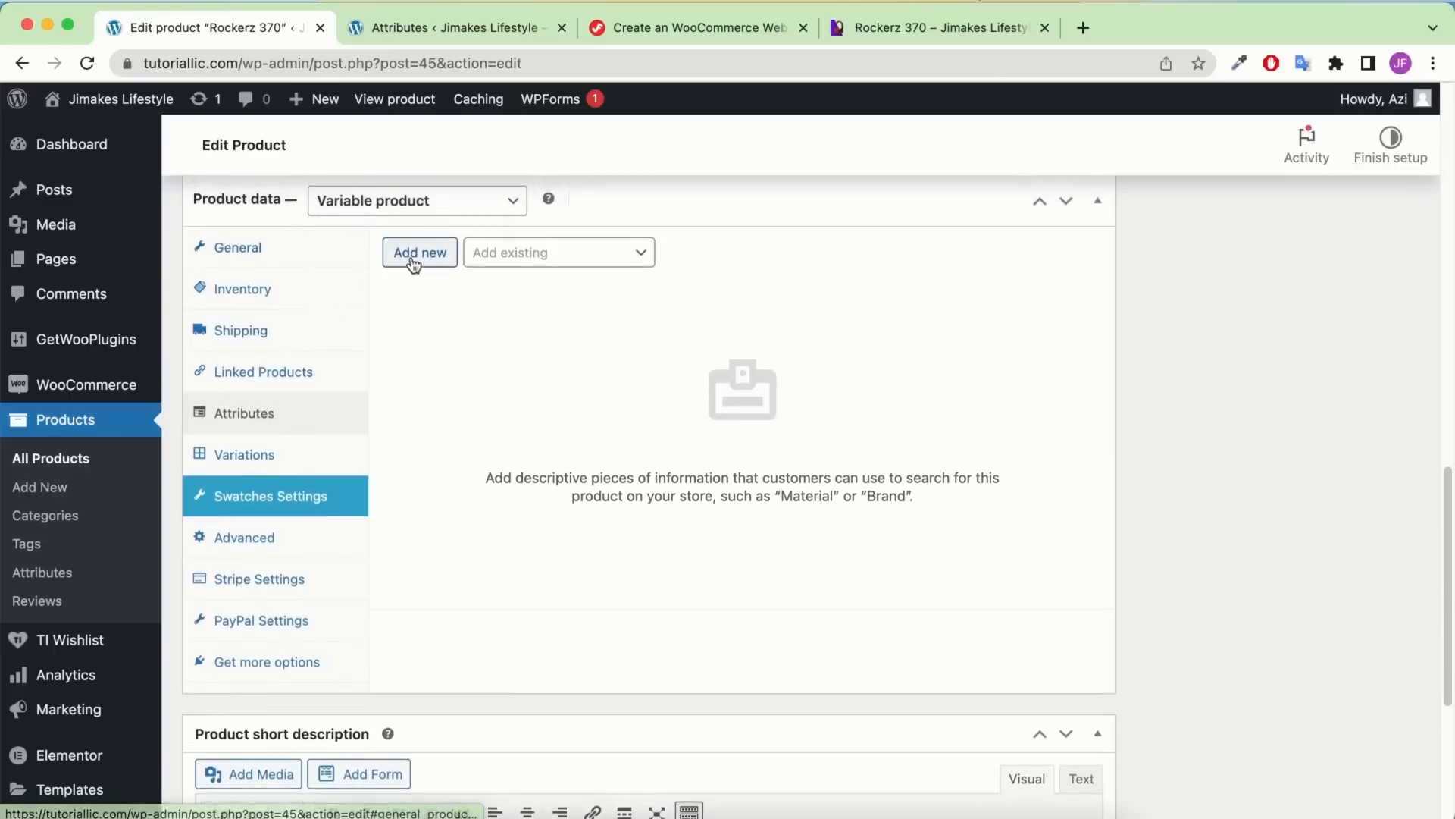
left_click(516, 253)
left_click(409, 257)
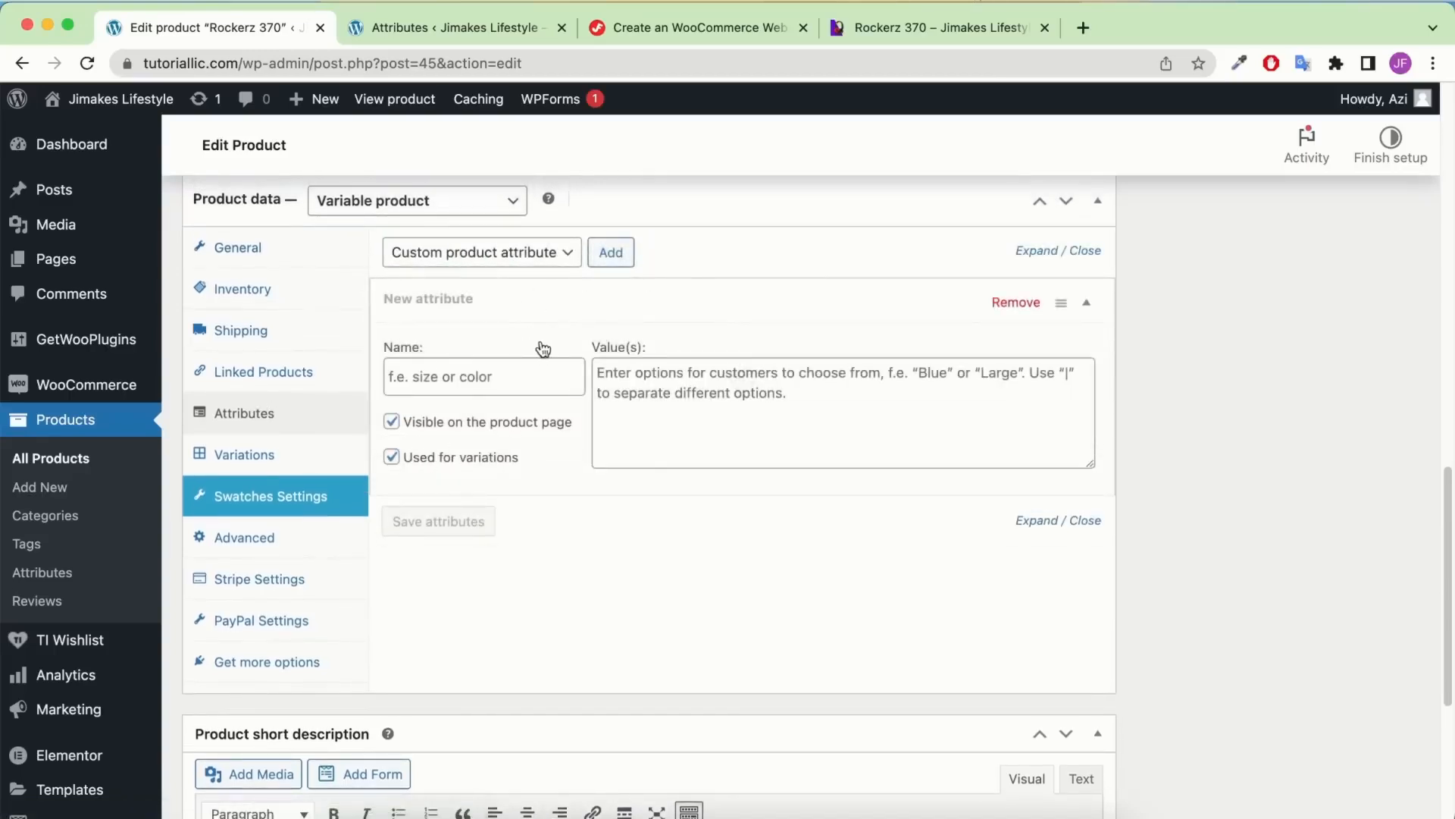
left_click(532, 375)
left_click(574, 258)
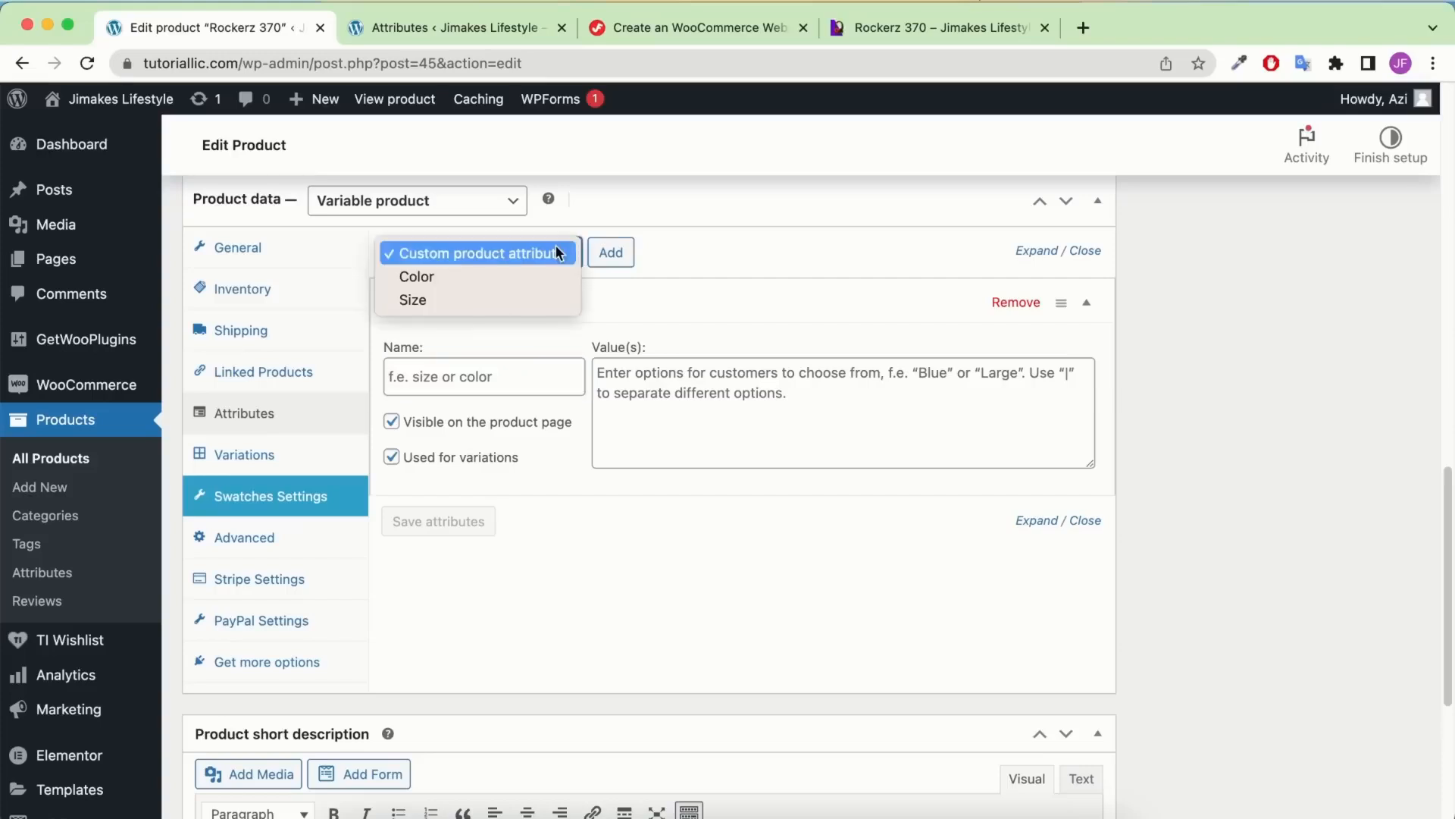
left_click(528, 276)
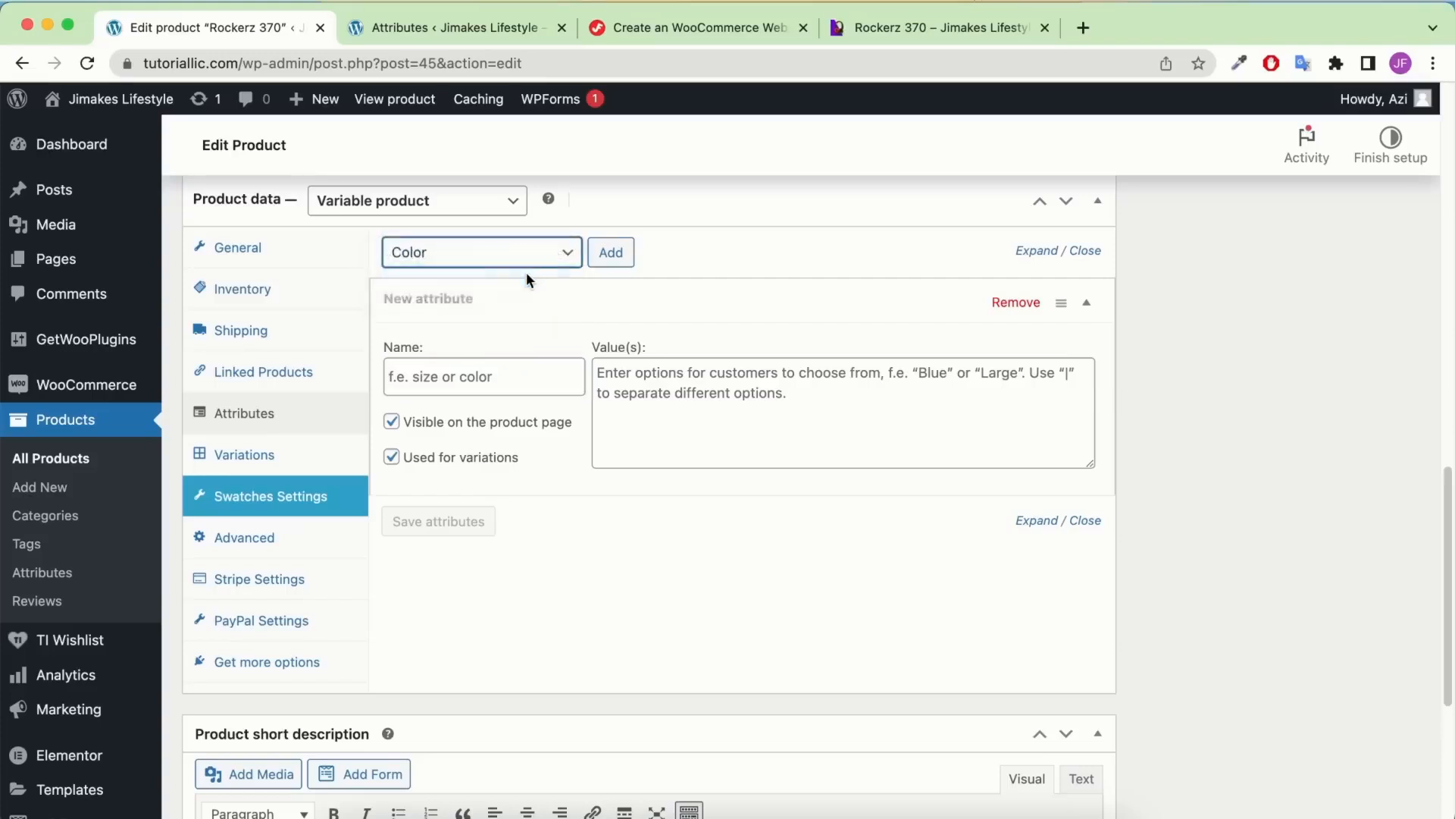
left_click(610, 253)
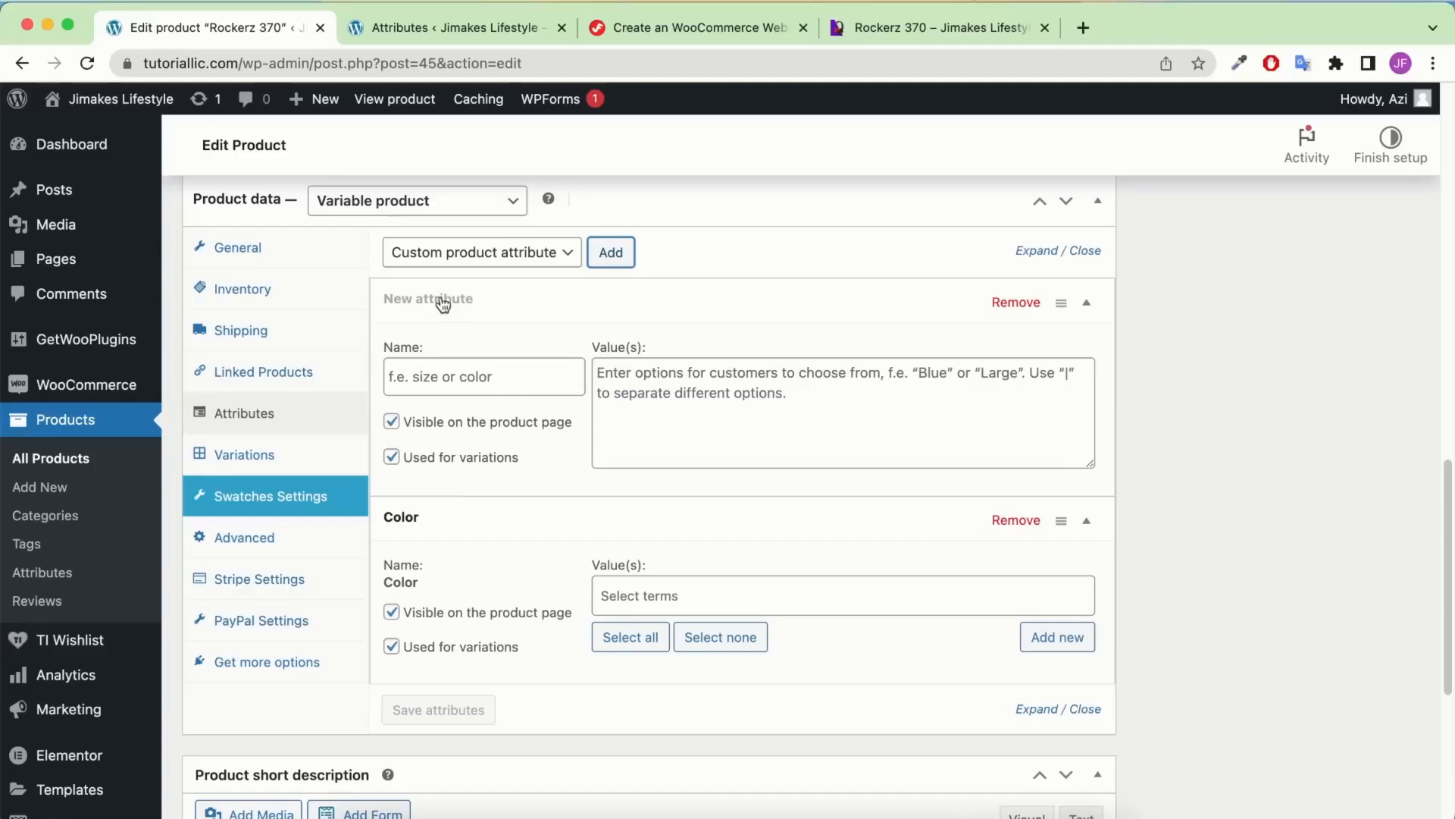
left_click(1015, 302)
left_click(930, 206)
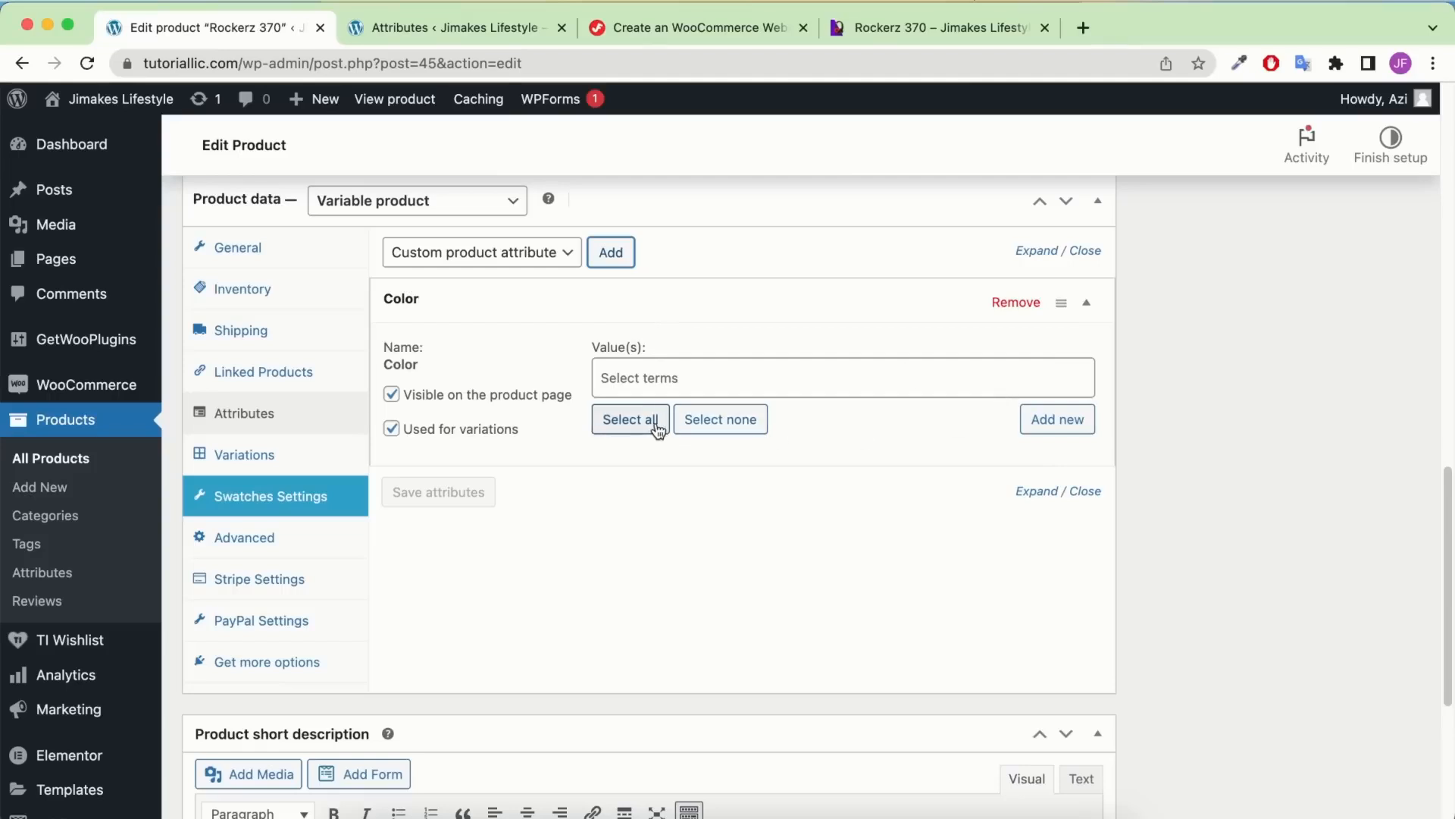
left_click(618, 427)
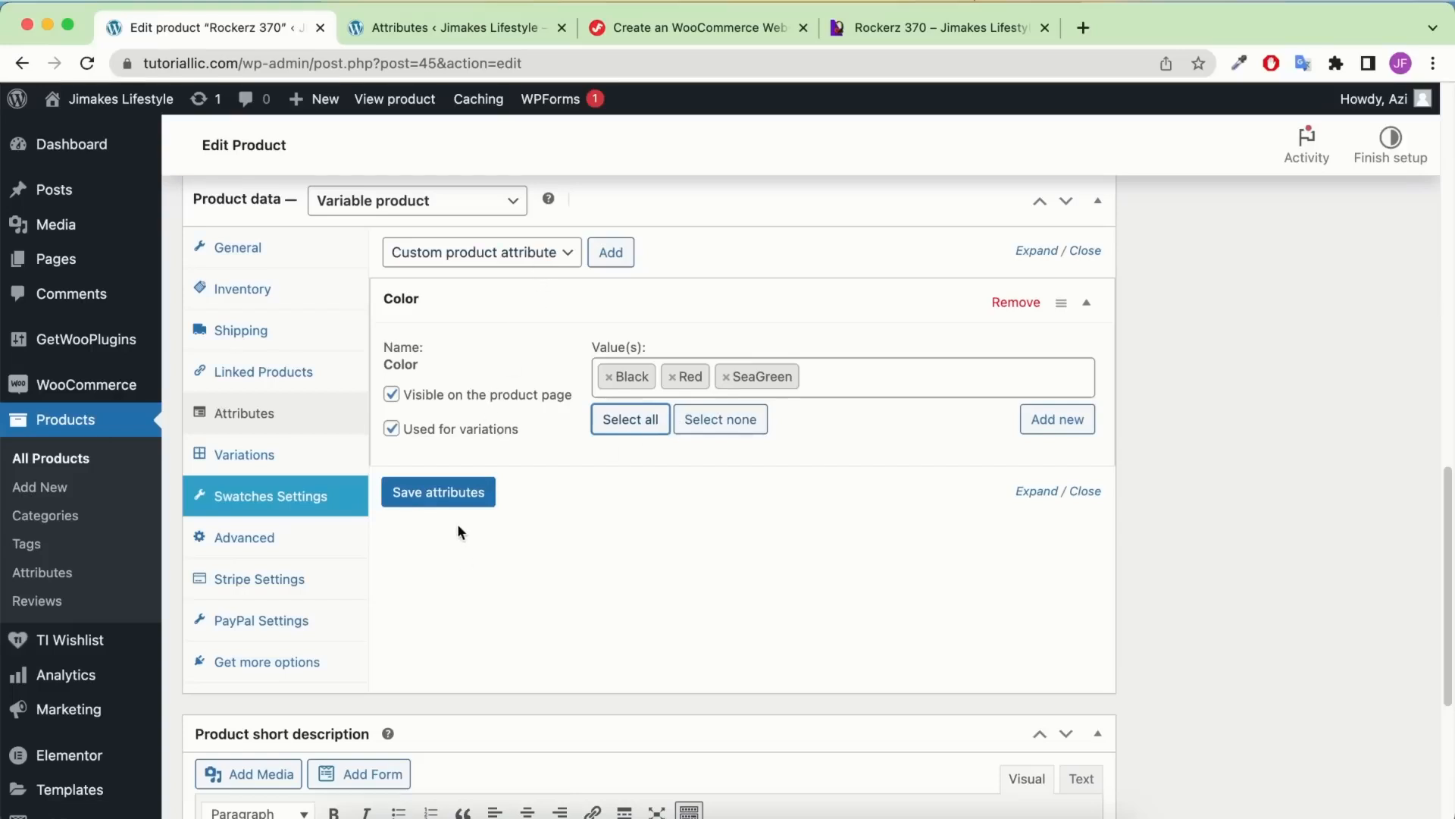
left_click(460, 497)
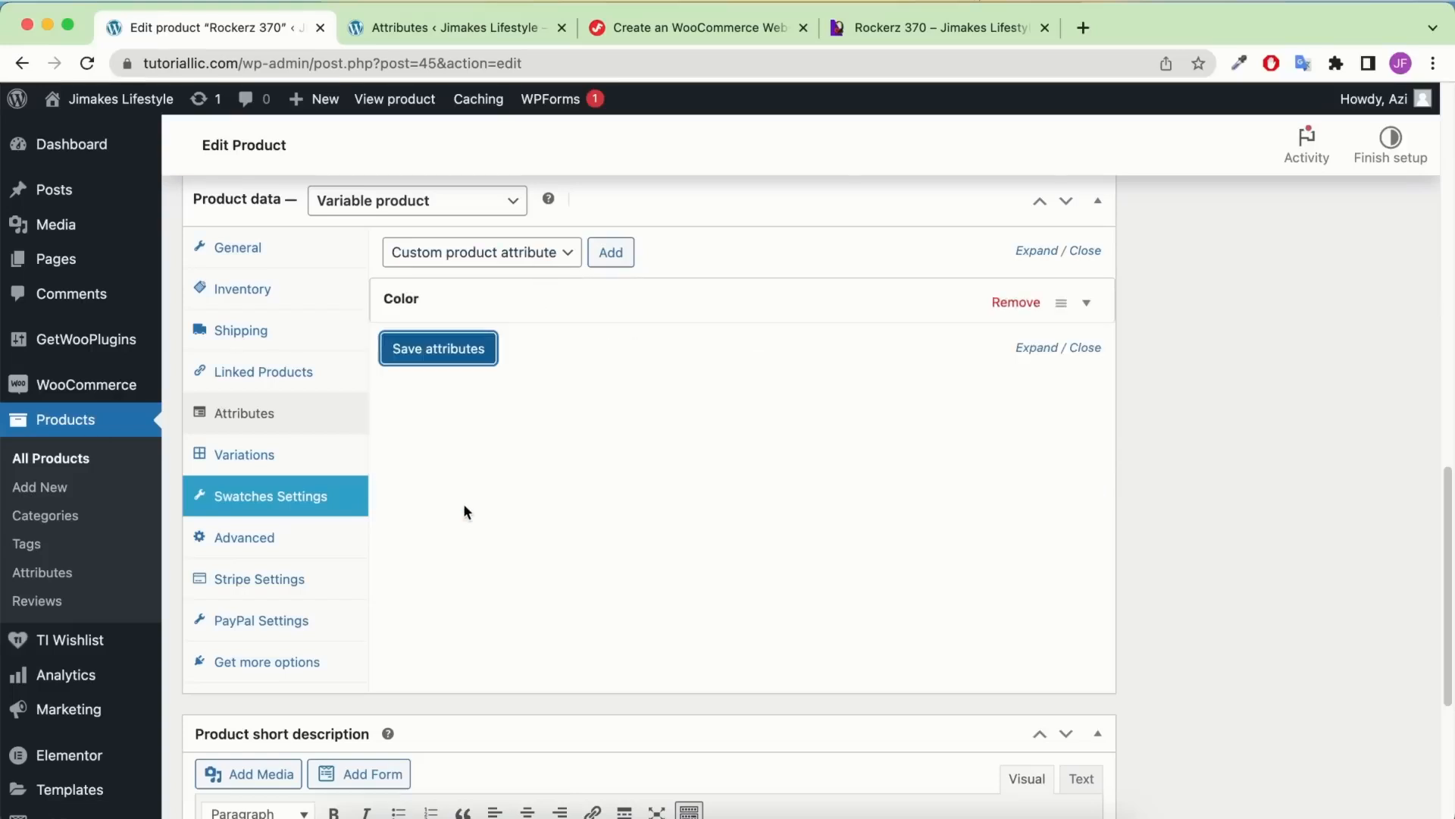
Add the Size attribute with all terms, Adult and Kids, and save the attributes
left_click(840, 298)
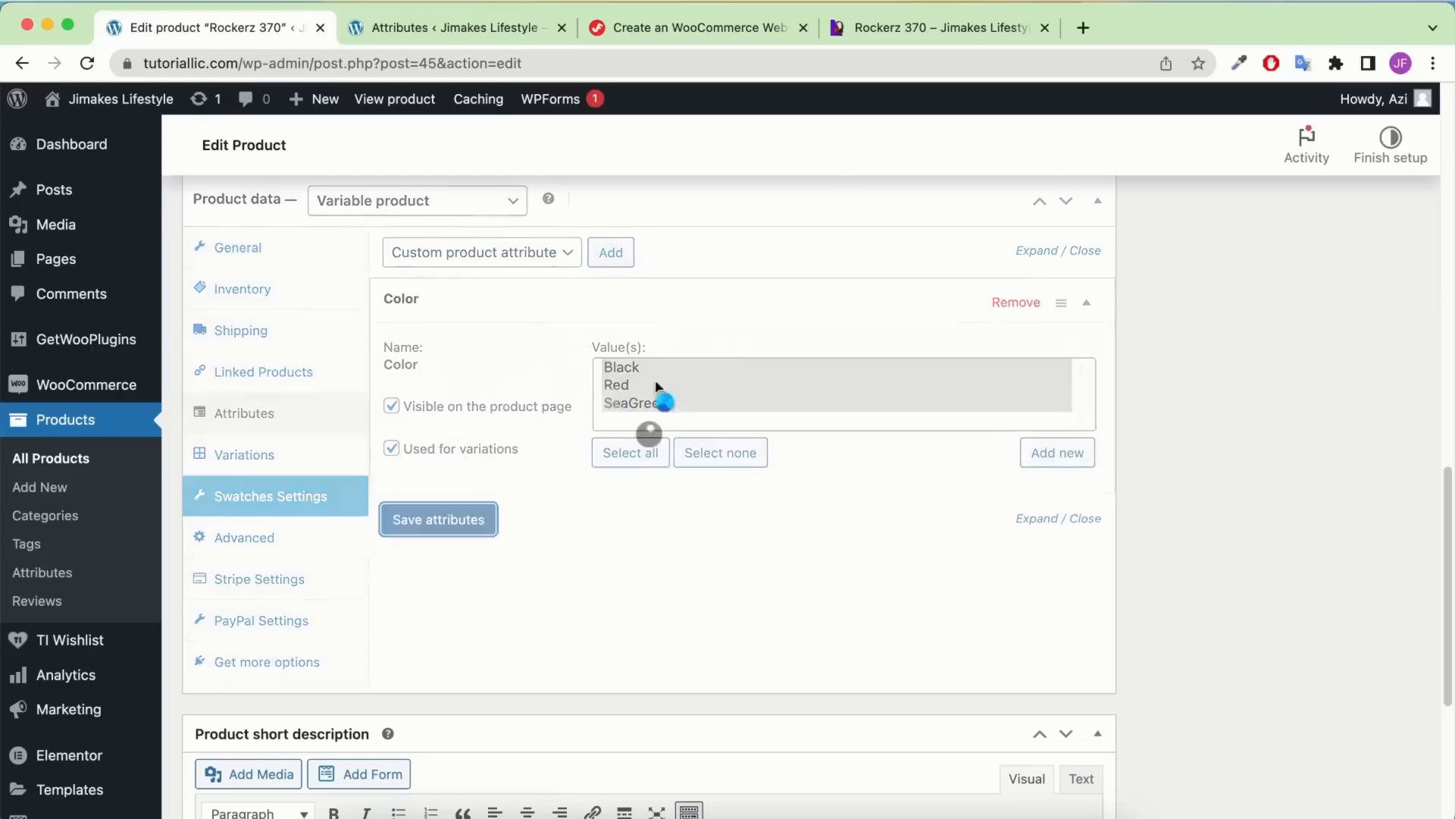
left_click(580, 253)
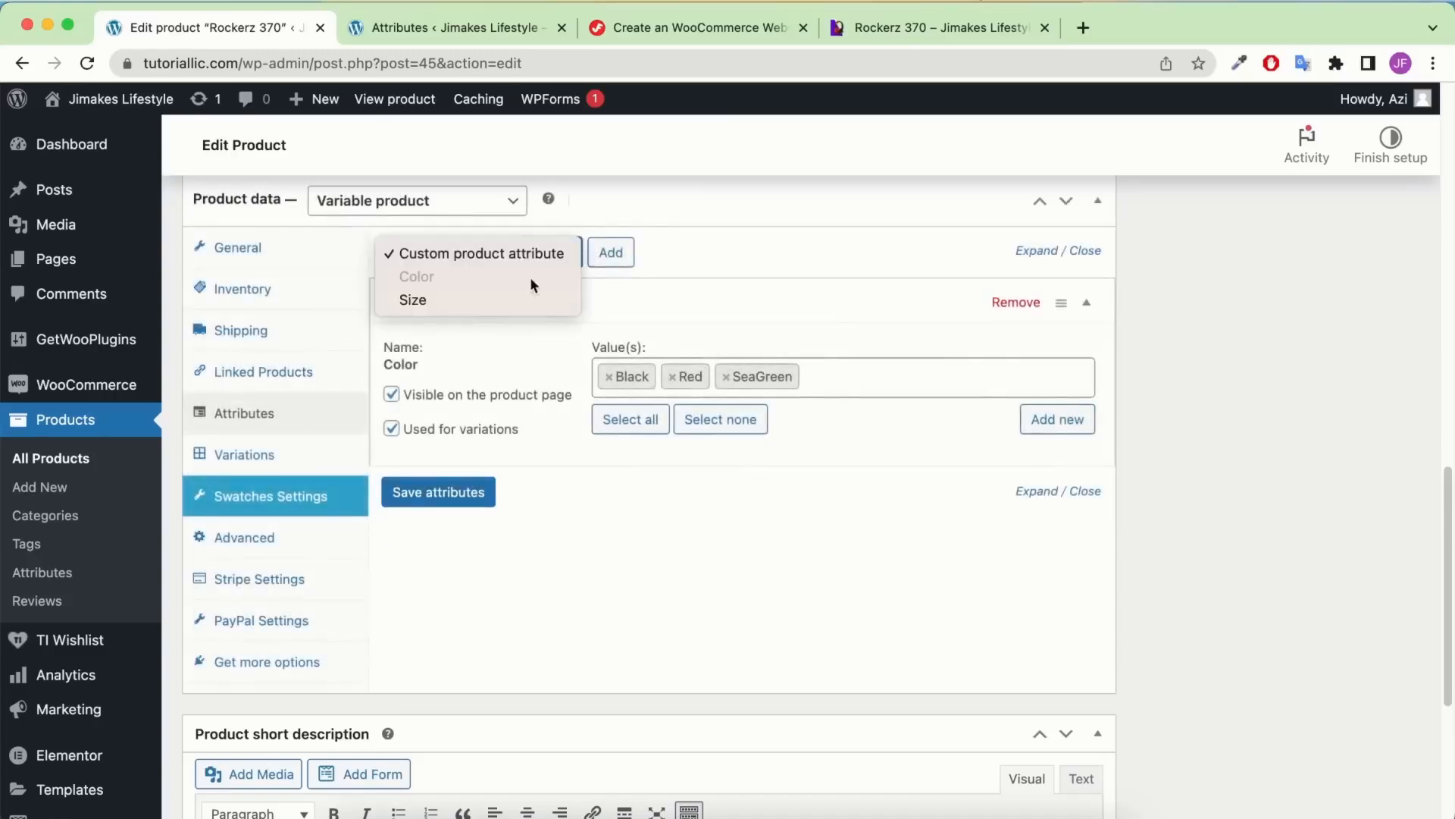
left_click(760, 253)
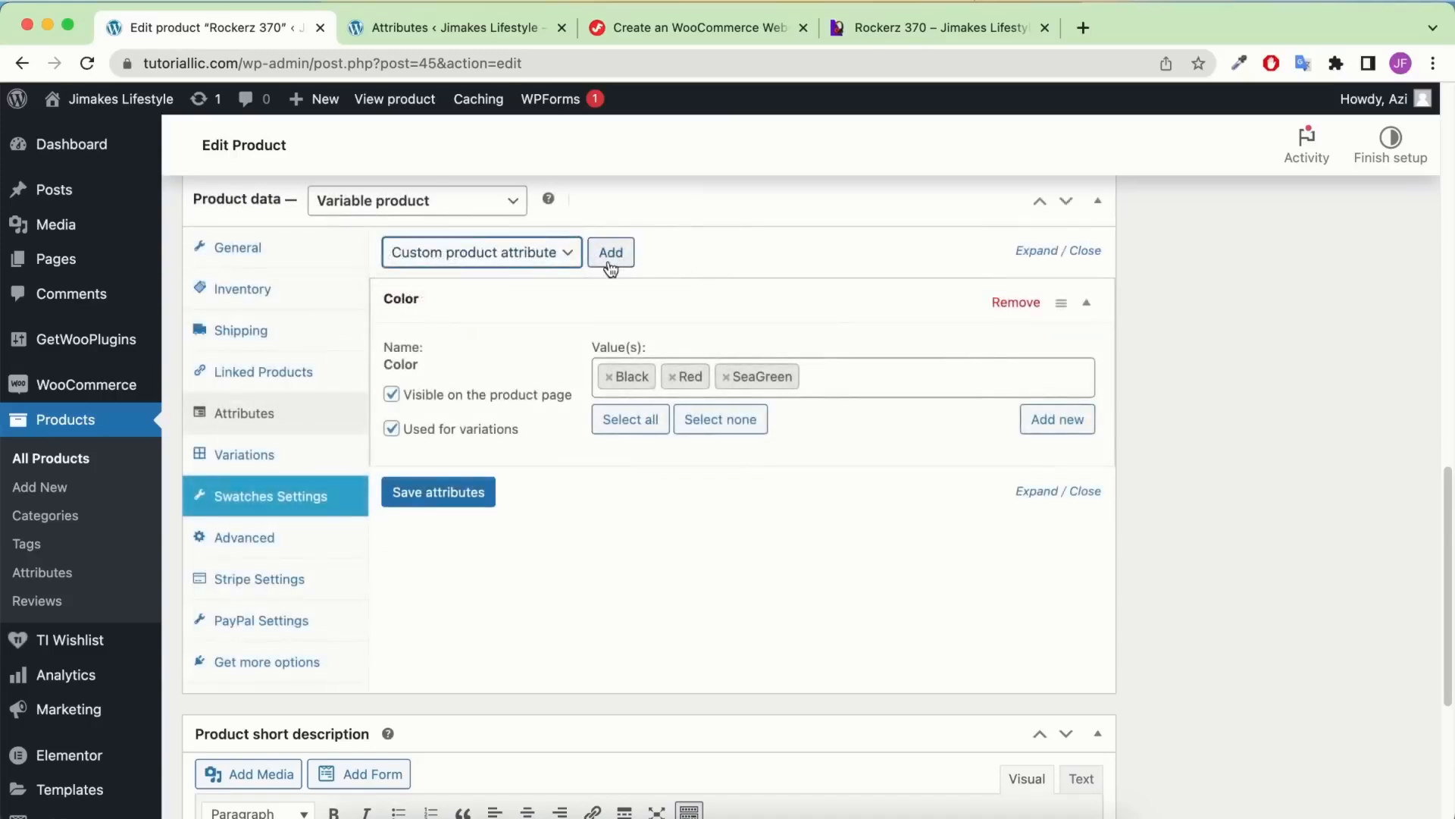
left_click(523, 262)
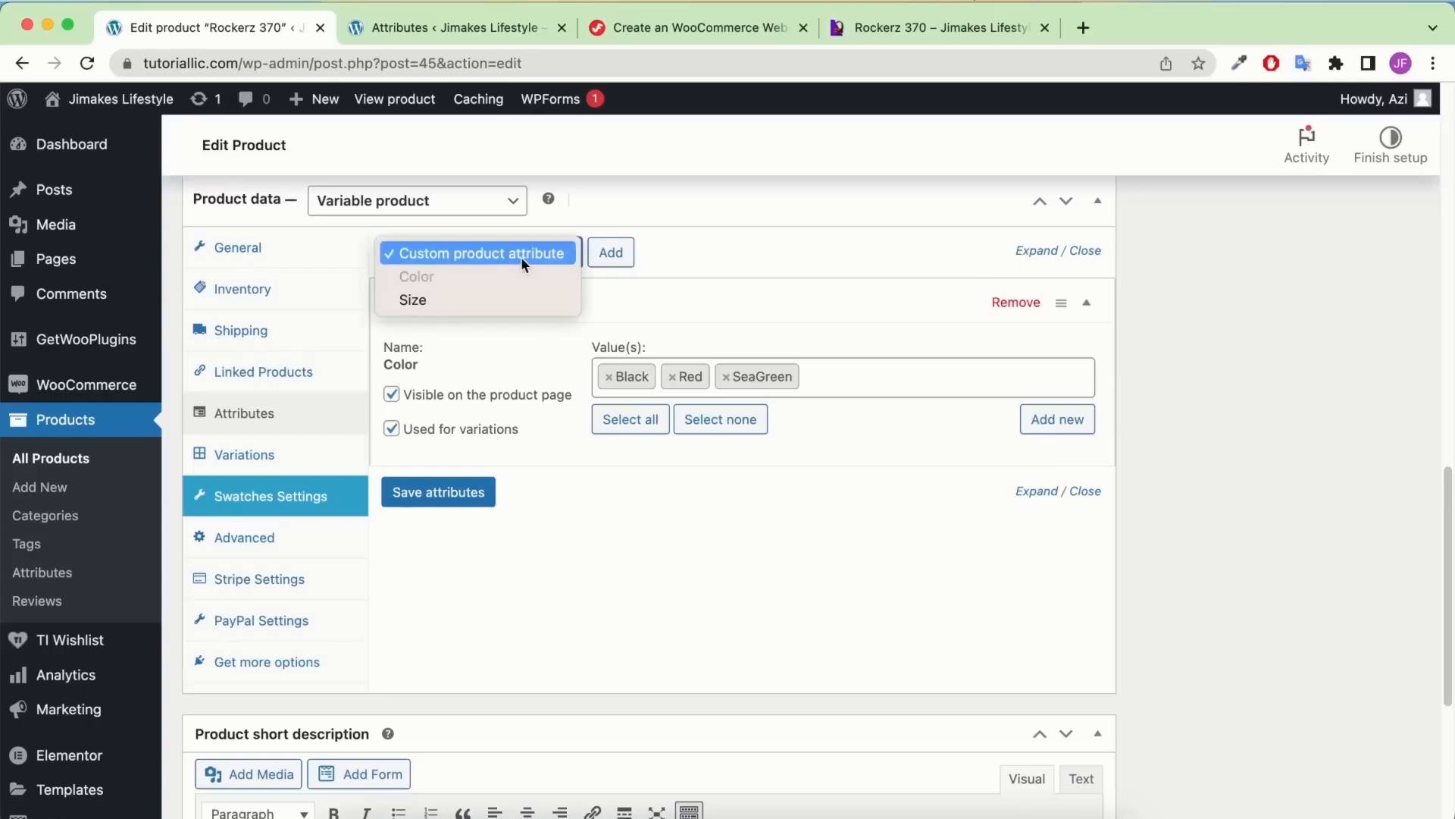
left_click(450, 302)
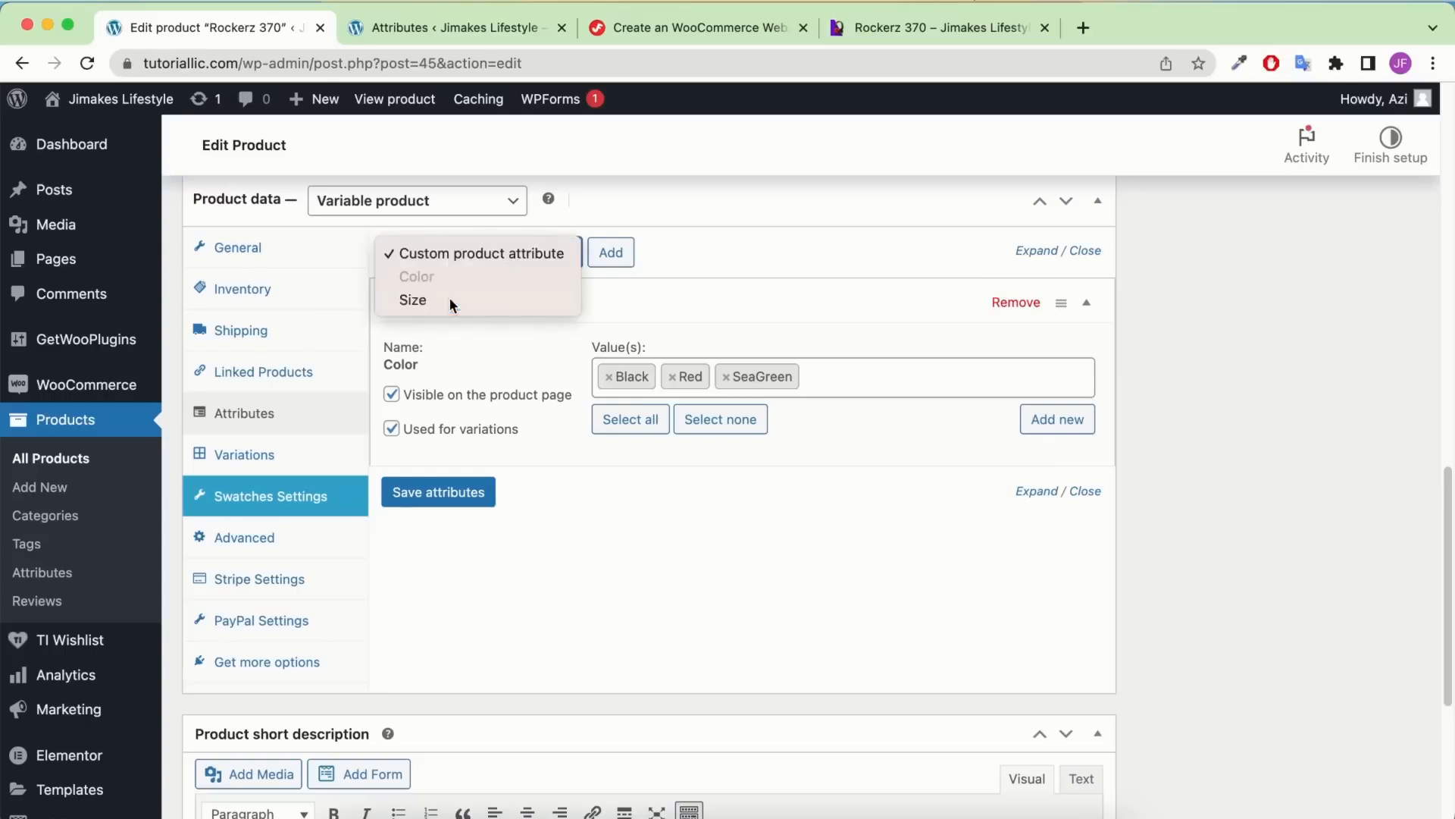
left_click(623, 252)
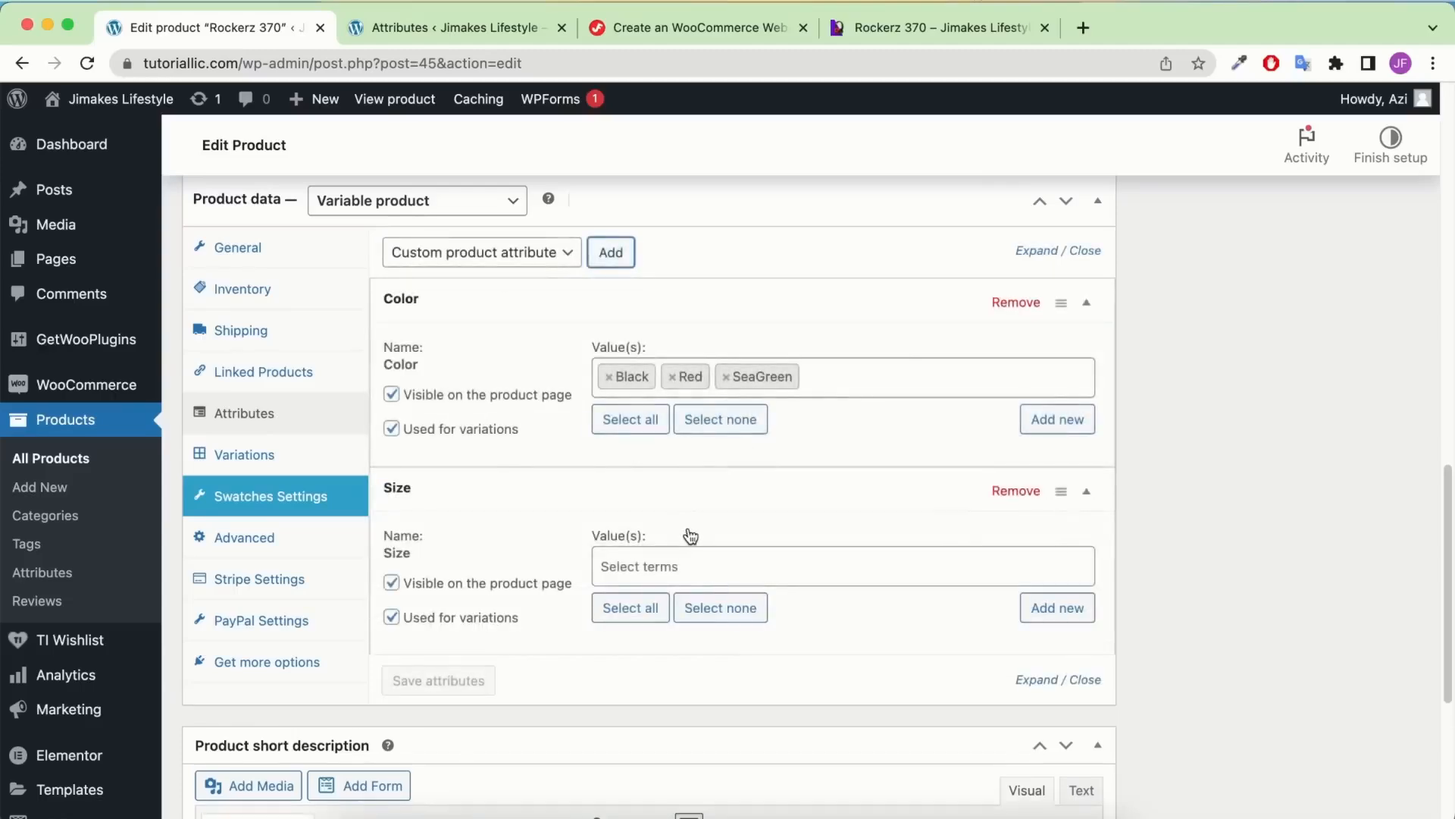
scroll(559, 513, "down", 1)
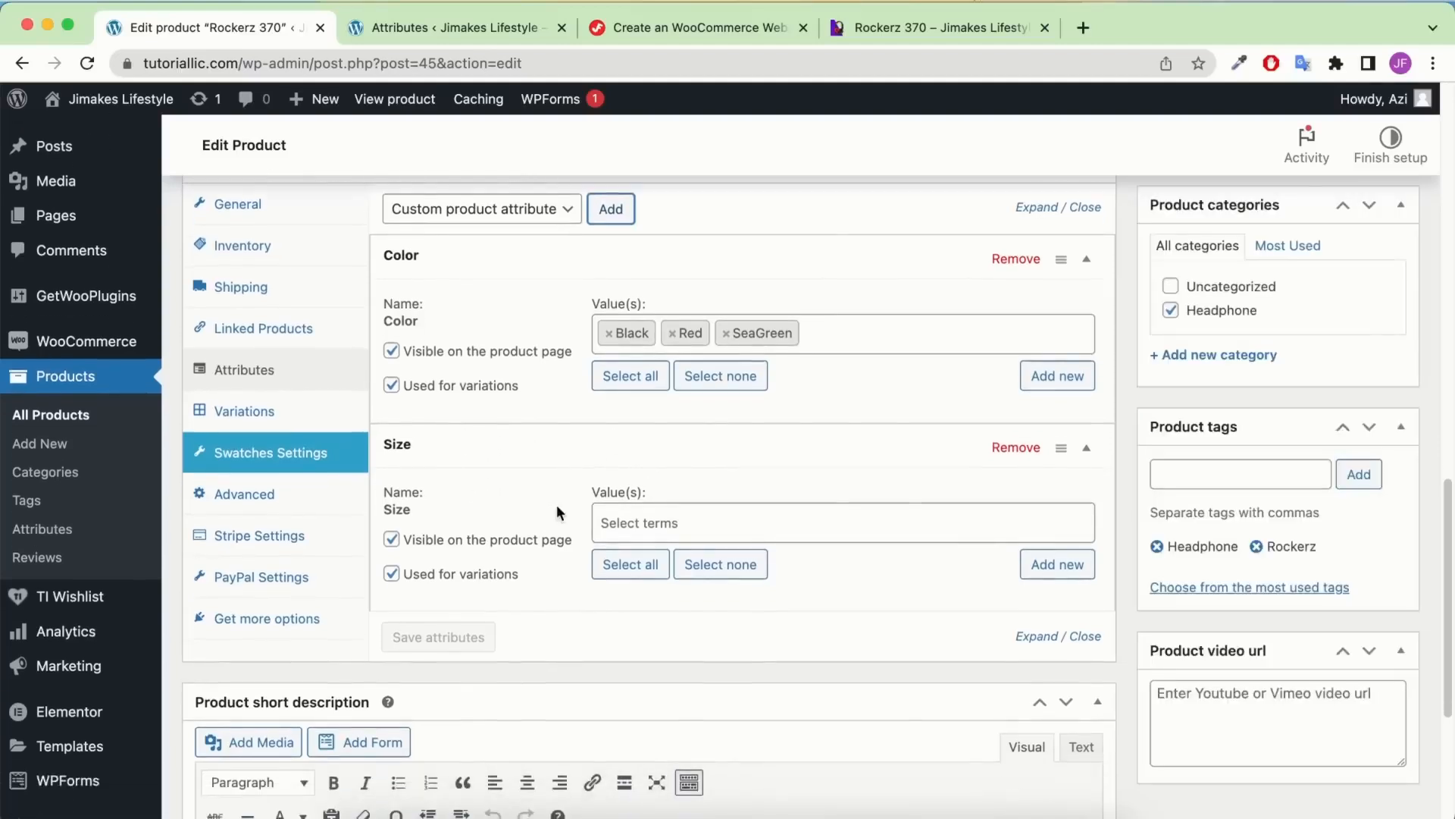
left_click(641, 567)
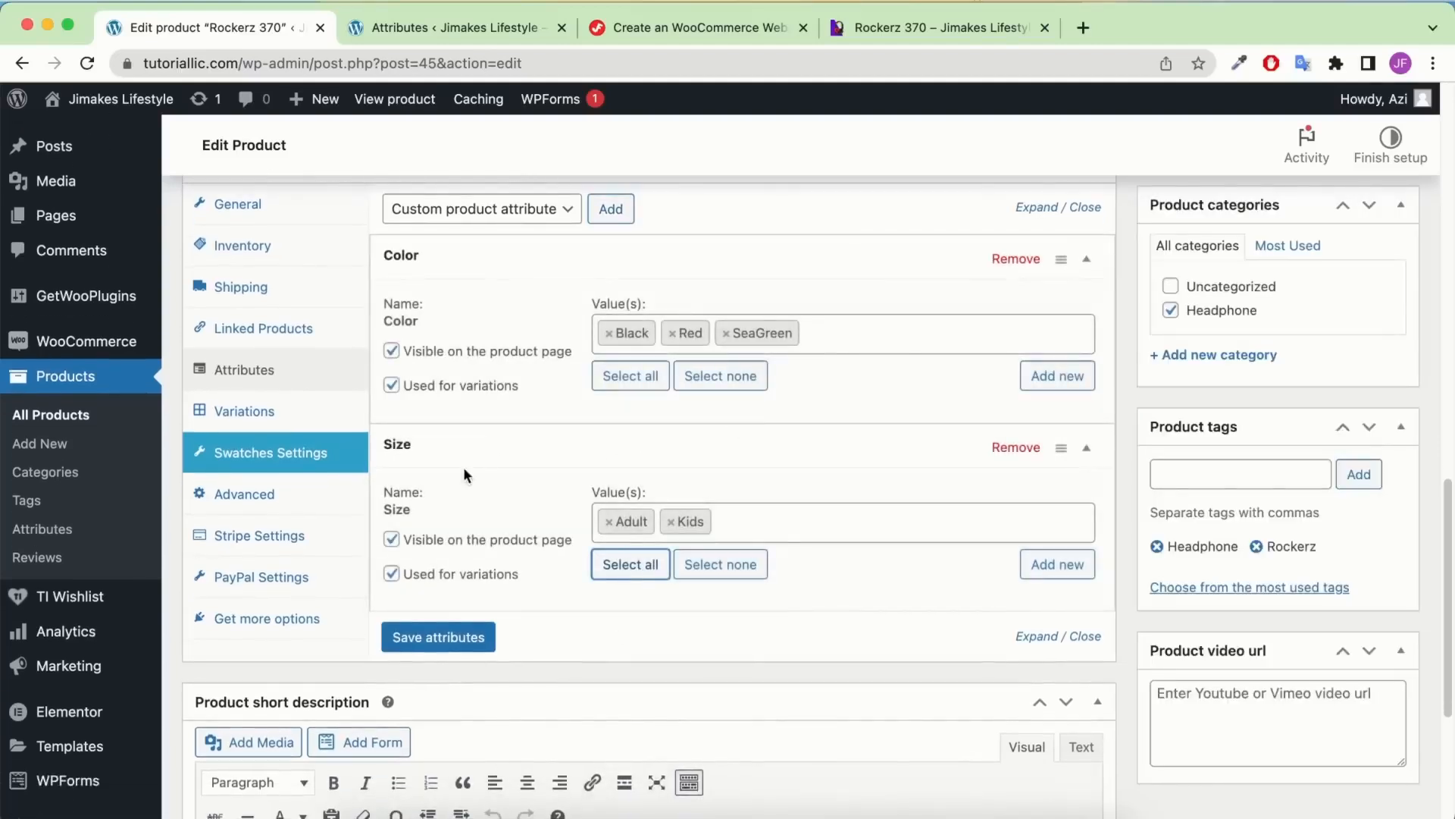
scroll(464, 474, "down", 5)
left_click(466, 400)
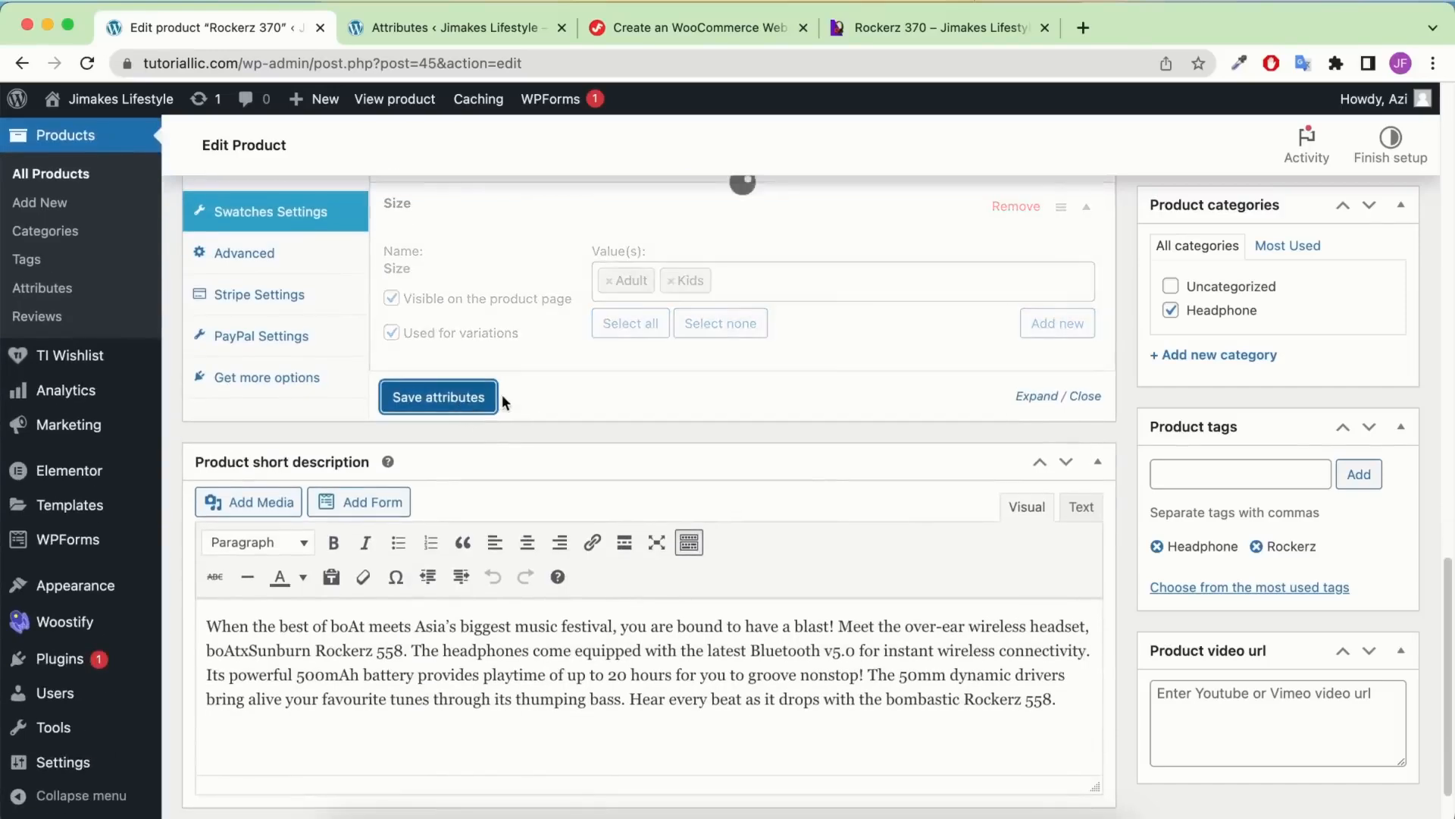
scroll(525, 461, "up", 3)
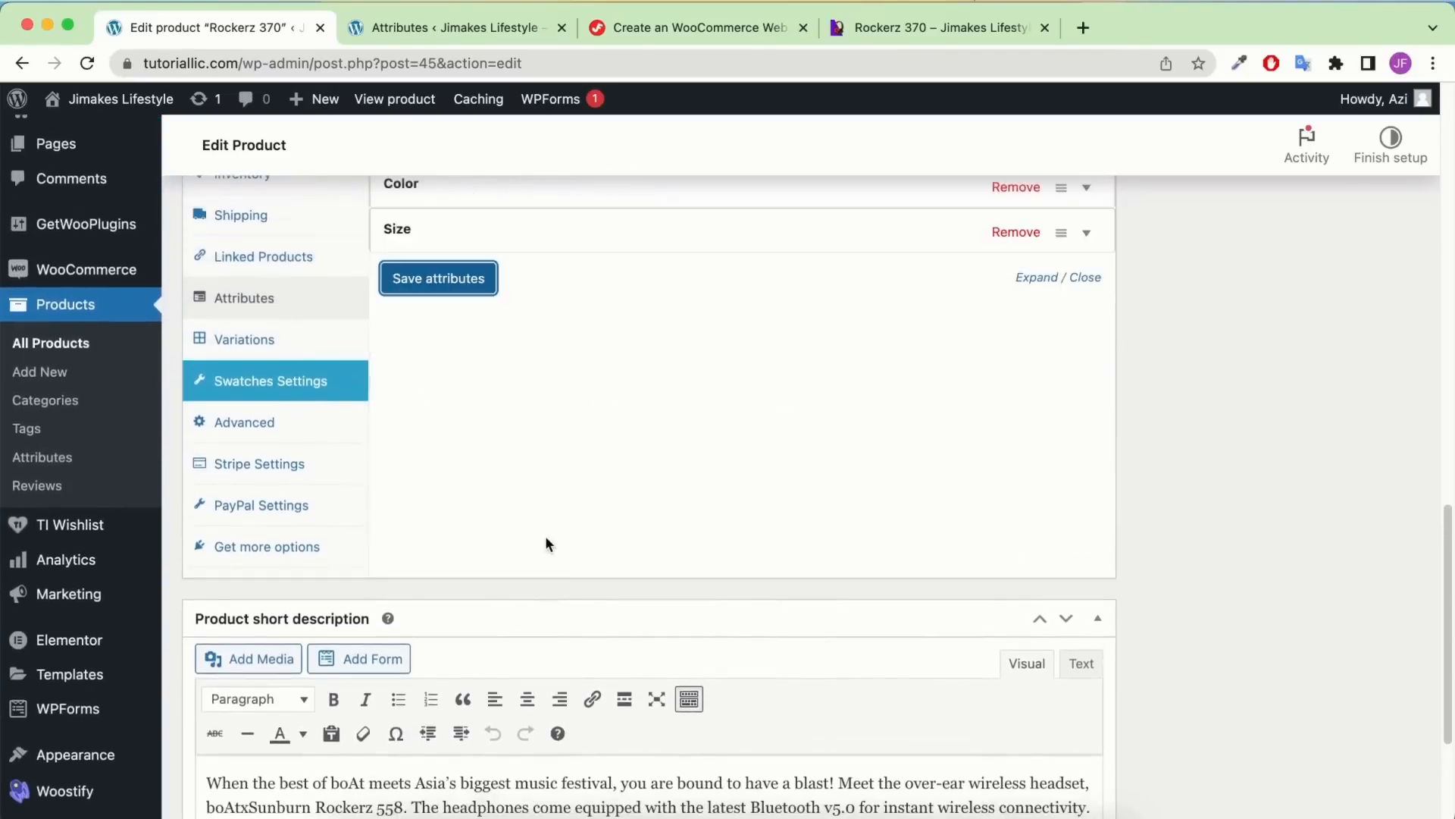
scroll(545, 531, "up", 5)
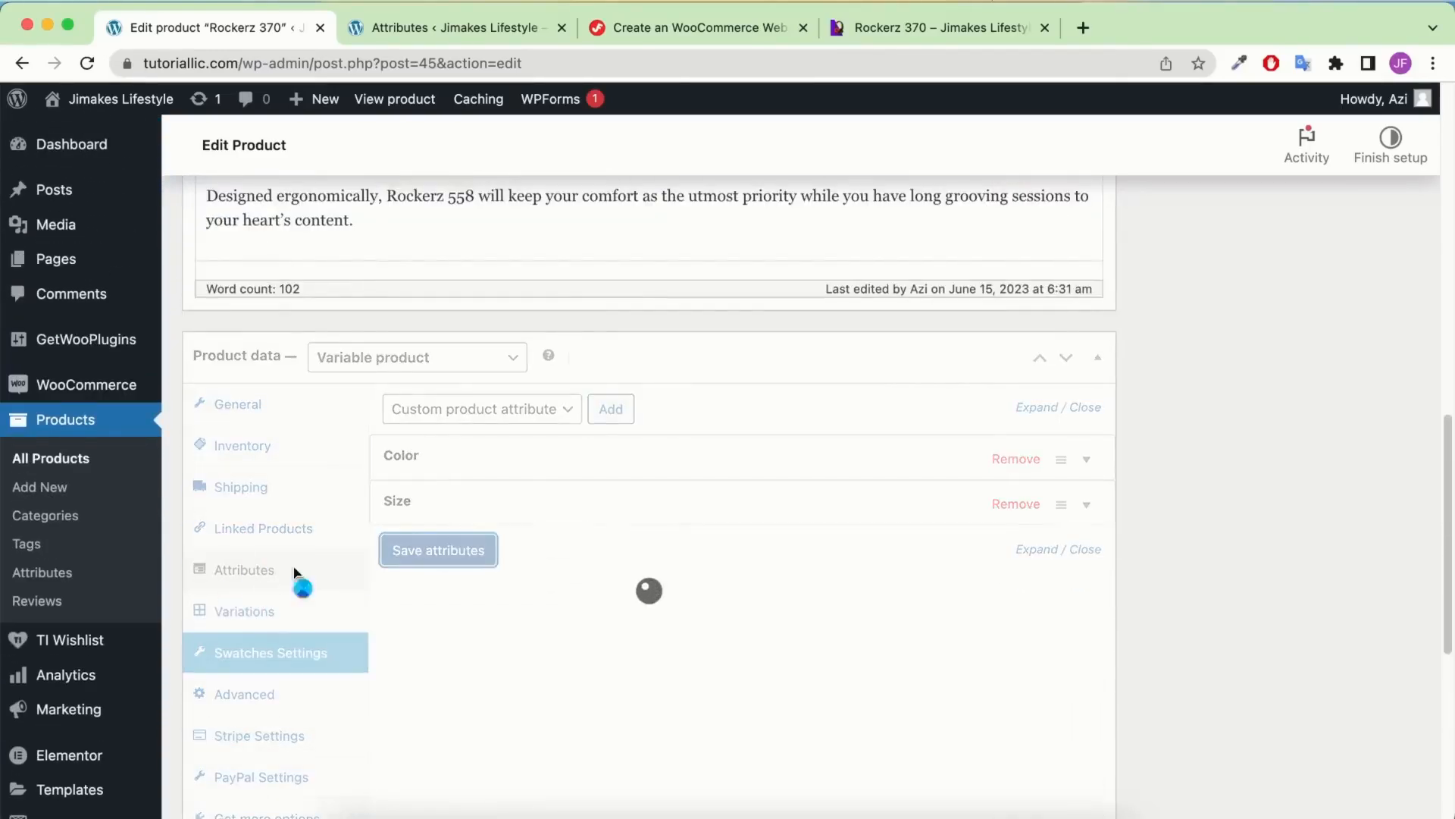
Generate all six Rockerz 370 variations from every Color and Size combination
left_click(256, 623)
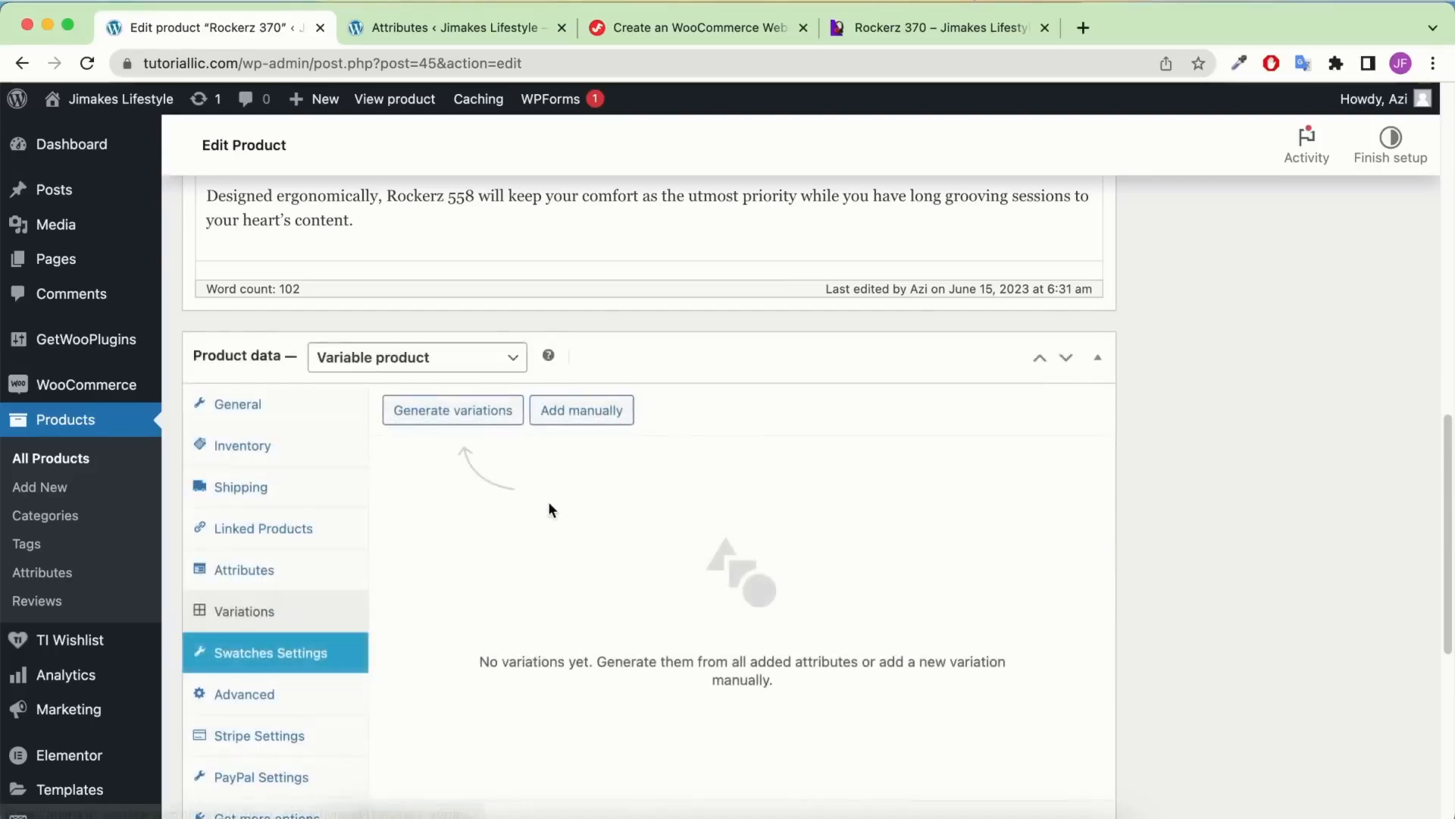
left_click(453, 422)
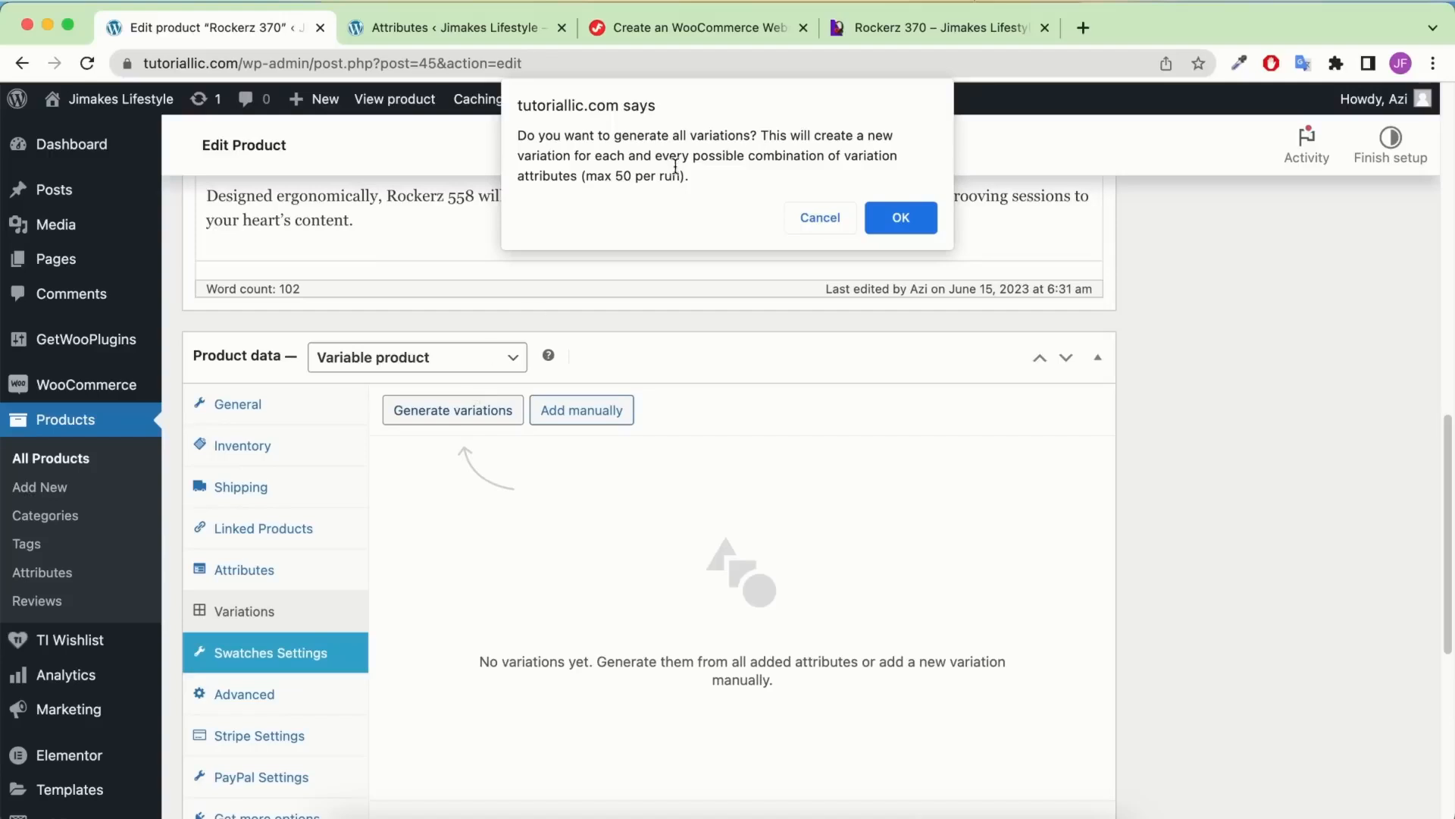
left_click(915, 225)
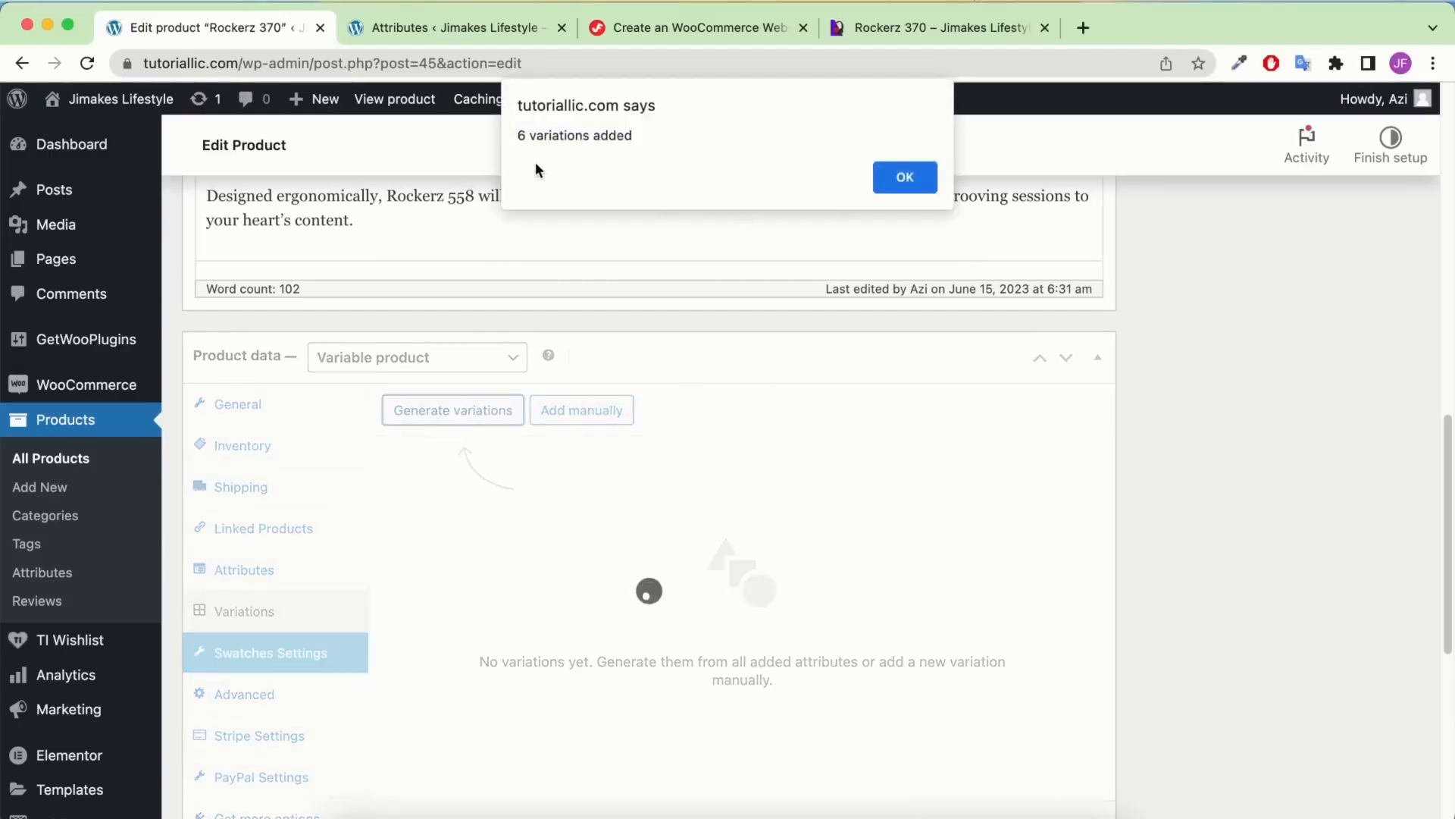
left_click(887, 180)
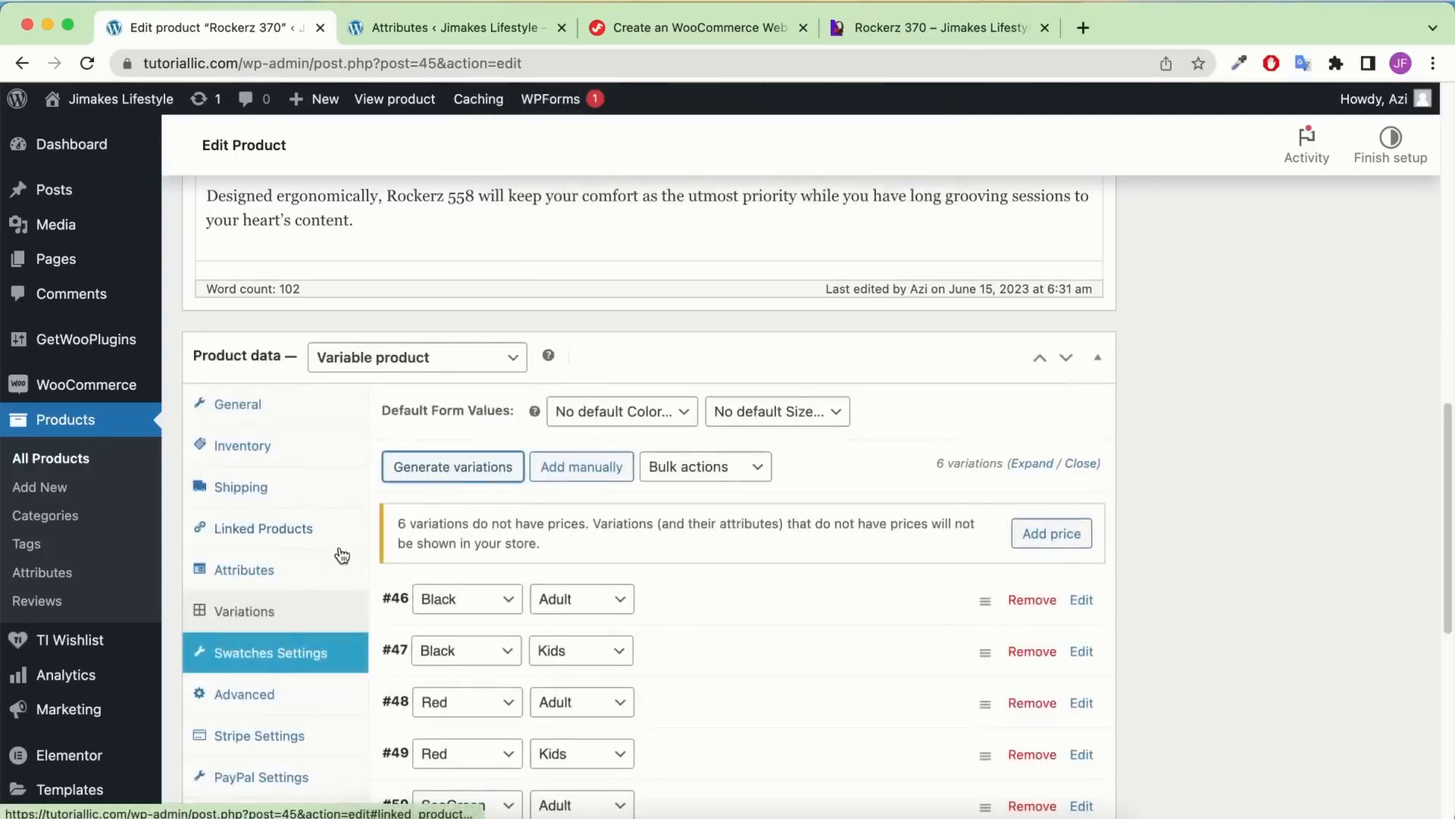
scroll(715, 537, "down", 1)
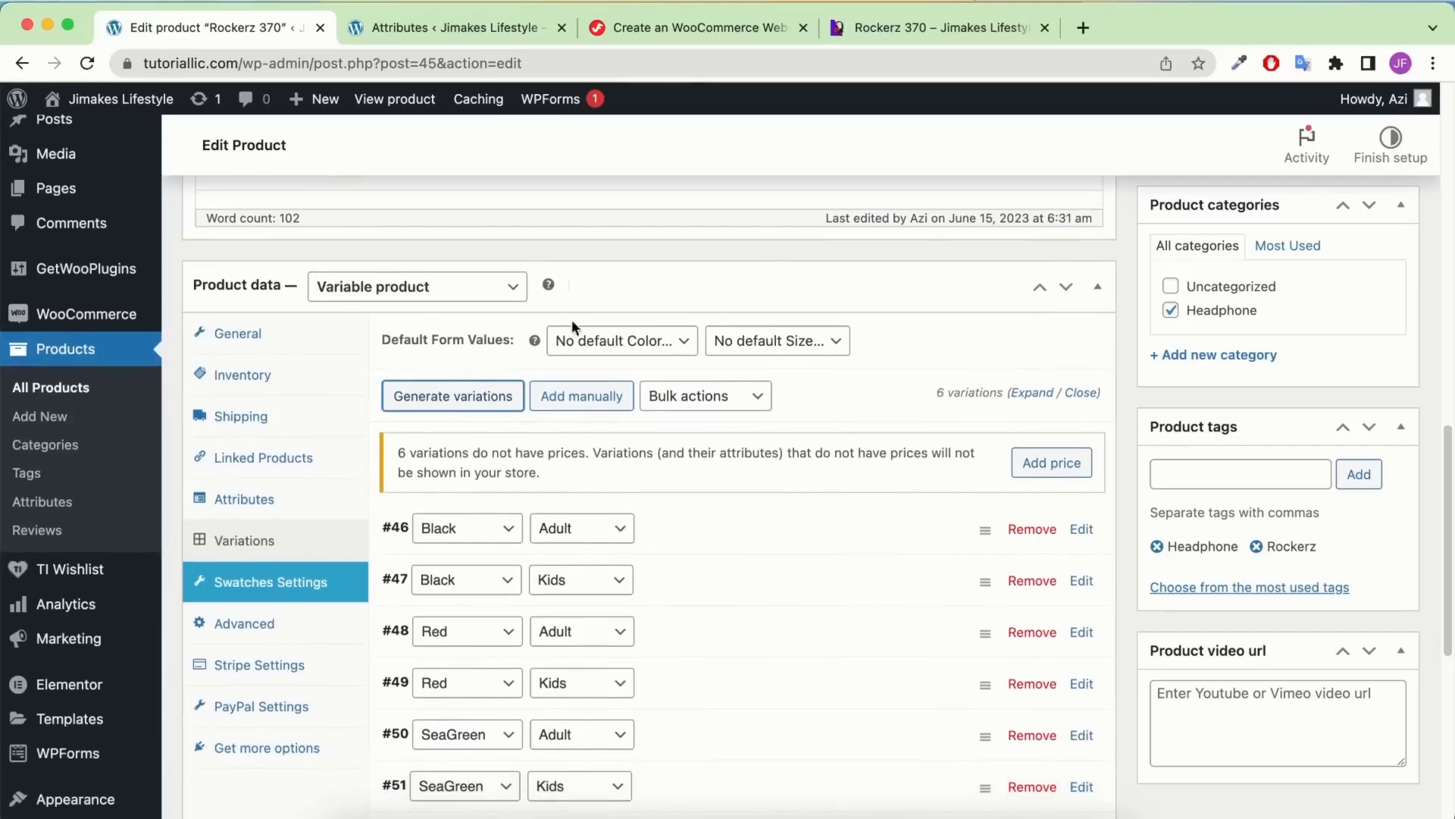
Set the default form values to SeaGreen and Adult, and expand variation #46
left_click(594, 342)
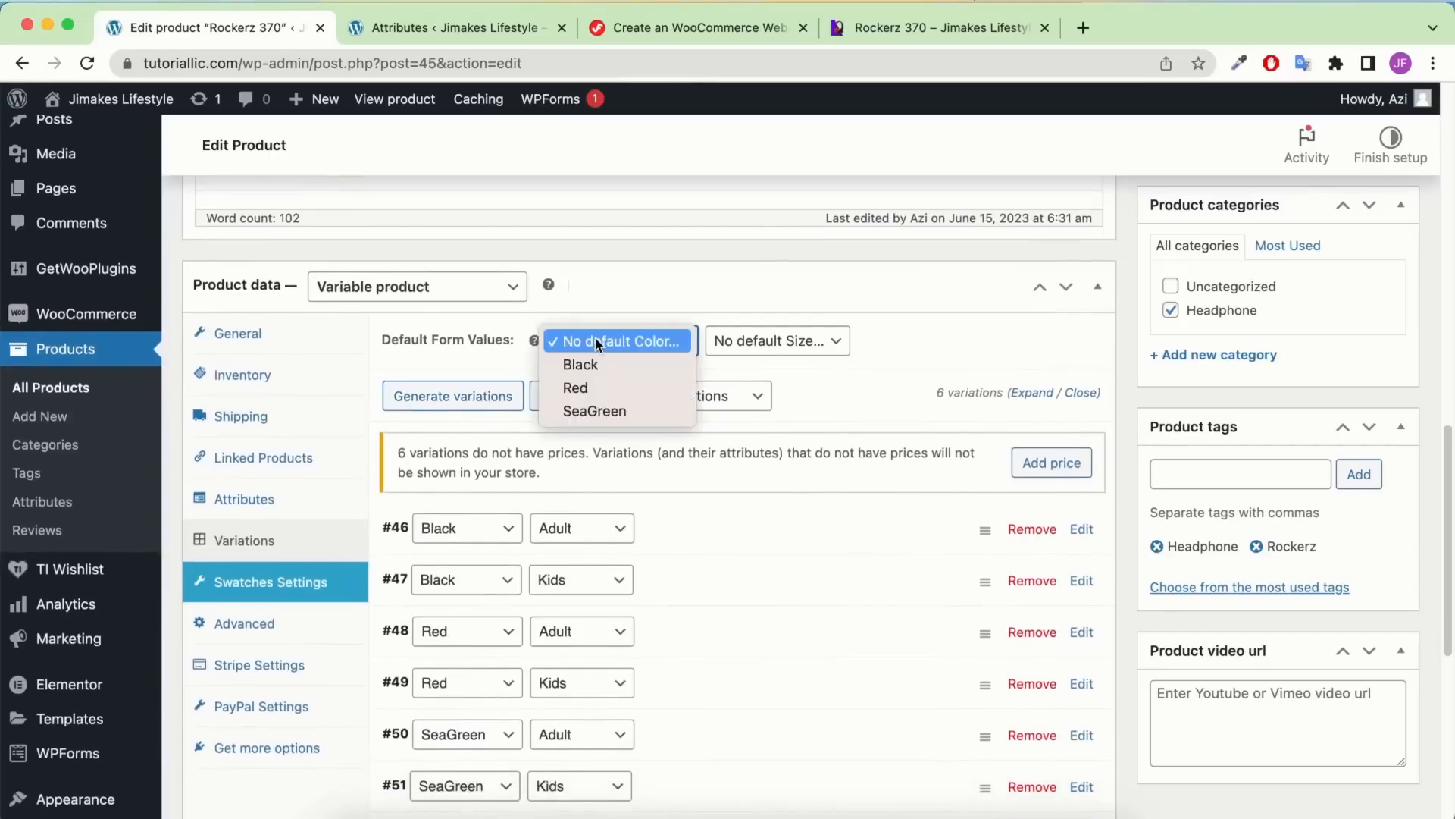
left_click(598, 412)
left_click(773, 340)
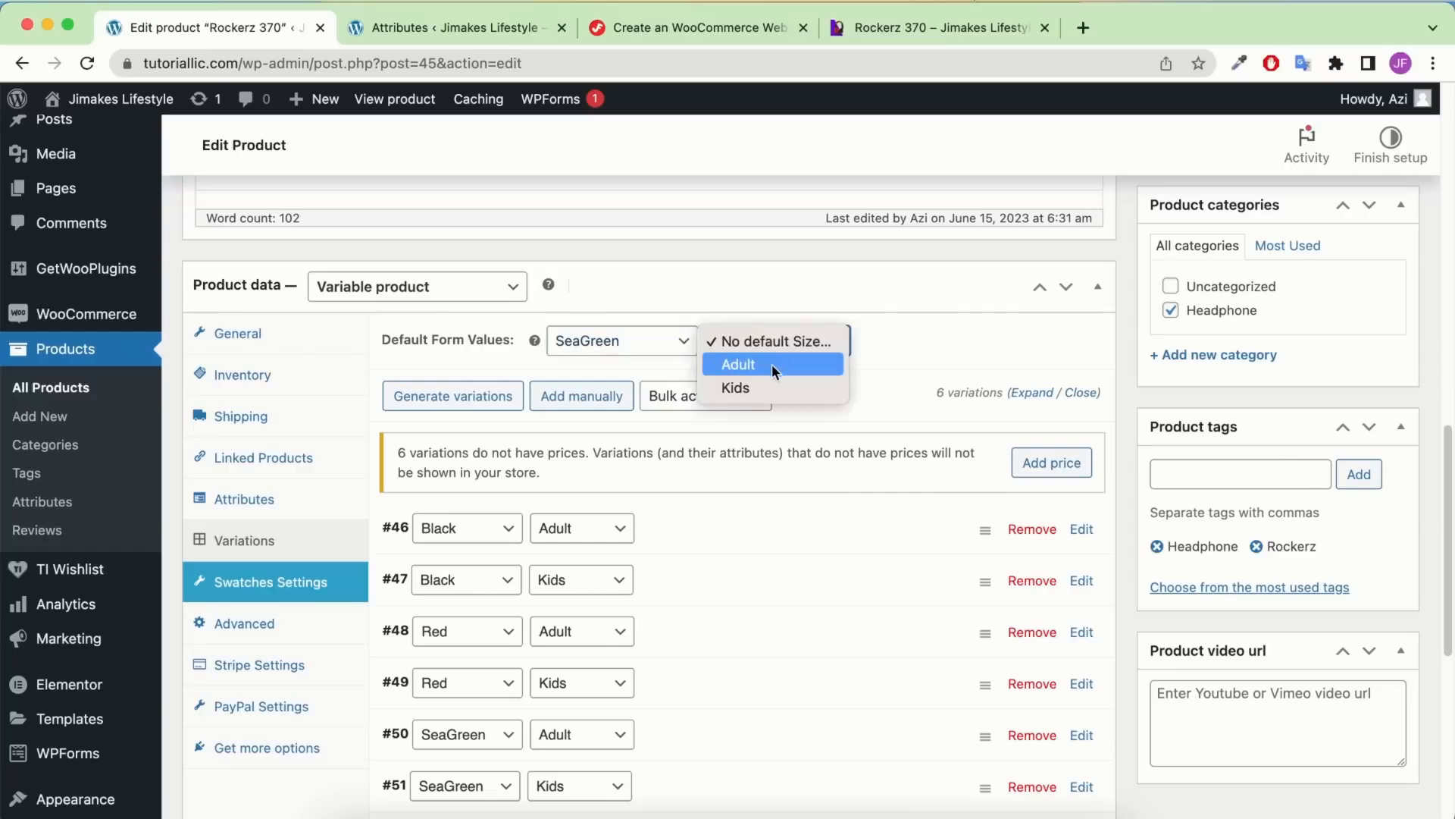
left_click(771, 364)
scroll(918, 345, "down", 3)
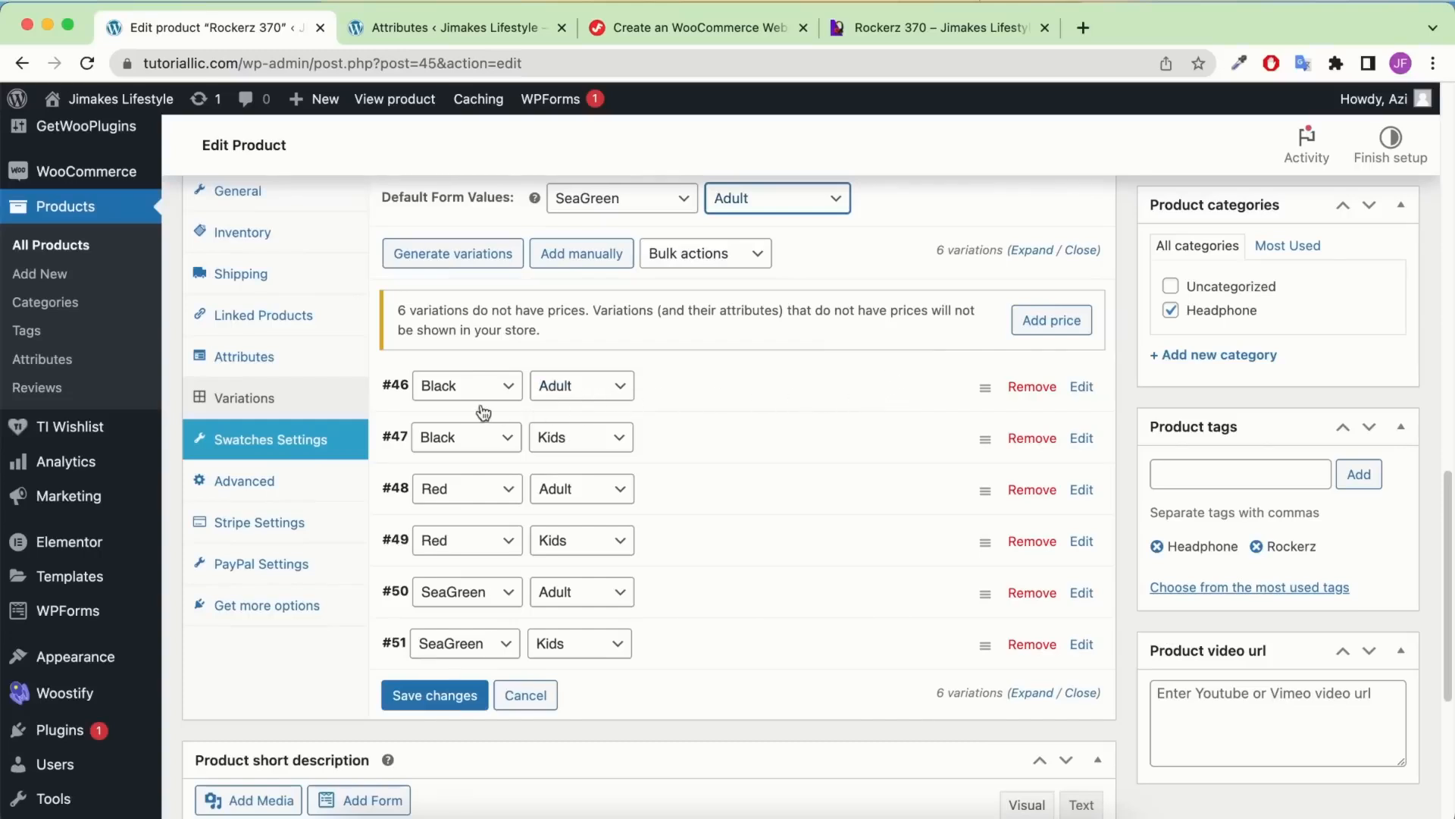
left_click(690, 393)
scroll(691, 393, "down", 1)
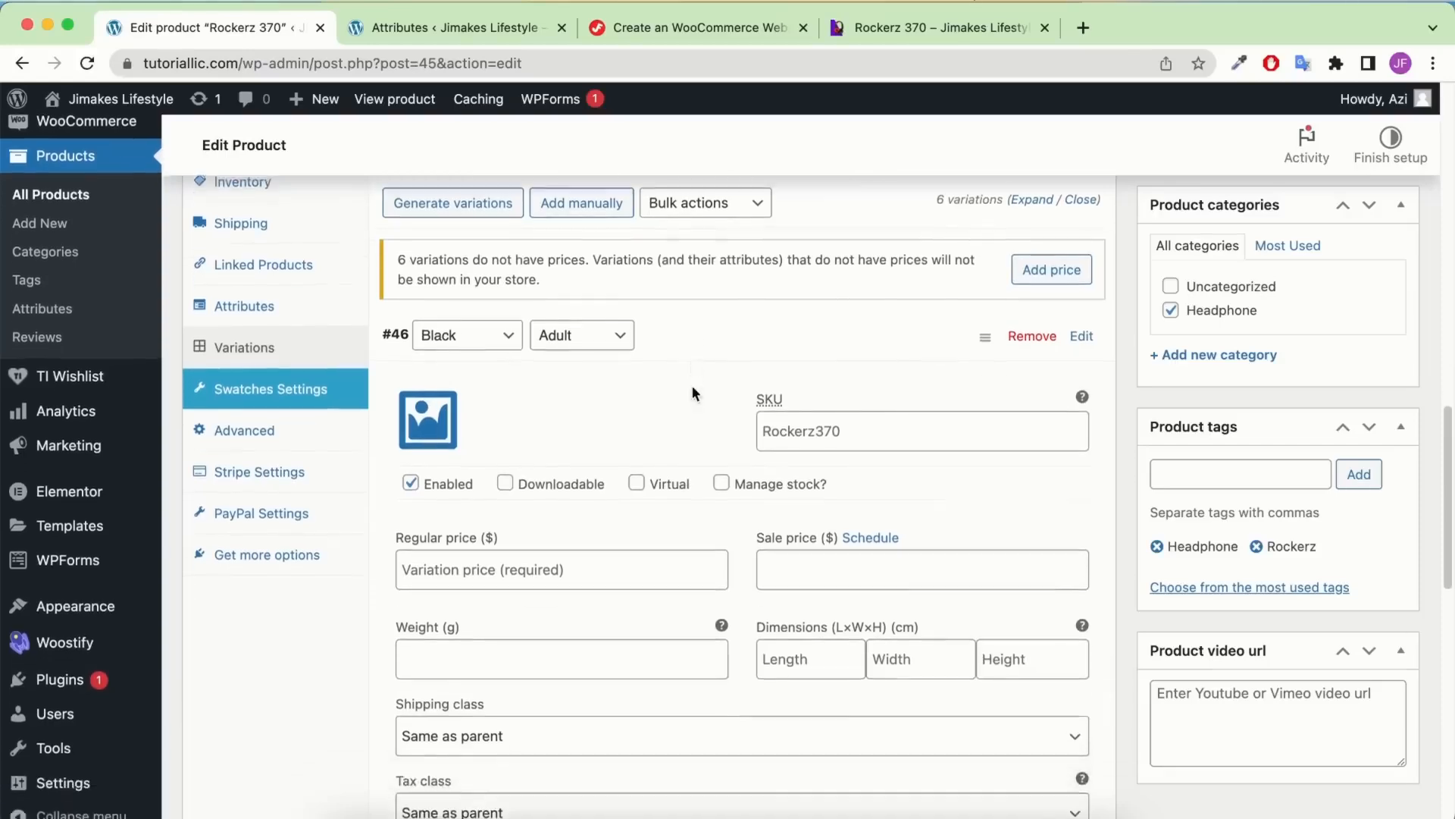
Upload the three Variable-Product headphone images into the media library from Finder
left_click(438, 409)
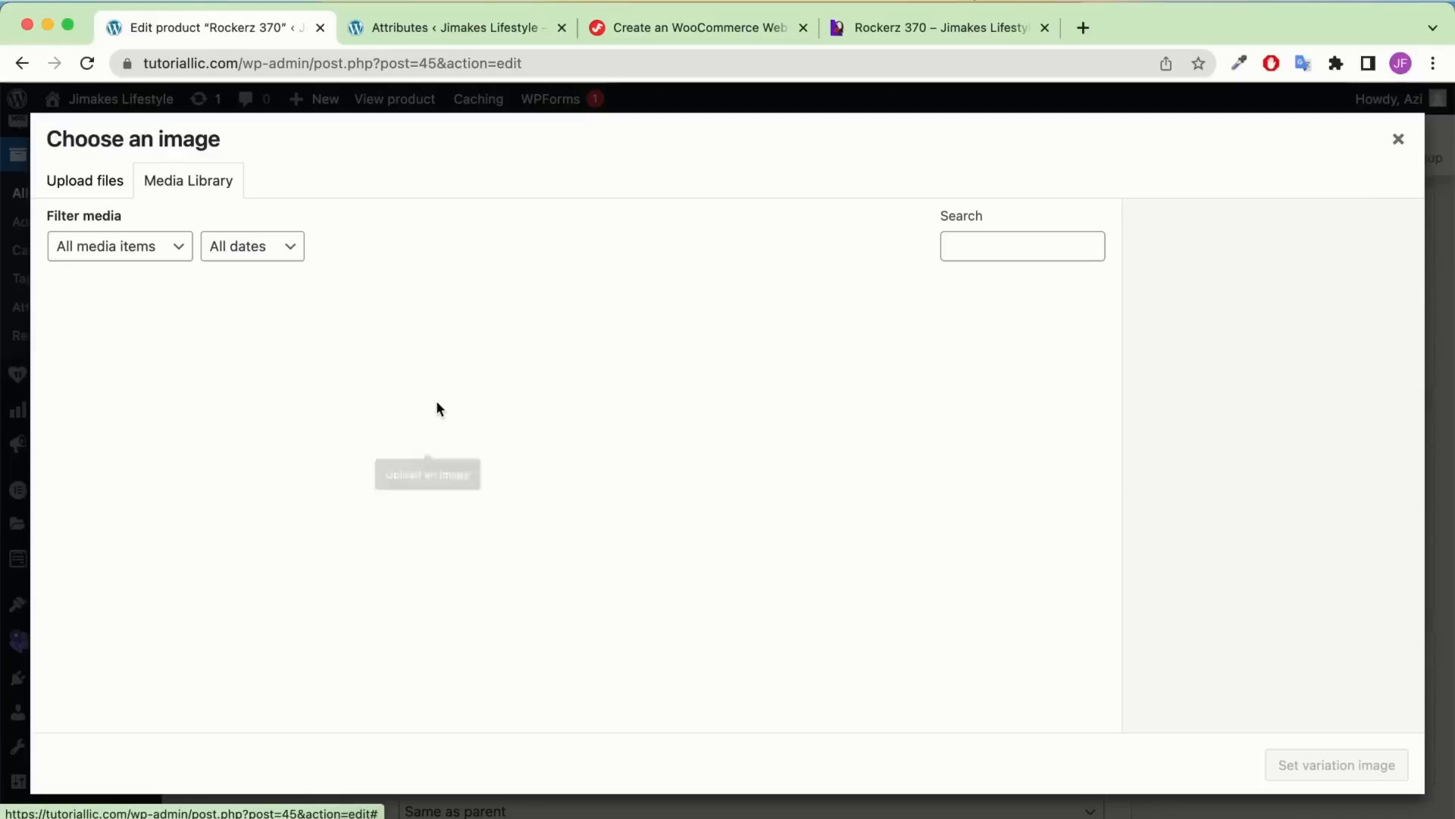
left_click(350, 814)
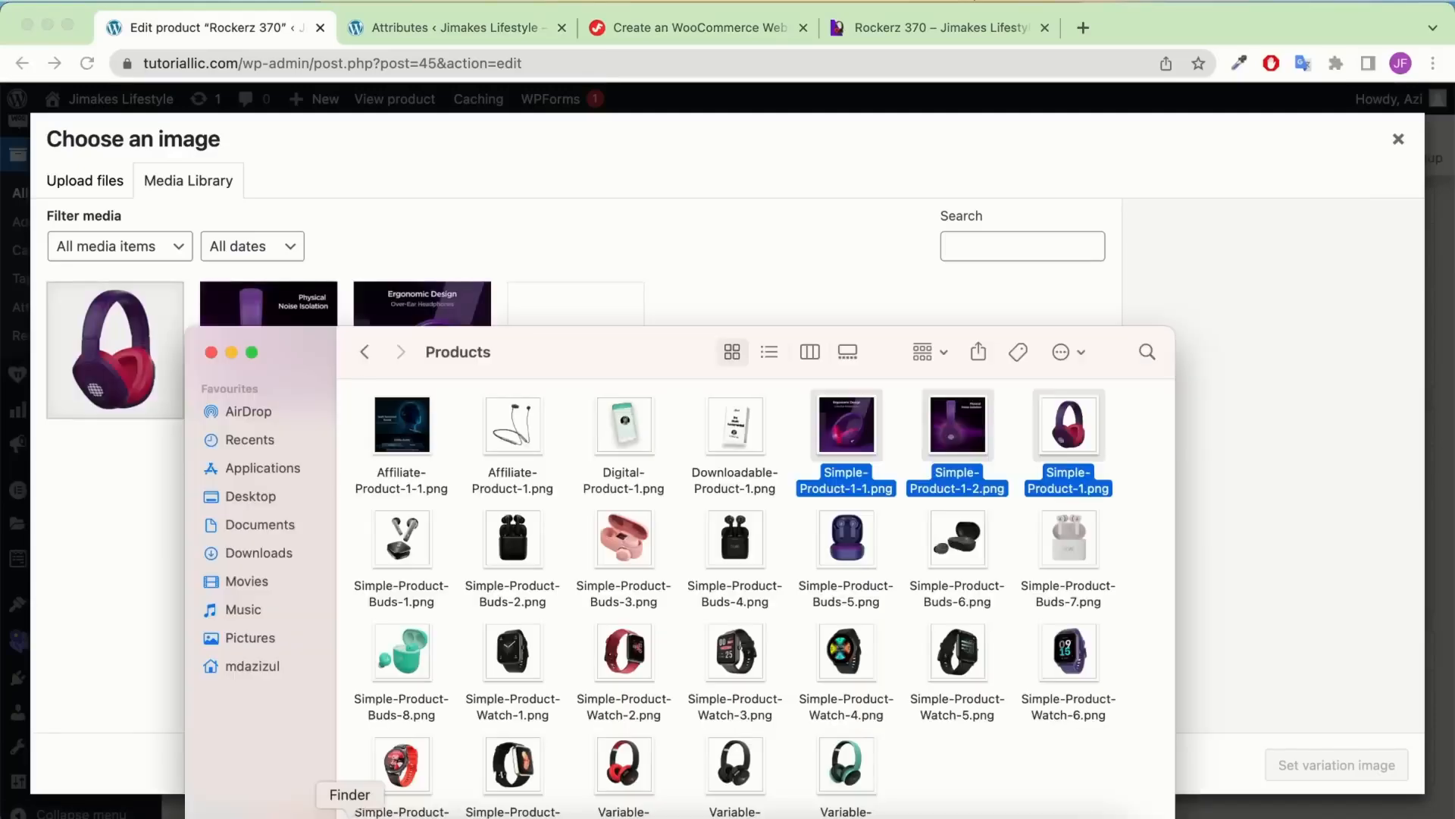
left_click_drag(618, 370, 626, 285)
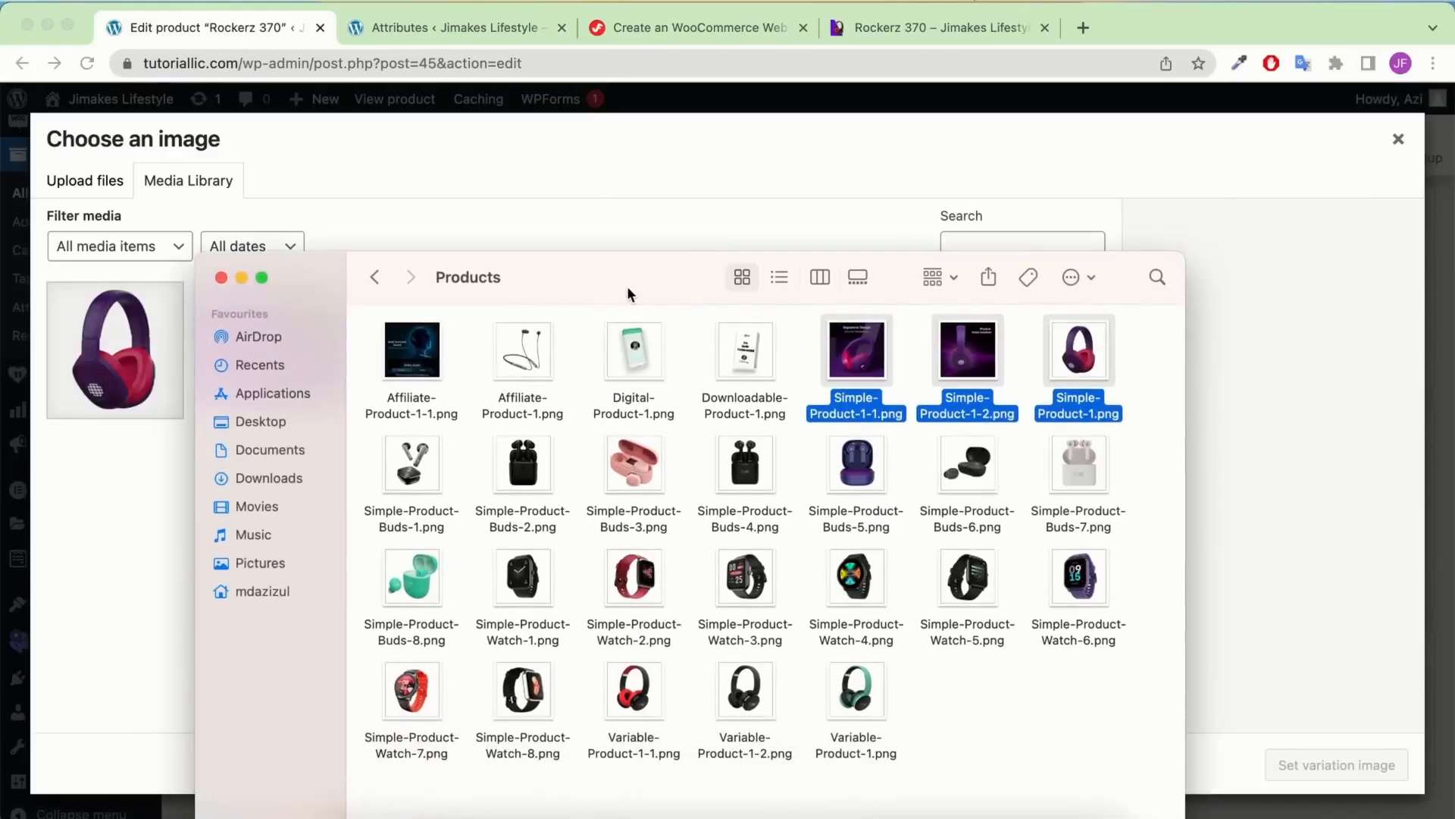
left_click(956, 717)
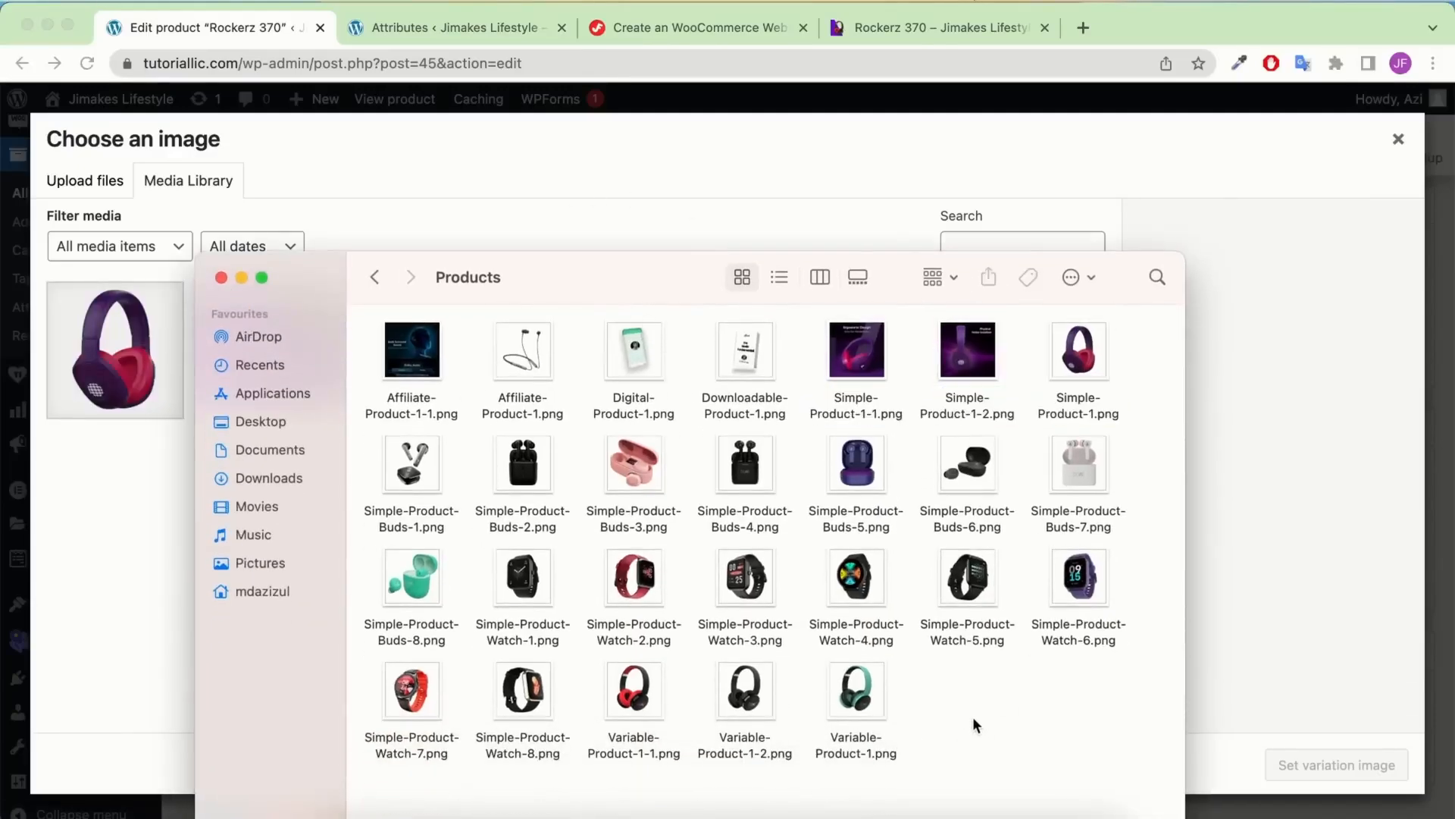
left_click_drag(973, 716, 639, 694)
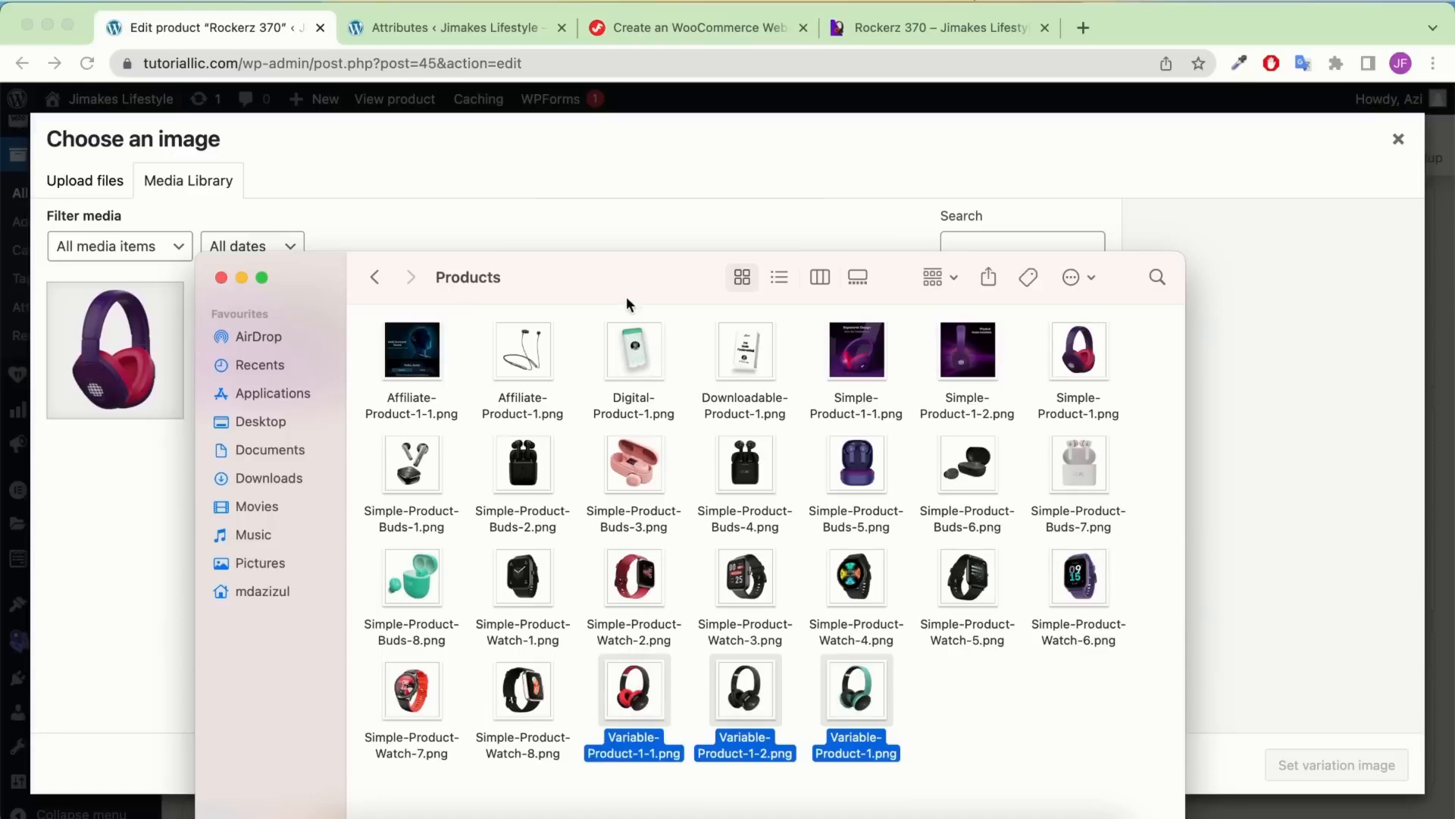
left_click_drag(626, 297, 297, 212)
left_click_drag(530, 634, 1004, 459)
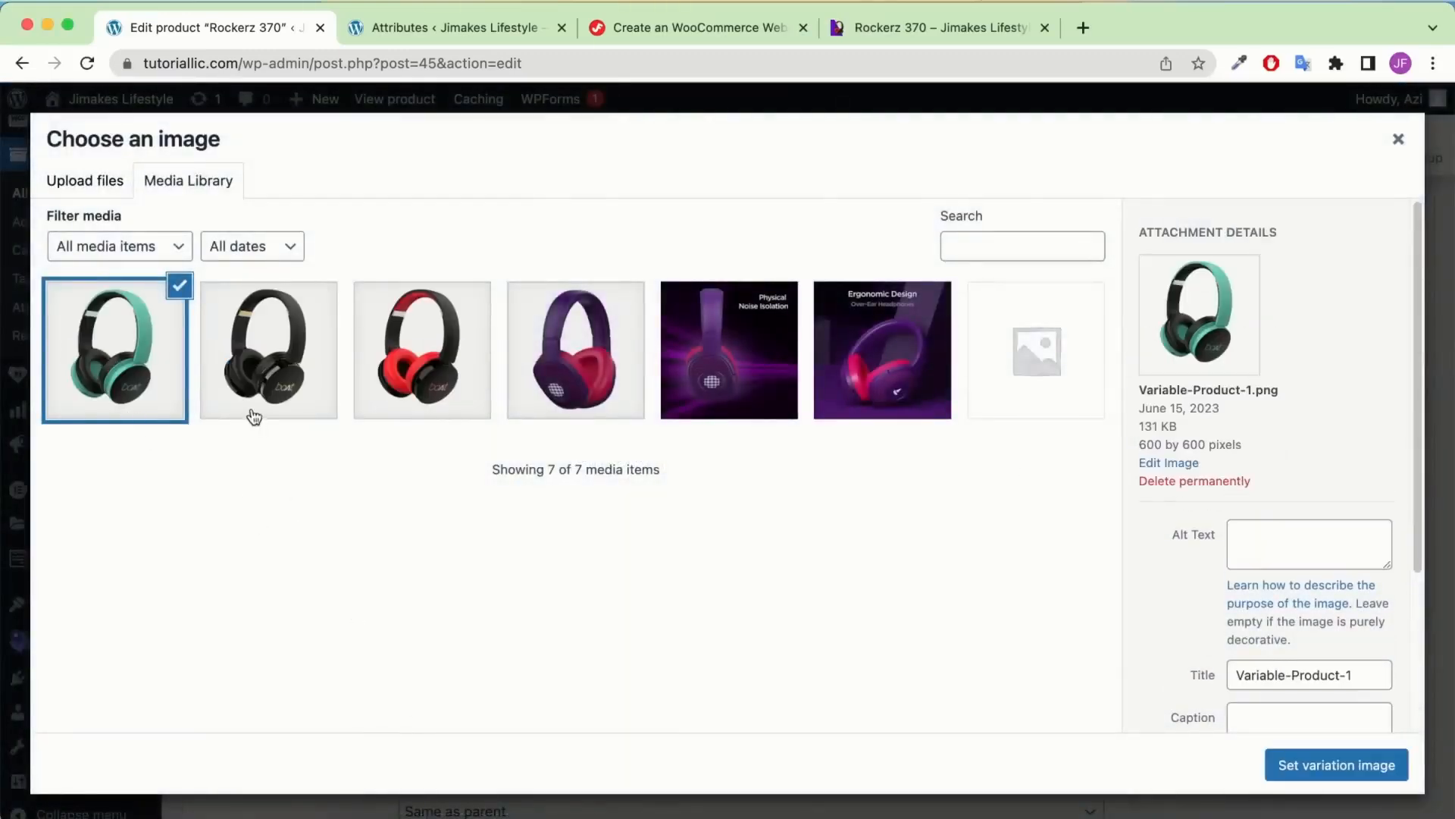
Set the black headphone picture as variation #46's image
left_click(311, 332)
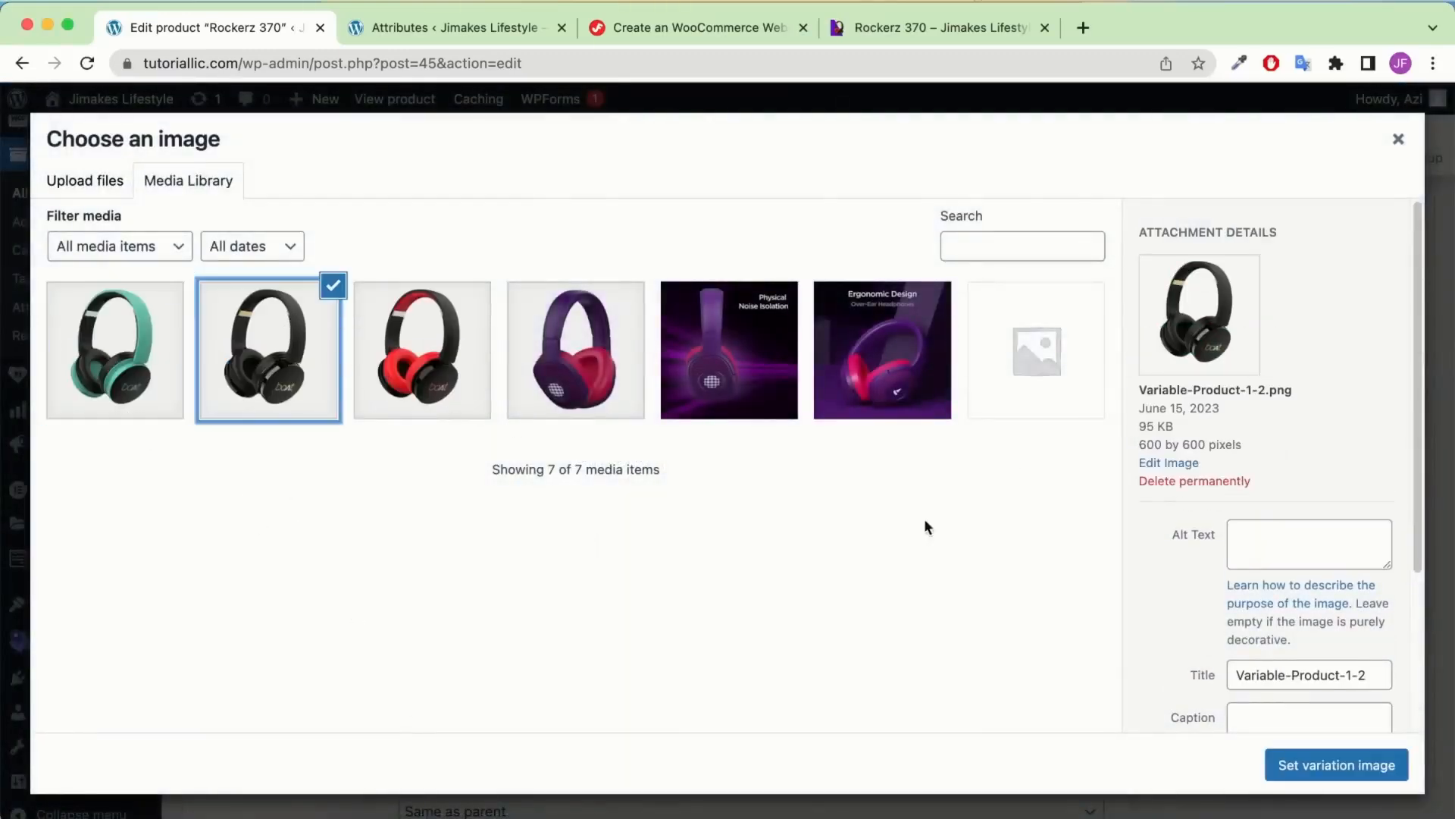
left_click(1293, 766)
scroll(672, 392, "down", 2)
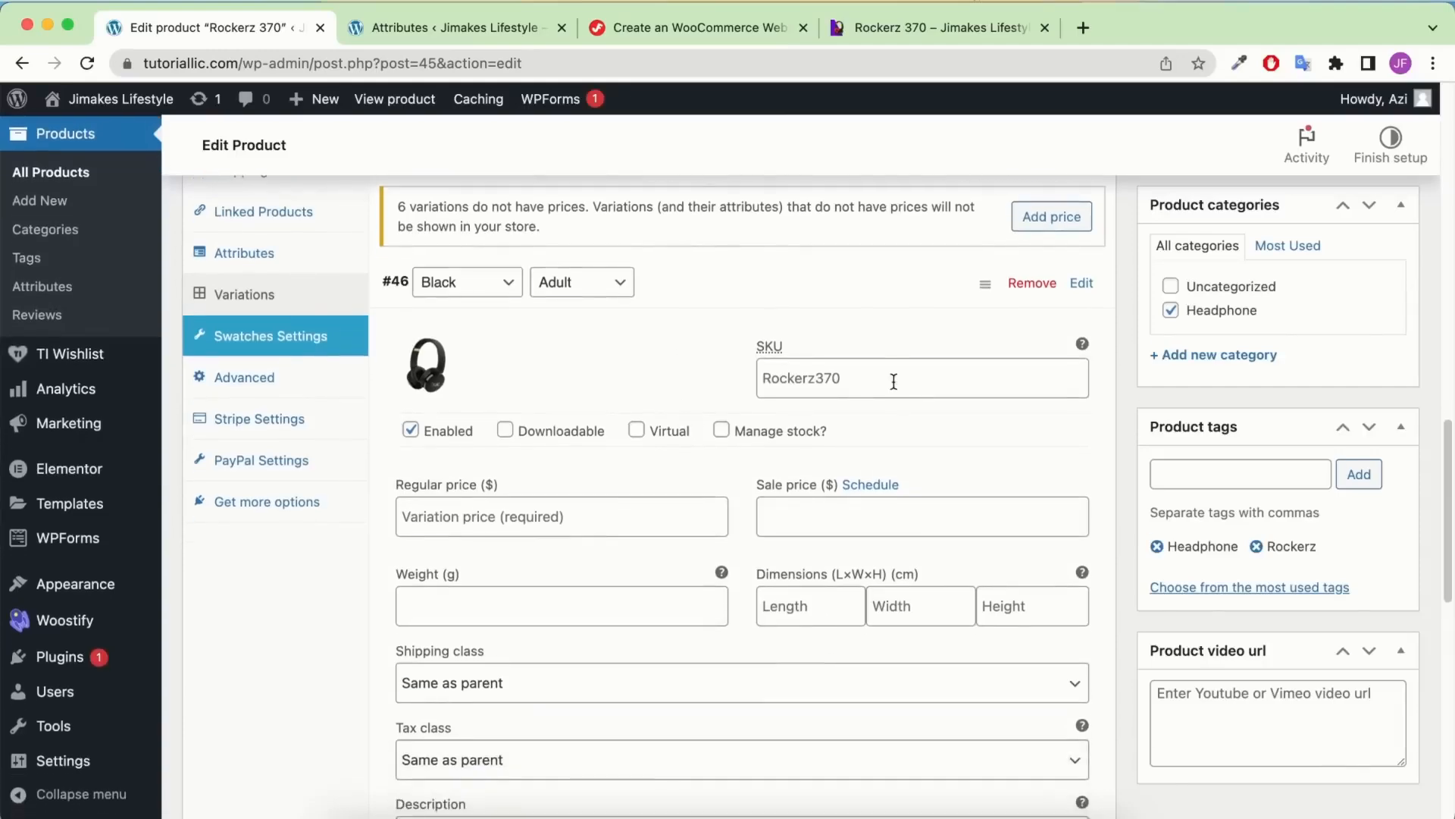
scroll(887, 380, "up", 1)
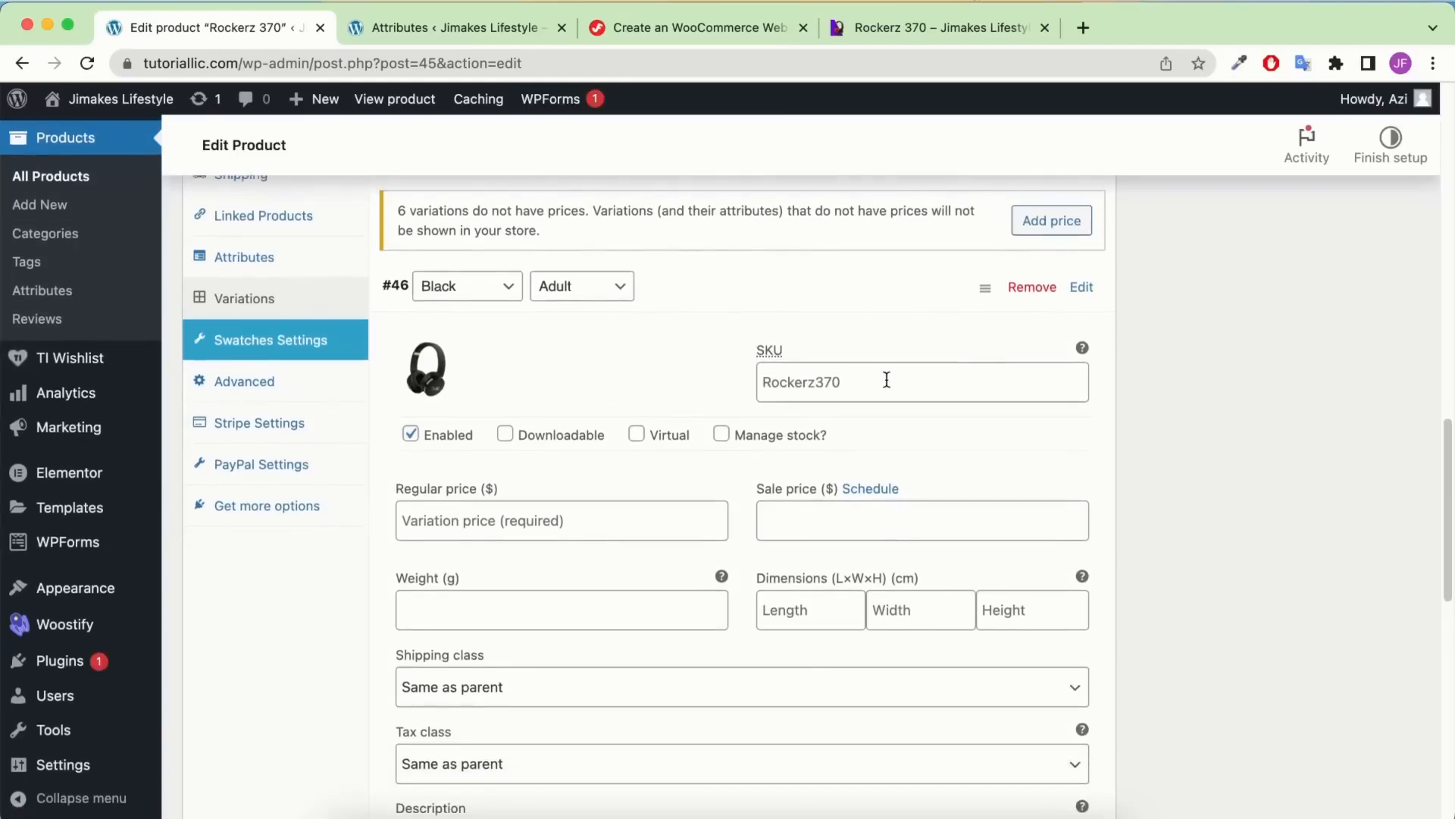
scroll(531, 363, "down", 15)
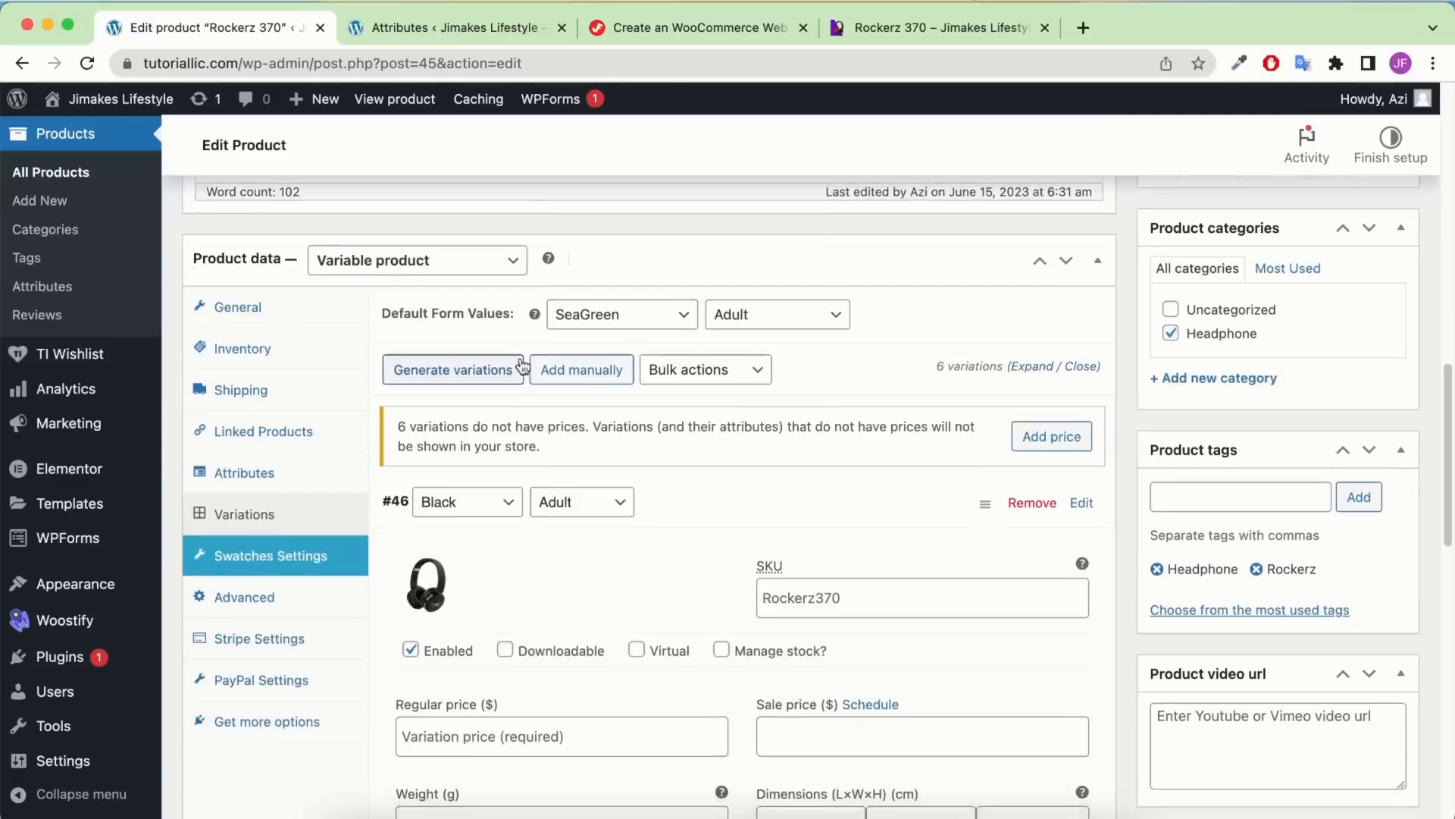
Give variation #46 a regular price of 45, Headphone shipping class and Custom tax
left_click(864, 279)
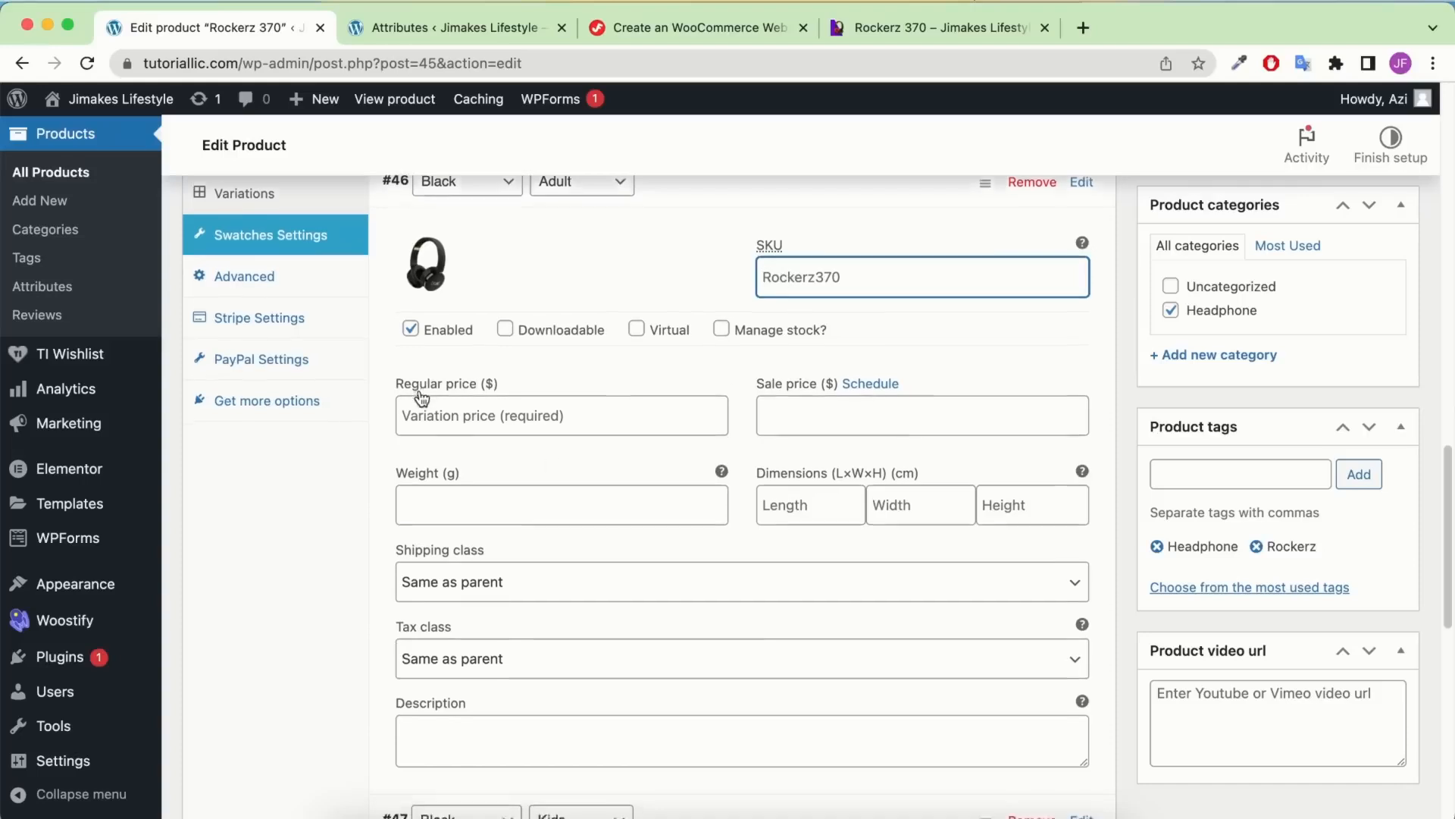
scroll(531, 386, "down", 1)
left_click(564, 380)
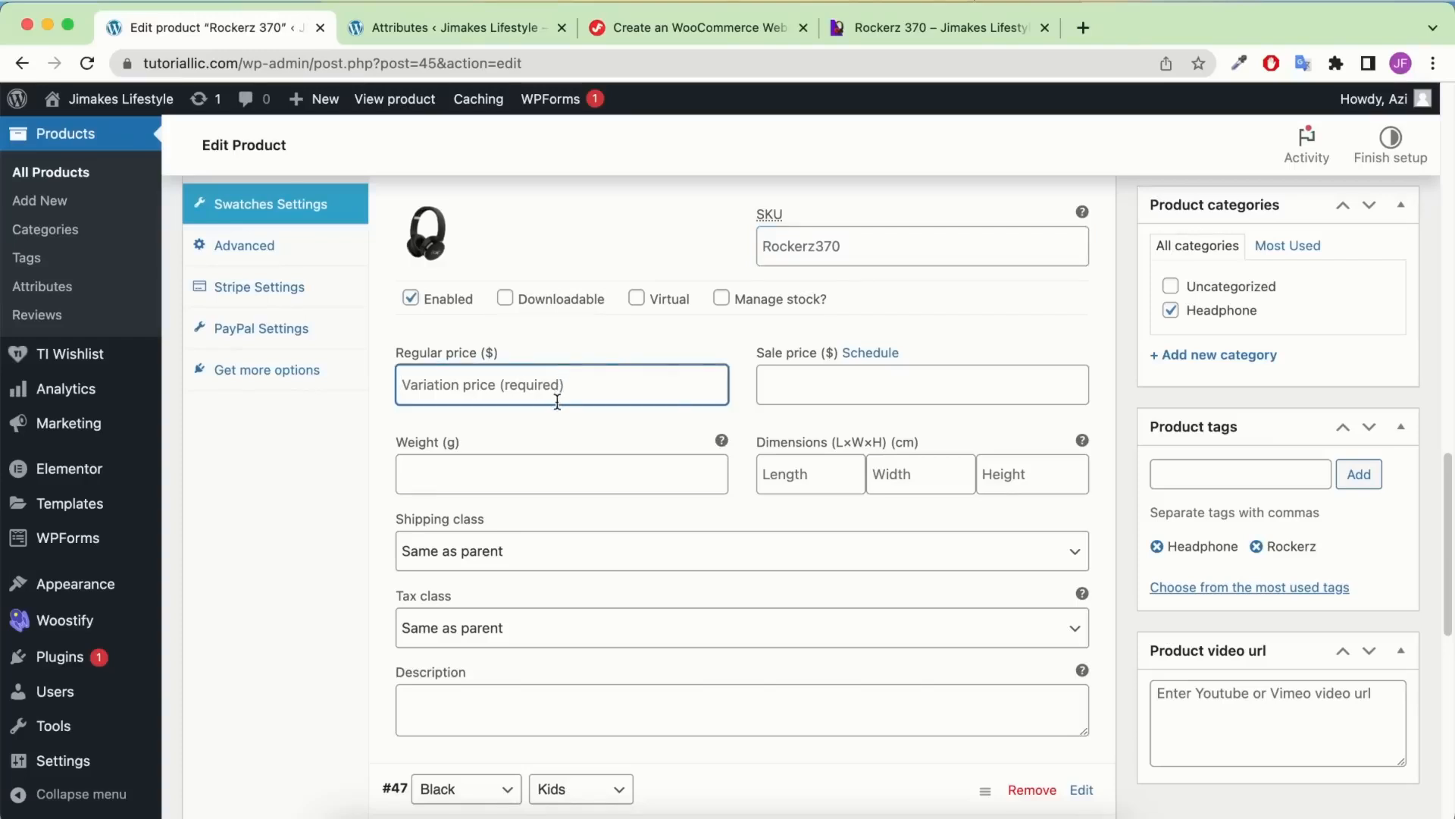
type("45")
scroll(580, 406, "down", 2)
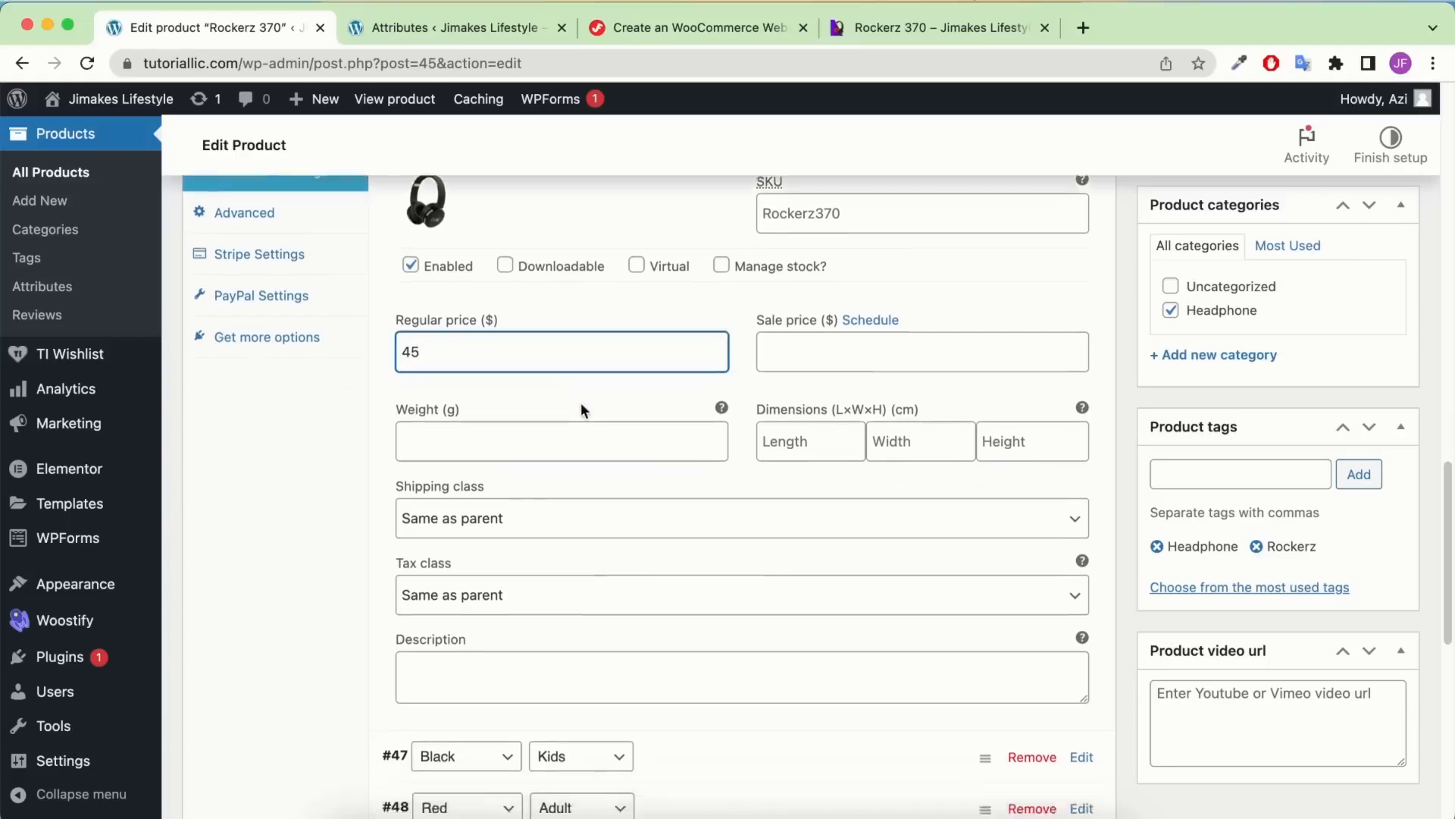
left_click(576, 510)
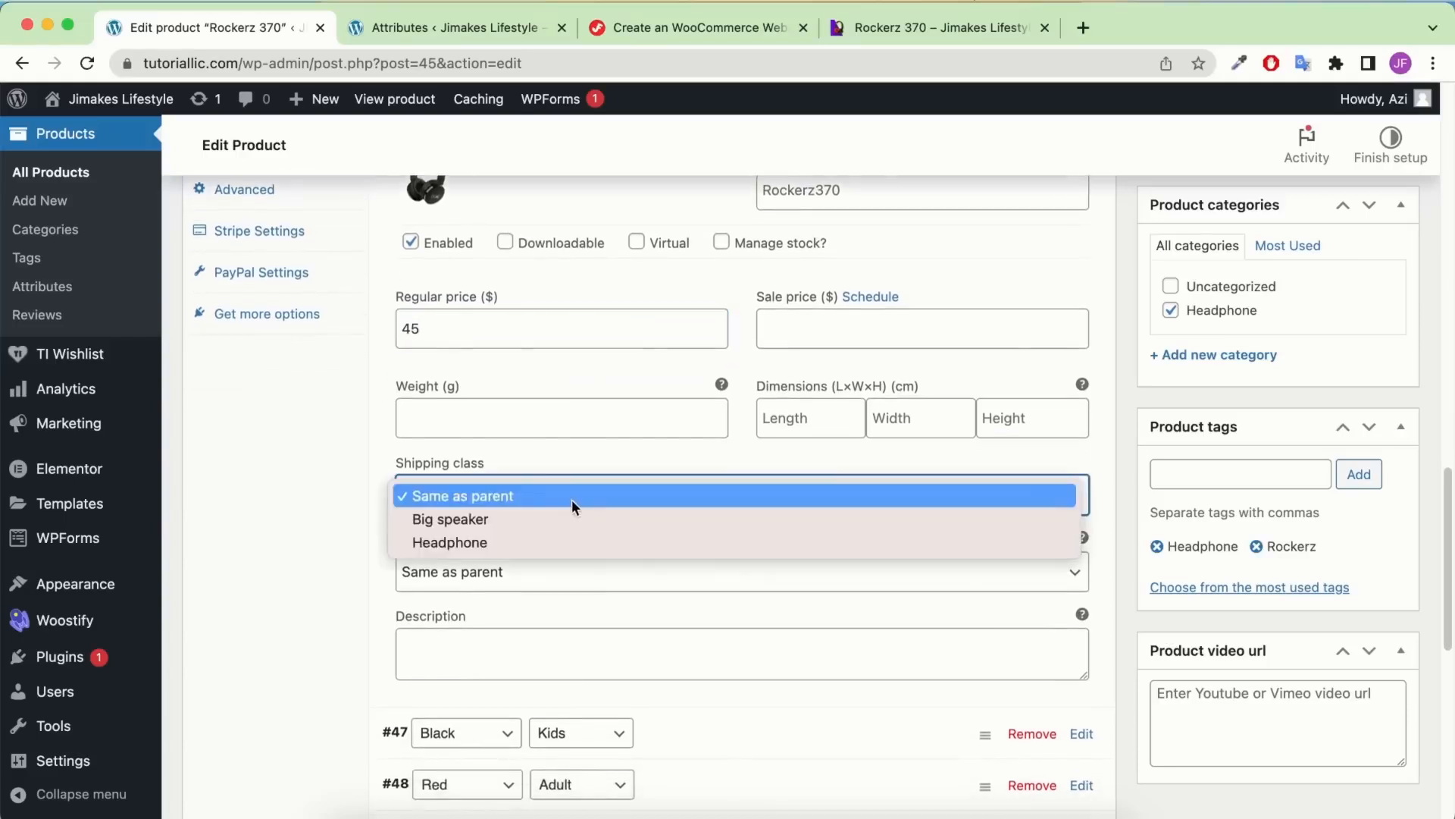
left_click(540, 538)
left_click(518, 578)
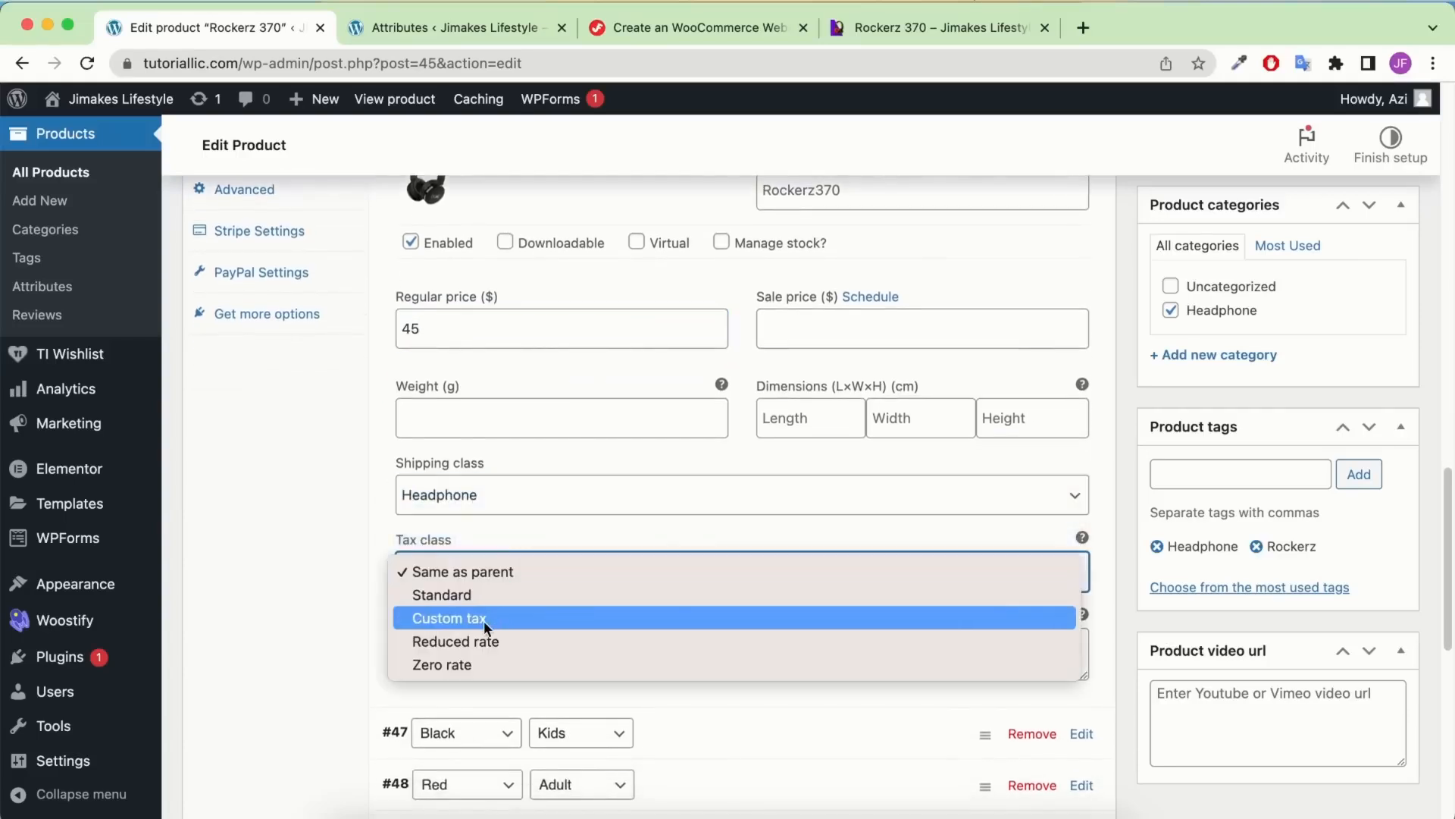
left_click(483, 620)
scroll(670, 482, "down", 4)
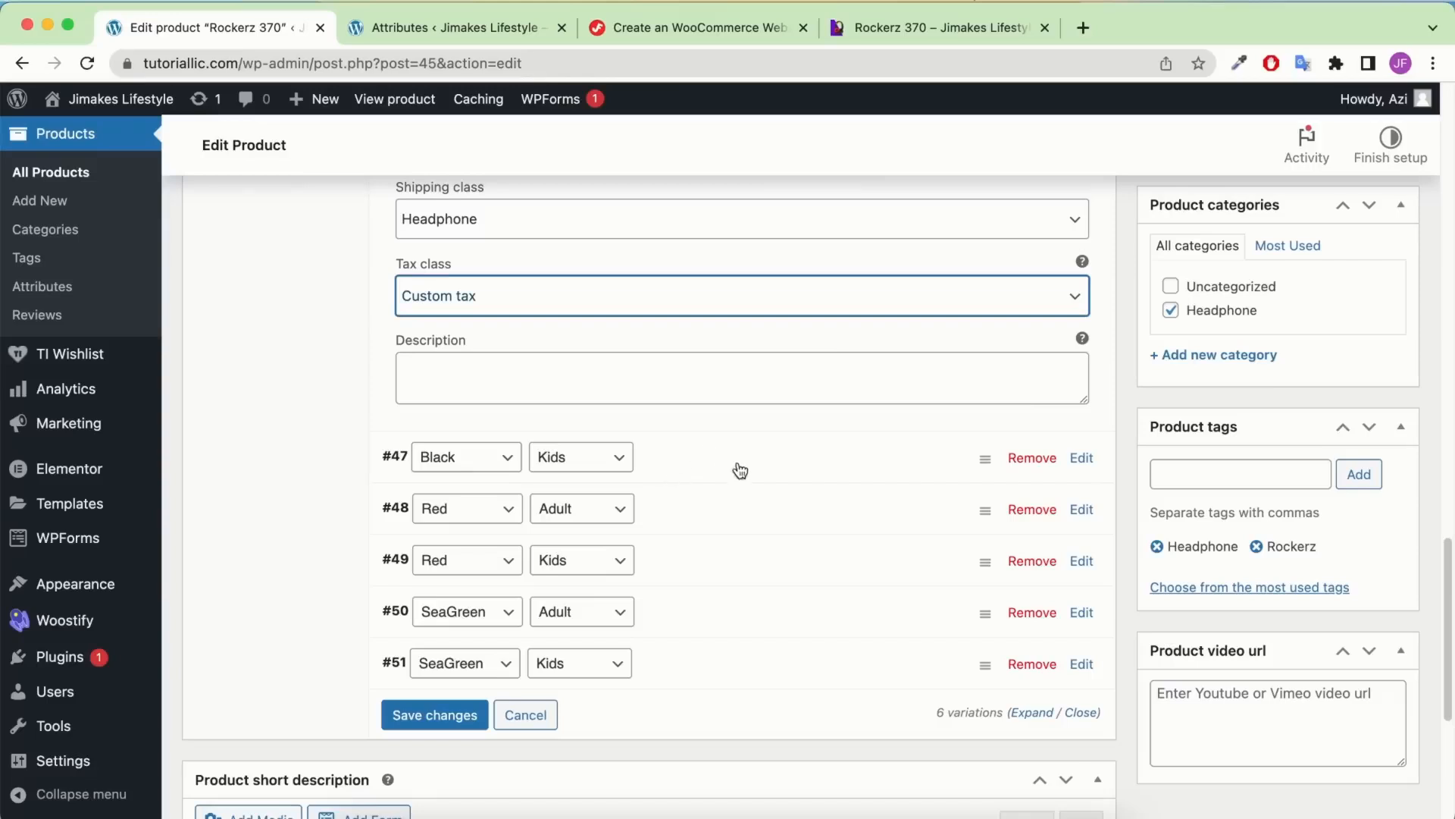
Expand variation #47 and set the black headphone as its image
left_click(793, 465)
left_click(444, 540)
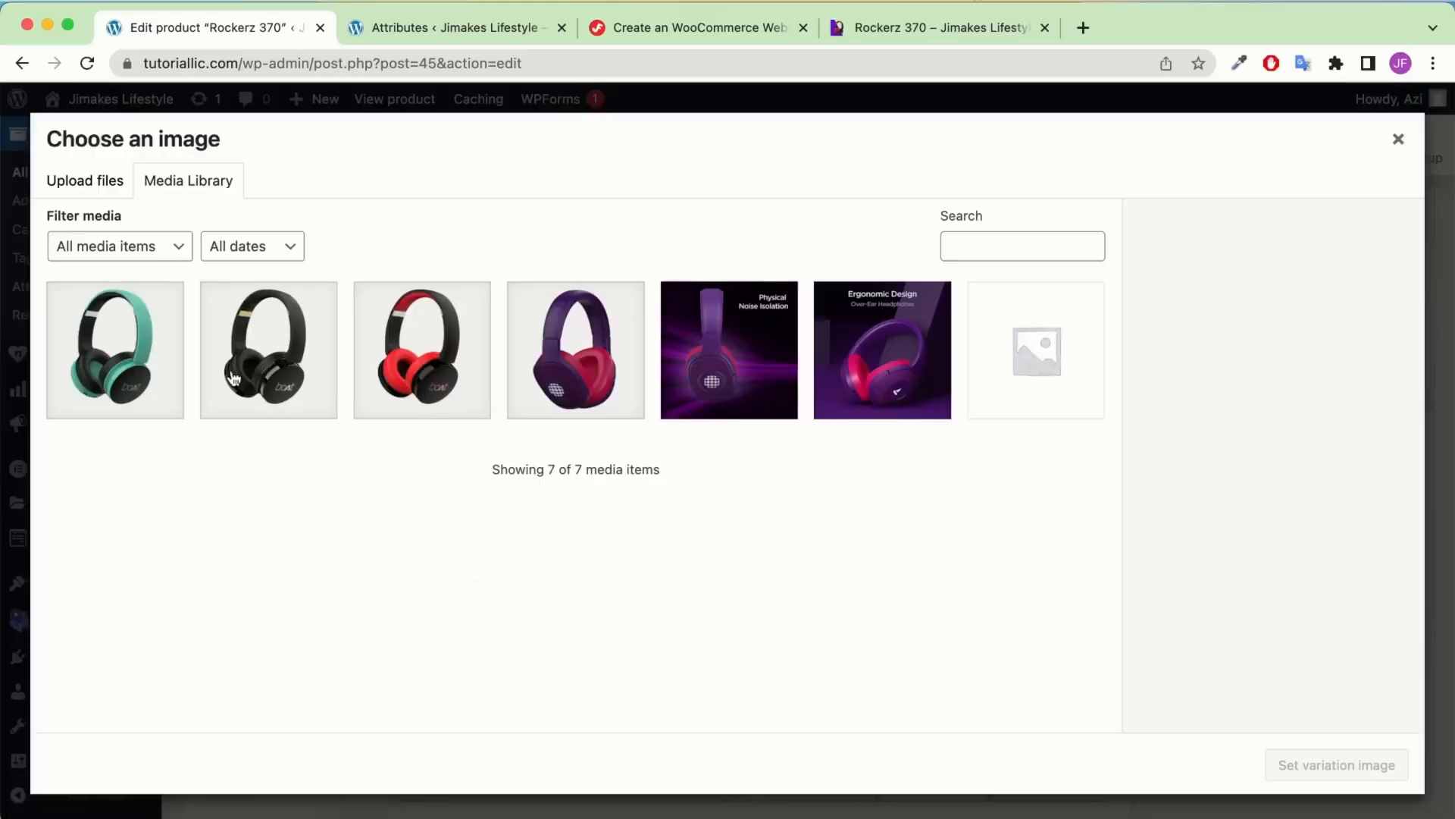
left_click(234, 378)
left_click(1281, 766)
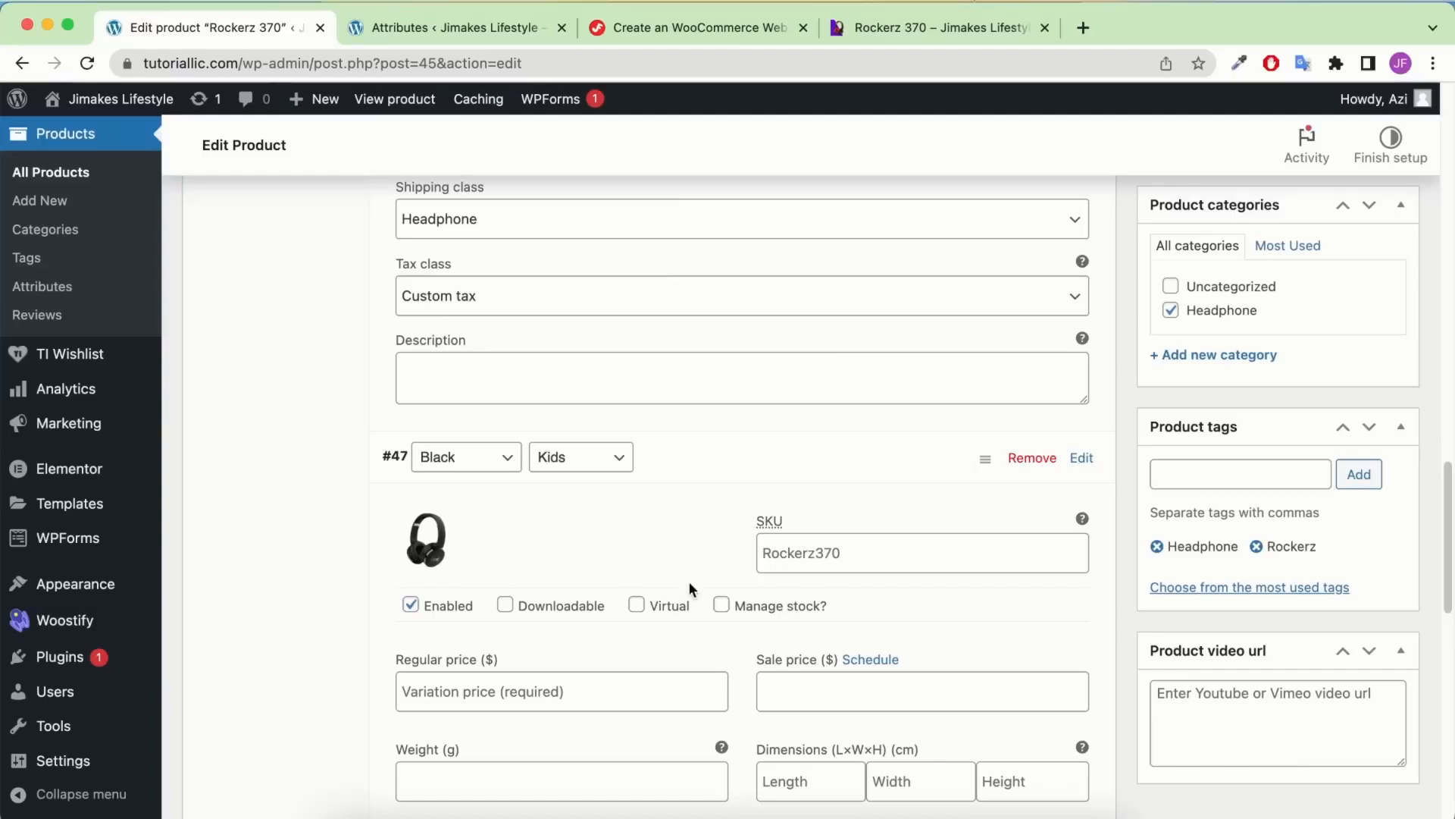
scroll(684, 540, "down", 4)
Give variation #47 a regular price of 25, Headphone shipping class and Custom tax
left_click(589, 413)
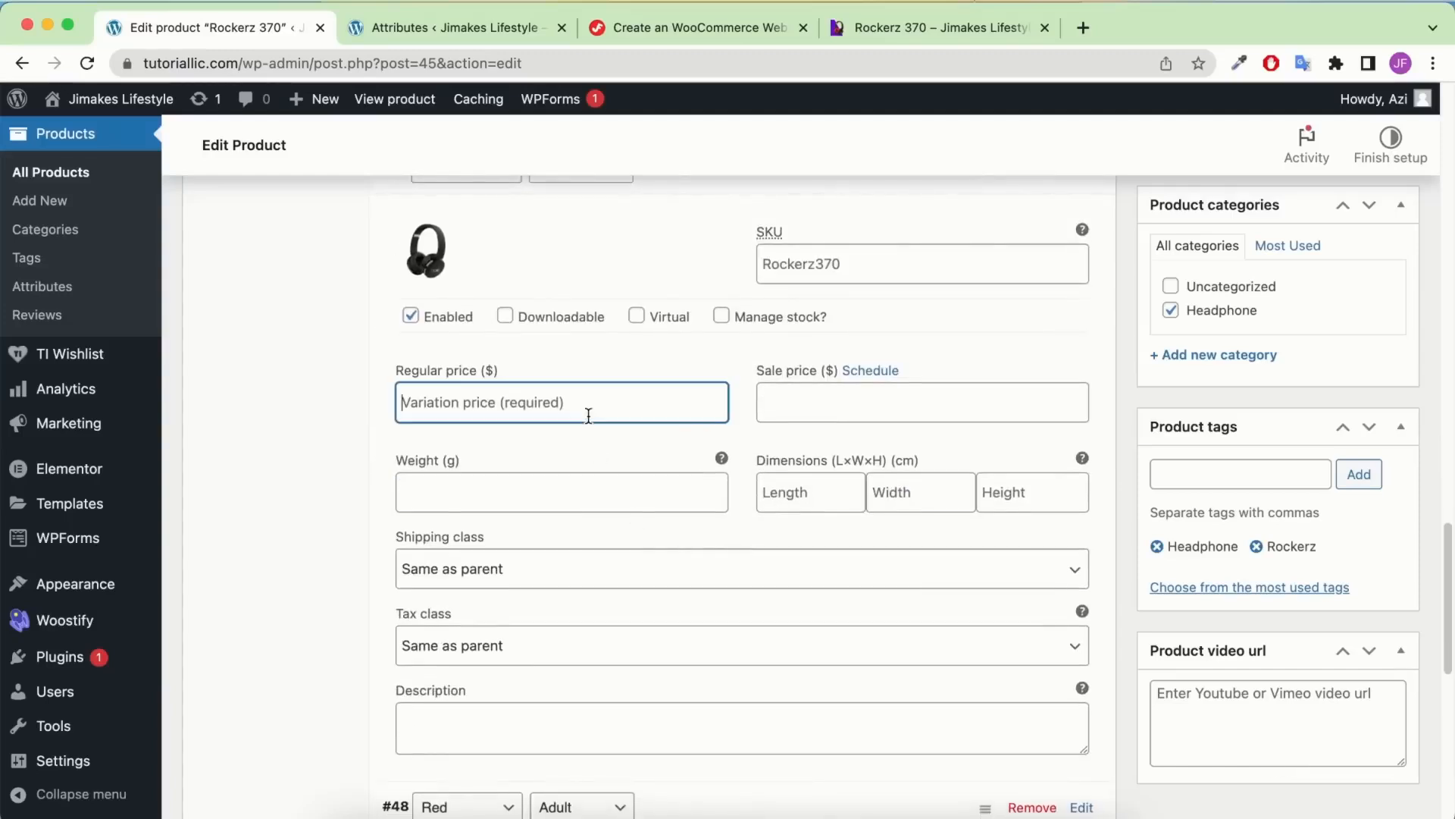
type("25")
scroll(535, 500, "down", 1)
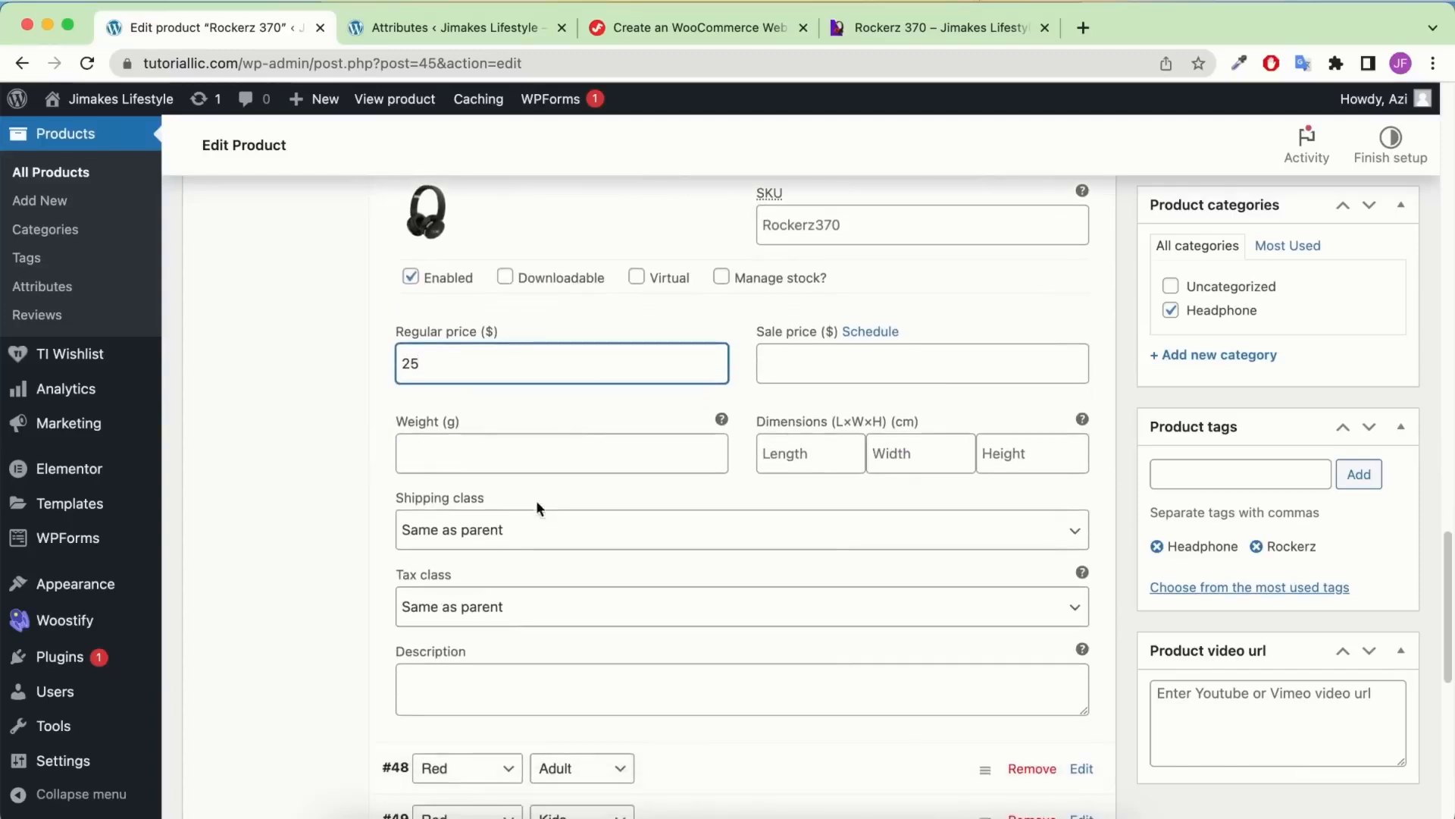
left_click(517, 530)
left_click(478, 575)
left_click(476, 610)
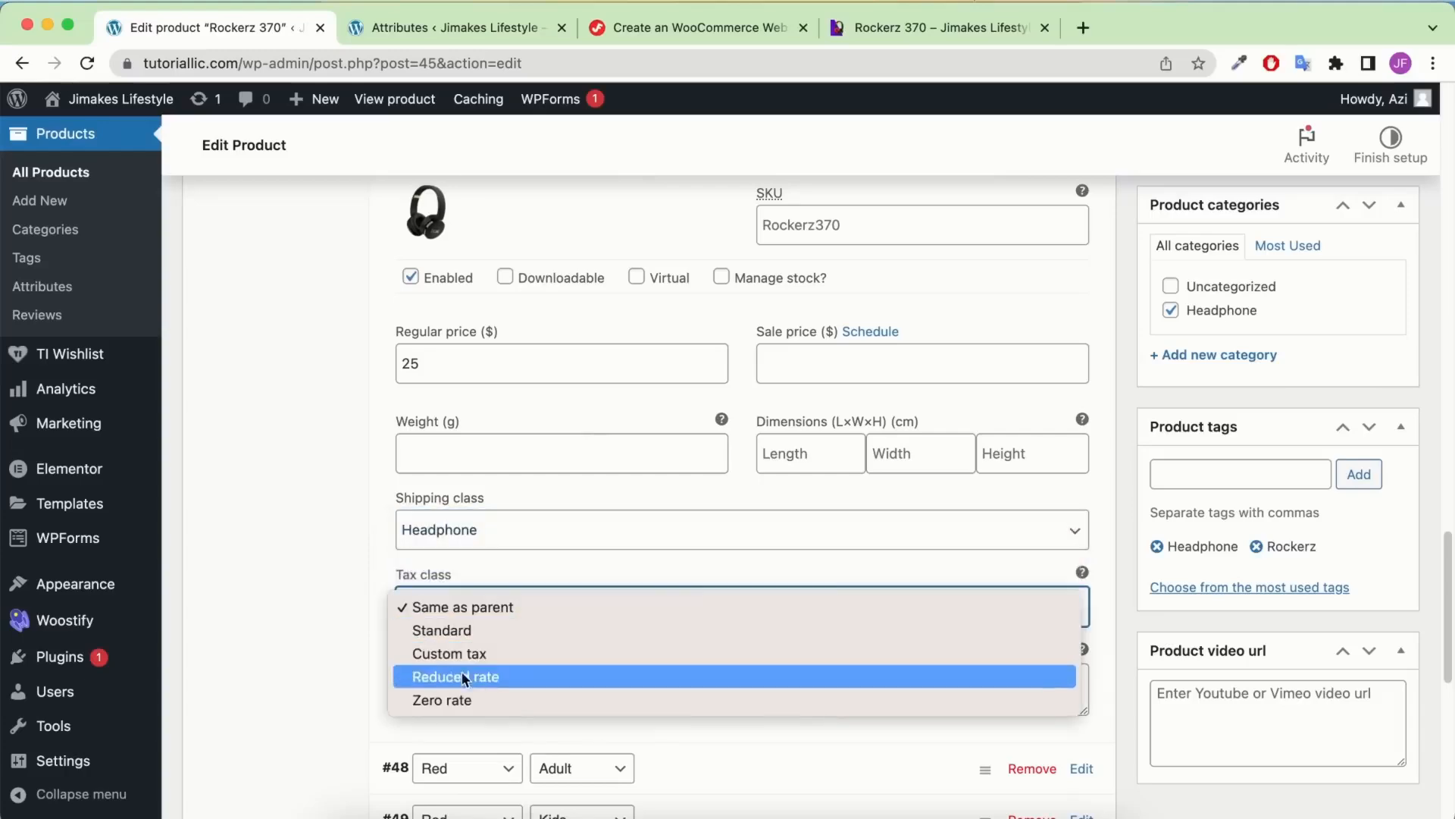
left_click(452, 651)
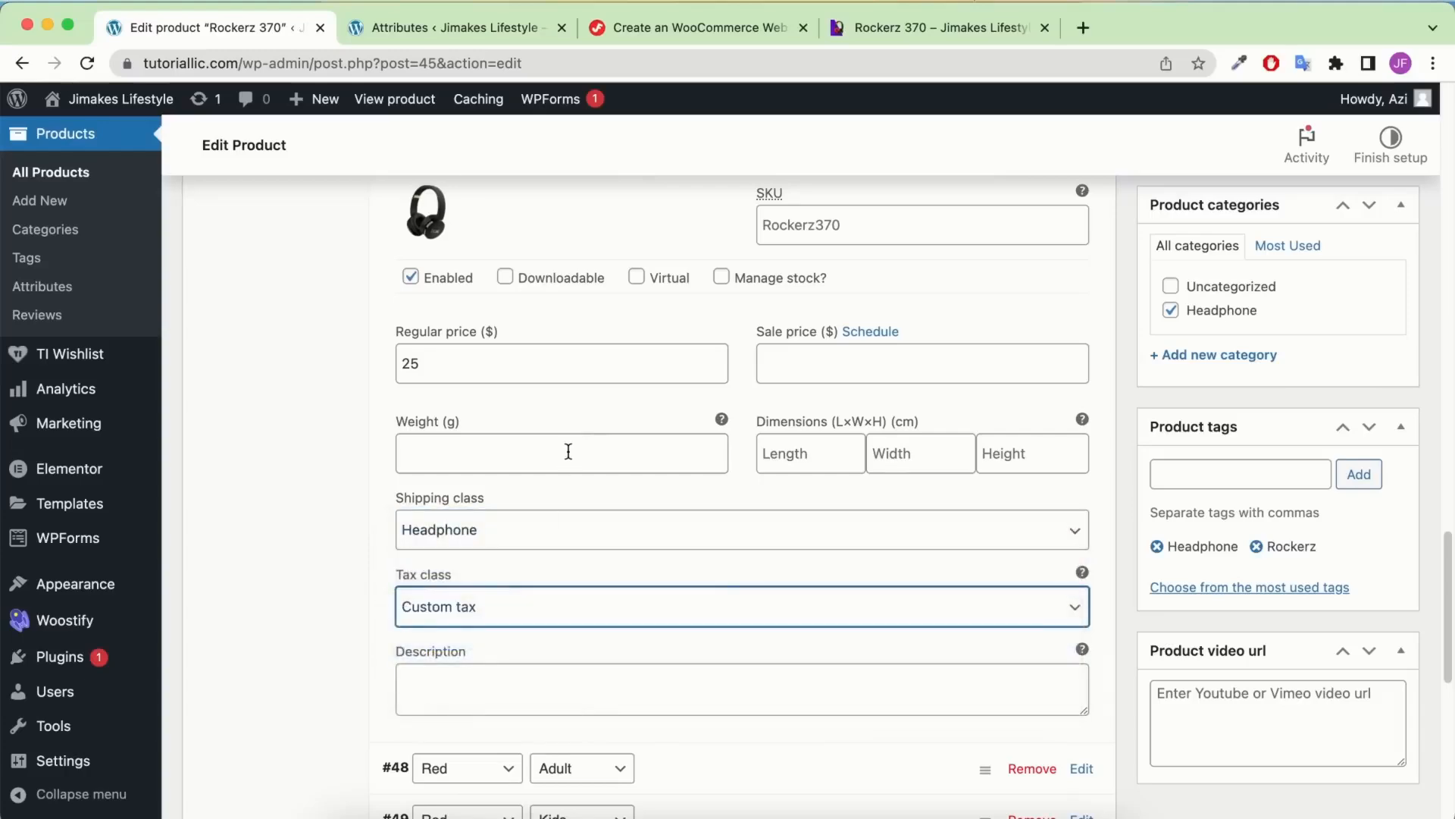
scroll(568, 452, "down", 8)
scroll(568, 449, "up", 4)
left_click(715, 385)
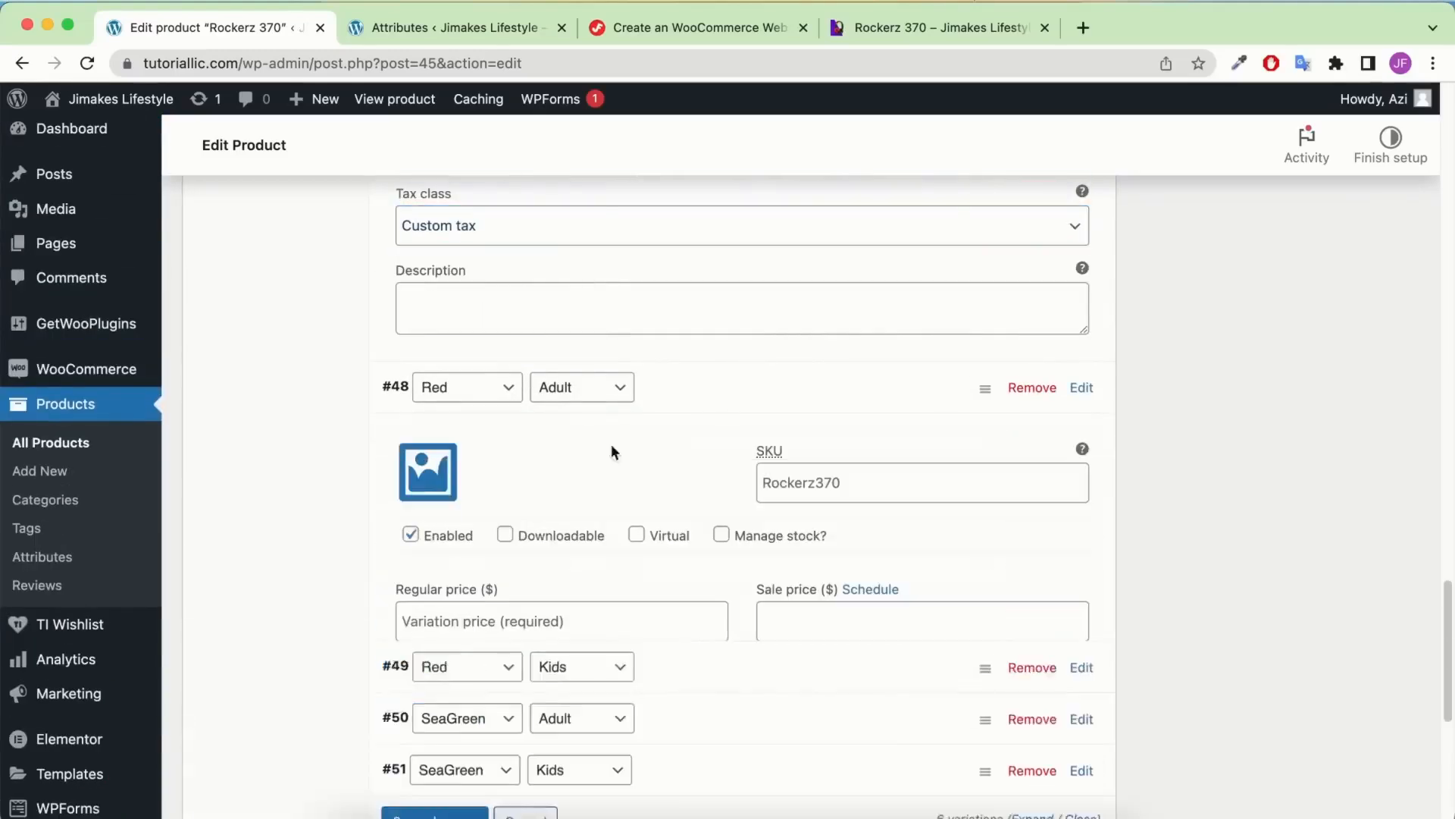
Set the red headphone picture as the Red Adult variation #48's image
left_click(425, 470)
left_click(387, 364)
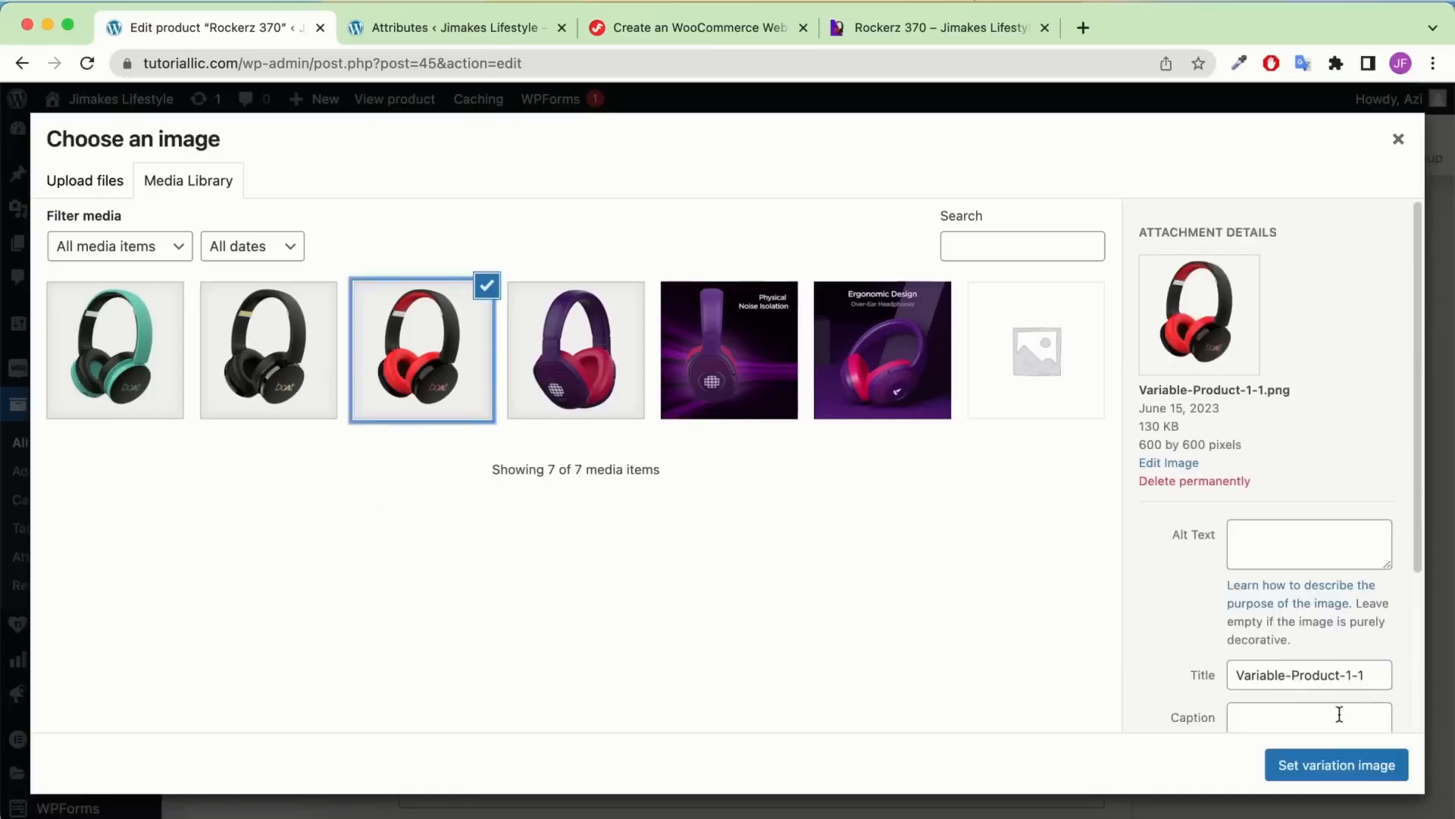
left_click(1330, 765)
scroll(606, 599, "down", 1)
Give variation #48 a regular price of 40, Headphone shipping class and Custom tax
left_click(561, 563)
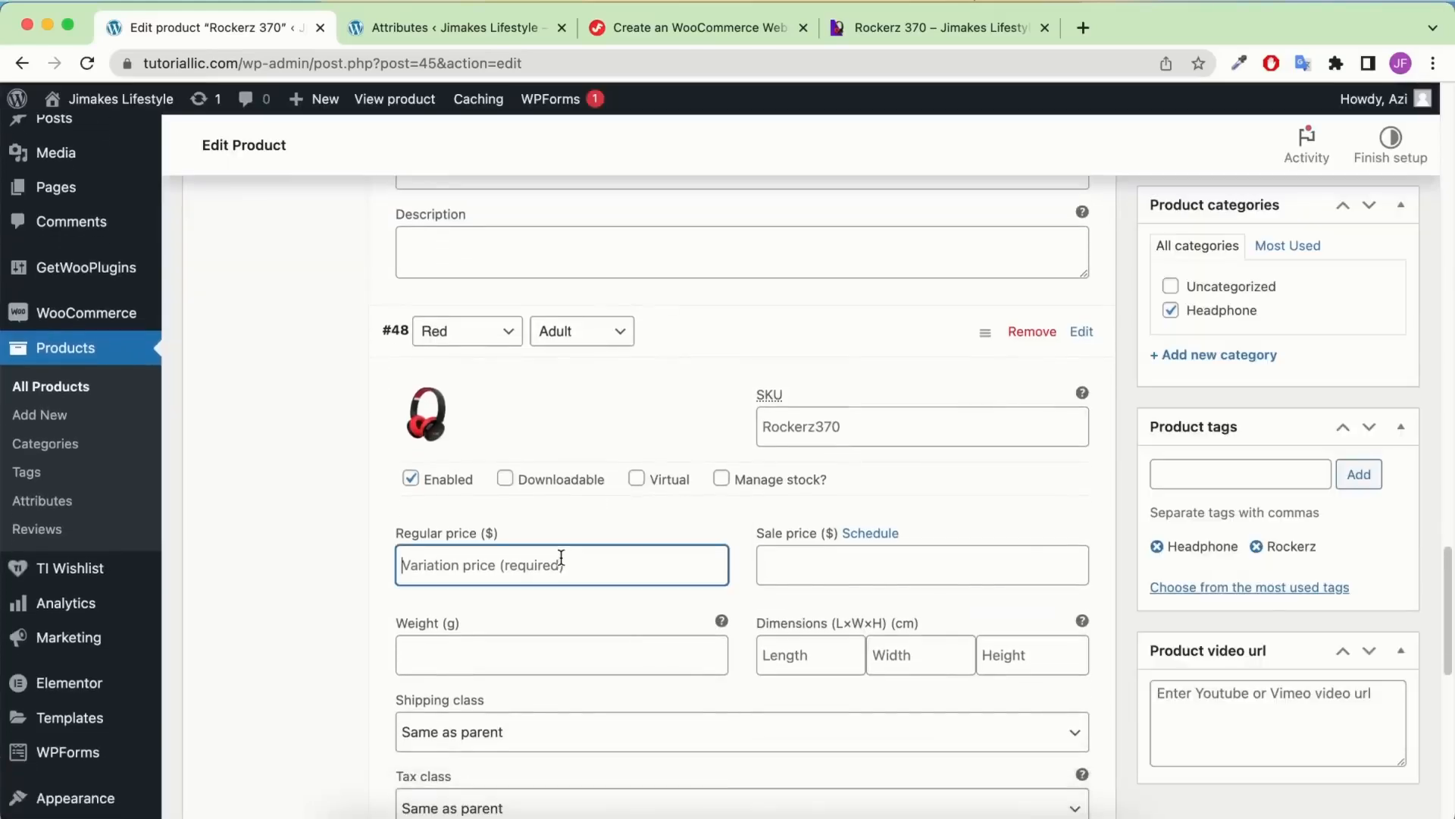
type("40")
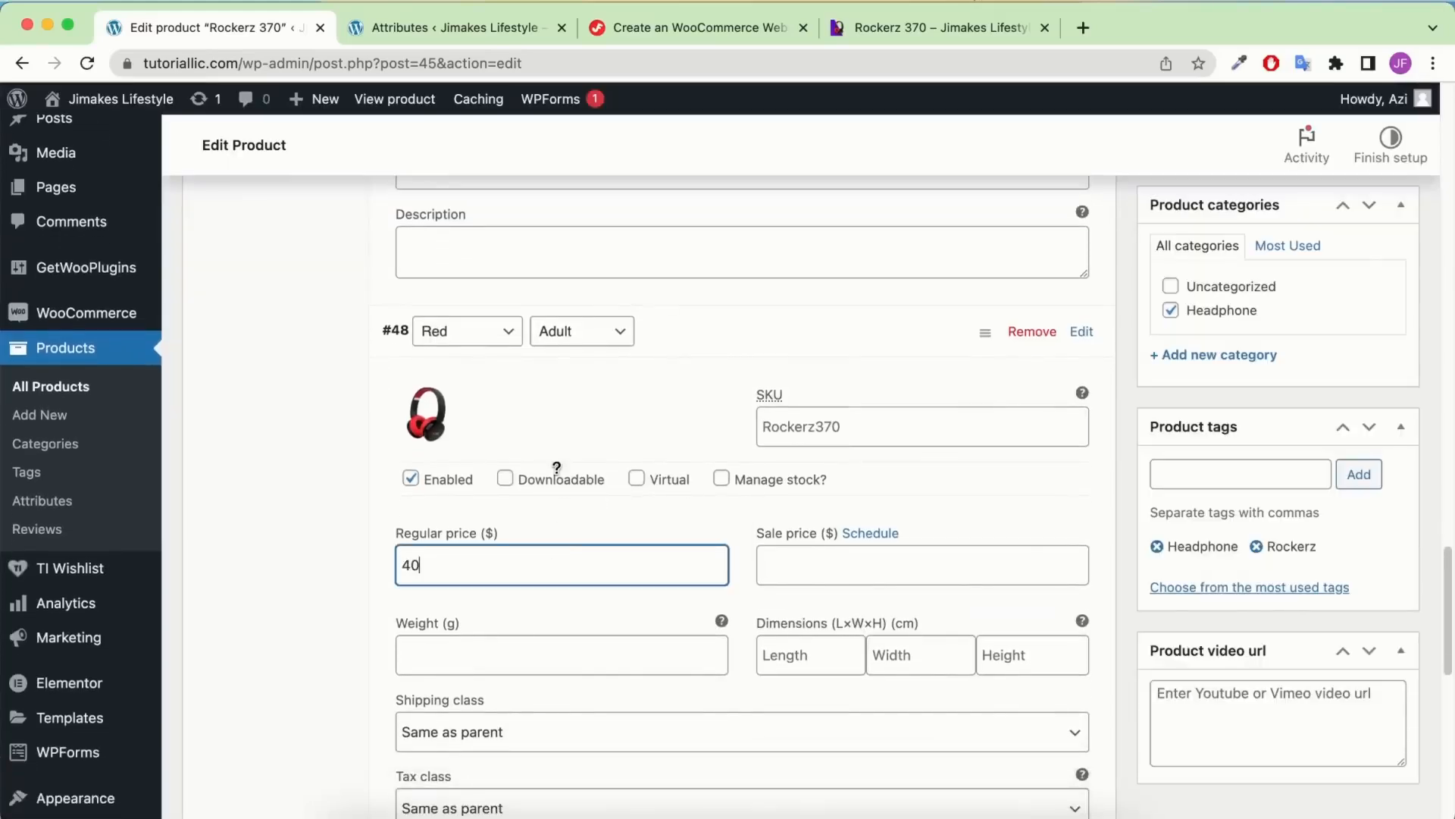
scroll(476, 562, "down", 2)
left_click(482, 629)
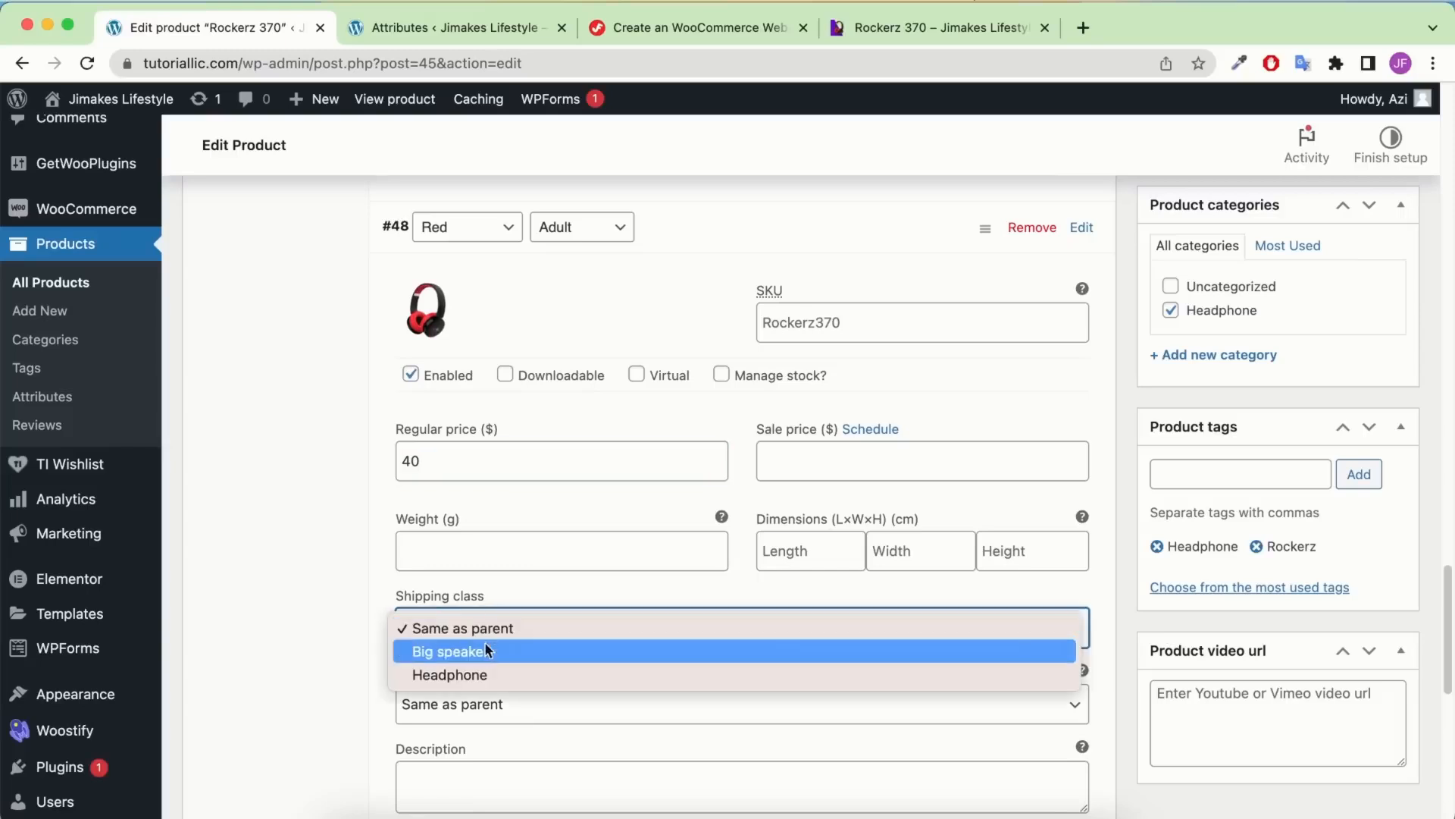
left_click(488, 676)
left_click(480, 701)
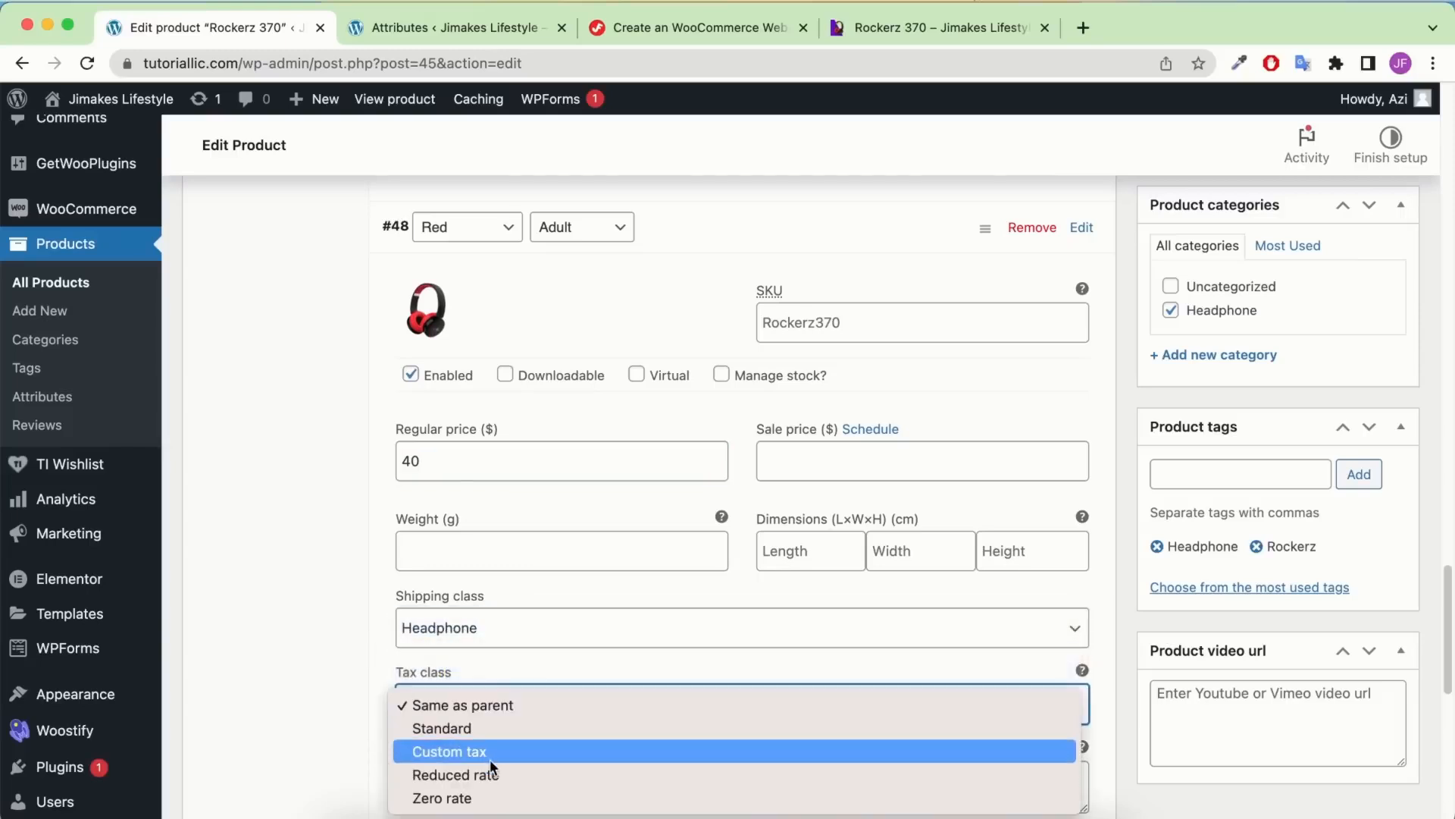
left_click(487, 751)
scroll(540, 508, "down", 4)
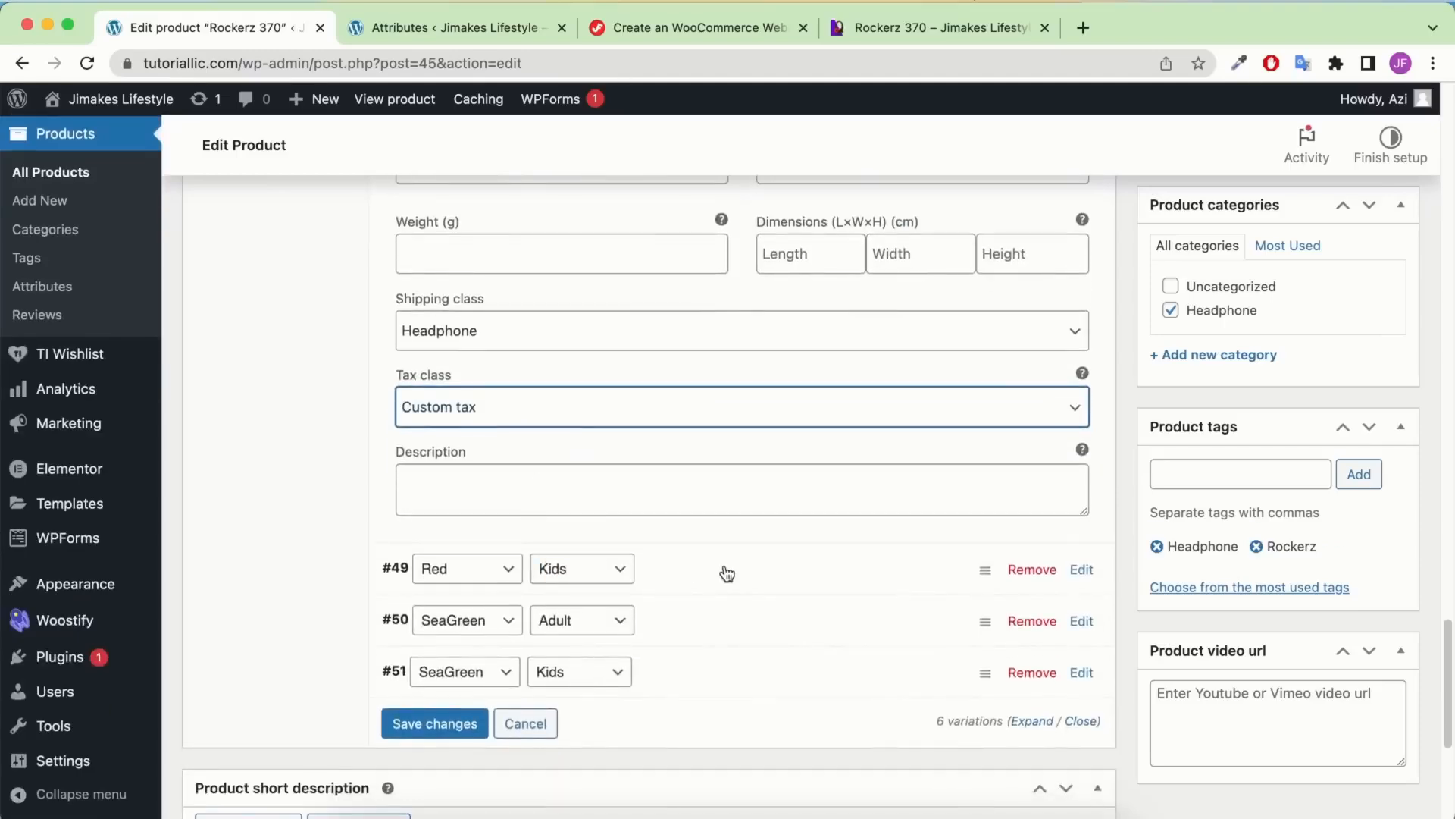
Expand the Red Kids variation #49 and set the red headphone as its image
left_click(728, 572)
scroll(720, 531, "down", 3)
left_click(426, 362)
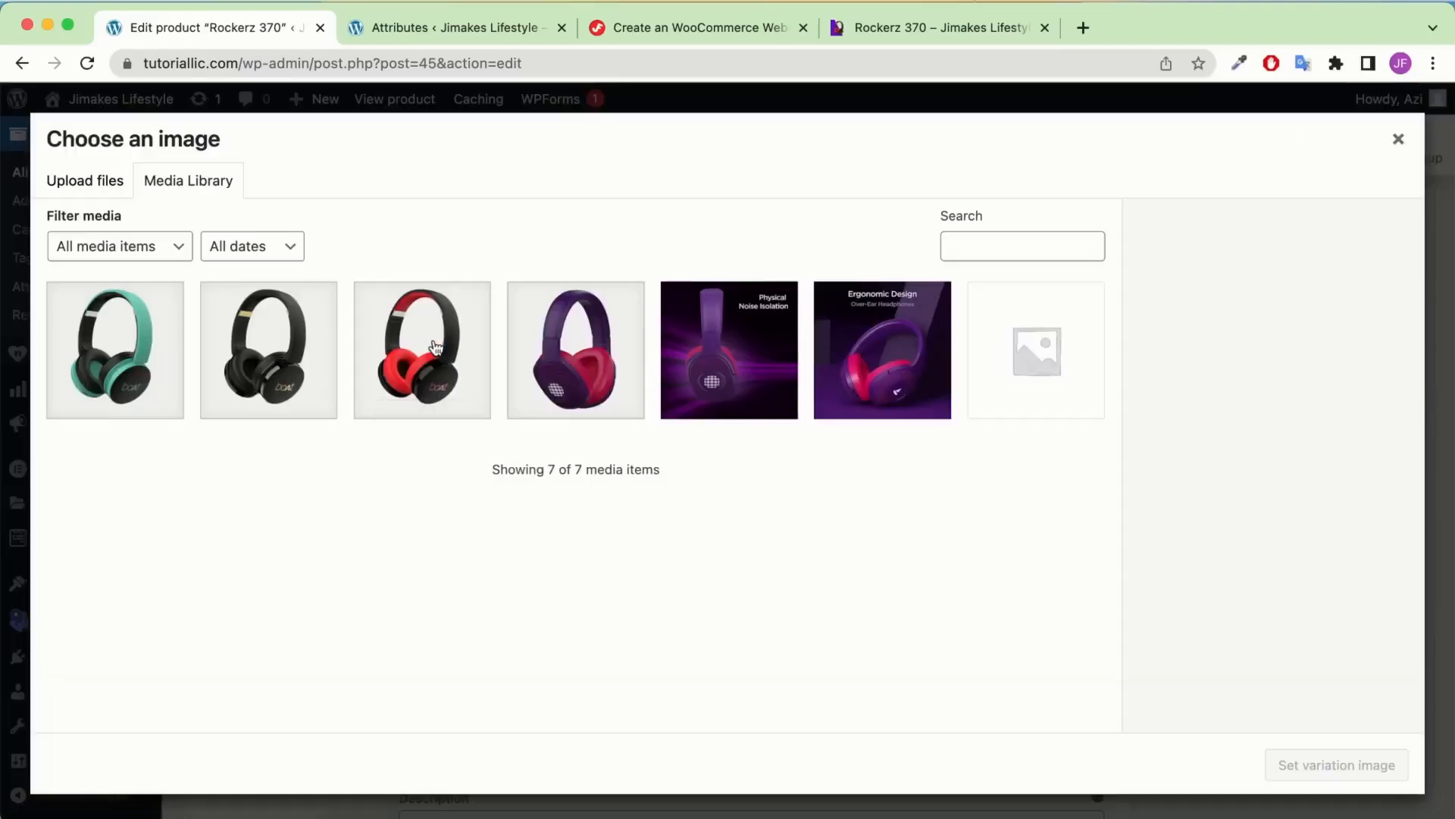
left_click(438, 352)
left_click(1275, 764)
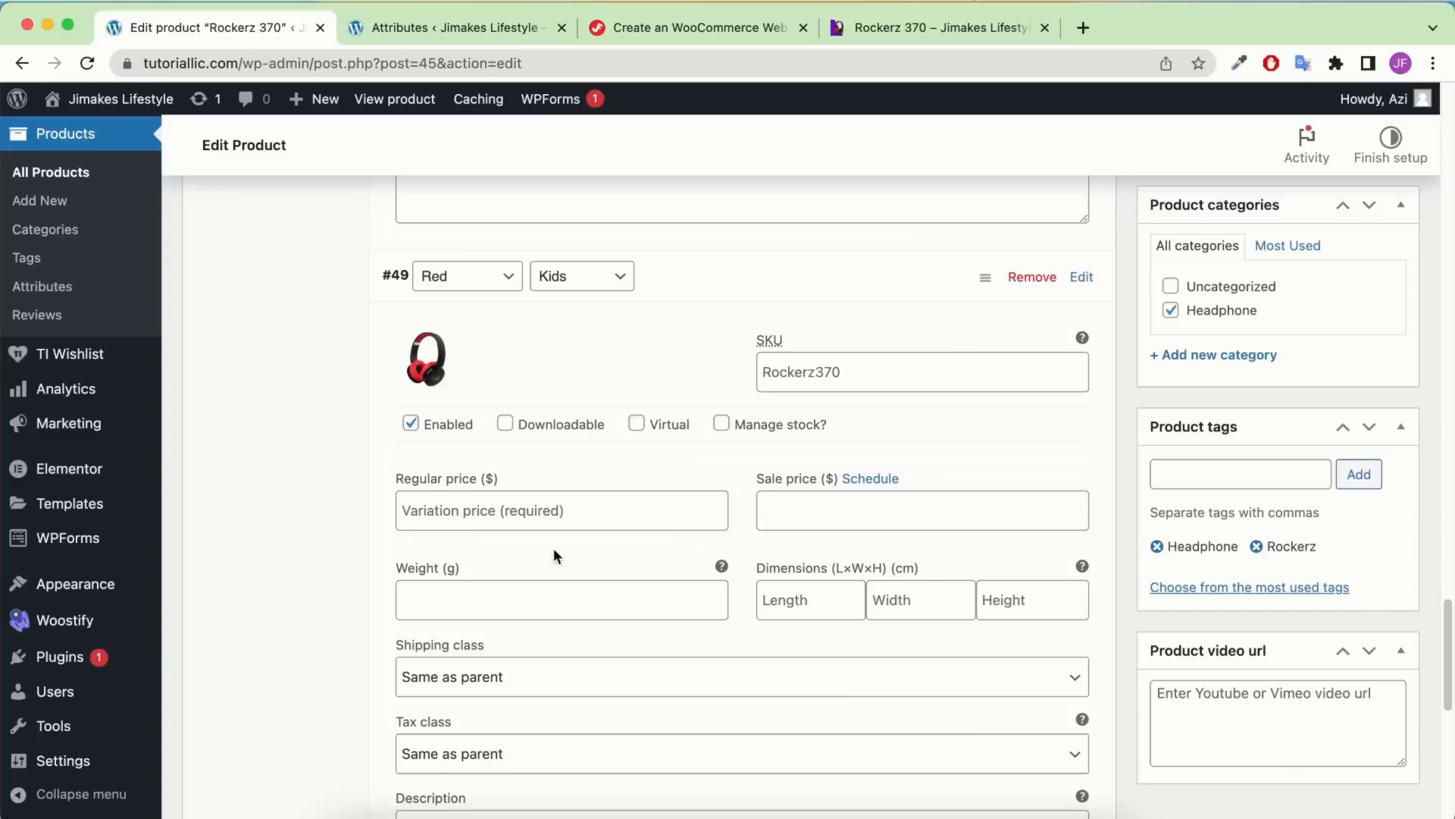
Give variation #49 a regular price of 29, Headphone shipping class and Custom tax
left_click(556, 526)
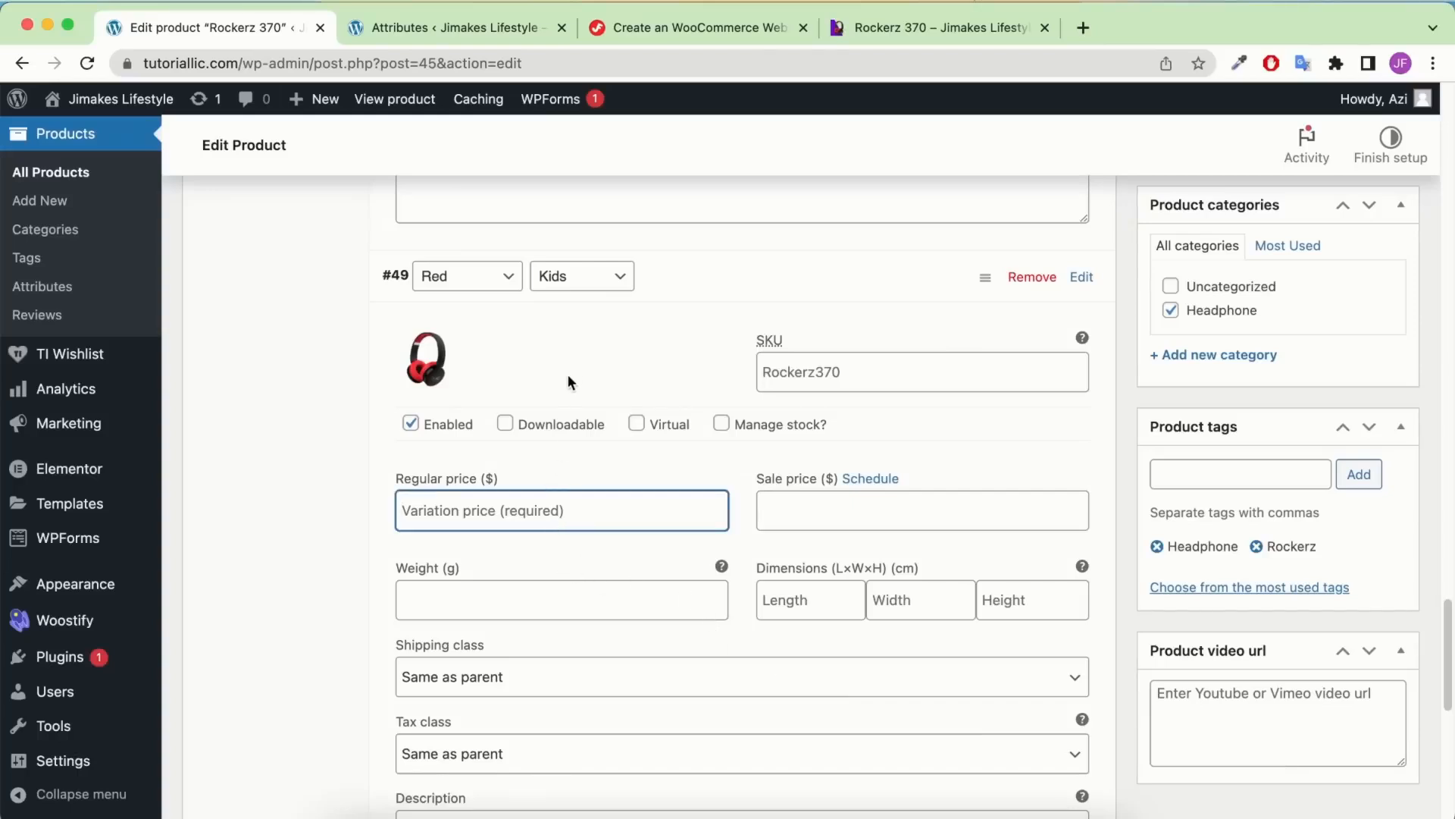
type("29")
scroll(543, 357, "down", 2)
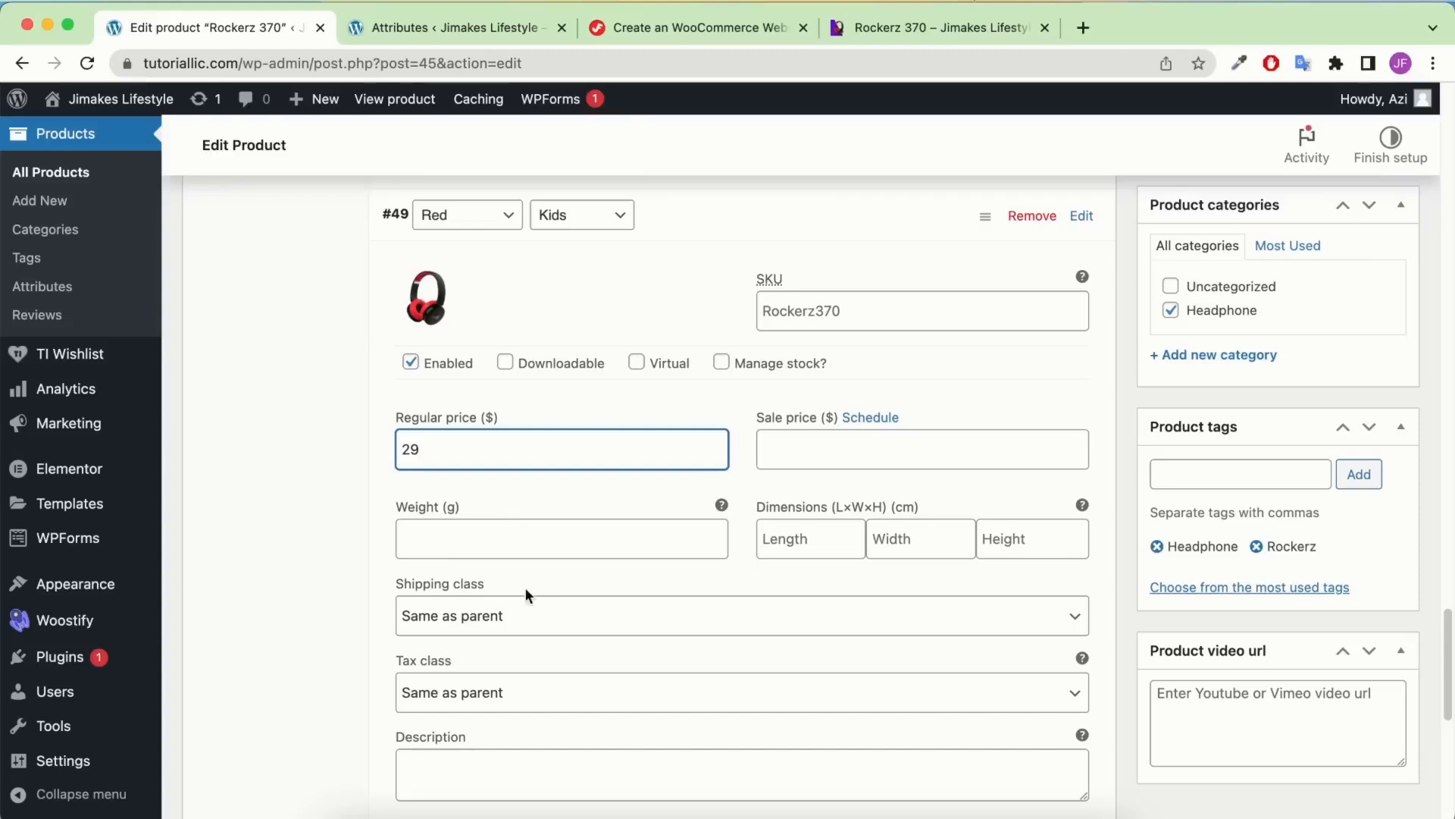
left_click(496, 612)
left_click(475, 670)
left_click(468, 693)
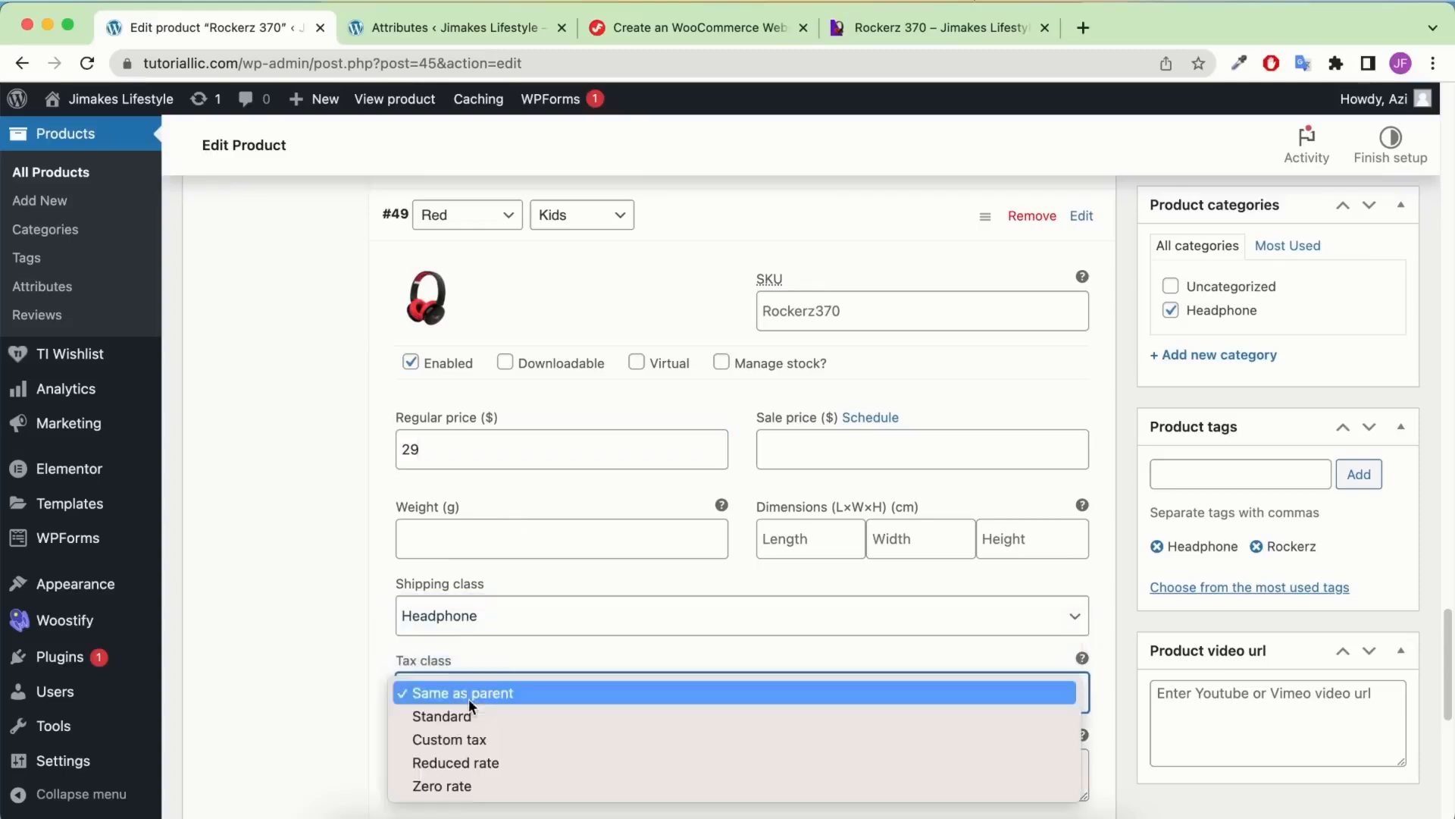
left_click(455, 739)
scroll(535, 500, "down", 5)
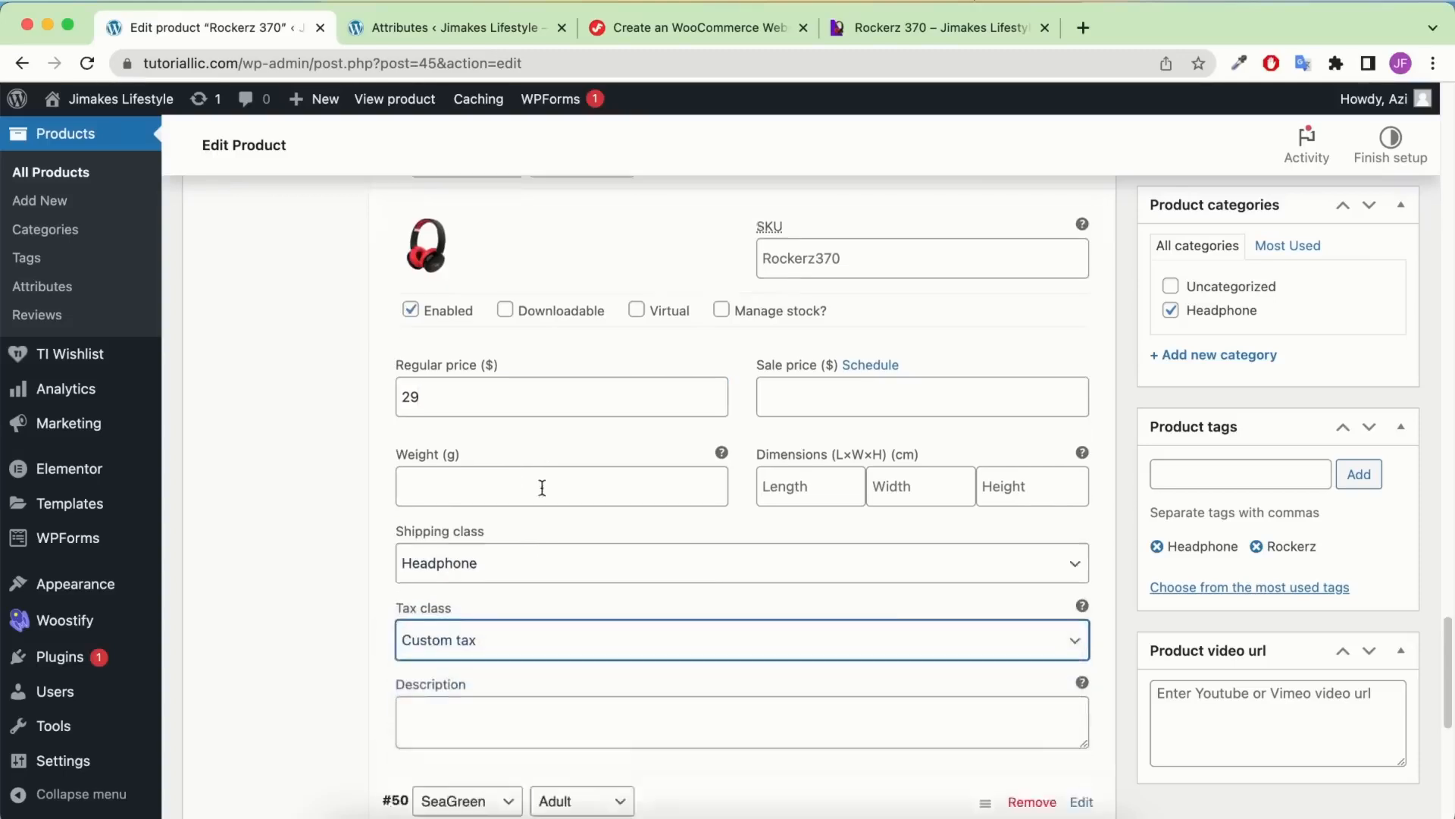
left_click(736, 570)
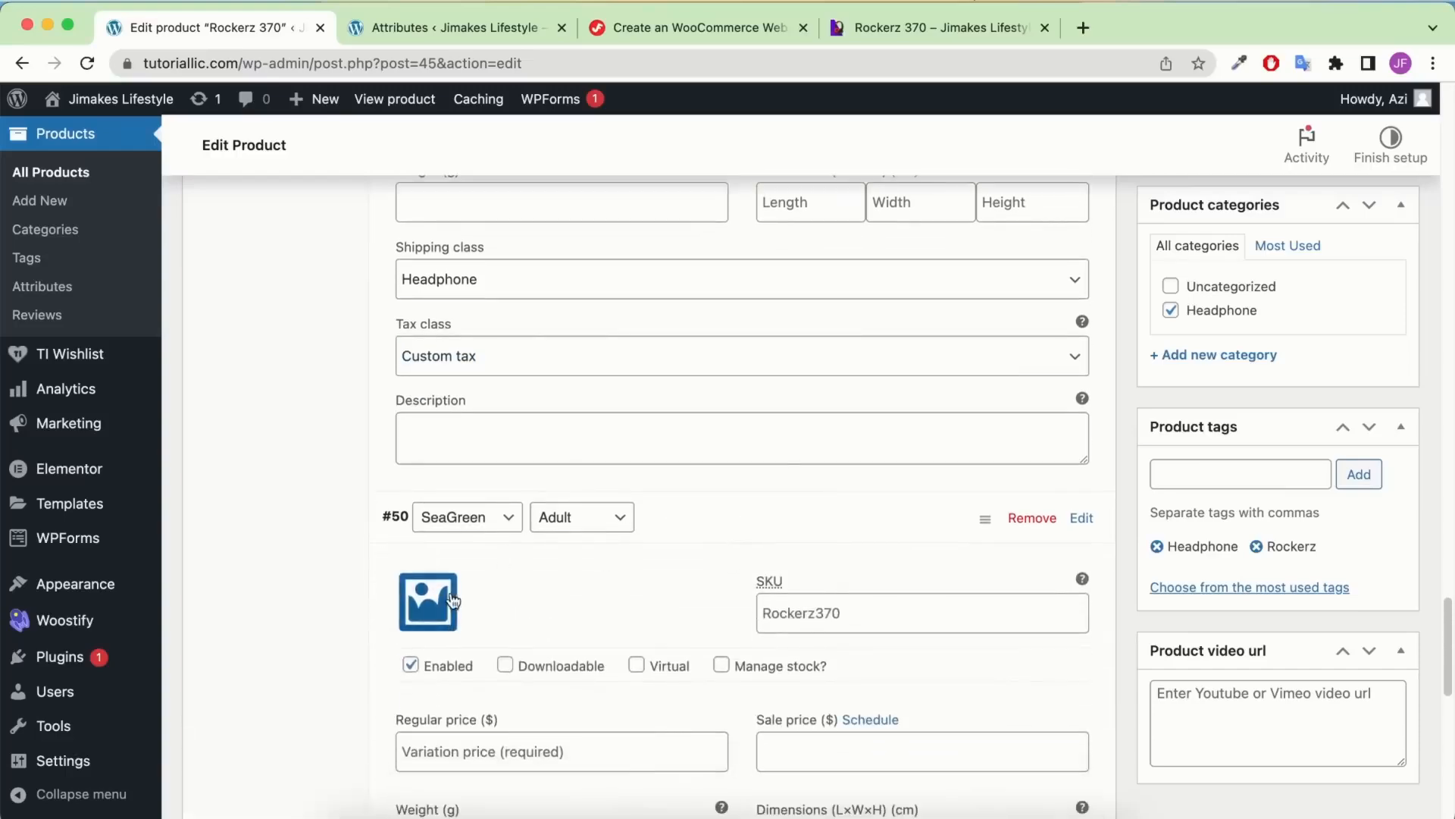
Set the teal headphone picture as the SeaGreen Adult variation #50's image
left_click(423, 599)
left_click(116, 350)
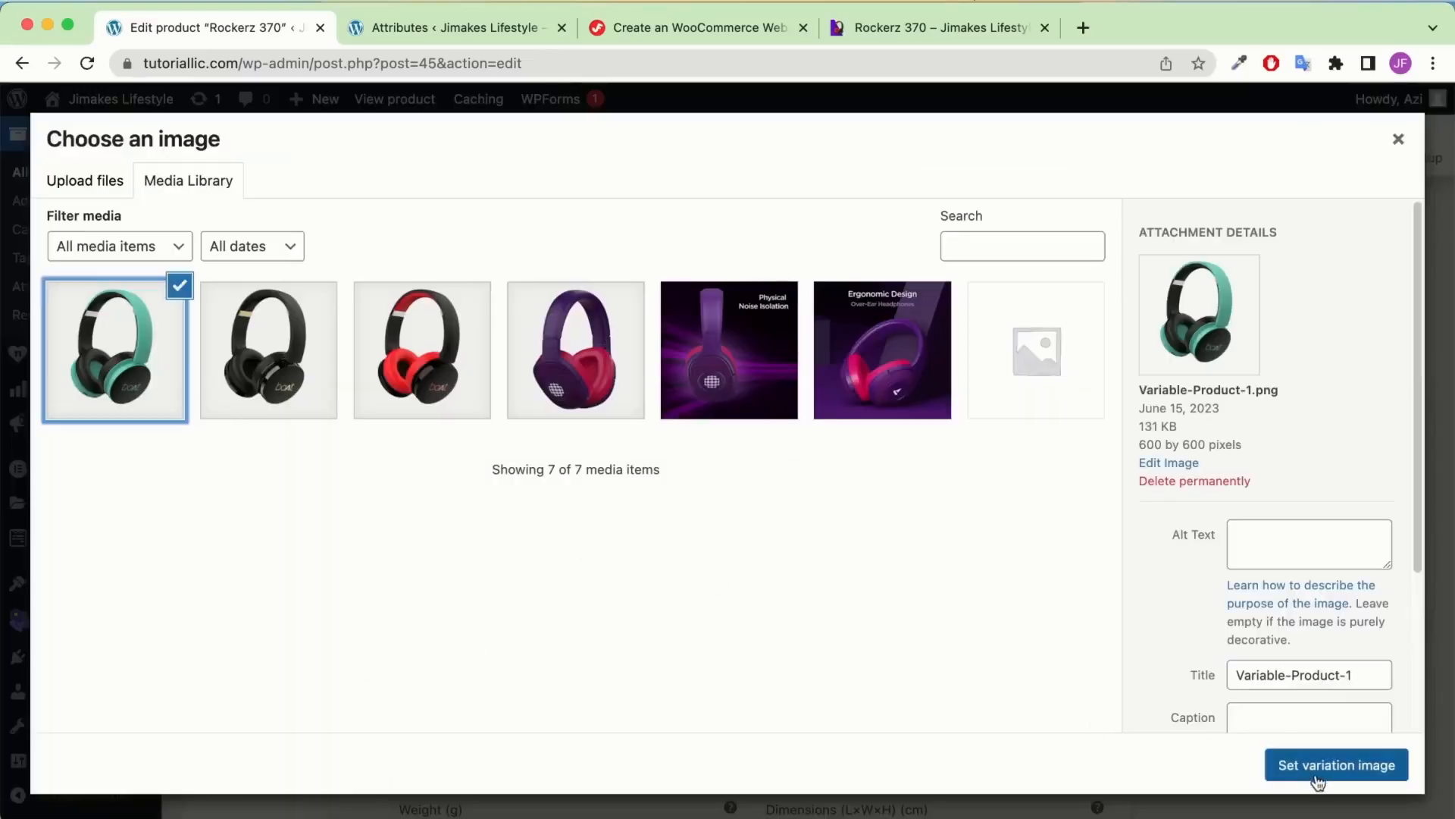
left_click(1336, 764)
scroll(501, 561, "down", 5)
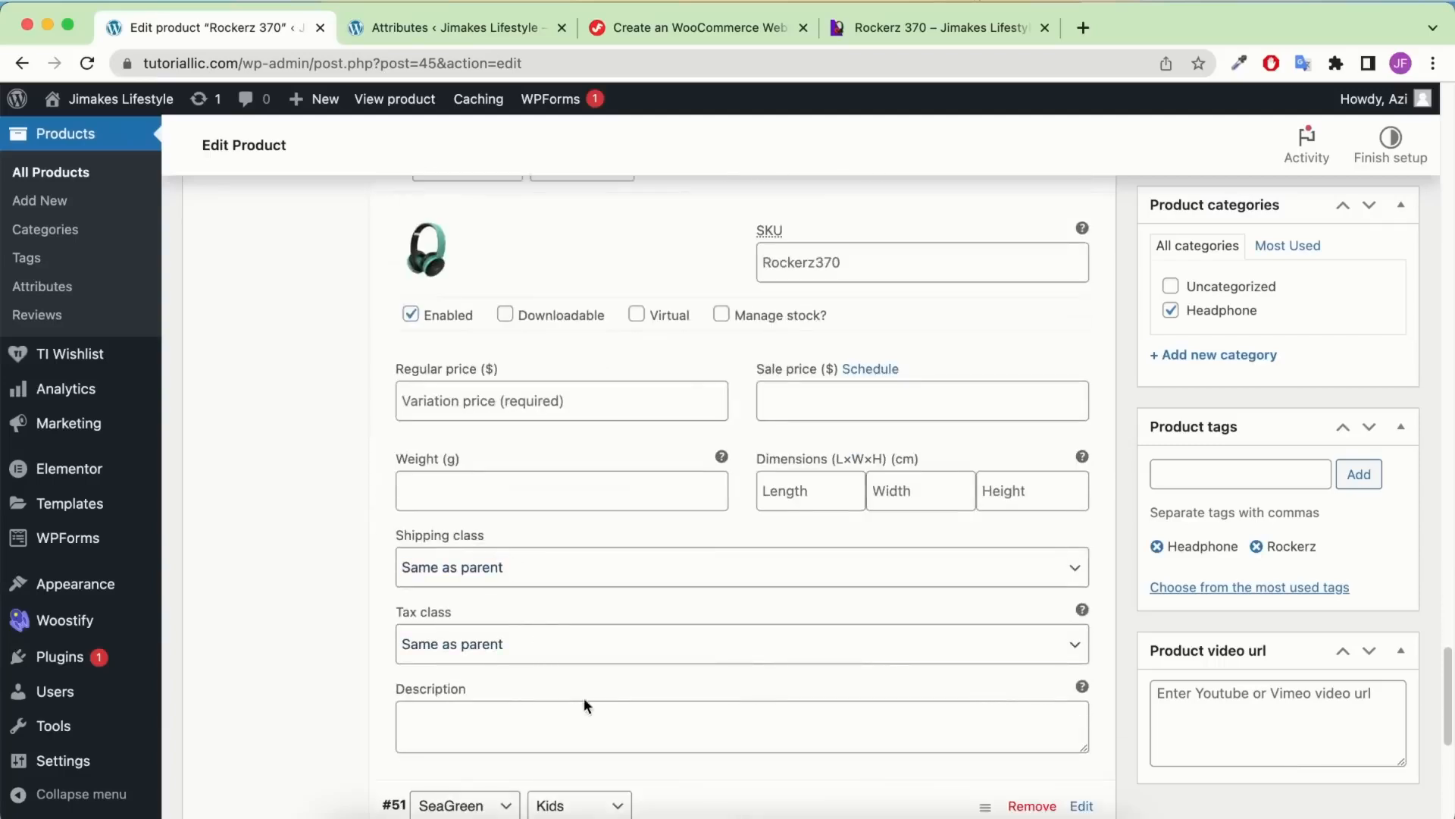
Give variation #50 Headphone shipping, Custom tax and a regular price of 40
left_click(553, 570)
left_click(508, 611)
left_click(507, 640)
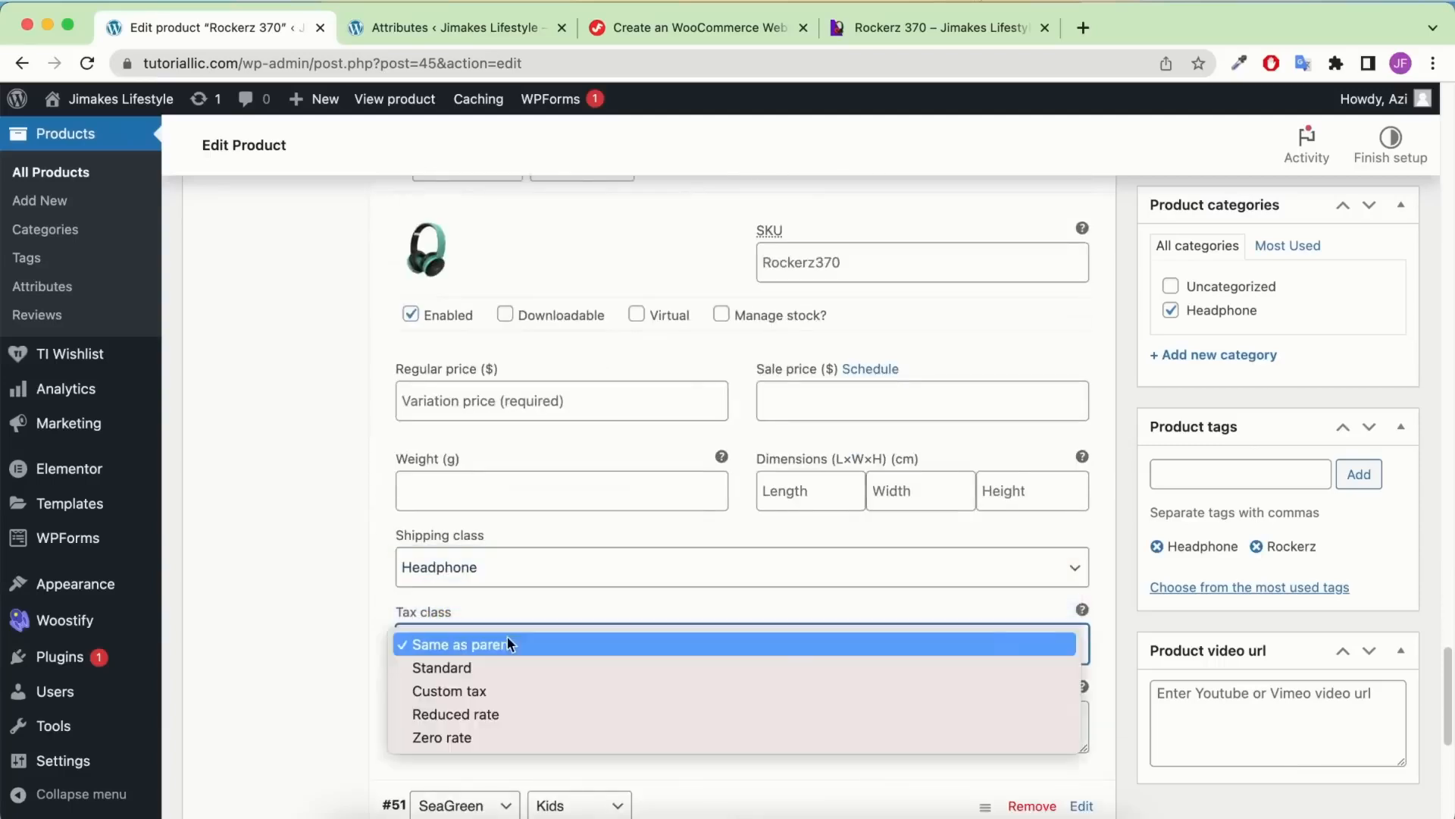
left_click(472, 690)
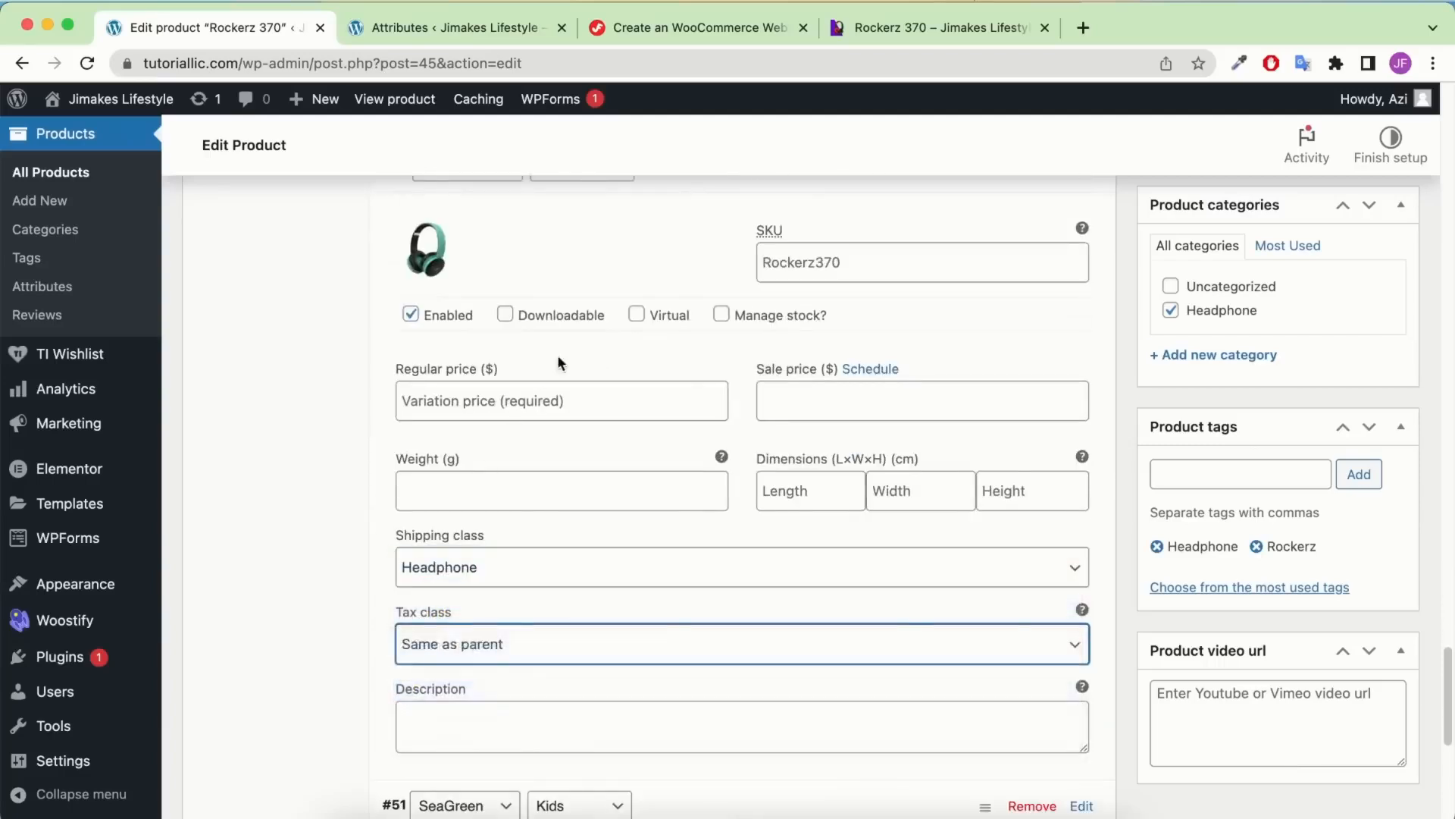
left_click(498, 395)
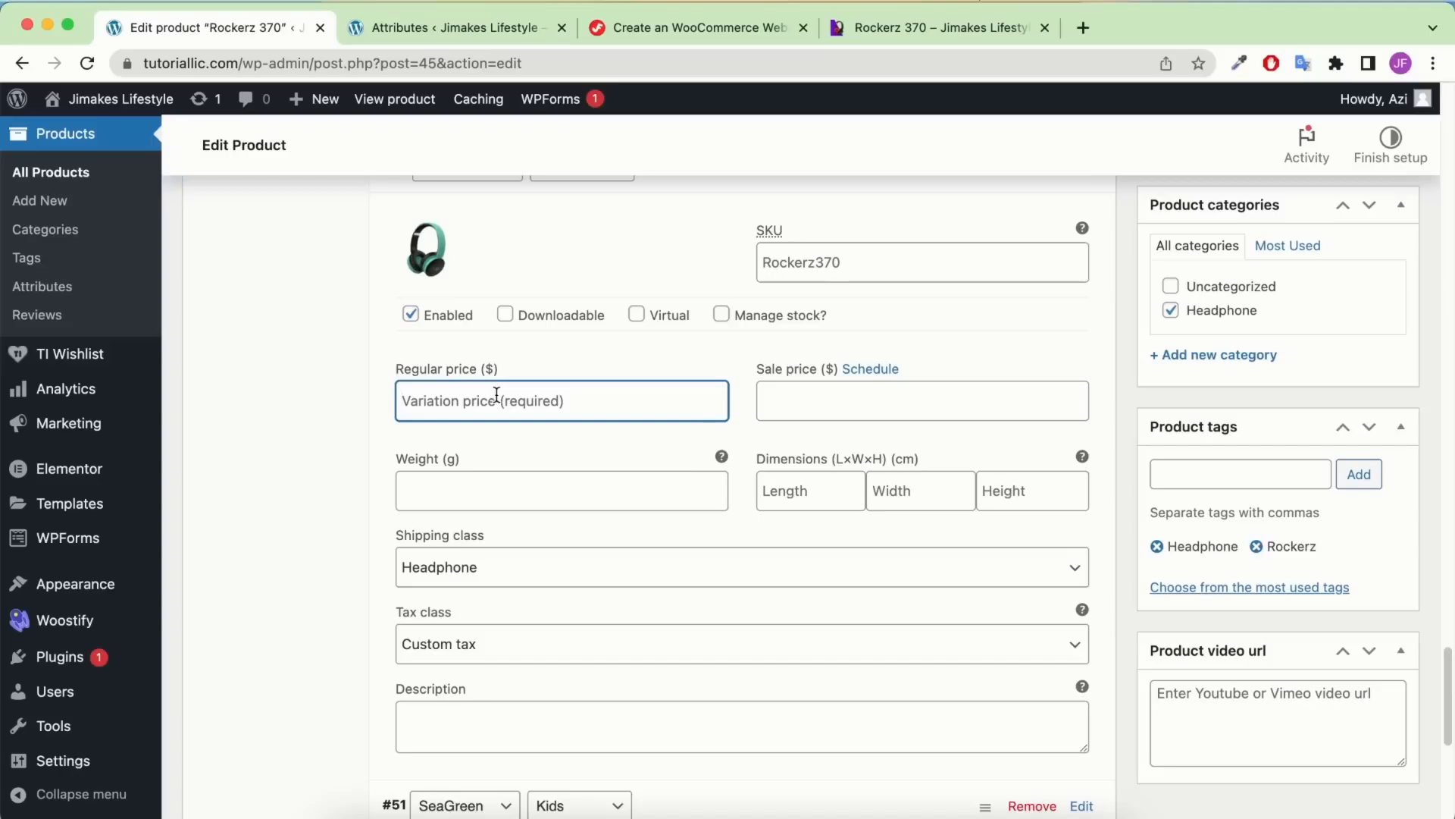
type("40")
scroll(496, 410, "down", 5)
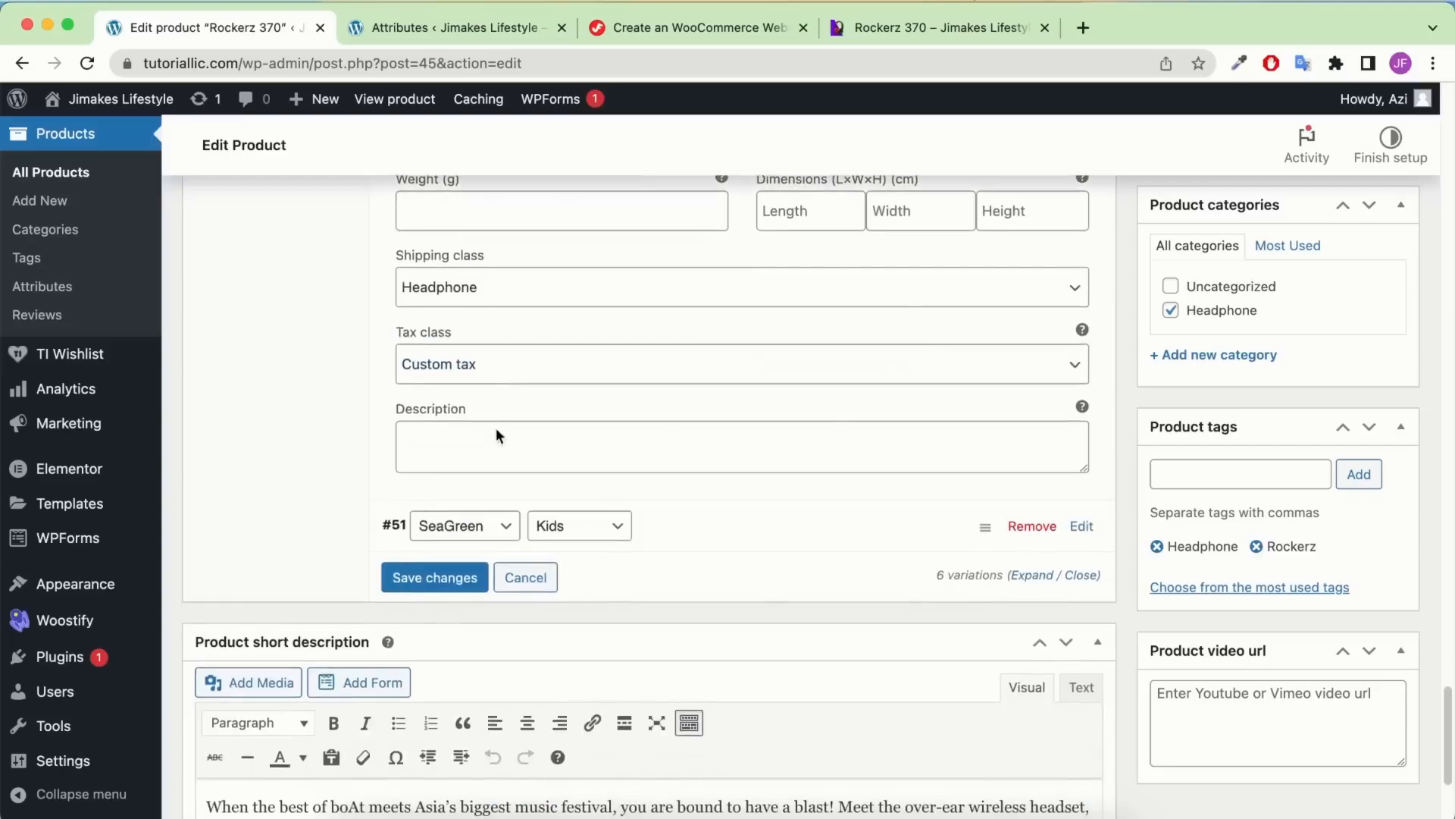
Expand the SeaGreen Kids variation #51 and set the teal headphone as its image
left_click(650, 543)
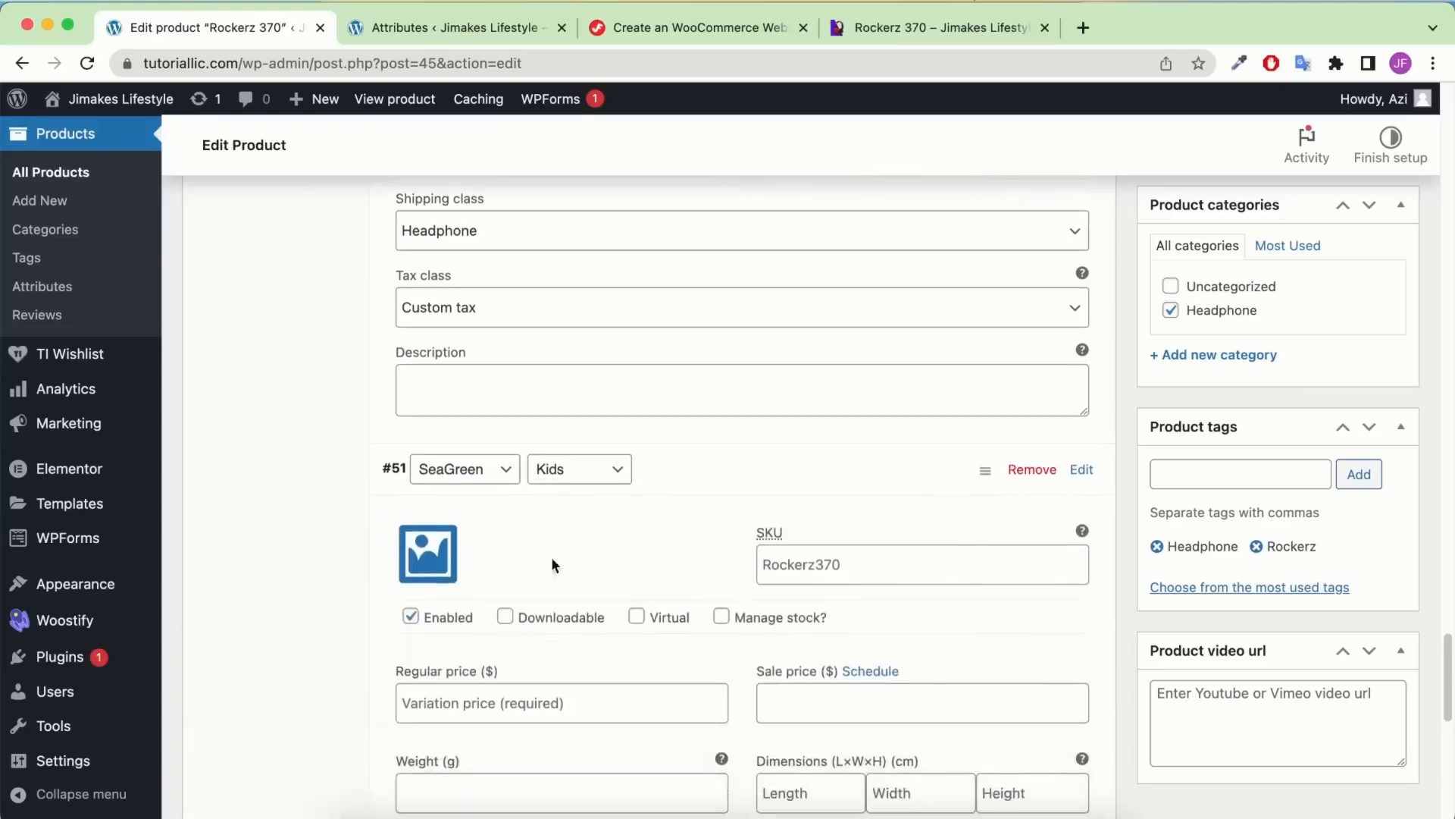
left_click(428, 561)
left_click(169, 329)
left_click(1288, 765)
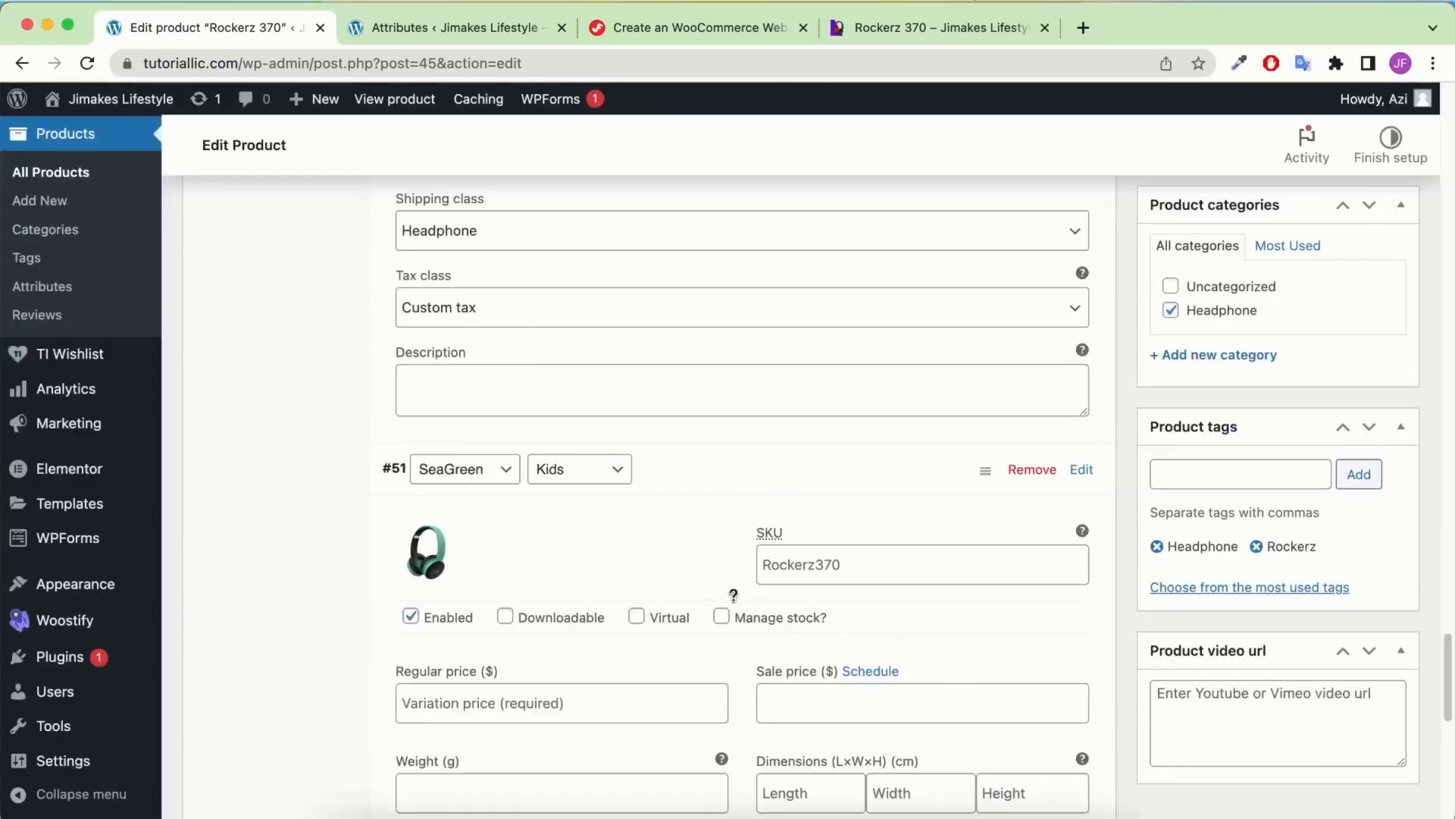
Give variation #51 price 25, Headphone shipping and Custom tax, then save the variation changes
left_click(561, 458)
type("25")
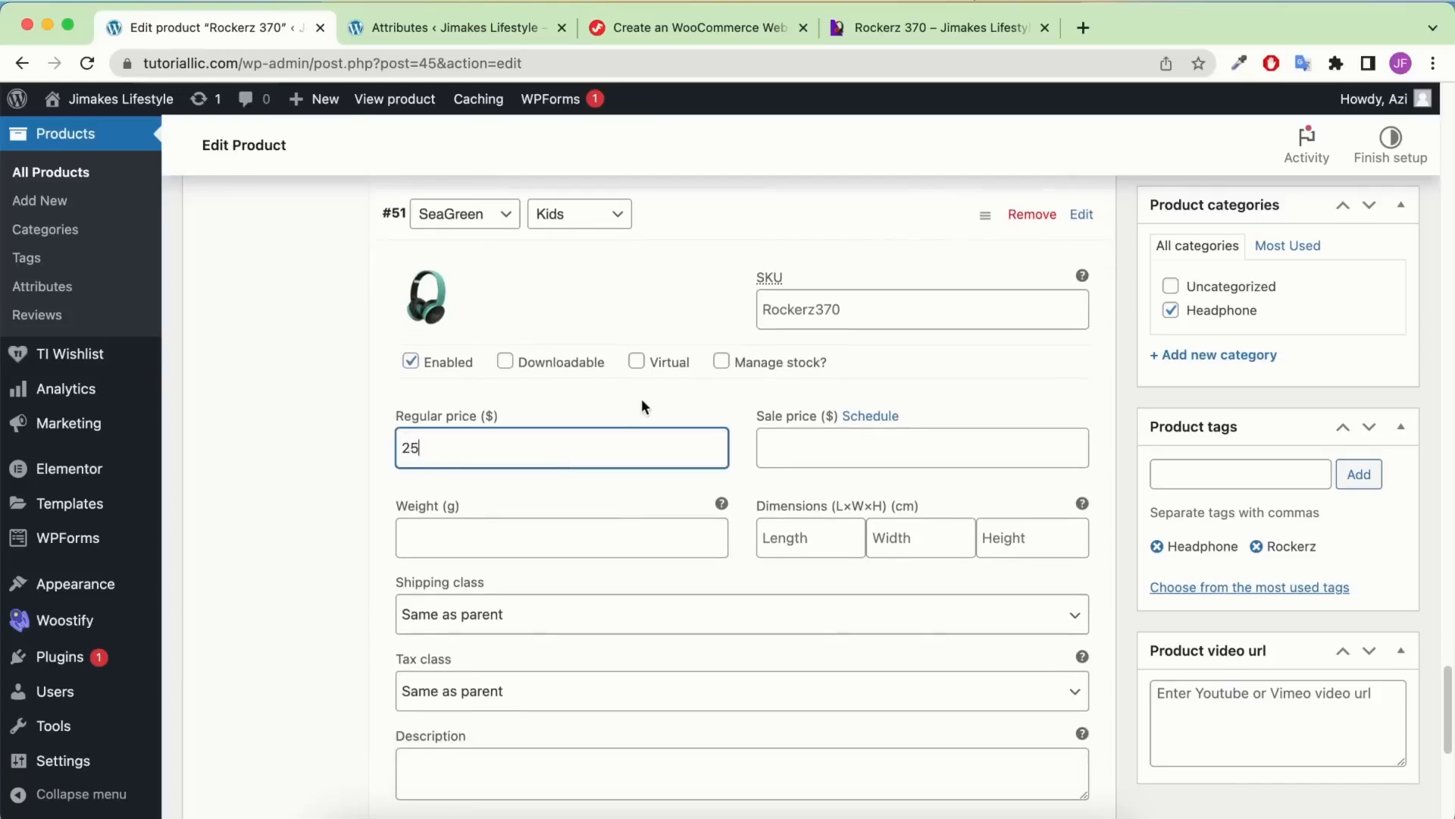
scroll(607, 493, "down", 2)
left_click(576, 557)
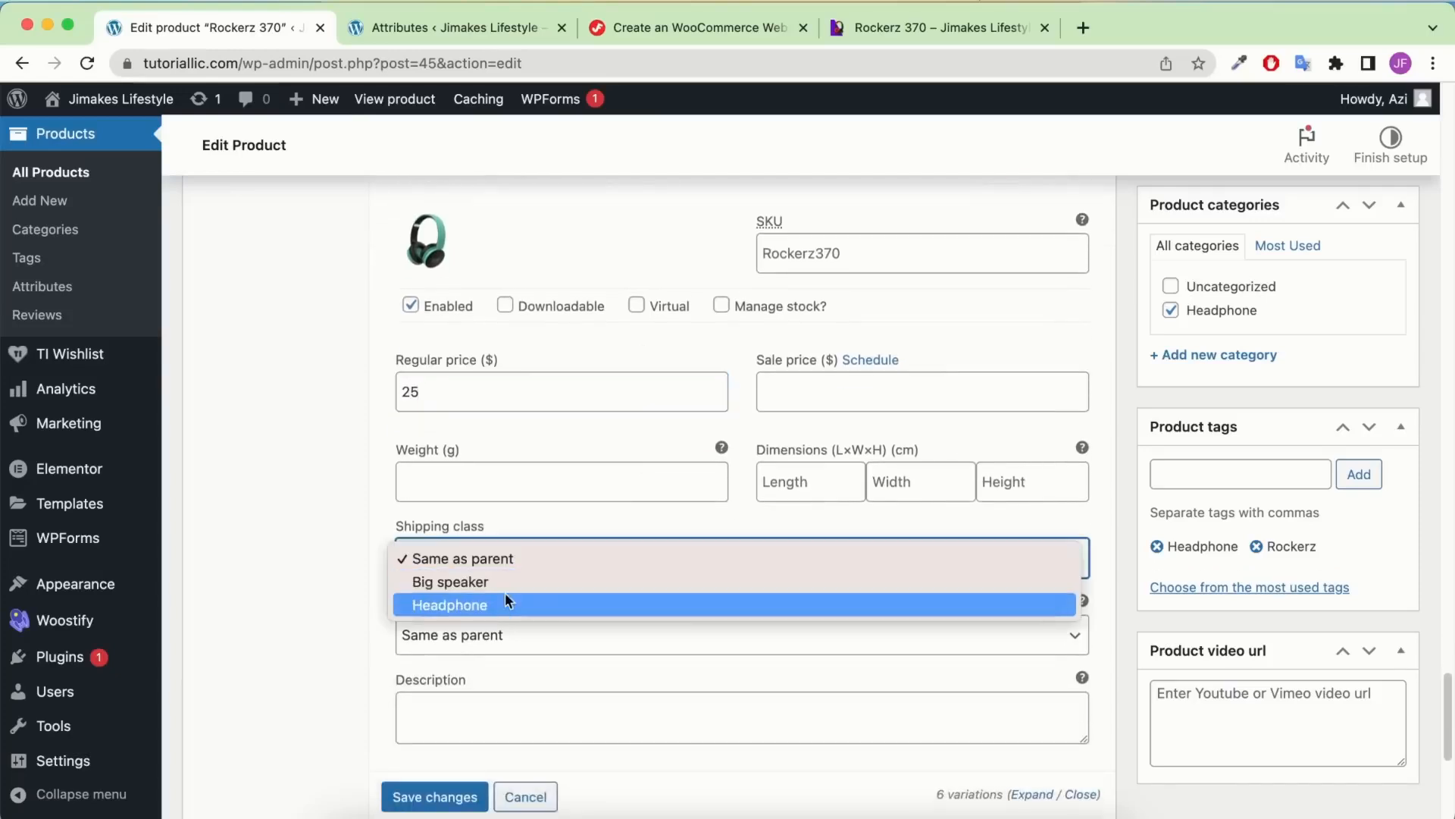
left_click(500, 652)
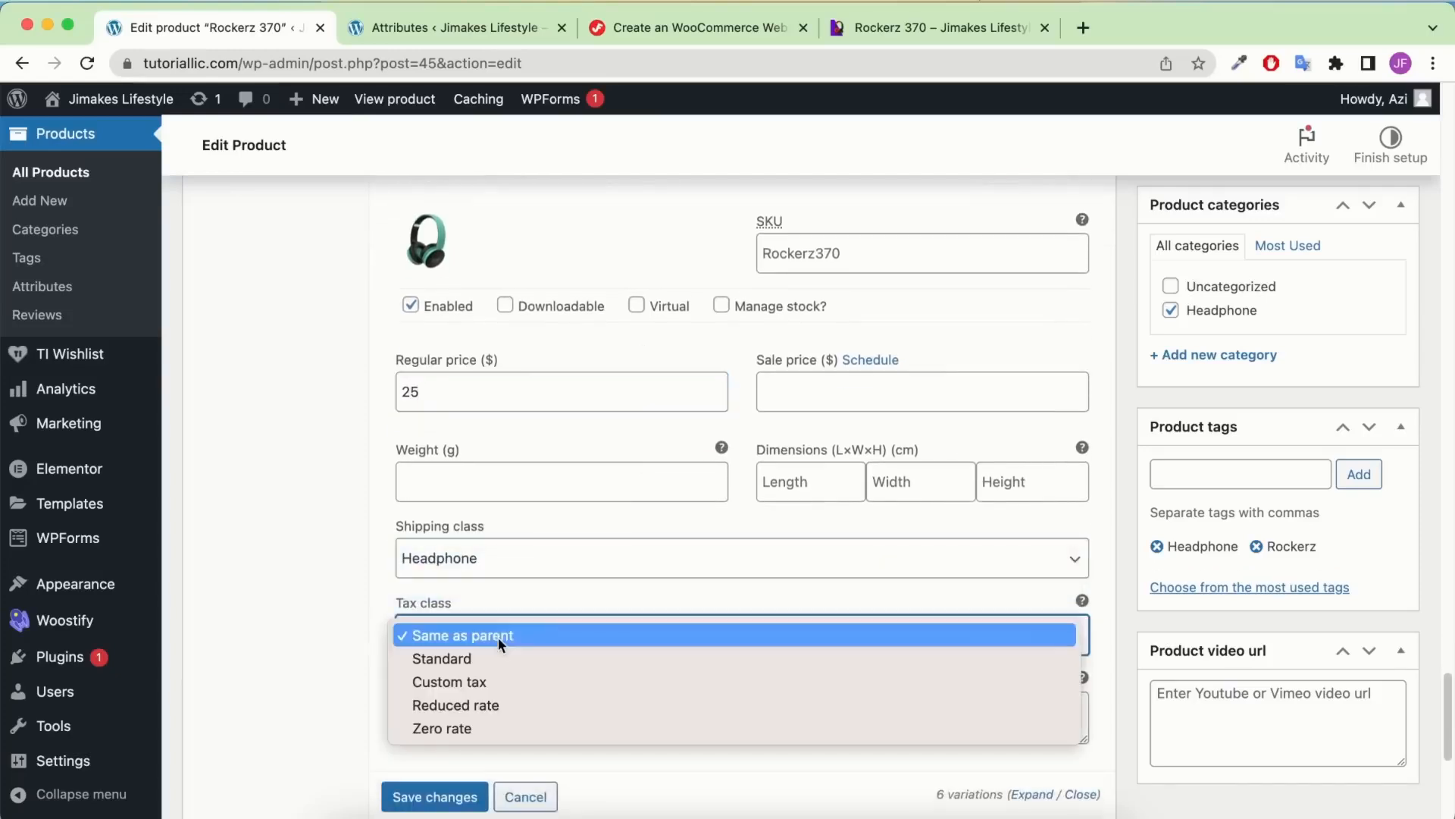
left_click(472, 680)
left_click(480, 793)
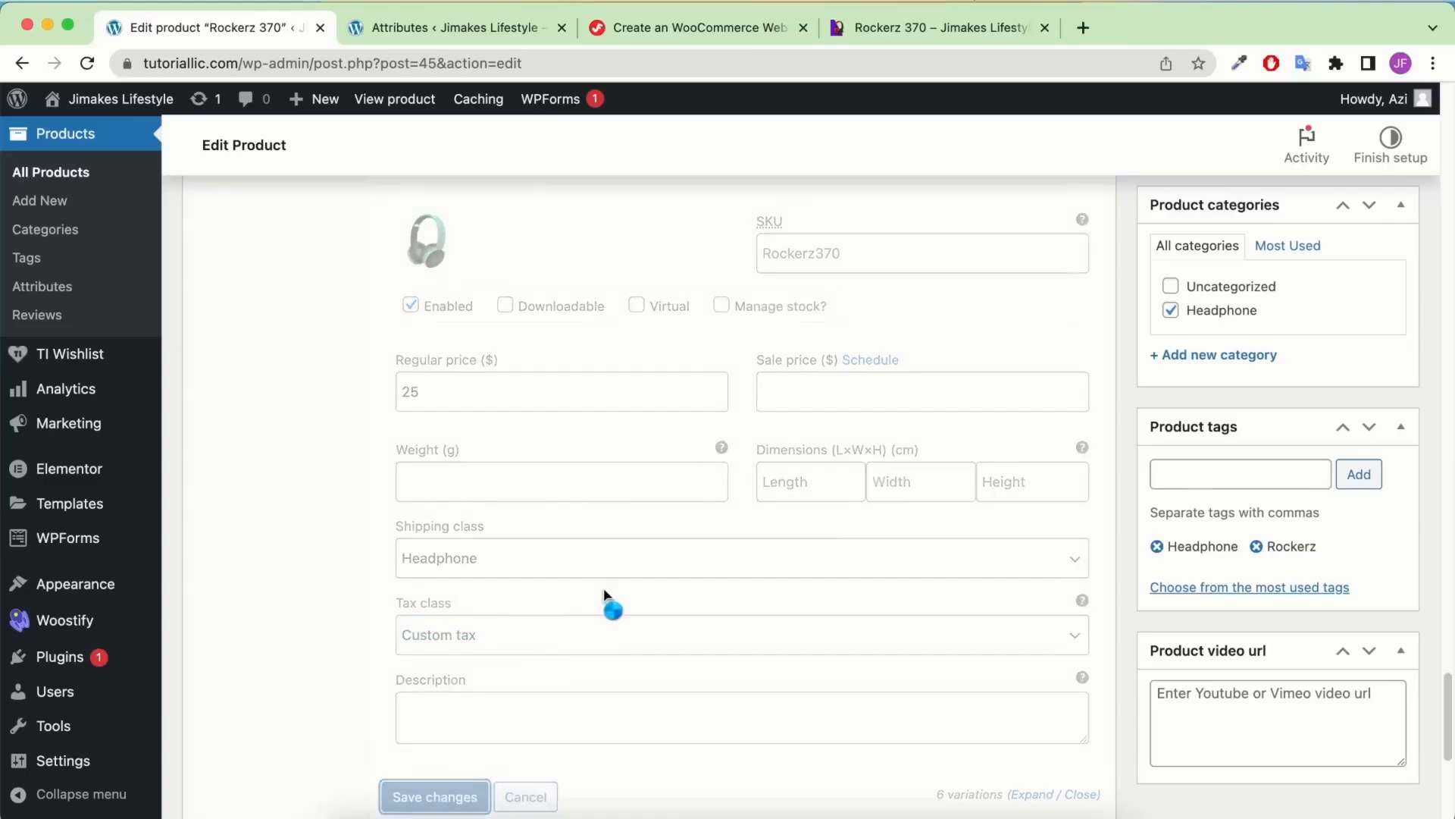
Remove the two old gallery images and make the sea-green headphone the main product image
scroll(604, 590, "up", 20)
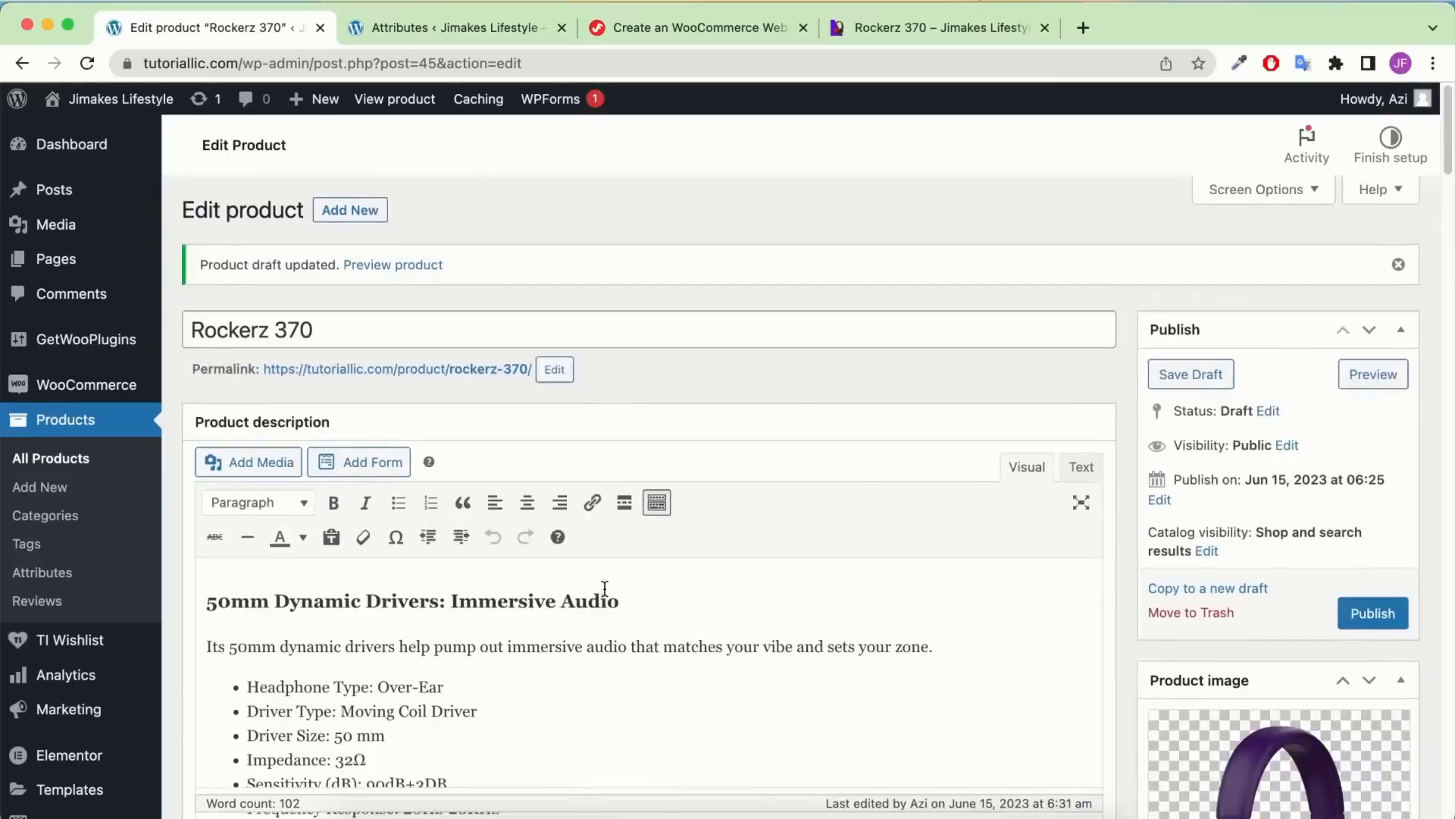
scroll(1264, 458, "down", 5)
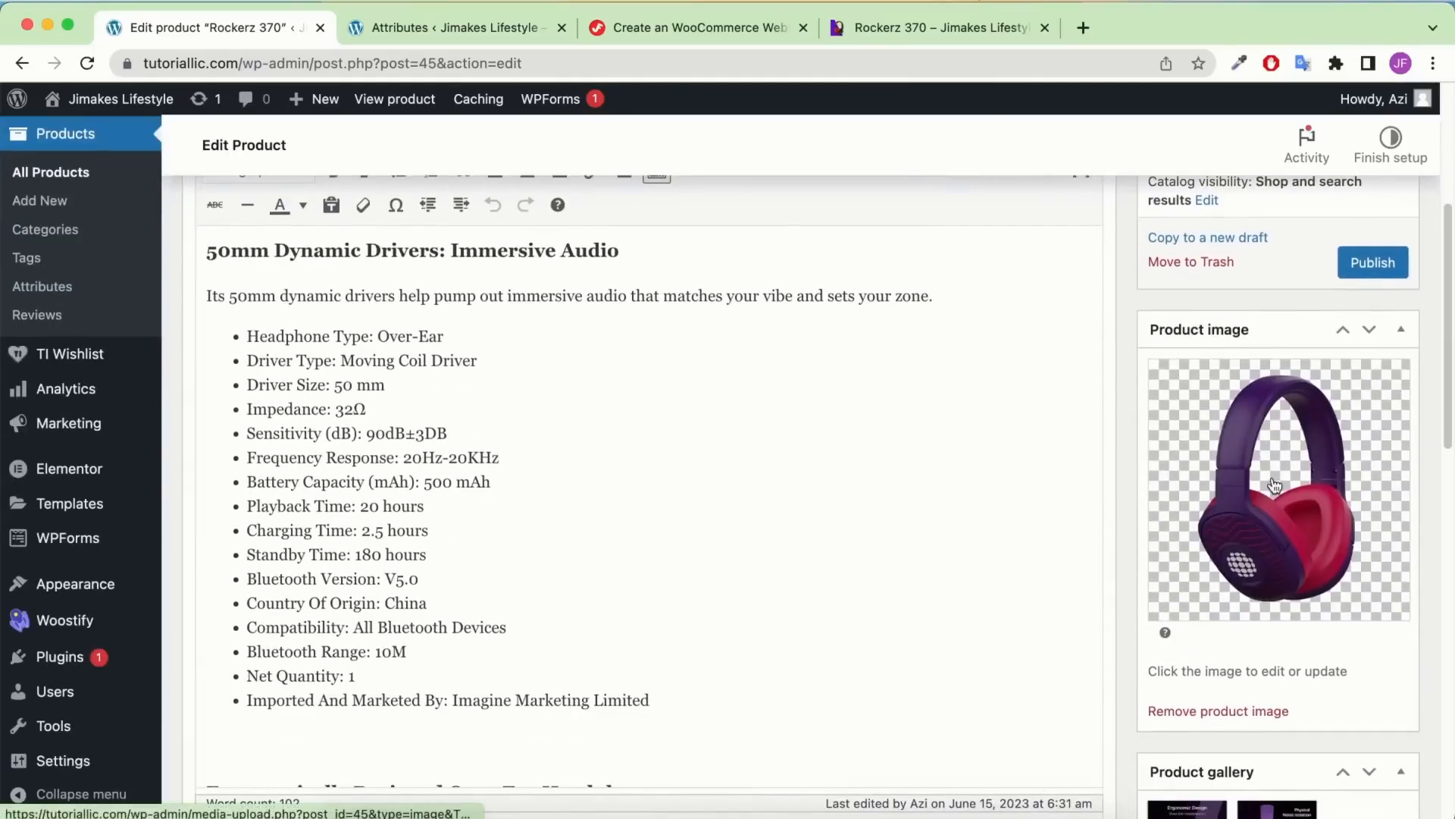
scroll(1275, 485, "down", 4)
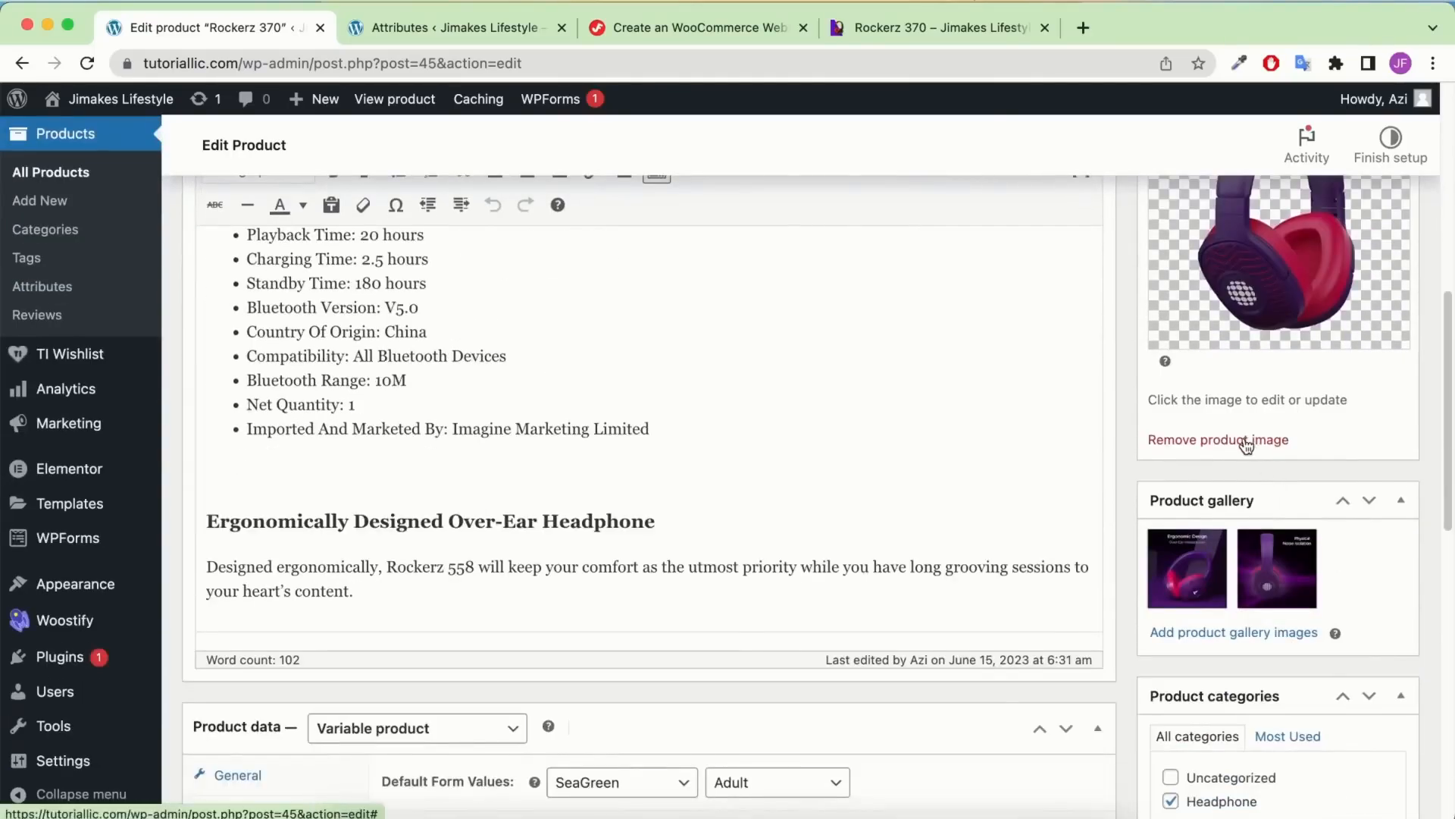
scroll(1249, 444, "up", 1)
scroll(1252, 427, "up", 2)
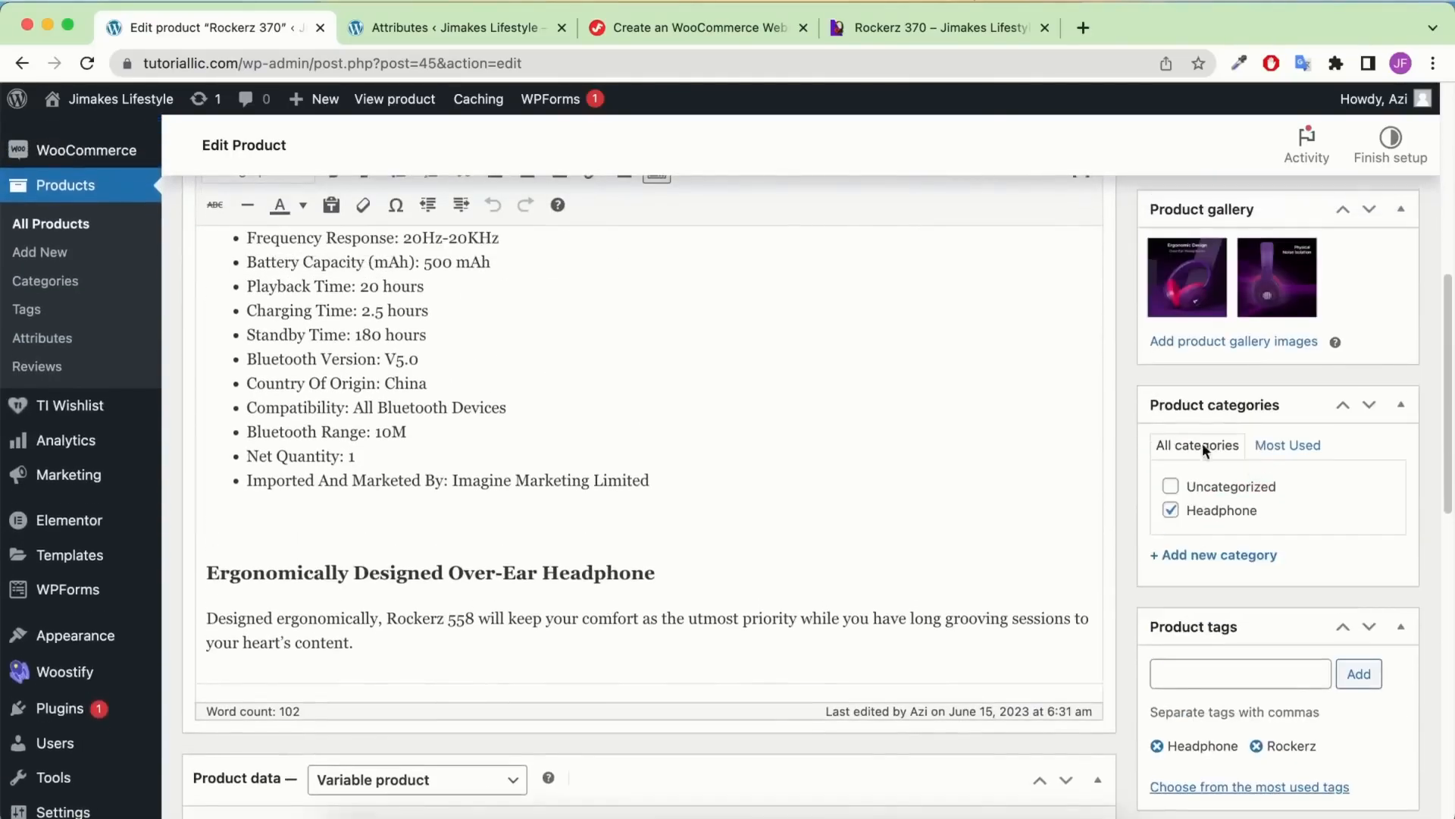
left_click(1223, 285)
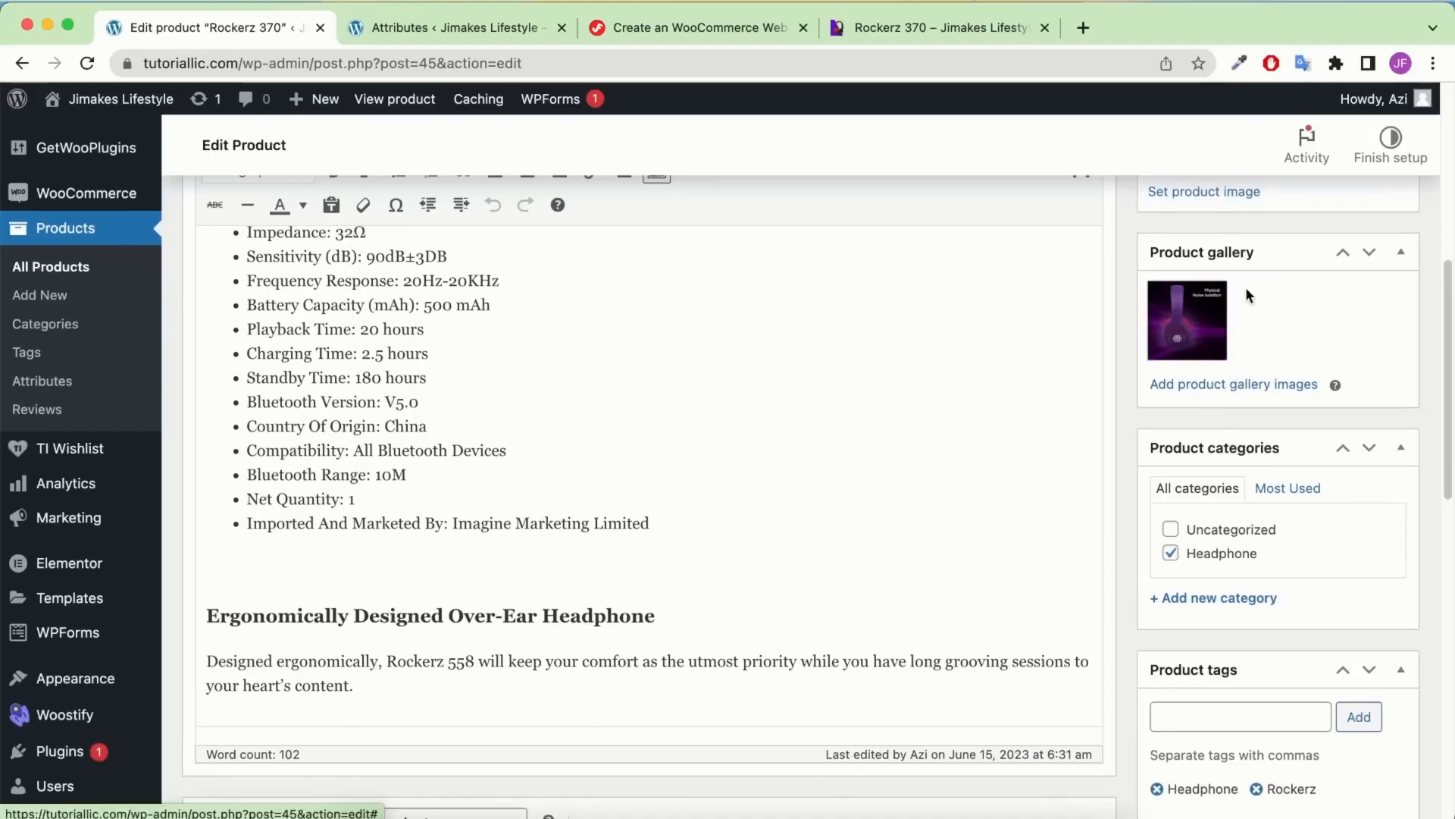
left_click(1224, 286)
scroll(1235, 302, "up", 1)
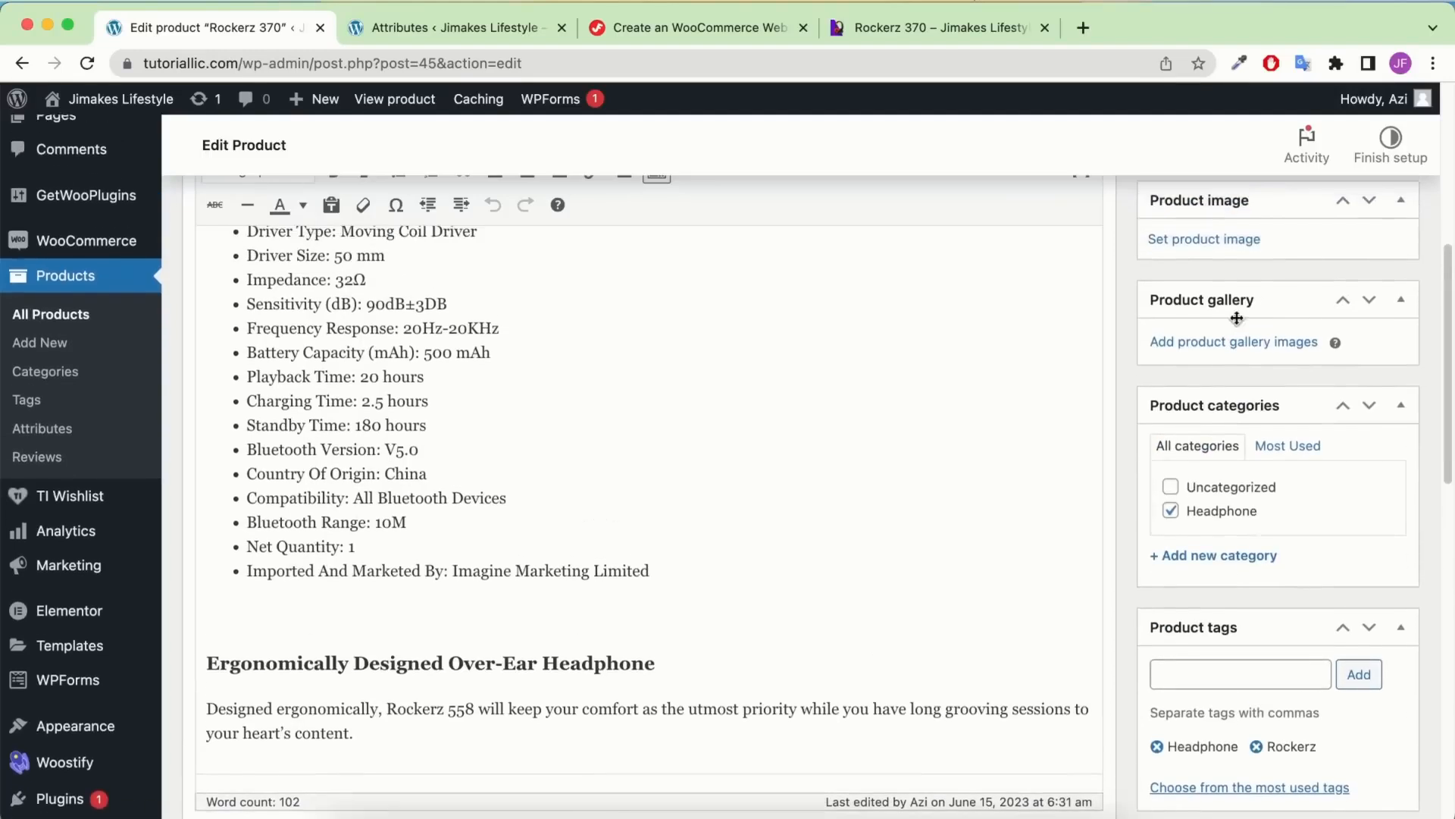
left_click(1229, 241)
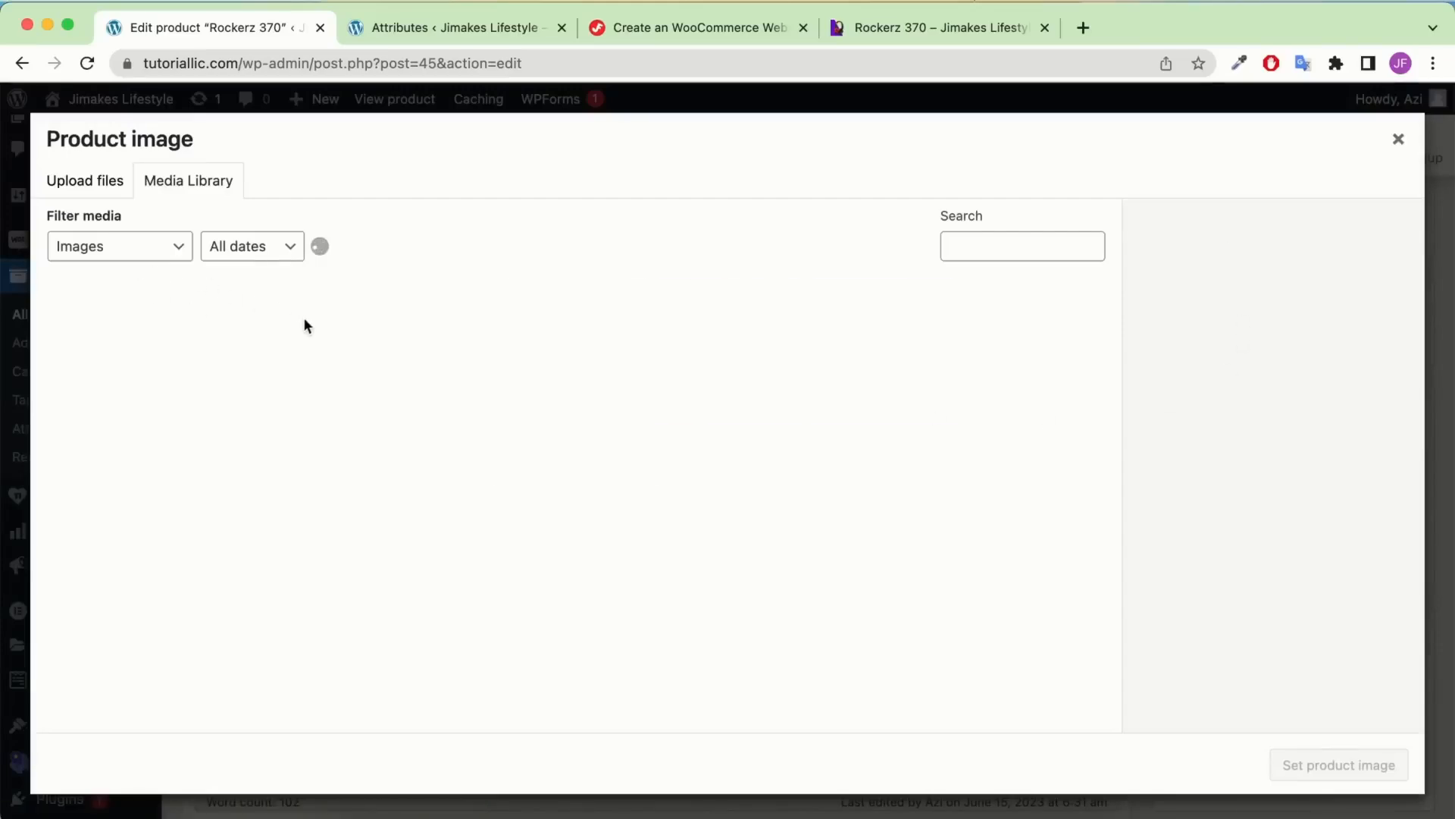
left_click(92, 347)
left_click(1322, 760)
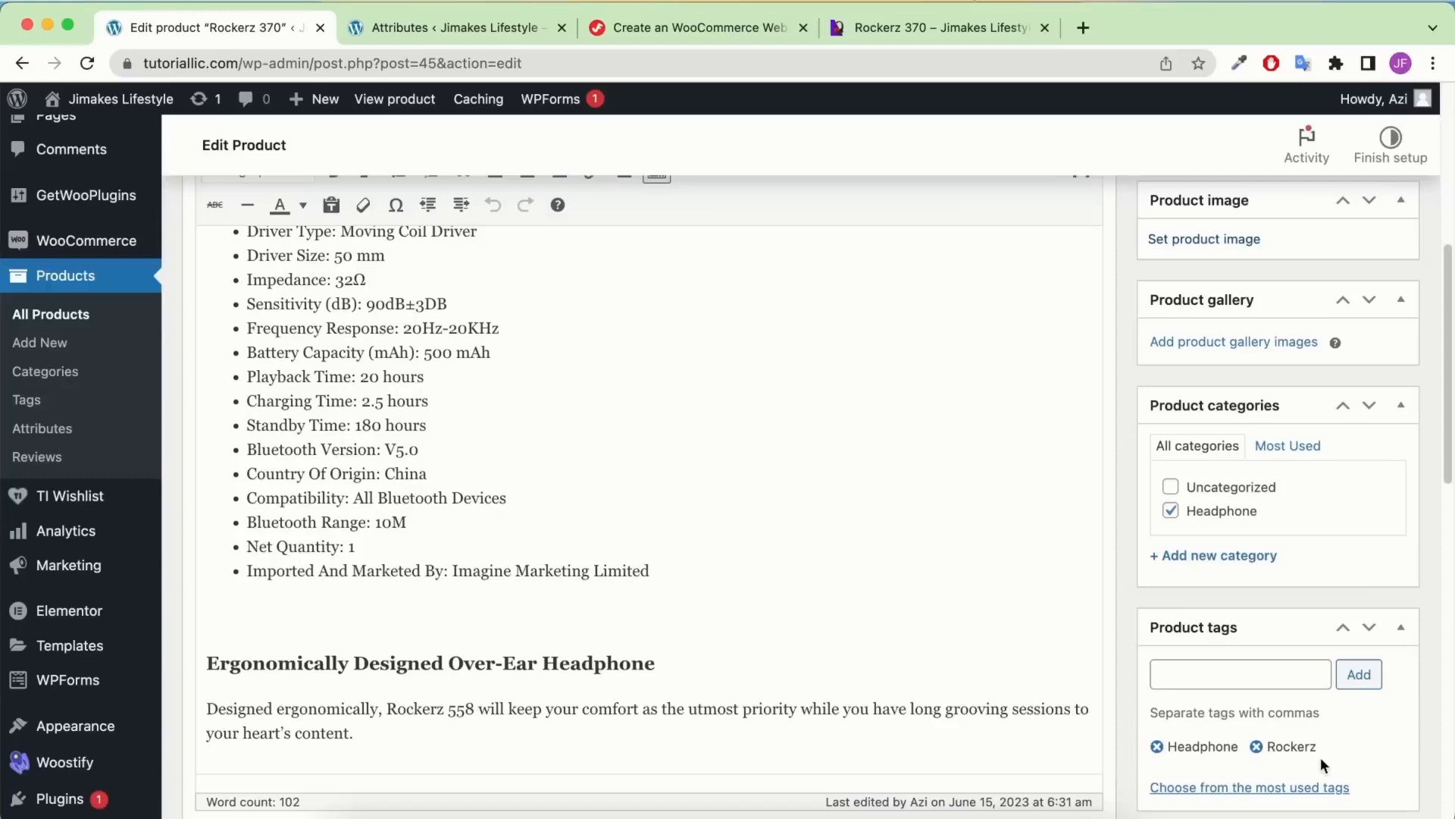
Add the red and black headphone images to the product gallery
scroll(1261, 398, "down", 5)
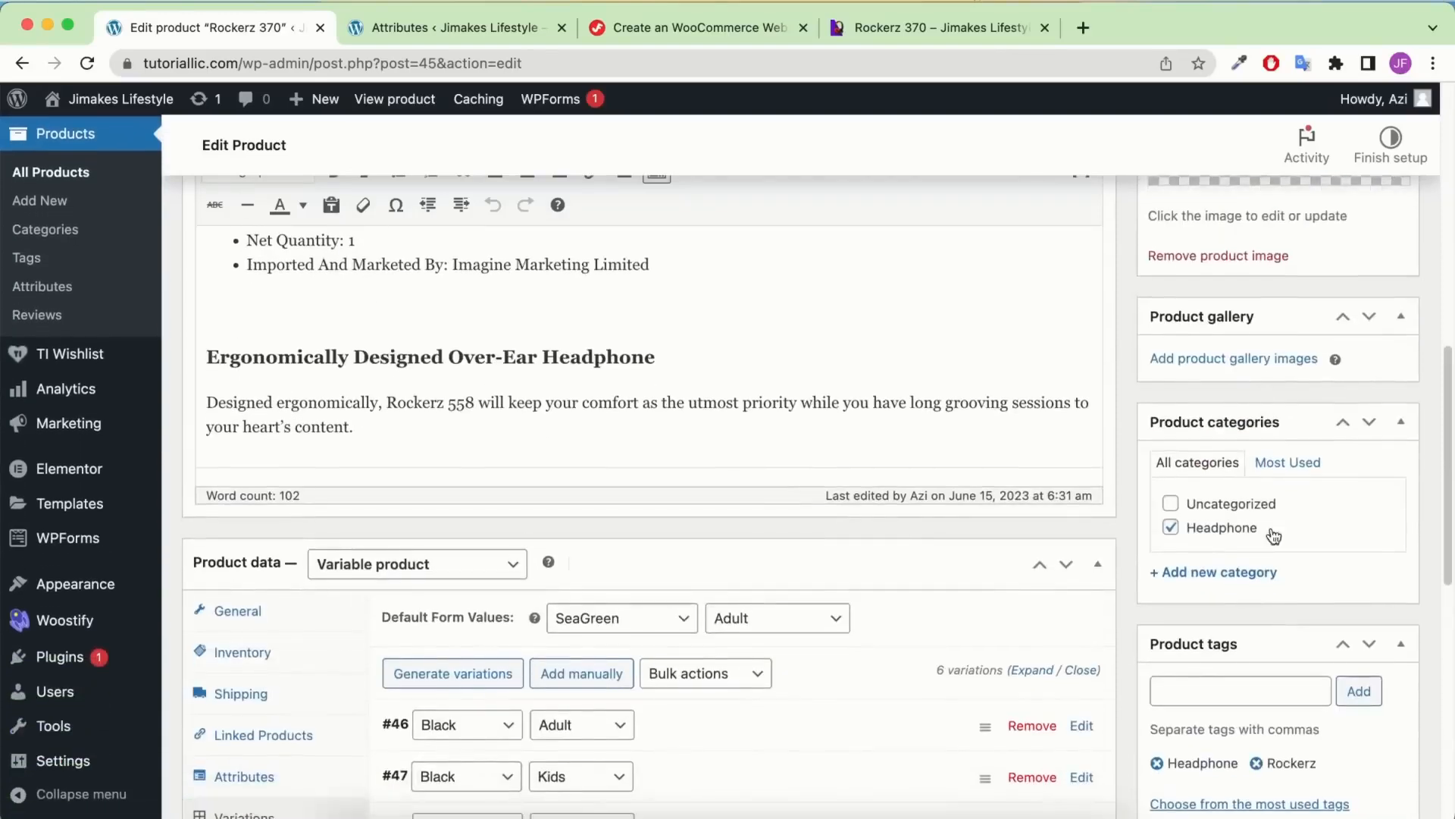
left_click(1275, 307)
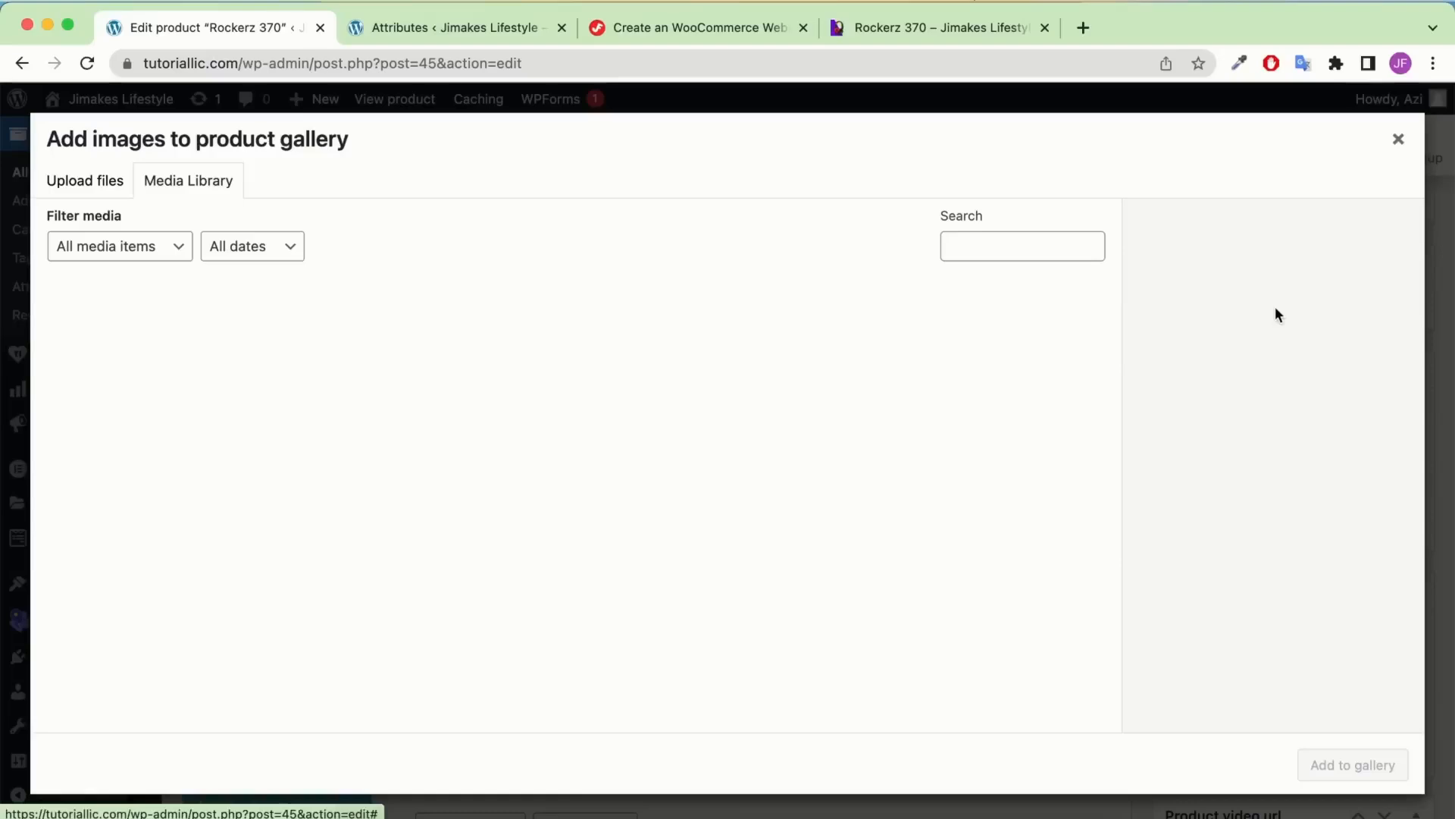
left_click(438, 357)
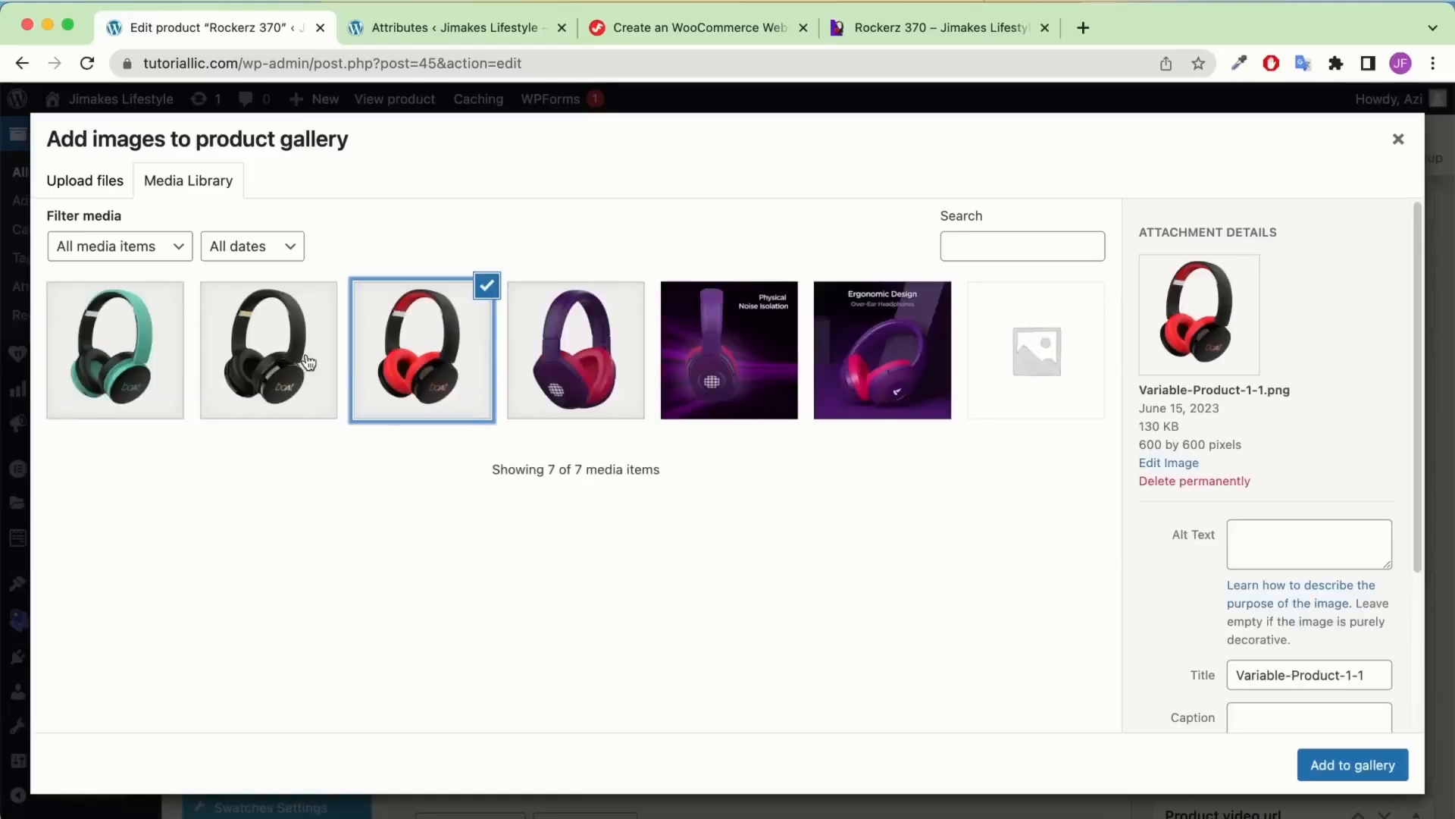
left_click(338, 391)
left_click(1355, 764)
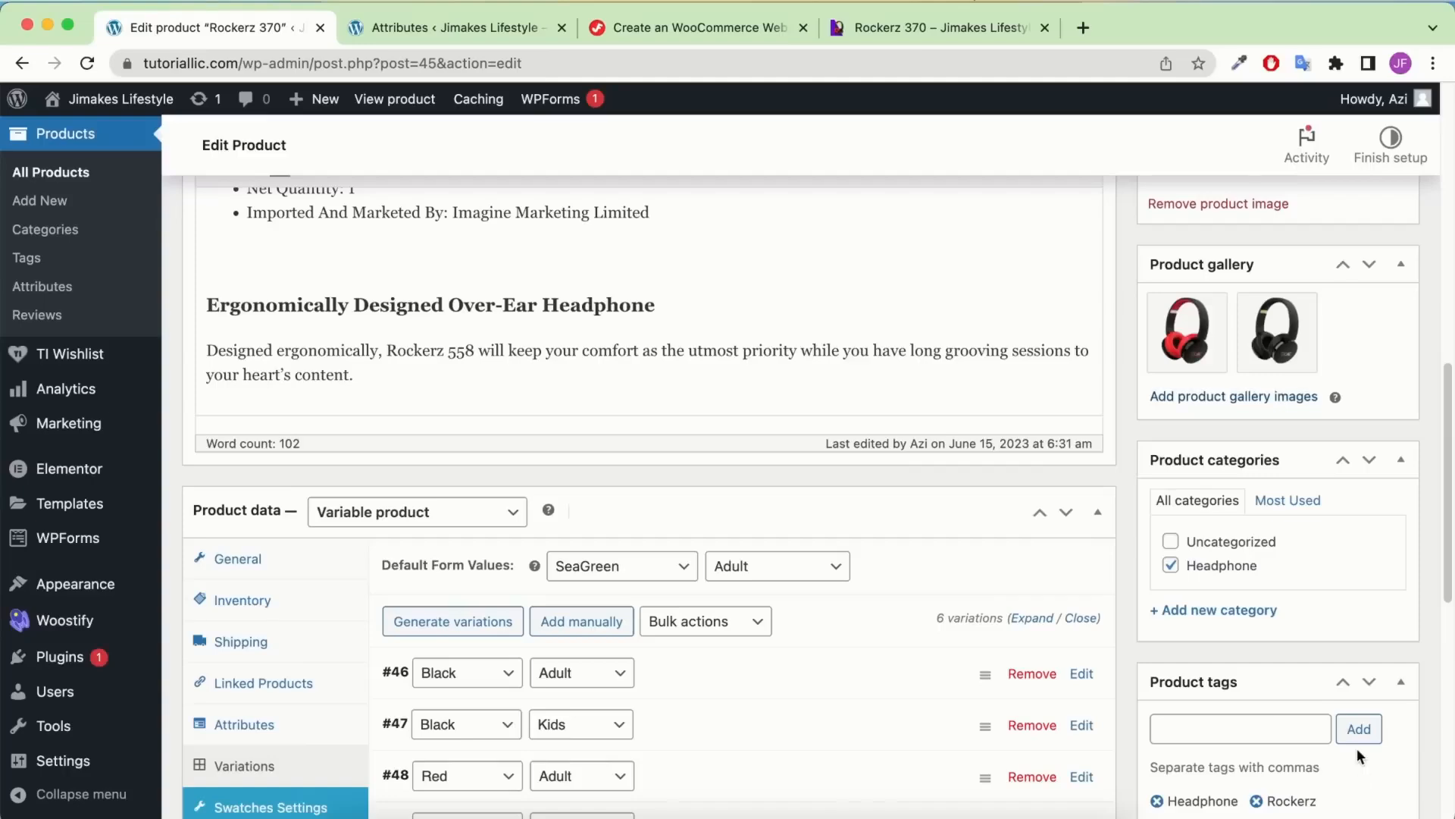
scroll(1272, 587, "up", 15)
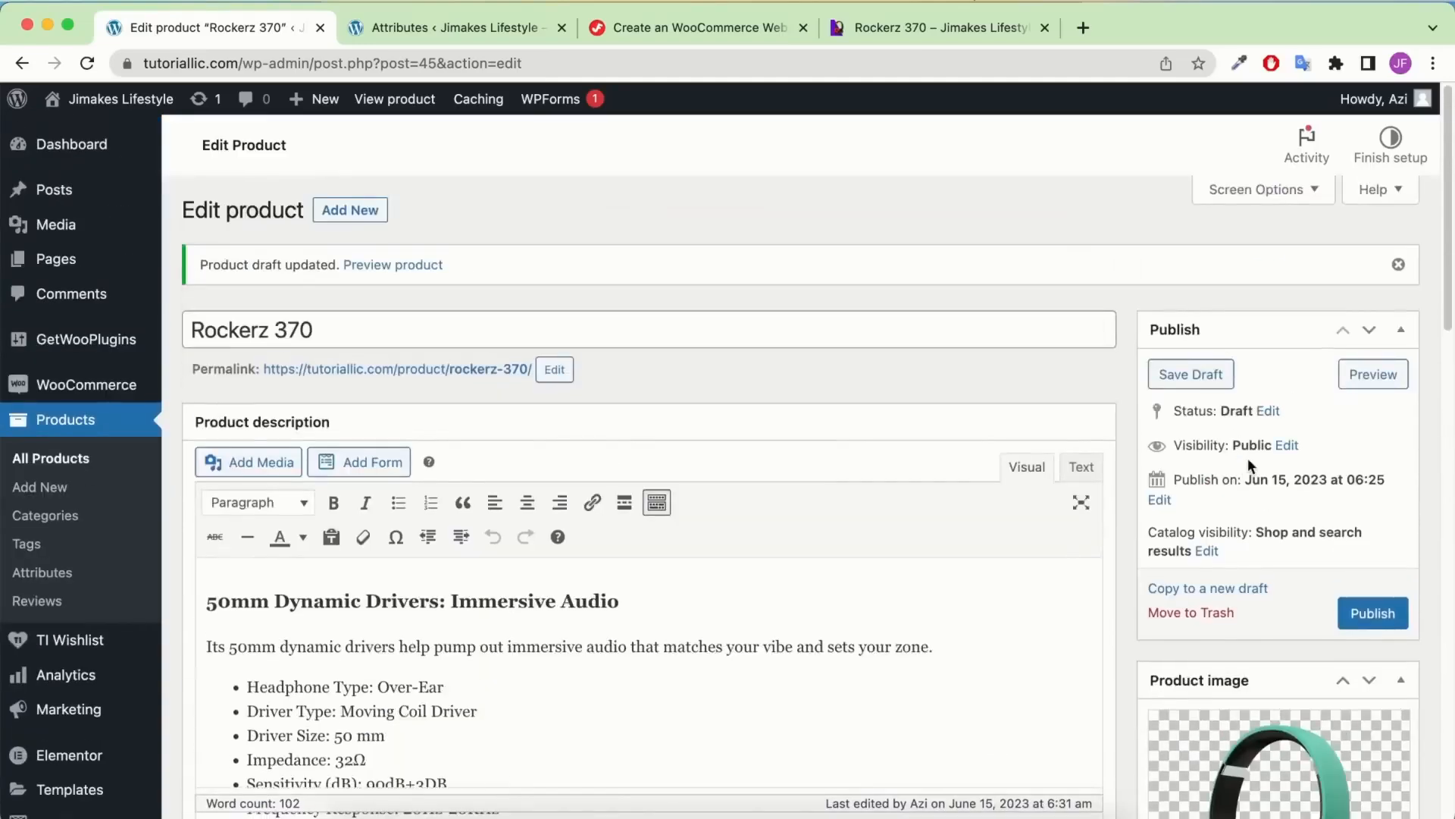
Publish Rockerz 370 and view its live product page in a new tab
left_click(1373, 614)
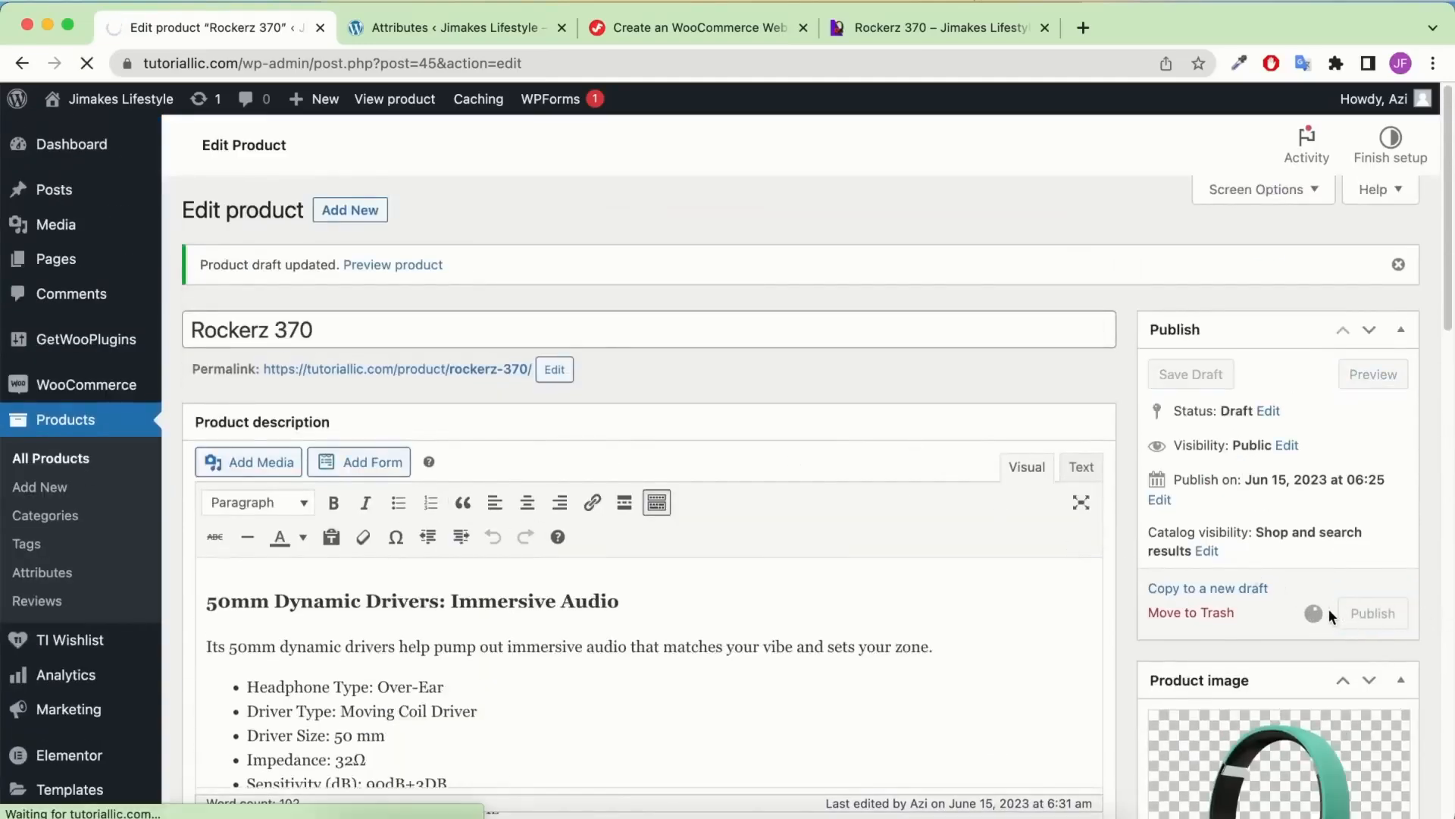
right_click(384, 269)
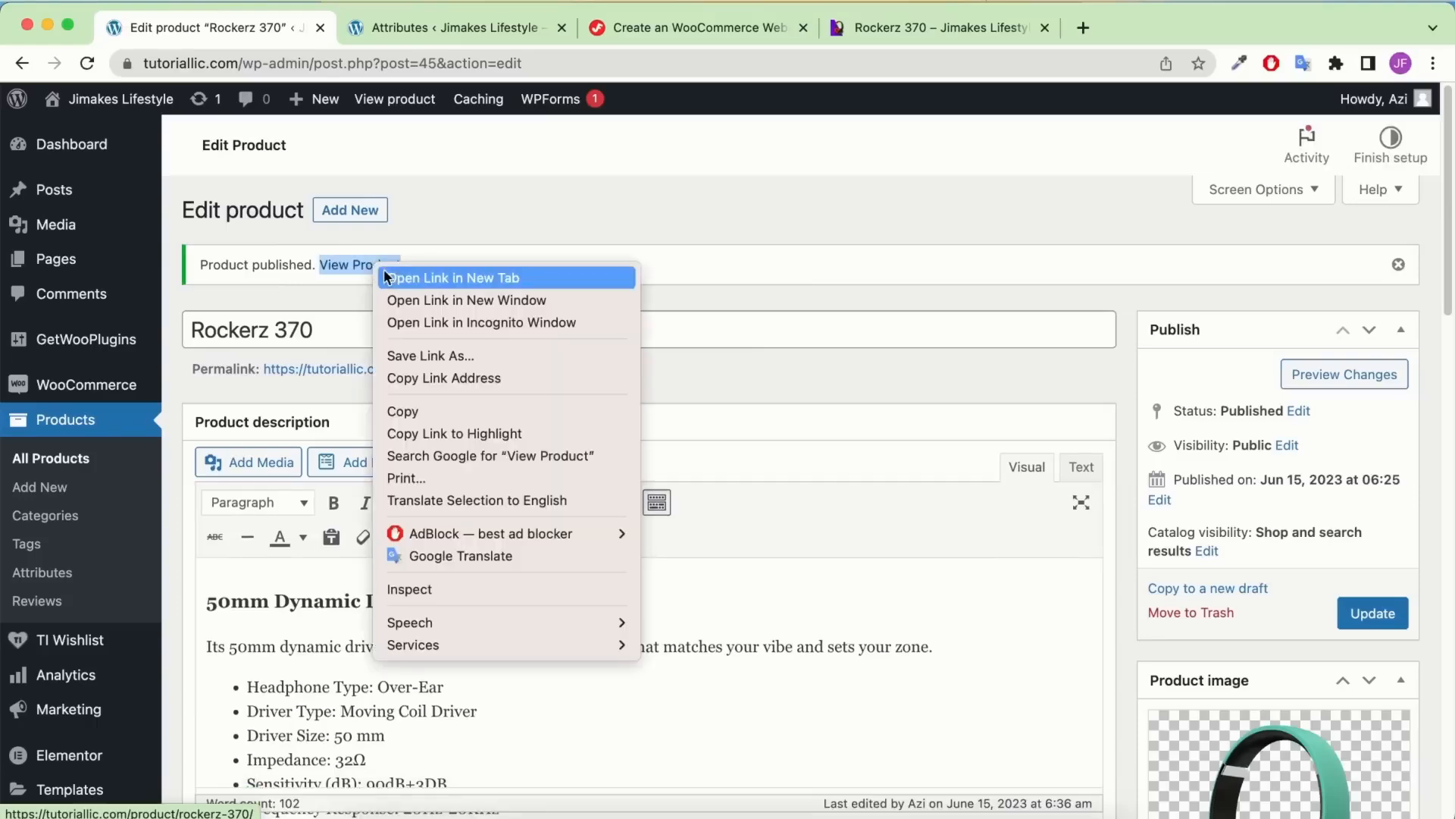
left_click(386, 278)
left_click(667, 37)
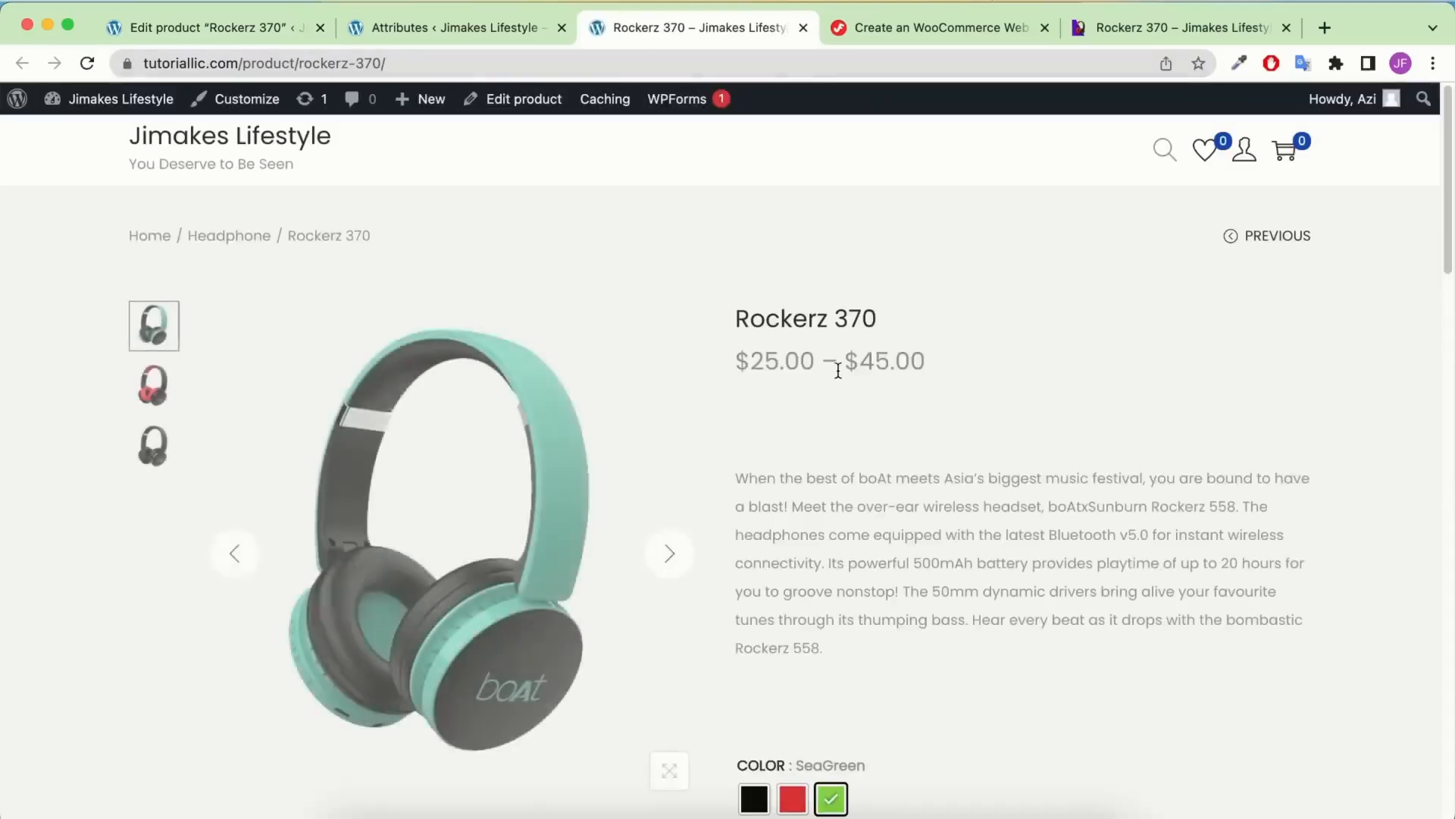
Preview the Red, Black and SeaGreen colour variations on the live page, then return to the admin tab
scroll(838, 370, "down", 4)
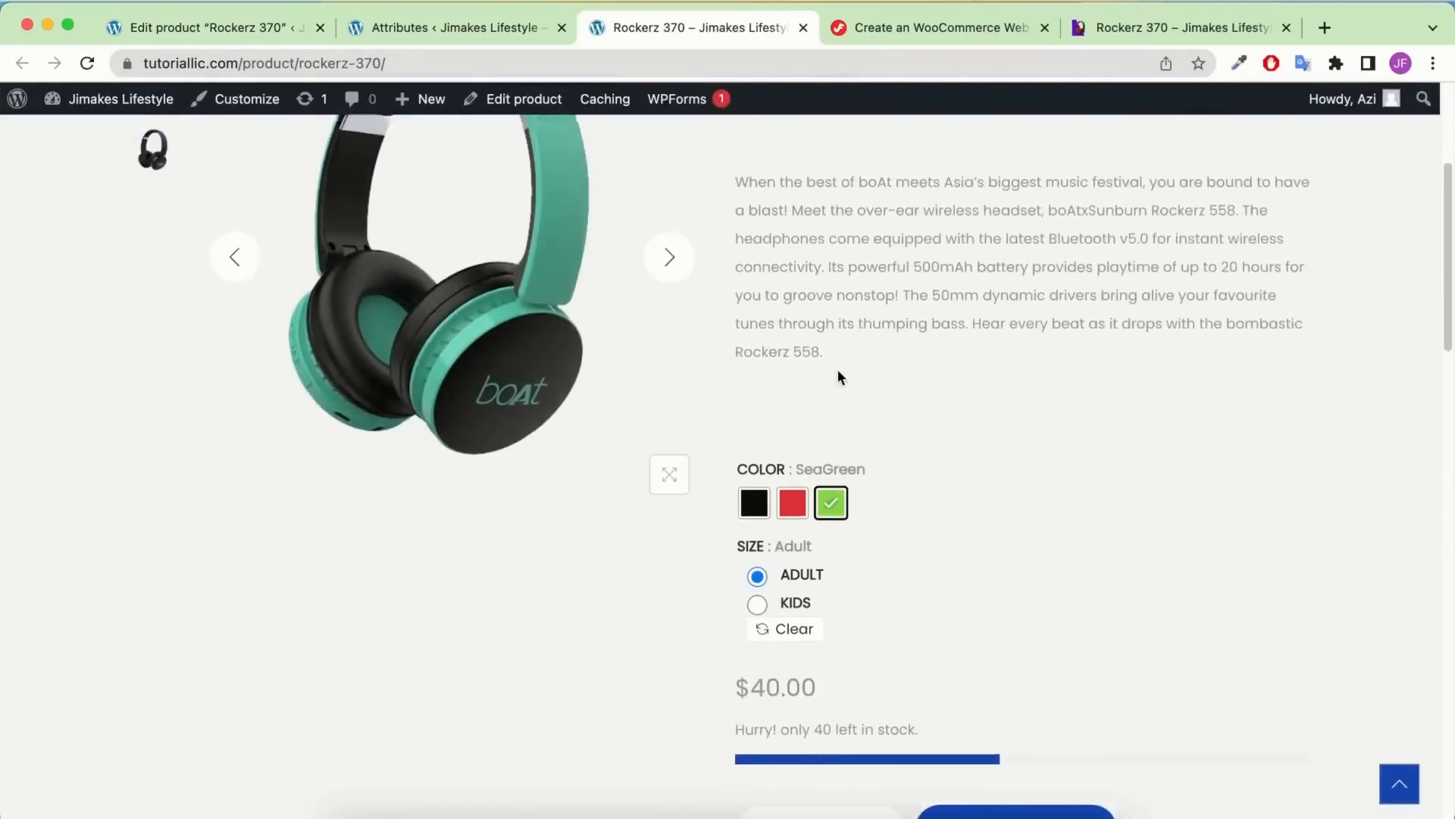
scroll(837, 368, "up", 4)
scroll(760, 364, "down", 2)
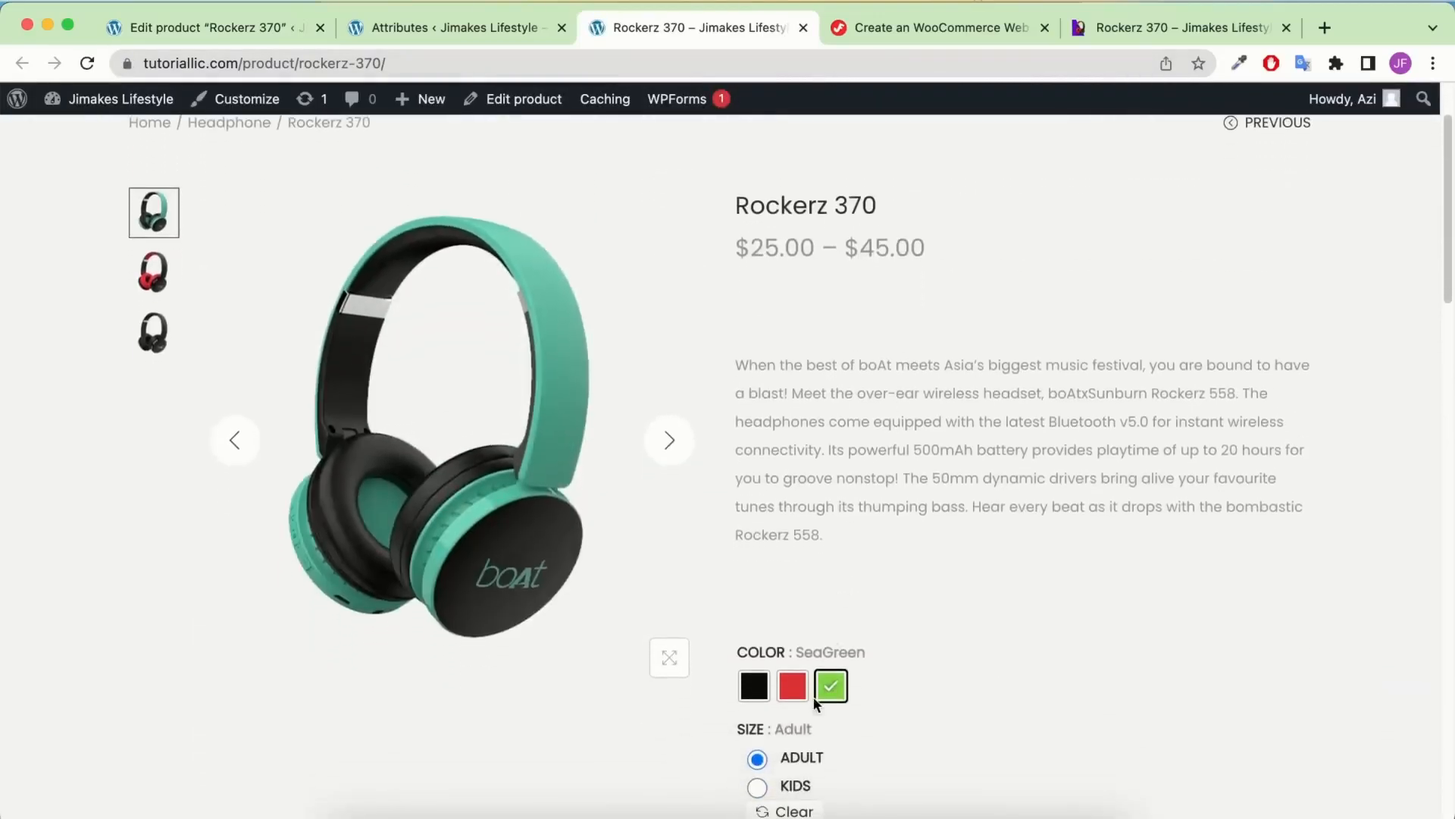
left_click(793, 696)
scroll(833, 607, "down", 4)
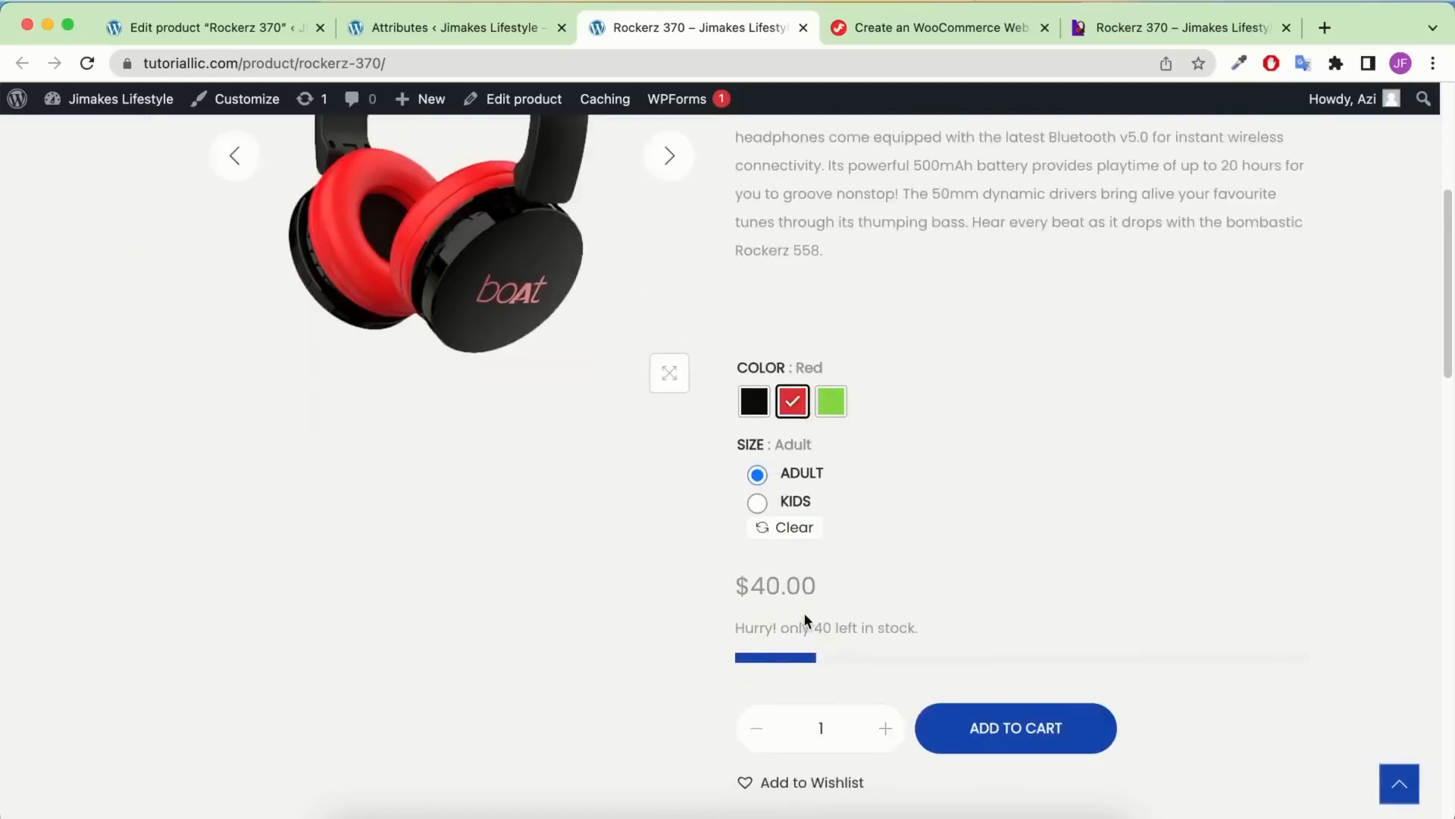
left_click(753, 406)
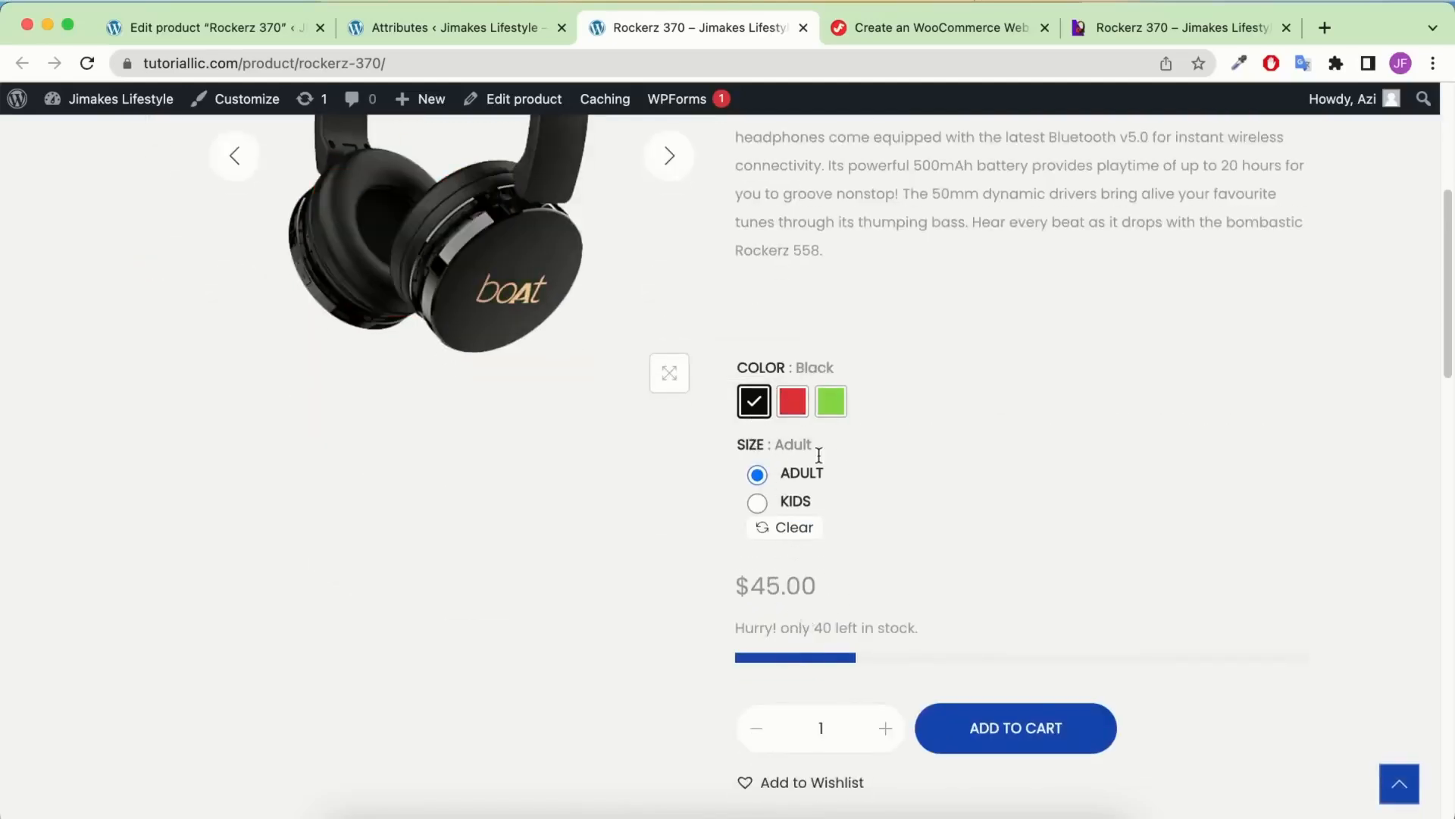
left_click_drag(956, 626, 652, 626)
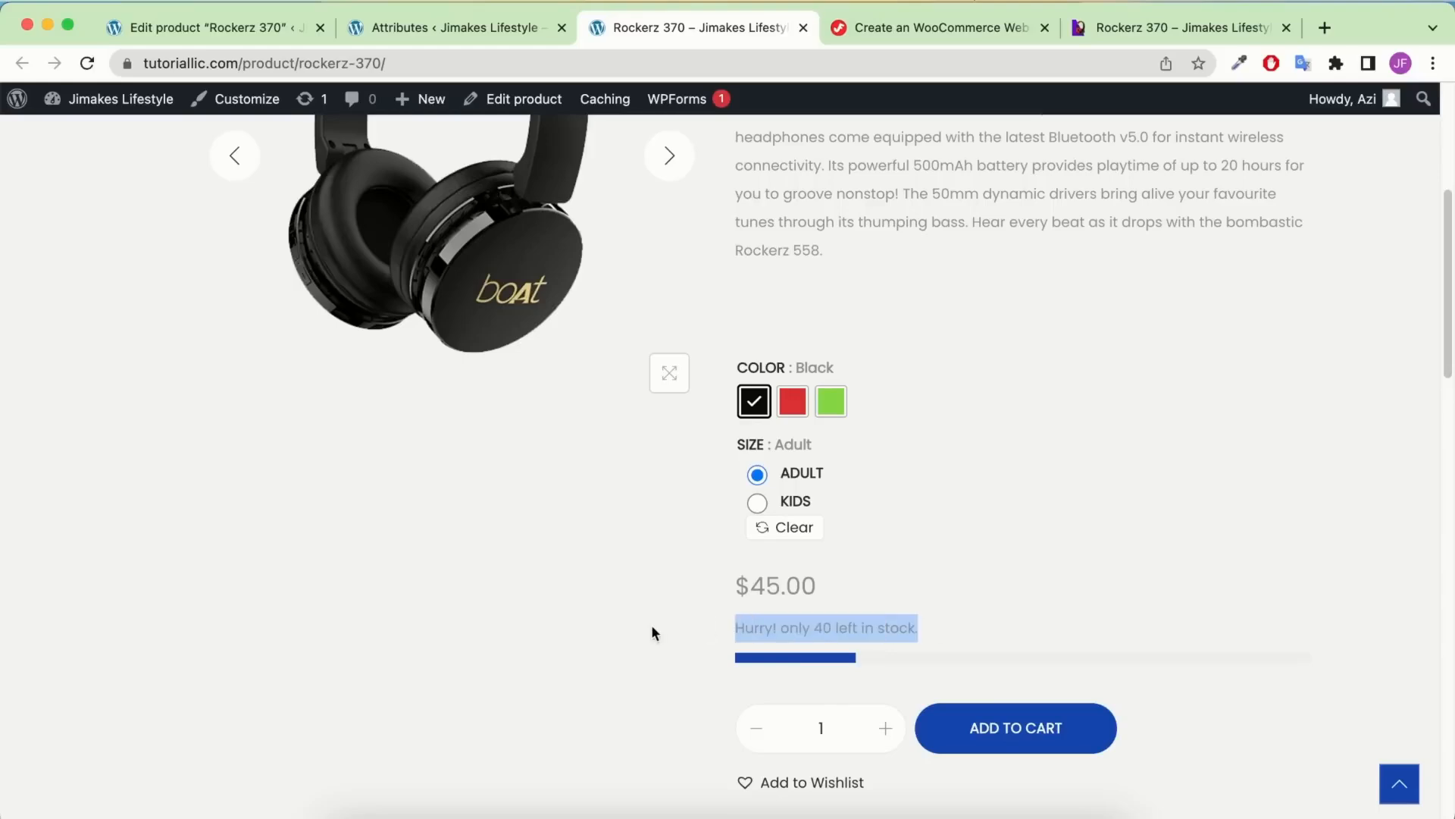
left_click(908, 622)
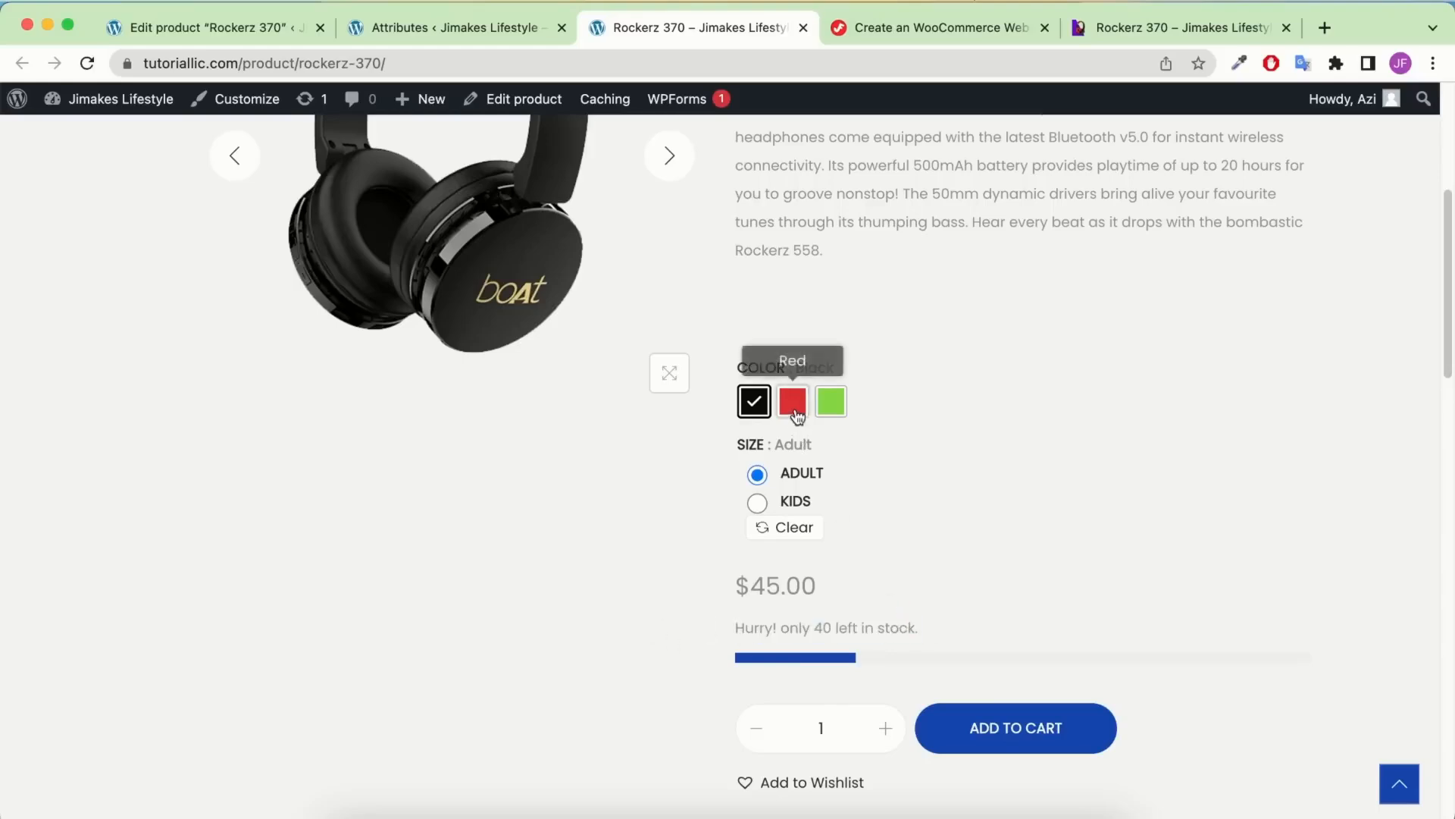
left_click(831, 401)
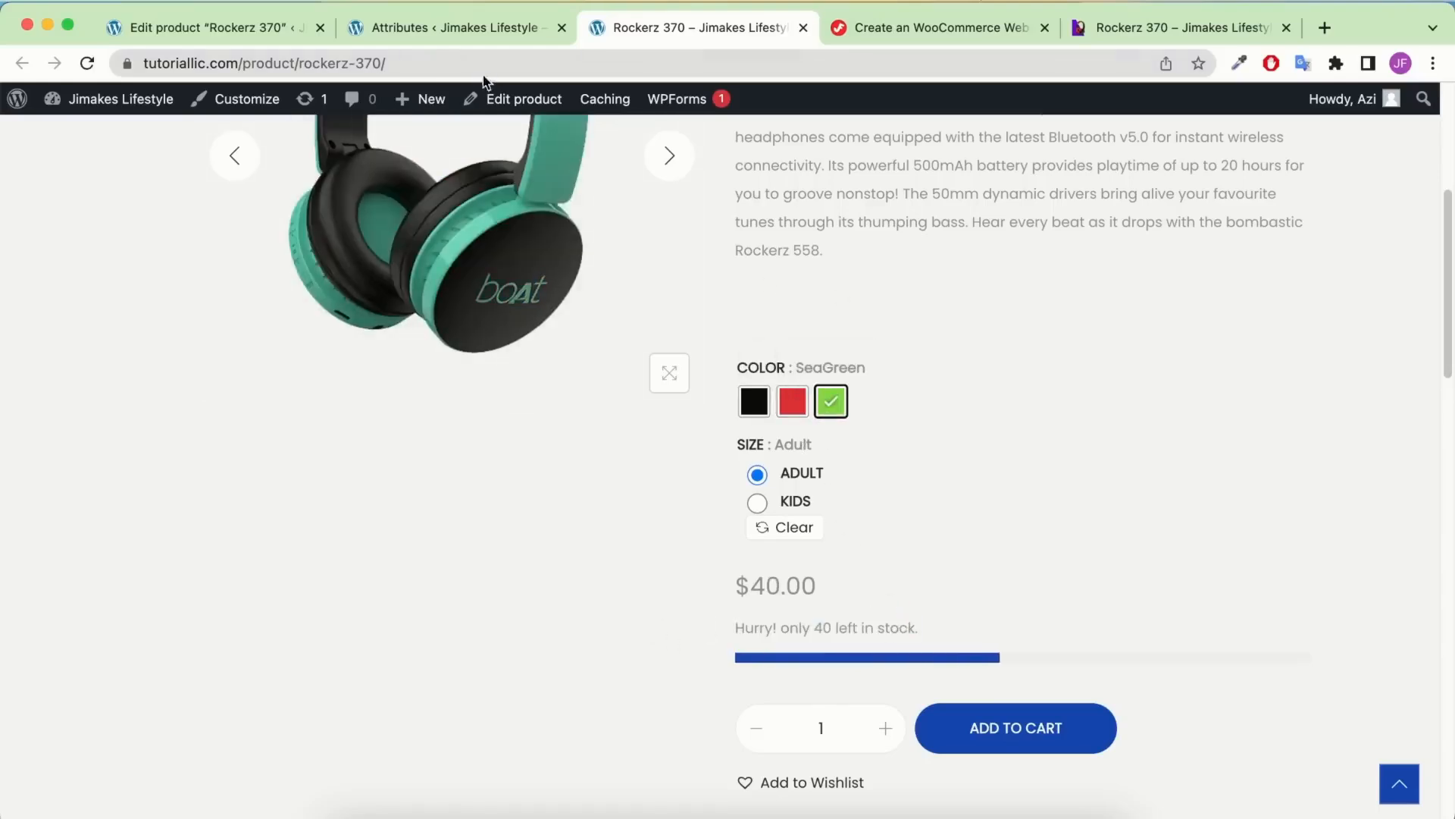
left_click(475, 31)
Show the Rockerz 370 variations and enable stock management for Black Adult, editing its quantity
left_click(266, 27)
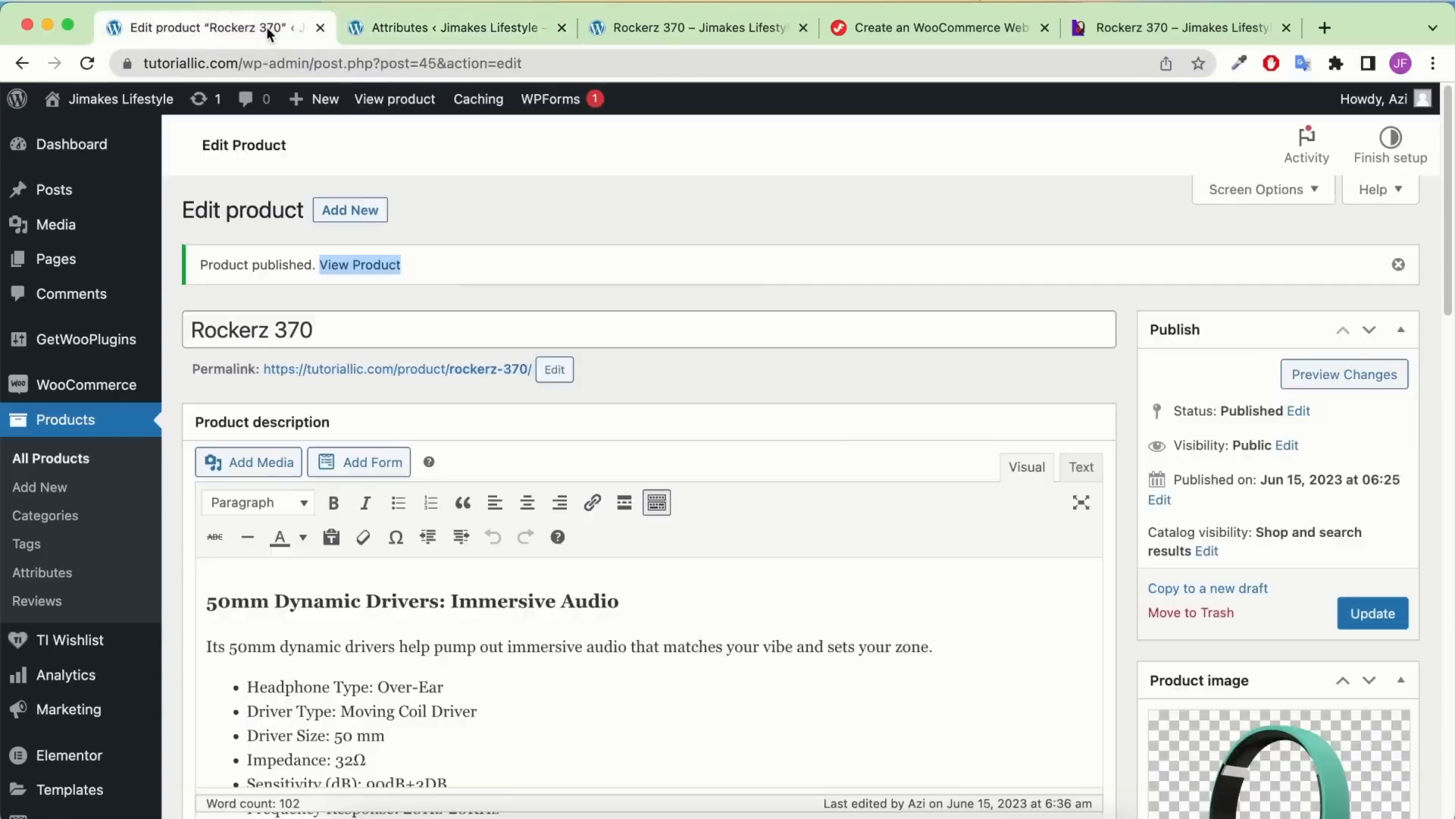
scroll(578, 463, "down", 15)
scroll(578, 463, "up", 2)
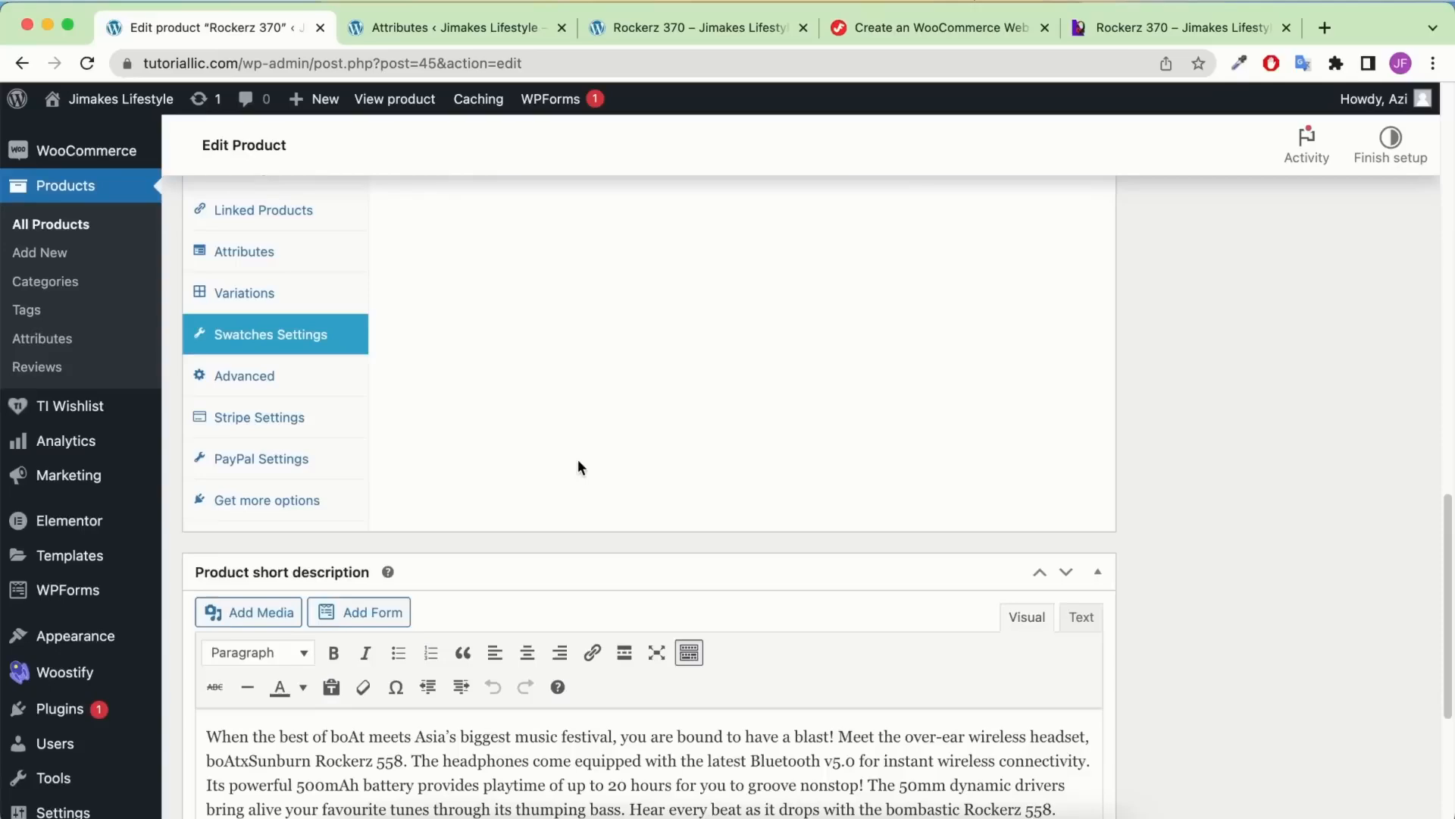
left_click(283, 353)
scroll(616, 370, "up", 1)
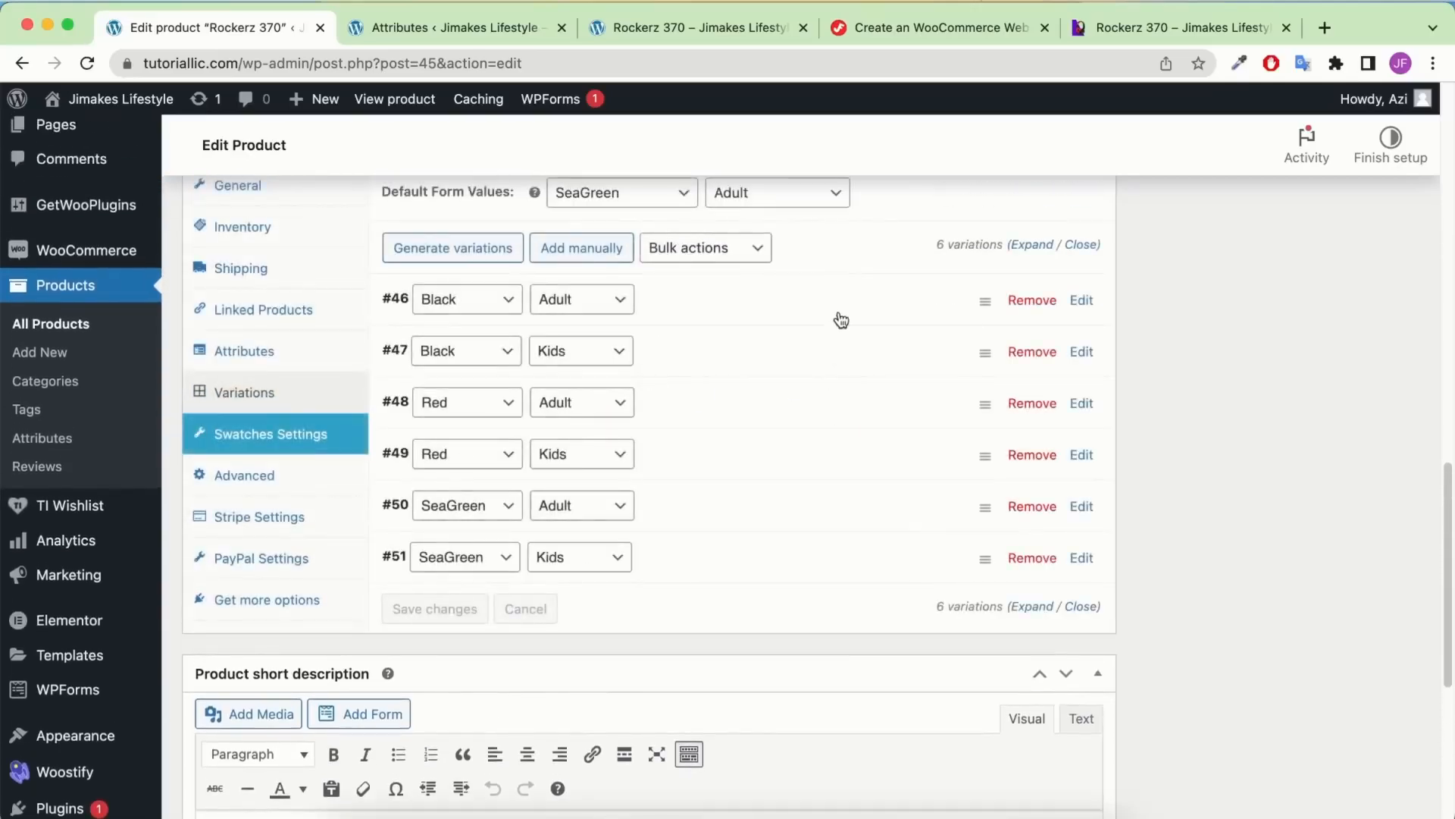
left_click(843, 309)
scroll(699, 447, "down", 3)
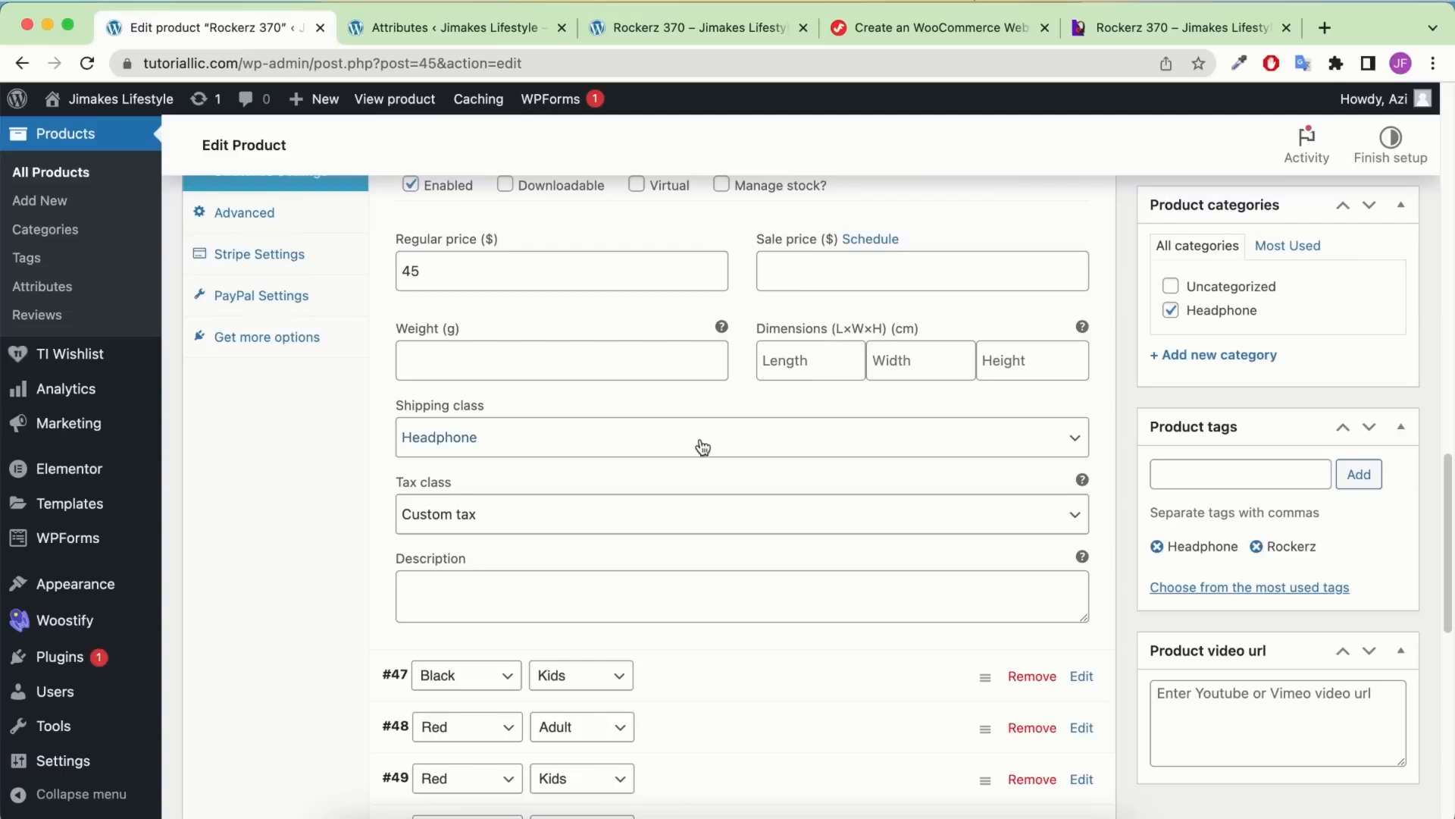
scroll(702, 456, "up", 1)
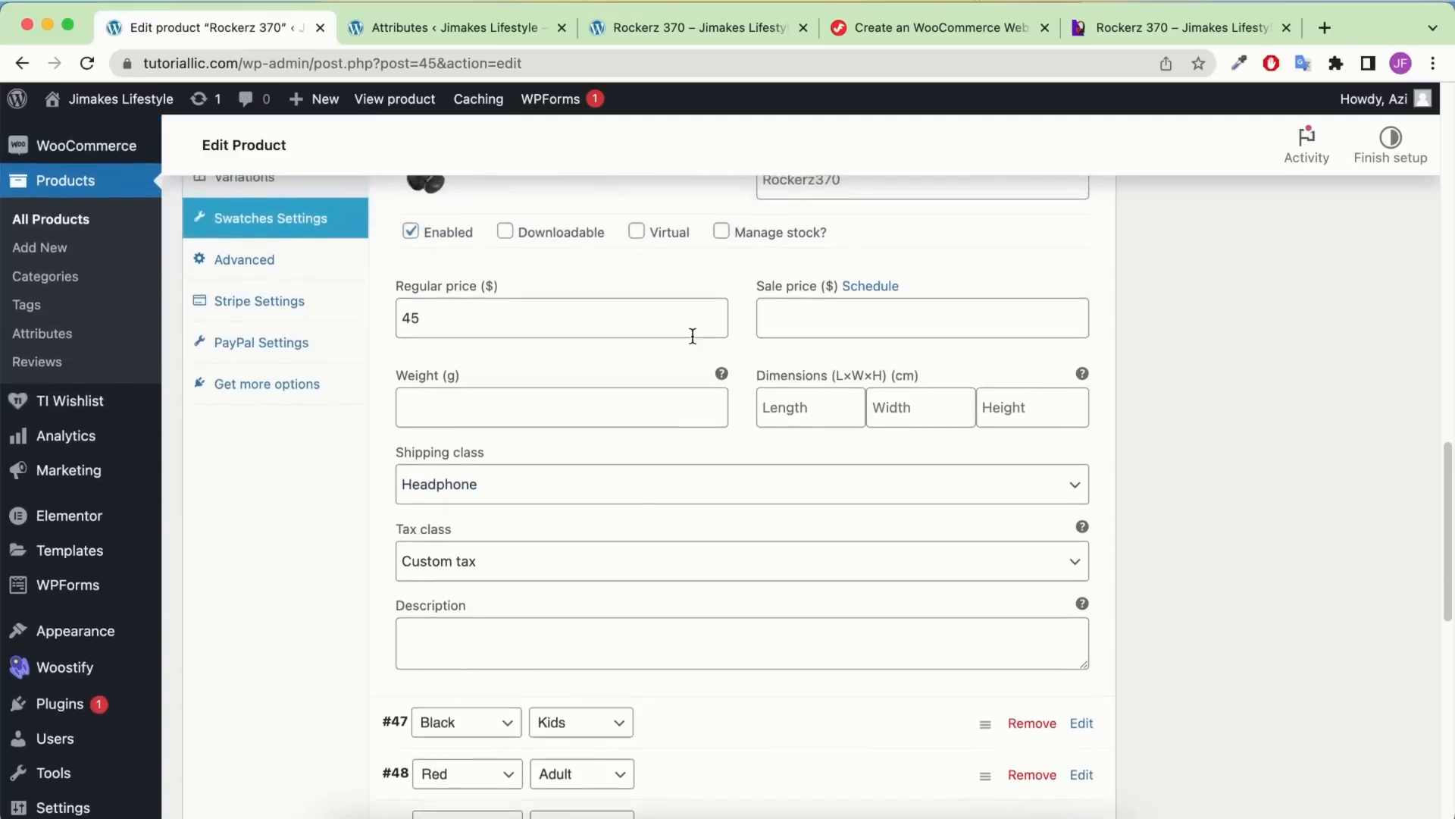
mouse_move(739, 230)
scroll(726, 244, "up", 3)
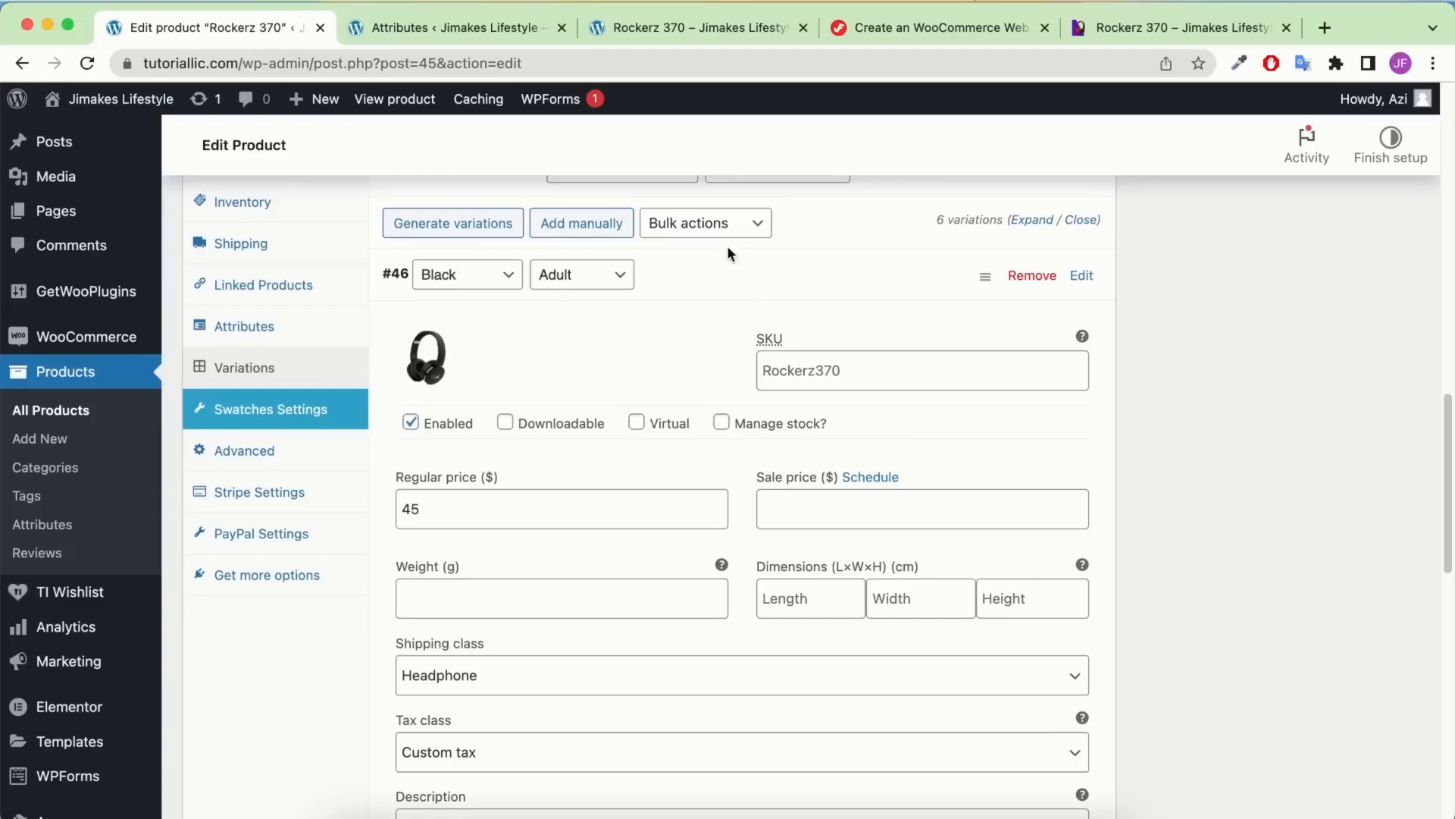
left_click(721, 422)
scroll(578, 489, "down", 1)
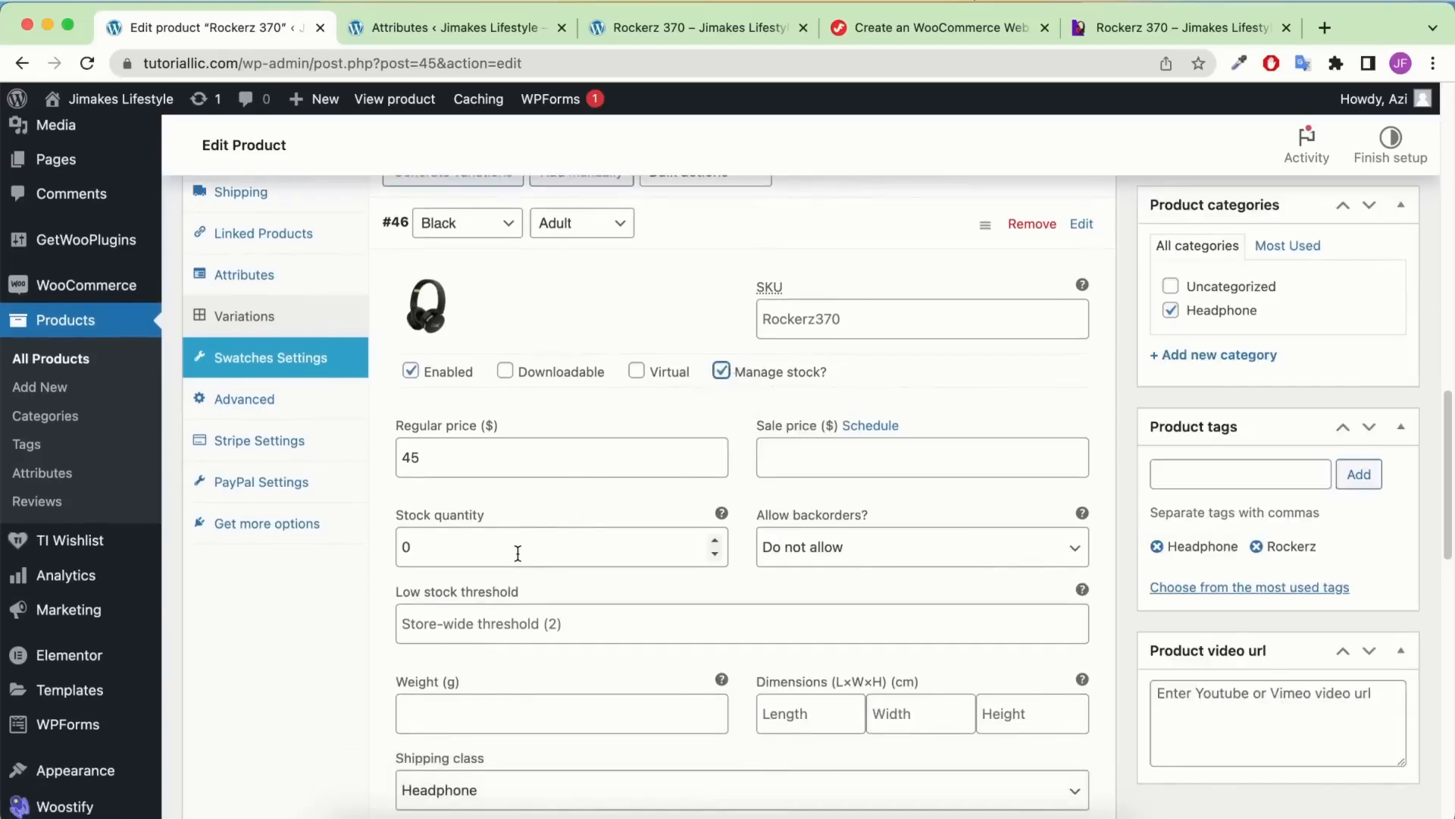
left_click(487, 551)
key("Left")
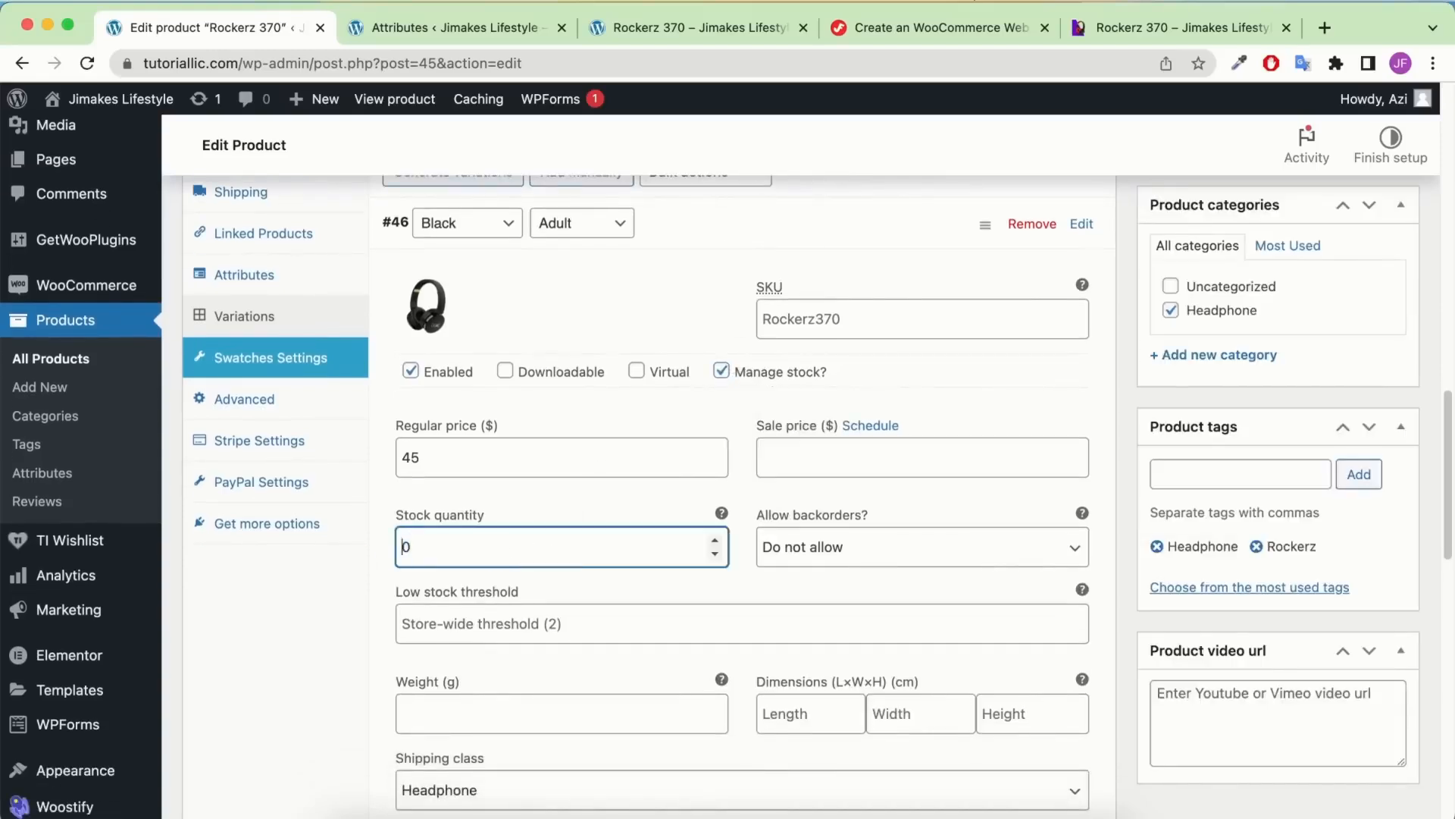
type("5")
scroll(565, 526, "down", 6)
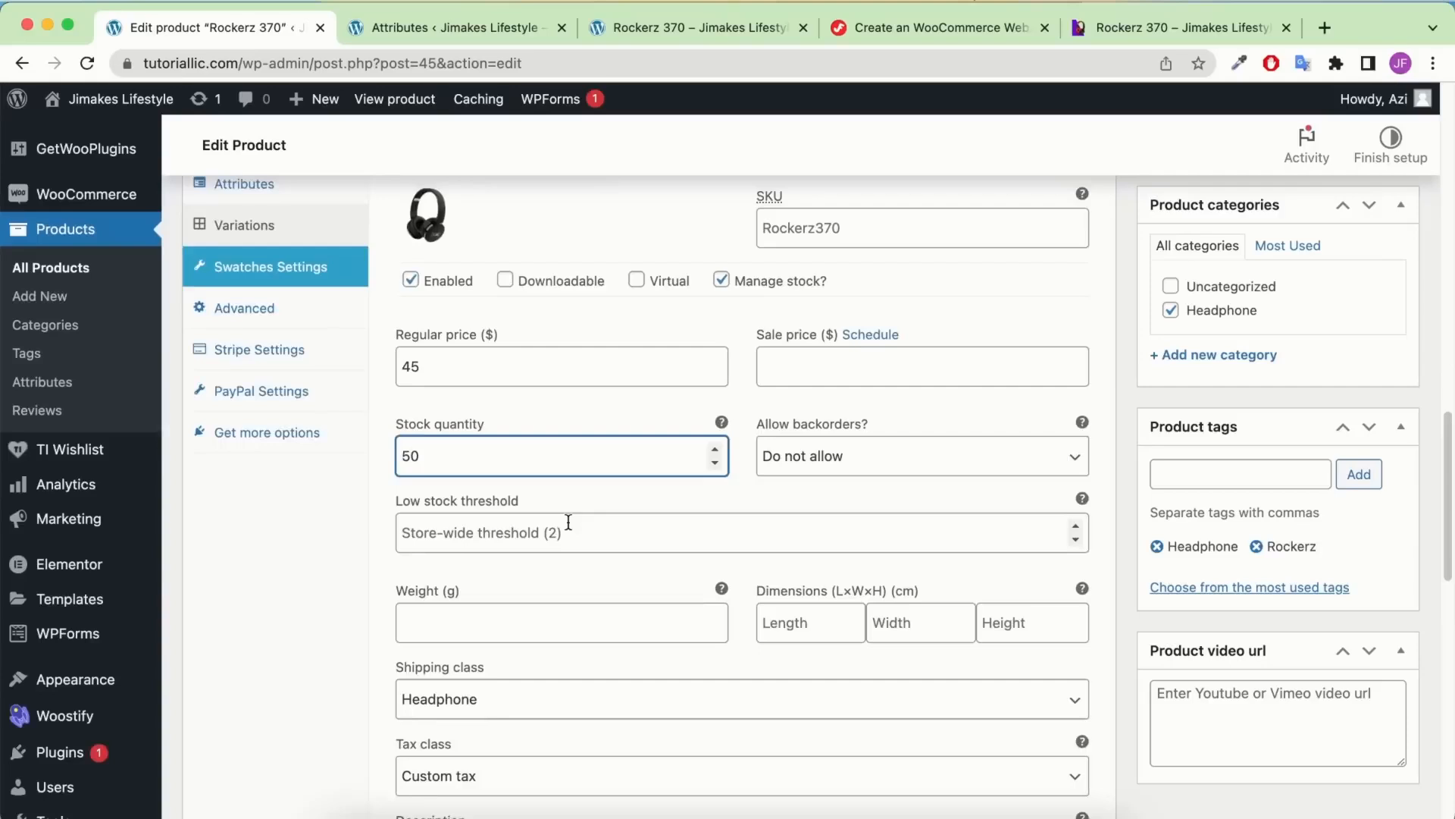
Enable stock tracking for Black Kids and Red Adult, giving Red Adult 30 units
left_click(769, 555)
scroll(773, 555, "down", 1)
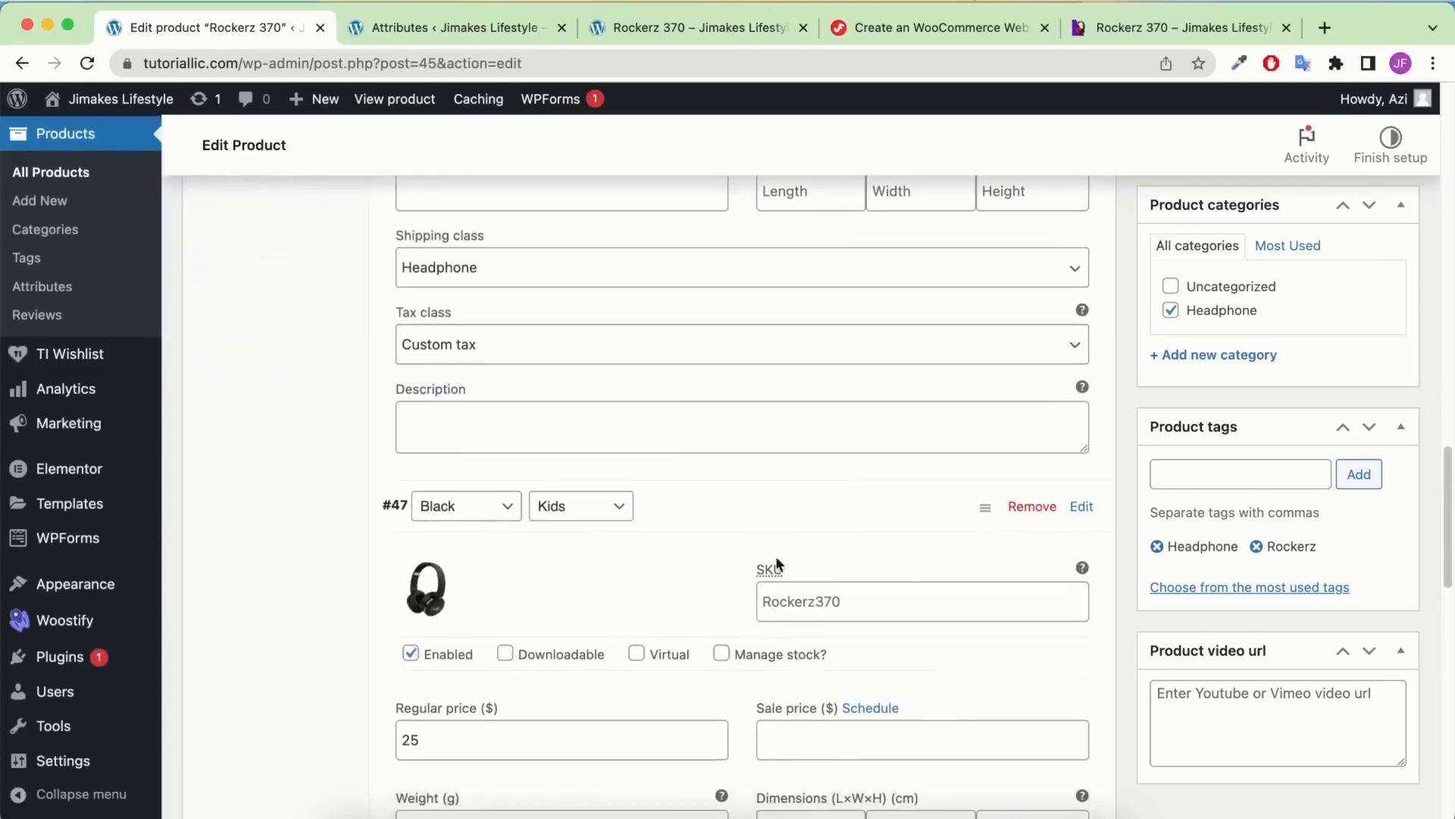
left_click(749, 642)
scroll(754, 604, "down", 4)
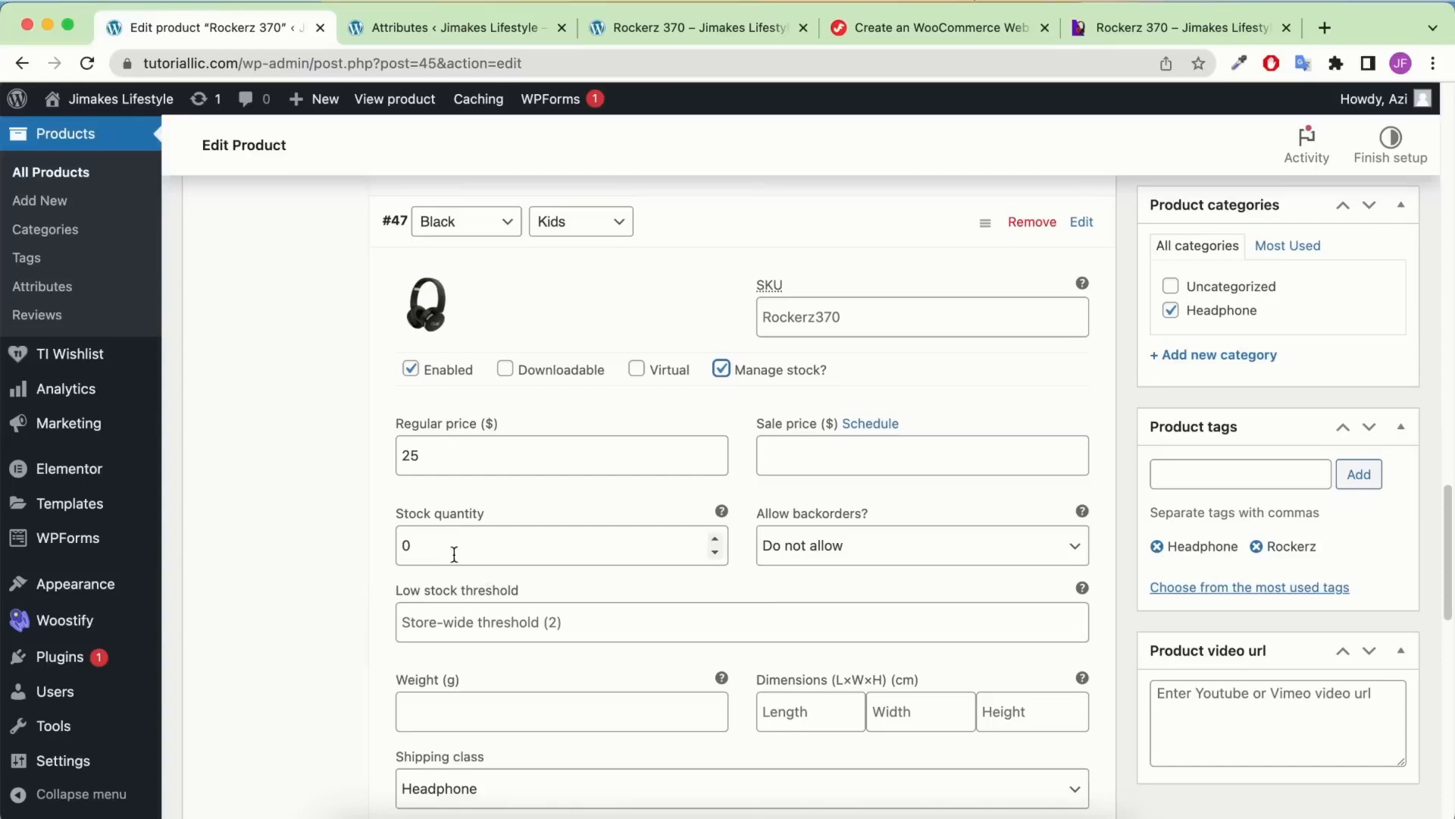
left_click(408, 535)
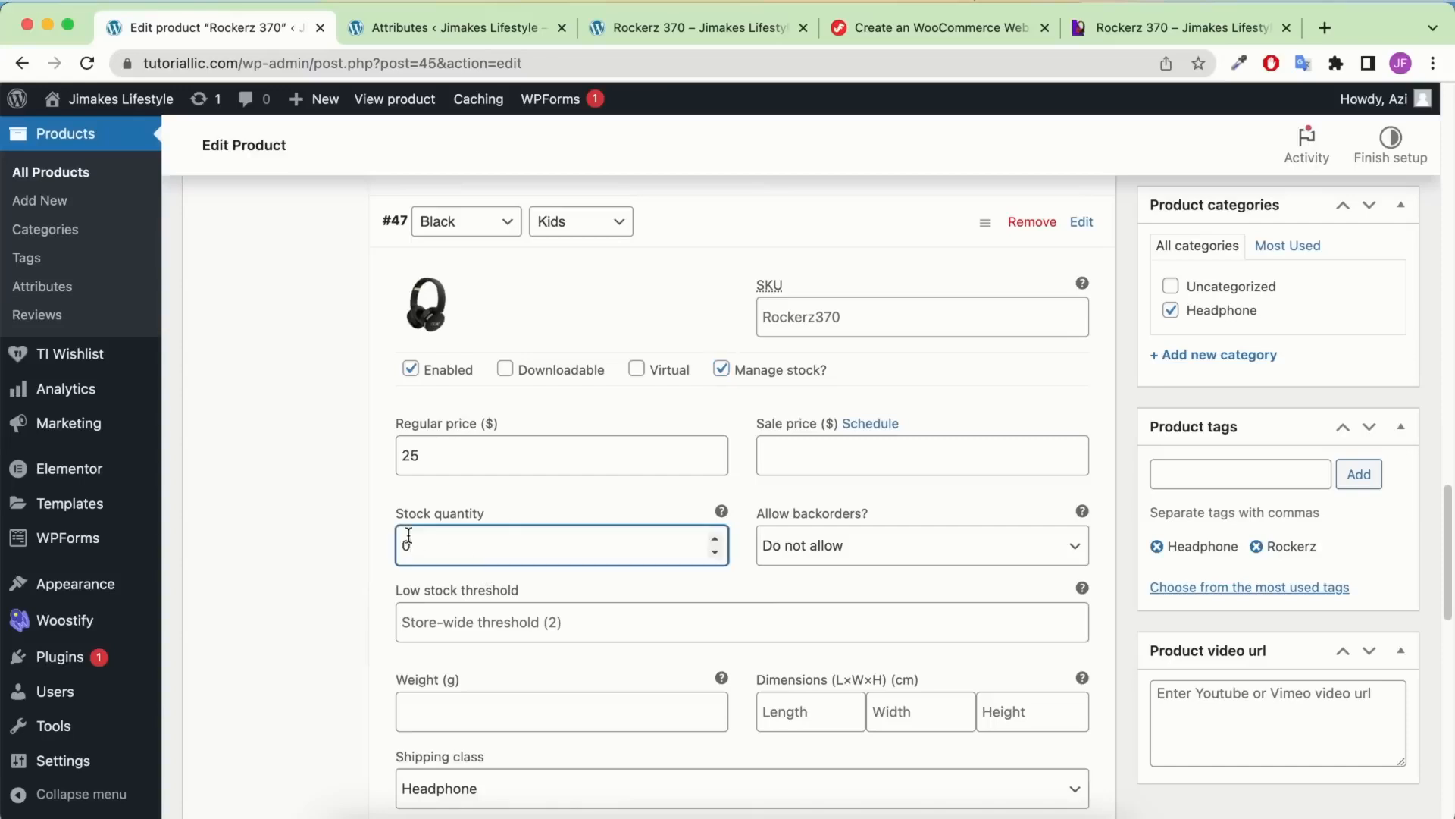
scroll(508, 454, "down", 8)
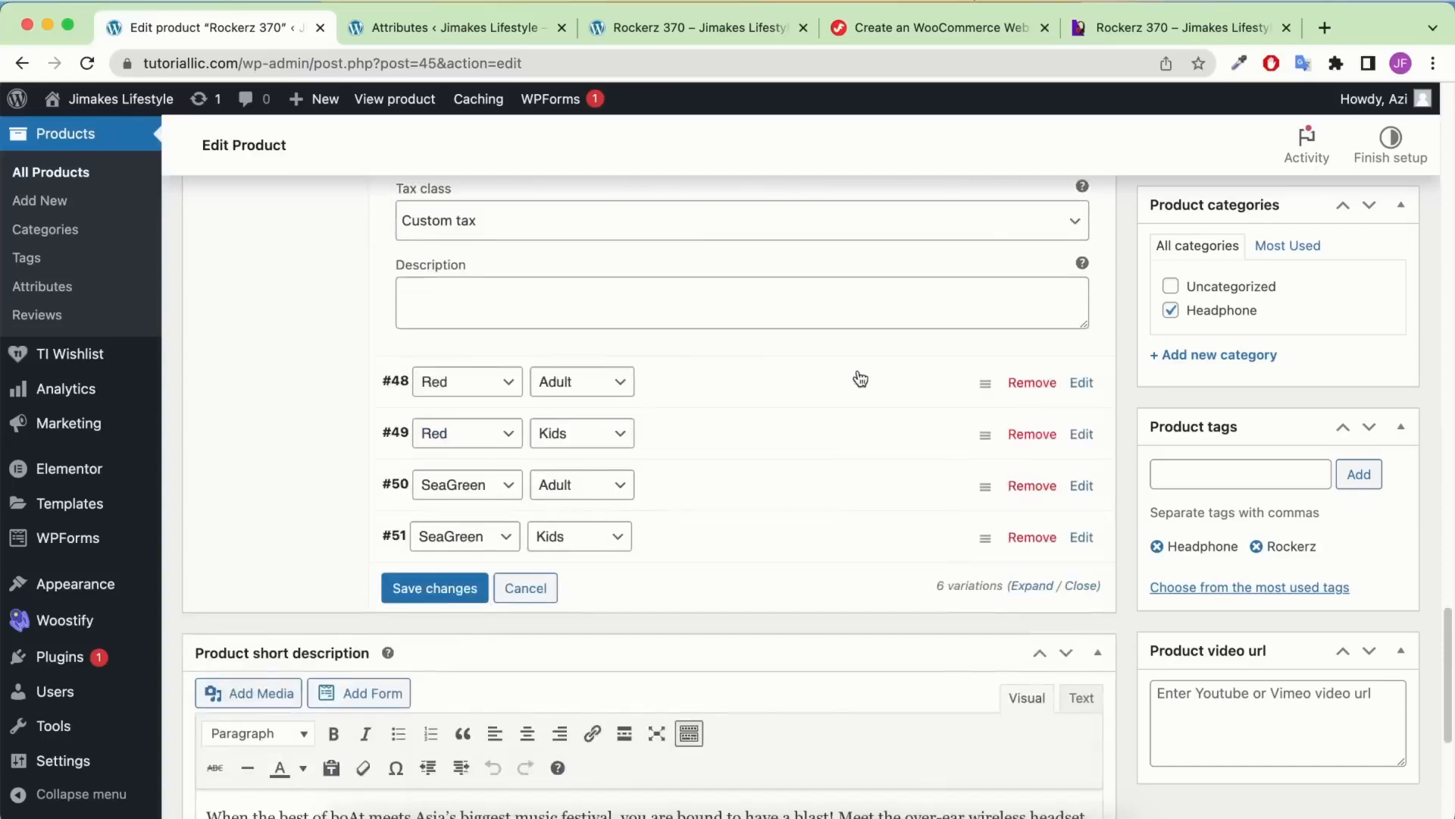
left_click(860, 379)
scroll(699, 450, "down", 4)
left_click(720, 254)
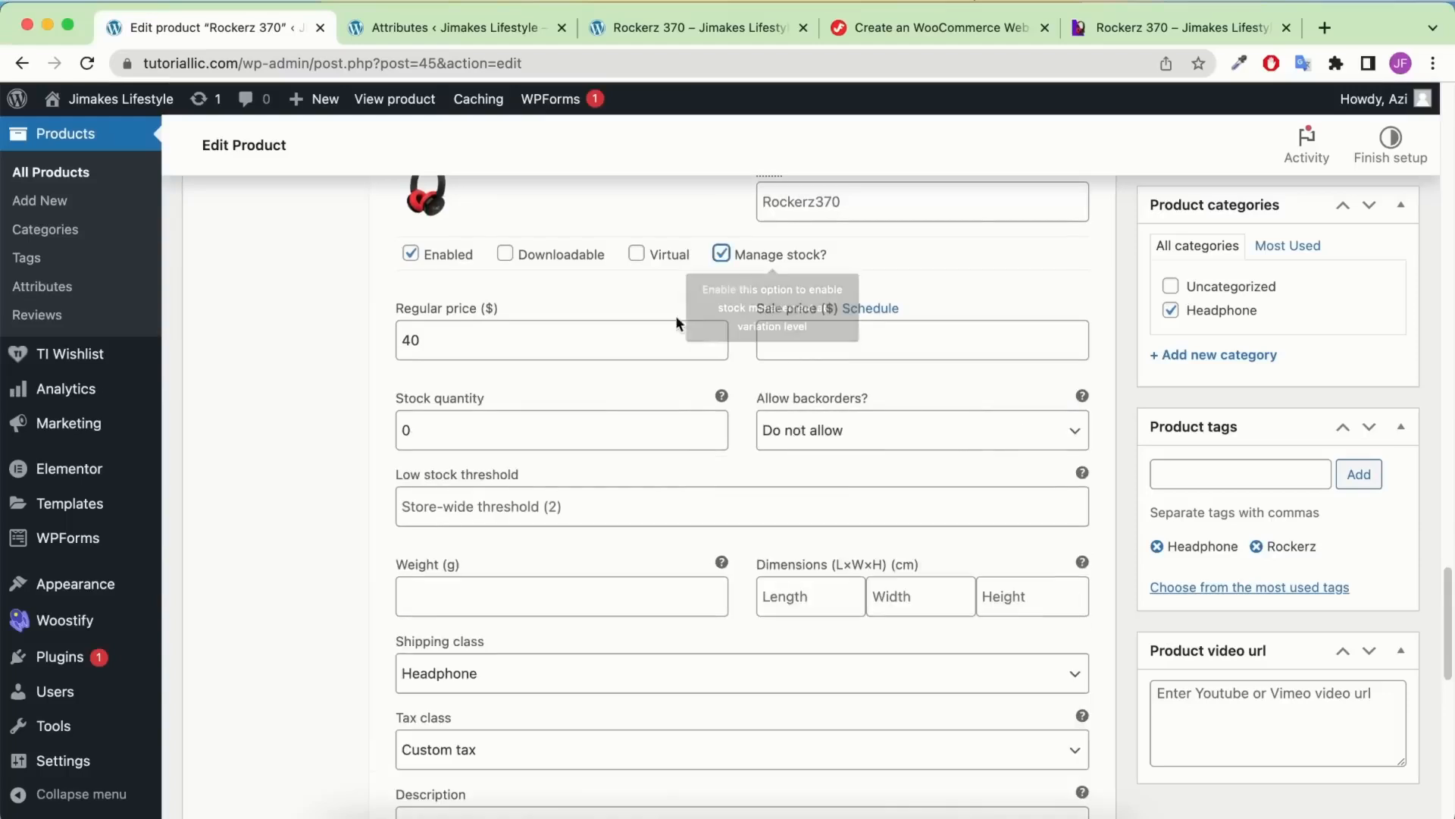
left_click(403, 428)
type("30")
scroll(620, 395, "down", 4)
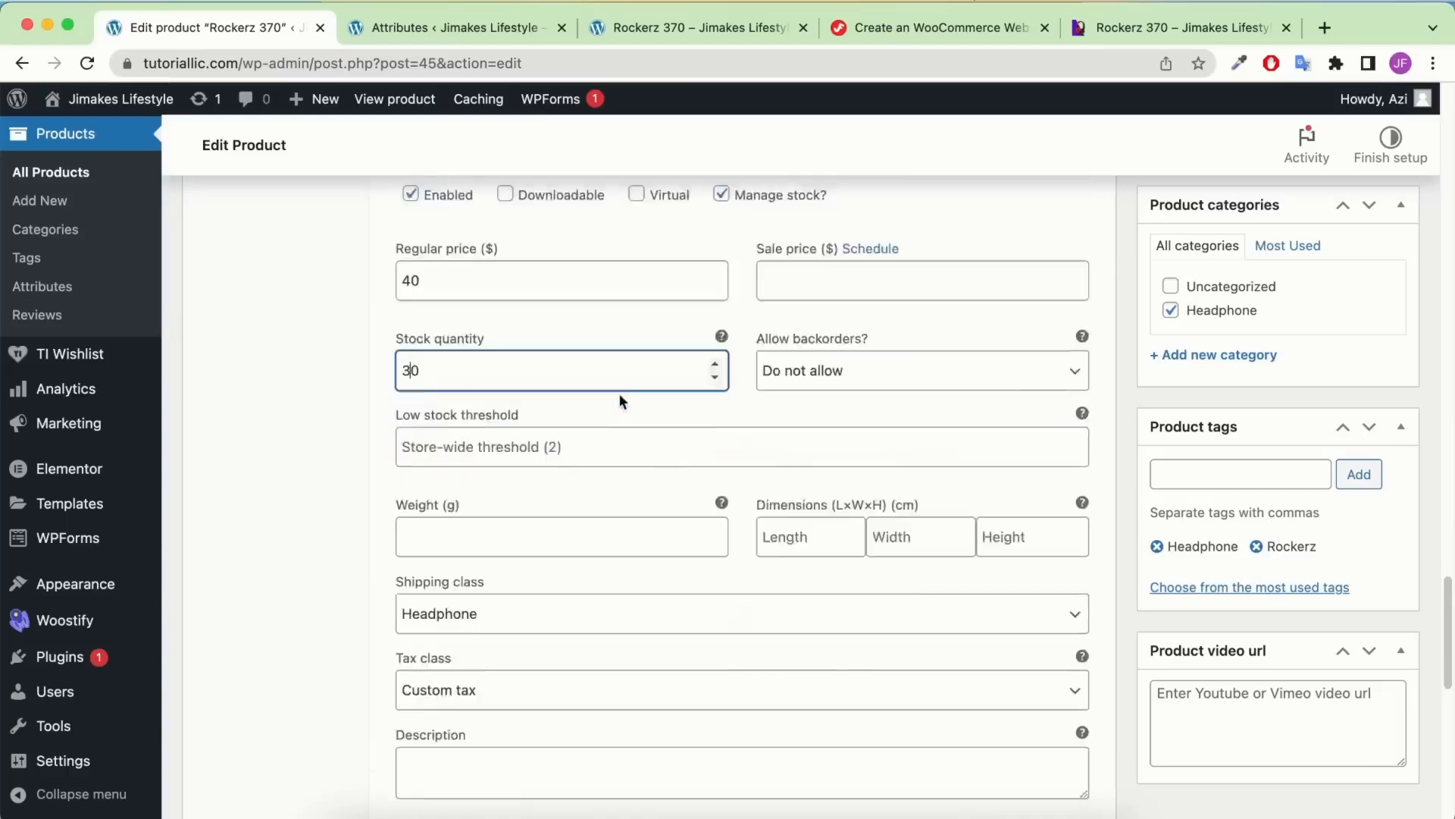
Track stock for the Red Kids variation with a quantity of 30
left_click(834, 654)
scroll(808, 570, "down", 4)
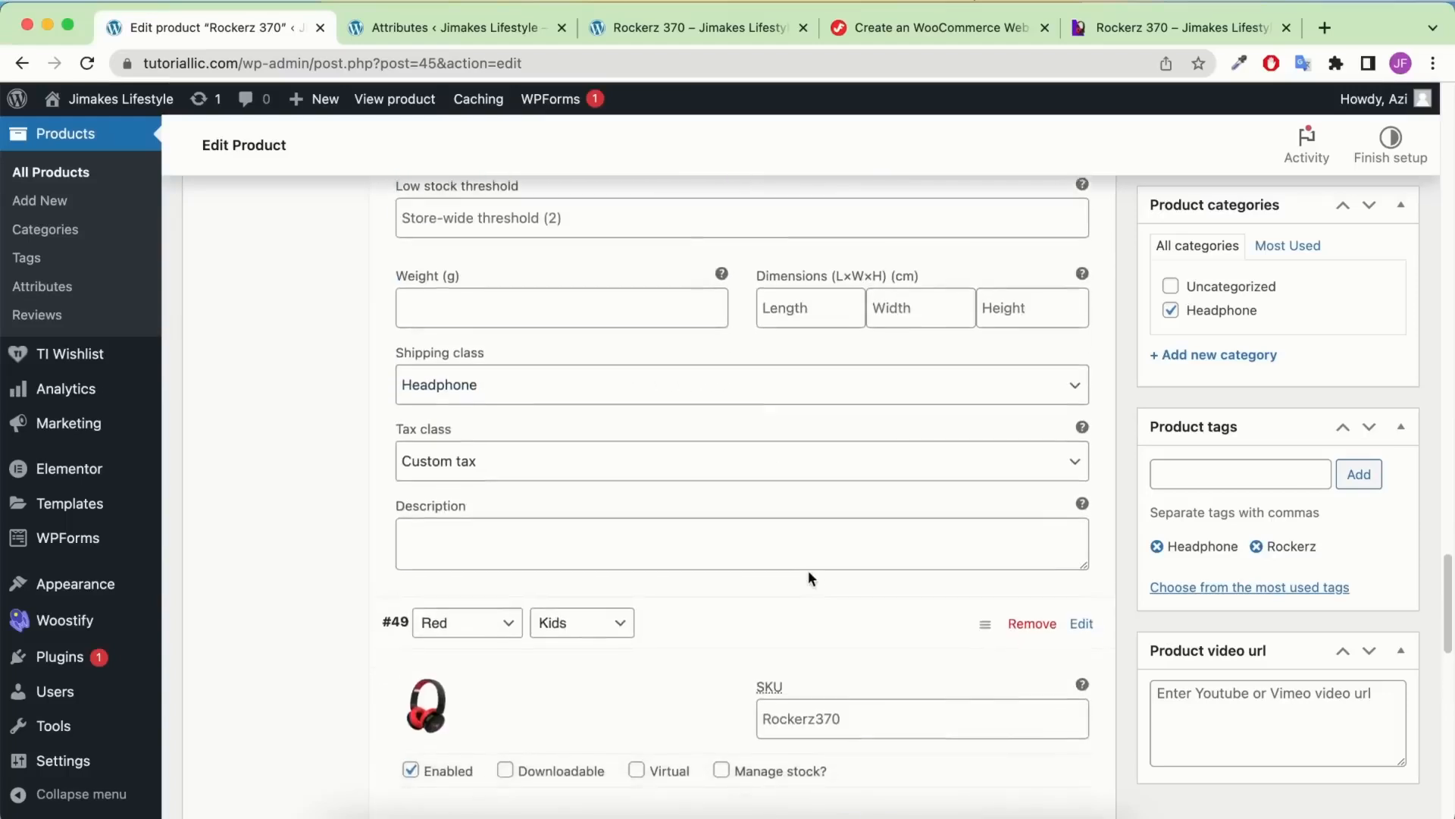
left_click(717, 544)
scroll(718, 543, "down", 2)
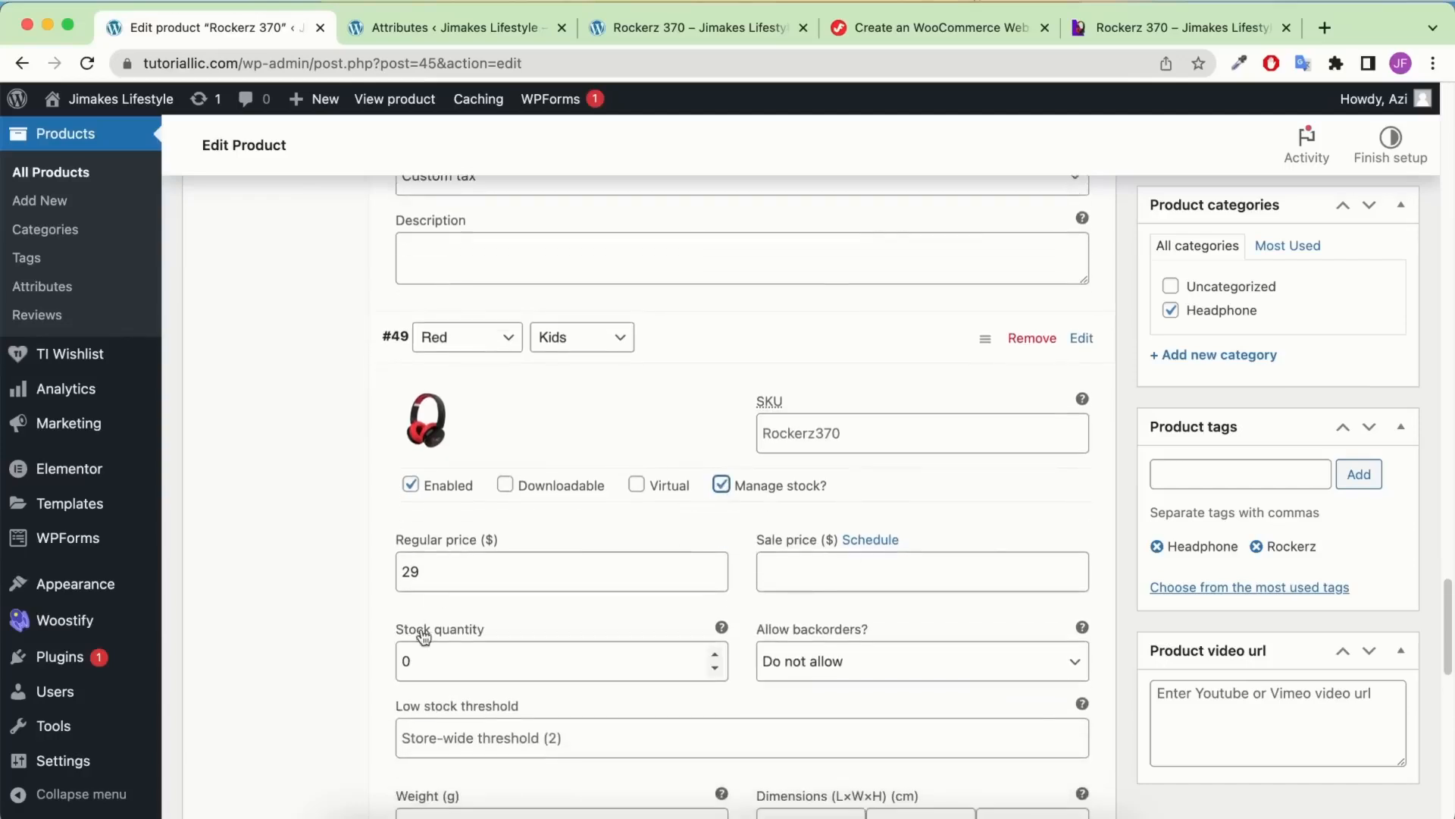
left_click(405, 661)
type("30")
scroll(605, 504, "down", 8)
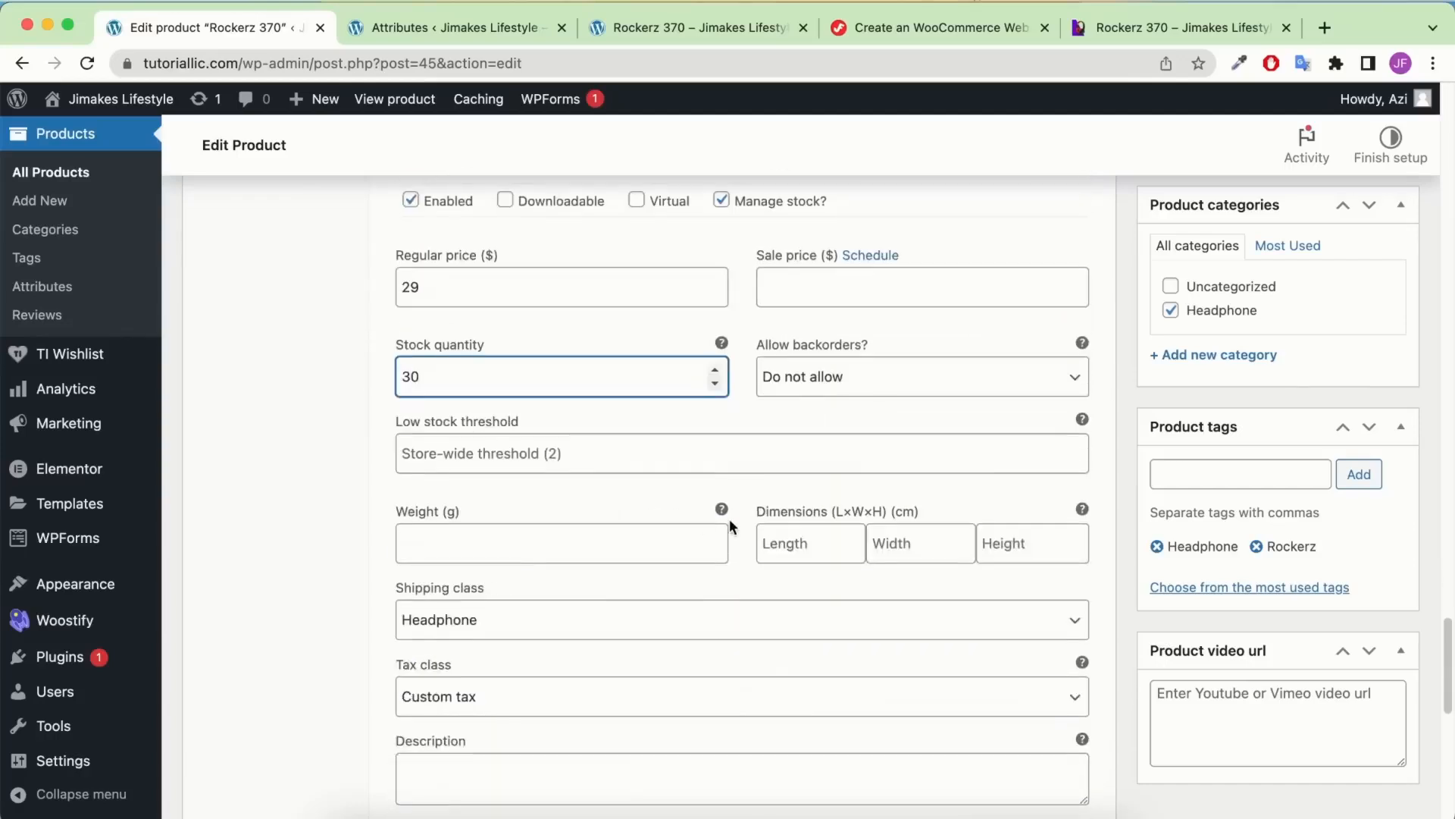
scroll(729, 523, "down", 2)
Track stock for SeaGreen Adult (60) and SeaGreen Kids (10), then save the variations
left_click(738, 529)
scroll(740, 516, "down", 5)
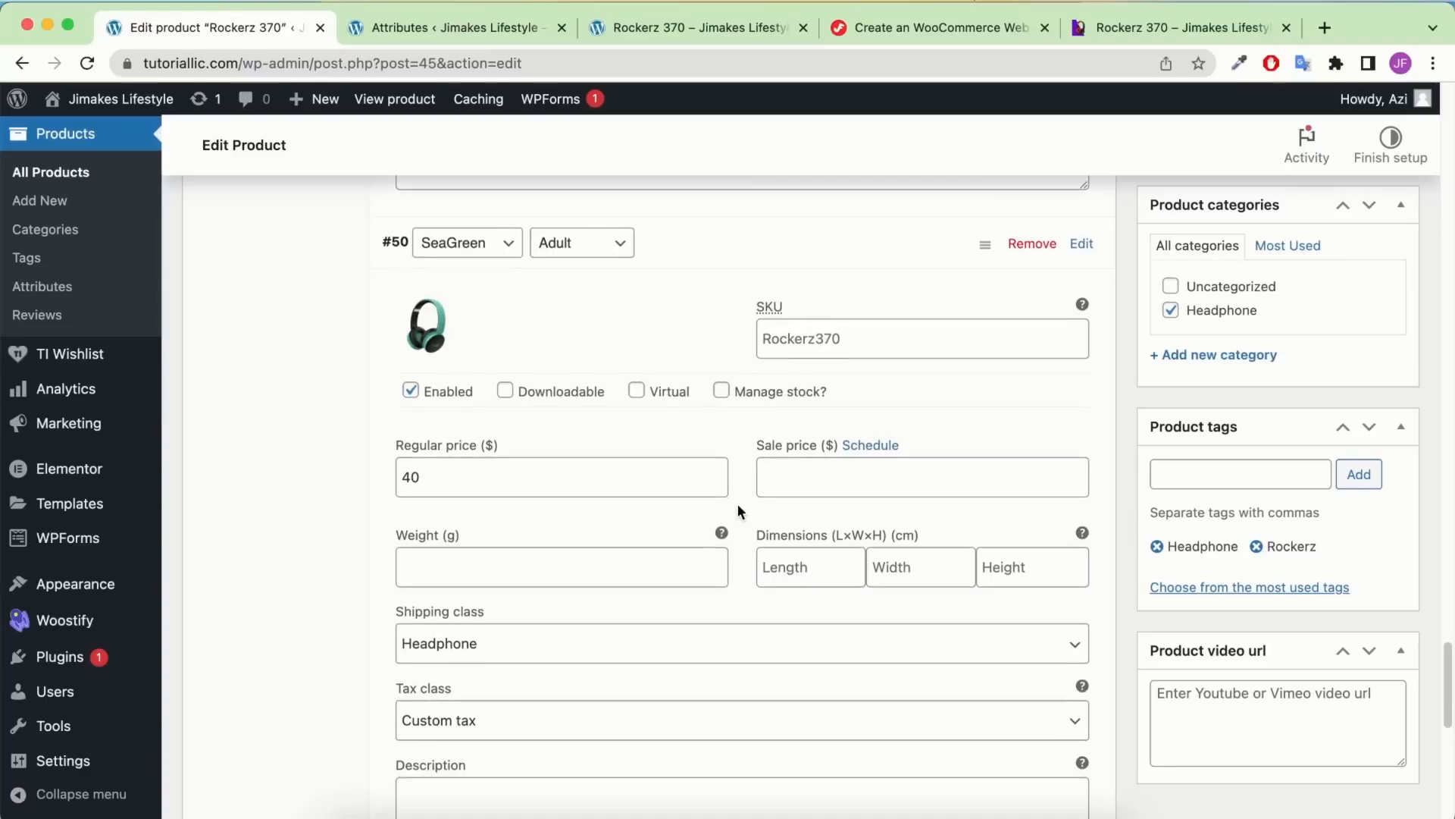
left_click(721, 388)
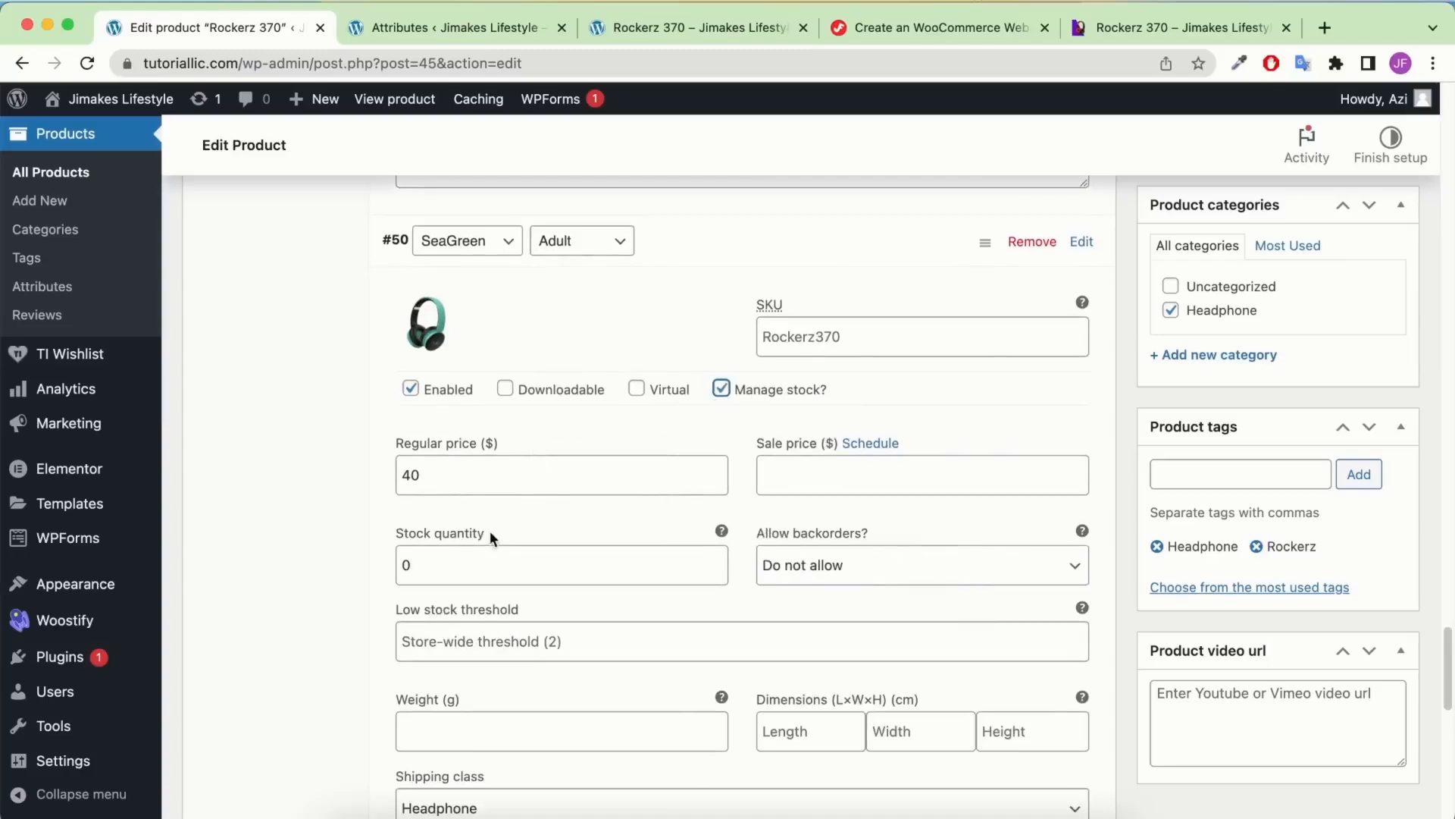
left_click(402, 561)
type("6")
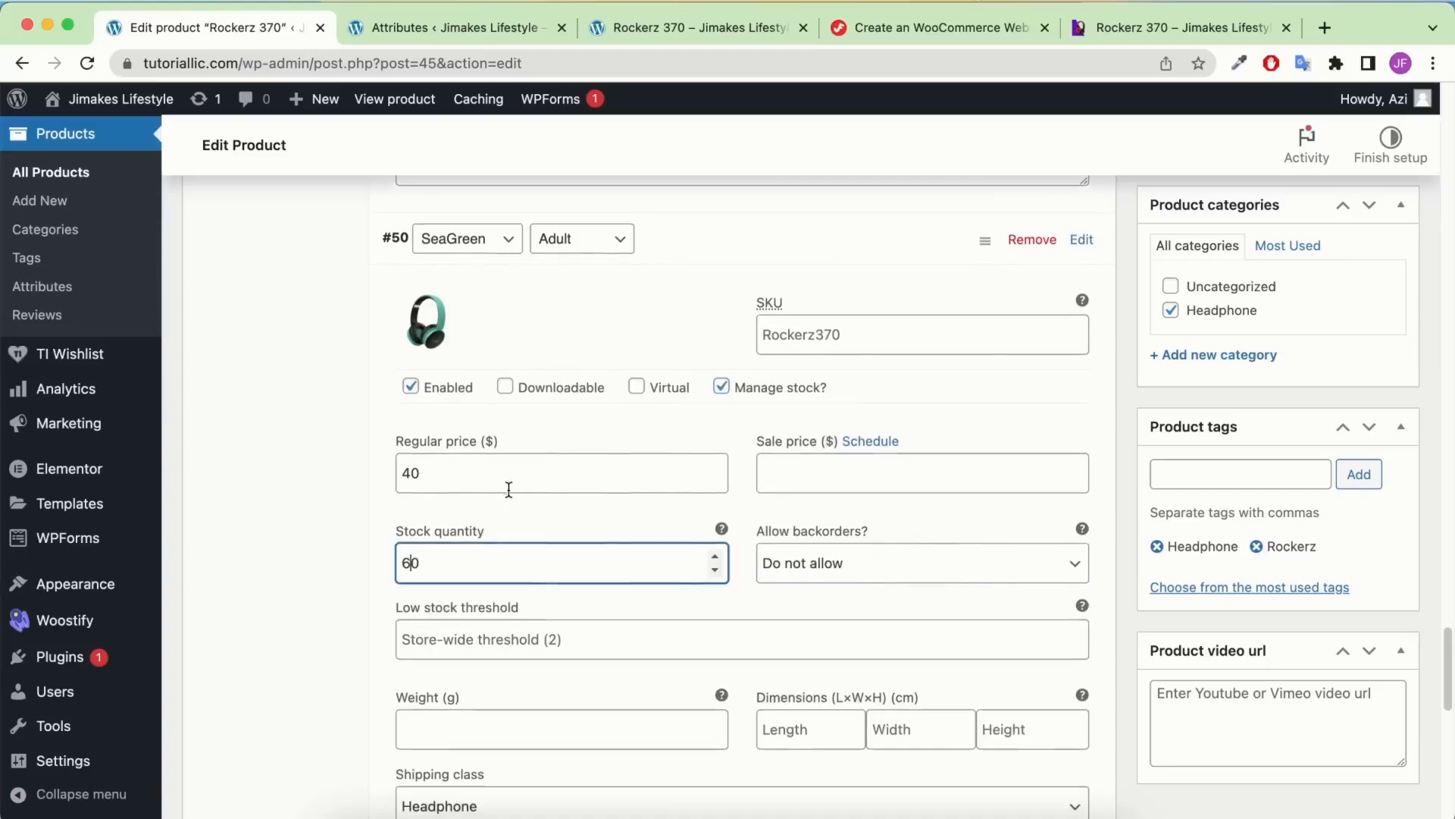
scroll(682, 545, "down", 5)
left_click(843, 720)
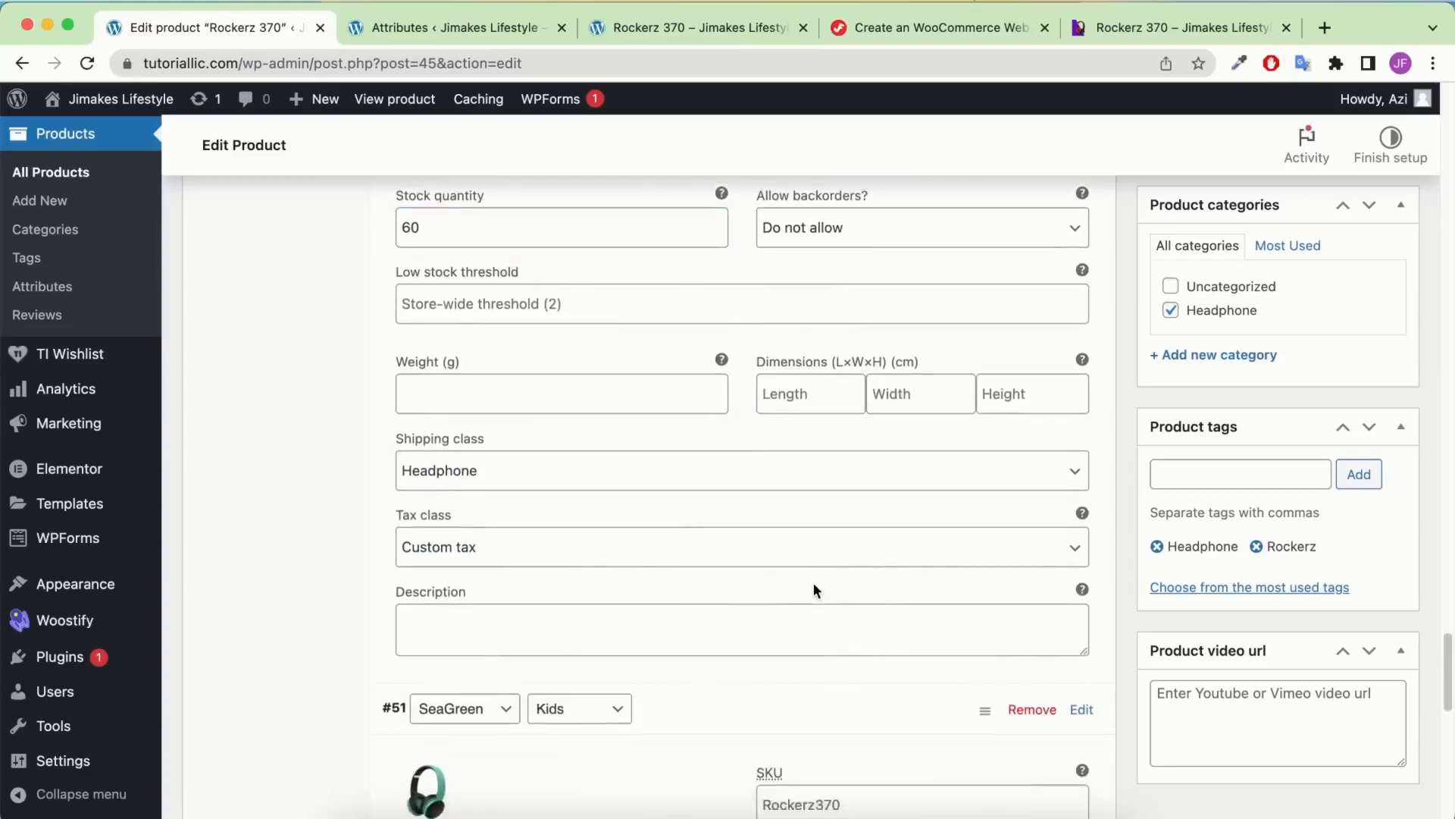
scroll(813, 582, "down", 5)
left_click(721, 513)
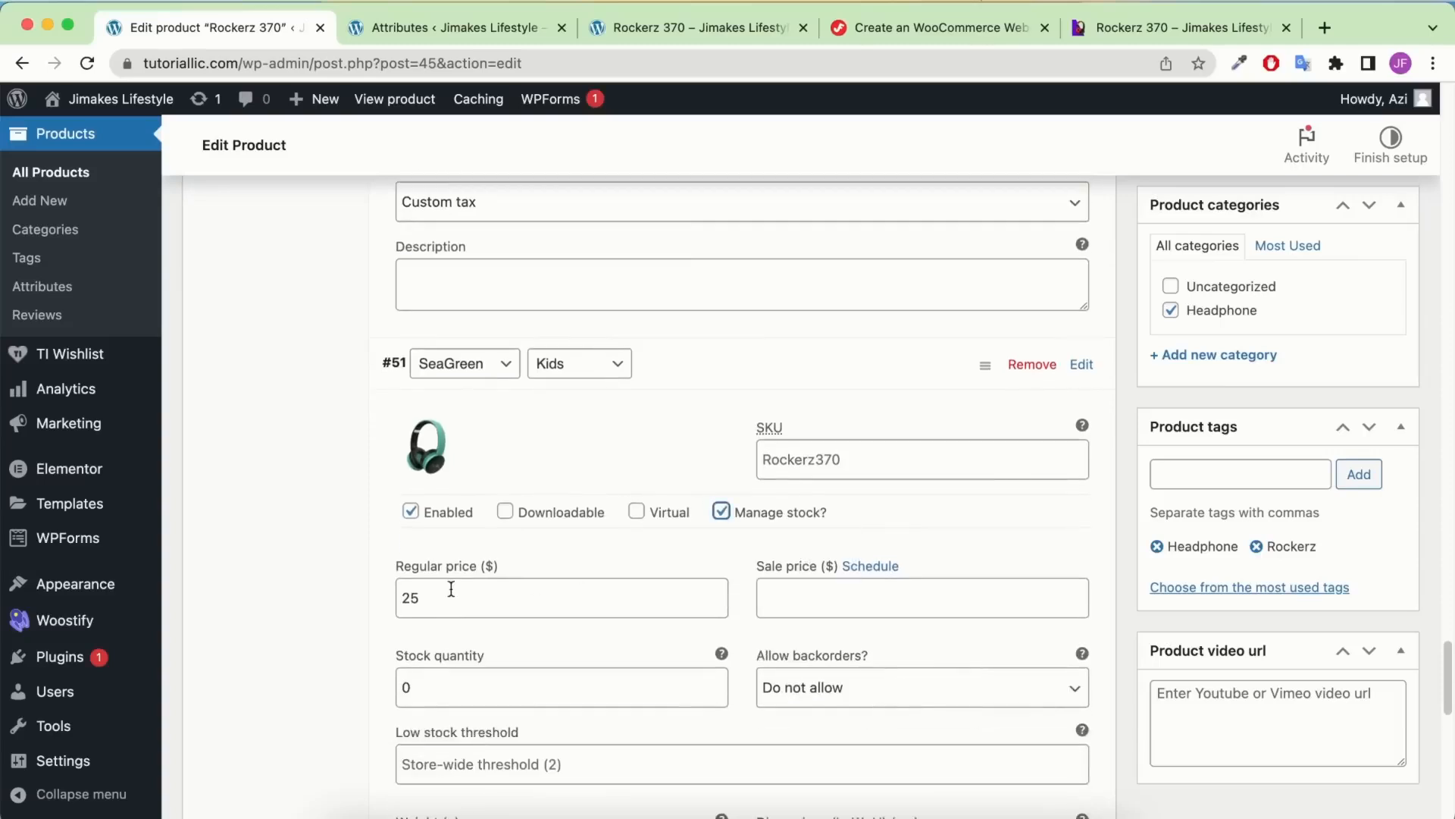
left_click(408, 679)
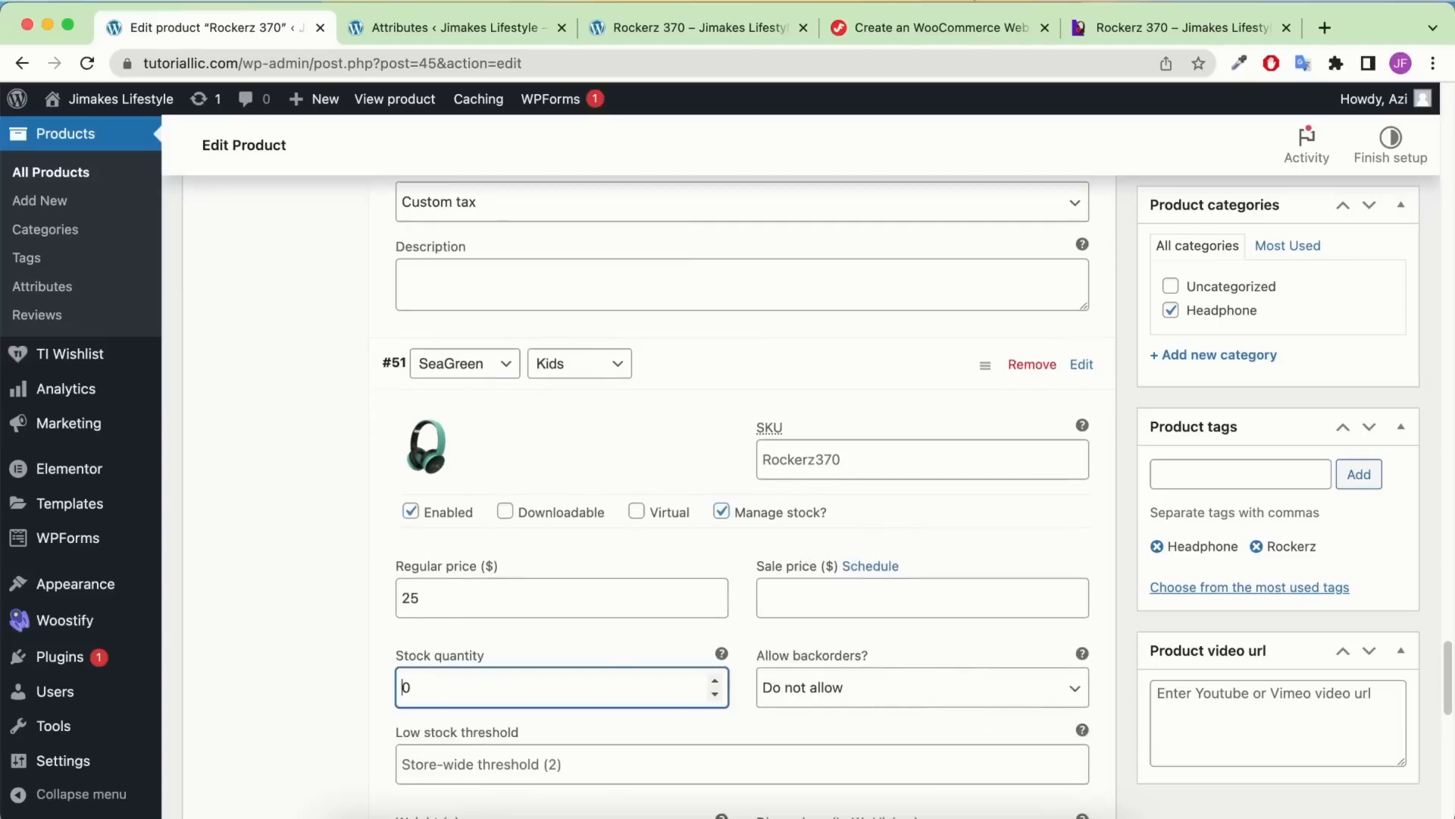
type("1")
scroll(542, 594, "down", 8)
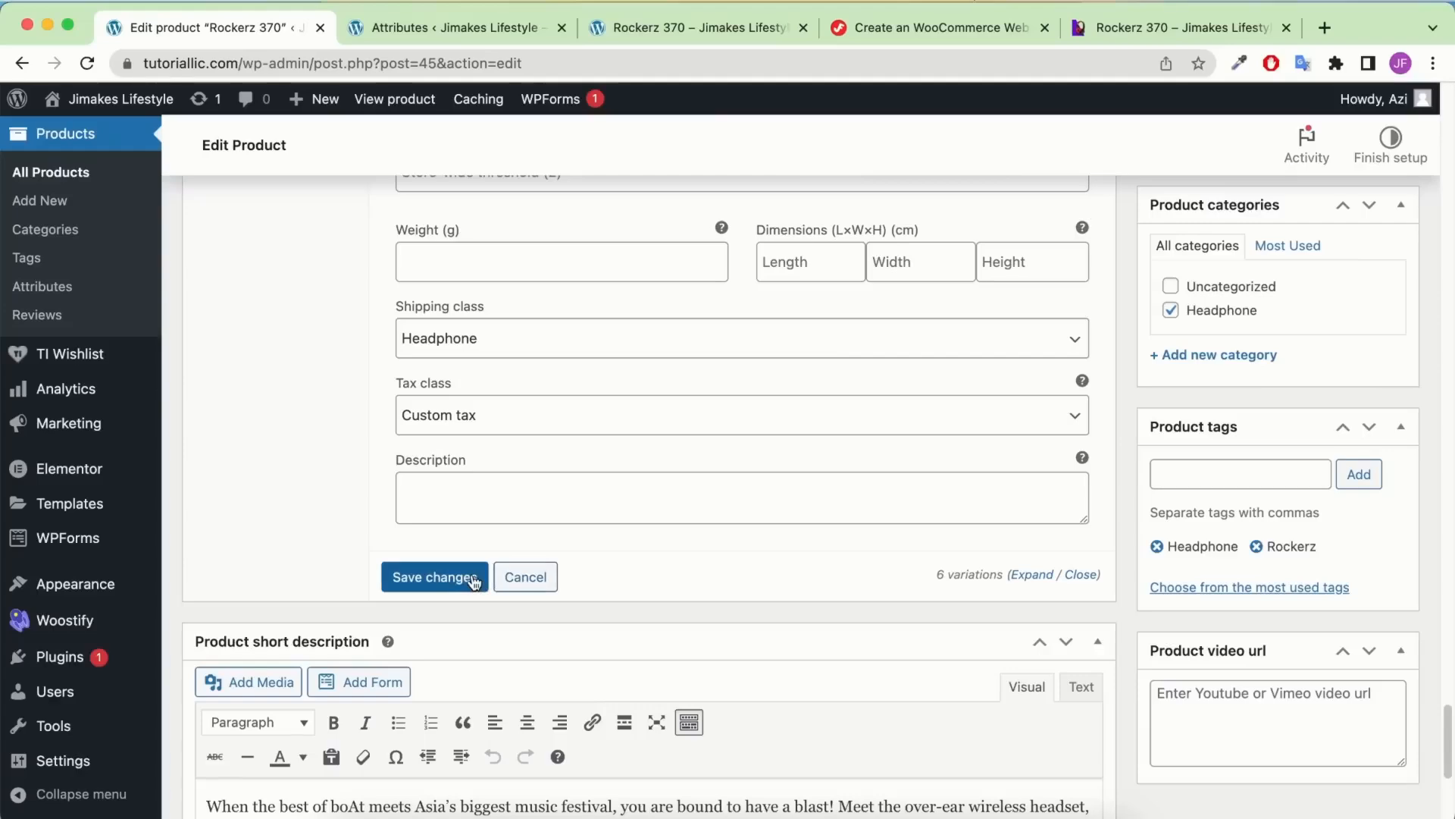
left_click(472, 578)
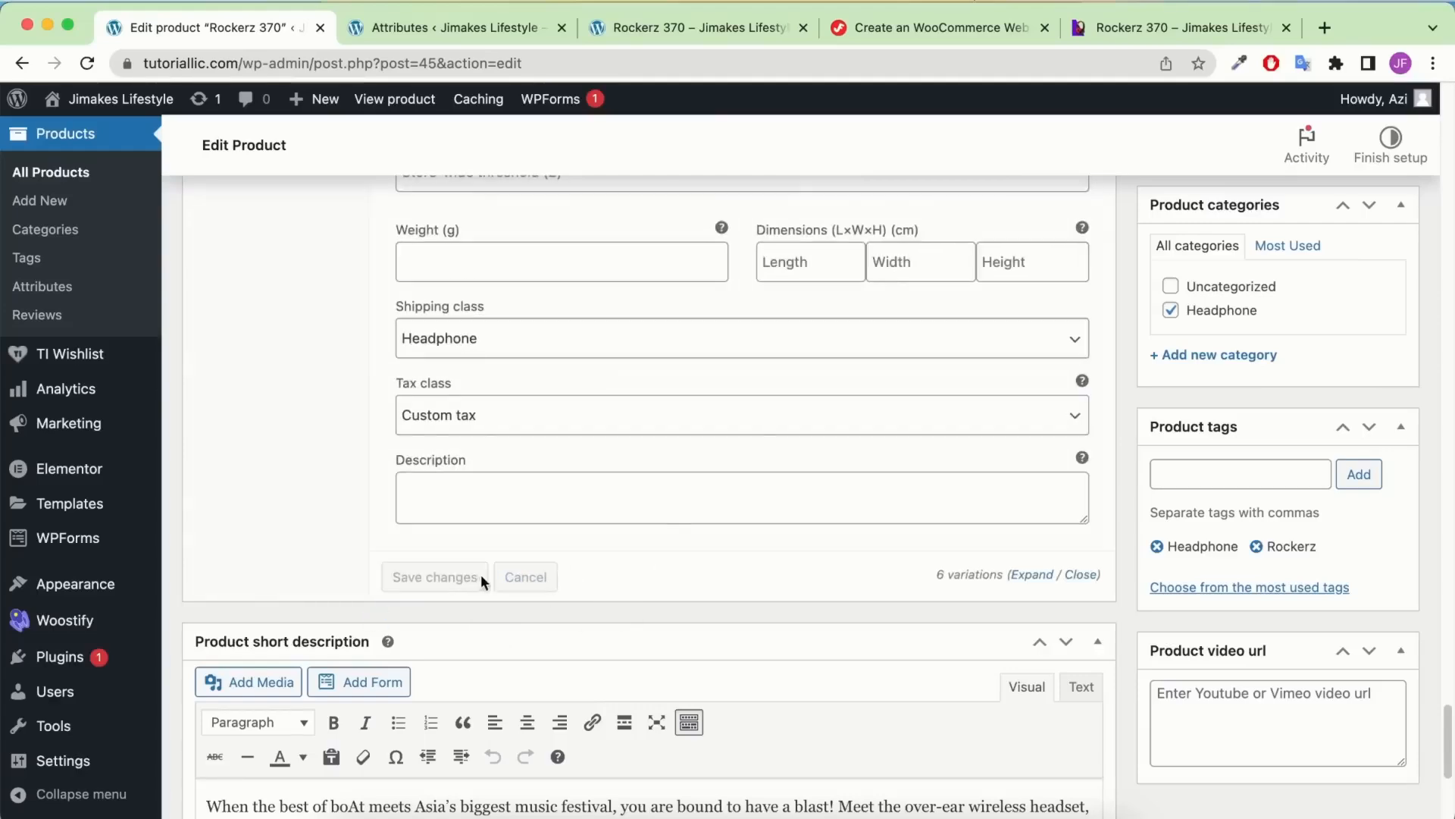
Update Rockerz 370 and reload its live product page
scroll(697, 493, "up", 4)
scroll(1312, 462, "up", 15)
left_click(1373, 613)
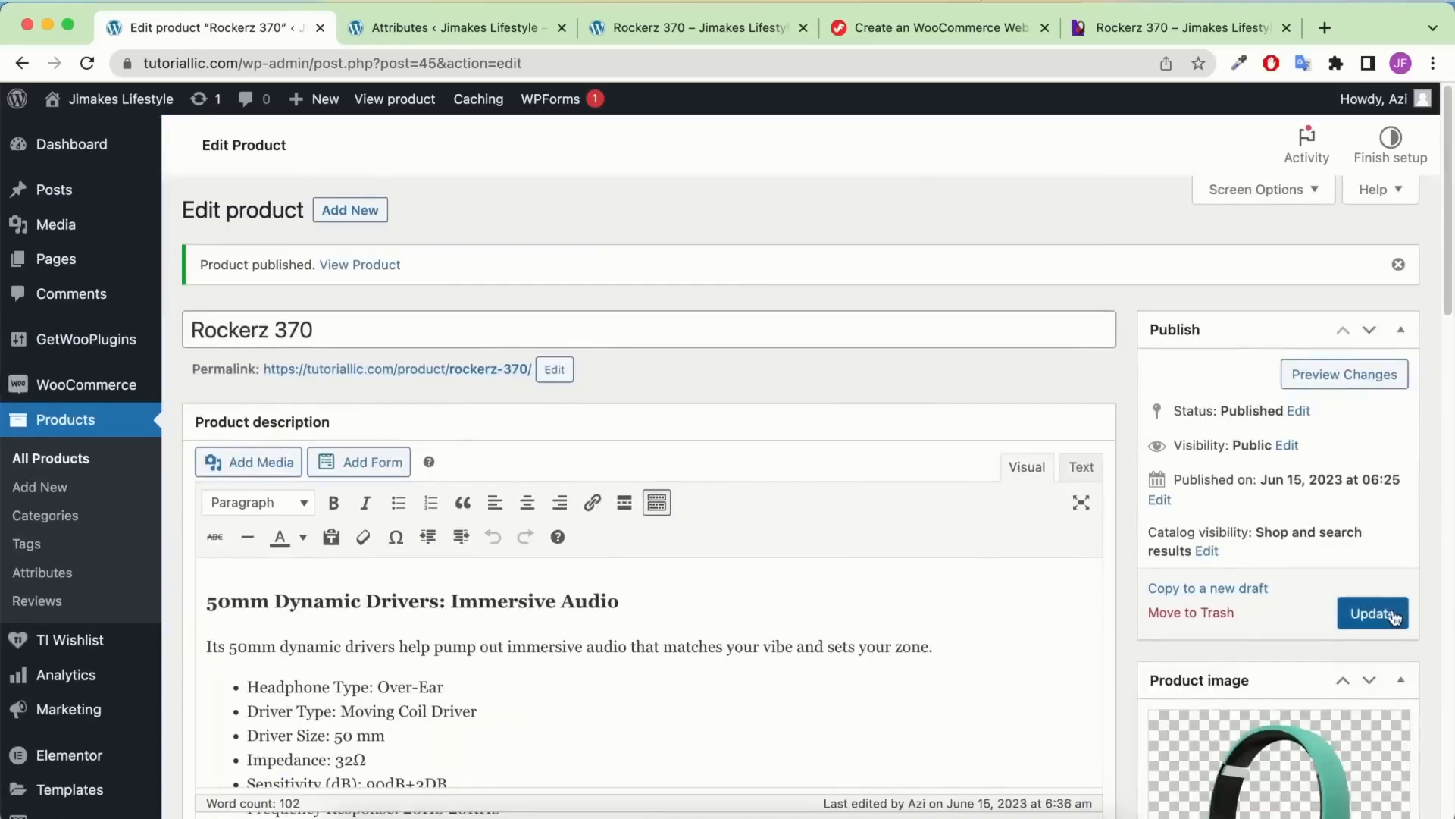
scroll(1277, 574, "down", 1)
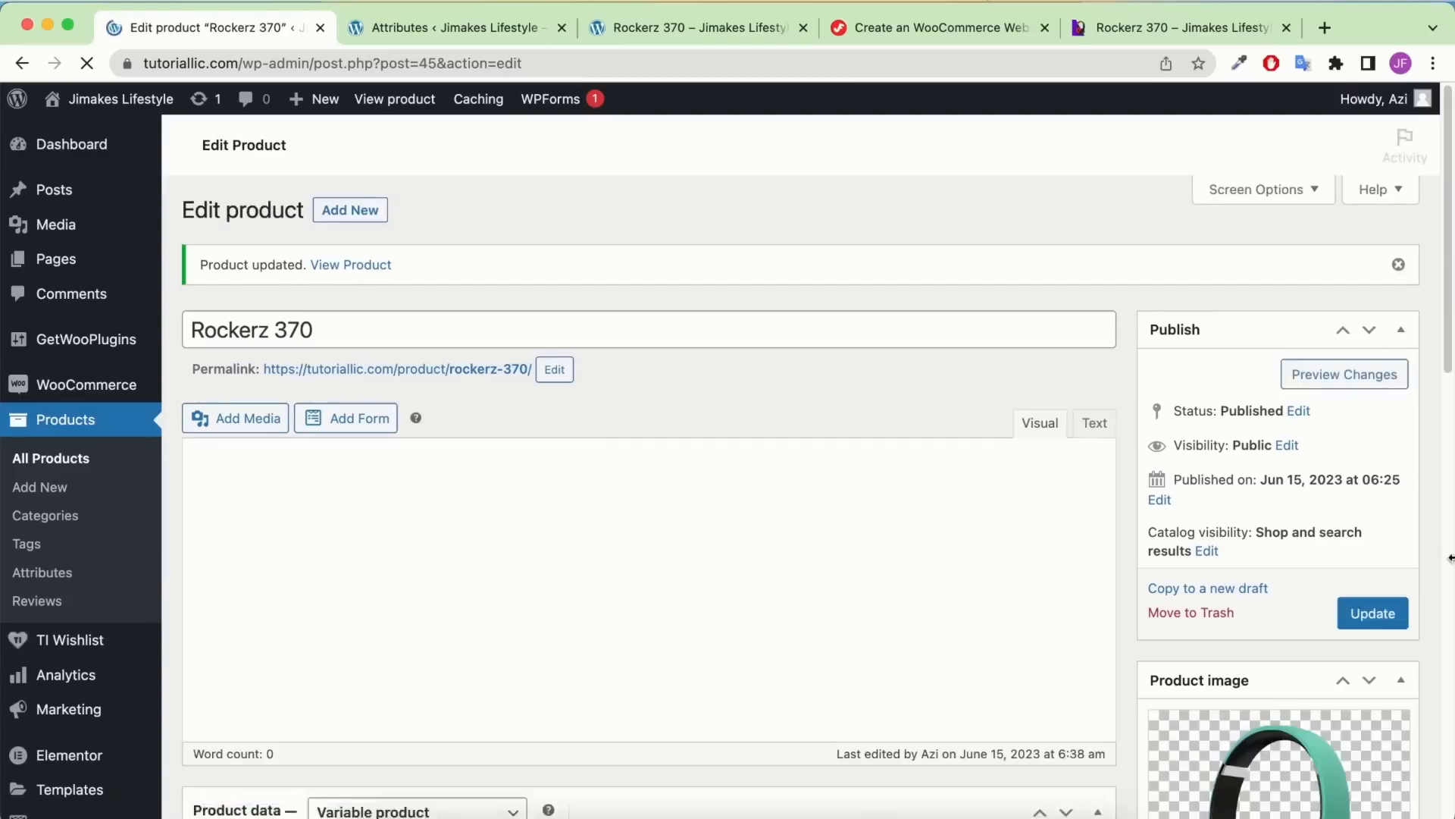
left_click(714, 36)
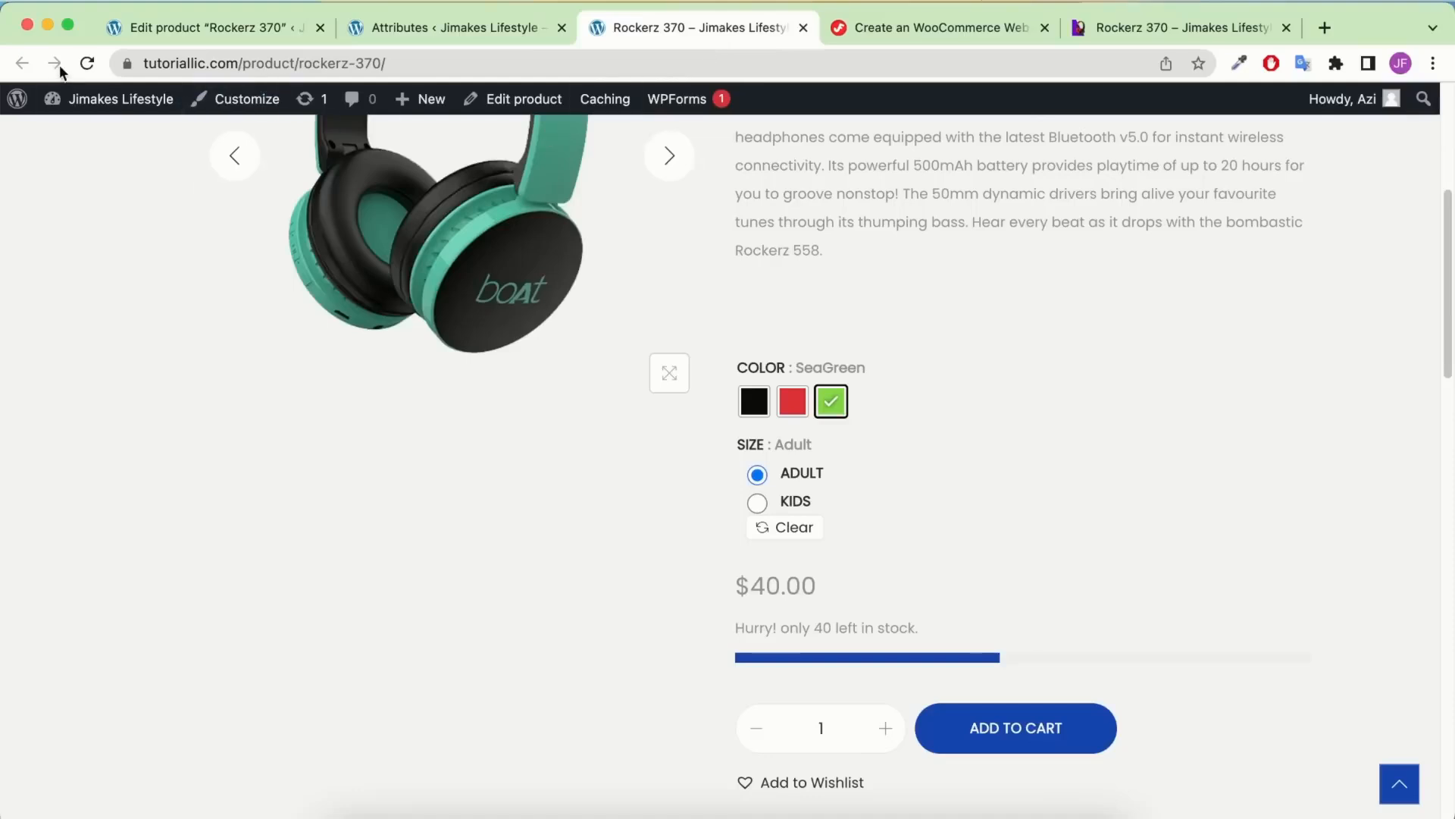
left_click(87, 64)
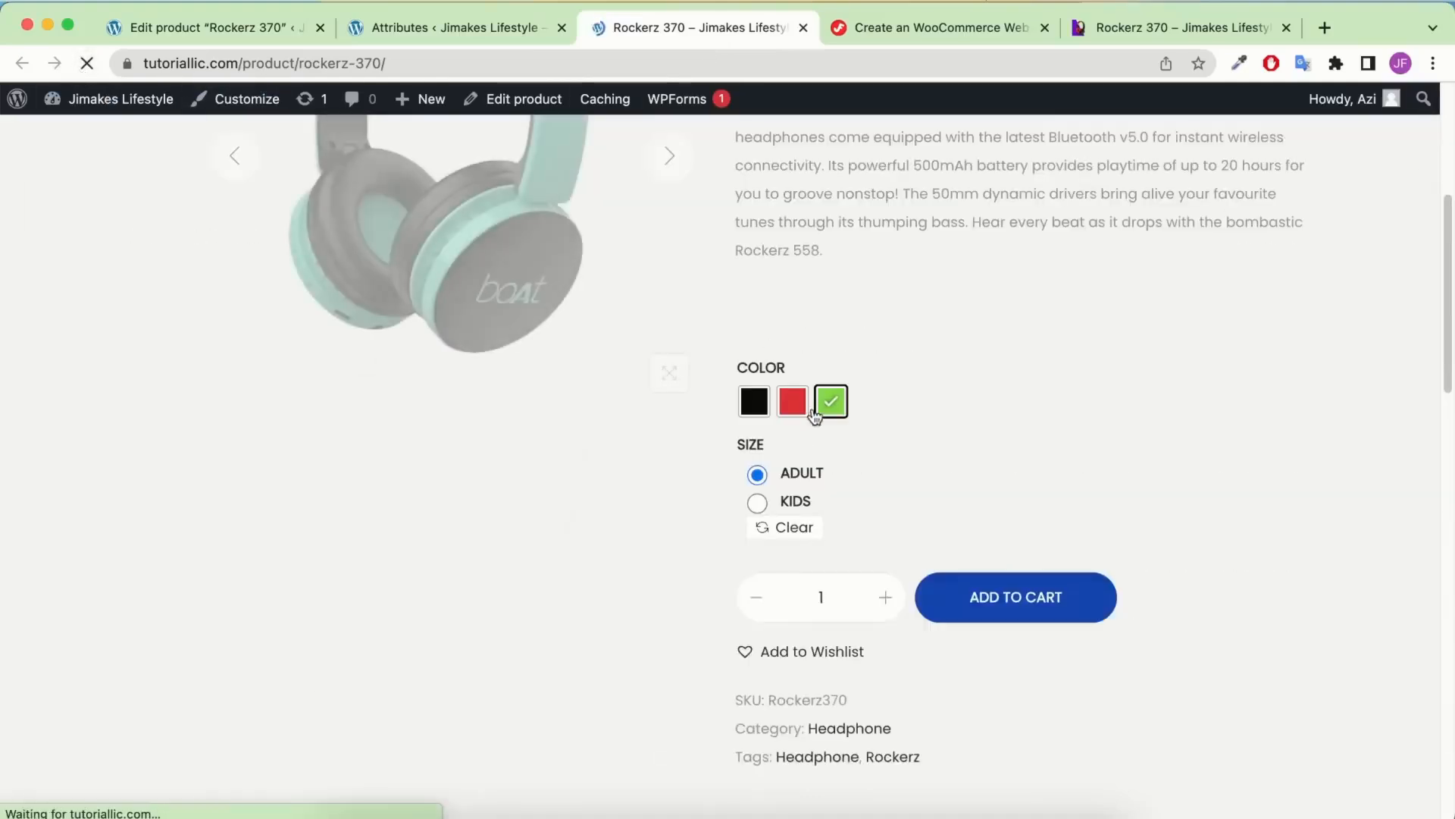
Try the Kids, Red and Adult options and view the Additional information colours and sizes
left_click(786, 506)
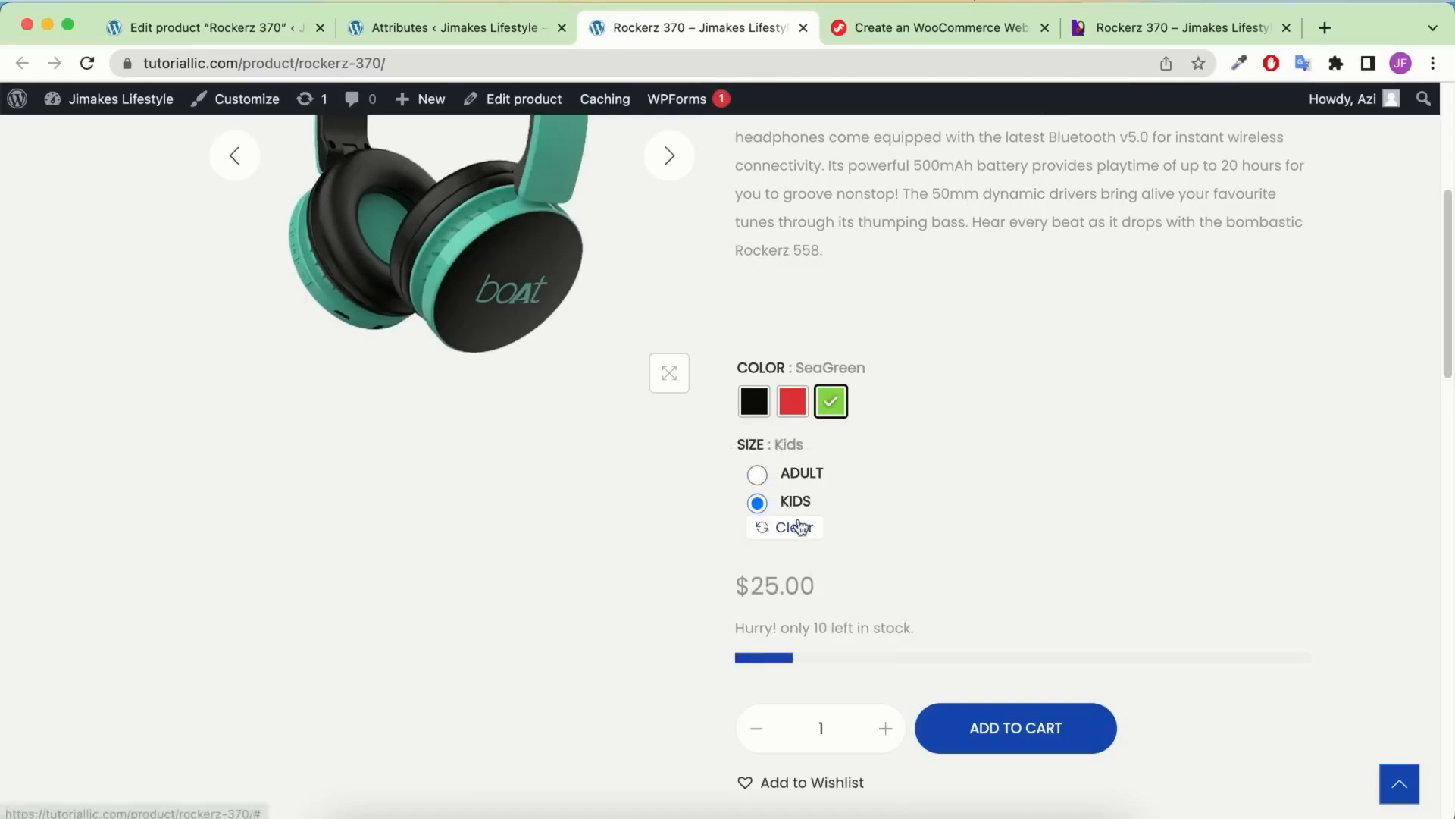
left_click(791, 405)
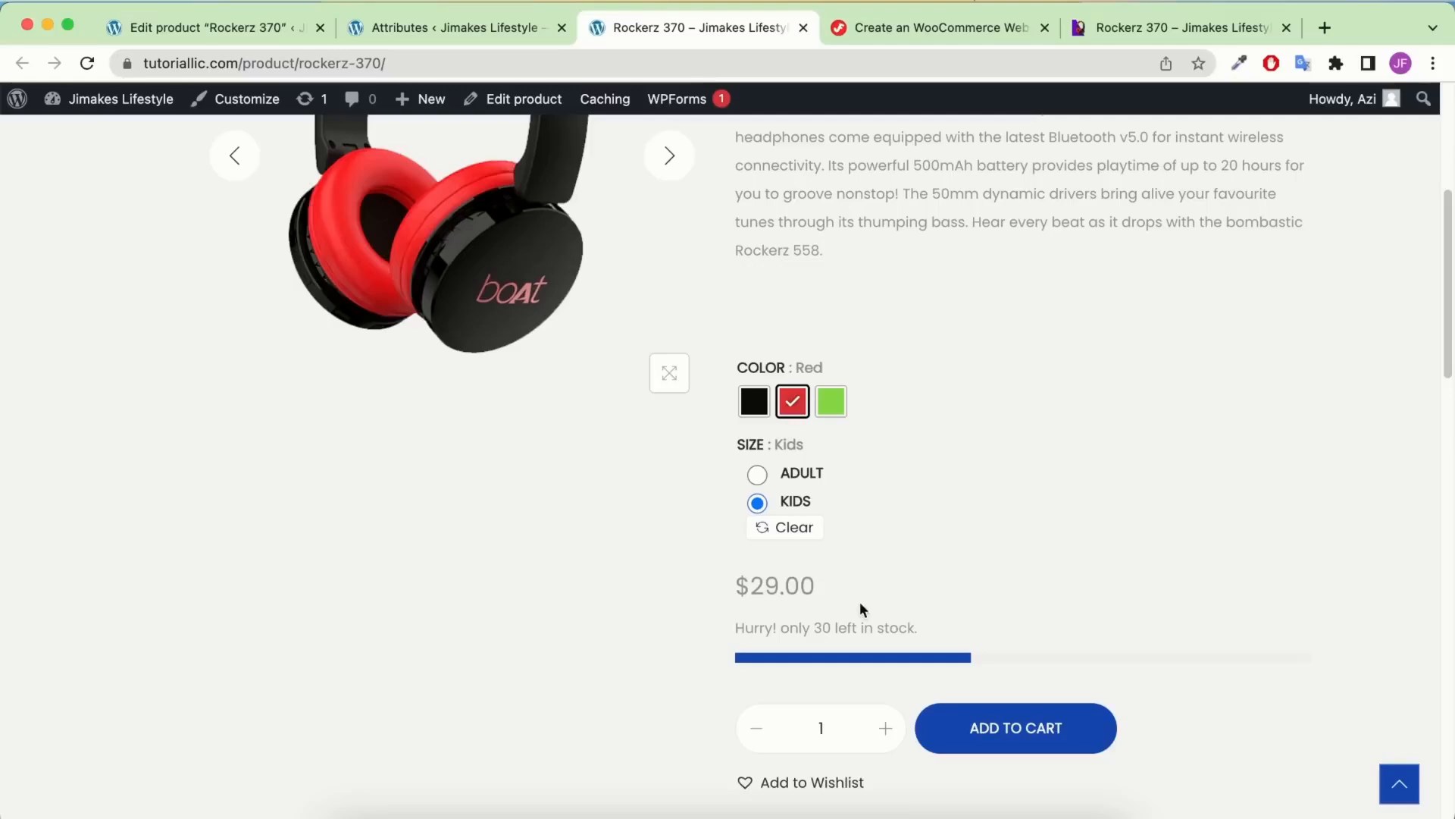
left_click(818, 487)
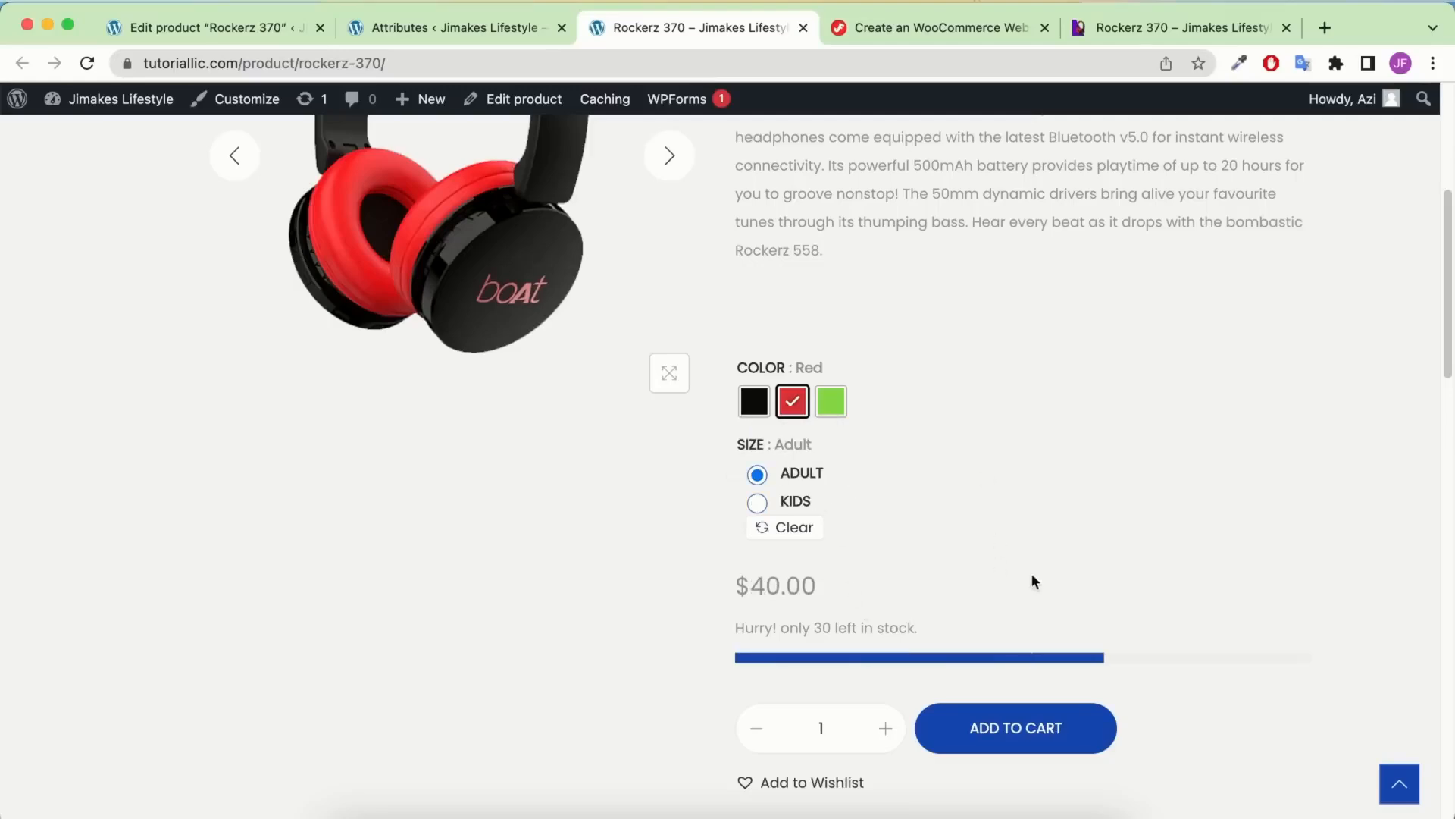
scroll(939, 432, "up", 5)
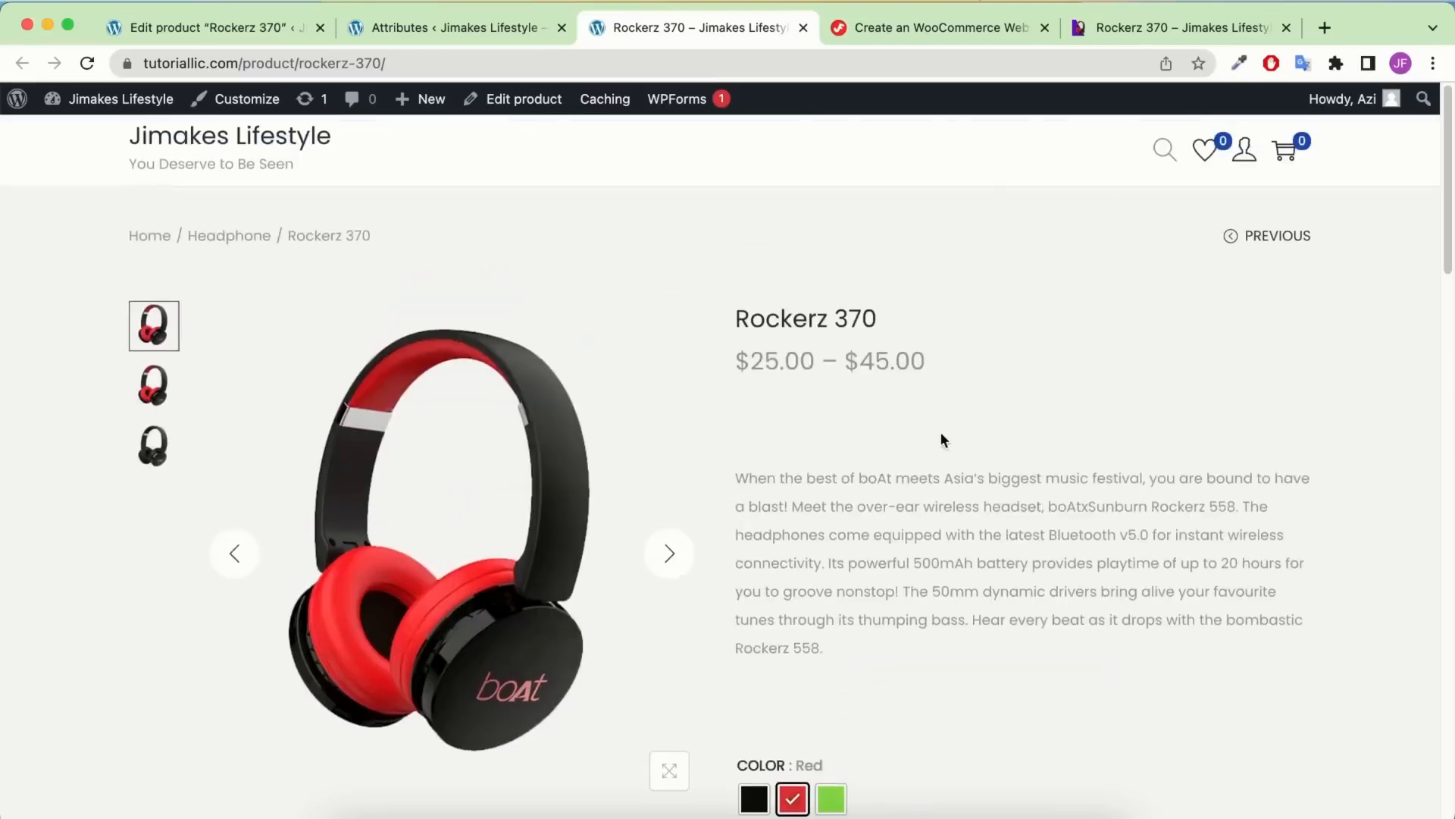
scroll(940, 432, "down", 8)
scroll(871, 378, "down", 6)
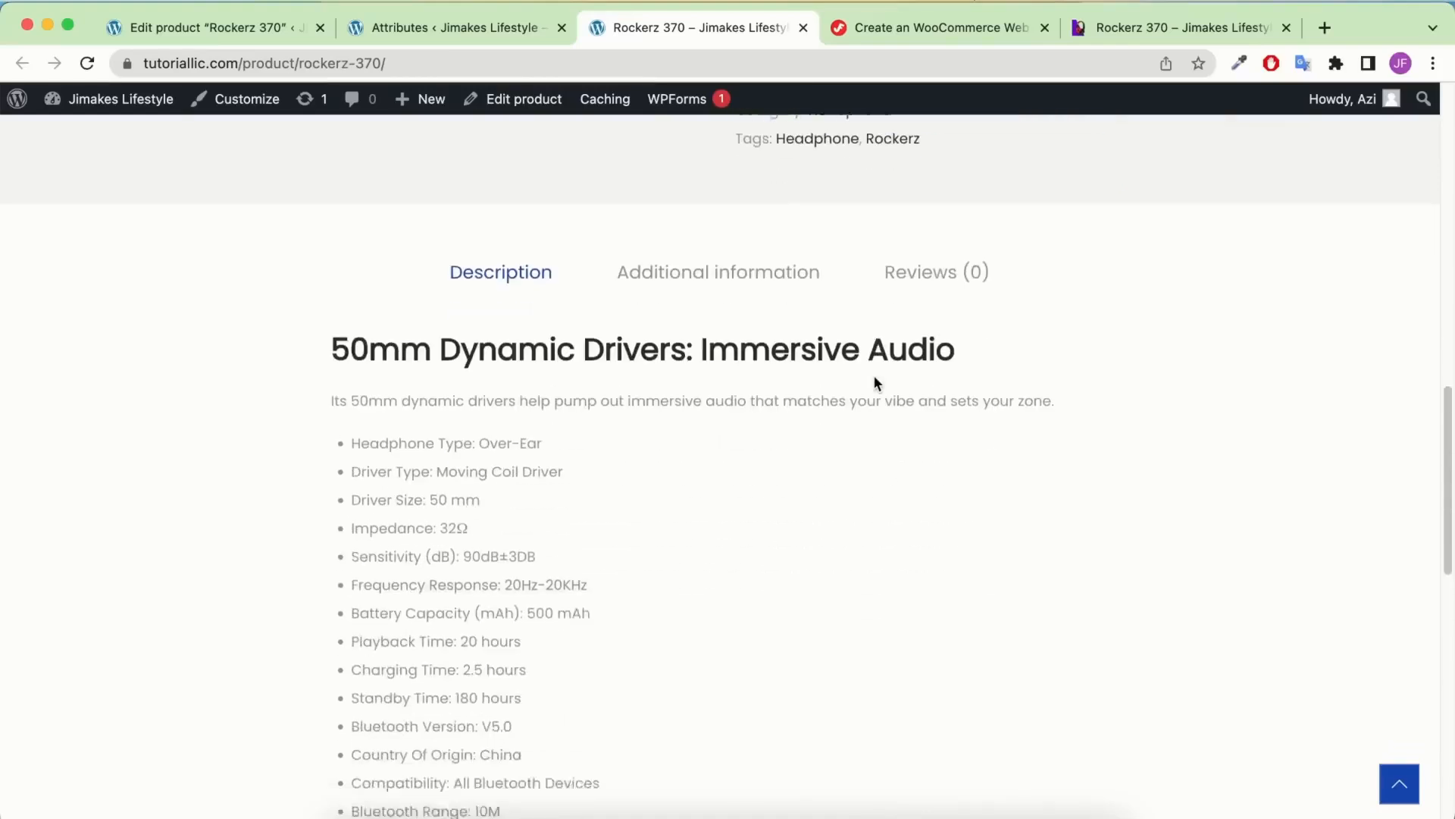
left_click(739, 252)
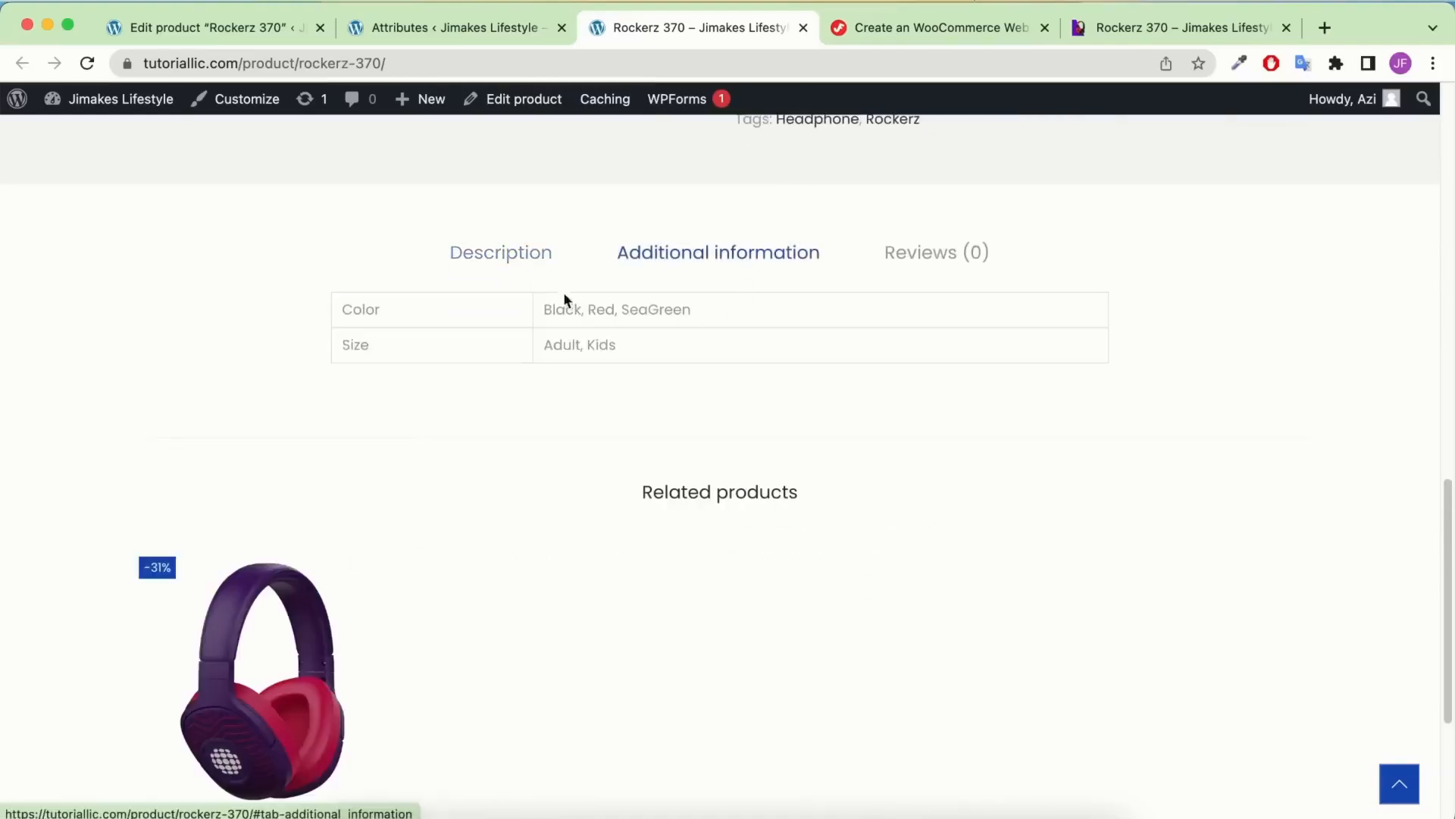
scroll(576, 312, "up", 1)
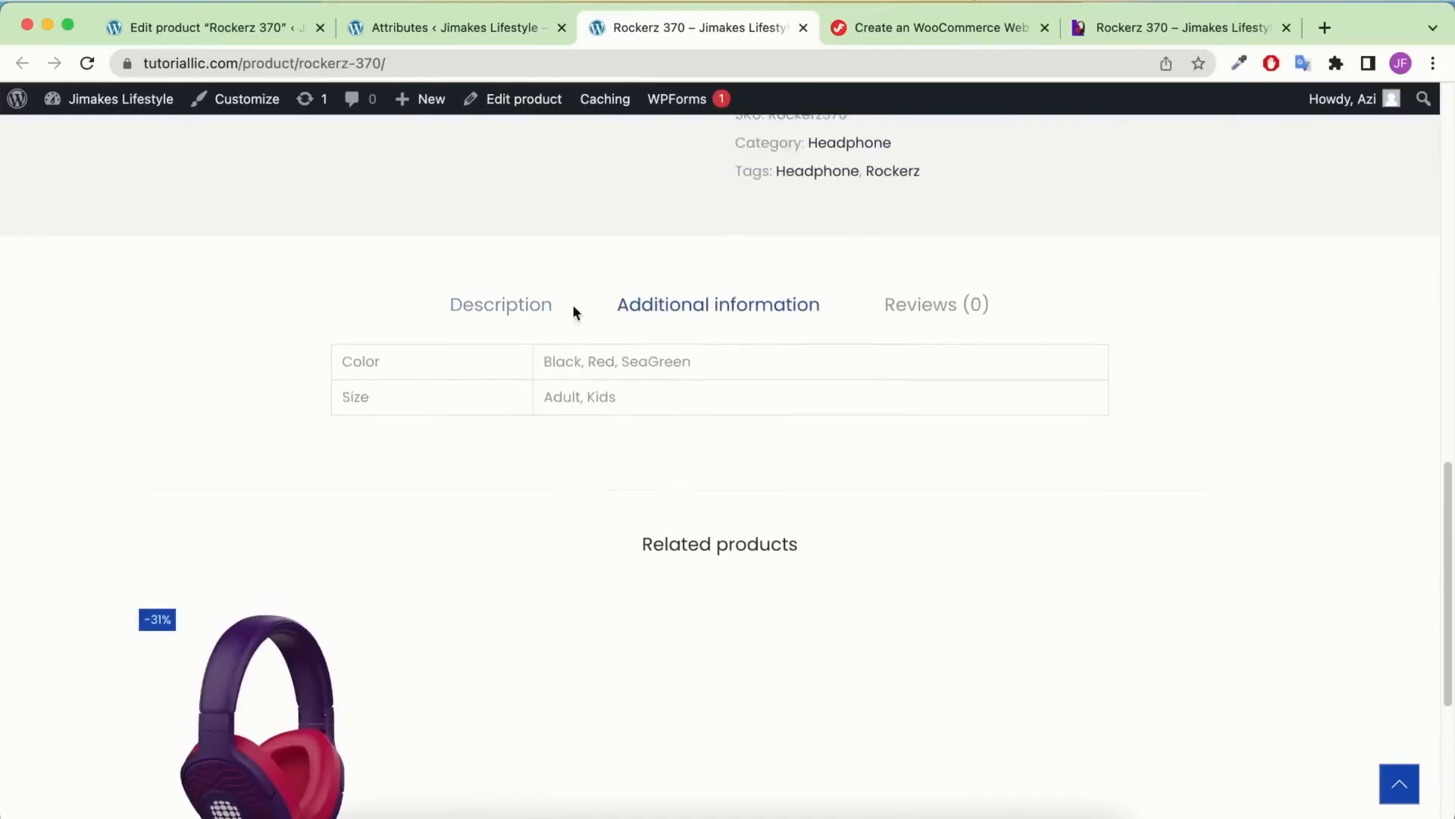
Reopen Rockerz 370's Variations, inspect variation #46's price and stock, and compare with the live page
left_click(475, 38)
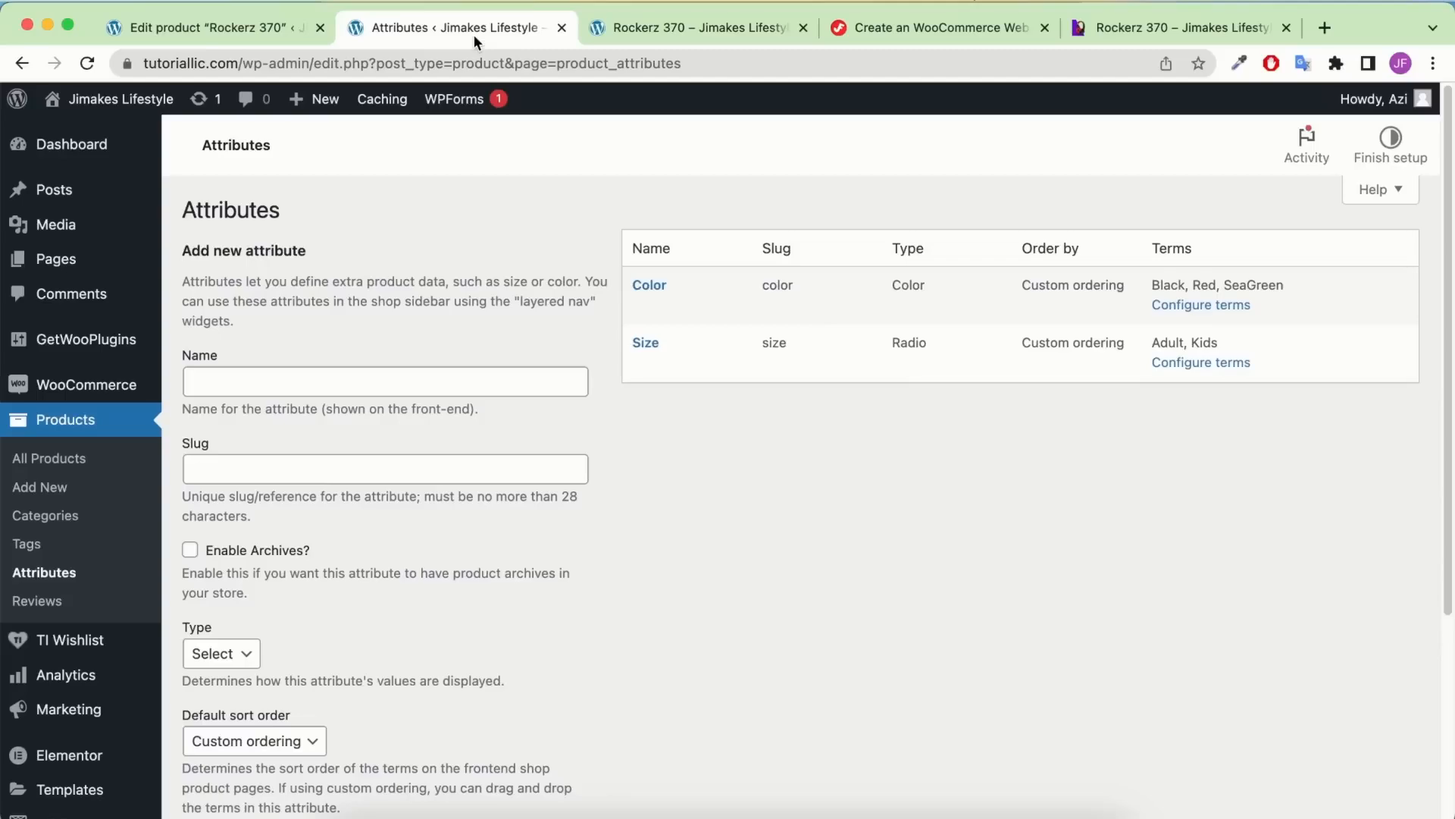
left_click(229, 27)
scroll(671, 421, "down", 10)
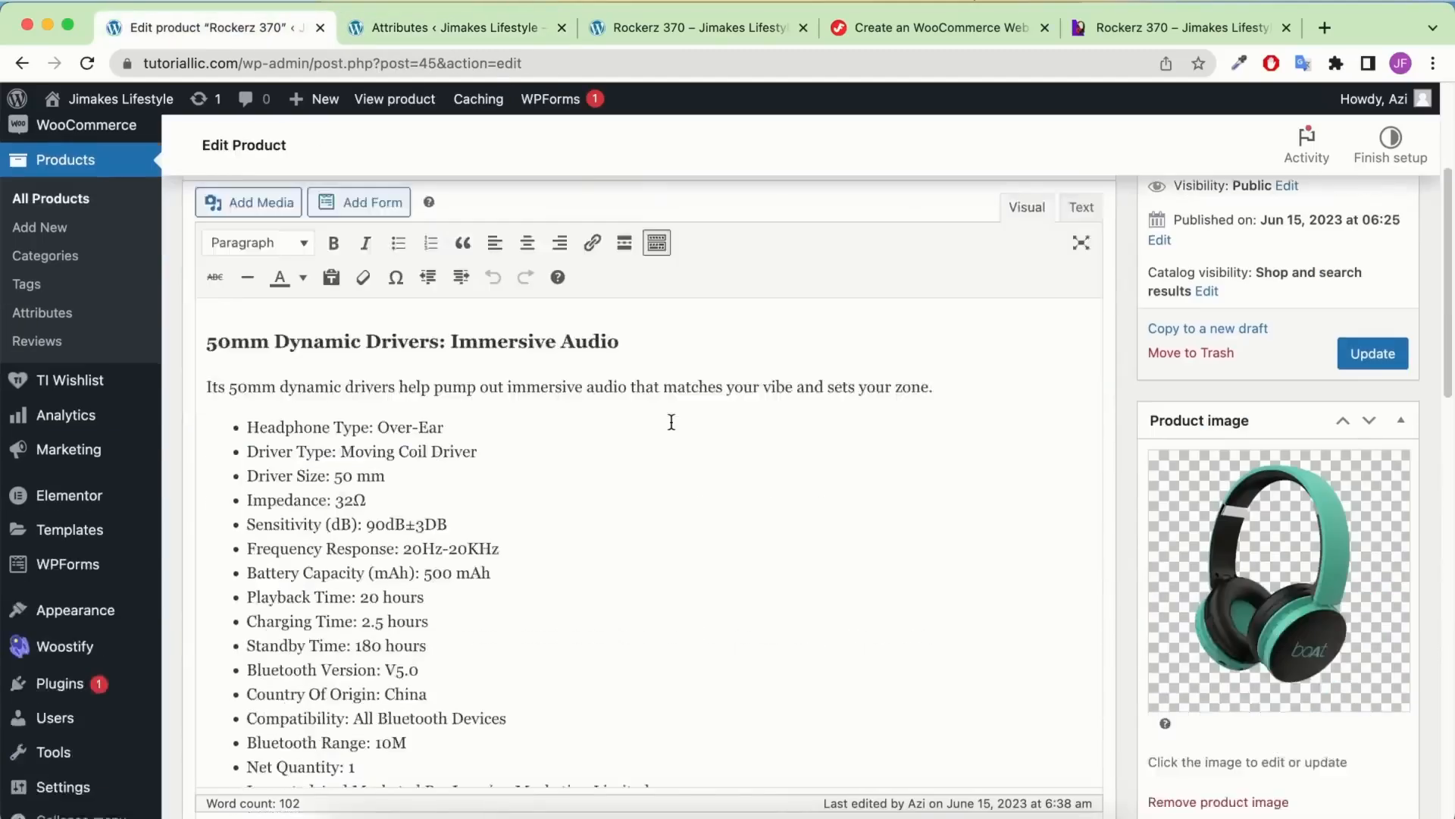
scroll(678, 422, "down", 5)
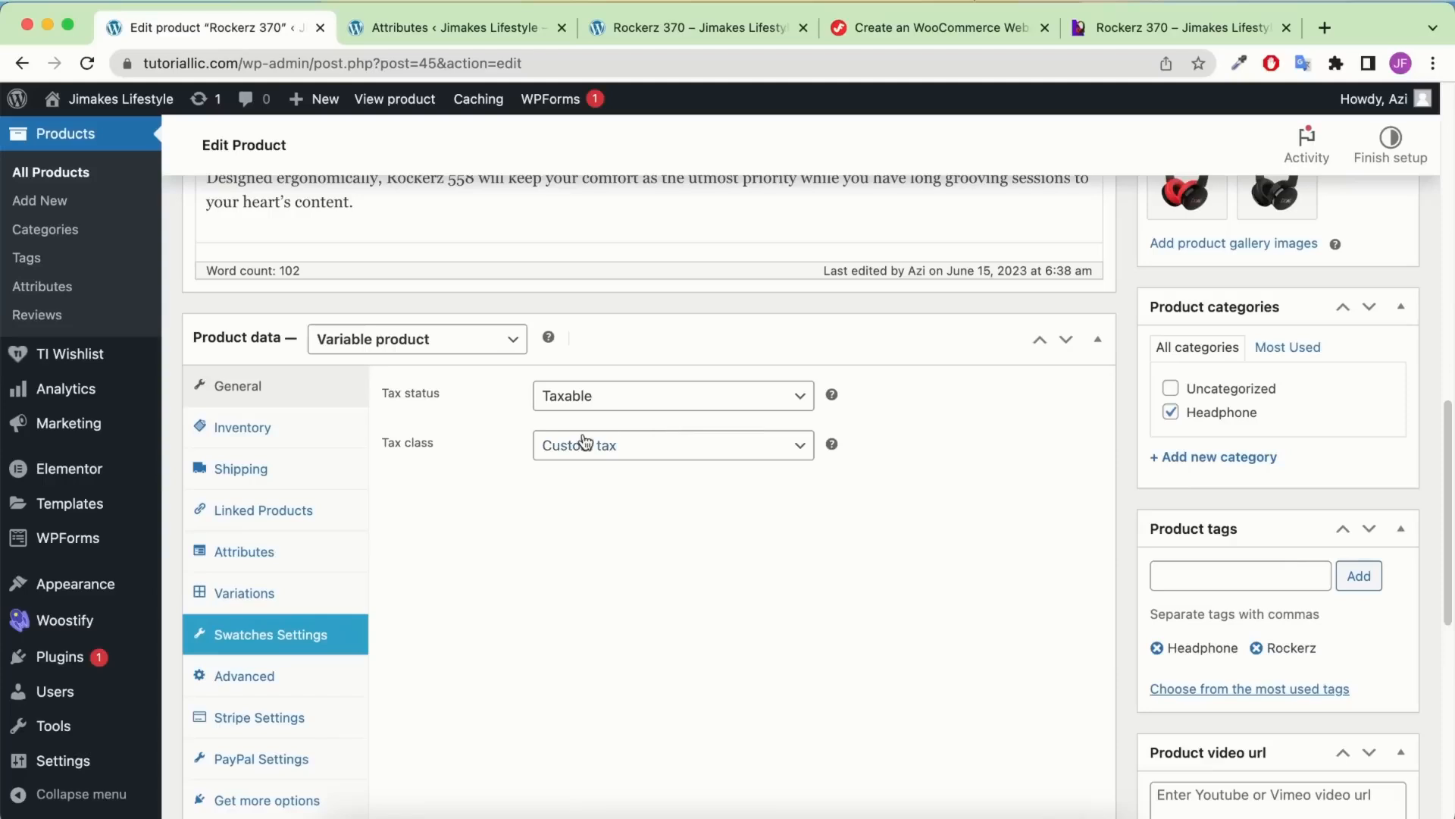
left_click(316, 606)
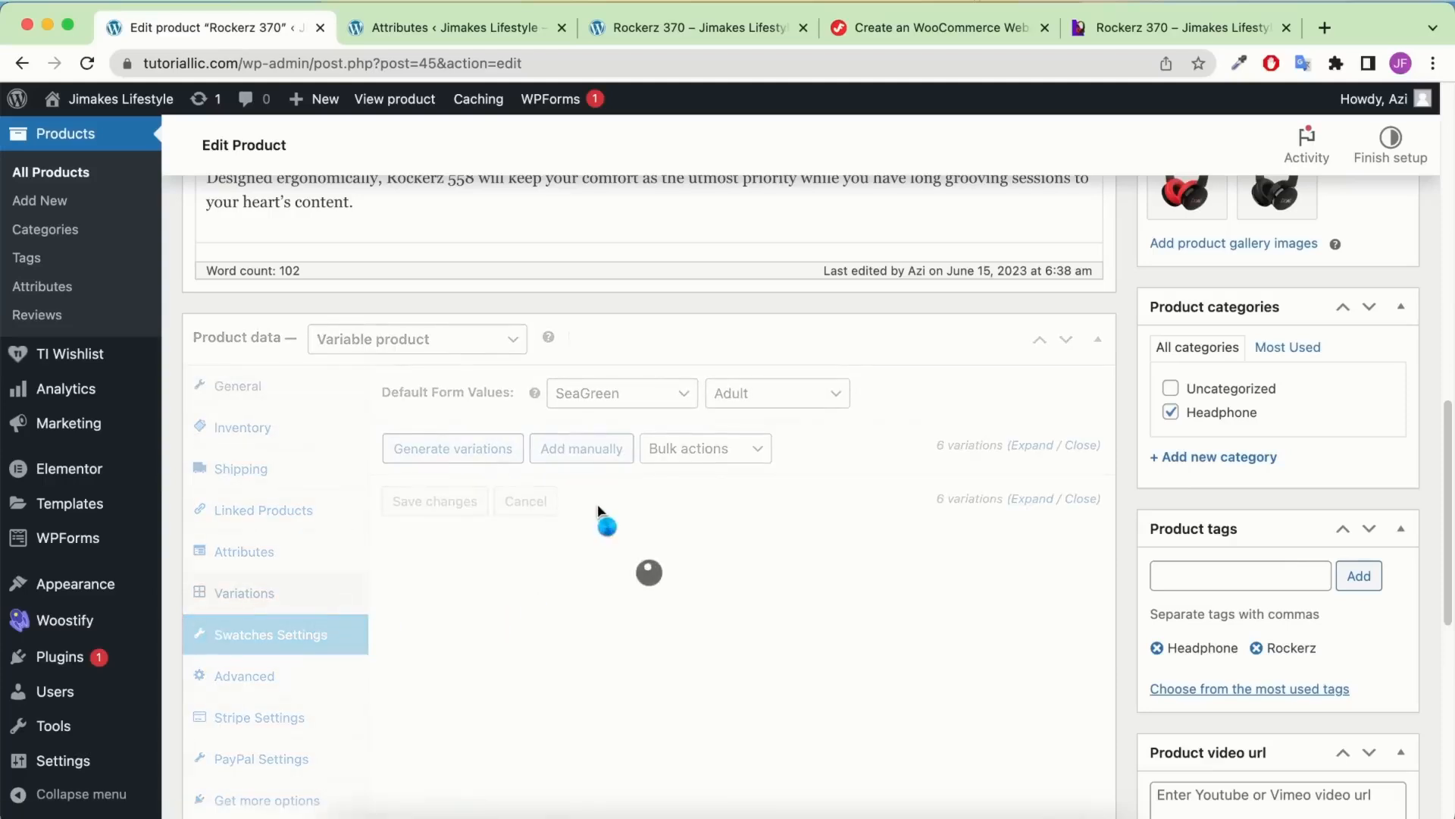
left_click(742, 518)
scroll(741, 518, "down", 1)
scroll(742, 513, "down", 5)
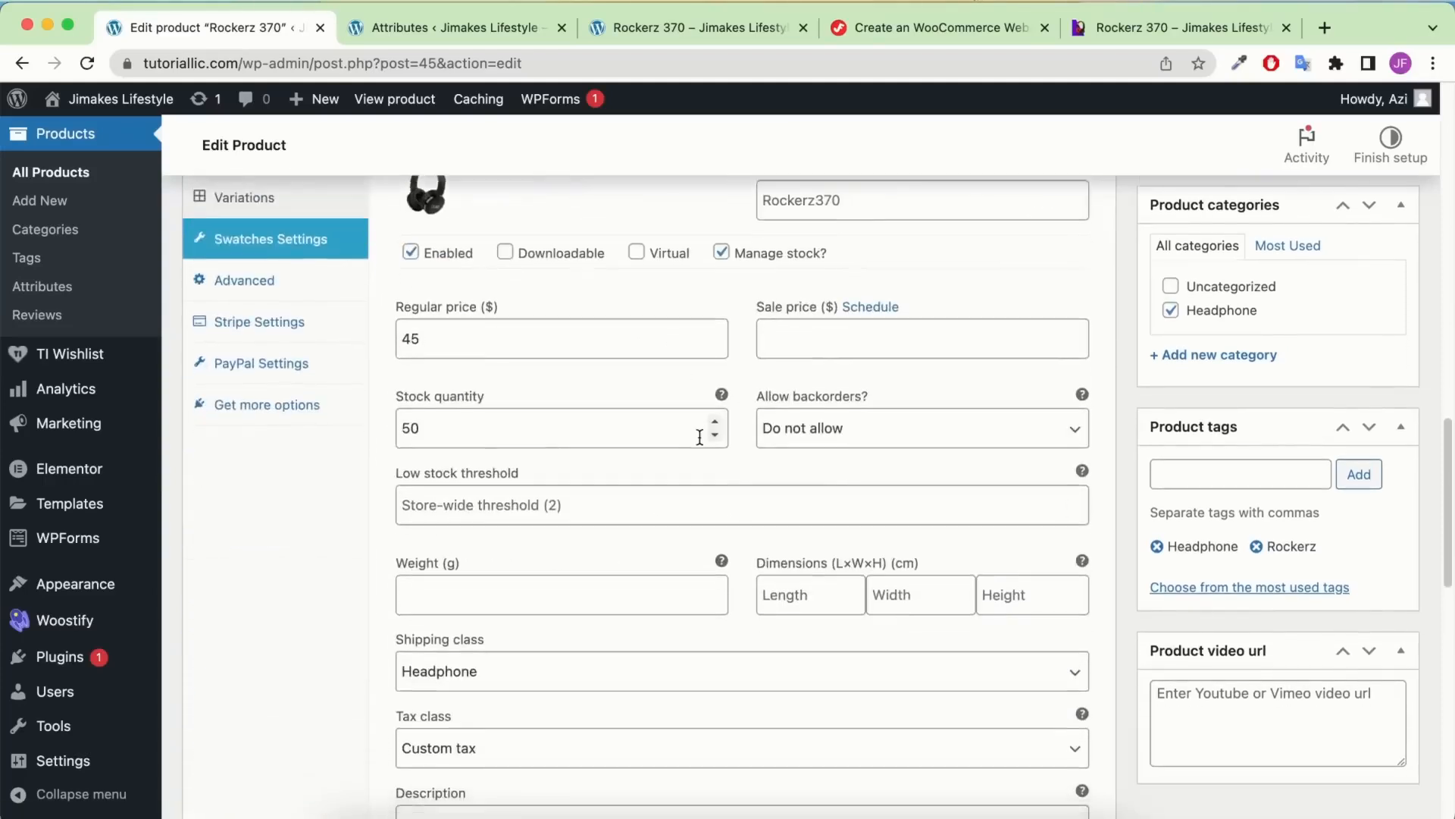
scroll(672, 470, "down", 2)
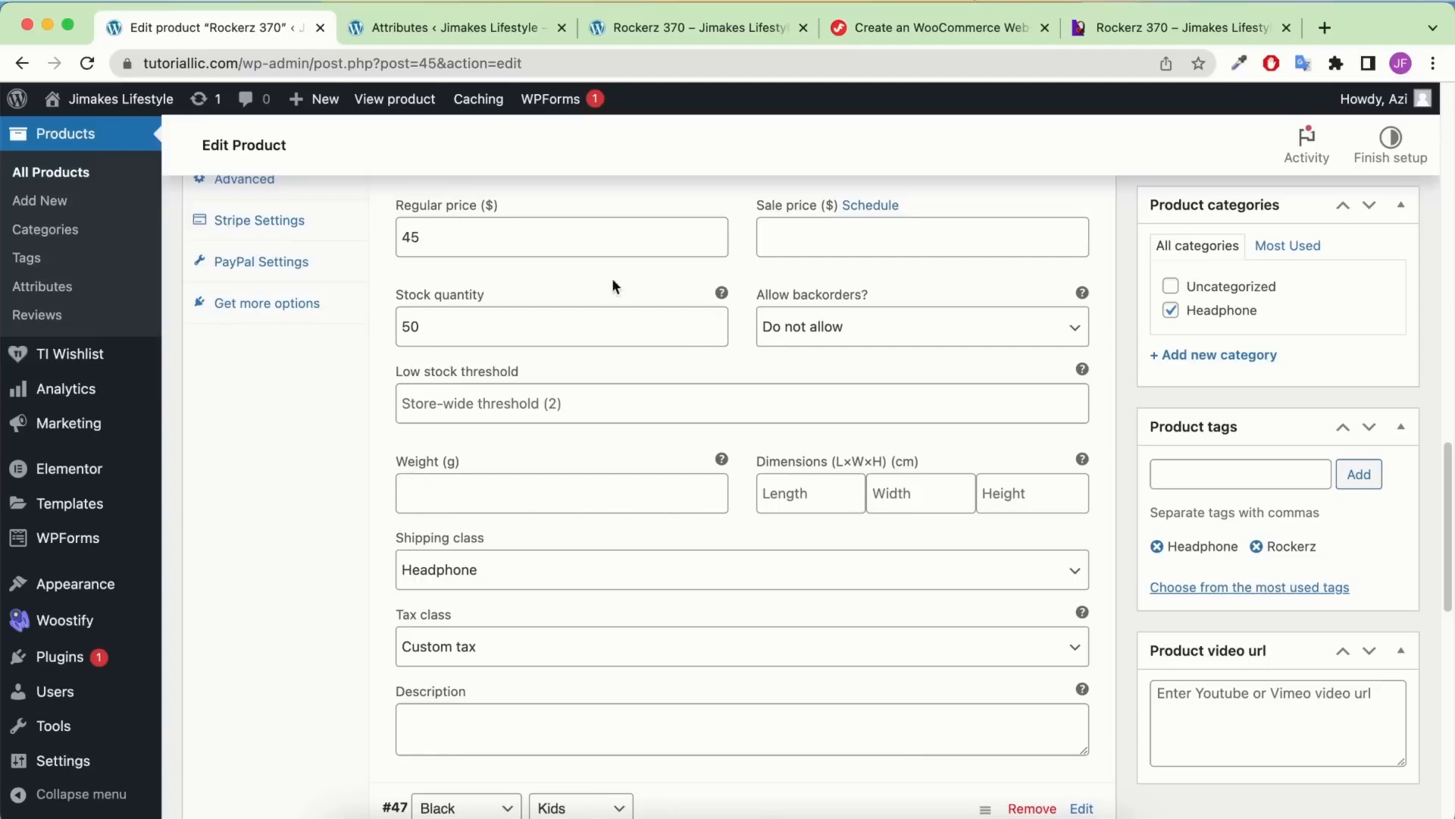
left_click(688, 37)
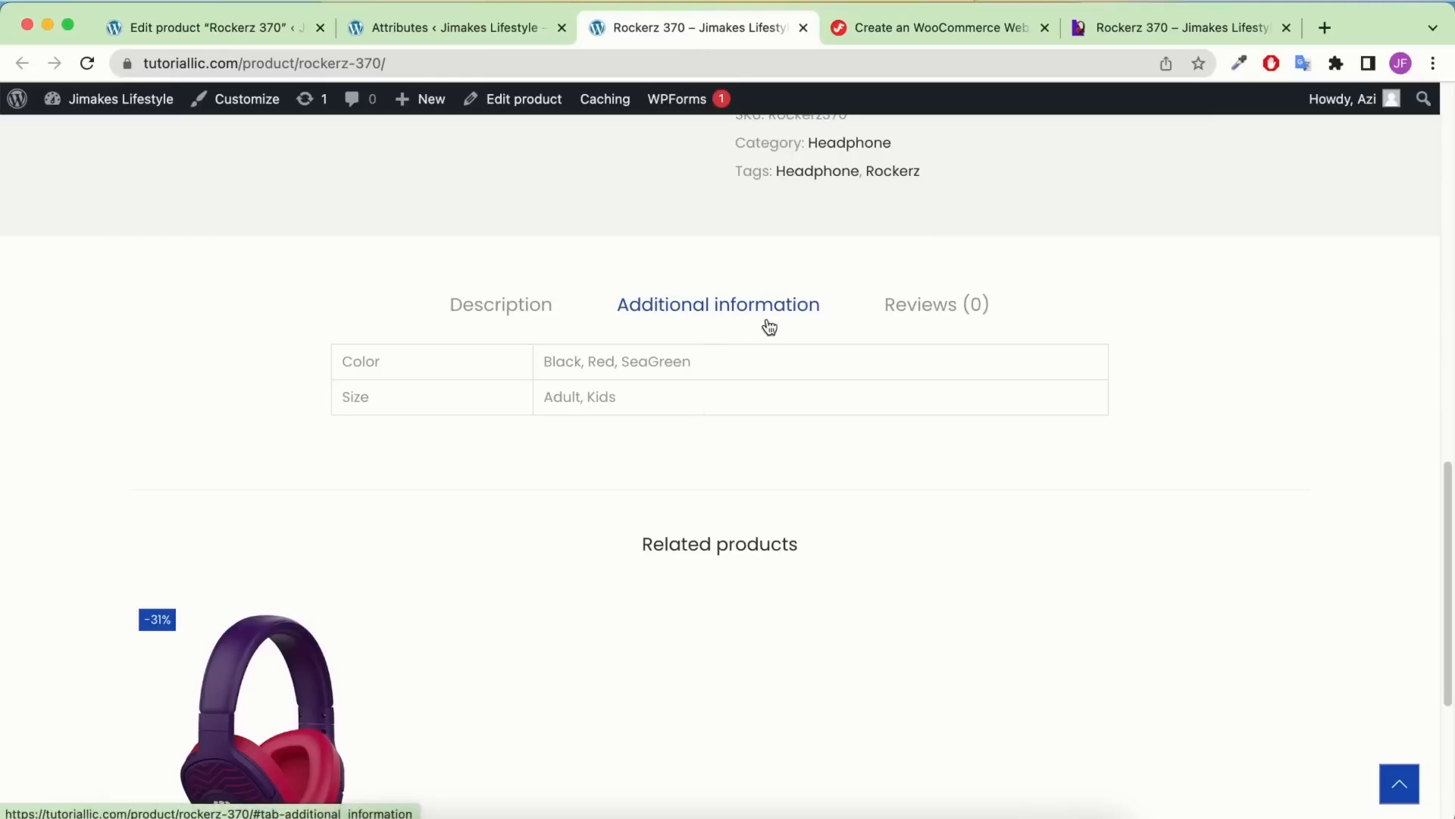
scroll(768, 325, "up", 10)
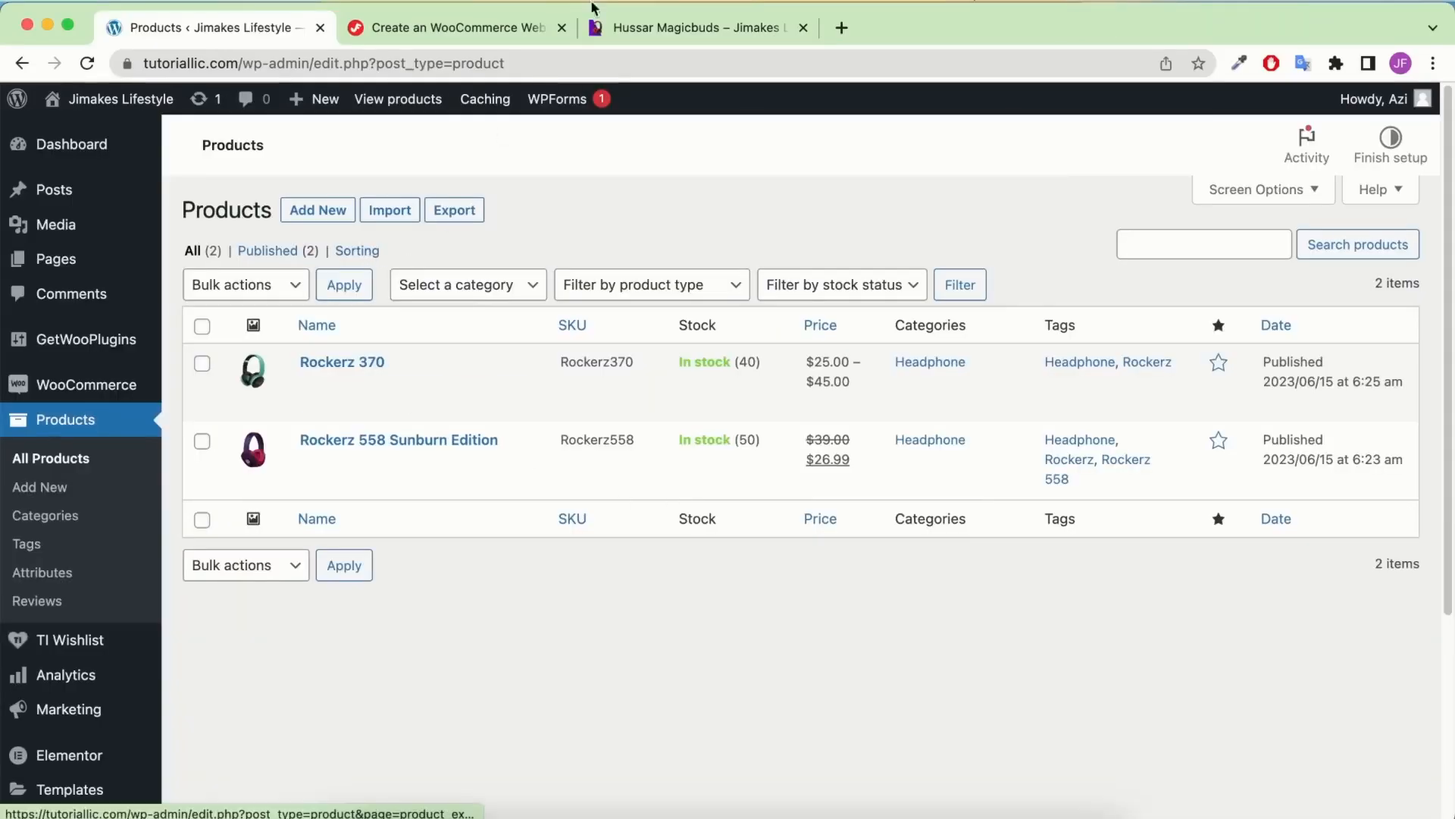
Check the Hussar Magicbuds Amazon listing and copy the product name from its page
left_click(649, 26)
scroll(843, 491, "down", 1)
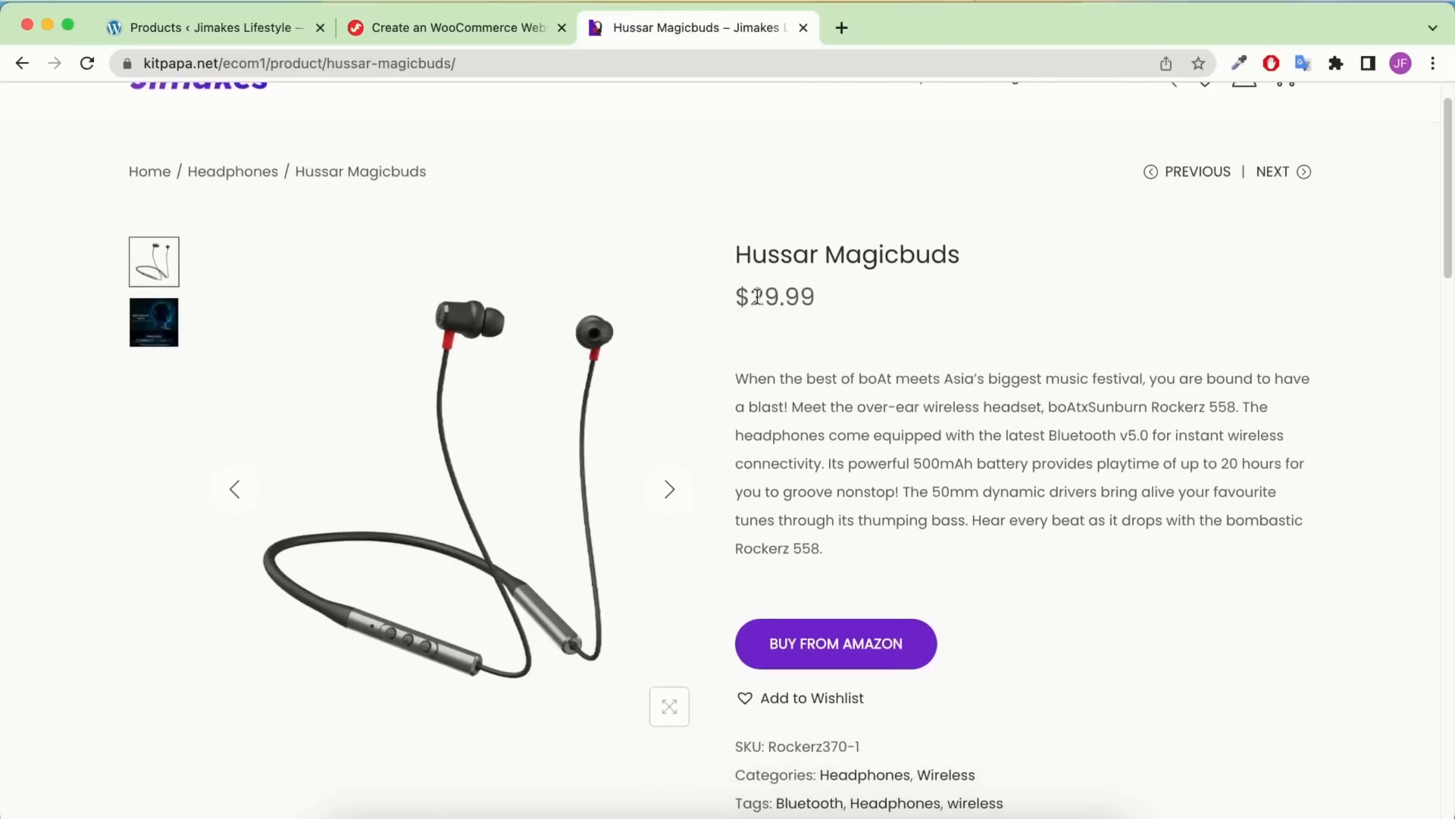
scroll(862, 407, "down", 2)
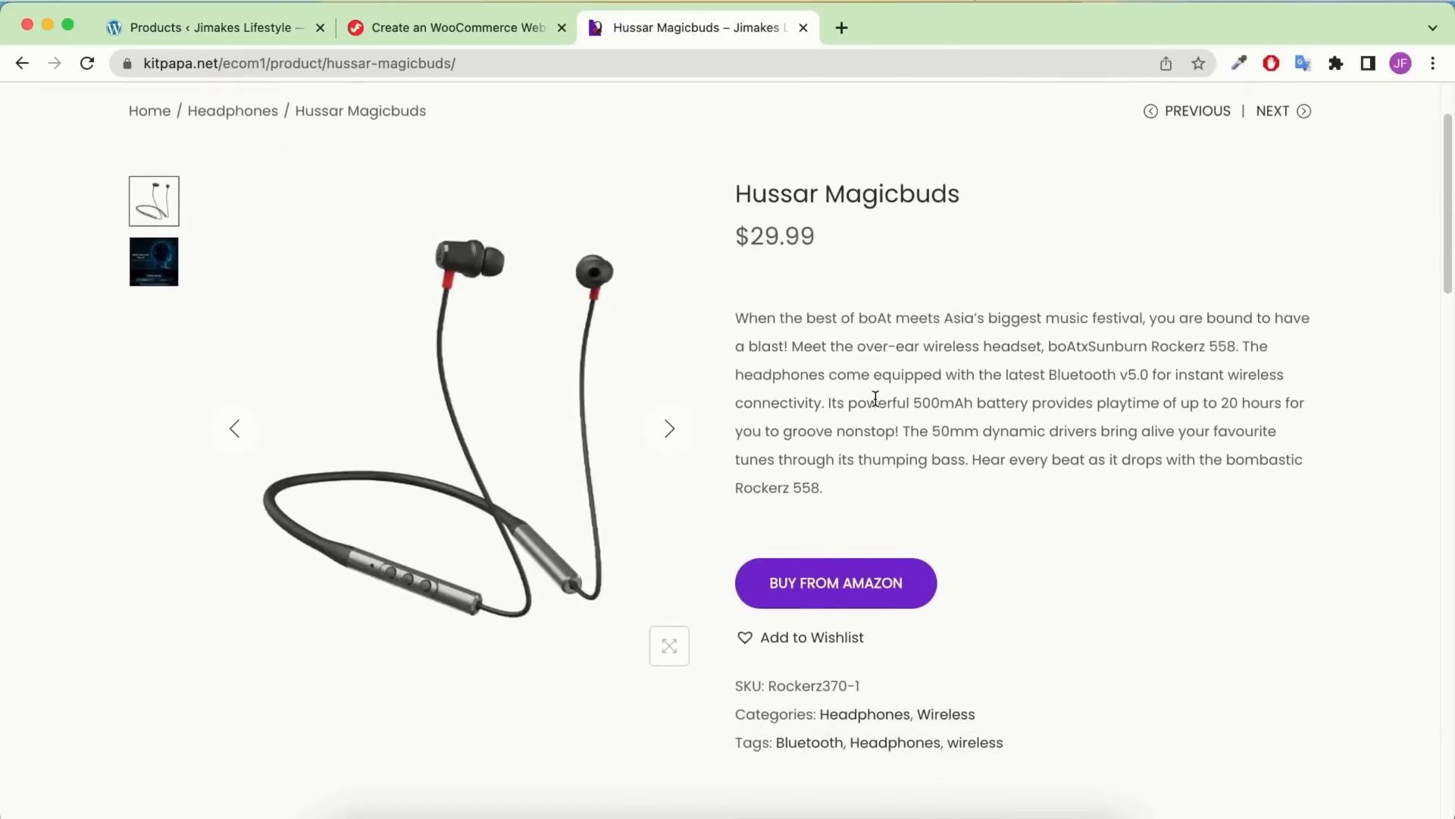
left_click(810, 601)
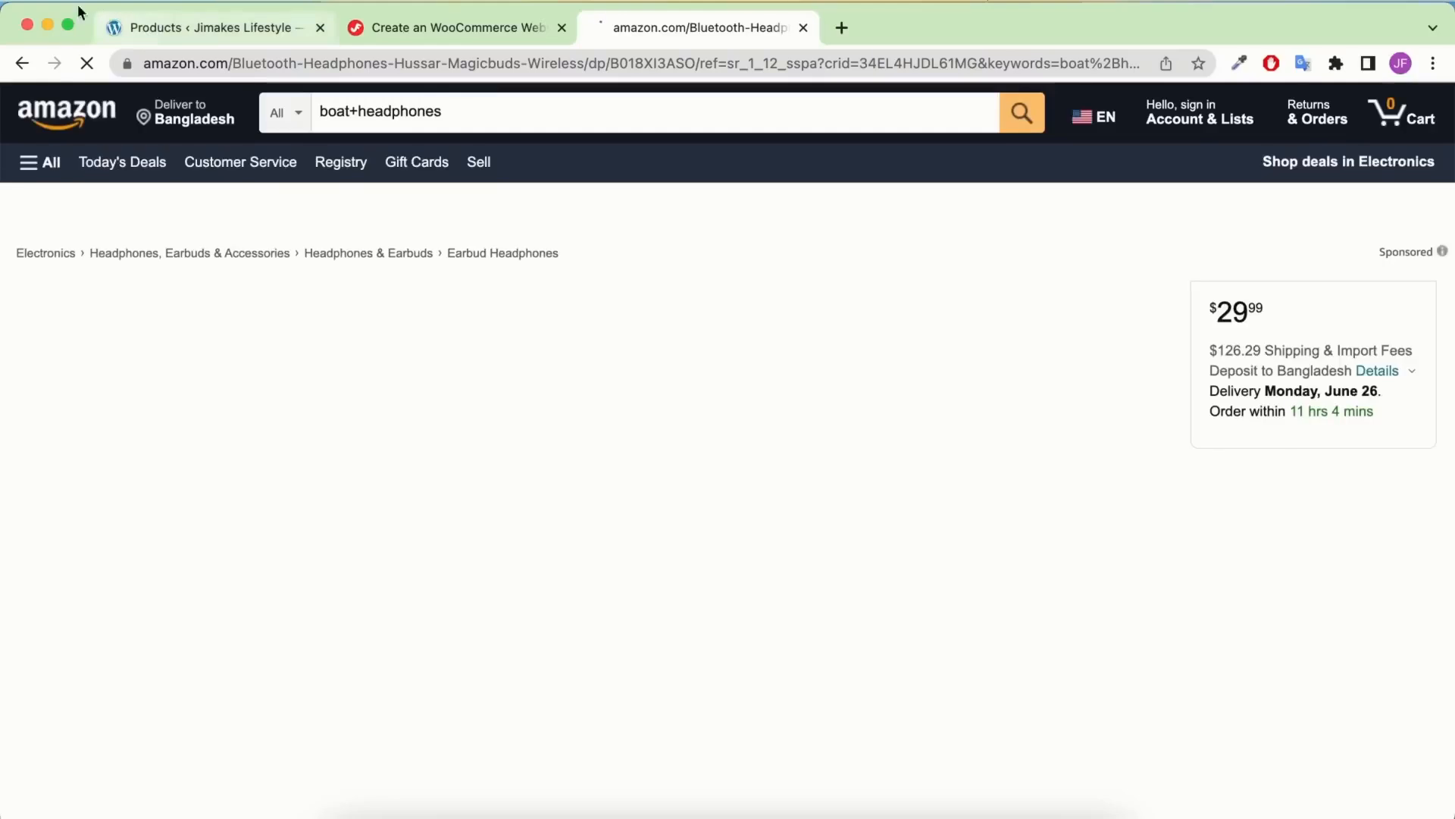
left_click(23, 64)
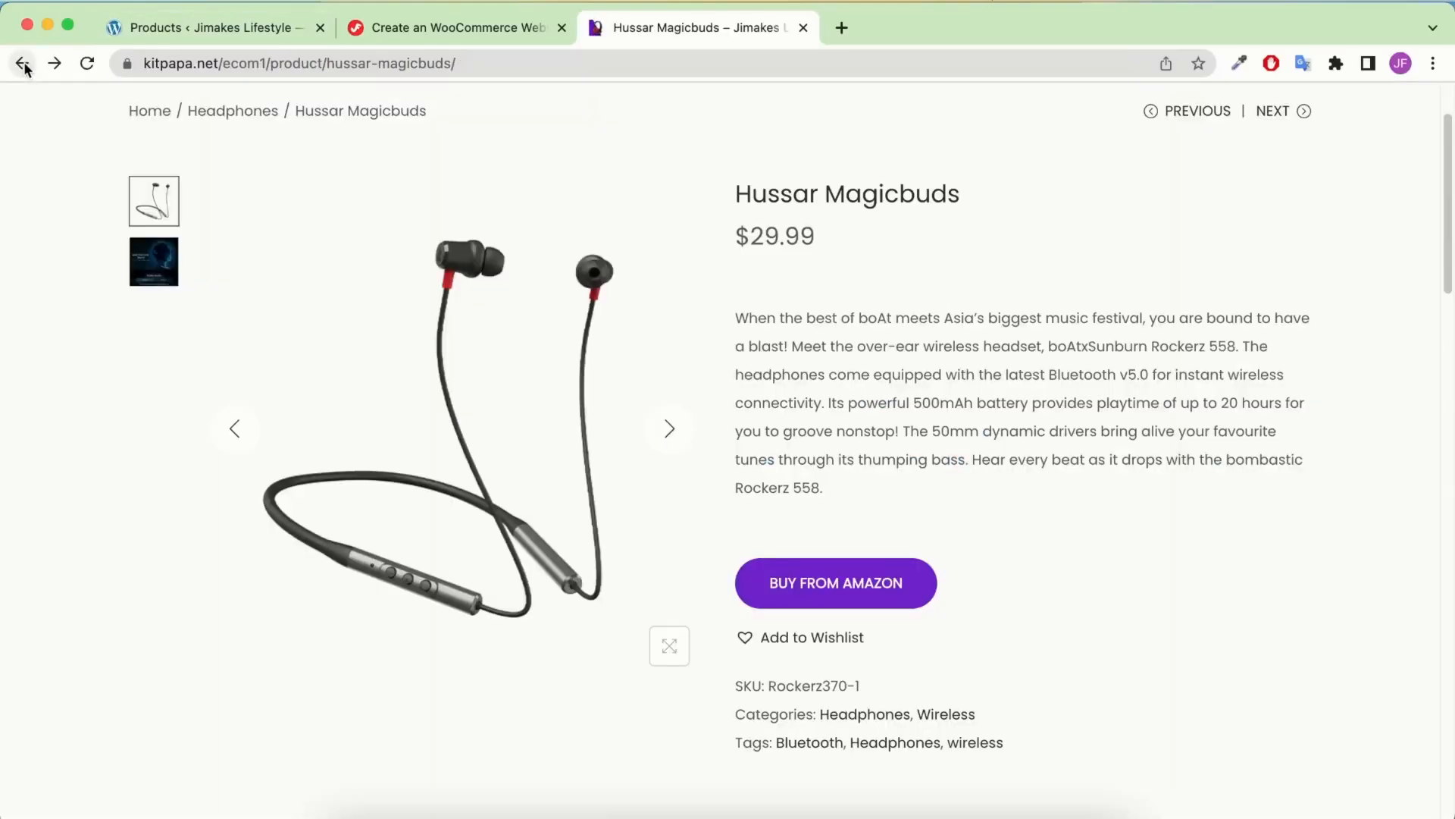
triple_click(851, 195)
right_click(852, 195)
left_click(880, 238)
Duplicate Rockerz 370, retitling the copy Hussar Magicbuds with the slug hussar-magicbuds
left_click(186, 26)
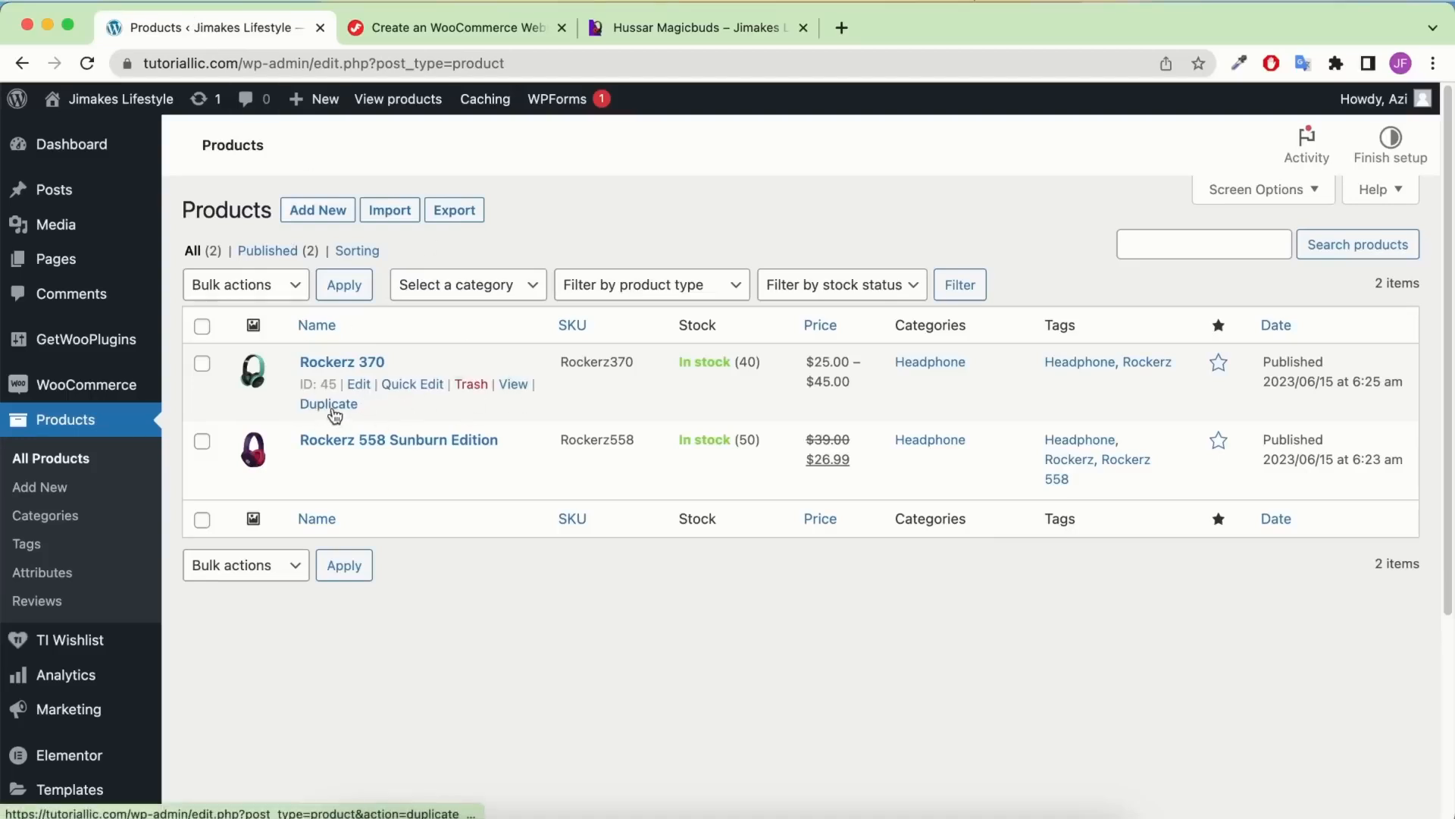
left_click(332, 405)
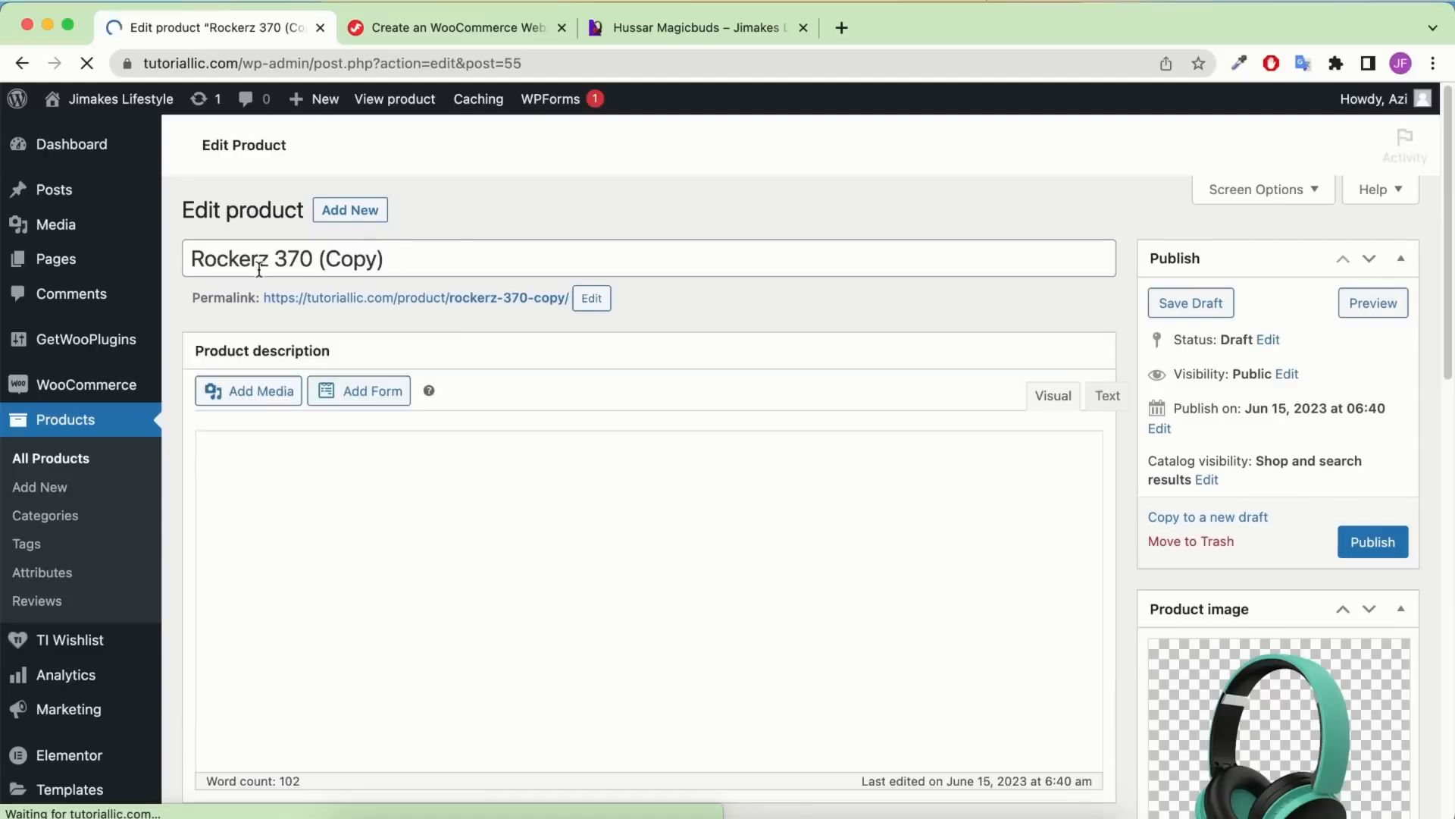
left_click(436, 250)
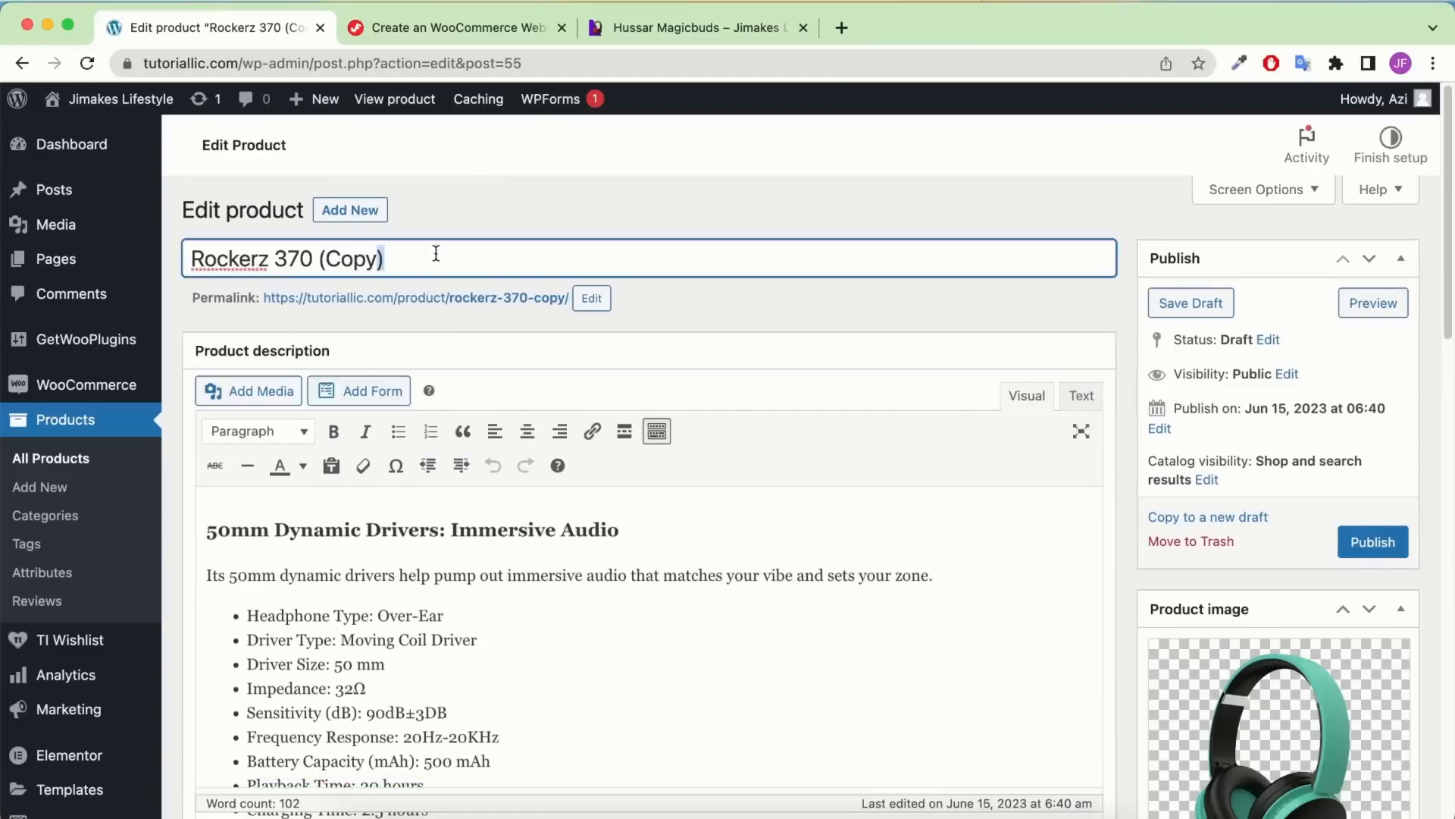
key("super+a")
key("super+v")
left_click(591, 297)
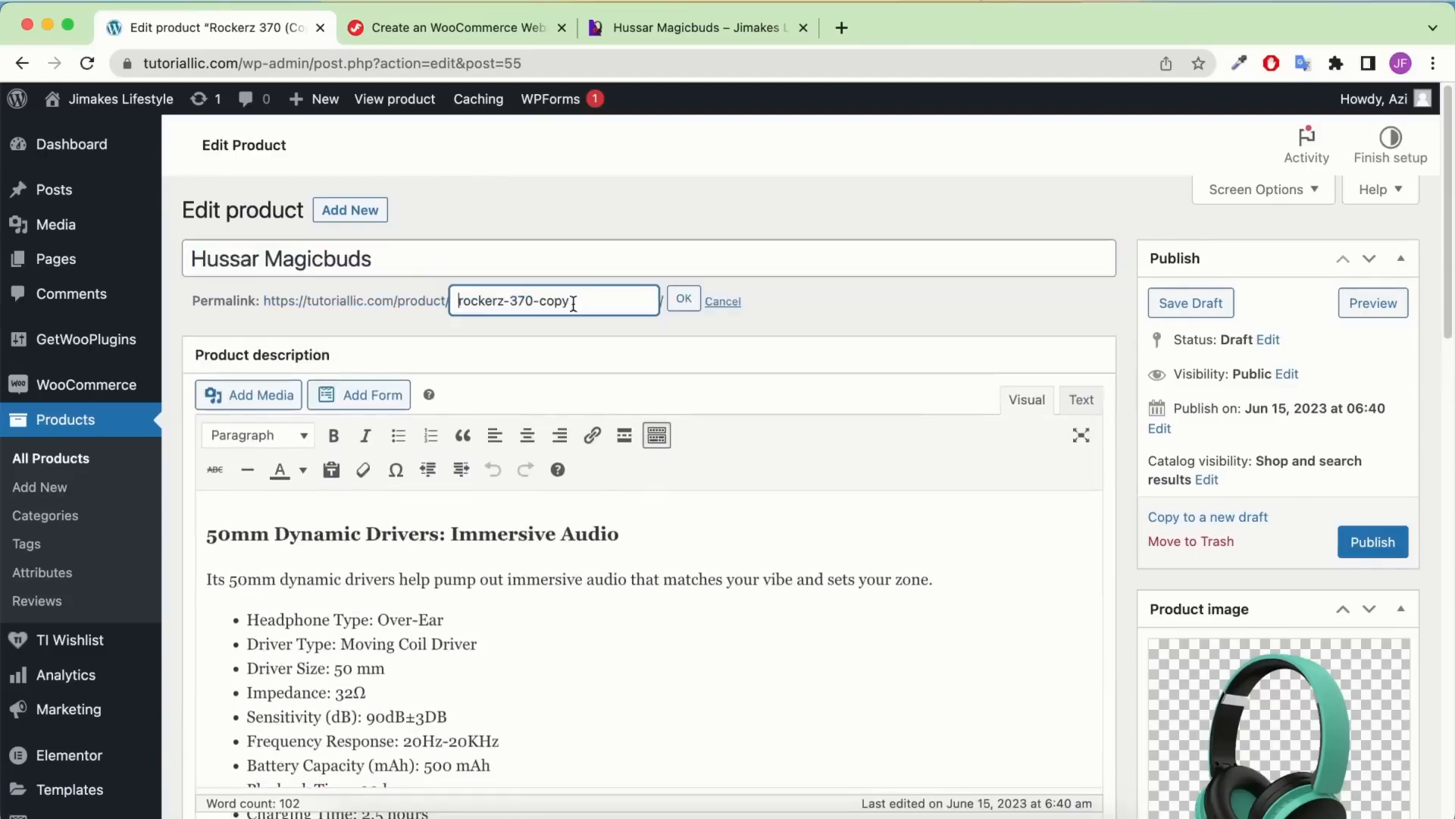
key("super+a")
key("super+v")
left_click(683, 300)
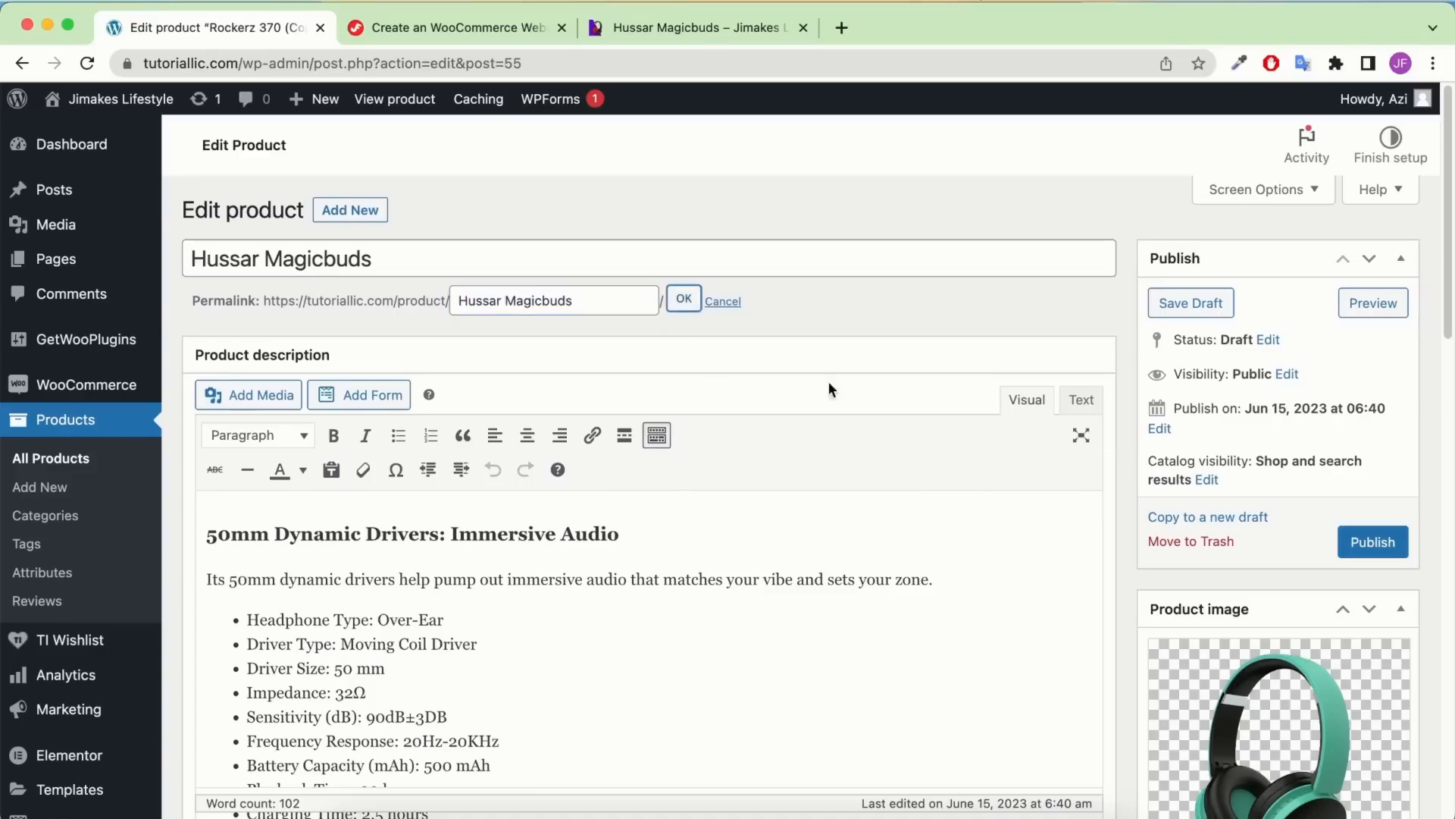
scroll(928, 272, "down", 2)
scroll(926, 265, "down", 10)
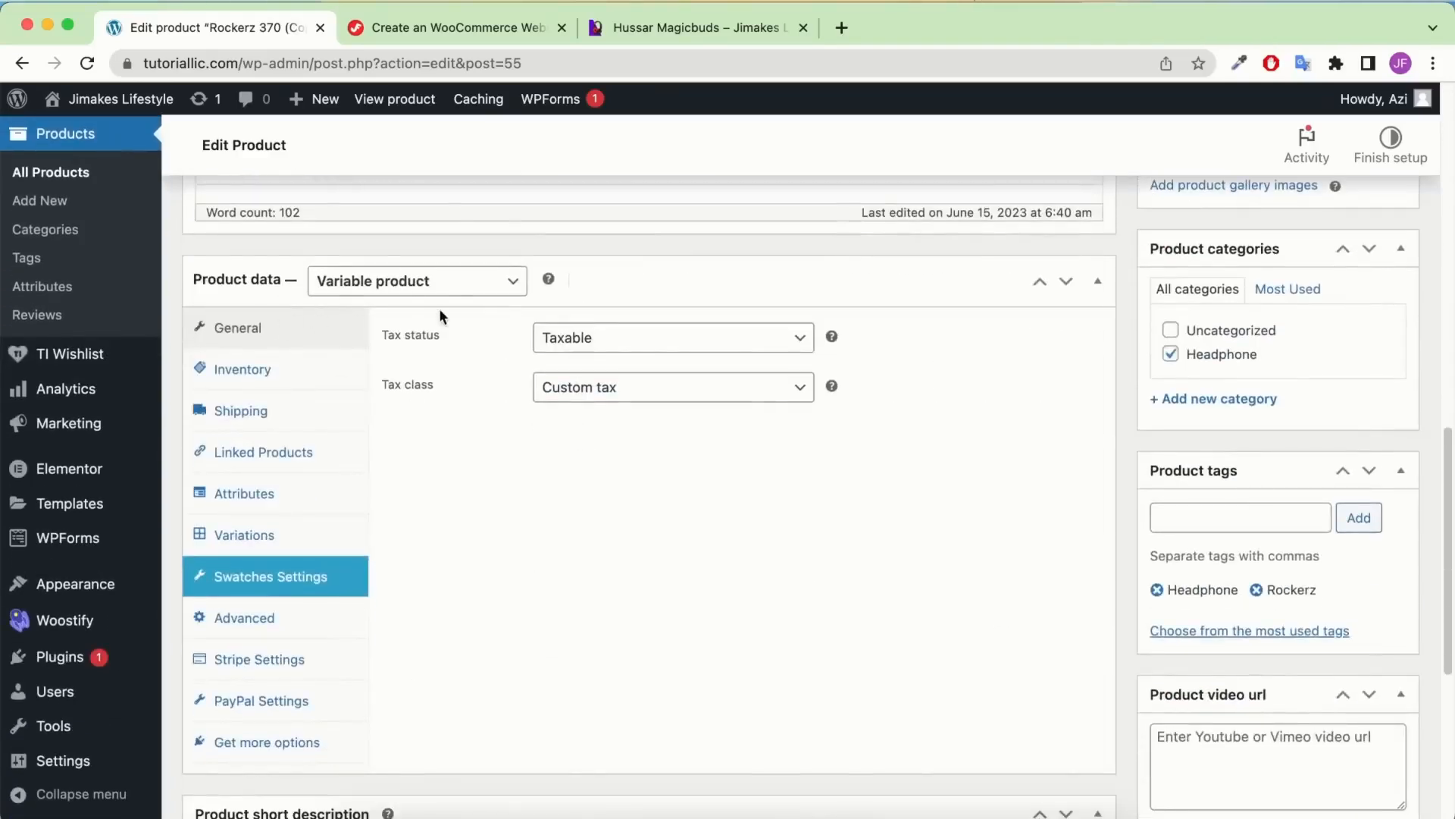
scroll(466, 361, "up", 1)
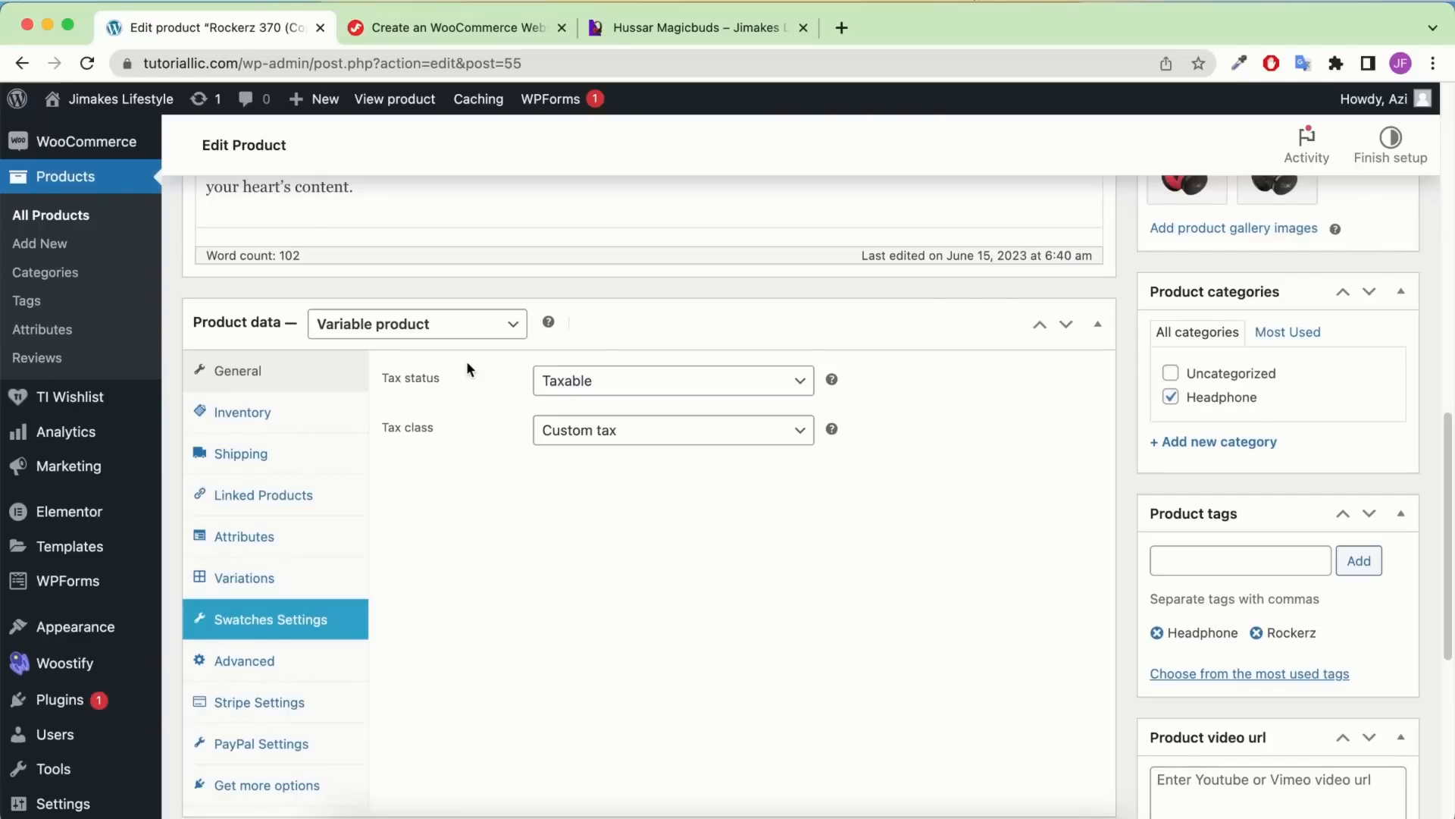
Make it an External/Affiliate product using the saved Amazon product URL
left_click(407, 328)
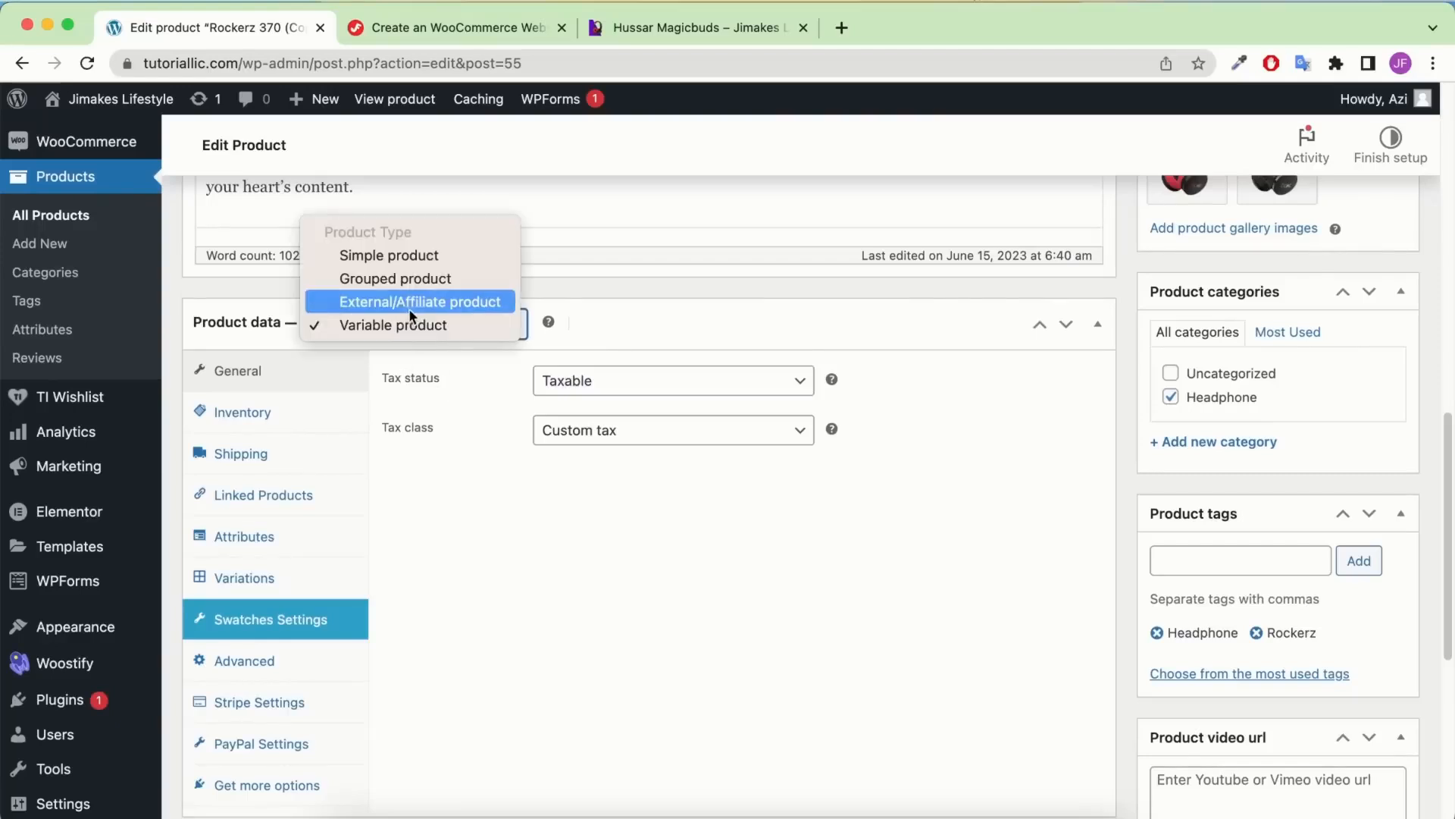
left_click(486, 301)
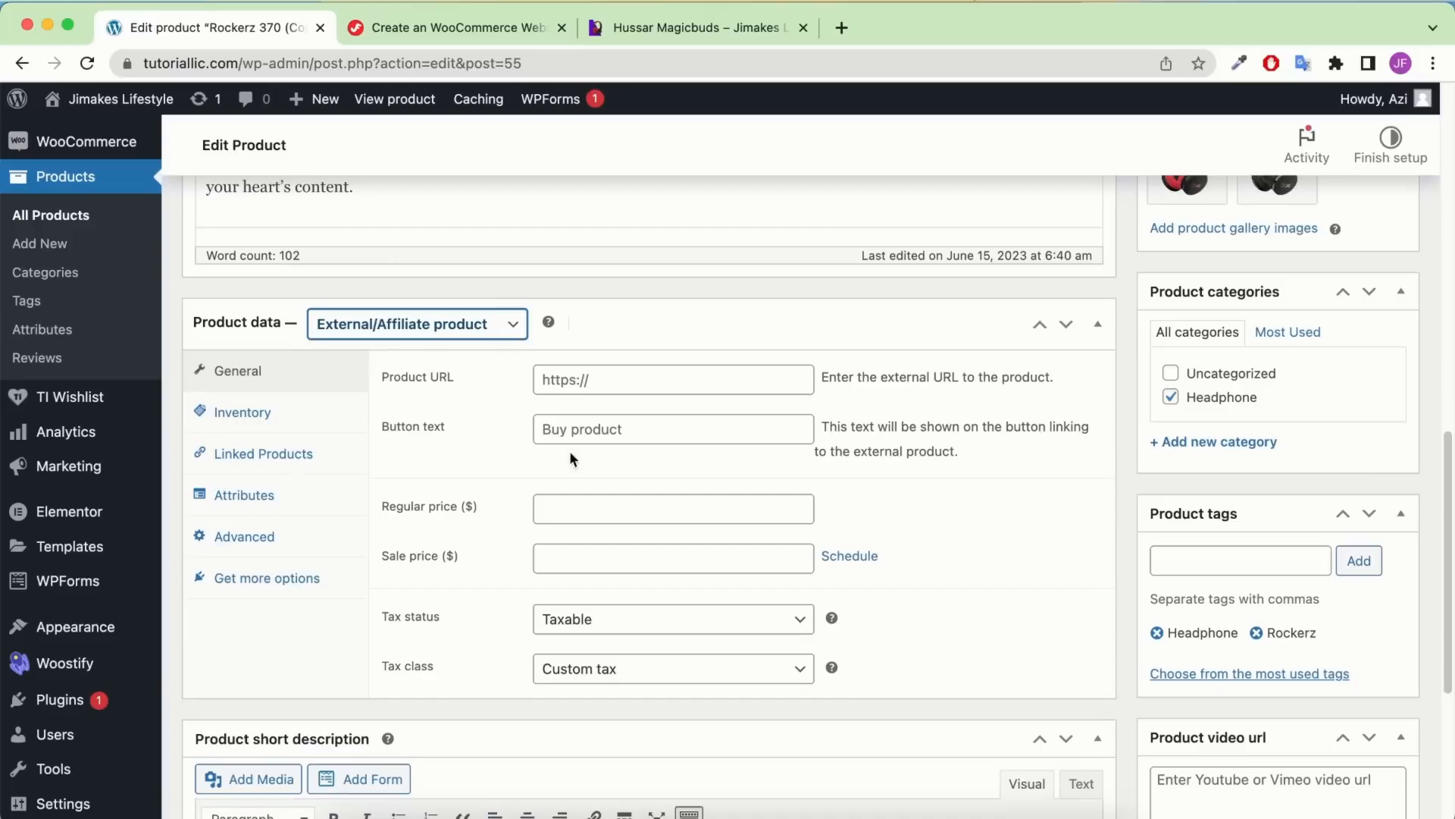
left_click(634, 377)
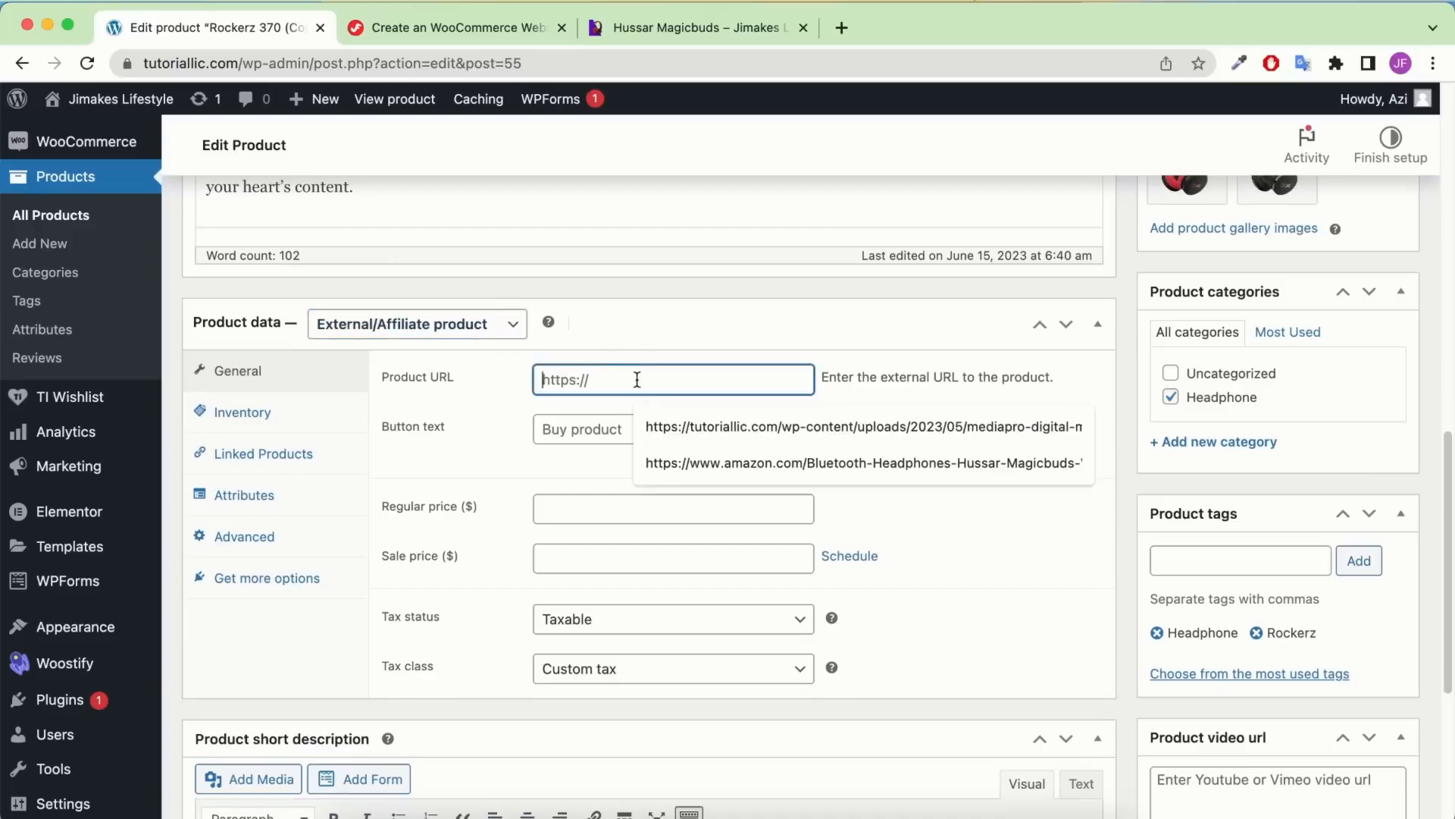
left_click(419, 400)
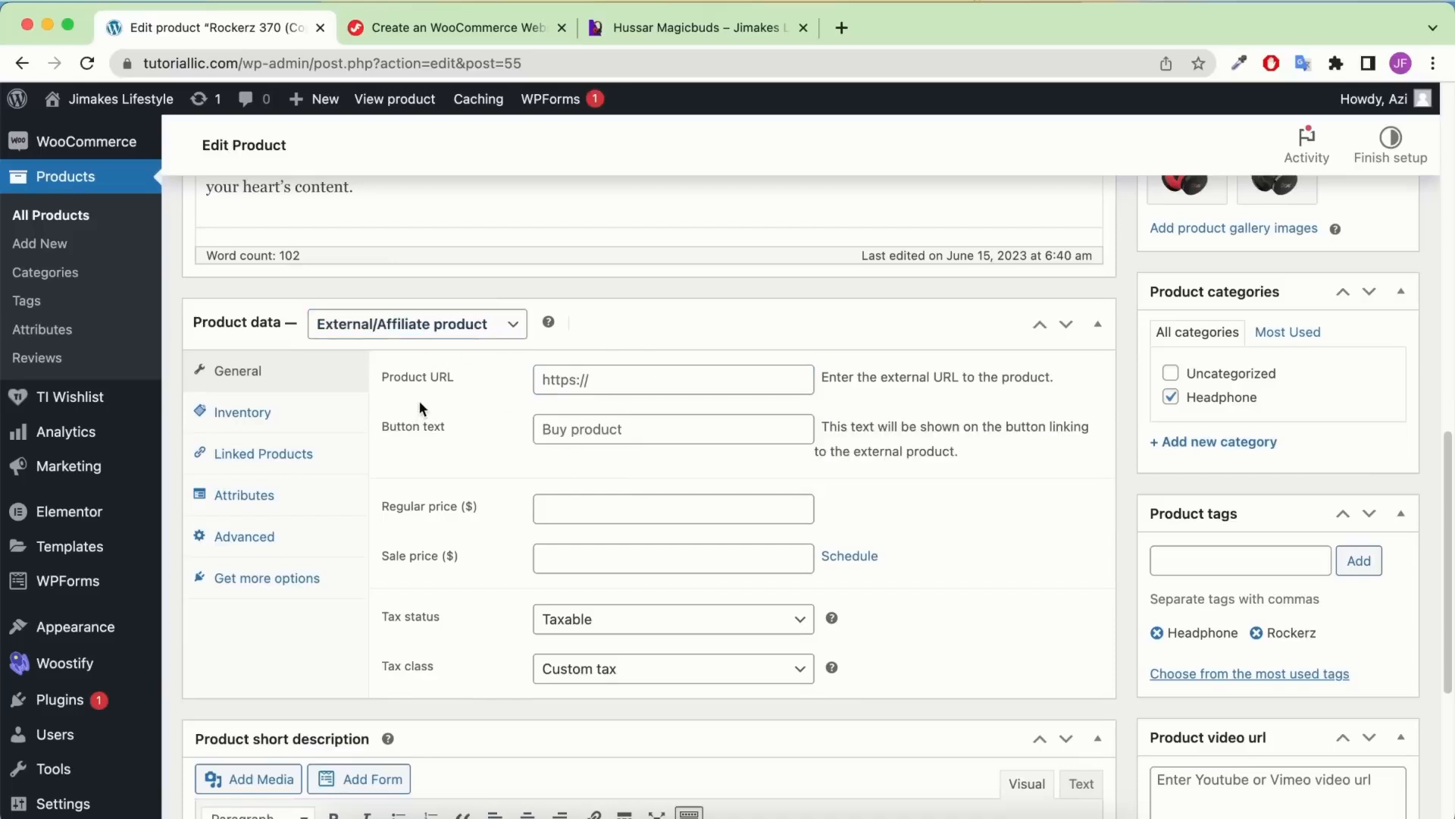
left_click(606, 379)
left_click(674, 462)
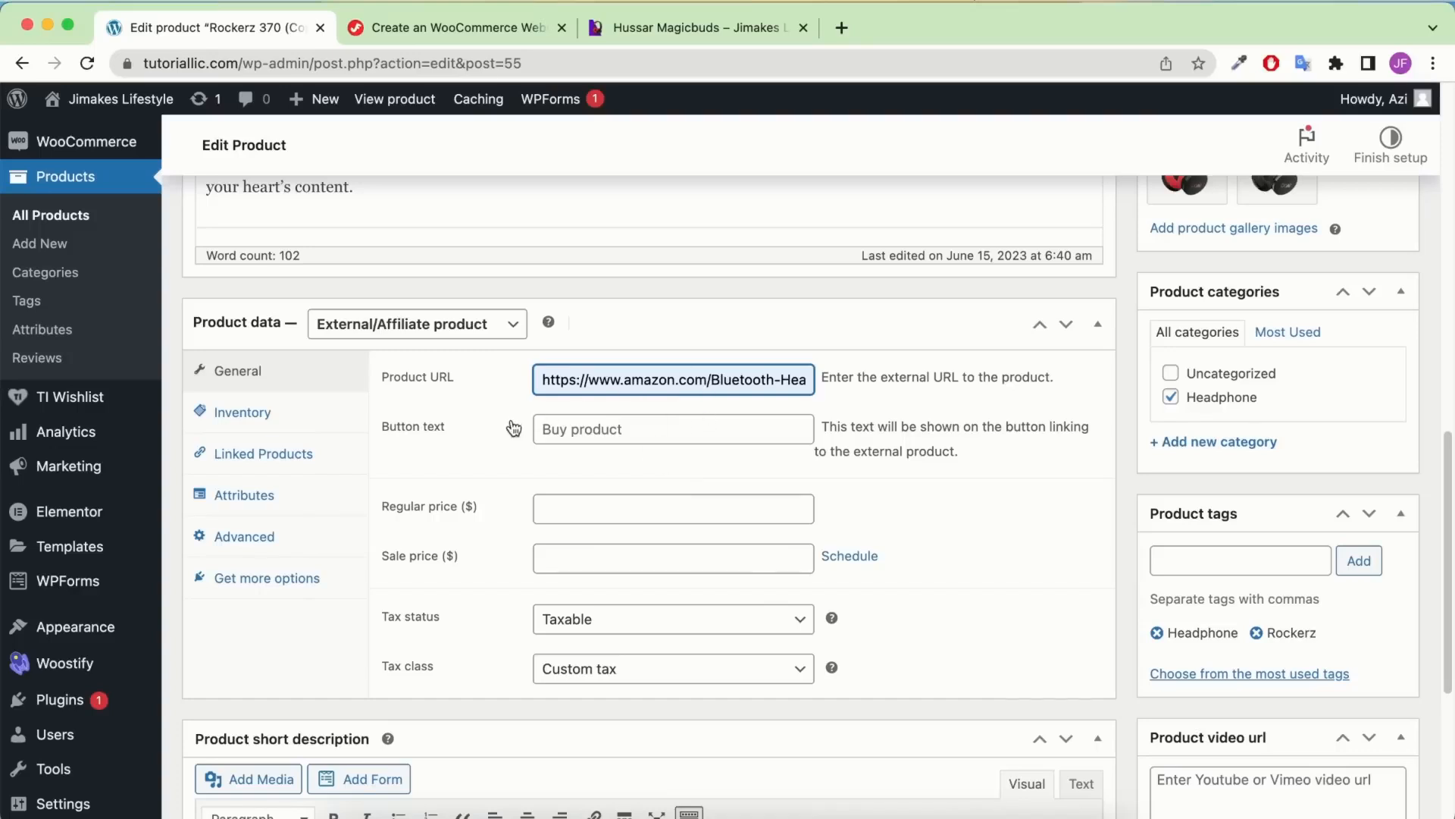
Set the button text to 'Buy from amazon' and check the live product page
left_click(612, 429)
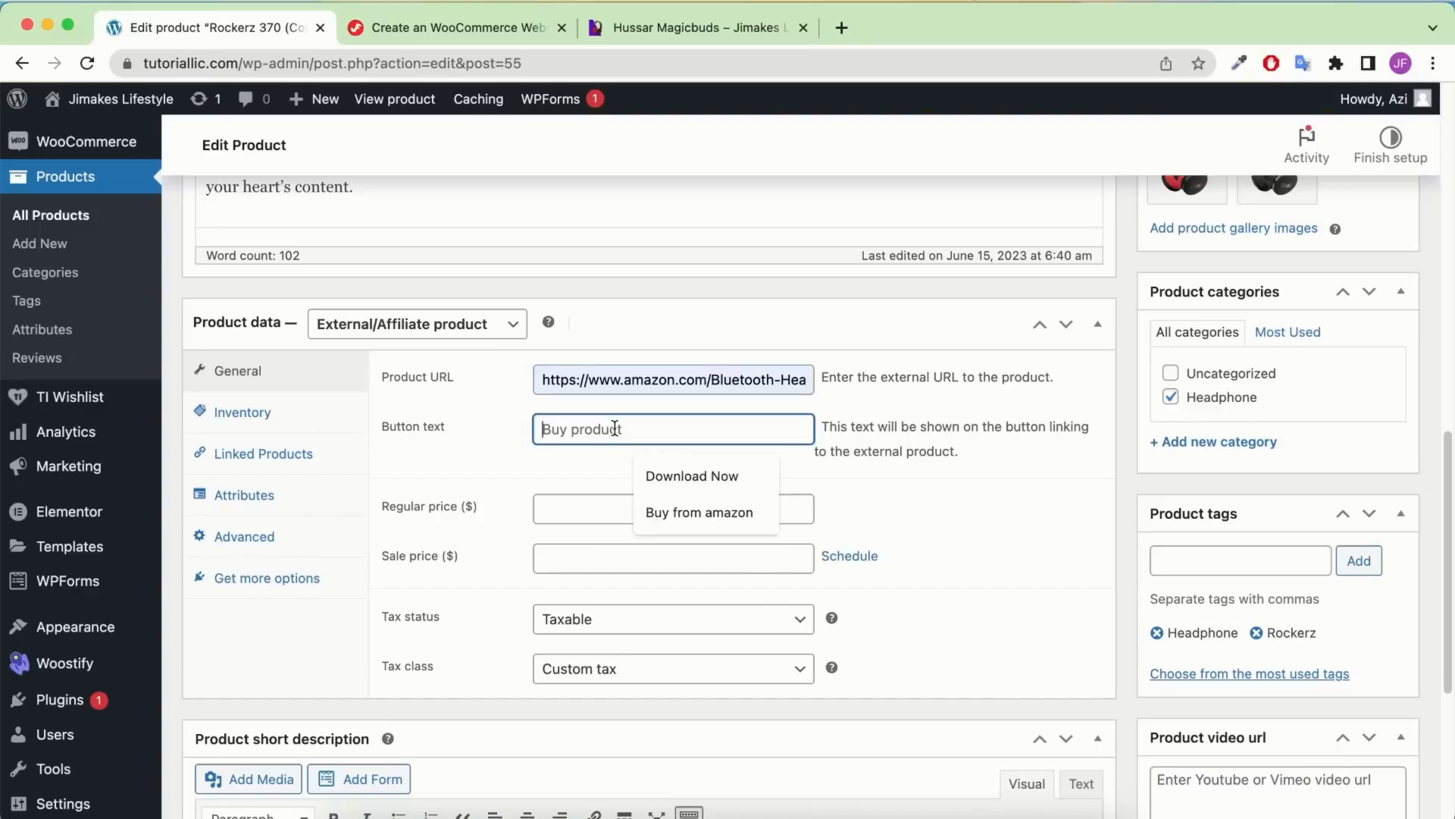
left_click(670, 499)
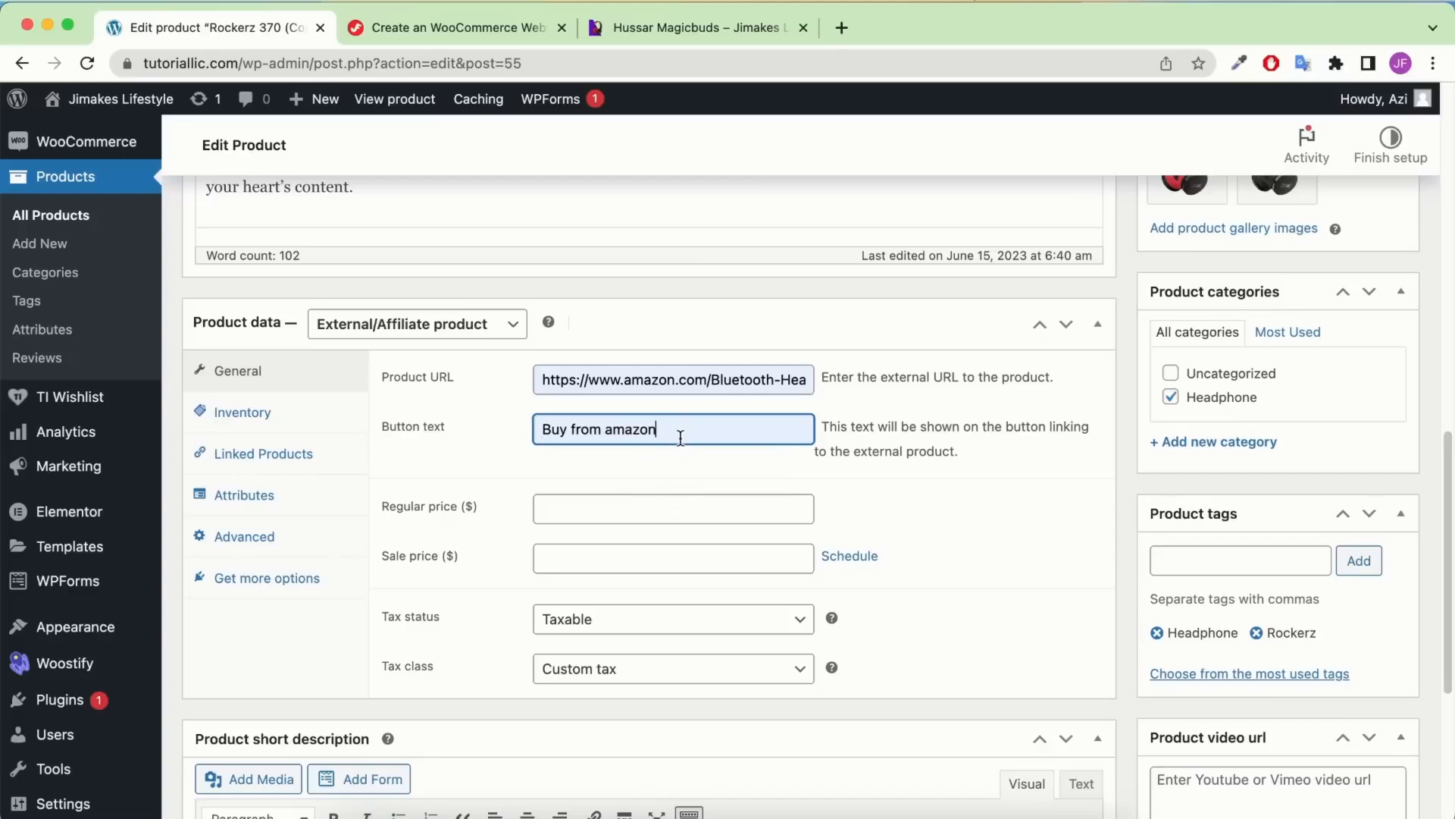
left_click(731, 30)
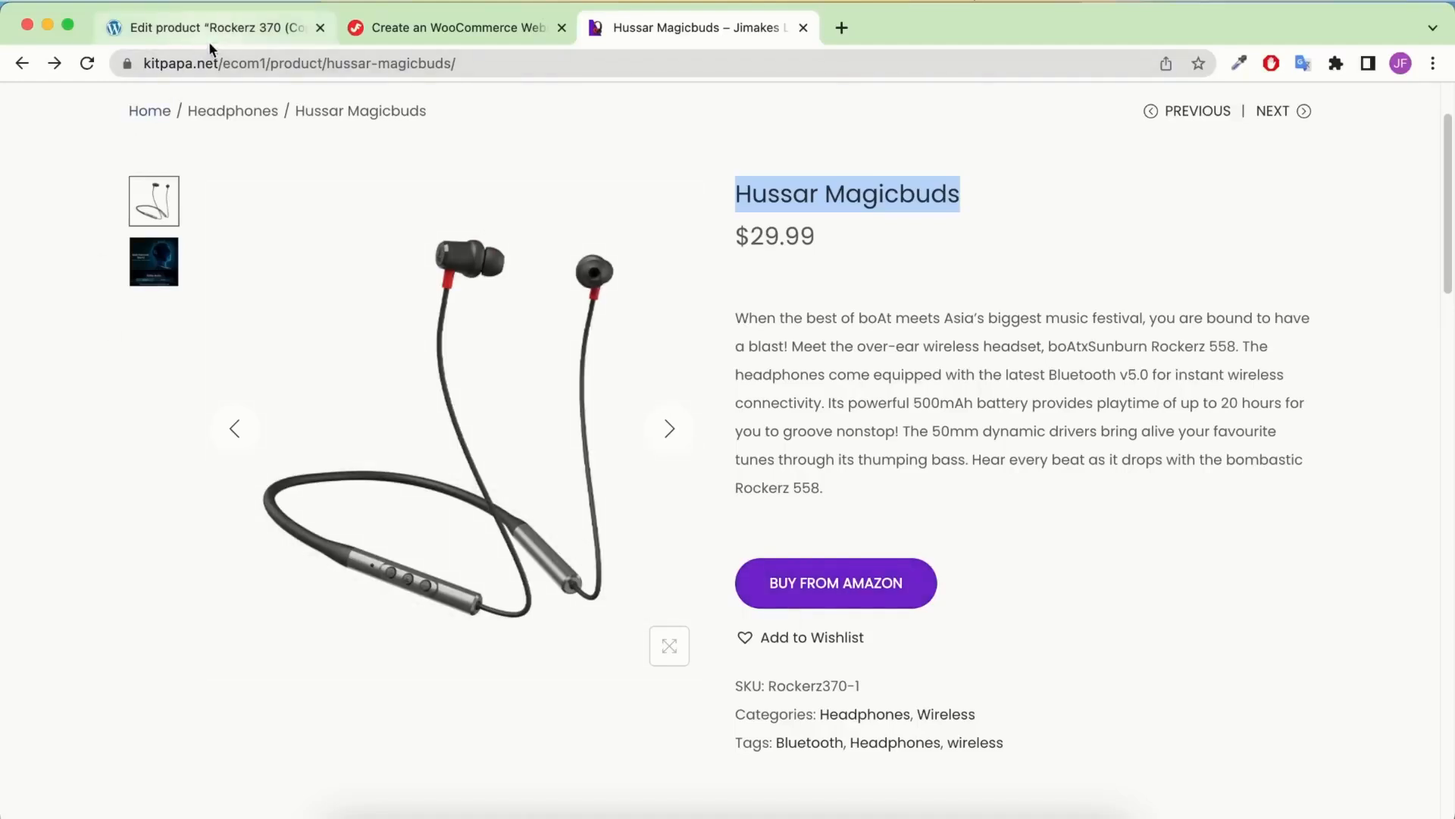
left_click(252, 30)
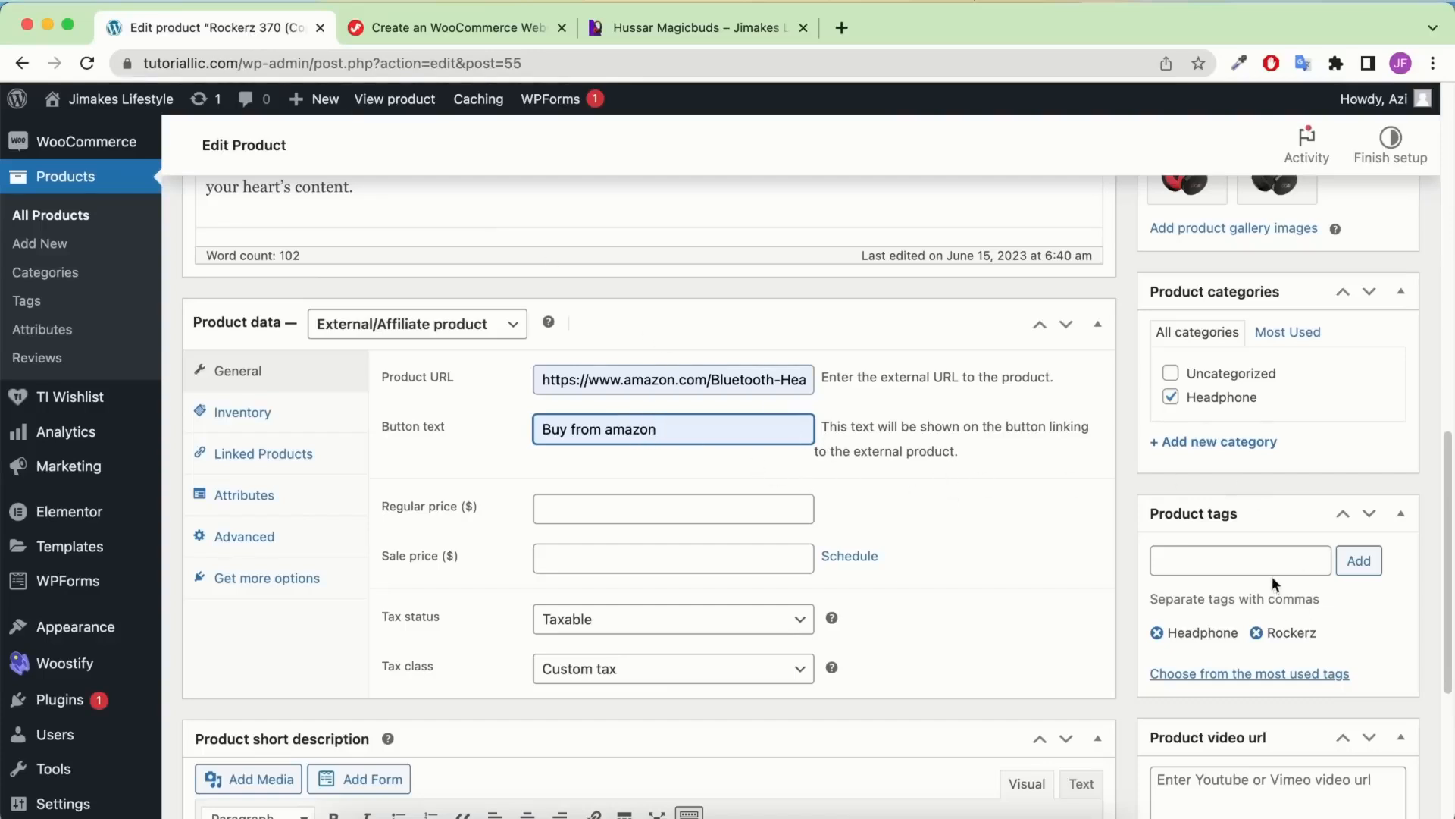
Remove the Rockerz and Headphone tags from the product
left_click(1257, 633)
left_click(1257, 633)
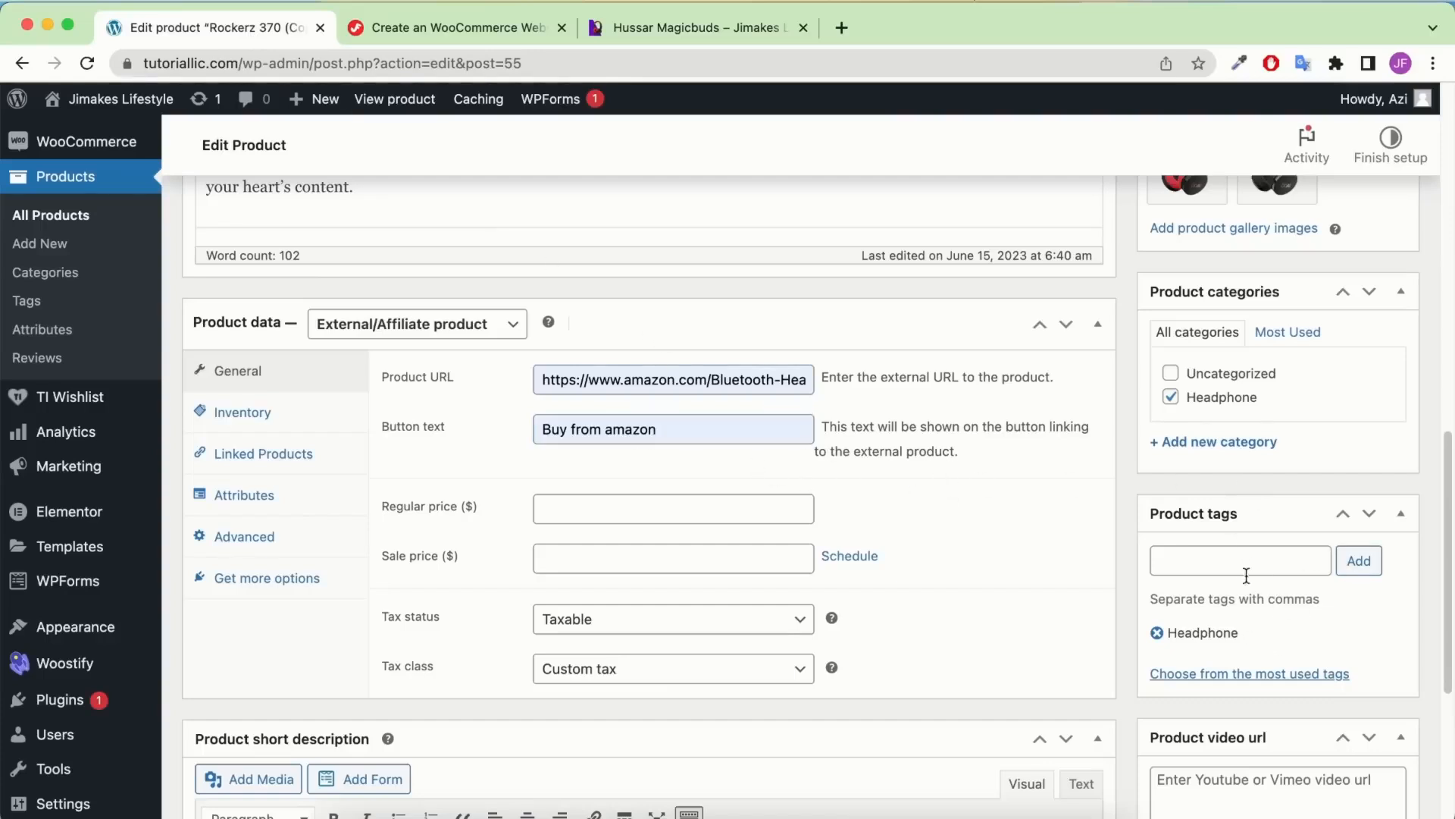
left_click(1156, 633)
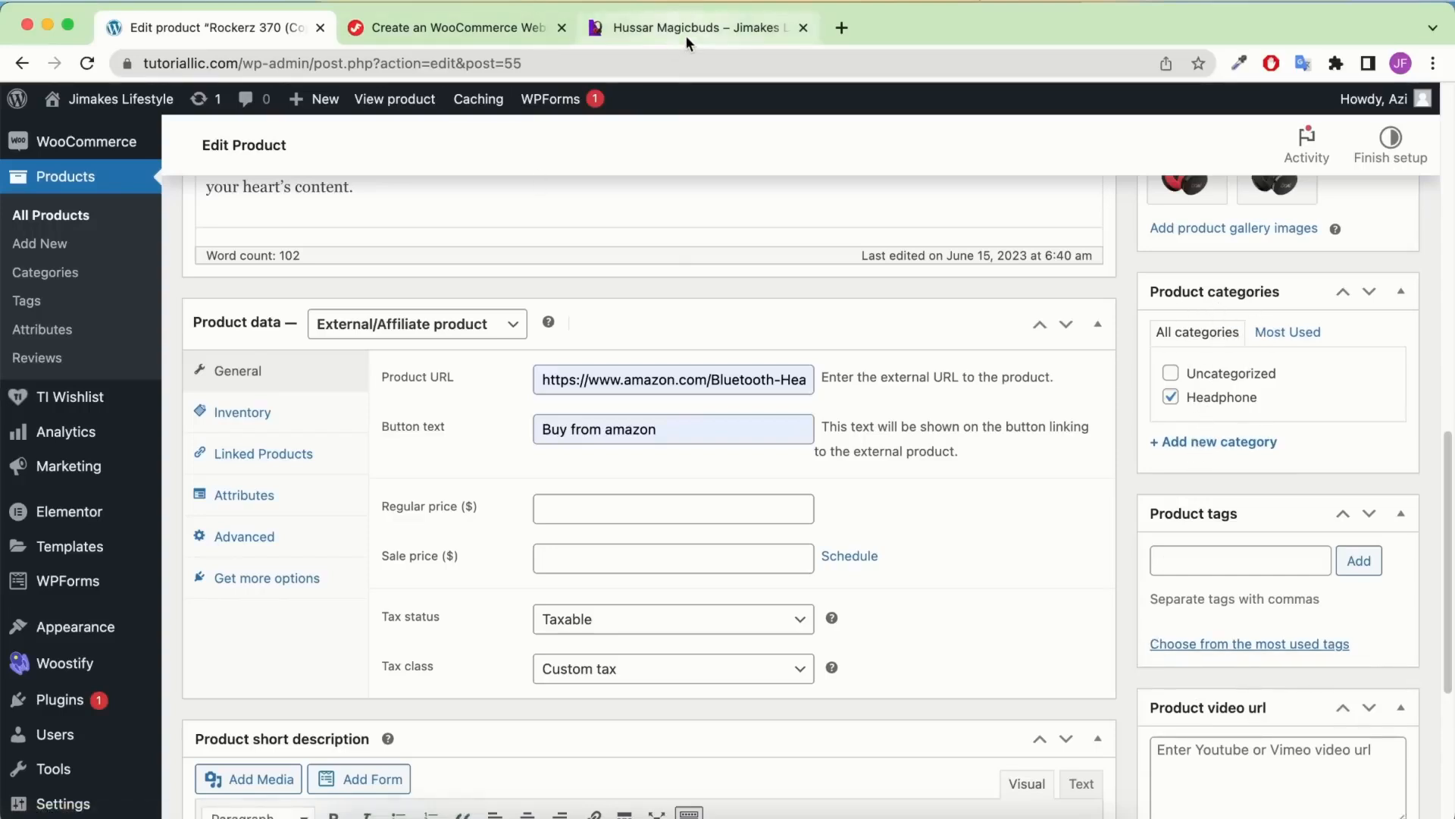
scroll(756, 477, "down", 1)
Set the regular price to 29.00
left_click(688, 471)
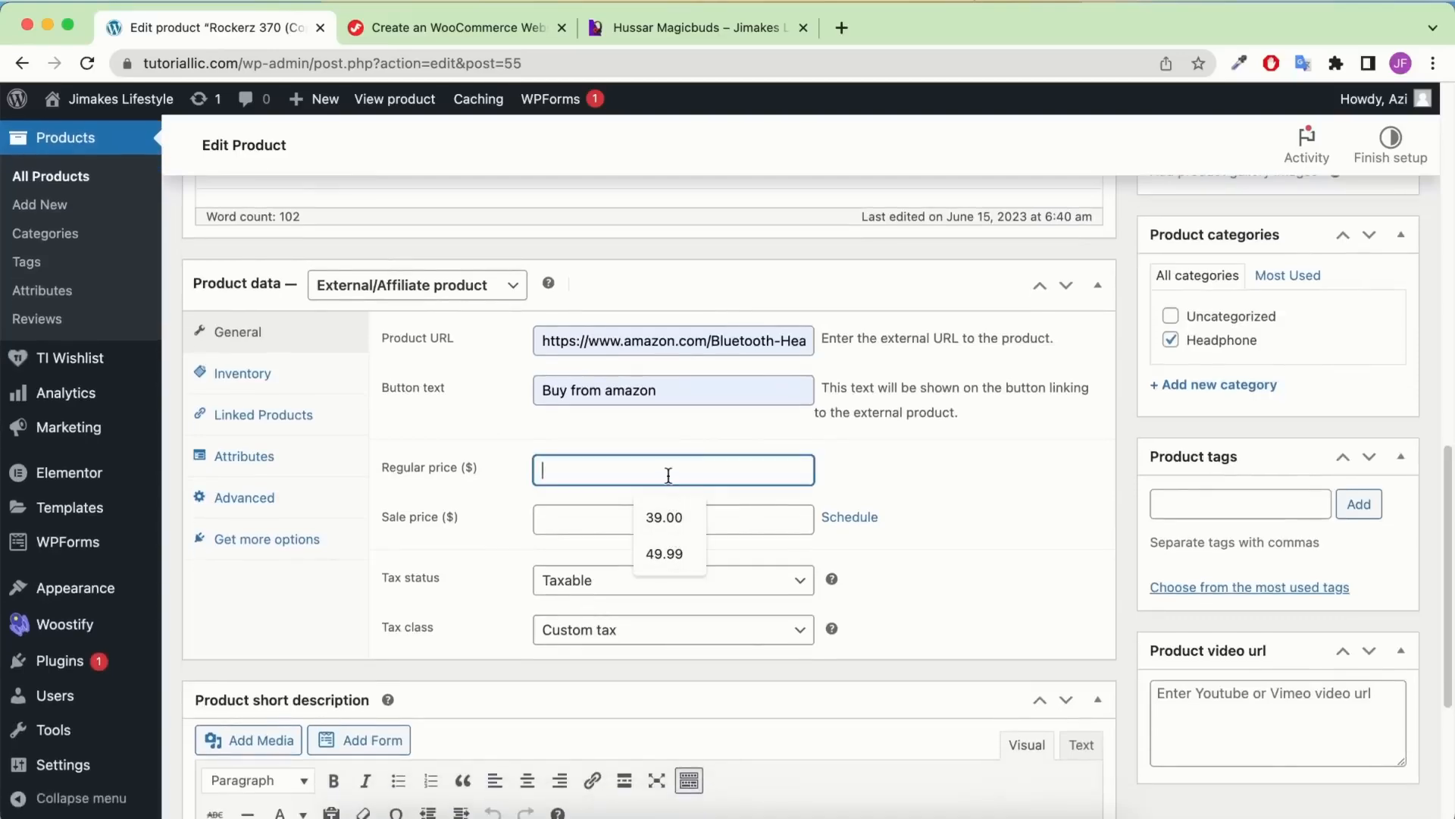
left_click(664, 517)
left_click(549, 470)
key("BackSpace")
type("29.00")
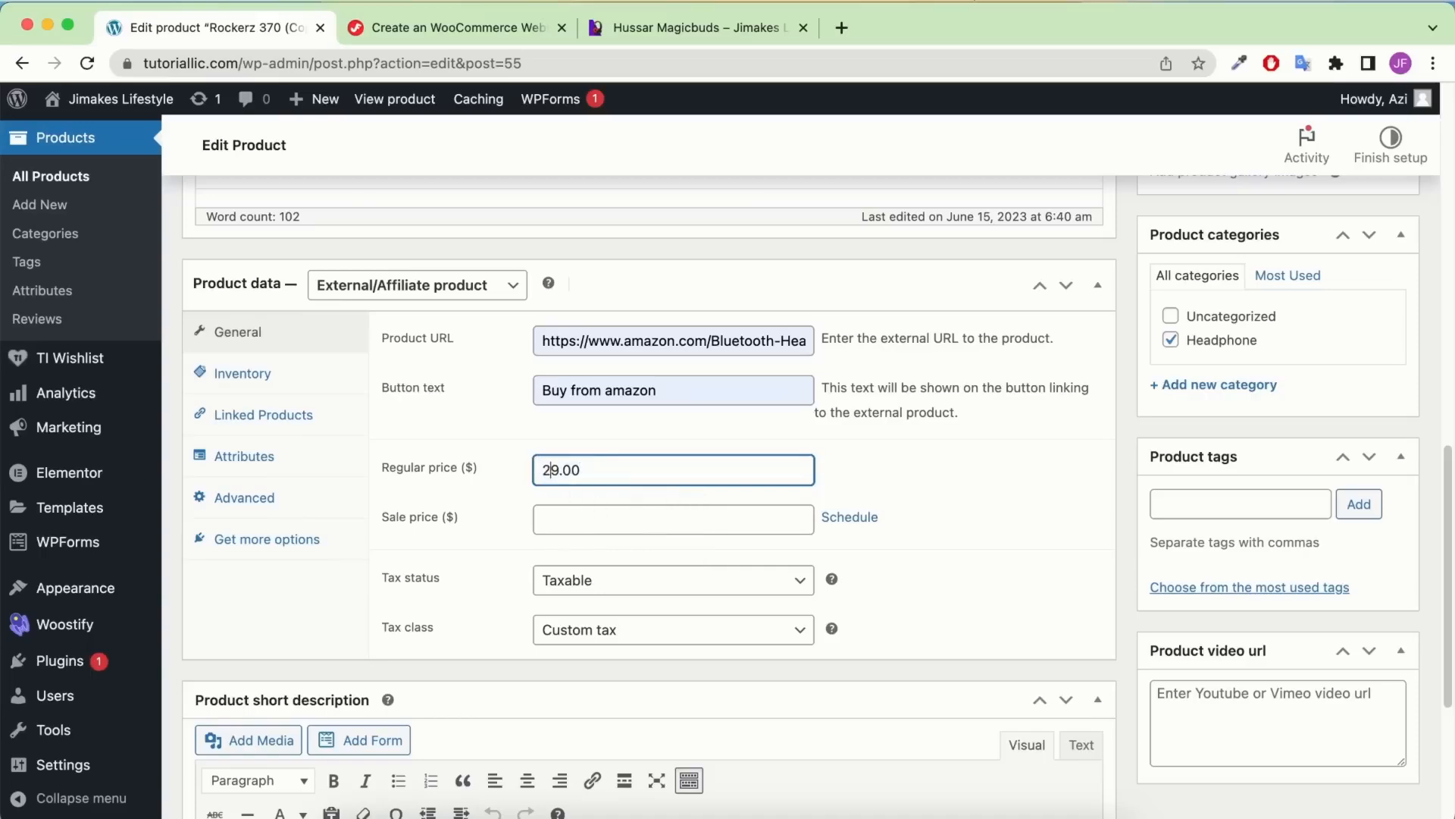
left_click(935, 496)
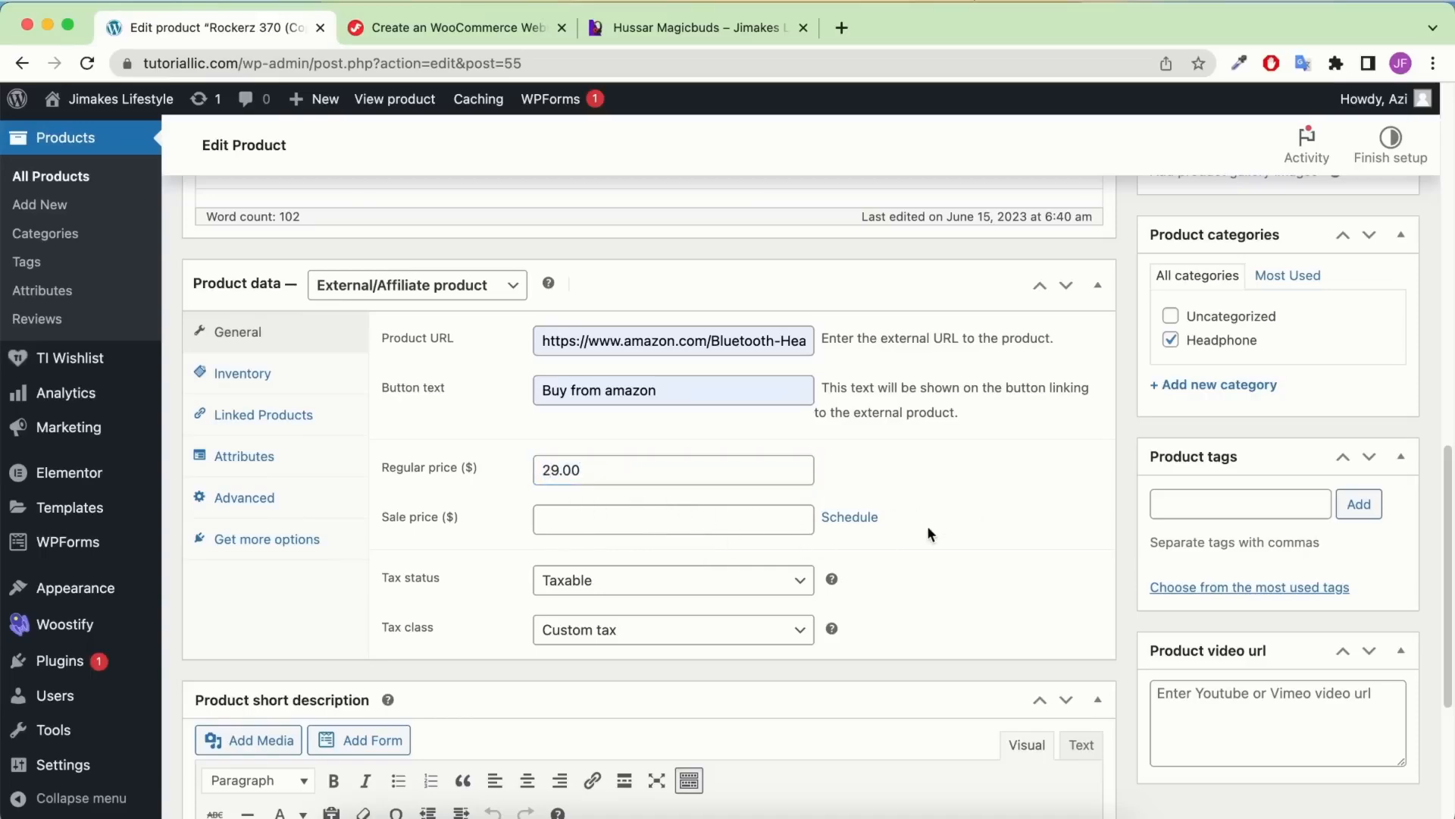
scroll(1180, 530, "up", 5)
Remove the old headphone product image and both old gallery images
scroll(1292, 453, "up", 10)
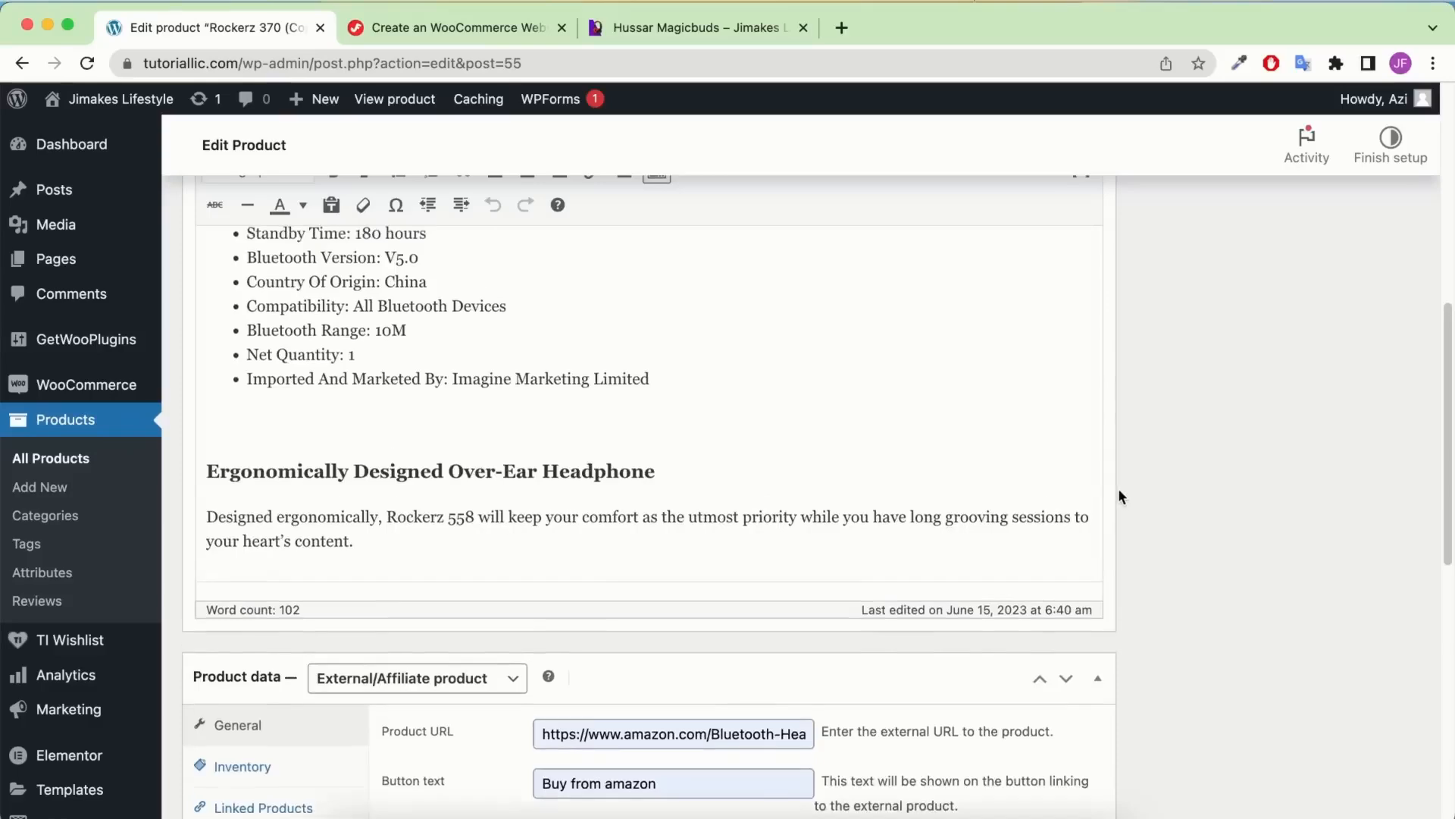
scroll(1272, 431, "down", 5)
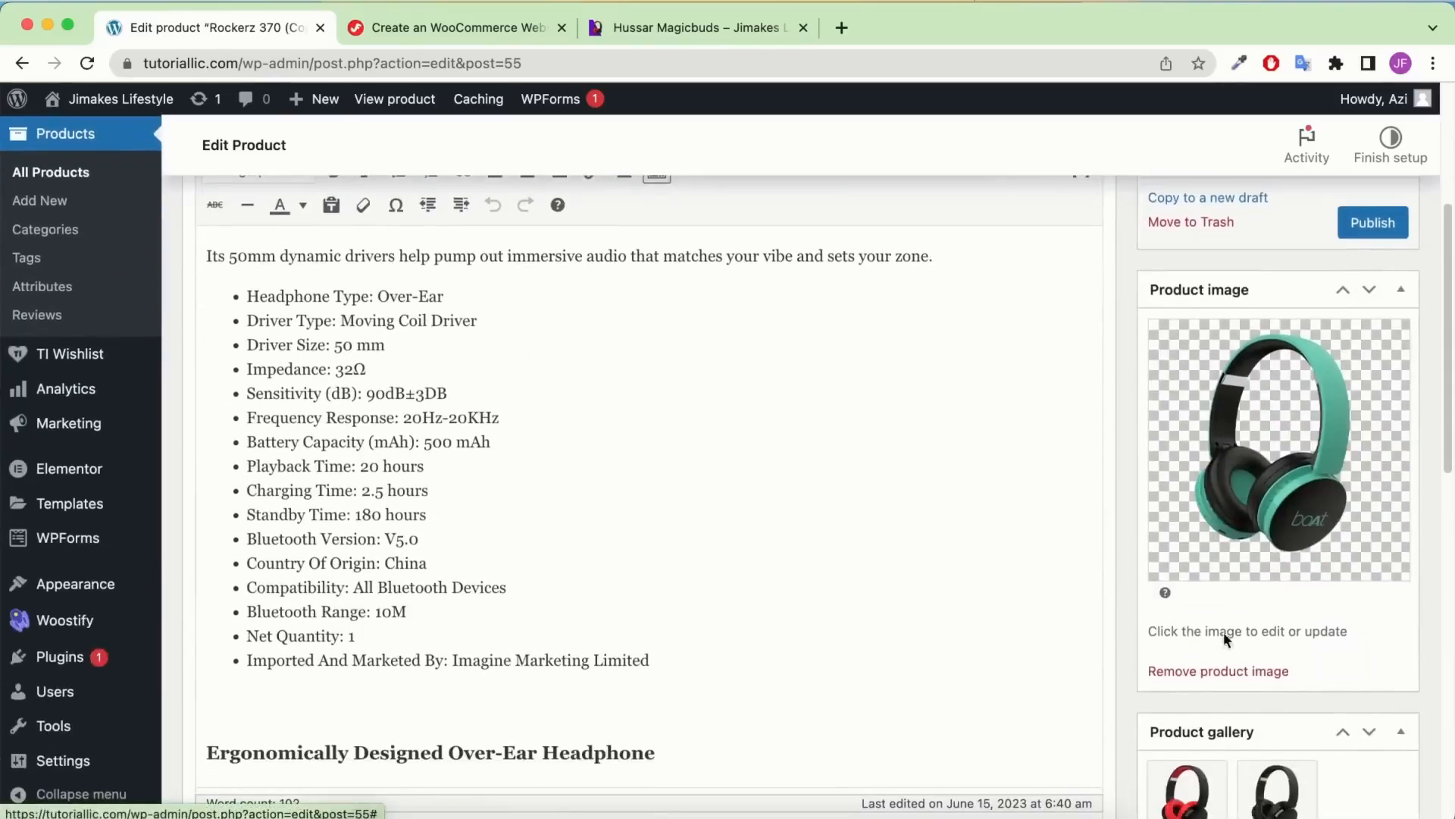
scroll(1226, 638, "down", 1)
left_click(1222, 643)
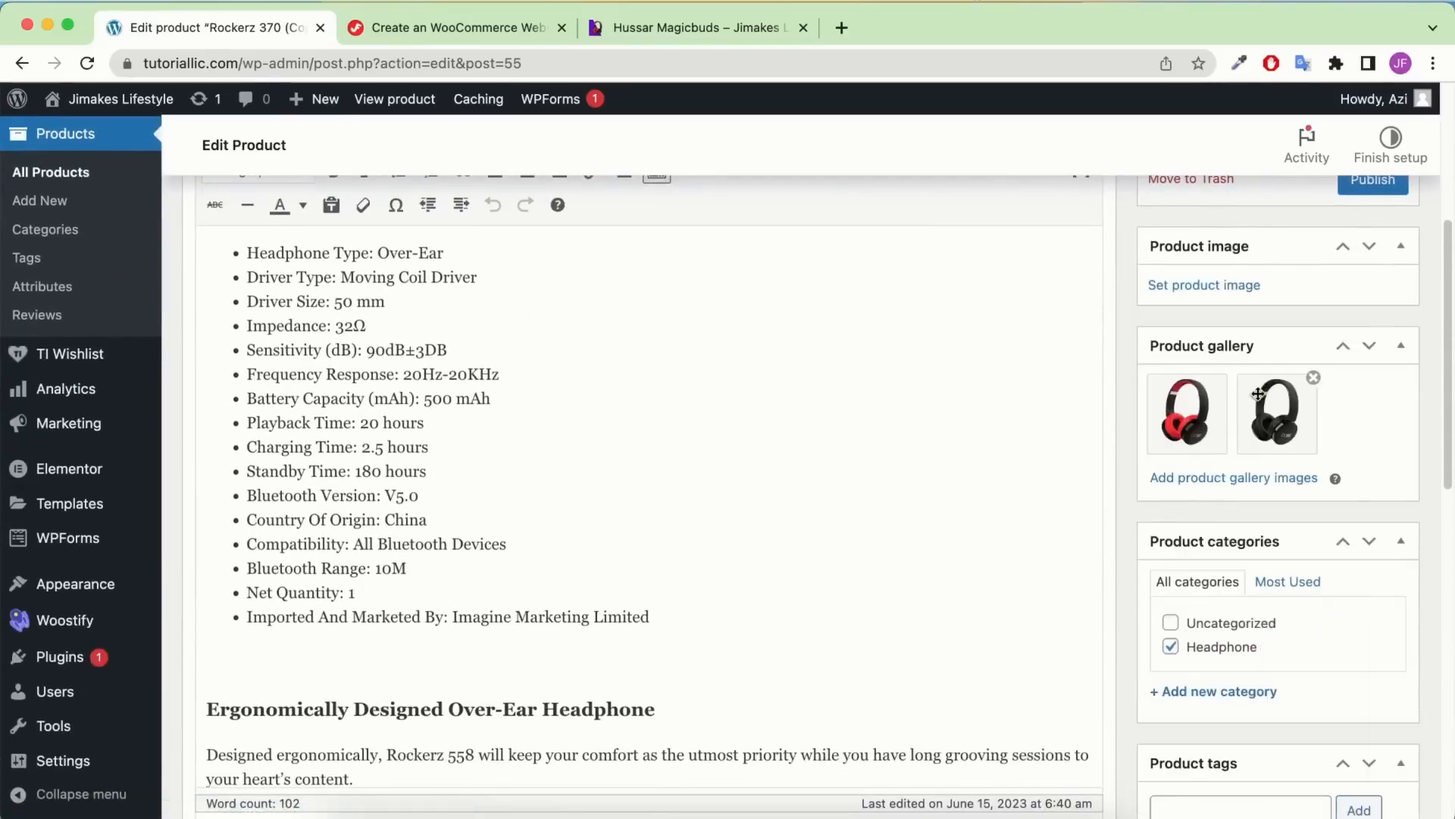
left_click(1222, 376)
left_click(1223, 376)
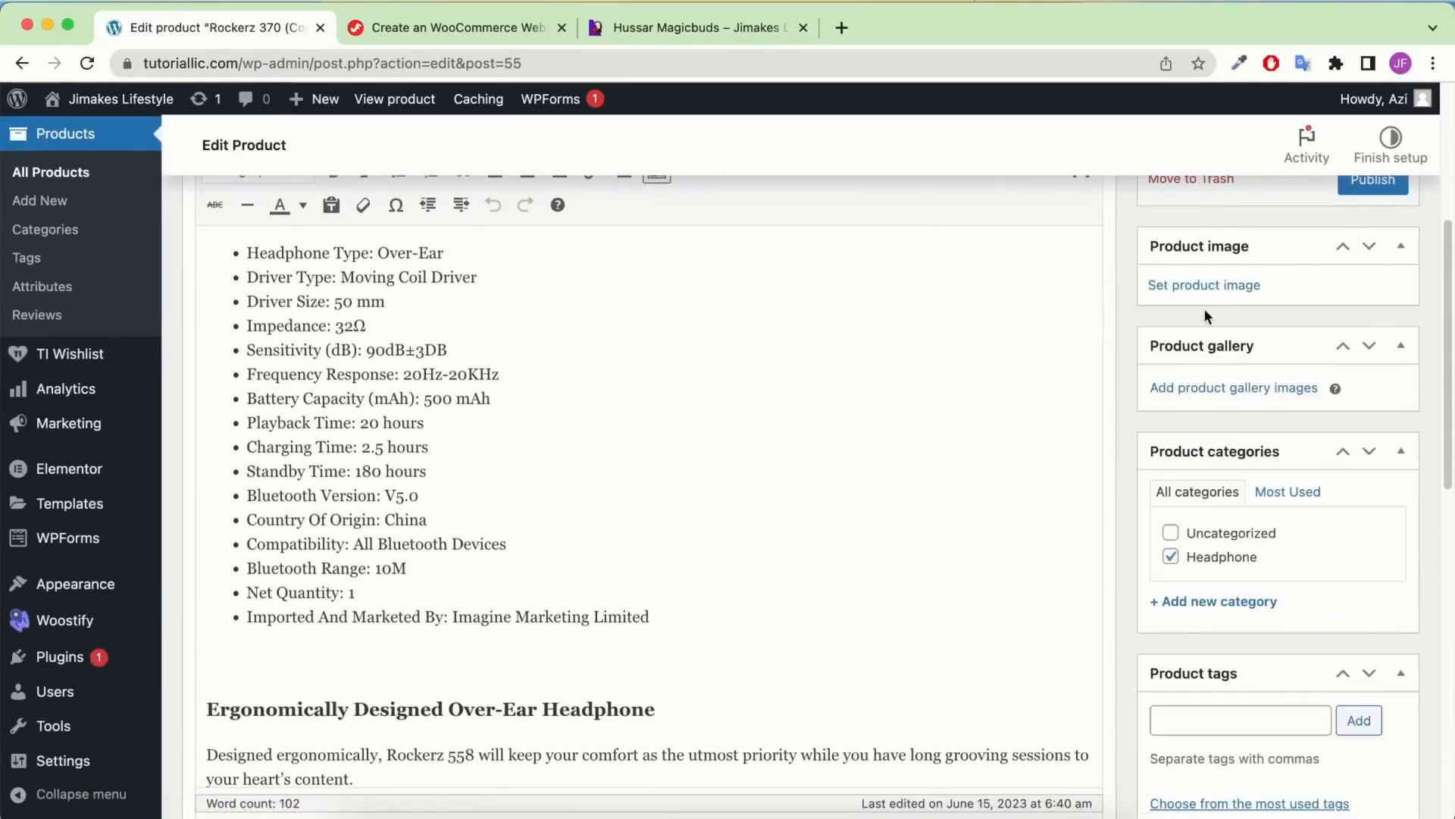
Upload Affiliate-Product-1.png and Affiliate-Product-1-1.png, and set the neckband earphones as the product image
left_click(1202, 285)
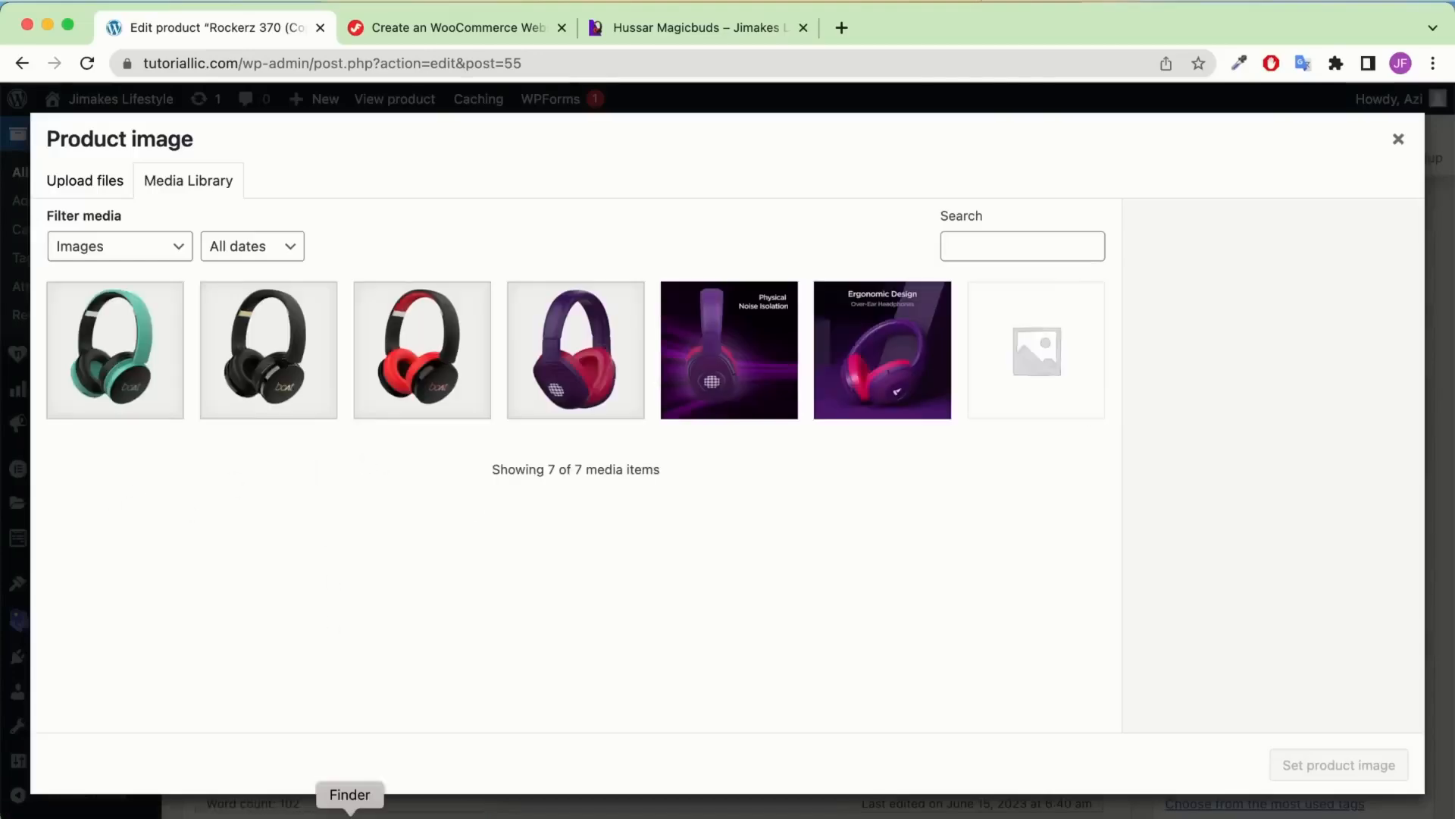
left_click(349, 815)
left_click(628, 687)
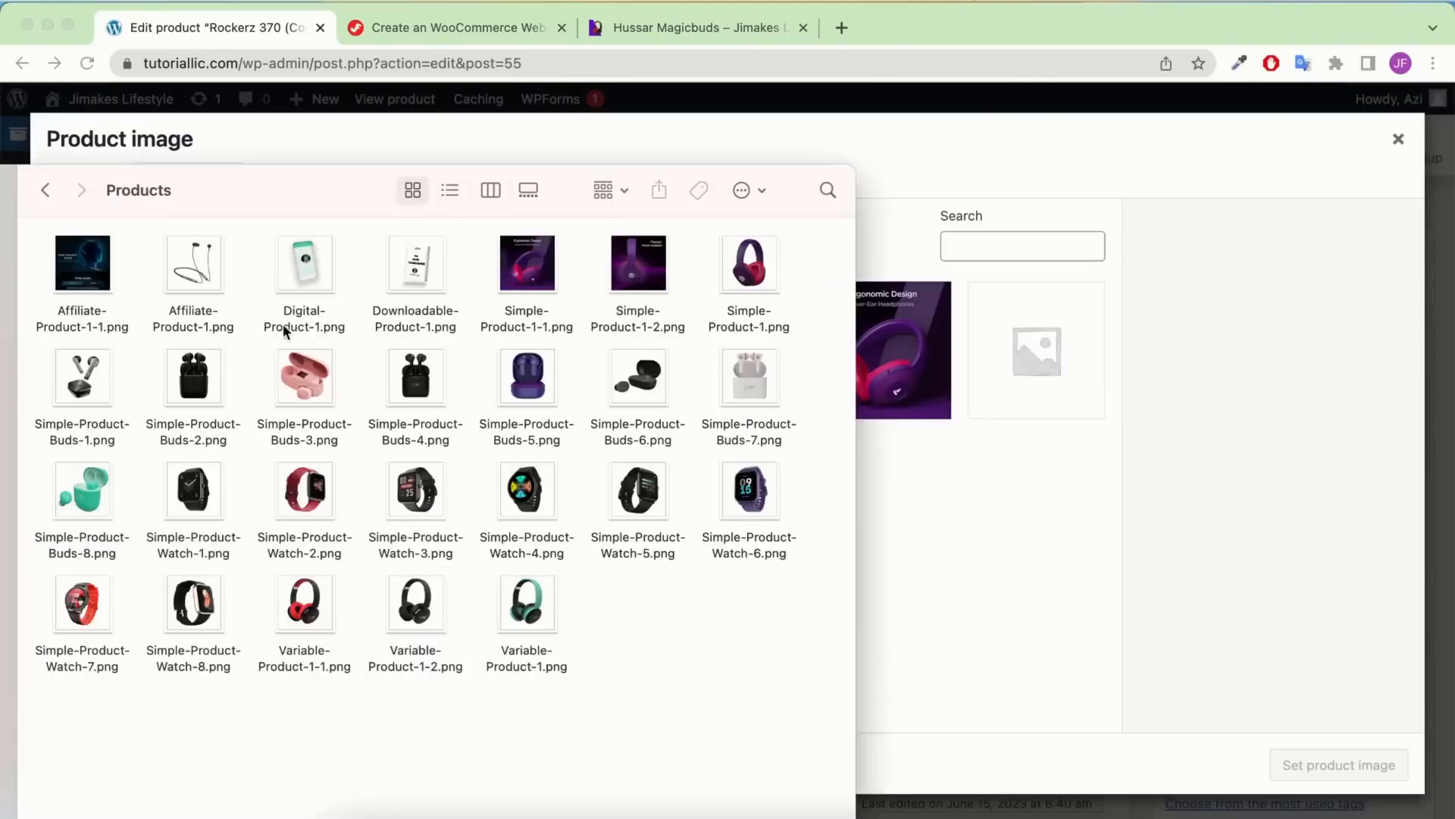
left_click(210, 311)
left_click(106, 324, "super")
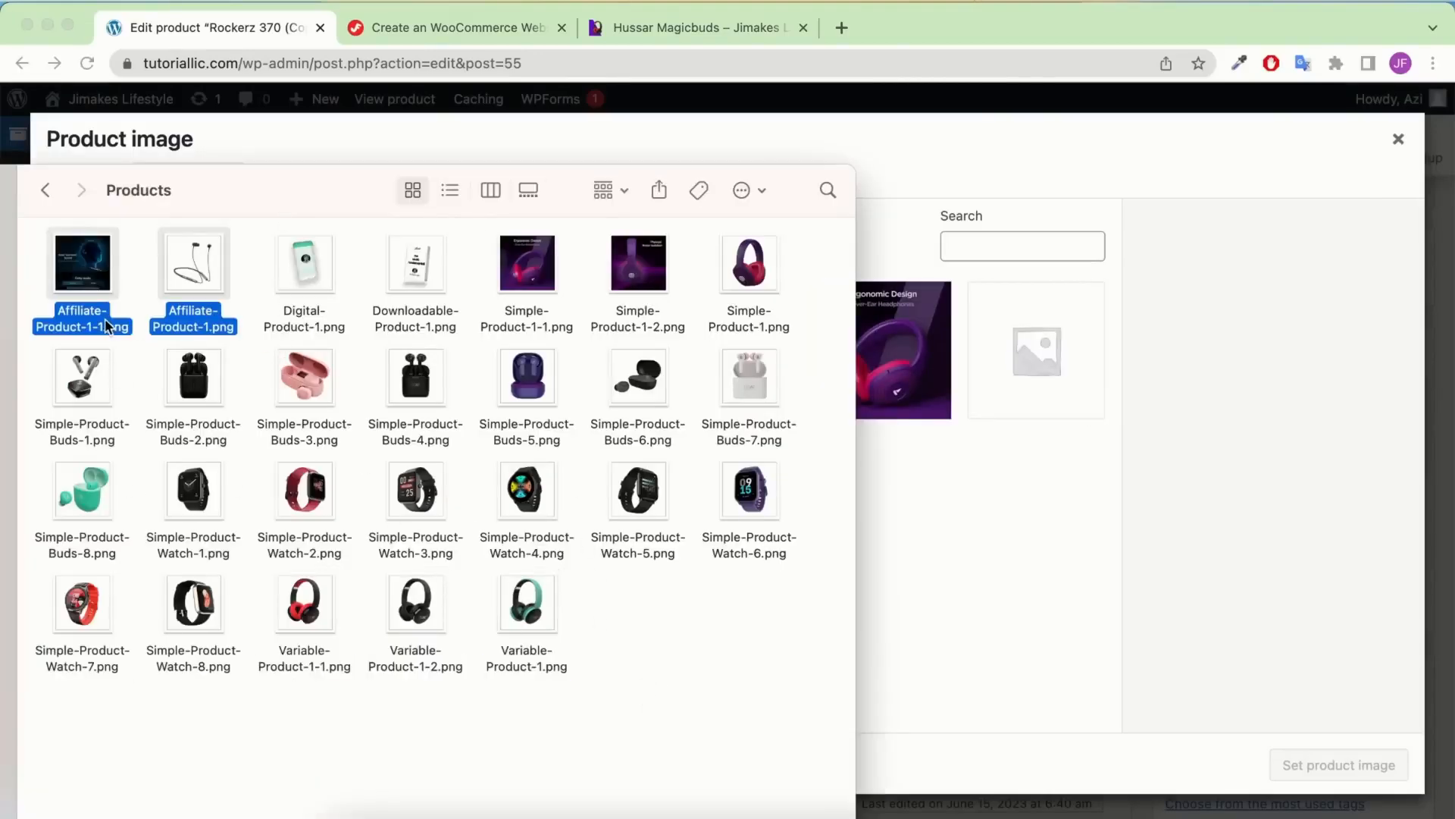
left_click_drag(106, 324, 1008, 580)
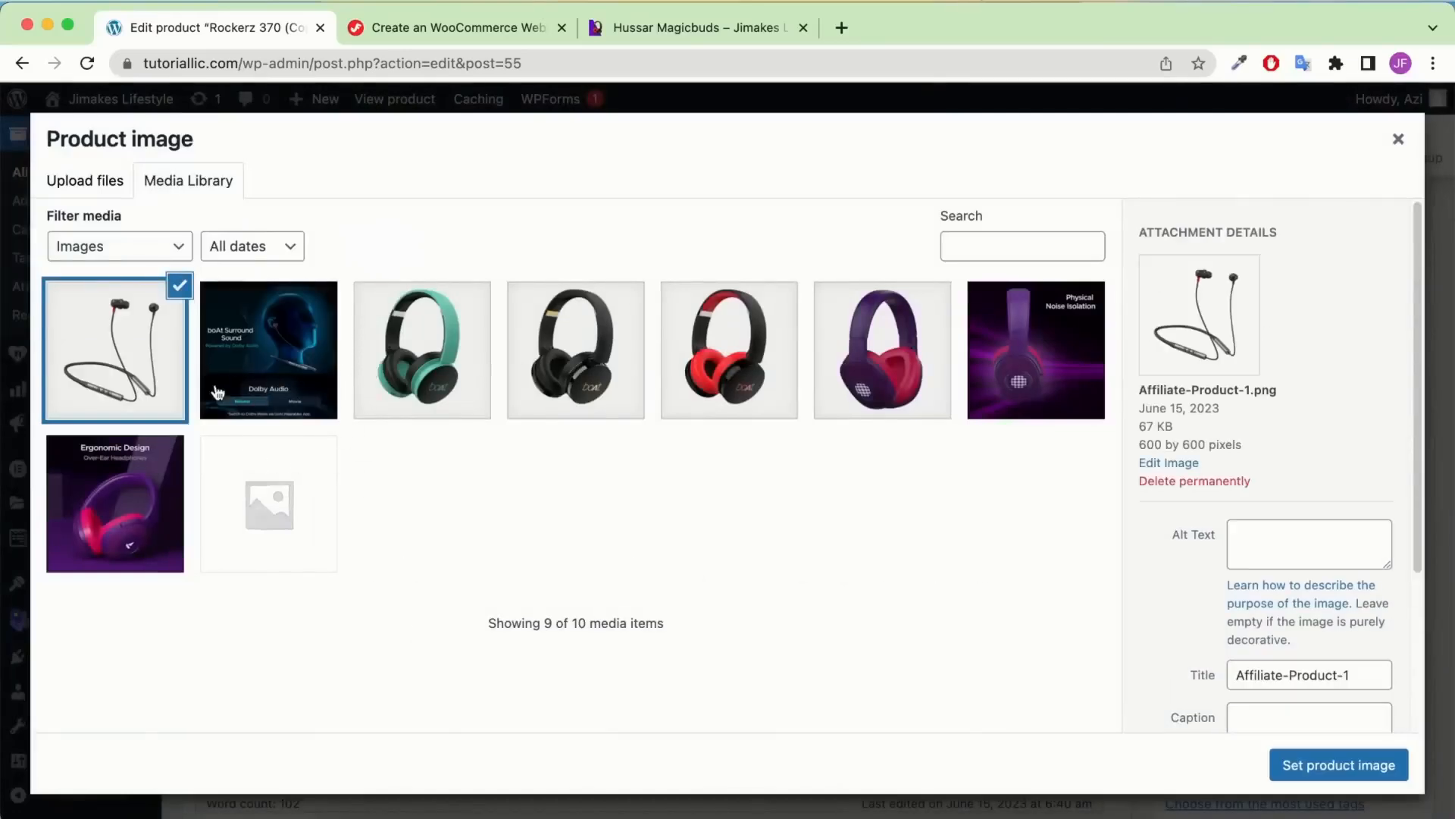
left_click(1331, 765)
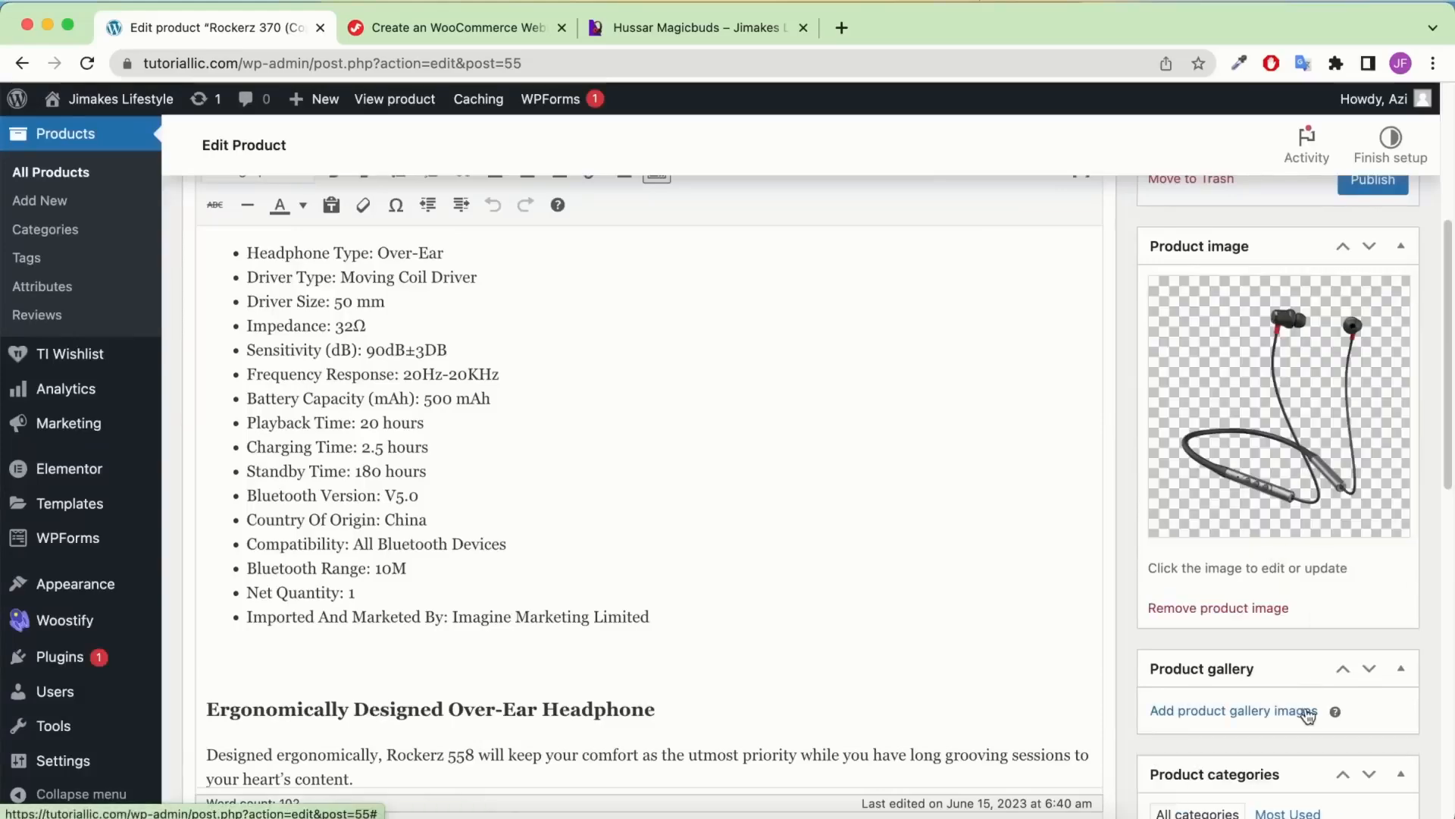
Add the Affiliate-Product-1-1 image to the product gallery
left_click(1284, 712)
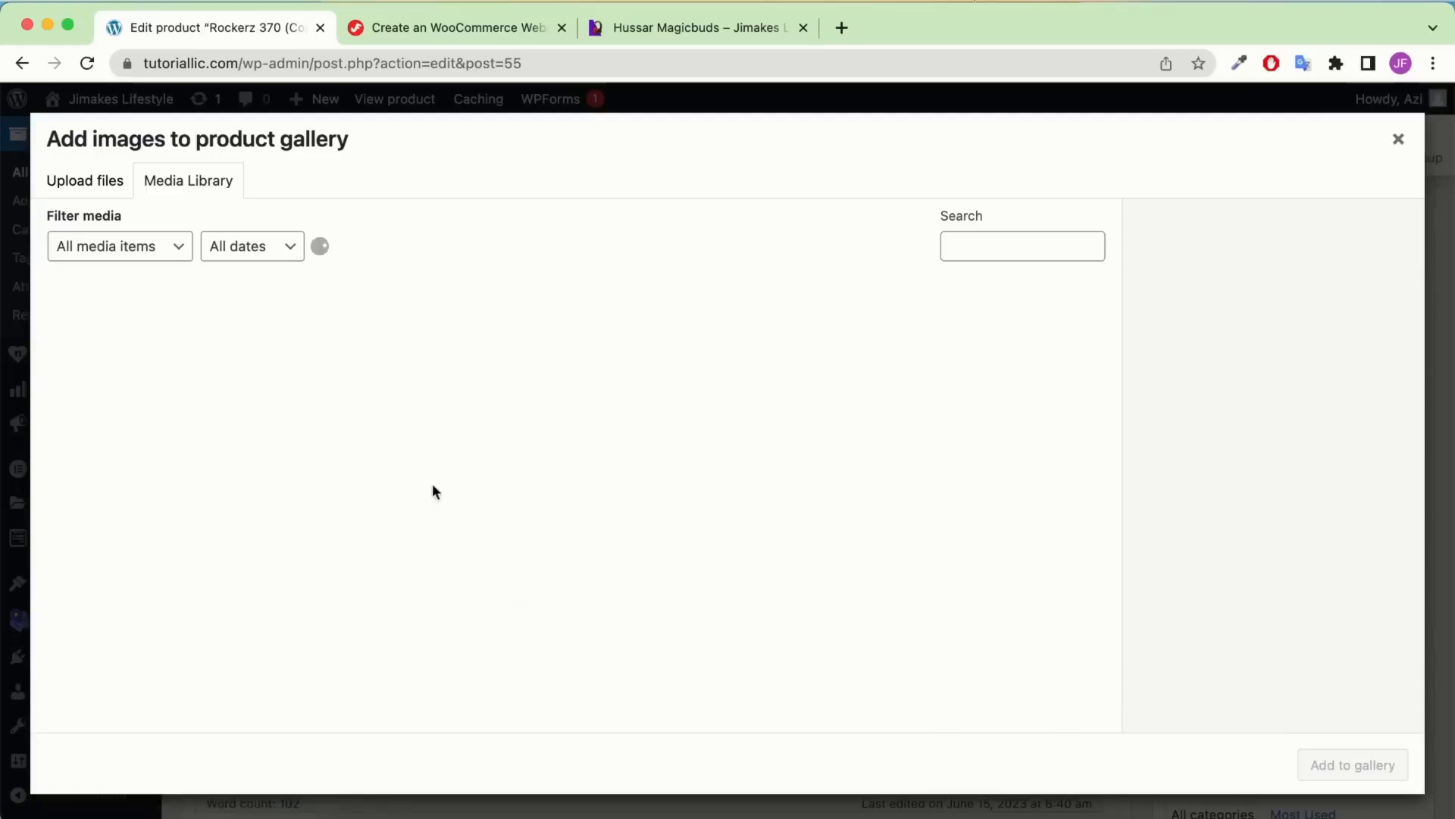
left_click(160, 412)
left_click(266, 372)
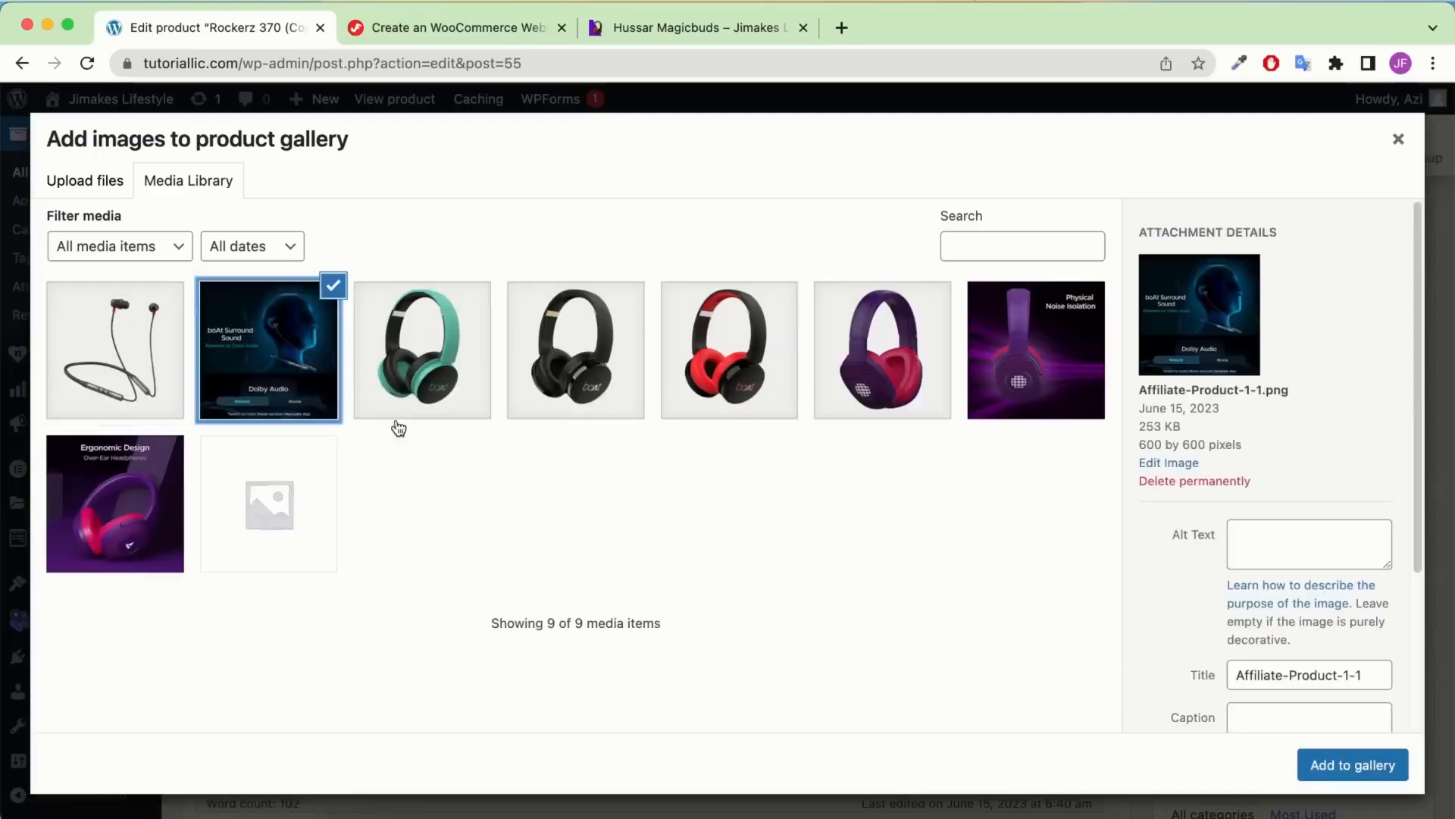
left_click(1352, 765)
scroll(847, 544, "down", 5)
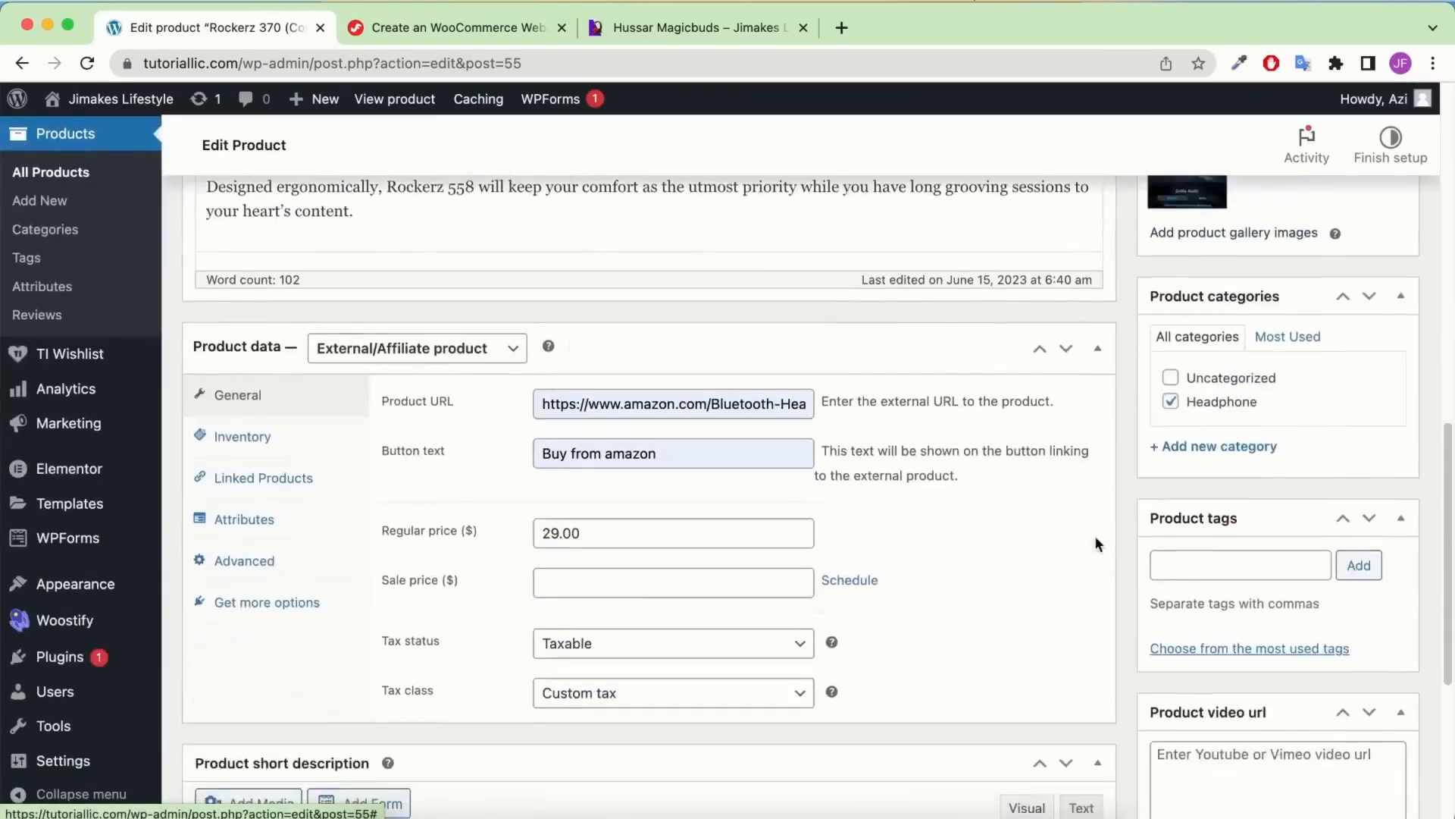
scroll(514, 579, "down", 2)
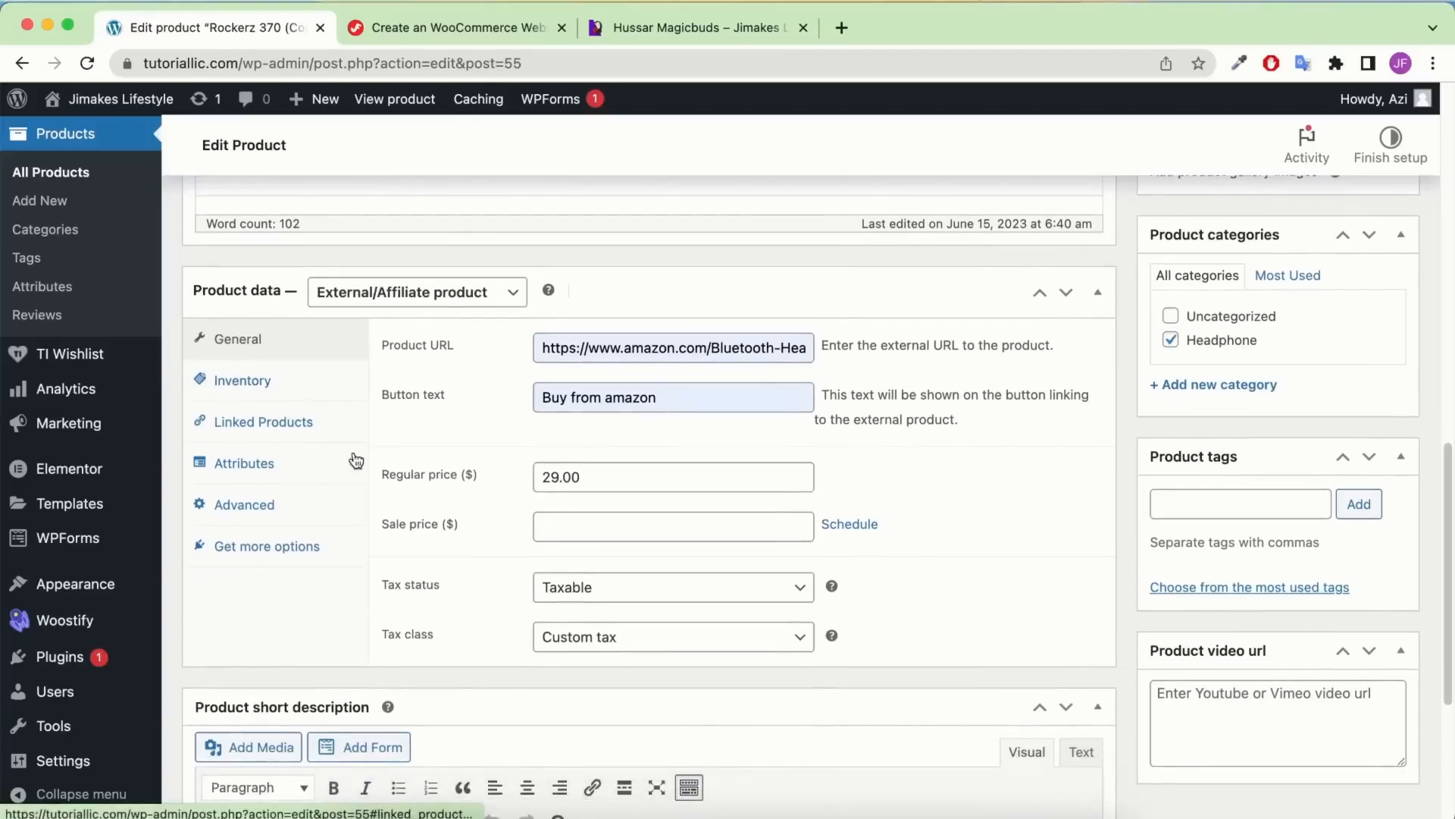
scroll(454, 493, "down", 3)
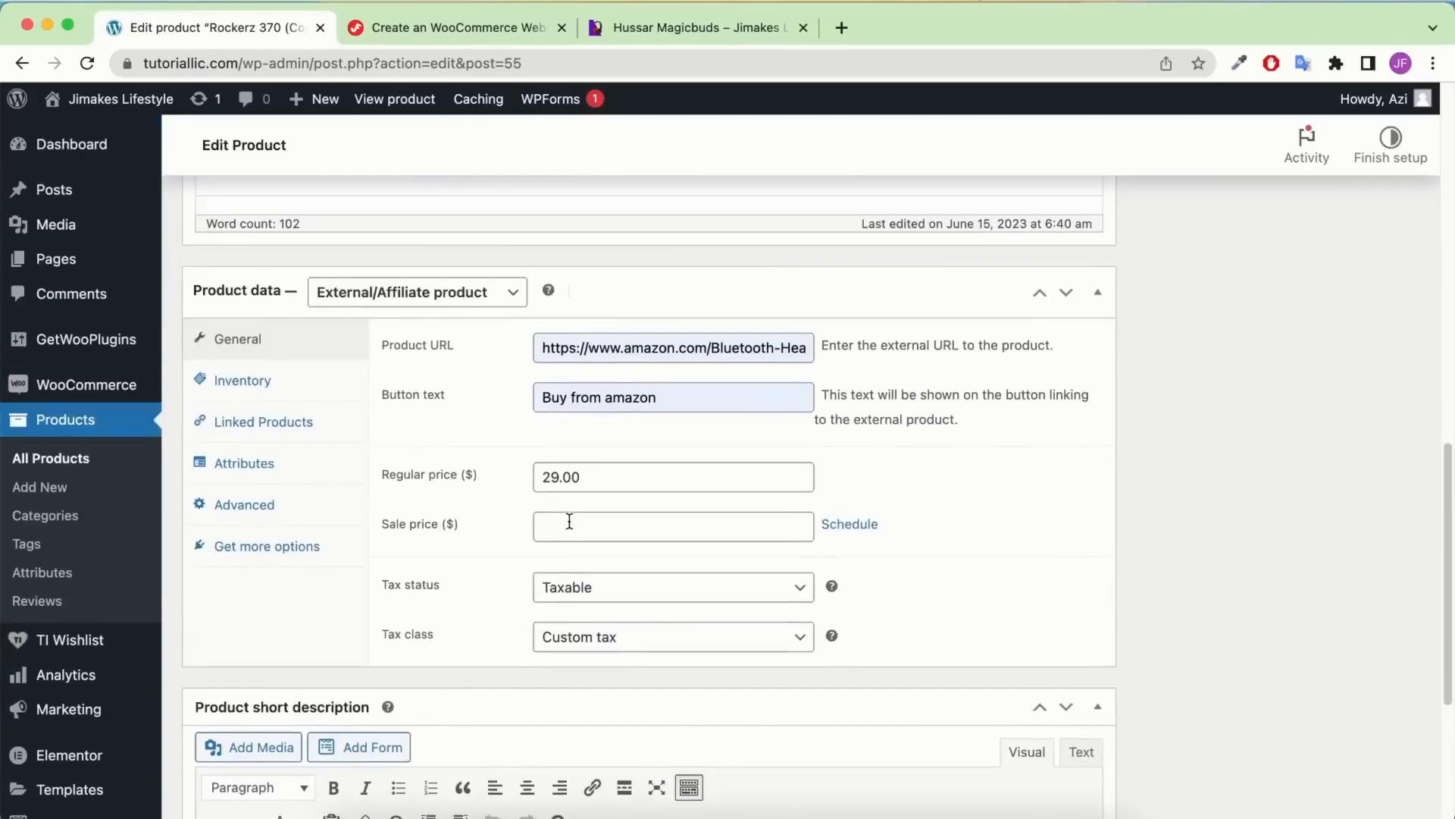
scroll(643, 530, "up", 15)
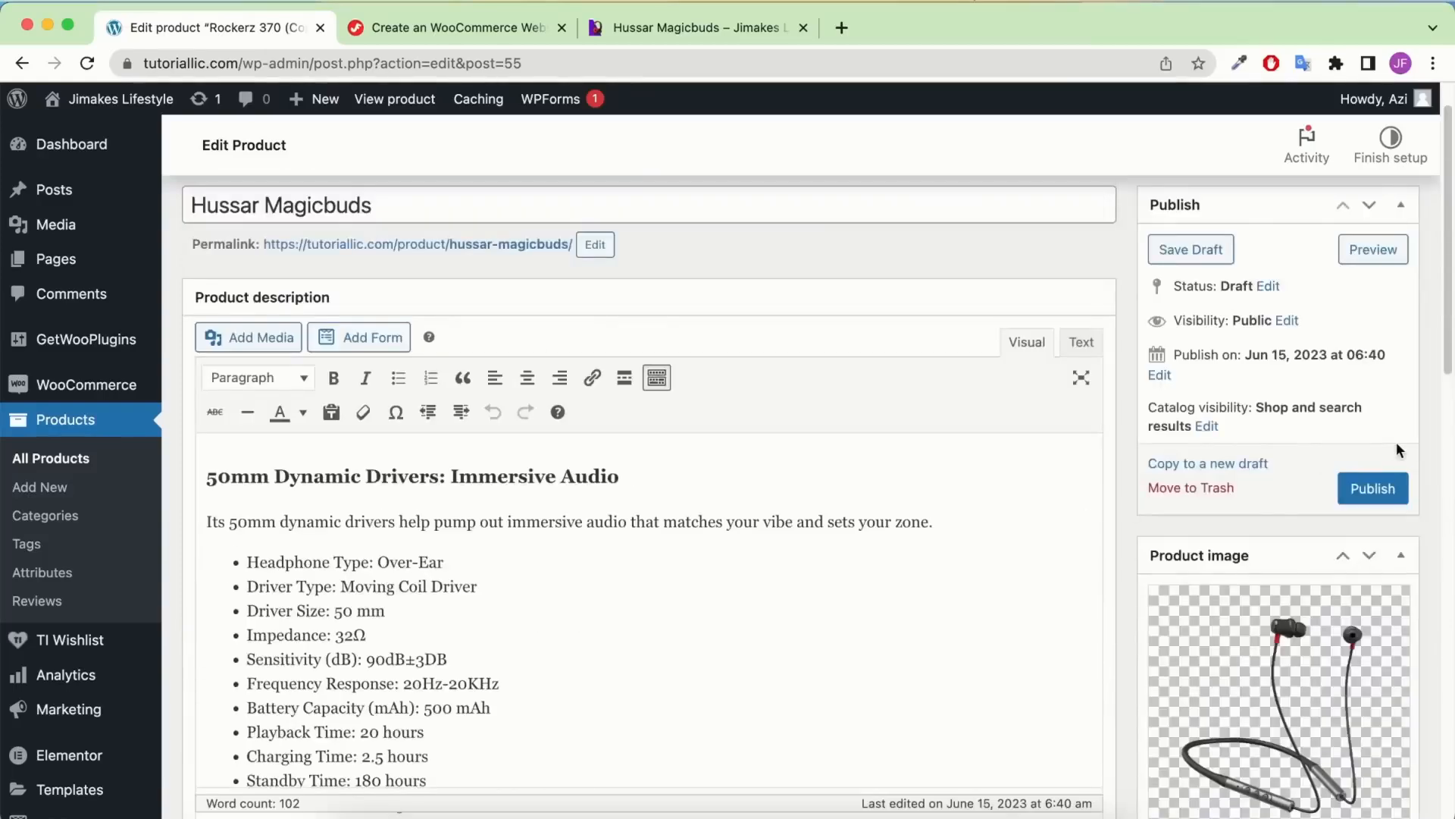
Publish the Hussar Magicbuds product
left_click(1373, 490)
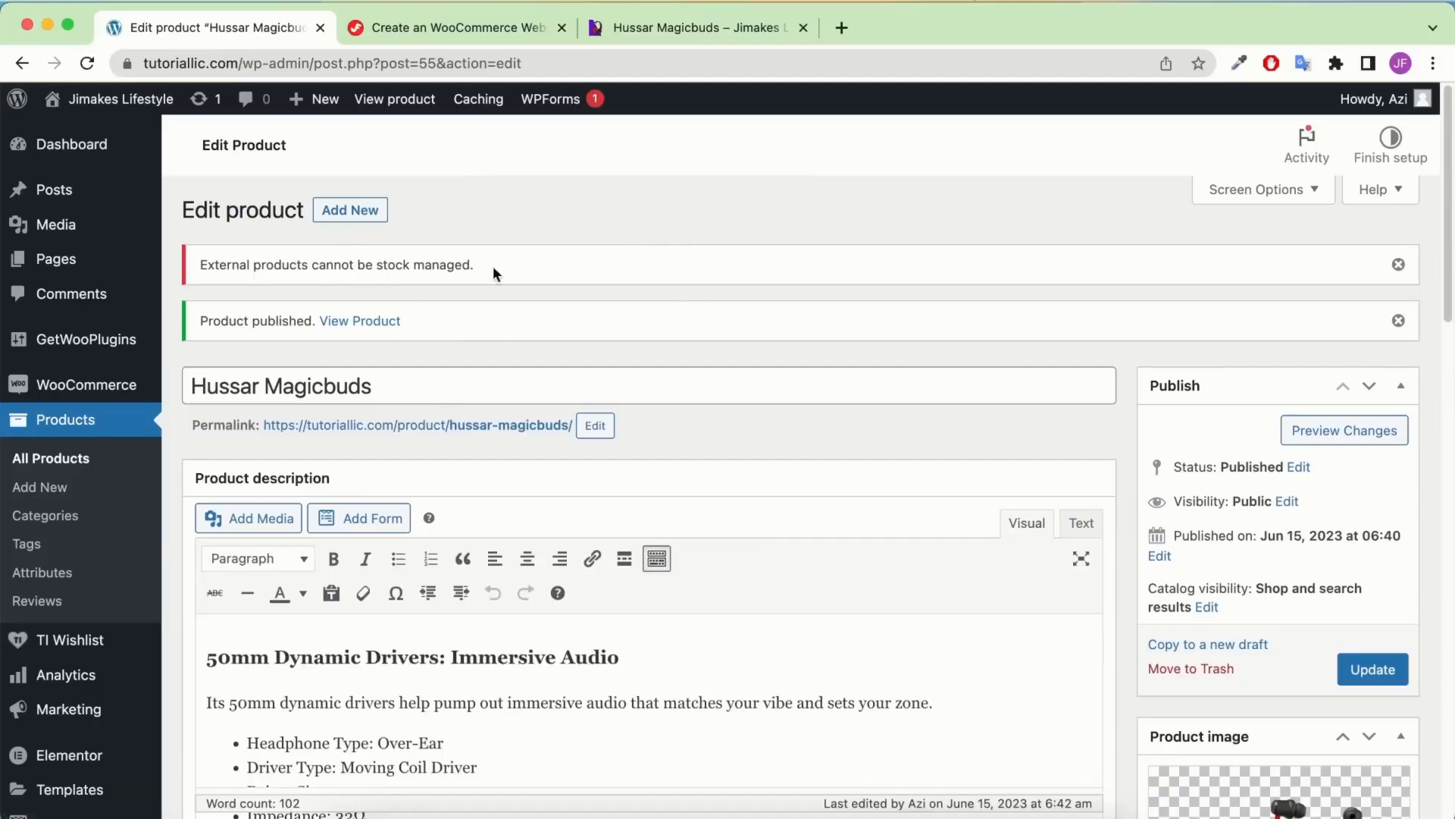
scroll(560, 270, "down", 10)
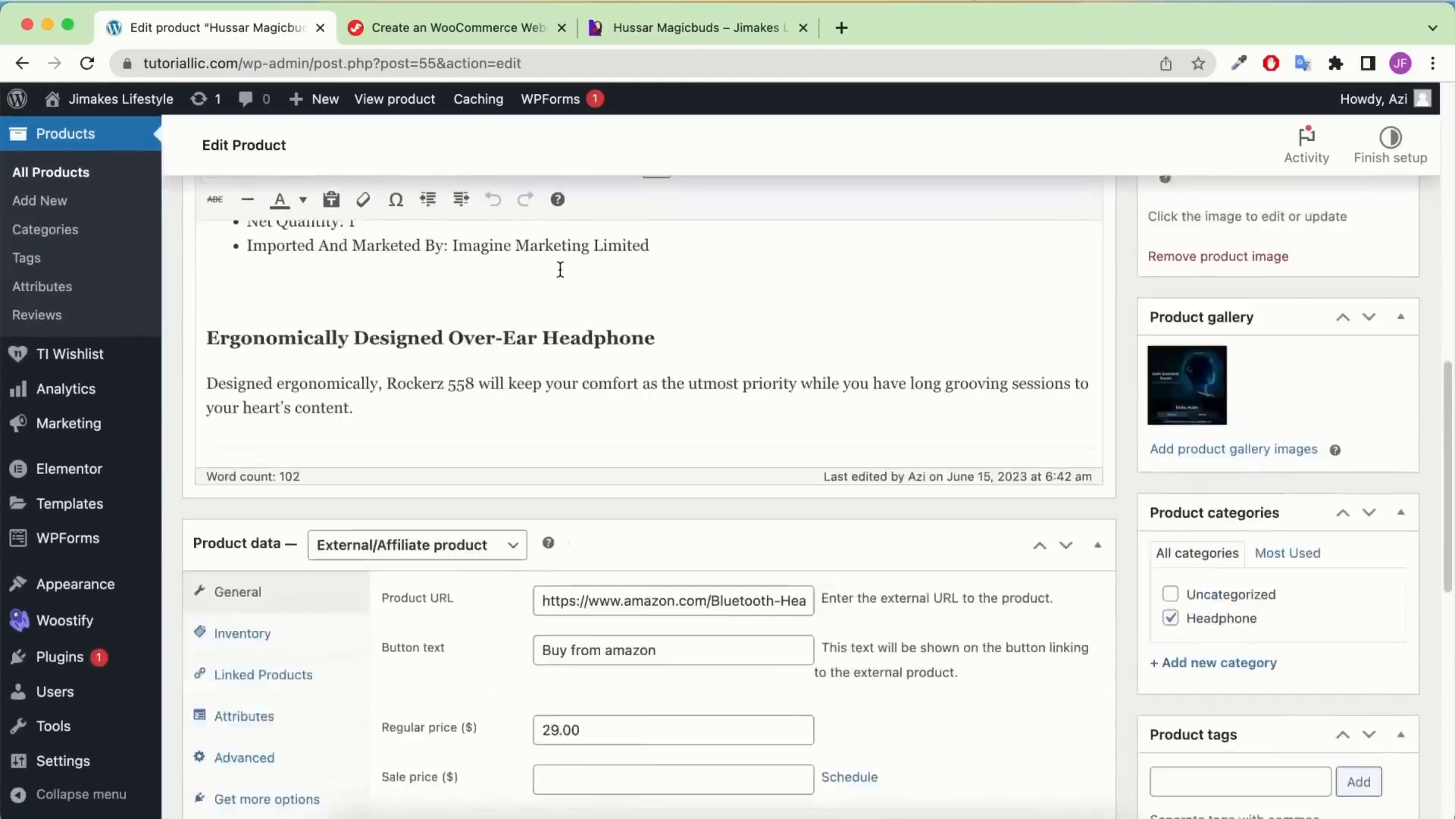
scroll(560, 270, "down", 2)
Delete the leftover SKU Rockerz370-1 under Inventory and update the product
left_click(238, 563)
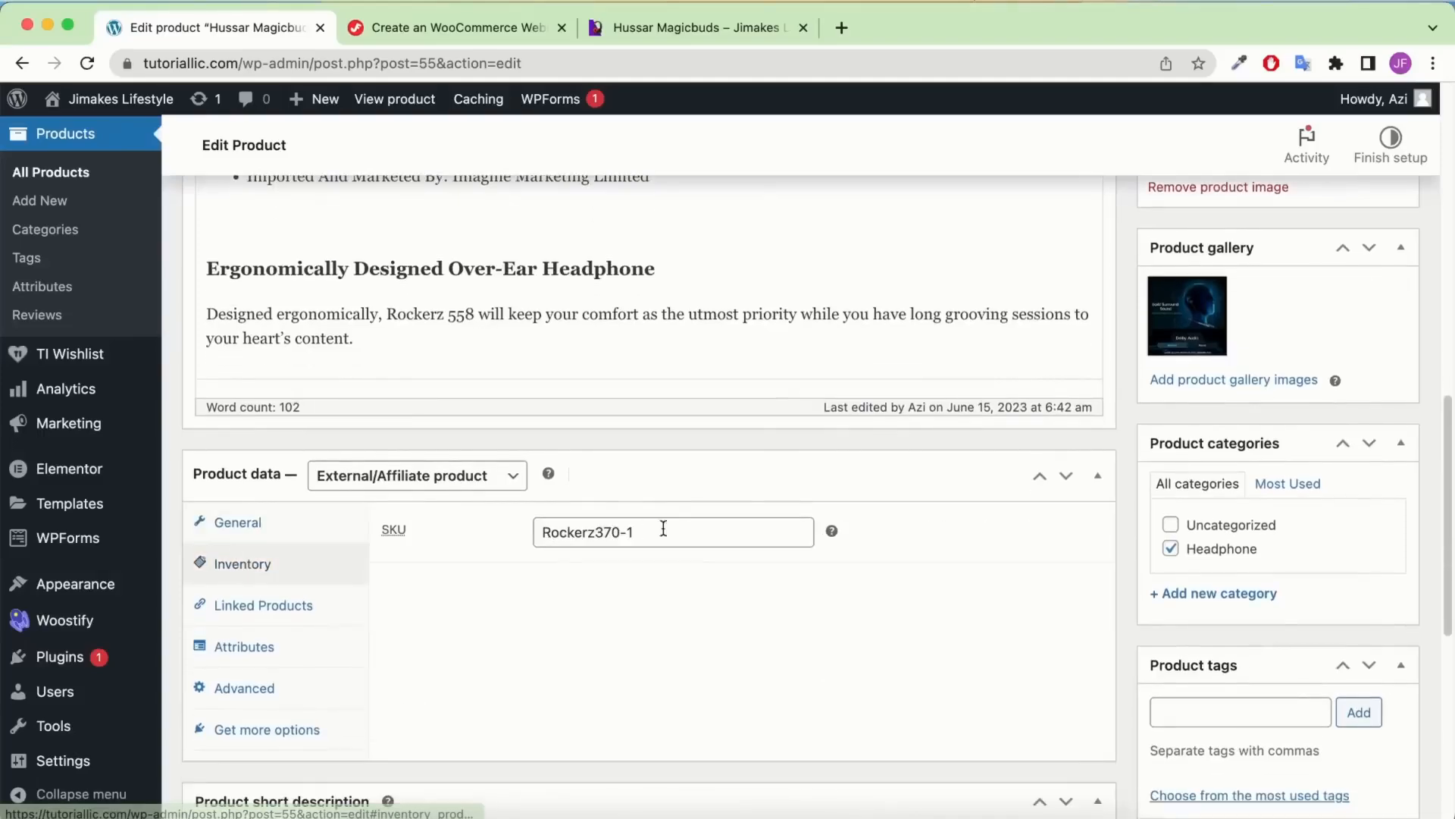
left_click_drag(704, 523, 420, 507)
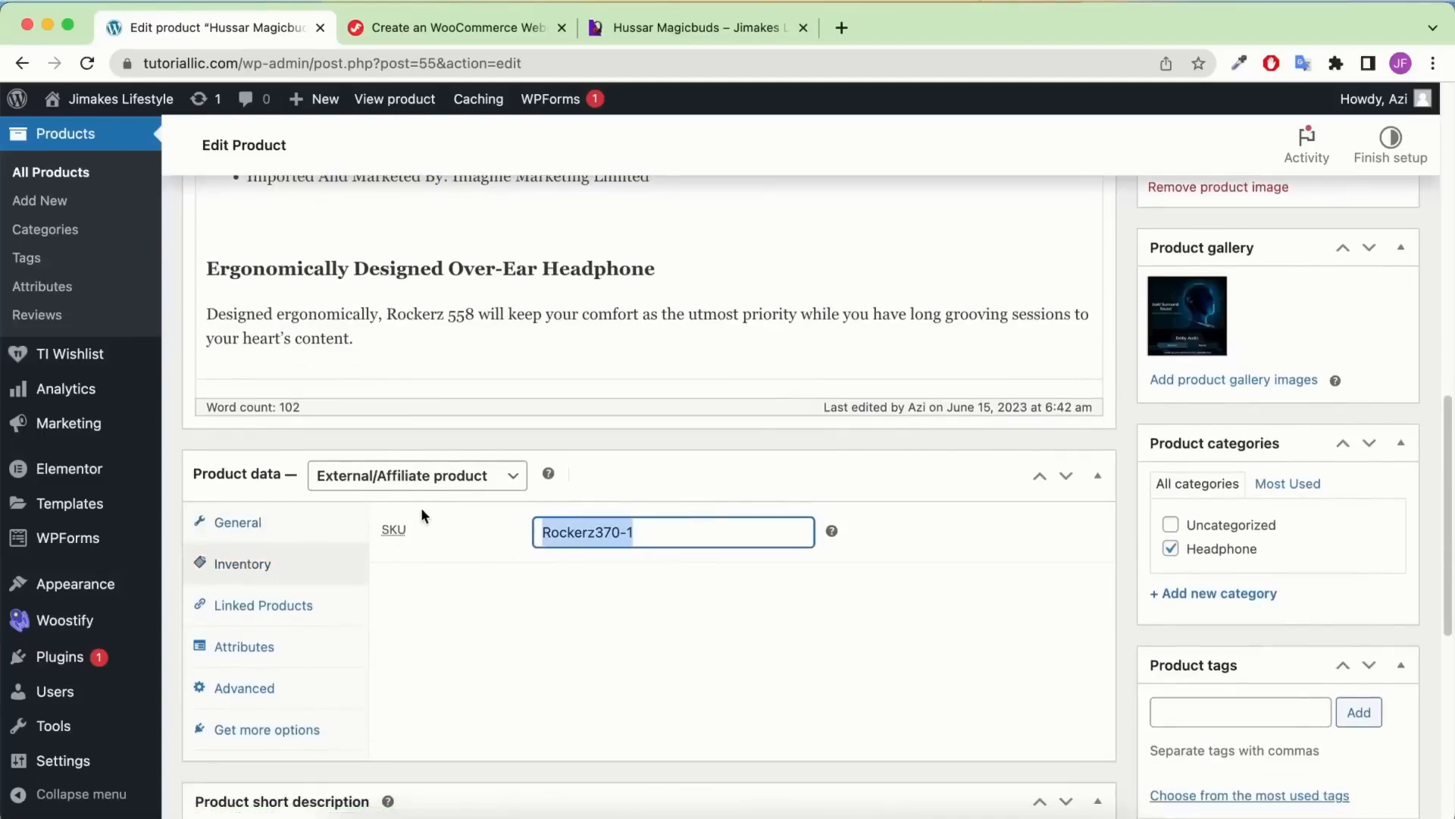
key("BackSpace")
scroll(738, 420, "up", 10)
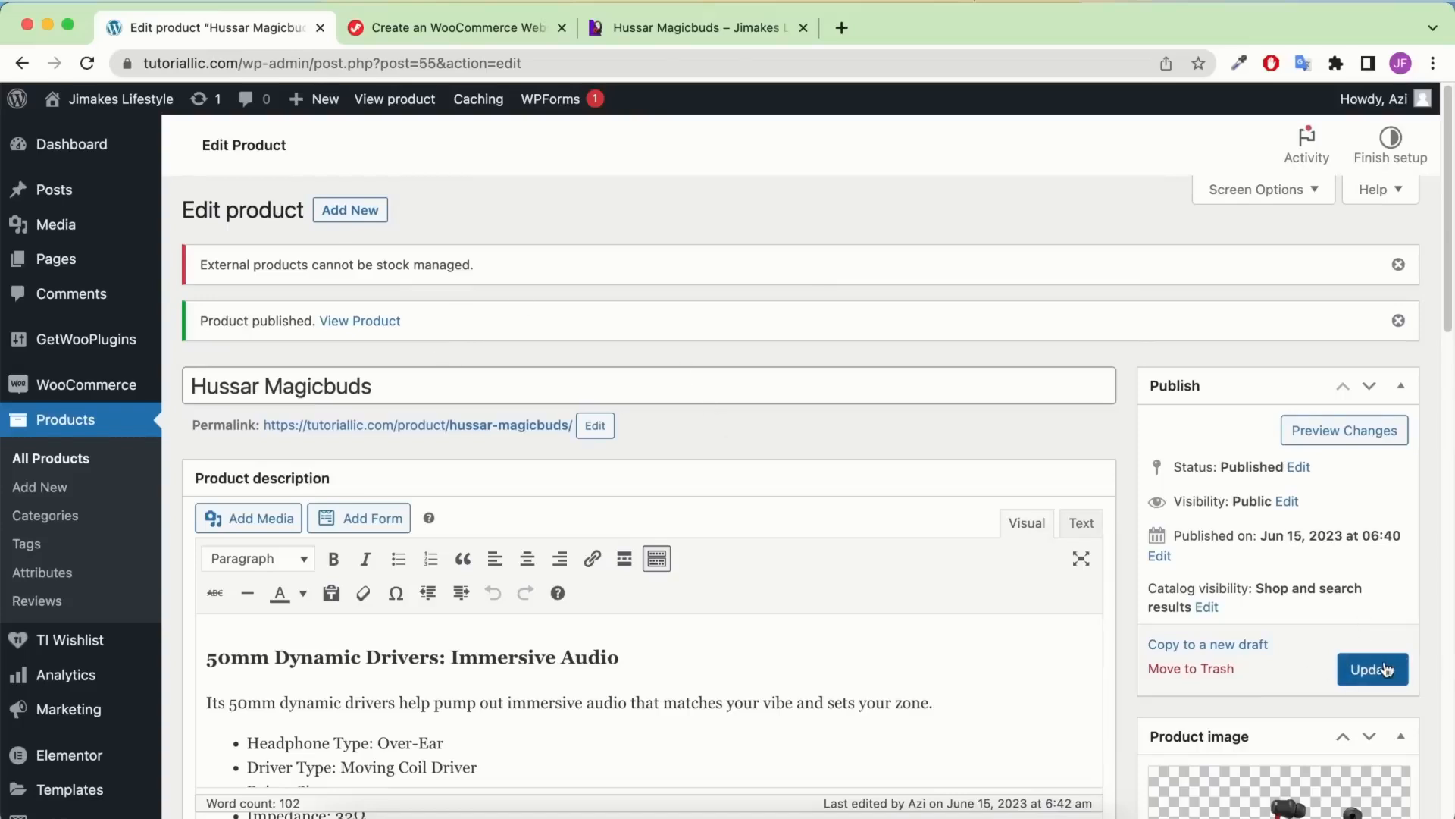
left_click(1373, 669)
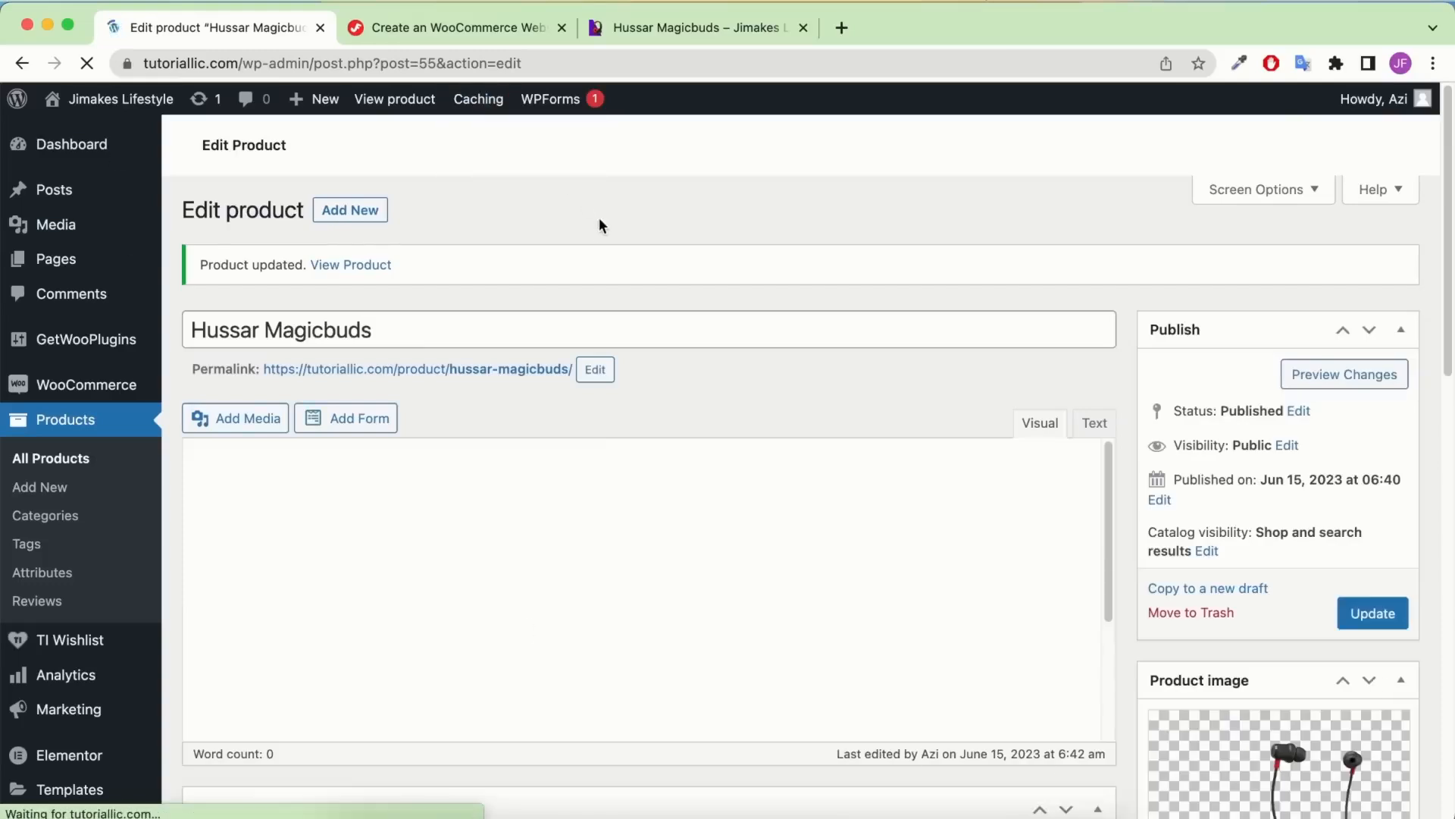
right_click(367, 263)
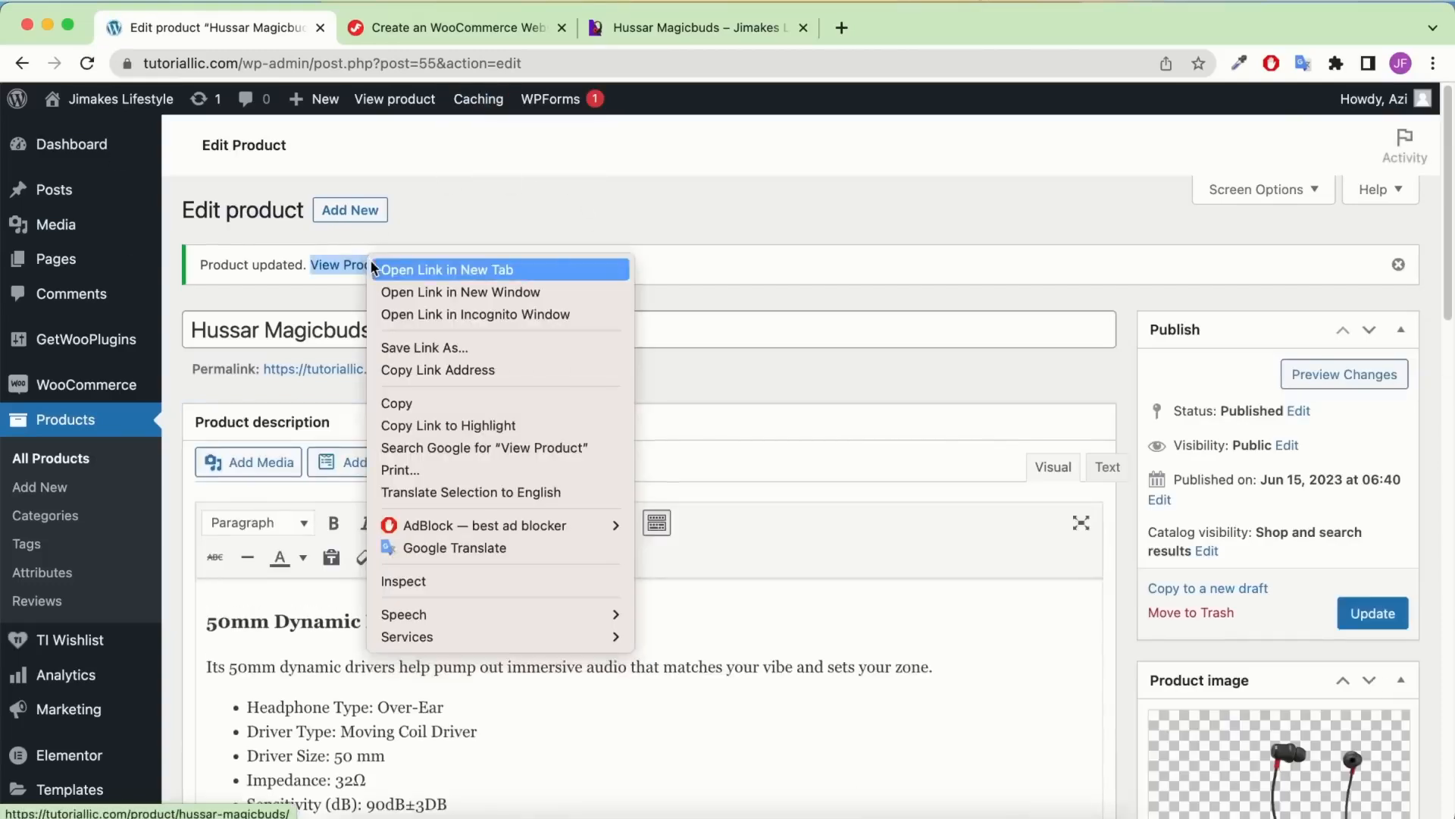
left_click(377, 269)
left_click(490, 24)
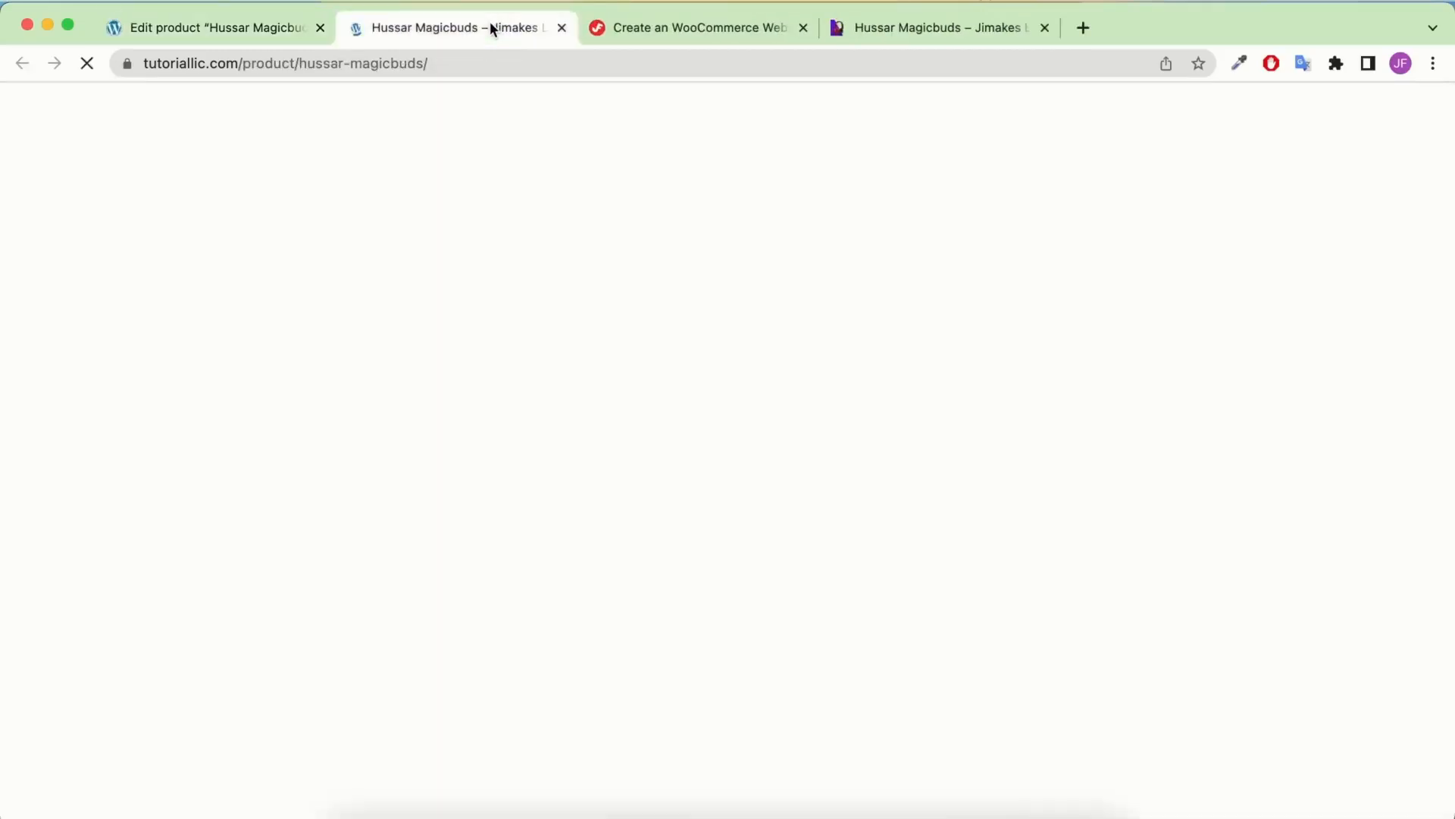
scroll(848, 440, "down", 2)
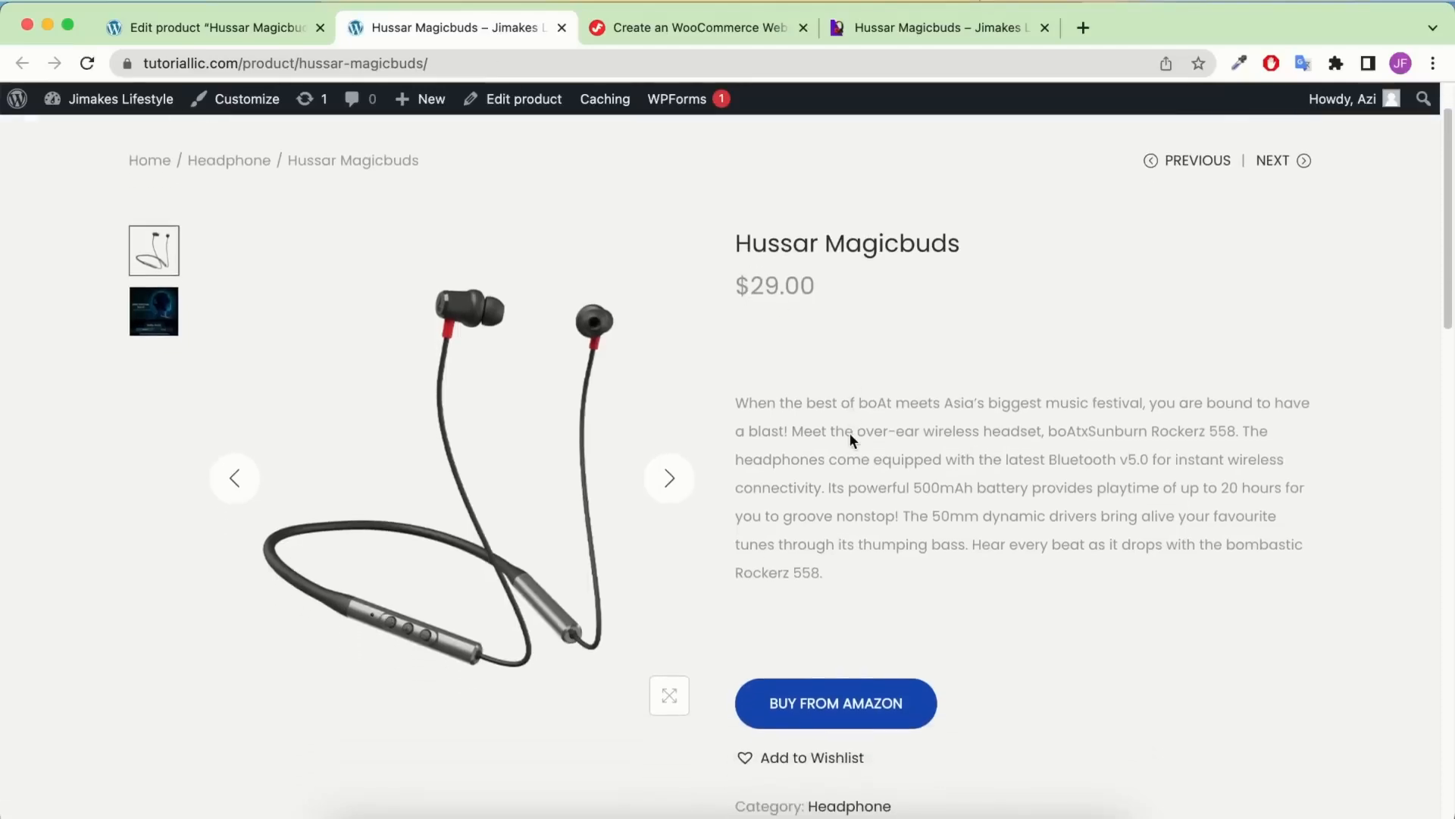
scroll(788, 476, "down", 4)
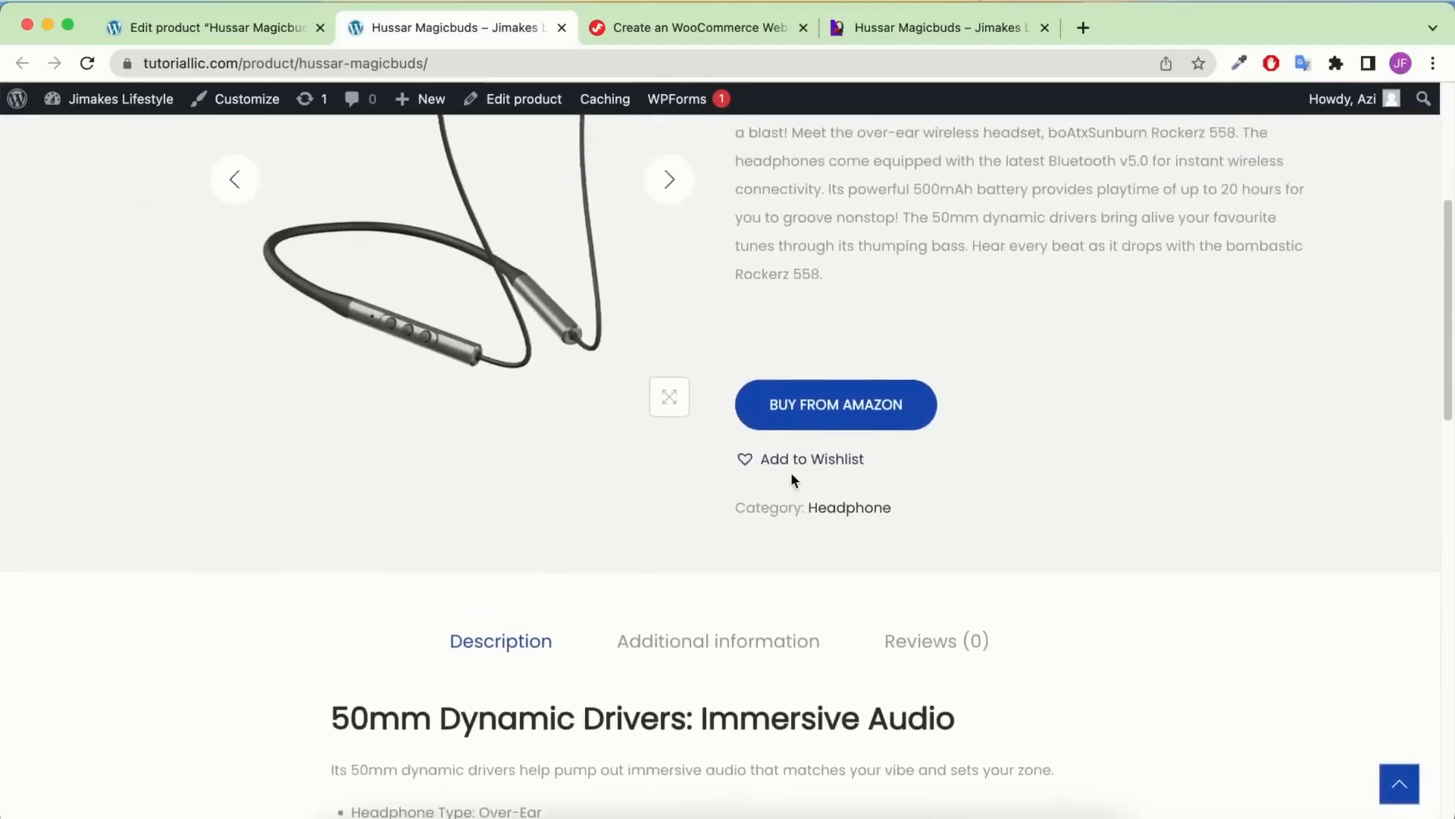
scroll(862, 380, "up", 4)
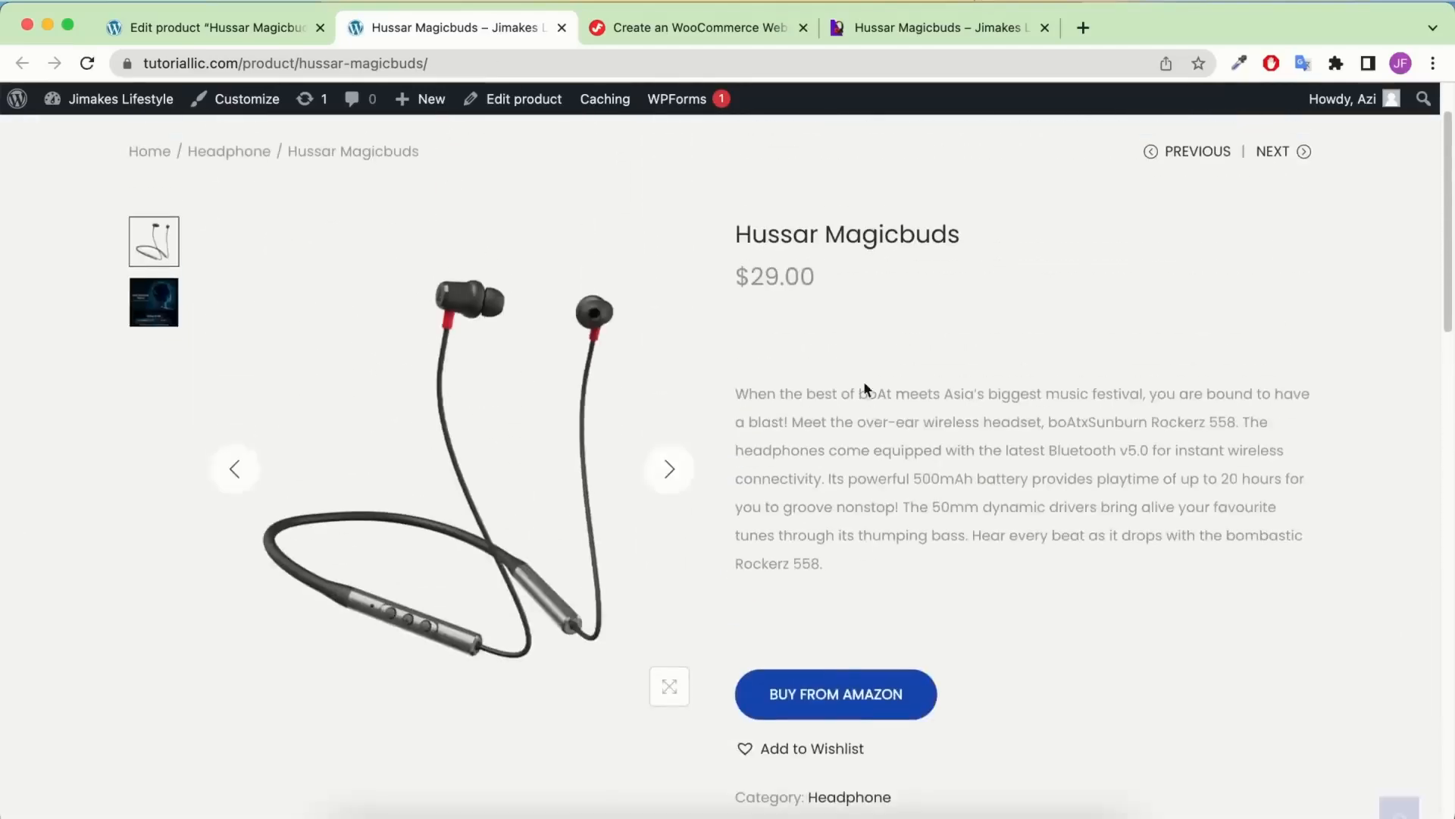
left_click(804, 702)
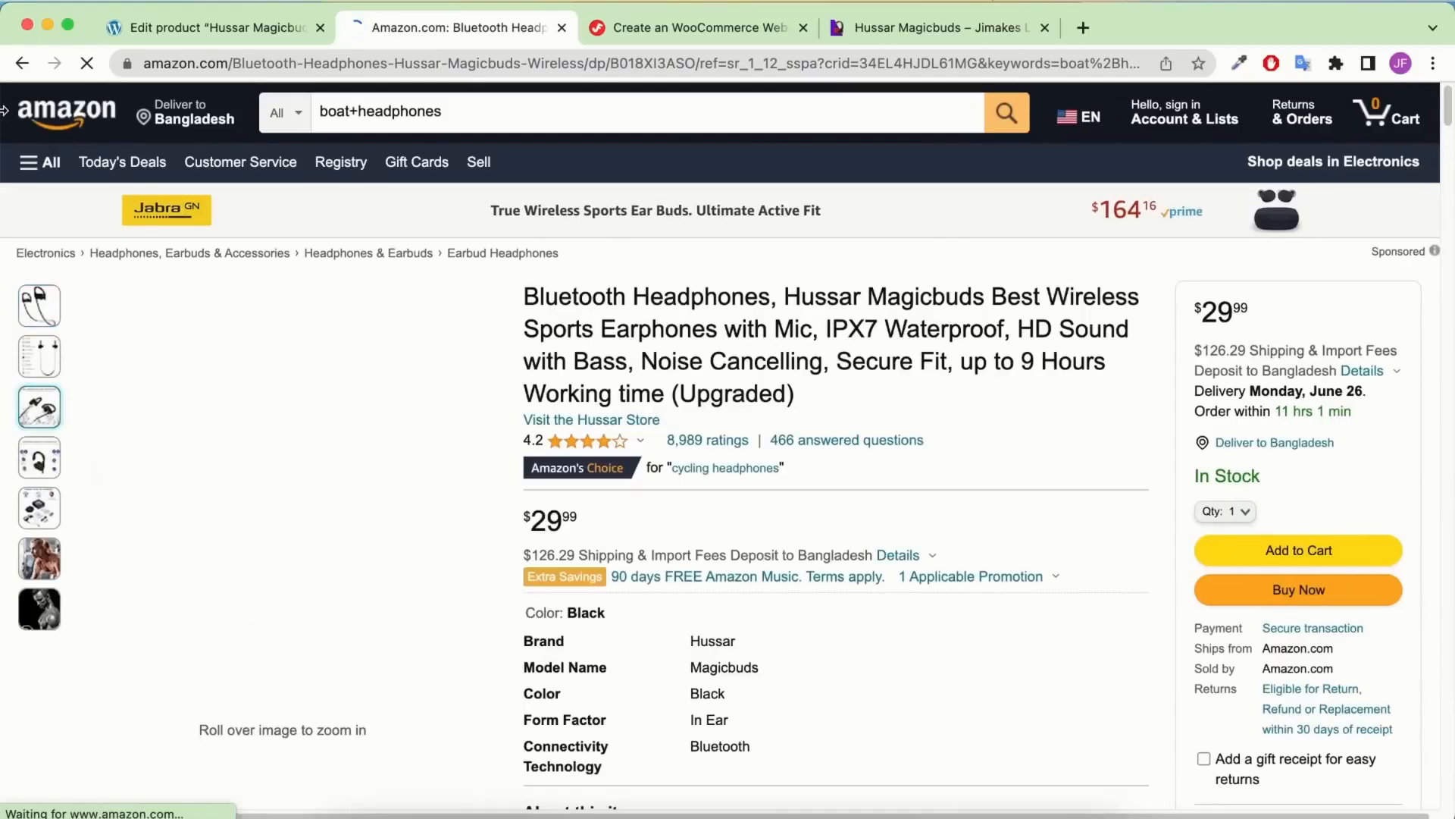
left_click(19, 65)
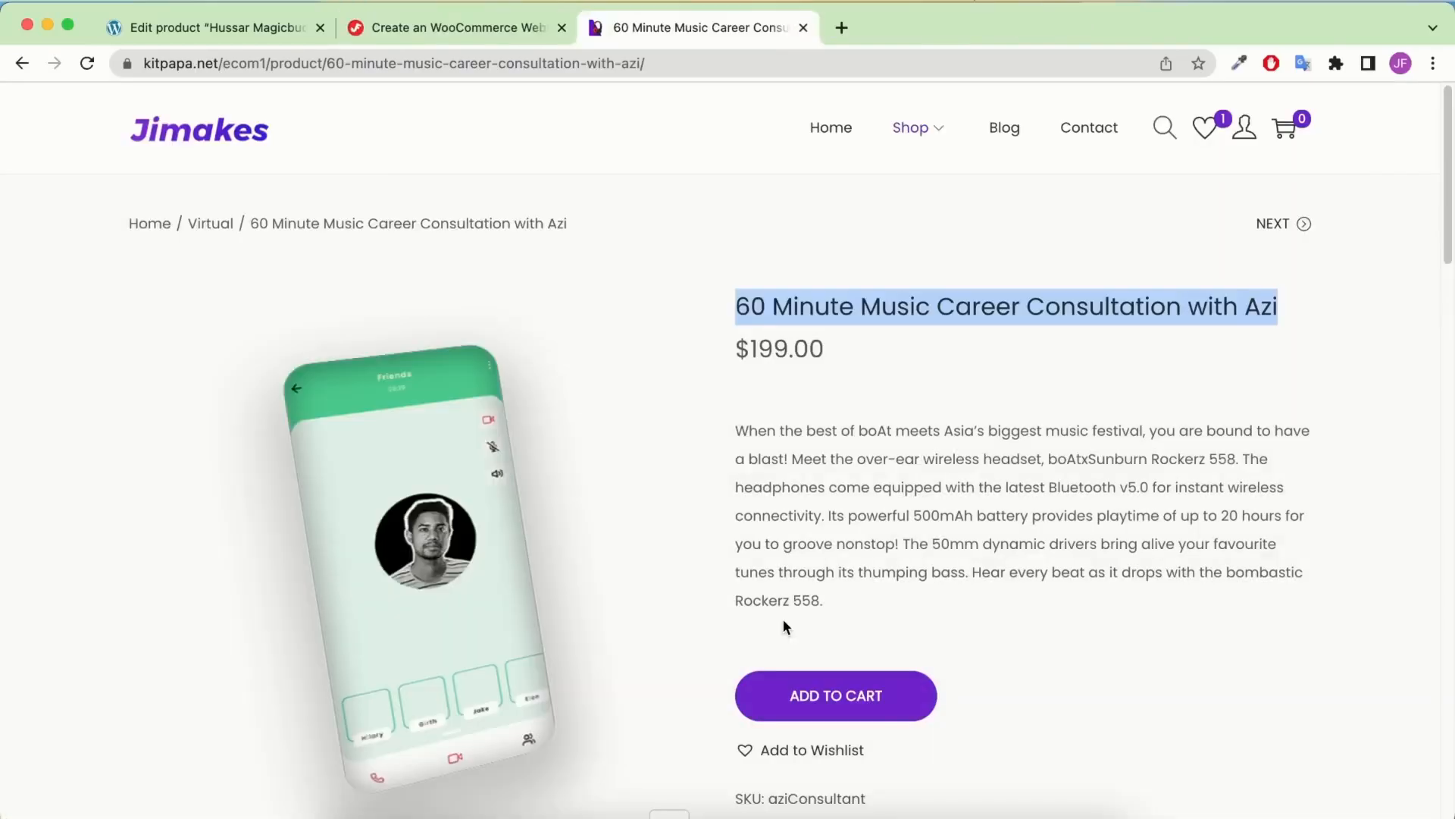
left_click(248, 30)
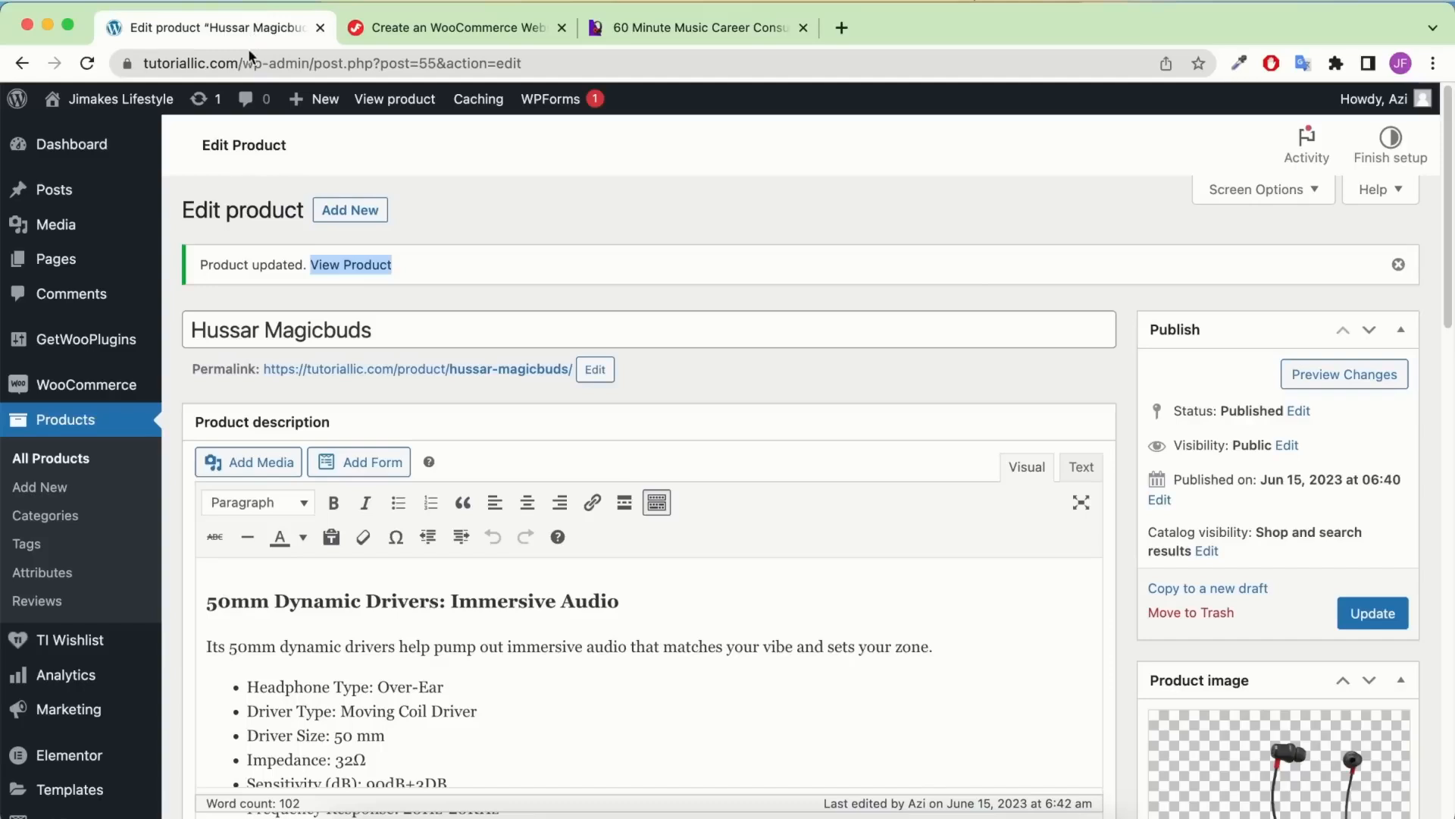
From All Products, copy the music career consultation title from the reference store page
left_click(47, 470)
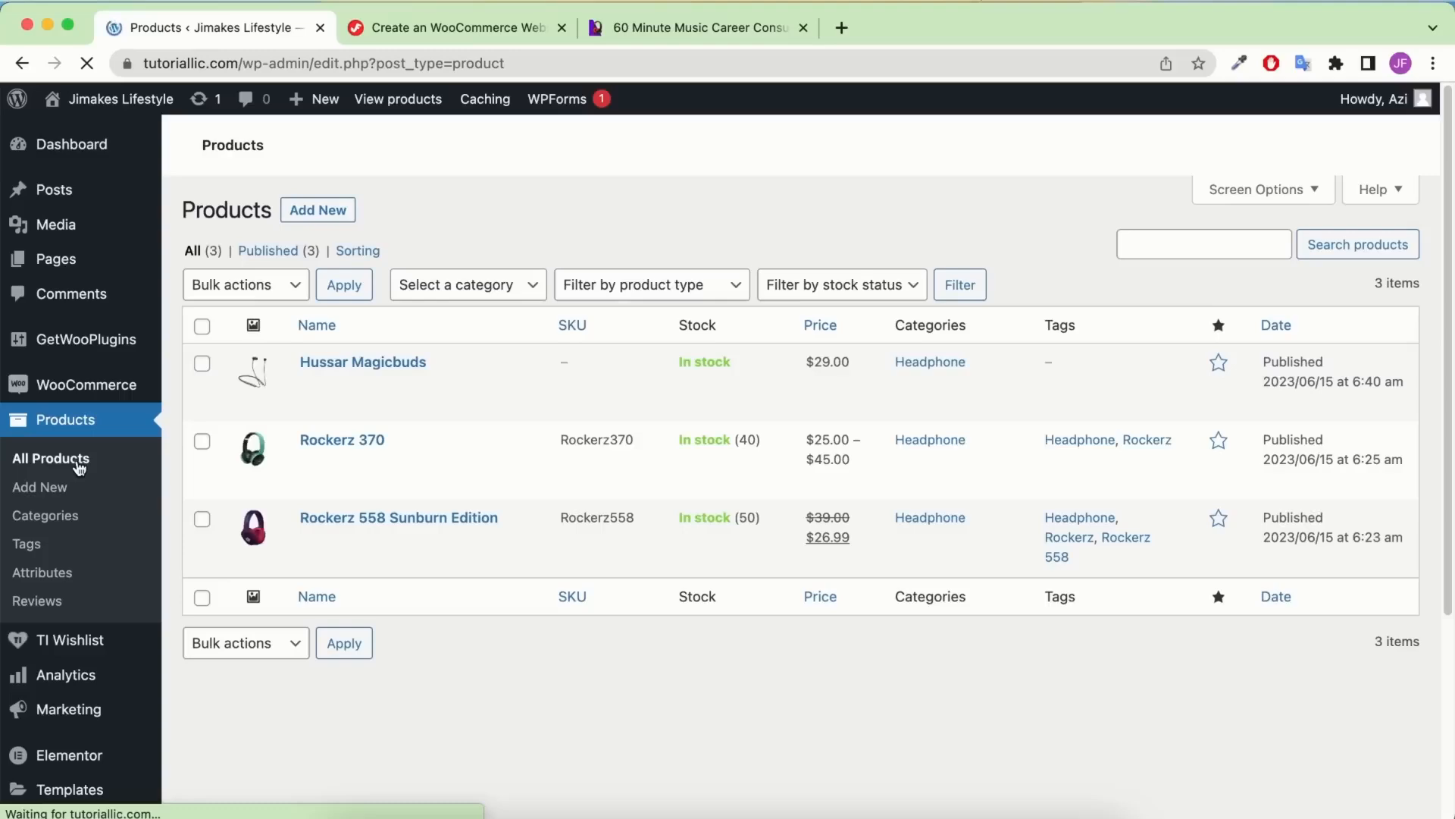
mouse_move(422, 422)
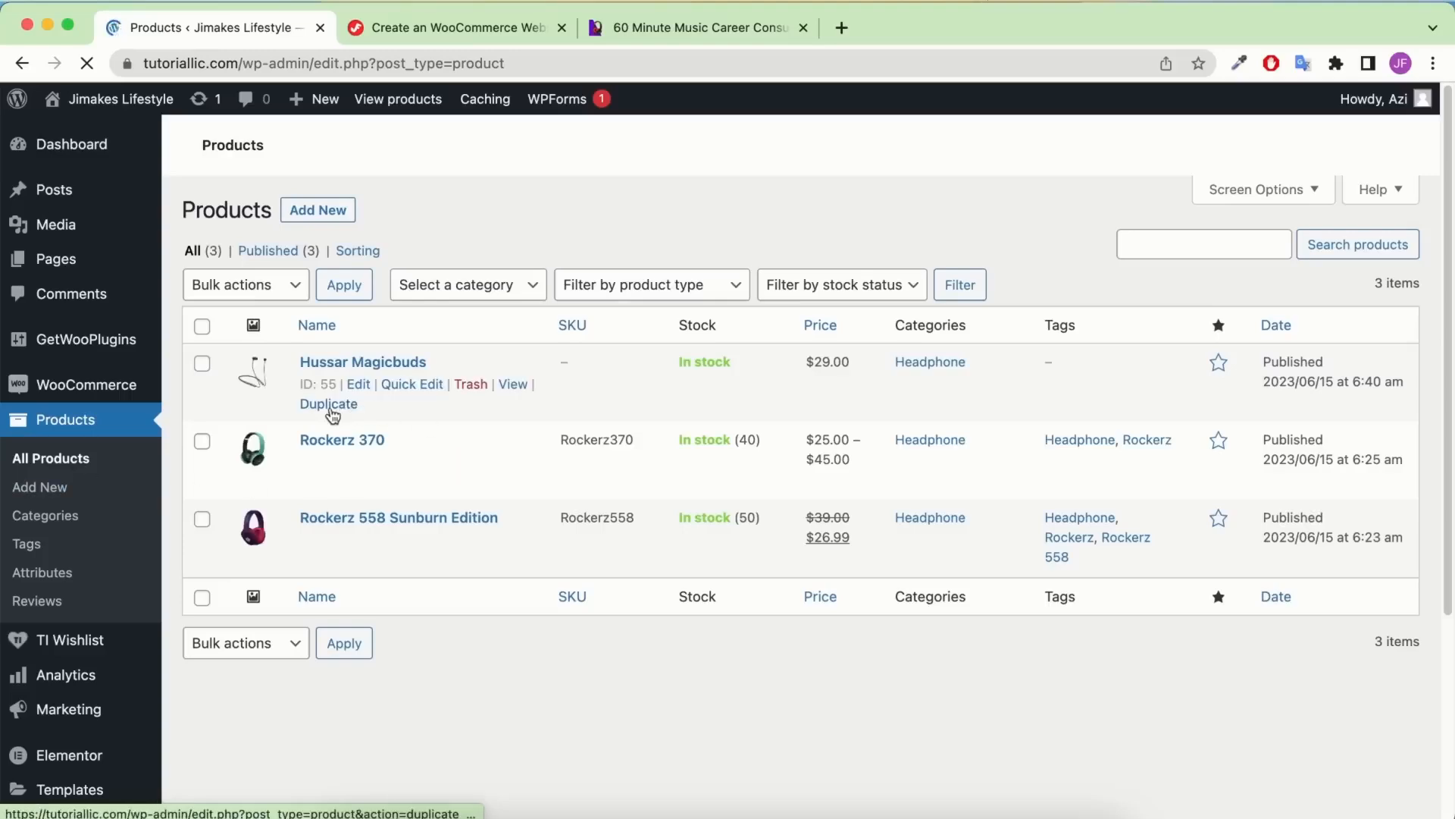
left_click(672, 25)
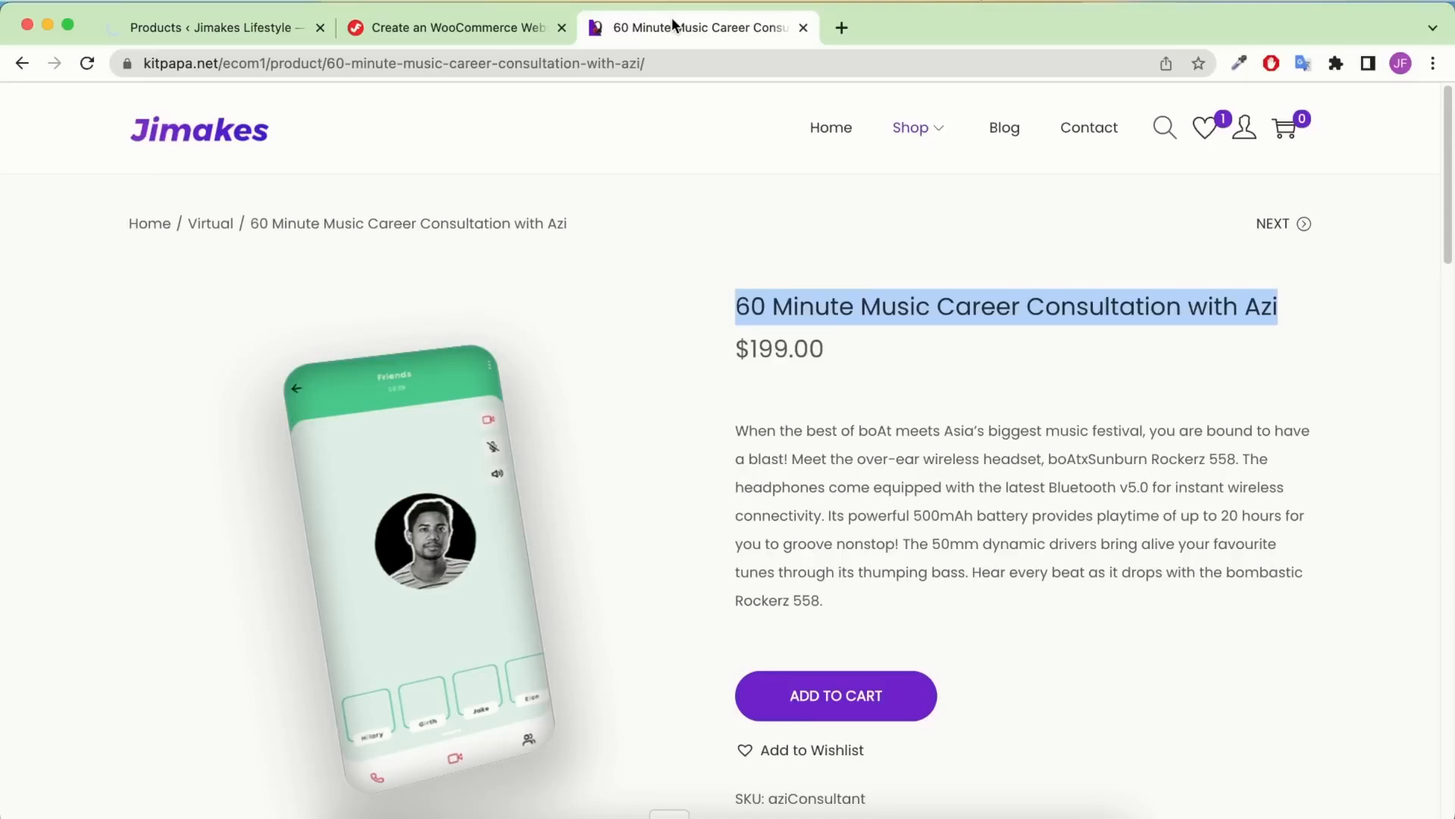
right_click(987, 321)
left_click(668, 353)
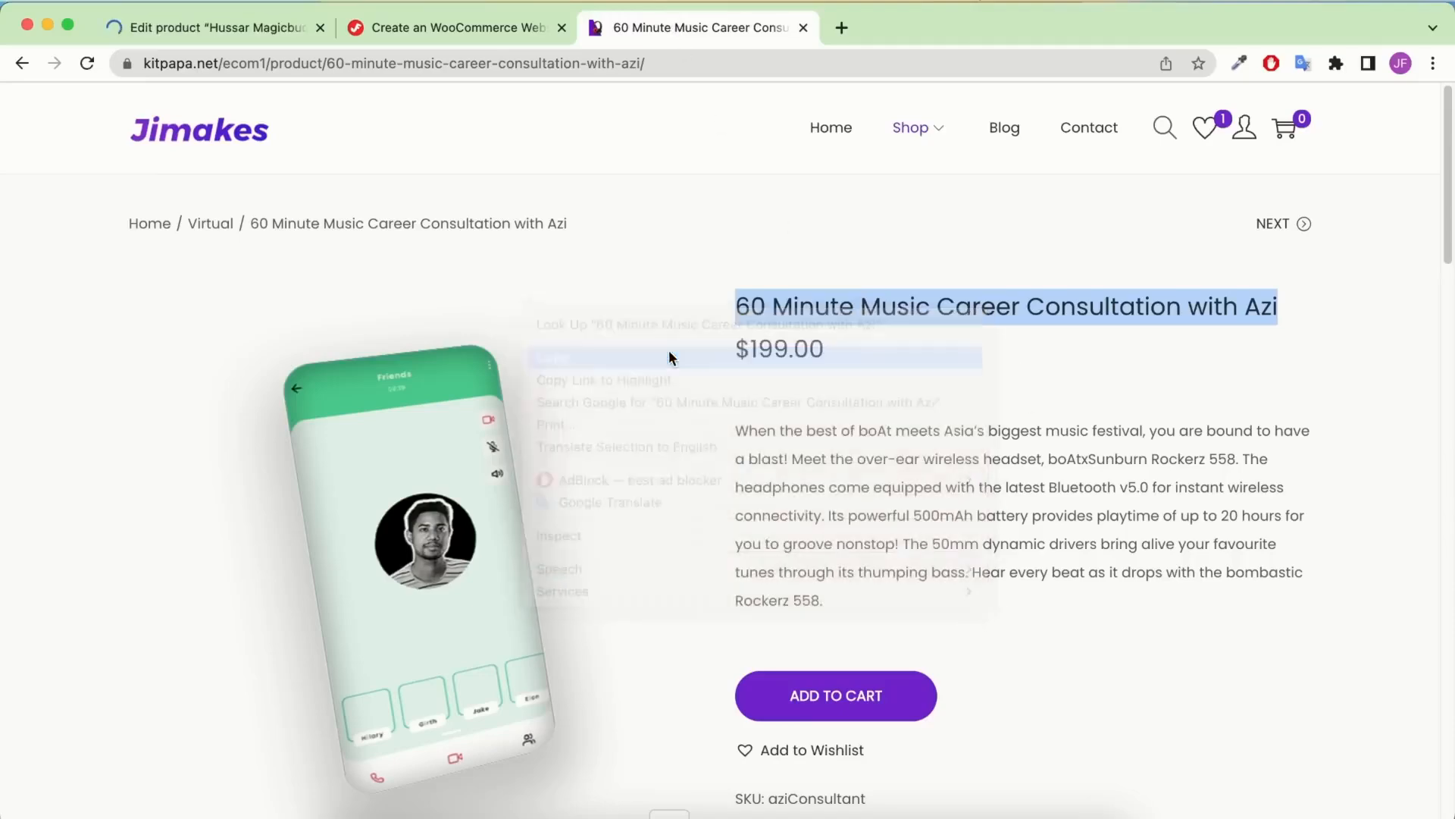
scroll(1026, 334, "down", 4)
scroll(659, 298, "up", 2)
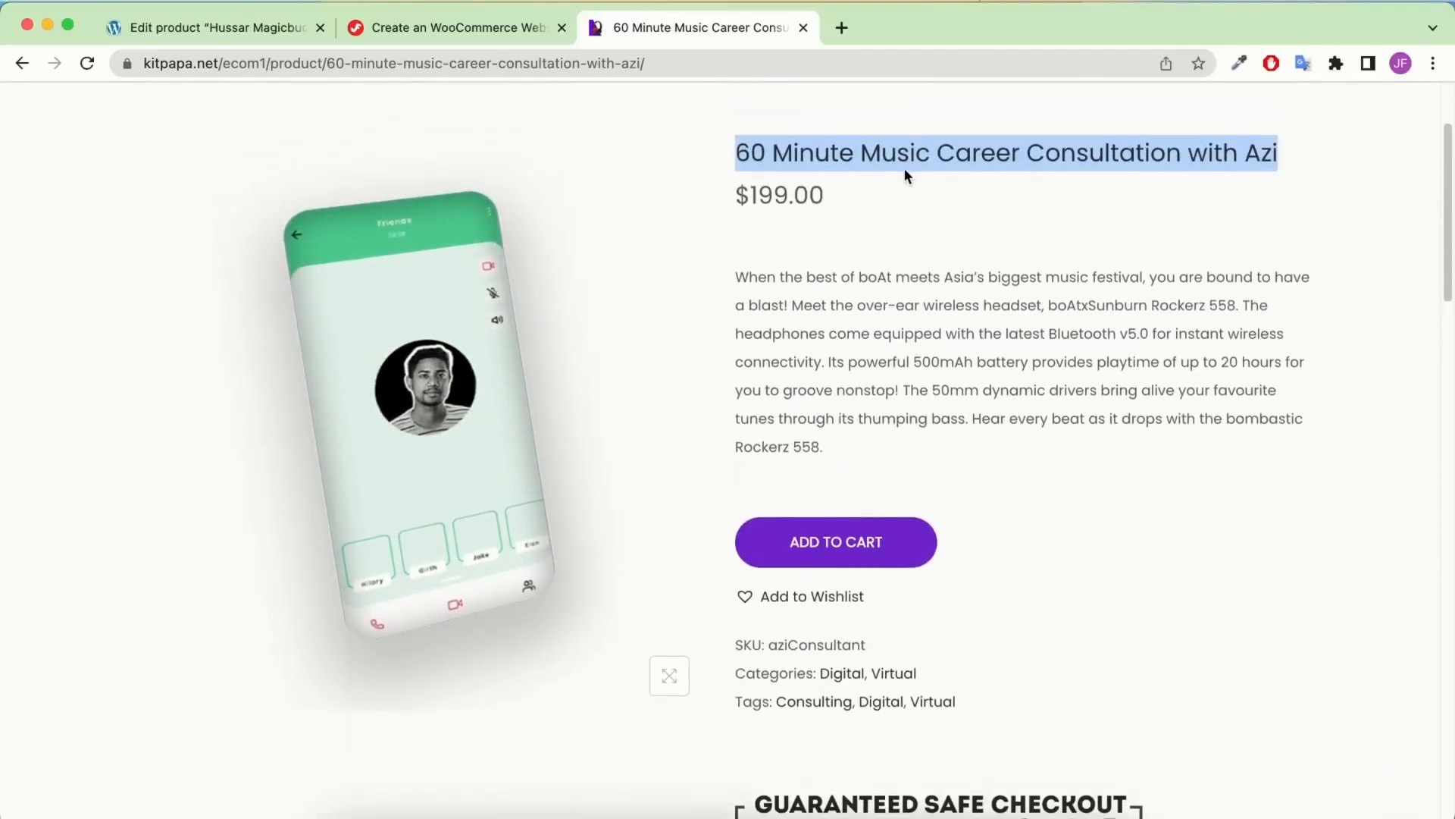
scroll(948, 270, "down", 1)
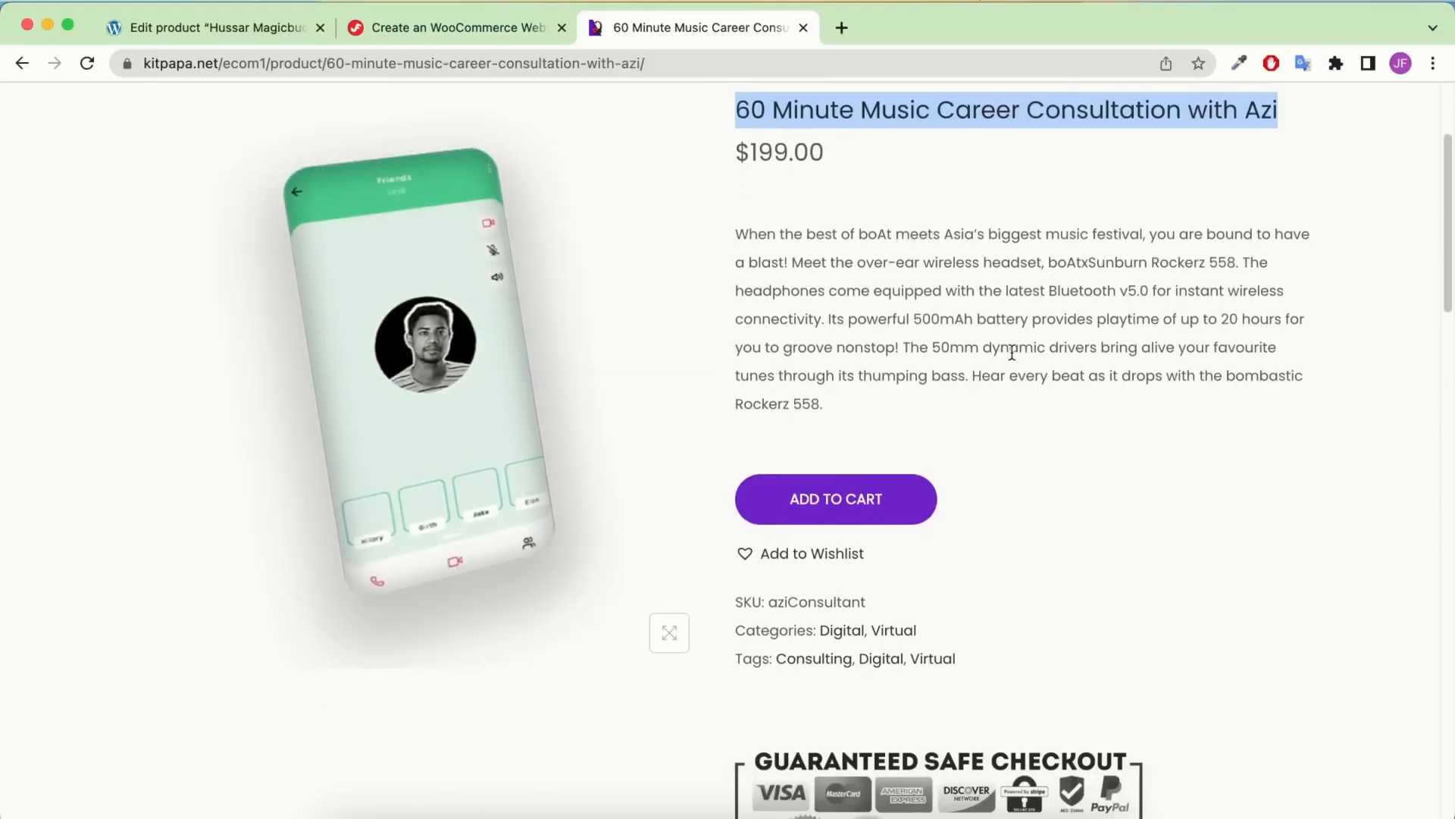
scroll(809, 457, "down", 1)
scroll(993, 436, "down", 1)
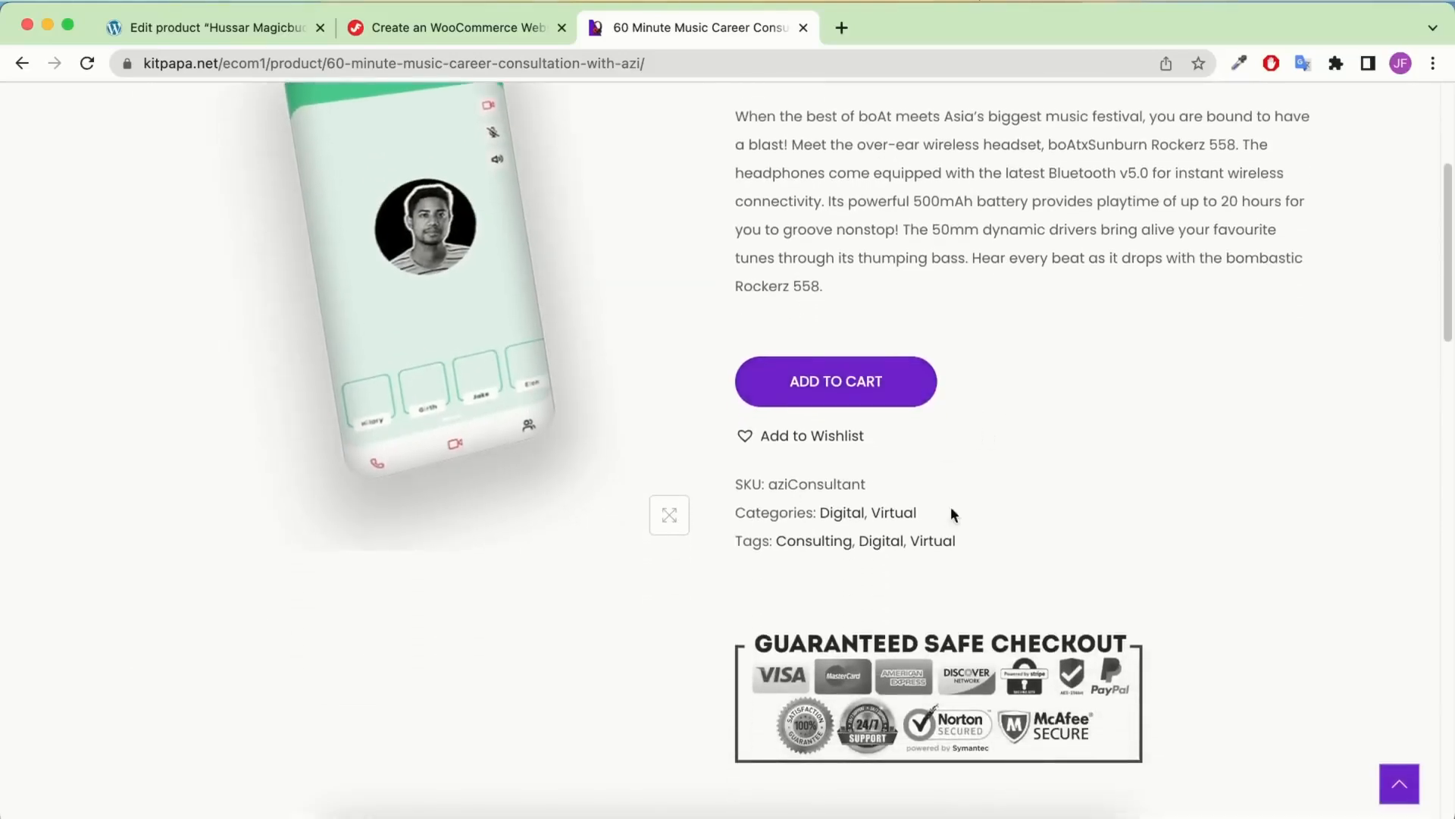
scroll(912, 471, "up", 1)
scroll(909, 459, "down", 4)
scroll(909, 458, "up", 8)
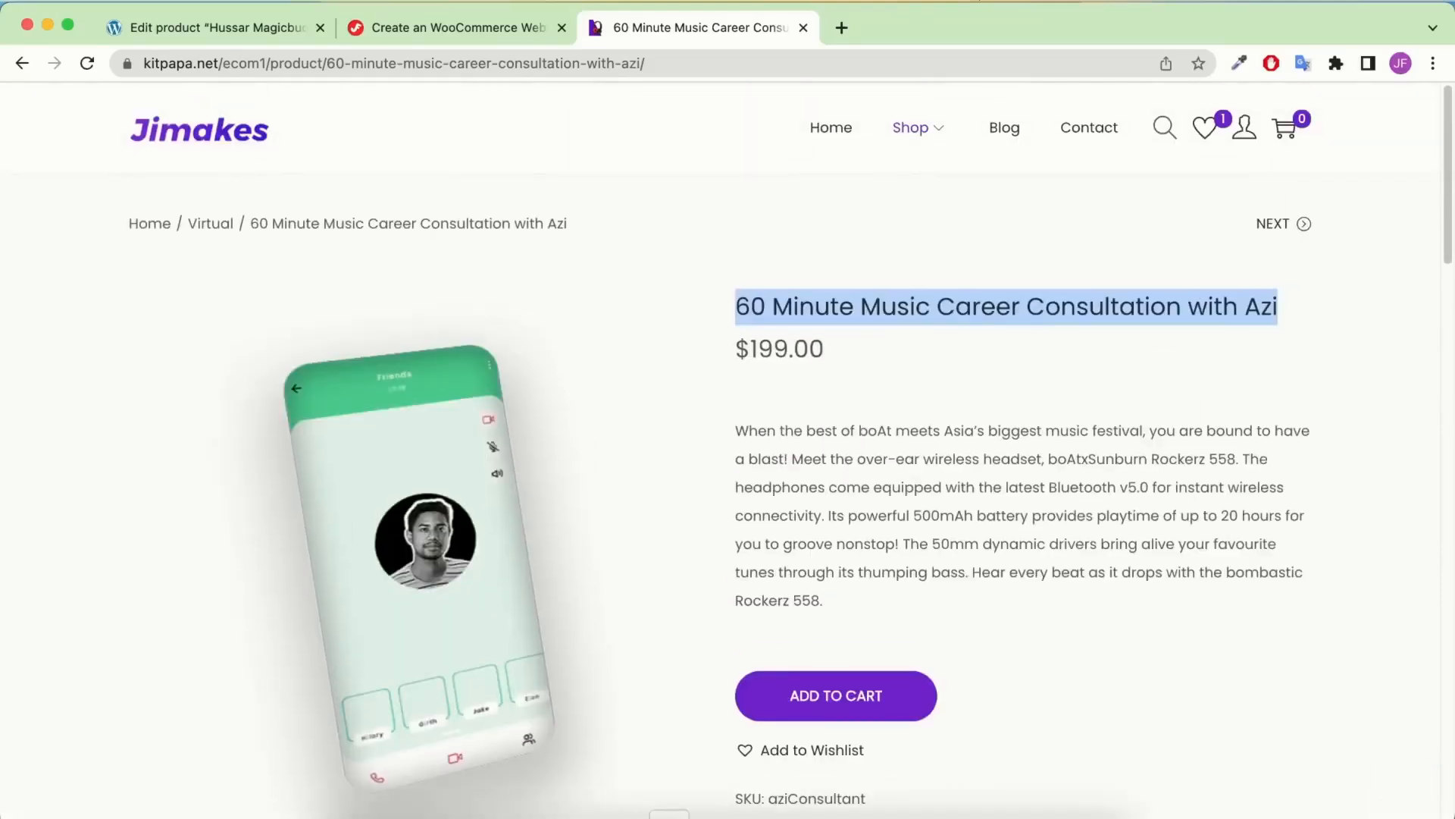
left_click(277, 34)
Paste the consultation title as the product title and the permalink slug
triple_click(436, 261)
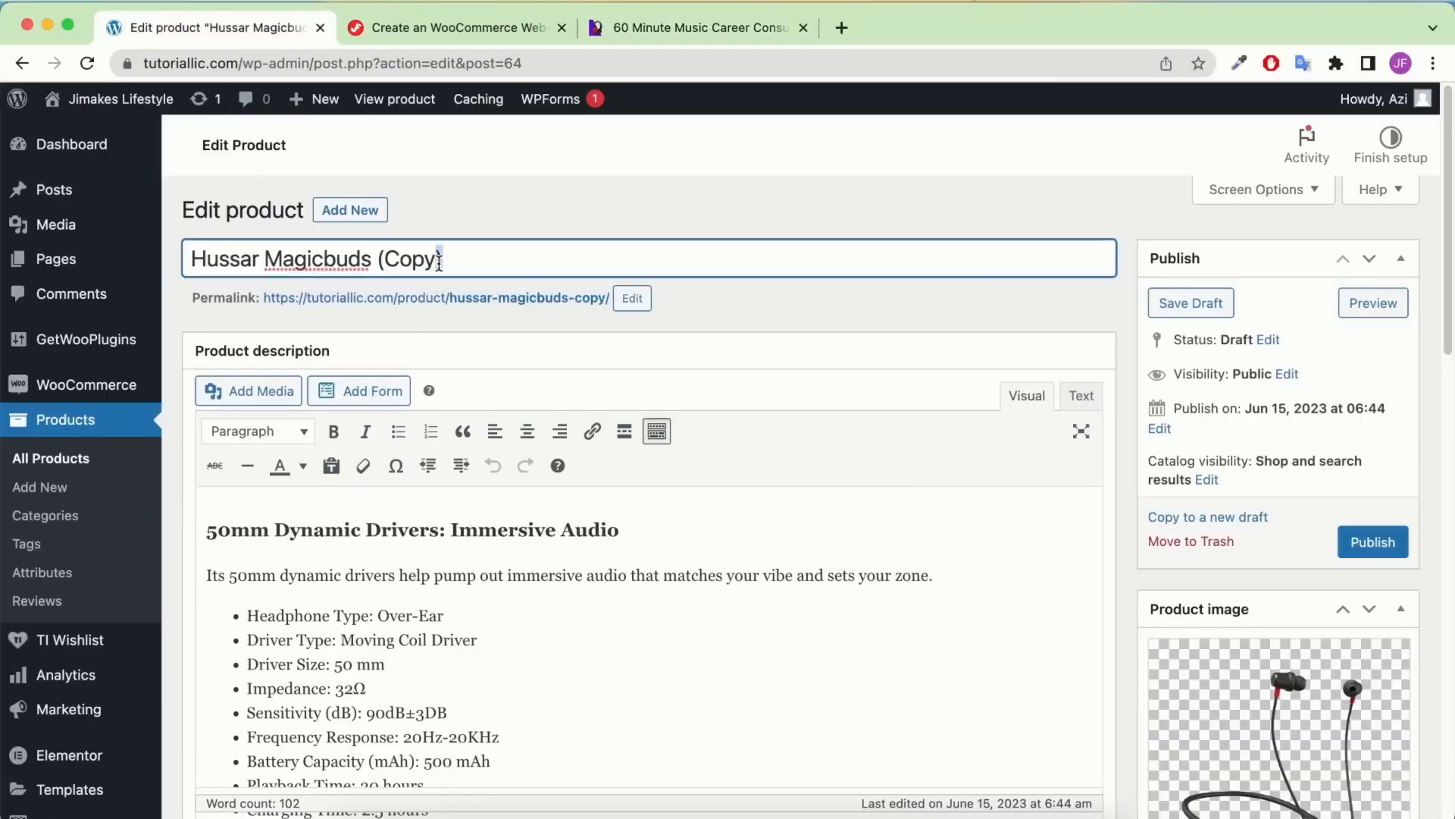
key("ctrl+v")
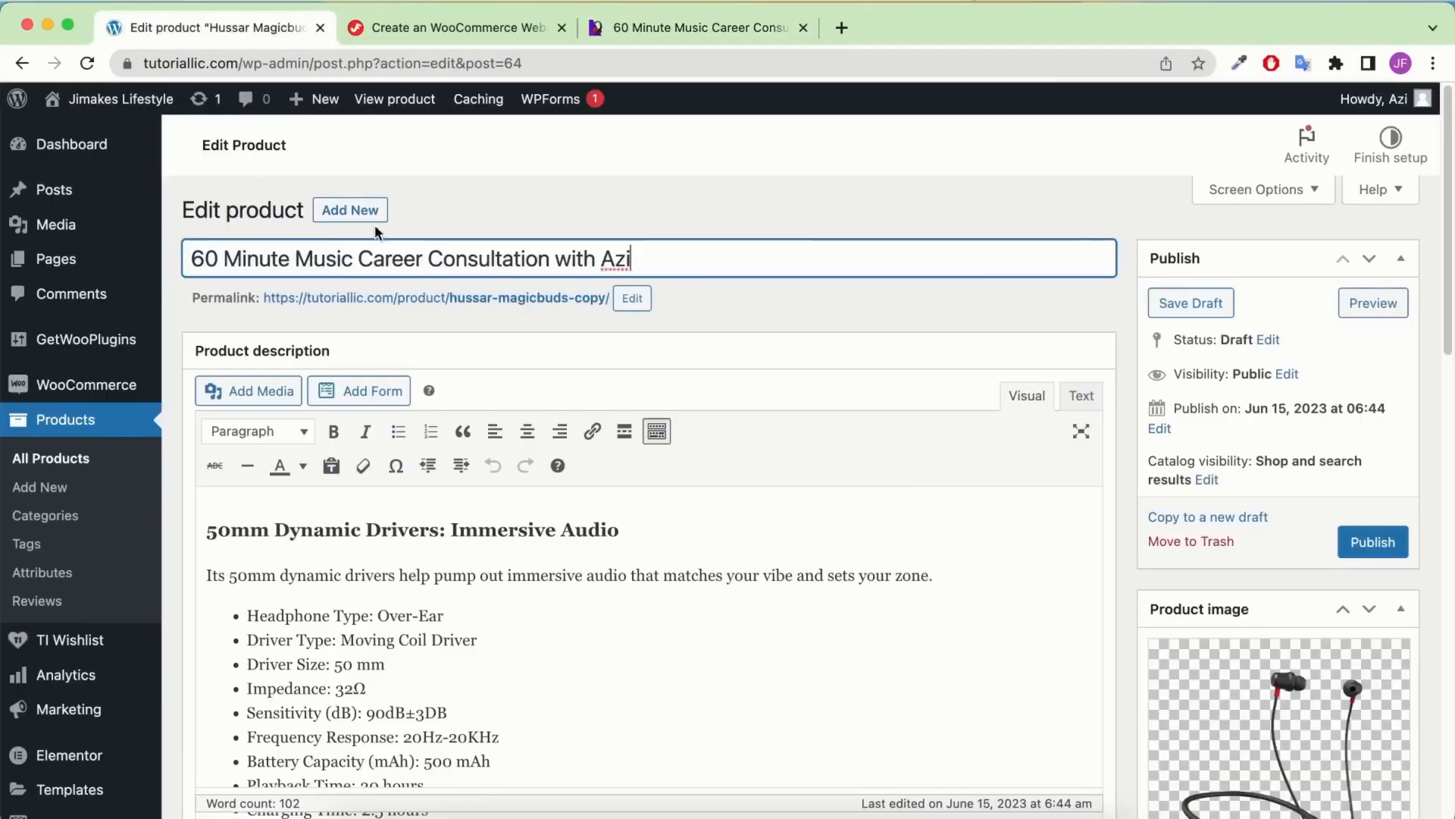
left_click(632, 298)
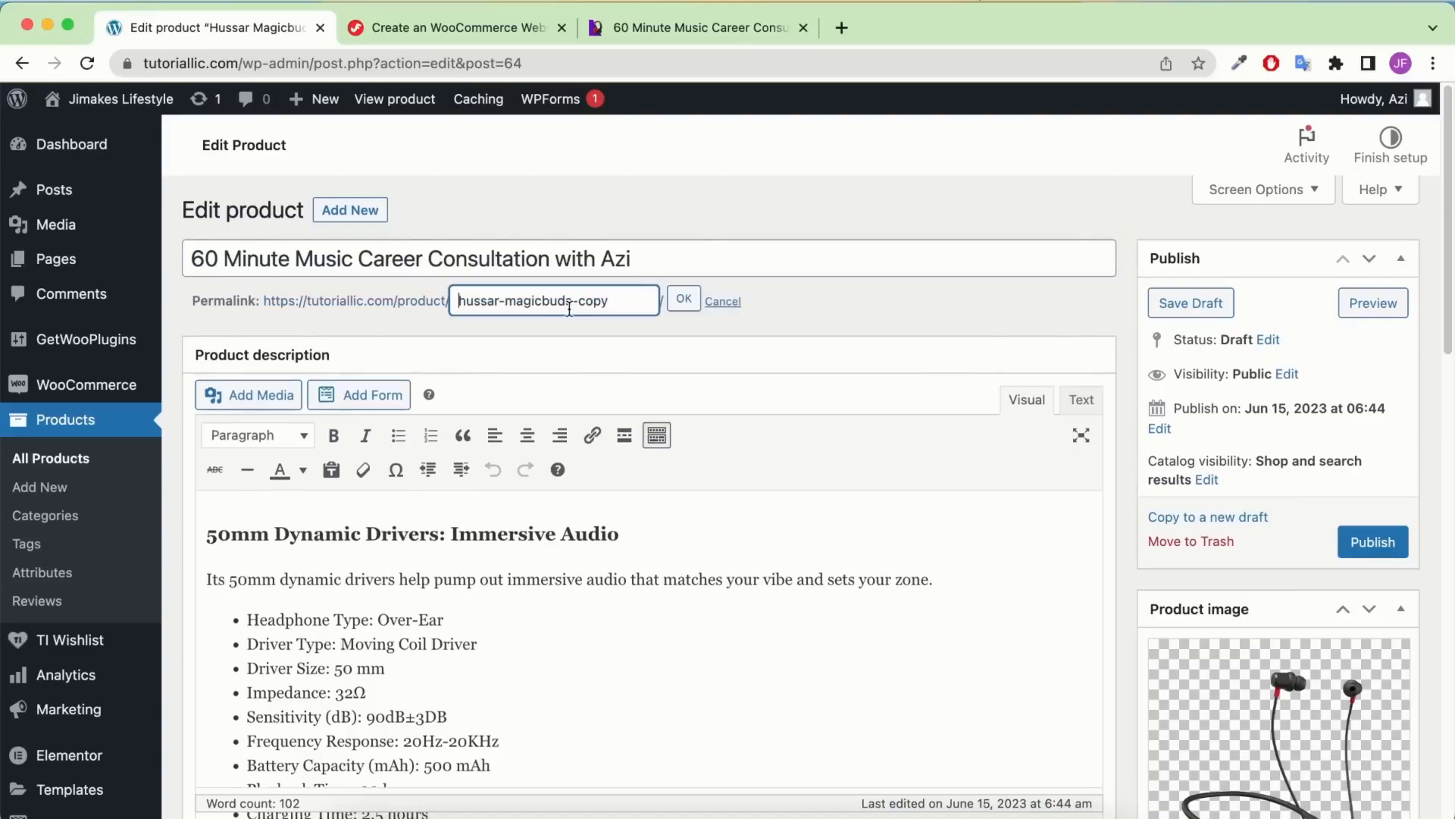
triple_click(569, 309)
key("ctrl+v")
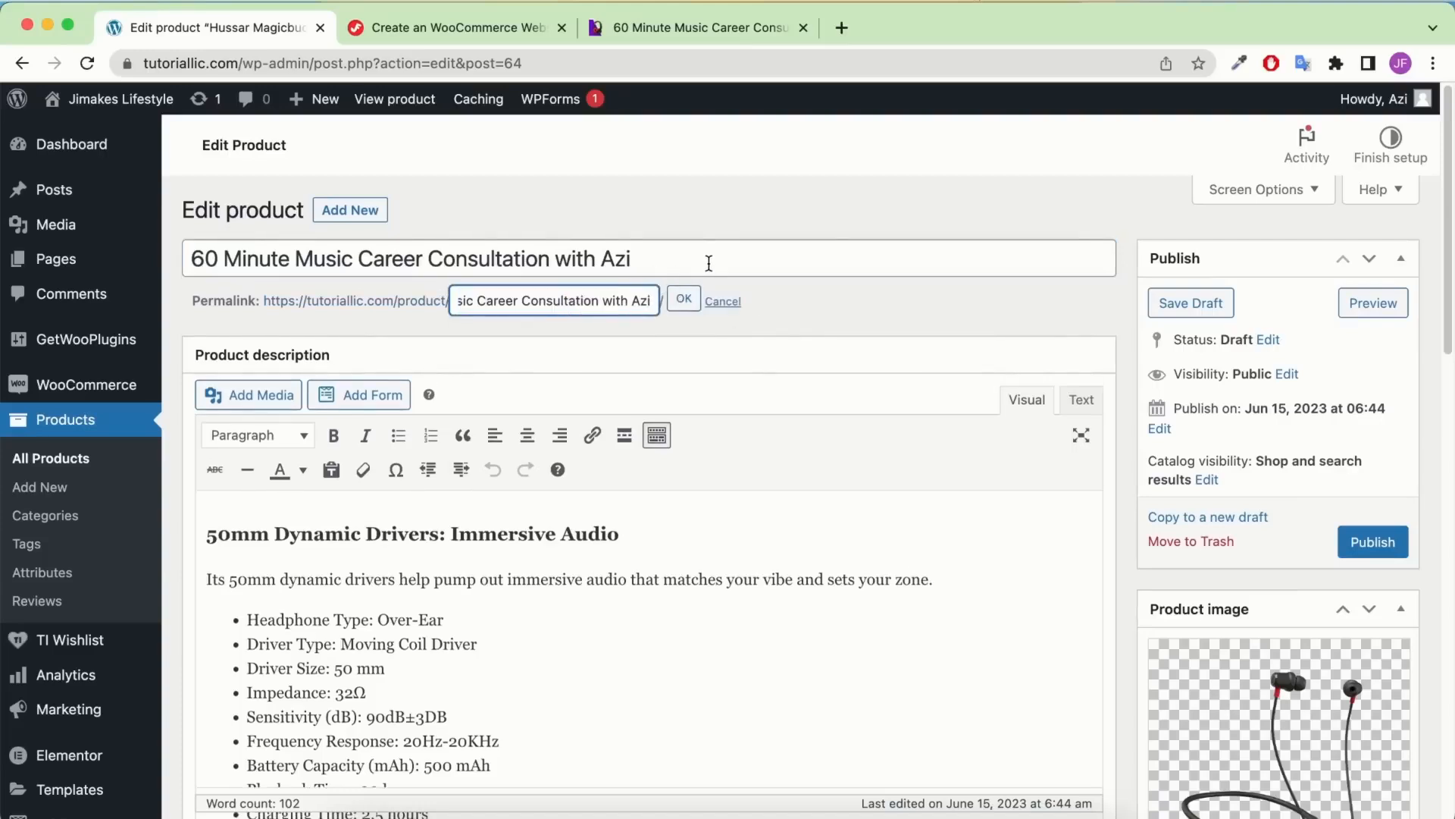
left_click_drag(709, 263, 190, 259)
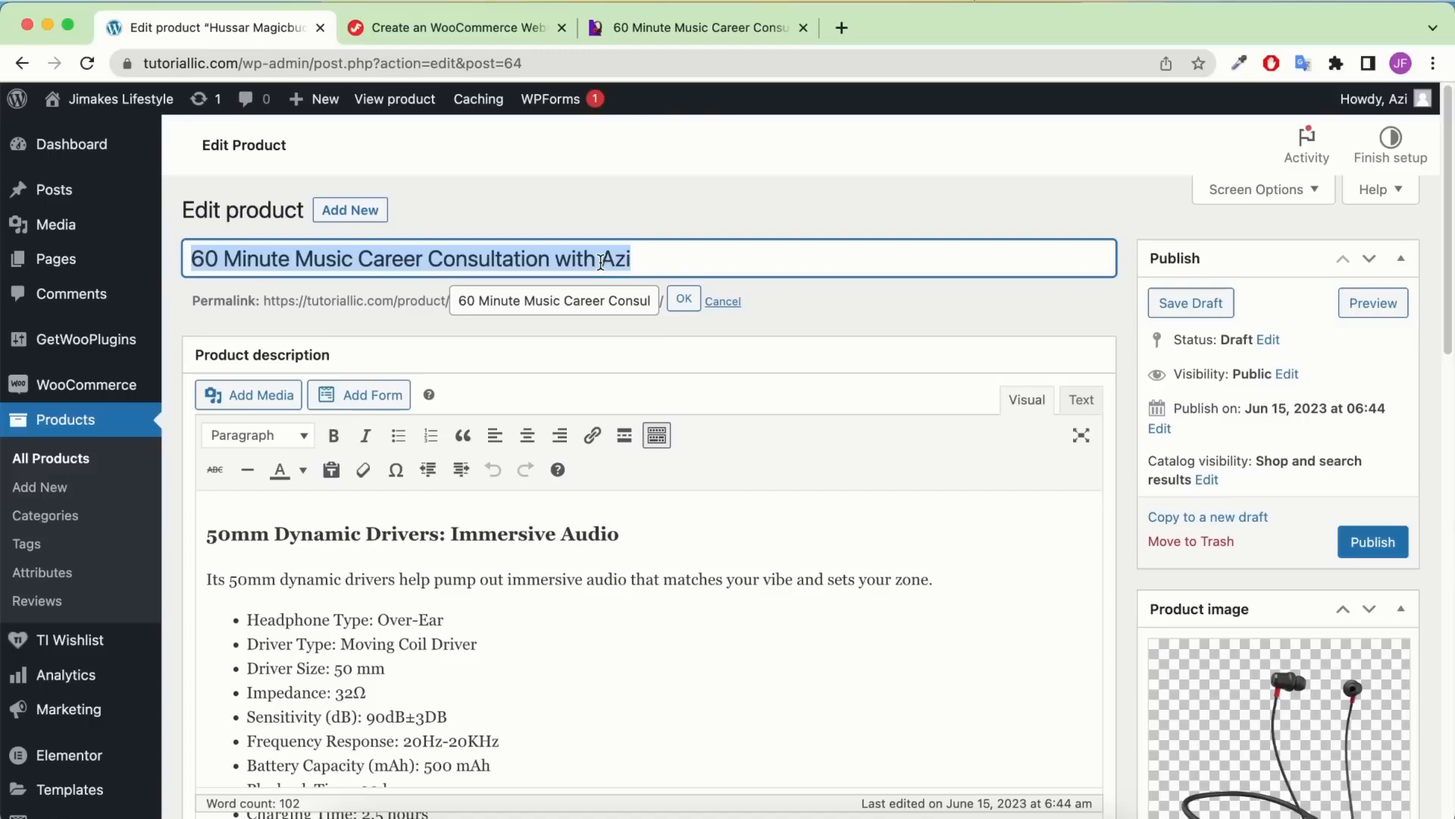
left_click(692, 299)
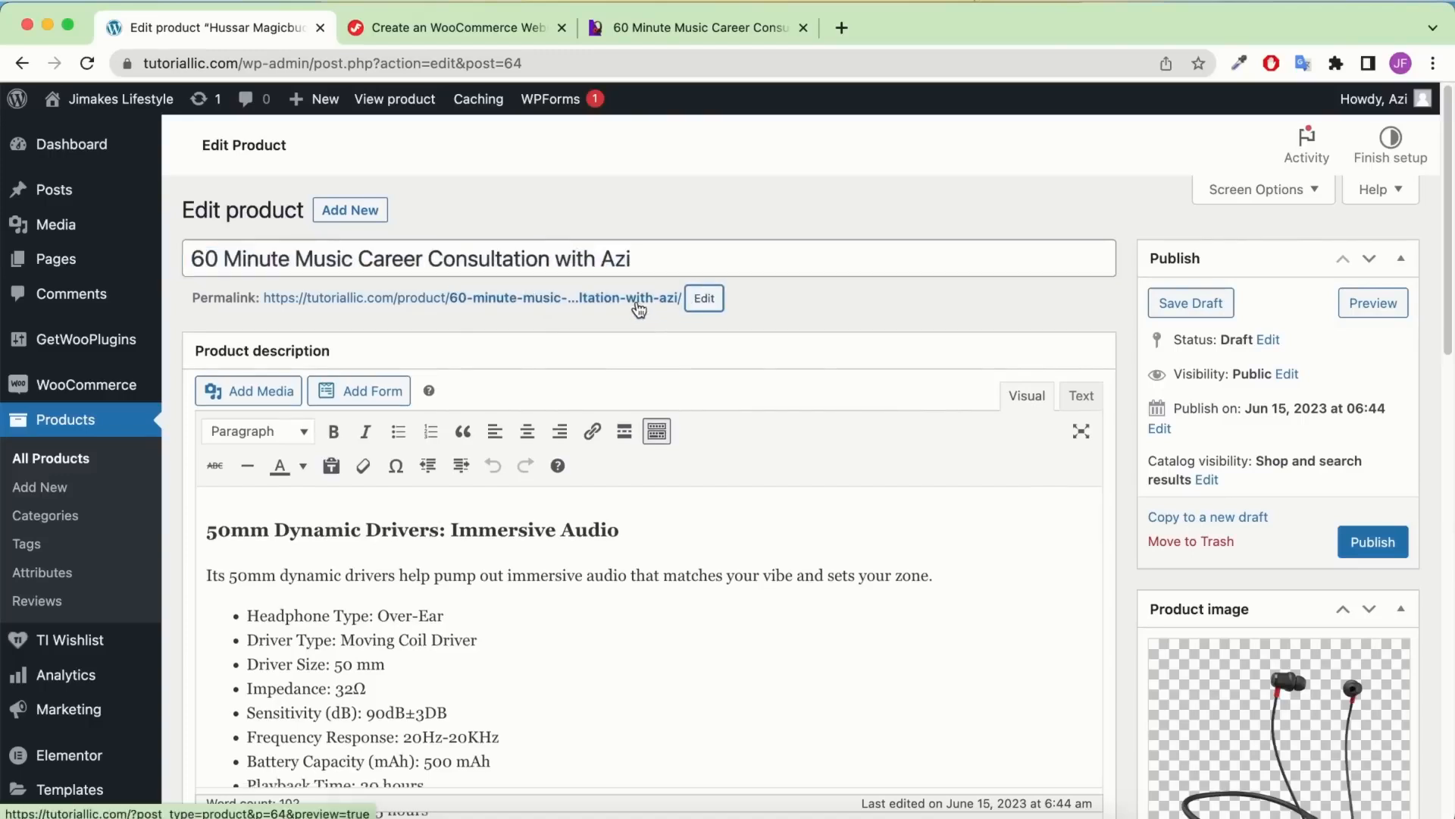
Remove the old headphone product image
scroll(788, 333, "down", 4)
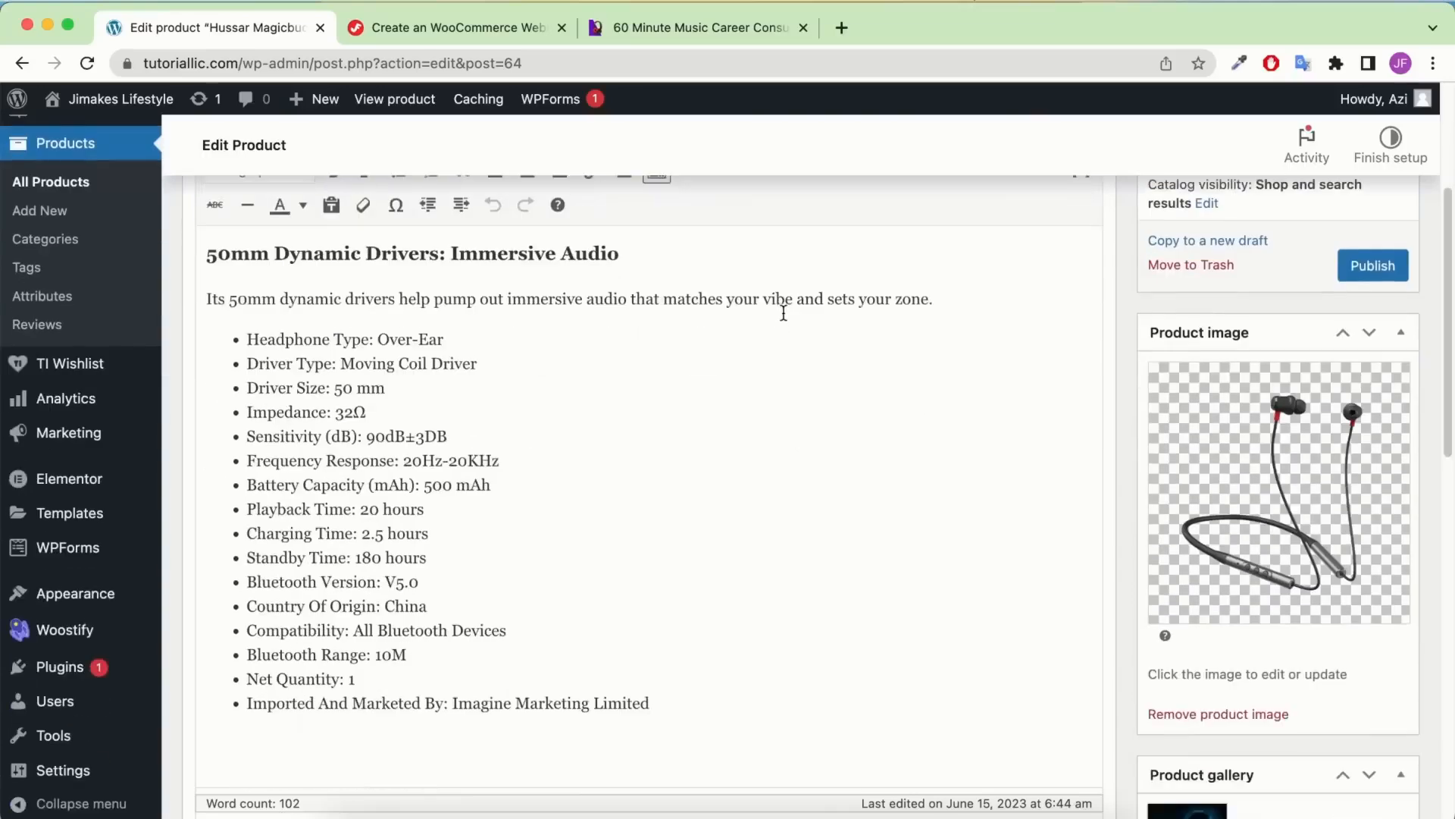
left_click(1187, 713)
scroll(1205, 667, "down", 2)
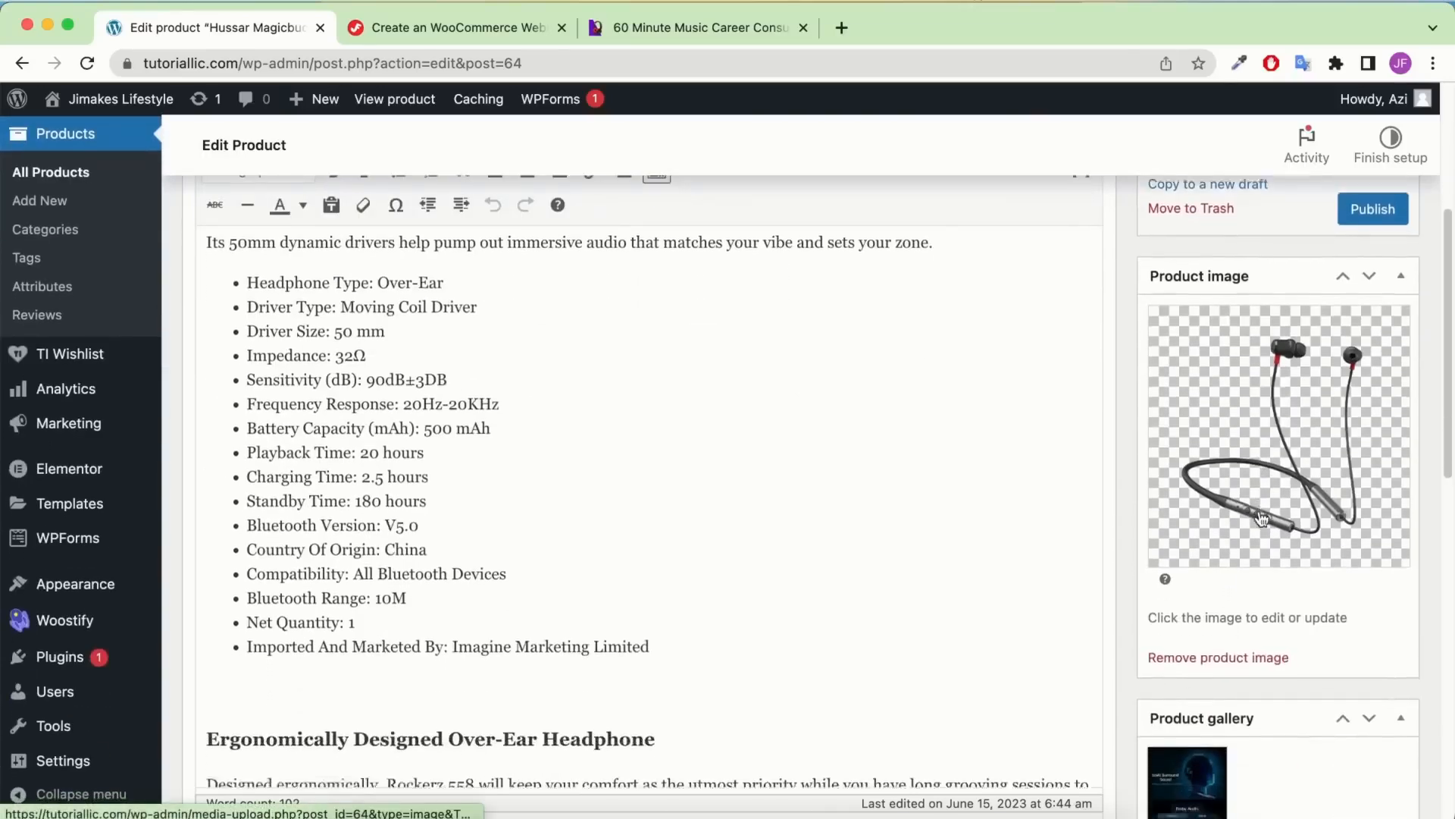
Clear the gallery headphone image and set the uploaded Digital-Product-1.png as the product image
left_click(1220, 371)
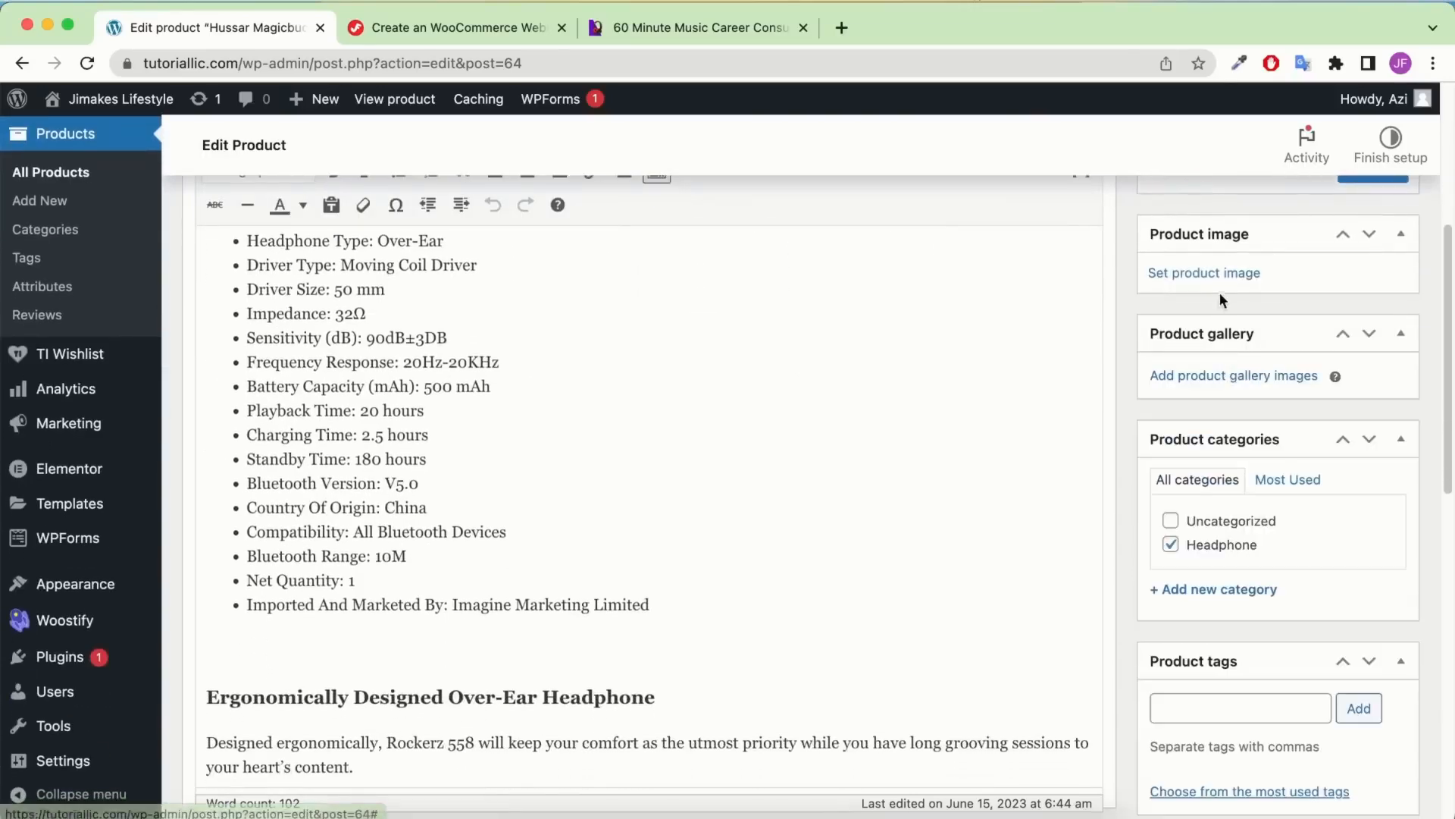
left_click(1221, 275)
left_click(351, 810)
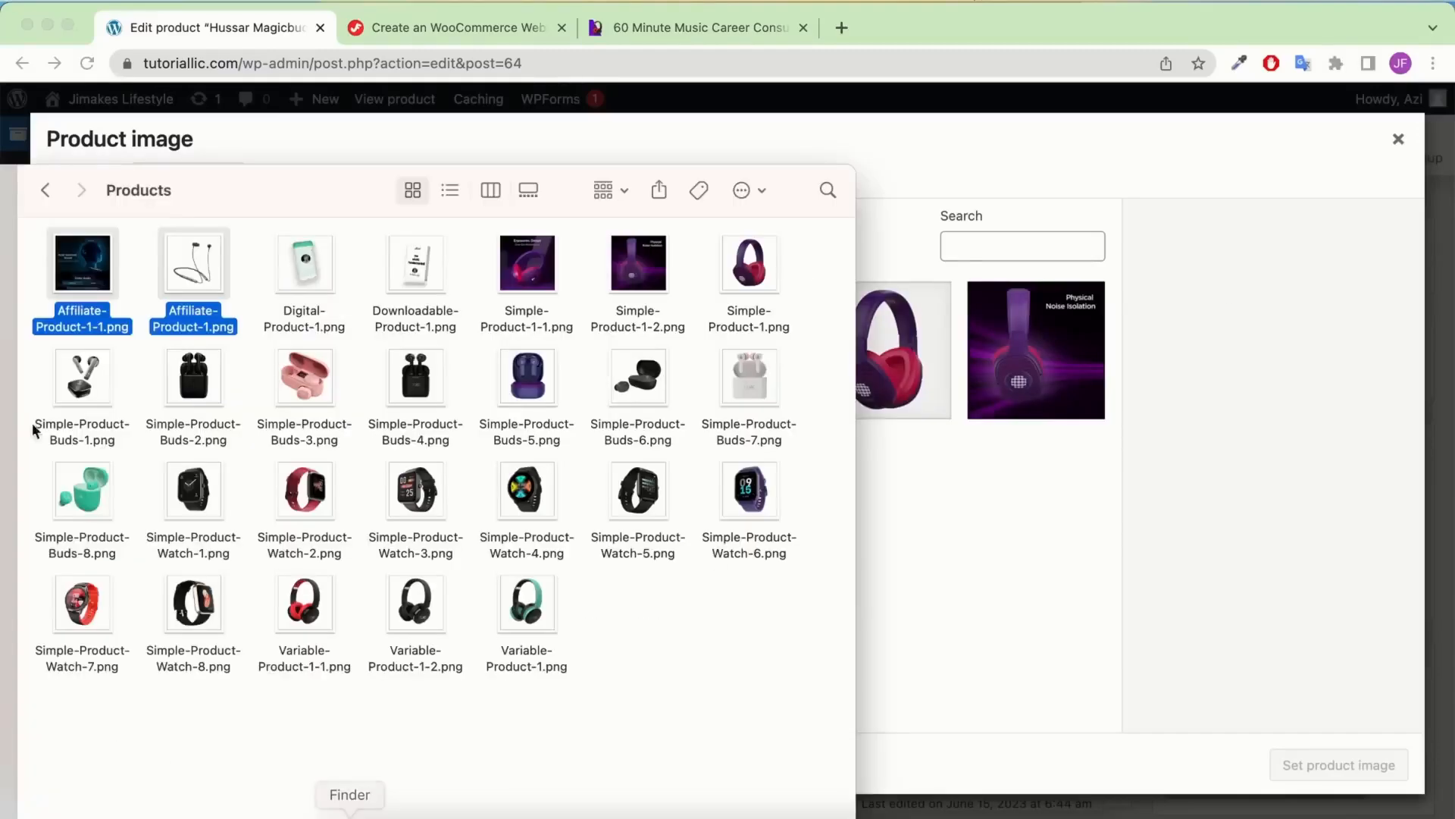
left_click(290, 298)
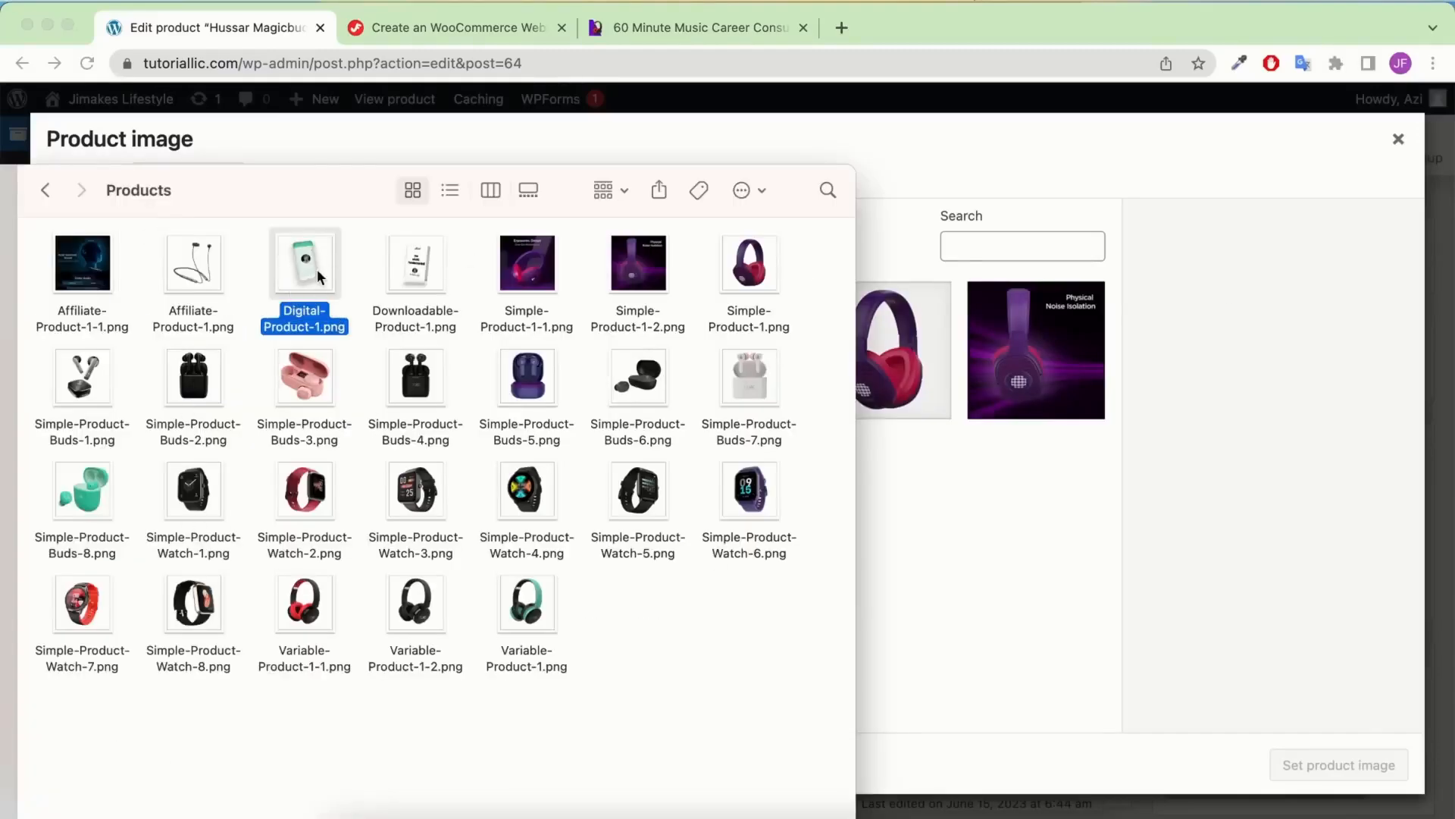
left_click_drag(317, 270, 911, 505)
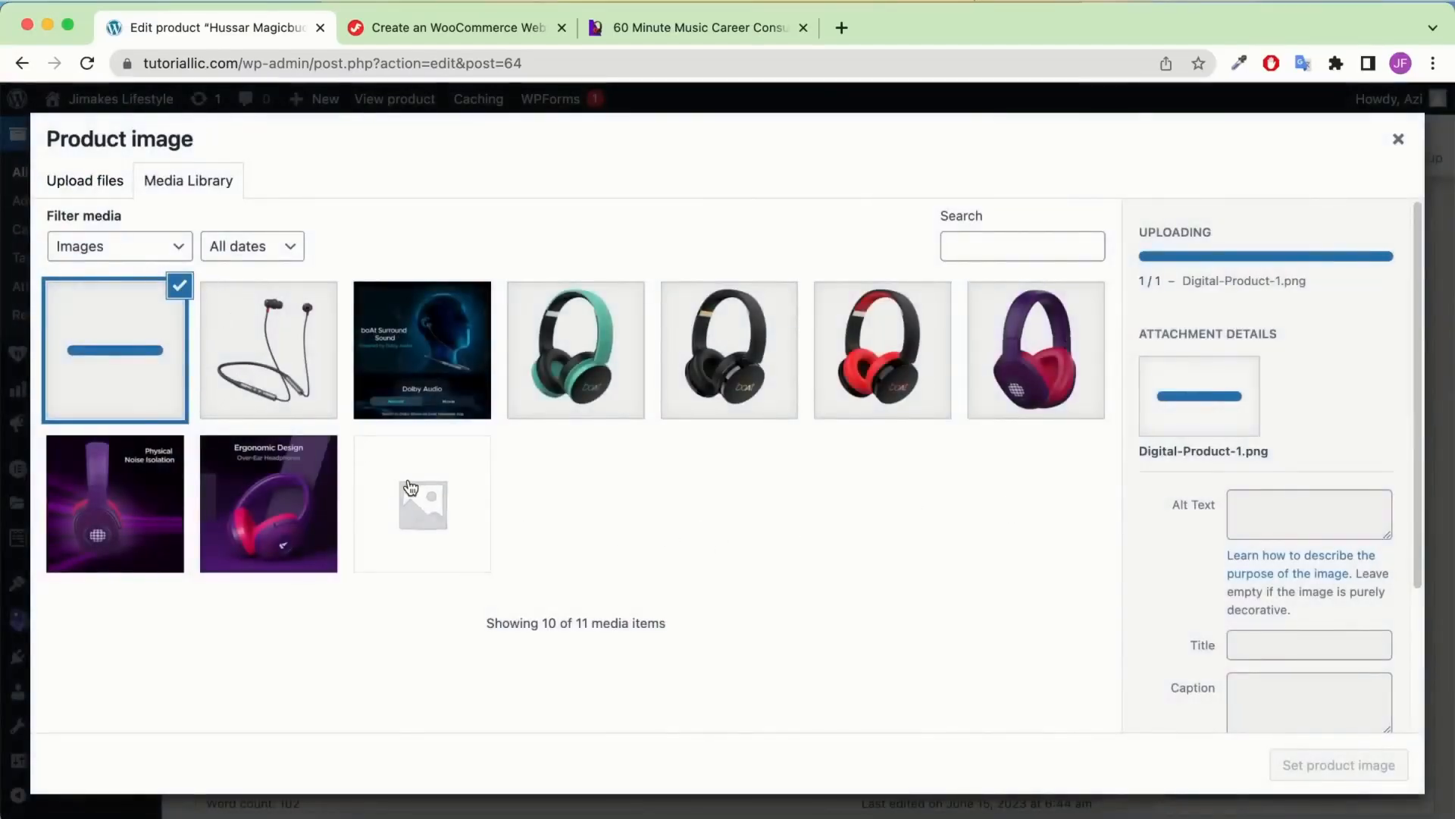
left_click(1321, 765)
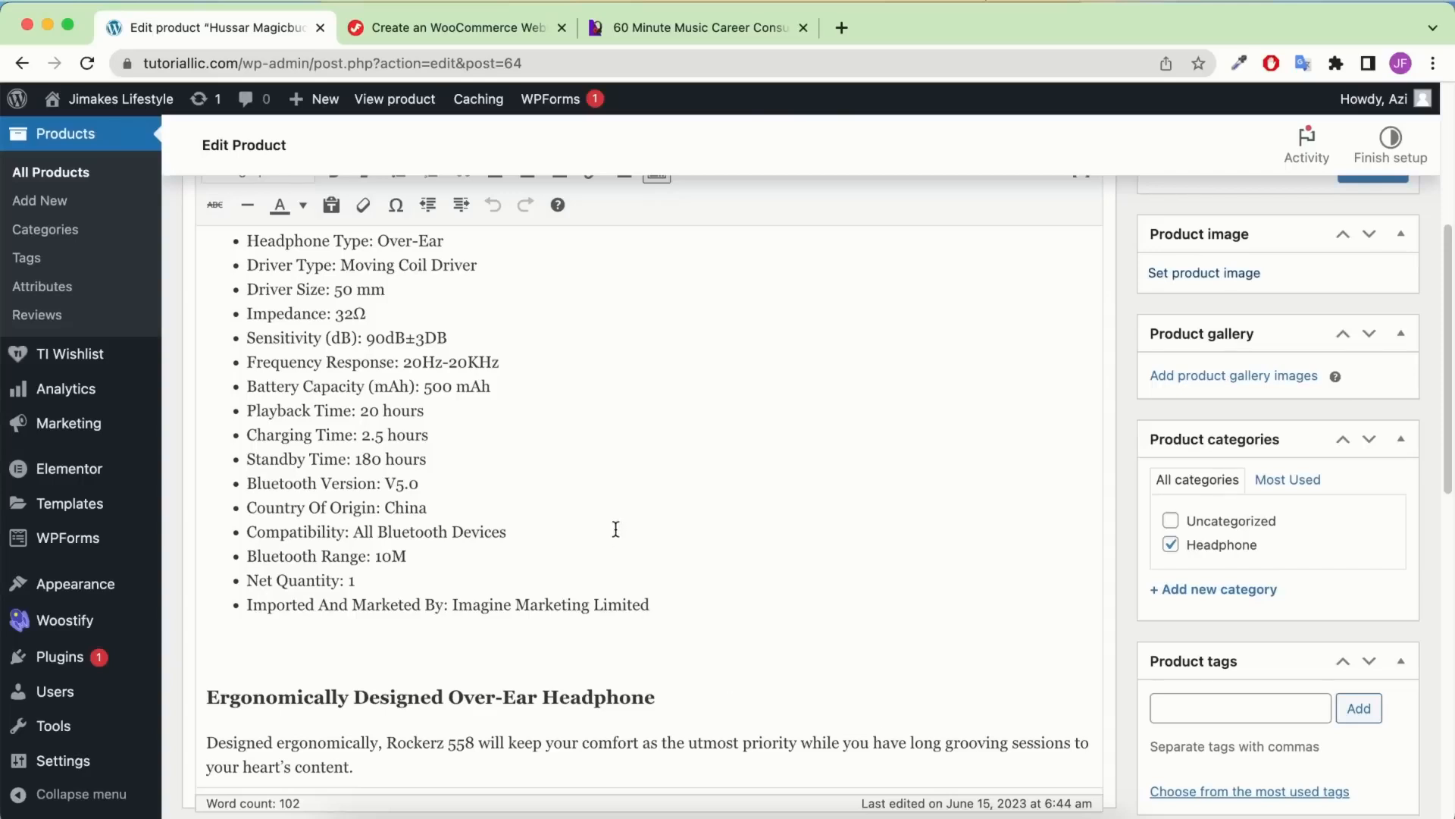
Make the product a virtual Simple product
scroll(616, 529, "down", 10)
left_click(462, 482)
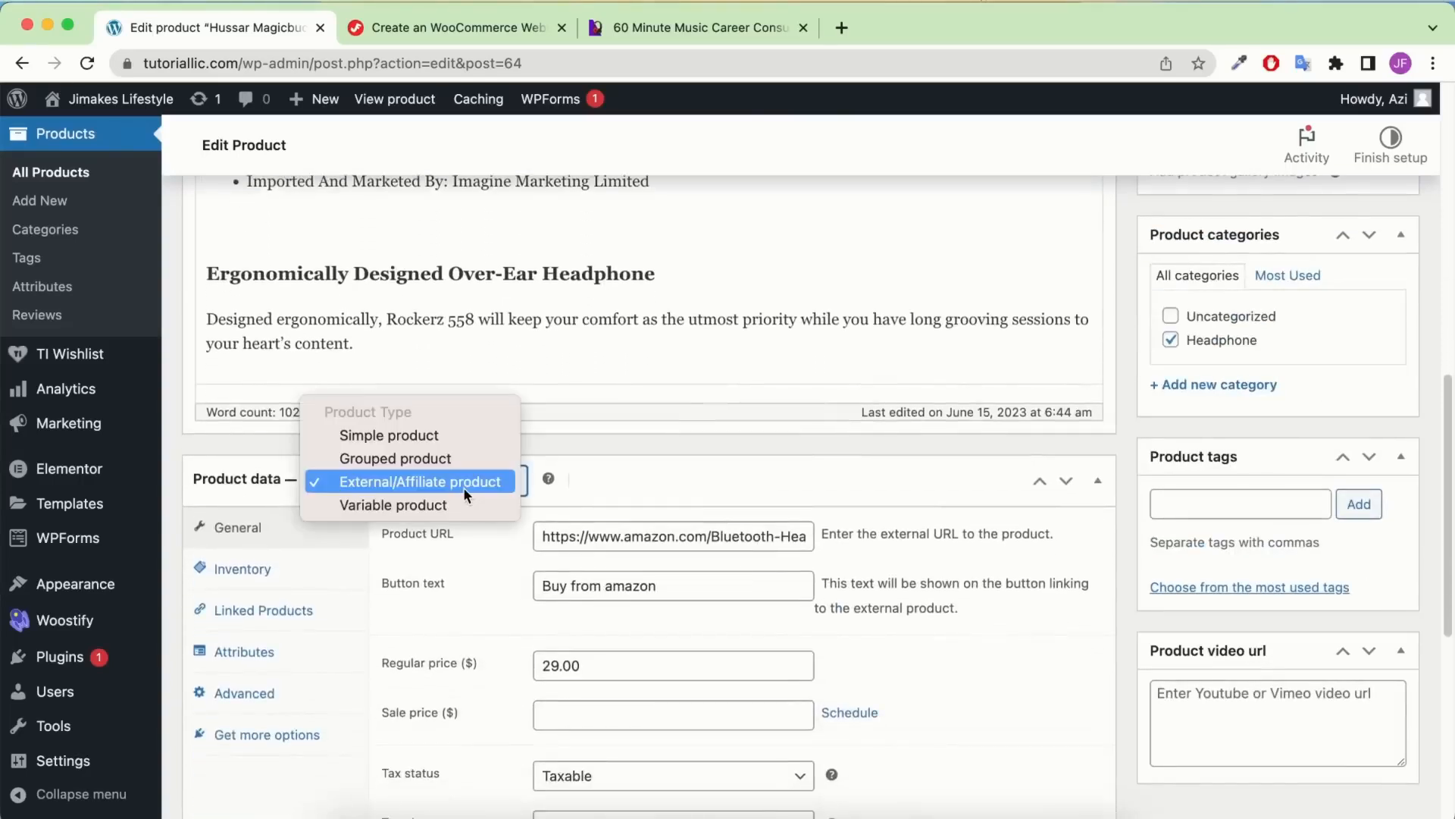
left_click(410, 435)
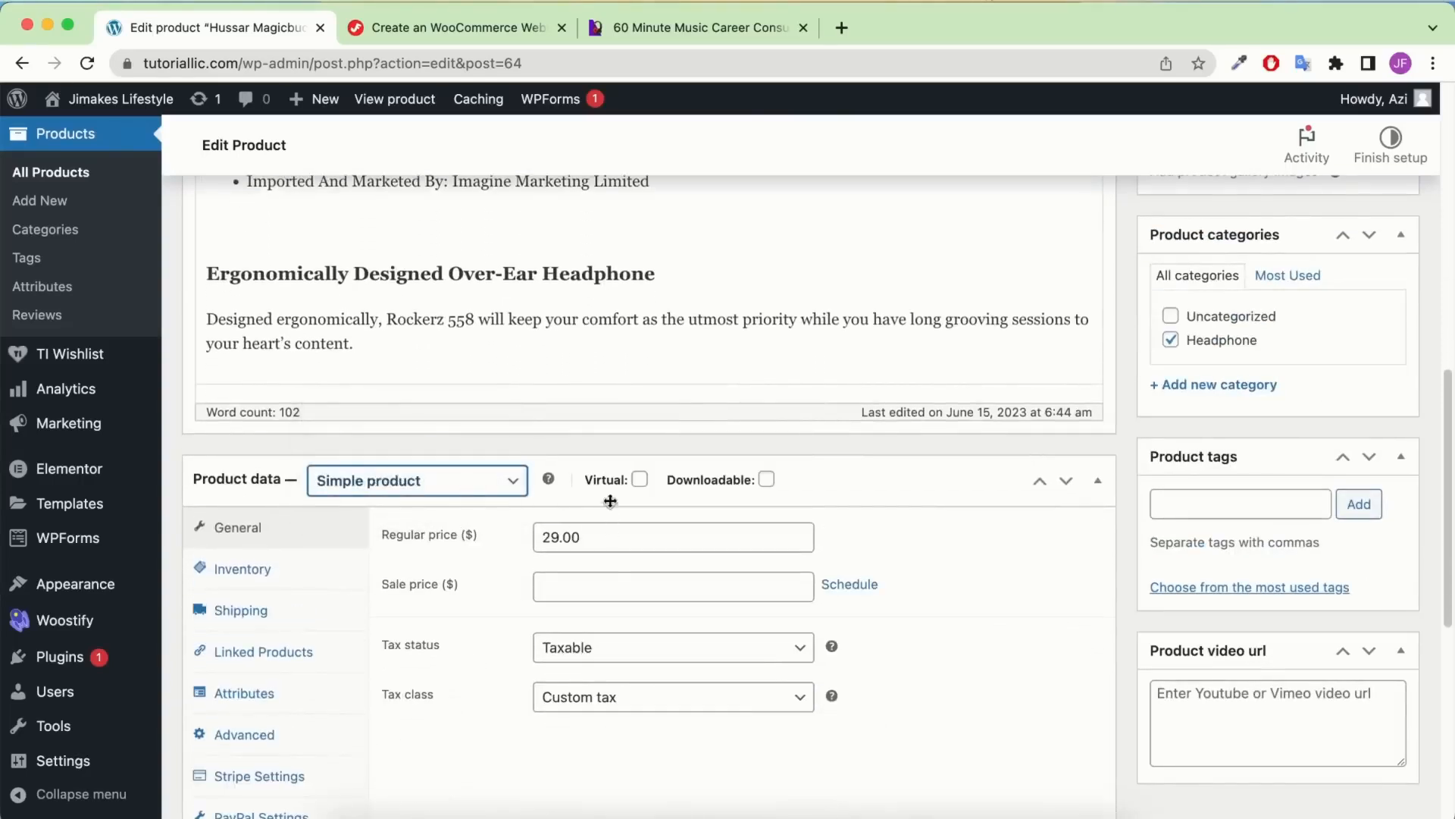
left_click(640, 481)
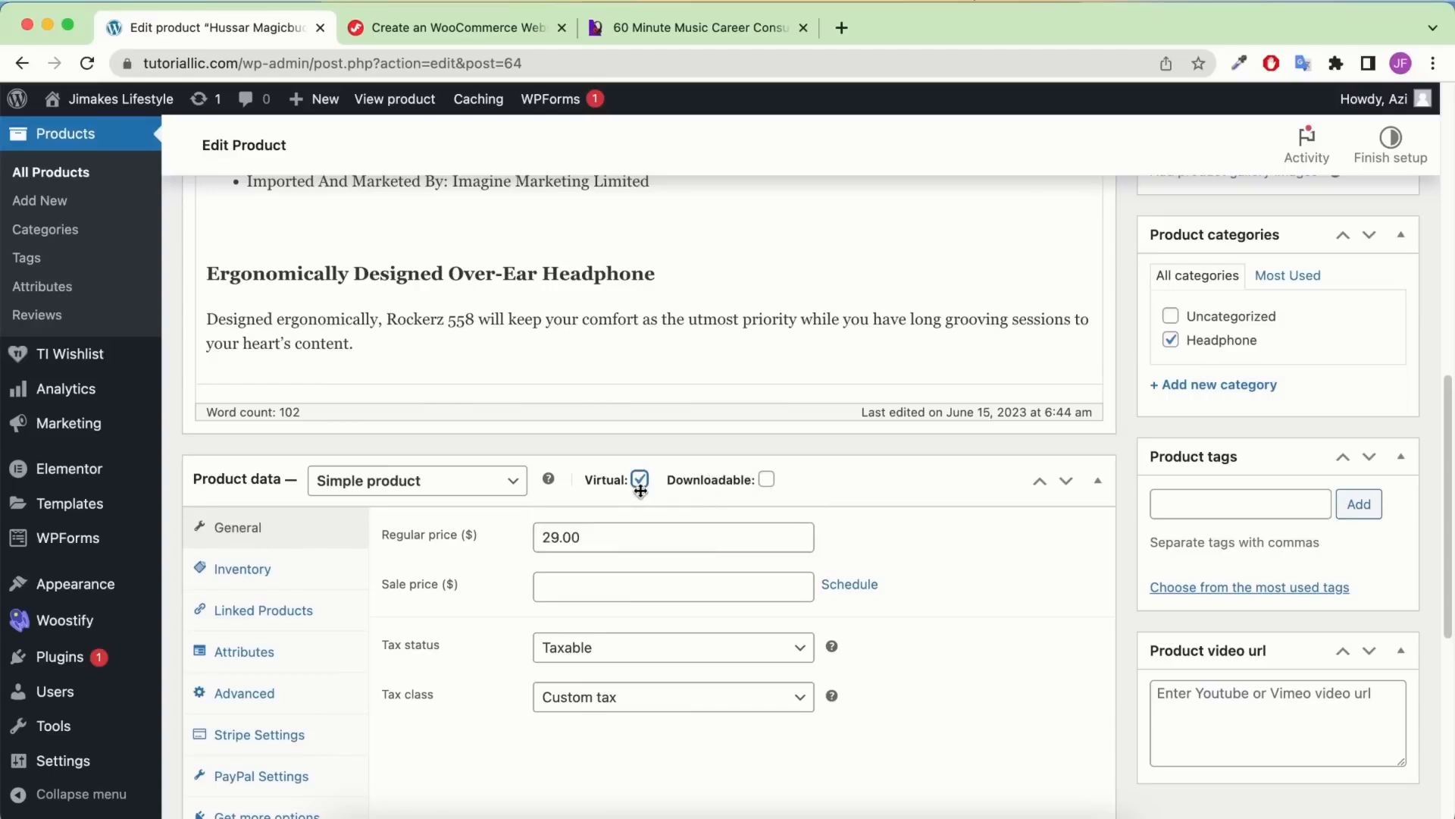
left_click(1234, 501)
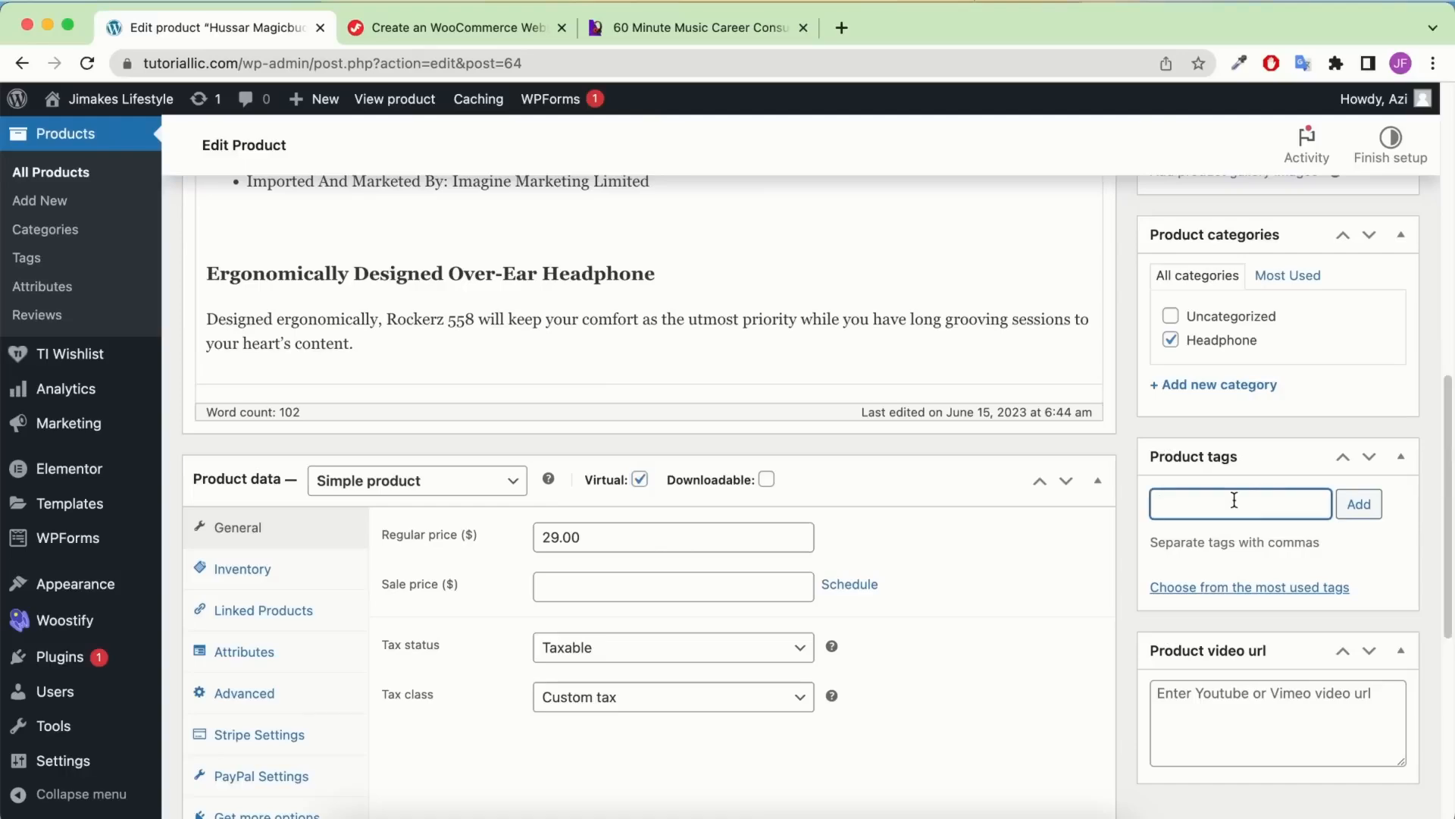
Add the product tag 'Consultation' using the word from the title
type("V")
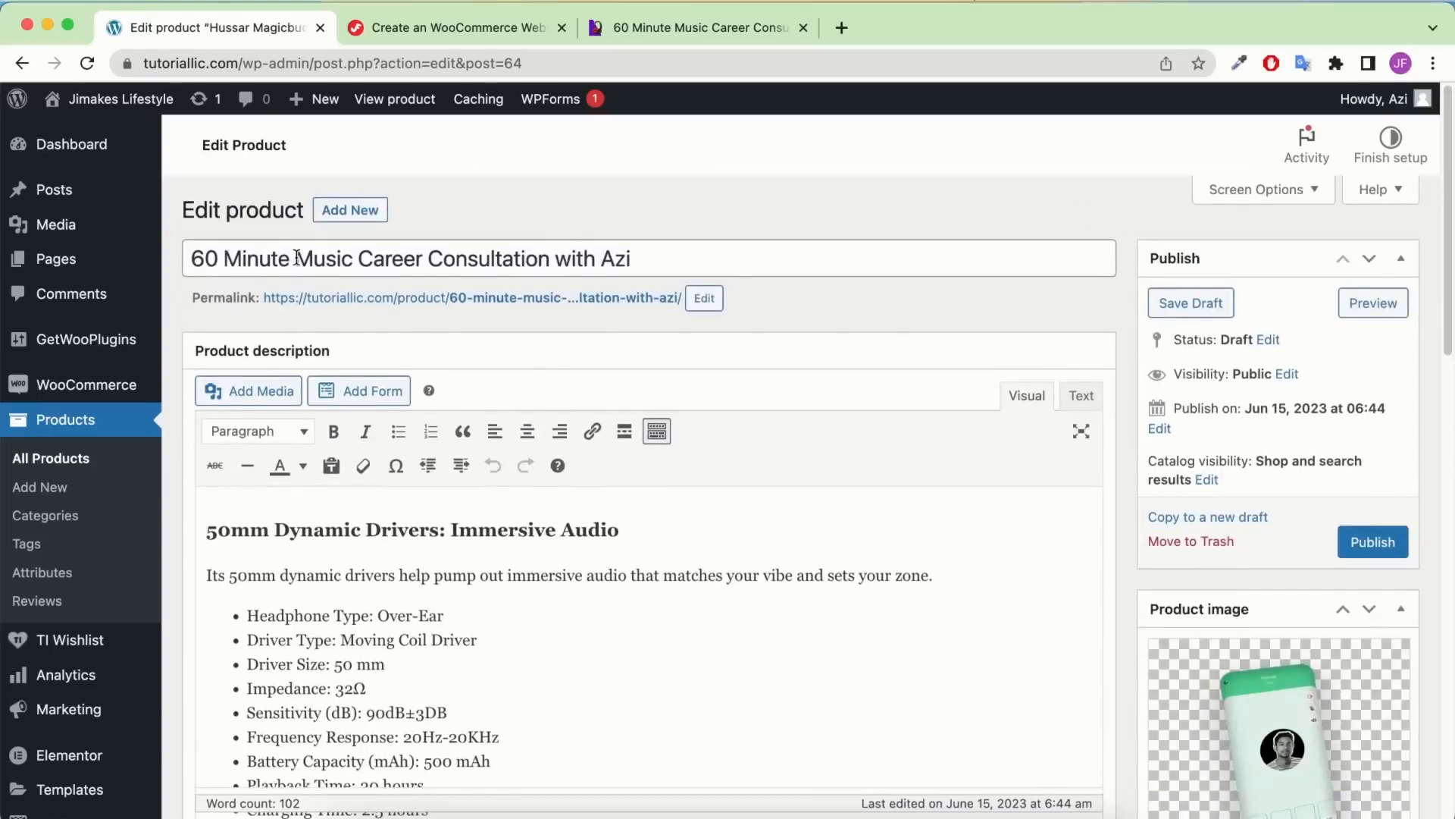
double_click(470, 253)
key("super+c")
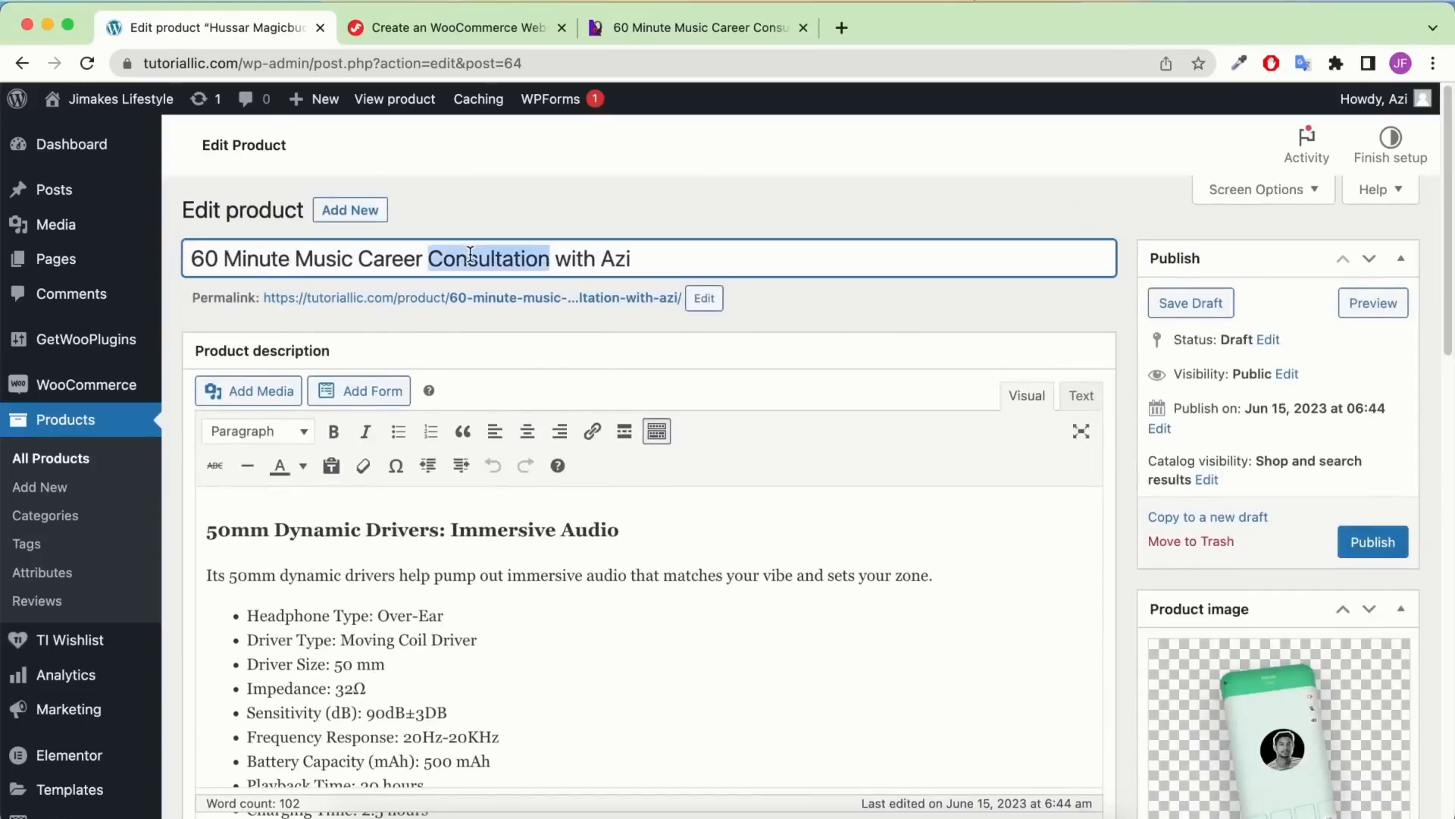
scroll(1080, 369, "down", 16)
double_click(1228, 513)
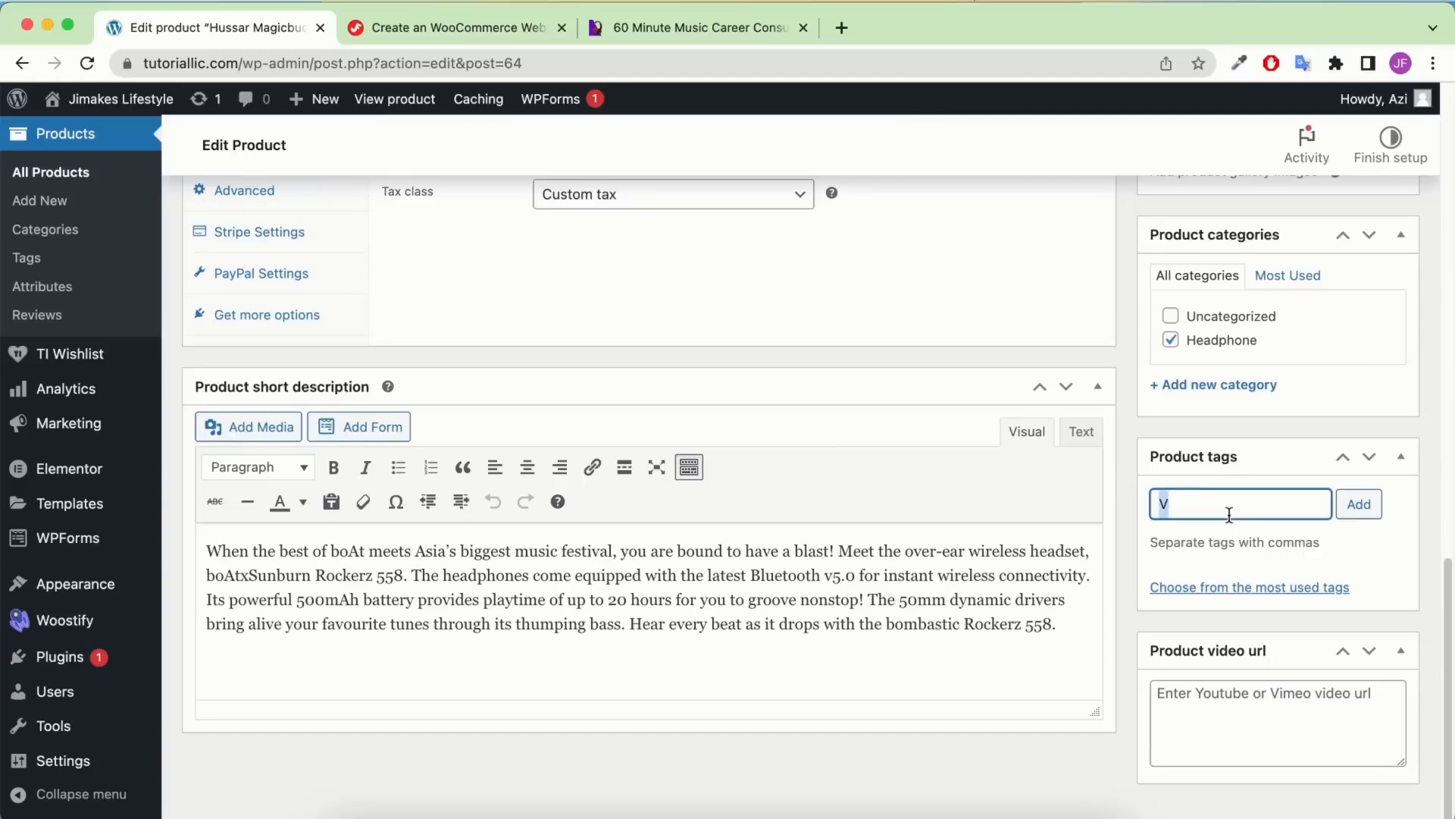
key("super+v")
left_click(1358, 504)
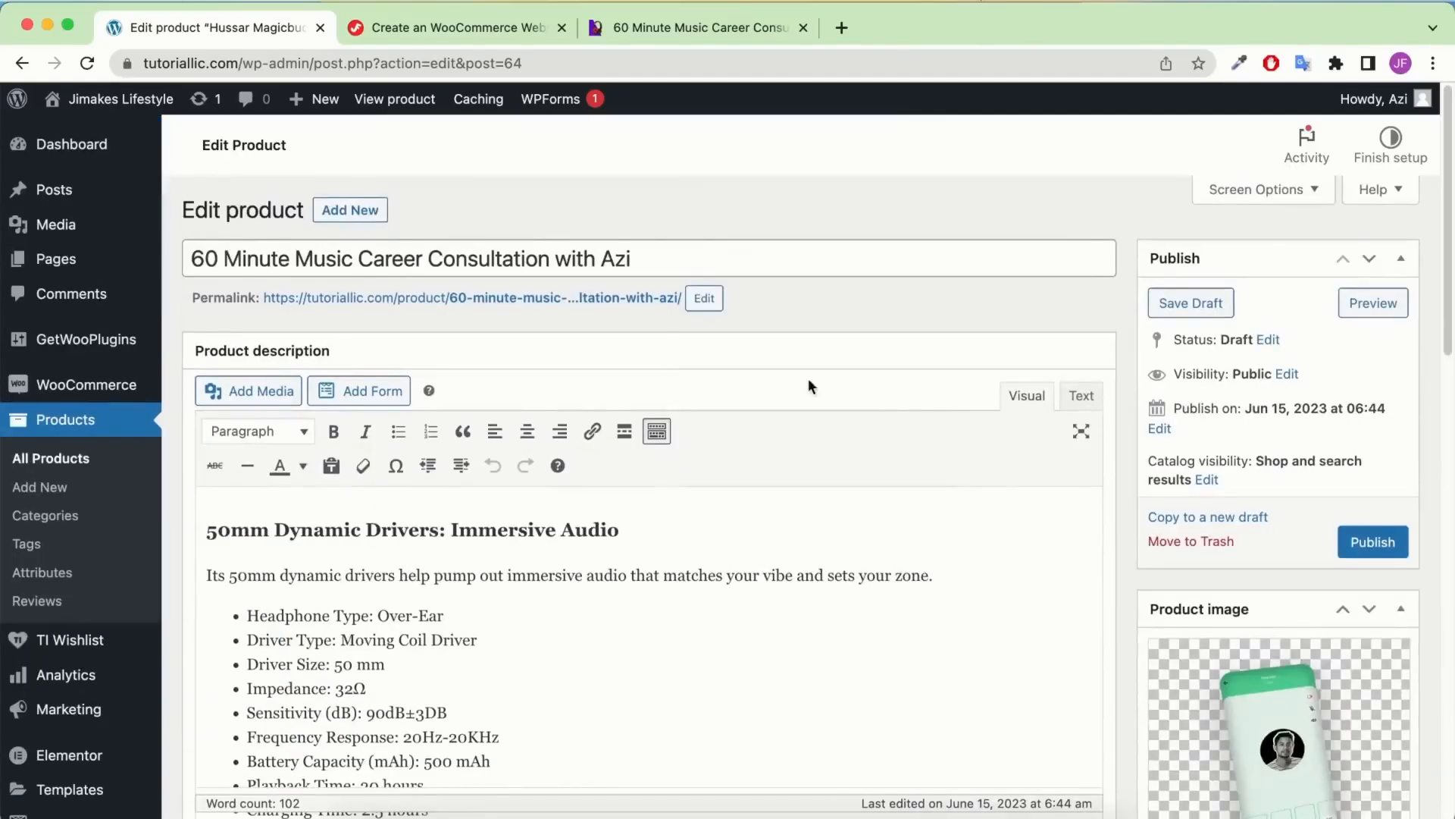
Add a second tag, 'Consultation with' followed by the host's name
left_click_drag(436, 253, 678, 262)
key("super+c")
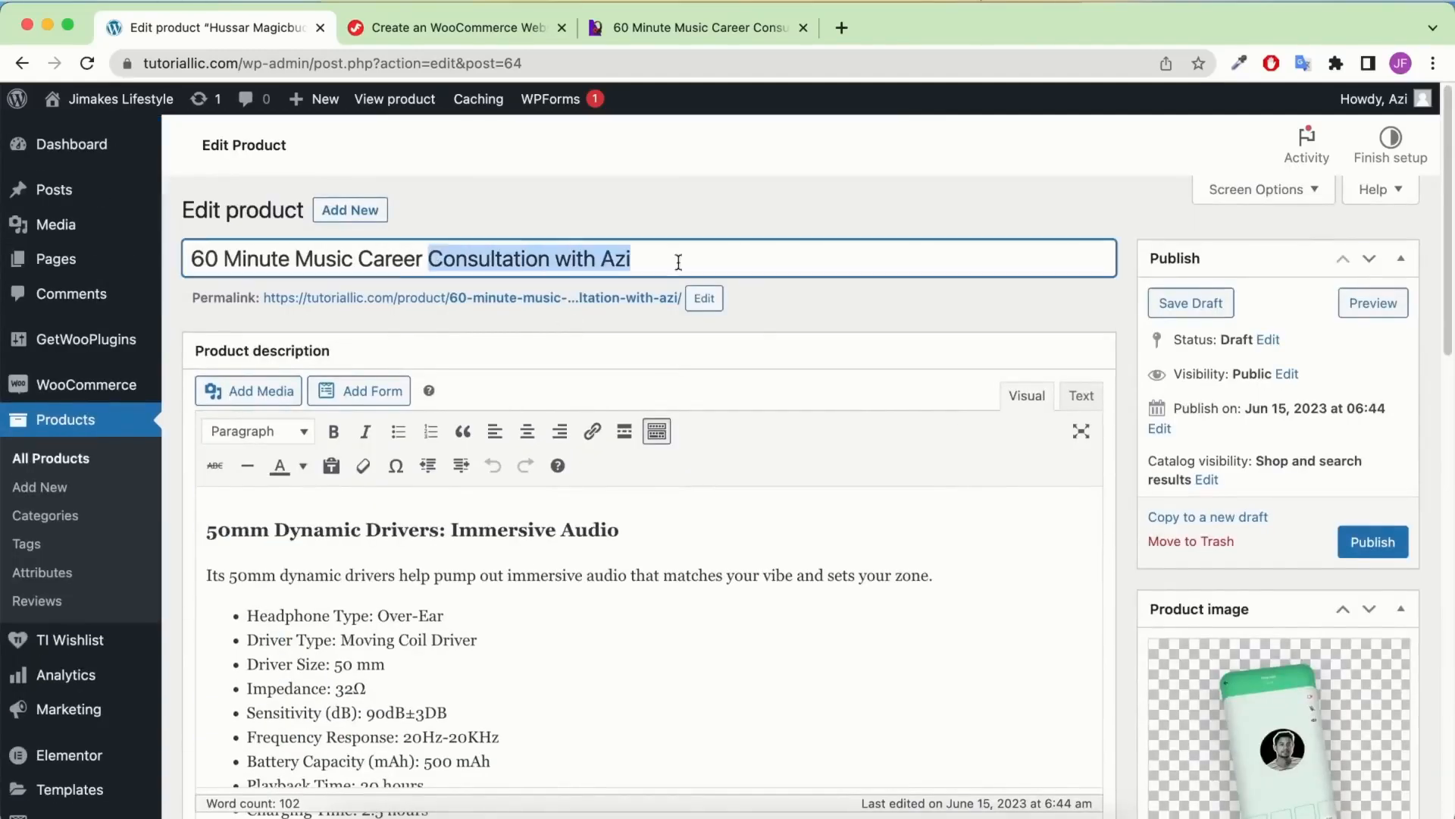
scroll(1232, 375, "down", 10)
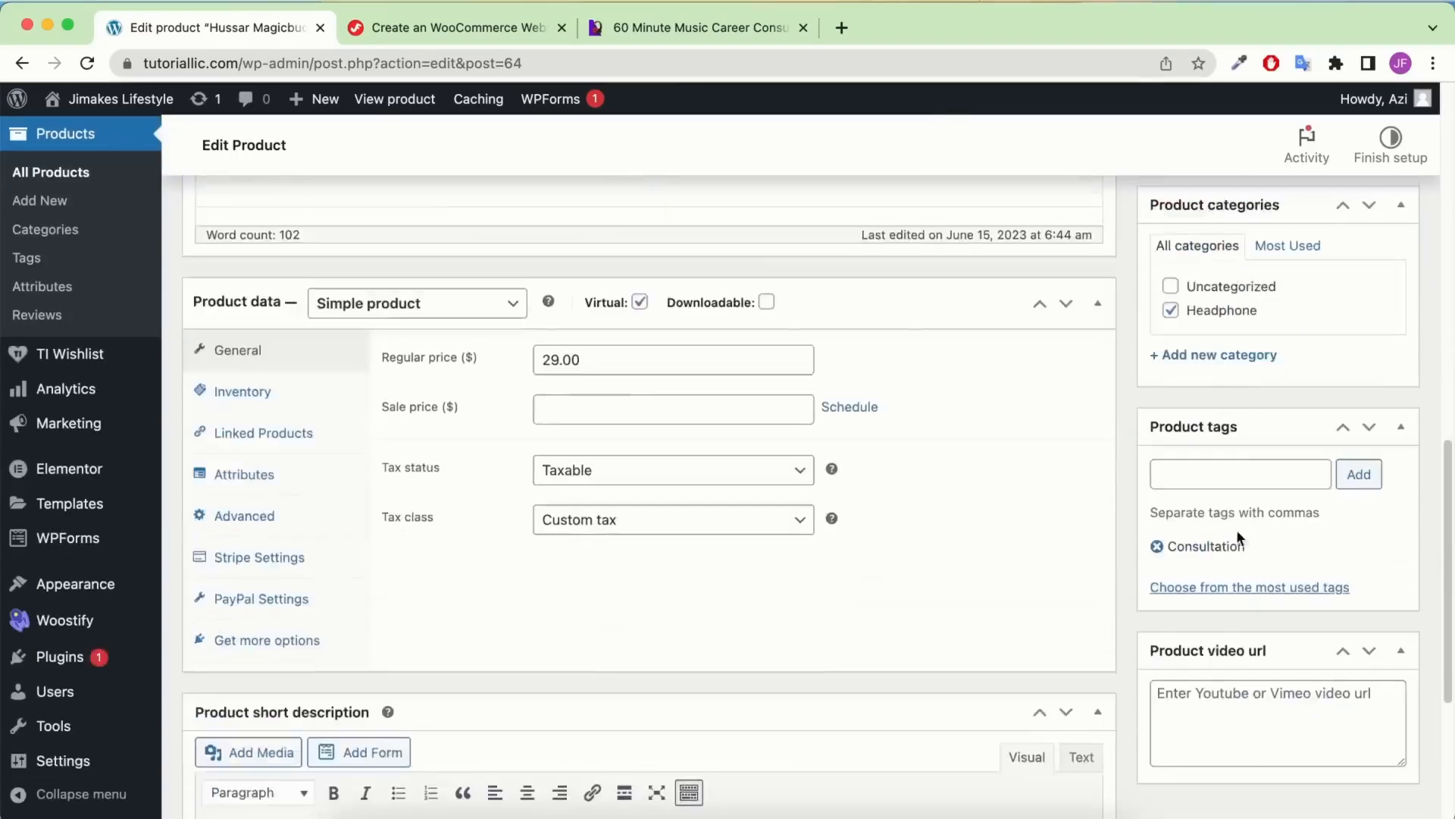
left_click(1254, 473)
key("super+v")
left_click(1355, 473)
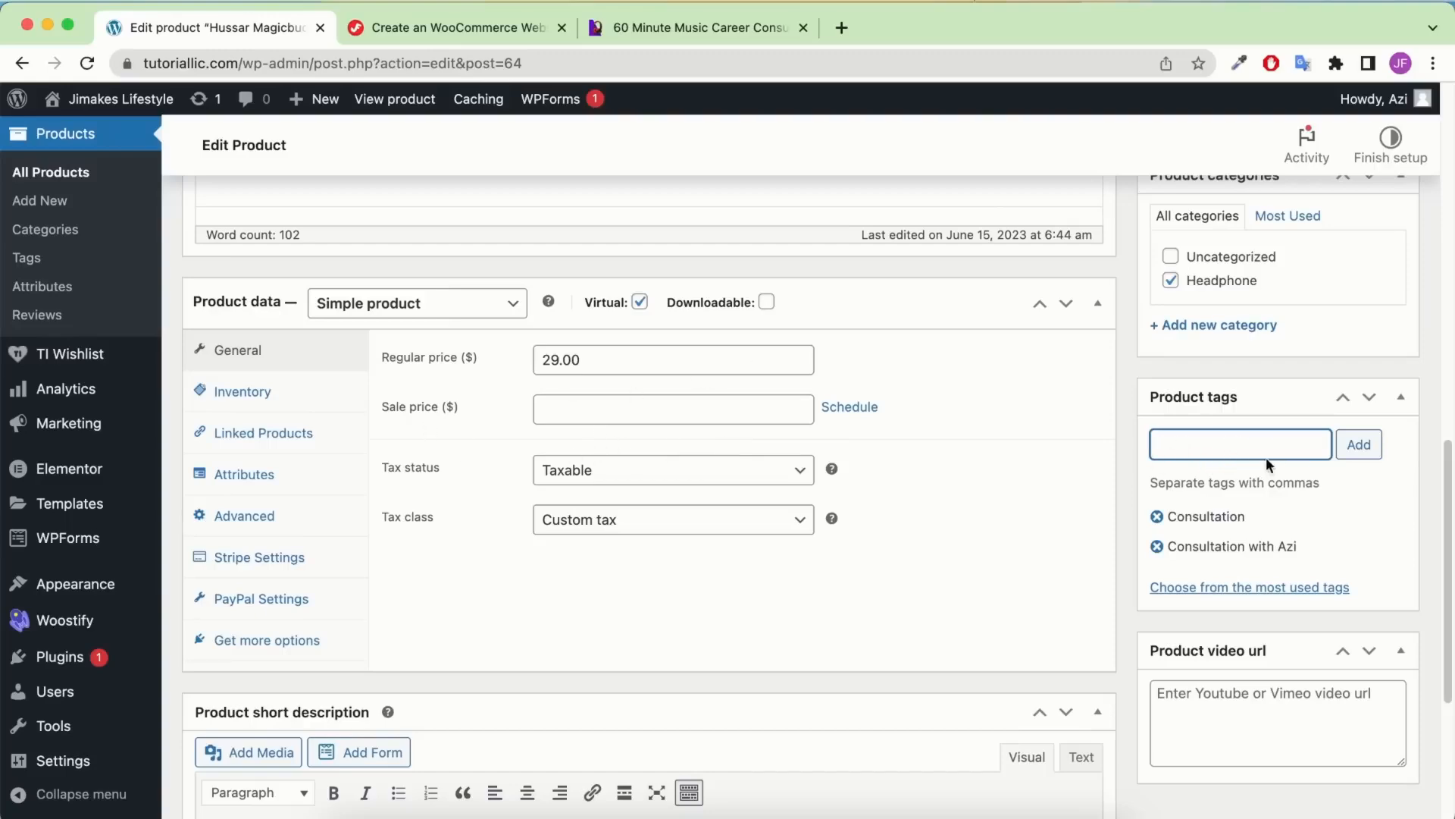
scroll(1260, 457, "up", 10)
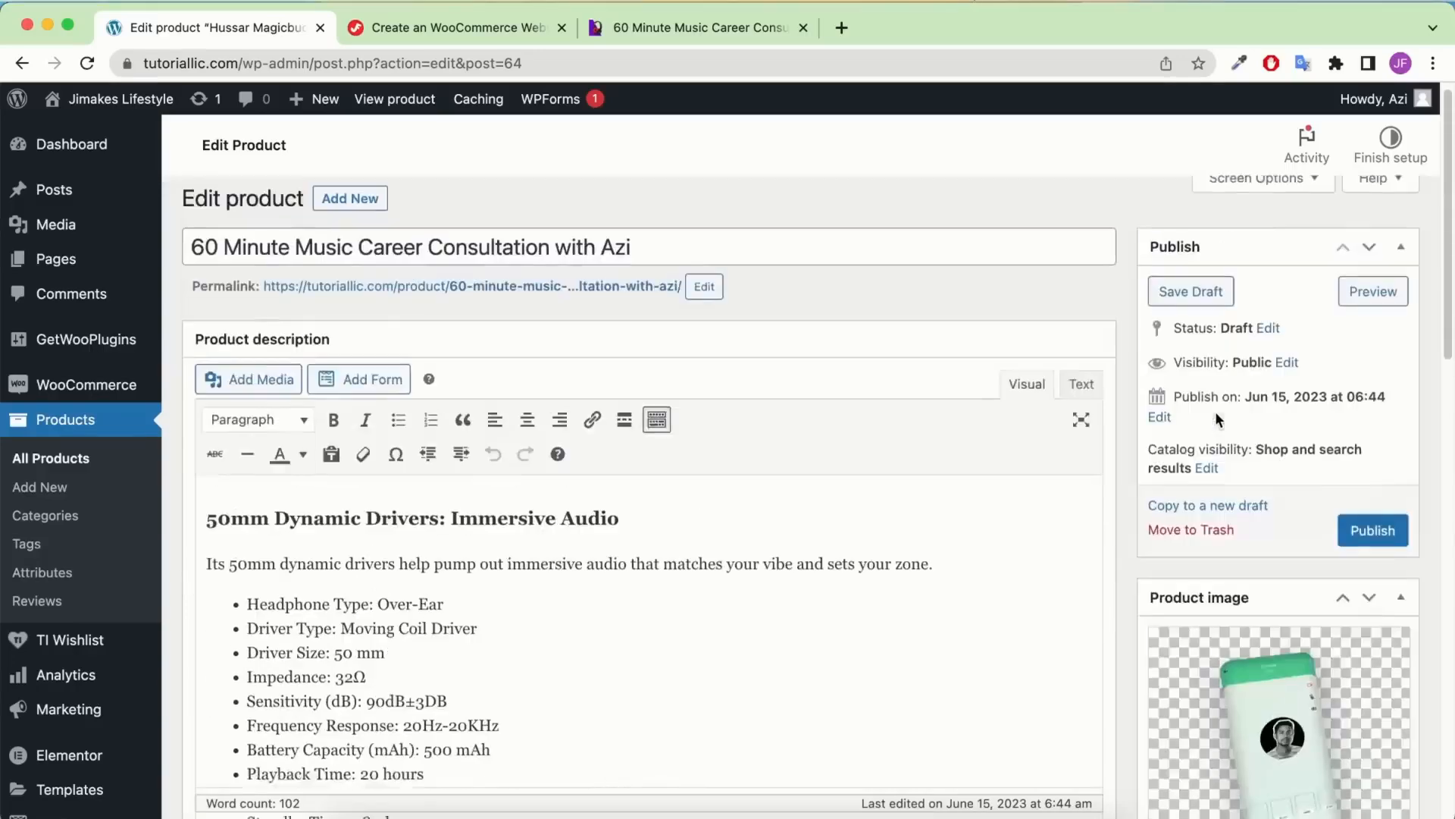
scroll(1225, 520, "down", 9)
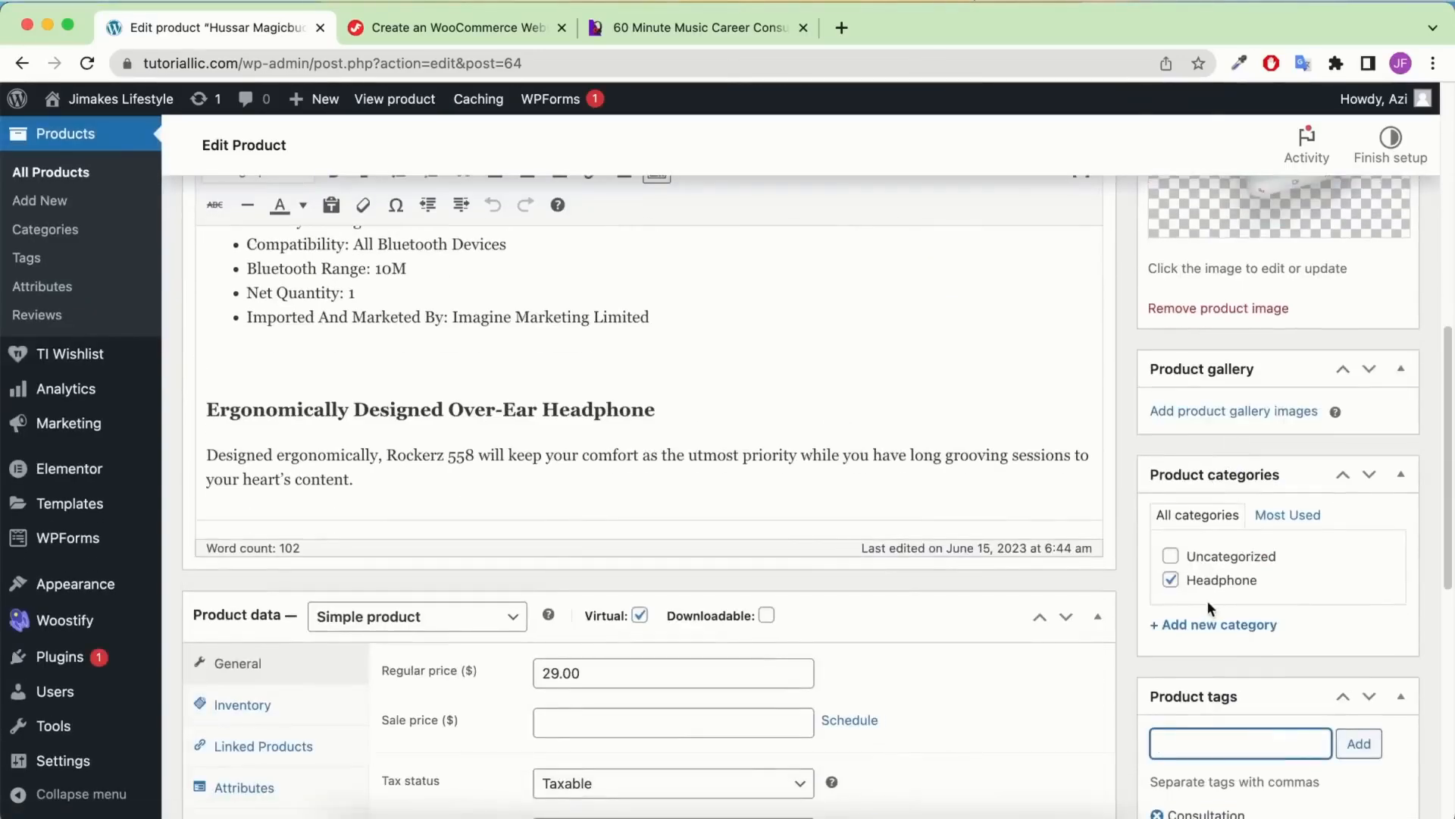
Create Consultation and Virtual categories and untick Headphone for the product
left_click(1203, 626)
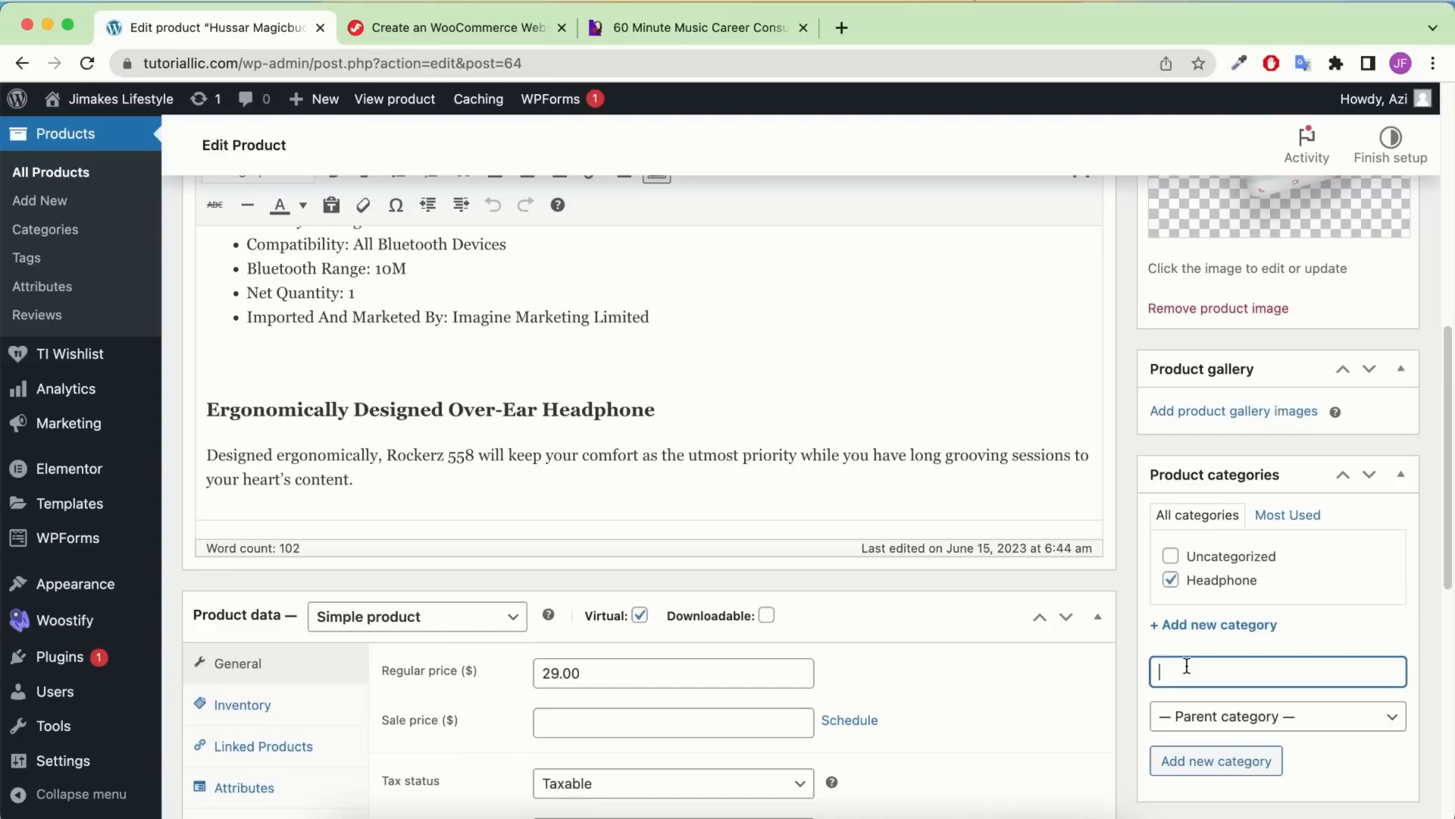
key("super+v")
left_click_drag(1246, 670, 1296, 672)
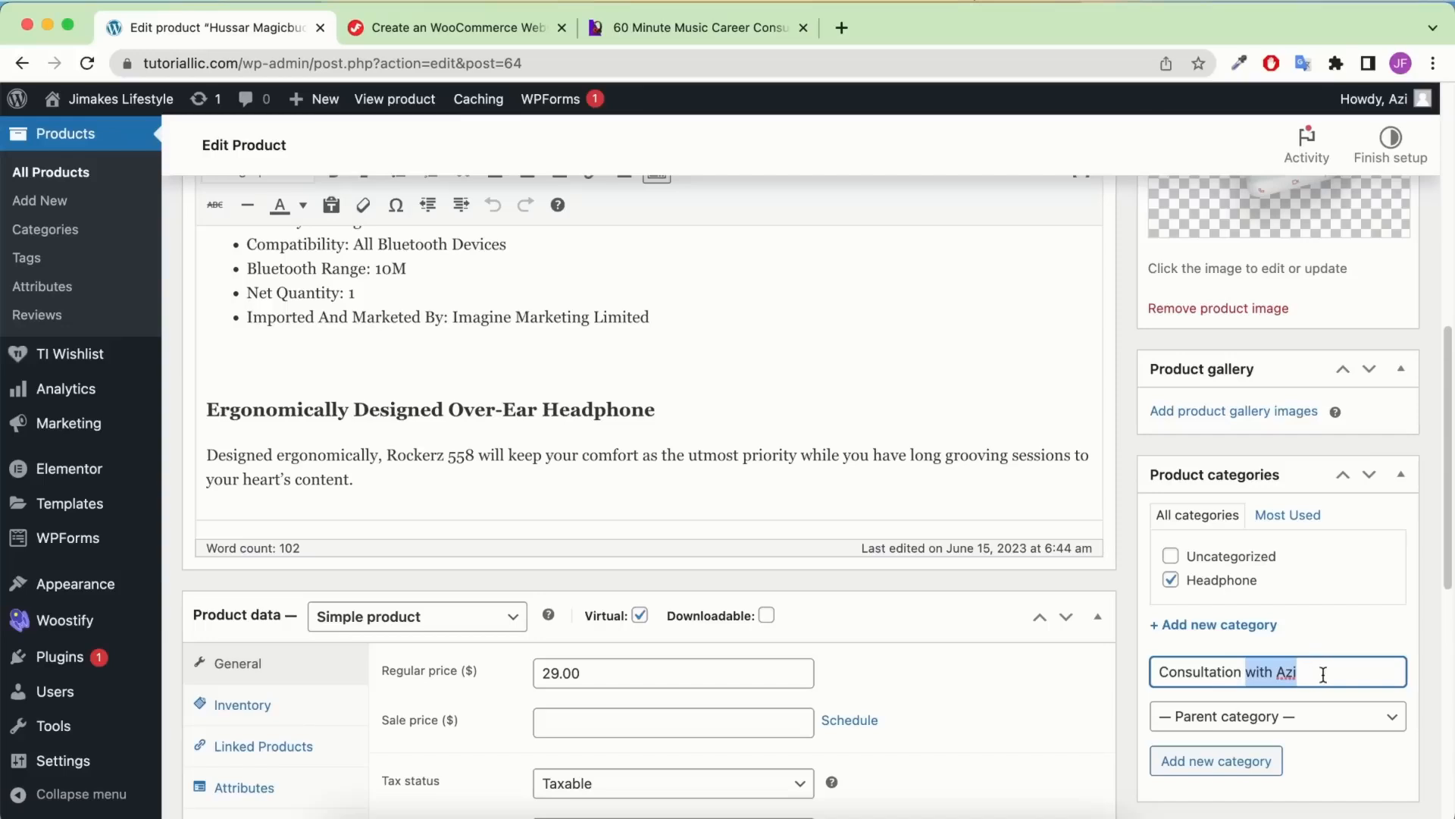
key("BackSpace")
left_click(1241, 762)
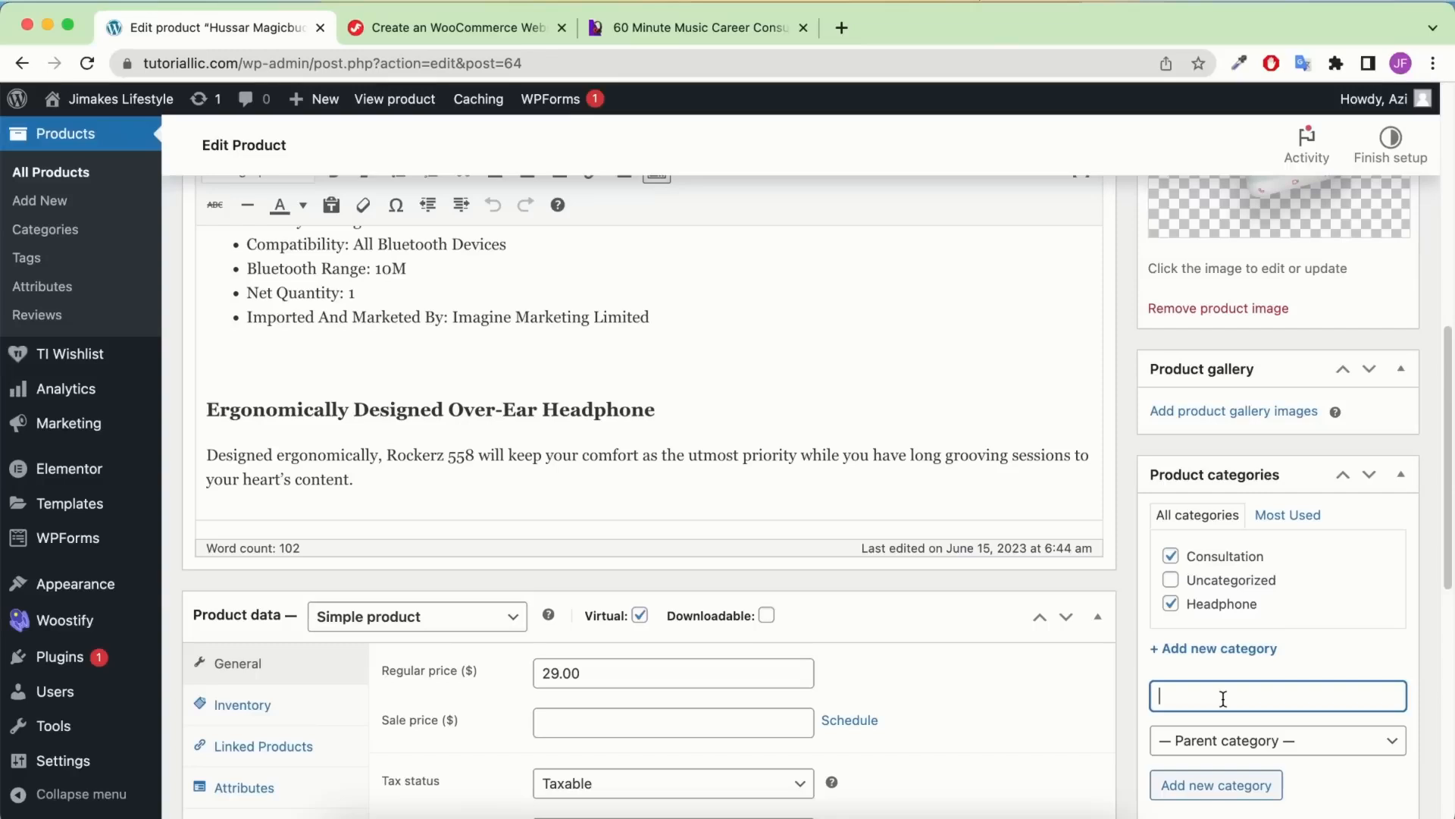
type("Virtual")
left_click(1242, 792)
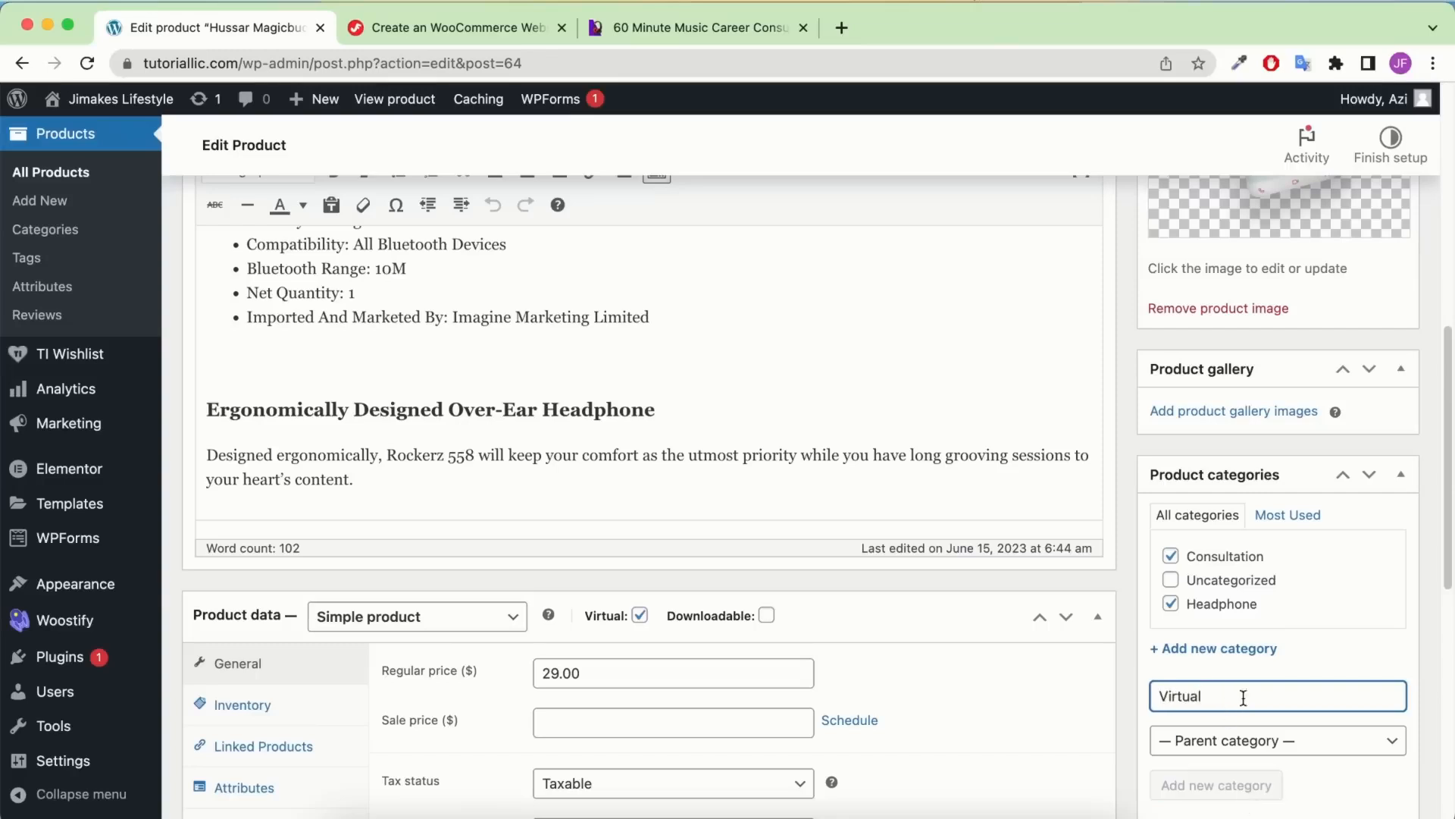
left_click(1209, 627)
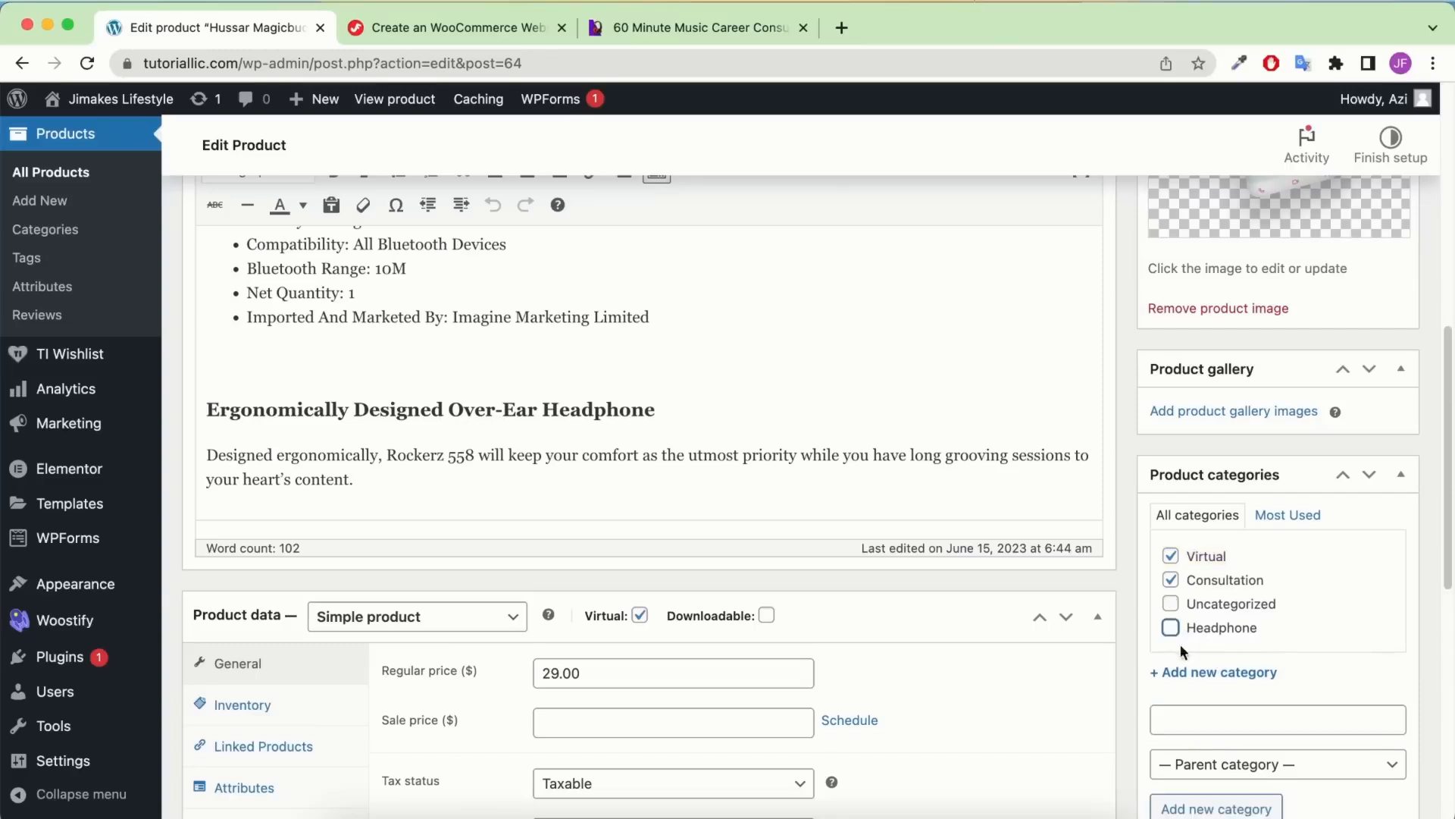
scroll(1180, 644, "down", 4)
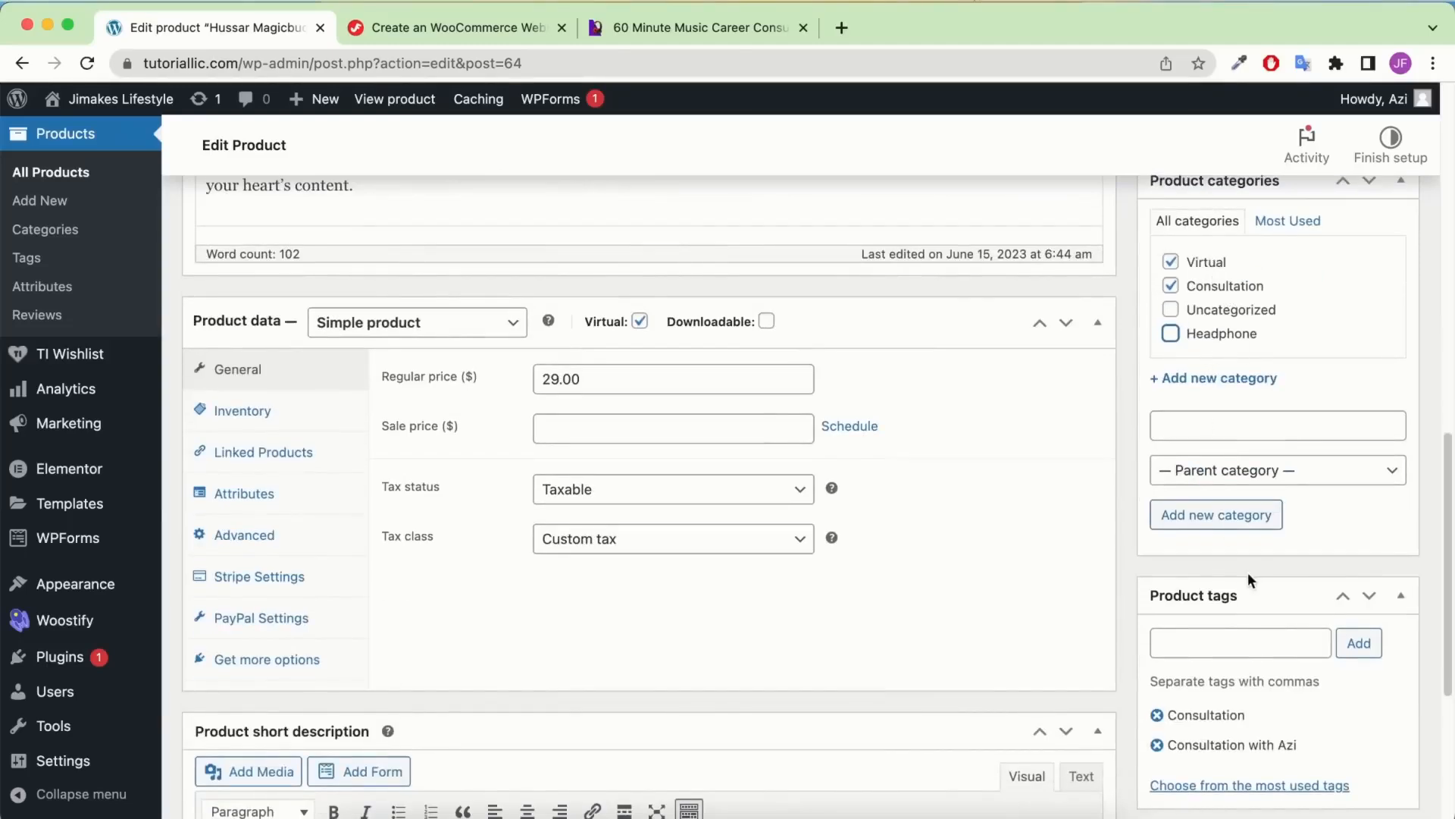
scroll(1248, 576, "down", 1)
Replace the 29.00 regular price with 199
left_click(781, 31)
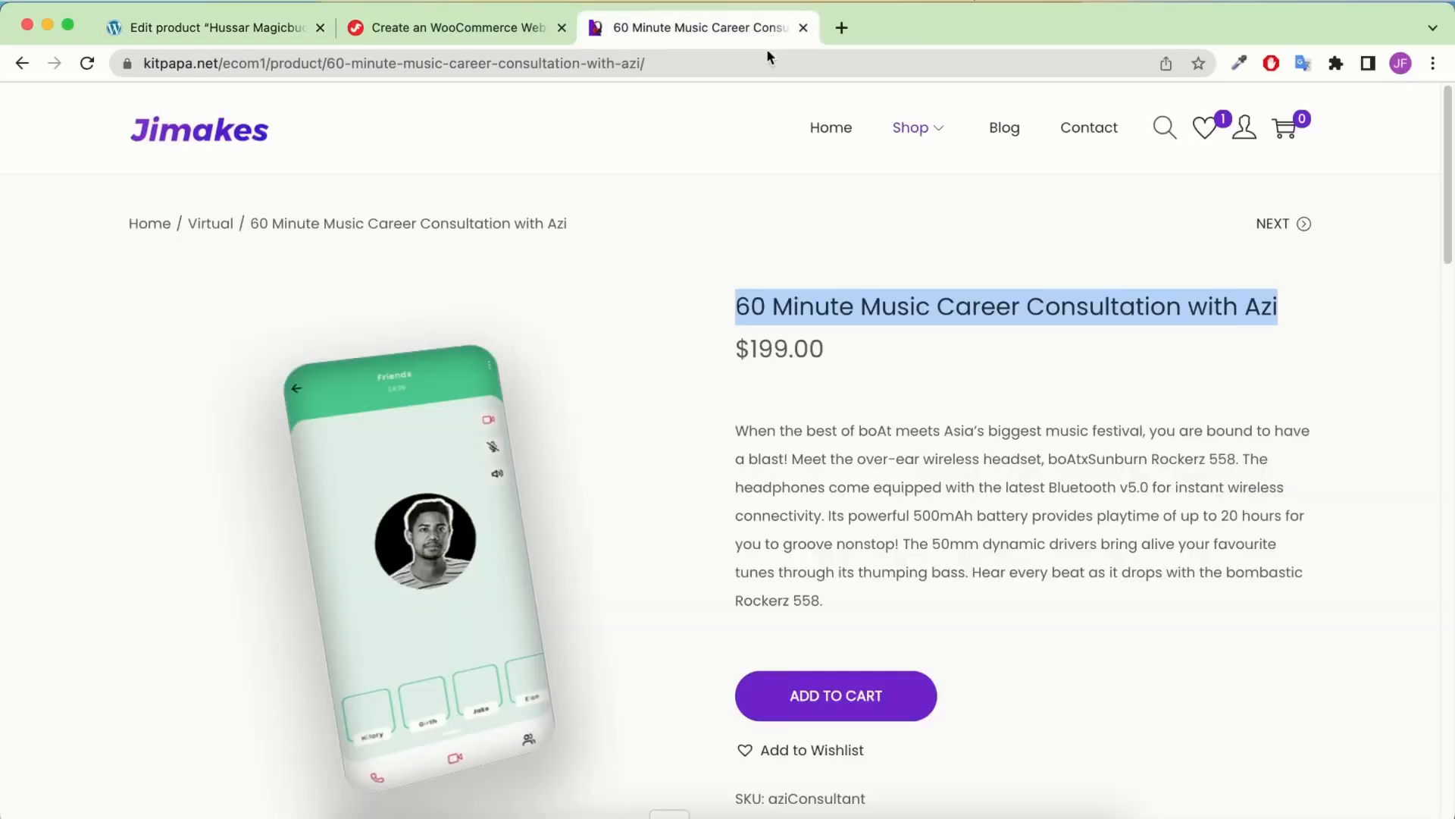
left_click(174, 28)
left_click_drag(579, 319, 435, 295)
type("1999")
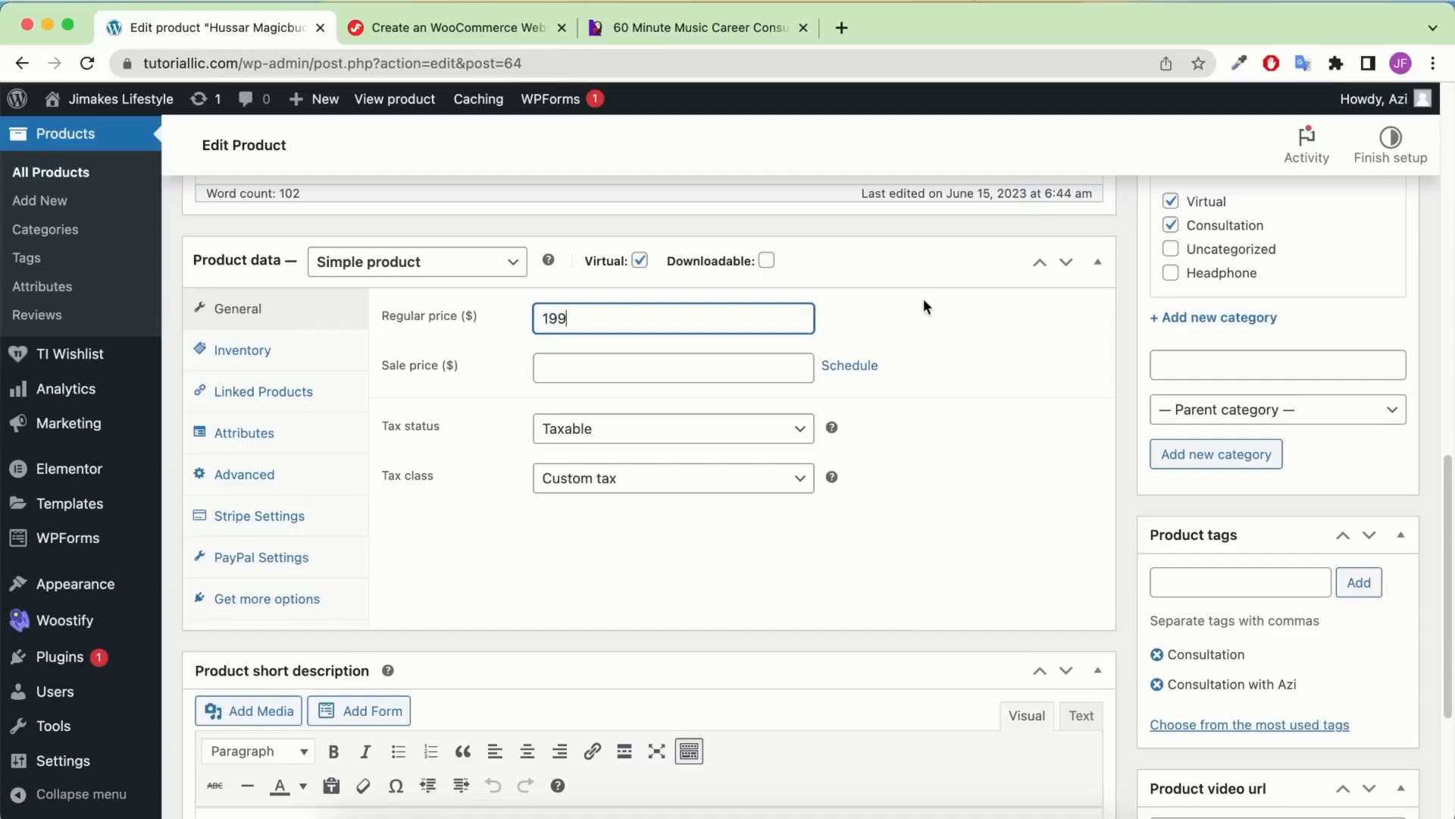
scroll(682, 326, "up", 1)
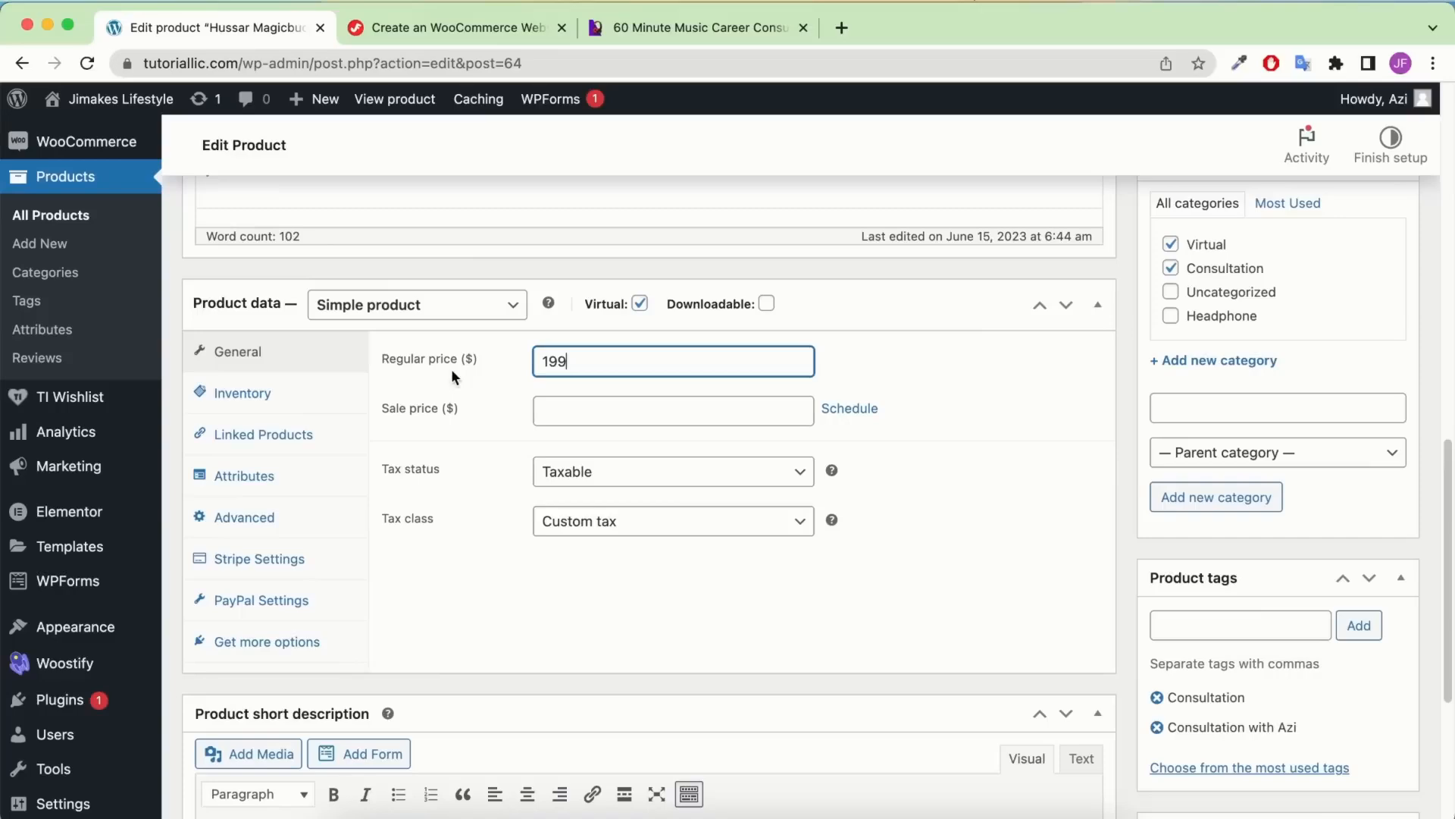
Set the Inventory SKU to the host's name followed by Consultation
left_click(244, 401)
scroll(623, 364, "up", 10)
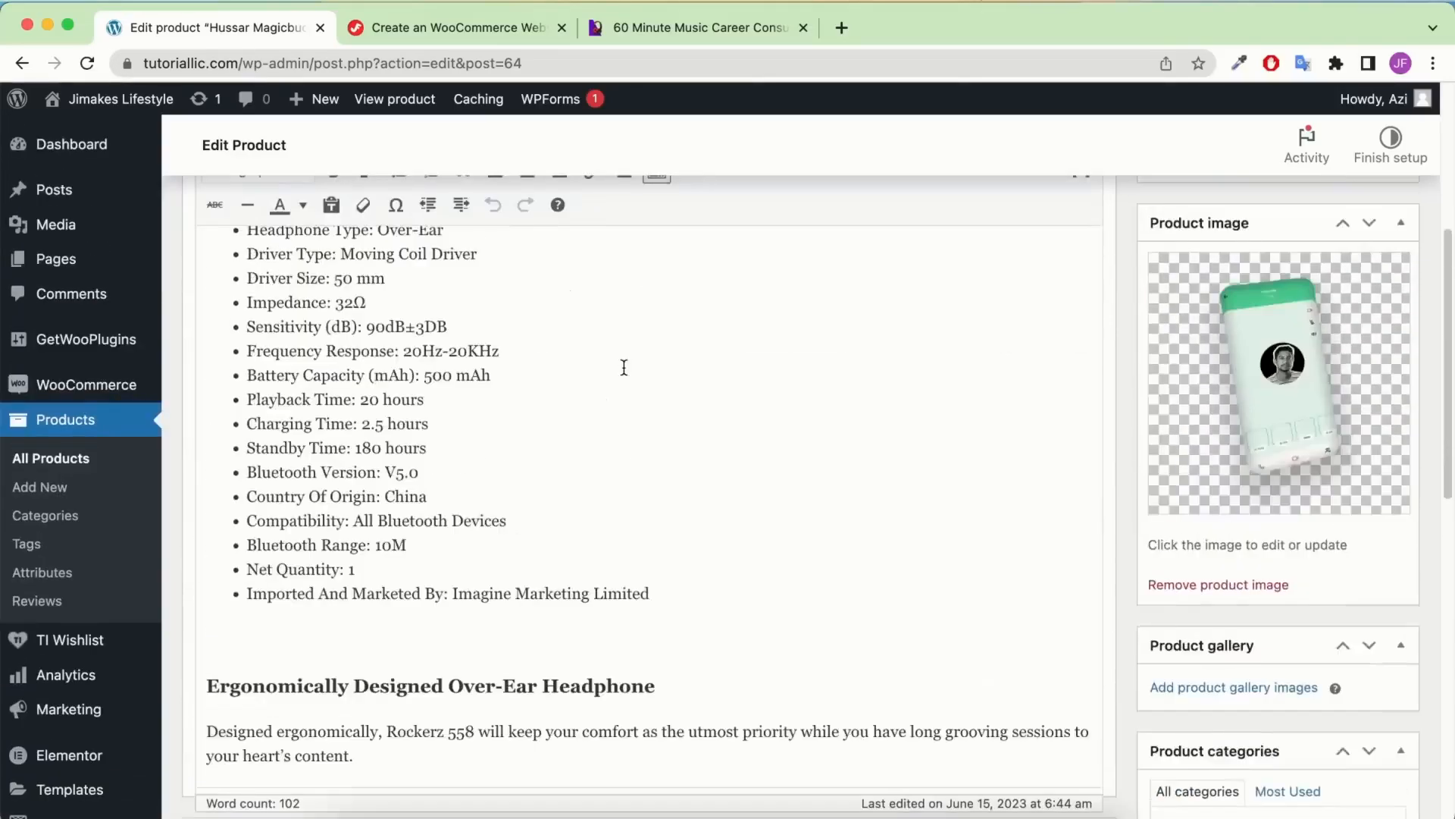
scroll(621, 372, "up", 2)
double_click(489, 182)
key("super+c")
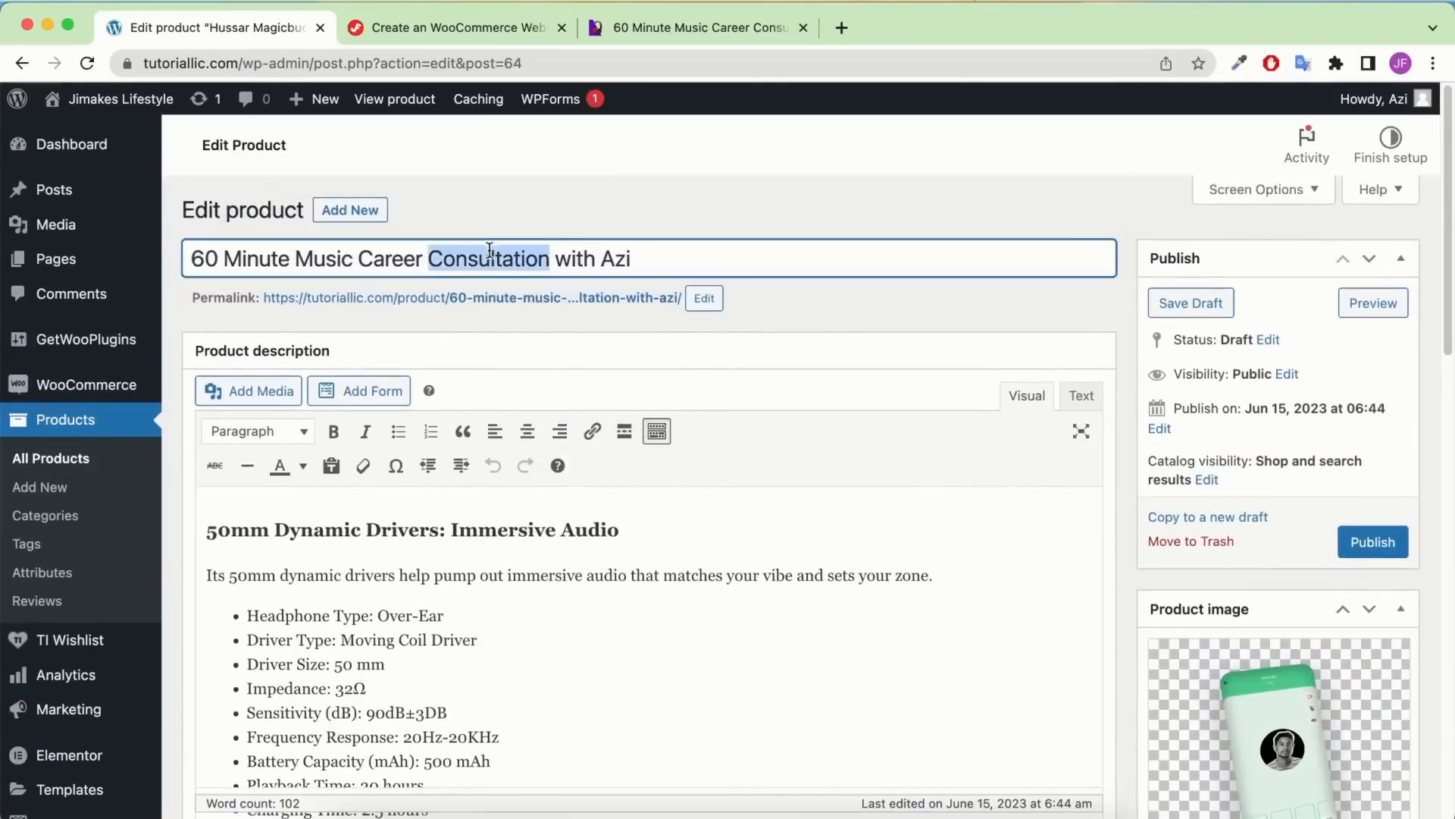
scroll(685, 328, "down", 15)
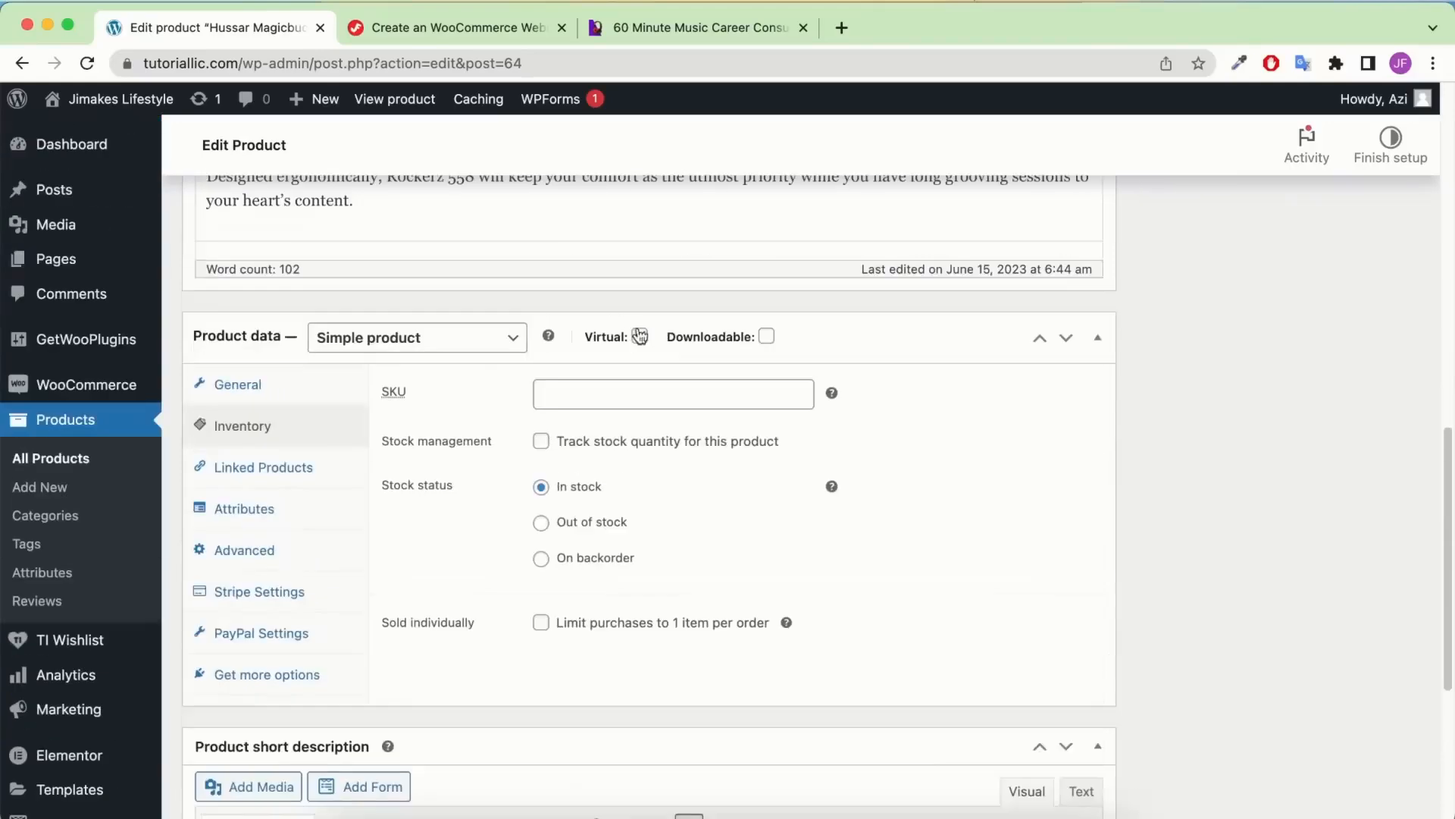
left_click(598, 400)
type("az")
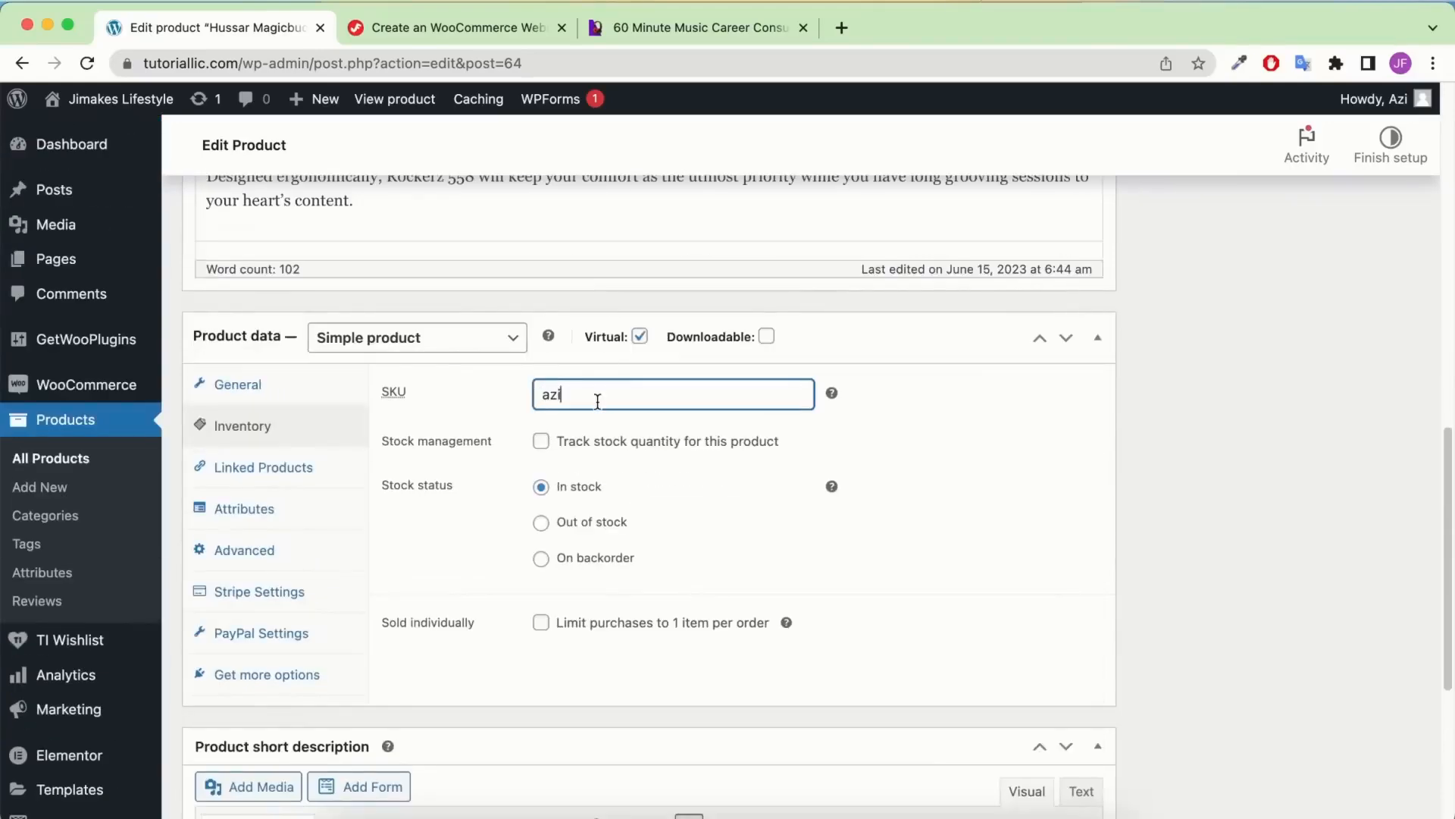
type("i")
key("super+v")
Keep tax status Taxable with the Custom tax class, and publish the product
left_click(255, 395)
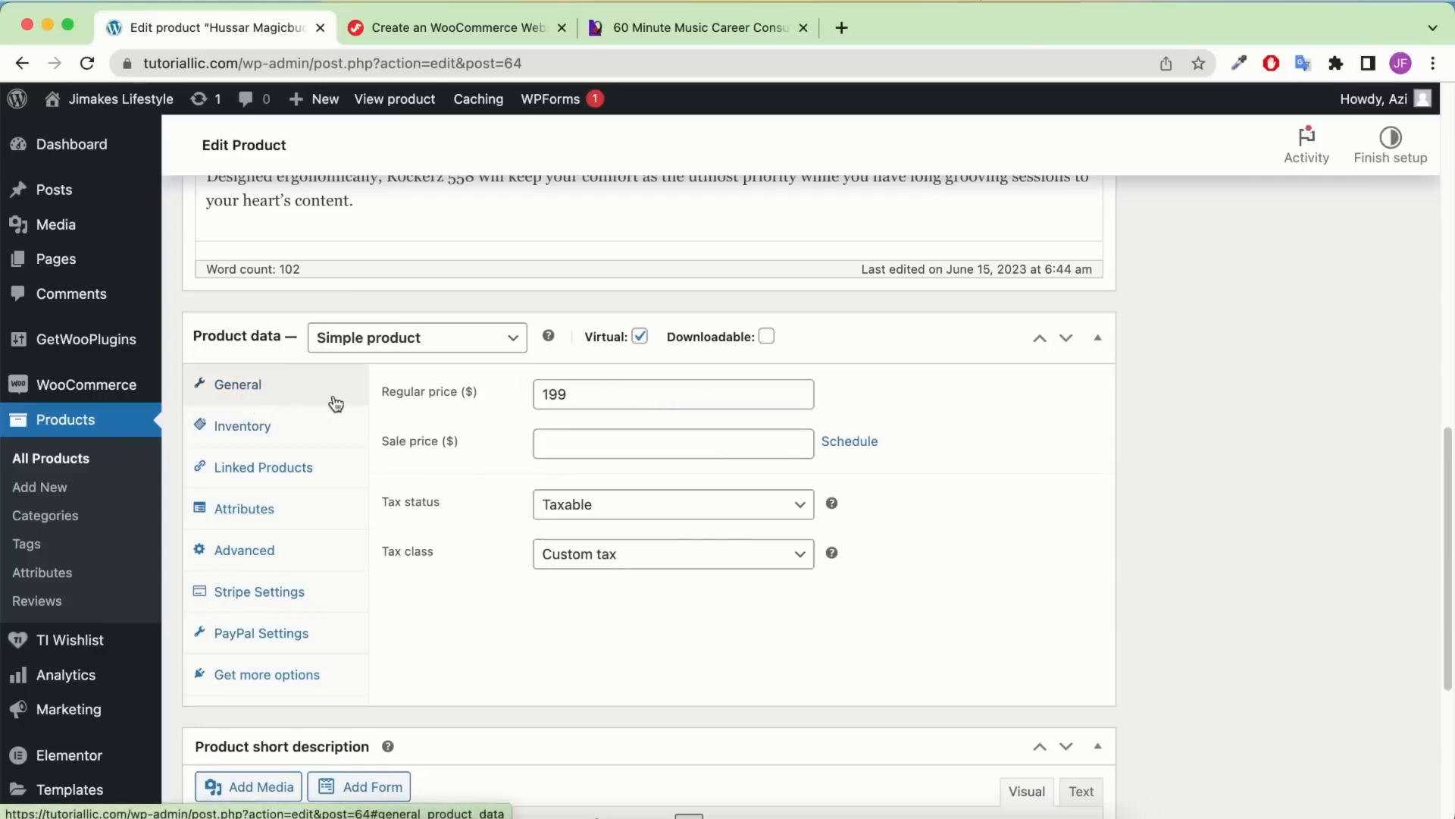
scroll(644, 467, "down", 1)
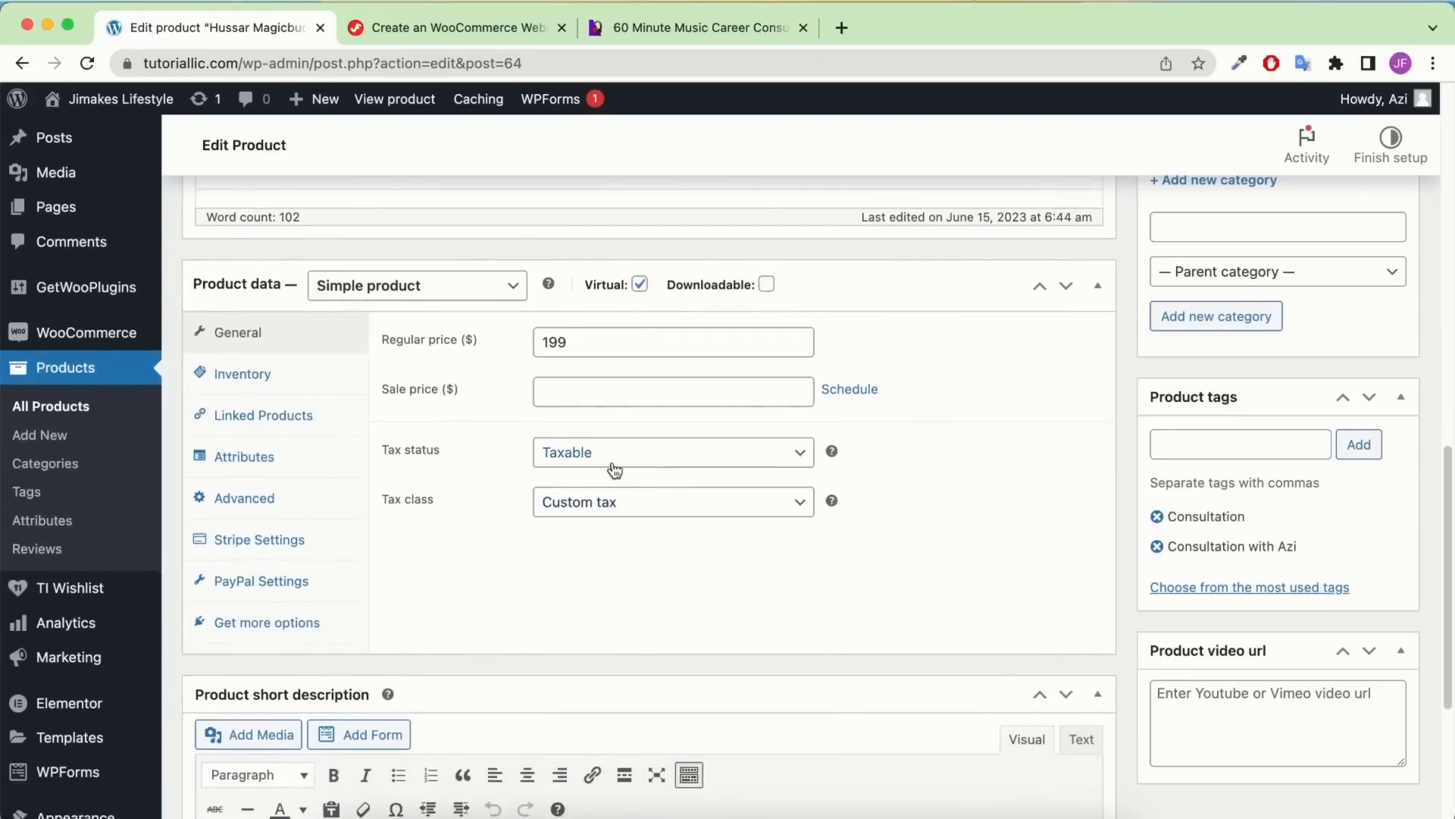
left_click(611, 455)
left_click(608, 458)
left_click(625, 497)
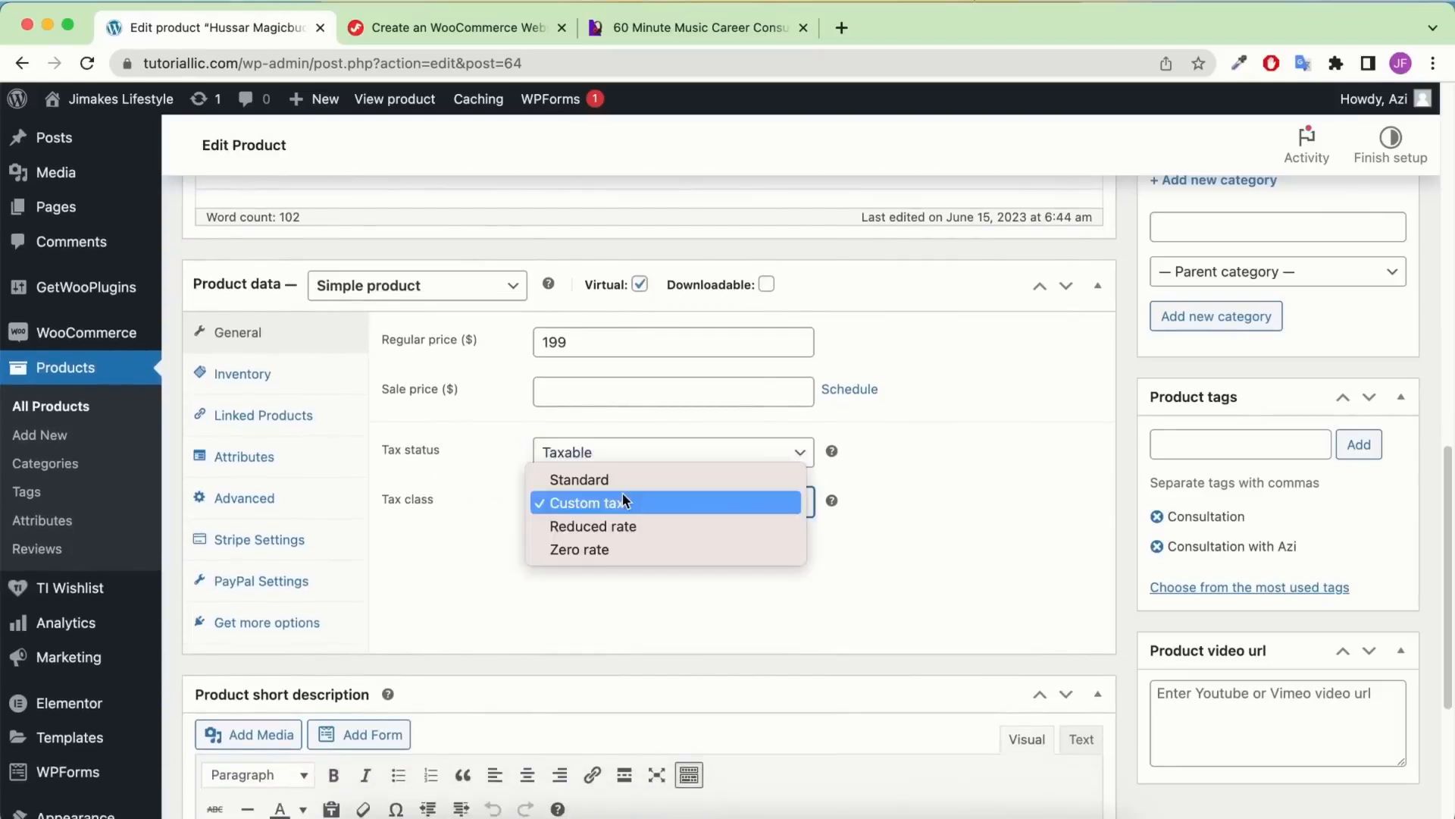
left_click(611, 501)
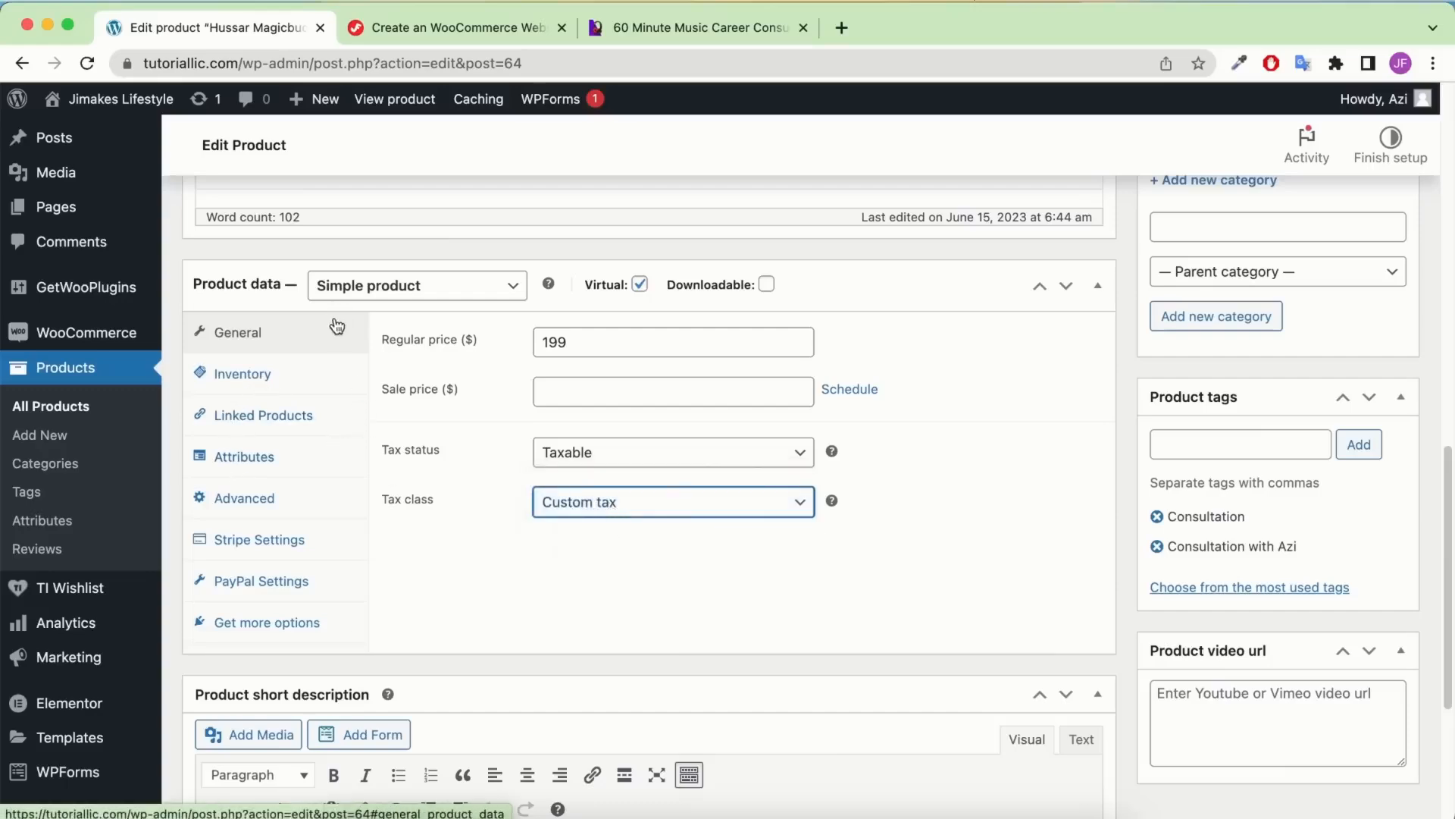
scroll(640, 471, "down", 4)
scroll(1146, 408, "up", 15)
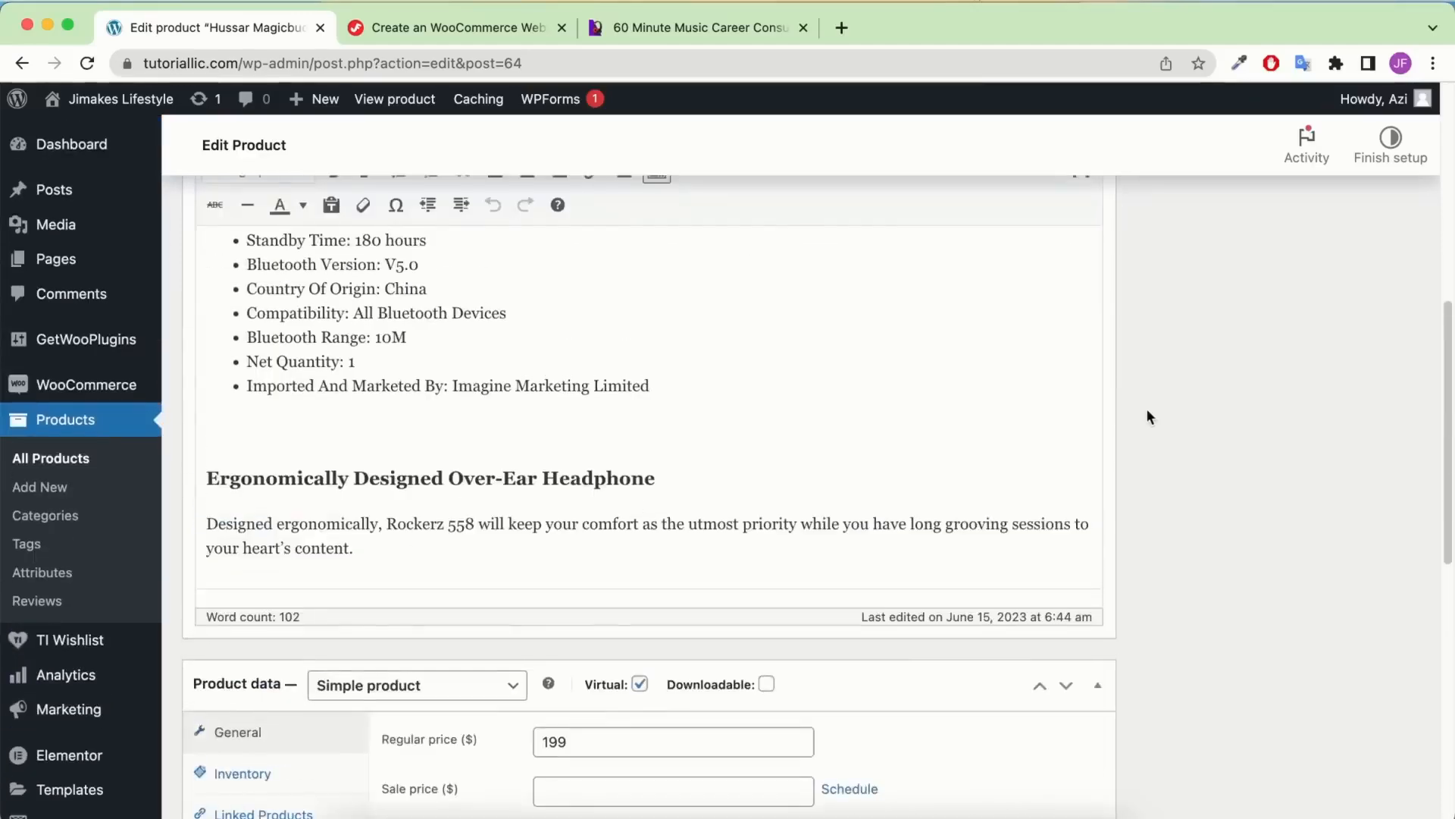
left_click(1408, 543)
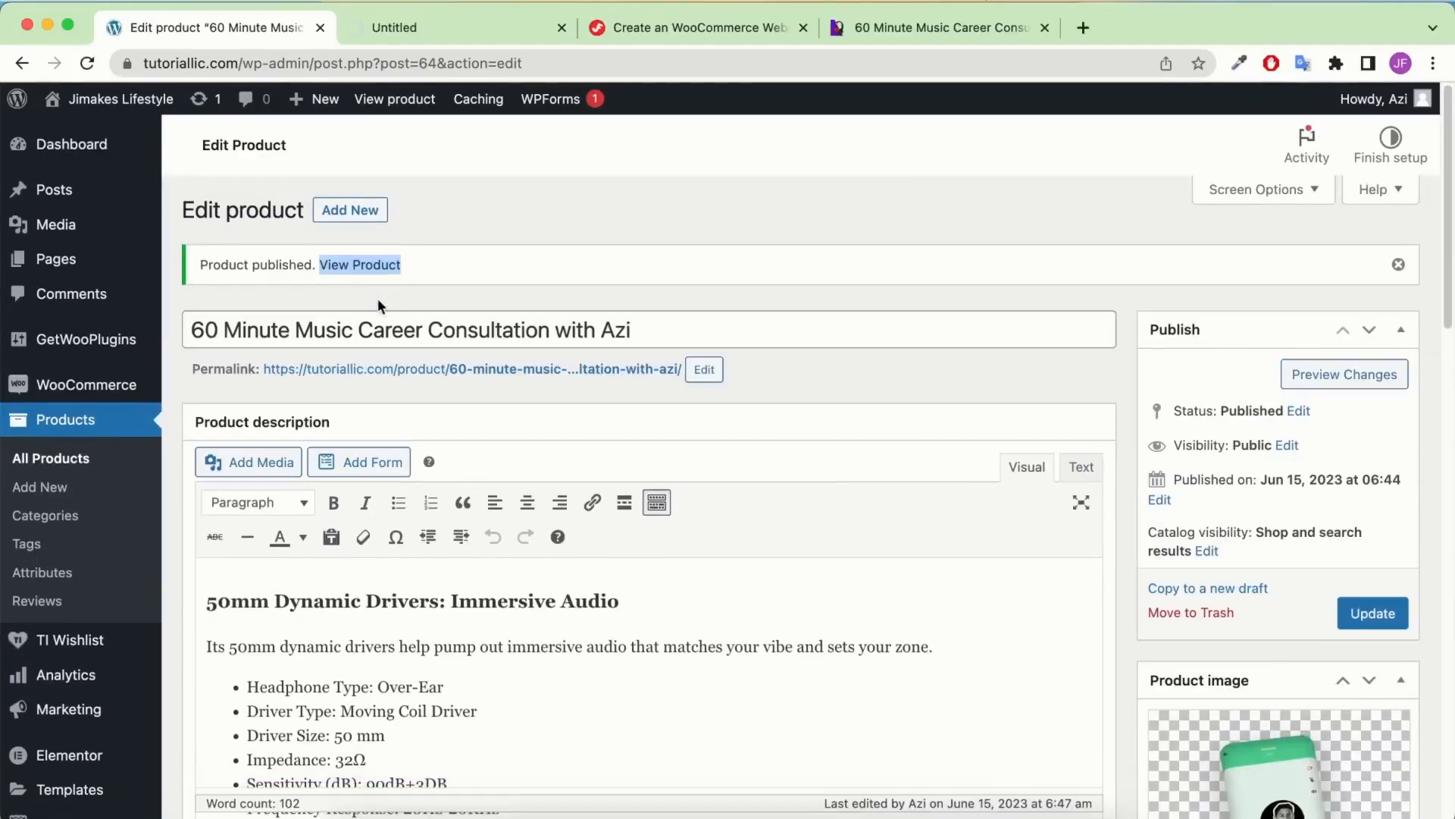
left_click(385, 294)
left_click(398, 29)
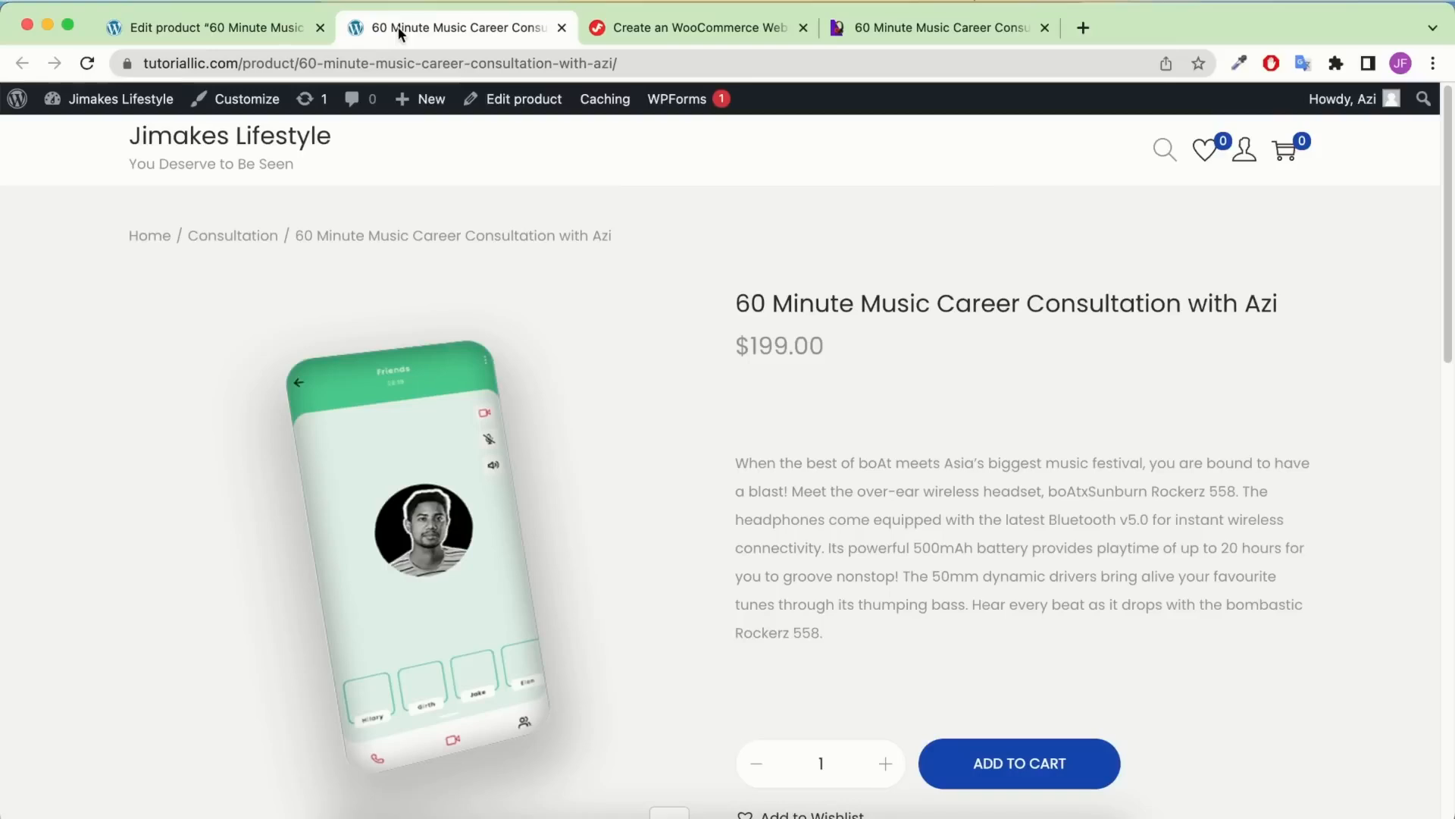
scroll(807, 395, "down", 3)
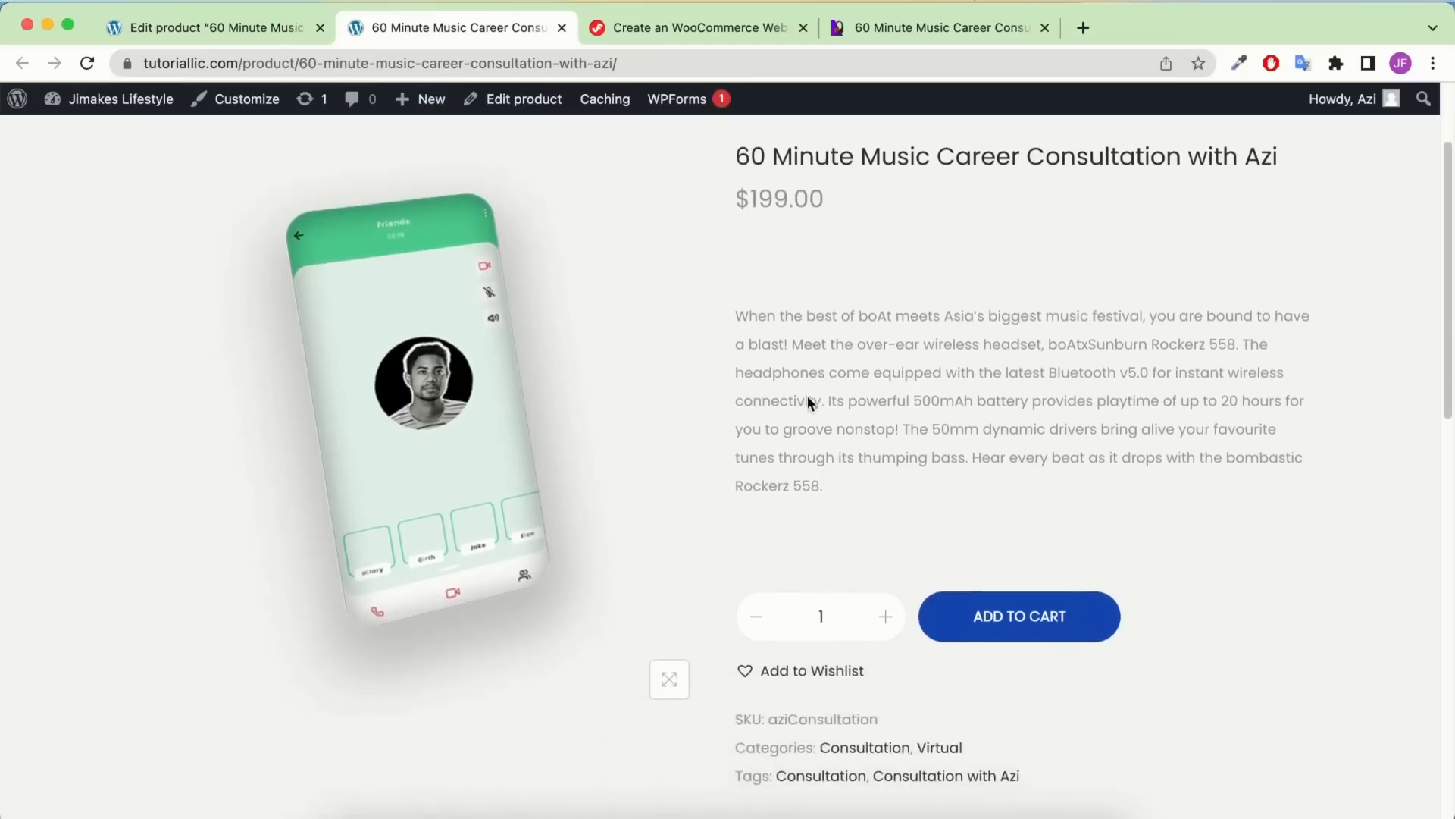
scroll(711, 396, "down", 1)
scroll(711, 395, "up", 2)
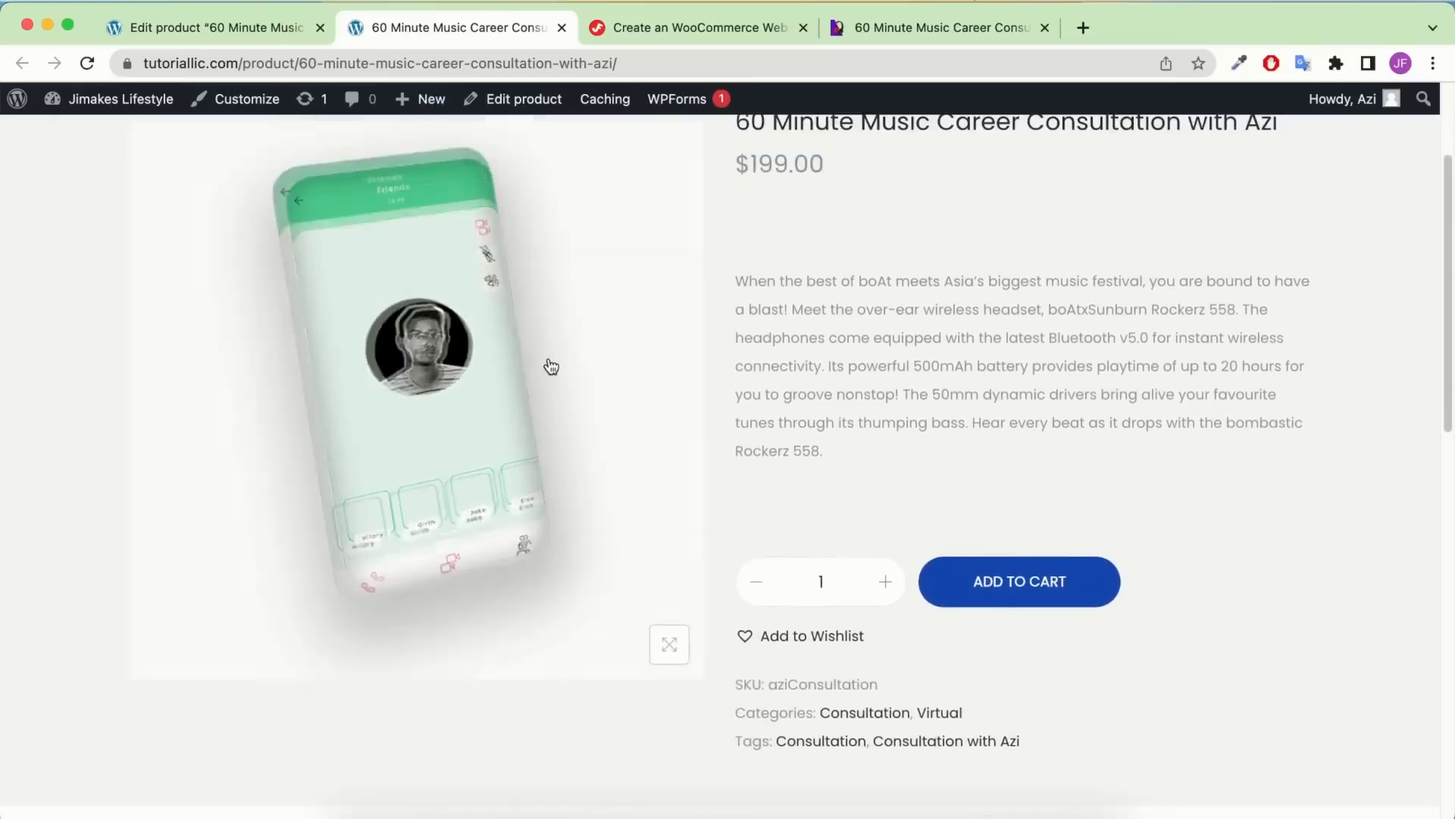
scroll(591, 424, "up", 3)
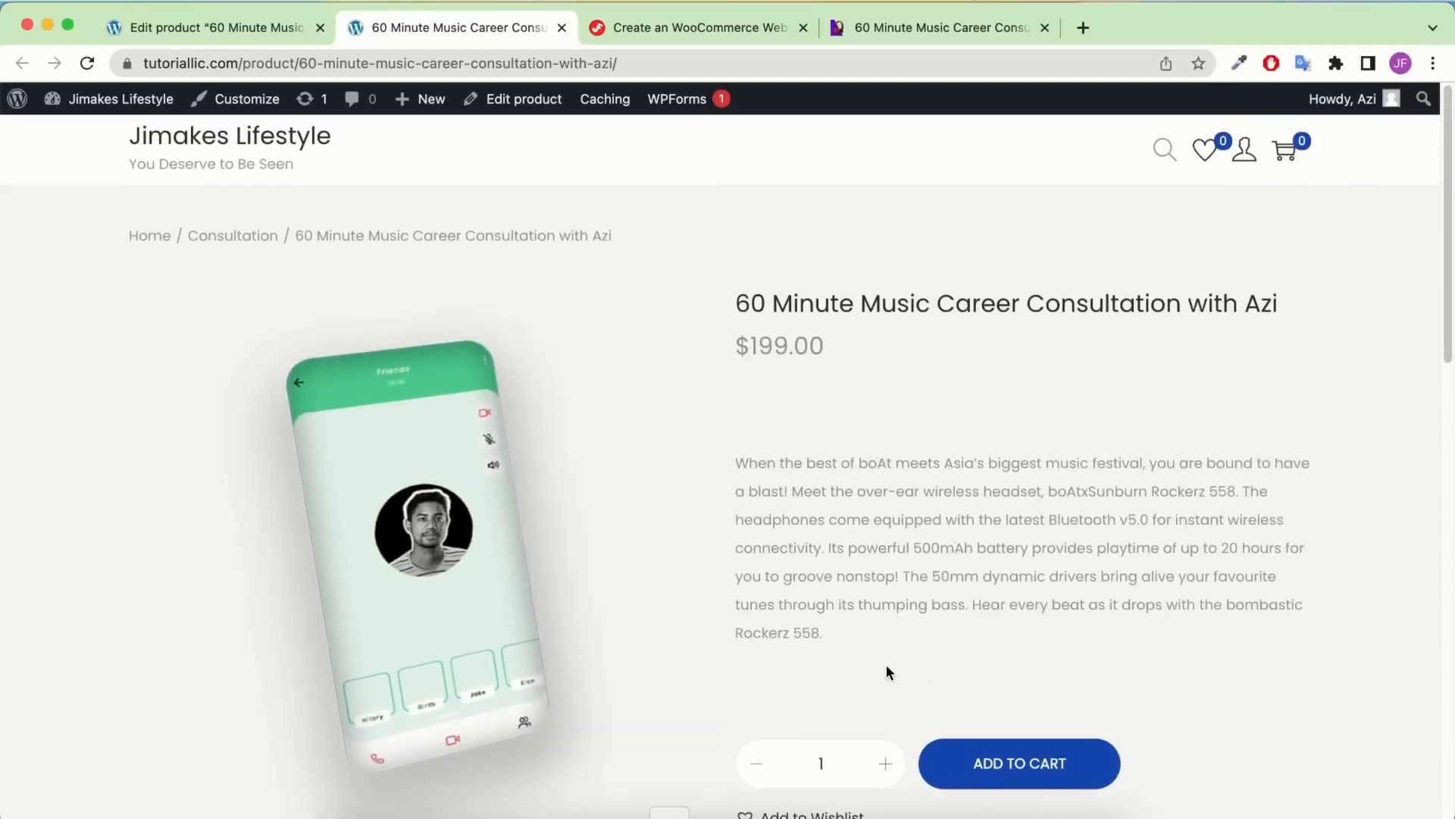
scroll(872, 690, "down", 1)
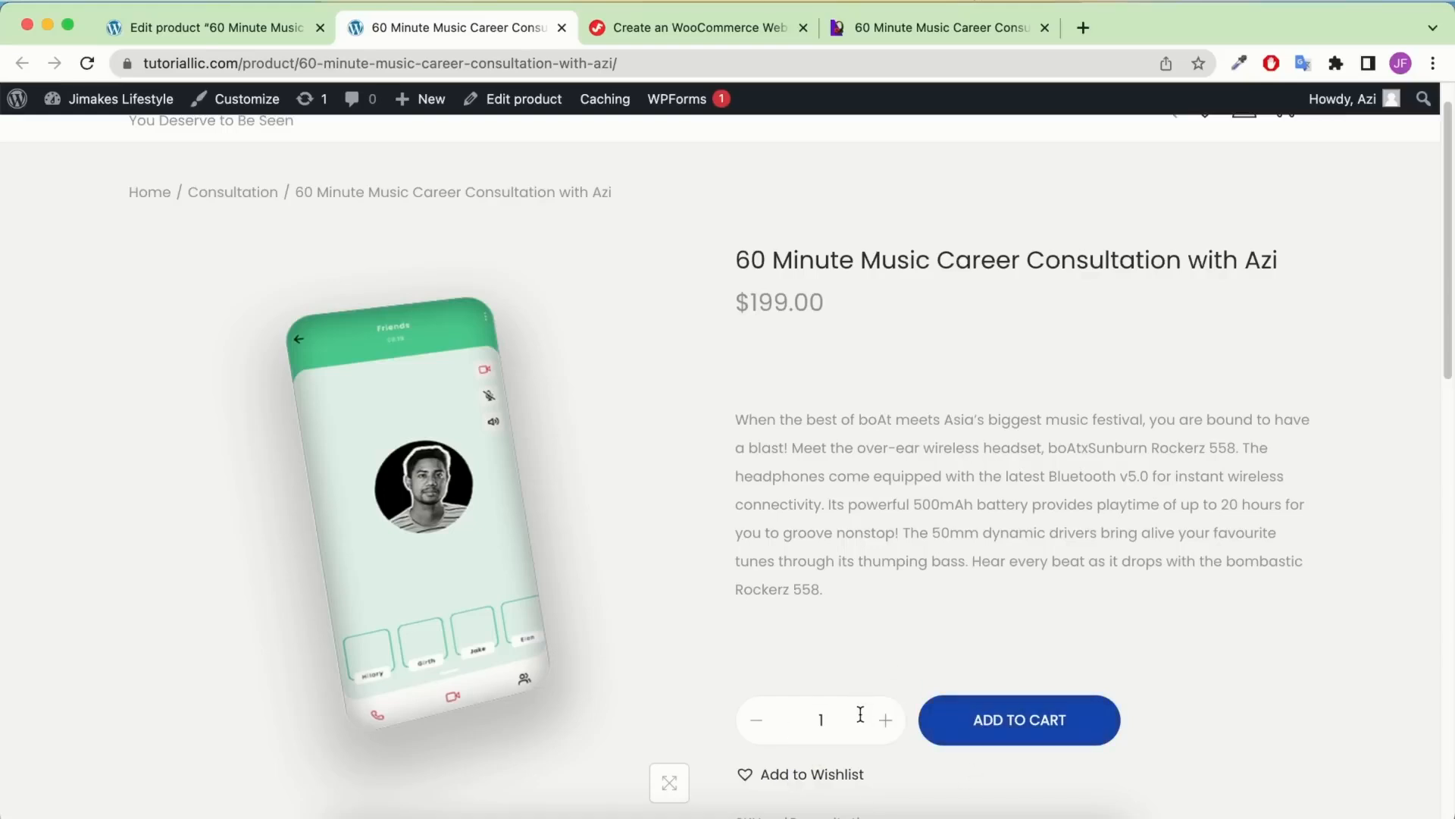
left_click(233, 33)
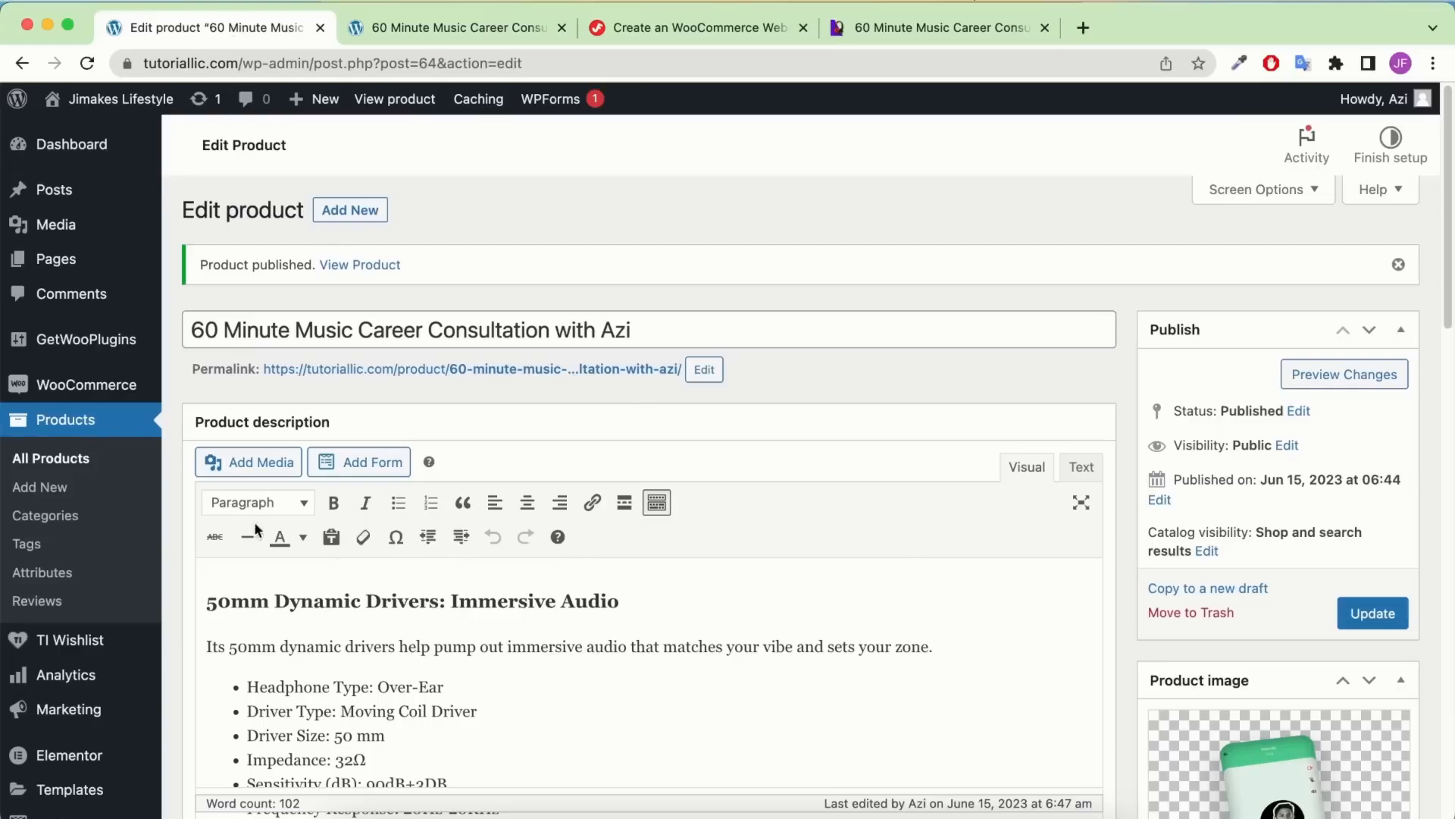
Enable 'Limit purchases to 1 item per order' in the consultation's Inventory settings and update the product
scroll(256, 531, "down", 10)
scroll(530, 470, "up", 10)
scroll(499, 357, "down", 15)
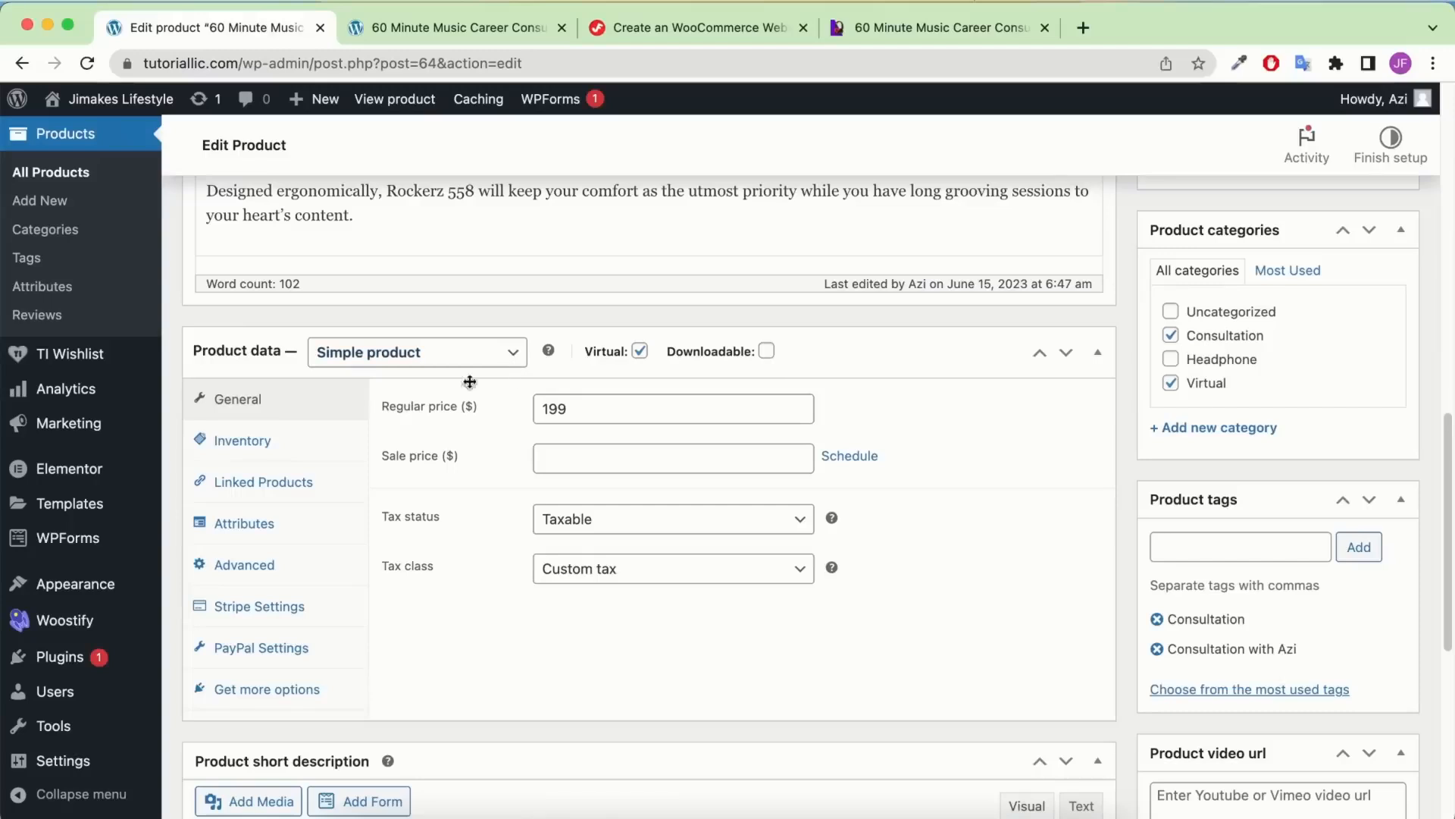
left_click(232, 443)
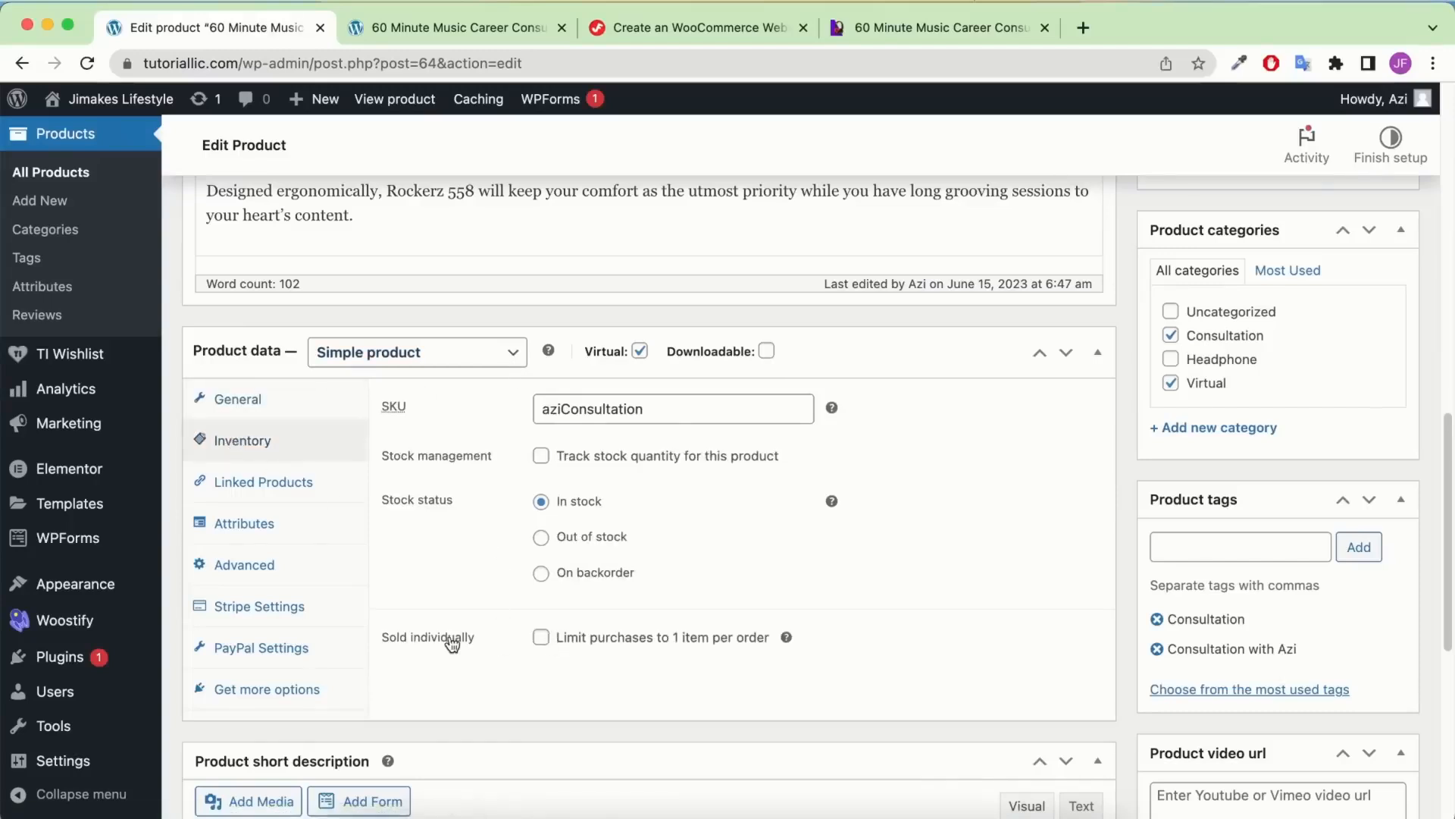
left_click(541, 637)
scroll(1237, 436, "up", 15)
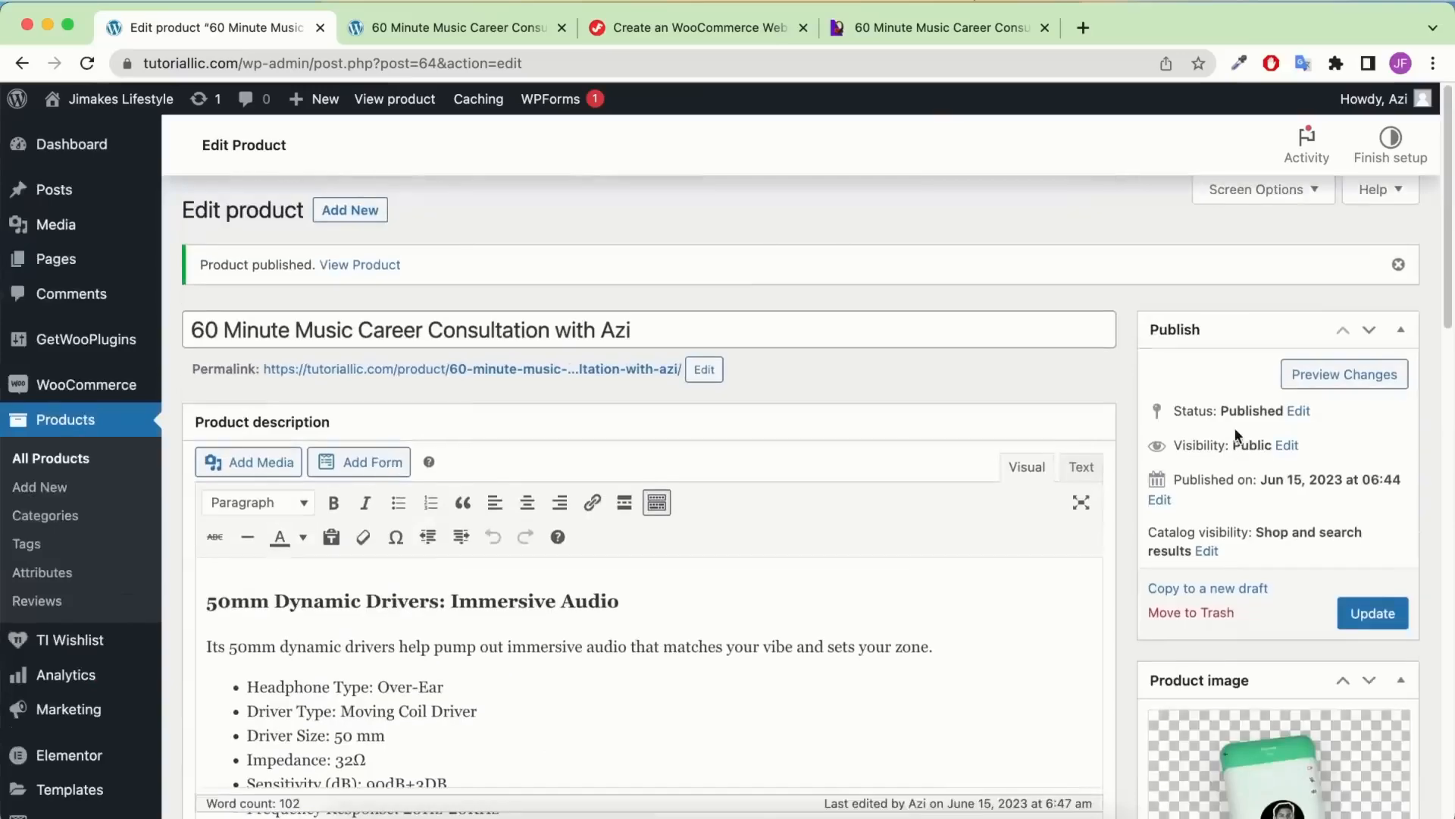
left_click(1361, 613)
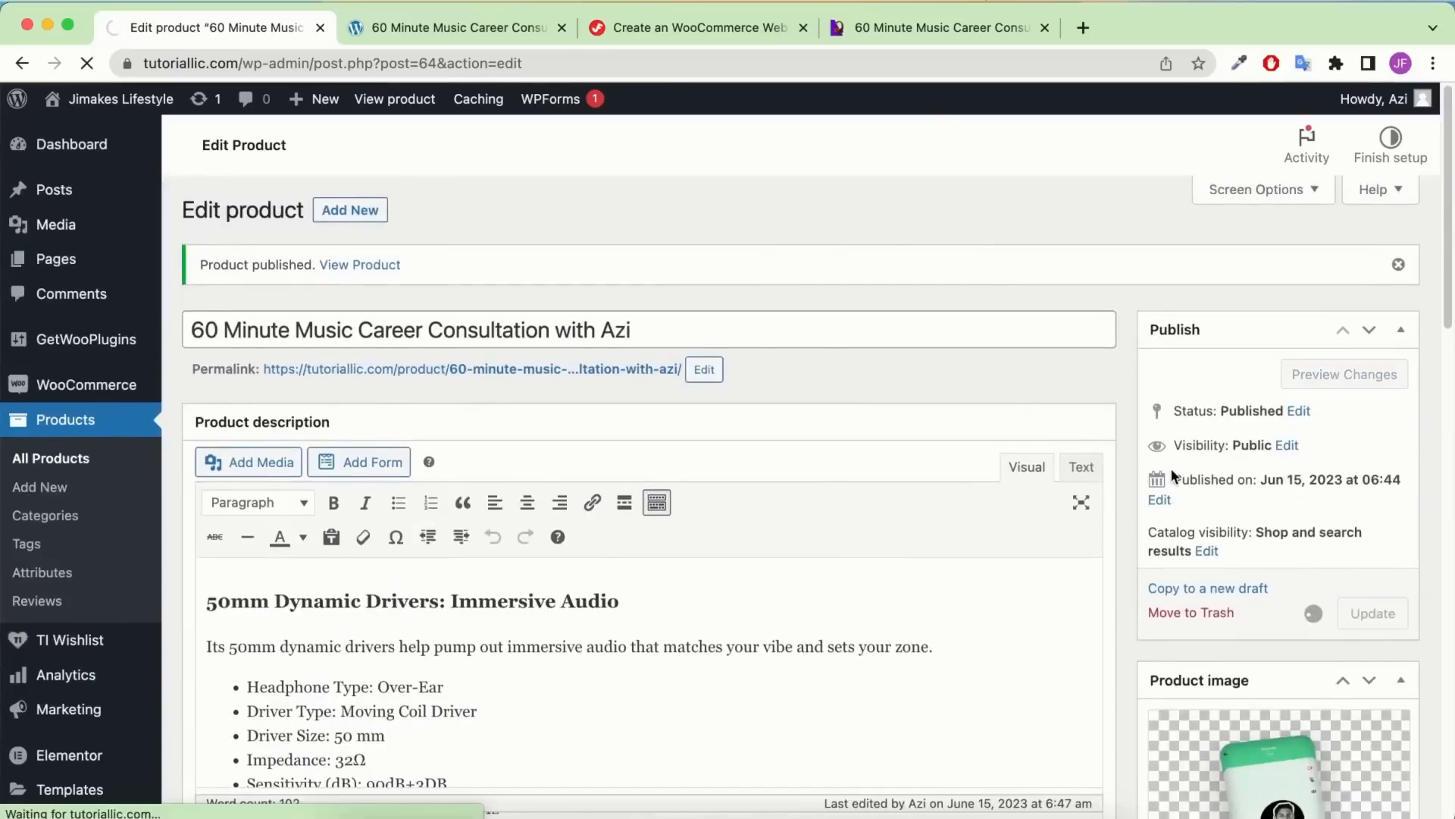
Reload the live consultation page and confirm a second add to cart is refused
left_click(455, 28)
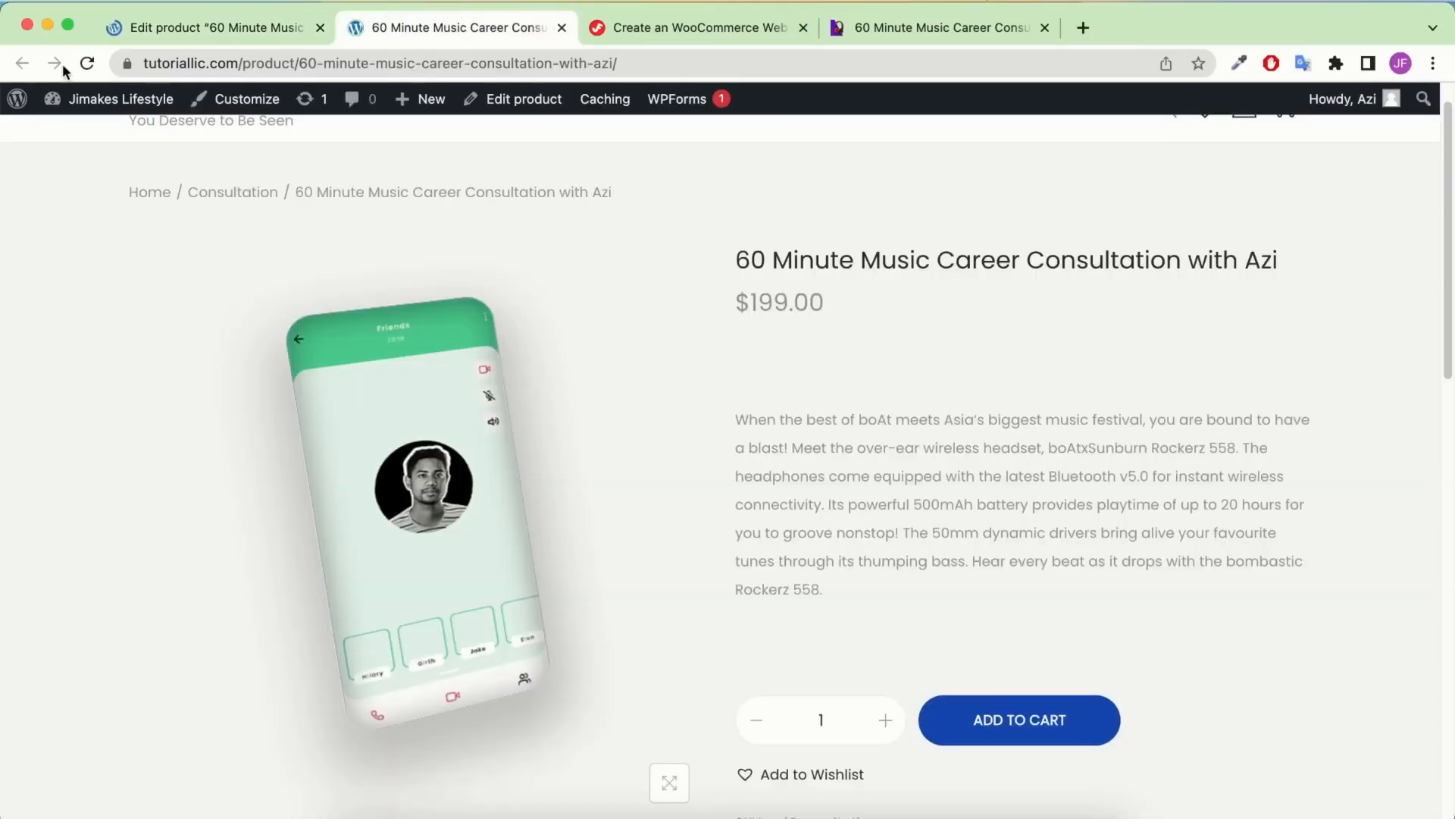
left_click(88, 63)
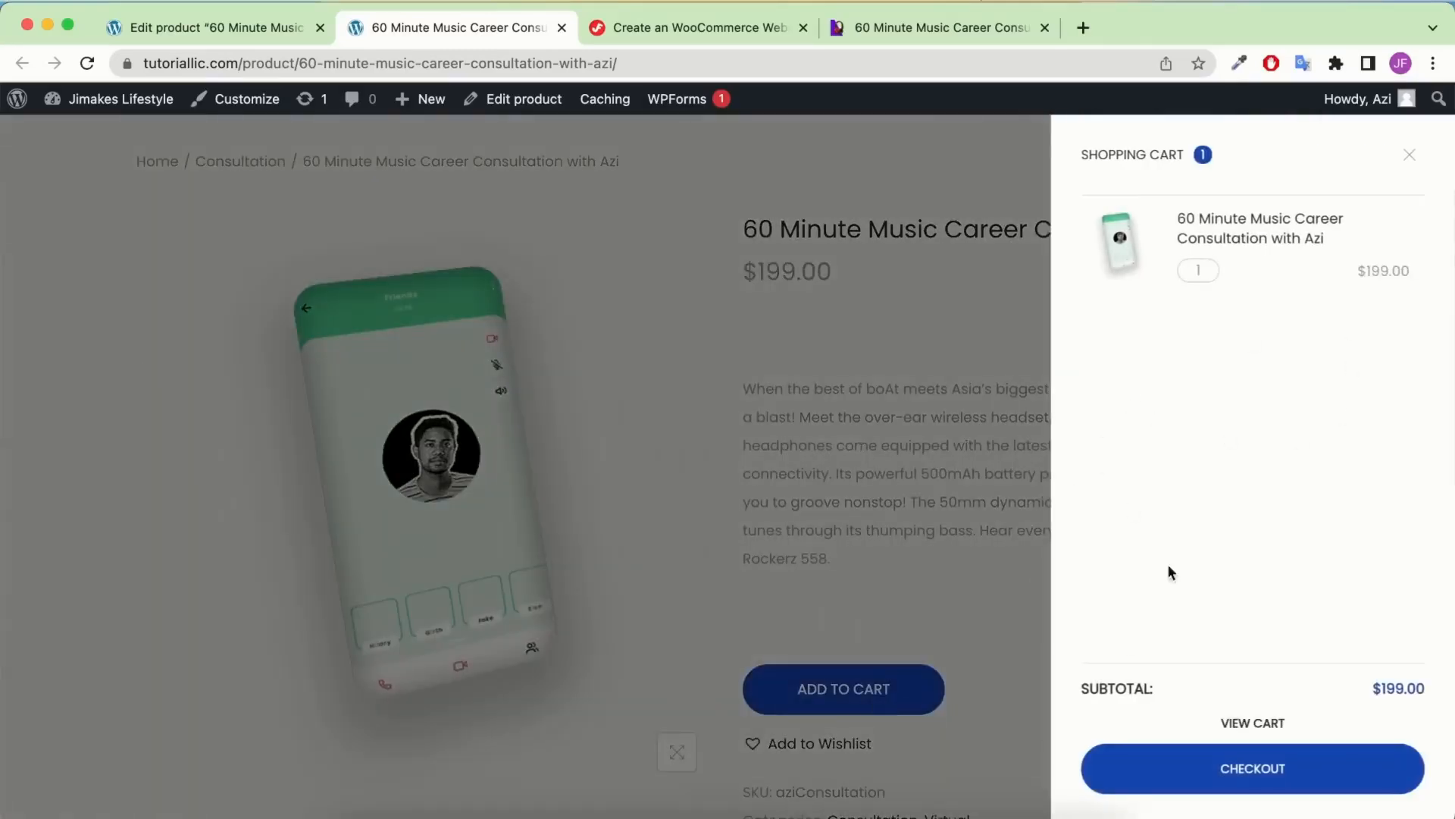
left_click(988, 370)
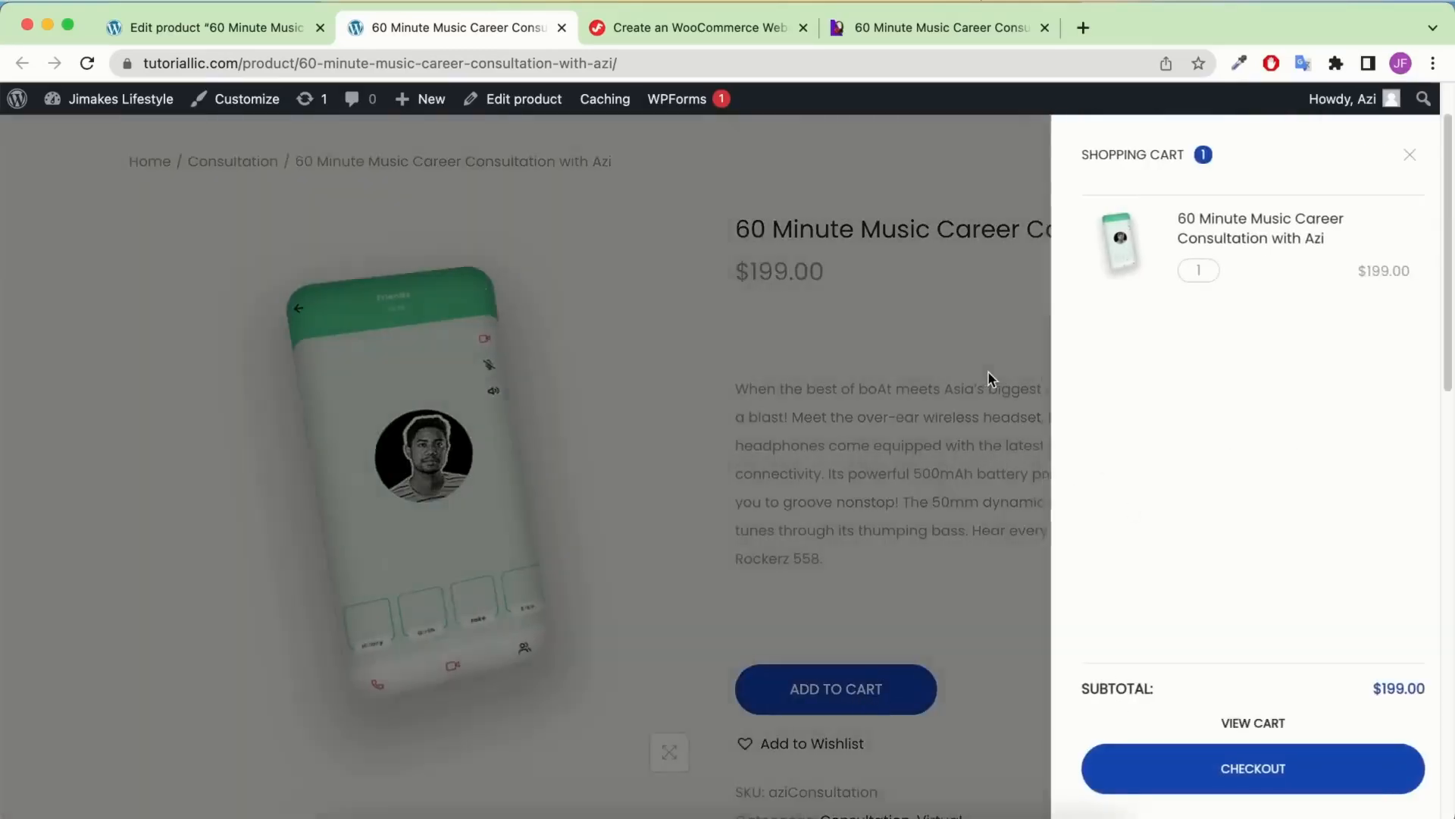
left_click(868, 688)
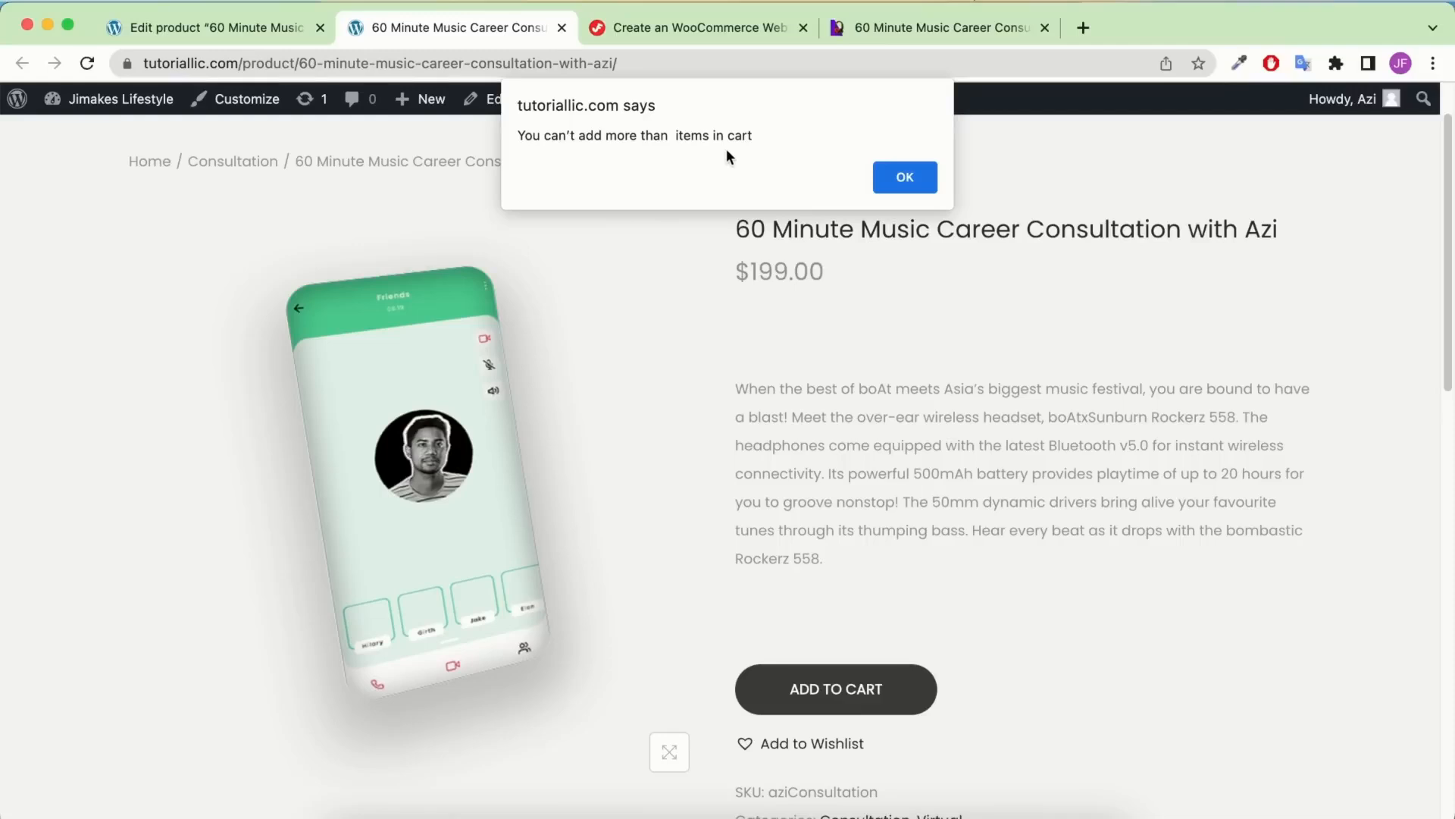
left_click(885, 178)
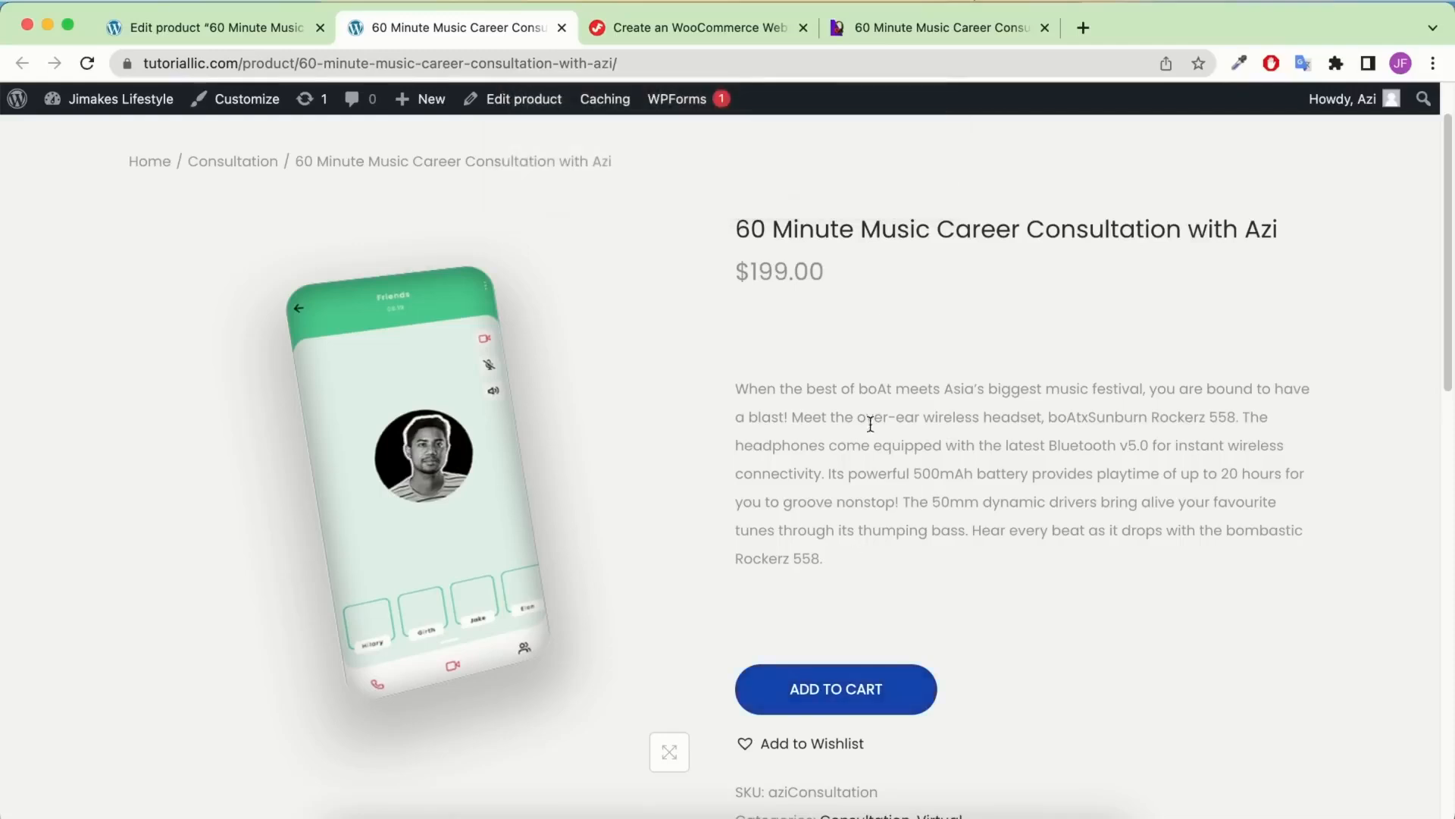
scroll(758, 447, "up", 2)
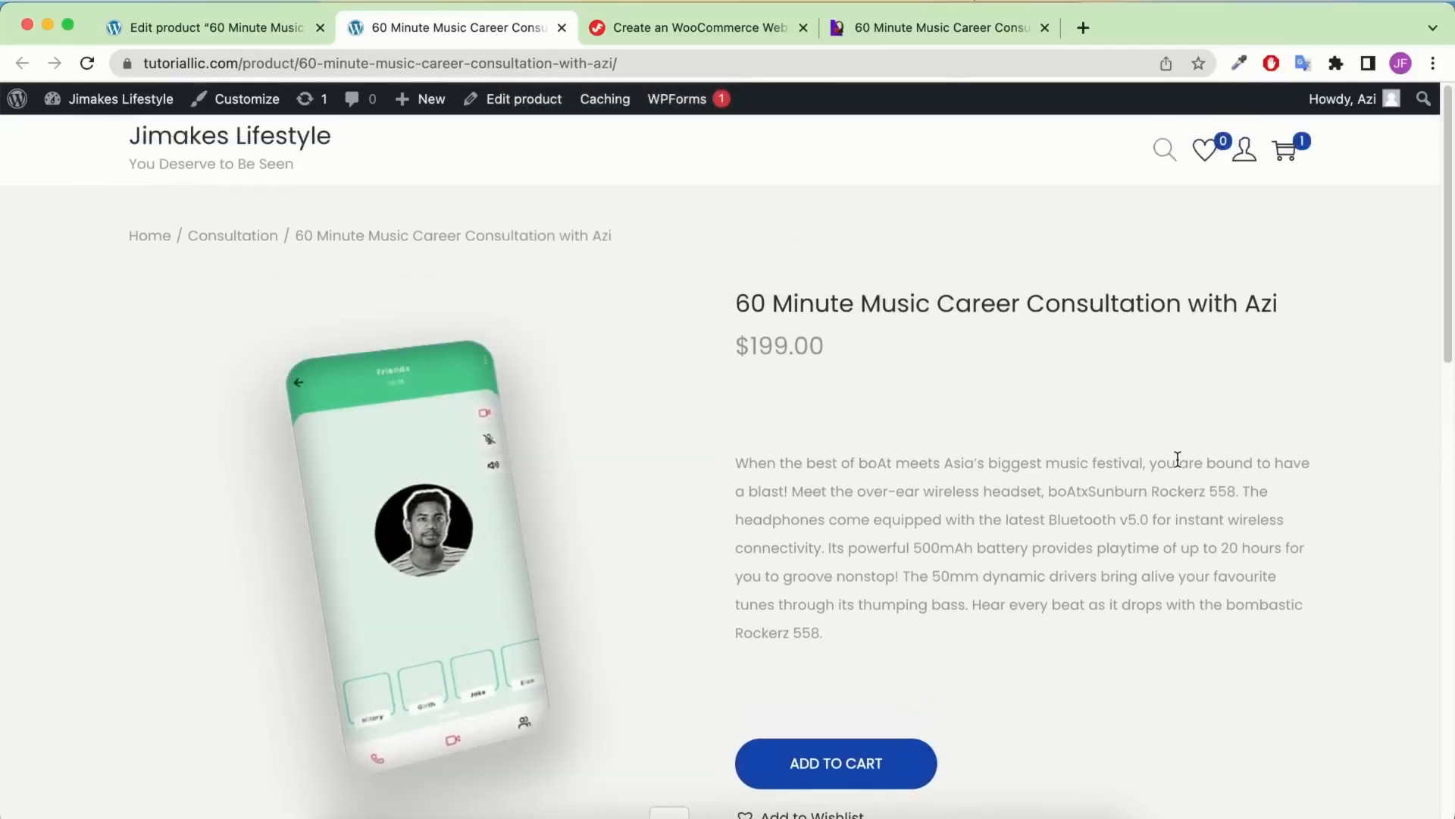
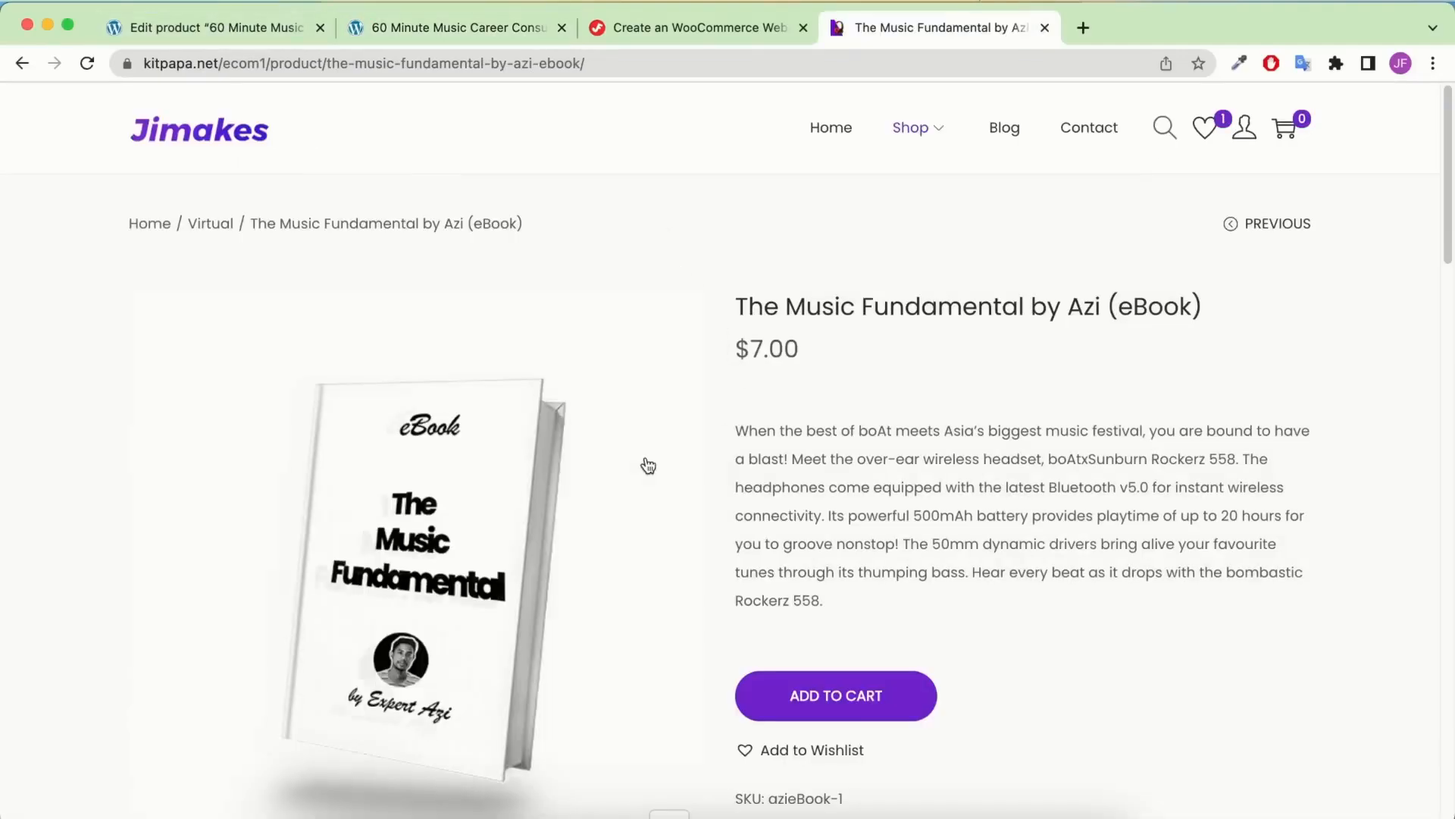
Copy the storefront product title and duplicate the consultation product from All Products
scroll(835, 422, "down", 3)
scroll(549, 413, "up", 3)
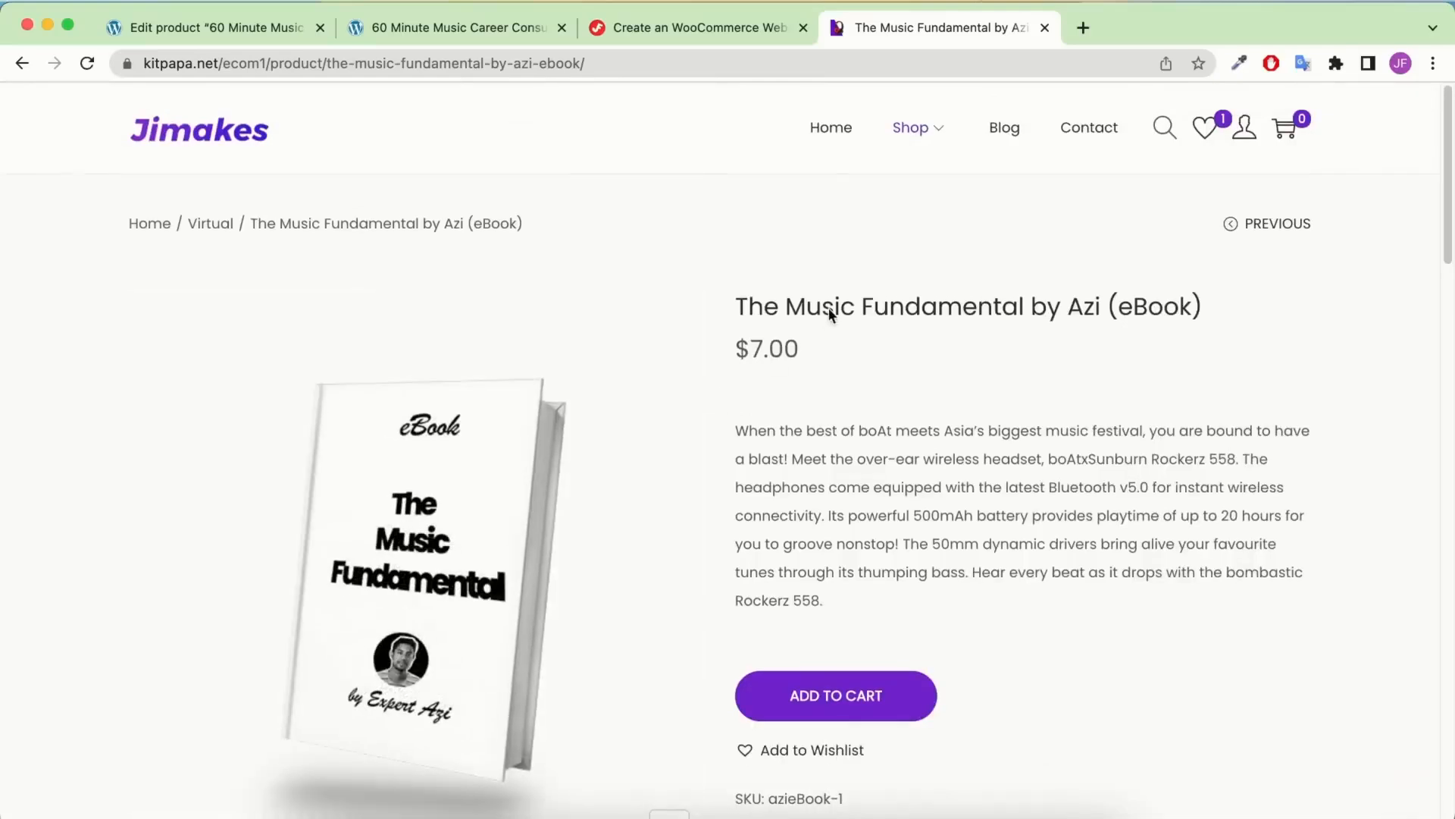
triple_click(917, 306)
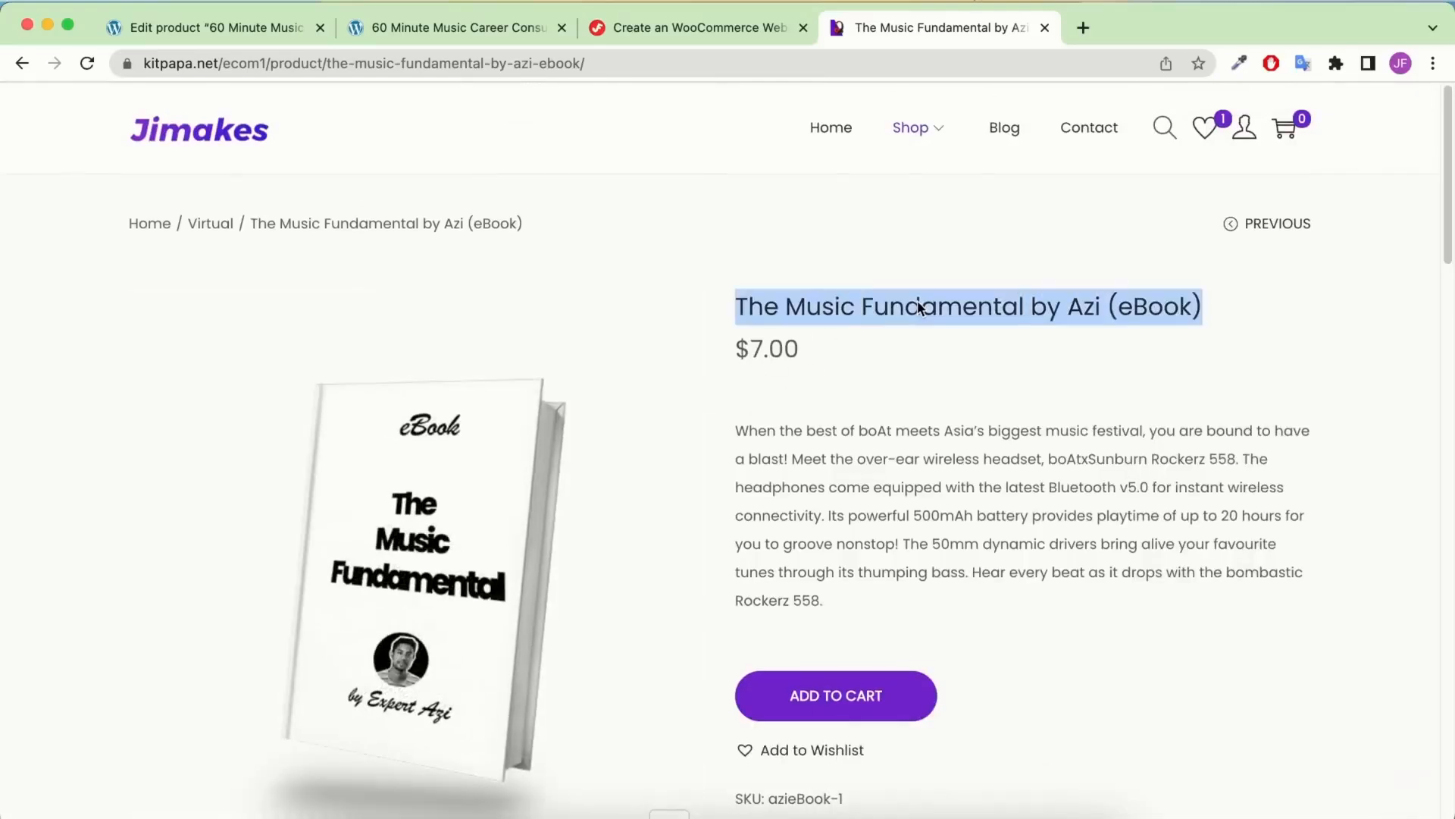
right_click(917, 303)
left_click(947, 342)
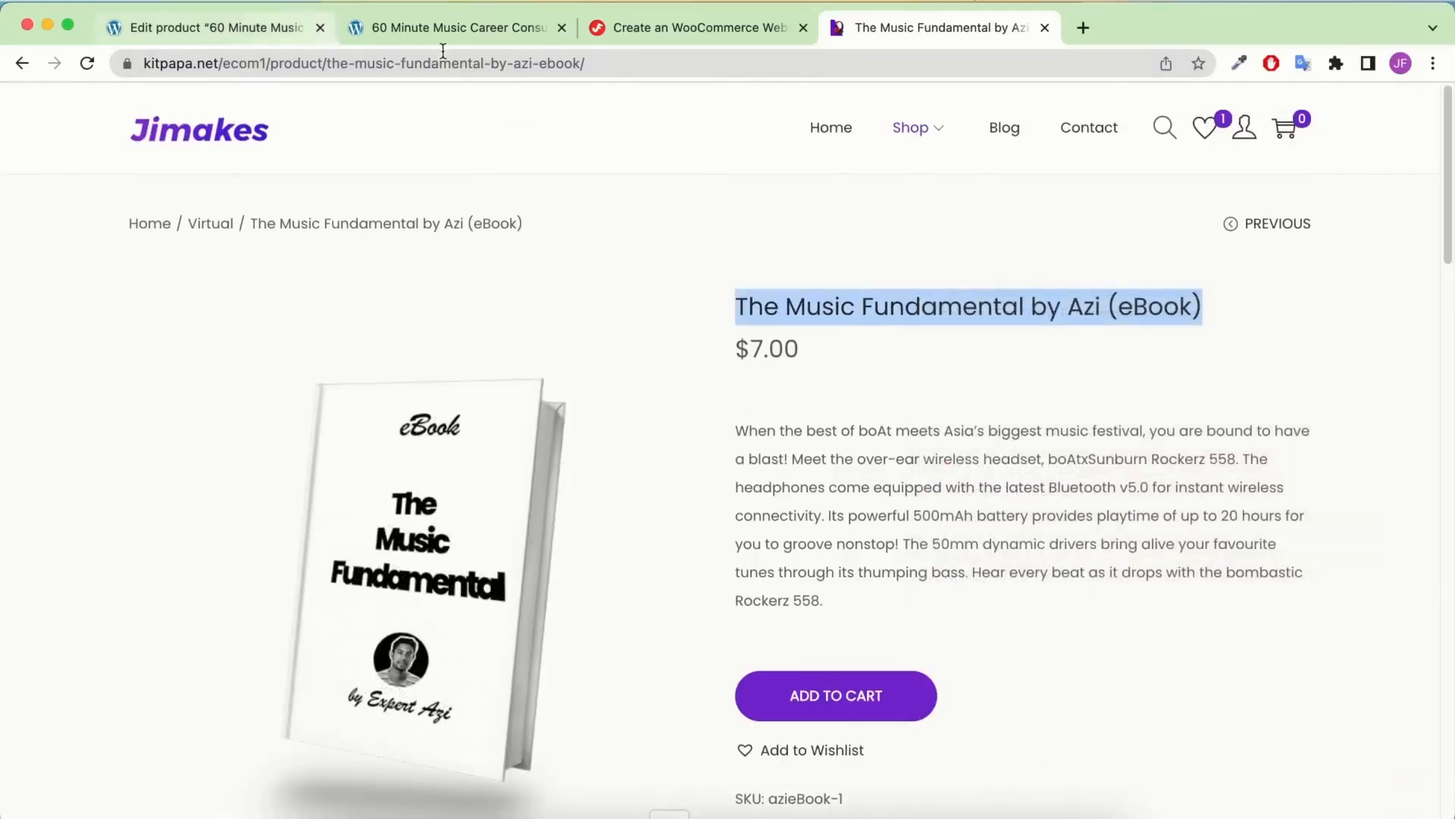
left_click(562, 27)
left_click(292, 30)
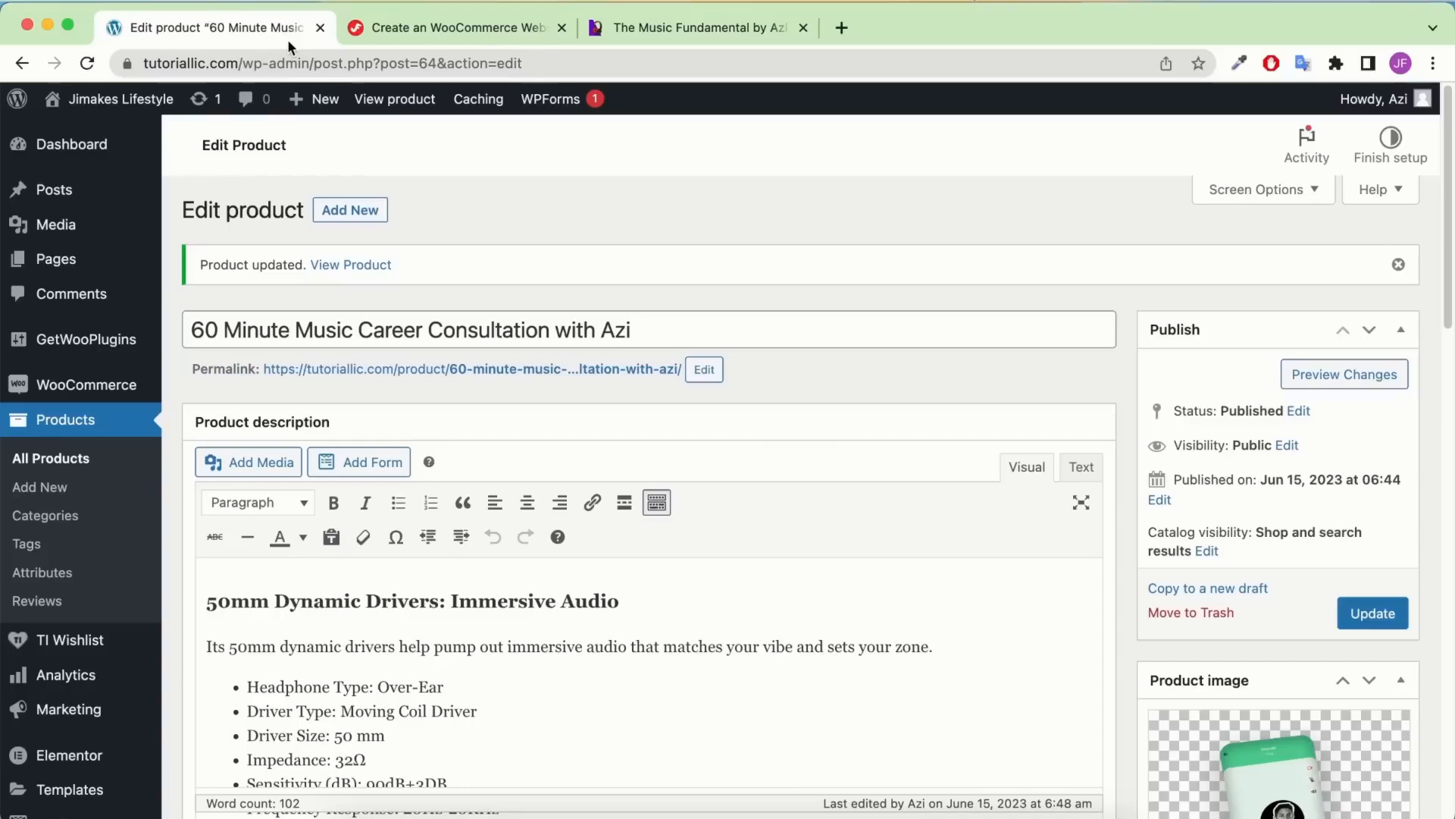
left_click(68, 459)
mouse_move(374, 366)
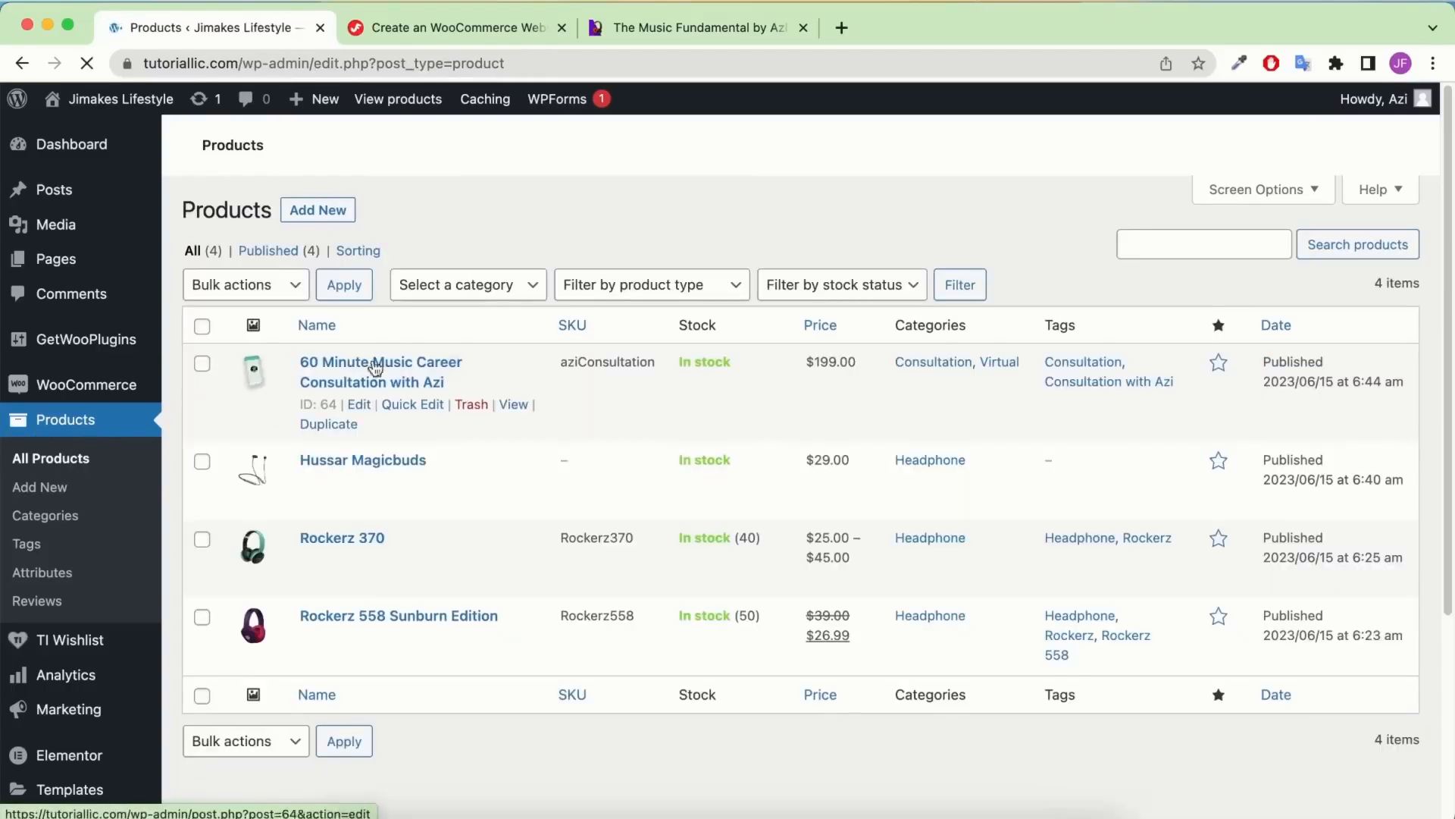
left_click(328, 425)
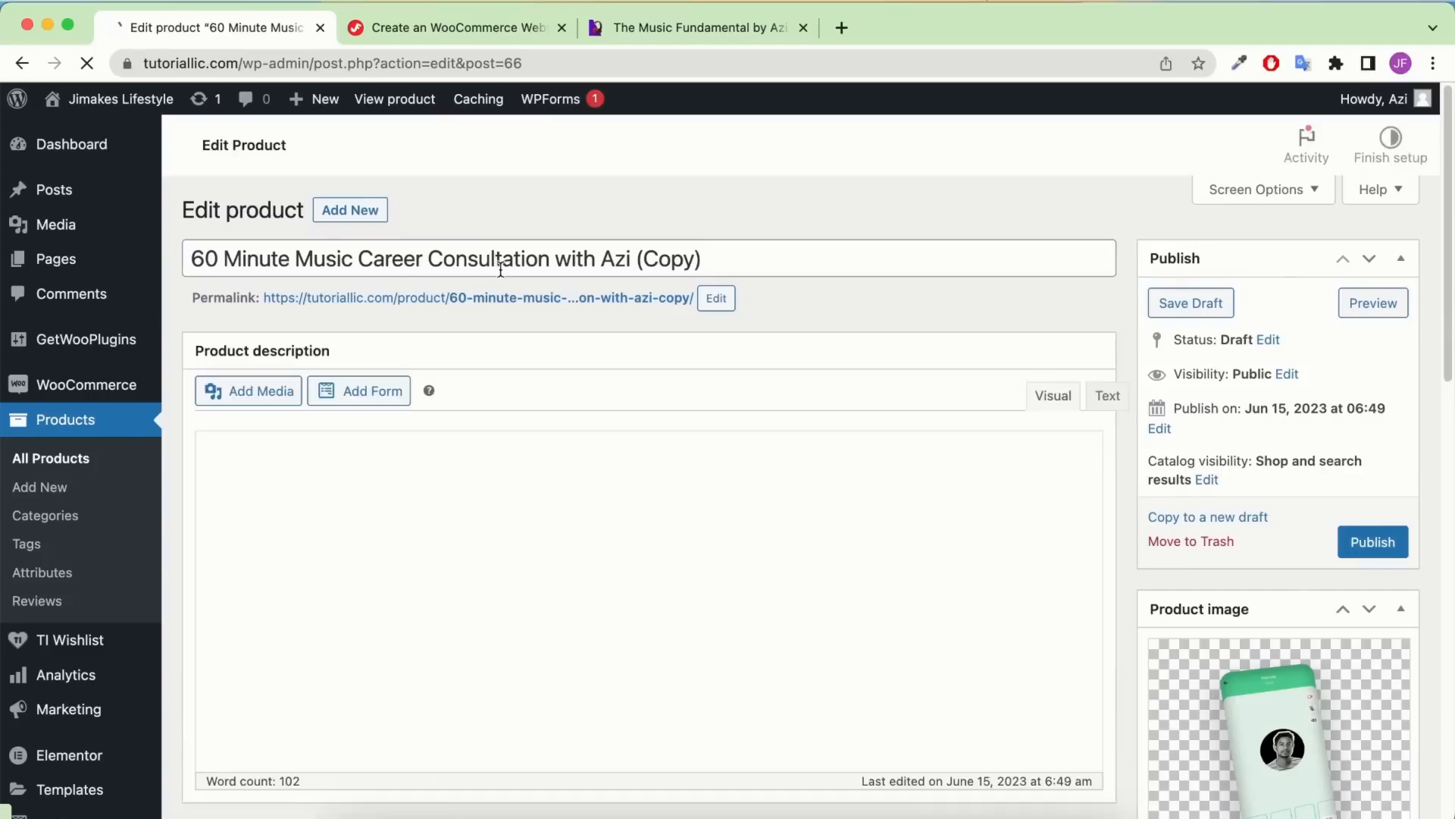
Retitle the copy 'The Music Fundamental by Azi (eBook)' and set a matching permalink slug
triple_click(502, 267)
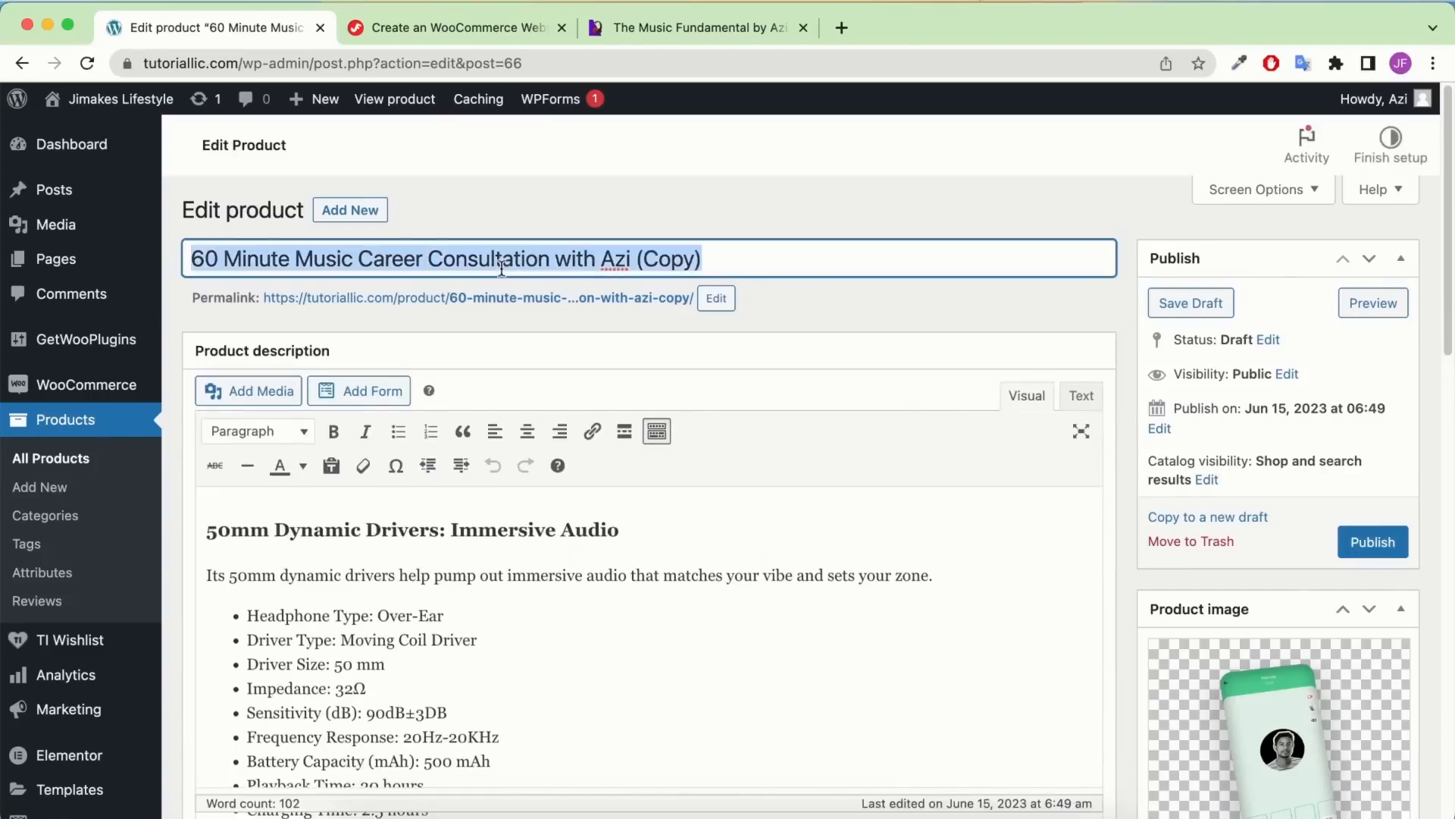
key("ctrl+v")
left_click(717, 298)
triple_click(653, 307)
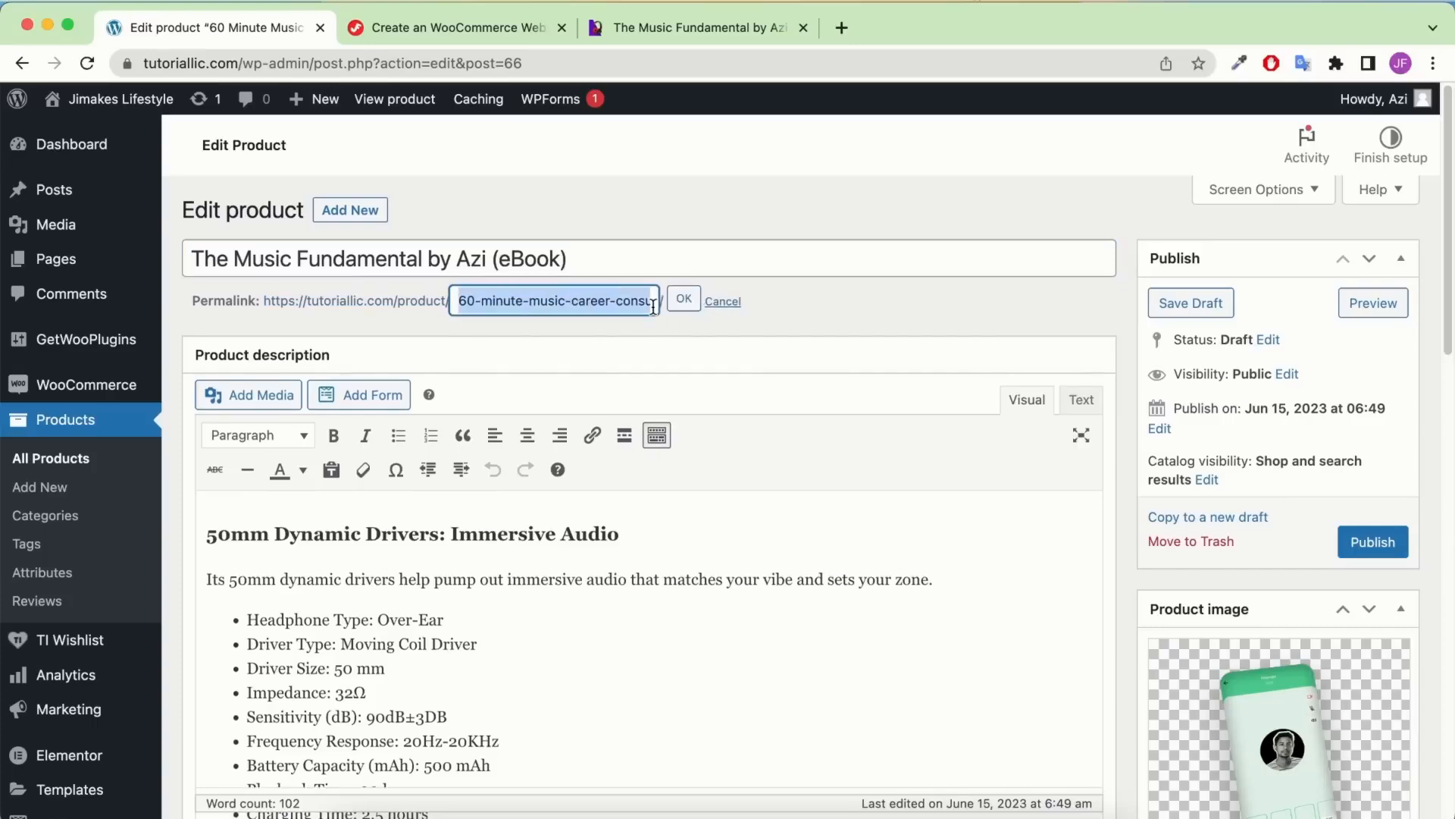
key("ctrl+v")
left_click(684, 298)
Remove the product image carried over from the consultation product
scroll(1052, 341, "down", 1)
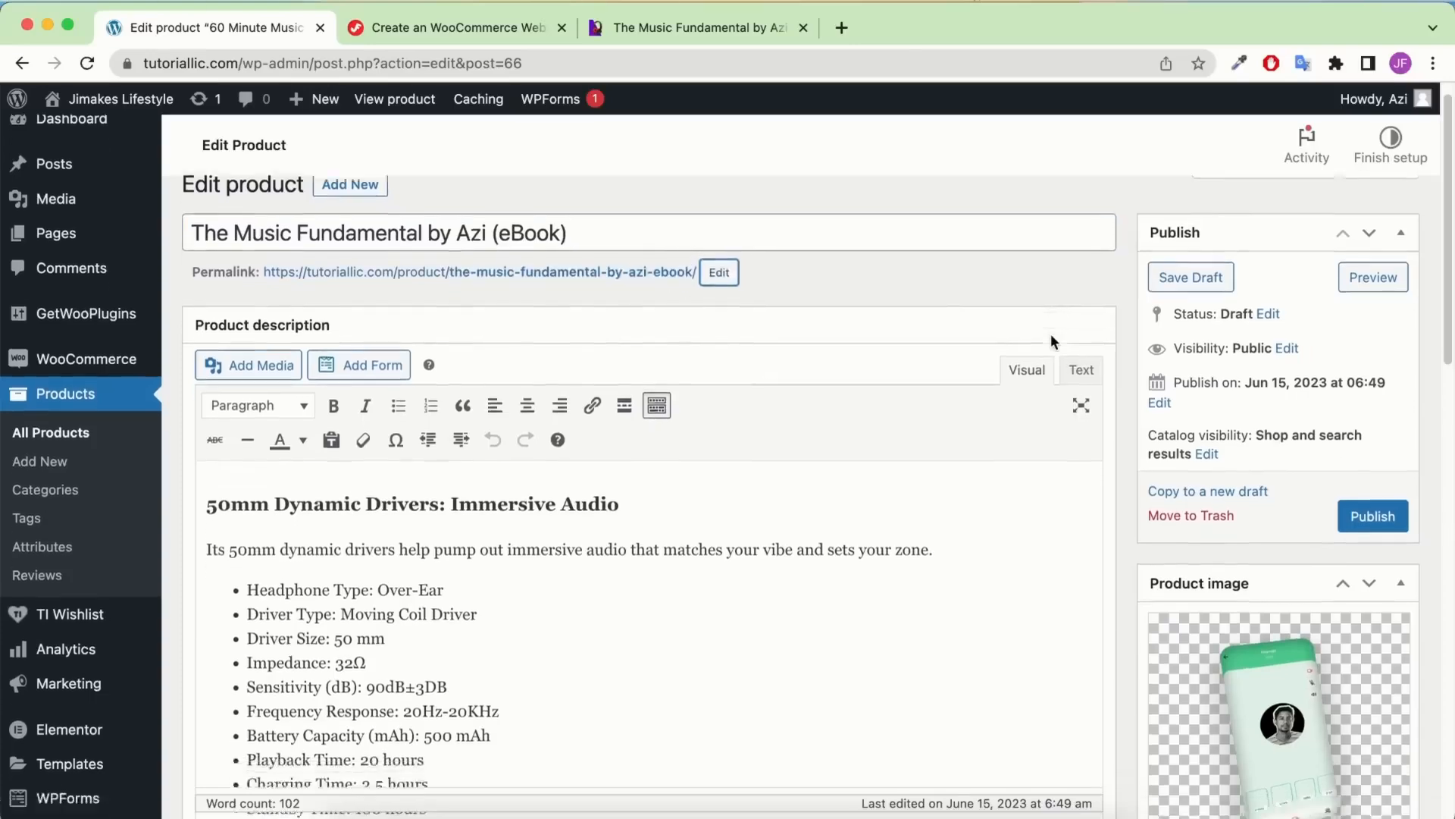
scroll(1051, 341, "down", 3)
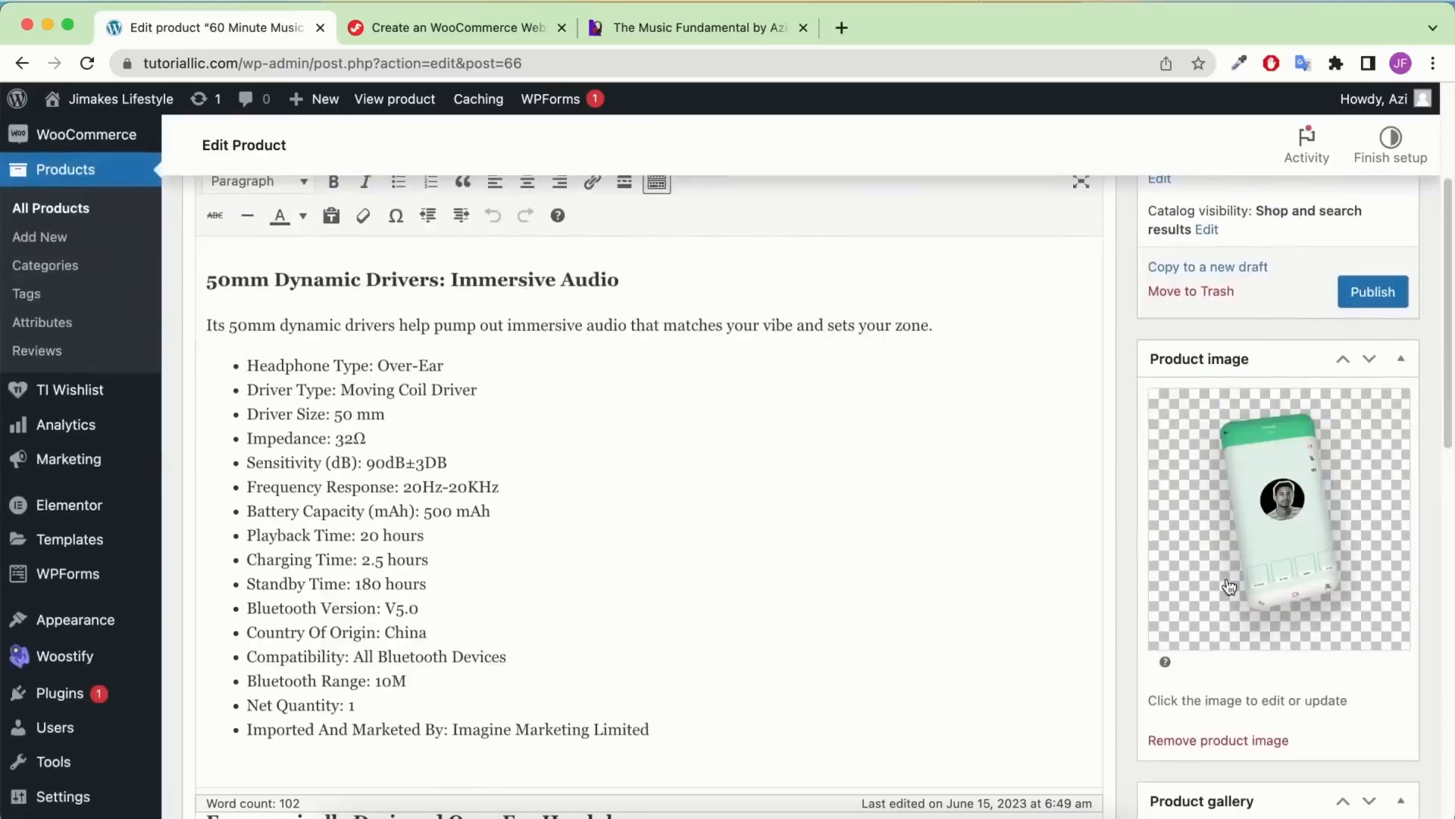
left_click(1213, 751)
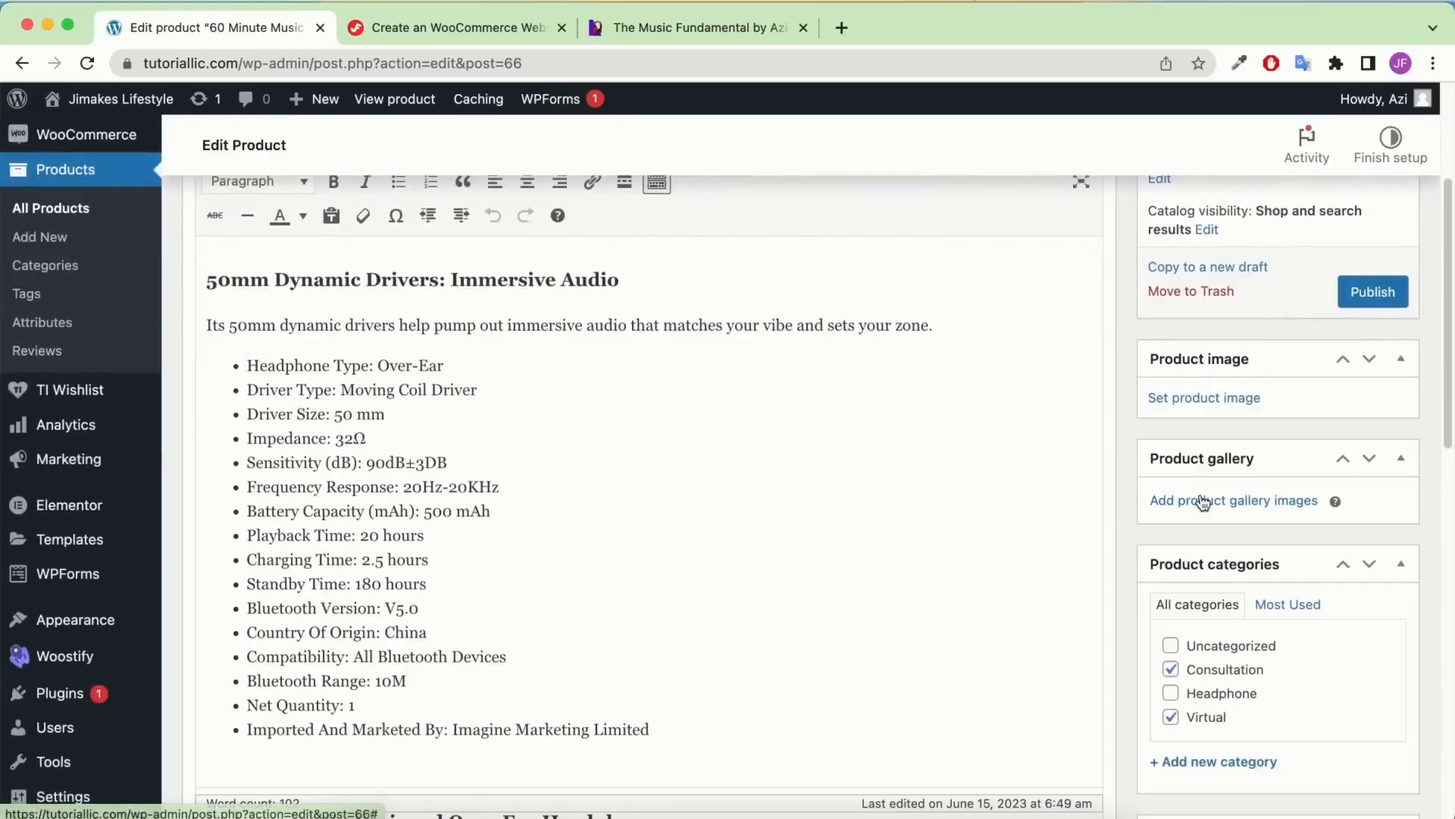
Upload the eBook cover Downloadable-Product-1.png and set it as the product image
left_click(1219, 402)
left_click(349, 812)
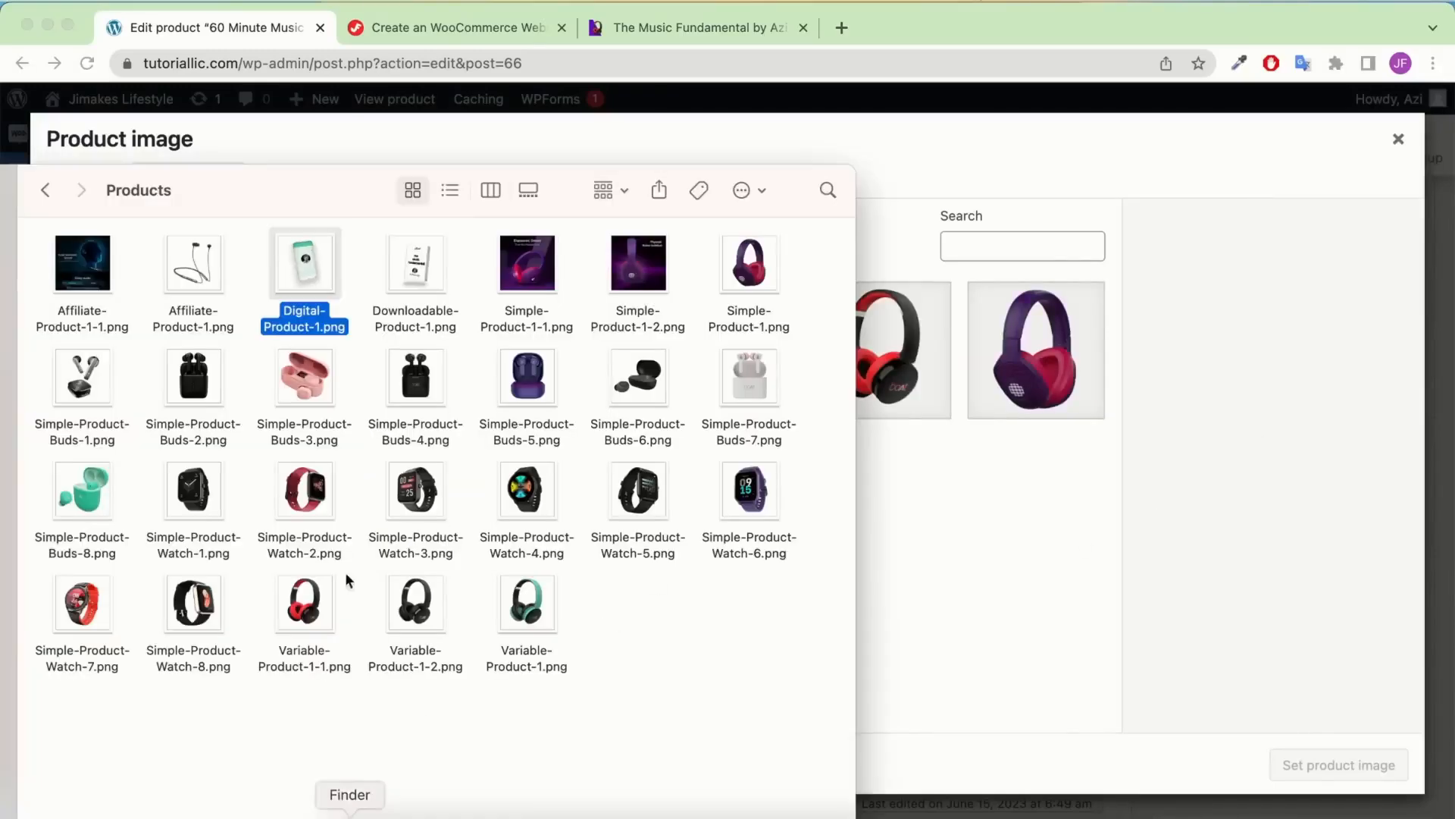
left_click_drag(395, 270, 978, 486)
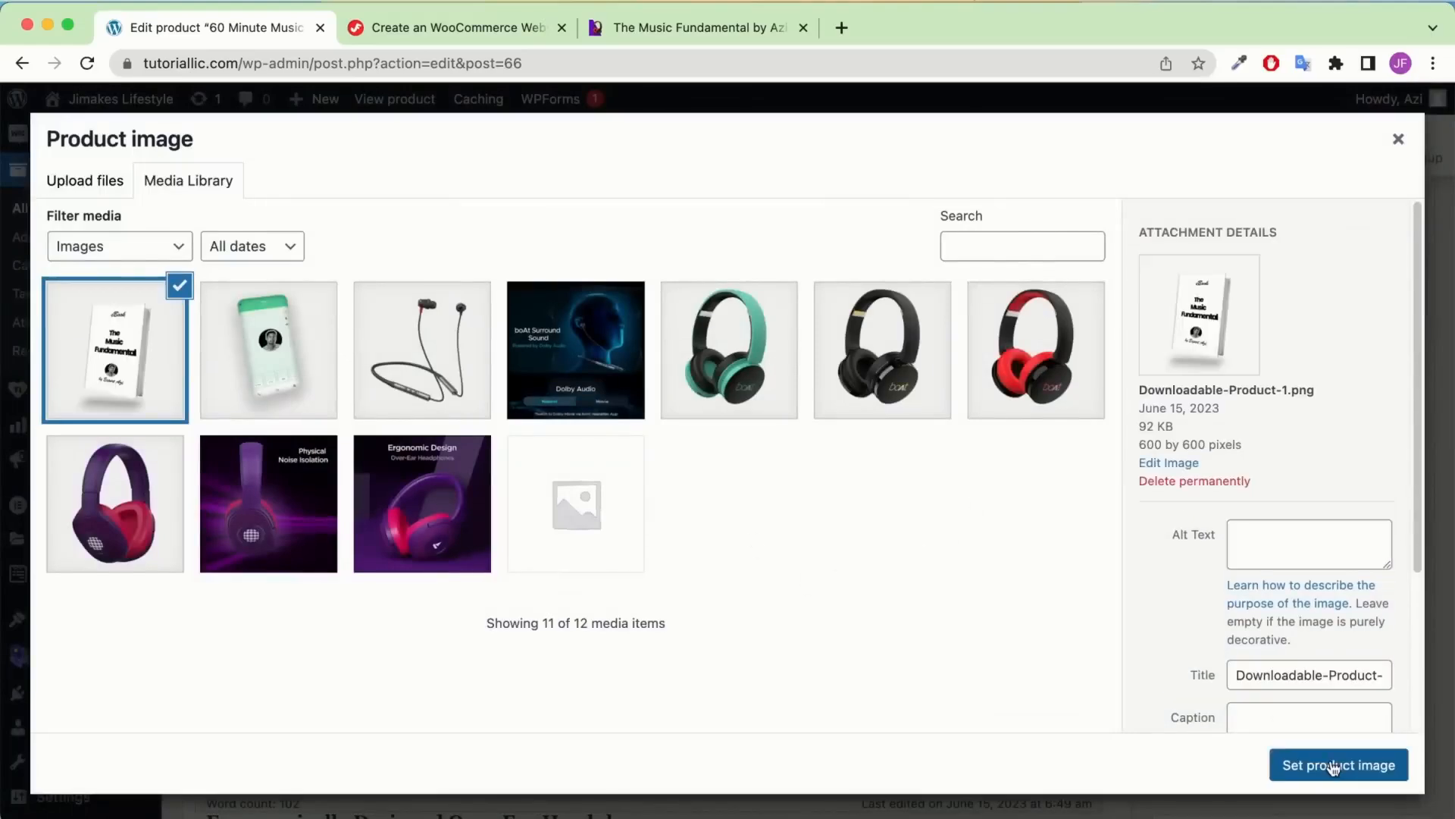
left_click(1331, 762)
Untick the Consultation category and create and assign a new Ebook category
scroll(1285, 540, "down", 5)
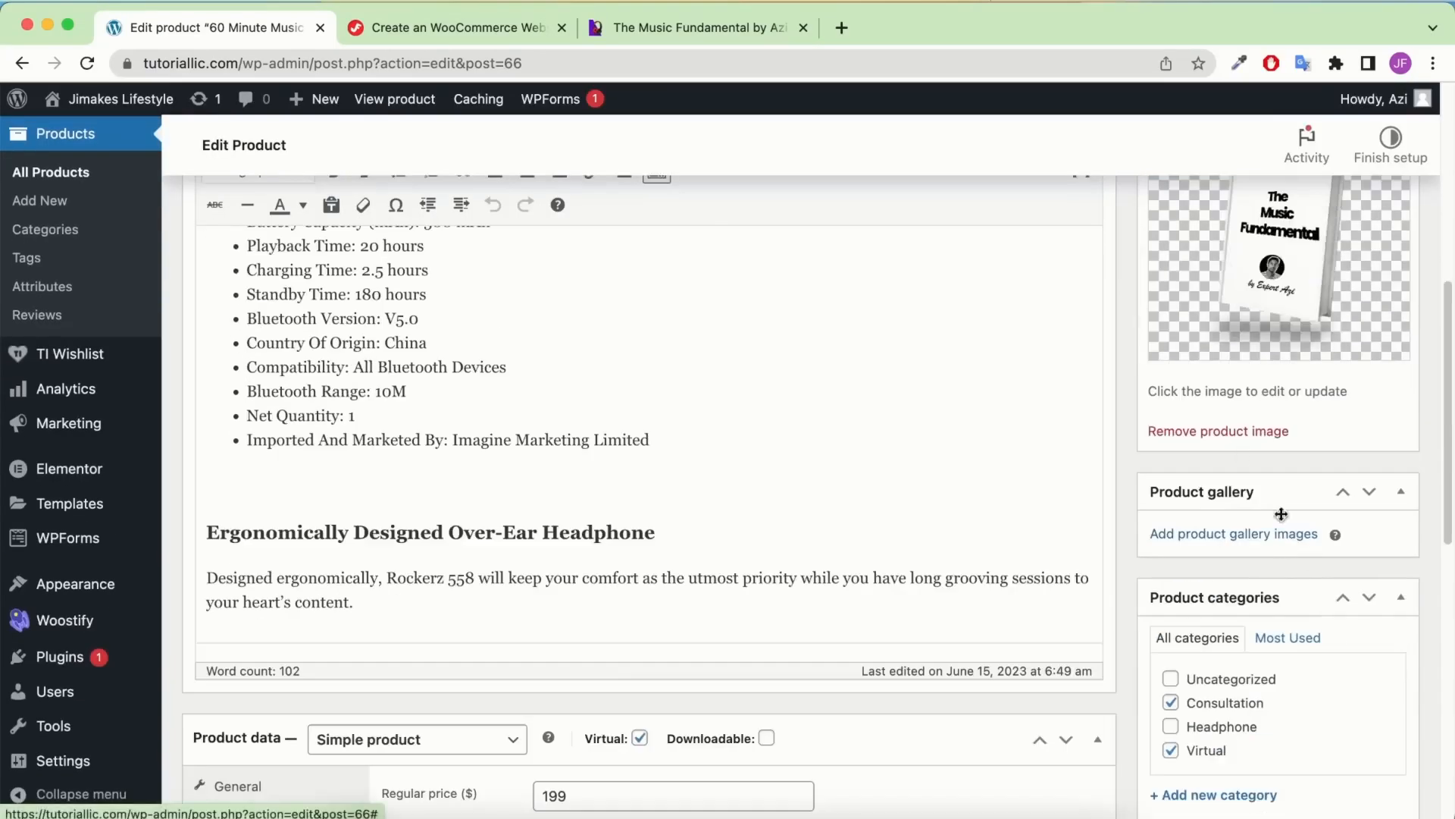
scroll(1281, 557, "down", 4)
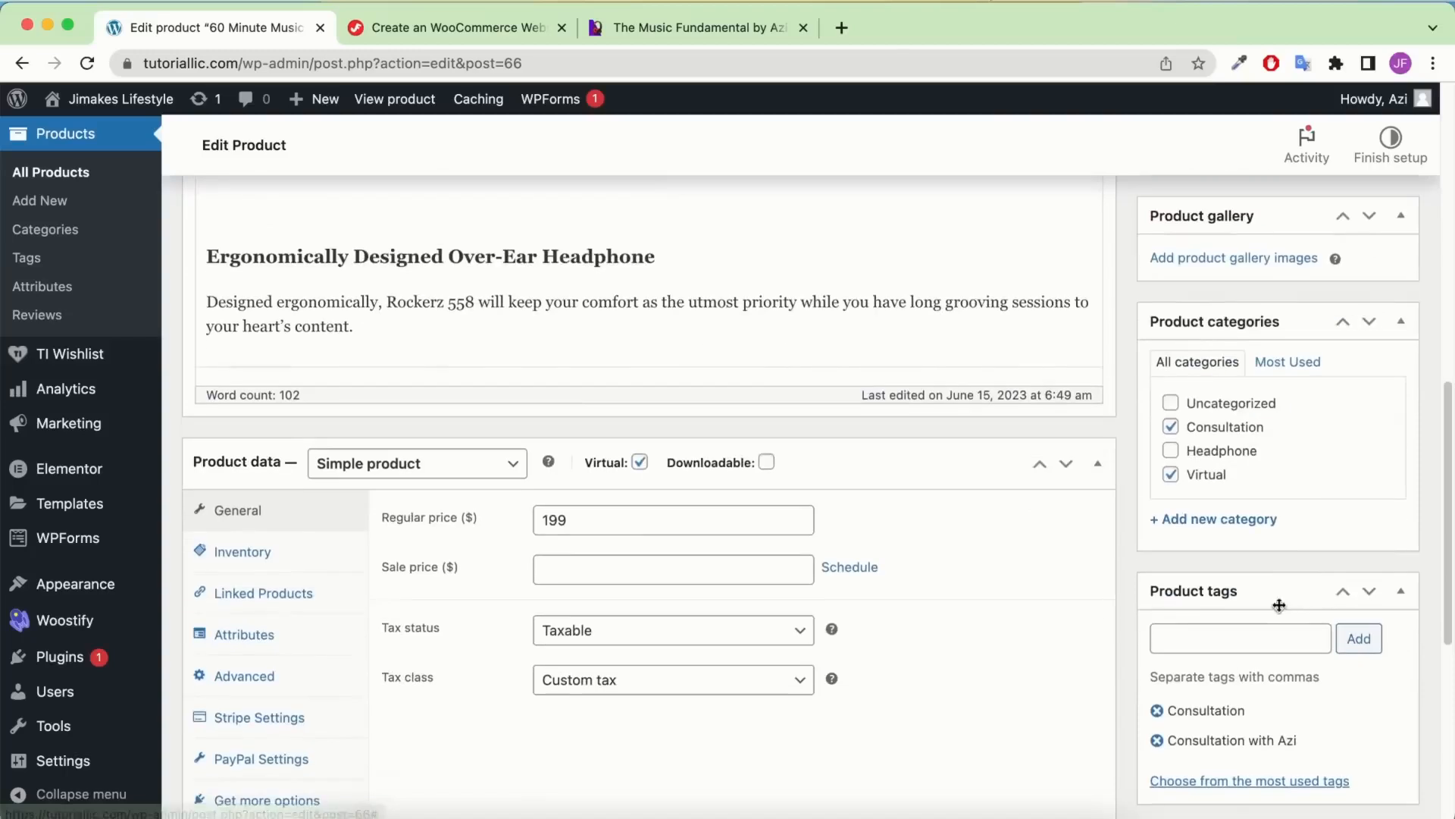
left_click(1247, 429)
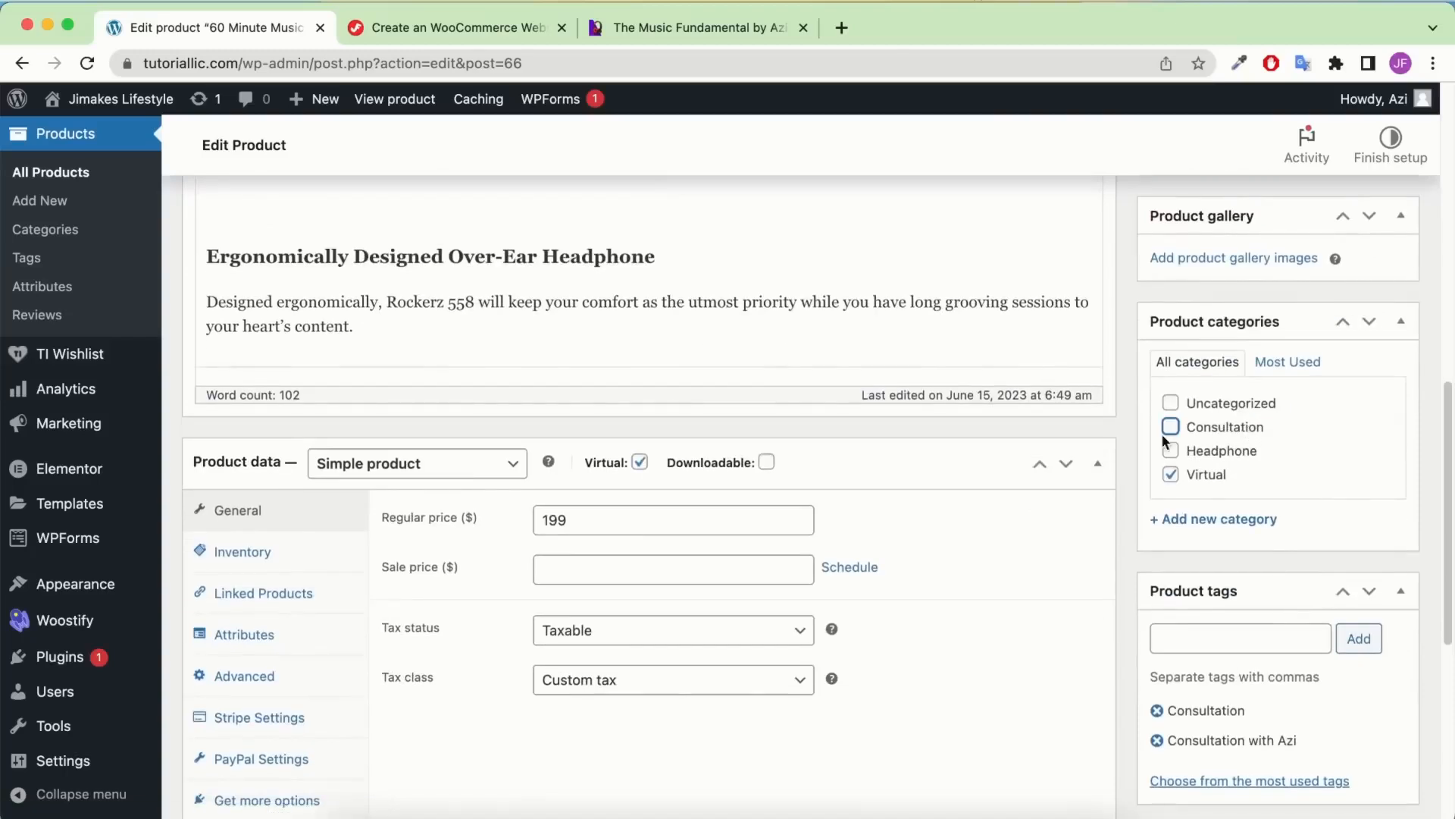
left_click(1222, 522)
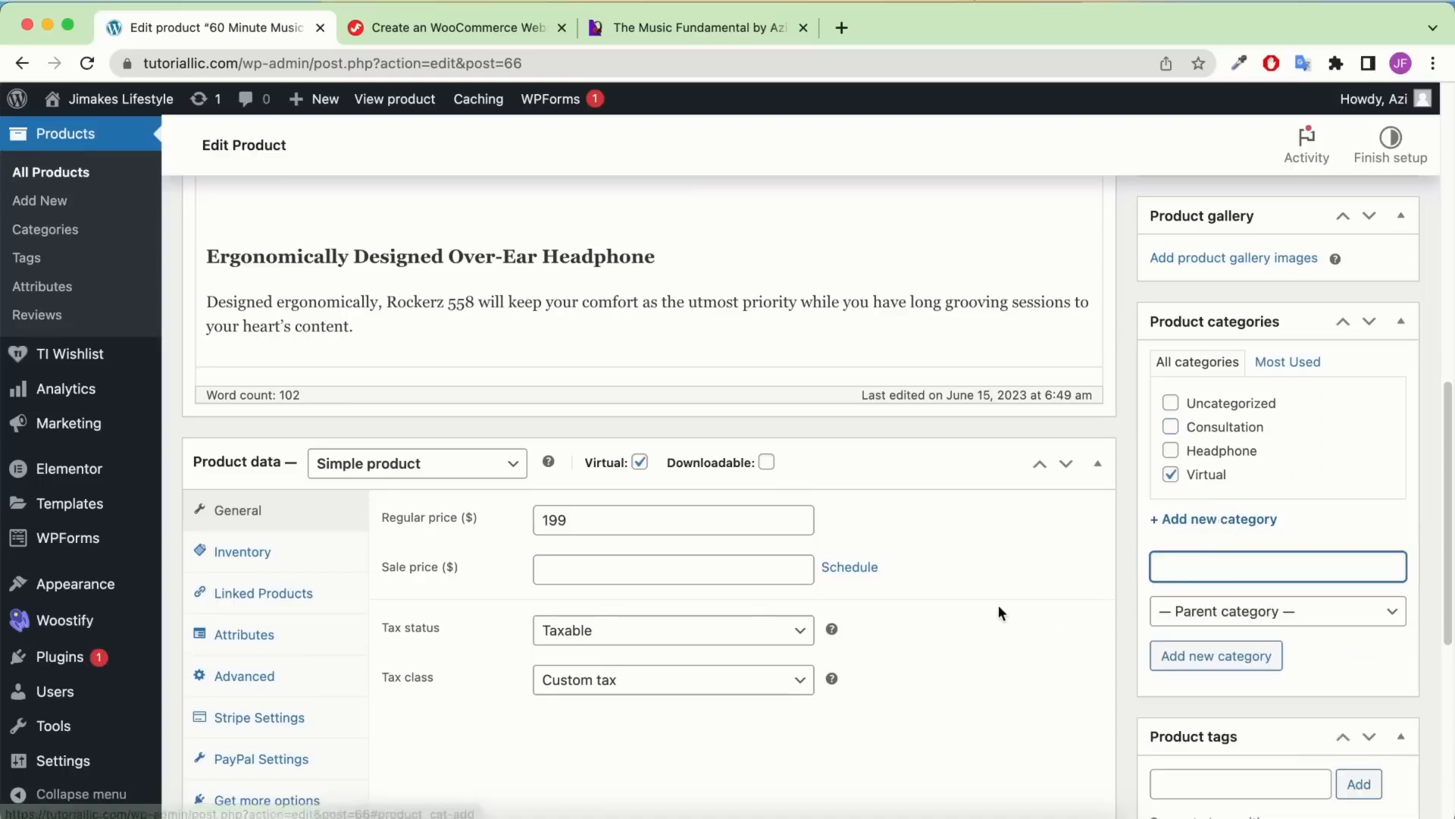
type("Ebook")
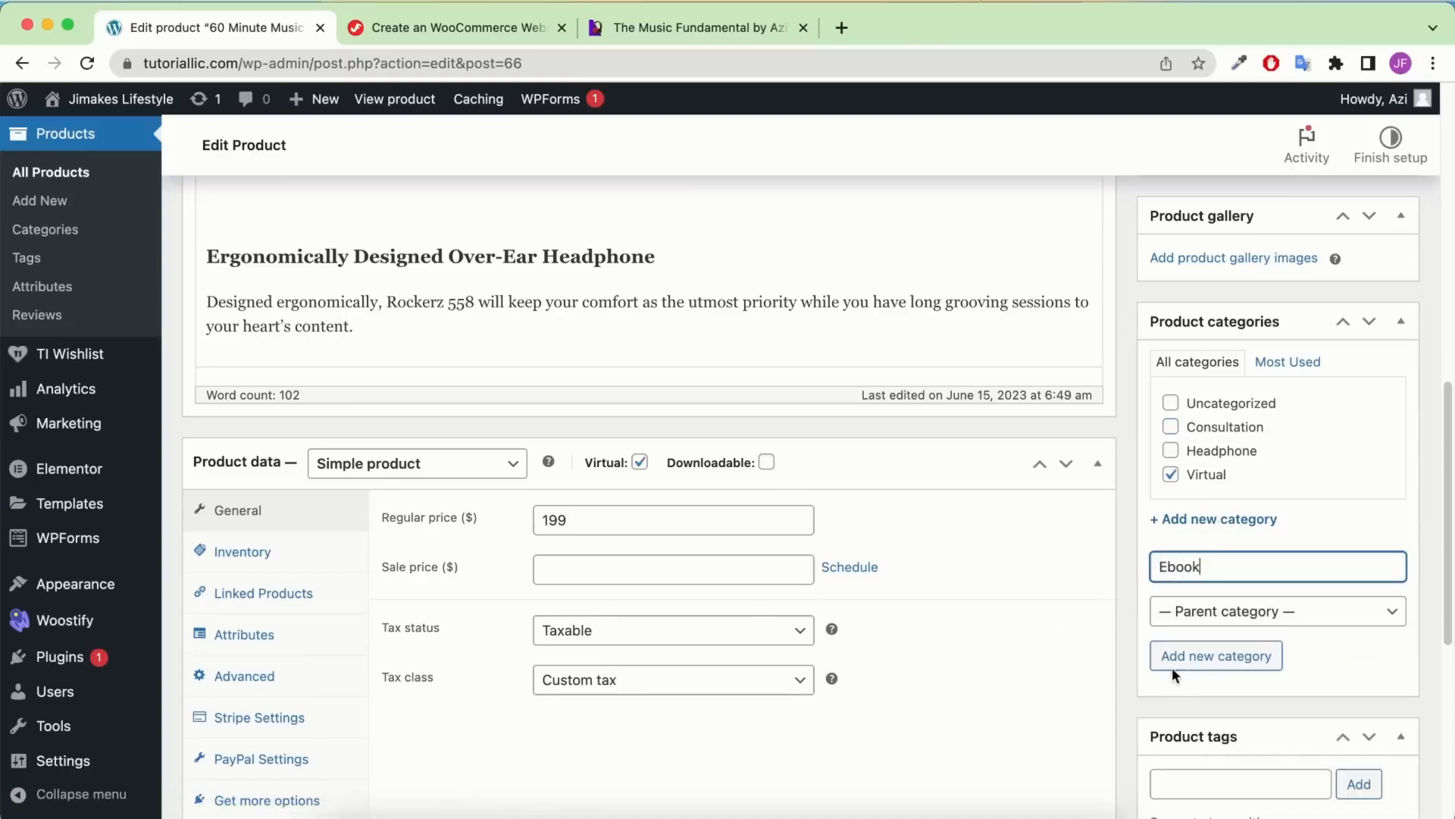
left_click(1174, 664)
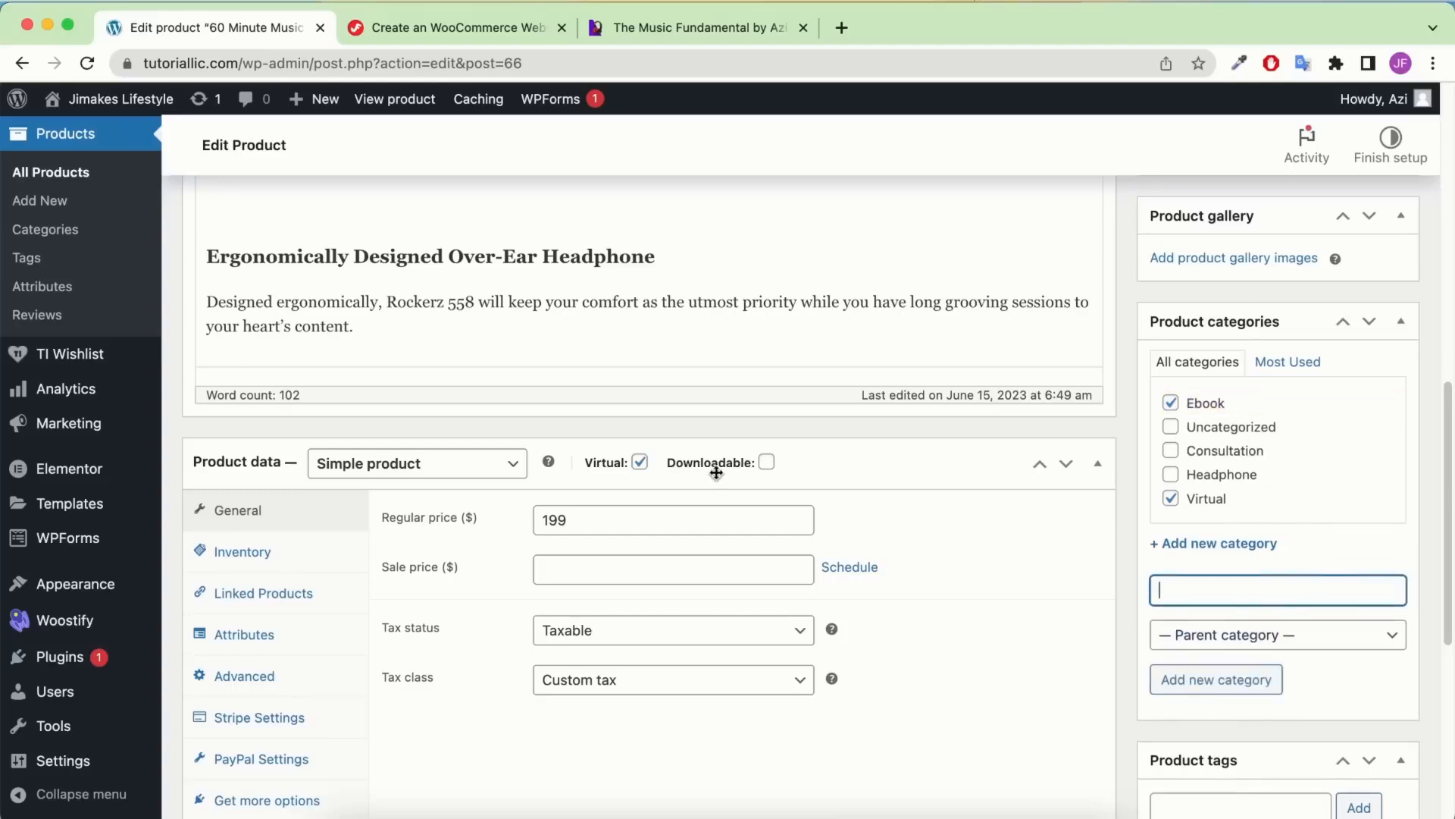
mouse_move(656, 464)
Mark the product downloadable and change the regular price from 199 to 7
left_click(766, 462)
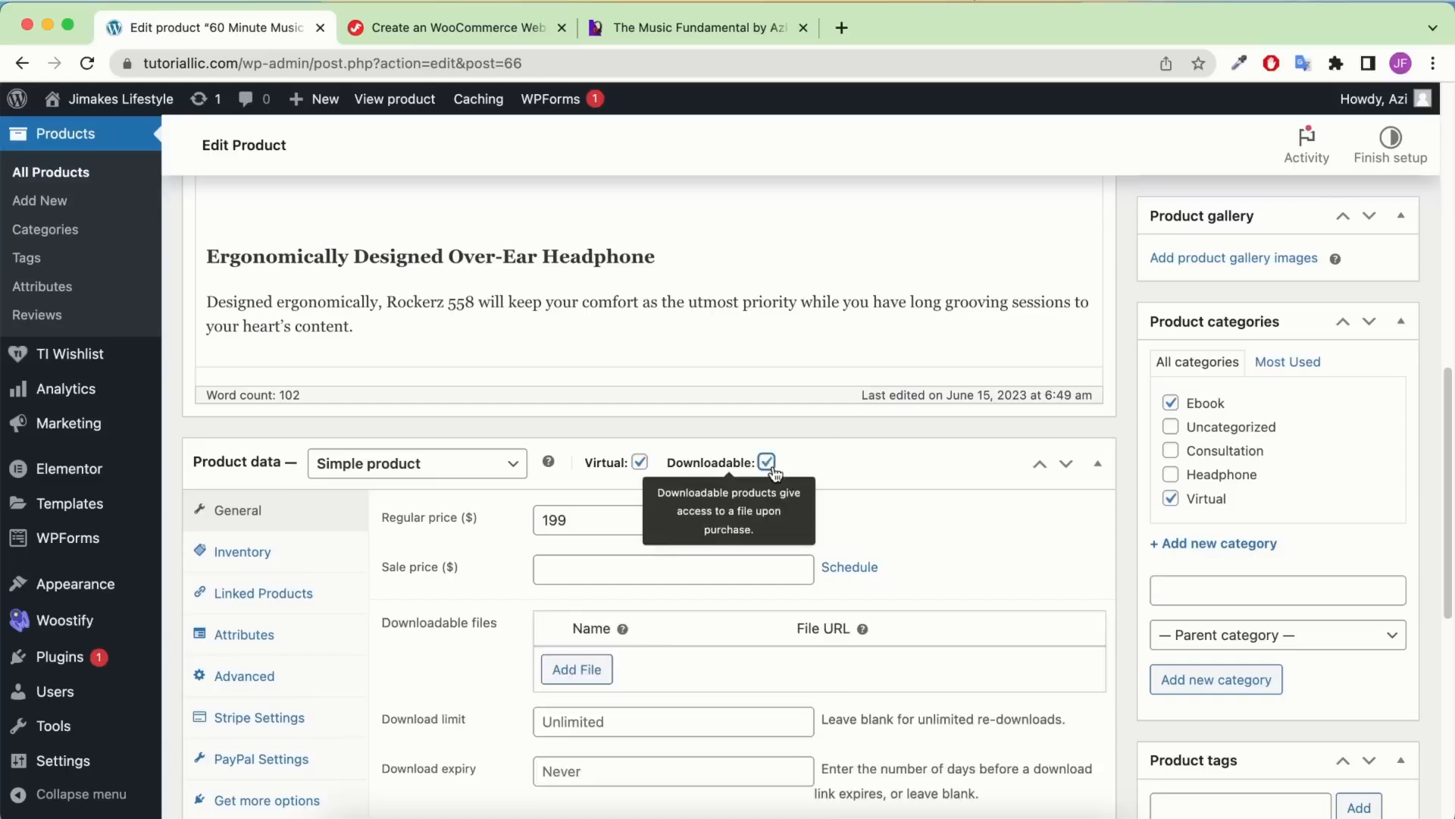
double_click(622, 526)
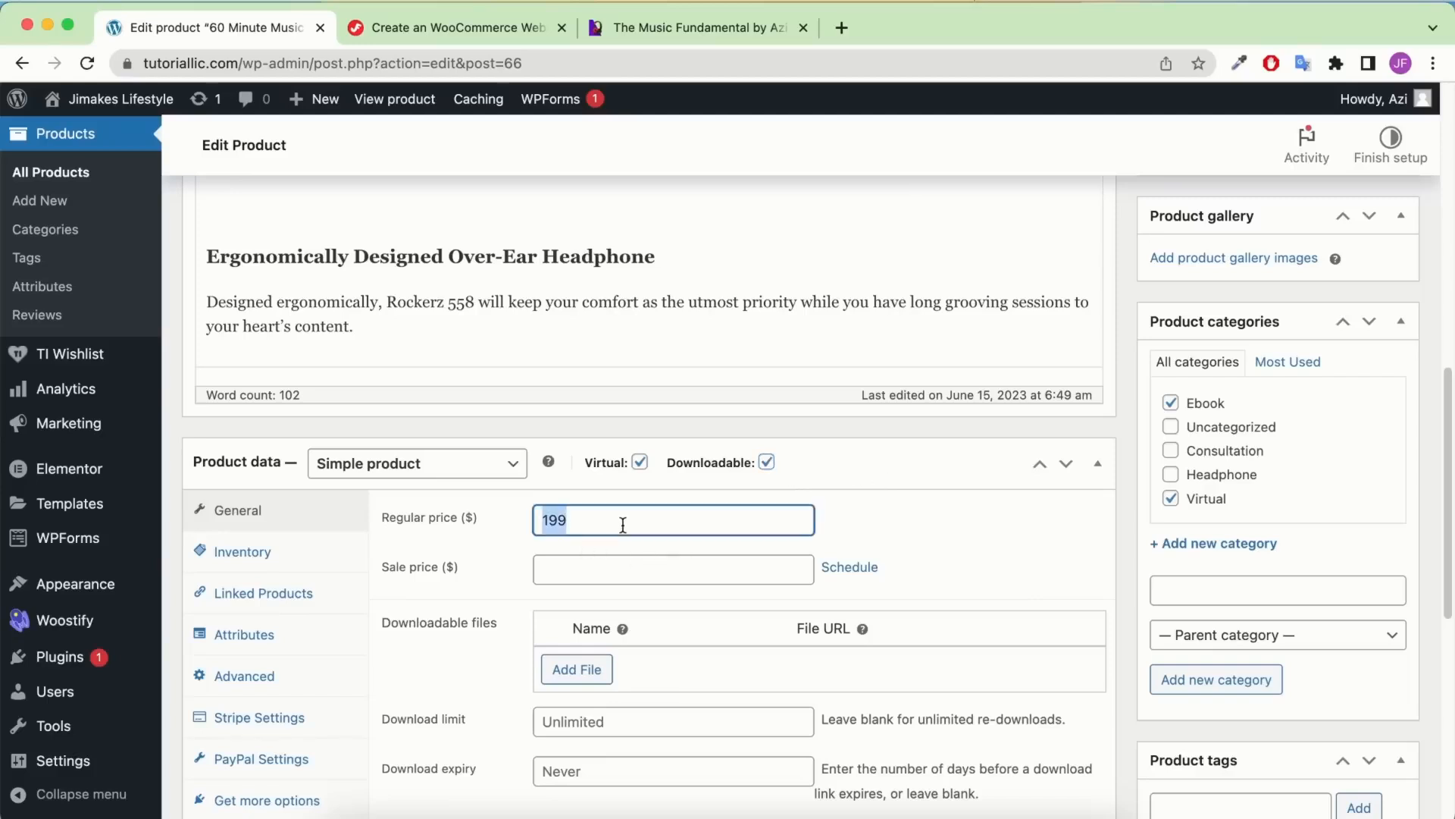
type("7")
Add a downloadable file row pointing to the uploaded Demo-eBook-File.zip
scroll(675, 569, "down", 2)
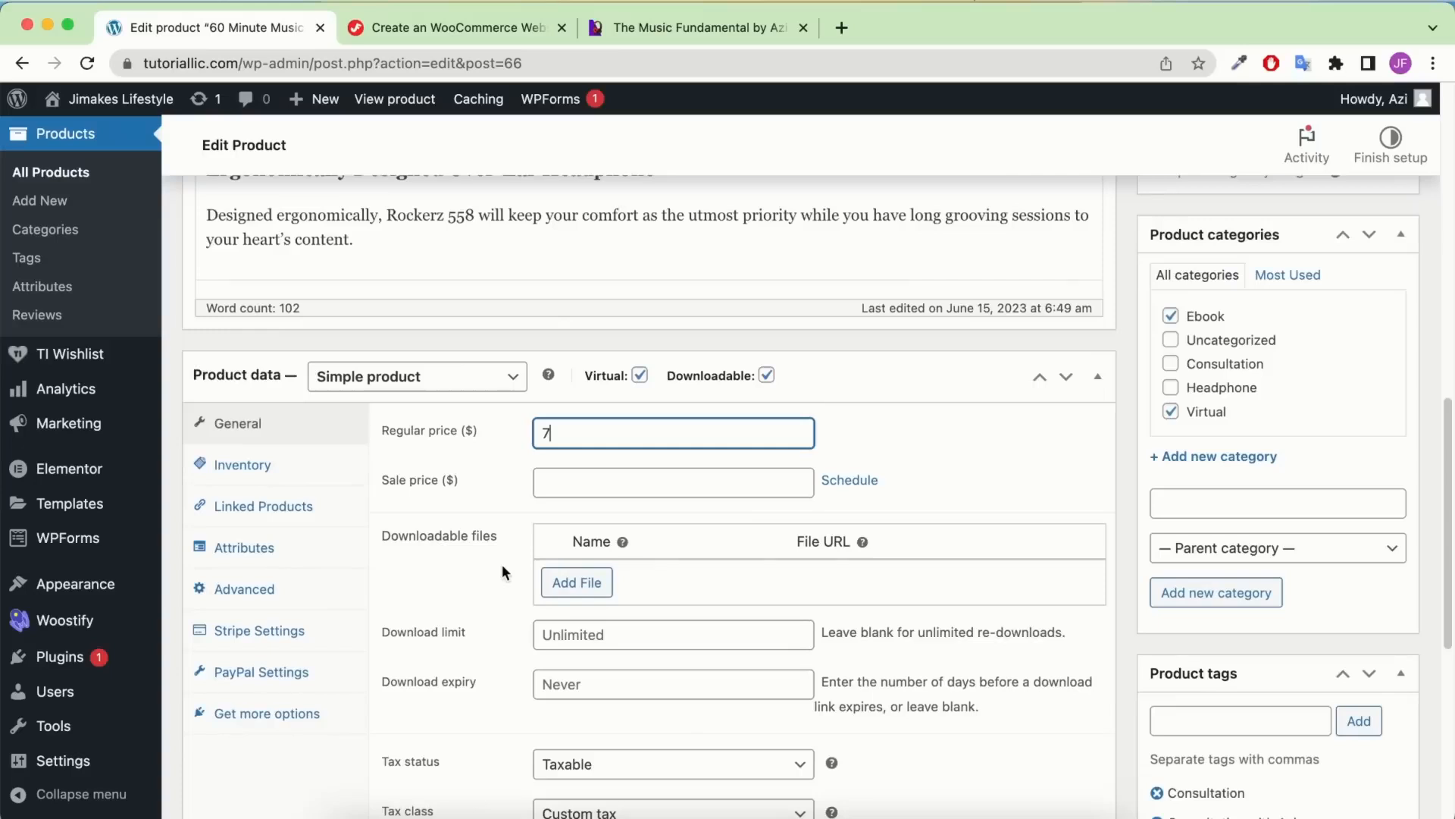
left_click(569, 587)
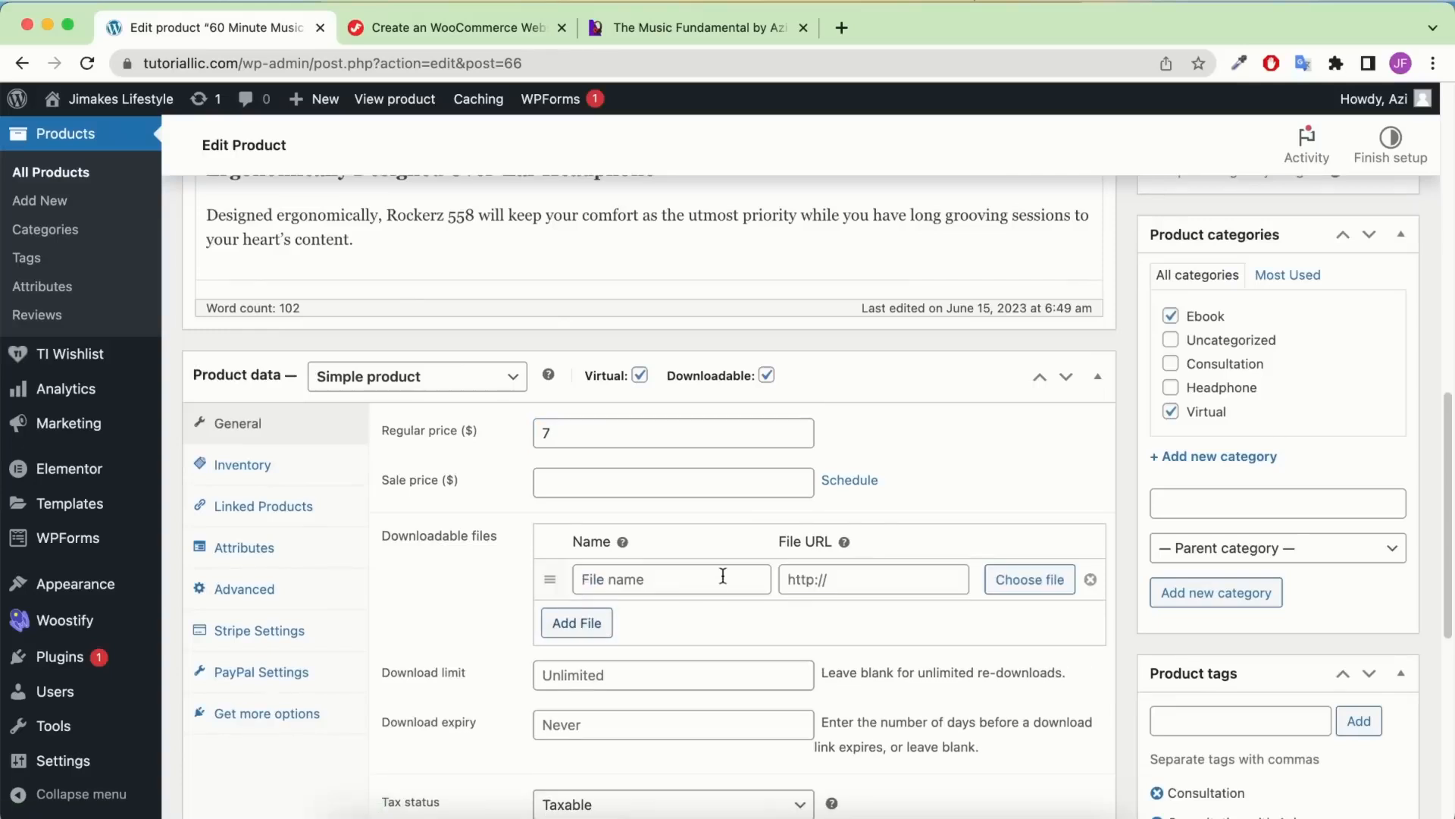
left_click(1032, 580)
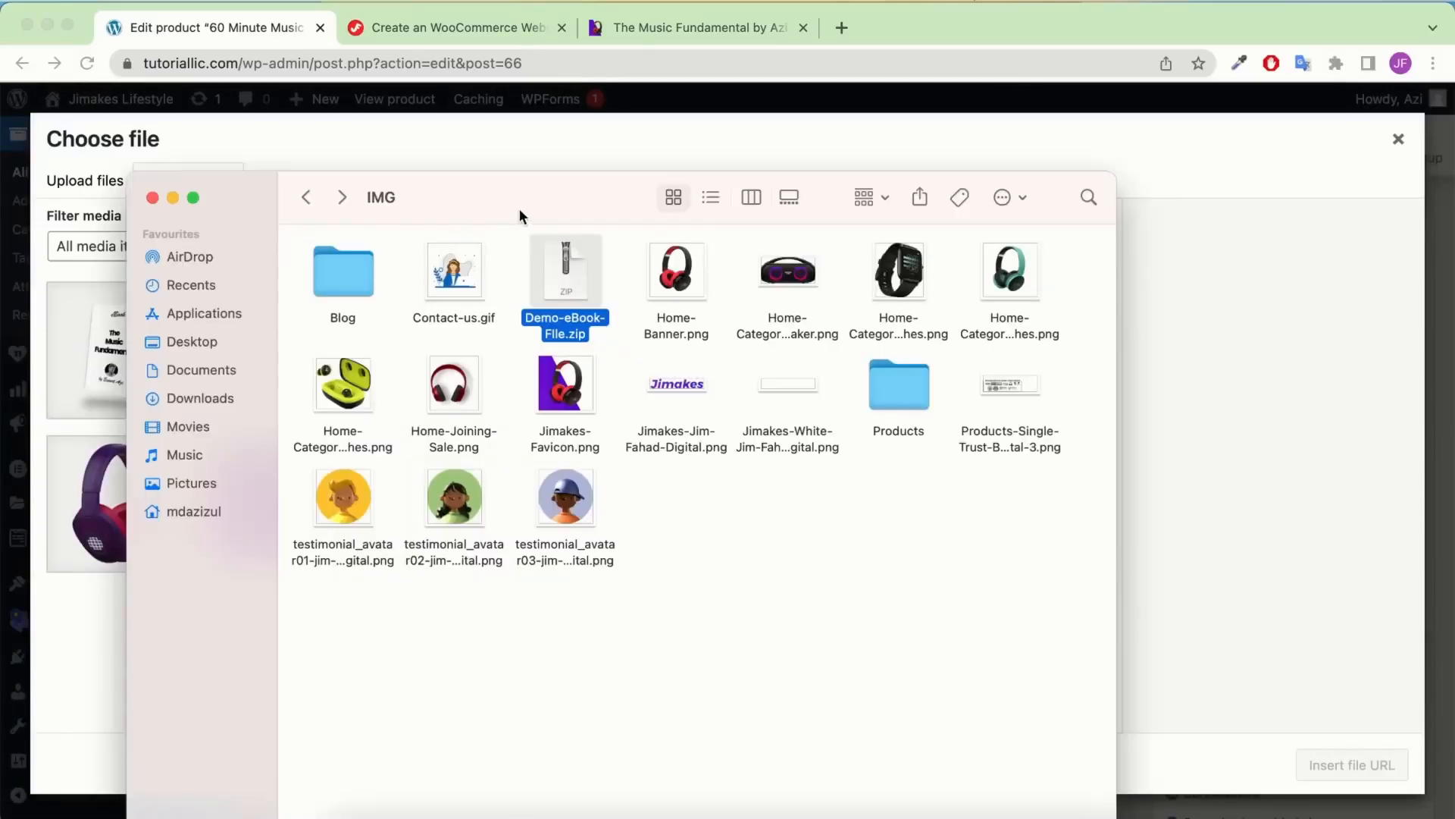
left_click_drag(520, 207, 474, 465)
left_click_drag(515, 547, 581, 332)
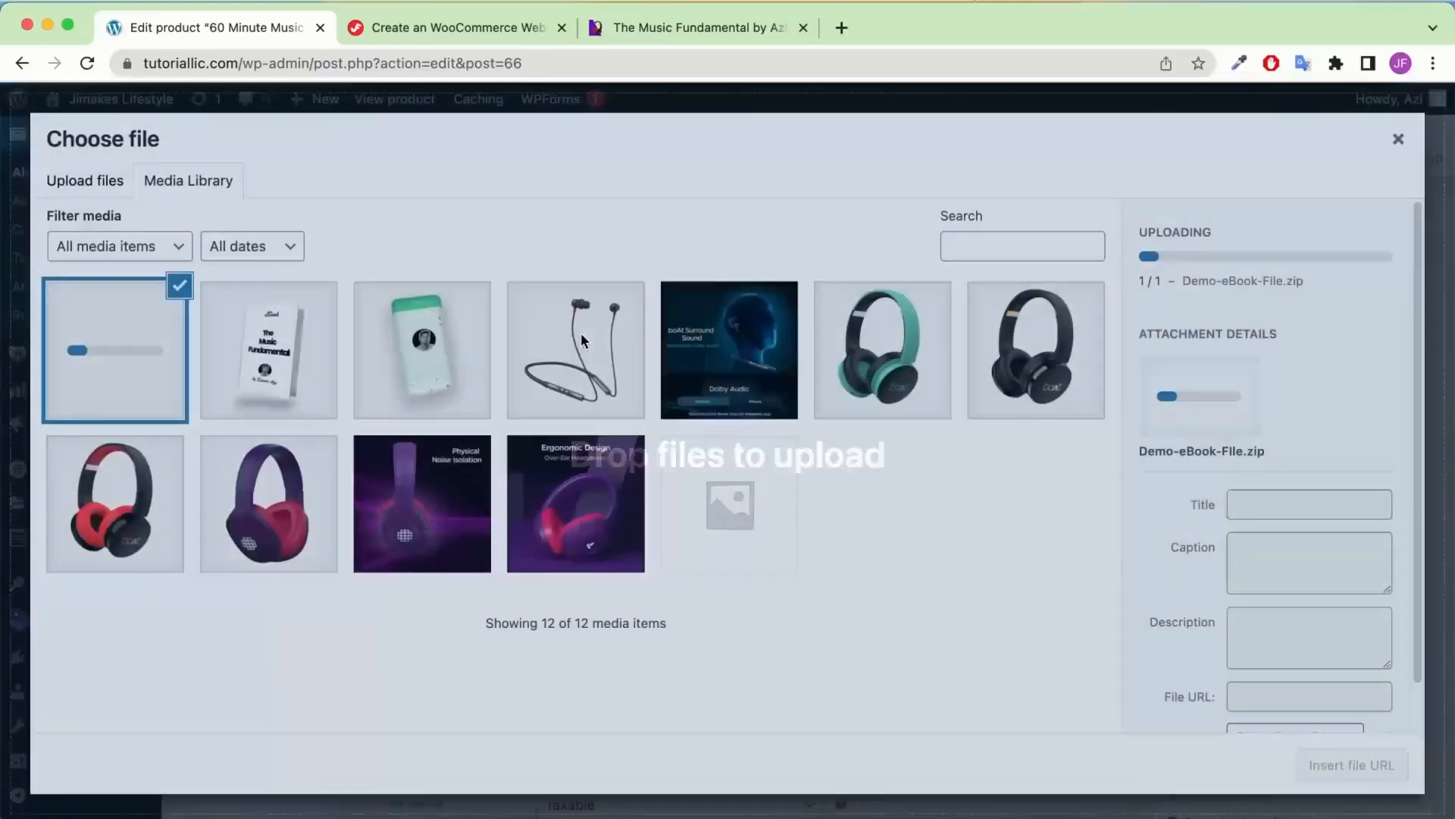
left_click(350, 817)
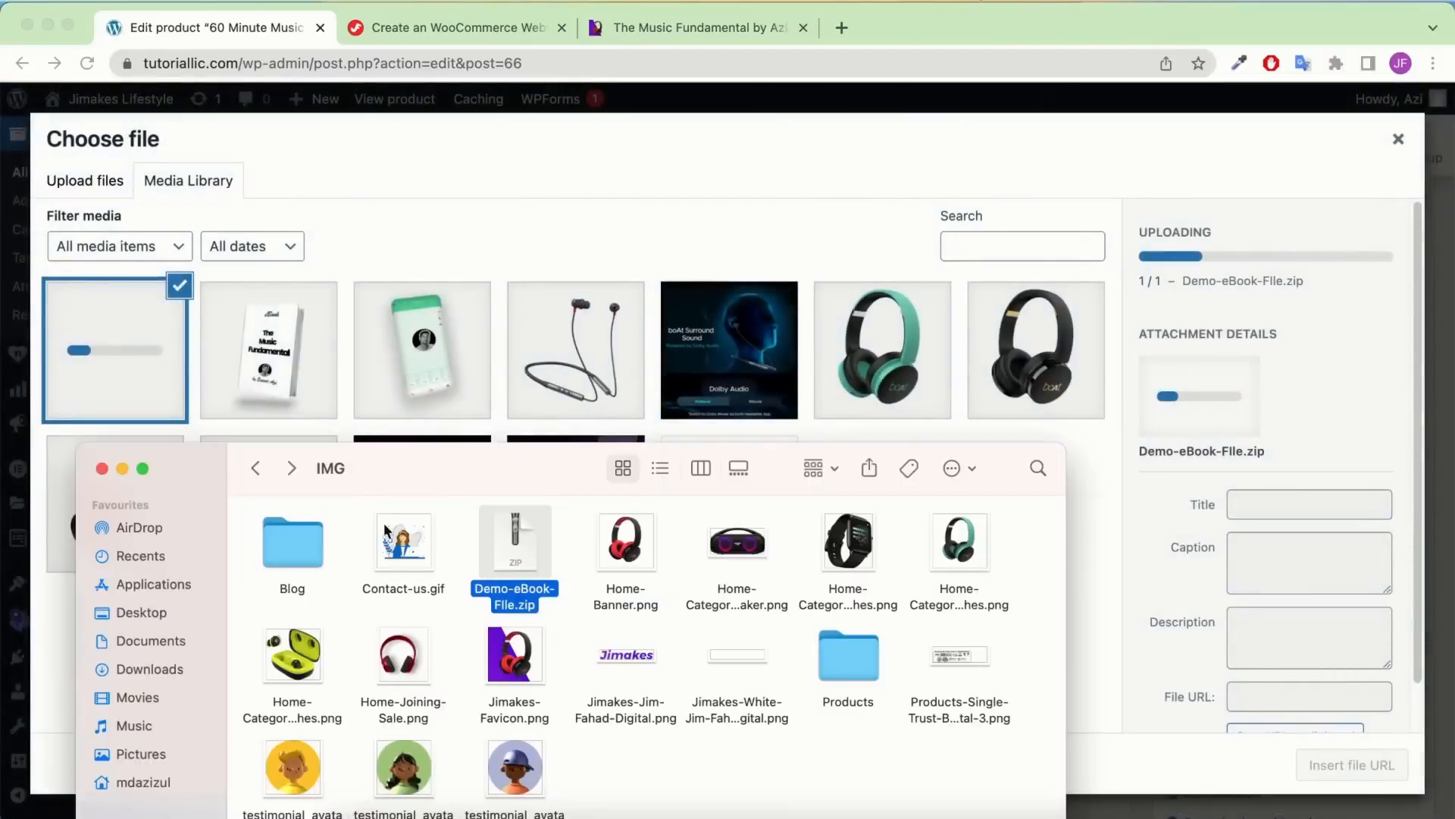
left_click_drag(443, 472, 498, 316)
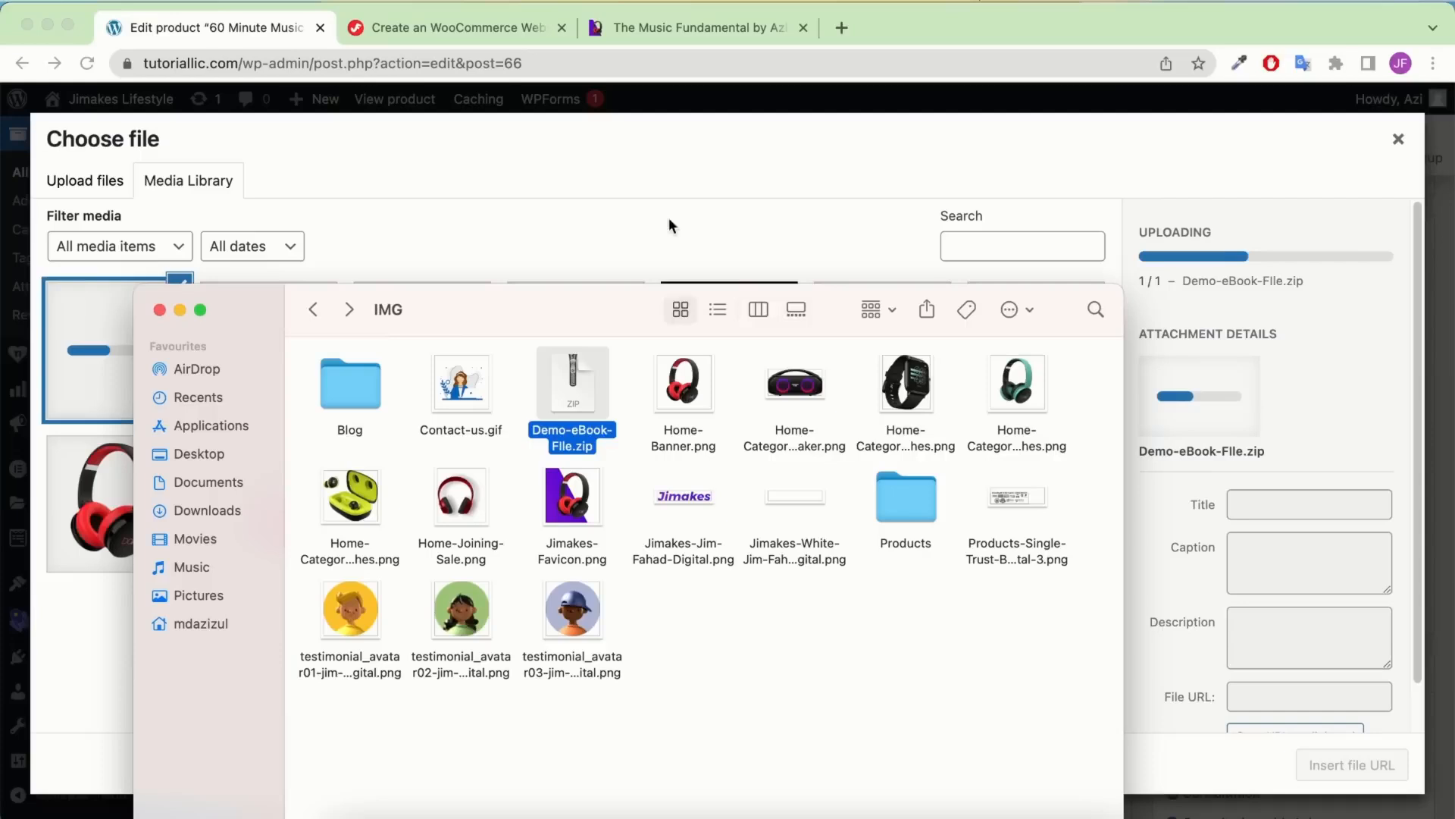
left_click(724, 174)
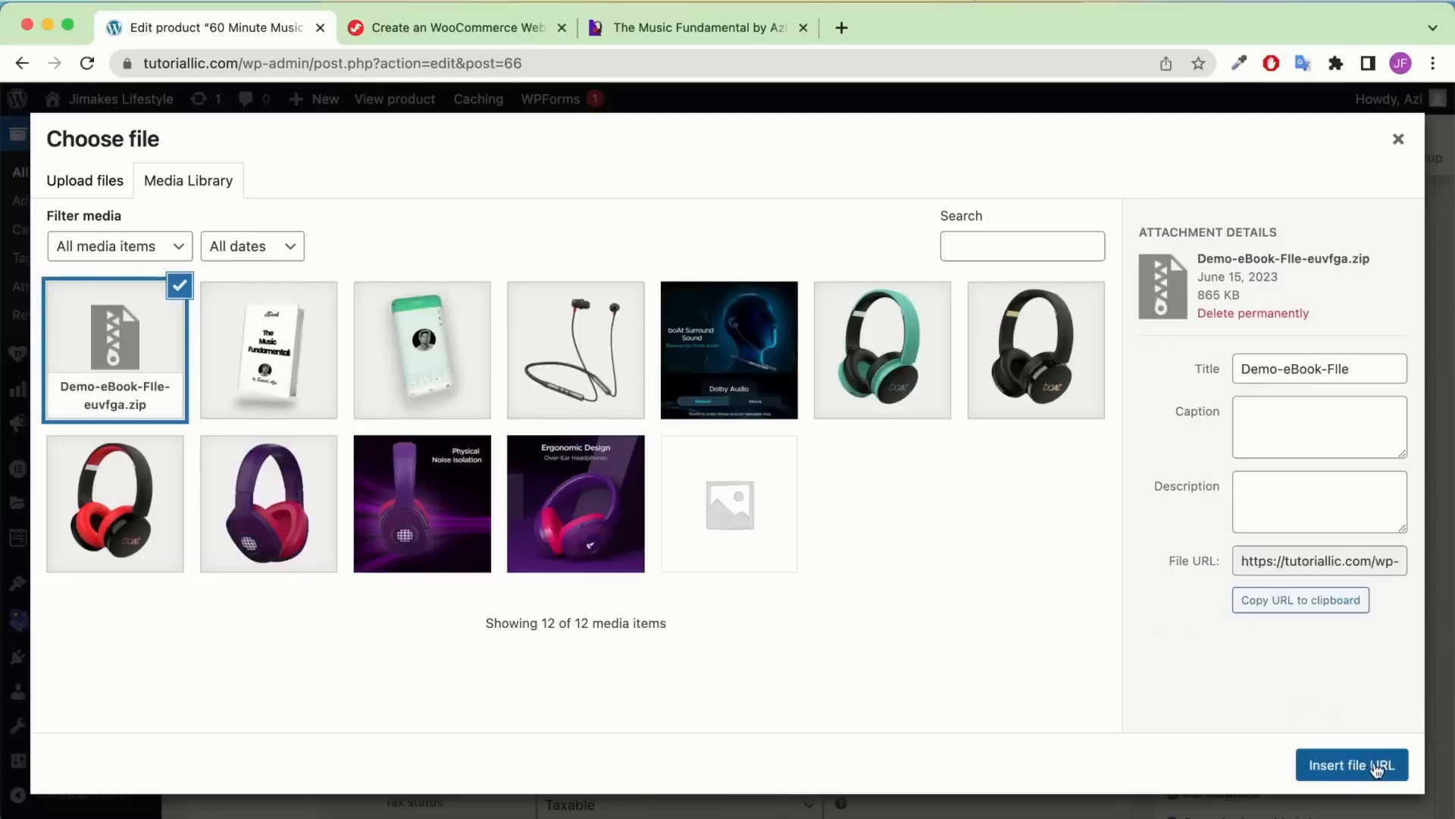
left_click(1376, 769)
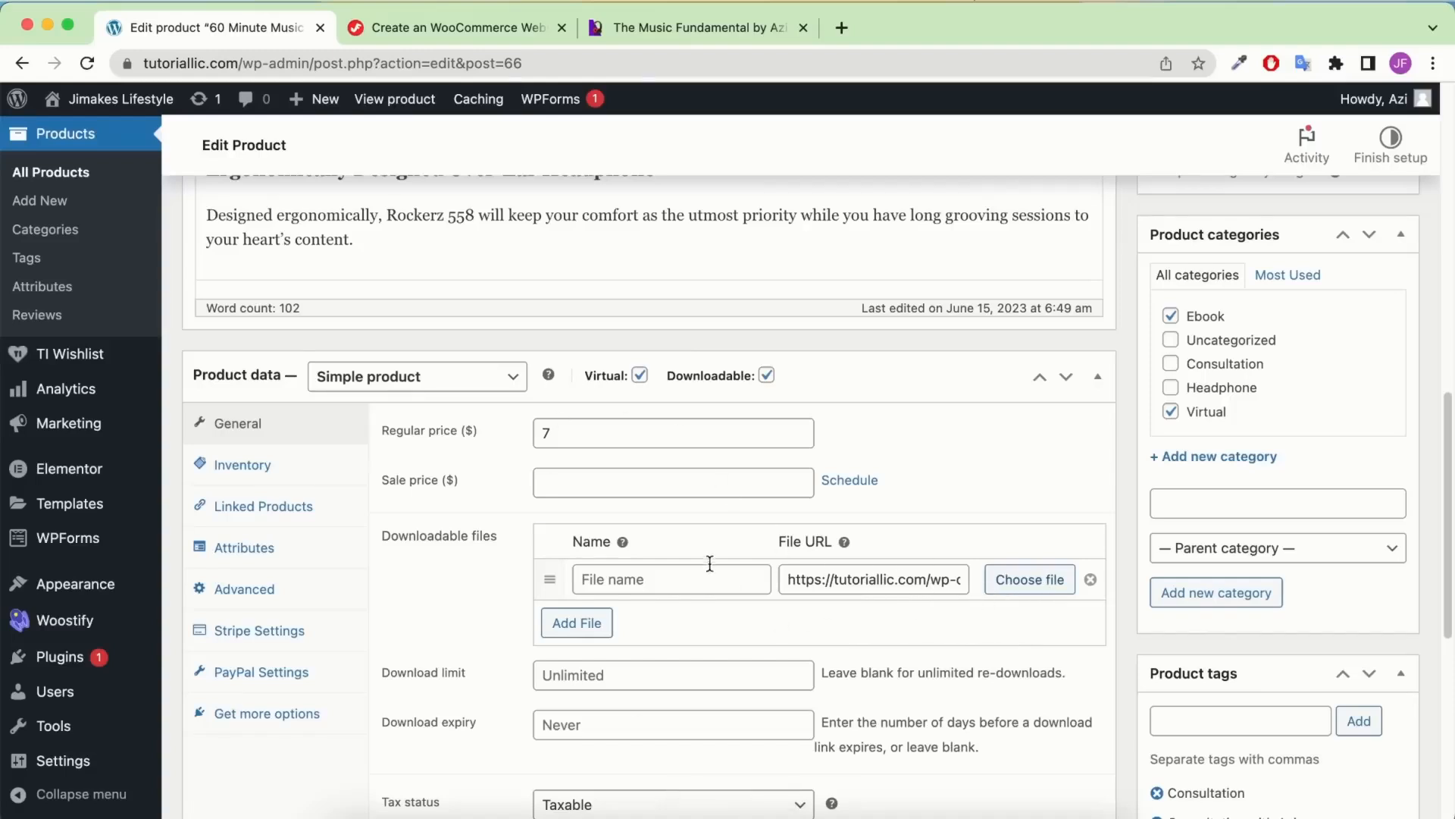
Name the downloadable file 'Download Ebook'
left_click(682, 583)
left_click(720, 628)
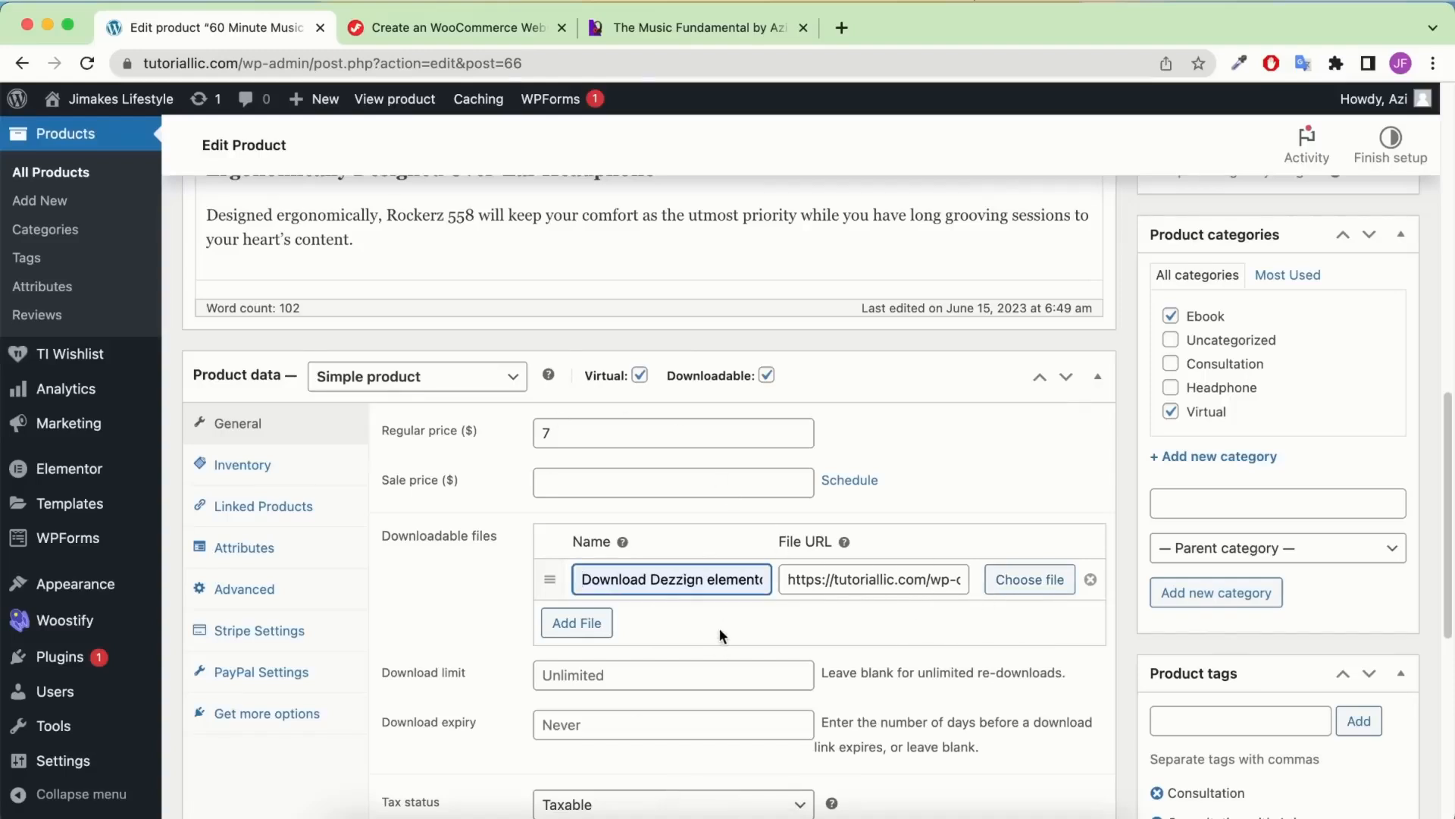
left_click_drag(653, 576, 805, 577)
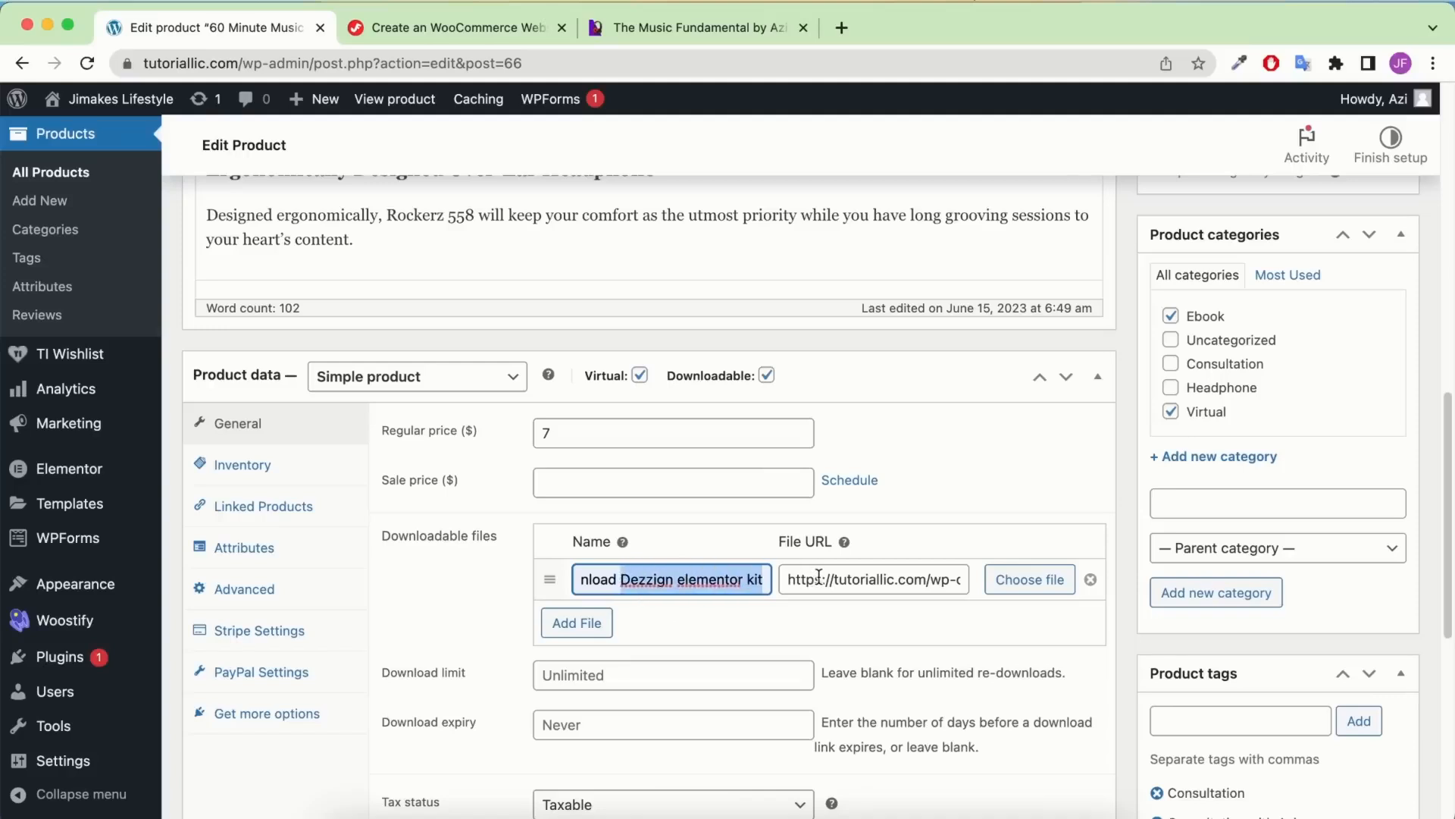
key("BackSpace")
type("N")
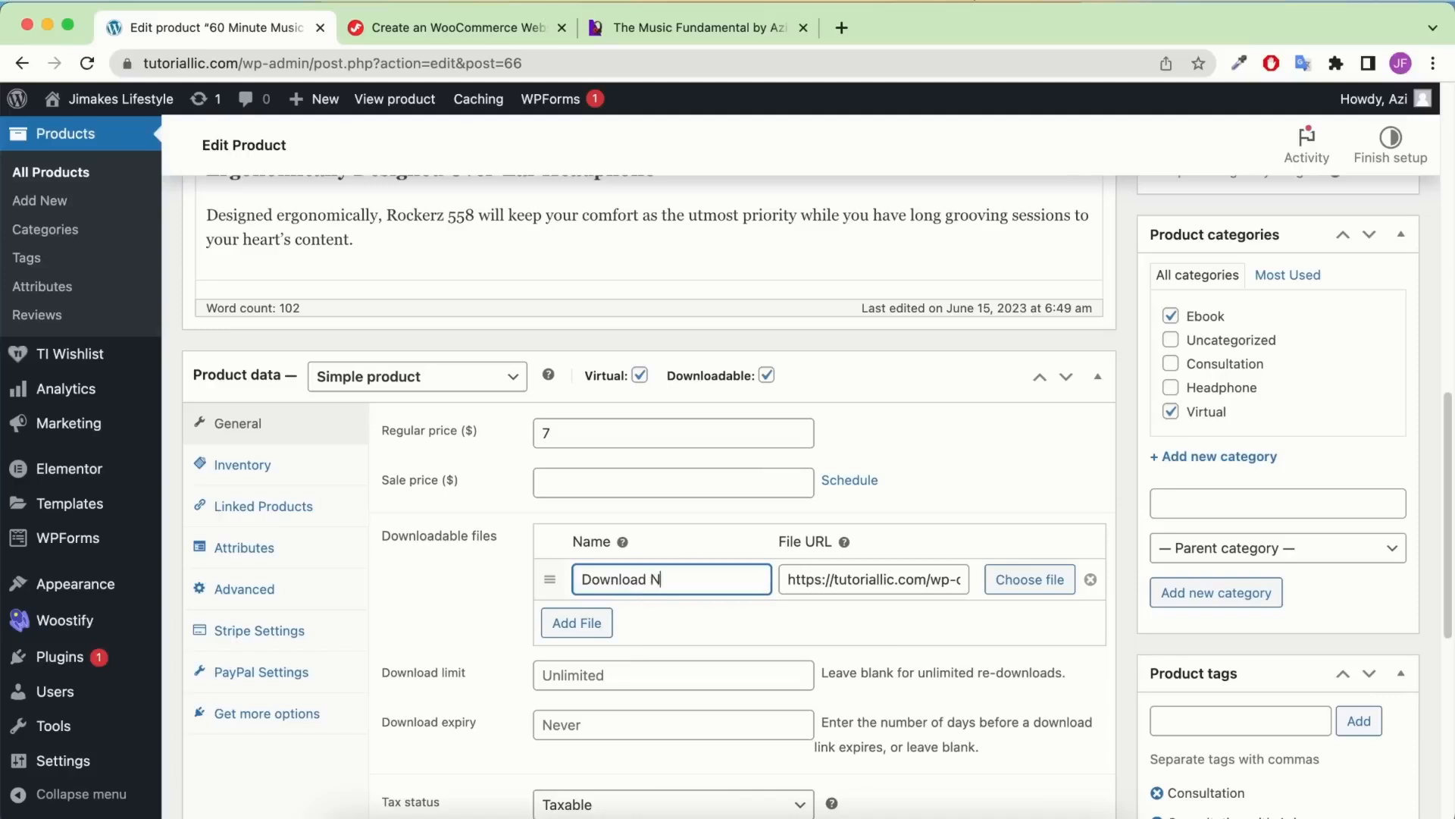
key("BackSpace")
type("a")
key("BackSpace")
type("Ebook")
left_click(458, 588)
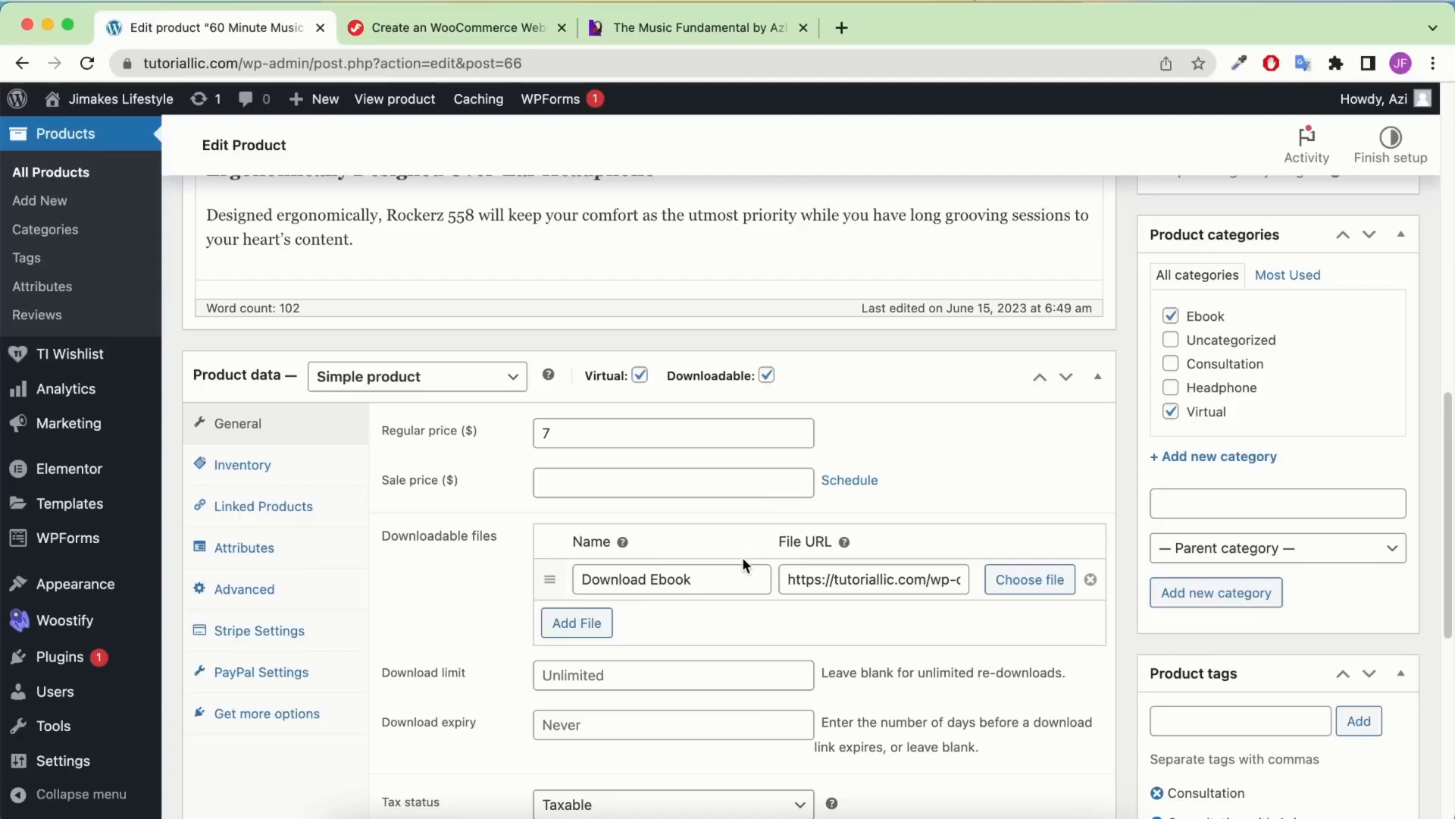
scroll(789, 524, "down", 3)
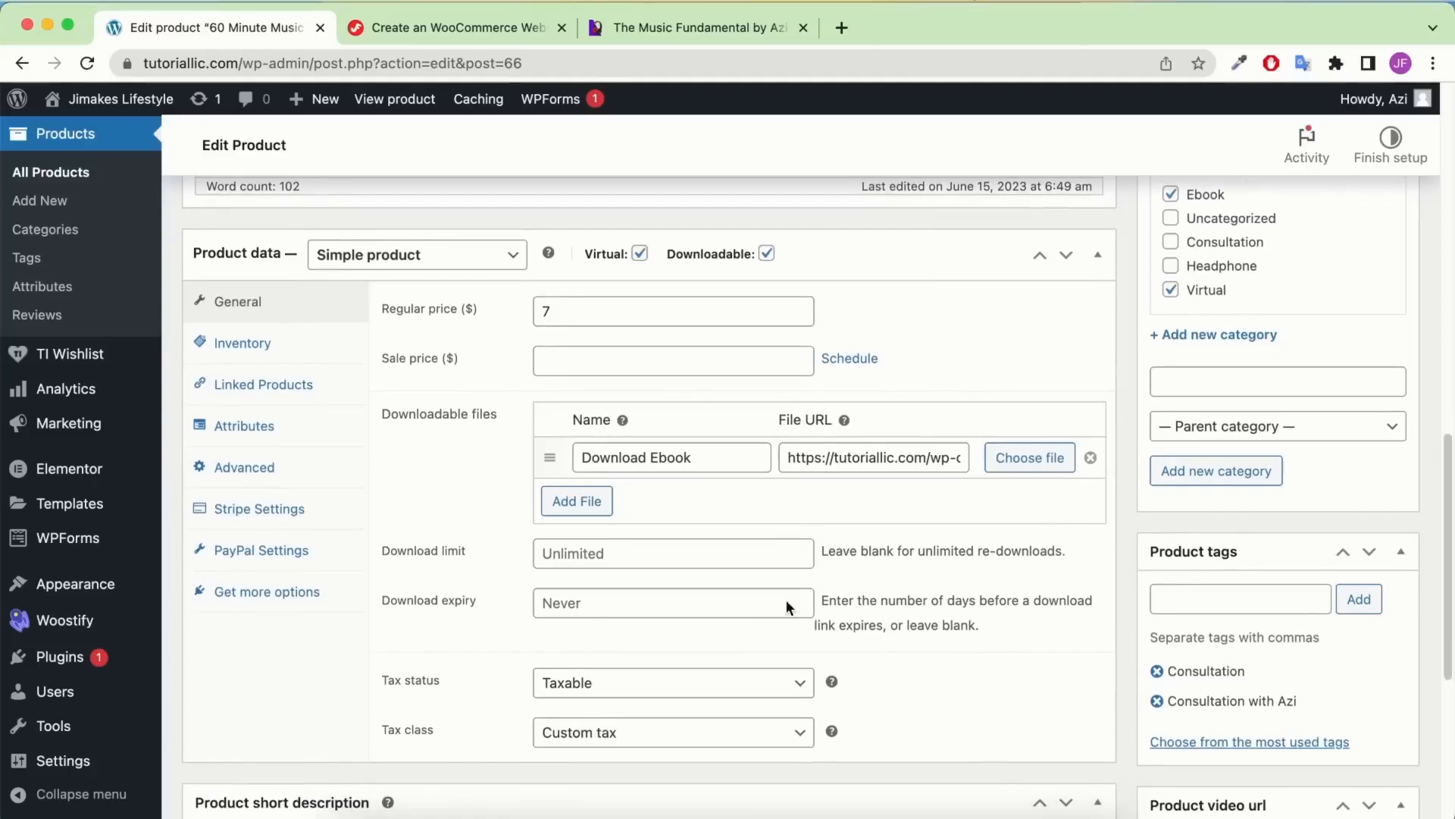
Set the tax class to Custom tax and remove the Consultation tag
left_click(653, 735)
left_click(650, 736)
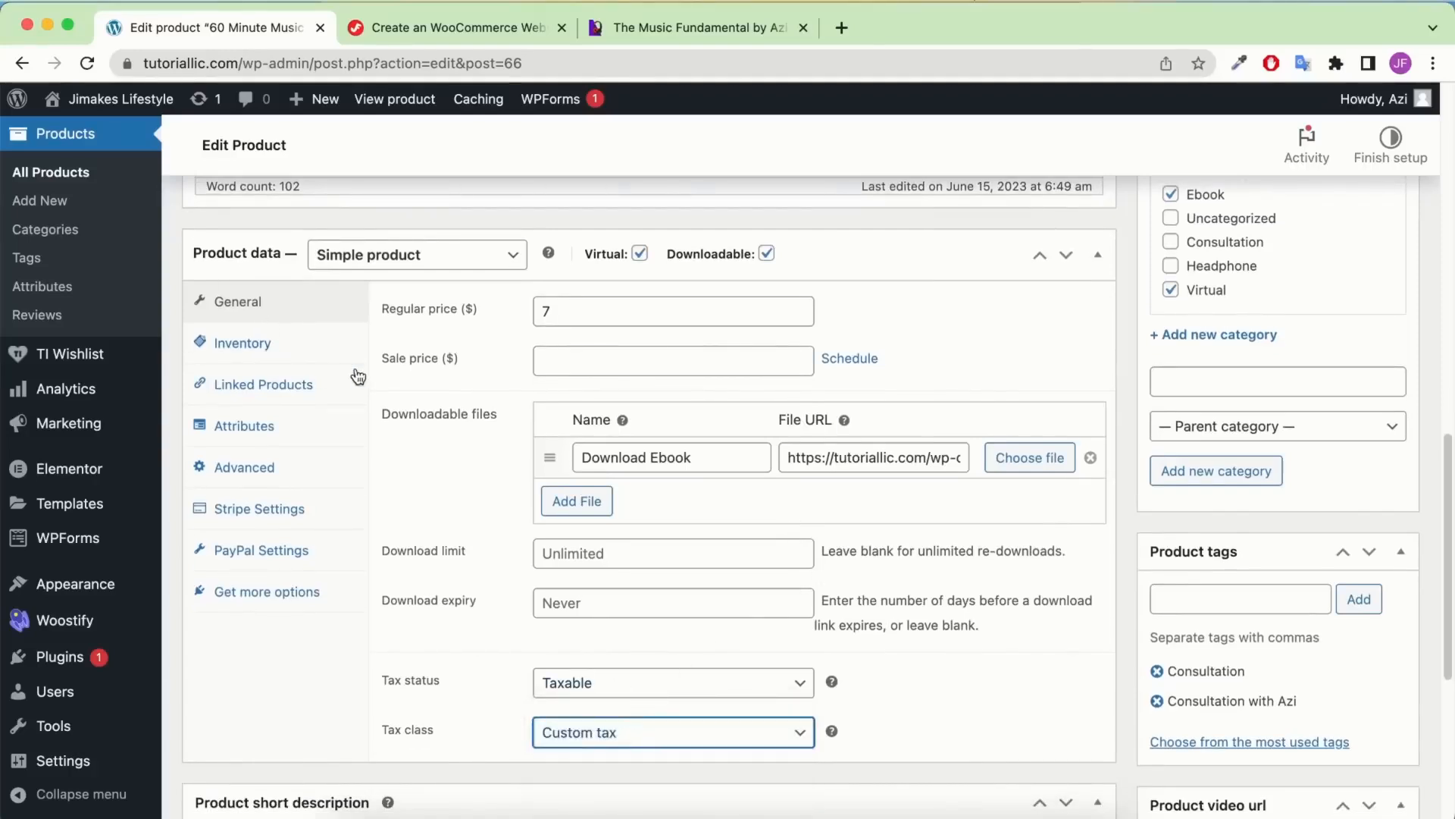
left_click(1157, 671)
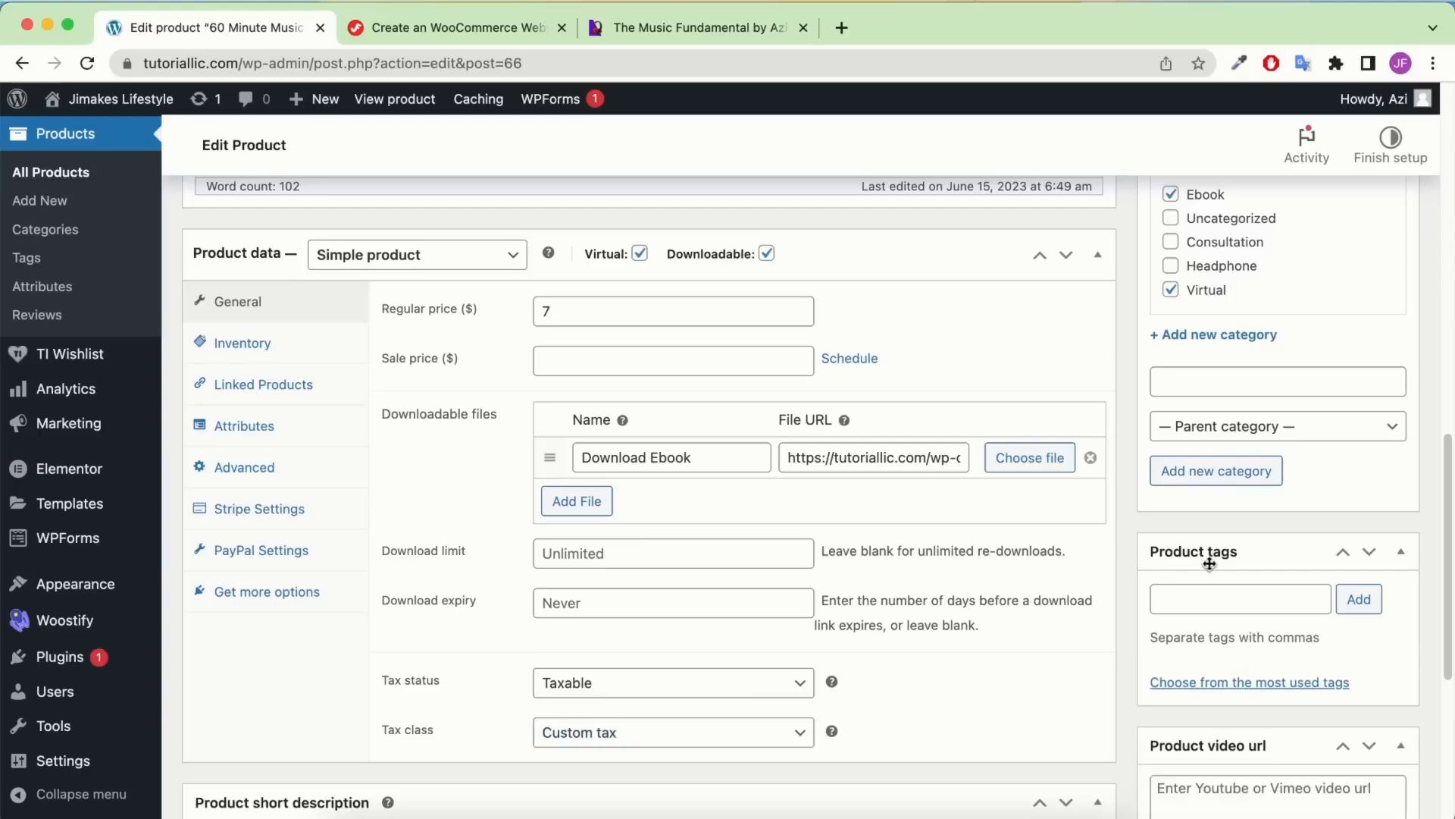
Add Ebook and Music Fundamental by Azi as product tags
scroll(729, 386, "up", 1)
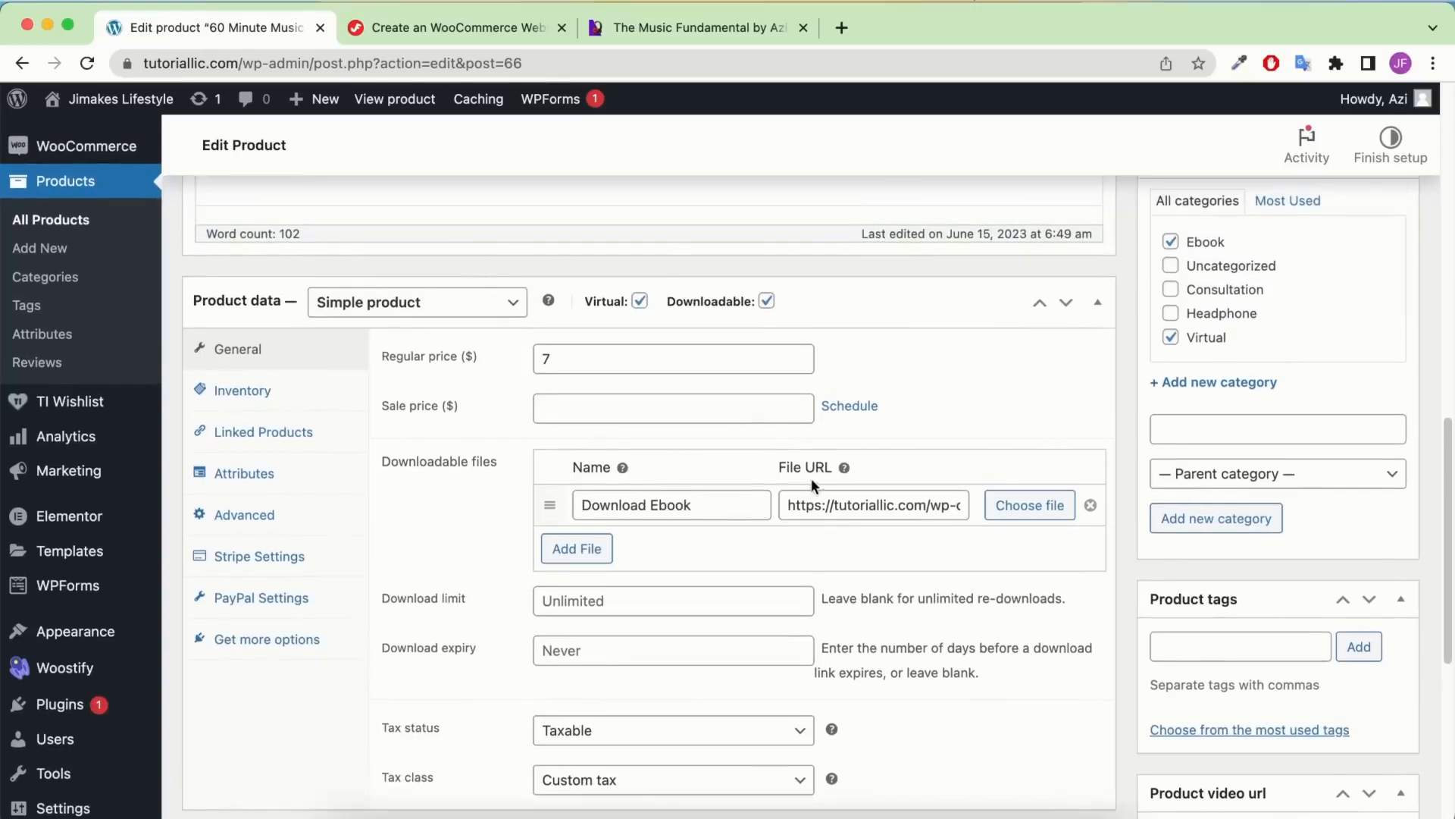
double_click(720, 504)
key("super+c")
left_click(1264, 649)
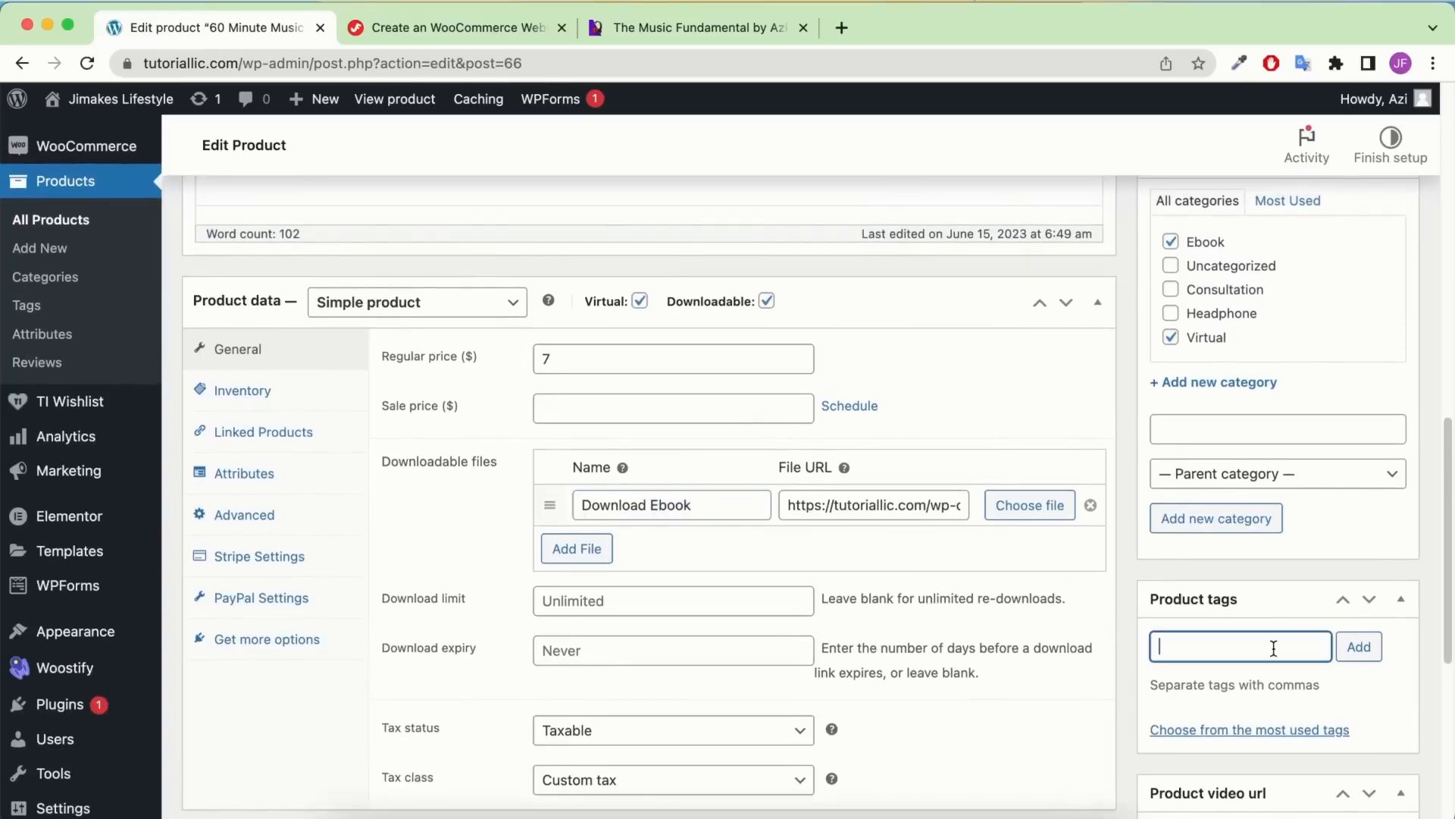
key("super+v")
left_click(1358, 647)
scroll(628, 459, "up", 10)
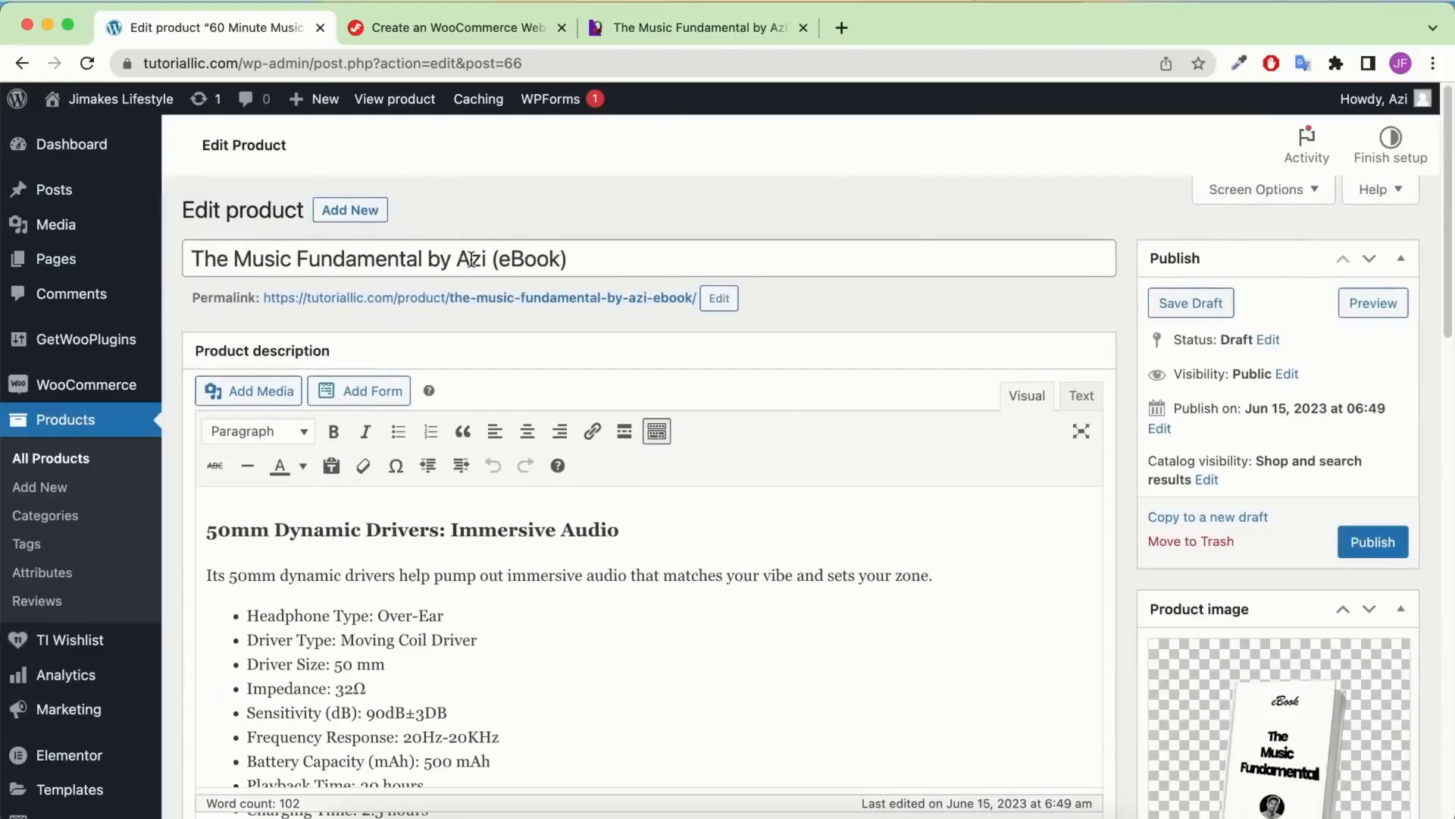
left_click_drag(486, 261, 241, 250)
key("ctrl+c")
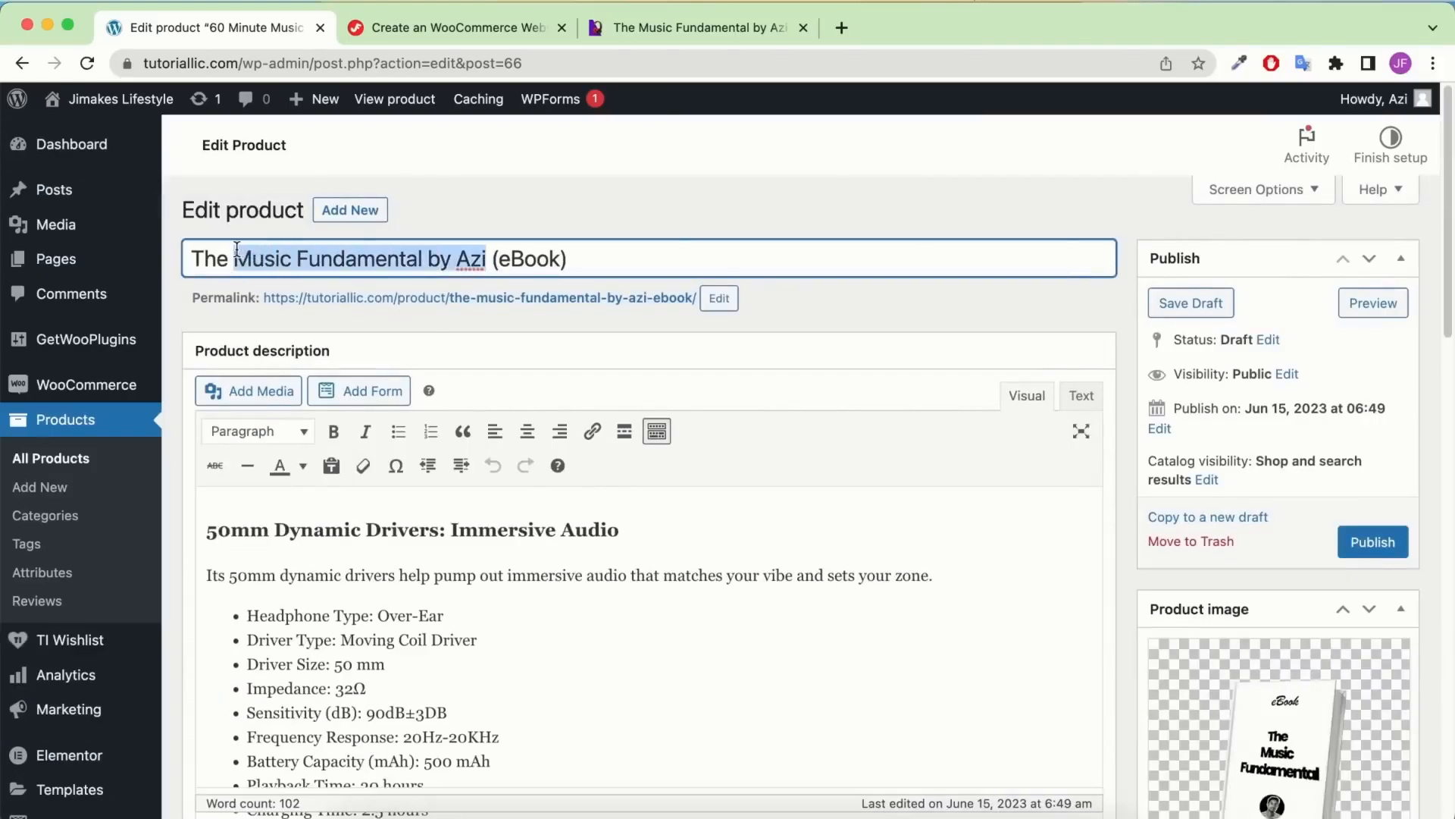
scroll(1255, 531, "down", 4)
scroll(1243, 546, "down", 4)
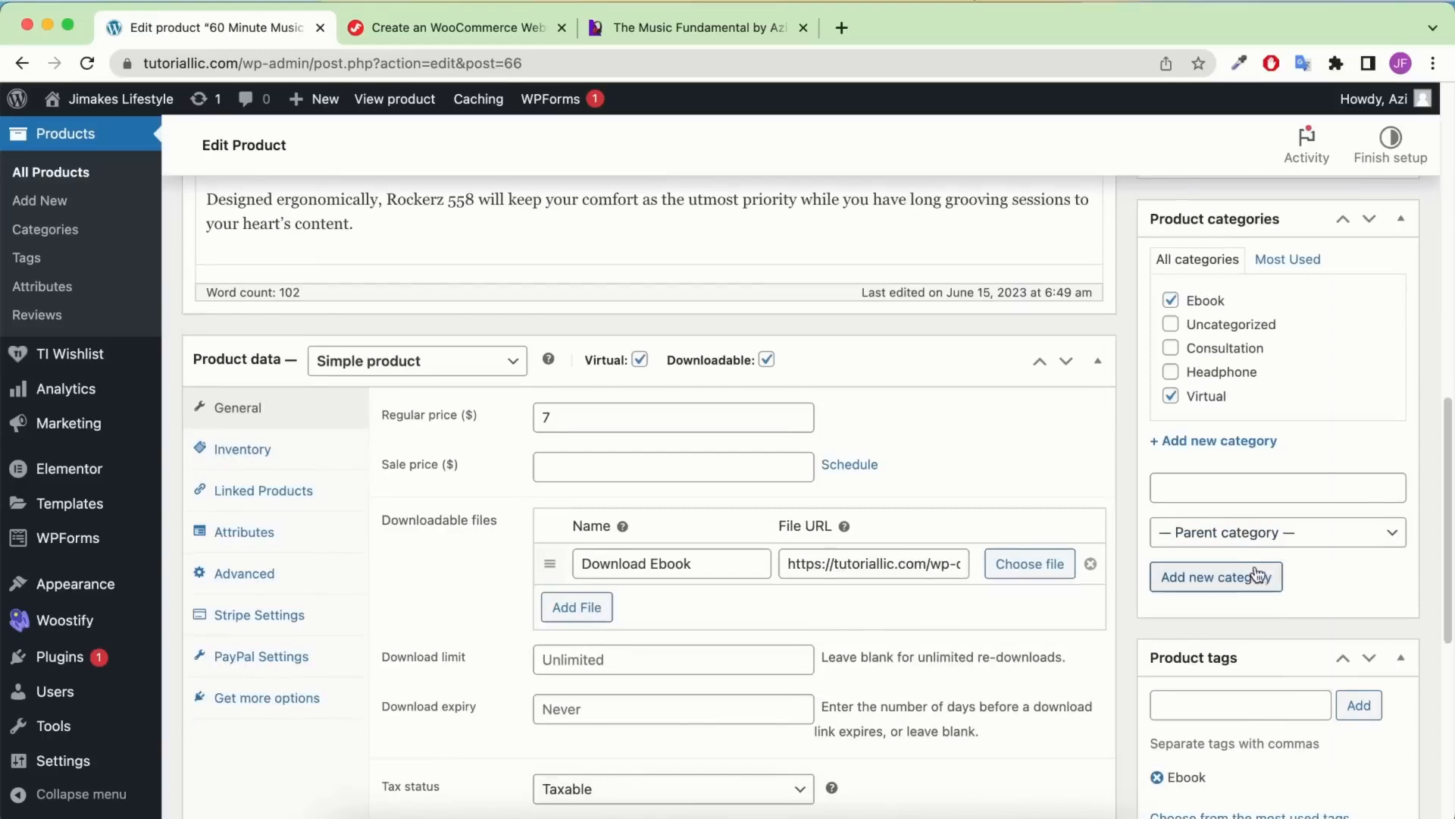
left_click(1254, 708)
key("ctrl+v")
left_click(1360, 708)
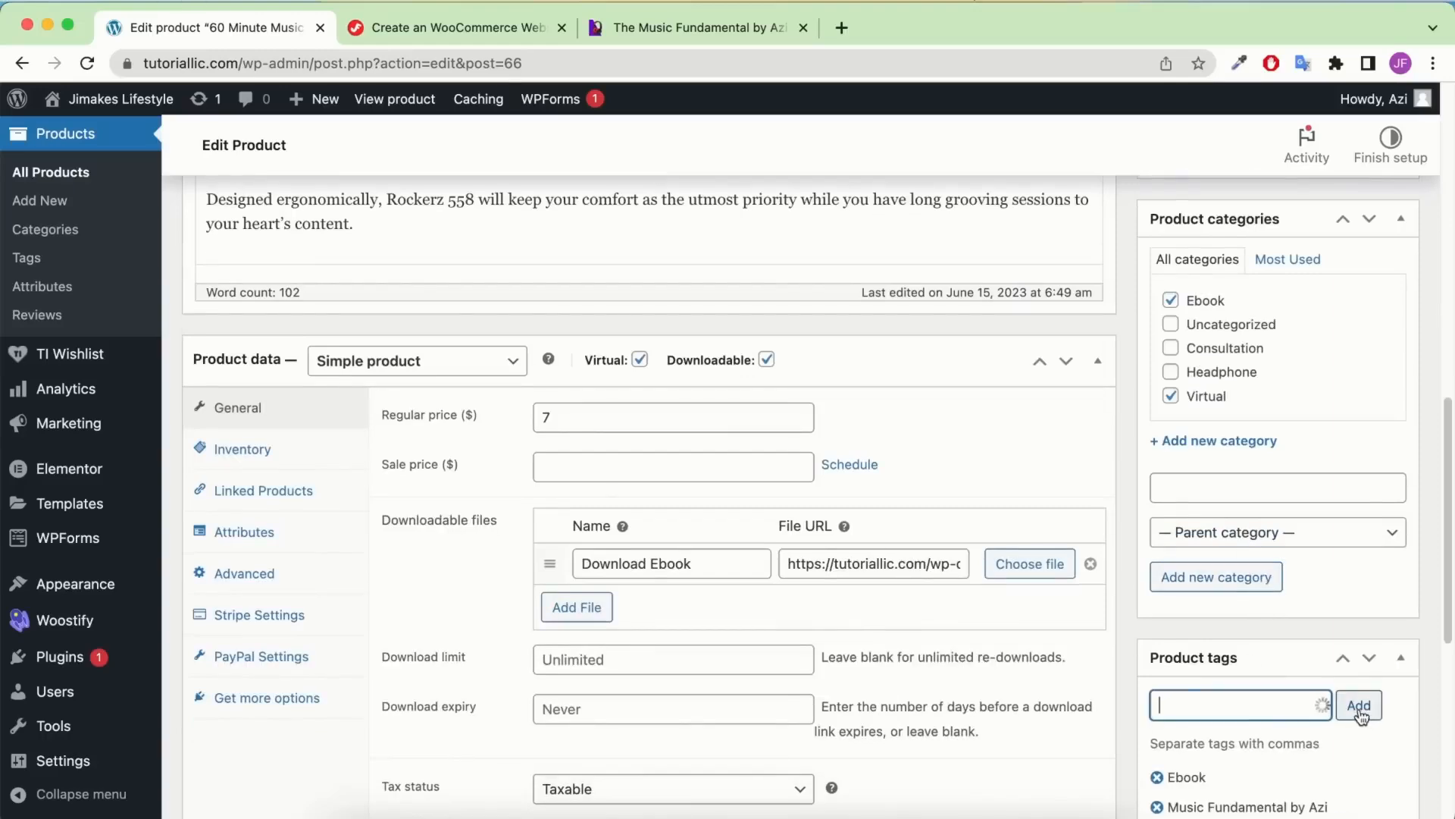
Add Music Fundamental as a third product tag
scroll(787, 435, "up", 10)
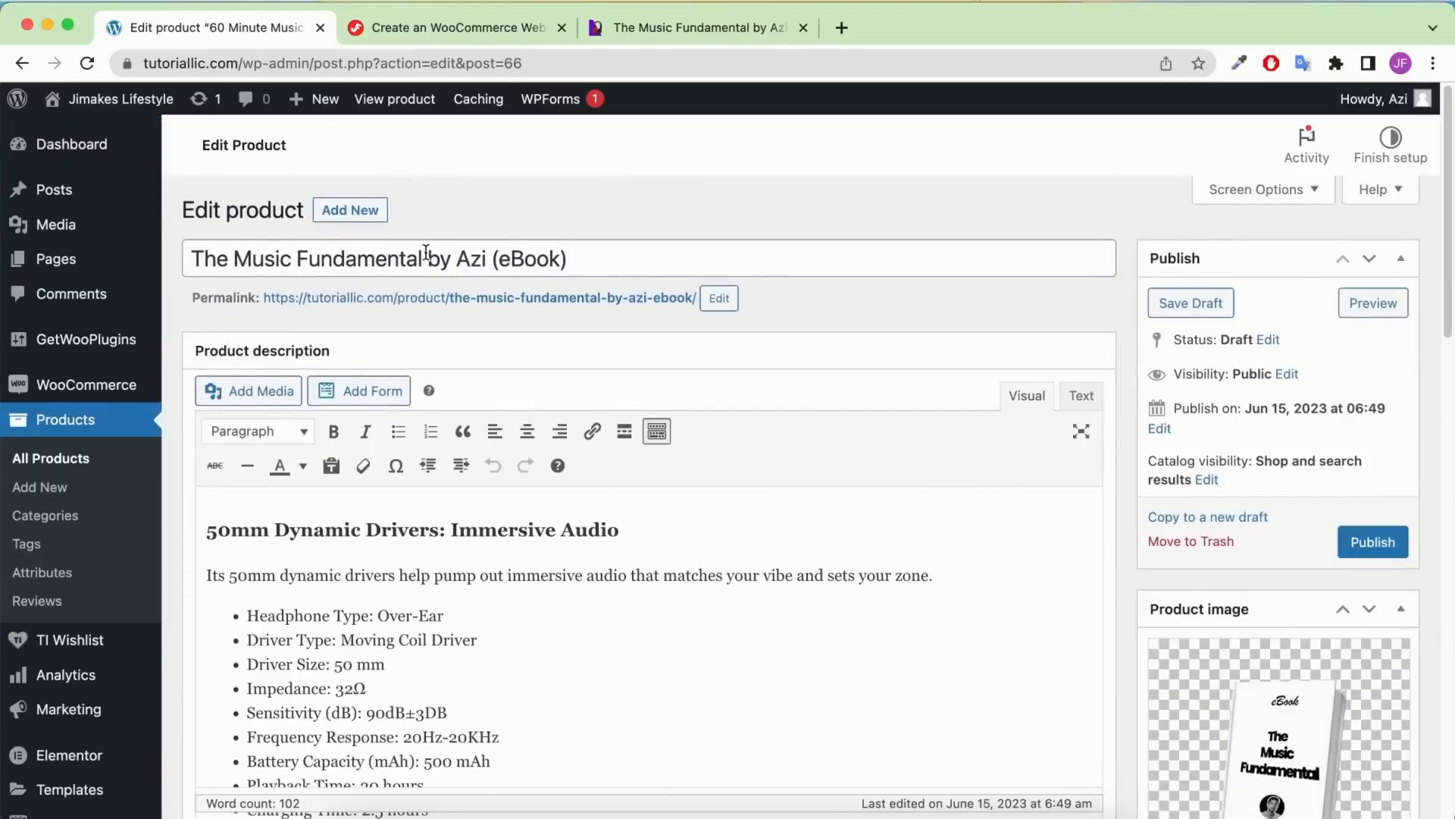
left_click_drag(426, 252, 233, 253)
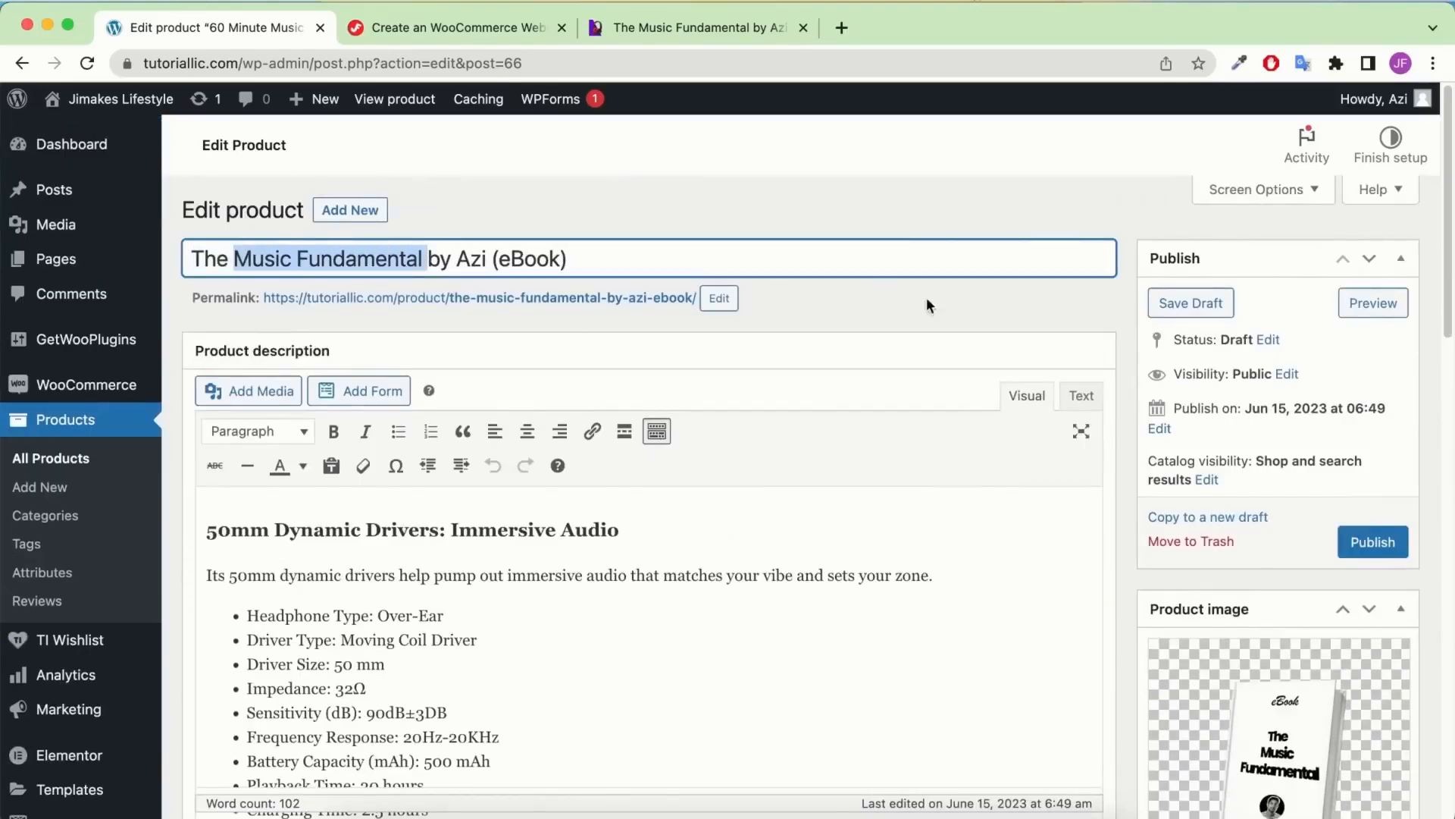
key("ctrl+c")
scroll(929, 305, "down", 10)
left_click(1289, 626)
key("ctrl+v")
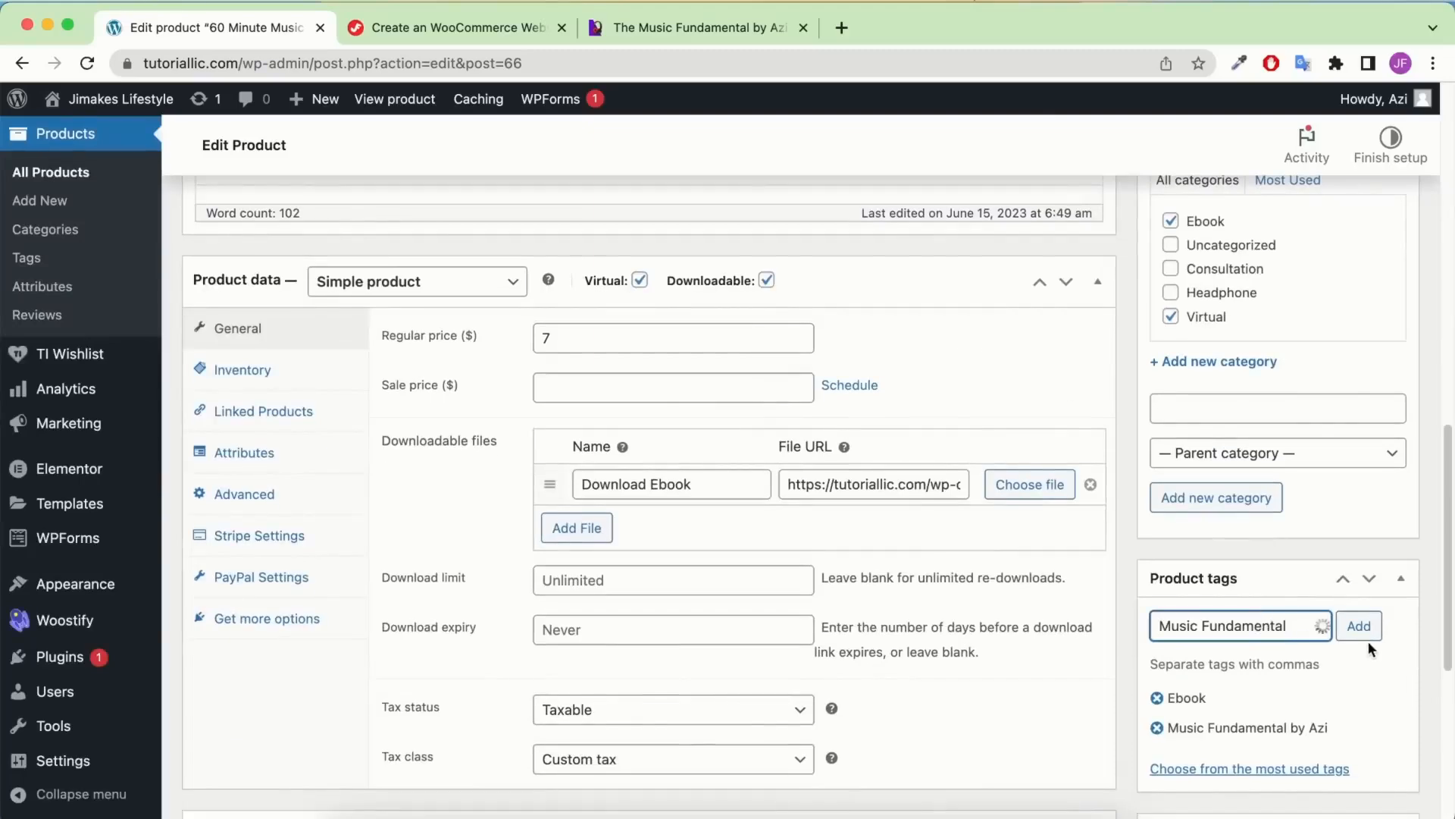
left_click(1364, 635)
scroll(1289, 568, "down", 3)
scroll(1257, 490, "up", 3)
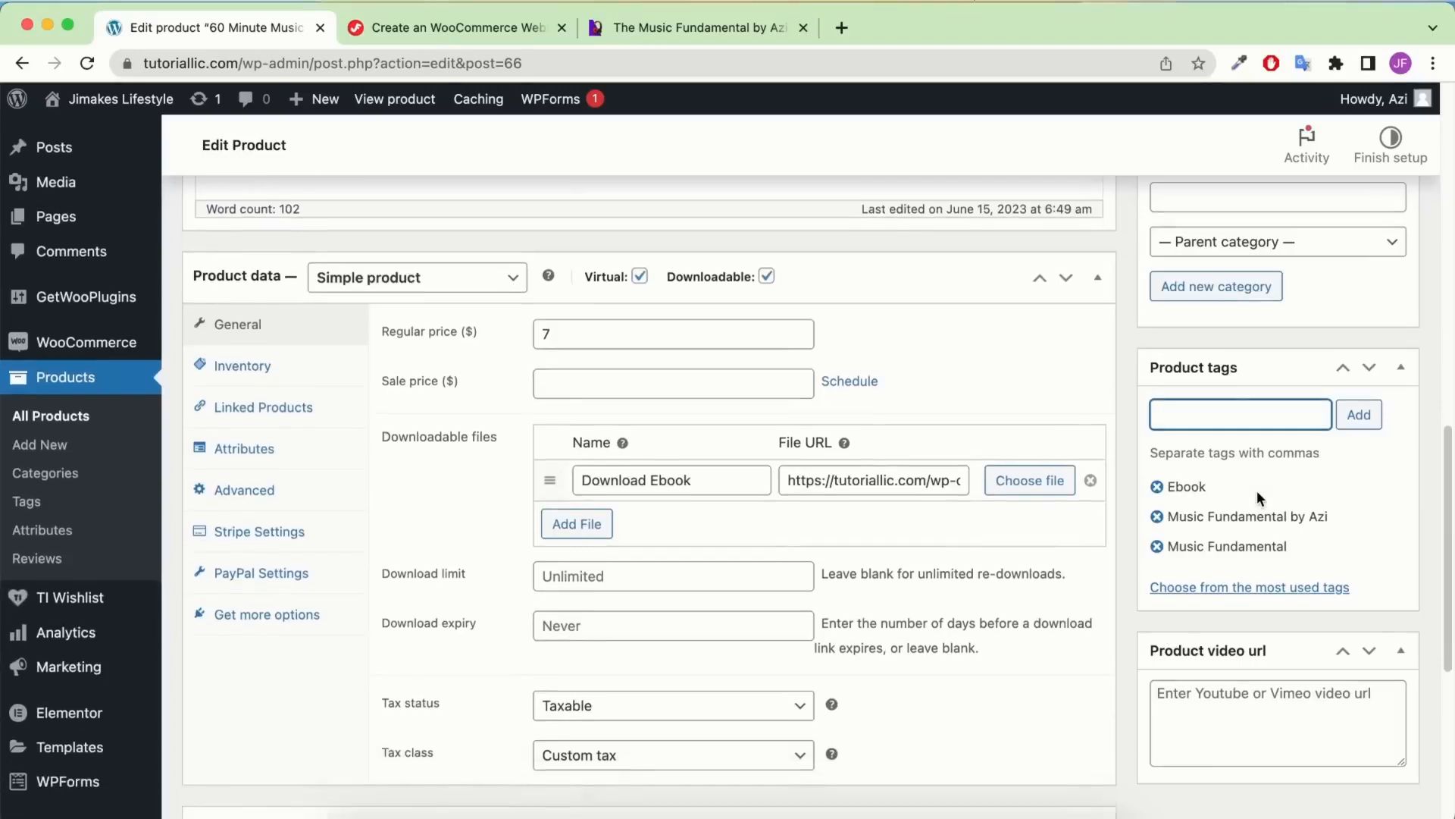
scroll(1256, 489, "down", 2)
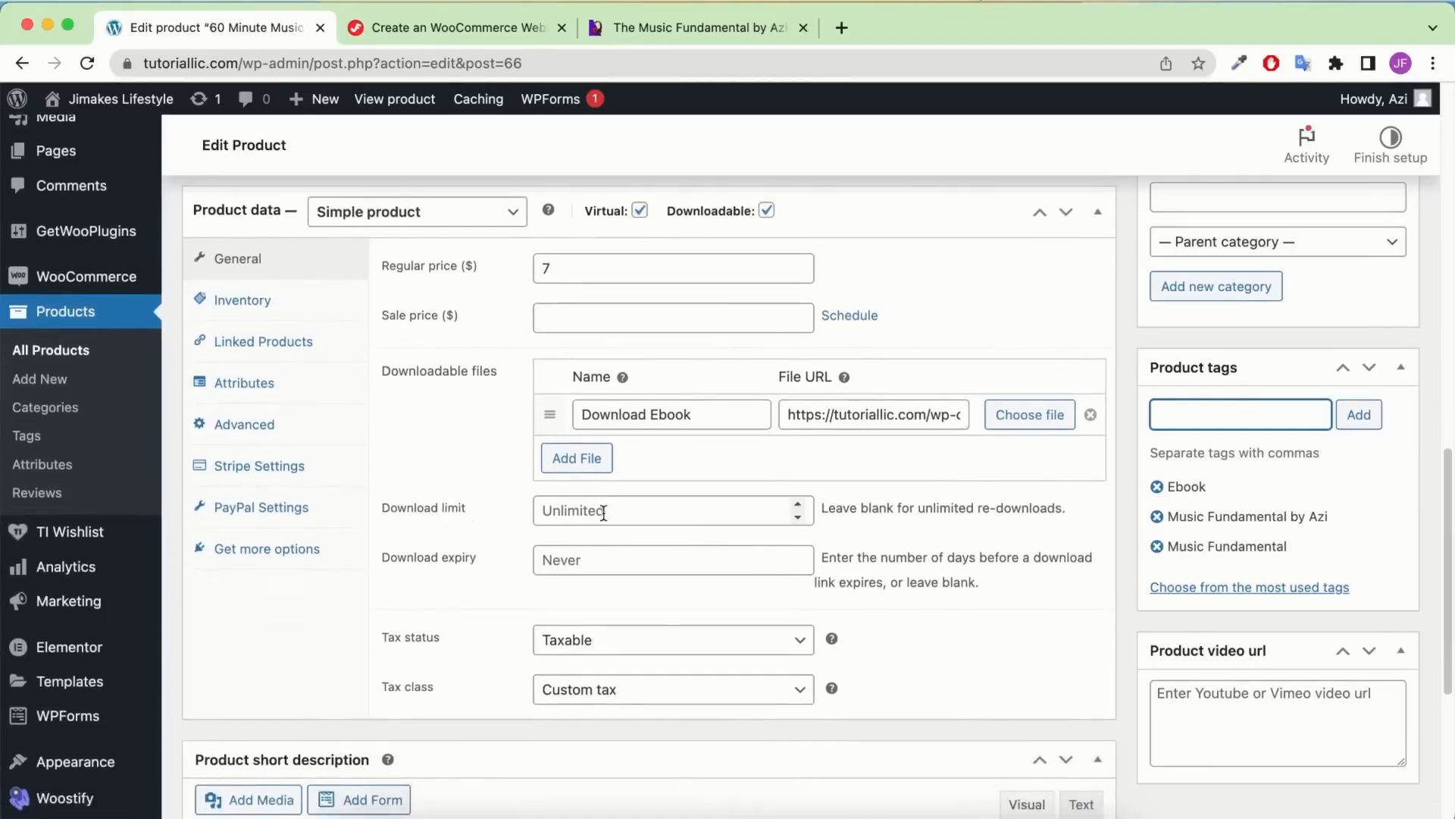
left_click(627, 512)
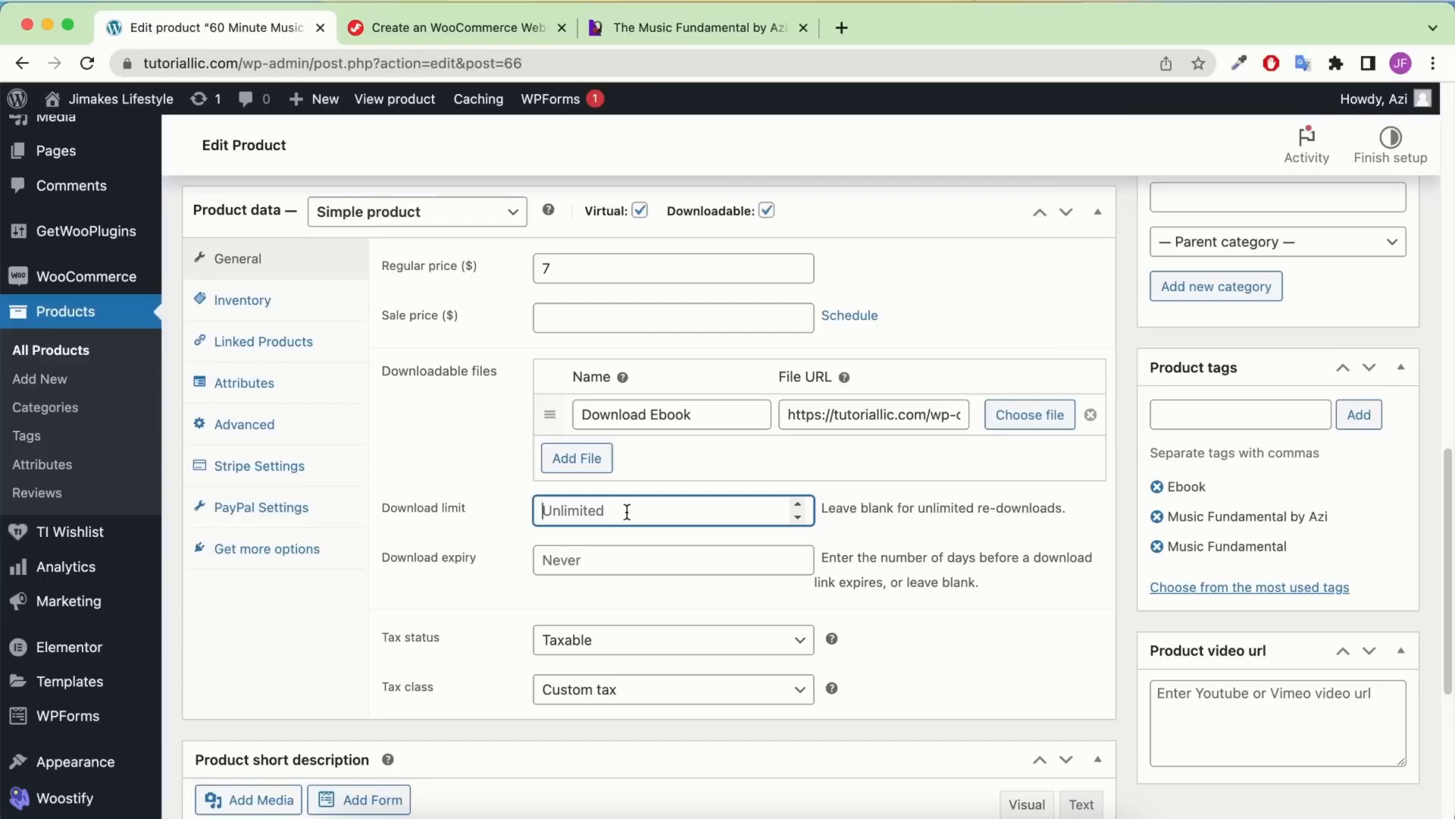
type("5")
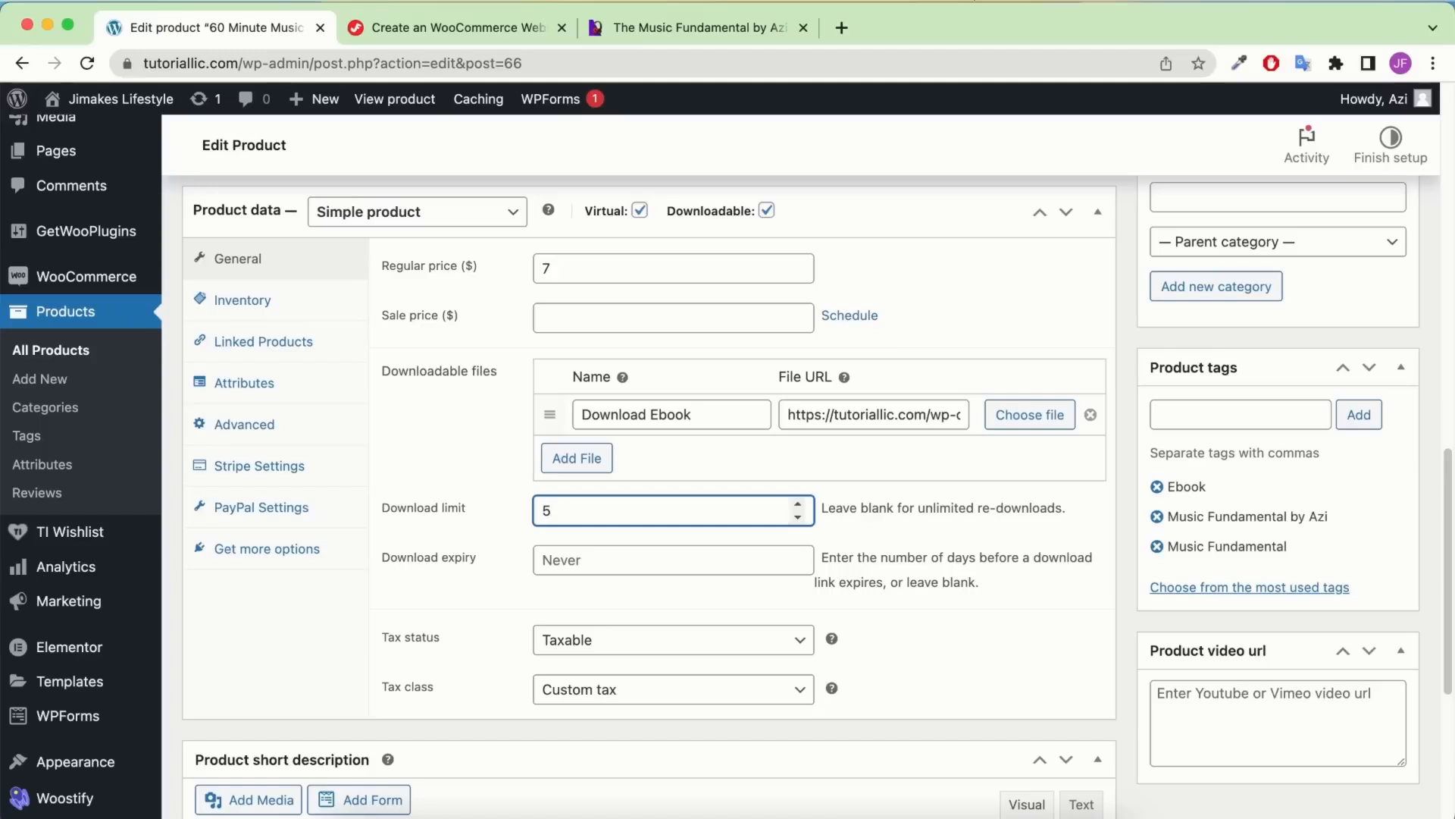
key("BackSpace")
left_click(667, 573)
type("365")
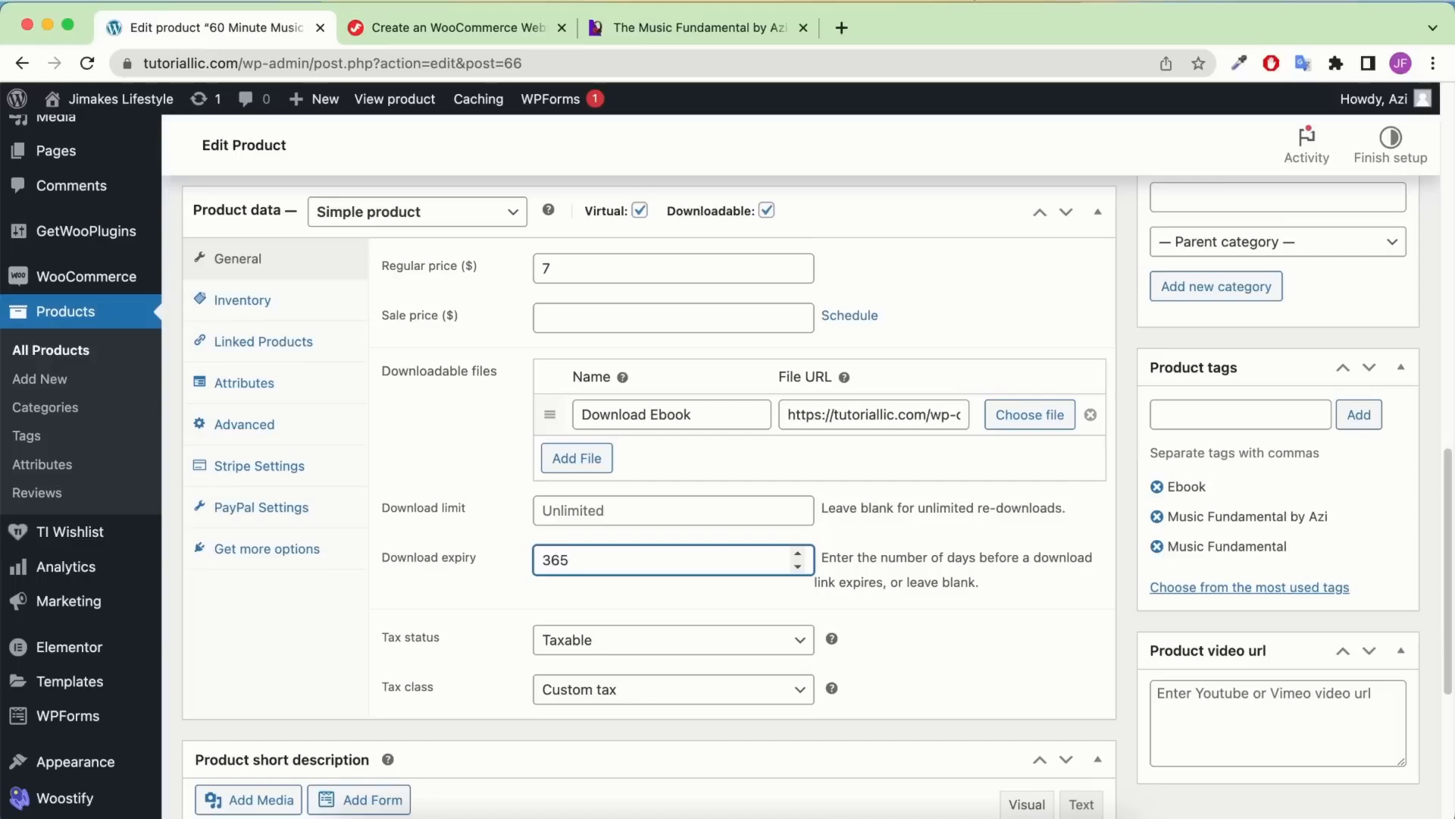
key("BackSpace")
key("BackSpace")
key("BackSpace")
scroll(690, 485, "up", 2)
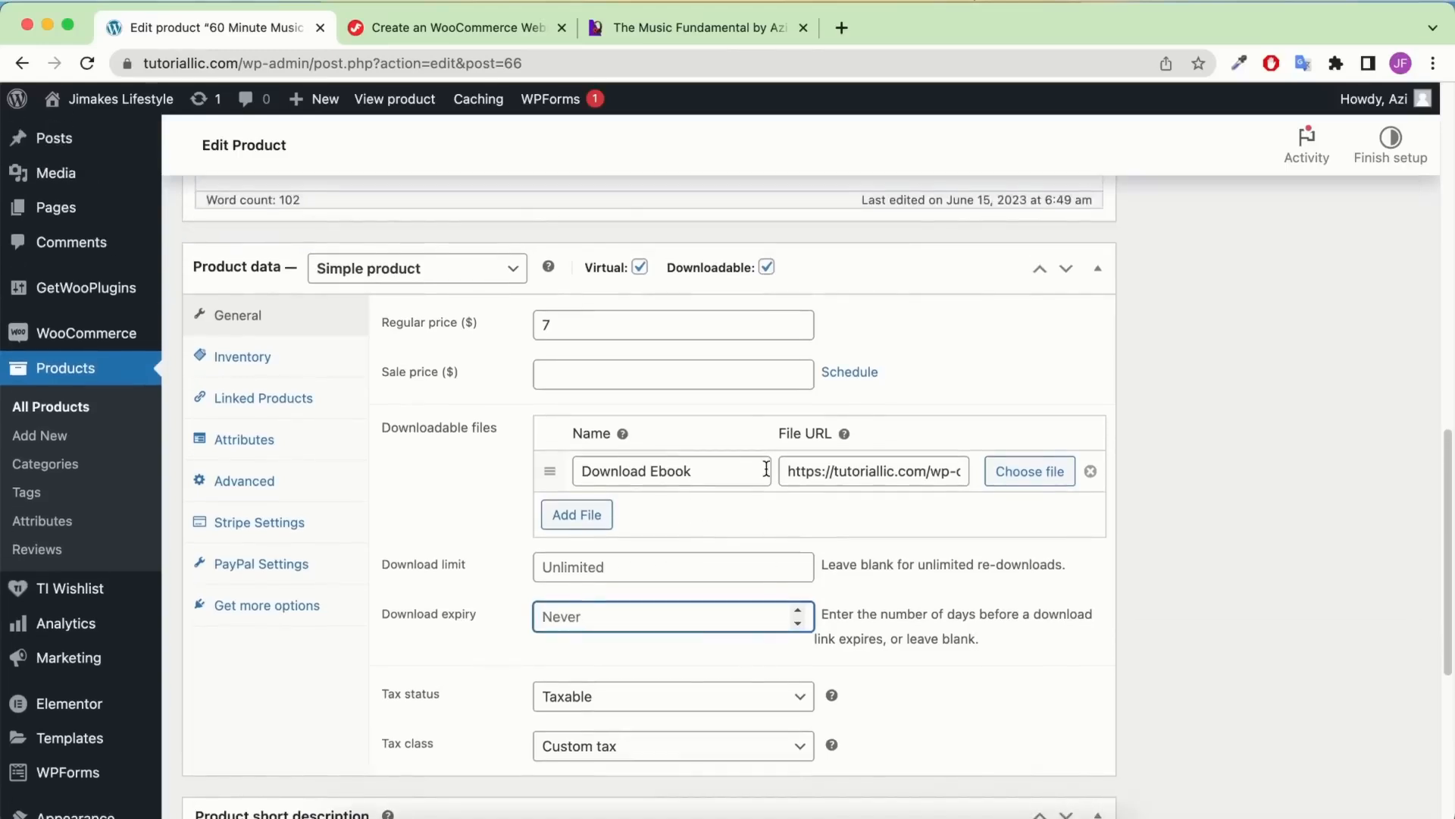
scroll(717, 617, "up", 5)
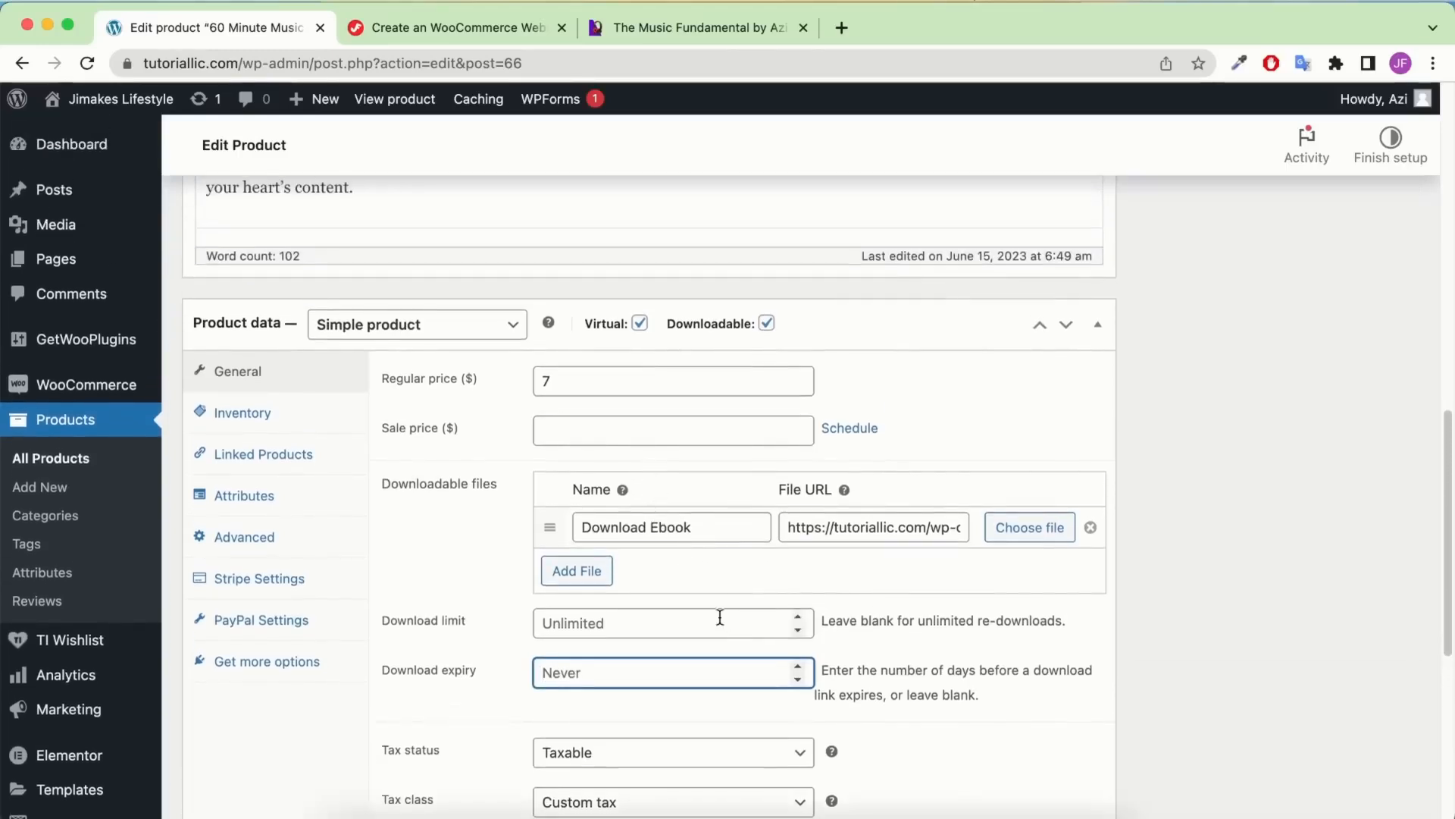
scroll(862, 466, "up", 10)
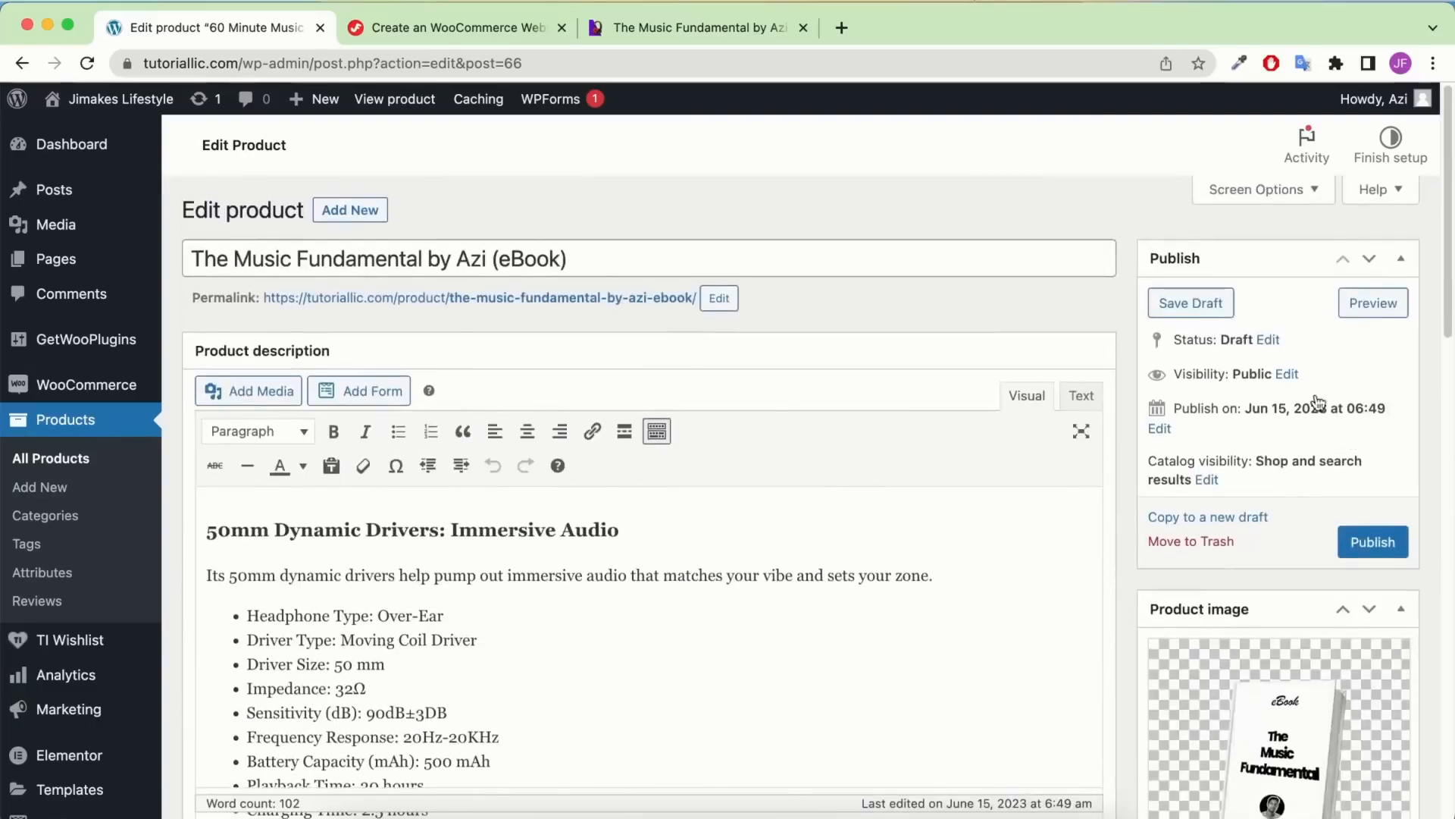
Publish the eBook product and open its page in a new tab
left_click(1368, 544)
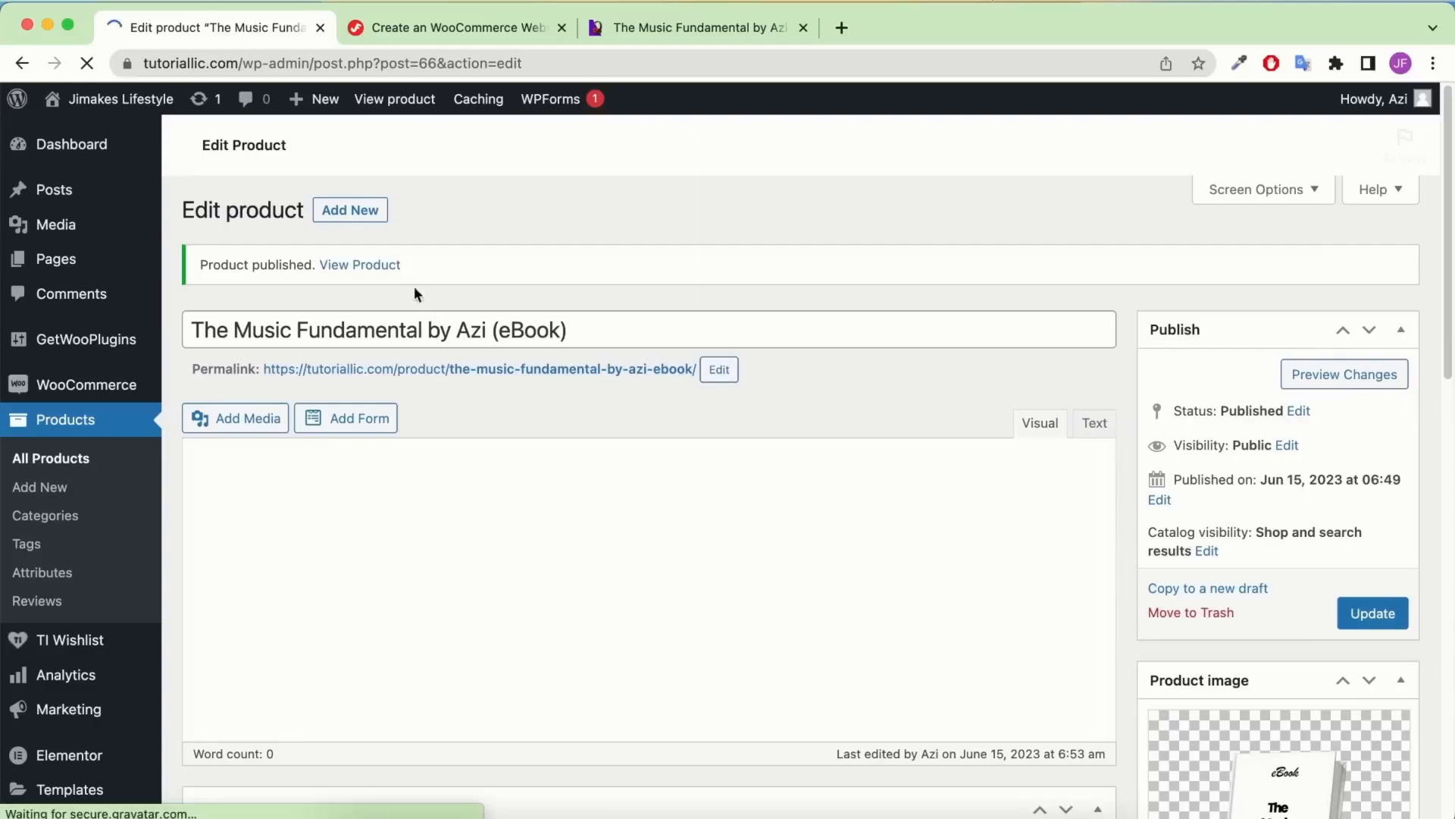
right_click(395, 267)
left_click(414, 281)
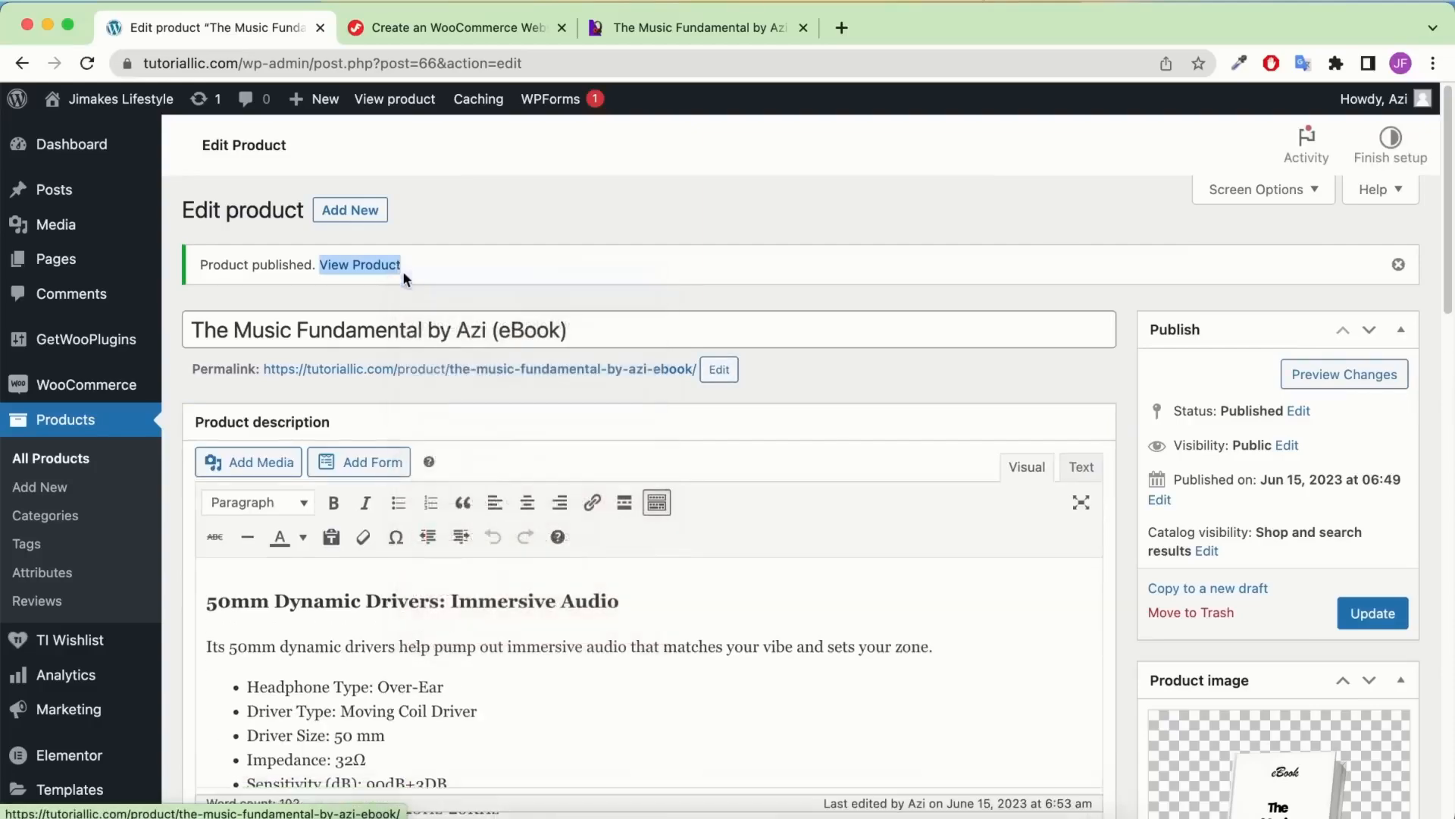
Review the live Music Fundamental eBook page on the storefront
left_click(403, 30)
left_click(189, 34)
left_click(390, 24)
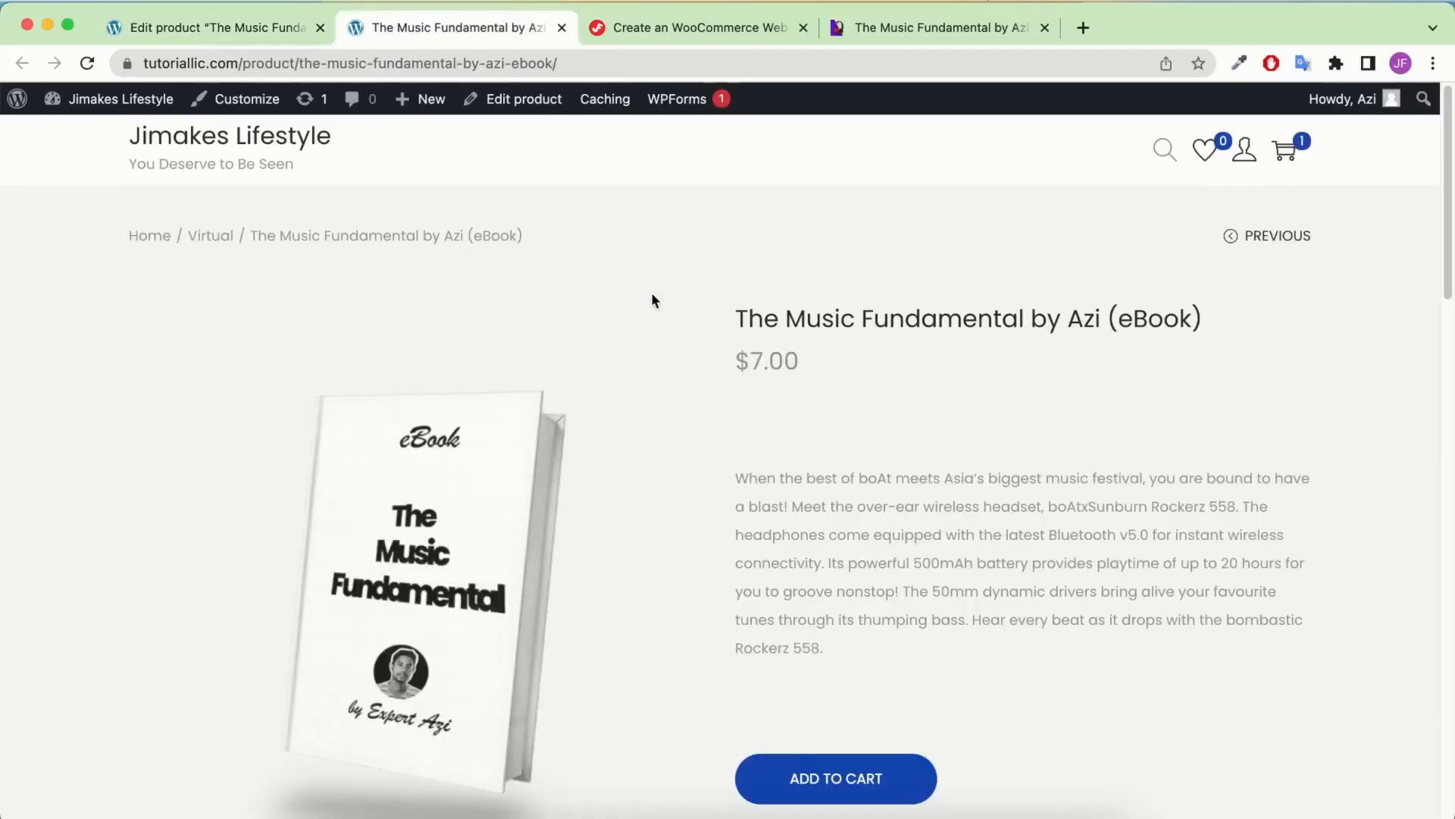
scroll(653, 294, "down", 2)
scroll(666, 307, "down", 3)
scroll(880, 328, "up", 4)
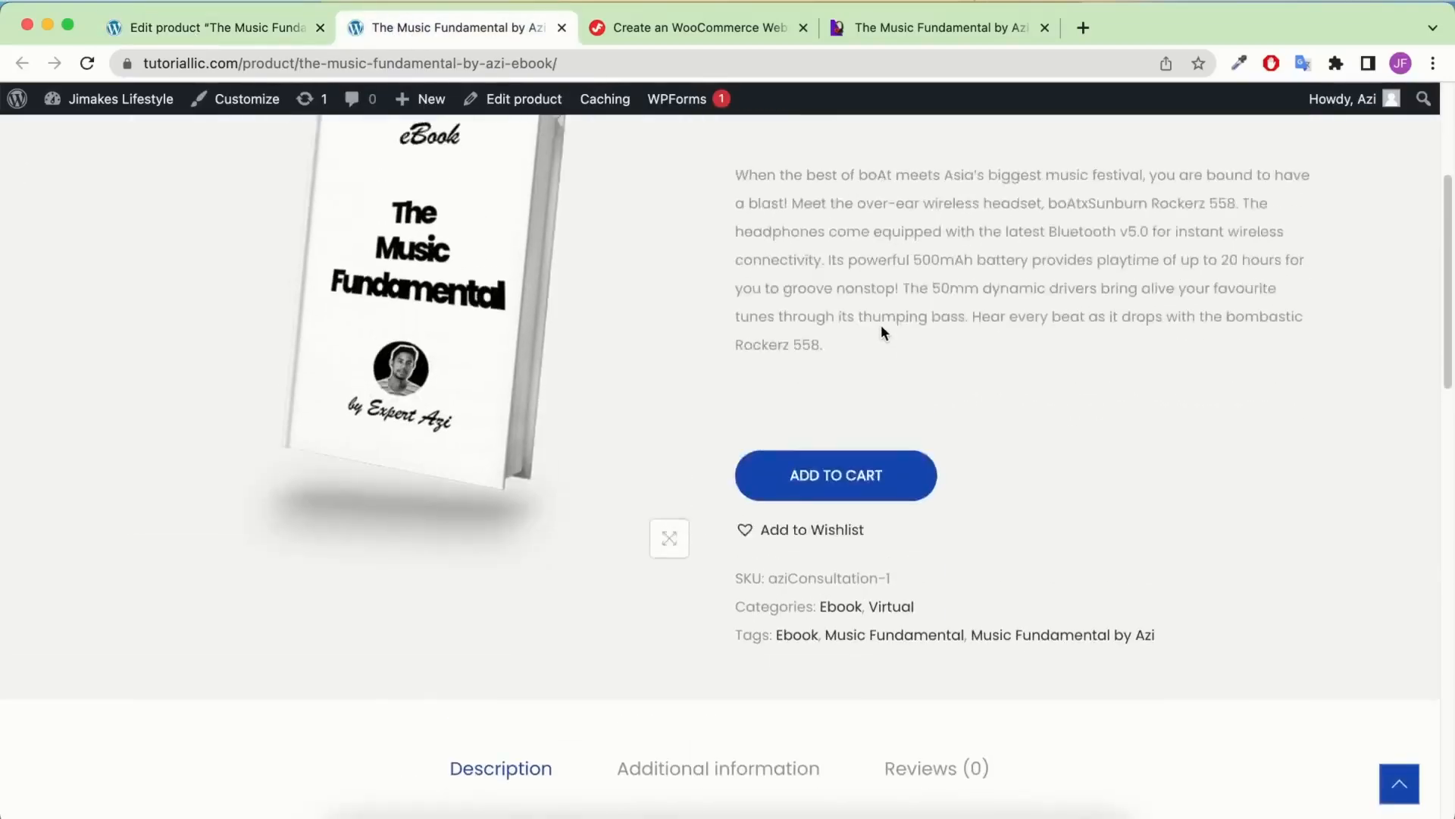
scroll(888, 338, "down", 5)
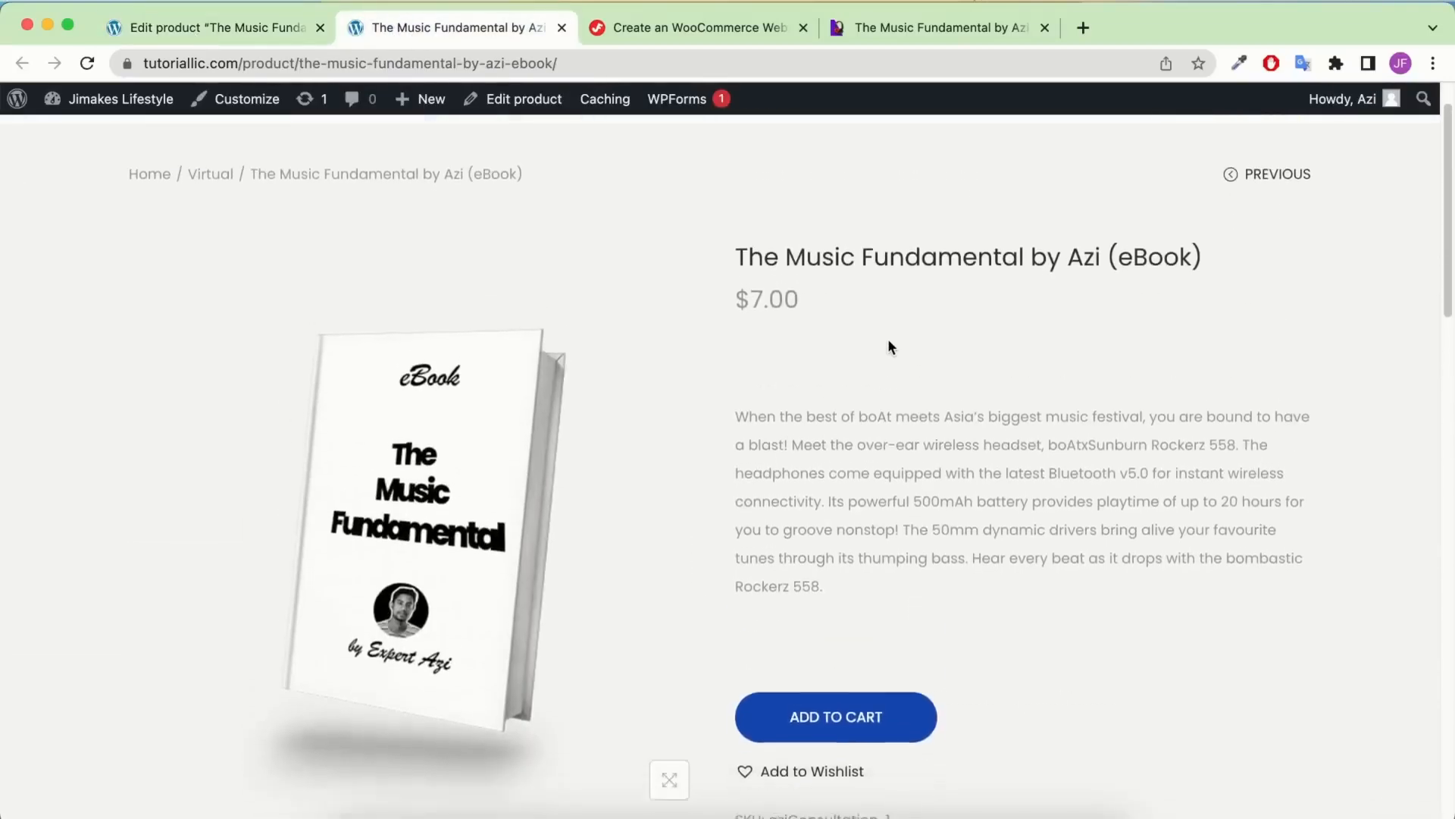
scroll(888, 340, "up", 5)
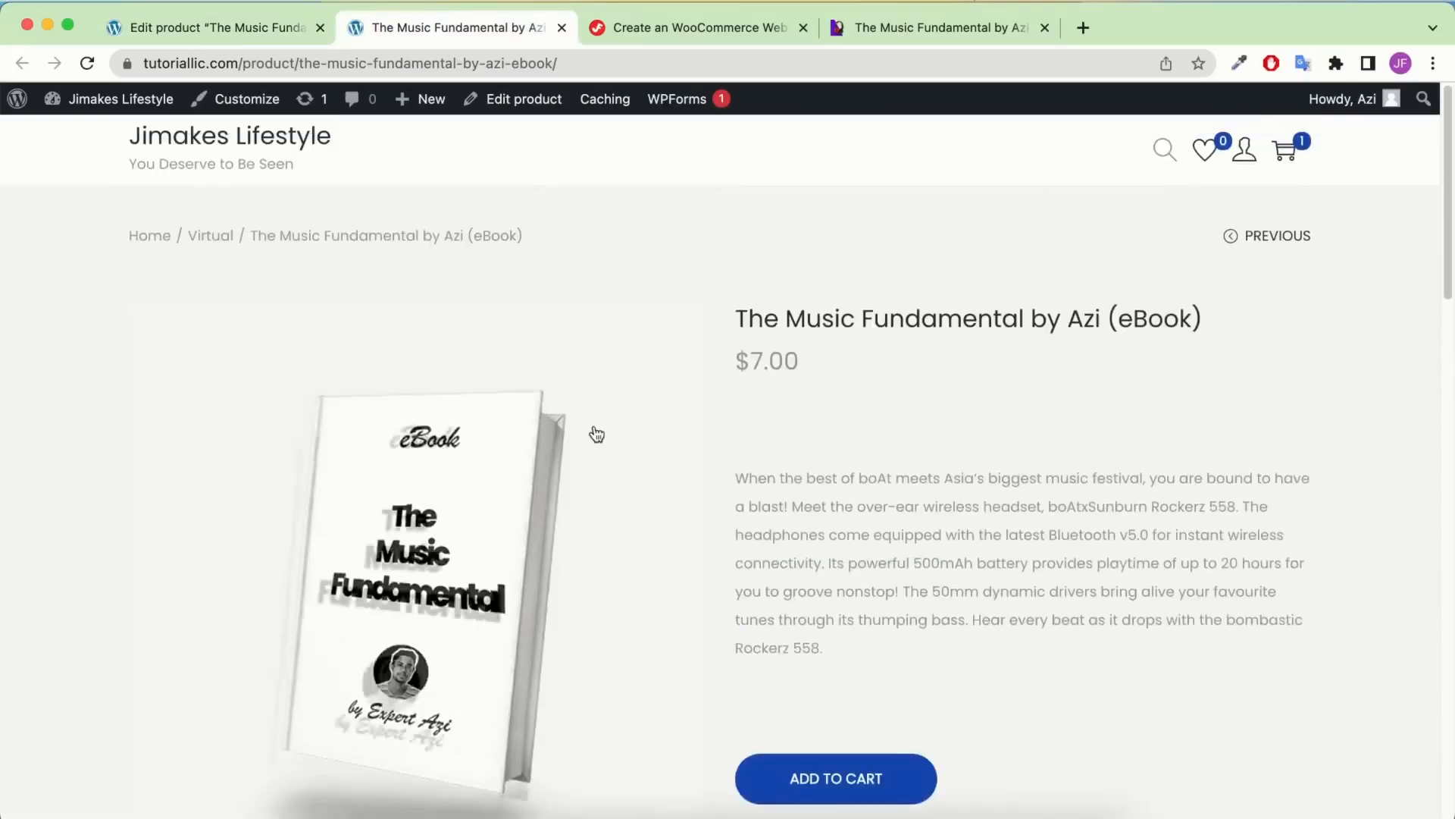
scroll(884, 425, "down", 9)
scroll(895, 340, "up", 9)
scroll(896, 347, "down", 9)
scroll(906, 424, "up", 9)
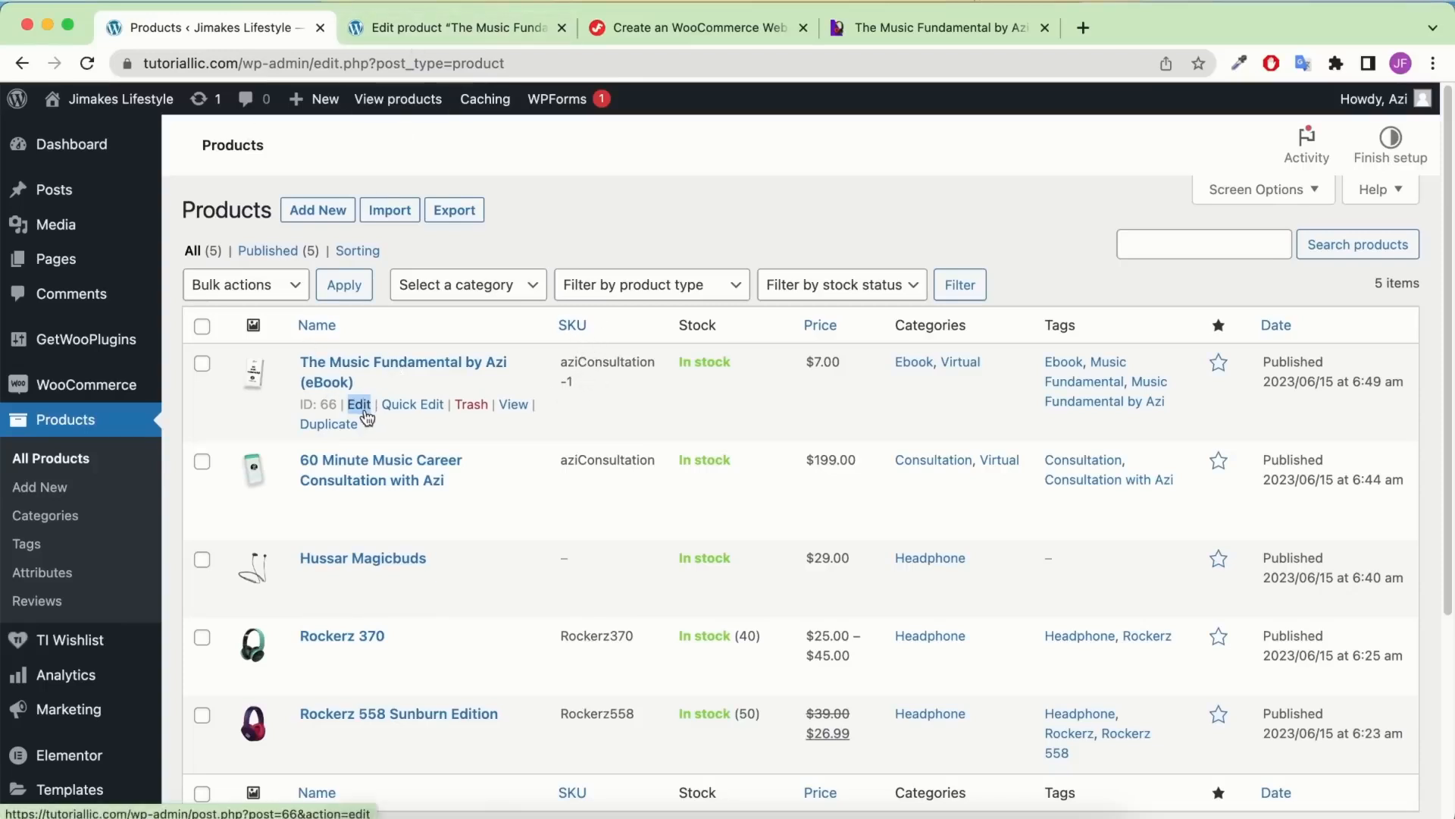
Replace the SKU's Consultation-1 ending with Ebook, update the product, and reload the products list
left_click(388, 28)
scroll(559, 545, "down", 10)
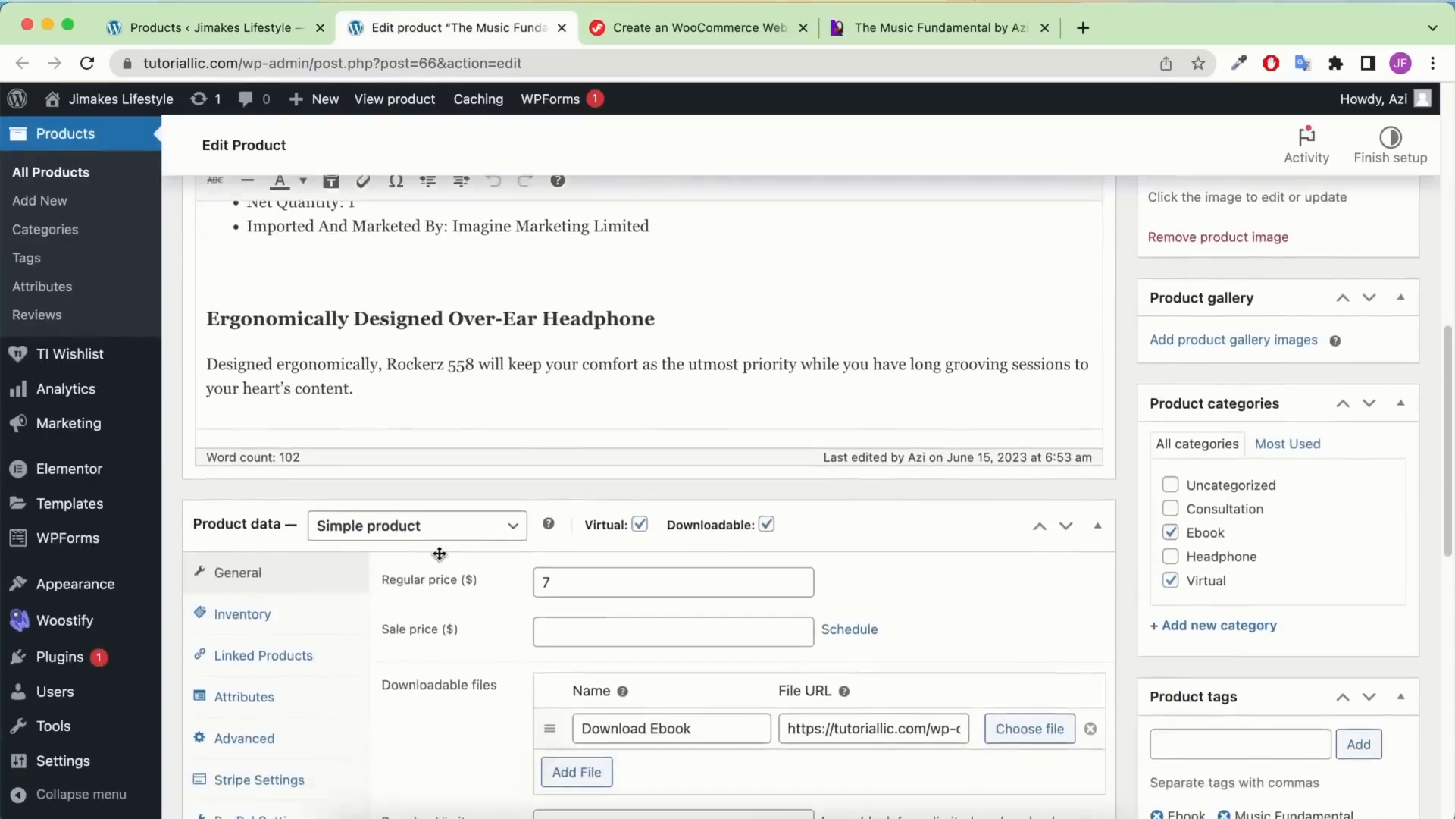
left_click(275, 602)
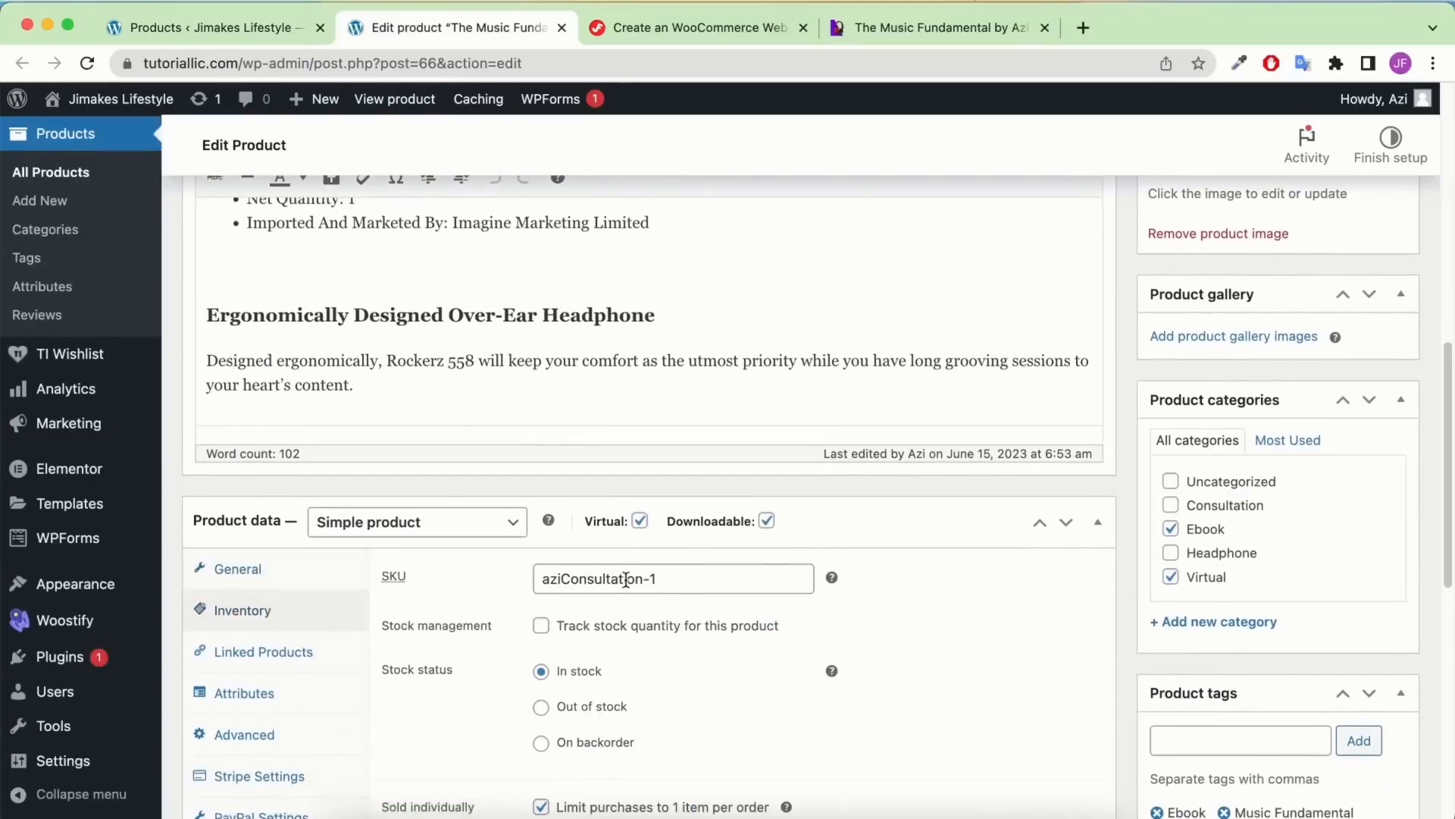
left_click_drag(561, 582, 712, 577)
type("Ebok")
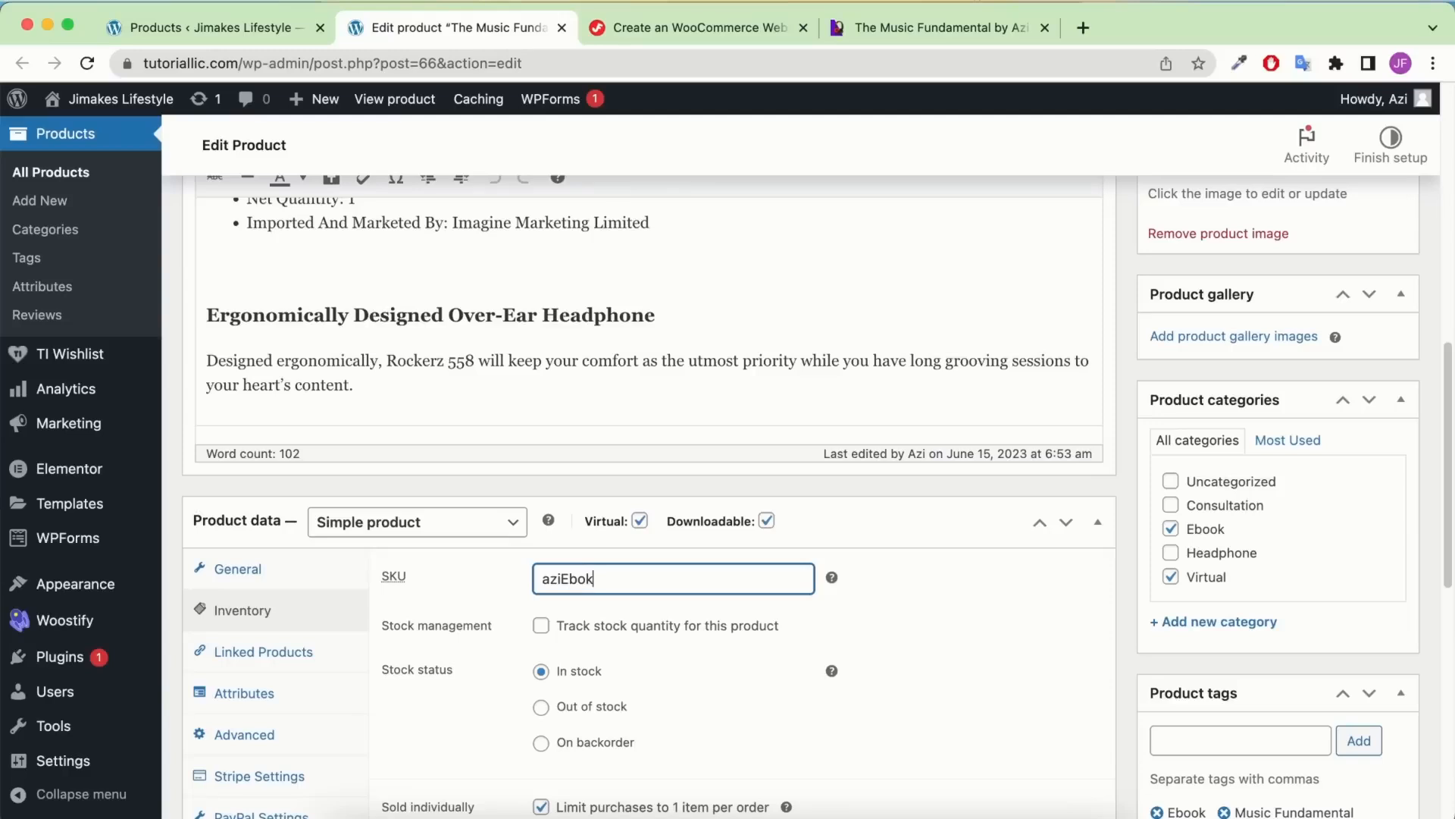
left_click(576, 580)
type("o")
scroll(1326, 504, "up", 10)
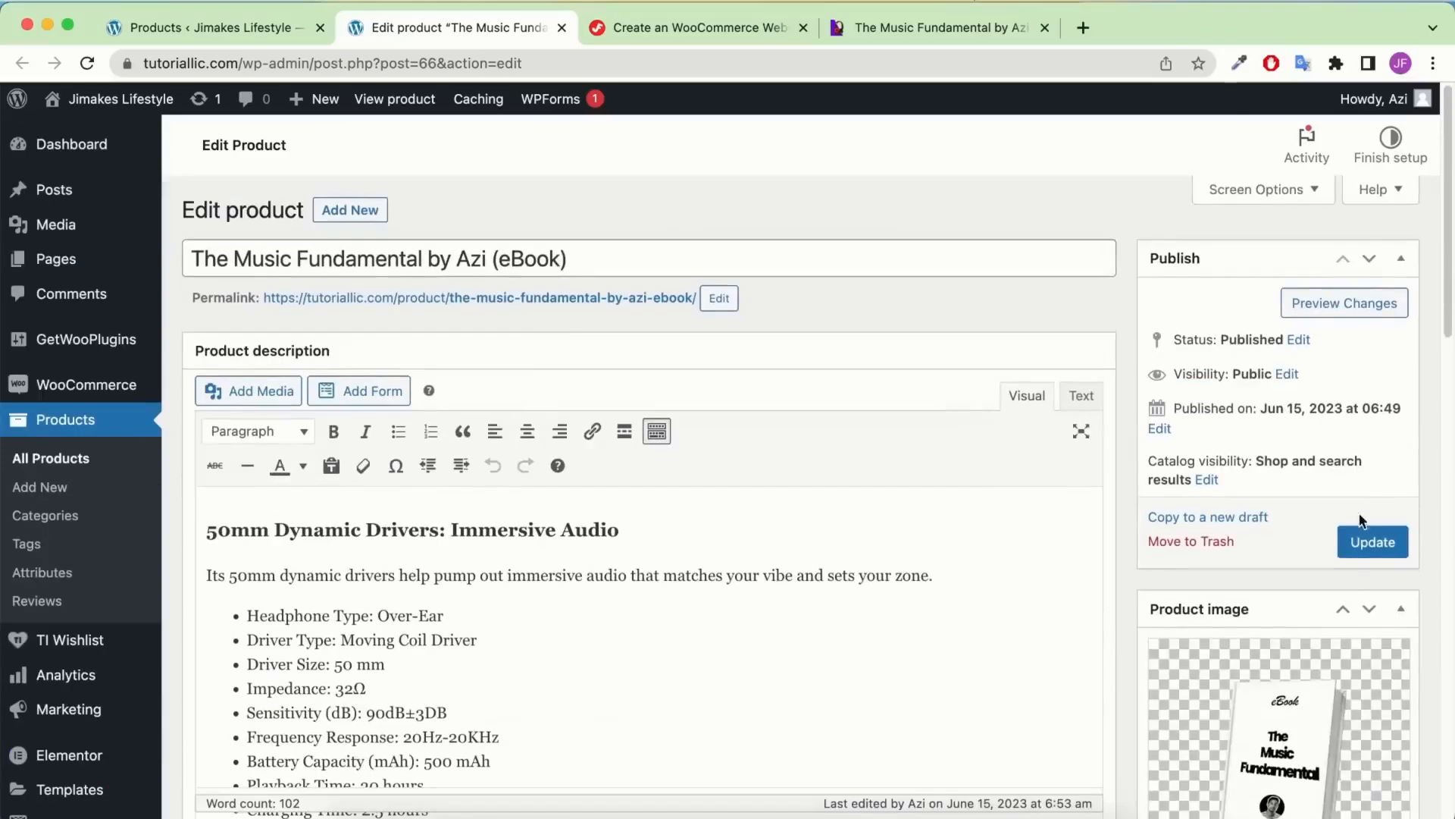
left_click(1368, 555)
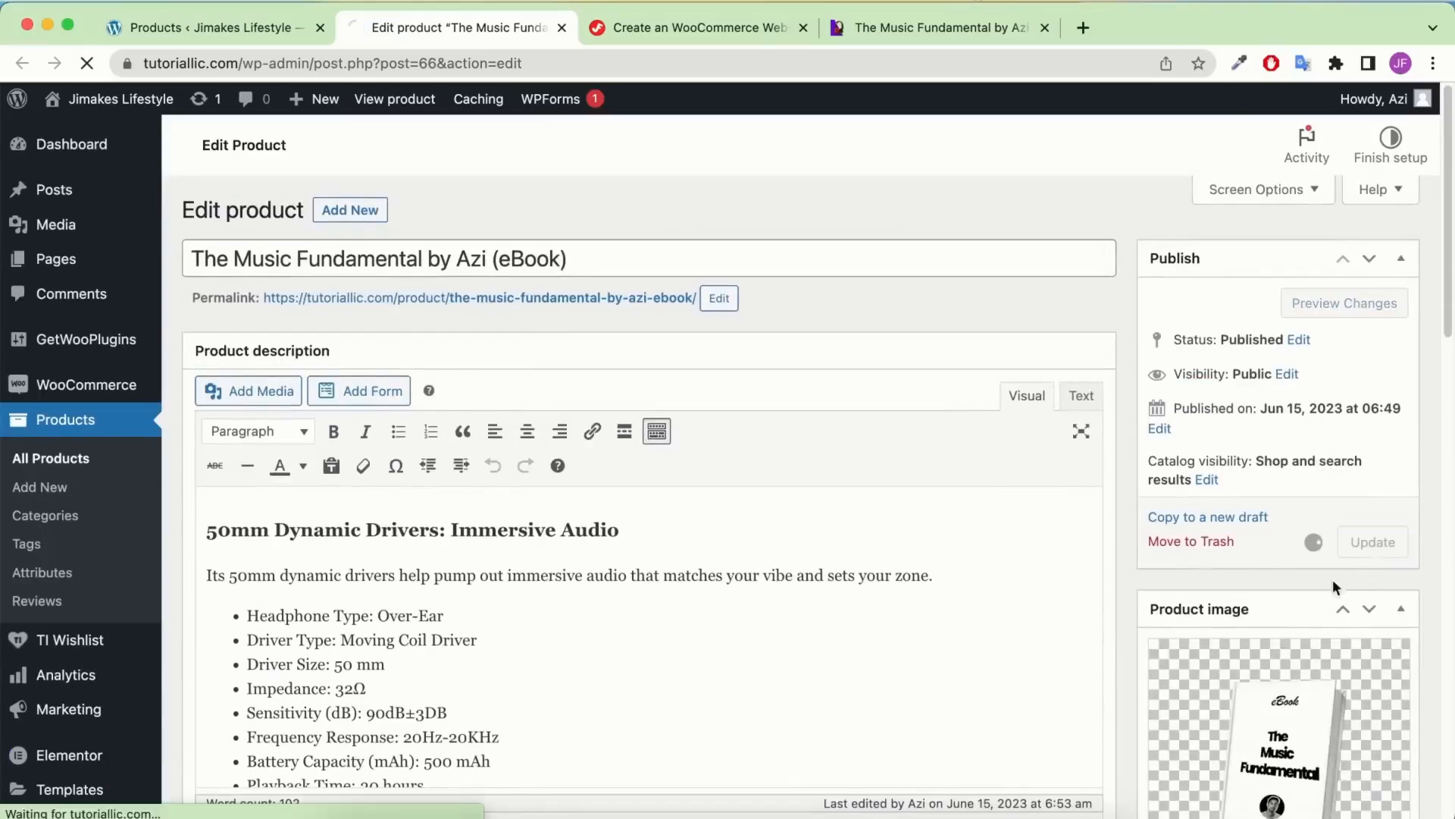
left_click(238, 29)
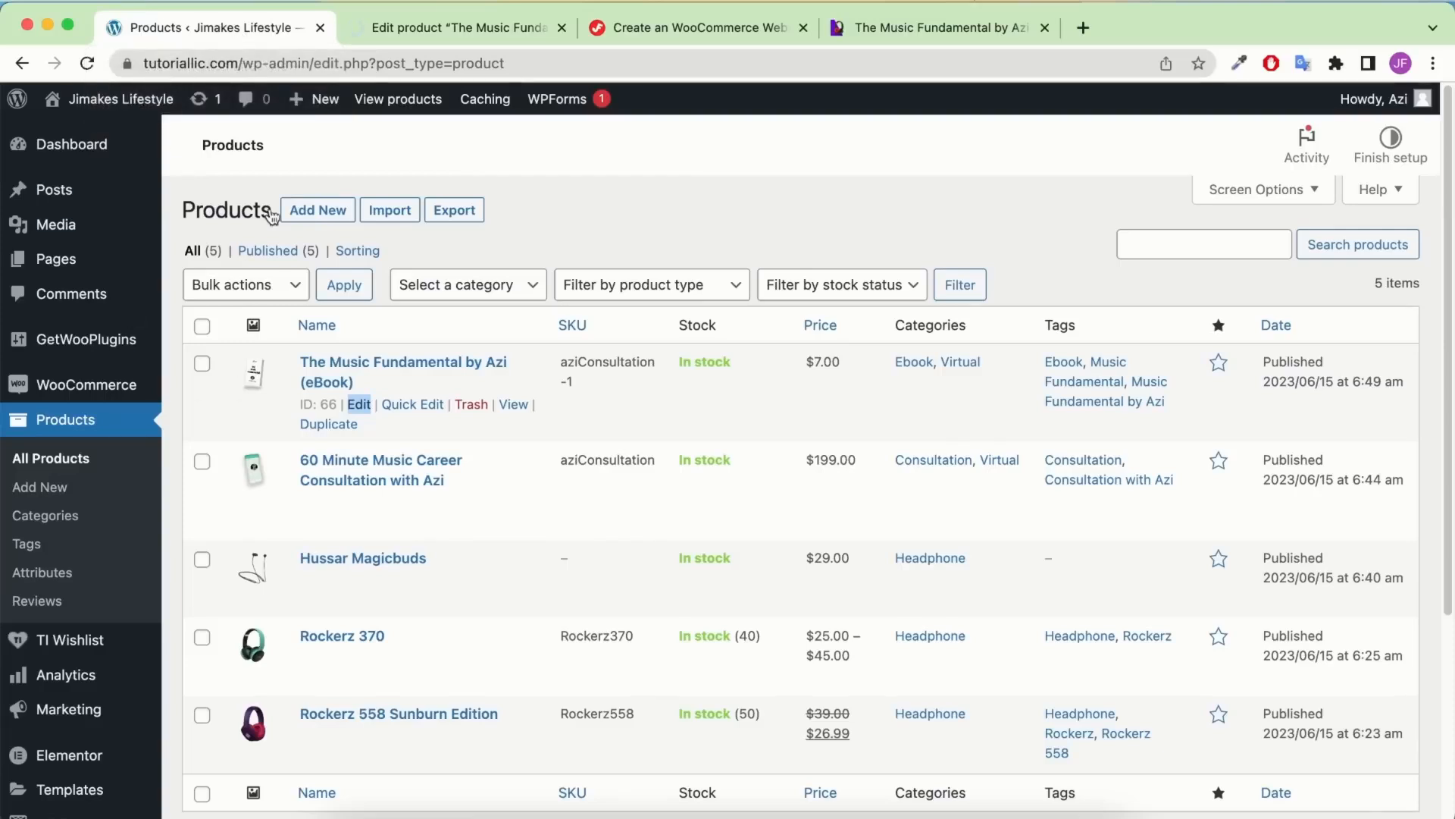
left_click(89, 63)
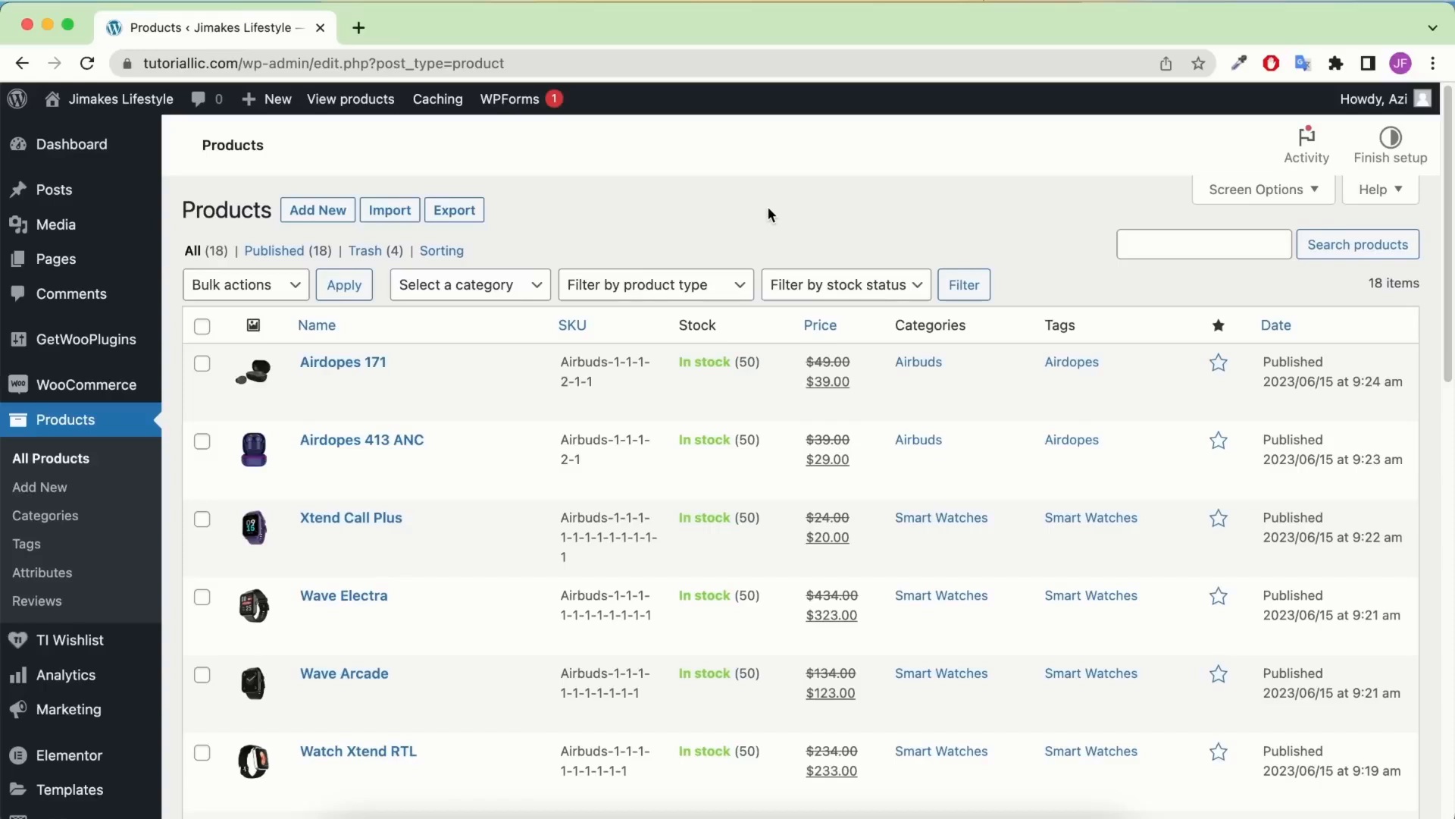
Bring up the WooCommerce submenu beside the refreshed 18-product list
mouse_move(104, 400)
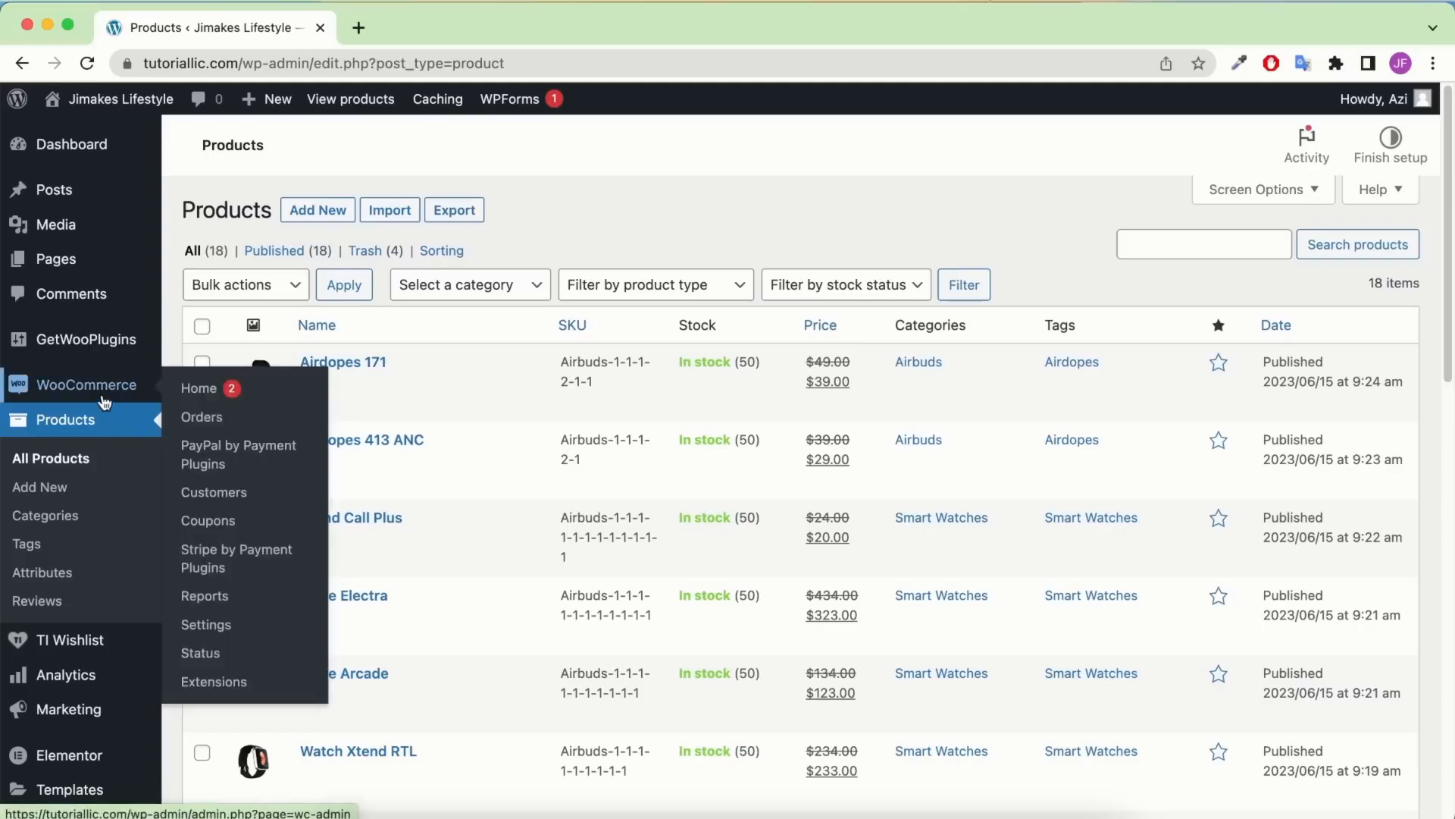
Start a new coupon under WooCommerce Coupons with the code ExpertAzi10
left_click(223, 529)
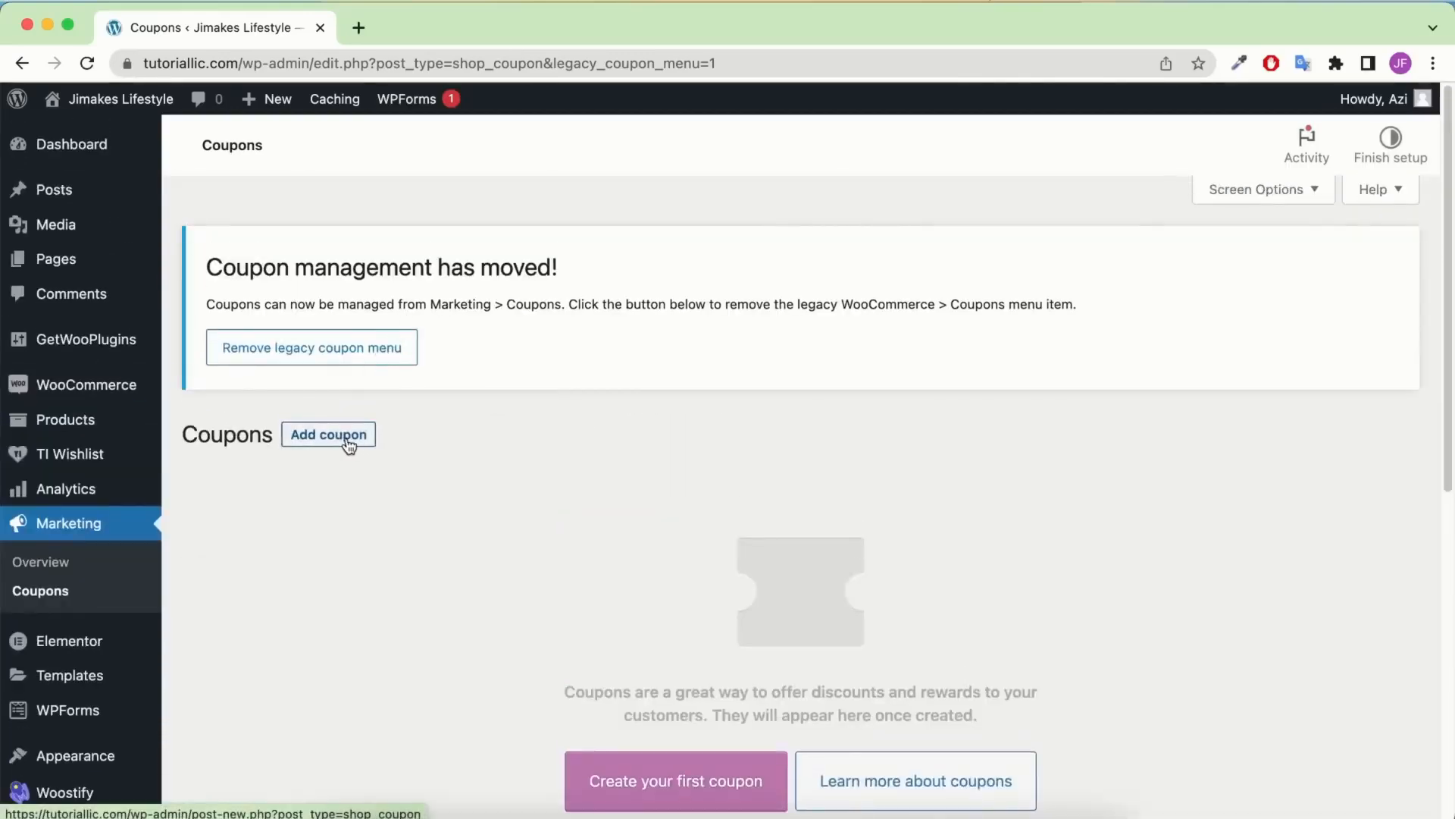
left_click(686, 785)
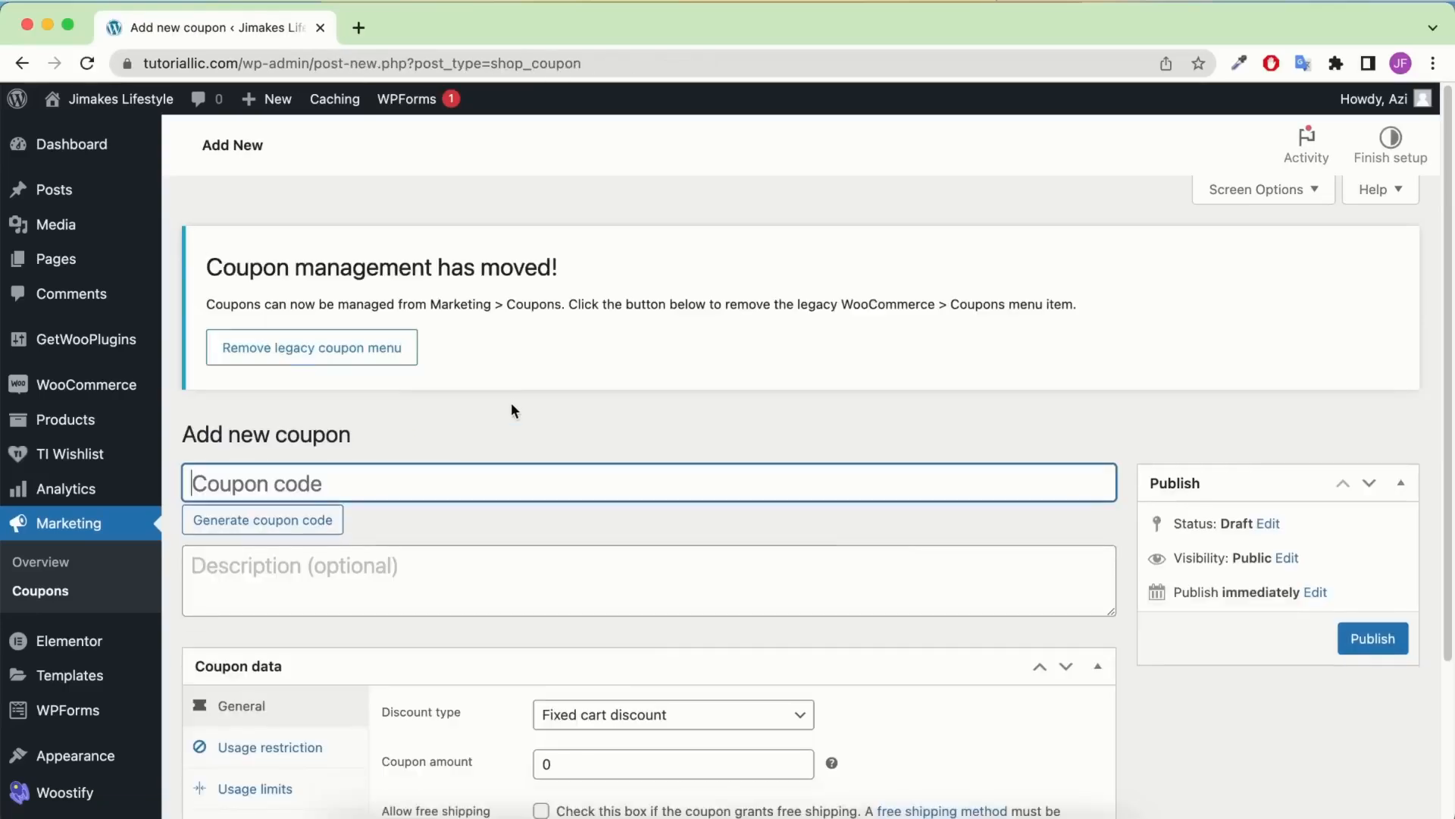
scroll(511, 403, "down", 1)
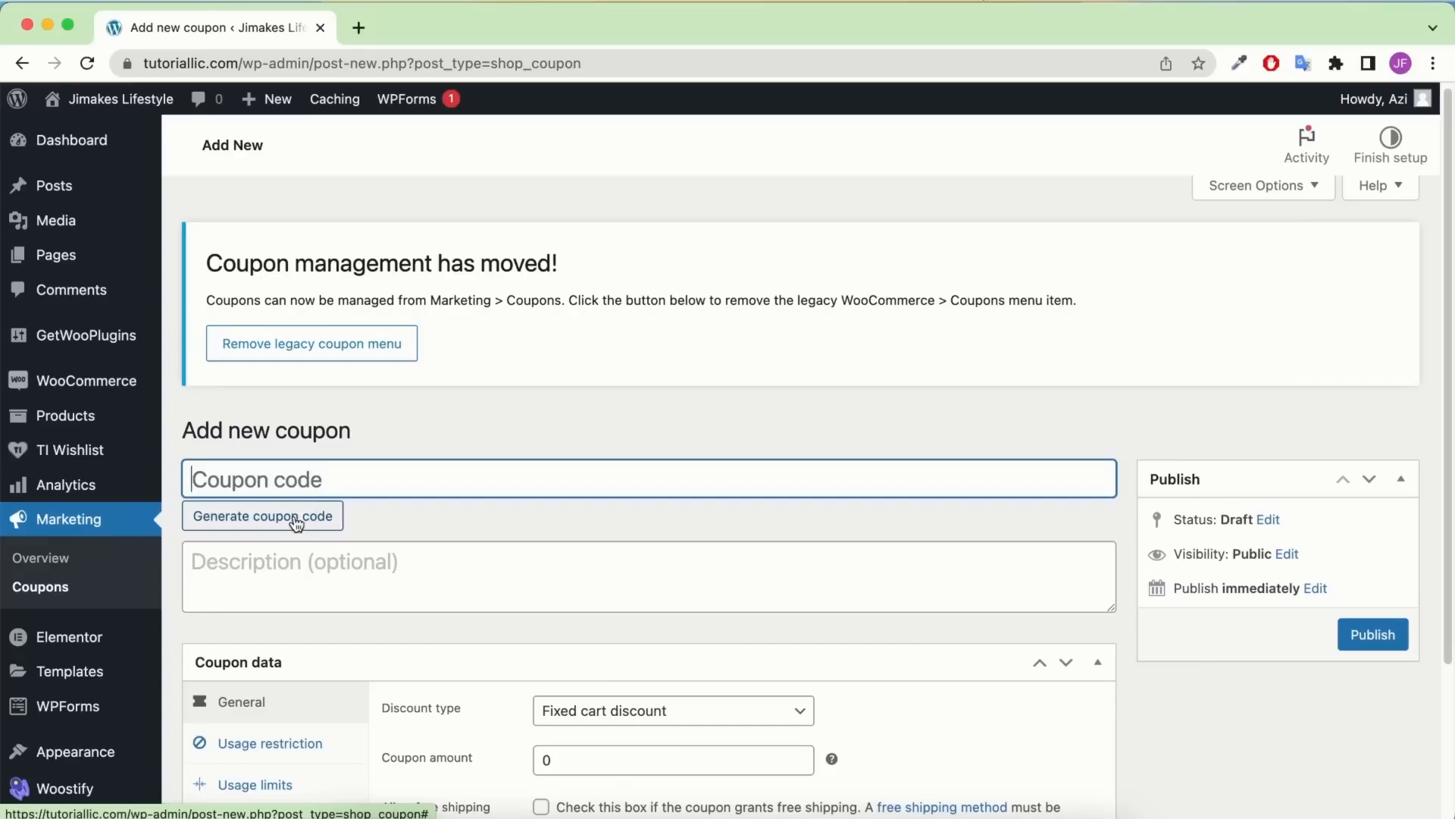
left_click(297, 519)
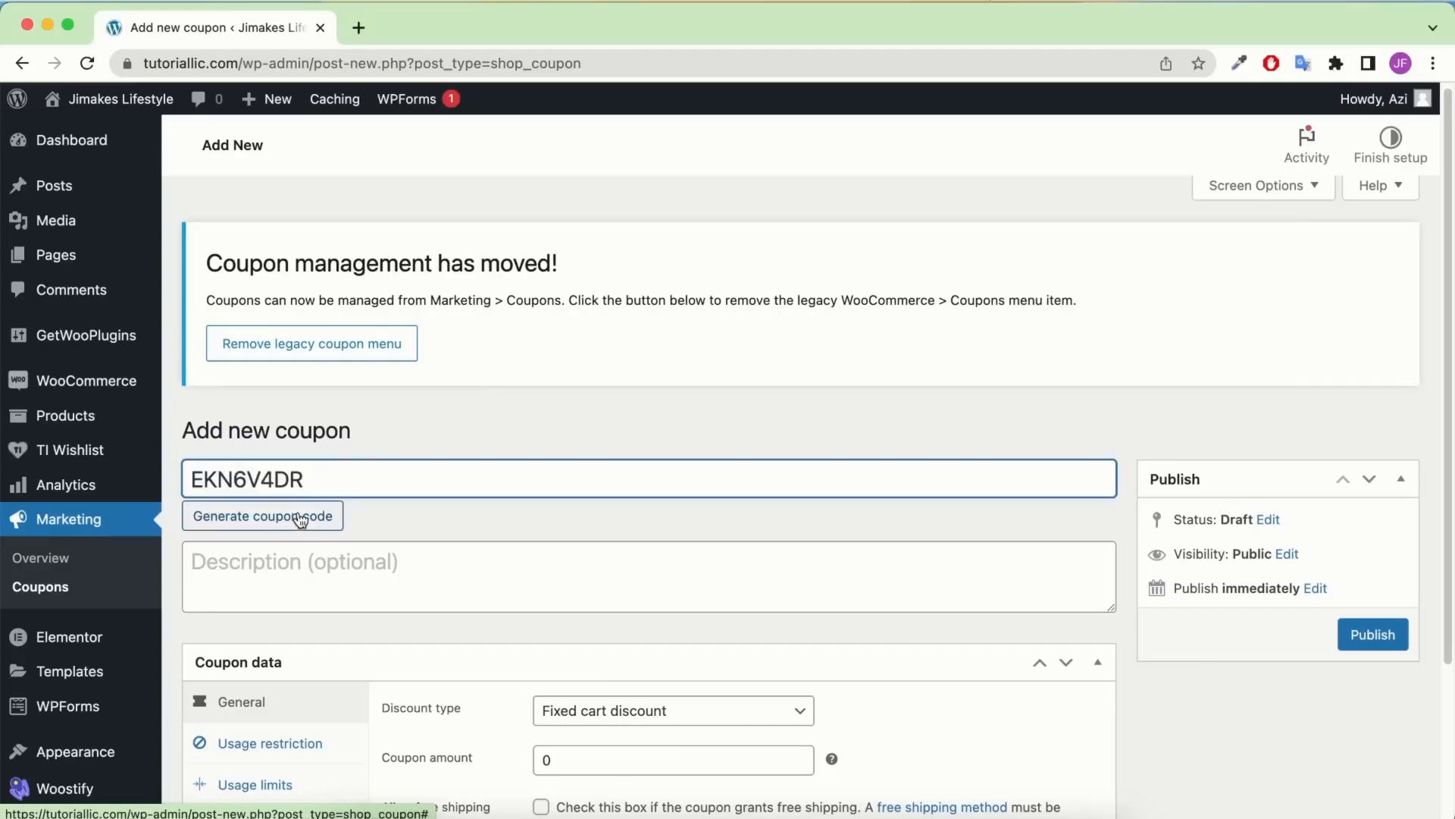
left_click_drag(326, 486, 138, 488)
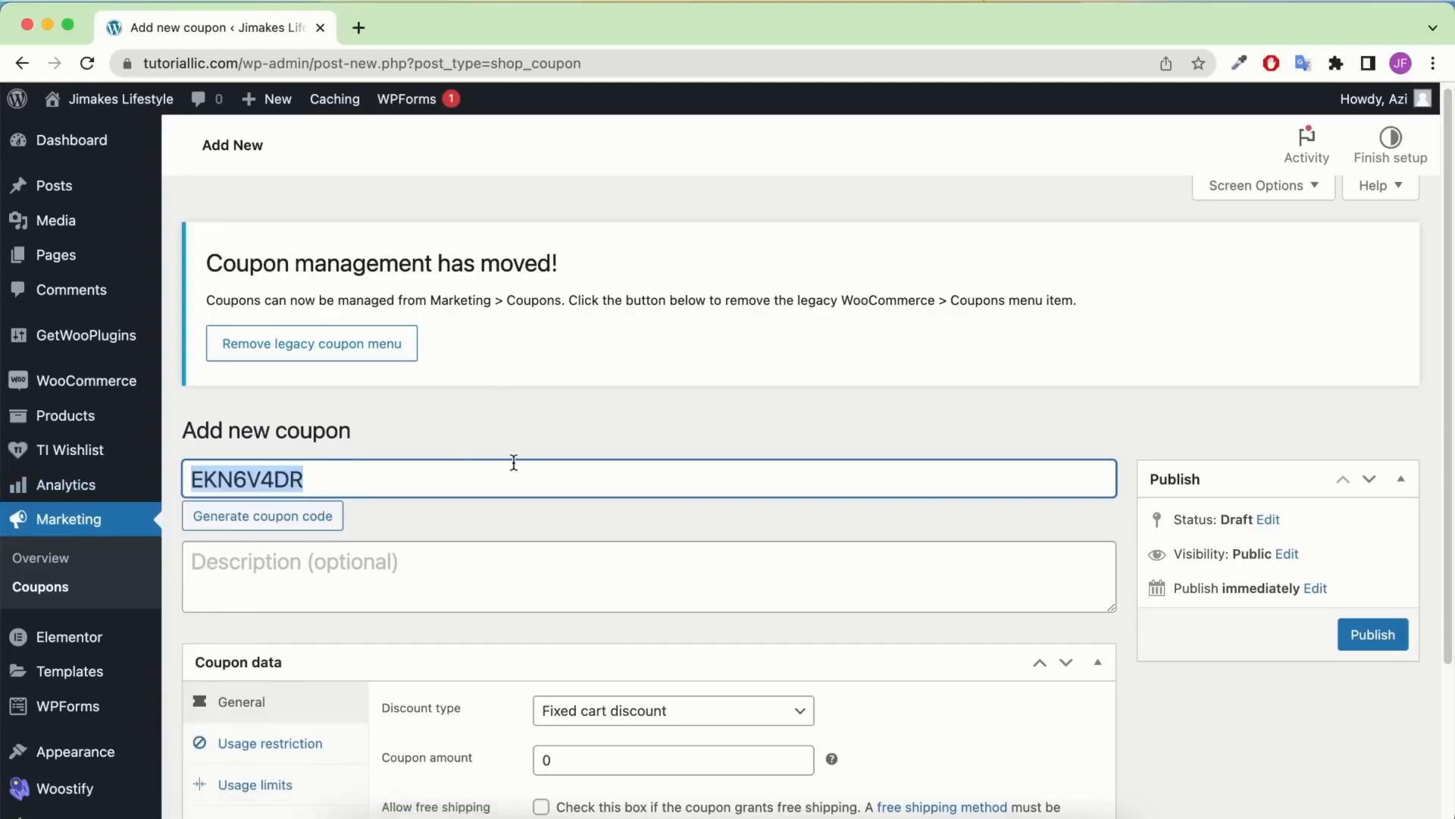
type("Exprt")
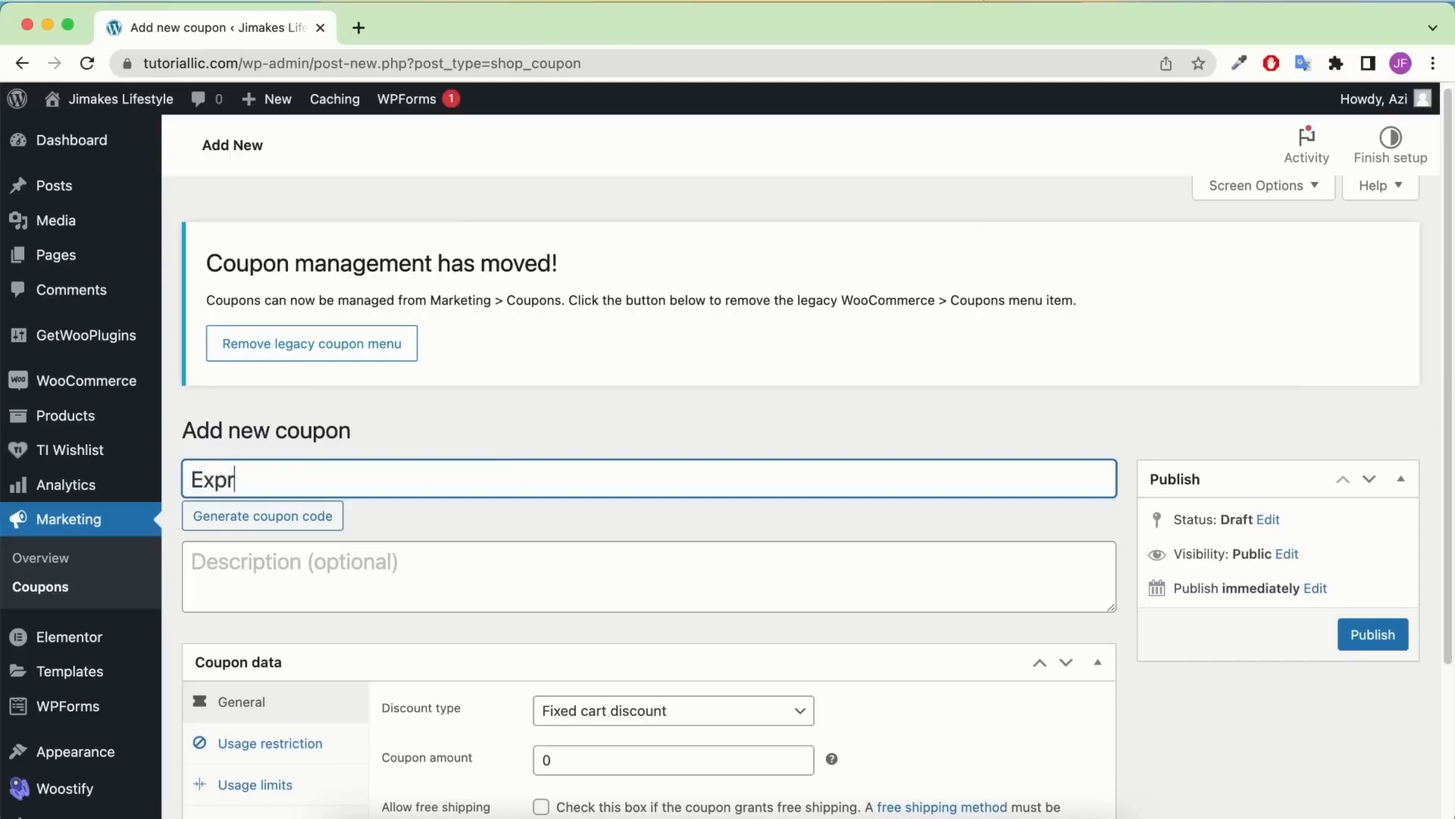
key("BackSpace")
key("BackSpace")
type("ertAzi10")
Enter '10% off' as the coupon description
left_click(318, 557)
type("1")
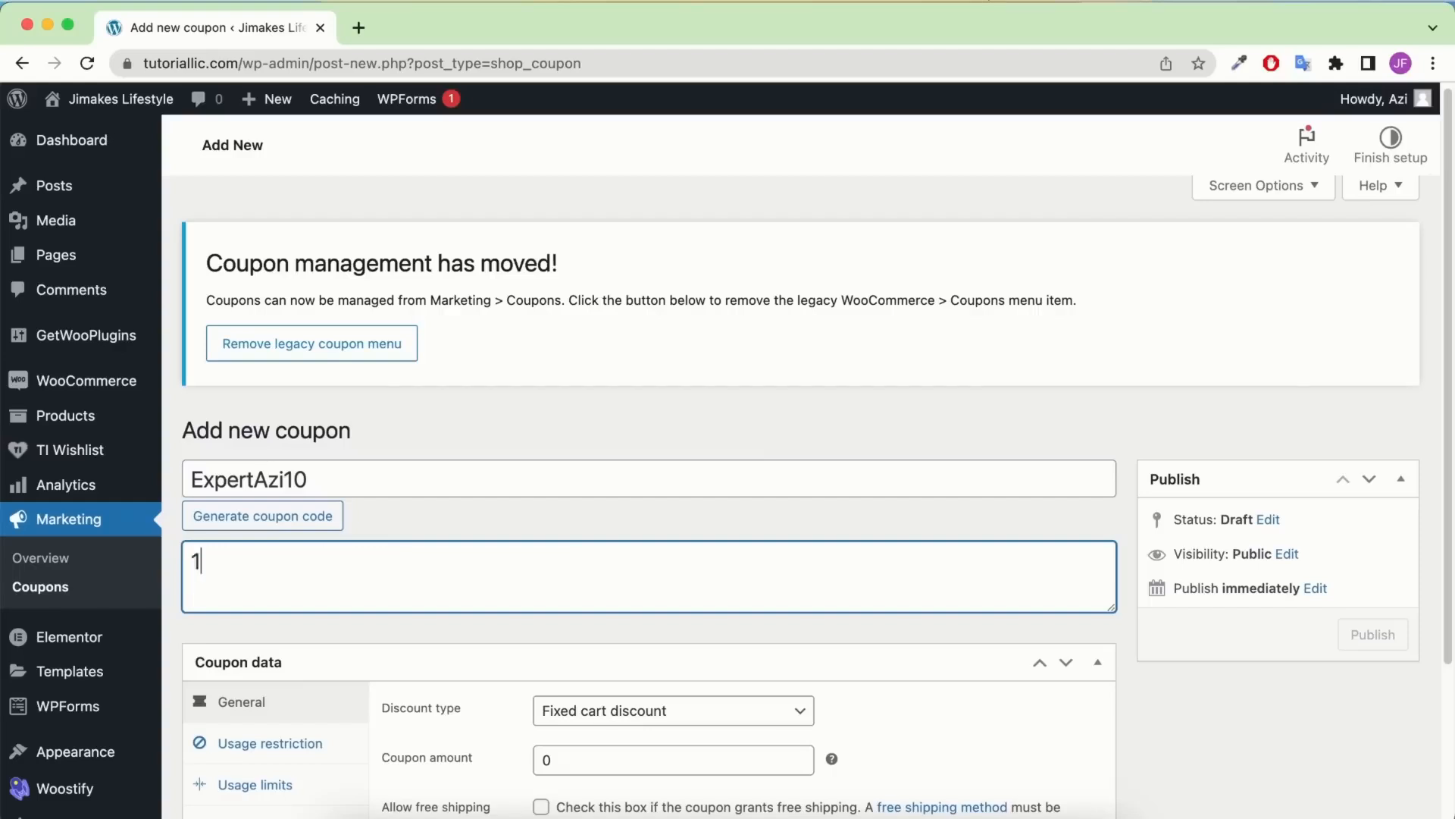
type("0% o")
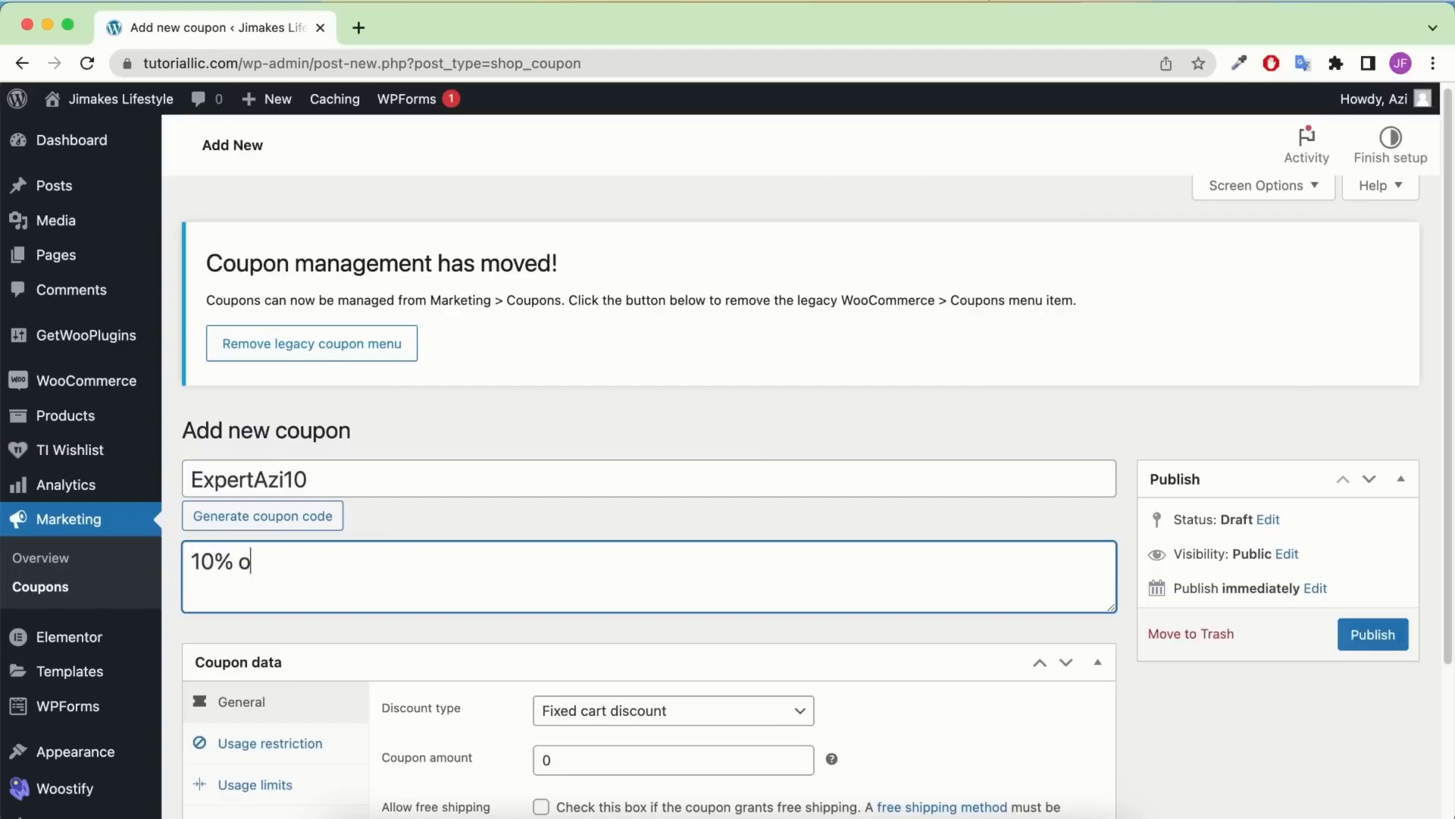
type("ff")
scroll(427, 482, "down", 2)
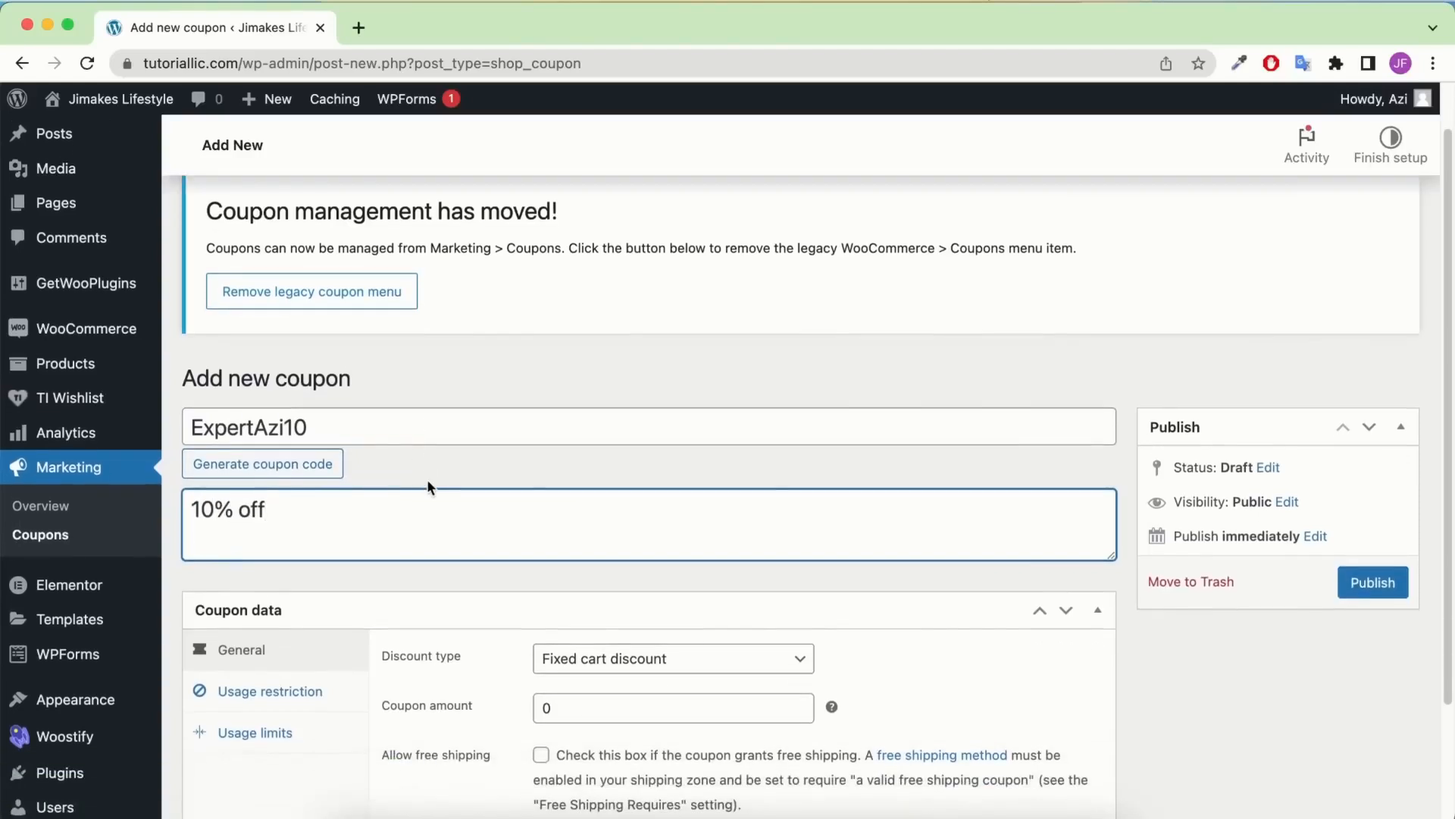
scroll(549, 453, "down", 5)
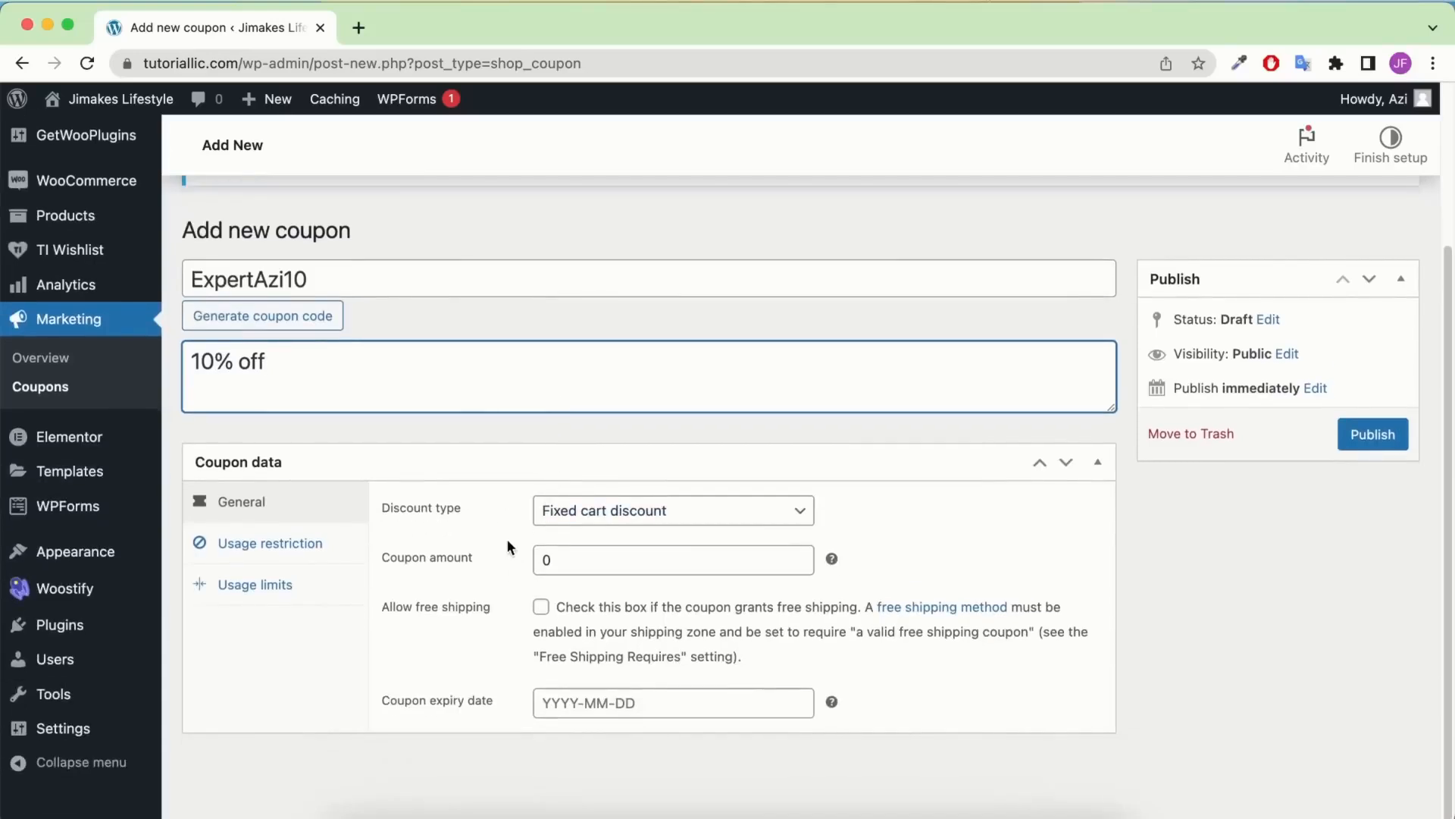
Choose Percentage discount and enter a coupon amount of 10
left_click(629, 521)
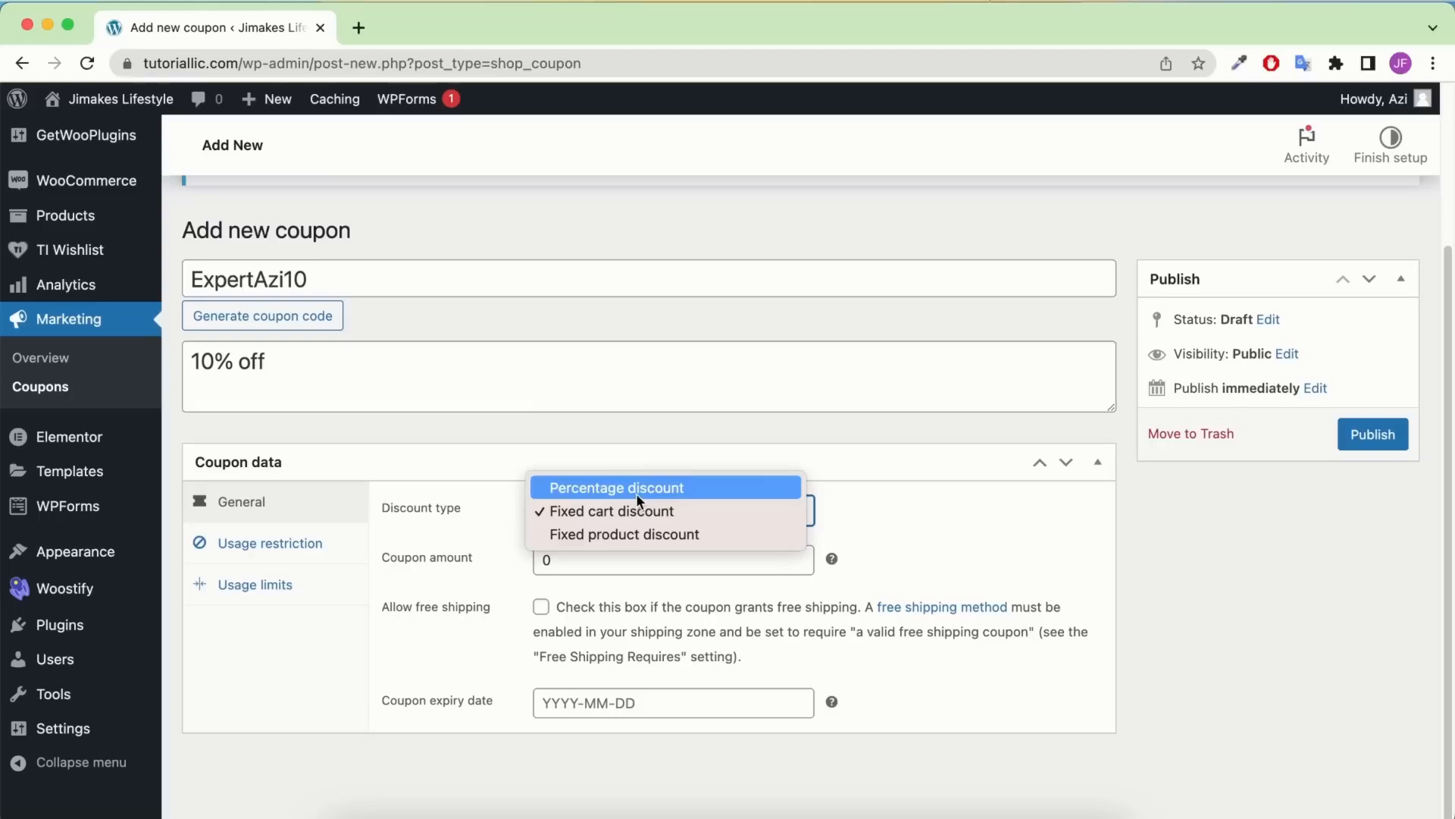
left_click(635, 490)
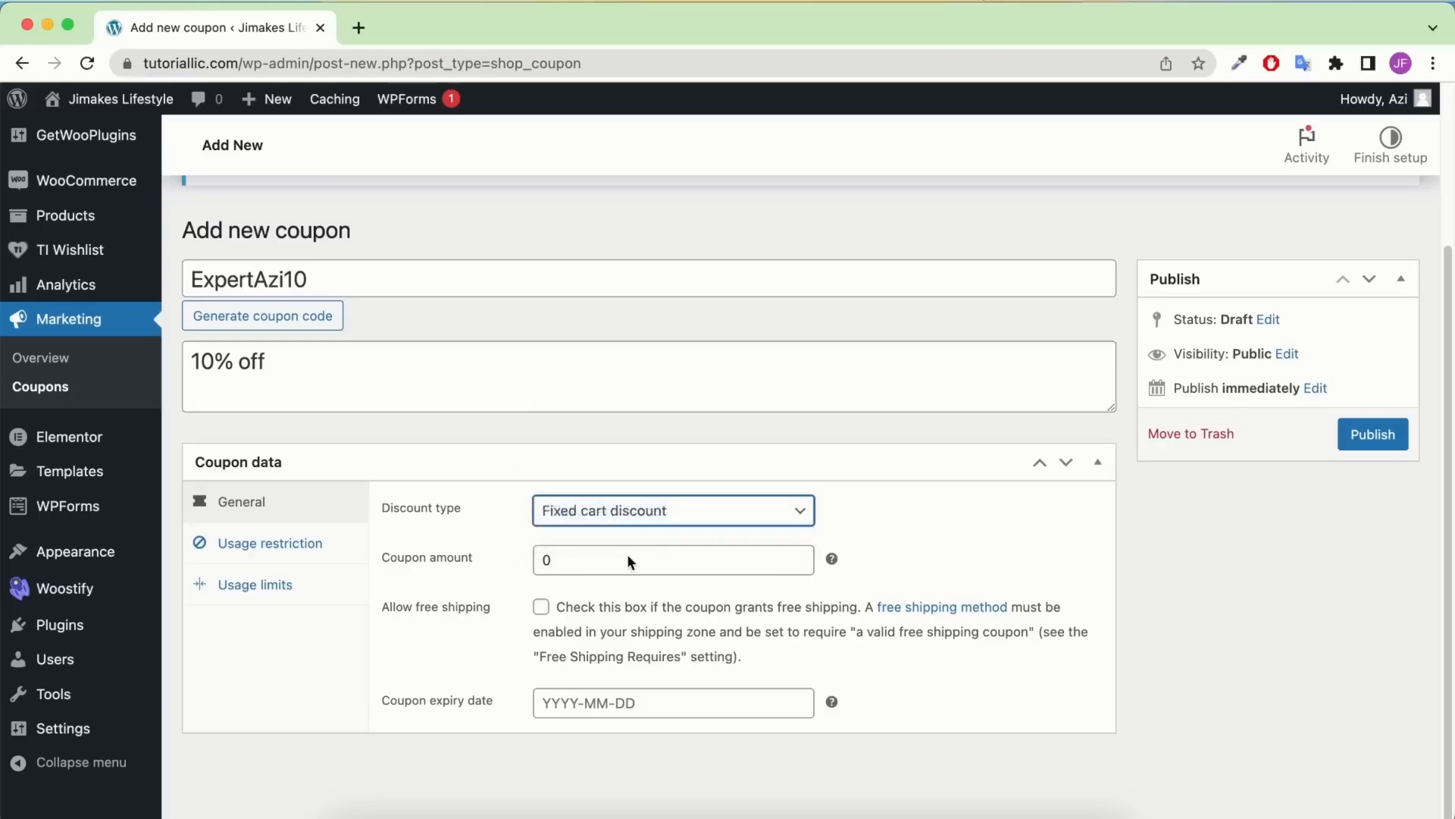
left_click(541, 559)
type("10")
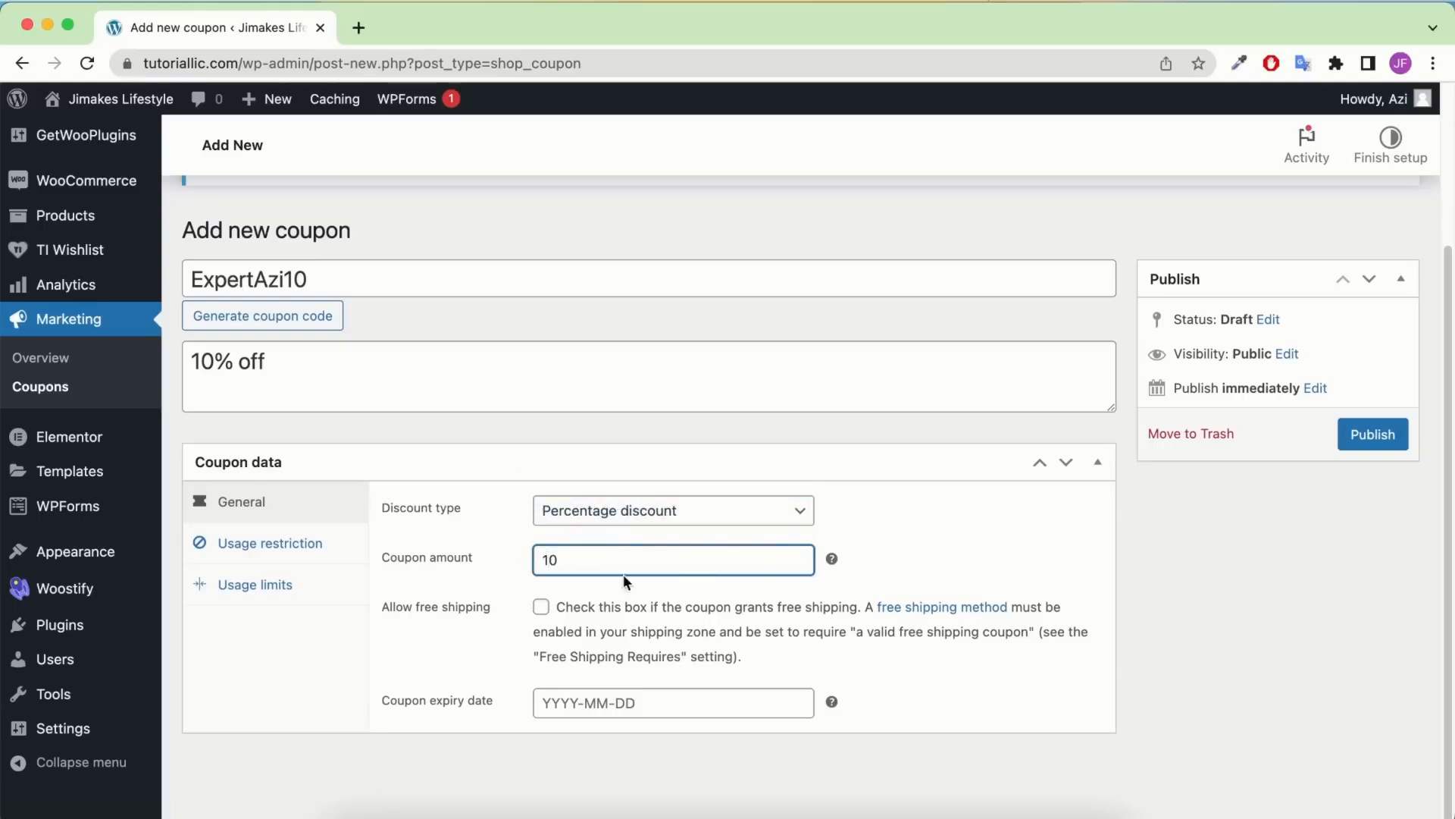
Keep the Percentage discount type and set the coupon expiry to 22 June 2023
left_click(664, 517)
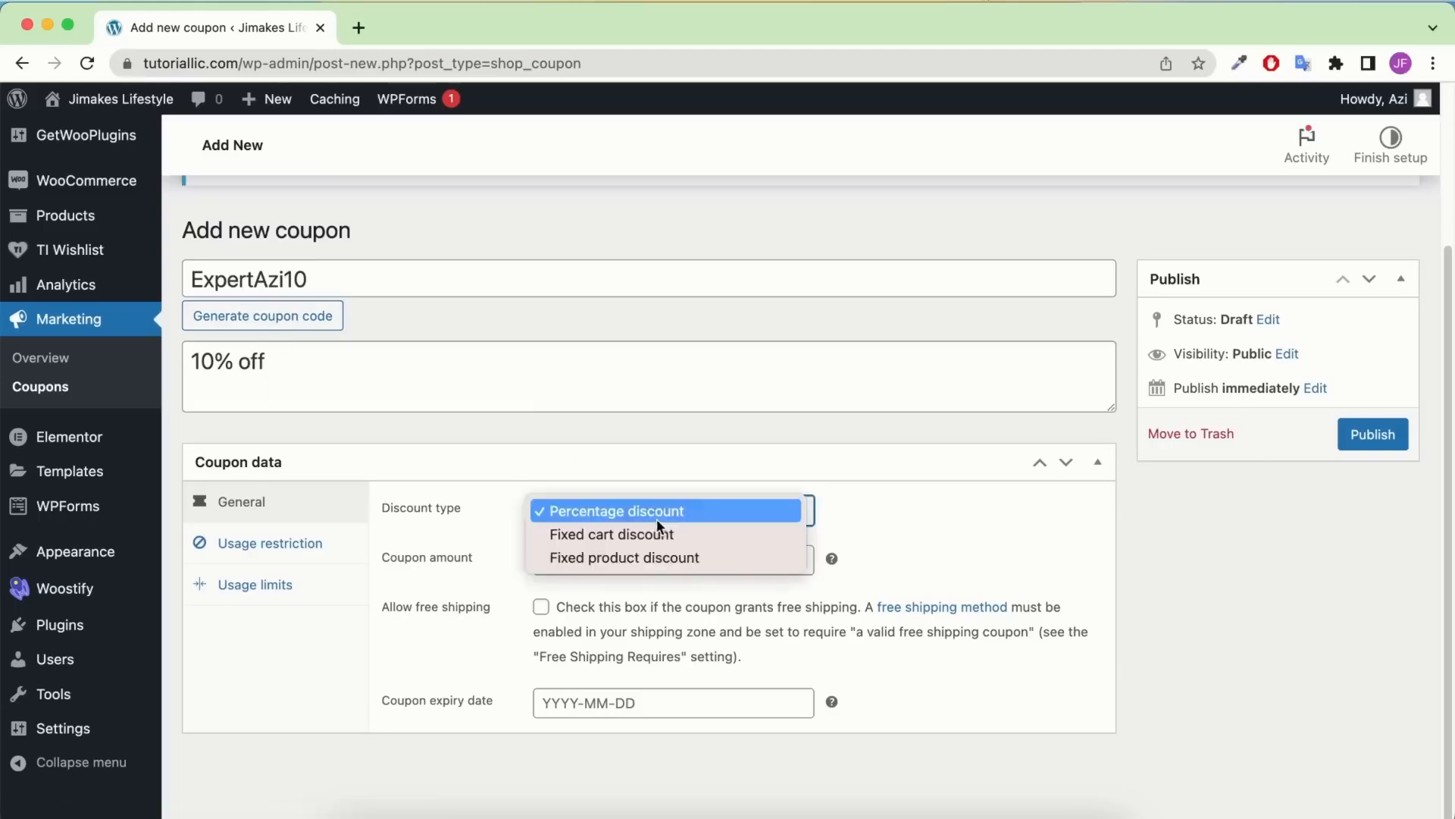
left_click(661, 534)
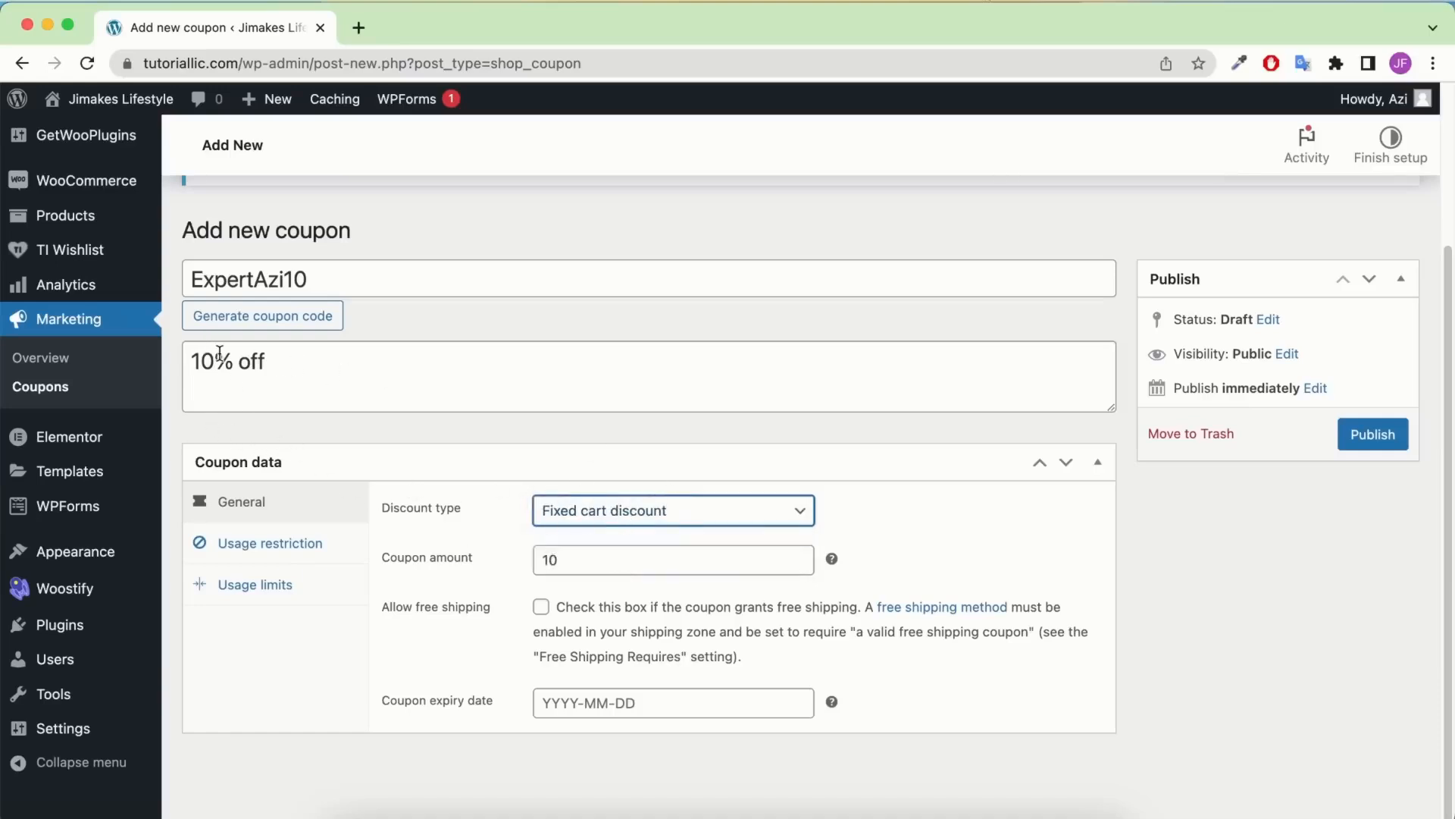
left_click_drag(215, 358, 312, 361)
type("$")
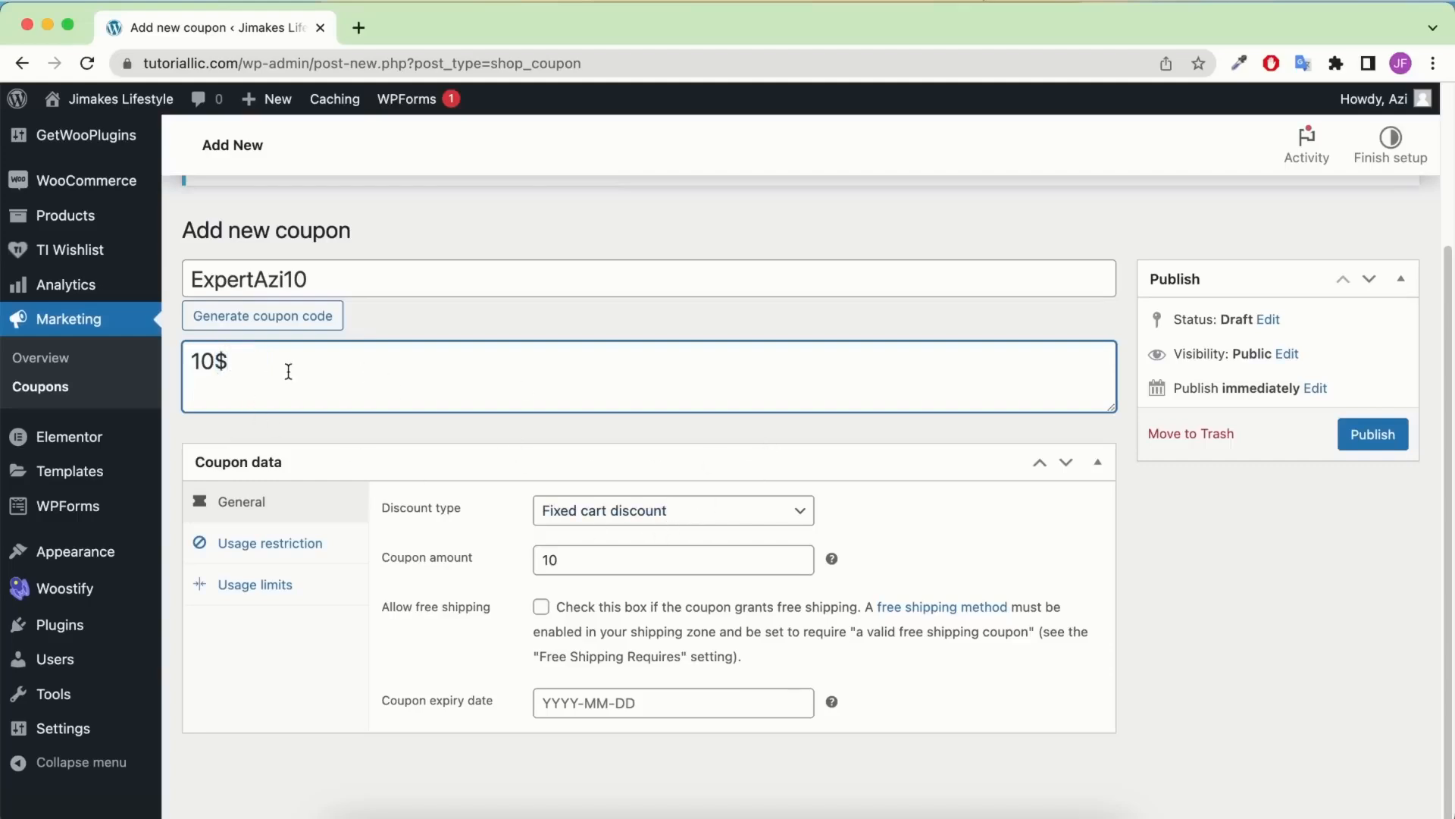
key("super+z")
left_click(672, 503)
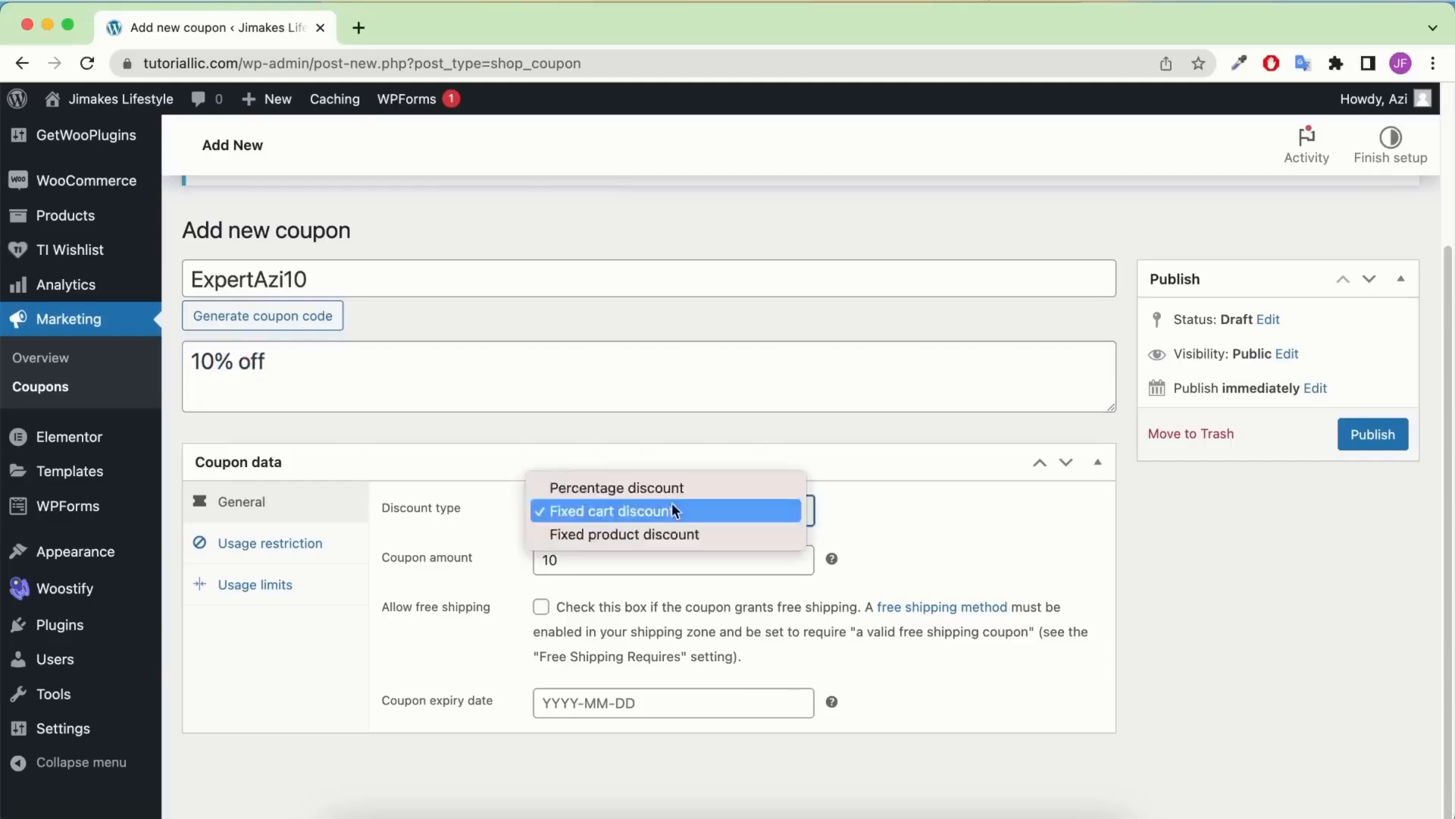
left_click(730, 489)
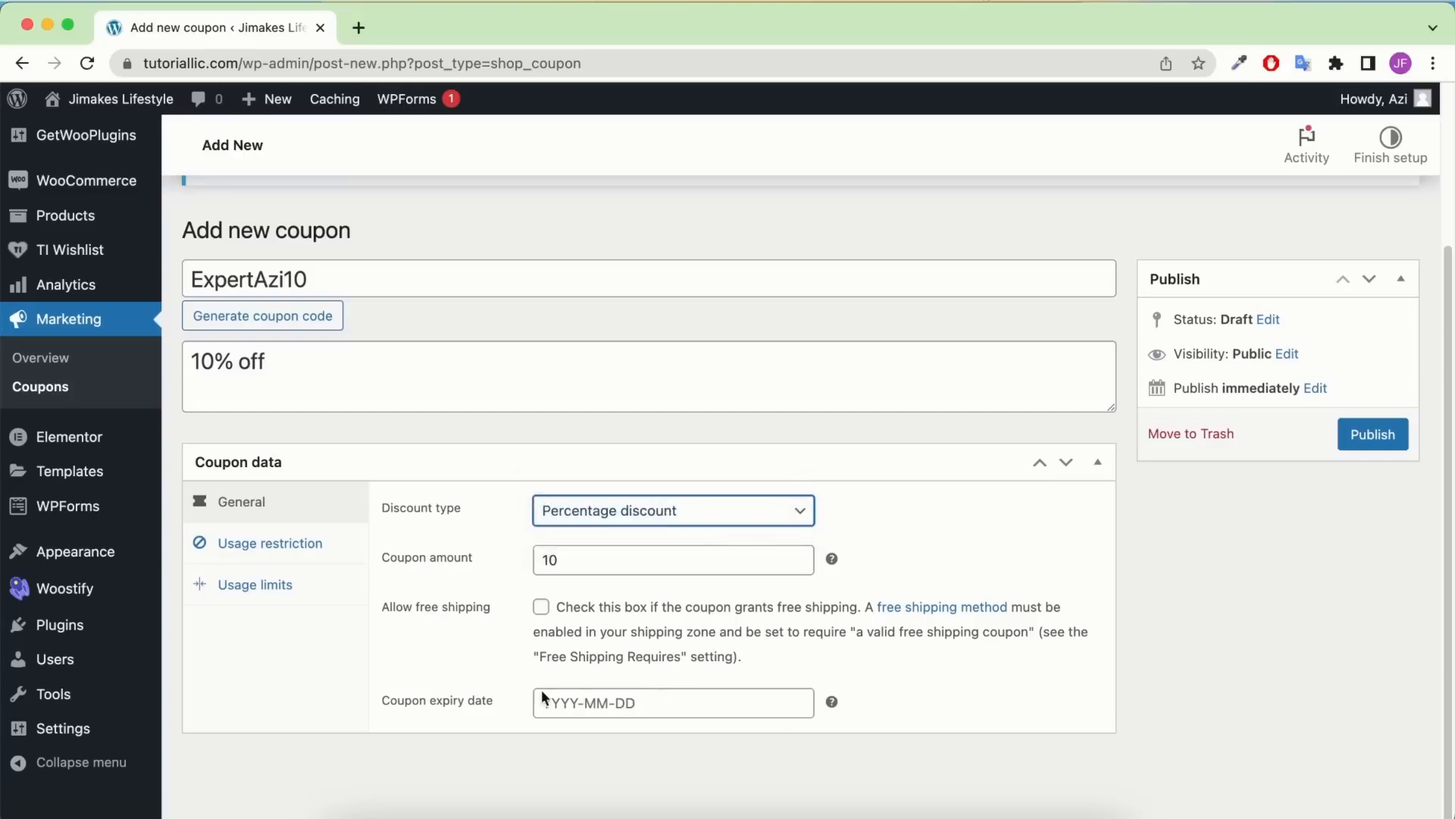
left_click(618, 705)
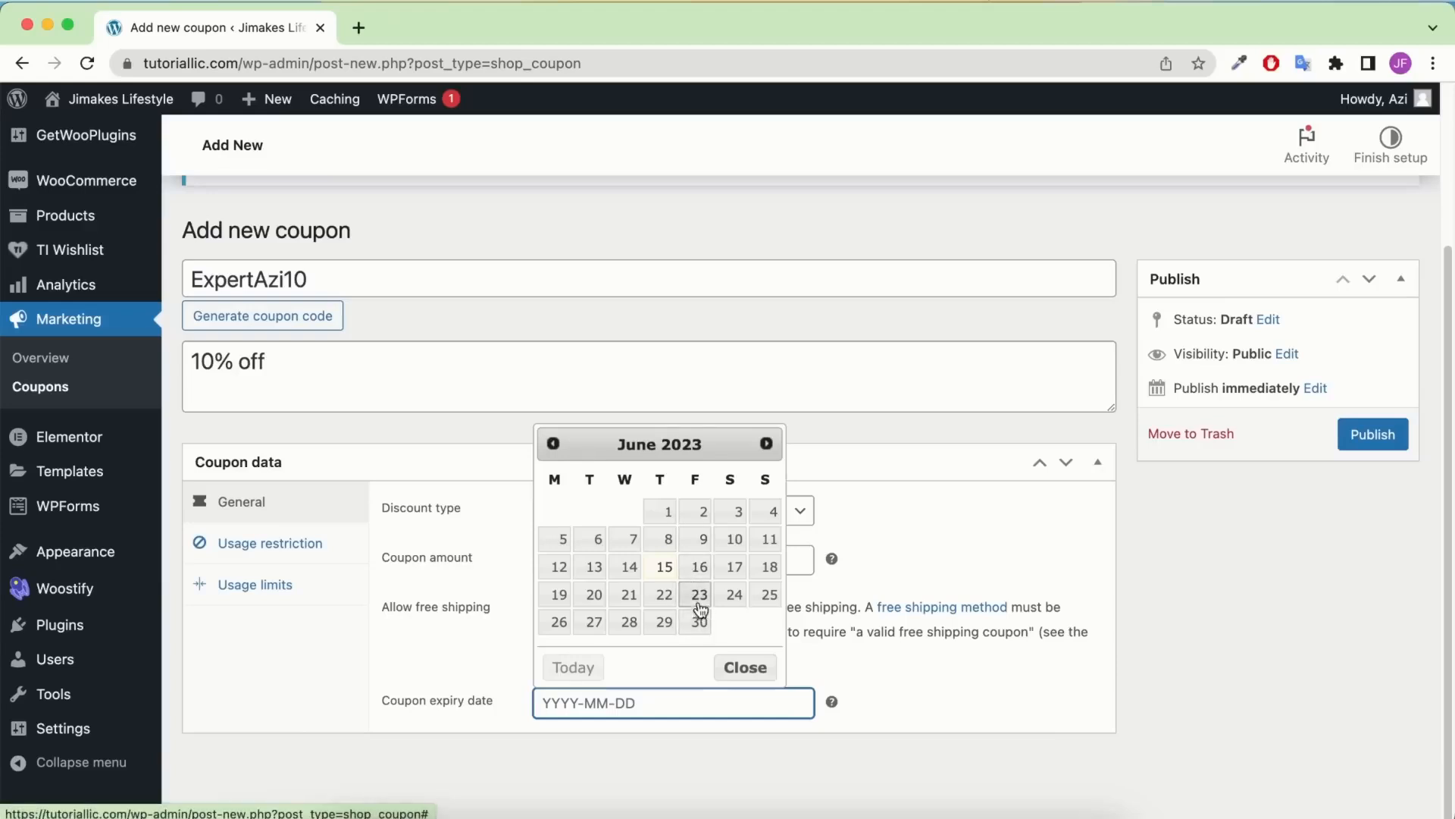
left_click(652, 597)
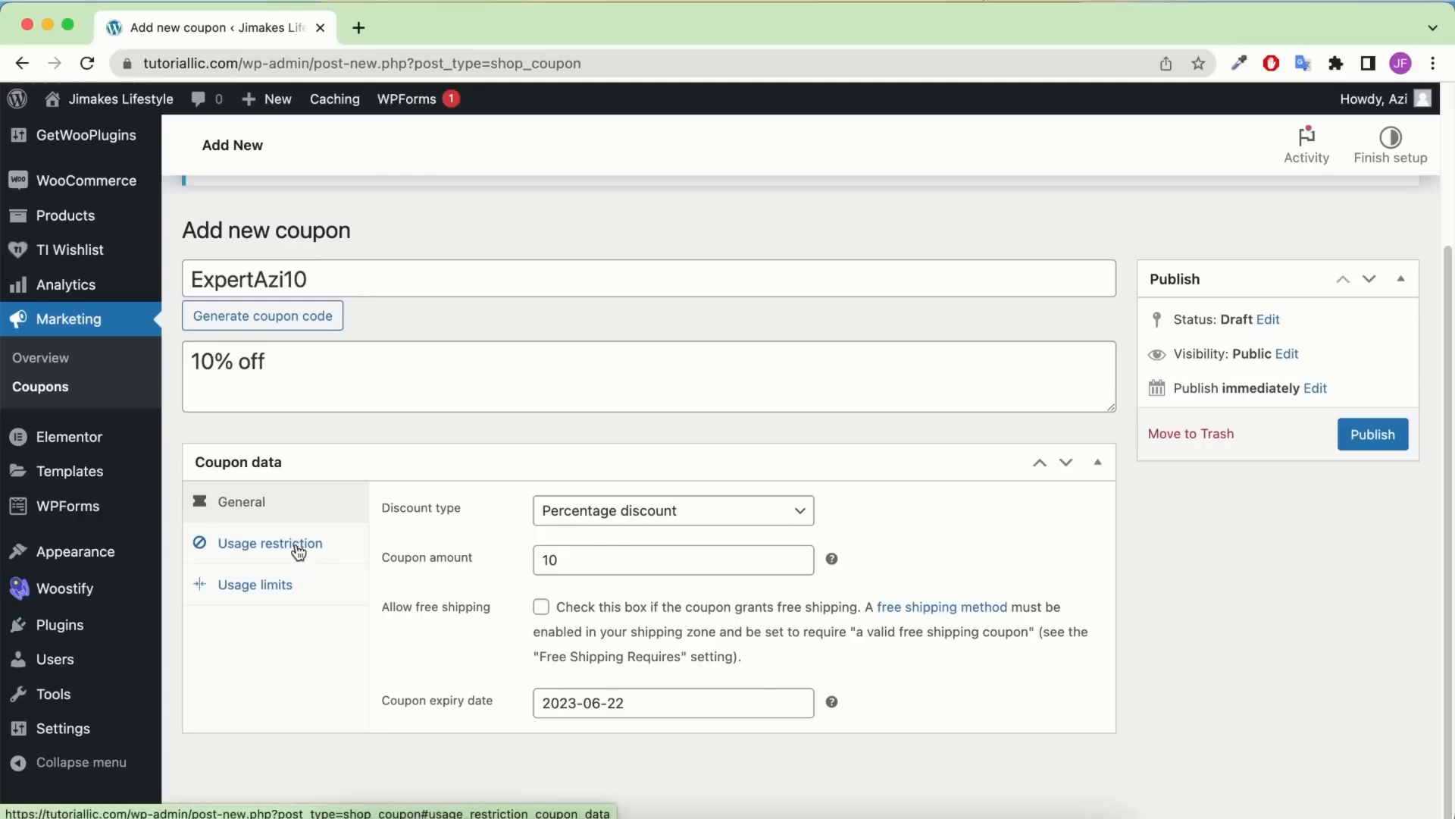
Enter then clear a 100 minimum spend under Usage restriction, leaving no minimum
left_click(291, 550)
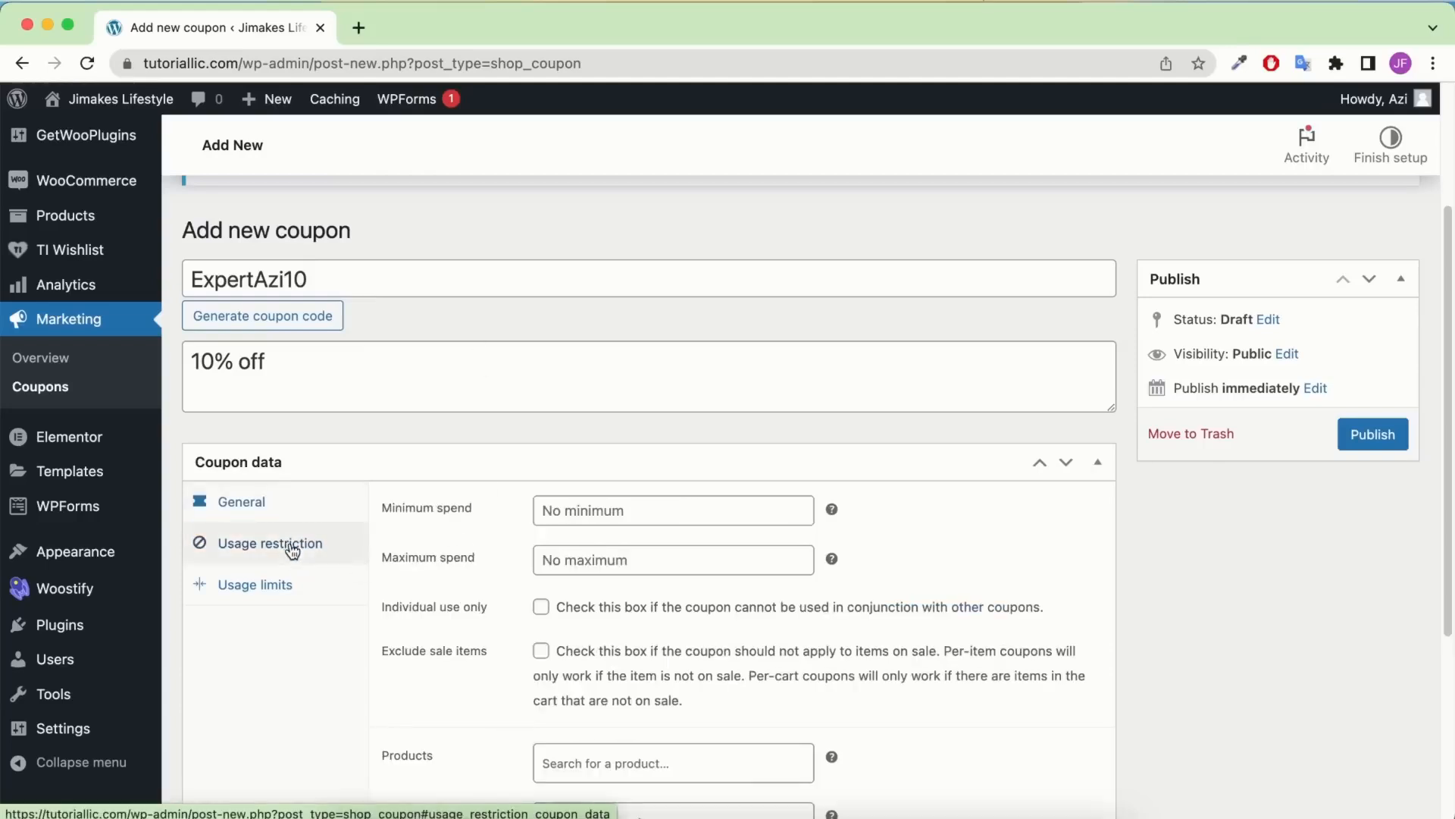
left_click(589, 508)
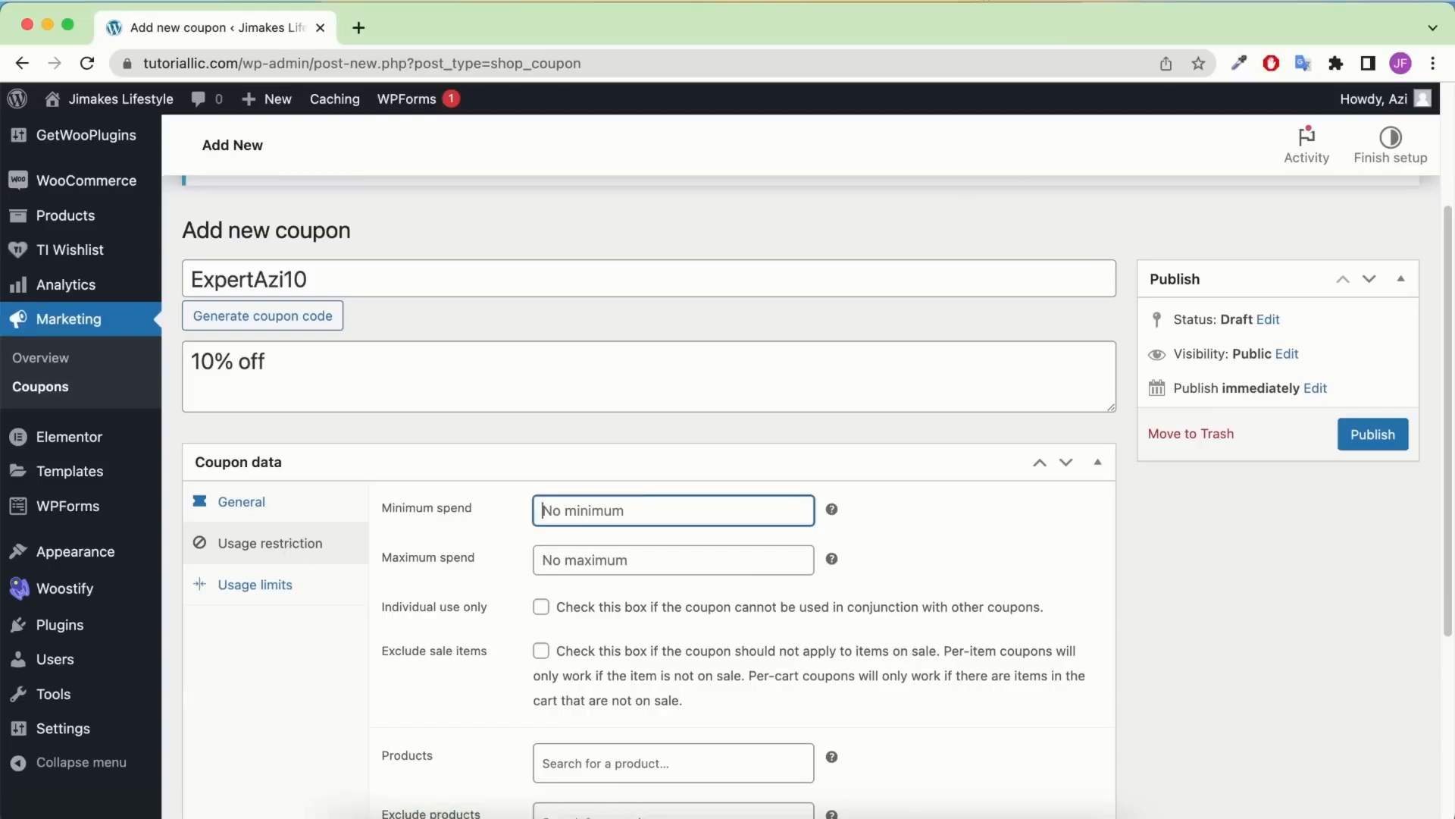
type("100")
left_click_drag(380, 276, 114, 275)
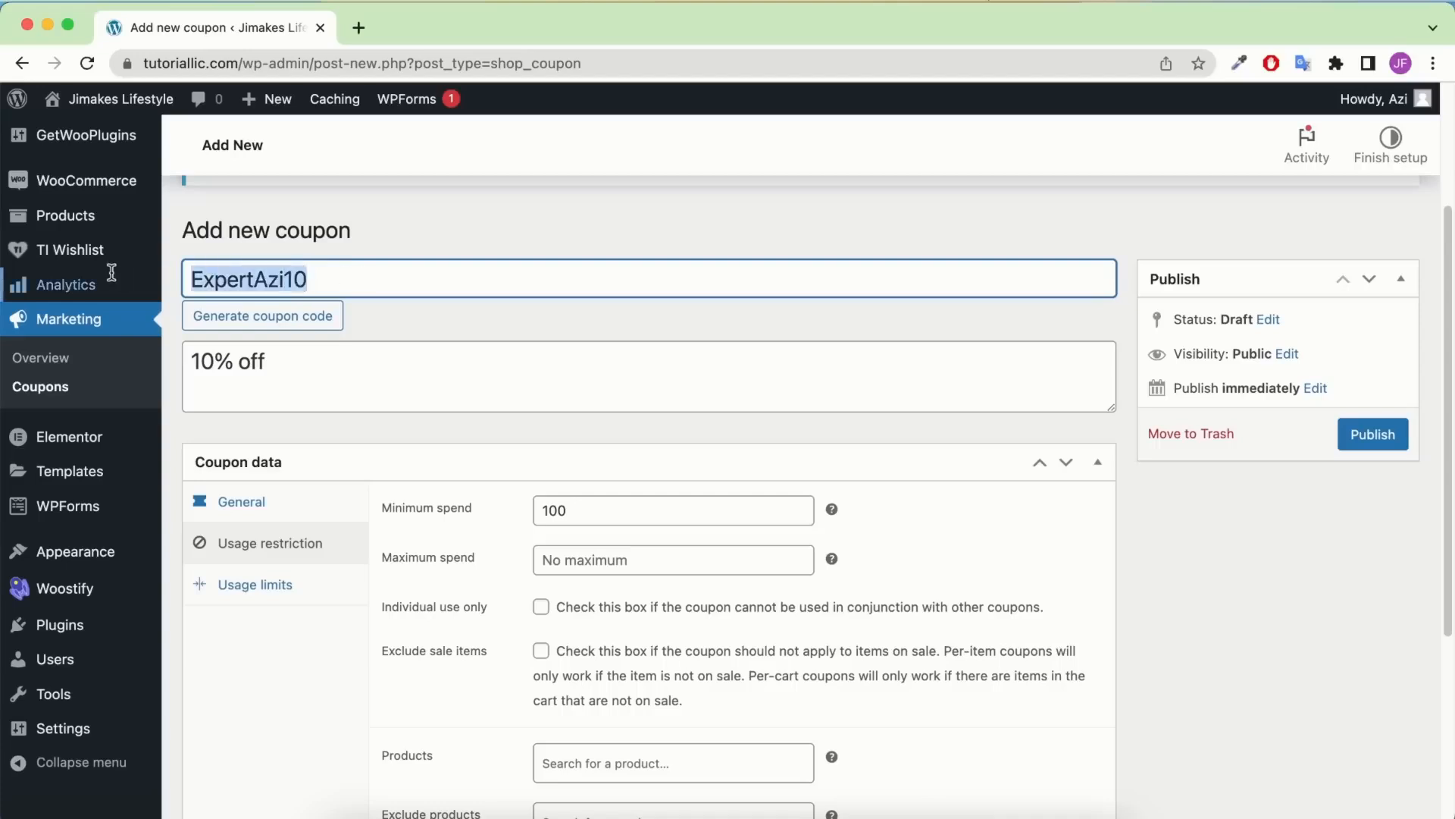
mouse_move(114, 282)
scroll(567, 518, "down", 1)
left_click_drag(569, 508, 425, 510)
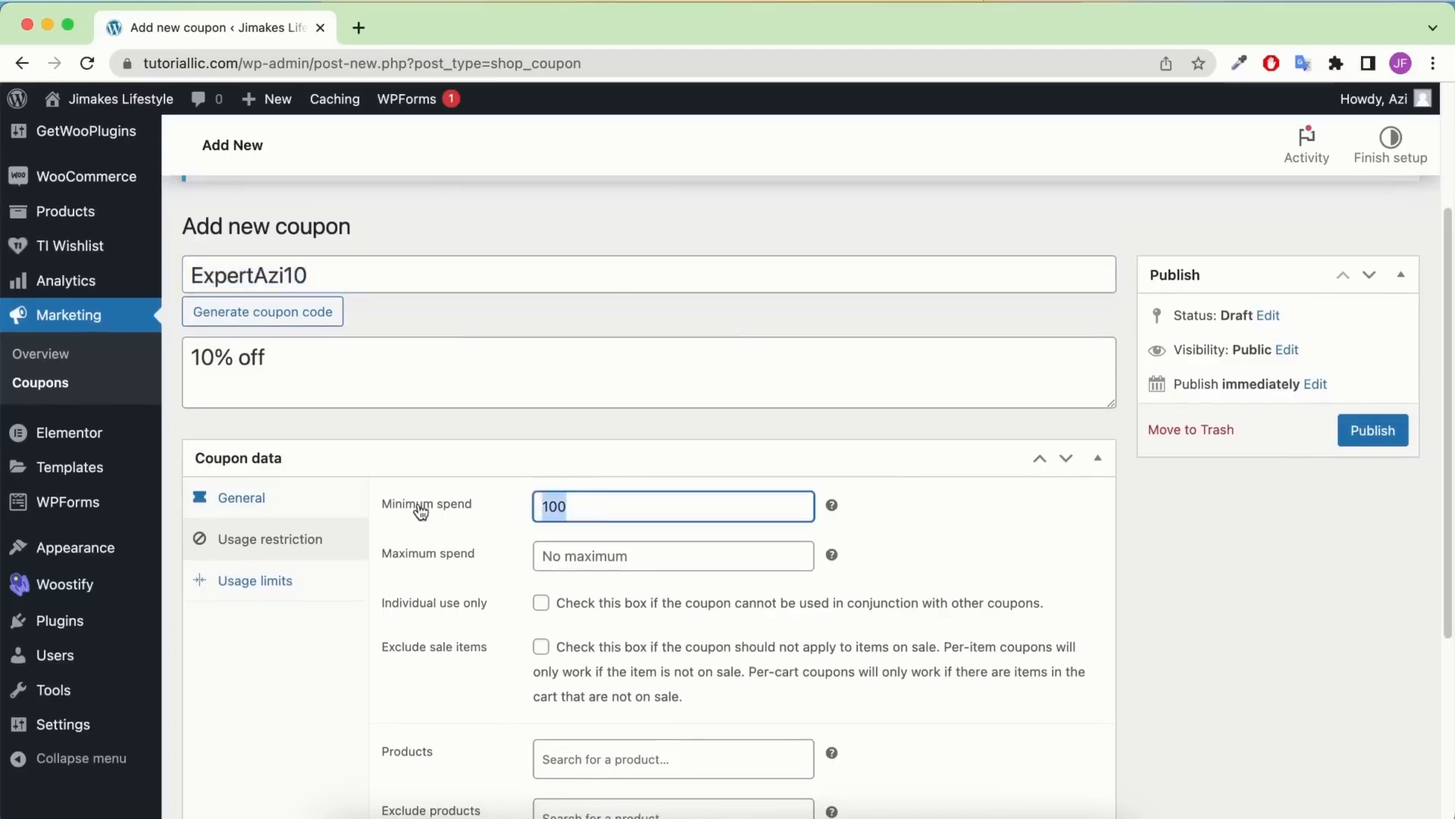
key("BackSpace")
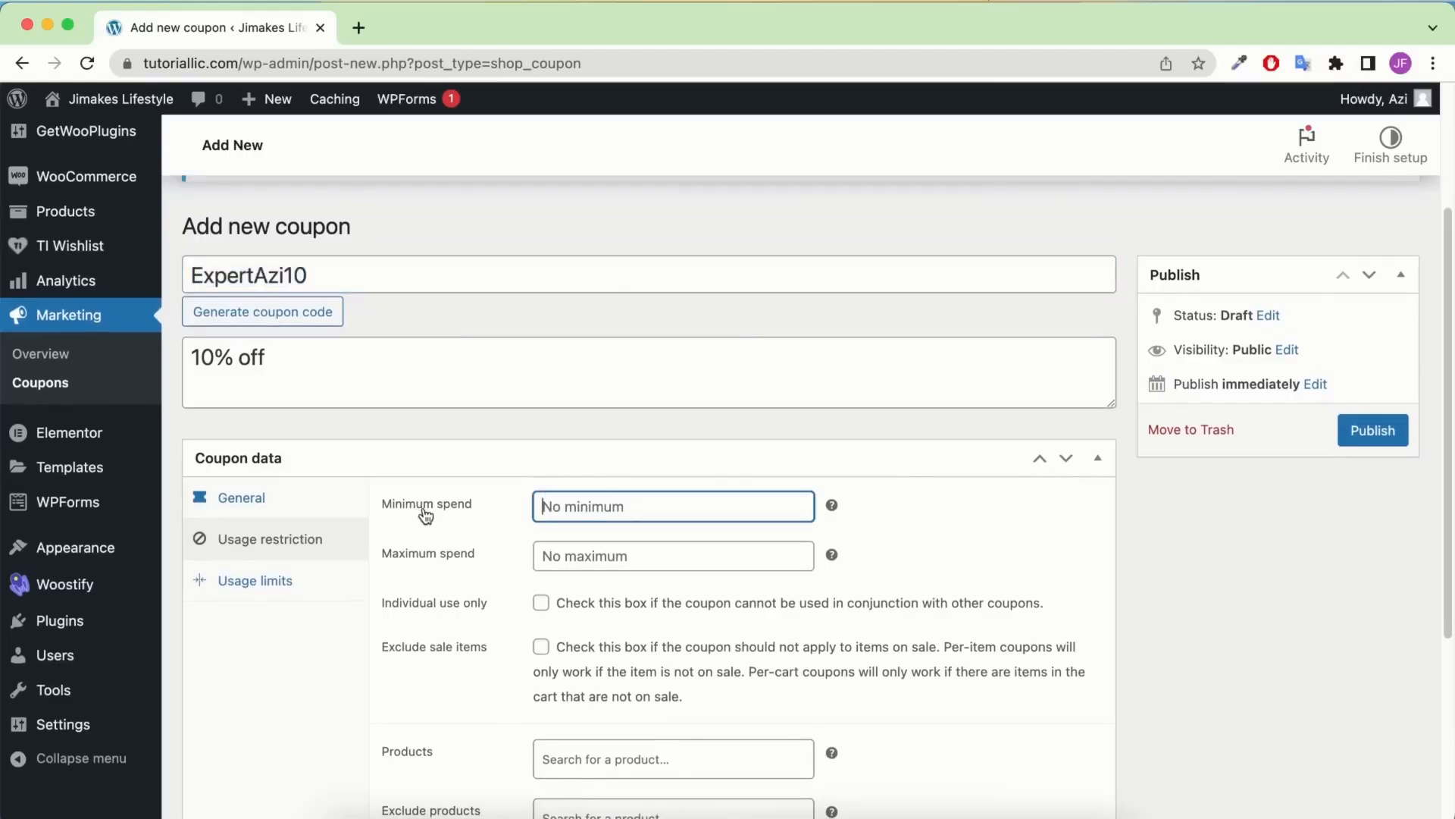
Show the ExpertAzi10 coupon's Usage limits settings, left unlimited
scroll(425, 515, "down", 2)
scroll(426, 515, "down", 5)
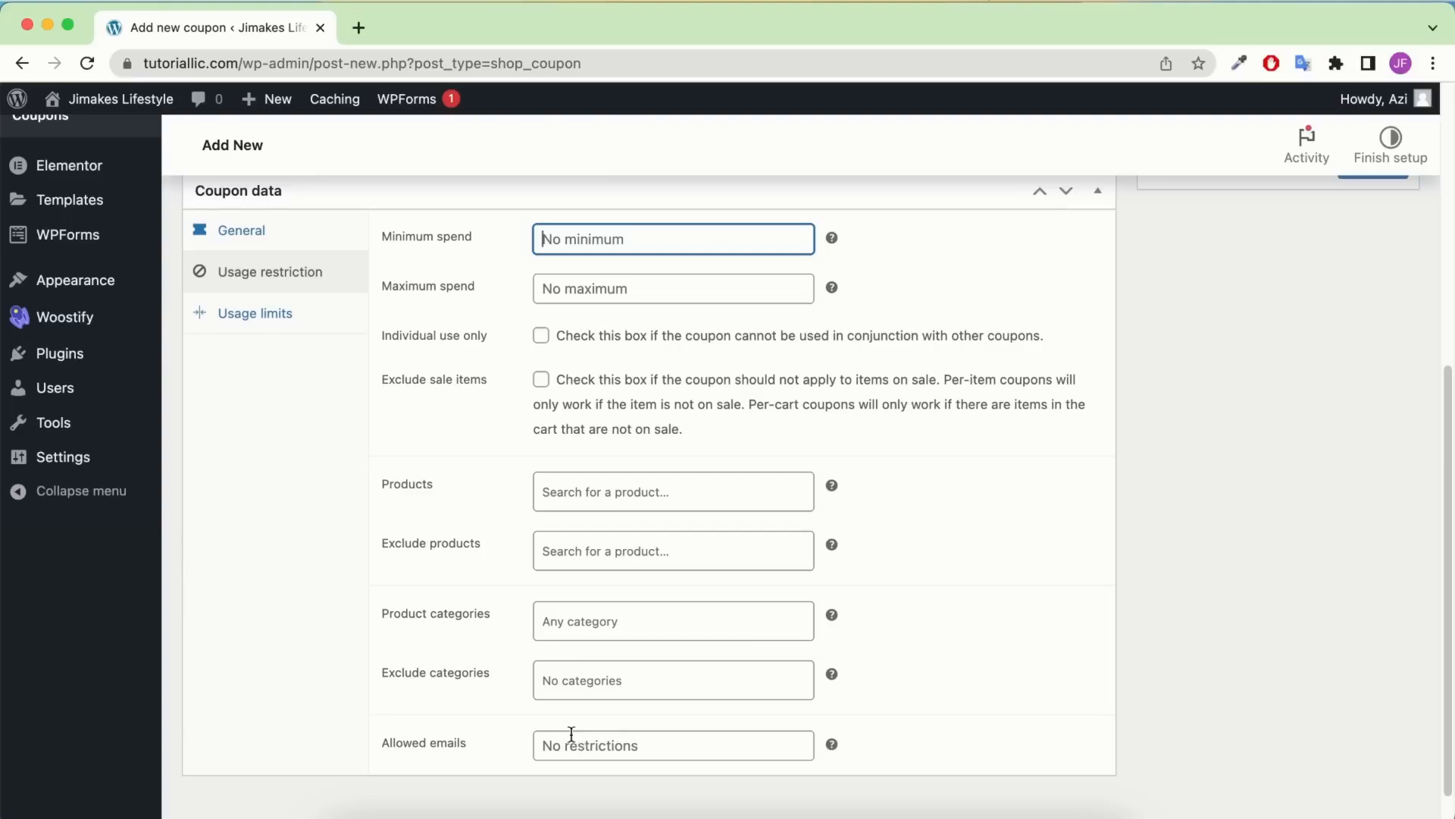
left_click(326, 314)
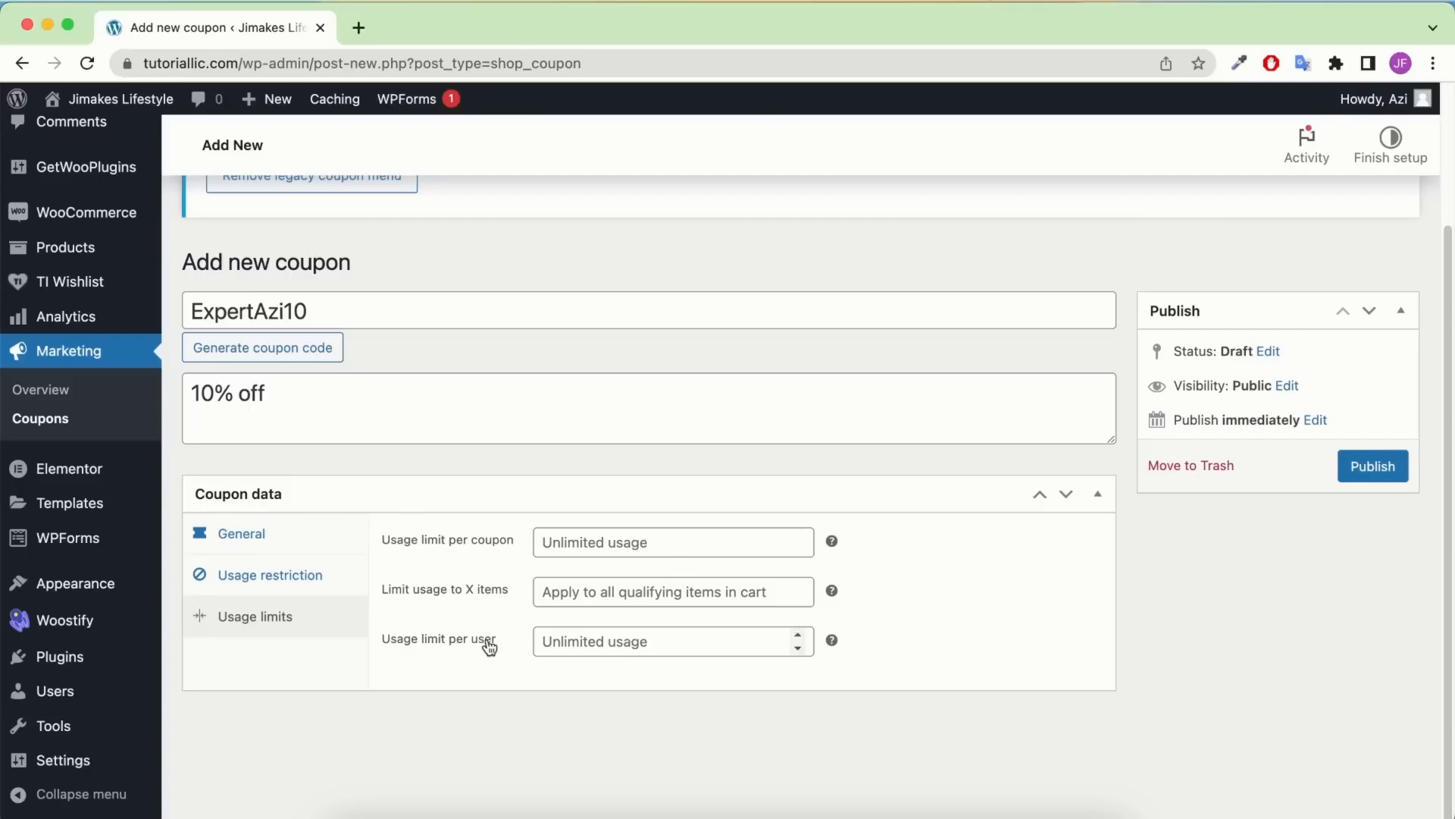
mouse_move(832, 638)
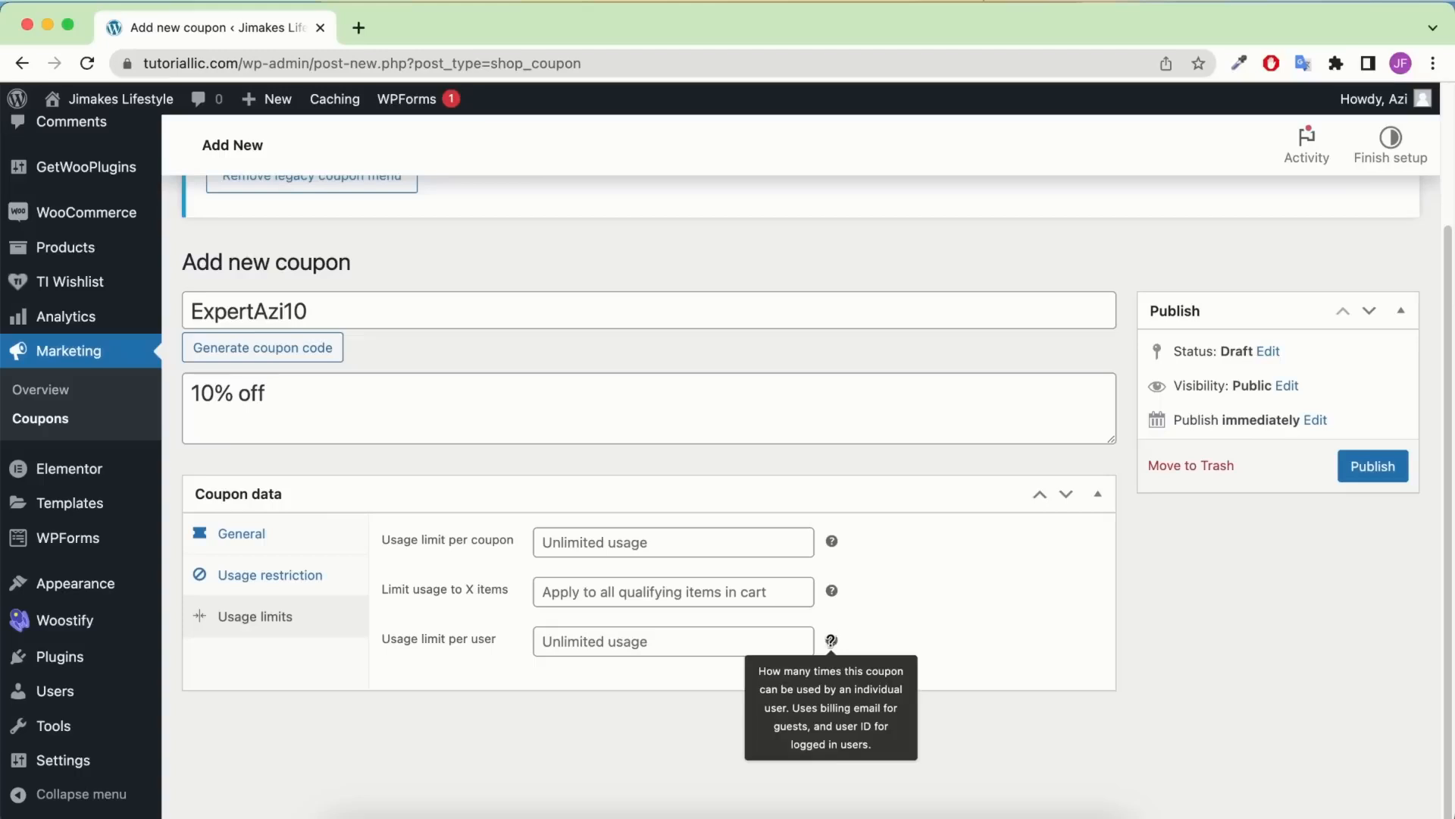
left_click(722, 644)
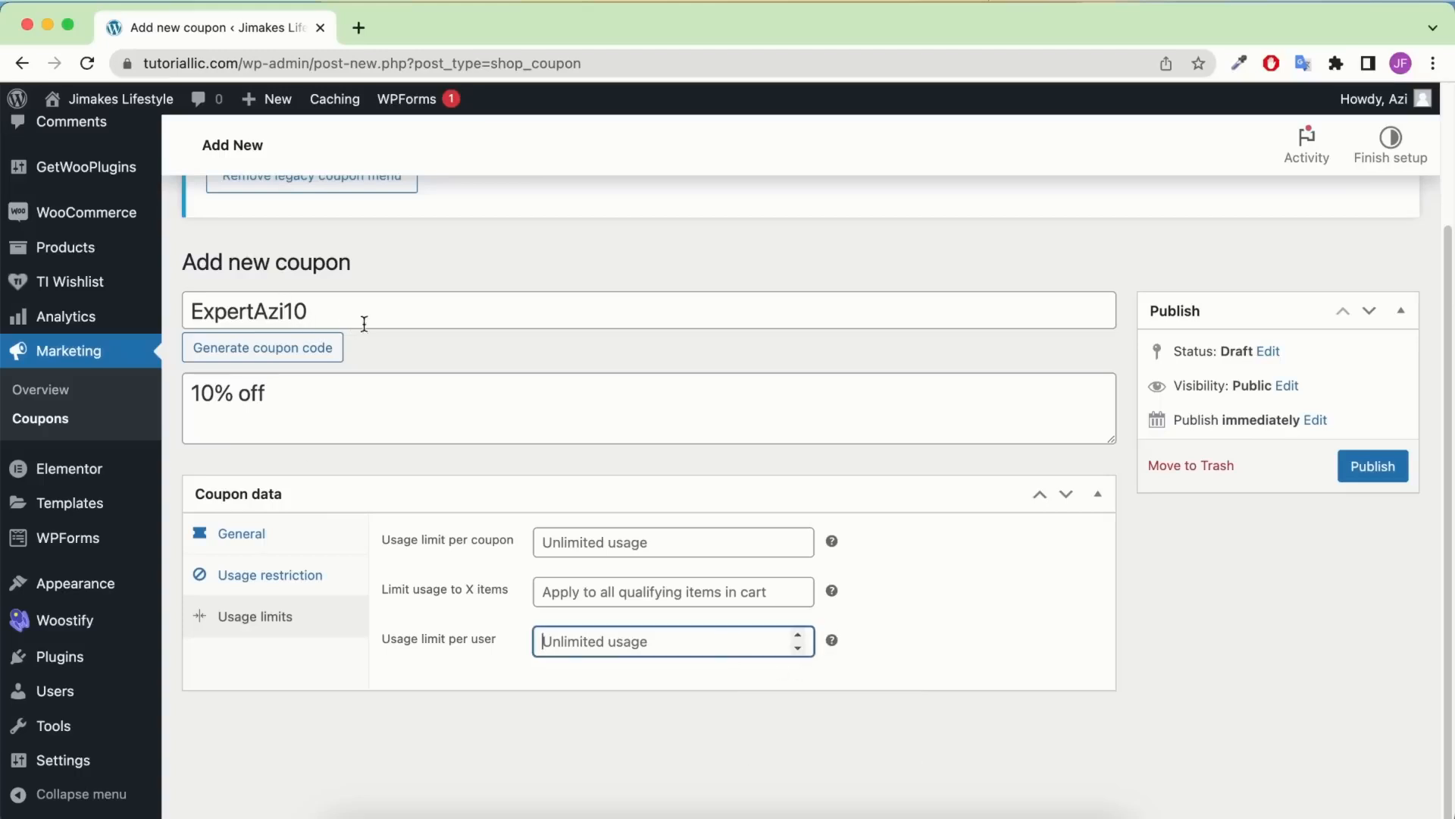
type("1")
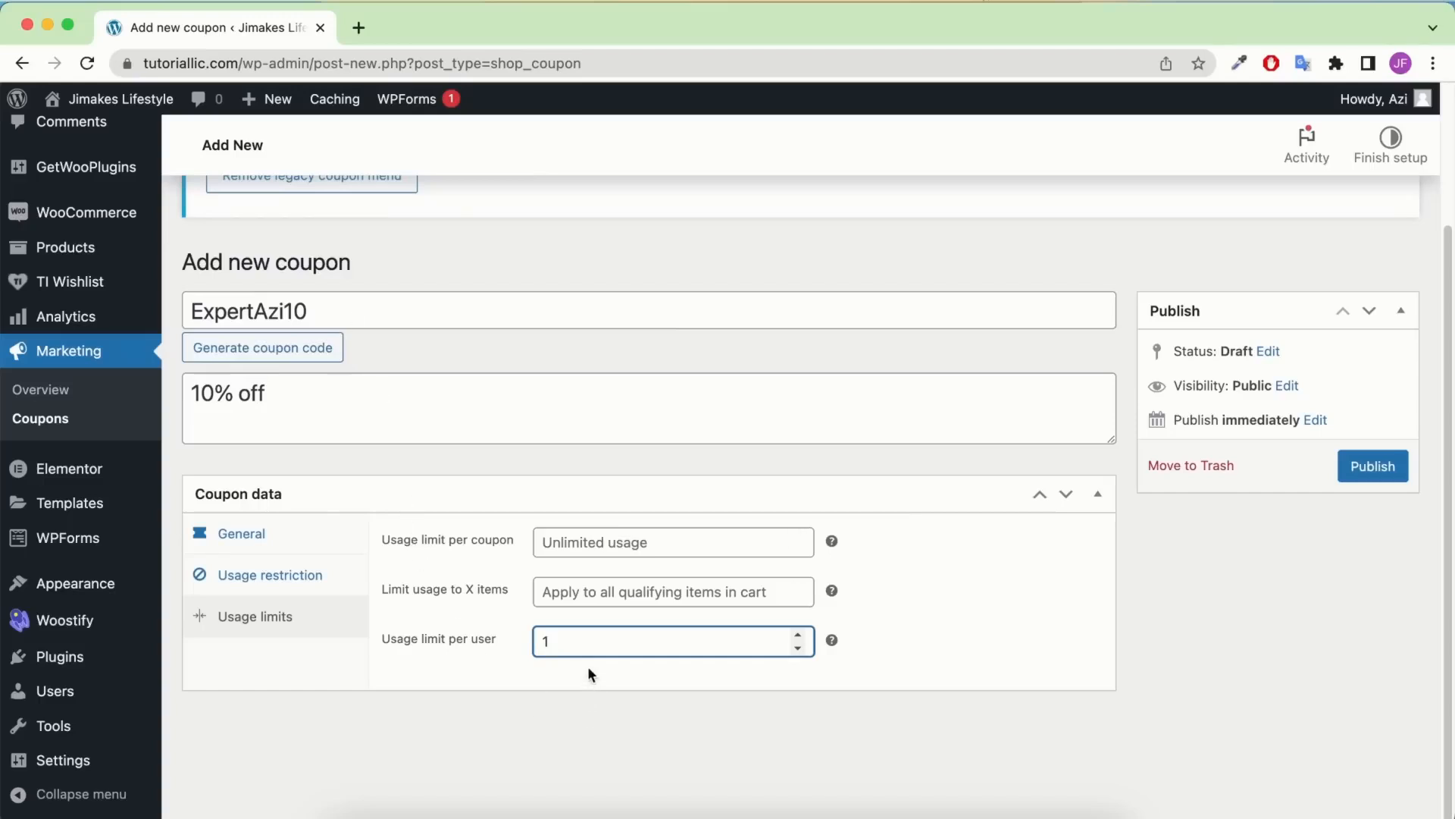
key("BackSpace")
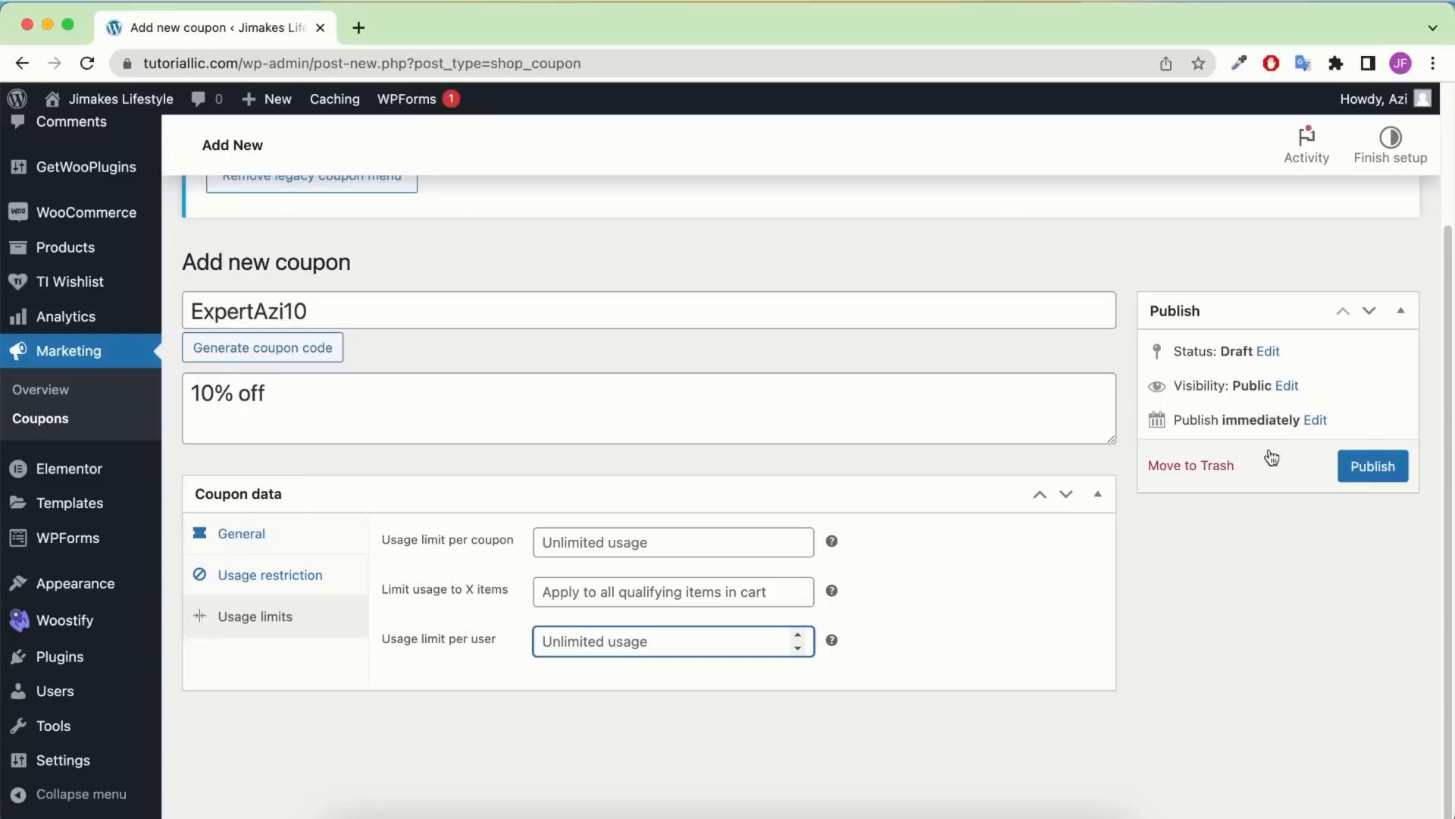
Publish the ExpertAzi10 coupon, copy the shop page address, and open an incognito window
left_click(1370, 467)
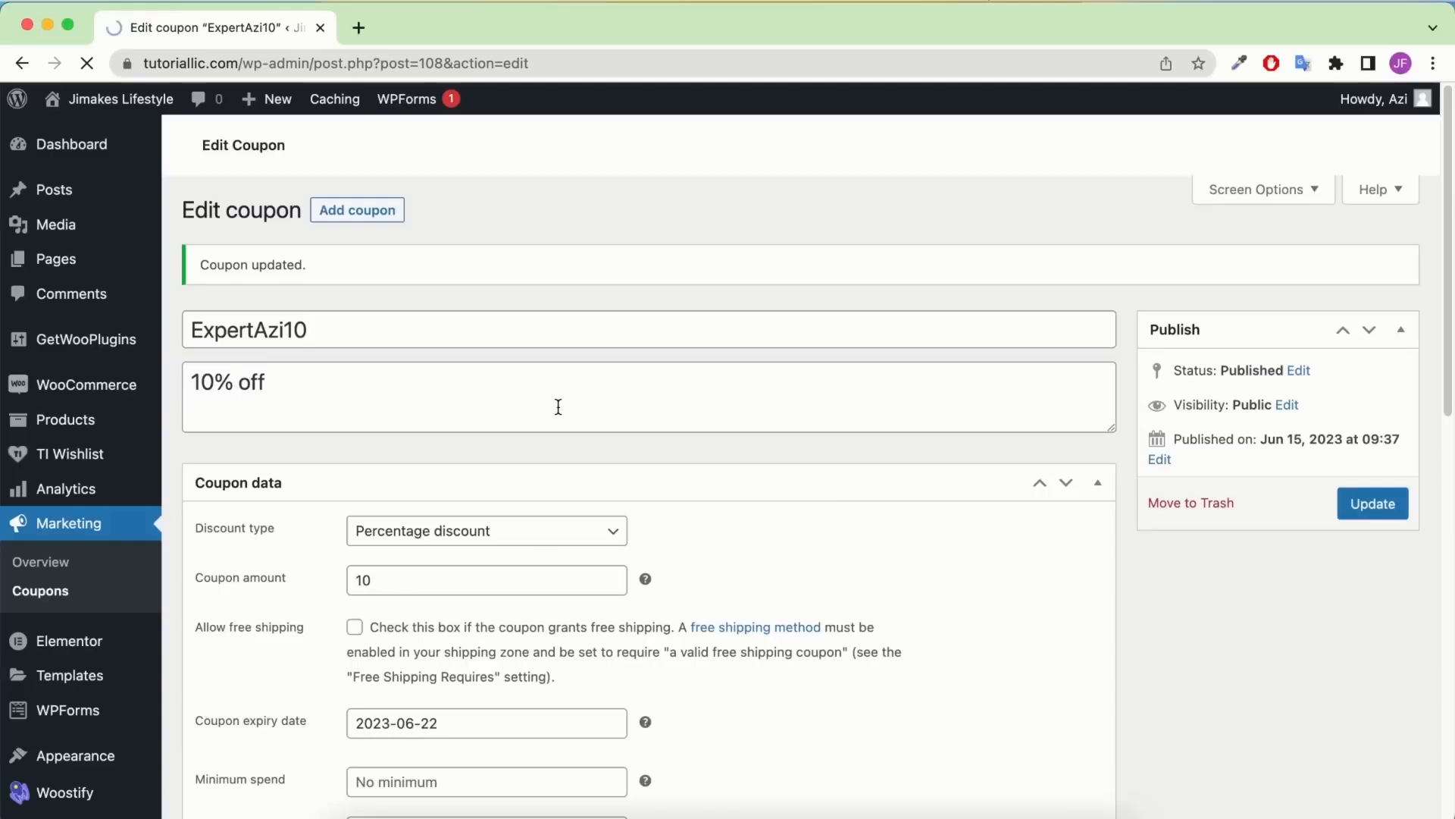
scroll(627, 436, "down", 4)
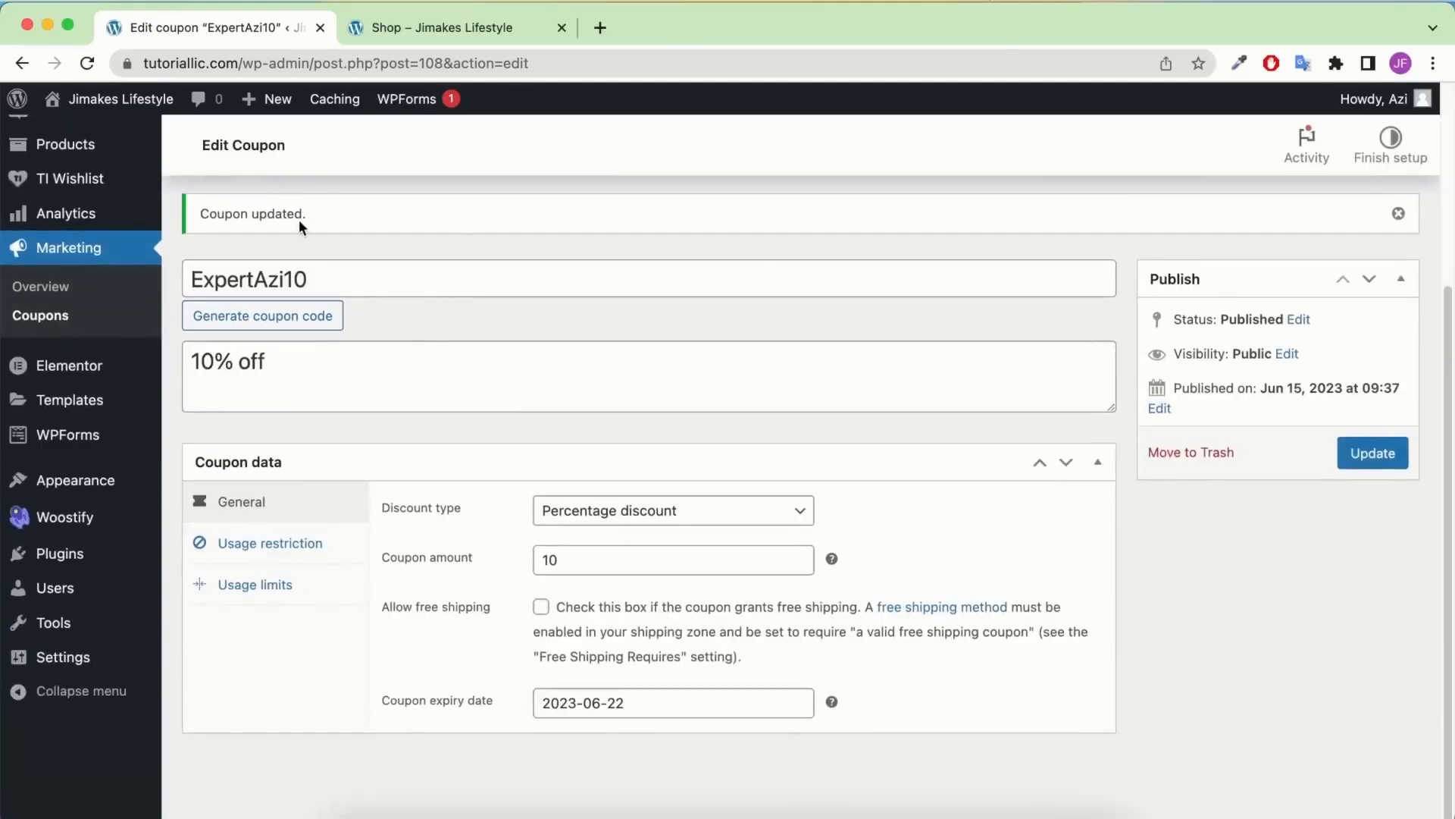
left_click(421, 29)
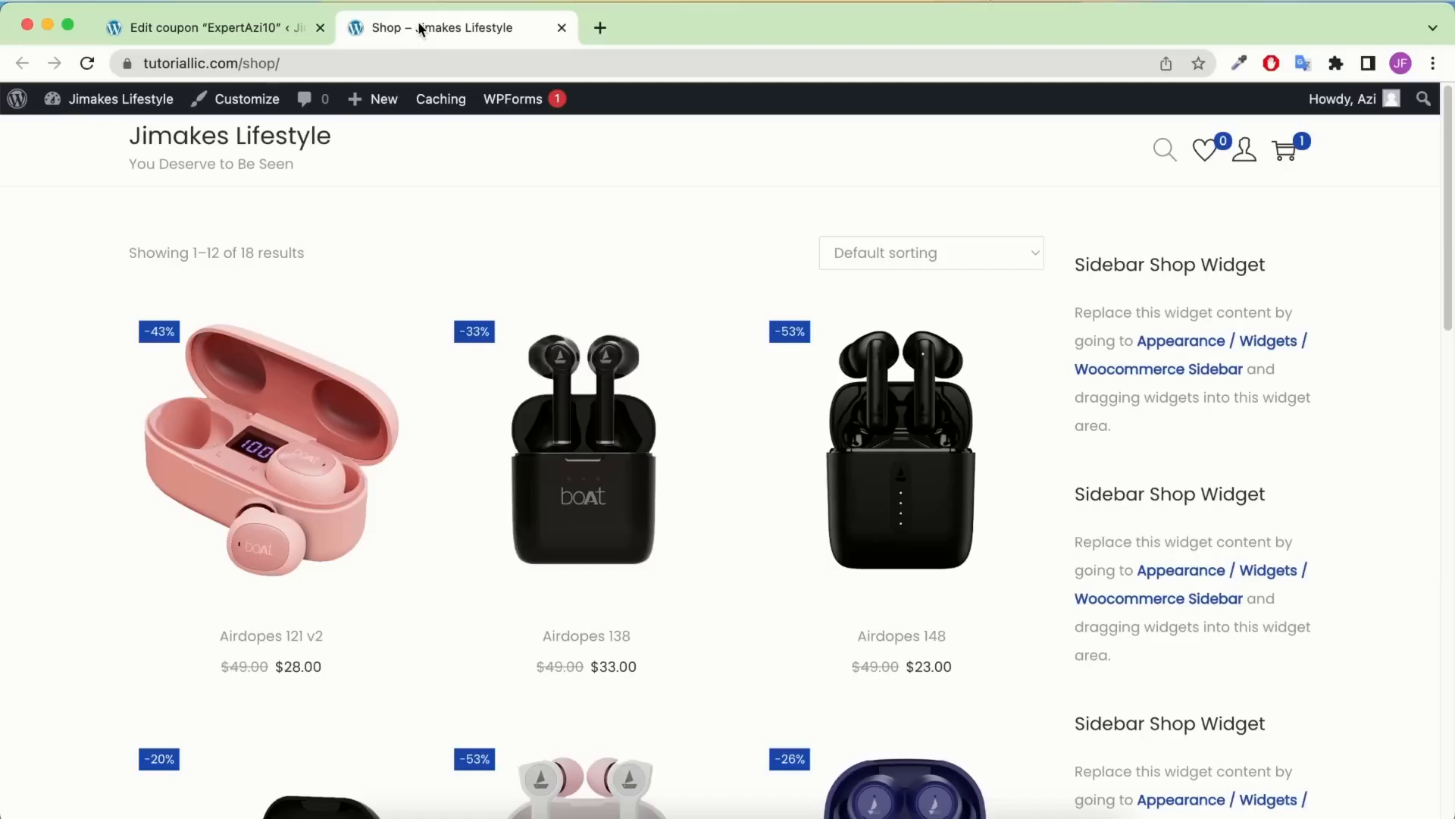
left_click(368, 60)
key("super+c")
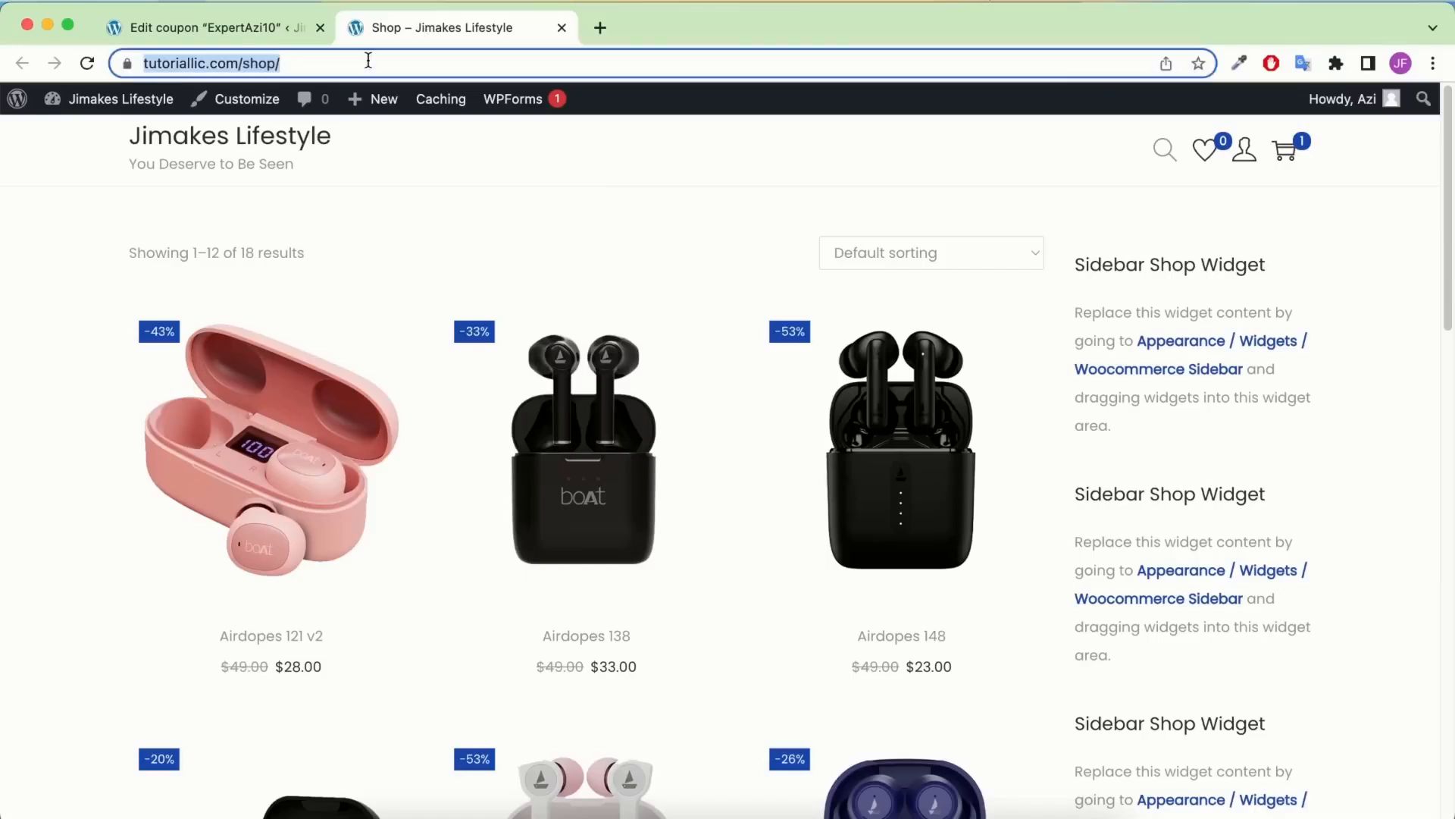
left_click(1433, 64)
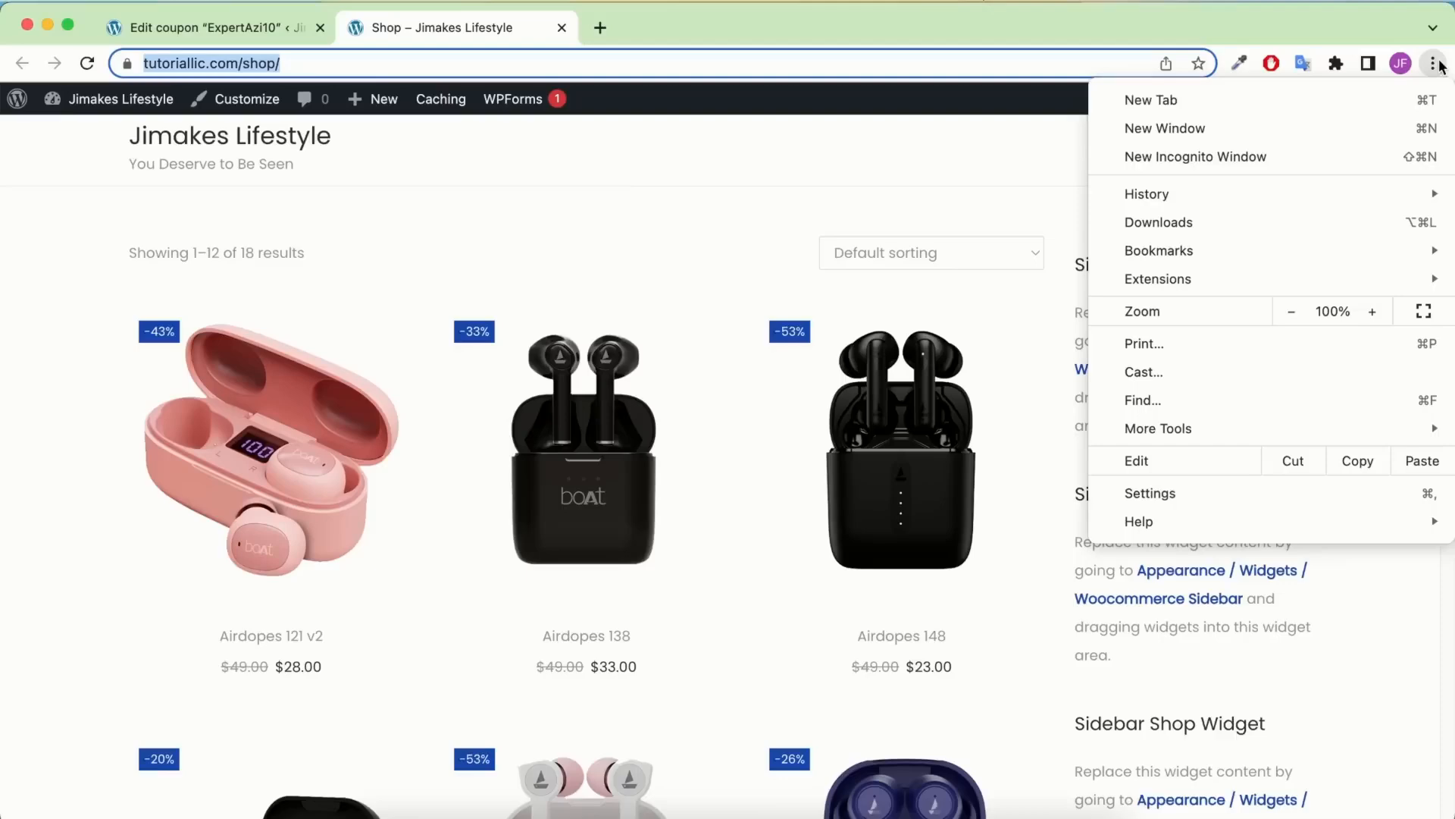
left_click(1231, 157)
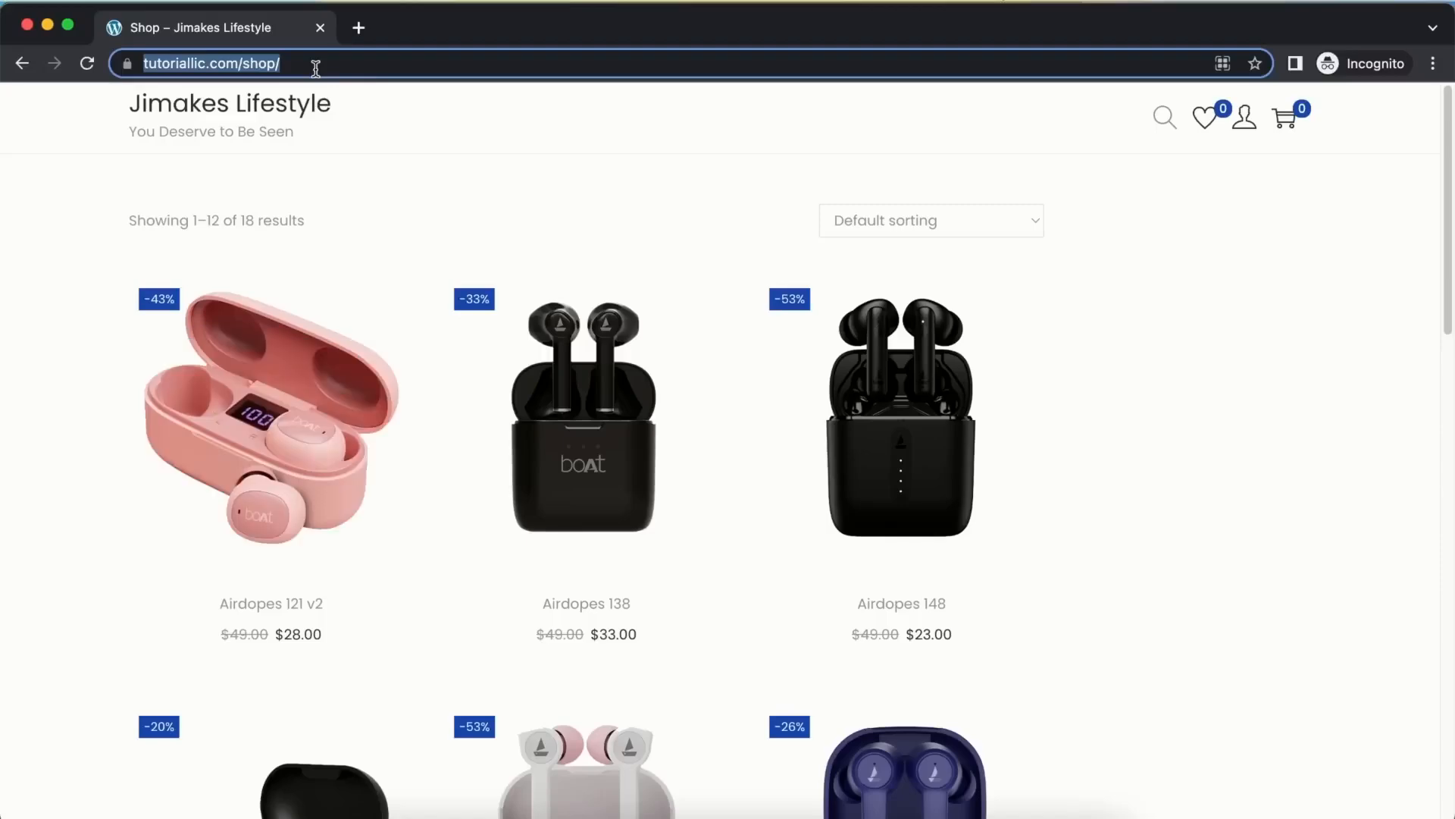
Load the shop page in the private window from the copied address
key("super+v")
key("Return")
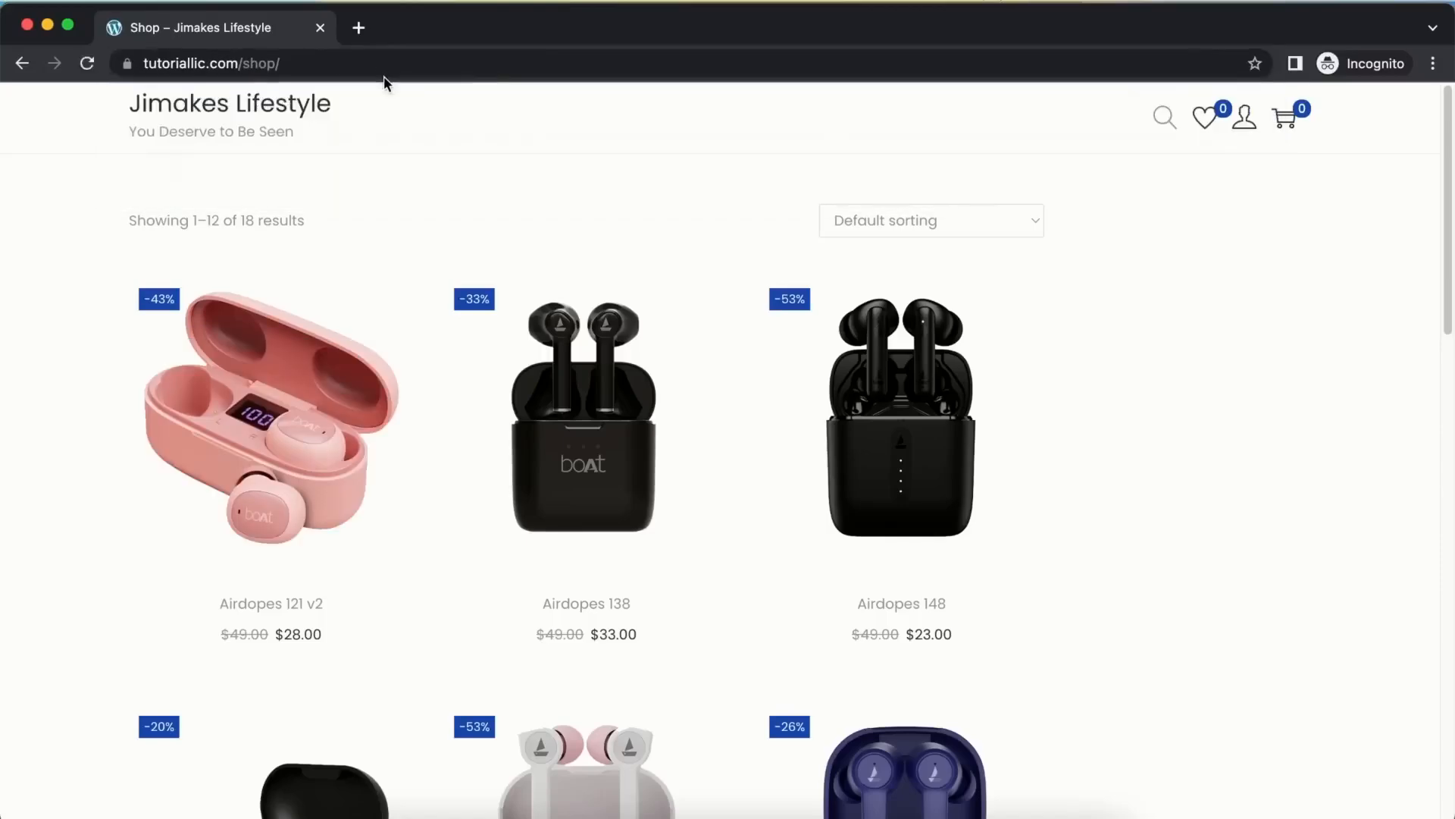
scroll(508, 398, "down", 5)
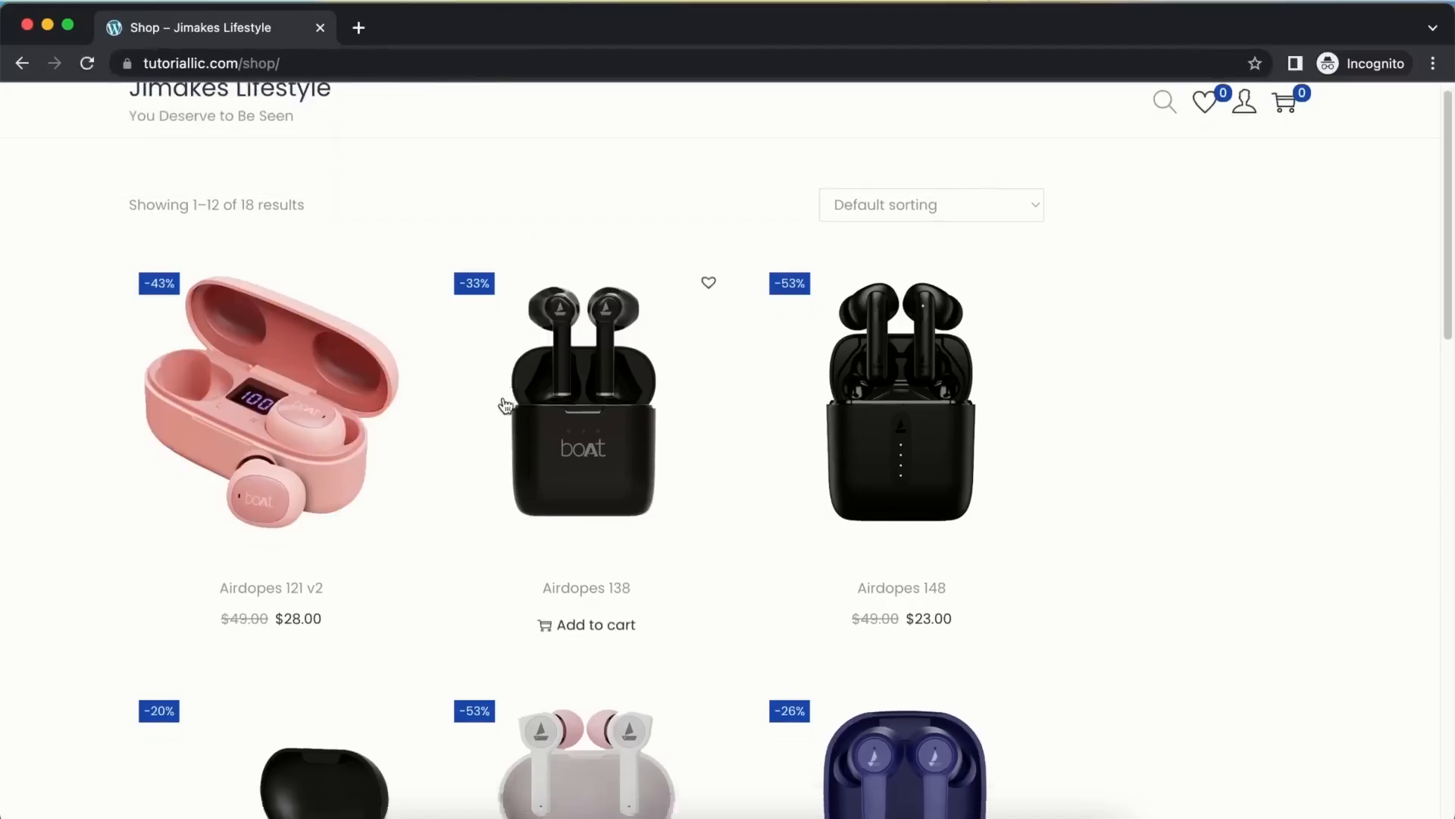
scroll(517, 387, "down", 9)
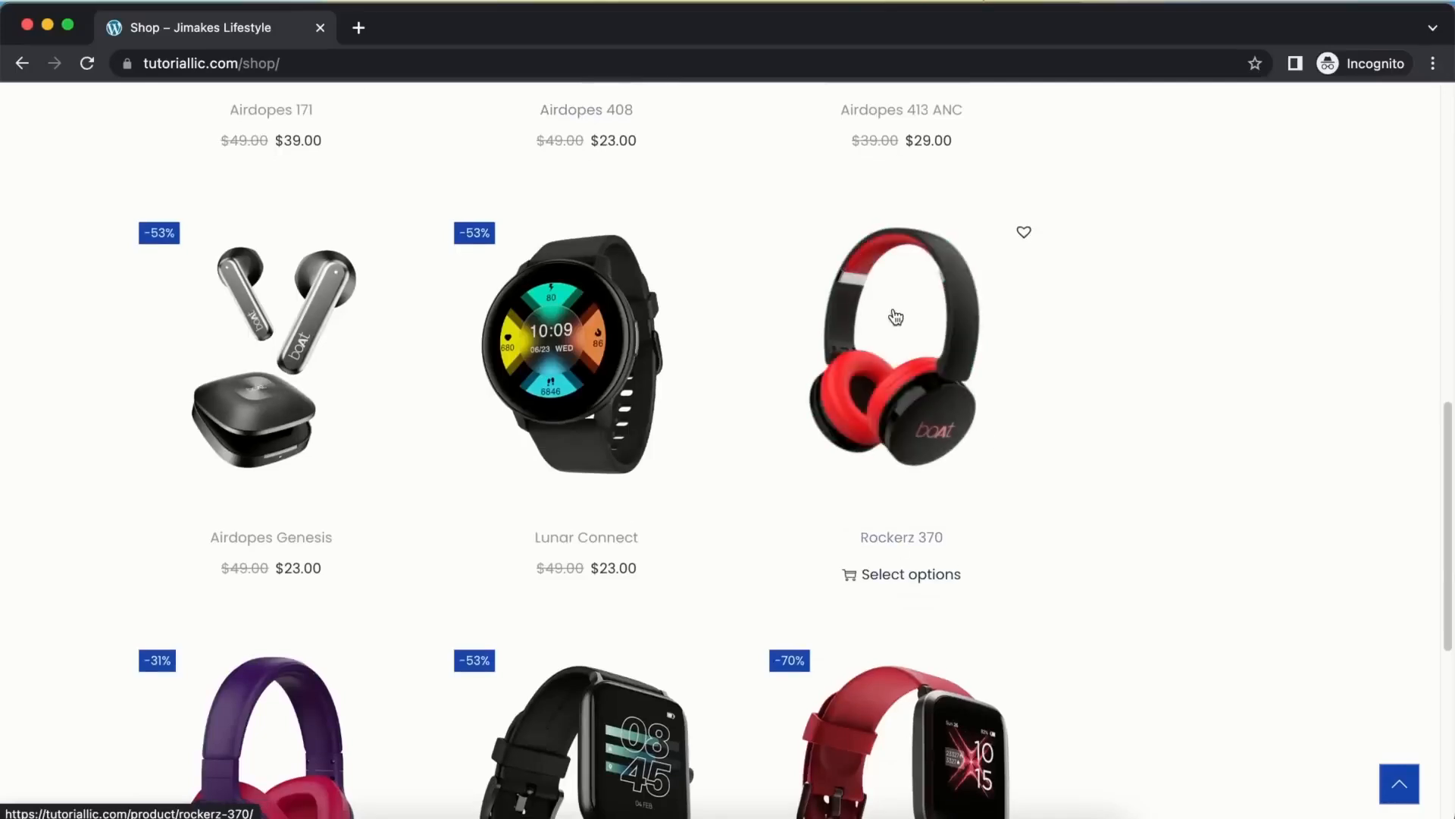
Add the Black Rockerz 370 to the cart from its product page
left_click(895, 336)
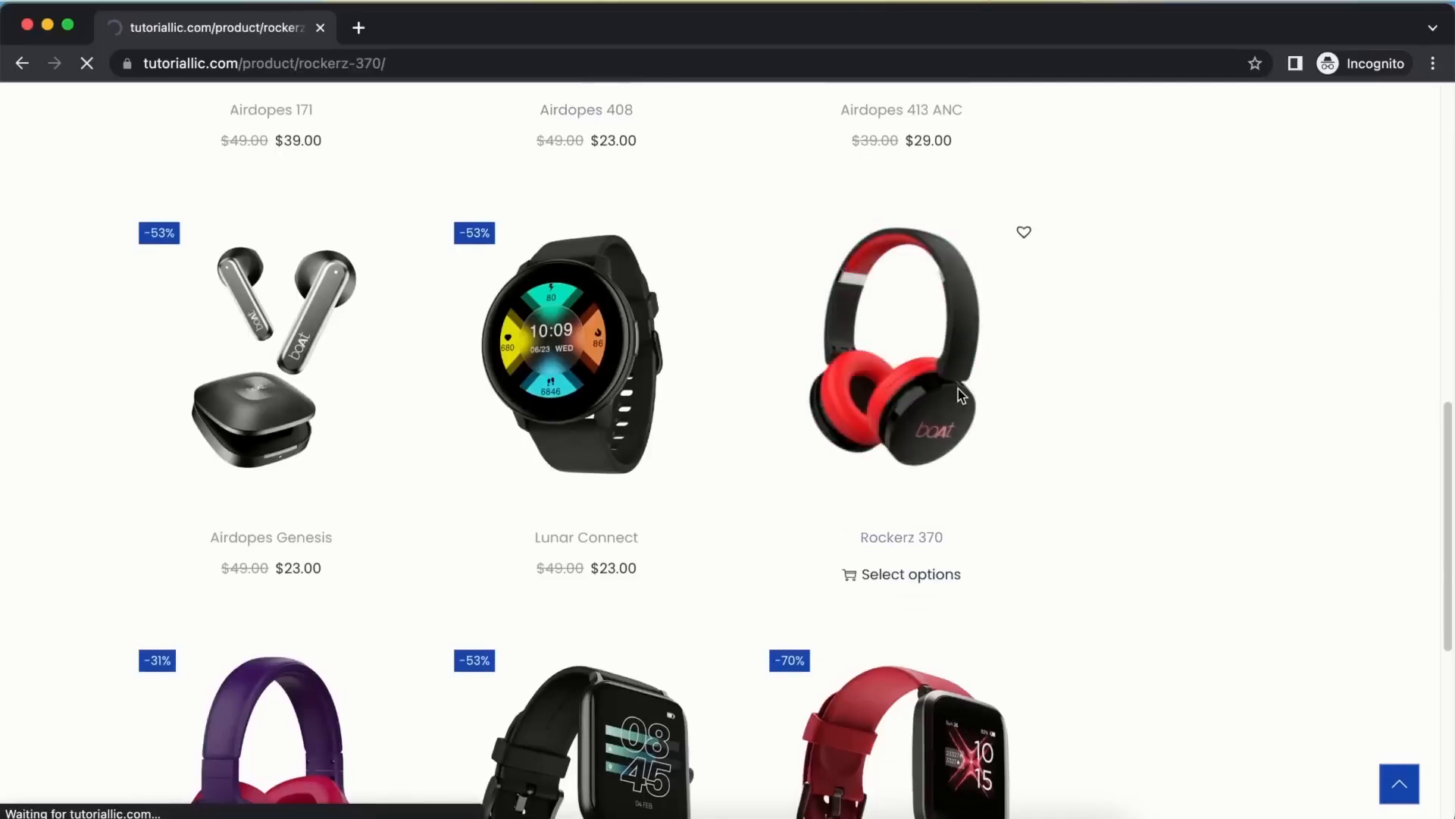
scroll(793, 457, "down", 3)
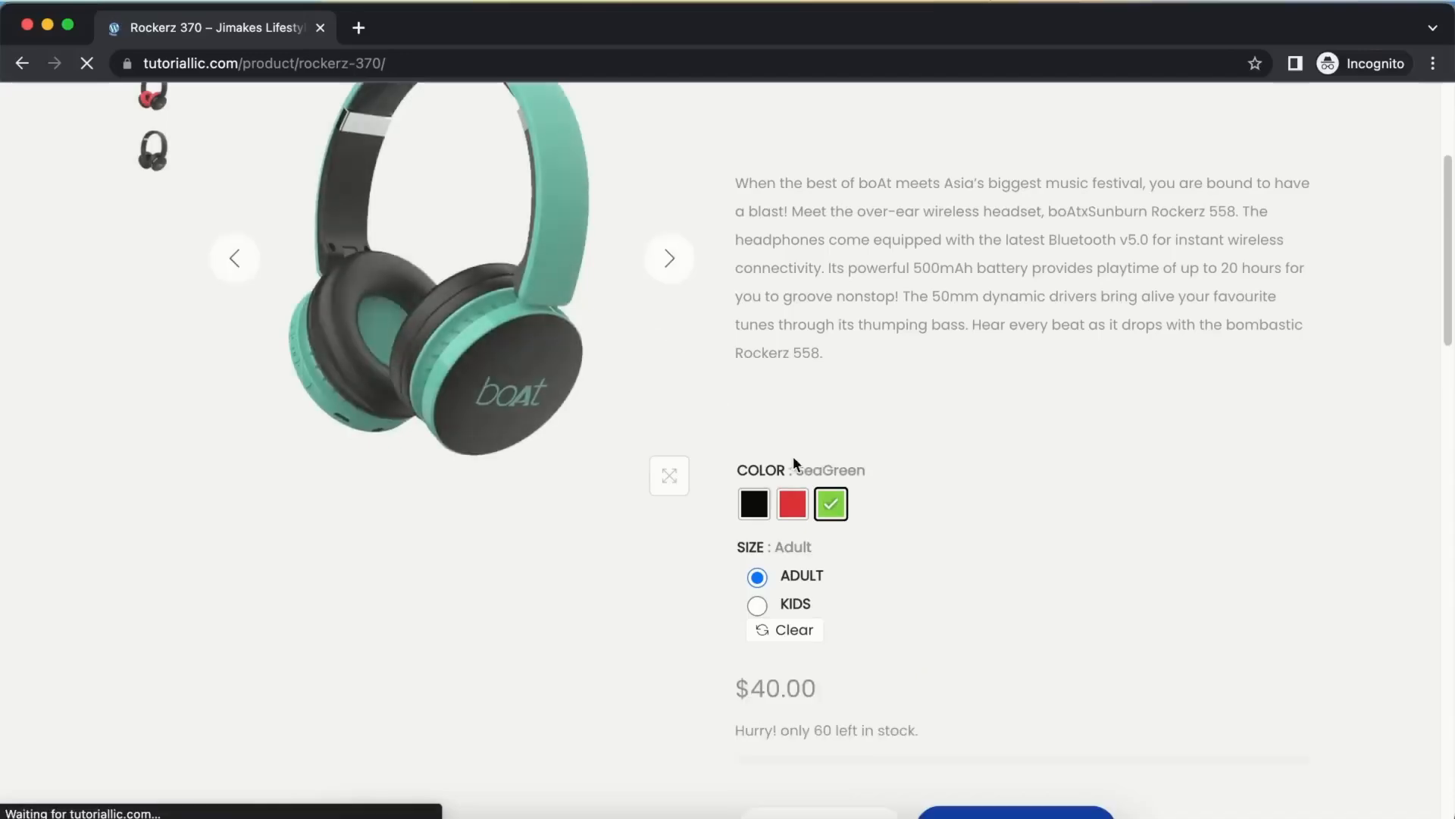
scroll(792, 581, "down", 1)
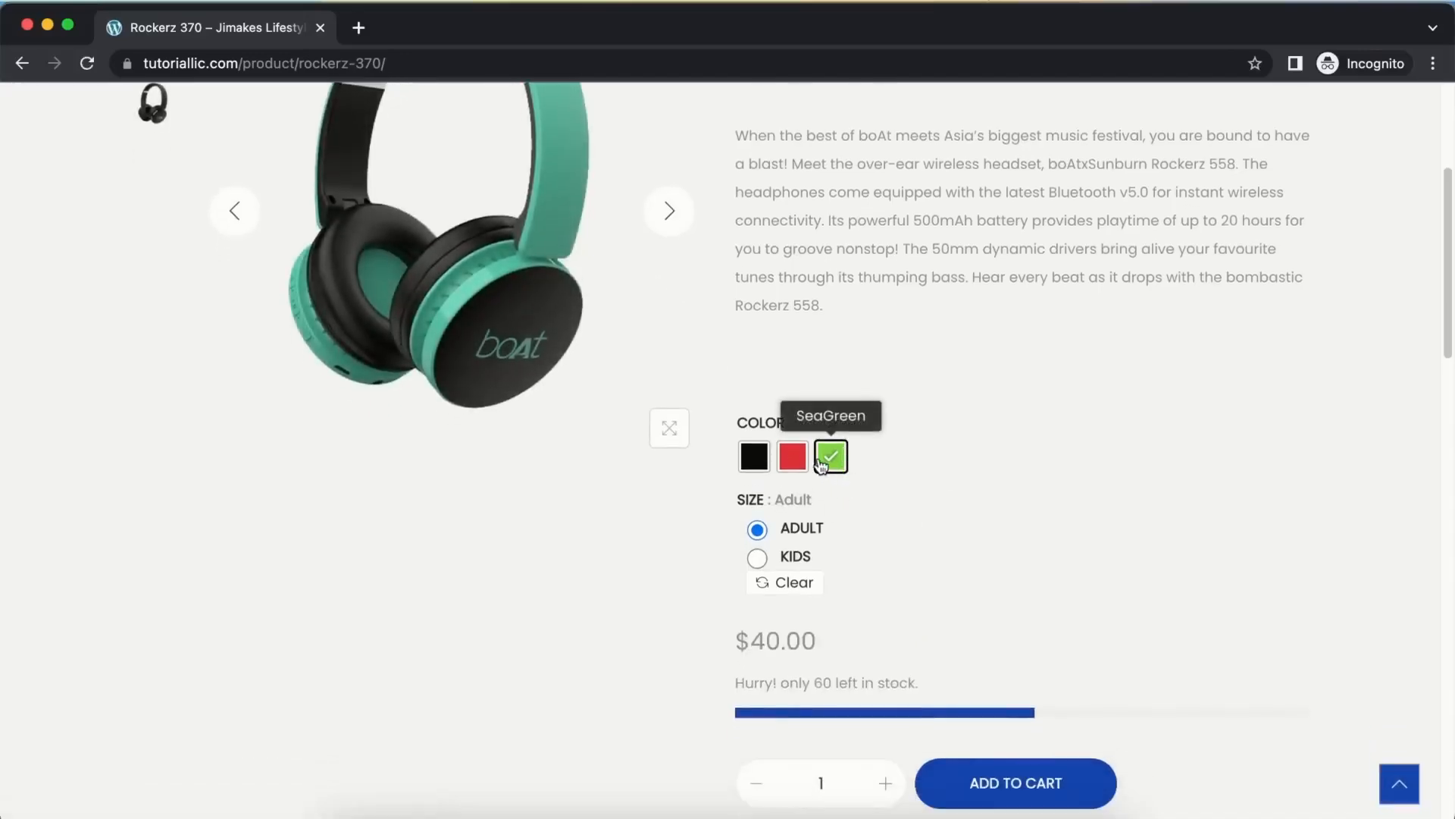
left_click(755, 457)
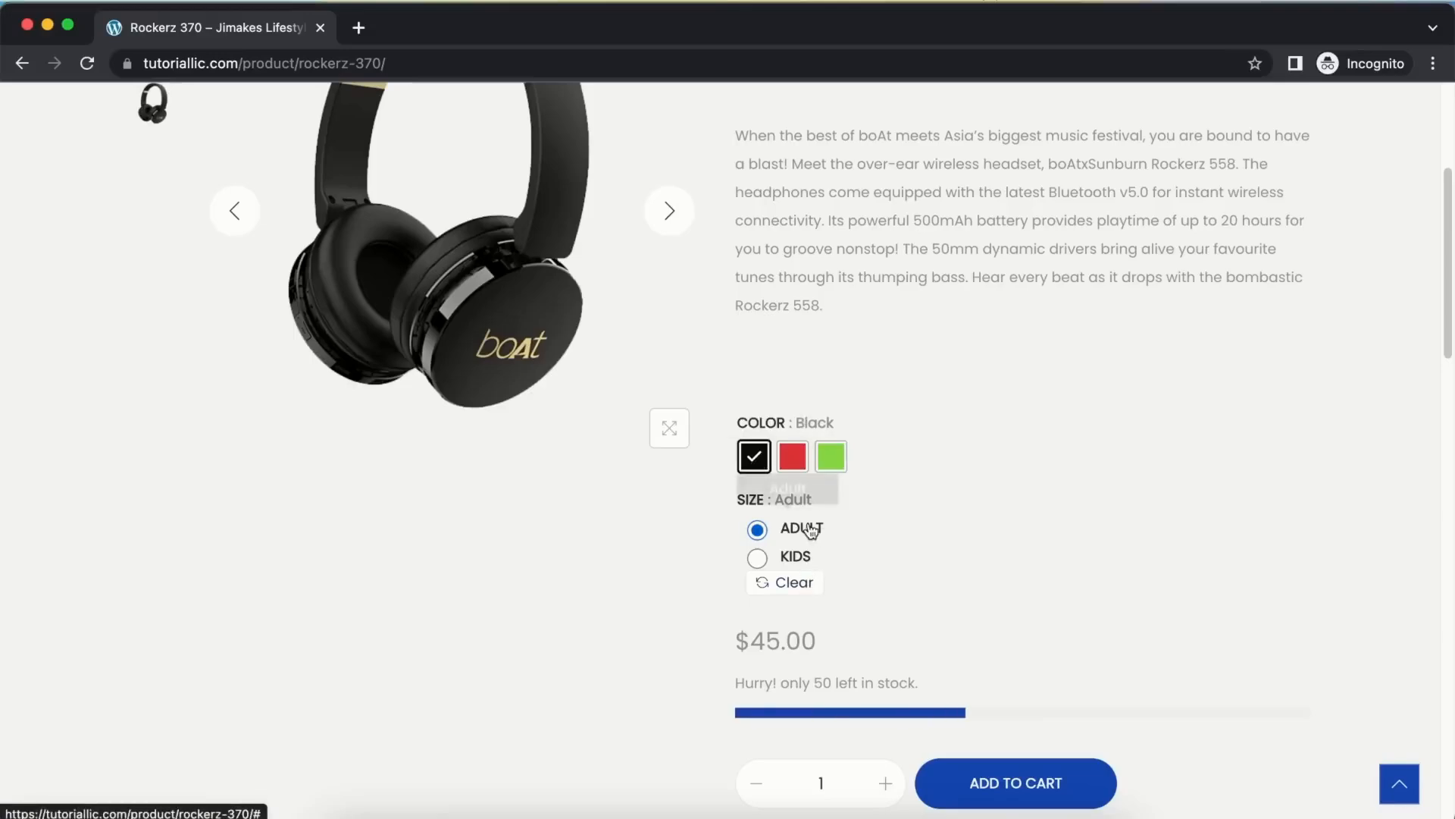
scroll(977, 561, "down", 1)
scroll(977, 561, "down", 1)
left_click(1043, 746)
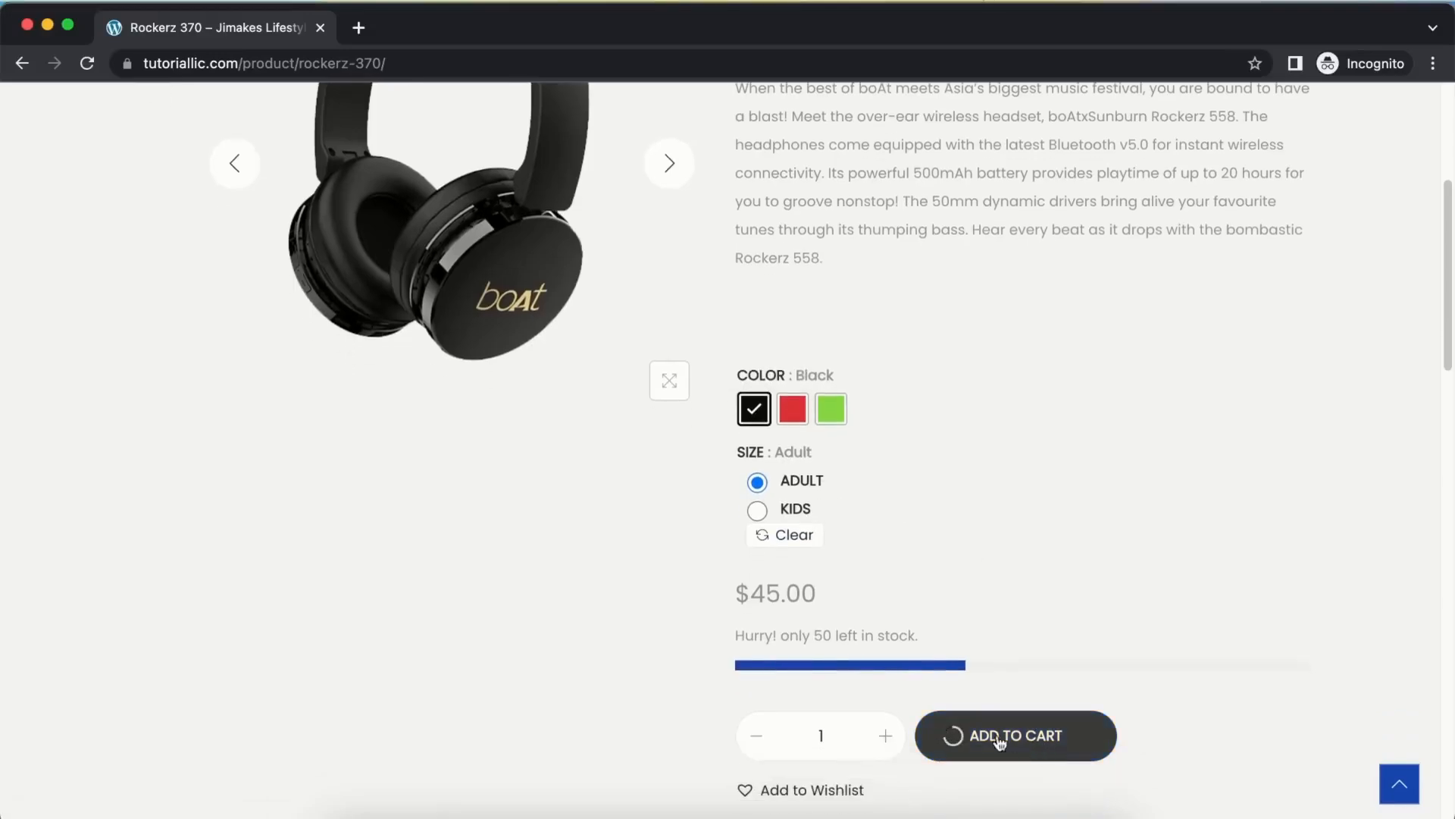
scroll(844, 436, "down", 10)
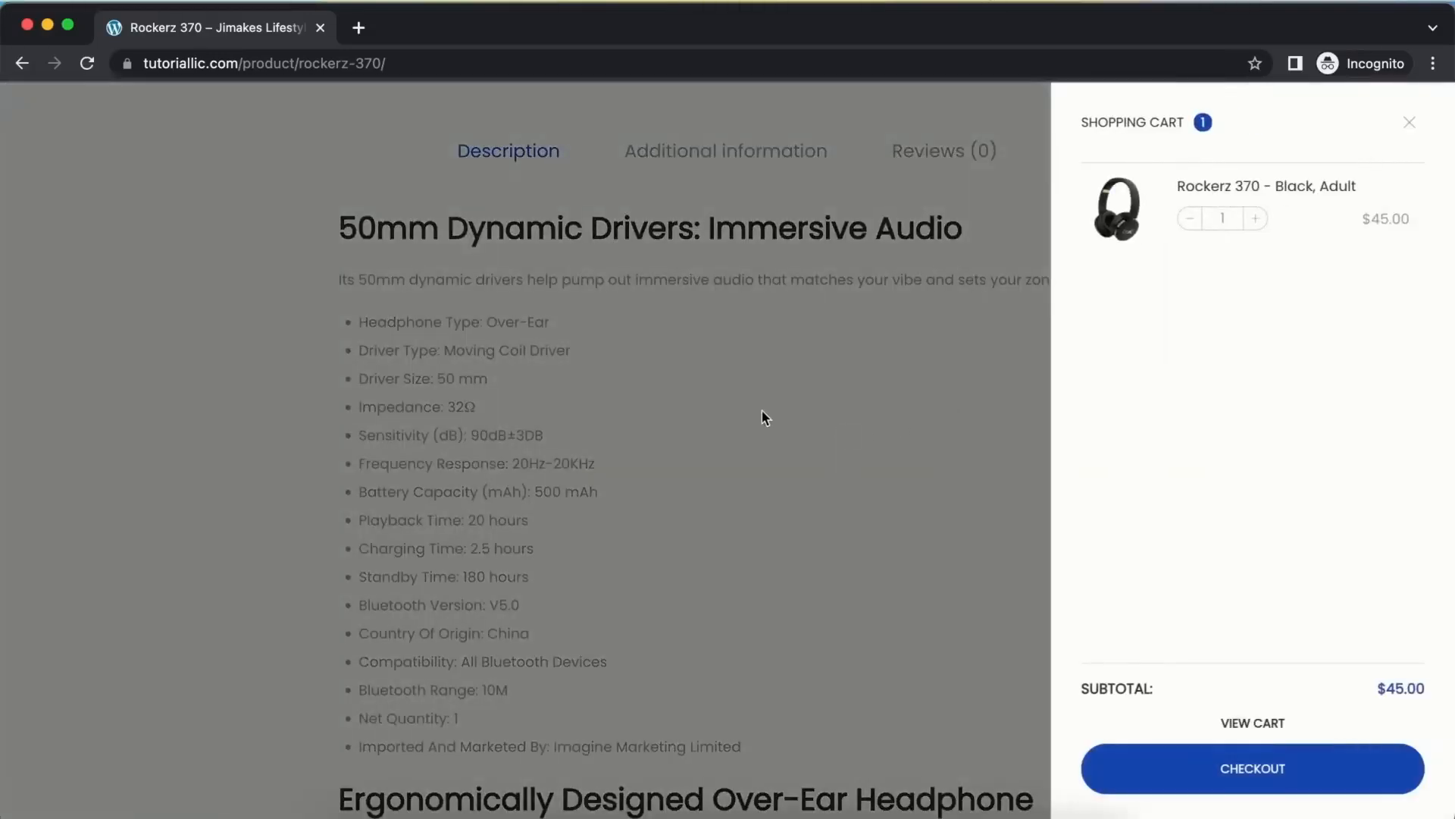
left_click(642, 411)
Add Airdopes 121 v2 and Rockerz 558 Sunburn Edition to the cart, then open Headphone category
scroll(643, 411, "down", 10)
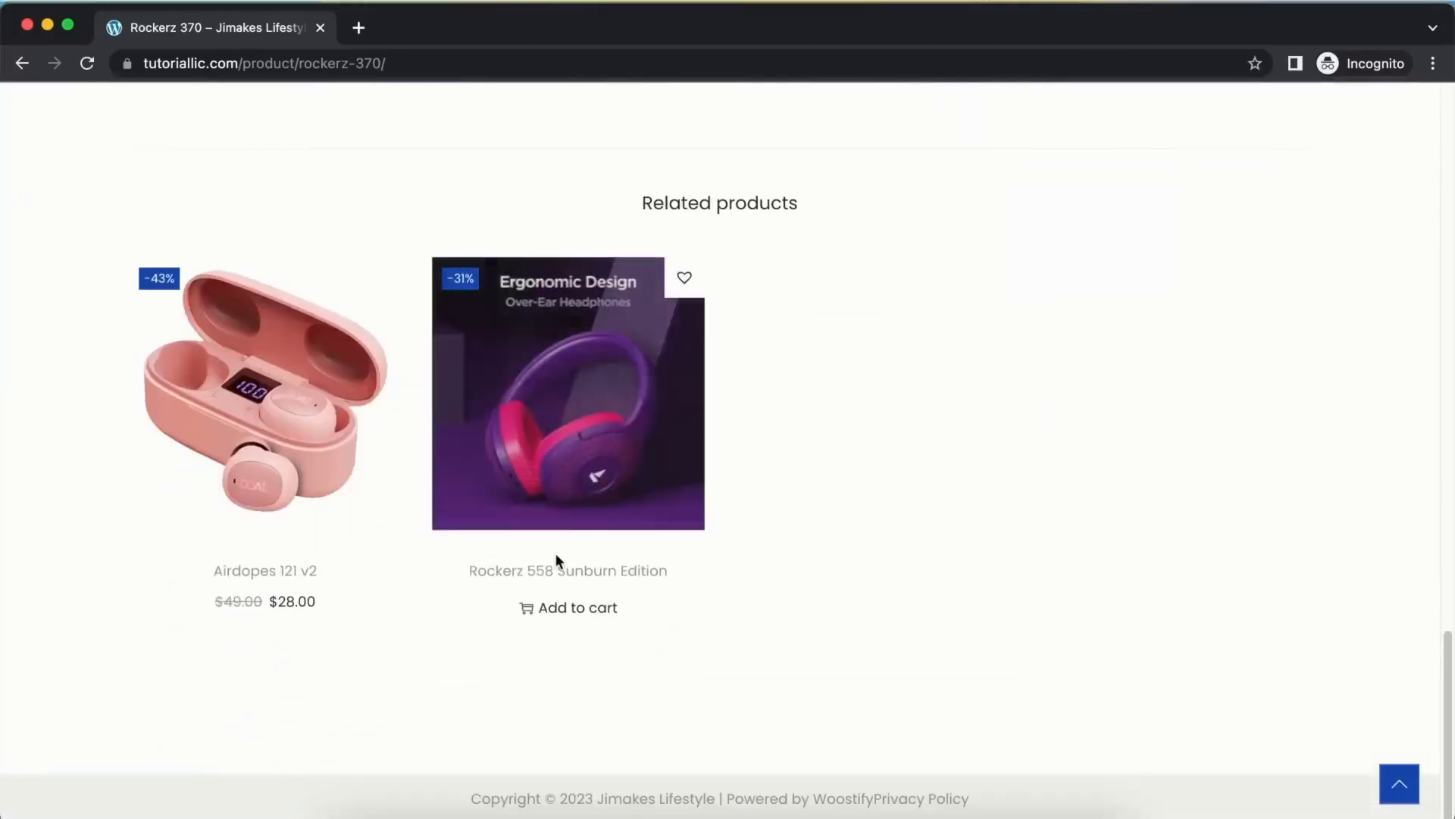
mouse_move(247, 569)
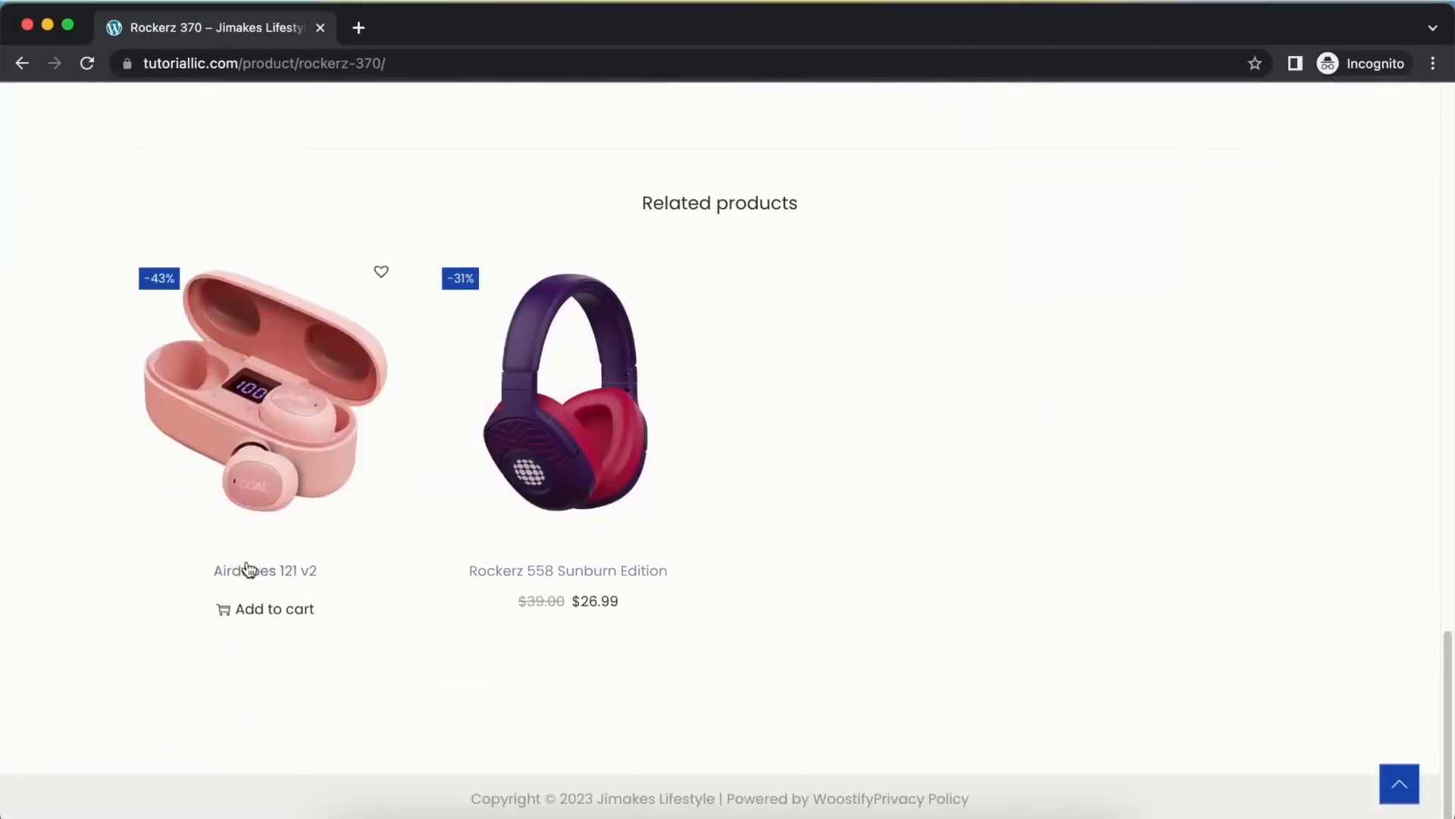
left_click(276, 611)
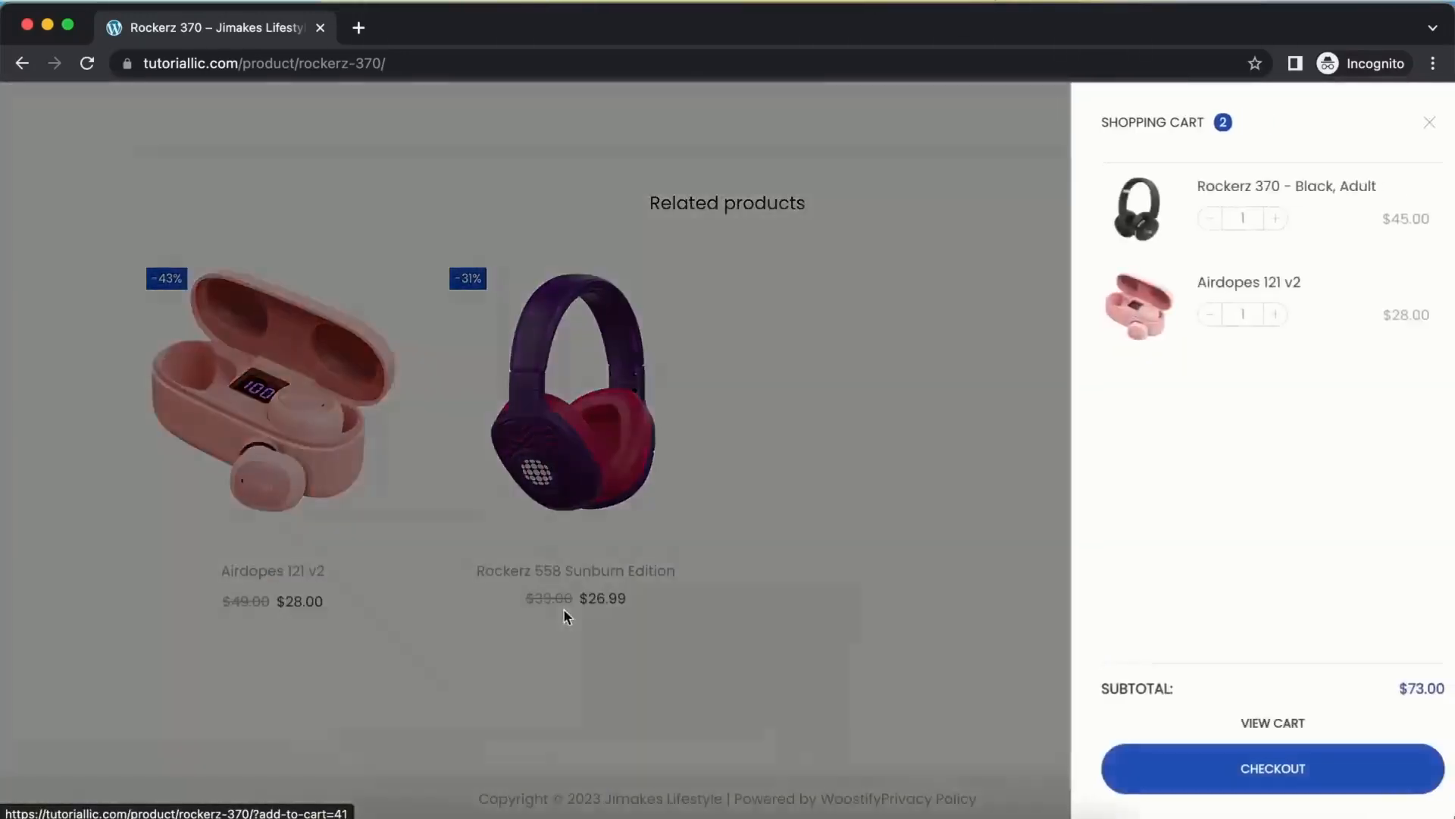
left_click(562, 607)
left_click(563, 608)
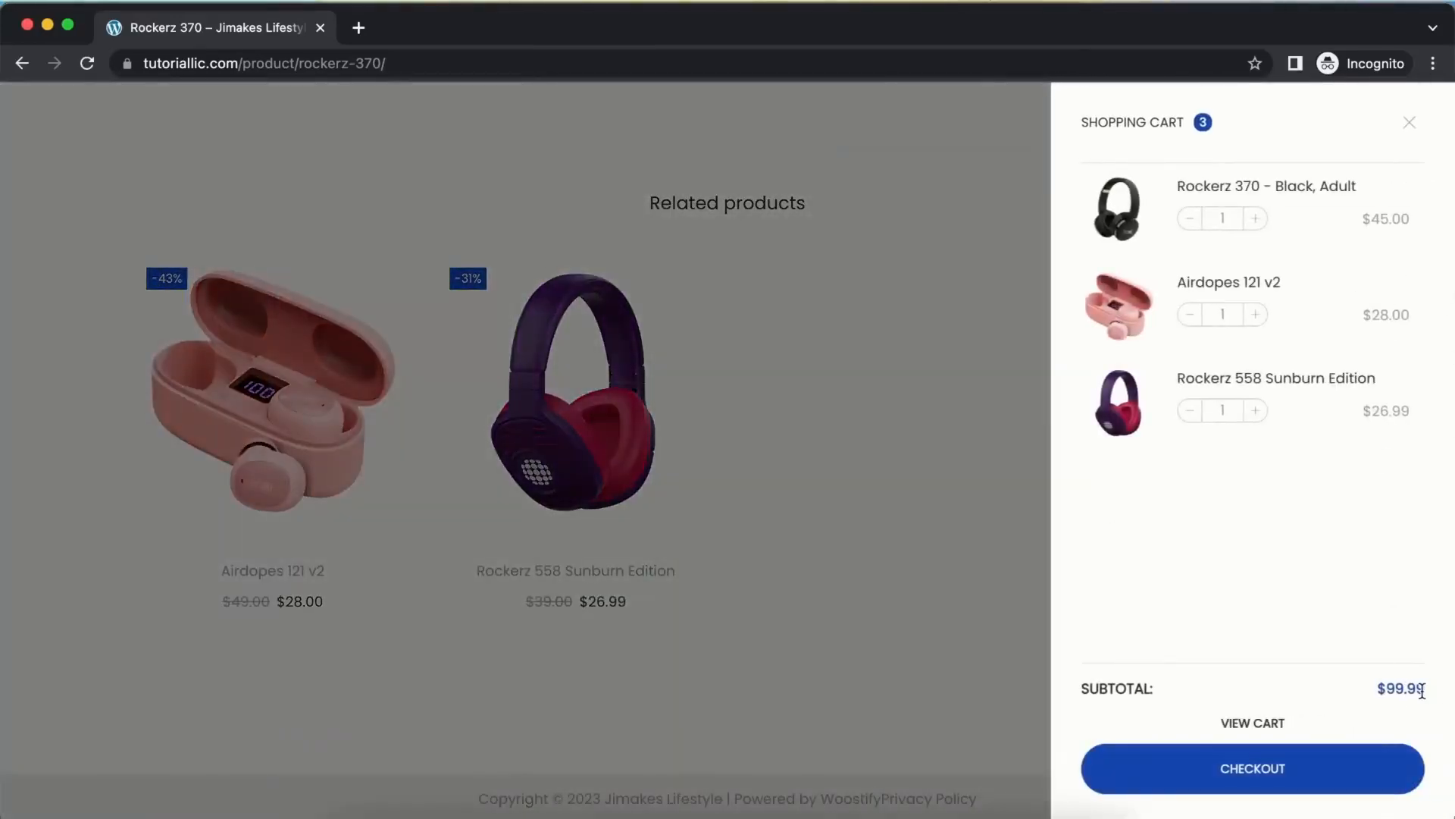
left_click(738, 511)
scroll(617, 374, "up", 15)
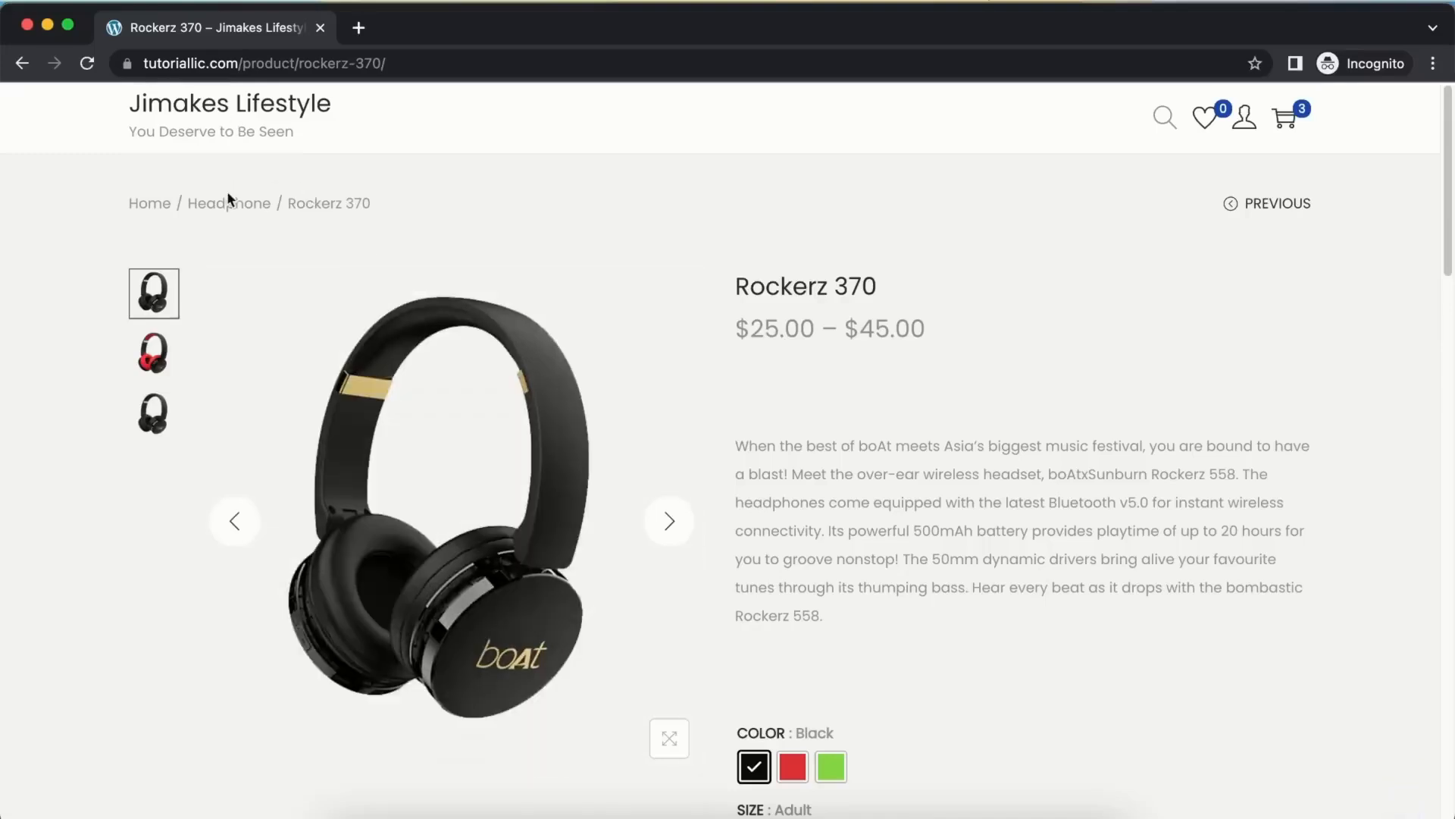
left_click(224, 205)
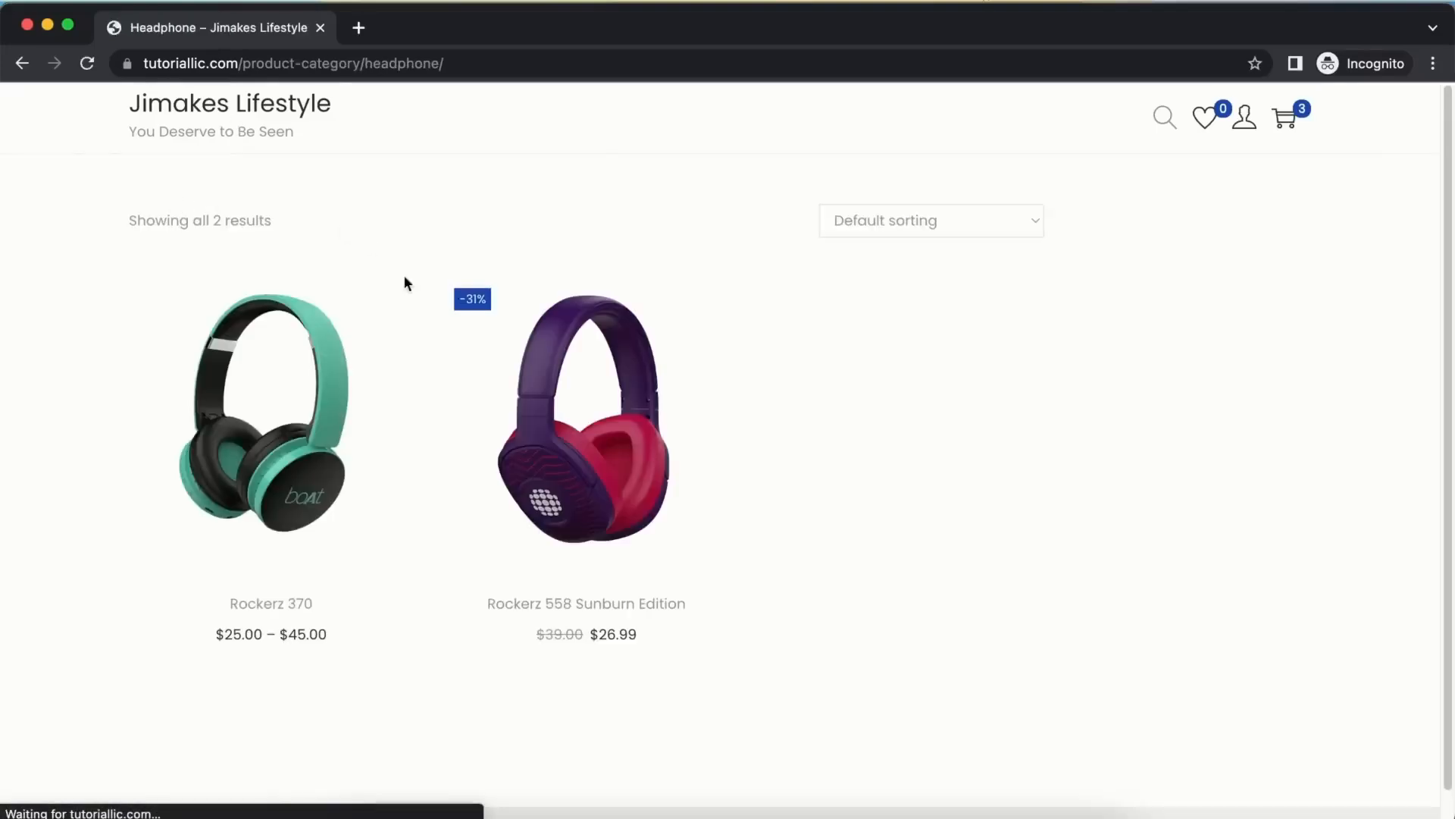
Return to the shop listing and add Lunar Connect to the cart
left_click(22, 66)
left_click(23, 66)
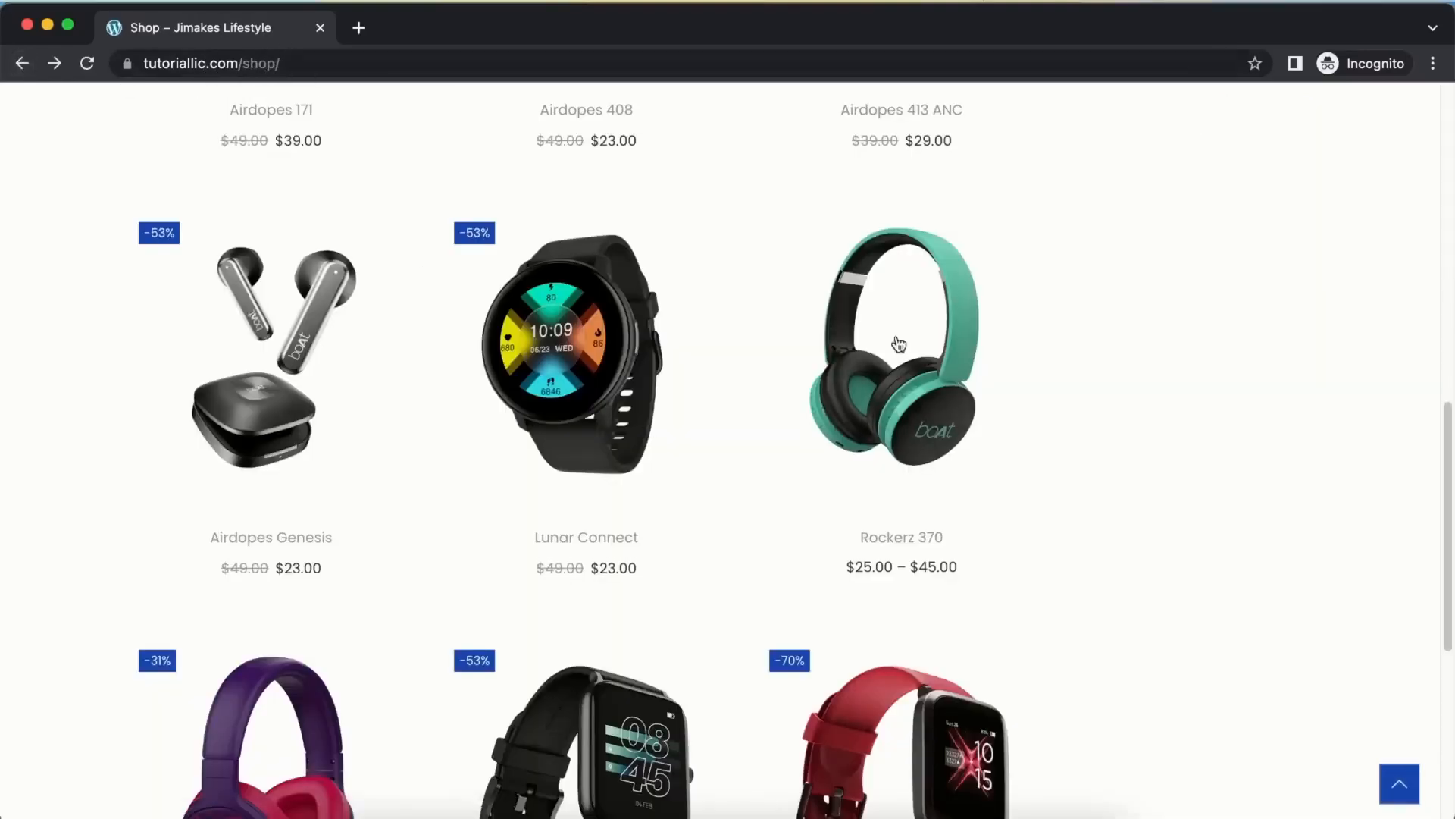
scroll(650, 281, "up", 8)
scroll(695, 260, "down", 10)
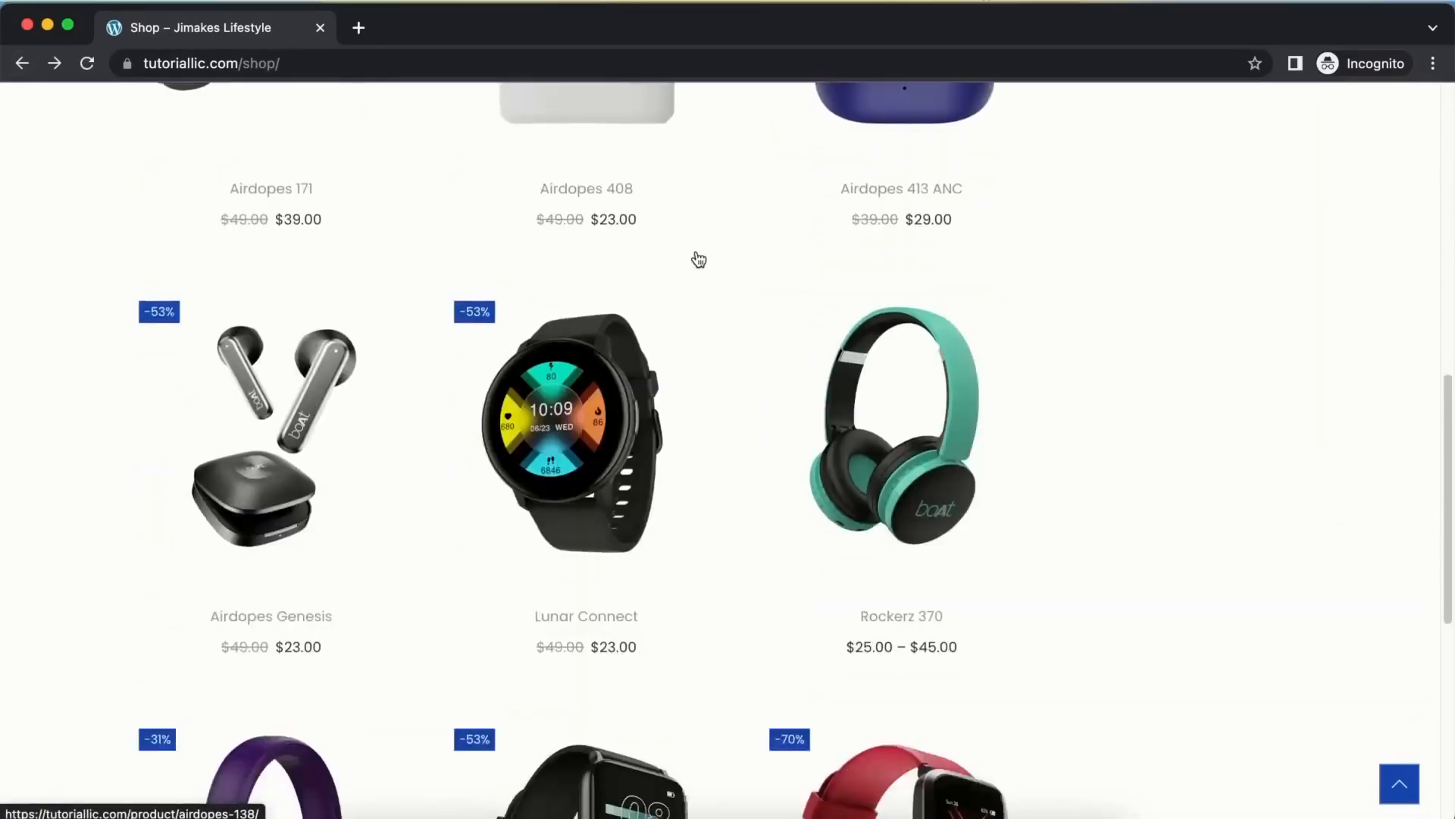
scroll(696, 258, "down", 5)
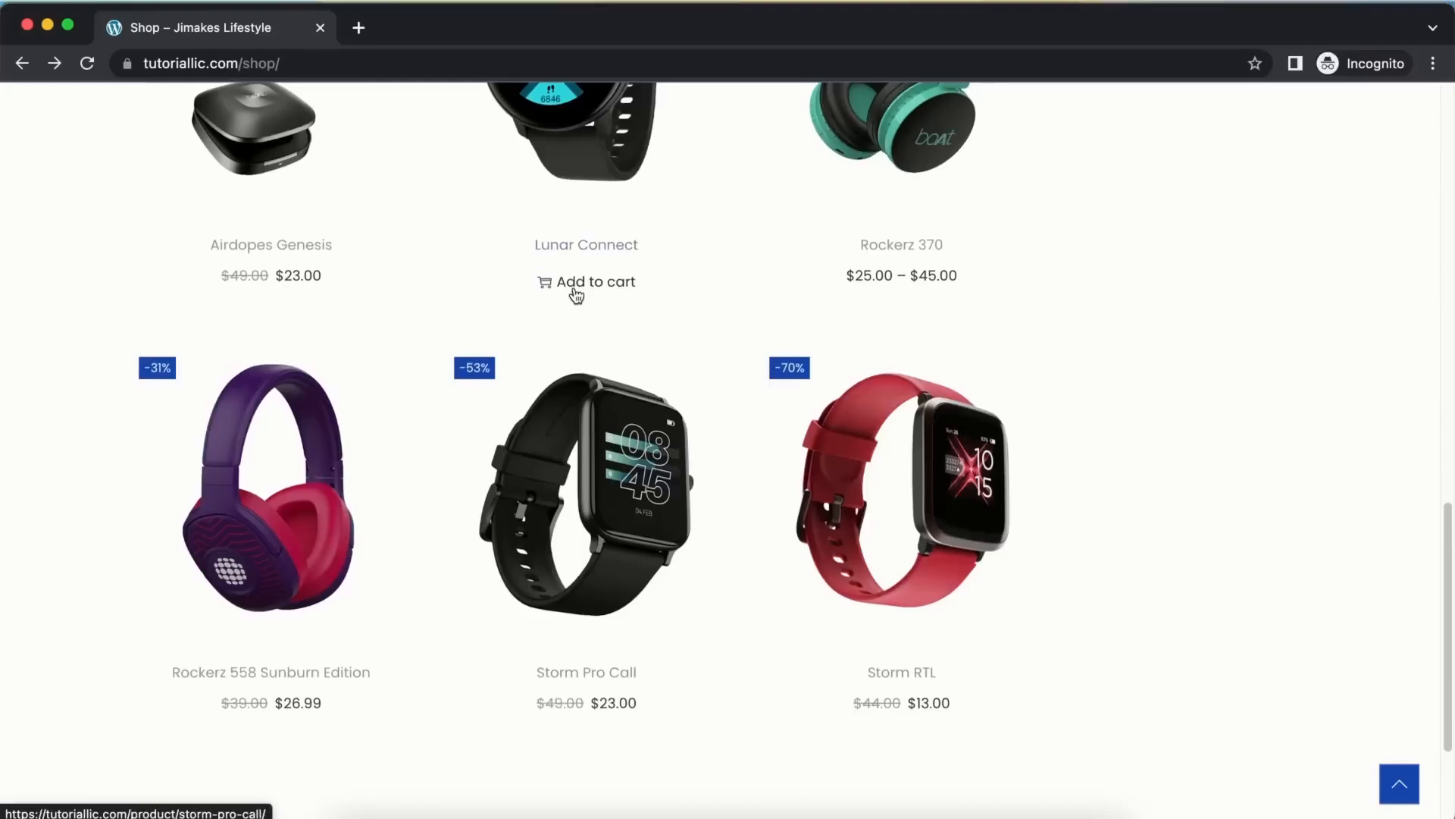
left_click(579, 288)
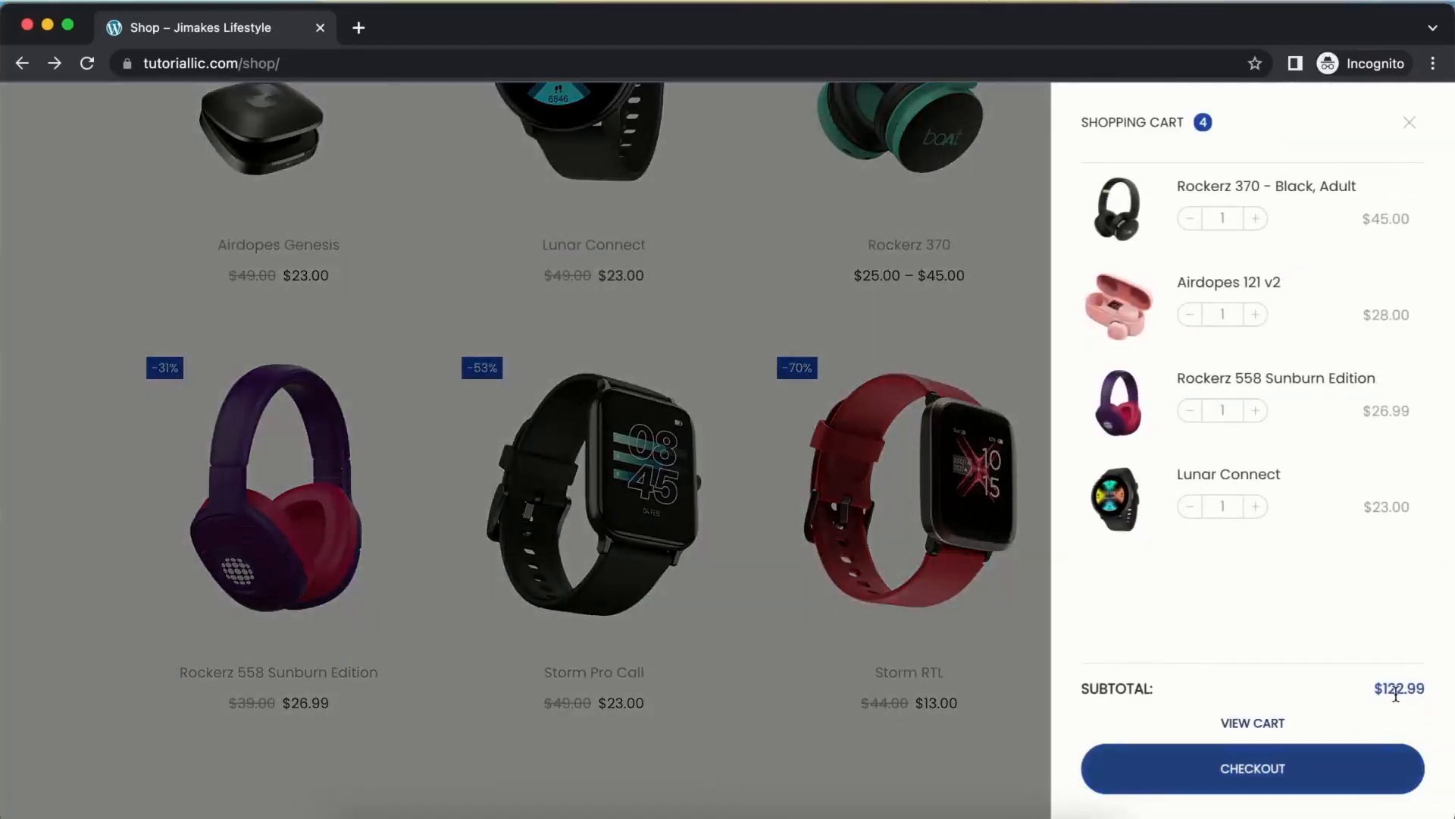
Go to checkout and choose Free shipping for the four-item order
left_click(1303, 782)
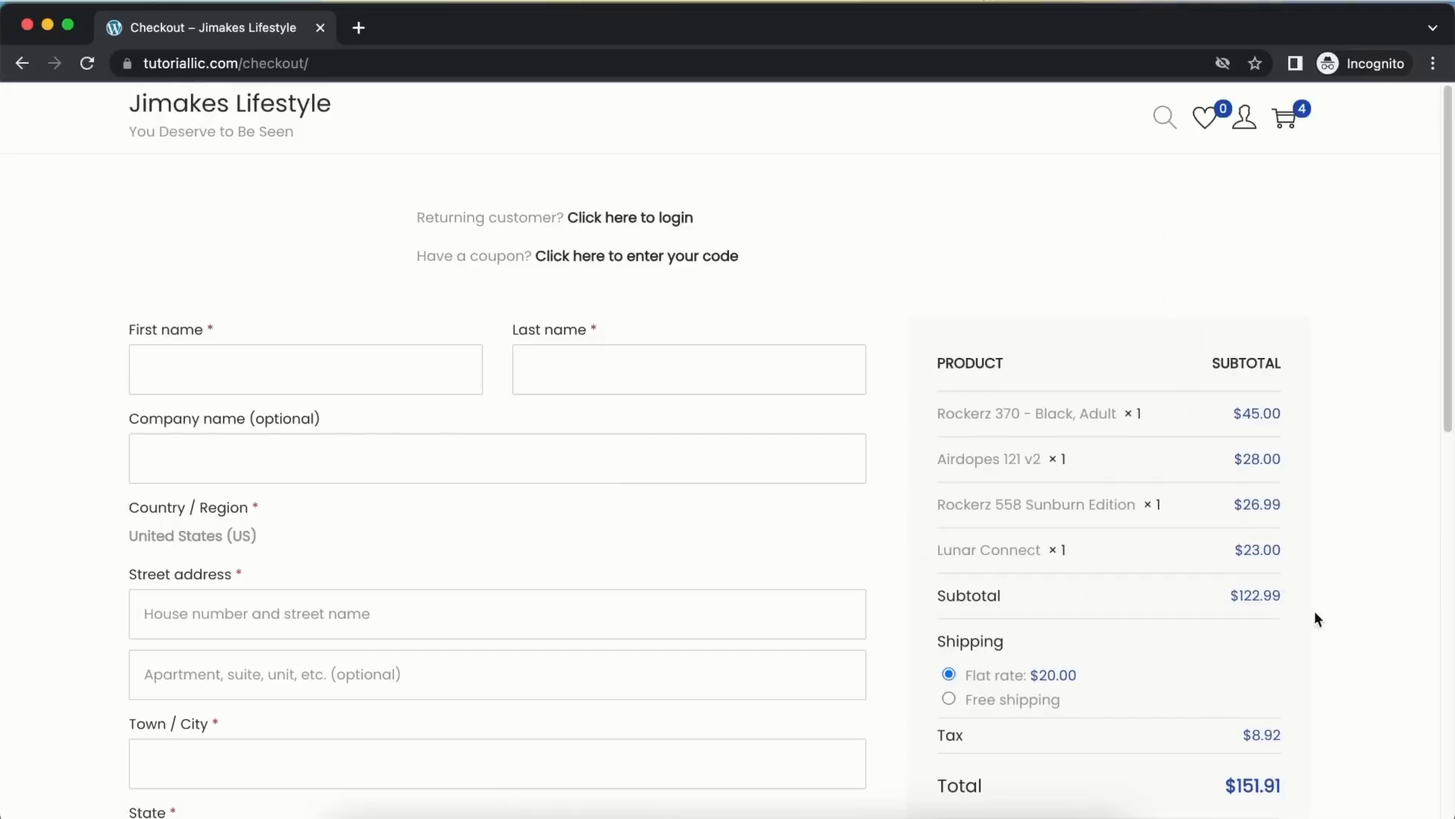
scroll(1138, 480, "down", 1)
scroll(1125, 478, "down", 2)
scroll(1177, 510, "down", 5)
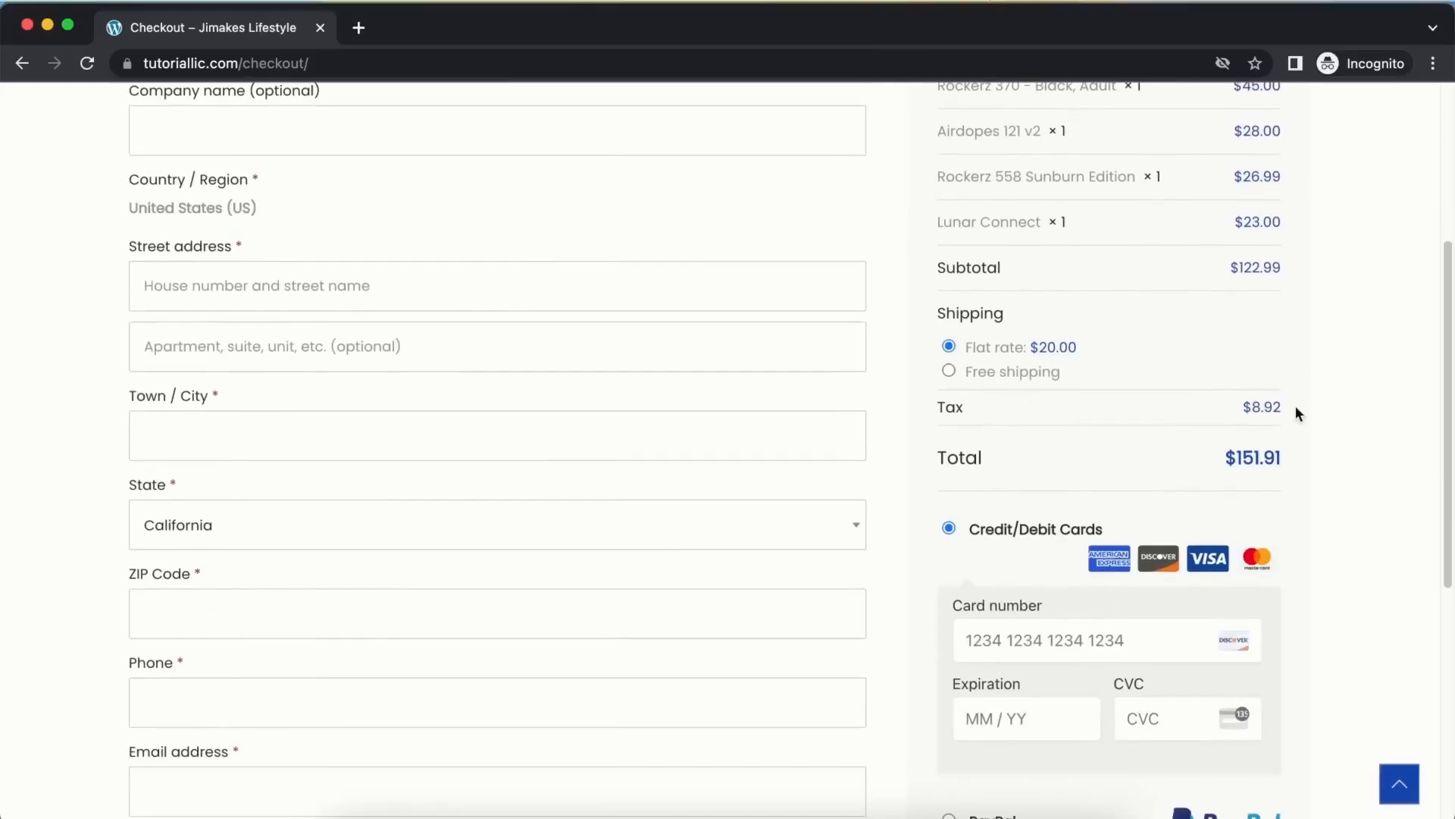
left_click(1004, 377)
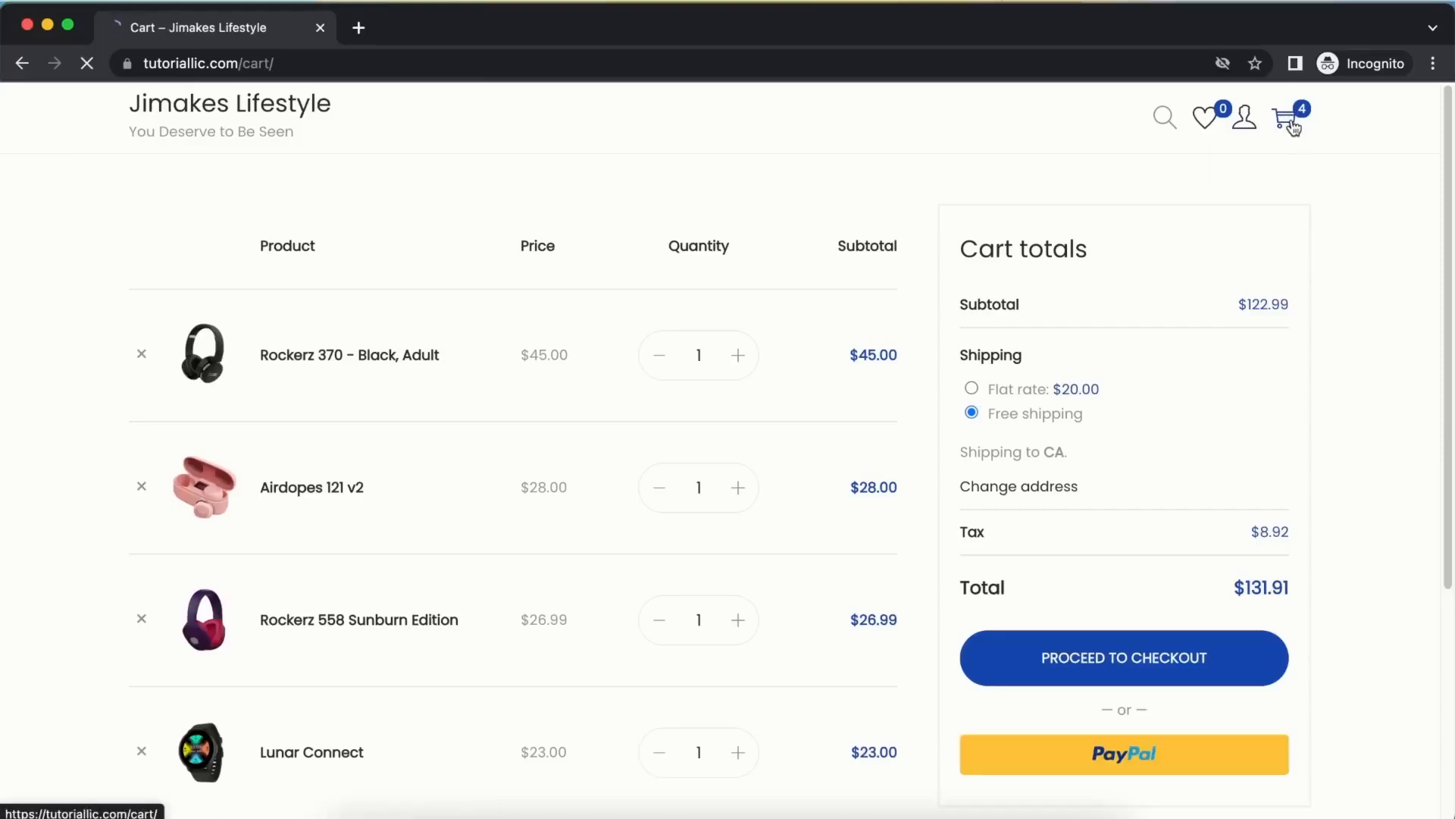
Remove Airdopes 121 v2, Rockerz 558 Sunburn Edition and Lunar Connect, then proceed to checkout
scroll(350, 264, "down", 2)
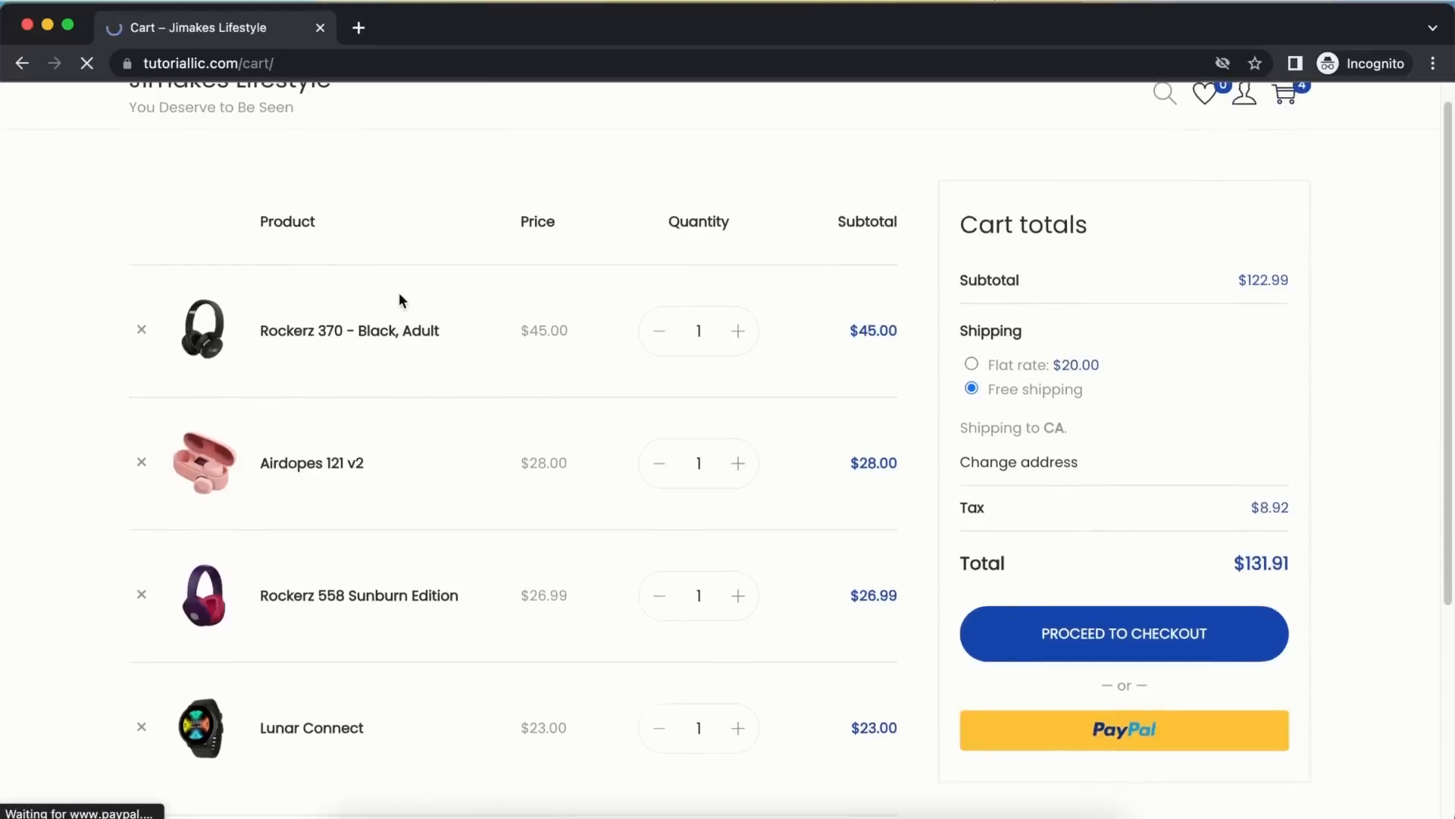
left_click(138, 418)
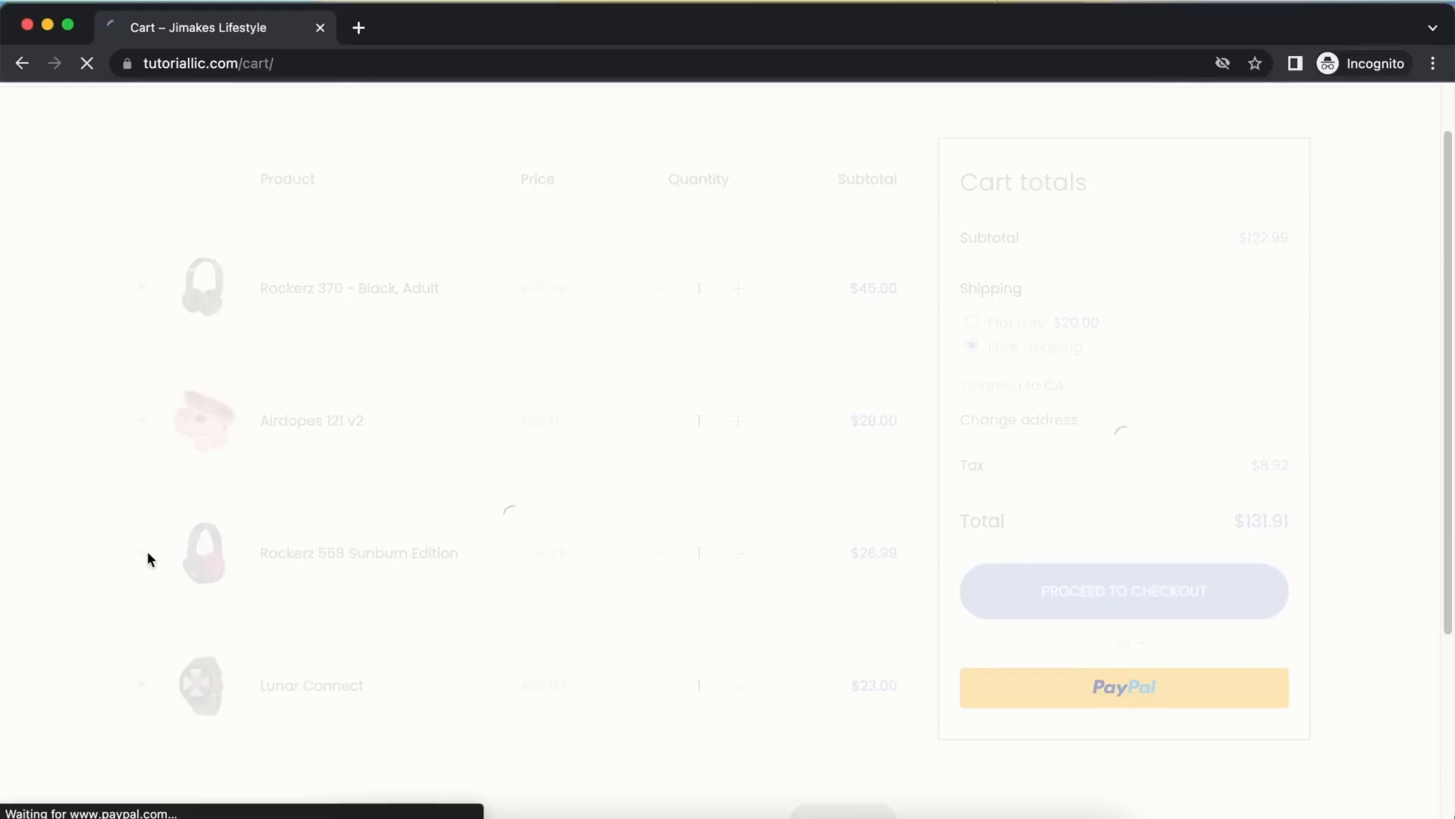
scroll(393, 309, "up", 1)
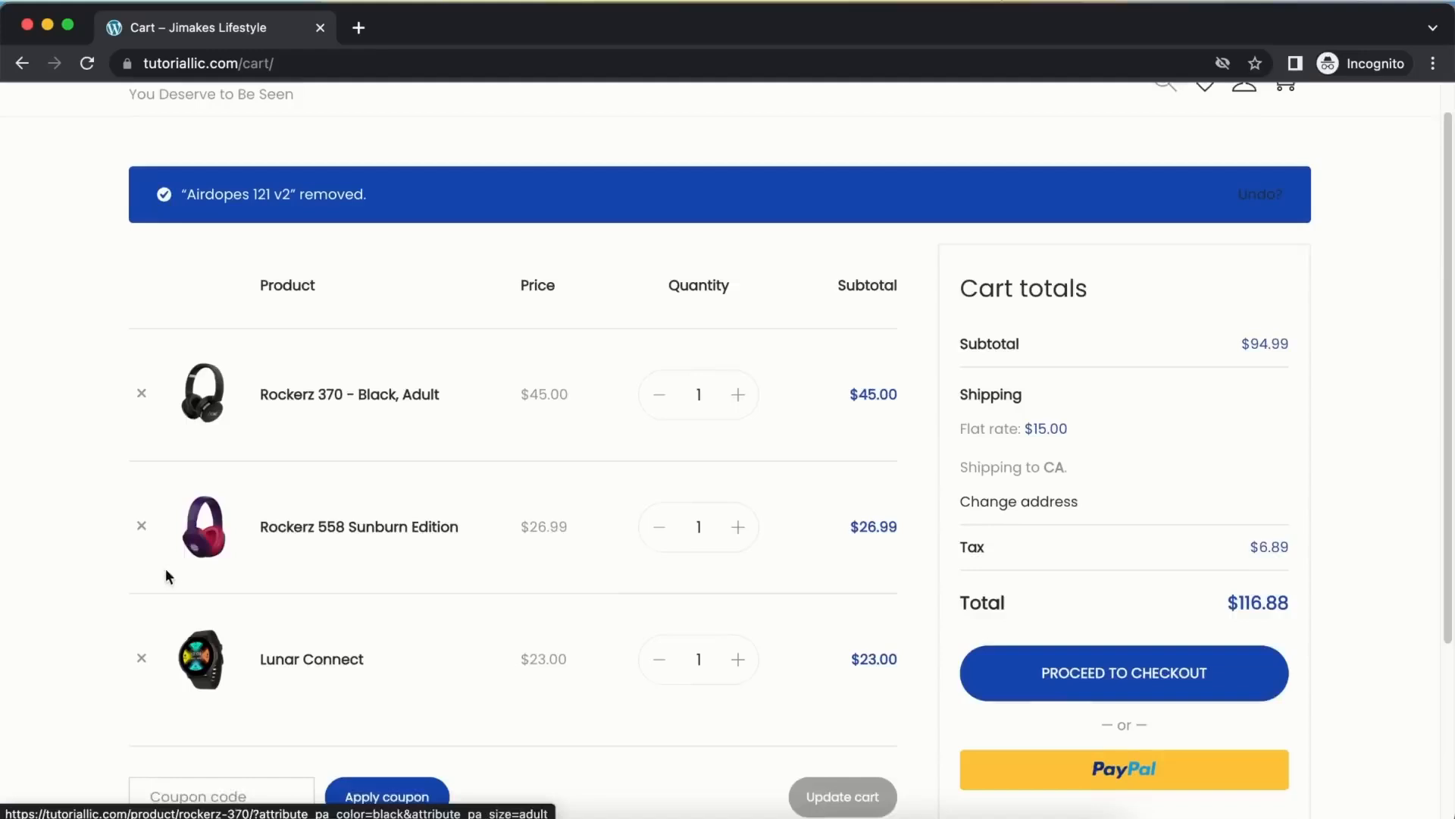
left_click(142, 541)
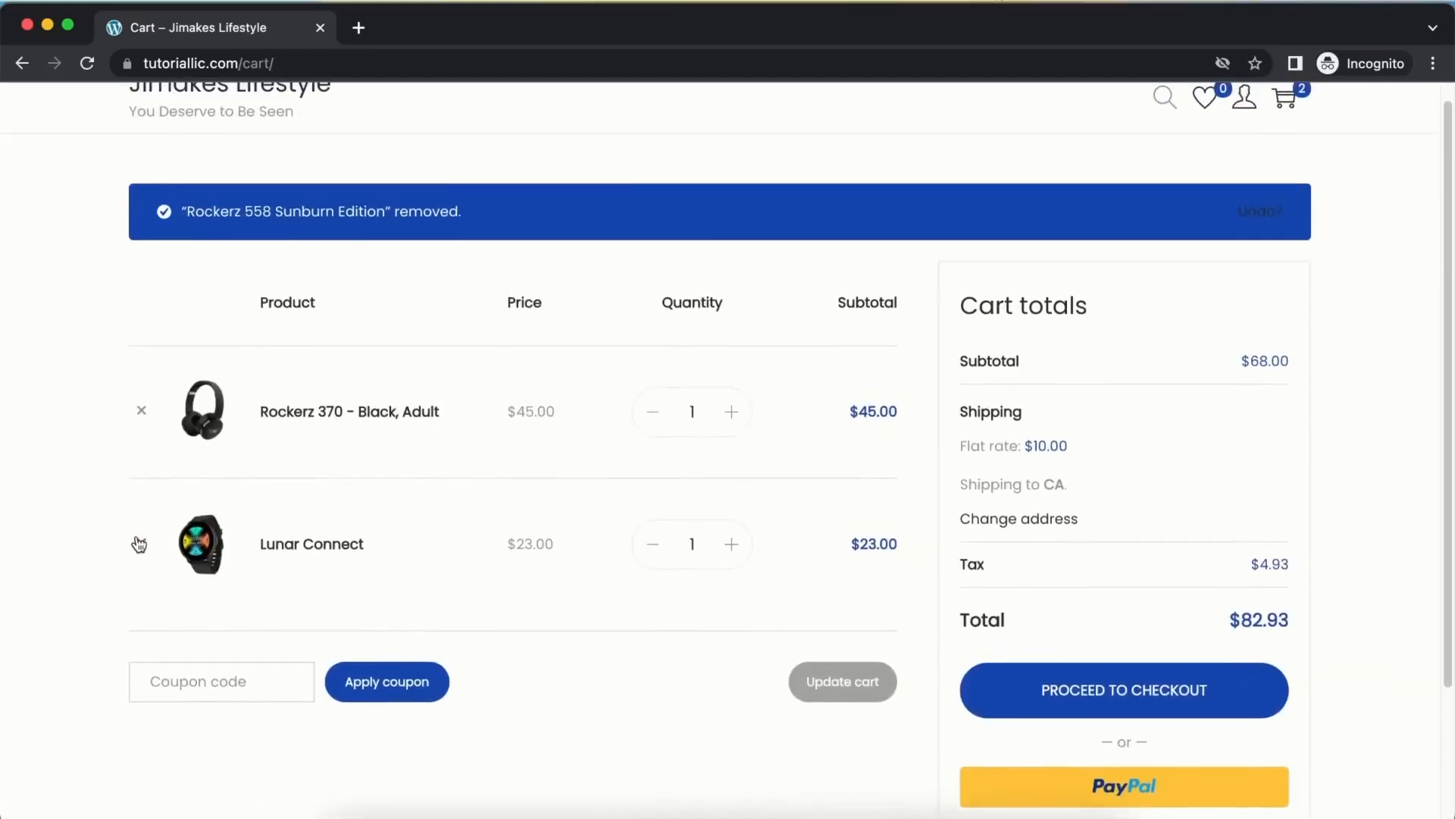
left_click(141, 540)
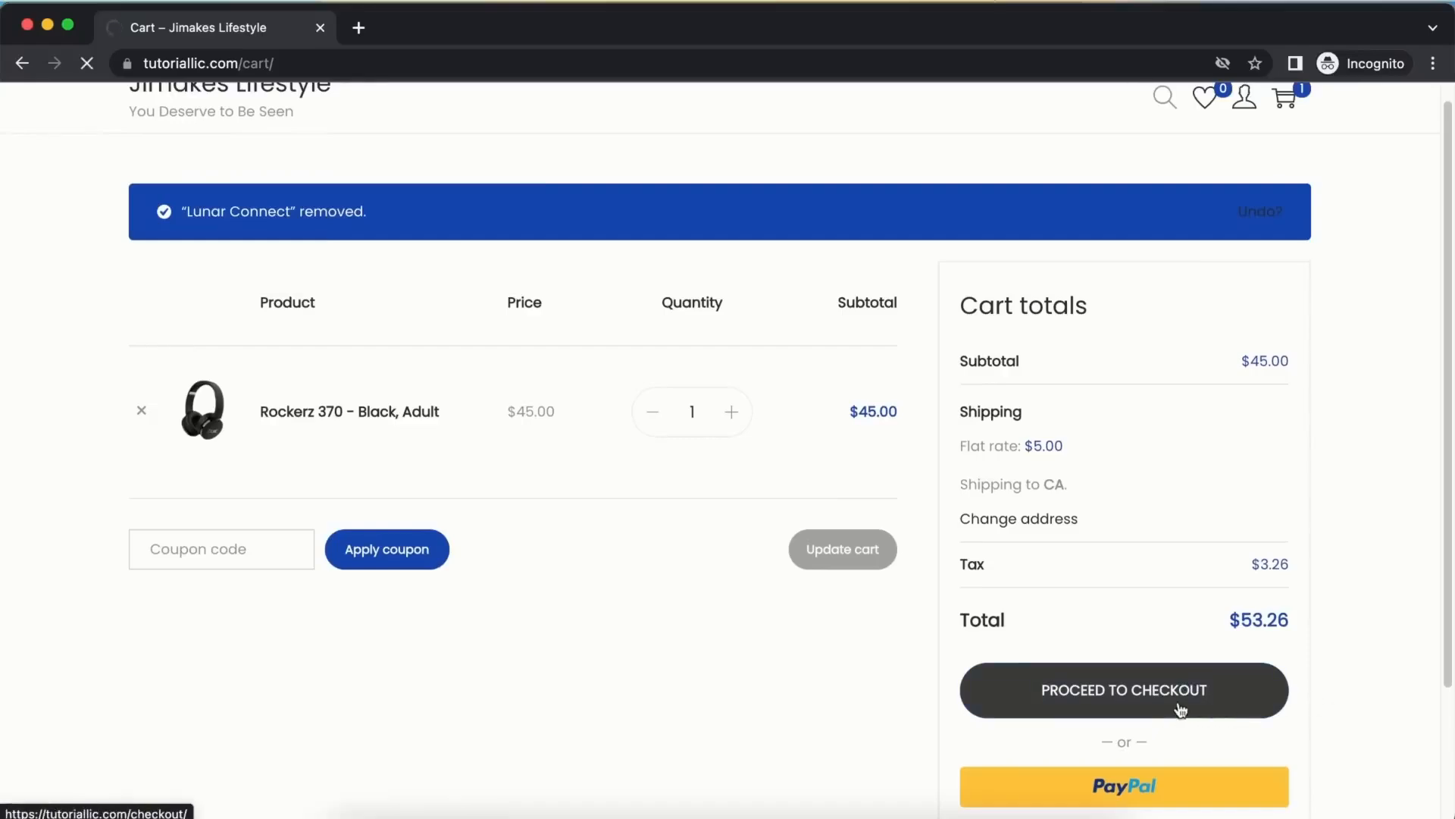
left_click(1179, 702)
scroll(1053, 409, "down", 2)
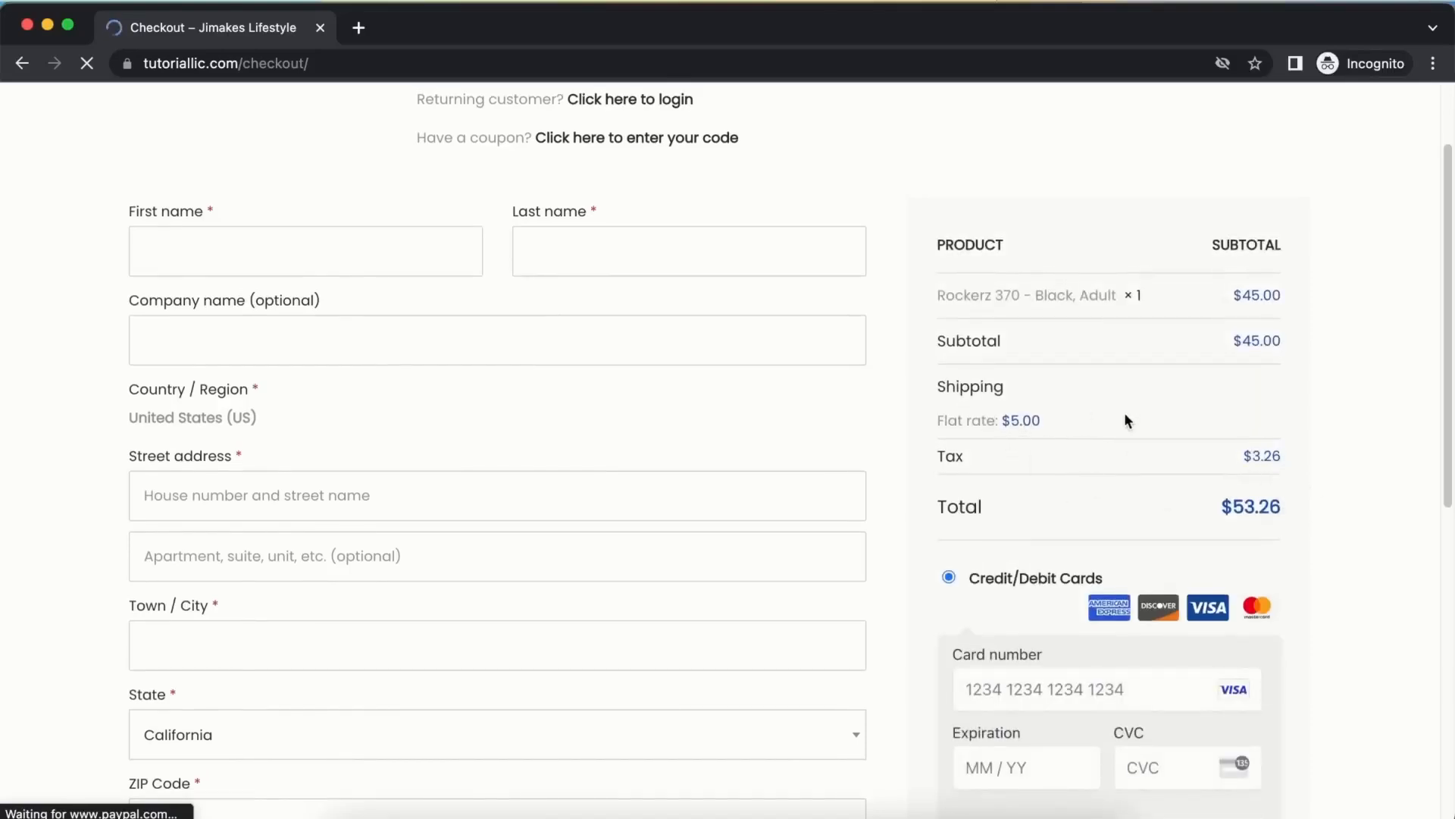
Apply coupon expertazi10 at checkout, taking $4.50 off for a $48.44 total
scroll(584, 318, "up", 2)
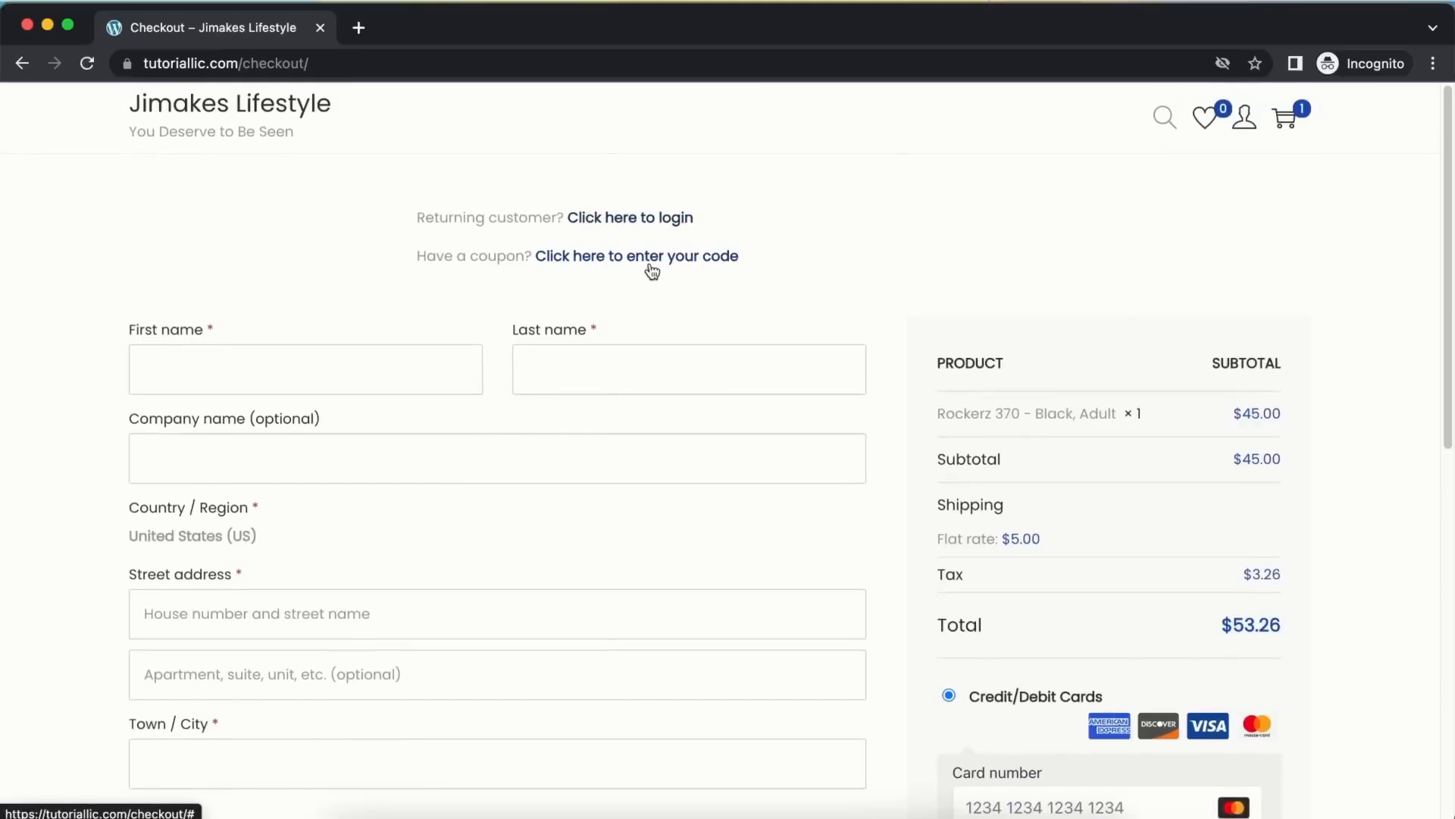
left_click(686, 257)
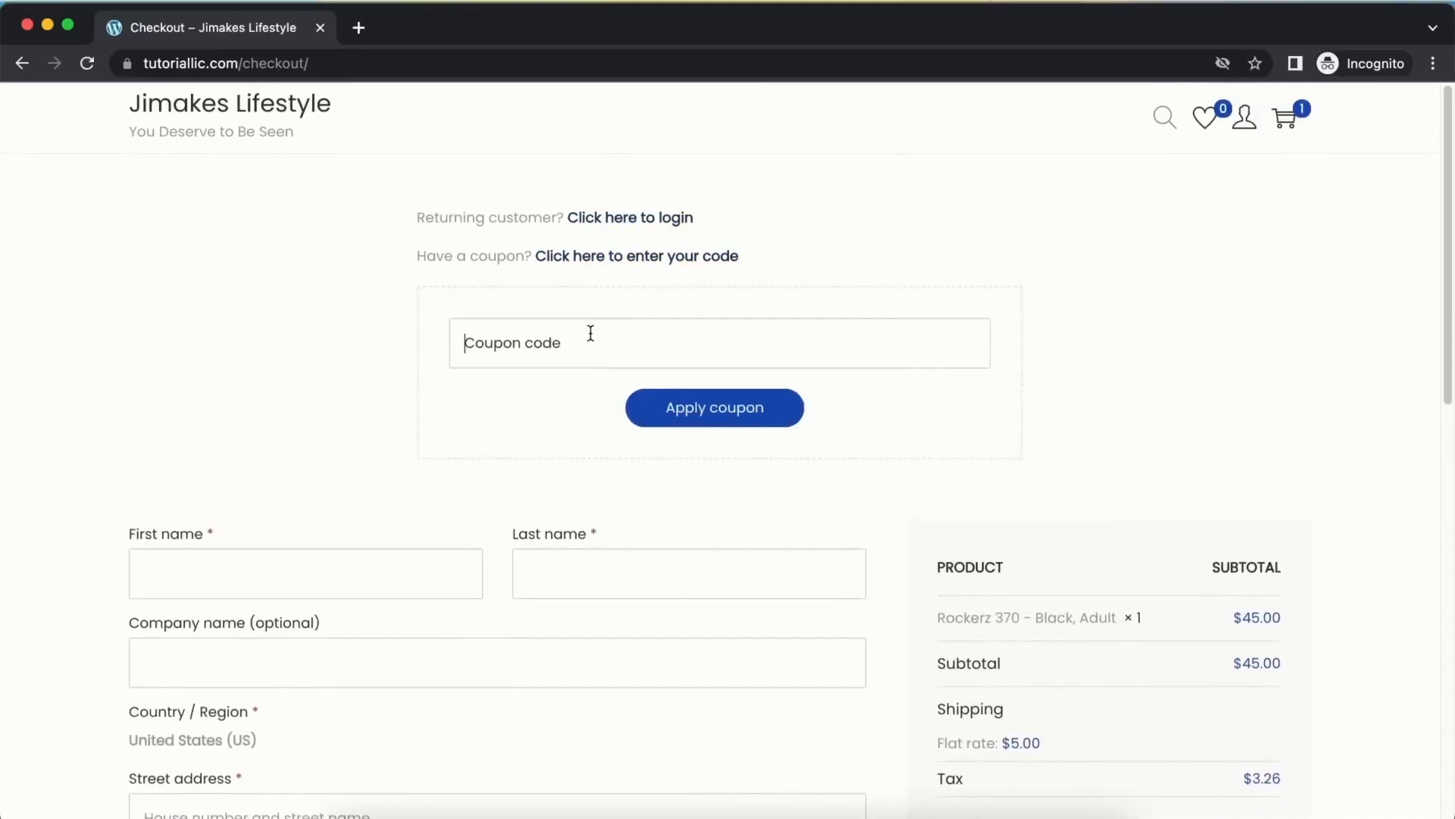
type("ExpertAzi10")
left_click(703, 398)
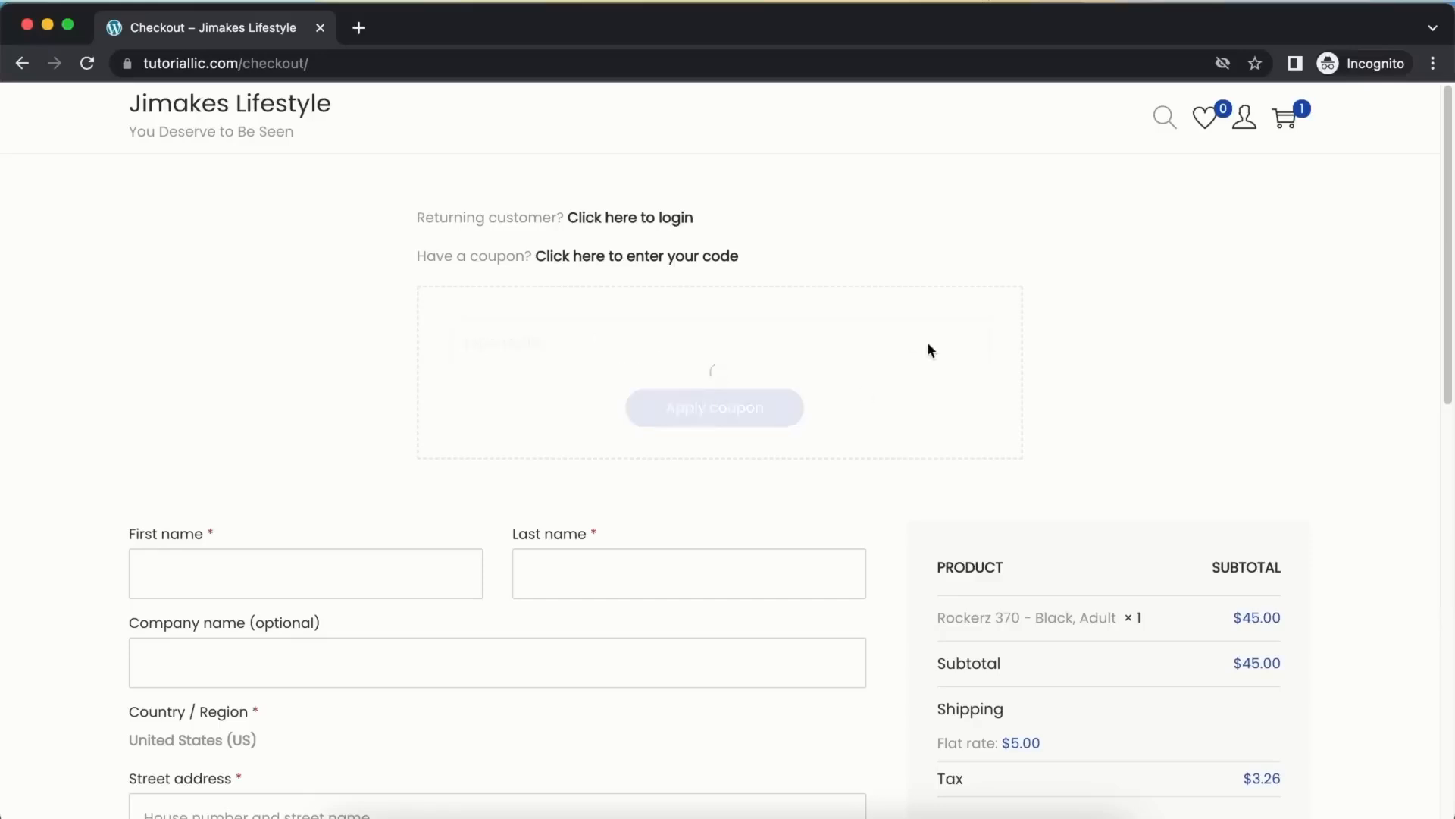
scroll(909, 360, "down", 4)
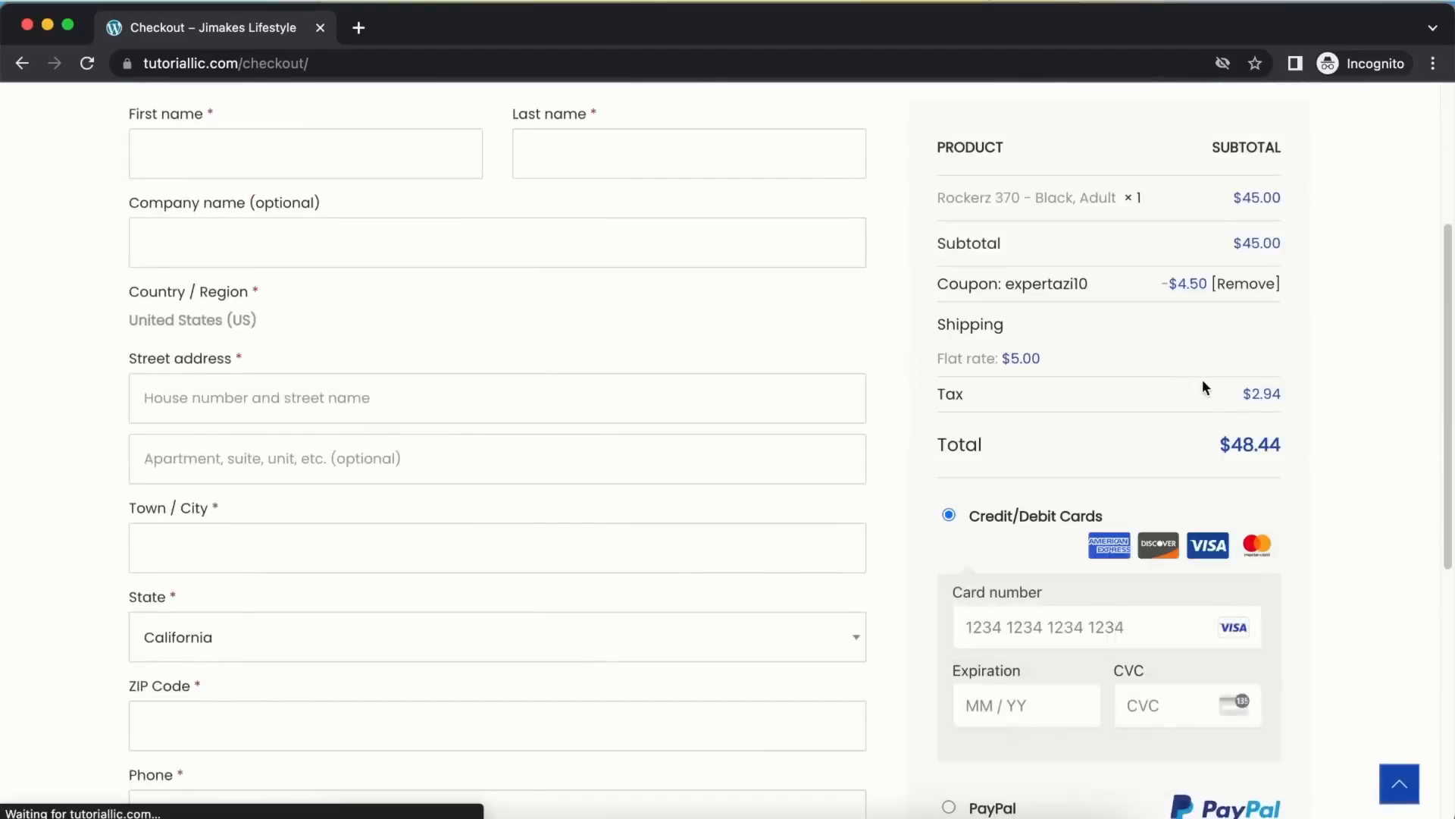
scroll(1139, 293, "up", 1)
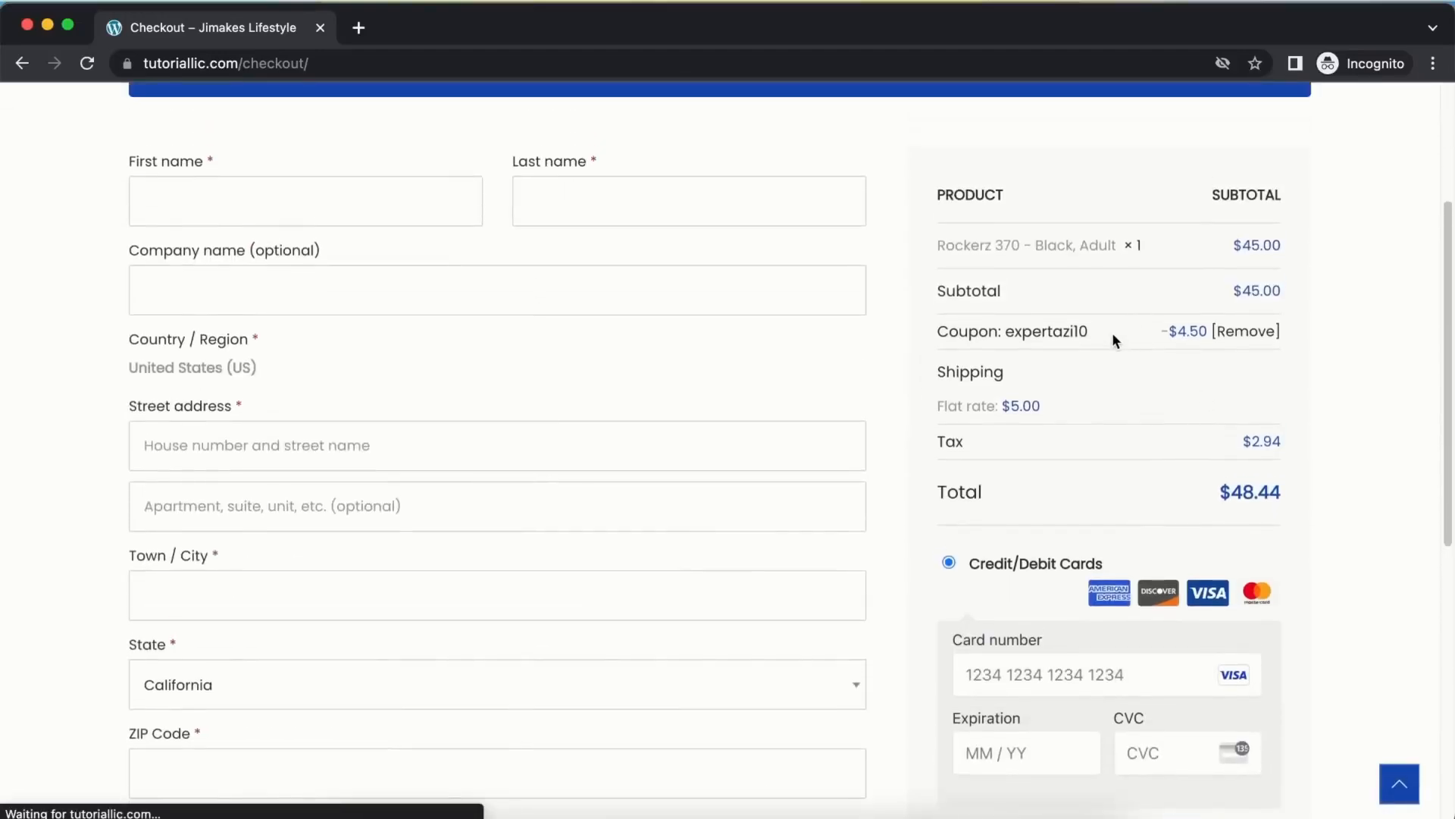
scroll(1112, 332, "up", 1)
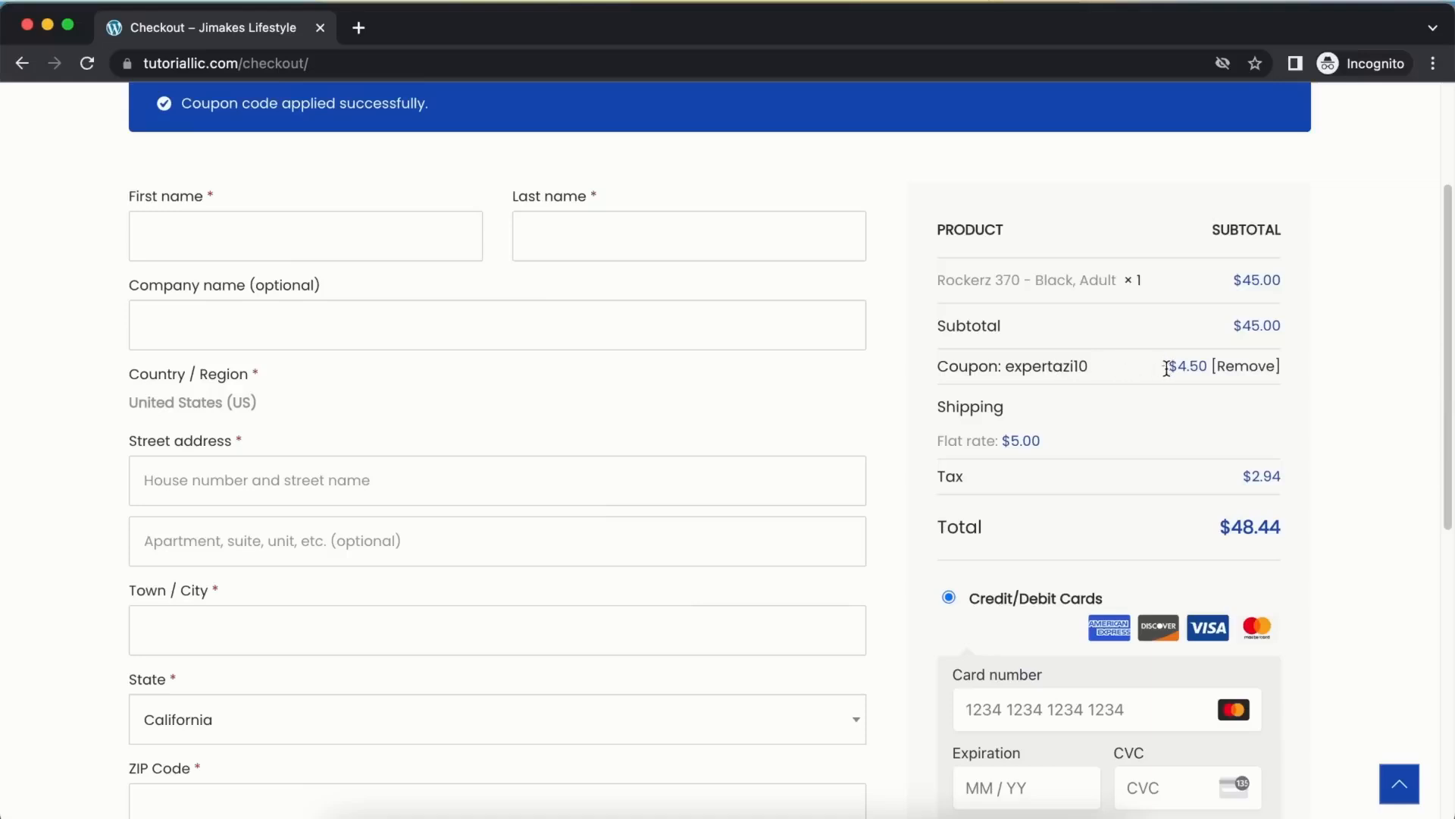
scroll(1170, 433, "up", 1)
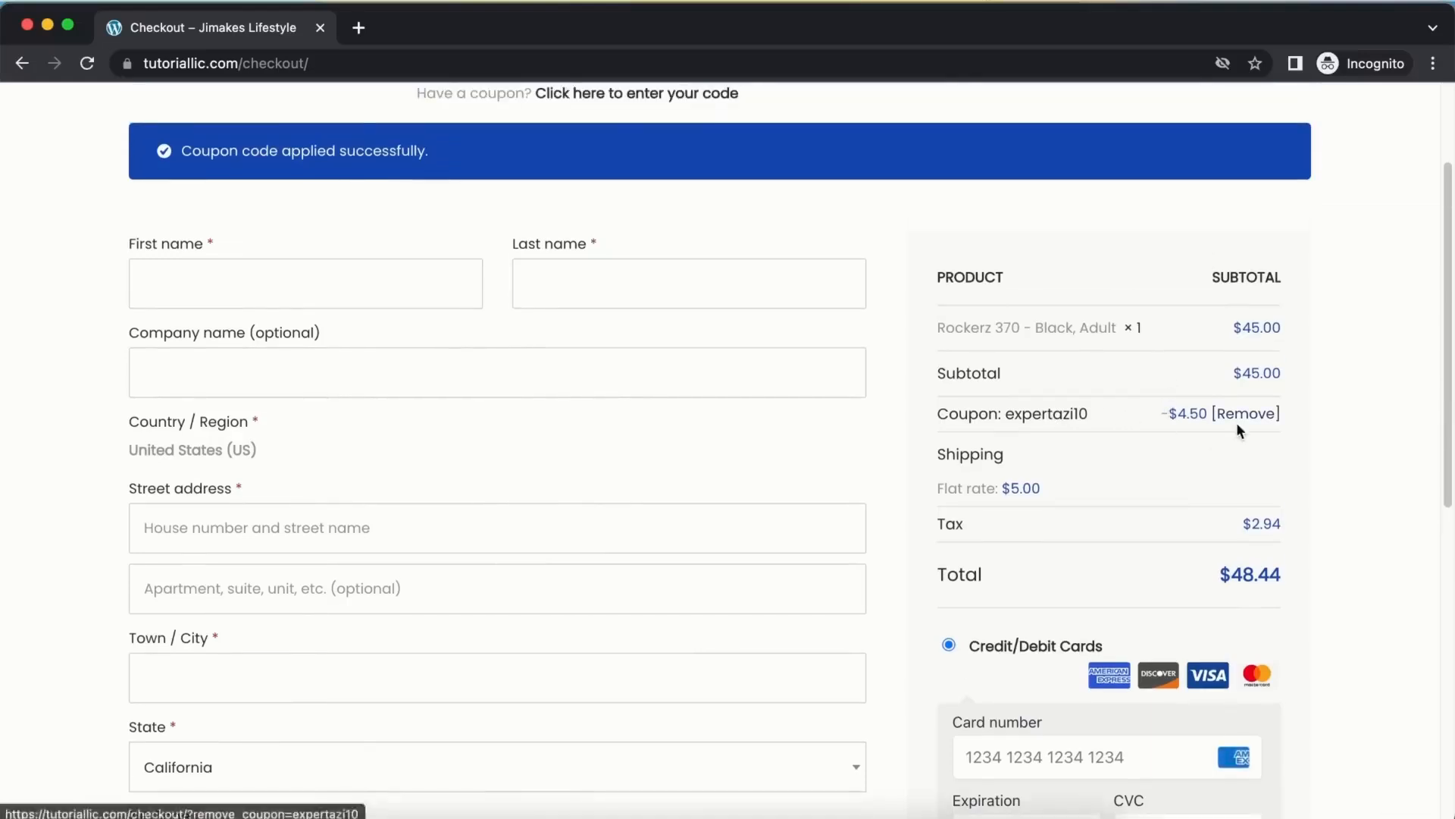
Fill the billing first and last name from saved browser suggestions
left_click_drag(1085, 485, 931, 455)
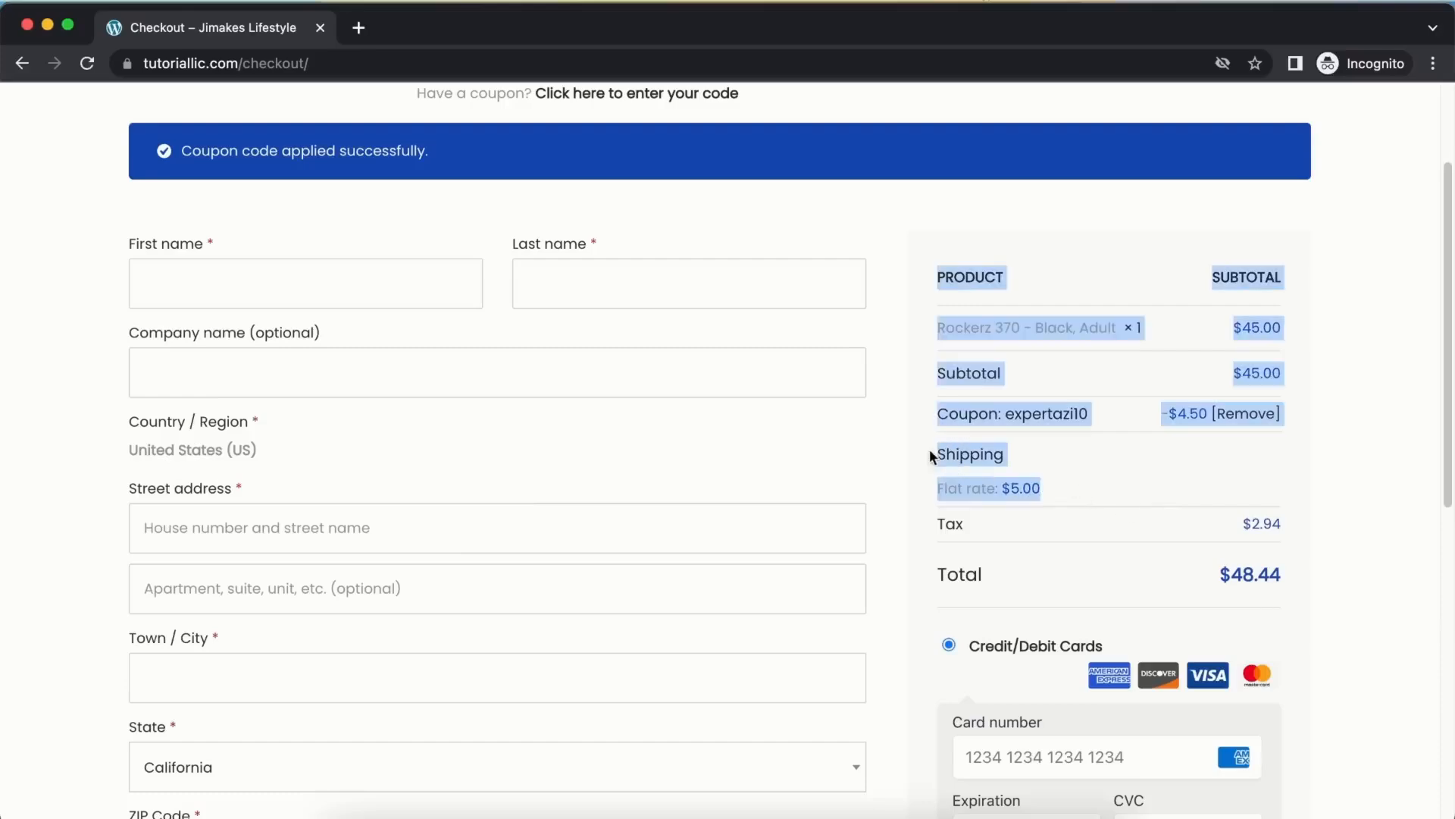
left_click(1140, 546)
scroll(1267, 591, "down", 1)
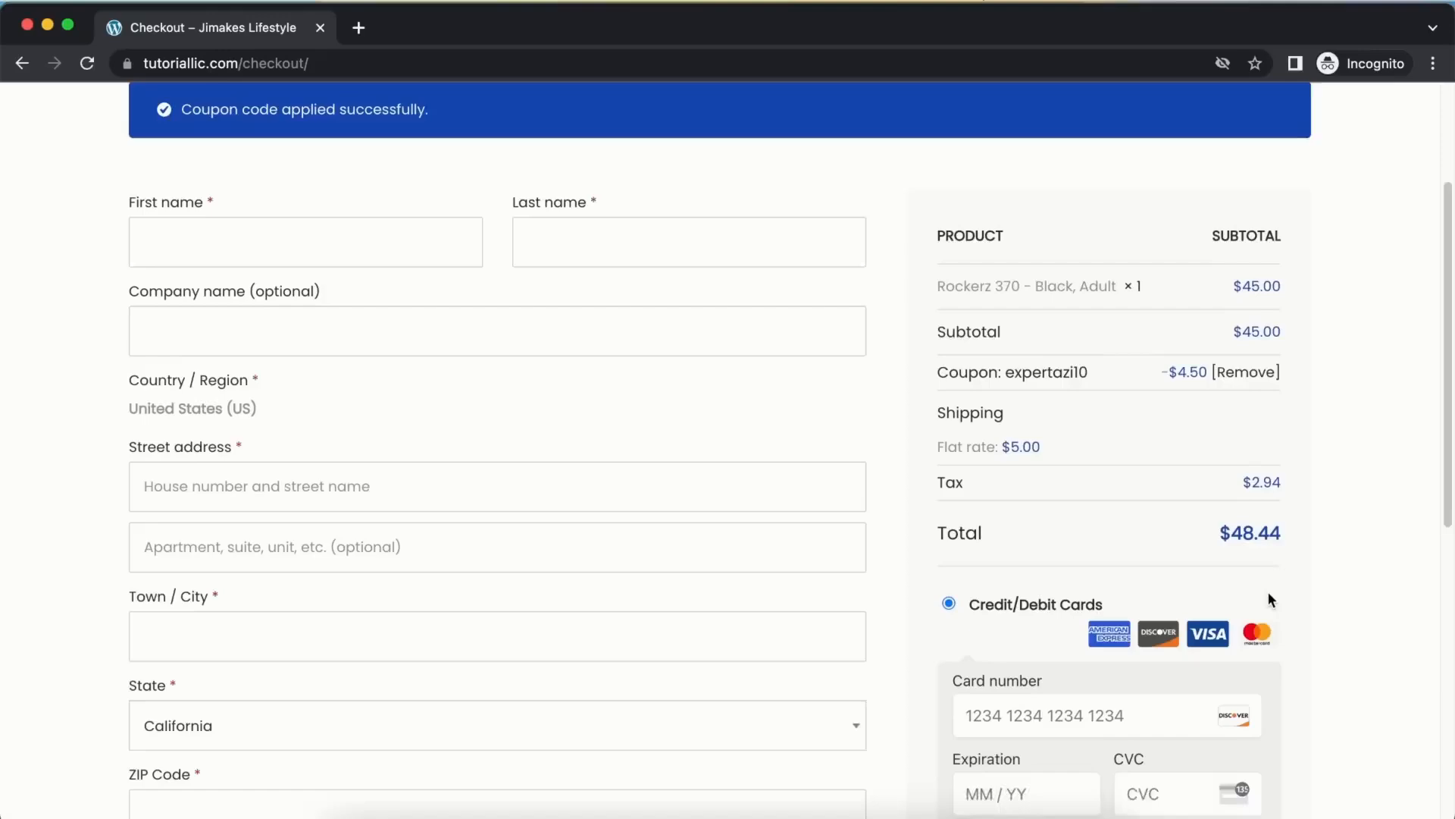
scroll(364, 341, "up", 4)
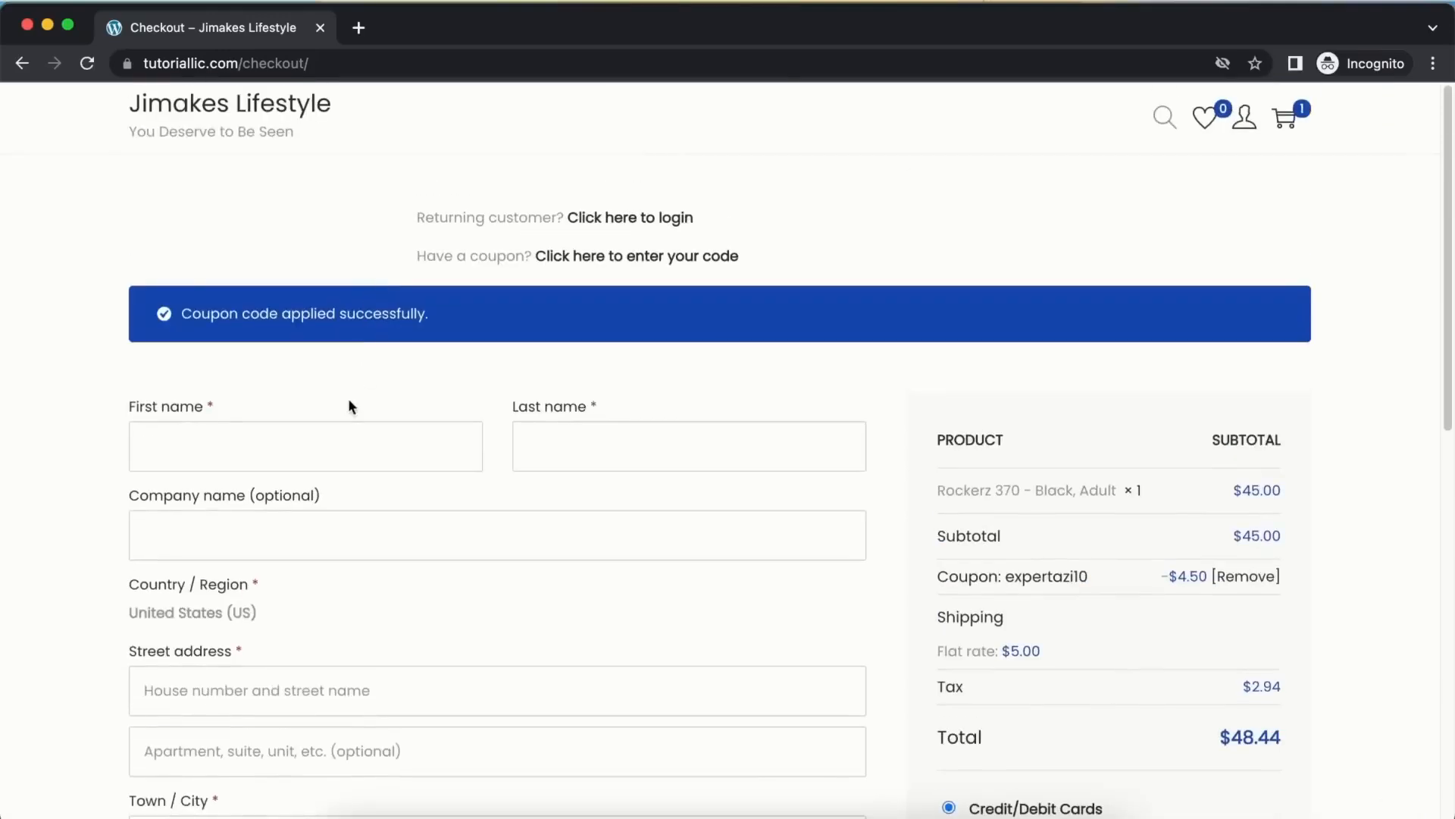
left_click(329, 427)
left_click(261, 501)
left_click(555, 449)
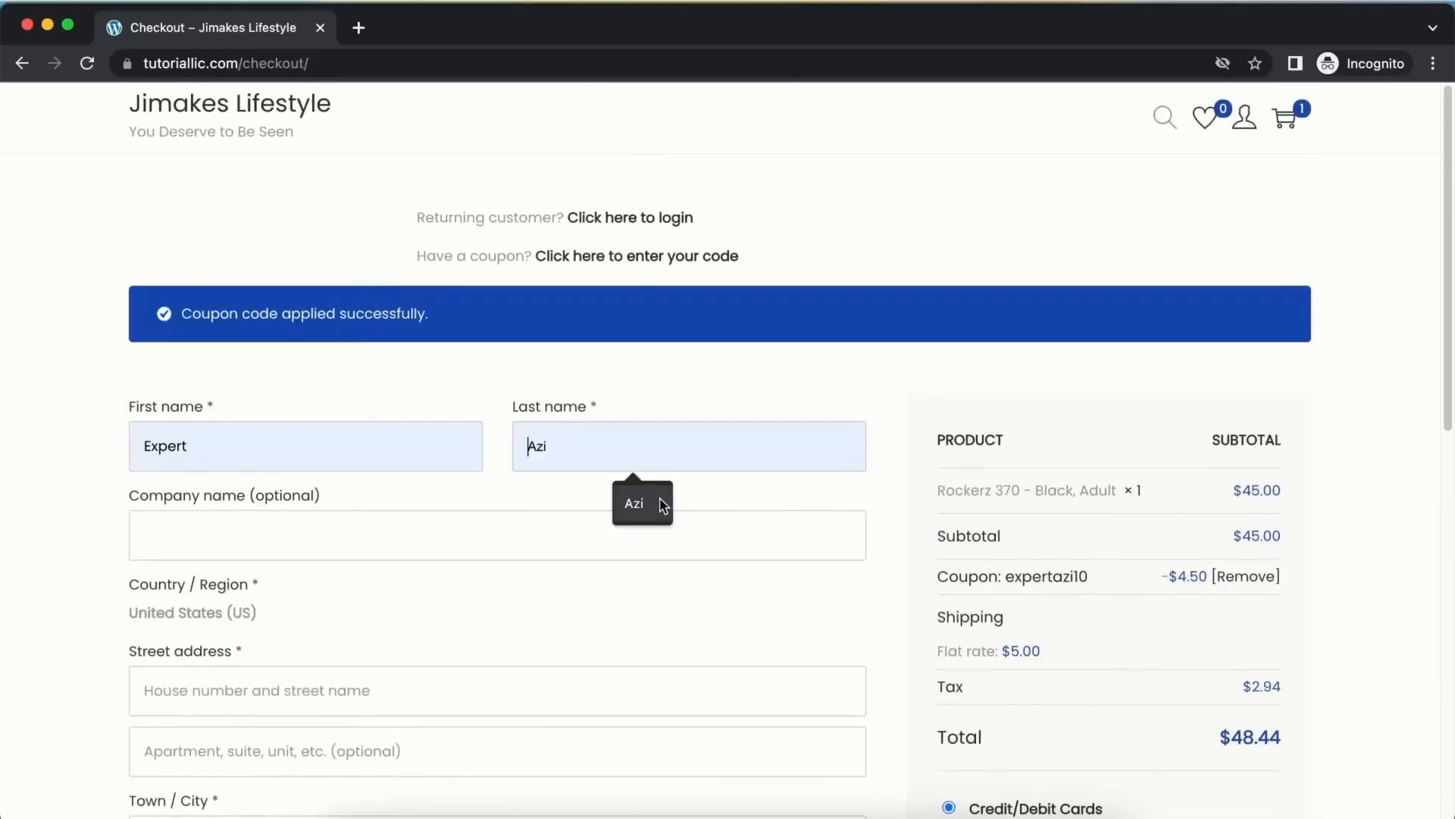
left_click(658, 503)
Toggle Ship to a different address on and back off, keeping the billing address
scroll(568, 511, "down", 4)
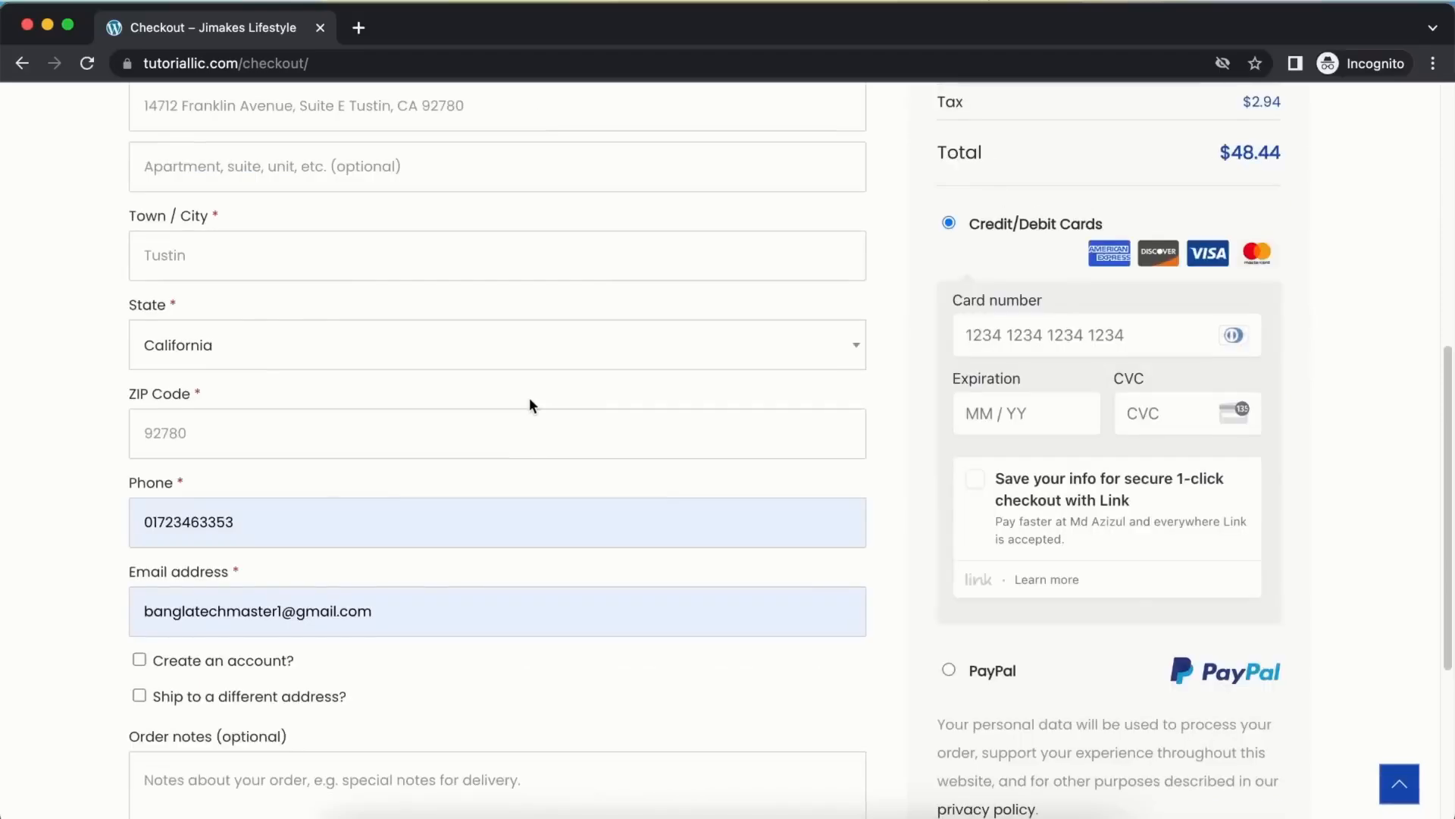
scroll(532, 406, "up", 1)
scroll(529, 404, "up", 3)
scroll(530, 398, "down", 4)
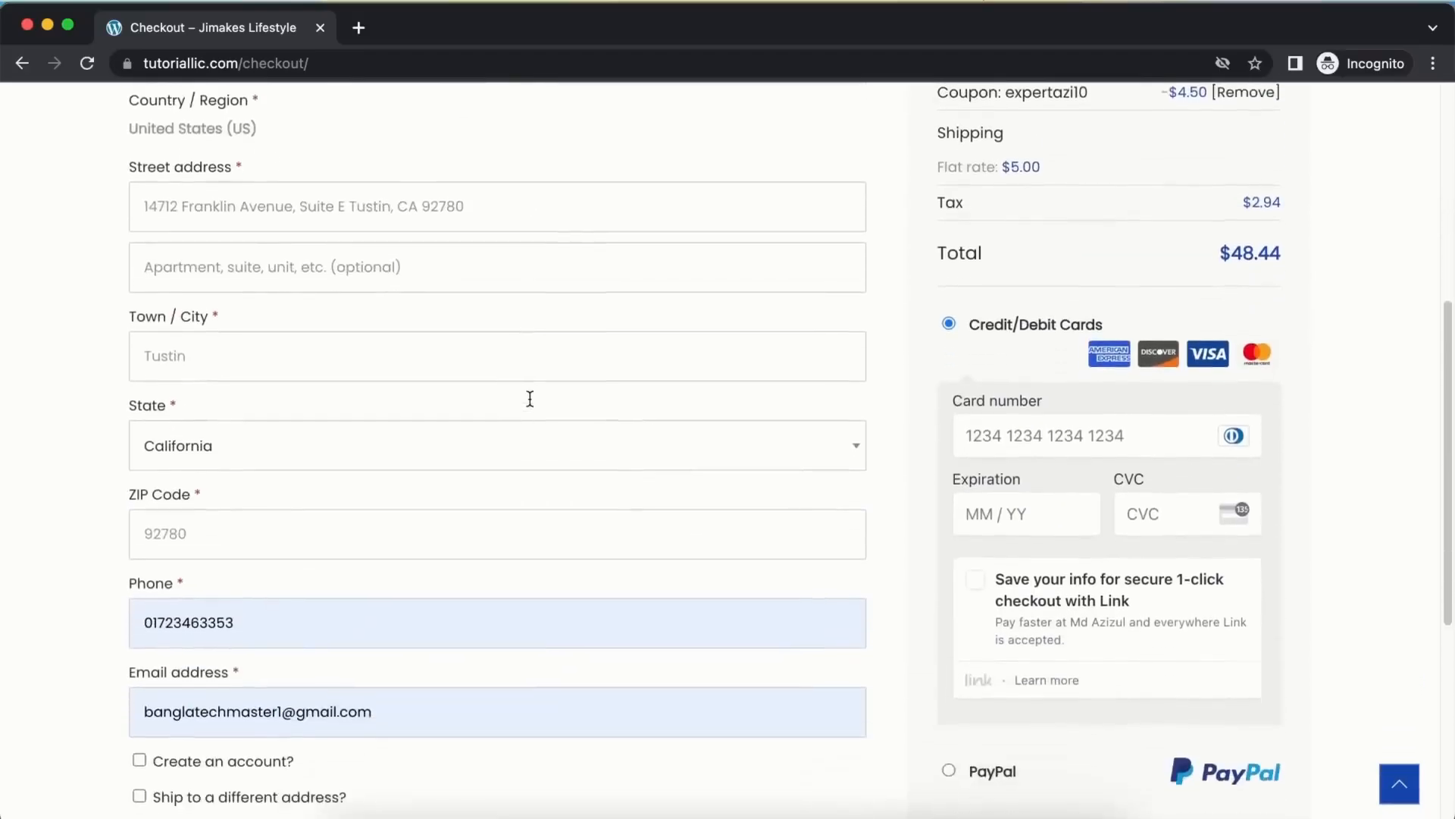
scroll(454, 470, "down", 1)
scroll(250, 595, "down", 1)
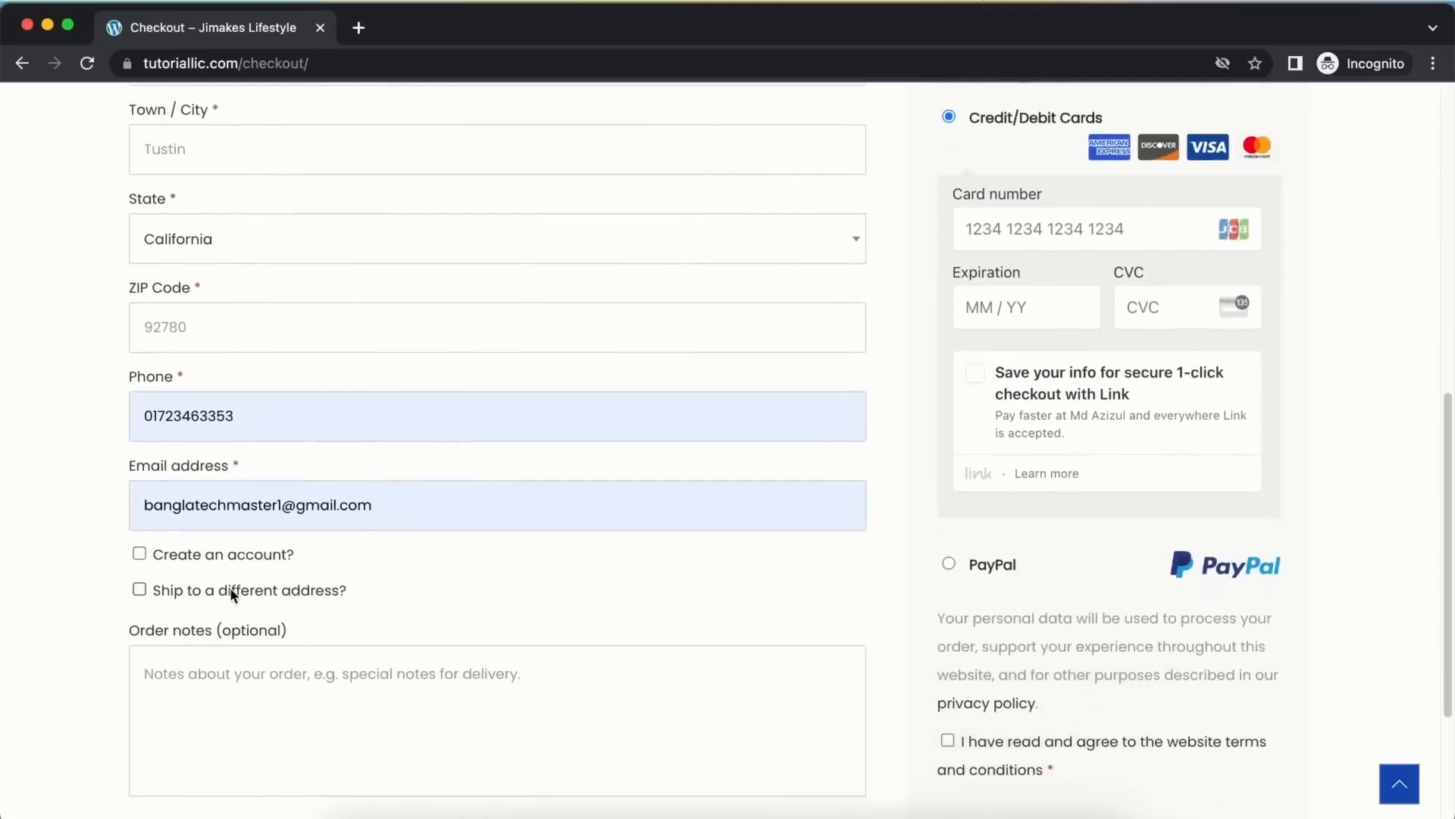
left_click(235, 588)
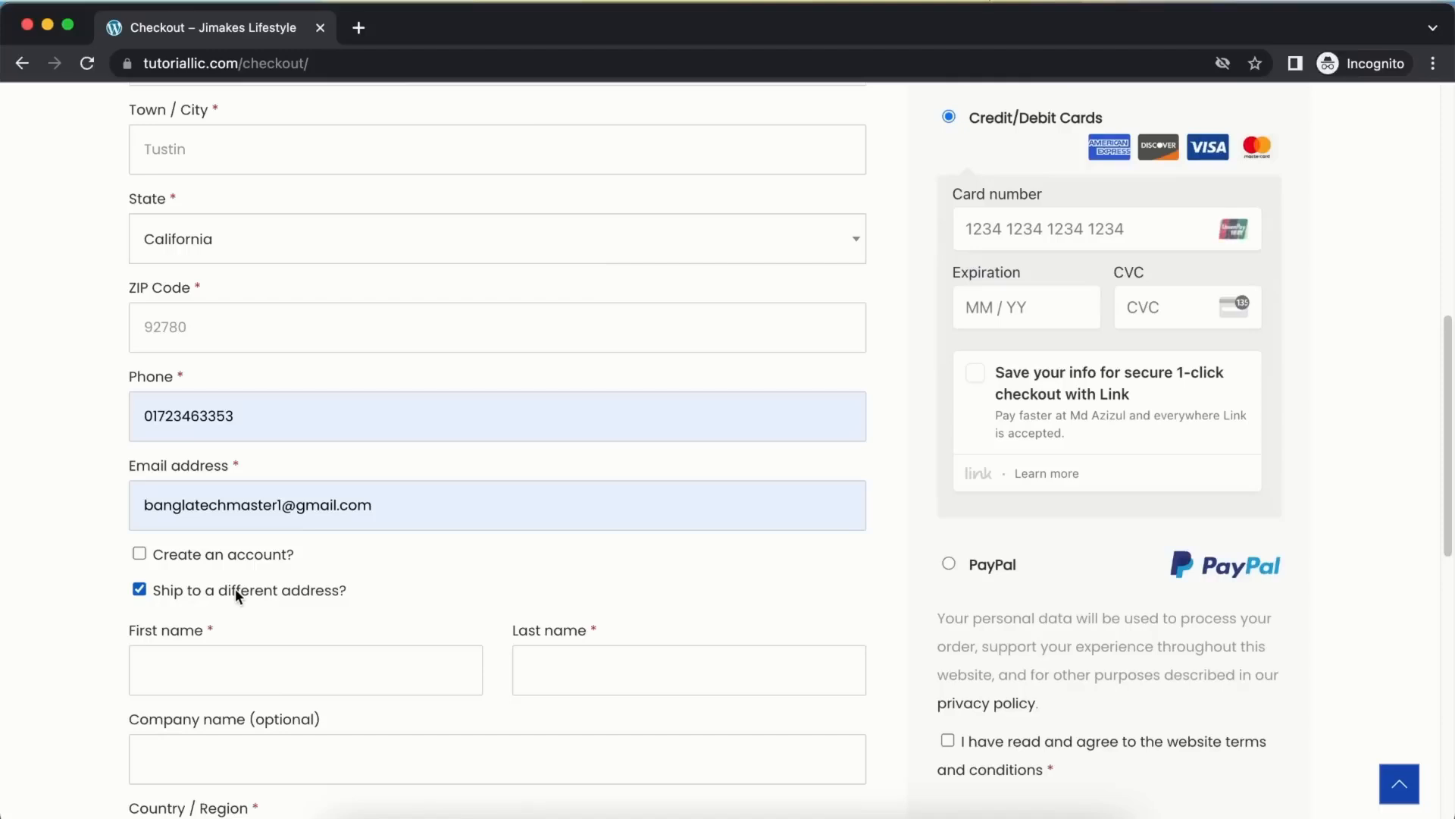
left_click(238, 590)
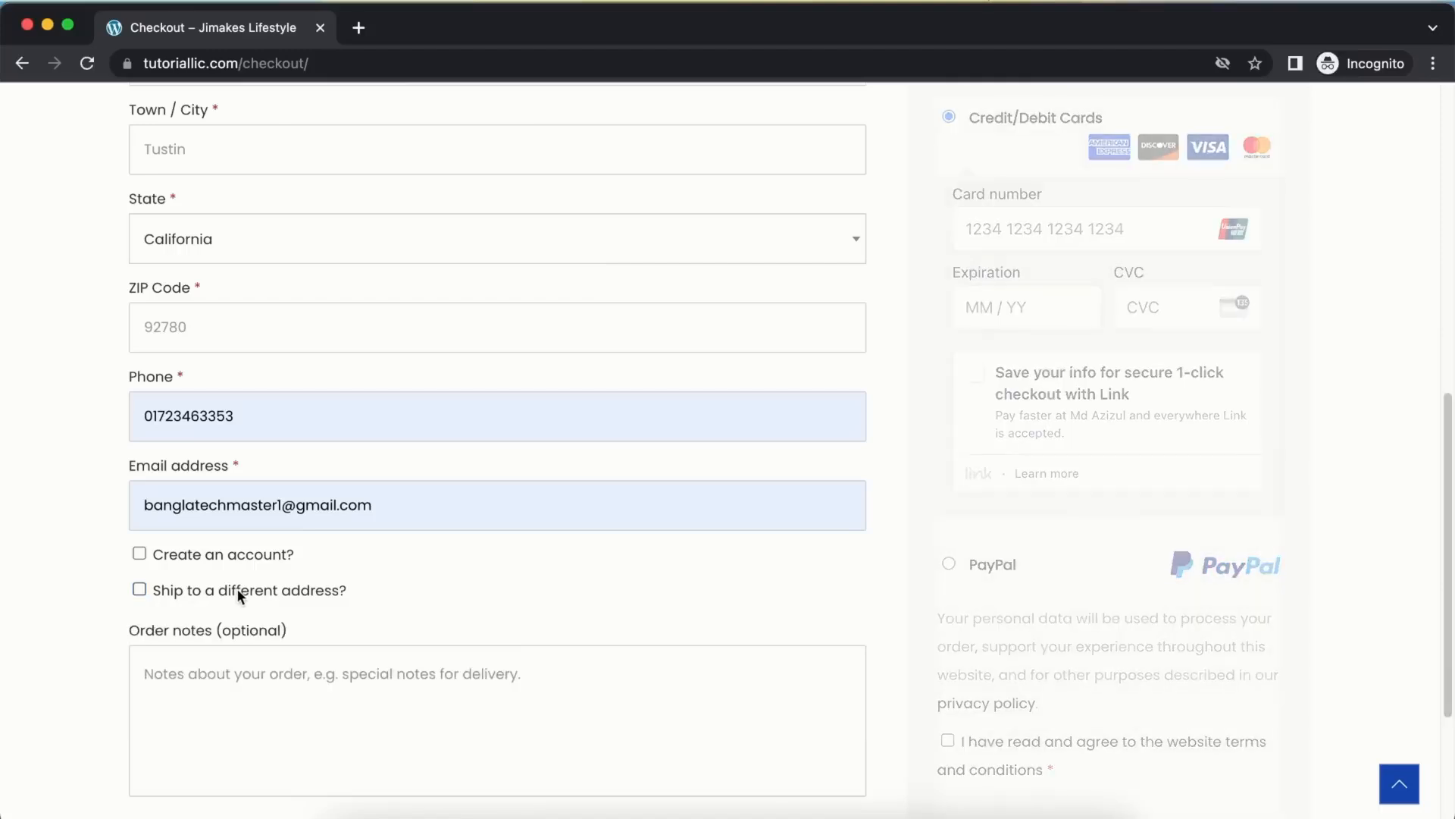
scroll(429, 369, "up", 4)
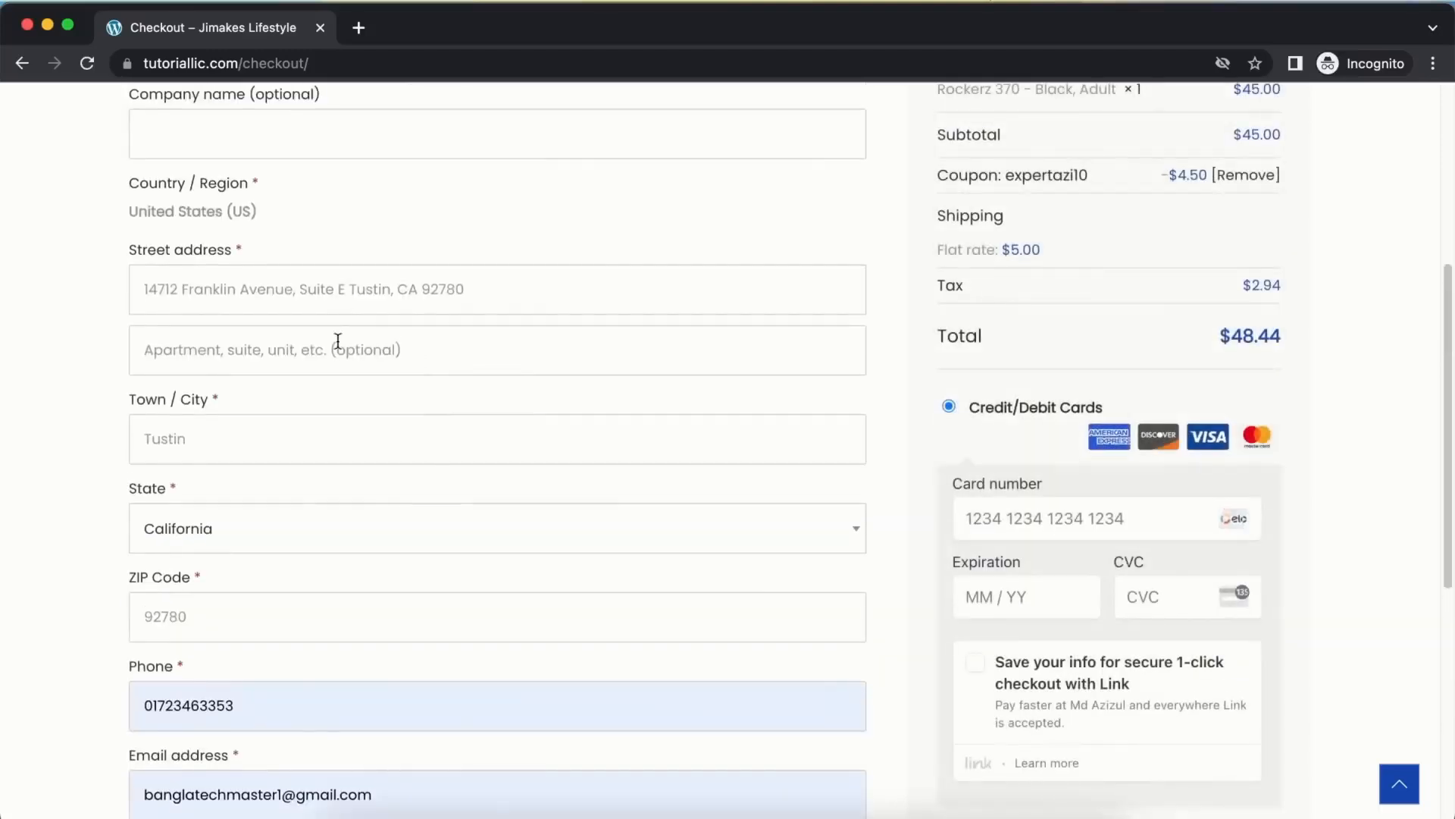
scroll(356, 300, "down", 4)
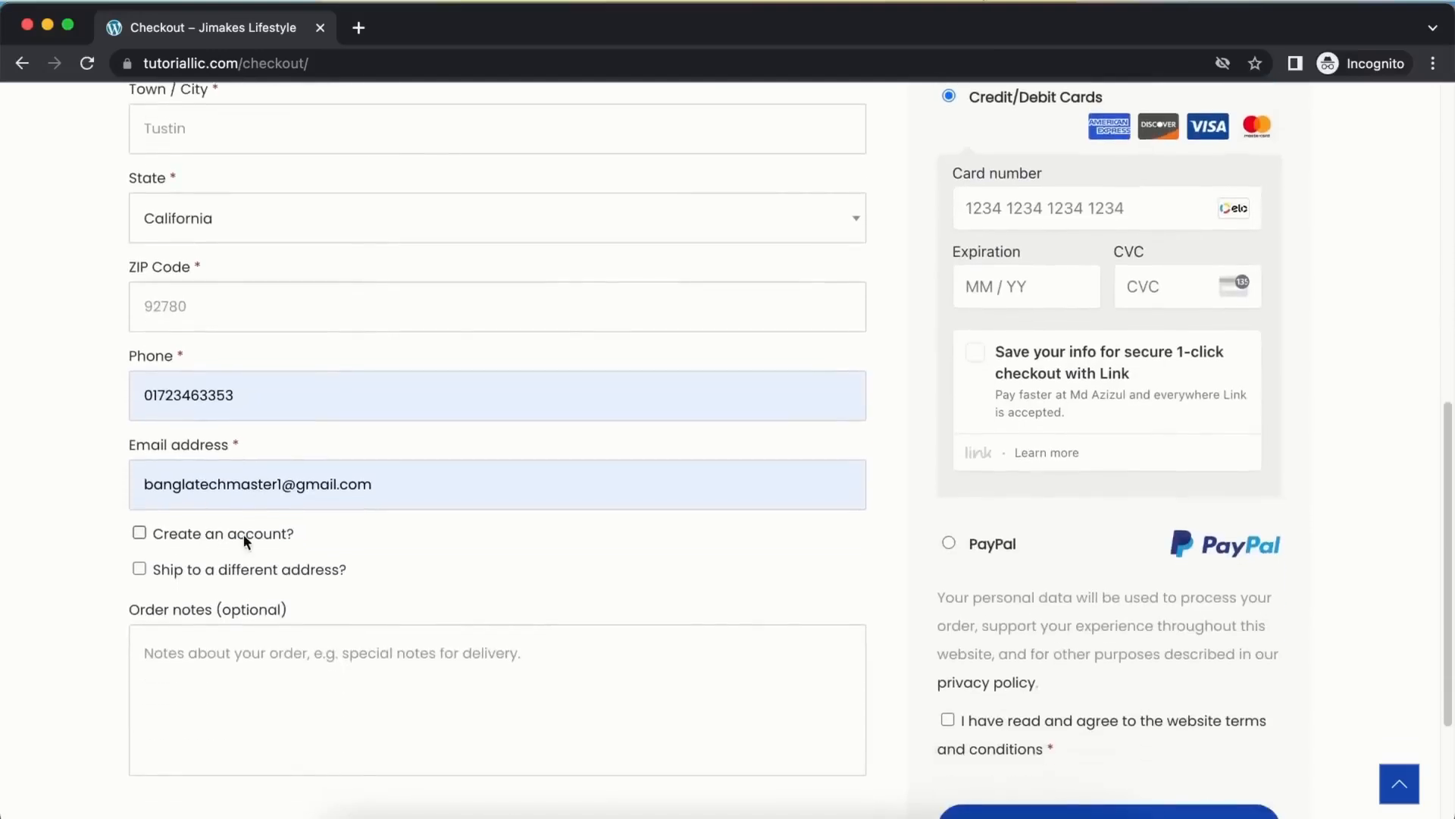
Tick Create an account? so the username and password fields appear
left_click(247, 534)
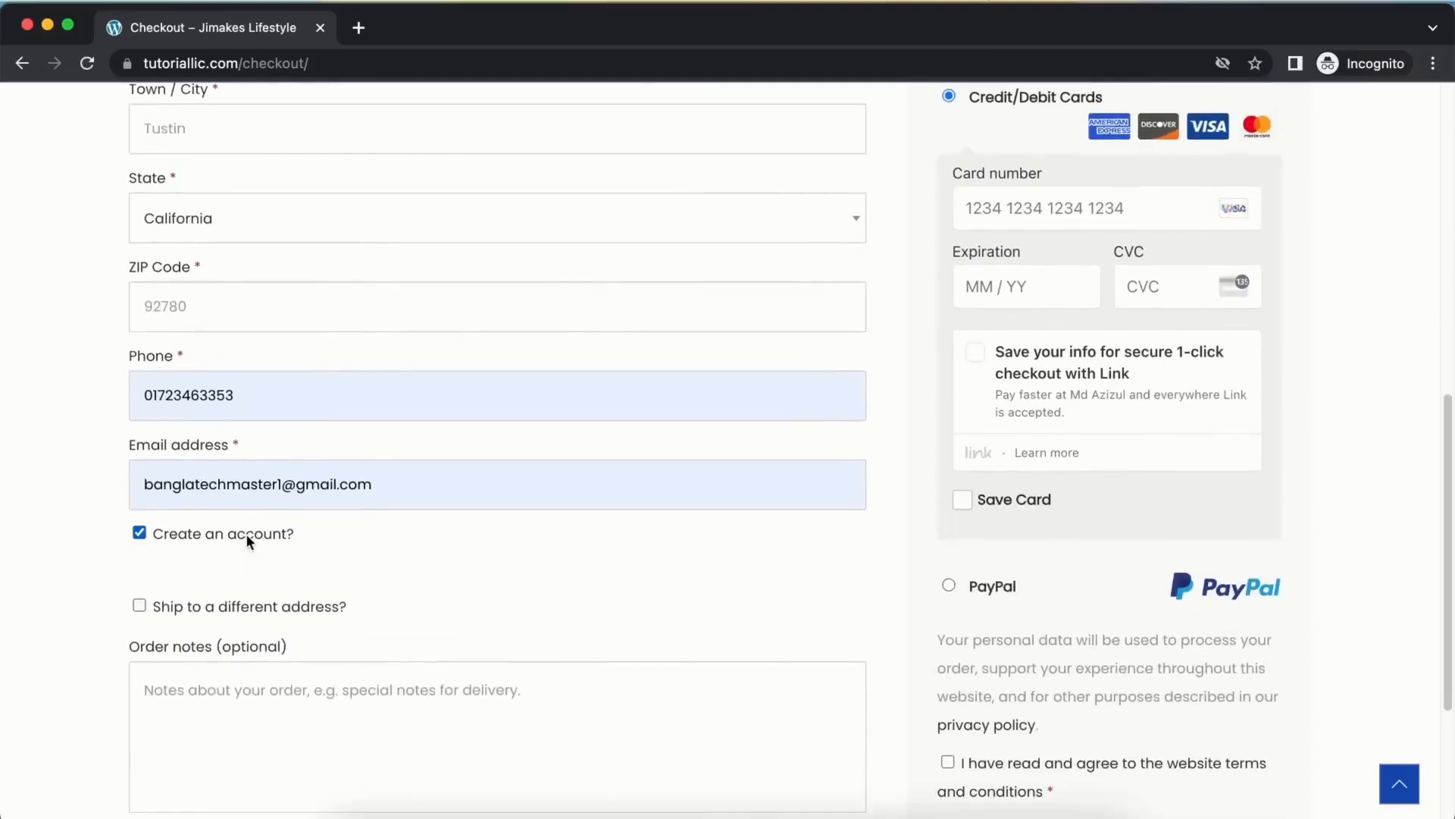
scroll(225, 471, "down", 1)
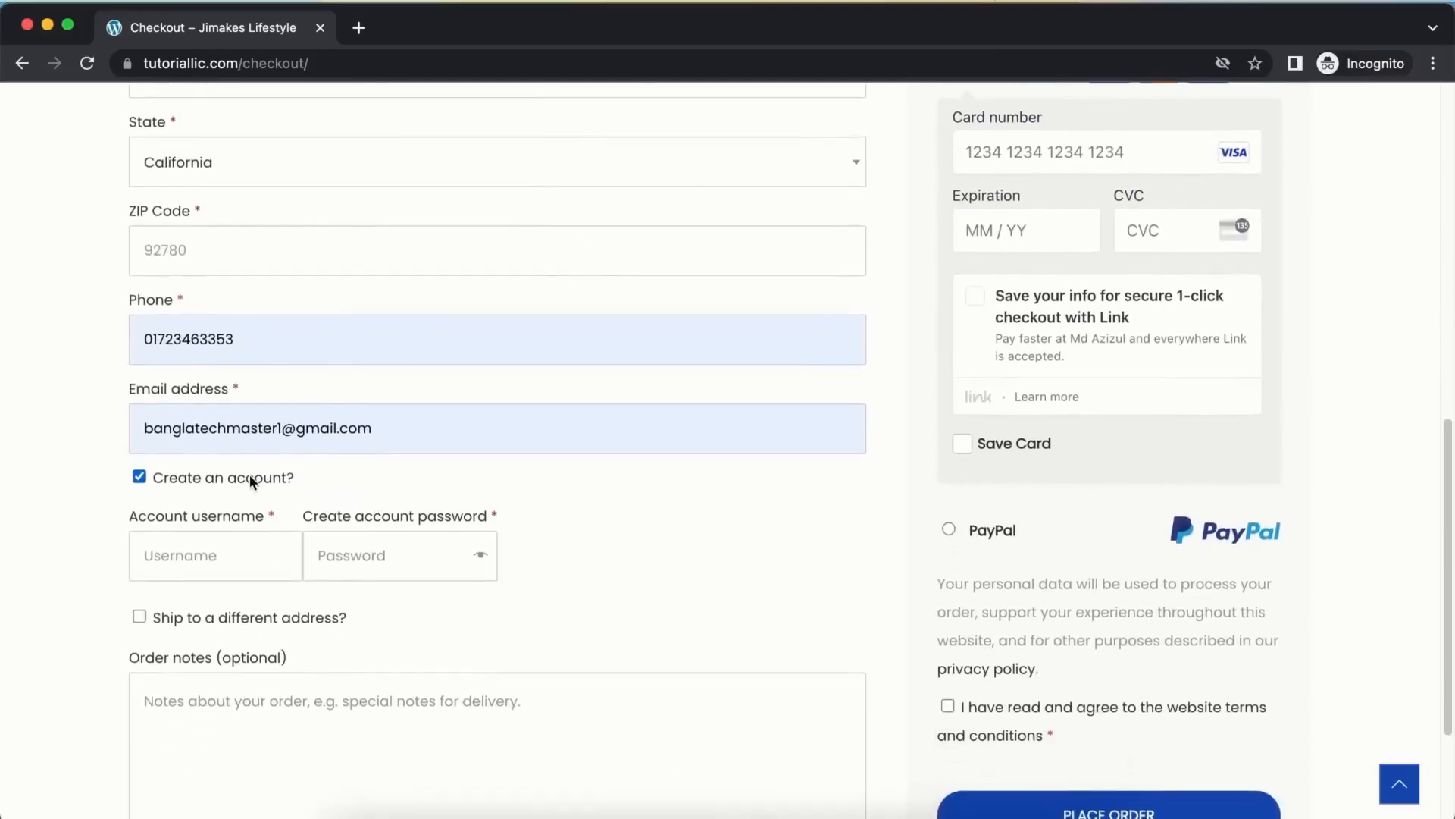
left_click(249, 474)
scroll(406, 443, "up", 10)
scroll(405, 442, "down", 1)
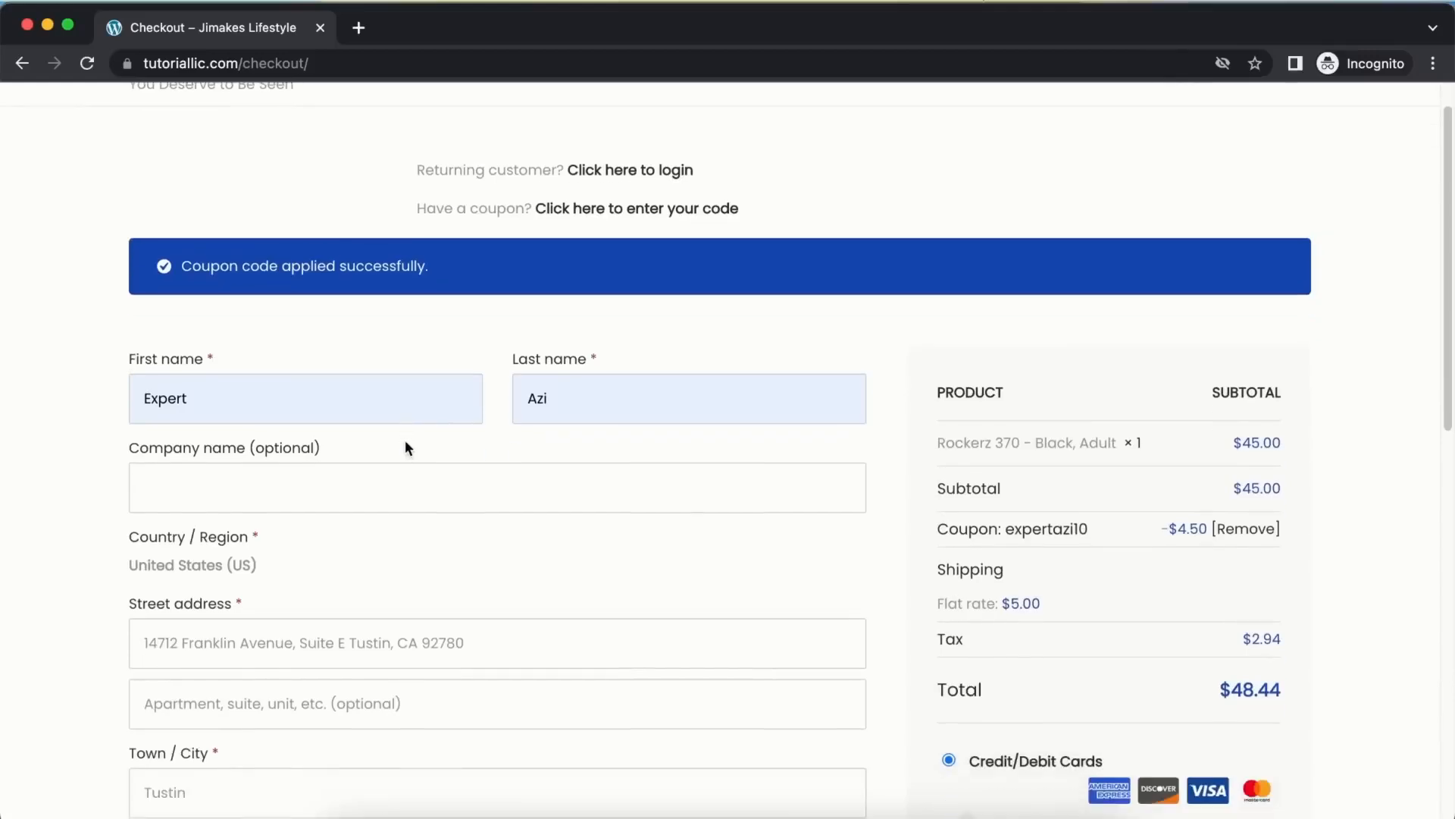
scroll(404, 443, "down", 10)
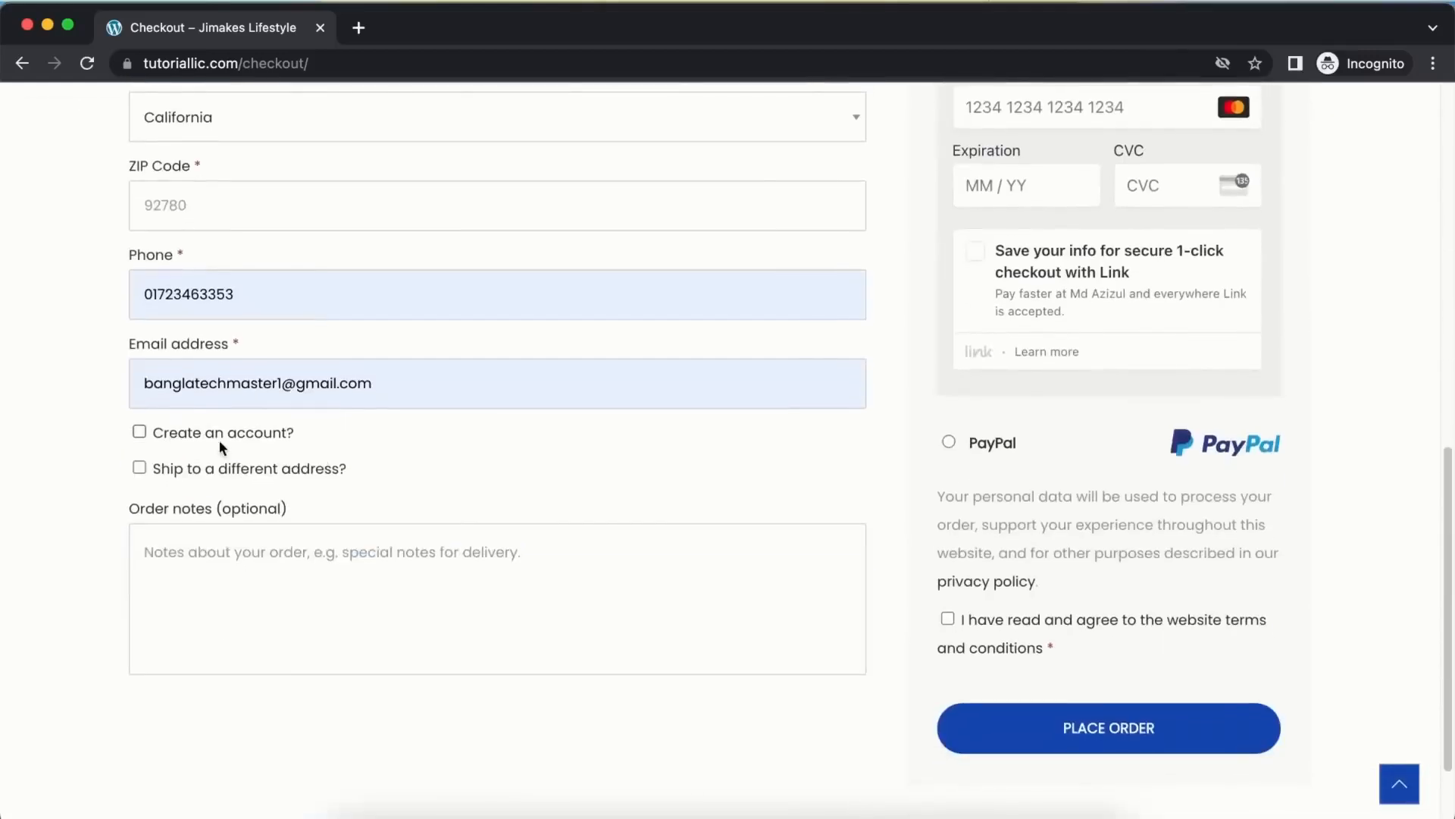
left_click(217, 430)
scroll(241, 452, "down", 1)
Fill the account username from the saved suggestion and move to the password field
left_click(242, 453)
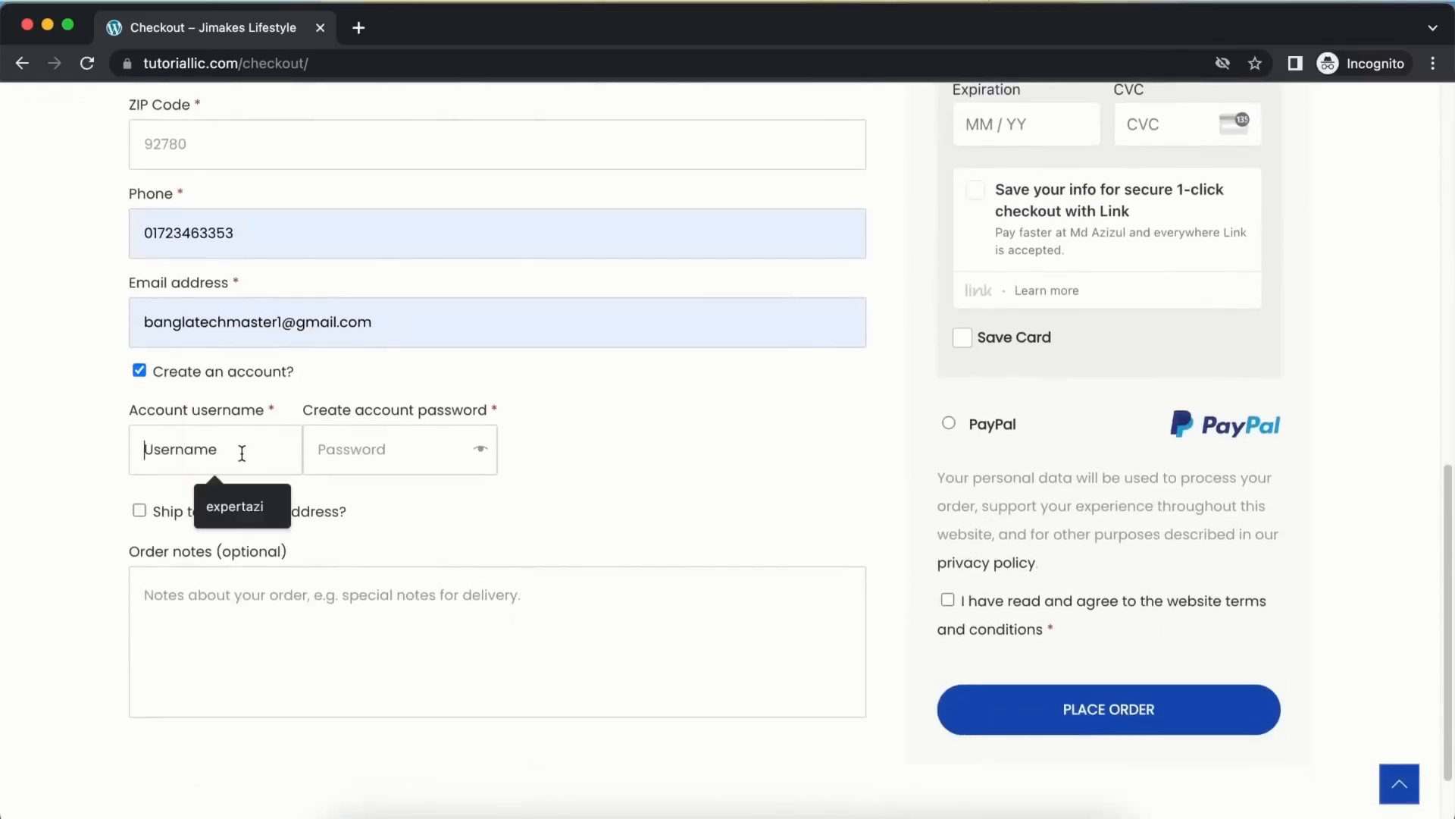
left_click(251, 501)
key("Tab")
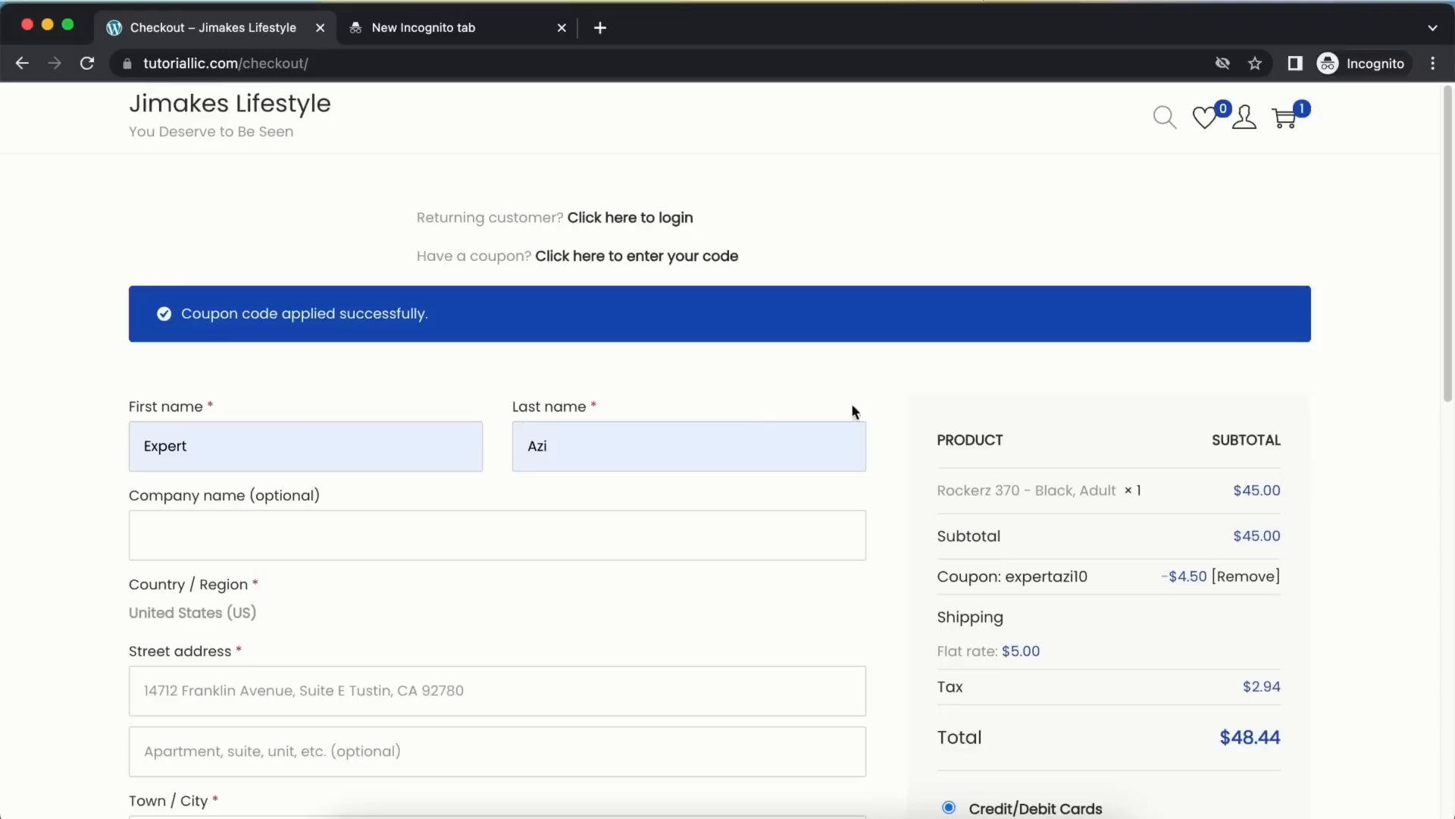
scroll(962, 403, "down", 11)
scroll(1007, 370, "up", 4)
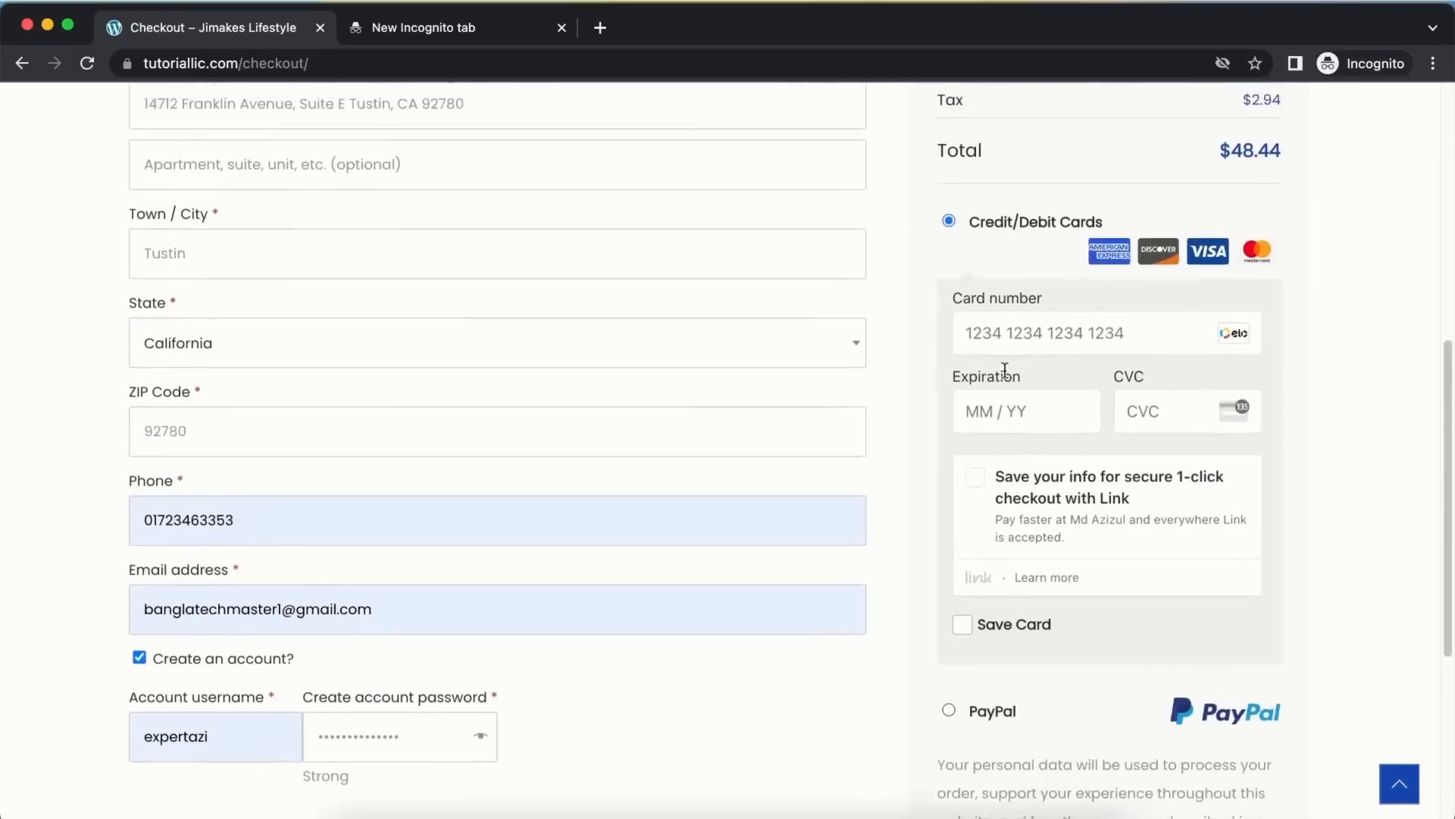
scroll(1005, 370, "down", 4)
Agree to the website terms and conditions and start entering the card number
left_click(948, 614)
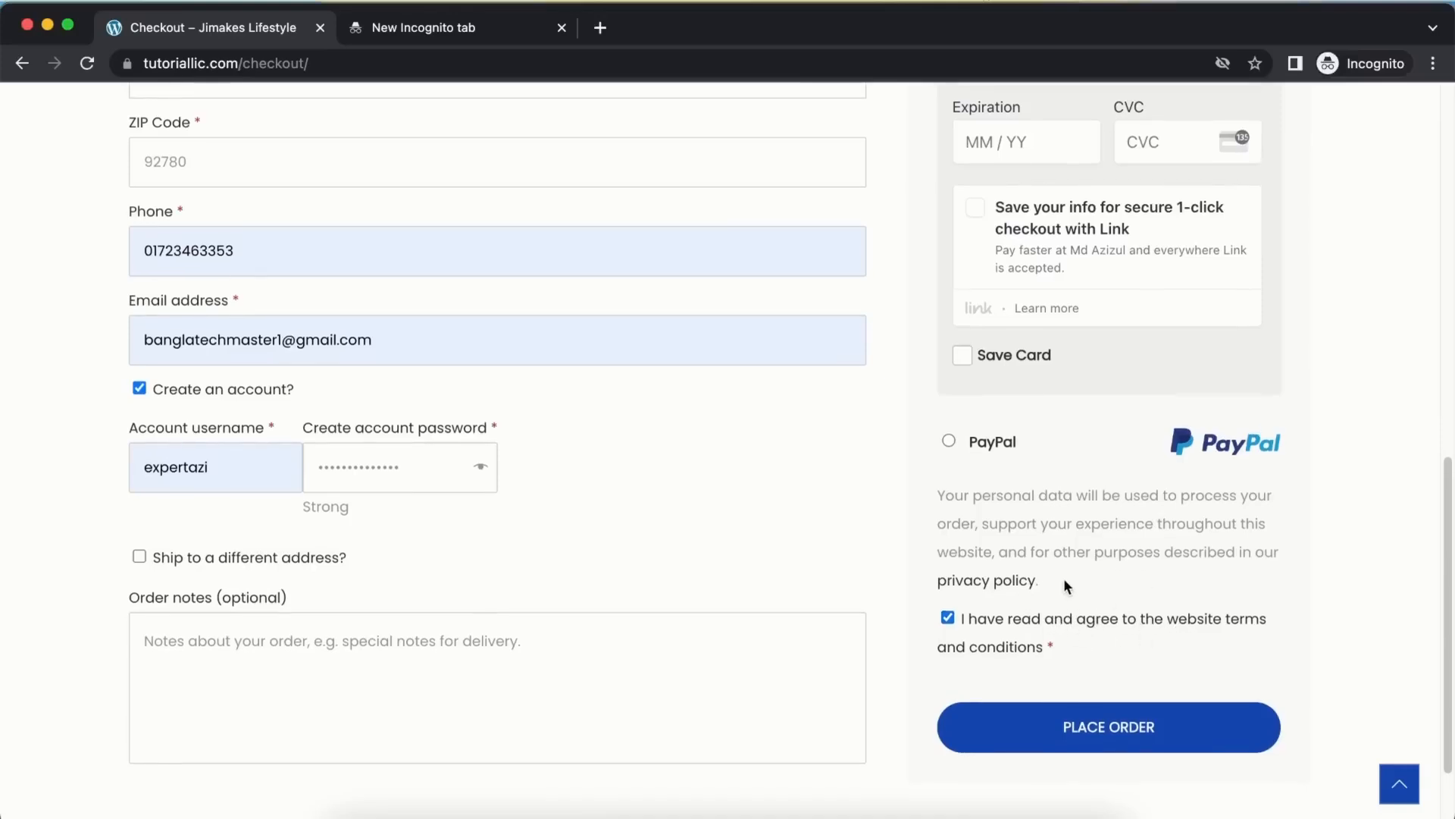
scroll(1064, 578, "up", 5)
left_click(1010, 431)
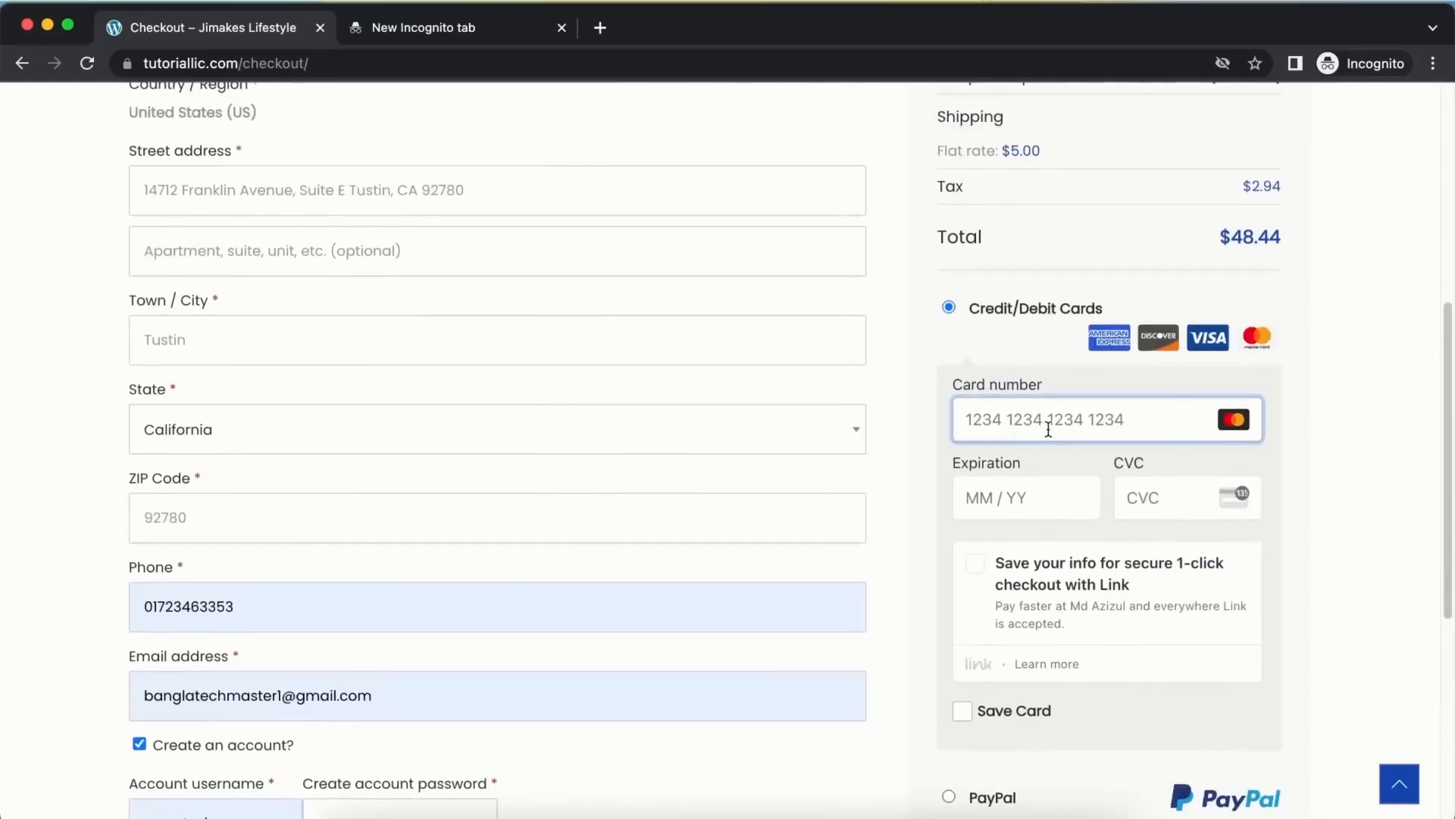
scroll(1112, 449, "down", 1)
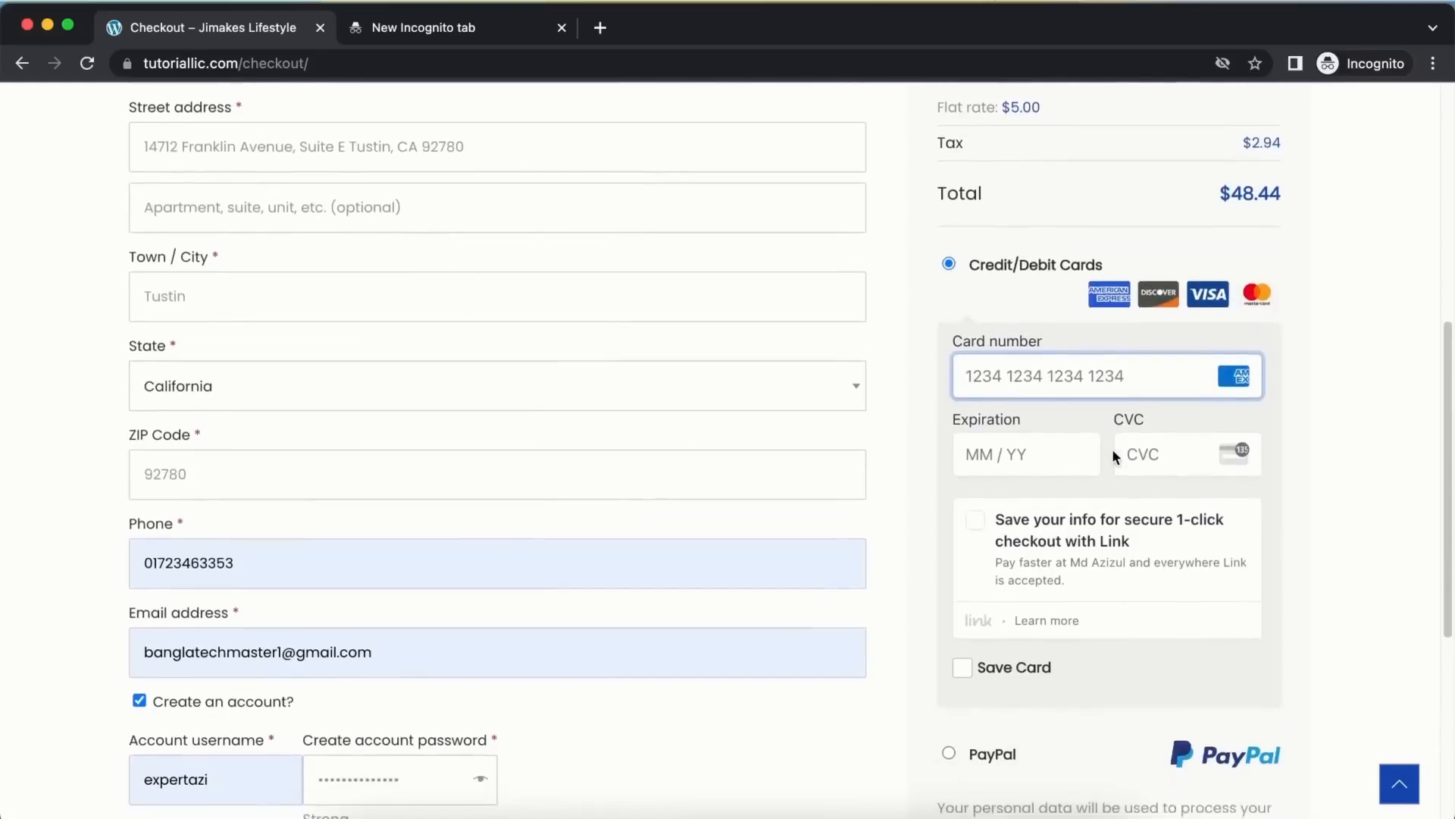
scroll(1094, 541, "down", 4)
scroll(1124, 758, "up", 4)
scroll(1116, 585, "down", 4)
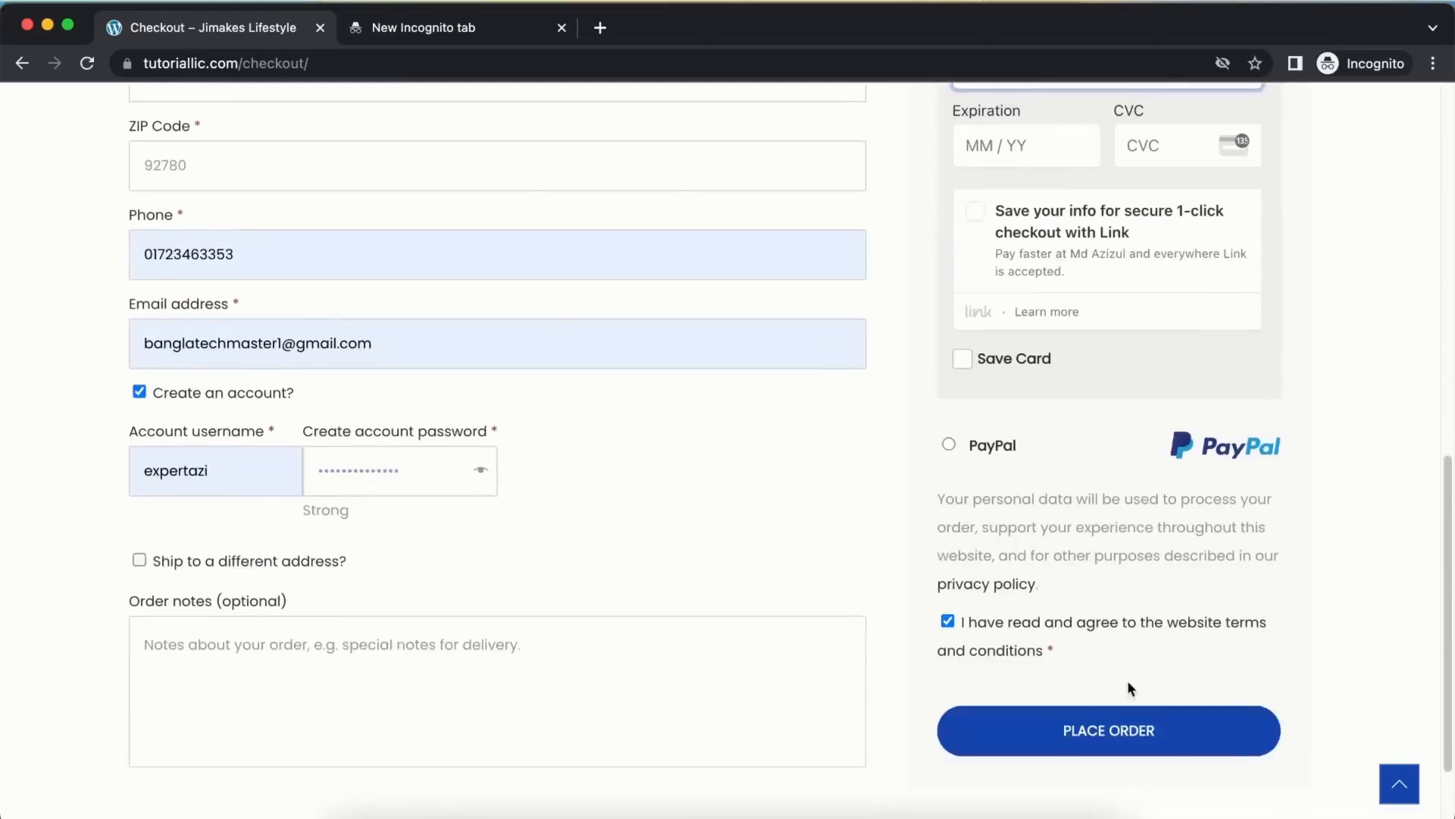
scroll(1139, 422, "up", 4)
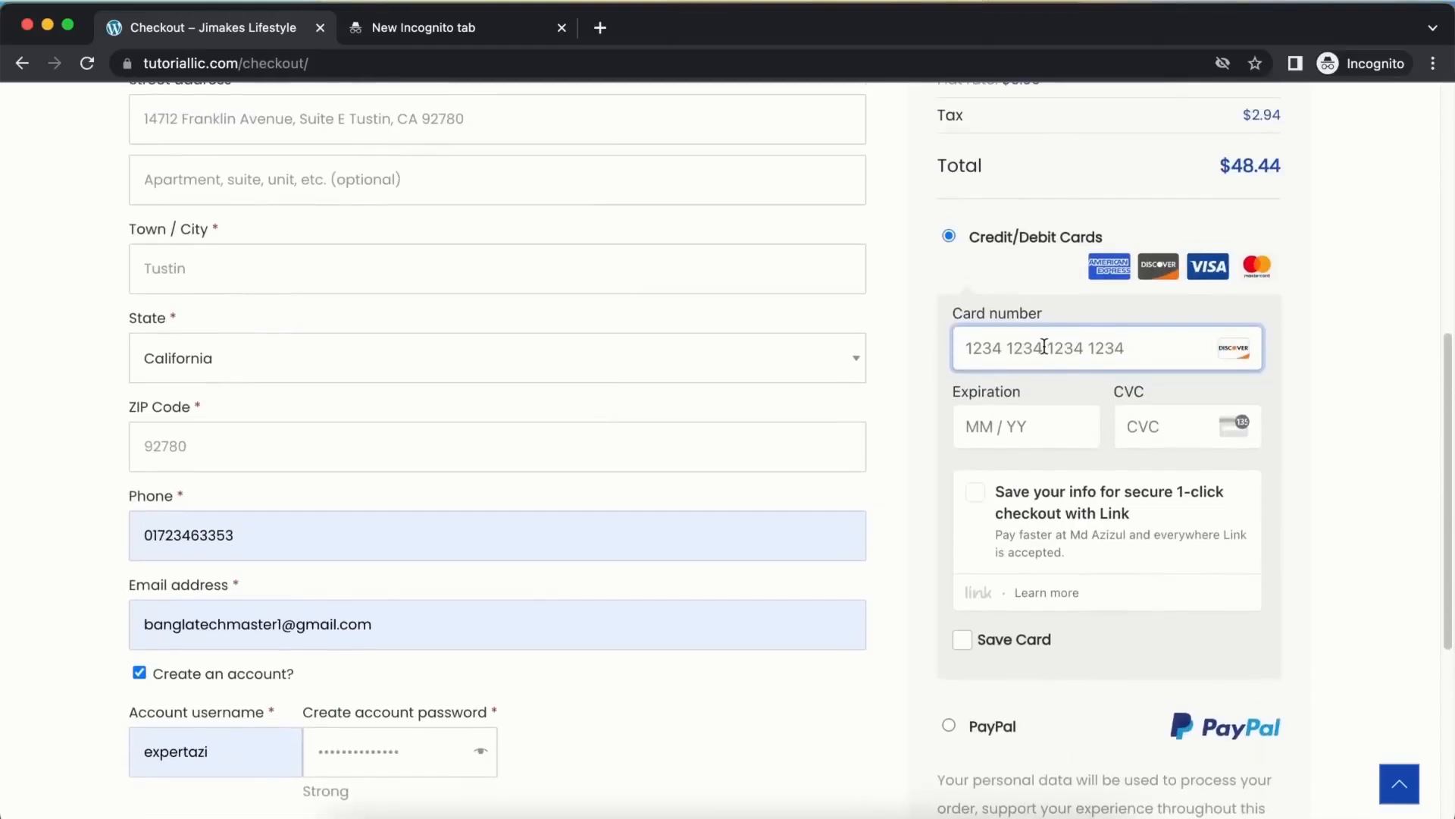
scroll(1143, 425, "down", 4)
scroll(1208, 691, "up", 4)
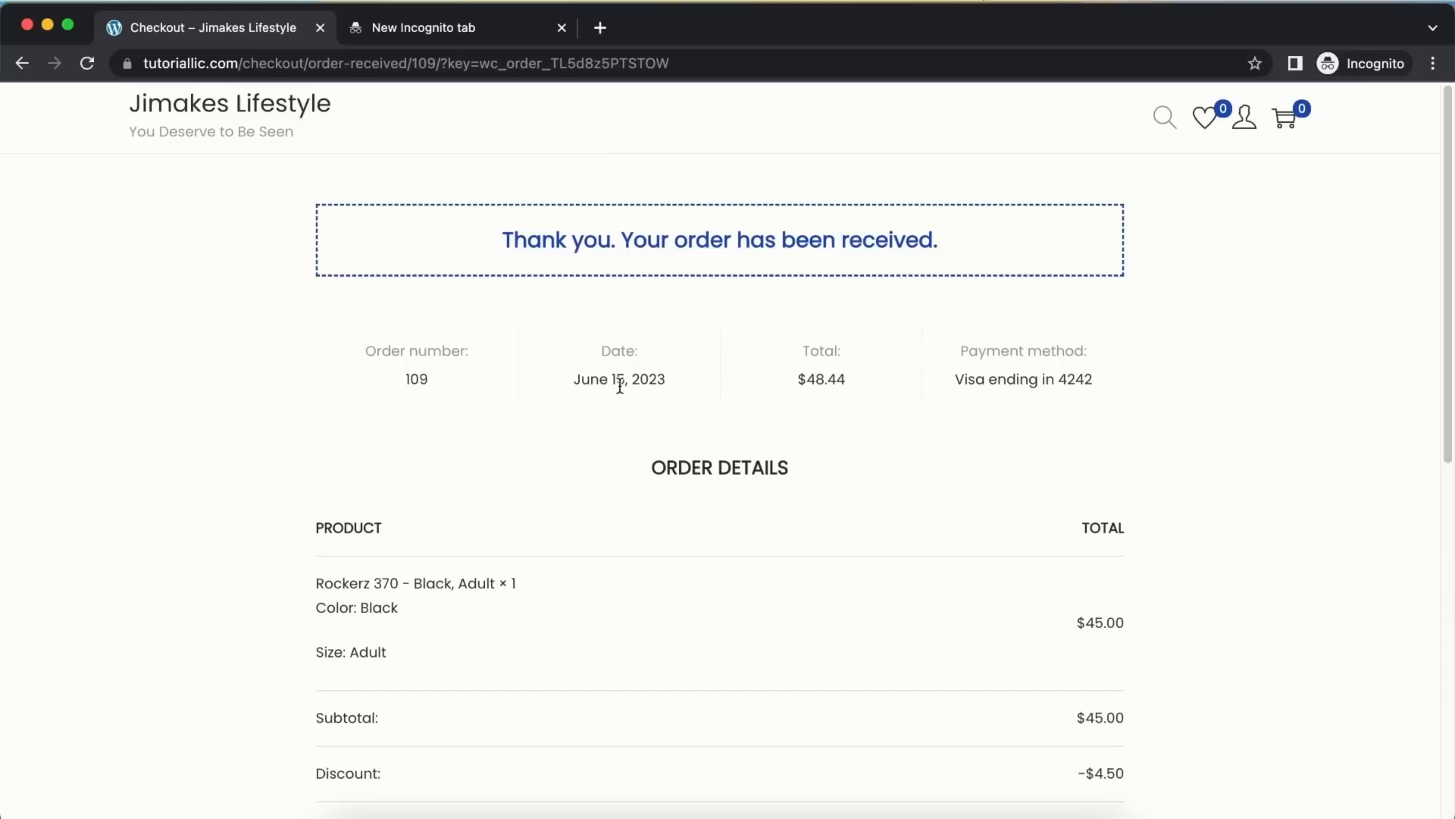
Review the order-received page, then open My Account Orders showing #109 as Processing, $48.44
scroll(620, 385, "down", 5)
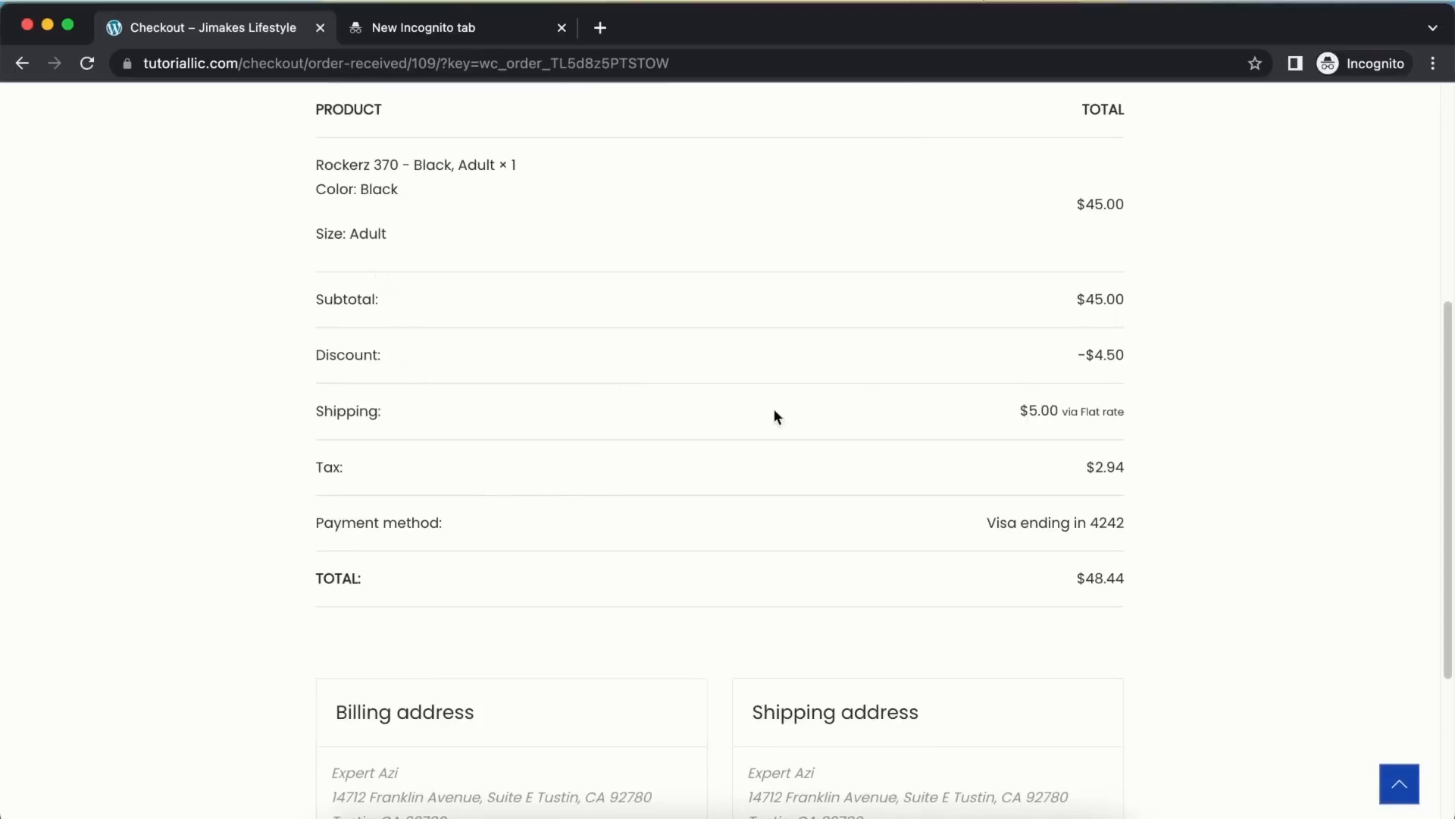
scroll(867, 591, "down", 4)
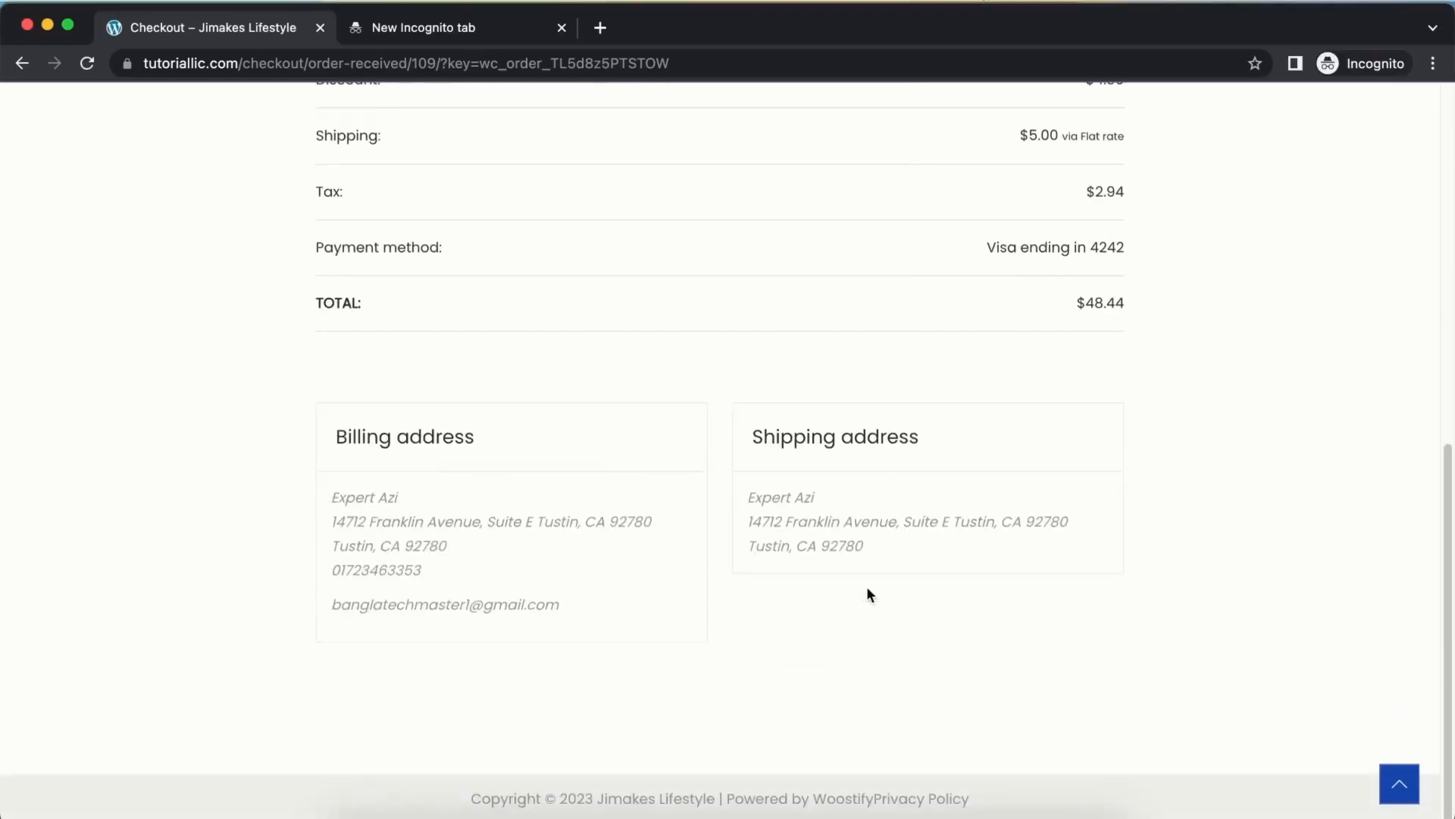
scroll(491, 440, "up", 10)
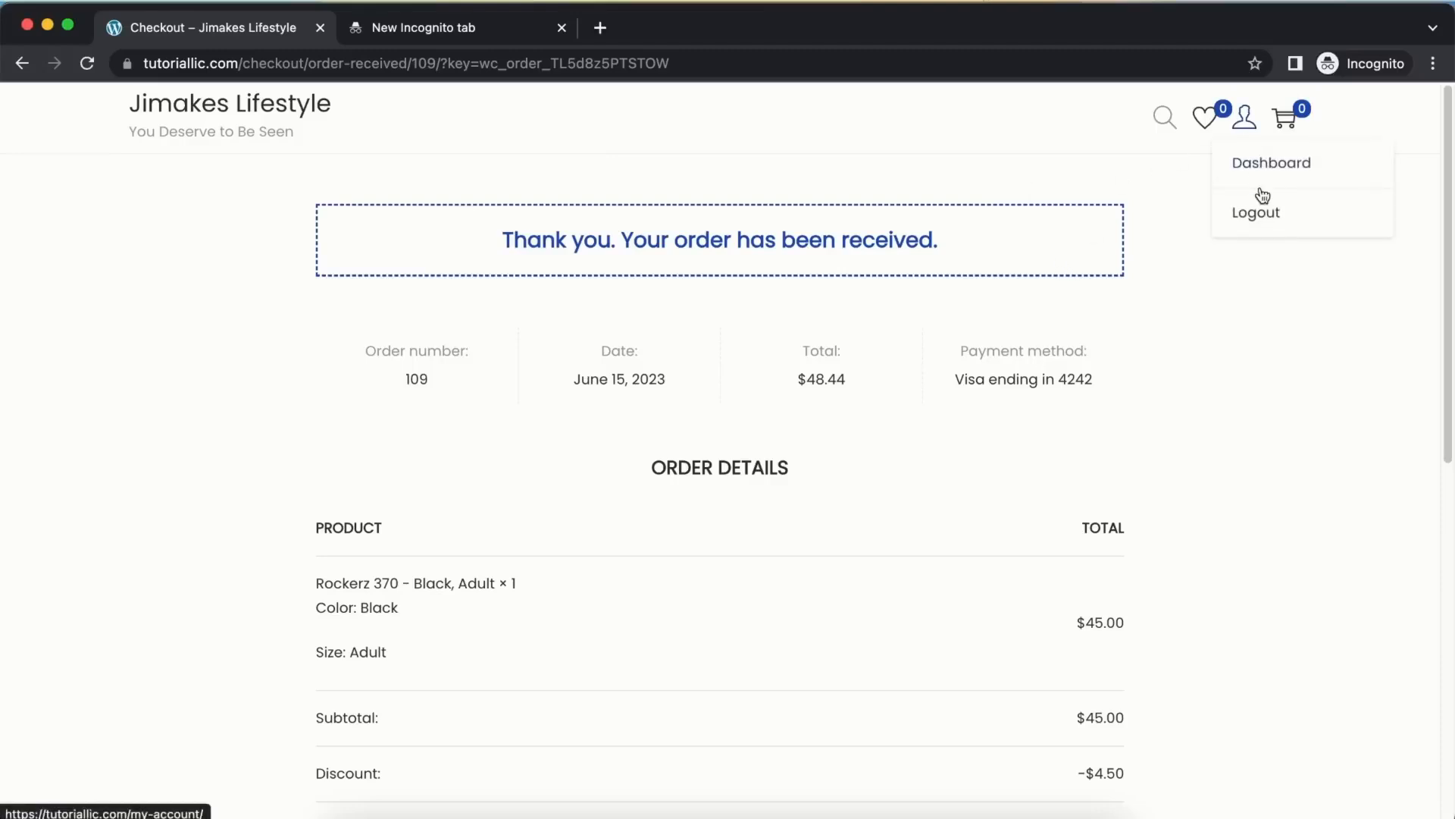
left_click(1264, 166)
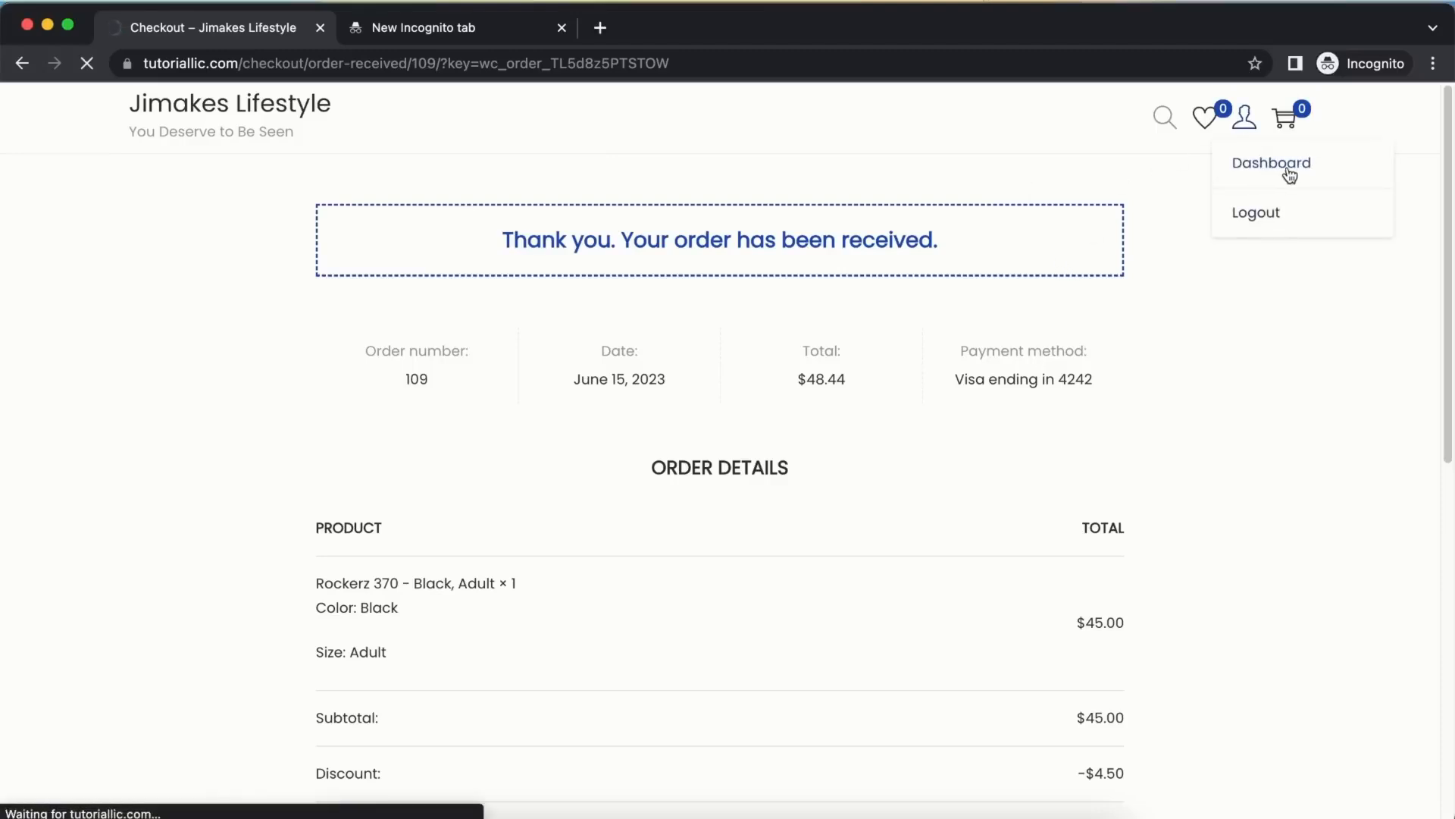
left_click(206, 274)
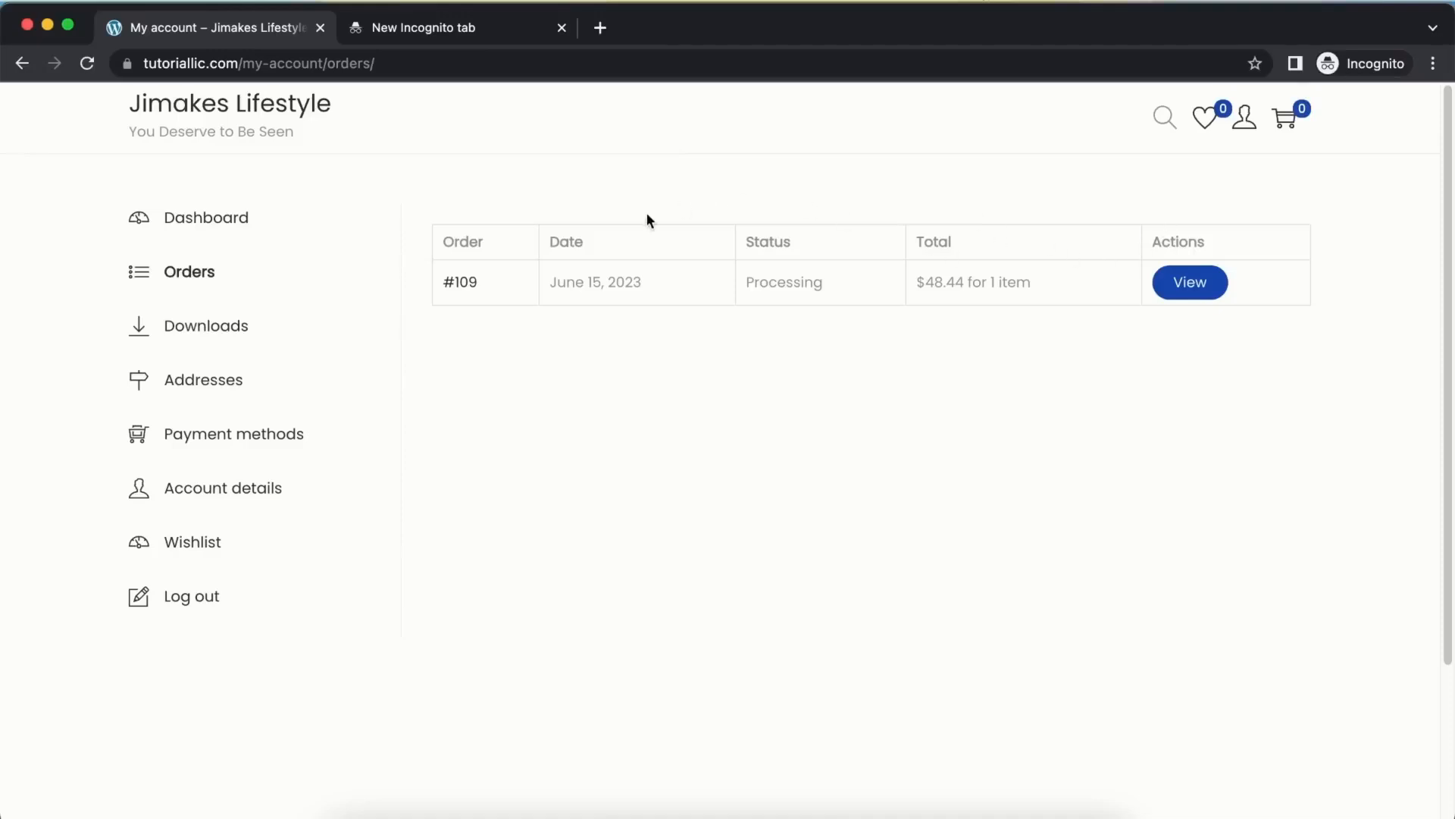
Close the private window and open order #109 from the WooCommerce orders list for editing
left_click(27, 25)
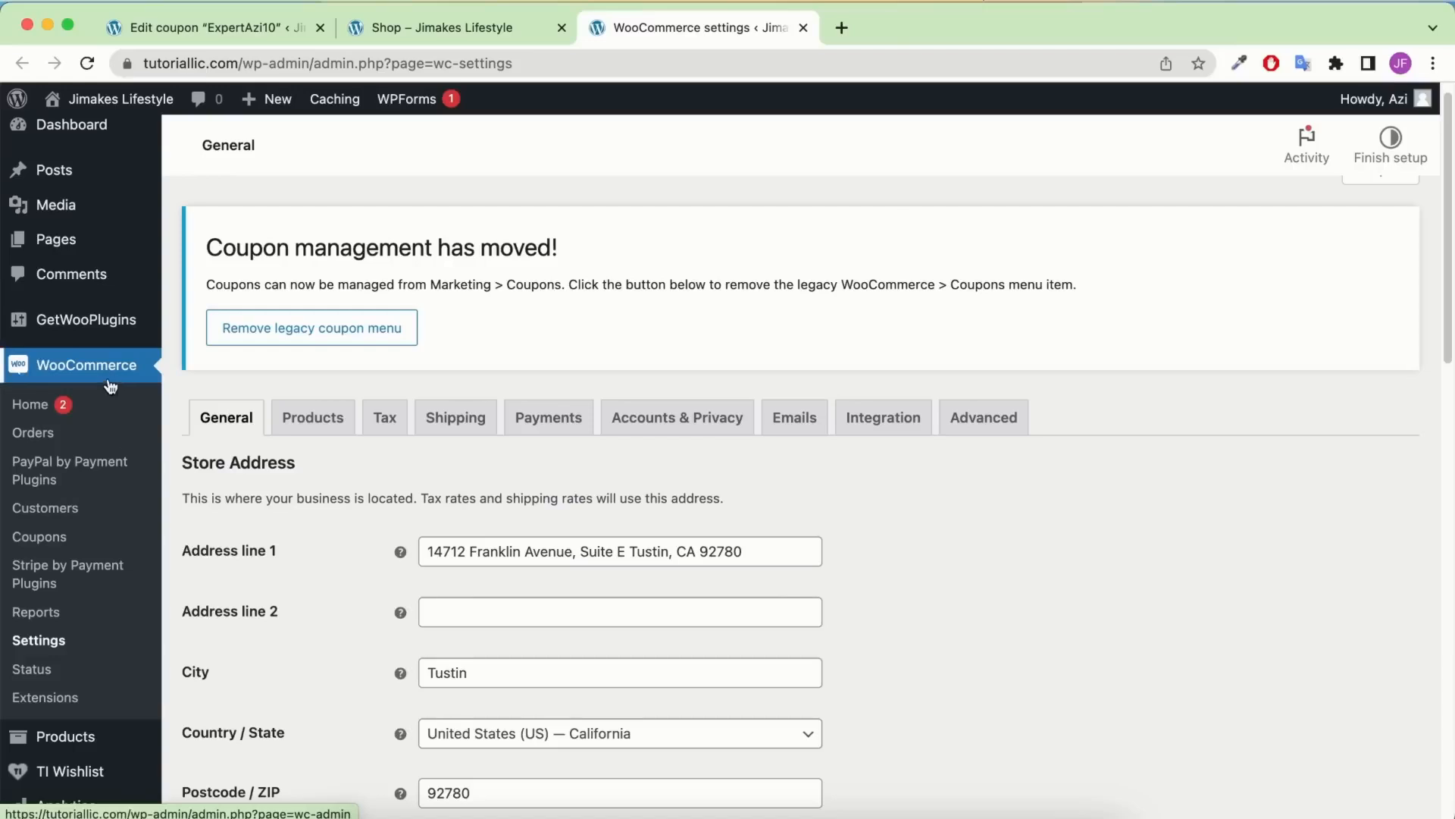
left_click(34, 436)
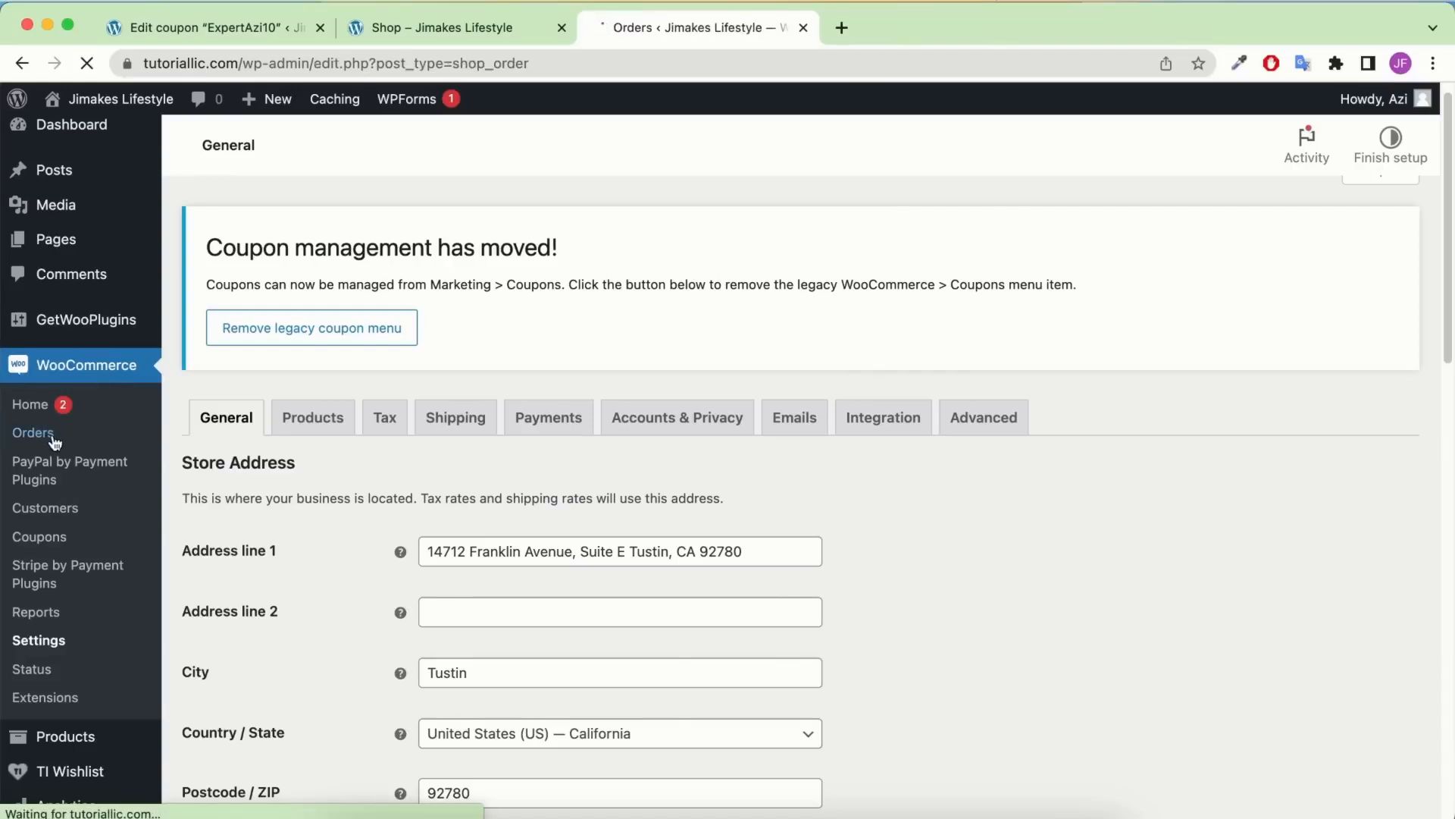
scroll(723, 362, "down", 2)
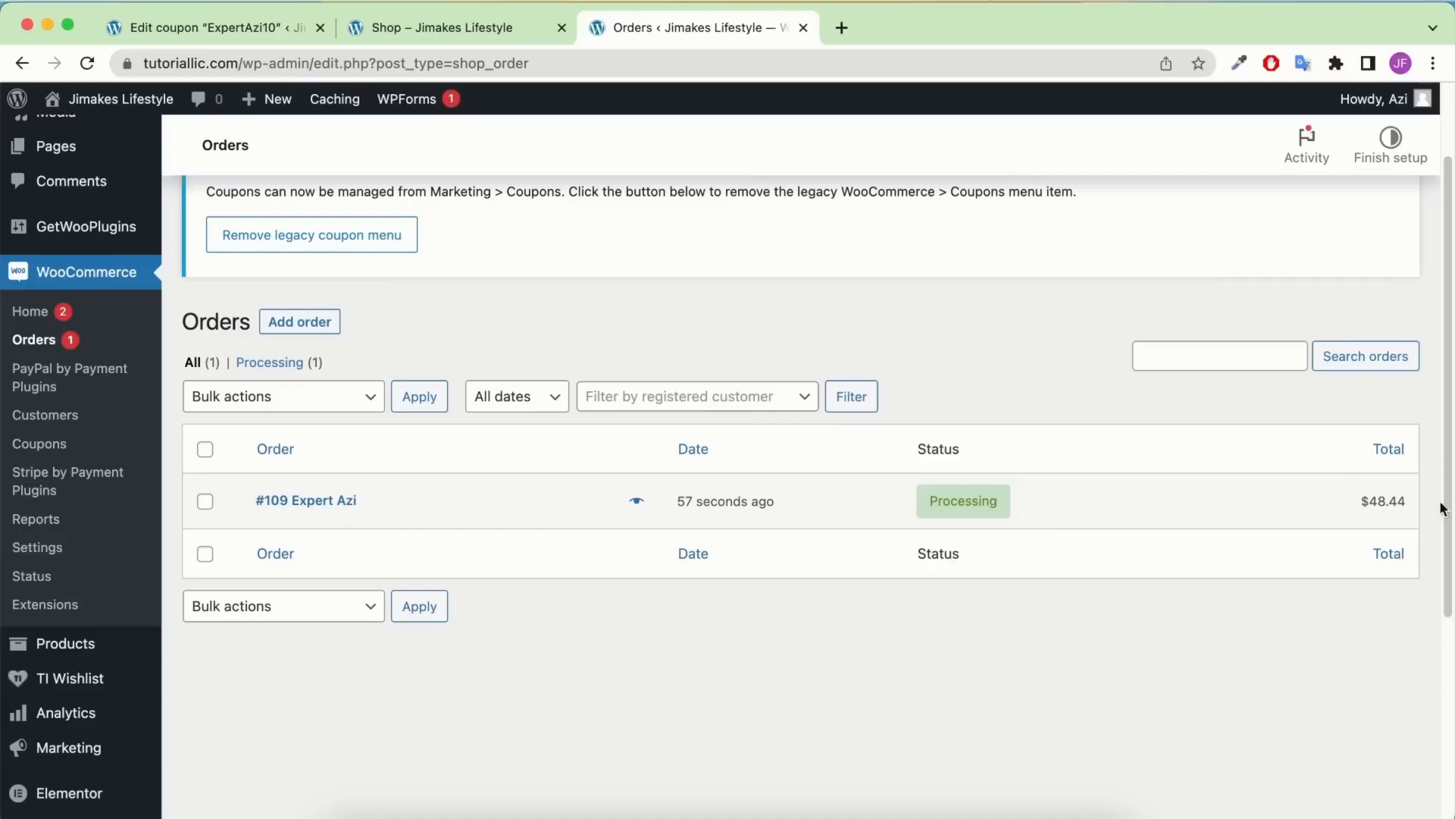
left_click(336, 506)
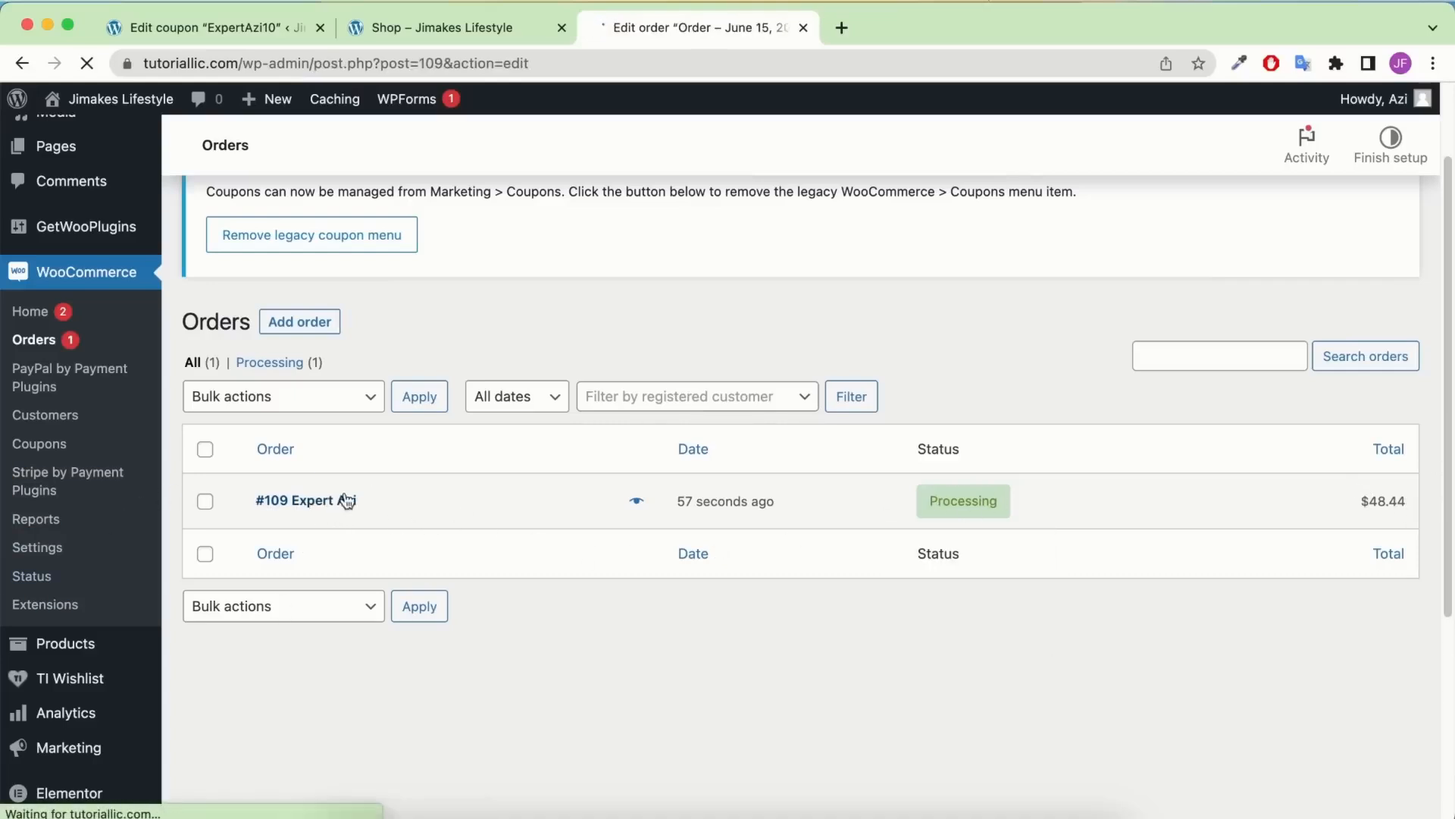
scroll(565, 392, "down", 4)
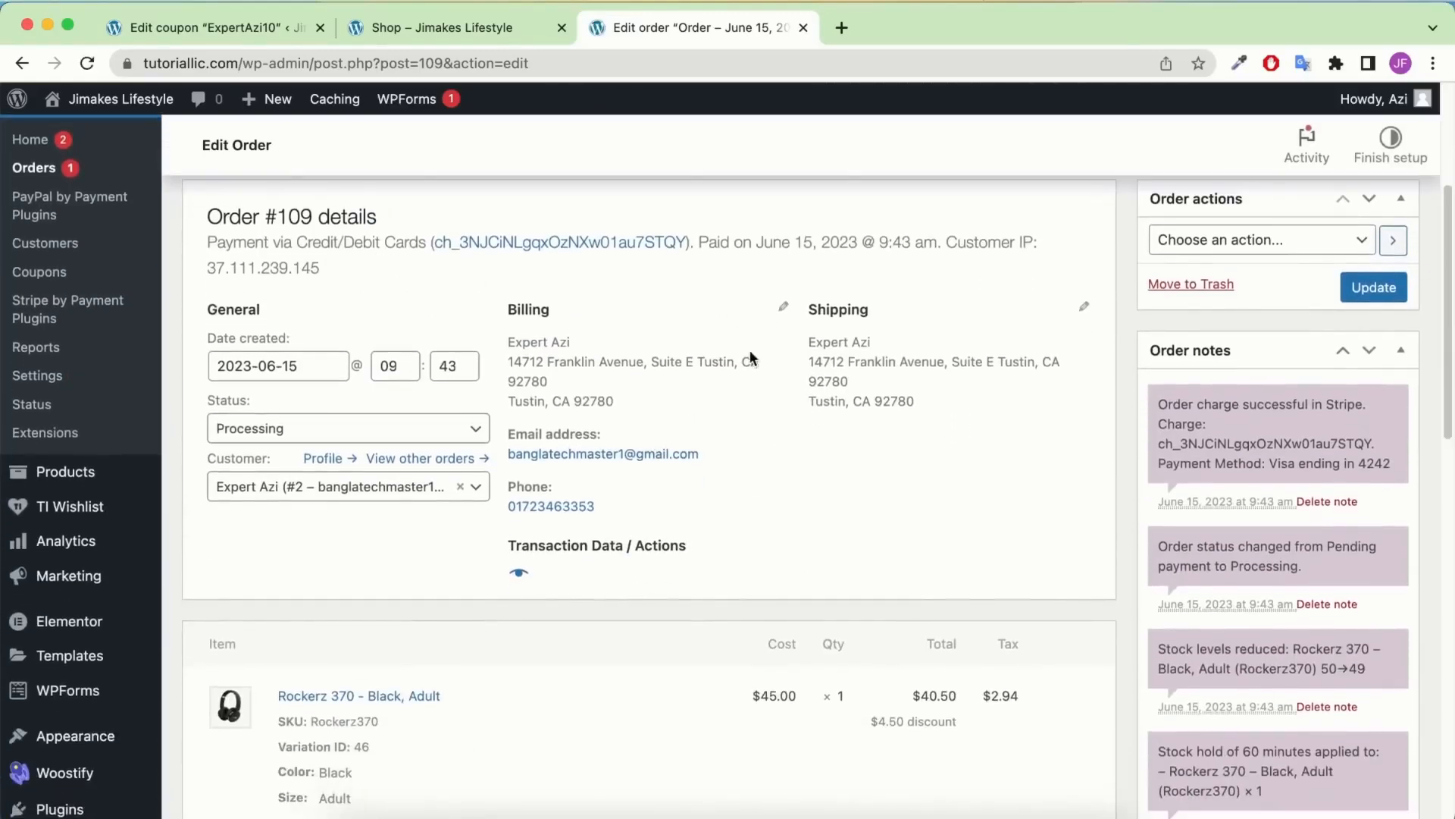
scroll(634, 329, "down", 1)
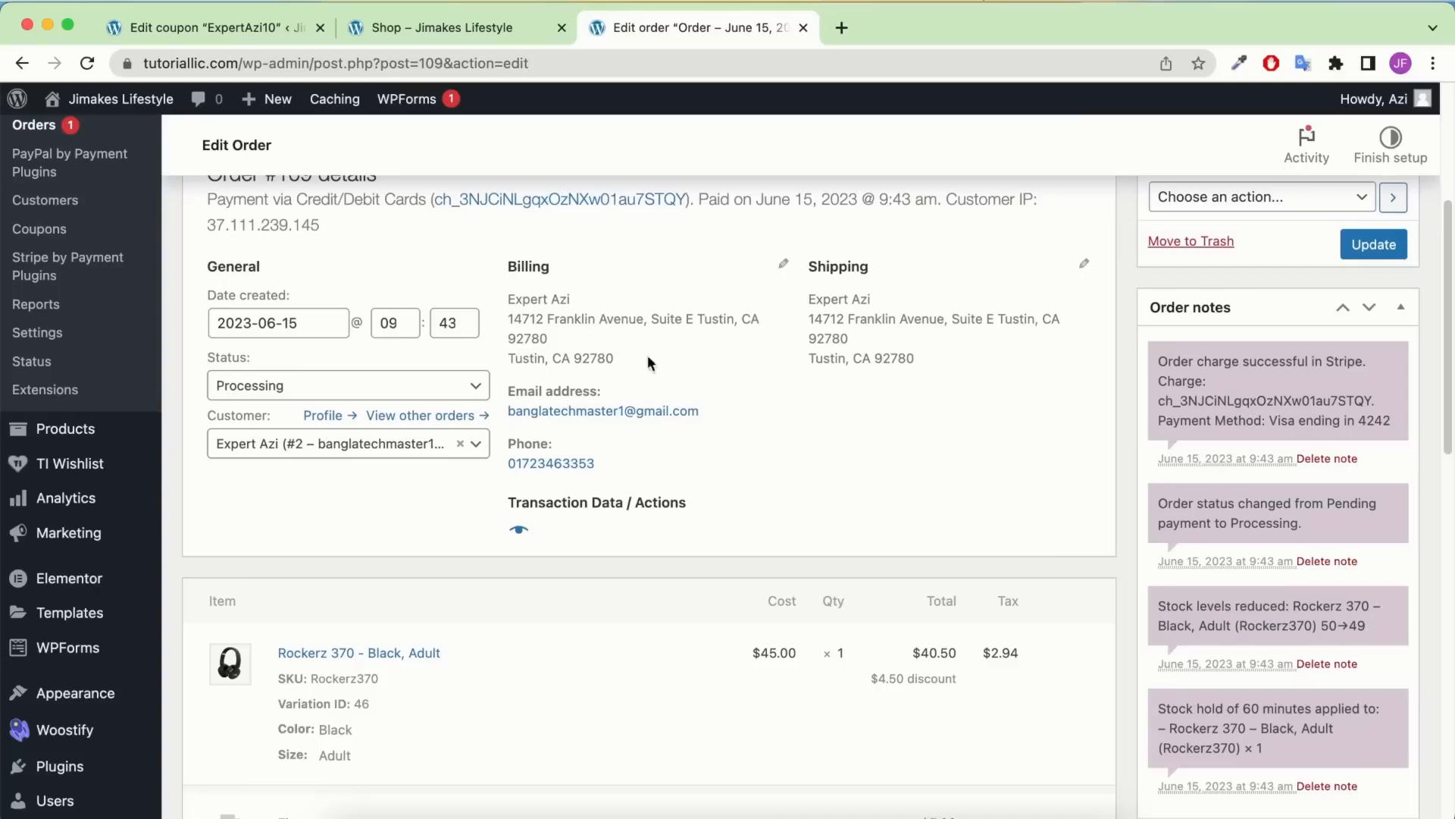
Choose 'On hold' in order #109's Status dropdown
left_click(340, 387)
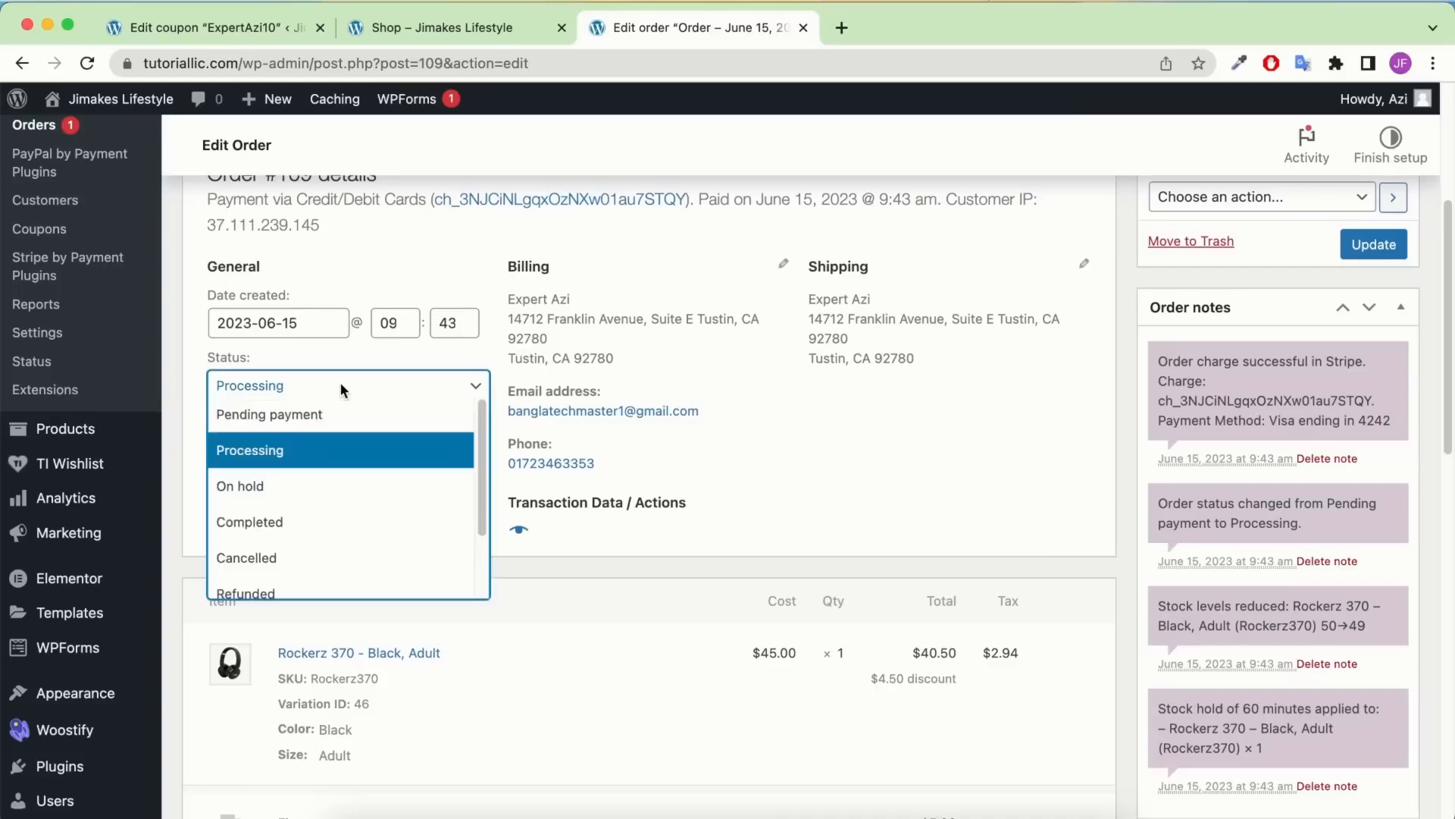
left_click(306, 483)
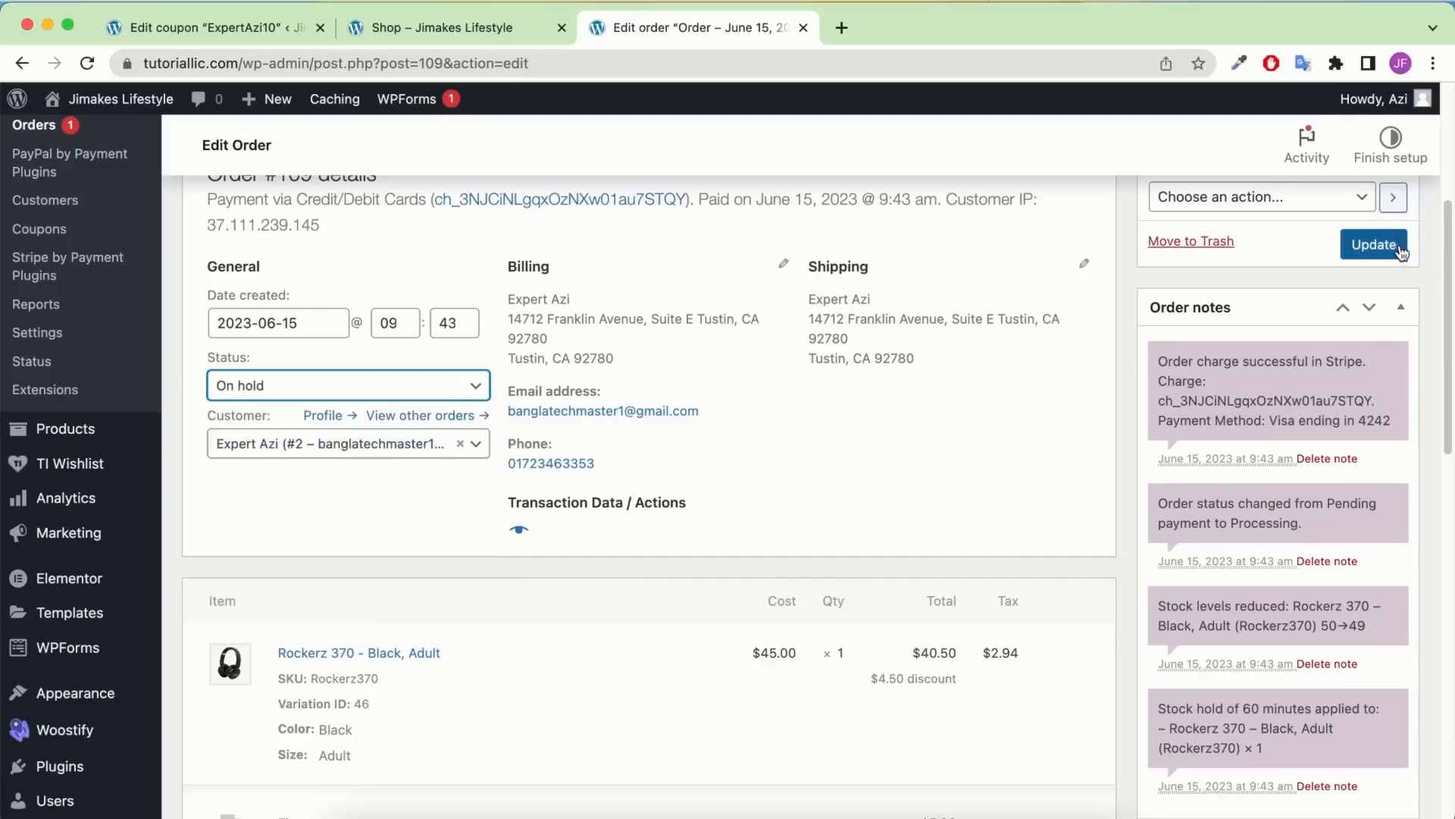
scroll(1398, 246, "up", 2)
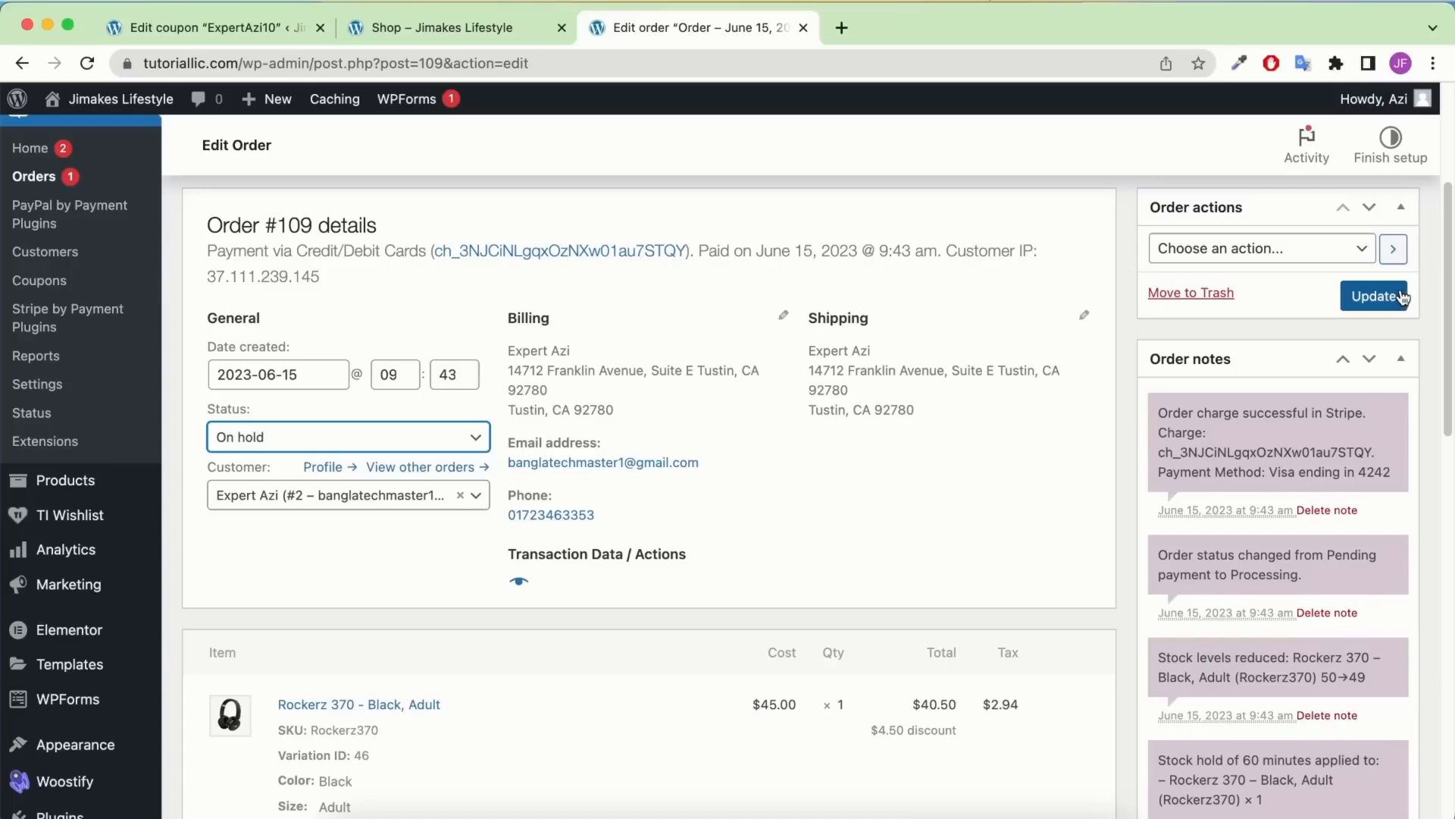
Pick 'Resend new order notification' in Order actions, then reset the selection
left_click(1313, 247)
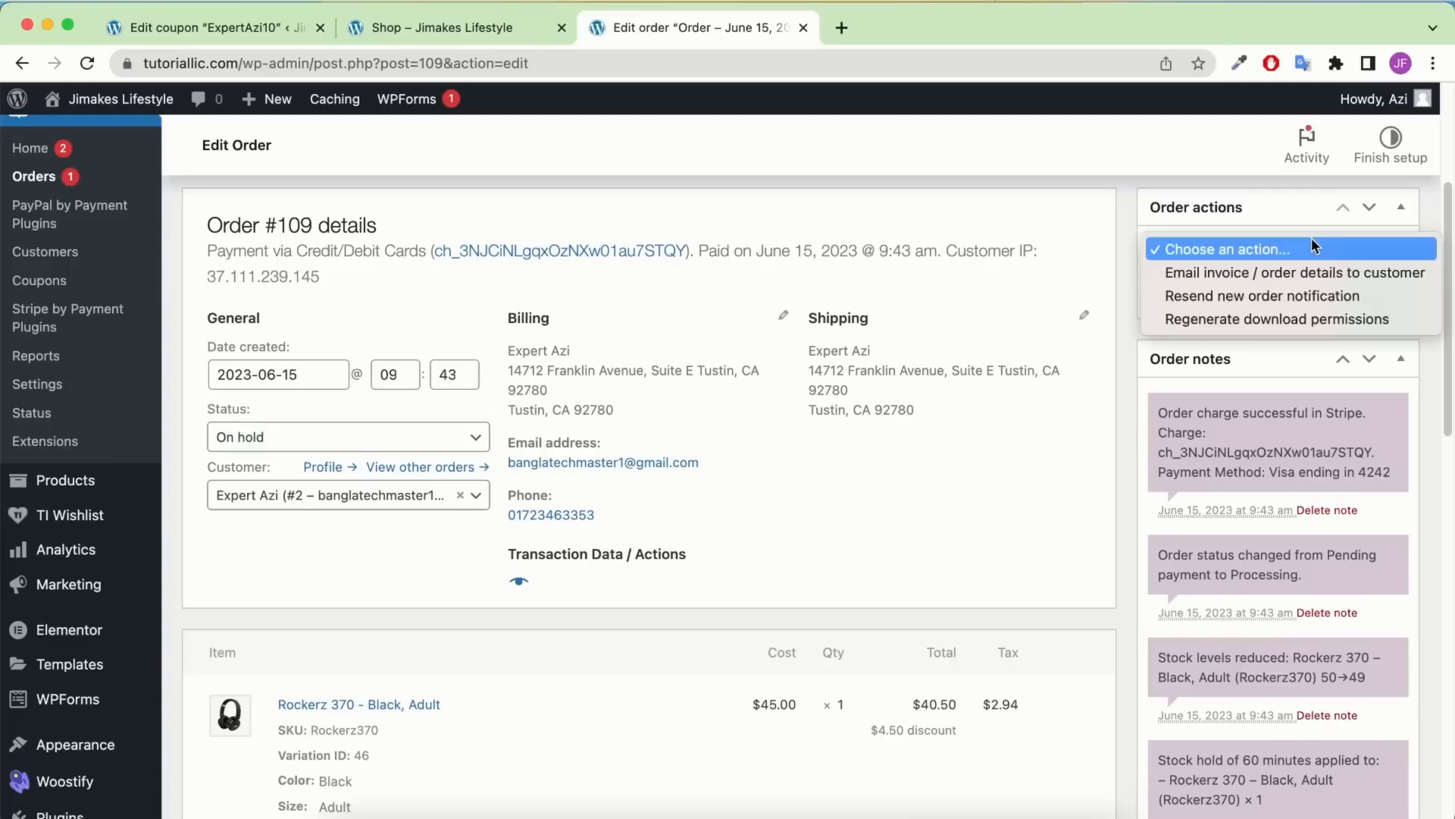
left_click(1320, 298)
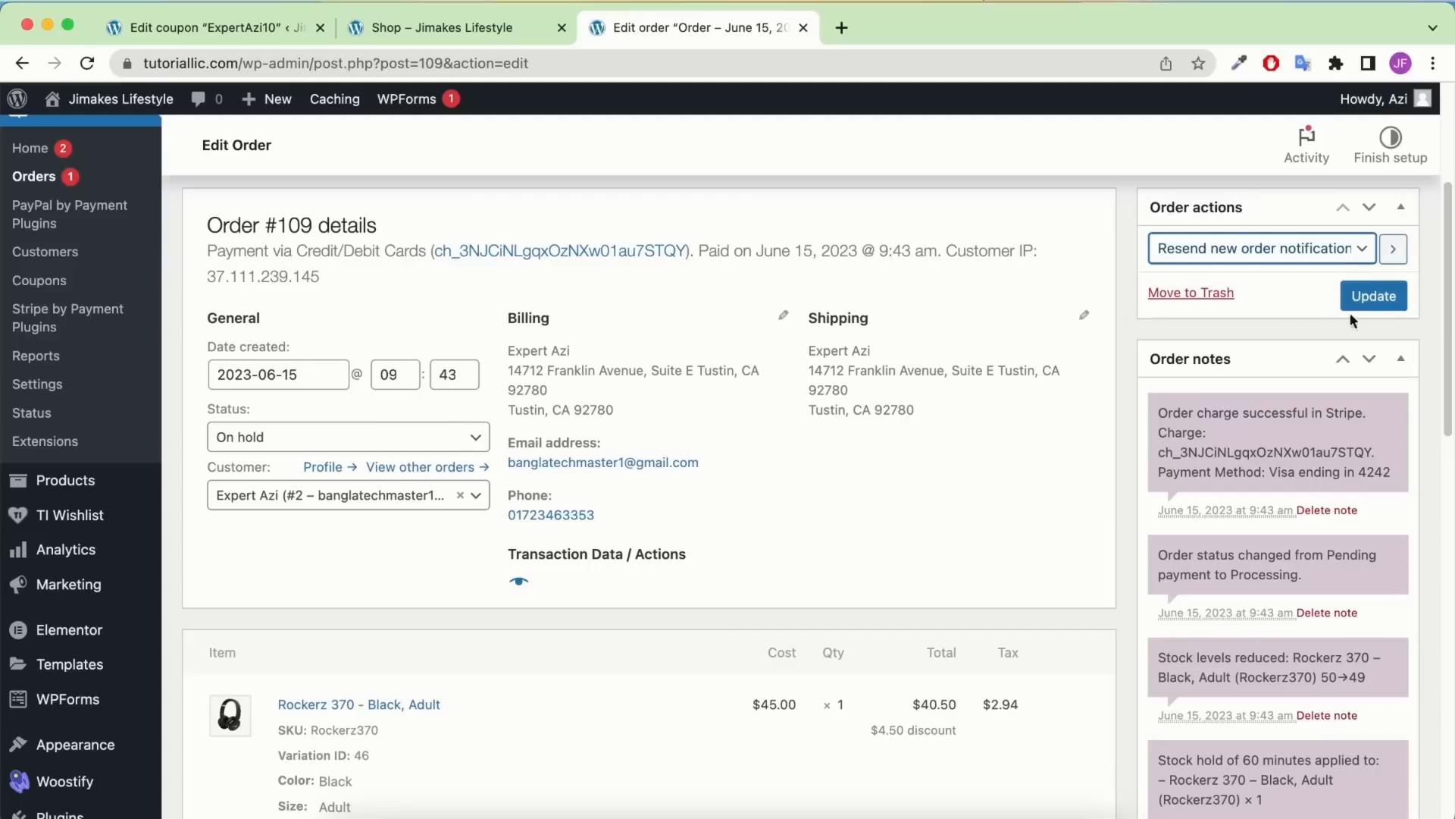
left_click(1320, 256)
left_click(1235, 200)
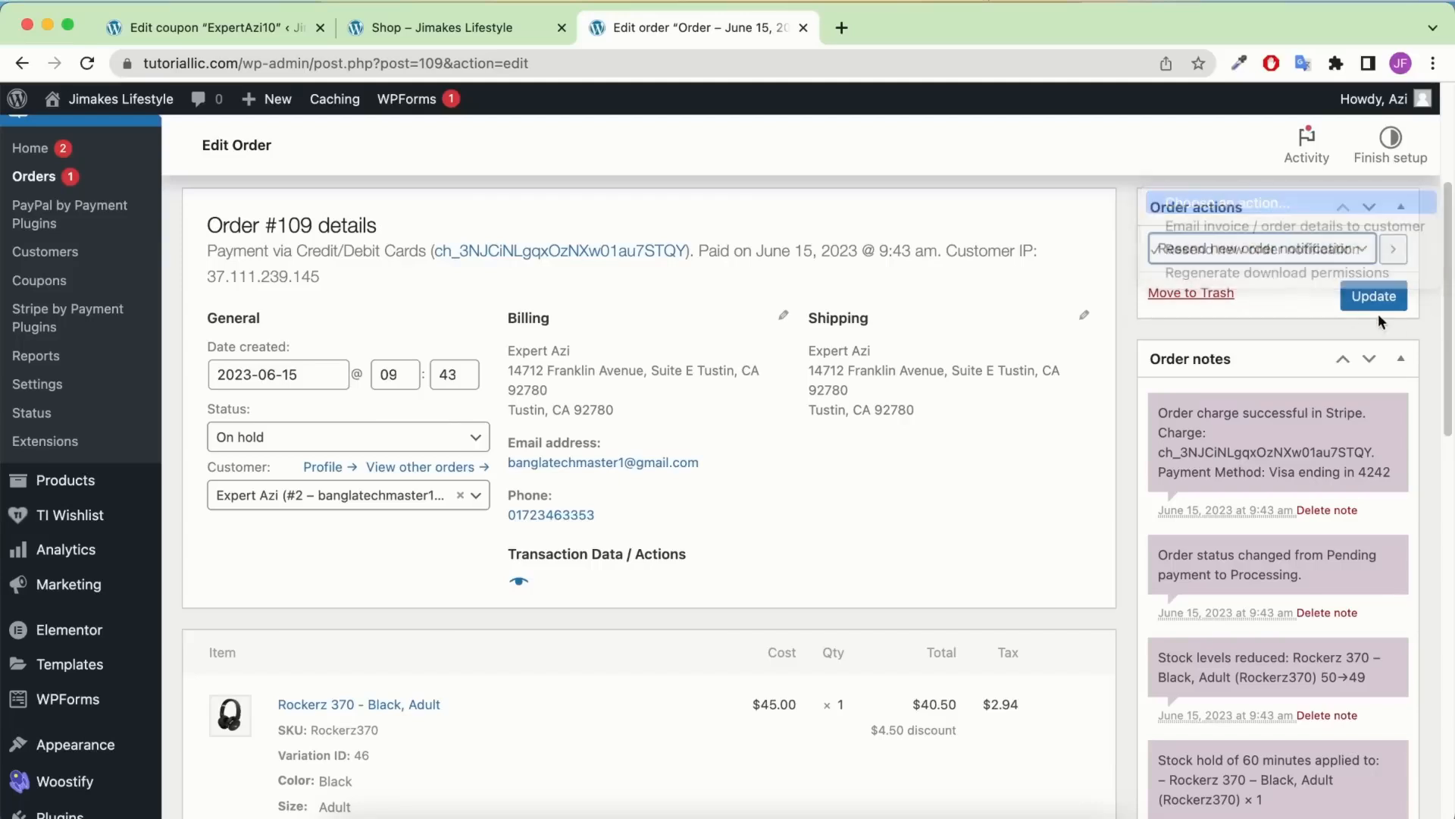
scroll(929, 446, "down", 1)
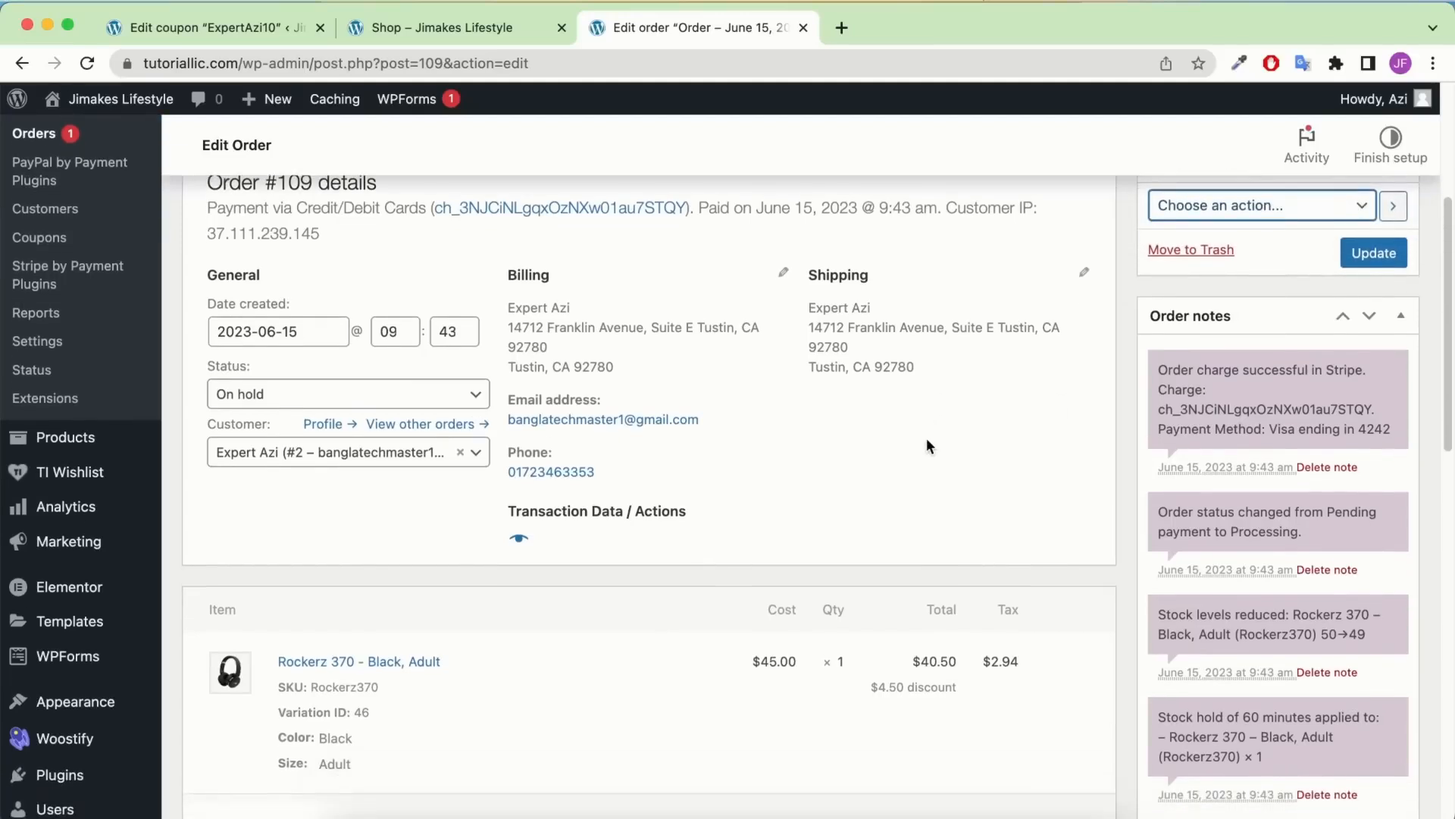
scroll(926, 445, "down", 4)
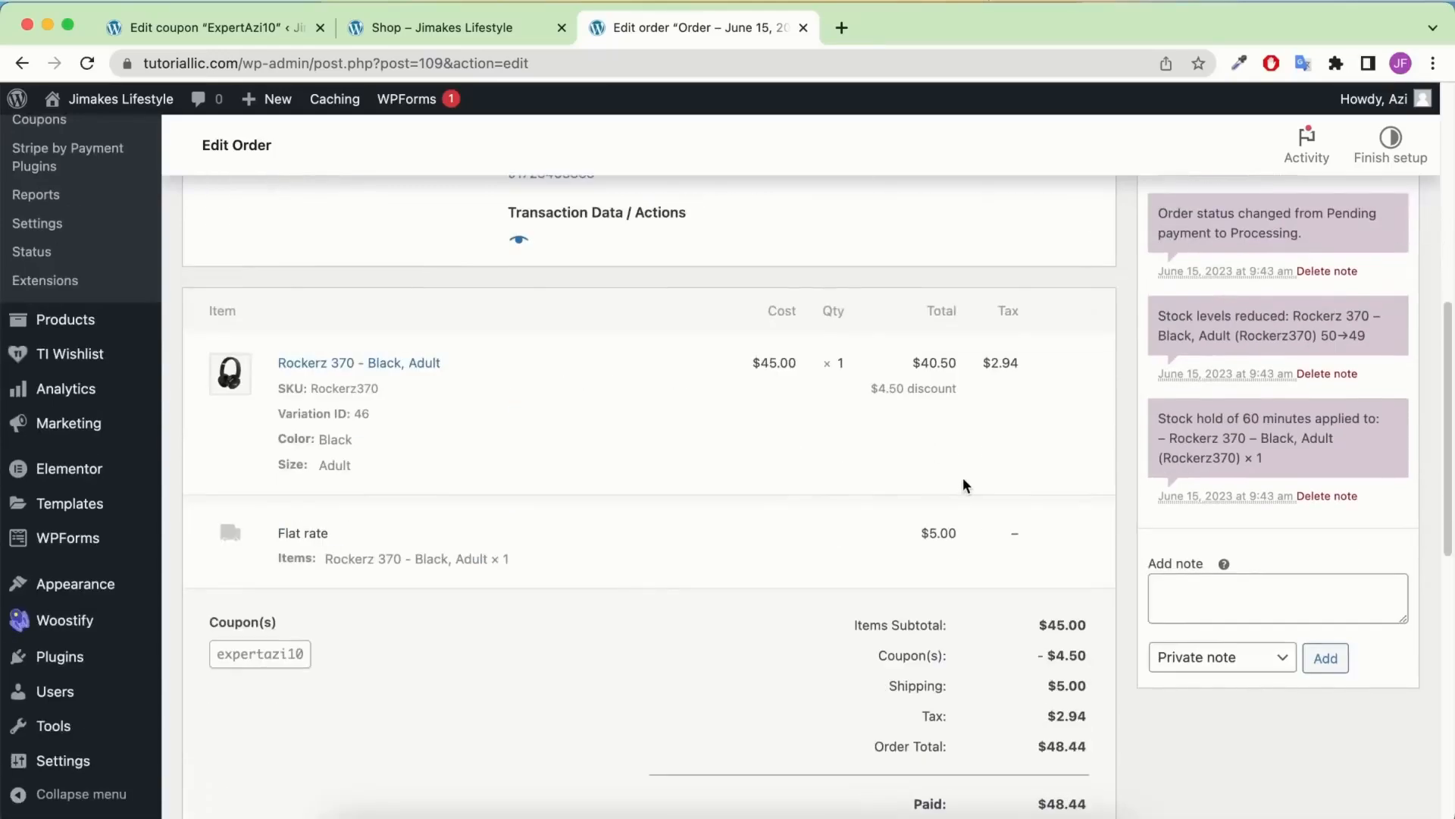
scroll(963, 483, "down", 1)
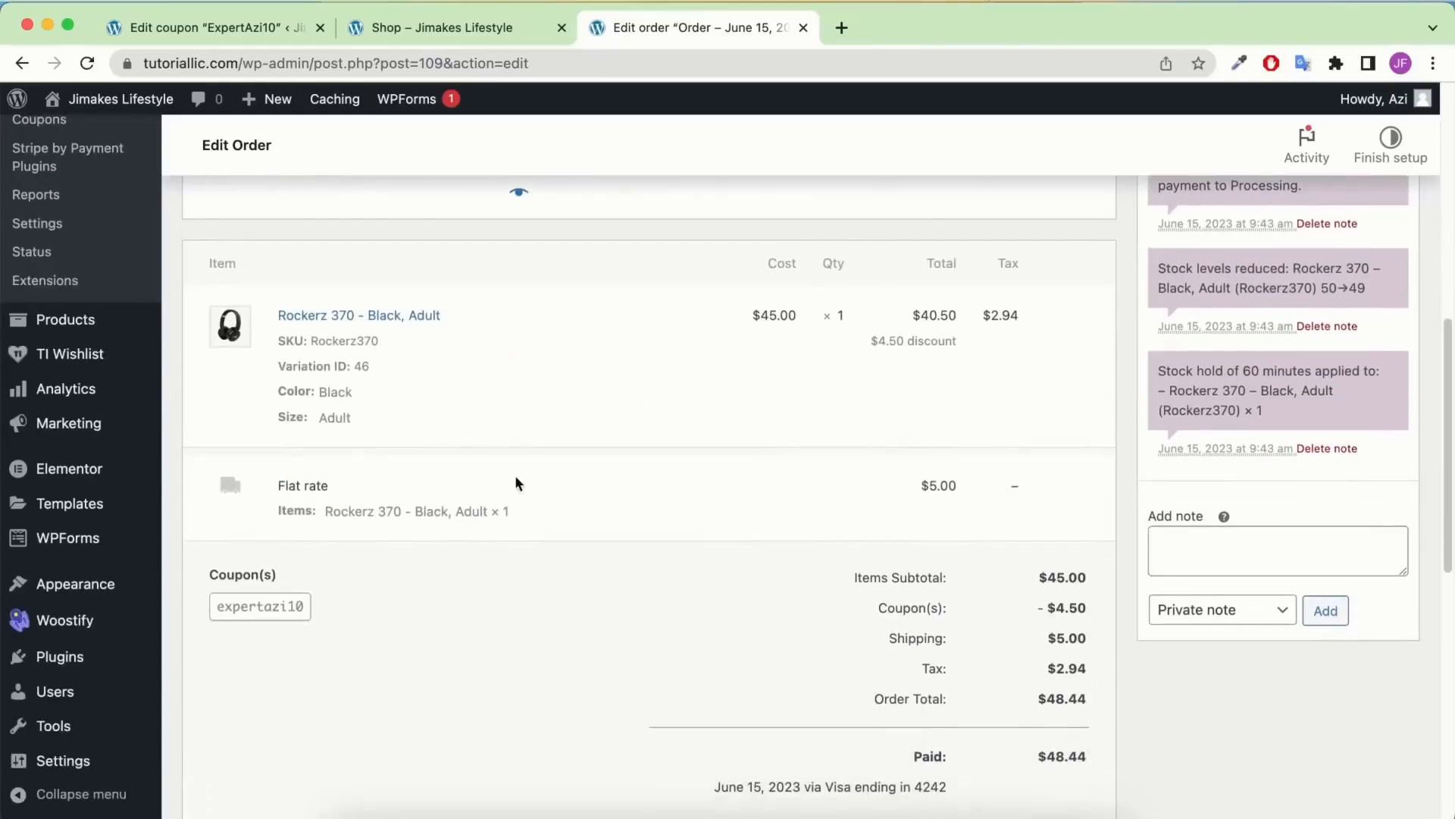
scroll(934, 547, "down", 3)
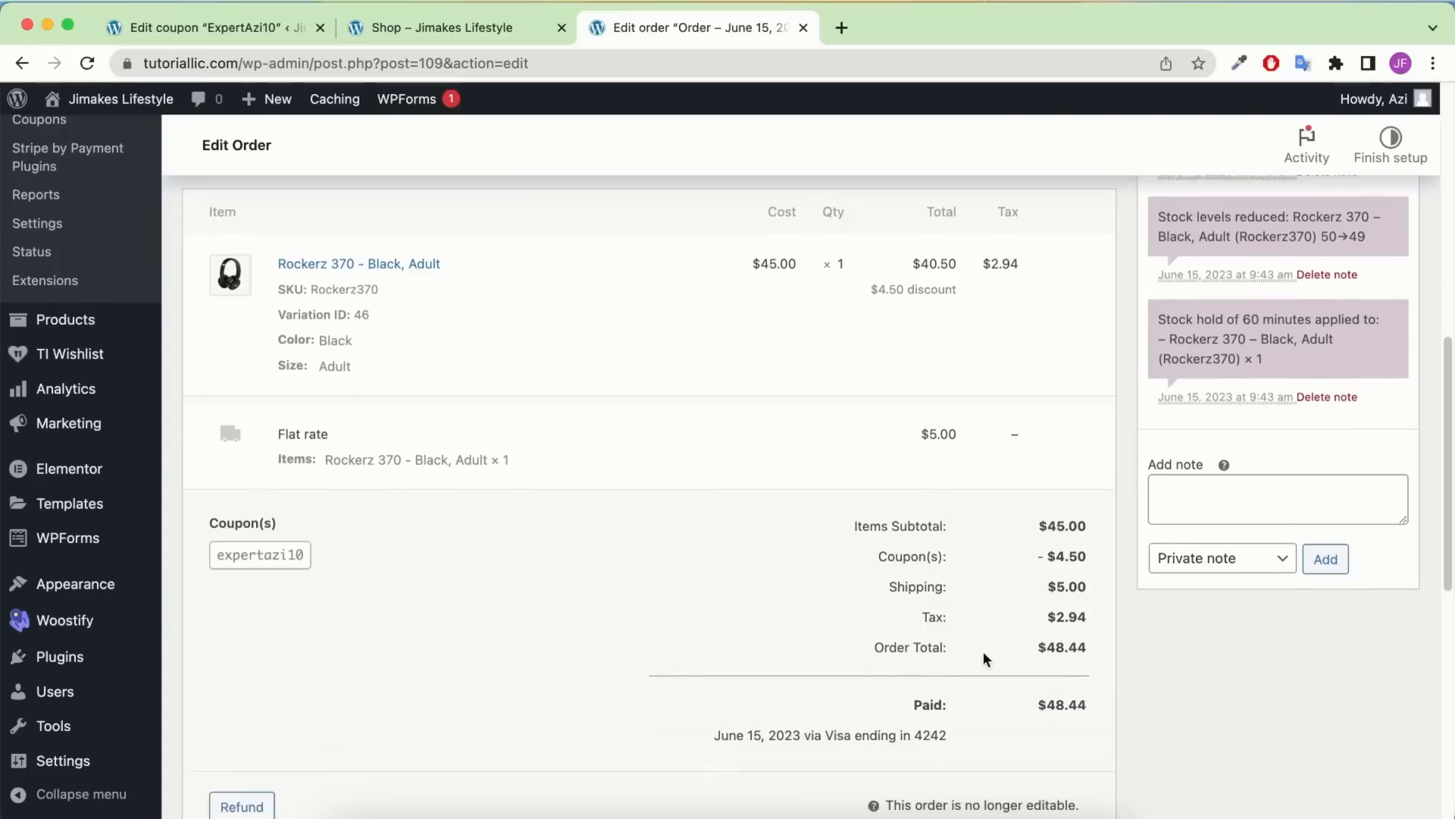
scroll(870, 581, "down", 8)
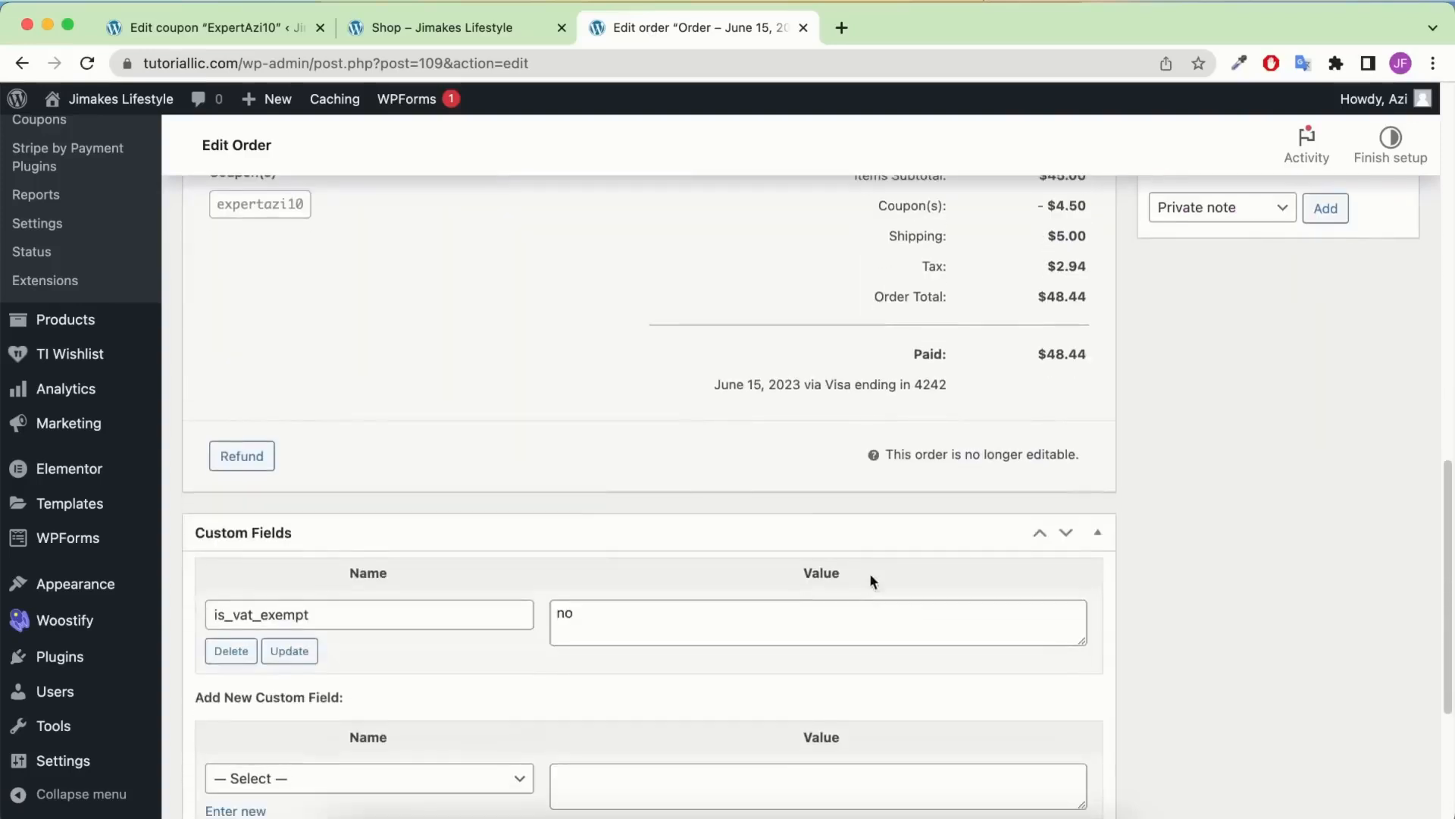
scroll(886, 513, "up", 3)
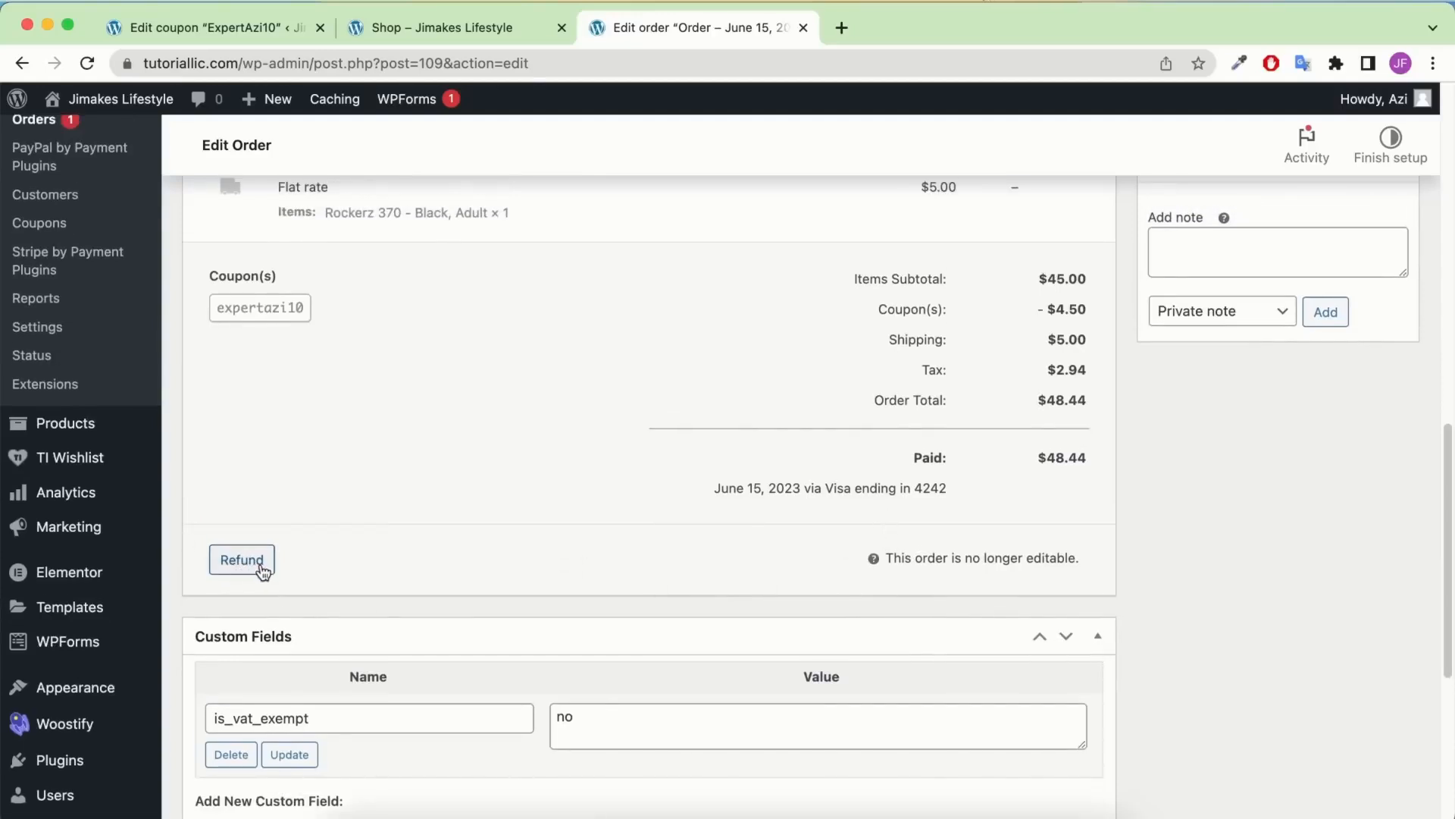
Choose 'Cancelled' in order #109's Status dropdown
scroll(570, 429, "up", 20)
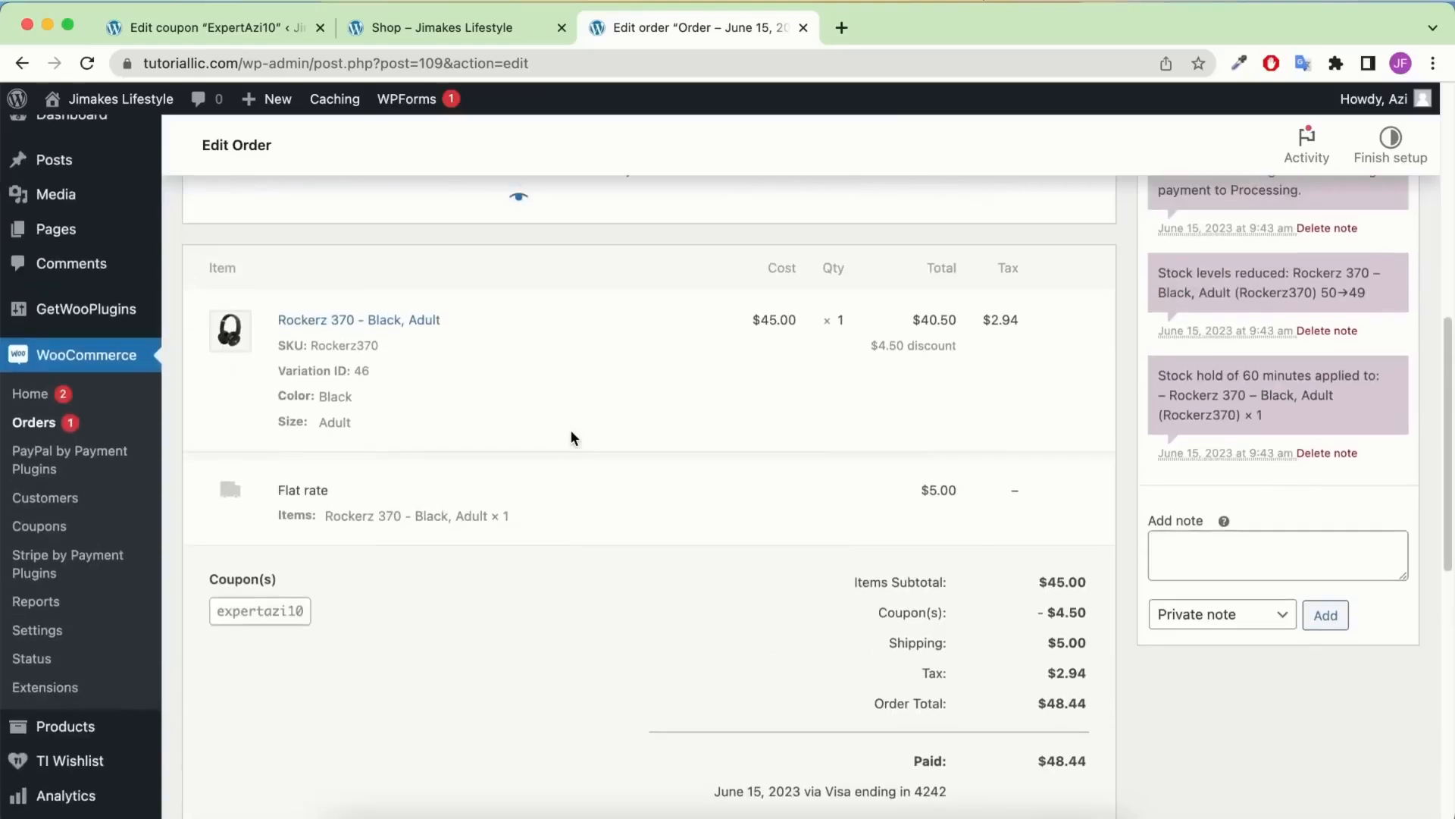
left_click(364, 447)
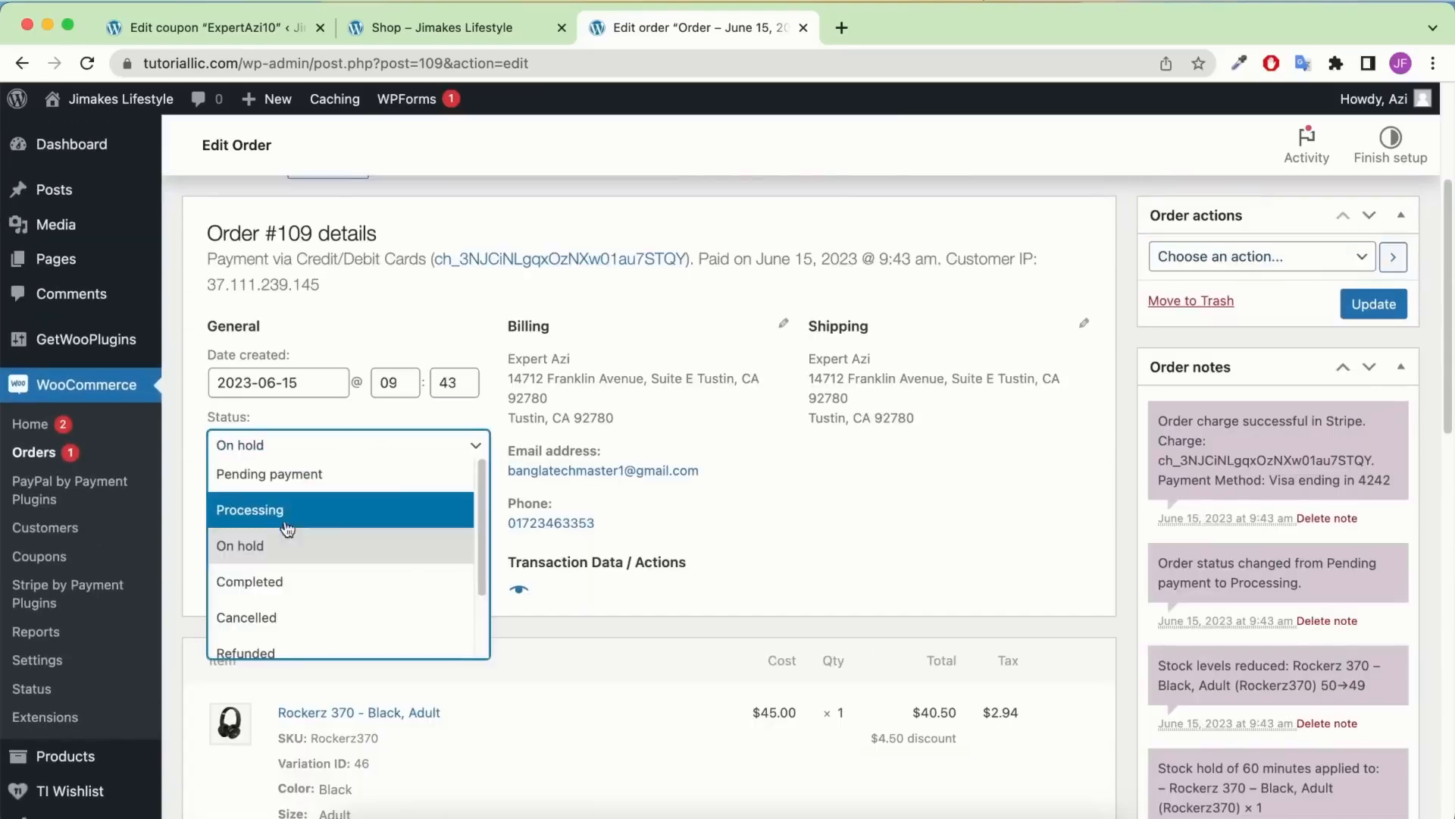
scroll(283, 530, "down", 1)
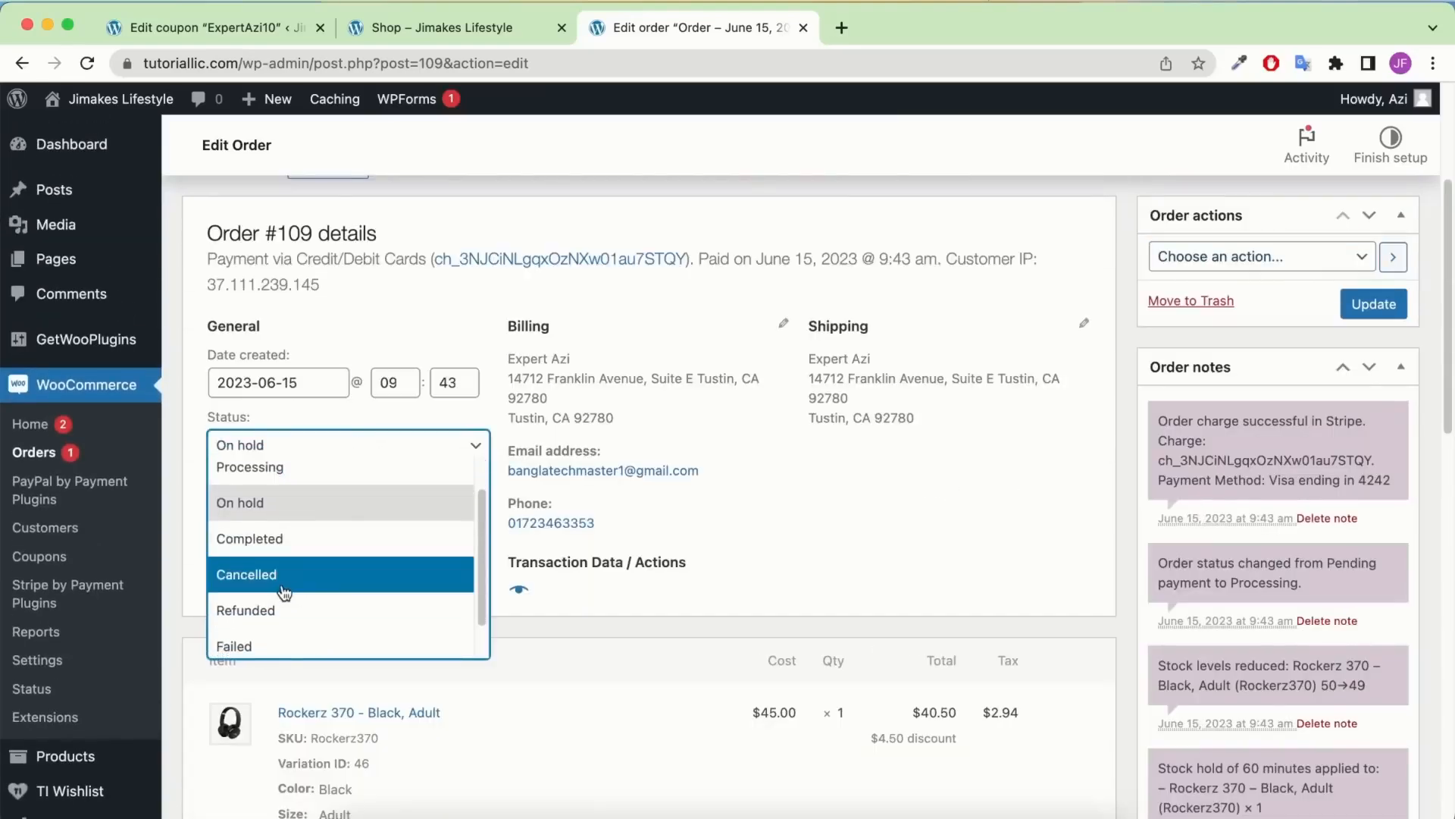
left_click(280, 590)
Update the order and return to the admin Dashboard
scroll(399, 634, "down", 9)
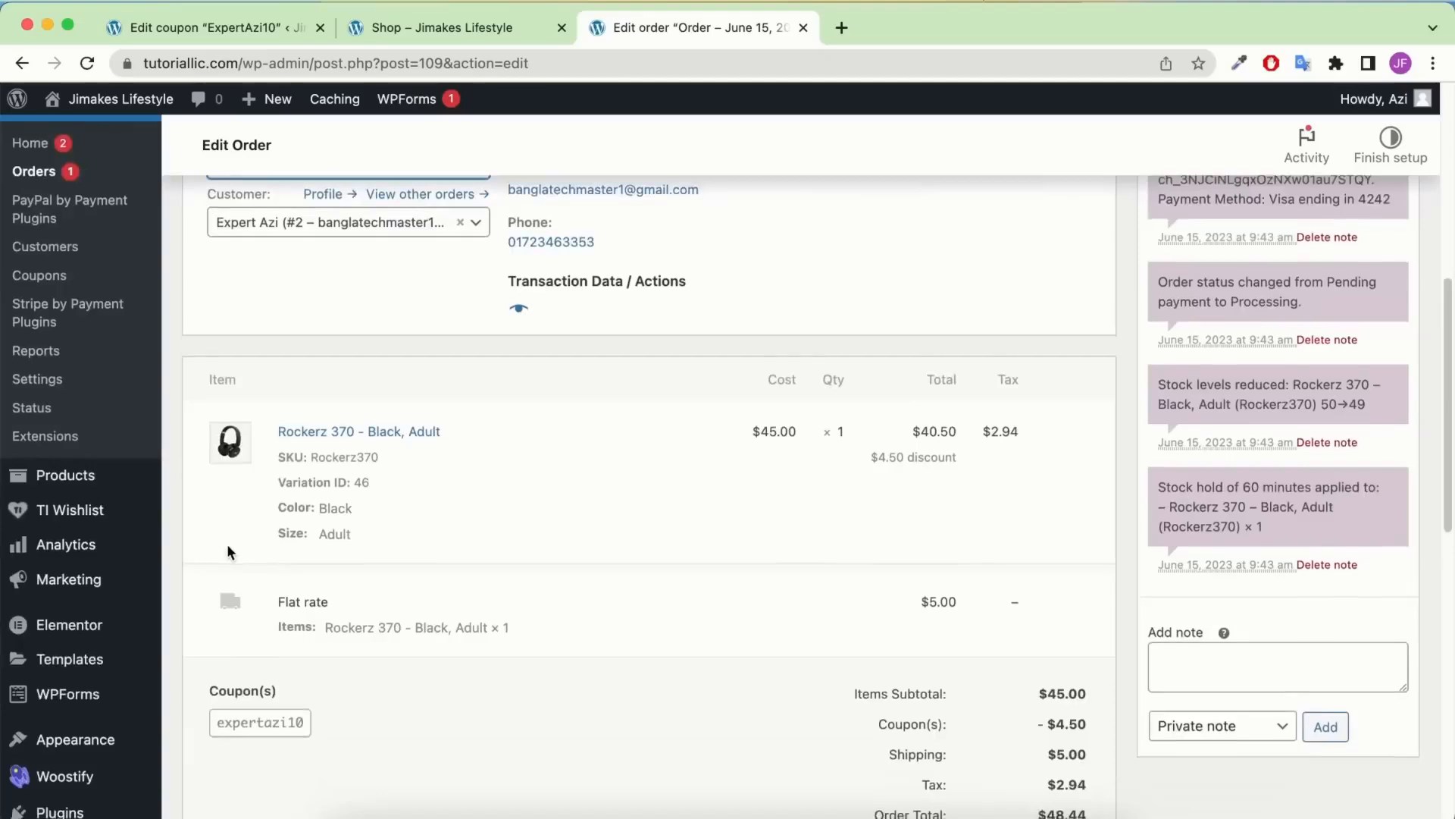
scroll(250, 629, "down", 8)
scroll(263, 604, "up", 15)
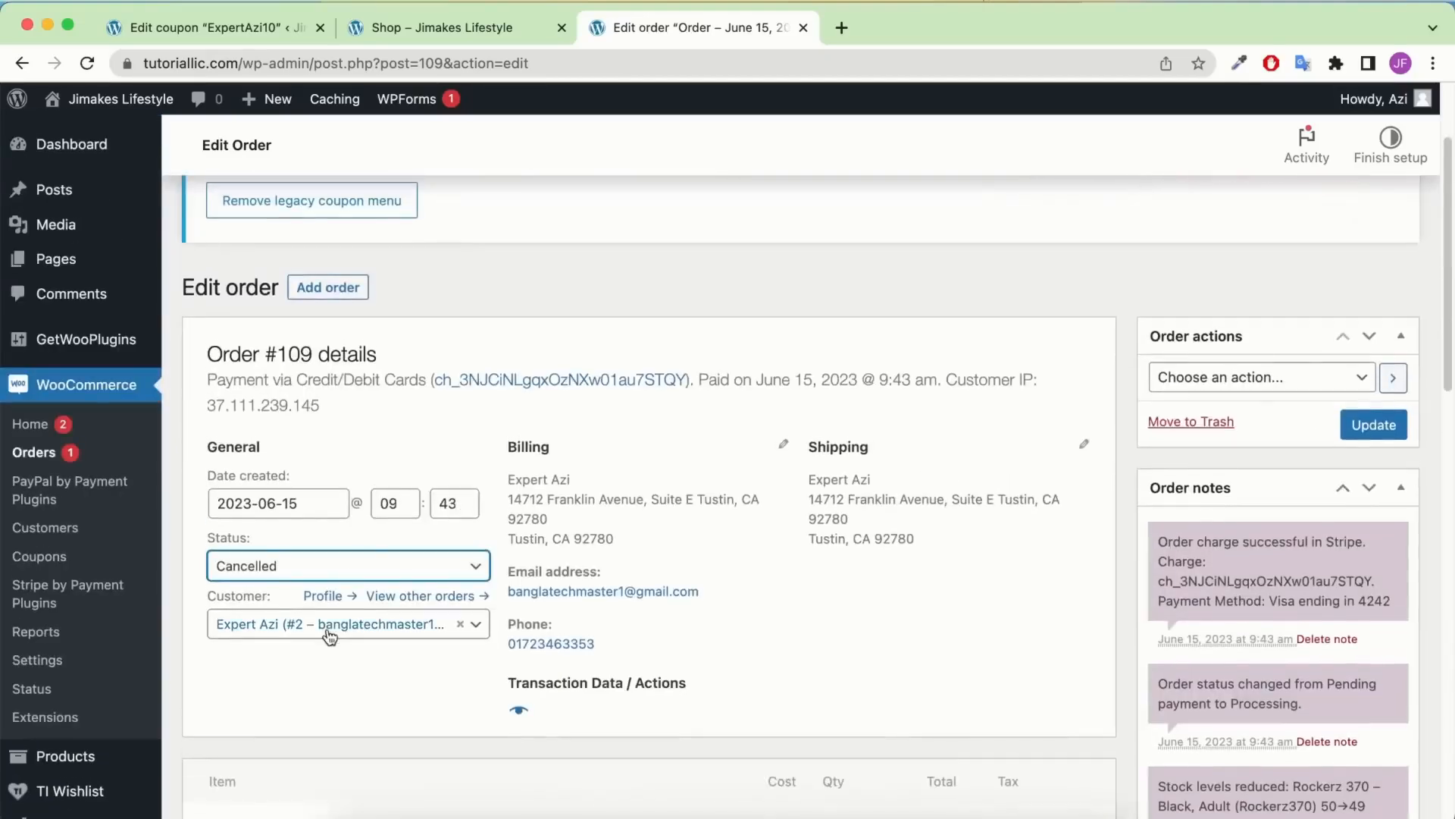
left_click(296, 578)
left_click(299, 765)
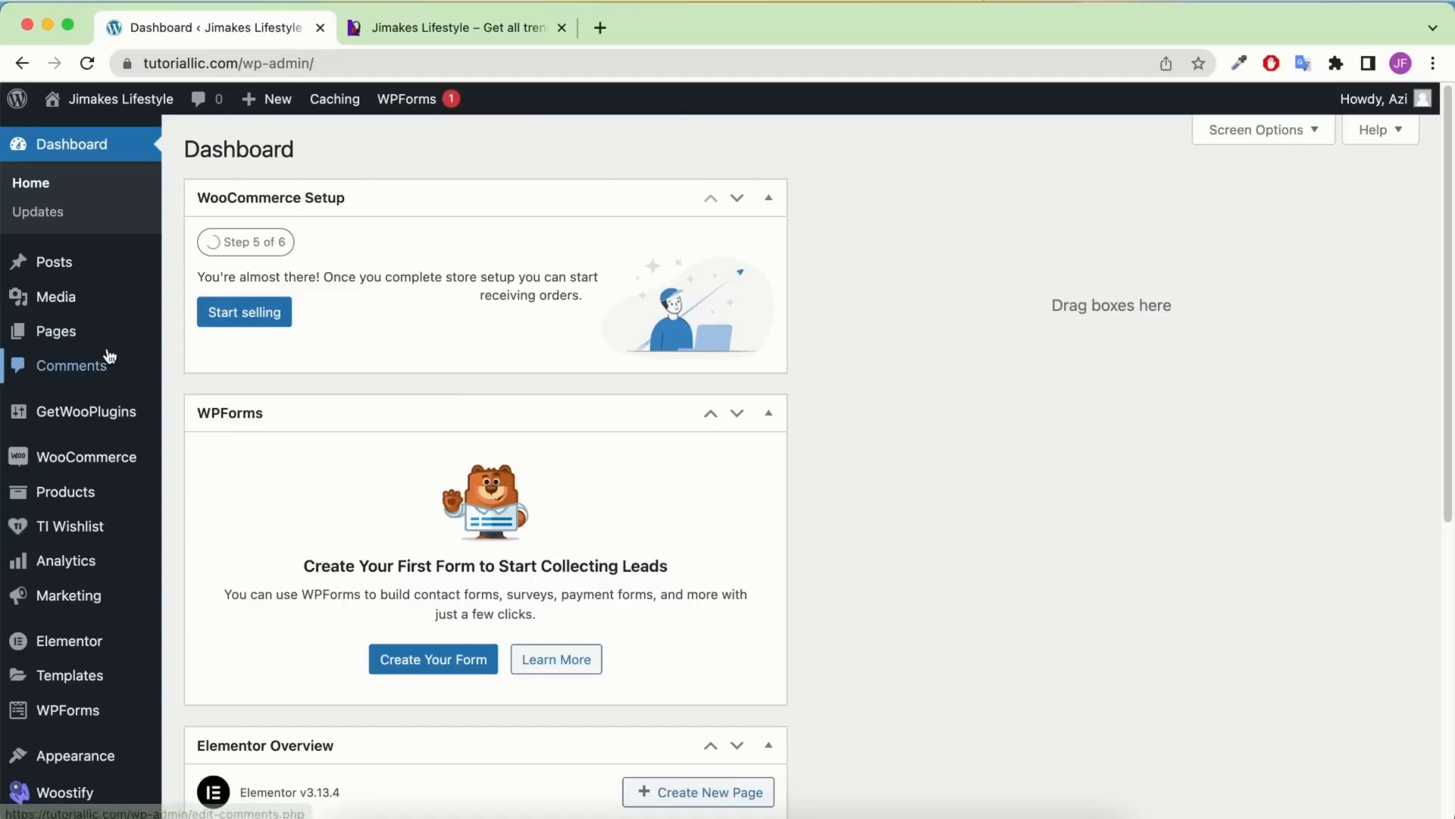
Add a new page titled 'Home', publish it, and open it in Elementor
mouse_move(105, 350)
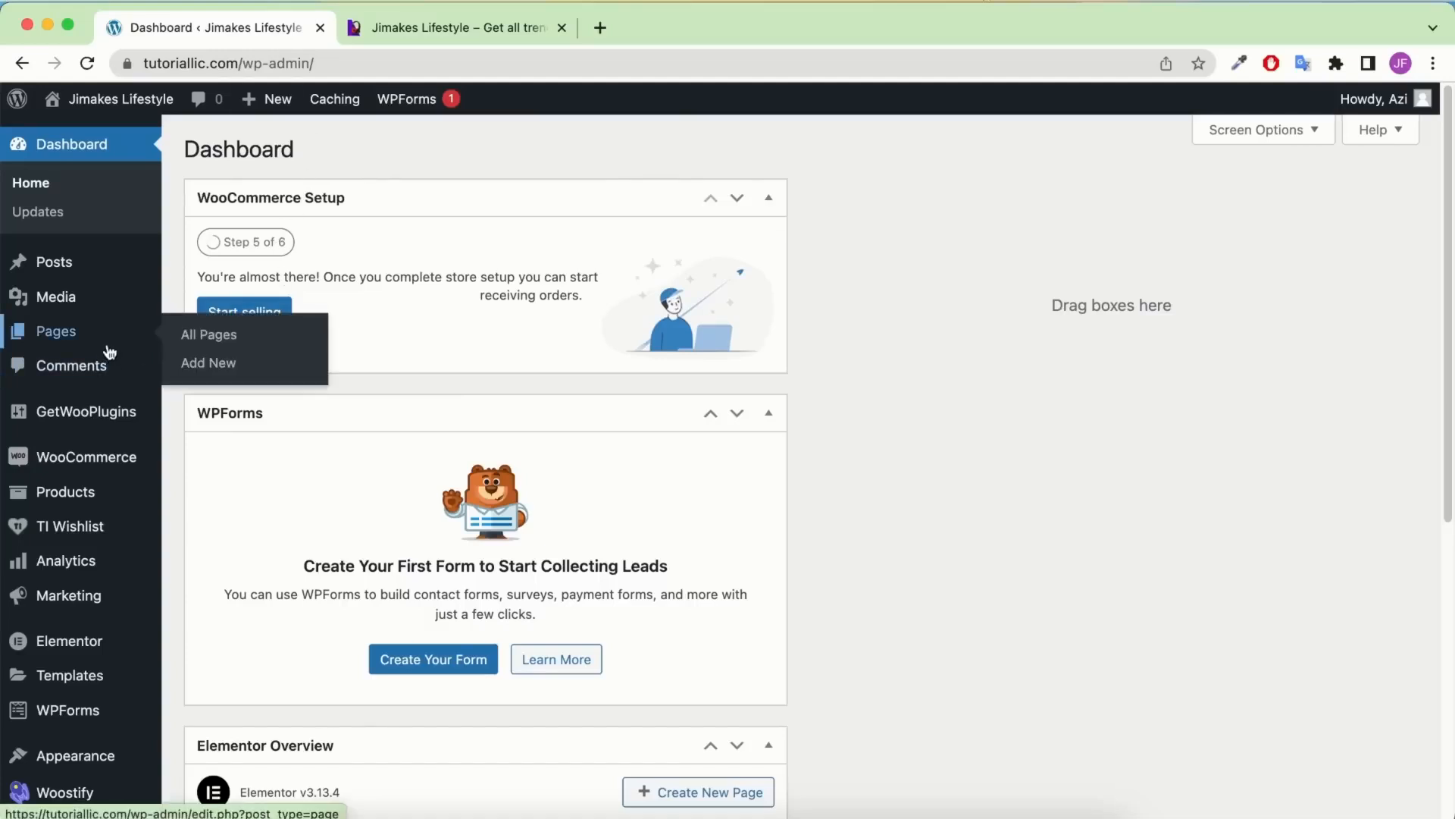
left_click(66, 339)
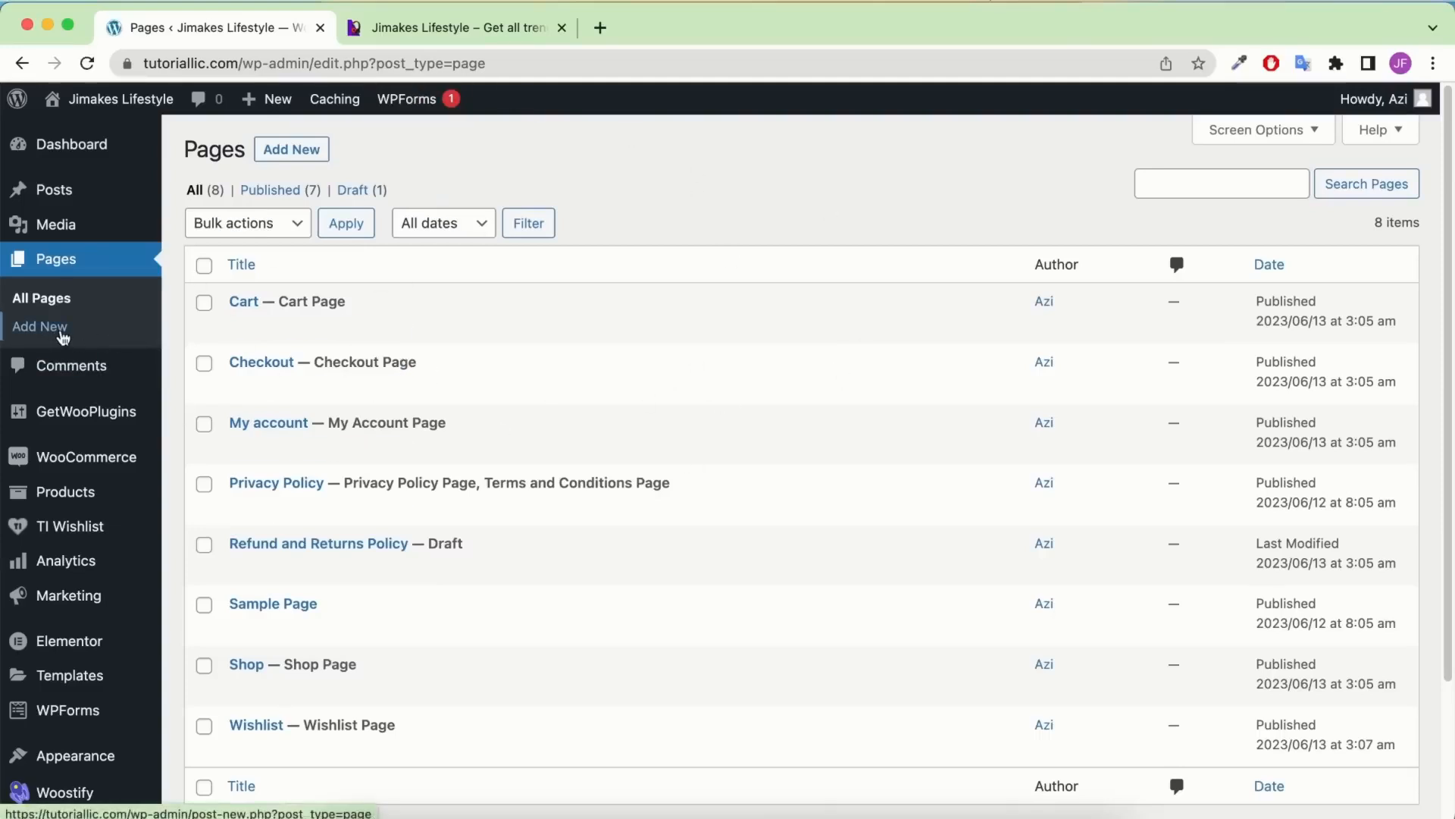
left_click(85, 336)
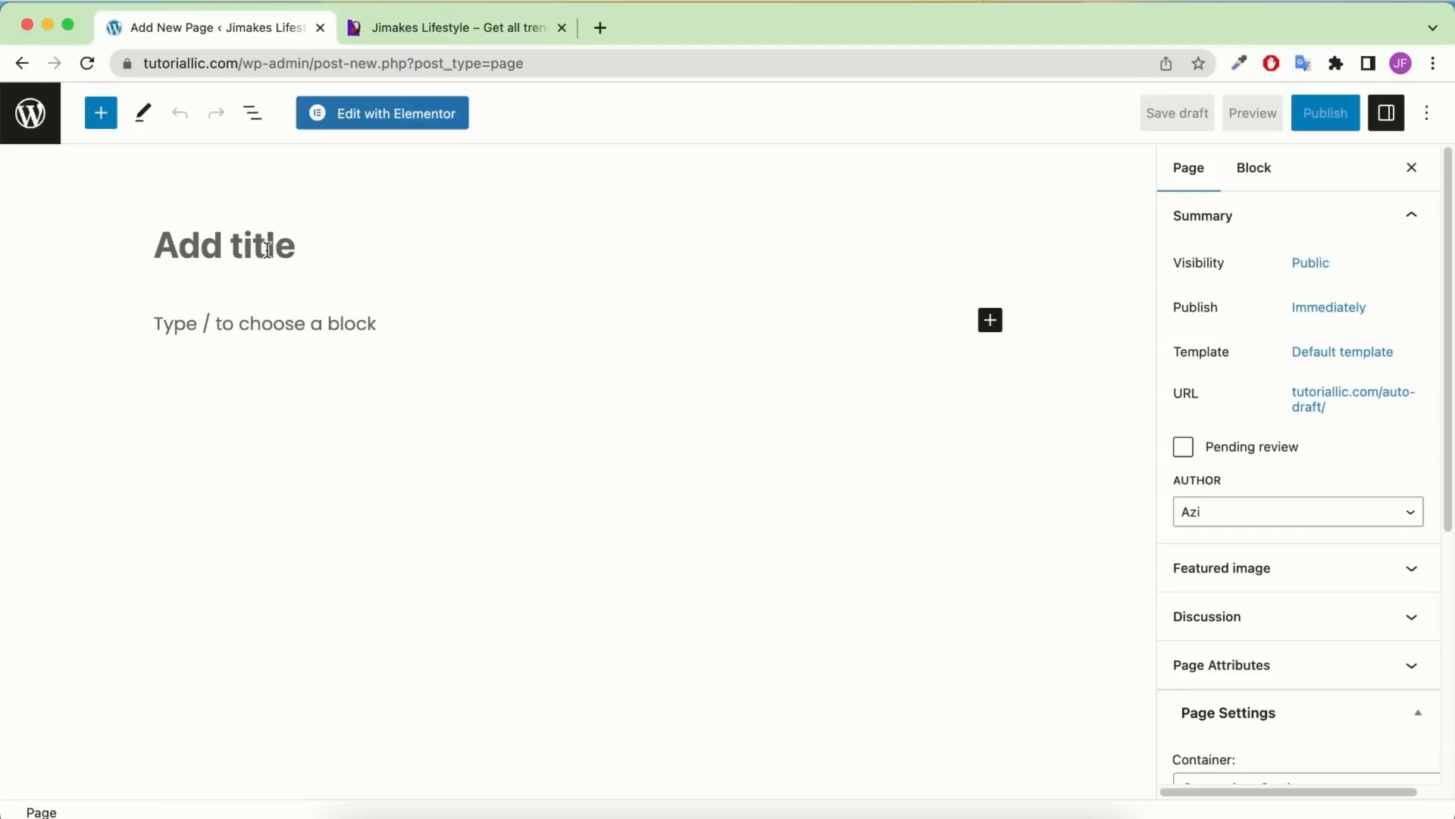
left_click(268, 249)
type("Home")
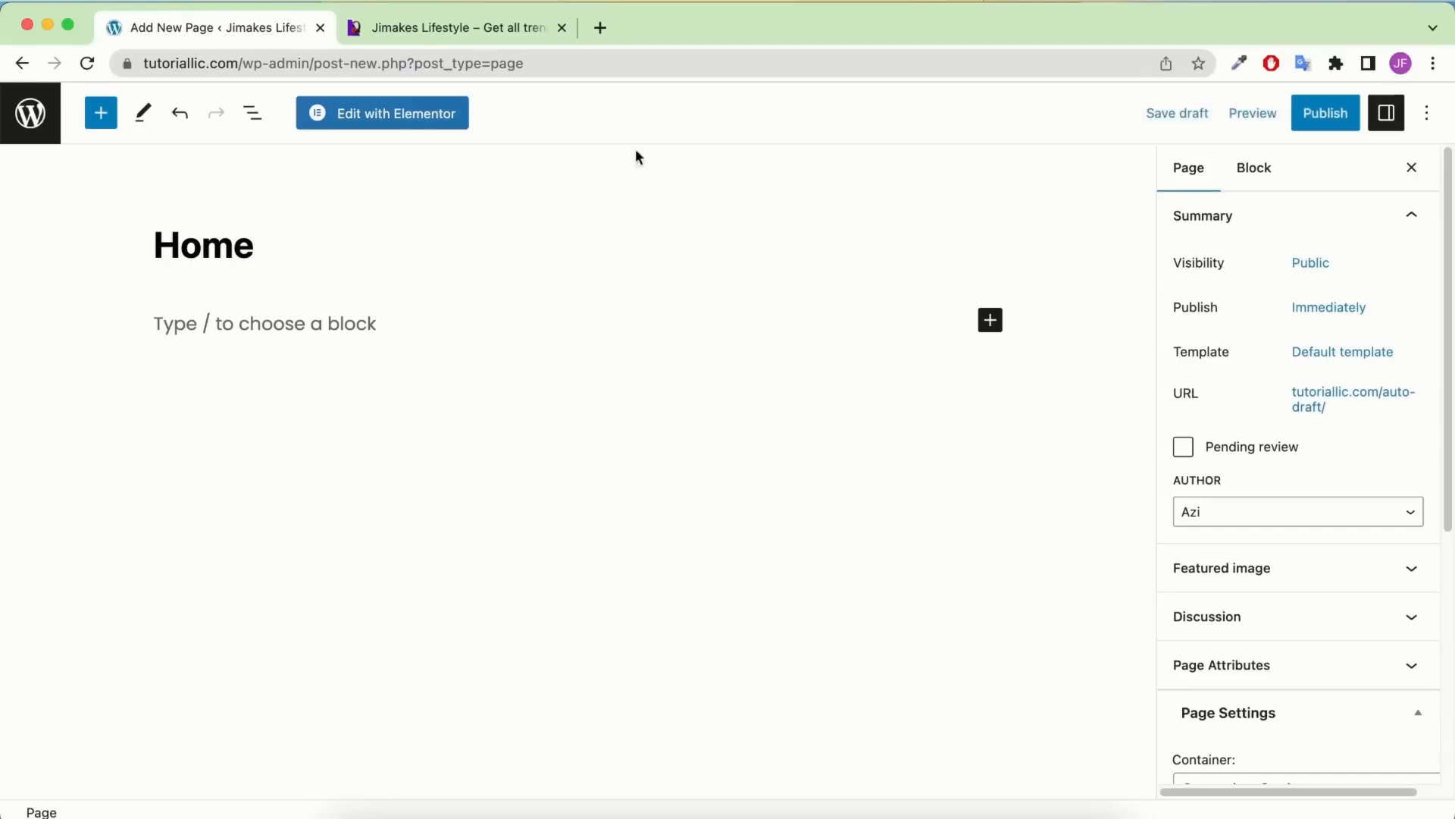
left_click(1328, 118)
left_click(1283, 118)
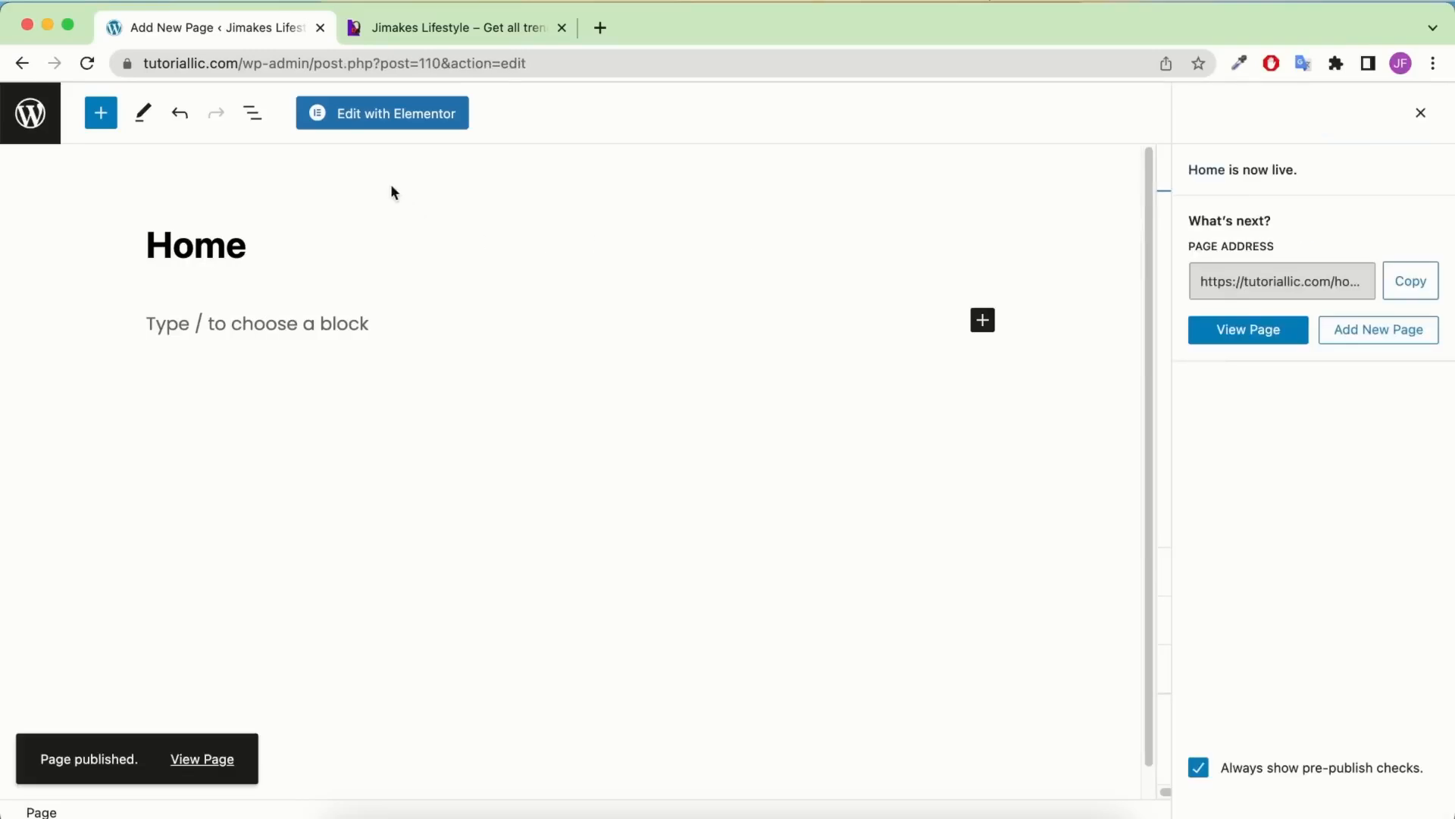
left_click(405, 120)
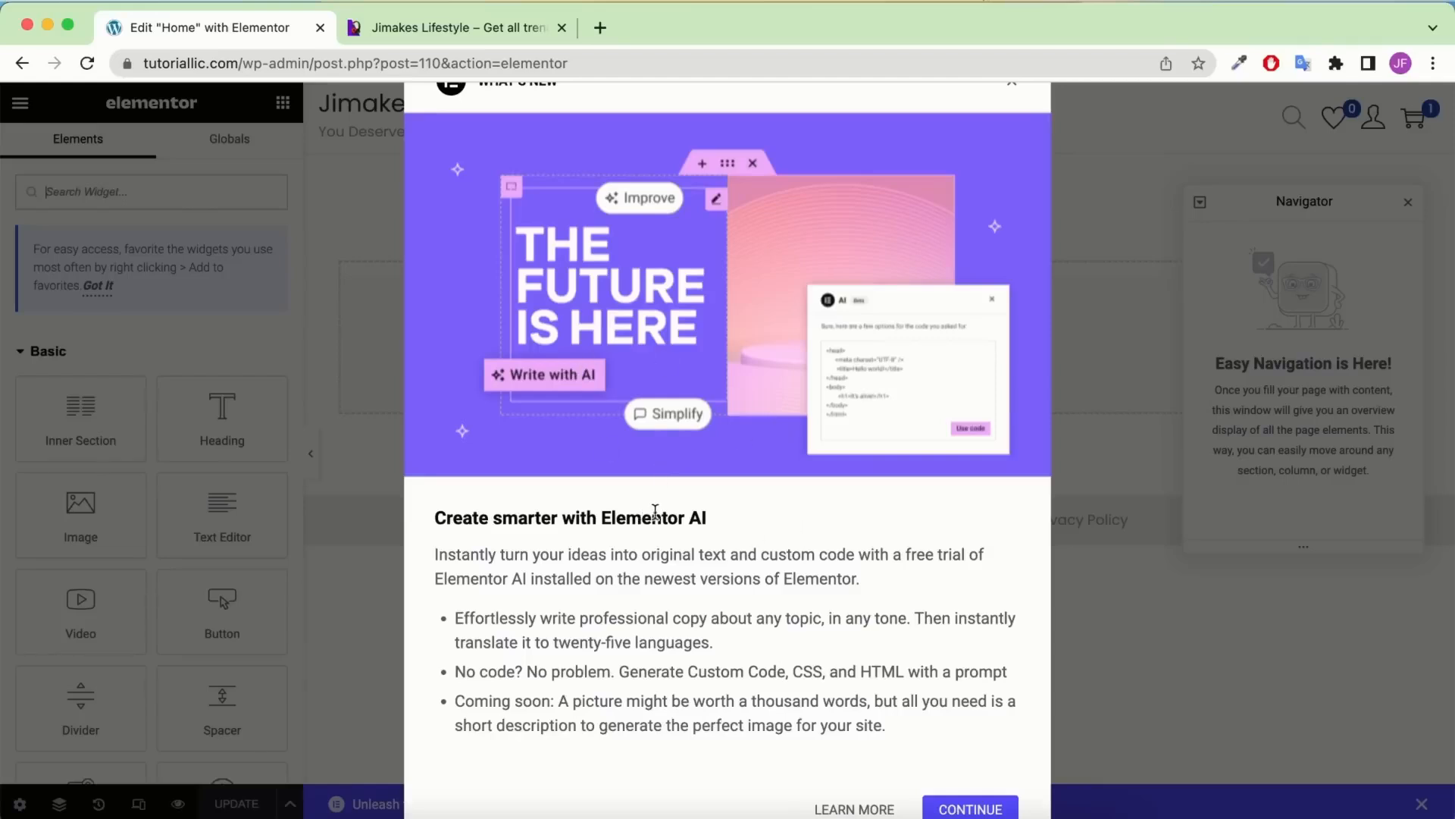
Dismiss the AI announcement and set the Flexbox Container experiment to Active
left_click(966, 809)
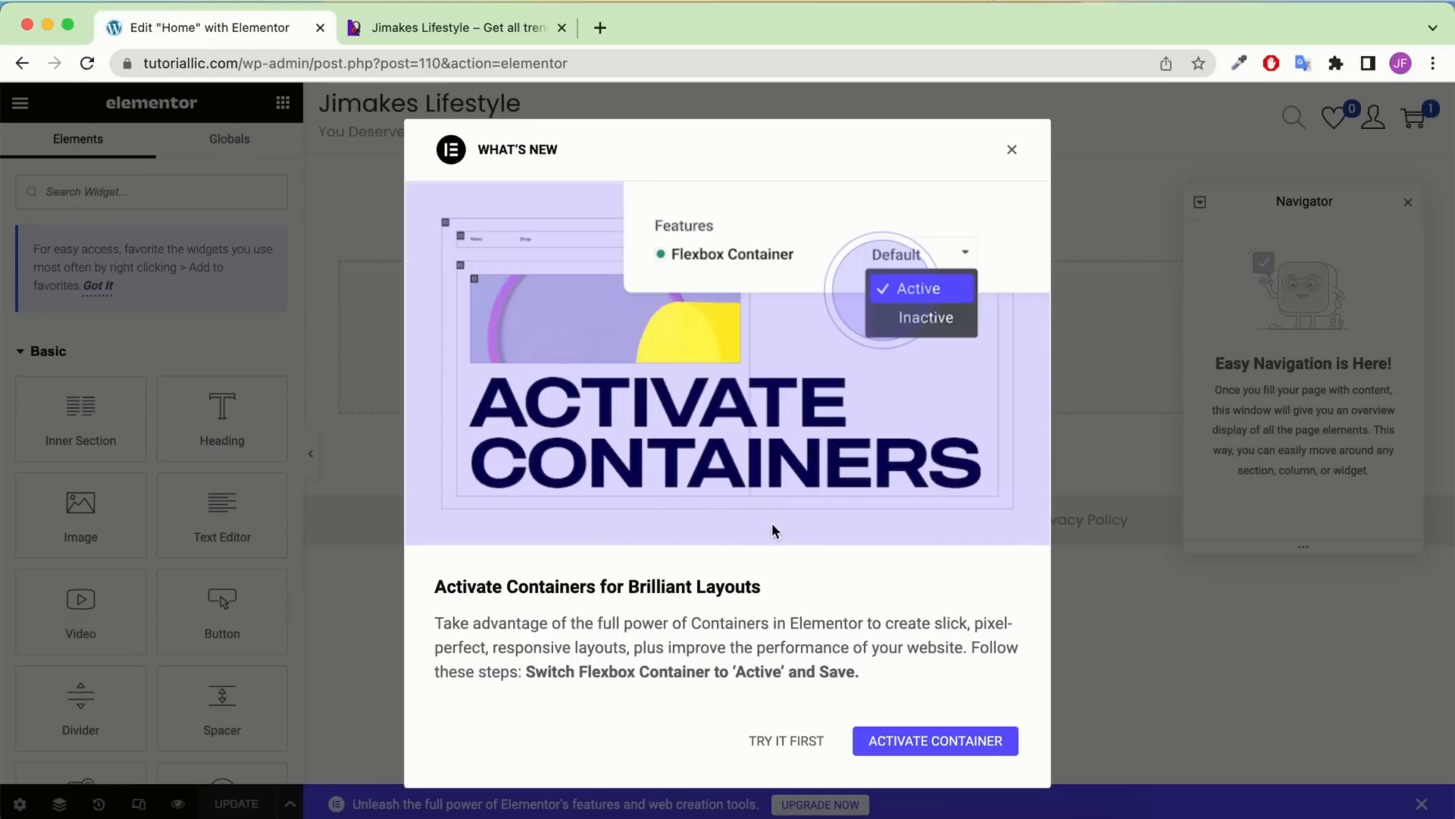
left_click(939, 741)
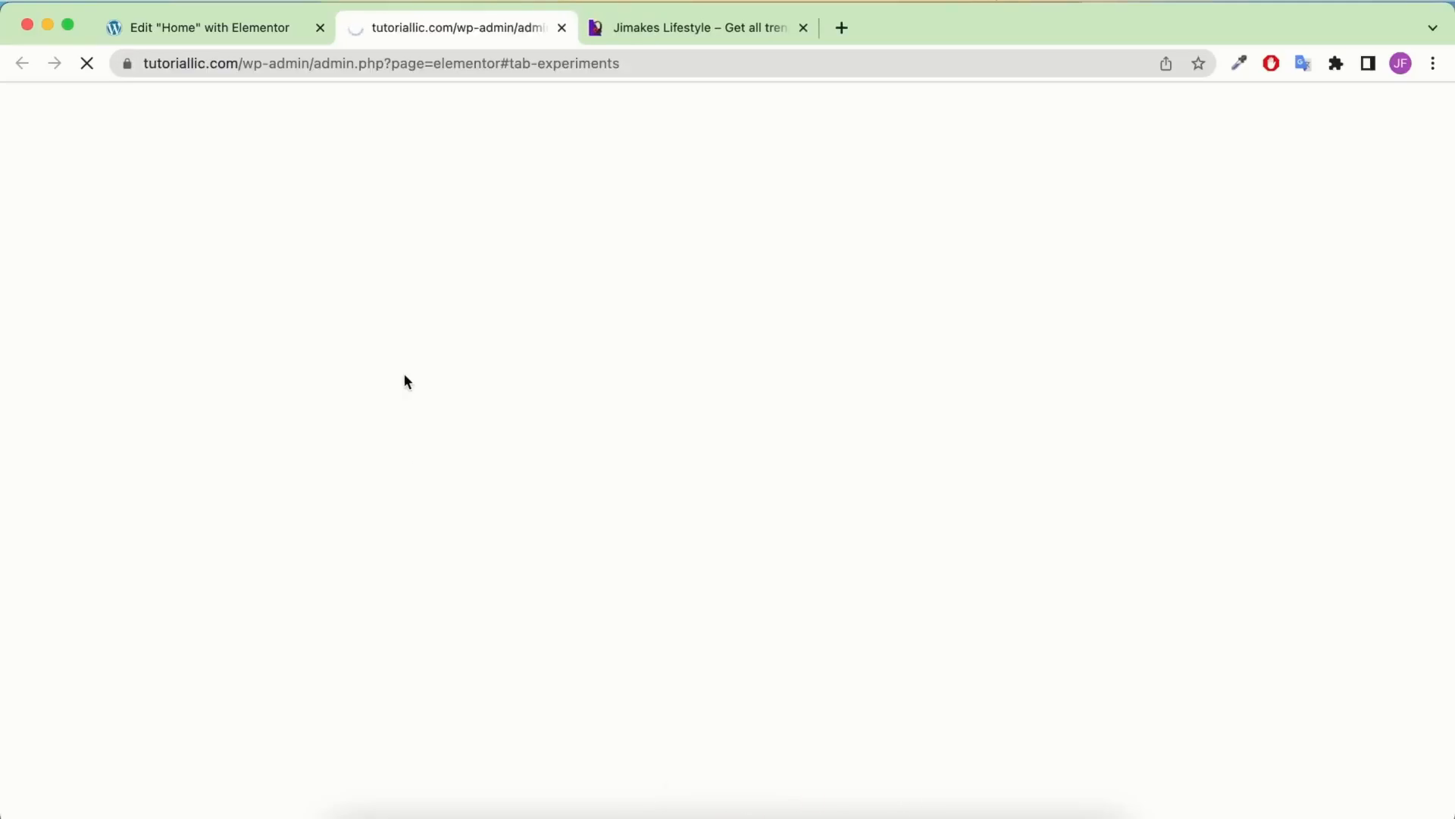
scroll(405, 376, "down", 2)
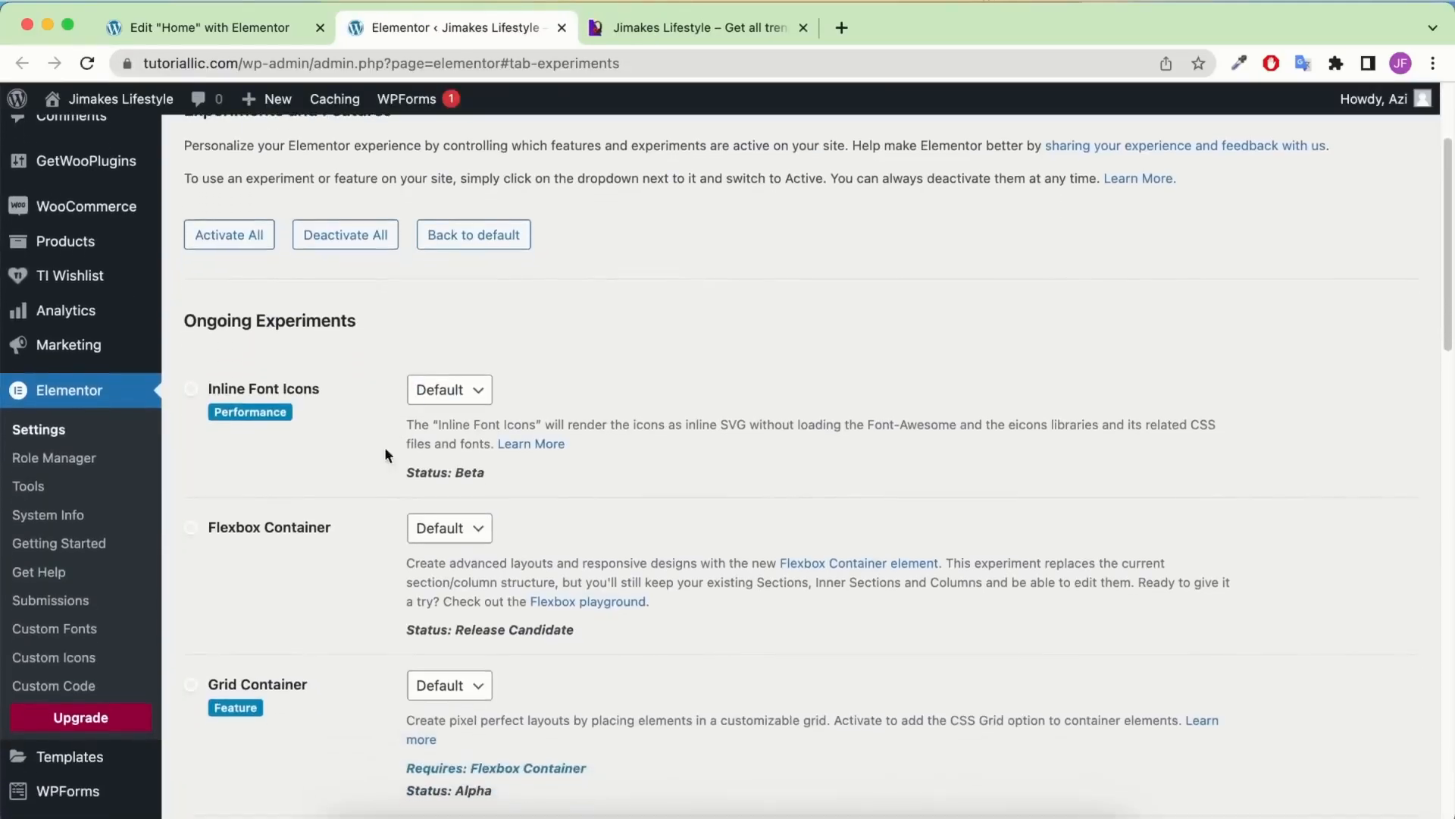
left_click_drag(339, 528, 210, 533)
left_click(464, 528)
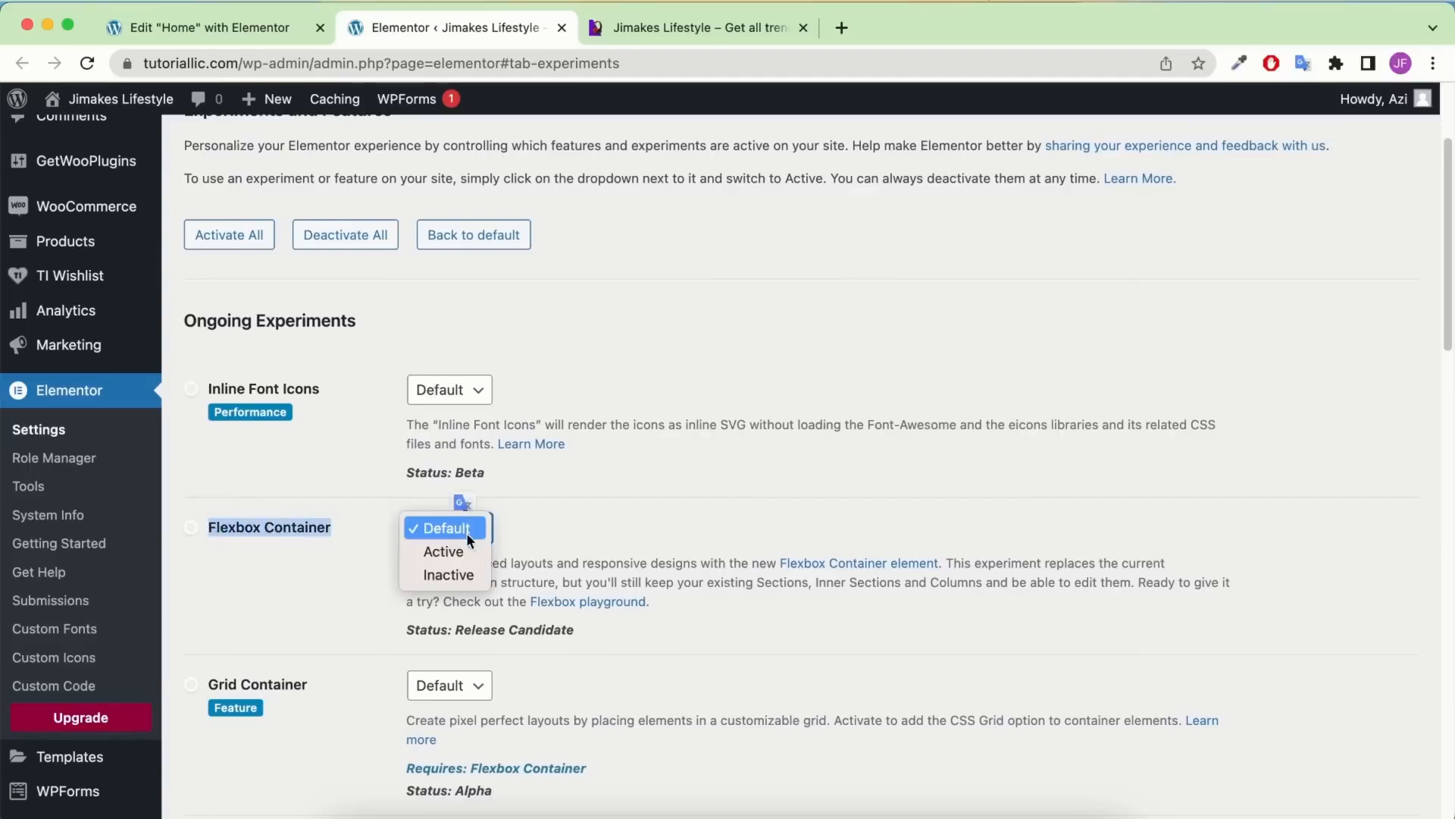
left_click(444, 551)
Save the experiment settings and return to the Home page editor tab
scroll(554, 494, "down", 15)
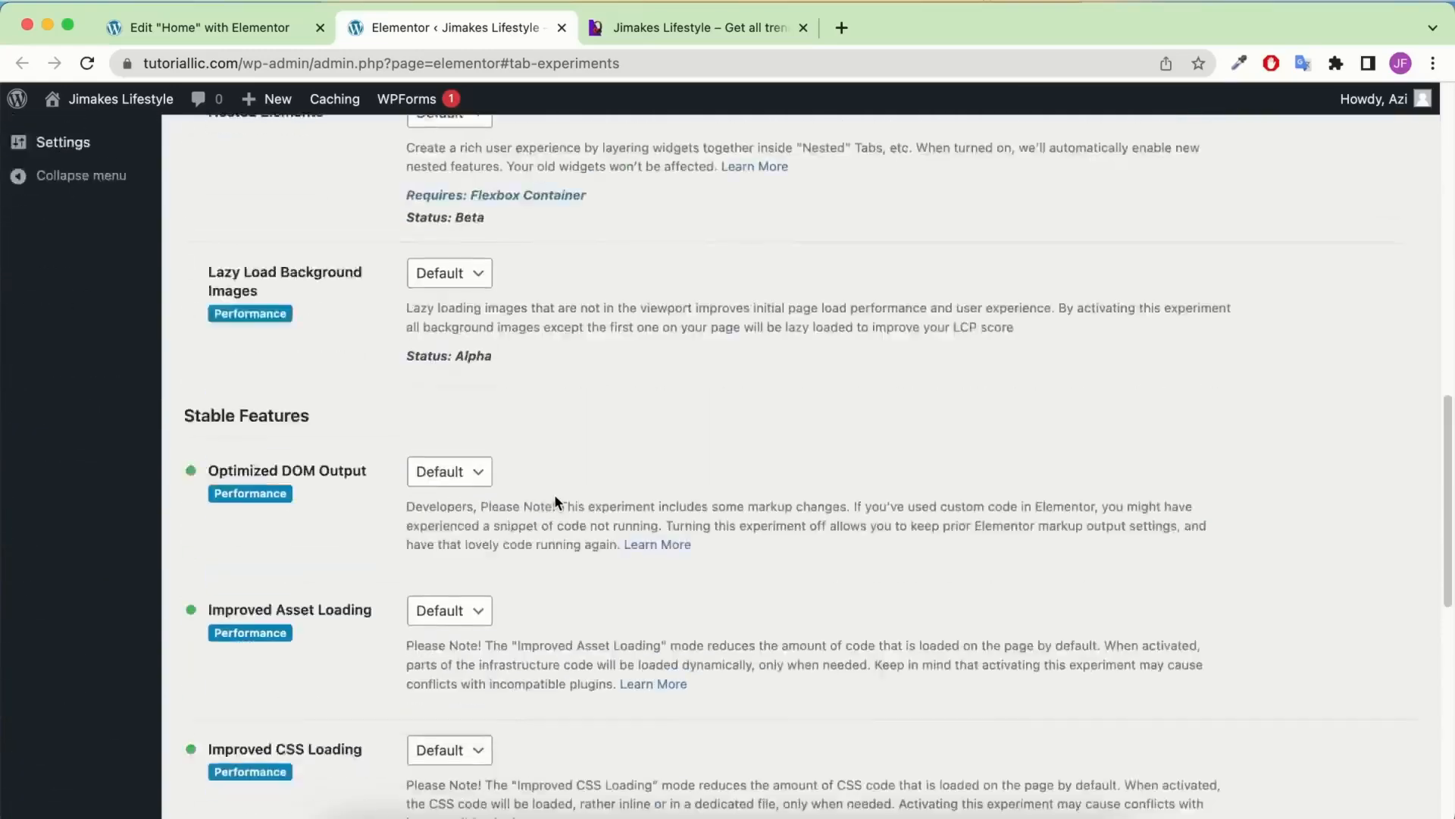
scroll(485, 541, "down", 2)
left_click(258, 720)
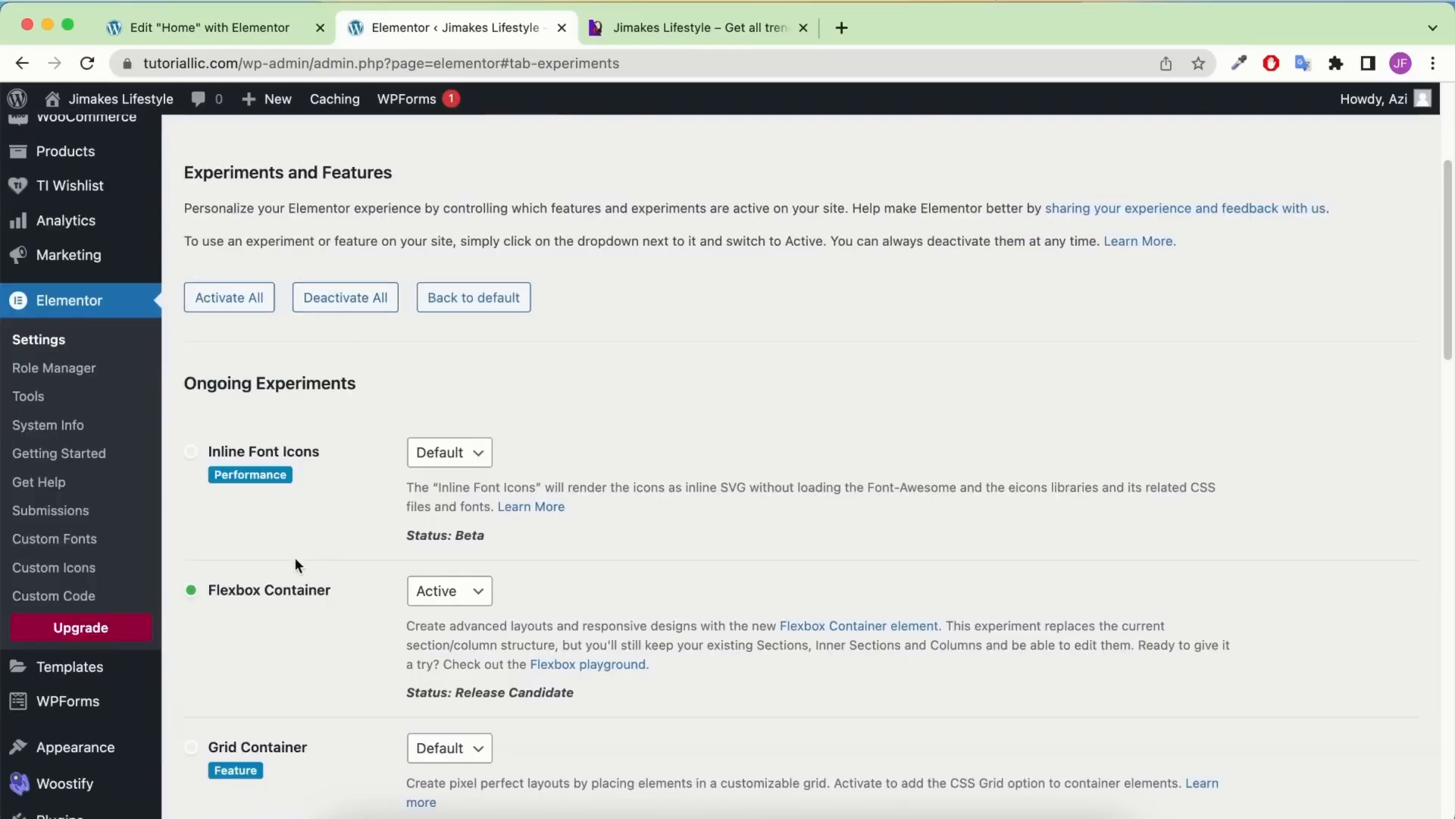
left_click(172, 35)
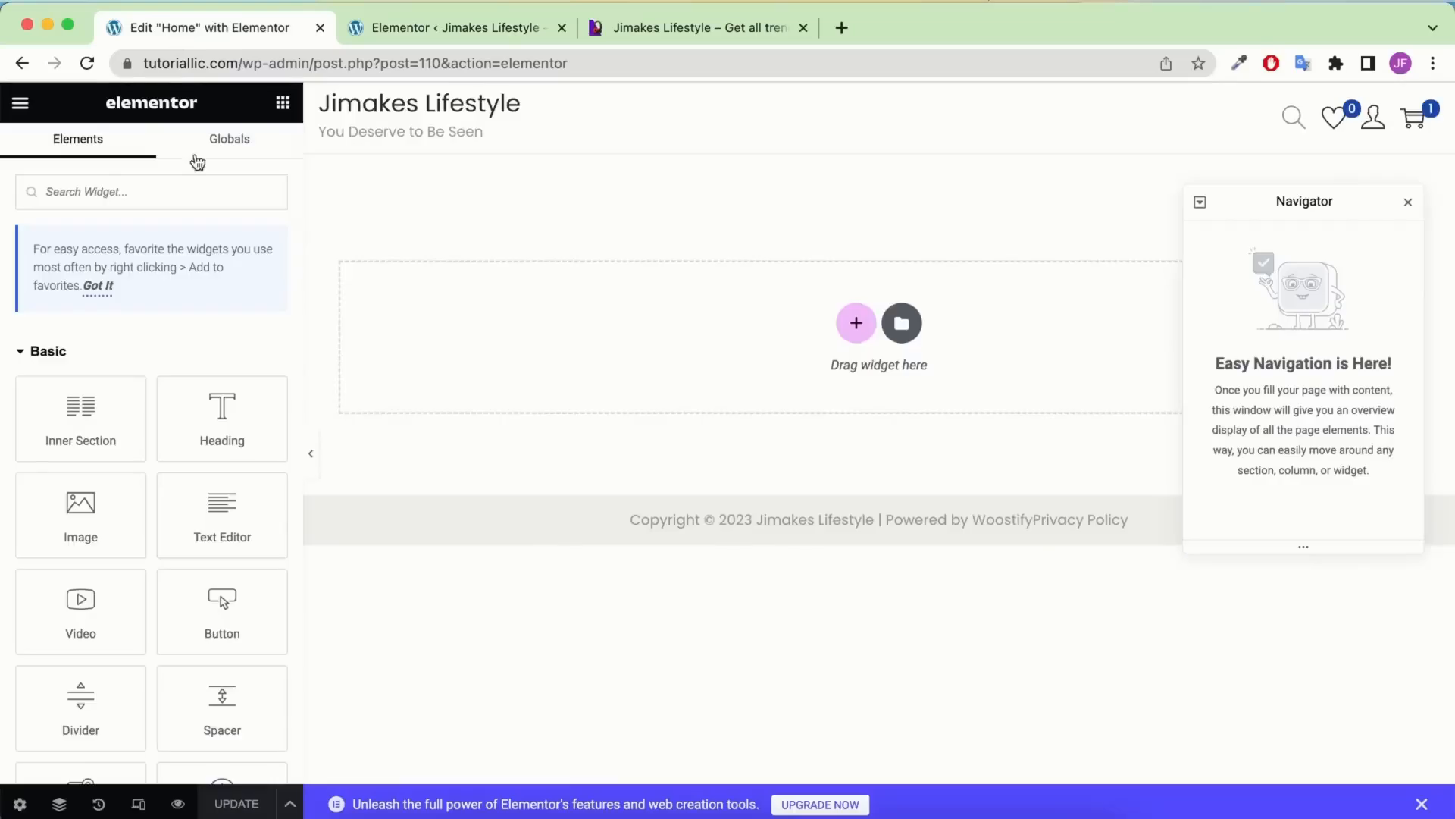
Reload the Elementor editor and check the Elements panel for Container under Layout
left_click(87, 63)
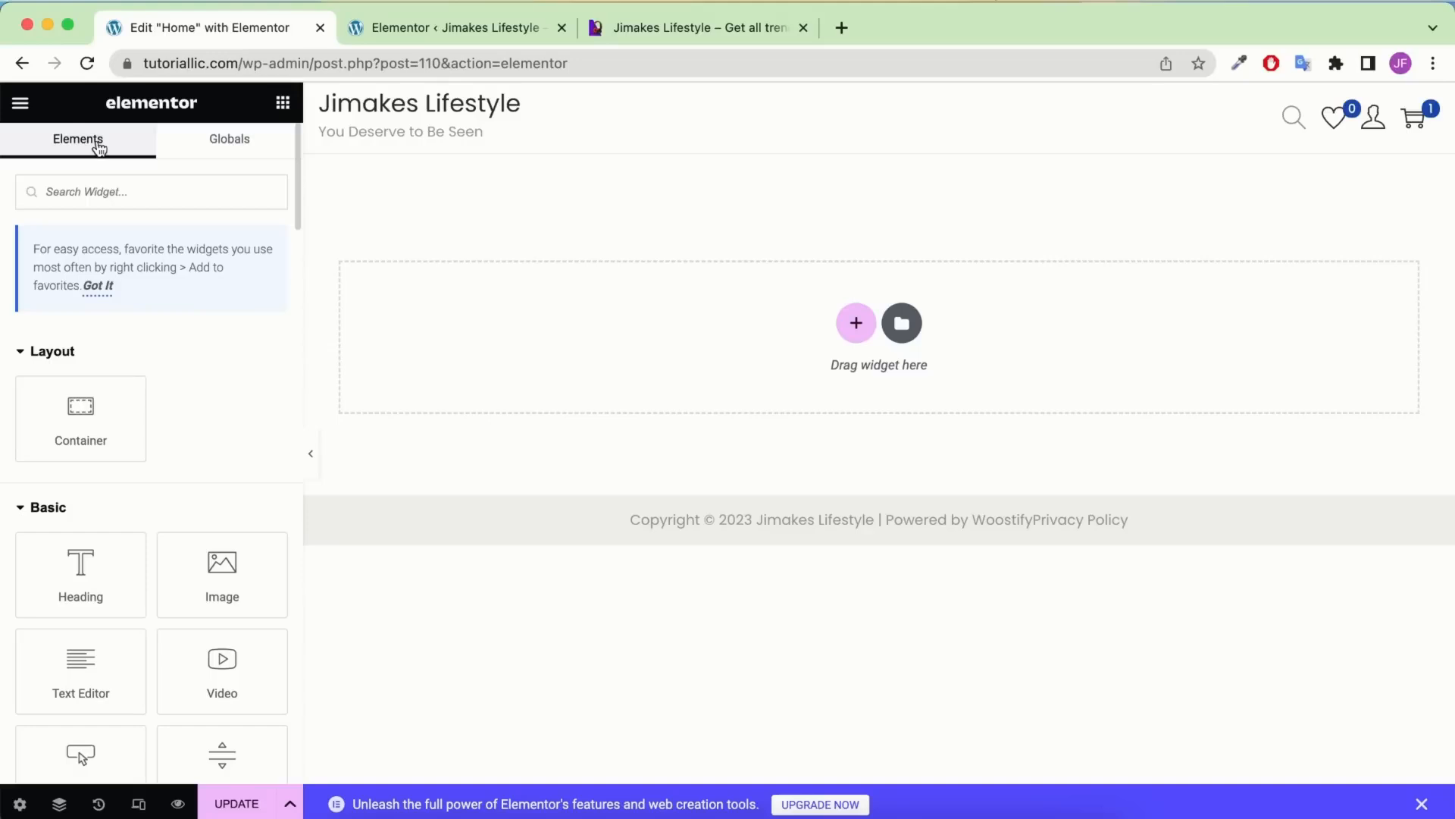
scroll(81, 377, "down", 8)
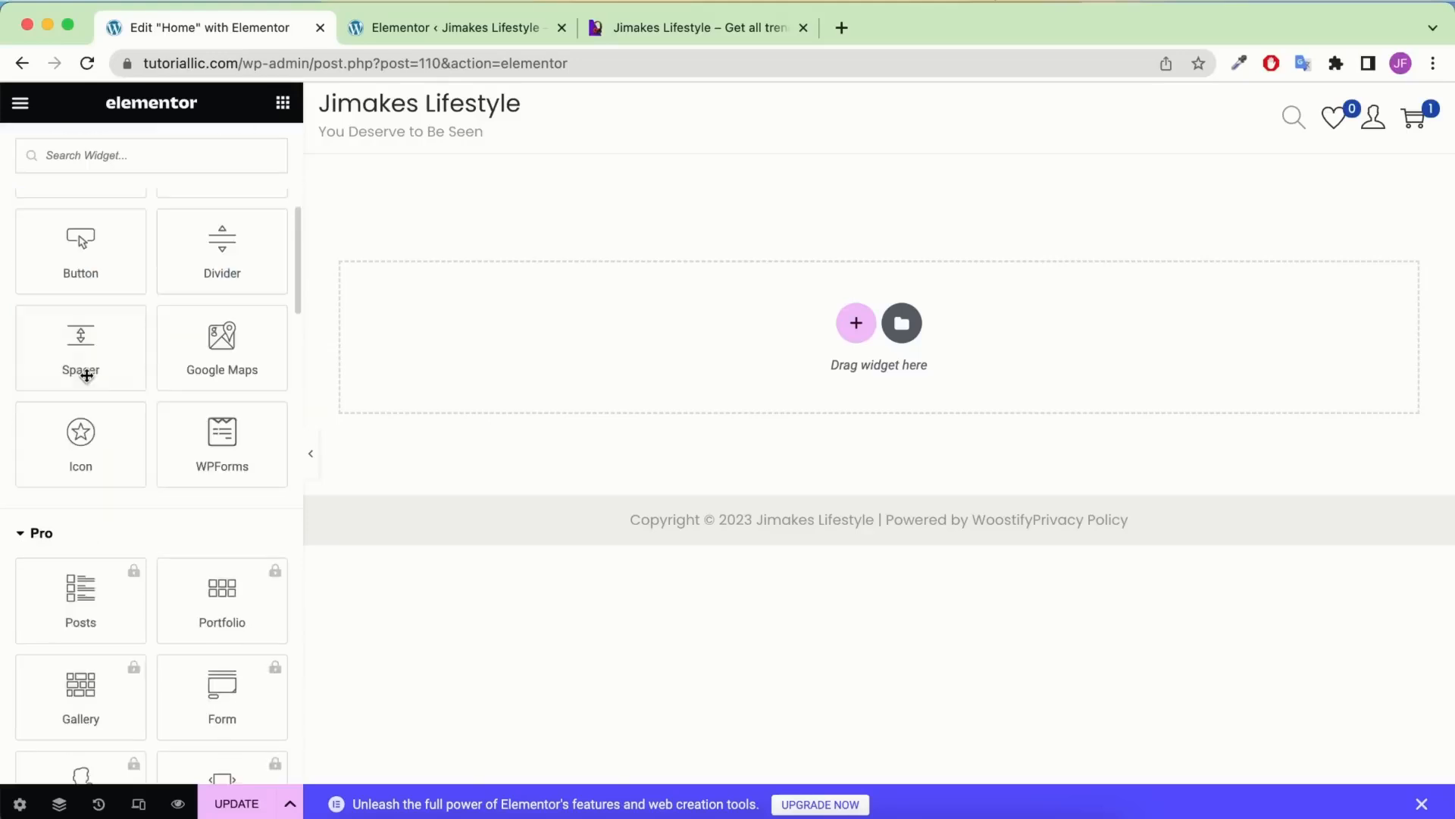
scroll(79, 311, "up", 8)
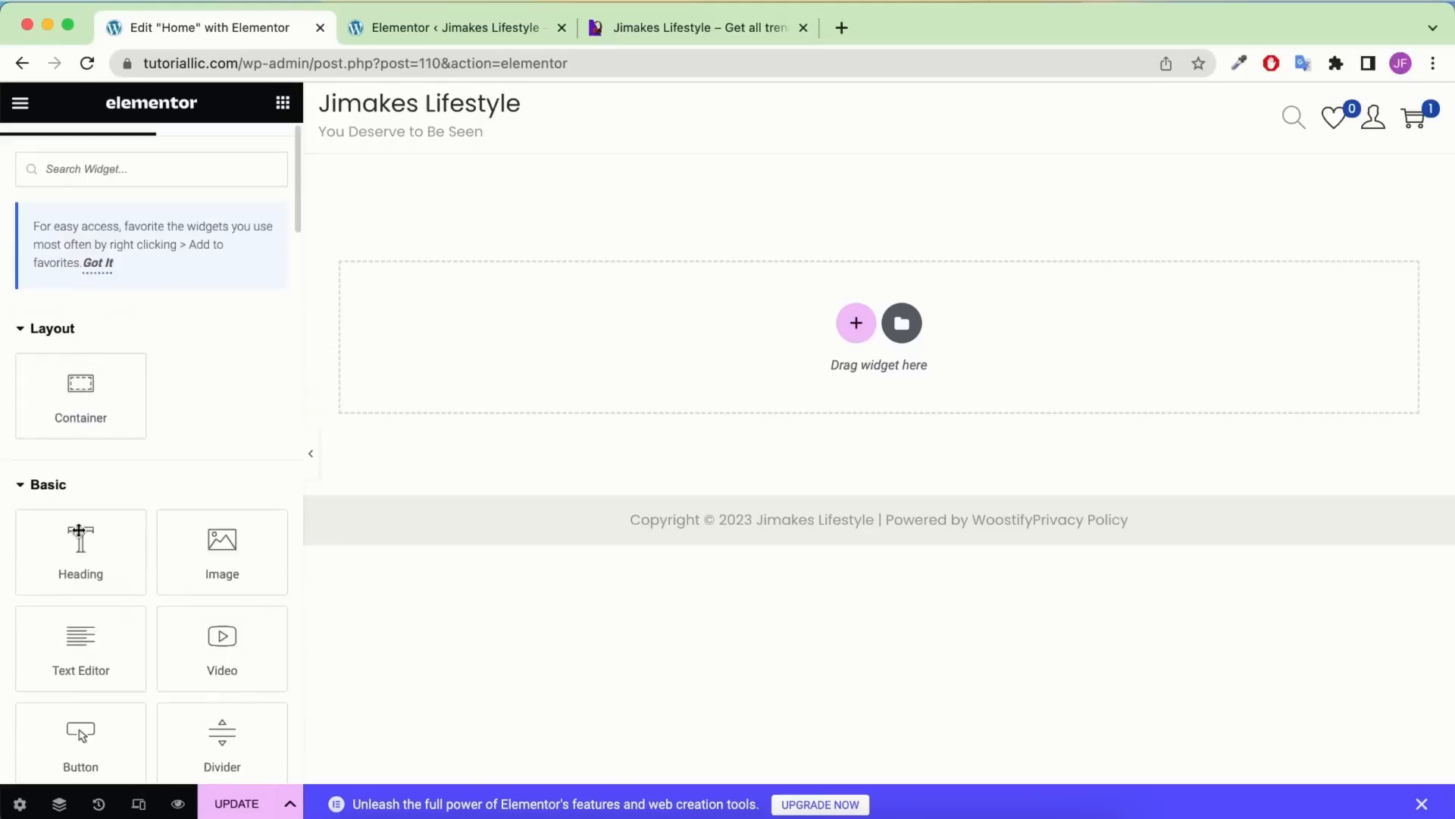
scroll(62, 479, "down", 7)
scroll(83, 267, "up", 2)
scroll(83, 266, "up", 5)
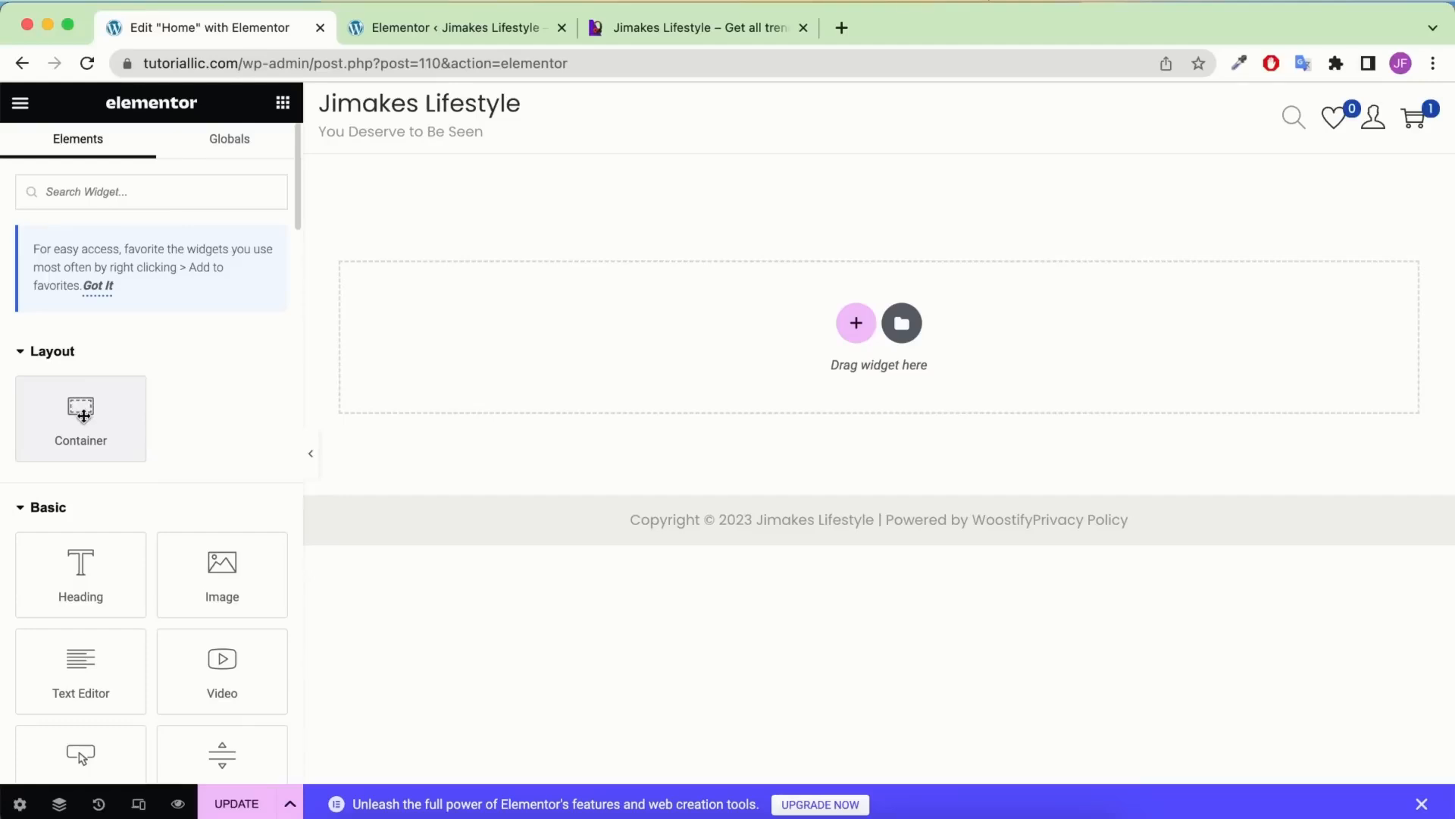
Drag a Heading widget to the top of the Home page and open its content settings
left_click_drag(85, 550, 643, 301)
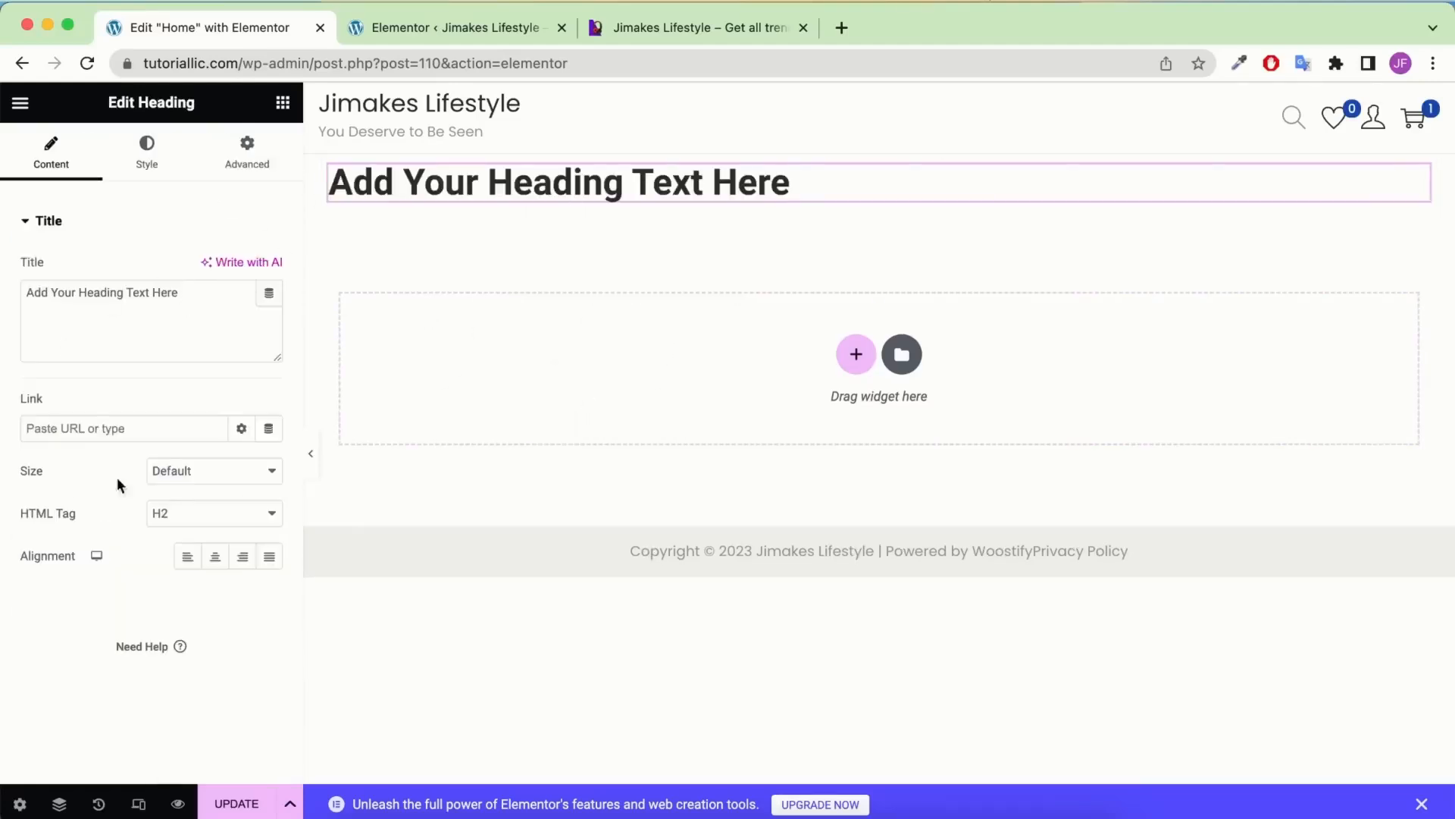
left_click(282, 103)
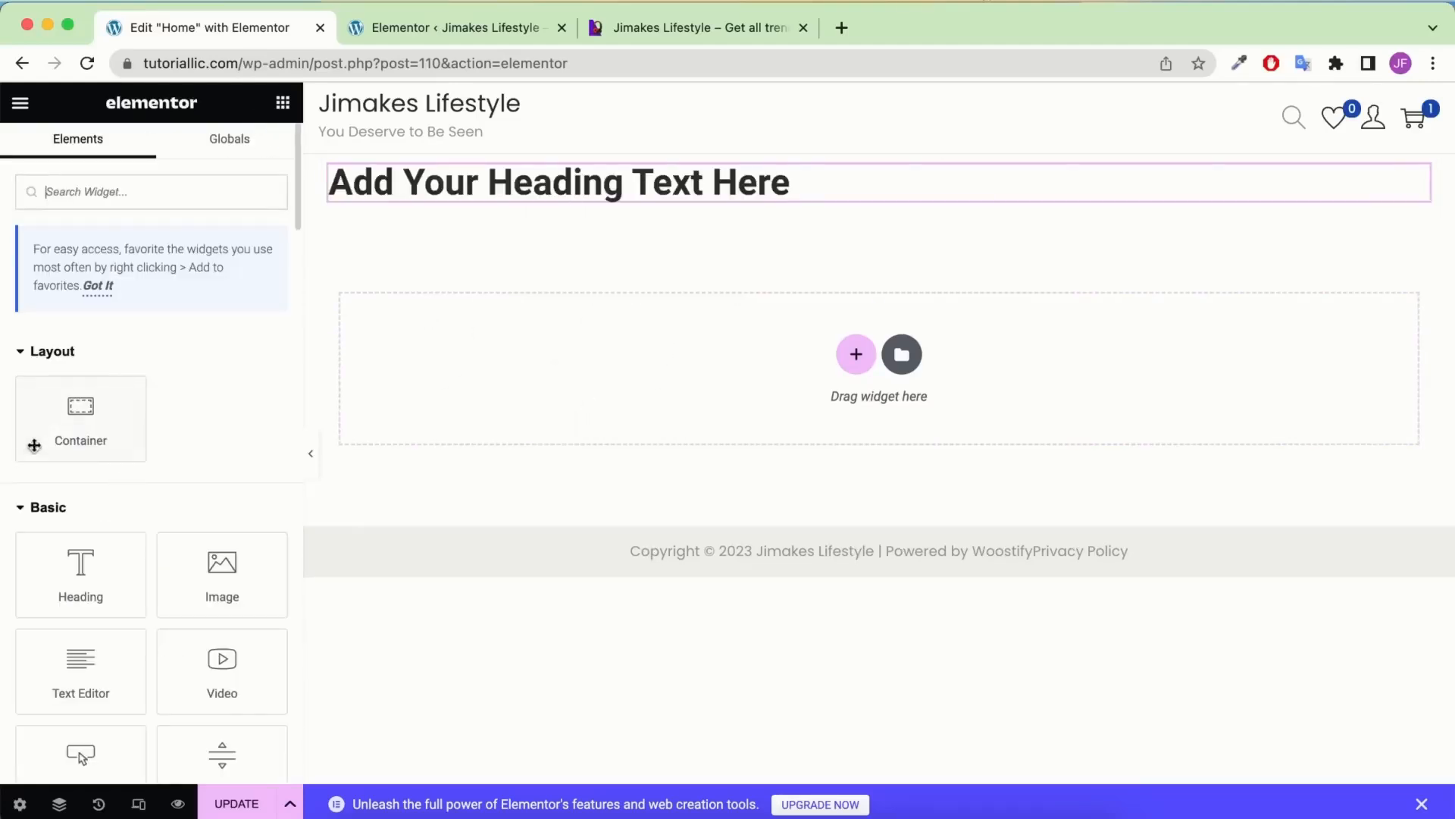
left_click(632, 187)
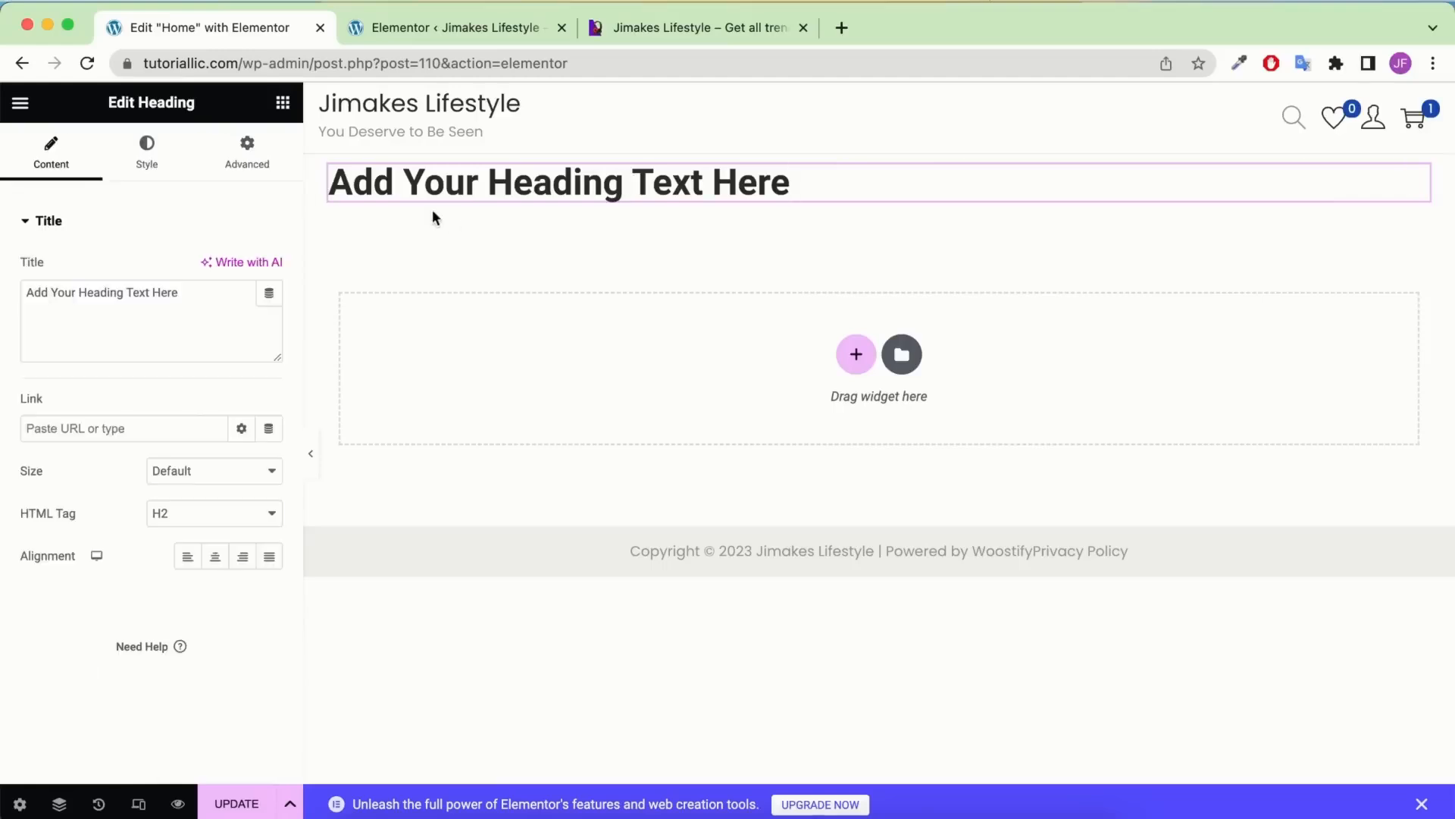
left_click(278, 172)
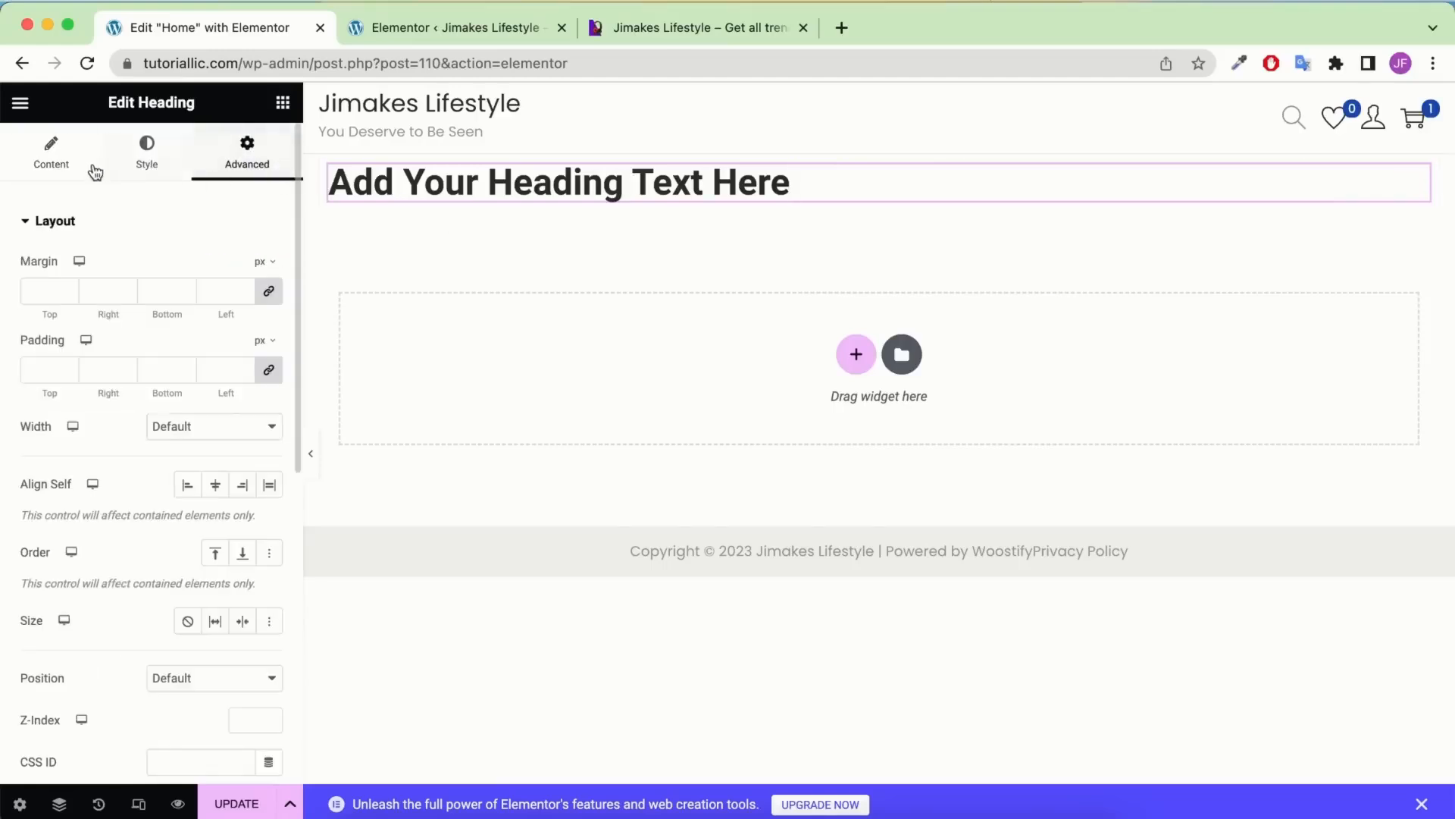
left_click(47, 163)
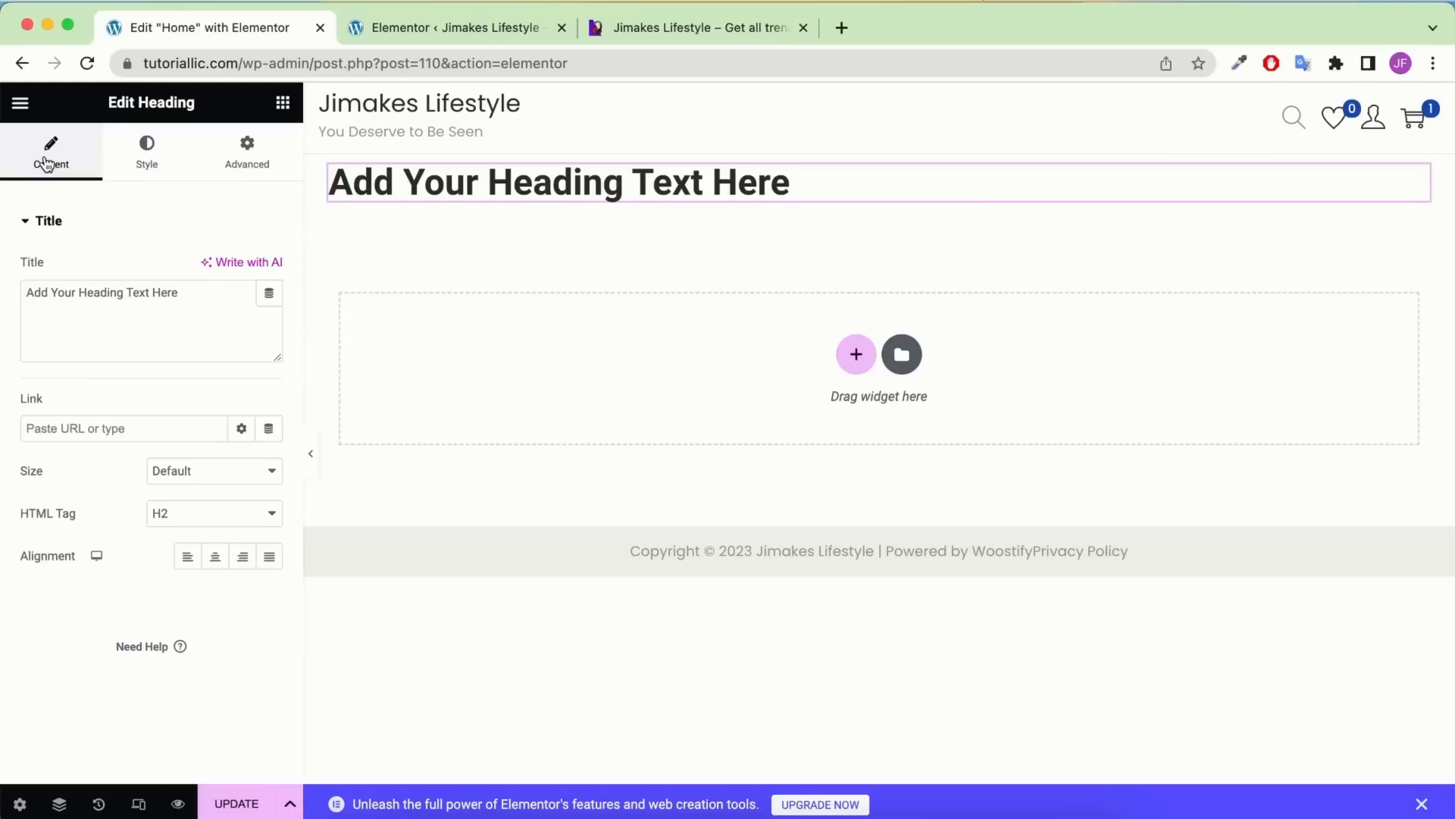
Append 'fff' to the heading title, set HTML Tag to H2 and Alignment to Center
left_click(178, 301)
type("fff")
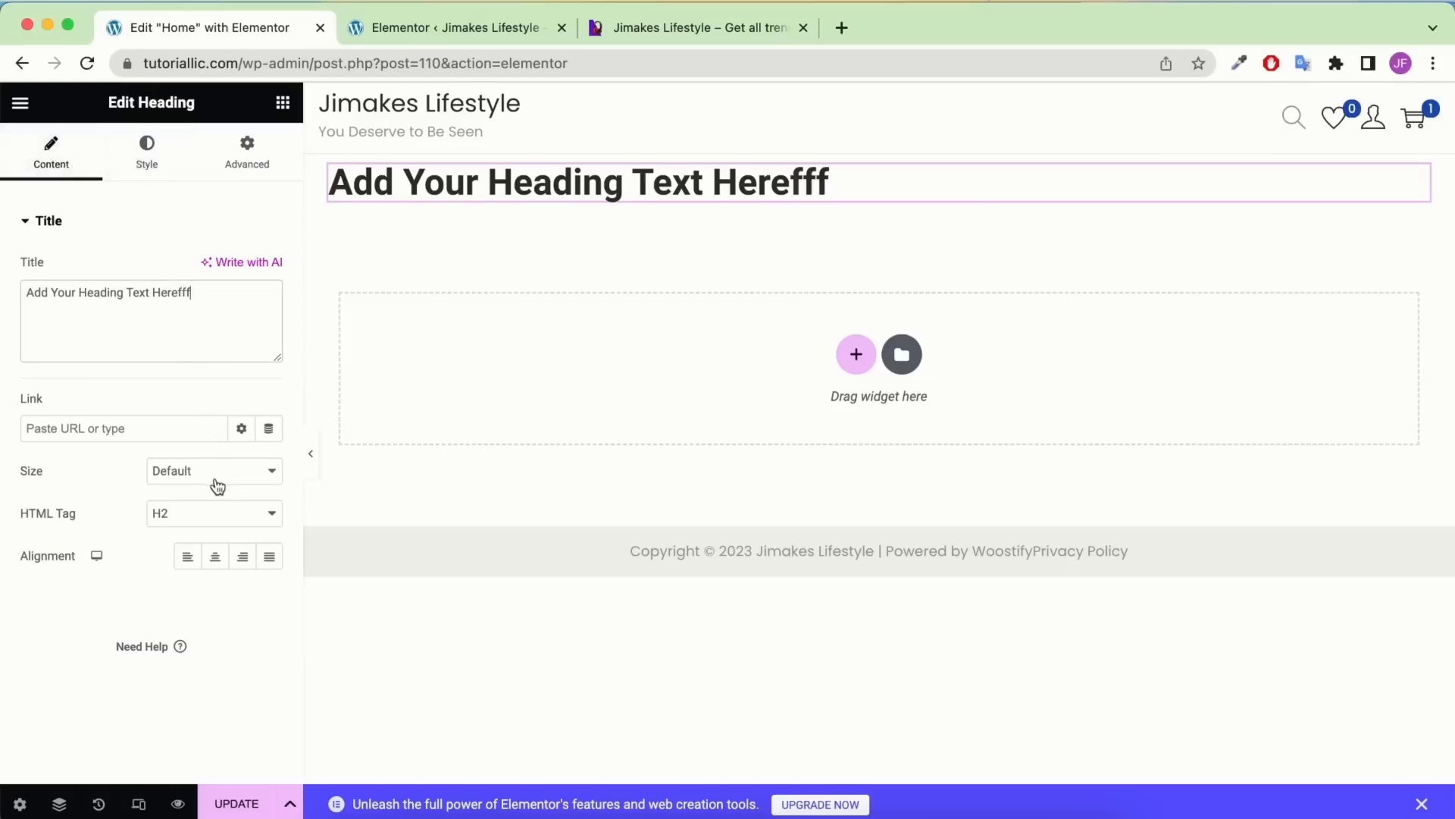
left_click(195, 511)
left_click(188, 496)
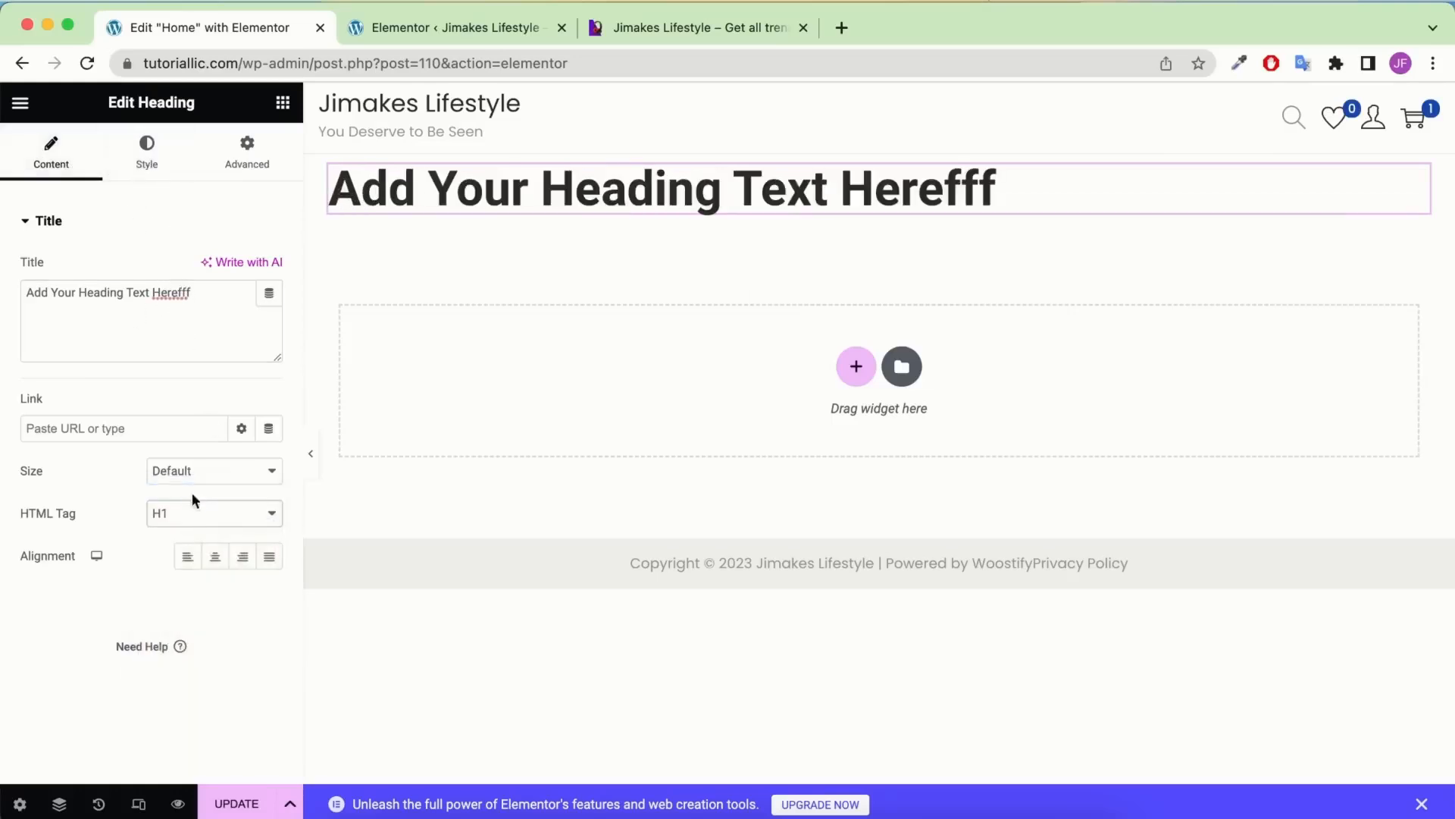
left_click(199, 506)
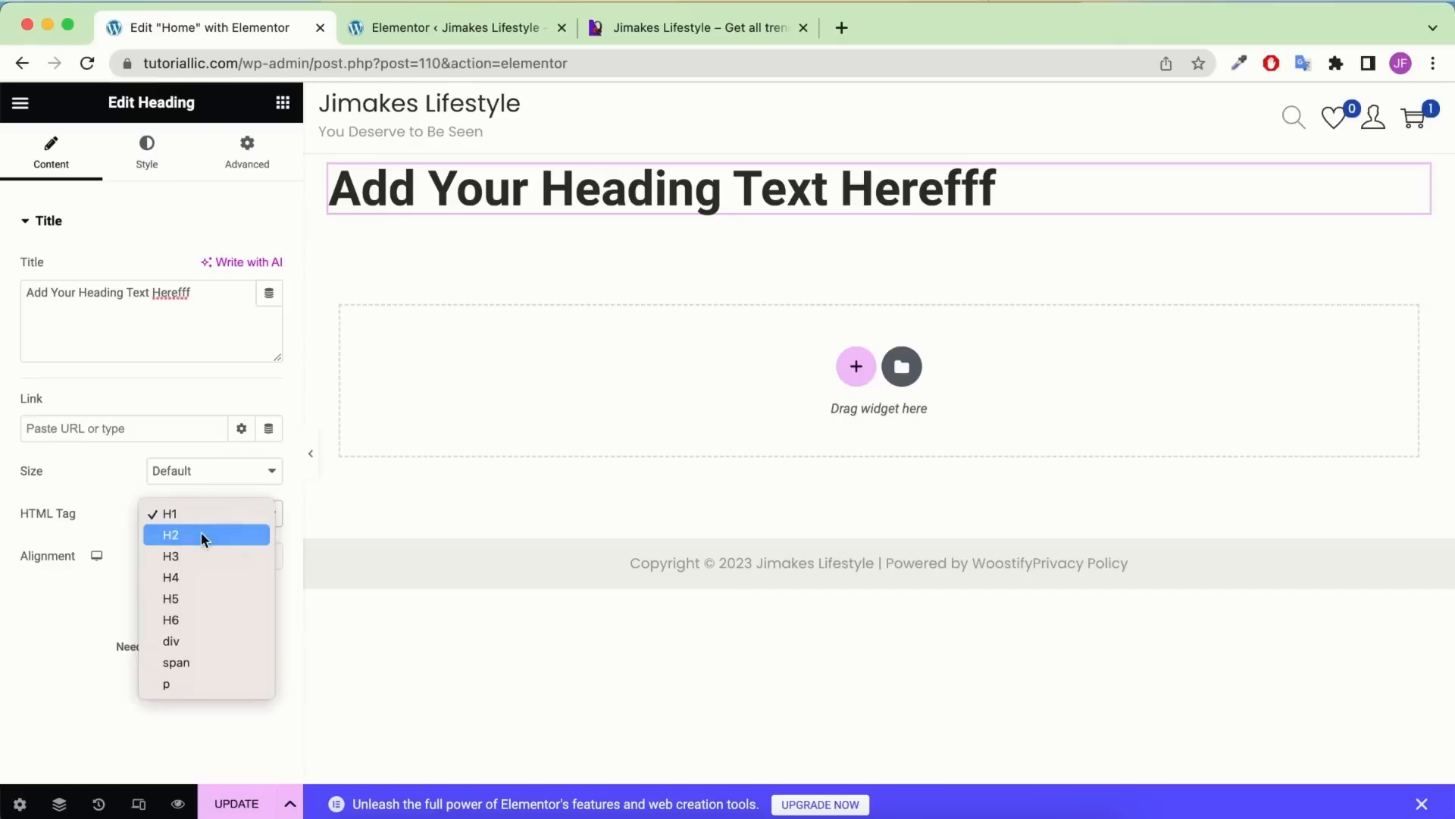
left_click(201, 530)
left_click(216, 556)
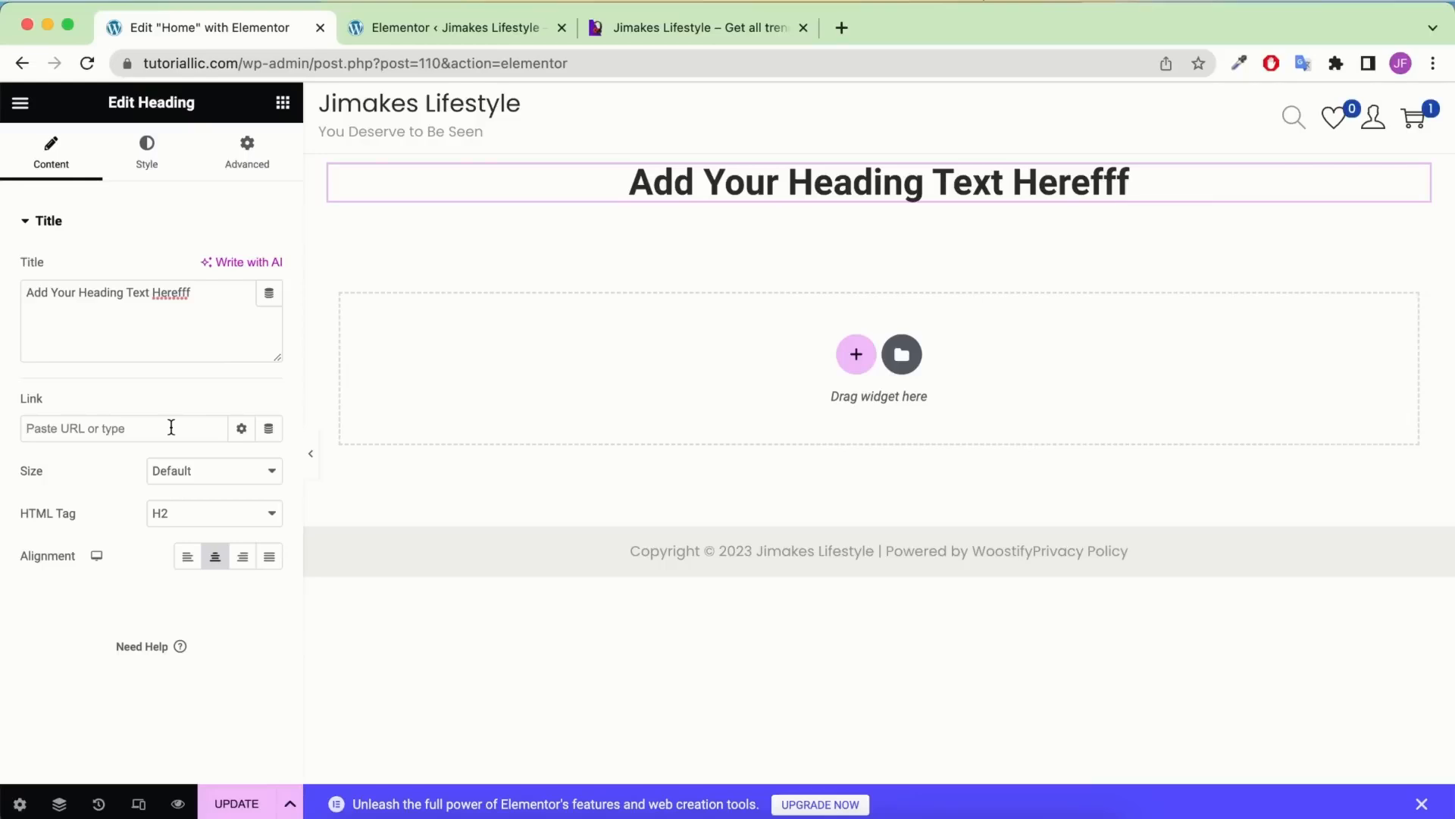
Review the heading's Style and Advanced settings, then return to the widget list
left_click(121, 155)
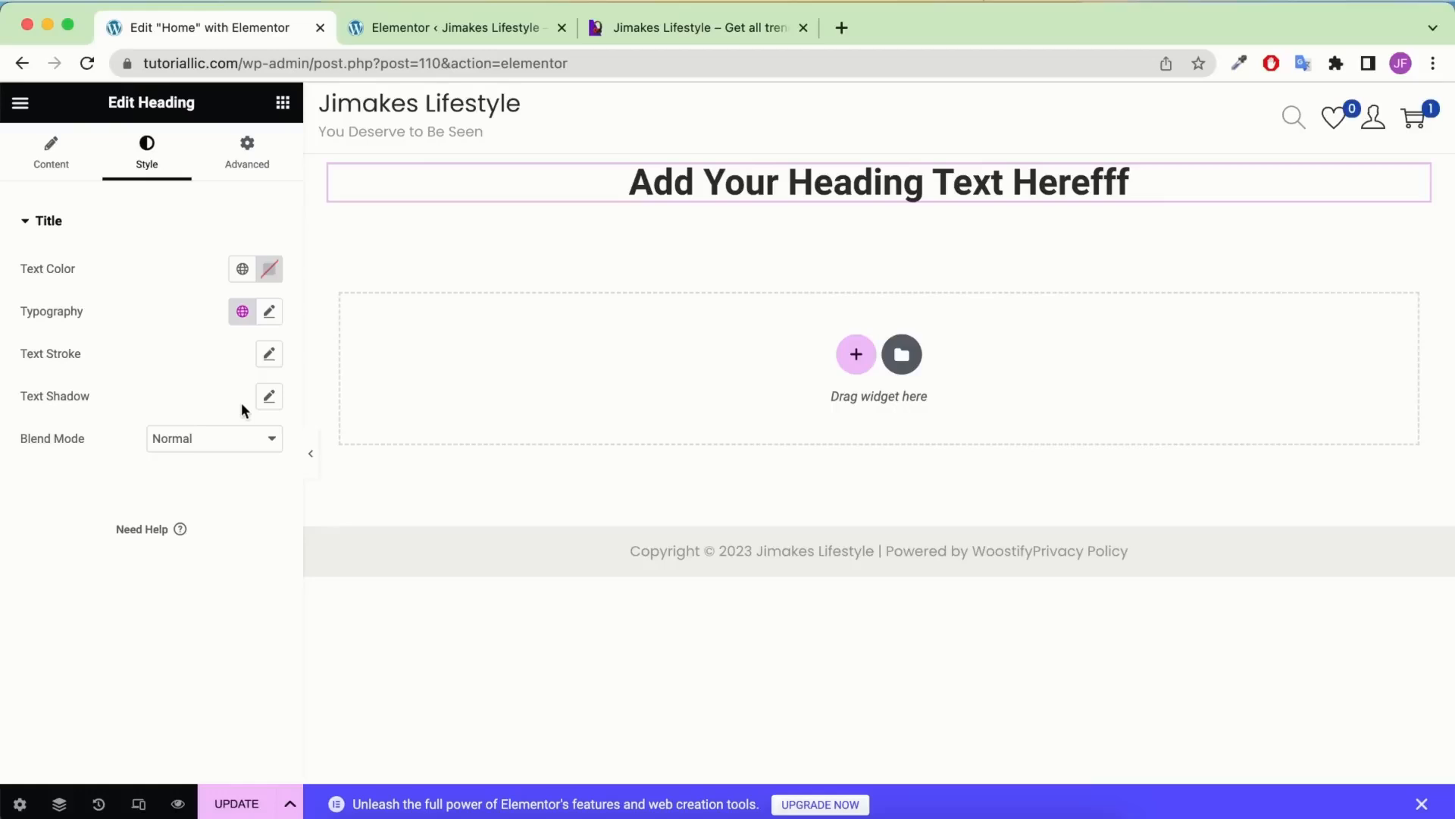
left_click(261, 167)
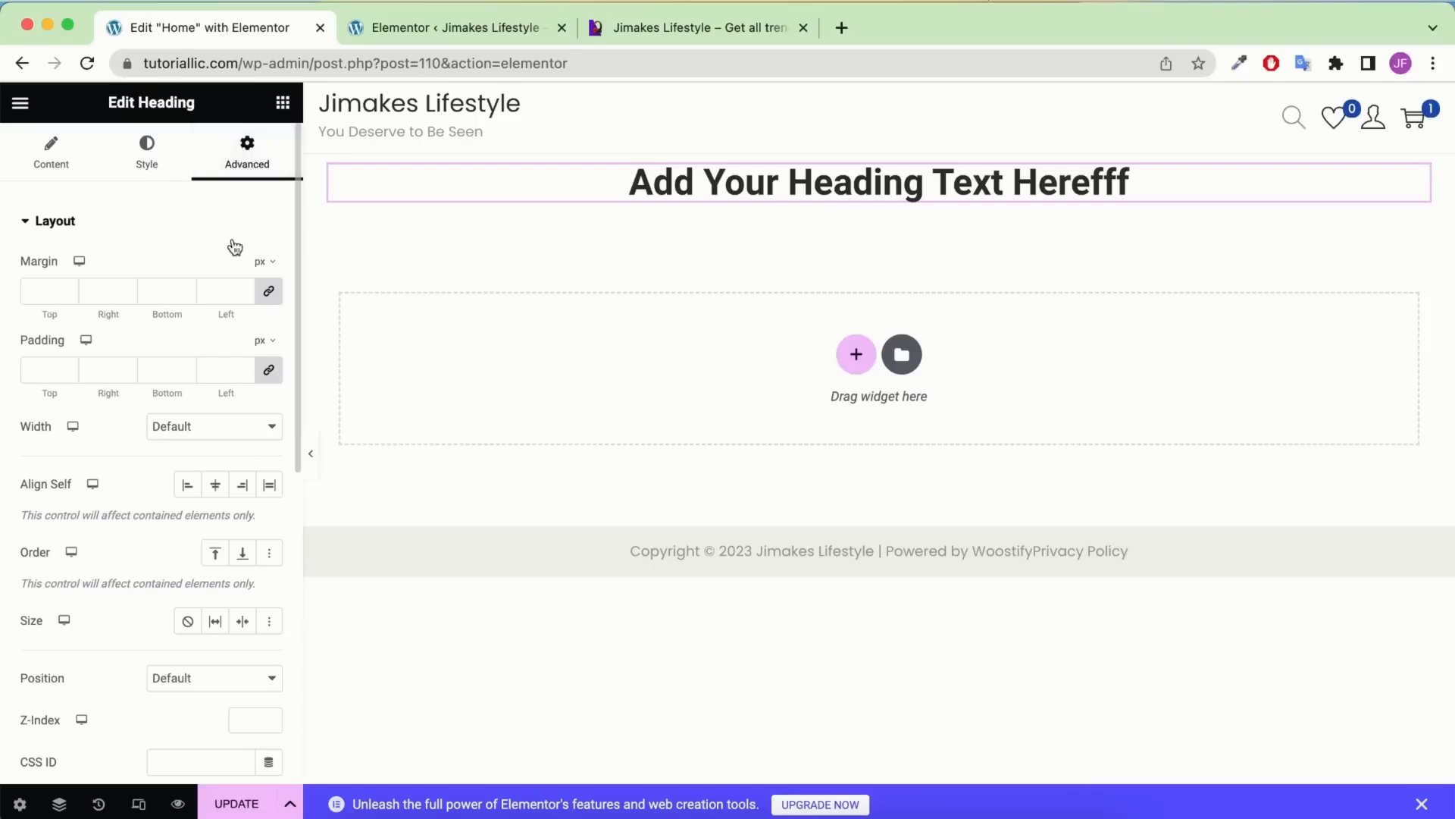
scroll(172, 334, "down", 7)
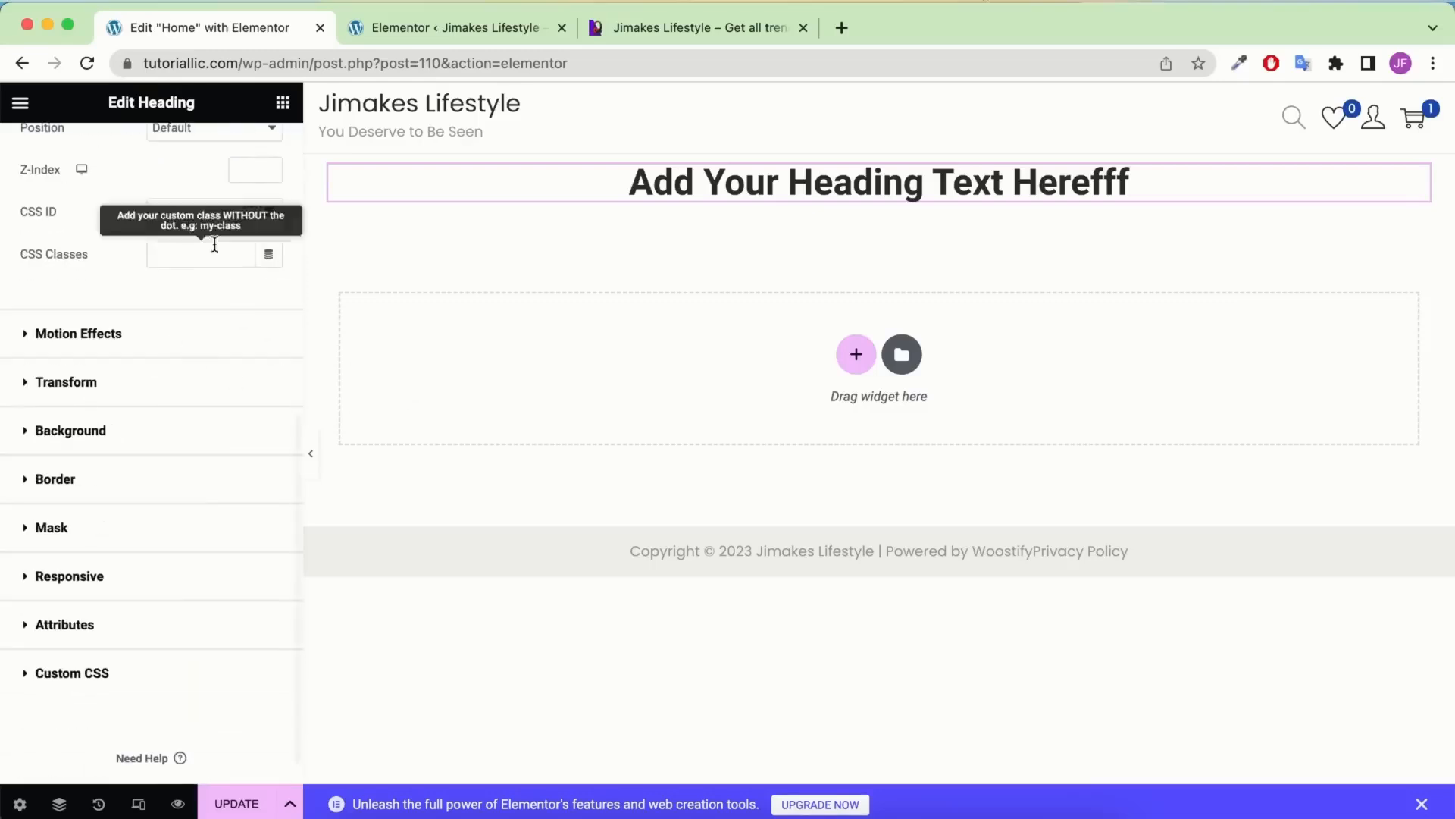
scroll(209, 224, "up", 7)
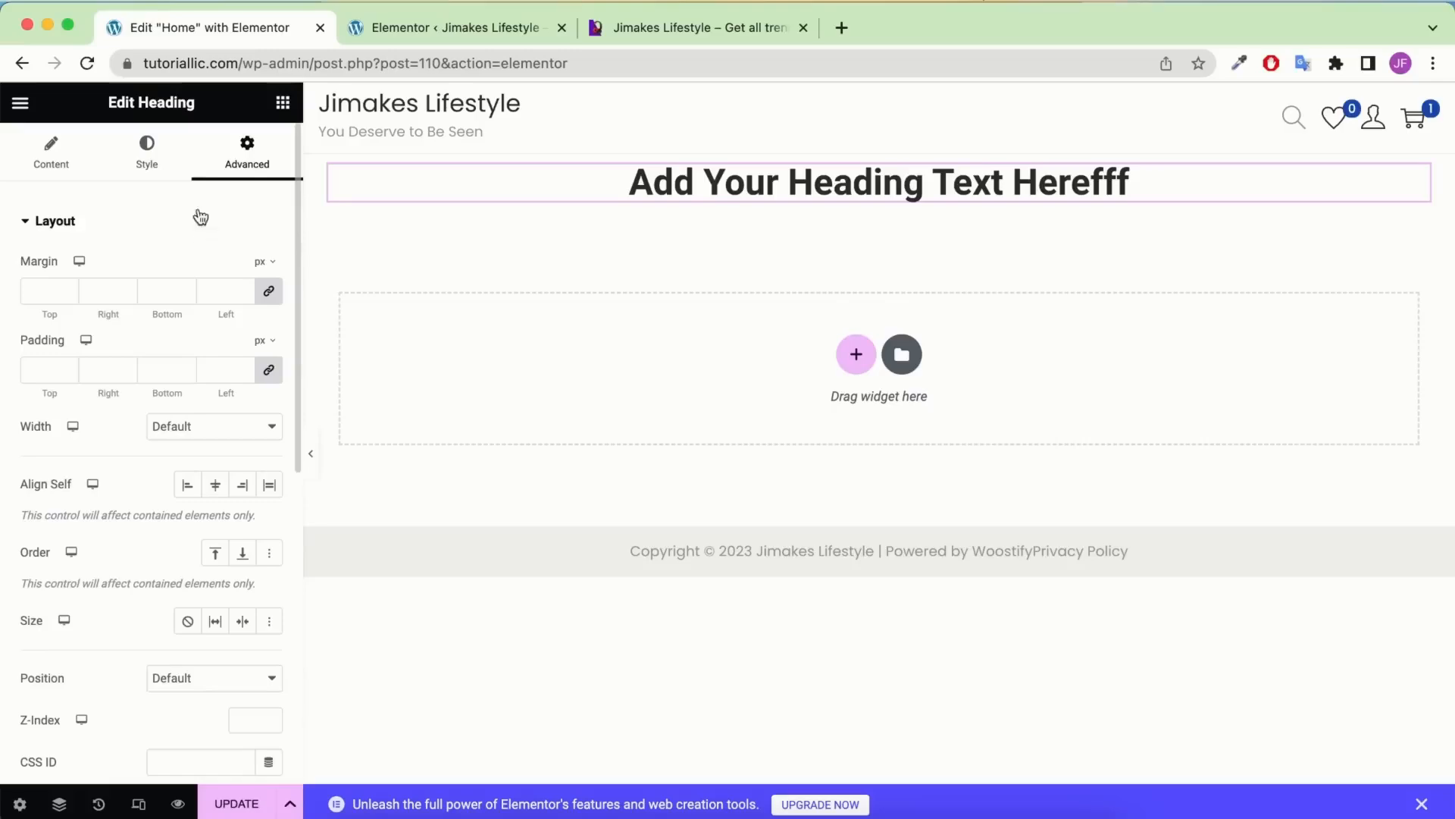
left_click(282, 104)
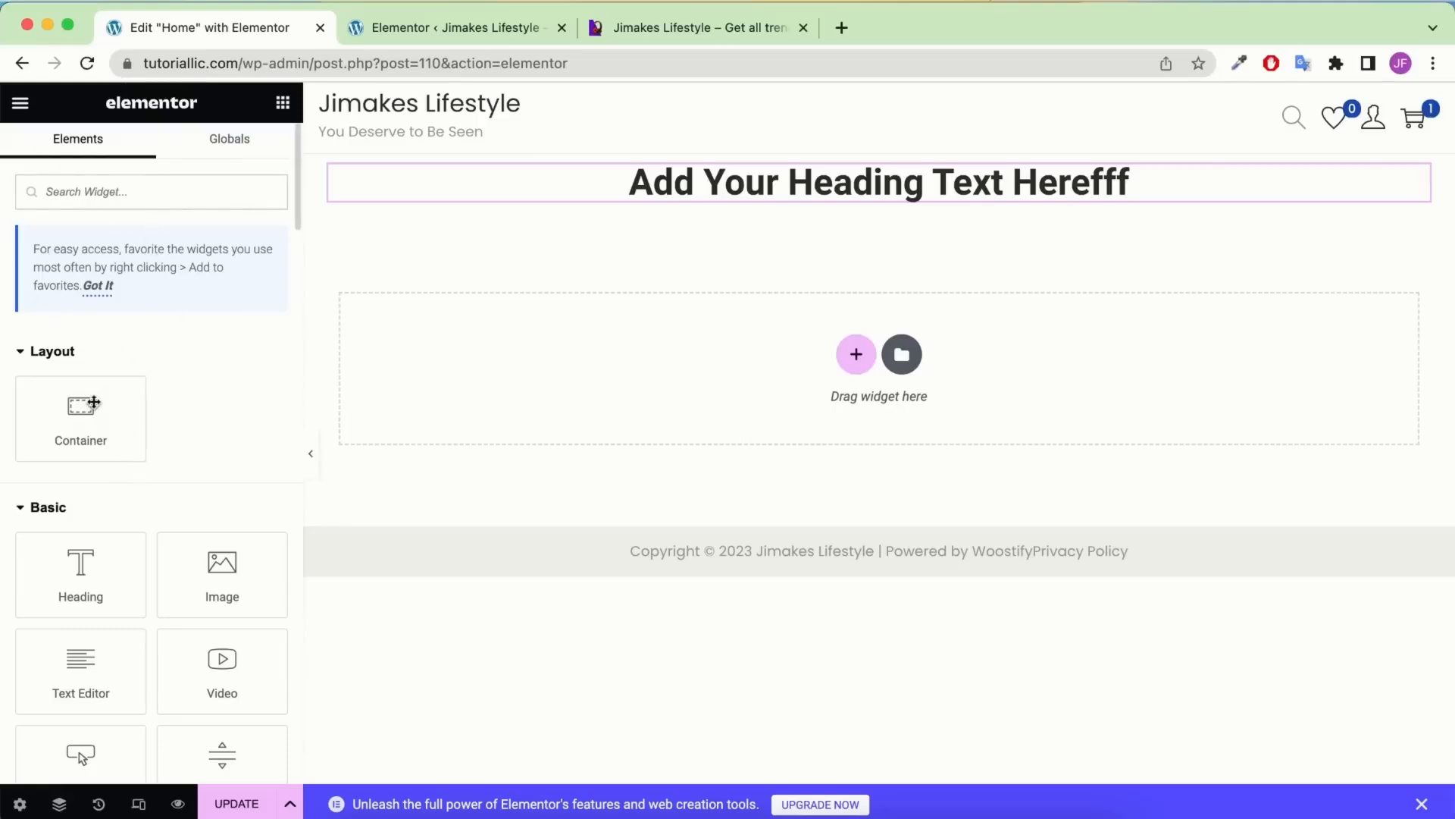
scroll(91, 273, "down", 15)
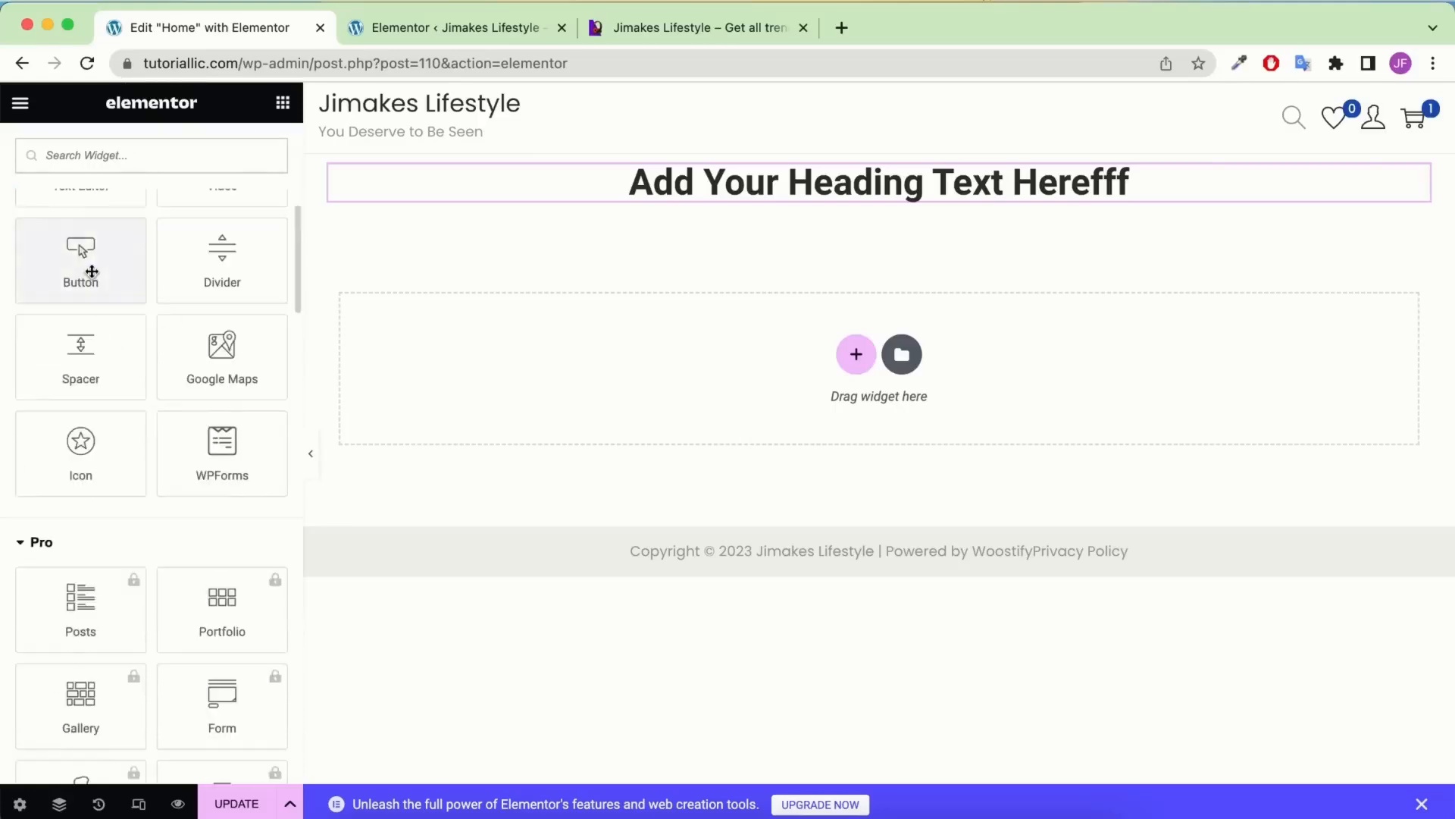
scroll(94, 283, "up", 20)
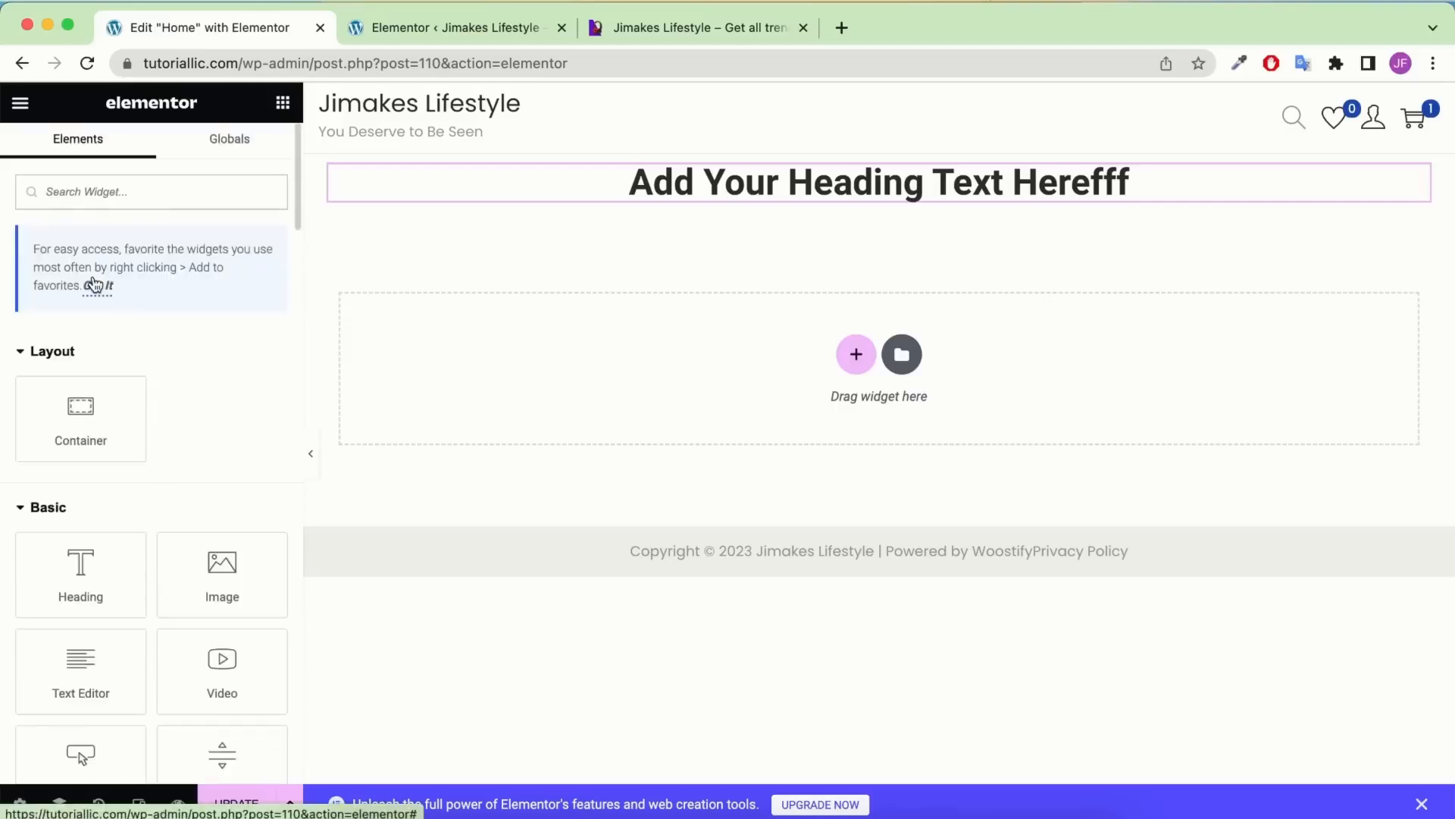
Search widgets for 'ico', drop an Icon Box below the heading, and show the Navigator
left_click(114, 198)
type("ico")
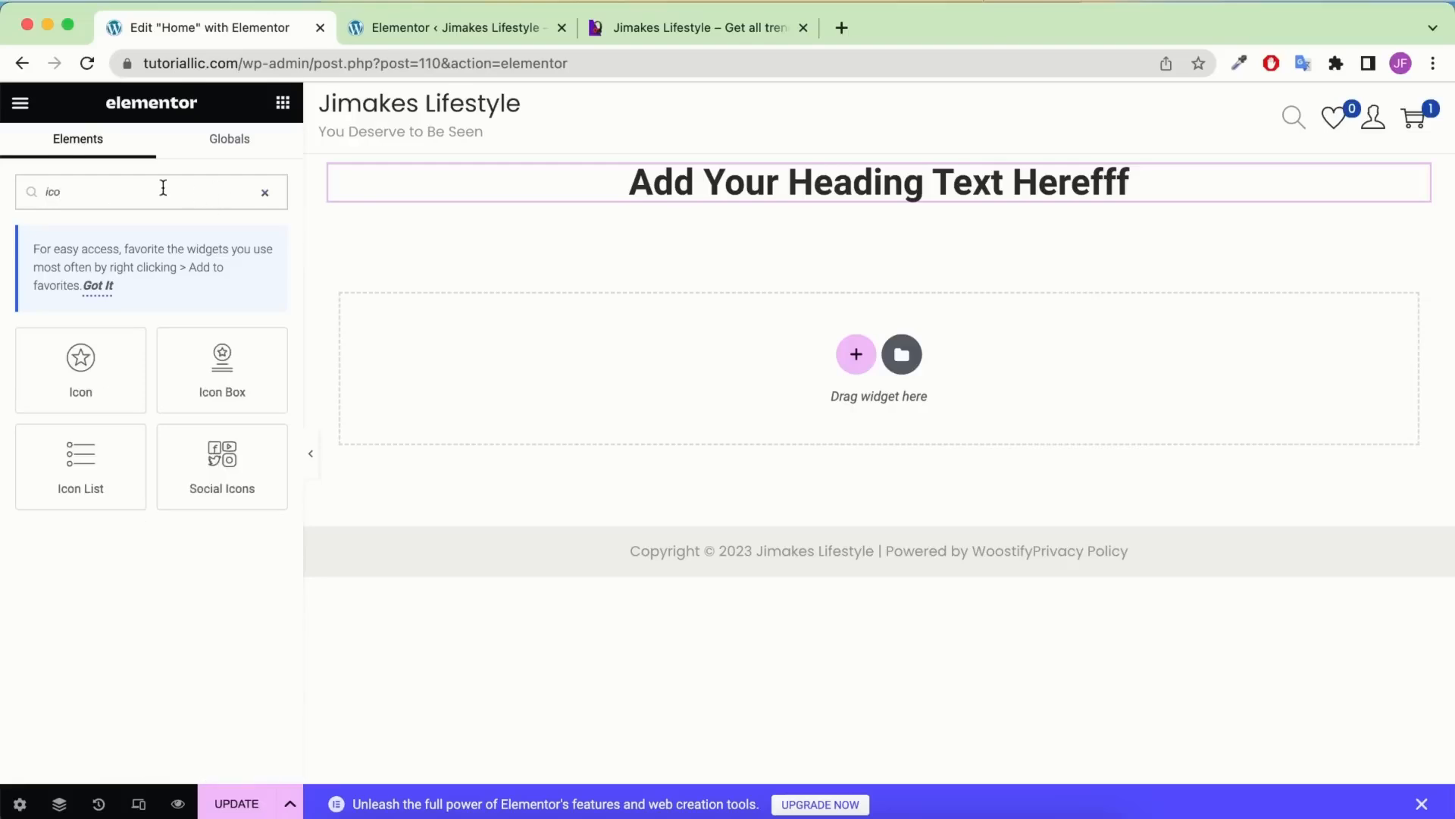
left_click_drag(231, 367, 794, 206)
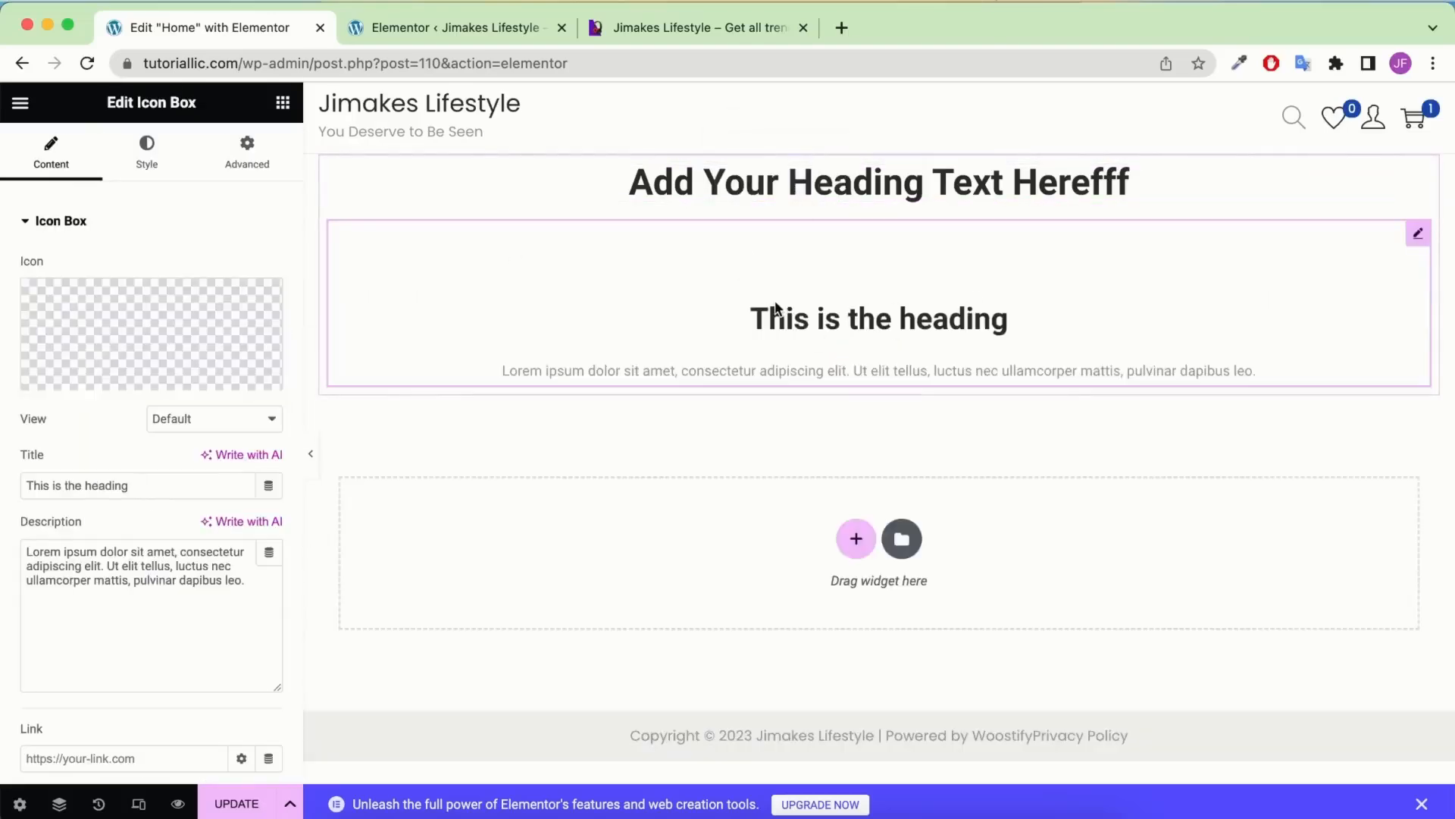
left_click(283, 102)
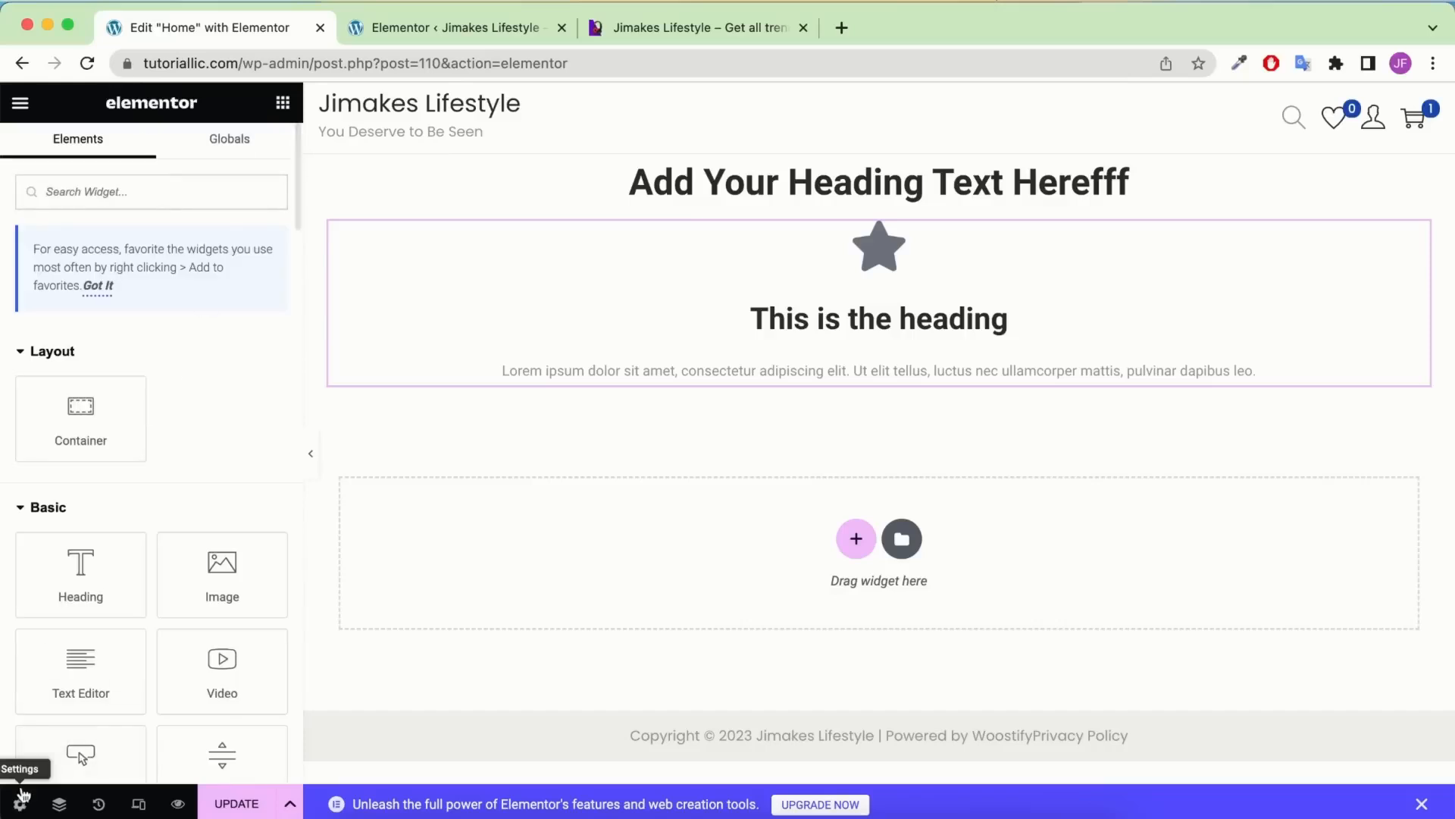
left_click(60, 805)
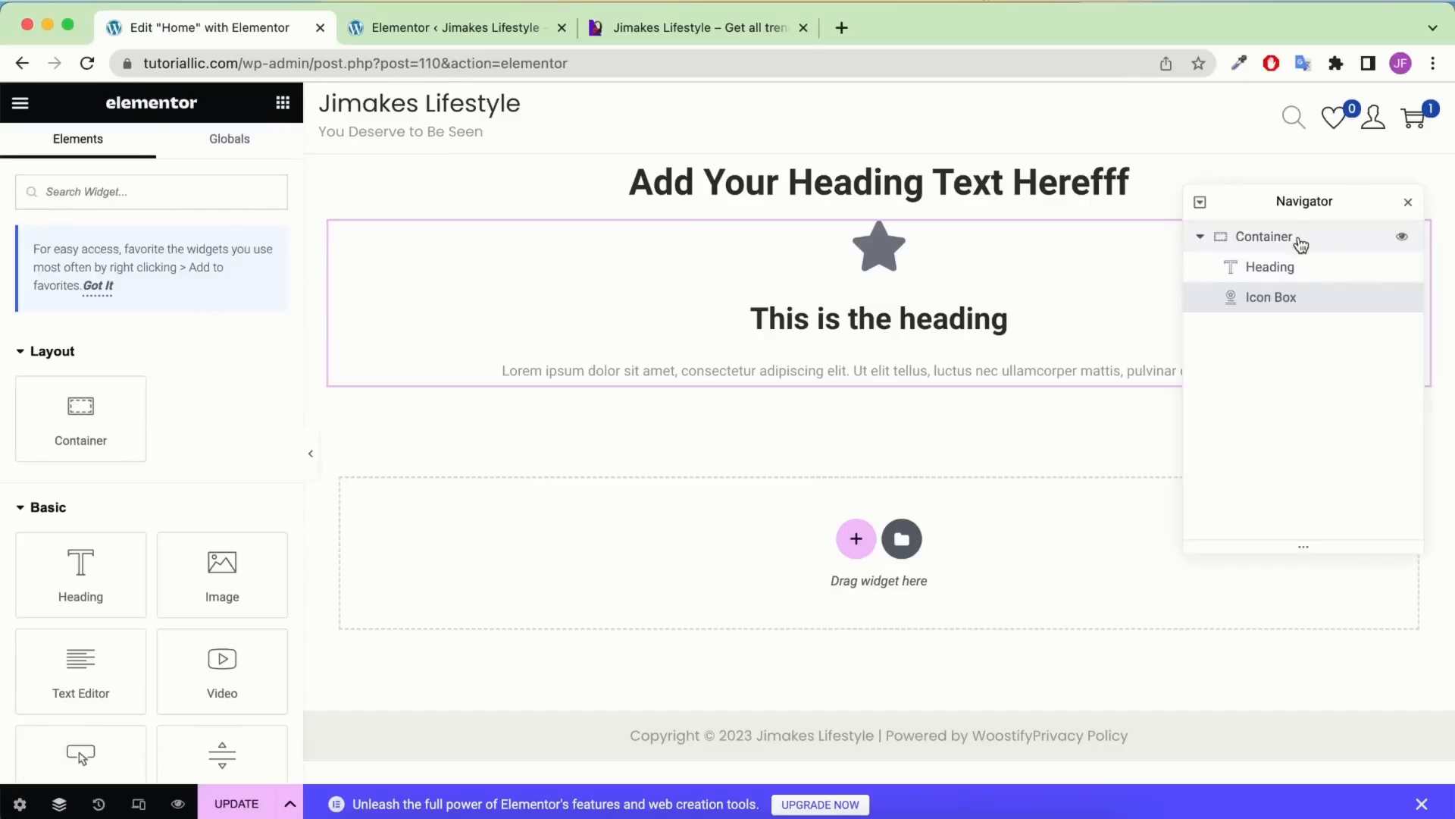
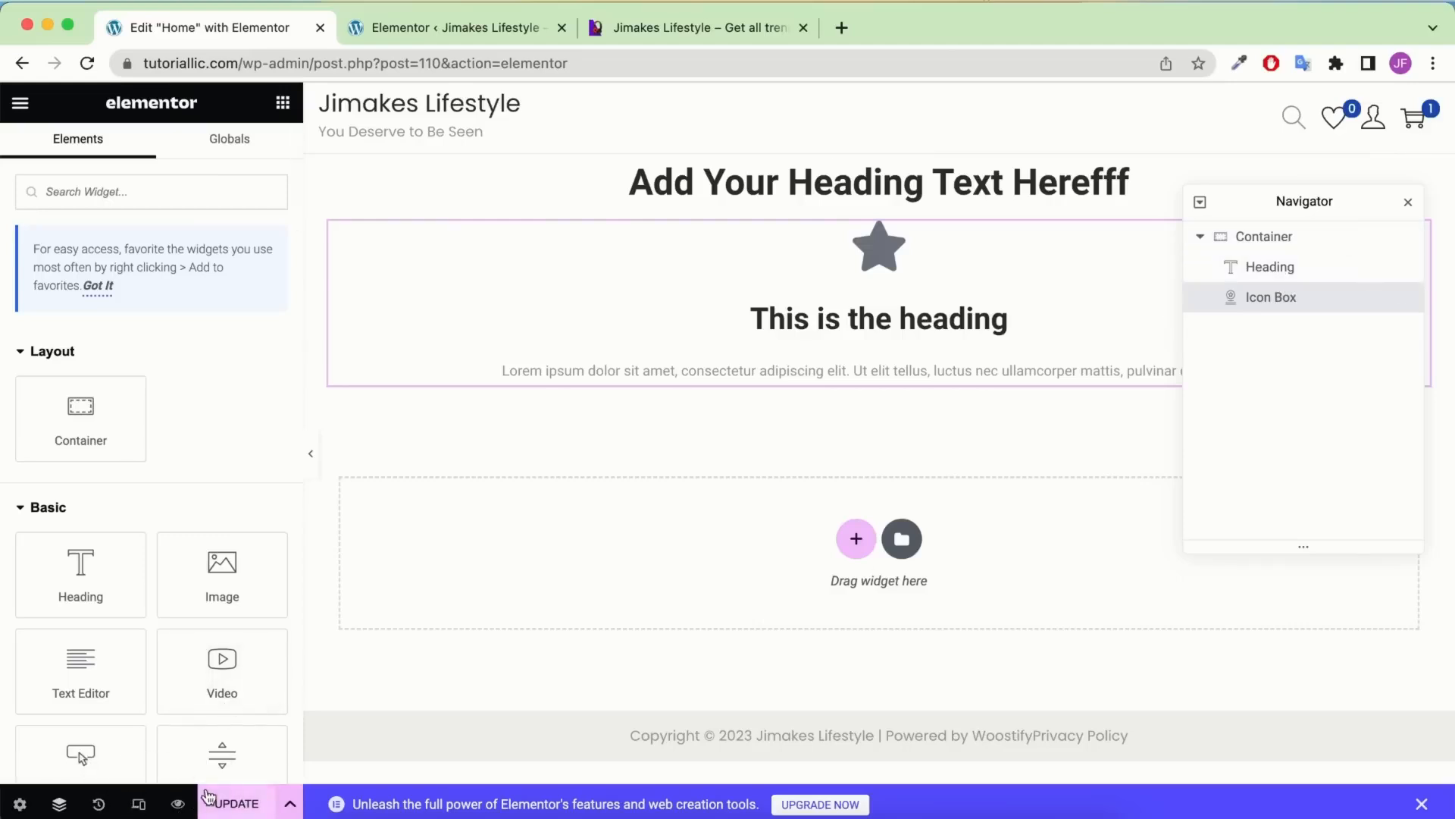
Save the Home page, review the edit history, and view it at tablet, mobile and desktop widths
left_click(258, 801)
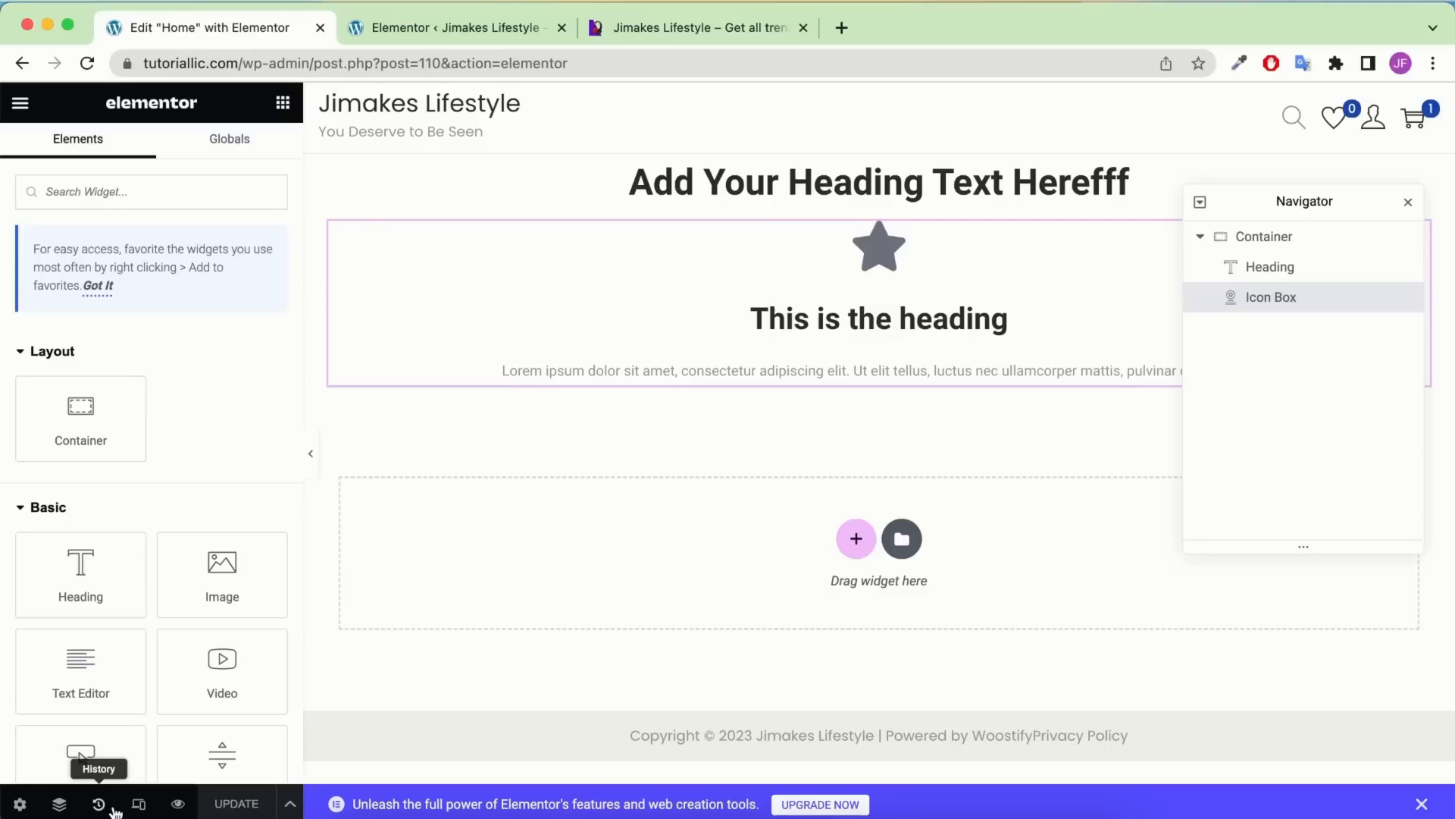
left_click(99, 804)
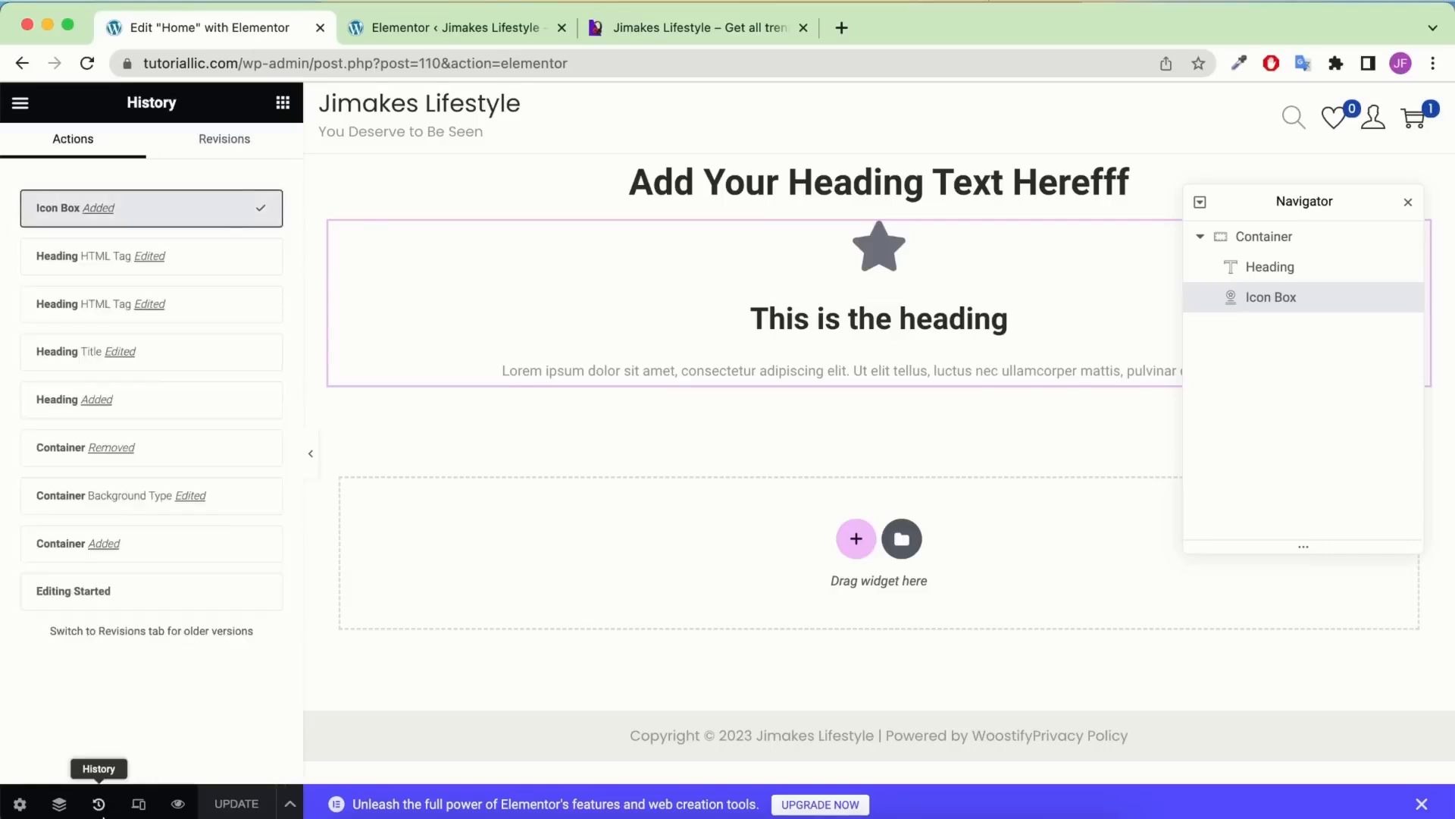
left_click(139, 804)
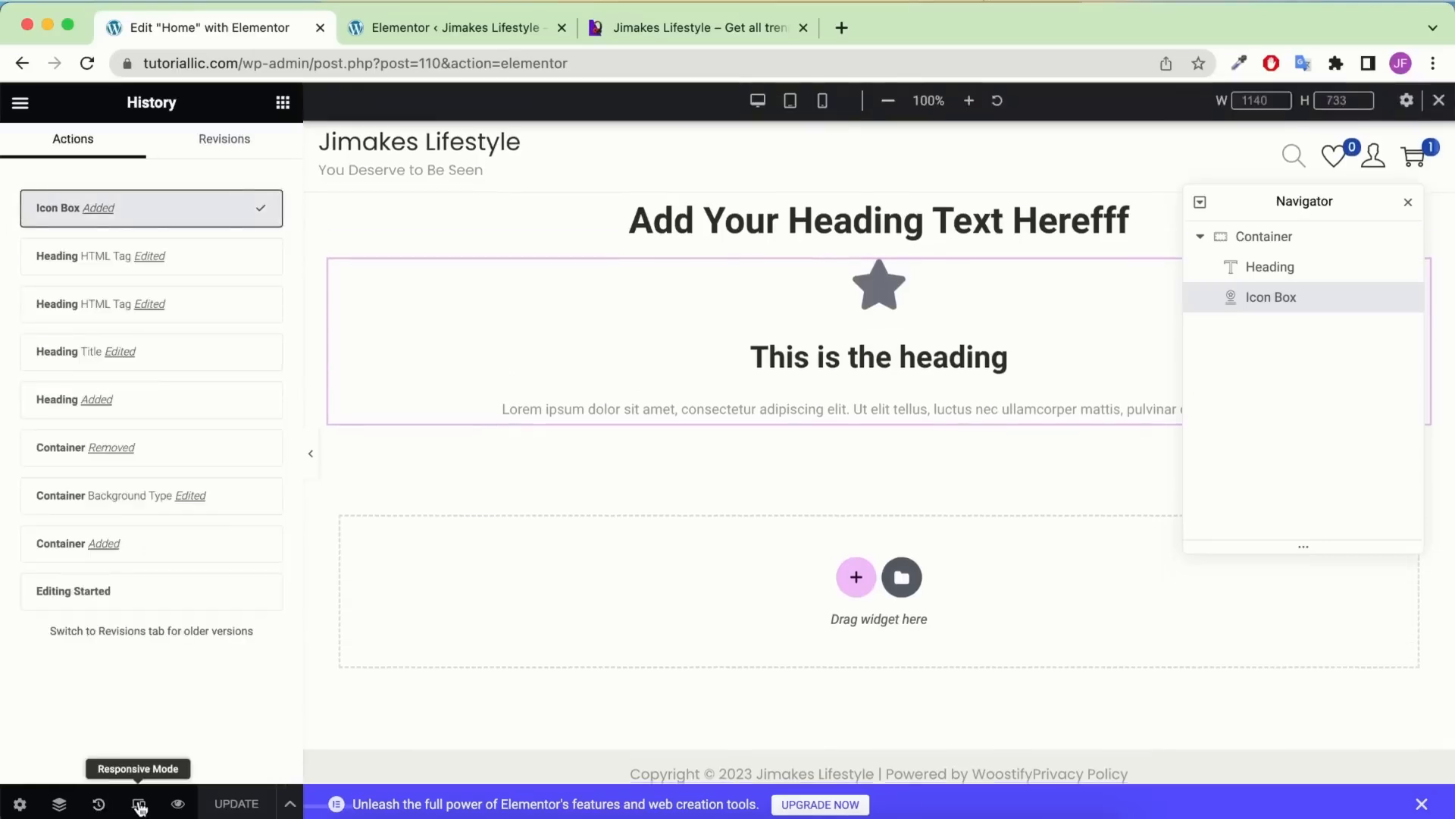
left_click(790, 102)
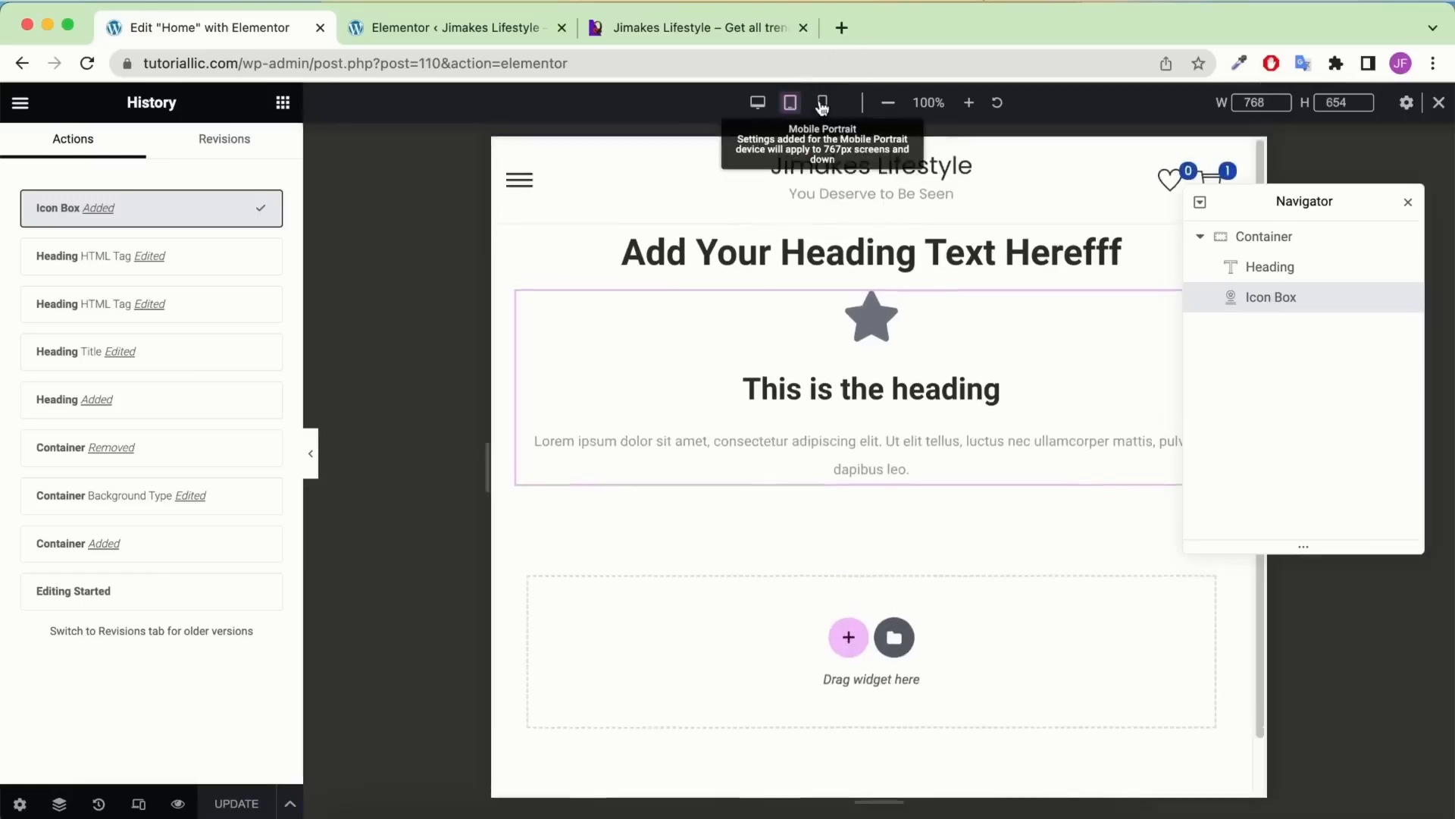
left_click(811, 106)
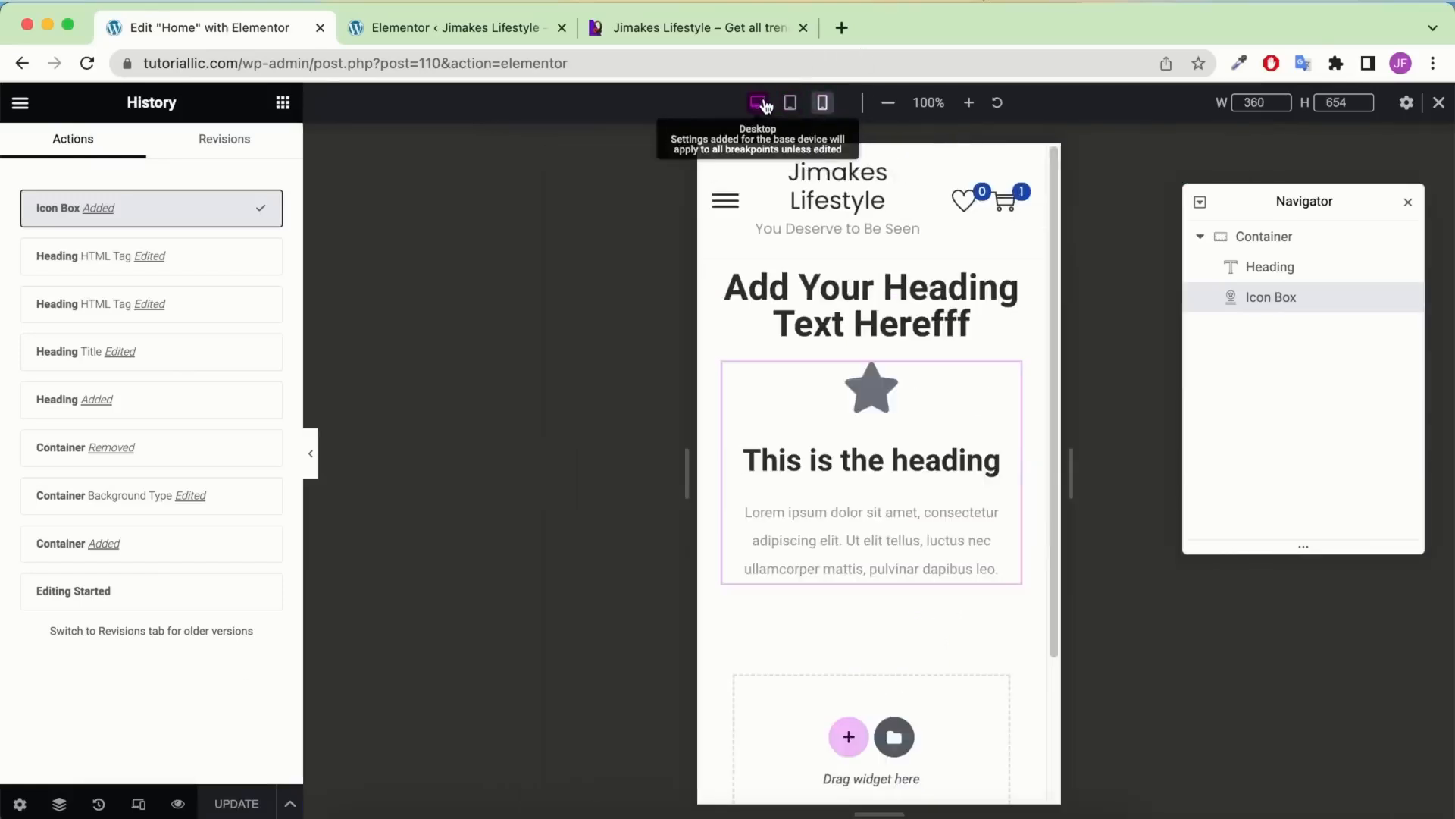
left_click(764, 104)
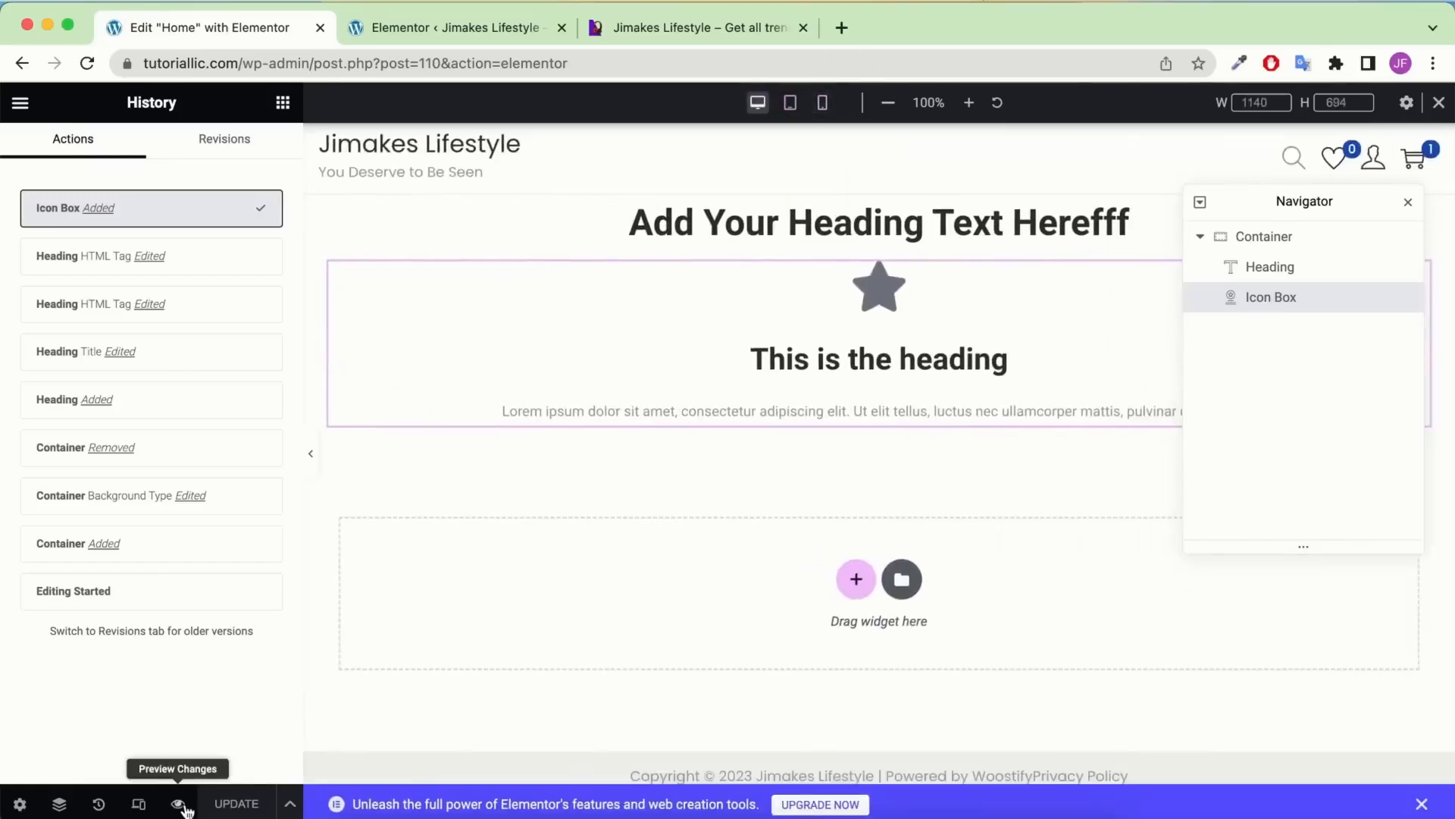
Open a live preview tab, compare it with the editor, then close the Navigator
left_click(179, 804)
left_click(229, 37)
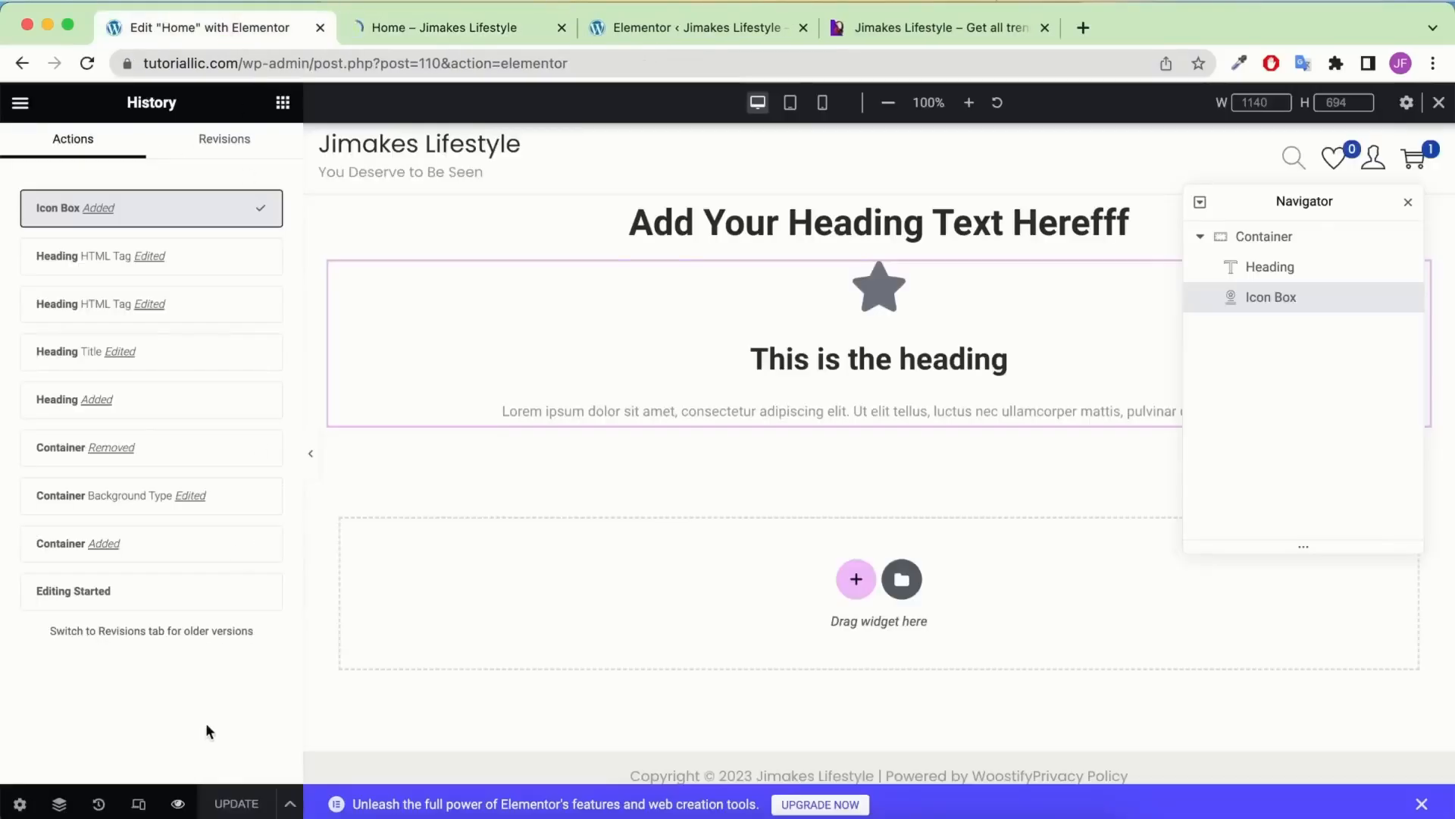
left_click(506, 27)
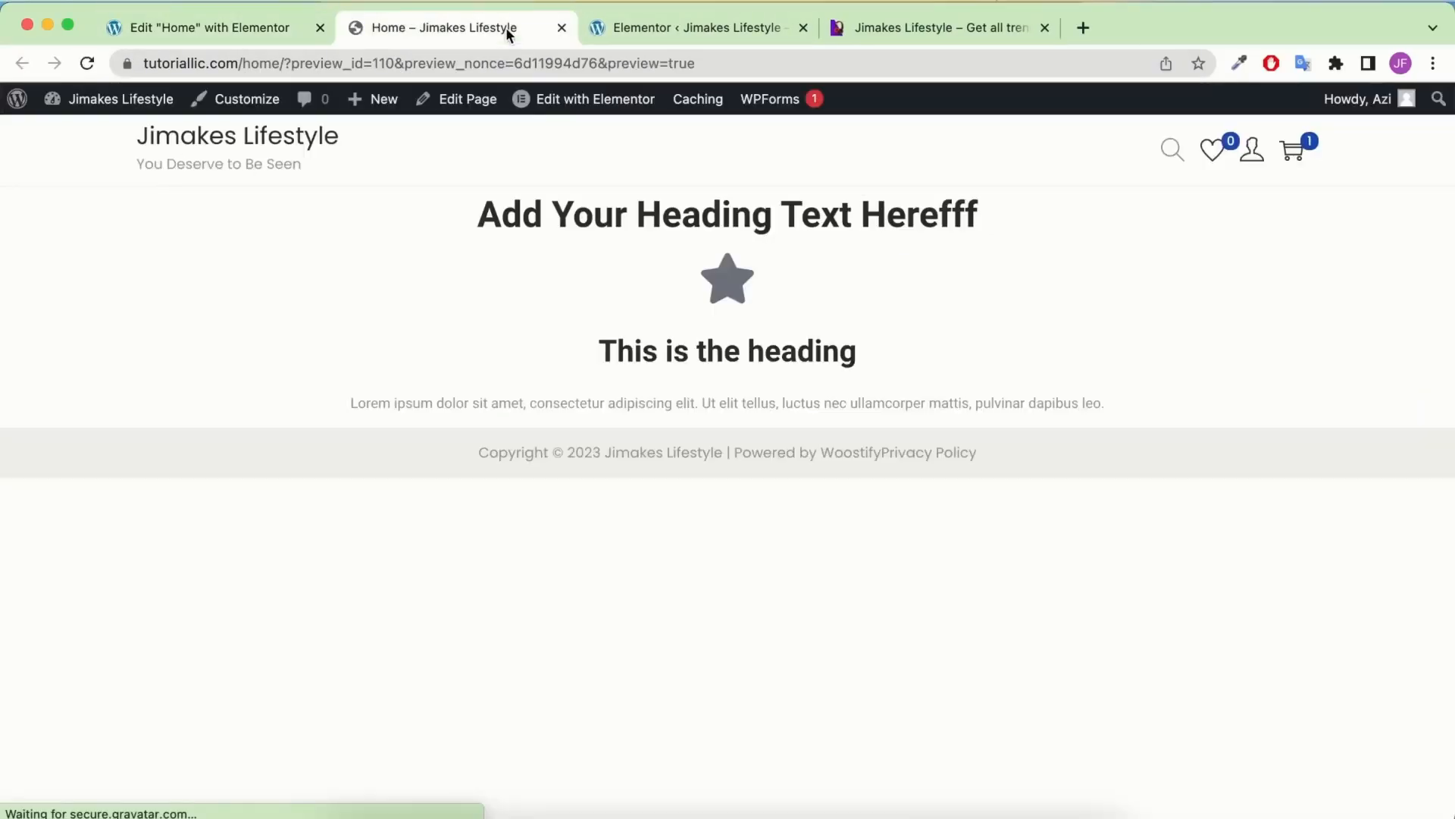
left_click(279, 27)
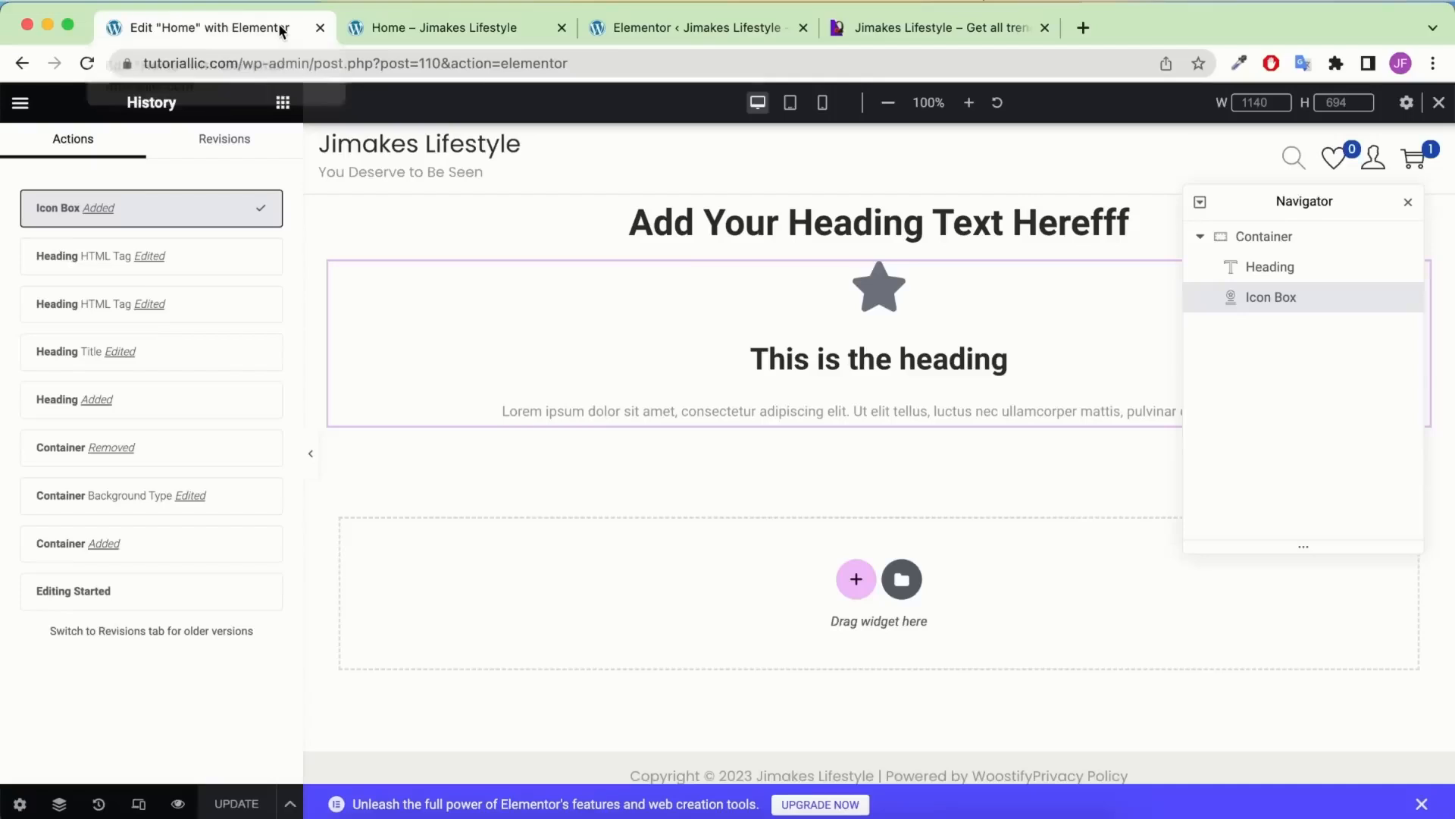
left_click(1409, 201)
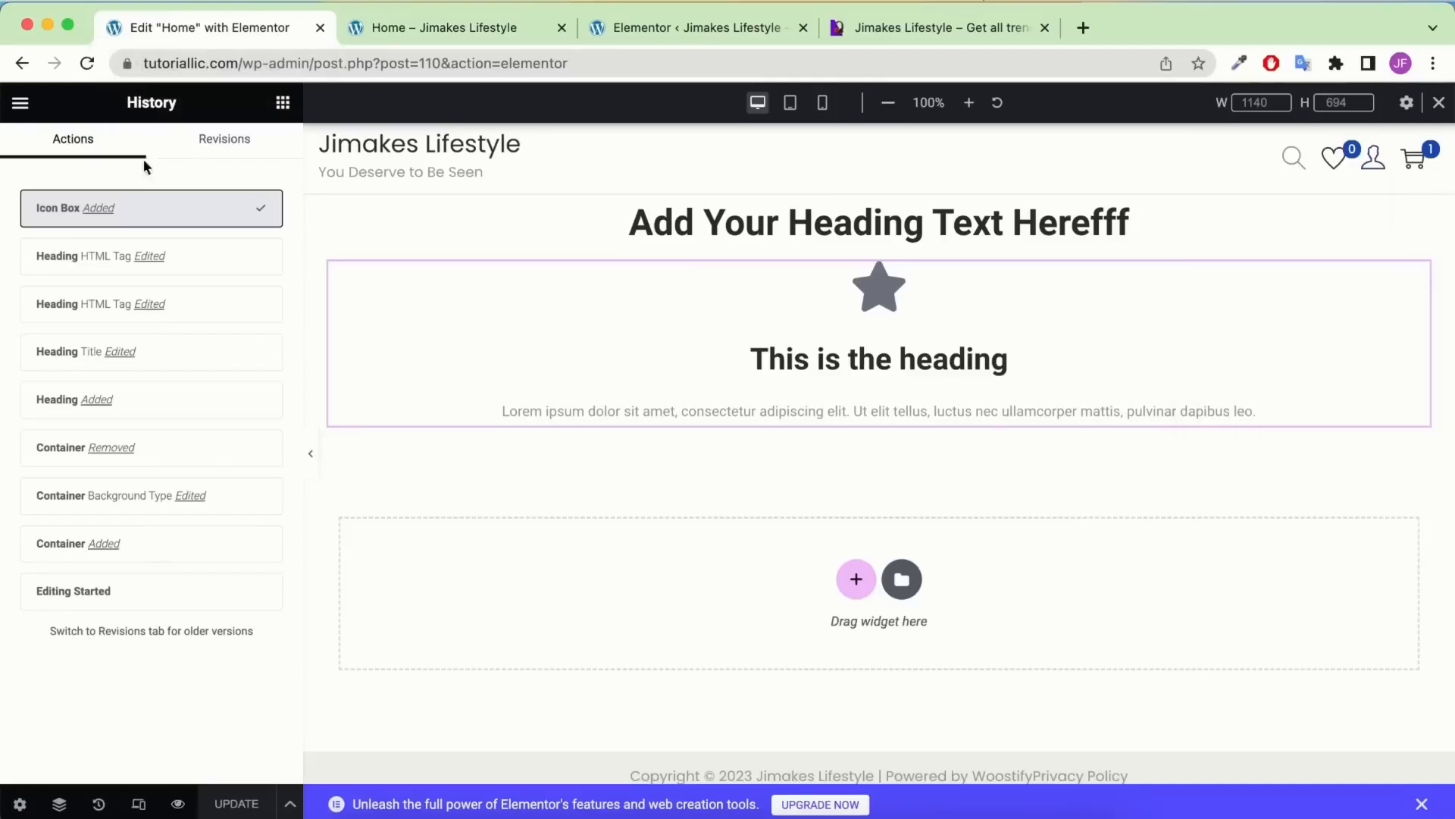
left_click(17, 804)
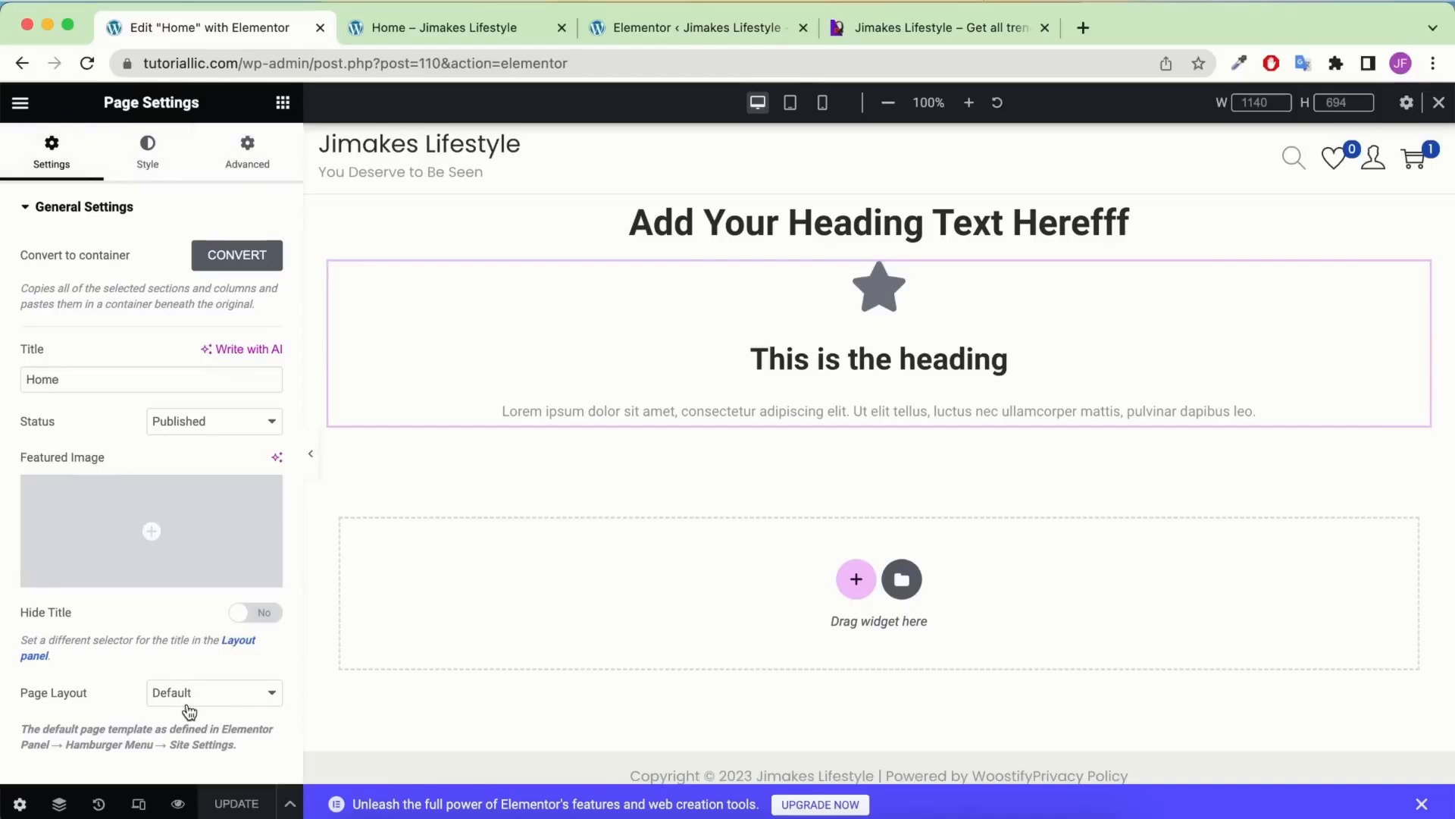
Switch Hide Title to Yes and set Page Layout to Elementor Full Width
left_click(270, 616)
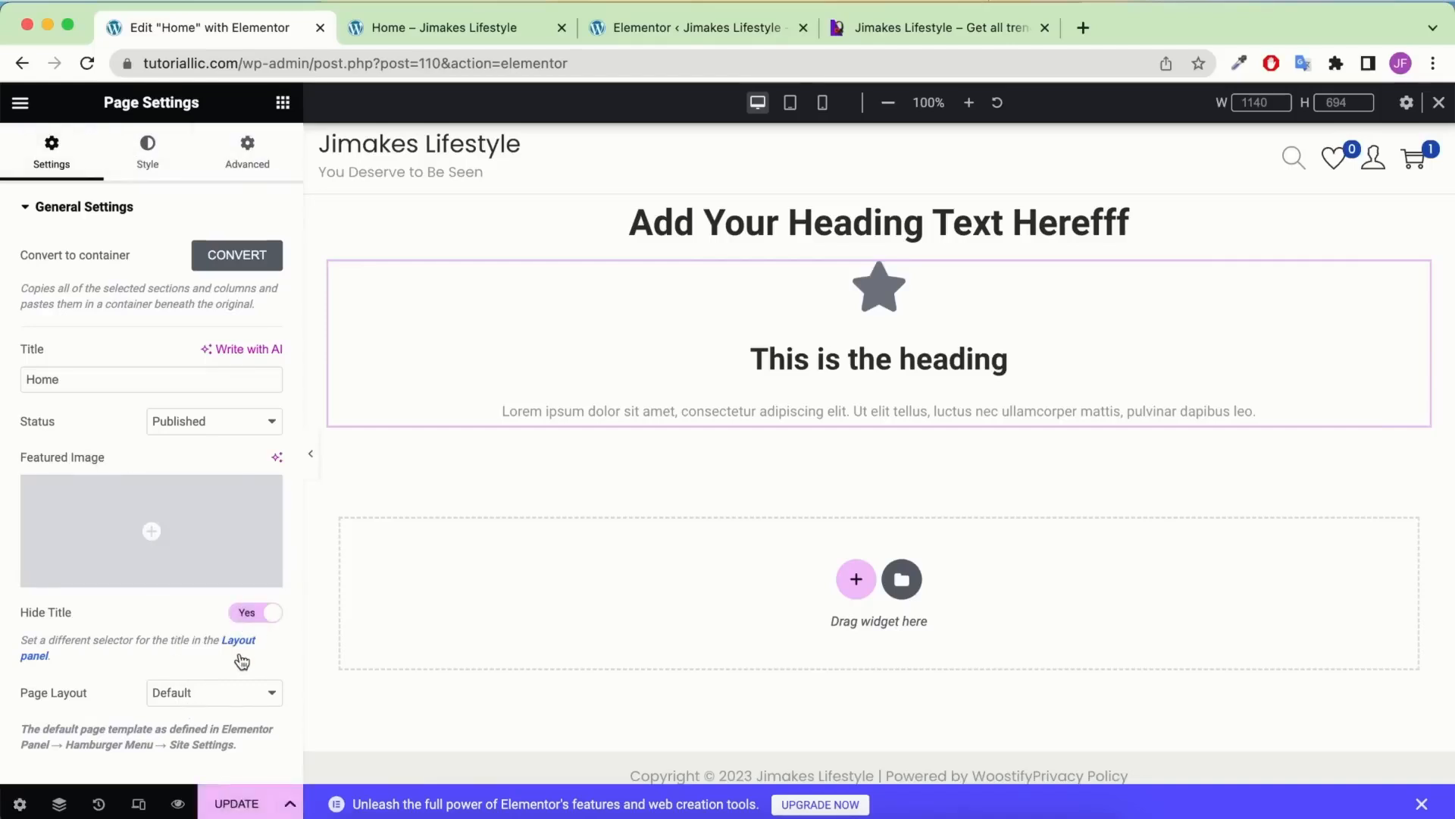
left_click(215, 691)
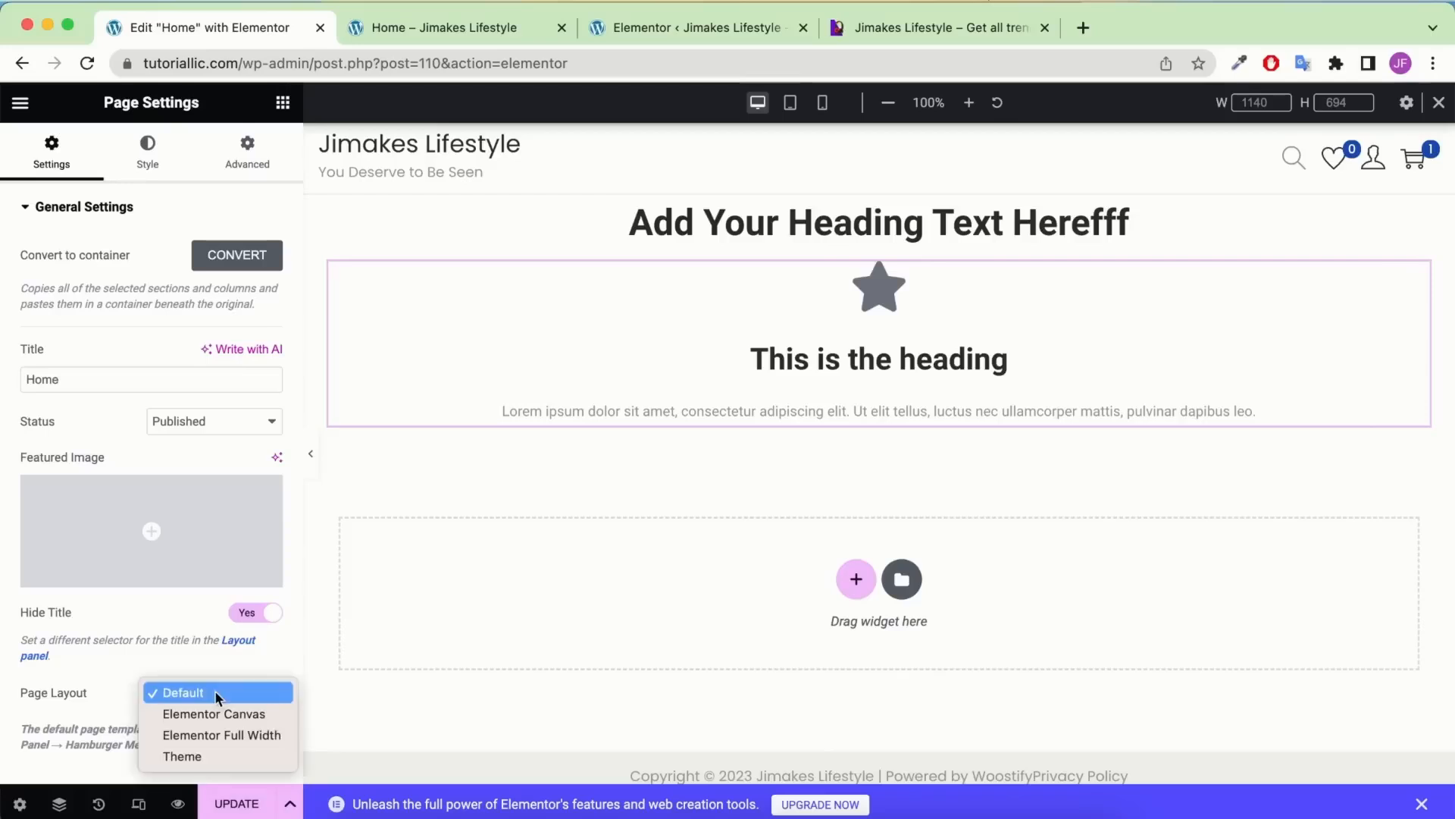
left_click(192, 732)
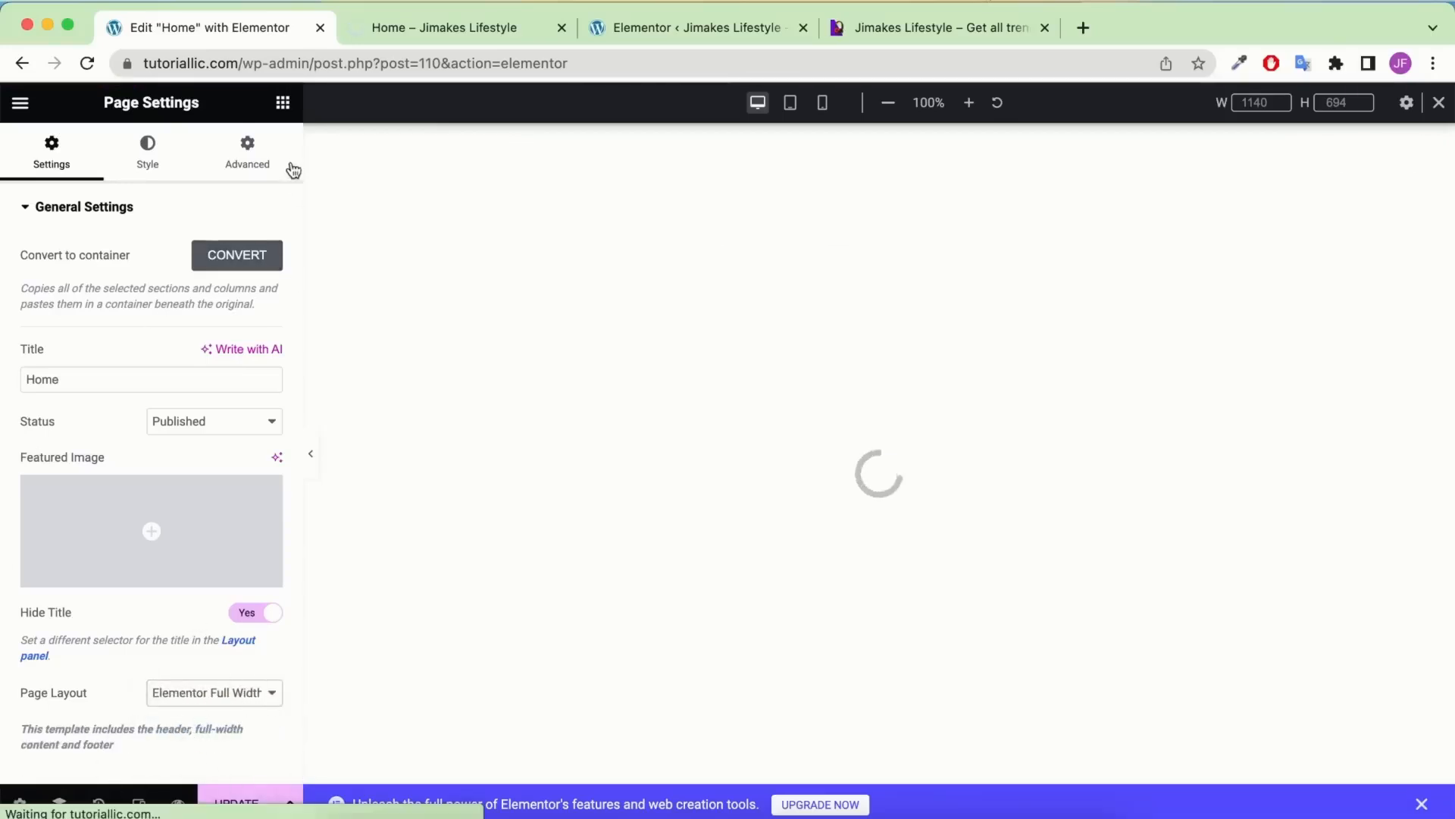
left_click(281, 108)
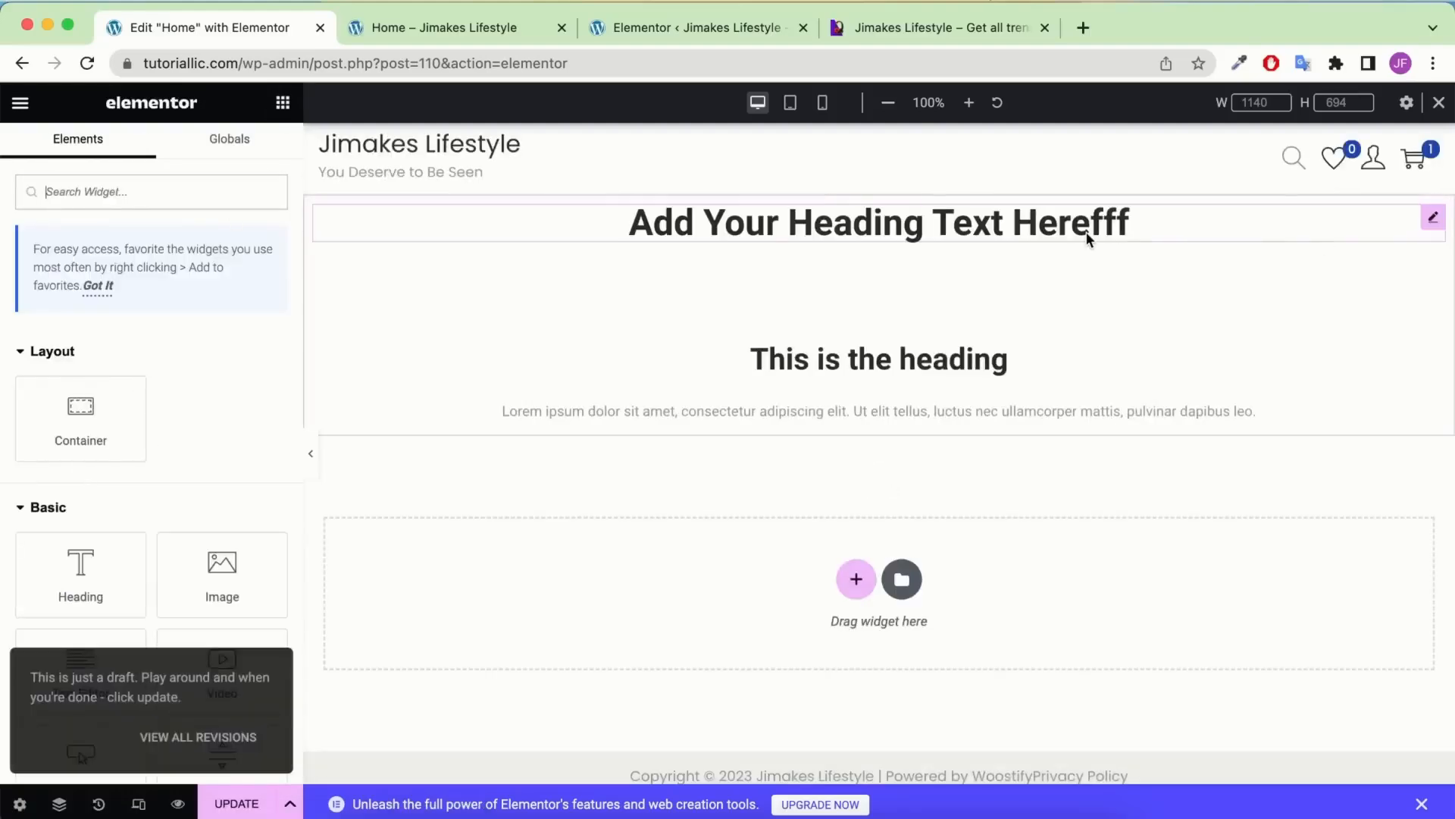
Delete the old heading, icon box and empty container, then drop a new Boxed container at the top
right_click(1087, 238)
left_click(1164, 630)
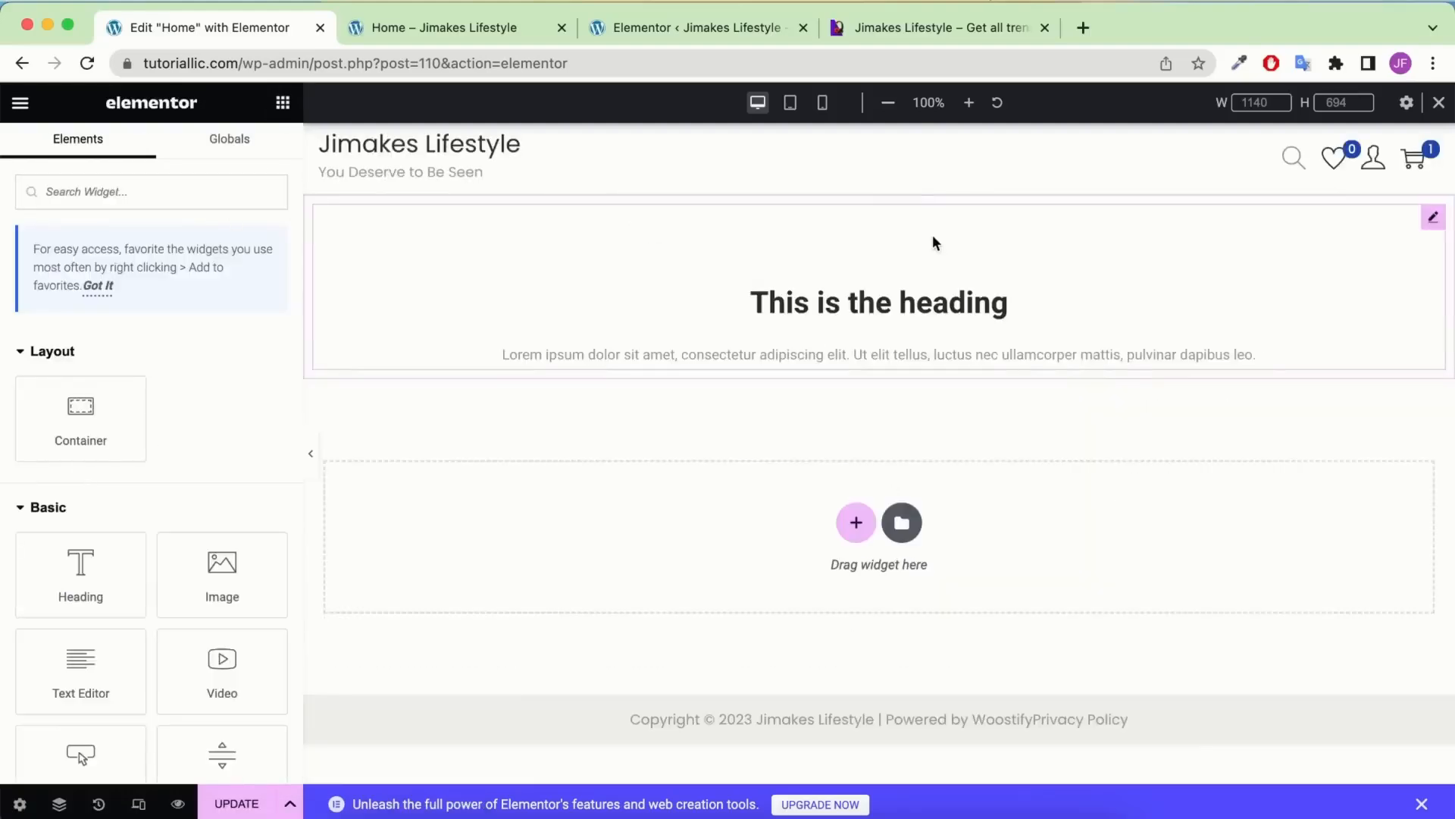
right_click(934, 240)
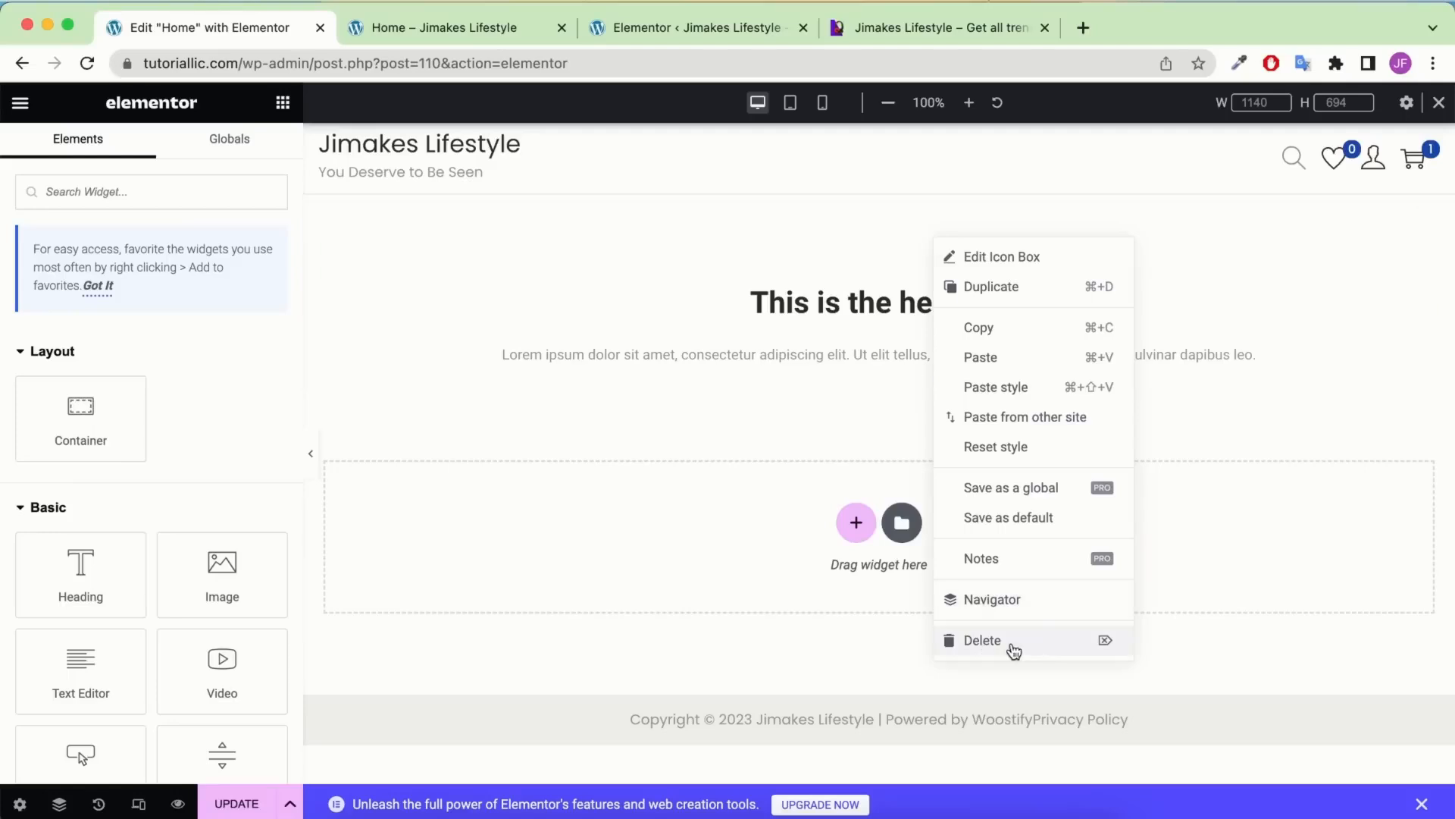
left_click(1013, 650)
right_click(902, 254)
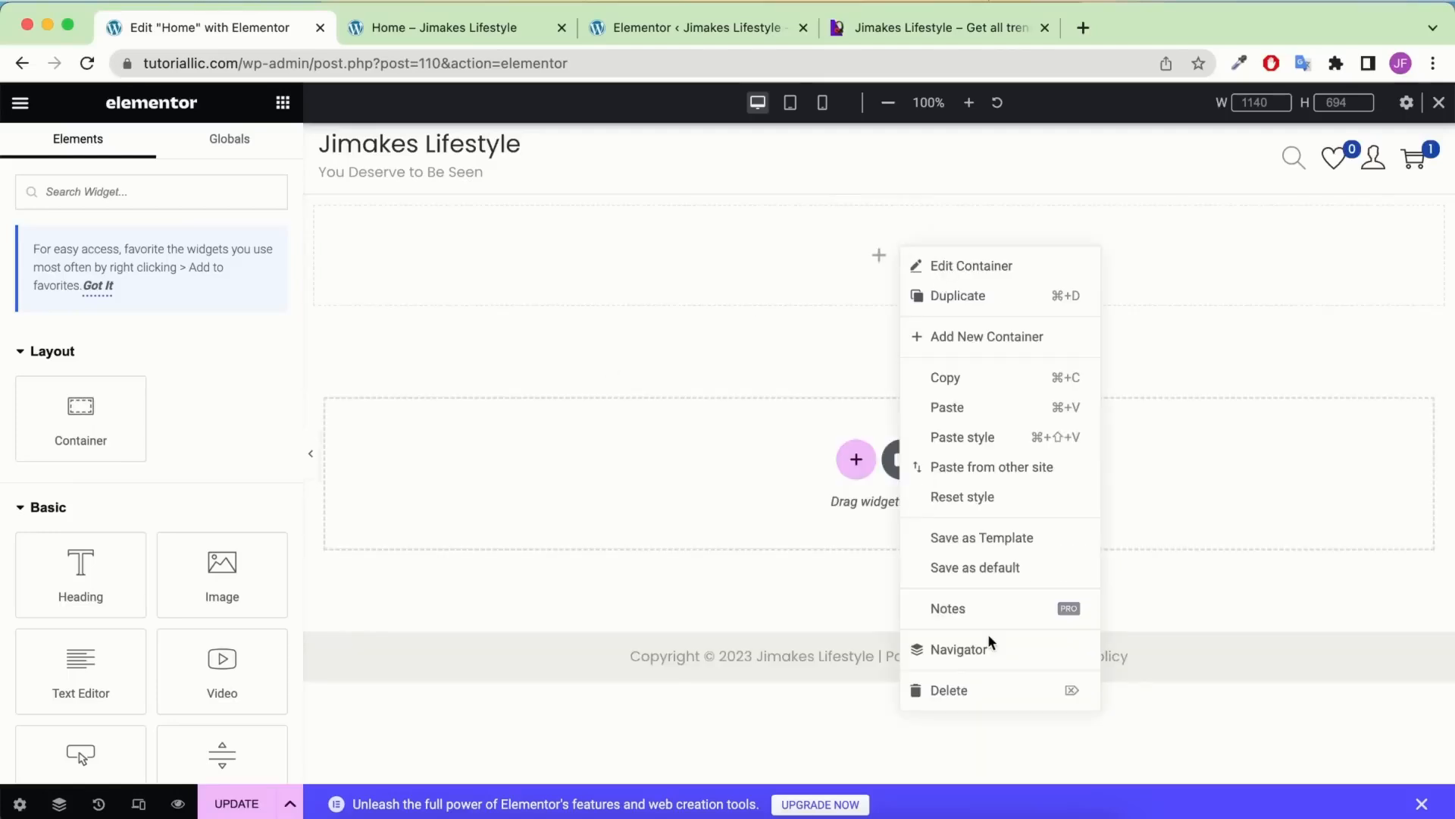
left_click(948, 689)
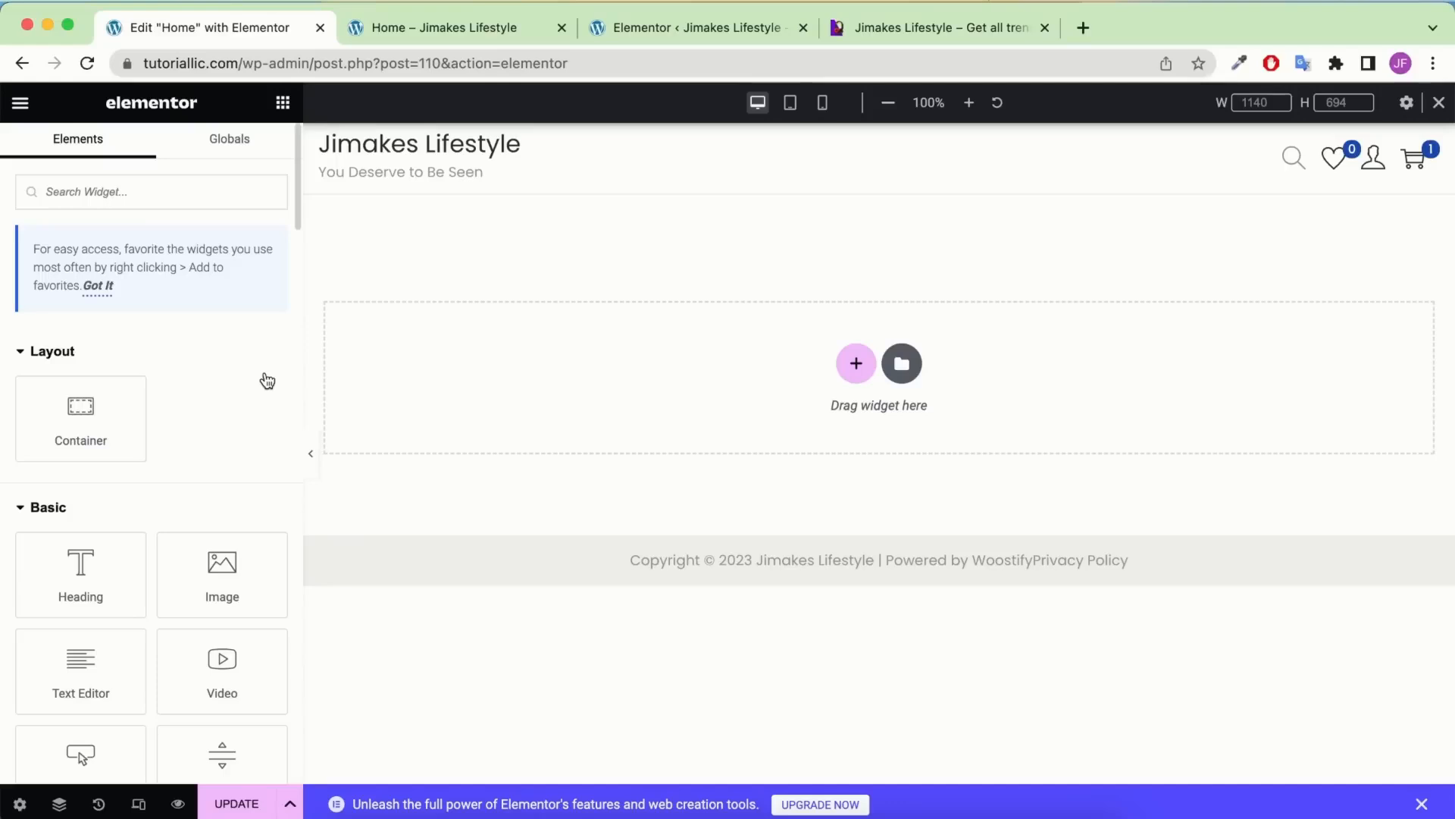
left_click_drag(81, 413, 742, 335)
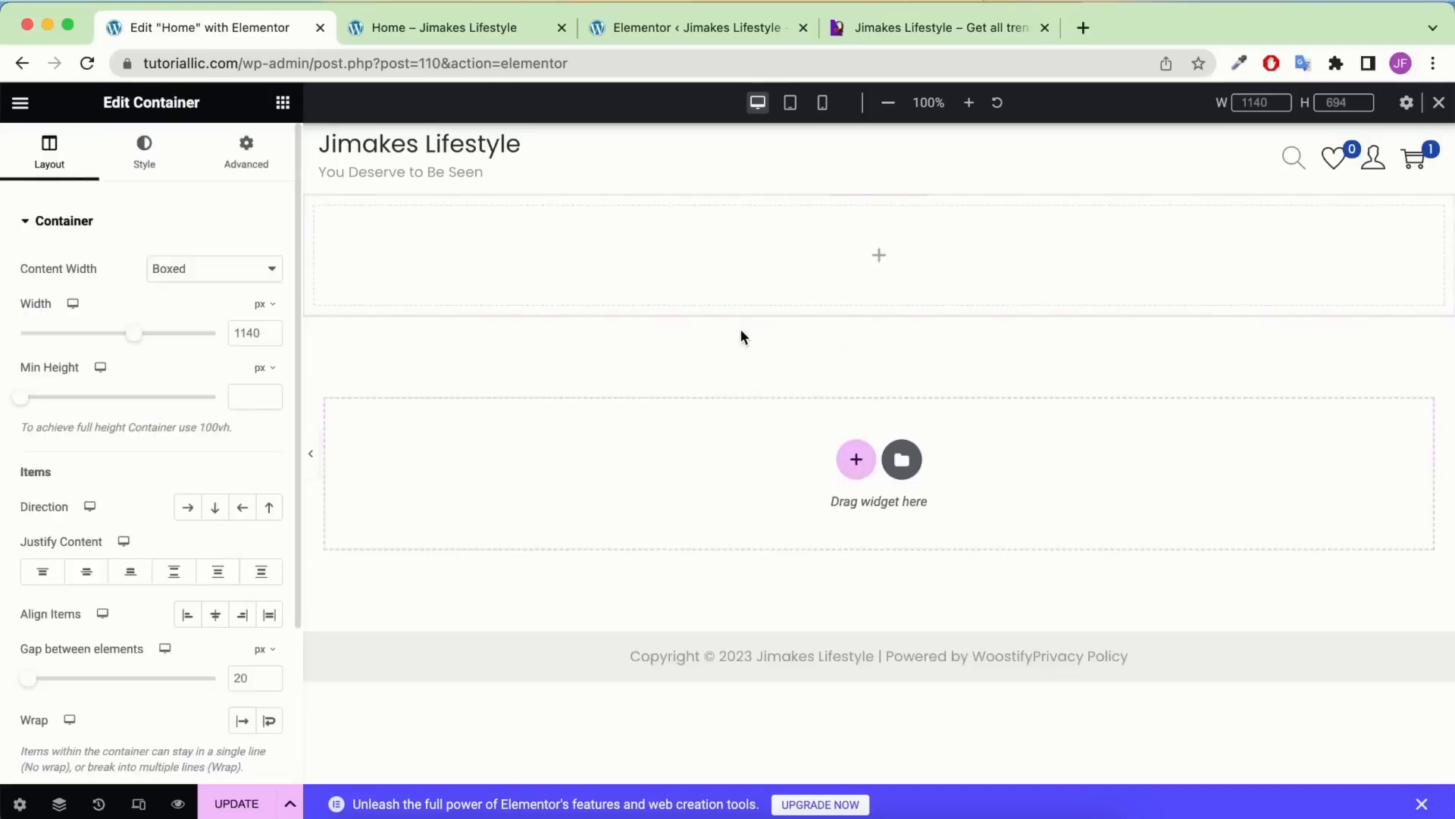
Make the container background a Gradient with first colour #7e29ce
left_click(147, 157)
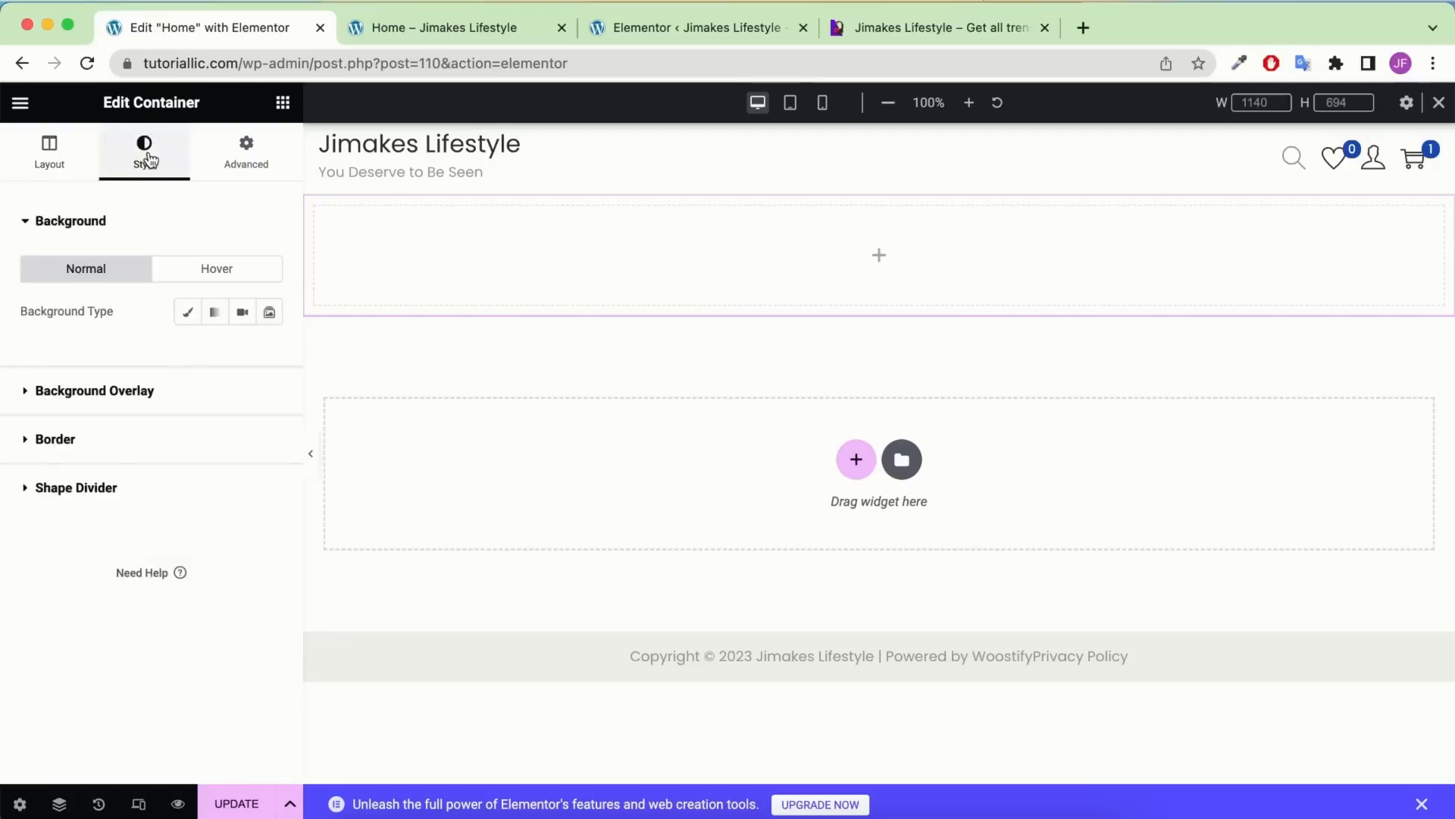
left_click(216, 319)
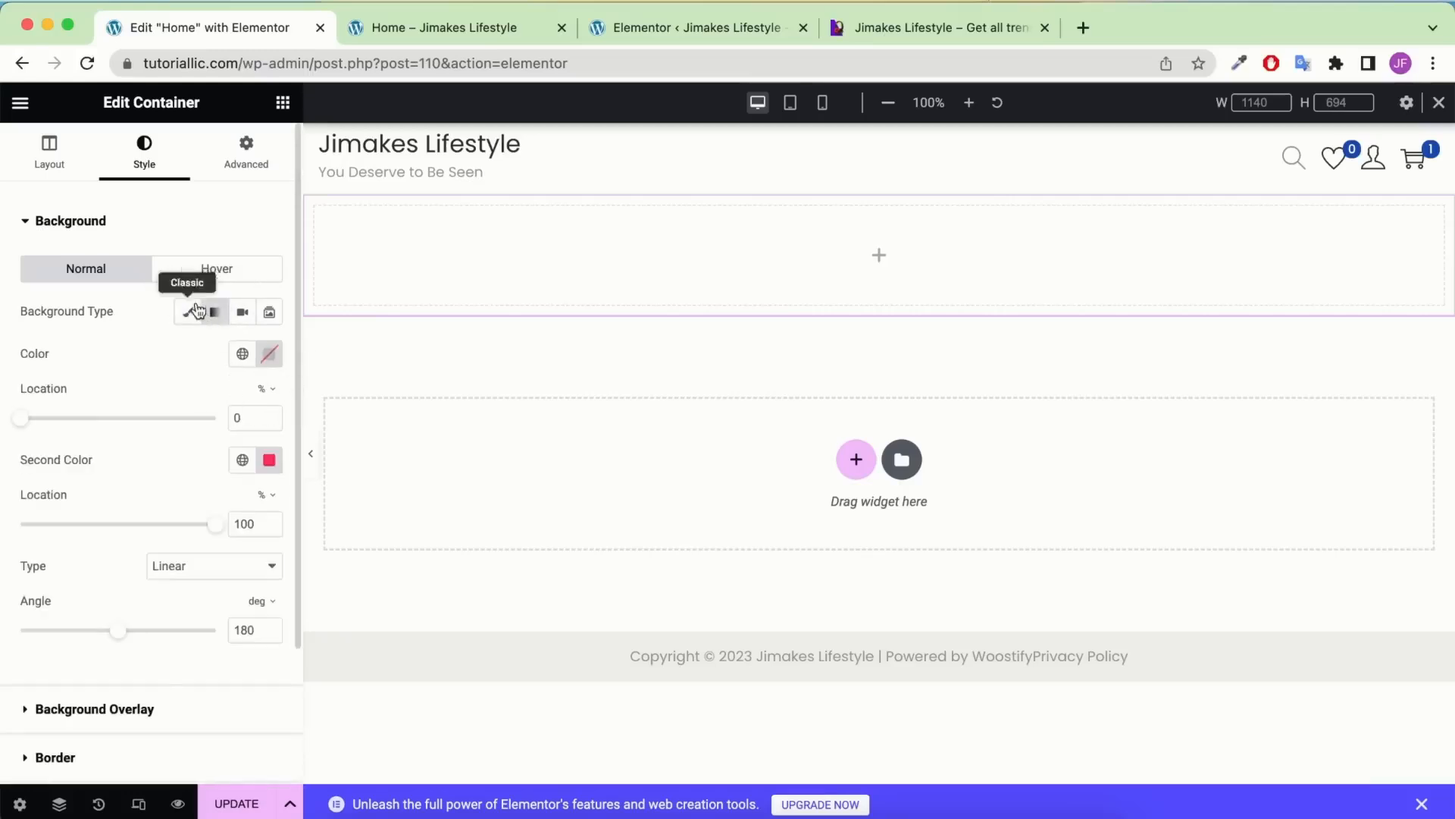
left_click(269, 356)
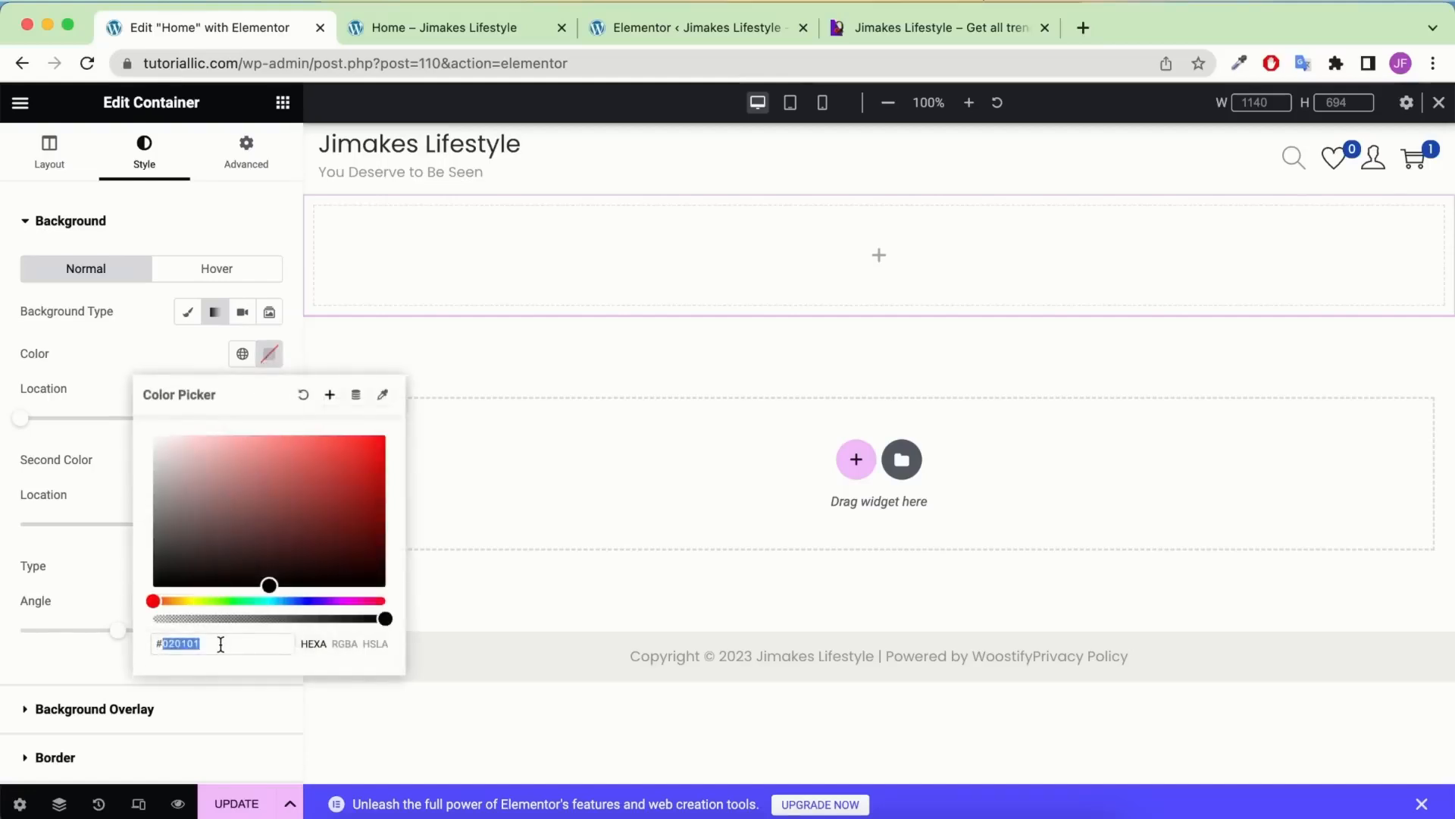
type("7e29ce")
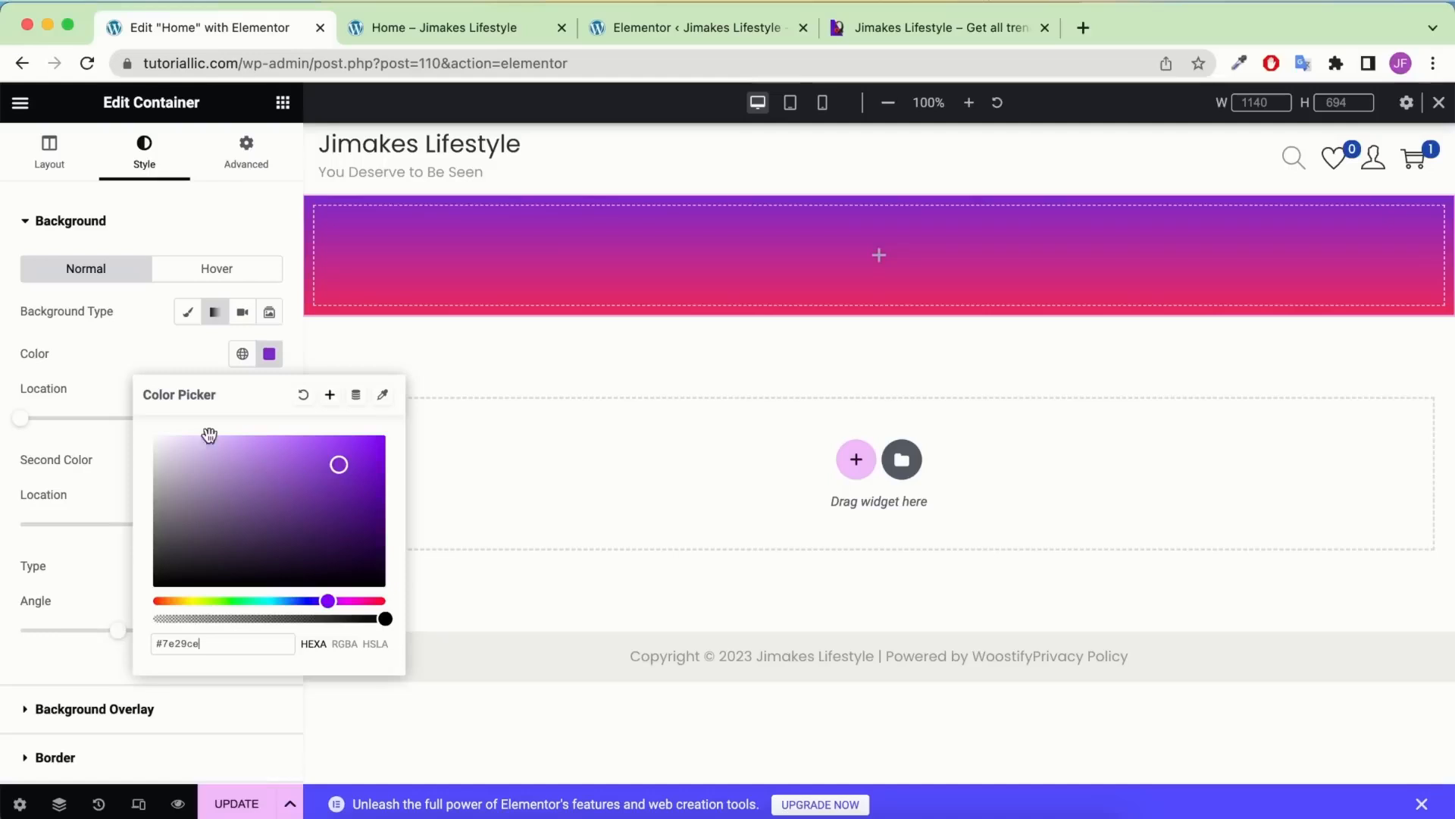
left_click(53, 493)
Set the gradient's second colour to blue #4218D5 and its angle to 90°
left_click(270, 459)
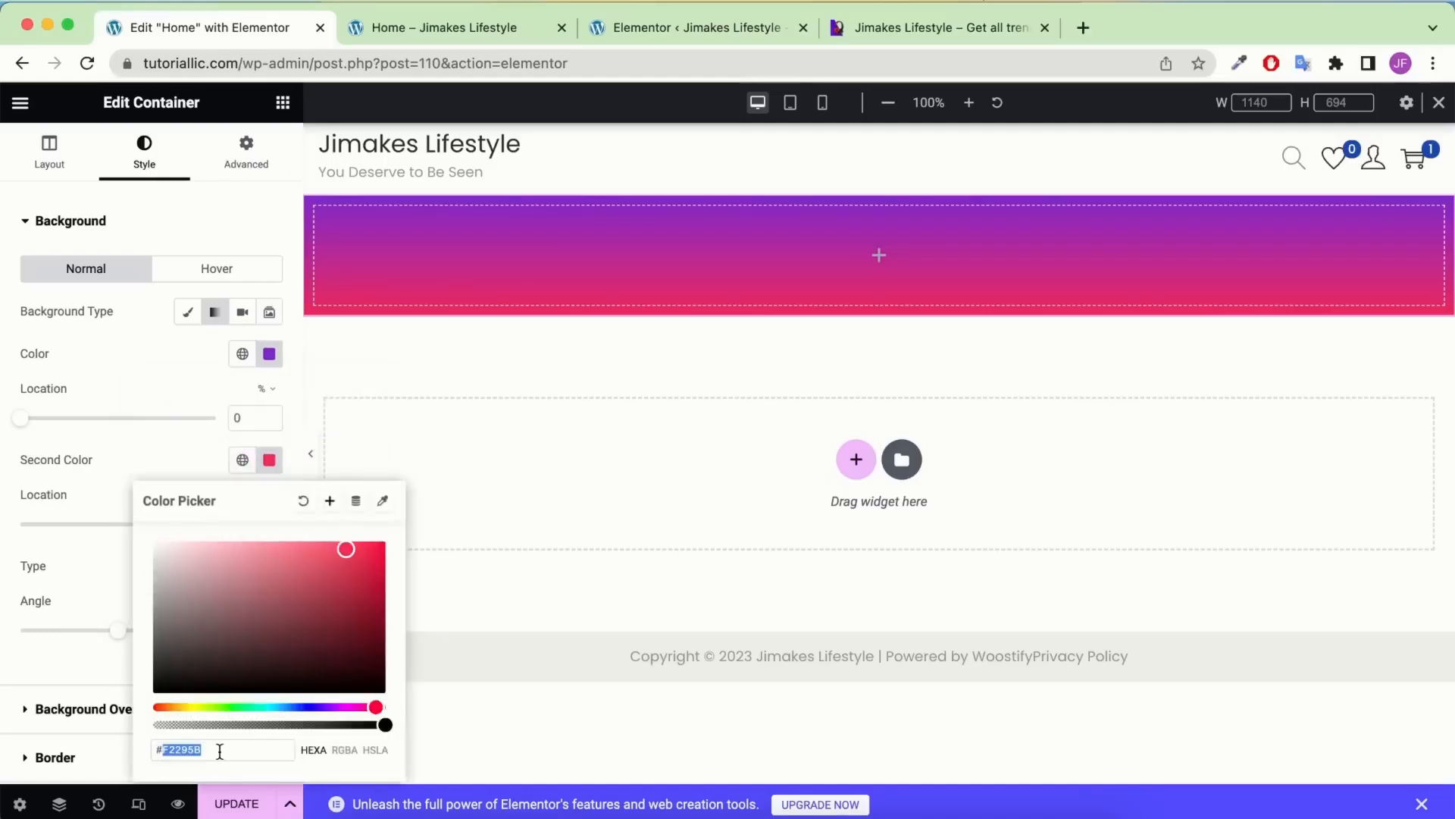
key("super+v")
left_click(107, 526)
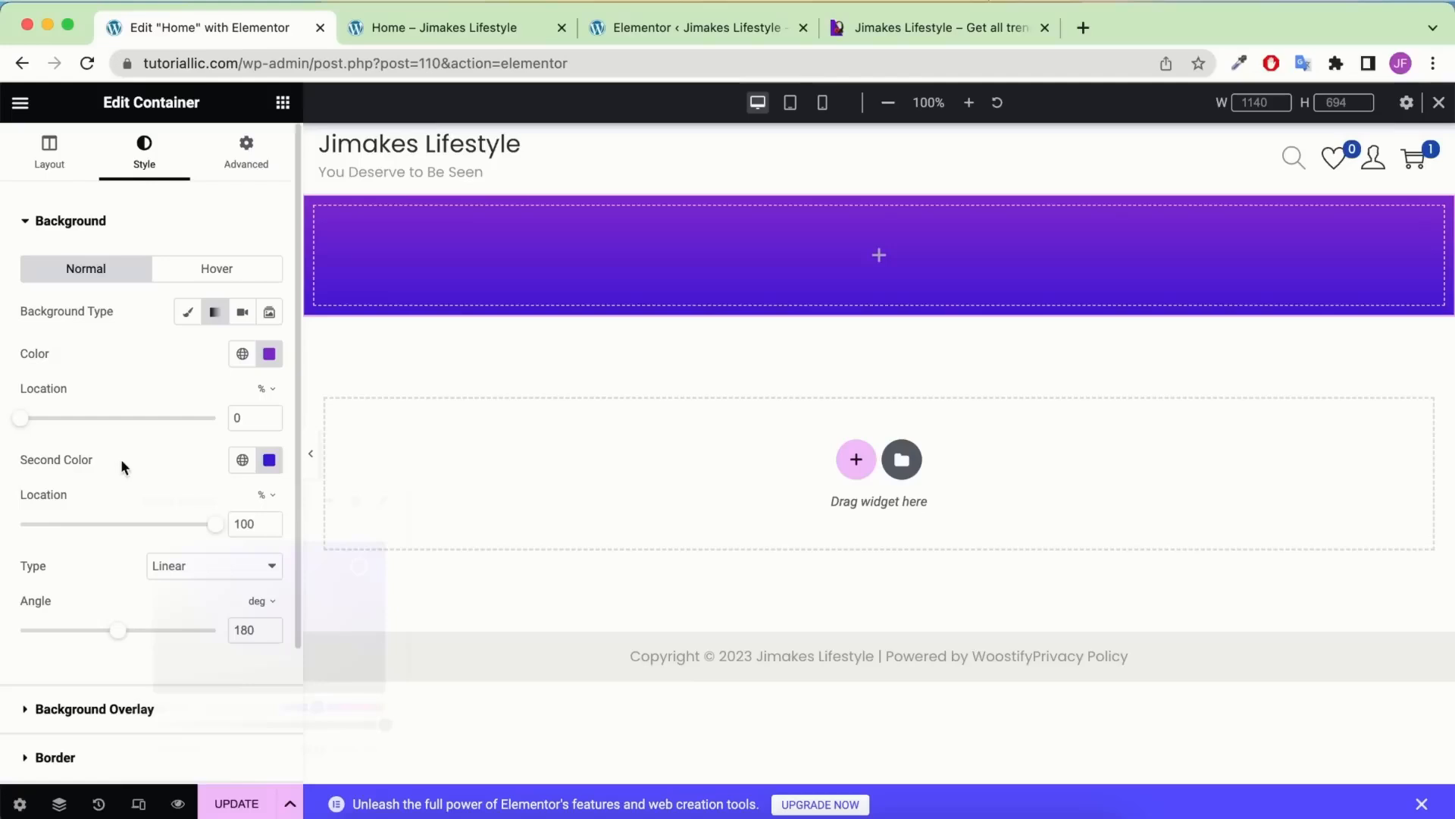
left_click(270, 459)
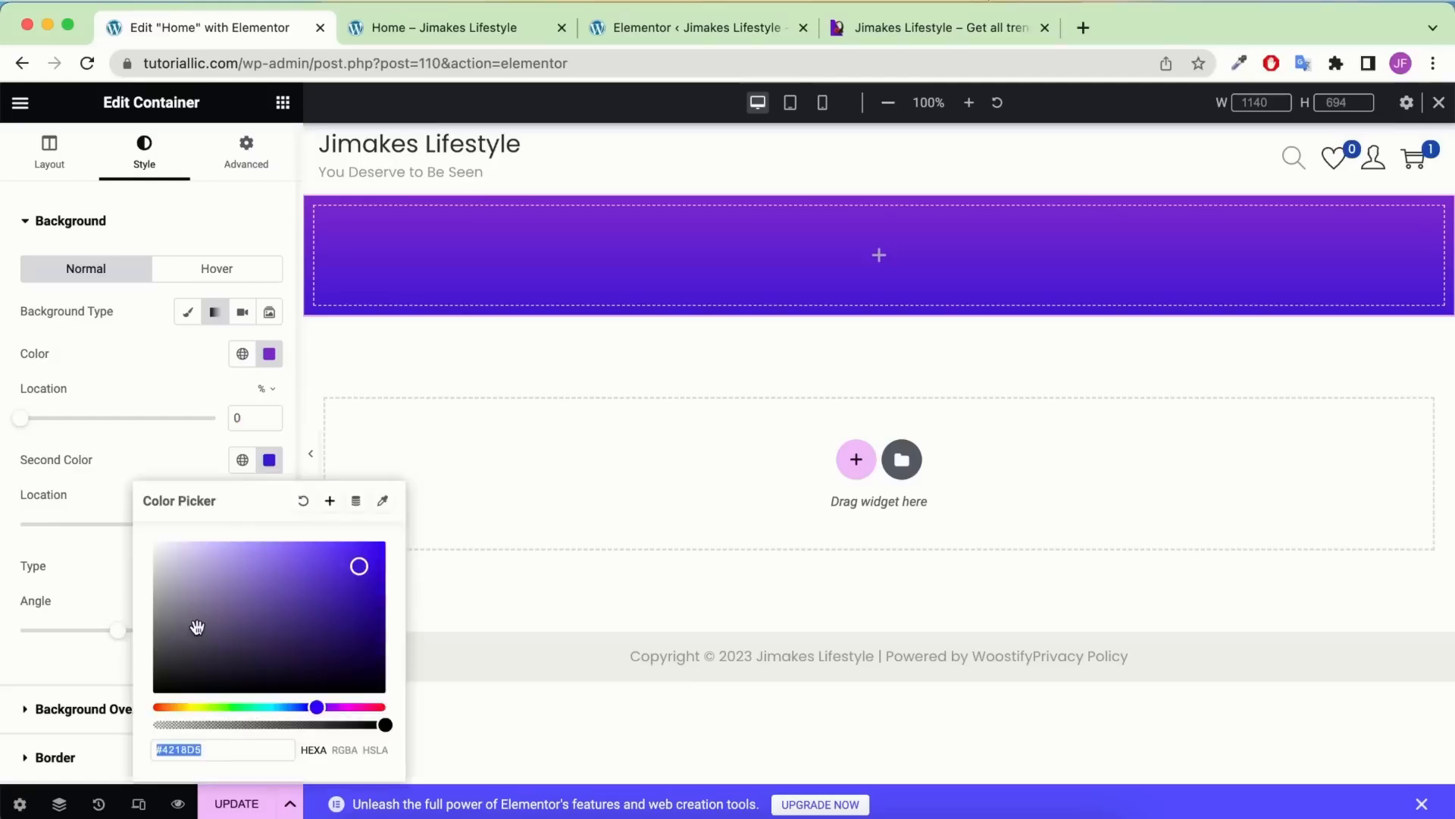
left_click(221, 754)
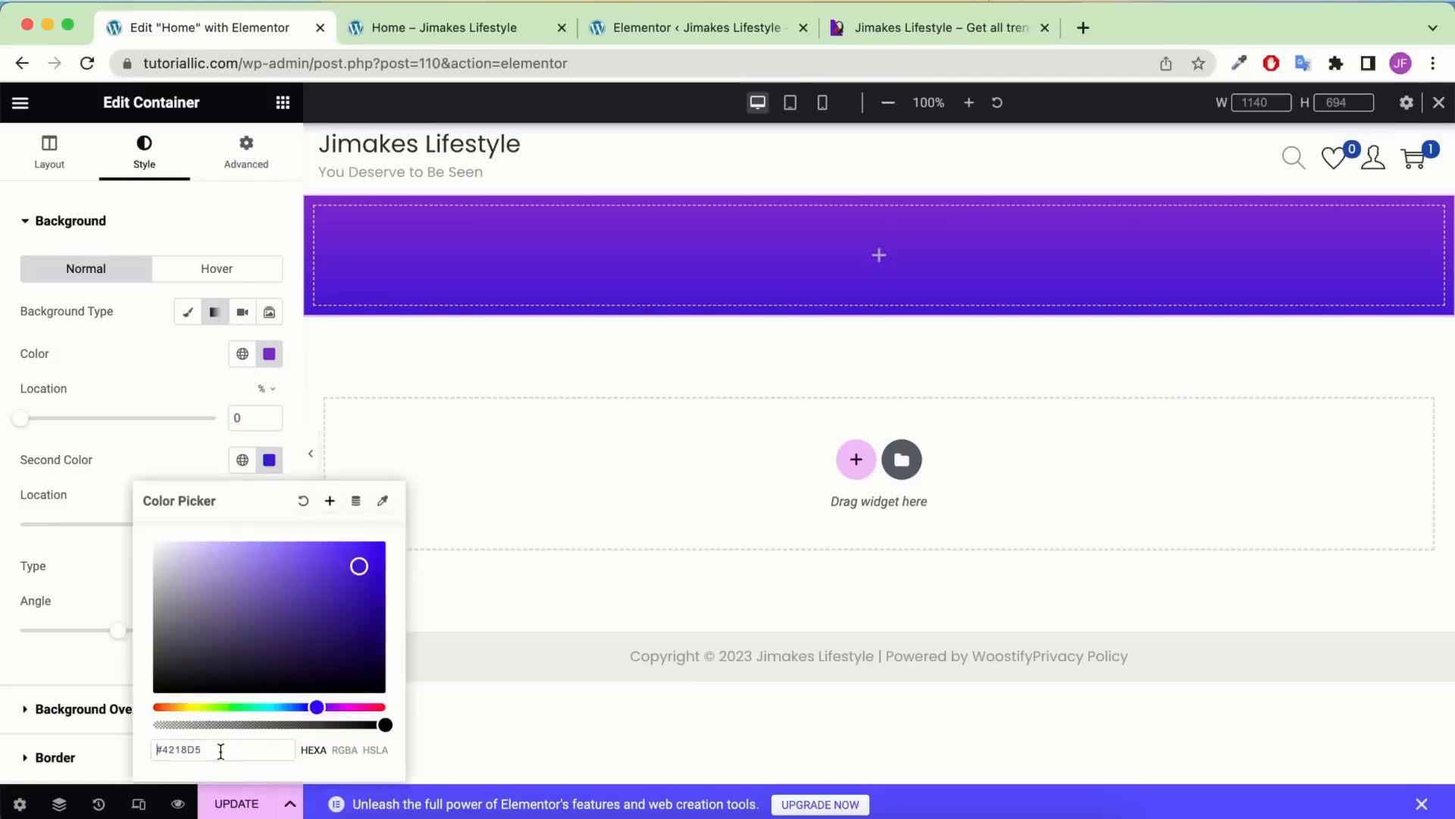
left_click(86, 478)
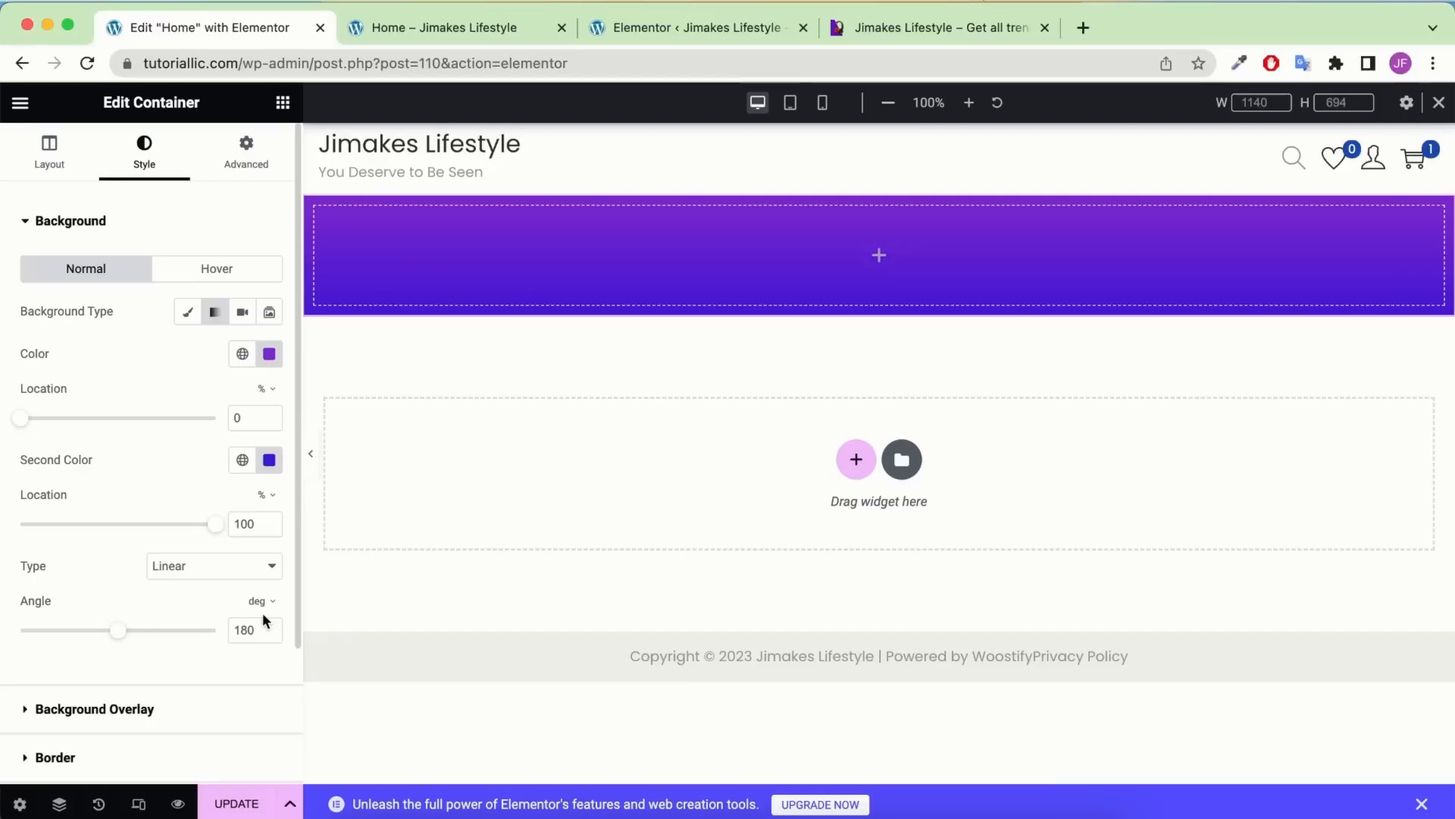
left_click_drag(276, 630, 173, 626)
type("90")
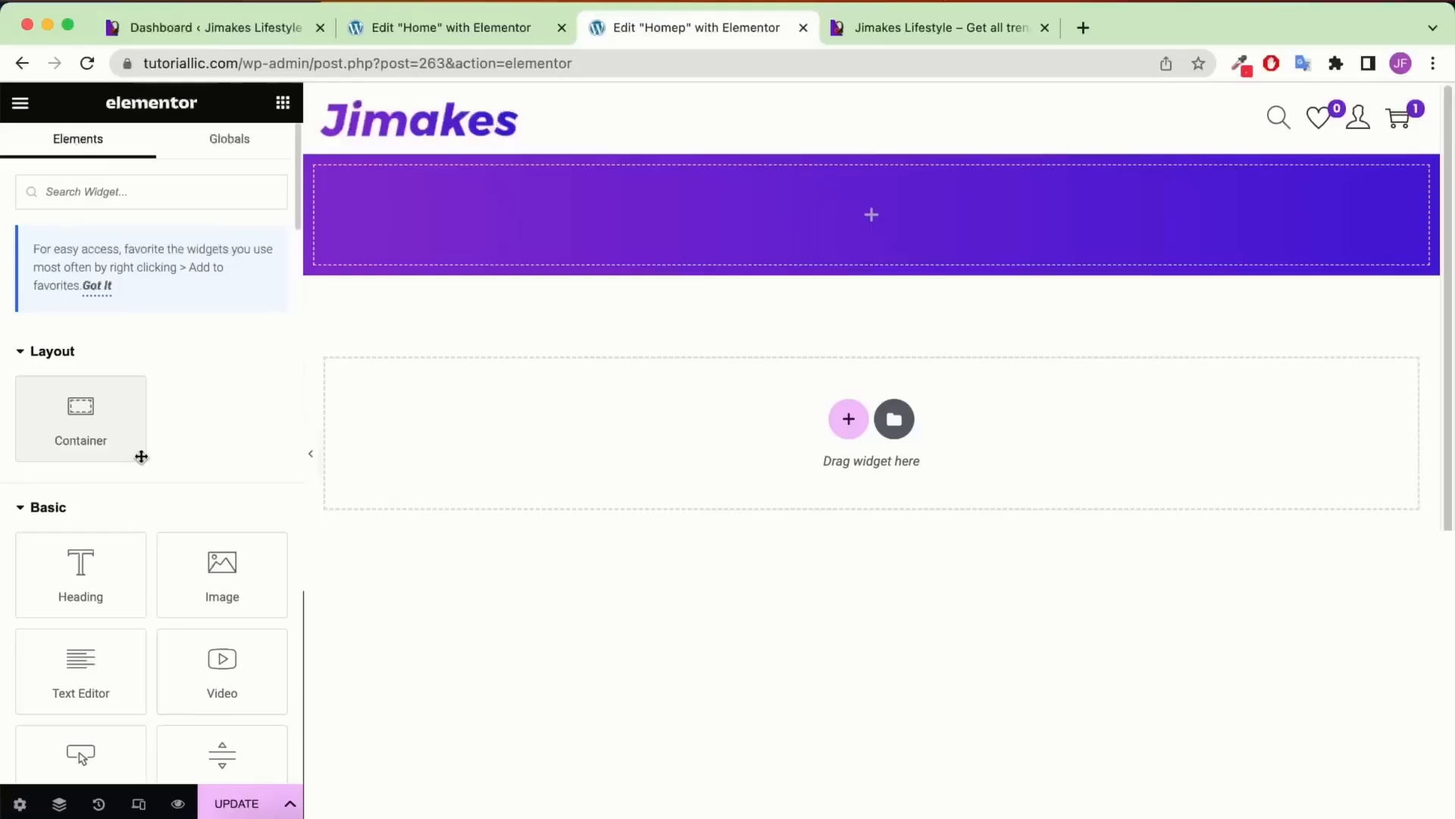
Add a white 'Best solo' heading inside the gradient container
left_click_drag(27, 585, 775, 250)
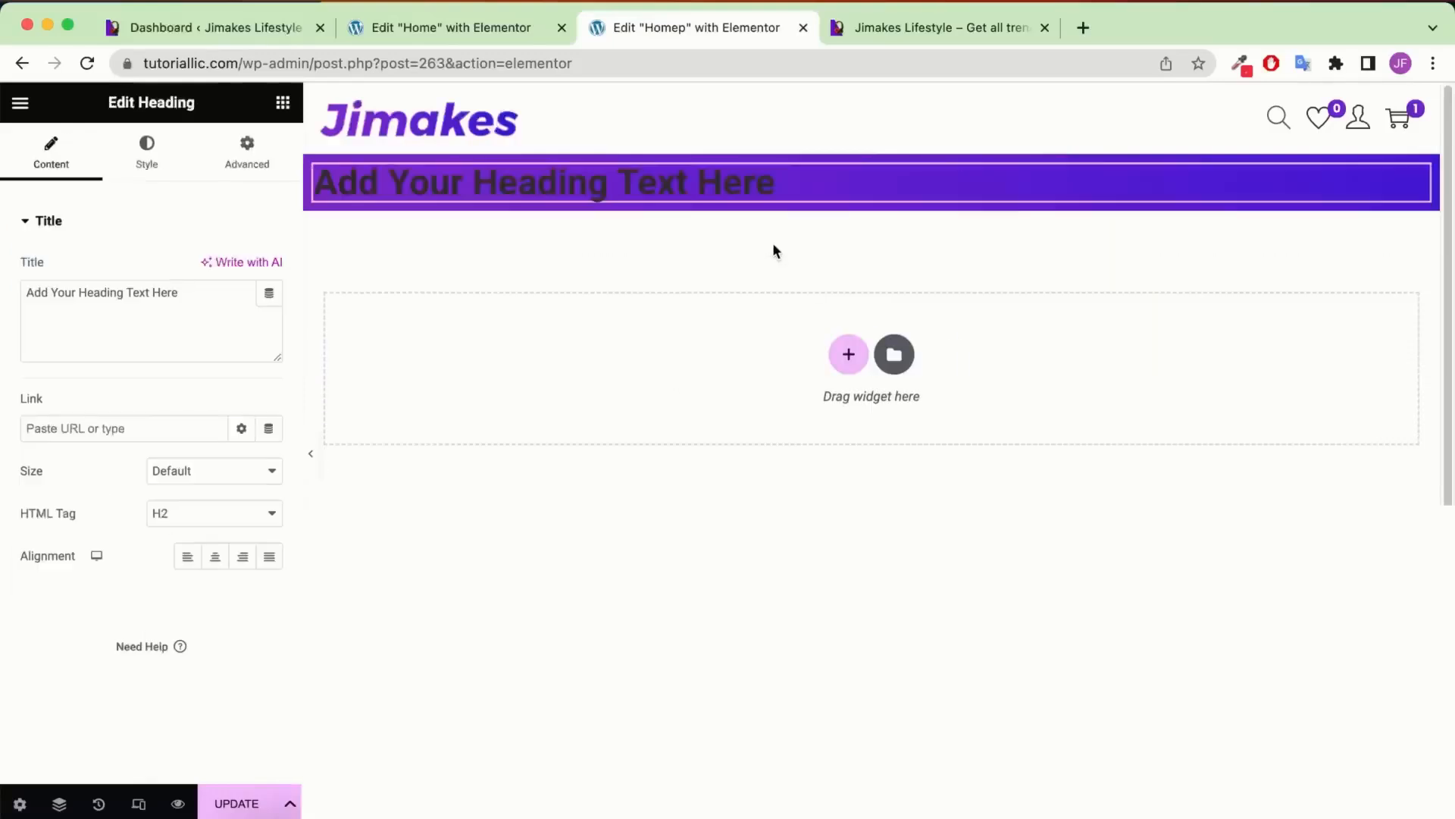
triple_click(182, 323)
type("Best solo")
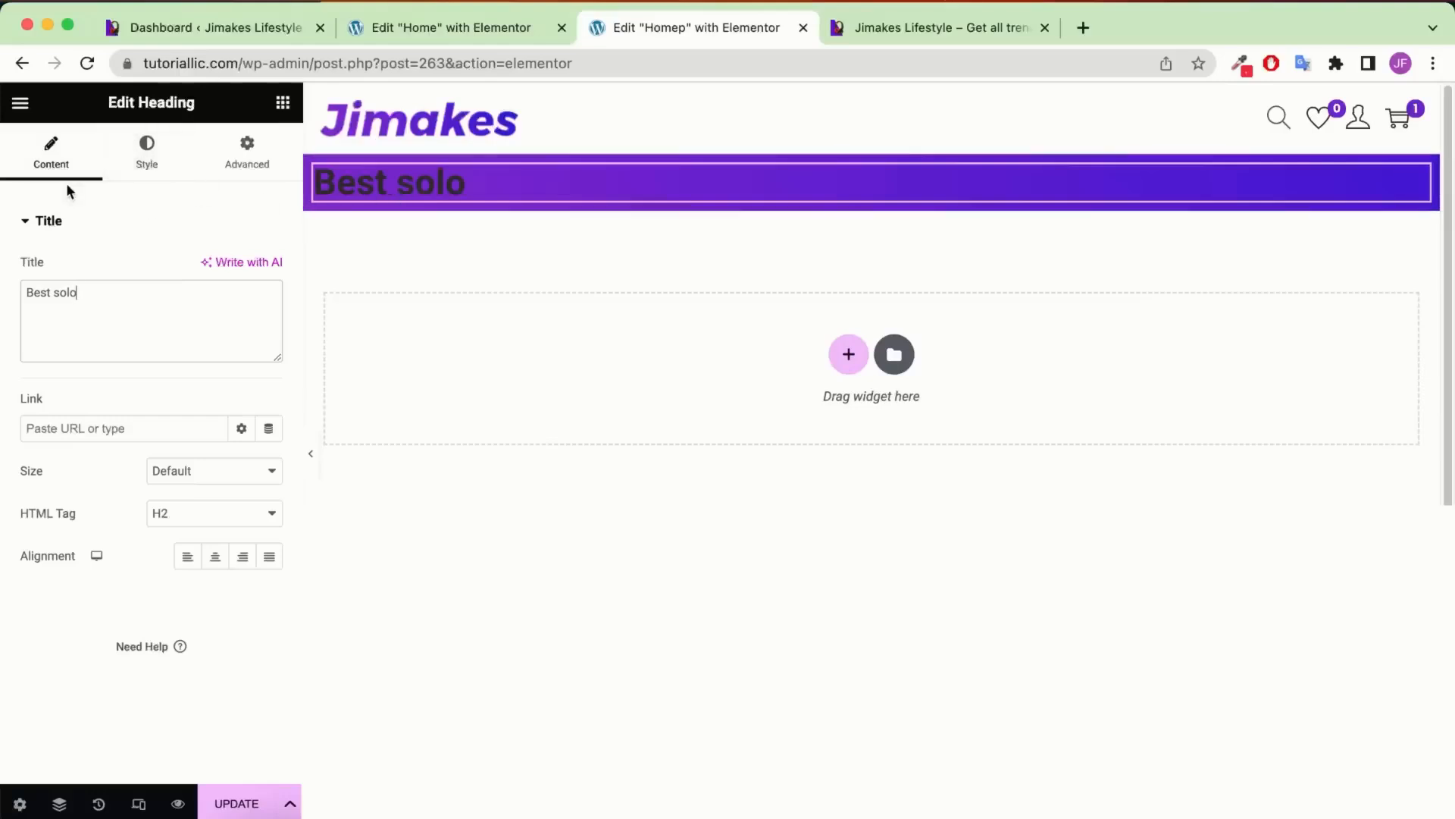
left_click(147, 162)
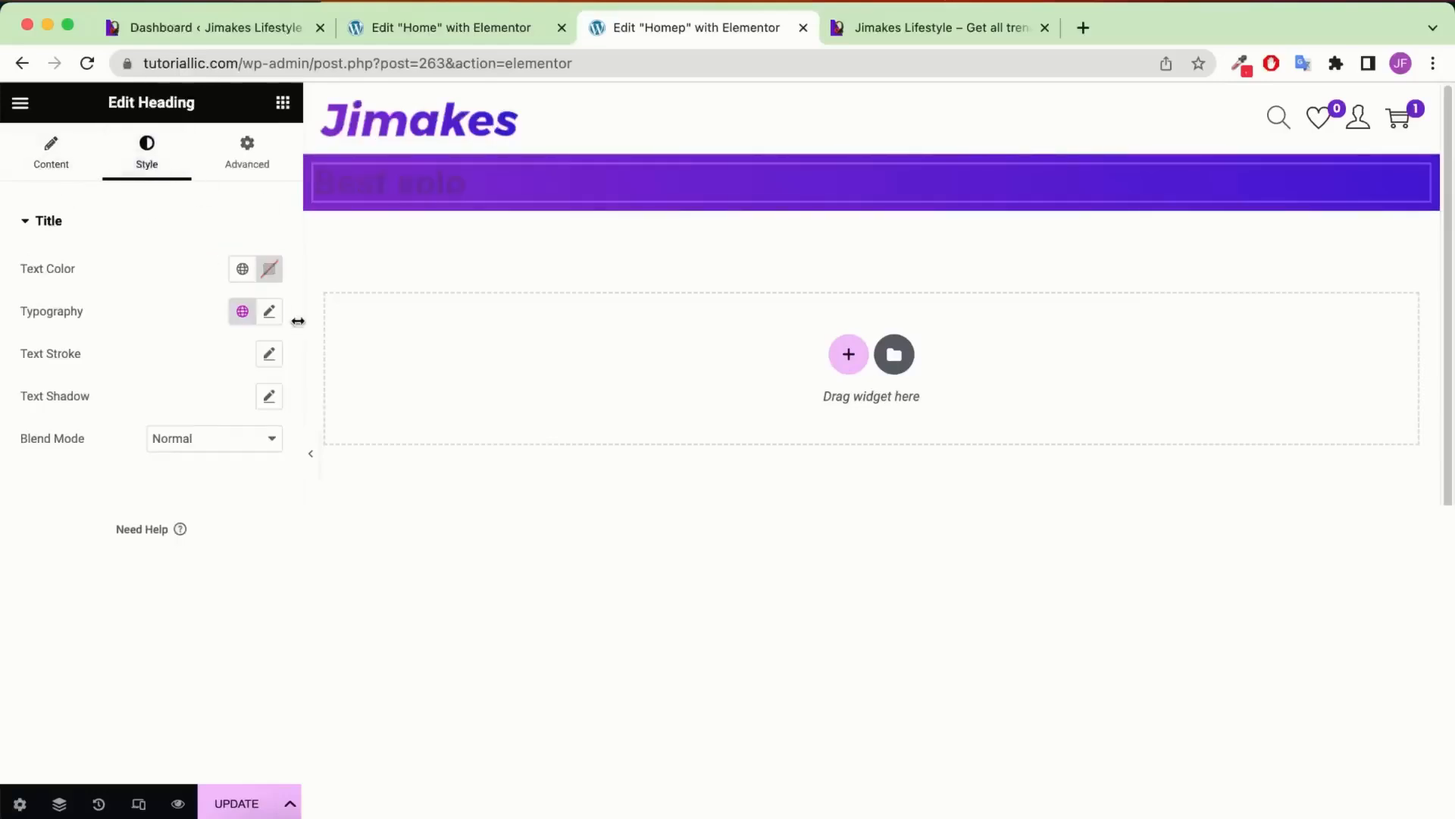
left_click(270, 271)
left_click_drag(269, 353, 95, 321)
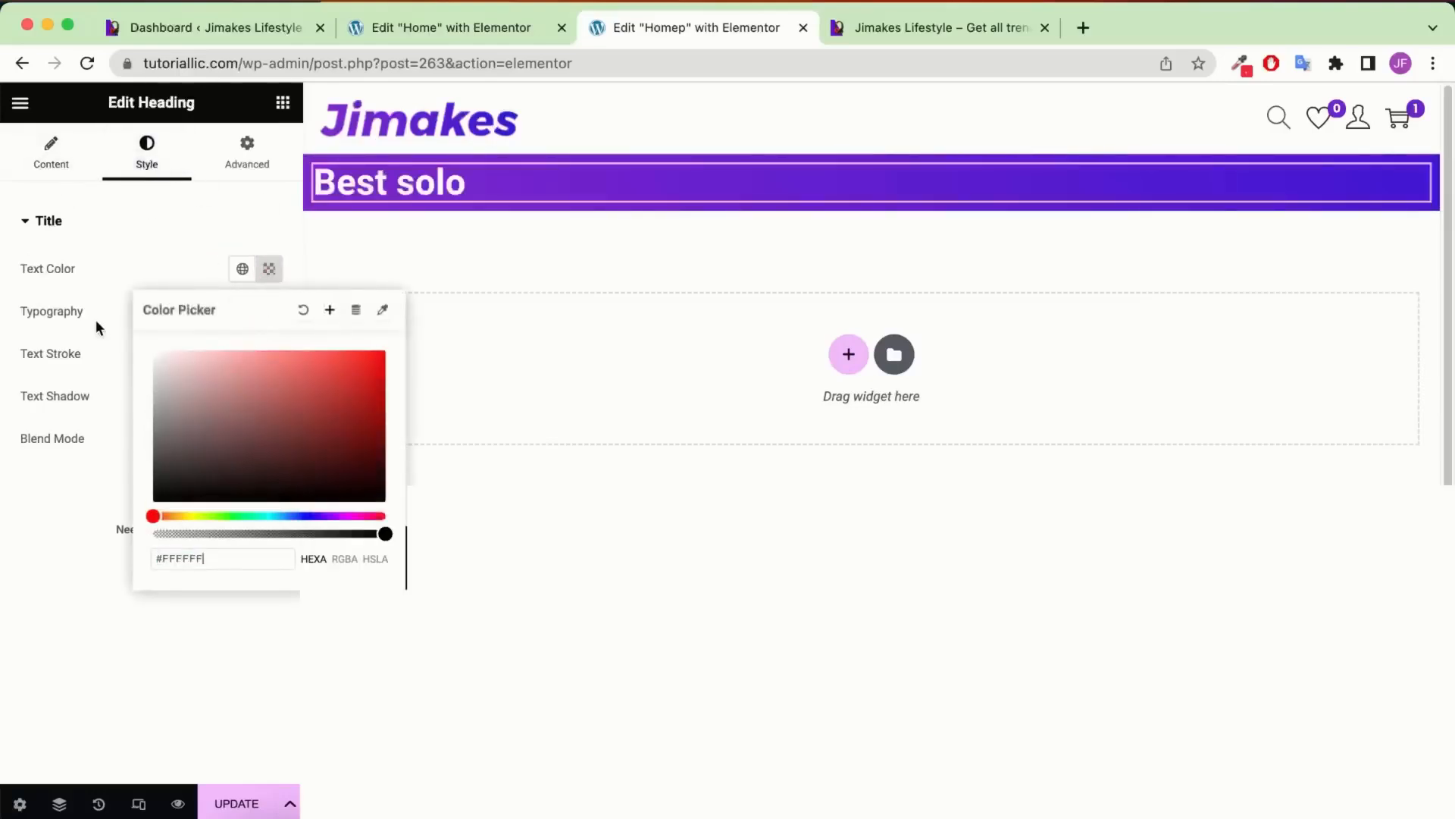
left_click(182, 240)
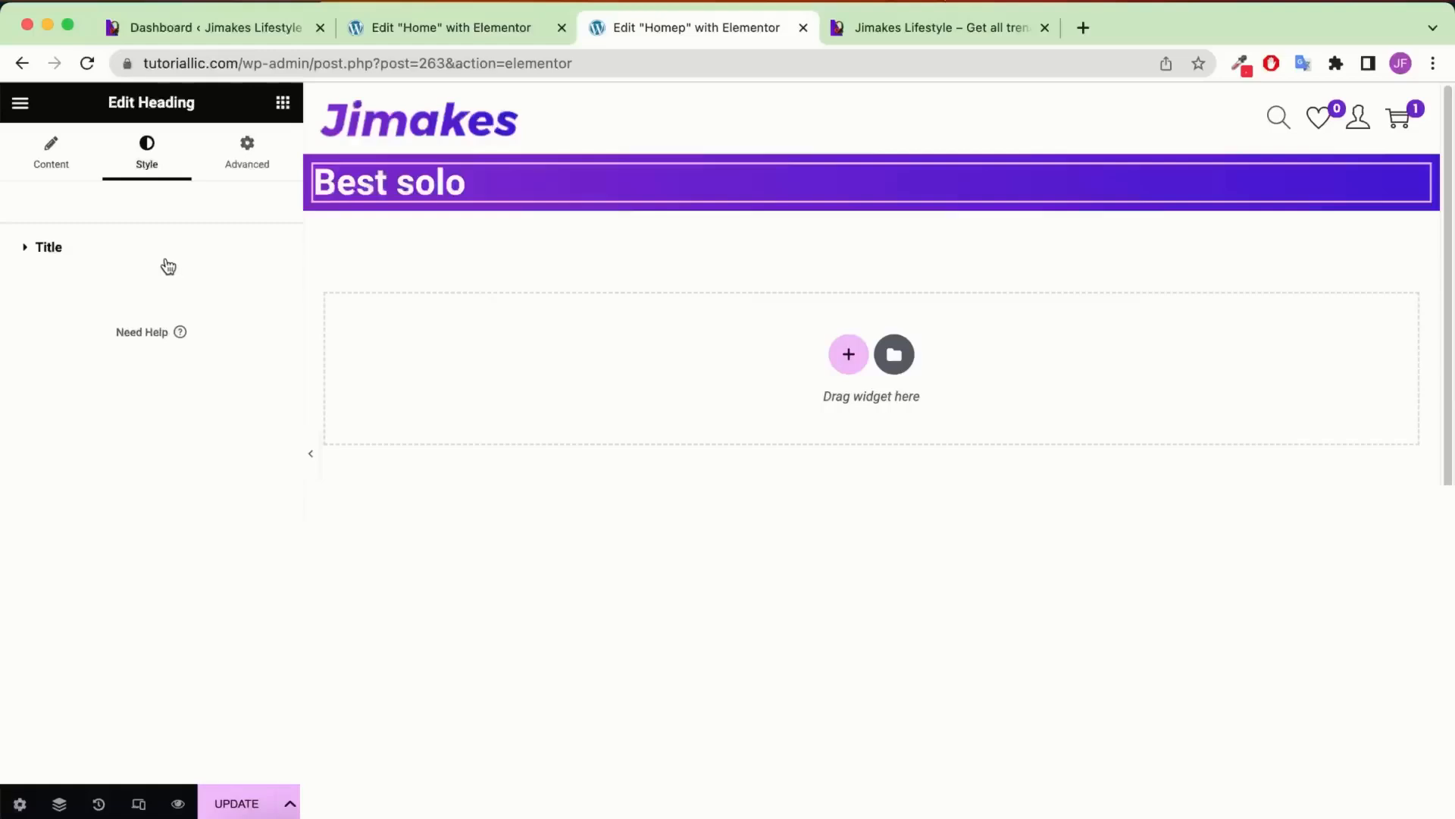
Set the Best solo heading's typography to Poppins at 18px
left_click(19, 254)
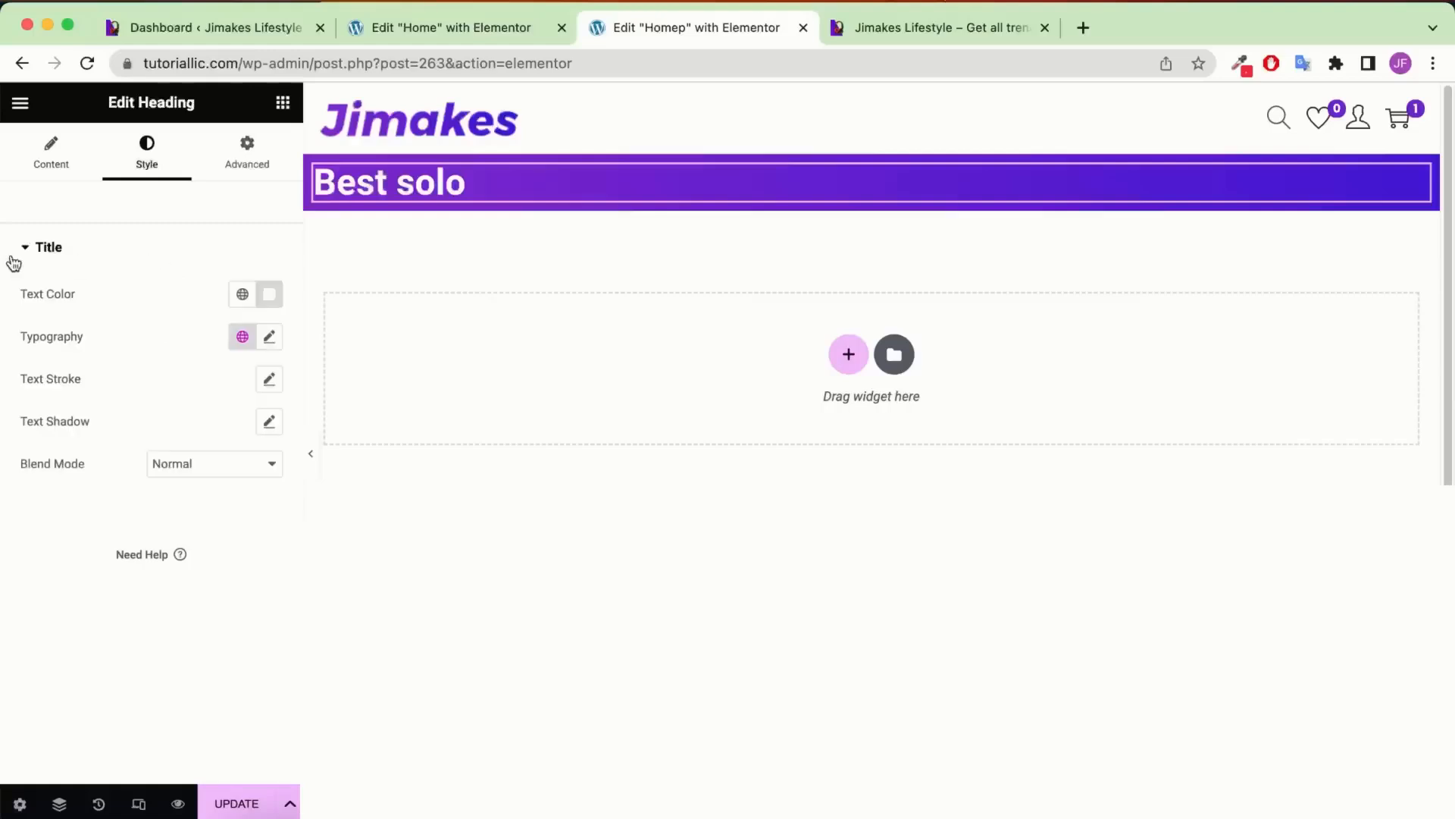
left_click(270, 338)
left_click(203, 440)
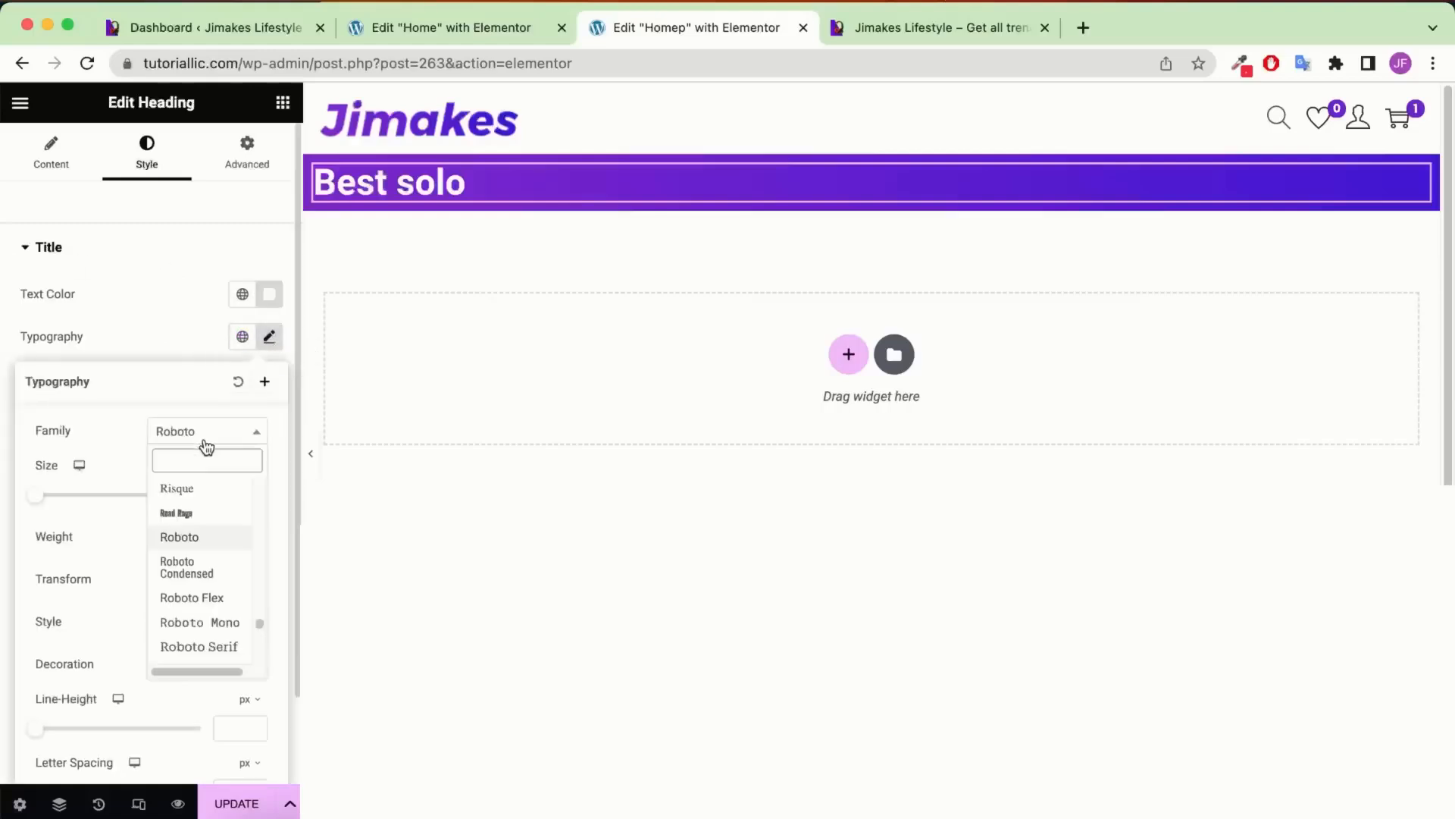
type("pop")
left_click(206, 516)
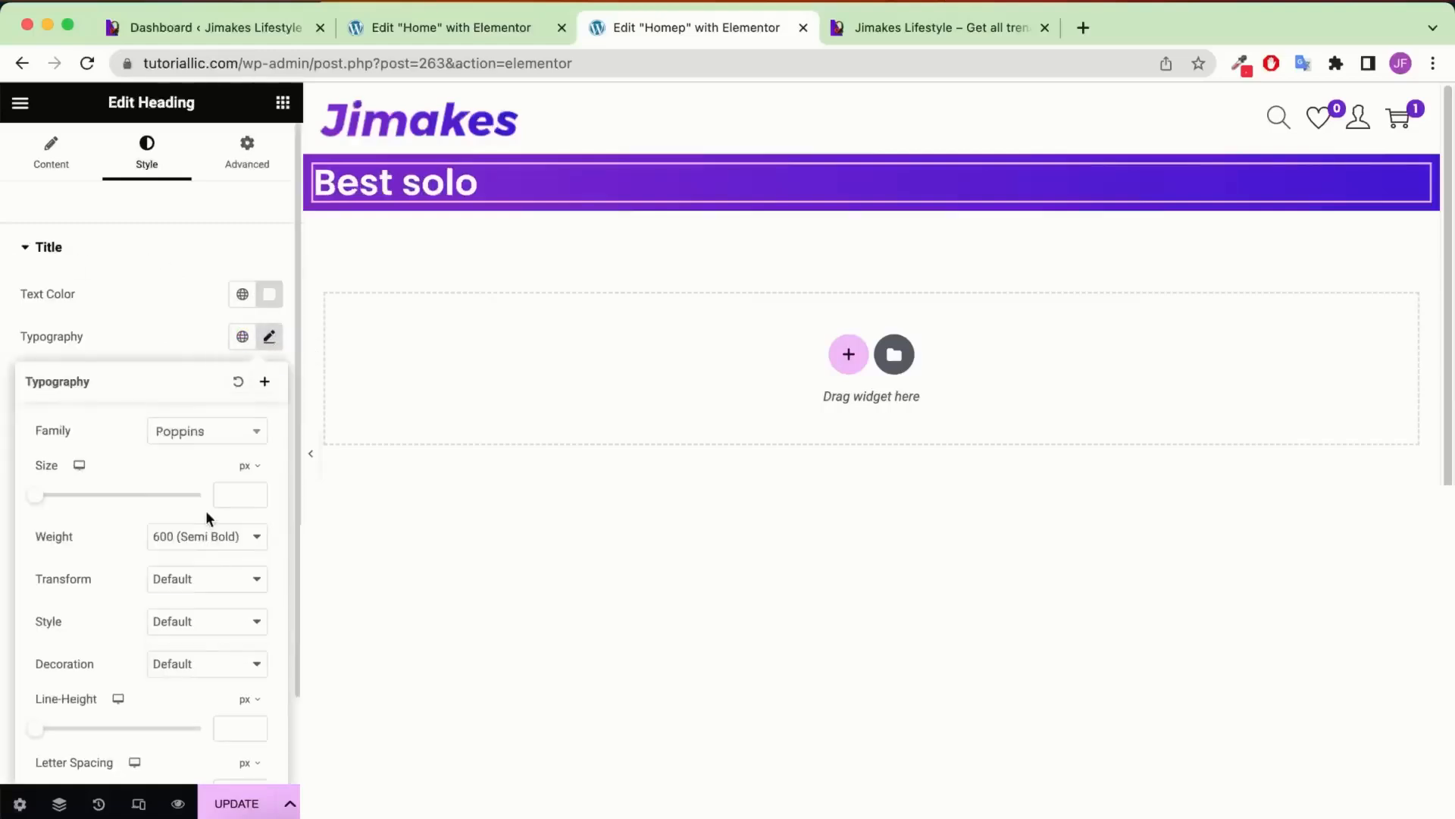
left_click(220, 502)
type("18")
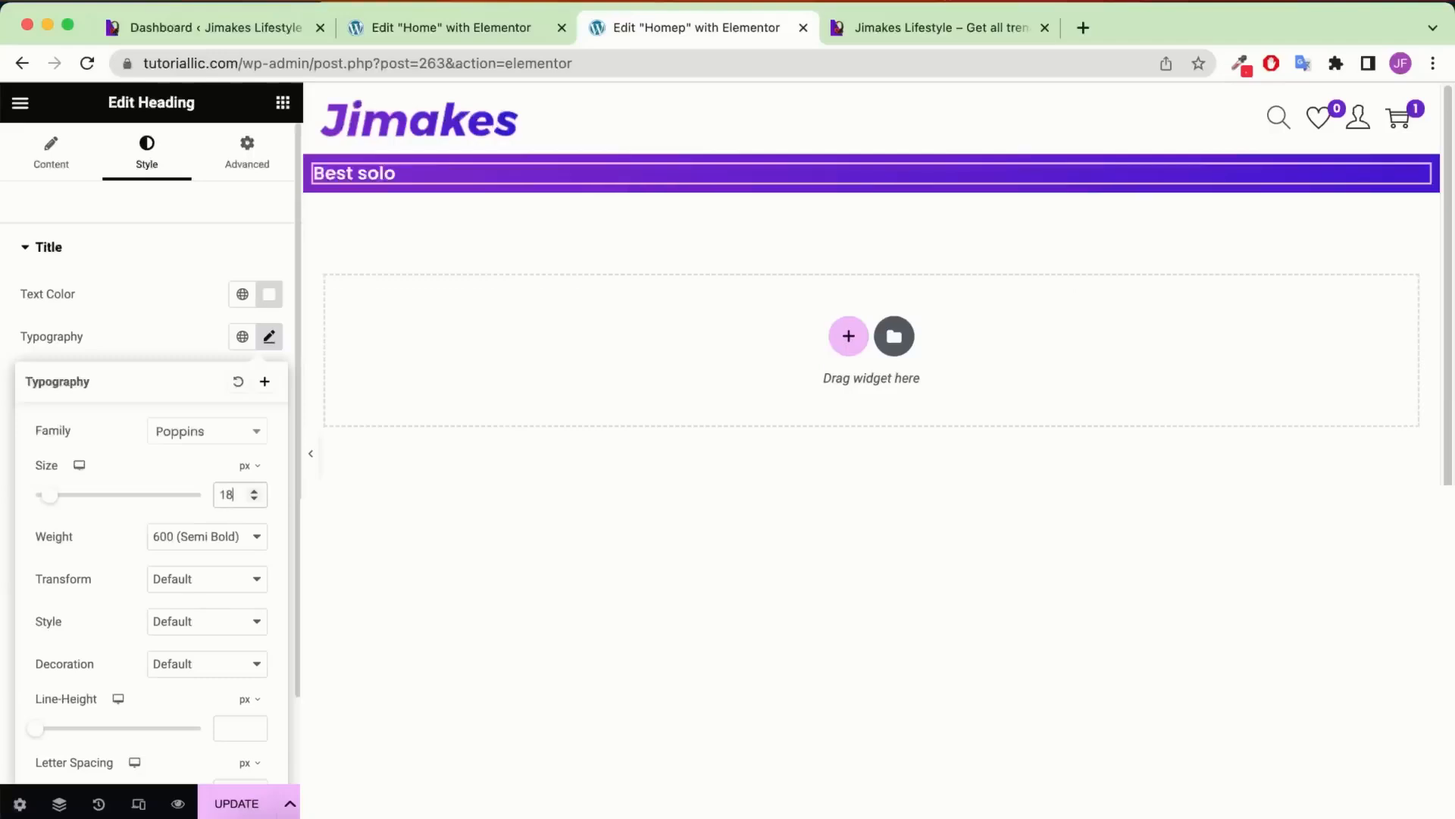
Add a white 'Wireless' heading beneath Best solo
left_click(283, 105)
left_click_drag(100, 542, 441, 156)
triple_click(189, 328)
type("Wireless")
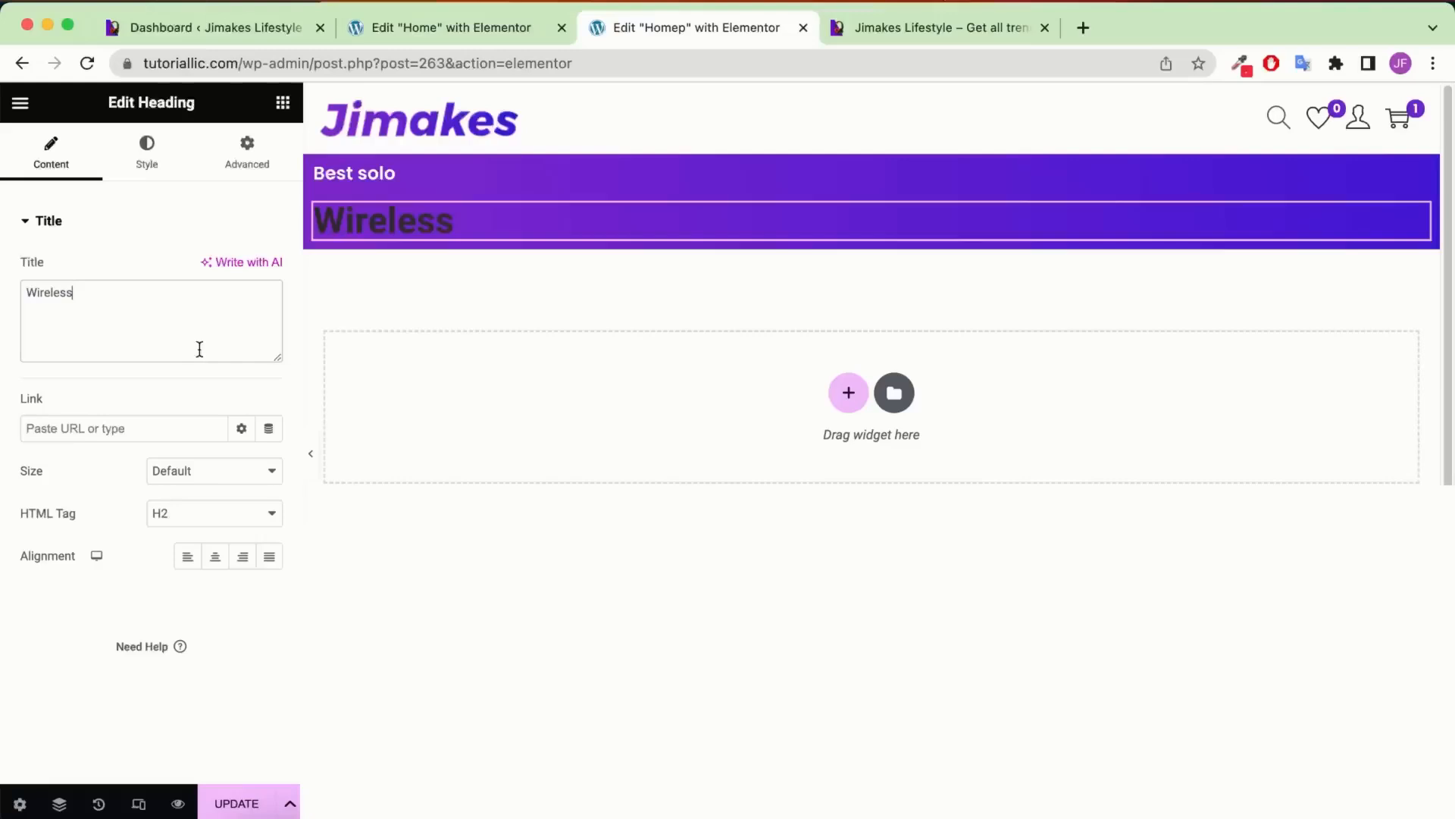
left_click(157, 156)
left_click(267, 270)
type("#FFFFFF")
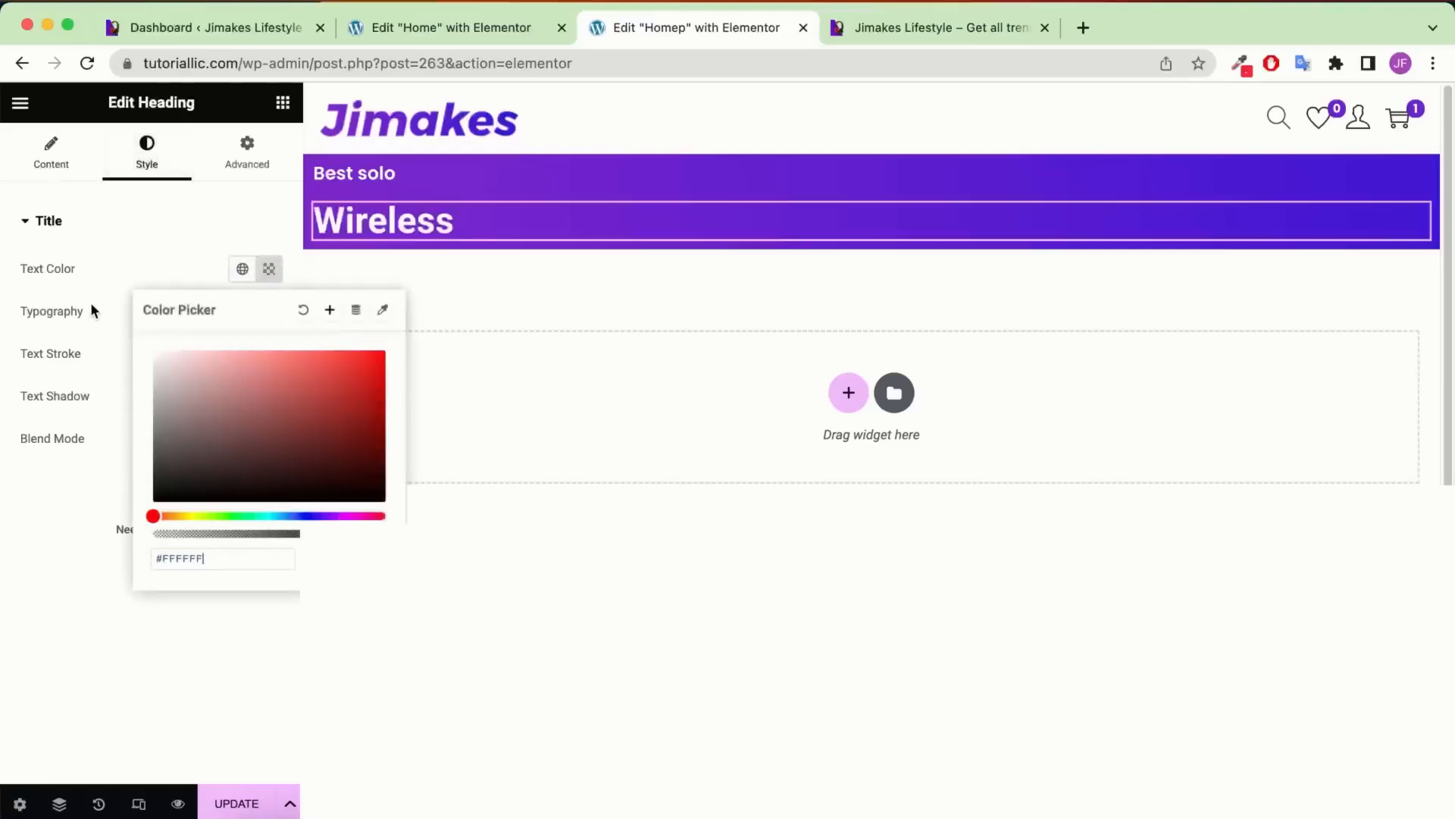
left_click(225, 229)
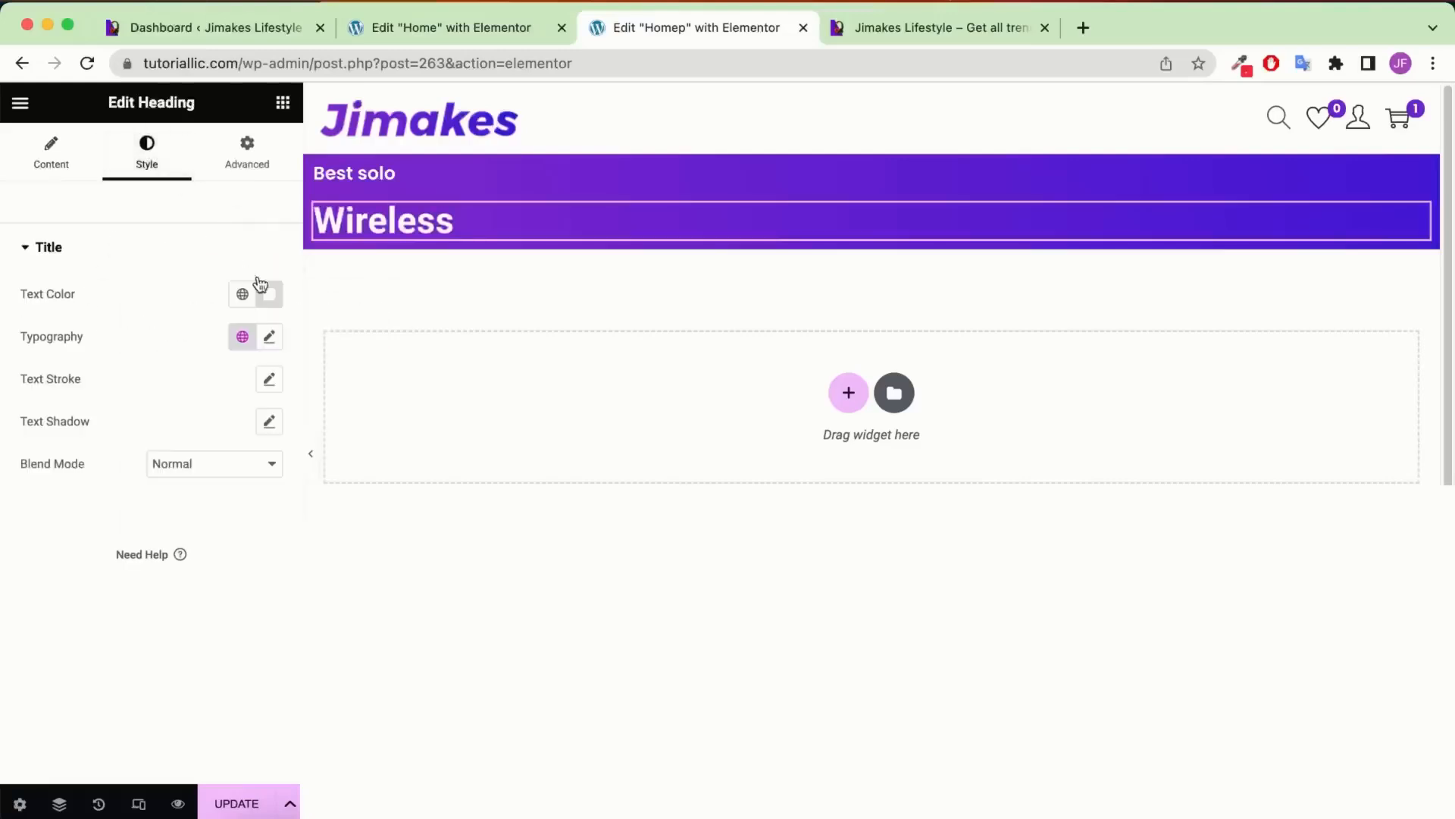
Set the Wireless heading's font size to 60
left_click(267, 337)
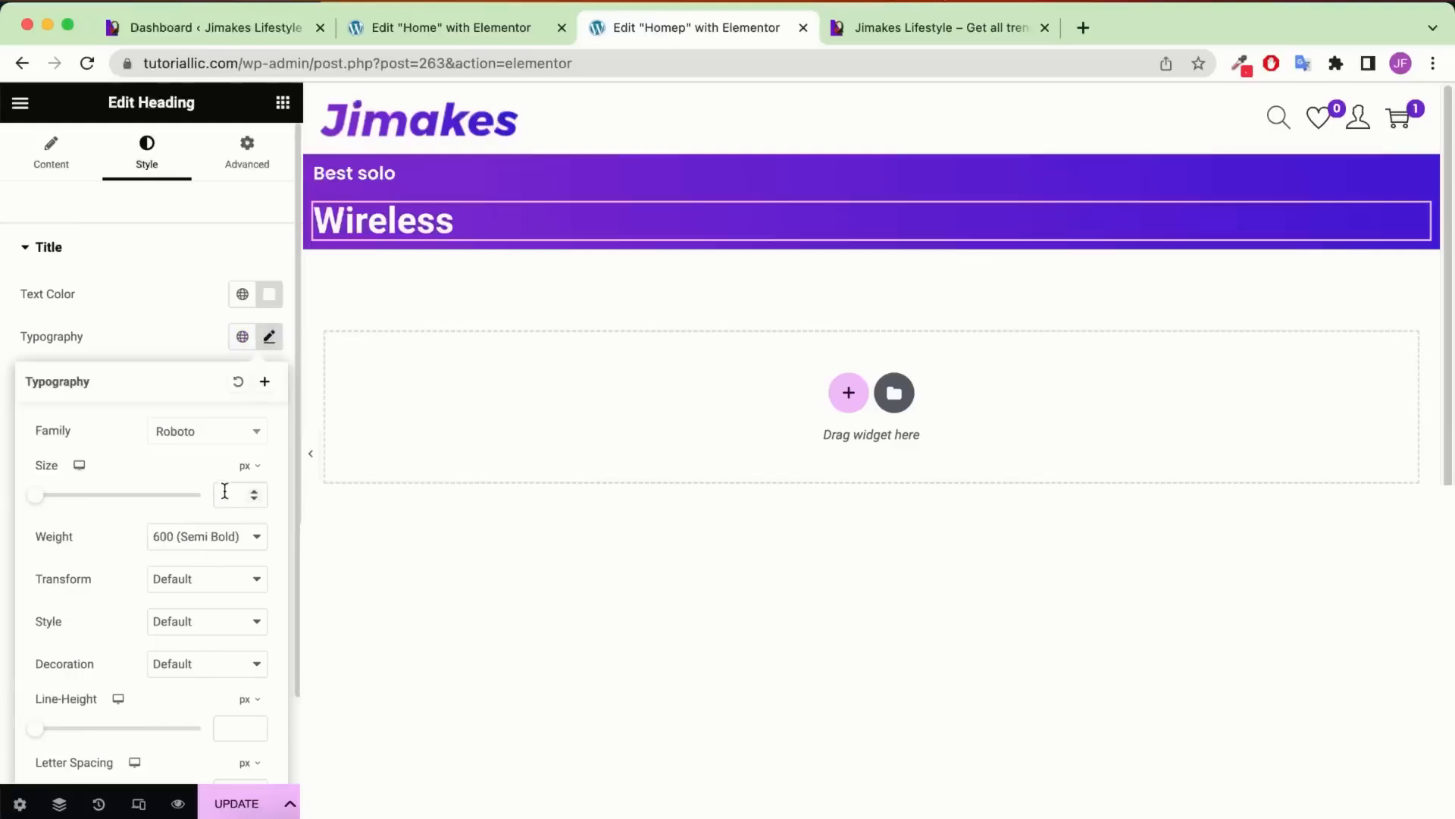
type("60")
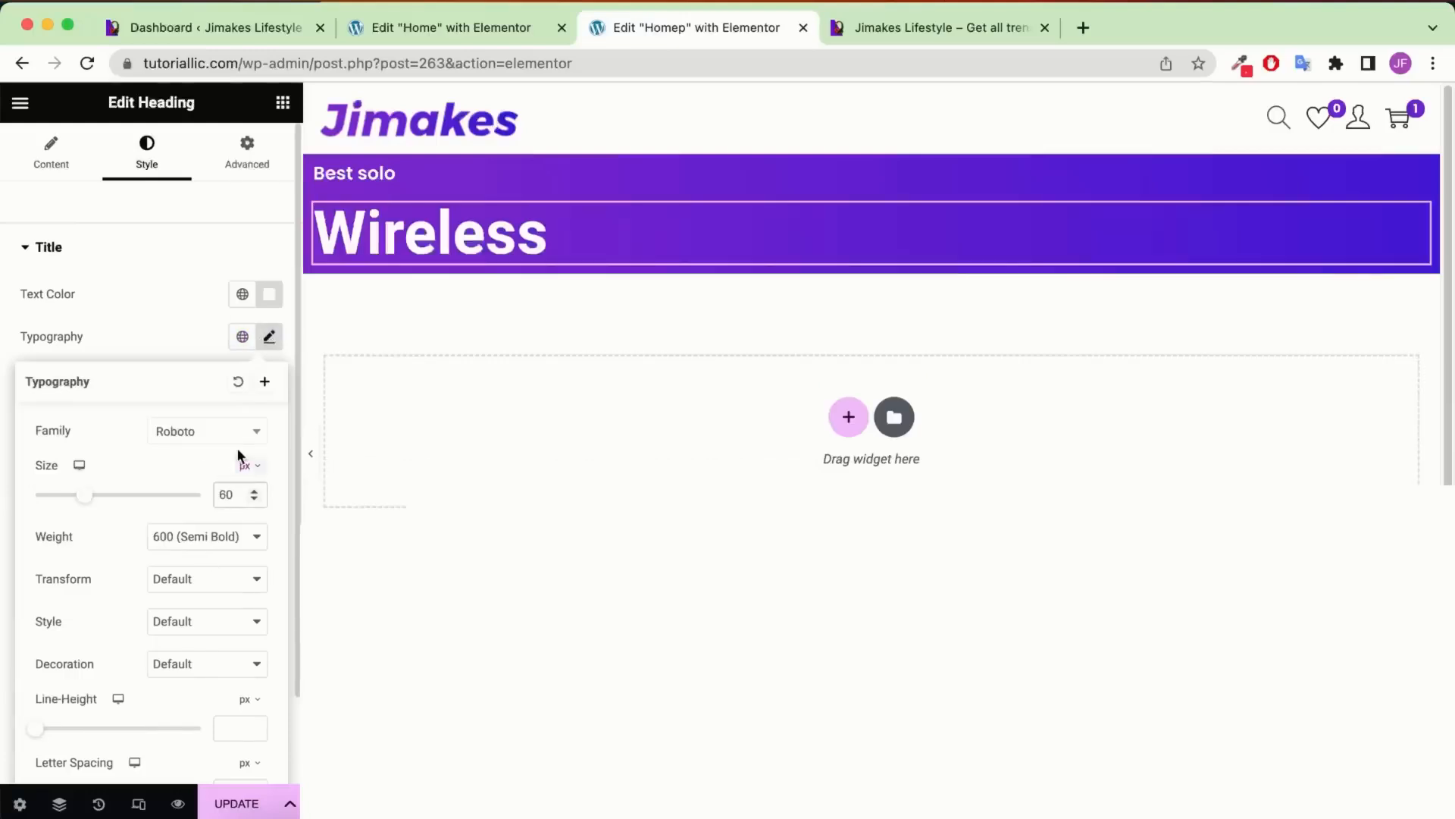
left_click(240, 440)
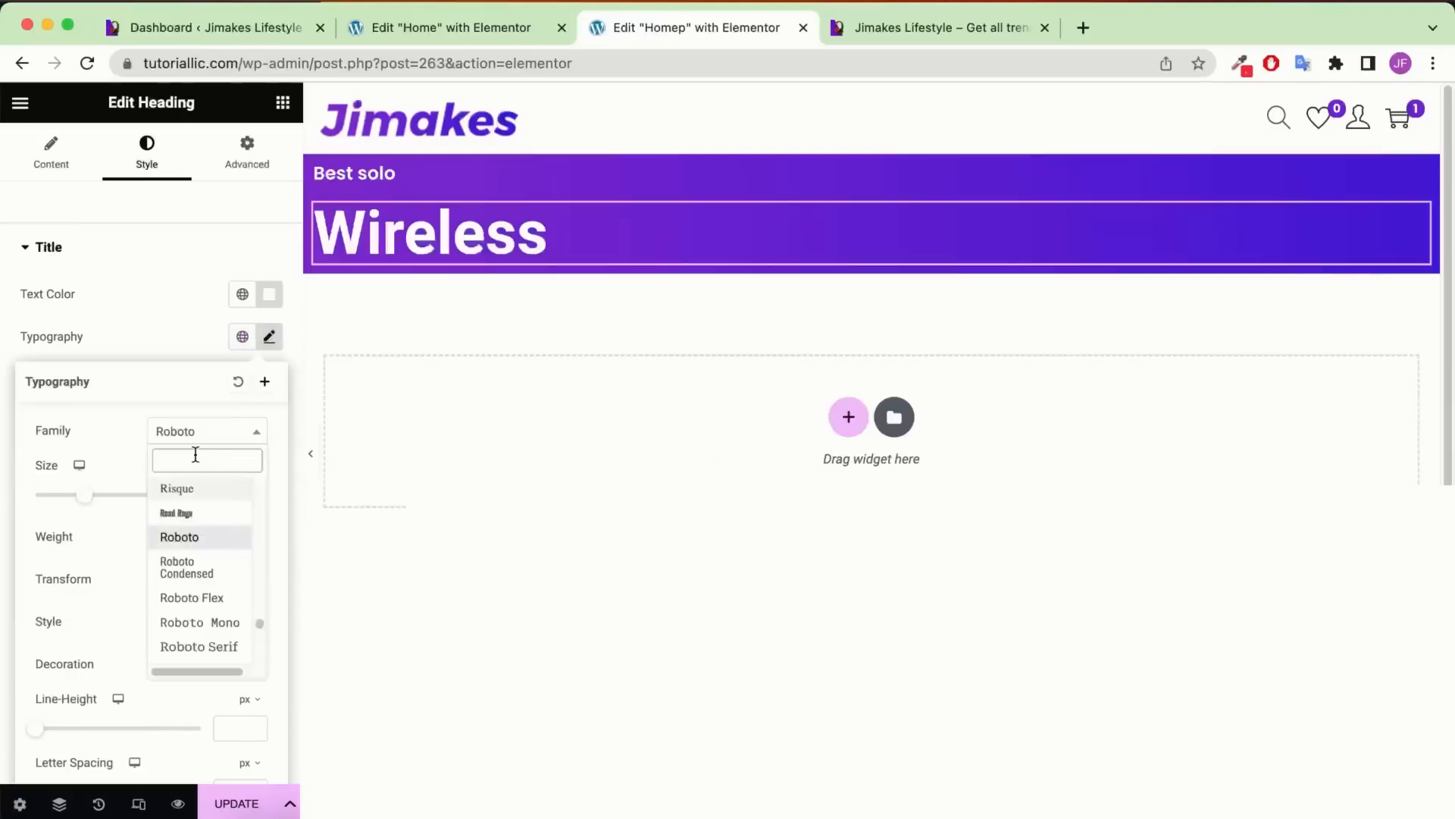
left_click(521, 224)
right_click(538, 226)
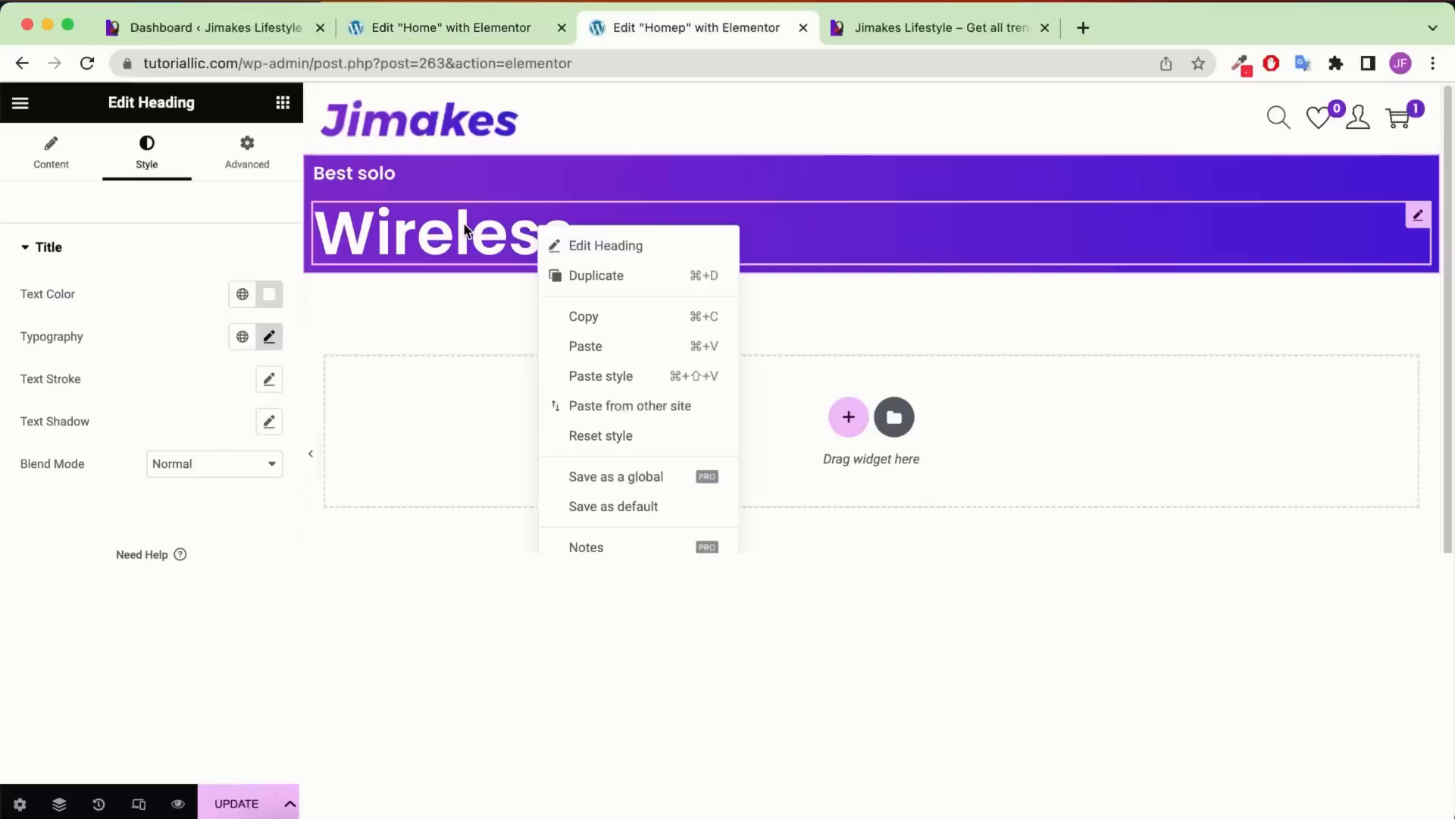
Duplicate the Wireless heading and retitle the copy 'Headphone'
left_click(633, 286)
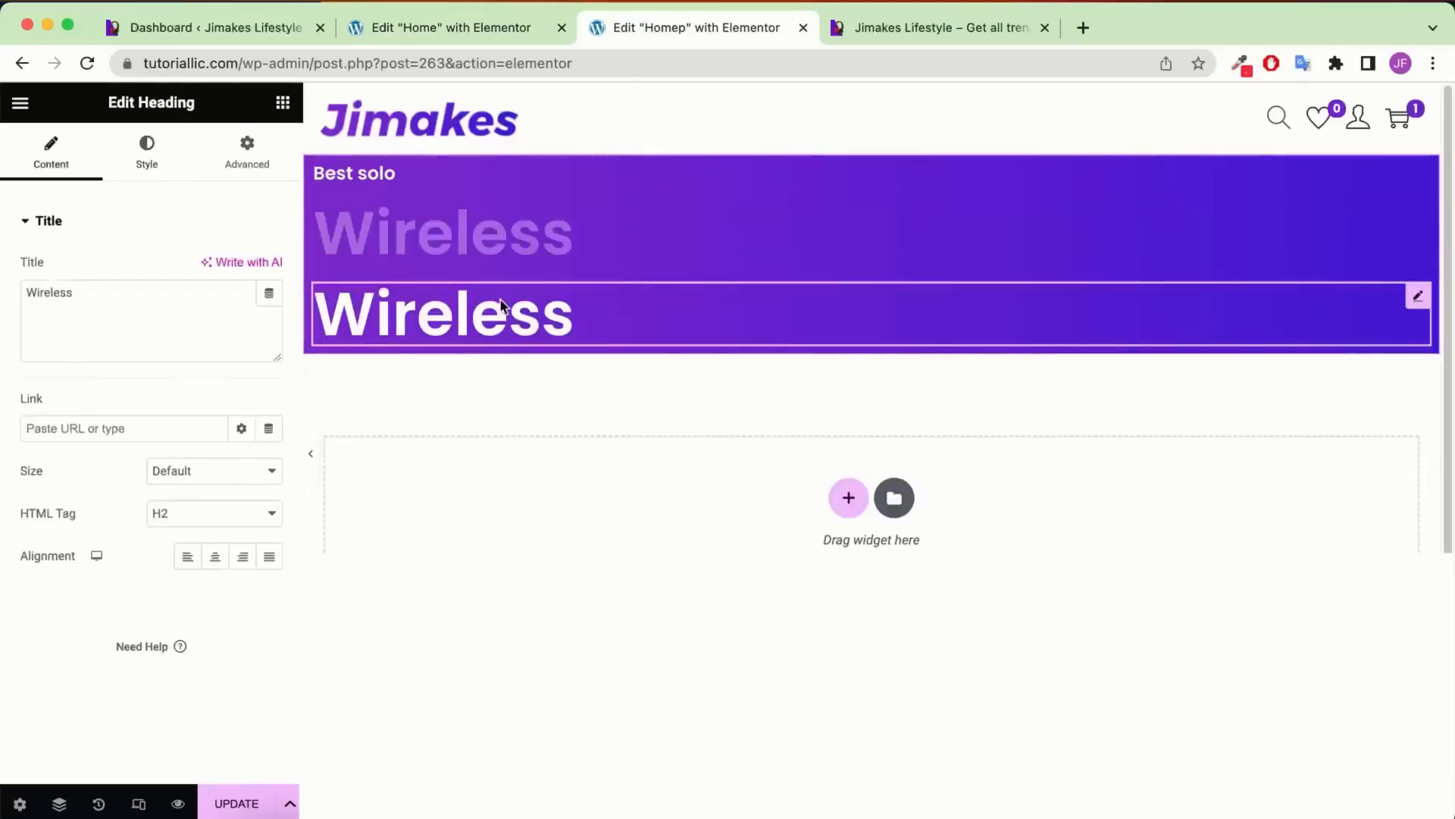
triple_click(114, 316)
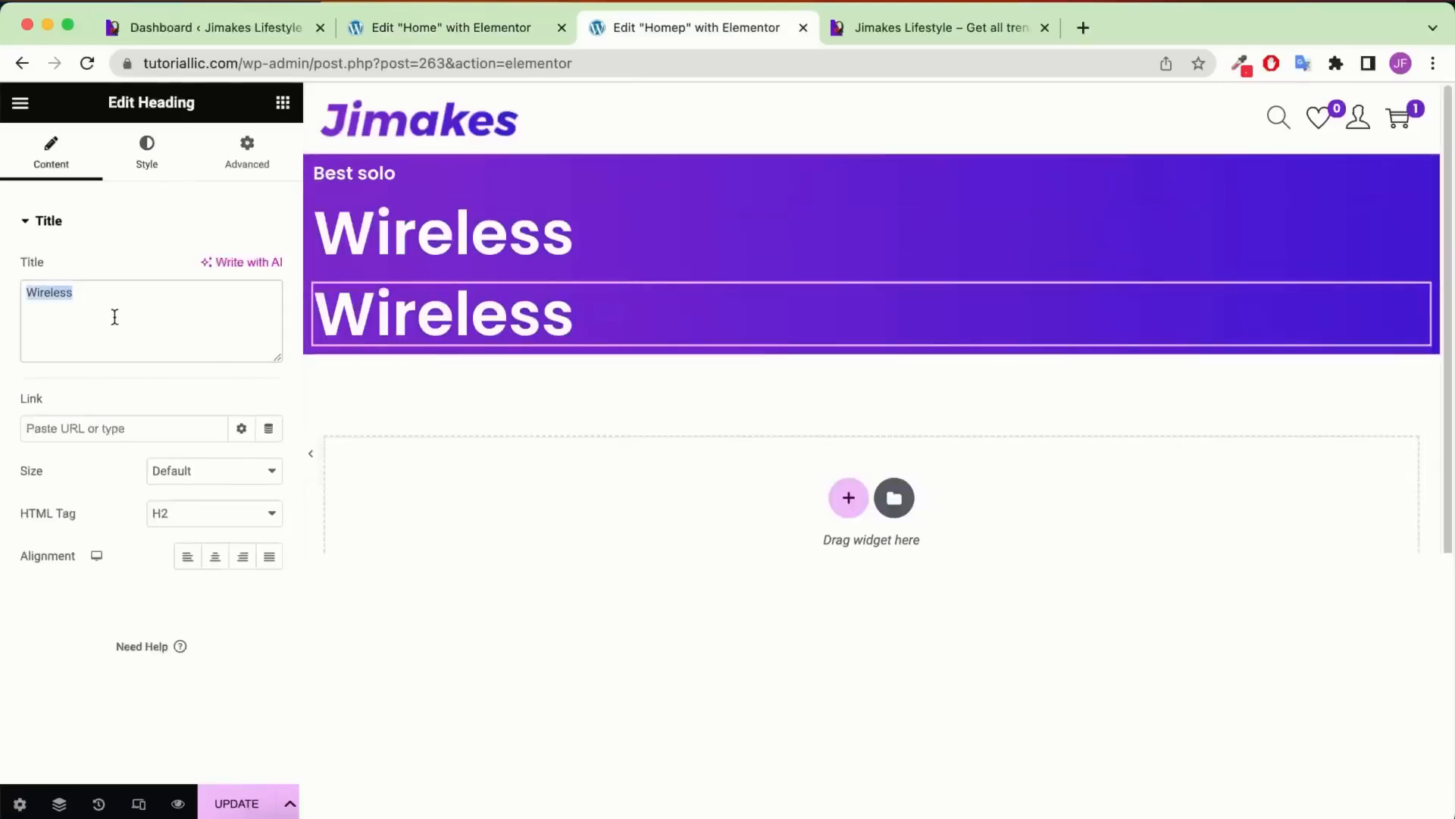
type("Headphone")
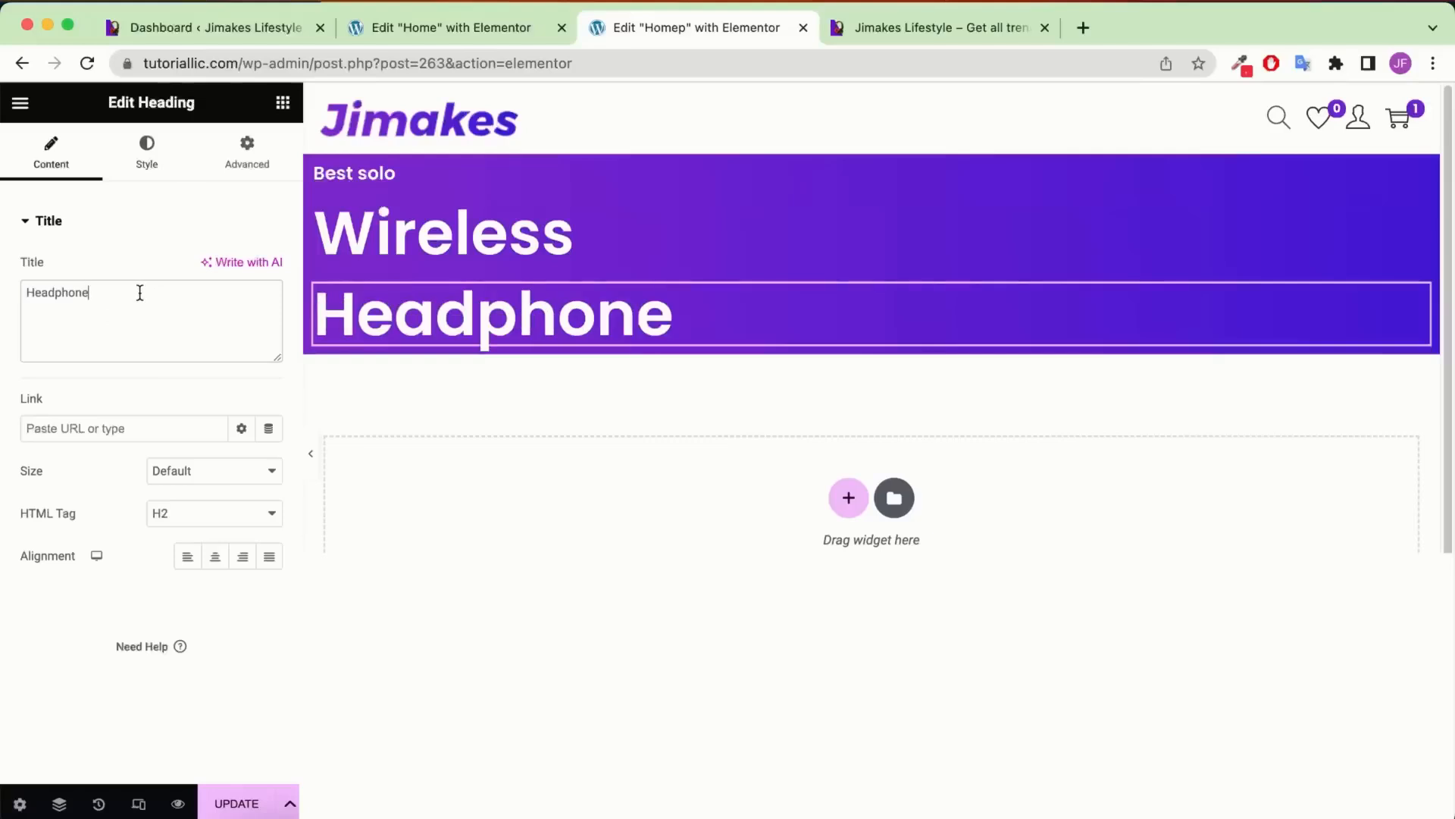
left_click(152, 161)
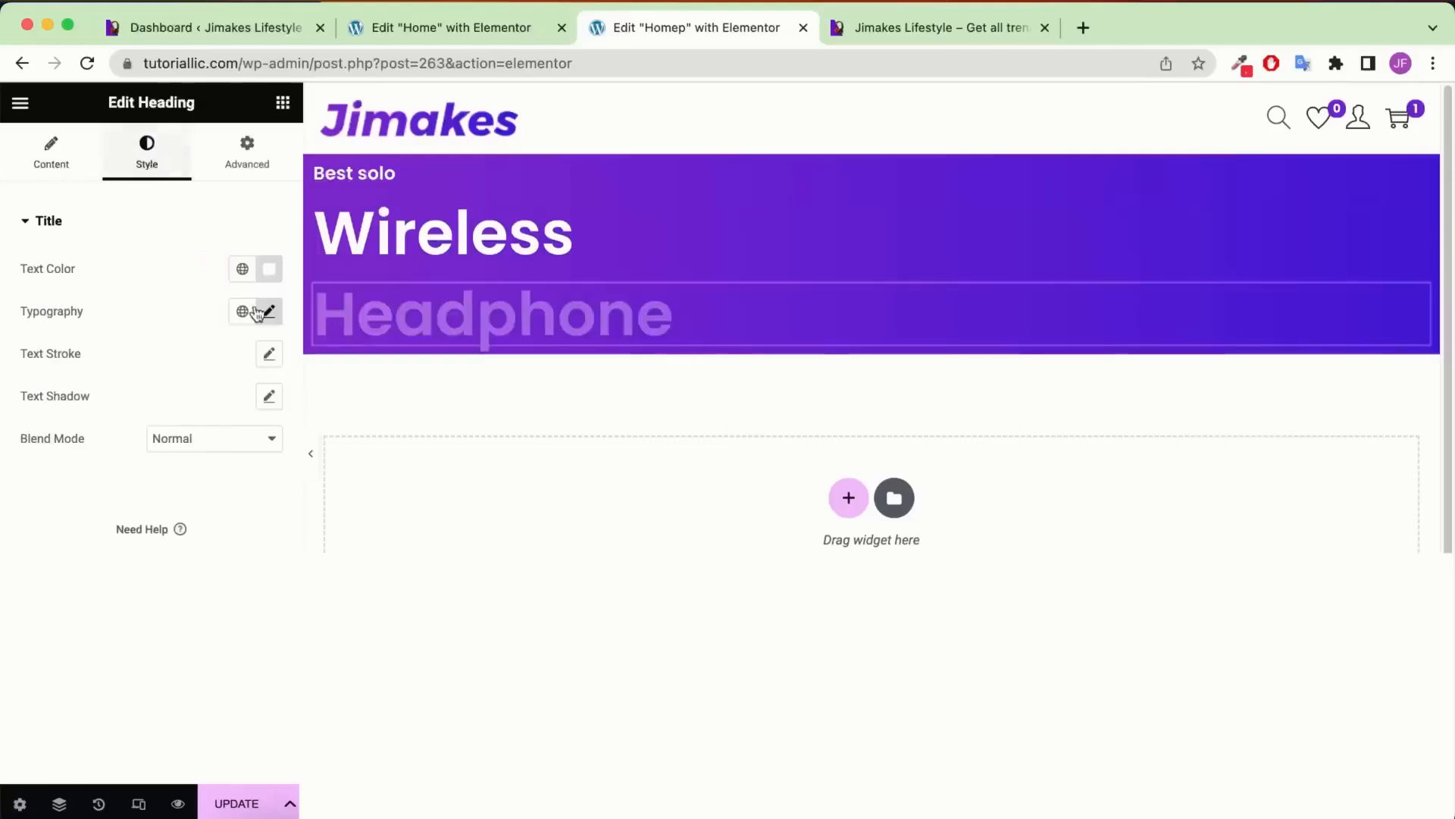
left_click(268, 311)
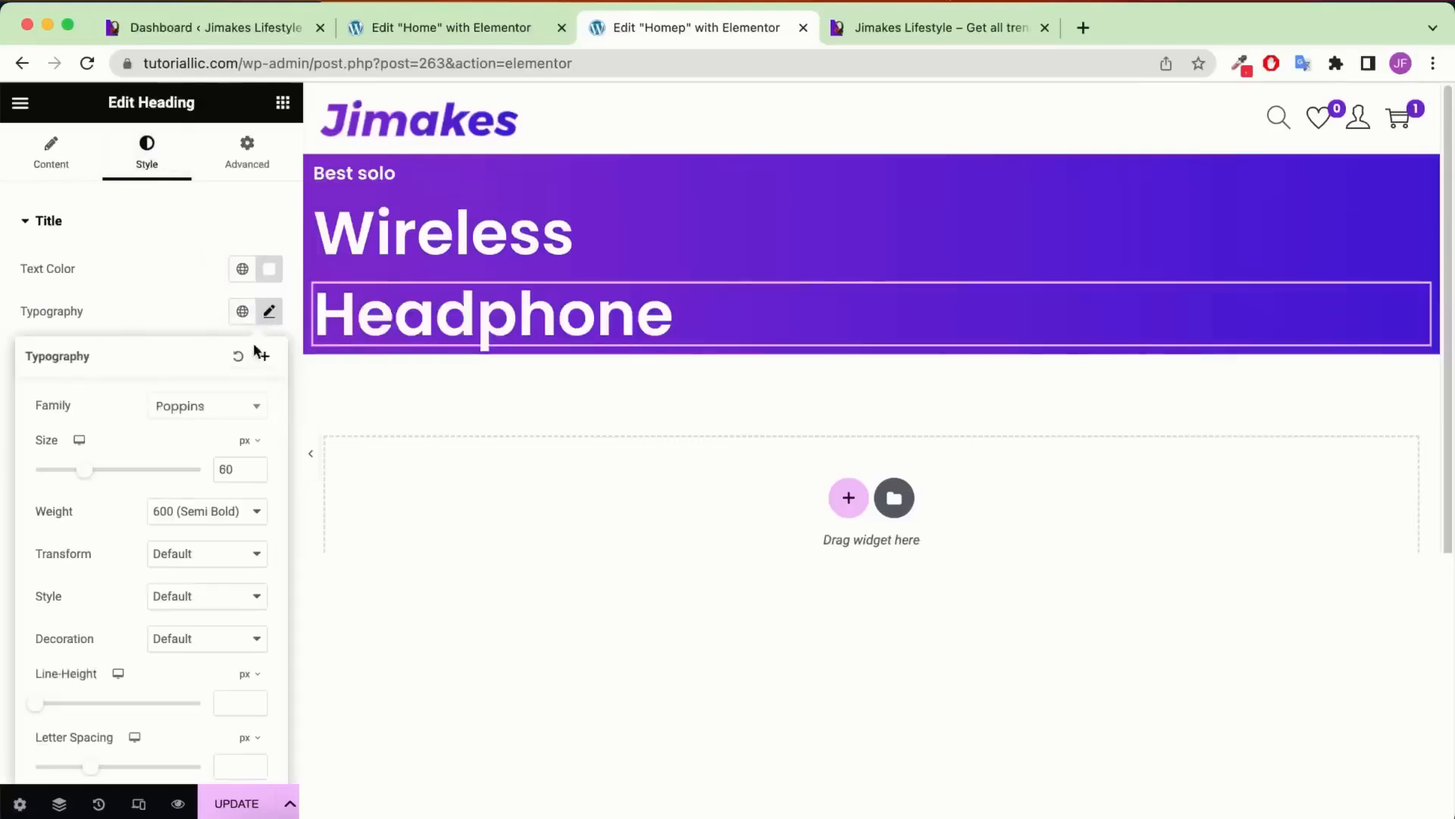
Size the Headphone heading at 12.5 vw with 900 (Black) weight
left_click(245, 444)
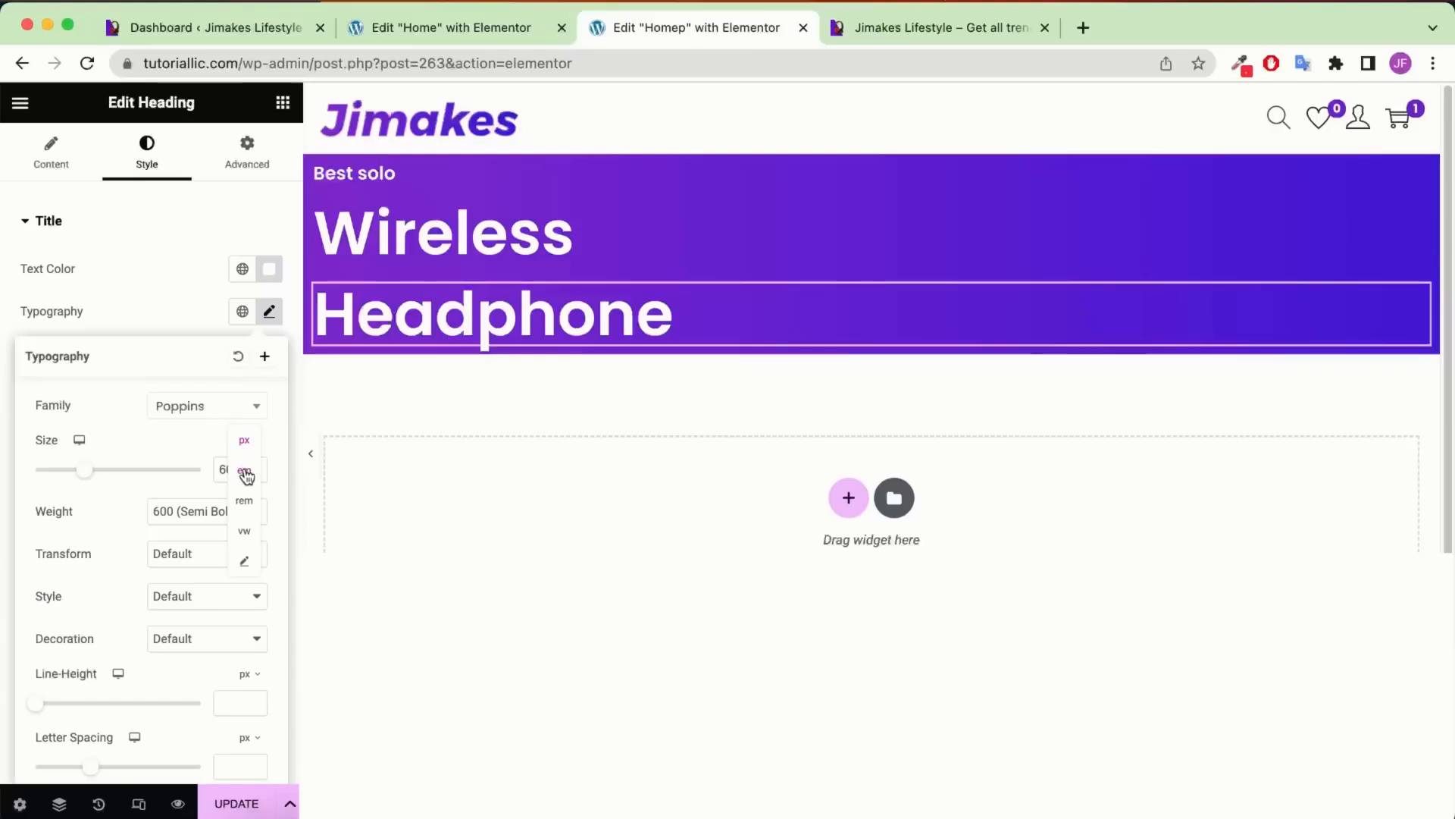
left_click(247, 531)
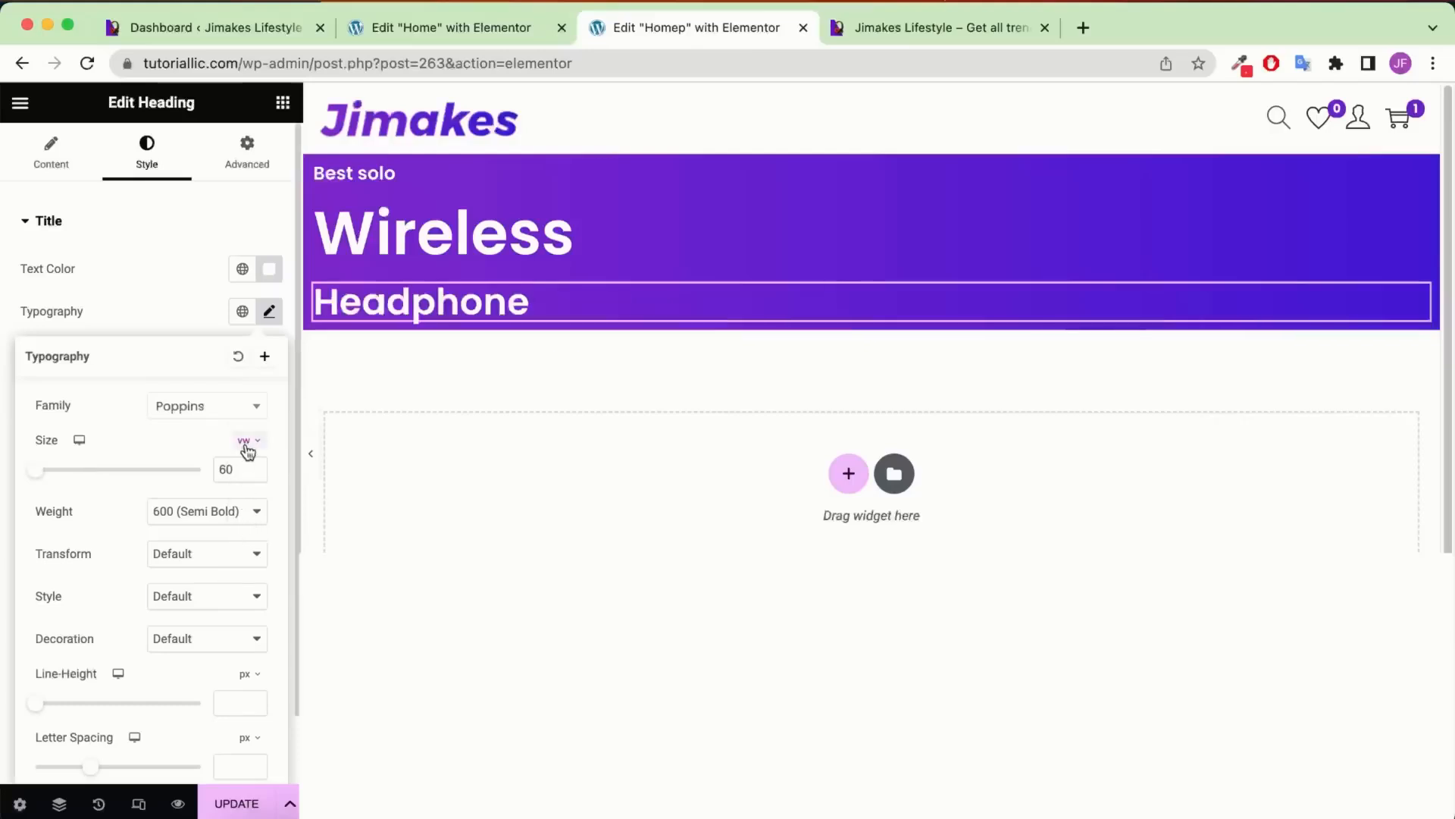
type("1")
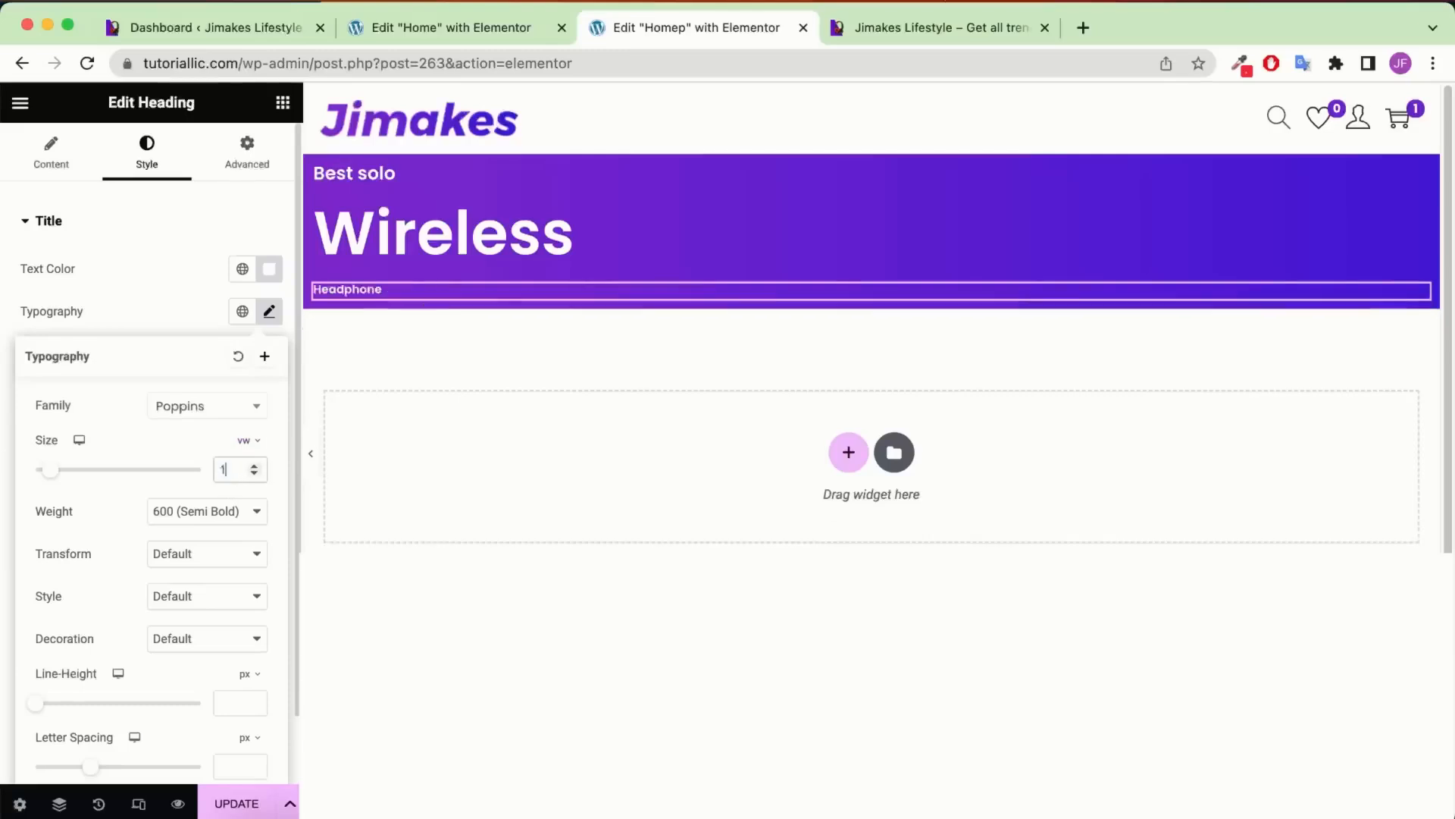
type("2.5")
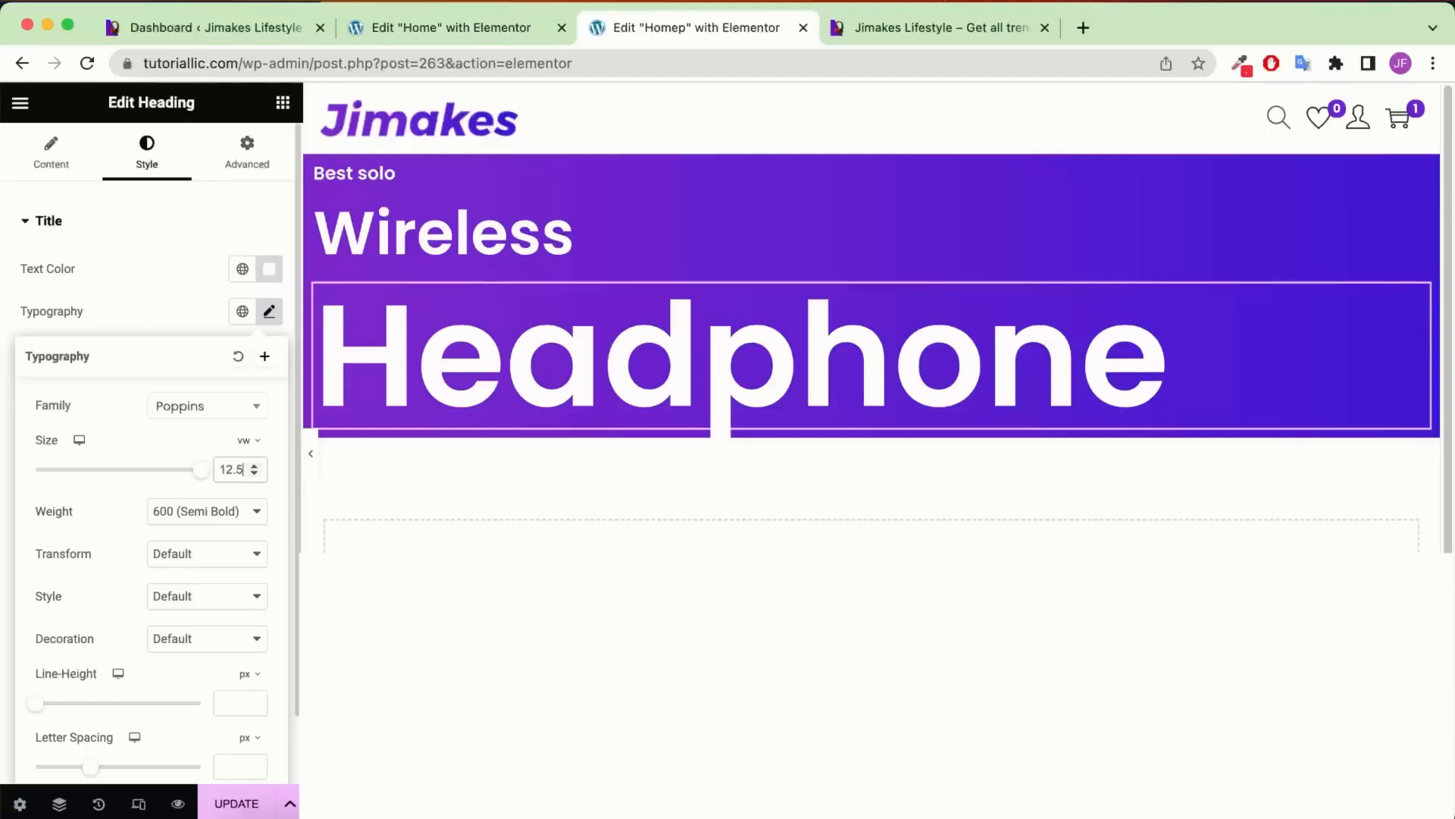
left_click(220, 516)
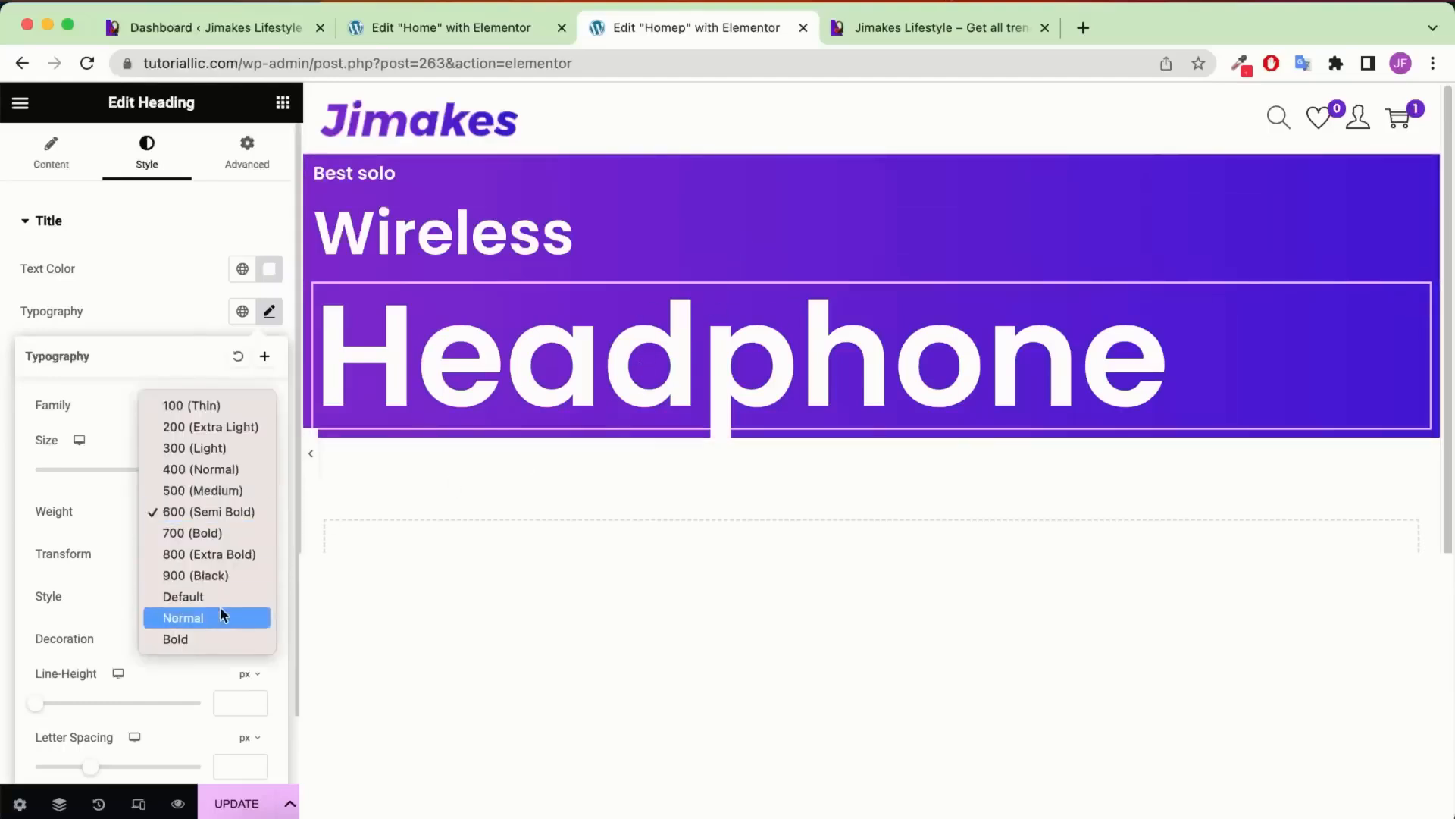
left_click(202, 576)
Check the reference live site's hero, then return to the editor
key("ctrl+Tab")
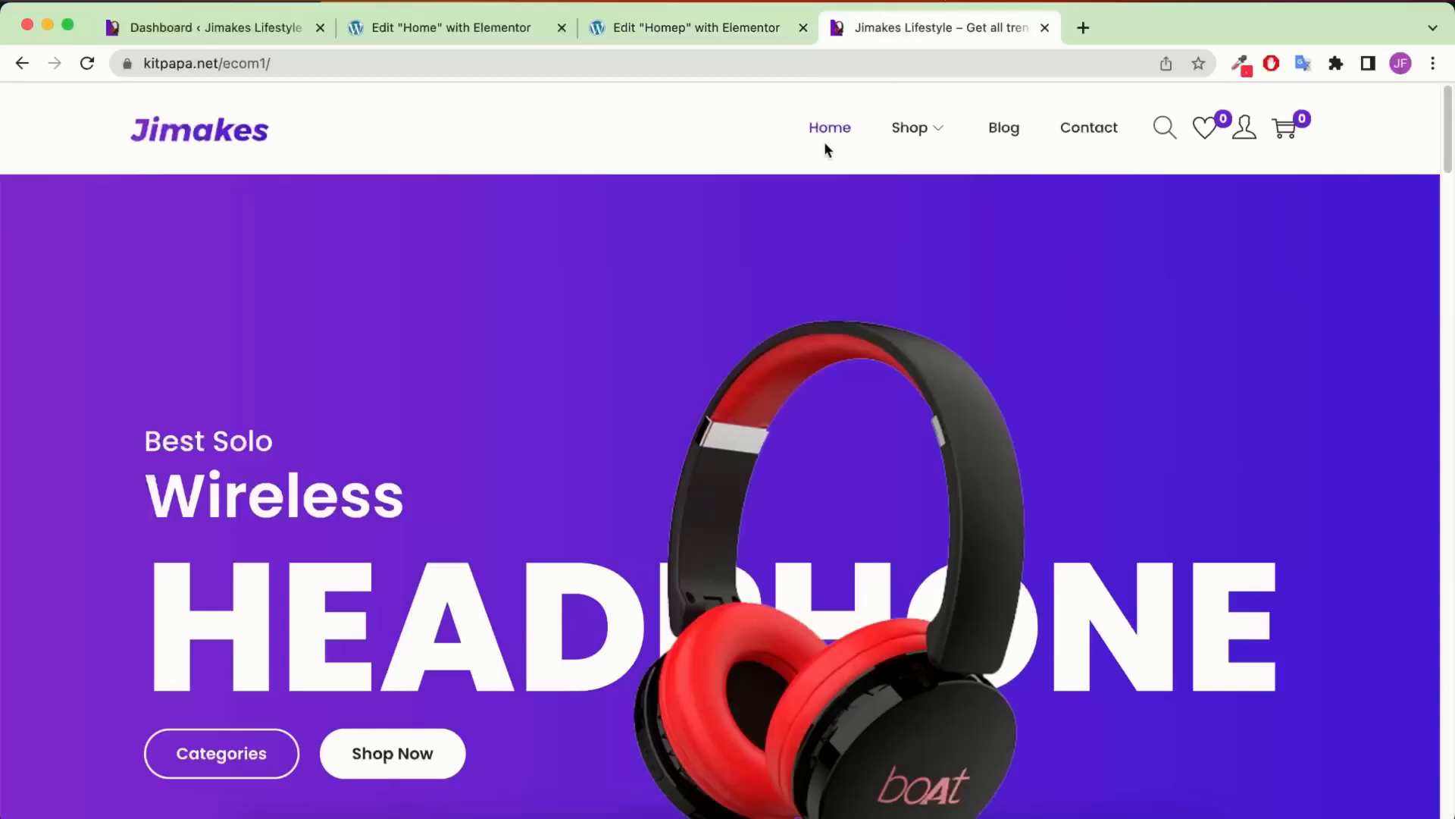
scroll(345, 430, "down", 5)
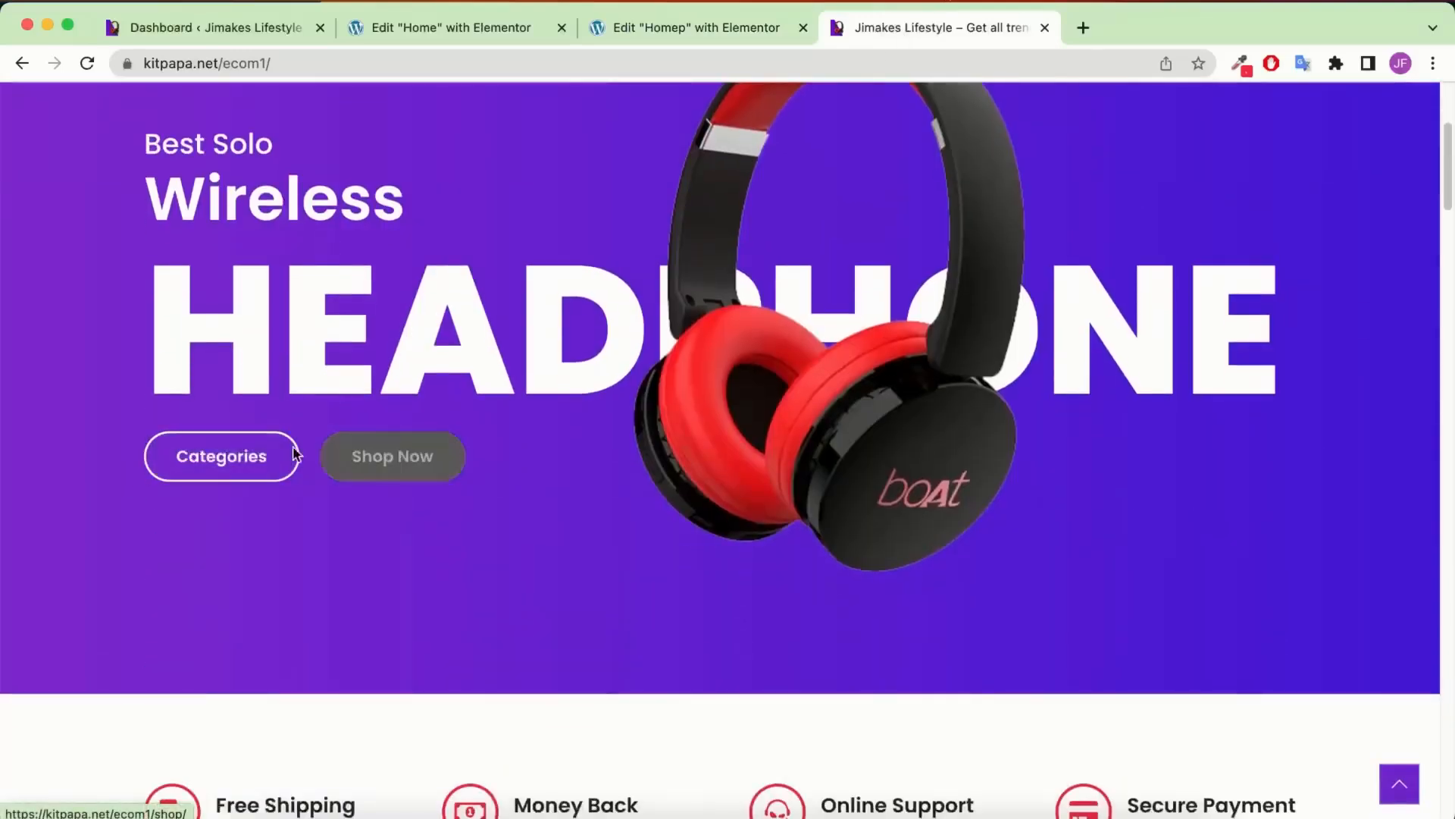
left_click(744, 31)
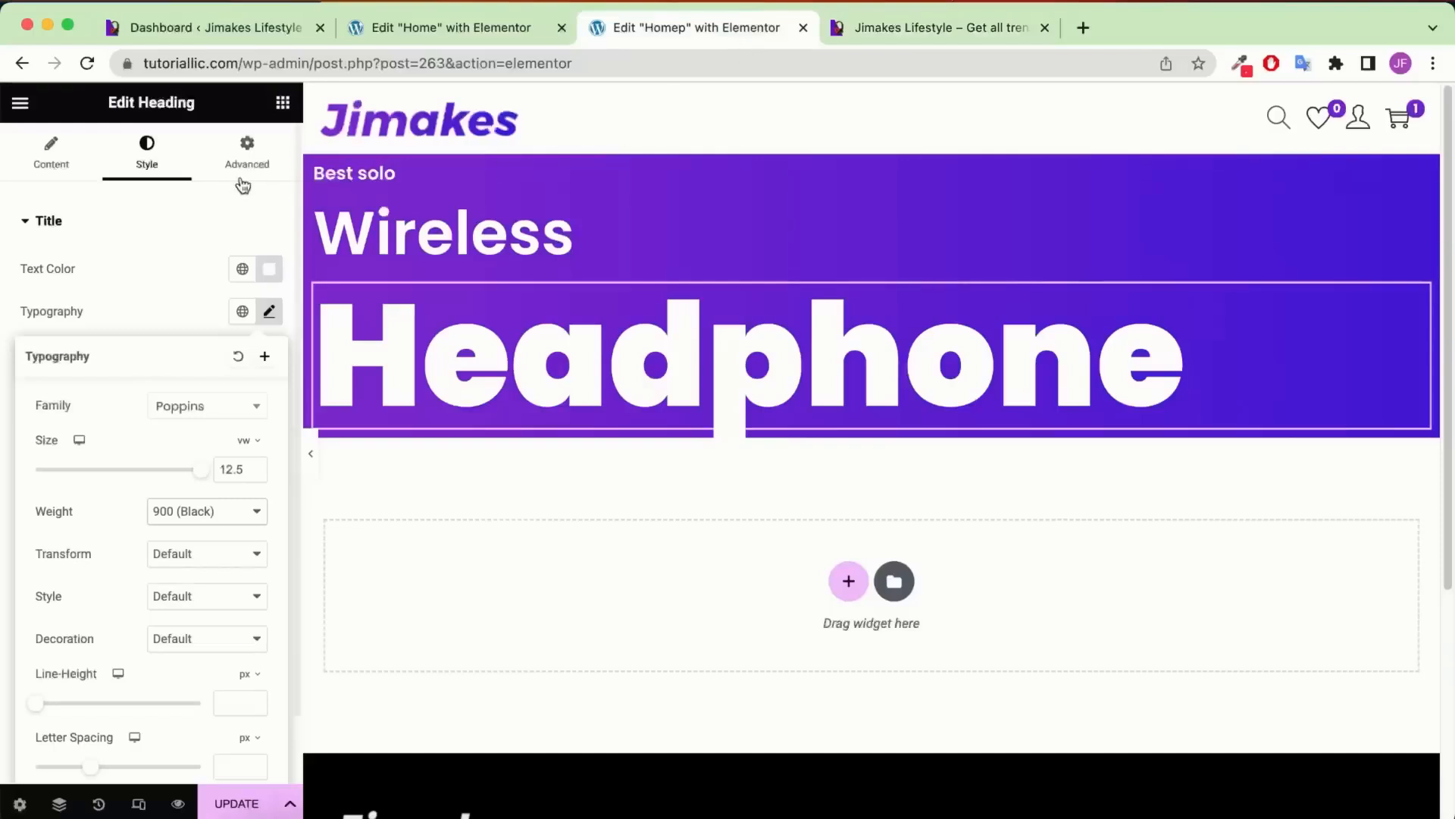
left_click(282, 104)
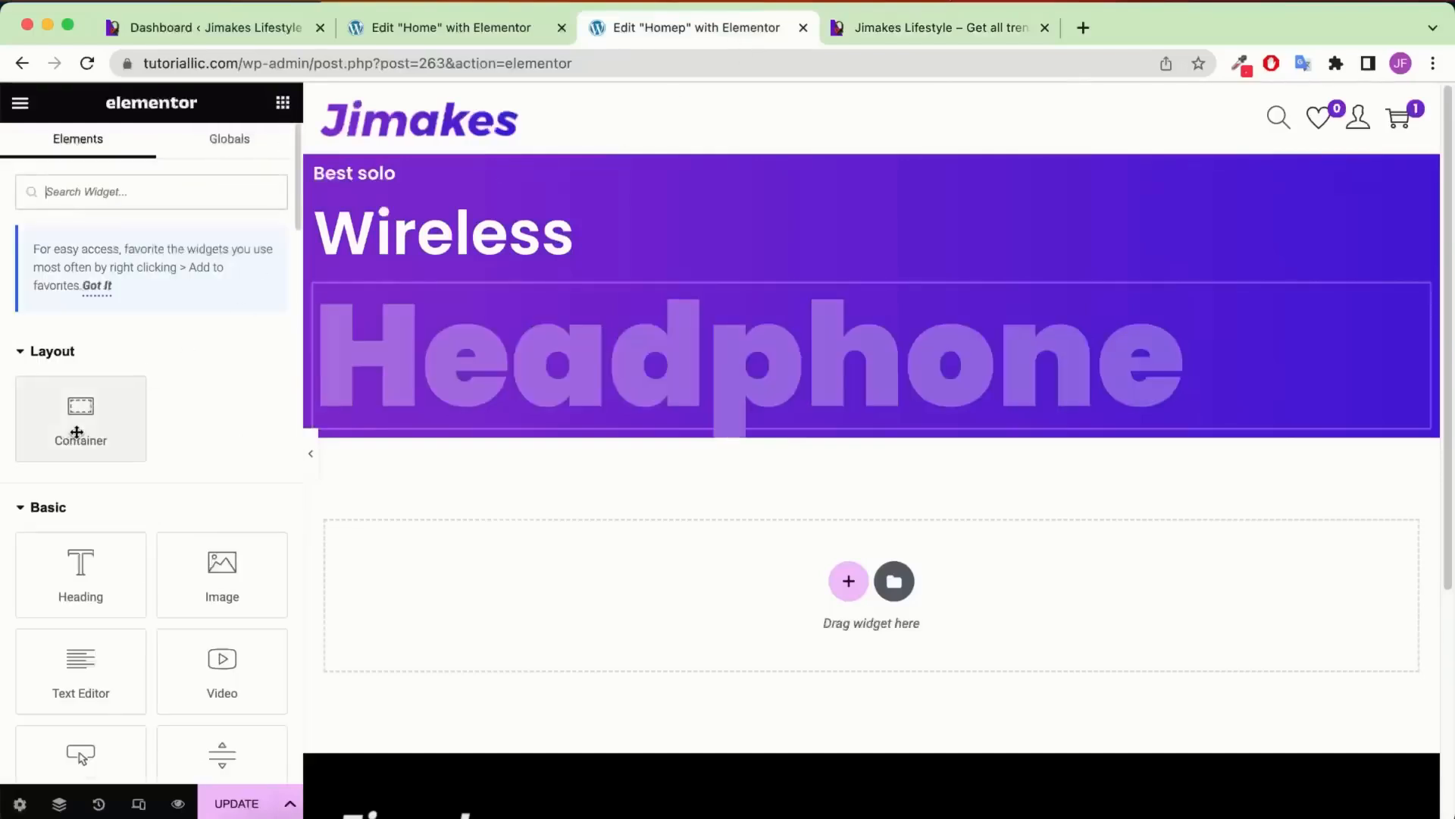
Add a container under Headphone holding a button labelled 'Categories'
left_click_drag(81, 422, 557, 385)
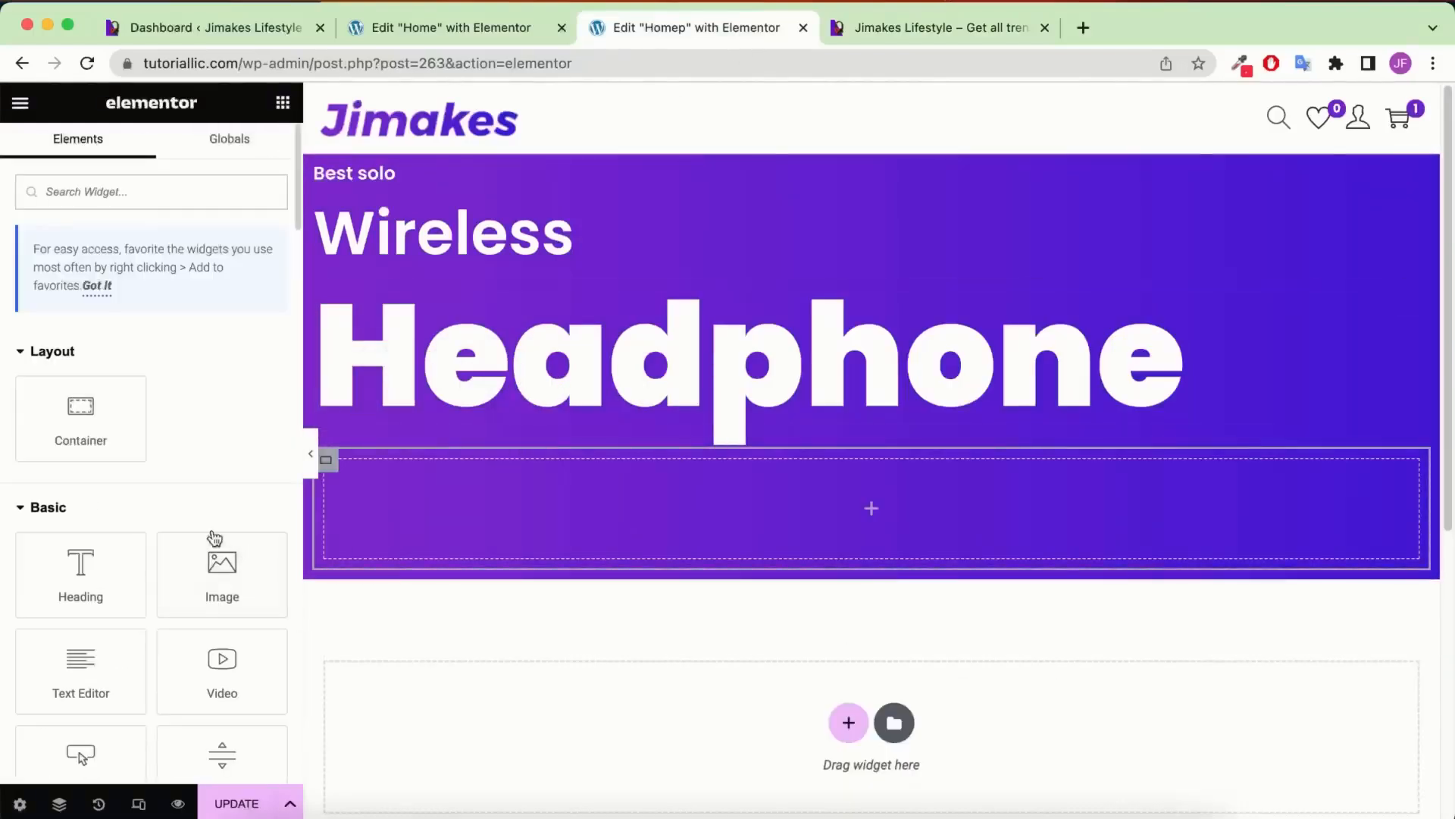
scroll(214, 530, "down", 5)
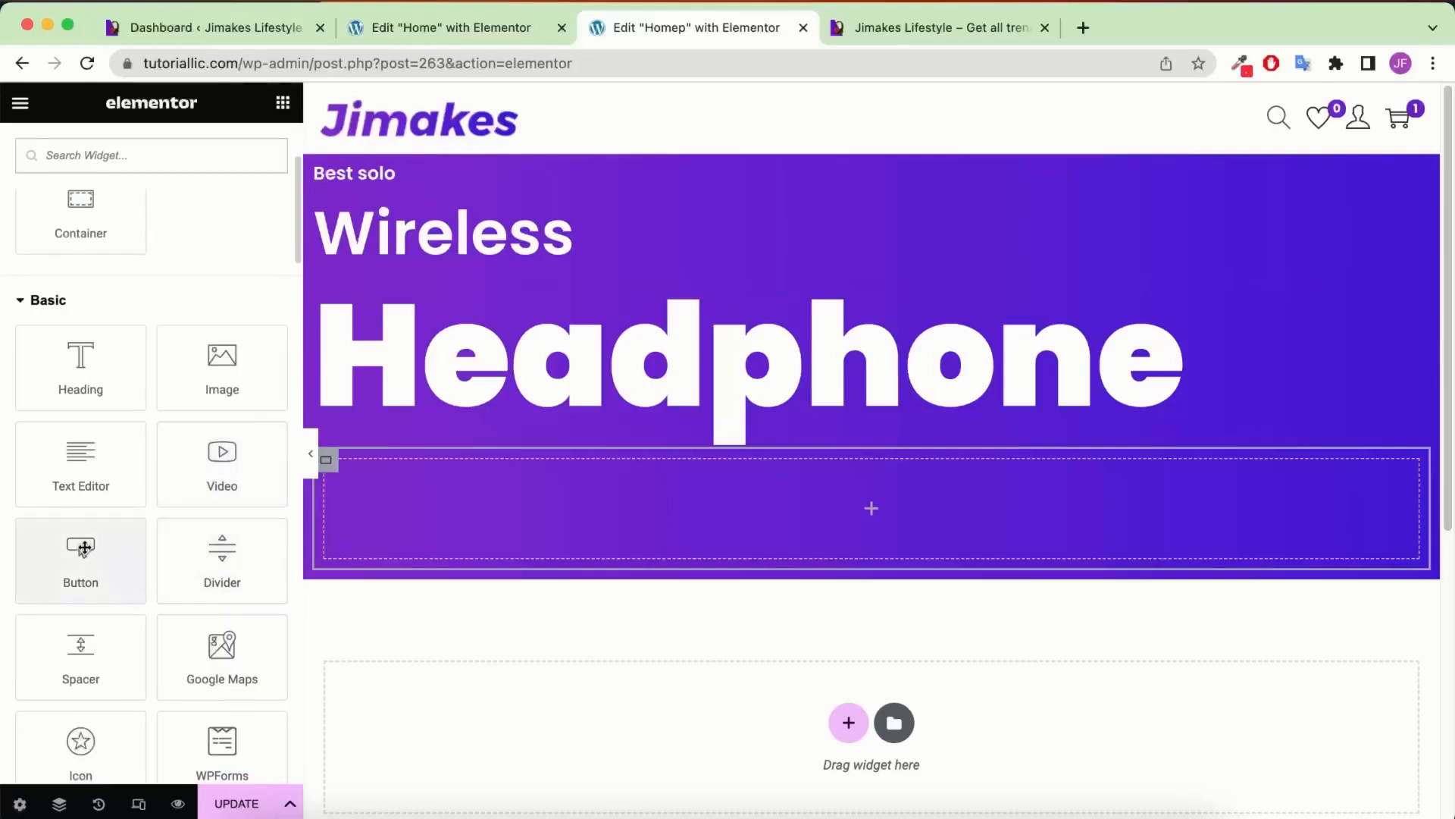
left_click_drag(84, 548, 584, 498)
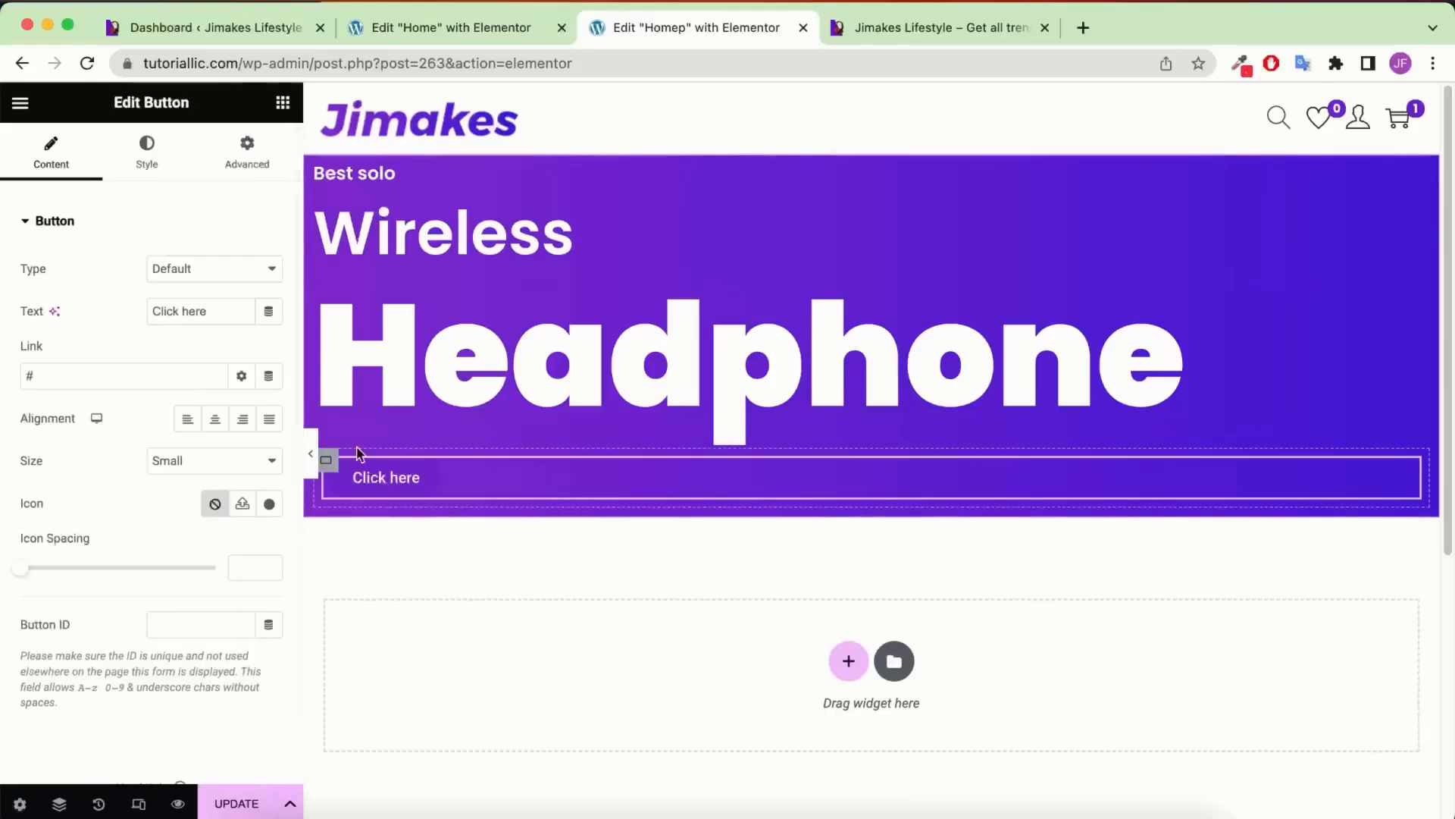
triple_click(197, 312)
type("Categories")
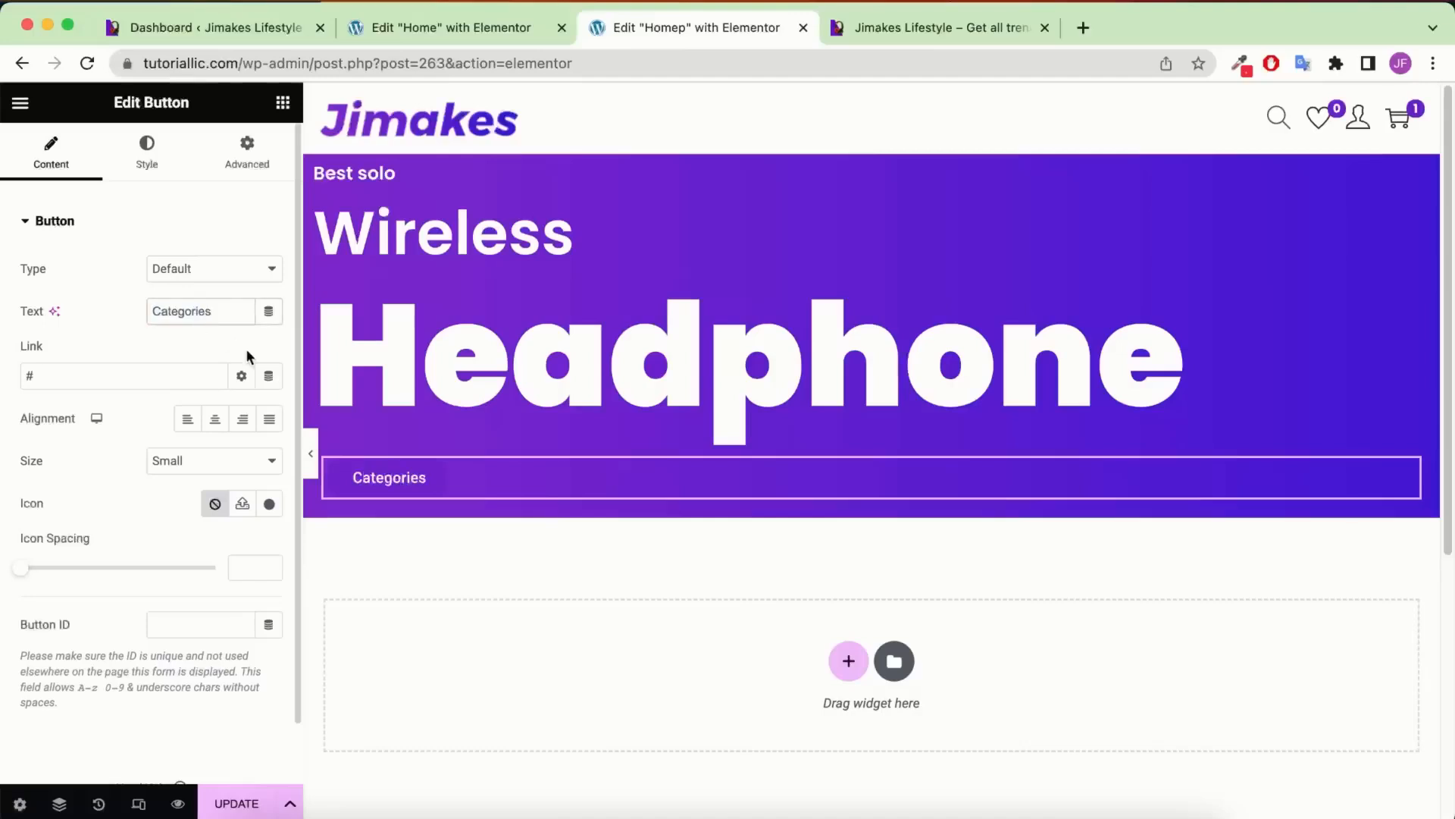
Set the Categories button size to Medium
left_click(186, 460)
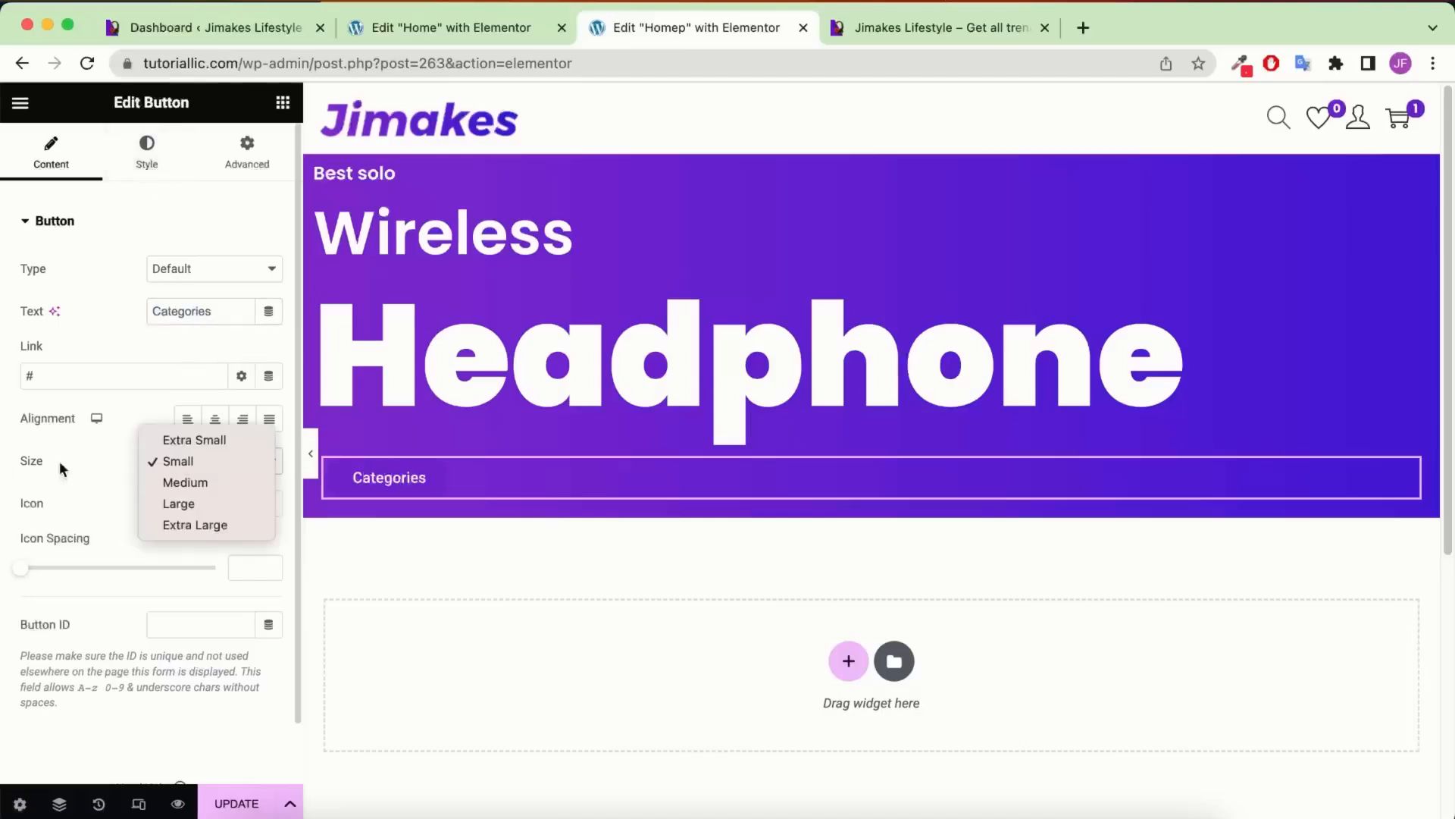
left_click(163, 485)
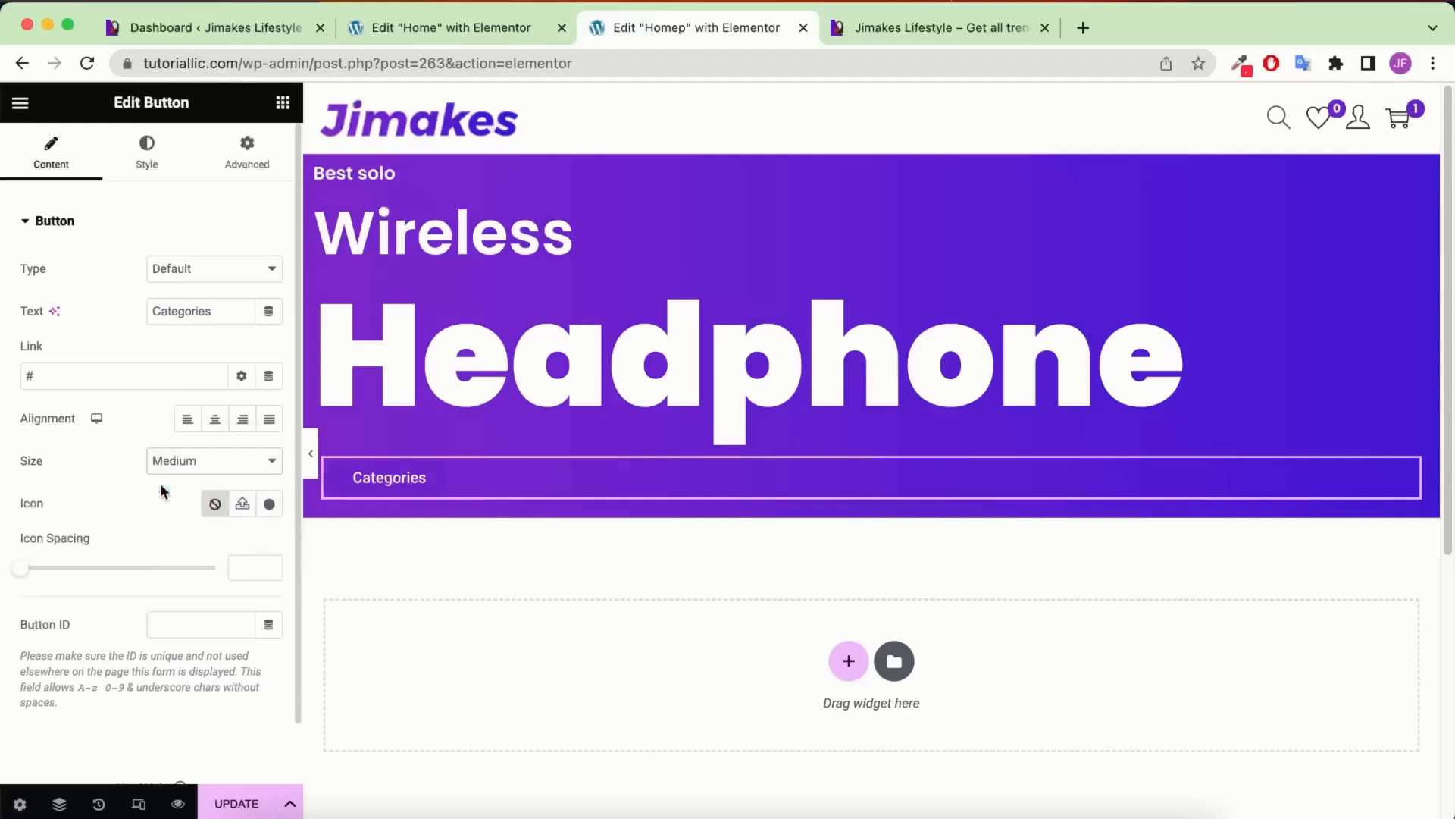
left_click(144, 160)
Give the Categories button a 2px solid white border with 30px rounded corners
left_click(266, 544)
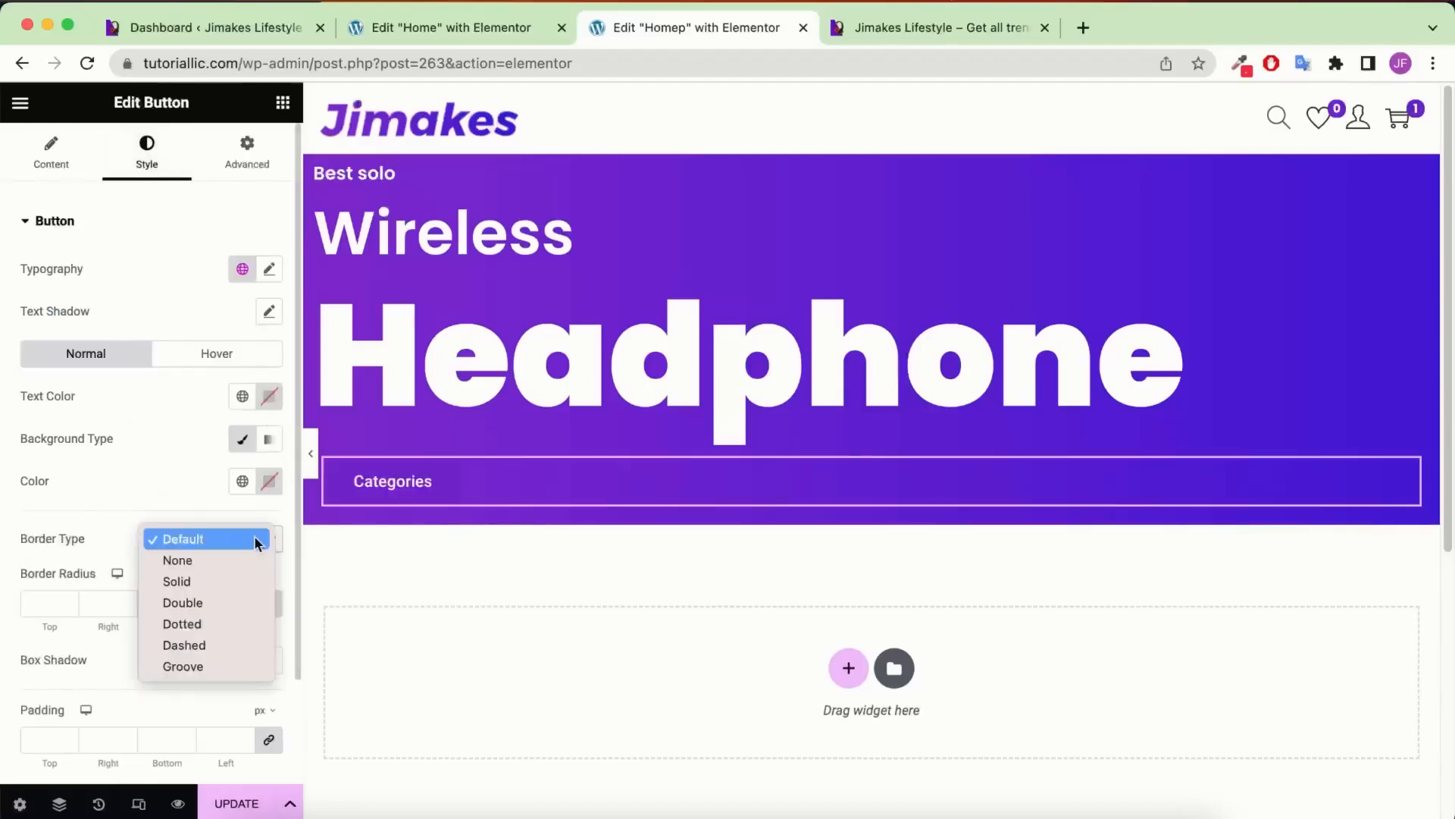
left_click(226, 578)
type("2")
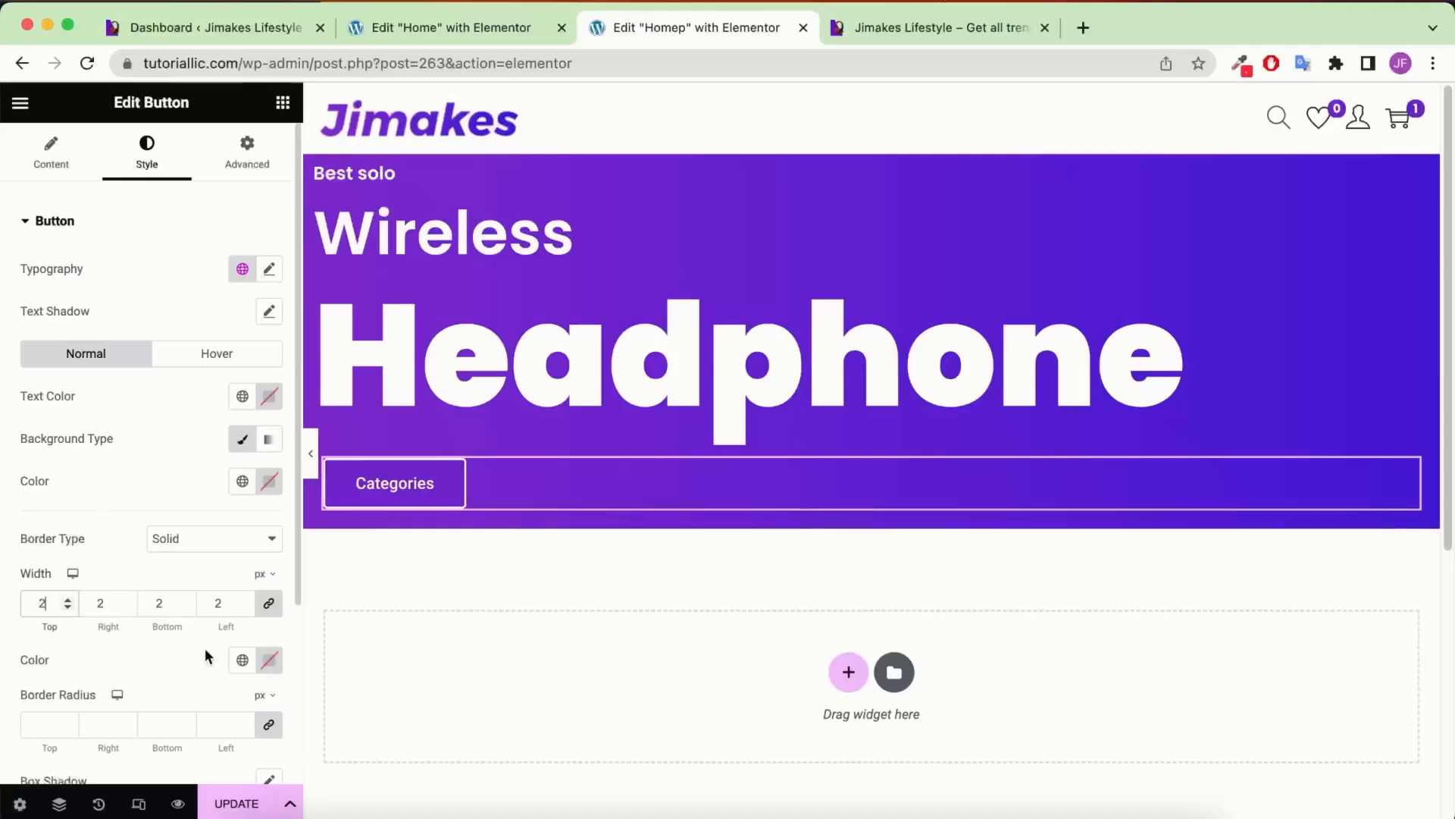
left_click(263, 664)
left_click_drag(192, 478, 89, 333)
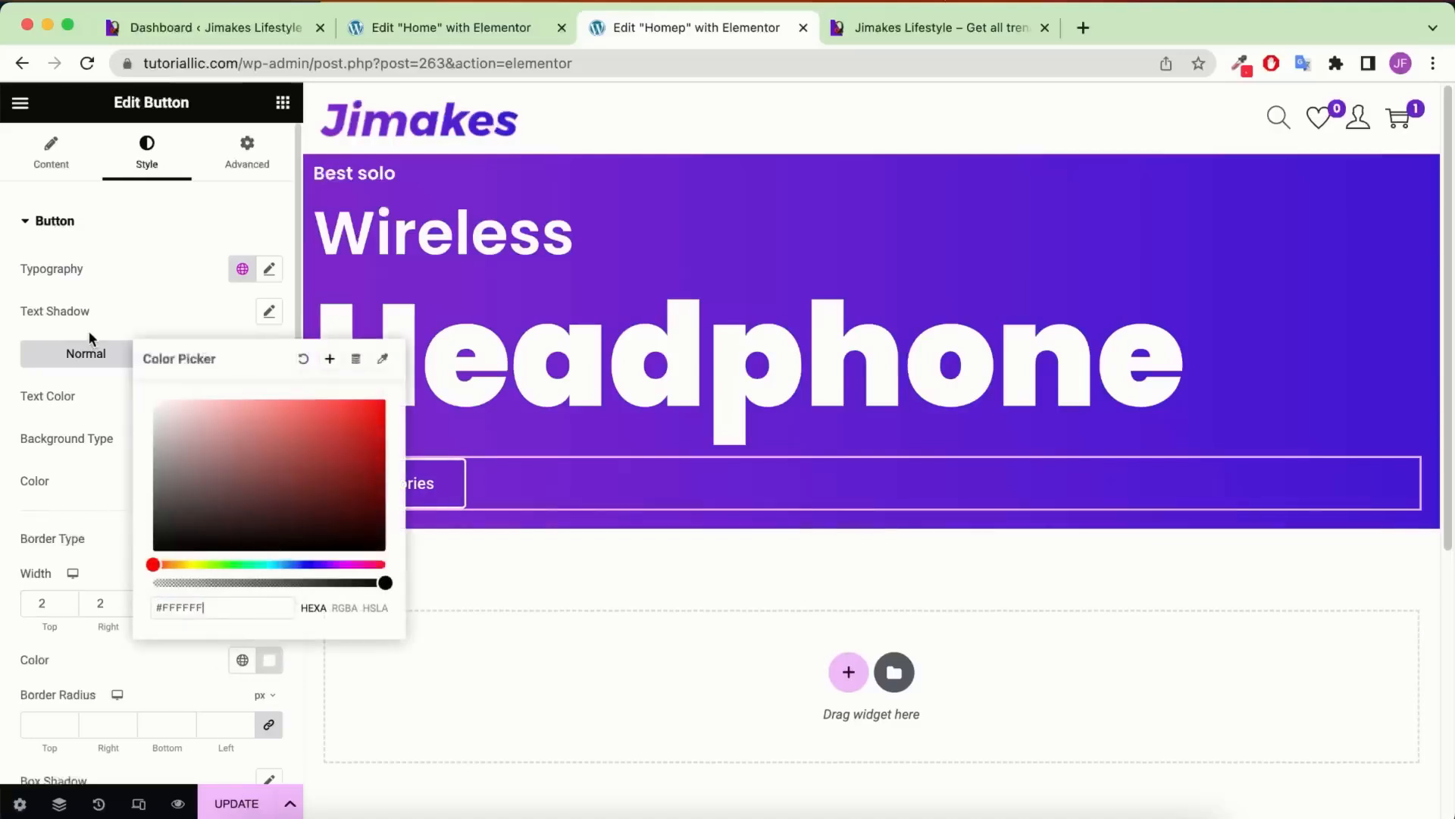
left_click(109, 479)
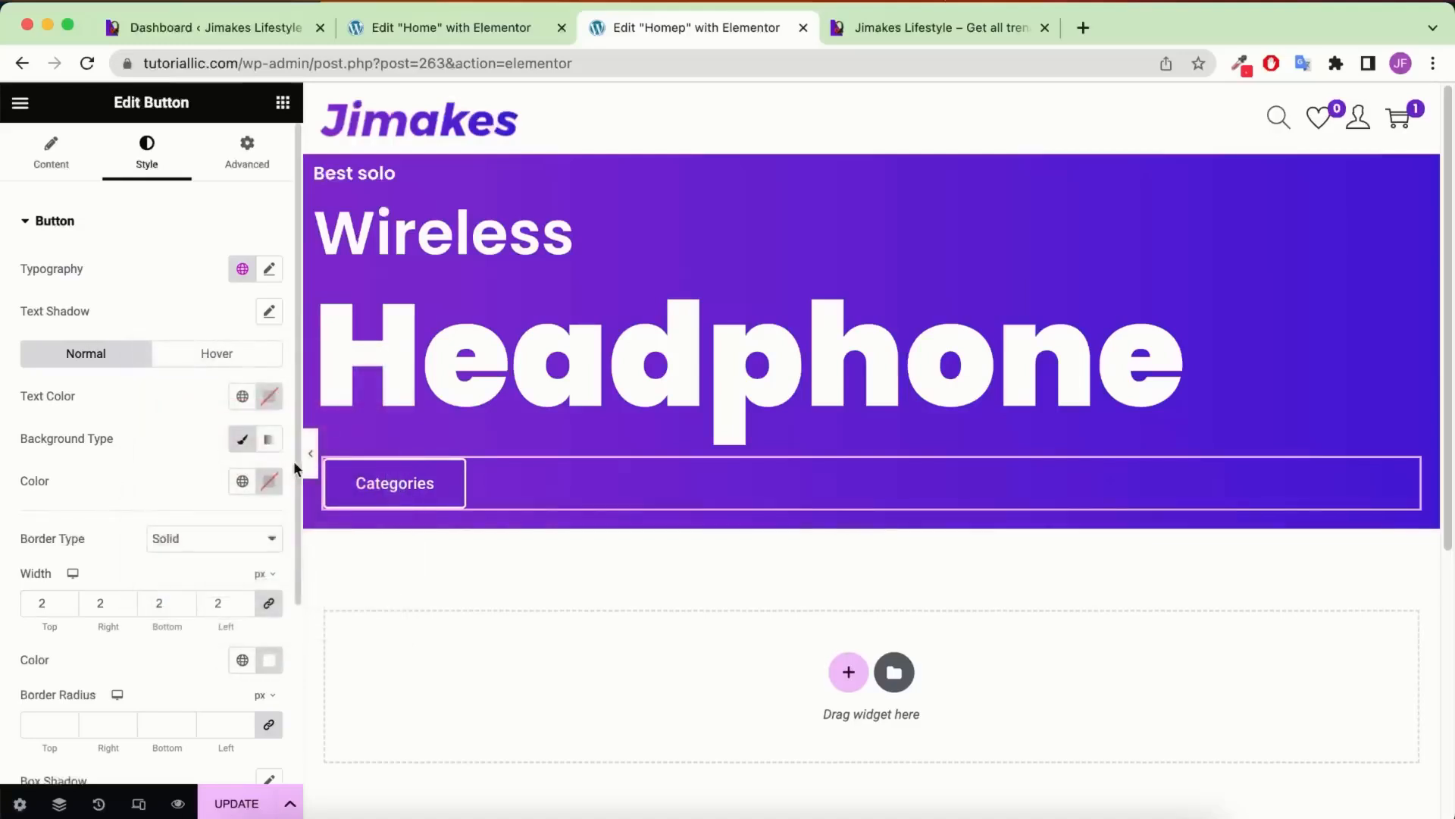
left_click(269, 400)
left_click(51, 465)
type("30")
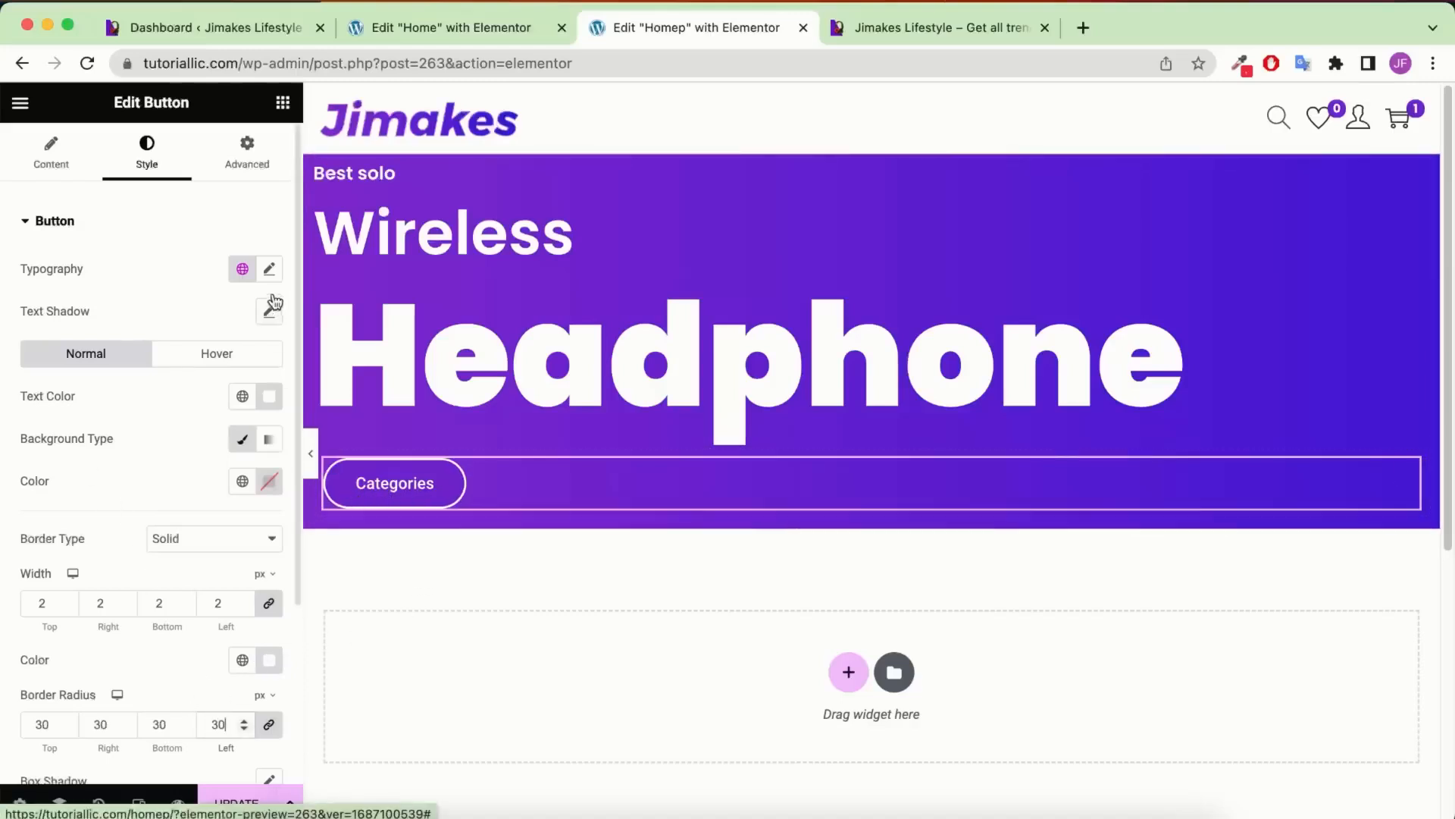
Style the button text in Poppins, 16px, 600 Semi Bold
left_click(270, 270)
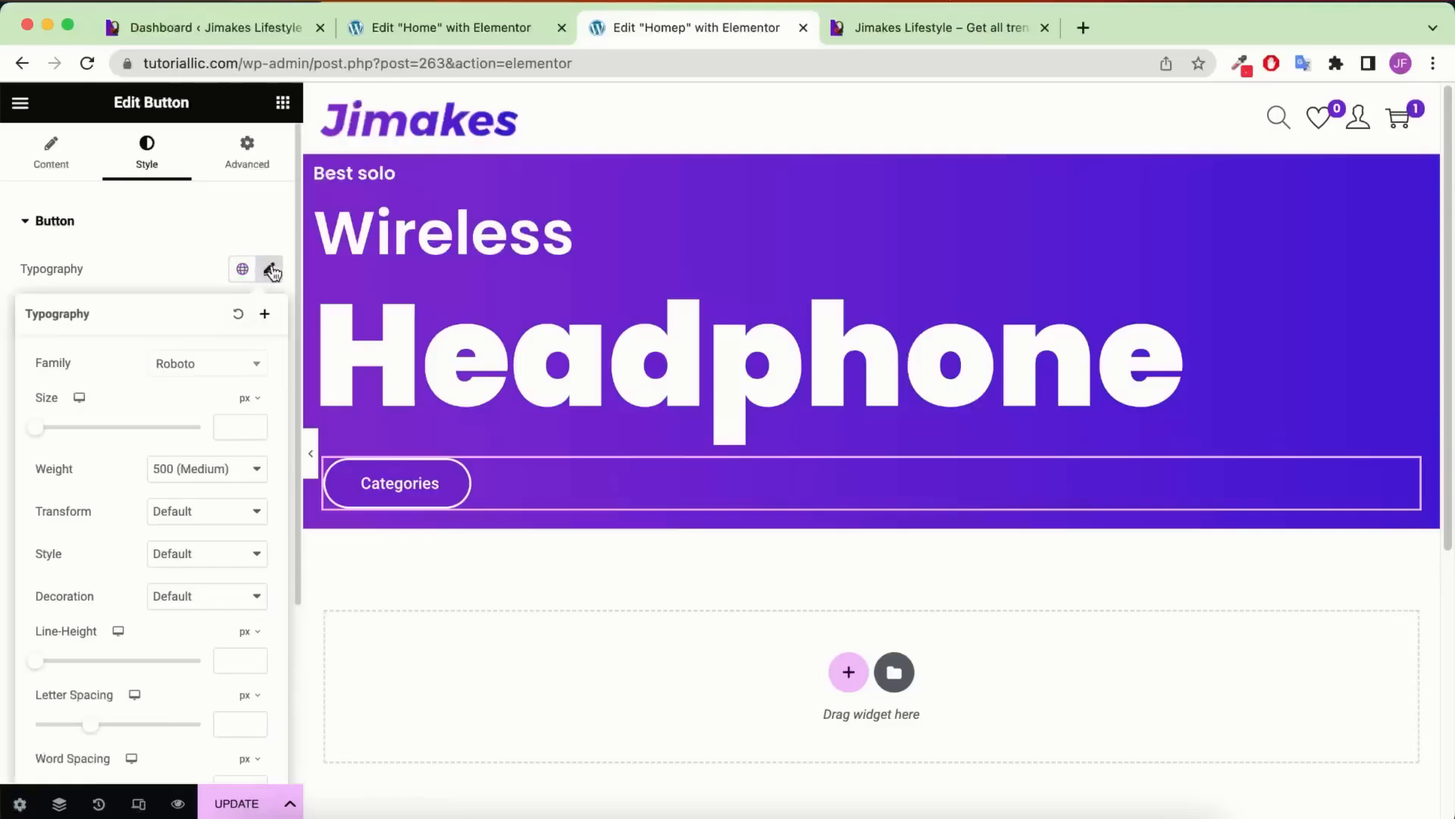
left_click(236, 423)
type("16")
left_click(213, 366)
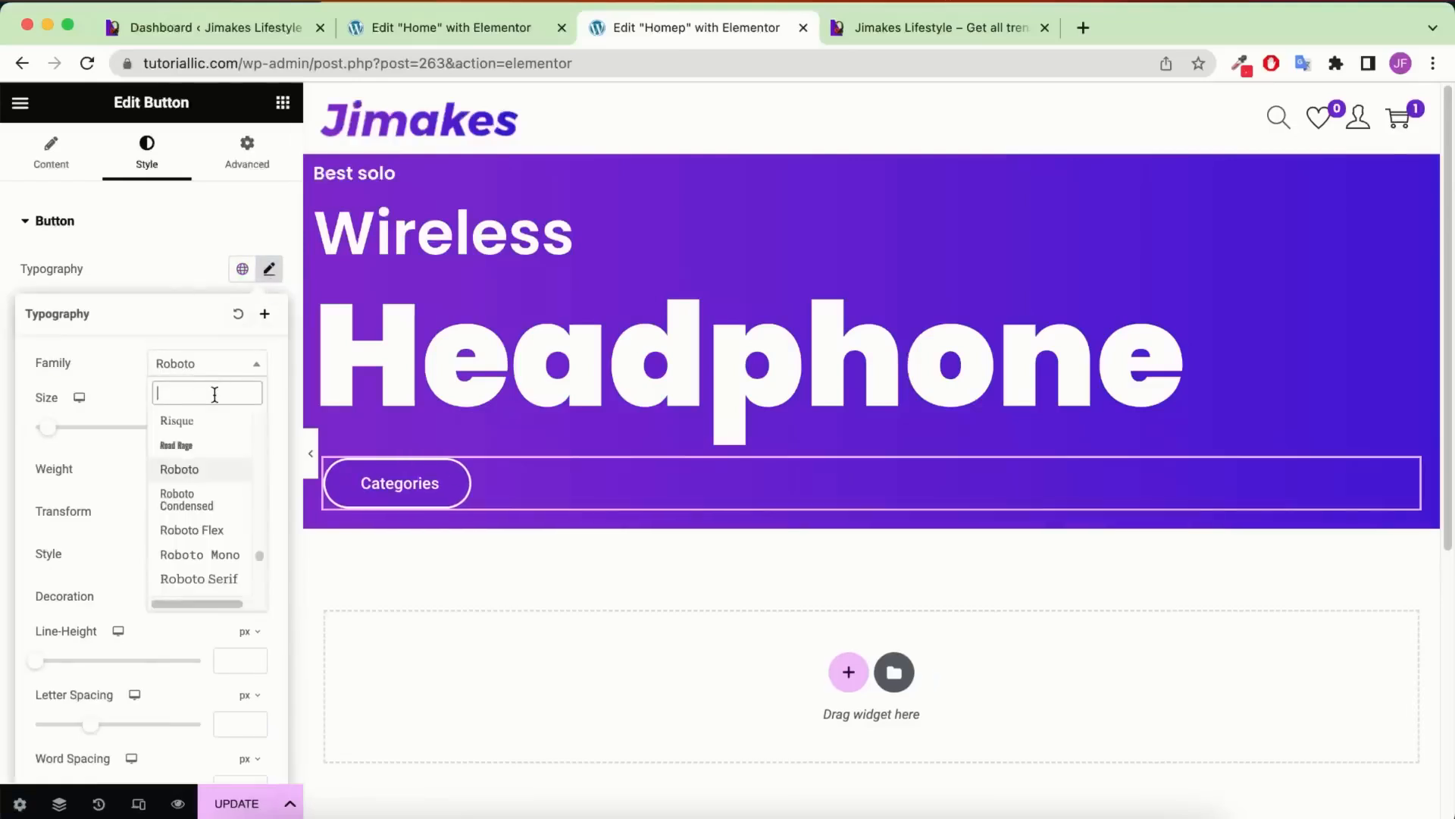
type("pop")
left_click(204, 556)
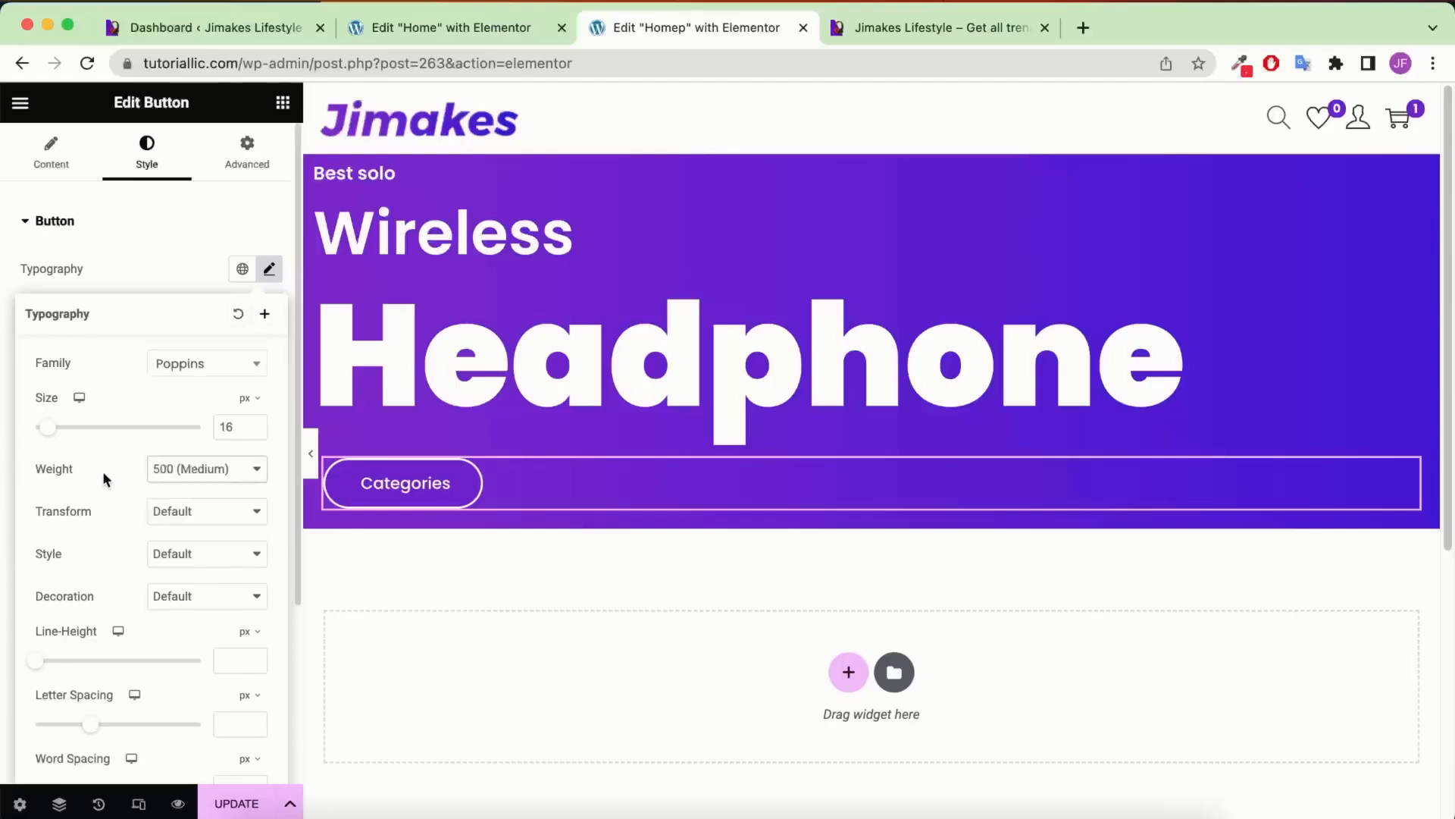
left_click(168, 470)
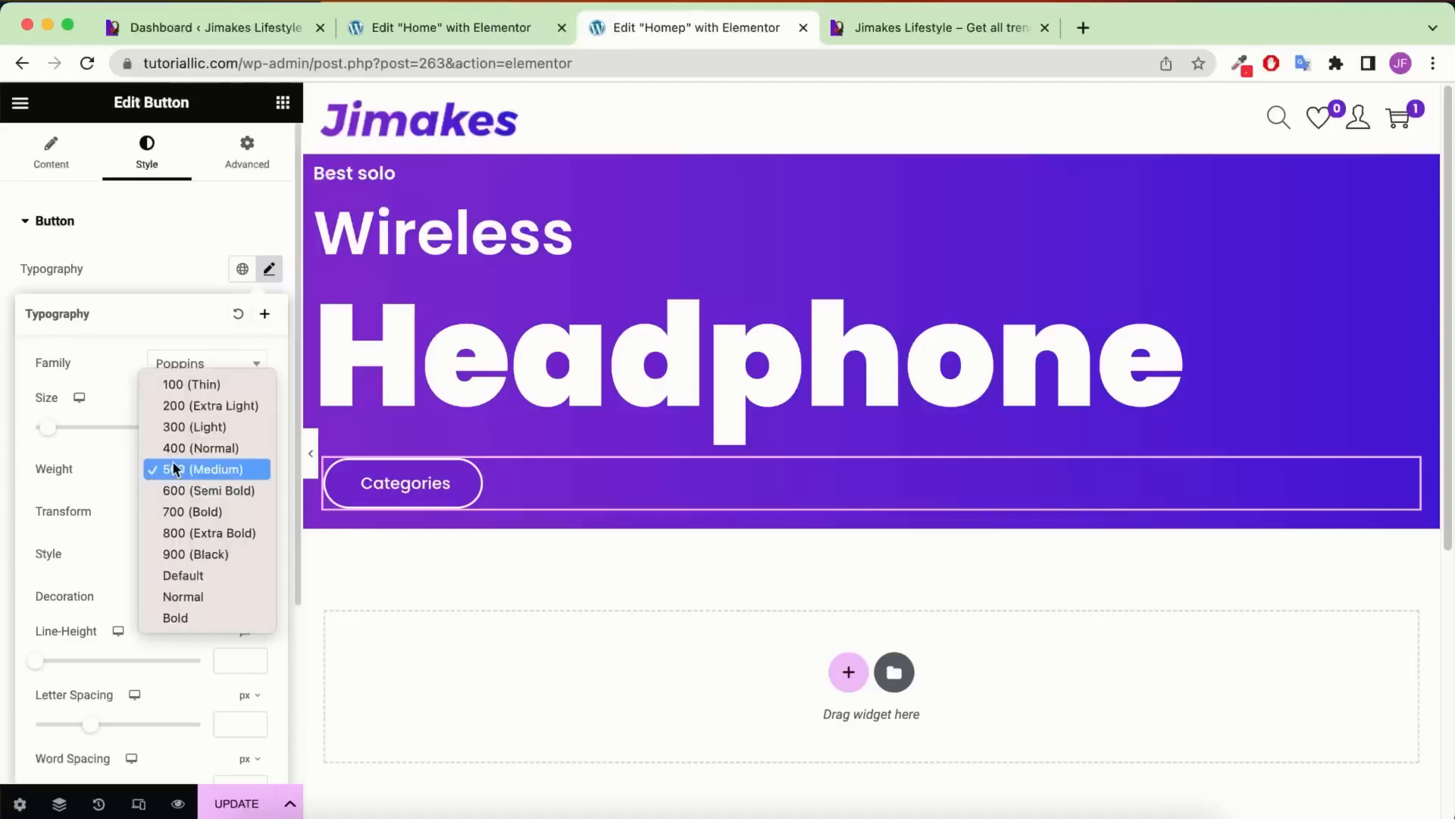
left_click(188, 491)
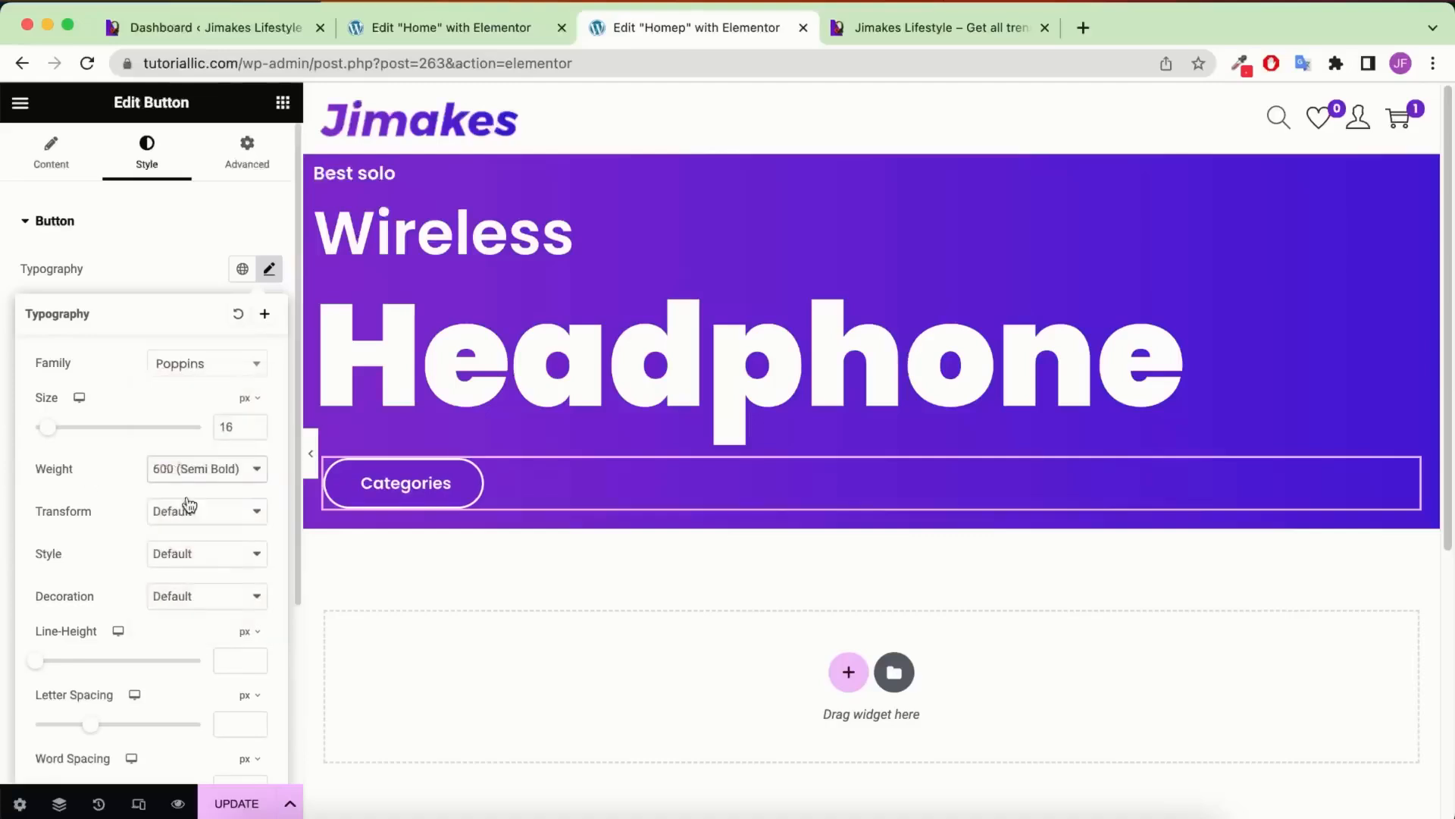
left_click(429, 494)
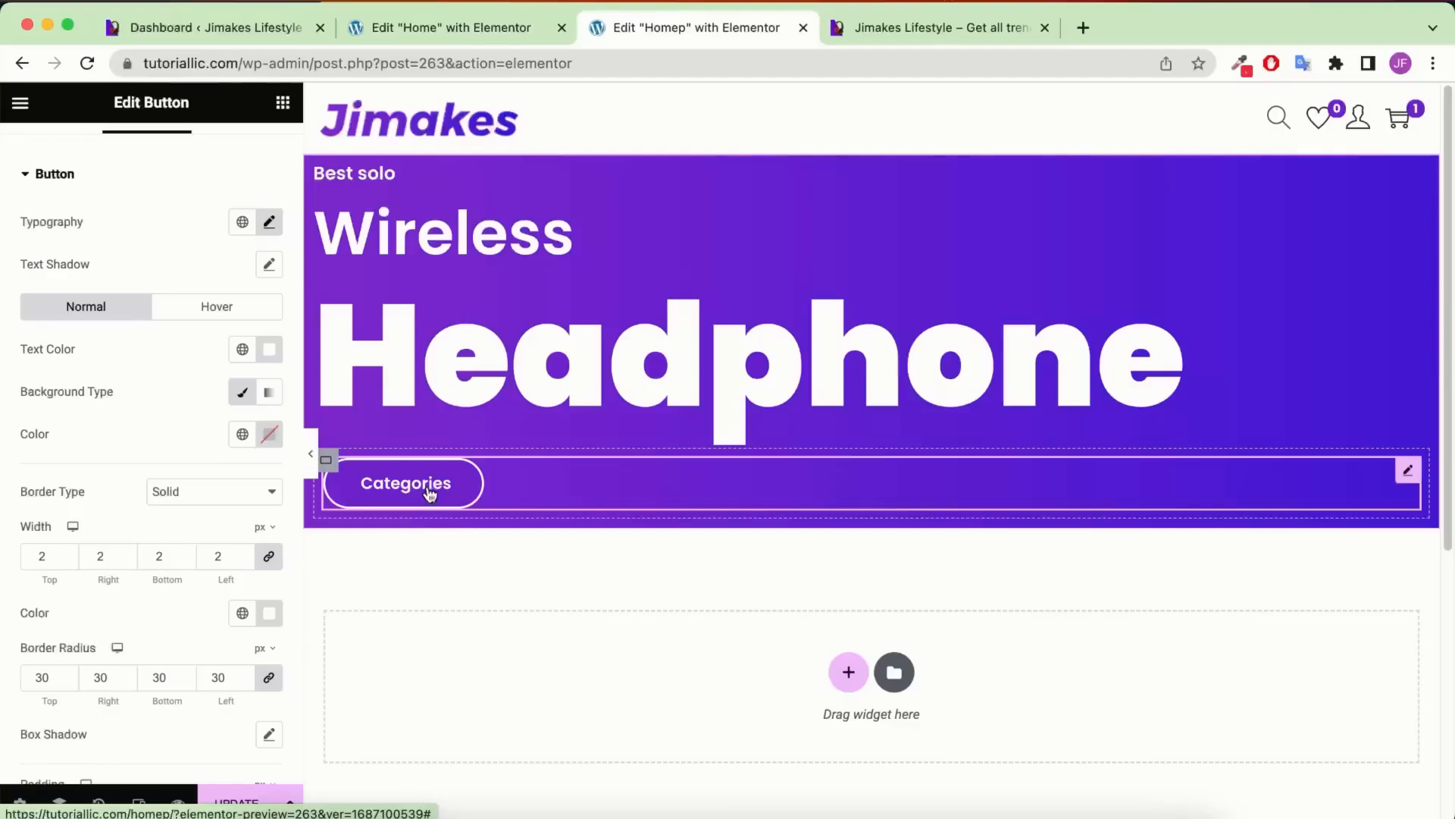
right_click(430, 494)
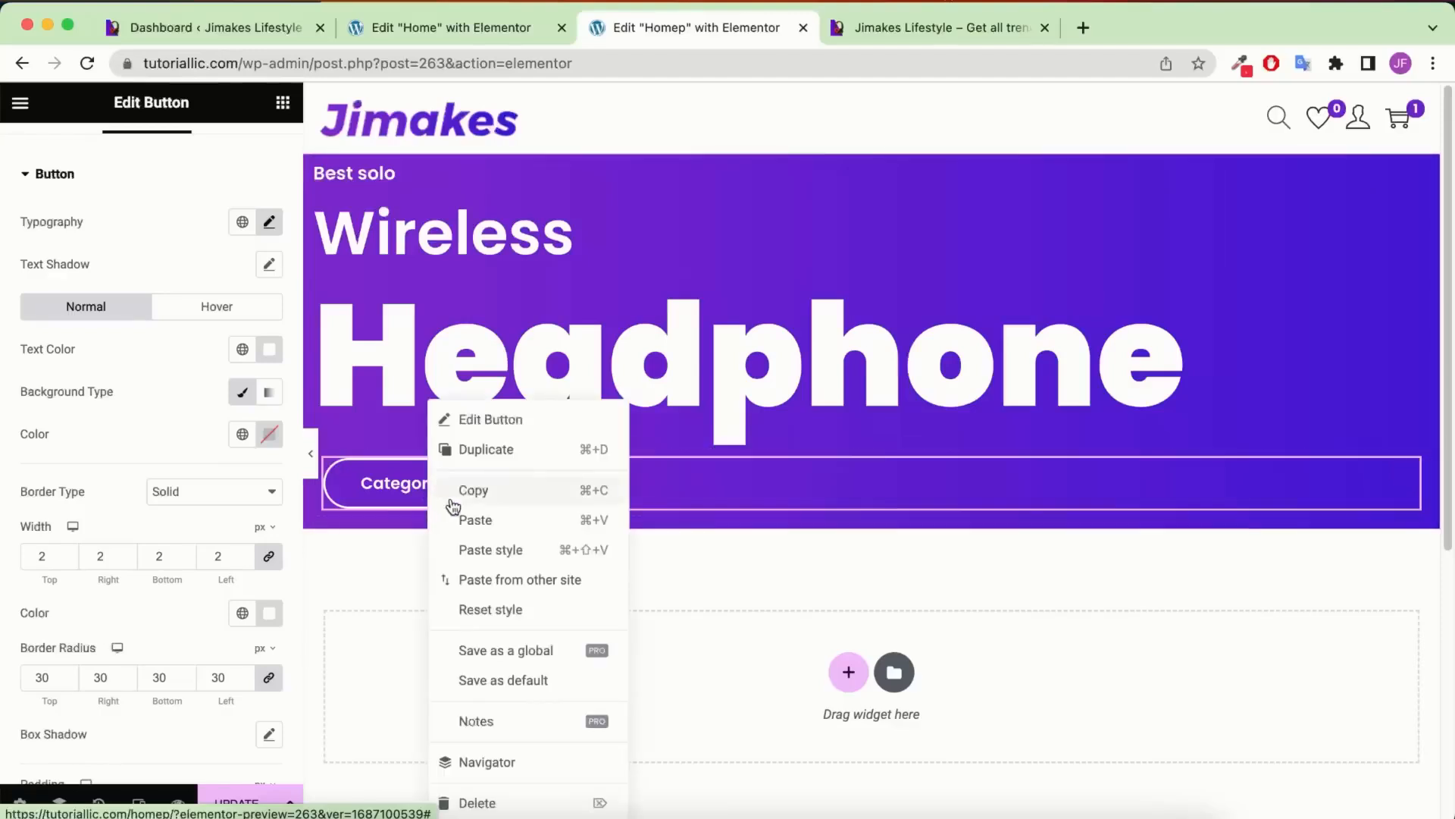
Duplicate the Categories button and relabel the copy 'Shop now'
left_click(486, 450)
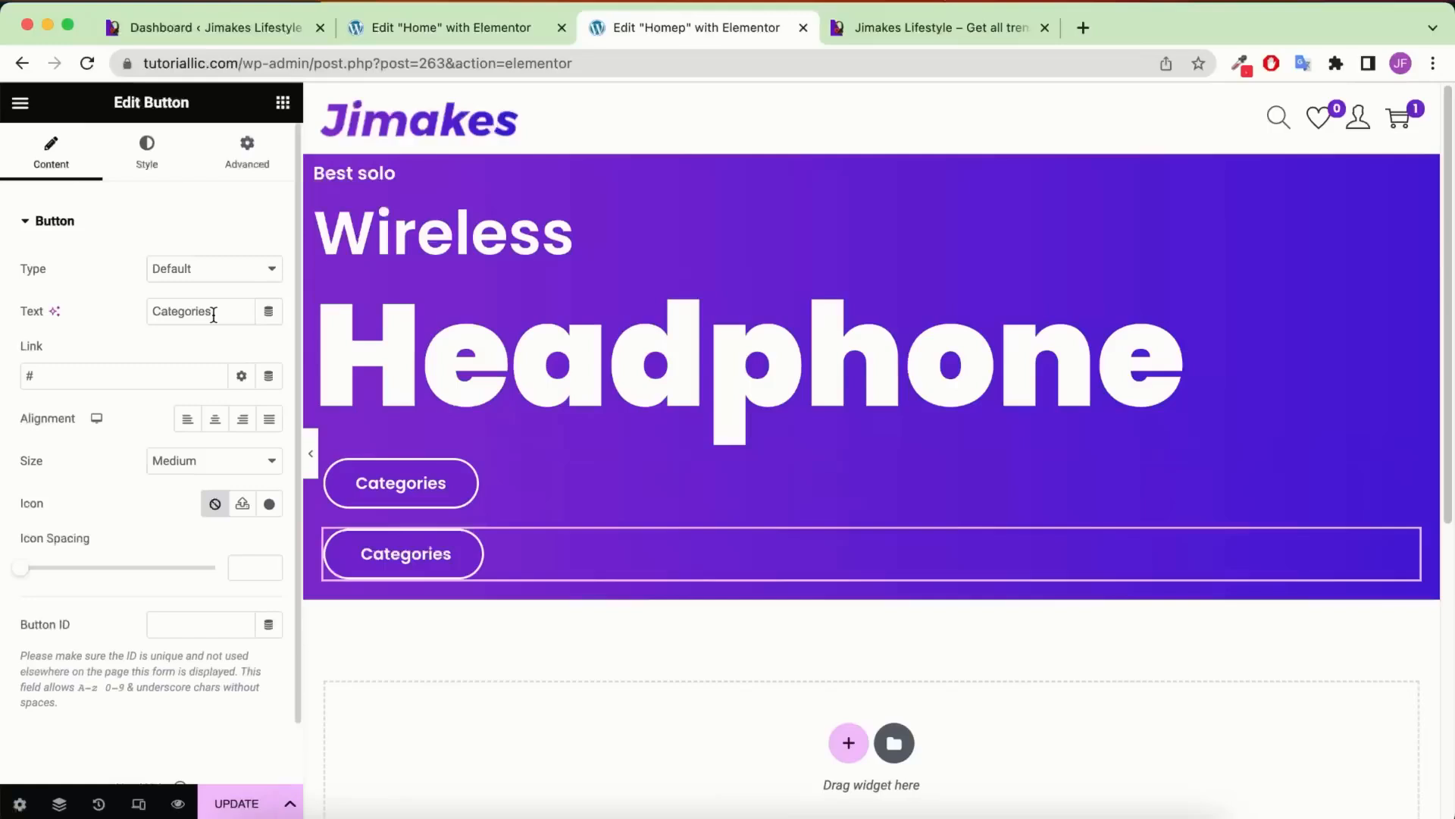
double_click(214, 312)
type("Shop now")
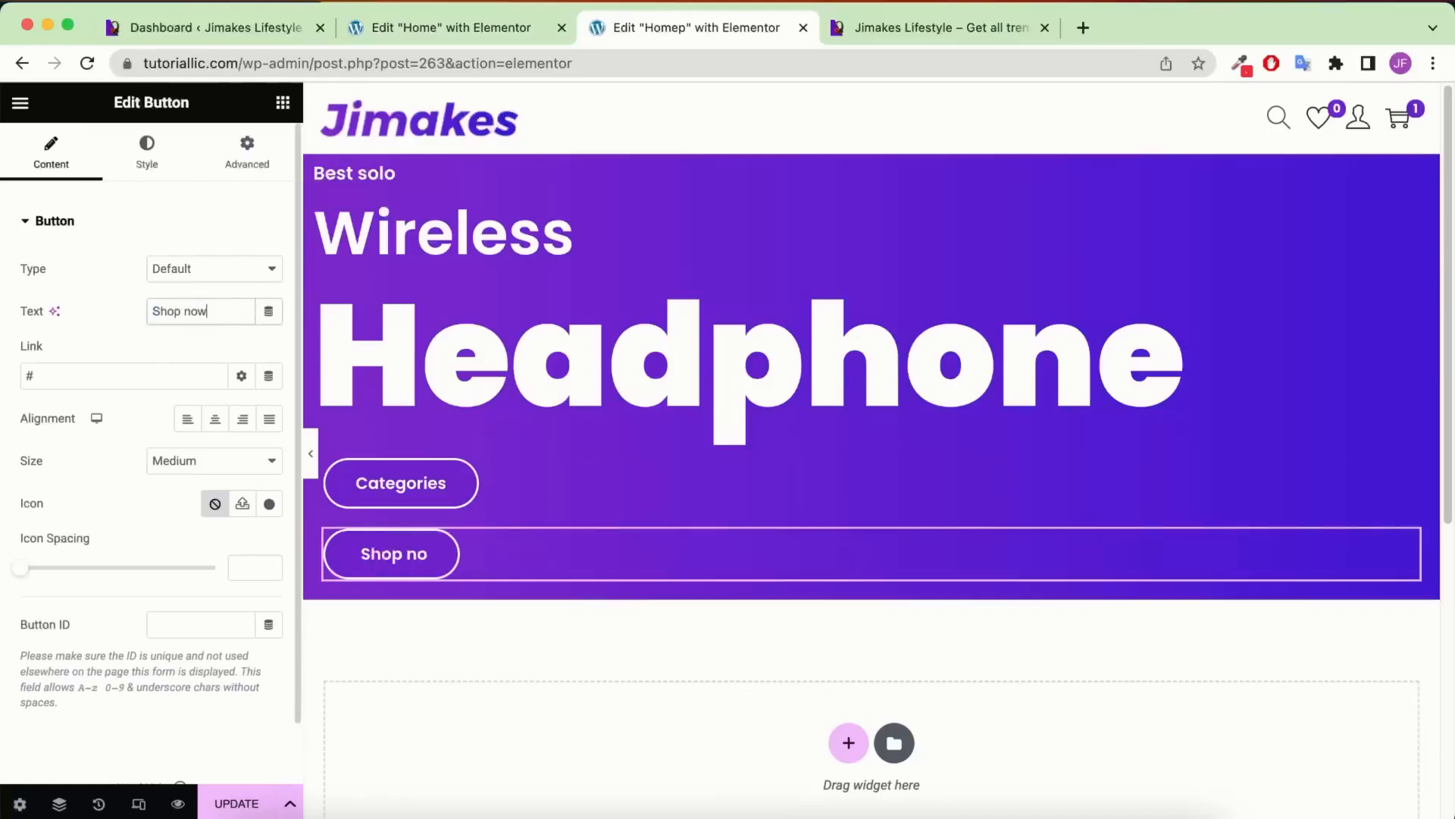
Check the reference storefront hero and give Shop now a white #FFFFFF background
left_click(147, 154)
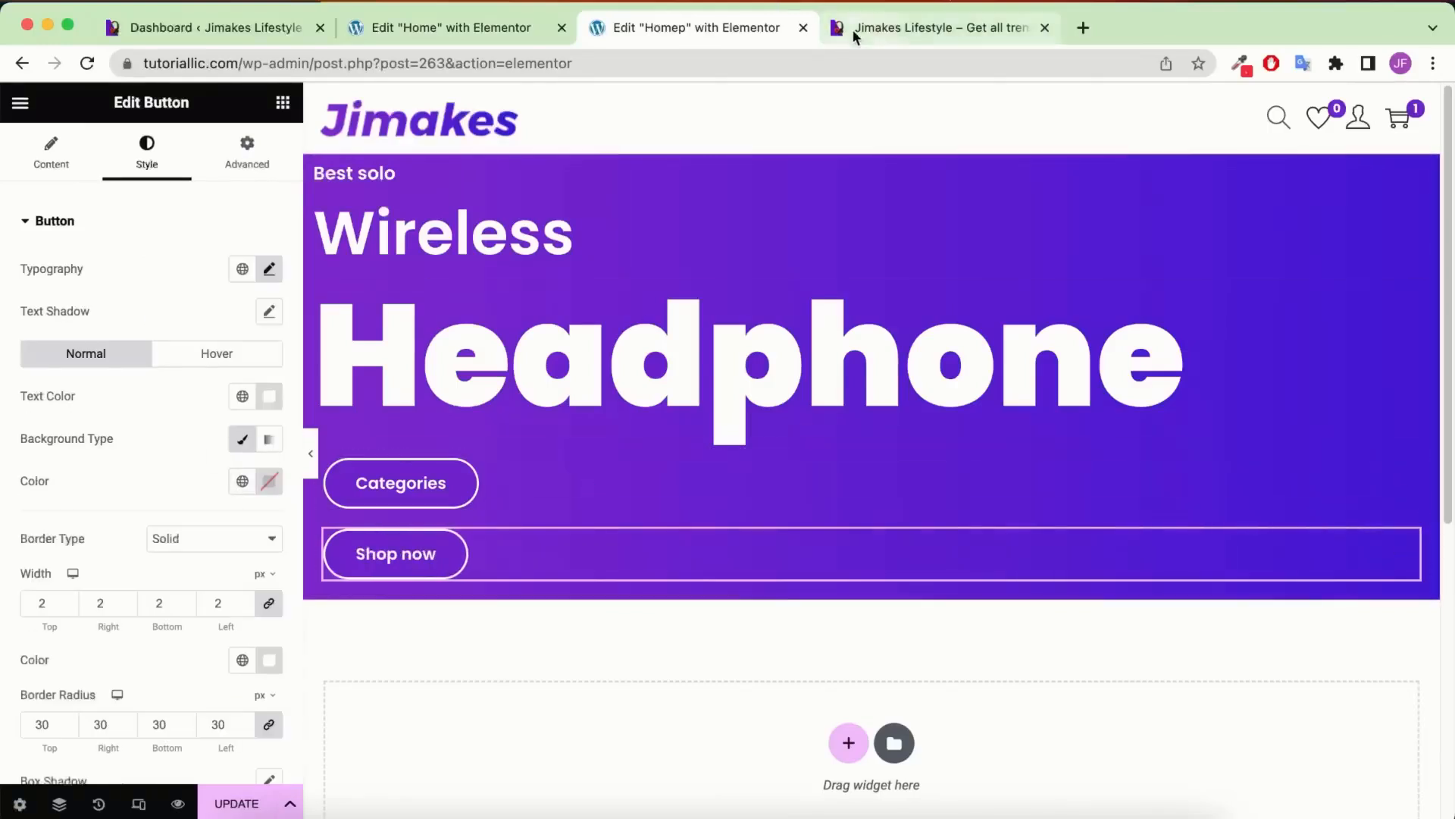
left_click(853, 33)
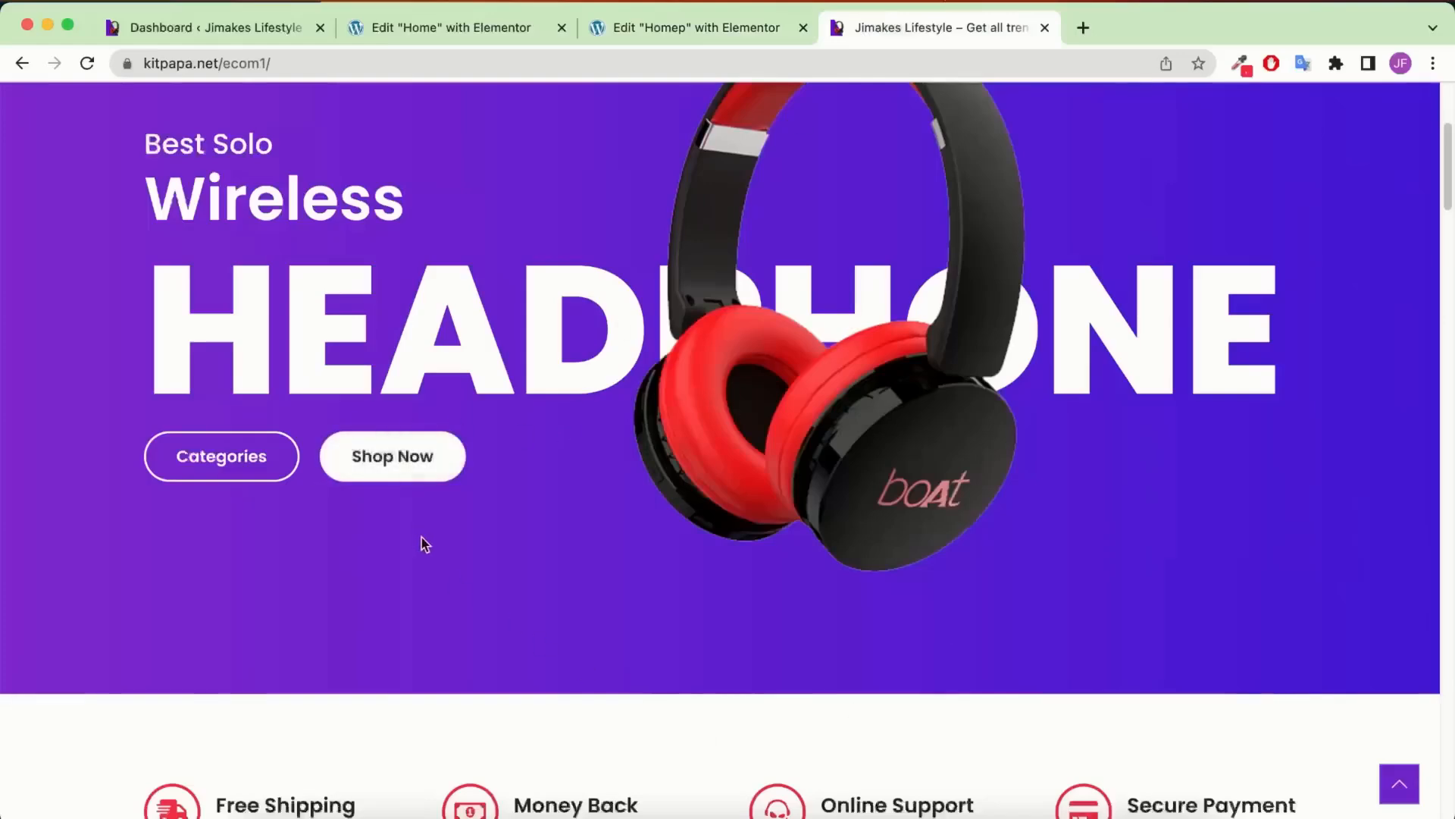
left_click(713, 47)
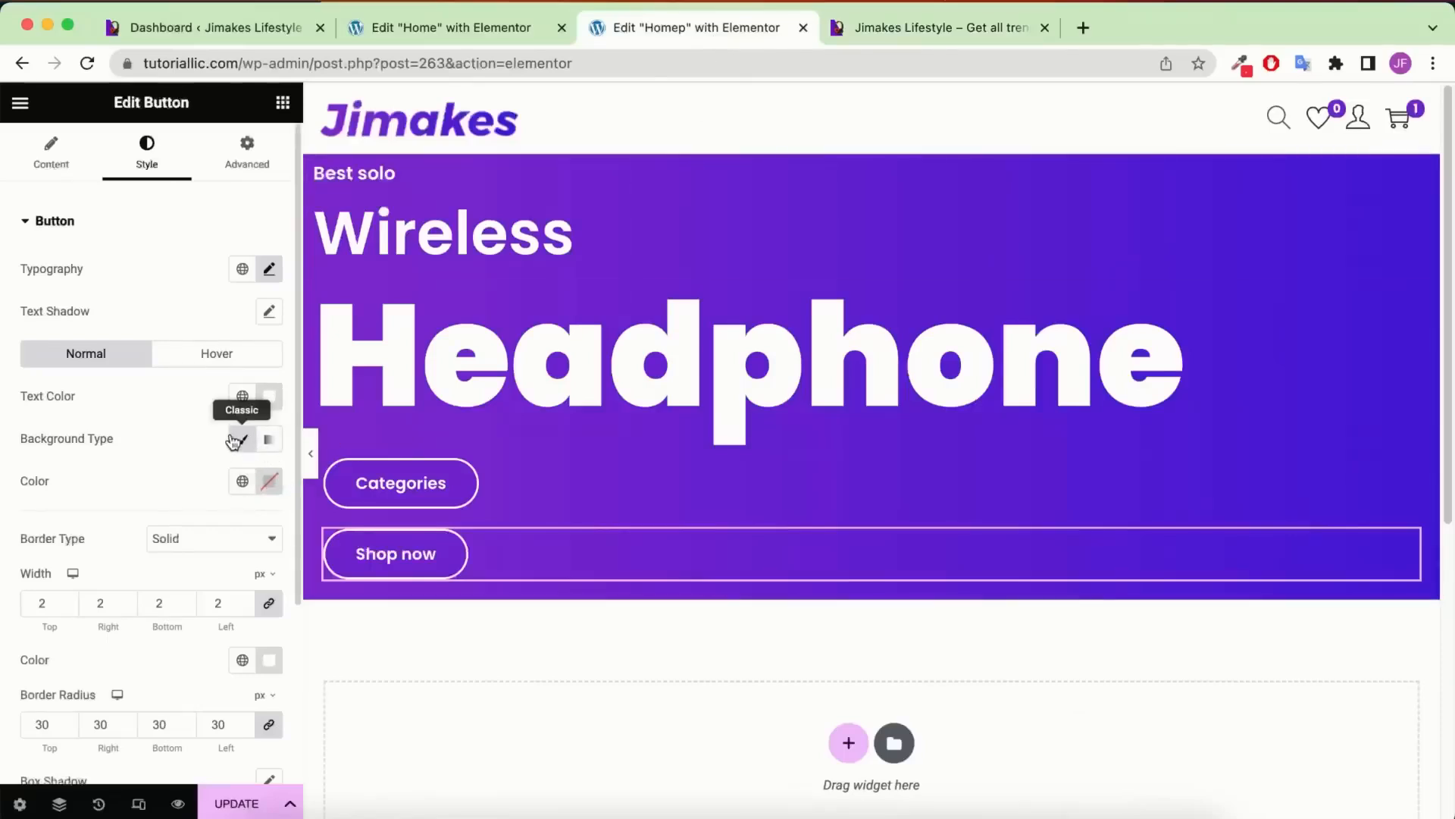
left_click(269, 481)
left_click_drag(266, 708, 128, 514)
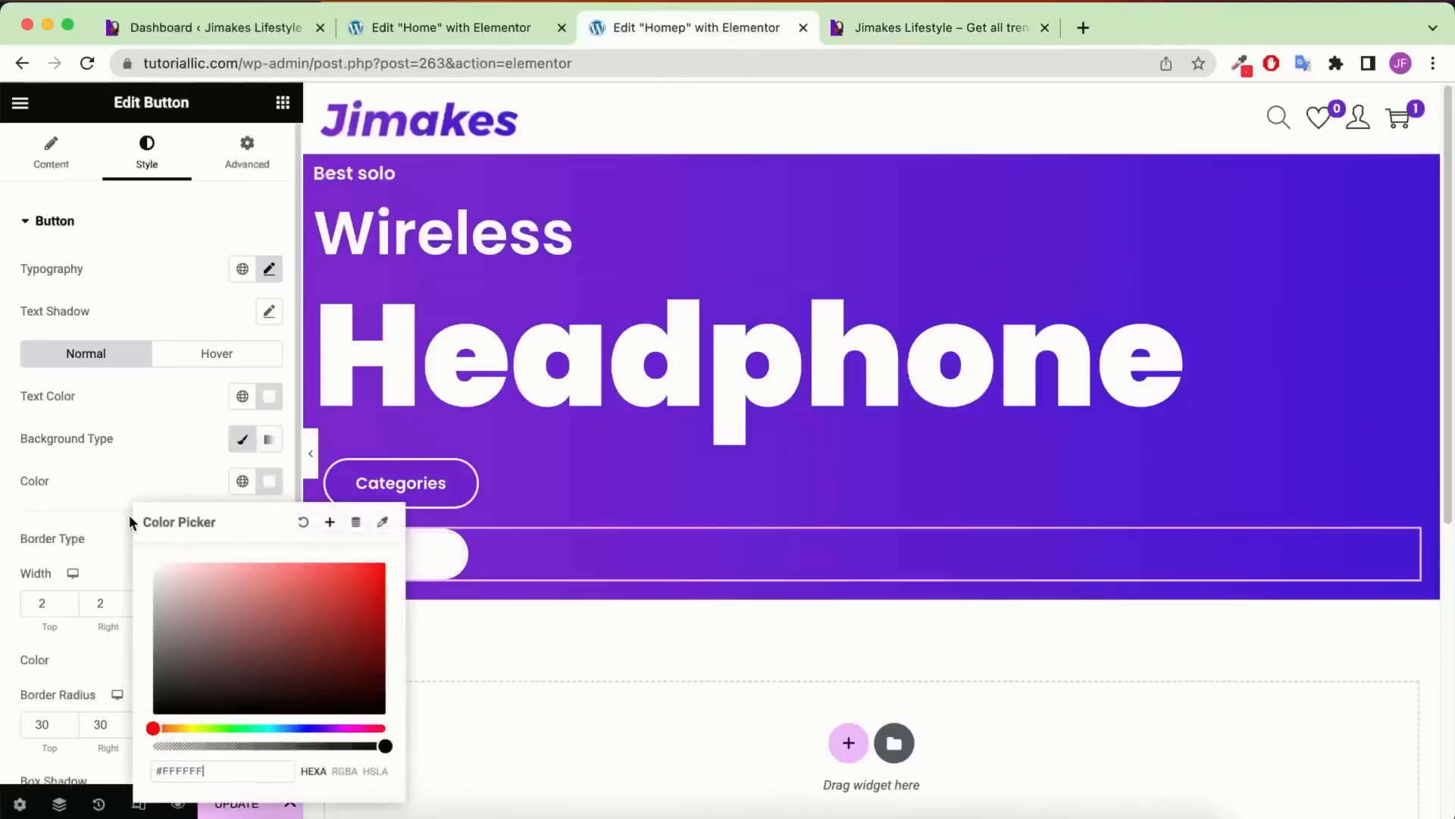
Set the Shop now button's text colour to dark #222
left_click(154, 464)
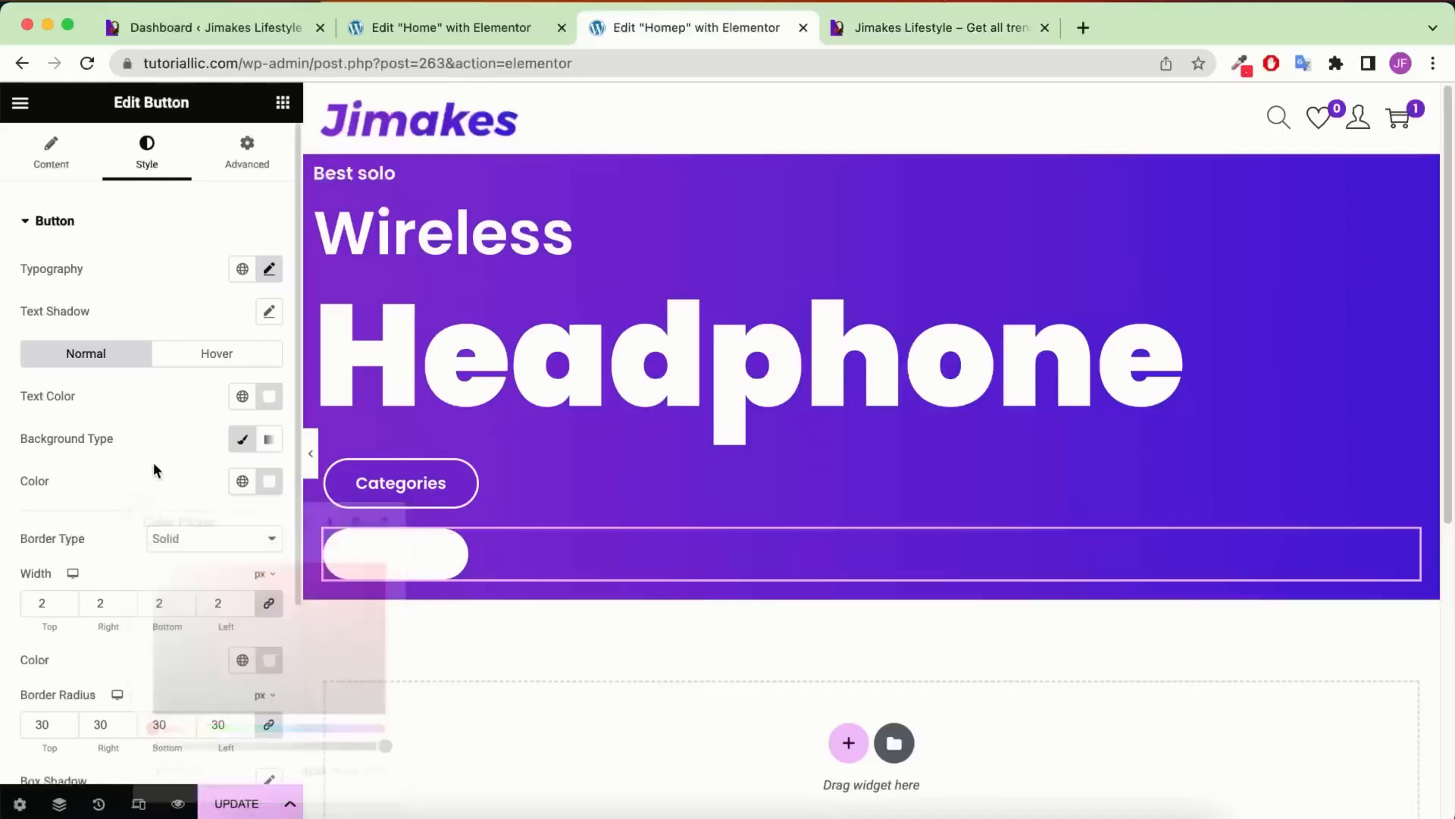
left_click(269, 397)
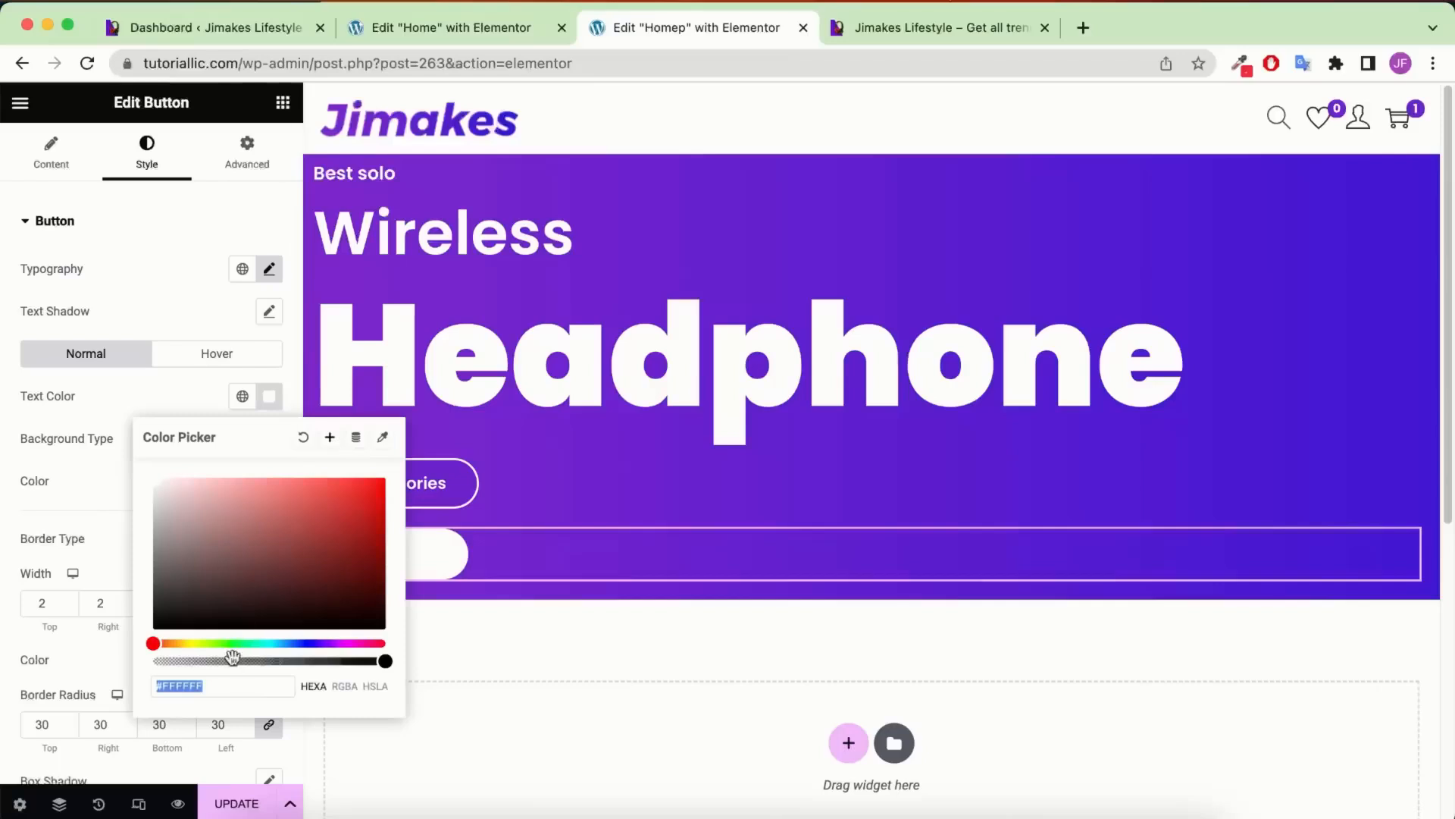
type("222")
left_click(129, 497)
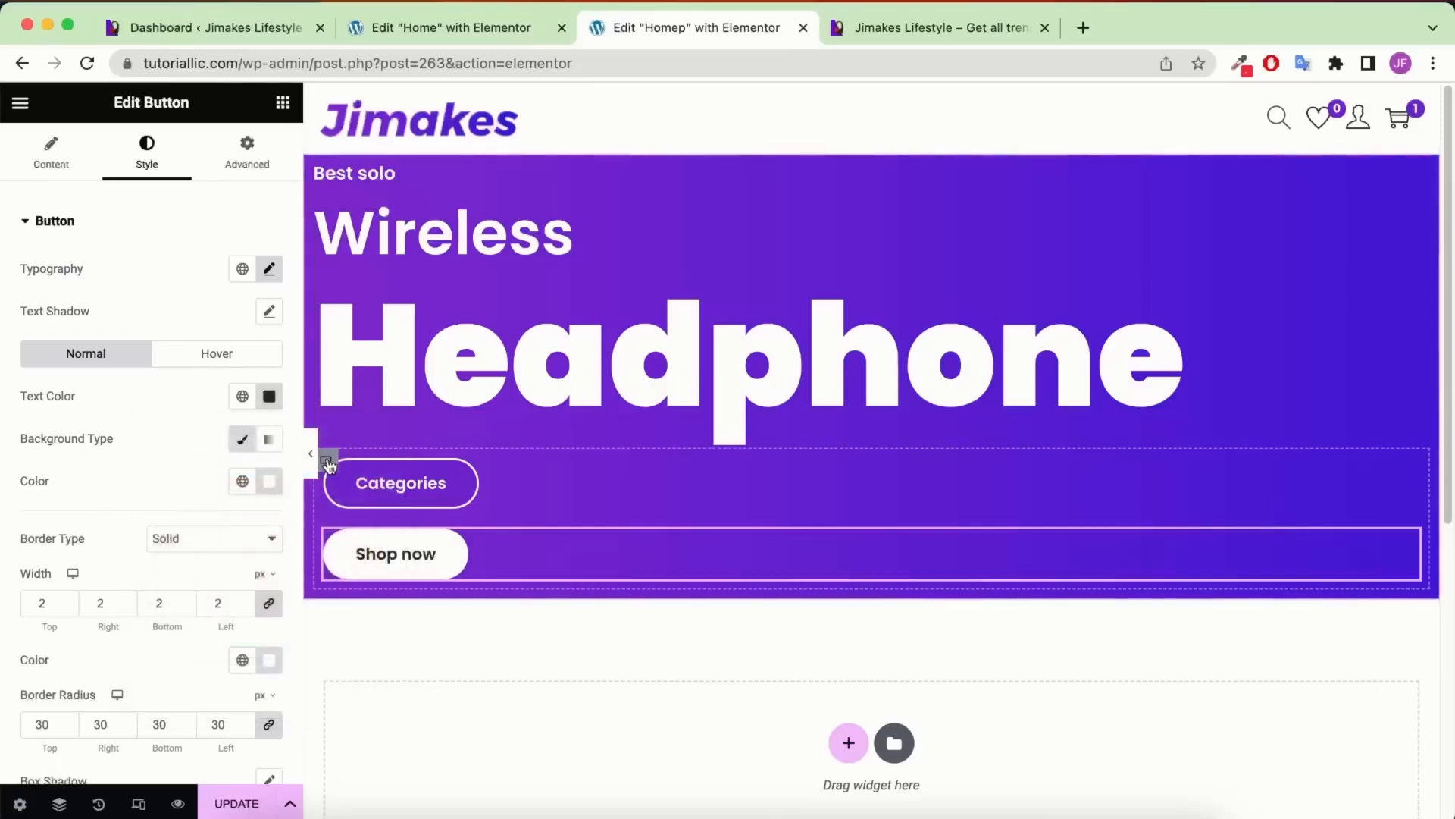
Set the buttons' container direction to Row, save, and switch to the Home editor
left_click(326, 462)
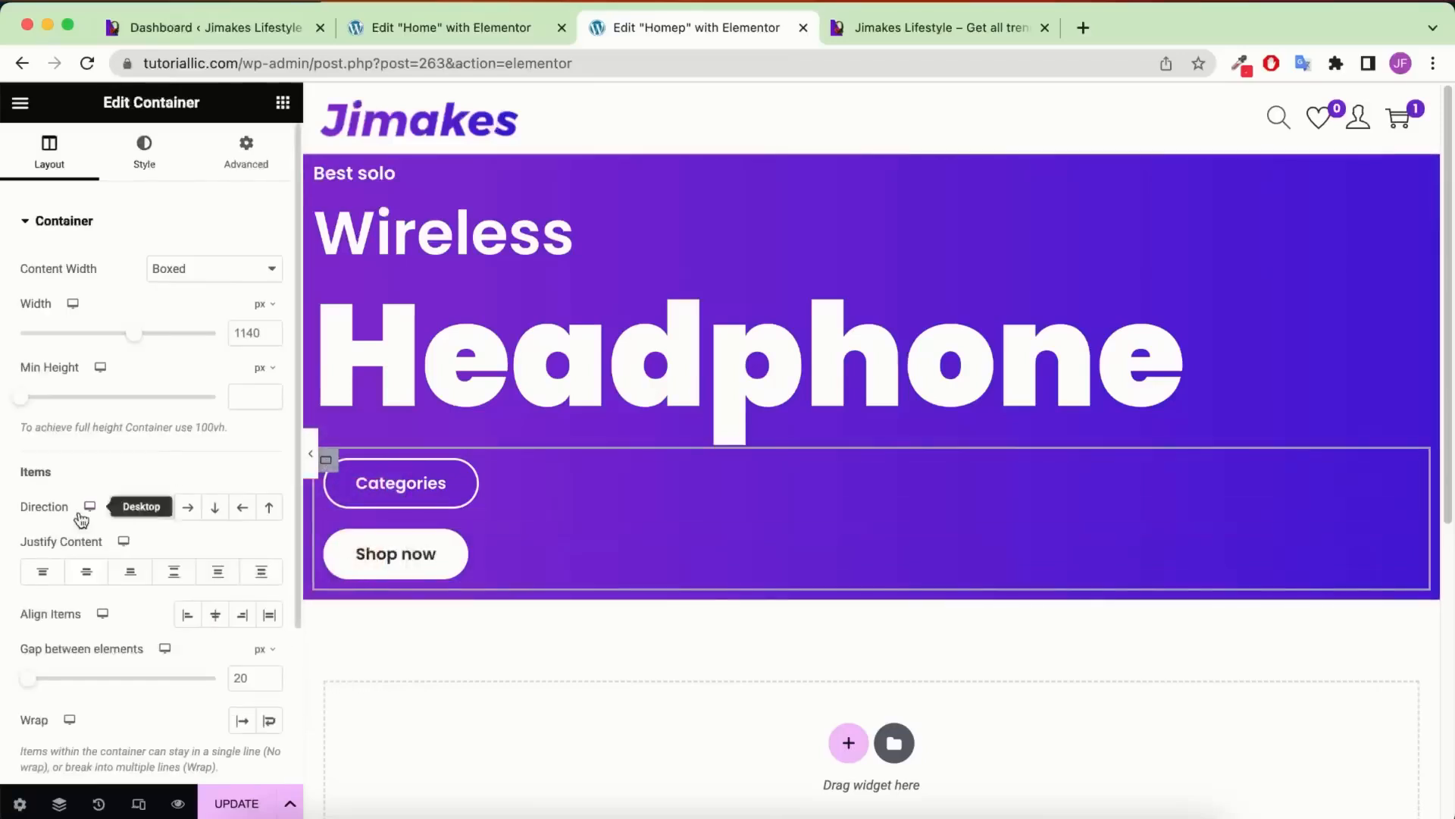
left_click(186, 509)
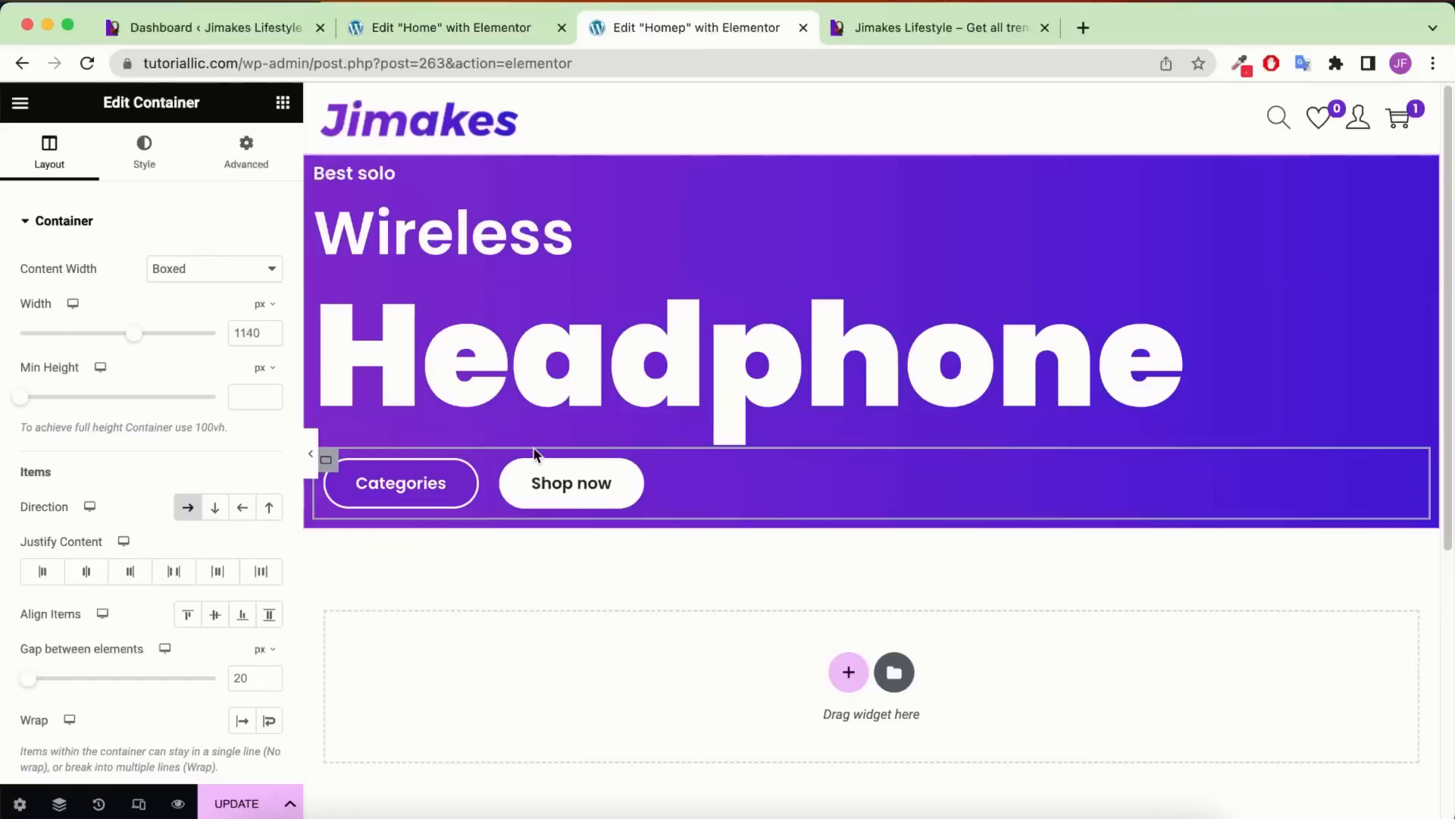
left_click(237, 802)
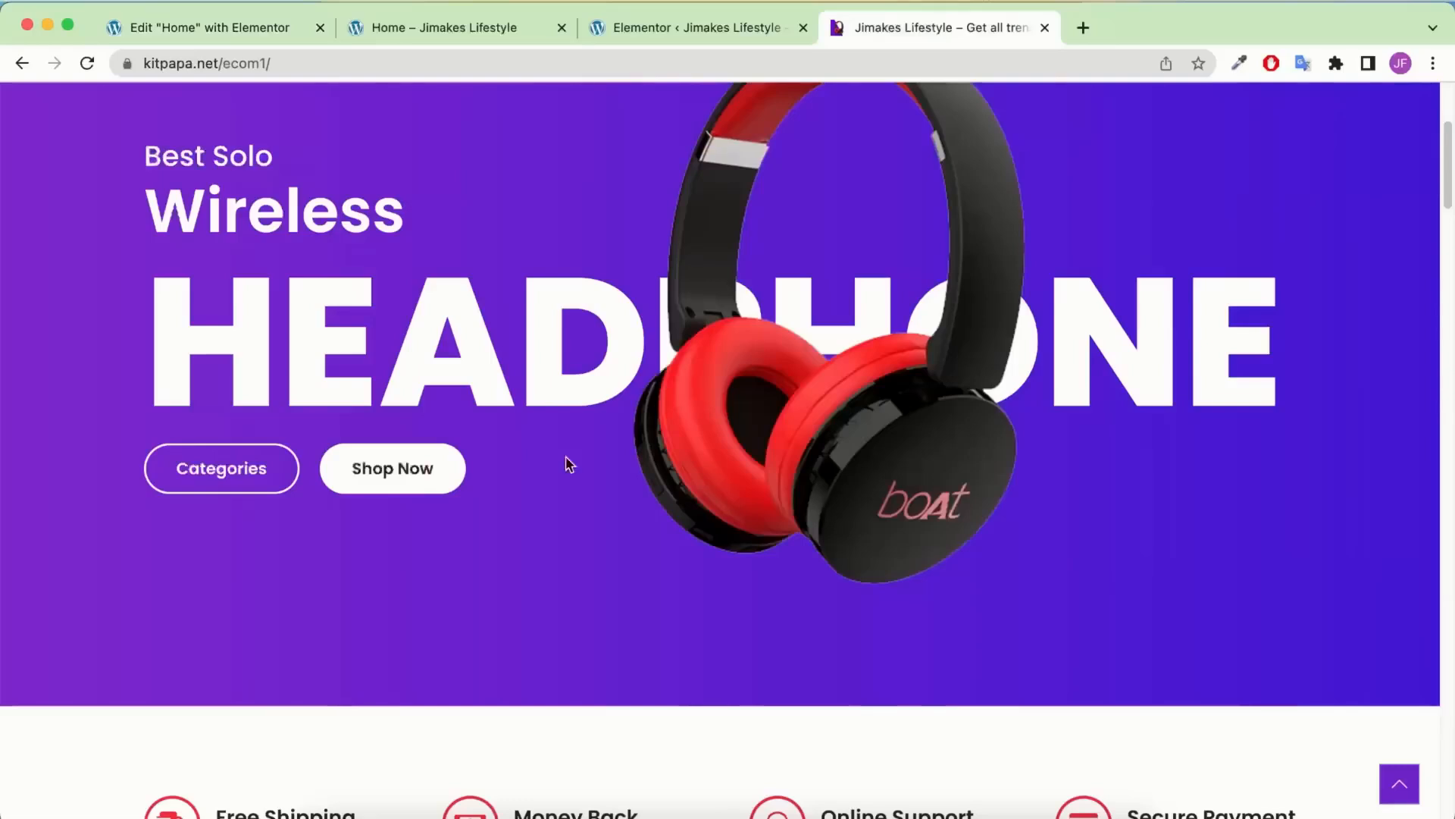
scroll(438, 422, "up", 1)
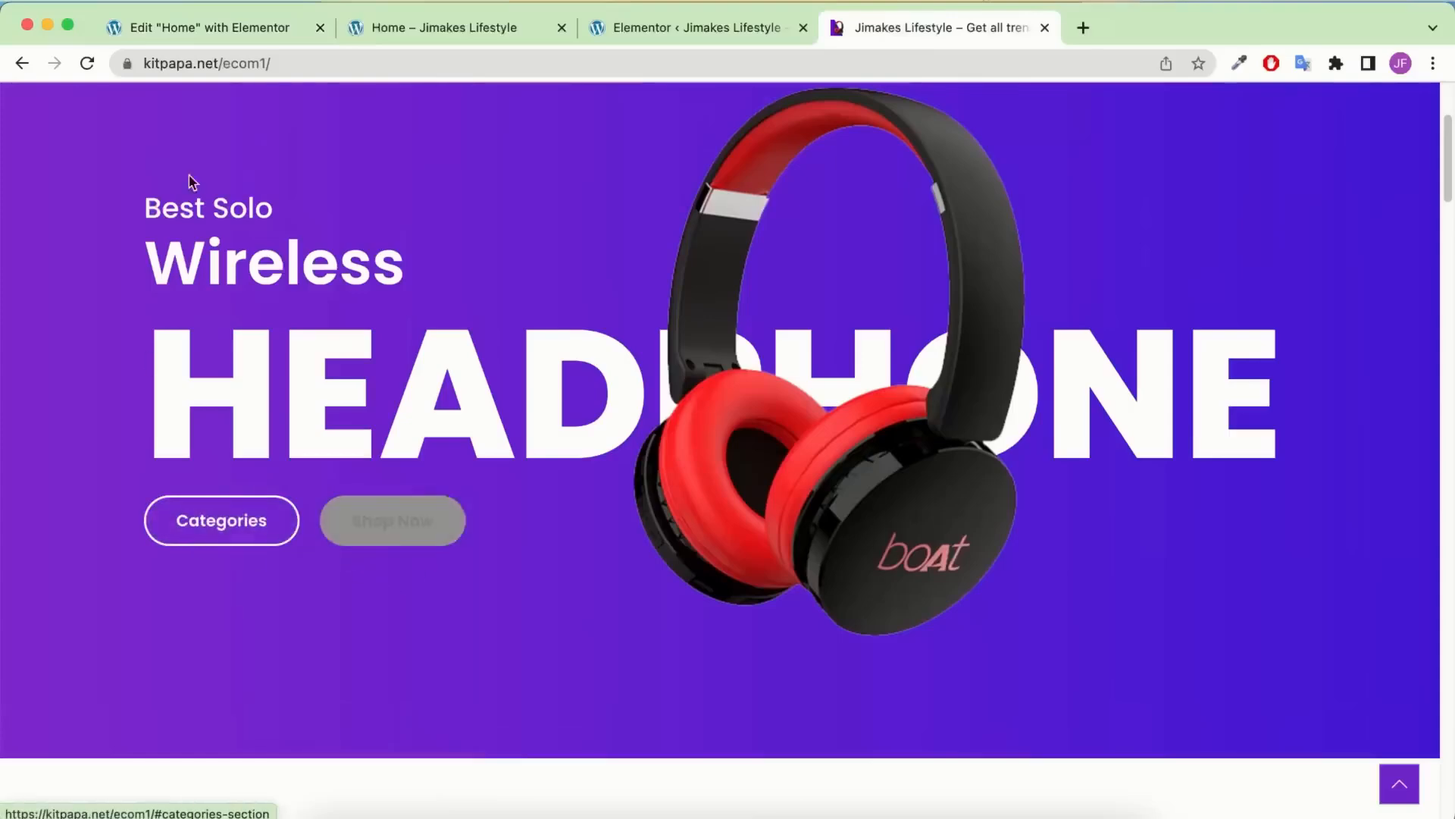
left_click(253, 35)
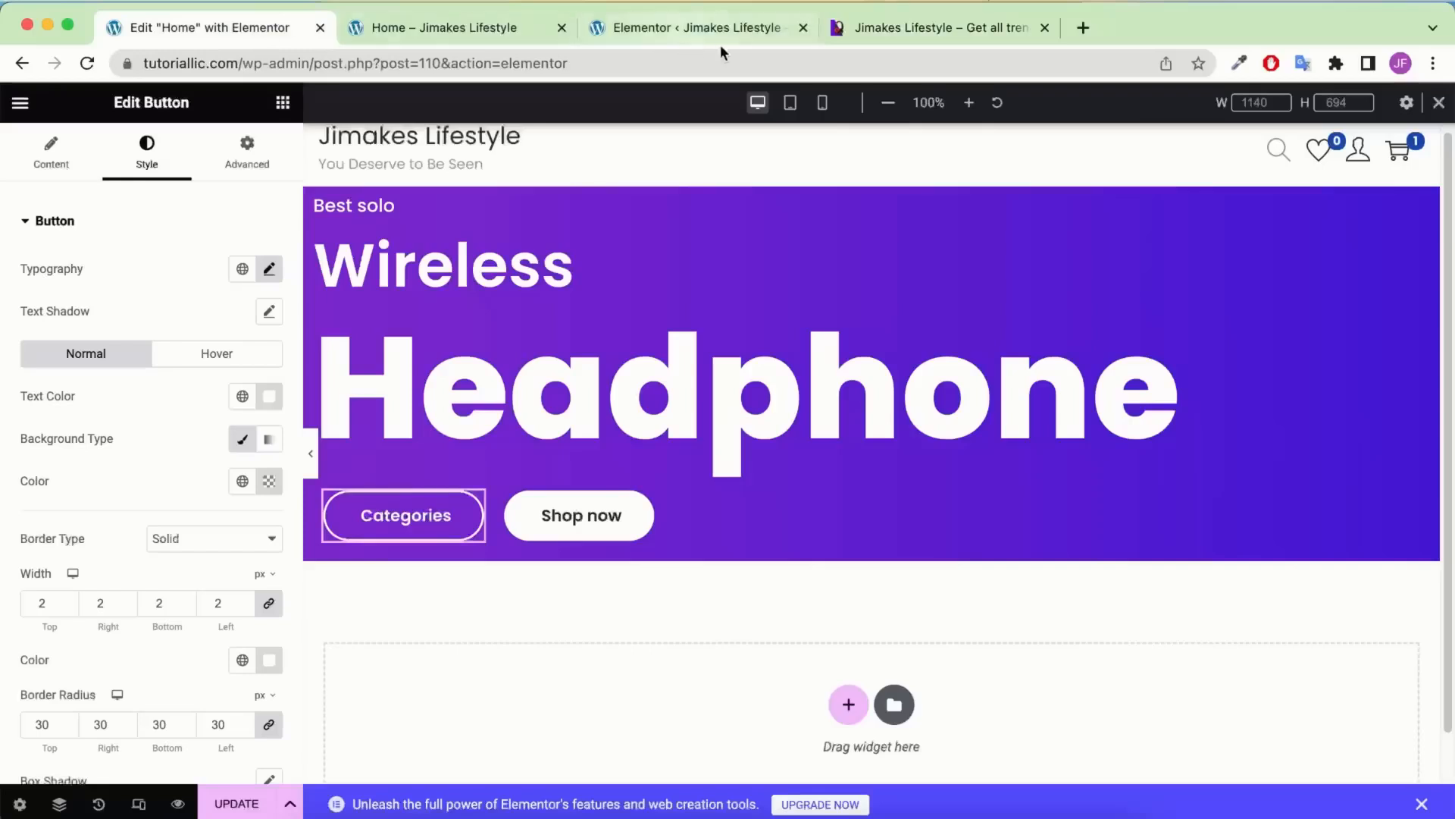
Set the Categories button's hover text colour to #222222
left_click(803, 28)
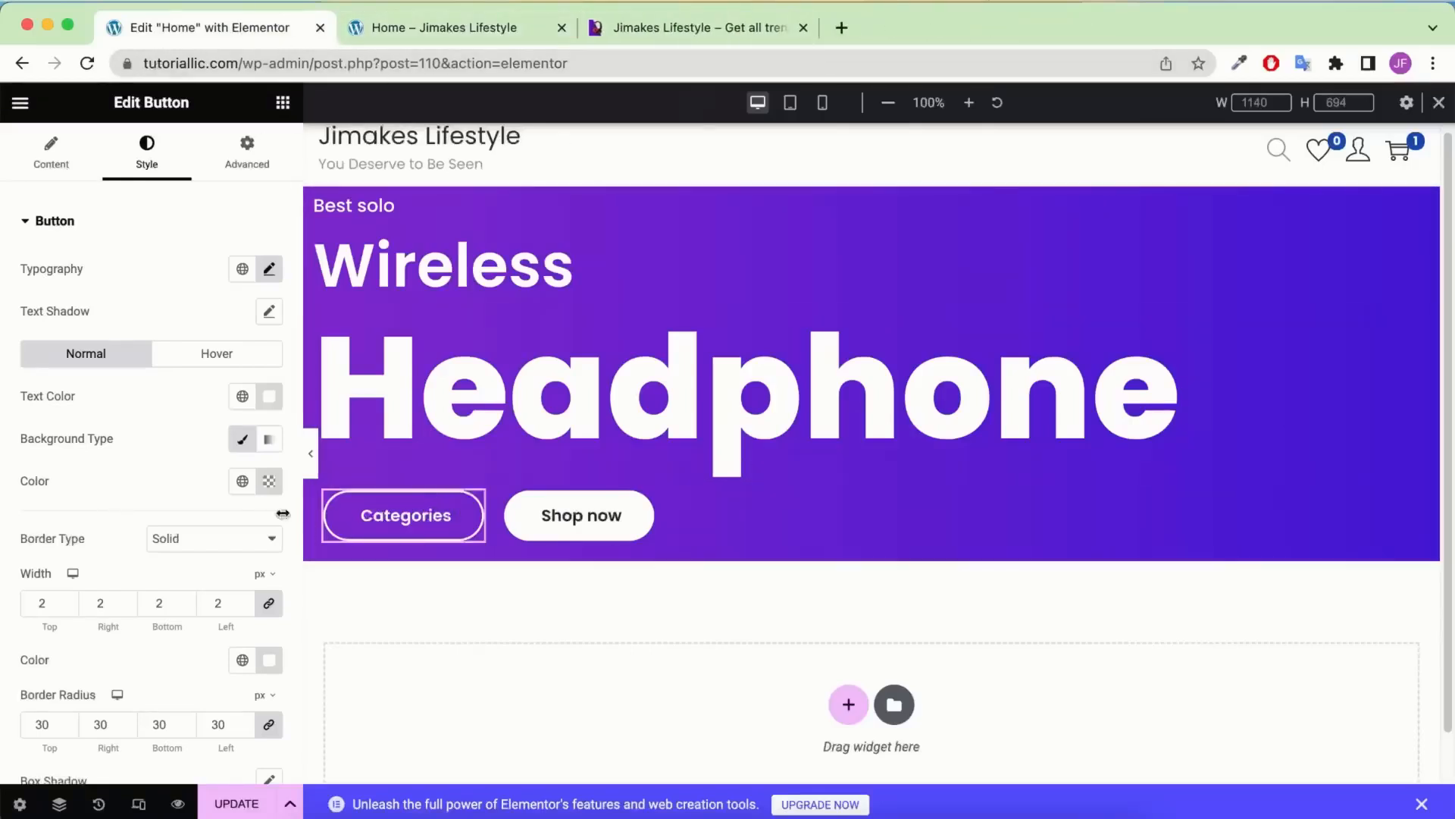
left_click(211, 358)
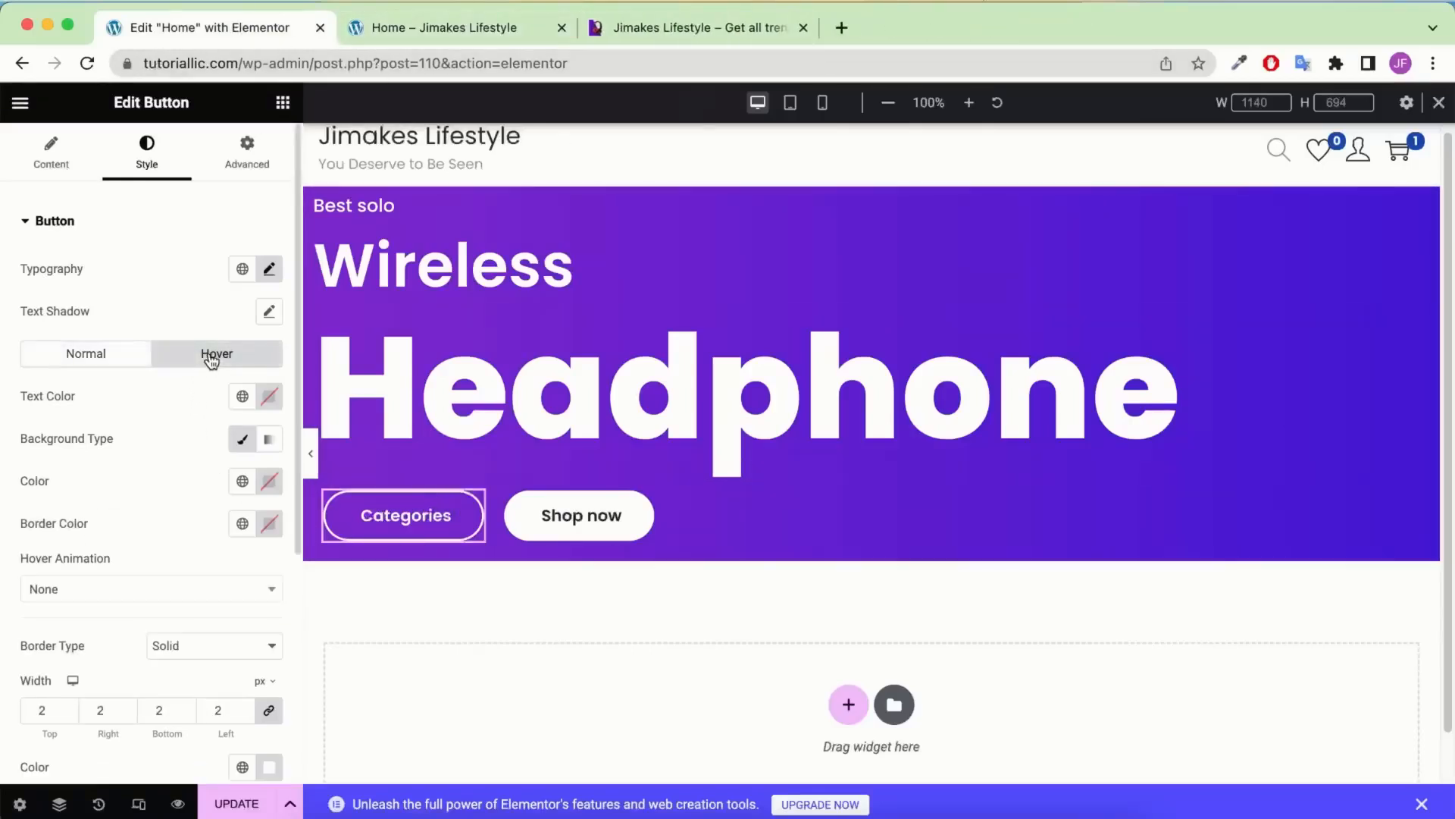
left_click(268, 398)
left_click(153, 629)
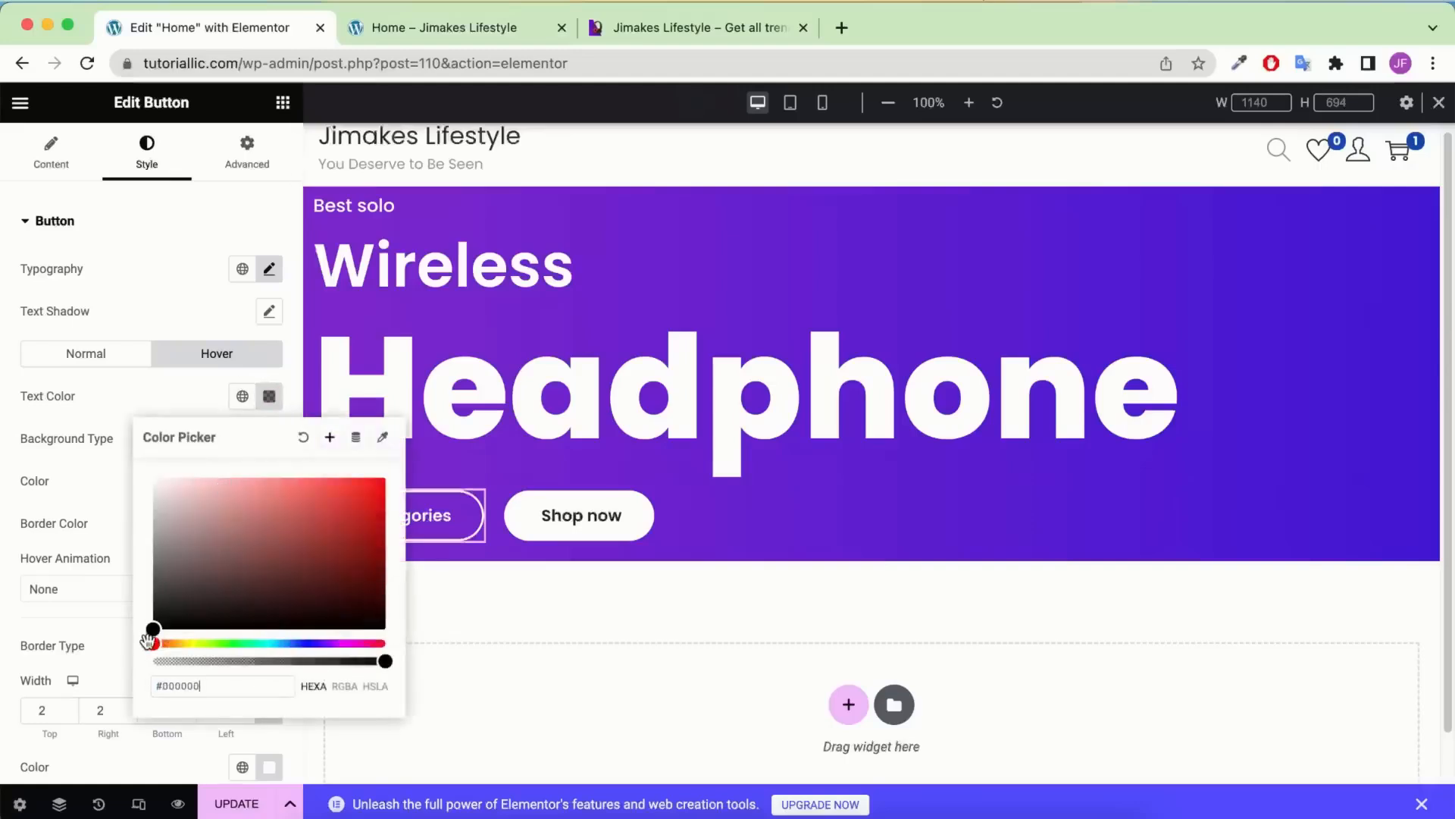
left_click(215, 686)
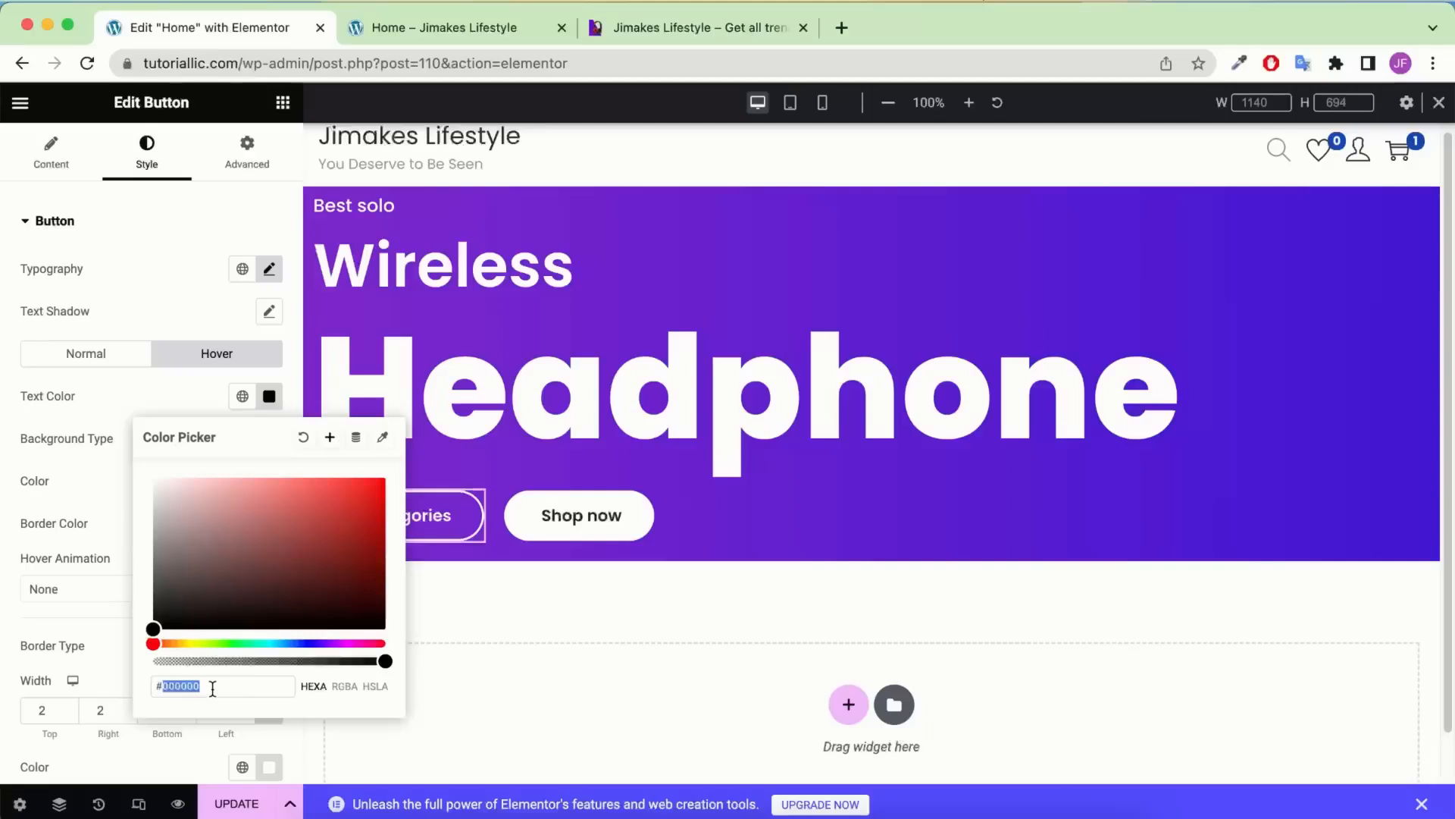
type("222222")
left_click(210, 404)
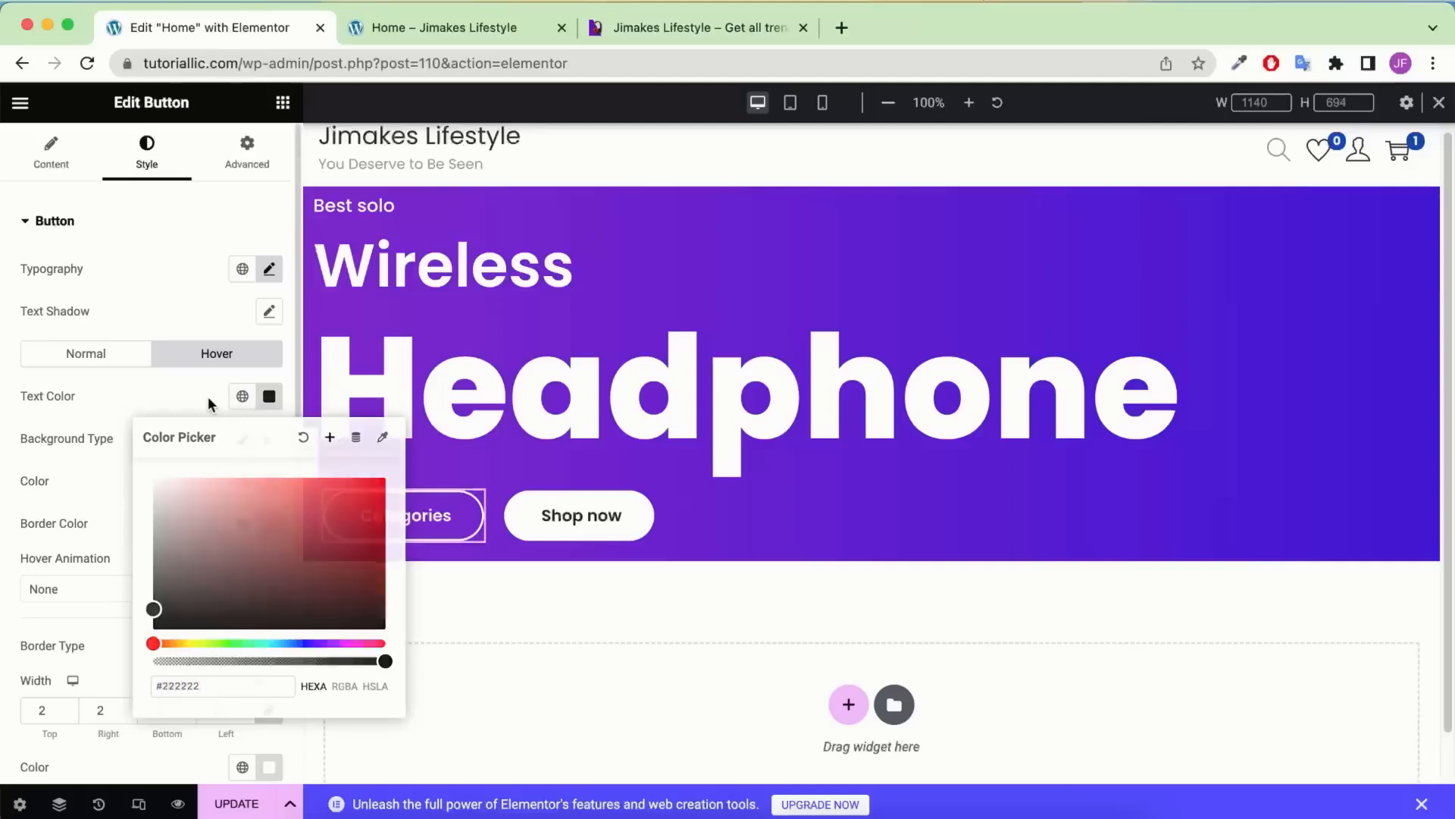
Set the Categories button's hover background and border colours to #FFFFFF
left_click(269, 480)
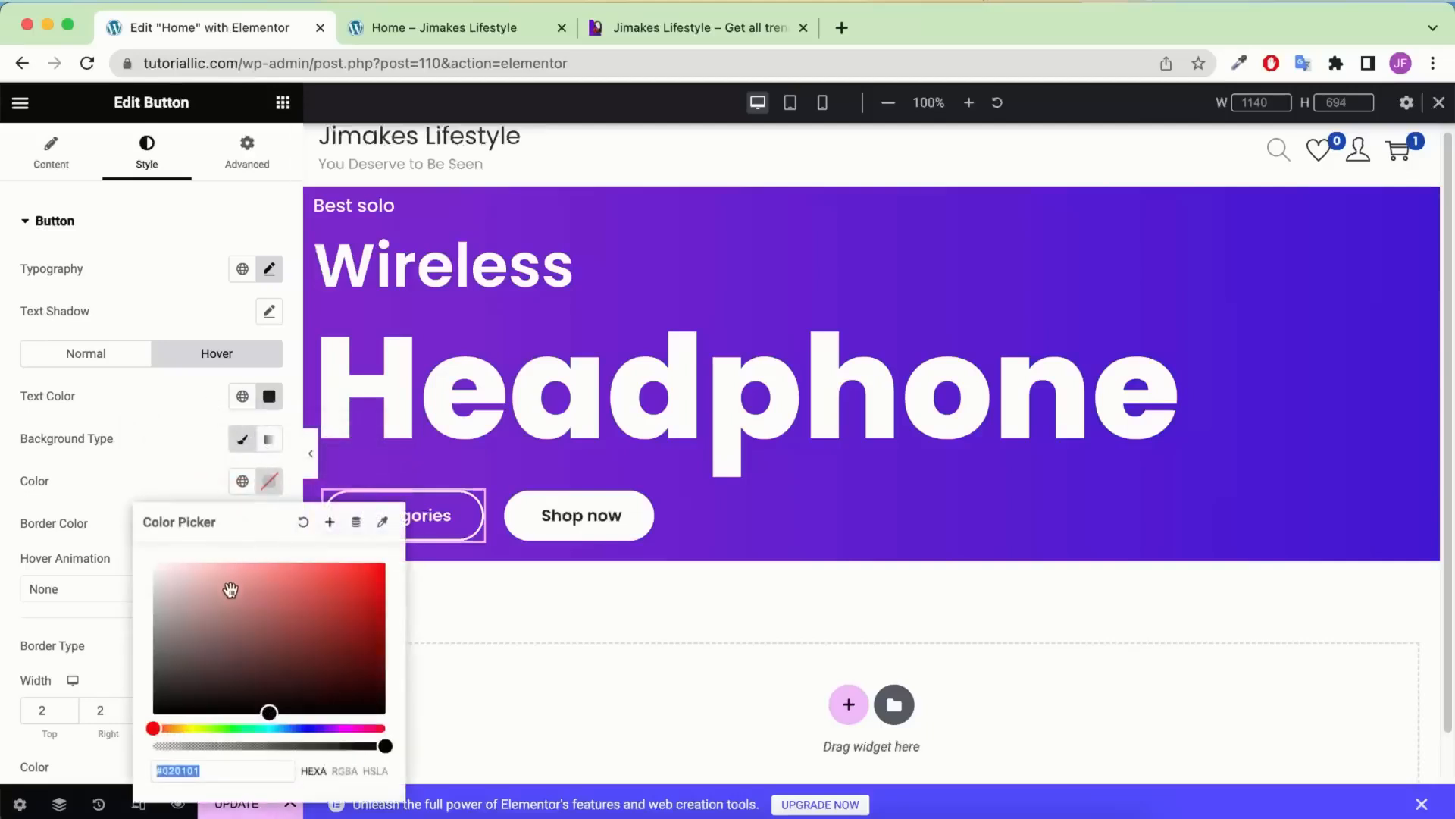
type("#FFFFFF")
left_click(121, 458)
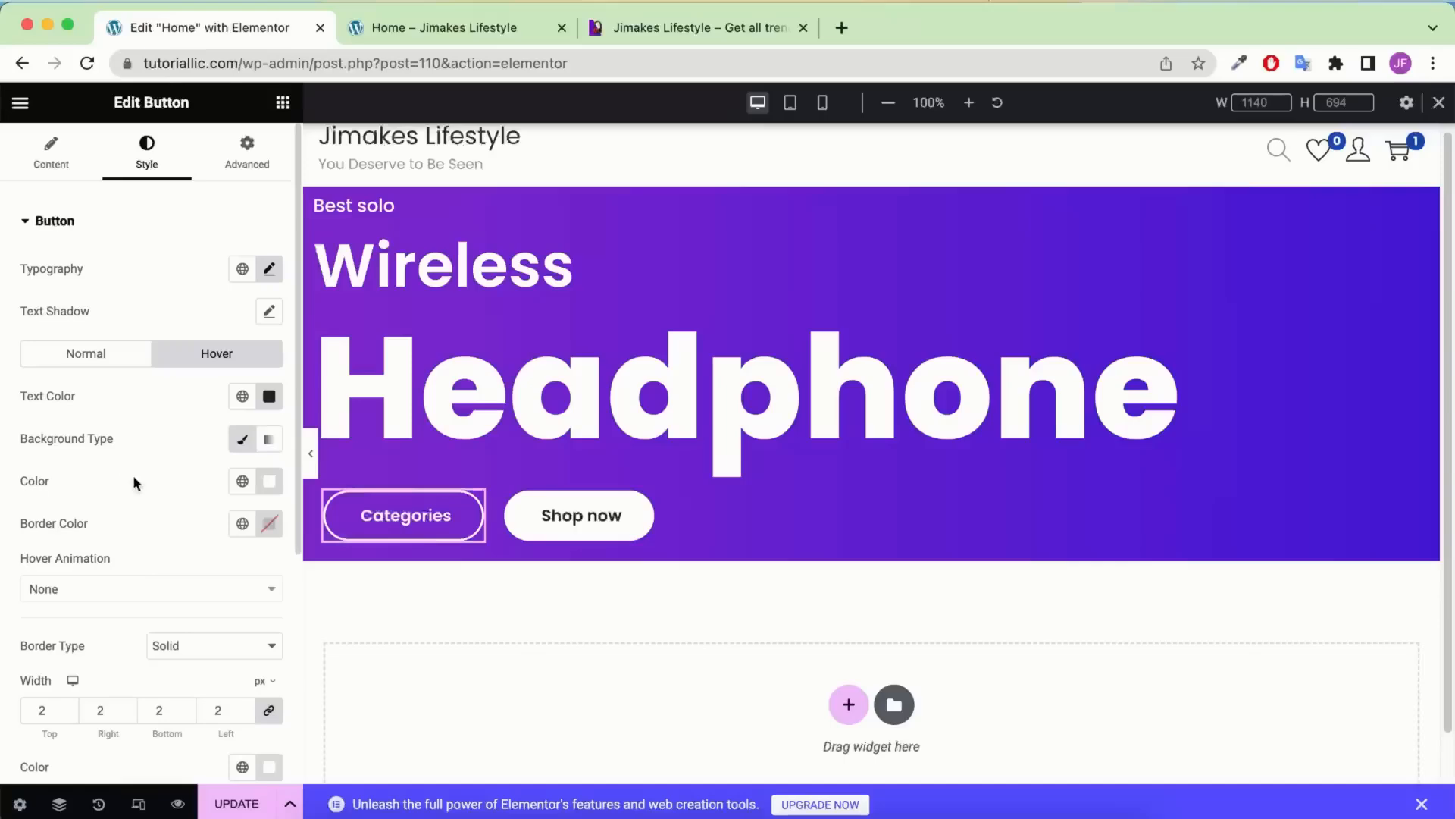
left_click(267, 529)
type("#FFFFFF")
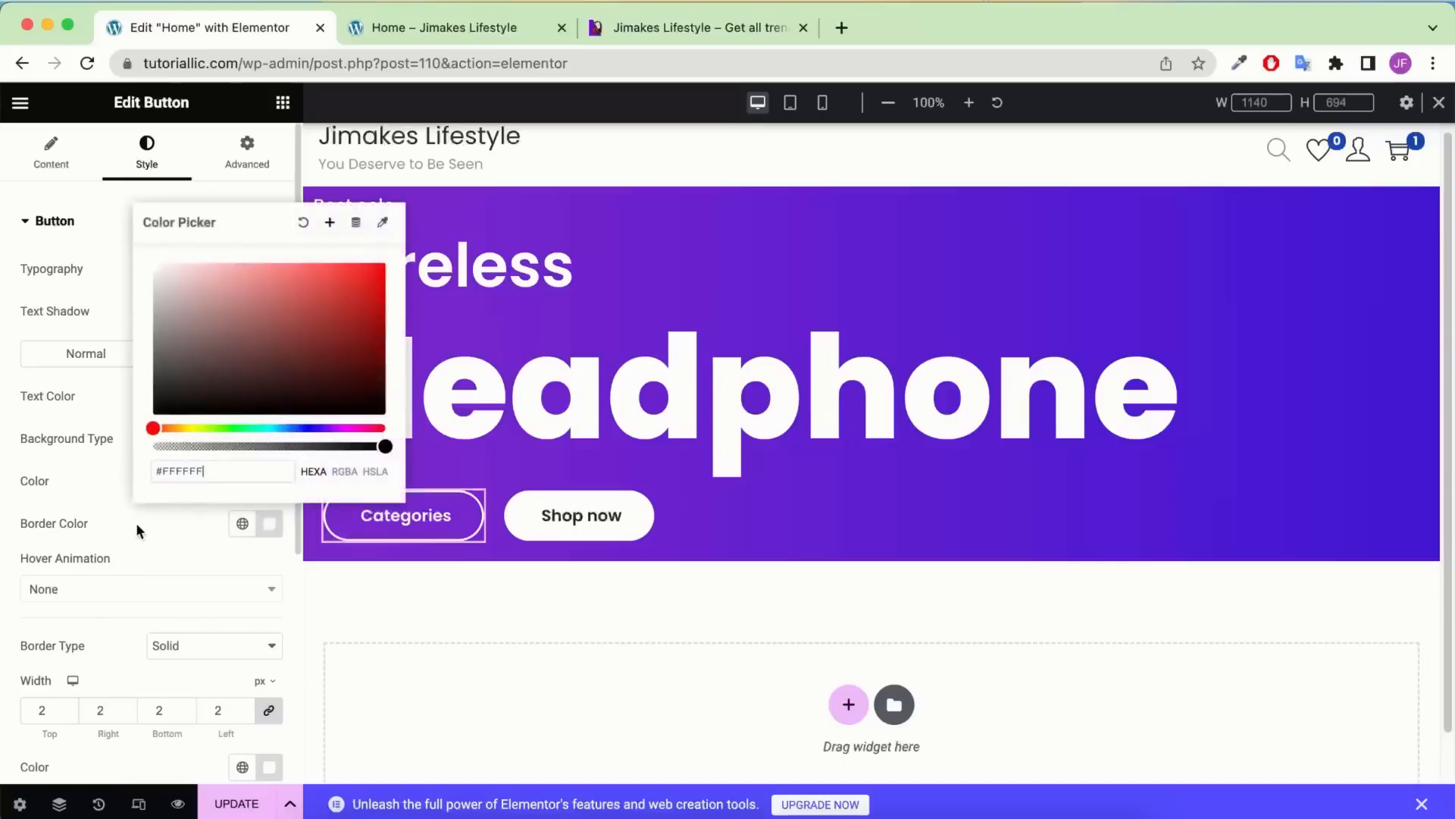
left_click(140, 536)
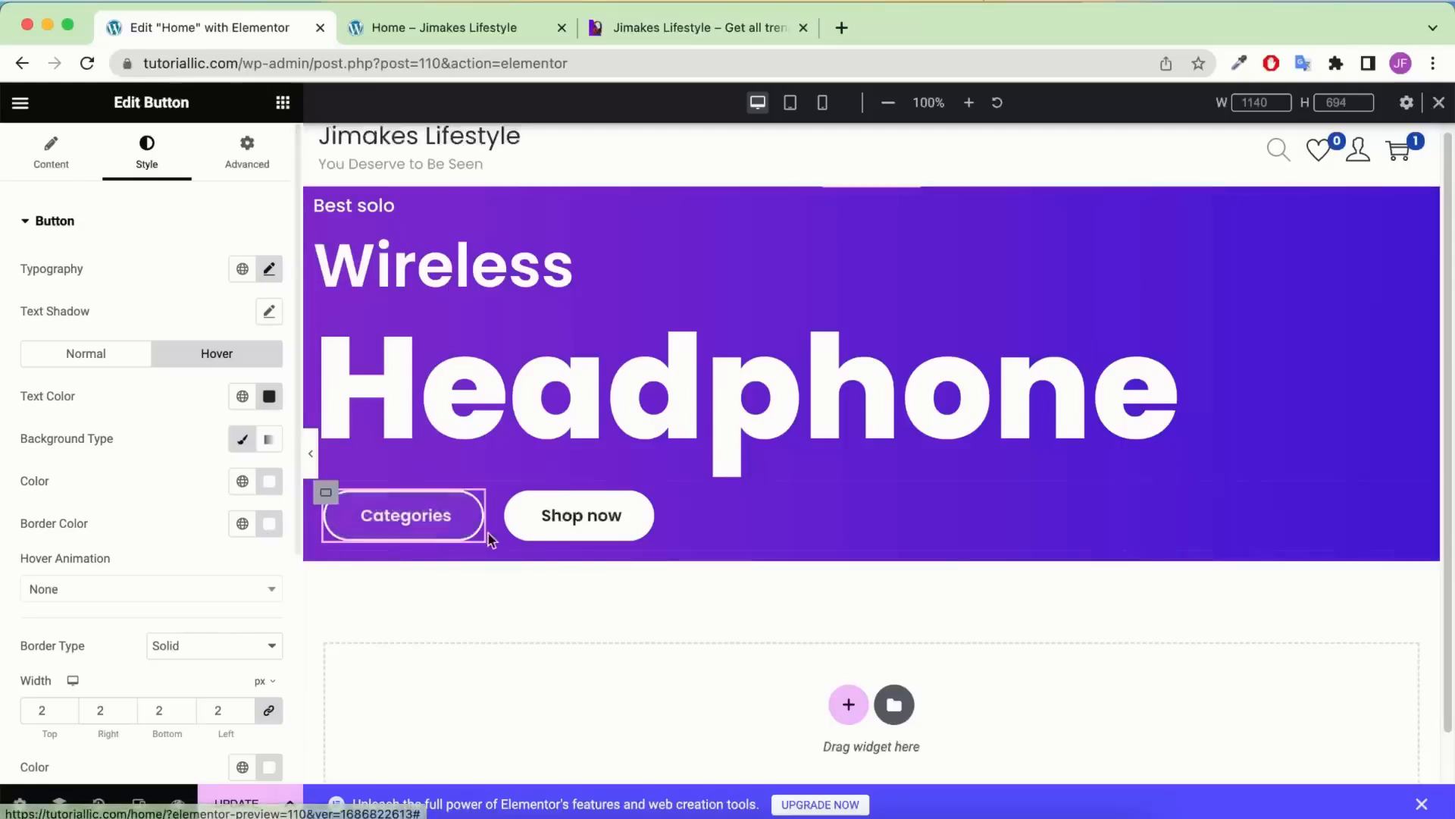
left_click(597, 521)
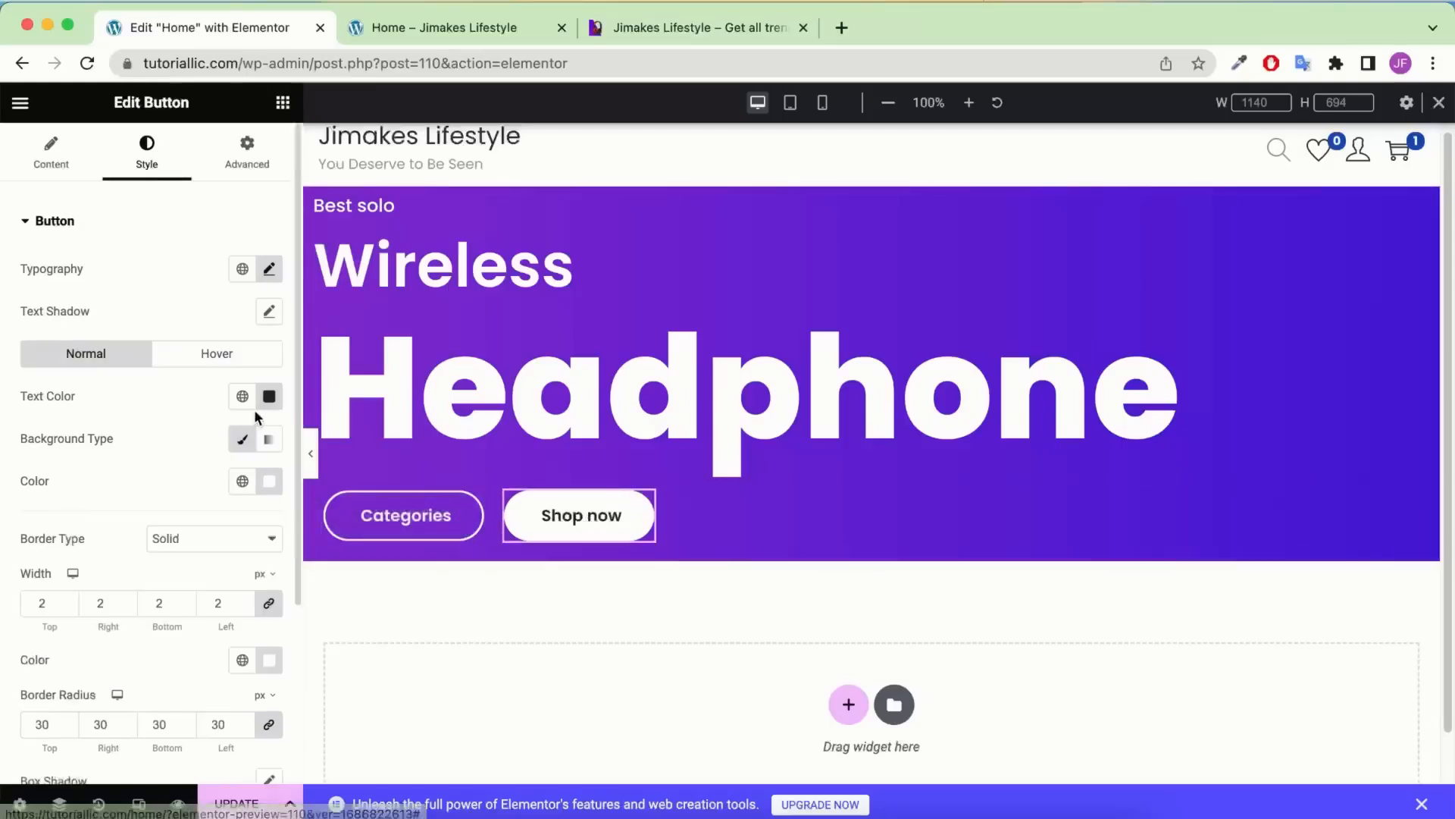
Check the reference page, then set the Shop now button's hover text colour to white
left_click(694, 29)
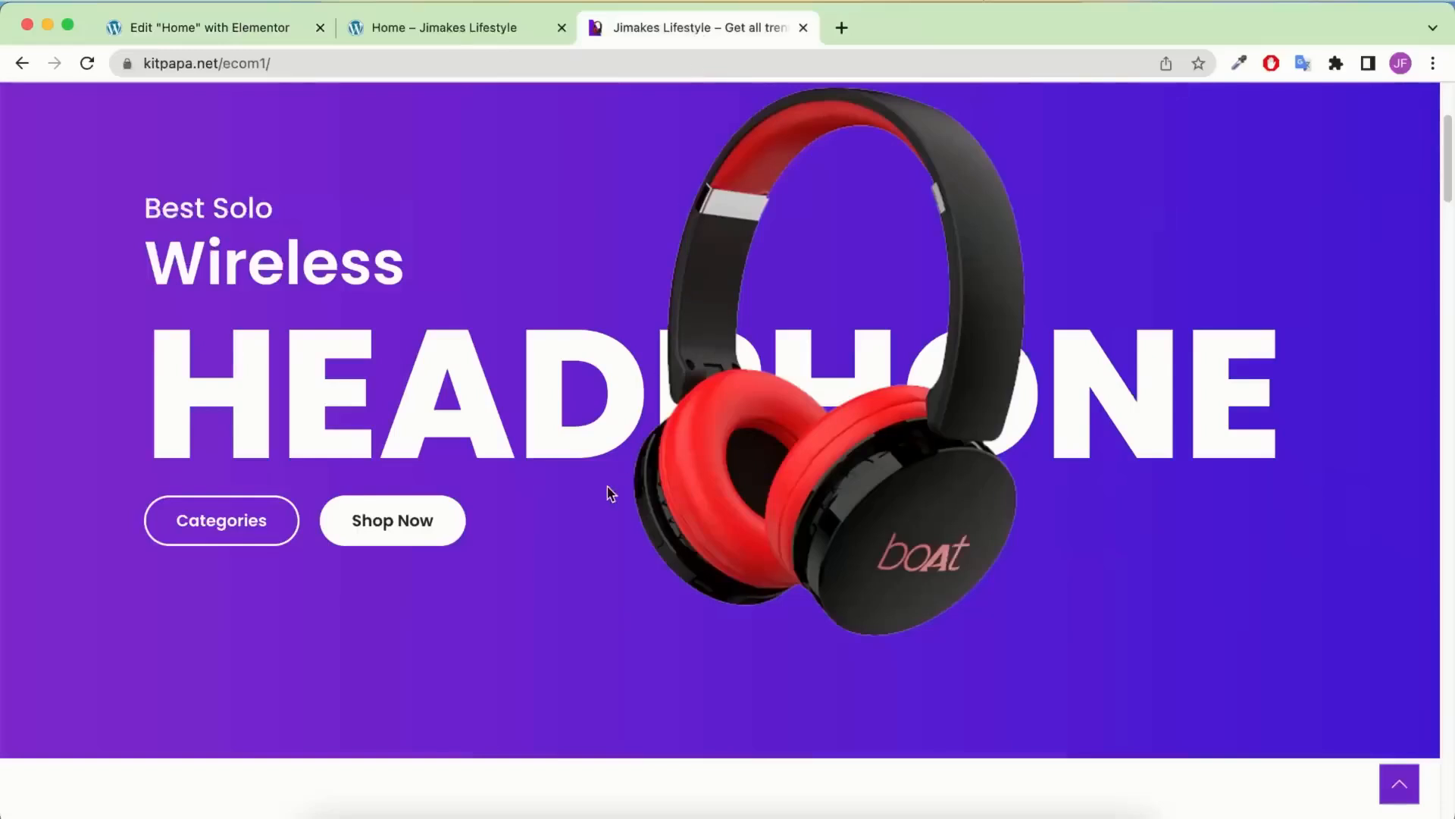
left_click(281, 27)
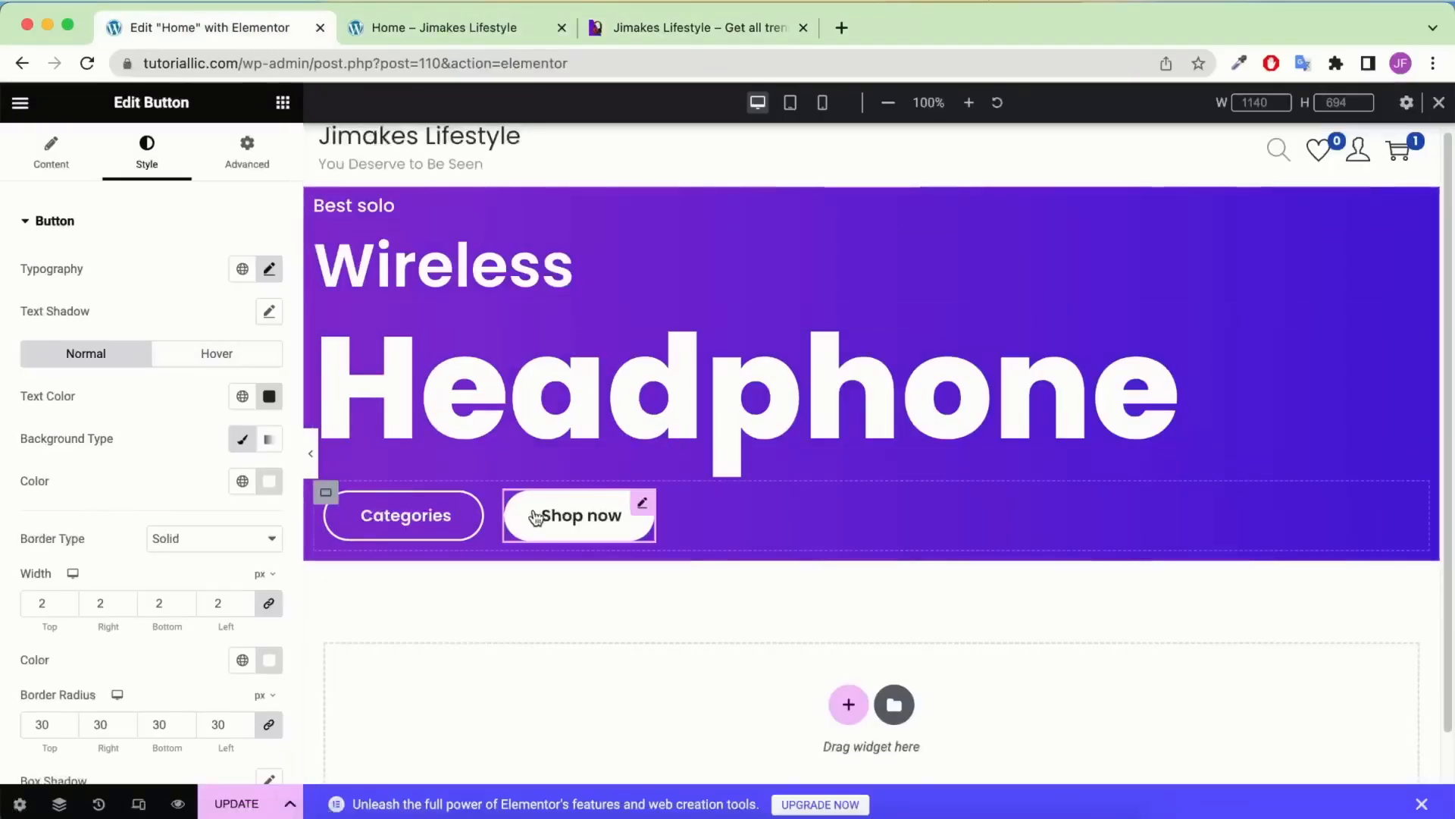
left_click(213, 359)
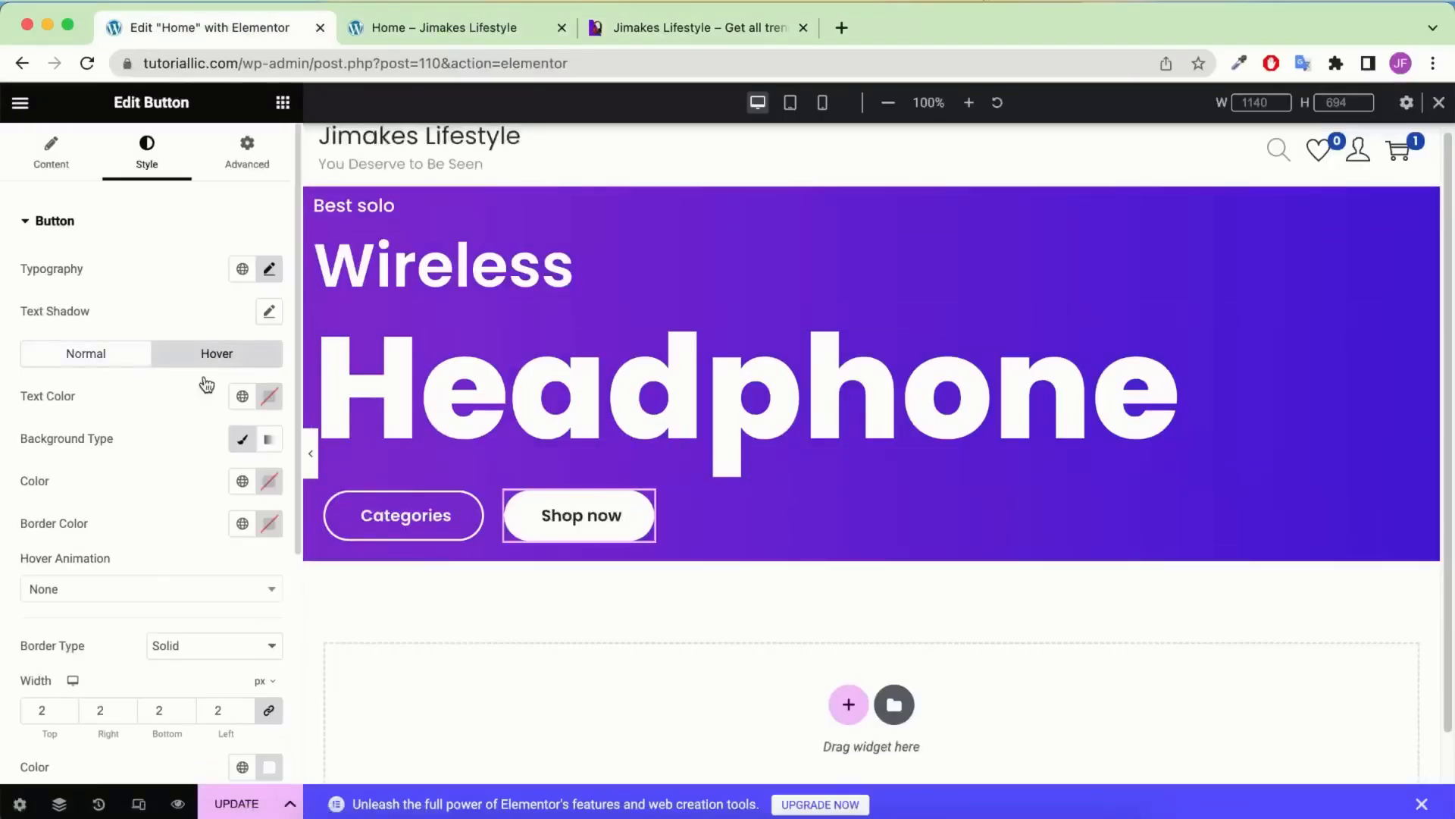
left_click(270, 404)
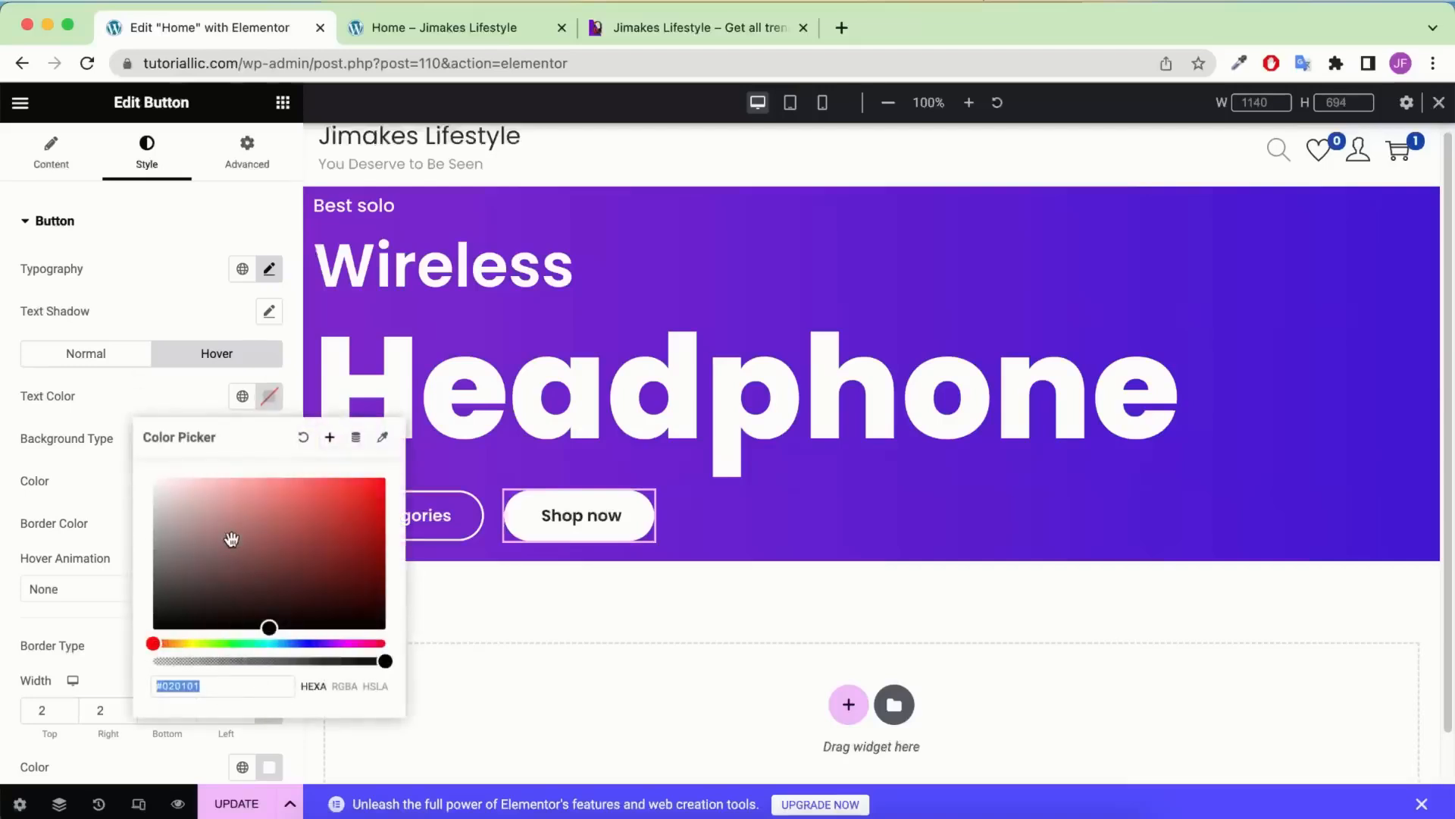
left_click(74, 396)
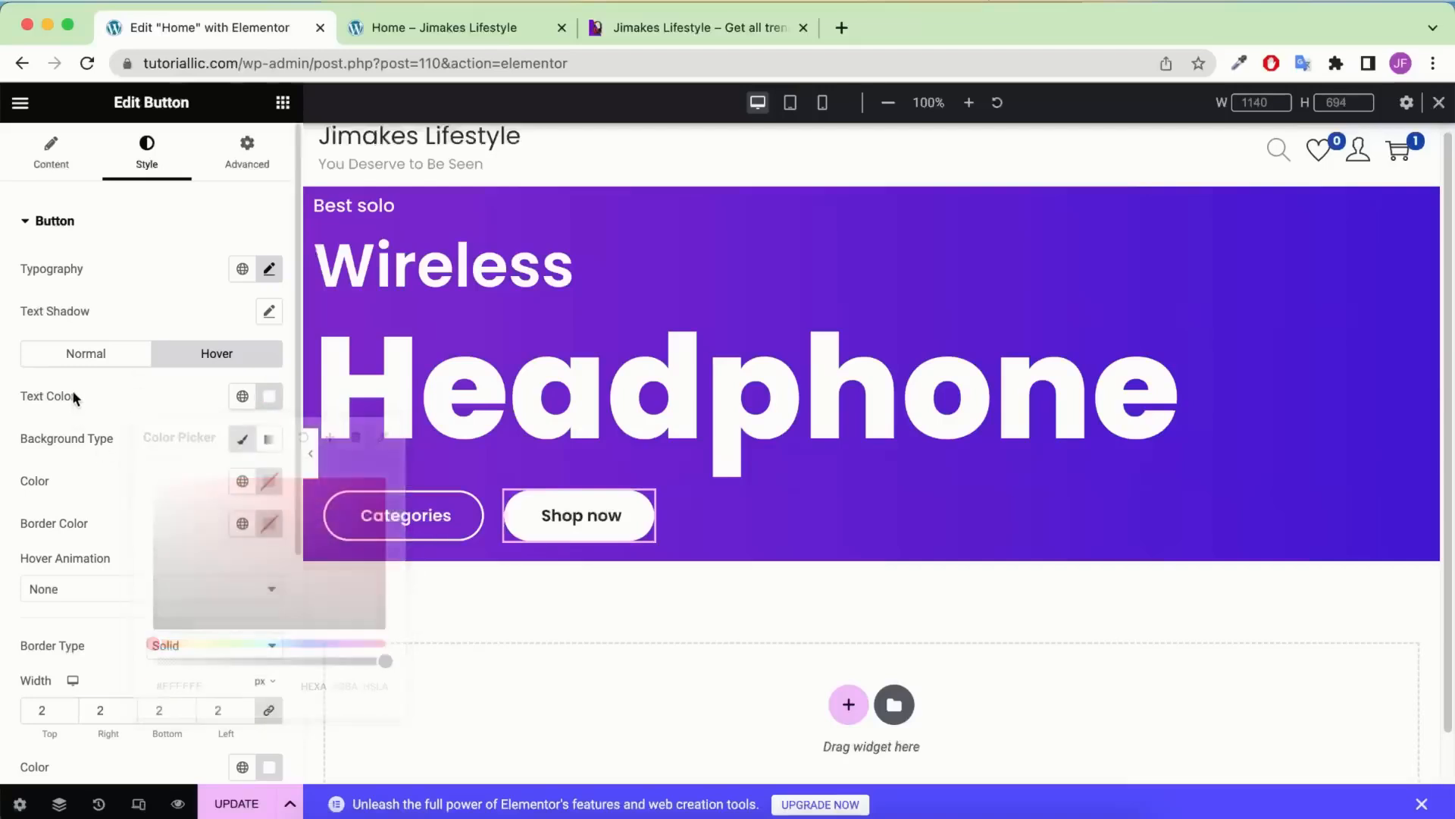
Set the Shop now button's hover background to #000000 and hover border colour to #000
left_click(270, 482)
left_click(110, 497)
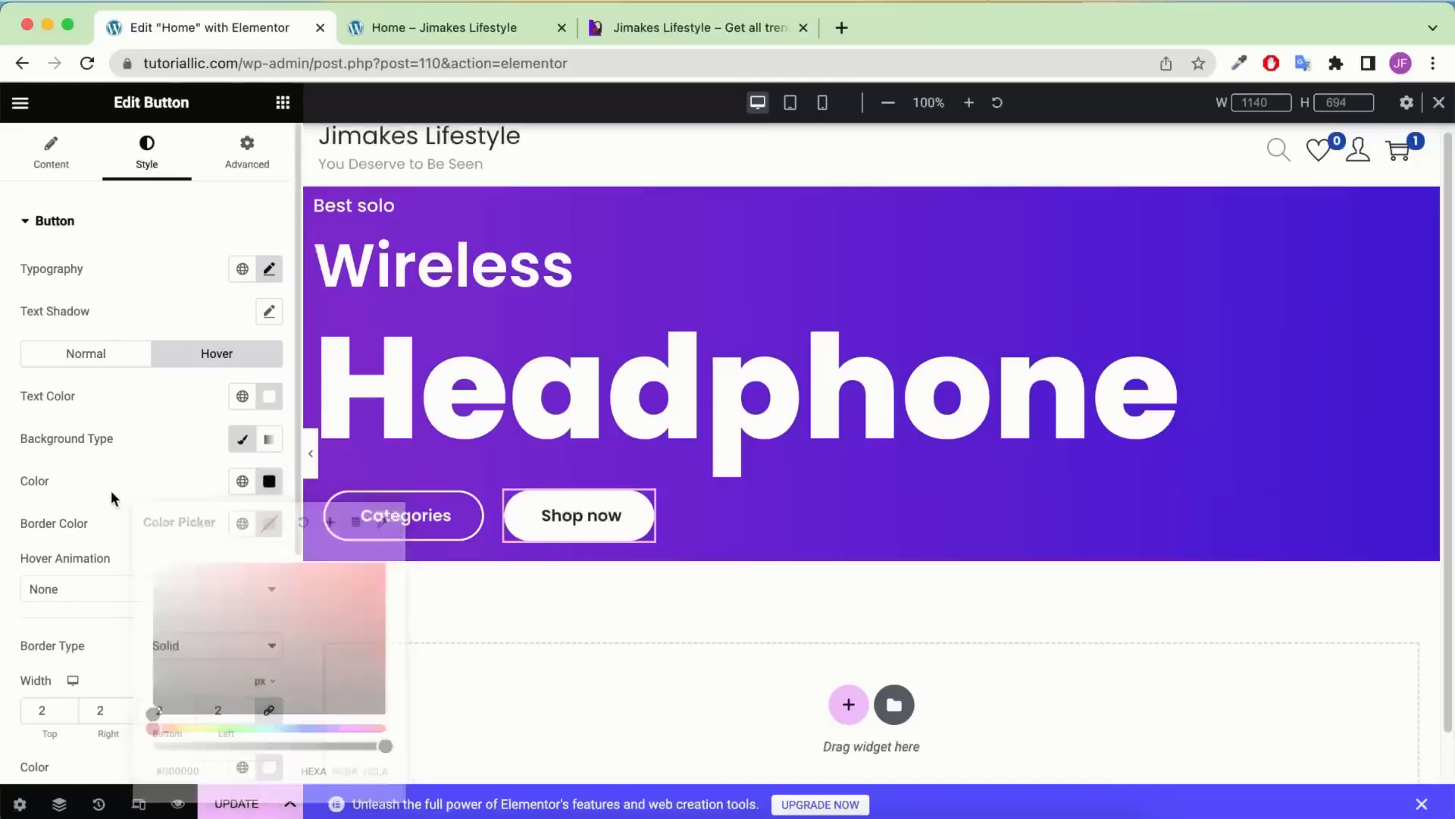
left_click(269, 481)
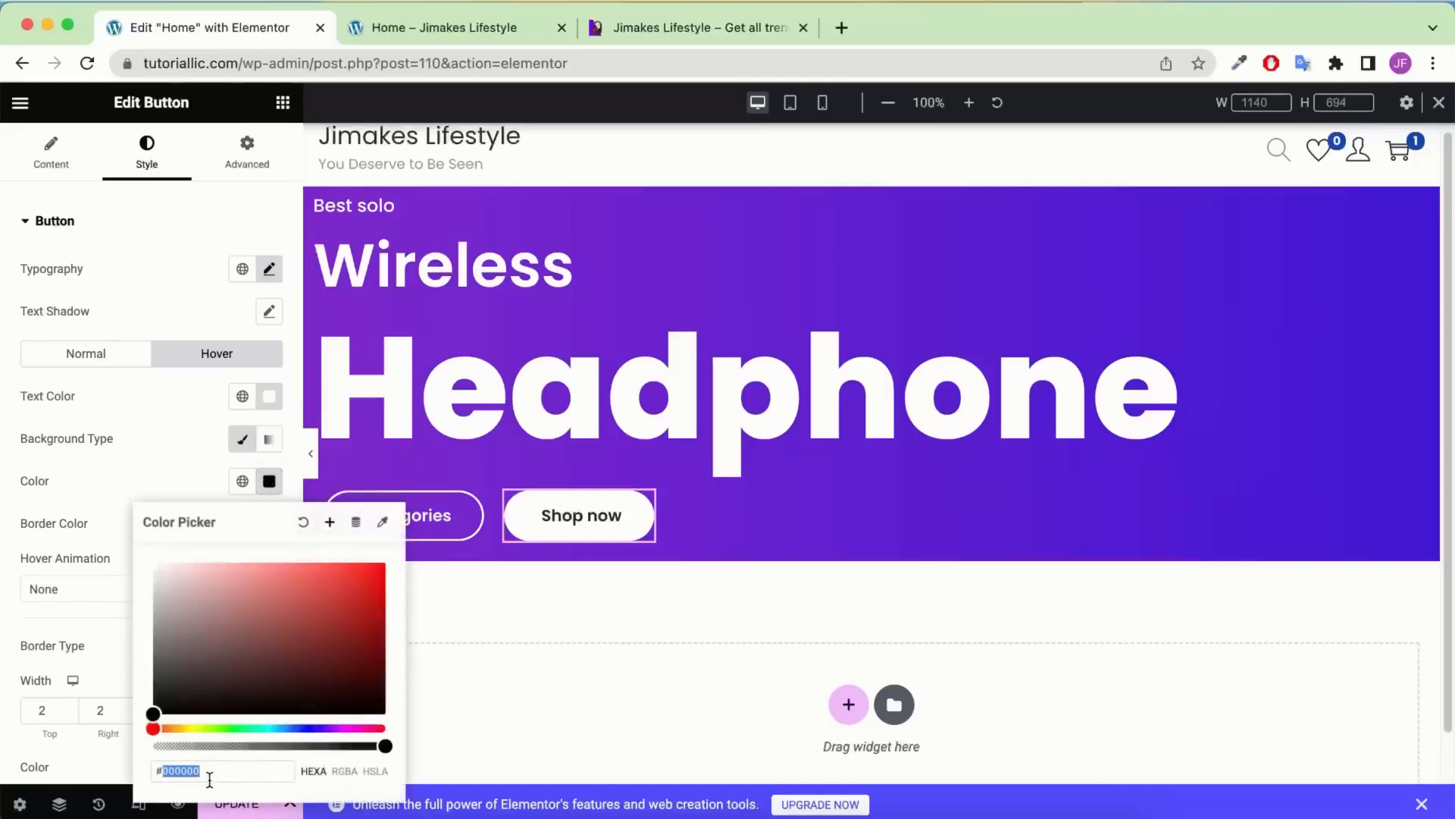
left_click(113, 486)
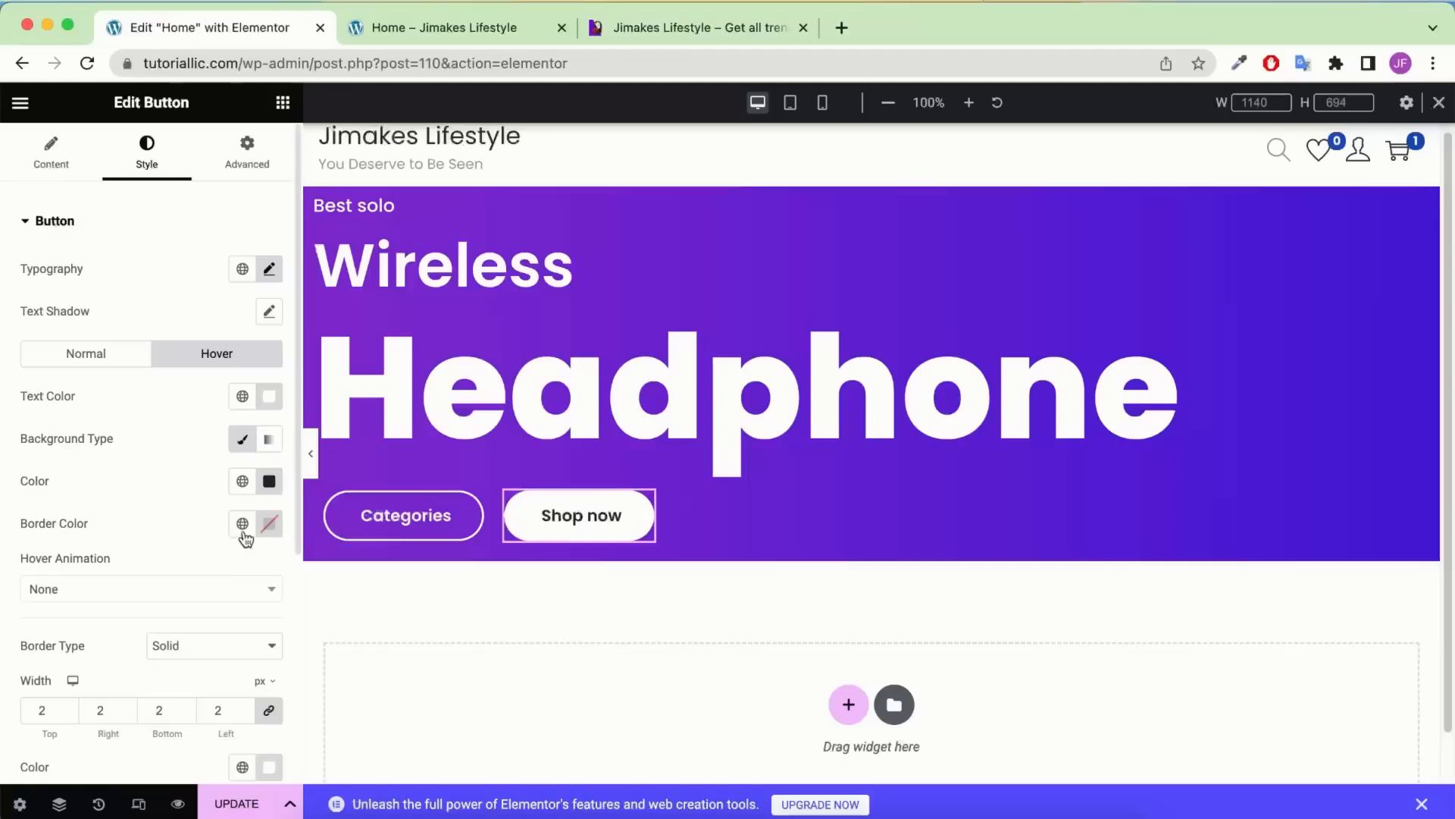
left_click(269, 523)
left_click(231, 469)
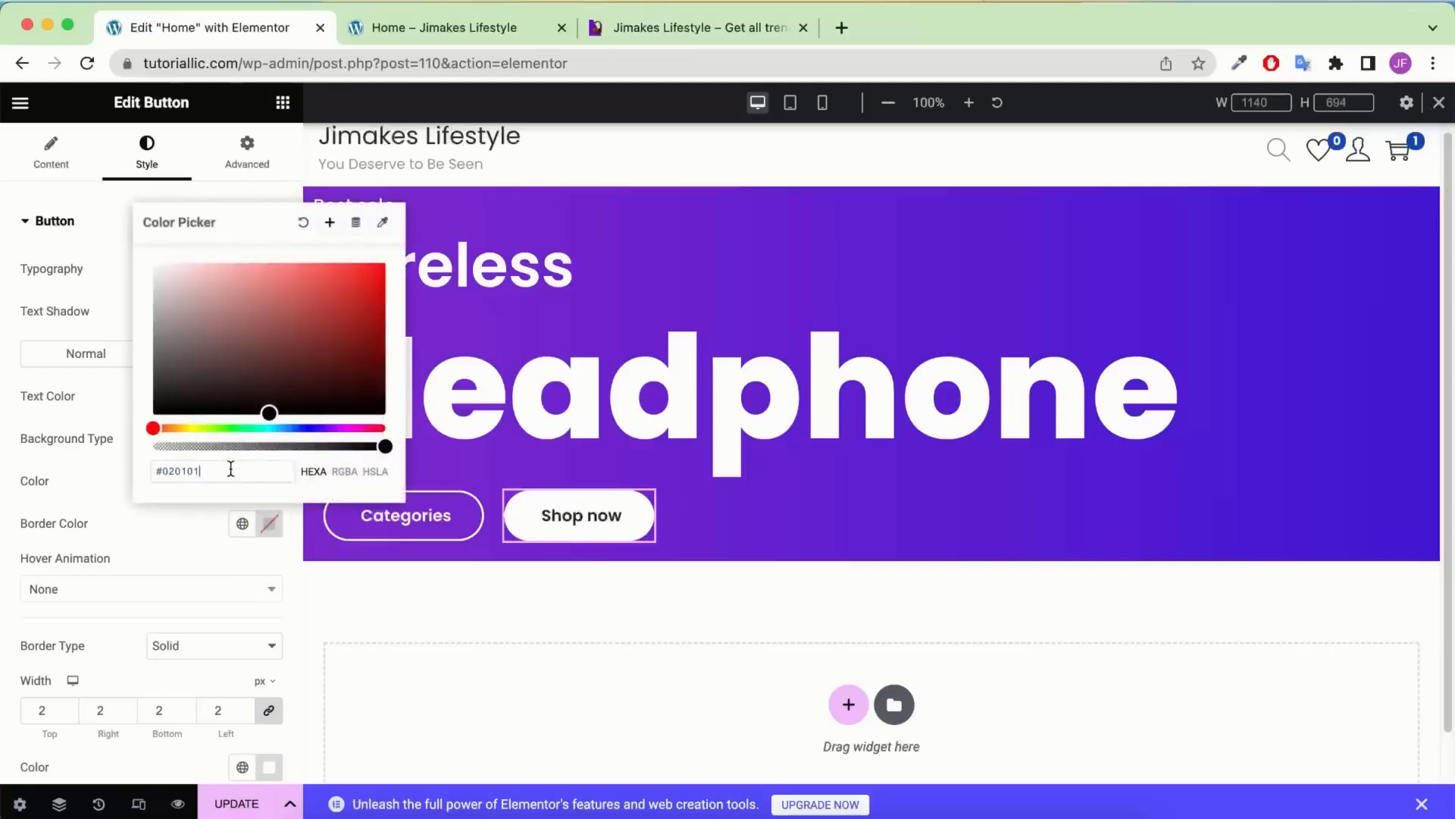
double_click(231, 469)
type("000")
left_click(93, 517)
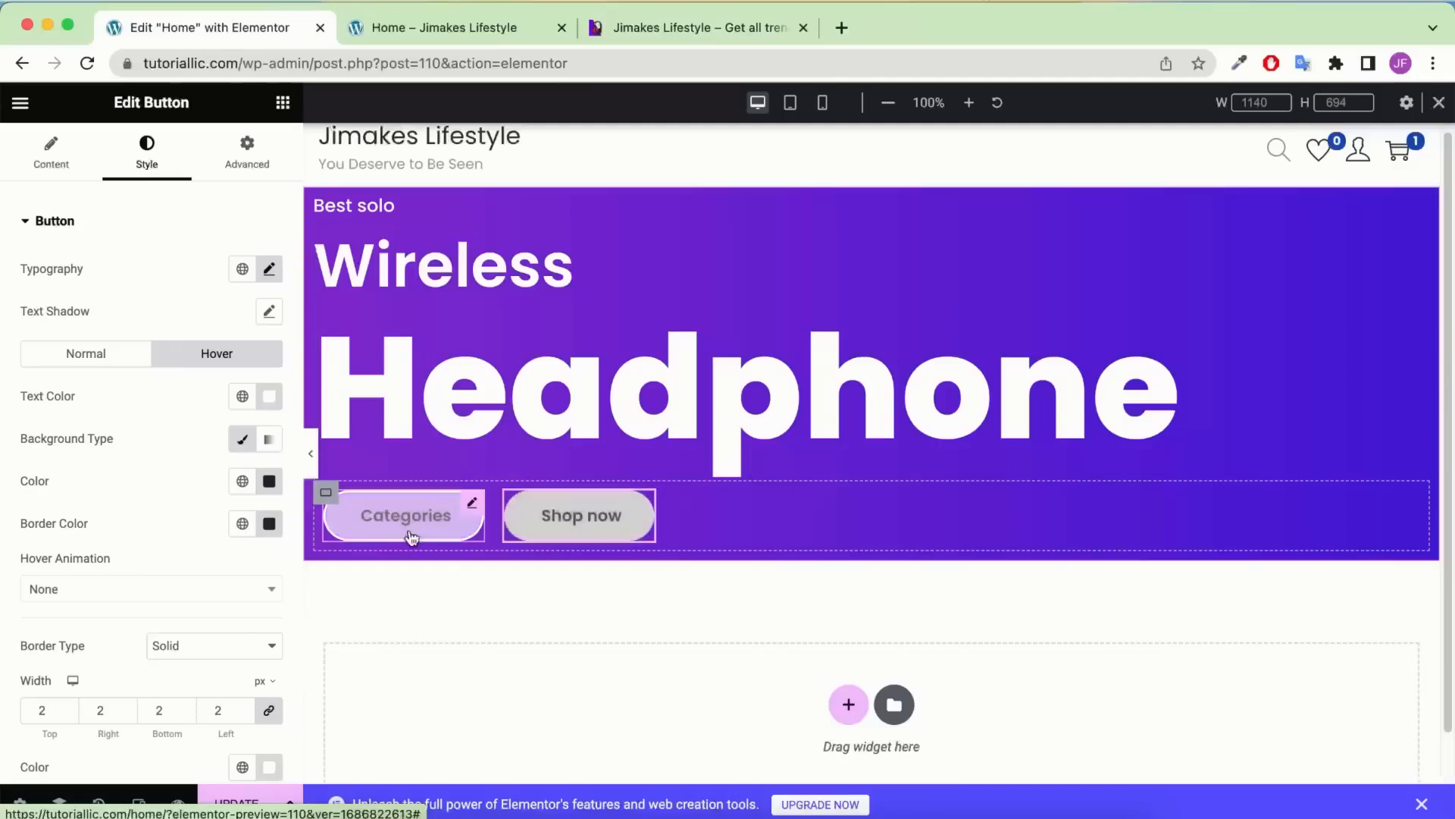
Update the page and compare it with the reference headphone page
left_click(239, 804)
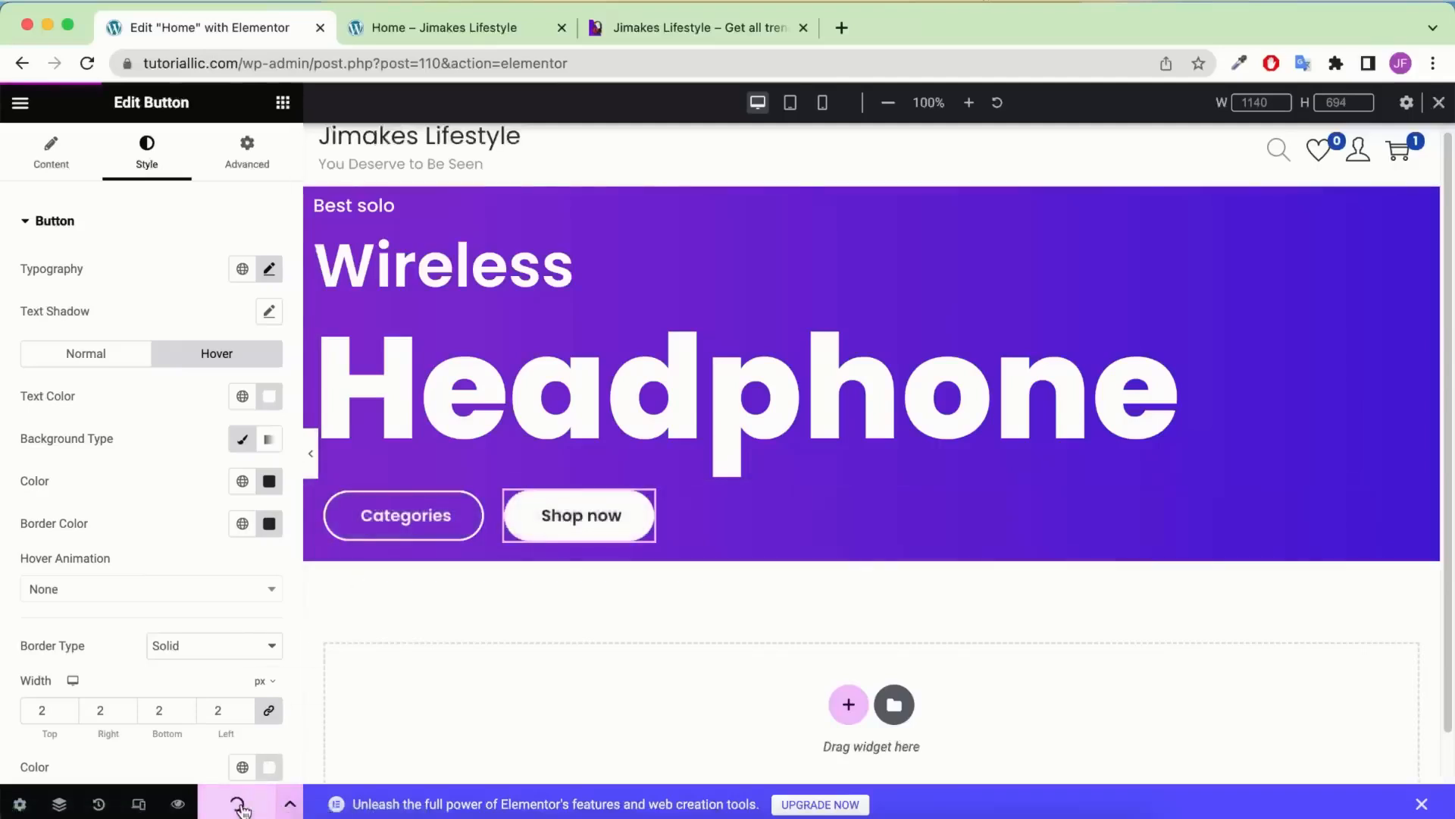
left_click(700, 29)
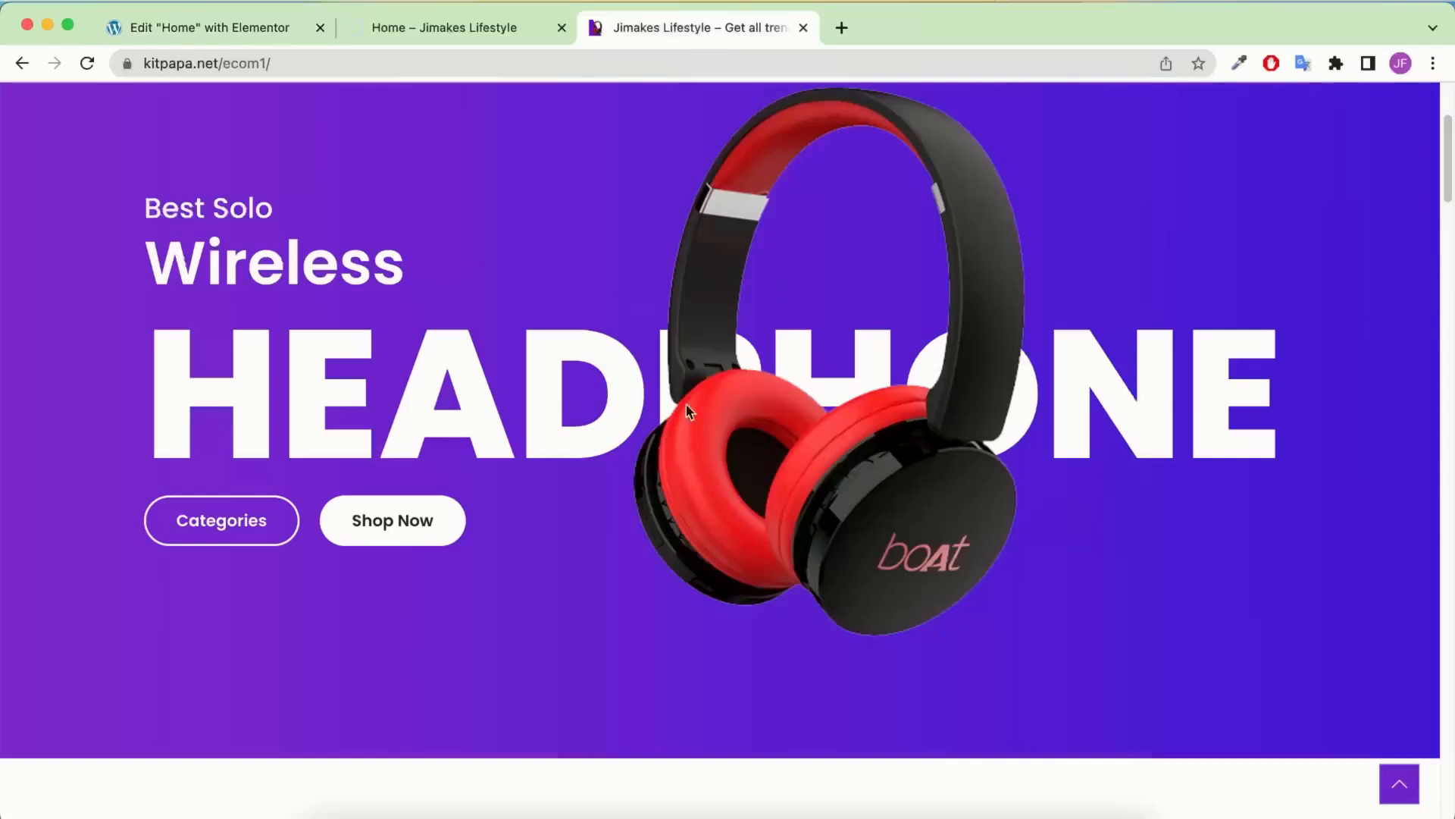
left_click(204, 30)
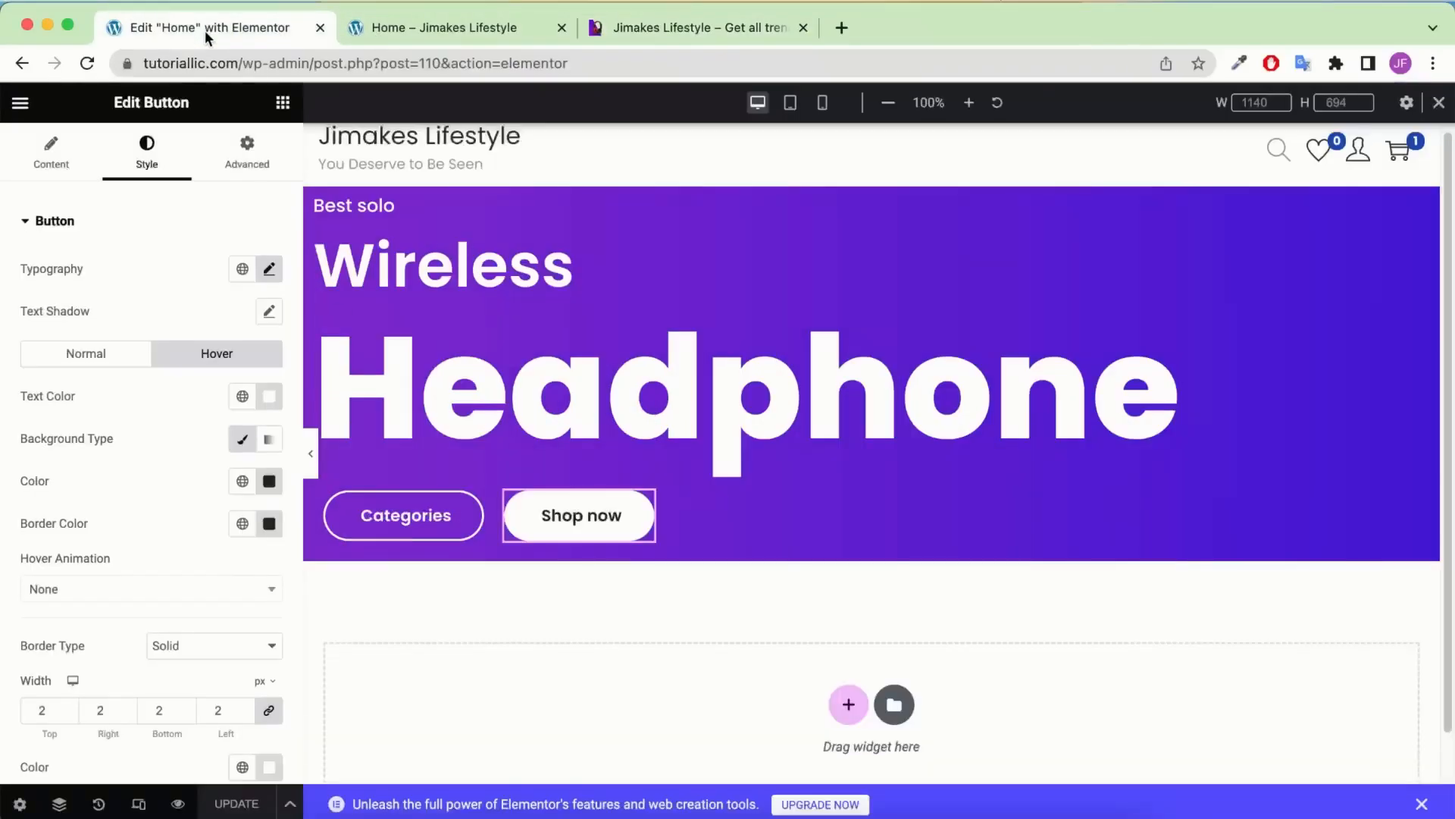
left_click(279, 106)
Add an Image widget to the hero showing the uploaded Home-Banner.png headphone picture
left_click_drag(241, 567, 695, 520)
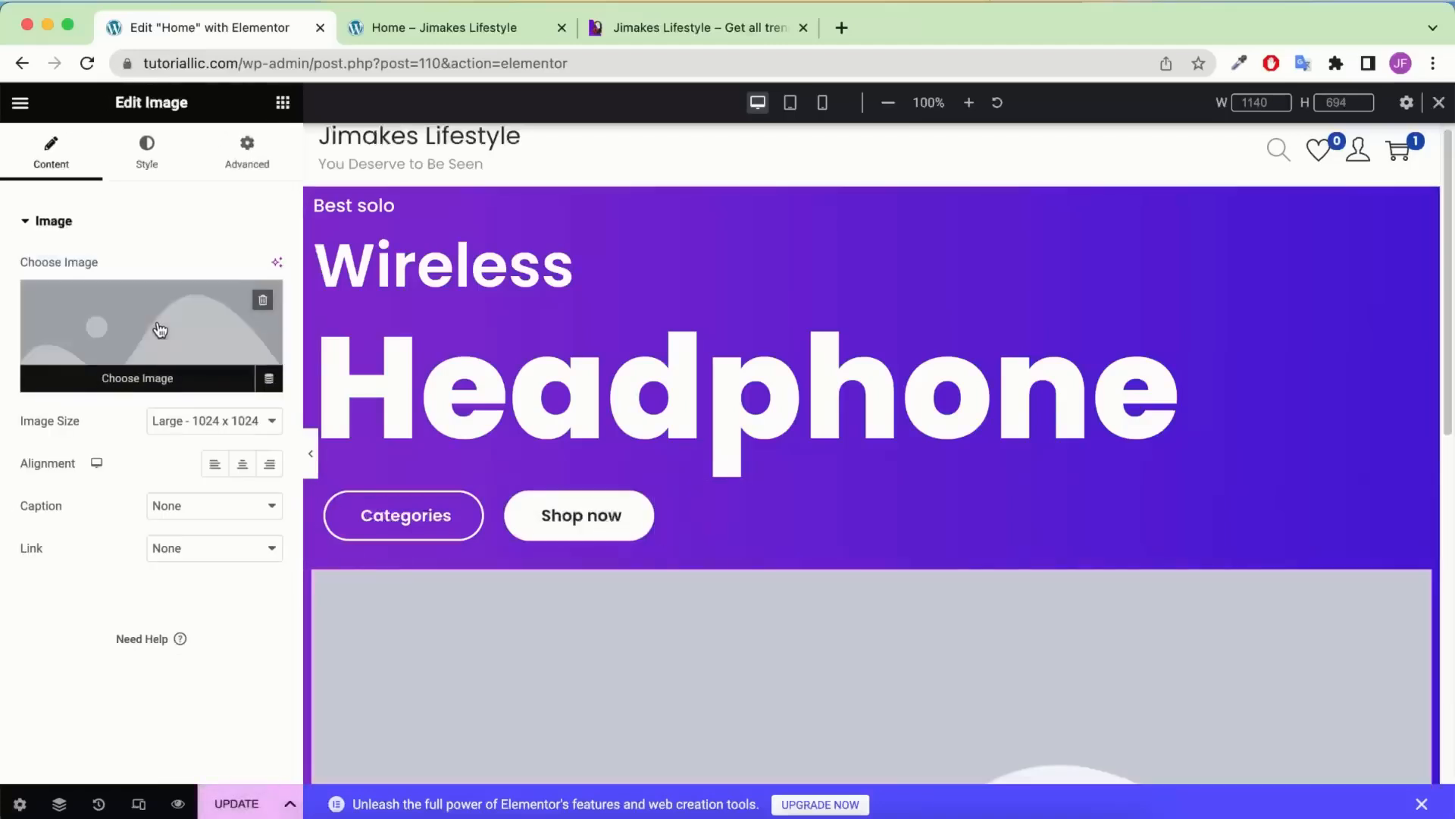
left_click(161, 319)
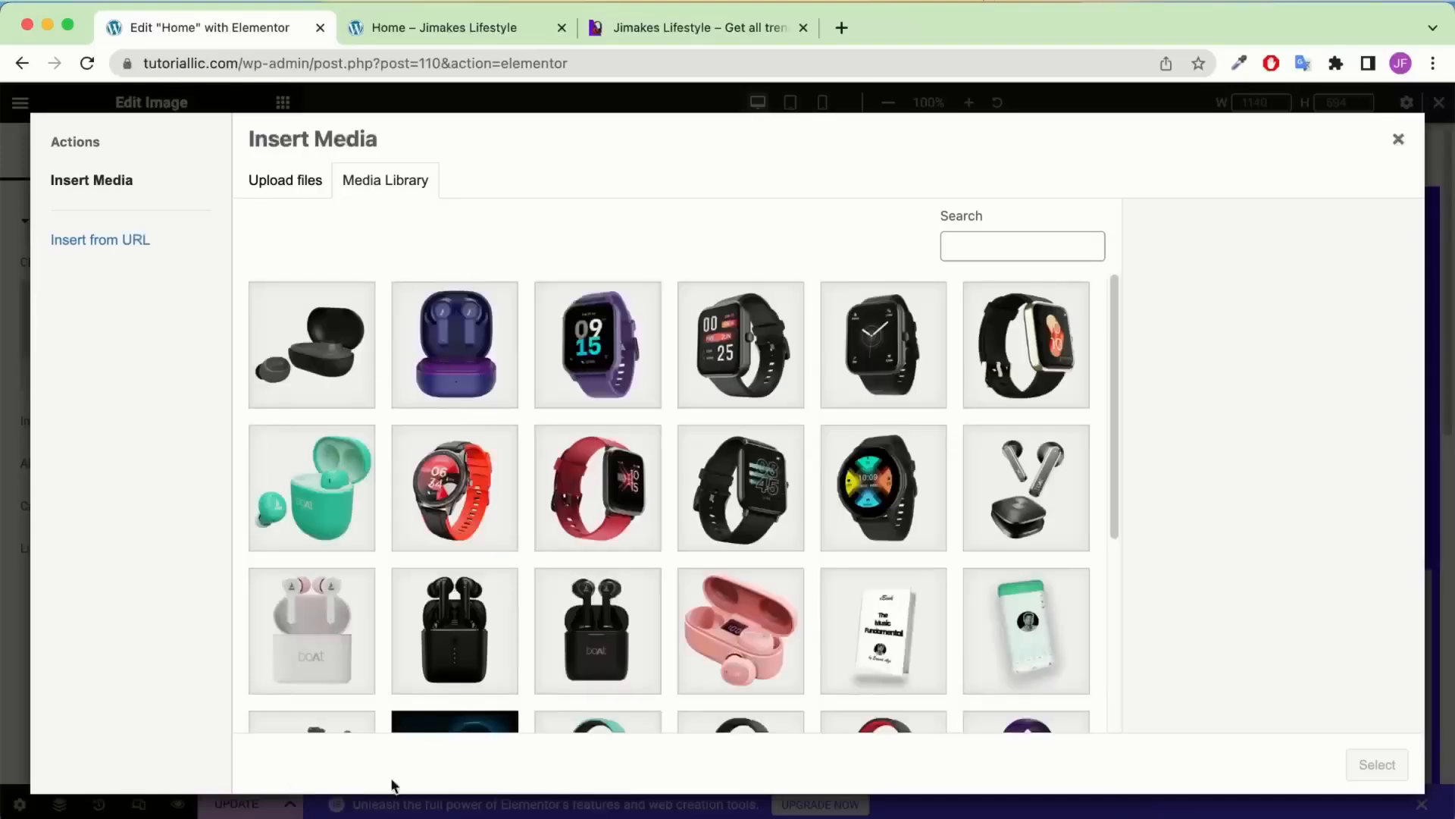
left_click(326, 816)
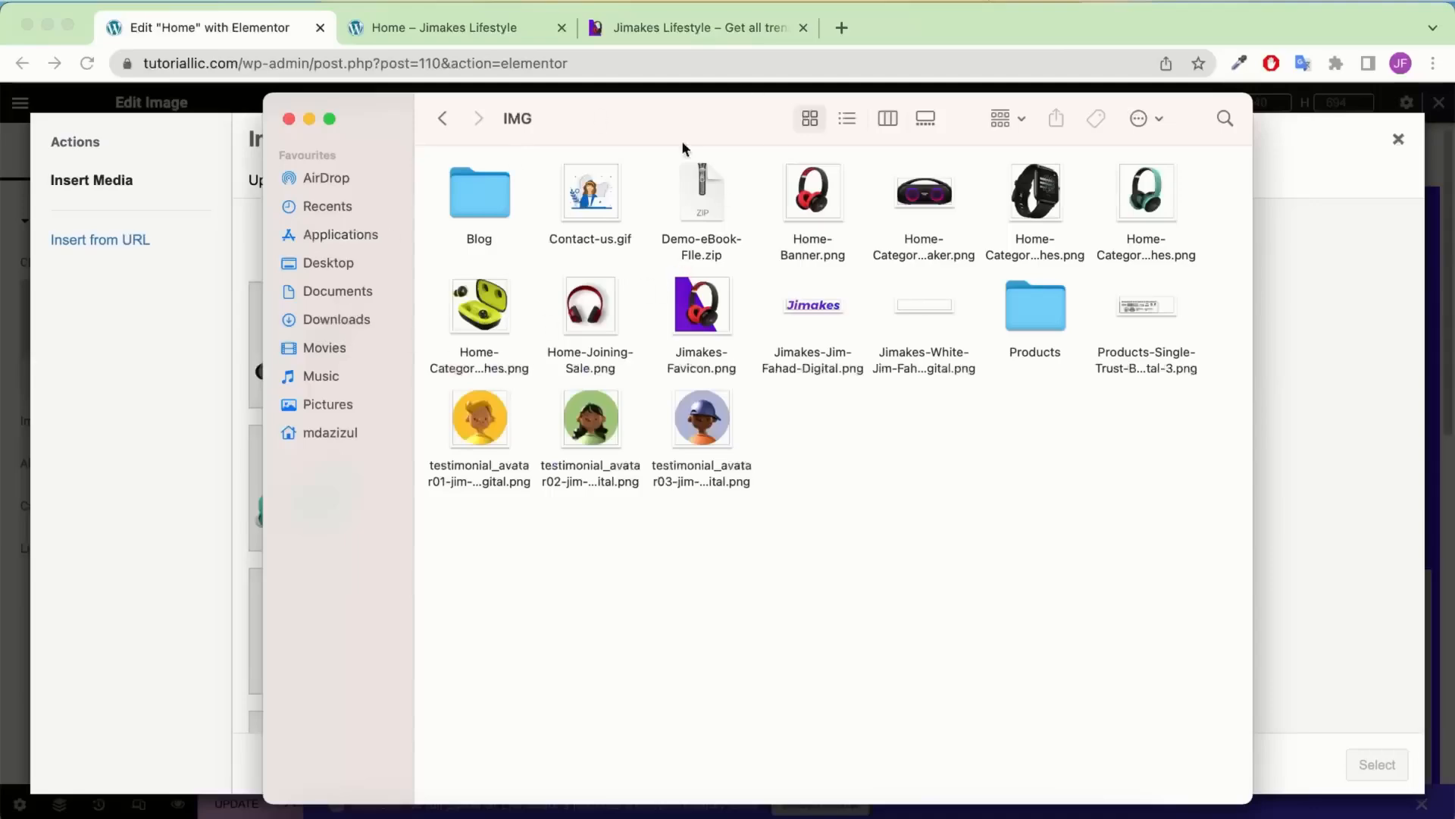
left_click_drag(603, 122, 625, 484)
left_click(788, 531)
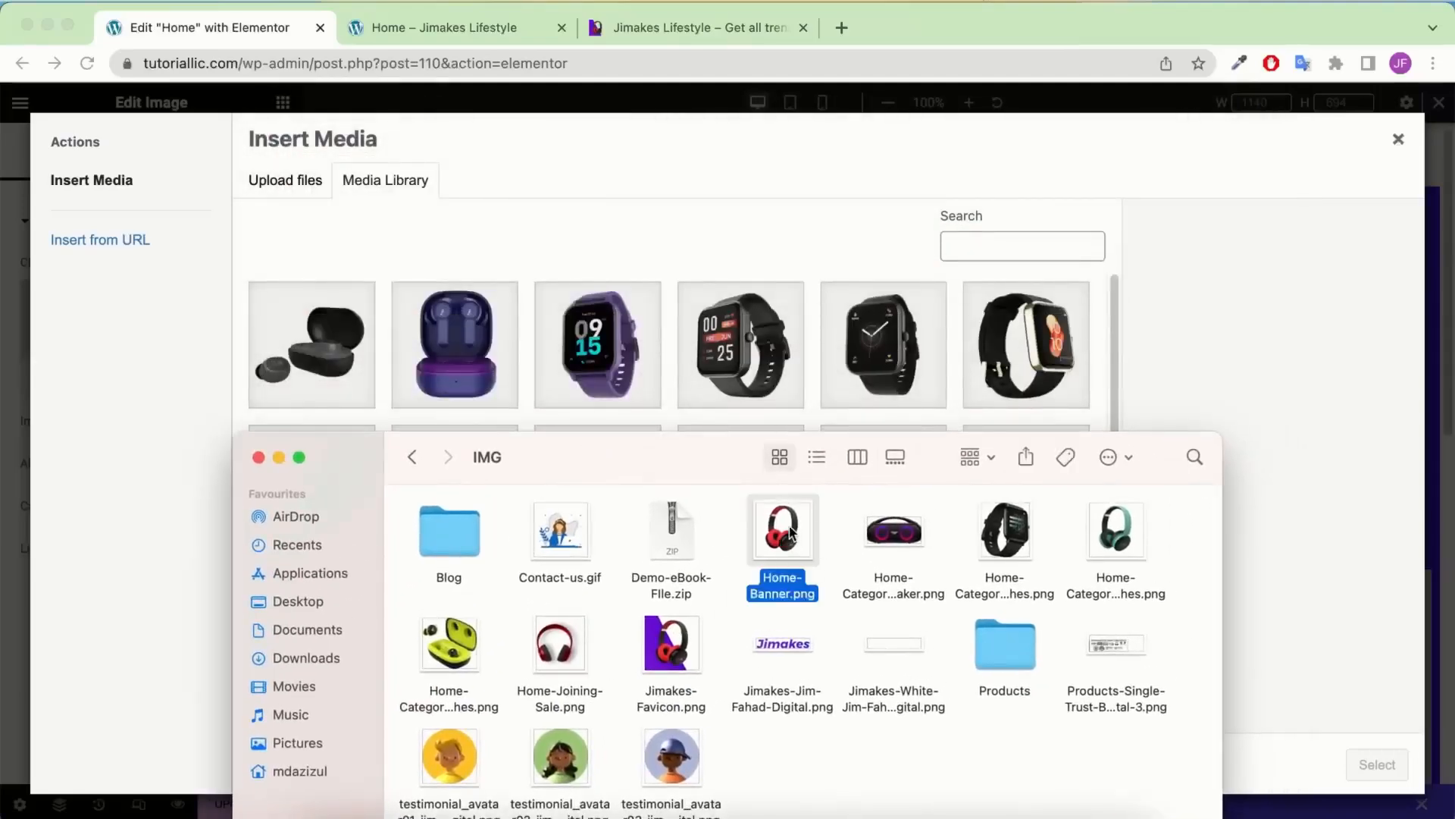
left_click_drag(790, 531, 783, 309)
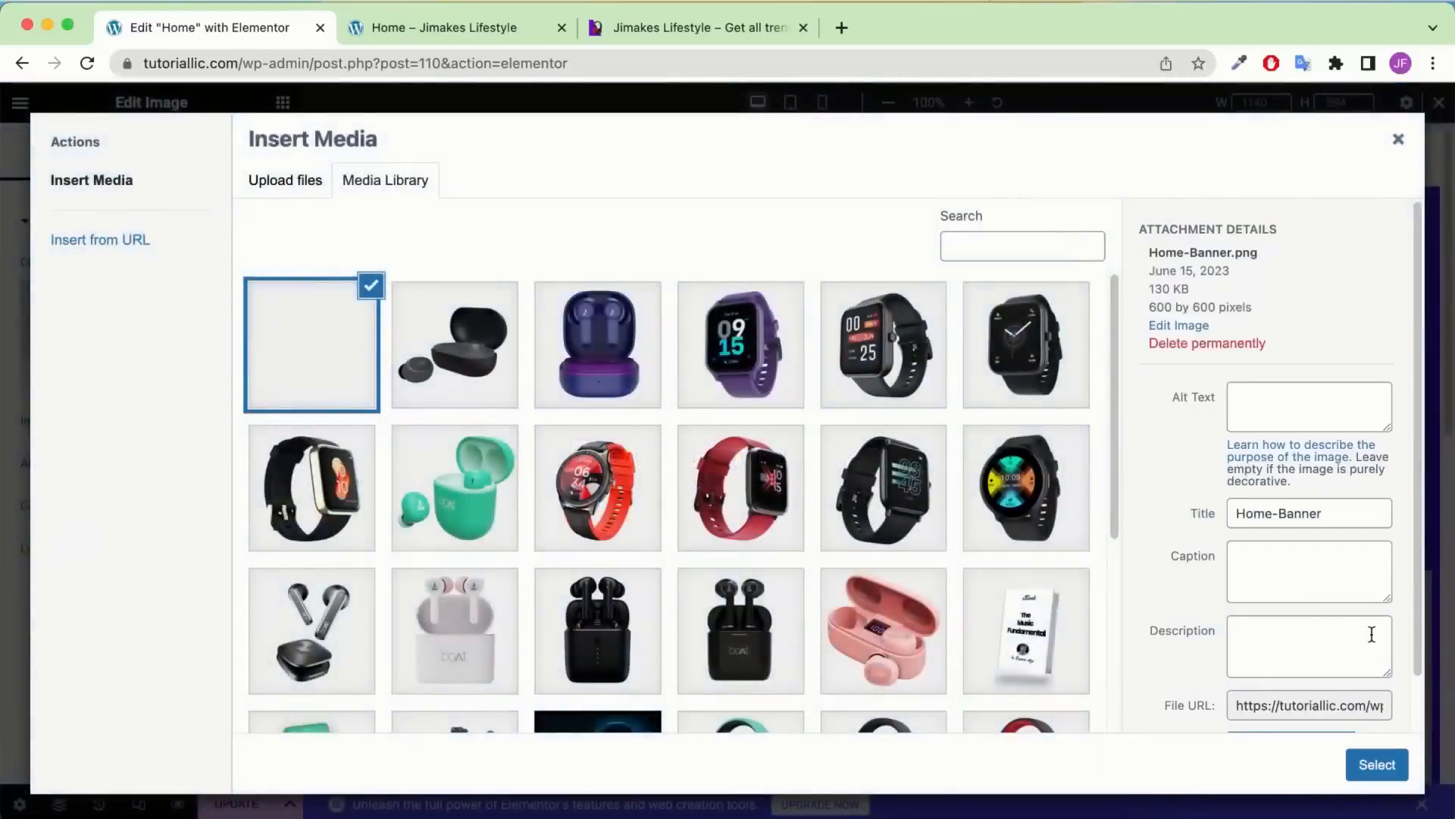
left_click(1386, 763)
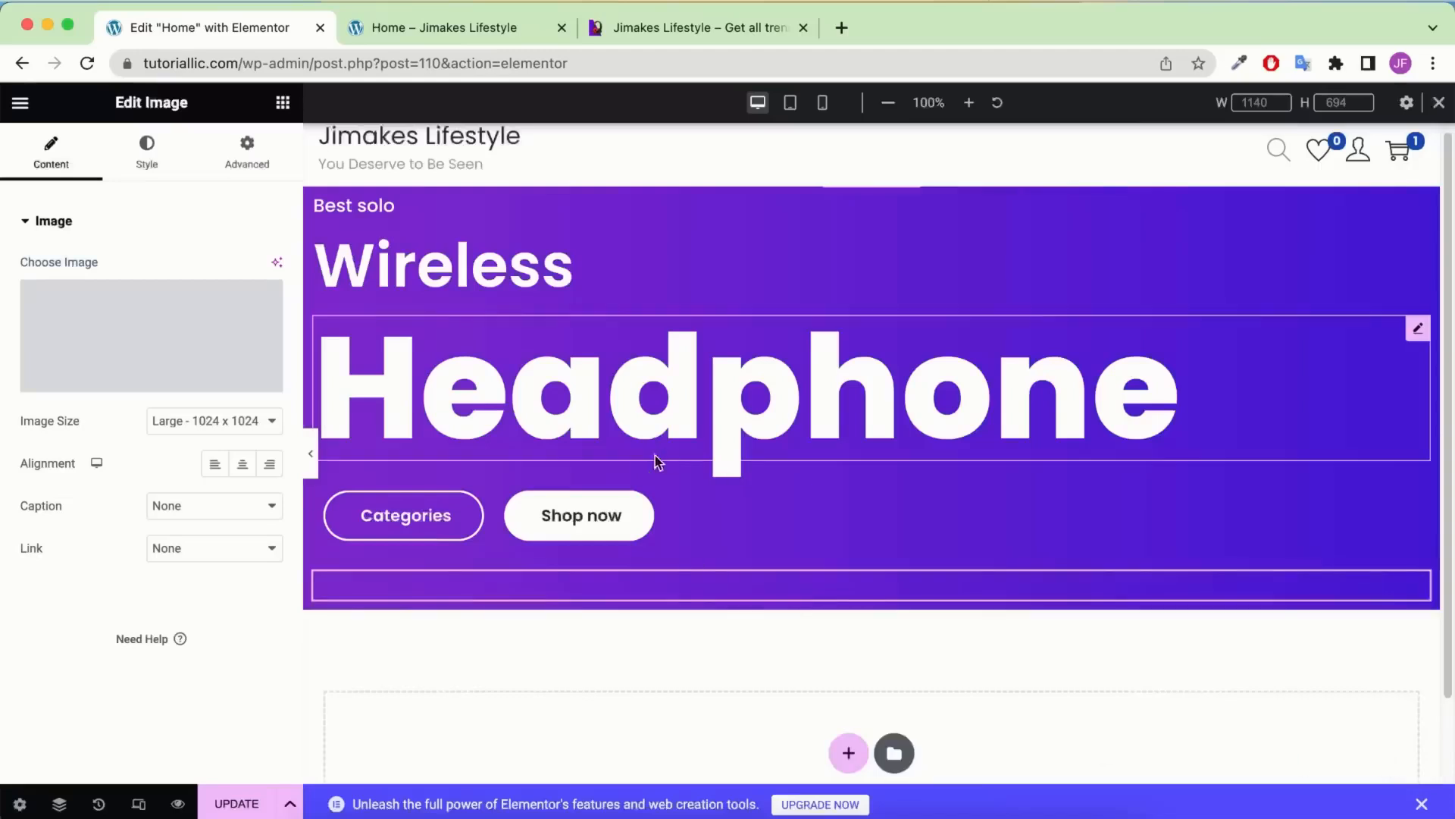
scroll(720, 439, "down", 8)
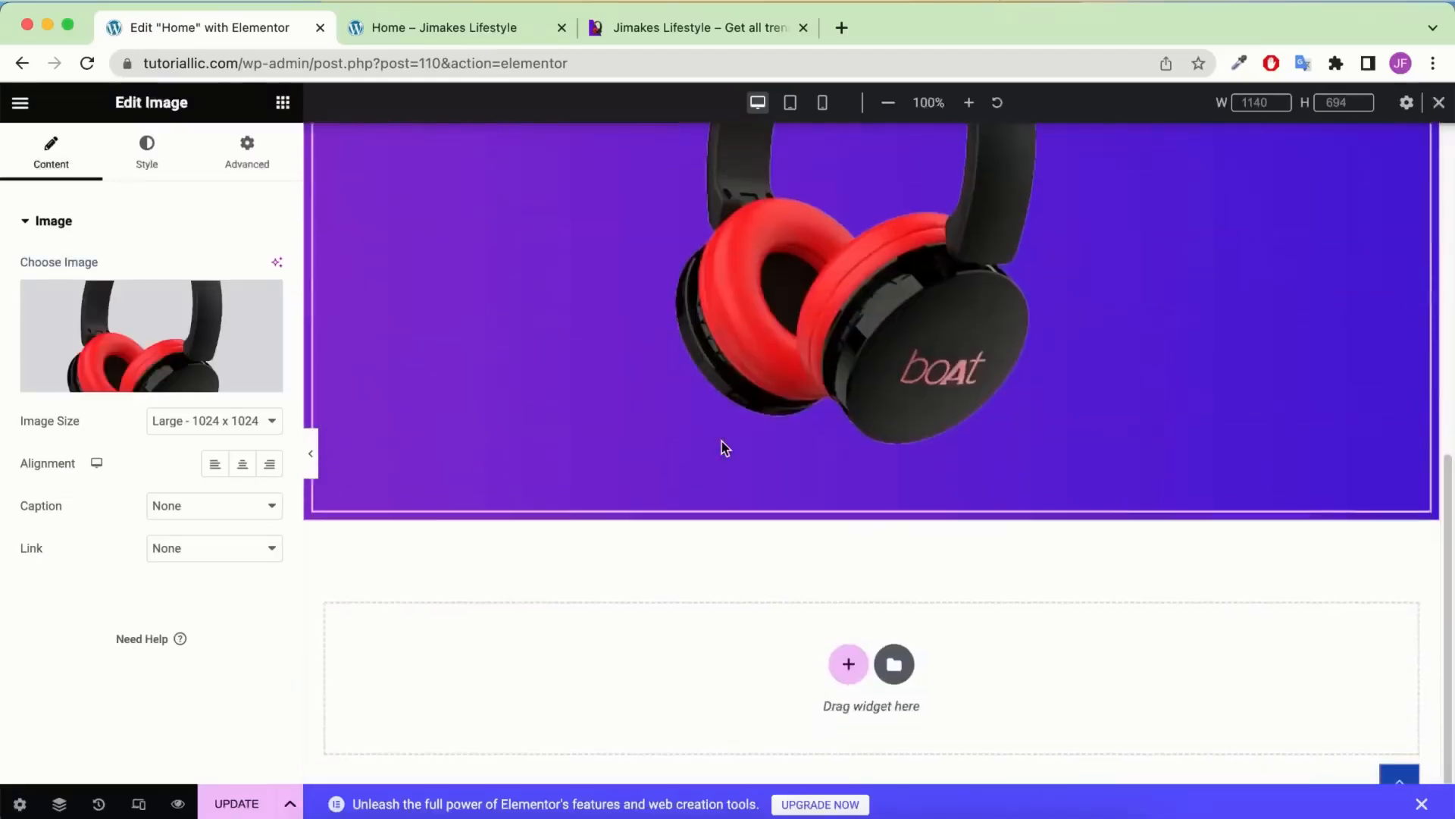
scroll(722, 441, "up", 5)
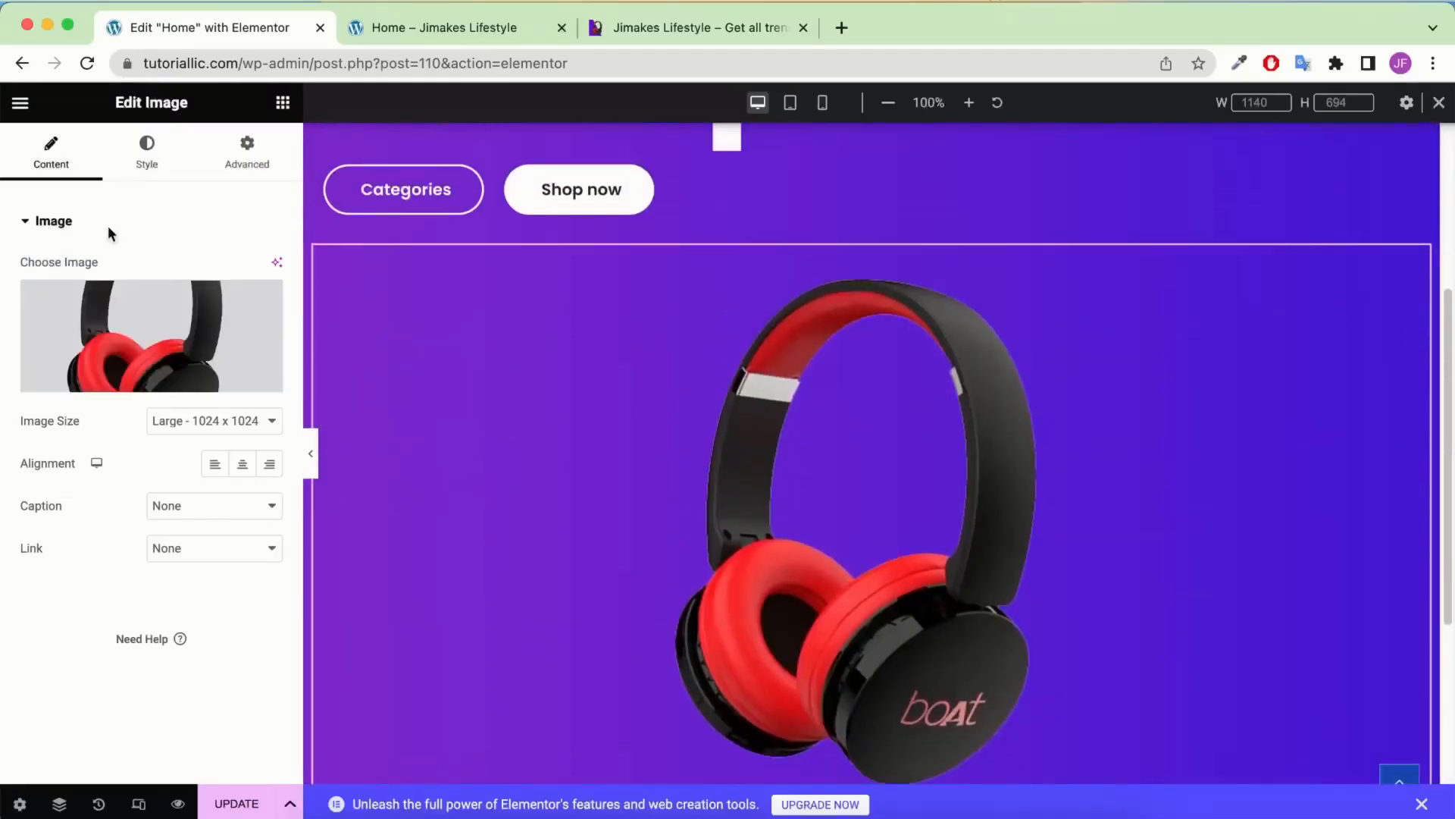
Give the image a -500 px top margin and 250 px left padding
left_click(275, 156)
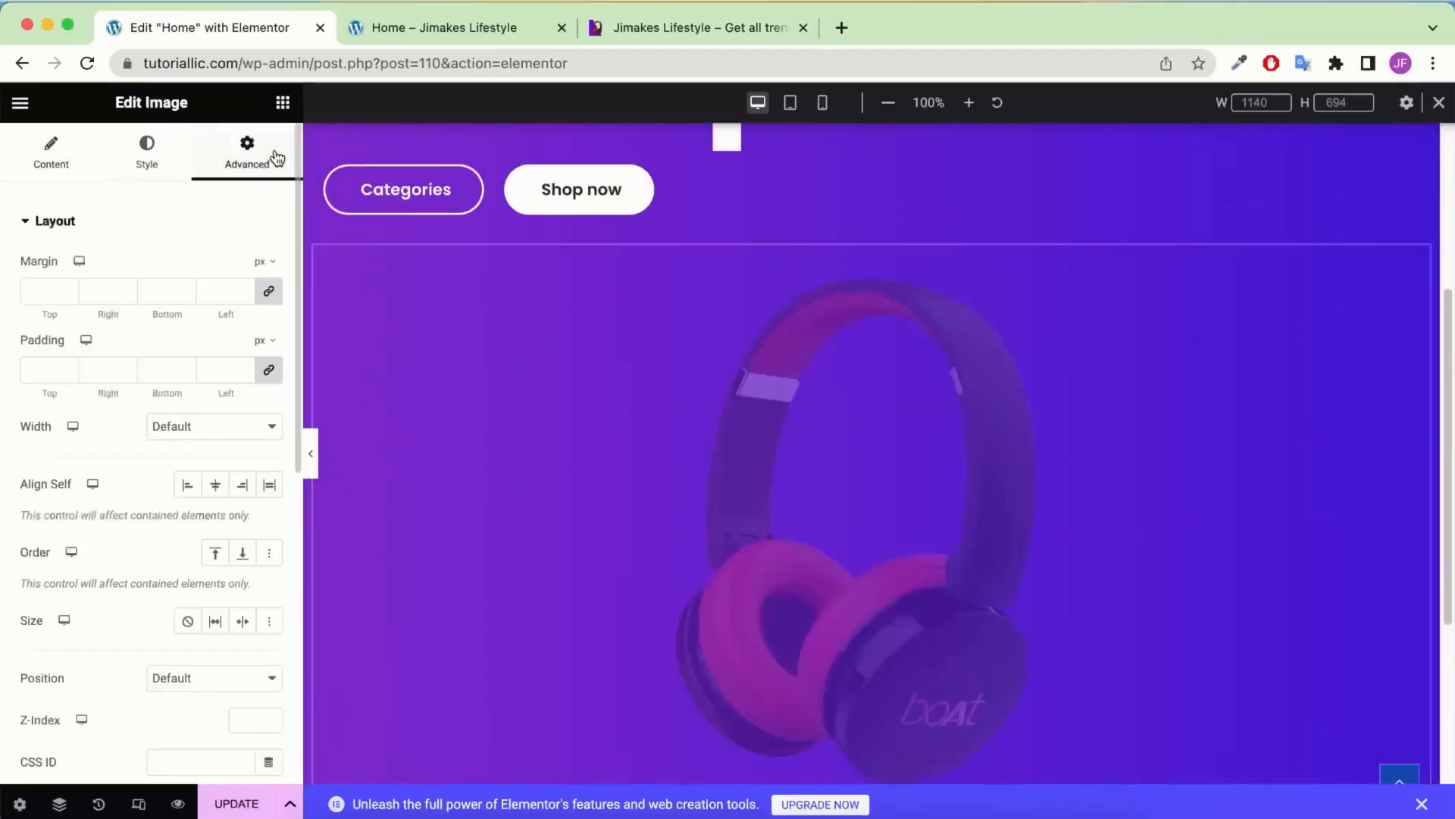
left_click(271, 294)
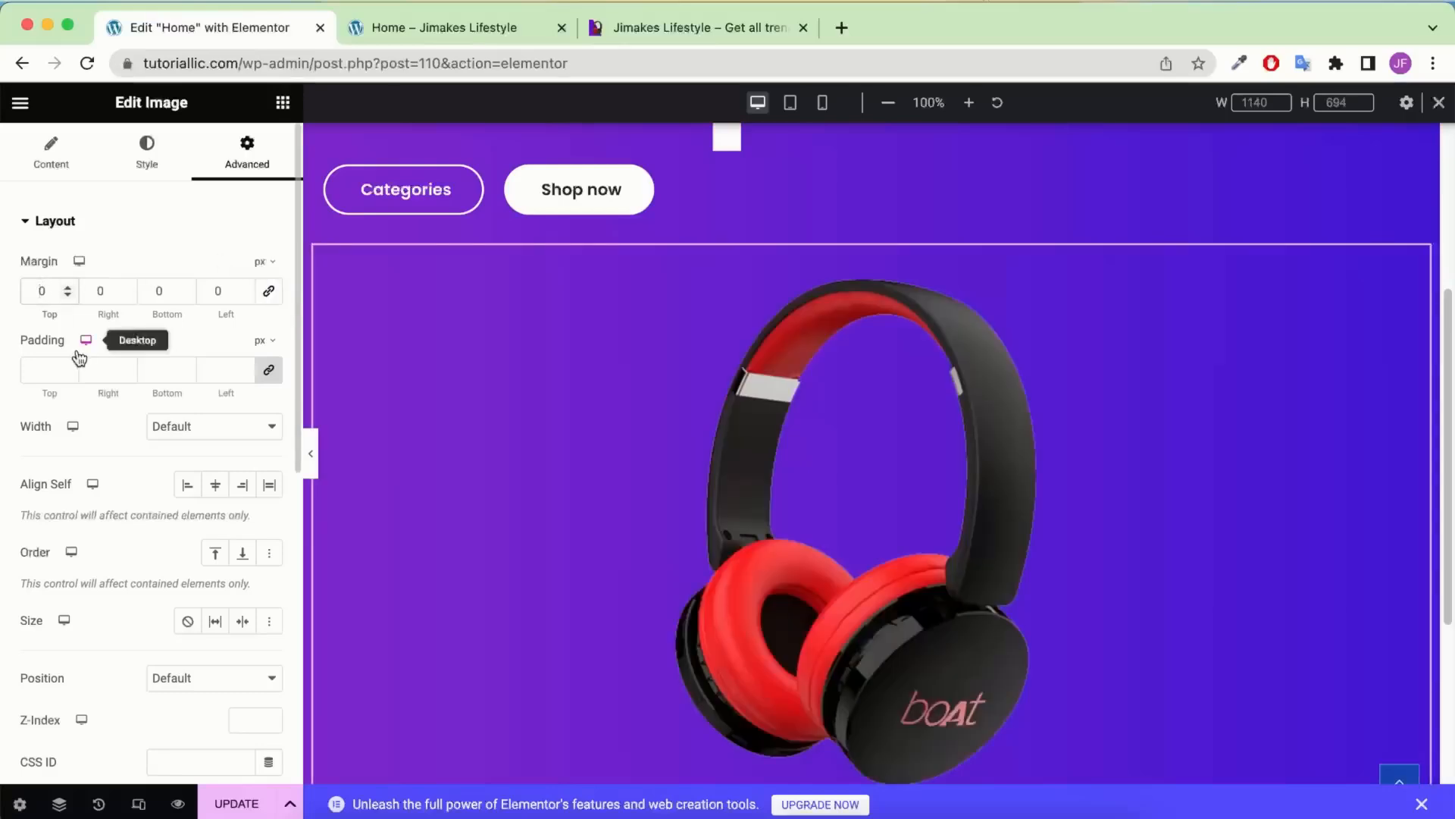
type("500")
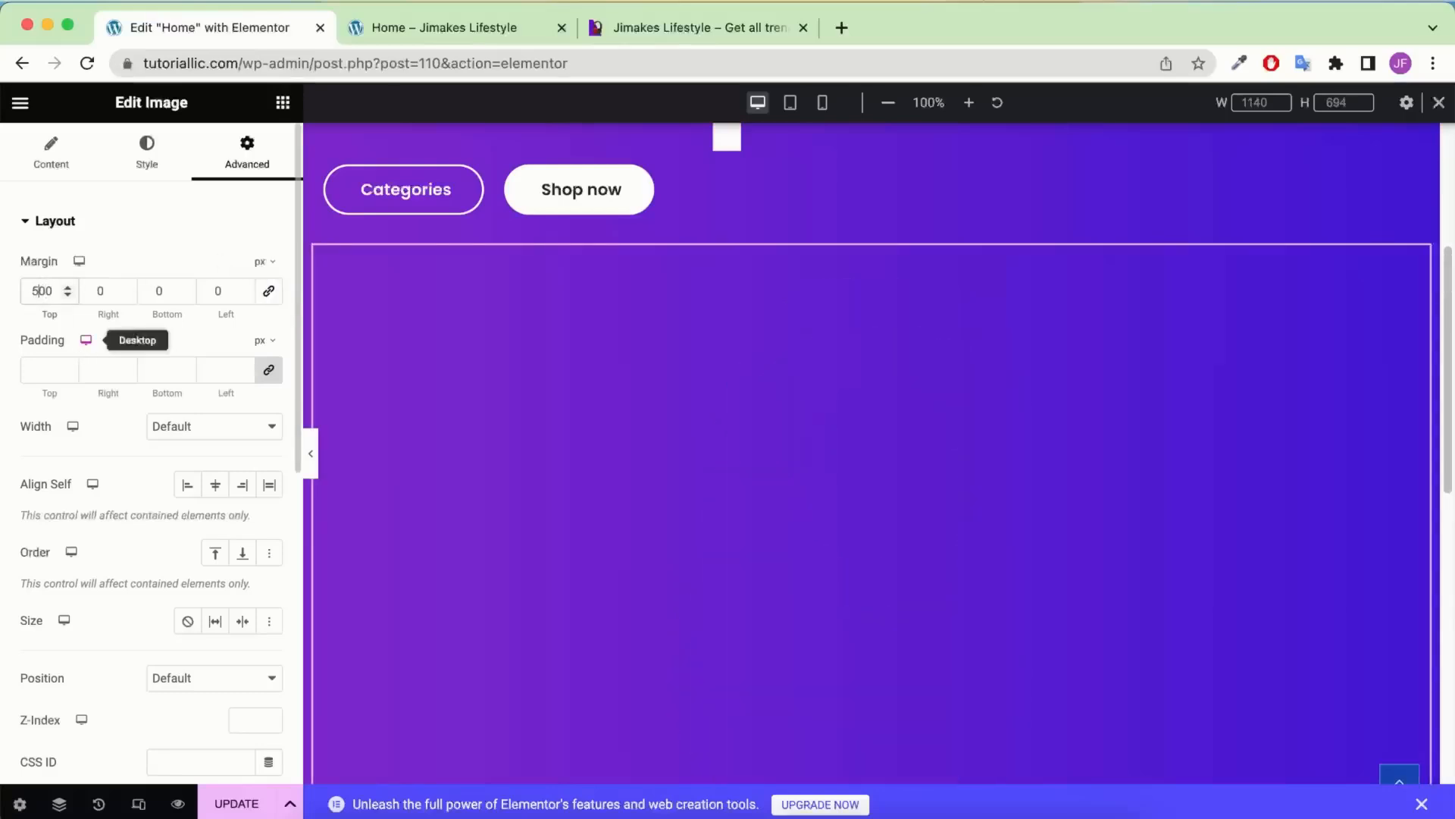
type("-")
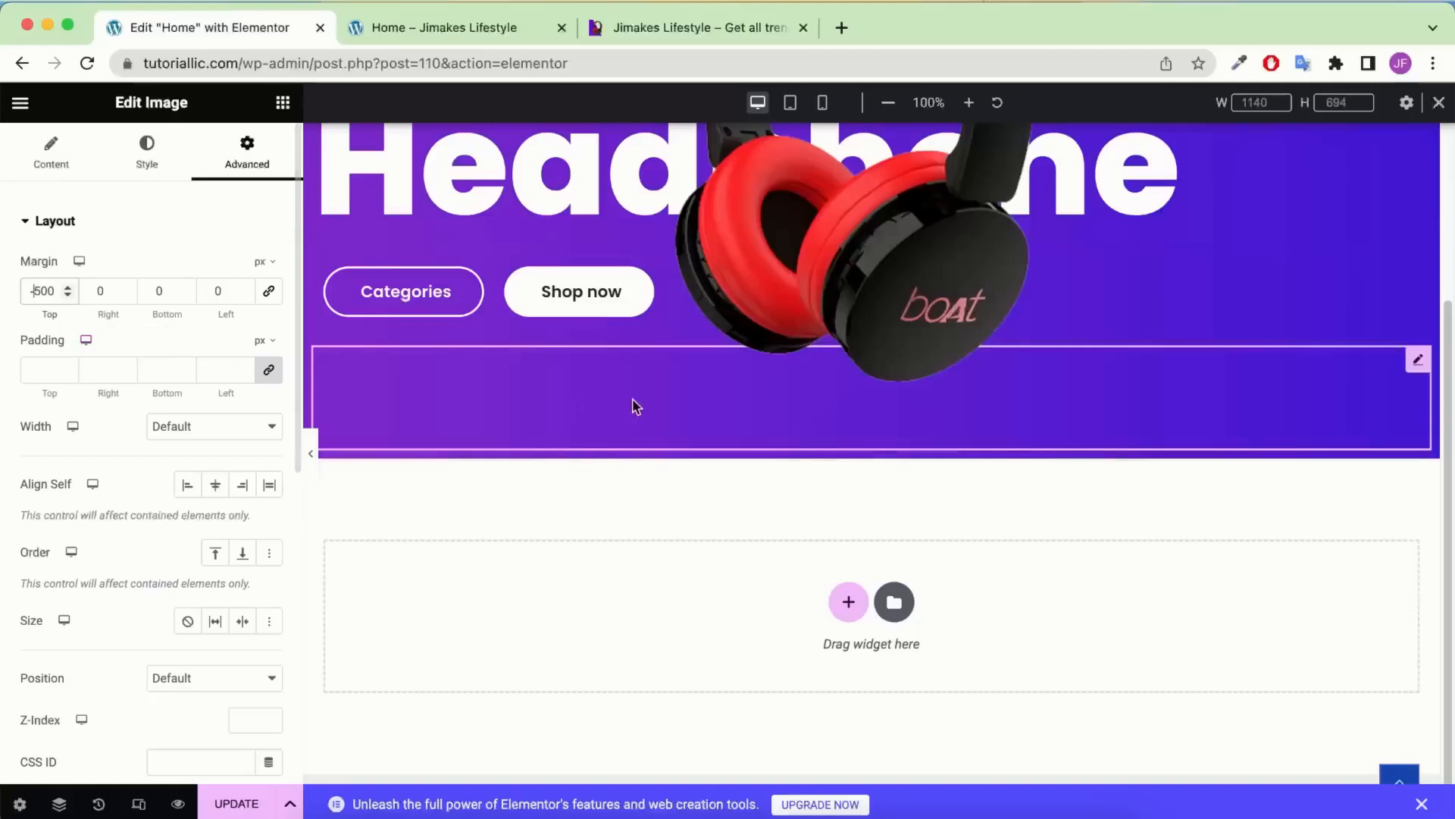
scroll(698, 402, "up", 3)
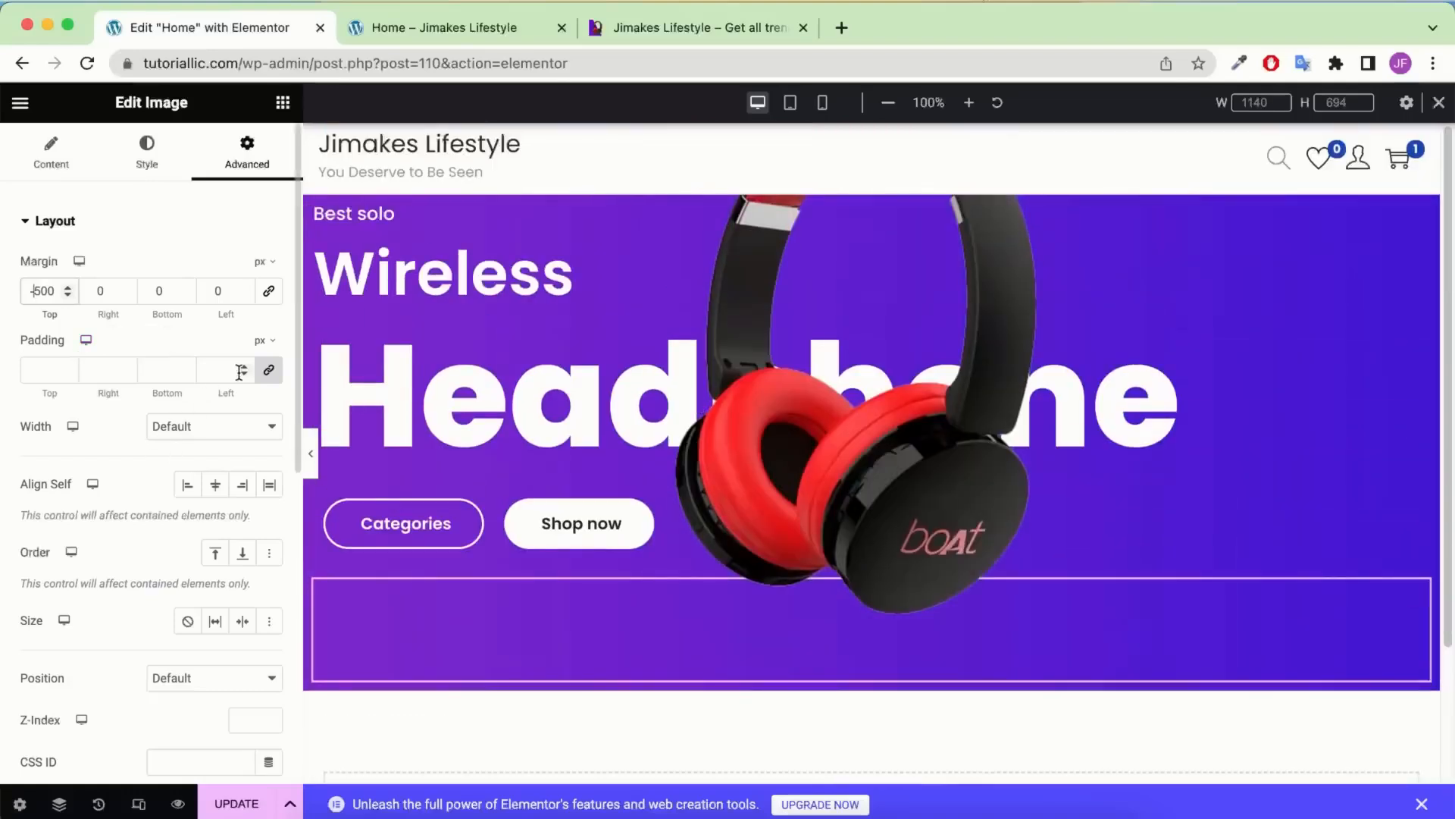
left_click(268, 369)
type("20")
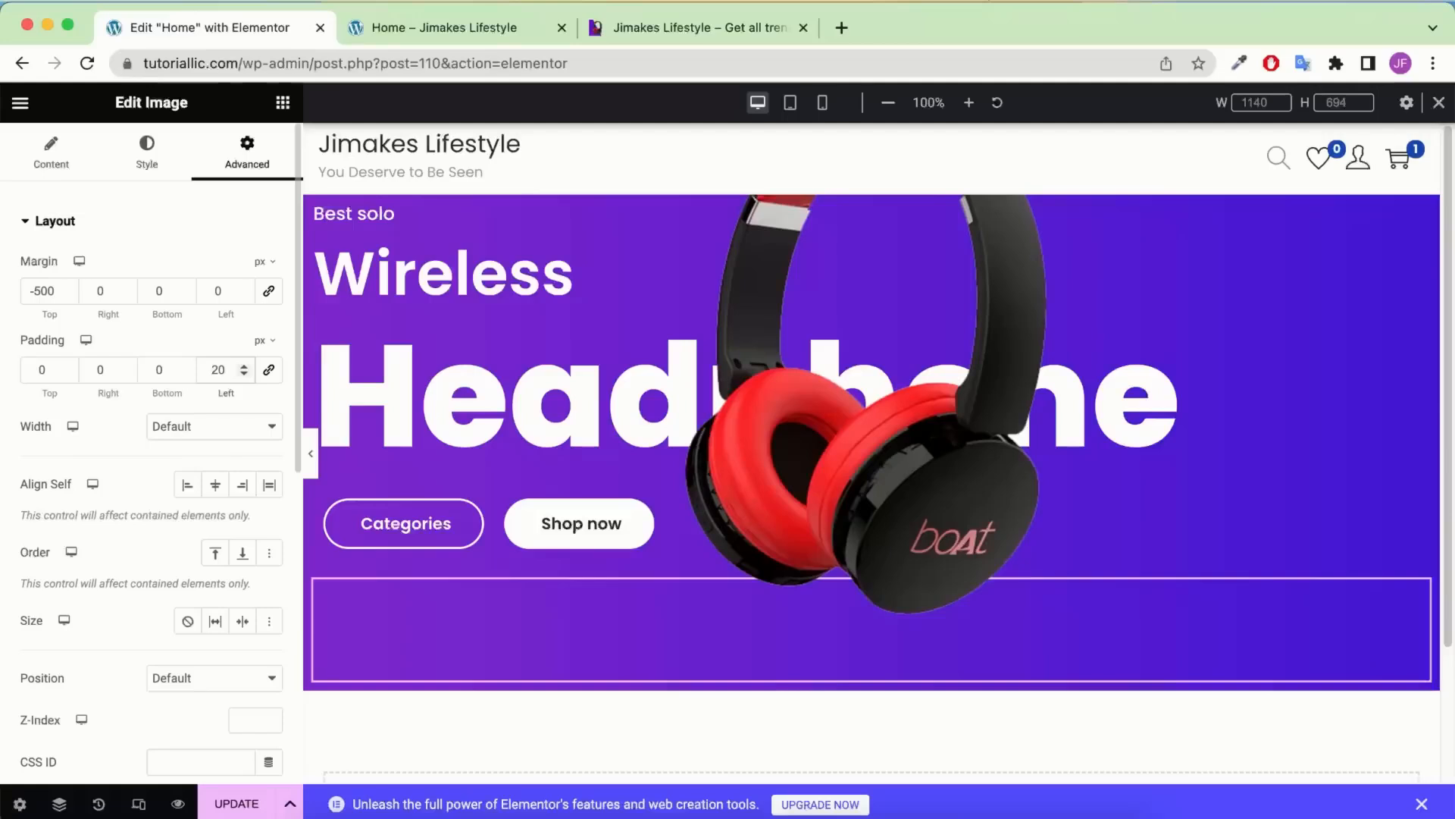
type("50")
key("BackSpace")
scroll(279, 369, "down", 2)
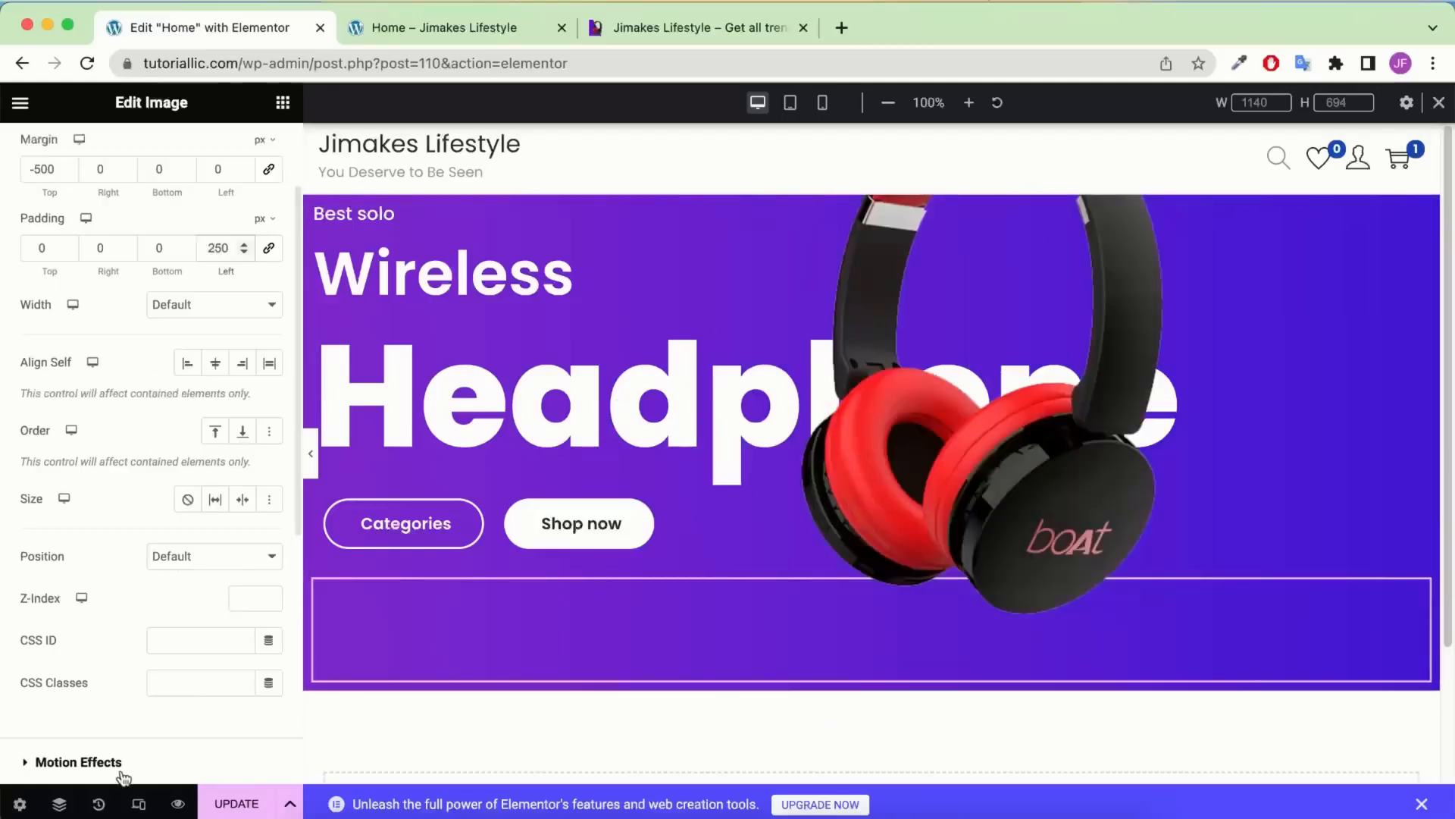
left_click(61, 805)
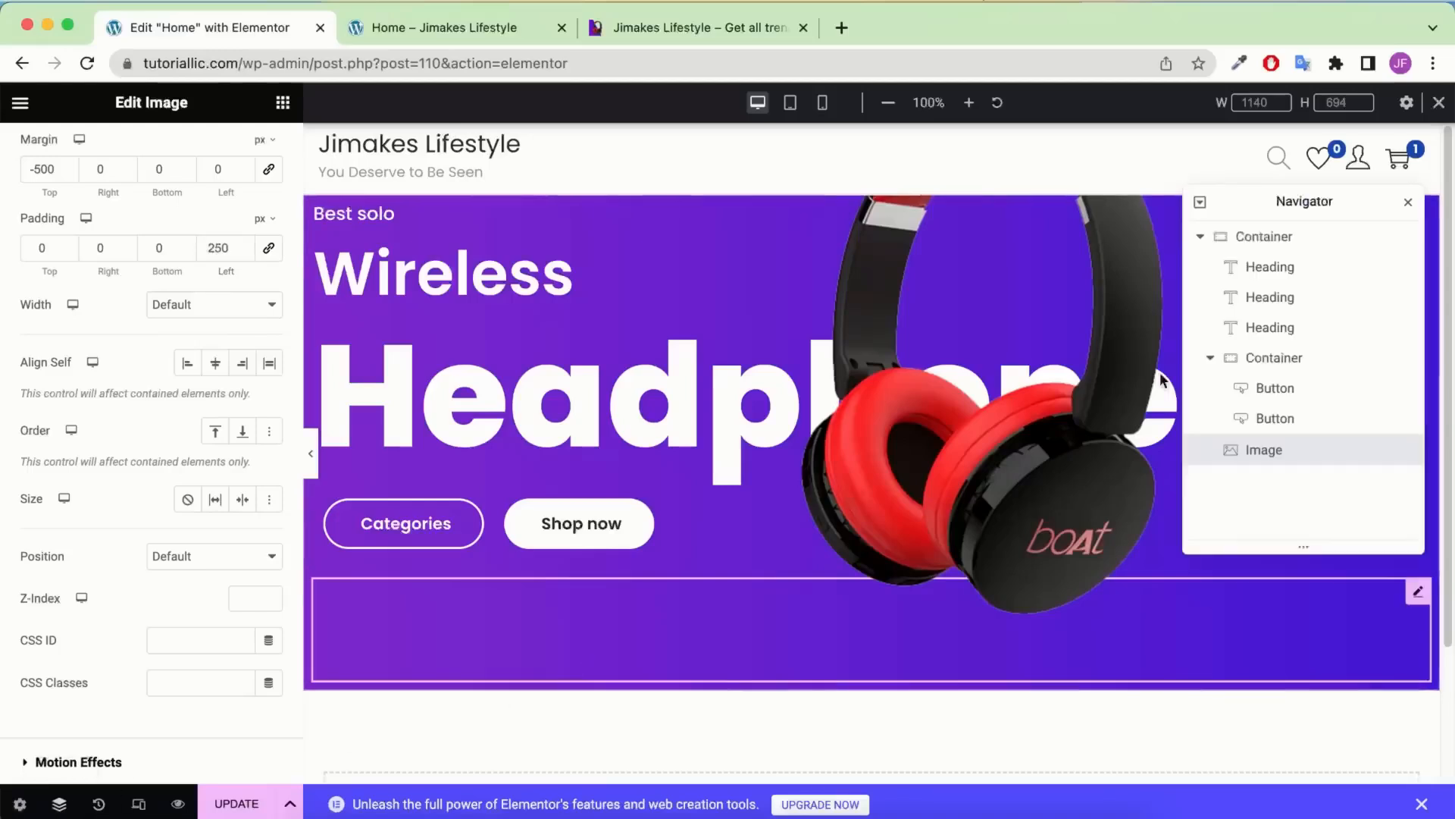
Unlink the hero container's padding and enter 250, 100, 50, 100 px
left_click(1309, 238)
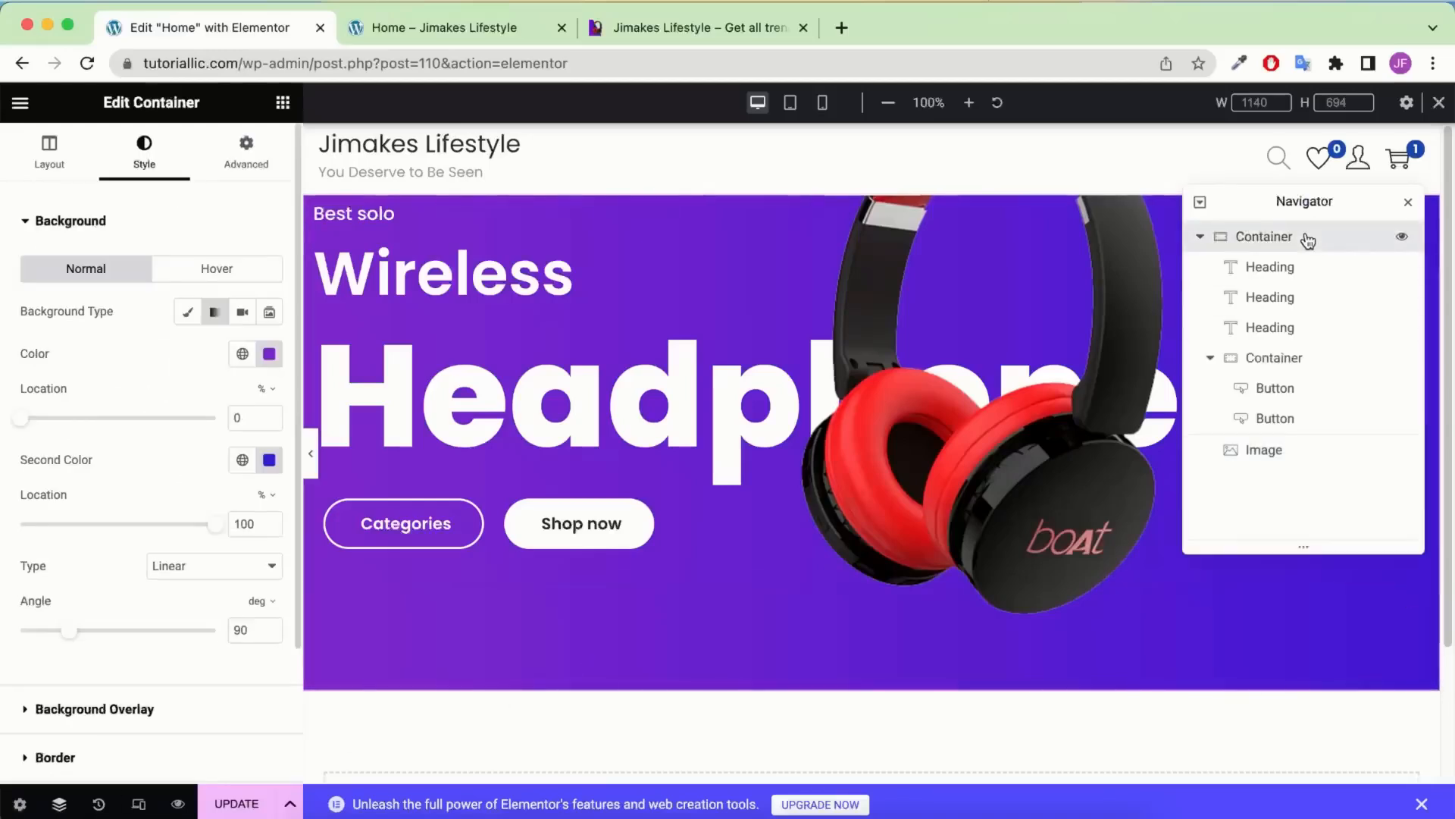
left_click(270, 165)
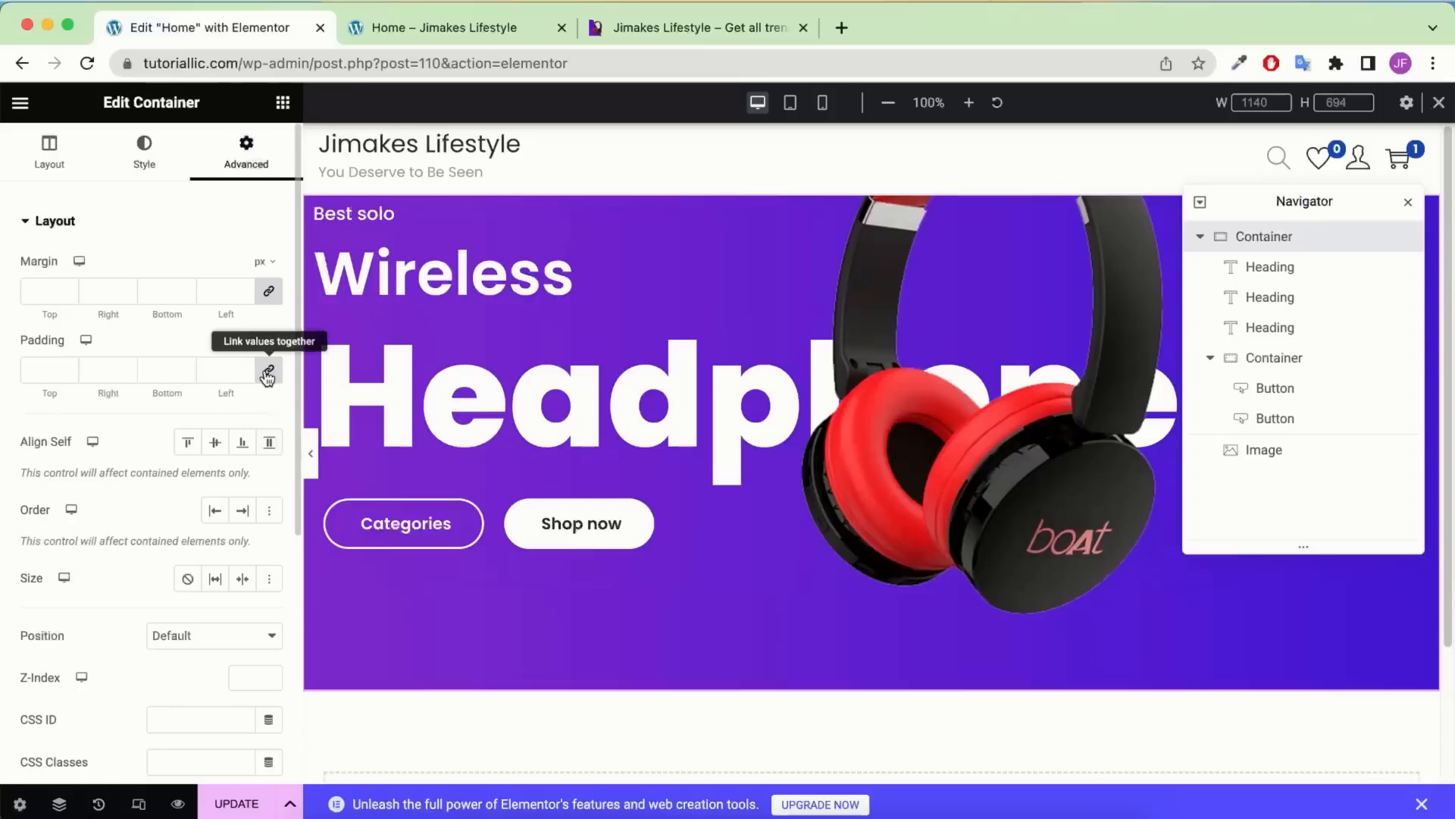
left_click(78, 372)
type("0")
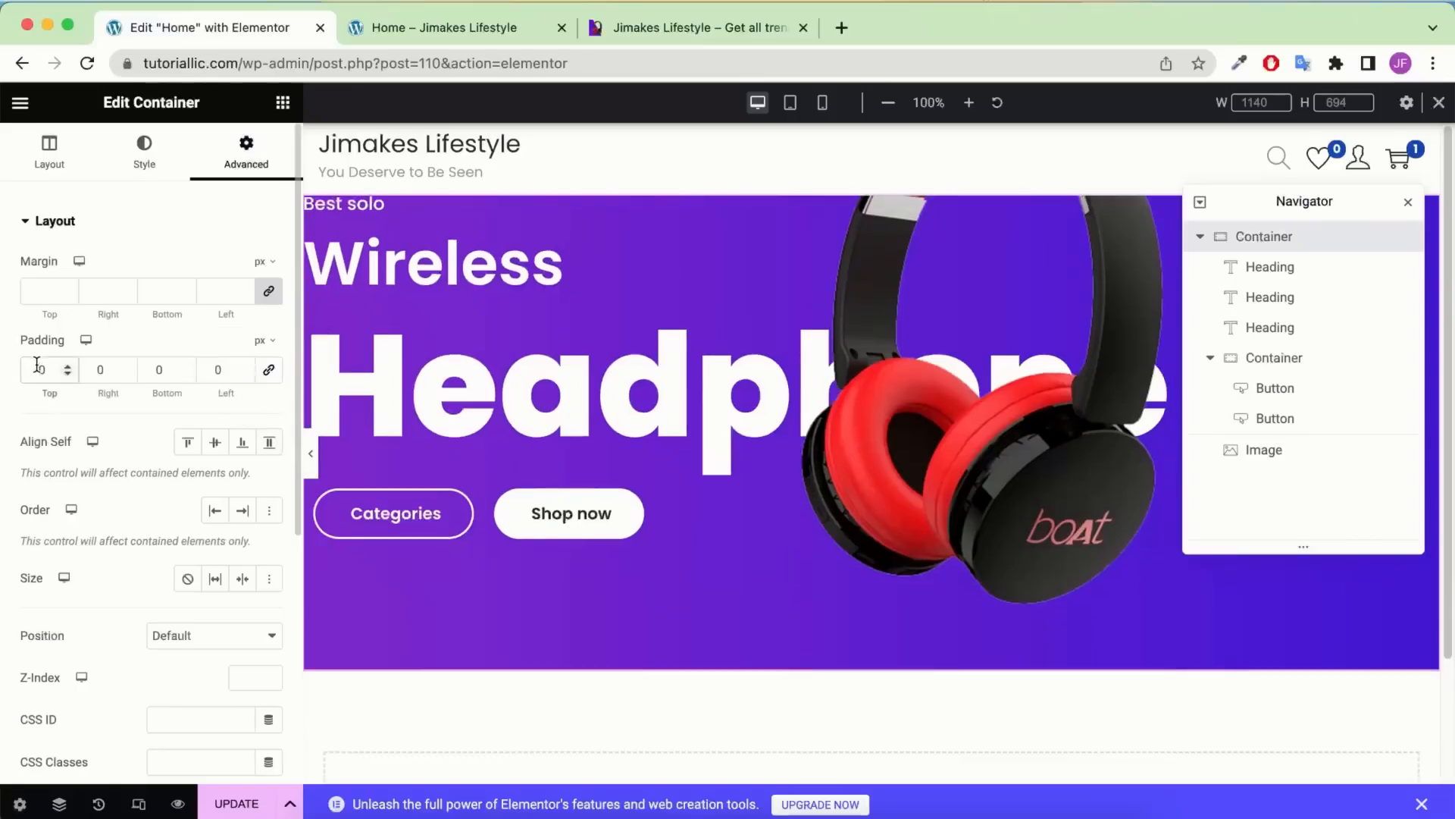
left_click(36, 369)
type("25")
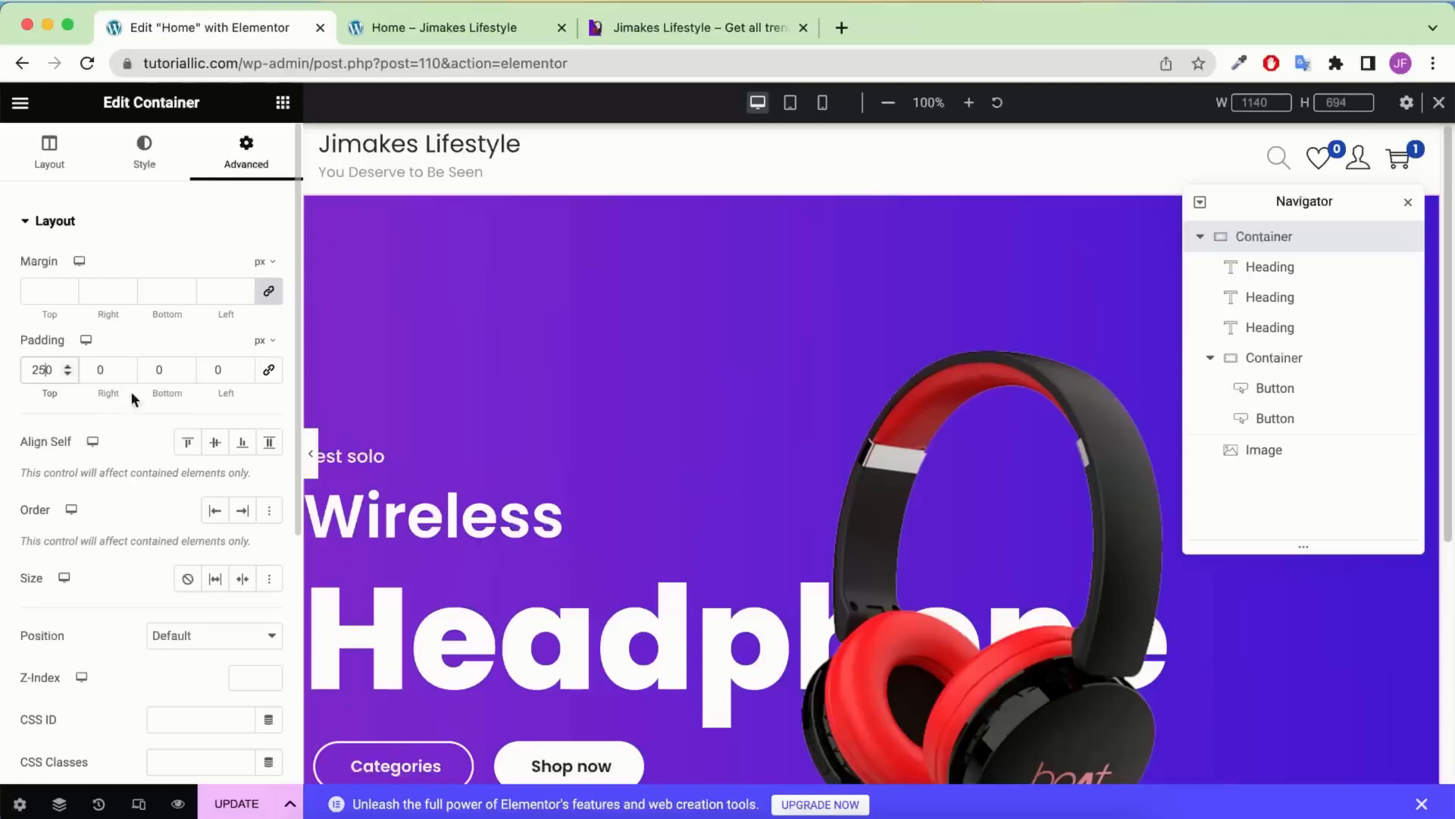
left_click(95, 369)
type("100")
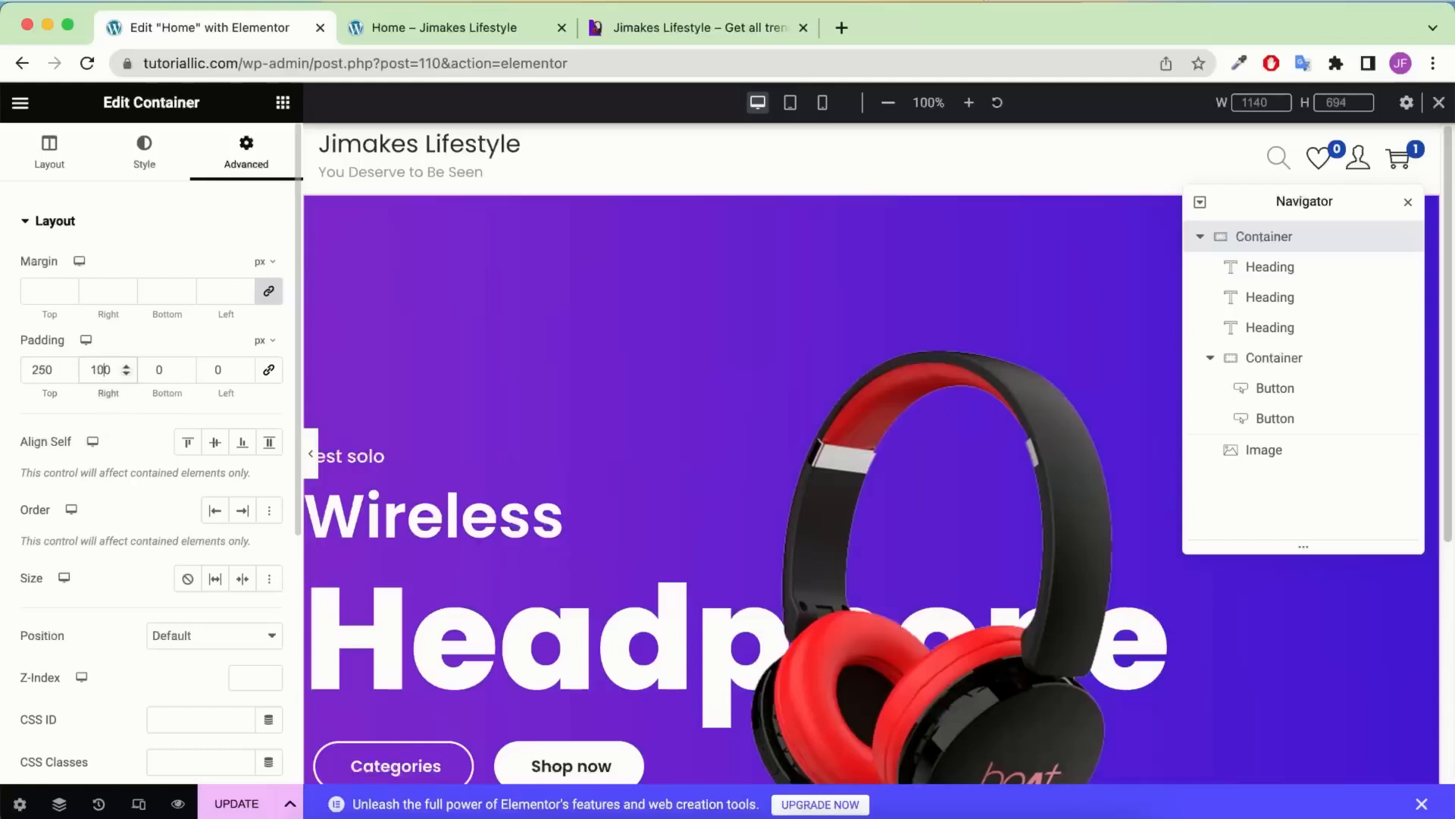
left_click(147, 363)
type("5")
left_click(217, 365)
type("100")
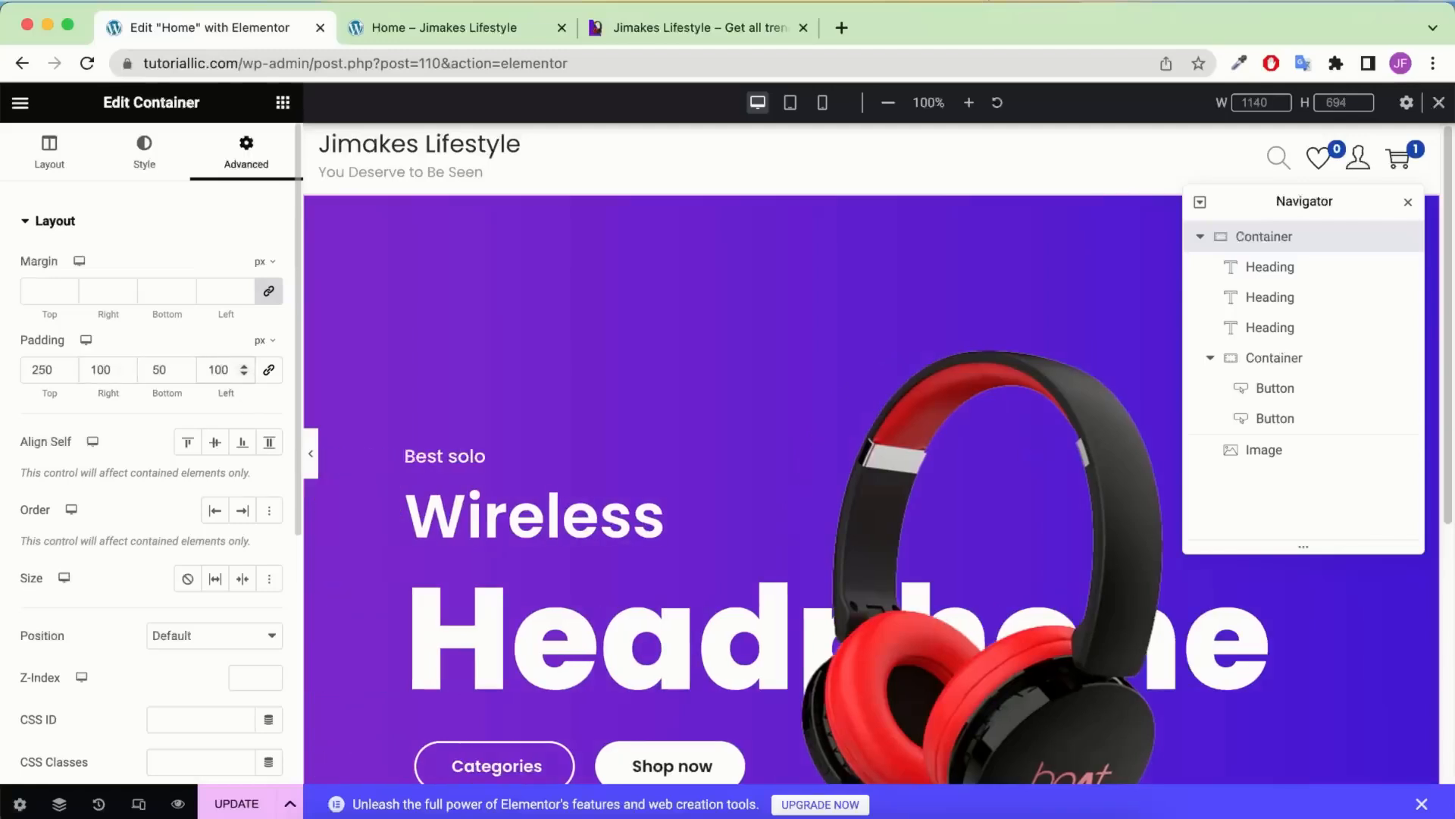
Preview the hero at full width and compare it with the reference shop site
scroll(838, 418, "down", 5)
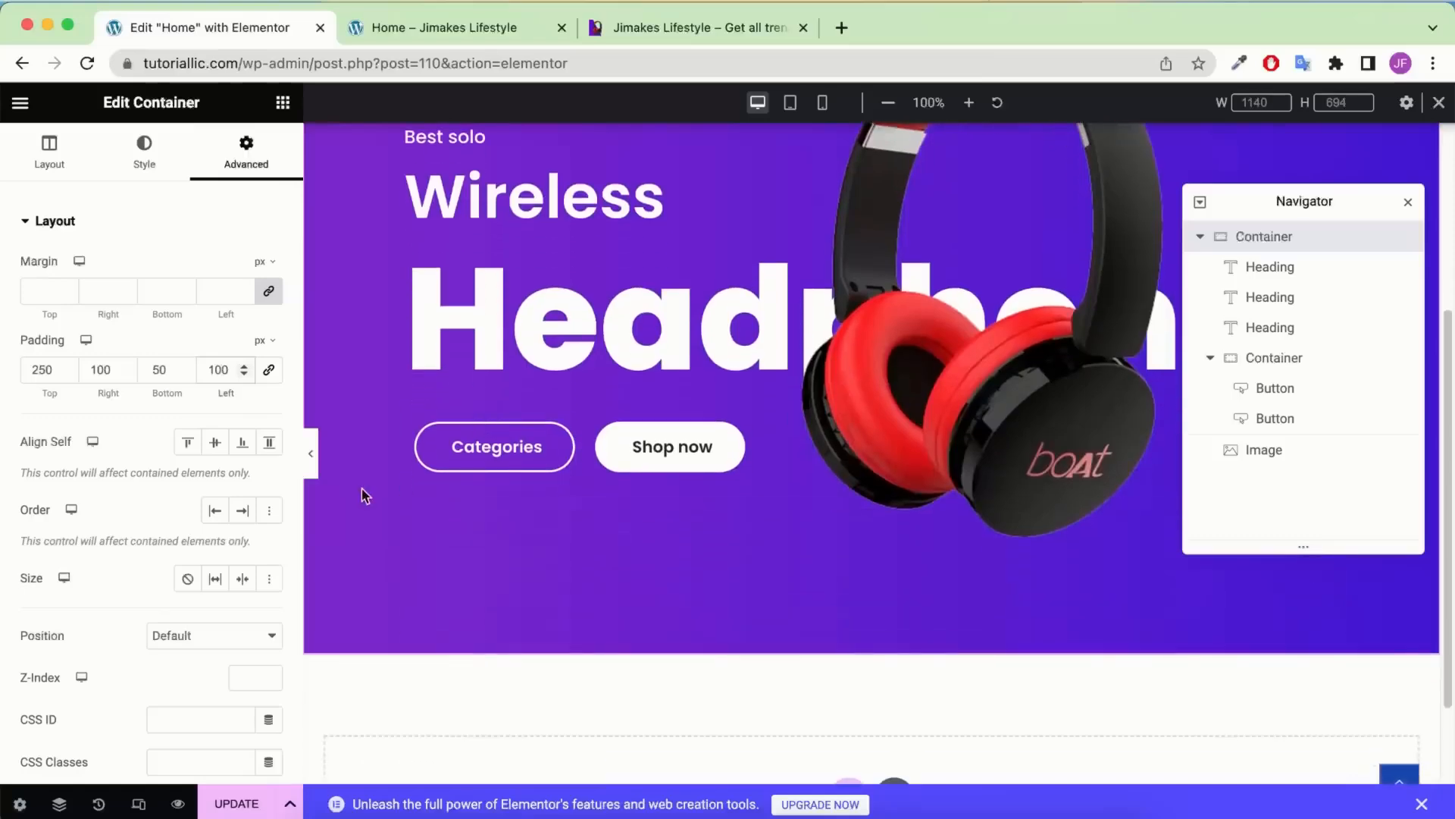
left_click(317, 452)
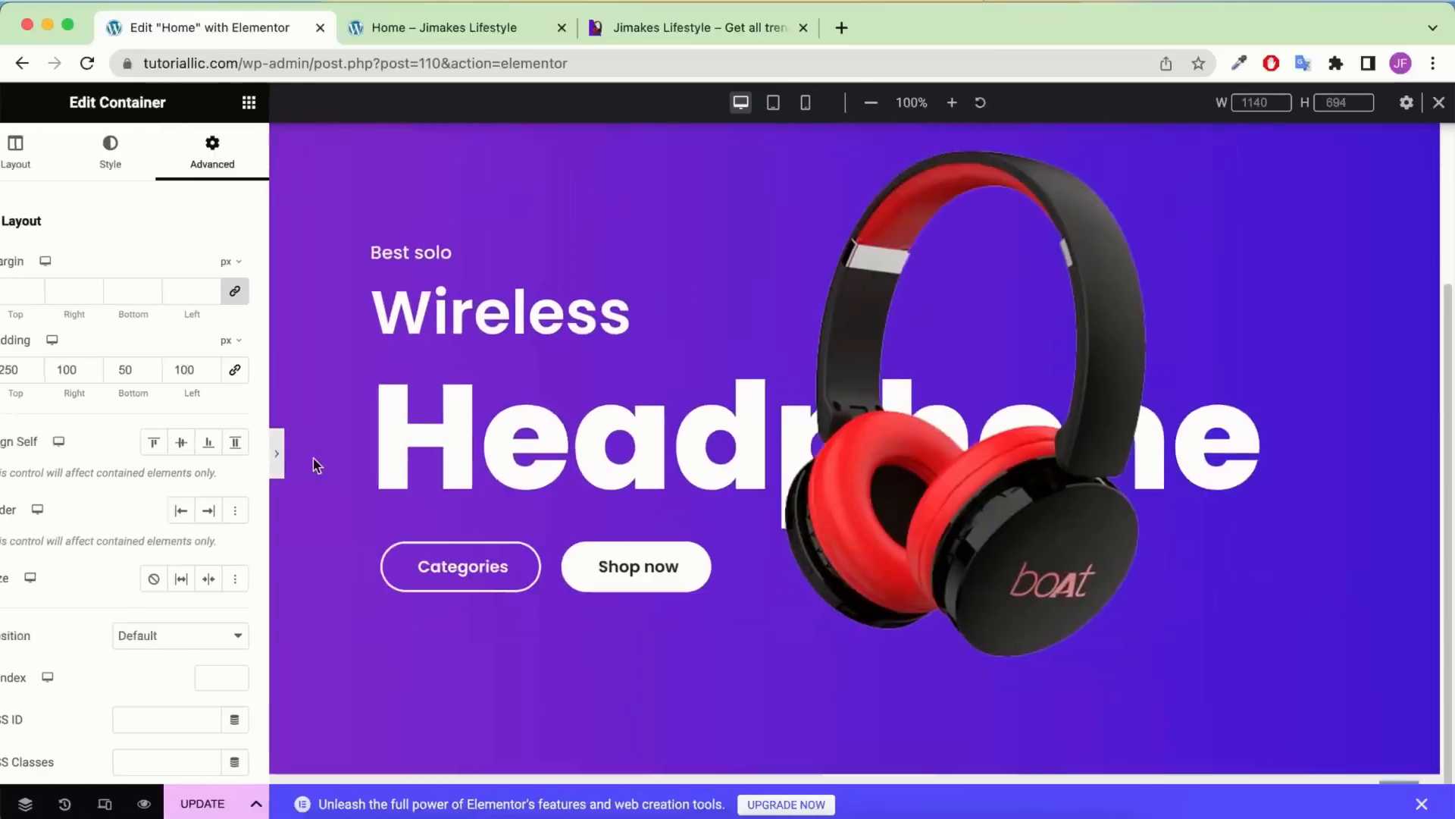
scroll(732, 432, "down", 3)
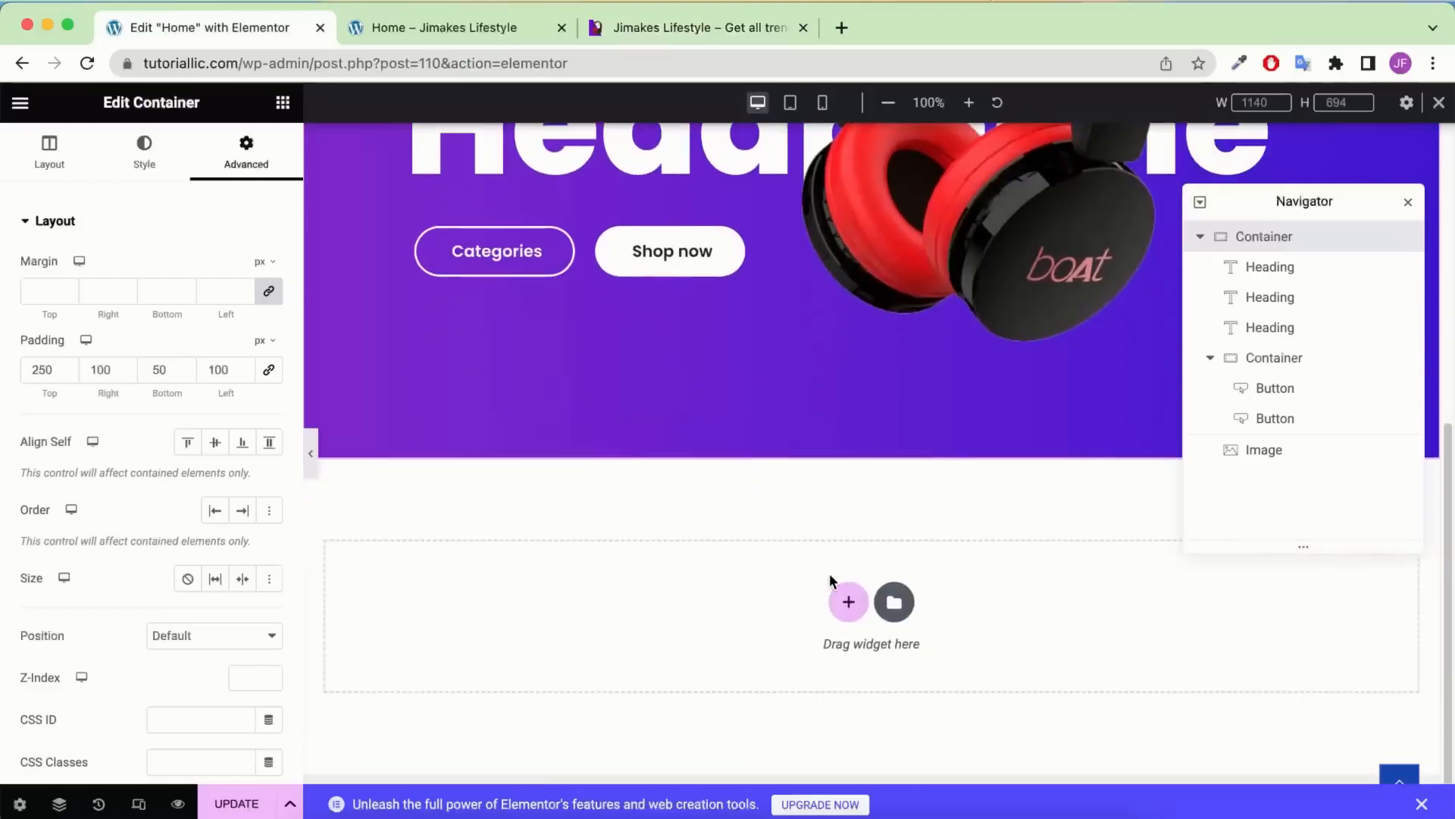
left_click(1408, 201)
left_click(695, 30)
scroll(776, 397, "down", 1)
scroll(776, 397, "down", 1)
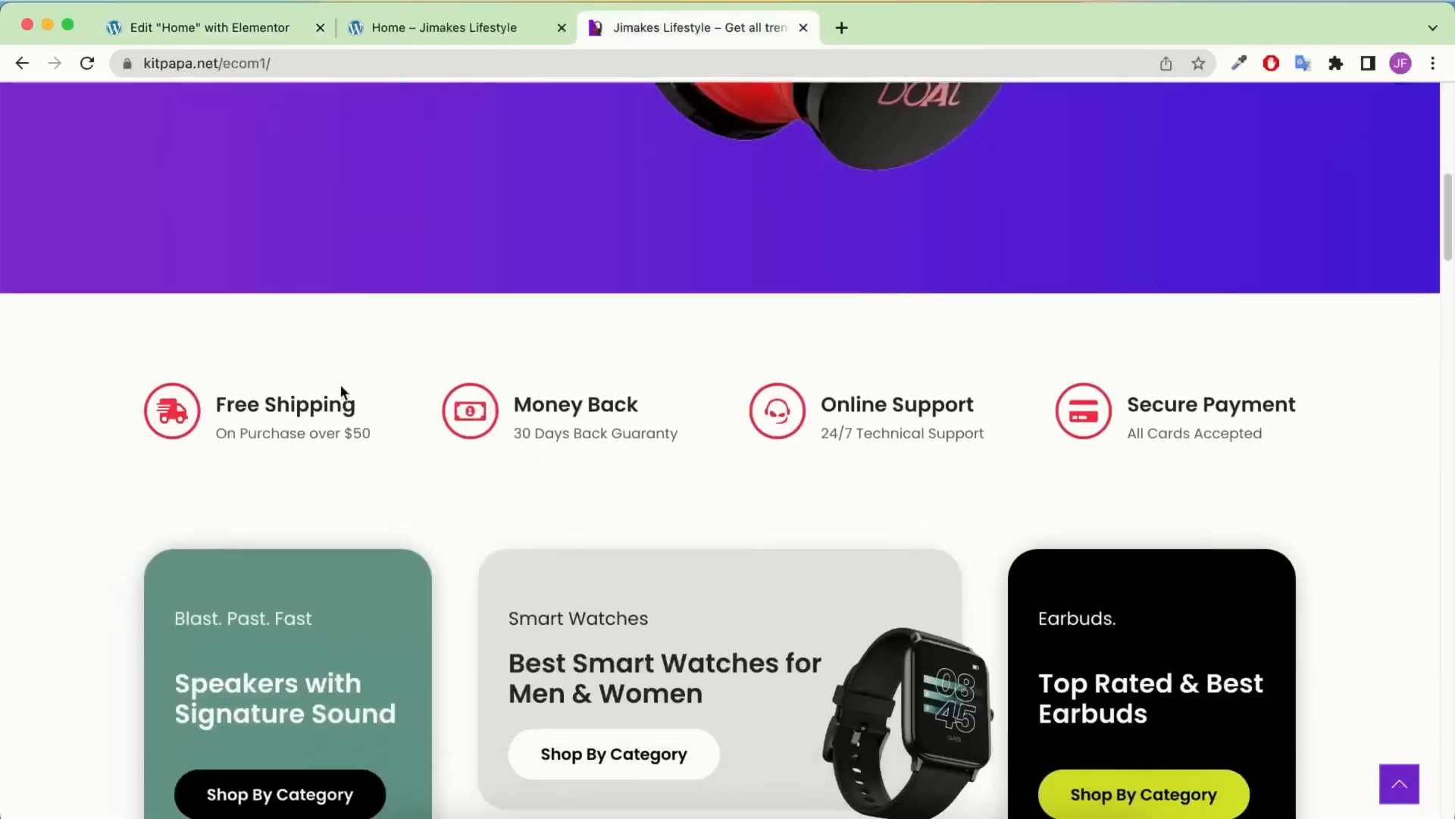
left_click(213, 23)
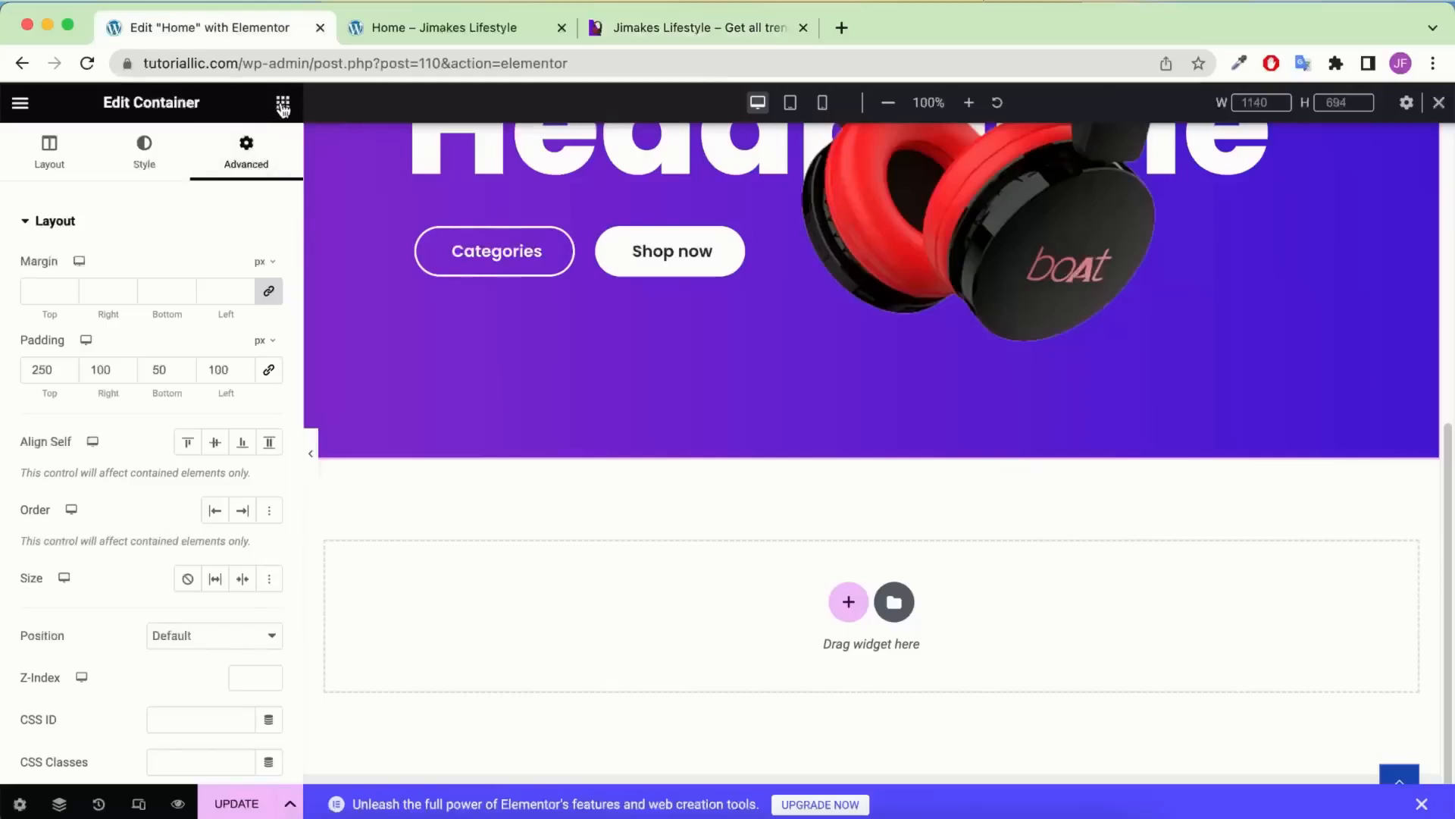
Add a new container below the hero and place an Icon Box widget in it
left_click_drag(82, 427, 733, 542)
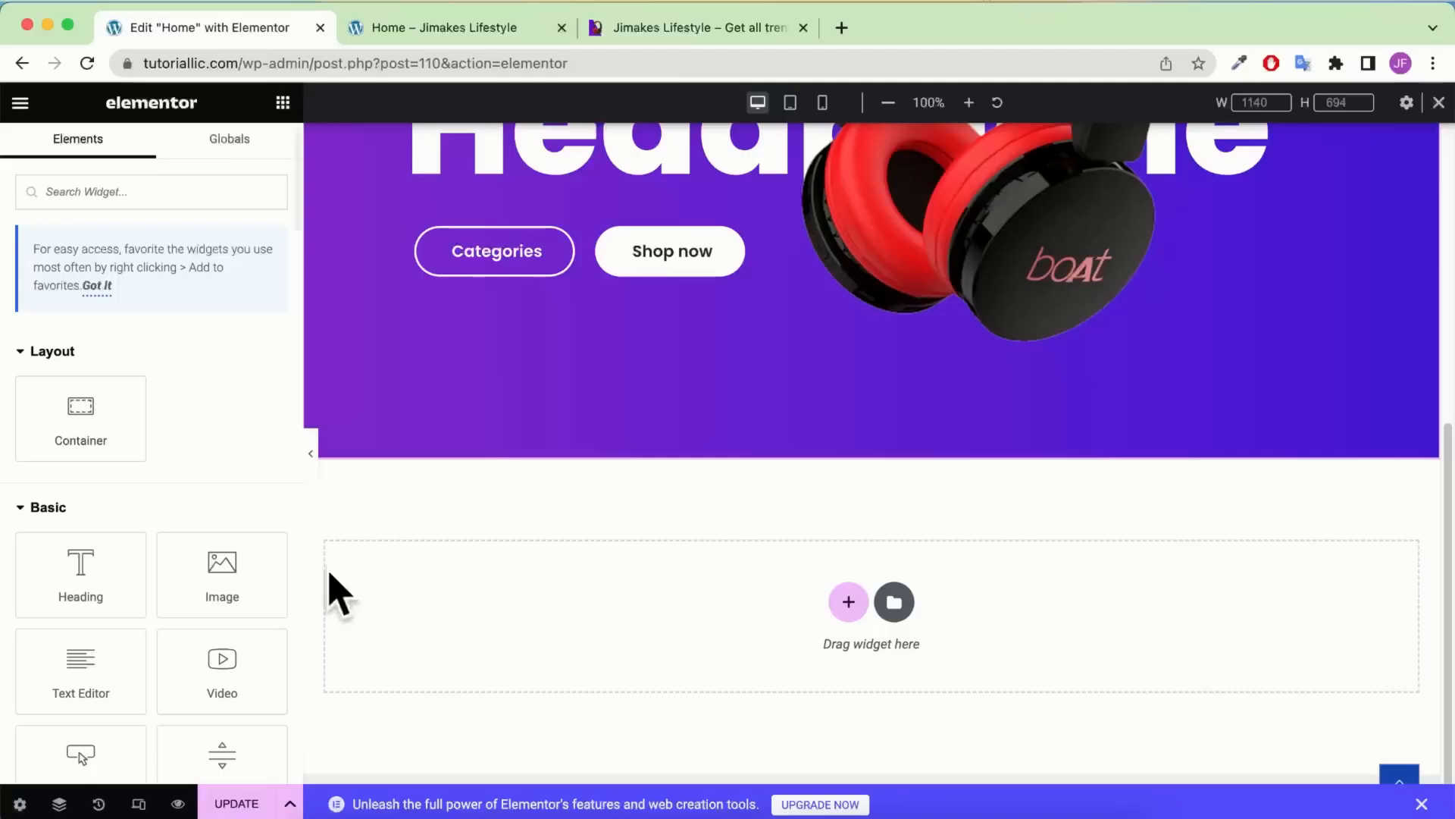
left_click(139, 192)
type("icon")
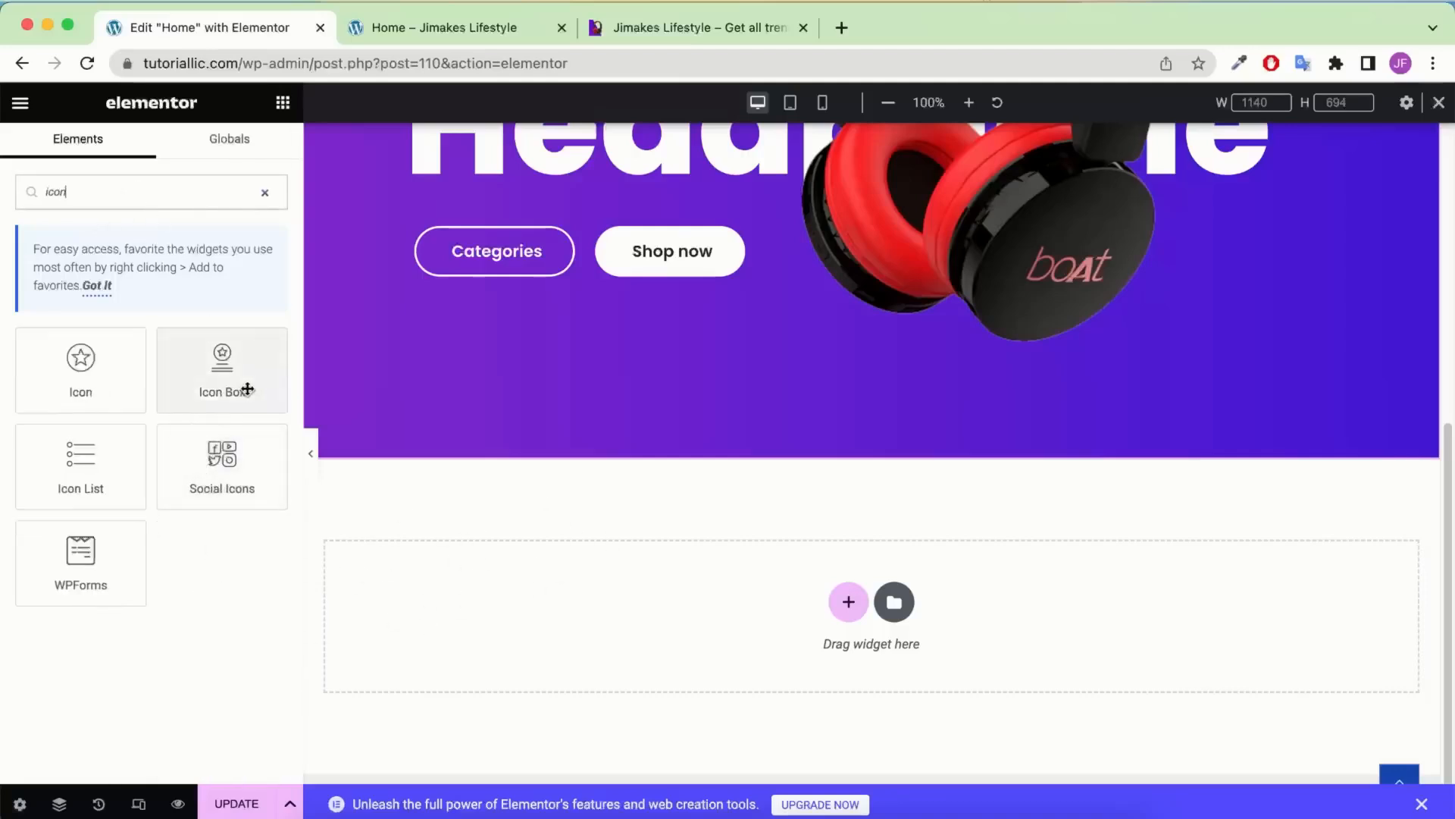
left_click_drag(221, 368, 536, 611)
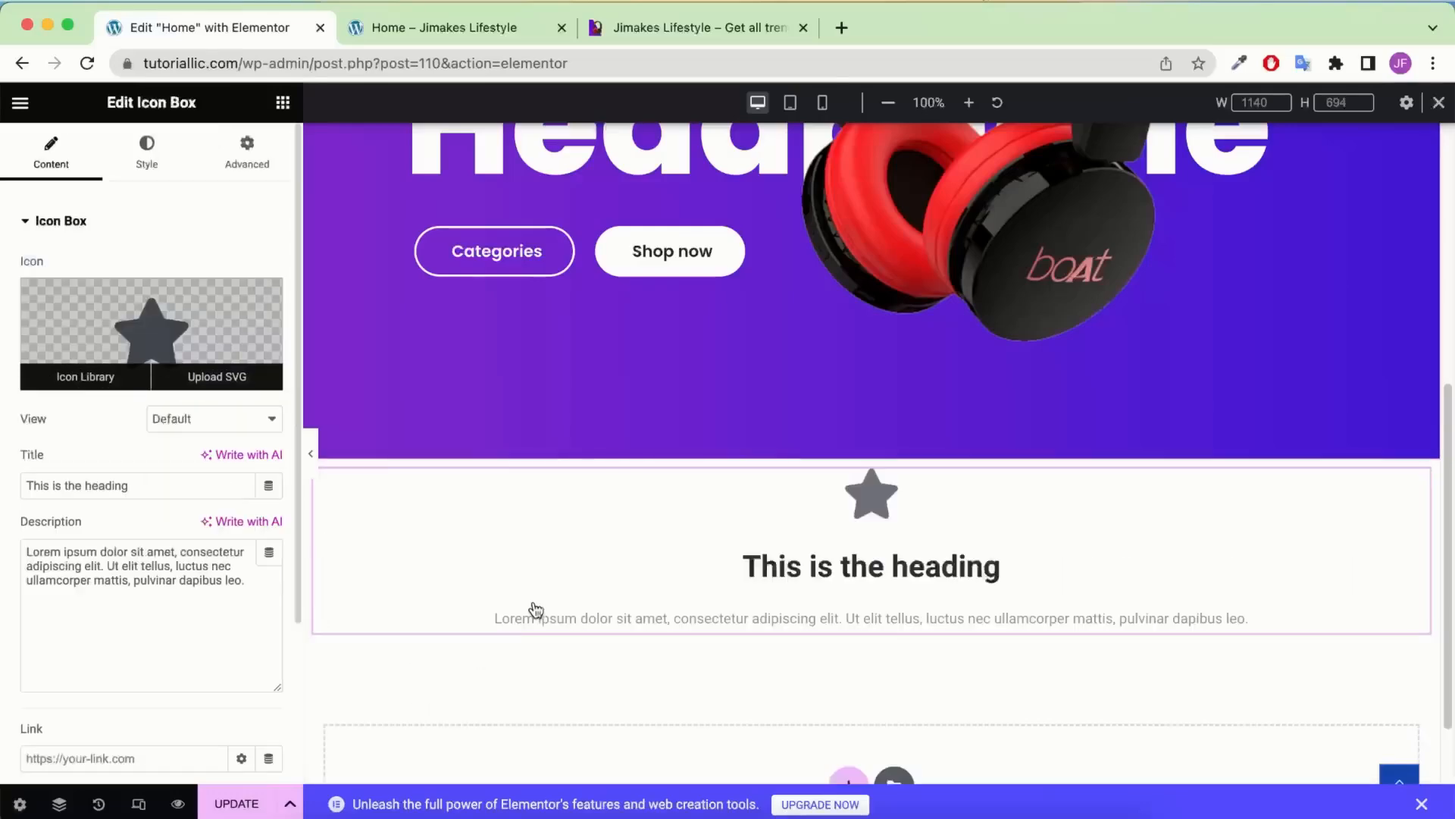
Replace the Icon Box's star icon with the Shipping truck icon from the Icon Library
left_click(70, 800)
left_click(1302, 483)
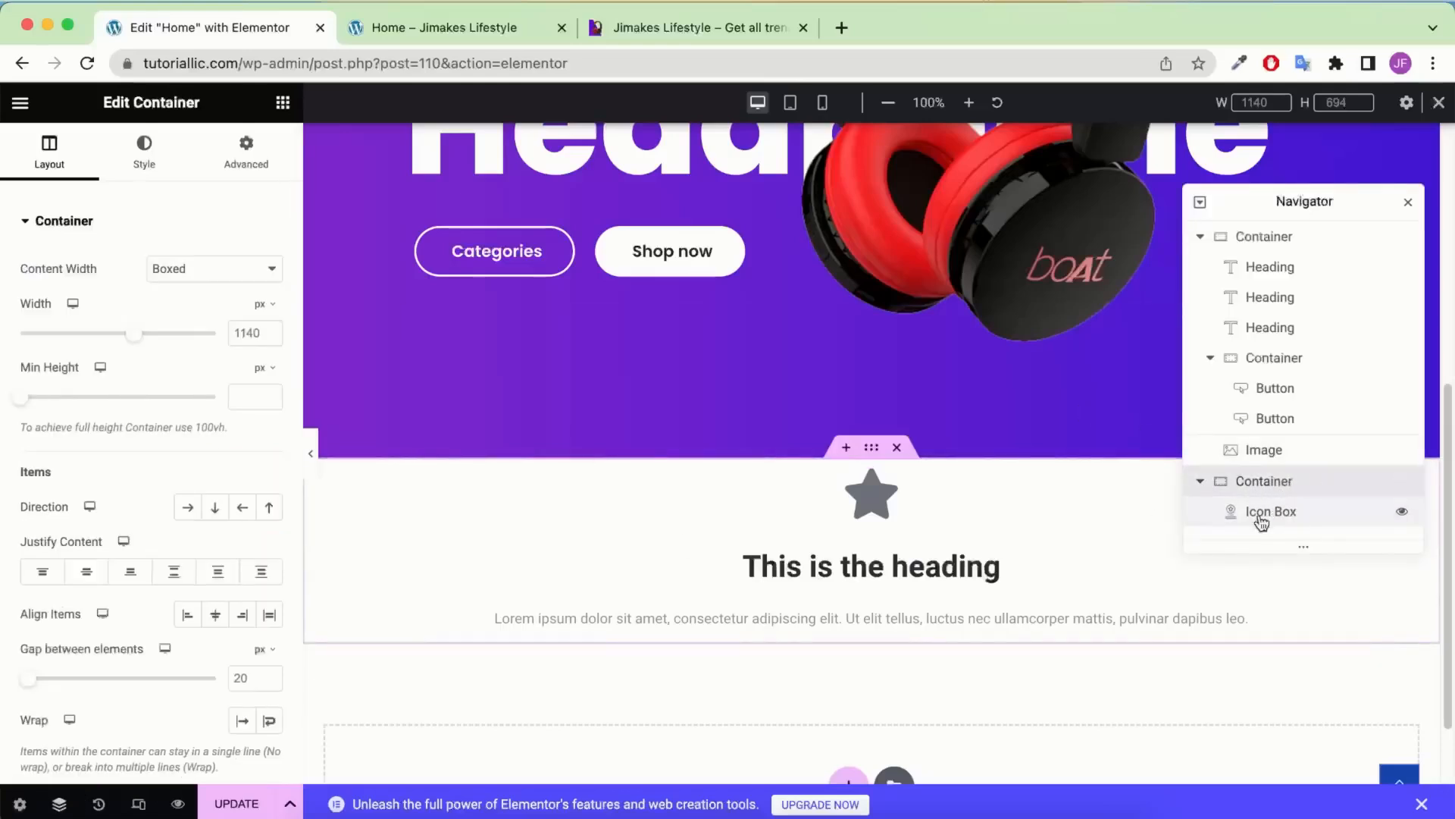
left_click(870, 532)
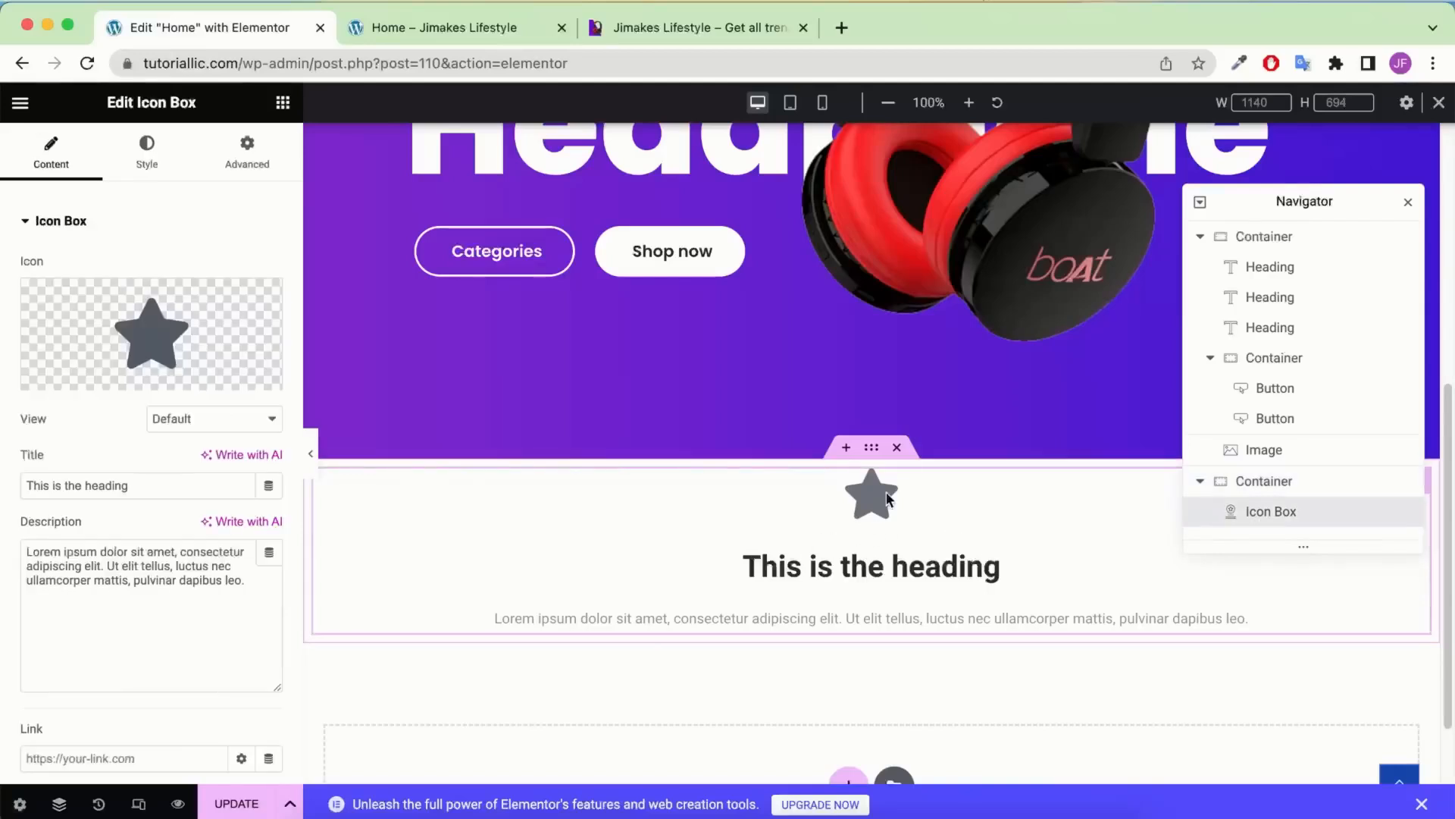
left_click(140, 319)
left_click(724, 184)
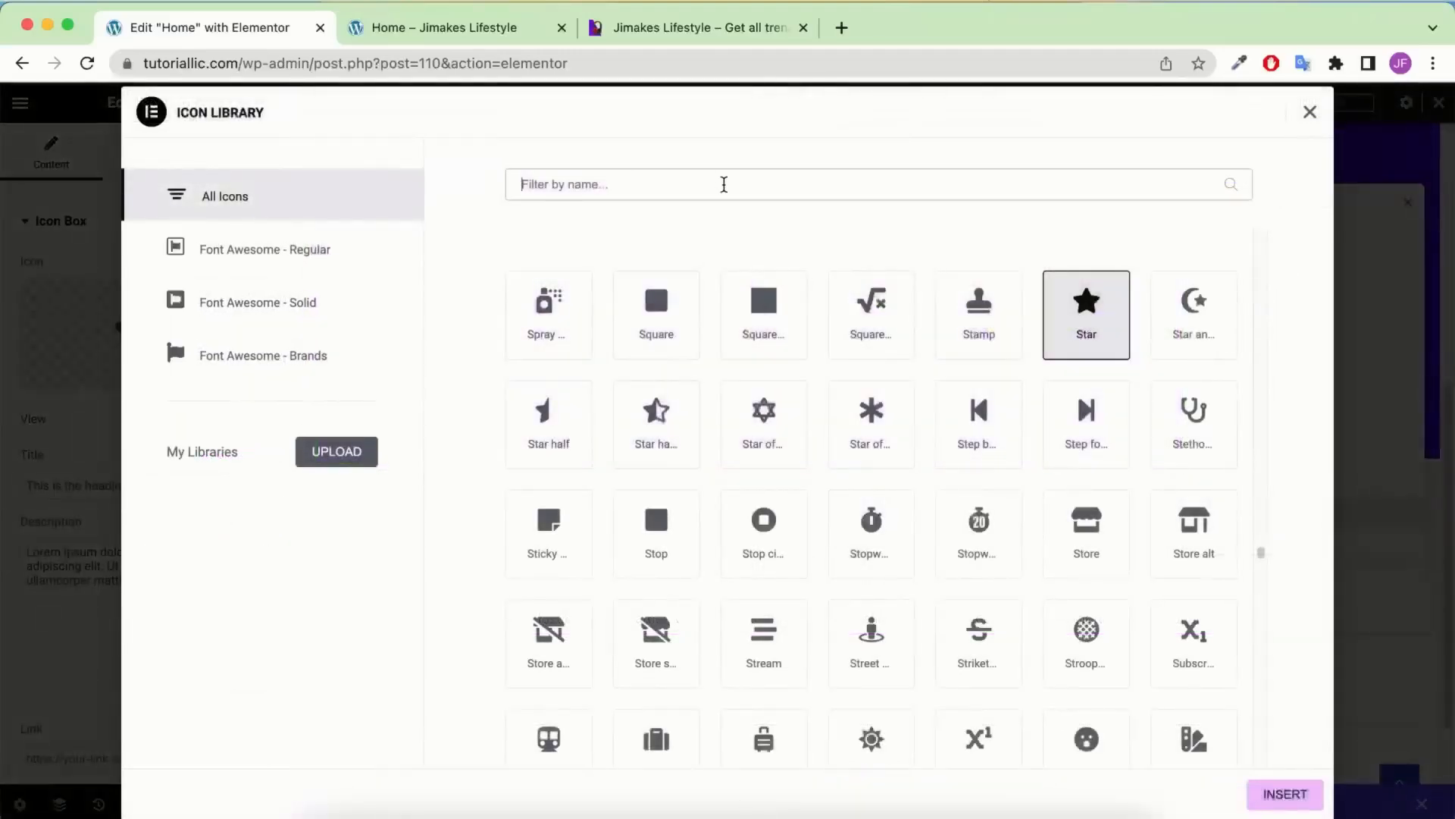
type("shi")
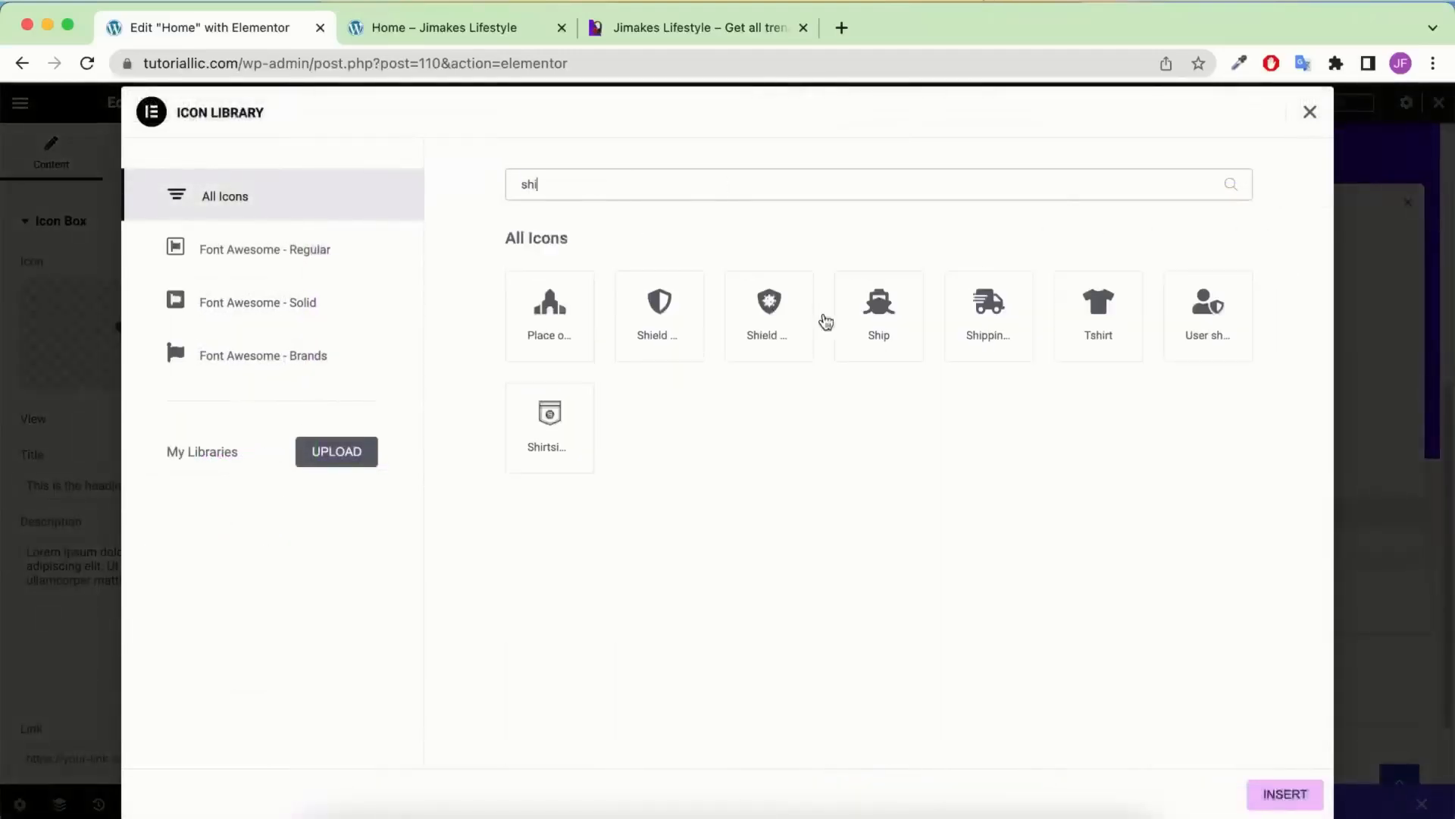
left_click(999, 332)
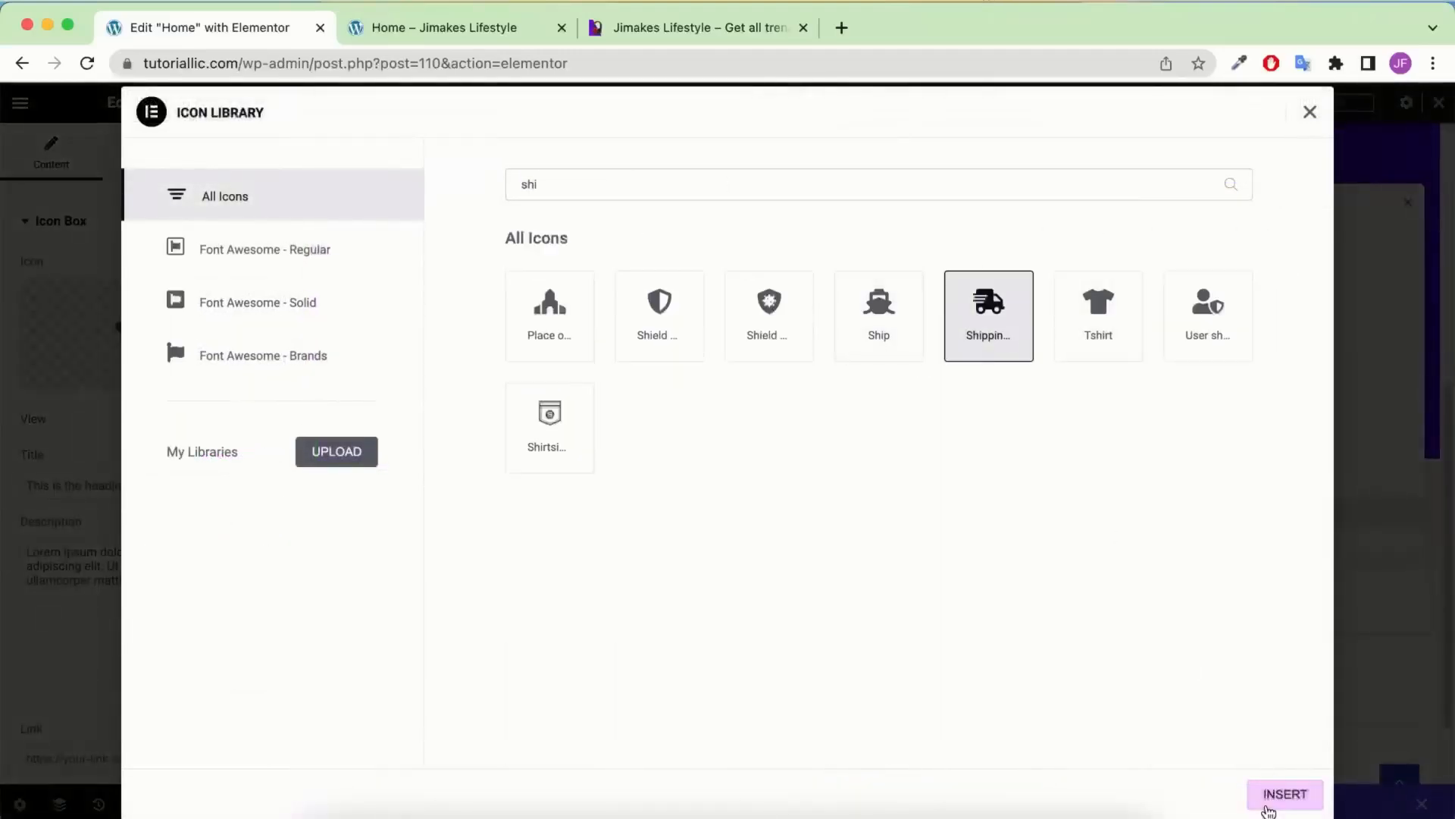
left_click(1269, 804)
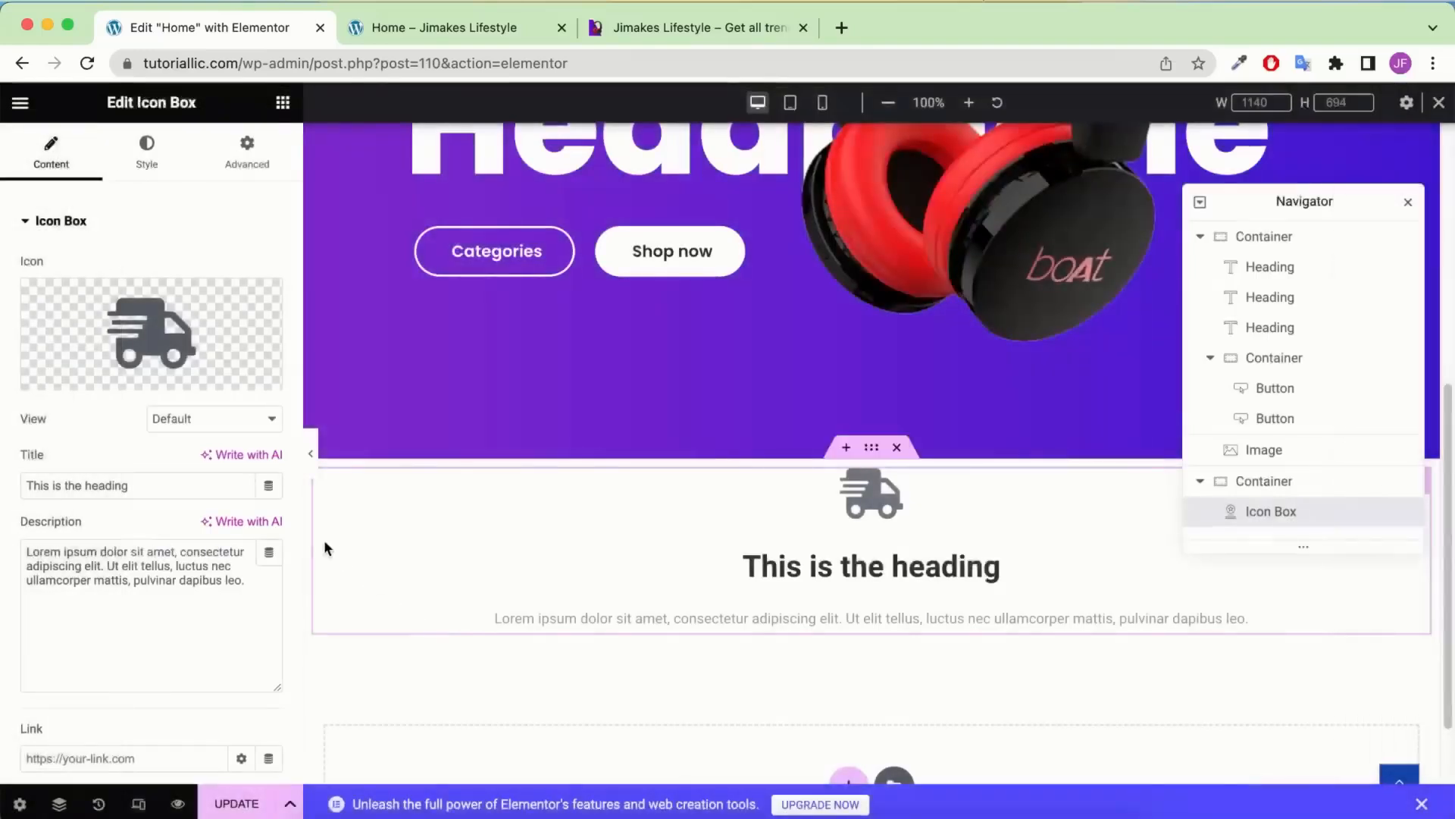
Colour the truck icon red, frame it in a circle, and position it left of the heading
left_click(137, 154)
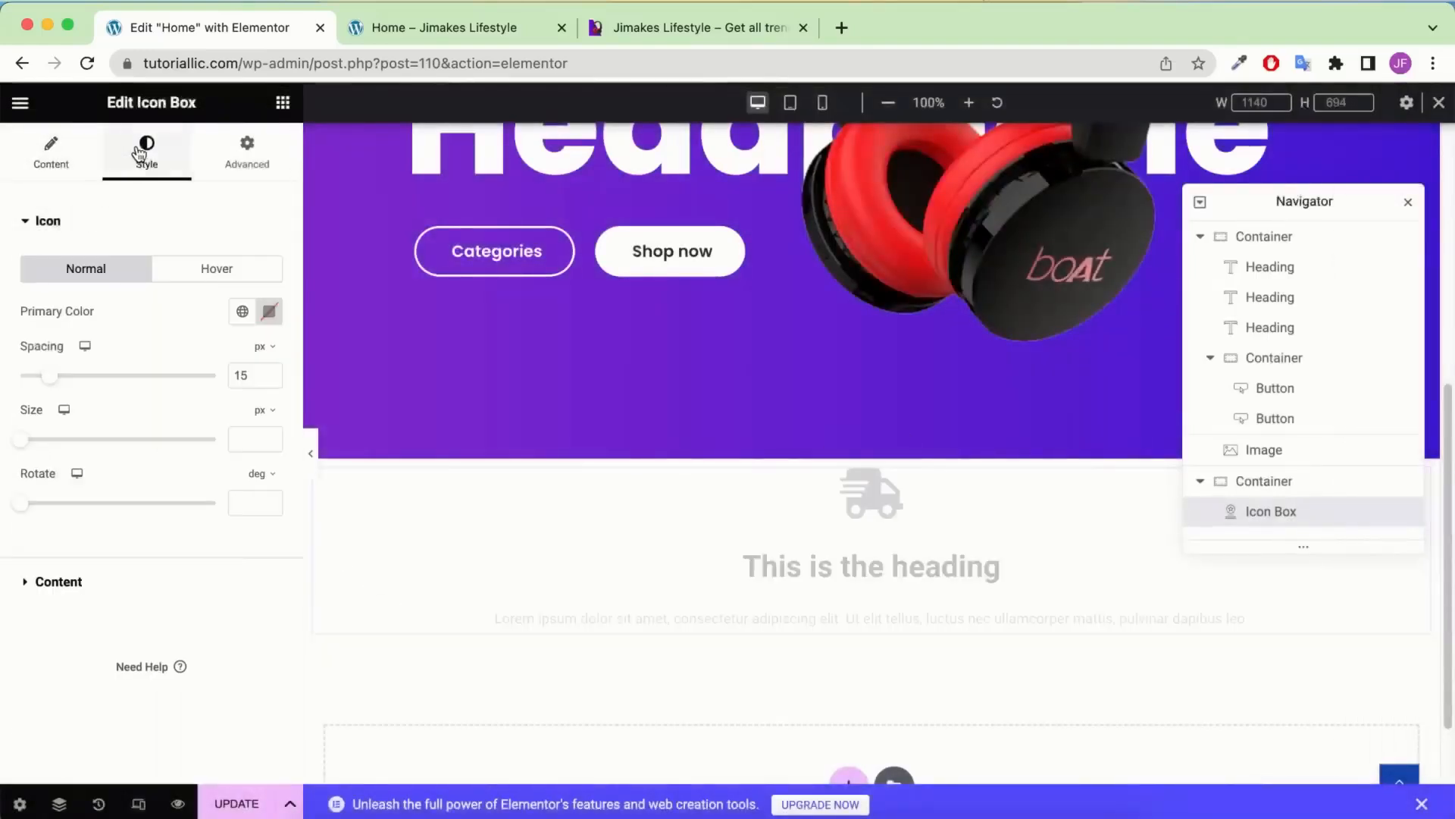
left_click(261, 311)
left_click_drag(246, 452, 352, 371)
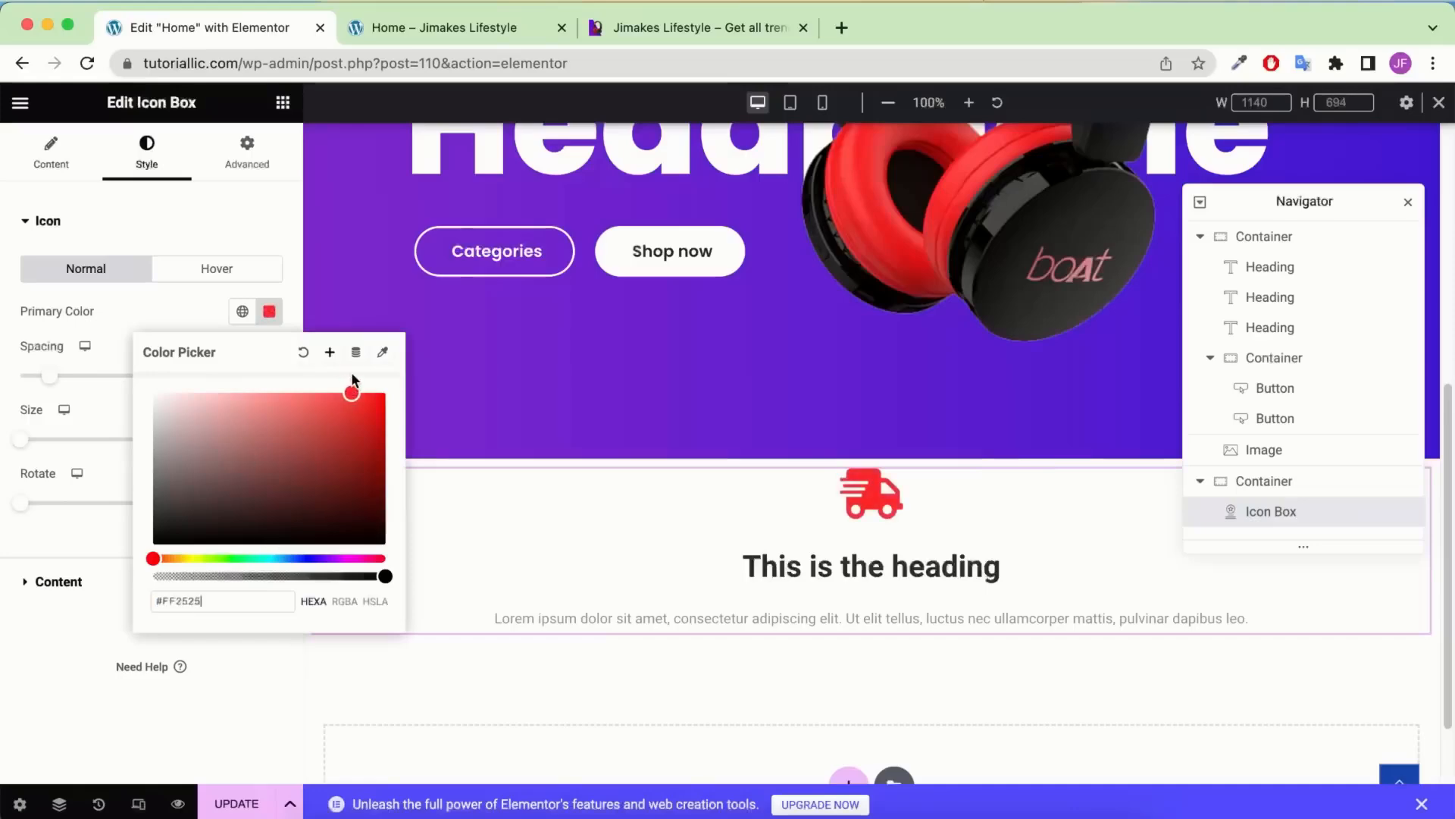
left_click(53, 169)
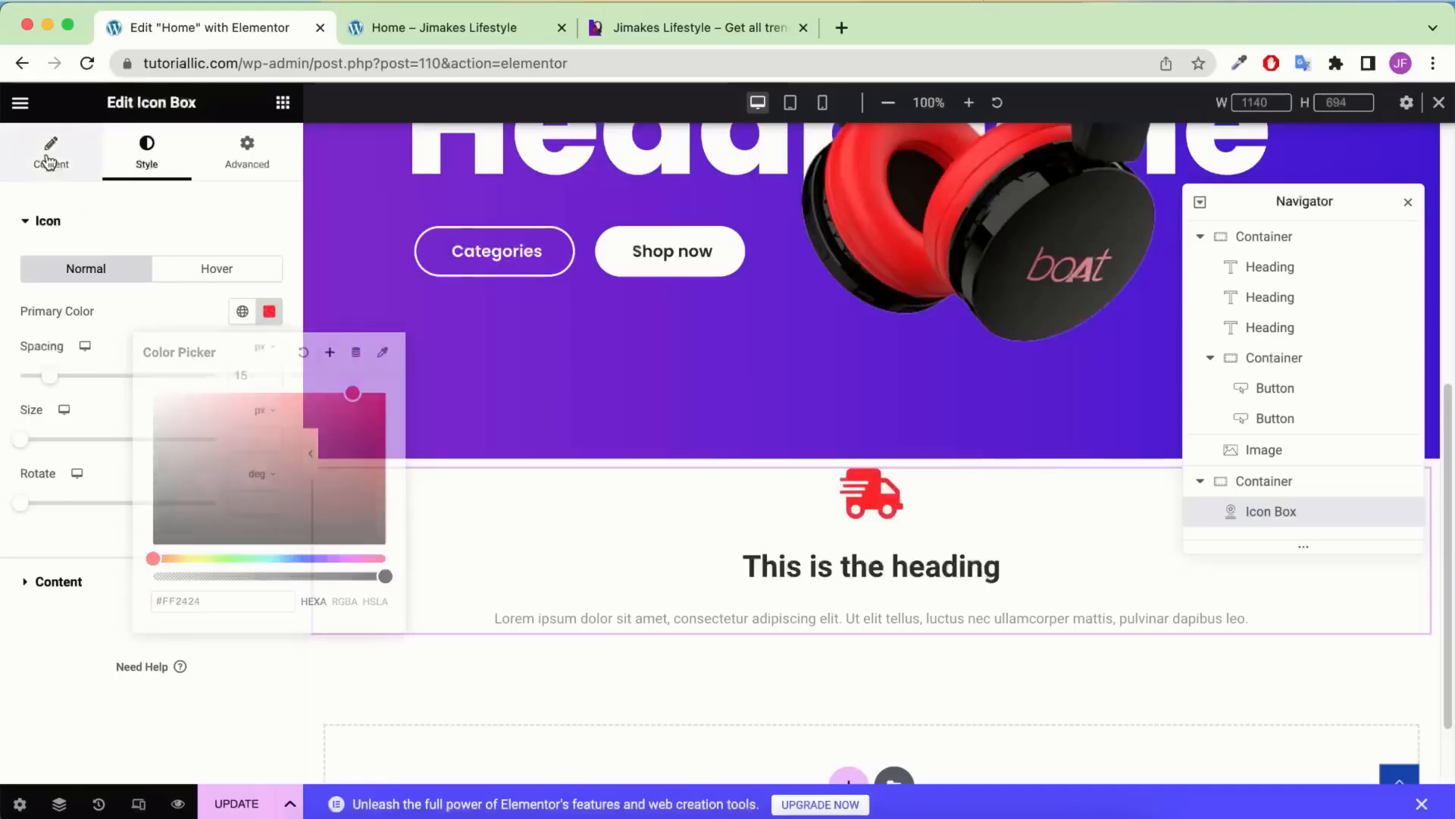
left_click(228, 420)
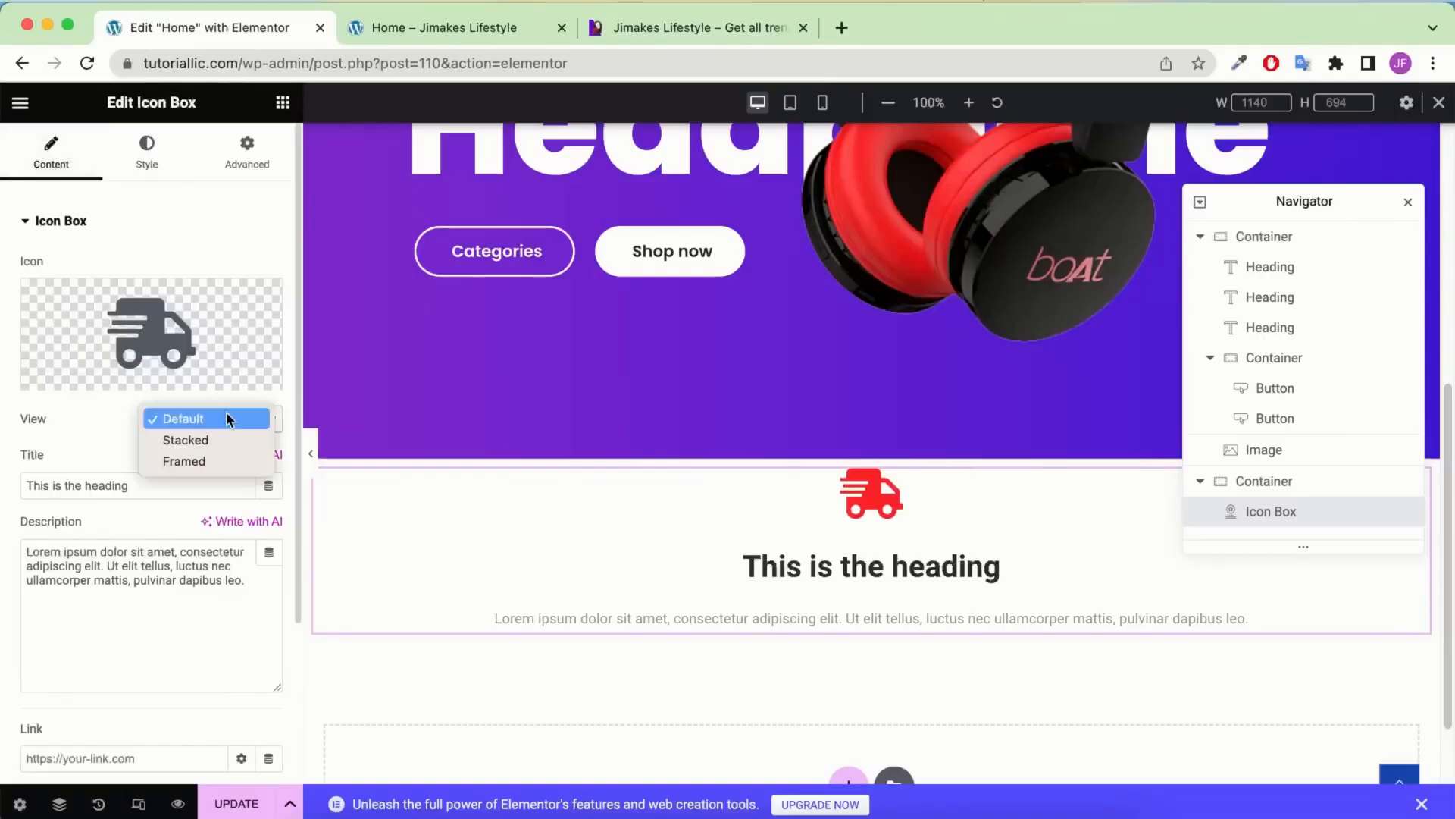
left_click(199, 457)
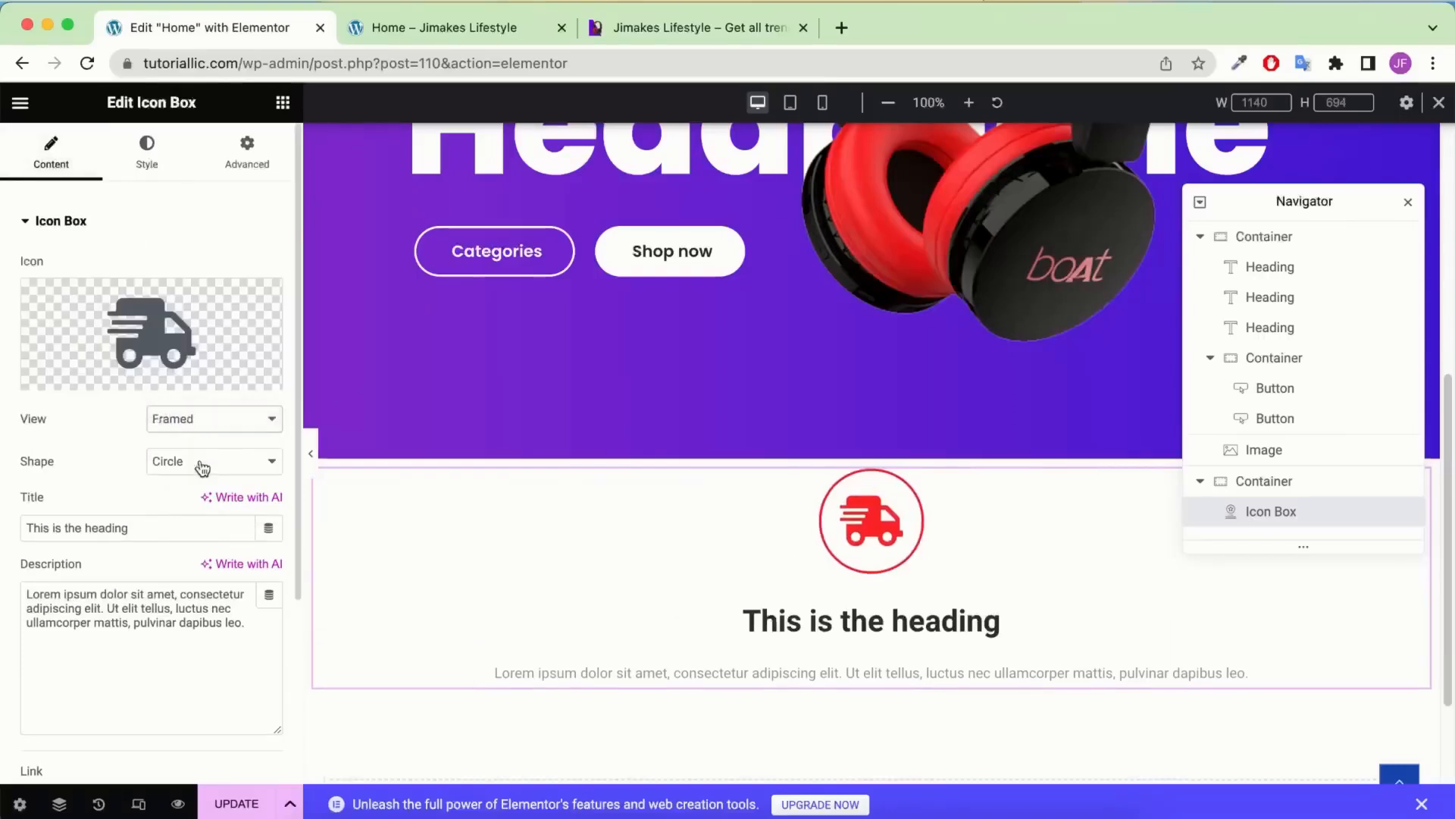
scroll(121, 523, "down", 3)
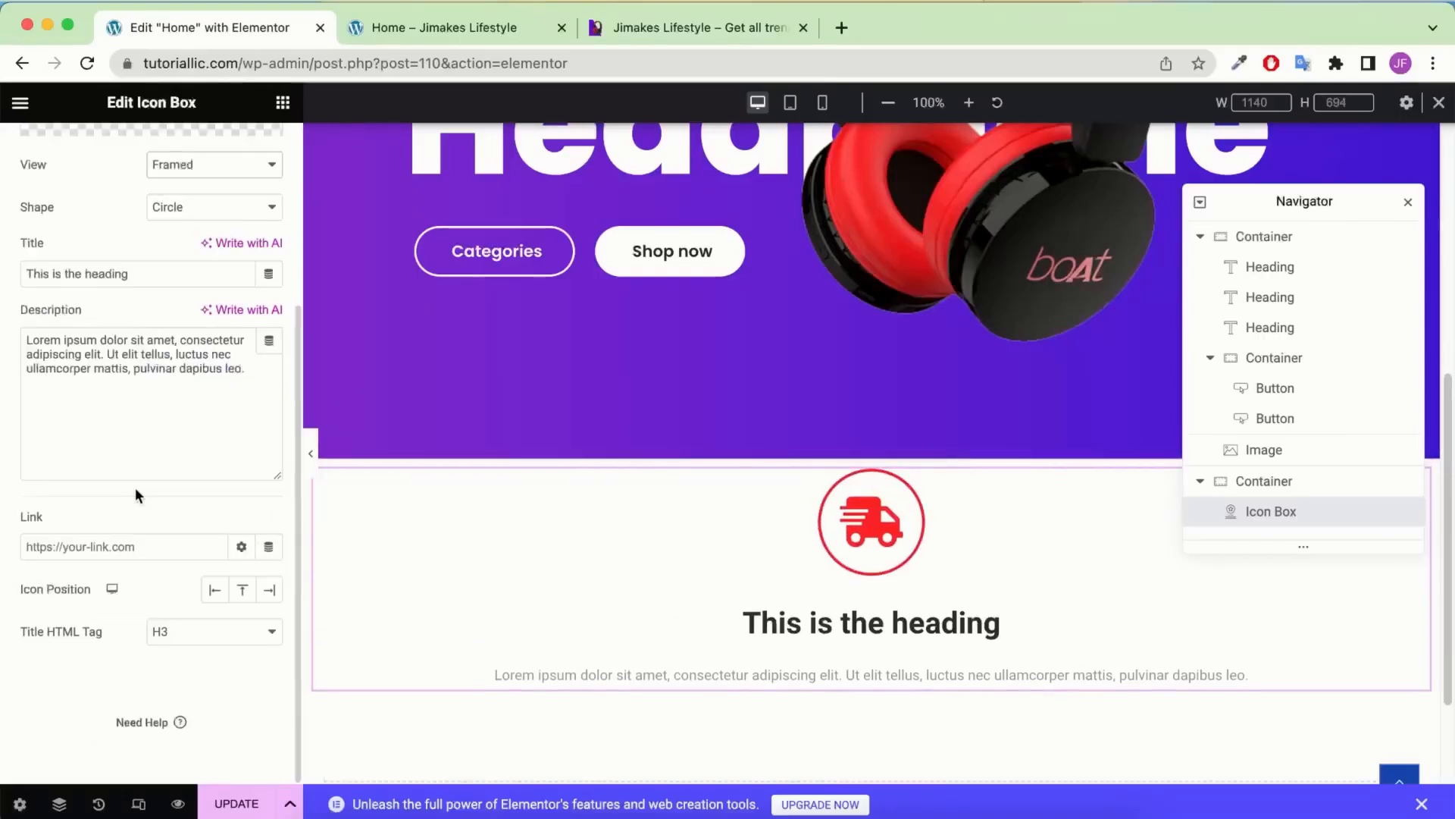
left_click(212, 596)
scroll(543, 540, "up", 2)
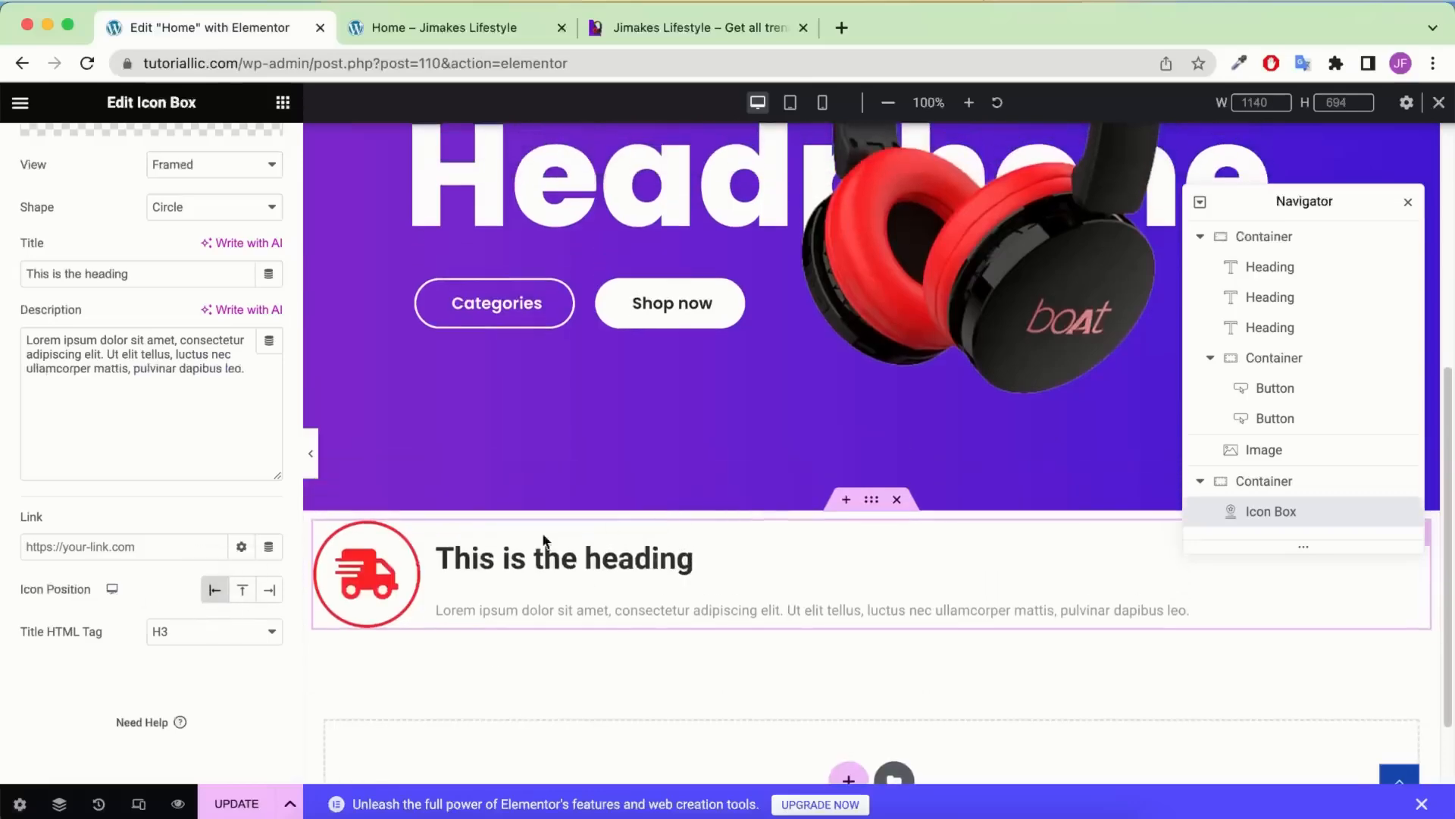
scroll(542, 540, "up", 5)
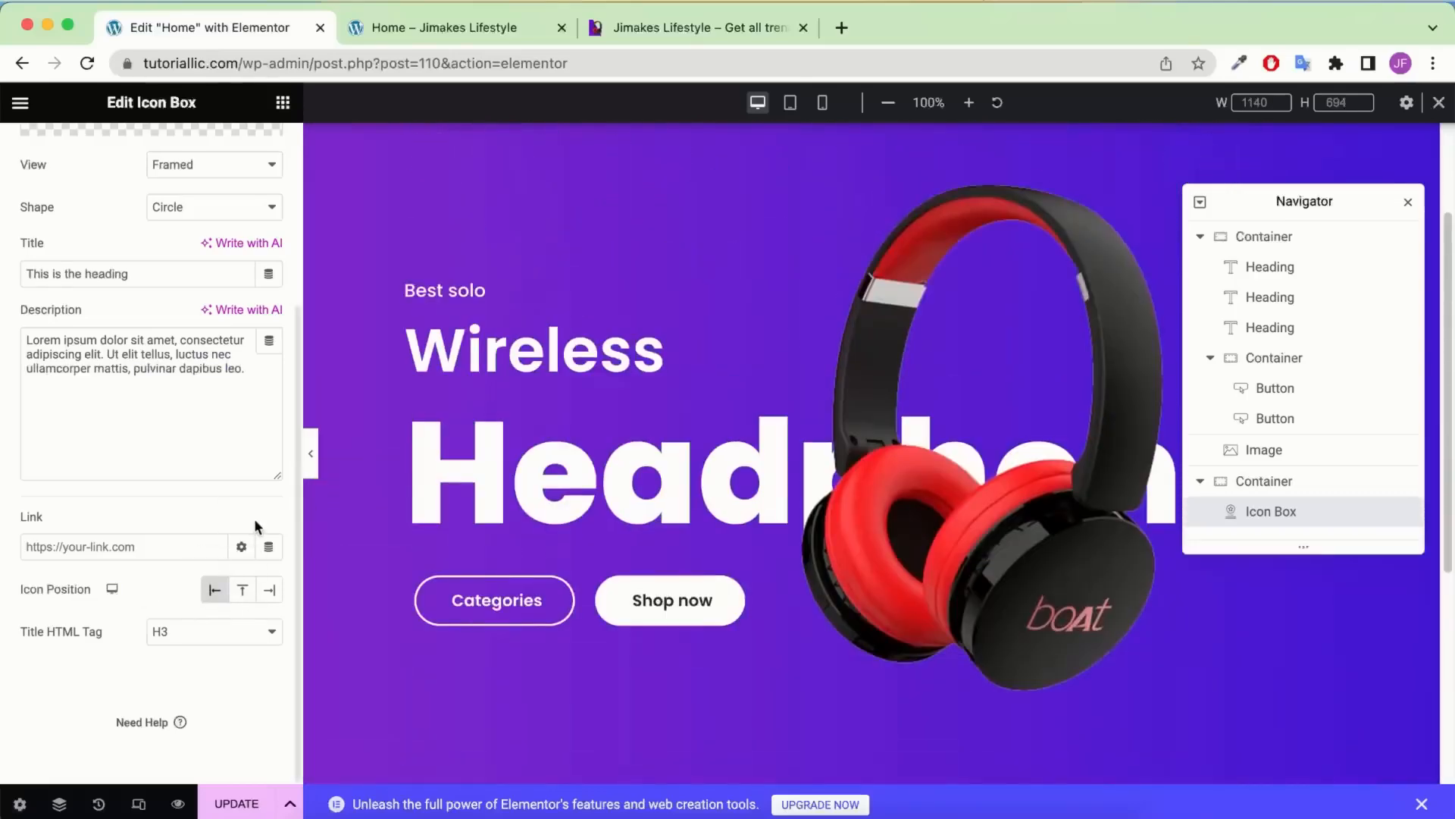
scroll(642, 591, "down", 5)
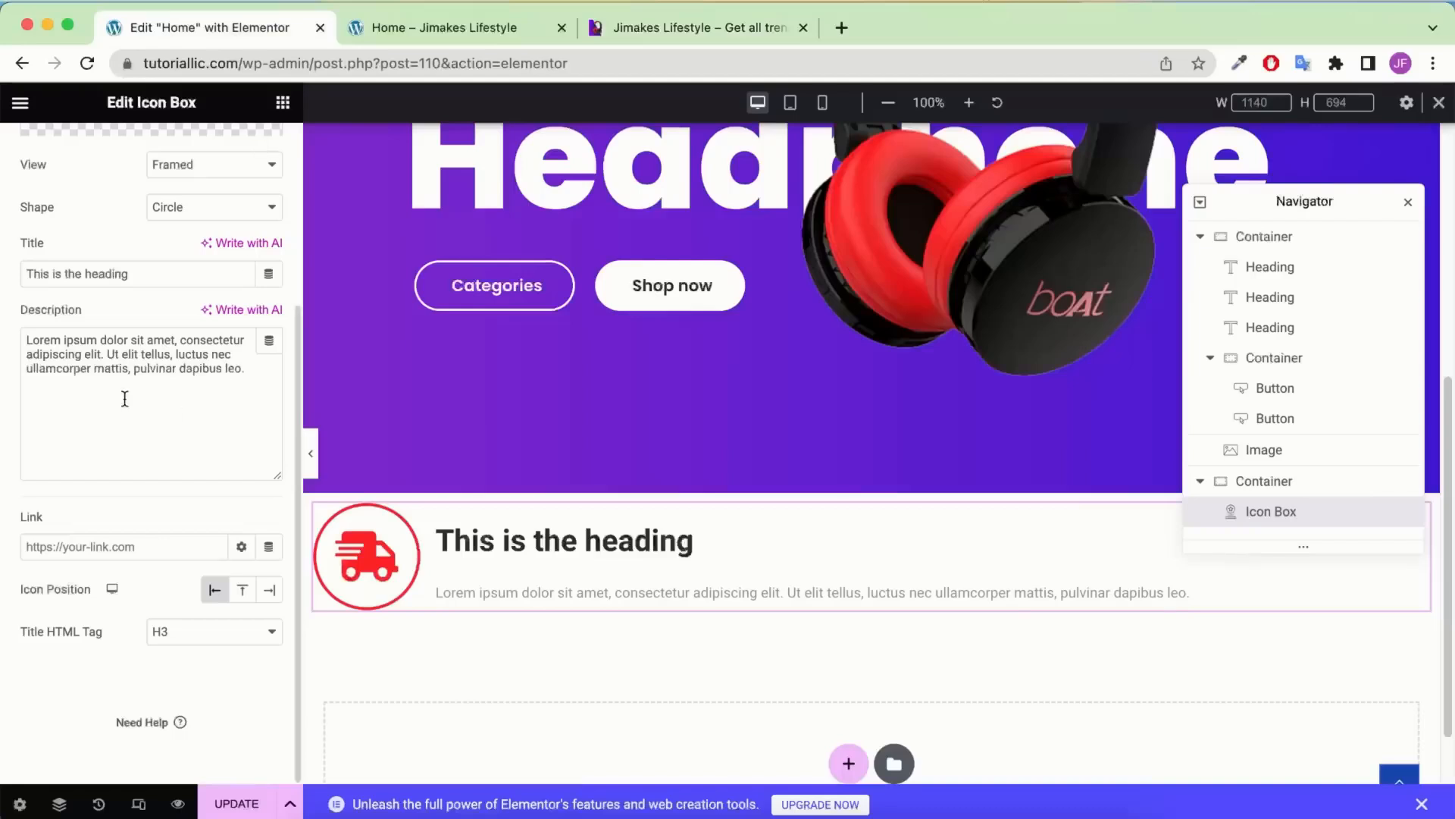
Change the icon box title to 'Free Shipping' and the description to 'On Purchase over $50'
double_click(108, 259)
left_click(111, 270)
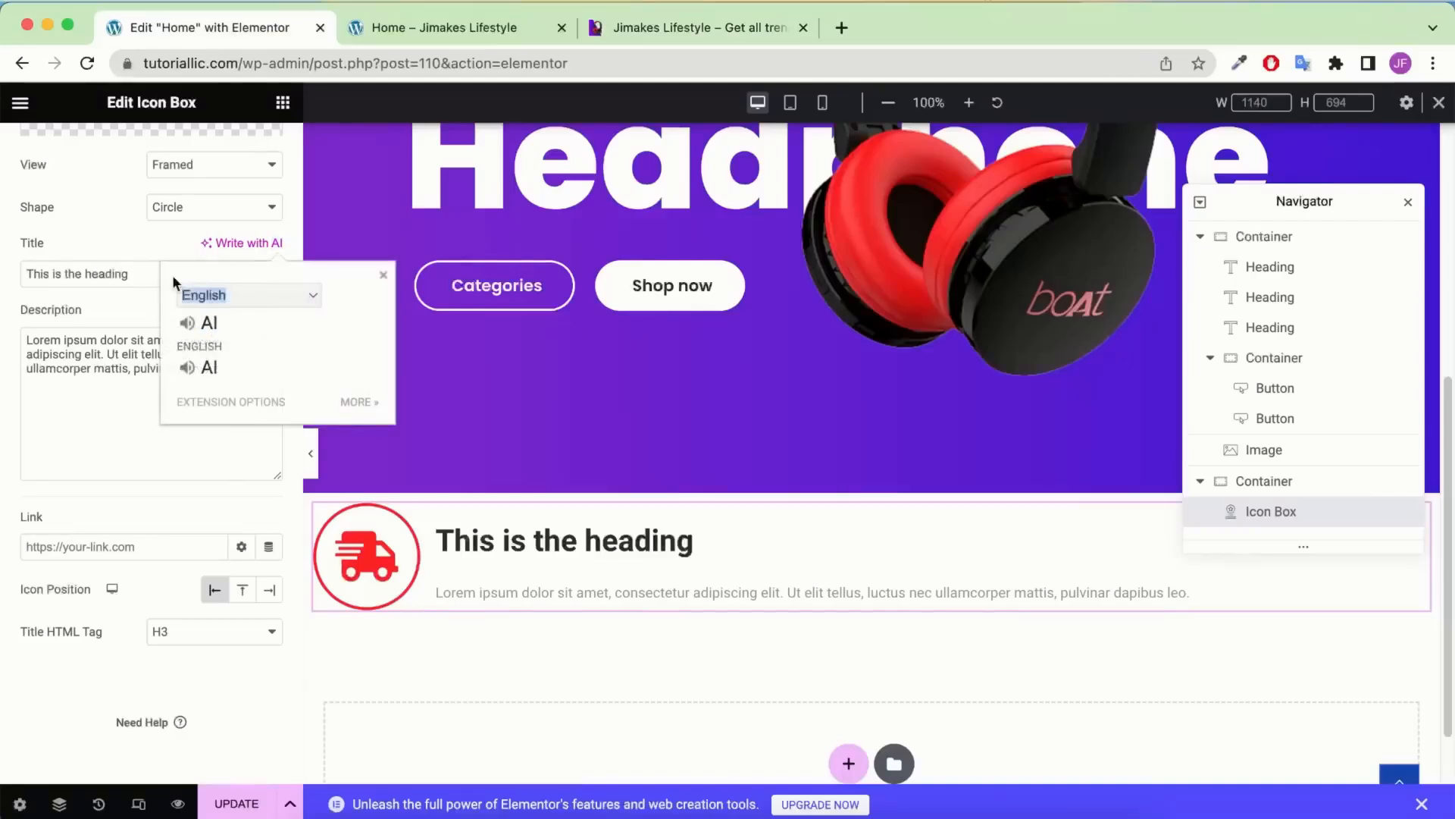
triple_click(124, 271)
type("Free Shipping")
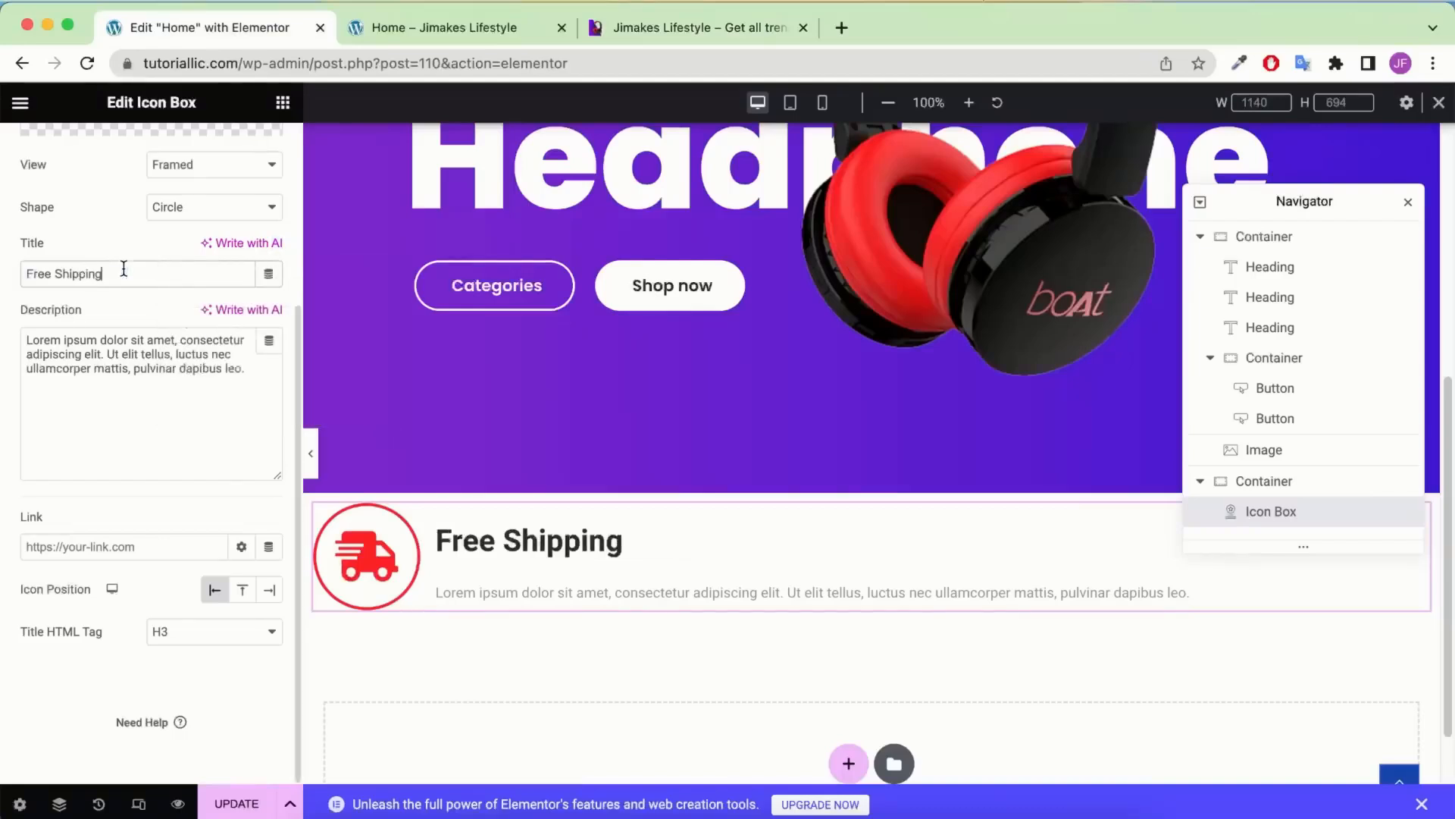
left_click(666, 27)
left_click(197, 27)
triple_click(129, 334)
type("On Purchase over $50")
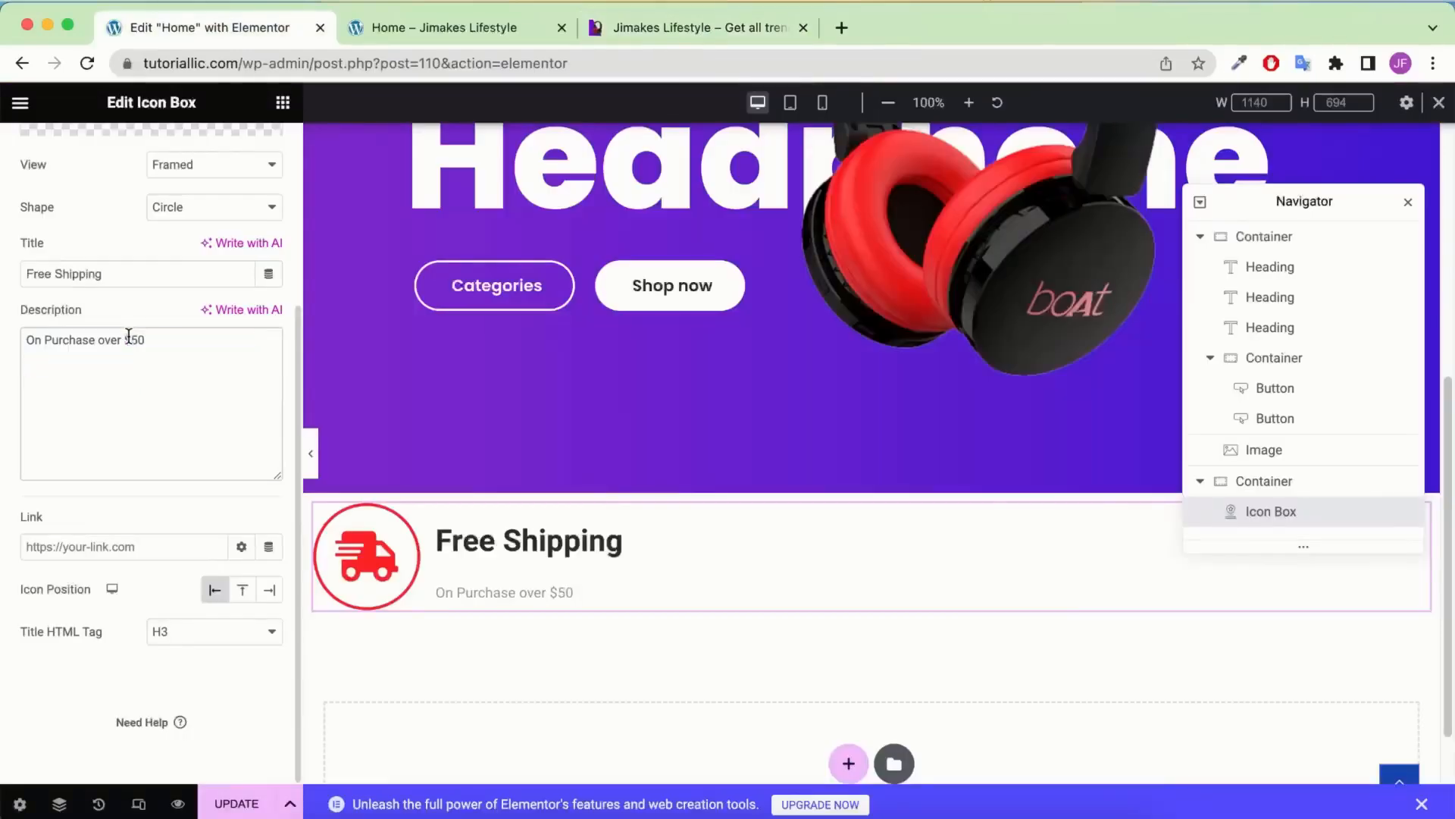
Set icon size 25, title spacing 0, and middle vertical alignment
scroll(129, 335, "up", 4)
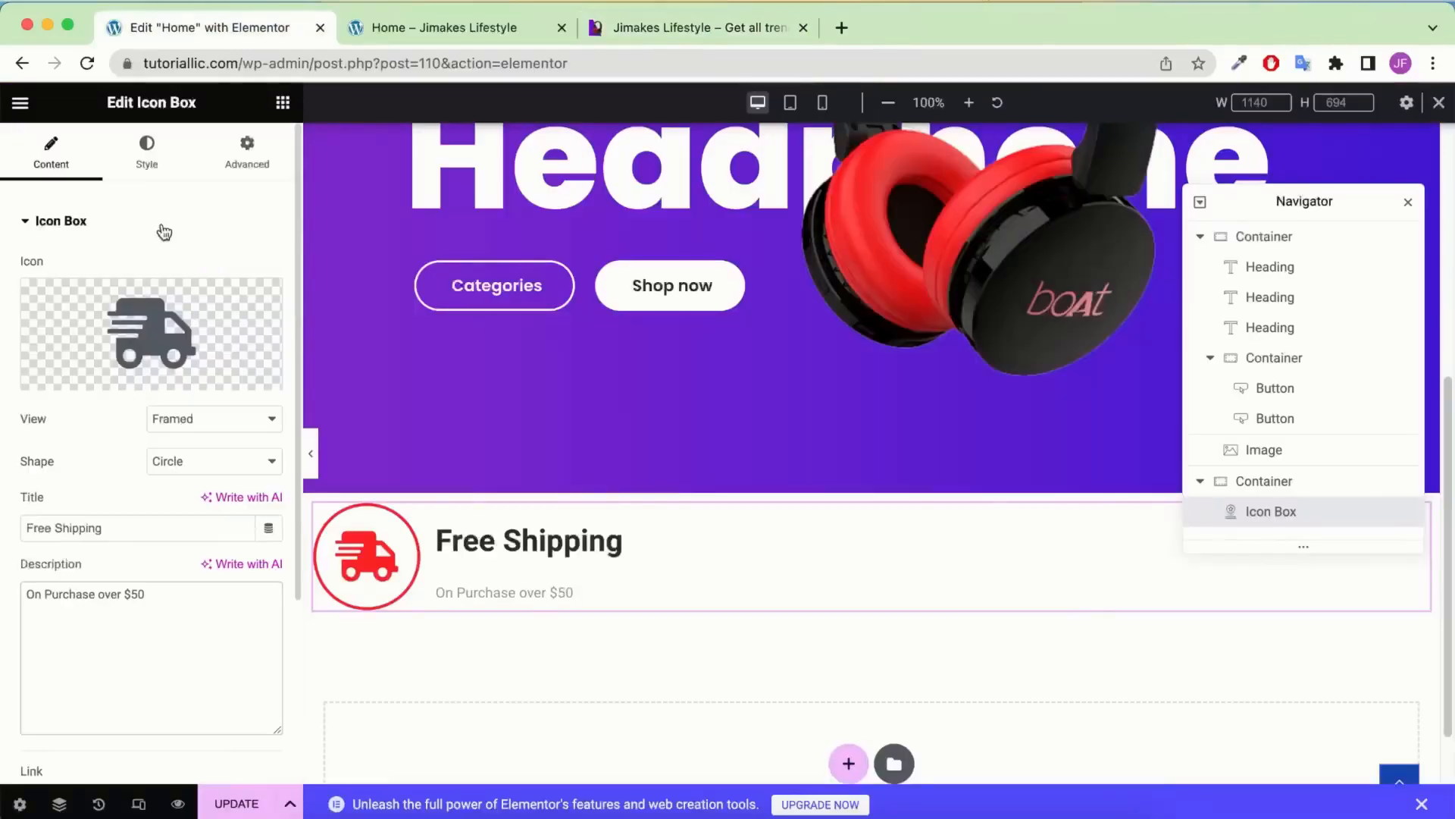
left_click(146, 152)
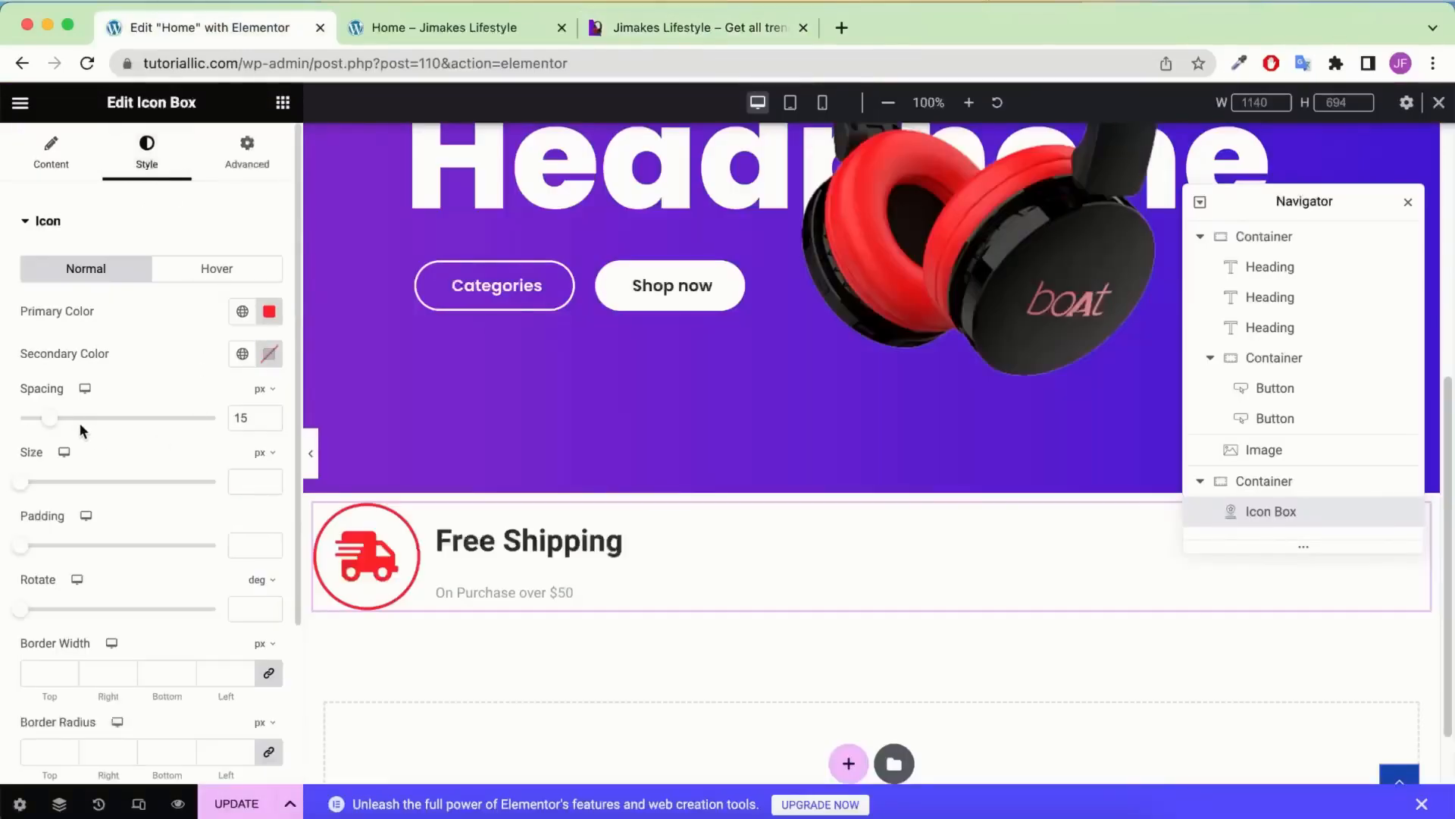
left_click(245, 485)
type("25")
scroll(228, 474, "down", 5)
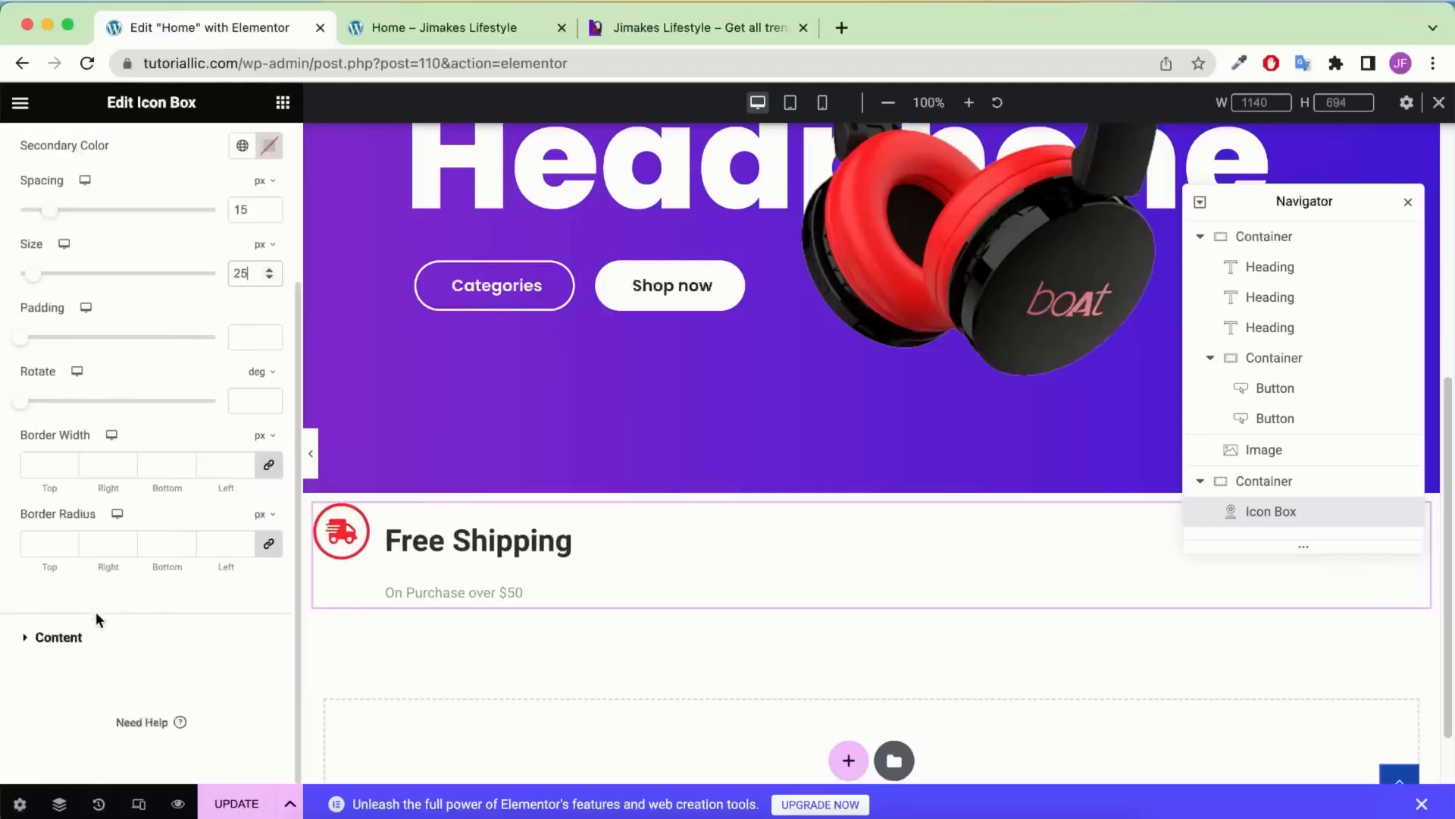
left_click(80, 642)
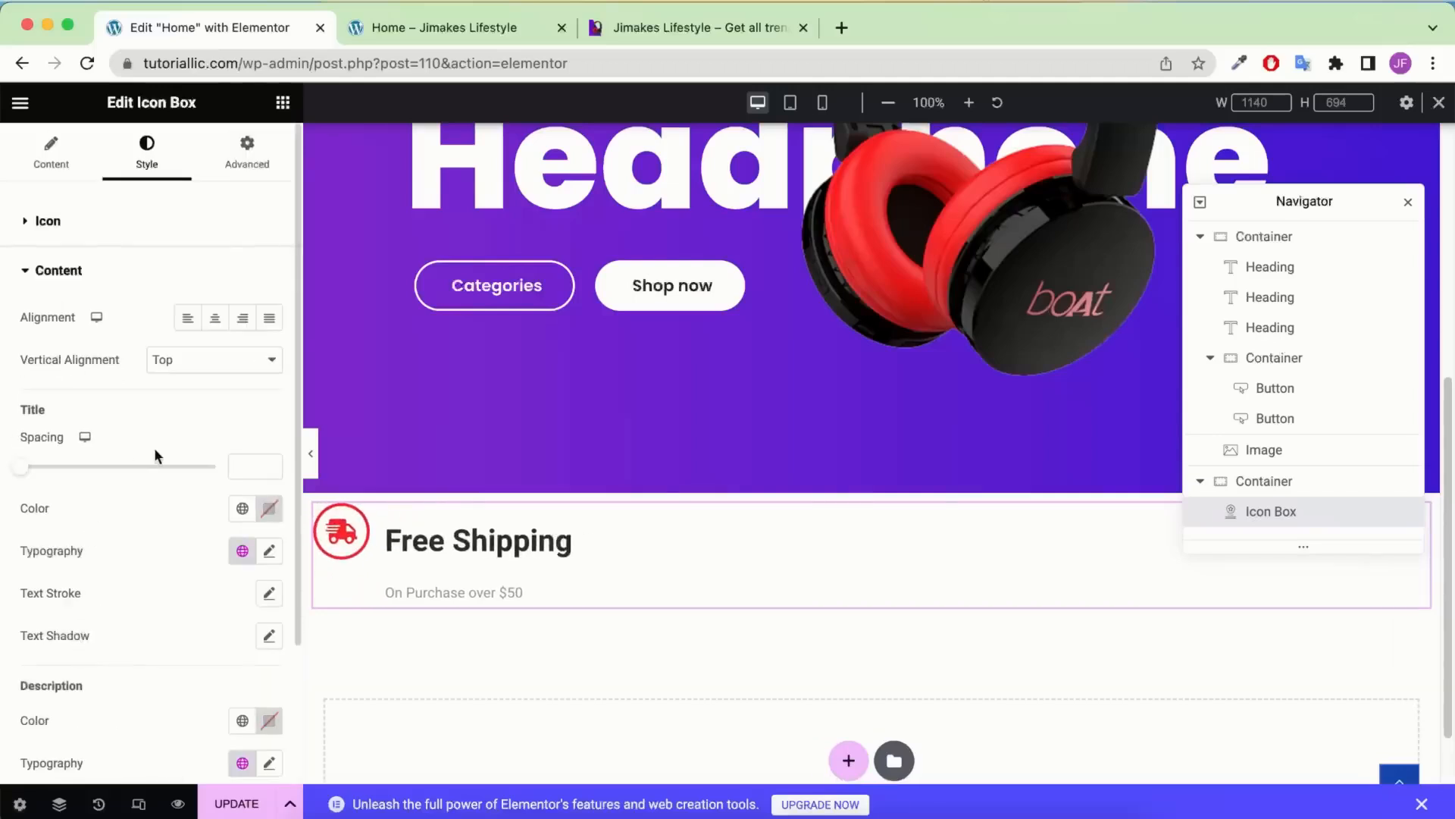
left_click(236, 462)
type("0")
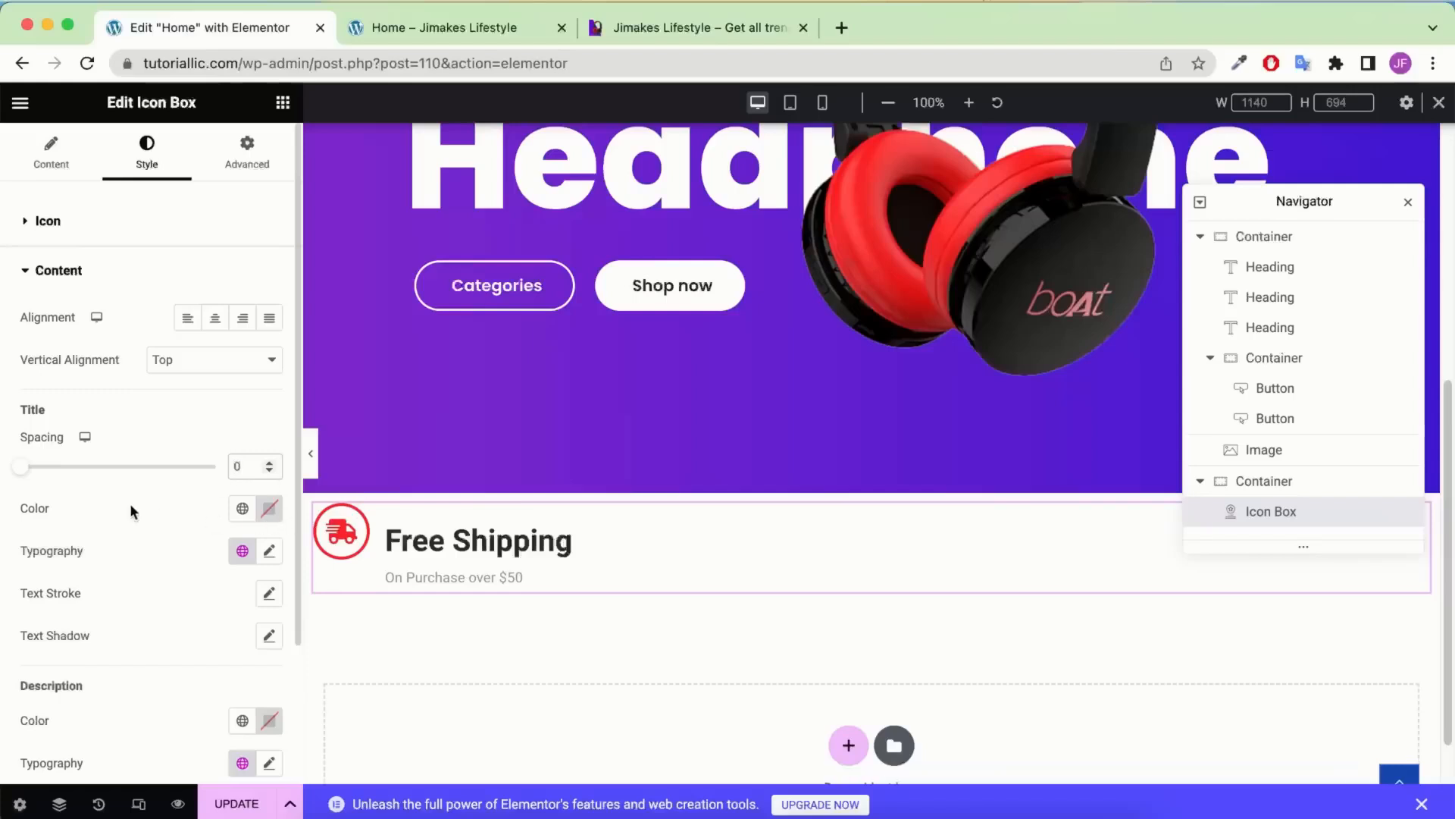
left_click(197, 360)
left_click(198, 382)
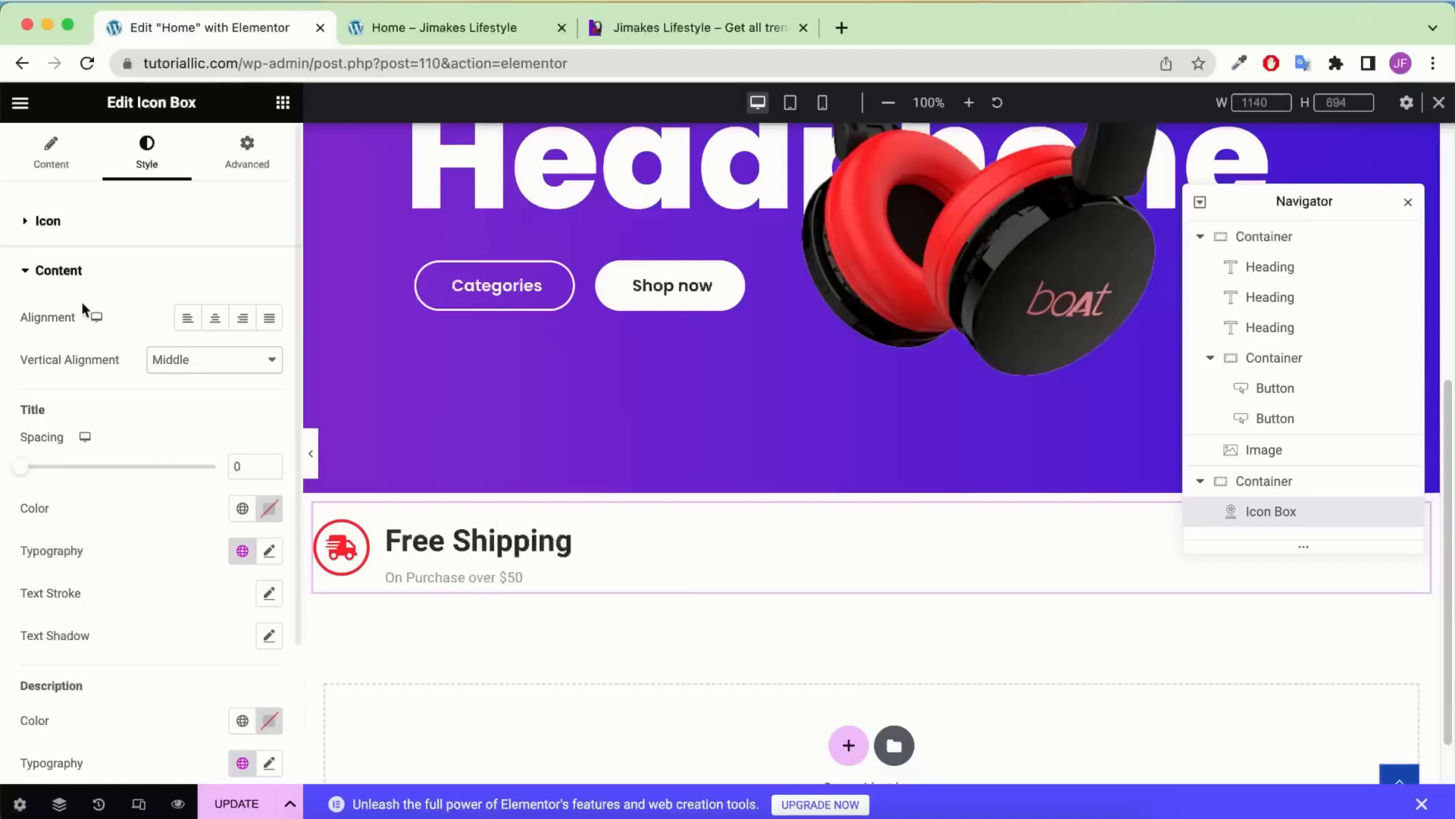
scroll(139, 418, "down", 3)
scroll(166, 464, "up", 1)
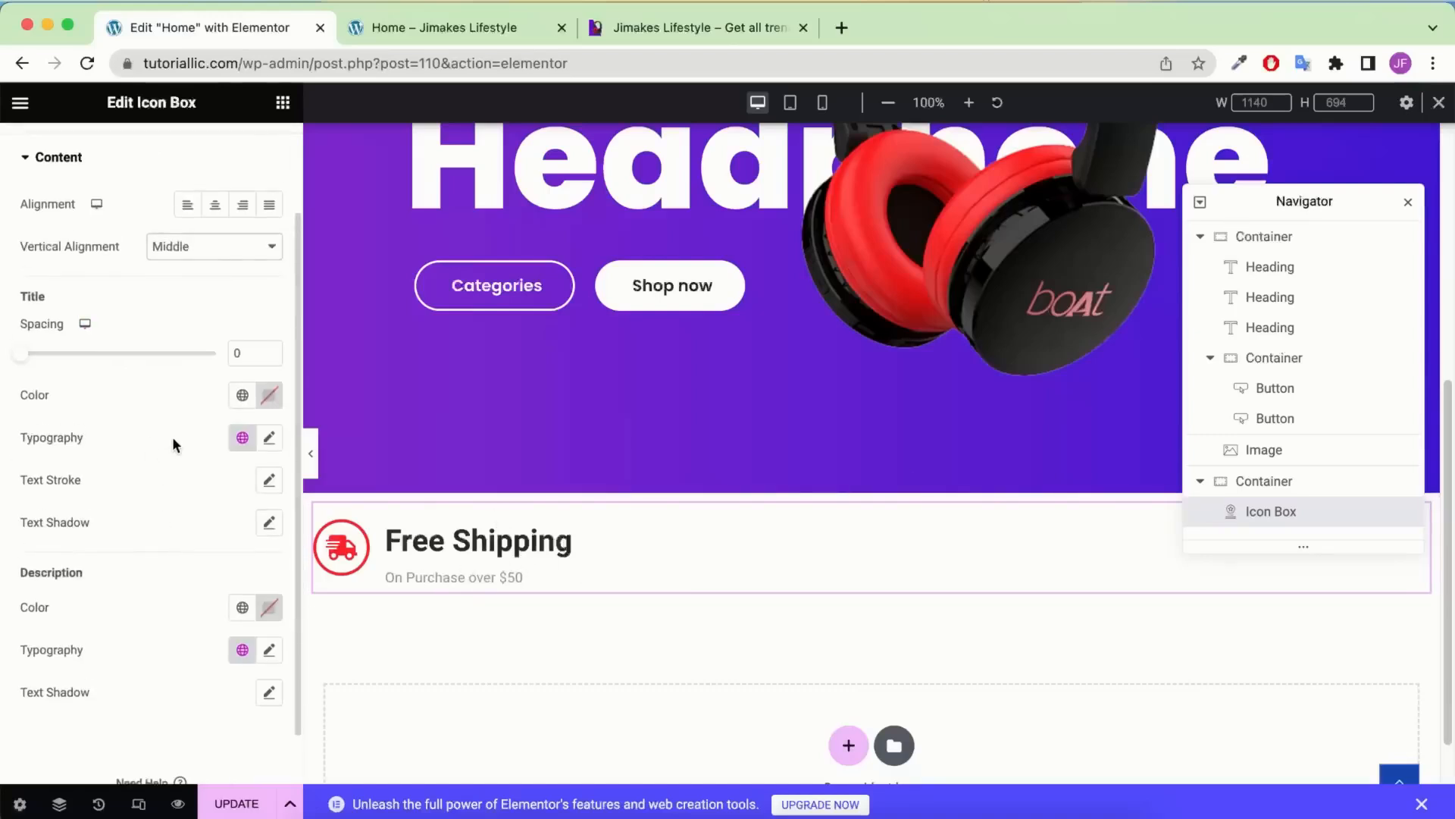
Make the title colour #000000 with 20 px Poppins typography
left_click(269, 395)
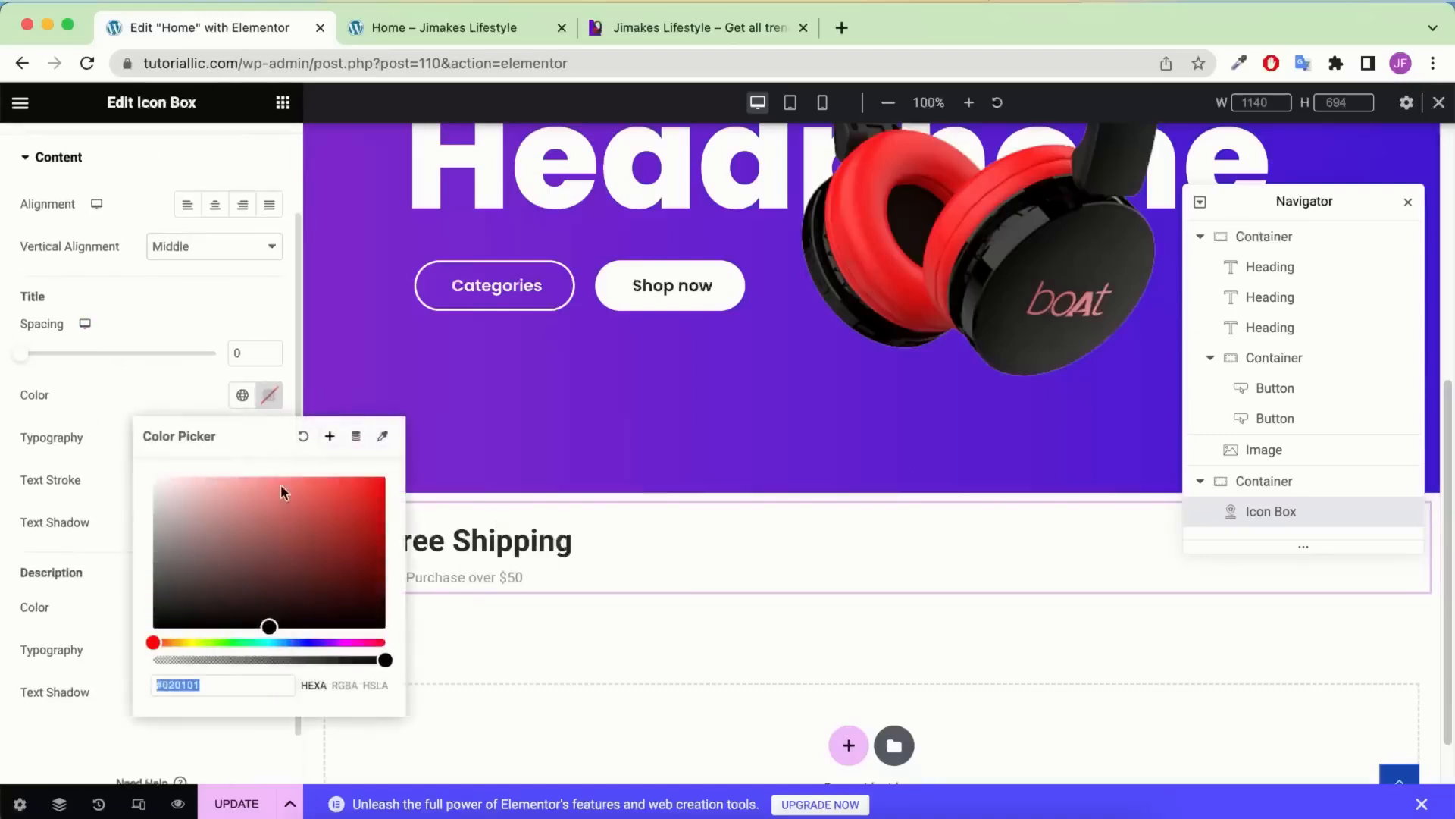
type("000000")
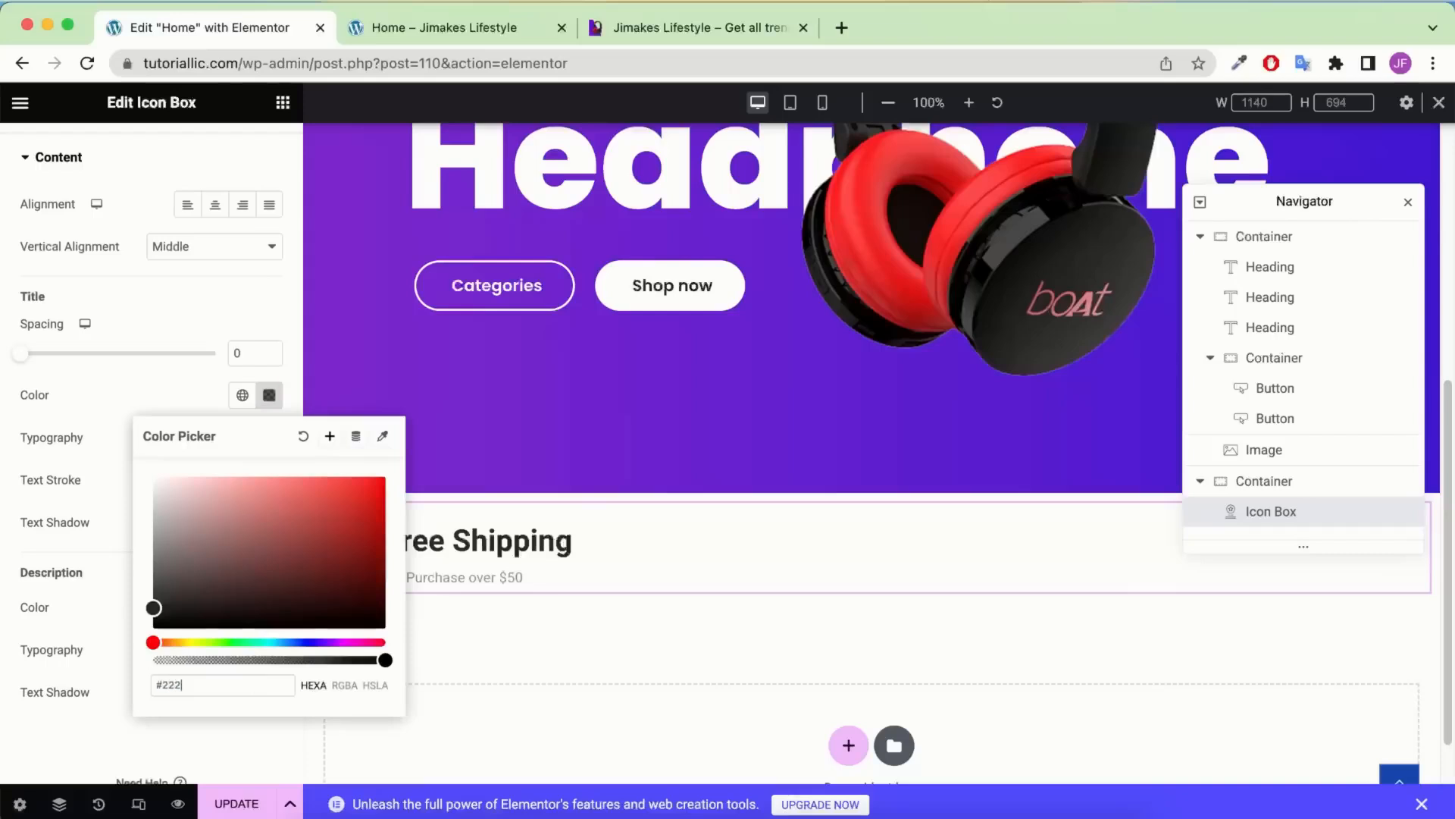
left_click(163, 390)
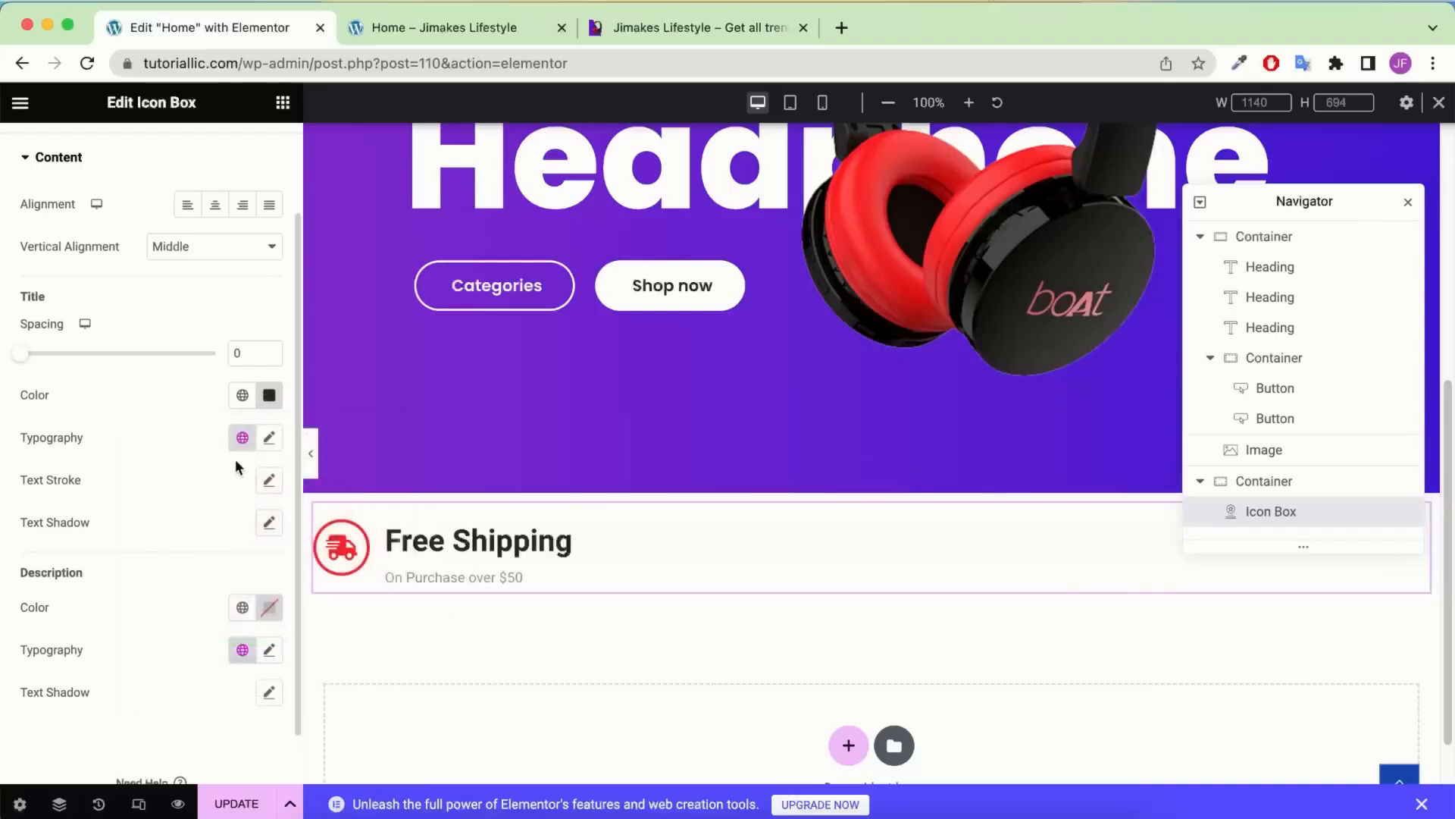
left_click(270, 440)
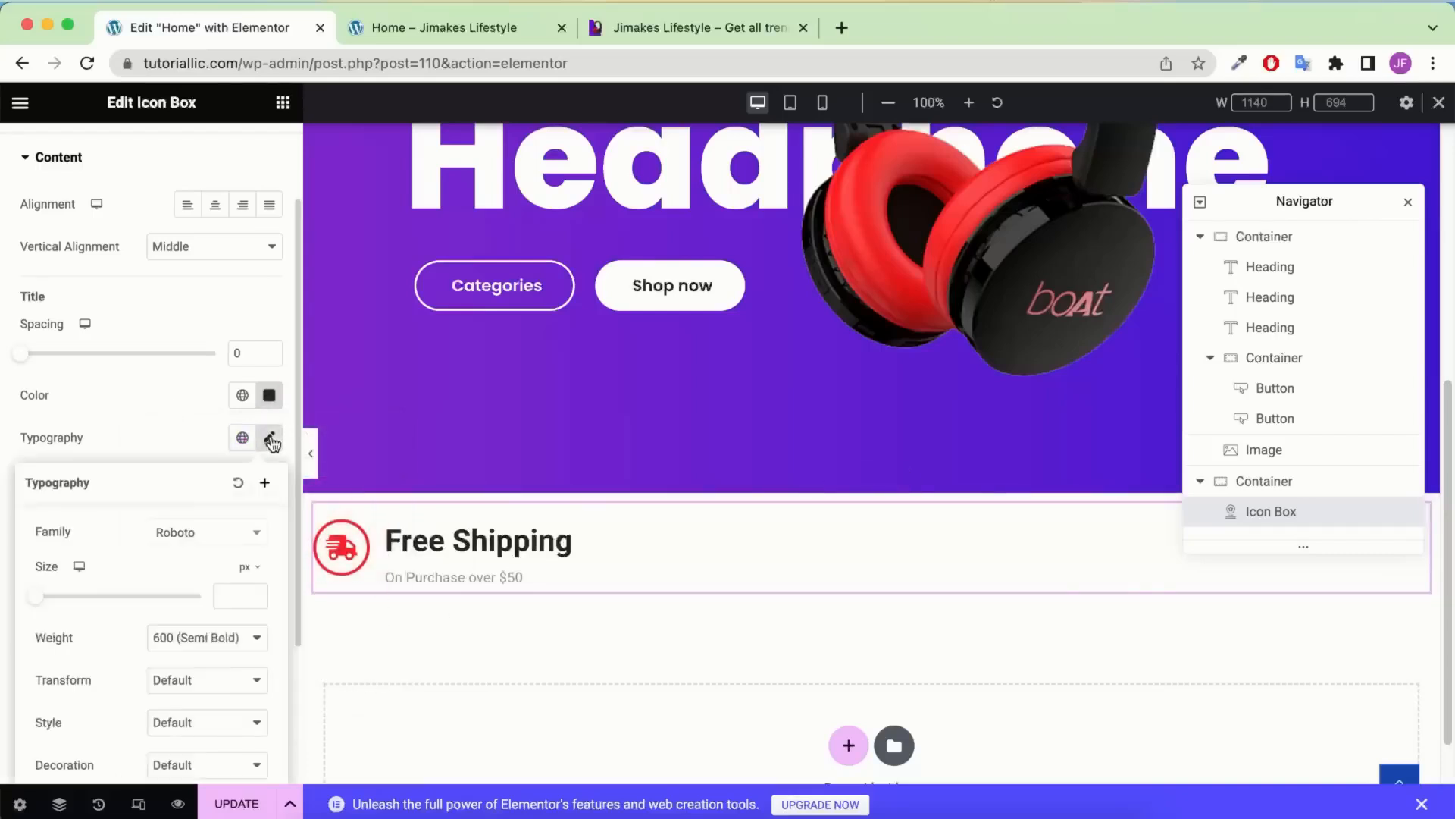
left_click(221, 599)
type("20")
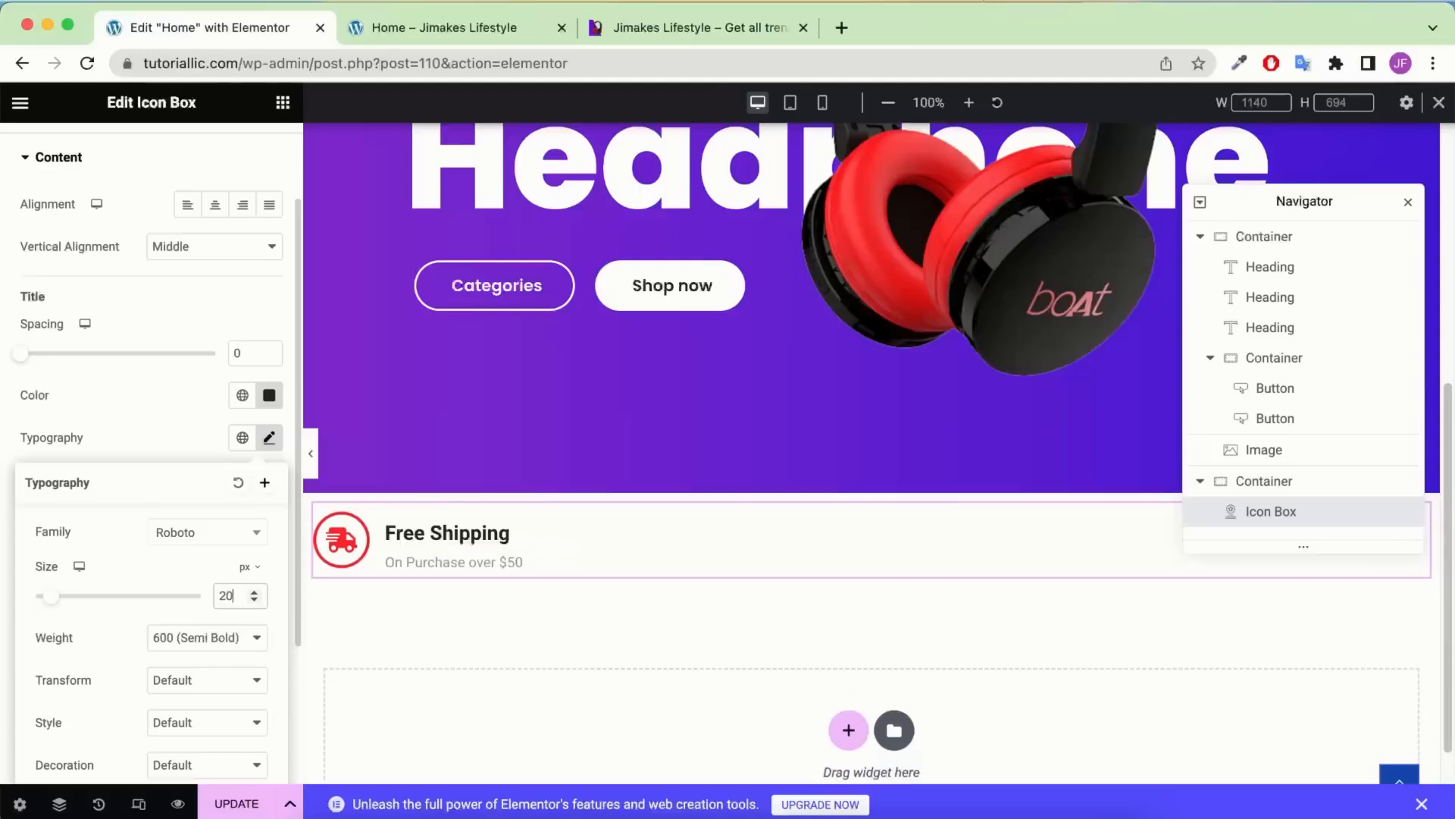
left_click(239, 536)
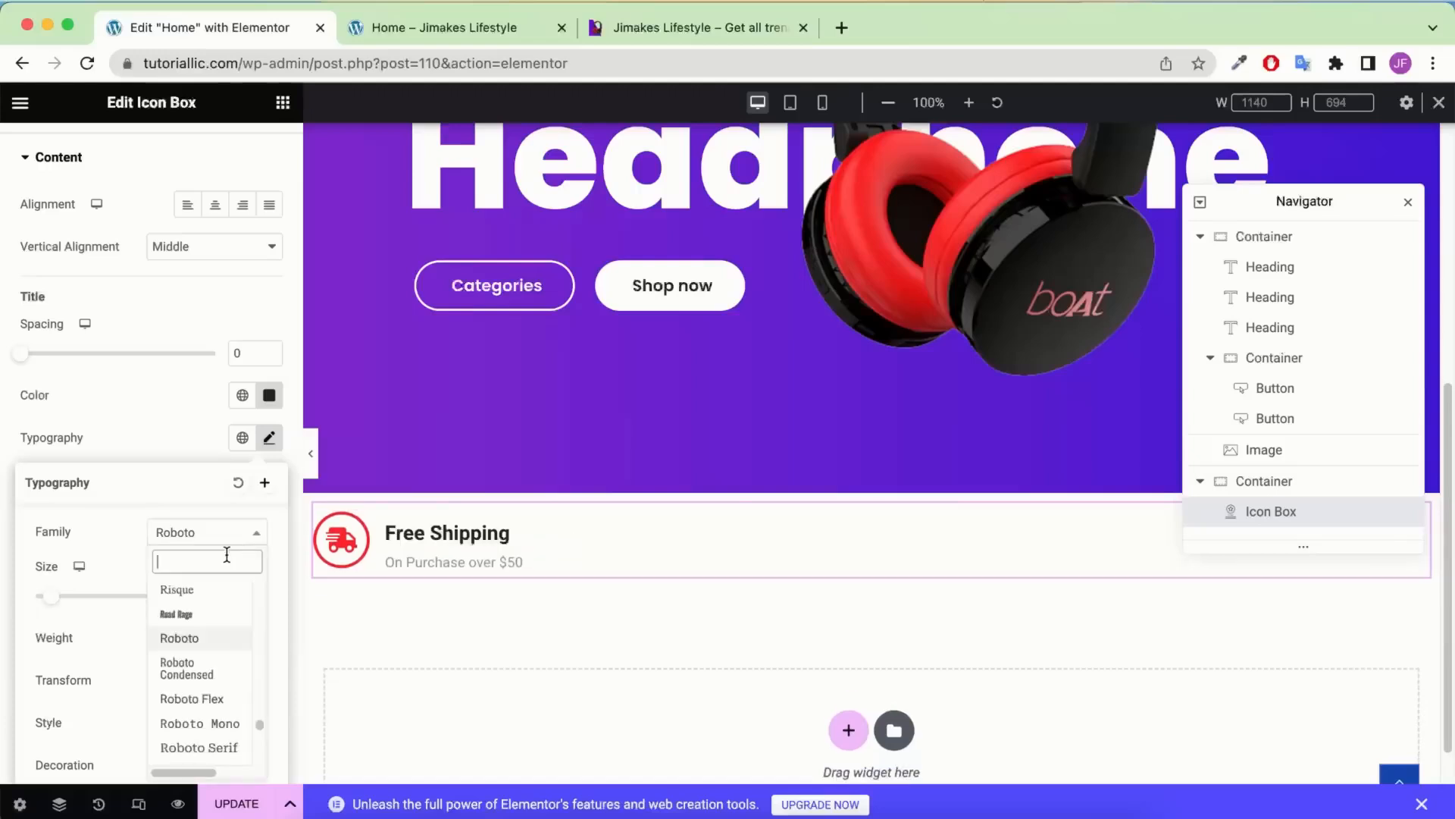
type("pop")
left_click(181, 614)
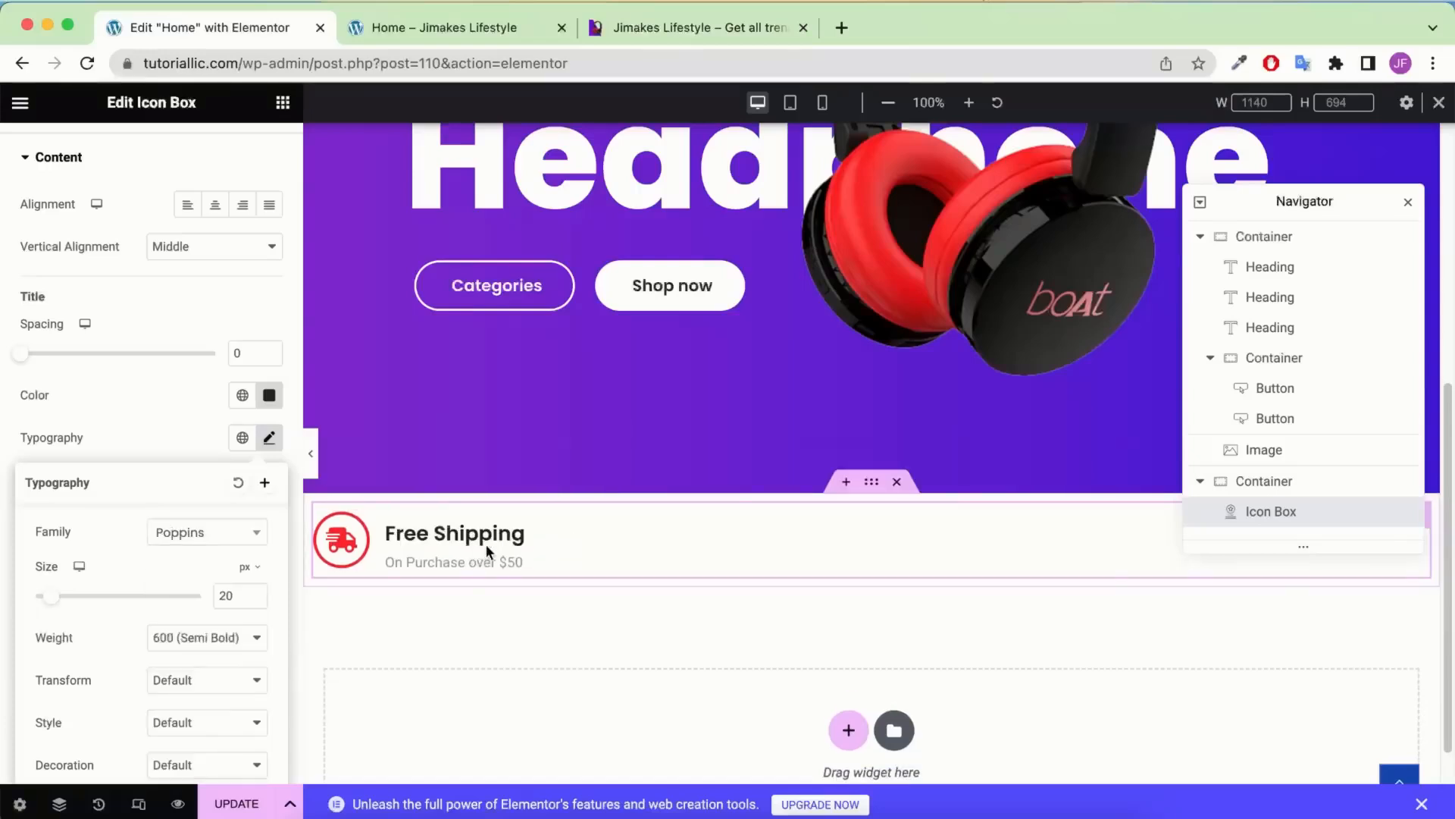
left_click(153, 425)
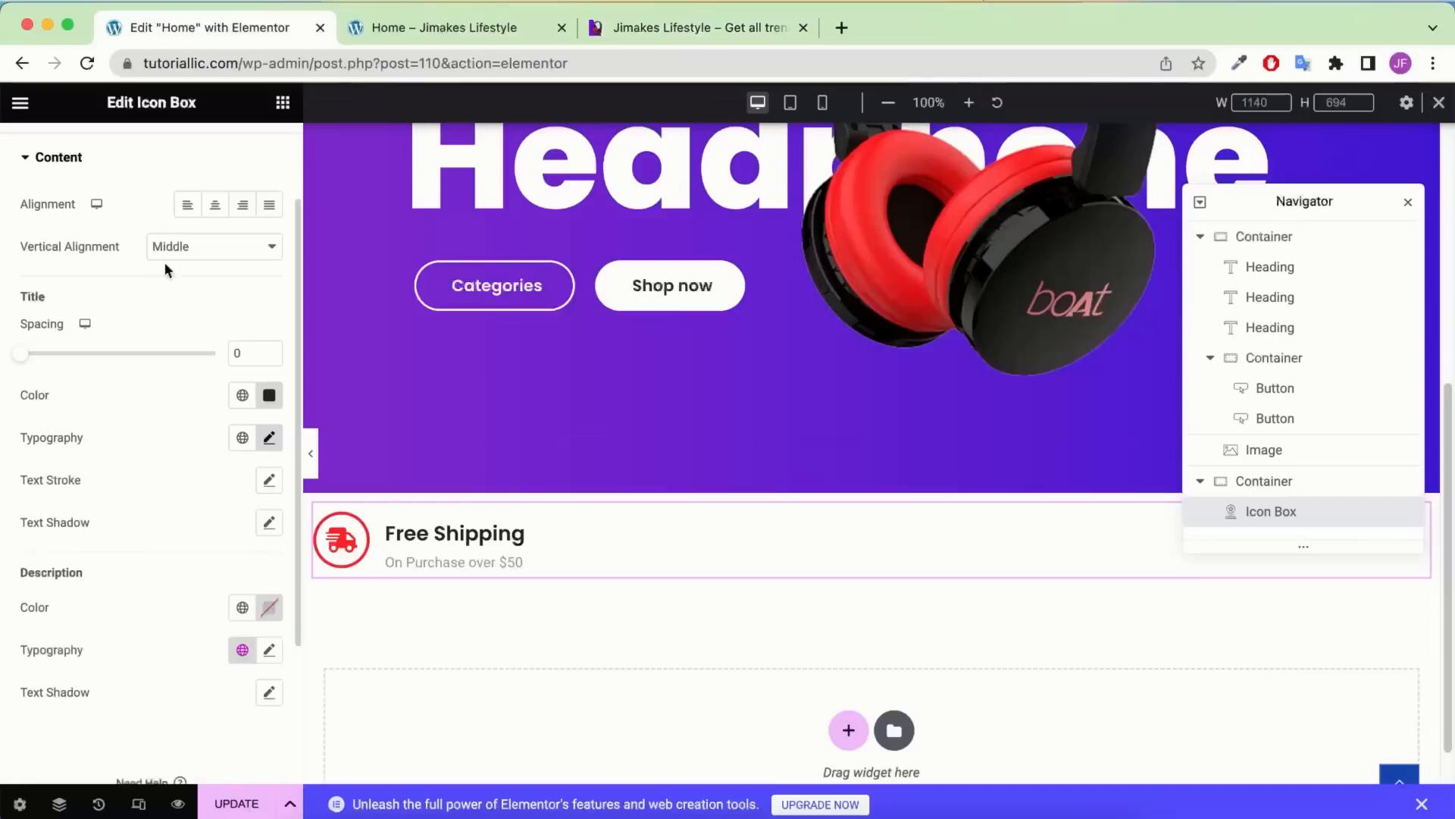
scroll(537, 462, "down", 1)
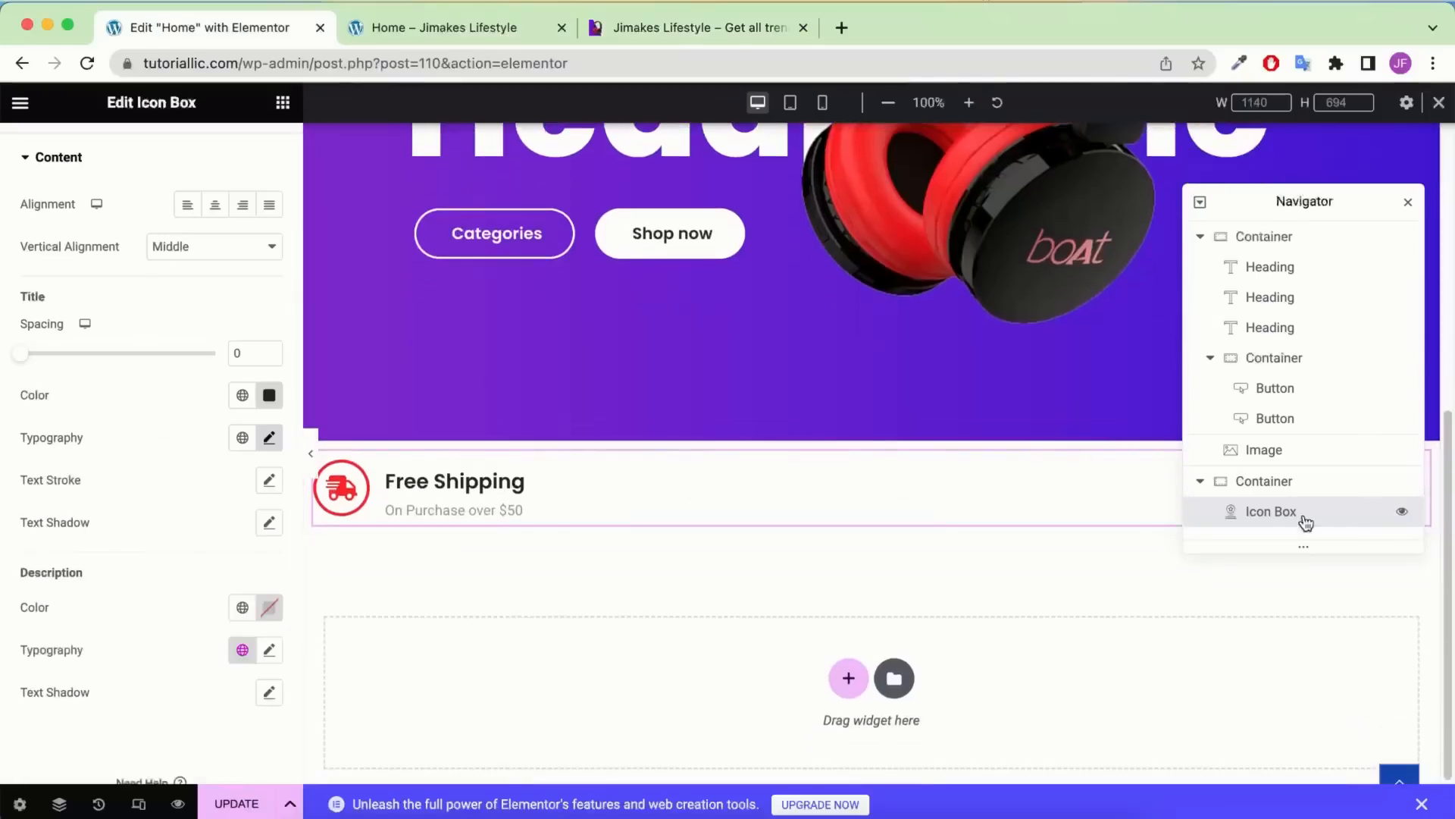
Duplicate the Free Shipping icon box three times to make four copies
right_click(763, 491)
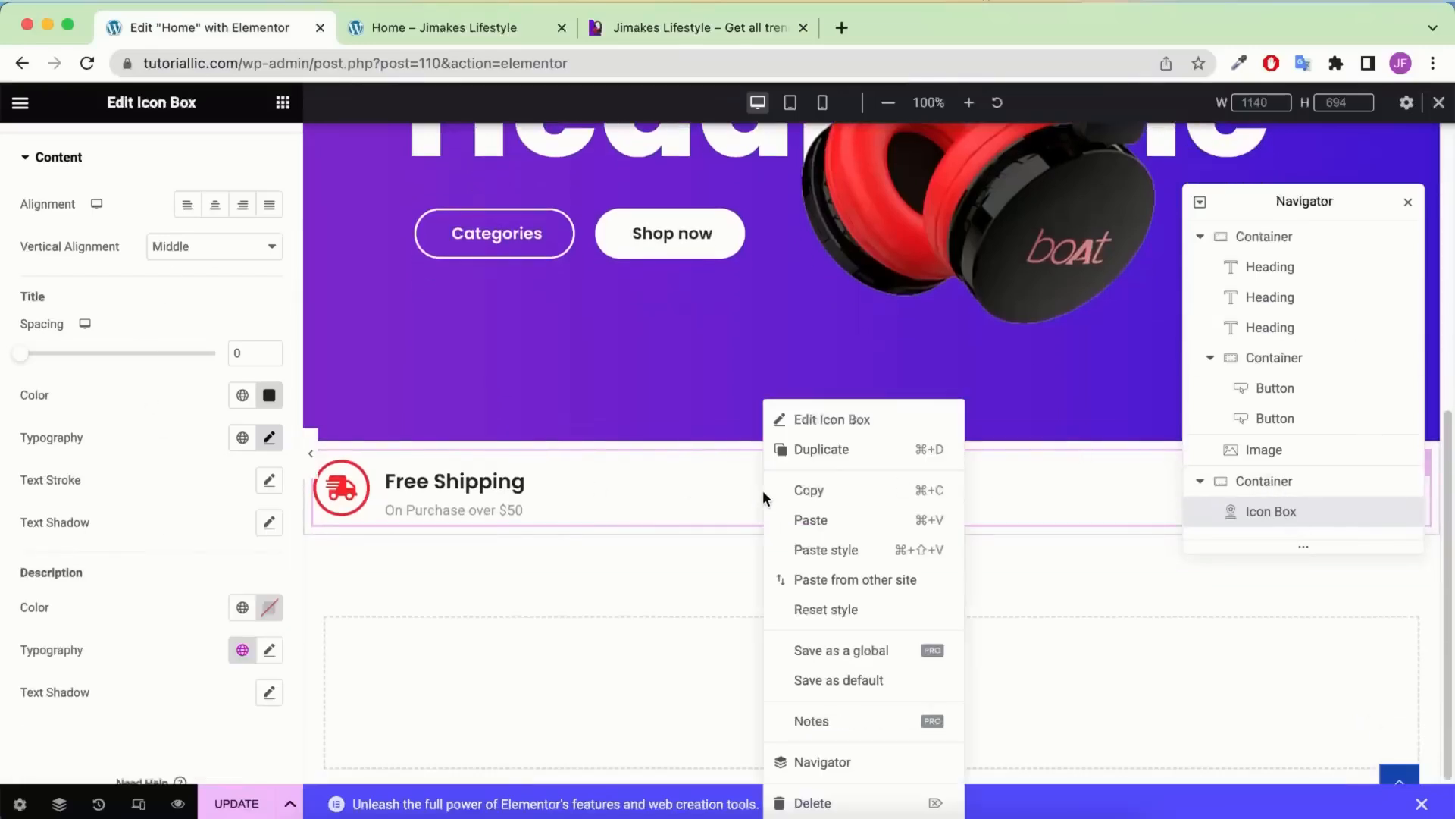
left_click(822, 449)
right_click(696, 489)
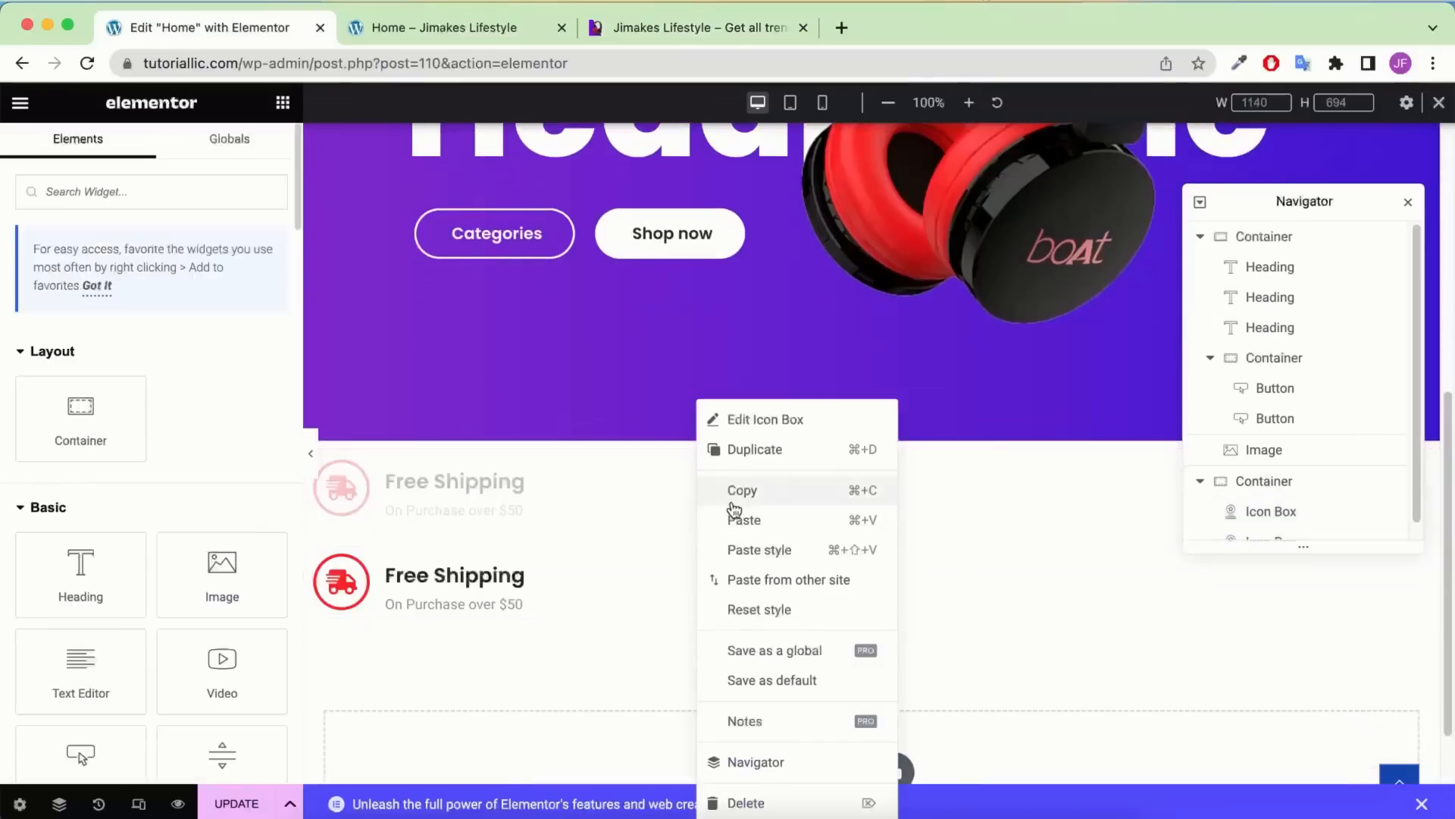
left_click(756, 452)
right_click(575, 591)
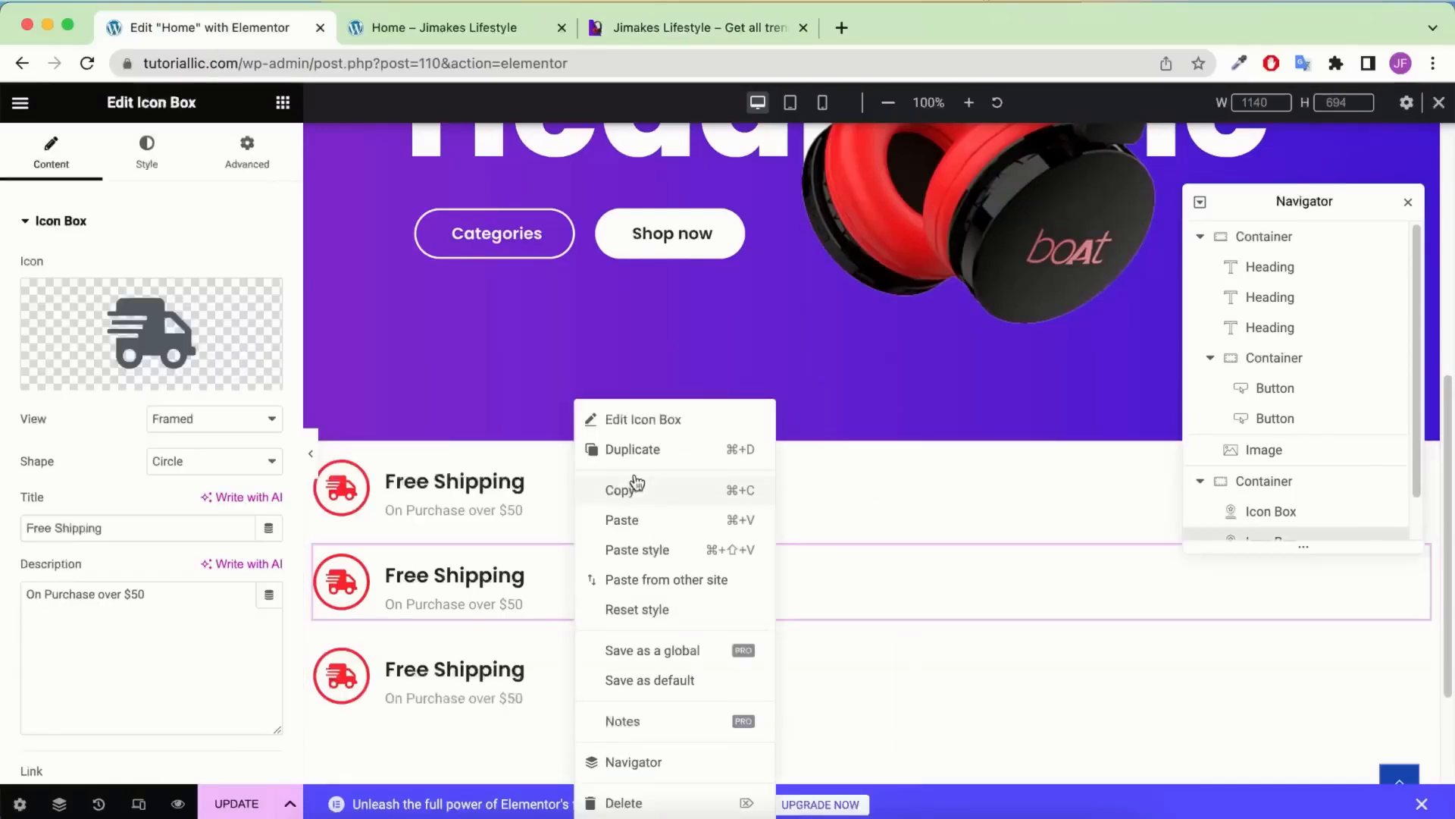
left_click(635, 450)
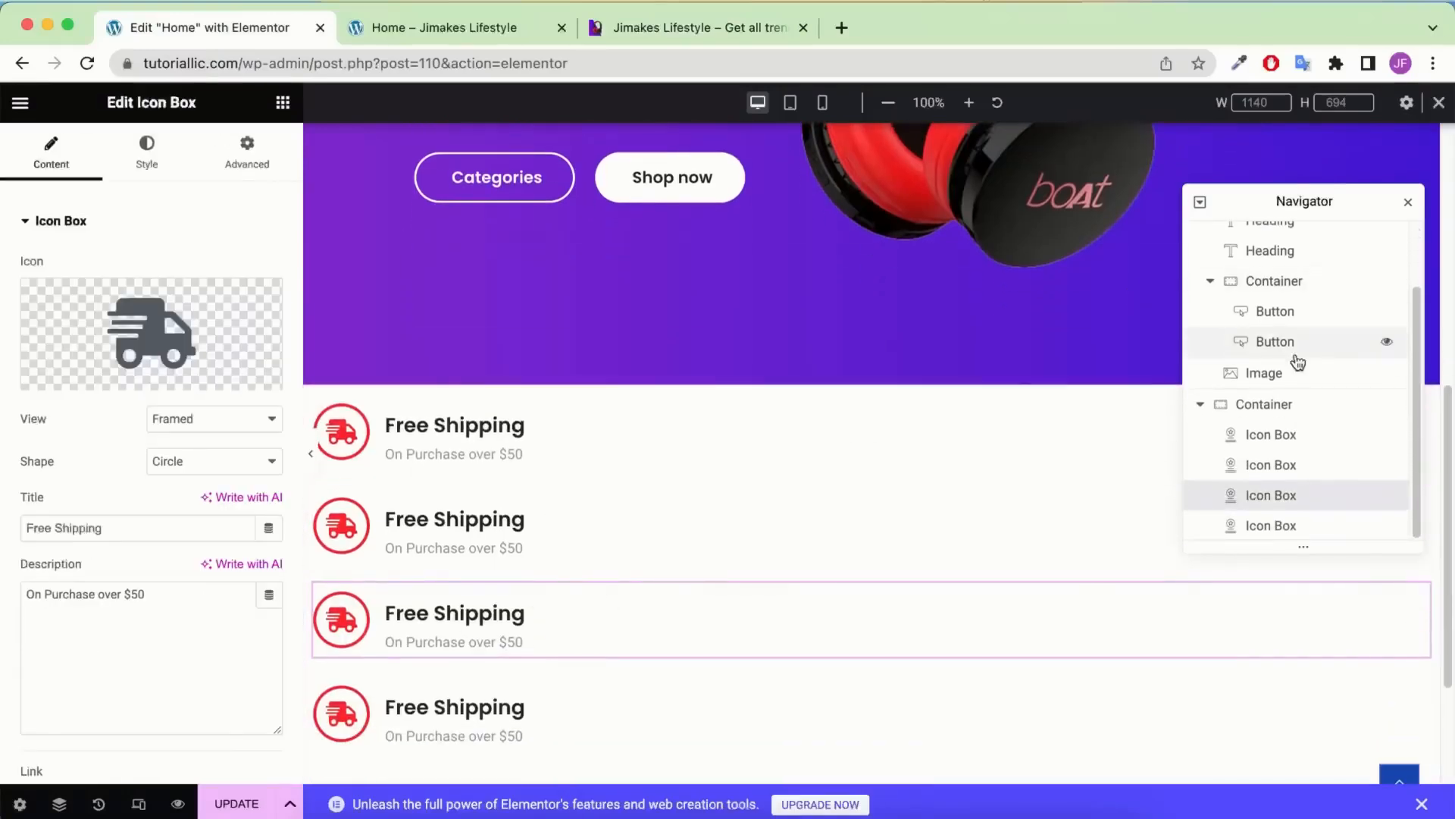
Set the parent container's direction to Row with Space Between justification
left_click(1286, 407)
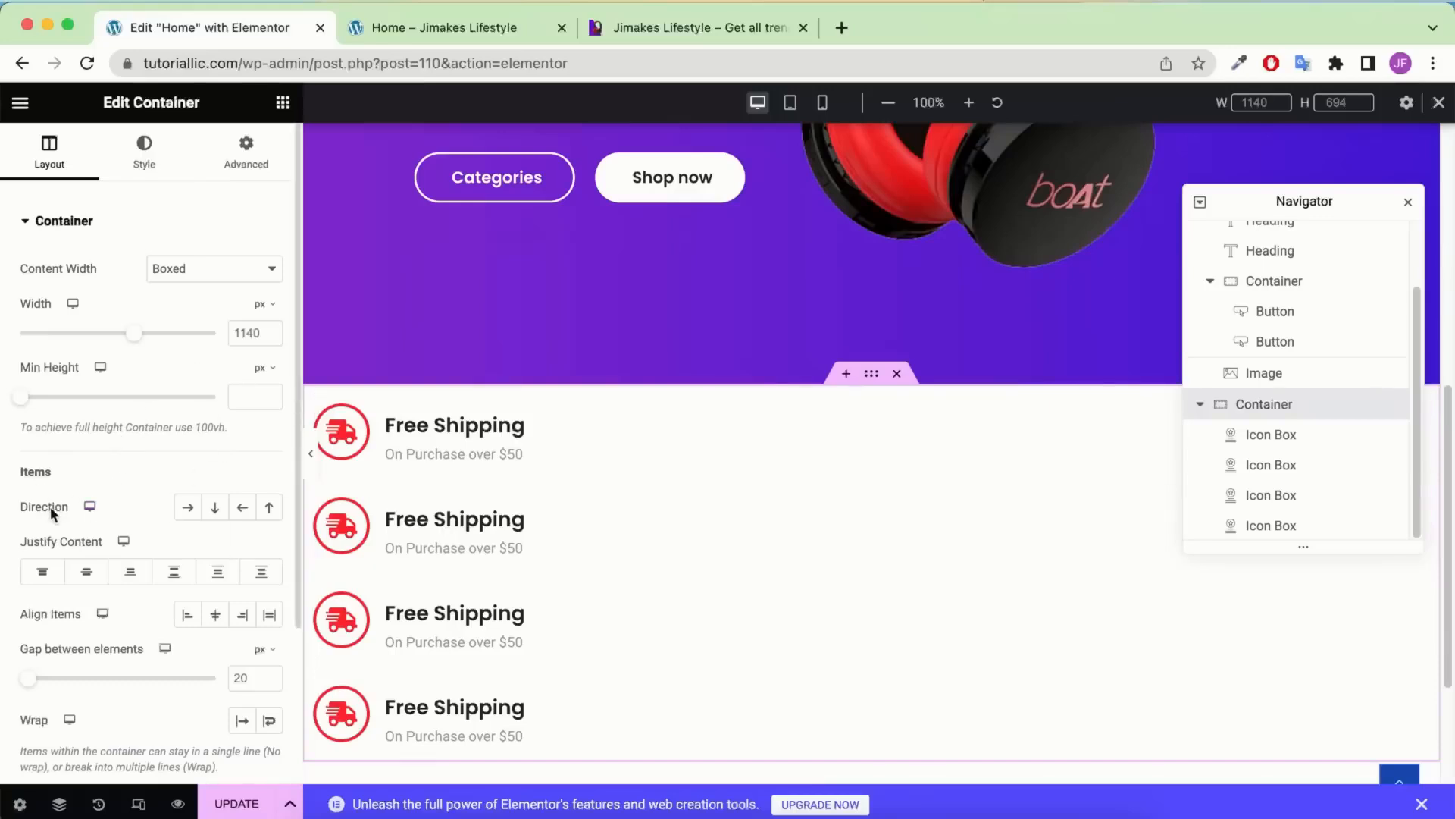
left_click(195, 510)
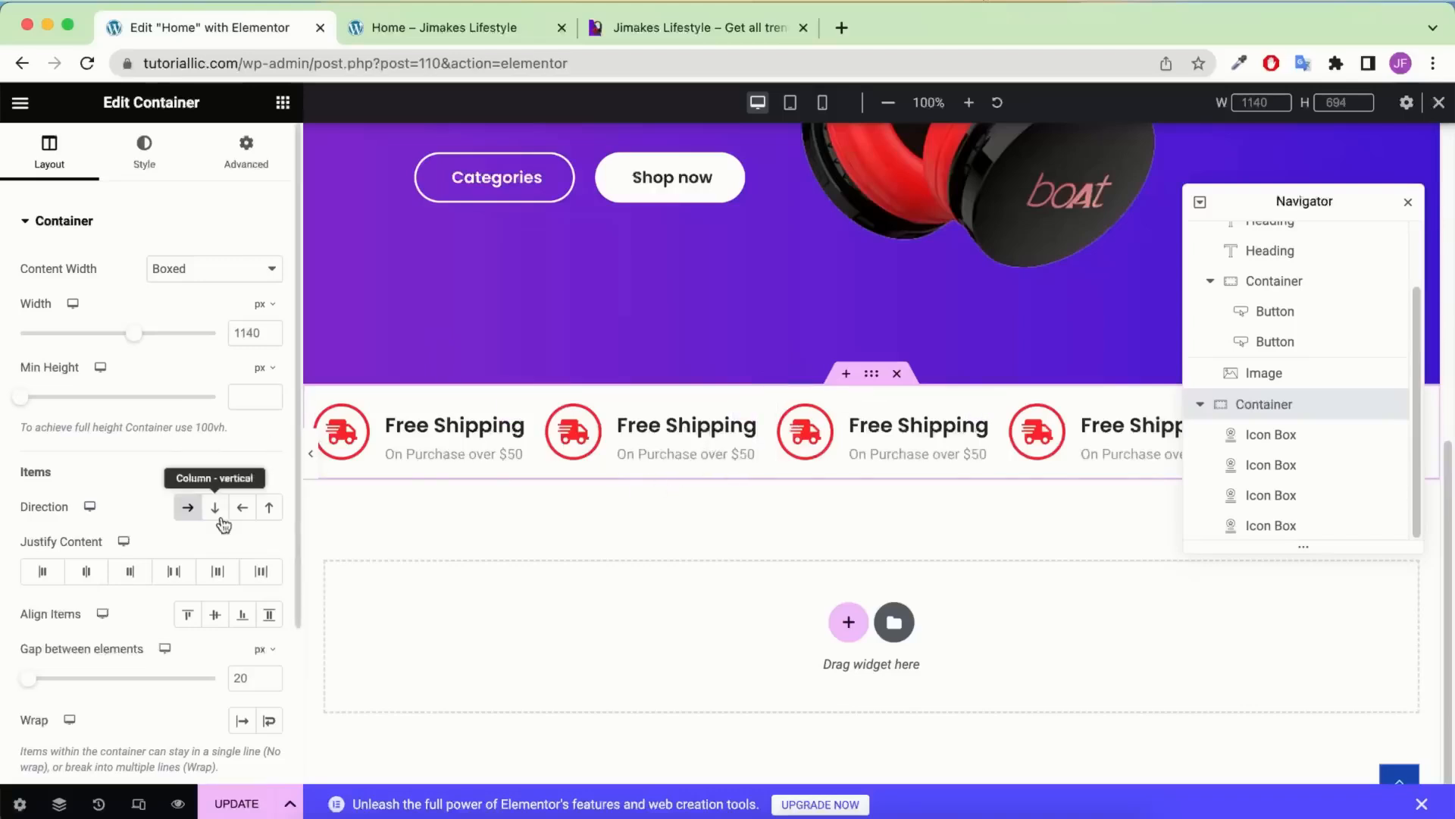
left_click(192, 569)
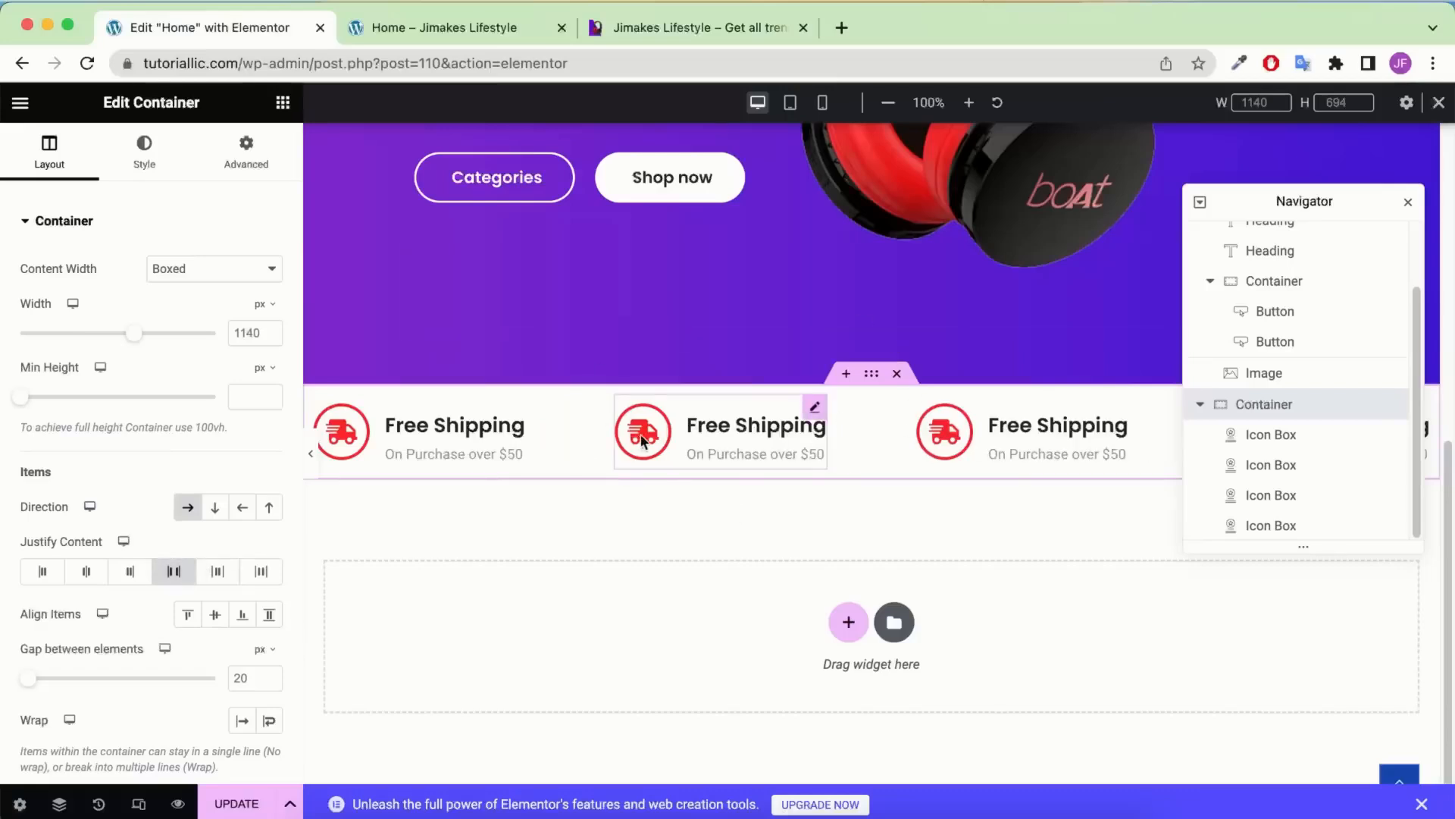
left_click(311, 453)
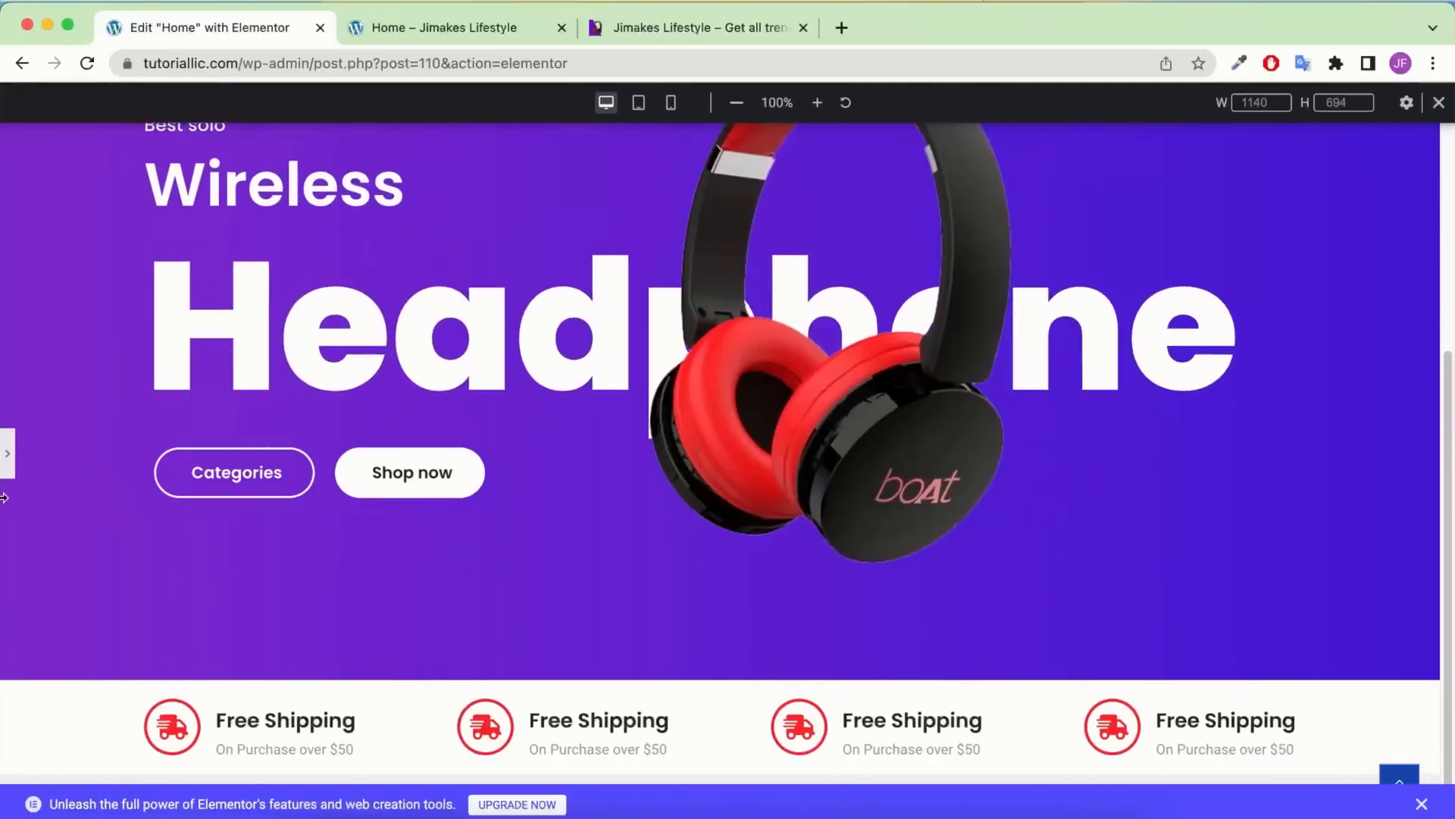
left_click(7, 463)
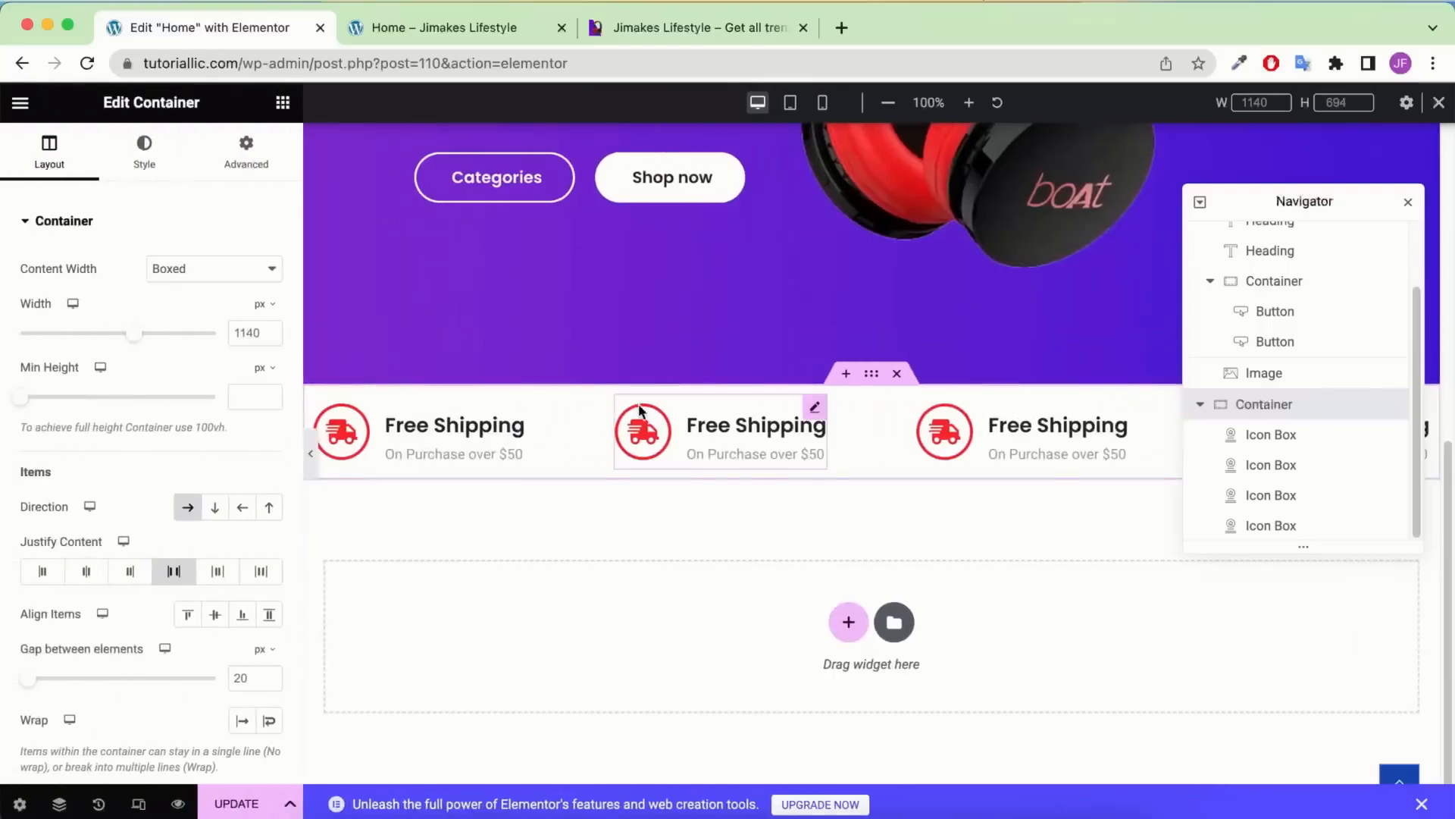
left_click(747, 429)
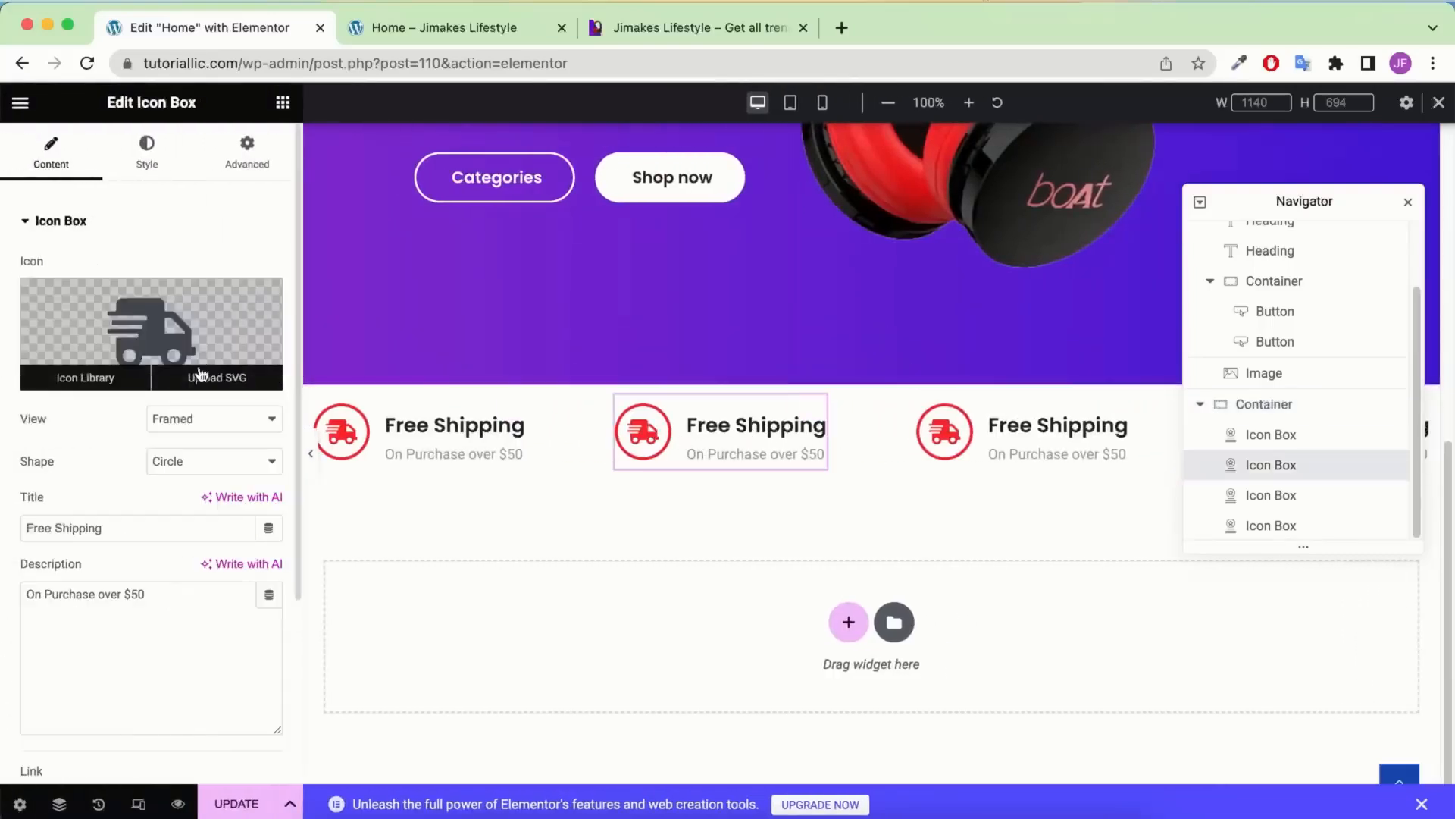
Copy 'Money Back' from the reference site and paste it as the second icon box's title
mouse_move(235, 303)
left_click(657, 37)
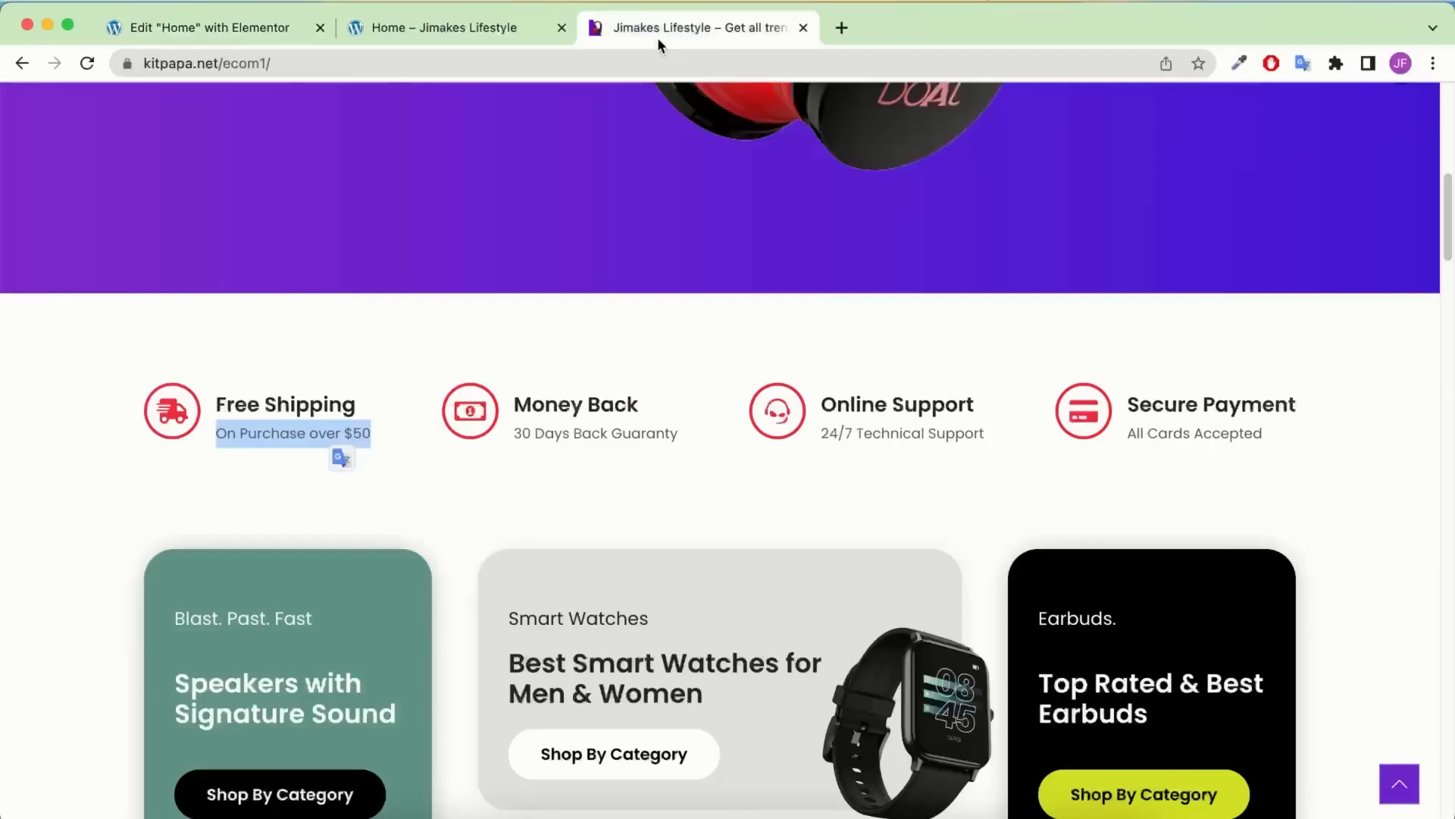
left_click_drag(666, 406, 510, 402)
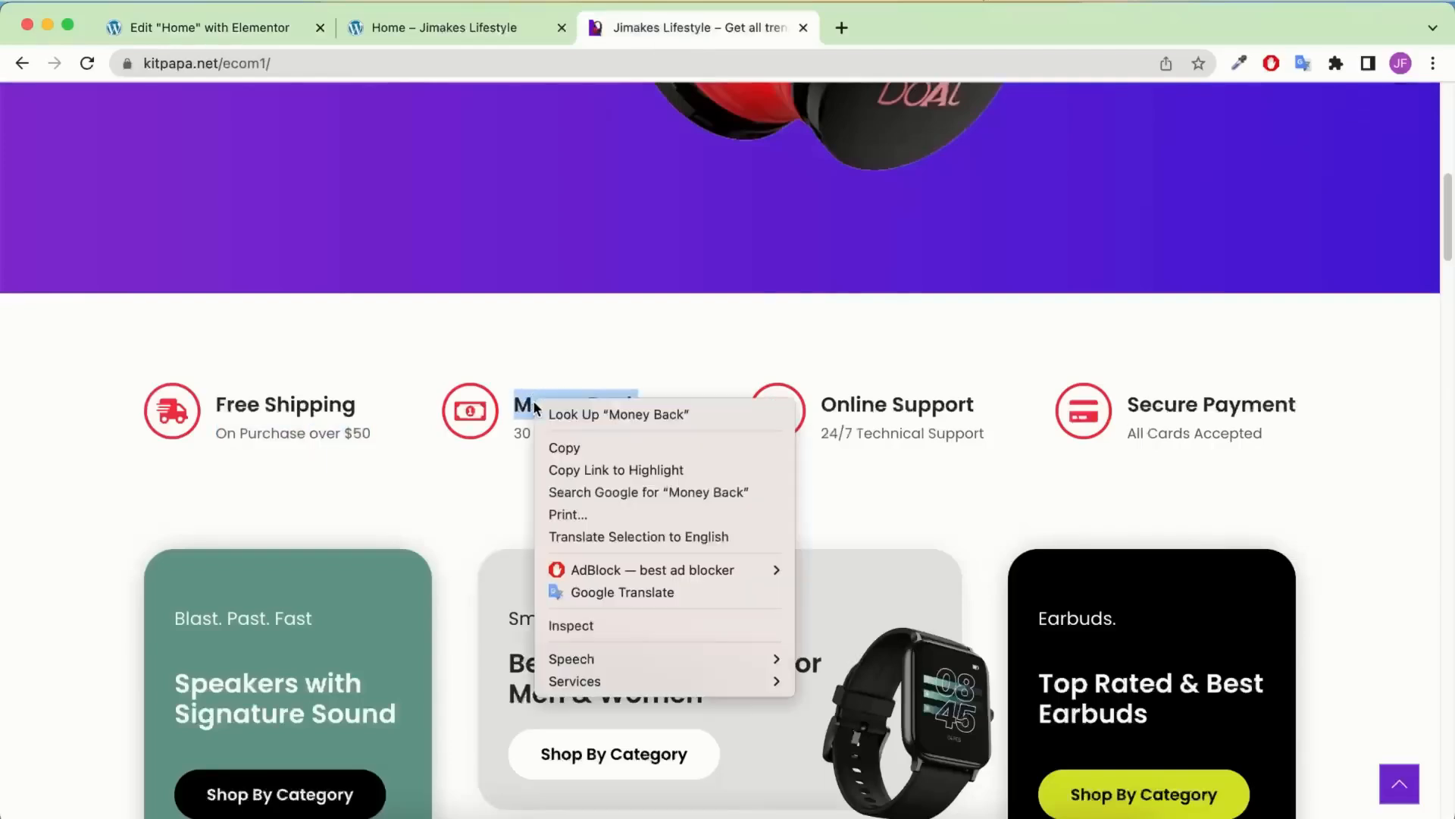
right_click(536, 399)
left_click(570, 447)
left_click(228, 27)
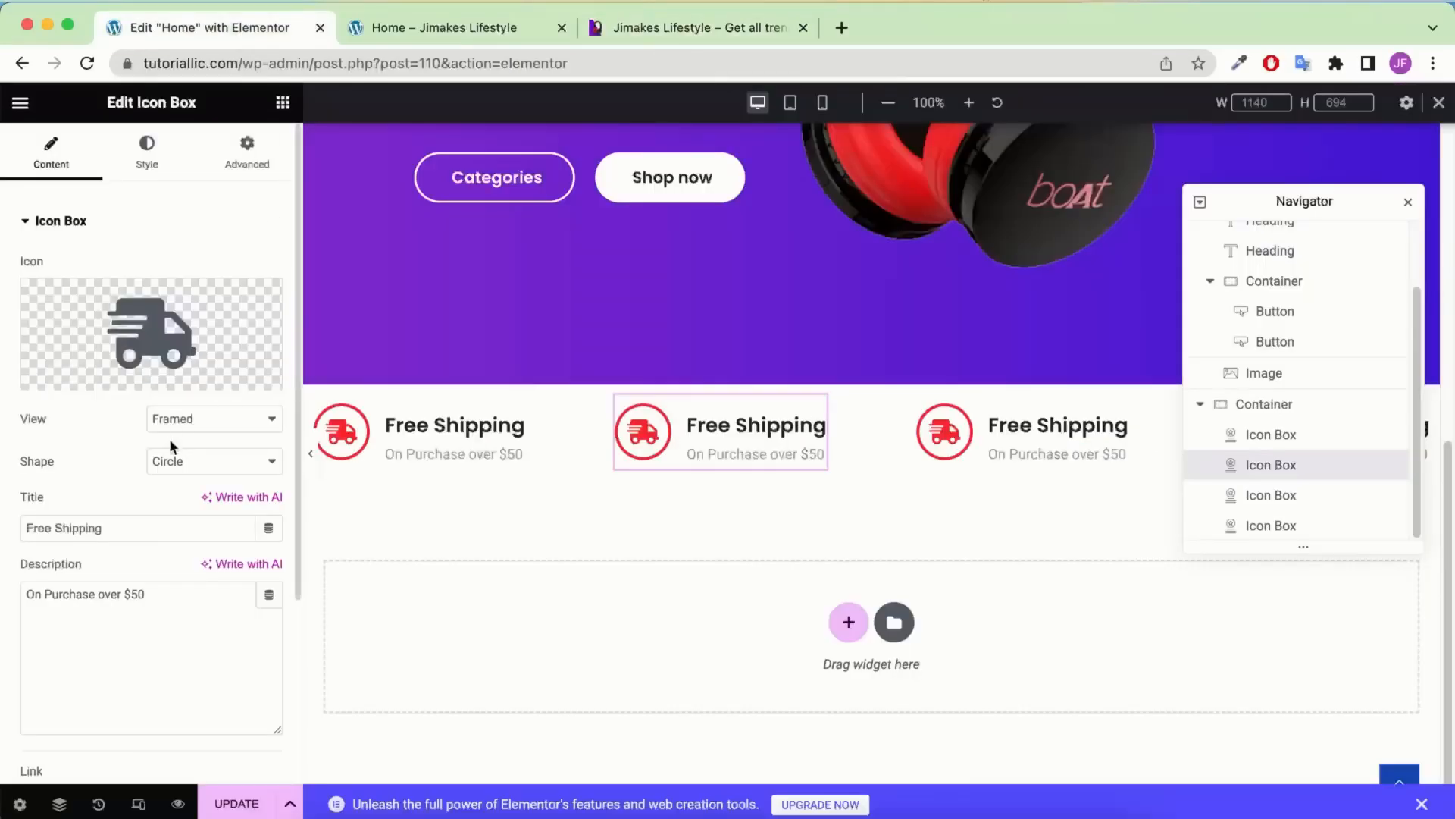
triple_click(129, 524)
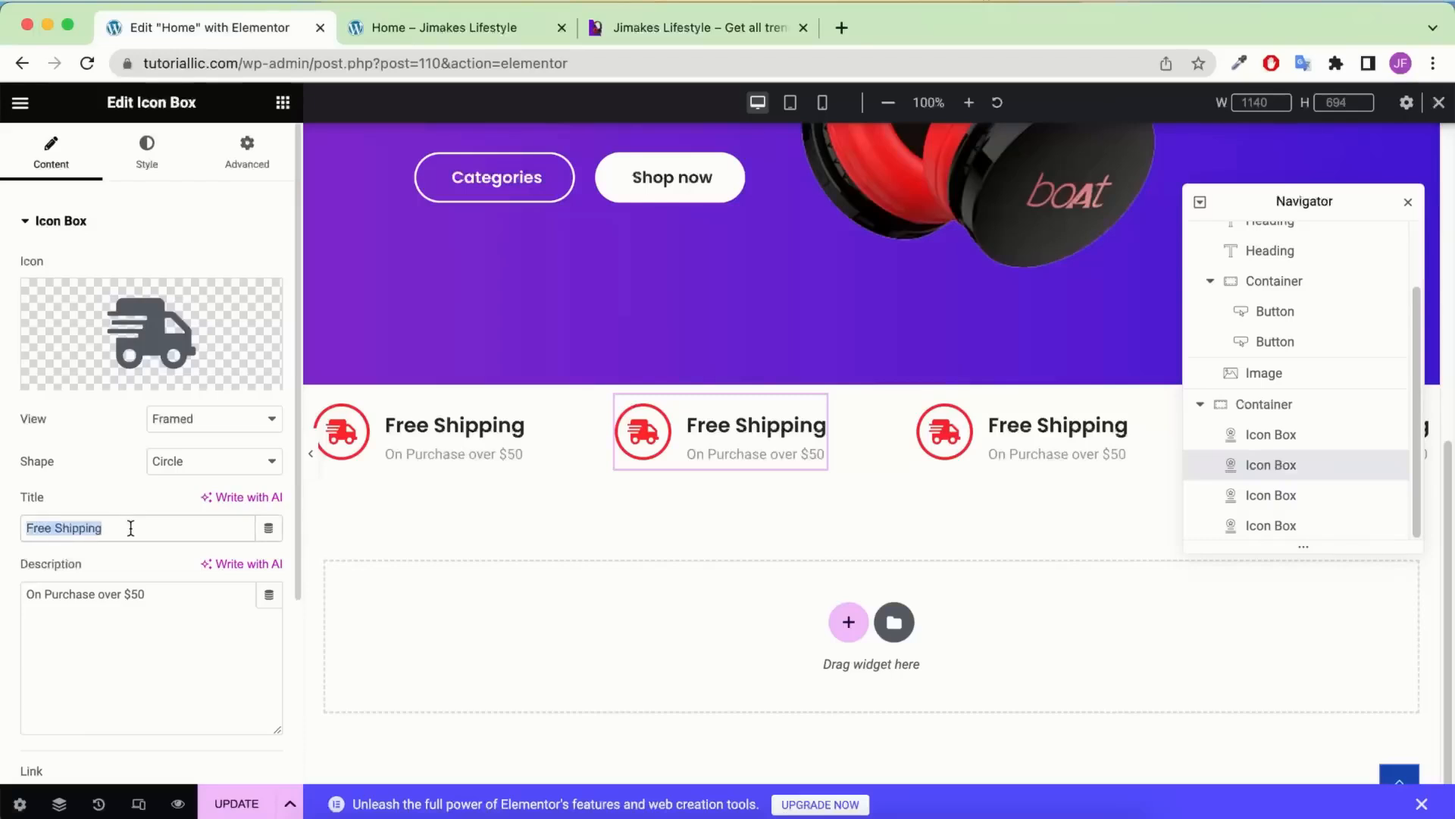
key("super+v")
Replace the second box's description with '30 Days Back Guaranty' from the reference site
left_click(689, 27)
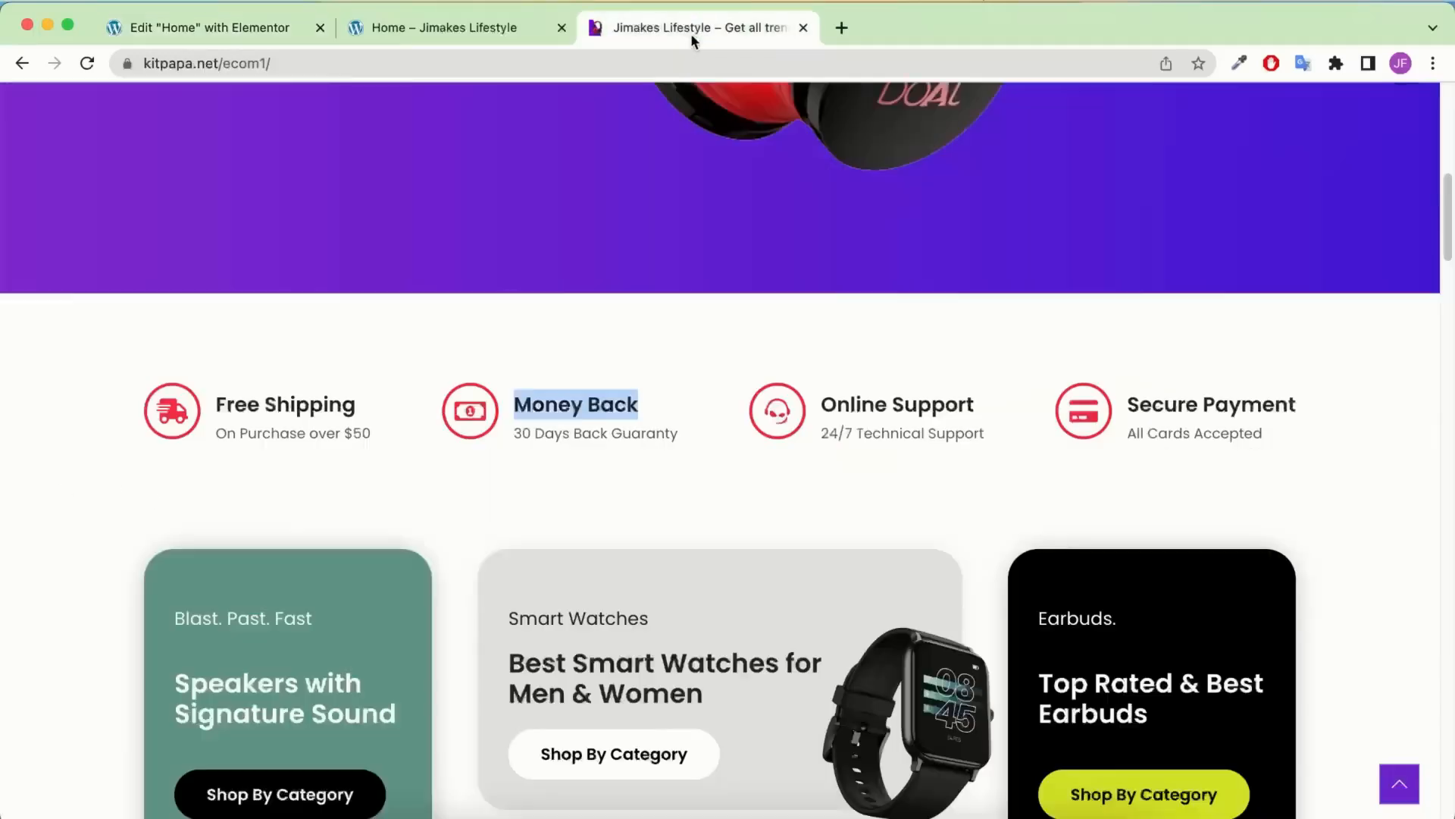
triple_click(645, 438)
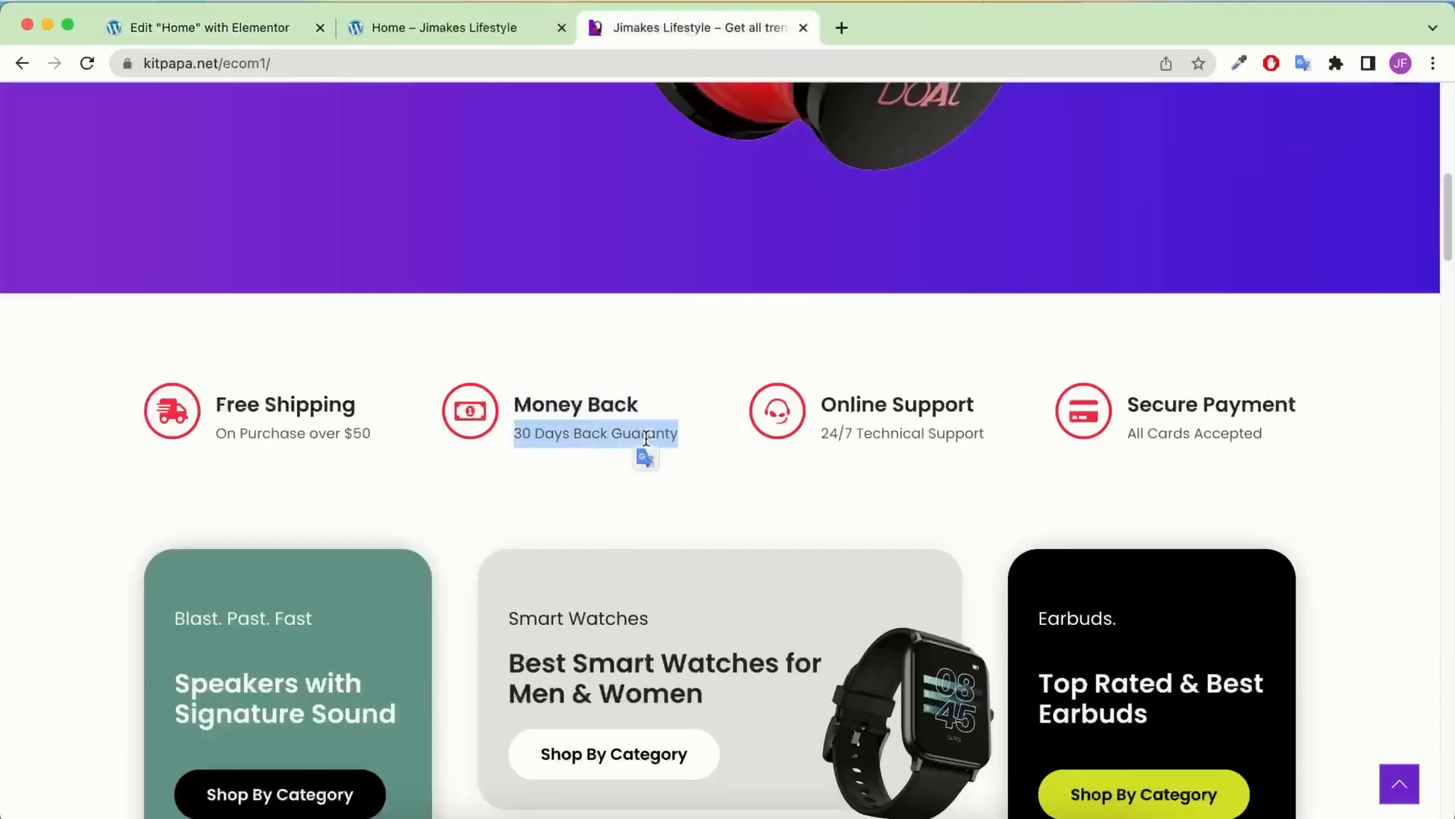
left_click(210, 27)
triple_click(127, 611)
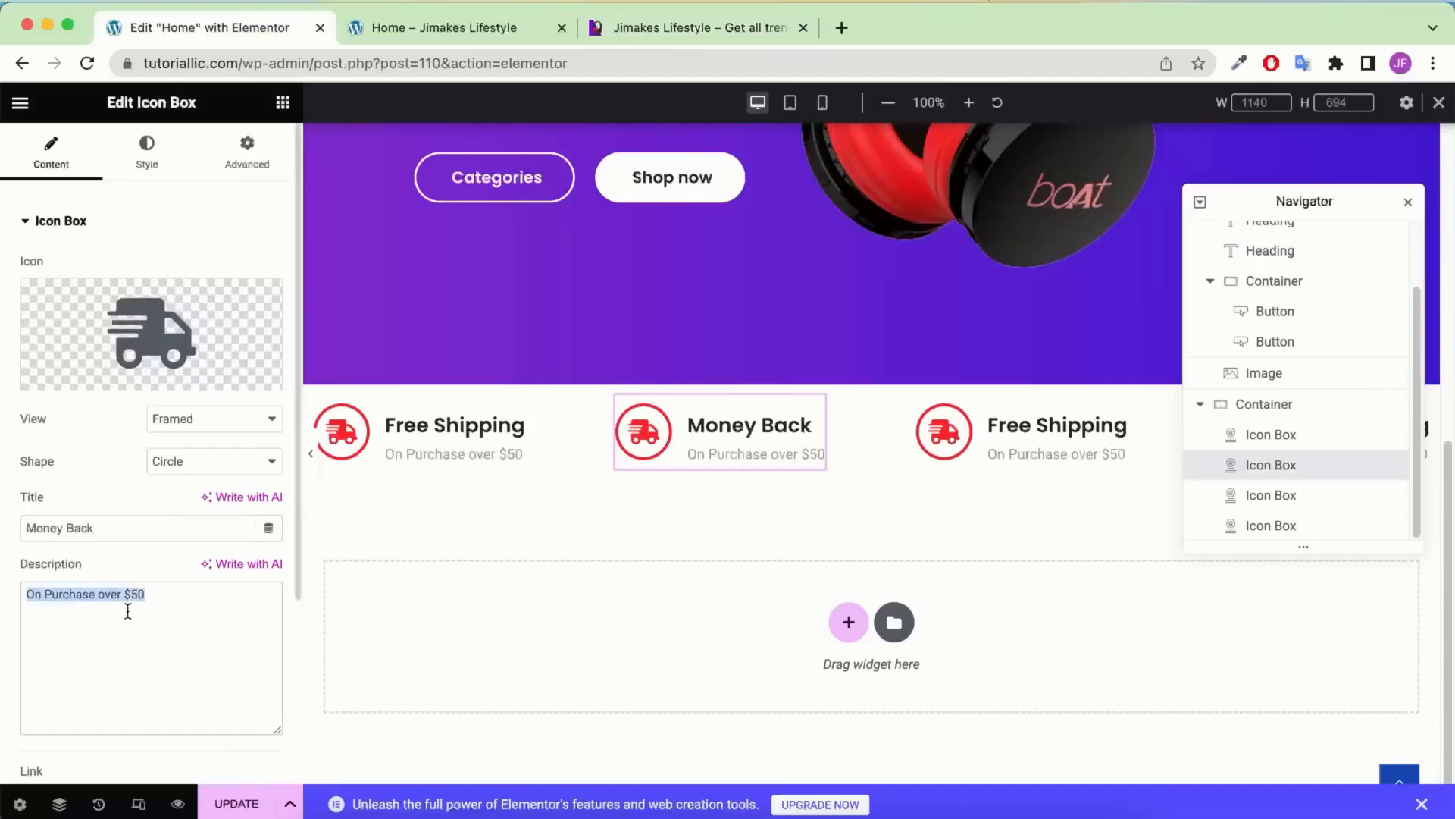
key("super+v")
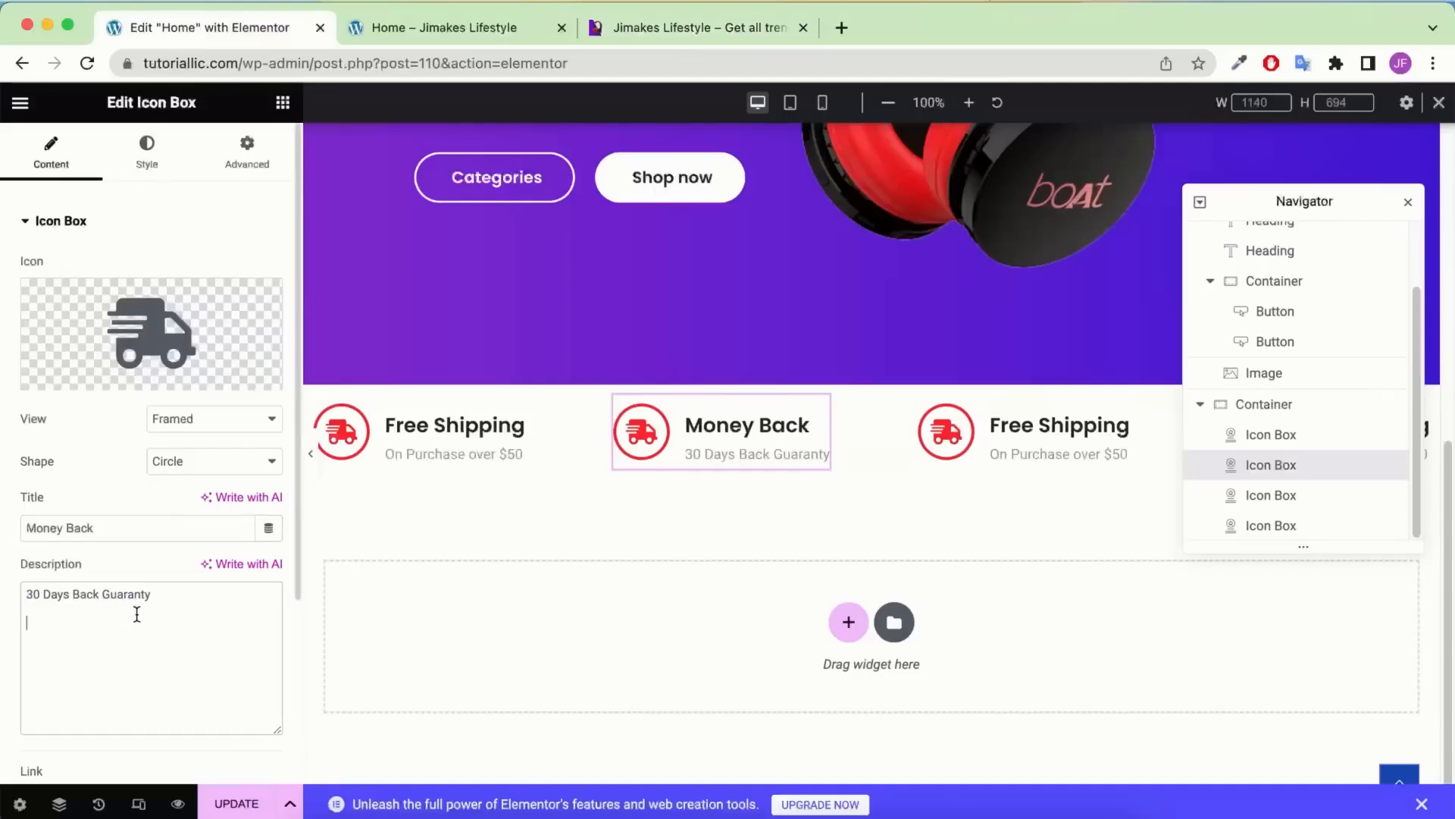
Give the second icon box the money icon from the Icon Library
mouse_move(170, 294)
left_click(666, 187)
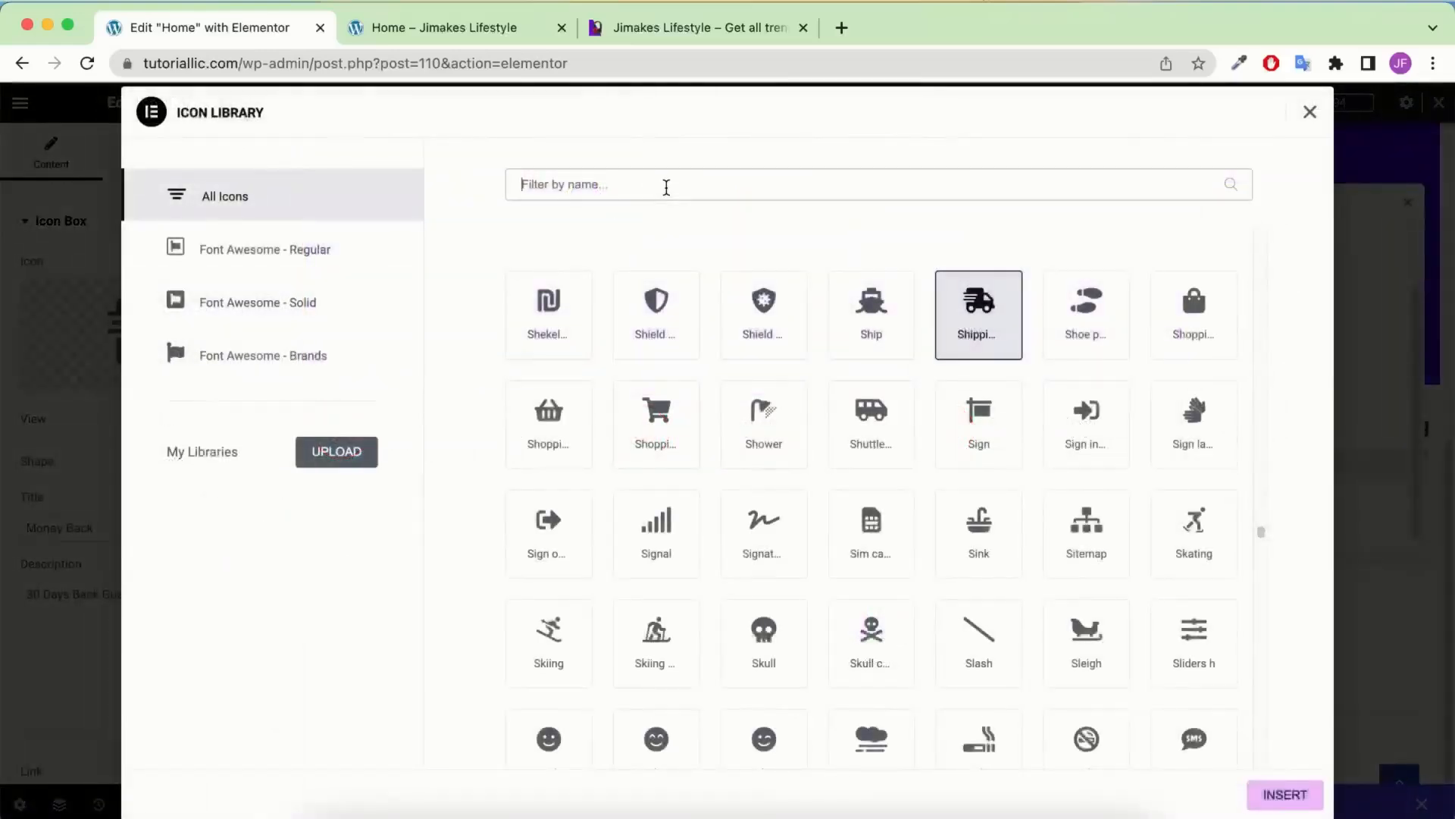
type("mon")
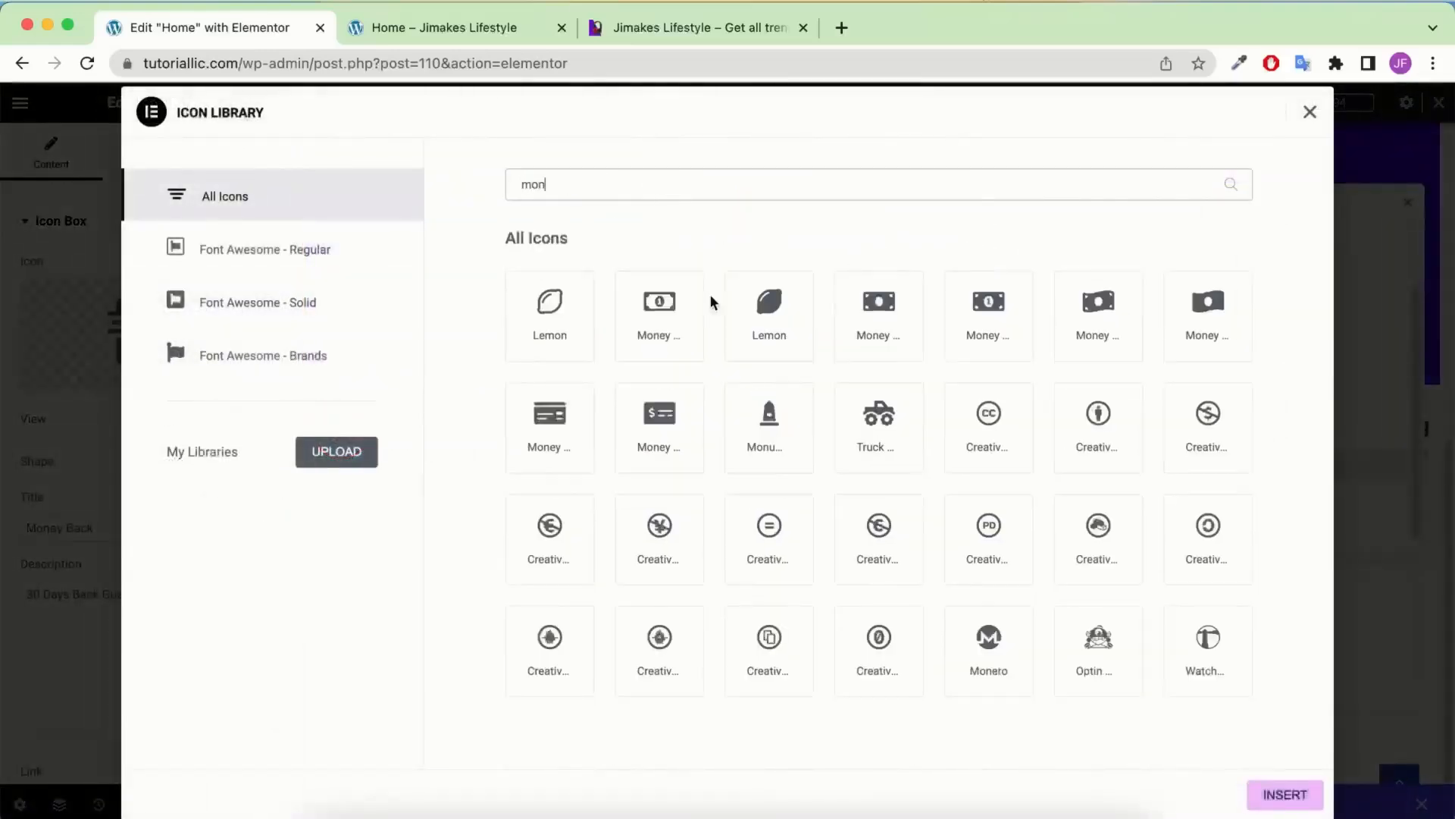
left_click(635, 304)
left_click(1285, 794)
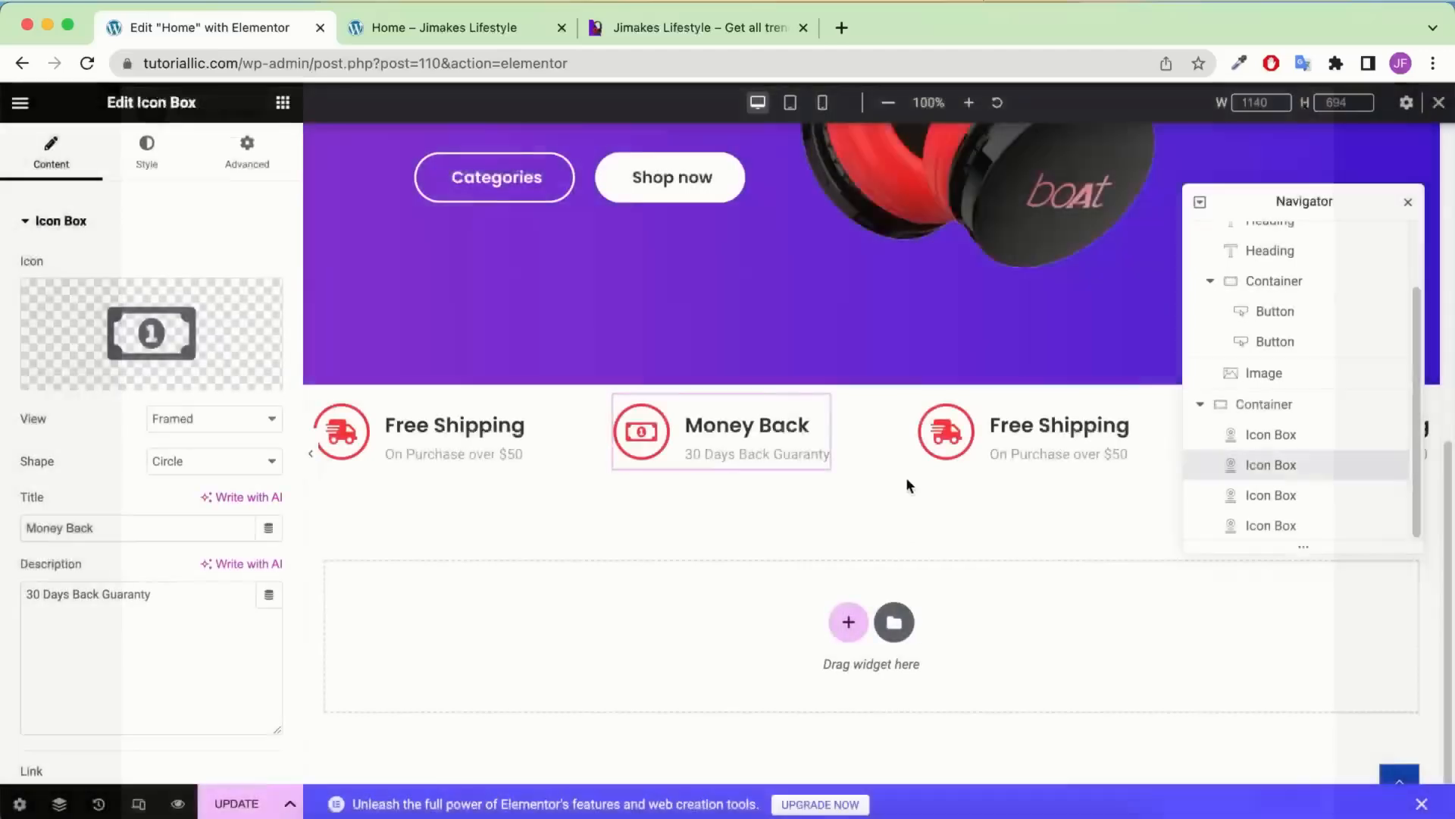
Set the third box's description to '24/7 Technical Support' and give it the Teams headset icon
left_click(1059, 454)
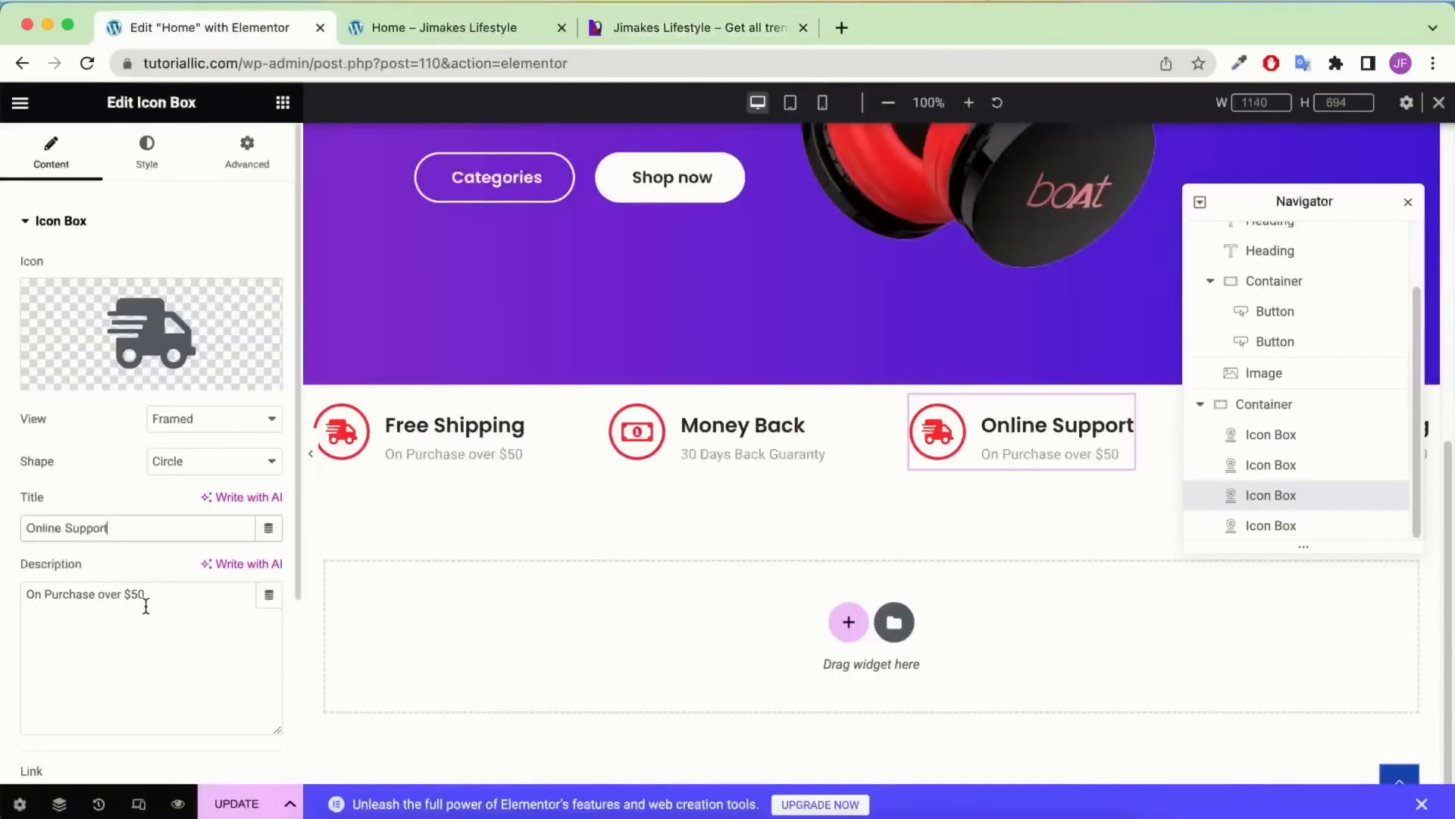
triple_click(146, 606)
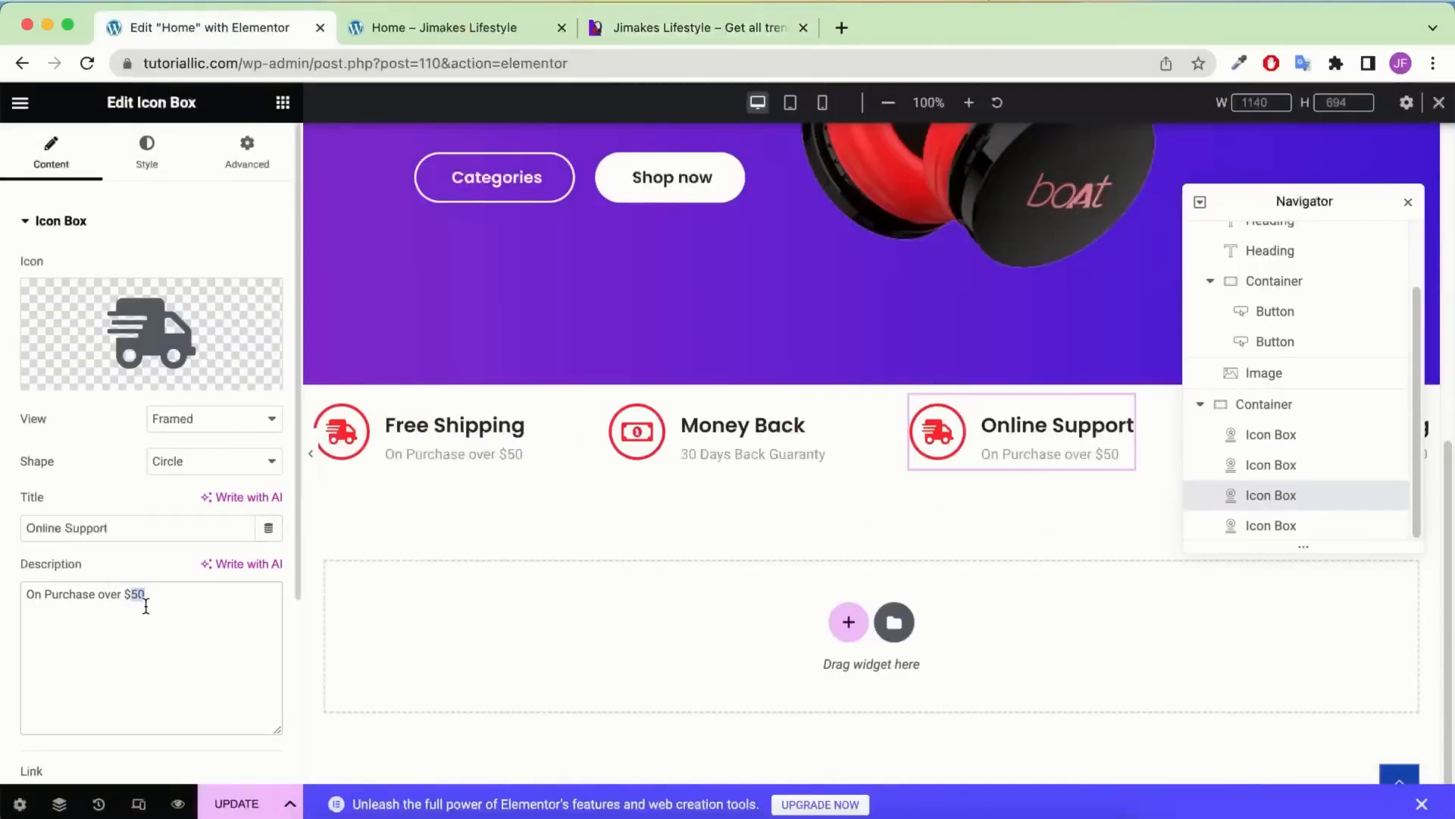
key("super+v")
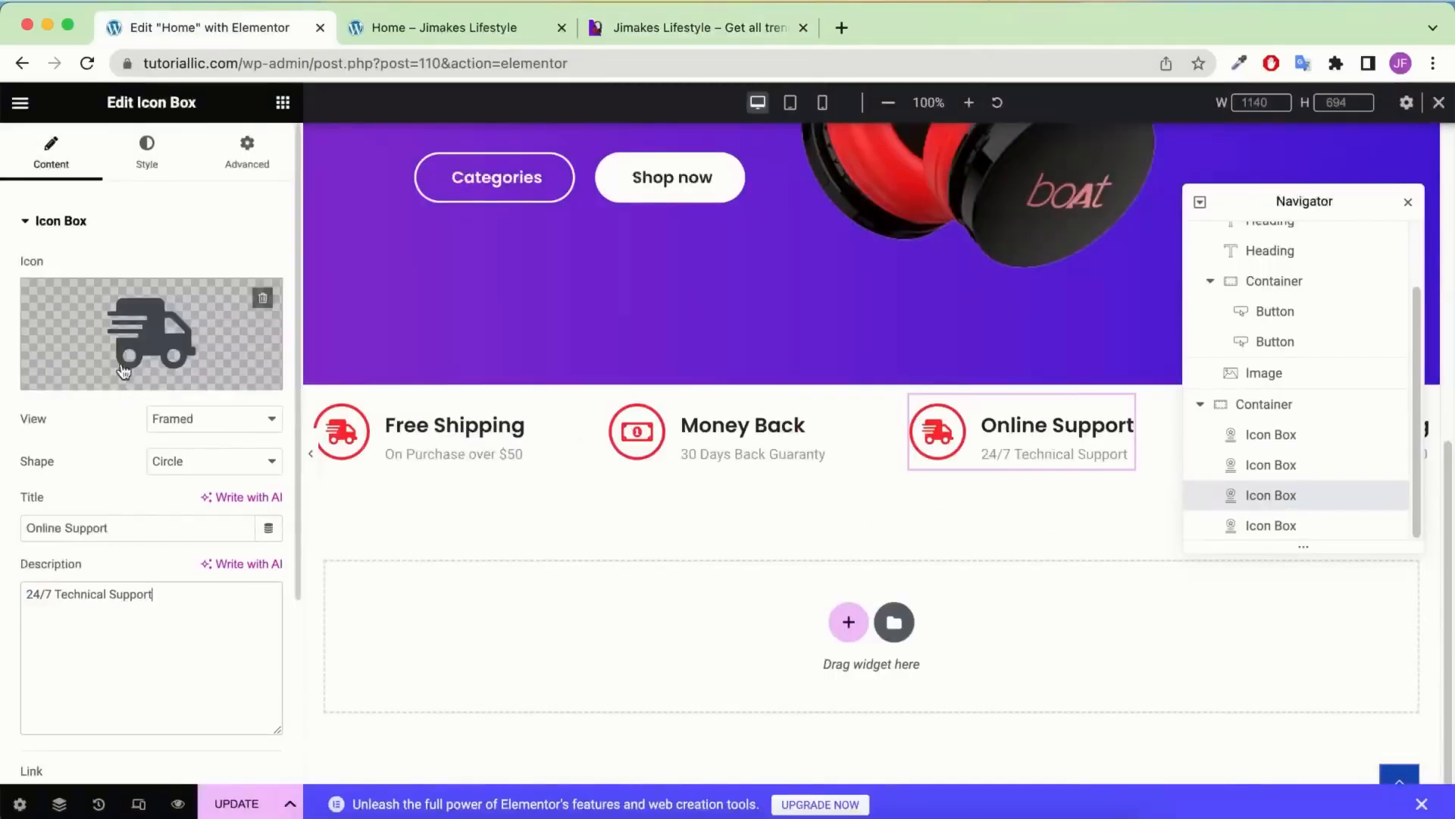
left_click(151, 333)
type("team")
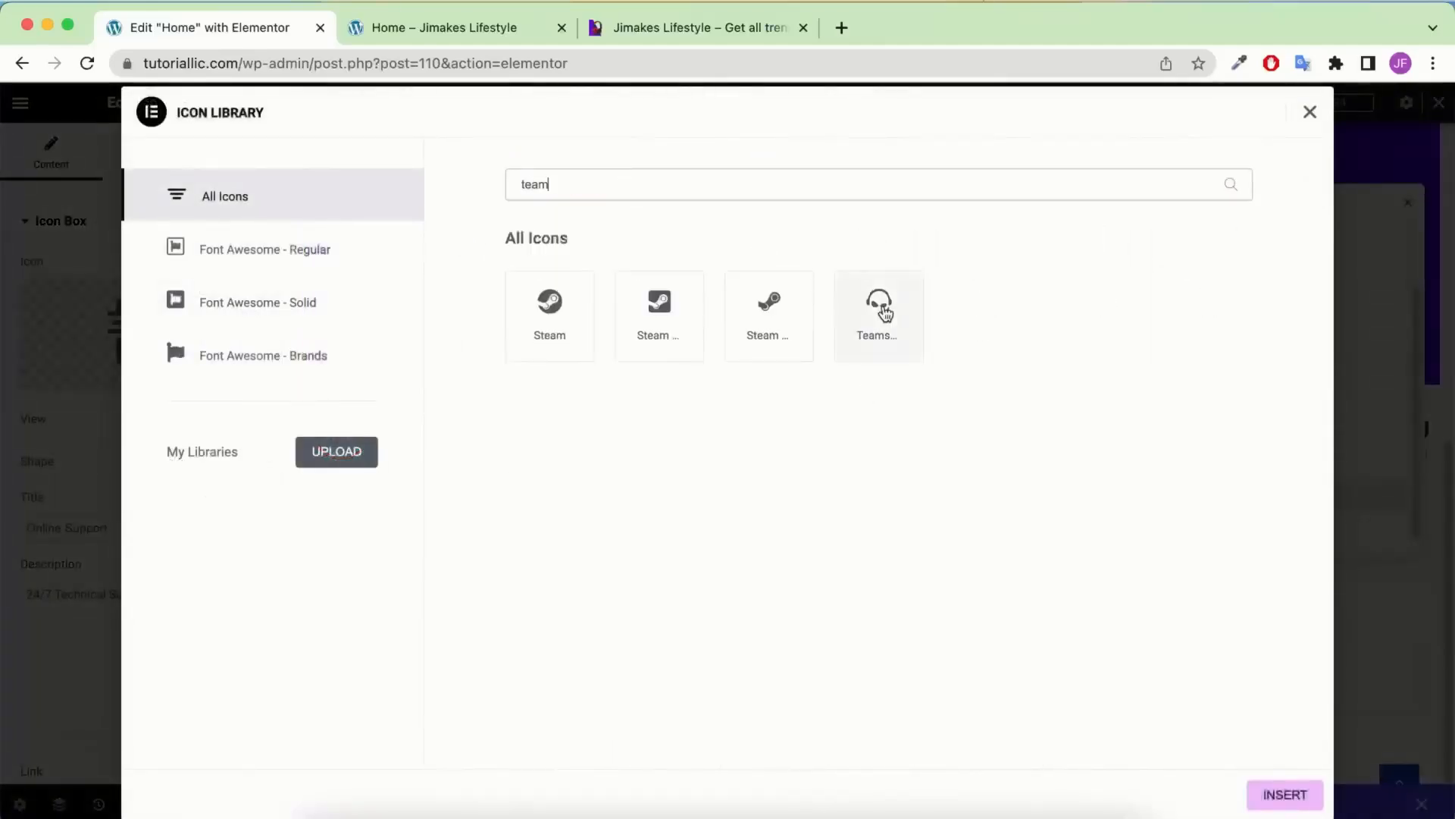
left_click(884, 313)
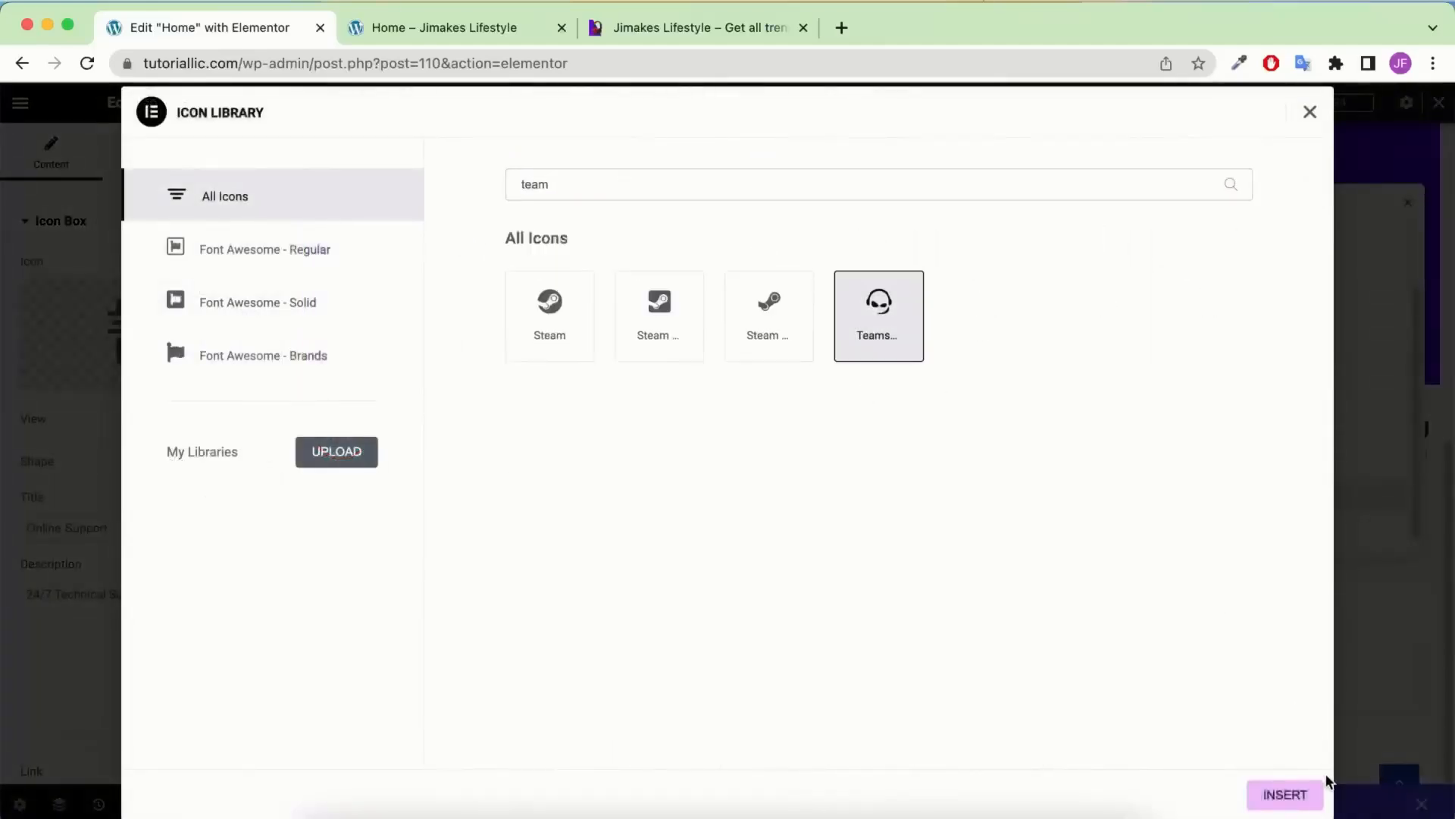
left_click(1317, 795)
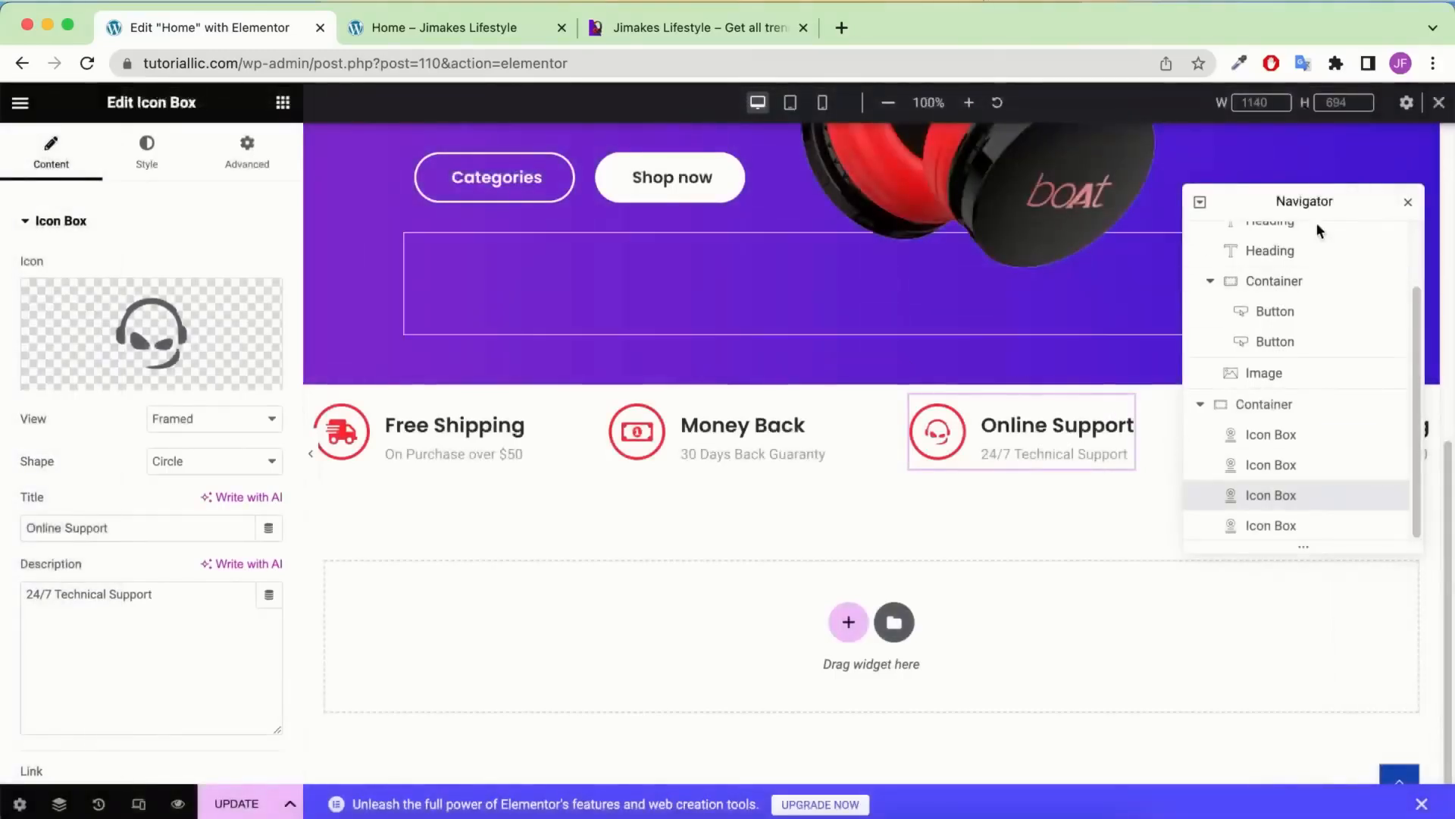
Set the fourth box's description to 'All Cards Accepted'
left_click(1280, 525)
left_click_drag(1283, 211, 682, 290)
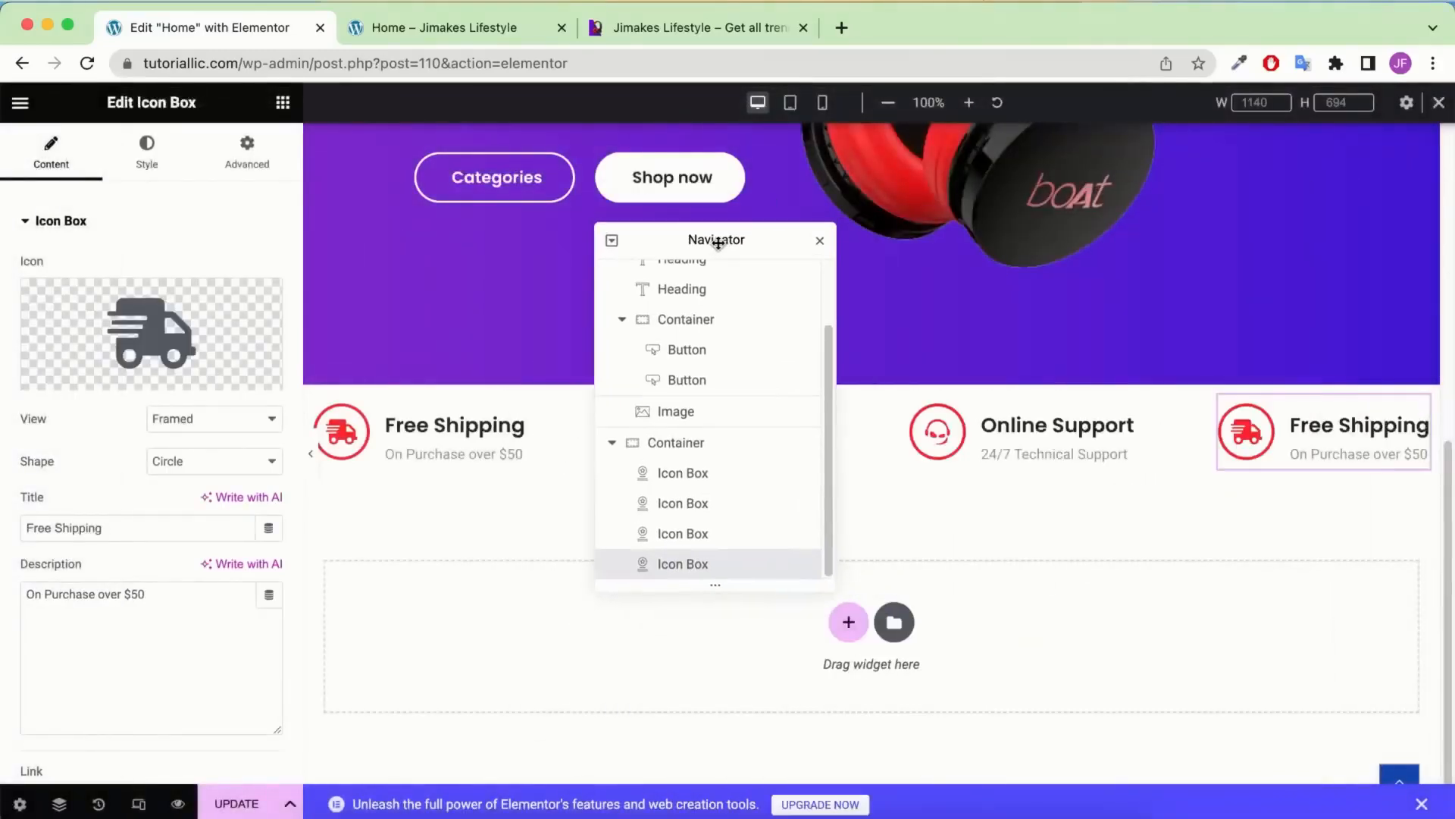
left_click(817, 238)
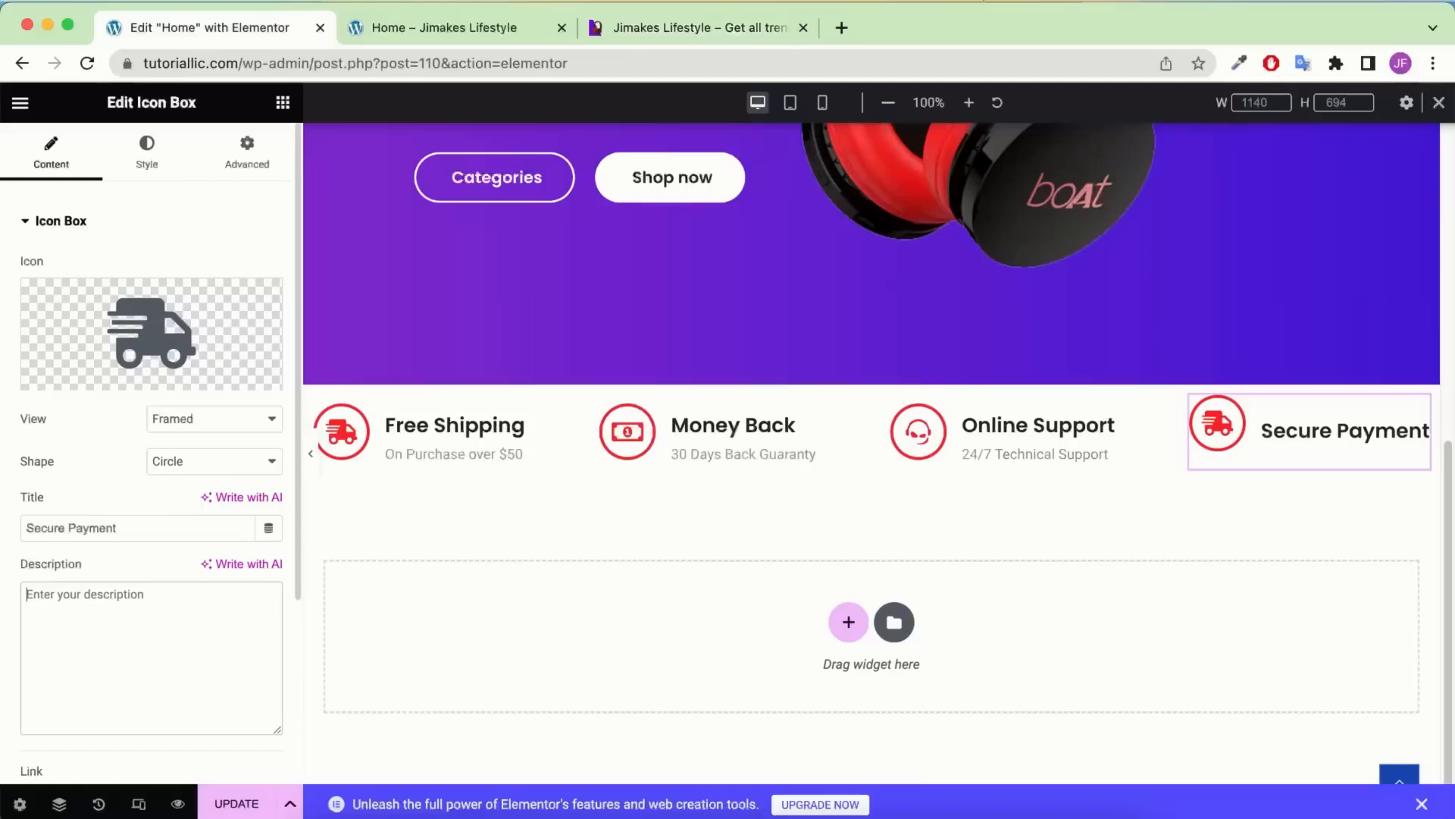
left_click(113, 637)
key("super+v")
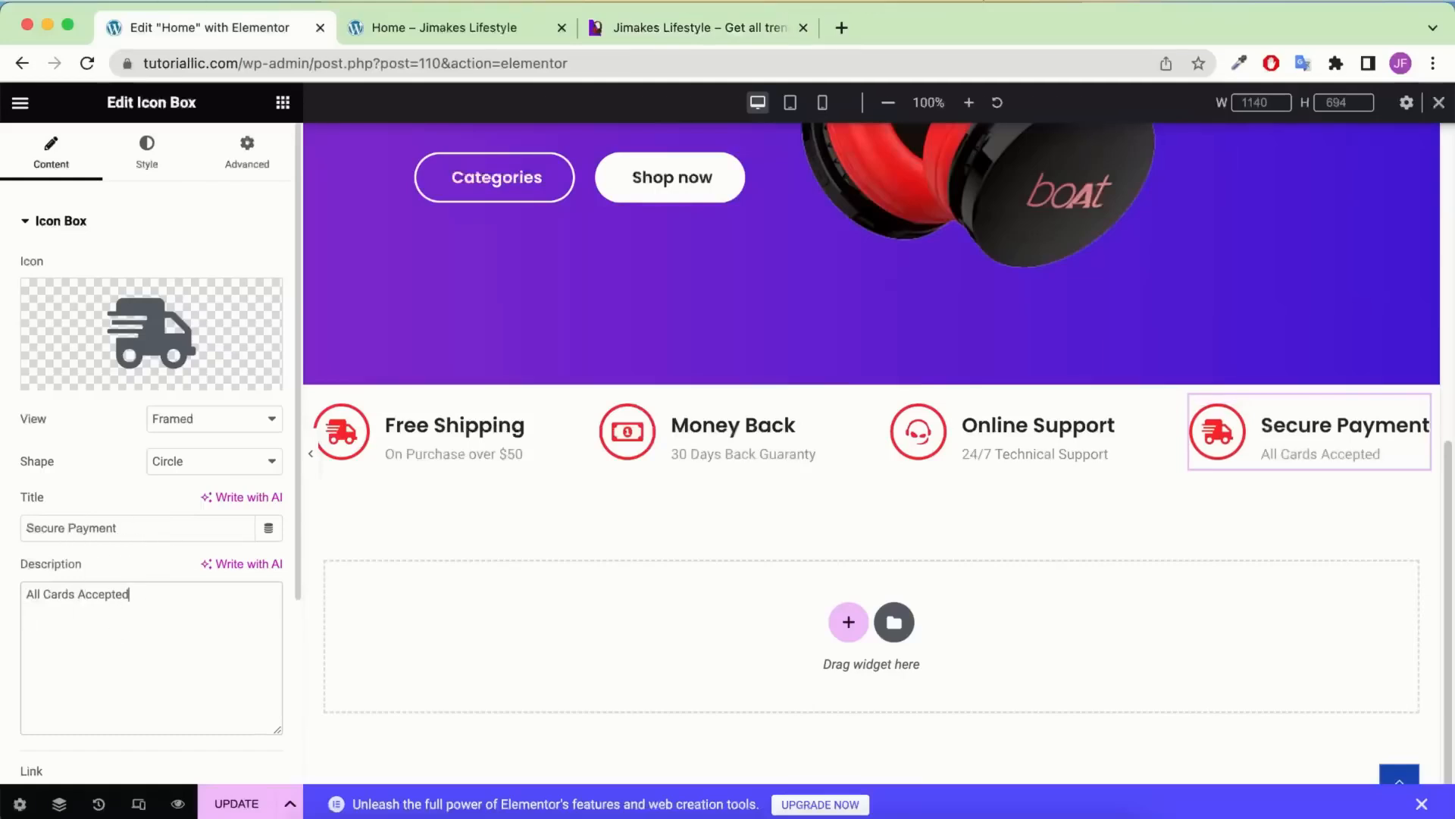
Give the fourth icon box the credit card icon from the Icon Library
left_click(152, 334)
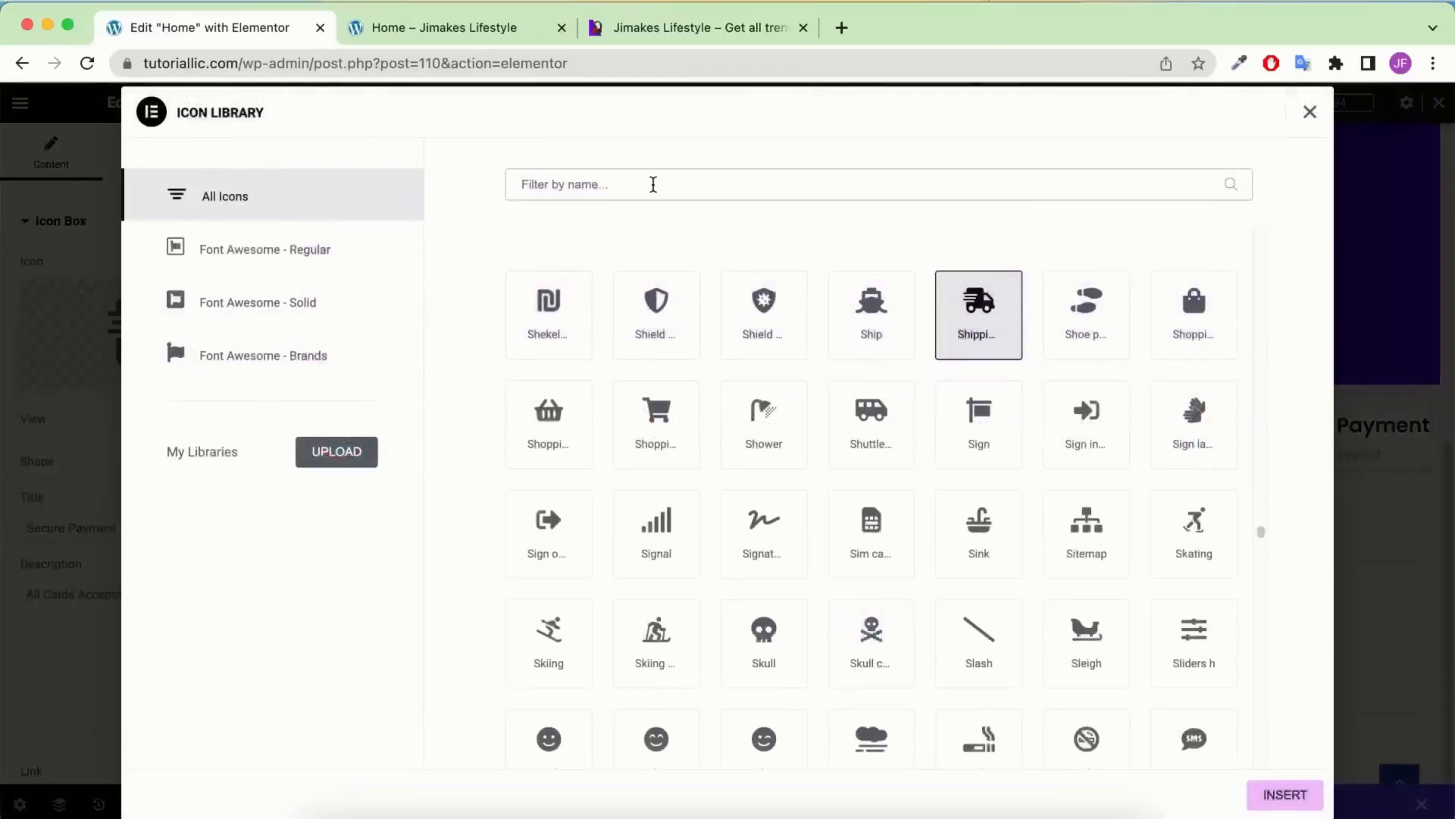
left_click(653, 184)
type("card")
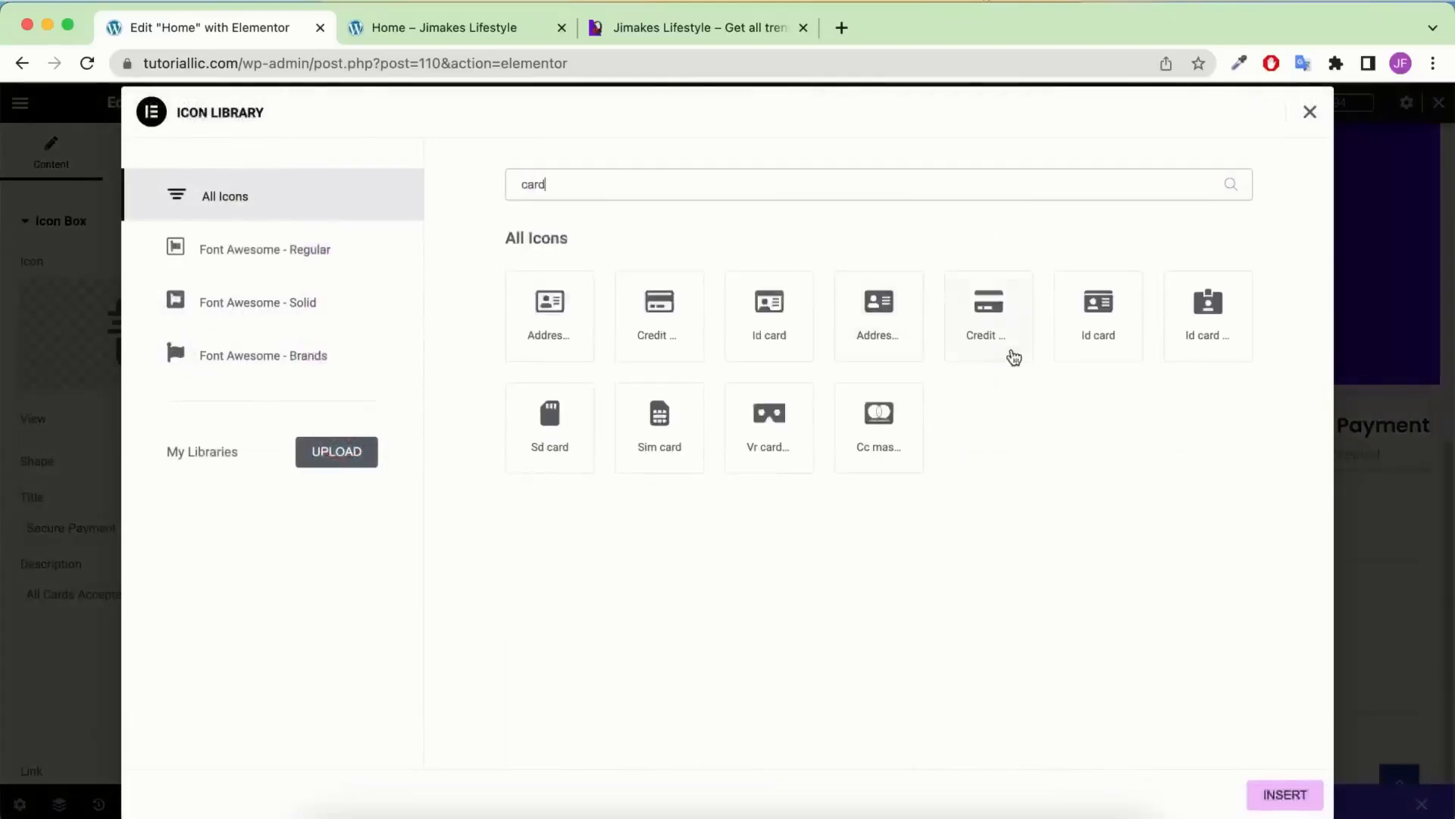
left_click(1014, 356)
left_click(1284, 794)
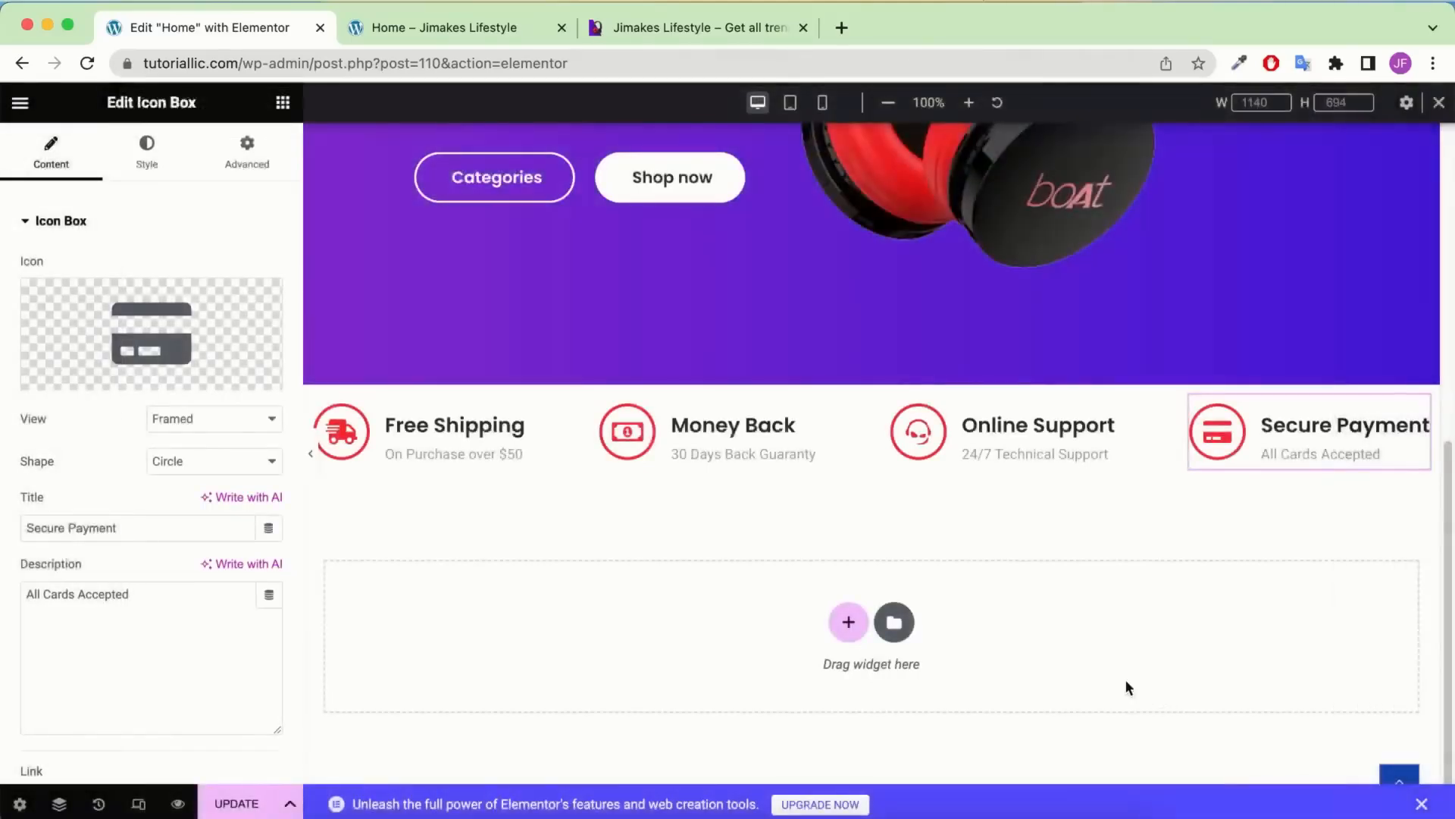
Save the page and compare its full-width preview with the reference shop page
key("super+s")
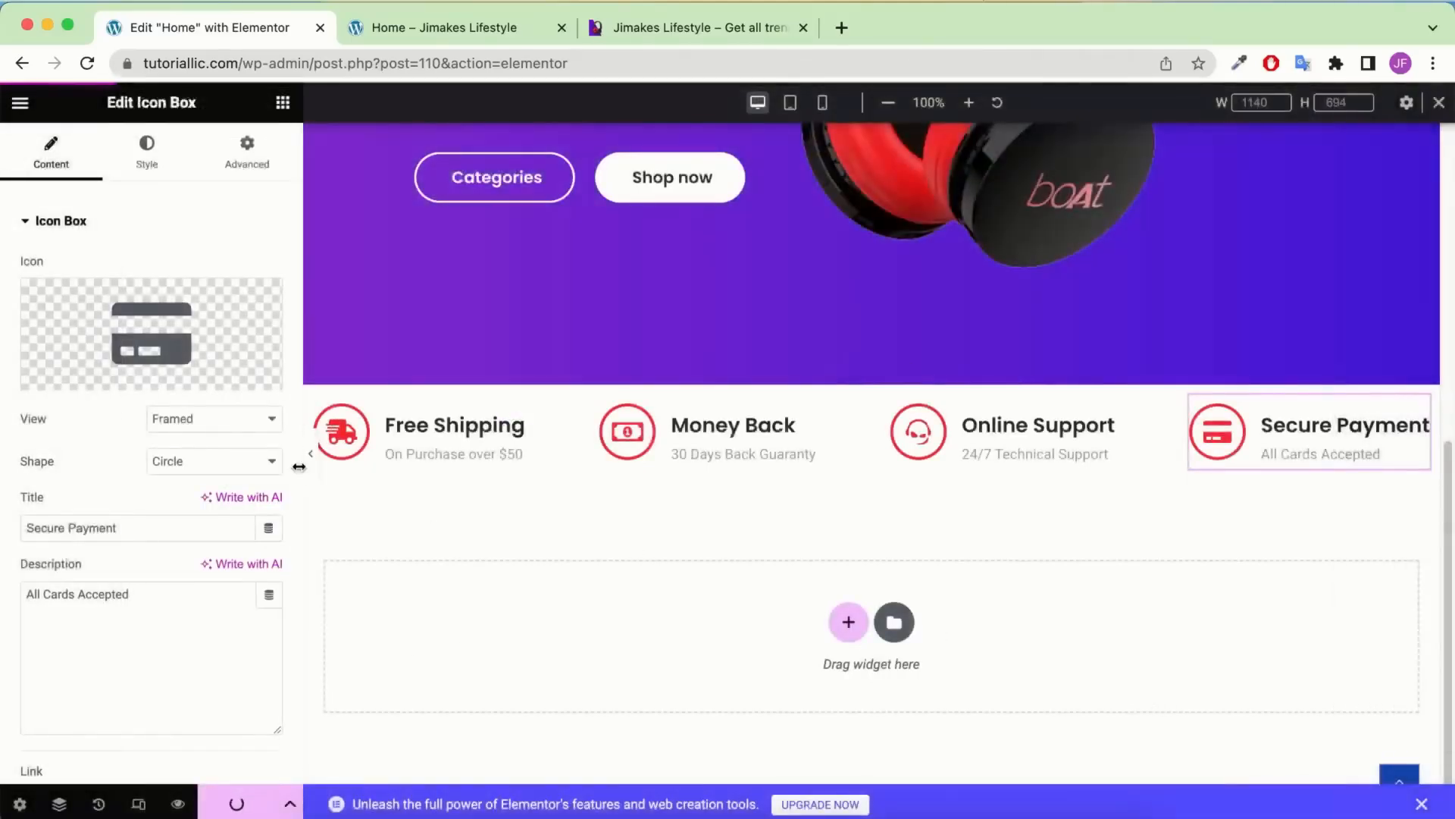
left_click(311, 454)
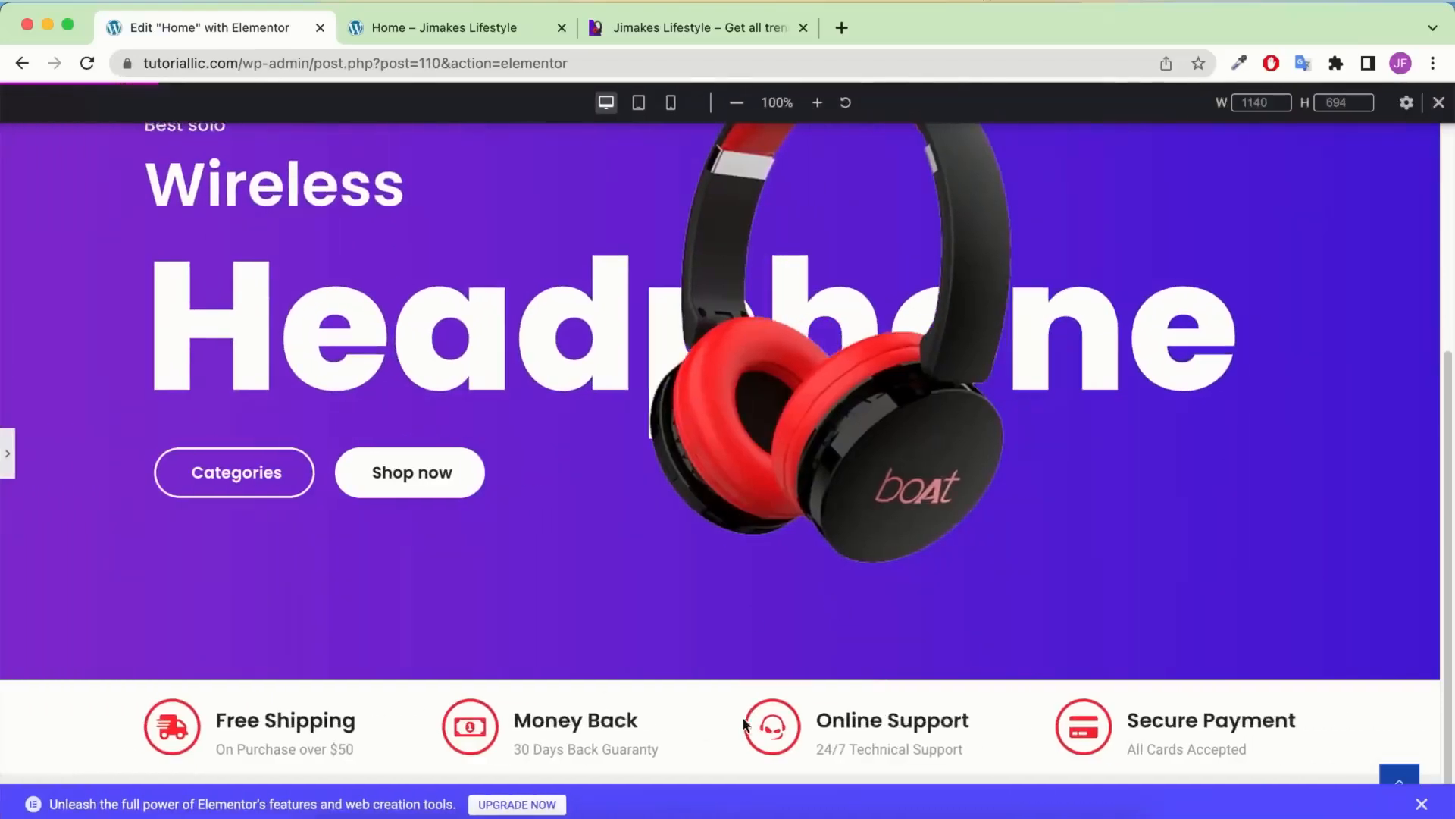
left_click(1423, 803)
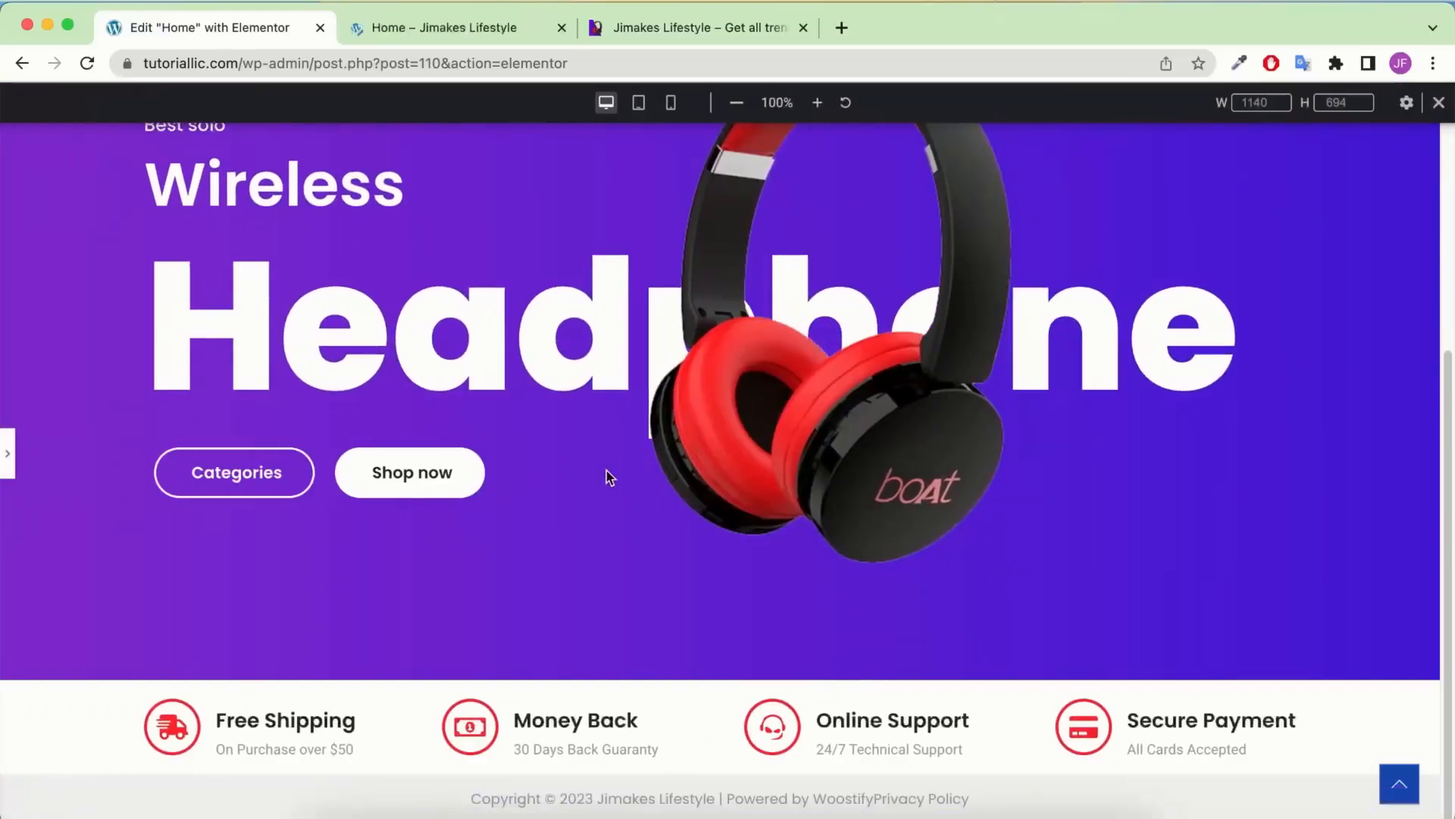
scroll(605, 478, "up", 3)
scroll(305, 423, "down", 1)
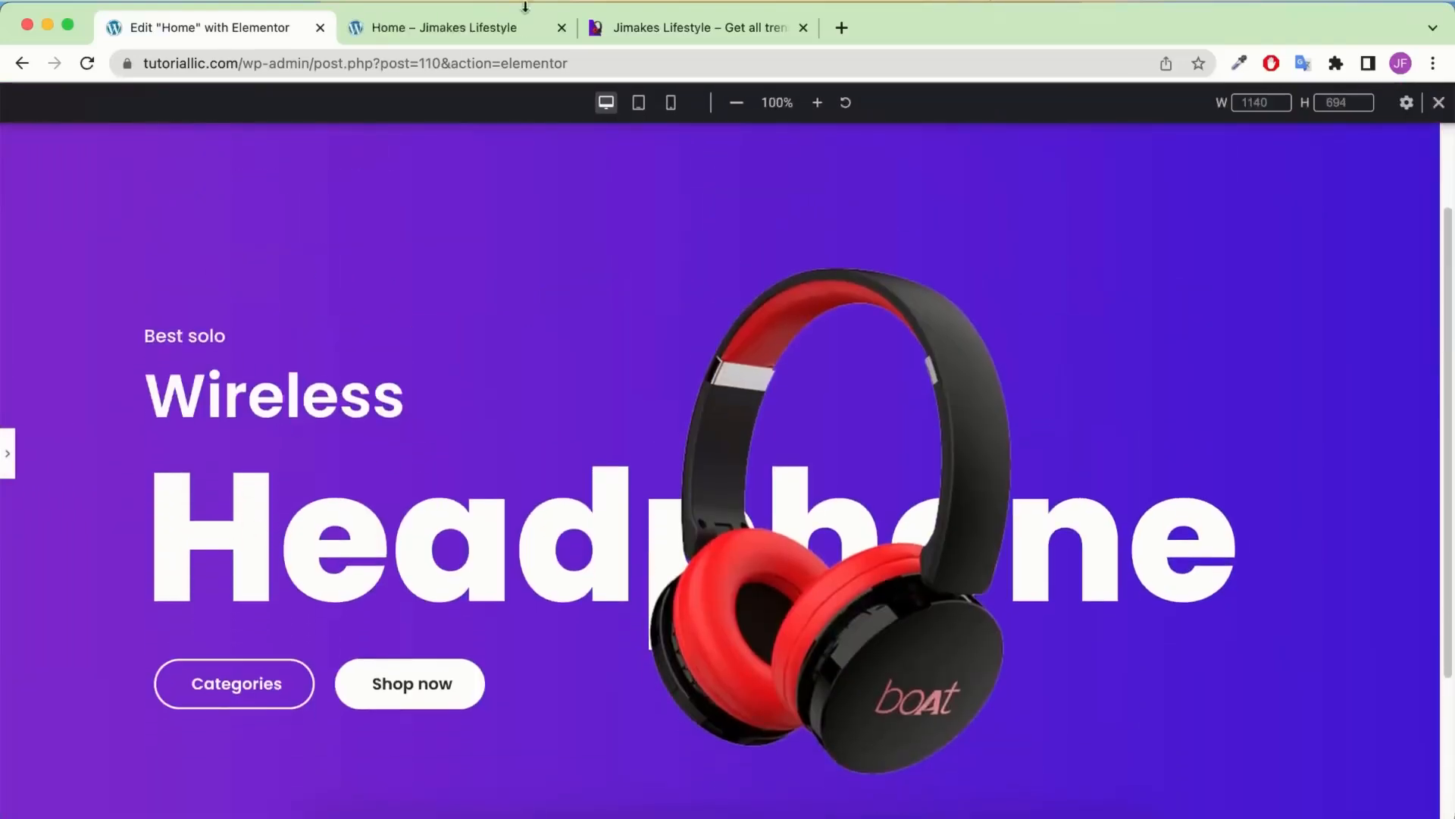
left_click(666, 28)
scroll(507, 293, "up", 10)
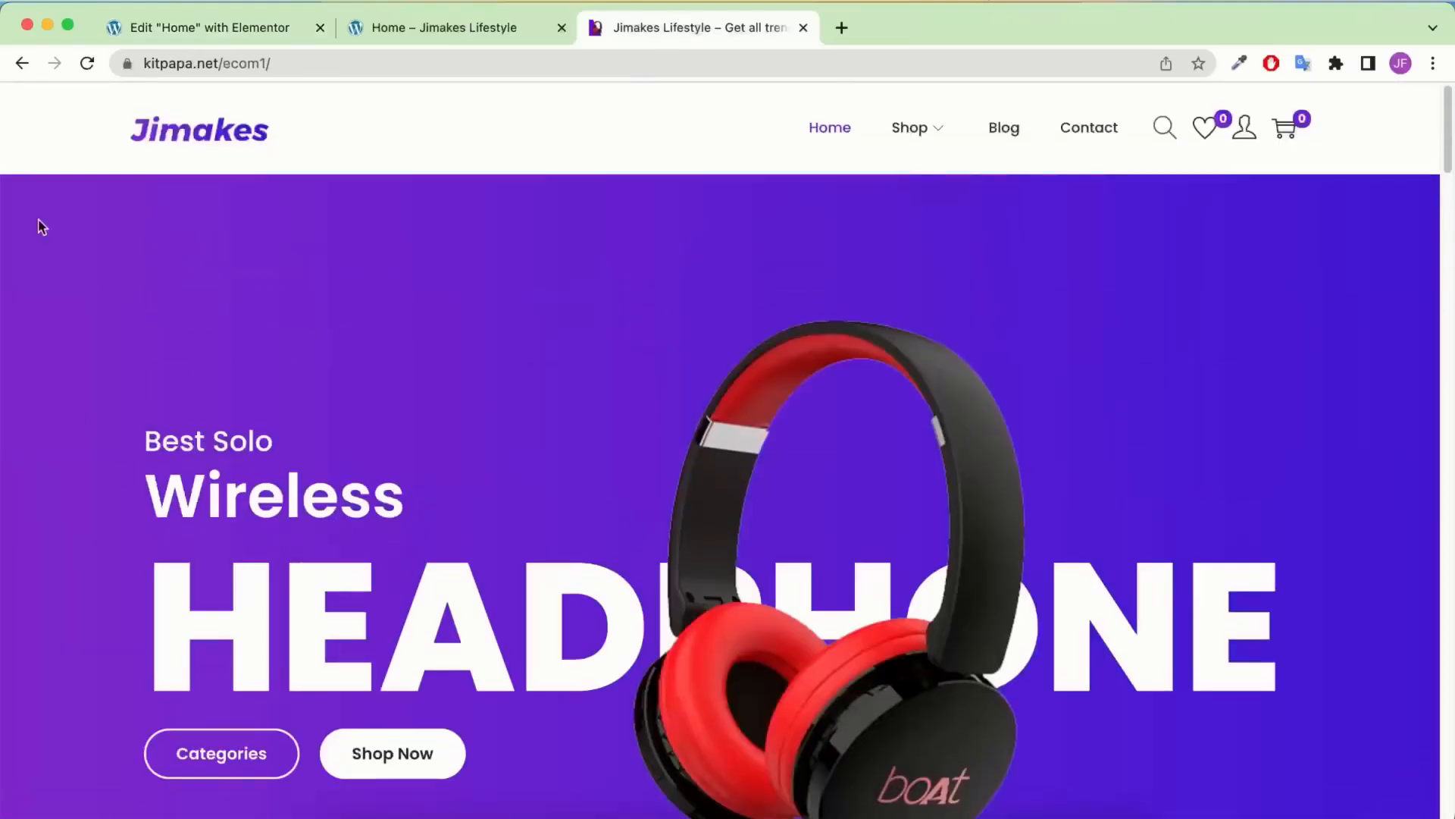
Set the hero container's gap between elements to 10 px and update the page
left_click(266, 30)
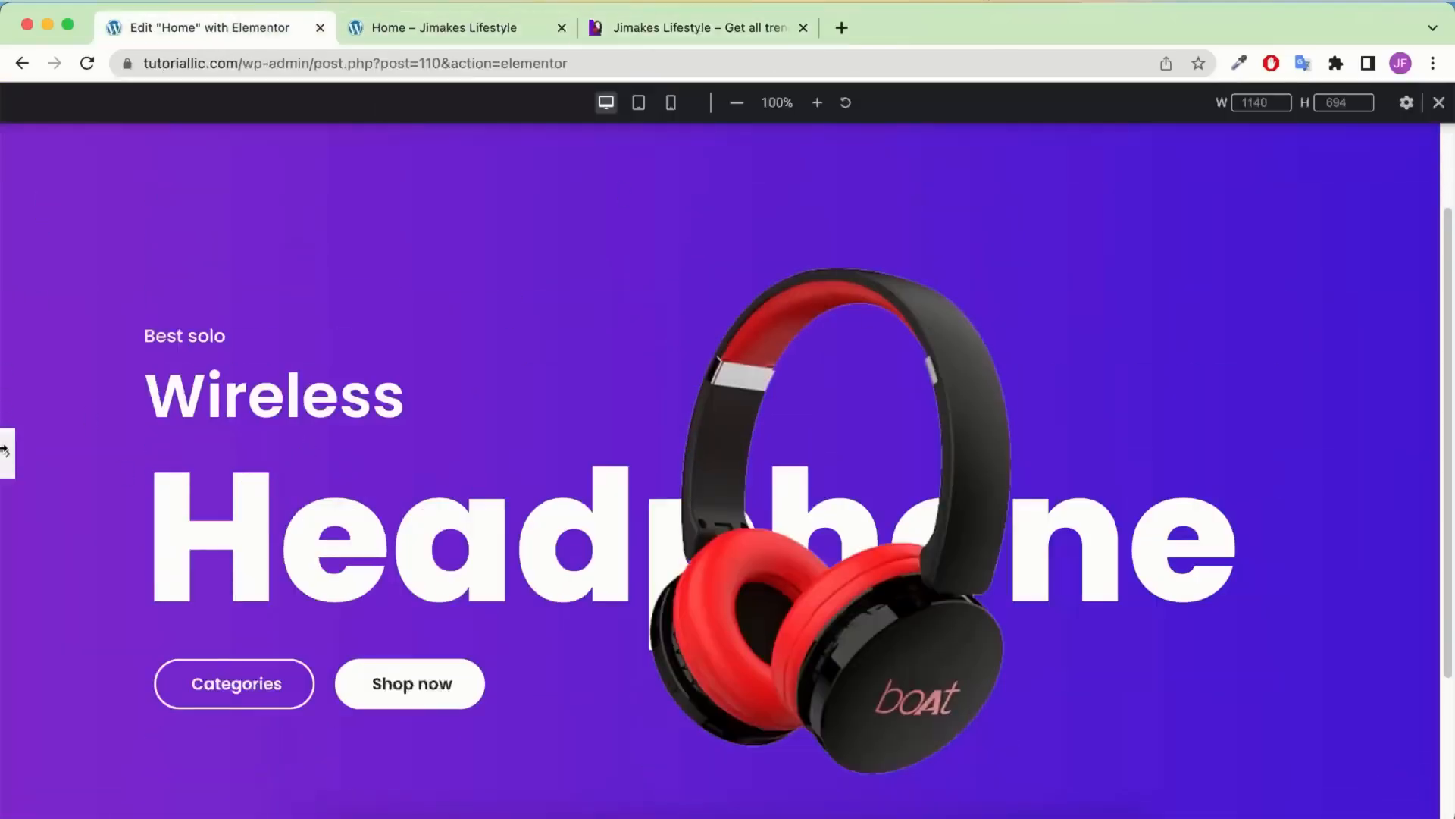
left_click(9, 455)
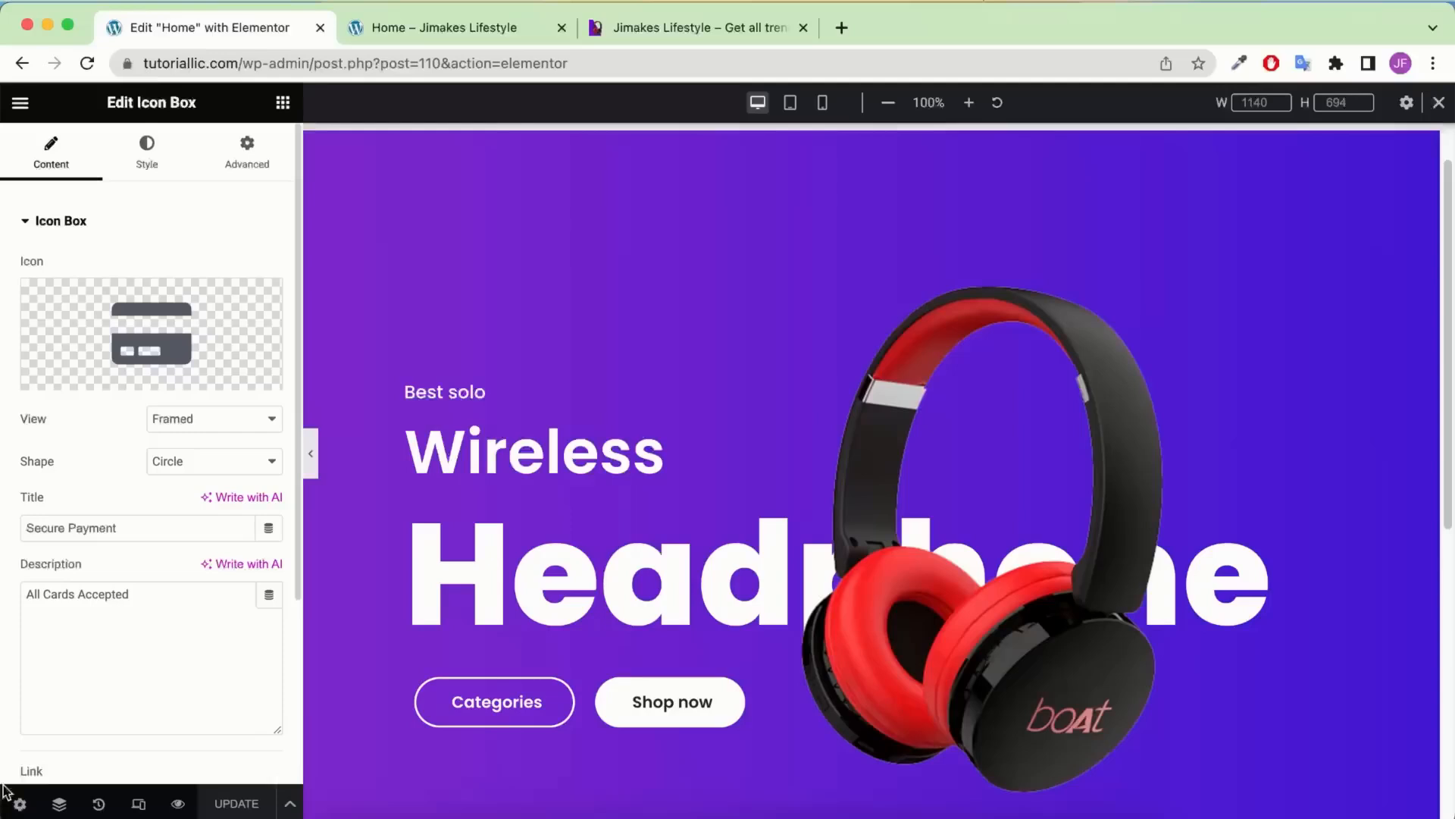
left_click(59, 803)
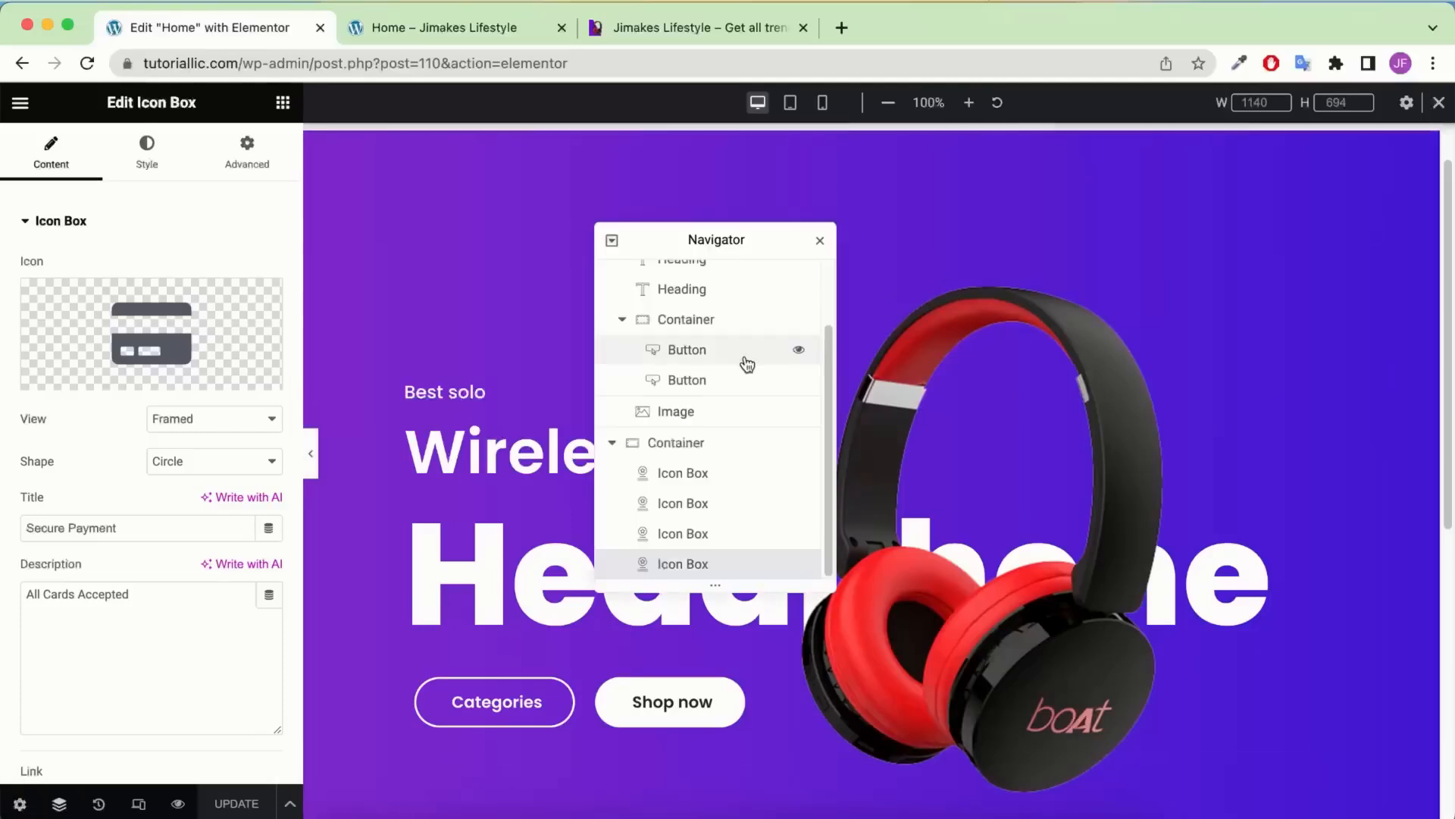
scroll(704, 318, "up", 3)
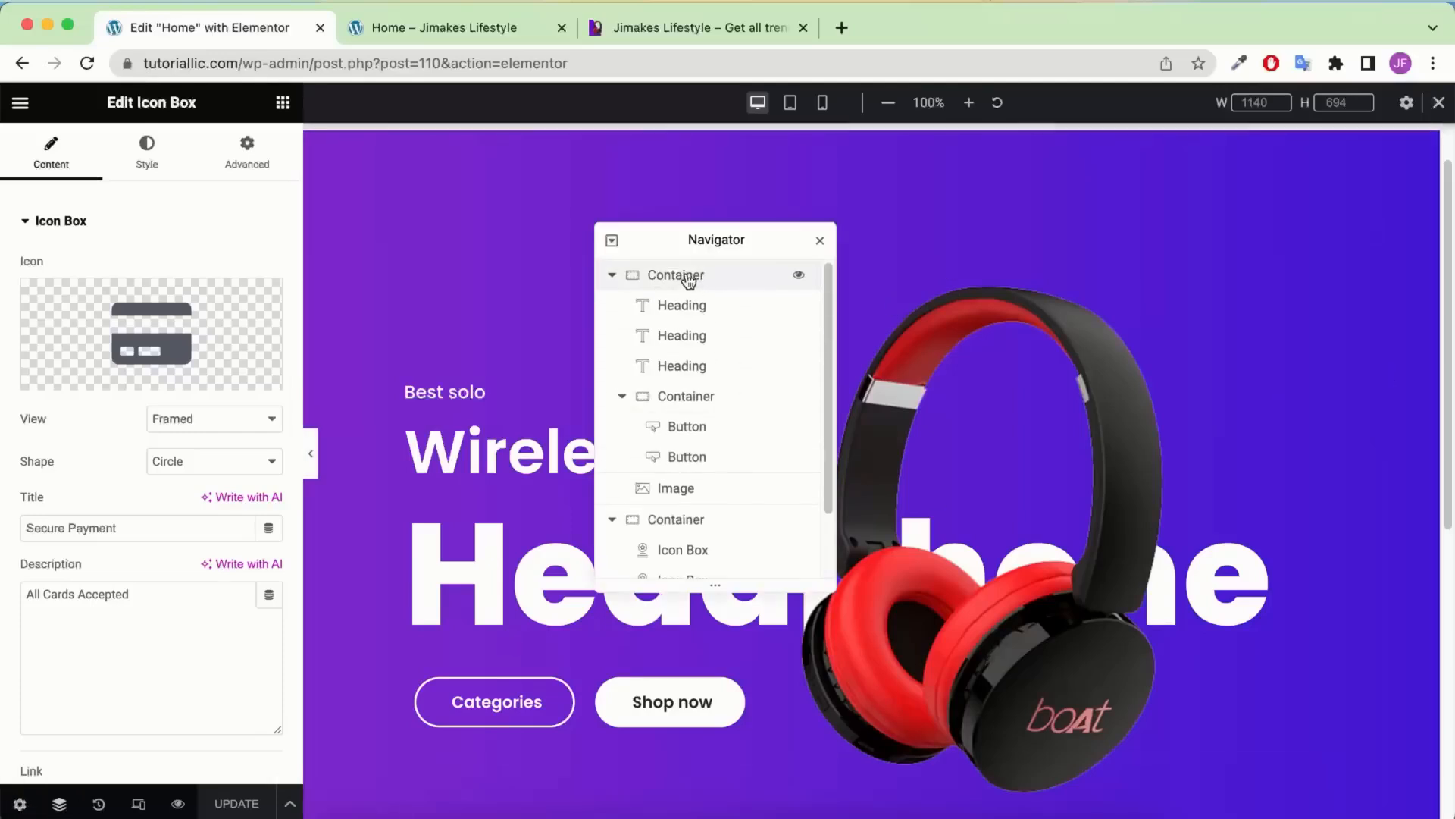
left_click(689, 277)
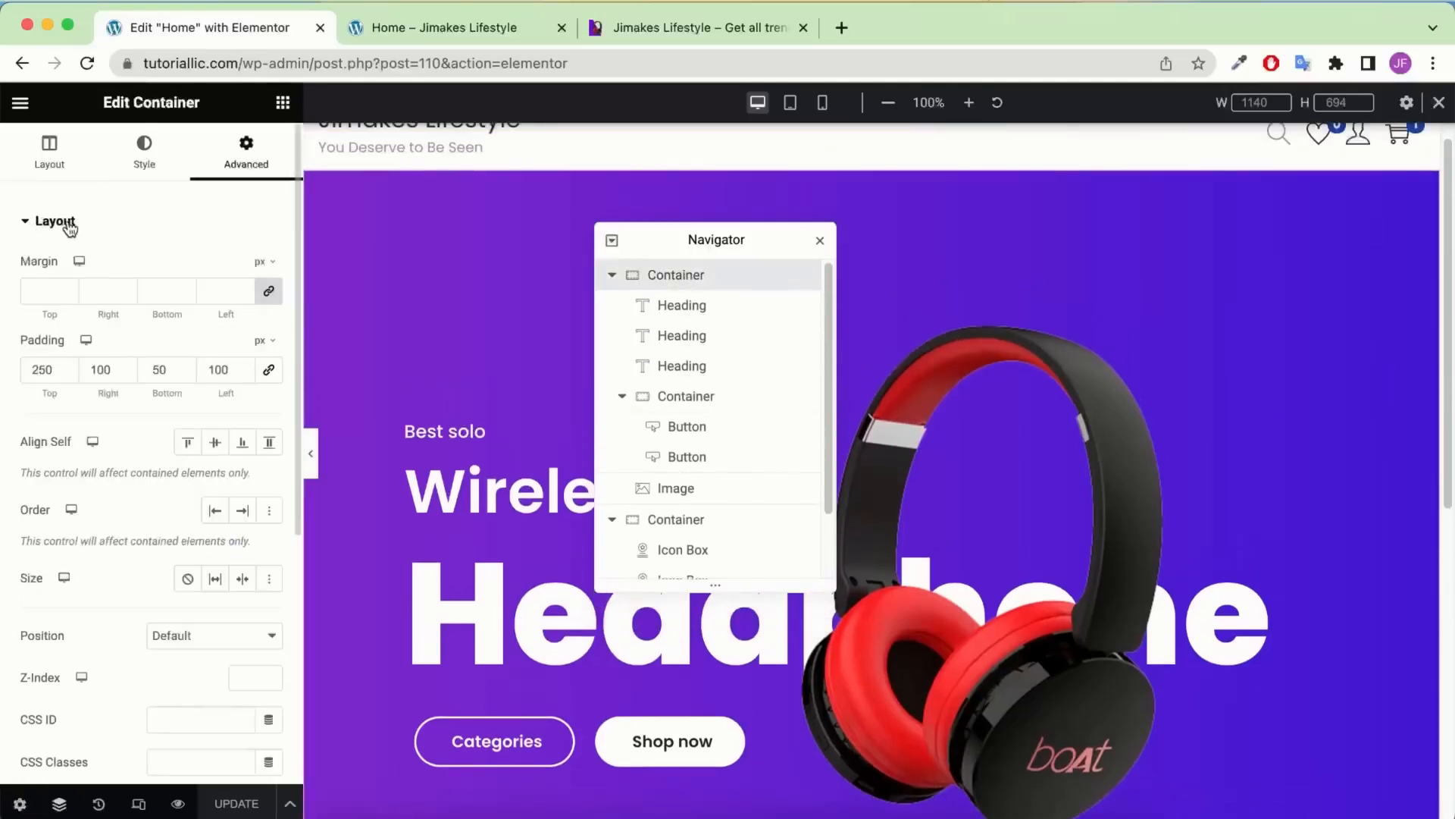
left_click(74, 162)
scroll(152, 503, "down", 3)
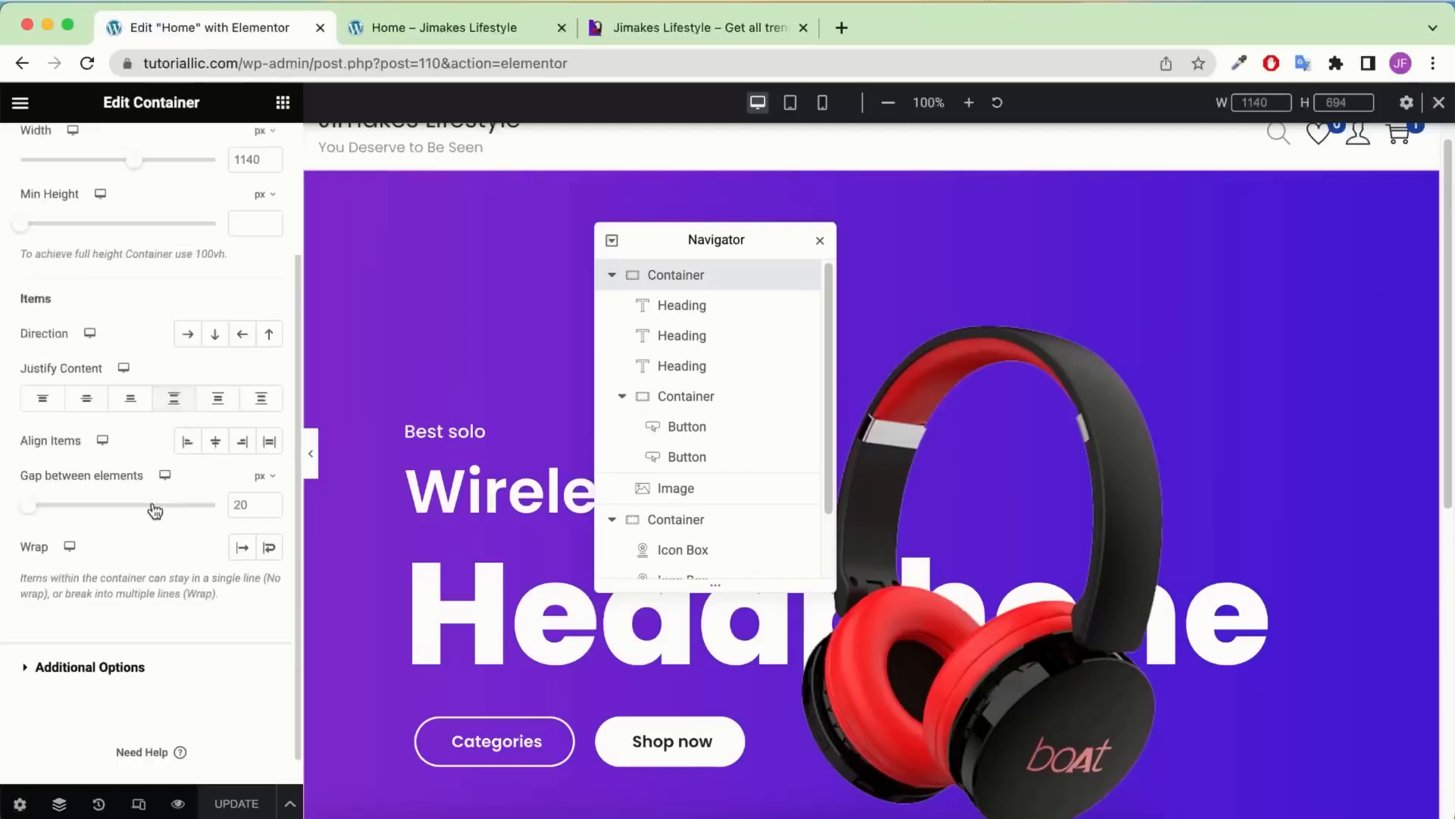
double_click(241, 505)
type("1")
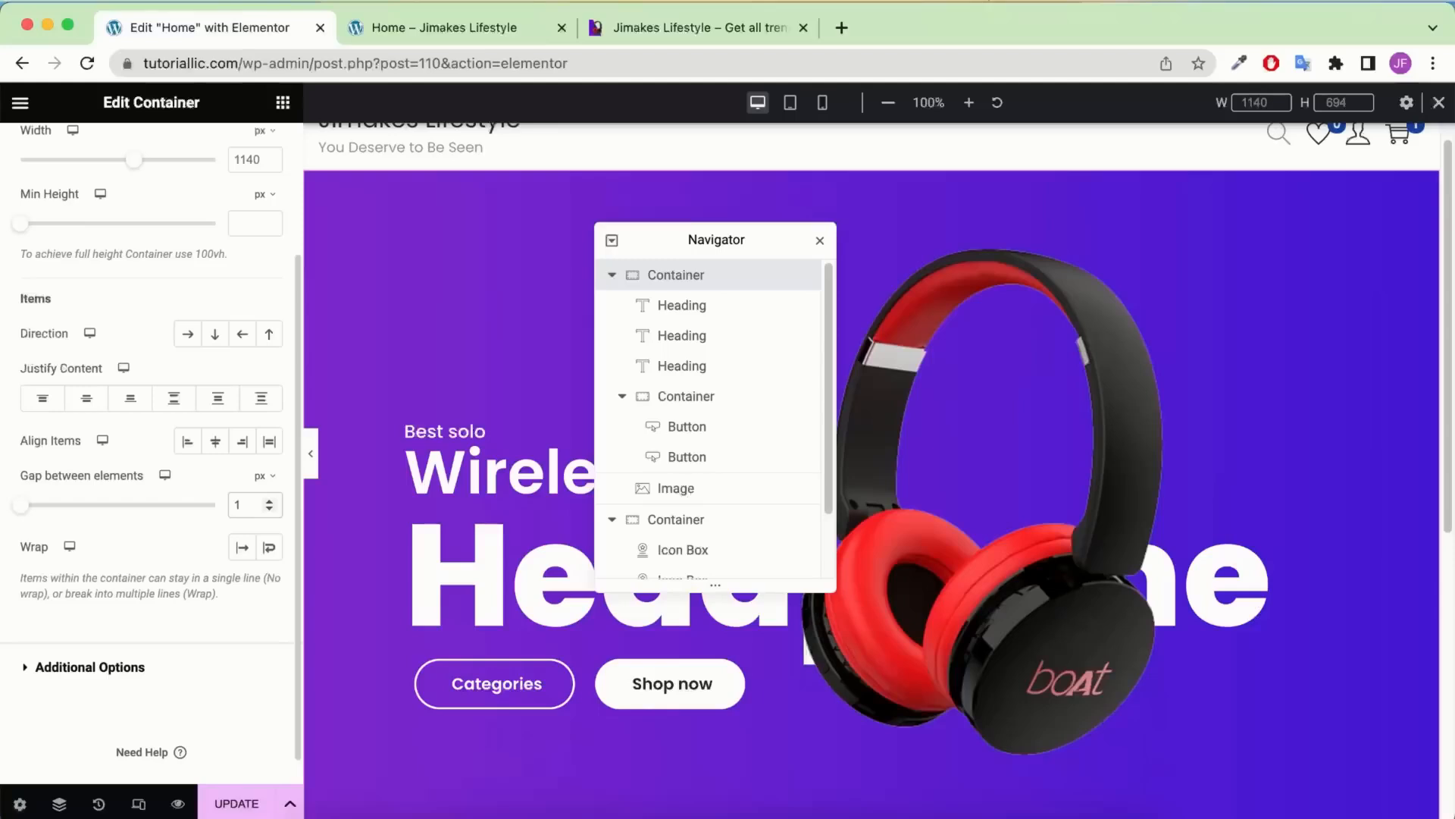
type("0")
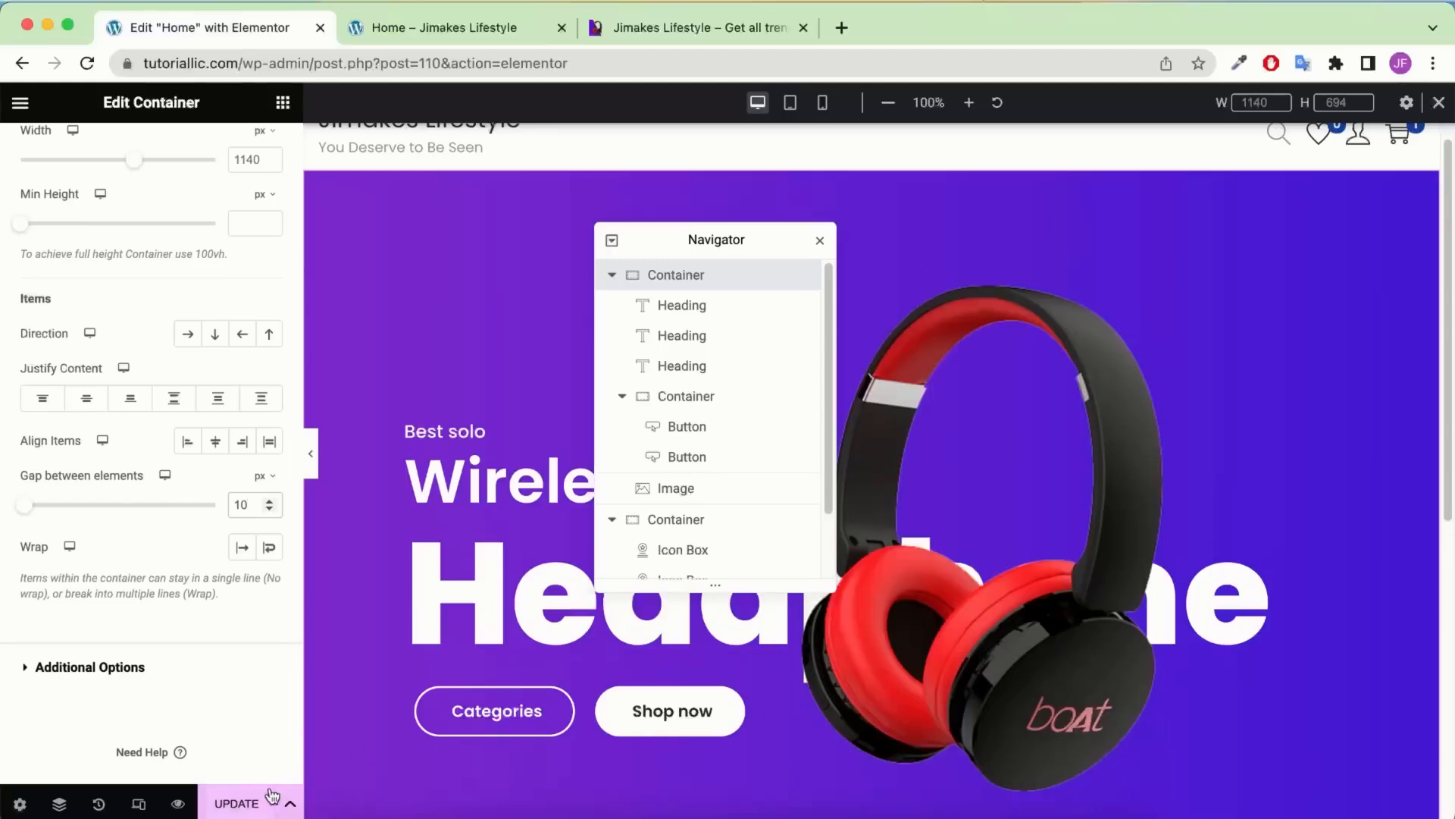
left_click(239, 805)
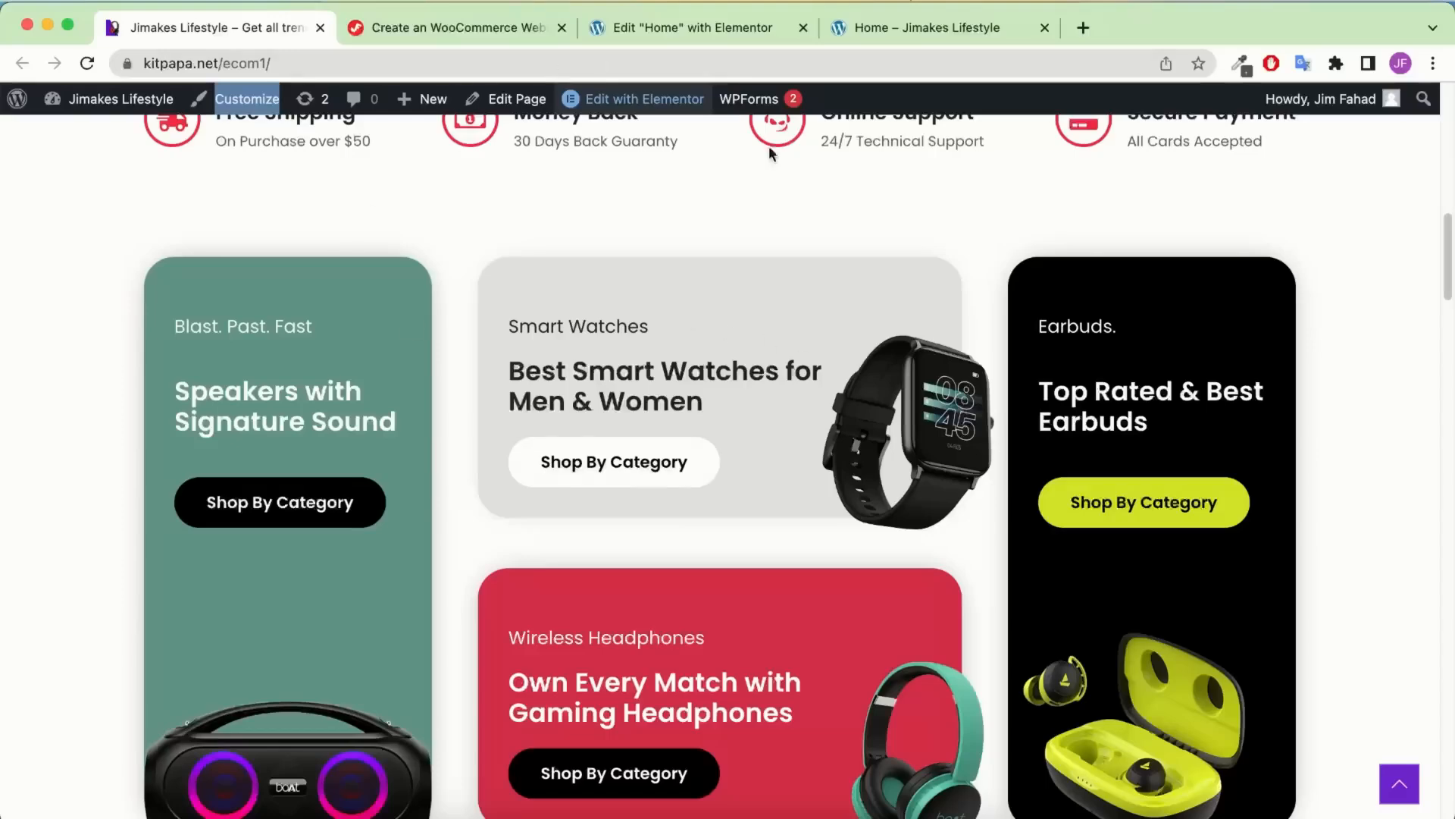
scroll(768, 145, "down", 4)
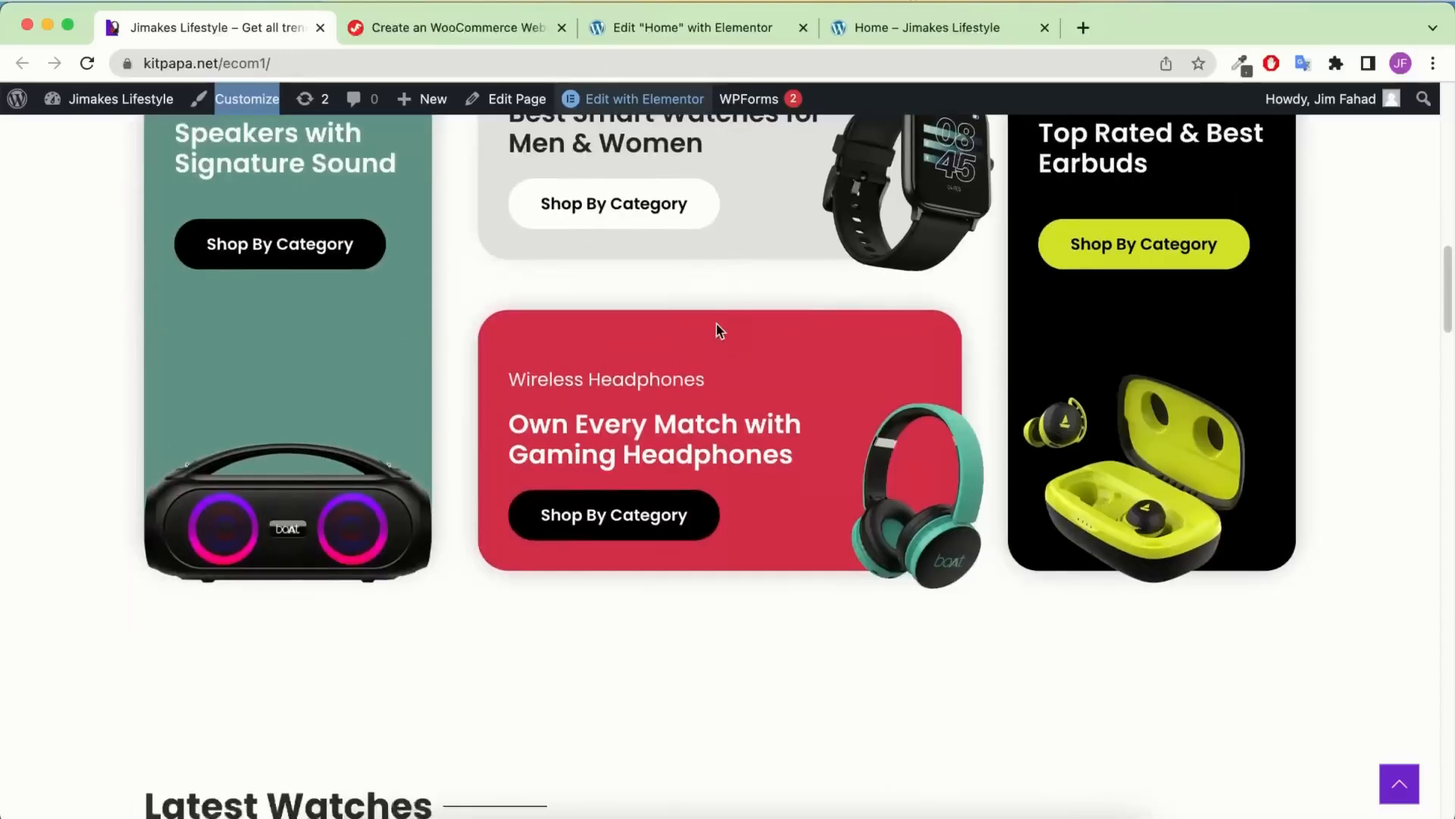
Unlink the icon-box row container's padding and set its top padding to 80 px
scroll(716, 324, "up", 5)
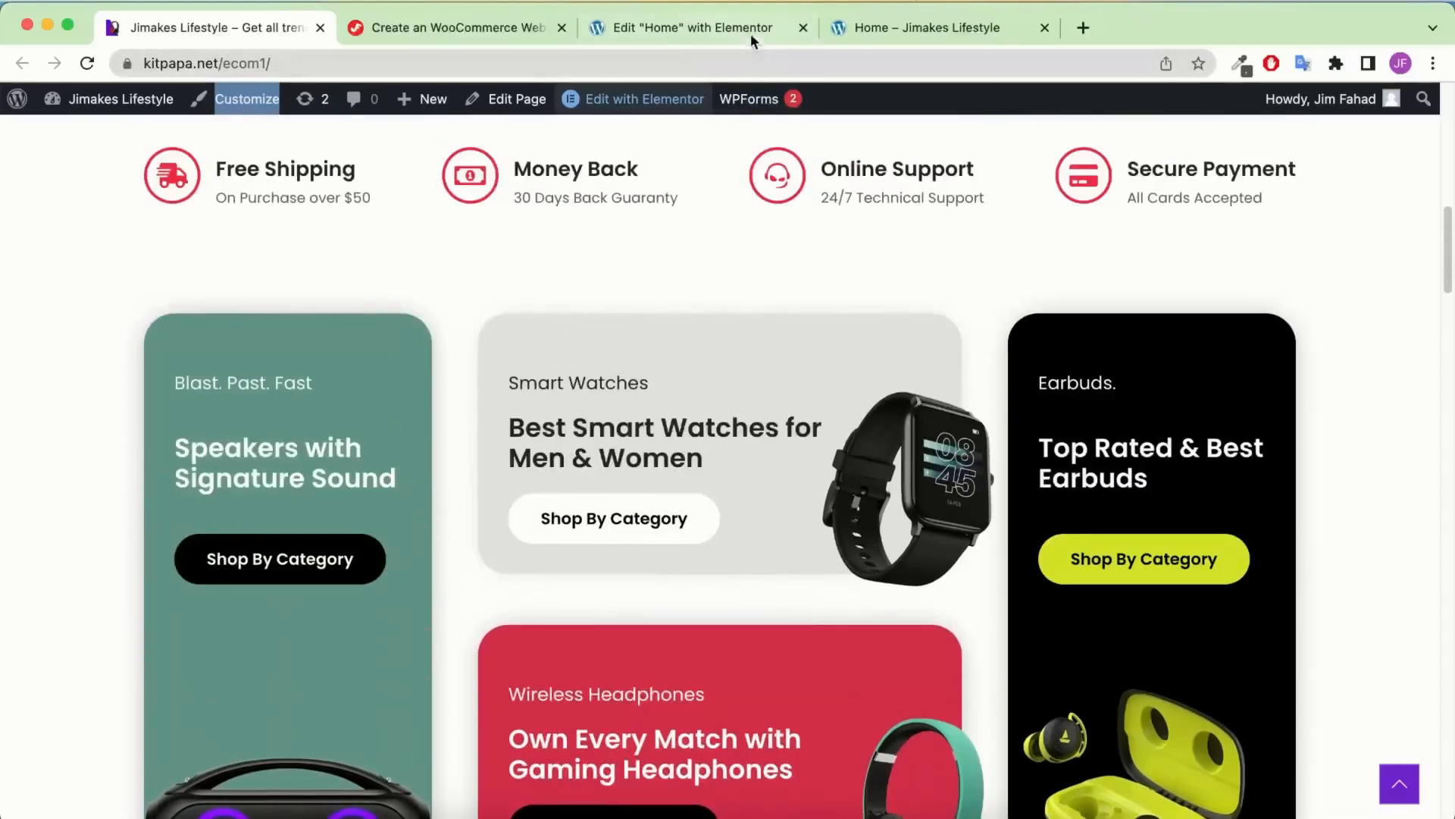
left_click(746, 31)
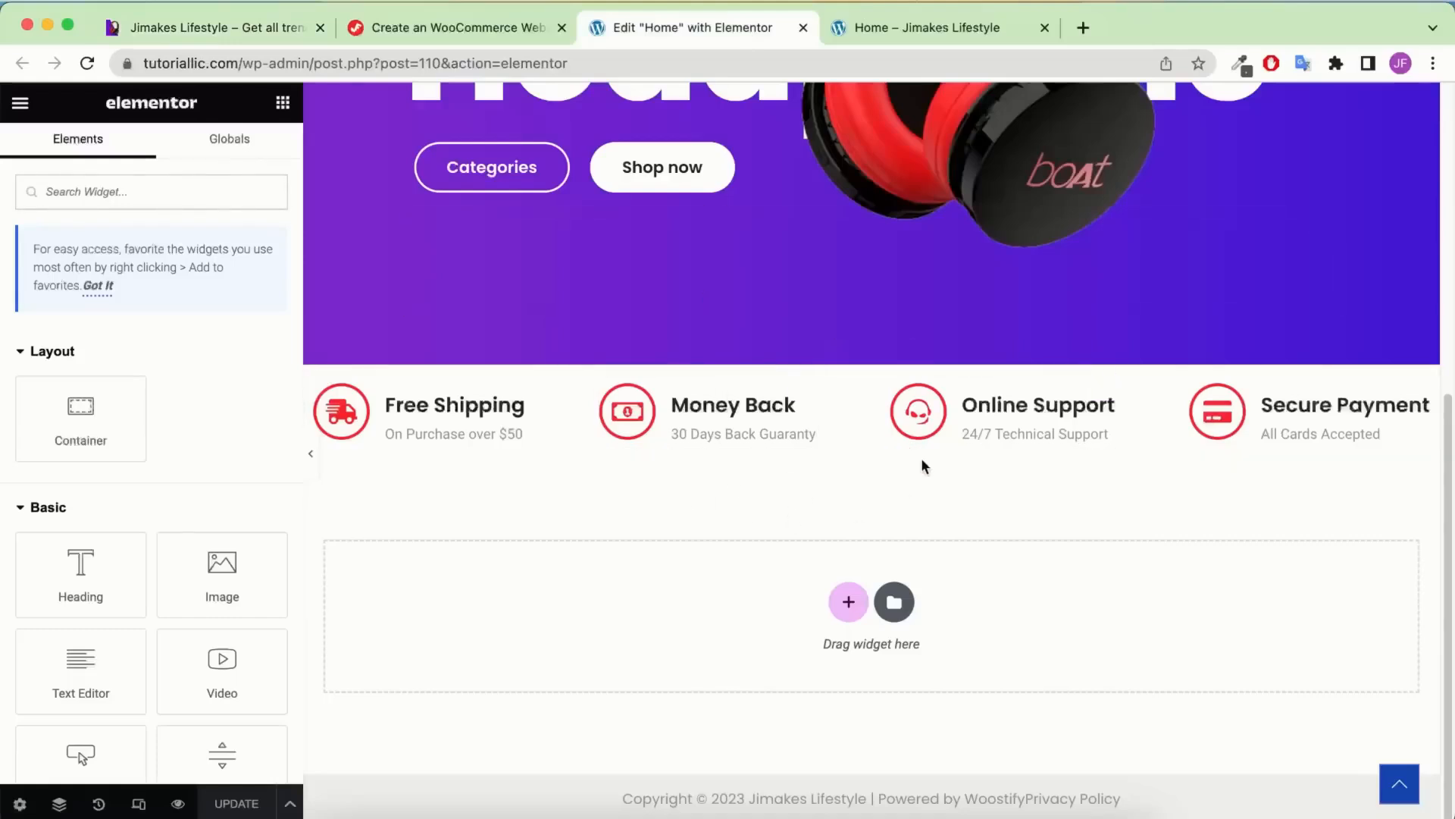
left_click(871, 362)
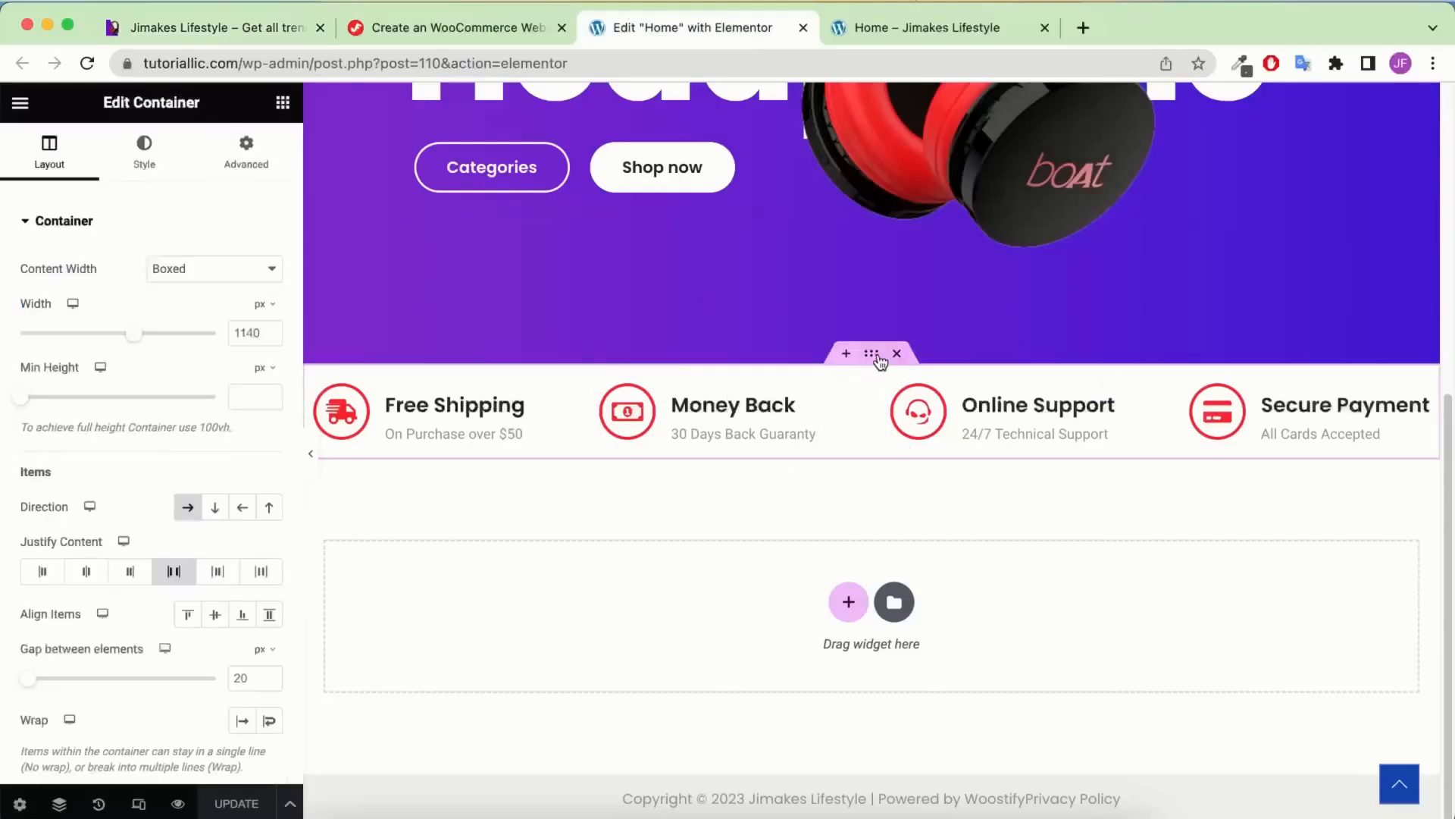
left_click(240, 155)
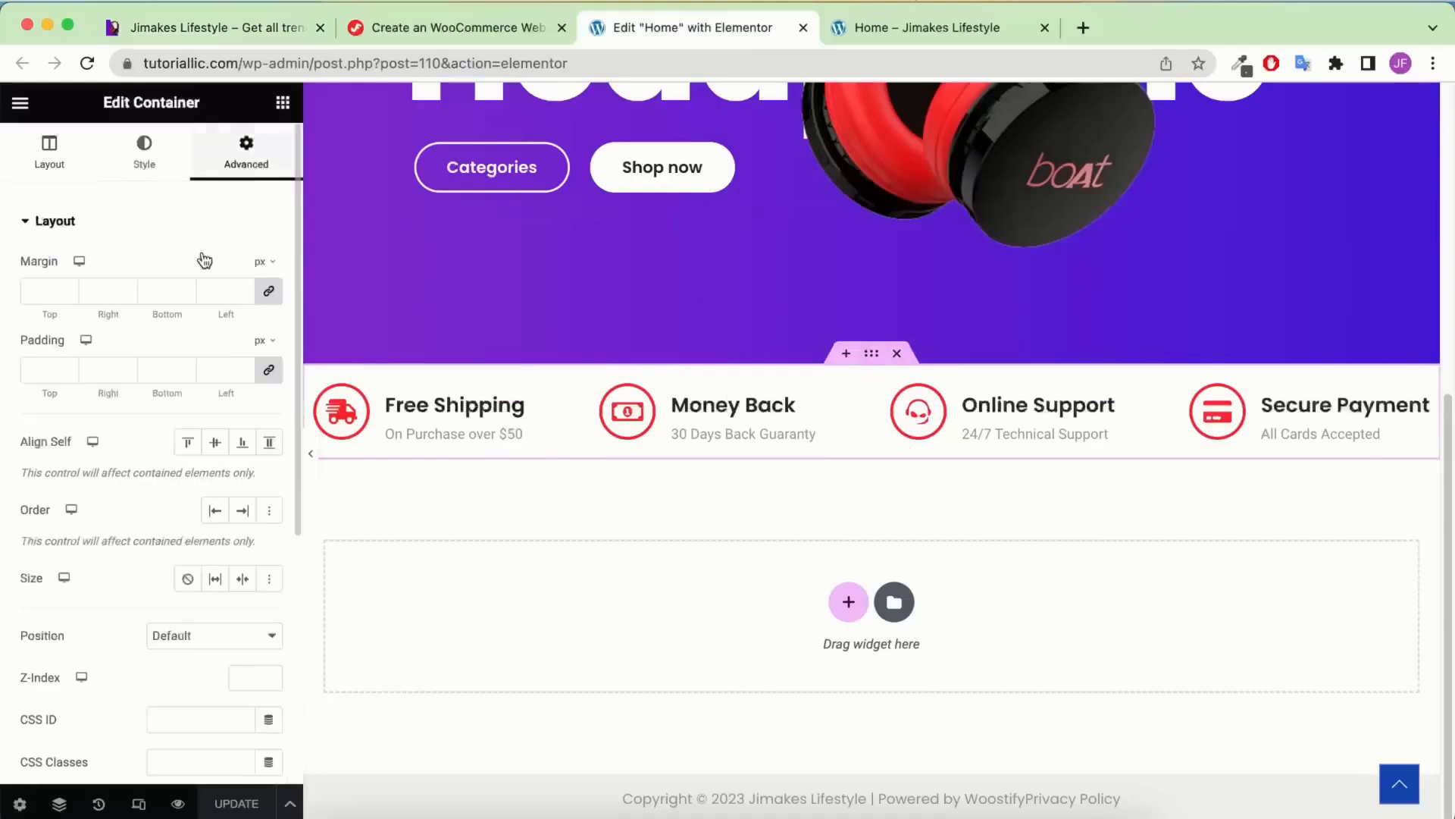
left_click(269, 370)
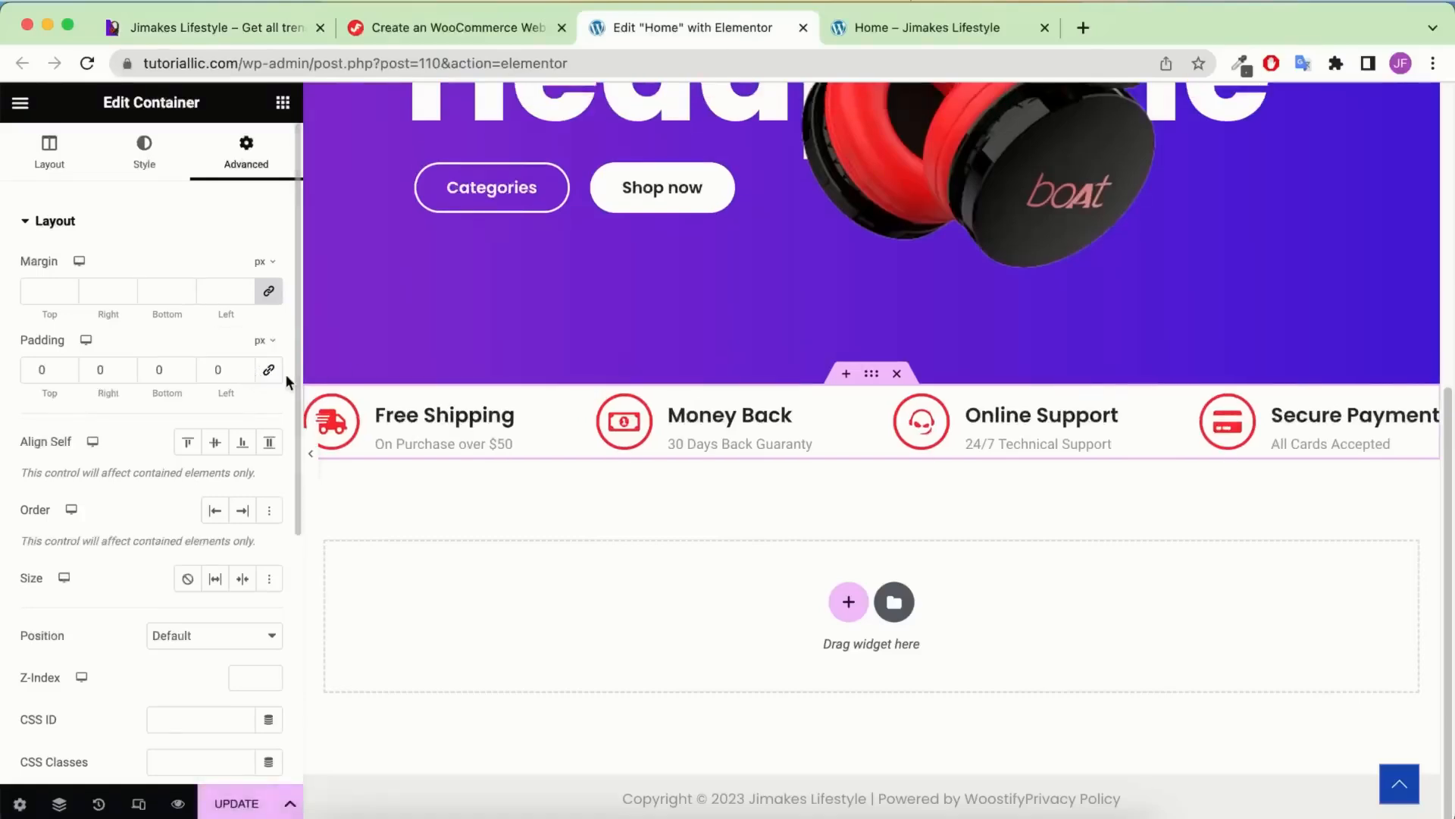
type("8")
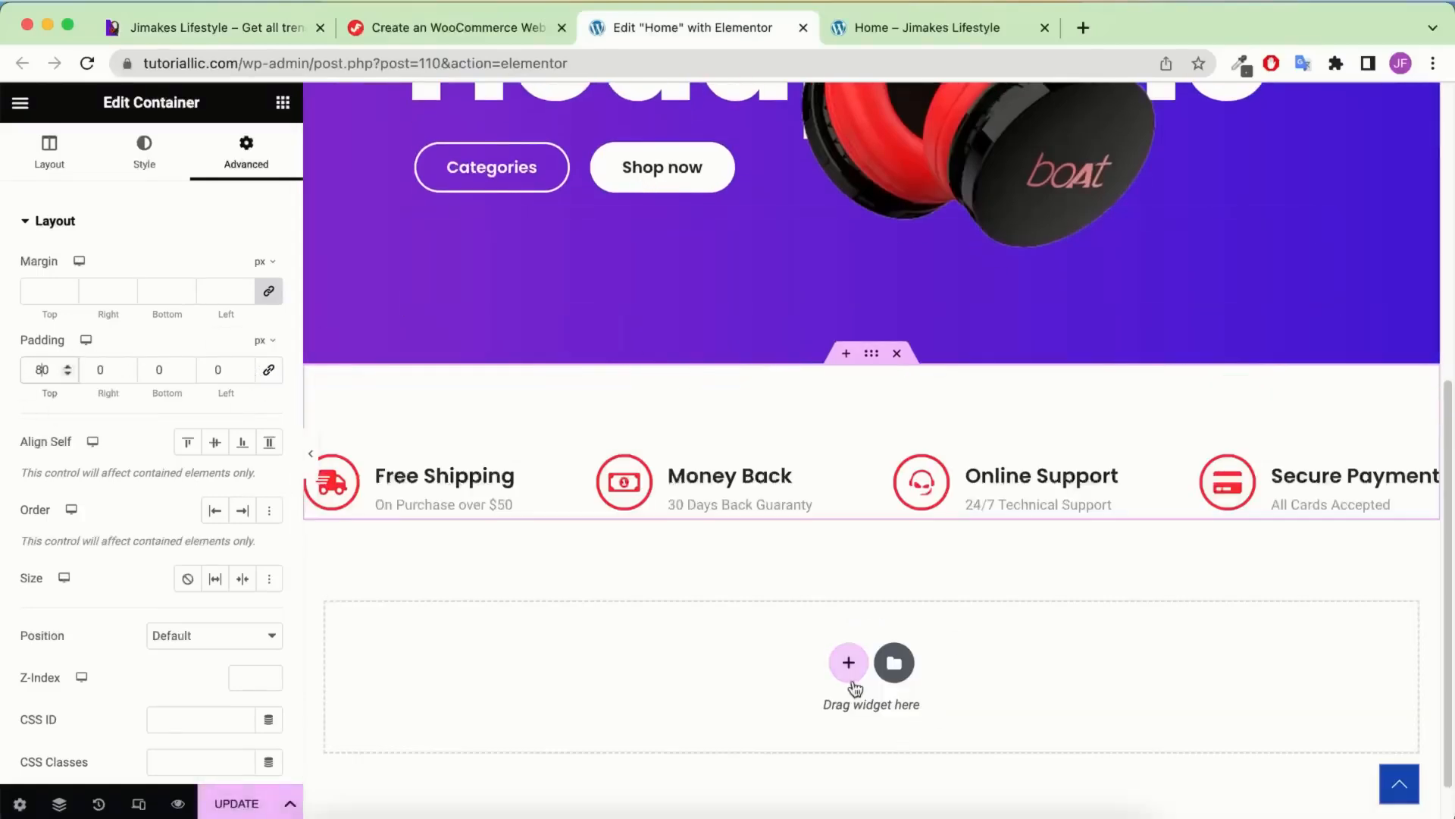
left_click(281, 103)
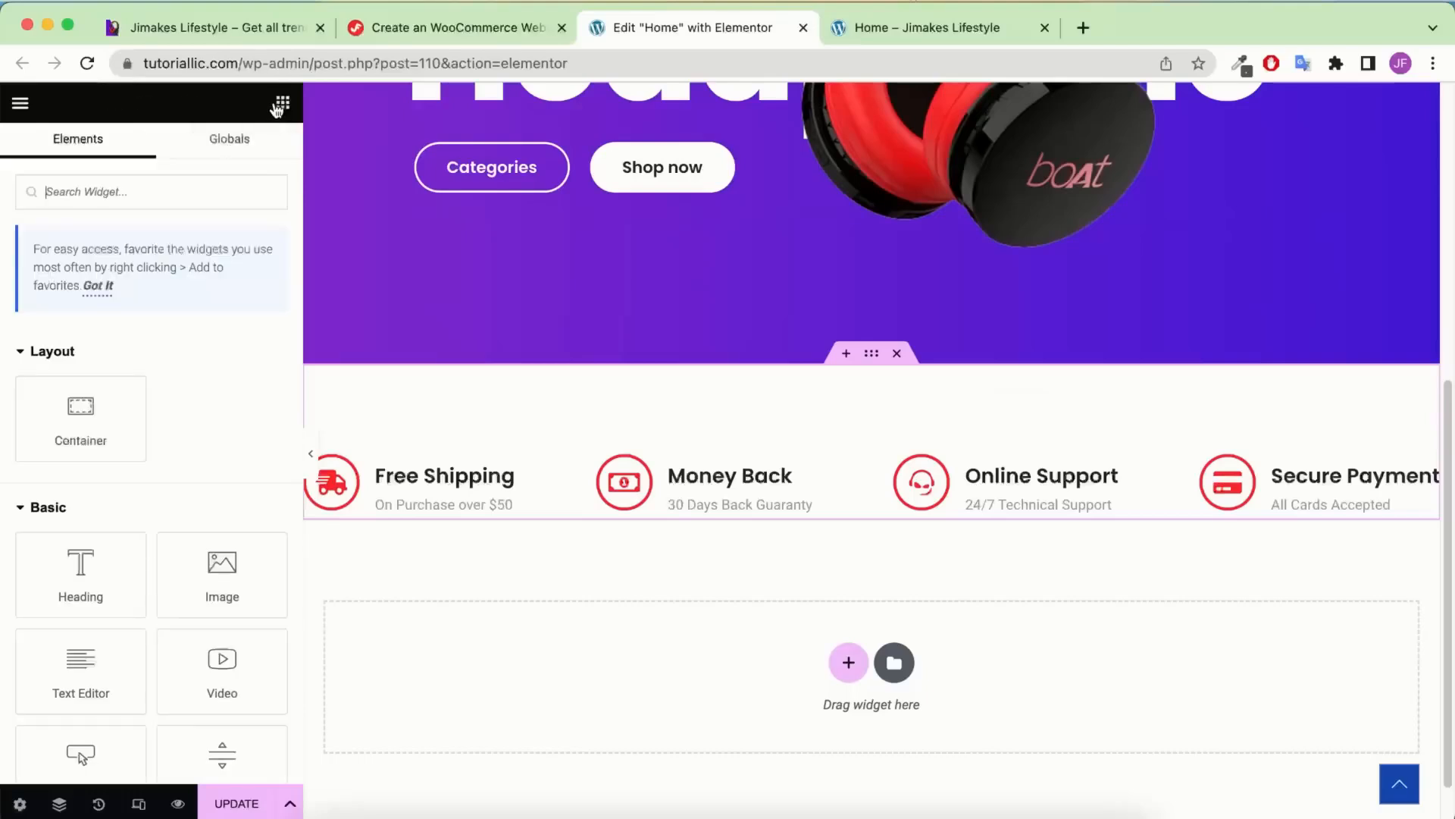
Add a new container below the icon-box row and nest one inner container inside it
left_click_drag(136, 445, 688, 665)
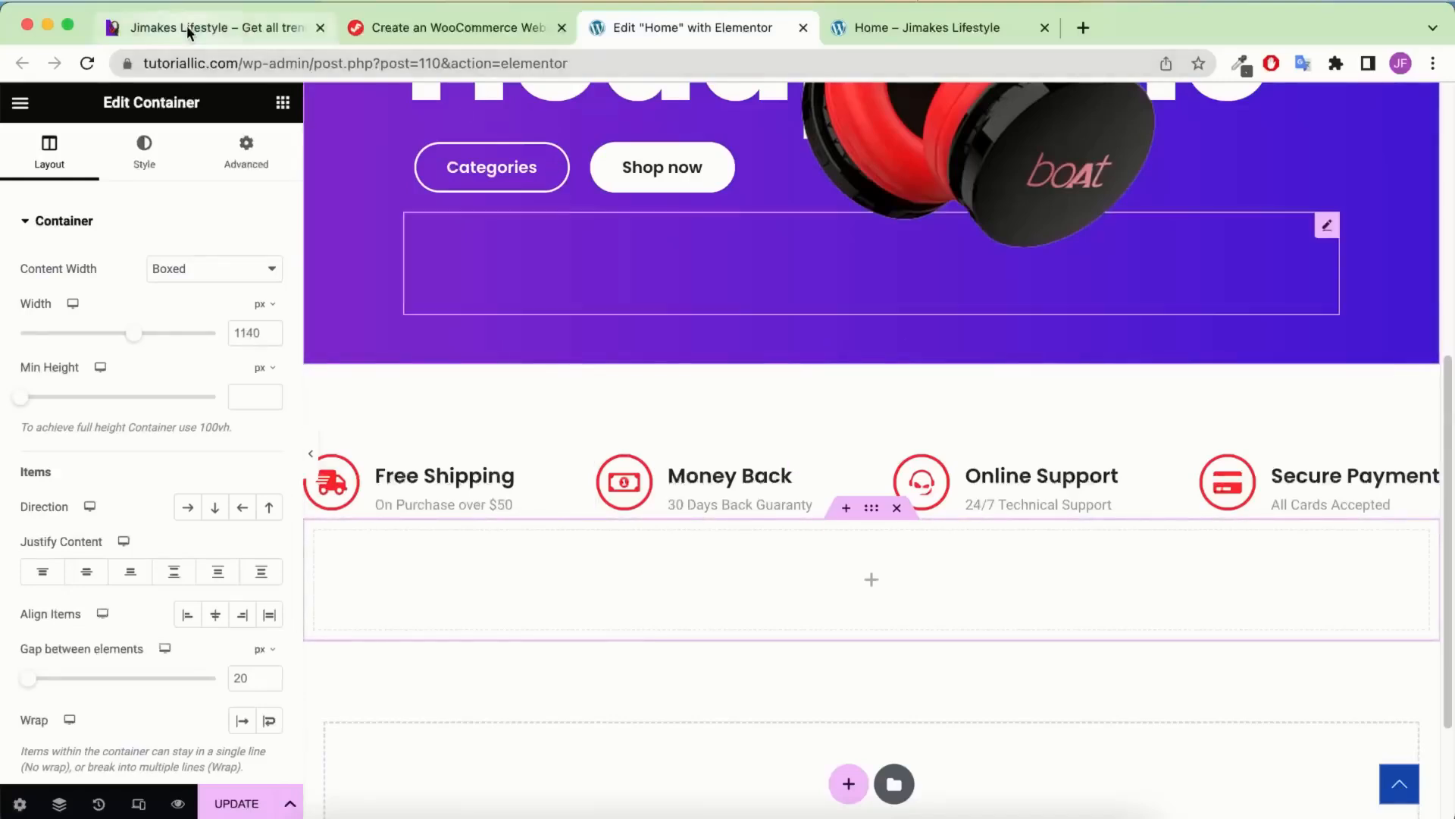
left_click_drag(186, 25, 425, 26)
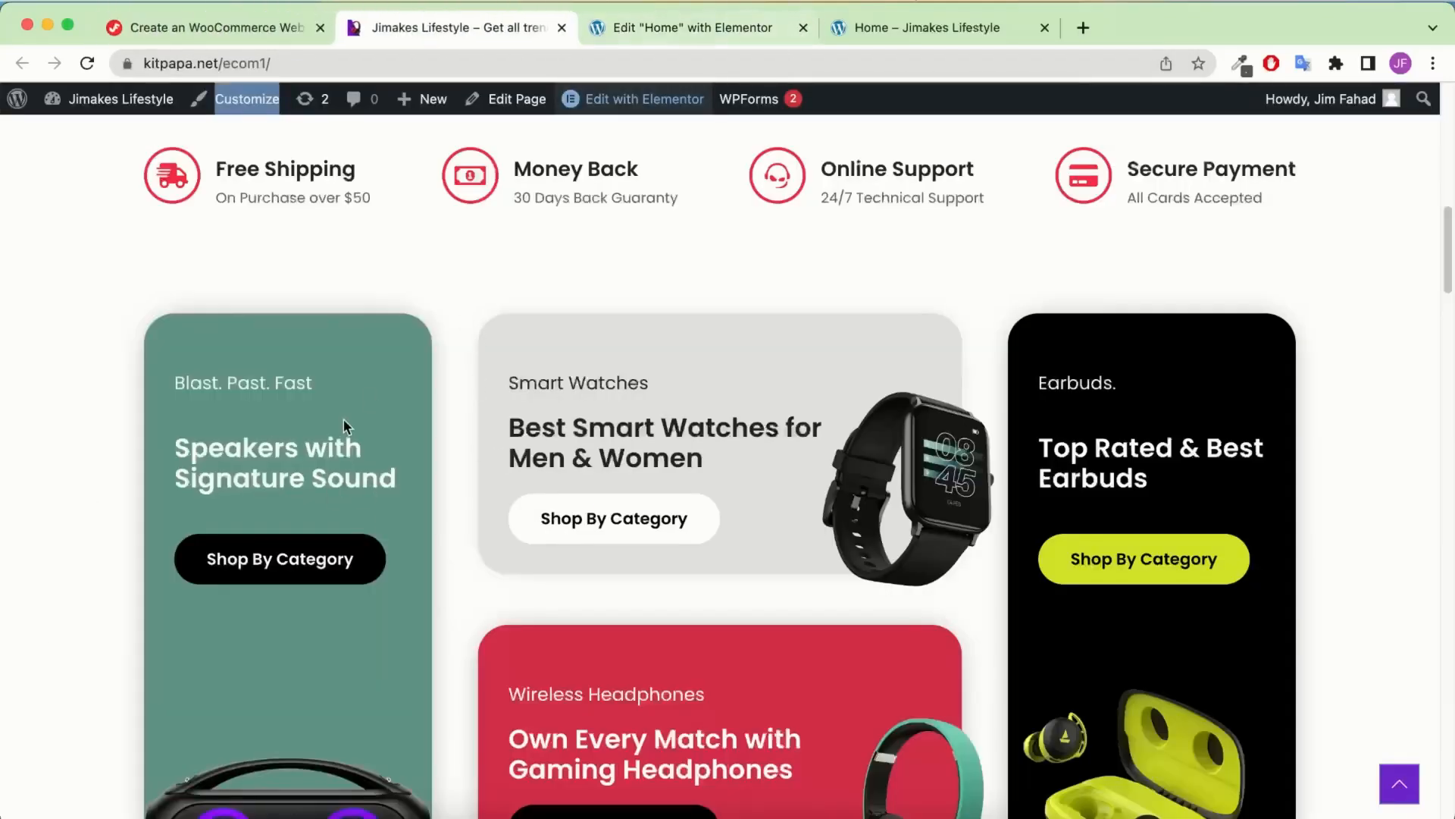
scroll(344, 422, "down", 2)
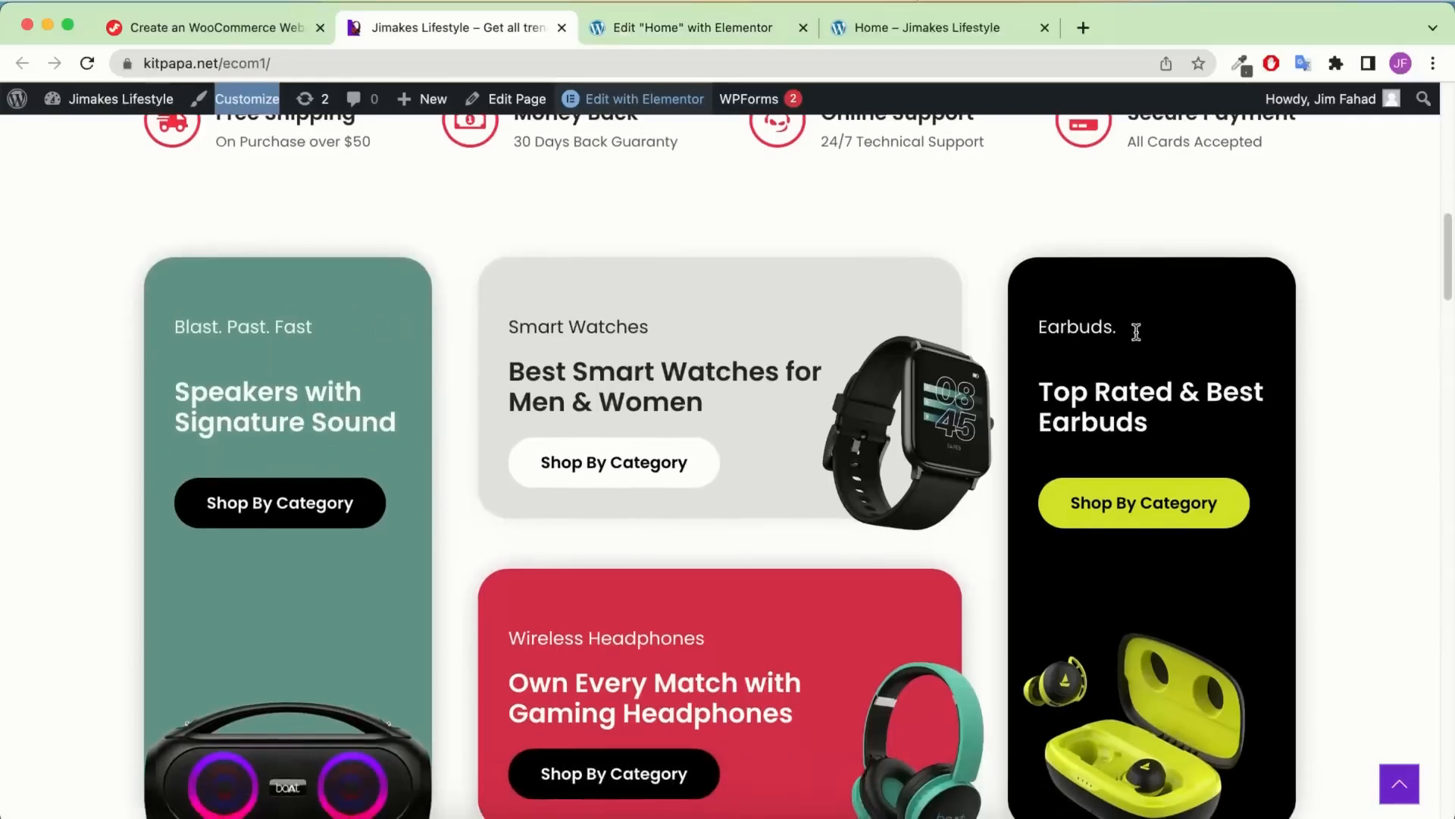
left_click(723, 38)
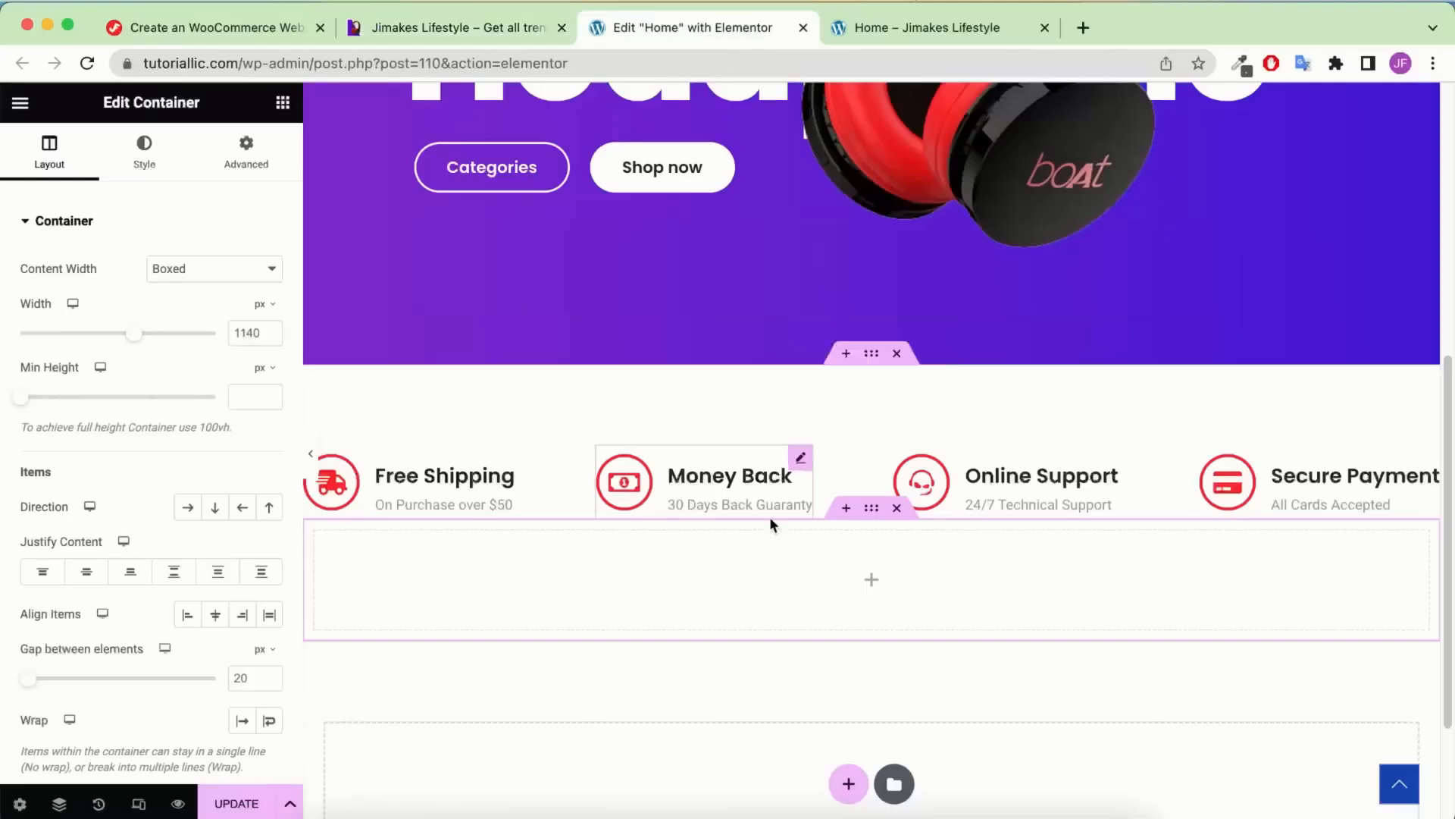
left_click(282, 101)
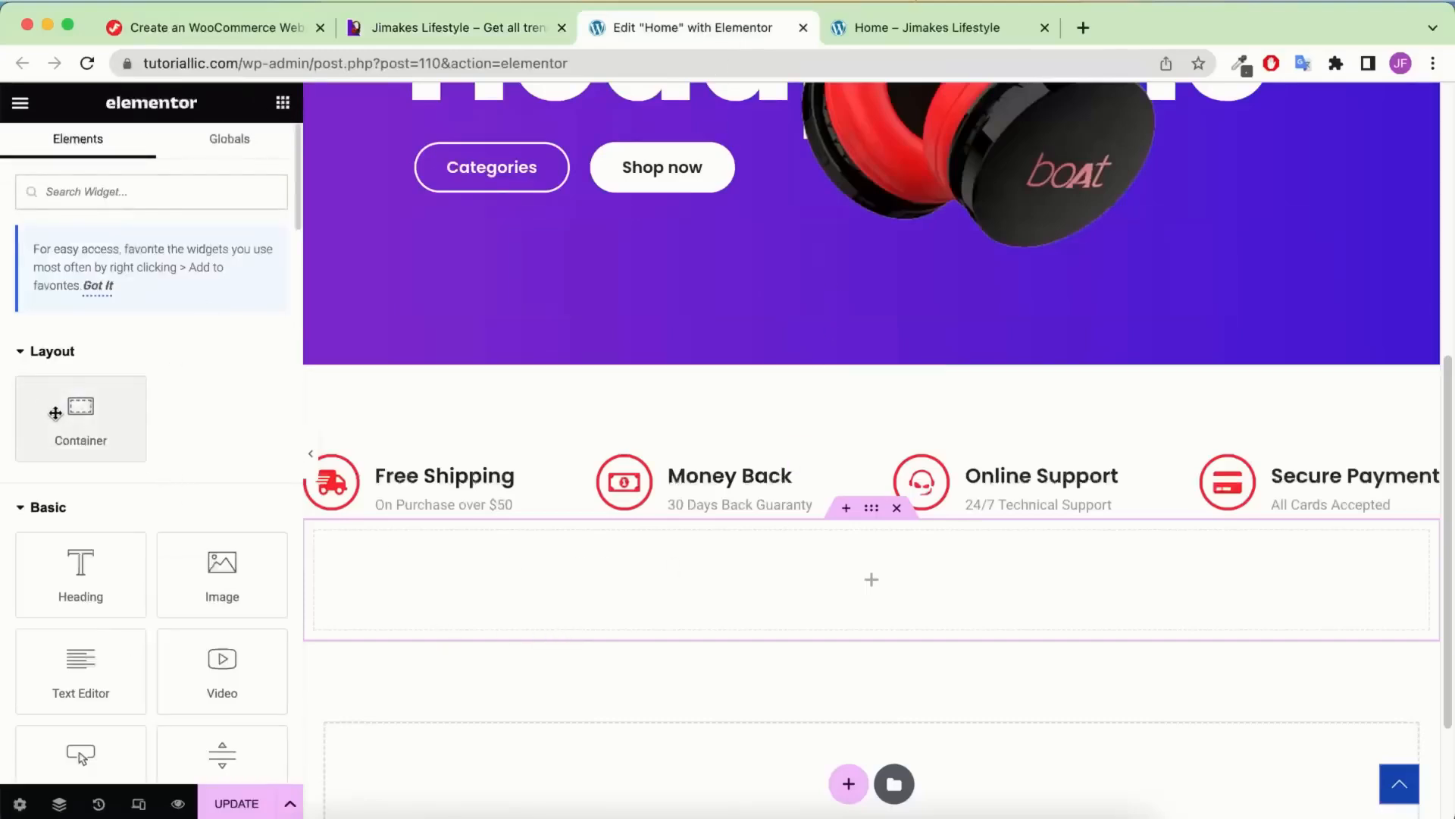
left_click_drag(56, 412, 597, 585)
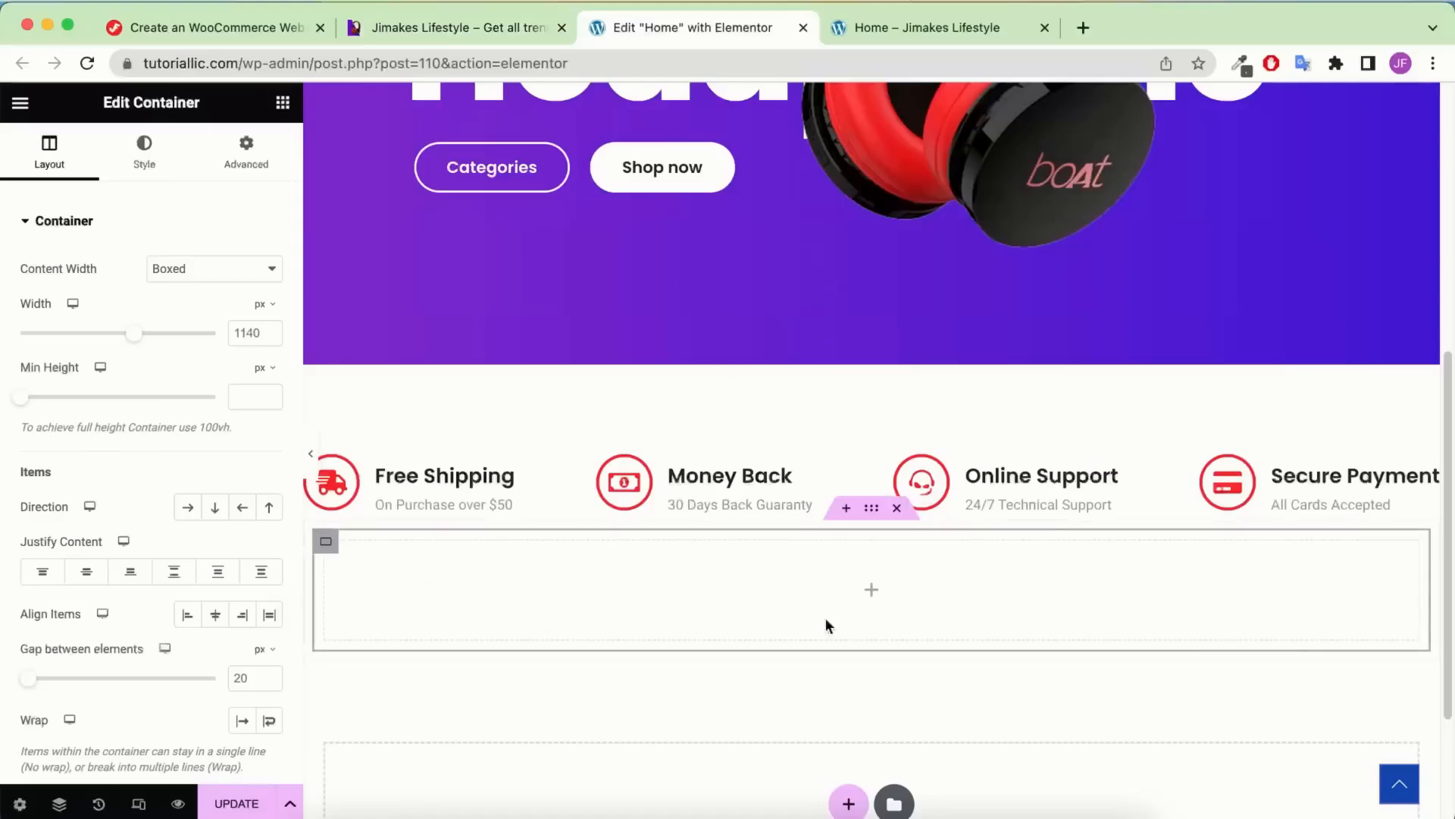
Duplicate the inner container twice in Navigator and set the parent's direction to Row
left_click(59, 804)
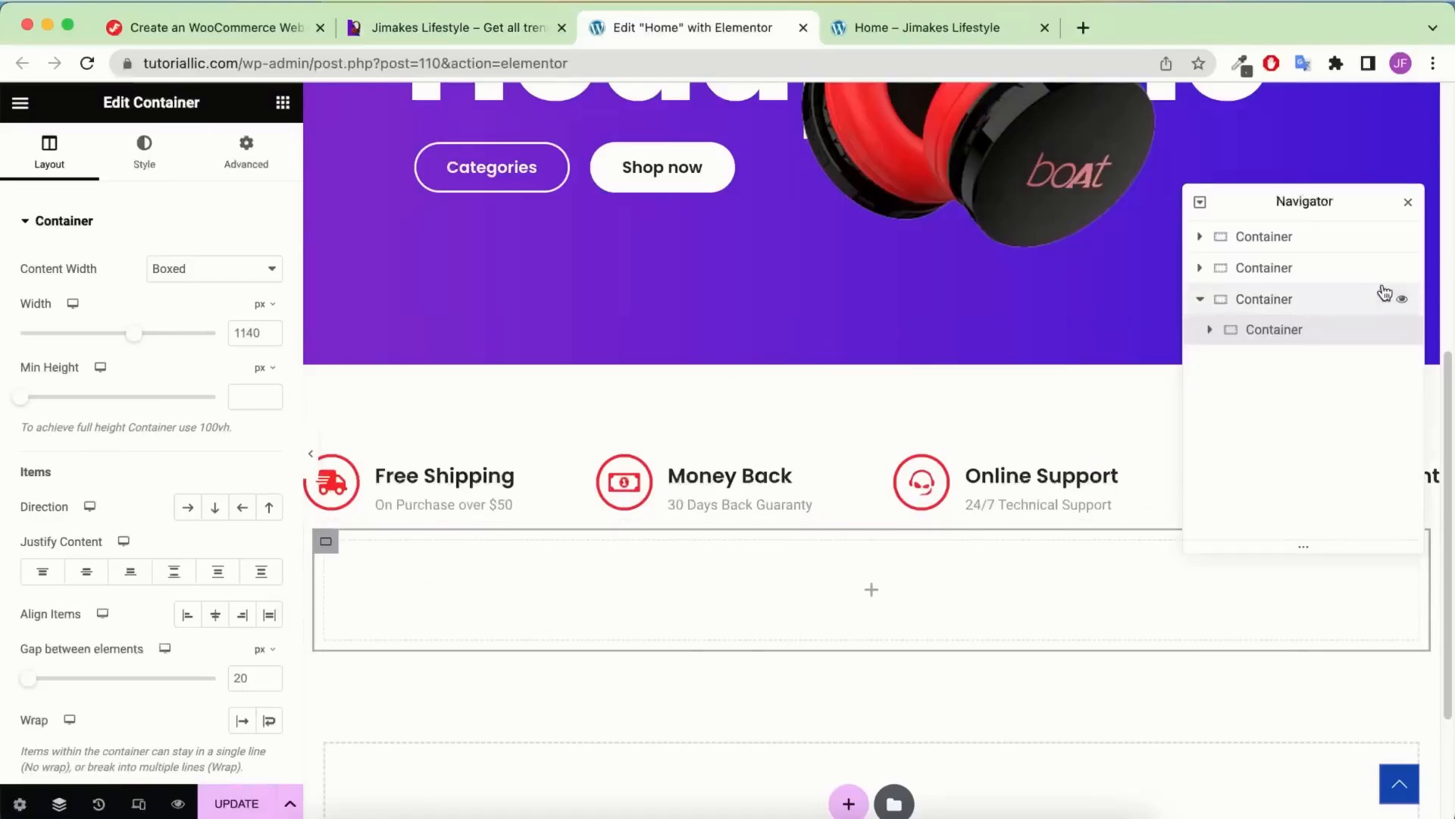
left_click(1277, 333)
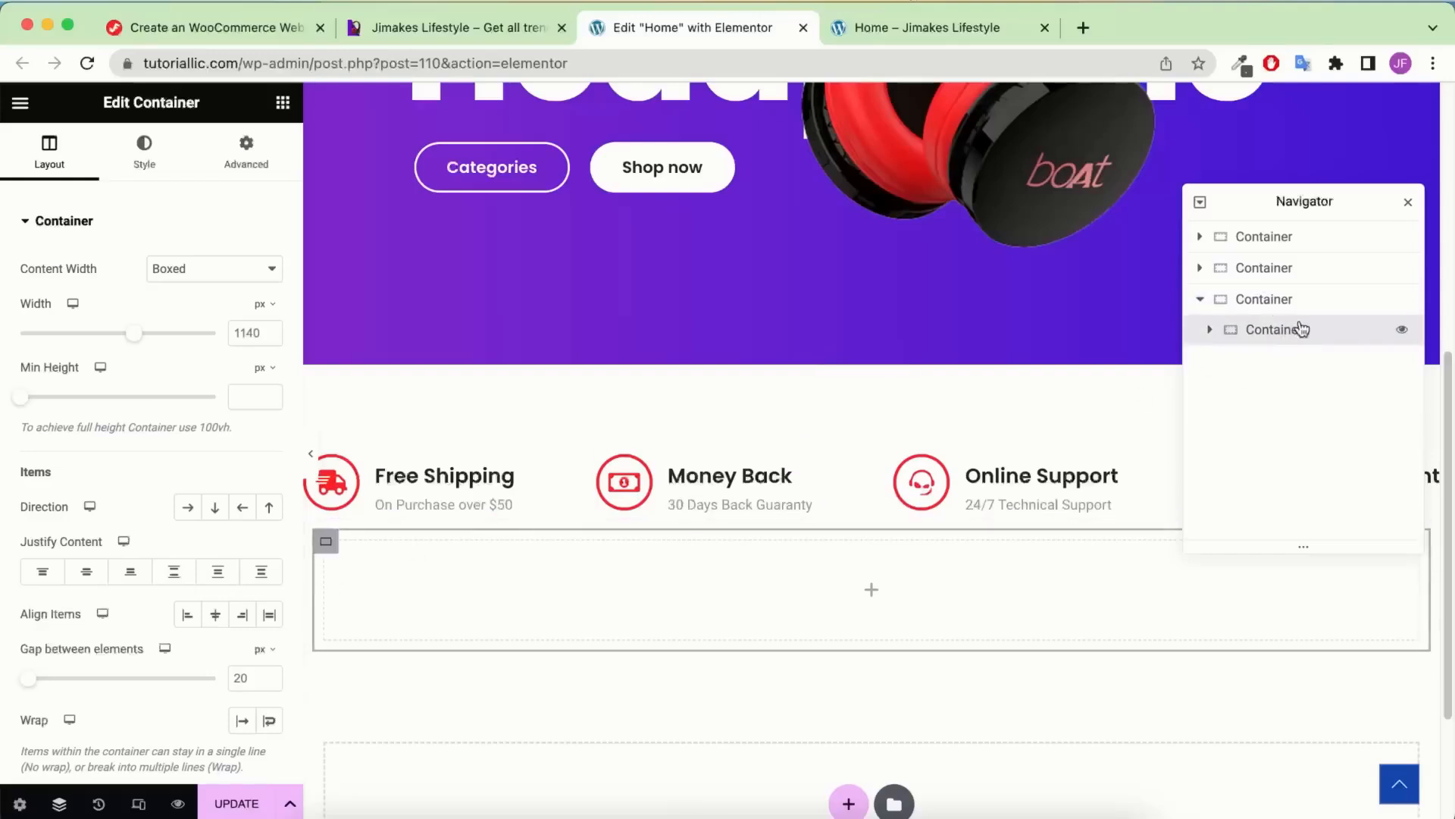
right_click(1302, 330)
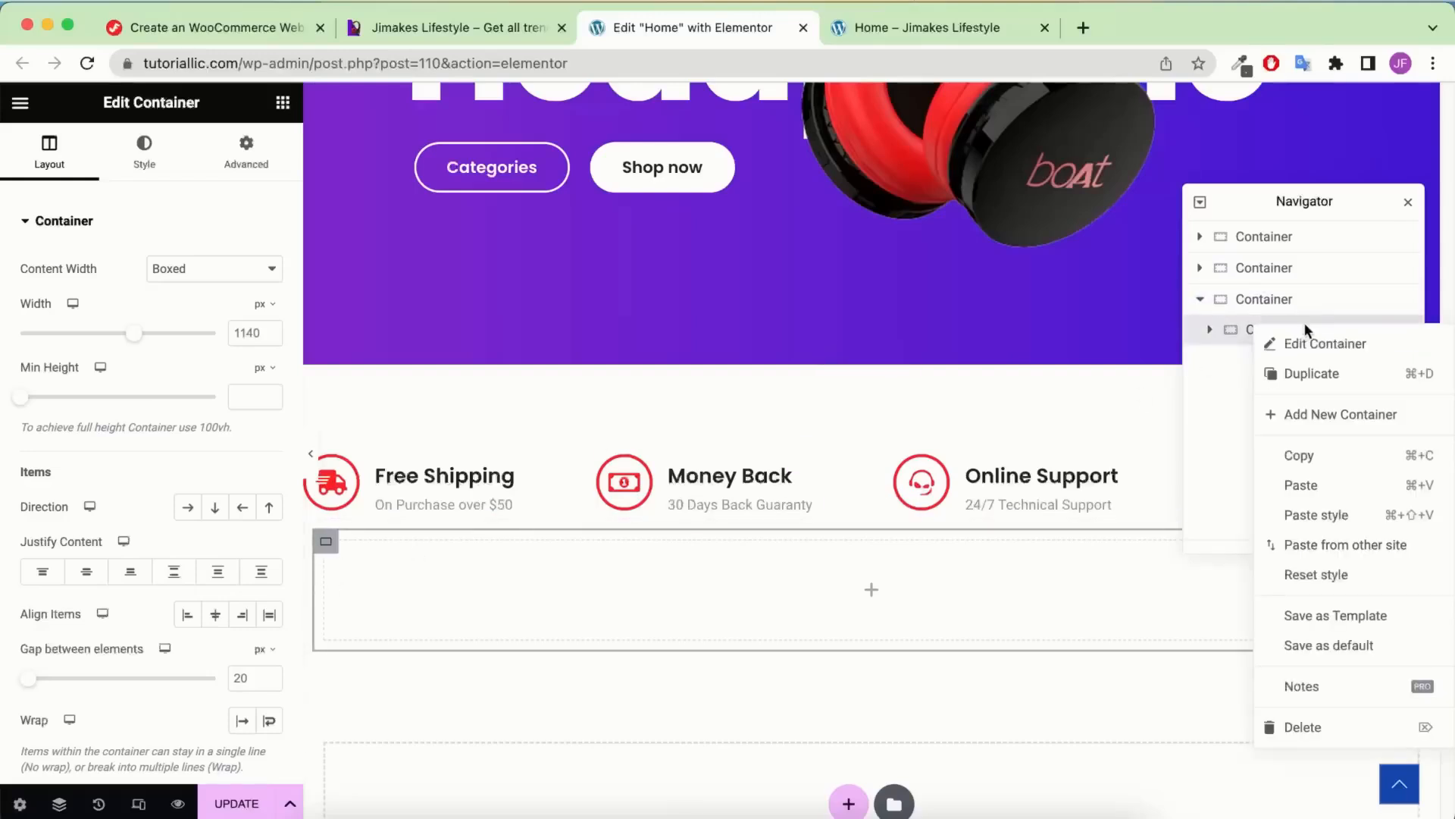
left_click(1312, 379)
right_click(1306, 361)
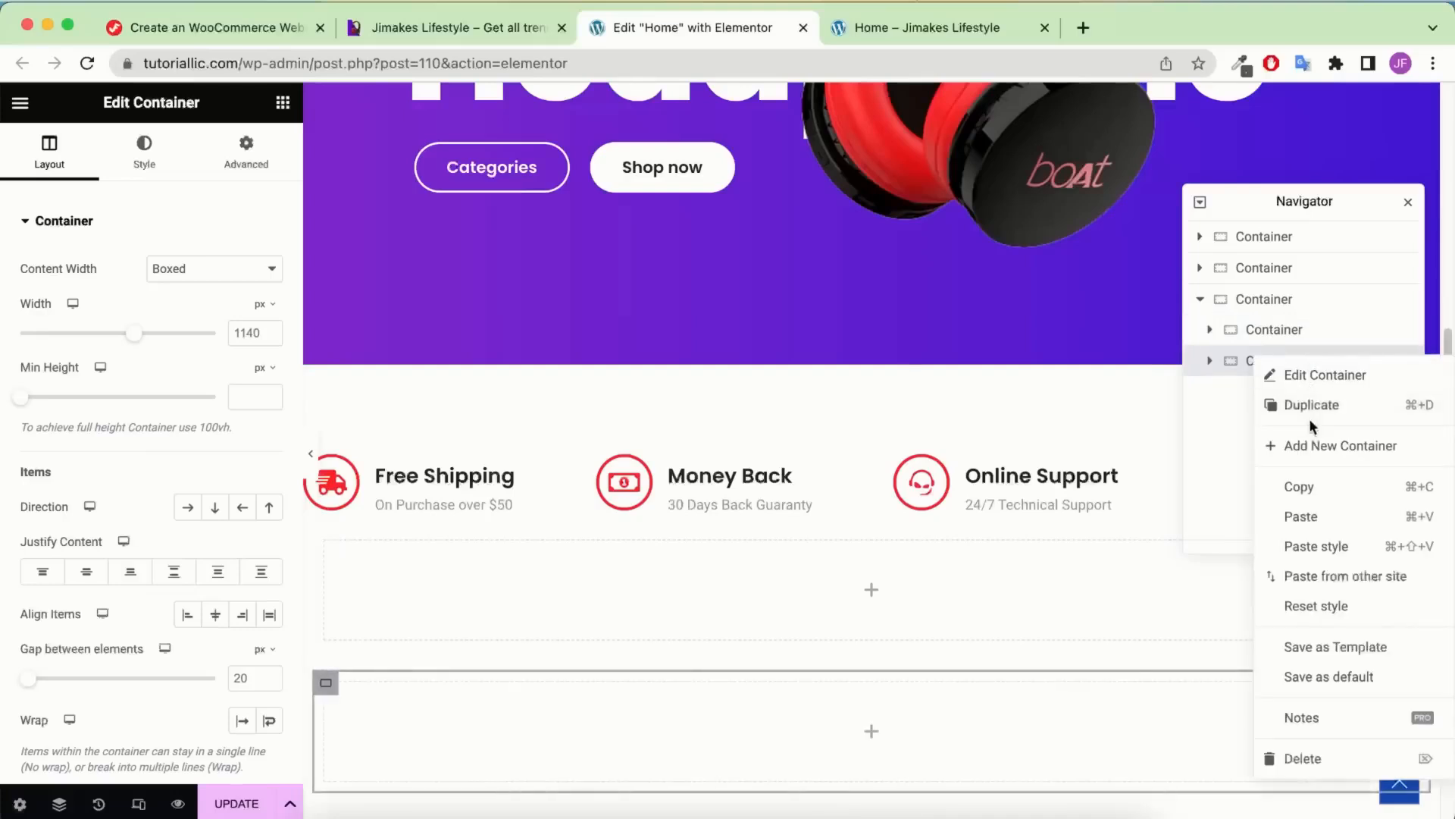
left_click(1310, 419)
scroll(757, 567, "down", 2)
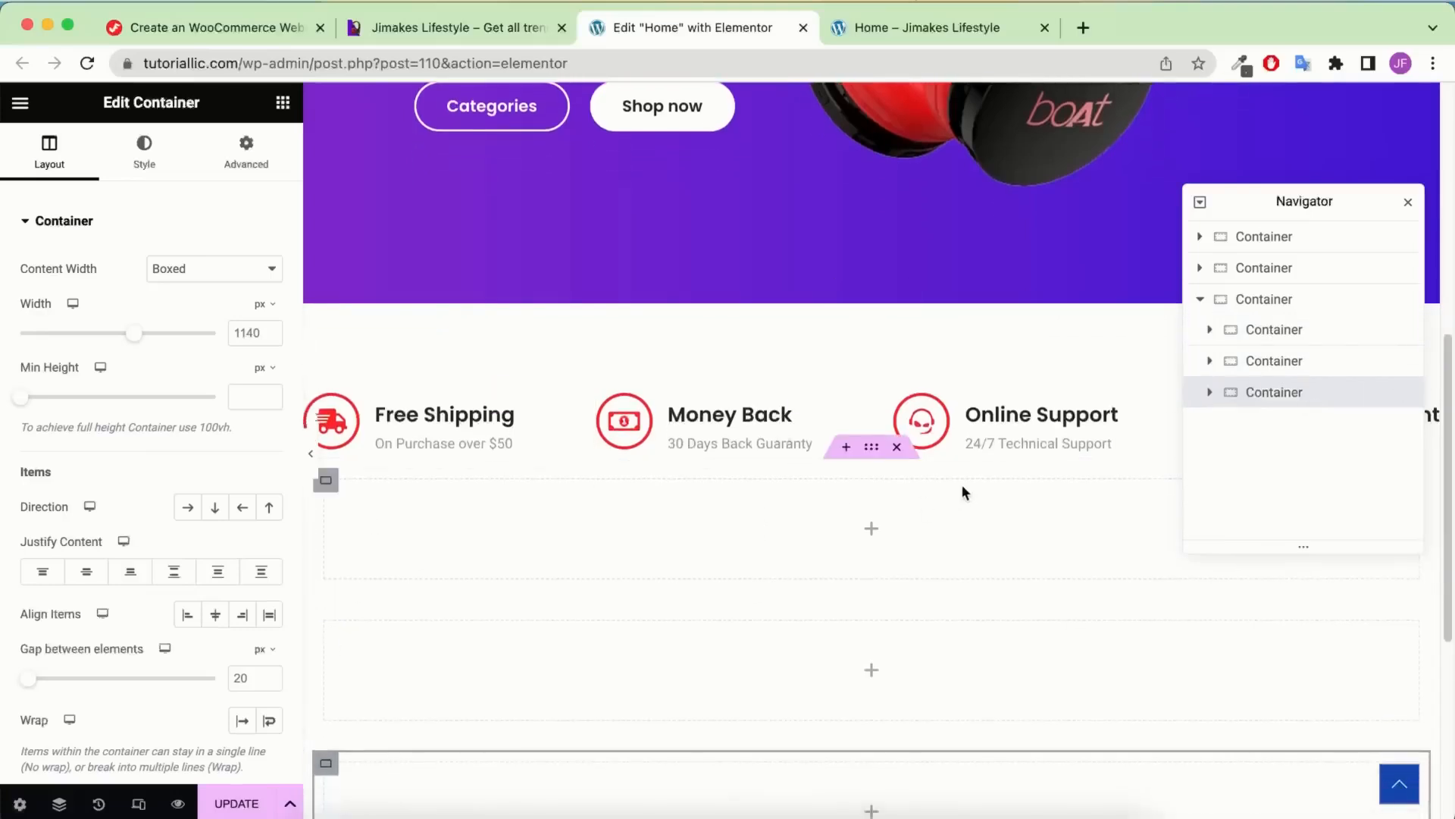
scroll(624, 526, "down", 1)
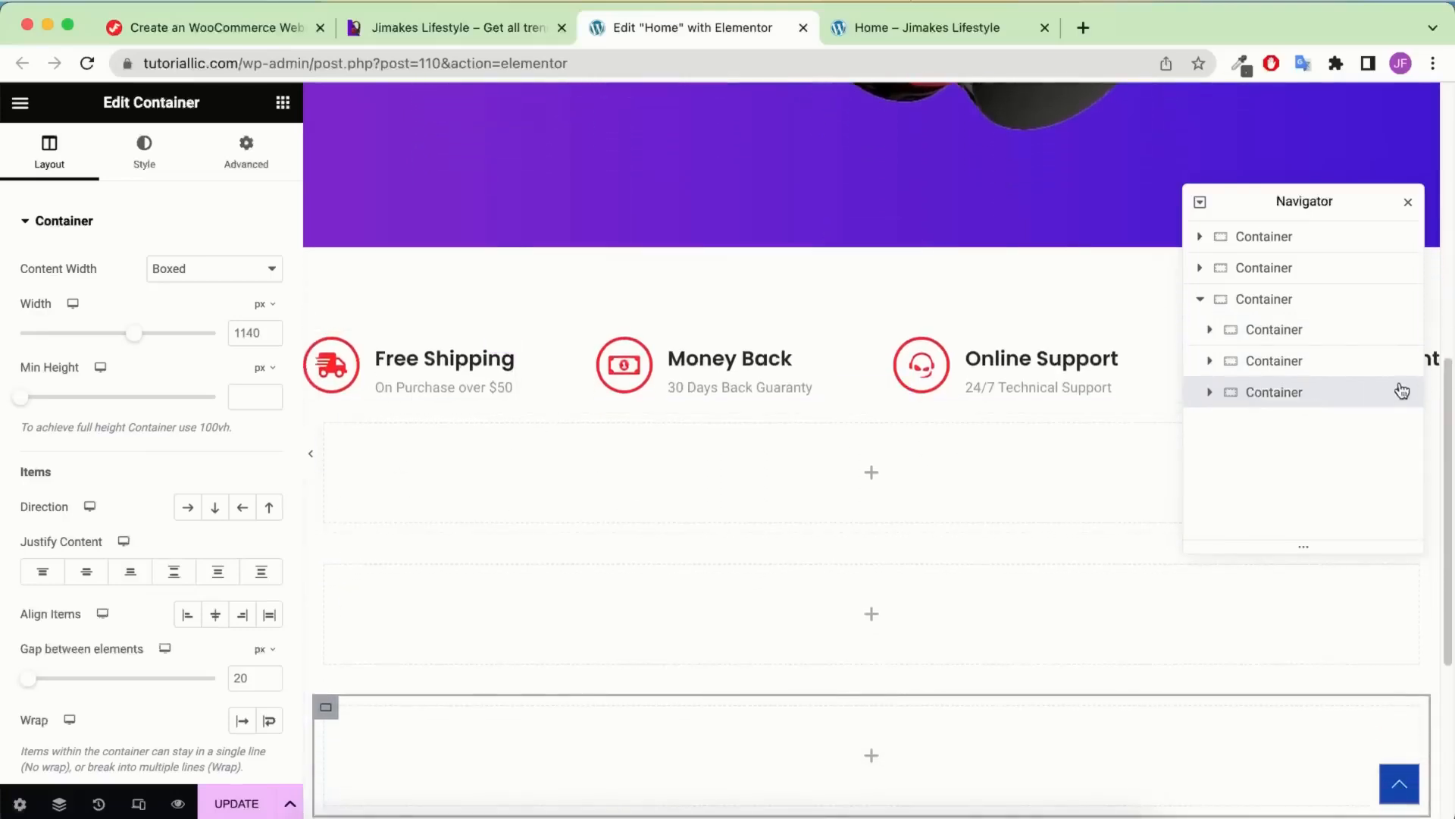
left_click(1308, 309)
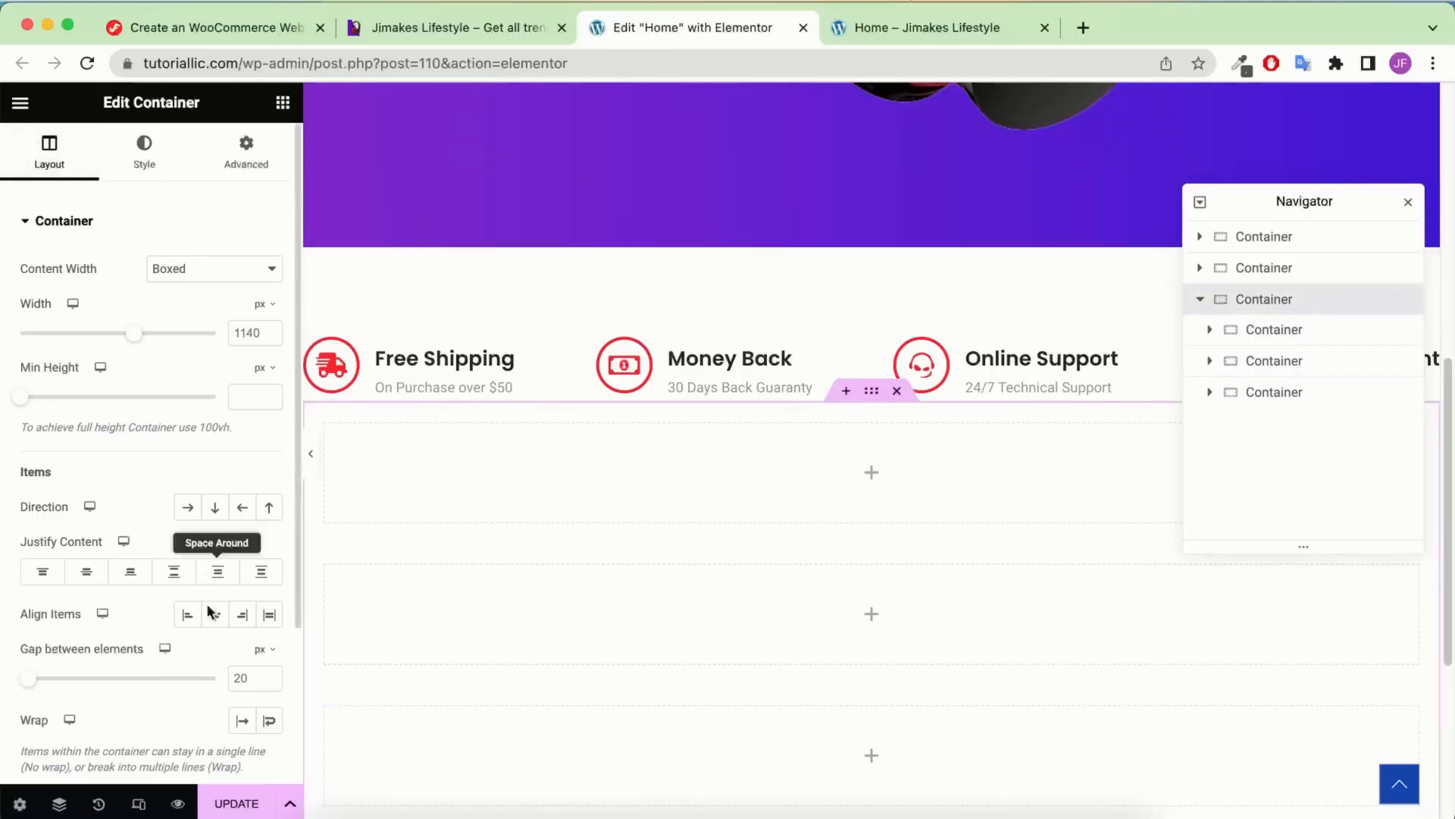
left_click(194, 509)
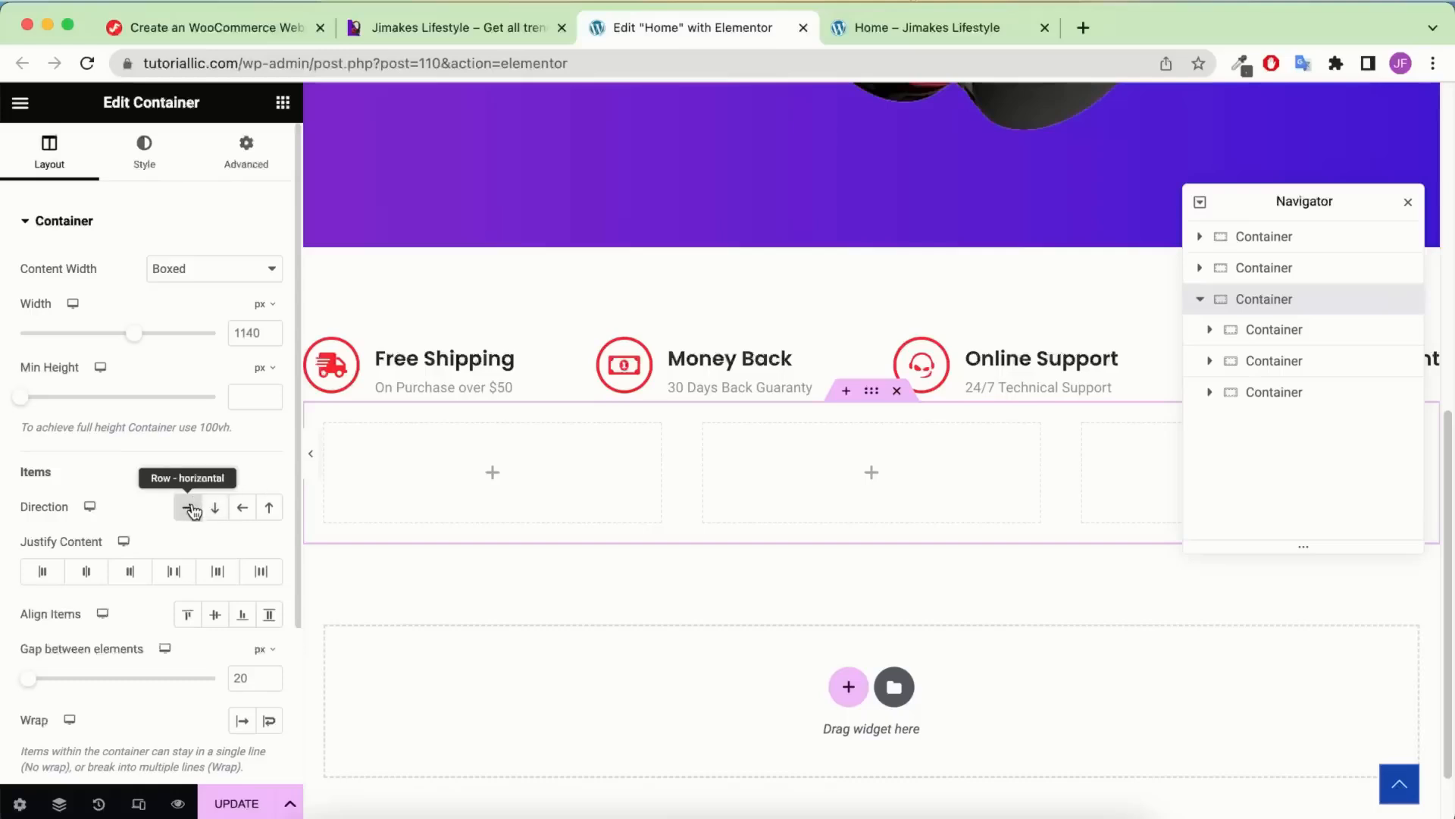
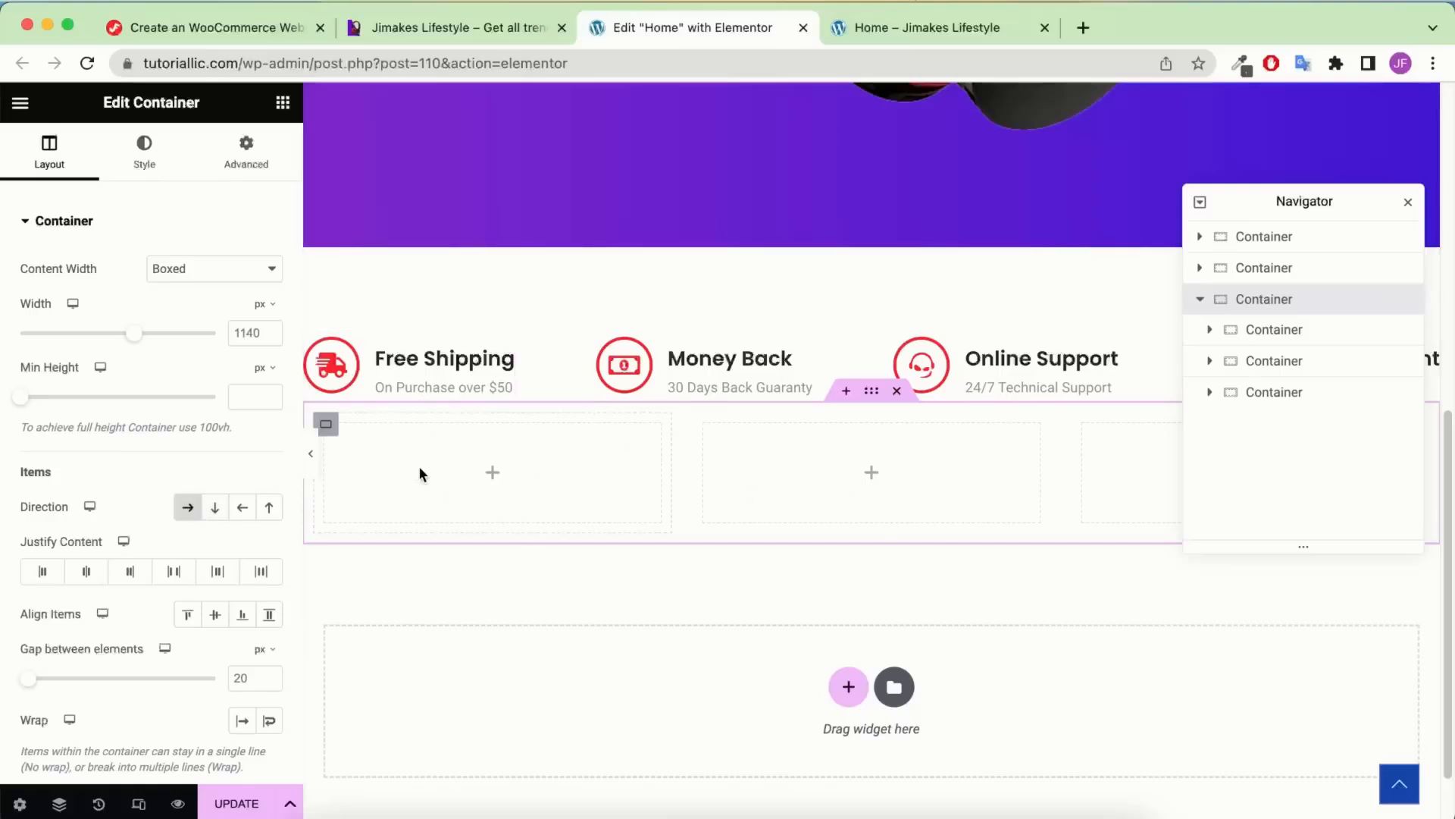
Make the first card container full width with a 25% width
left_click(1299, 335)
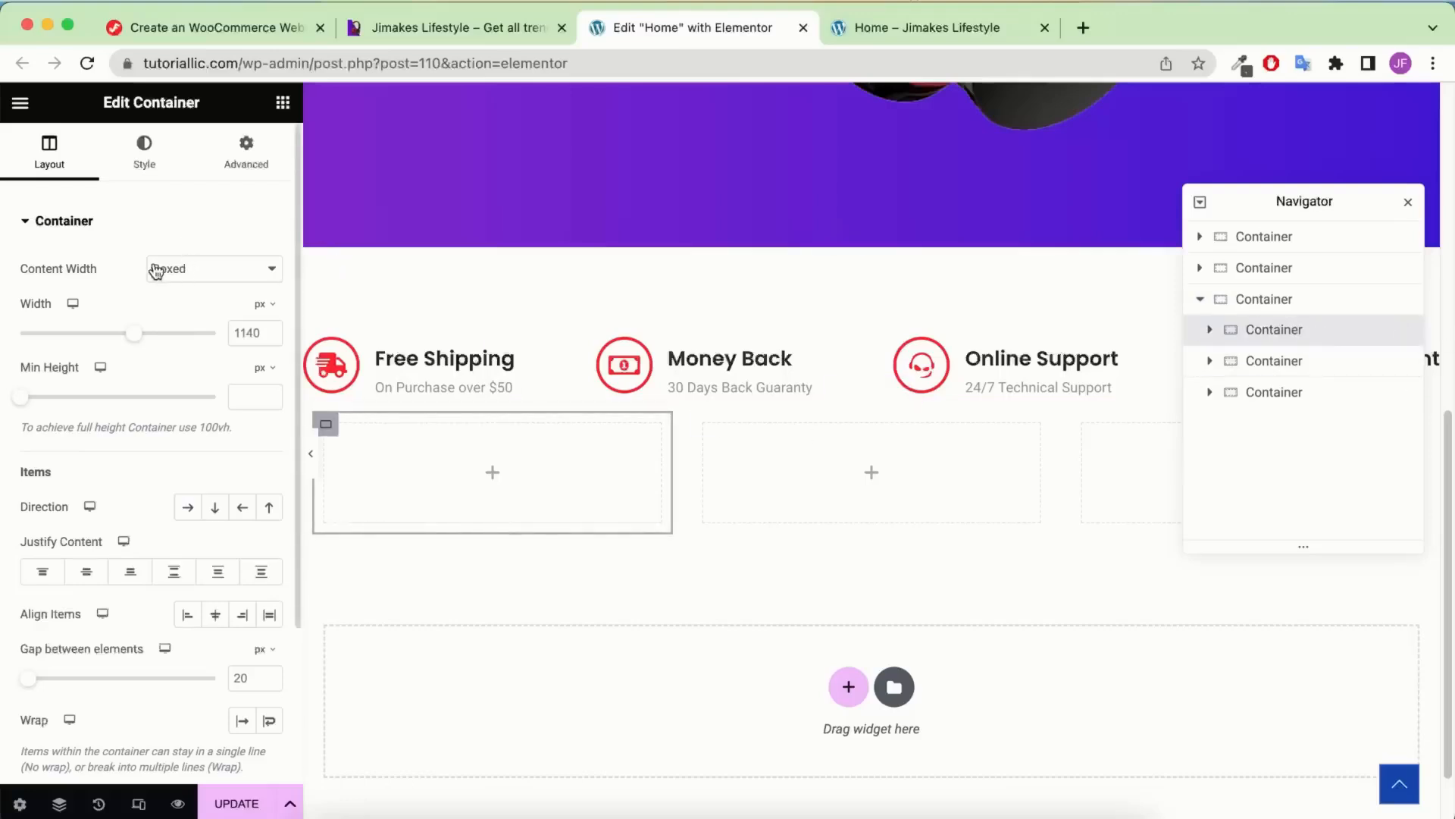
left_click(205, 274)
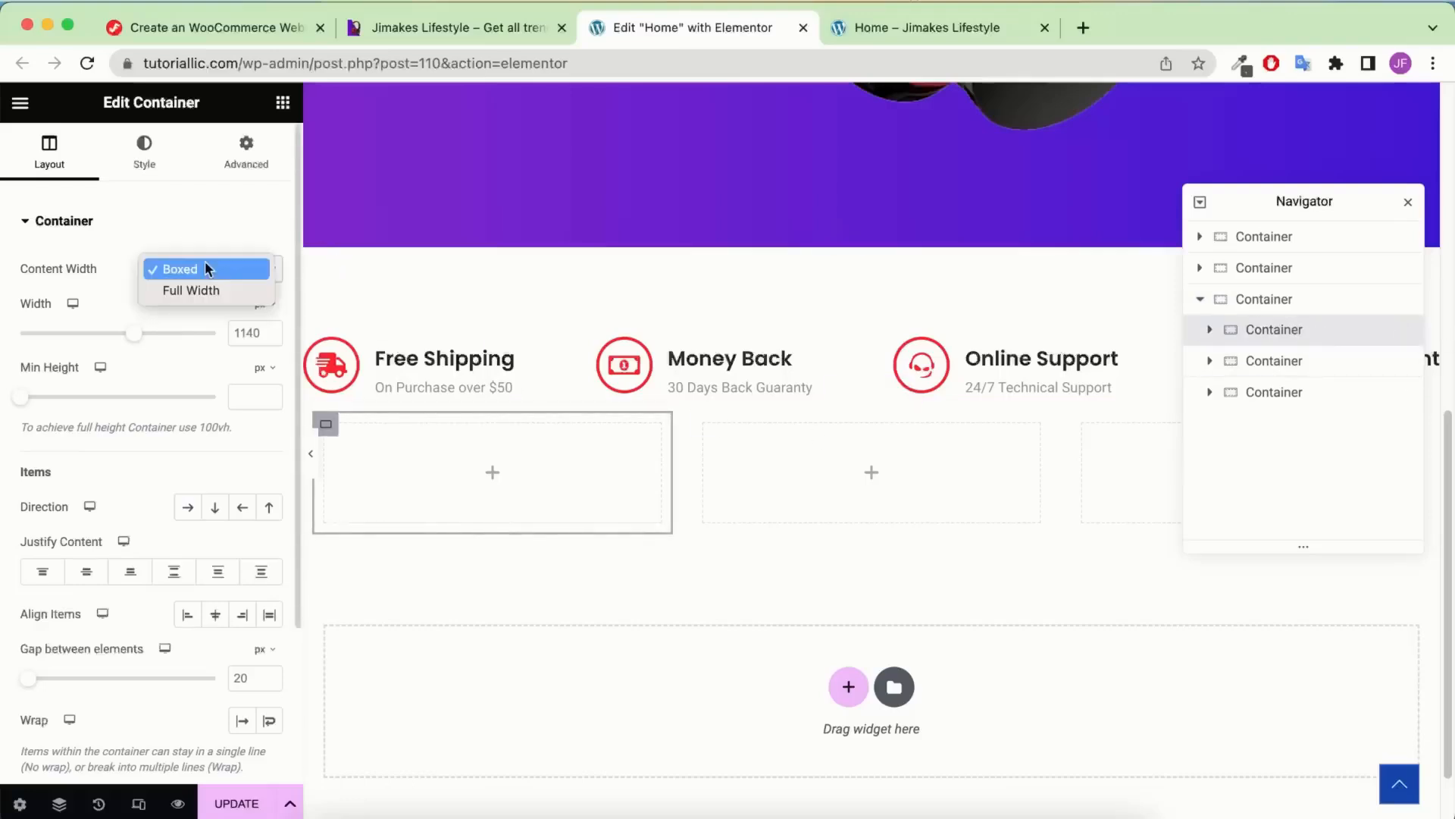
left_click(208, 281)
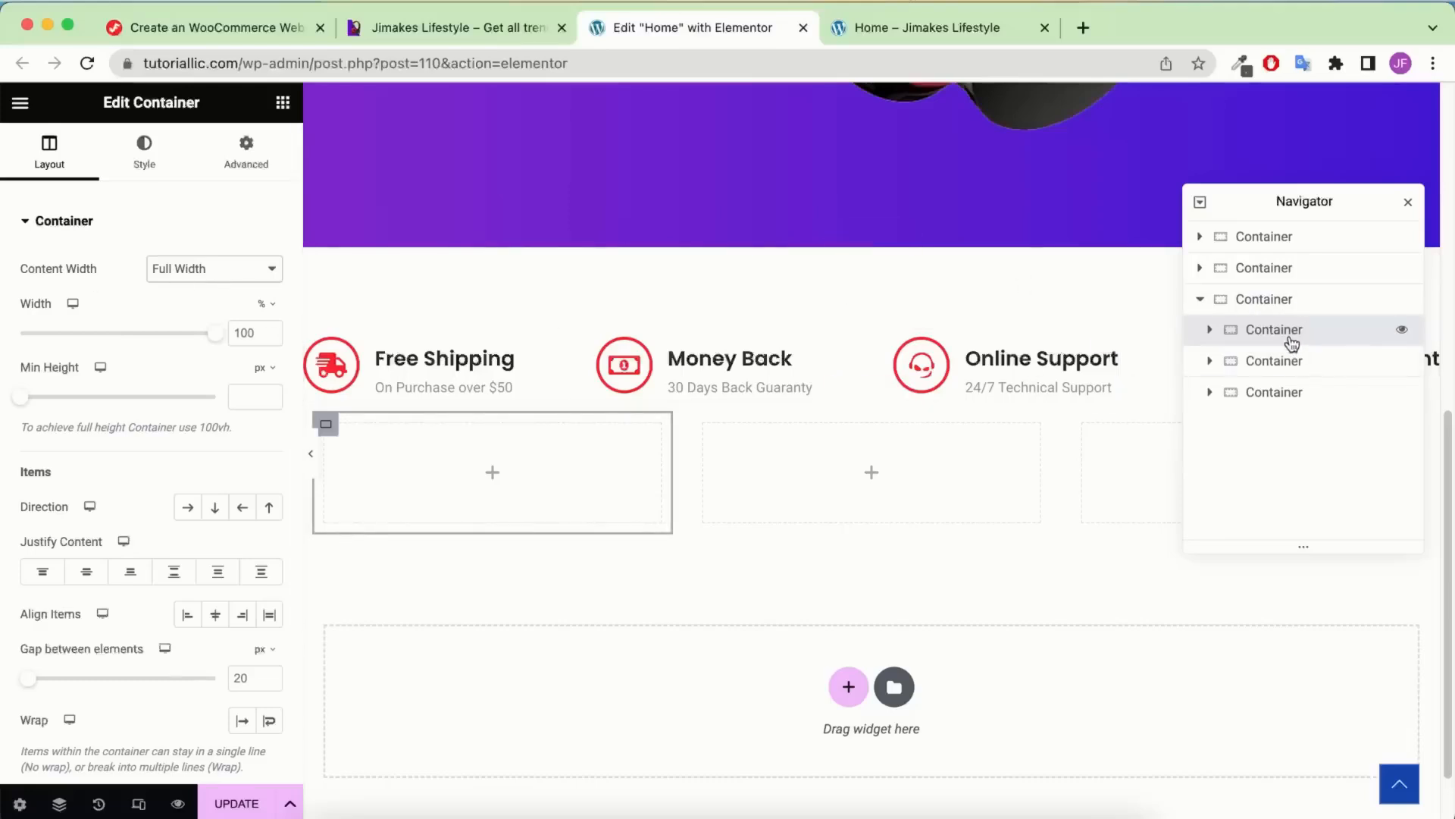
left_click(1290, 300)
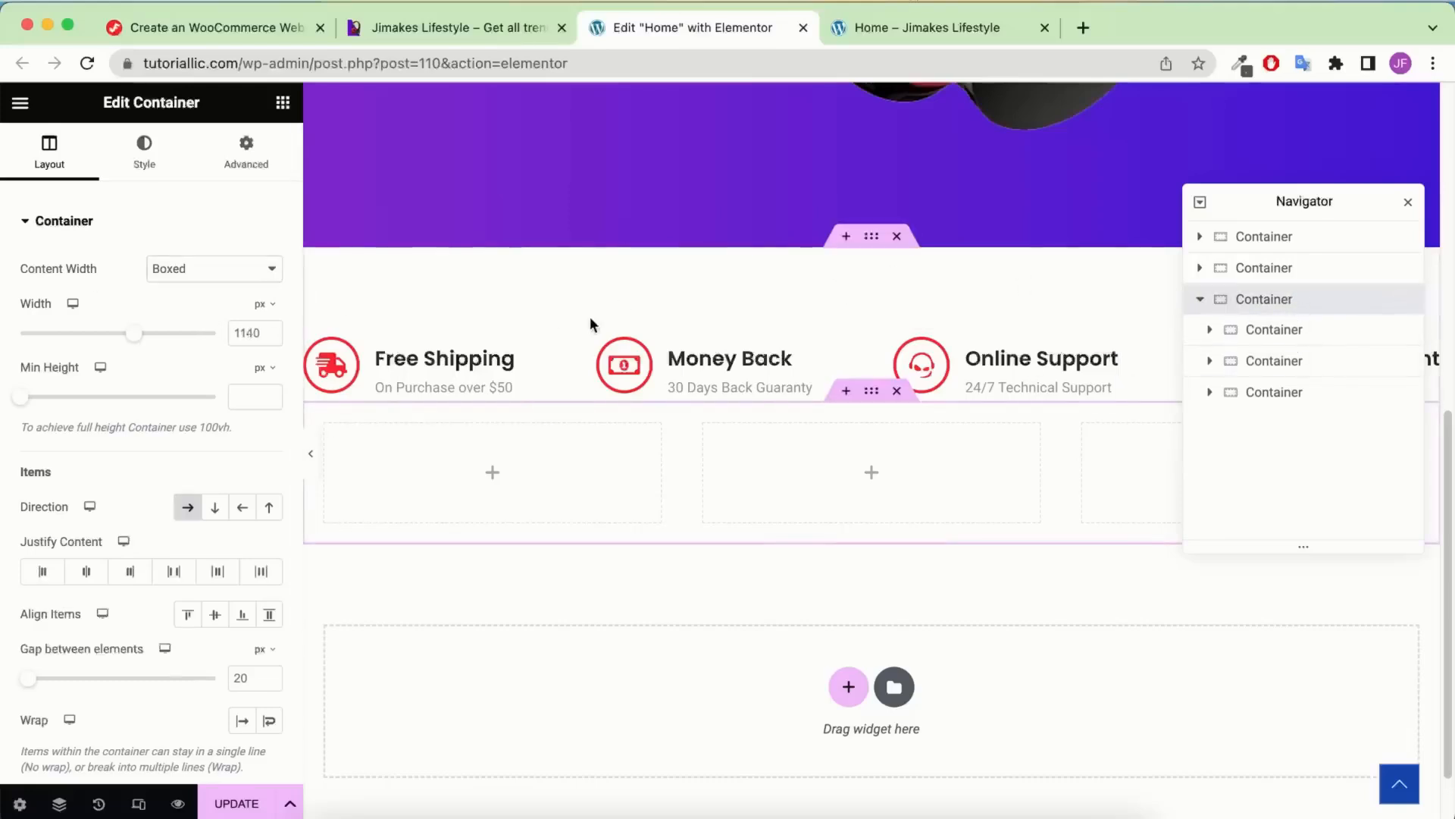
left_click(1292, 335)
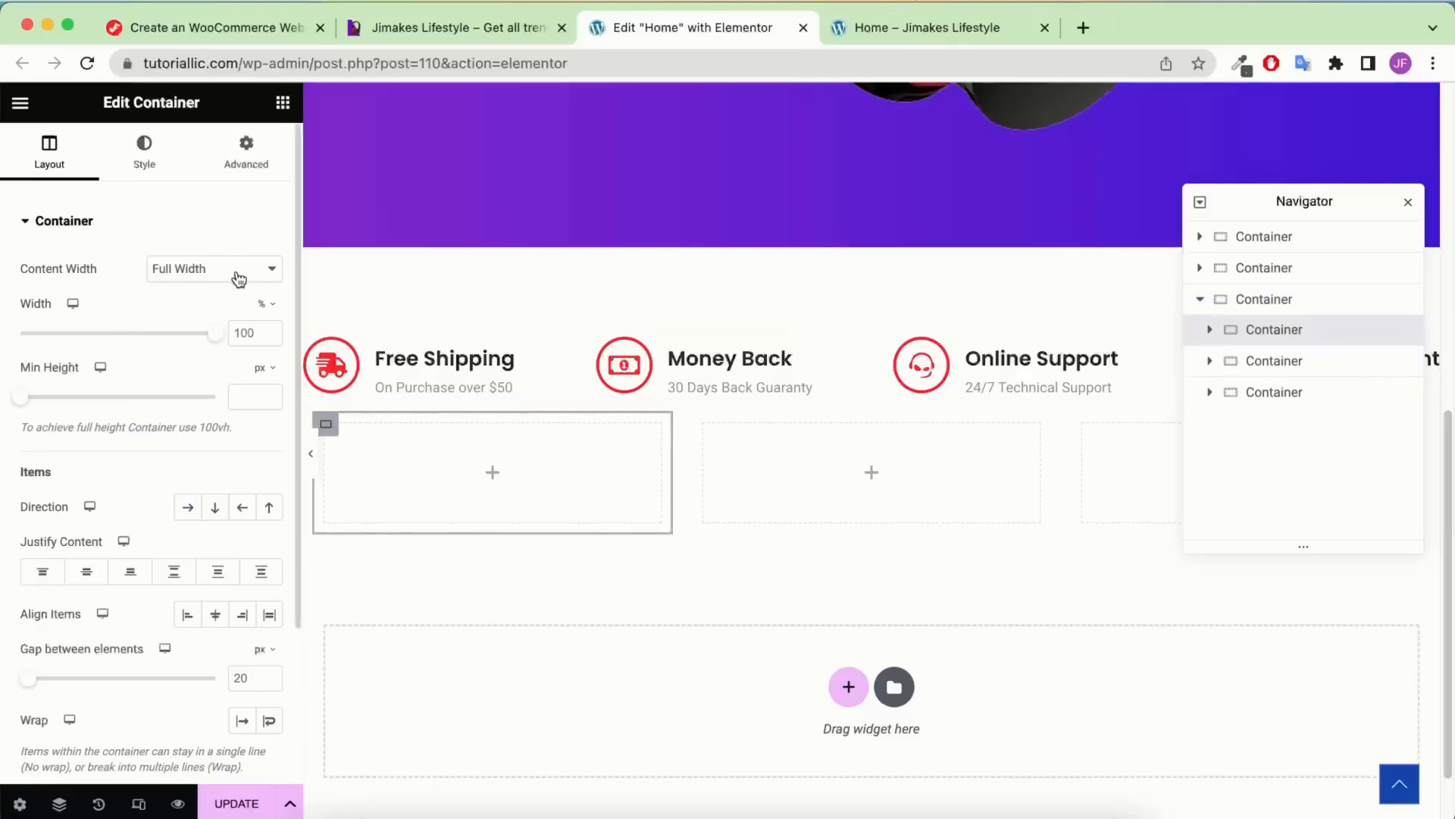
double_click(236, 336)
type("25")
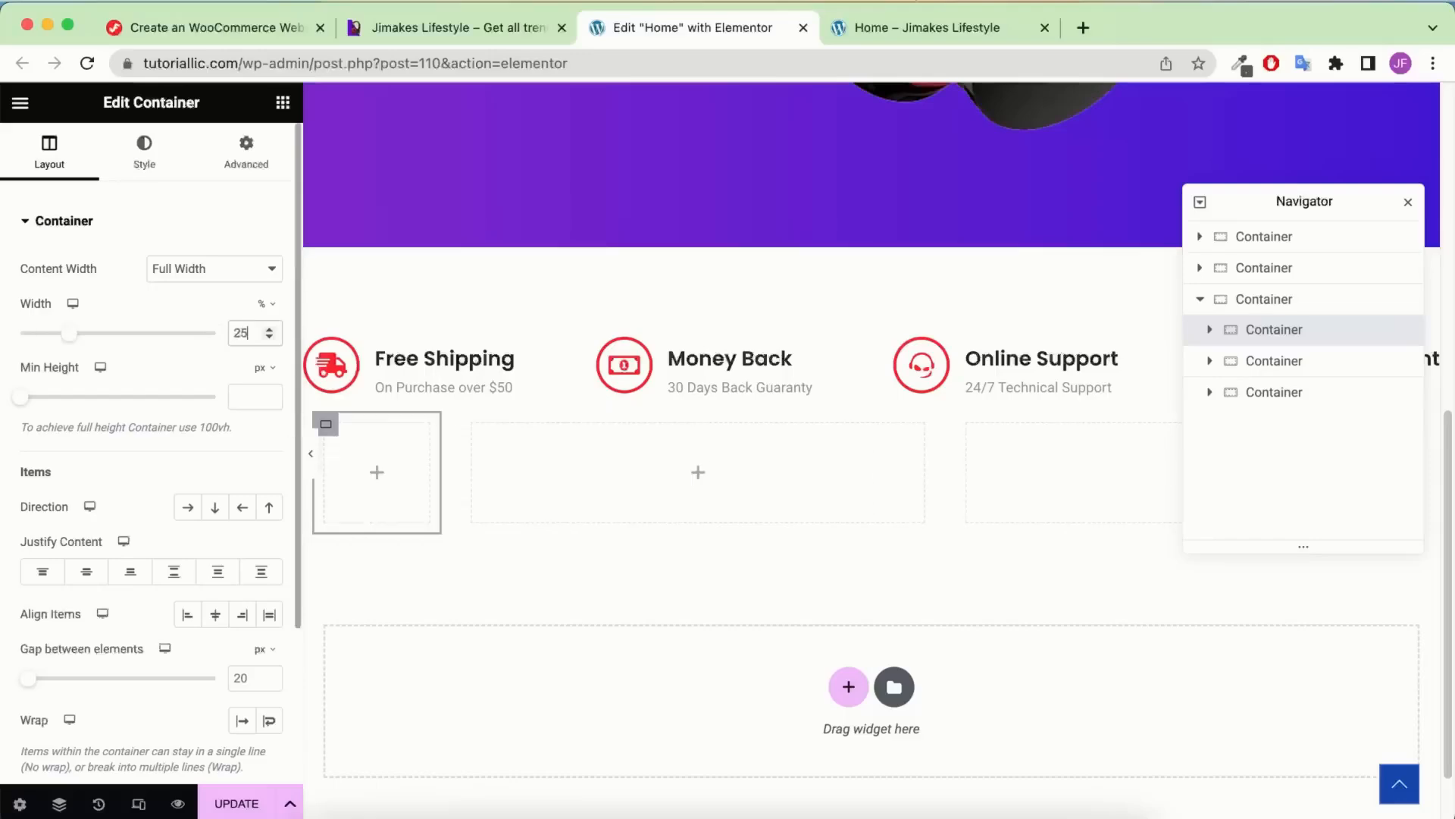
Make the middle and right card containers full width, giving the right one 25% width
left_click(1288, 361)
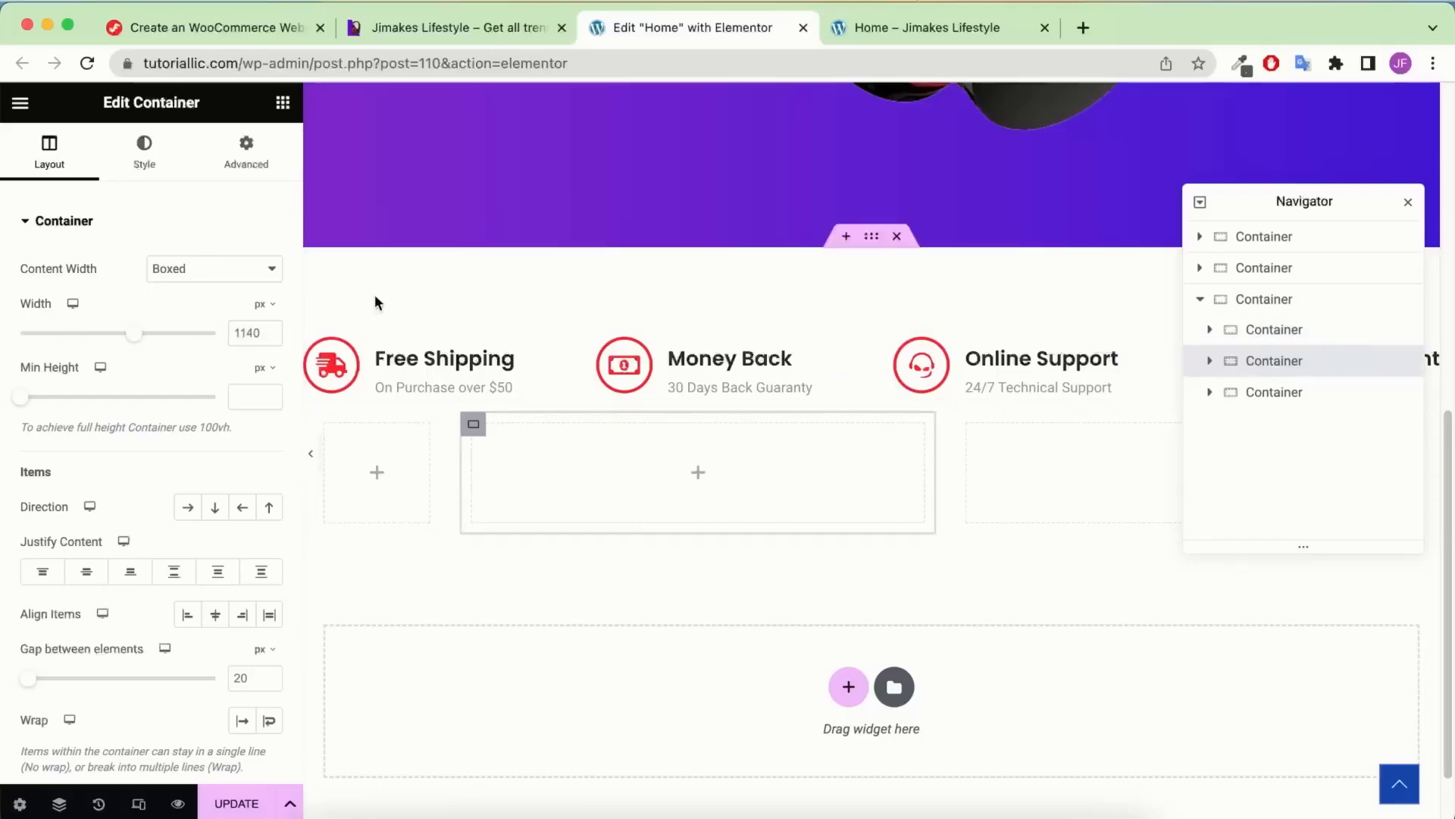
left_click(226, 267)
left_click(209, 292)
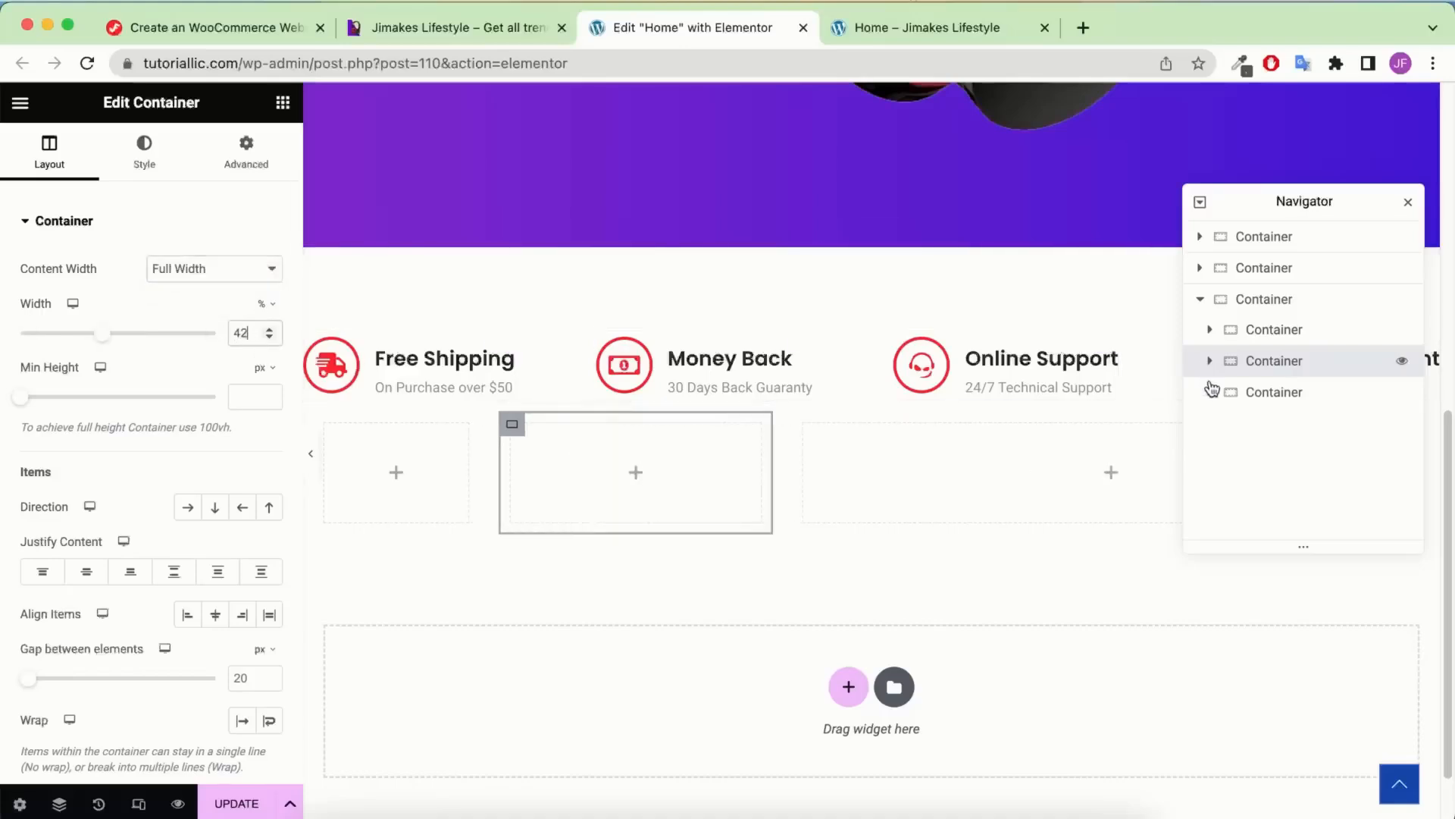
left_click(1275, 392)
left_click(220, 273)
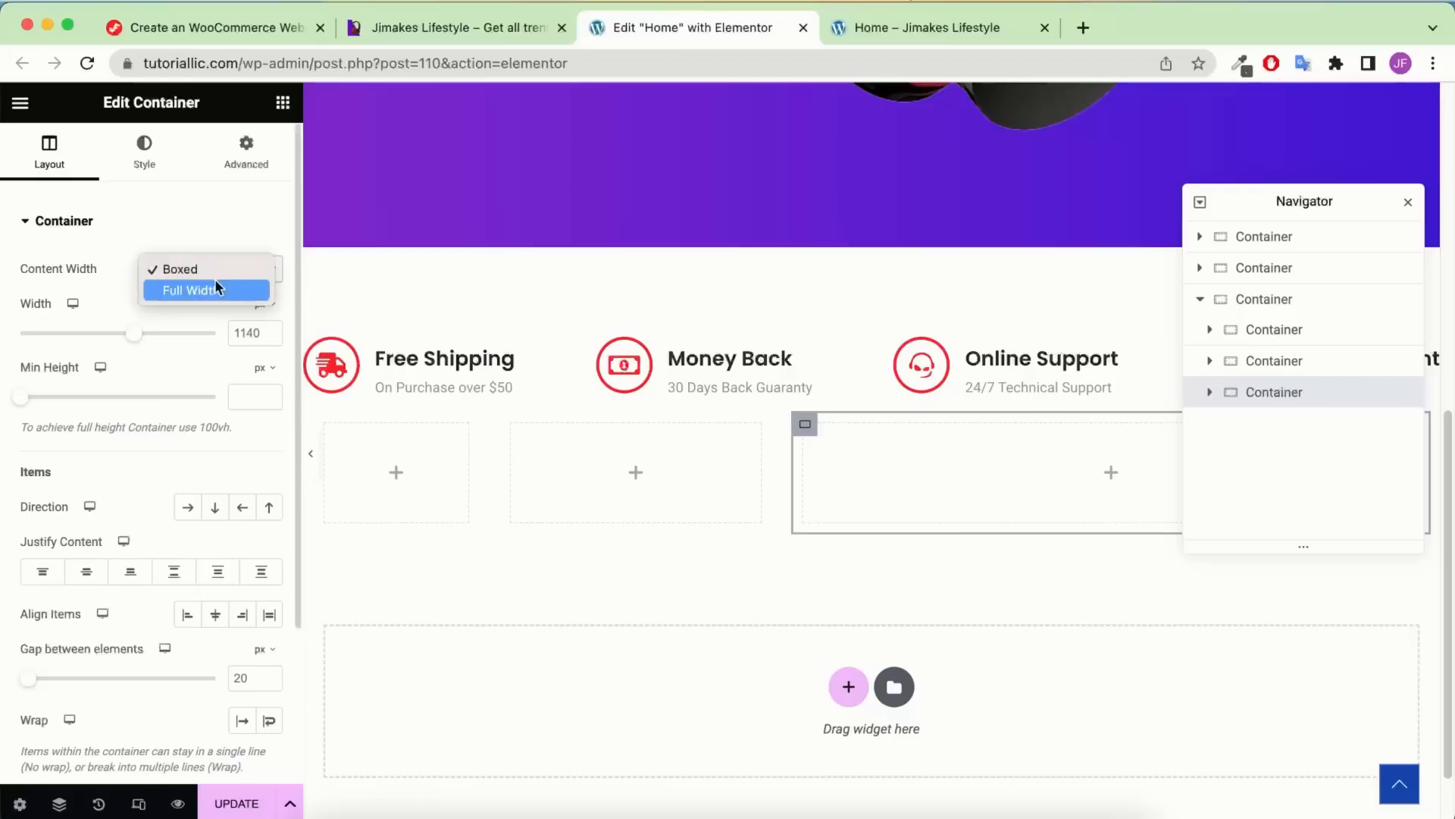
left_click(218, 288)
double_click(250, 333)
type("25")
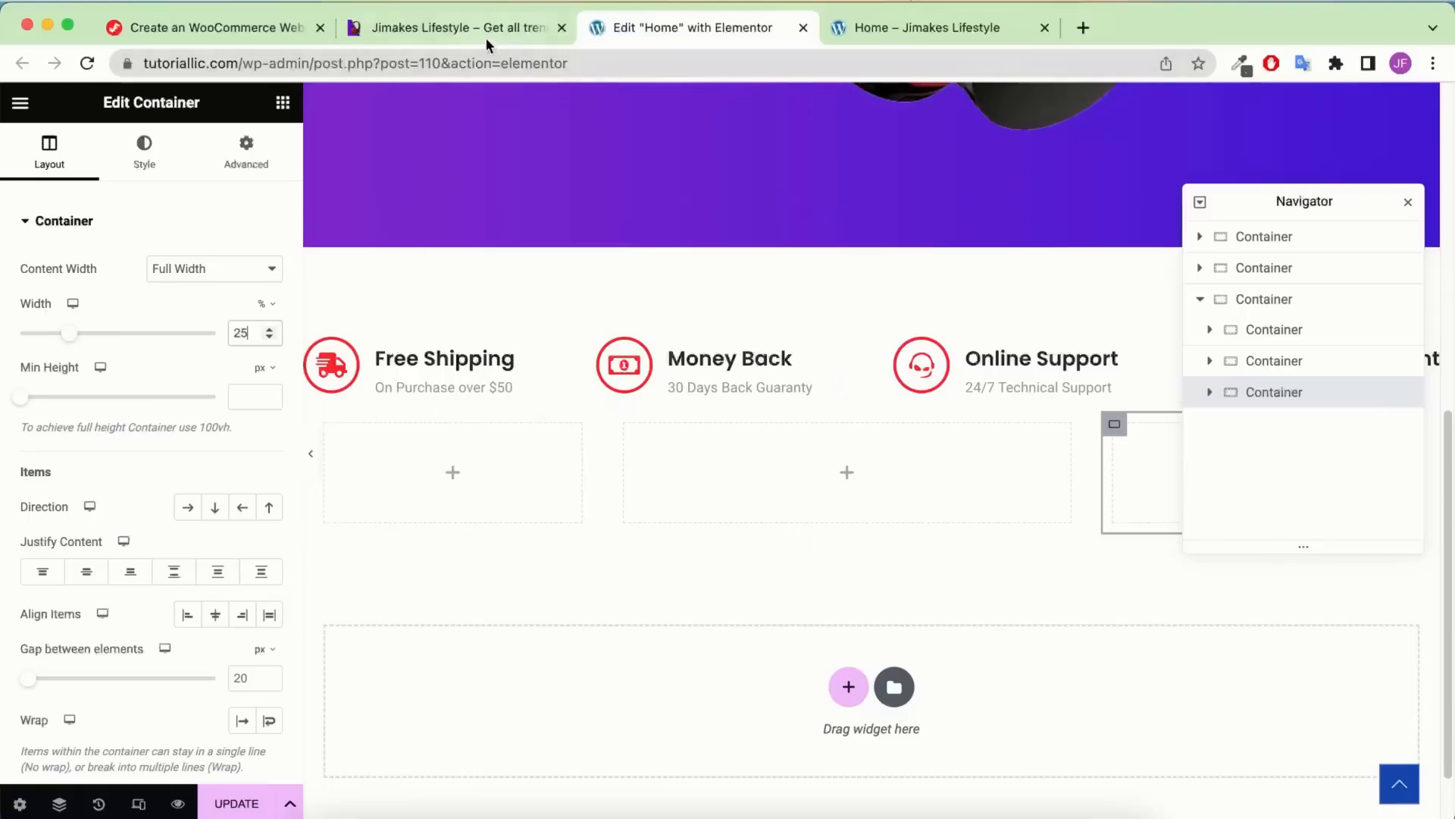
left_click(455, 29)
Add a heading to the first card reading 'Blast. Past. Fast', copied from the live site
triple_click(299, 334)
key("super+c")
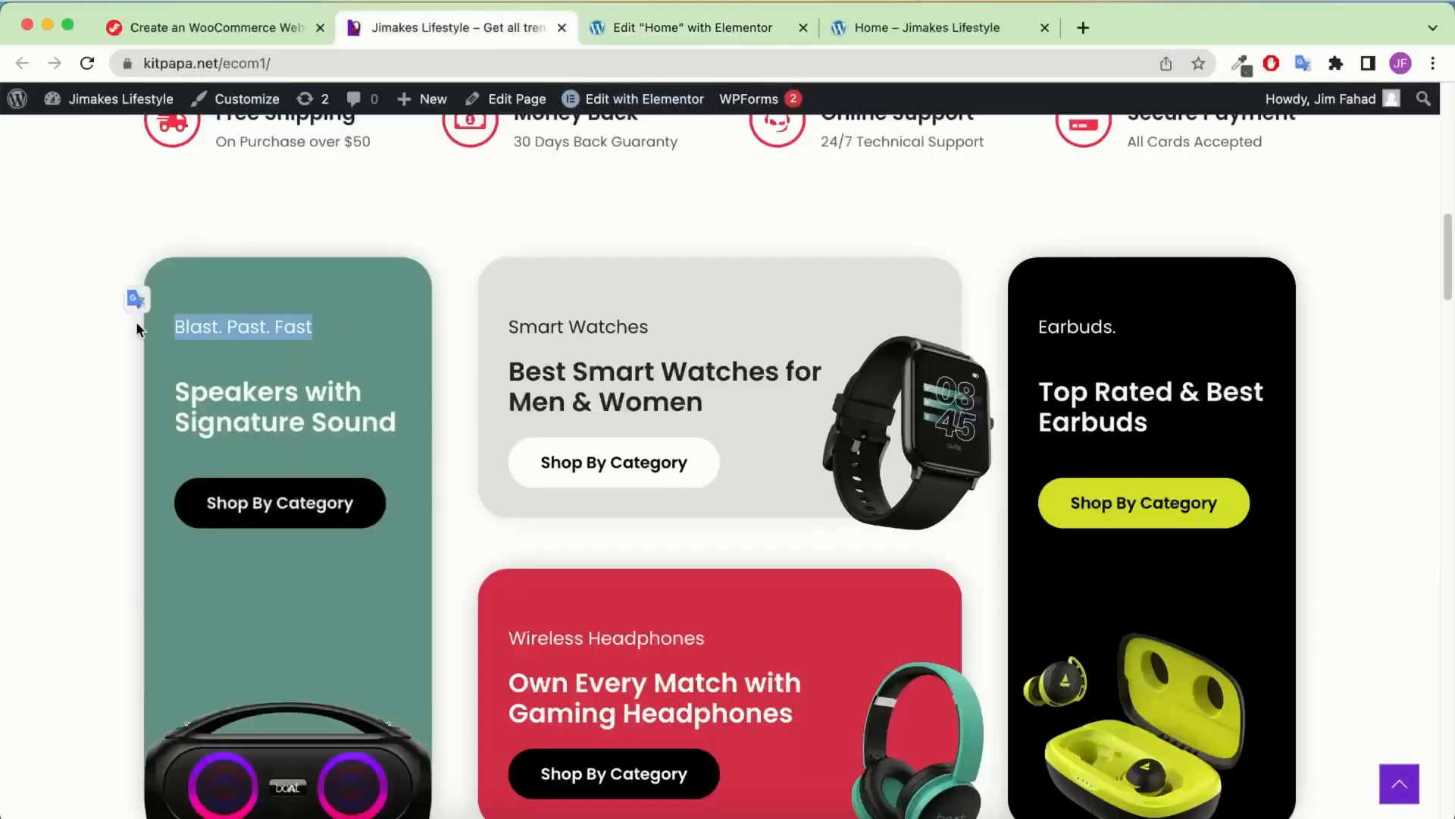
left_click(704, 29)
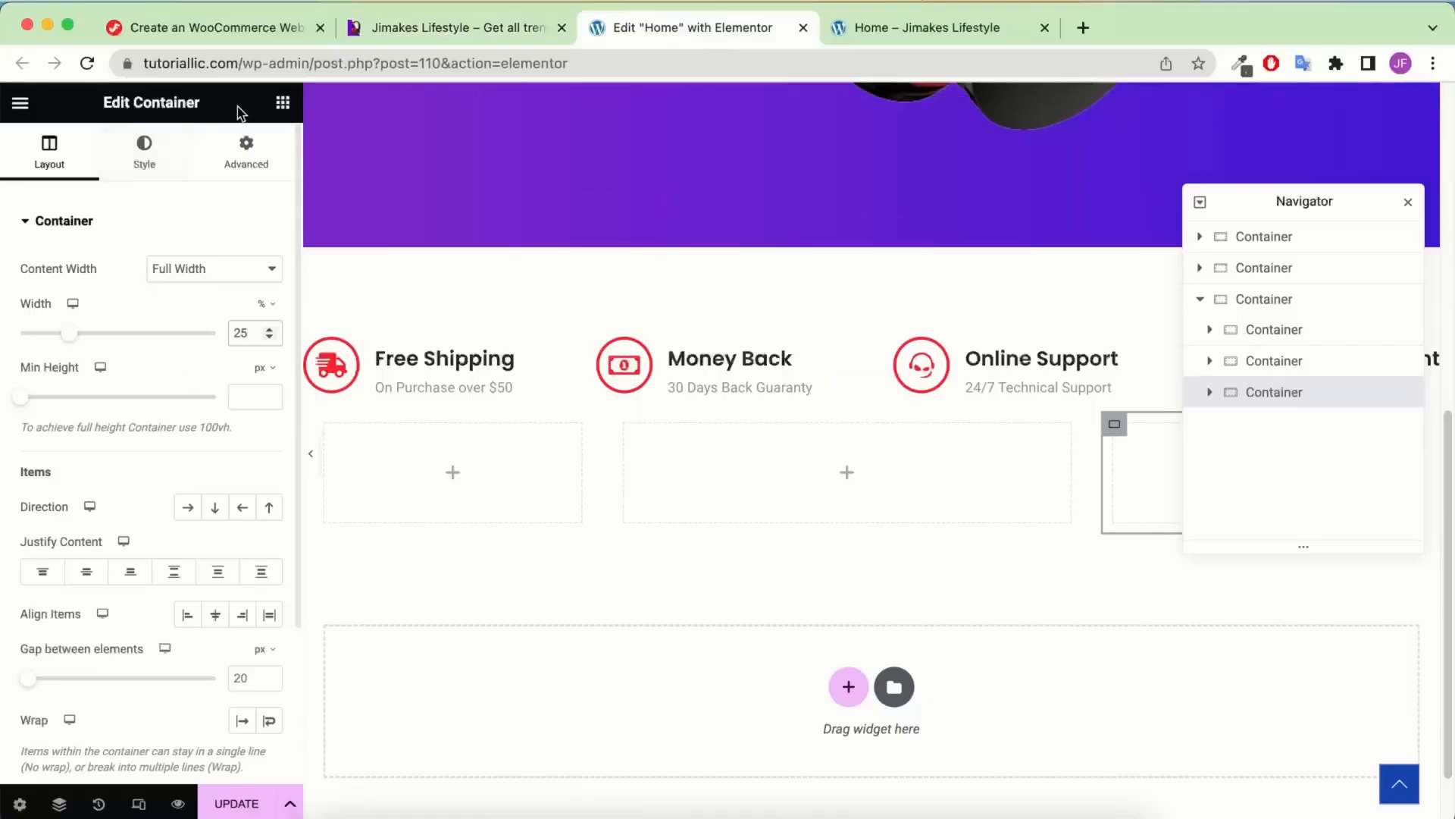
left_click(283, 102)
left_click_drag(114, 572, 496, 514)
triple_click(220, 305)
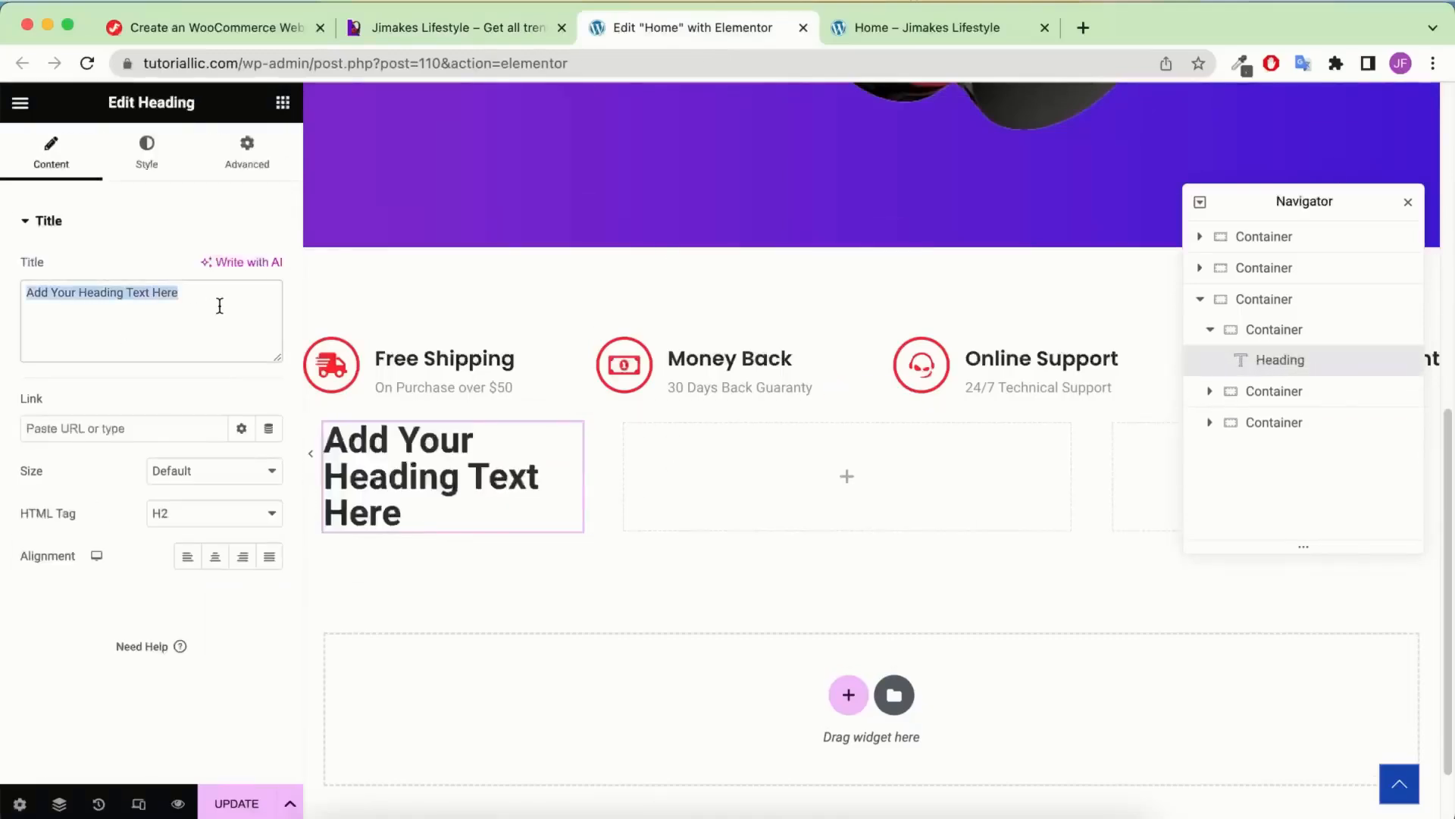
key("super+v")
Style the tagline in Poppins, 18 px, weight 400
left_click(147, 151)
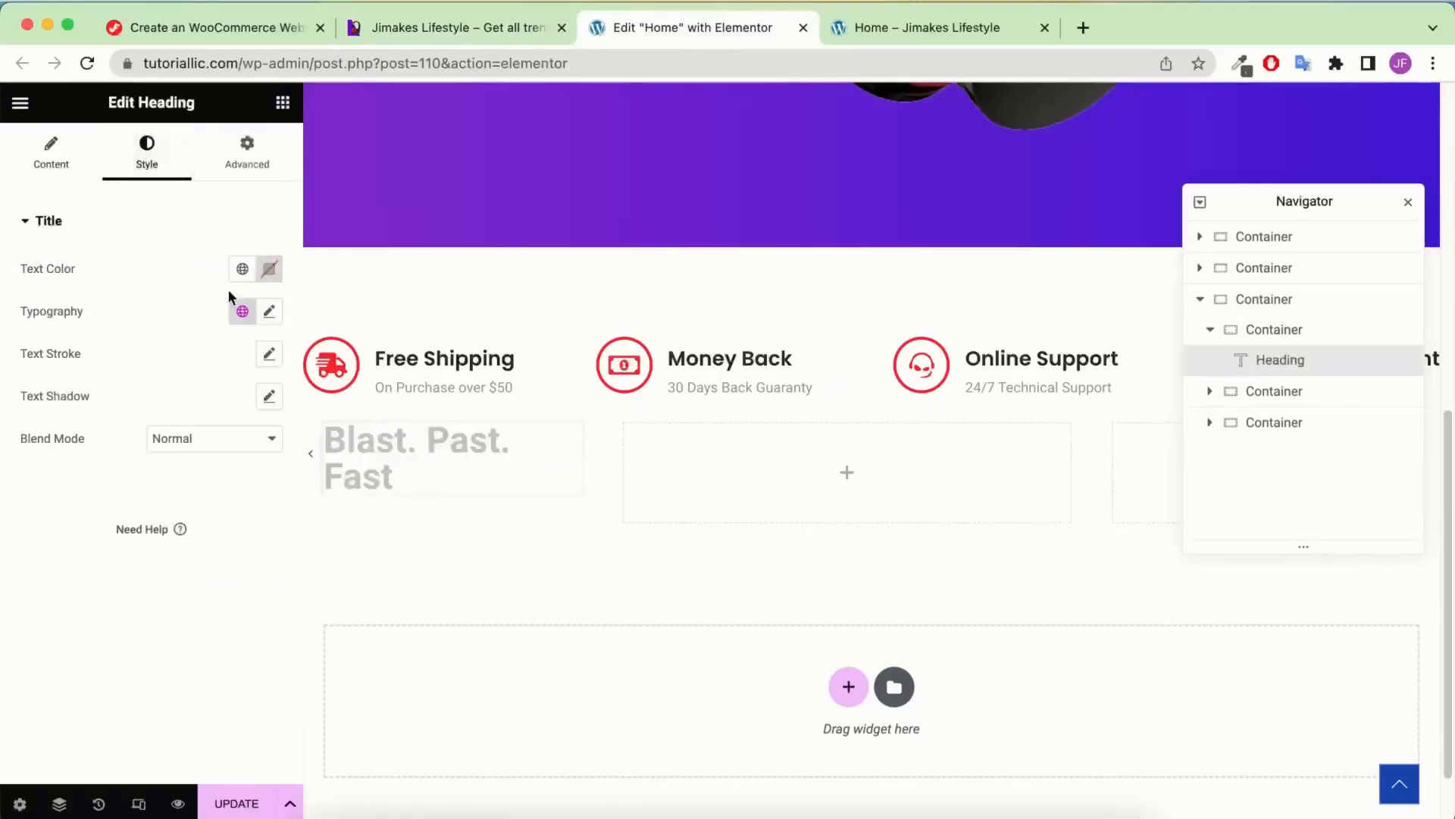
left_click(269, 312)
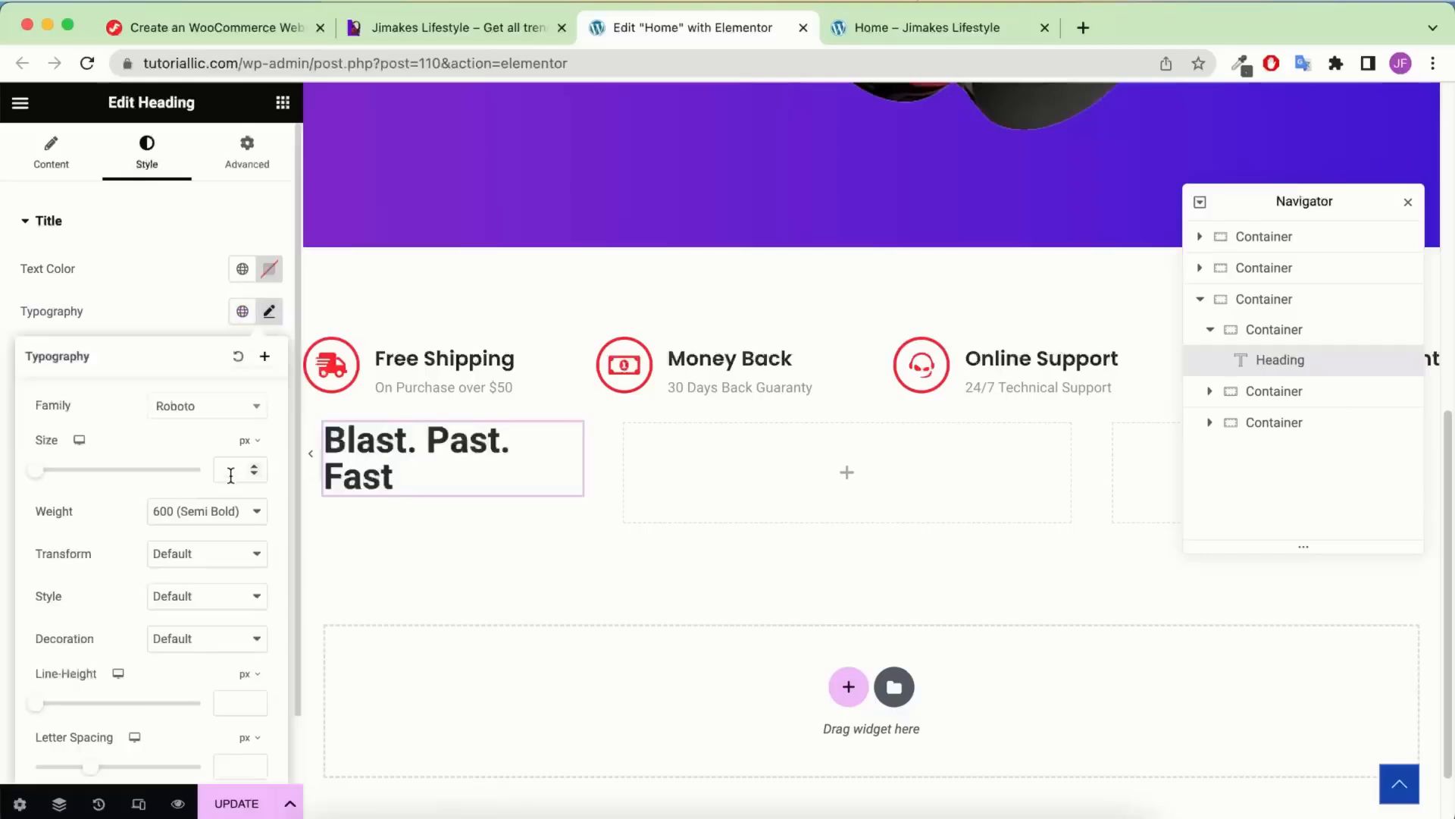
type("18")
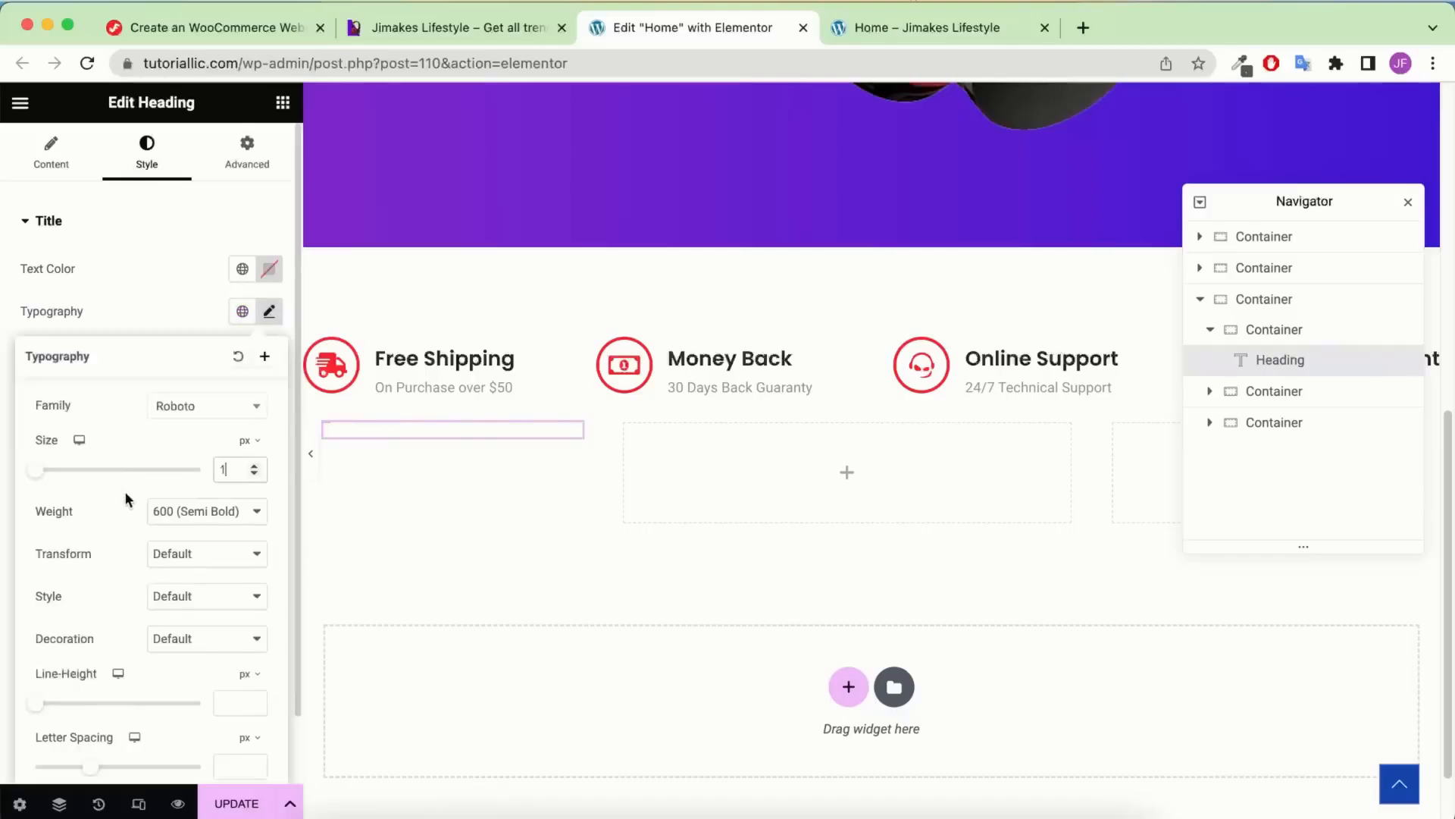
left_click(199, 510)
left_click(199, 469)
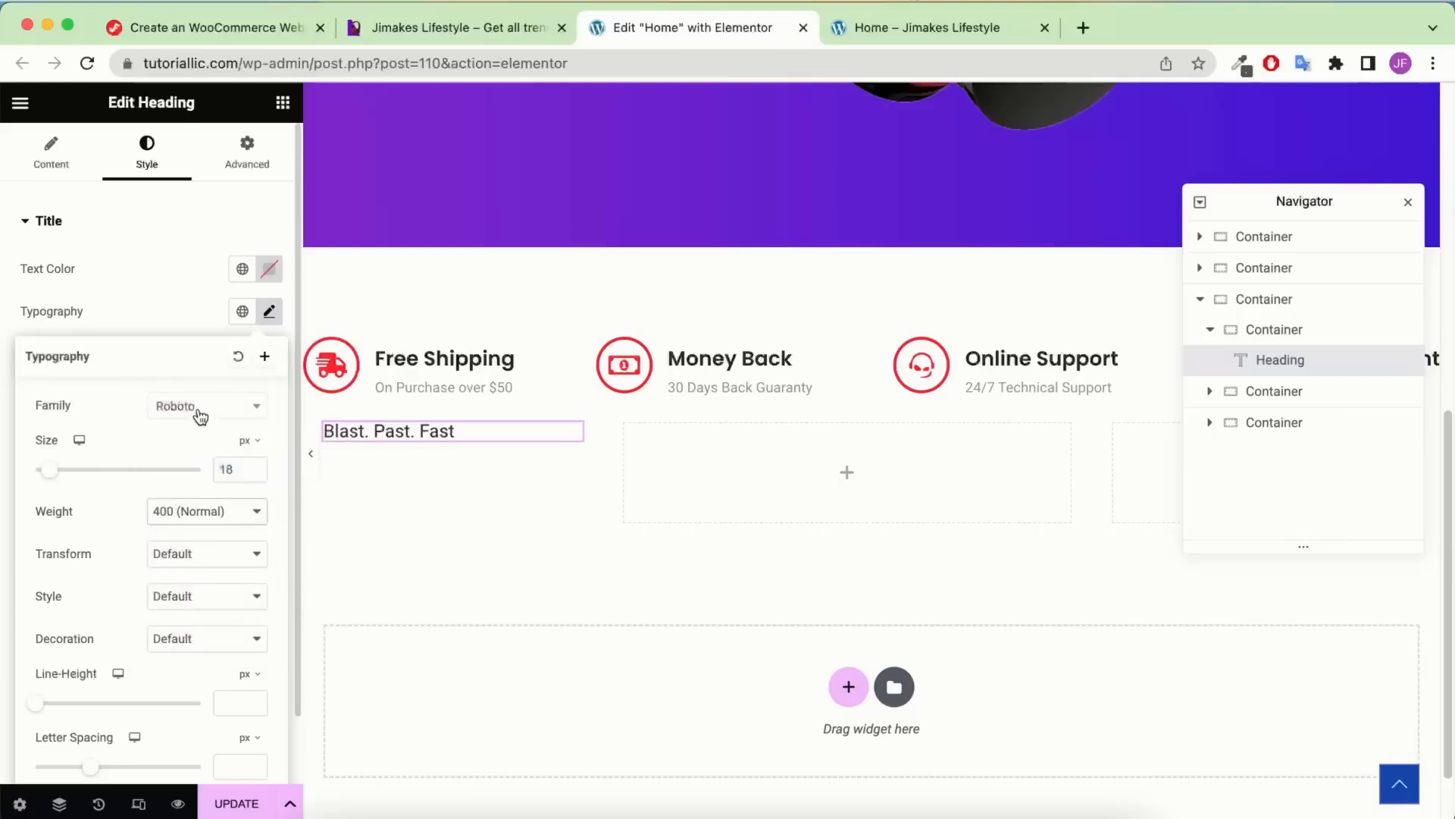
left_click(210, 412)
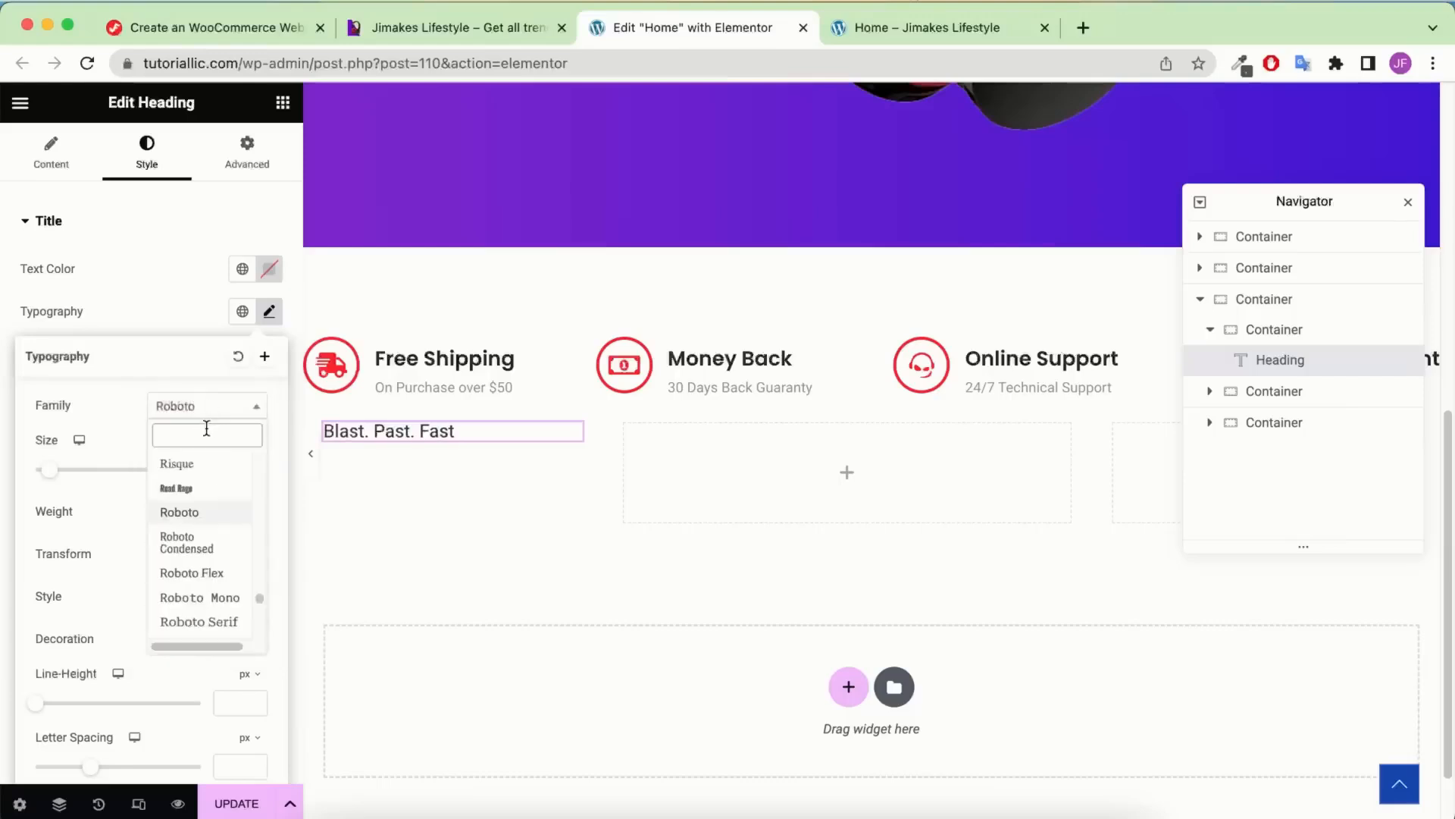
type("po")
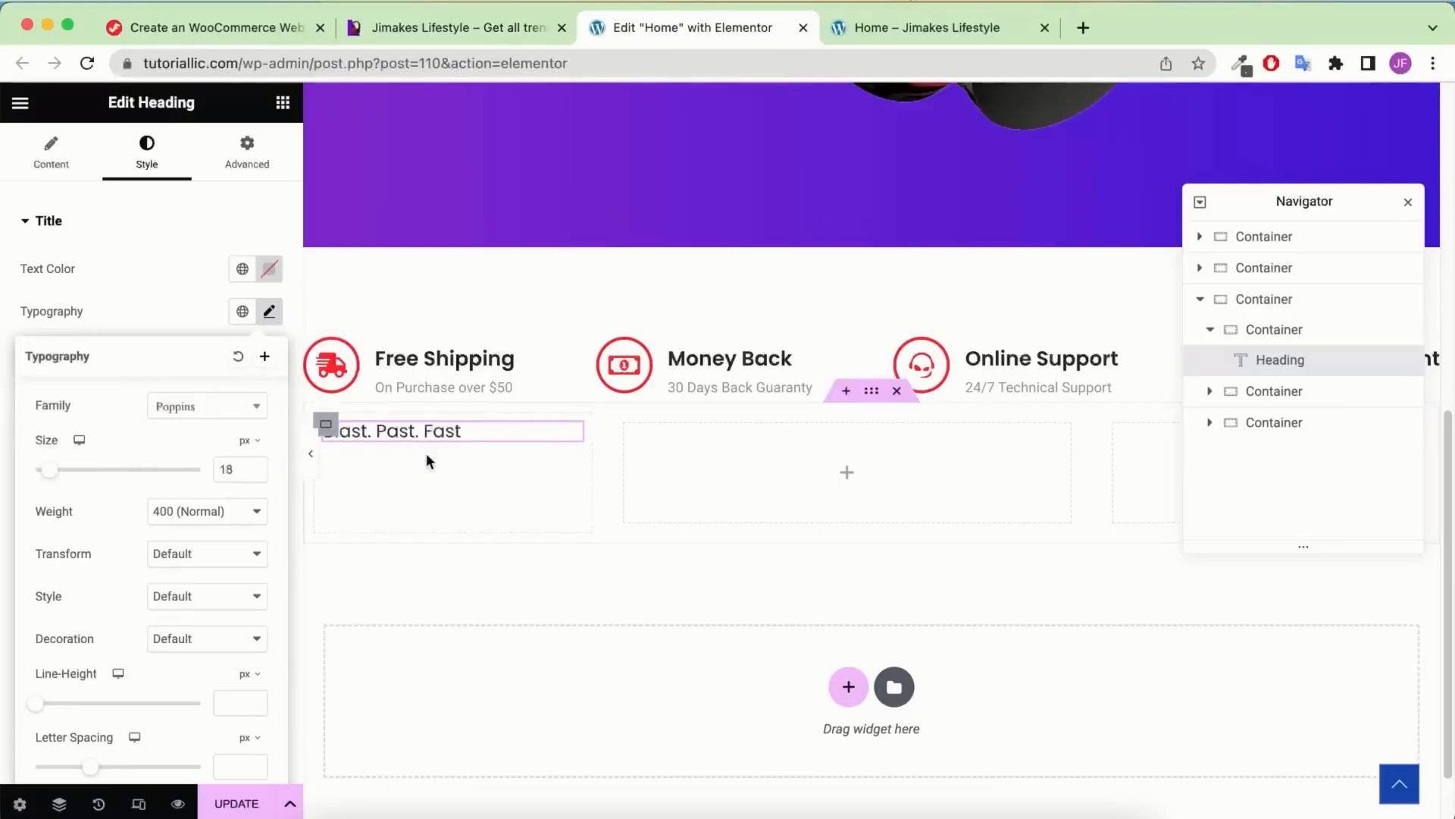
Duplicate the tagline heading and retitle it 'Speakers with Signature Sound'
right_click(448, 433)
left_click(483, 450)
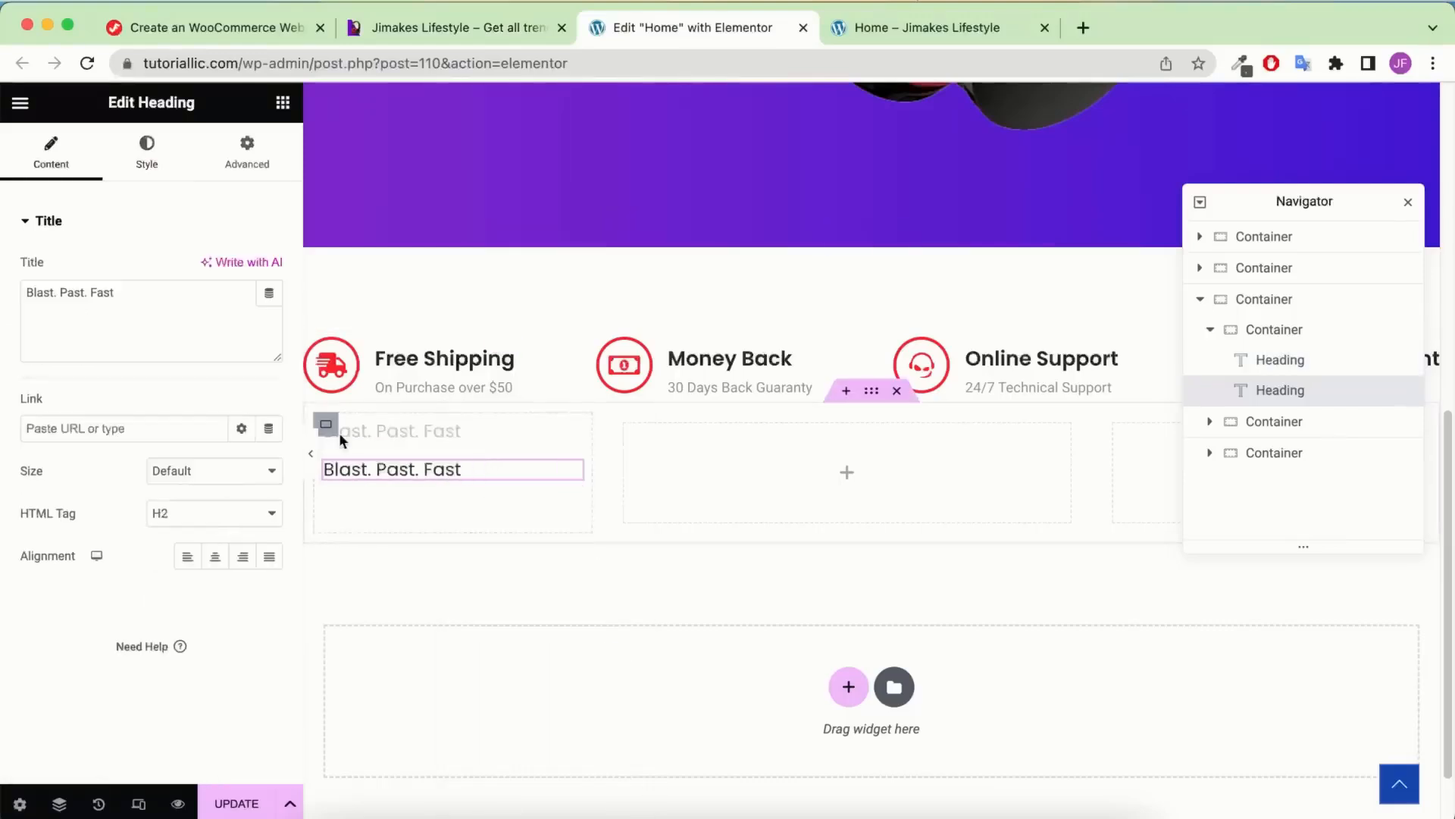
triple_click(143, 292)
type("Speakers with Signature Sound")
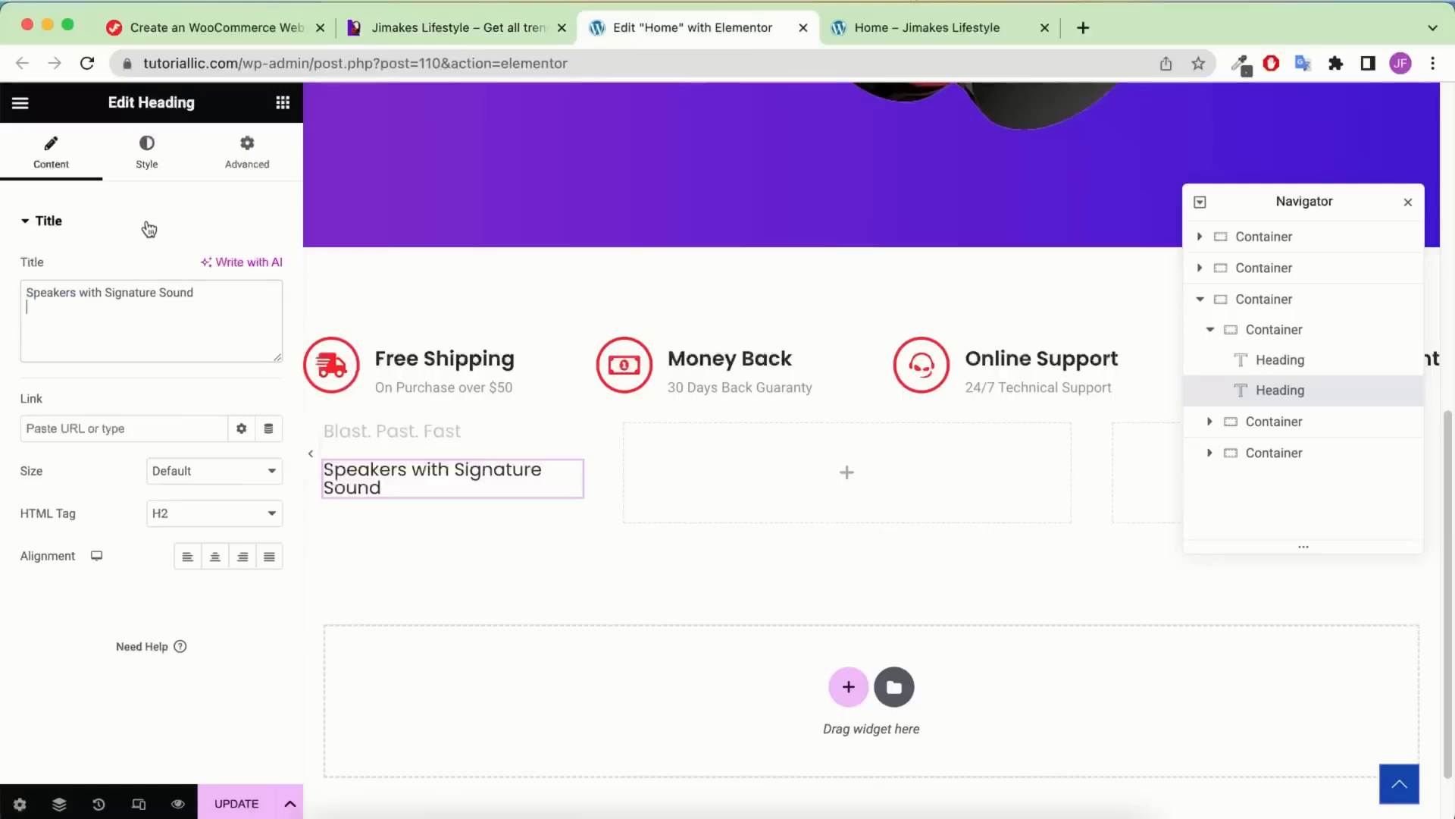
Give the title size 26, weight 600 (Semi Bold) and line height 30
left_click(157, 161)
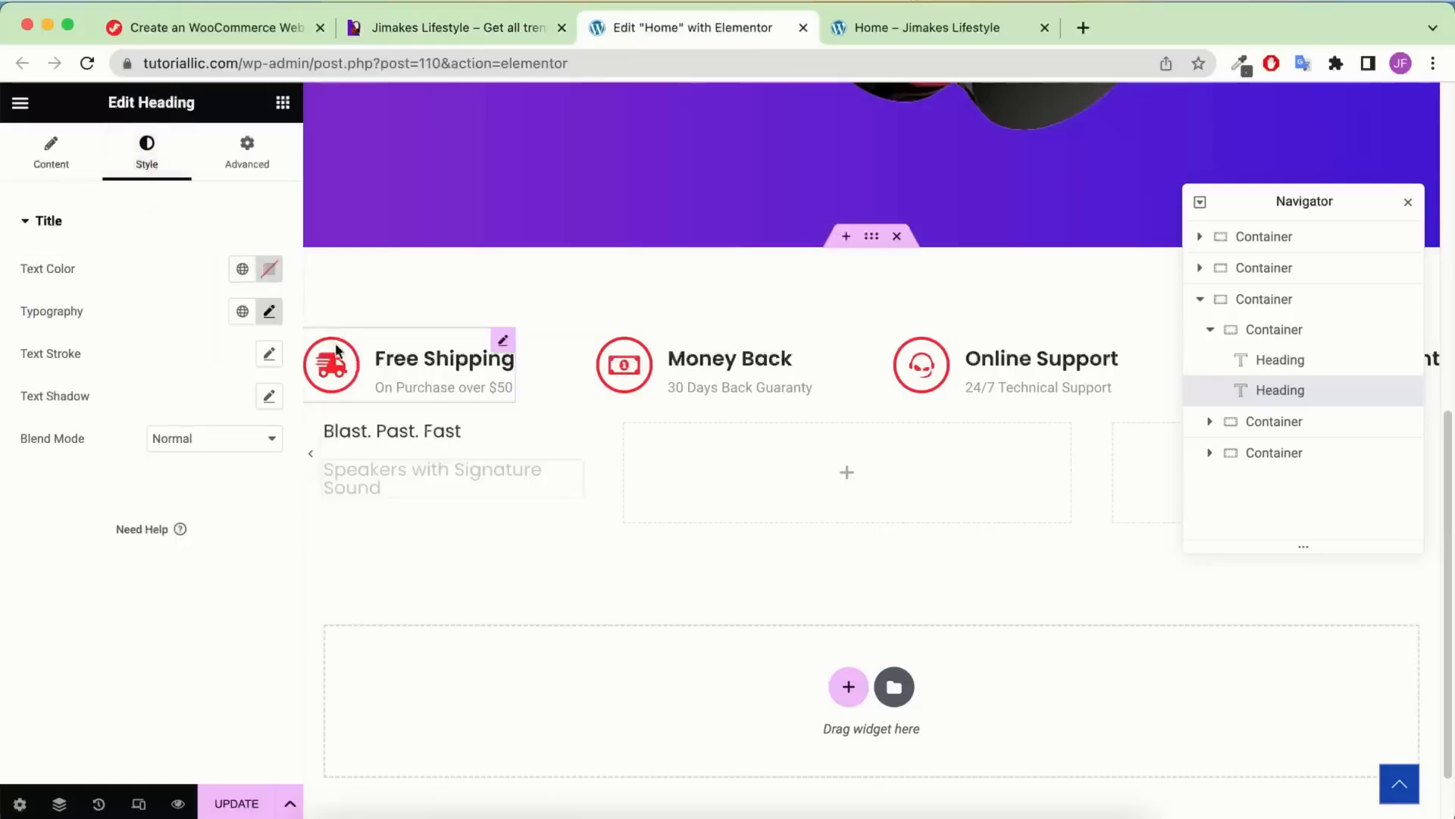
left_click(269, 312)
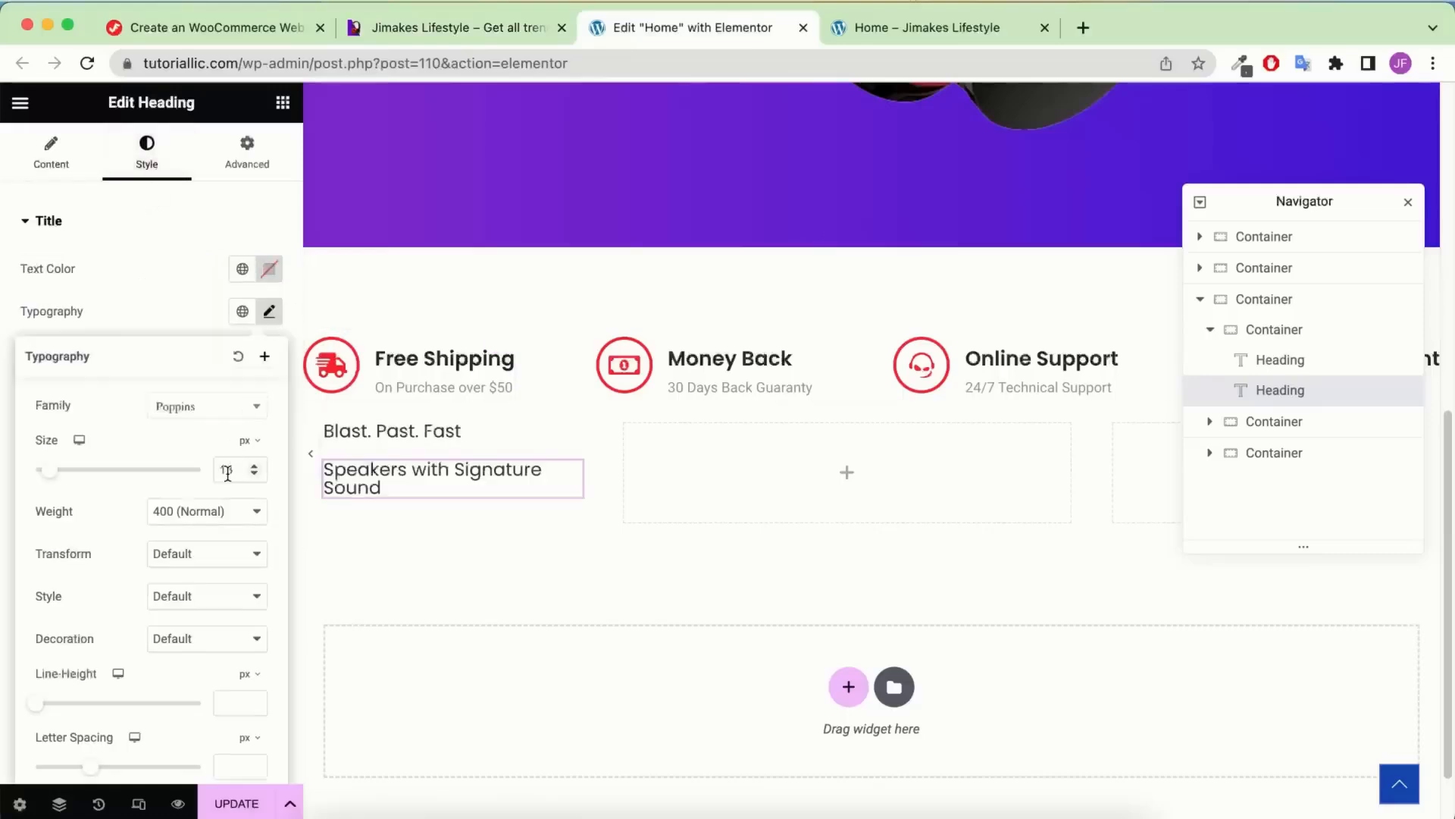
type("26")
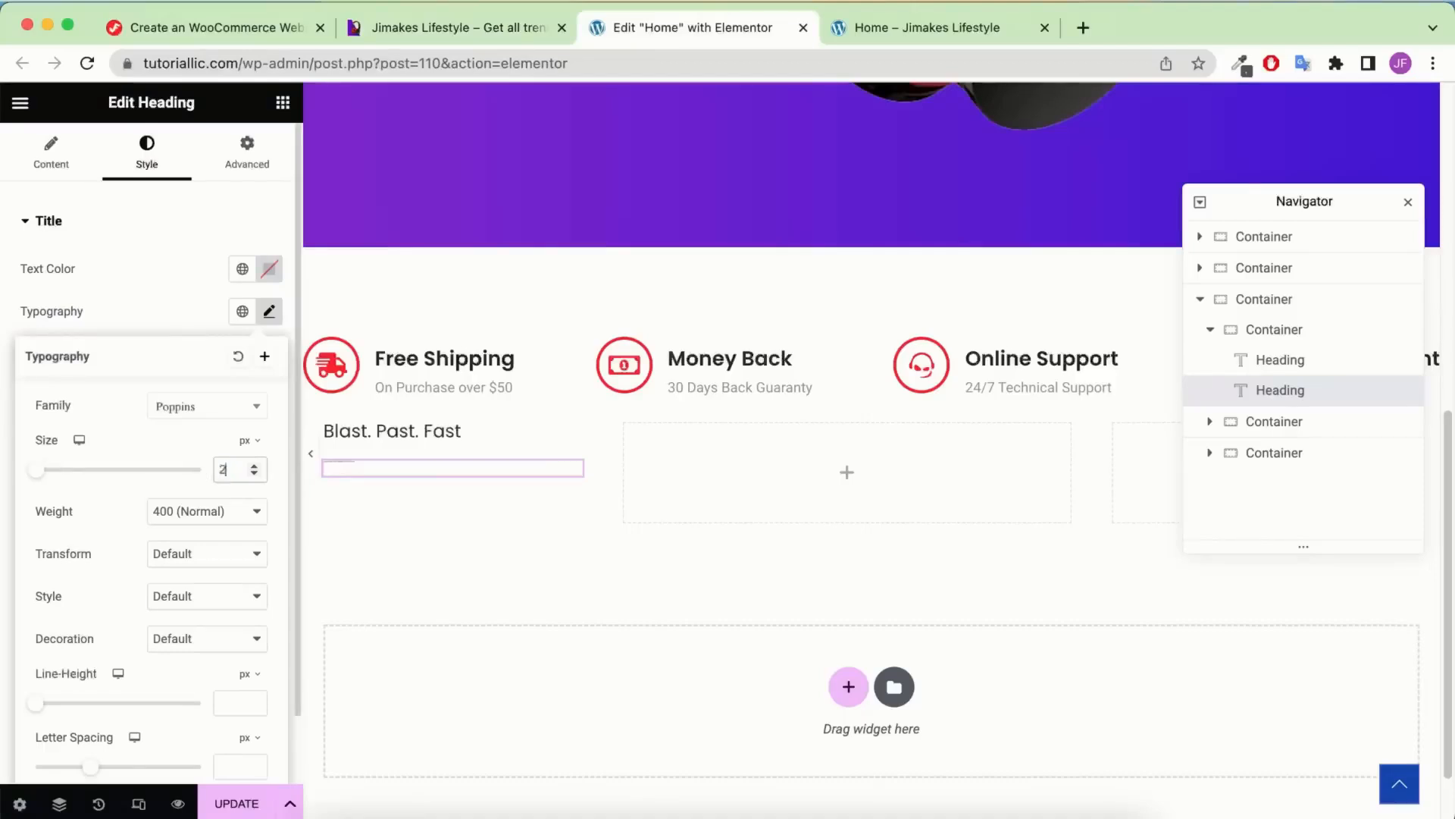
left_click(232, 523)
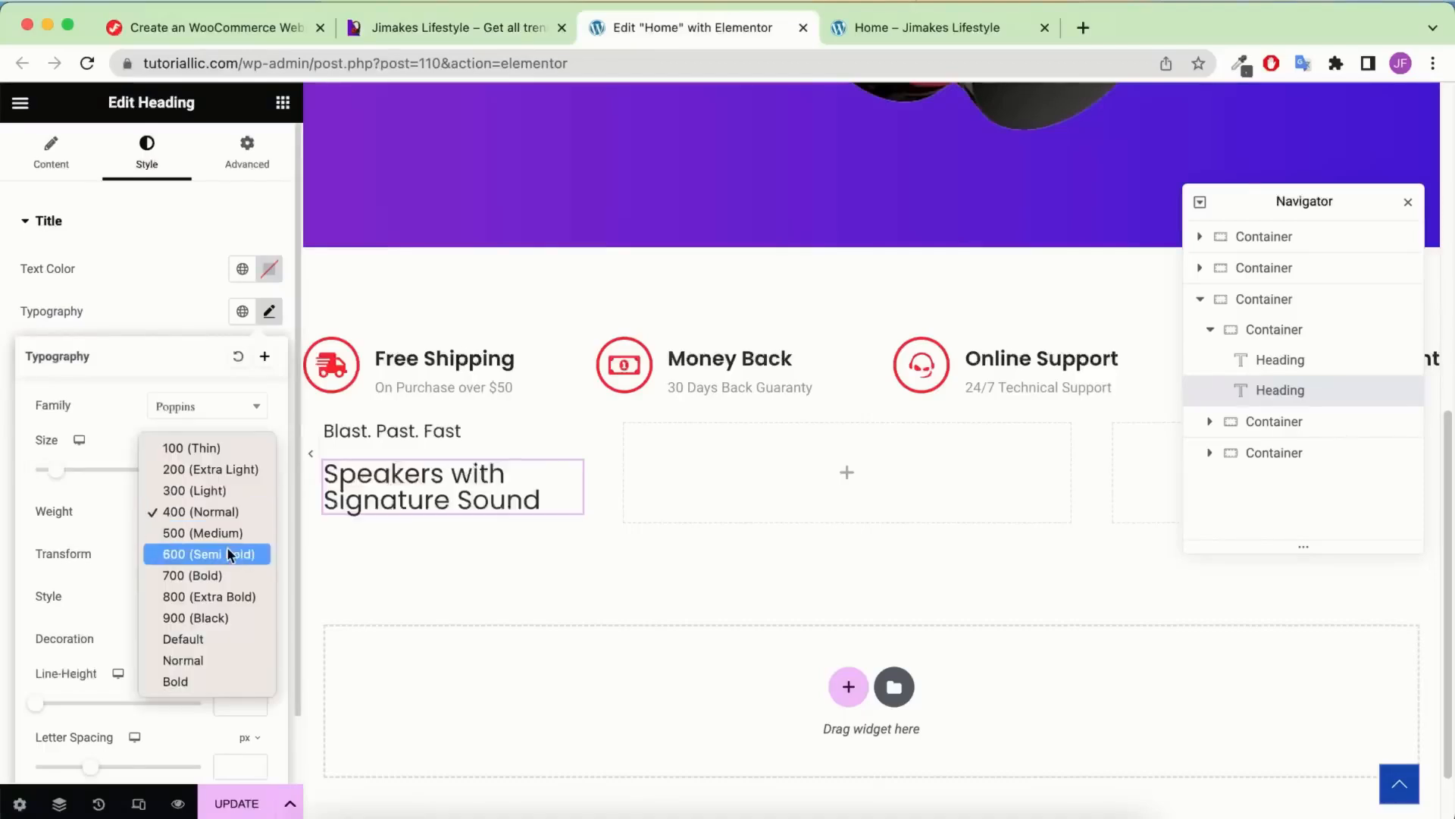
left_click(225, 551)
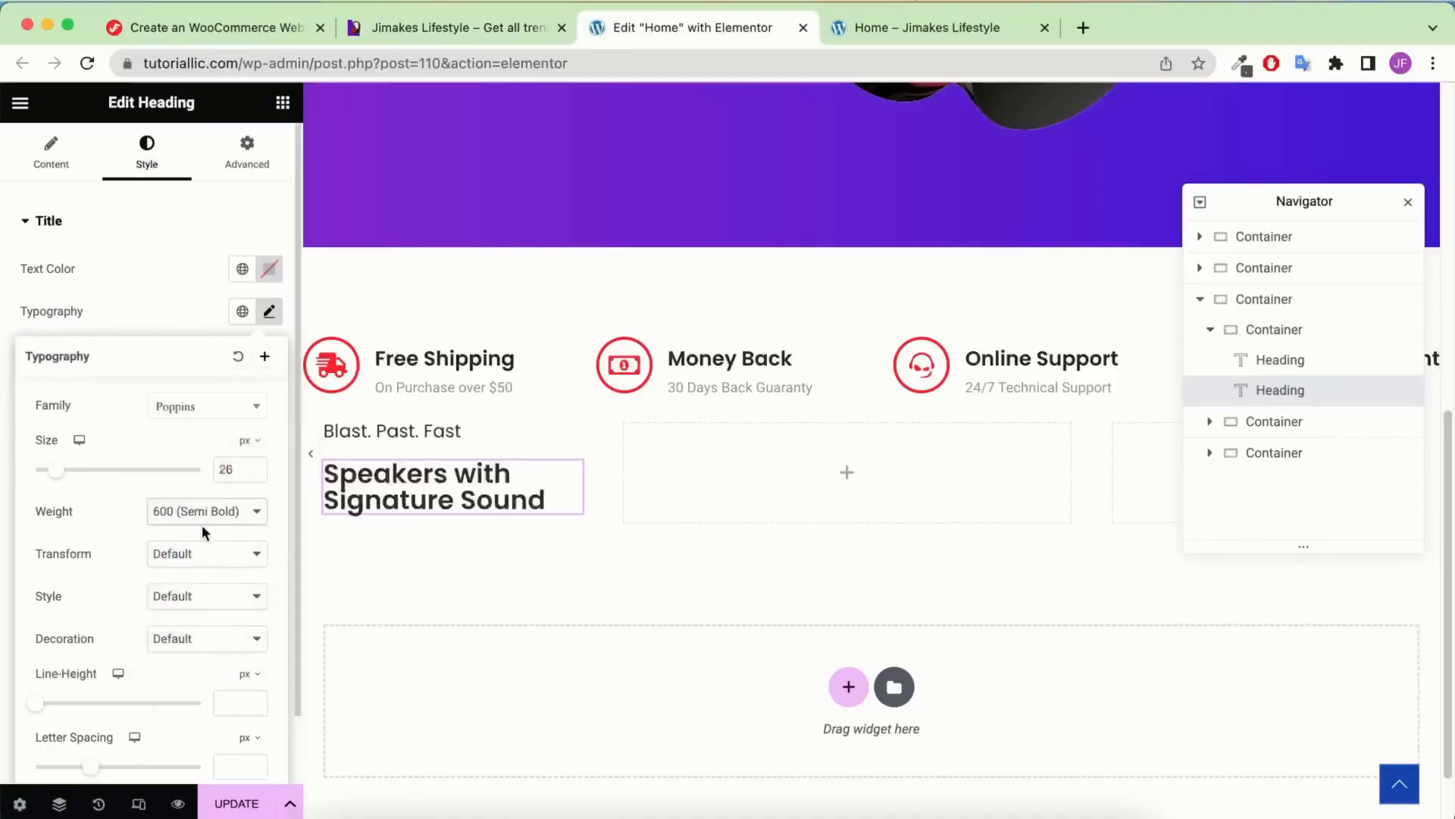
scroll(121, 504, "down", 2)
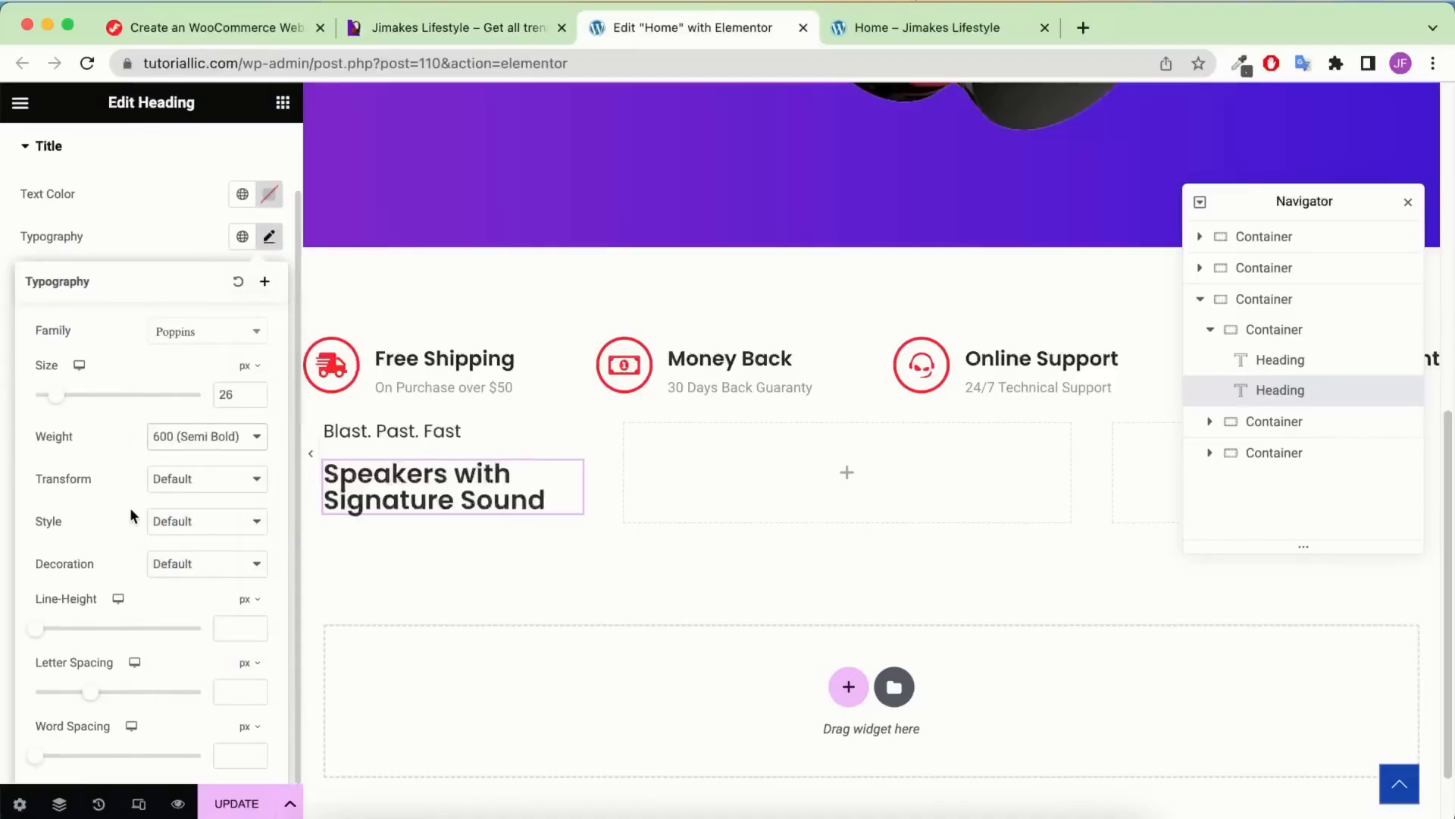
left_click(232, 628)
type("30")
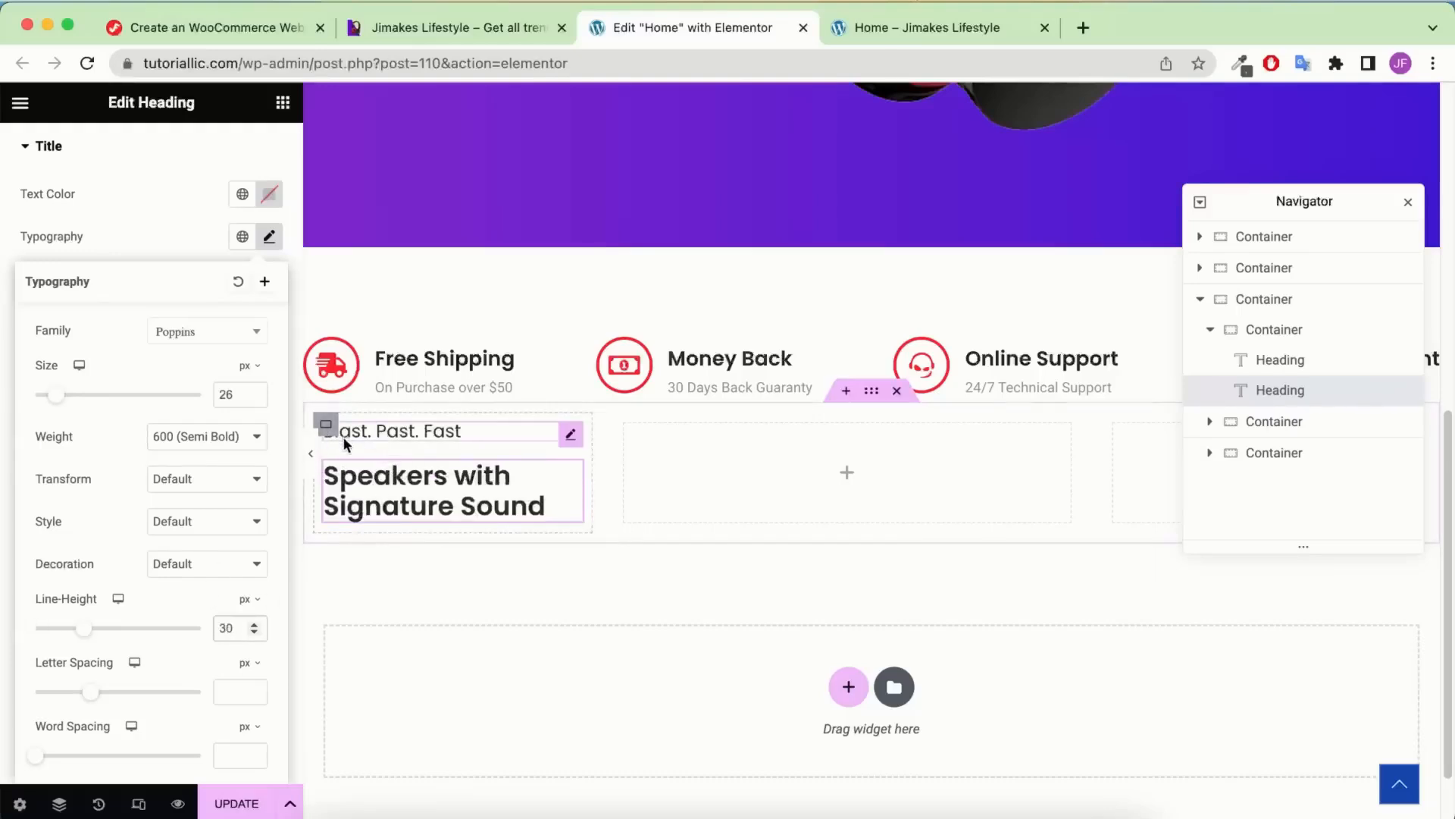
Give the first card a classic green #609386 background
left_click(1278, 328)
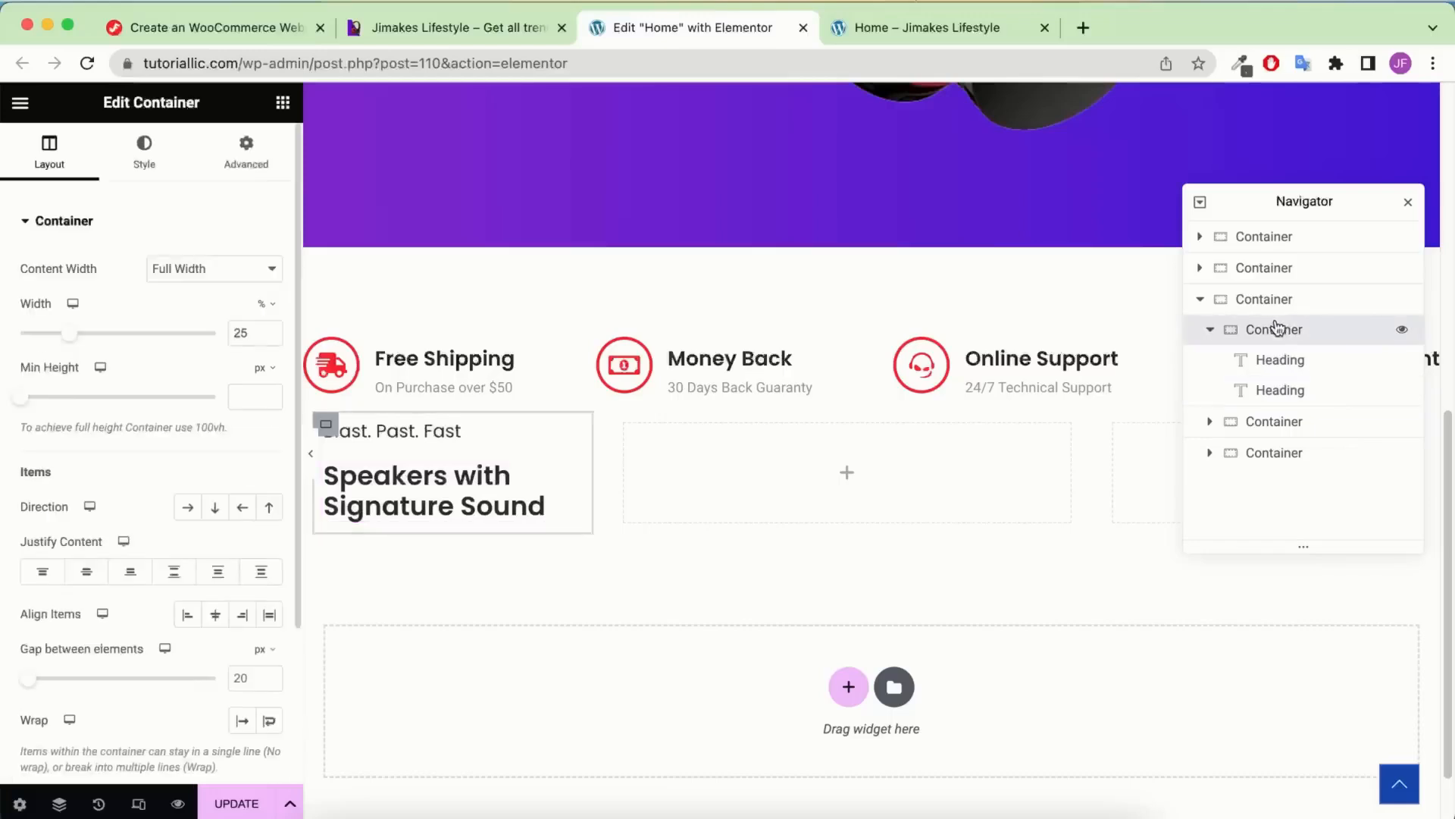
left_click(144, 155)
left_click(190, 313)
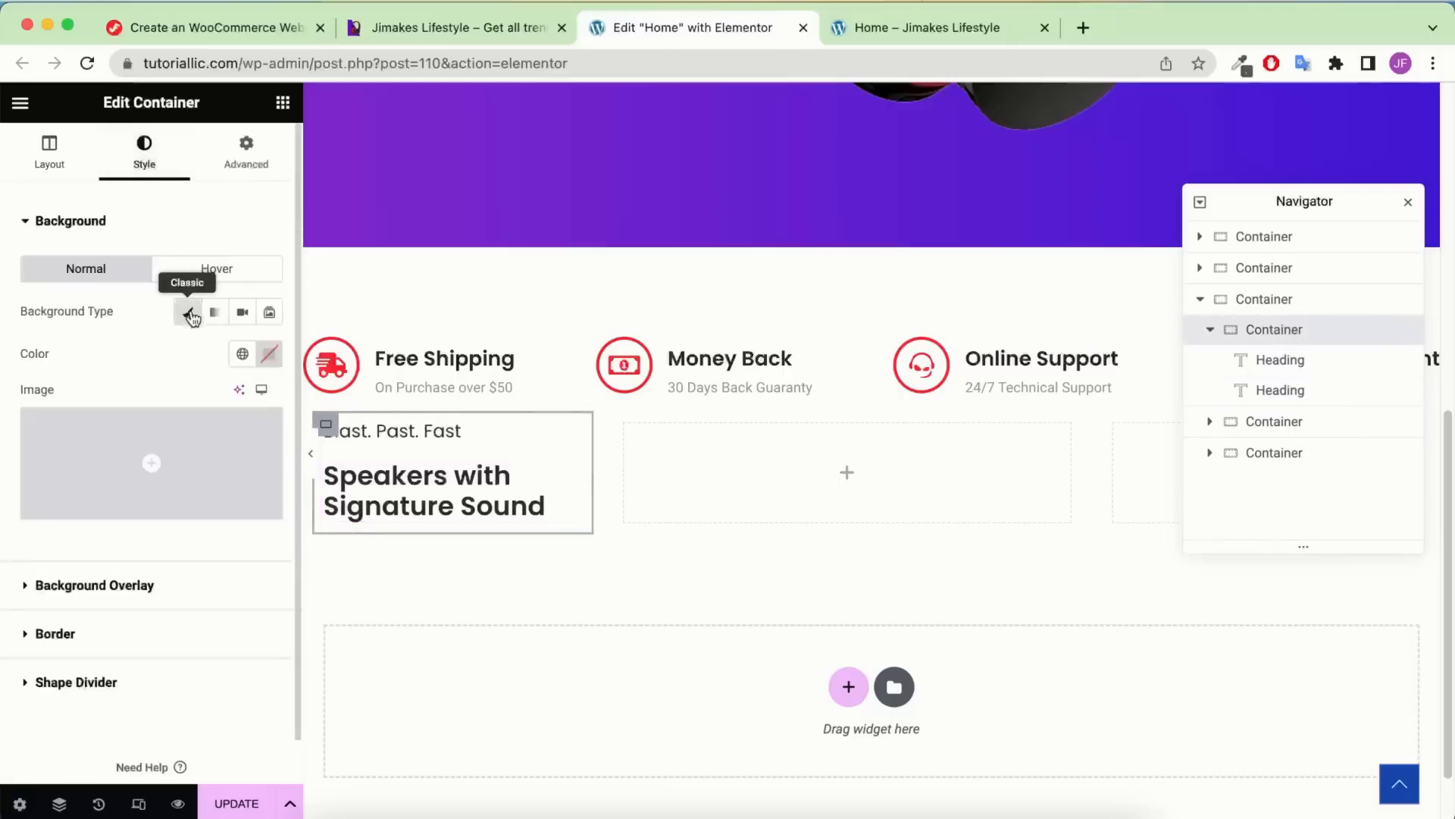
left_click(269, 356)
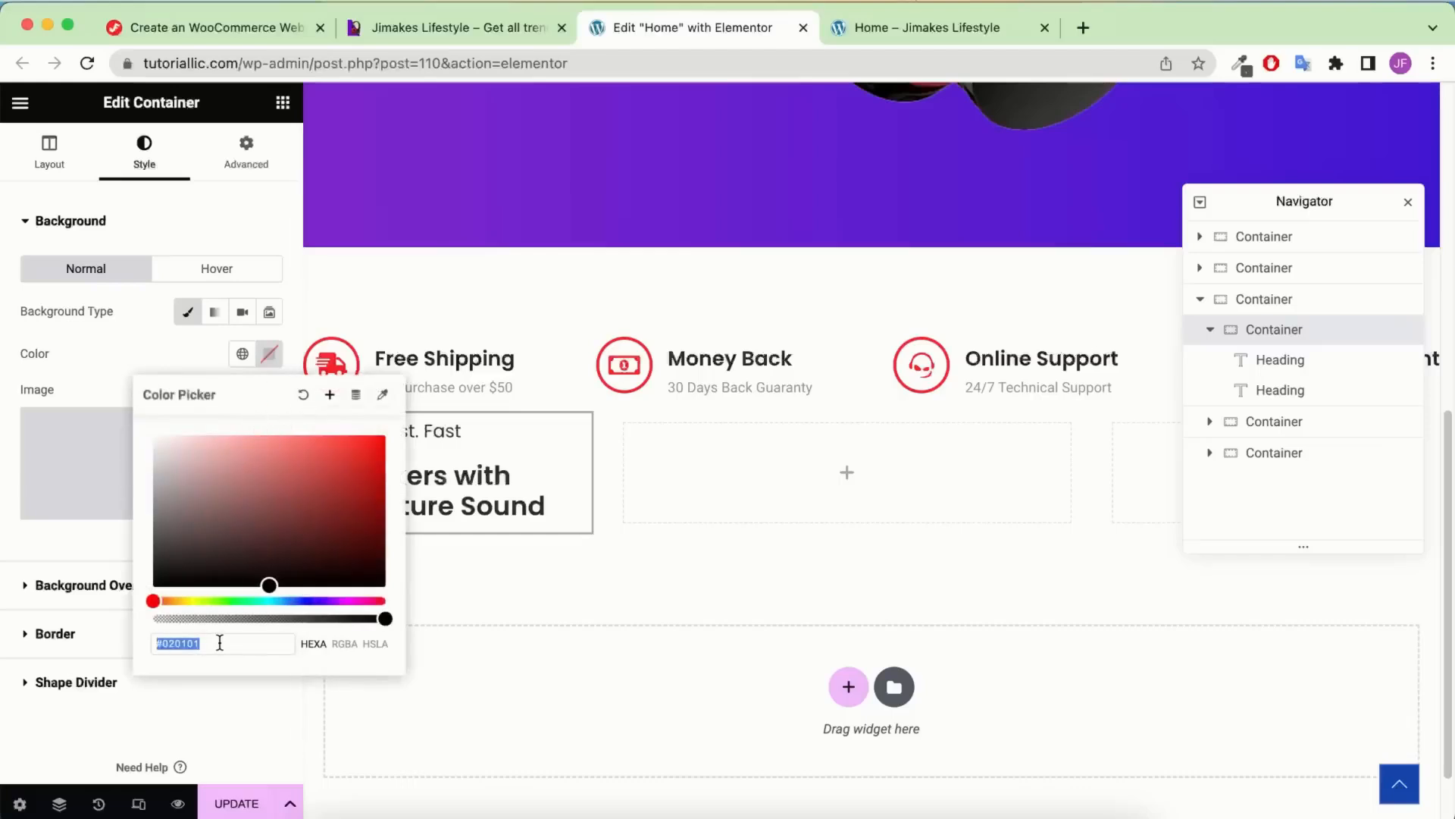
type("#609386")
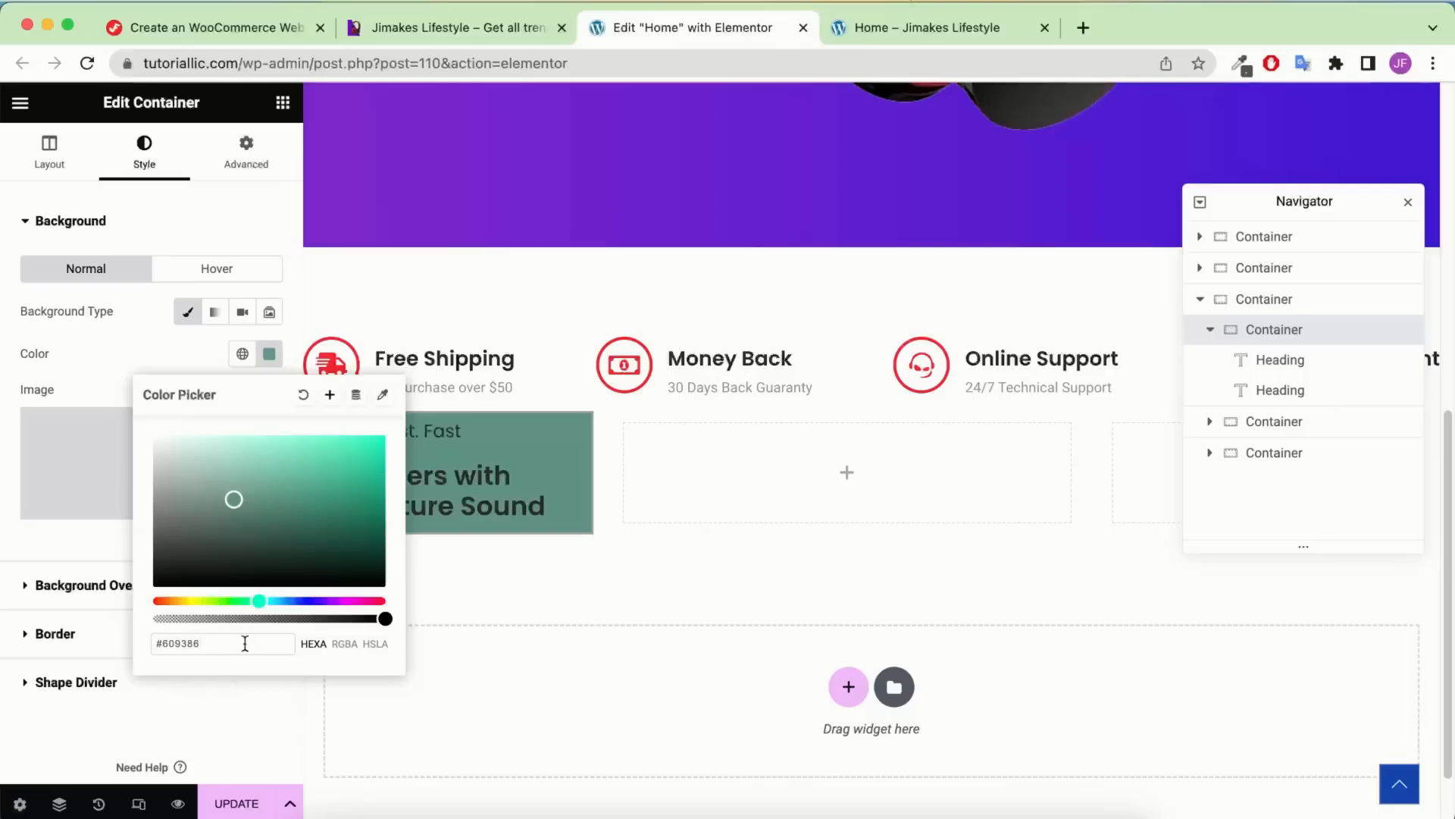
left_click(53, 356)
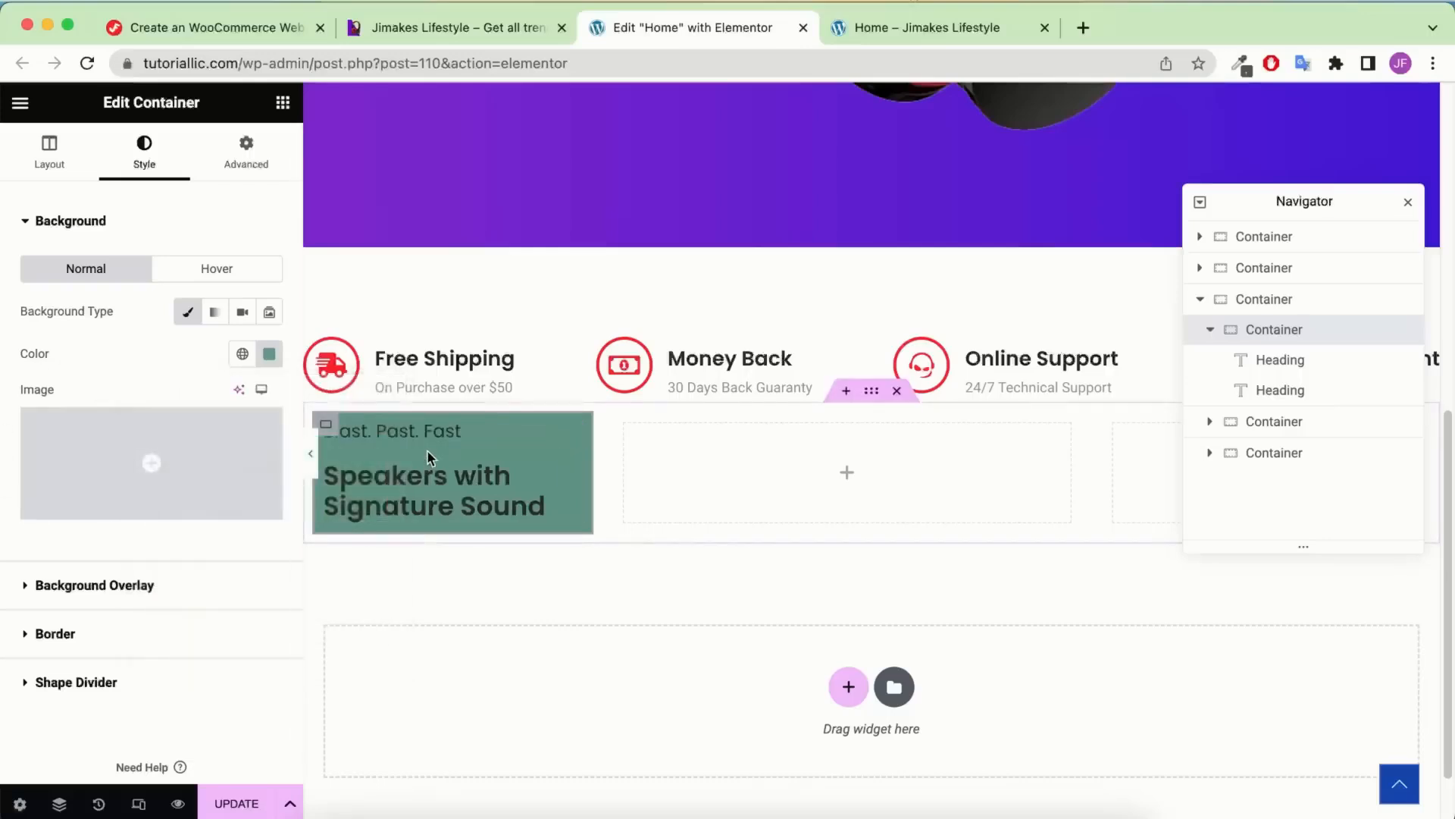
left_click(459, 27)
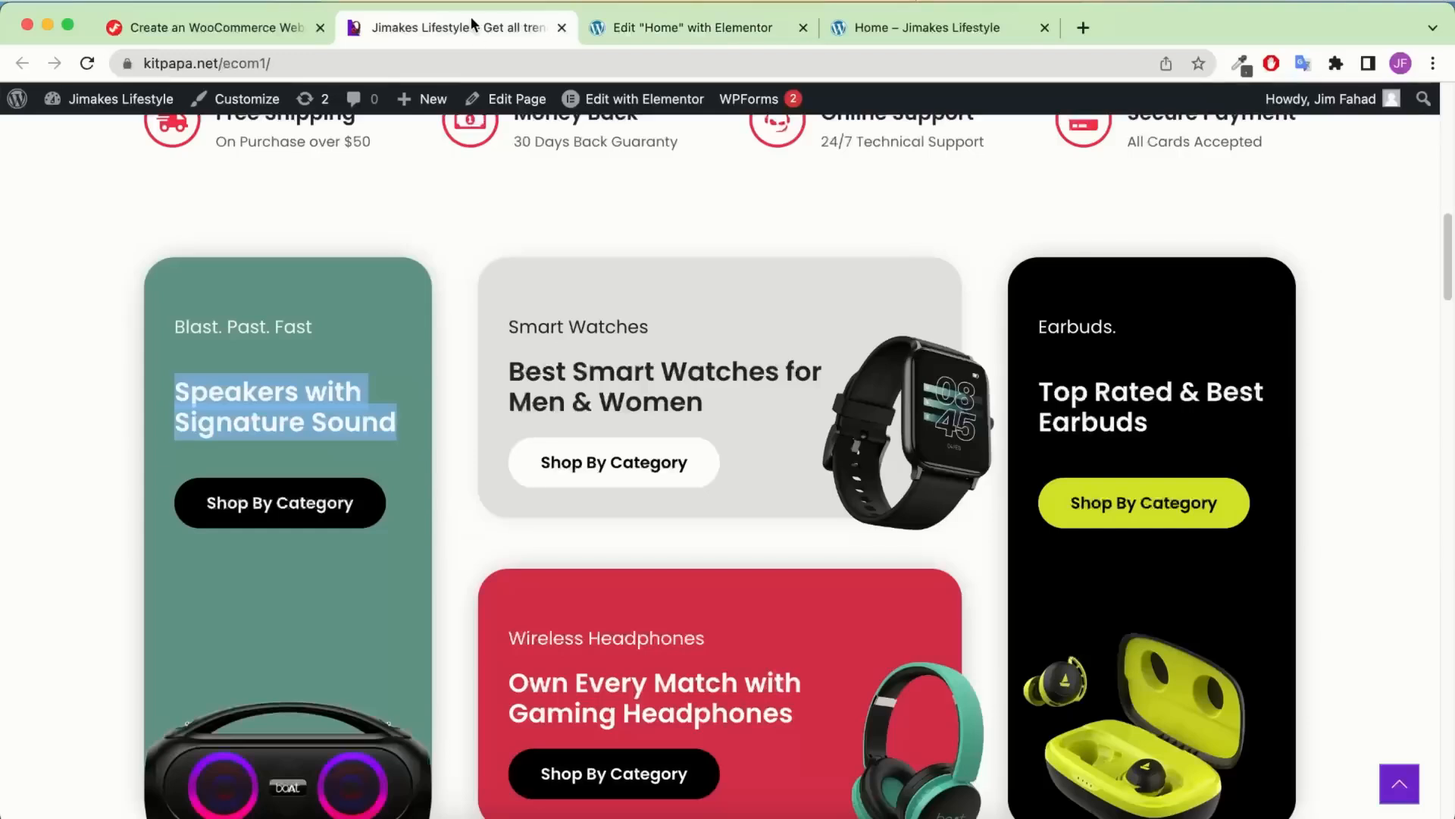
left_click(259, 358)
left_click(650, 23)
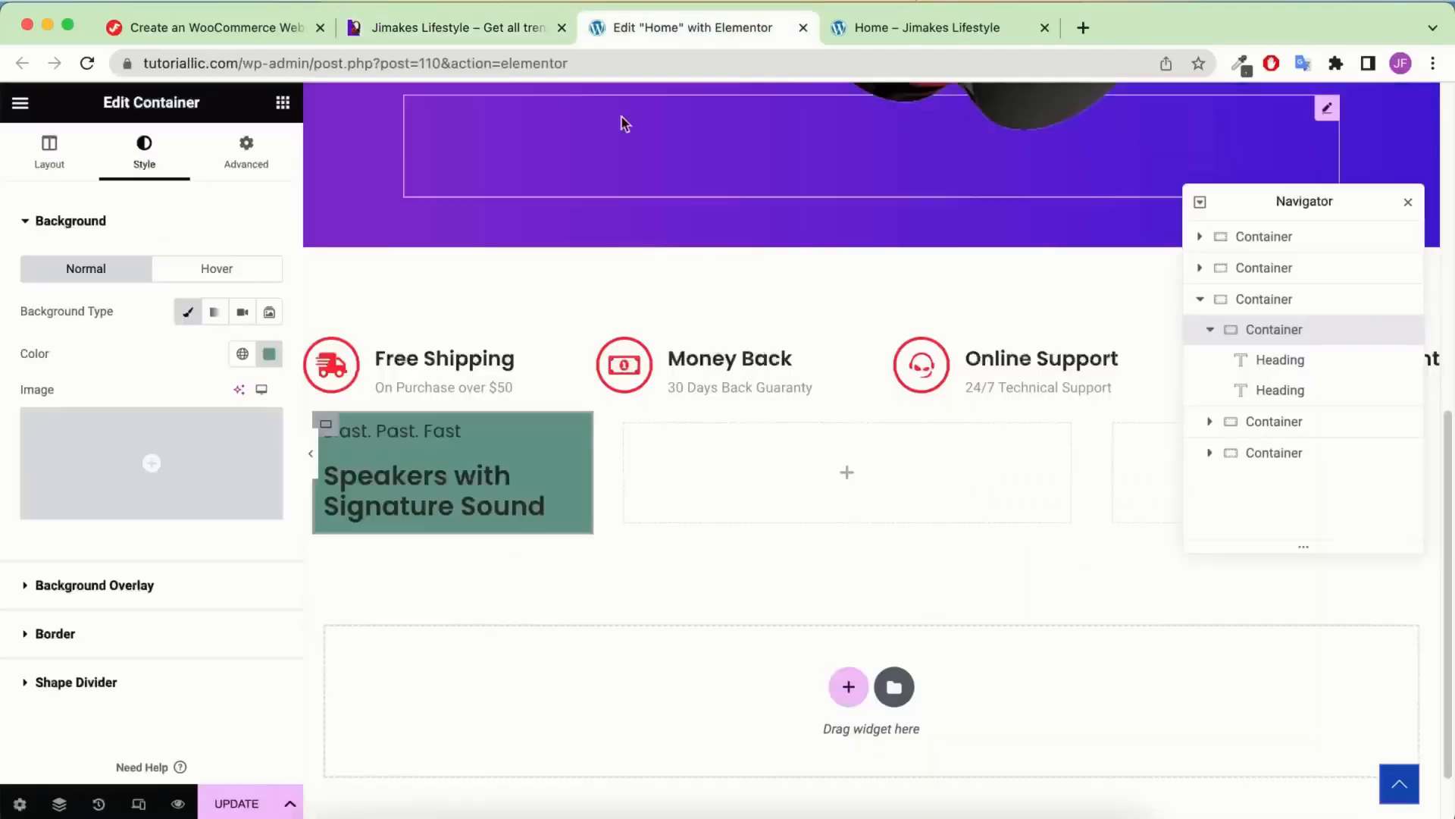
Set the tagline's text colour to #FFFFFF and save it as a global colour named White
left_click(417, 444)
left_click(243, 270)
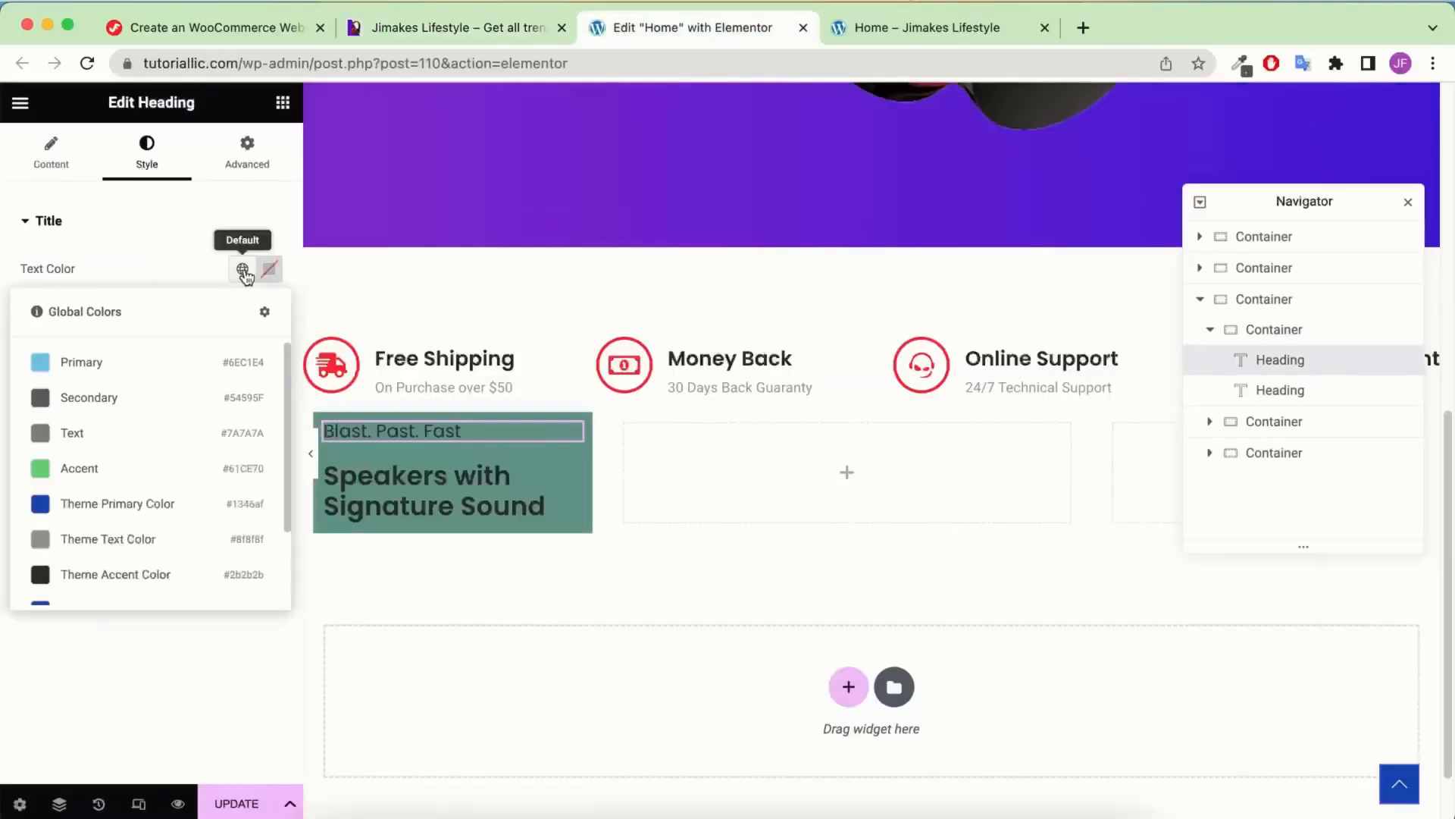
scroll(125, 466, "down", 3)
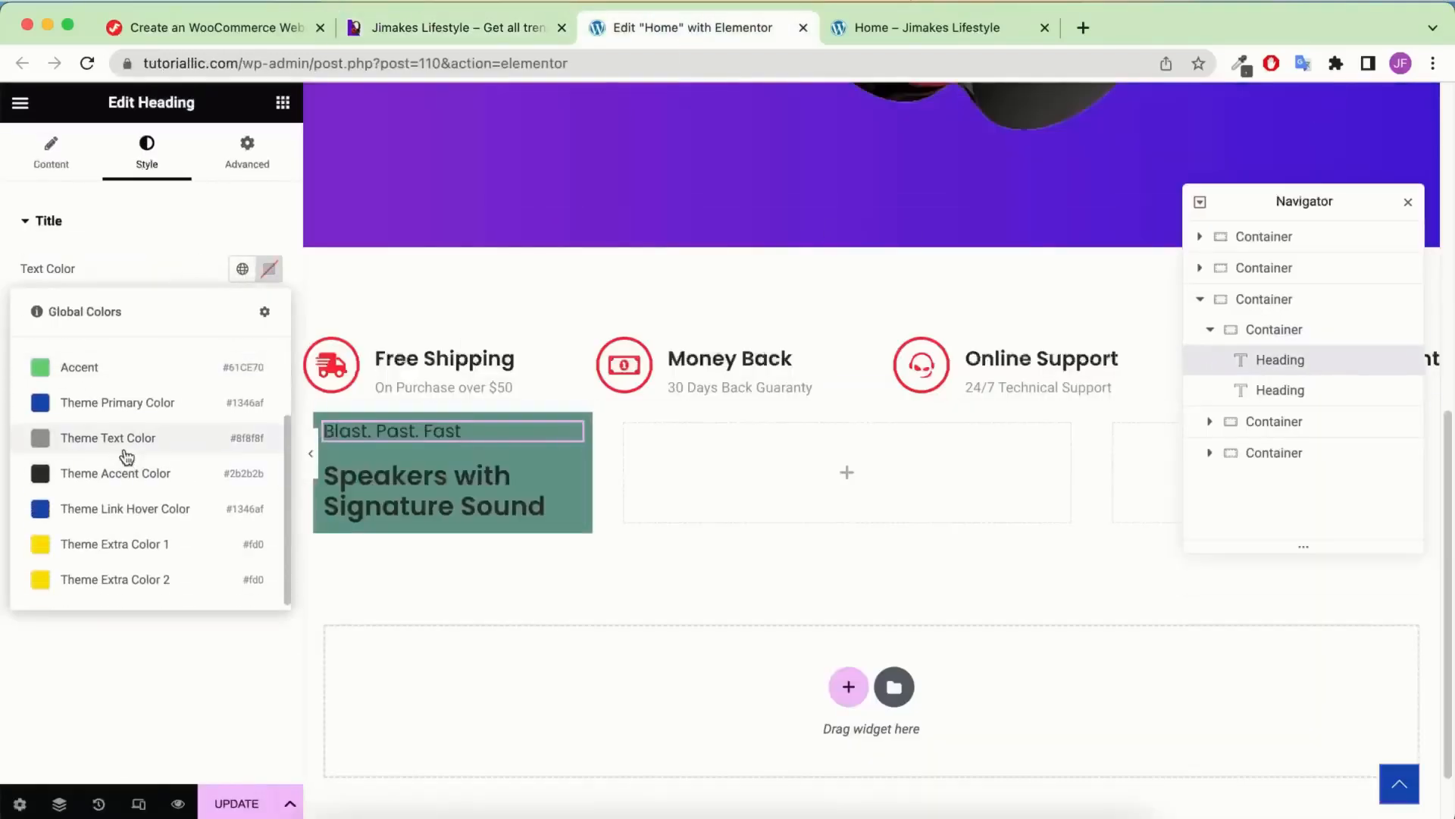
scroll(127, 457, "up", 3)
left_click(136, 260)
left_click(62, 247)
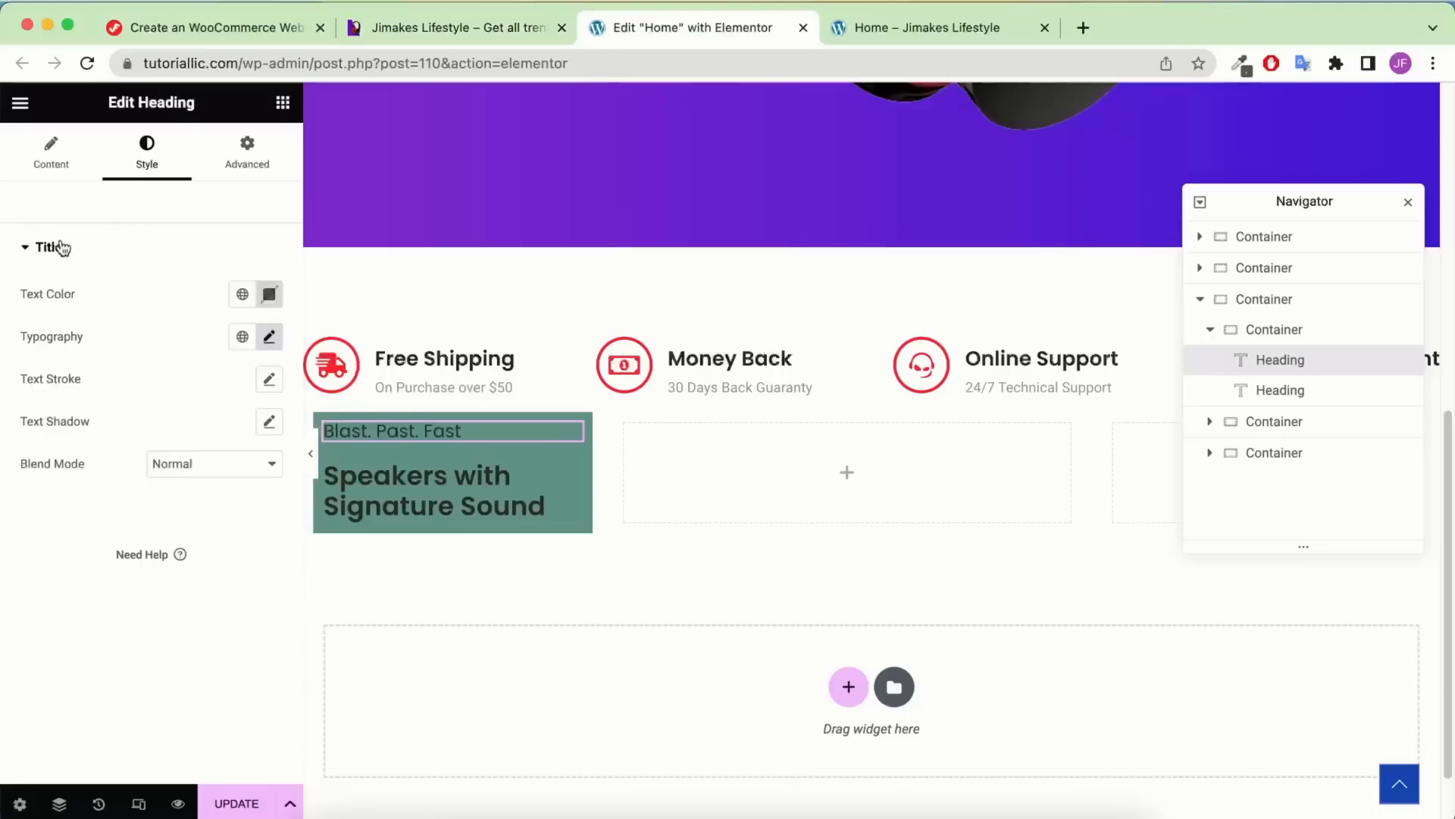
left_click(271, 294)
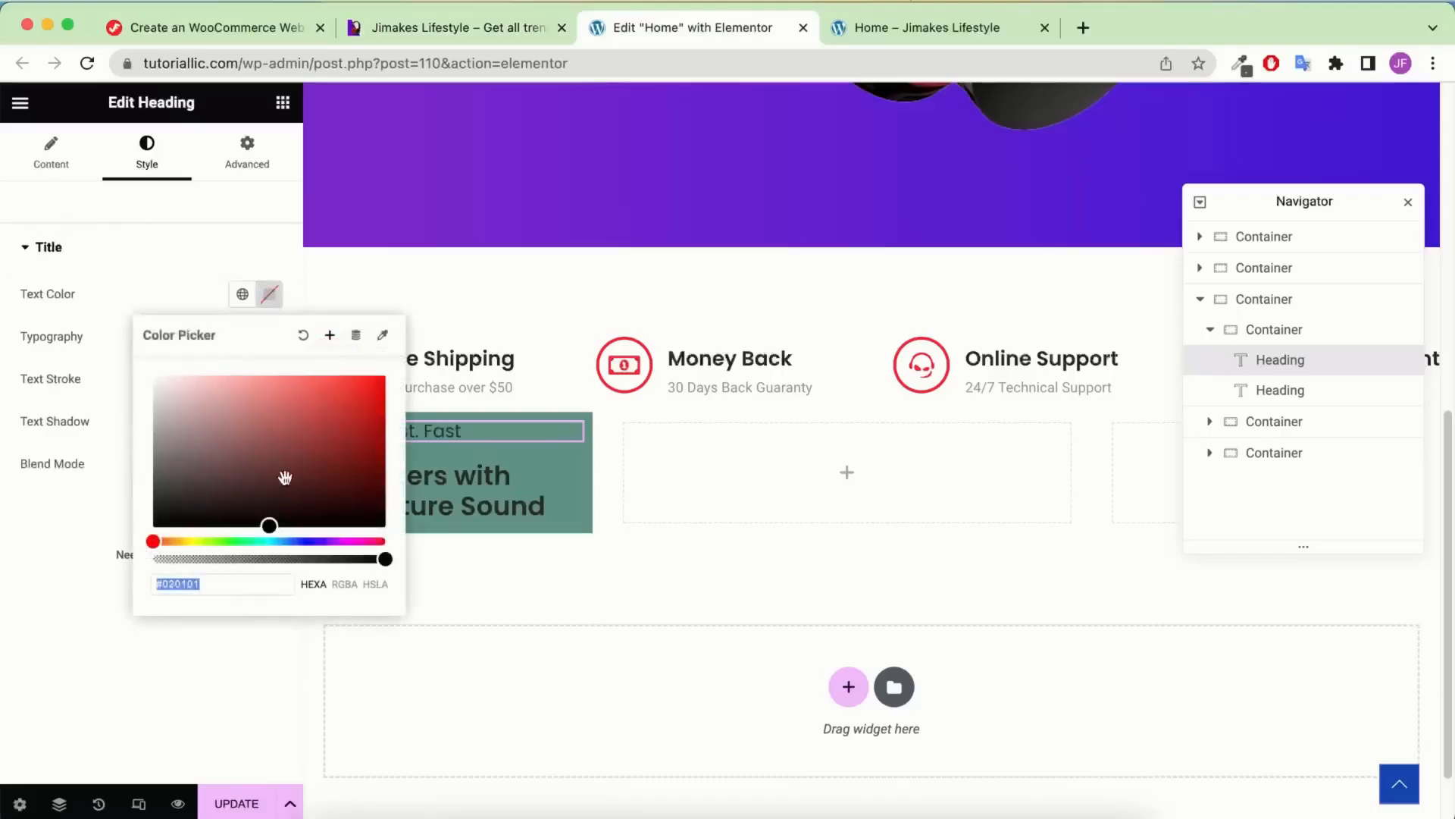
type("#FFFFFF")
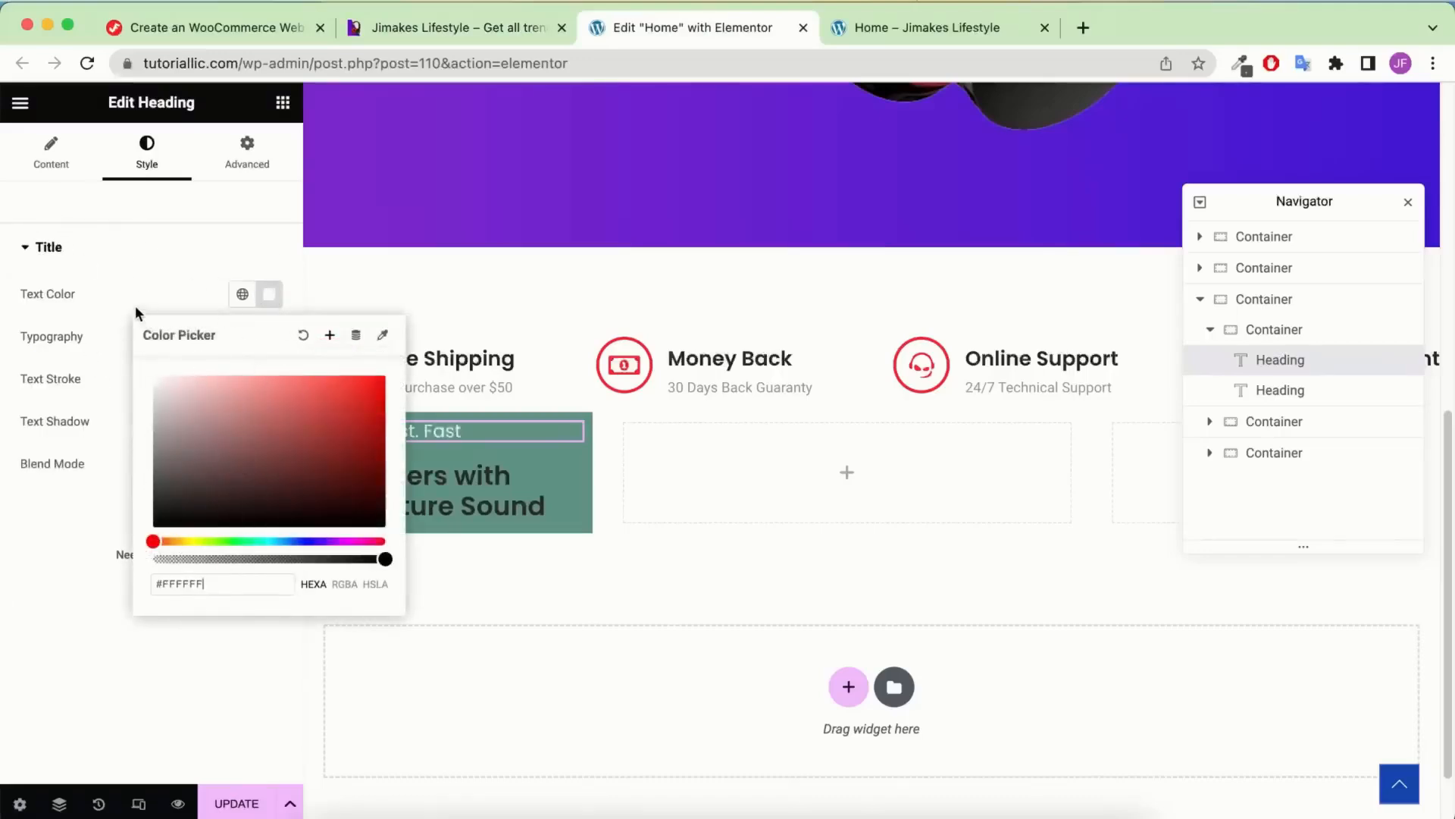
left_click(330, 338)
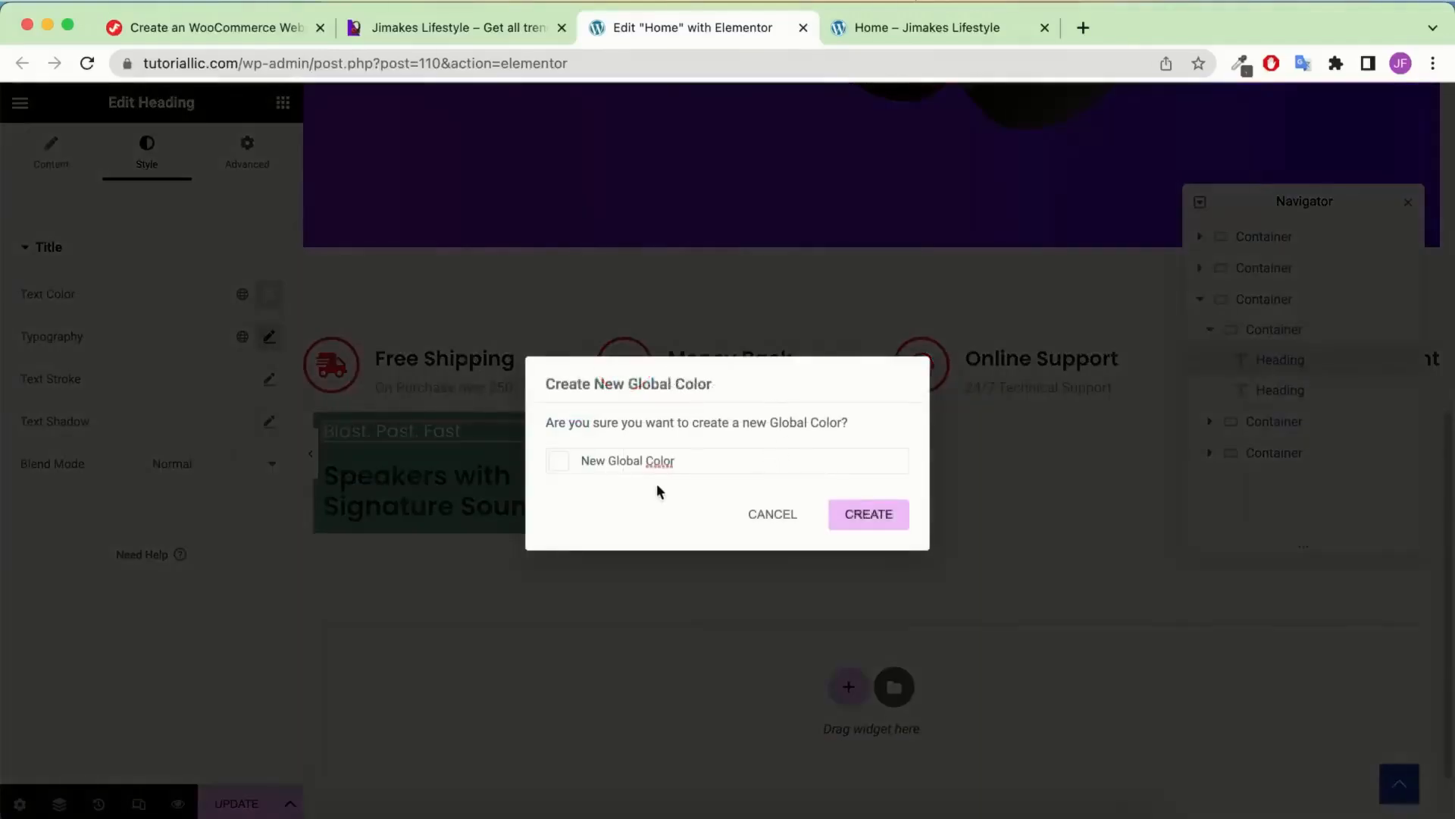
triple_click(665, 463)
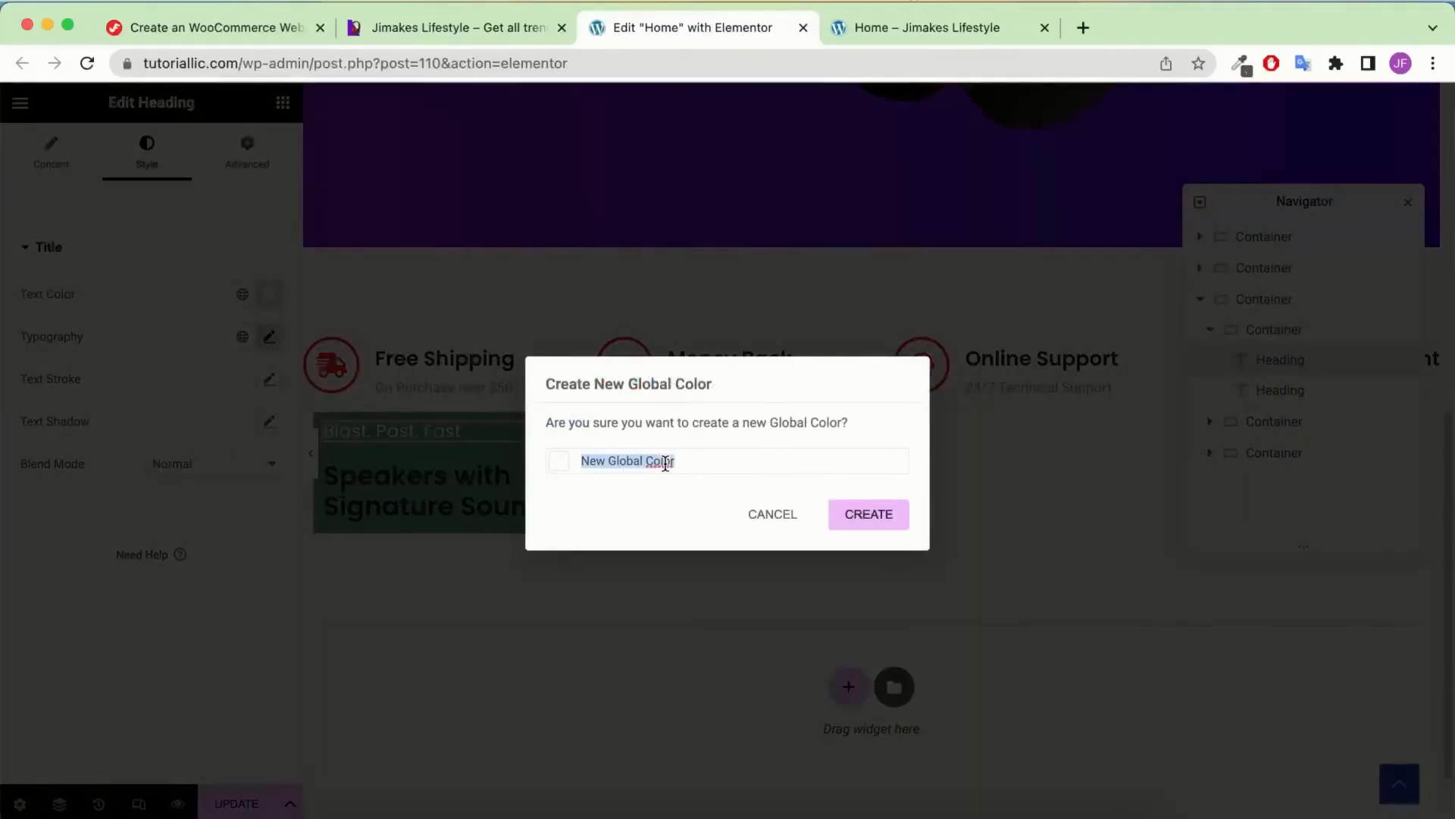
type("White")
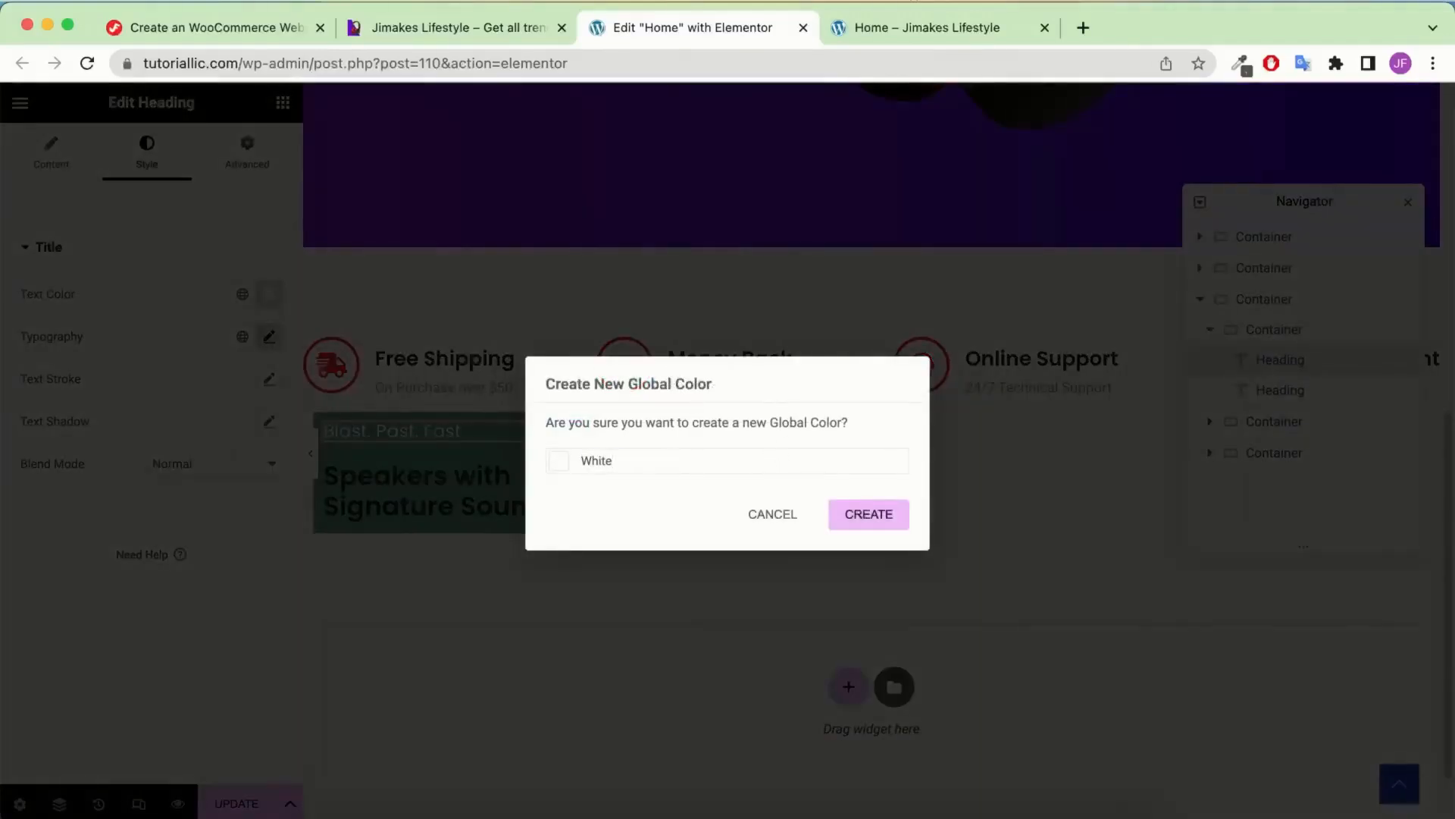
left_click(845, 512)
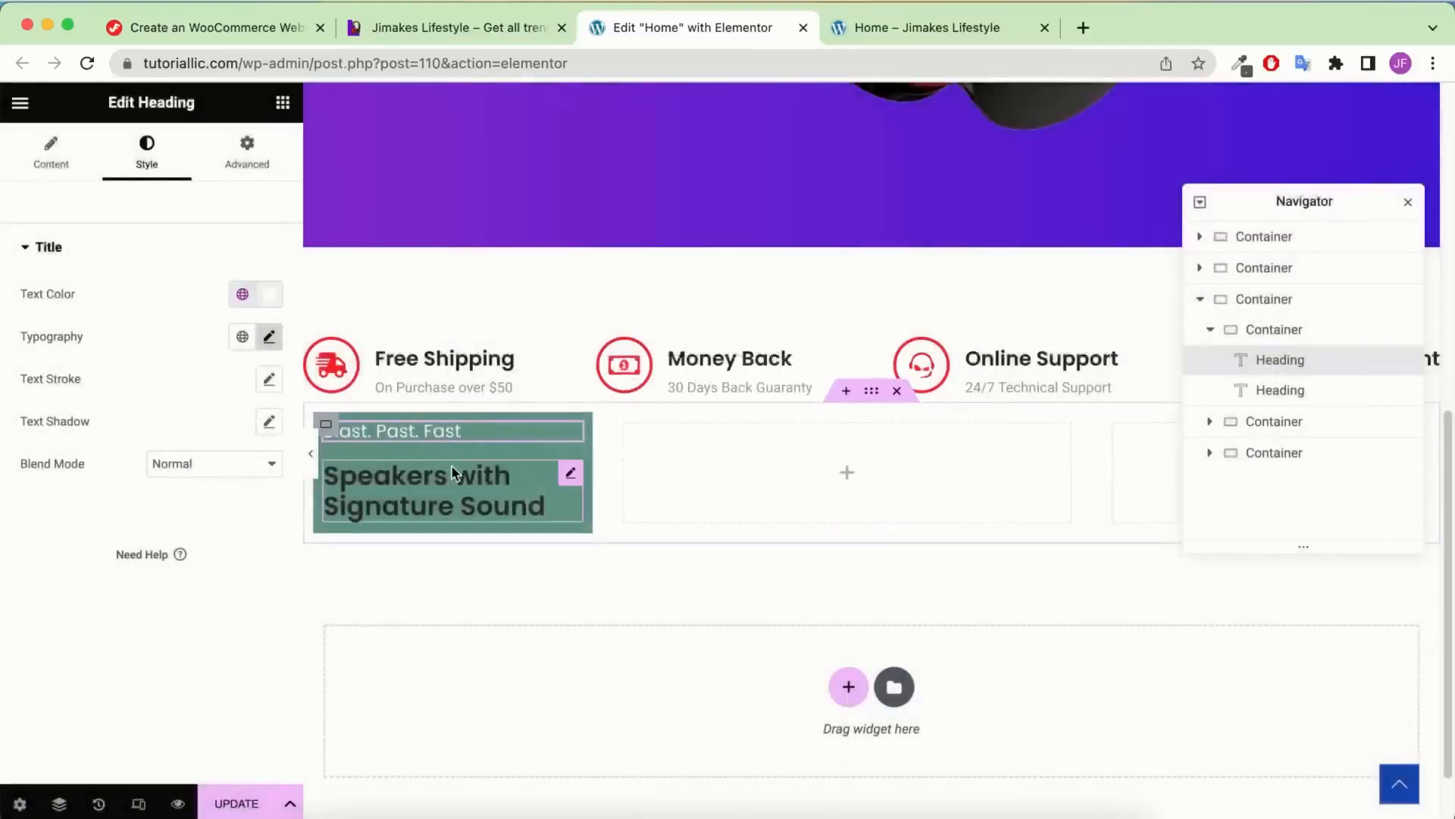
Apply the global White colour to the 'Speakers with Signature Sound' heading
left_click(242, 268)
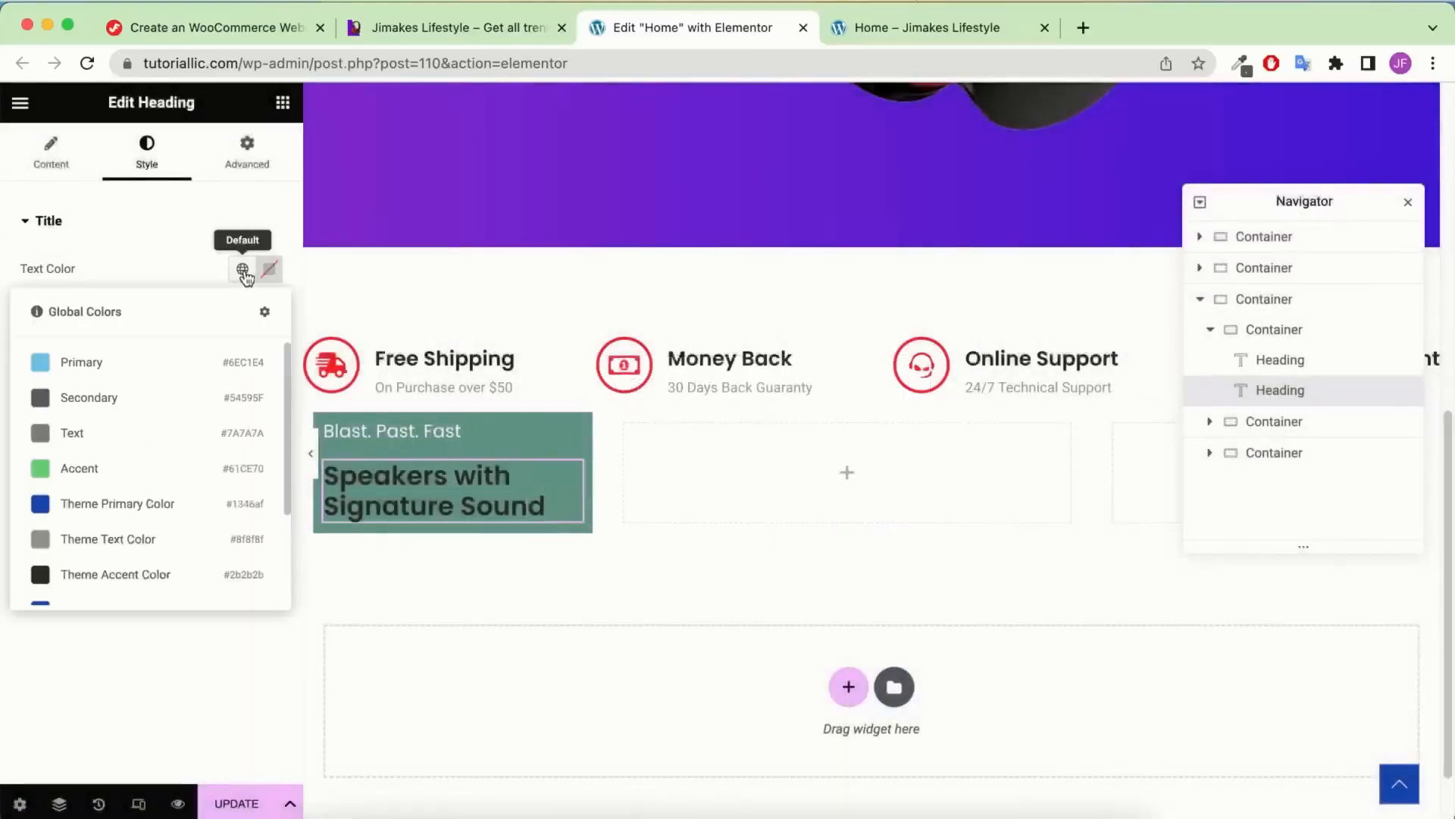
scroll(195, 535, "down", 3)
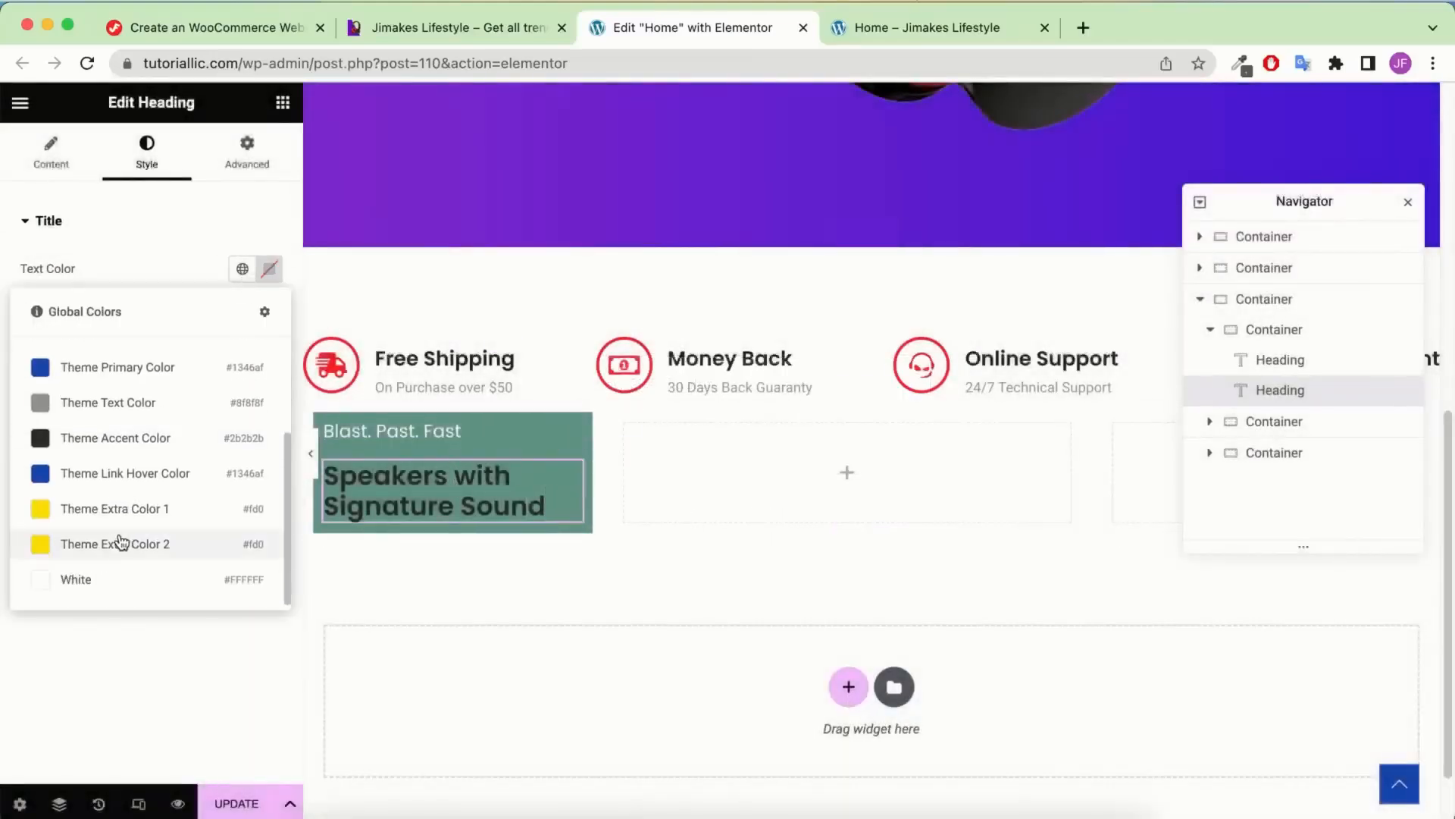
left_click(151, 577)
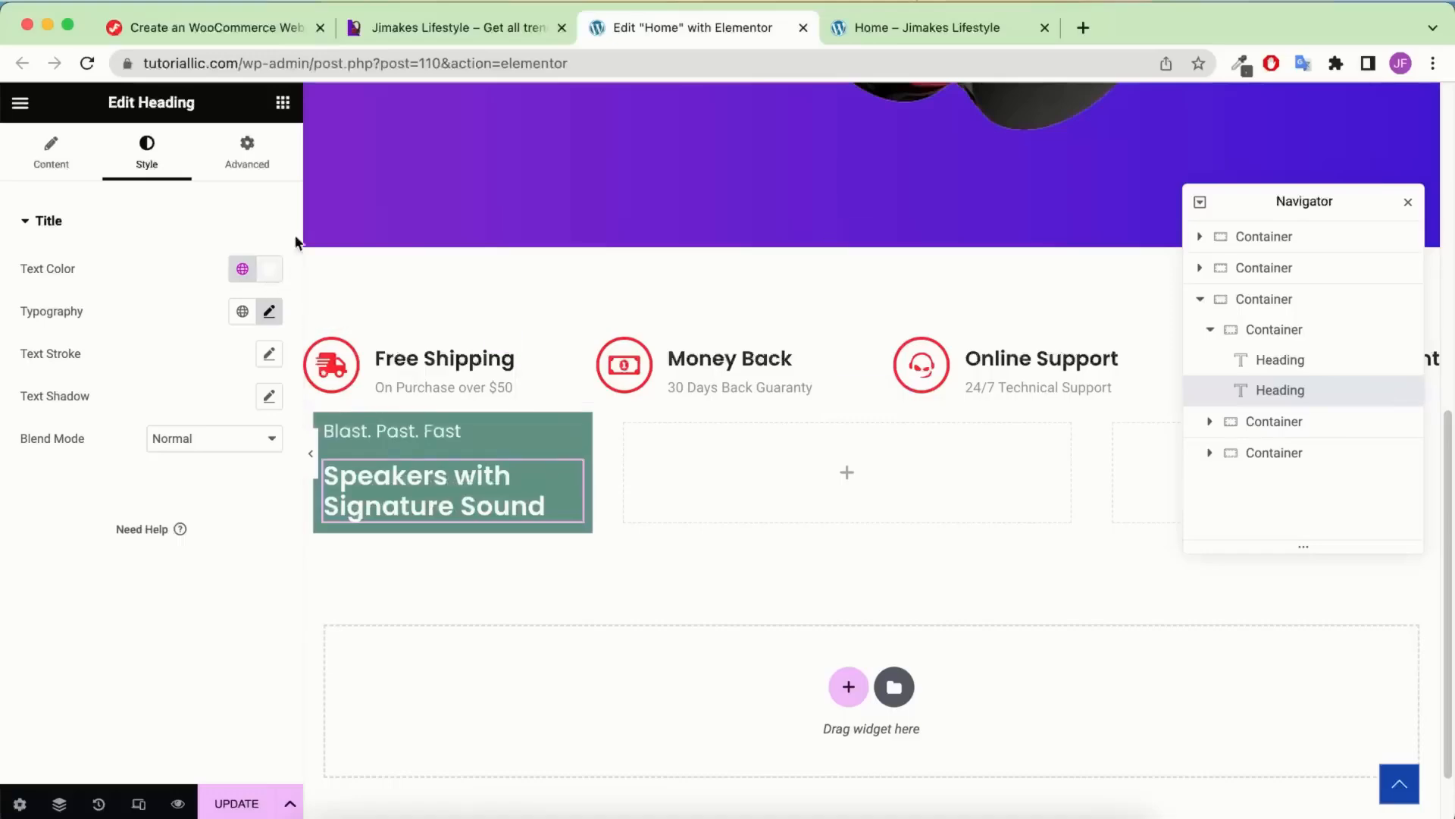
left_click(493, 29)
left_click(663, 28)
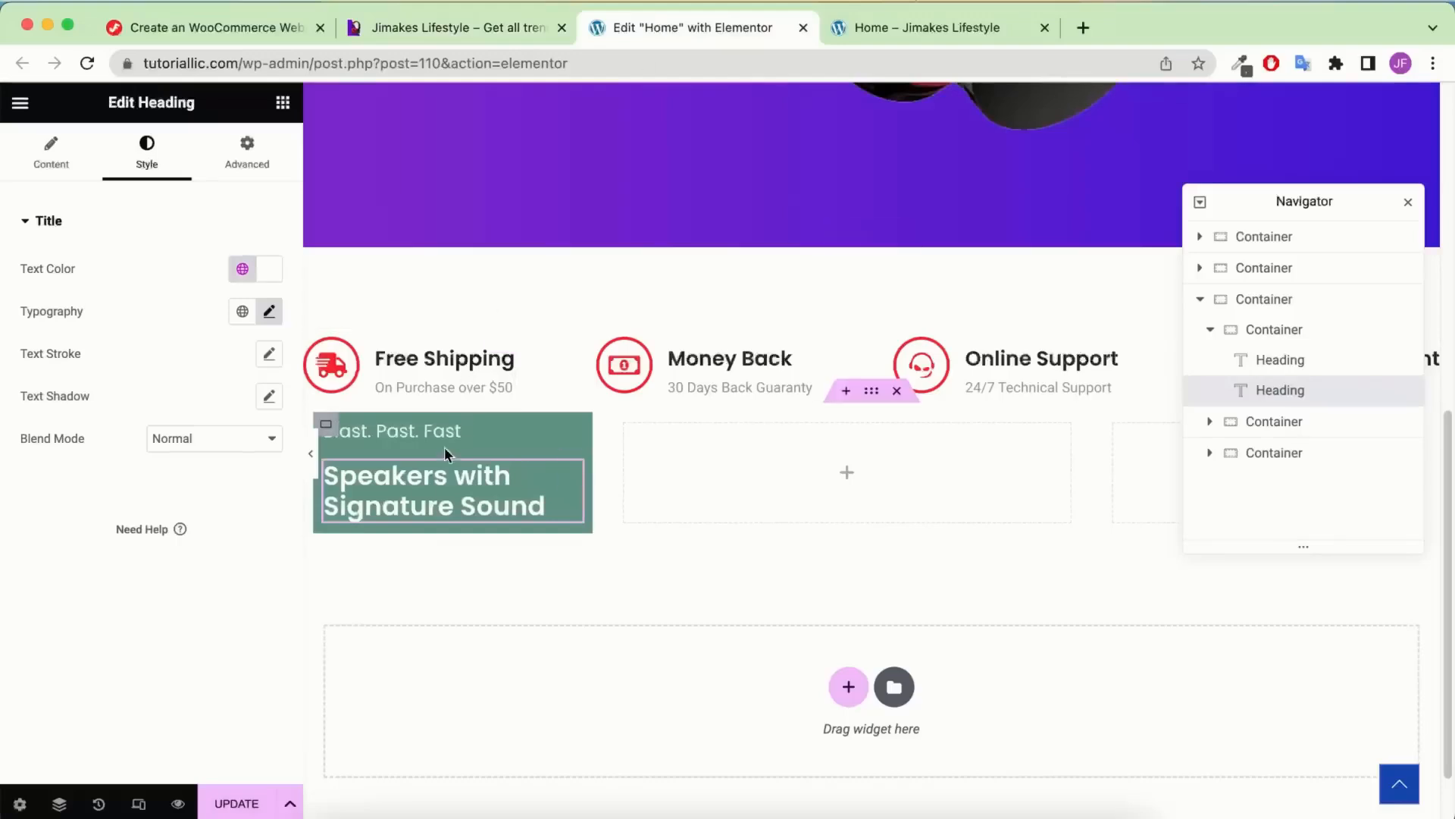
scroll(550, 364, "up", 5)
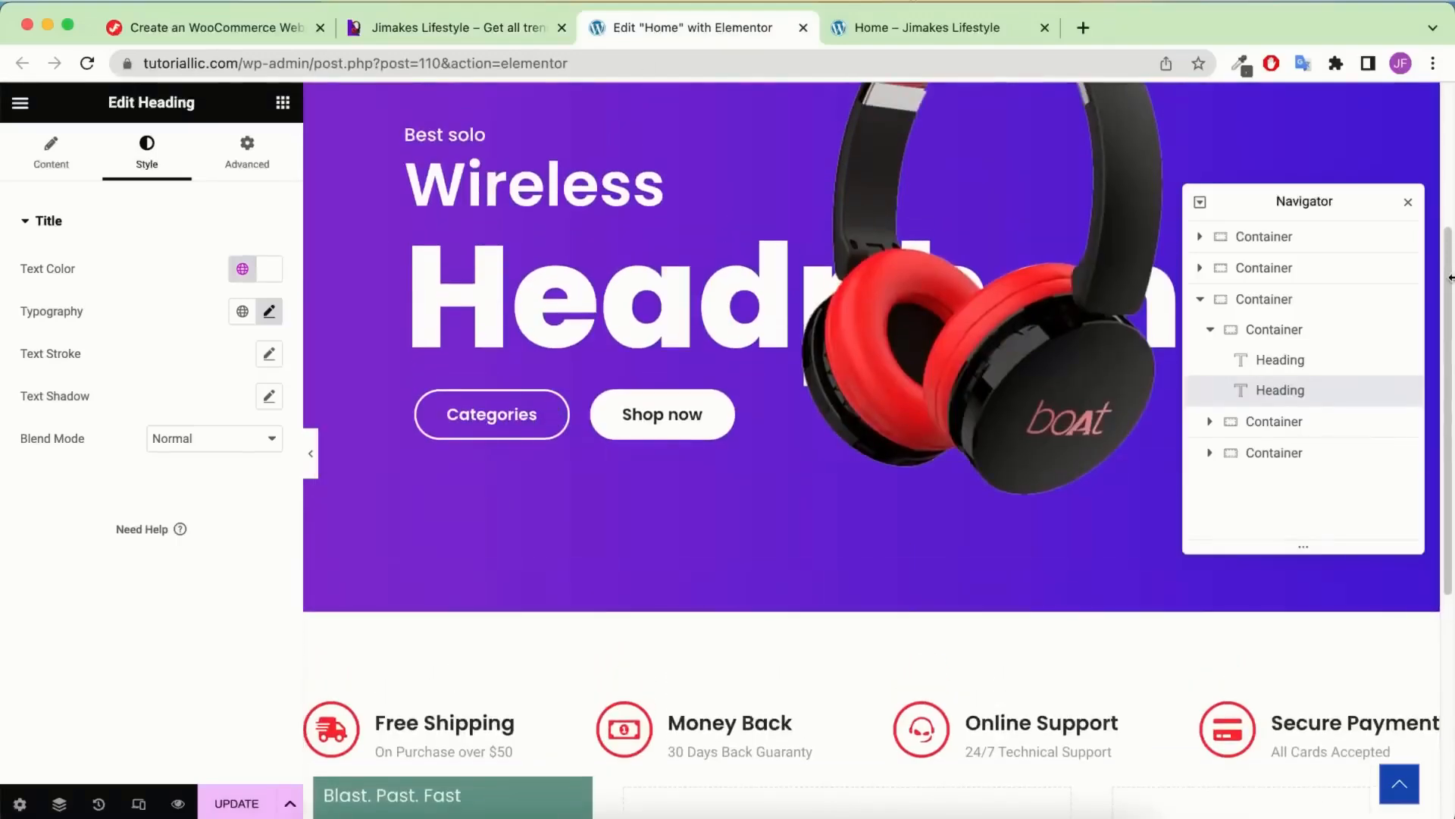
scroll(574, 274, "up", 1)
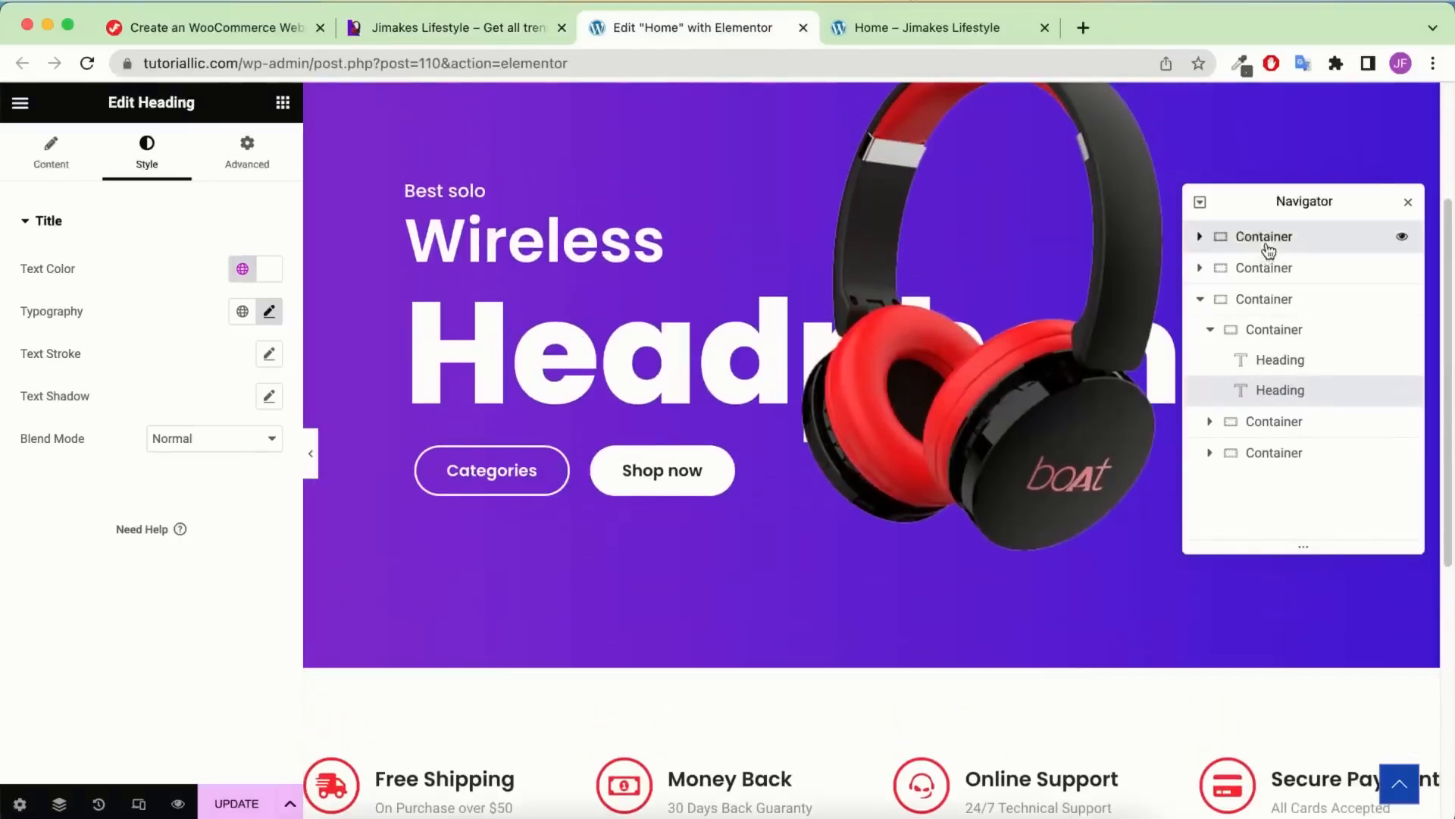
left_click(1218, 238)
Copy the hero's Shop now button and paste it below the Speakers heading
left_click(1201, 238)
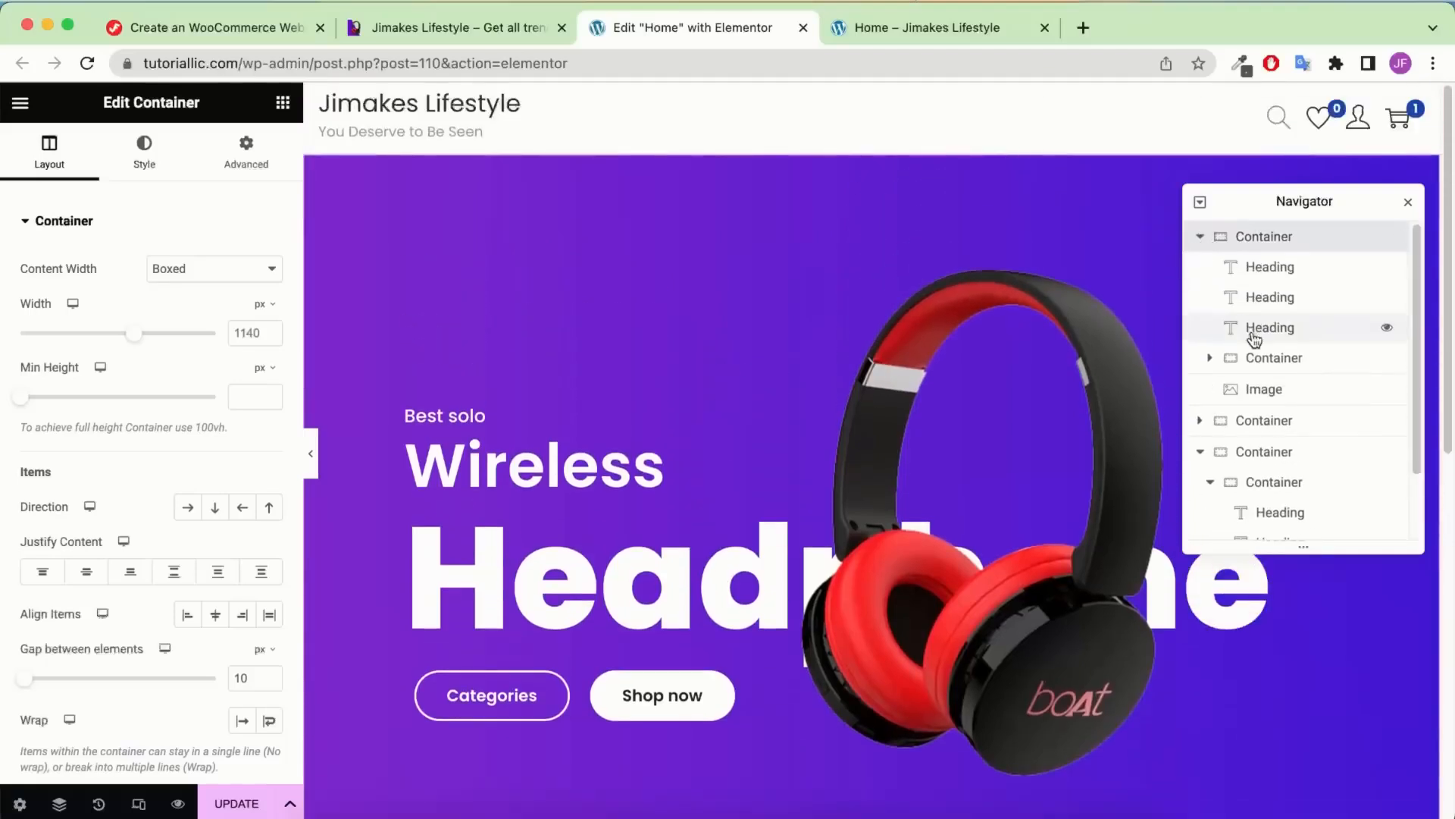
left_click(1210, 360)
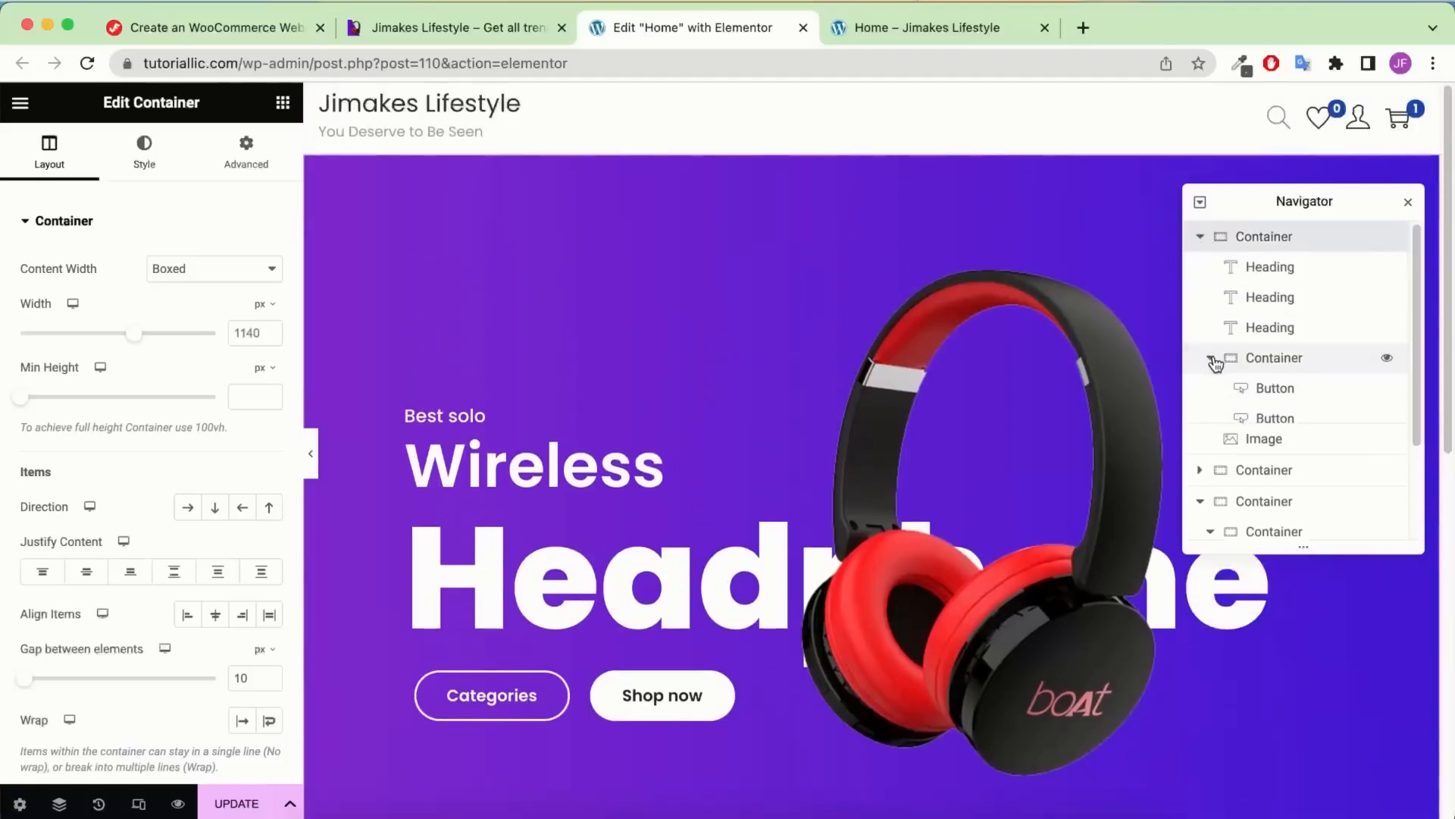
scroll(1025, 306, "down", 1)
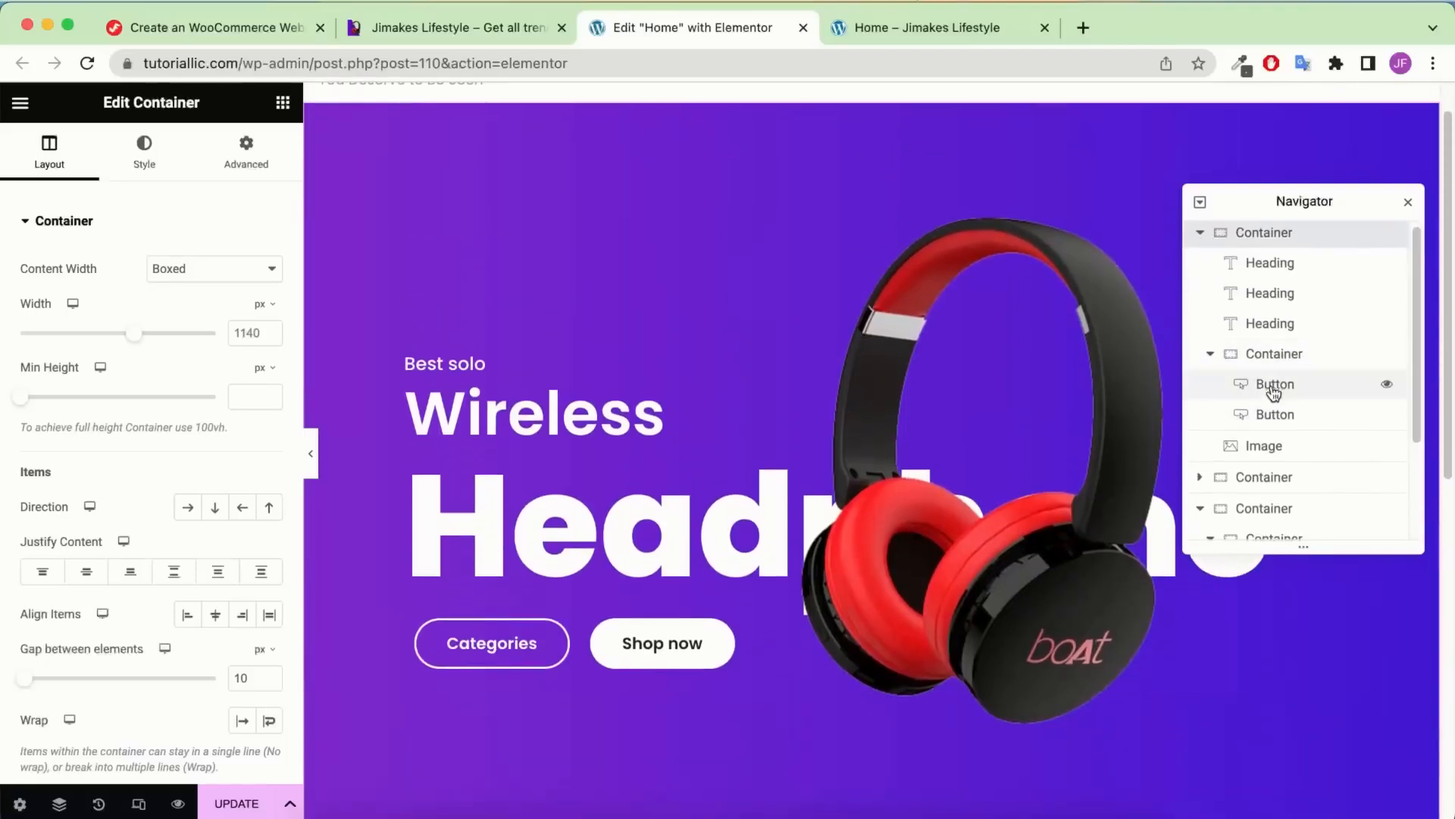
left_click(1275, 414)
right_click(1279, 411)
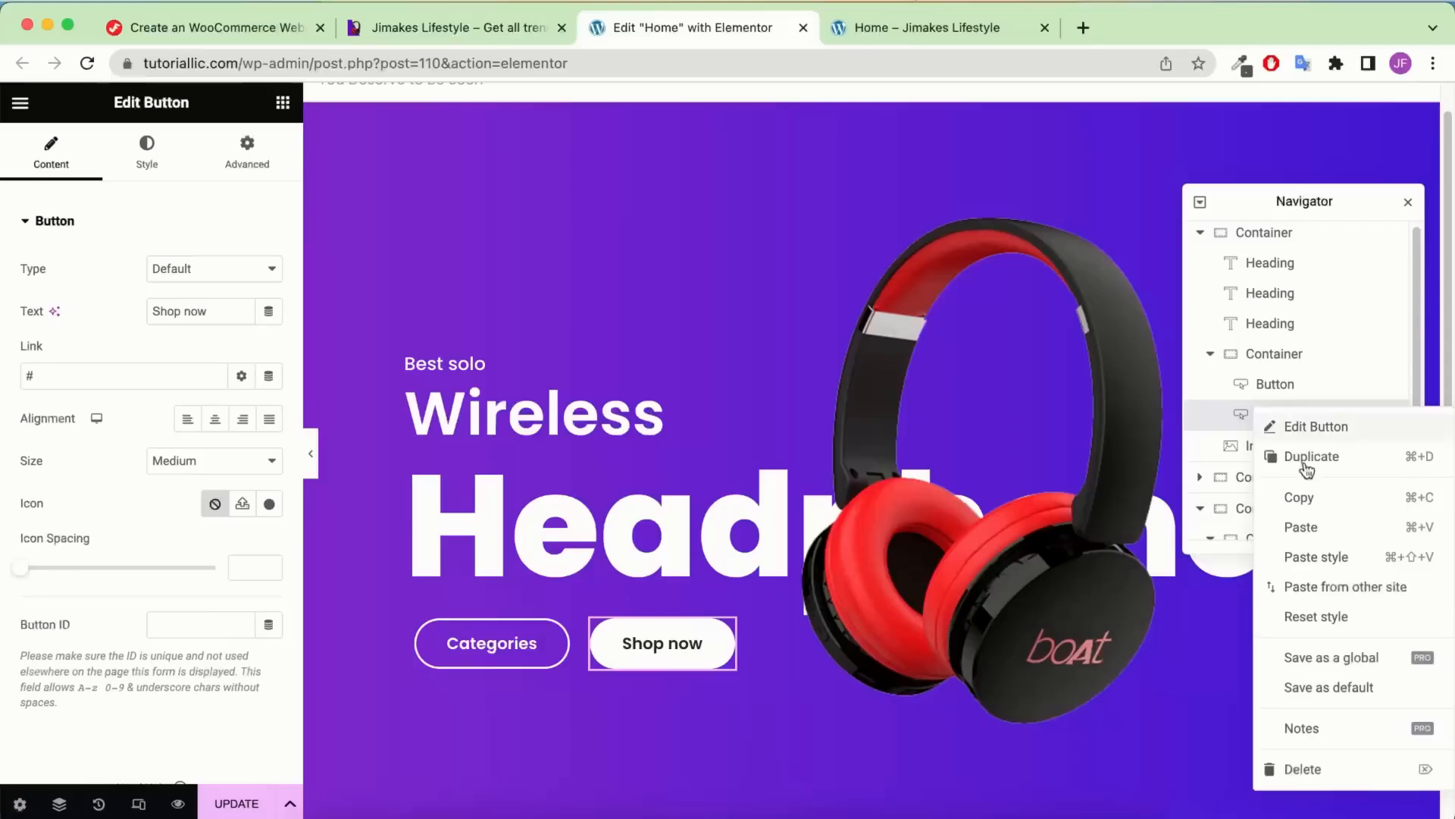
left_click(1298, 498)
scroll(958, 435, "down", 10)
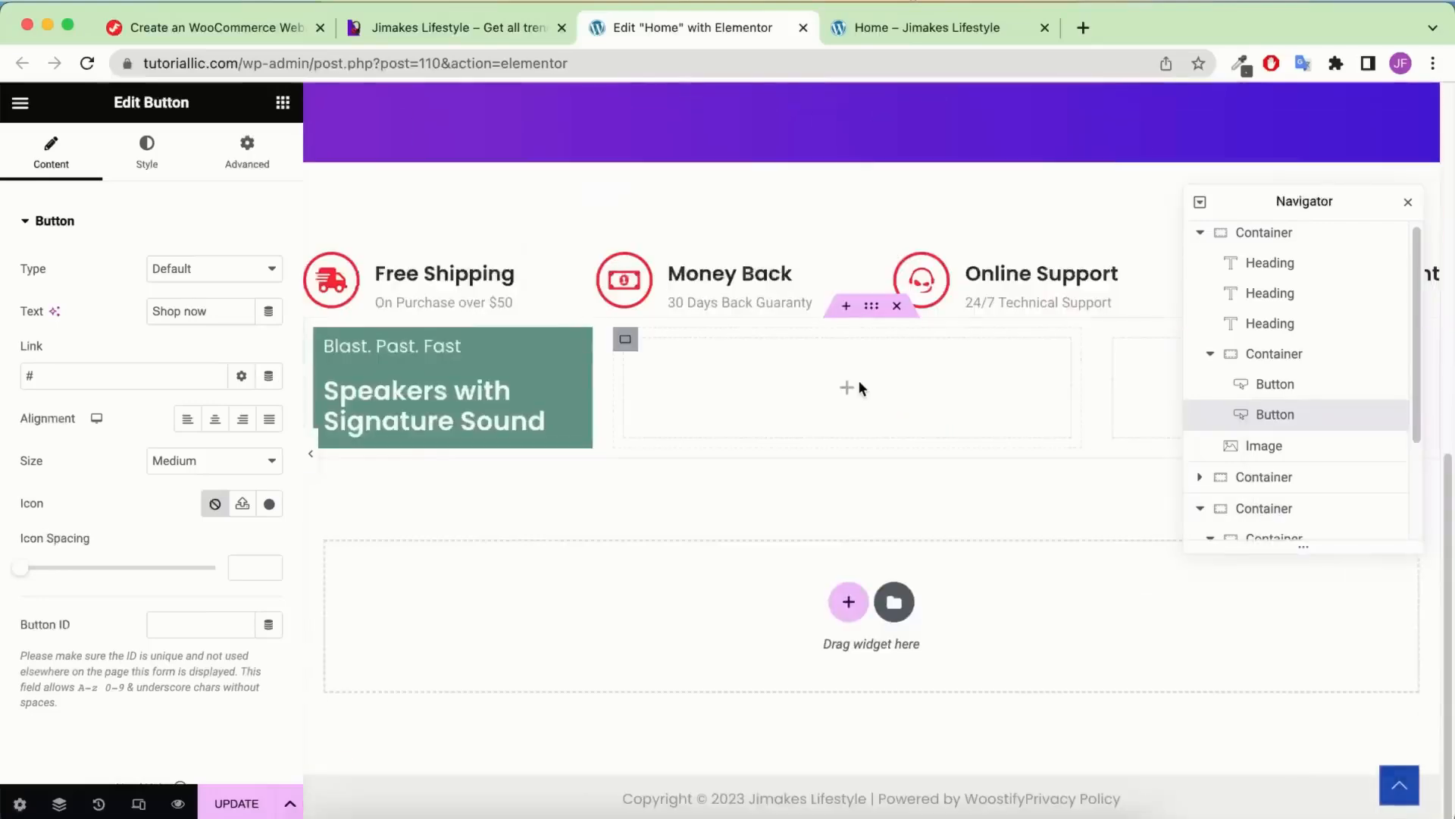
right_click(531, 390)
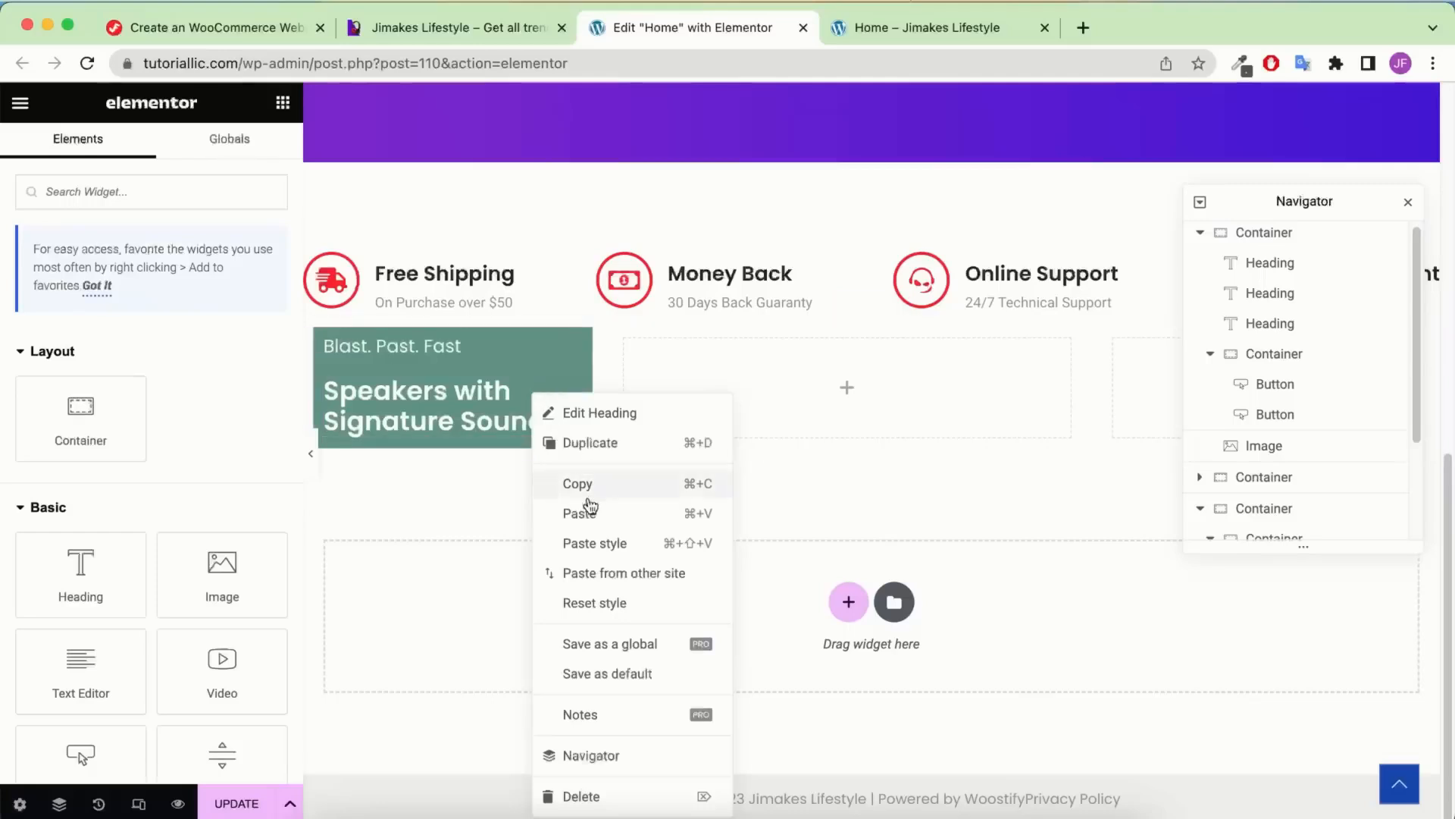
right_click(486, 397)
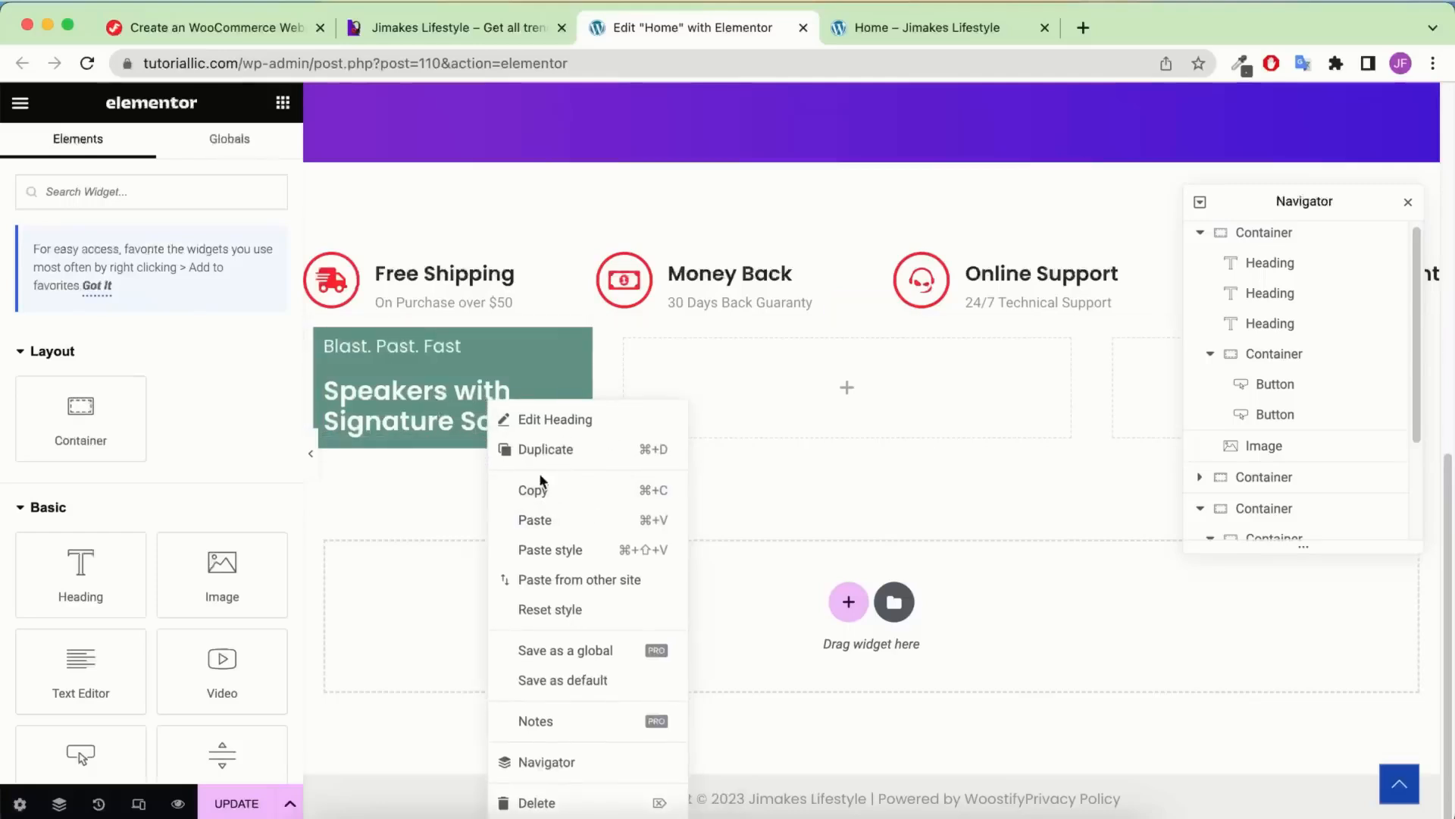
left_click(597, 522)
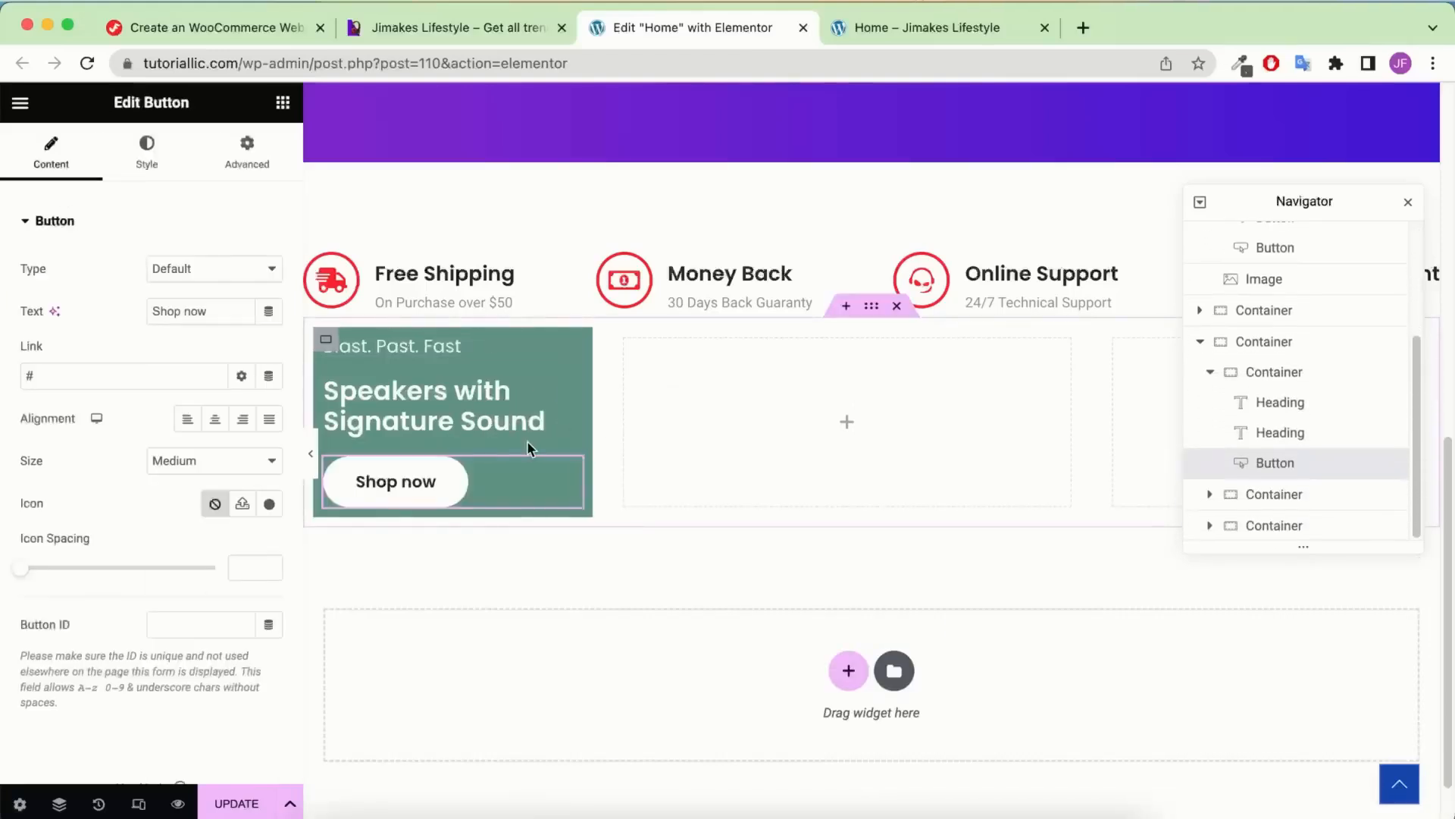
Relabel the pasted button 'Shop By Category' and compare the card with the live storefront
triple_click(224, 310)
type("Shop By Category")
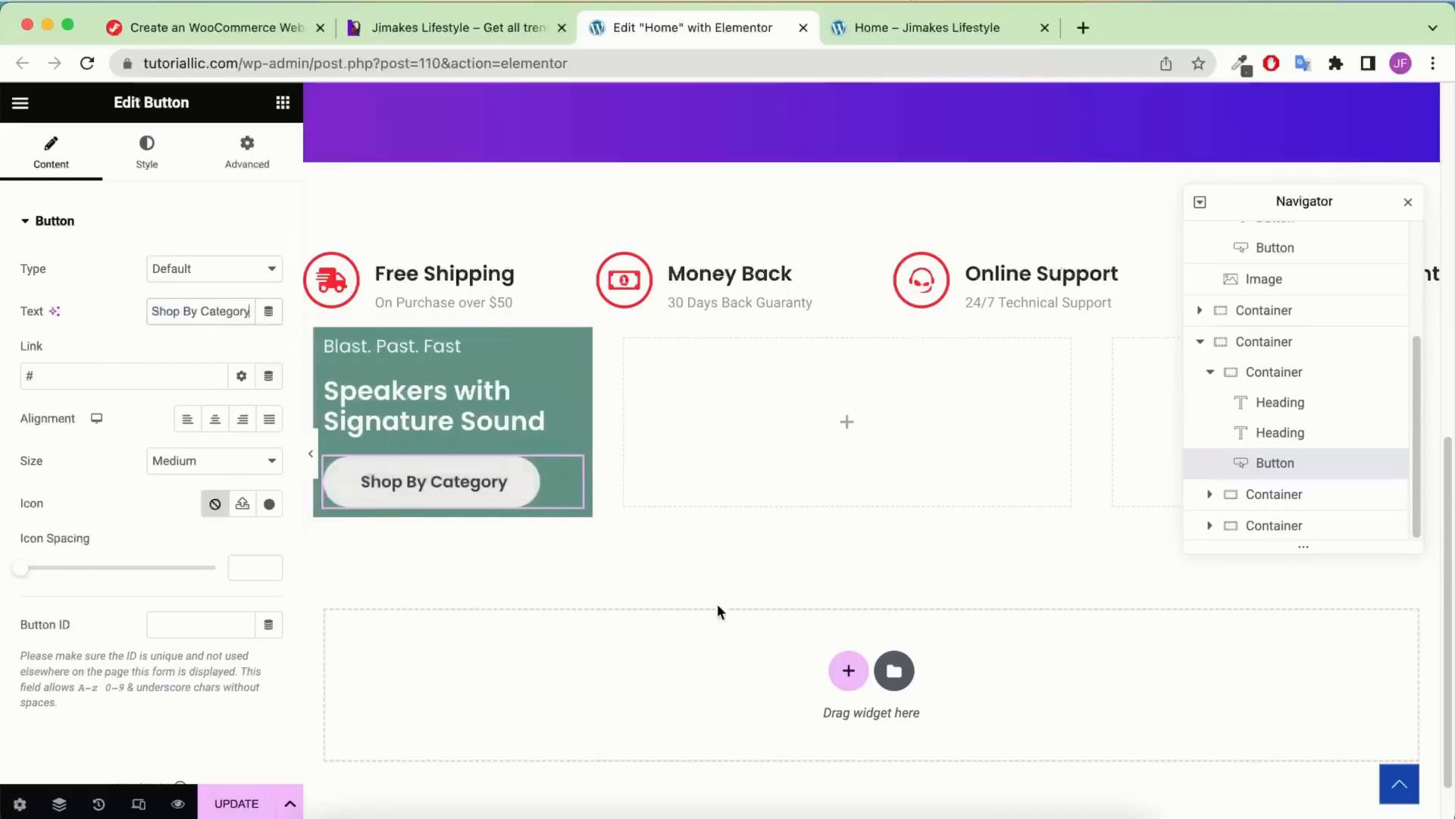
left_click(507, 35)
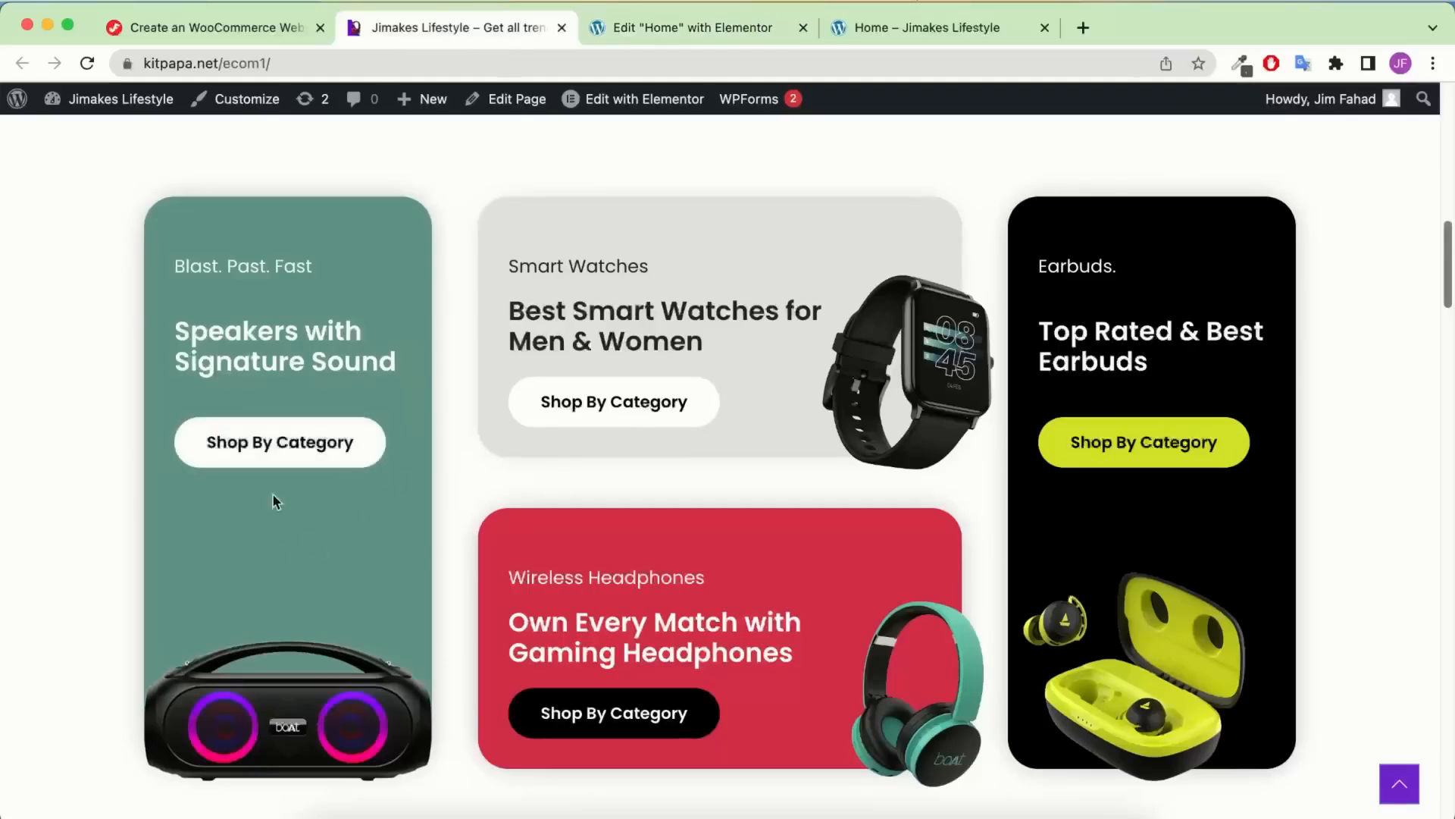
left_click(599, 29)
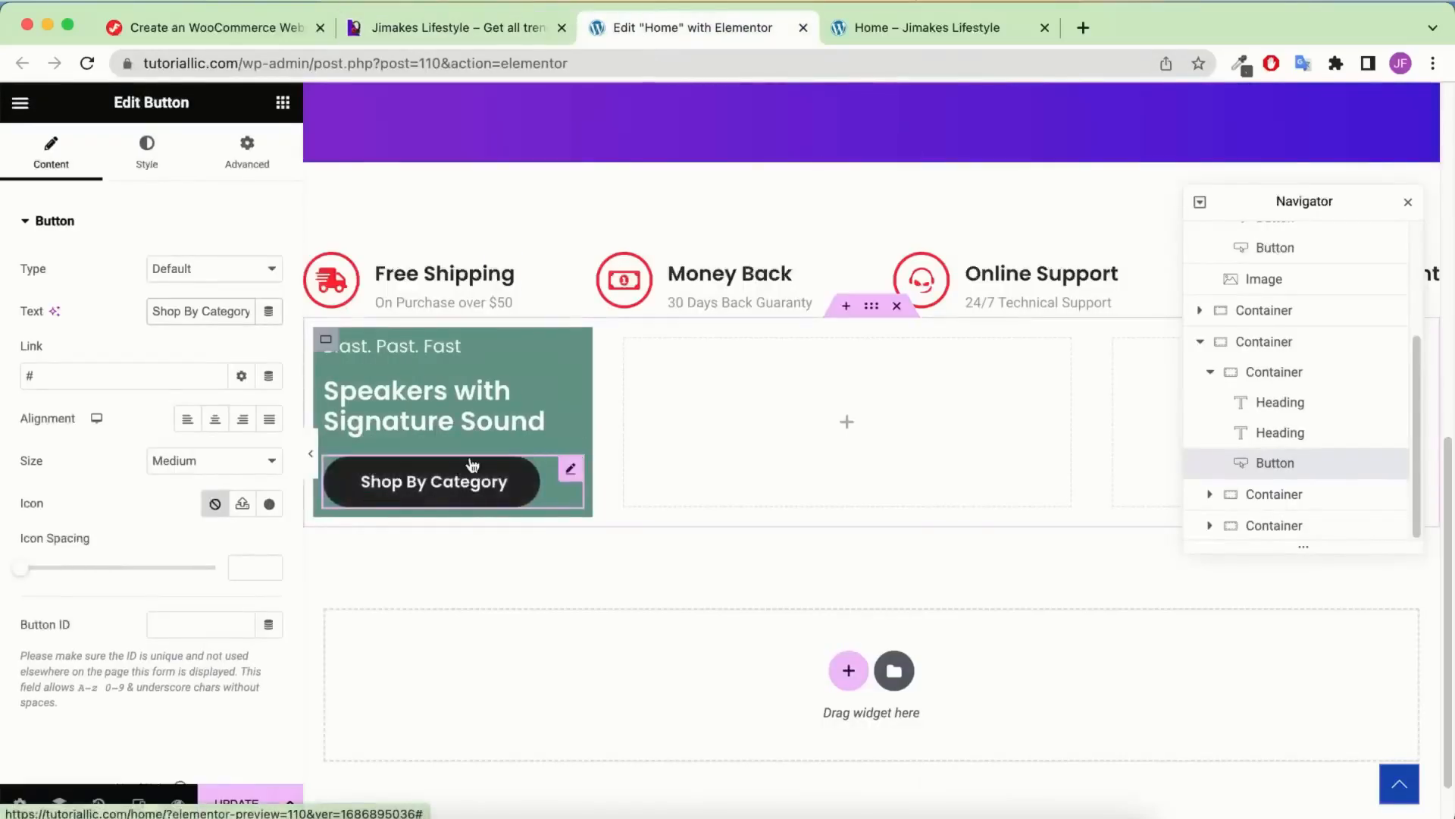
left_click(431, 27)
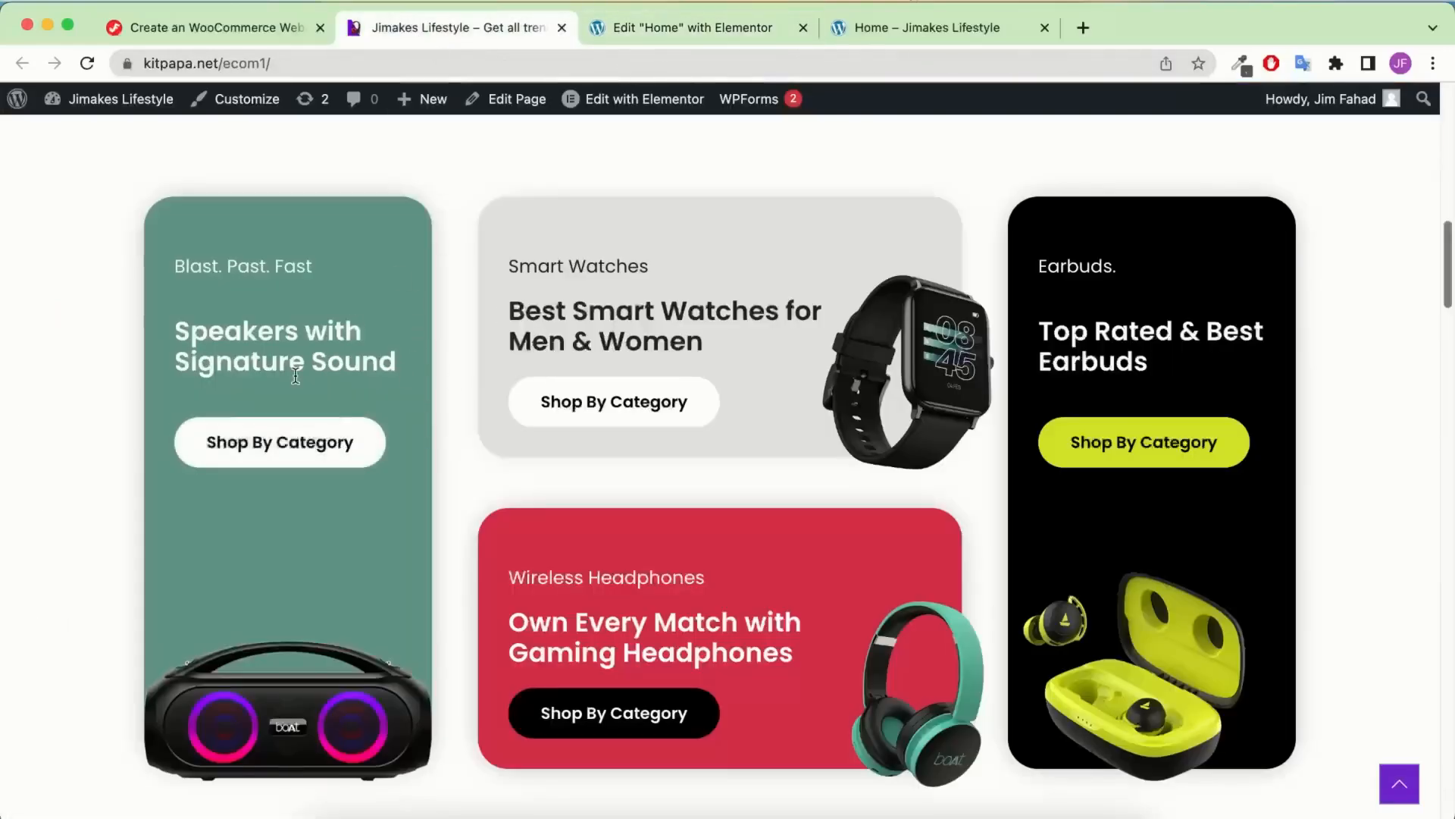
left_click(654, 30)
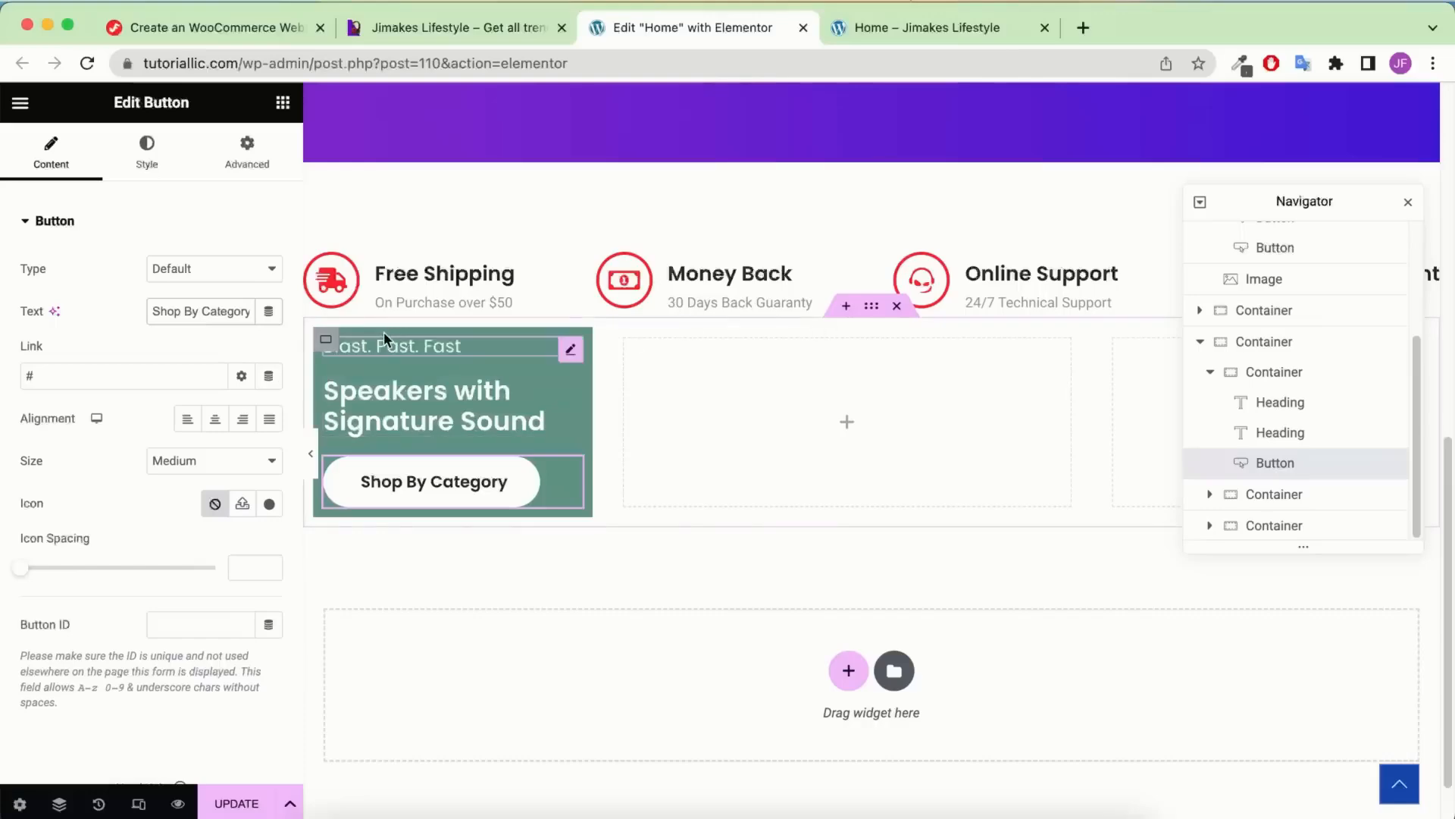
left_click(459, 30)
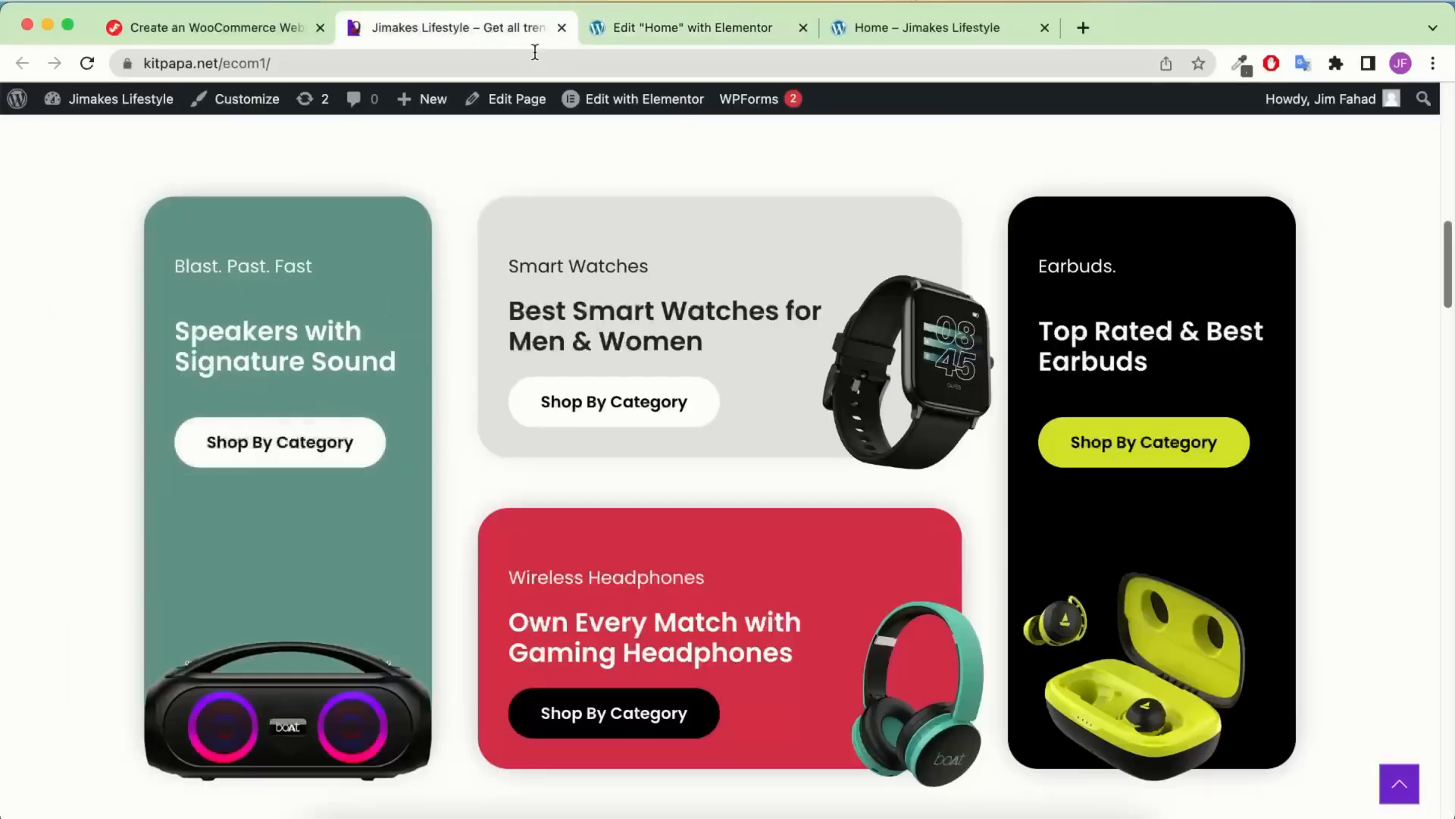
left_click(637, 28)
left_click(1262, 372)
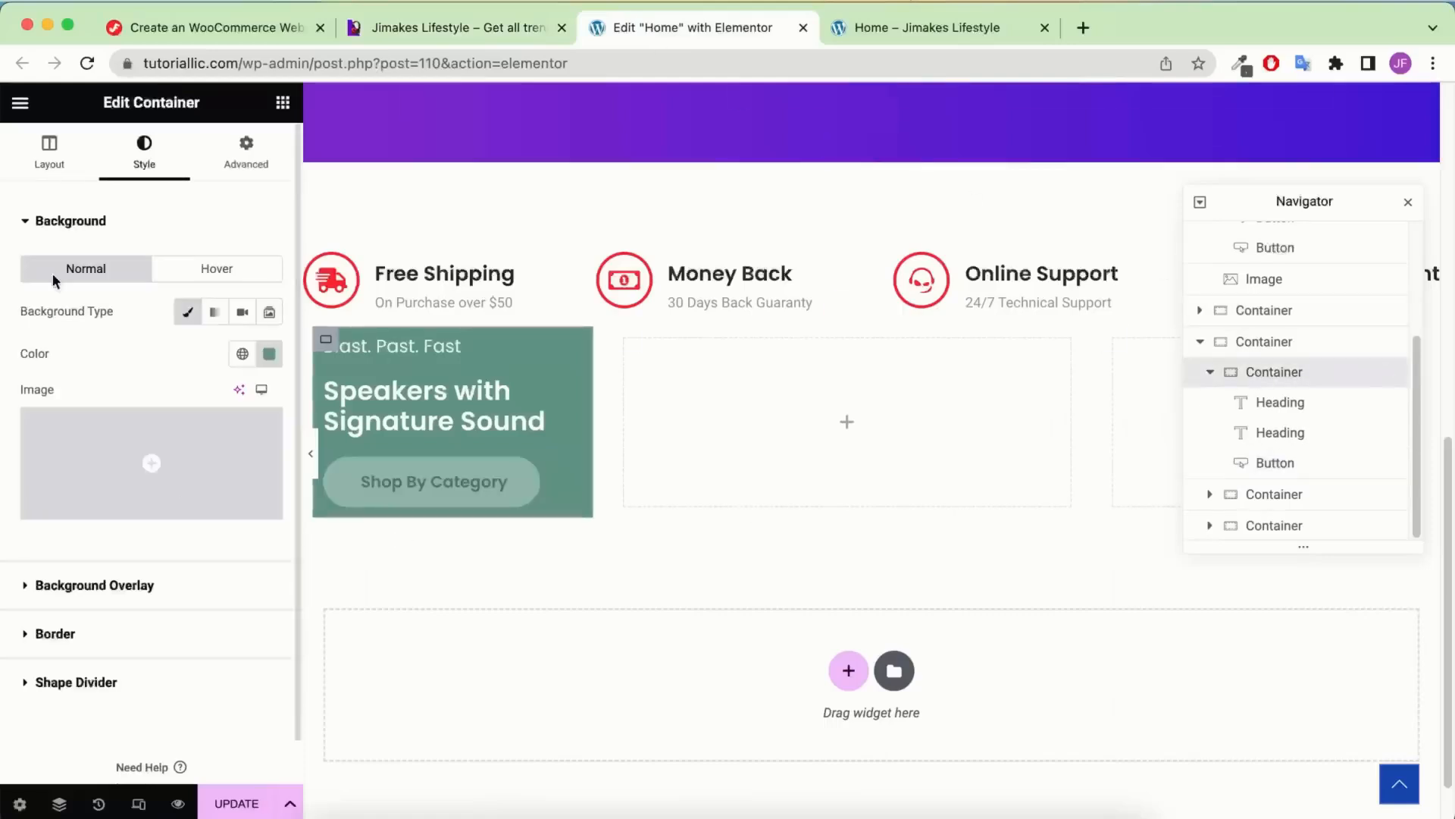
Set the green card's gap between items to 40
left_click(49, 150)
scroll(148, 539, "down", 3)
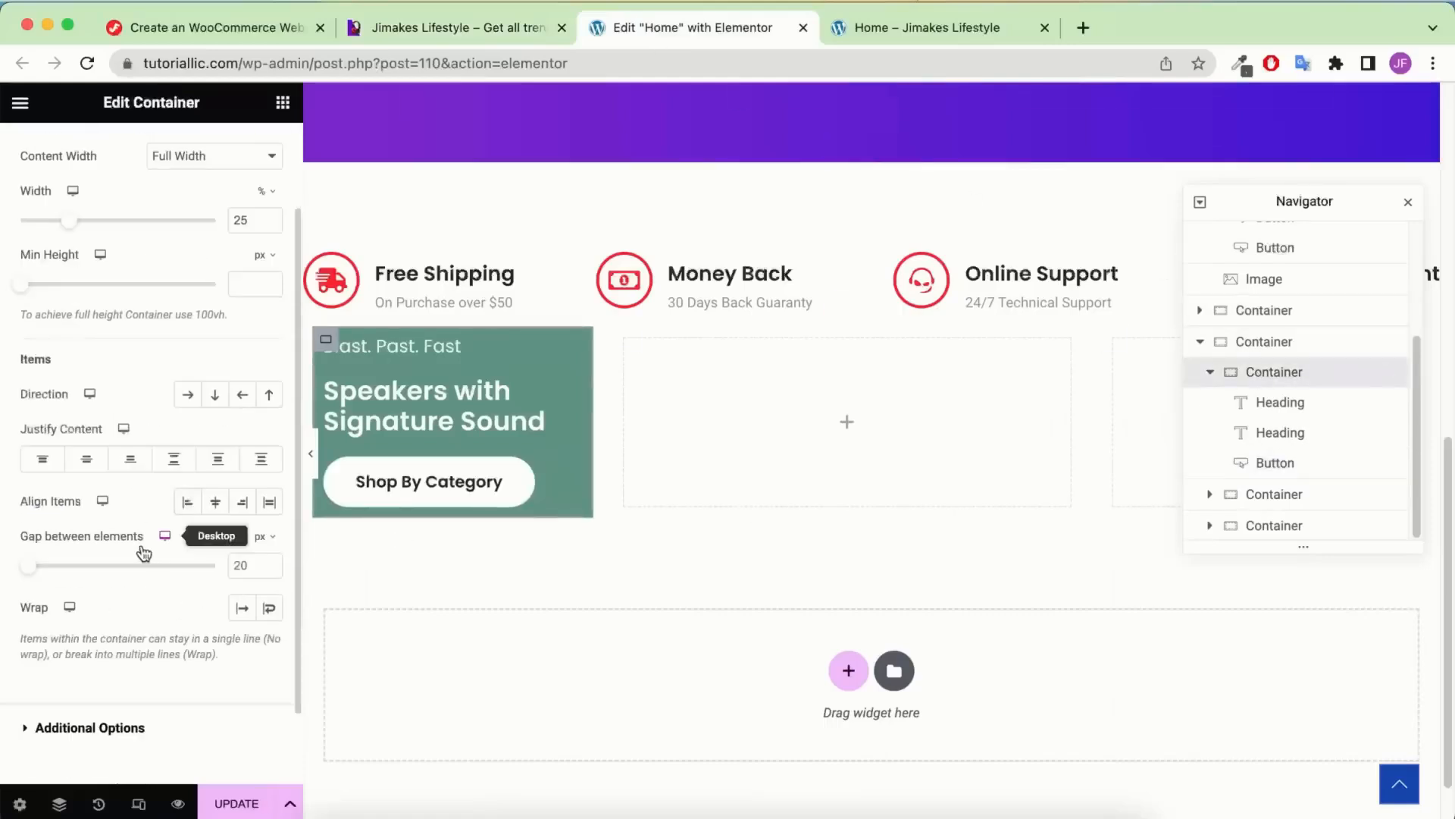
left_click(238, 565)
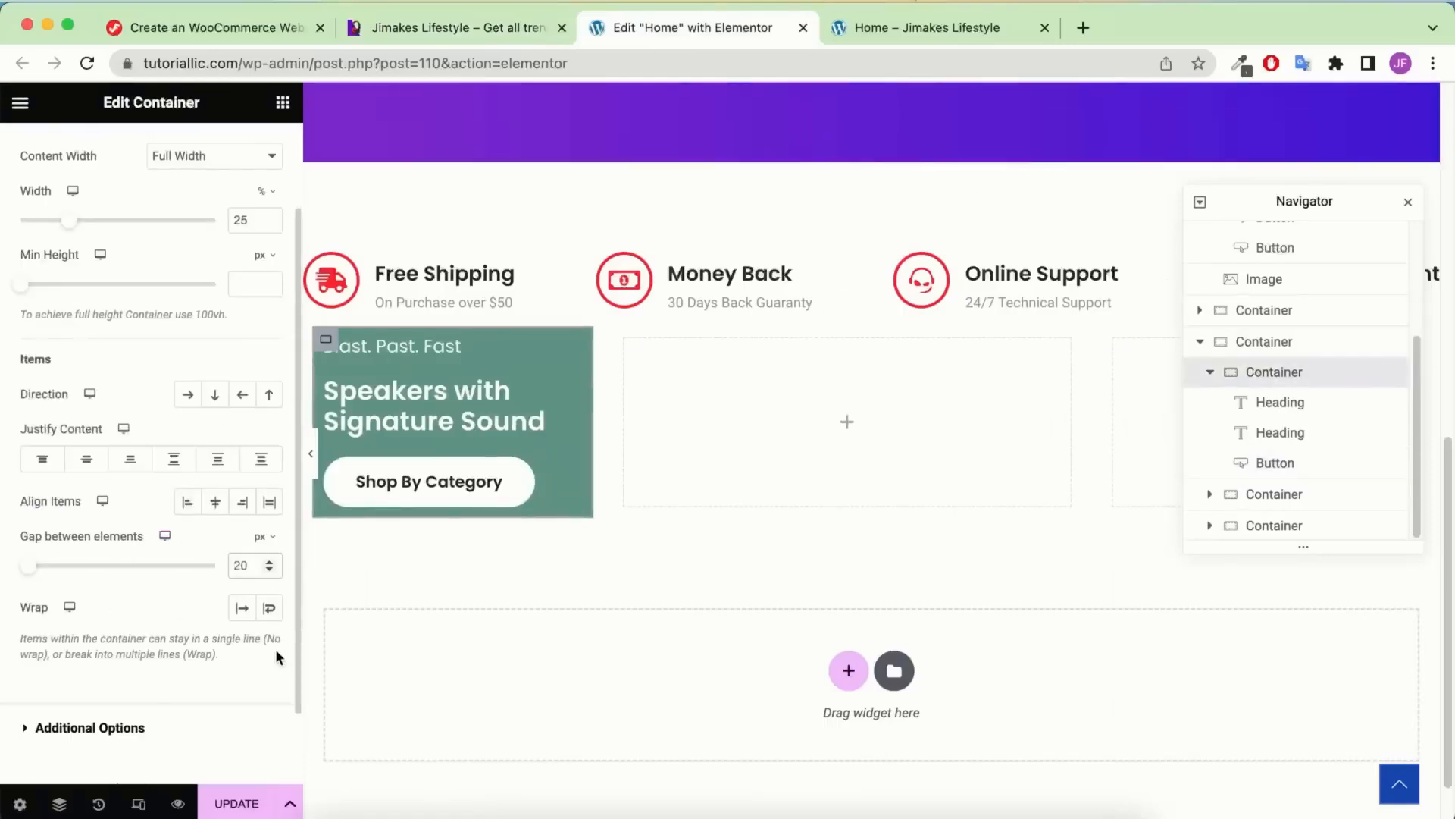
key("super+a")
type("40")
scroll(152, 455, "up", 3)
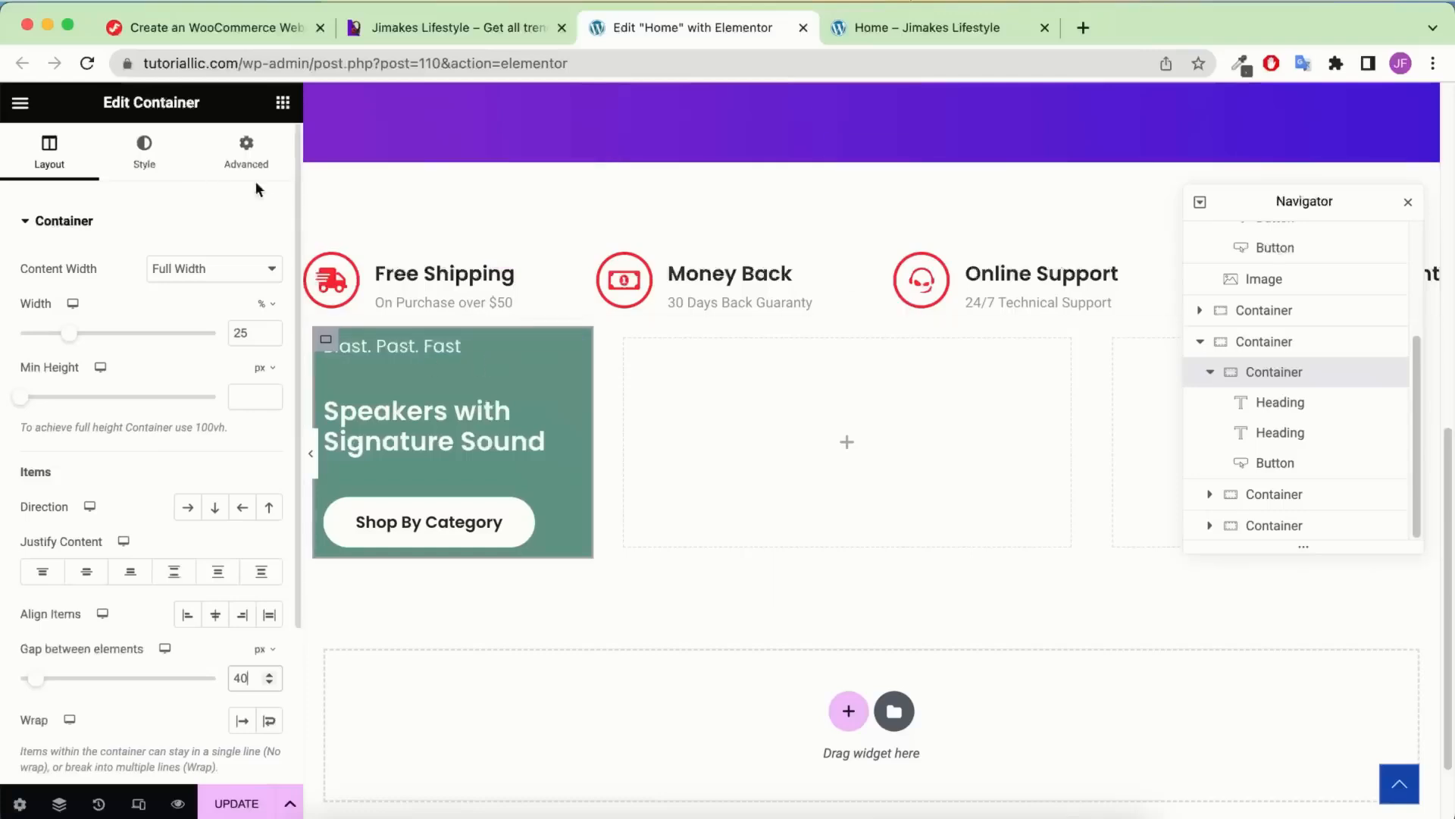
Give the card 30 px padding with 60 px on top
left_click(237, 164)
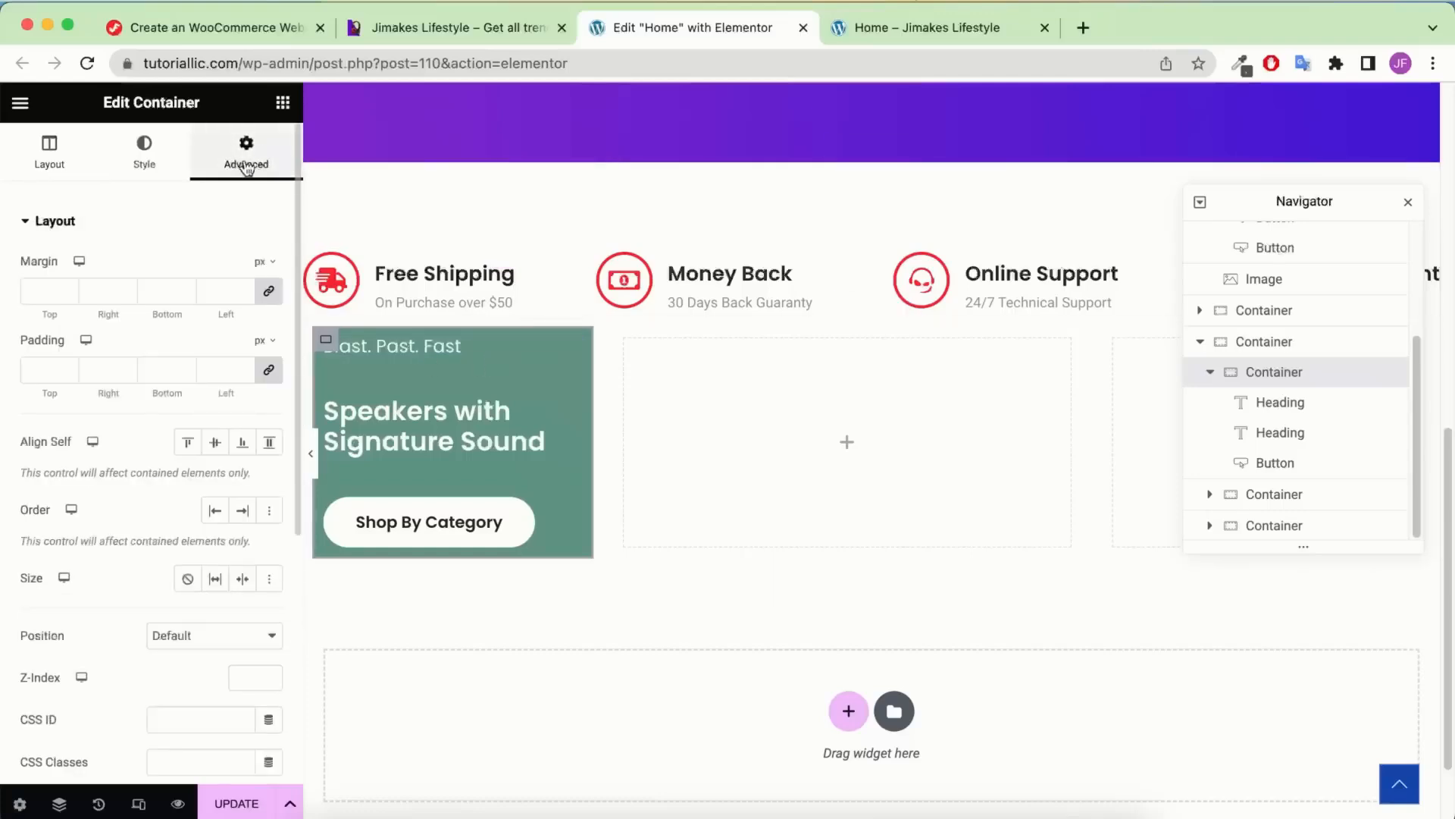
left_click(473, 34)
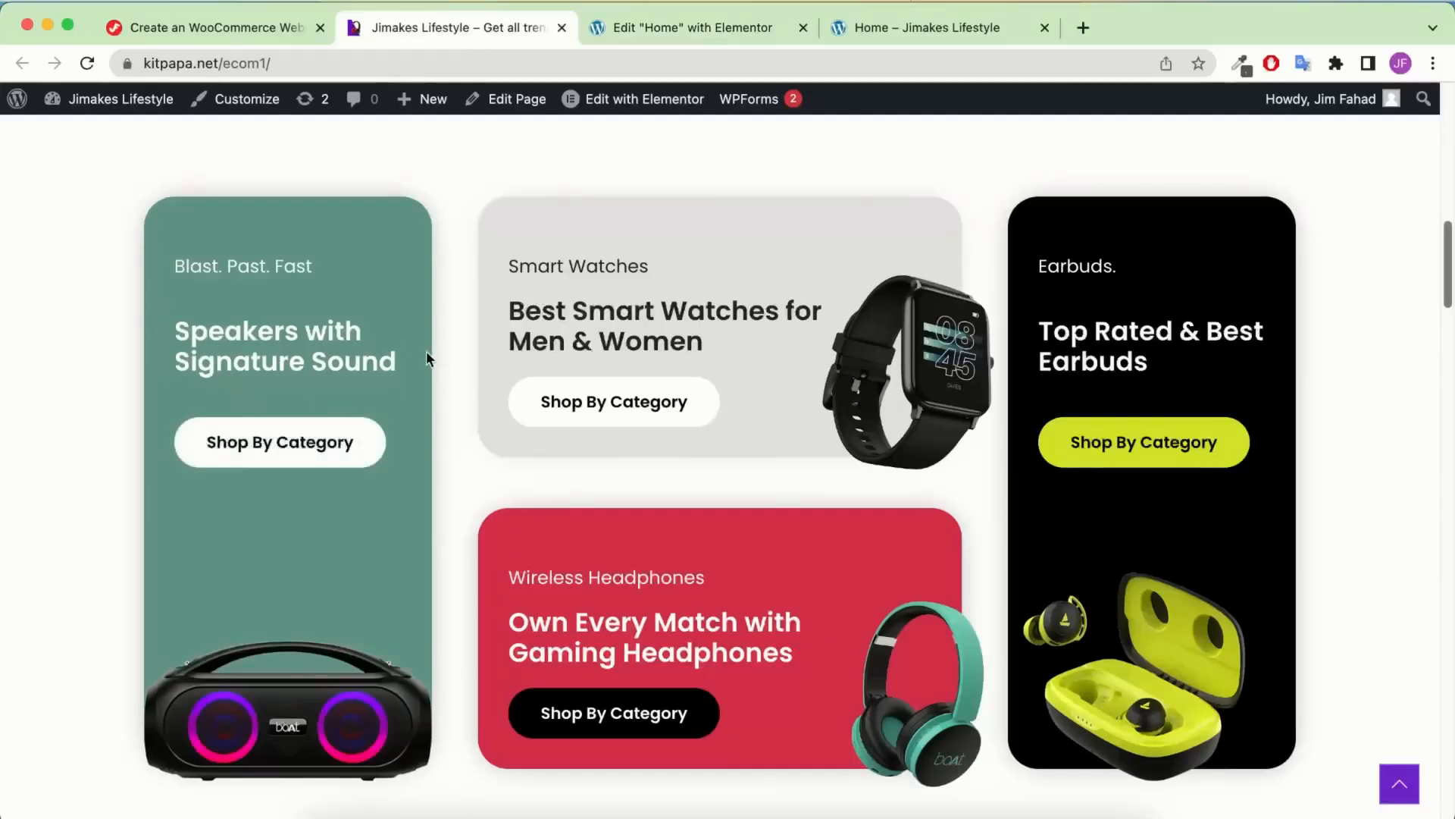
left_click(684, 24)
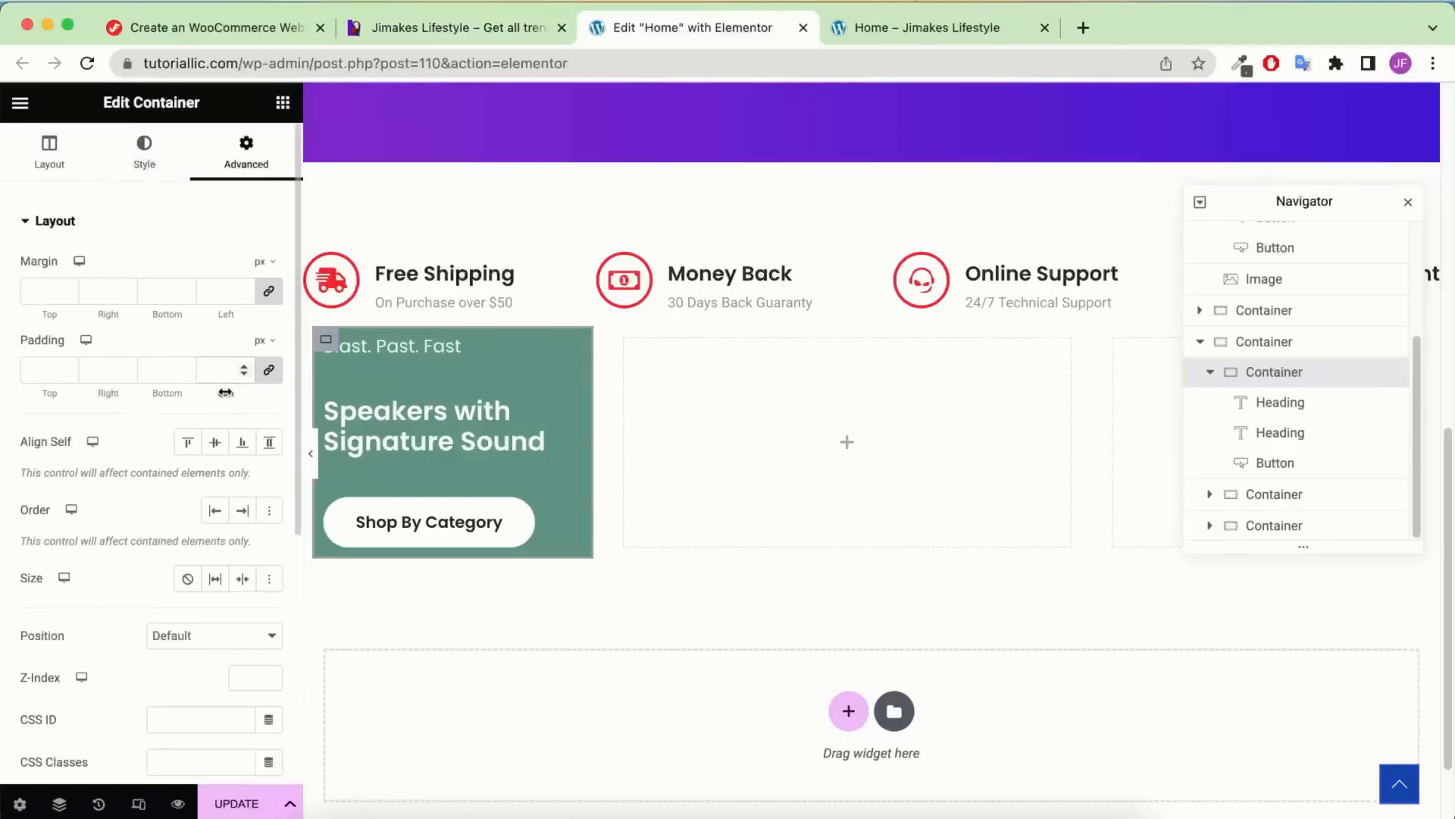
left_click_drag(225, 392, 520, 343)
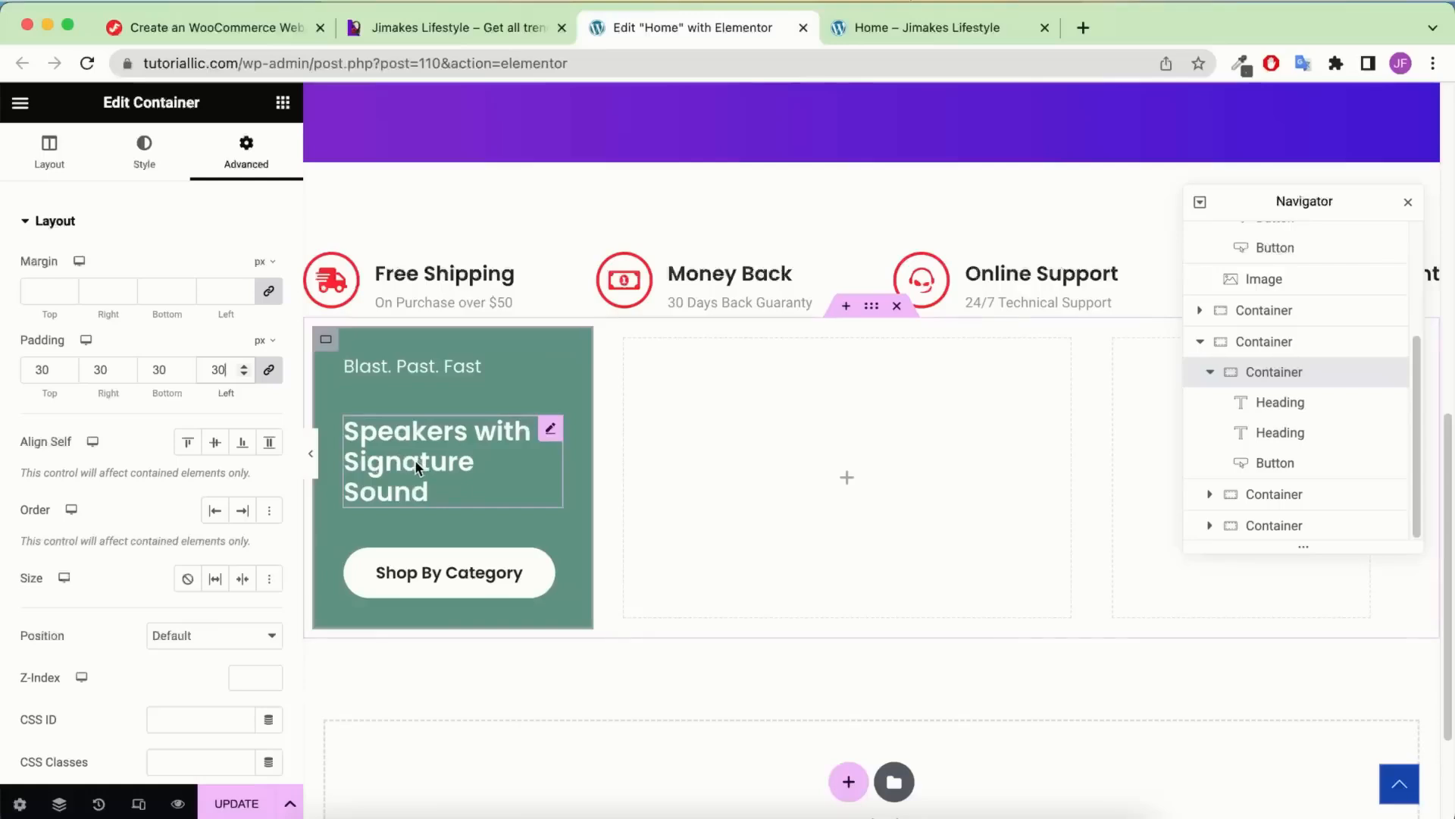
left_click(270, 371)
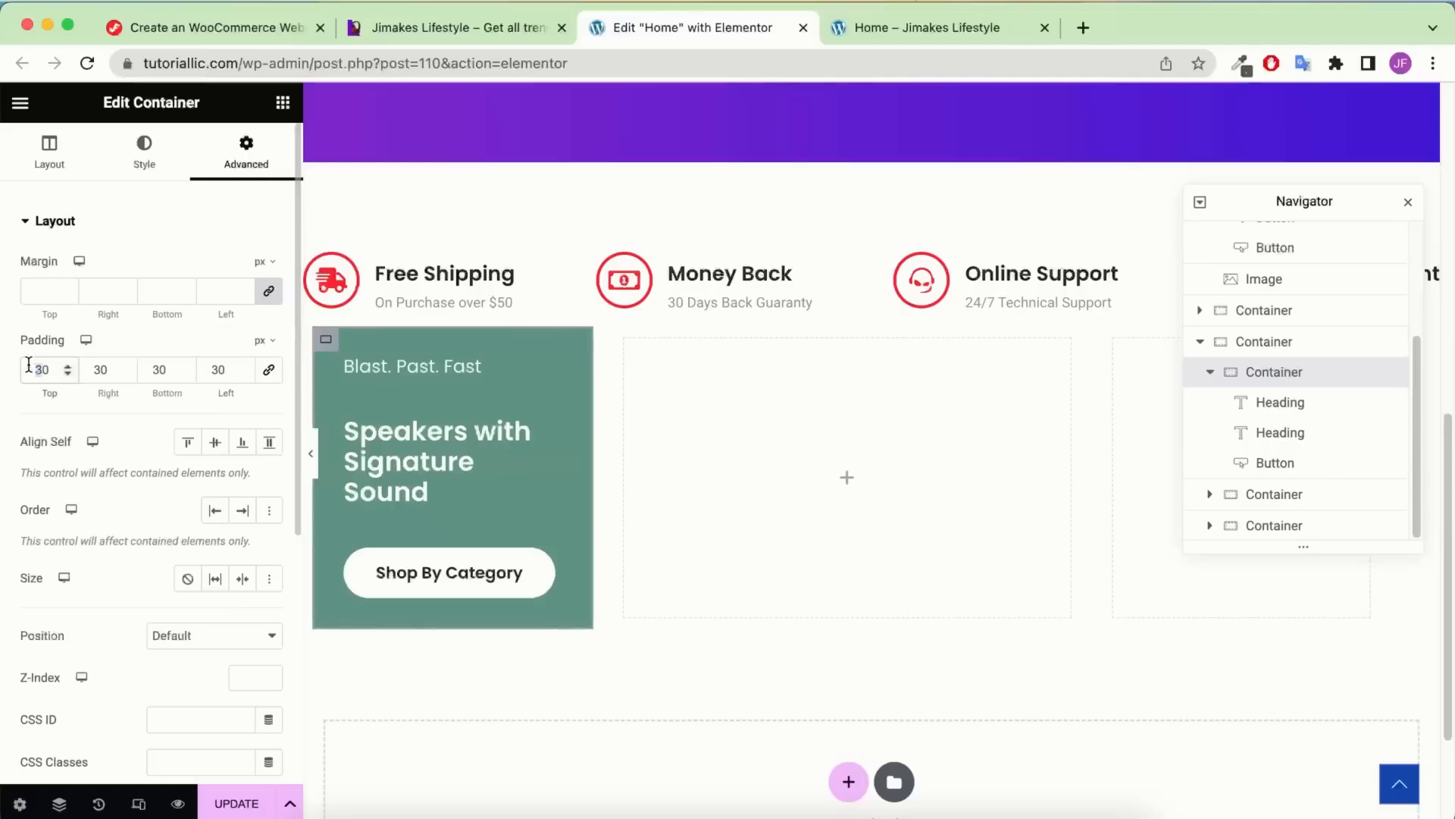
type("60")
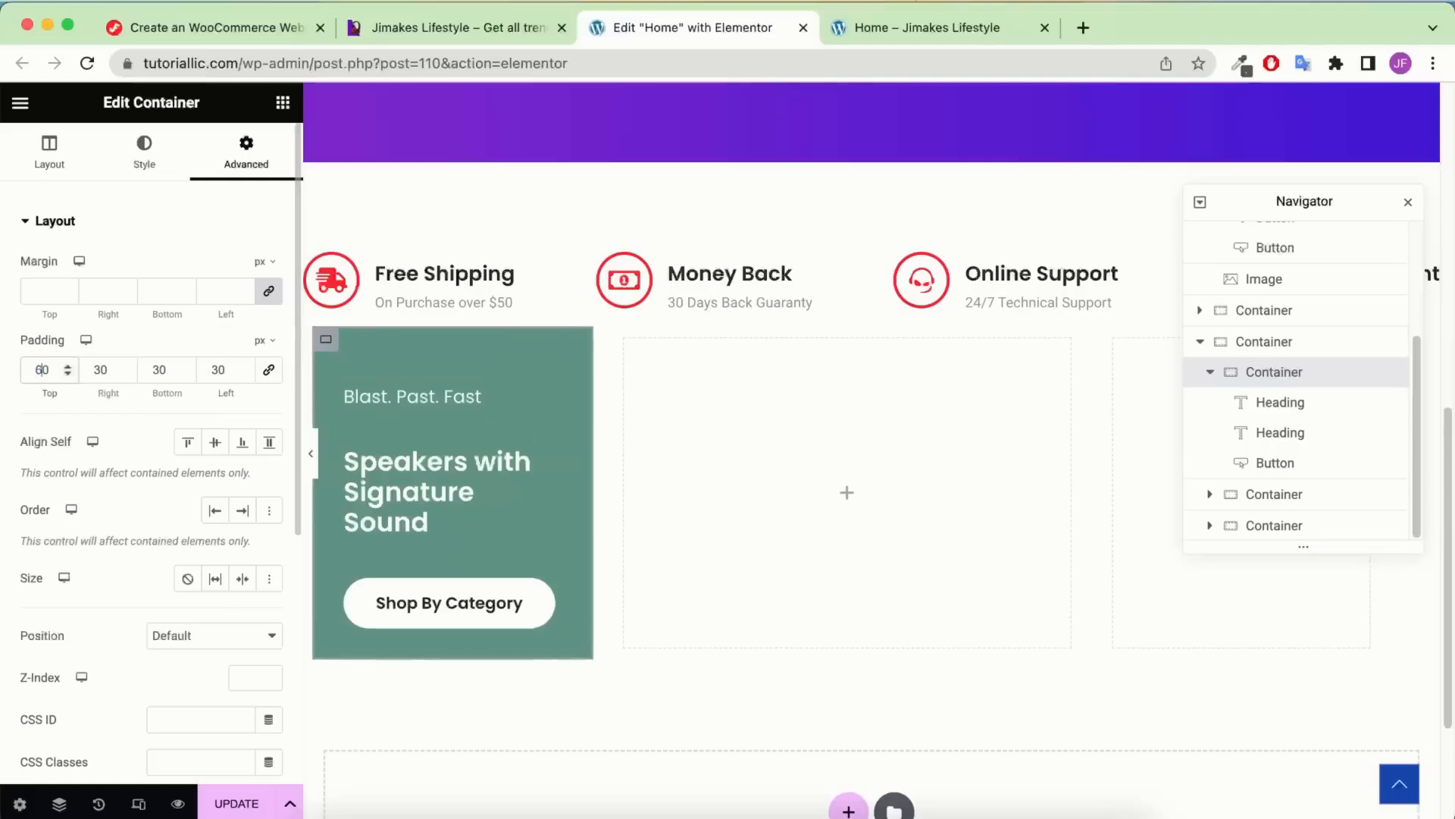
left_click(314, 458)
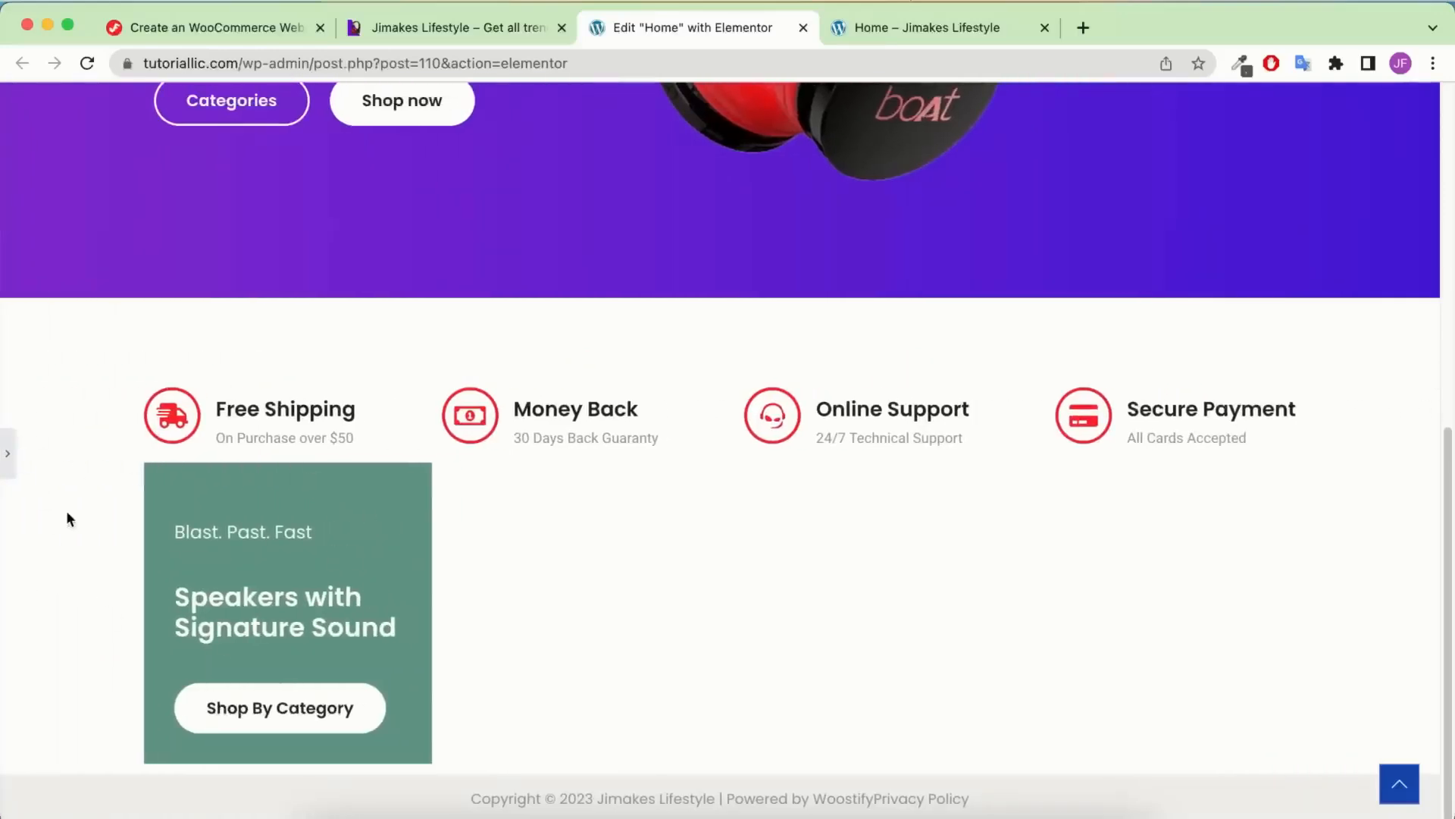
left_click(14, 454)
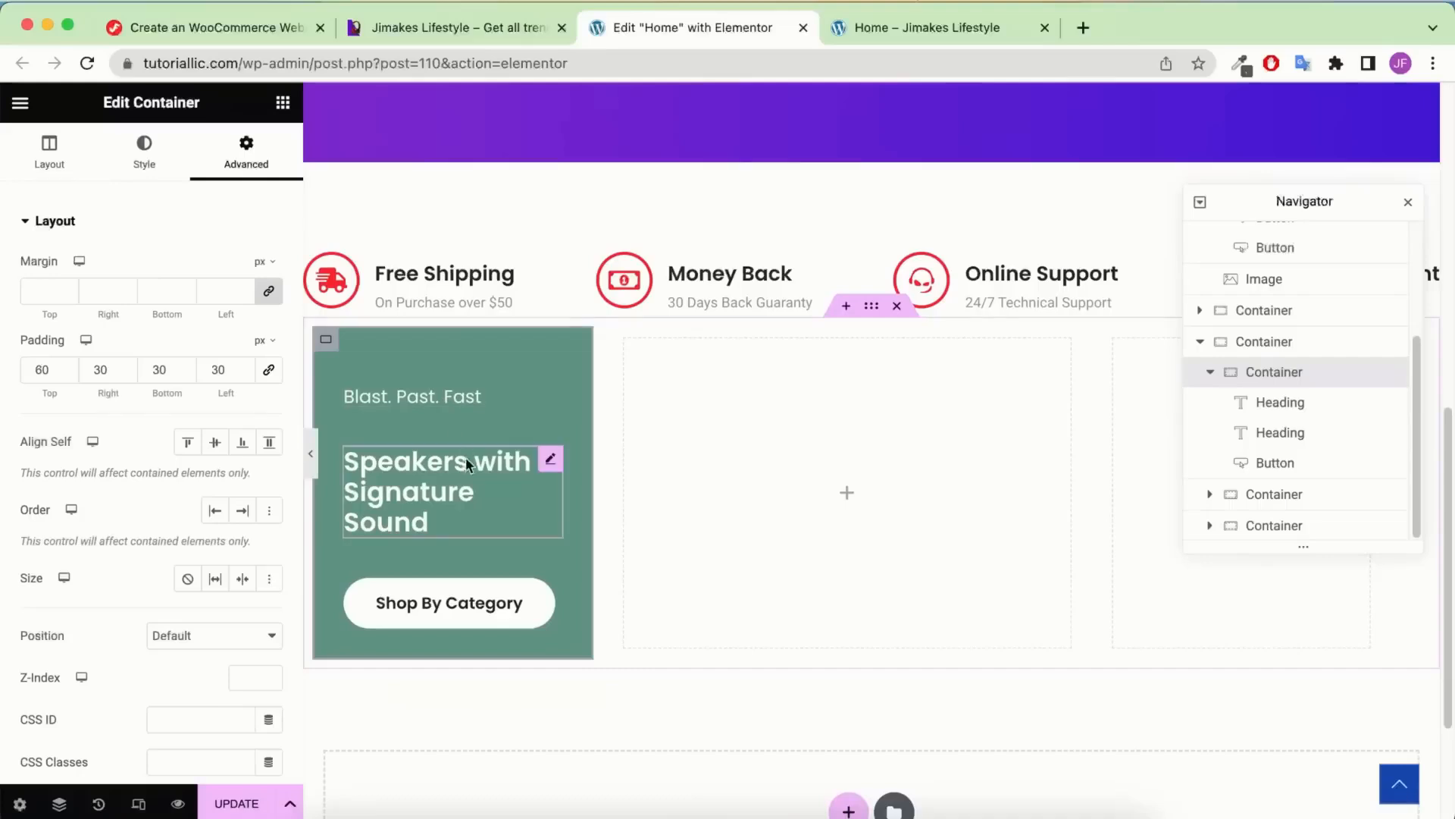
Round the card's corners with a 30 px border radius
left_click(146, 161)
left_click(152, 623)
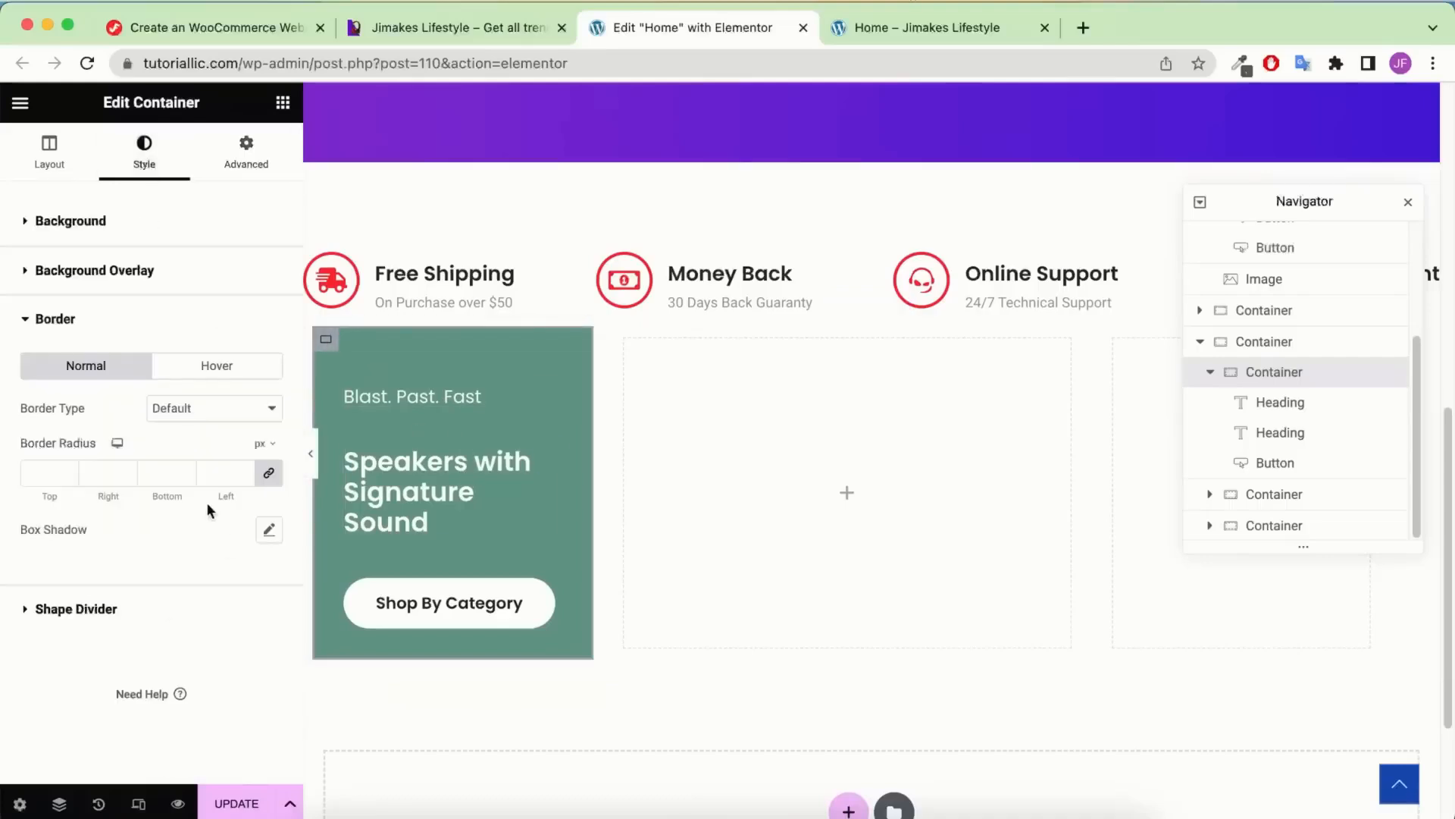
type("30")
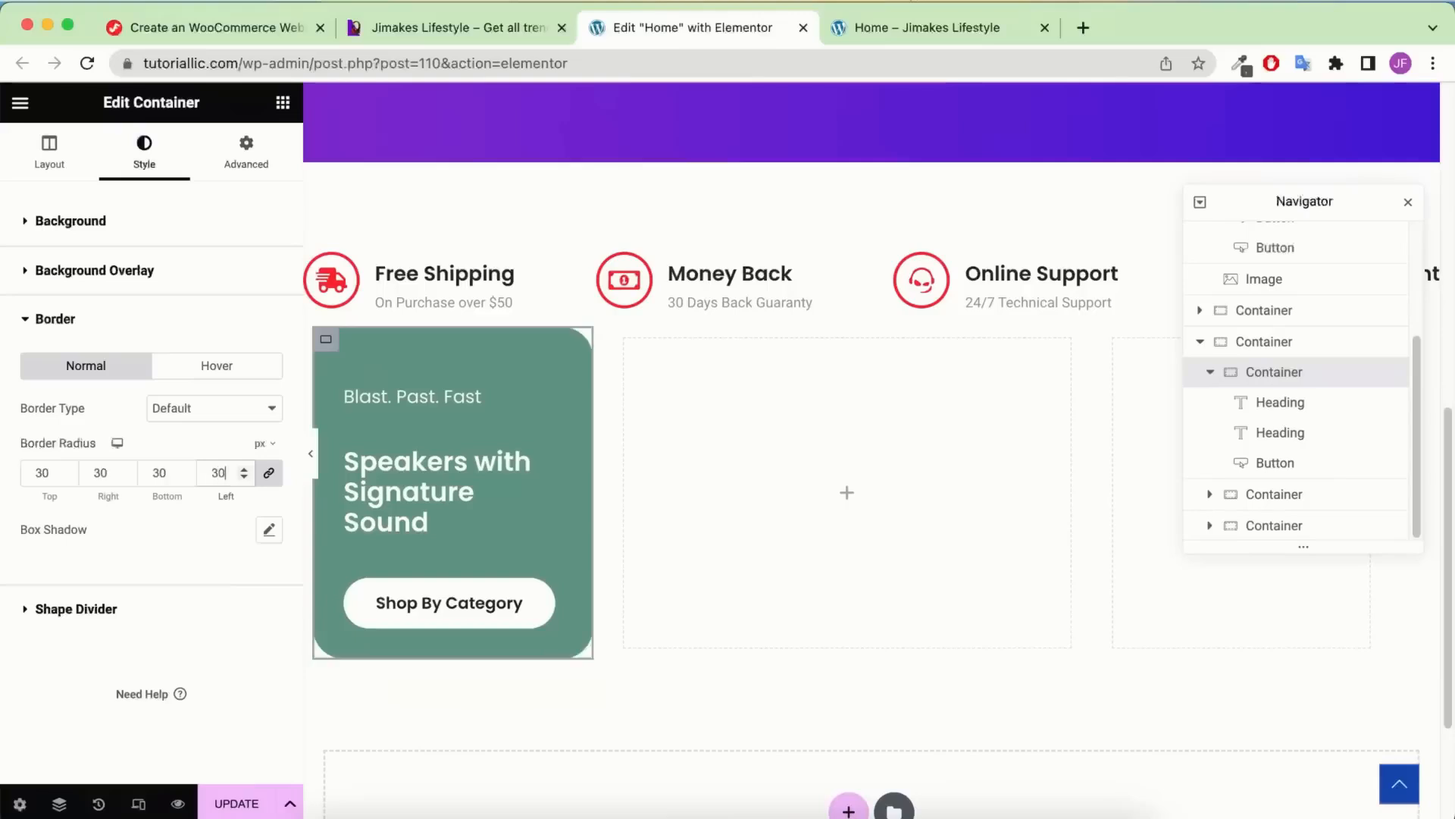
left_click(466, 27)
scroll(335, 493, "down", 5)
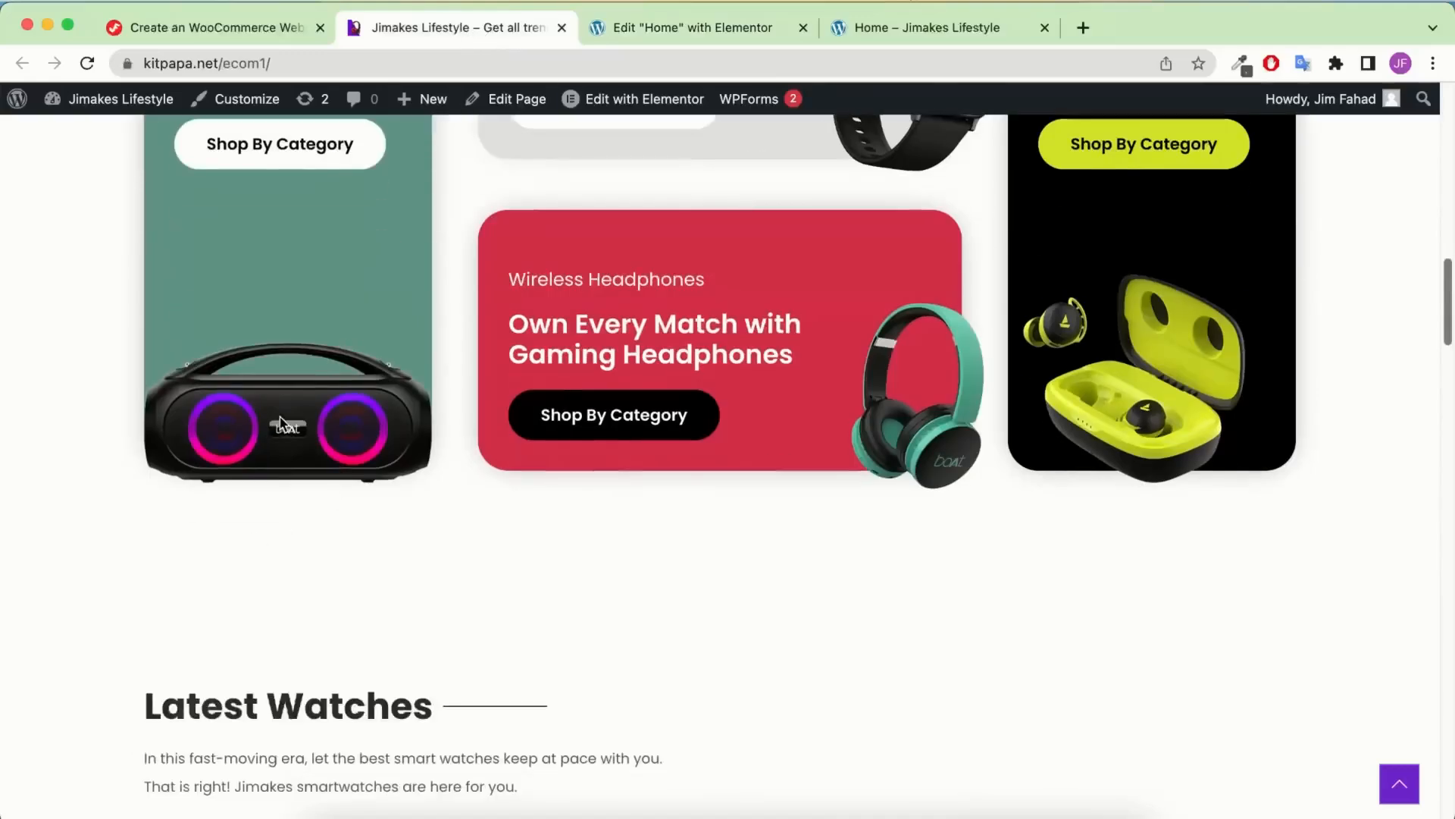
left_click(676, 23)
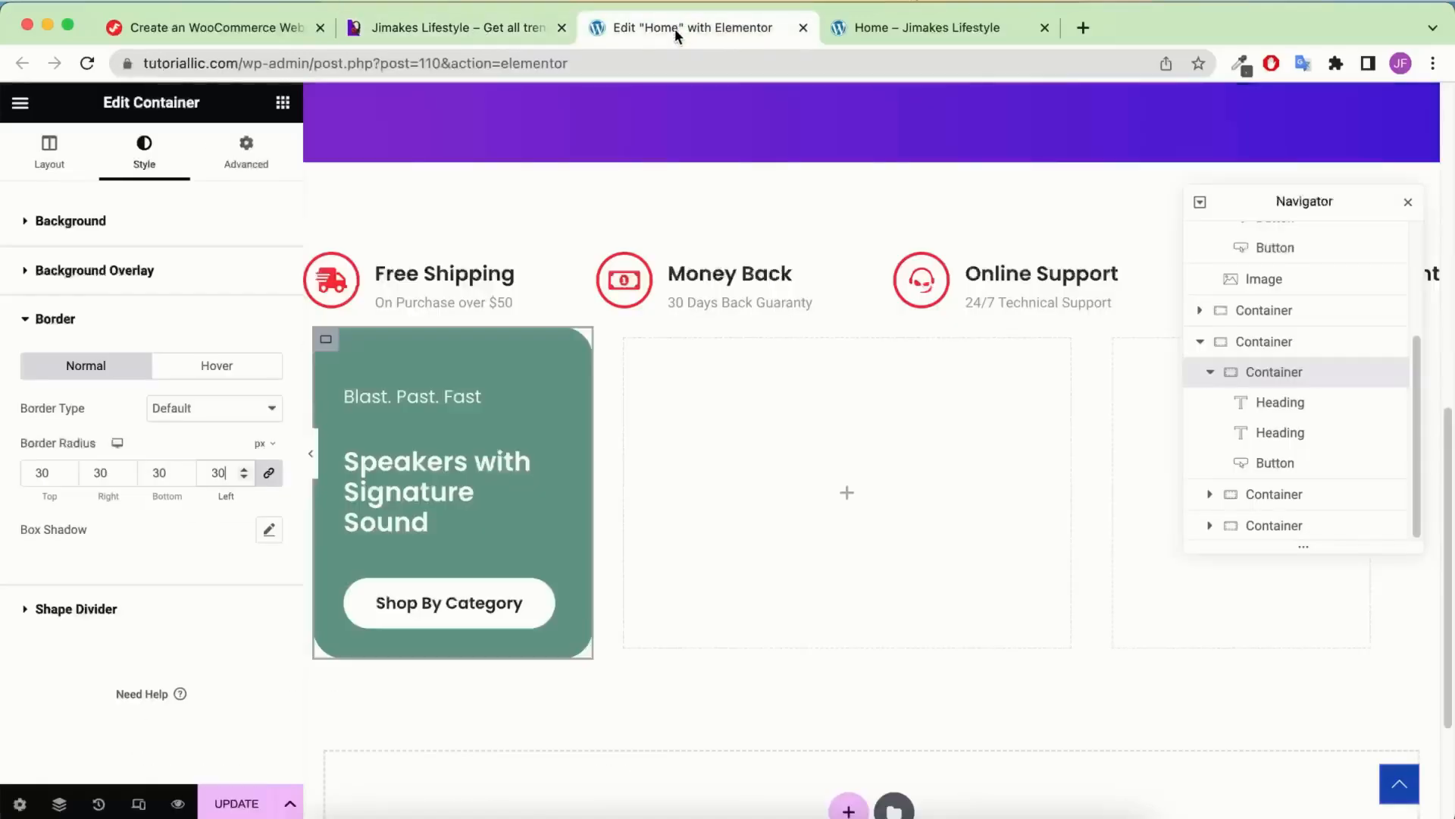
left_click(282, 105)
Upload Home-Category-1-Party-Speaker.png into a new image widget below the green card's button
left_click_drag(221, 583, 447, 608)
left_click(149, 354)
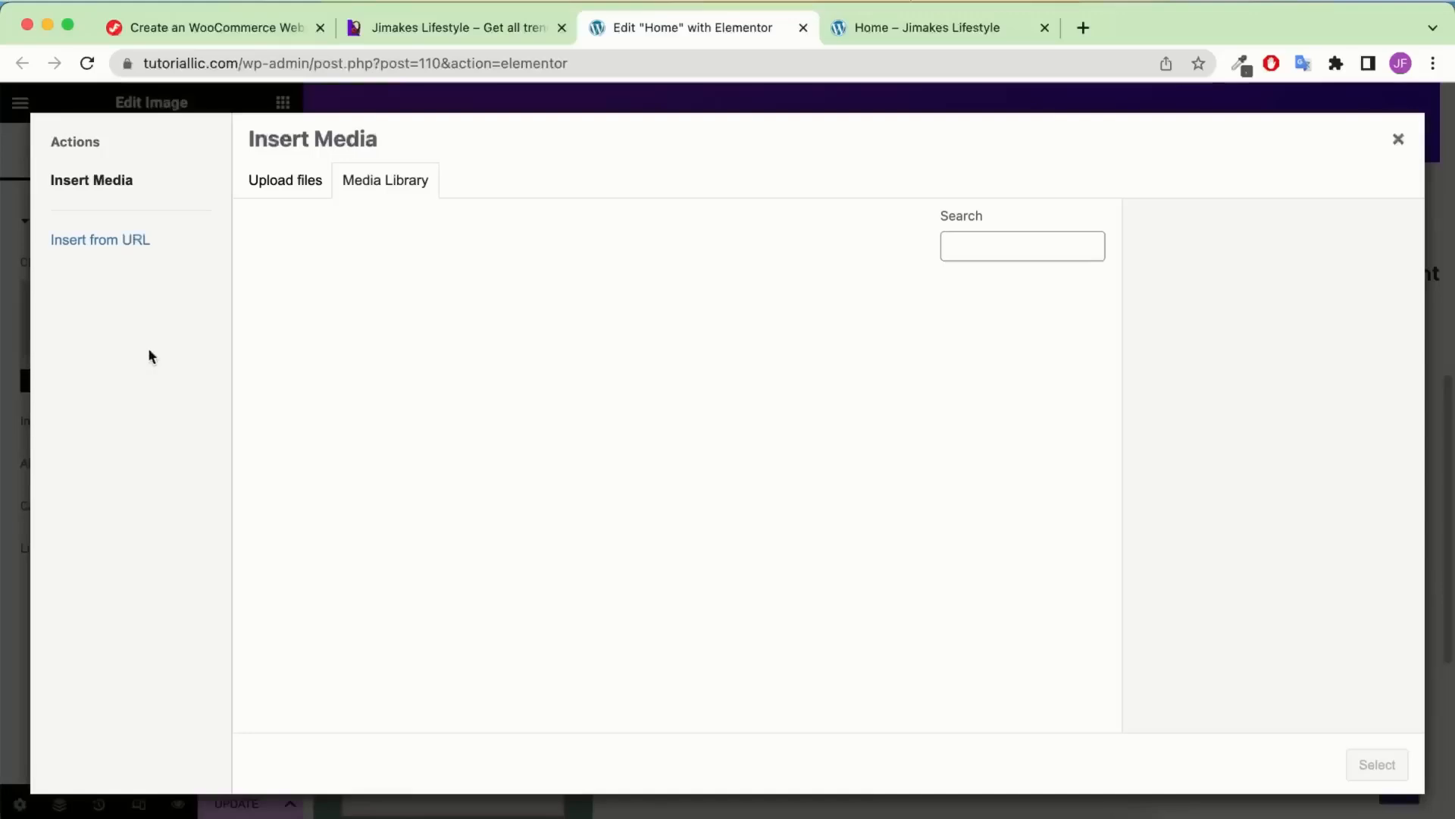
left_click(328, 800)
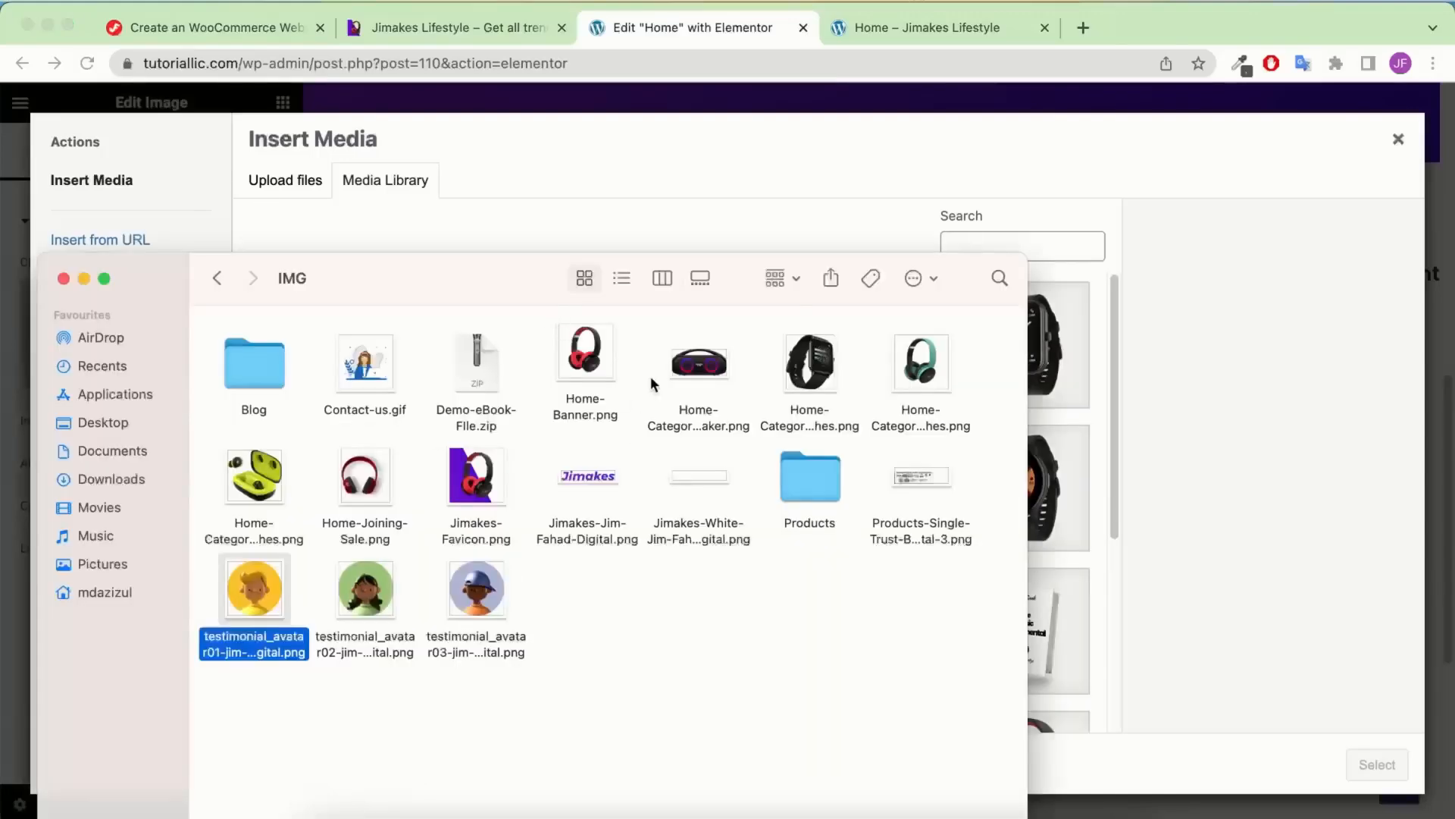
left_click(709, 366)
left_click_drag(524, 295, 494, 325)
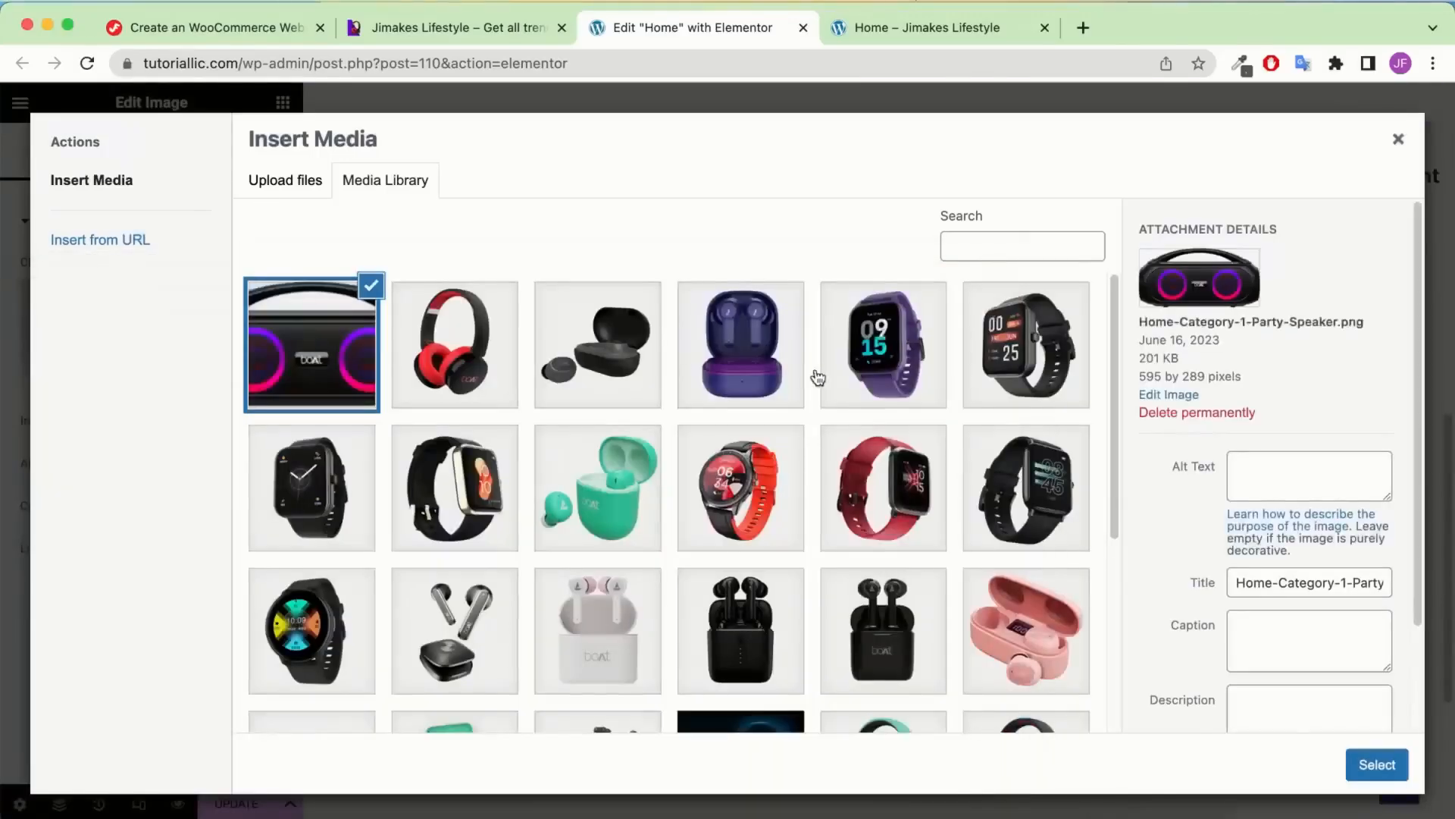
left_click(1383, 766)
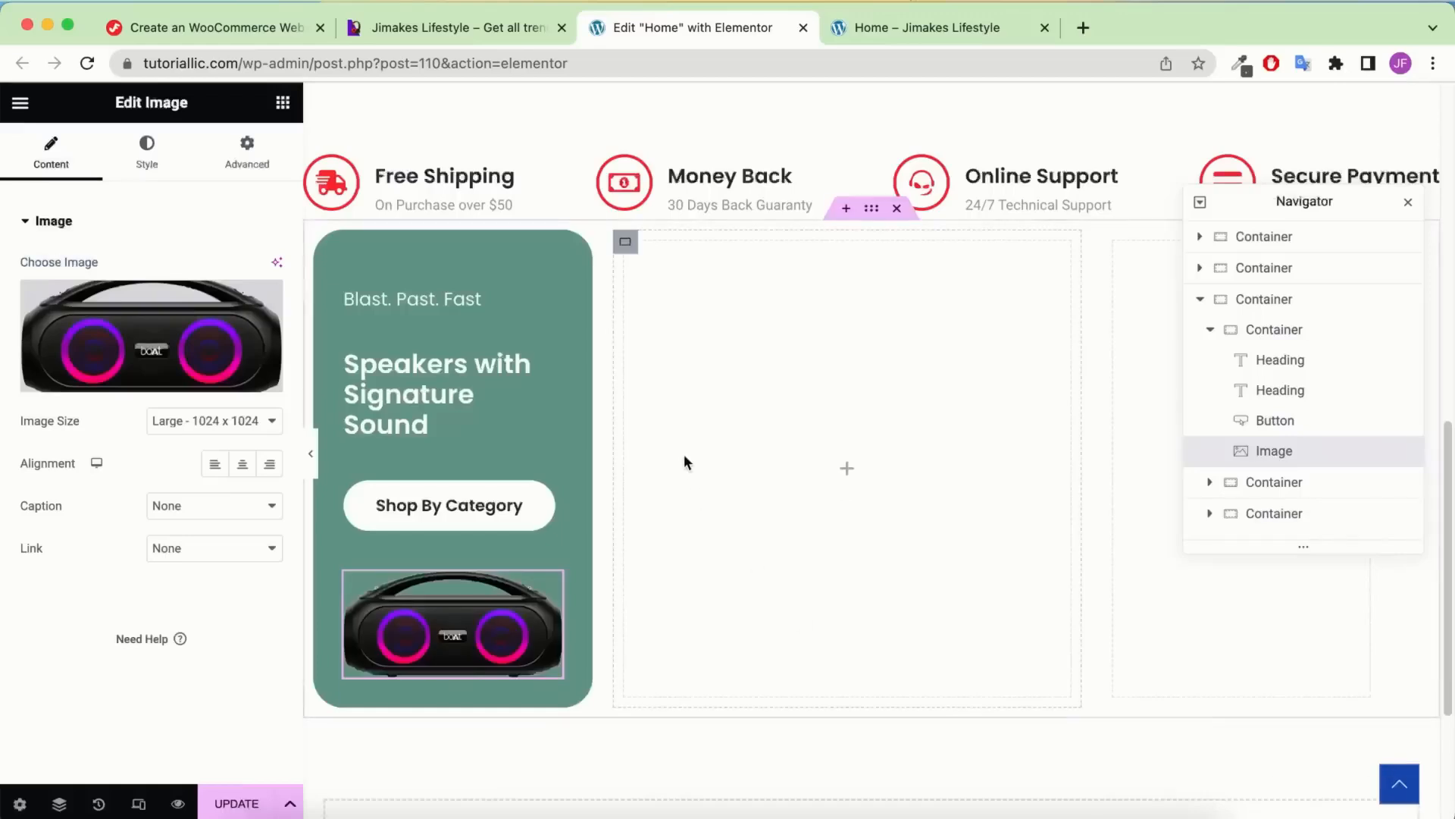
left_click(161, 155)
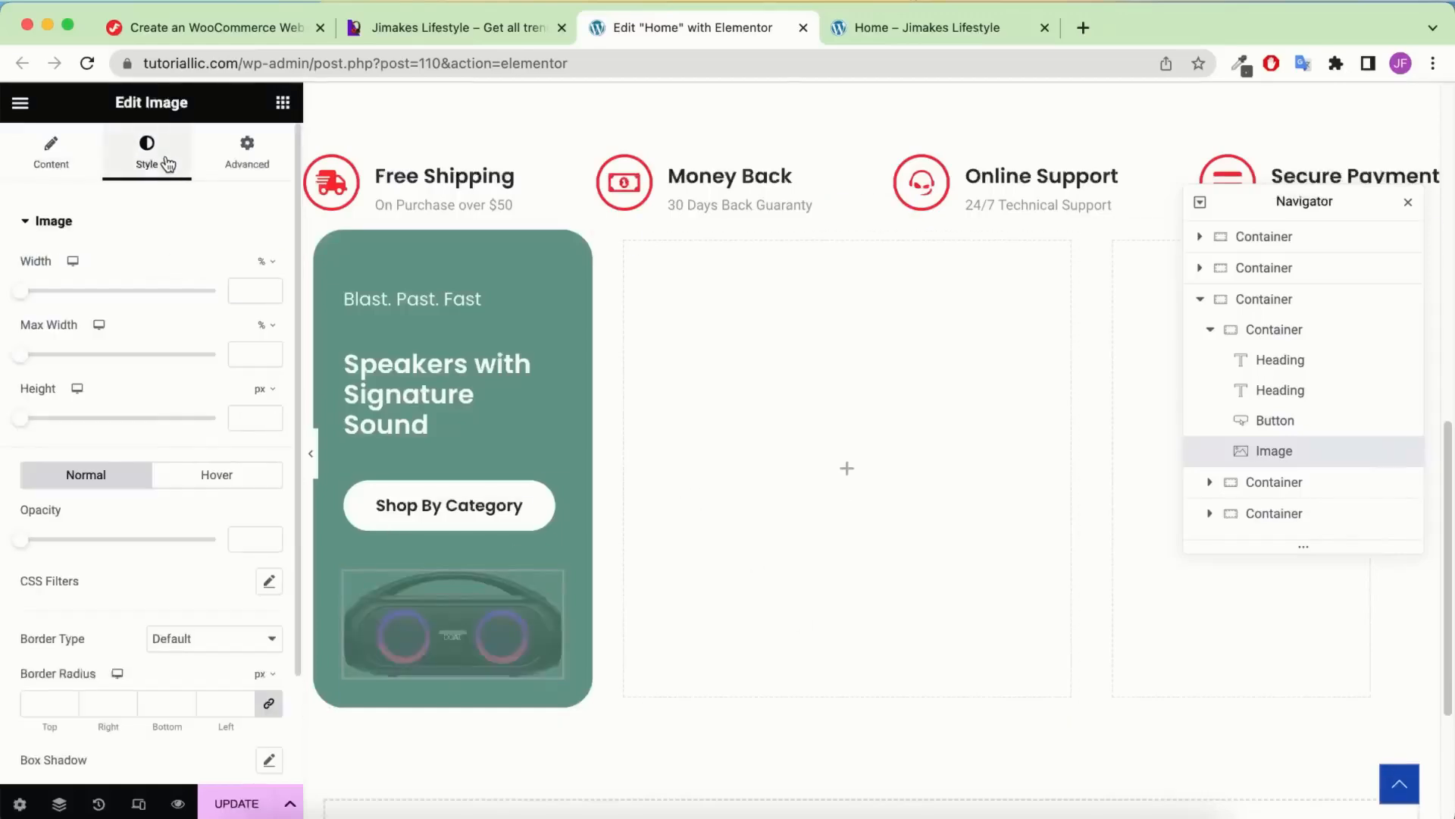
scroll(202, 266, "down", 3)
scroll(202, 265, "up", 3)
Make the speaker image absolute, anchored right and bottom with a -12 px vertical offset
left_click(254, 156)
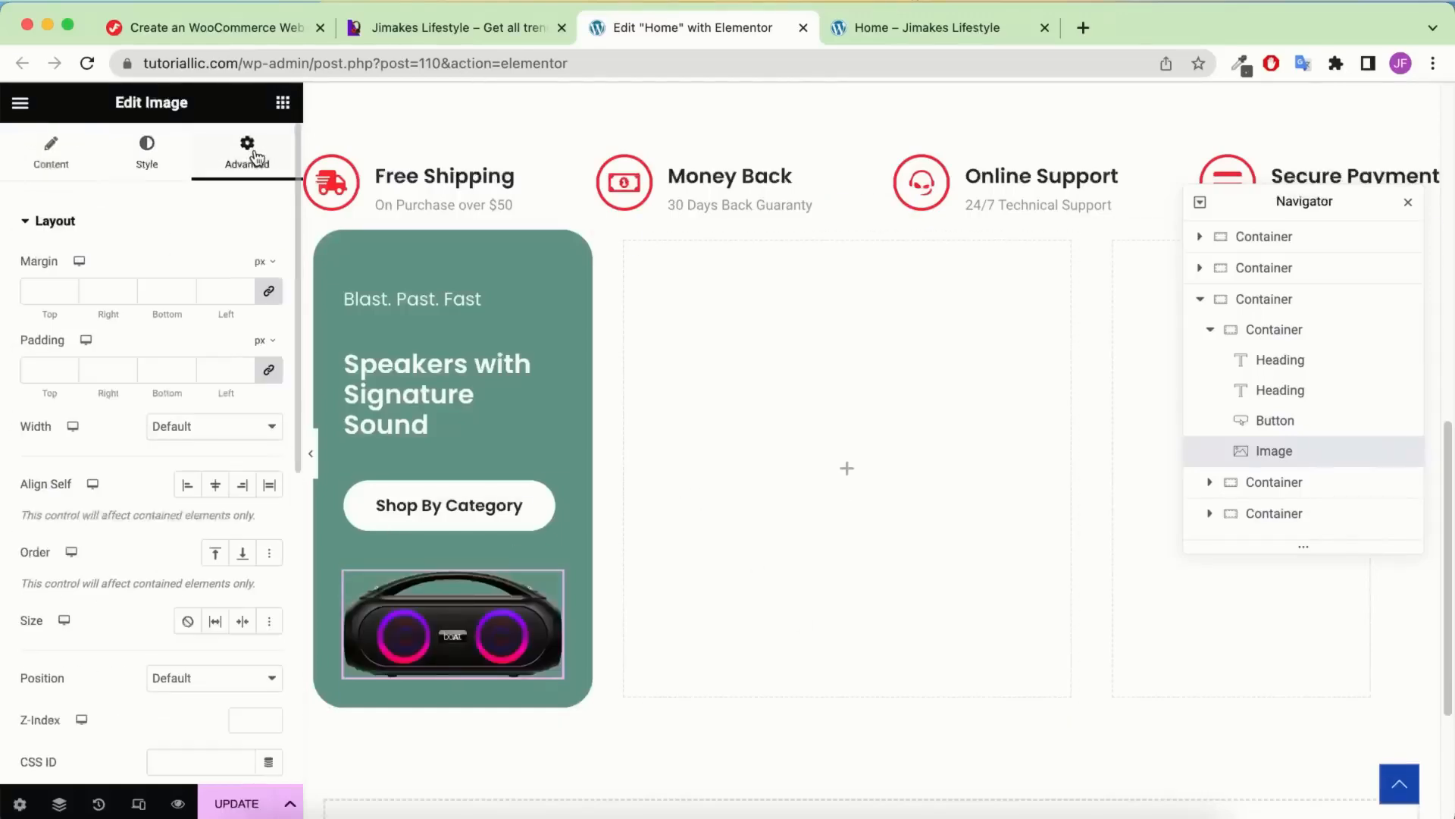
scroll(205, 421, "down", 7)
scroll(201, 402, "up", 6)
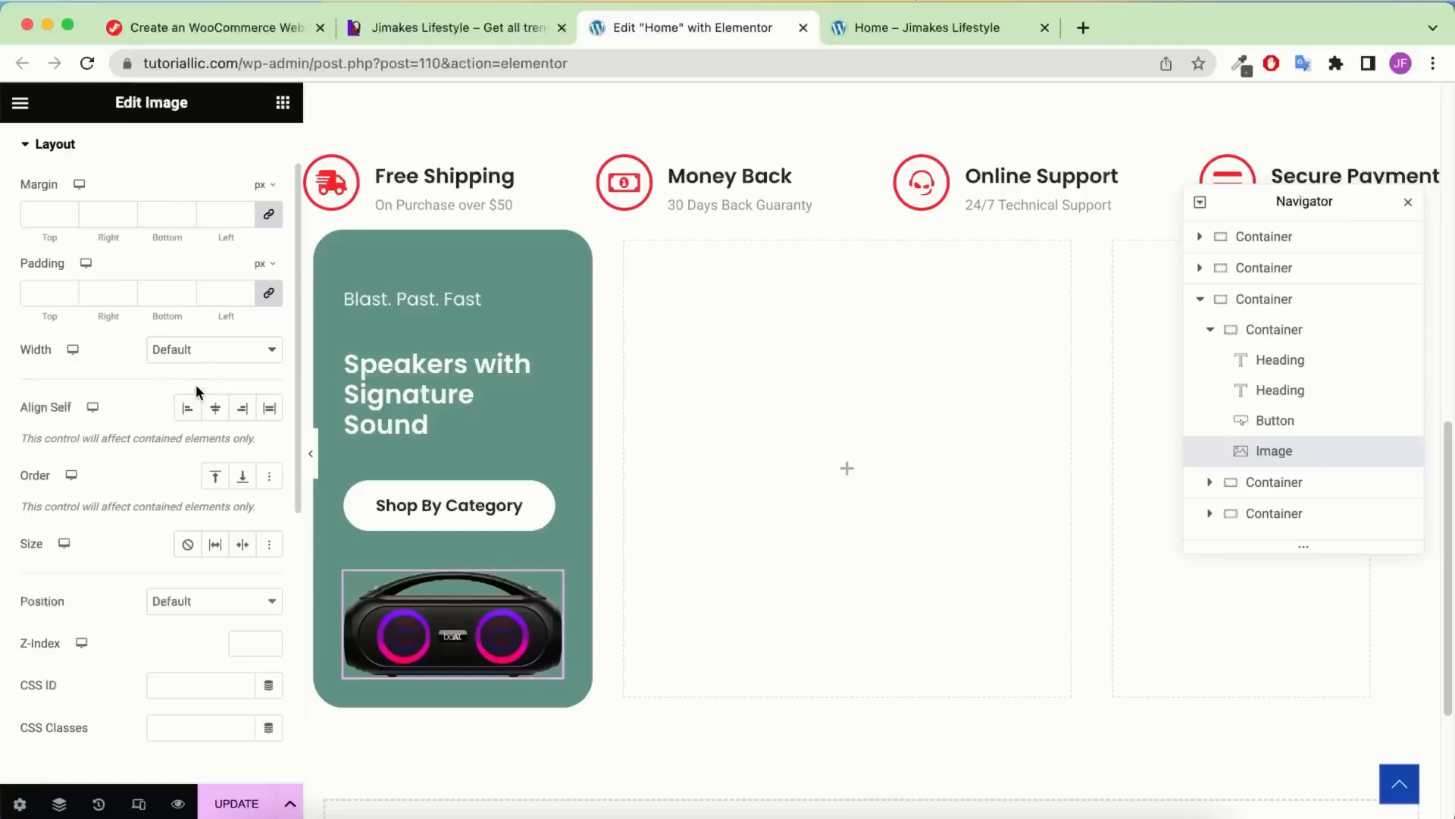
left_click(197, 601)
left_click(207, 620)
scroll(205, 595, "down", 4)
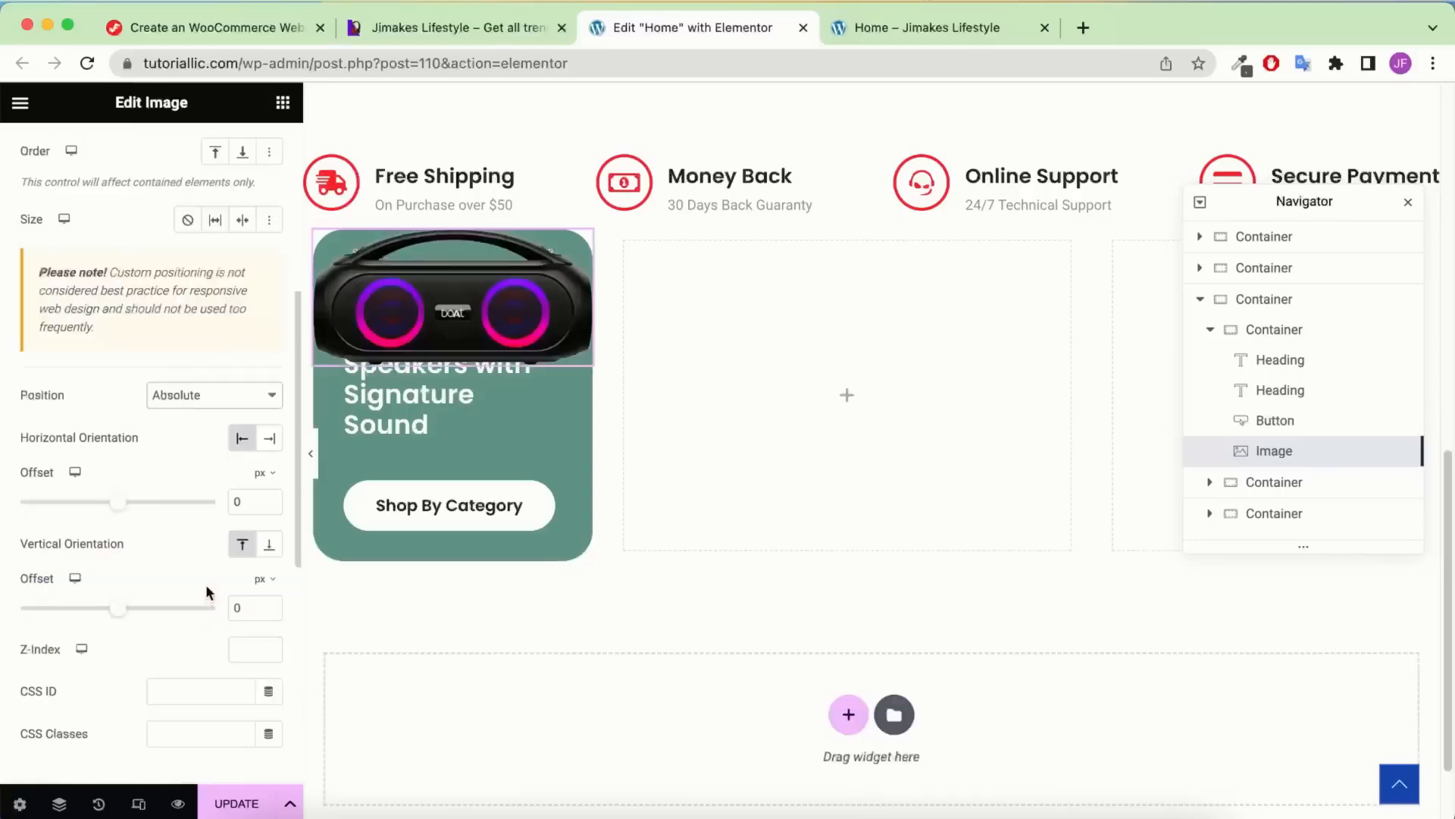
left_click(269, 438)
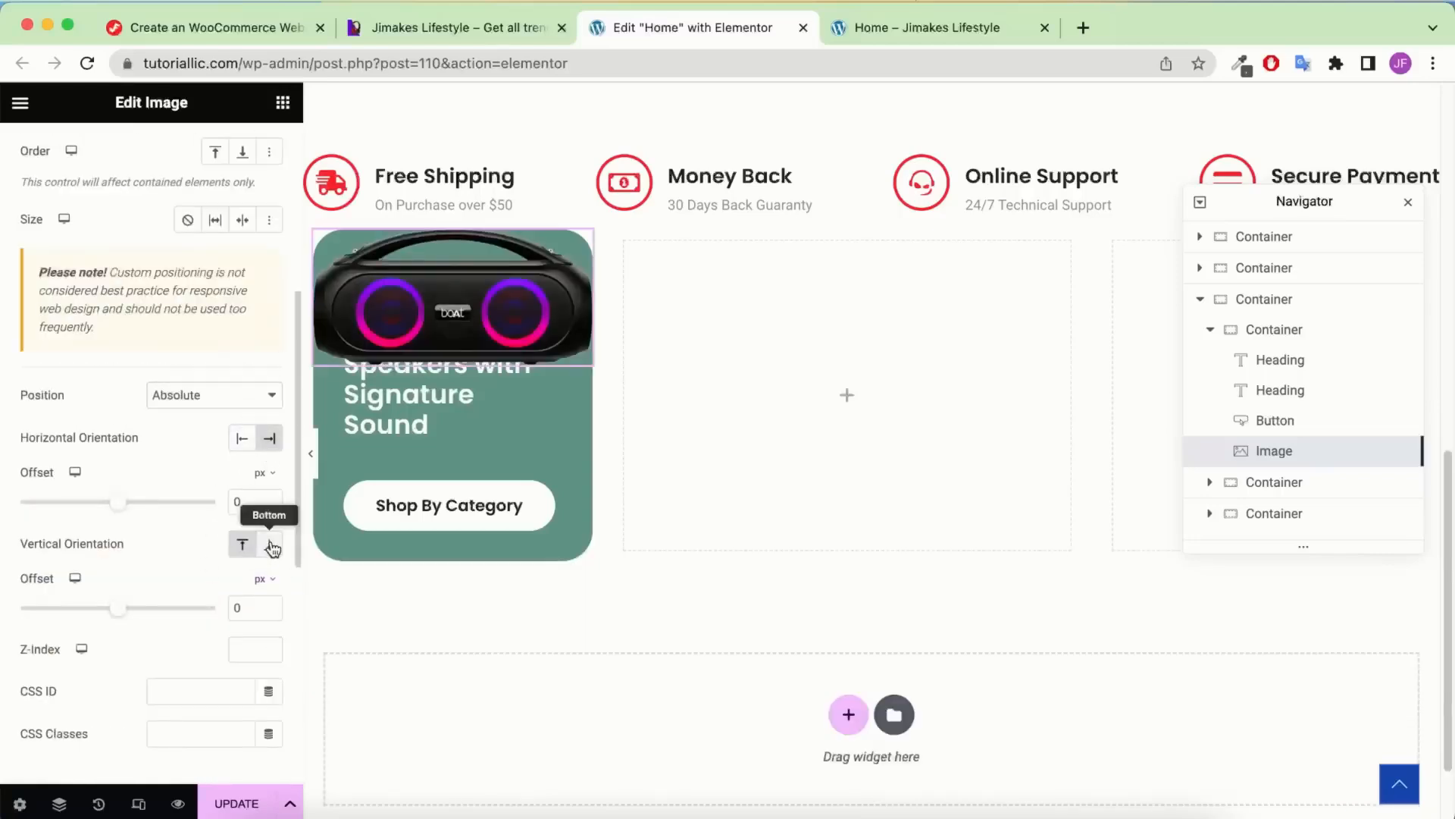
left_click(270, 546)
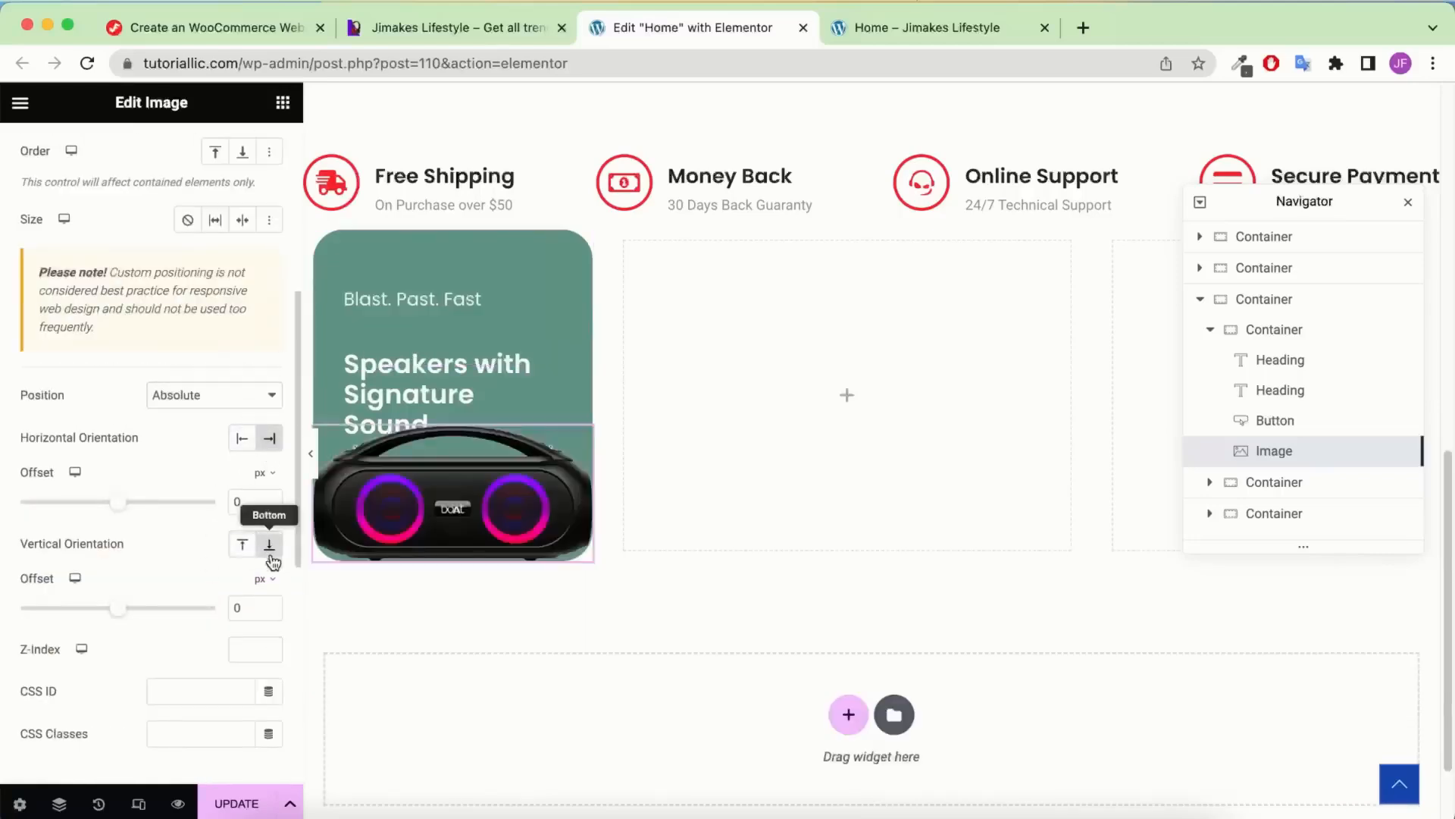
left_click(238, 608)
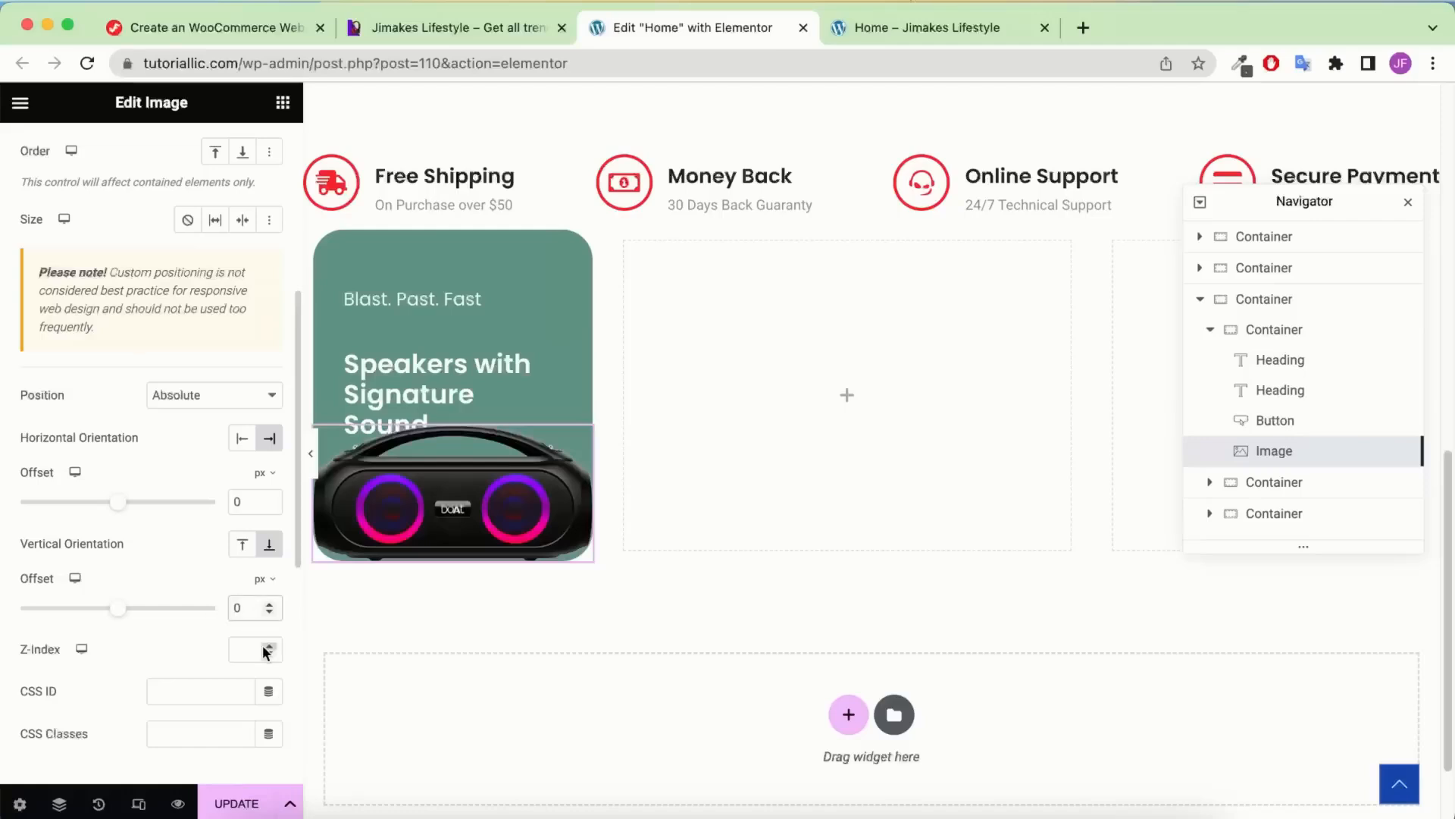
key("BackSpace")
type("12")
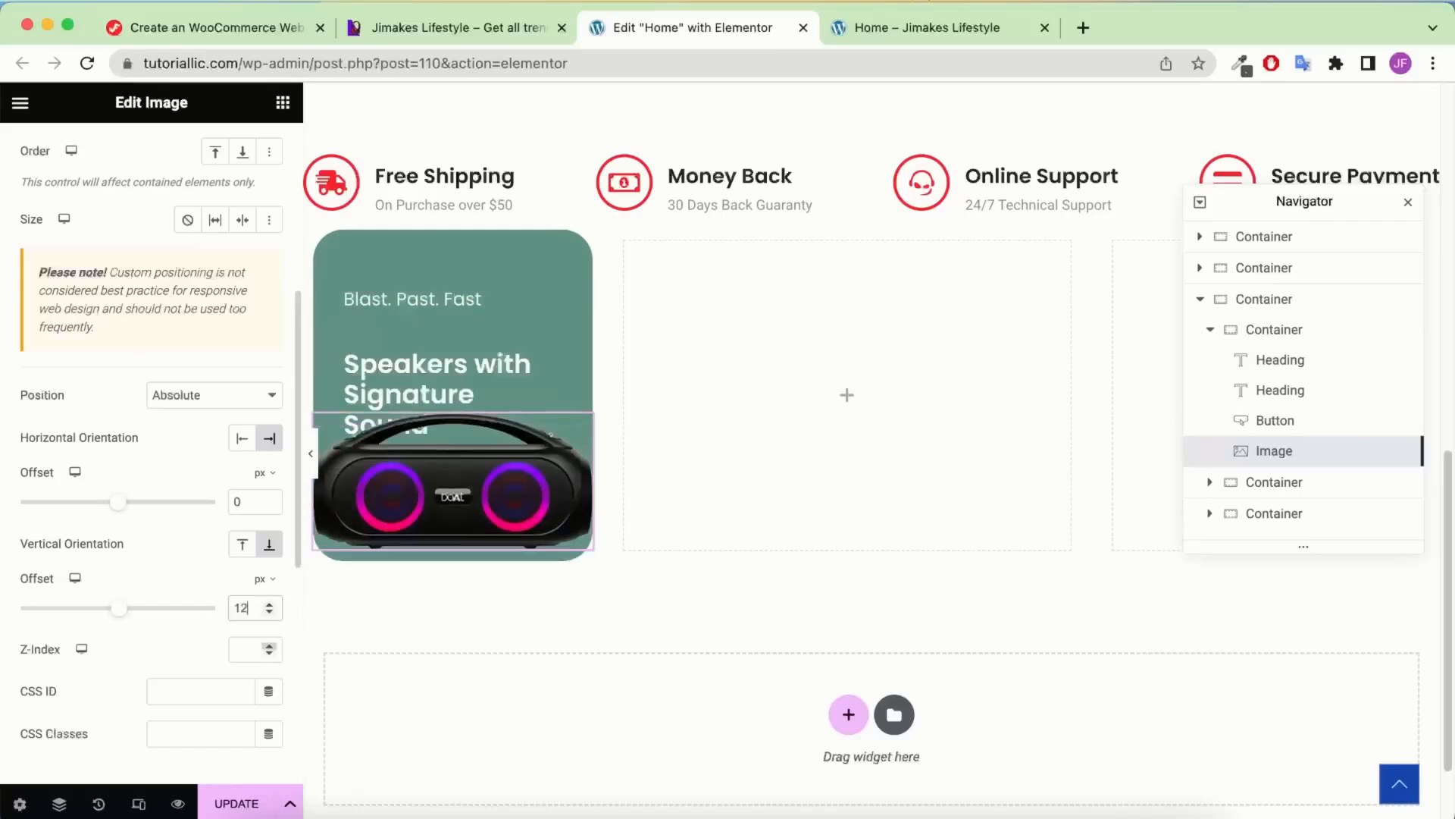
type("-")
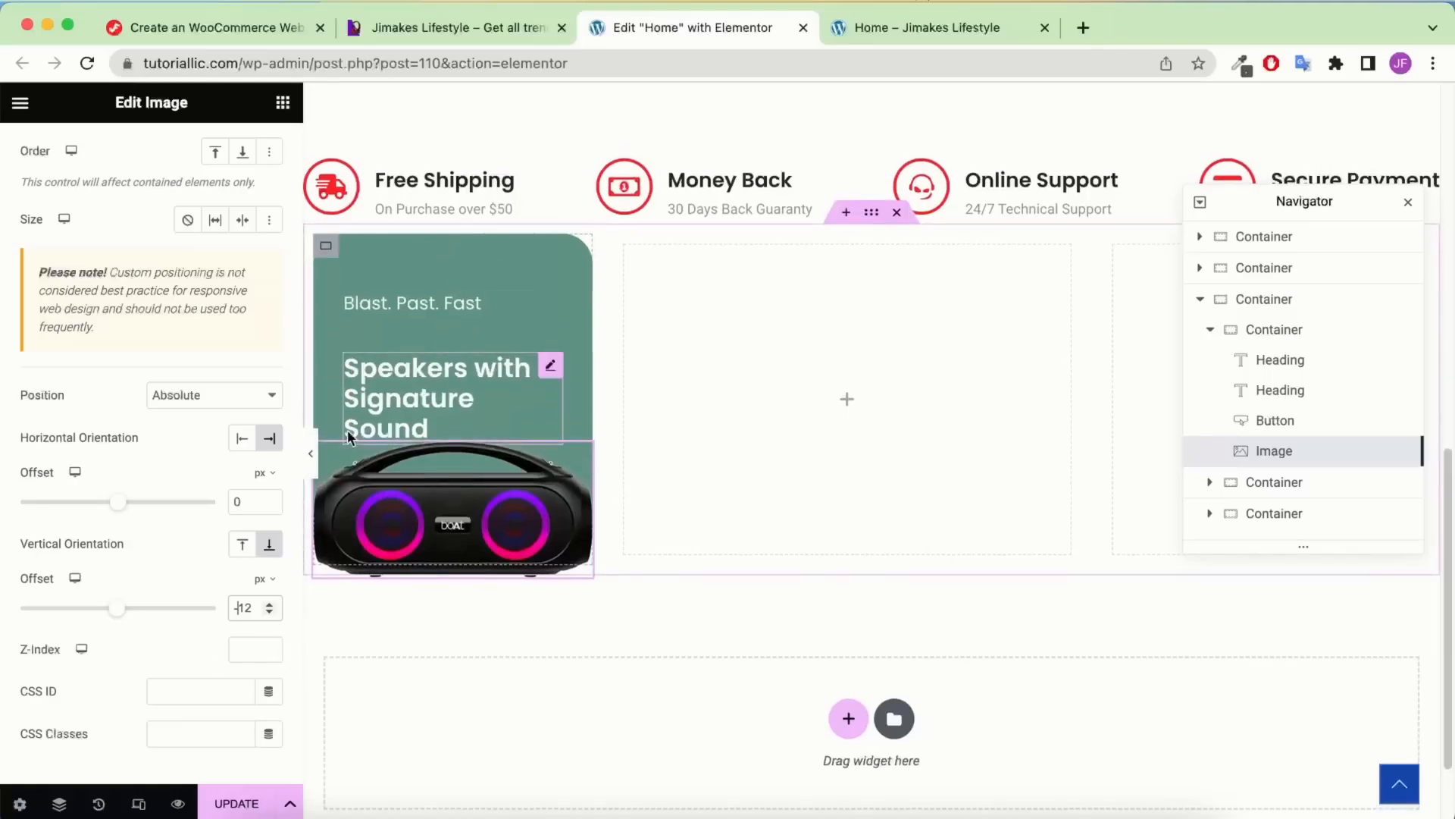
left_click(1409, 204)
Add a container to the empty middle column and compare it with the reference page
left_click(283, 102)
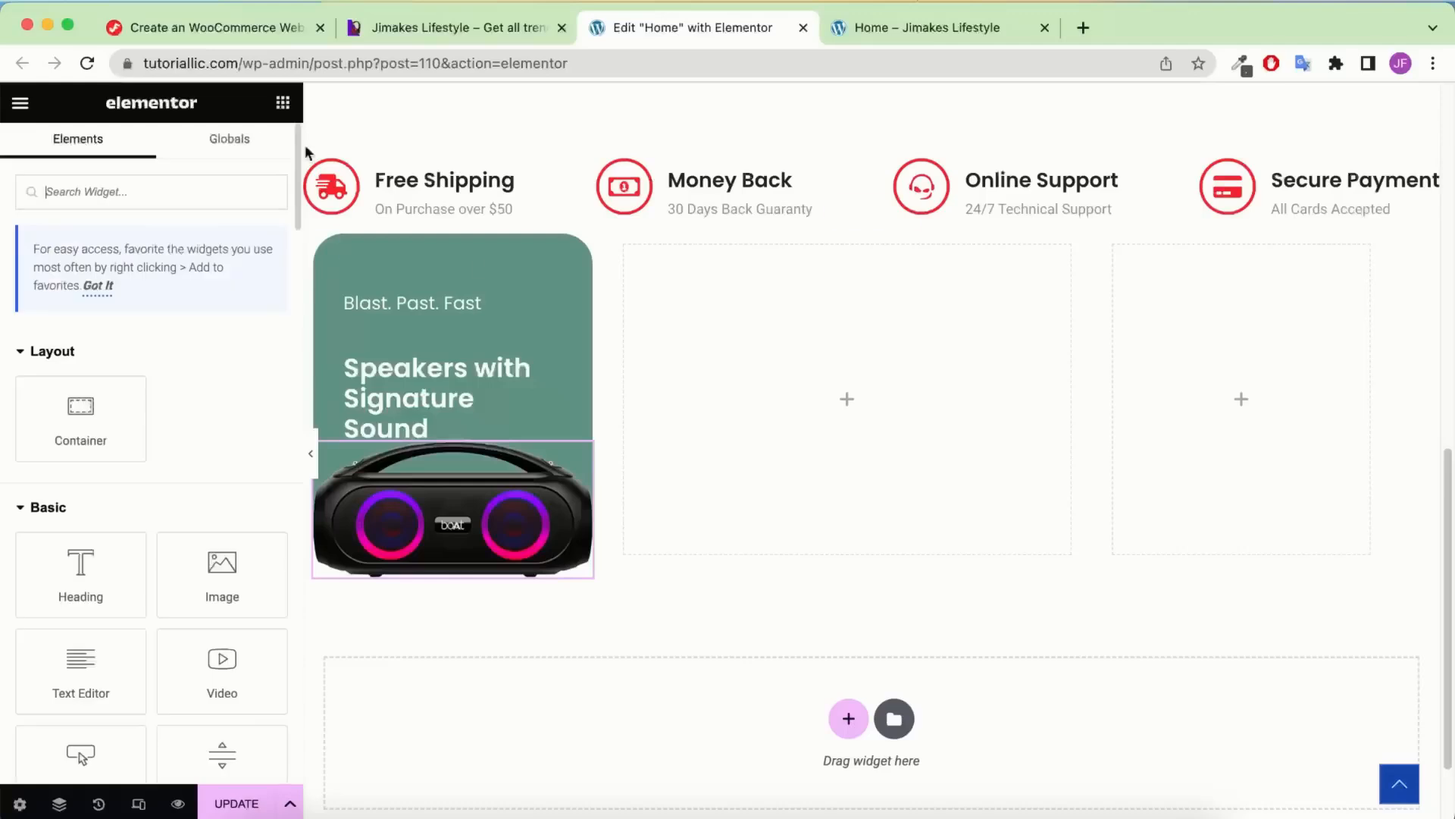
left_click_drag(75, 412, 829, 388)
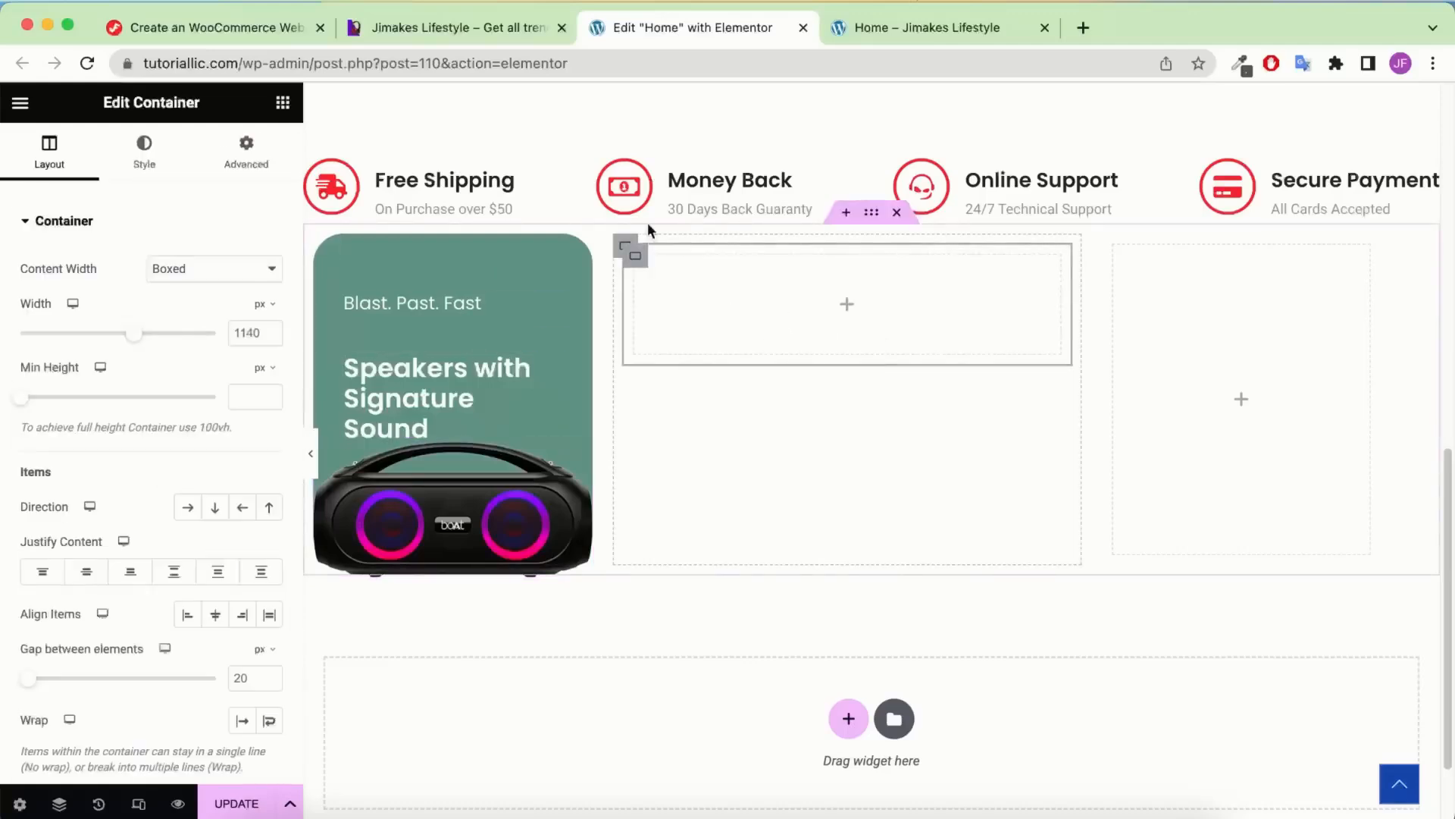
left_click(520, 34)
scroll(720, 352, "up", 2)
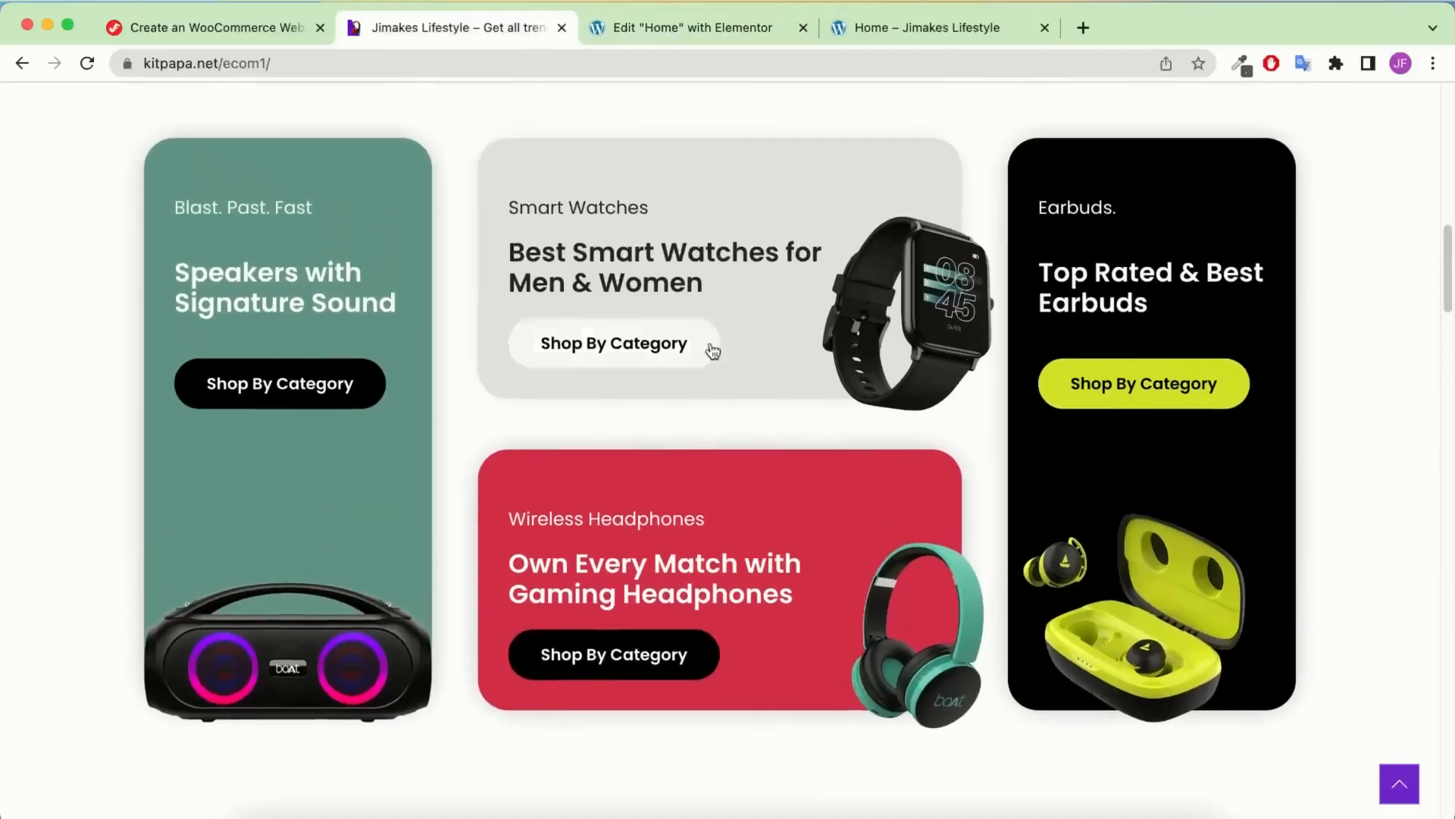
left_click(652, 33)
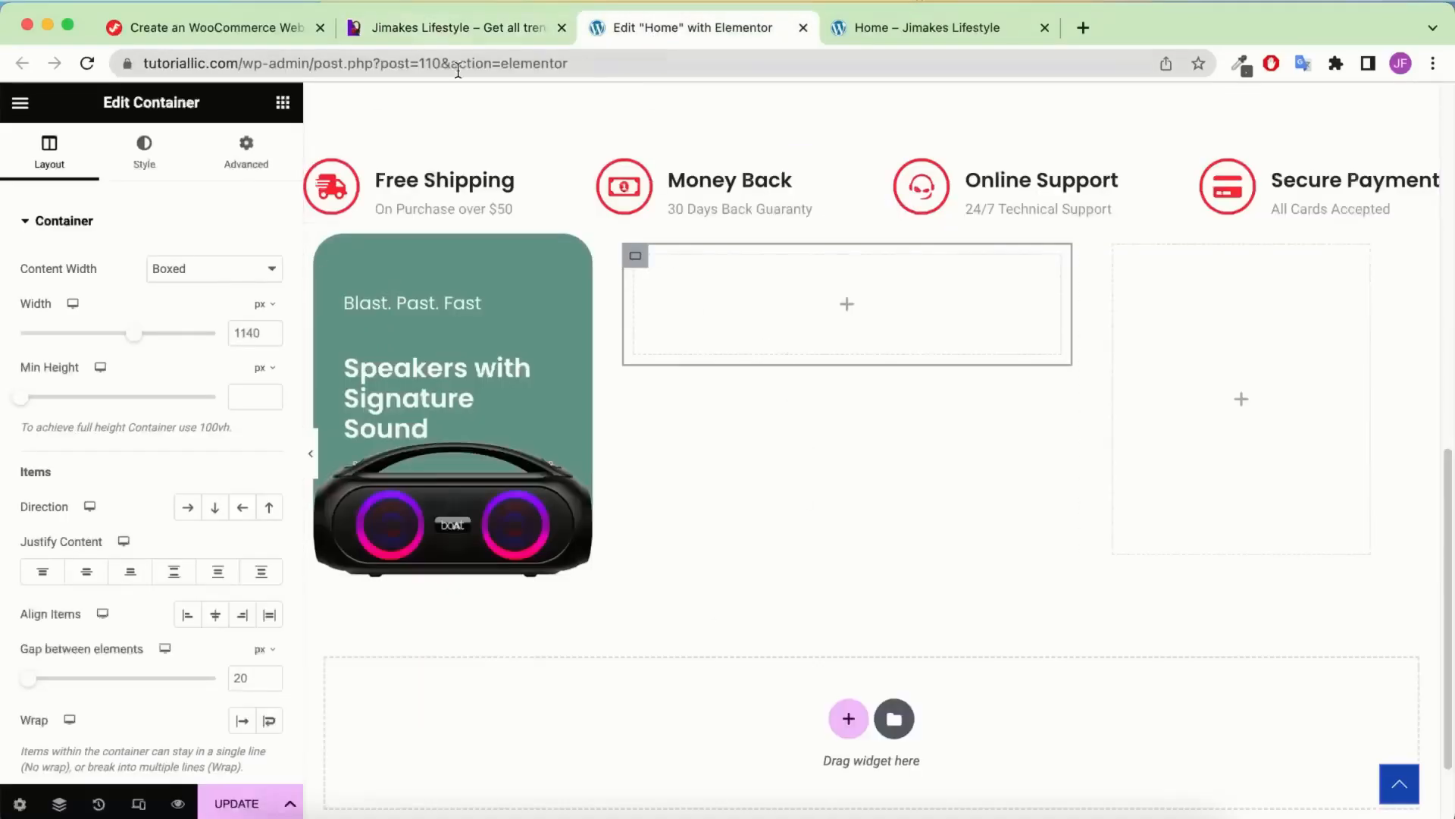
left_click(442, 23)
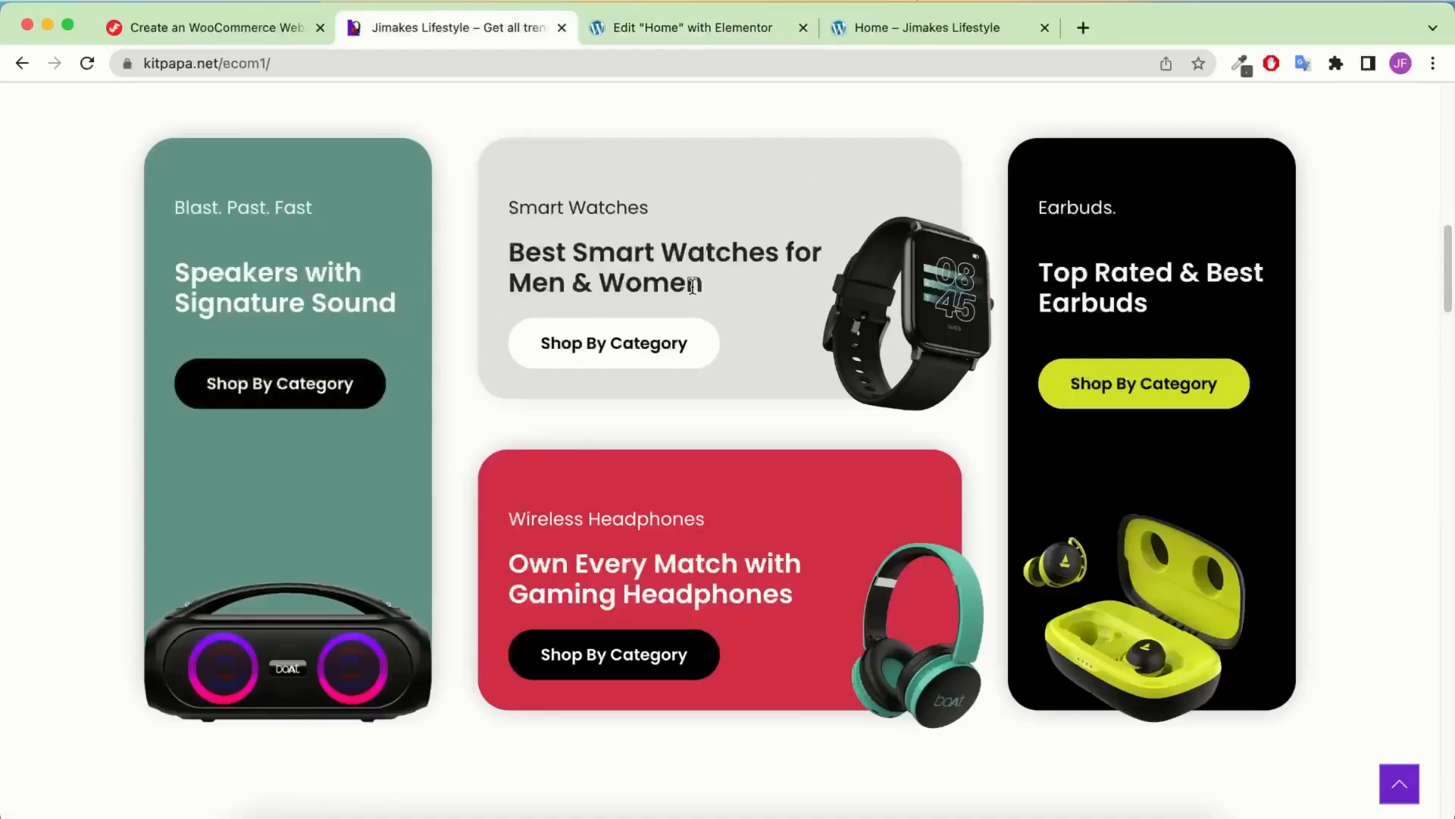
left_click(649, 23)
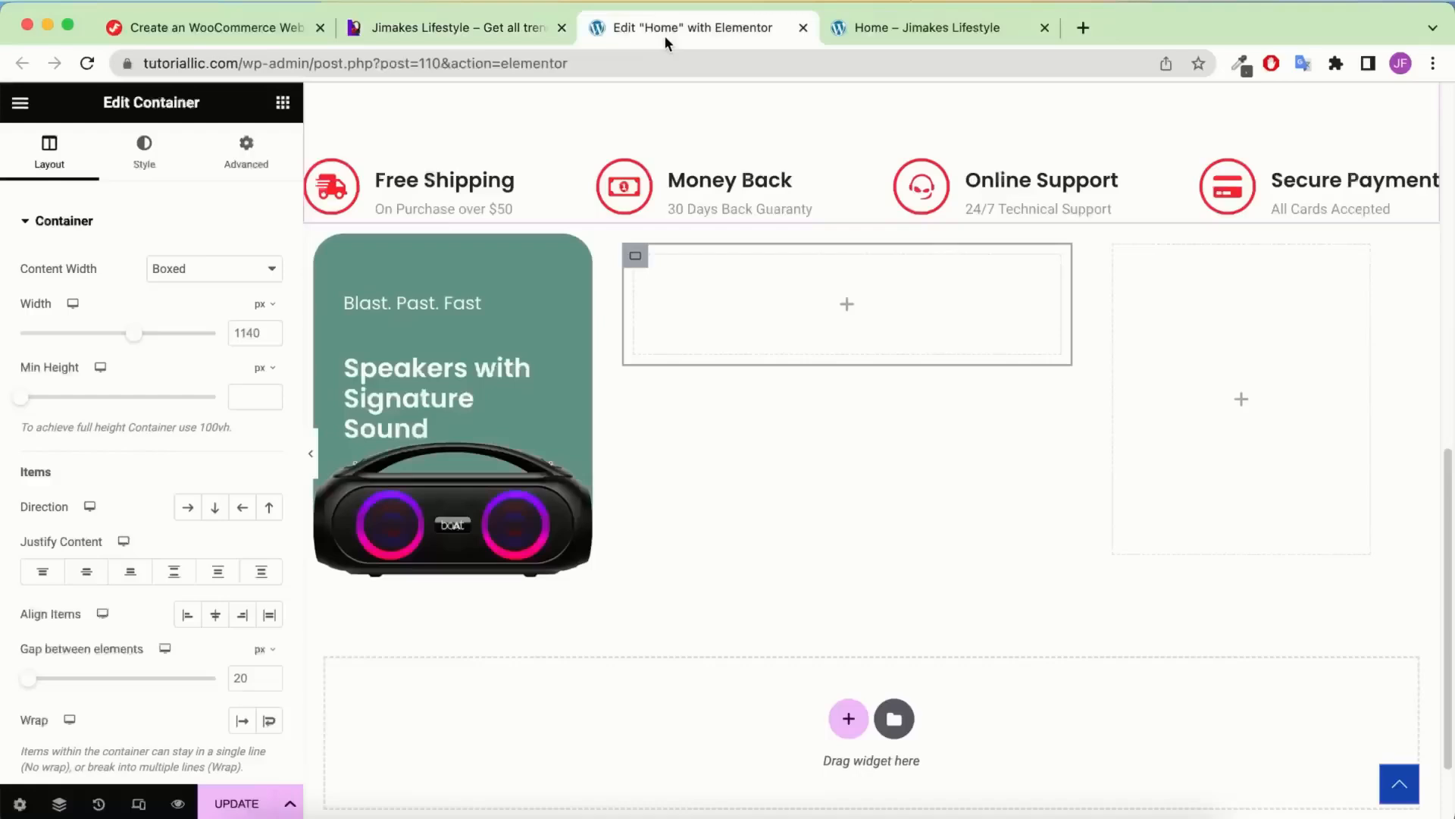
Copy the Blast. Past. Fast and Speakers with Signature Sound headings into the middle card
right_click(458, 303)
left_click(503, 391)
right_click(822, 290)
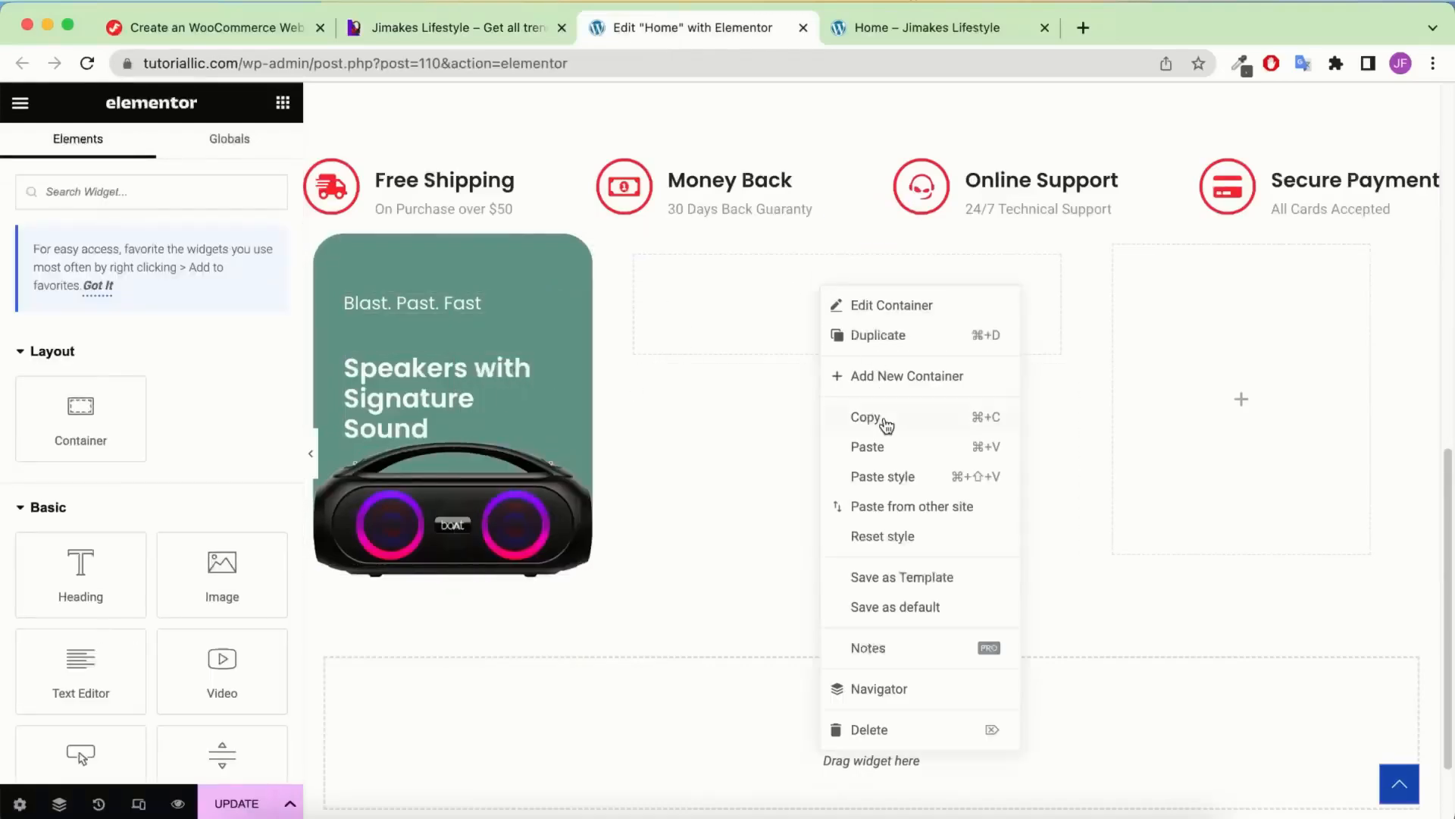
left_click(882, 446)
right_click(440, 387)
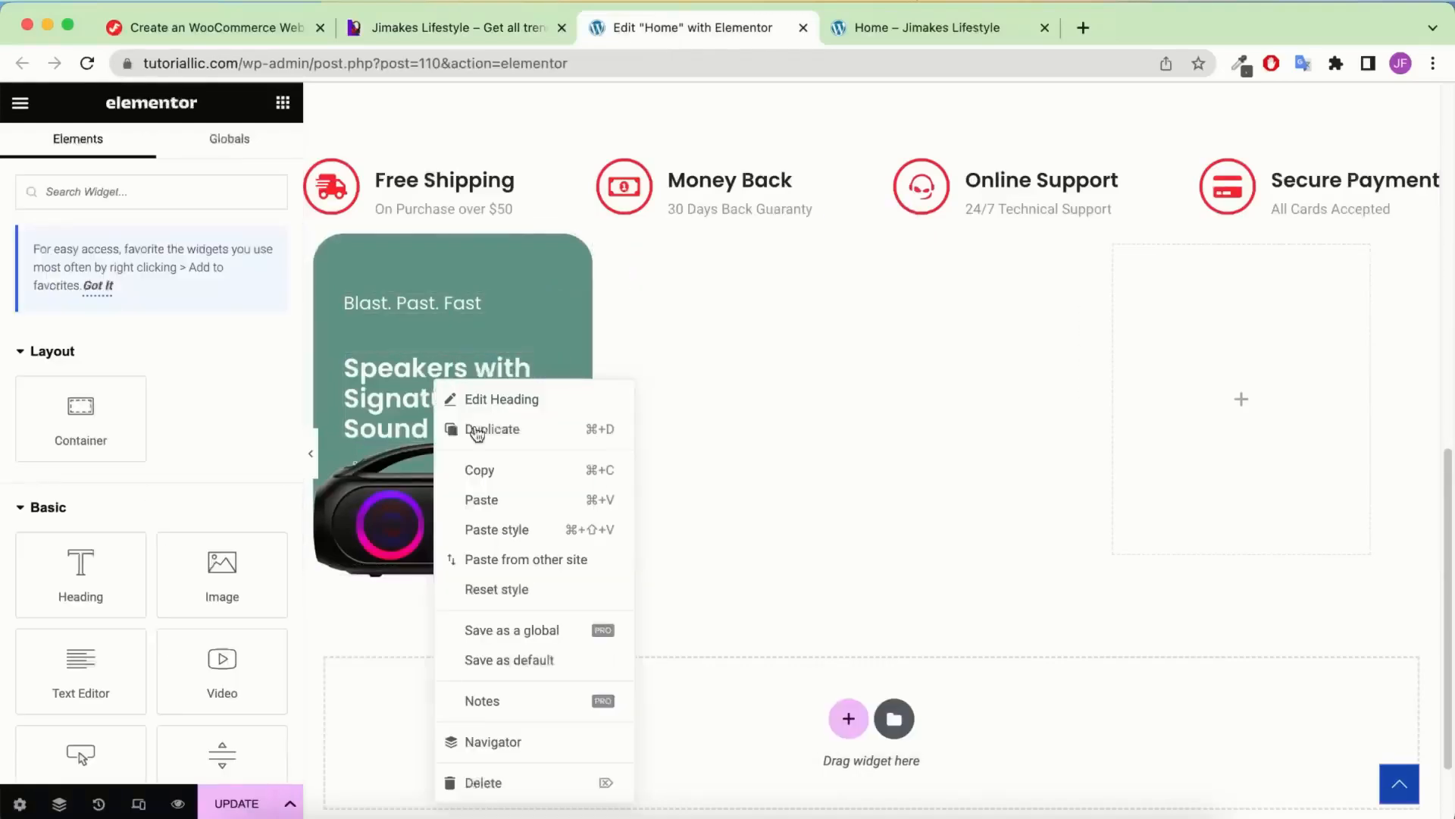
left_click(491, 476)
right_click(790, 266)
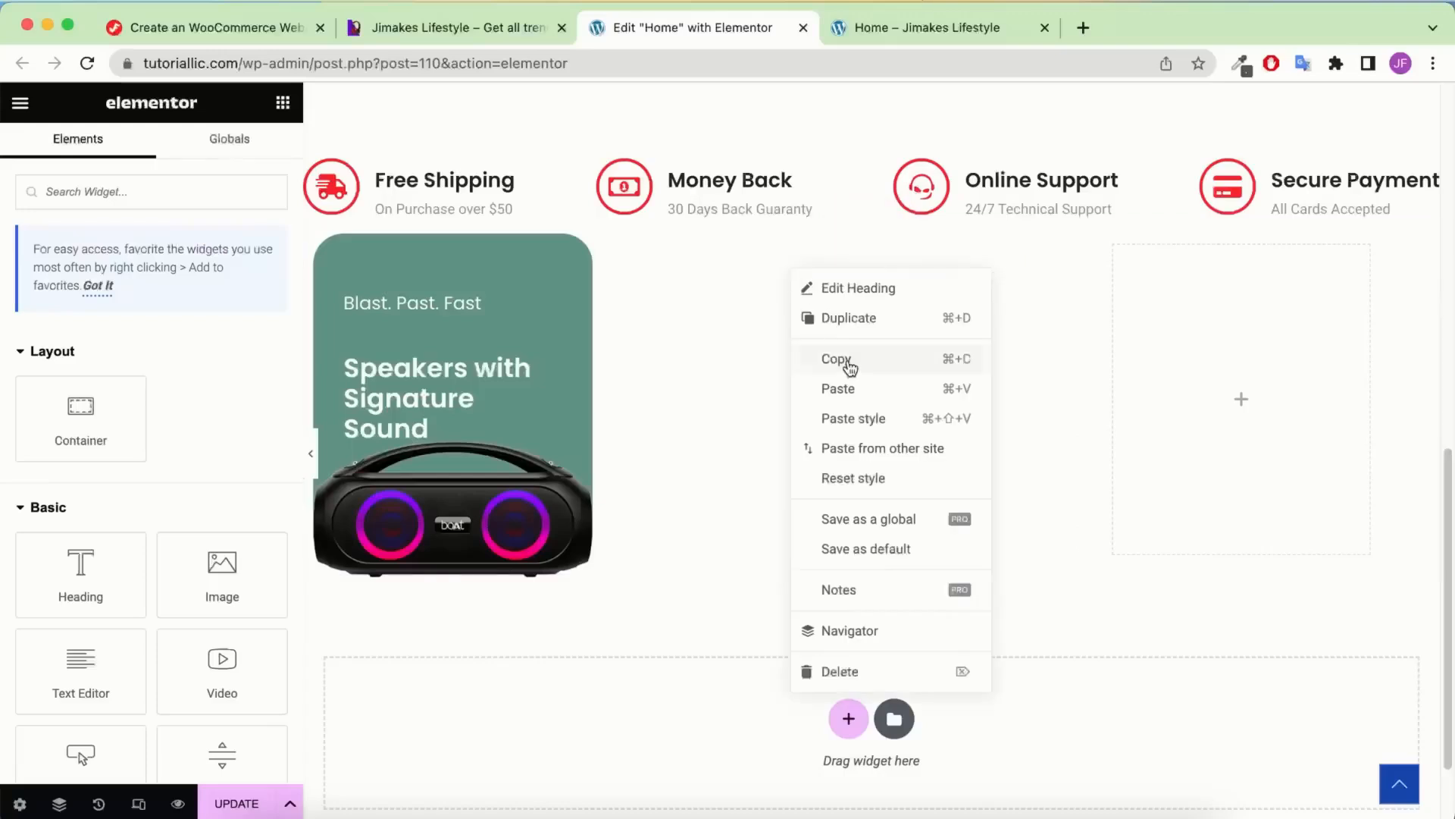
left_click(848, 389)
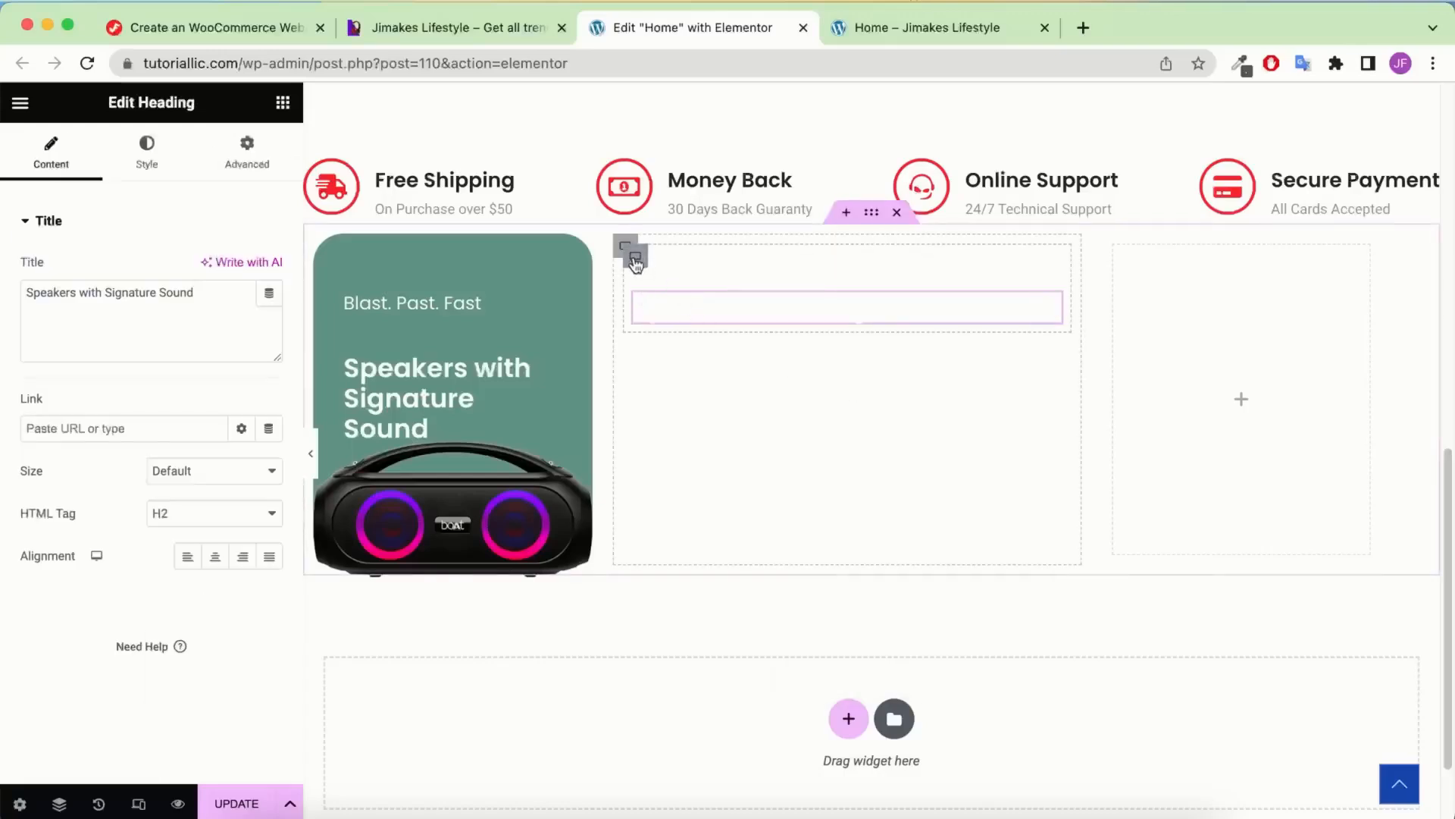
Open the Navigator and select the middle card's inner container
left_click(59, 804)
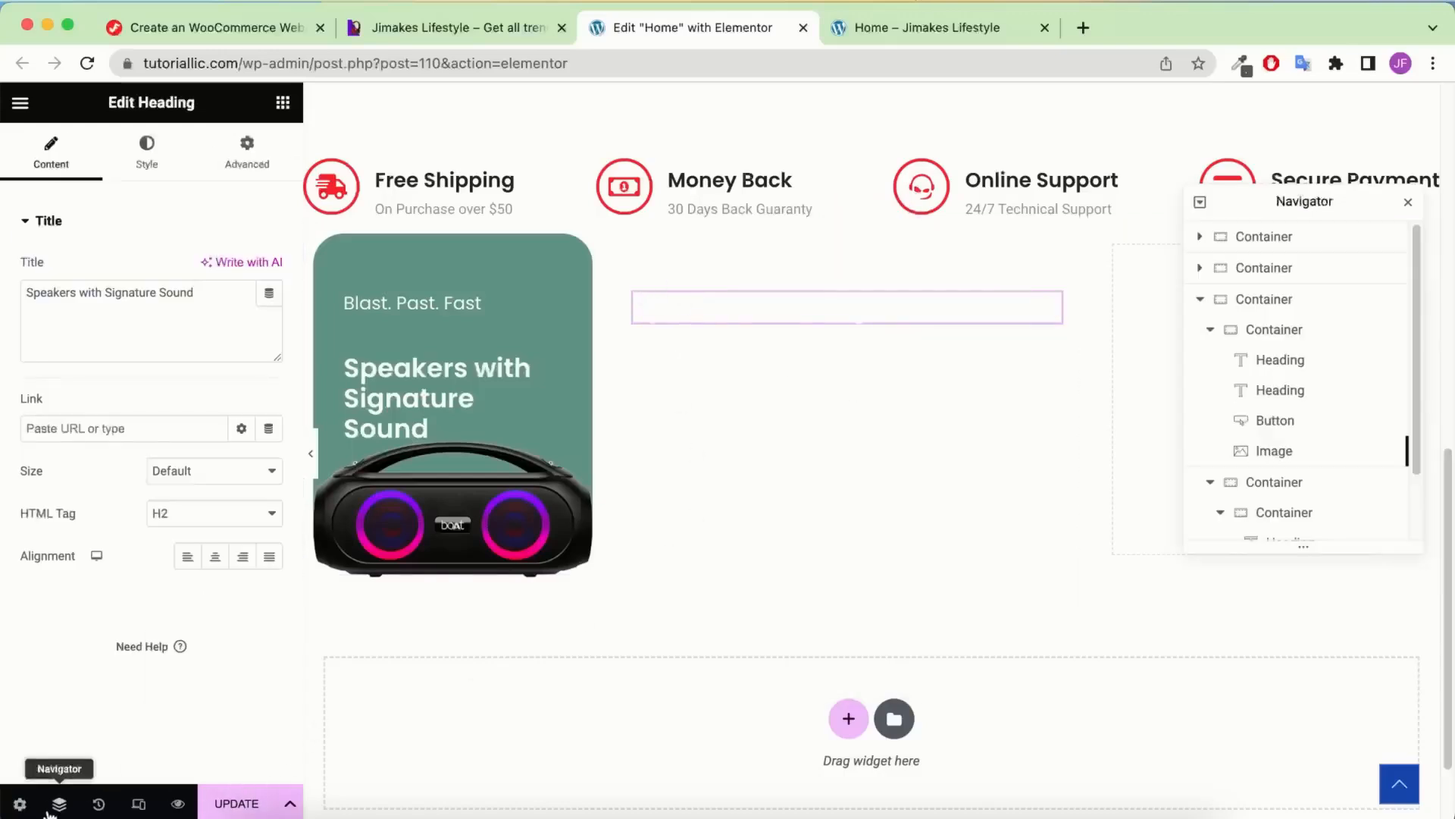
scroll(1309, 470, "down", 2)
left_click(1288, 451)
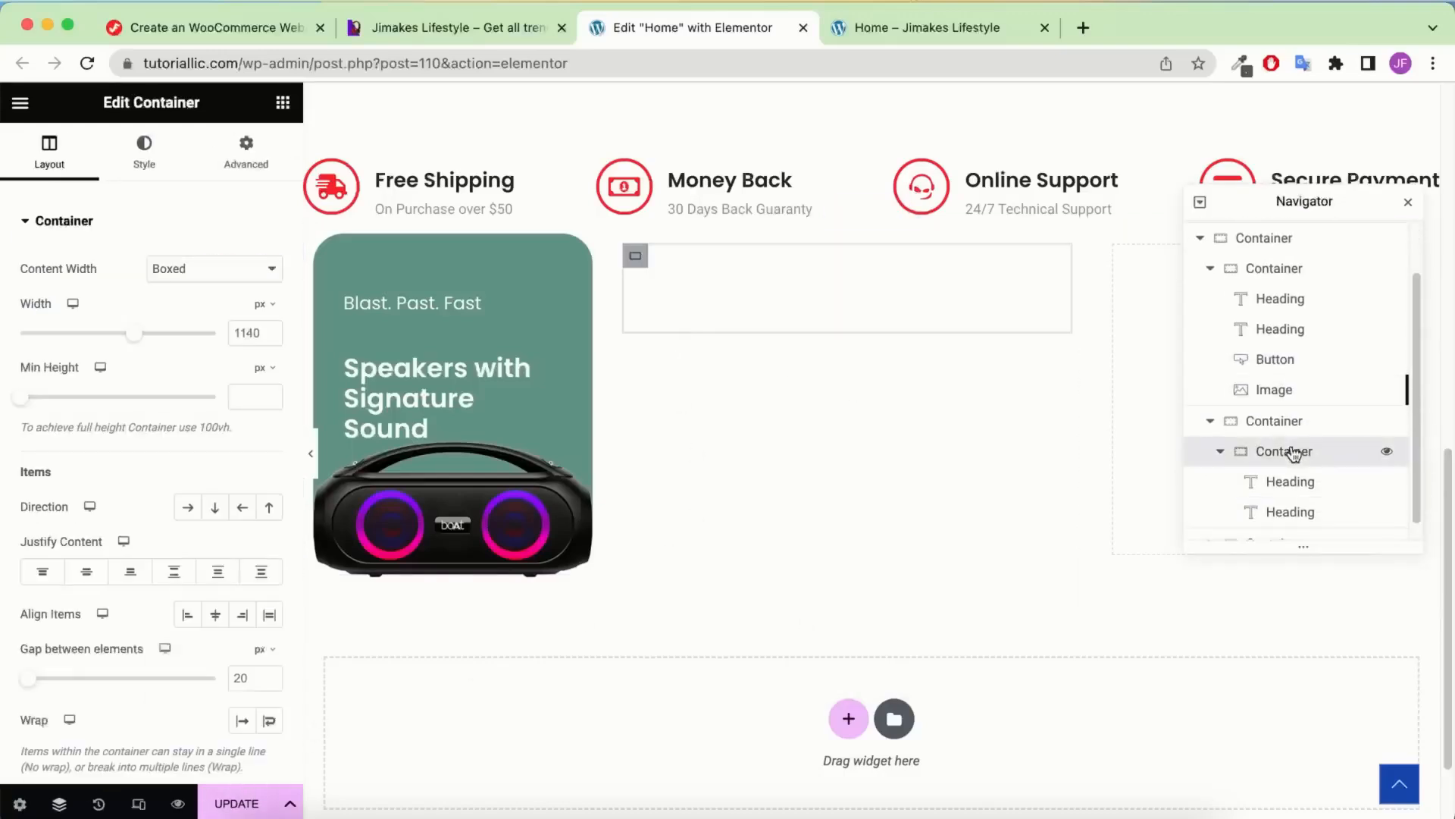
scroll(1312, 417, "down", 1)
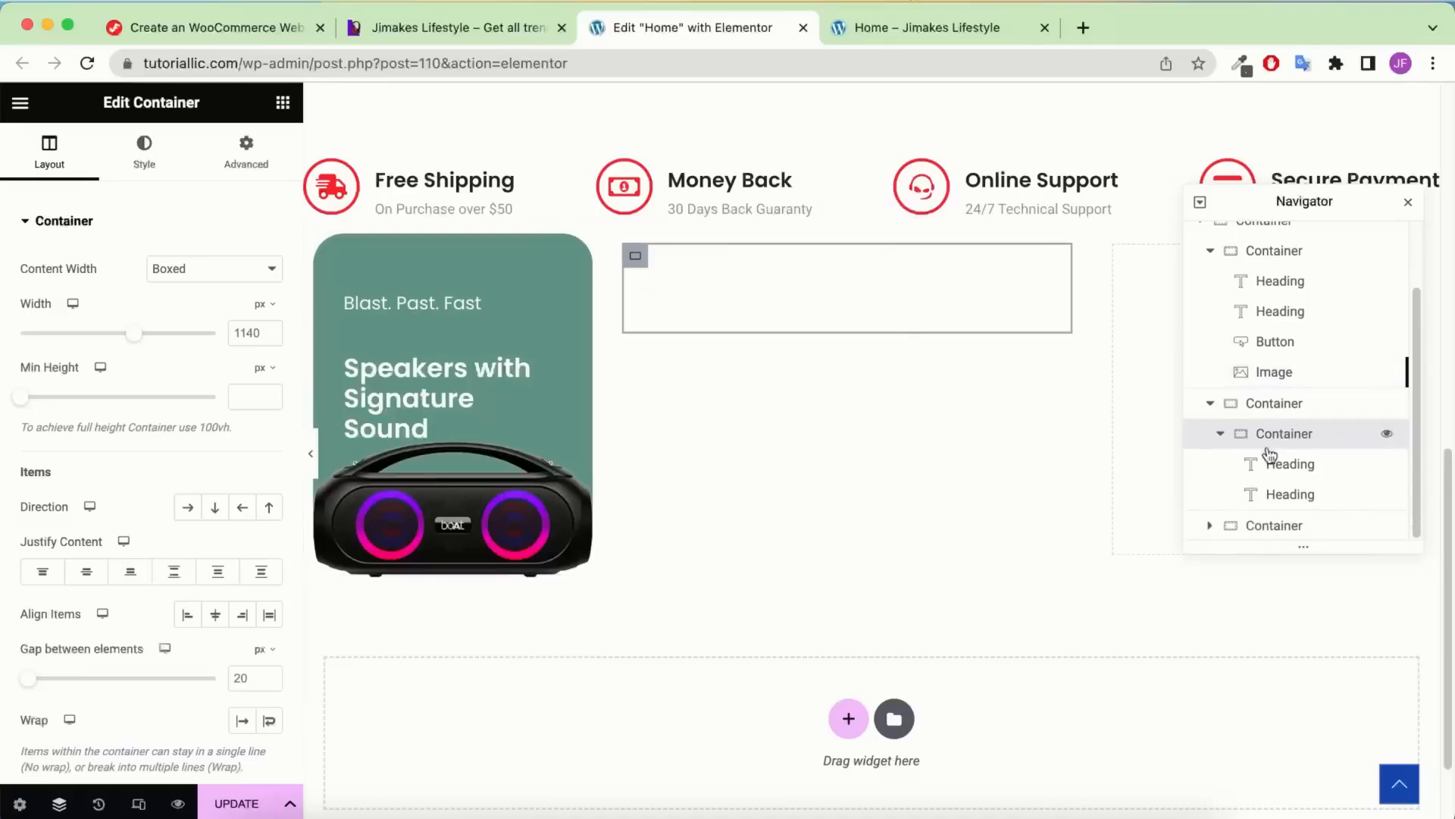
Give the middle card a Classic background in light grey #dfdfdf
left_click(169, 160)
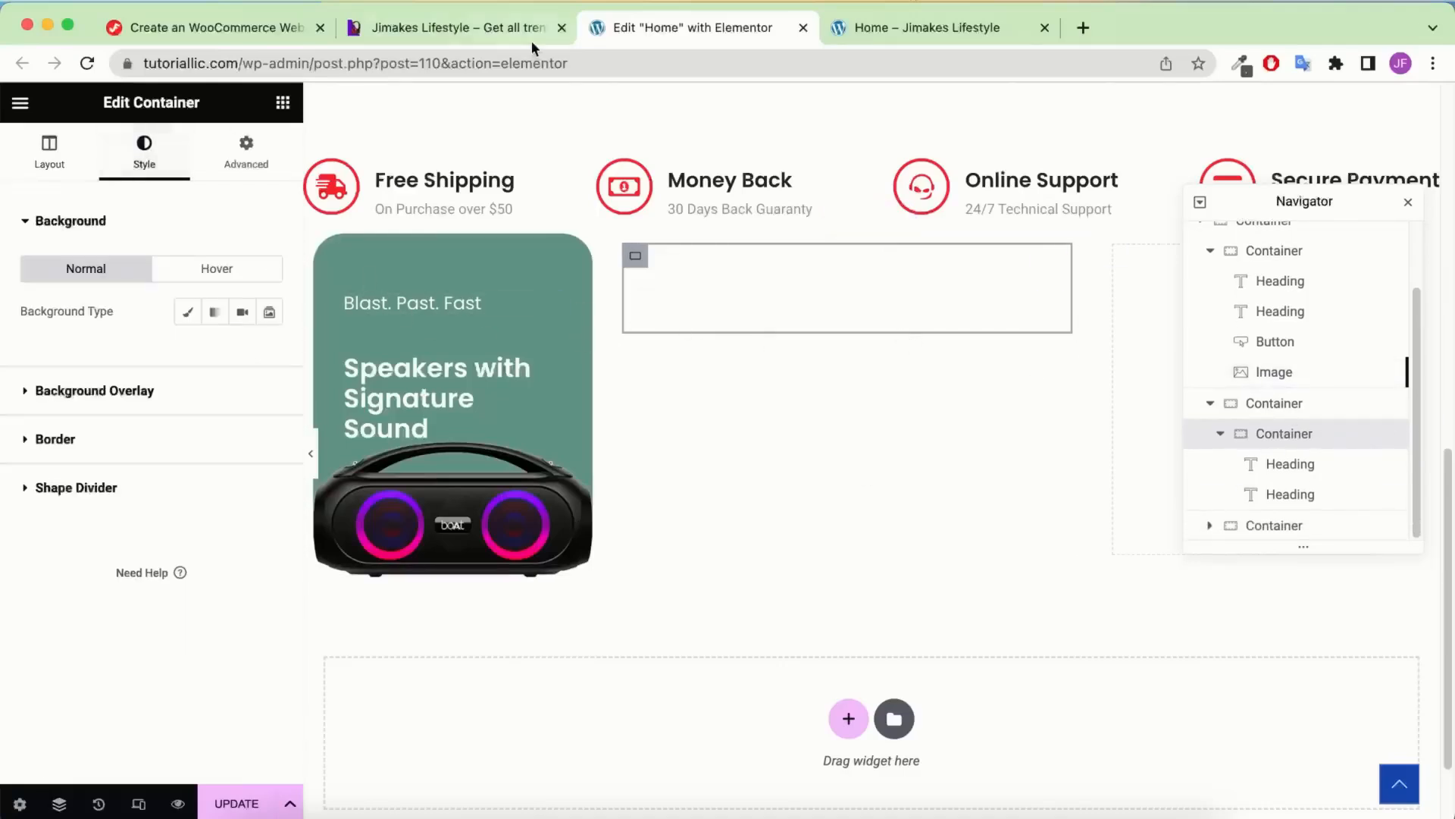
left_click(190, 315)
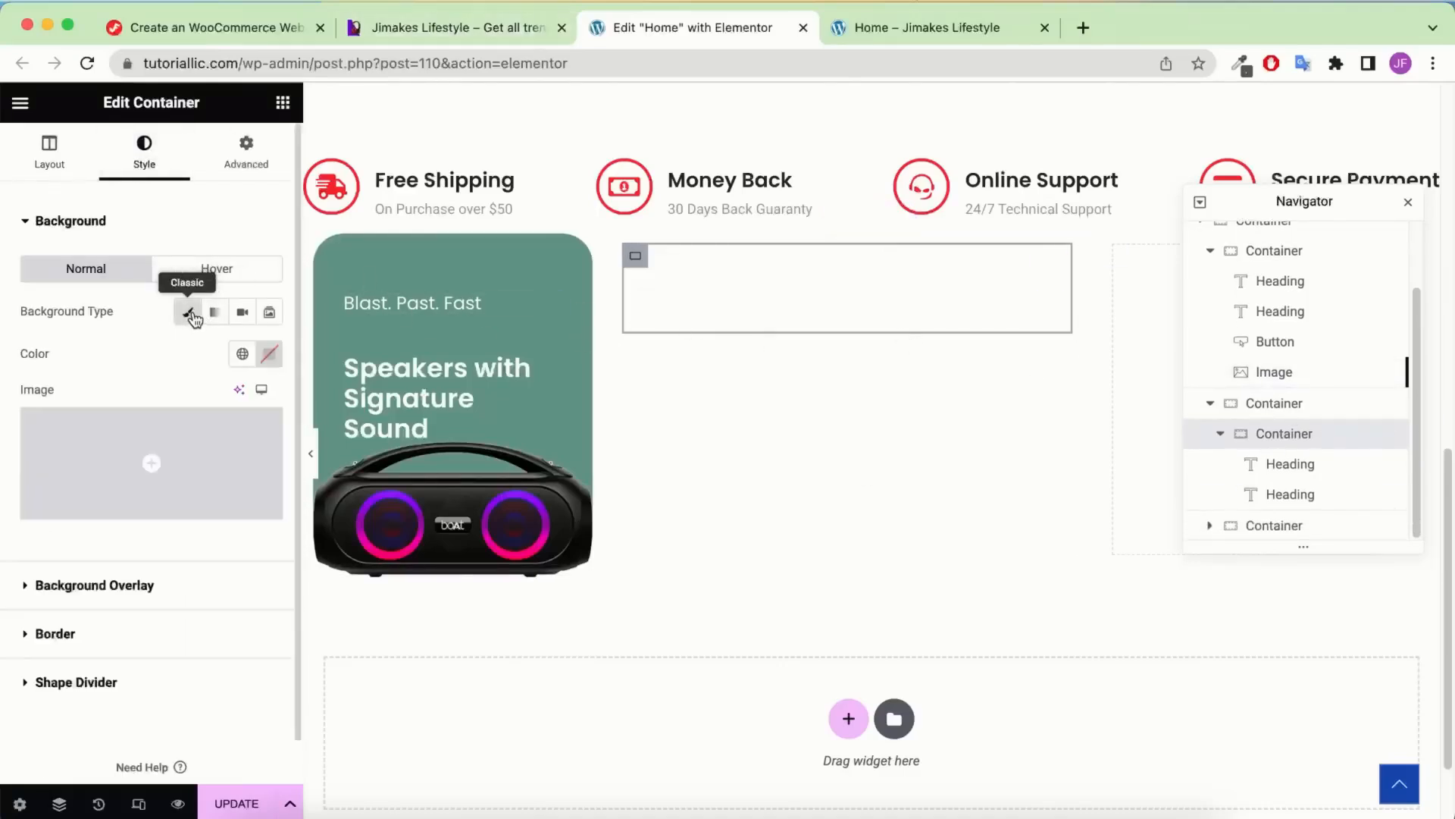
left_click(269, 354)
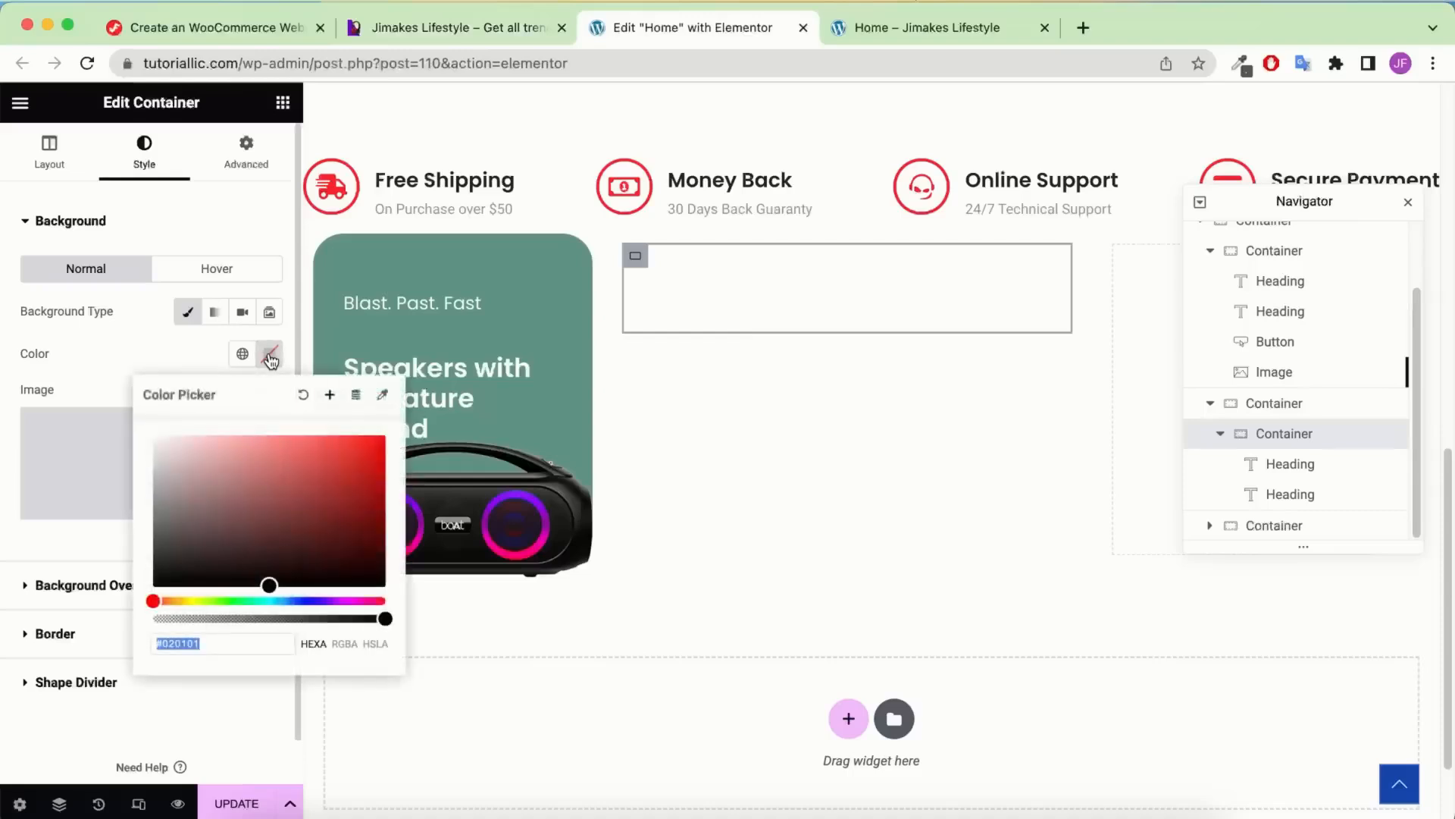
left_click(253, 644)
double_click(252, 644)
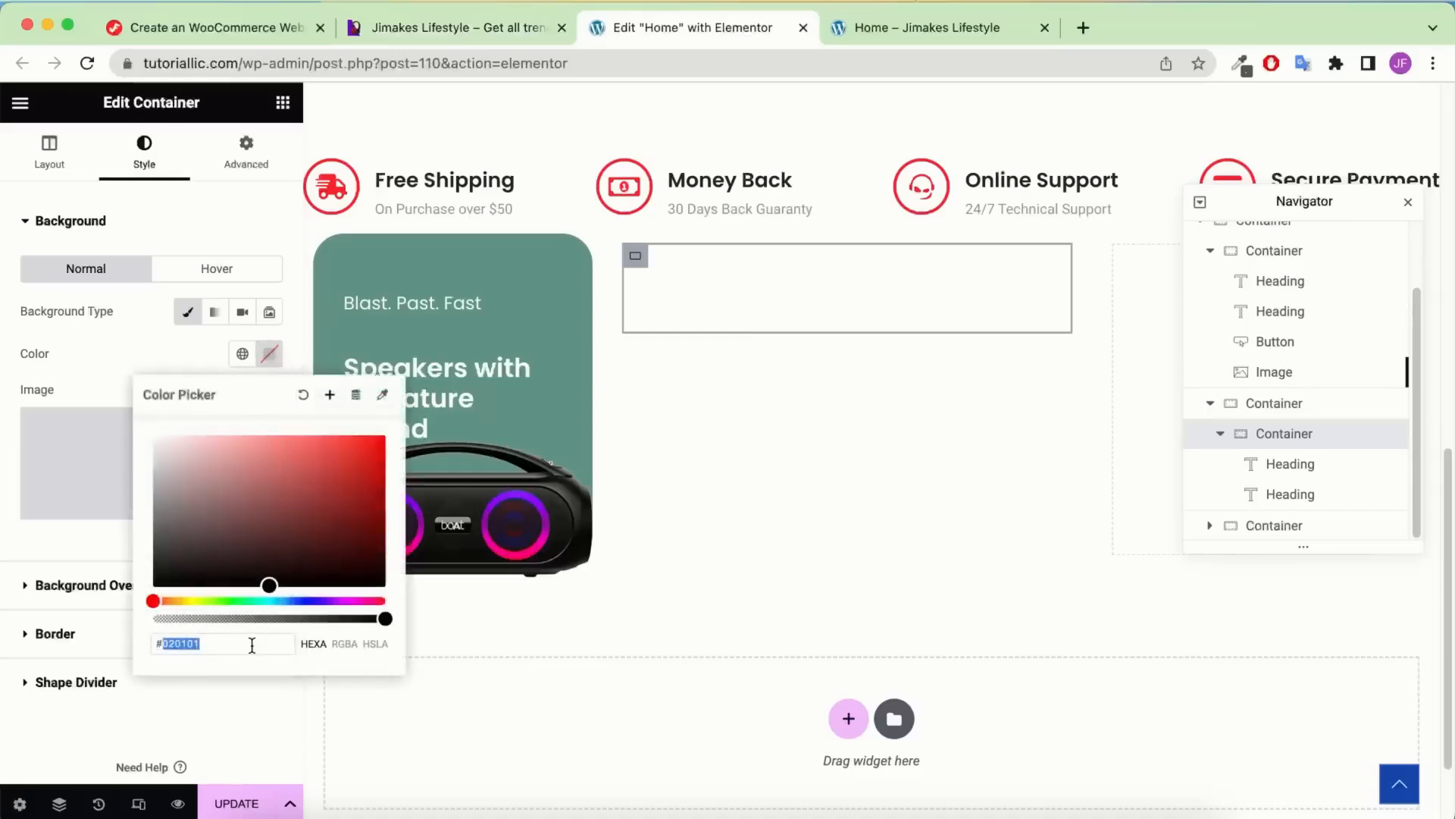
type("dfdfdf")
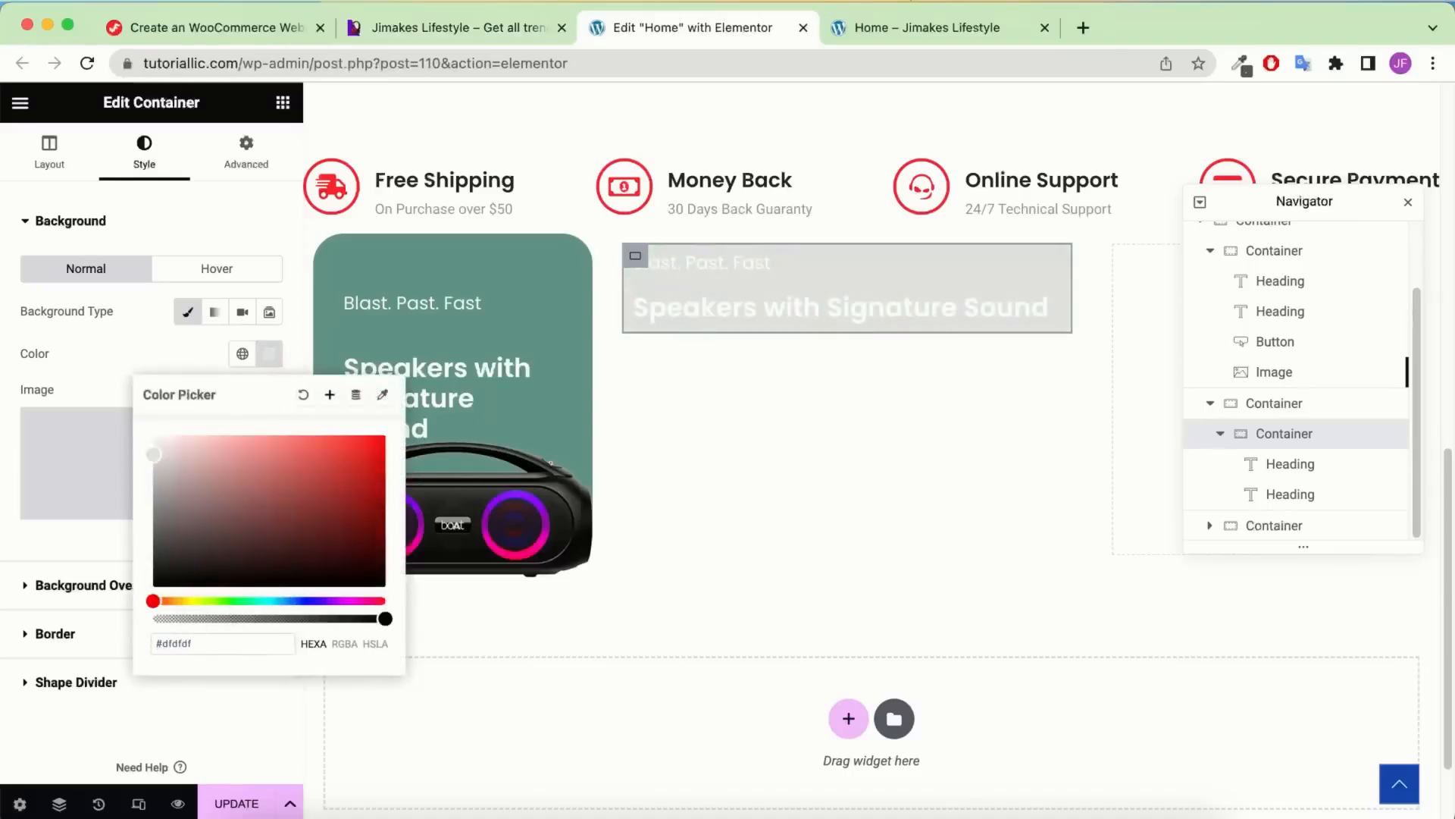
key("Return")
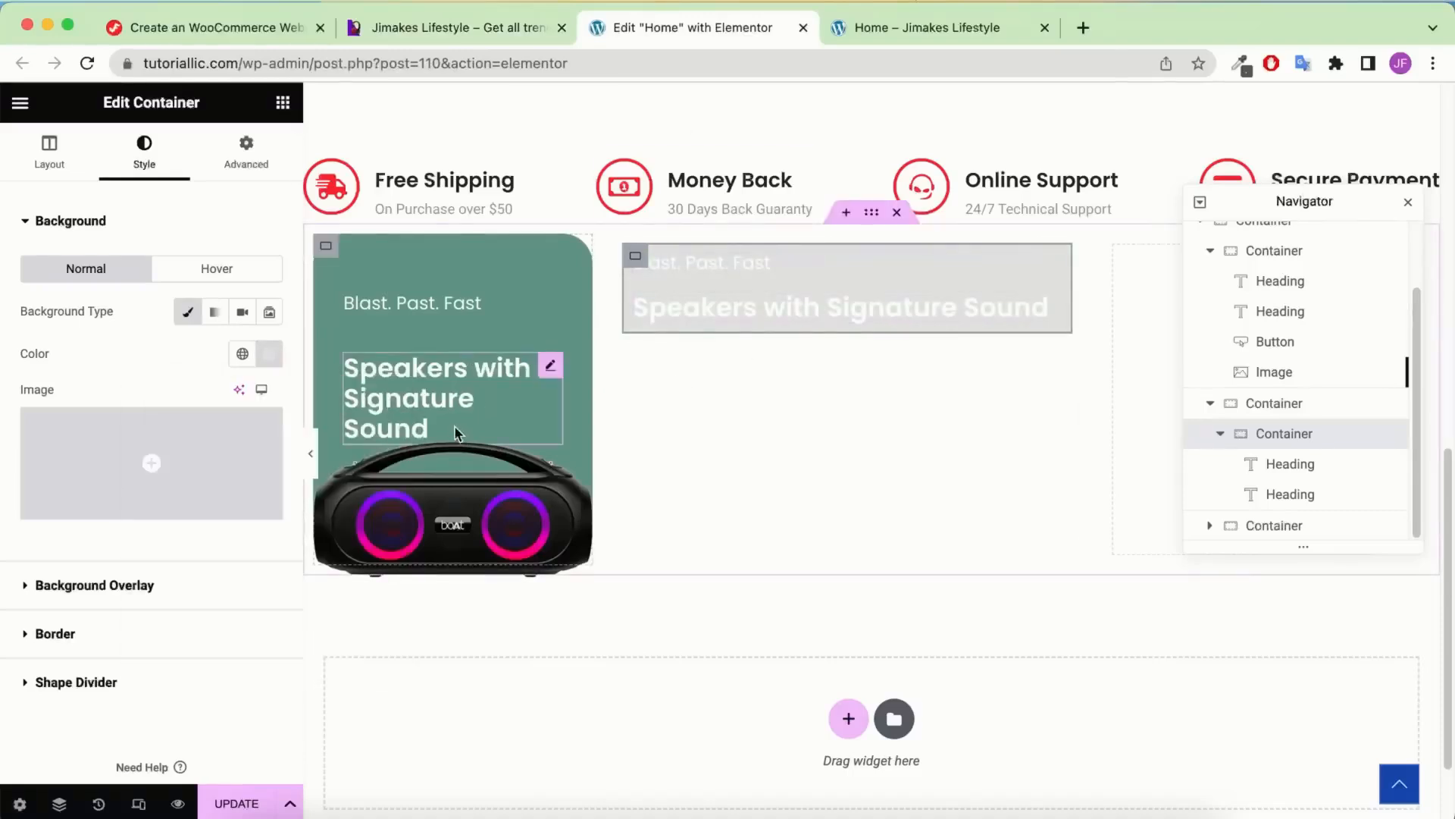
Copy the speaker card's Shop By Category button and paste it under the middle card's headings
right_click(1313, 342)
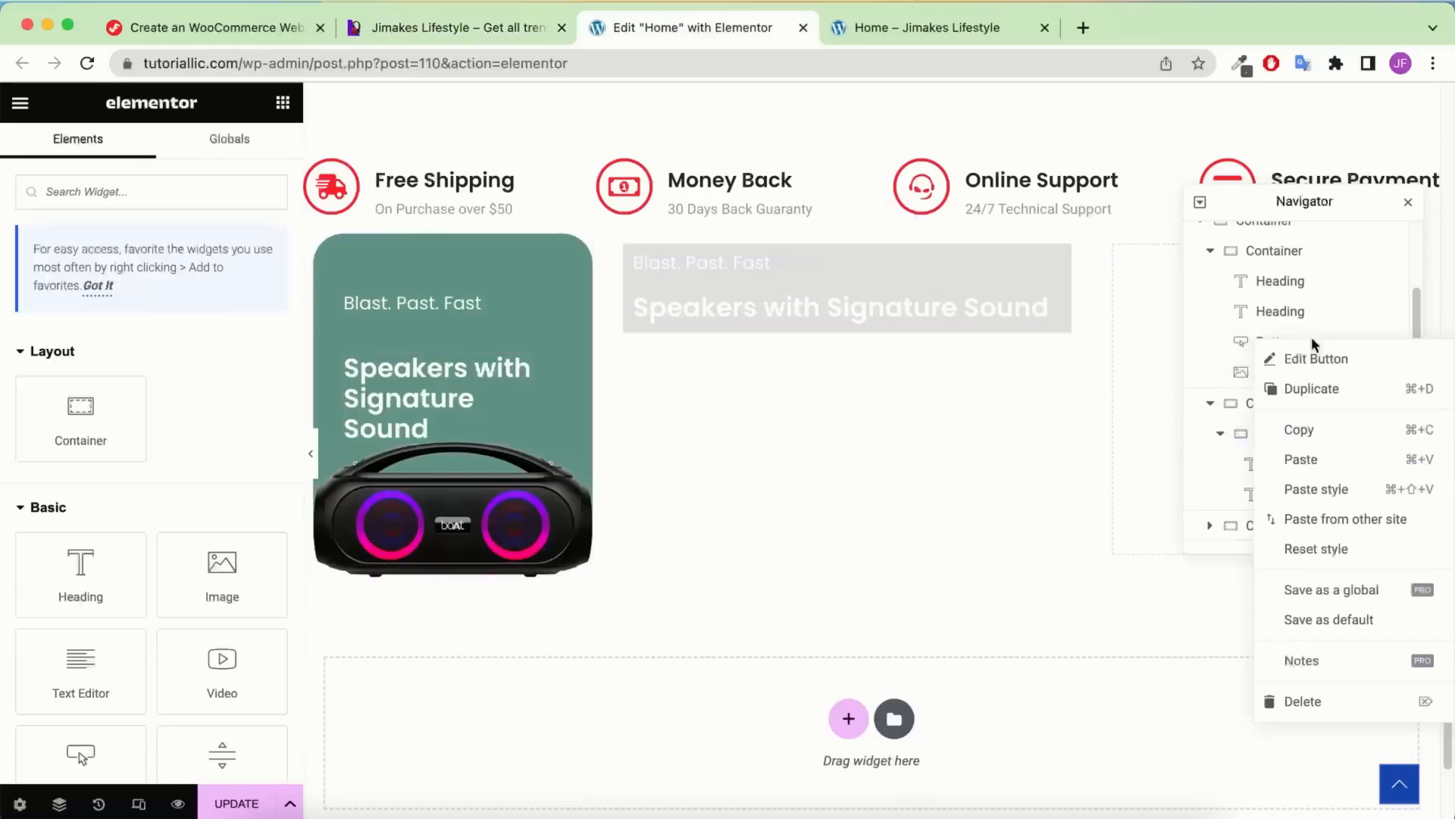
left_click(1317, 460)
right_click(1002, 317)
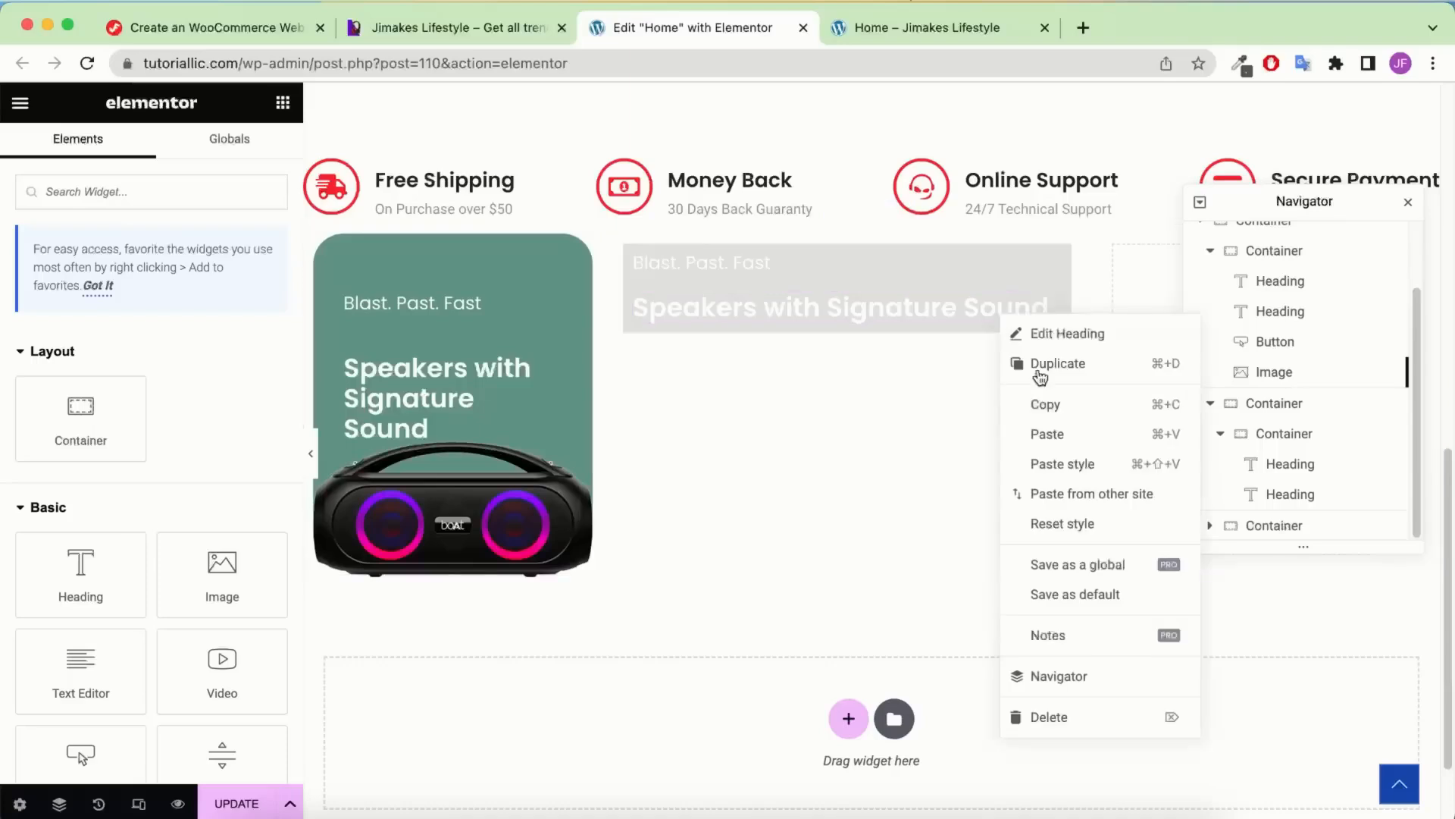
left_click(1060, 437)
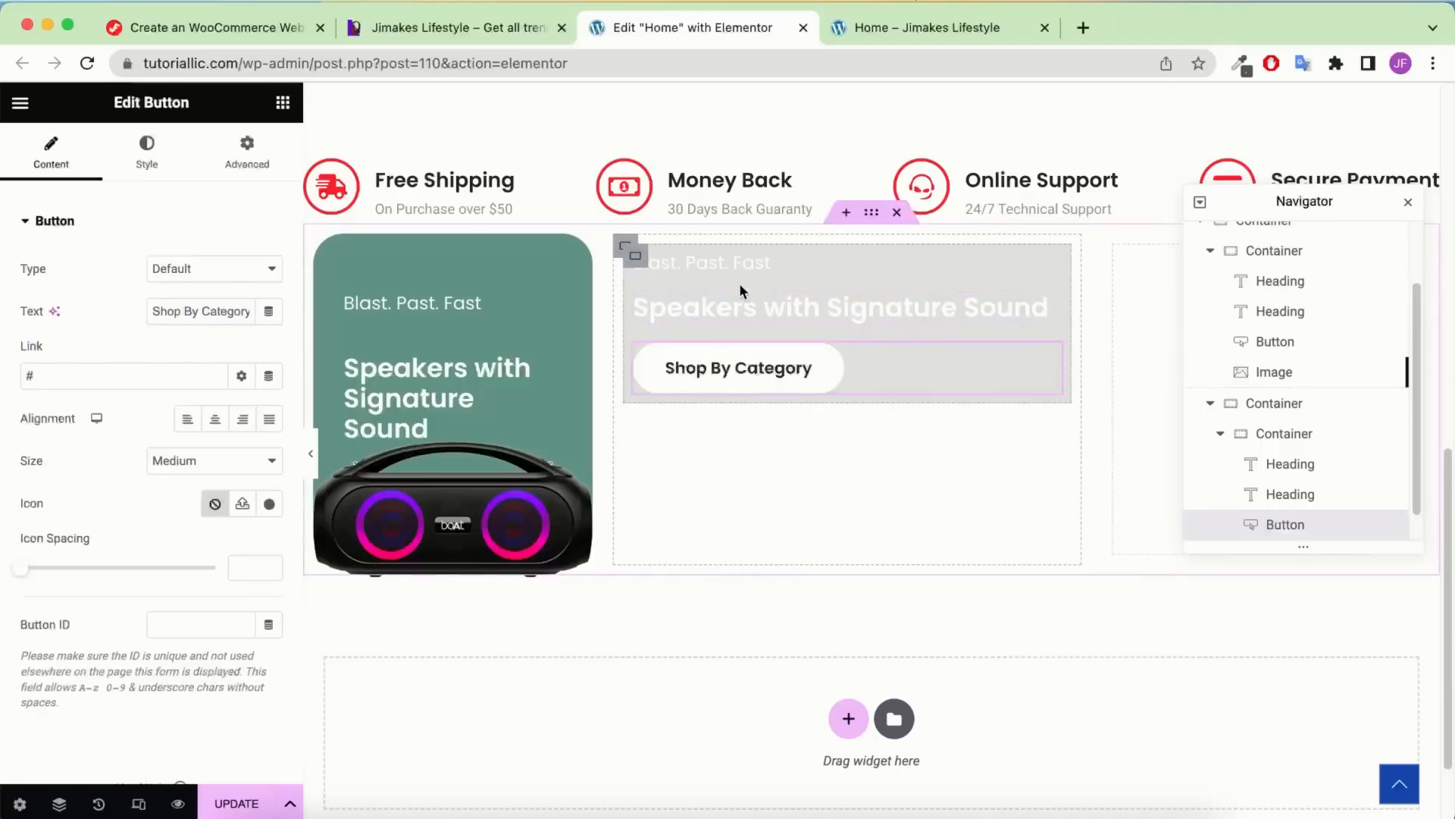
Set the Blast. Past. Fast heading colour to #222 and save it as global colour Black
left_click(715, 265)
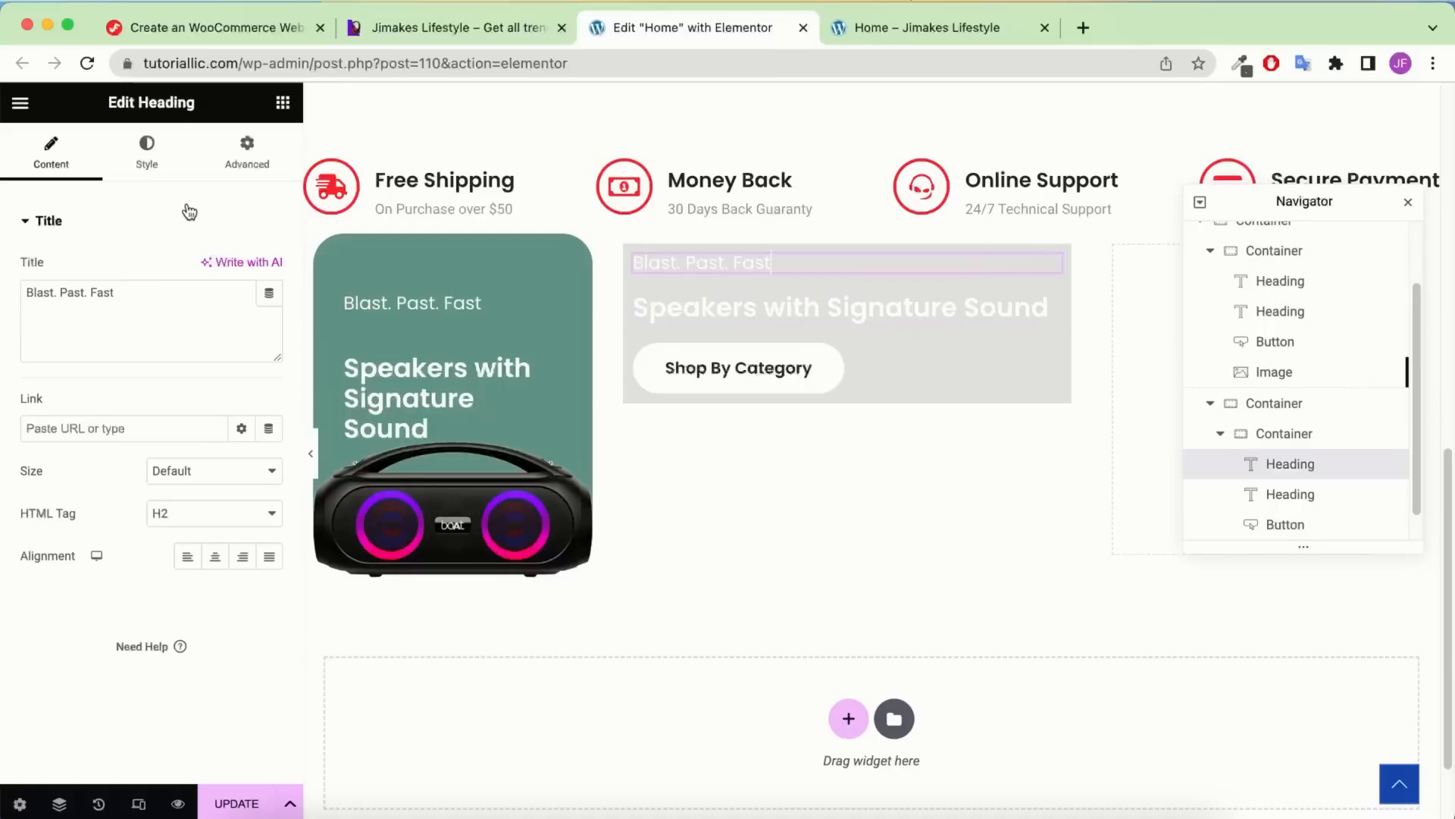
left_click(155, 168)
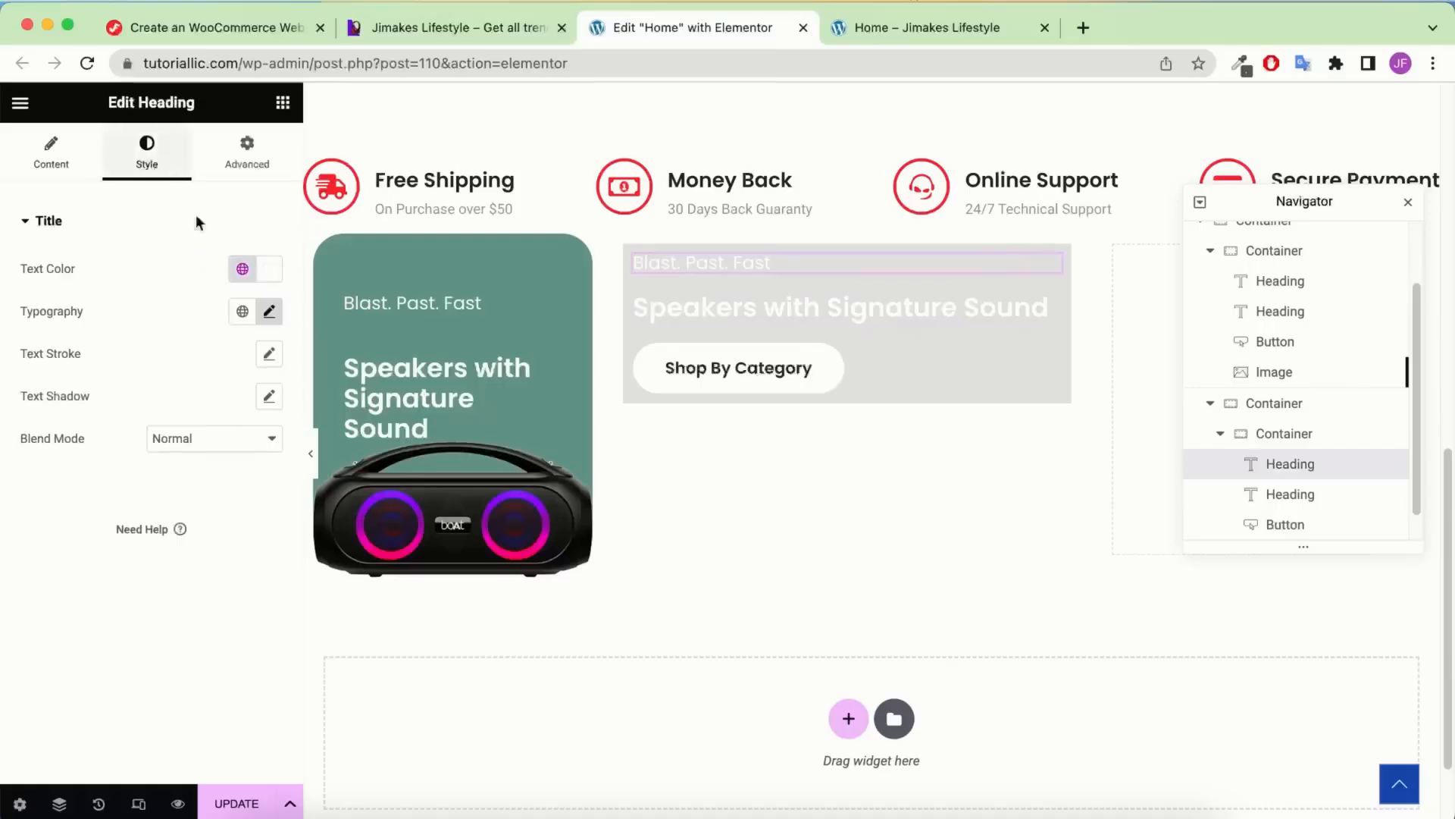
left_click(269, 268)
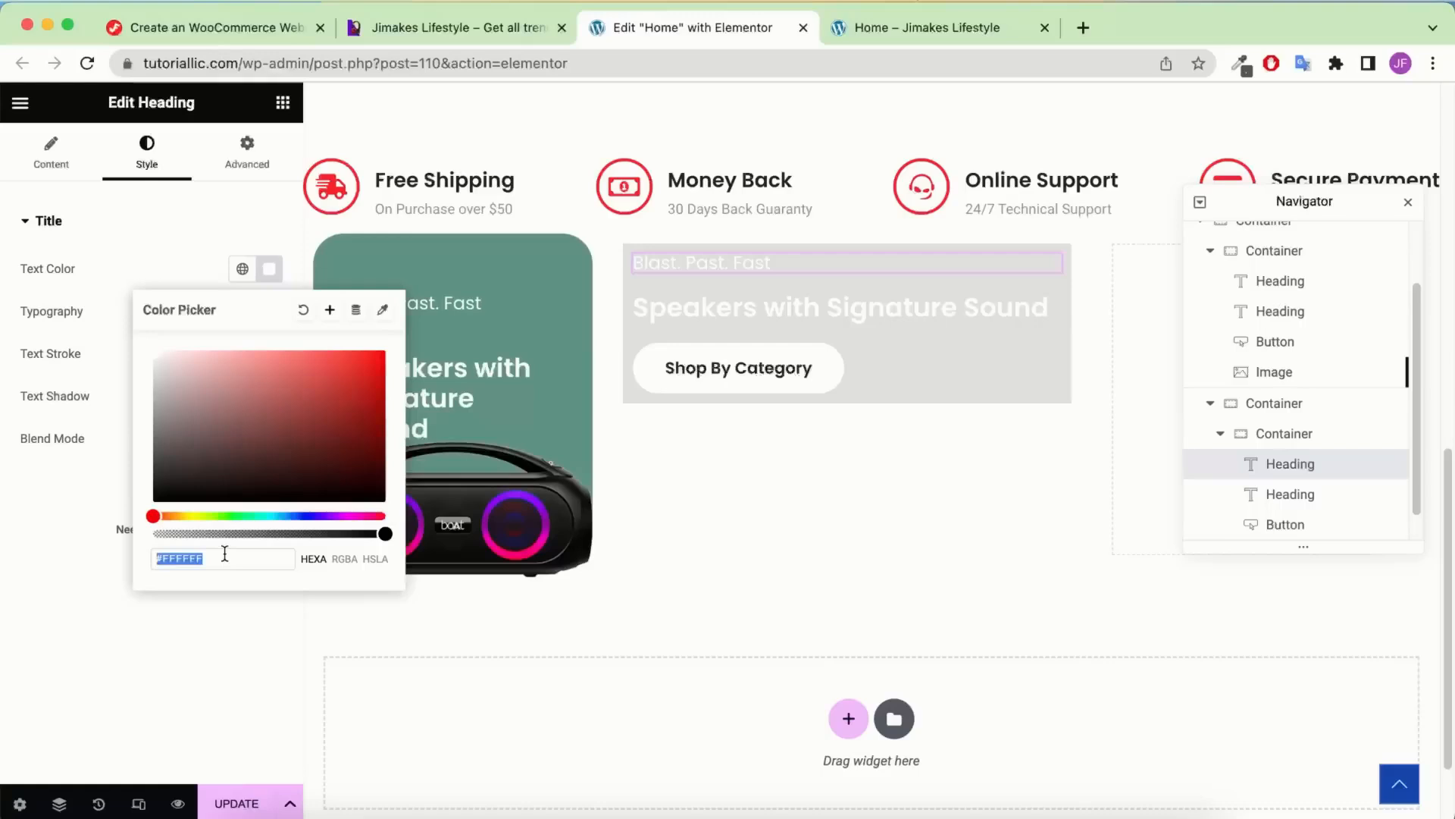
type("222")
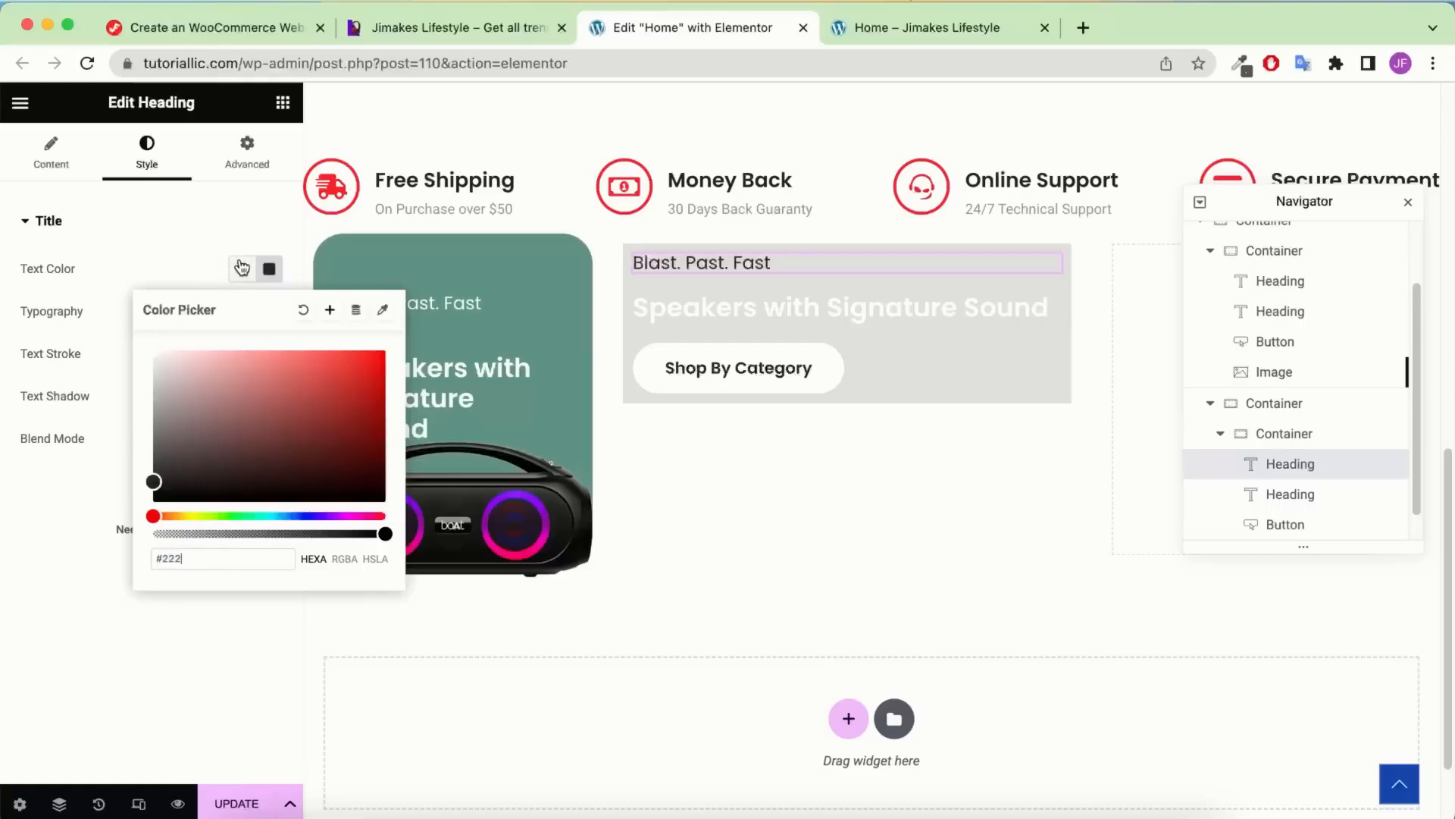
left_click(331, 311)
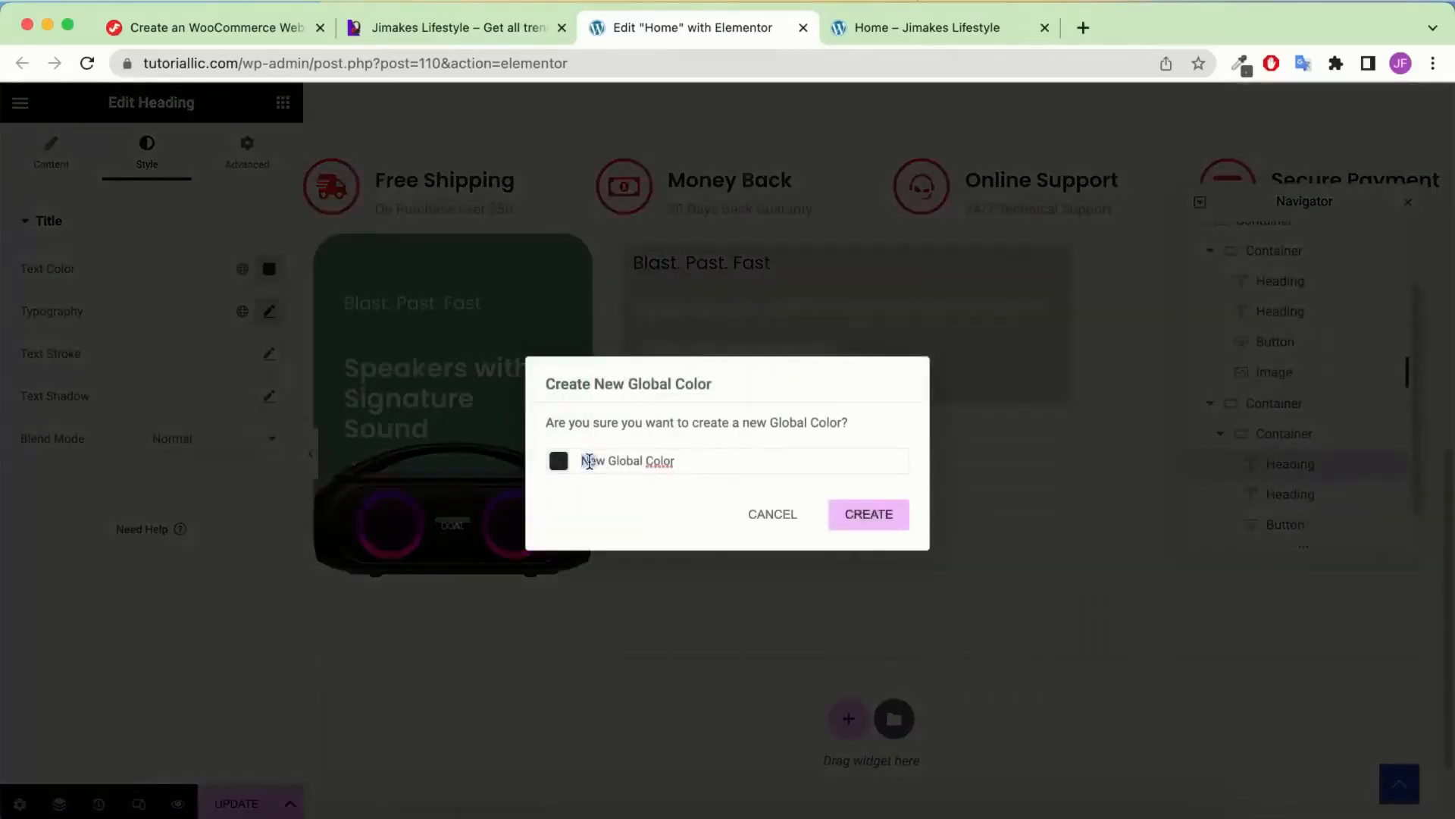
triple_click(608, 460)
type("Black")
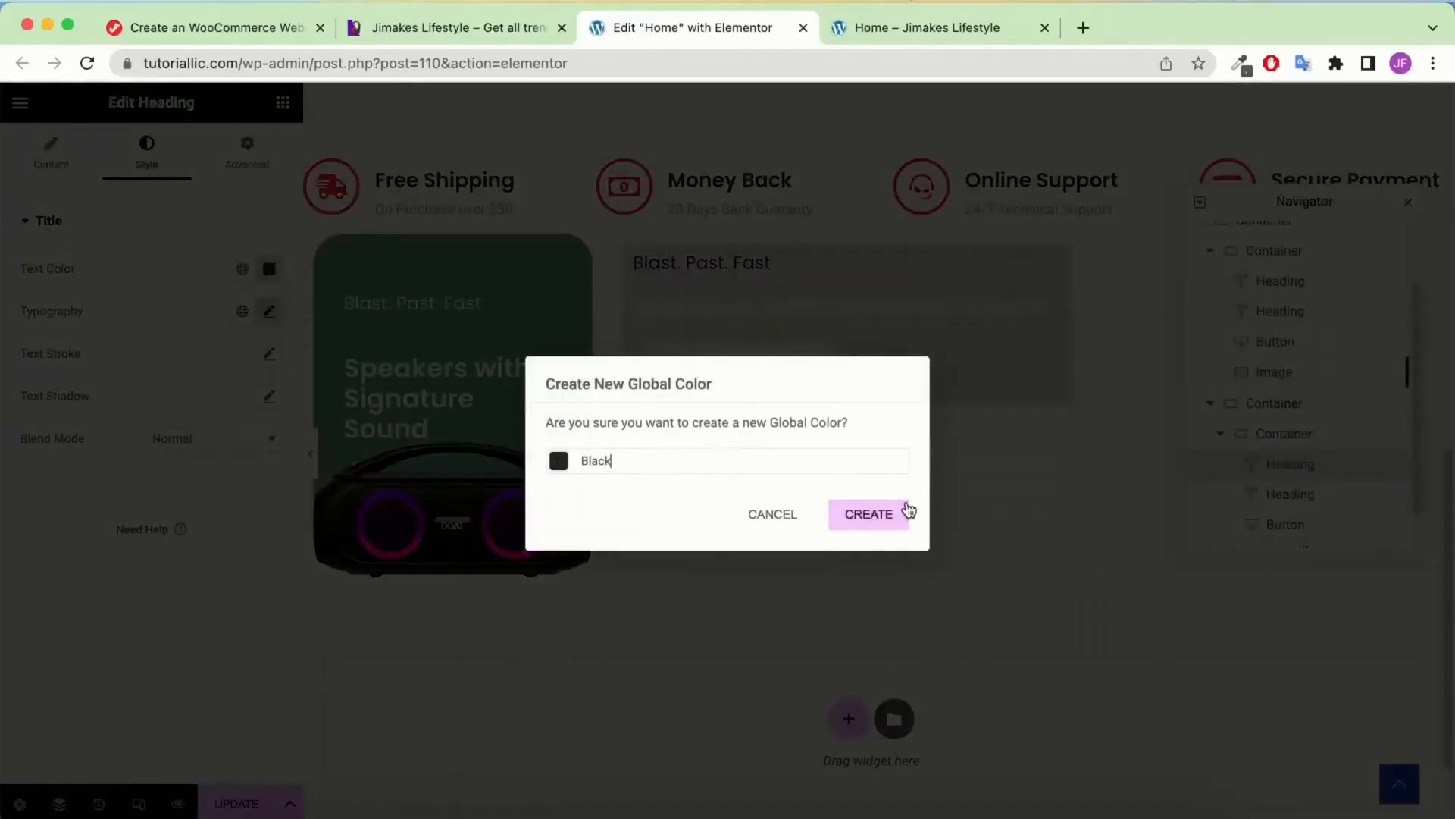
left_click(907, 510)
Apply the global Black colour to the Speakers with Signature Sound heading
left_click(836, 311)
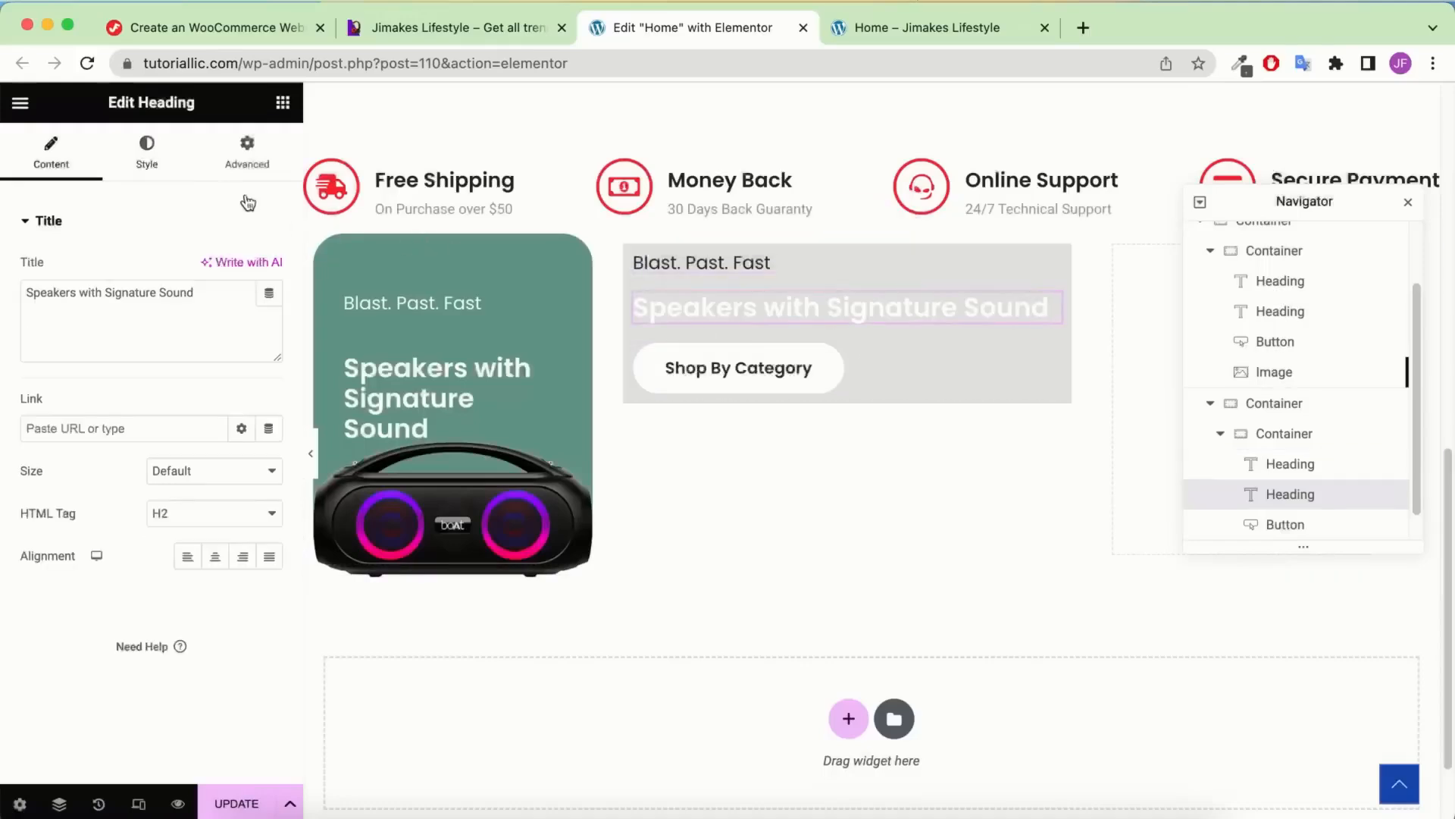
left_click(146, 156)
left_click(244, 269)
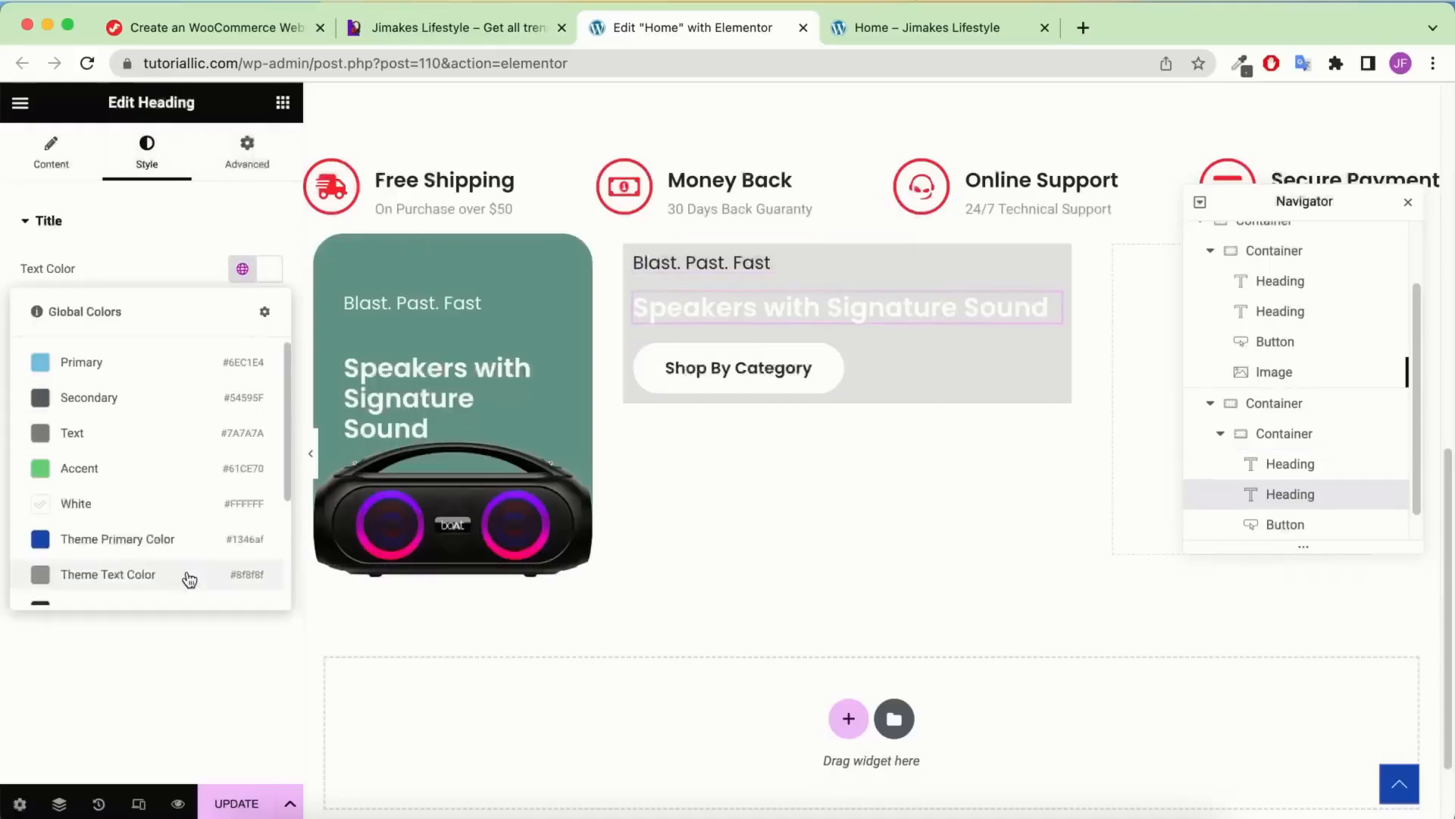
scroll(129, 553, "down", 3)
left_click(139, 576)
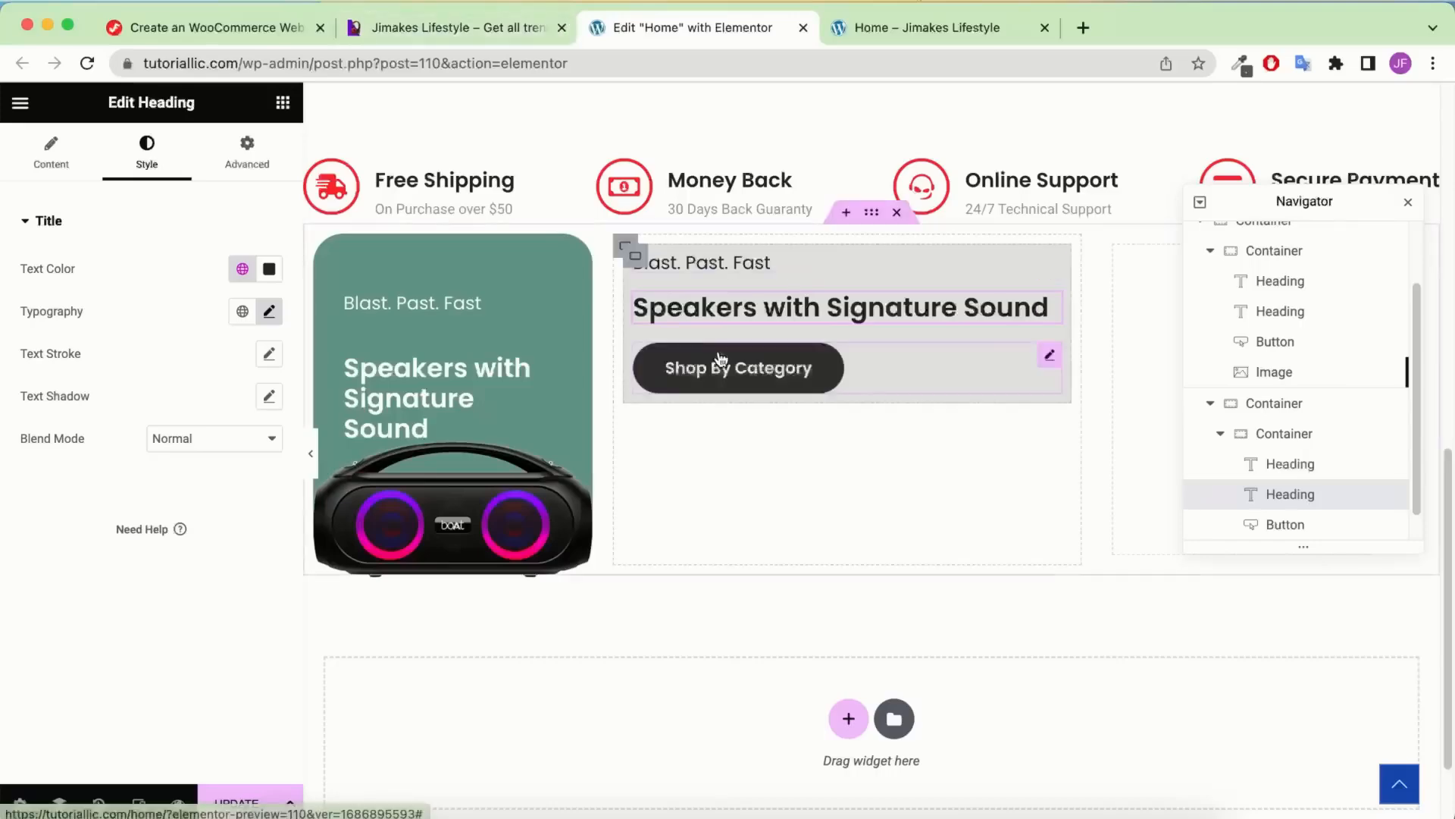
Check the reference page, then drag an Image widget into the grey card below the button
key("ctrl+shift+Tab")
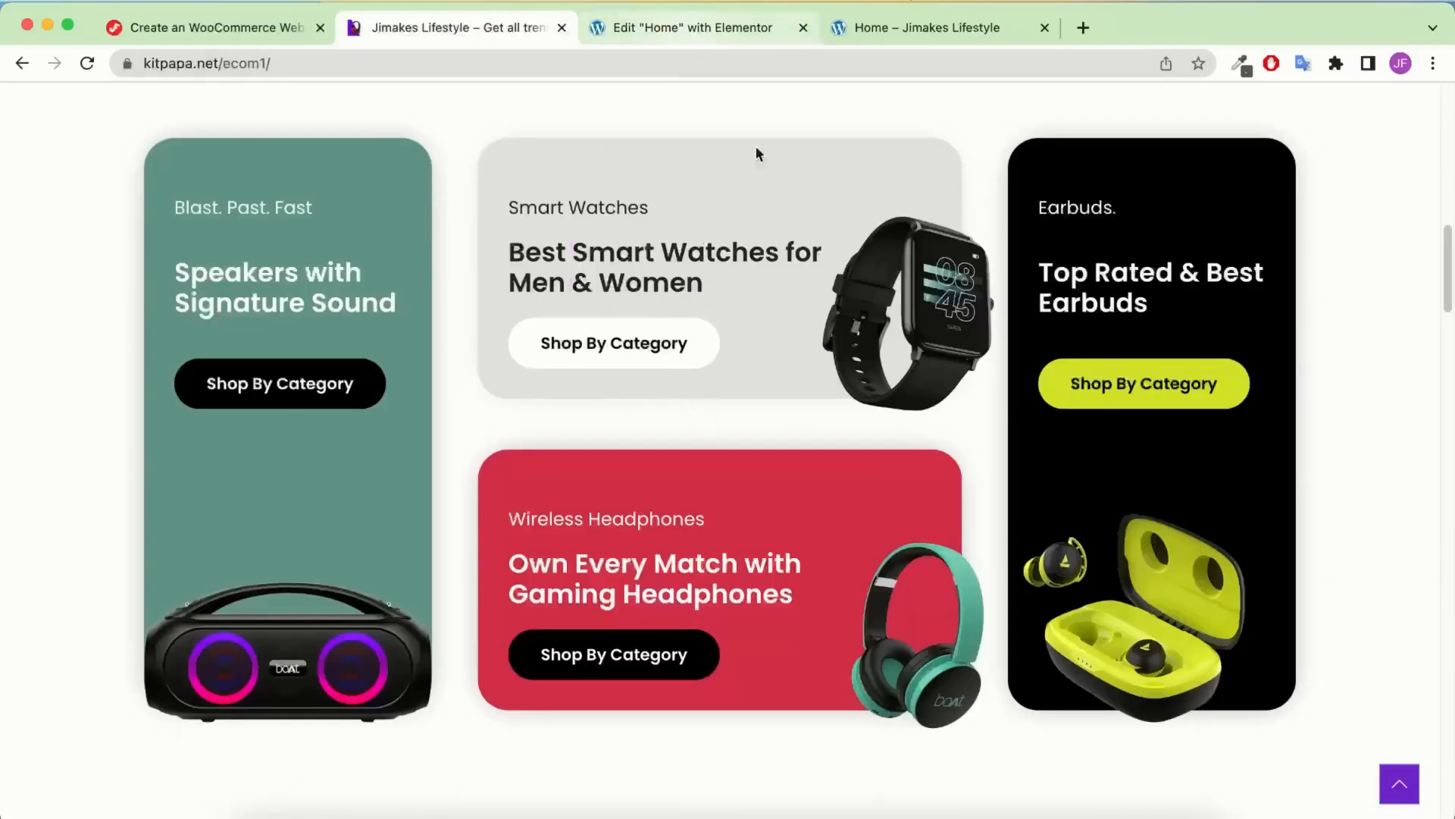
left_click(695, 15)
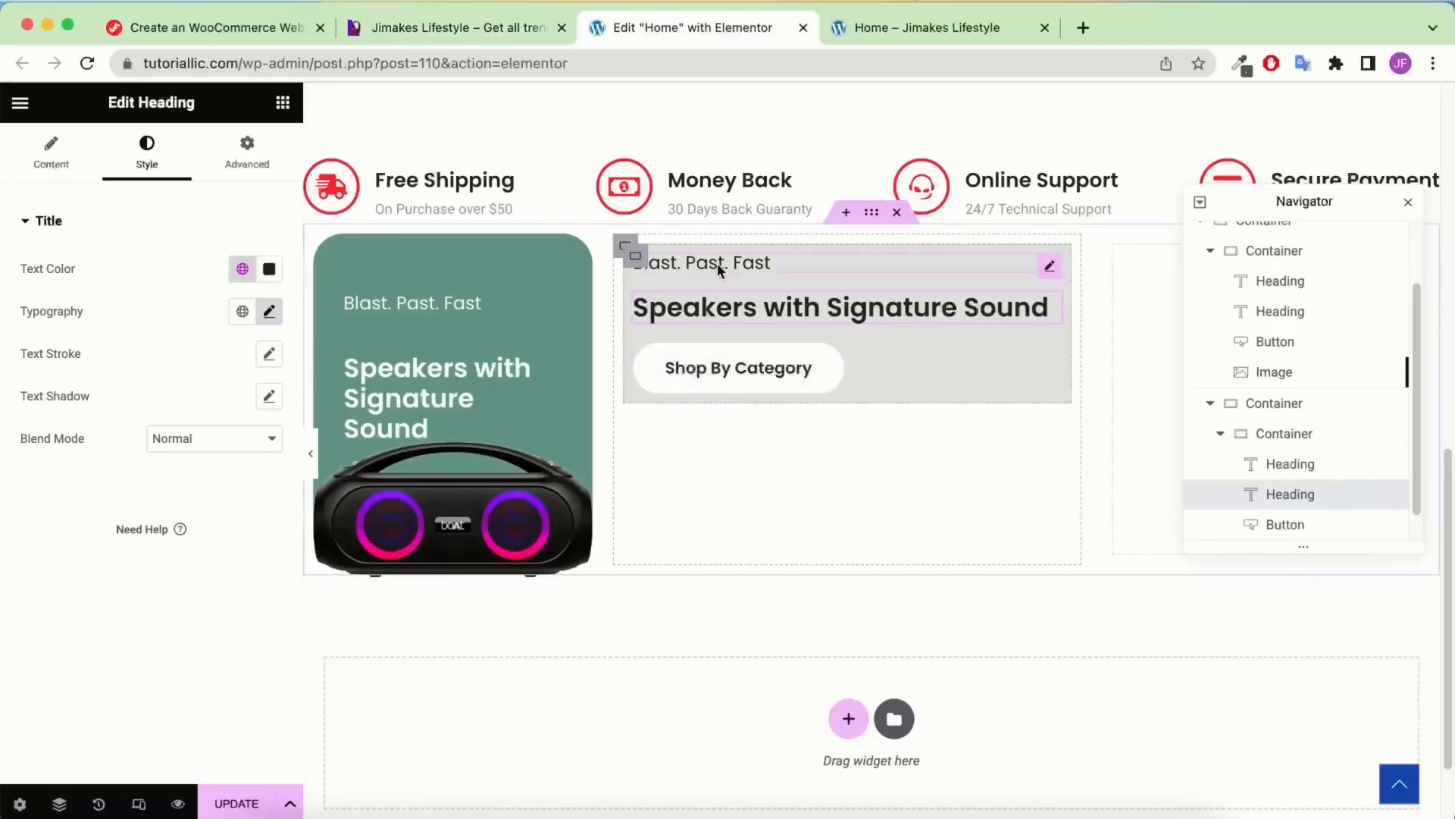
left_click(513, 36)
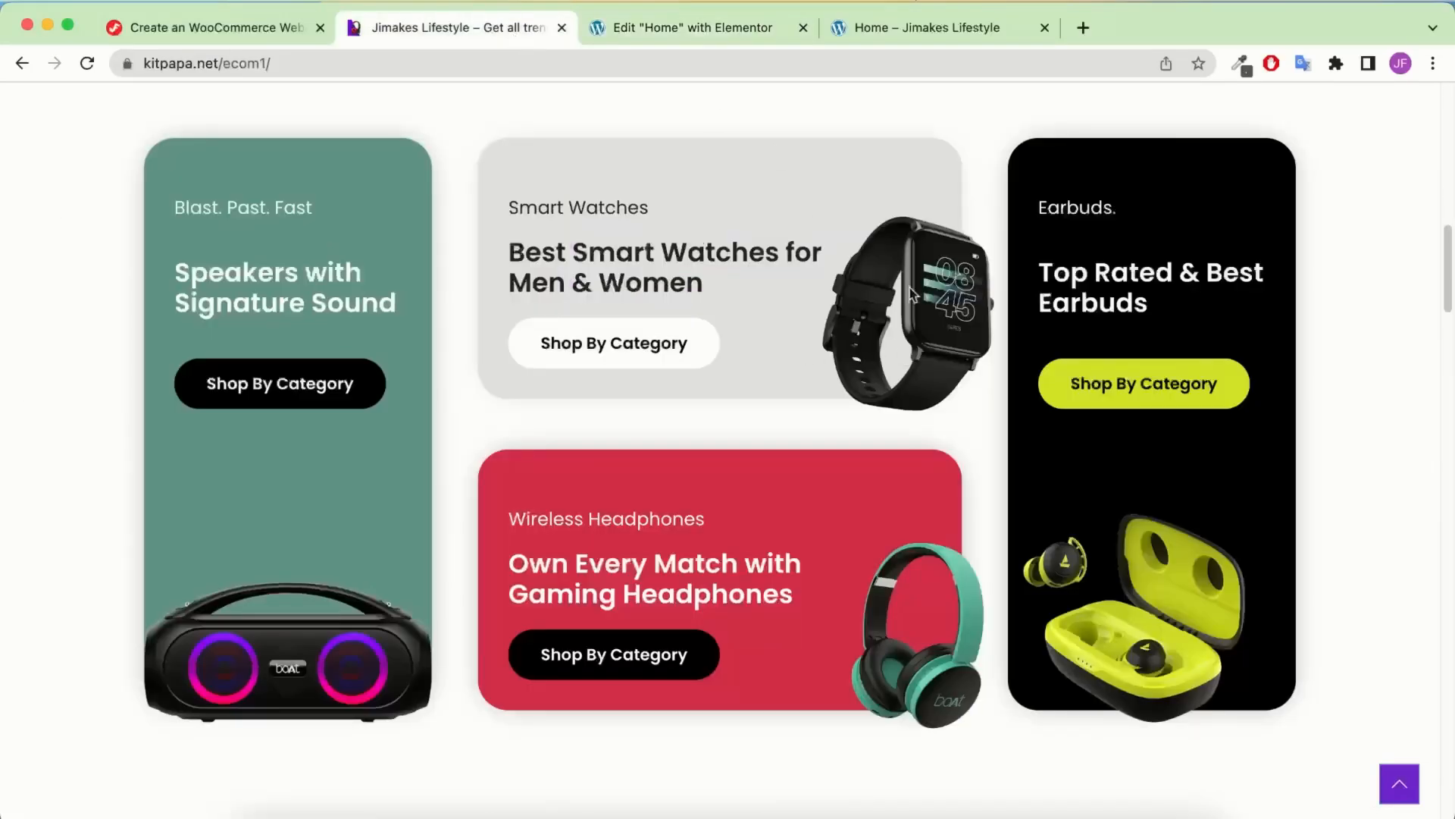
left_click(694, 27)
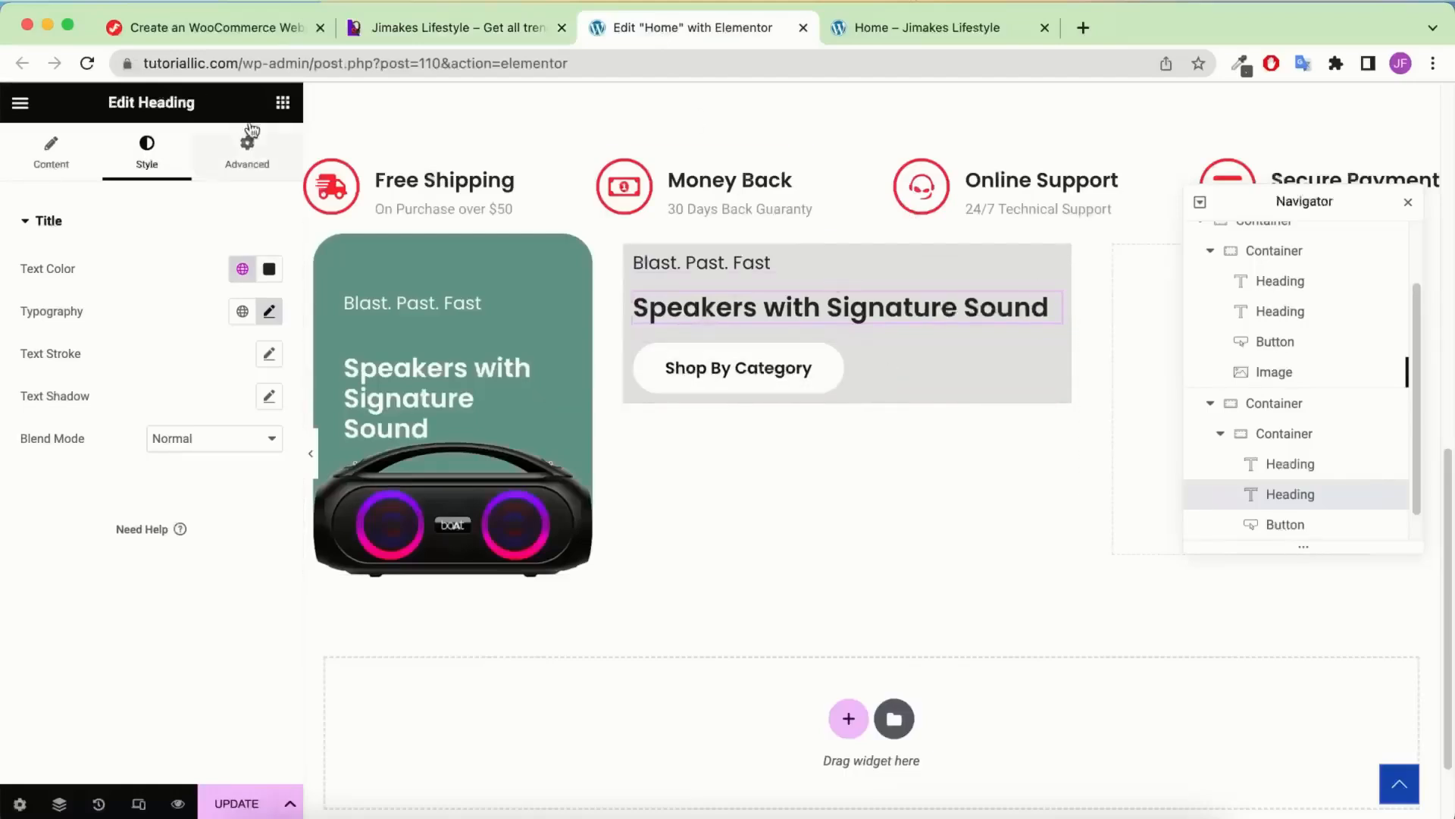
left_click(283, 103)
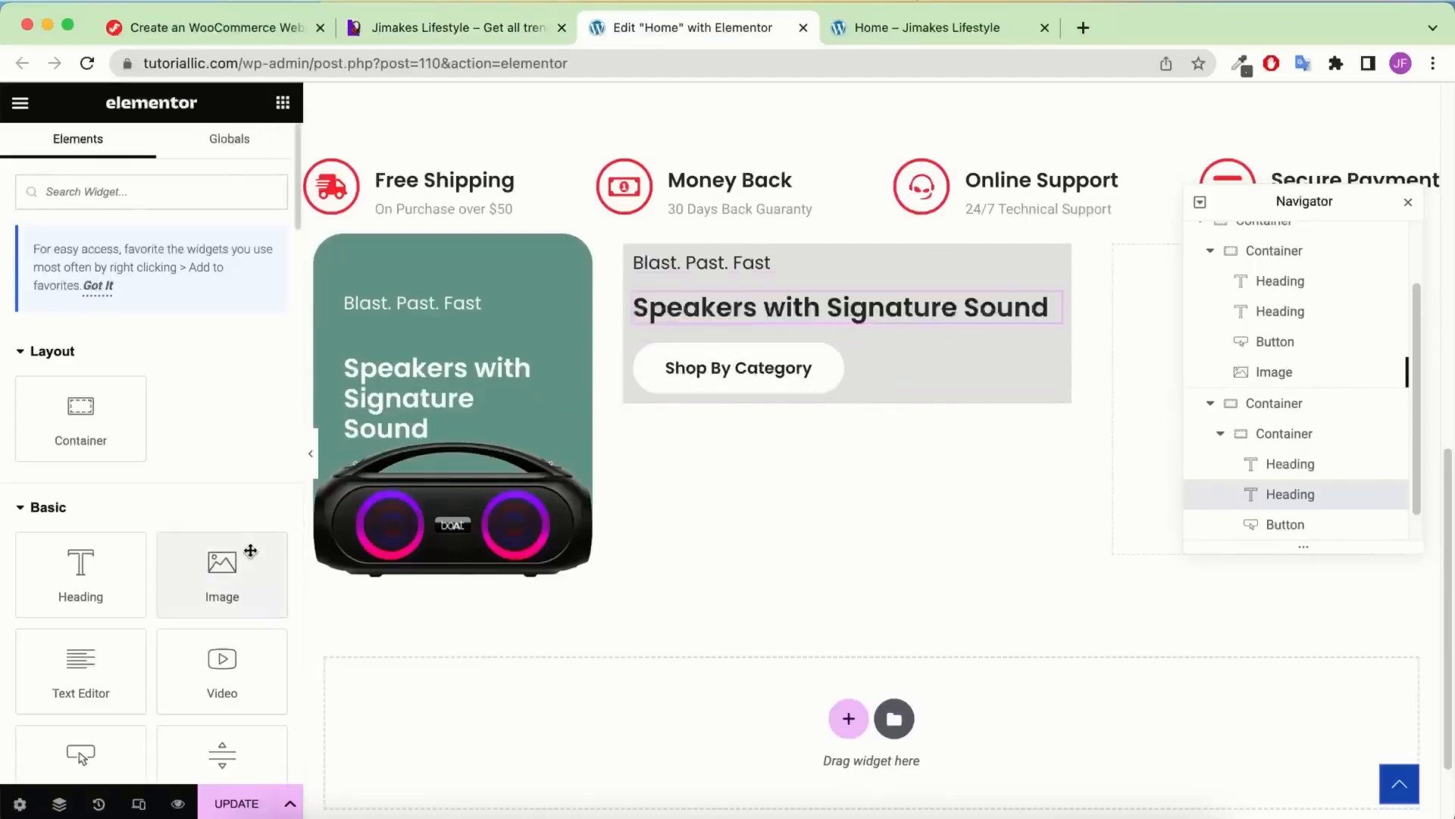
left_click_drag(250, 551, 839, 377)
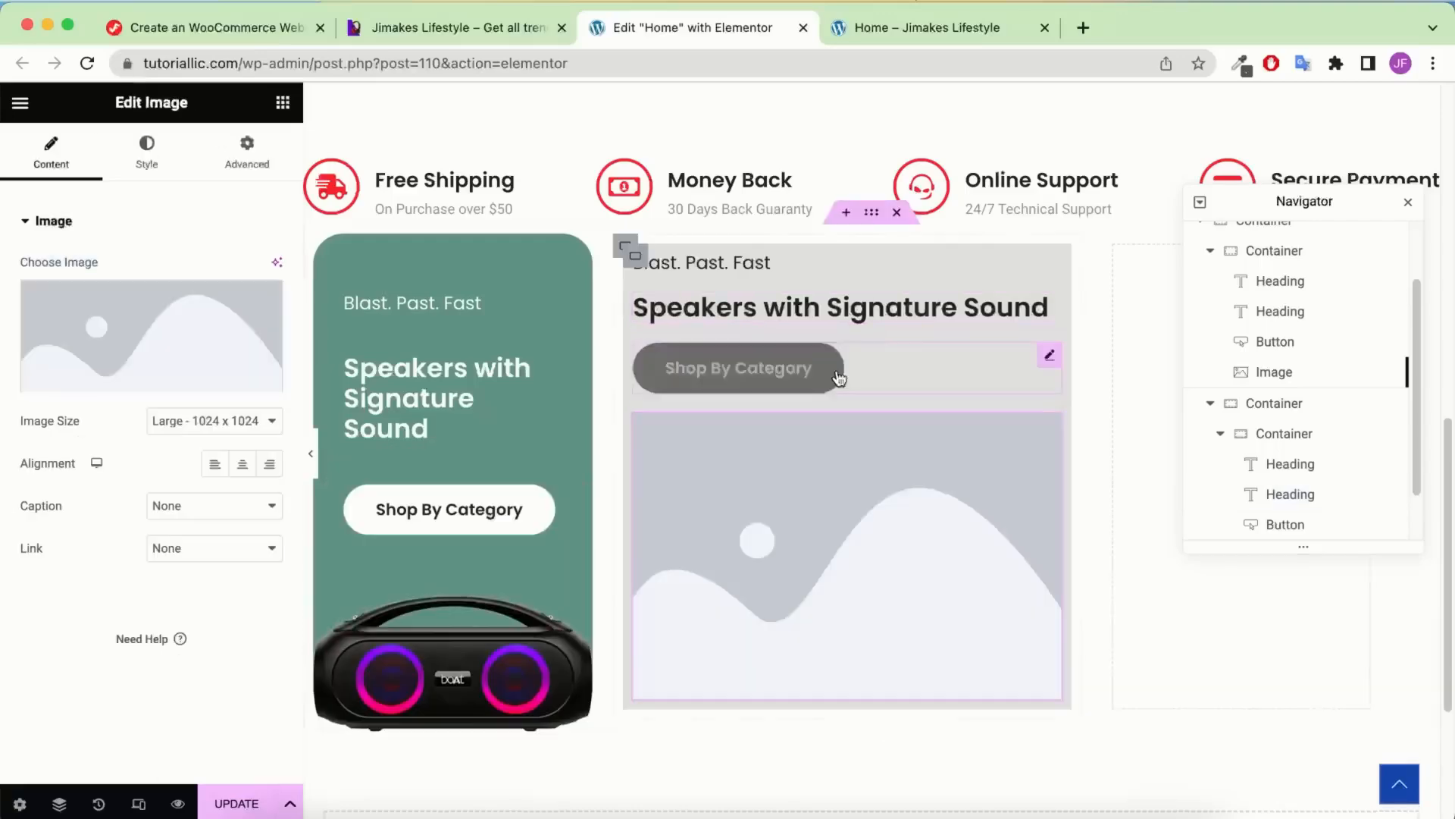
Upload the watch PNGs from the IMG folder and insert Home-Category-2-Smart-Watches.png into the card
left_click(171, 318)
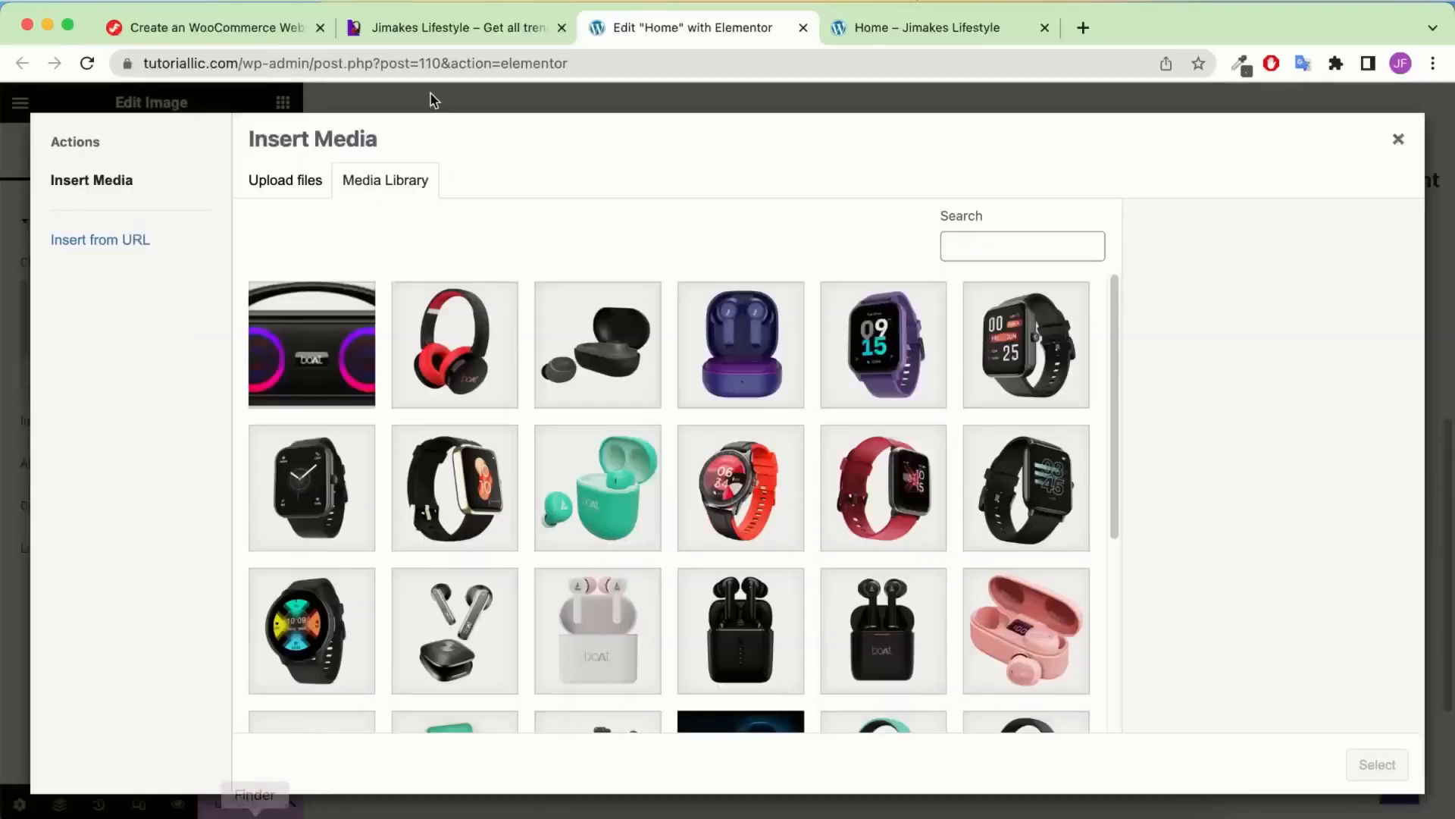
left_click(448, 32)
left_click(679, 27)
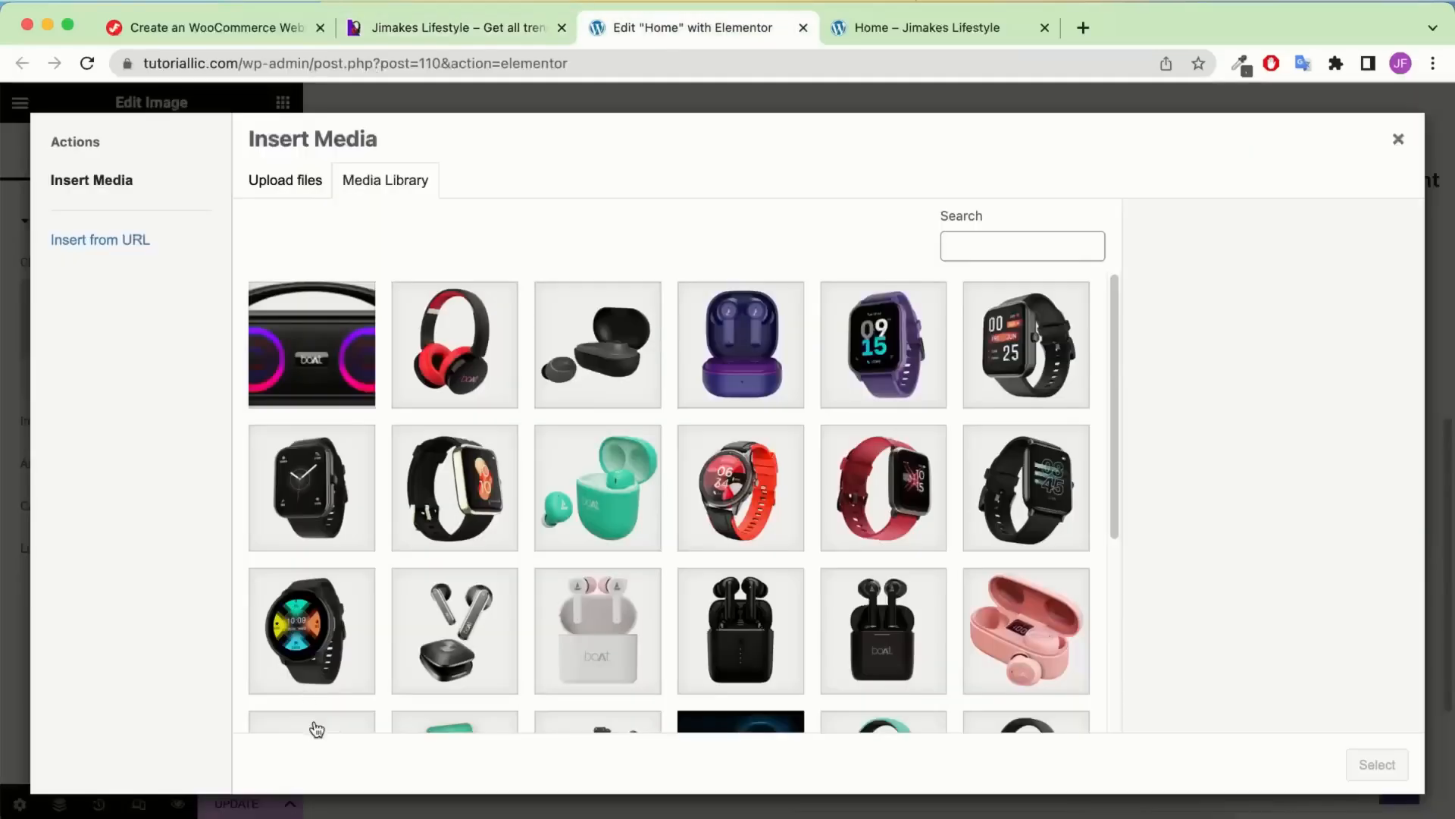
left_click(253, 800)
left_click_drag(870, 541, 896, 301)
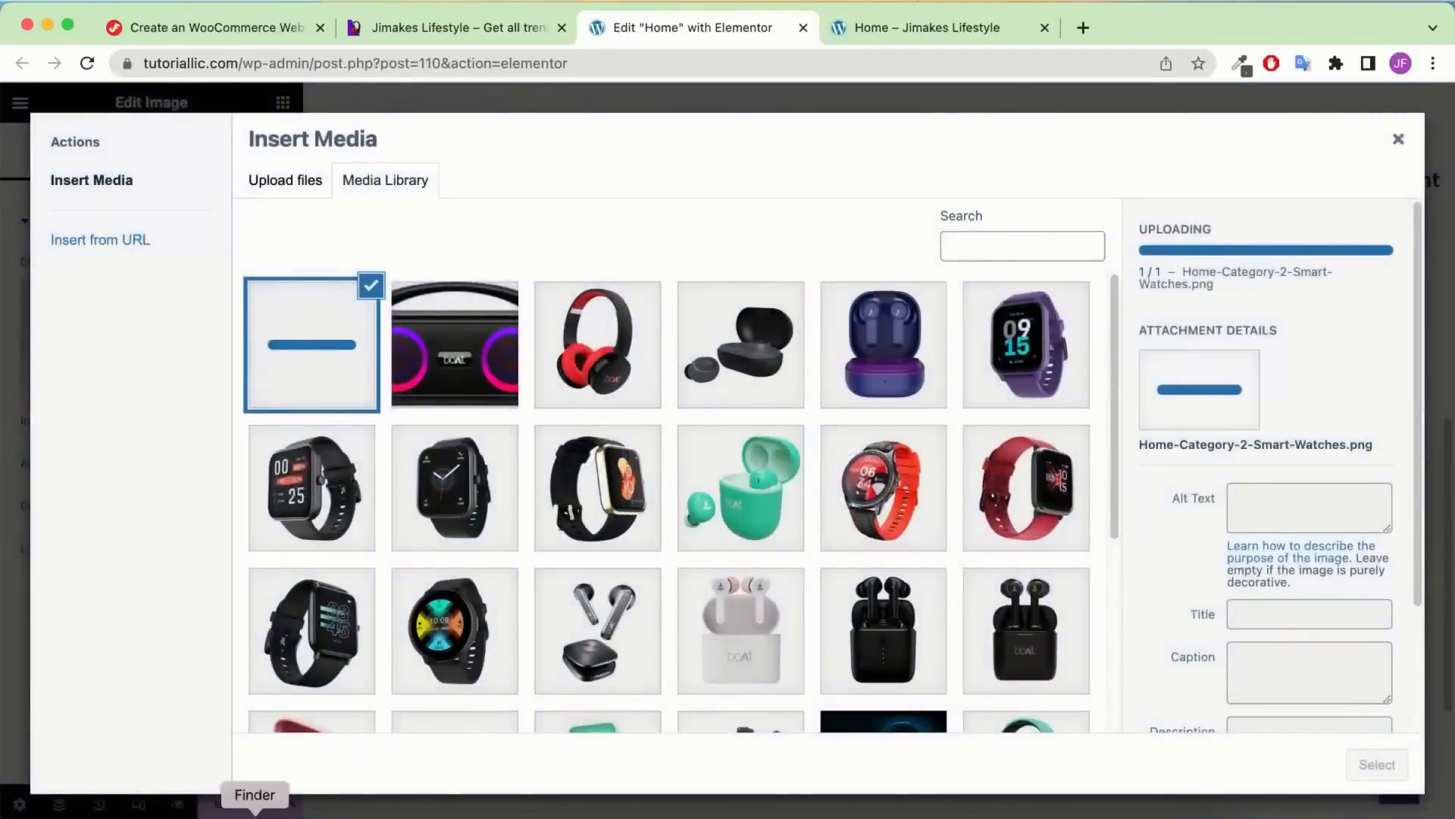
left_click(253, 802)
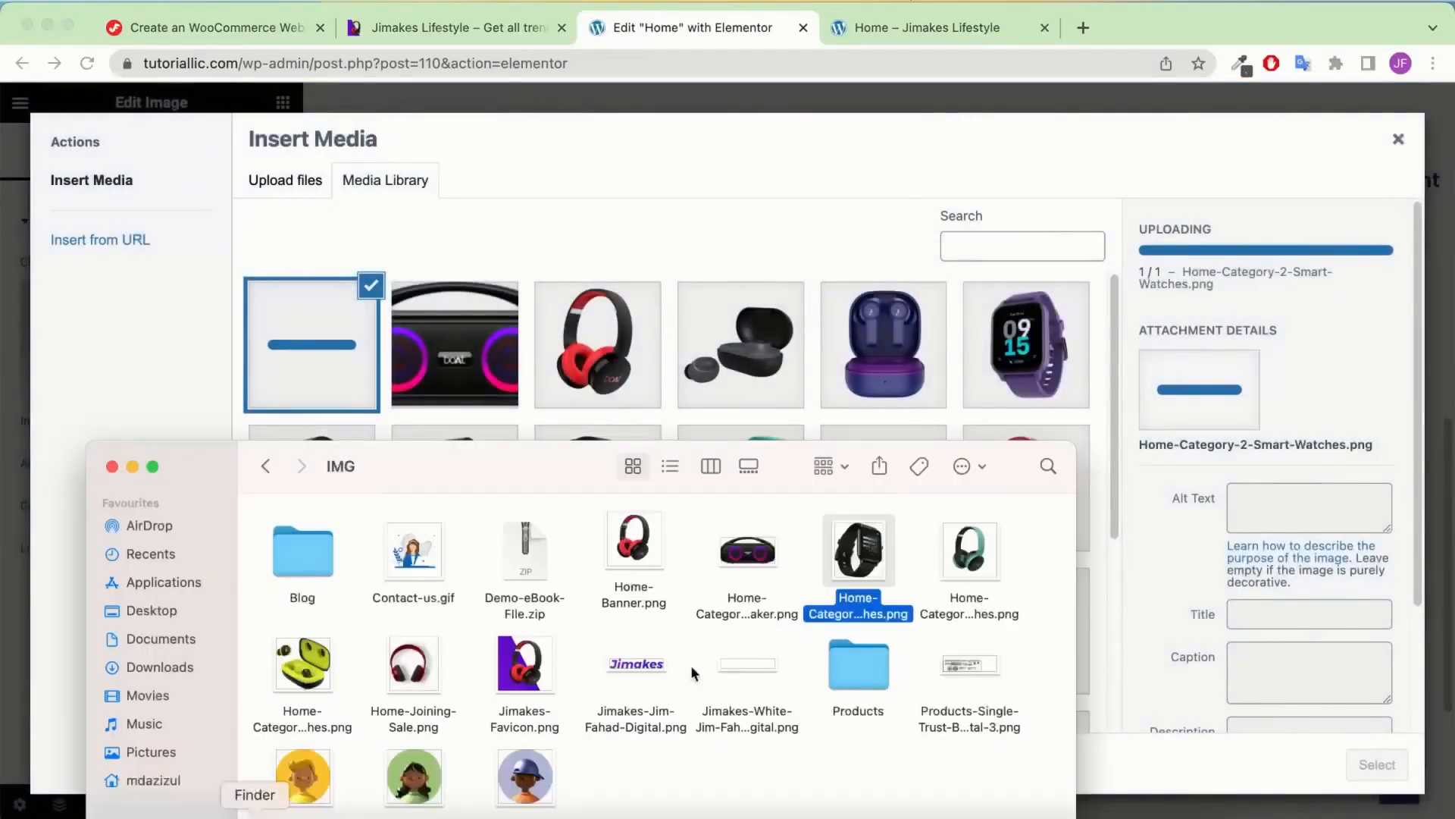
left_click(318, 679, "super")
left_click_drag(318, 679, 626, 194)
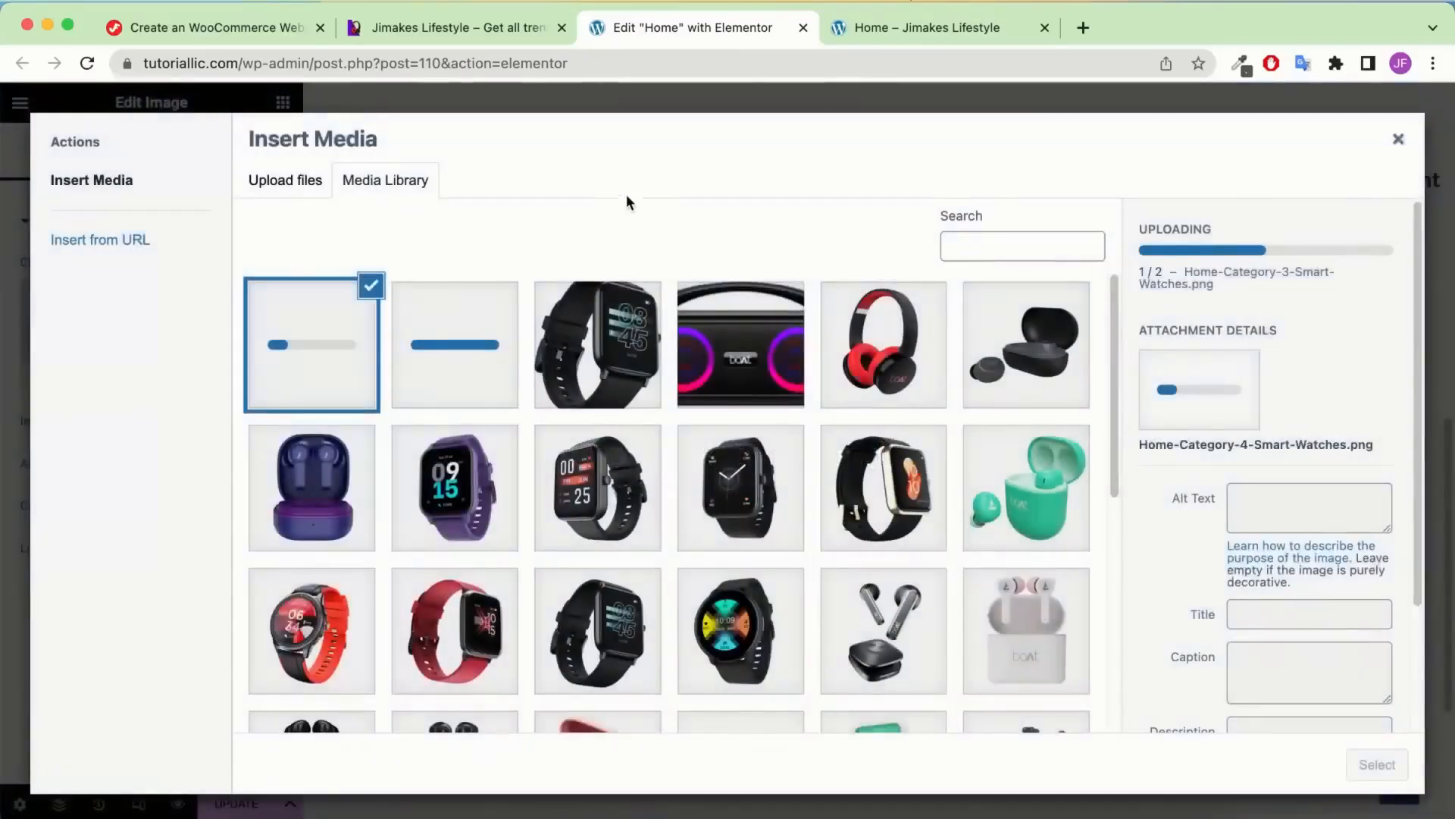
left_click(580, 321)
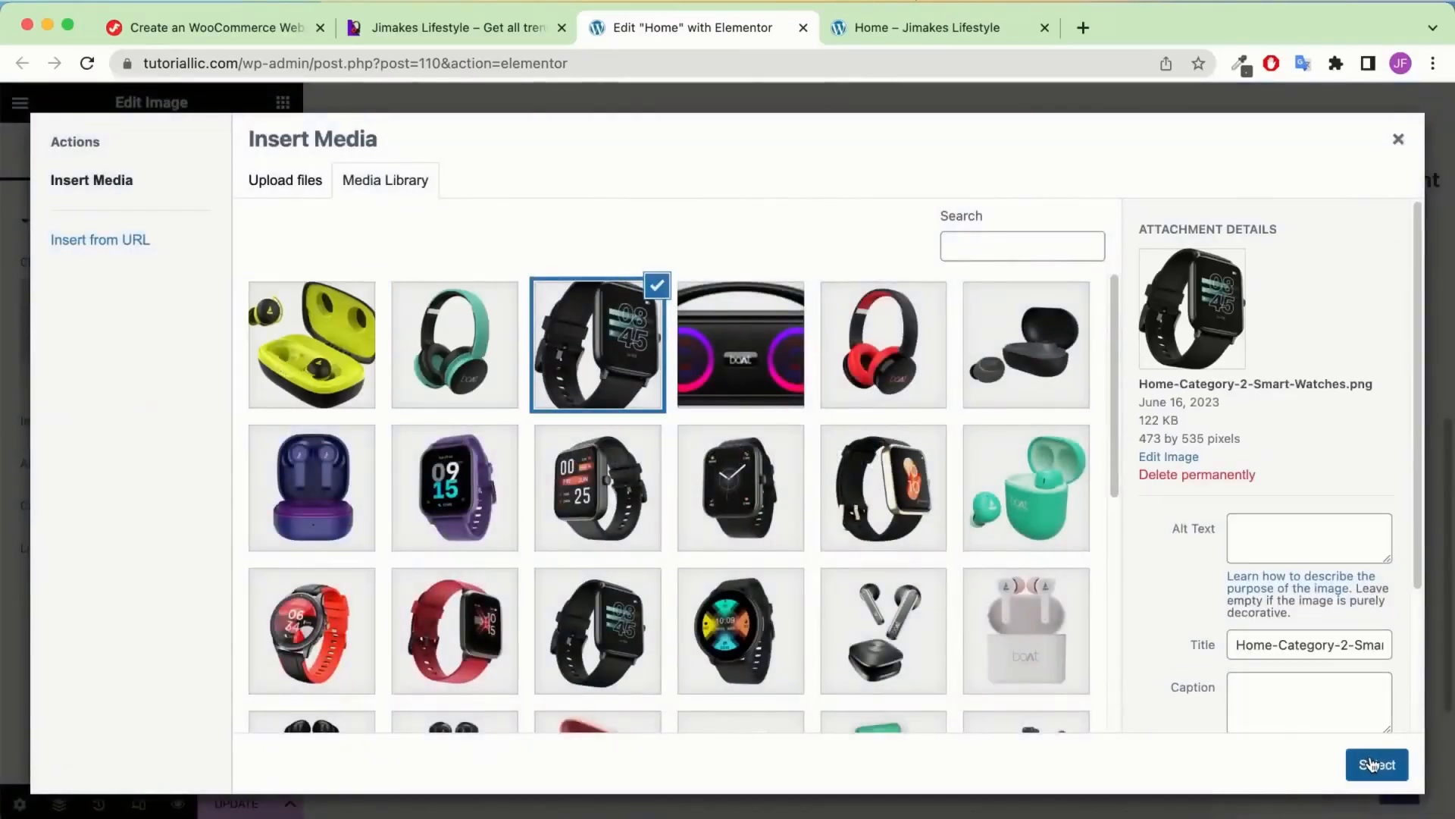
left_click(1373, 764)
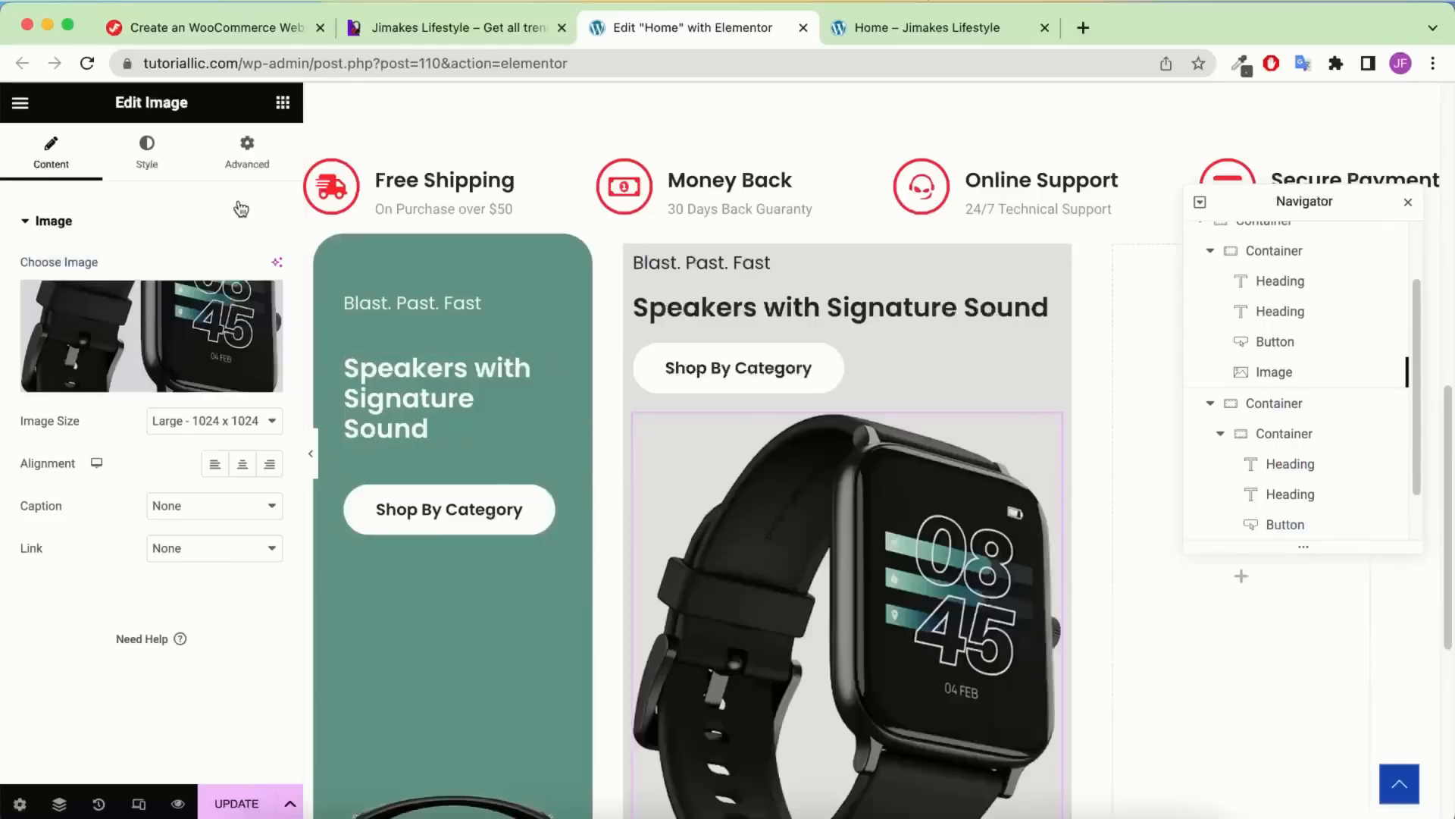
Set the watch image width to 170 px
left_click(155, 160)
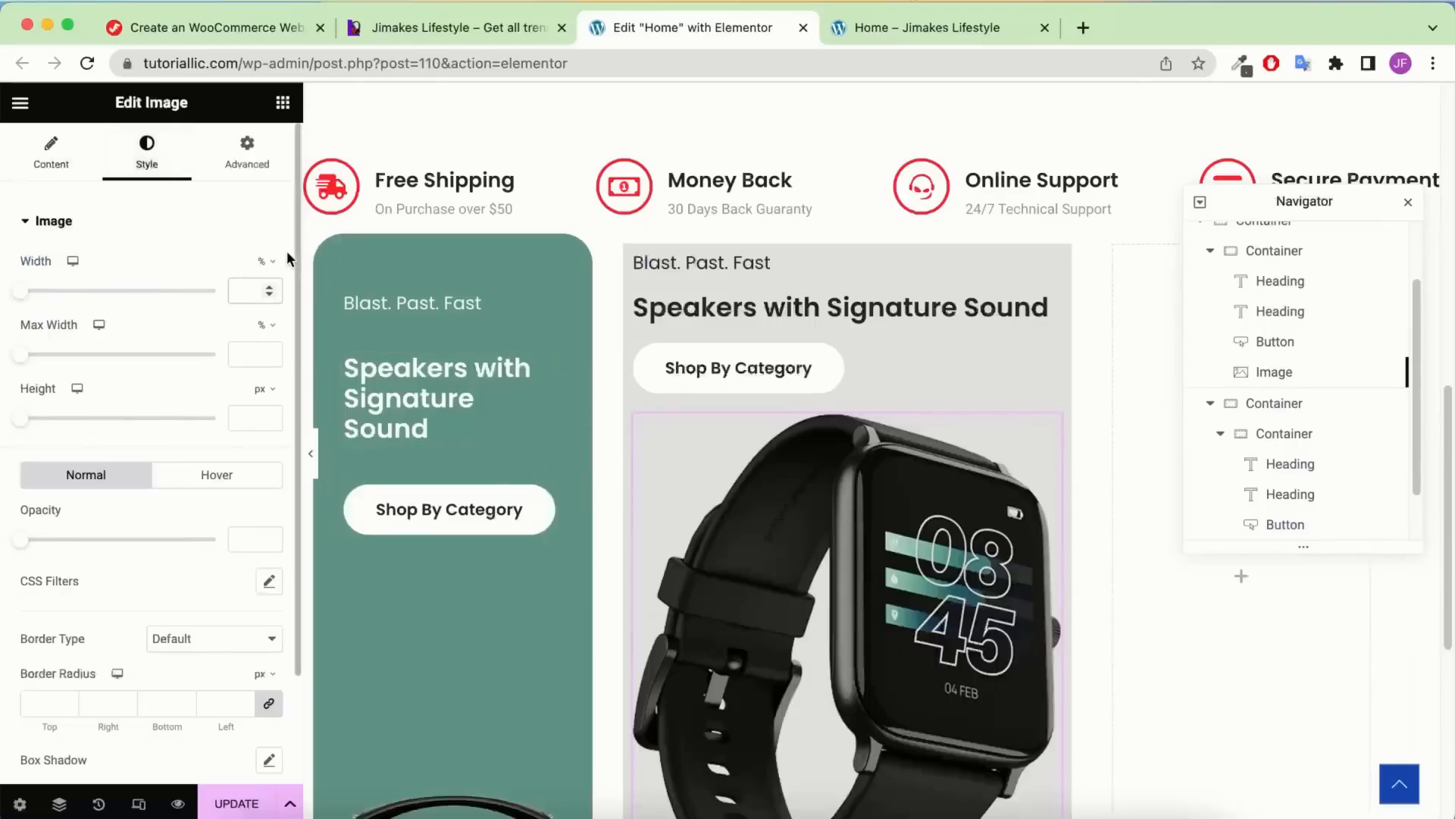
left_click(265, 260)
left_click(262, 263)
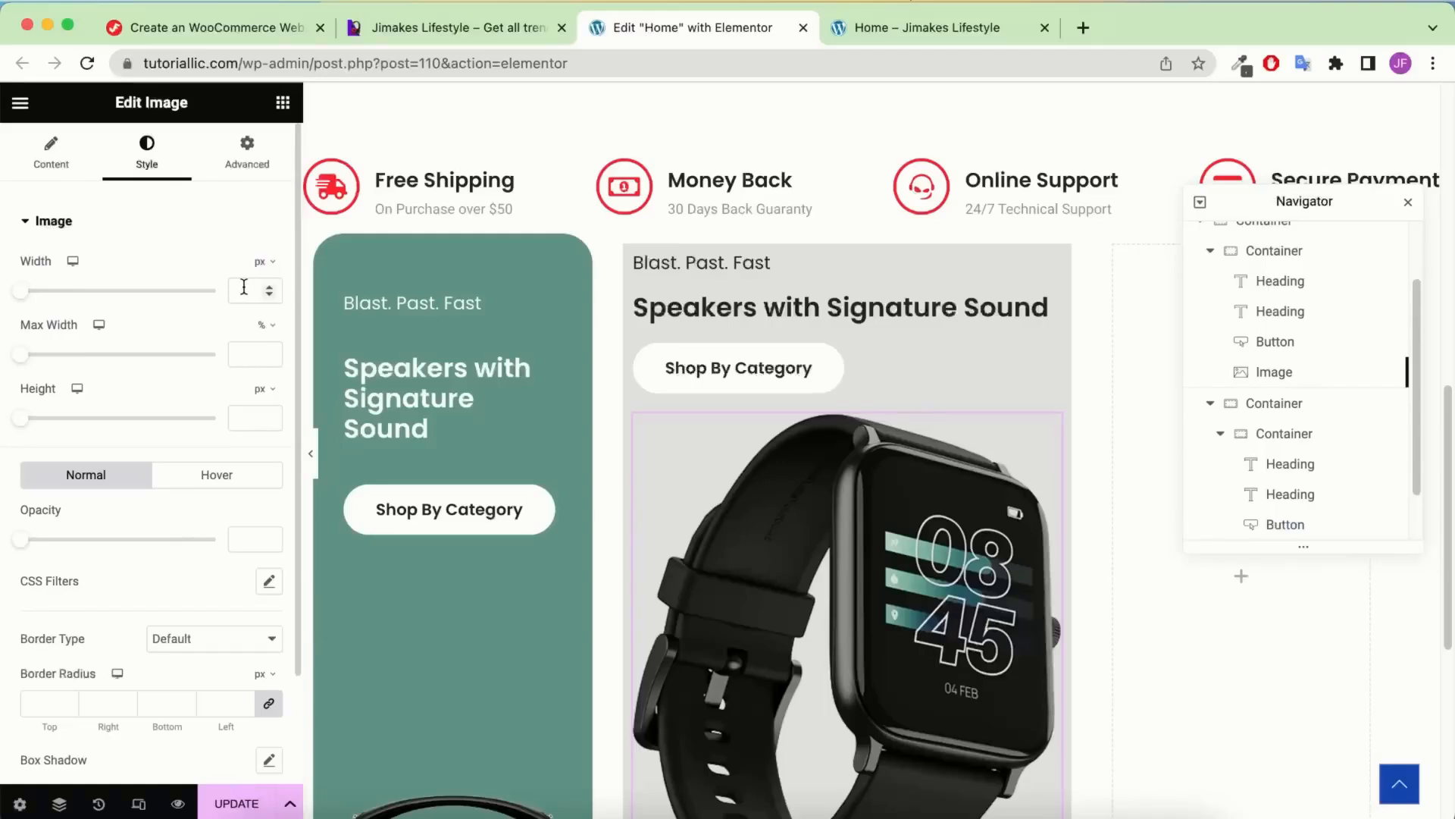
type("170")
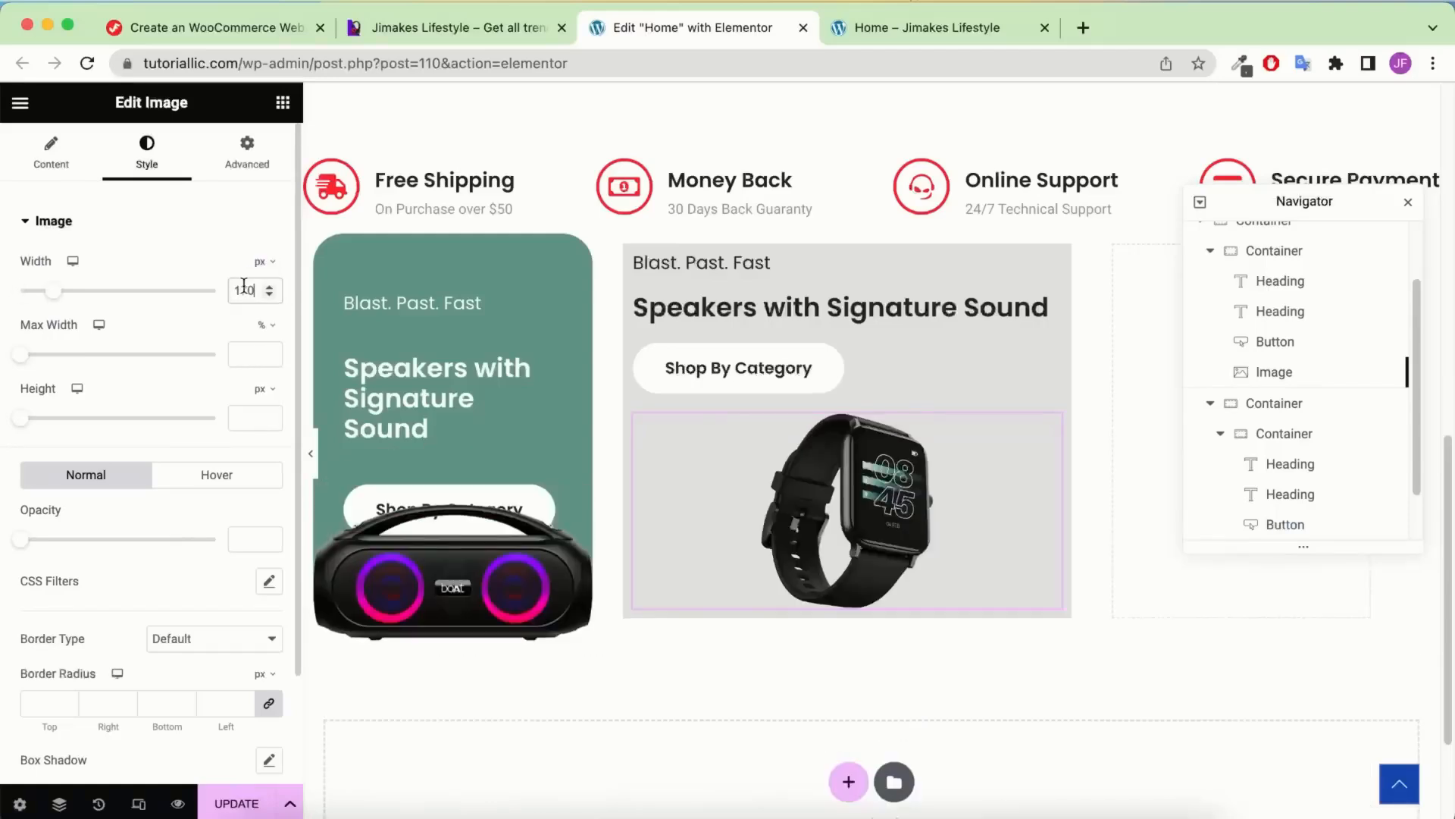
Make the watch image absolutely positioned, anchored to the right and bottom
left_click(250, 151)
scroll(195, 417, "down", 5)
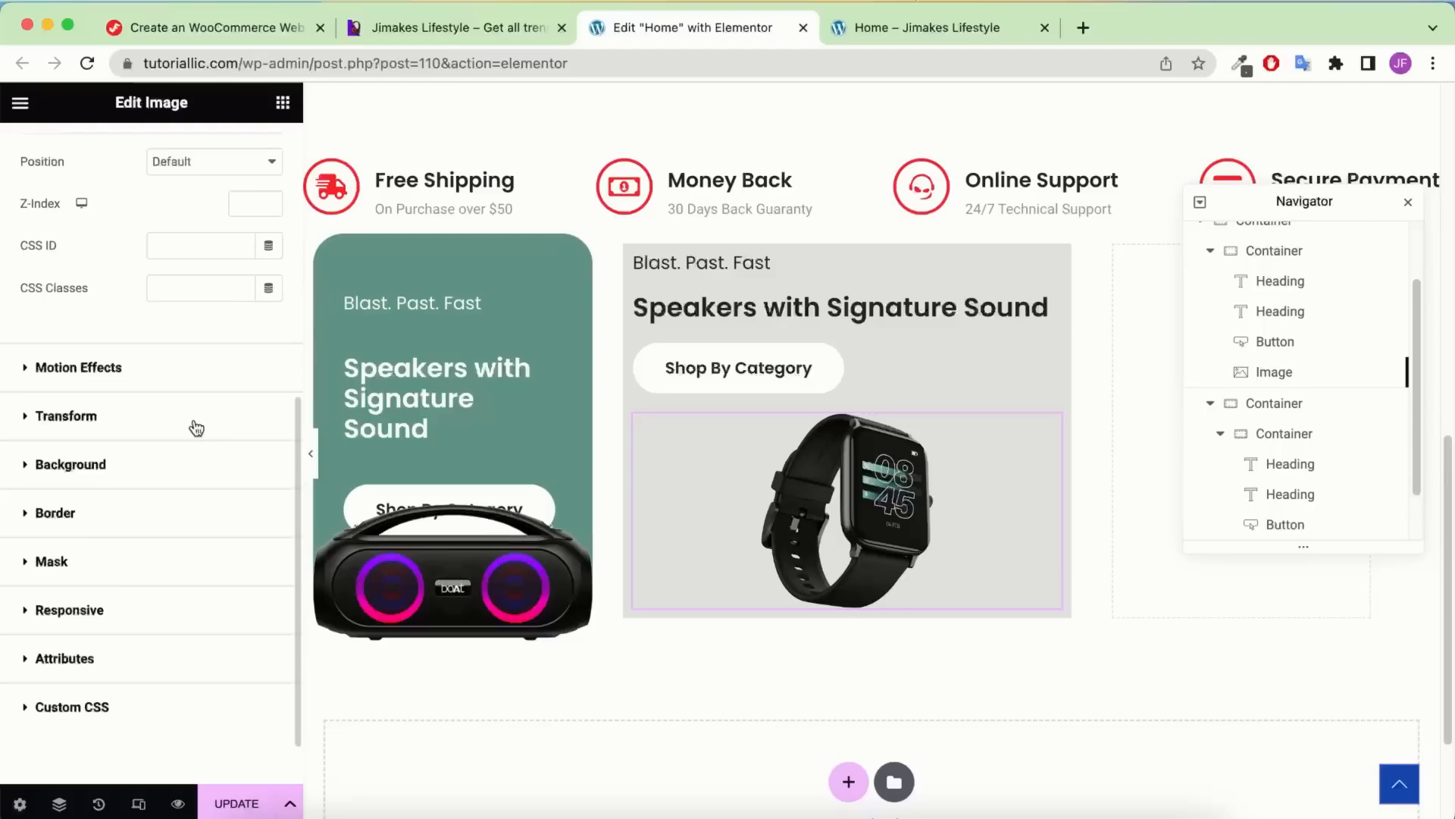
scroll(174, 341, "up", 5)
scroll(213, 520, "down", 1)
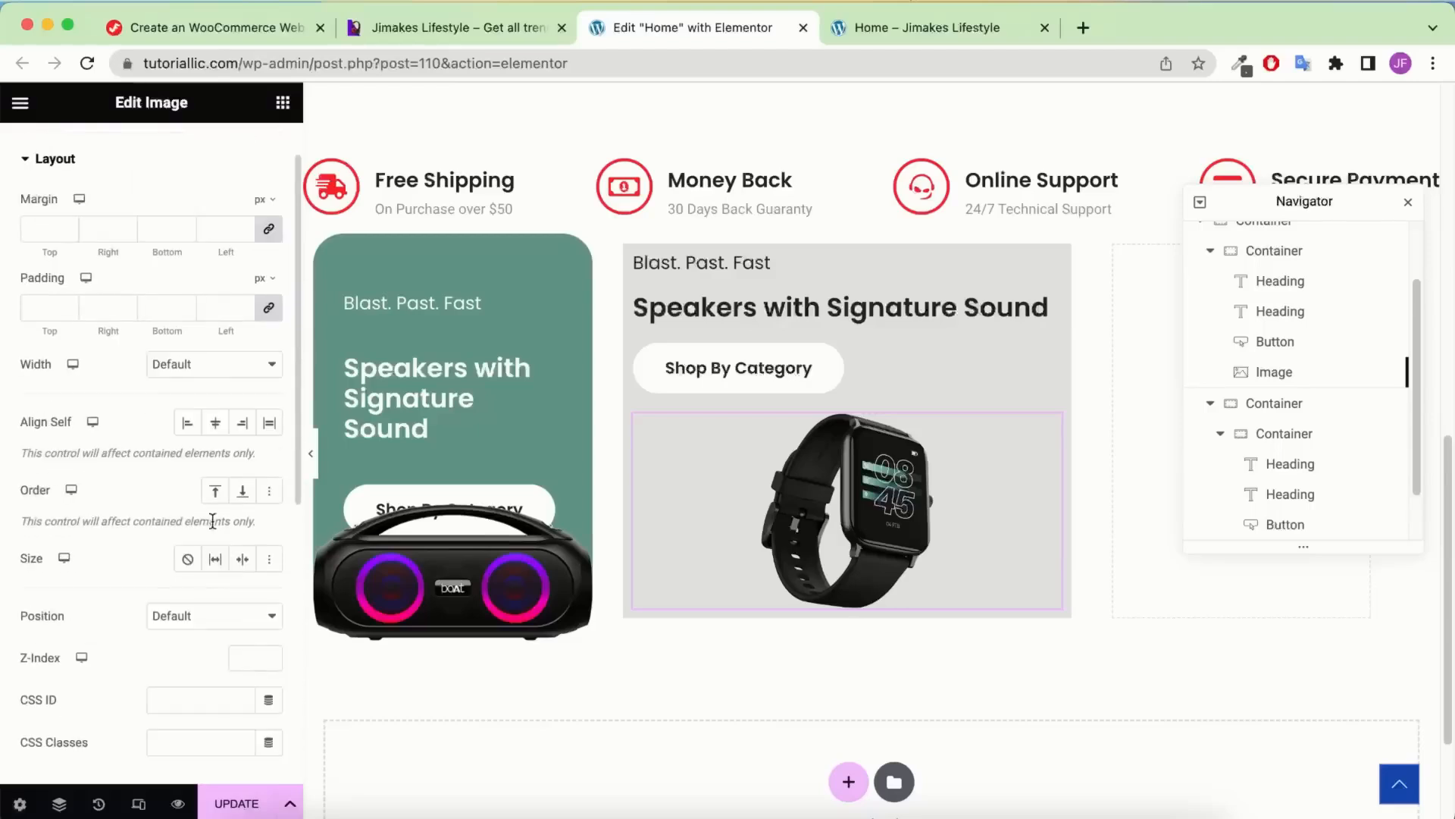
left_click(183, 620)
left_click(182, 638)
scroll(135, 456, "down", 3)
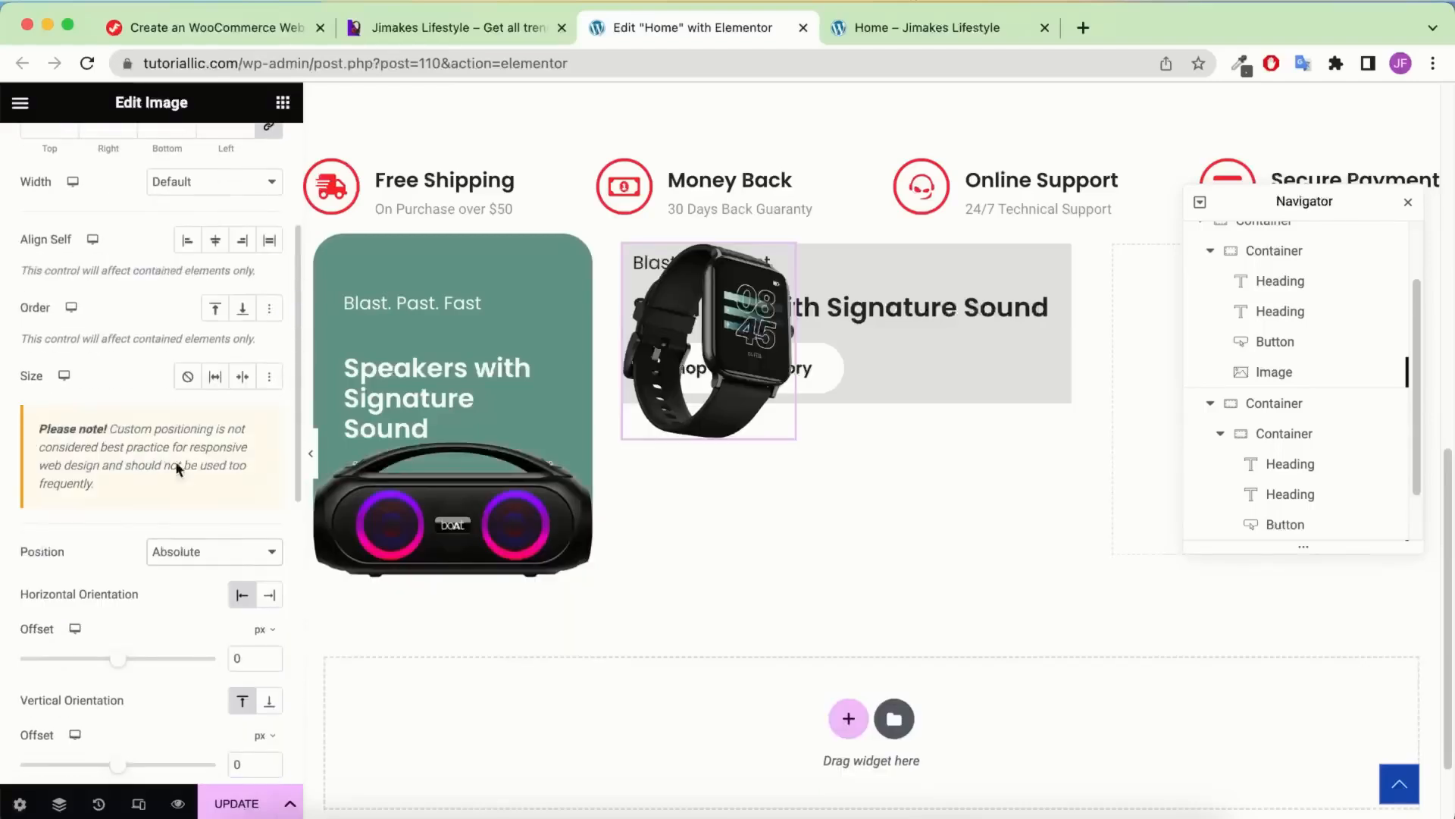
left_click(269, 594)
scroll(219, 500, "down", 2)
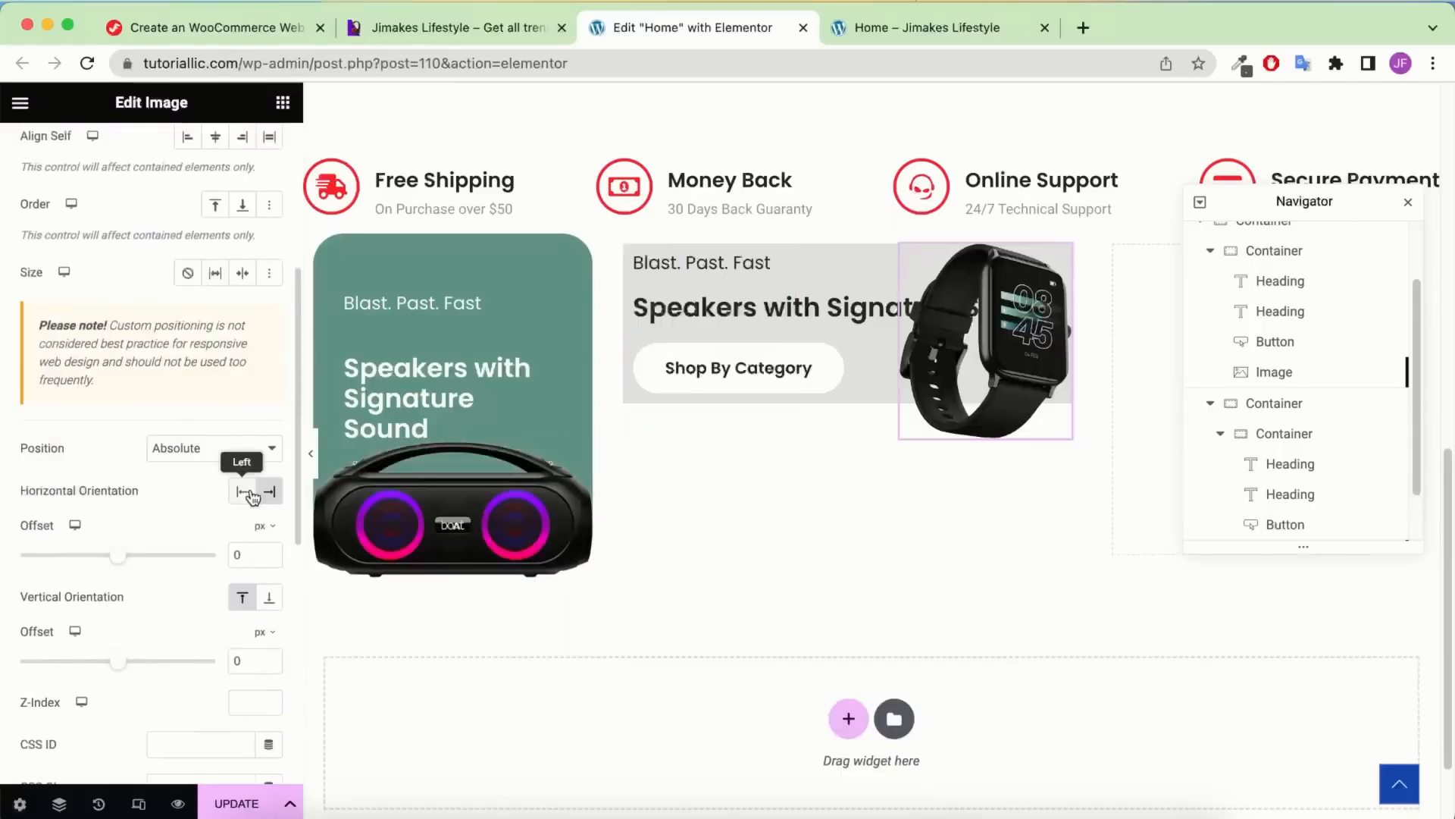
left_click(271, 600)
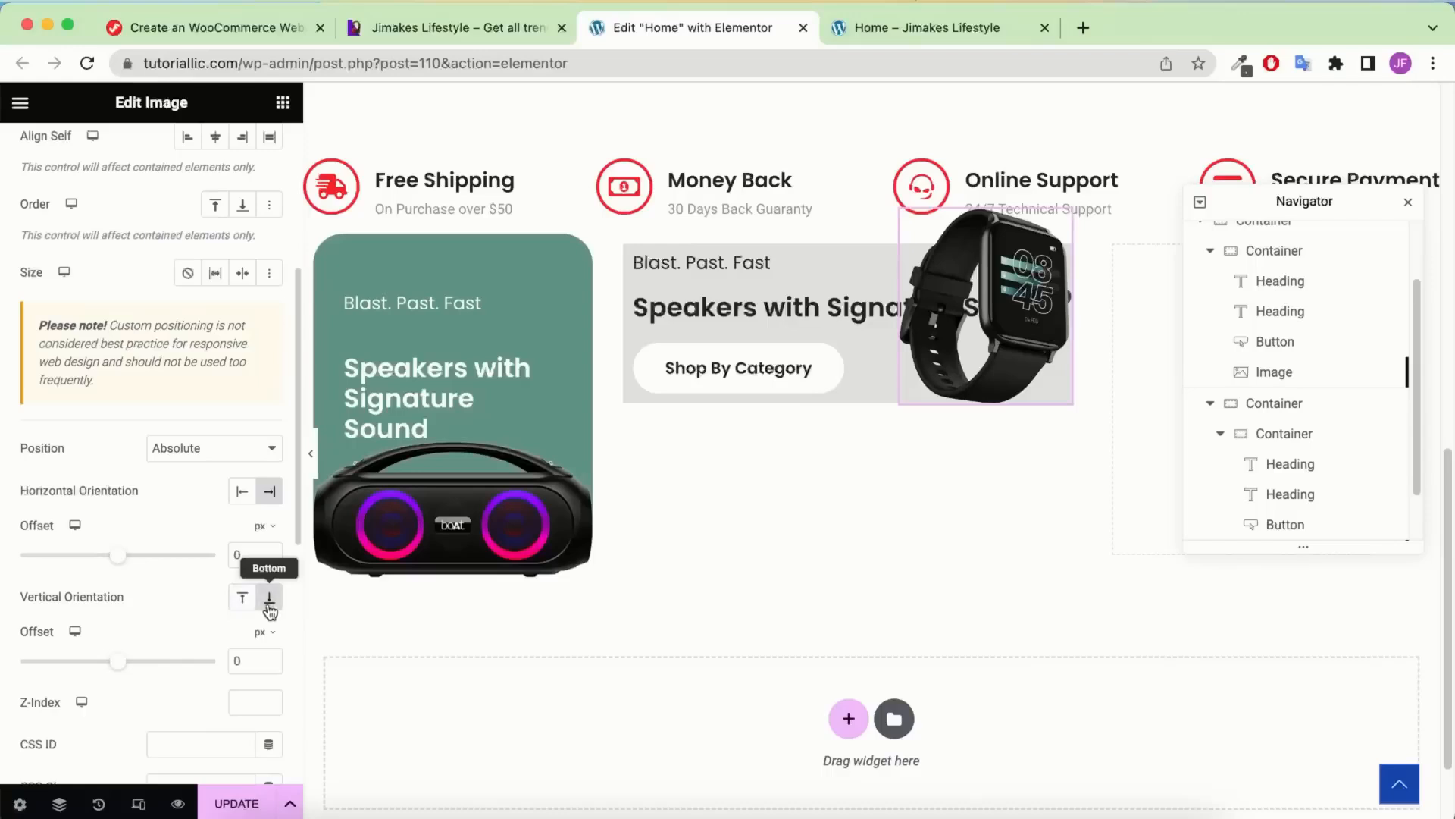
left_click(247, 599)
left_click(270, 600)
Set the image offsets to -32 horizontally and -12 vertically
scroll(220, 553, "down", 2)
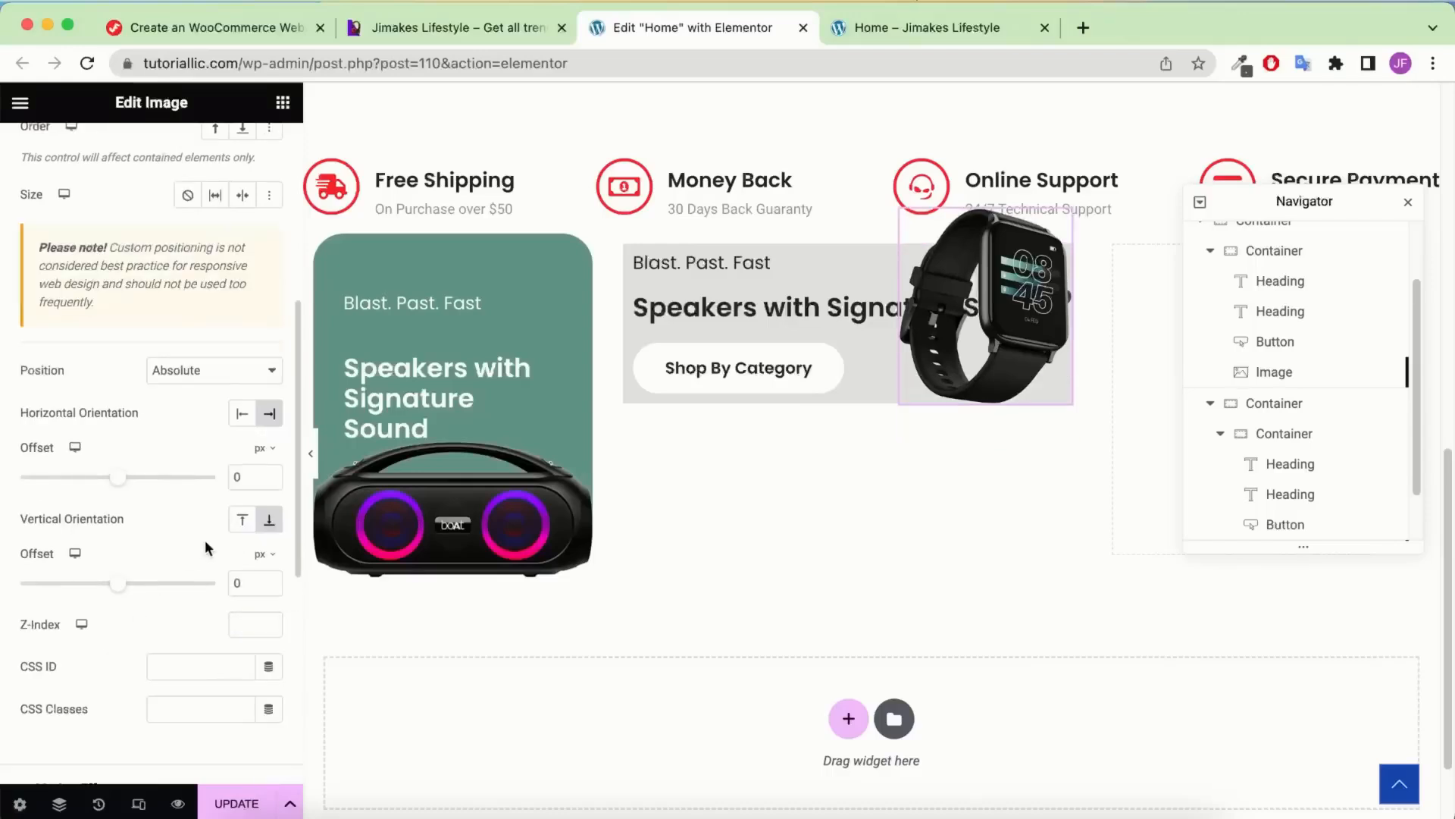
left_click(231, 476)
type("32")
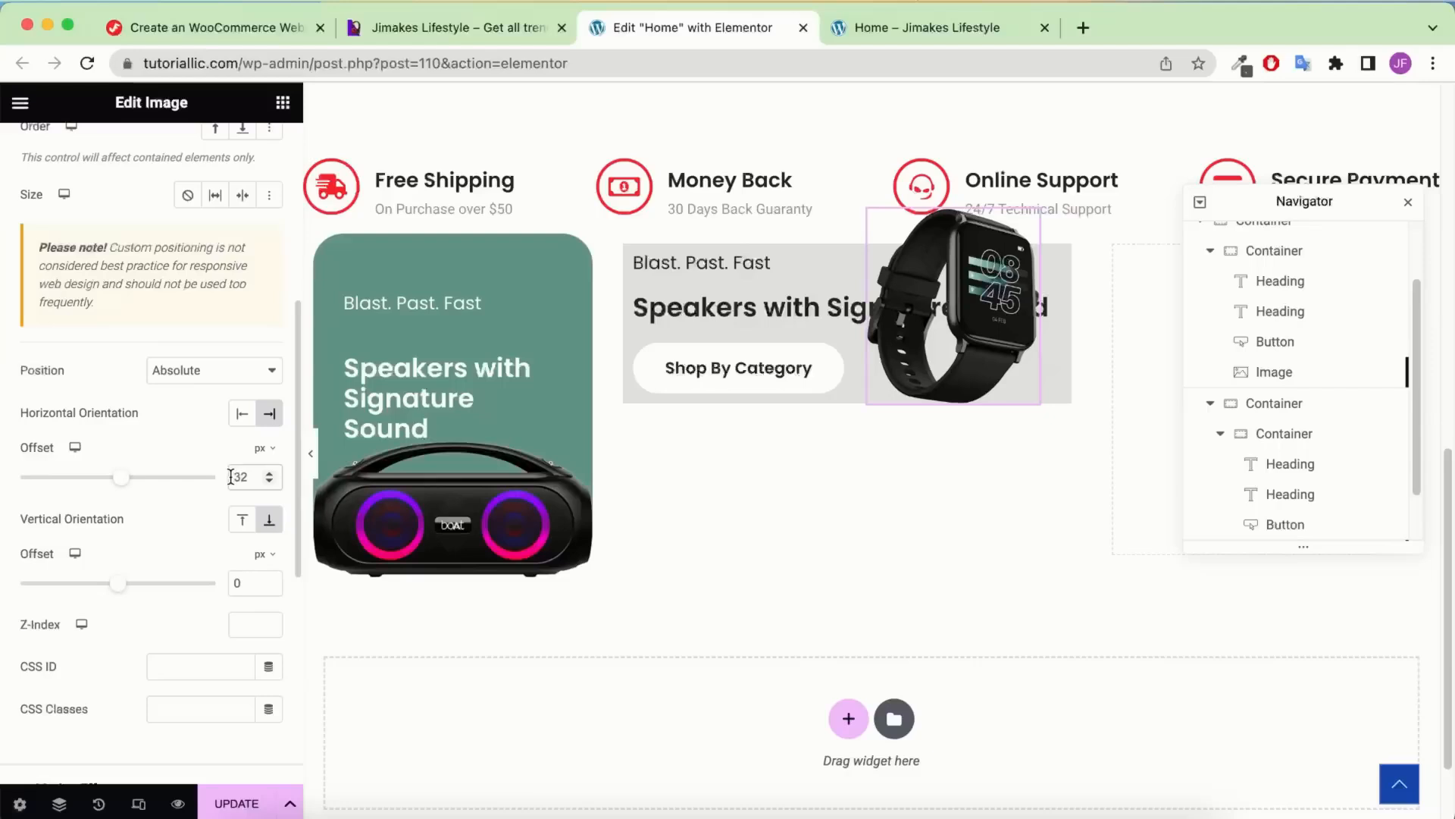
left_click(231, 477)
type("-")
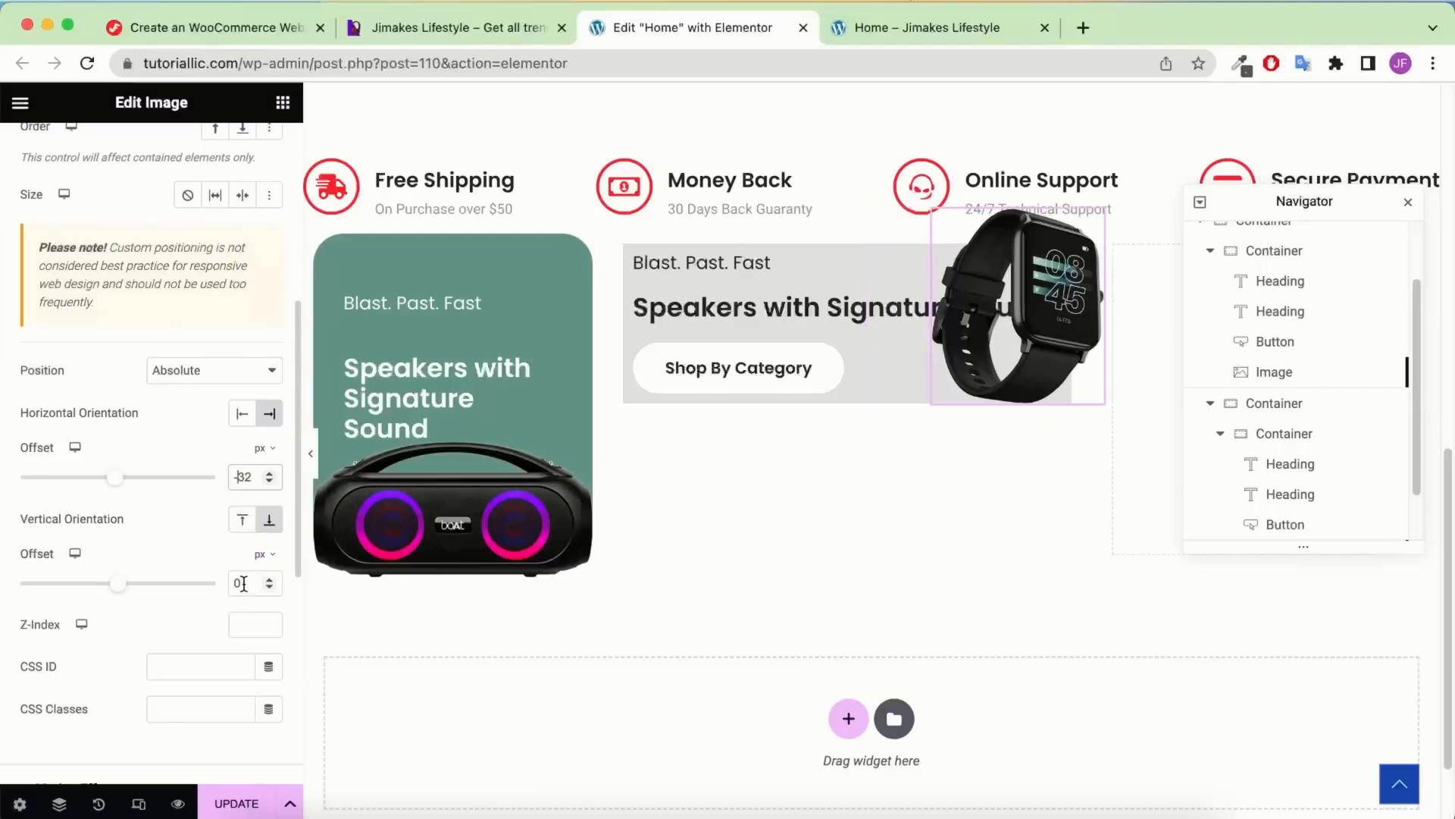
type("12")
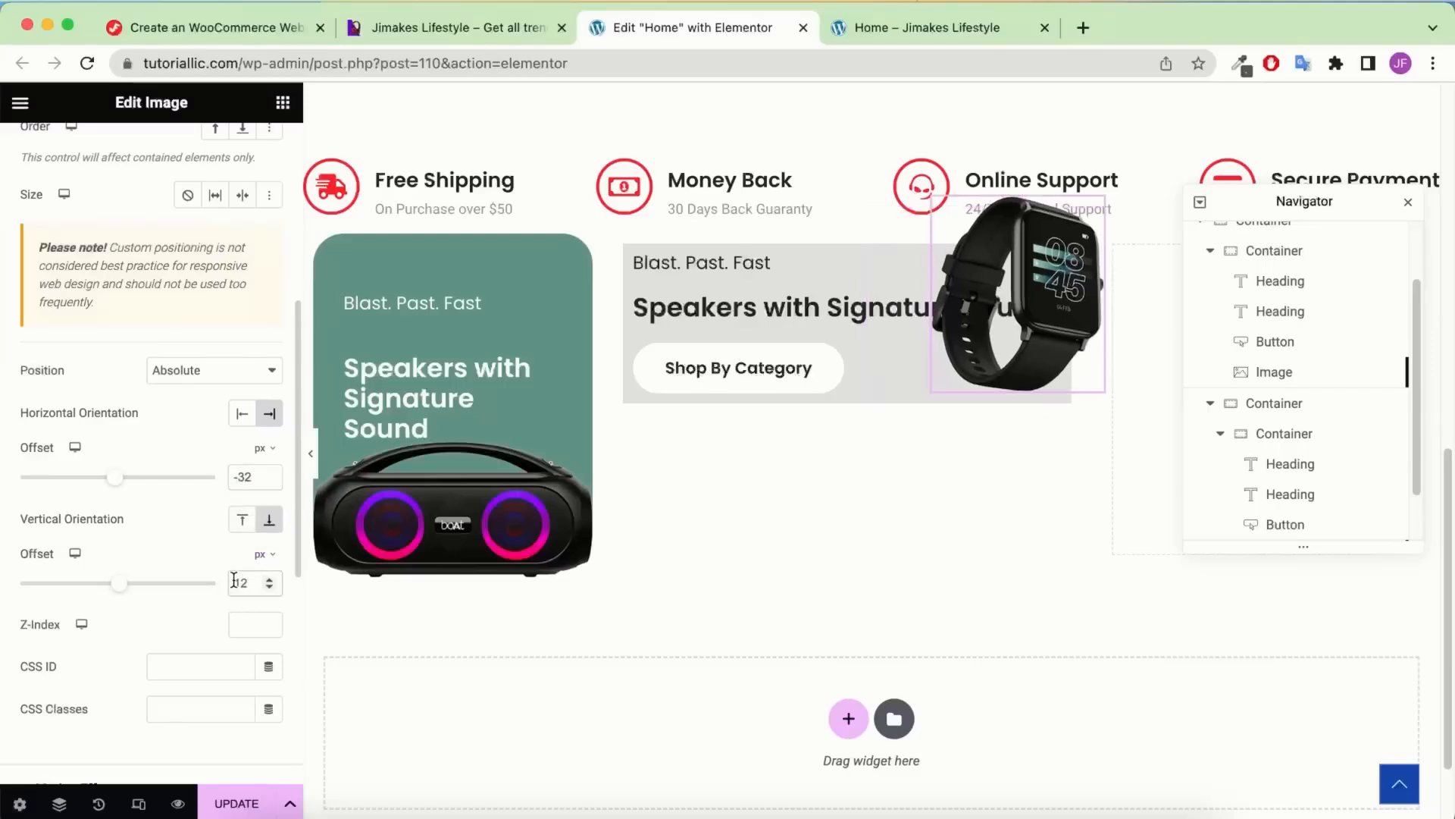
type("-")
scroll(199, 250, "up", 10)
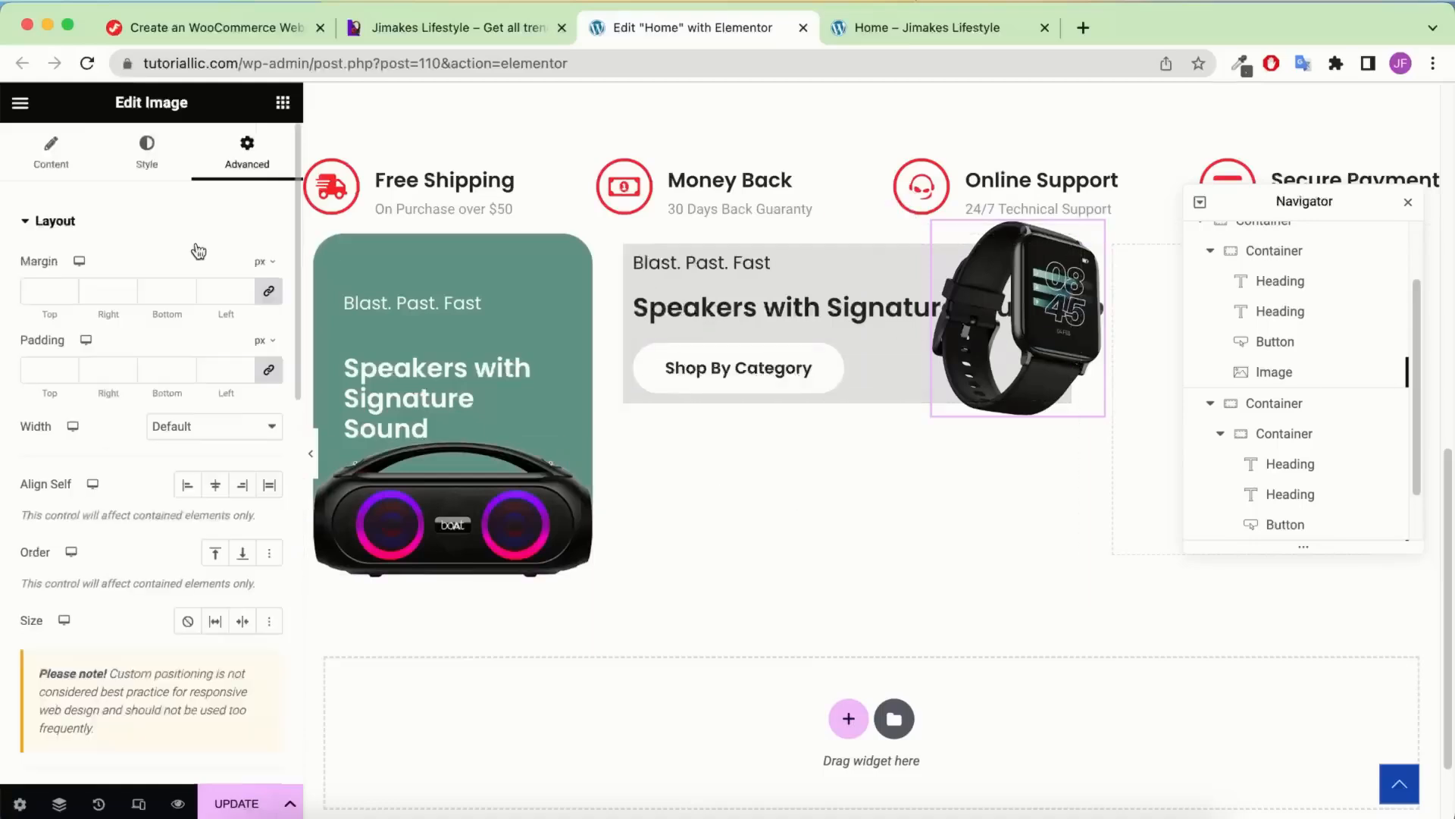
Set the padding to 0 on every side, undoing a stray top-padding edit
left_click(56, 363)
type("0")
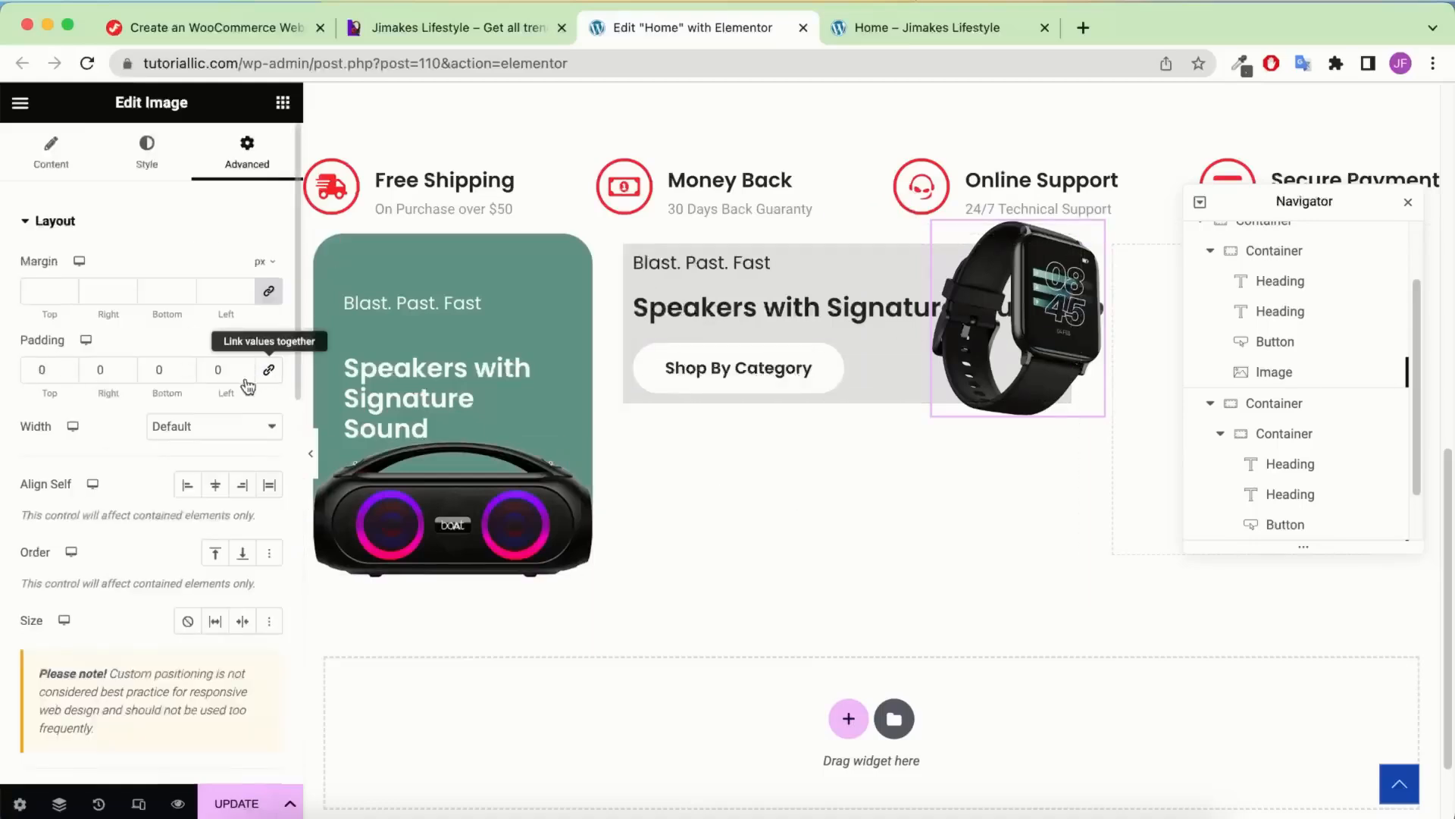
left_click(33, 366)
type("6")
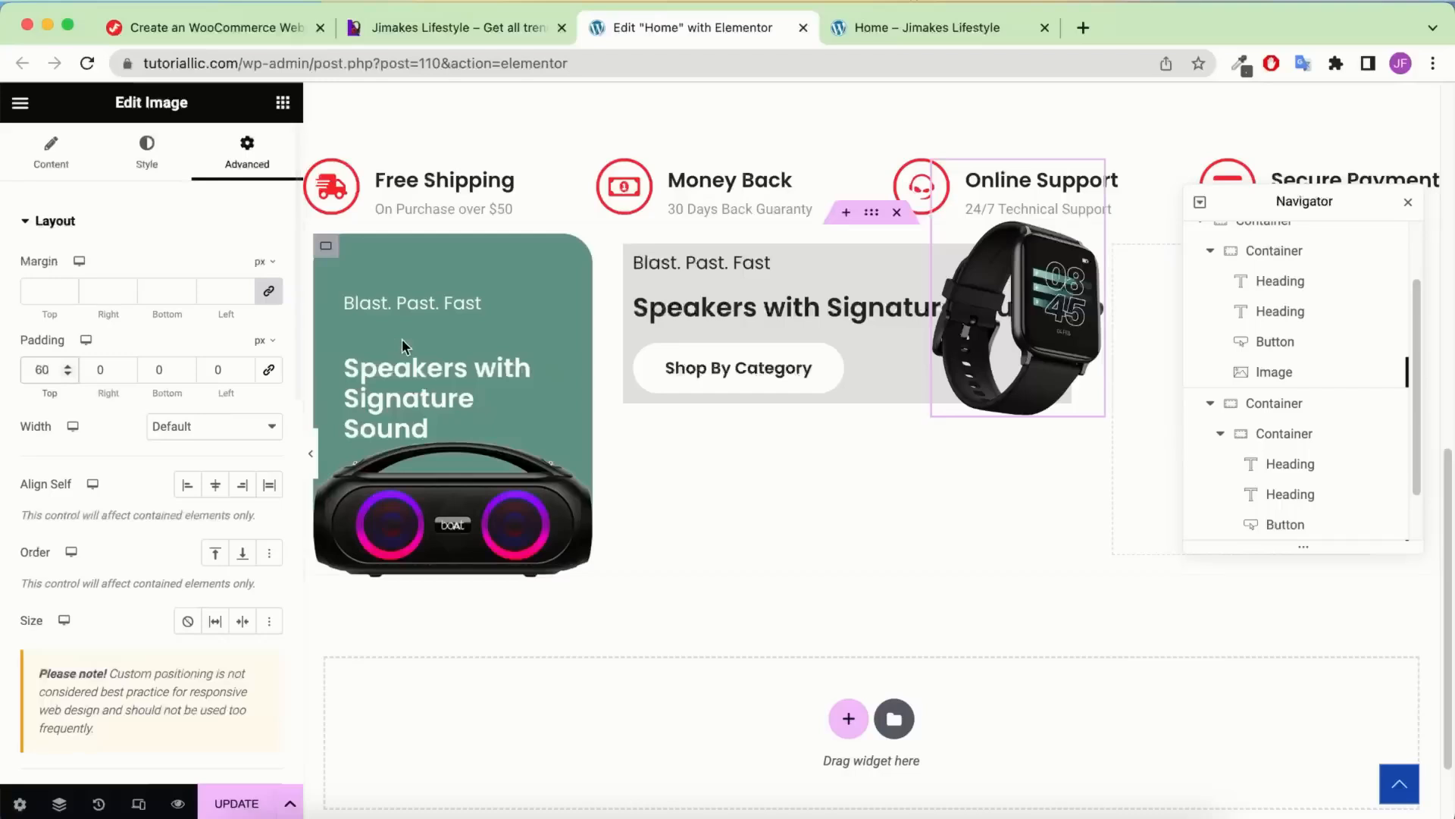
left_click(126, 375)
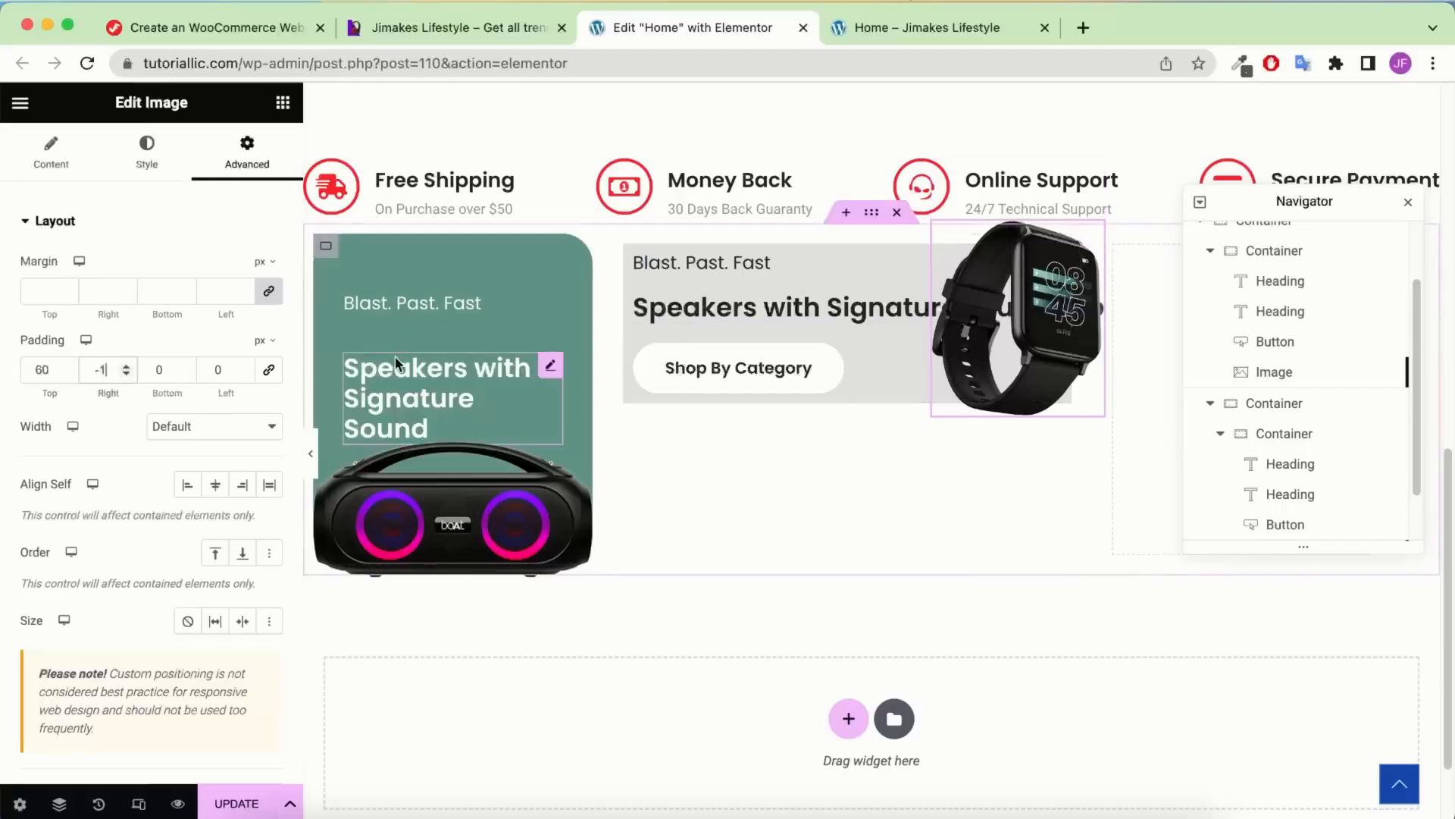
key("super+z")
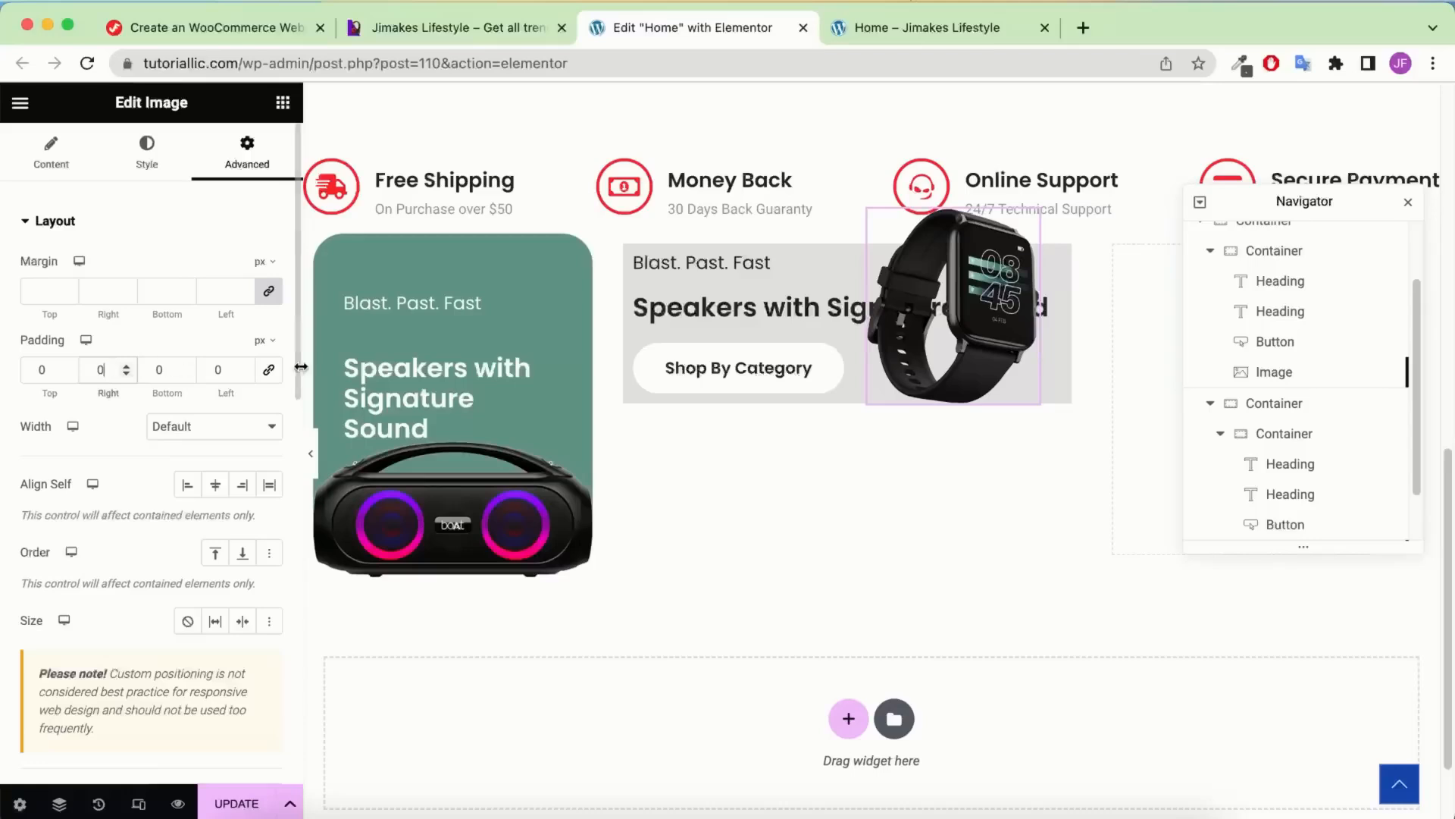
scroll(151, 493, "down", 8)
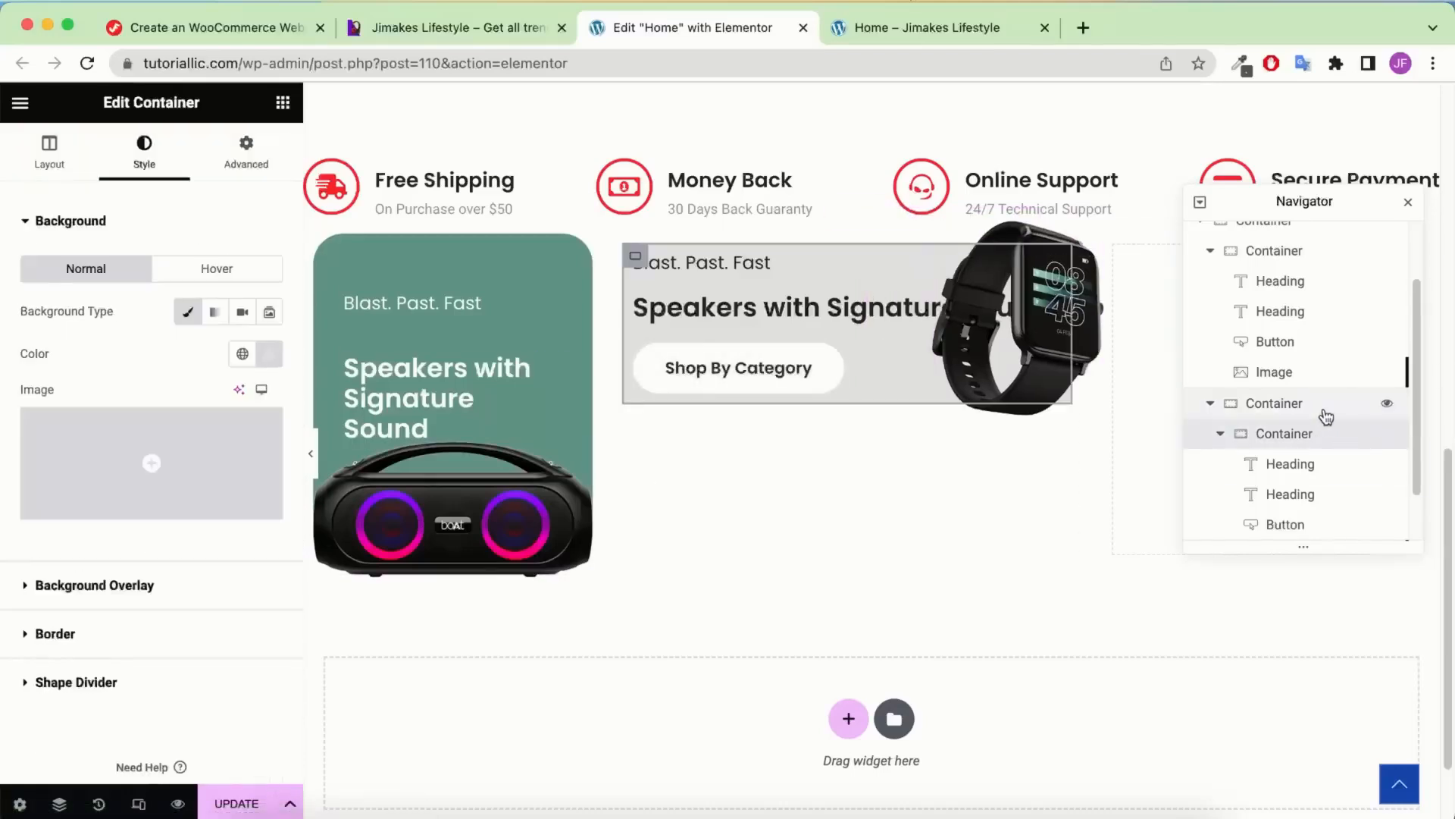
left_click(241, 155)
Unlink the grey card's padding and enter 60, 120, 30 and 30
left_click(269, 372)
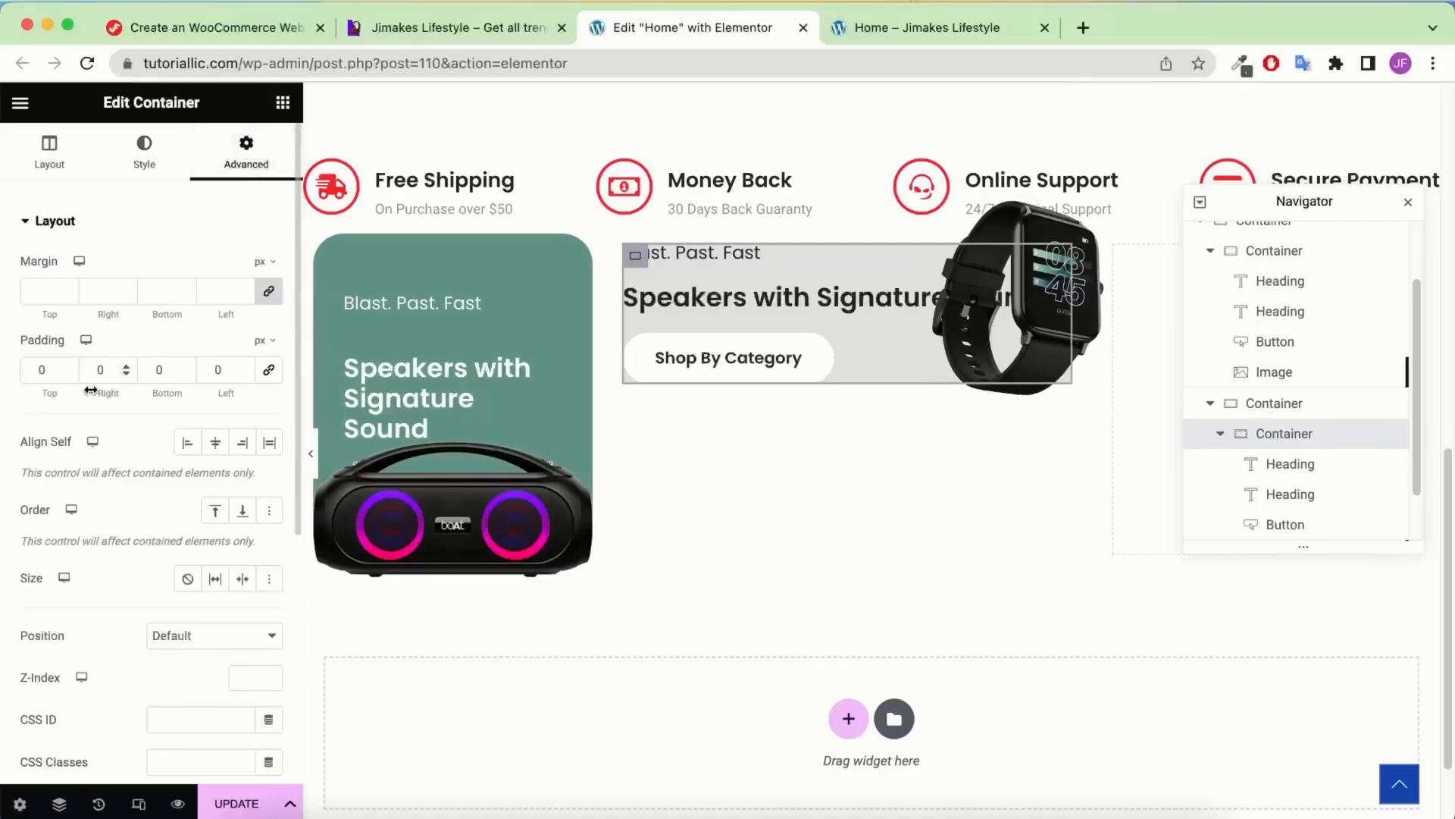
left_click(32, 369)
type("6")
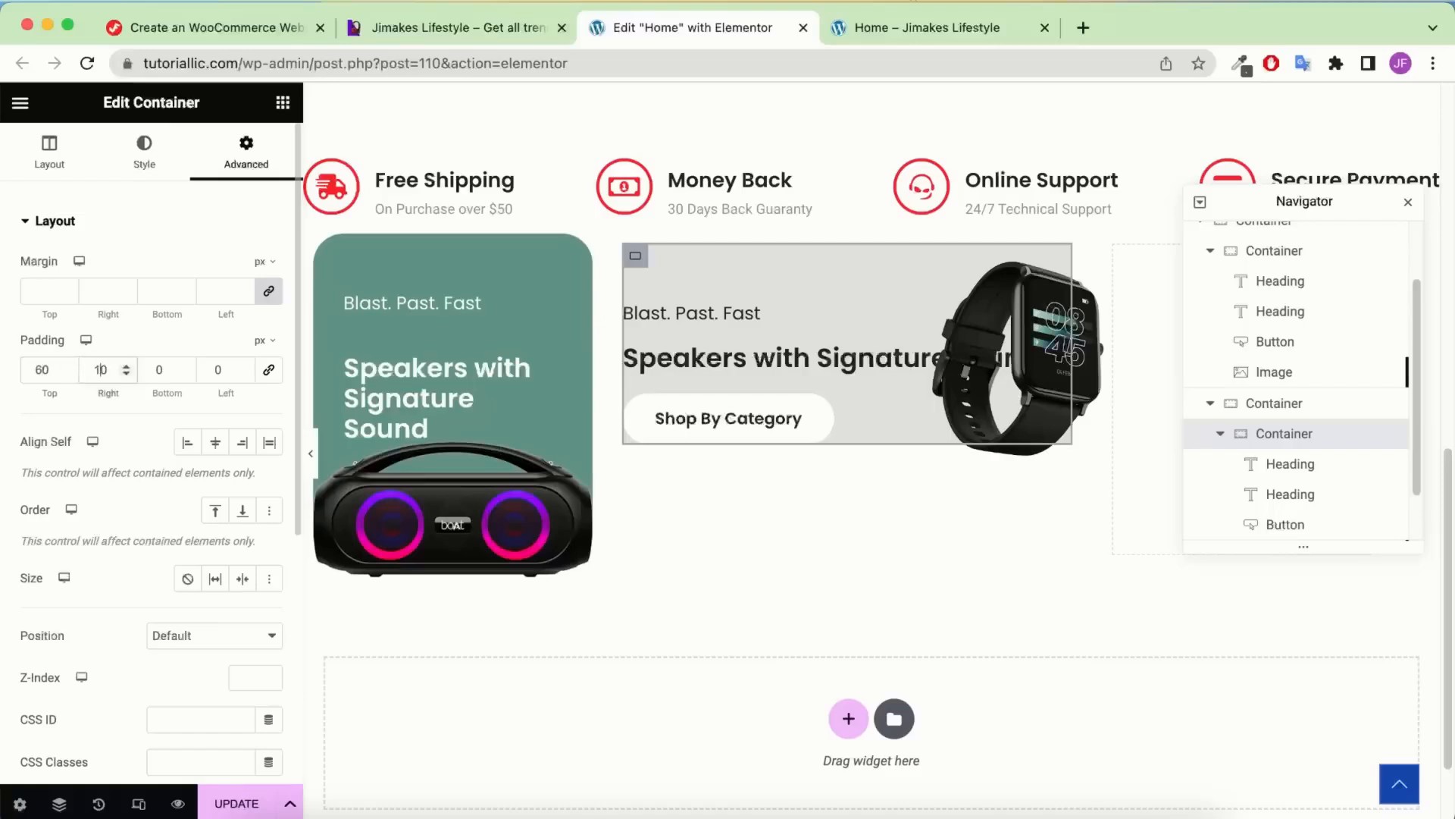
type("2")
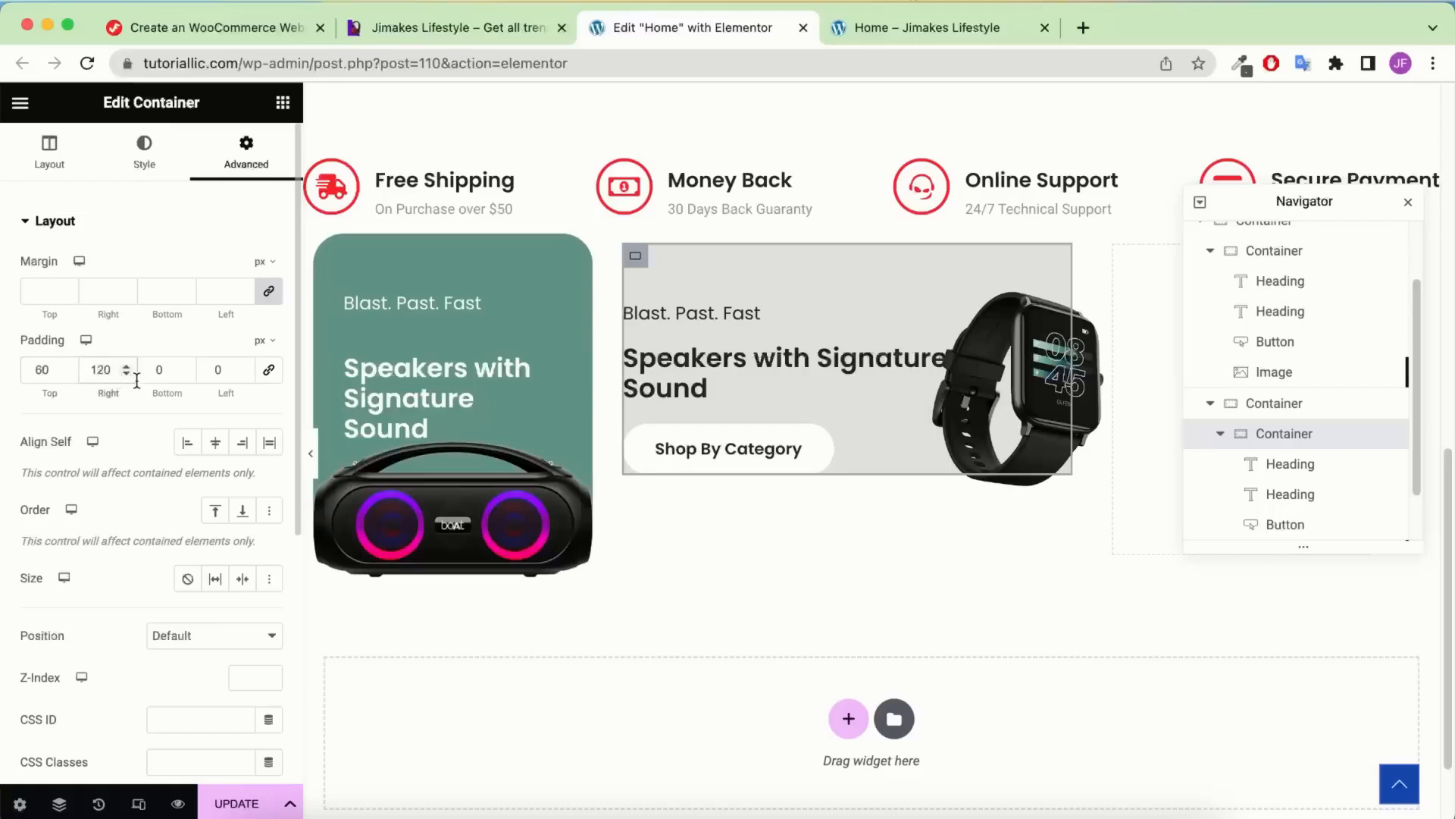
type("3")
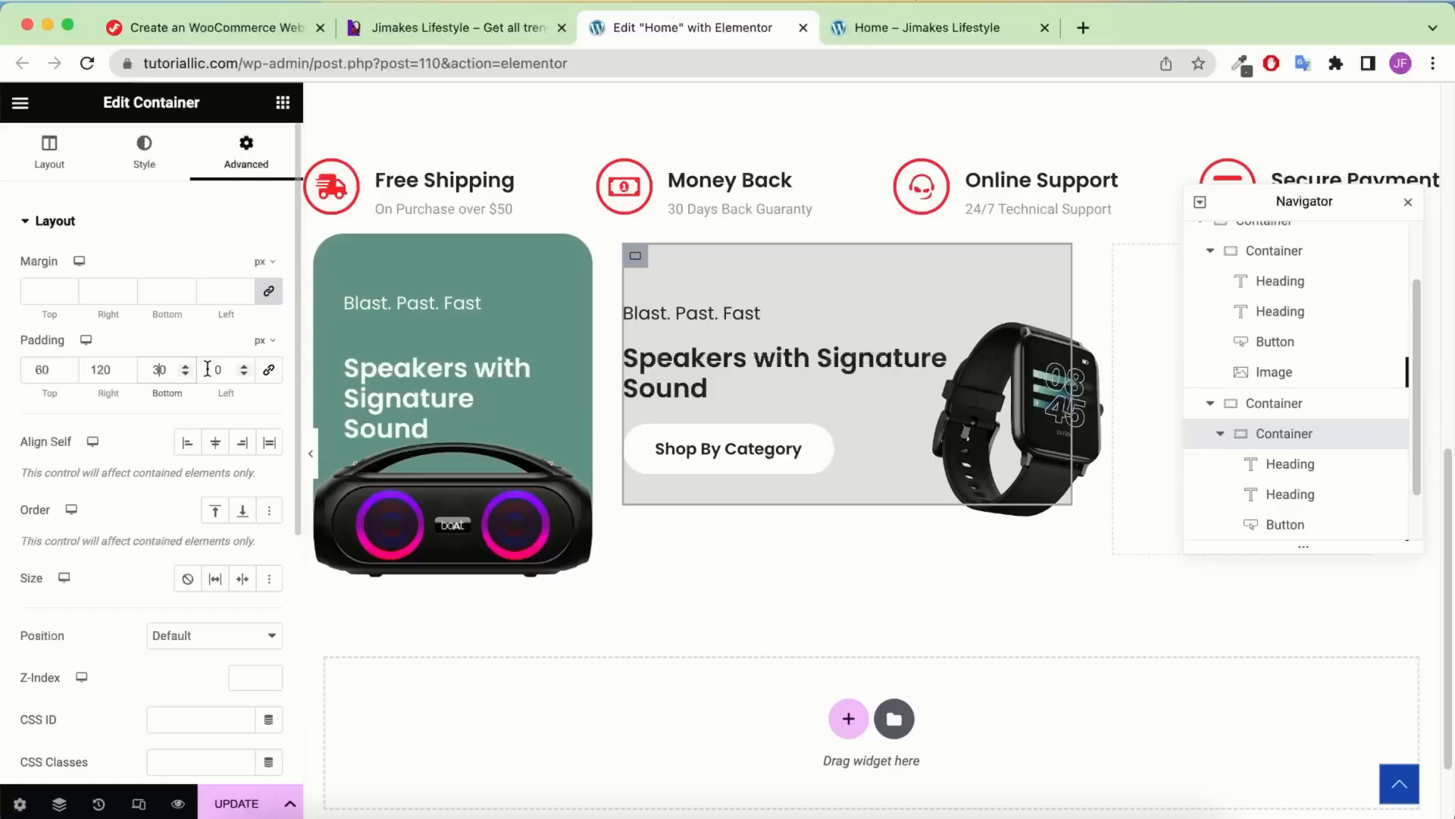
left_click(210, 369)
type("3")
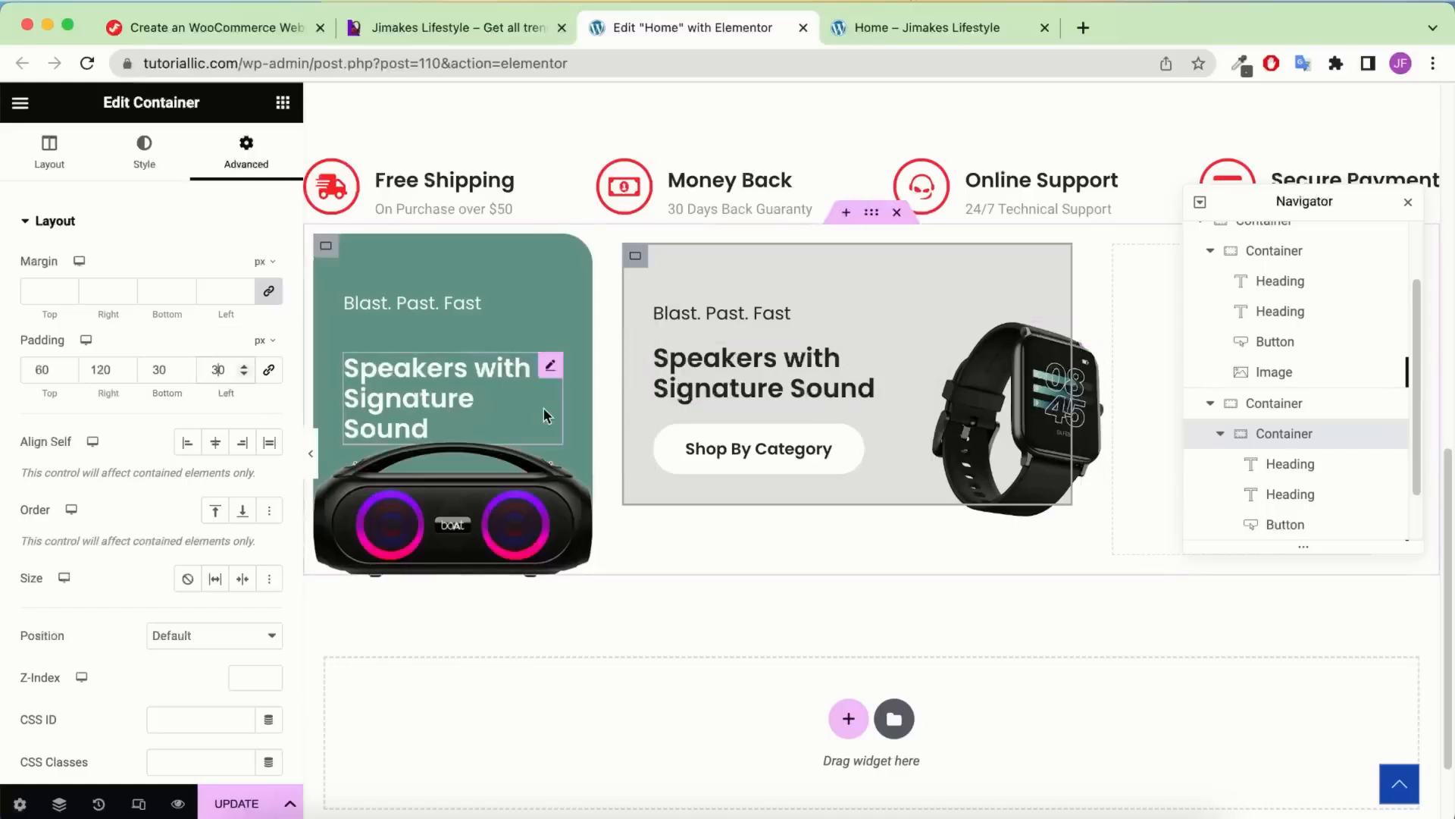
Replace the main heading with the watch title copied from the reference site
left_click(438, 23)
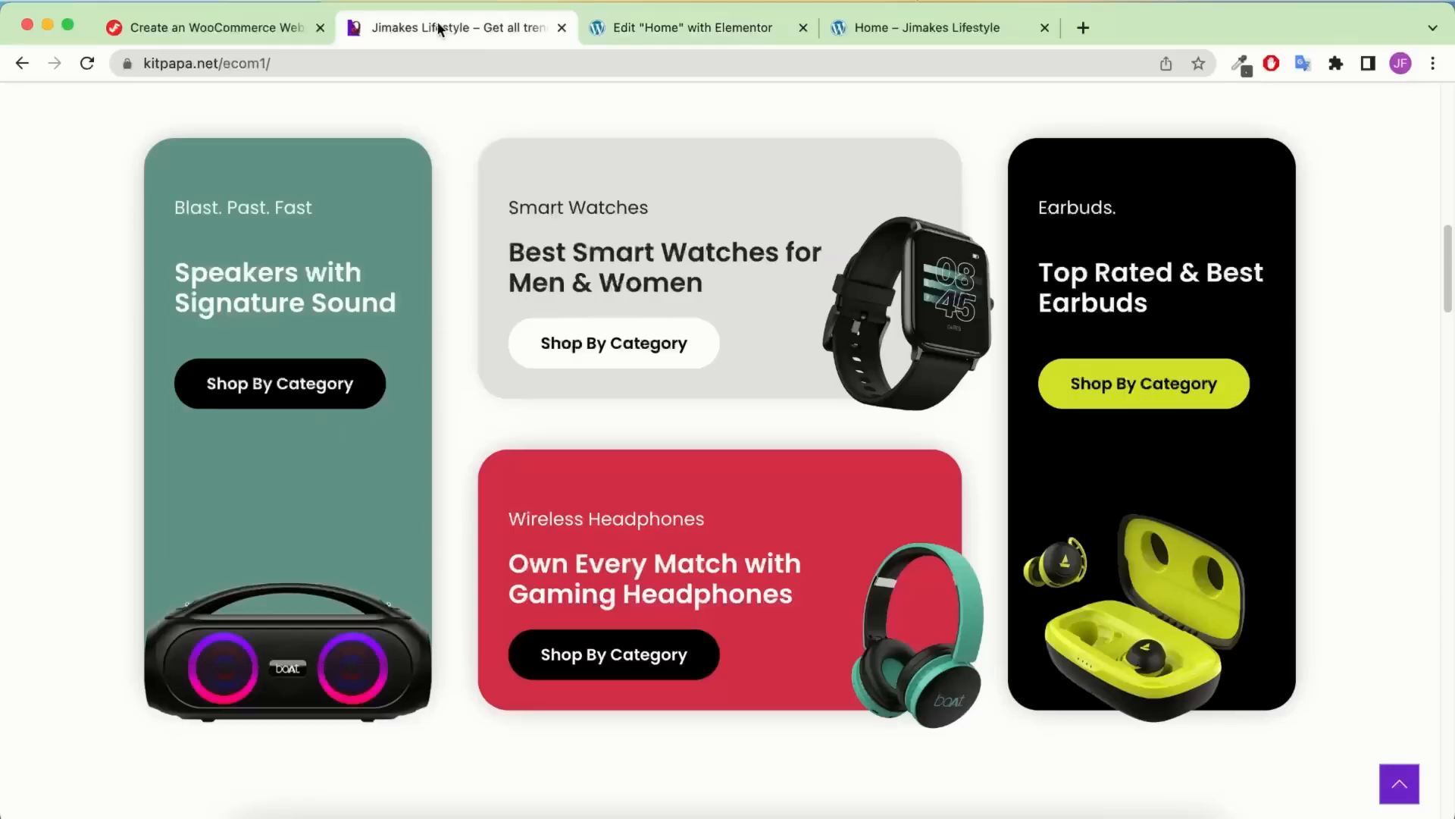
triple_click(656, 250)
right_click(660, 284)
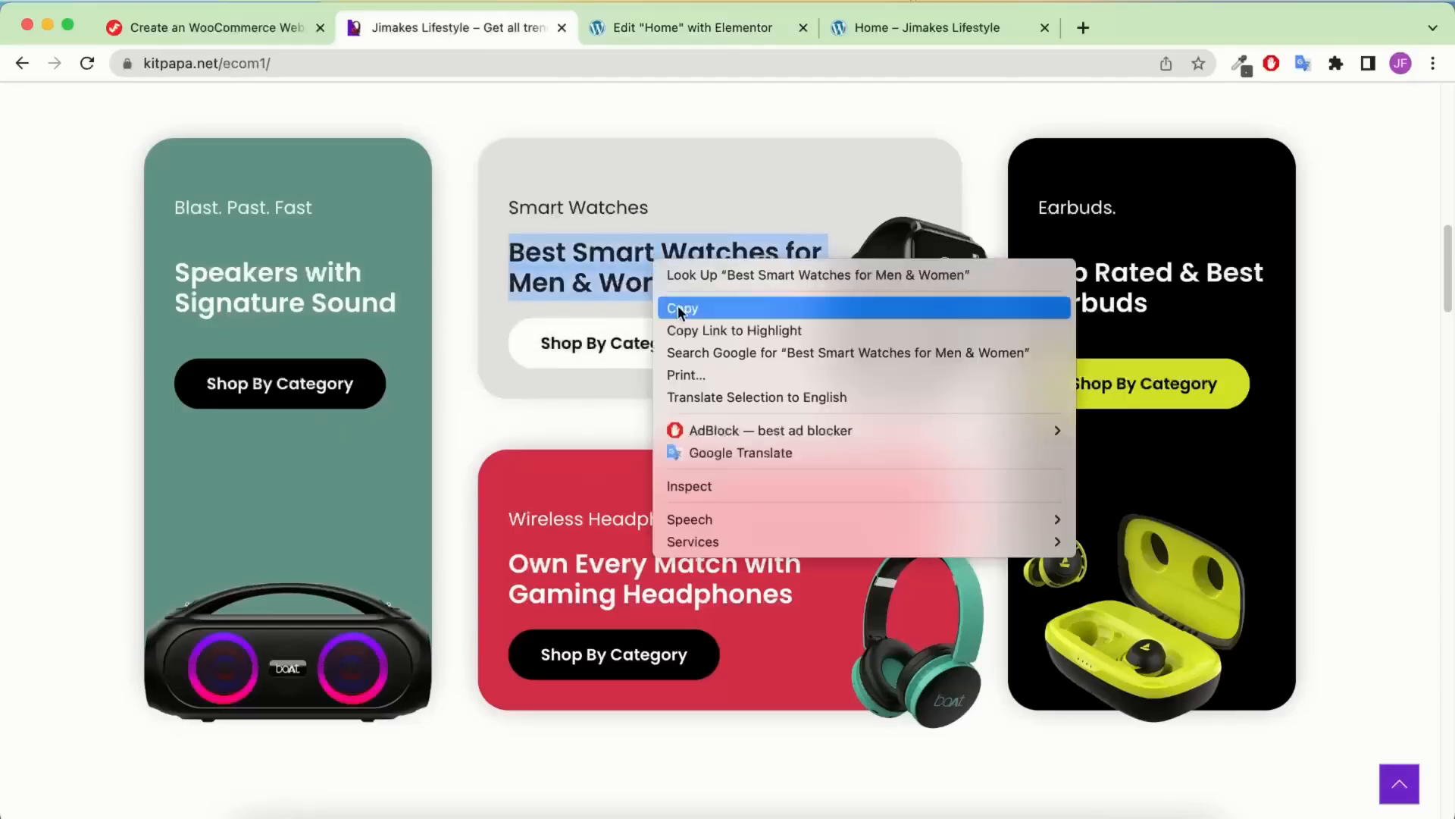
left_click(682, 307)
left_click(667, 23)
left_click(710, 364)
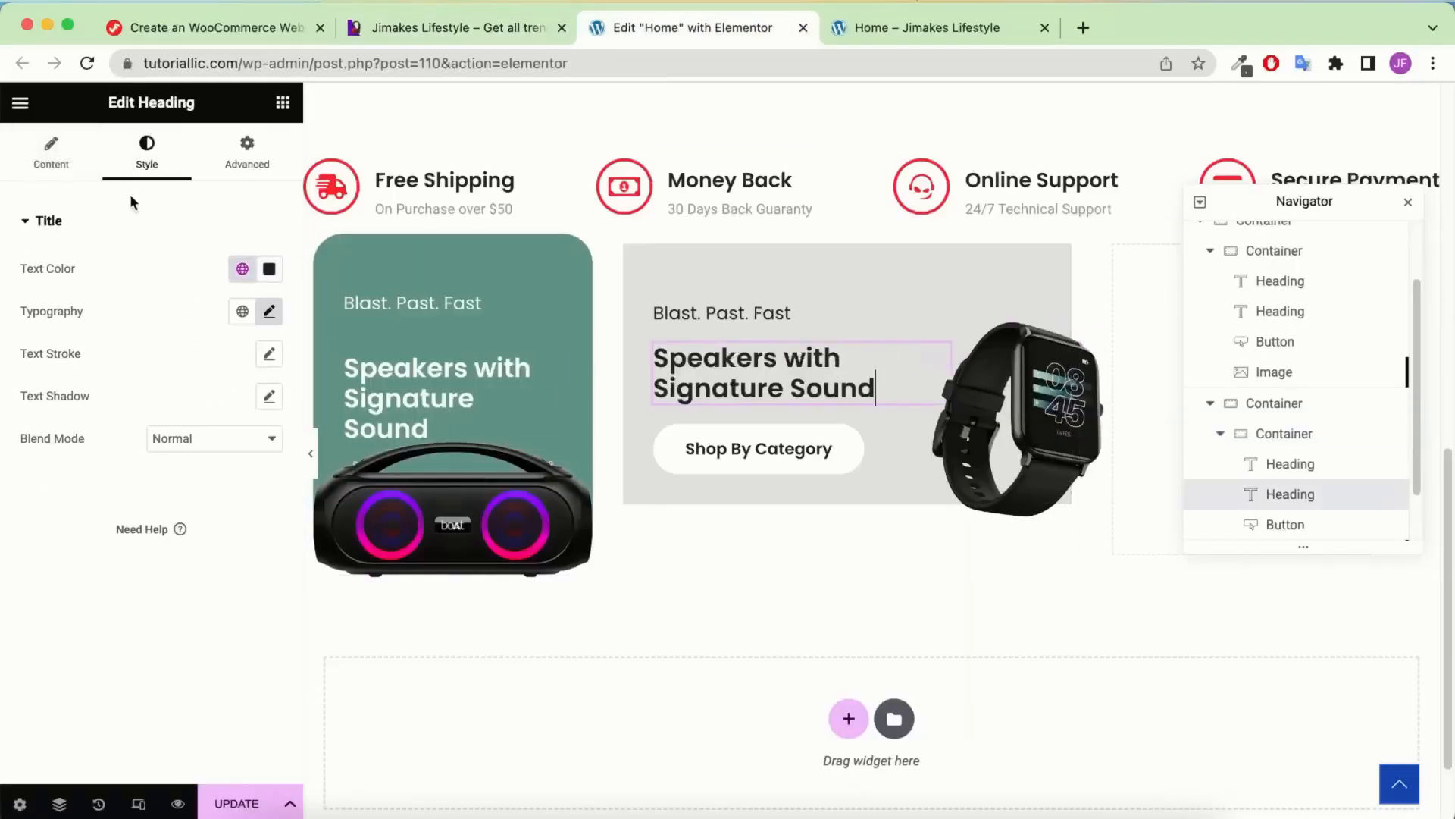
left_click(49, 162)
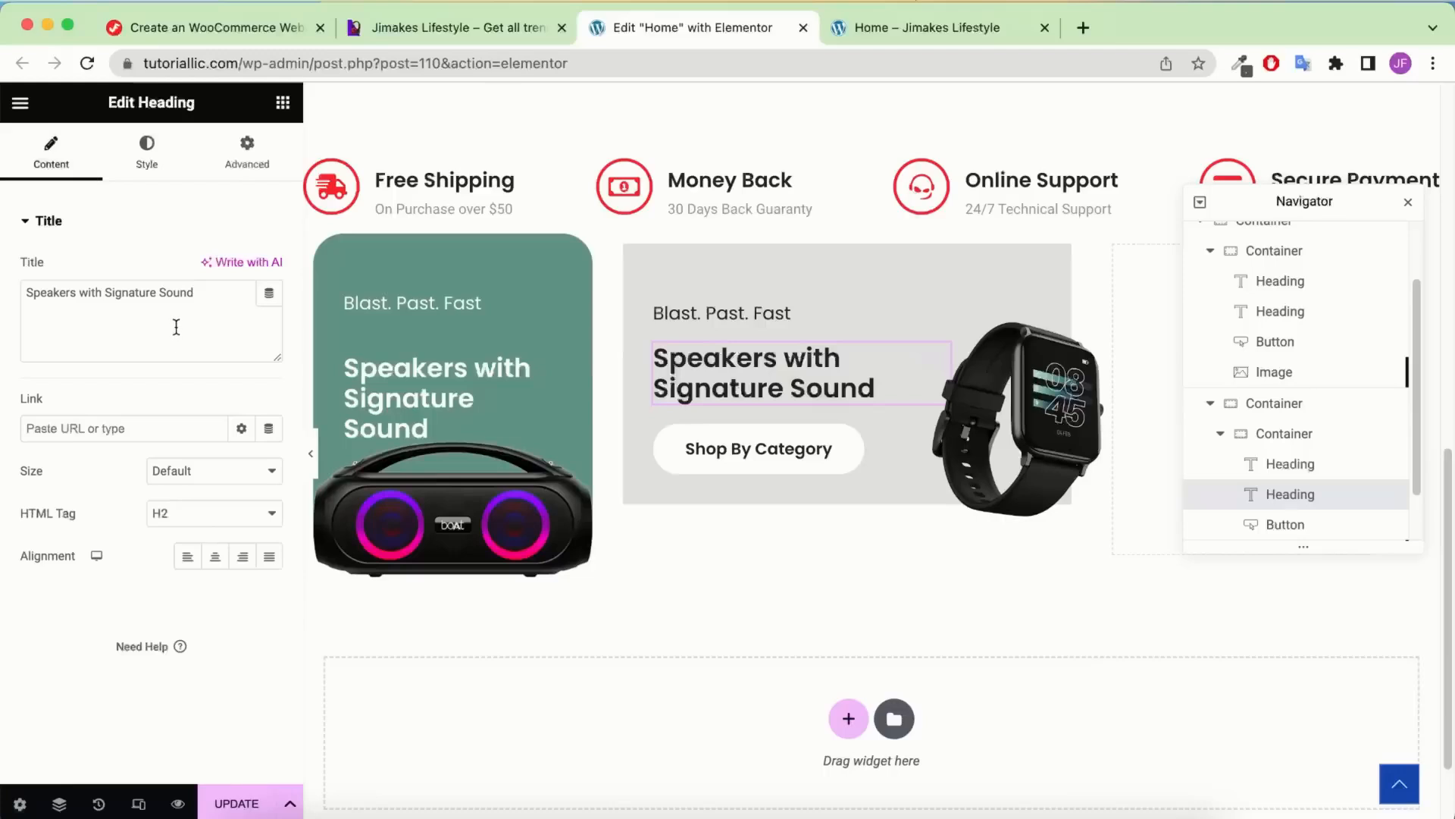
triple_click(228, 306)
key("super+v")
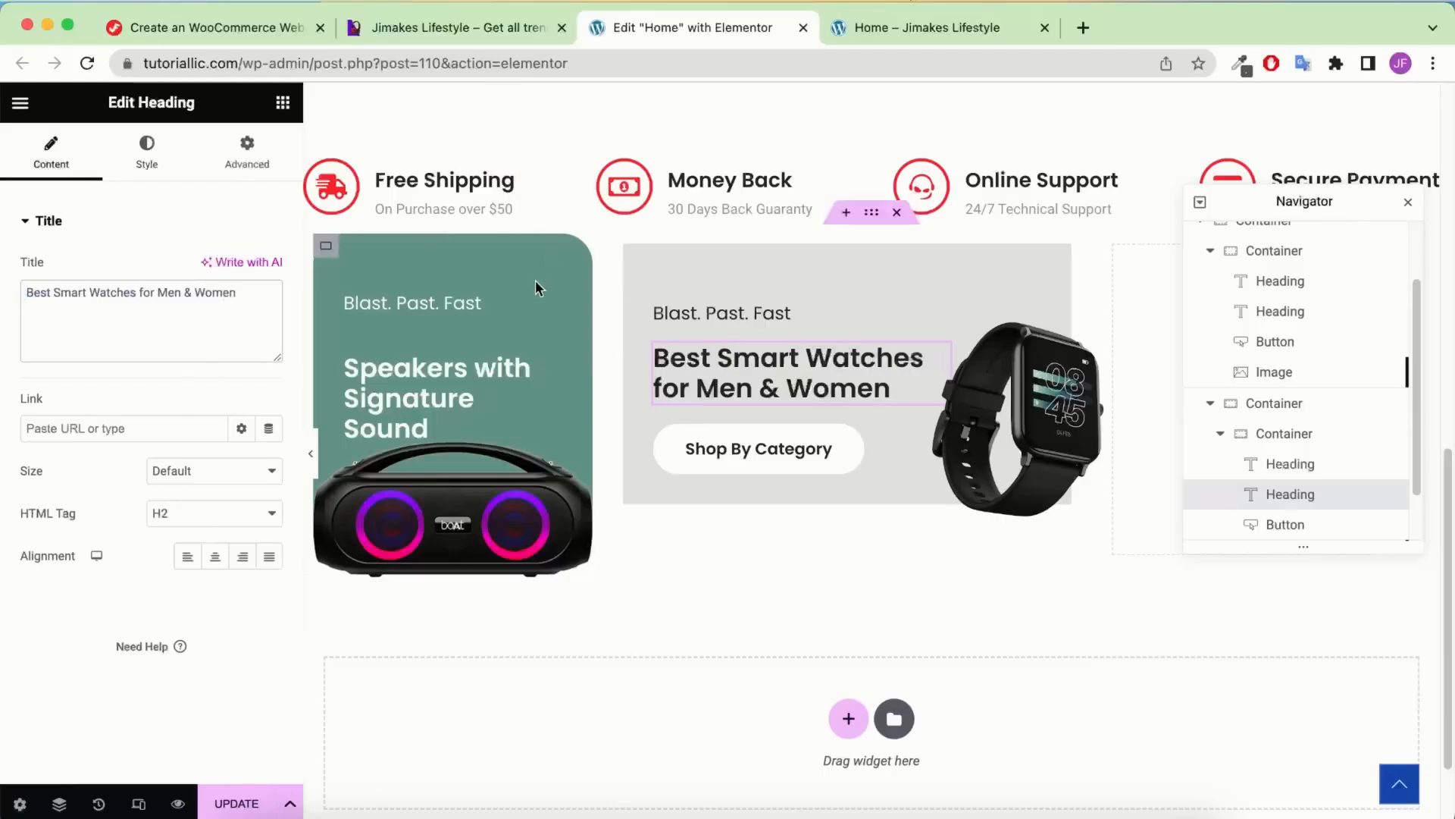
key("BackSpace")
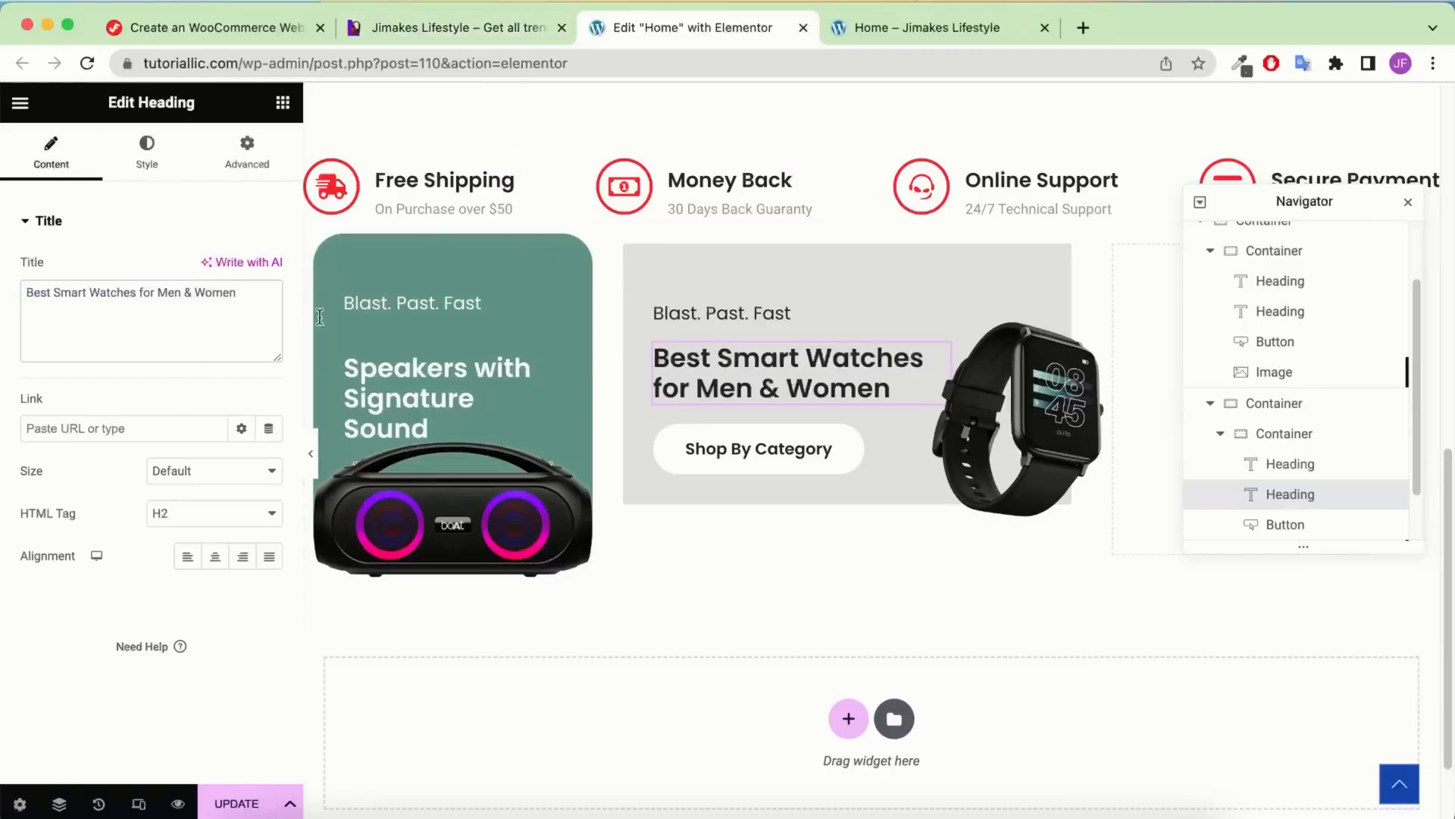
Change the Blast. Past. Fast subheading to Smart Watches
left_click(770, 313)
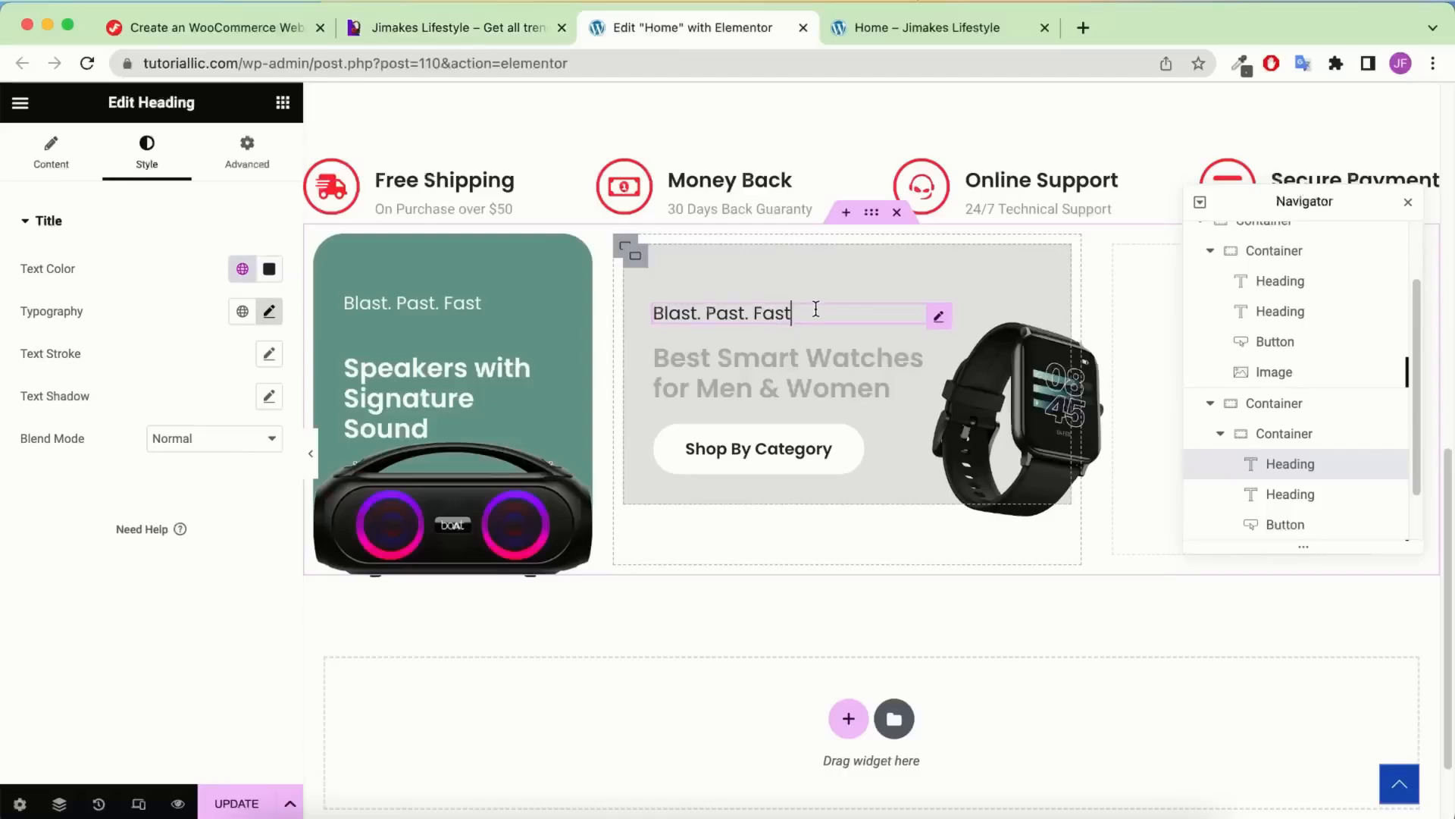
left_click(54, 152)
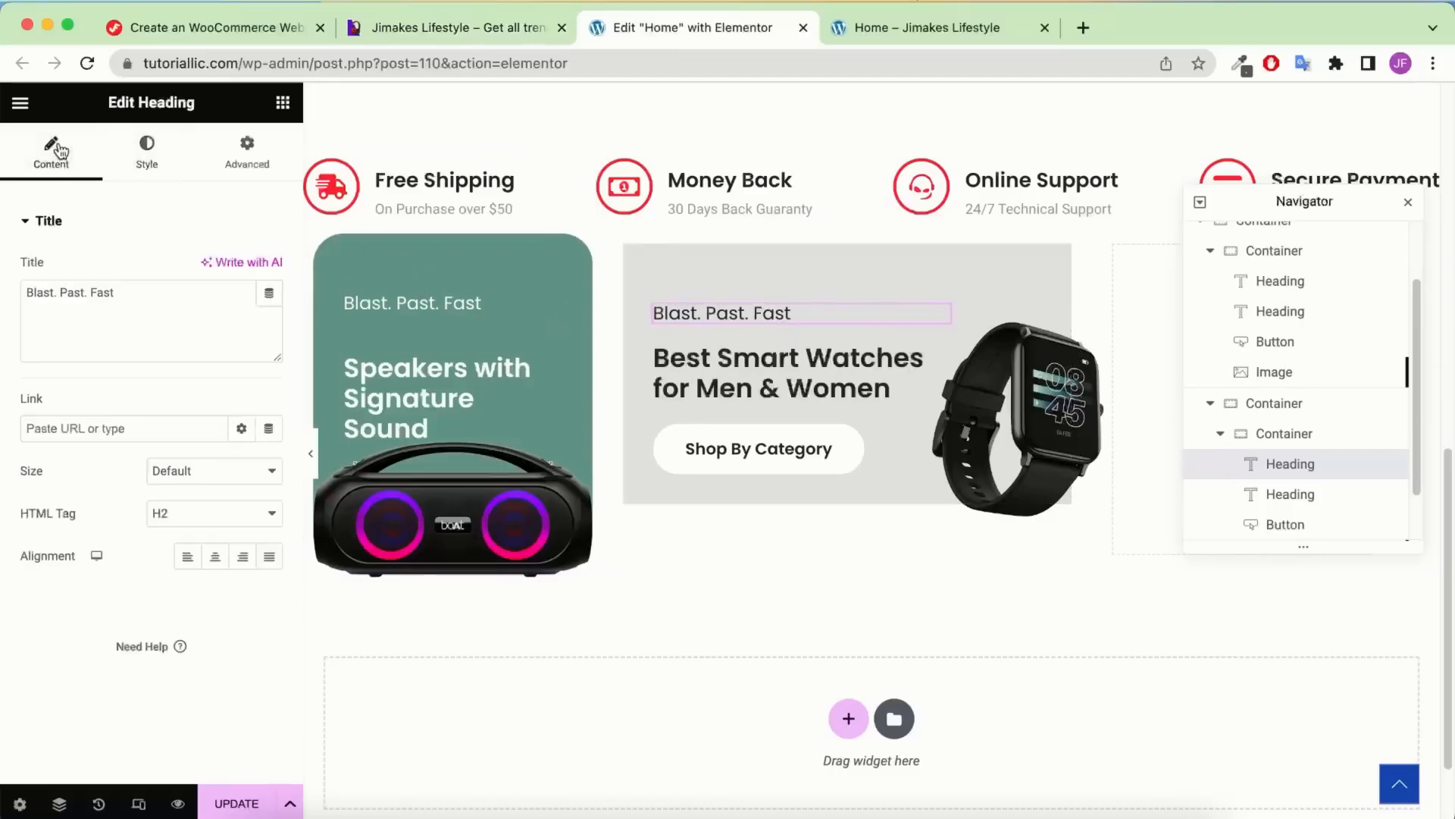
triple_click(183, 306)
key("ctrl+v")
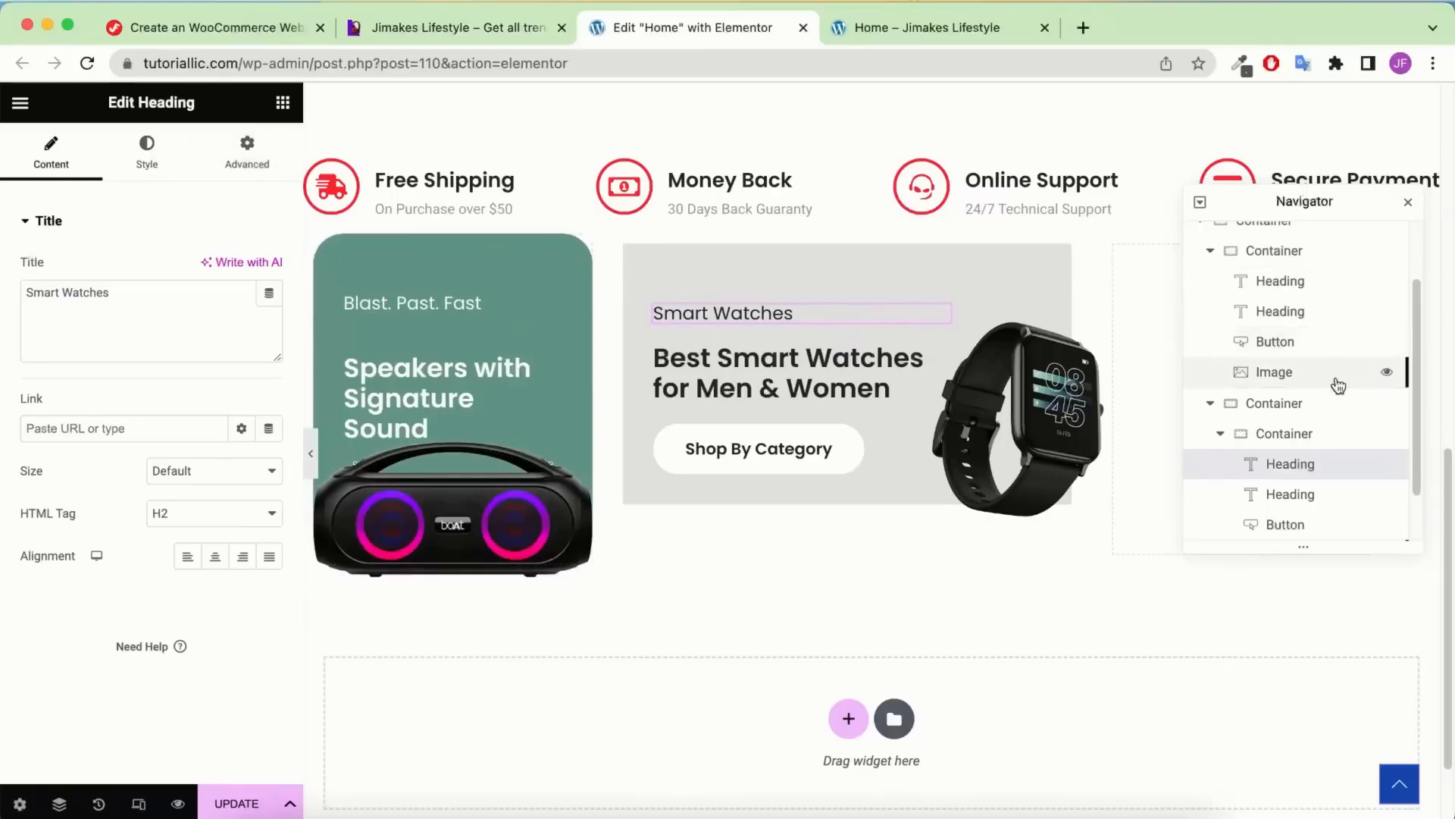
Set the watch card container's border radius to 30 px
left_click(1284, 434)
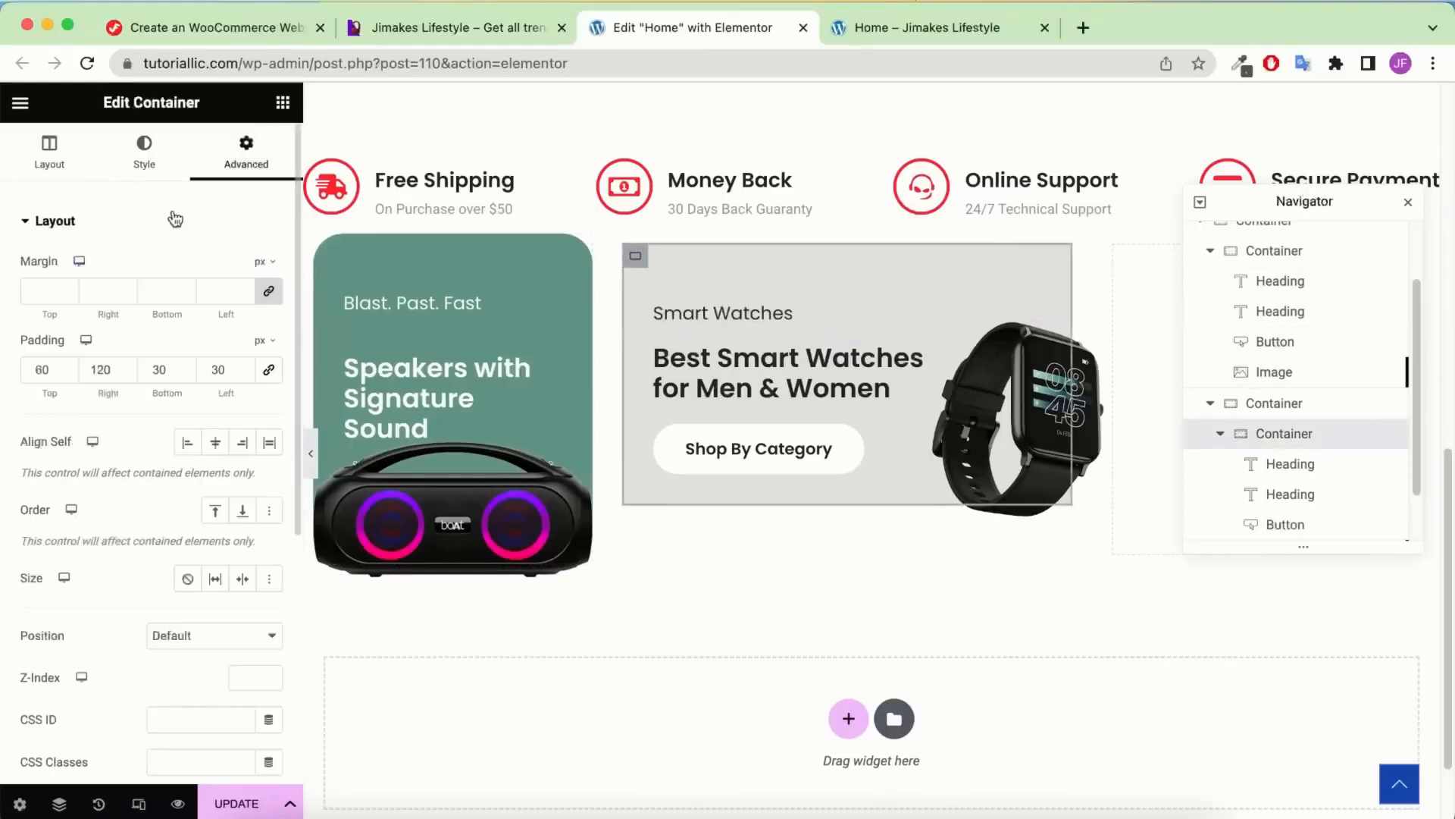
left_click(144, 148)
scroll(129, 541, "down", 1)
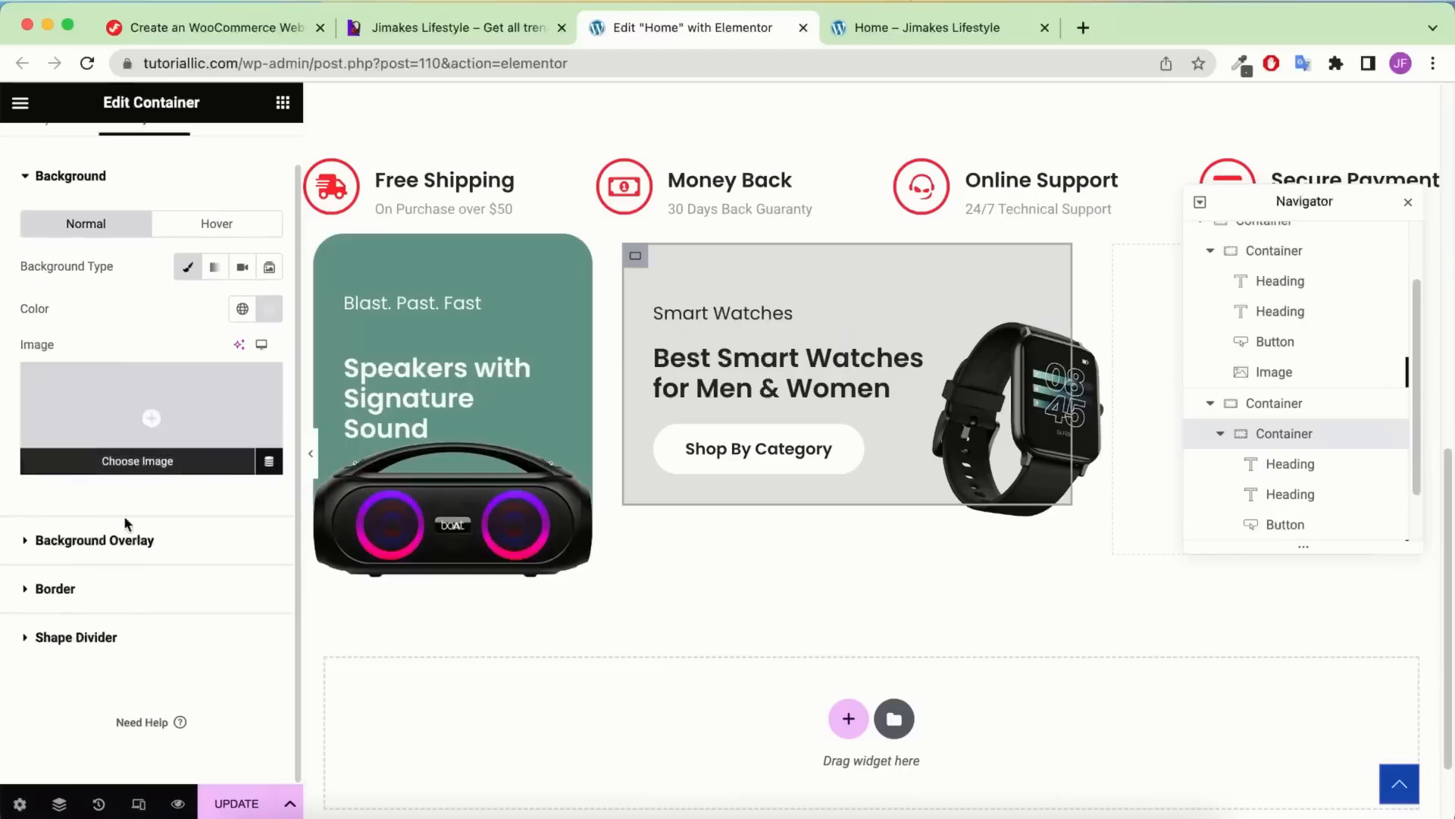
left_click(137, 592)
type("3")
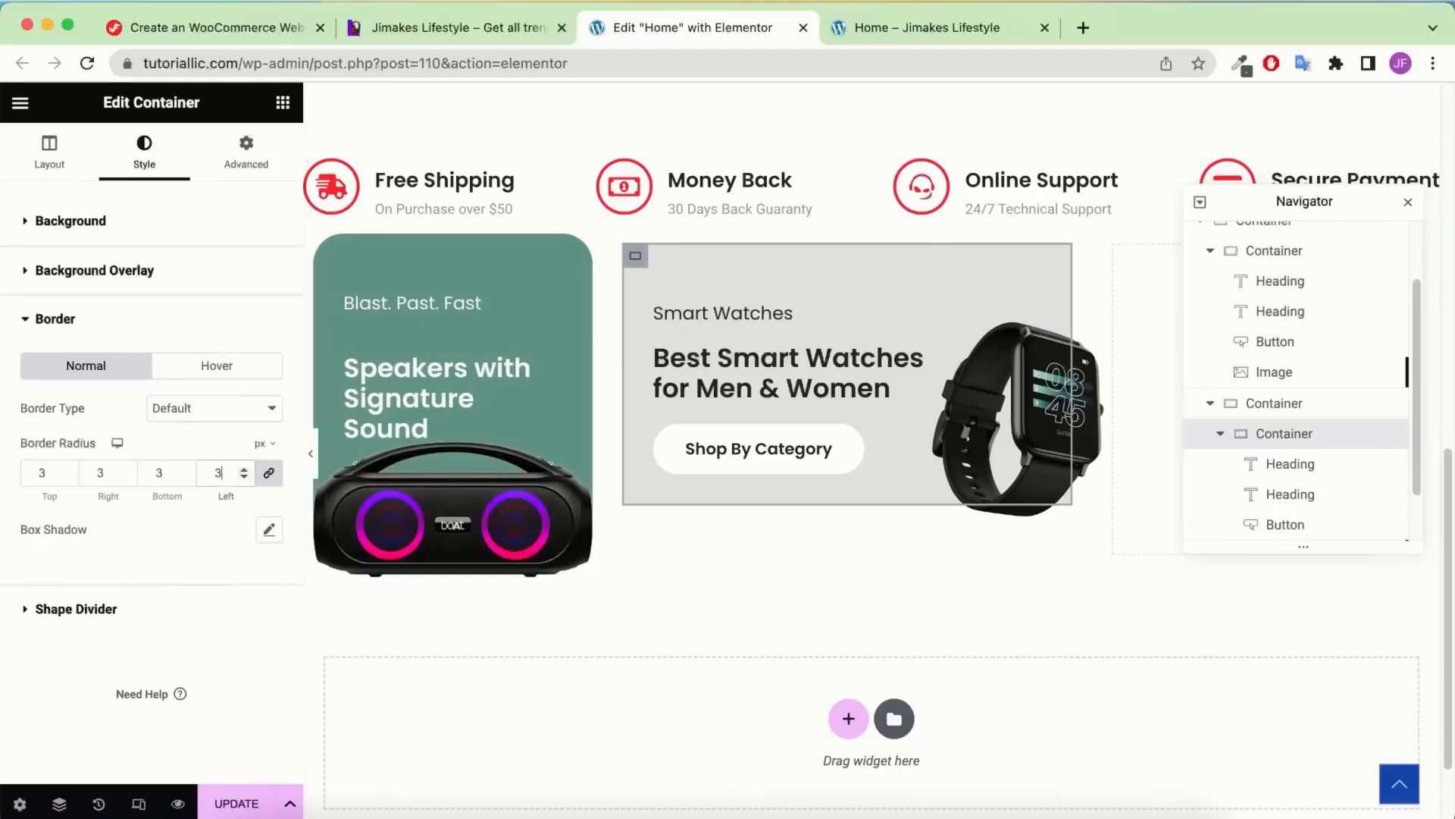
type("0")
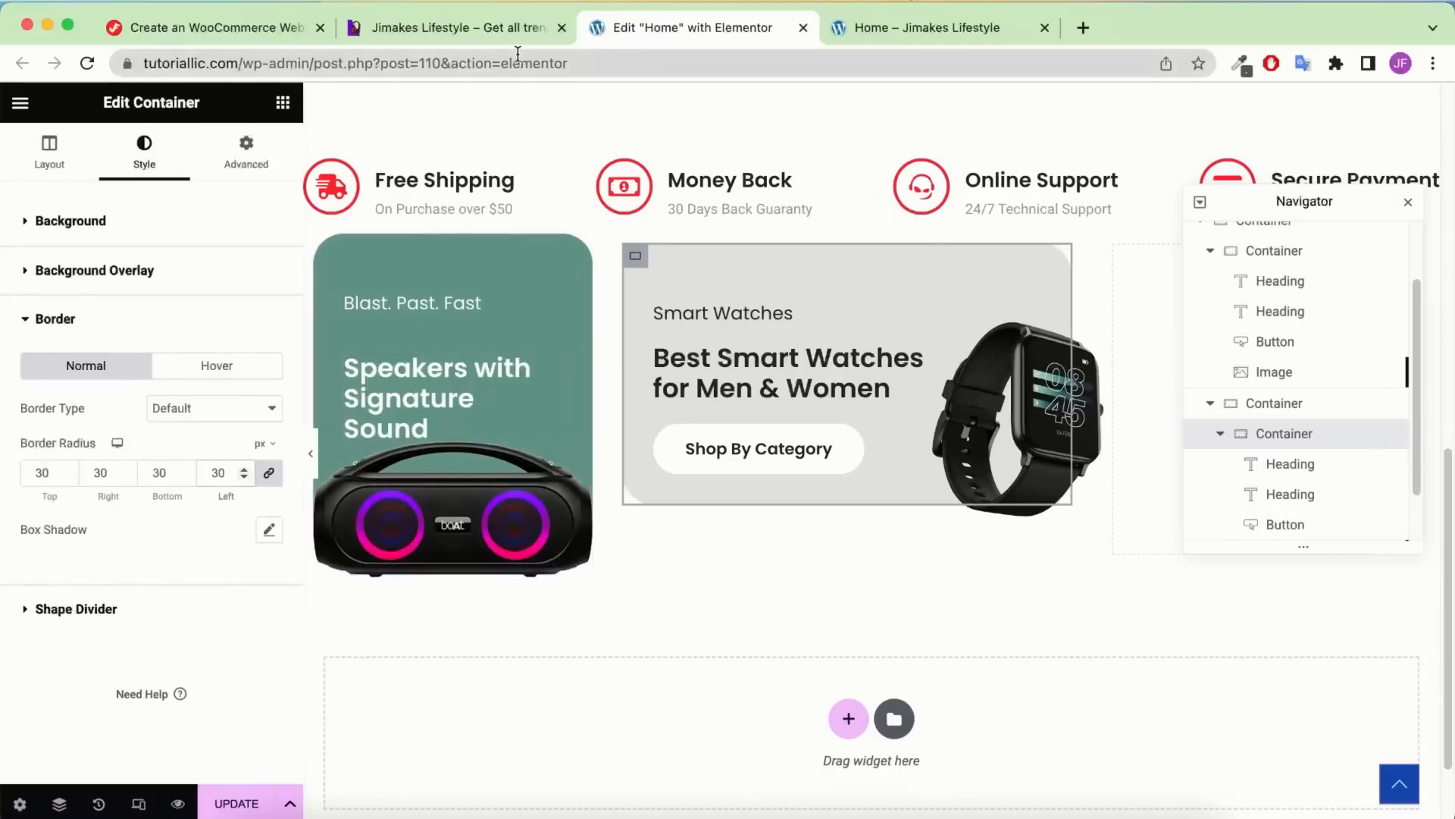
Preview the layout against the reference site and collapse the watch card in the Navigator
left_click(490, 30)
left_click(636, 31)
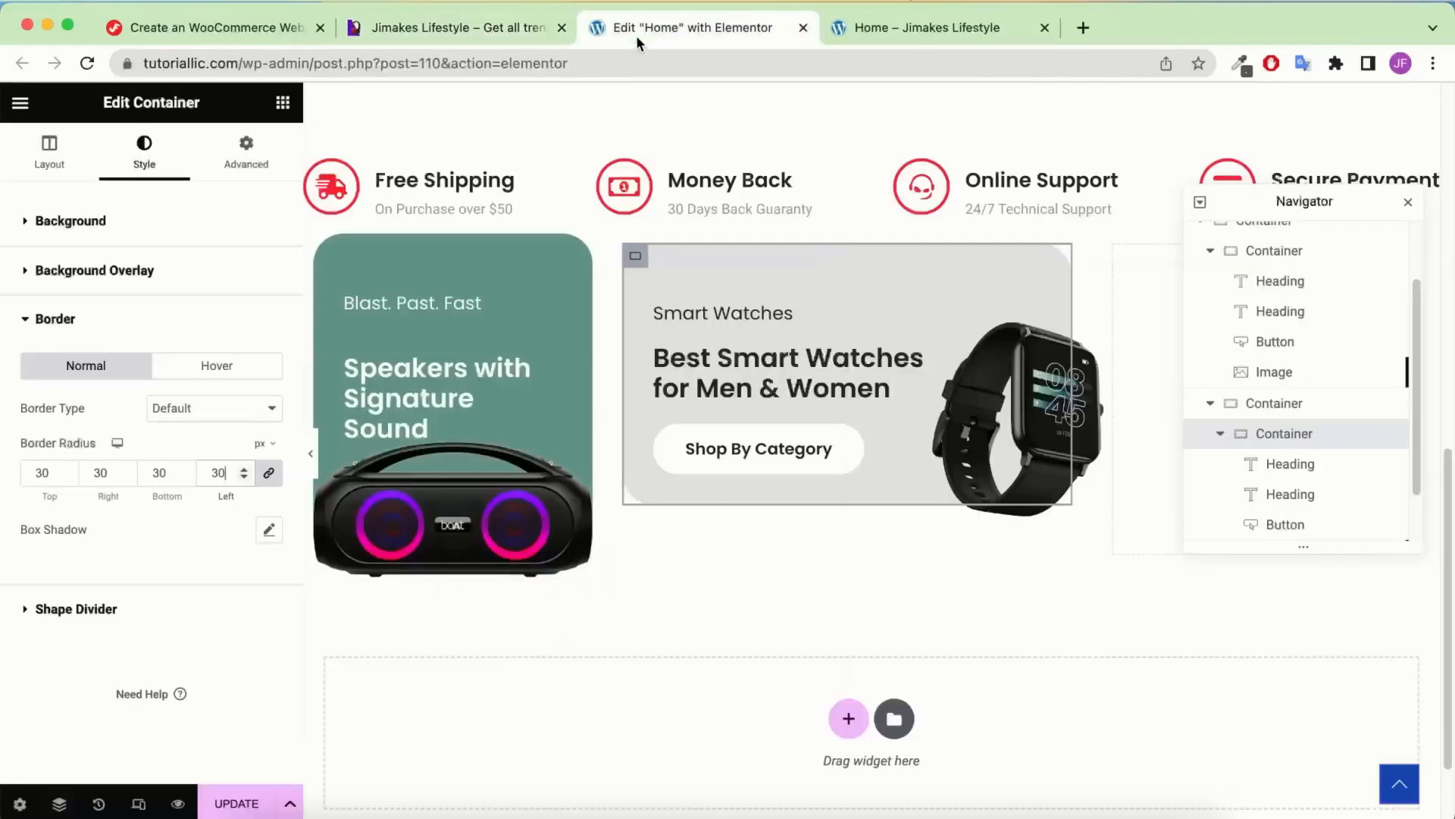
left_click(316, 436)
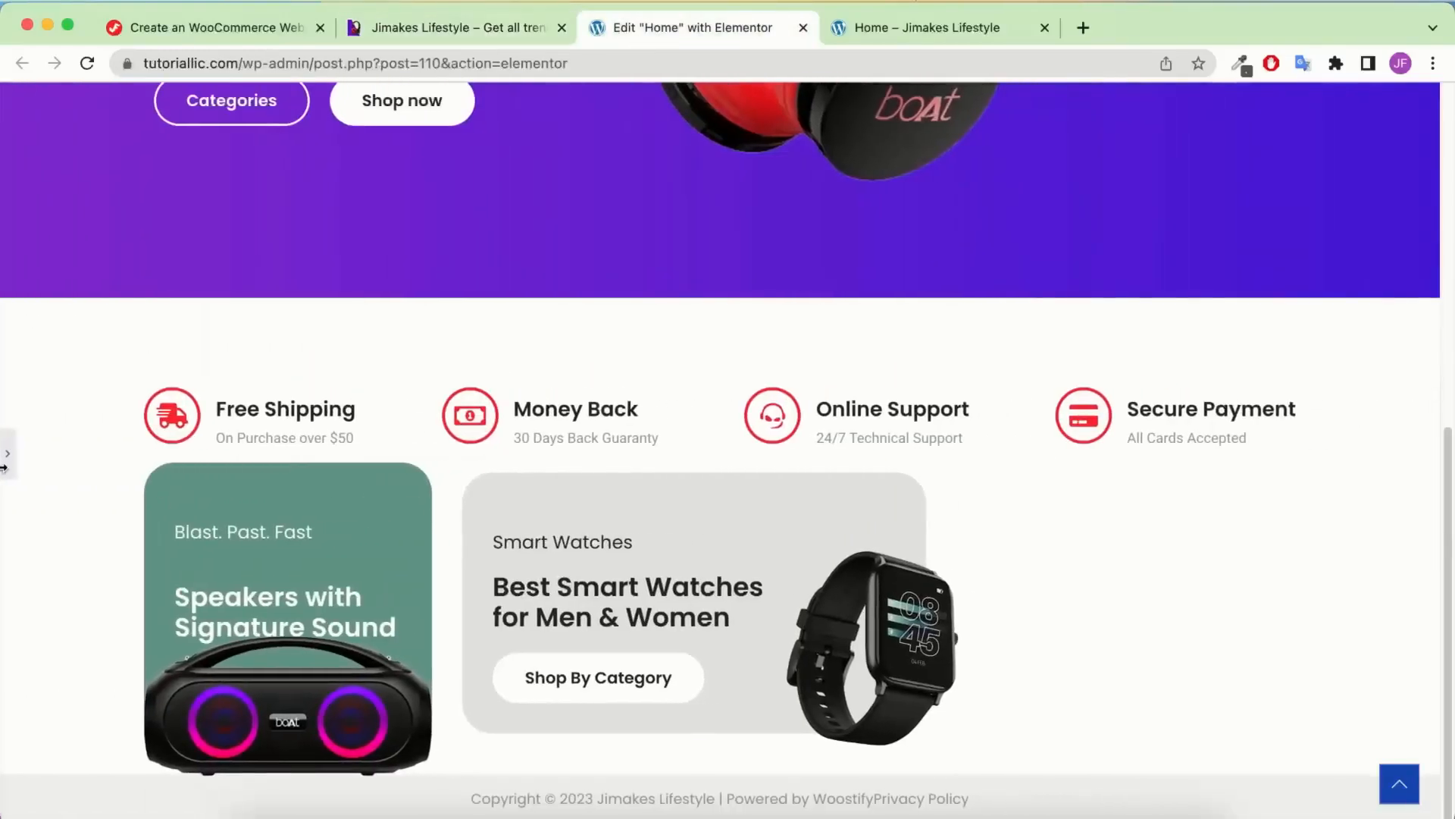
left_click(8, 453)
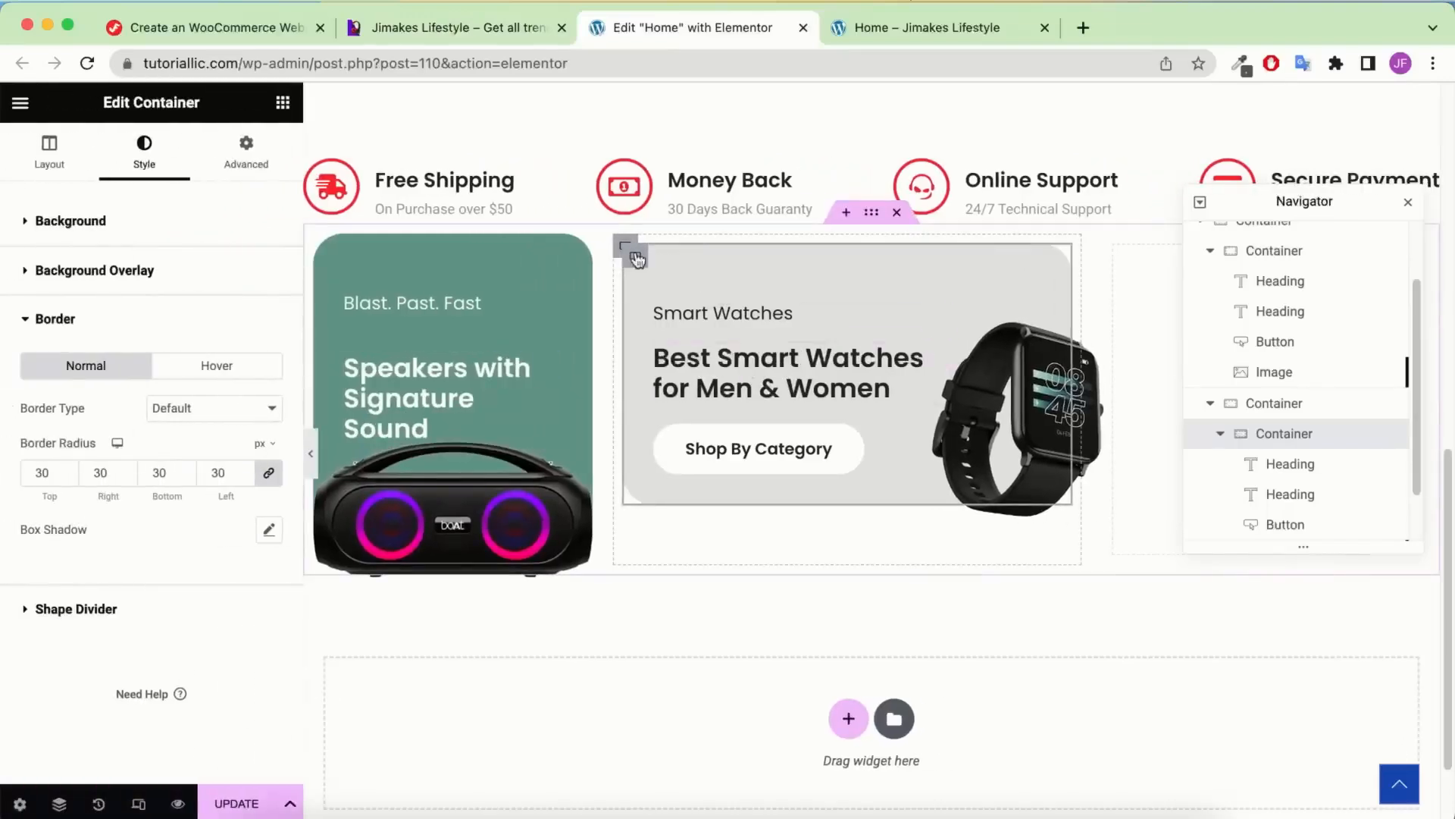
left_click(1226, 434)
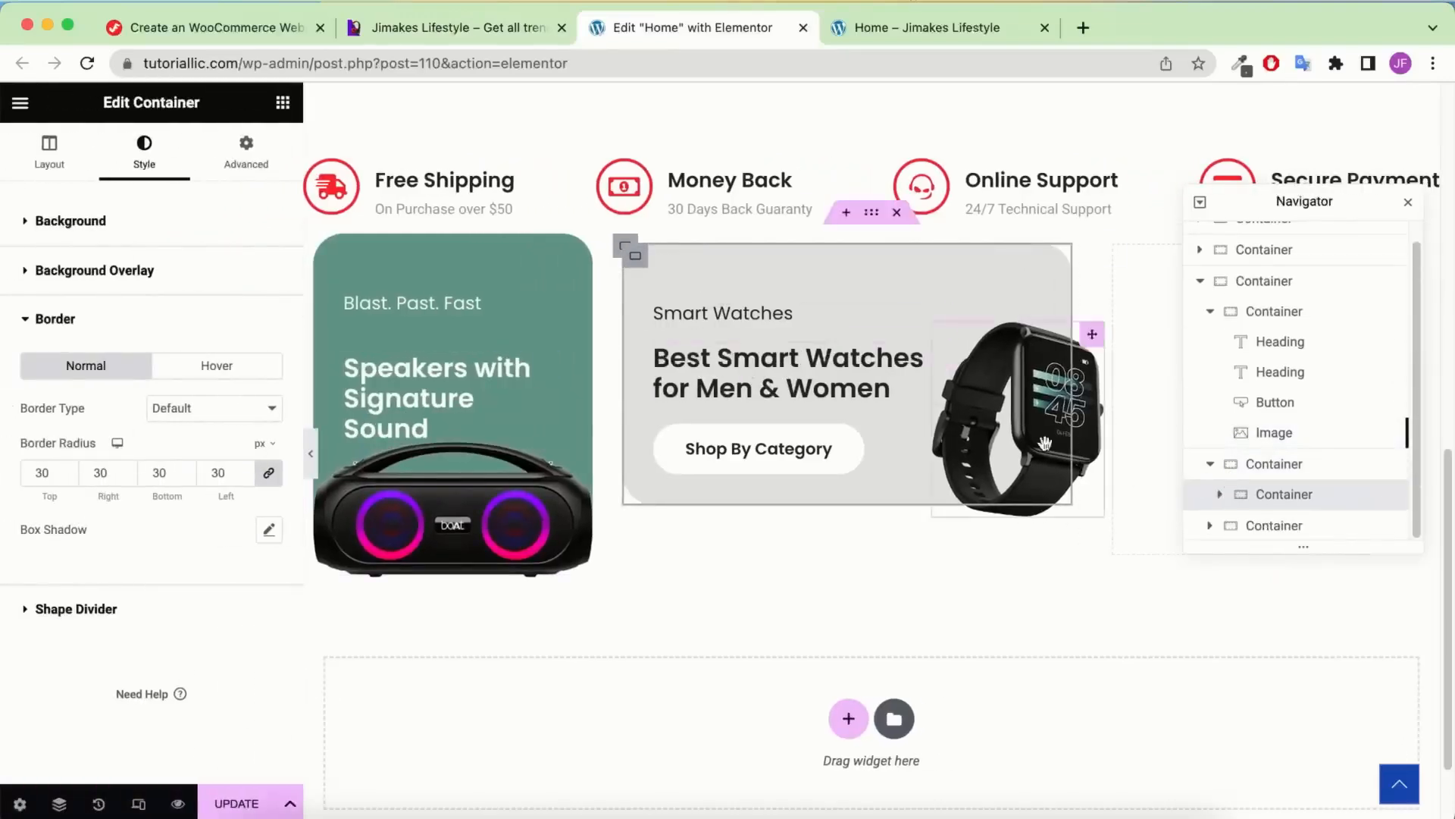
right_click(1259, 494)
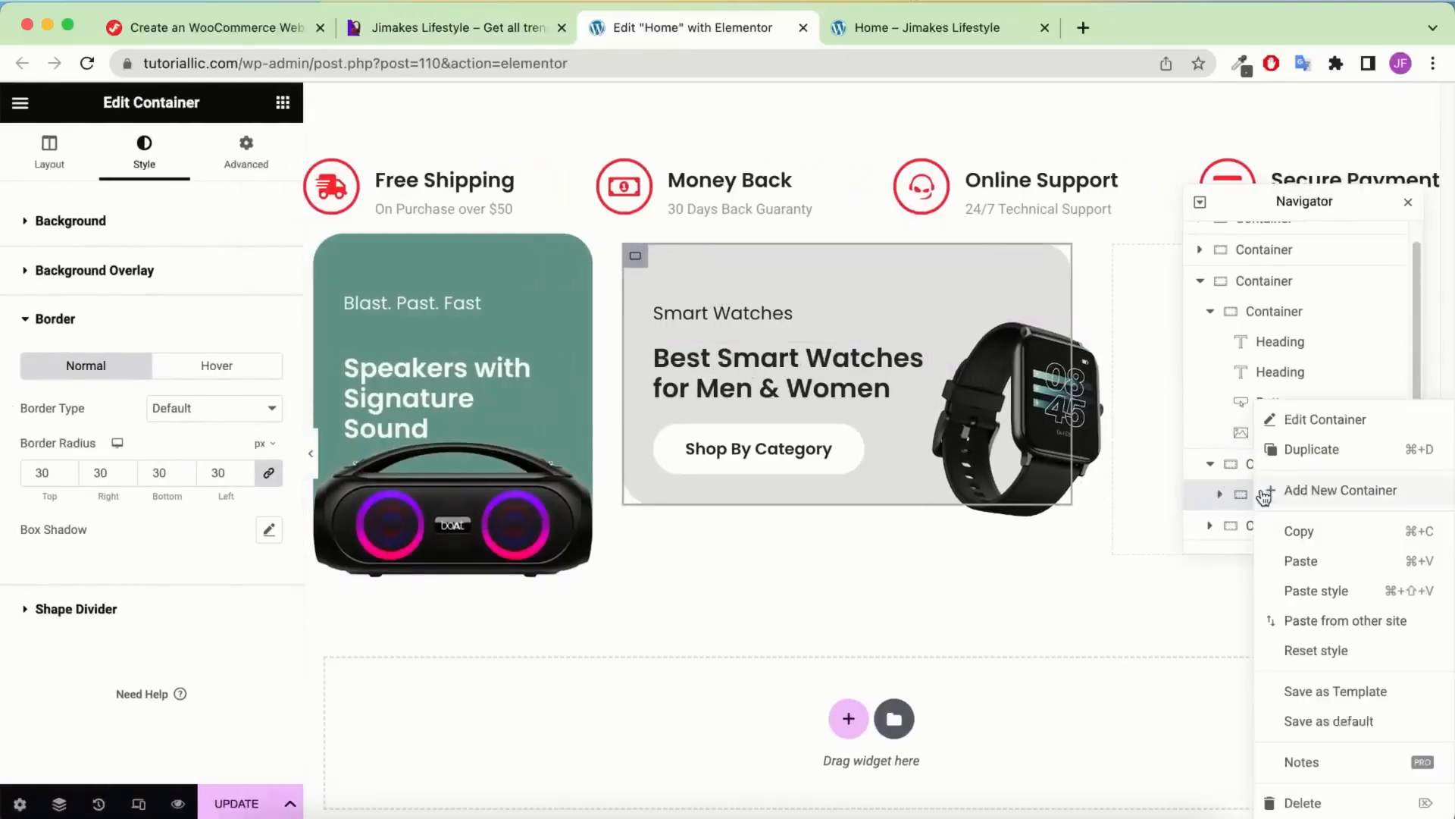
Duplicate the watch card and set the column's gap between elements to 40
left_click(1334, 459)
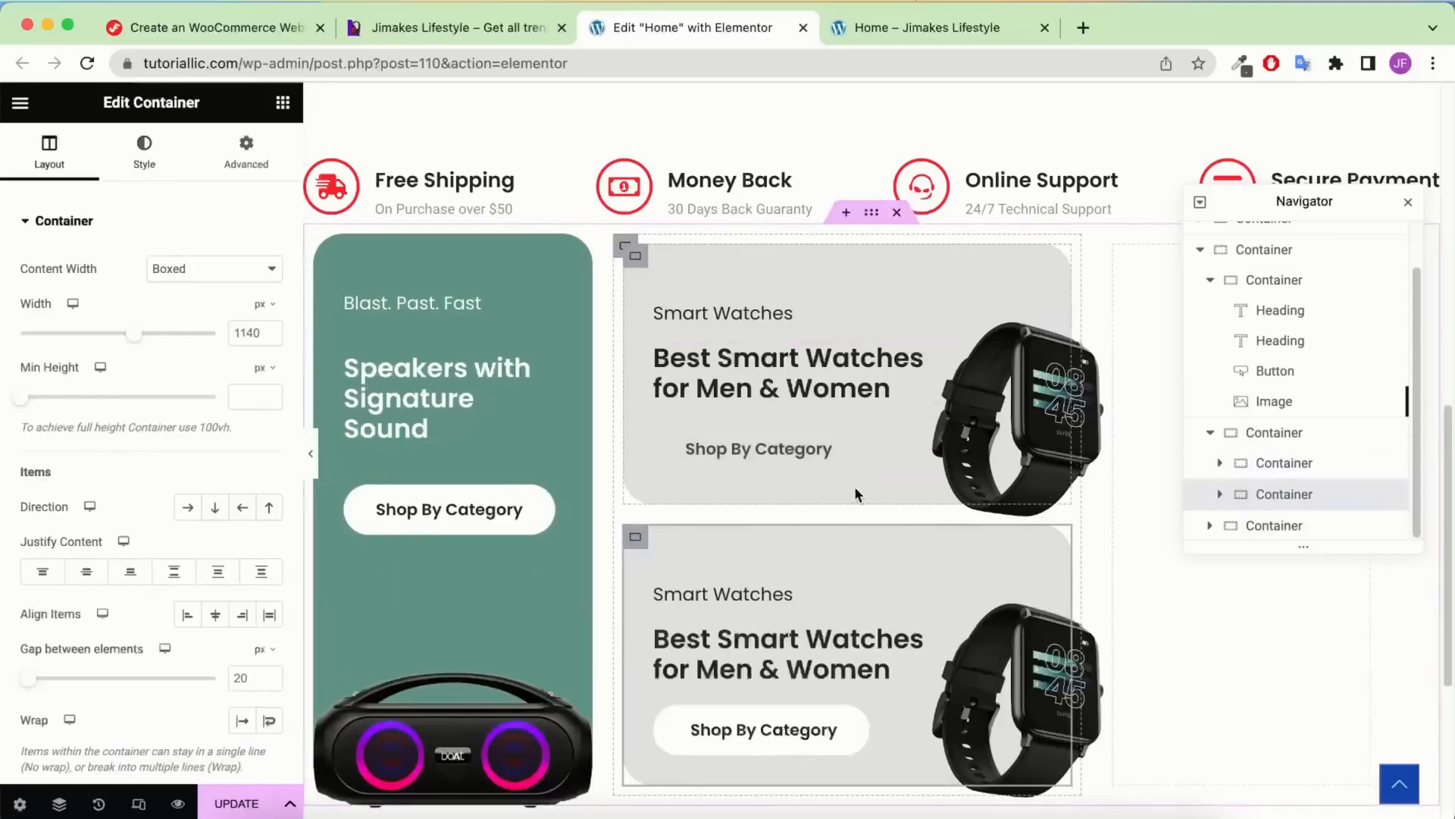
left_click(622, 312)
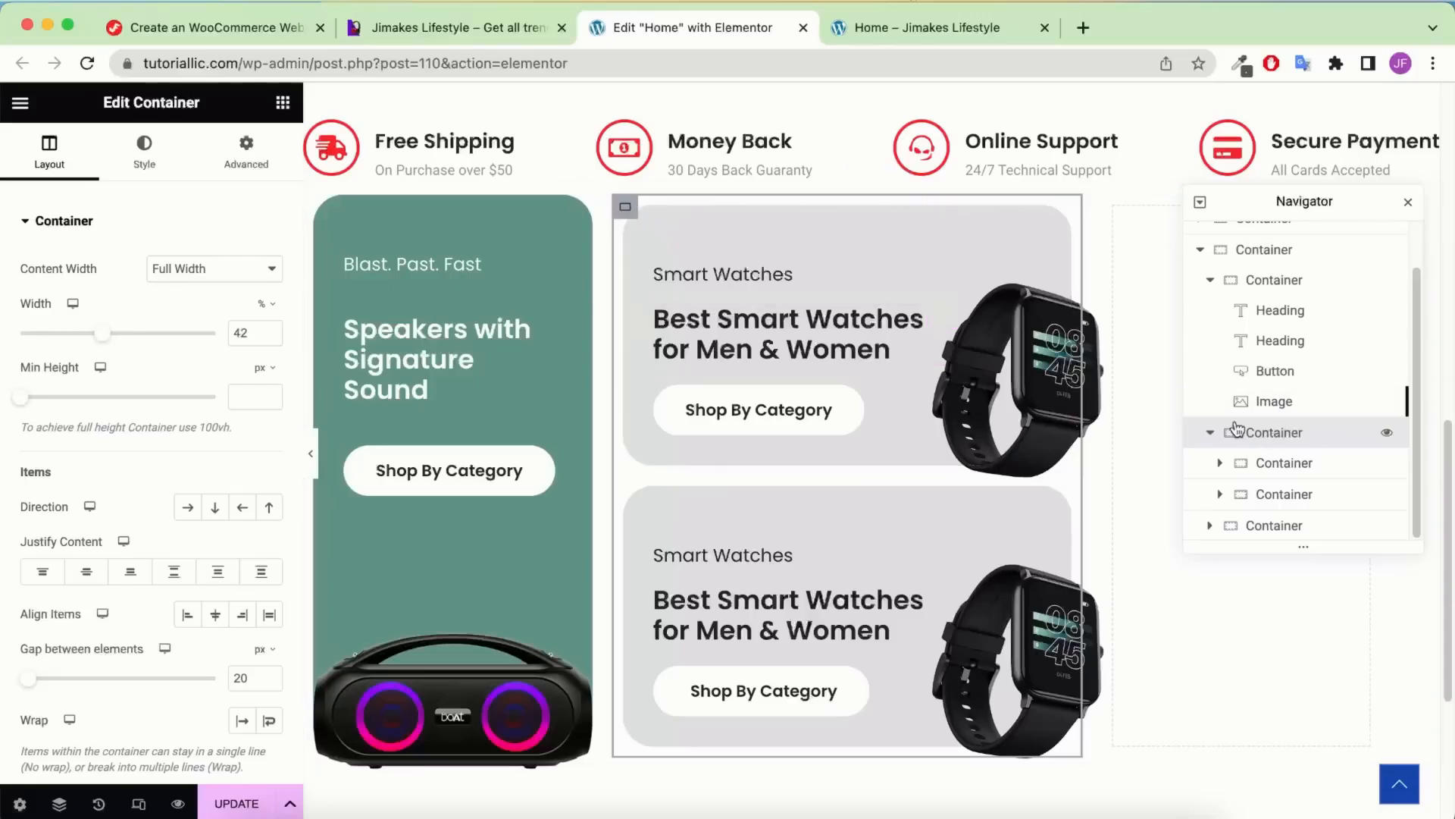
scroll(160, 262, "down", 3)
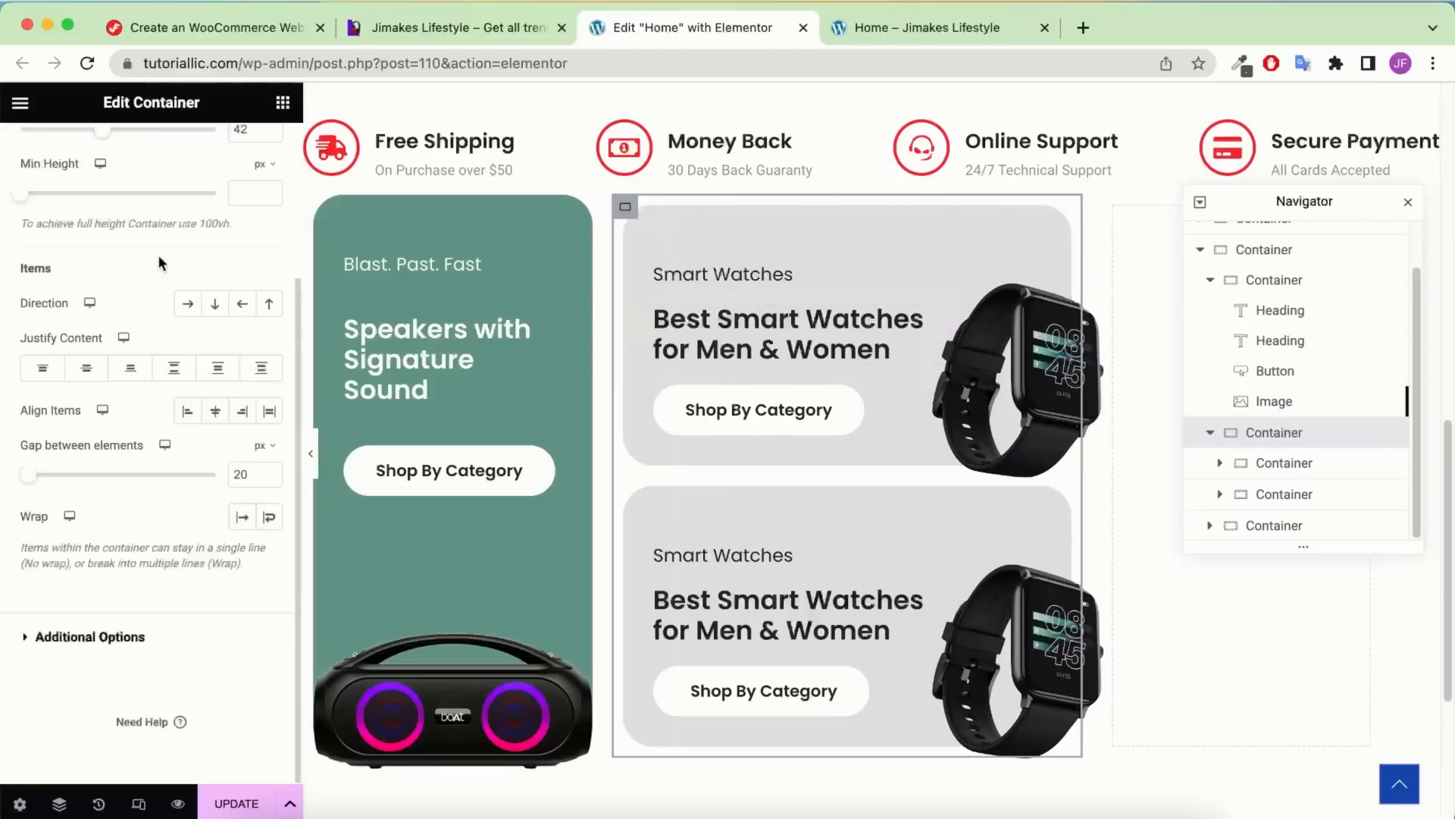
left_click(241, 475)
type("4")
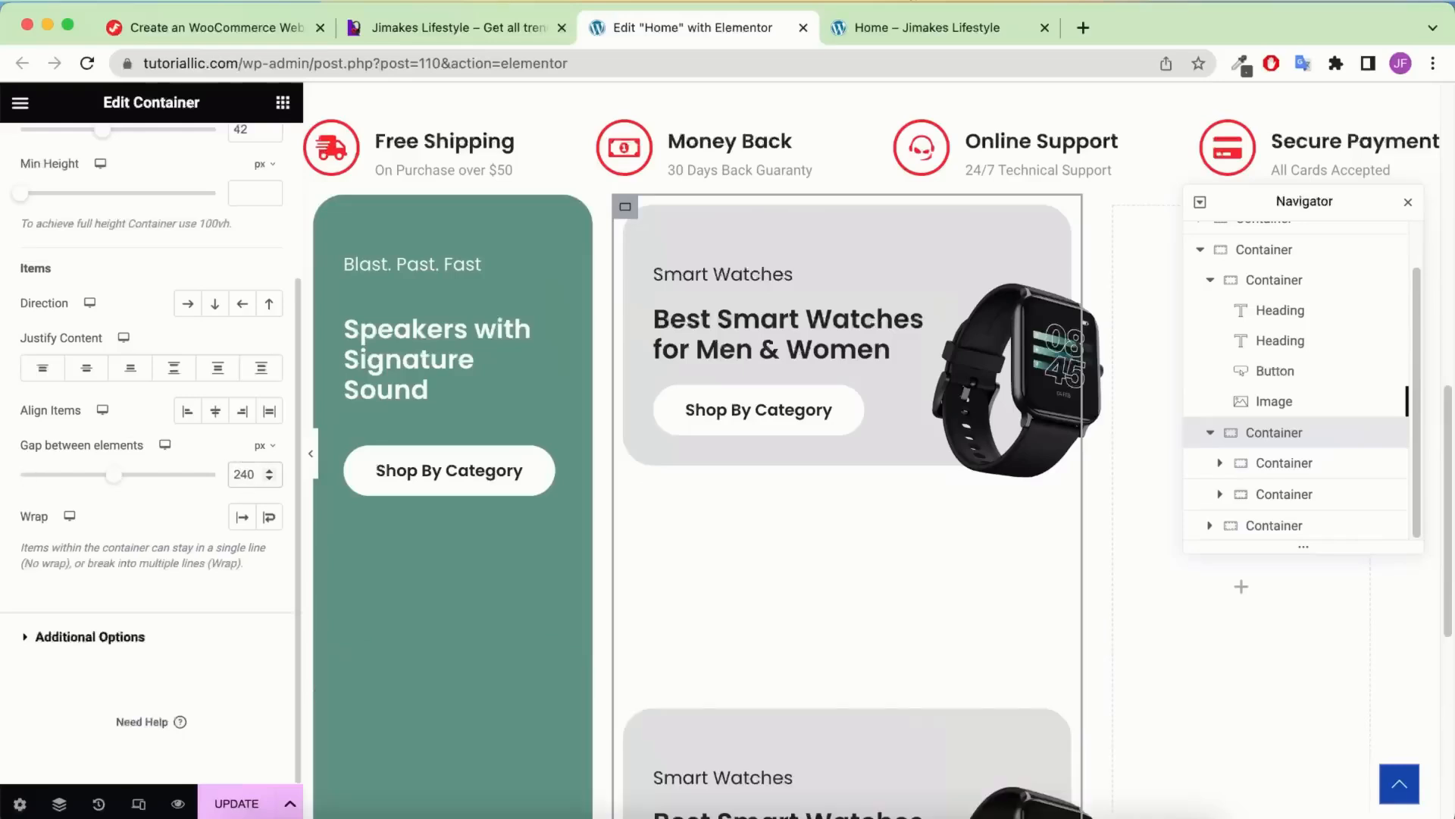
key("BackSpace")
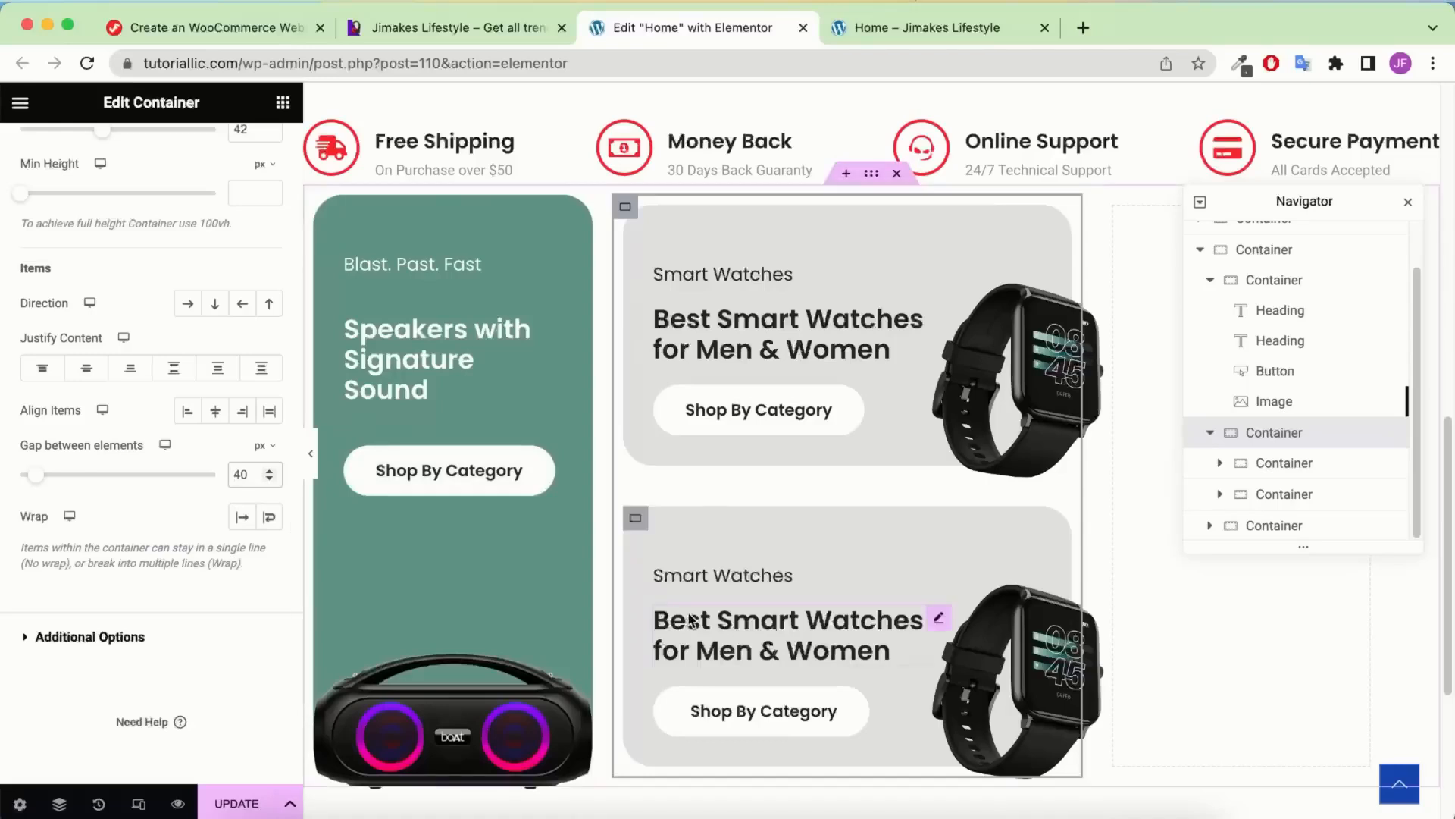
Give the lower watch card a red #E42E48 background
left_click(638, 521)
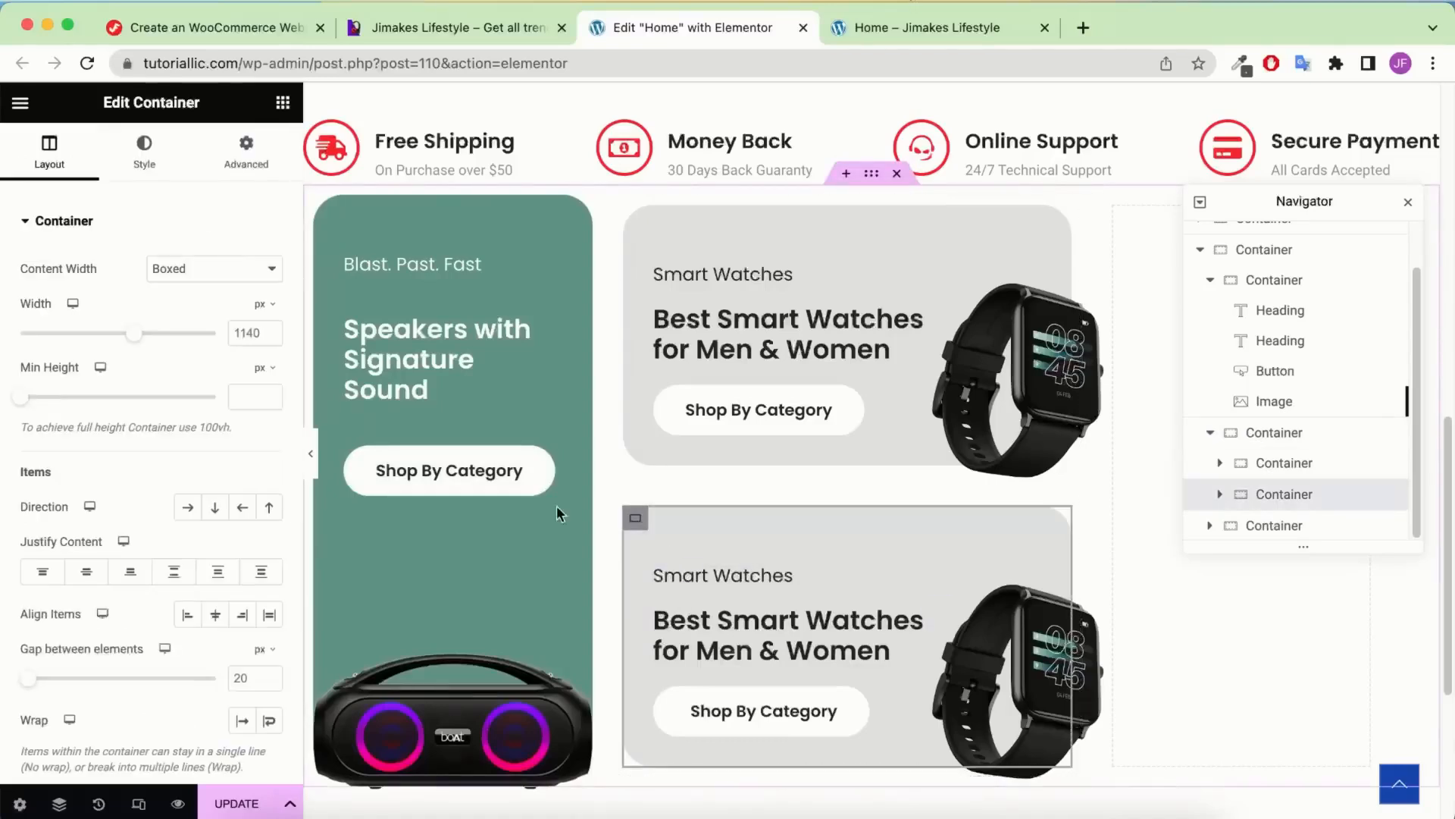
left_click(143, 163)
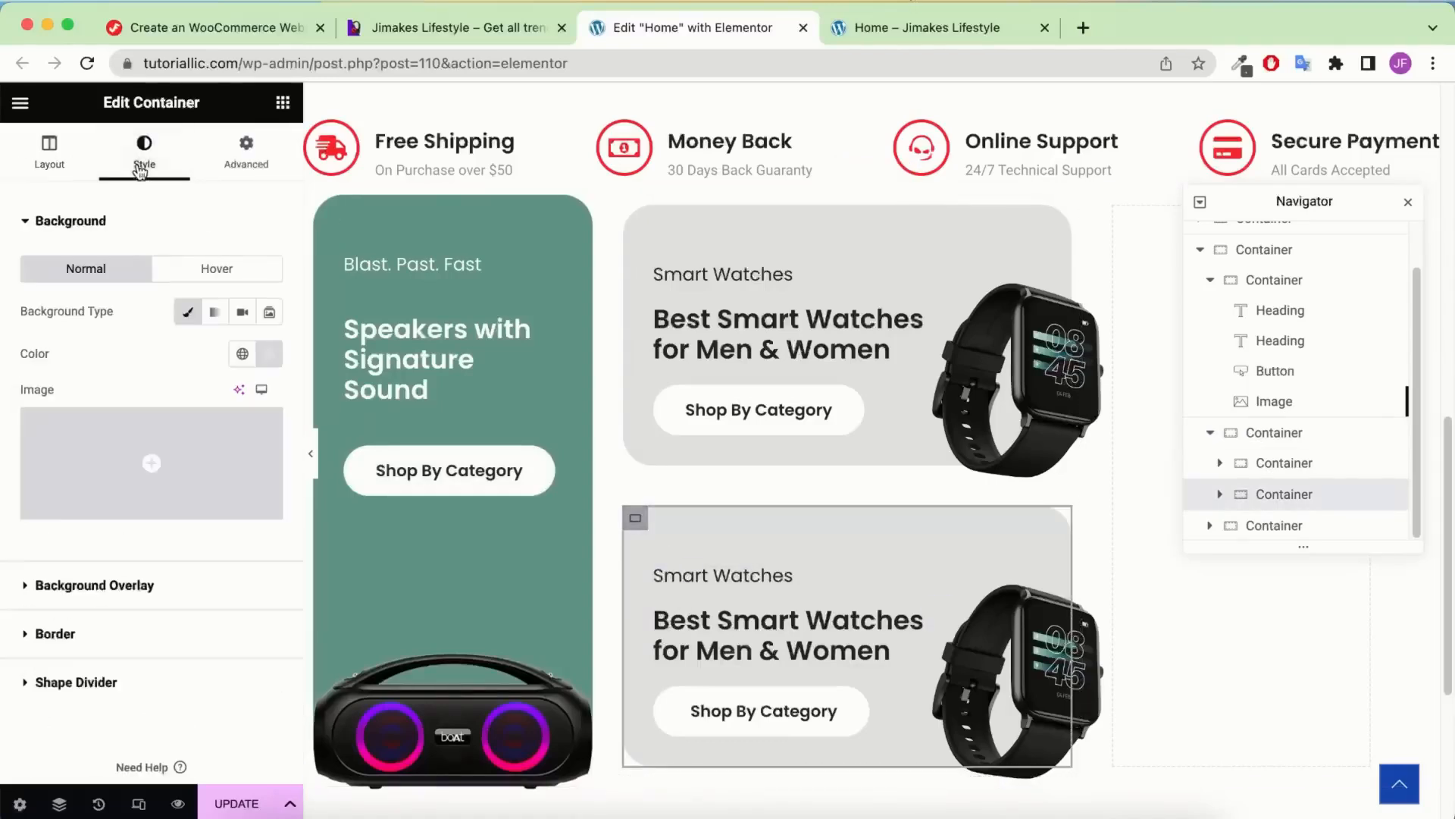
left_click(271, 361)
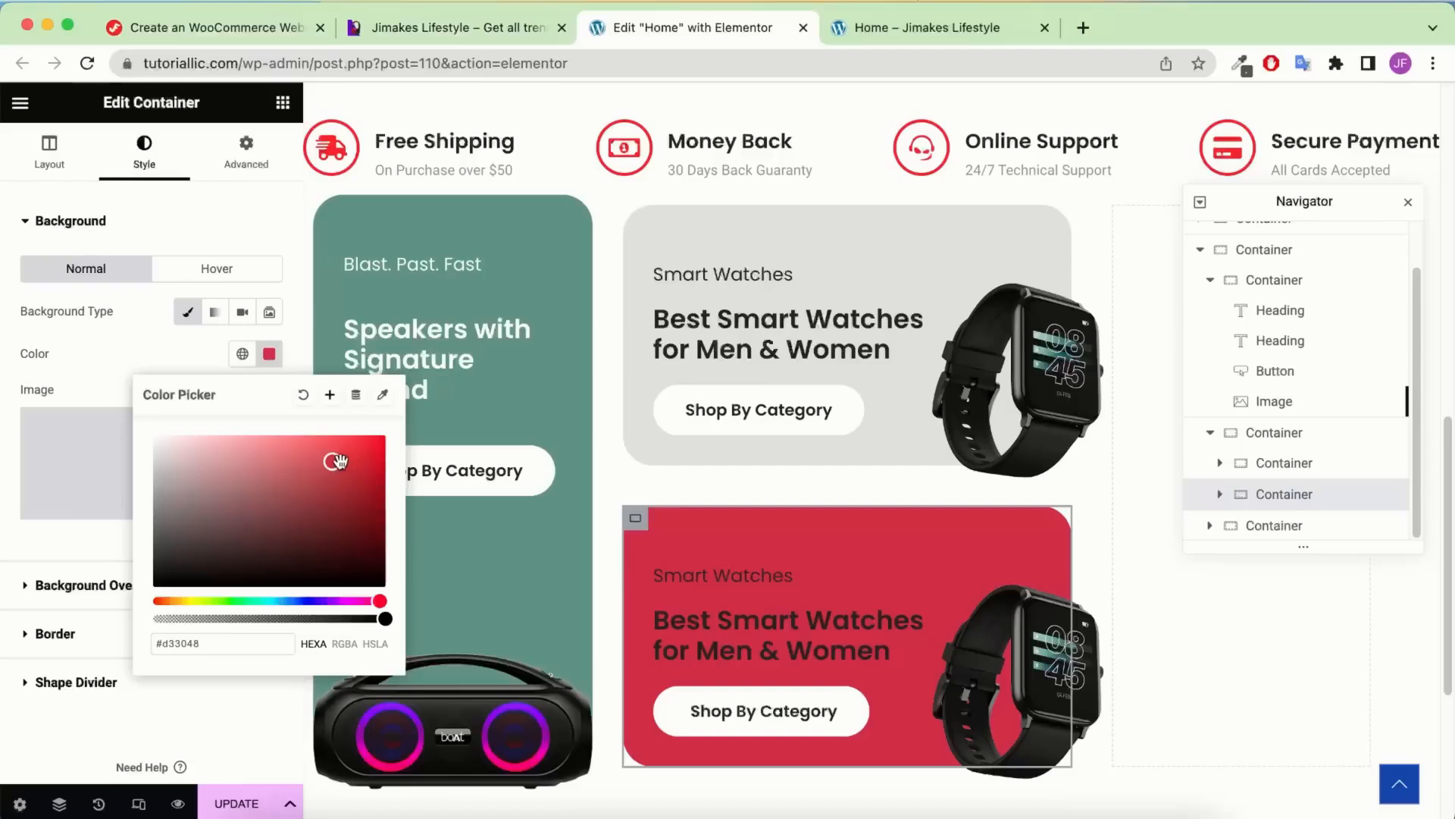
left_click_drag(339, 461, 340, 453)
left_click(99, 546)
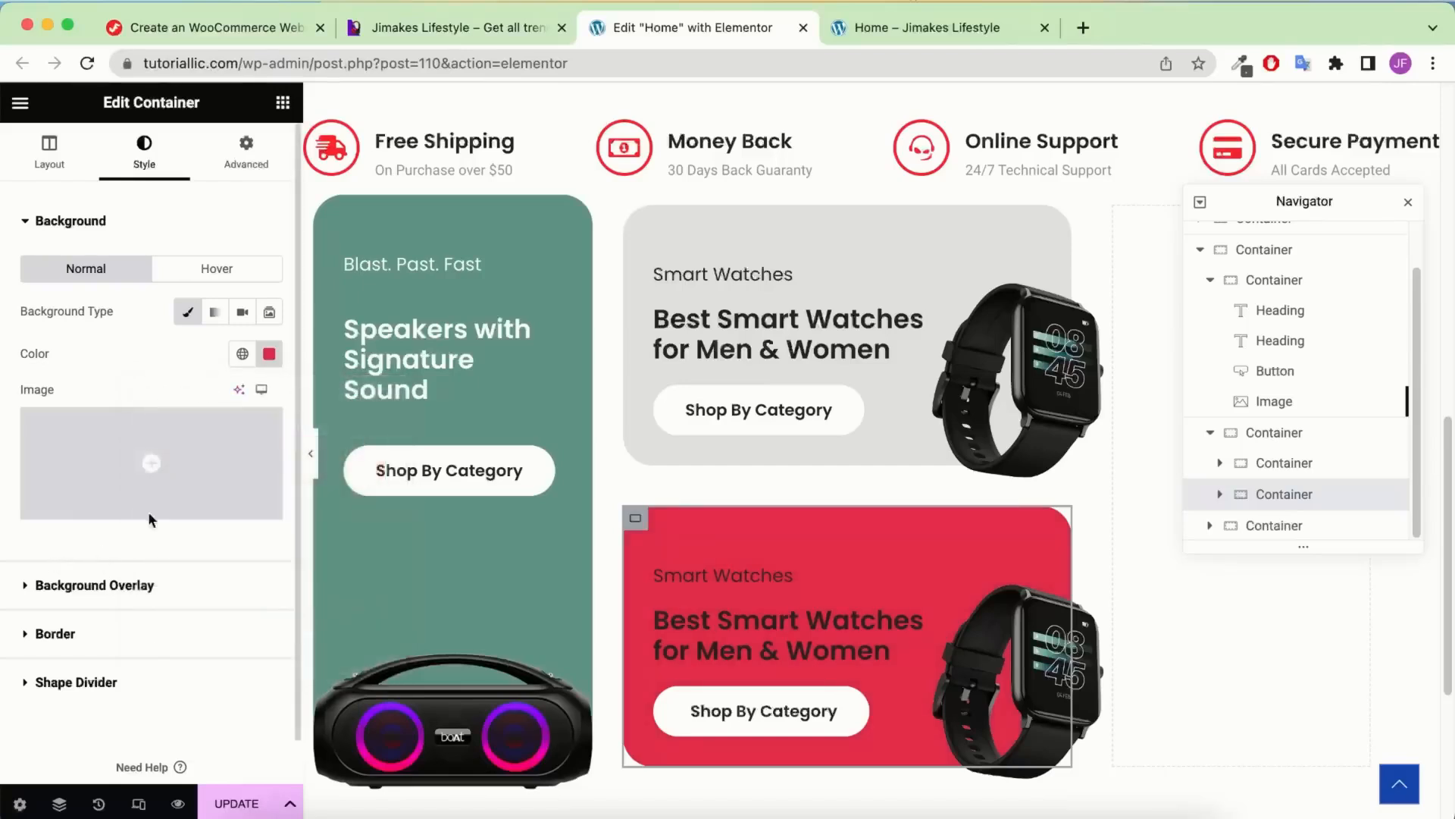
left_click(718, 577)
Make the red card's subheading and main heading text white using the global colours
left_click(144, 155)
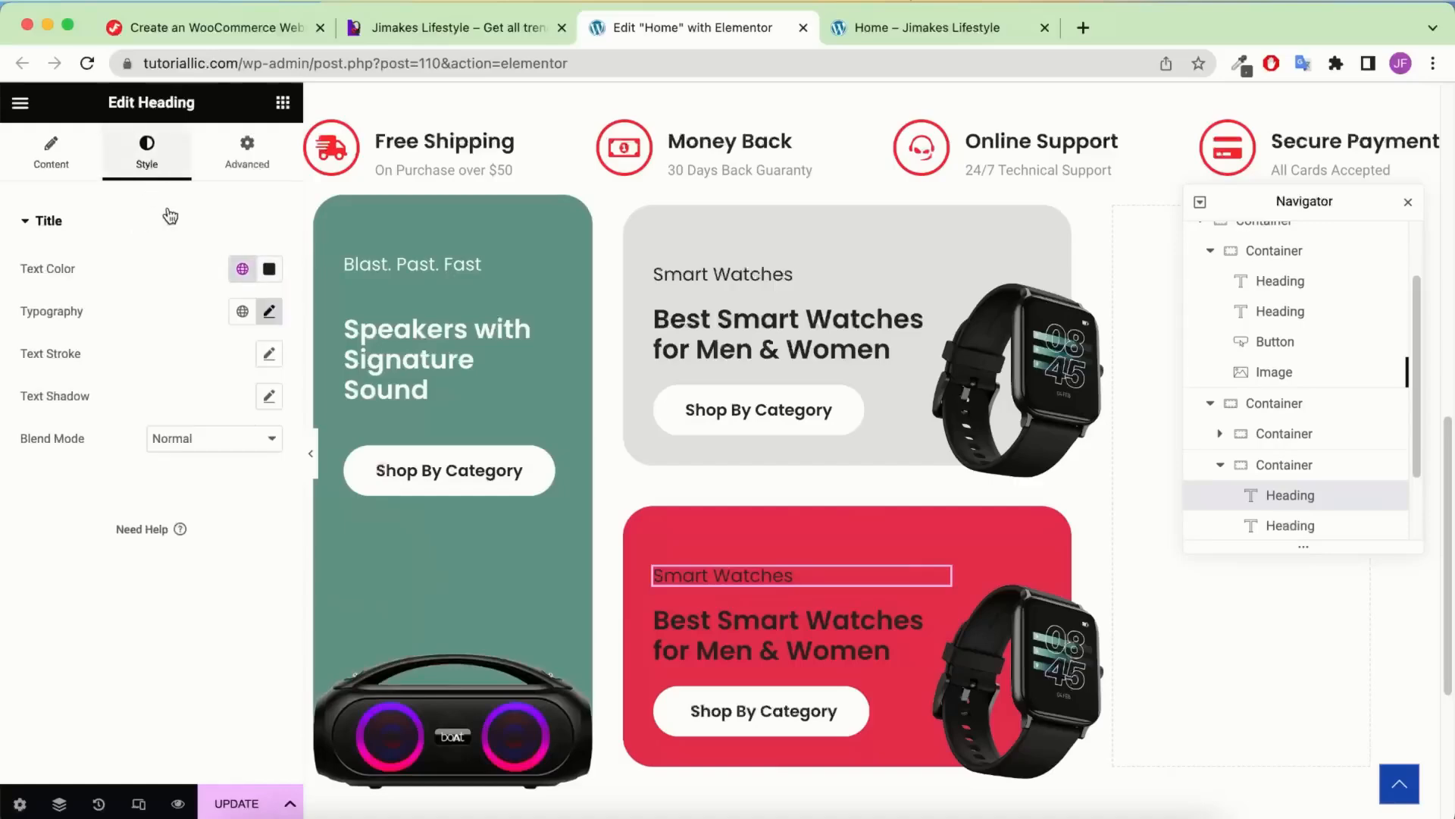
left_click(242, 268)
scroll(166, 485, "down", 3)
scroll(119, 455, "up", 3)
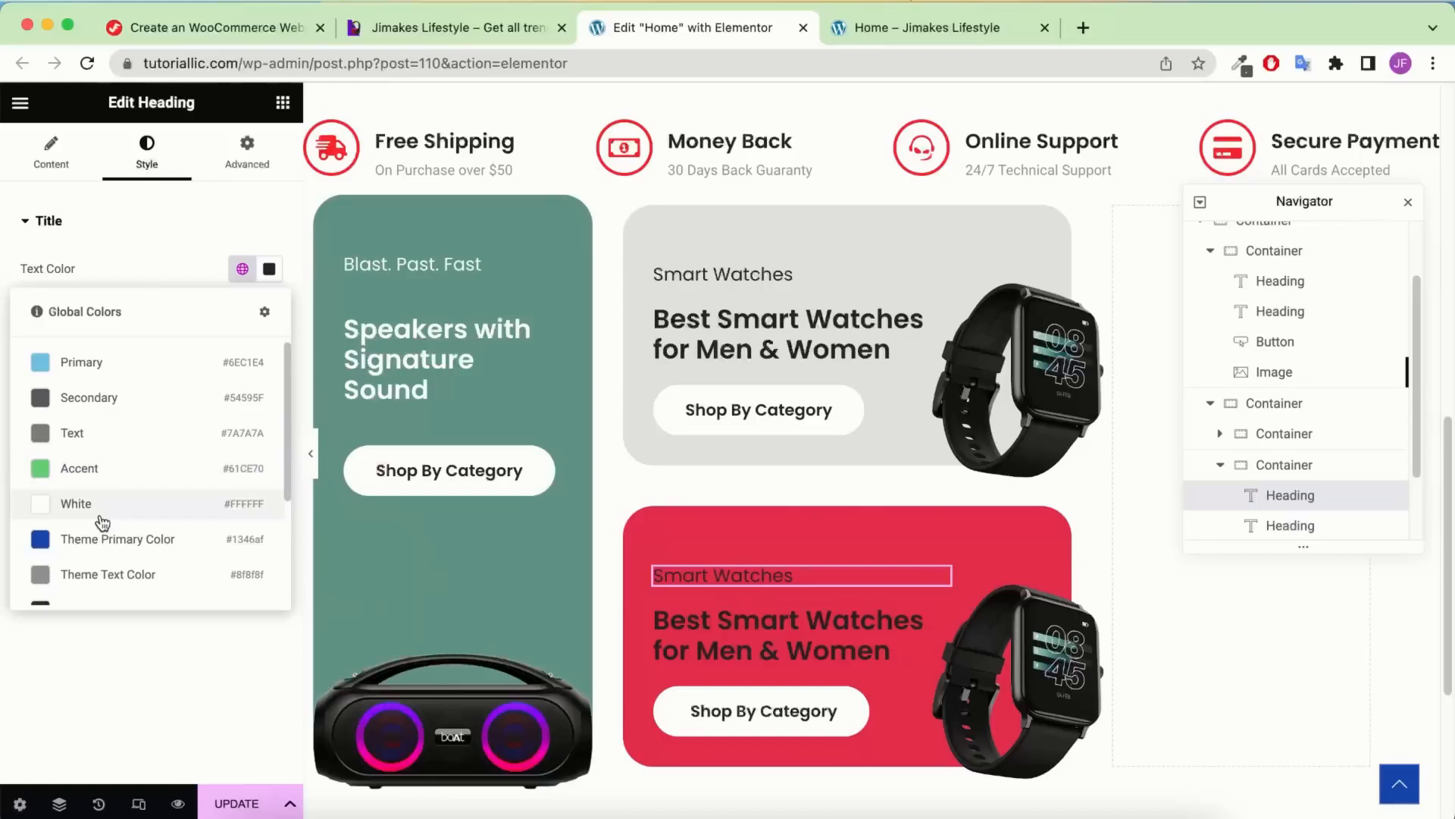
left_click(100, 519)
left_click(690, 644)
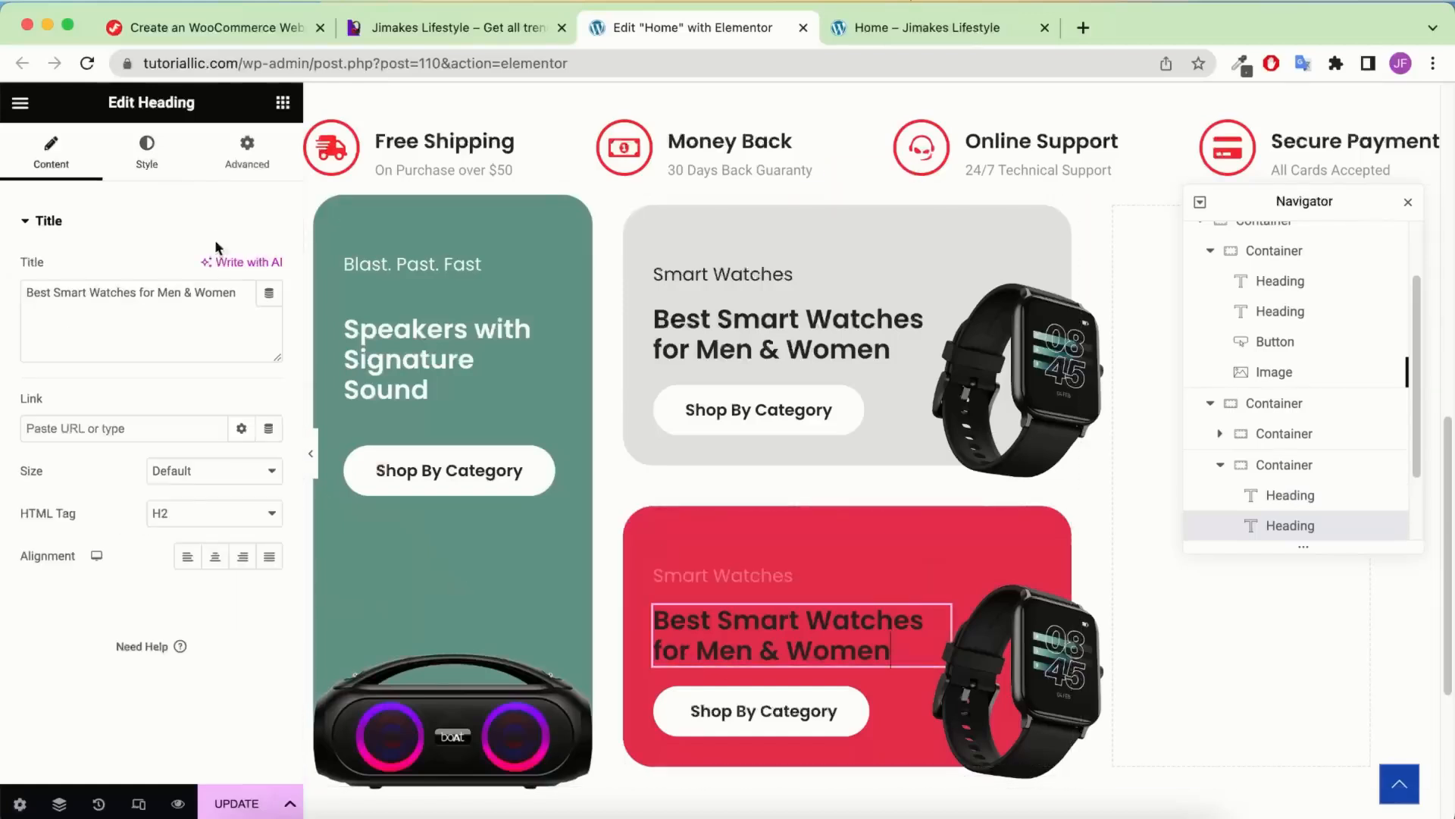
left_click(141, 154)
left_click(242, 270)
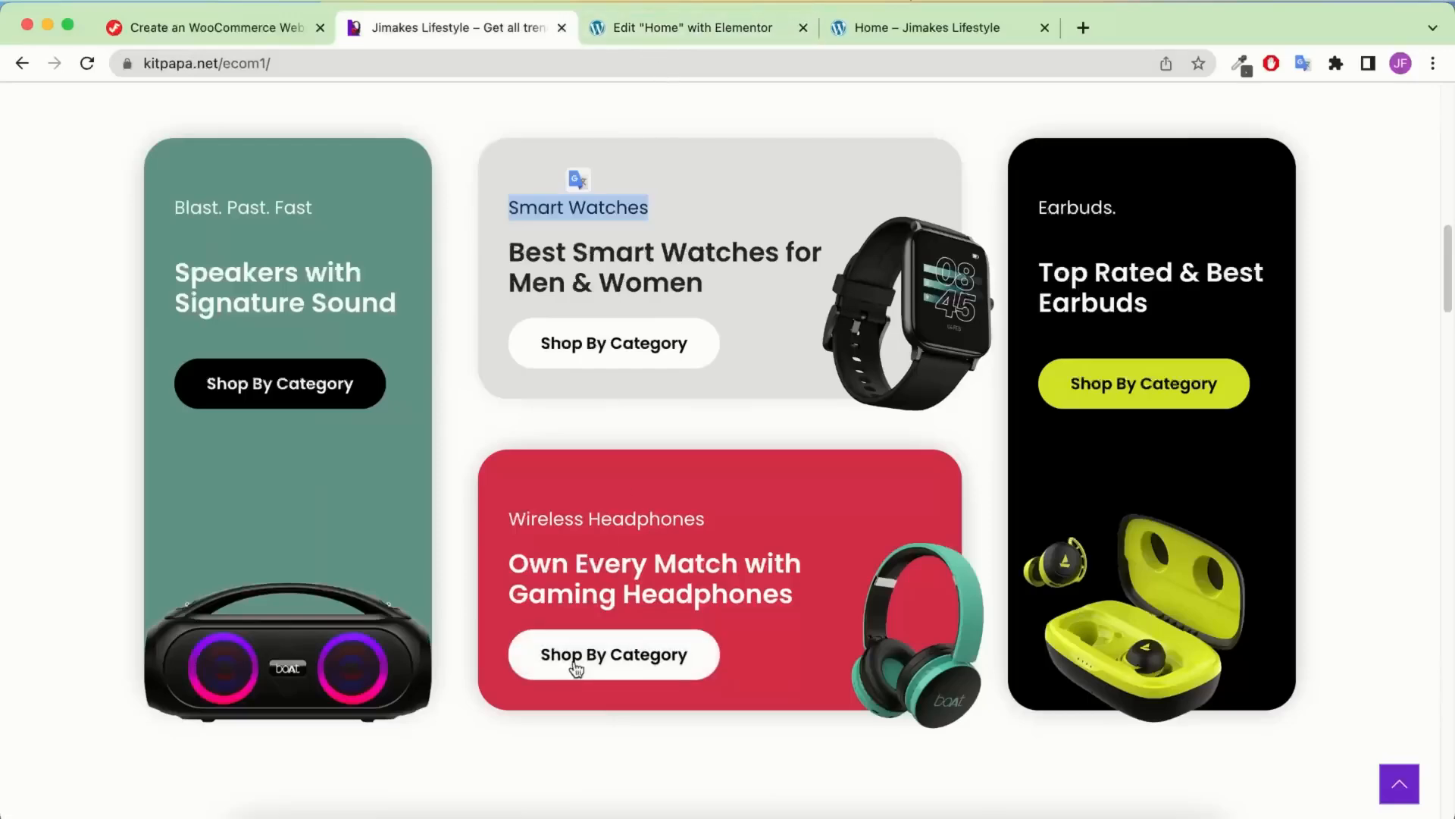
Give the red card's Shop By Category button white text with a Theme Accent background and border
left_click(616, 34)
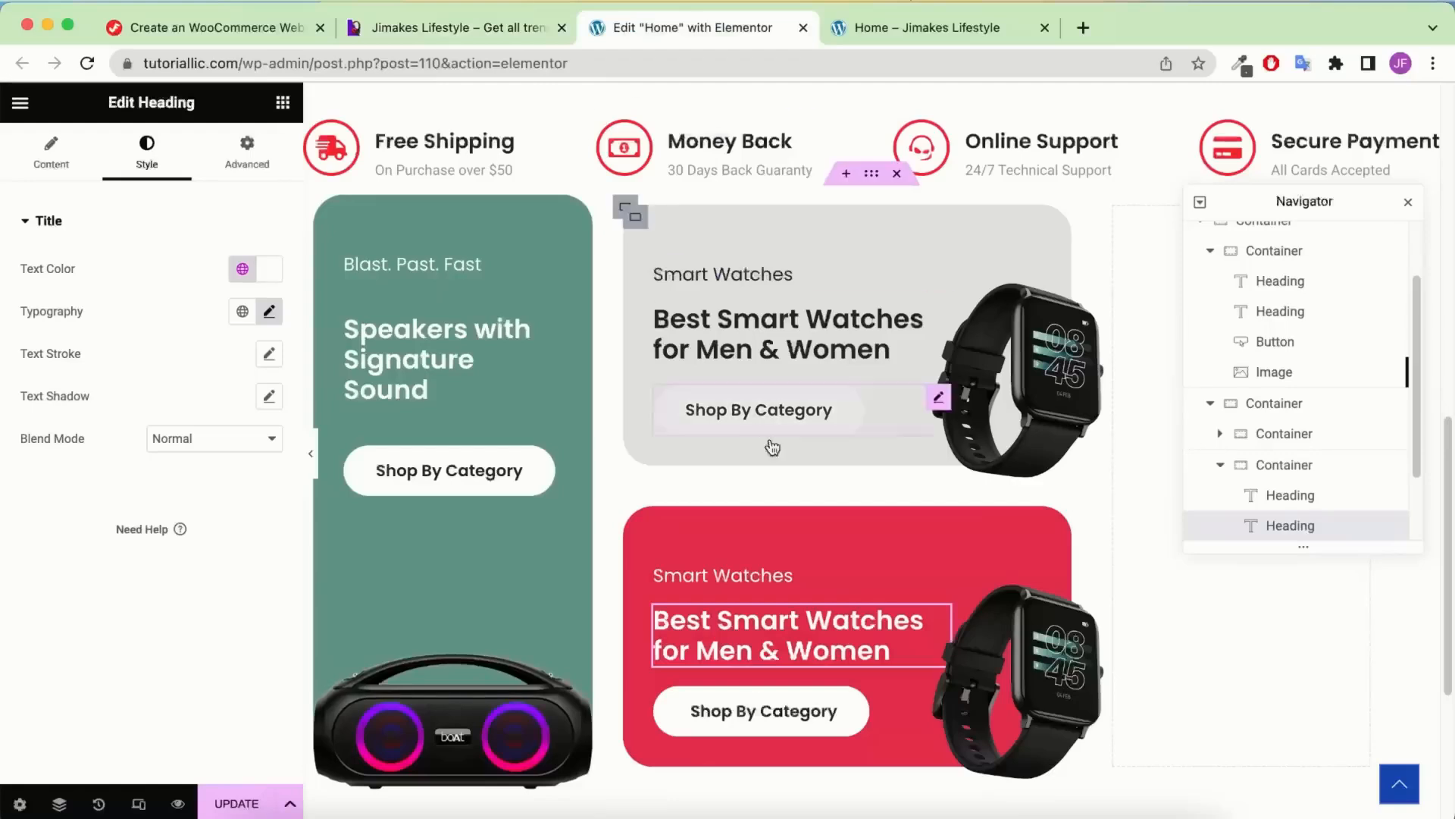
left_click(806, 714)
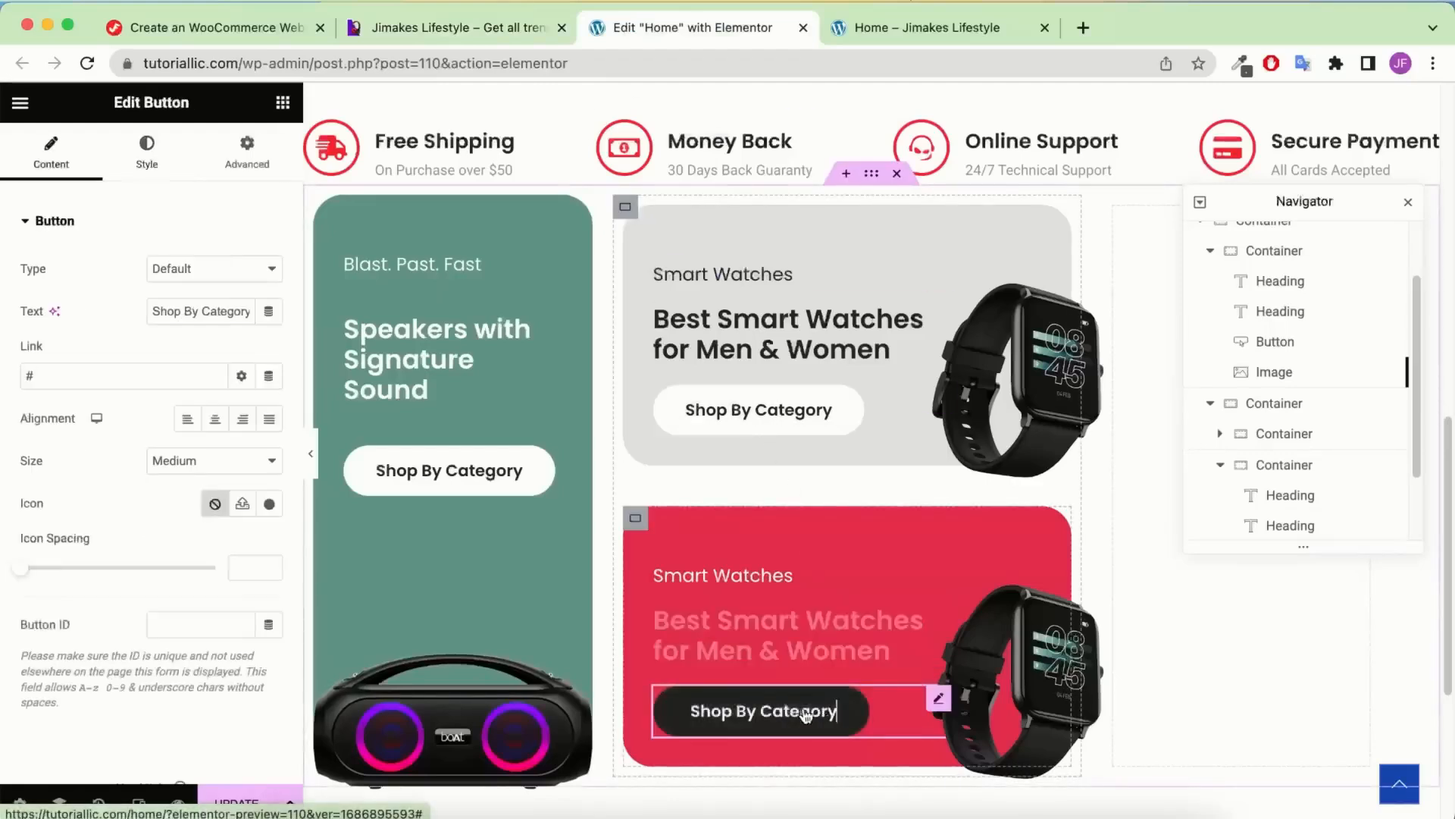
left_click(146, 155)
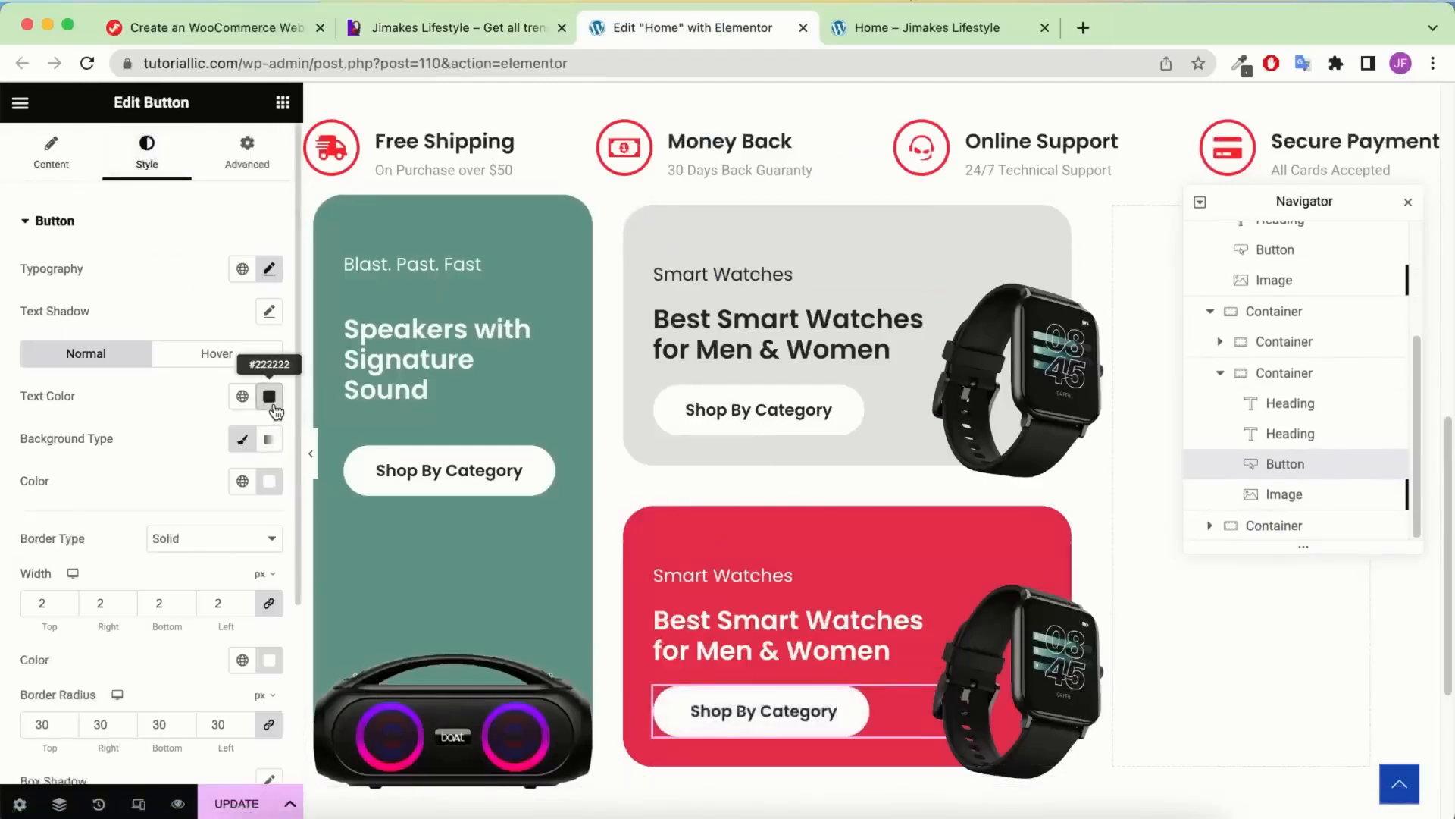
left_click(271, 402)
left_click(243, 395)
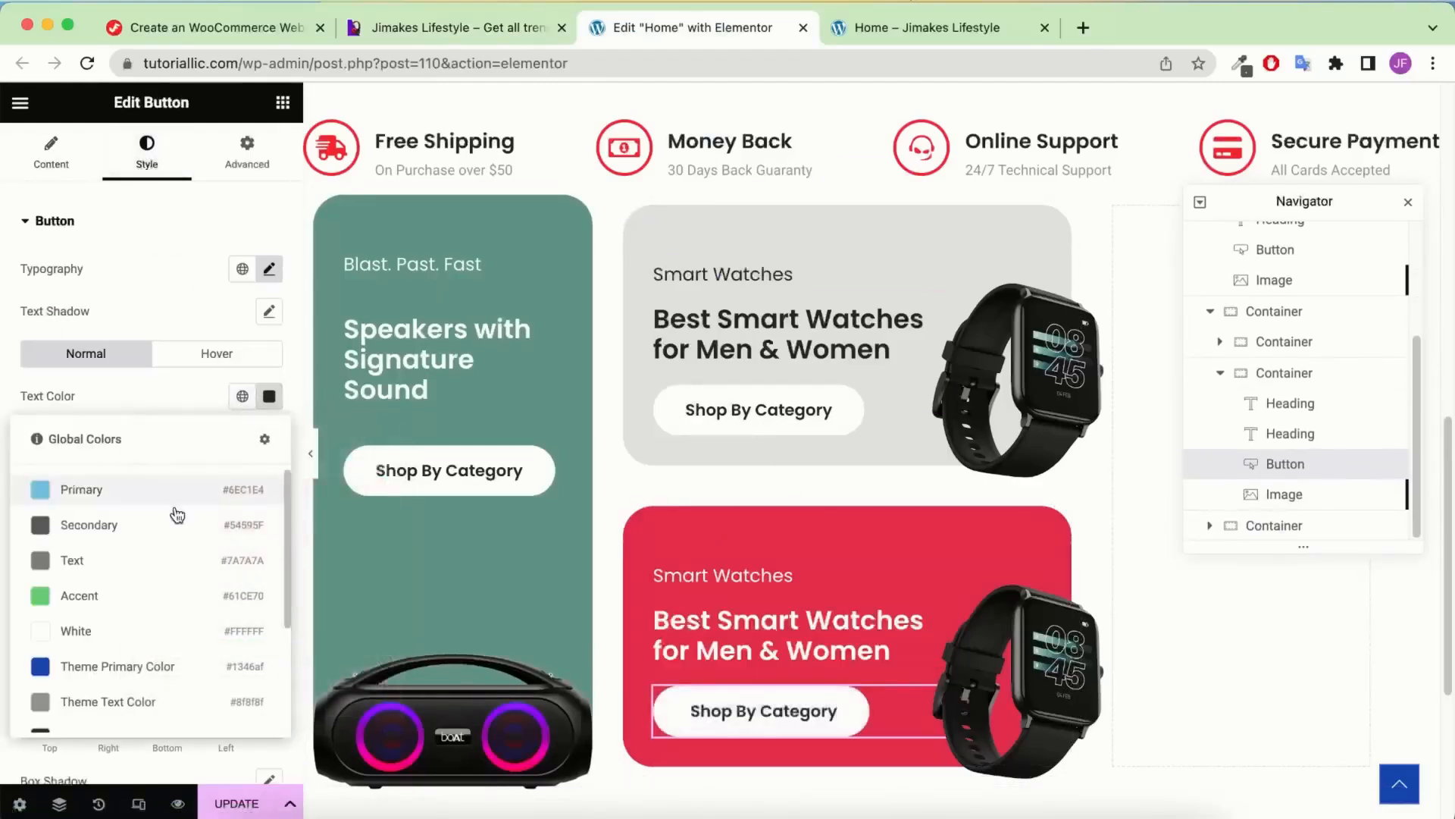
left_click(104, 633)
left_click(242, 480)
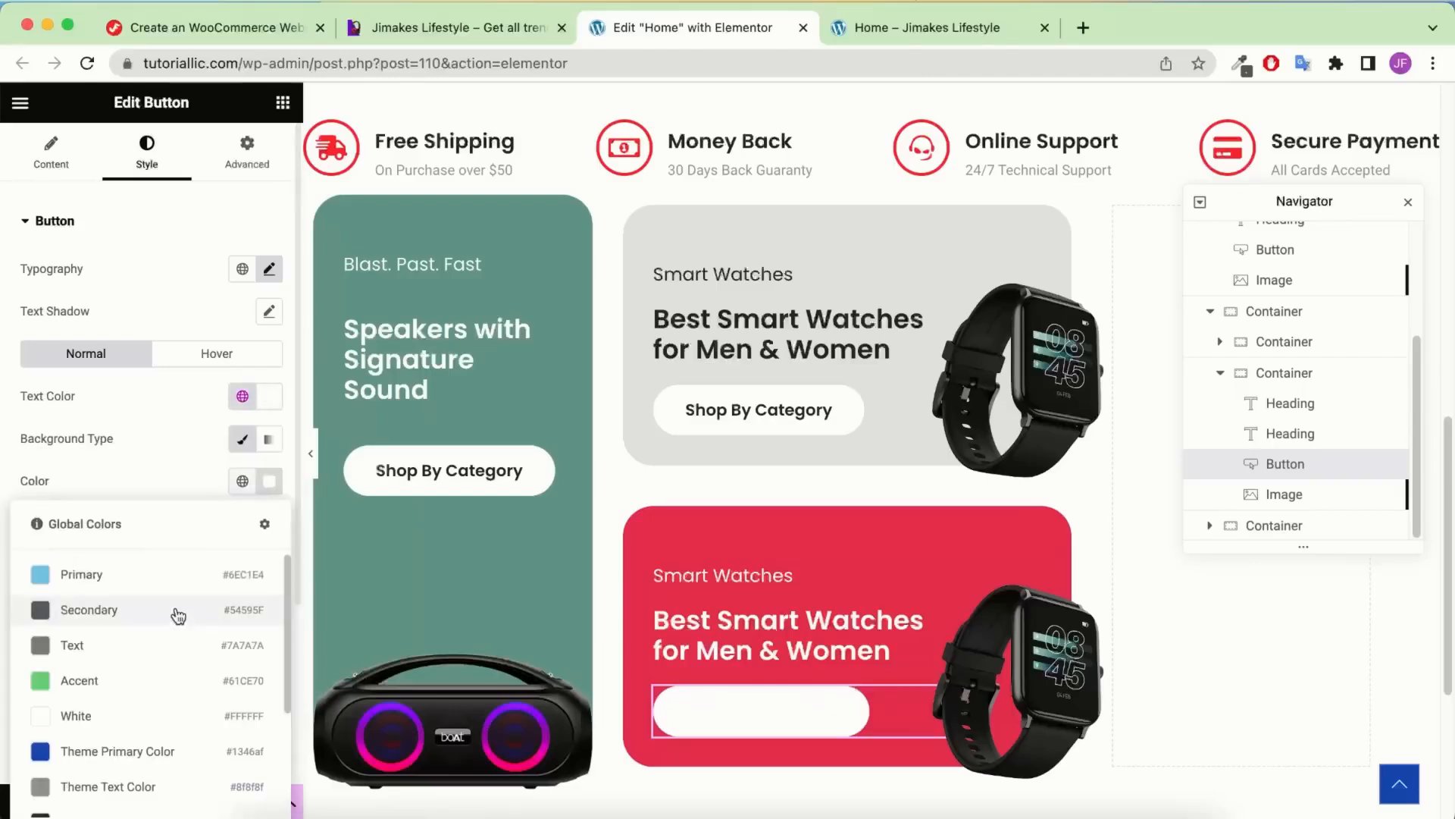
scroll(189, 644, "down", 2)
left_click(97, 767)
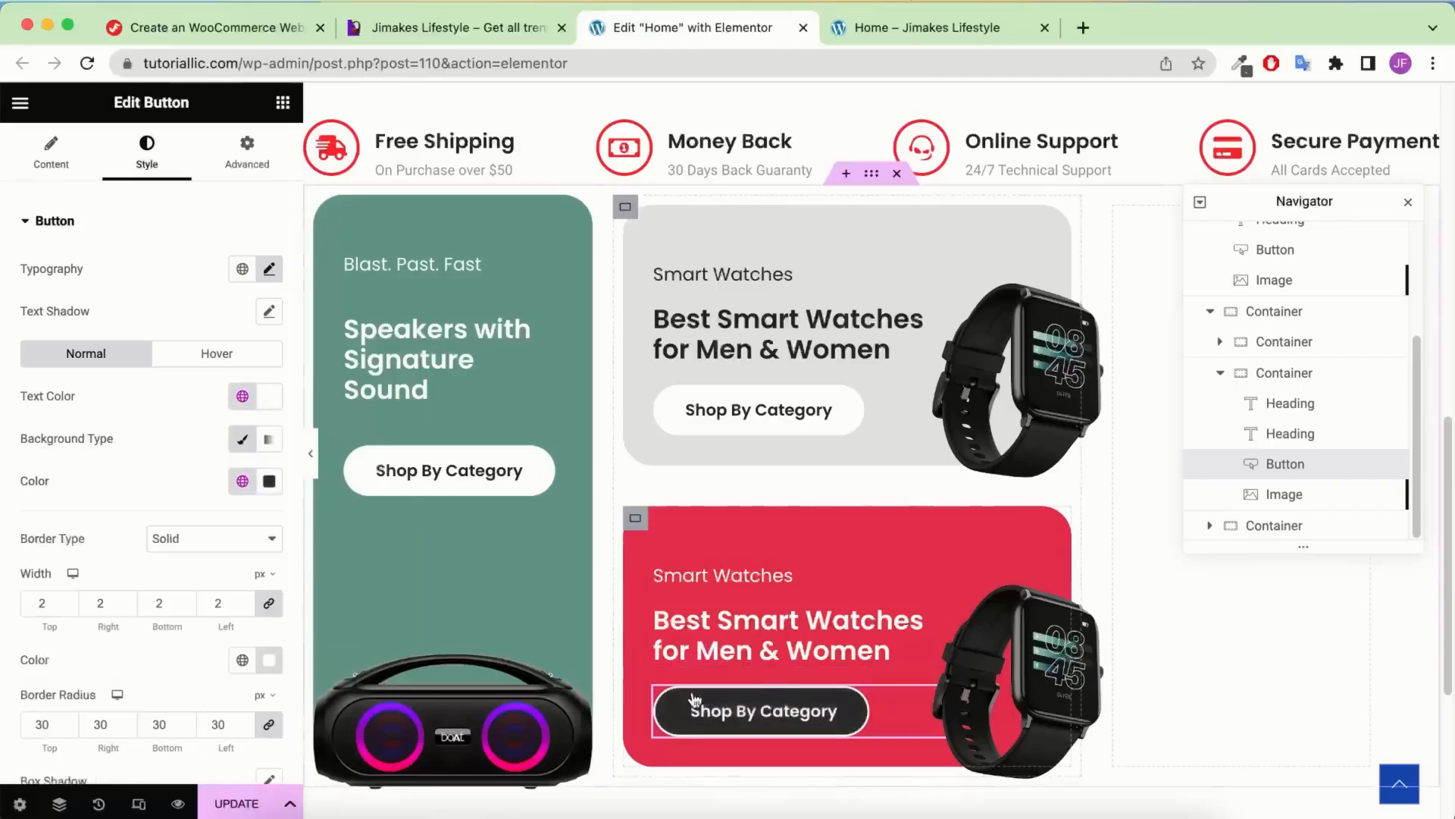
scroll(201, 550, "down", 2)
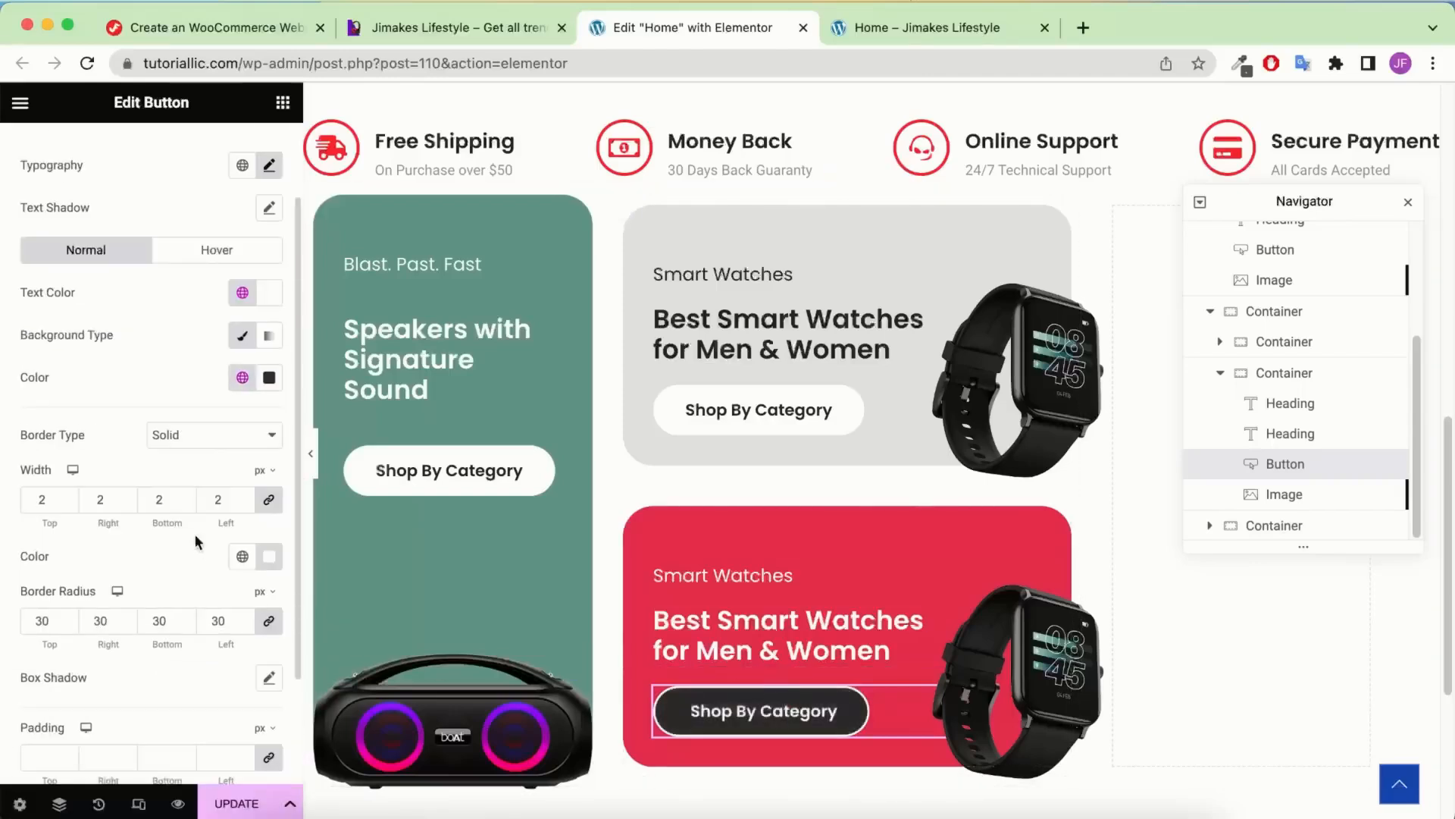
left_click(242, 556)
scroll(100, 429, "down", 3)
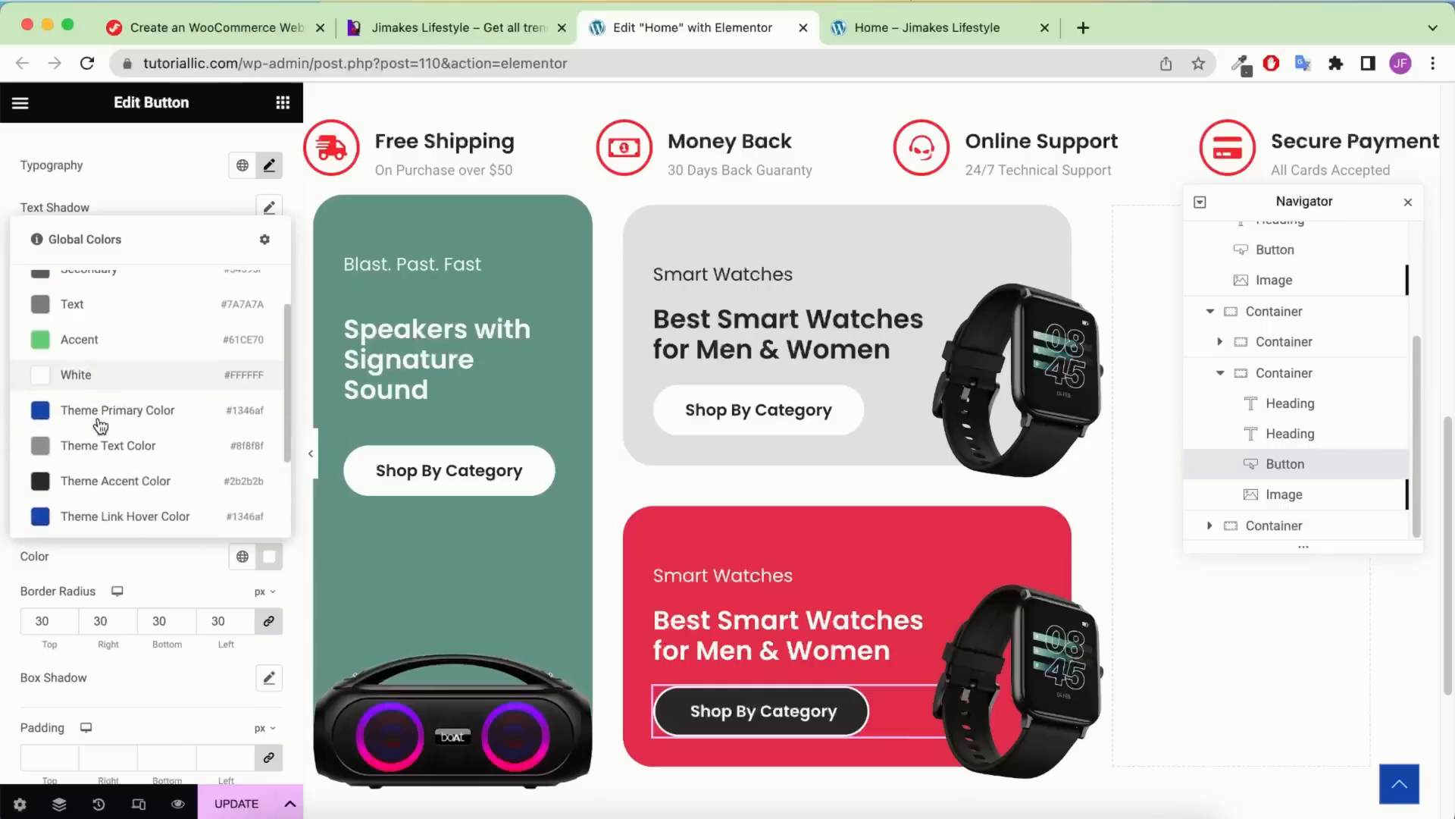
left_click(84, 435)
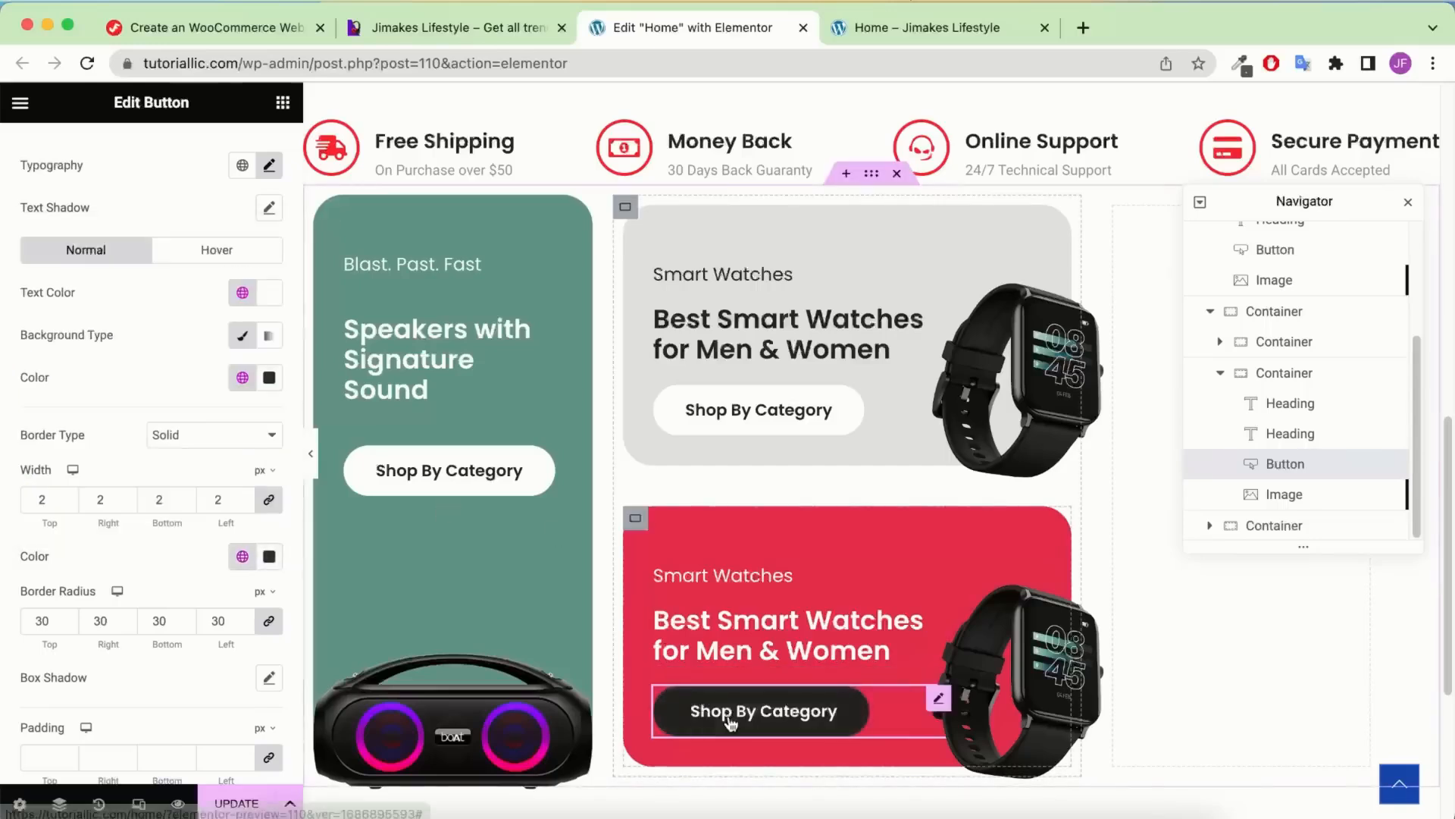
Set the button's hover state to black text with a white background and white border
left_click(197, 253)
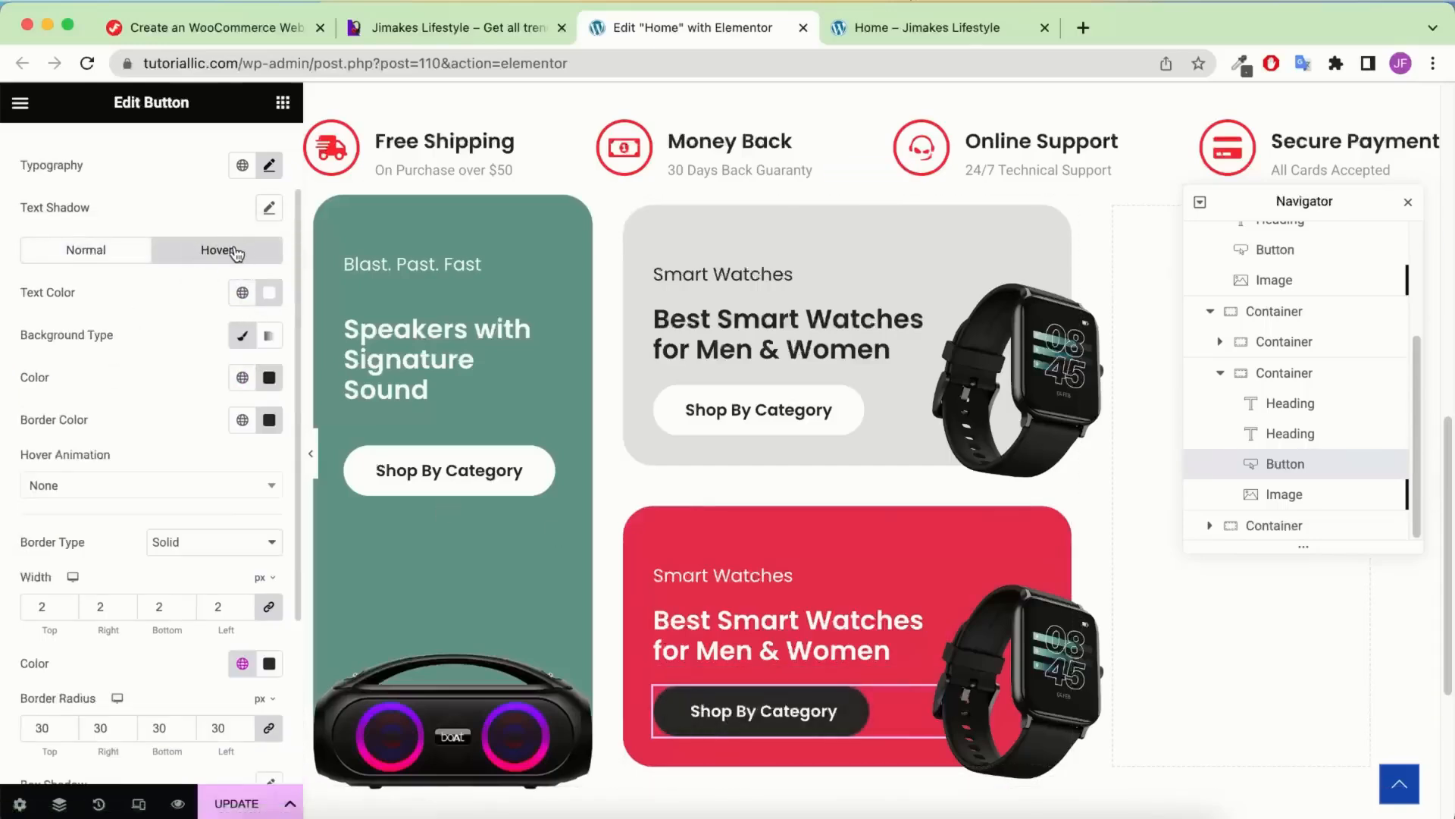
left_click(251, 290)
scroll(95, 520, "down", 3)
scroll(100, 542, "down", 2)
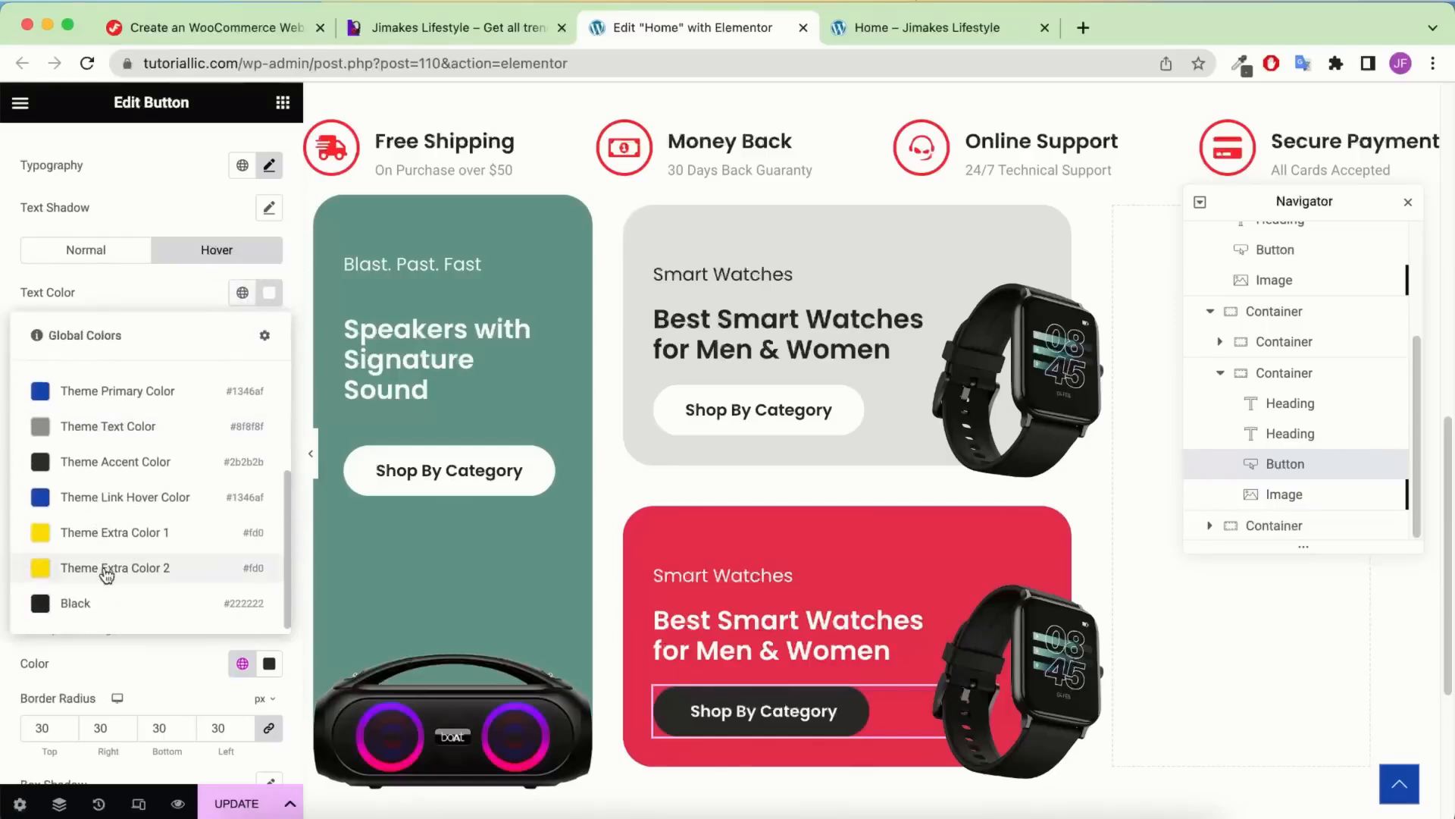
left_click(97, 601)
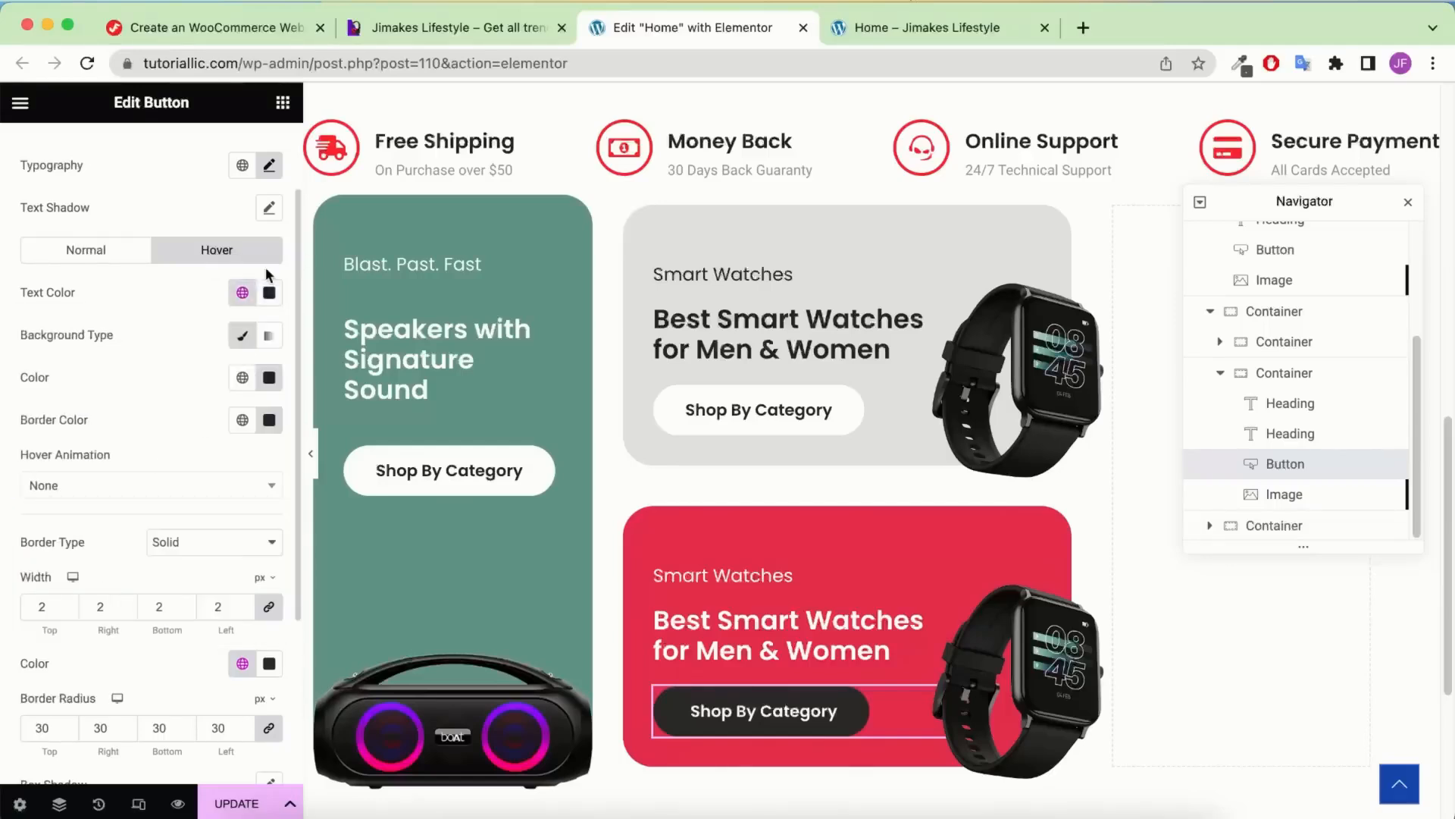
left_click(242, 379)
left_click(92, 611)
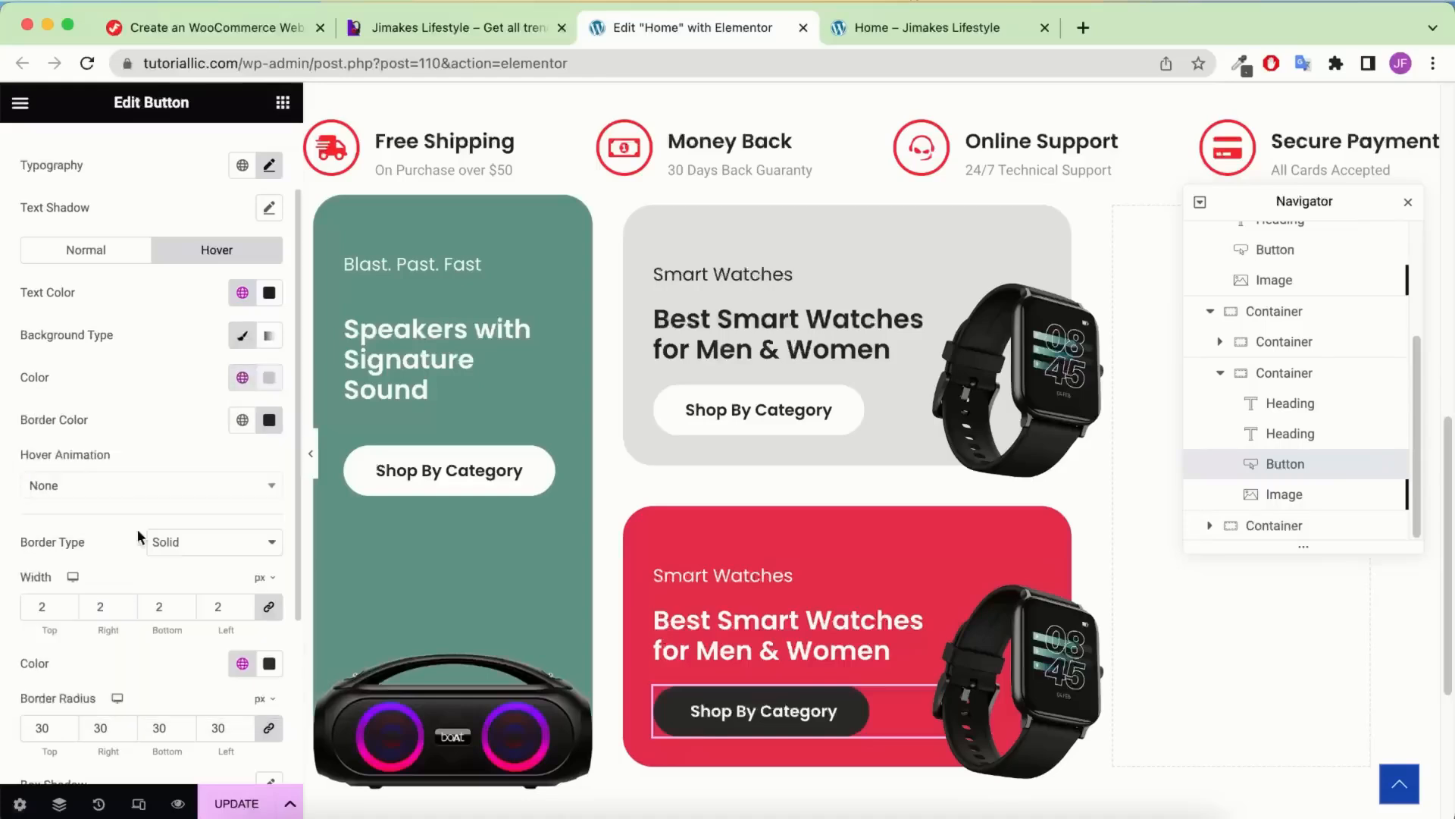
left_click(243, 419)
scroll(152, 553, "down", 3)
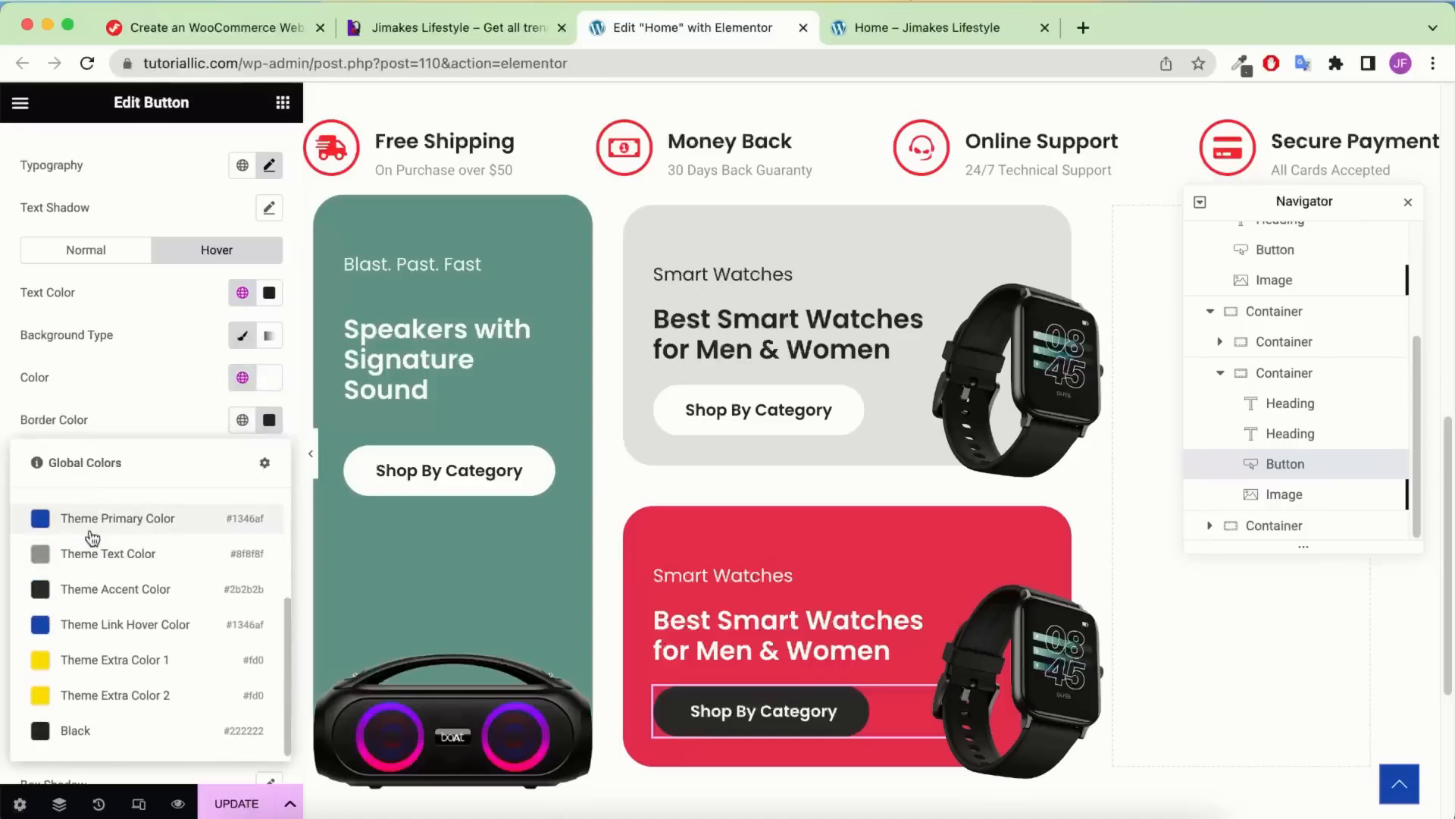
scroll(93, 531, "up", 1)
left_click(92, 530)
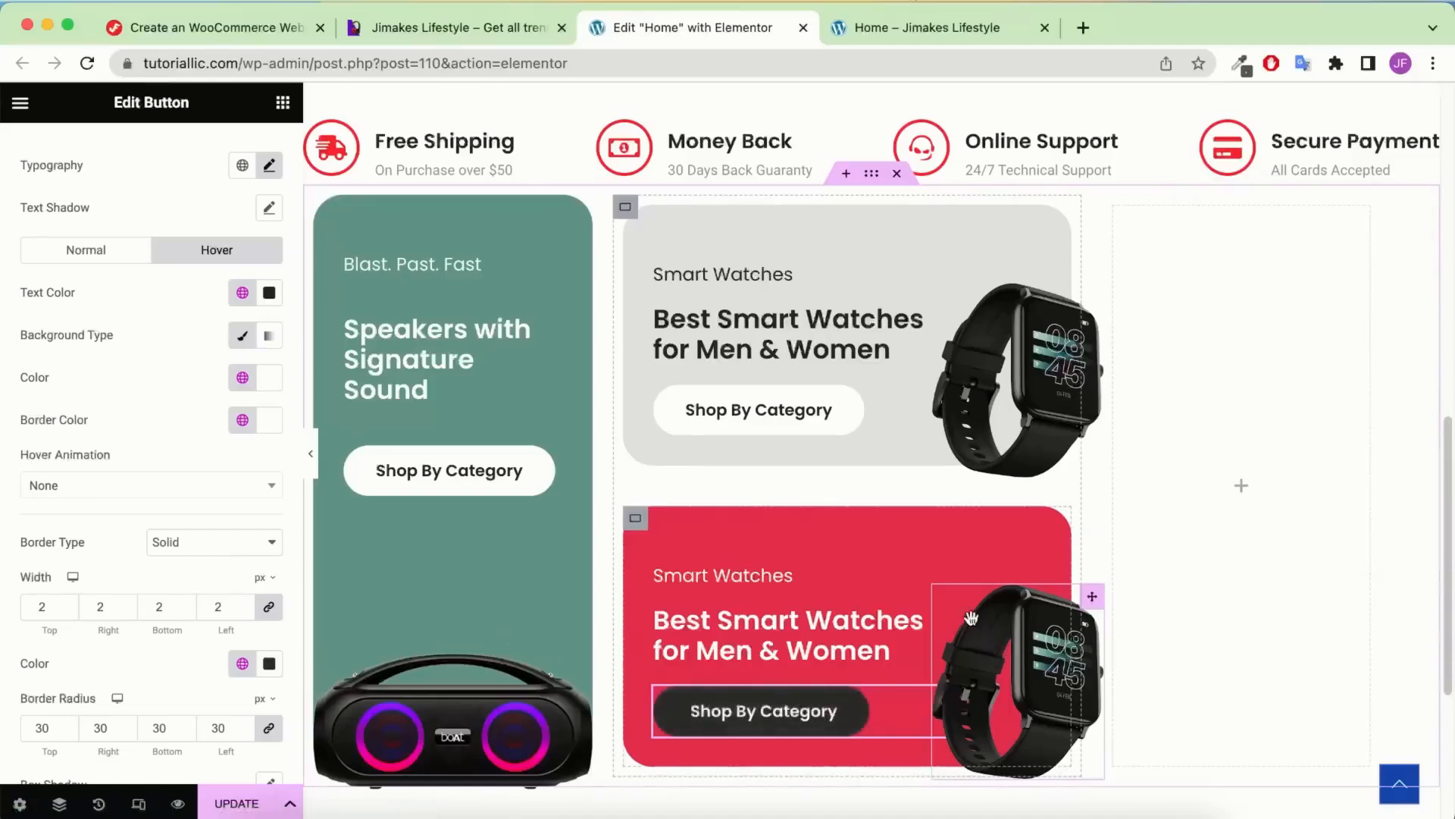
Replace the red card's watch picture with the teal headphones image at 220 px wide
left_click(1029, 647)
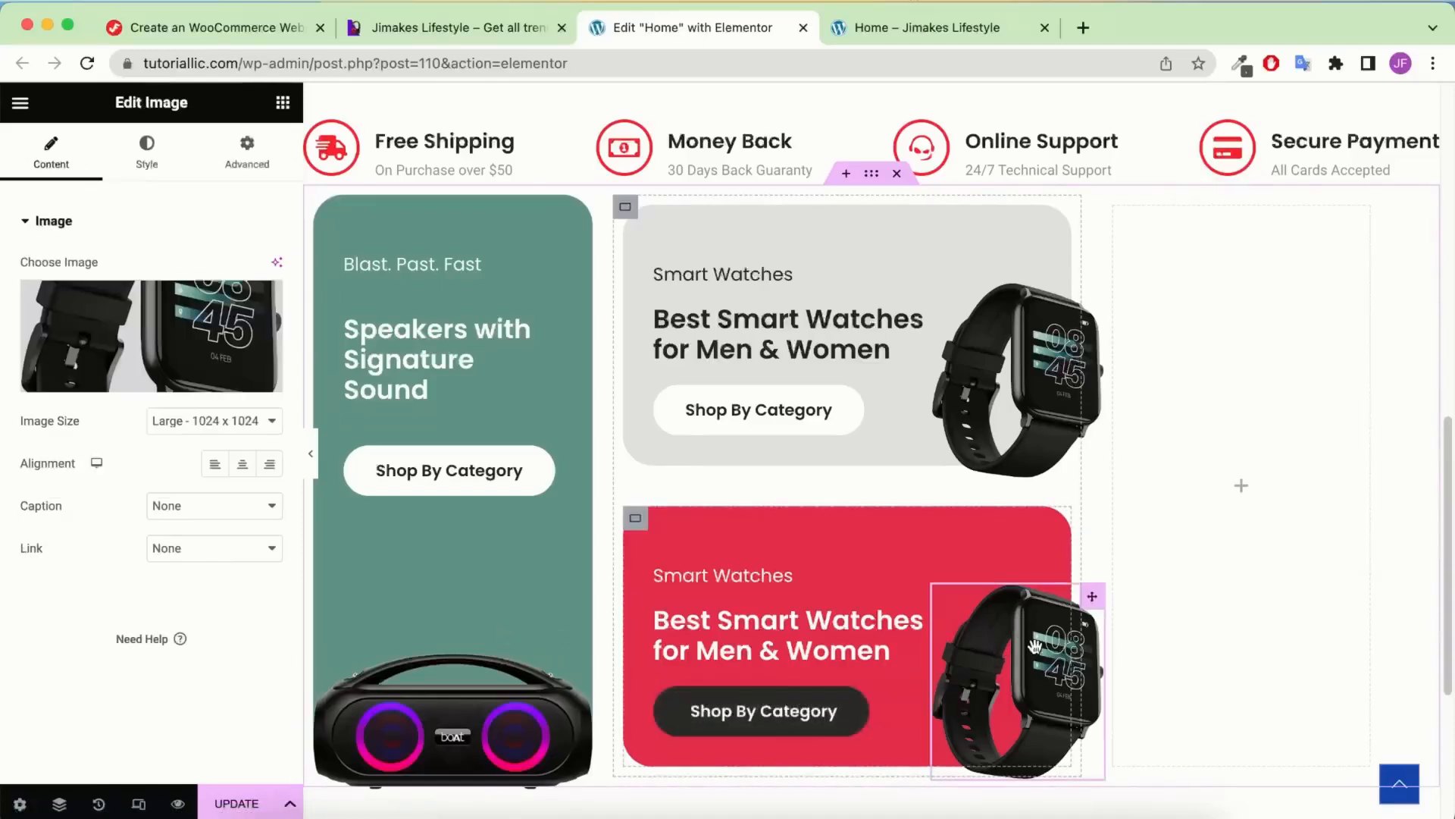
left_click(126, 306)
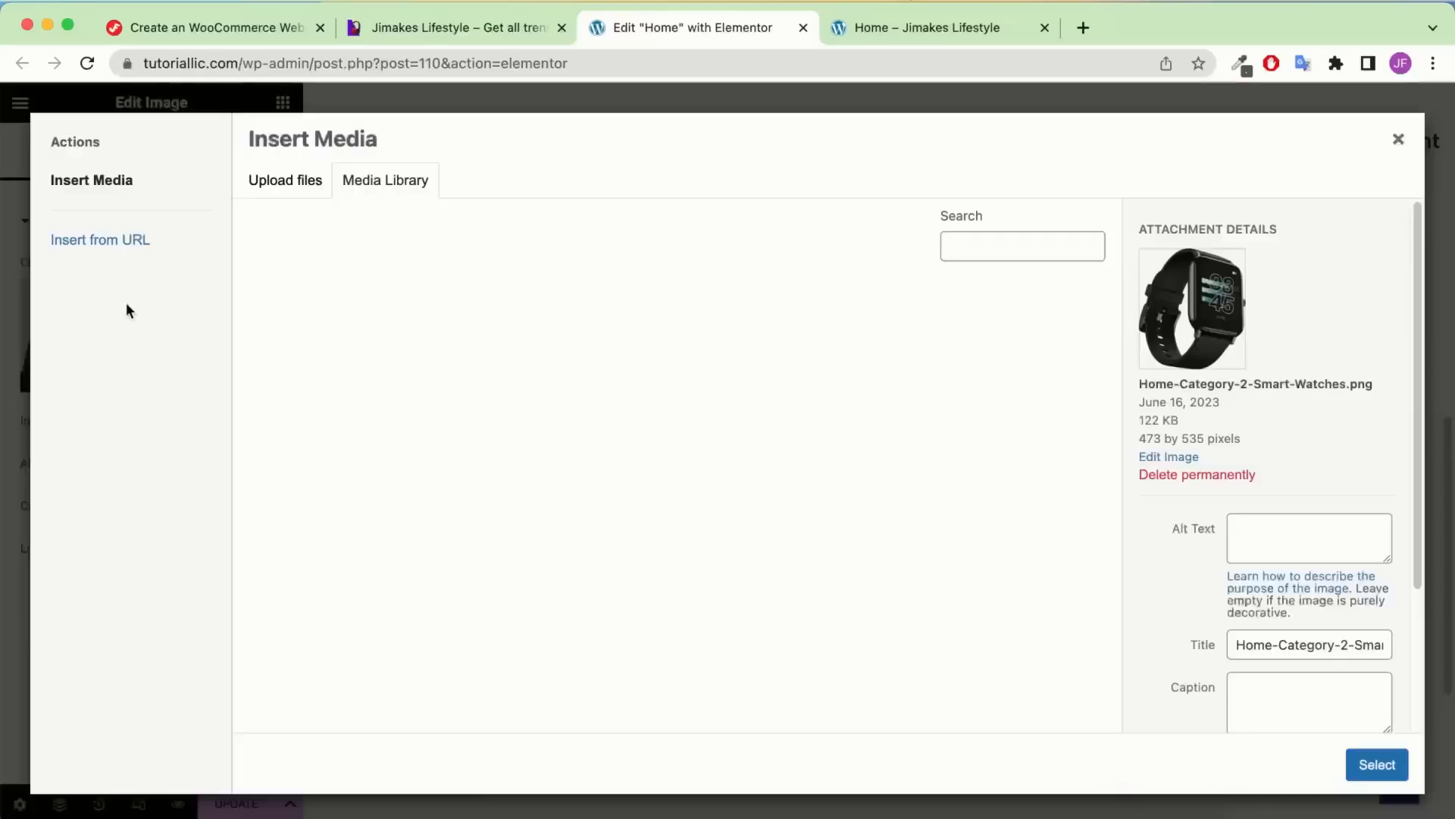
left_click(490, 311)
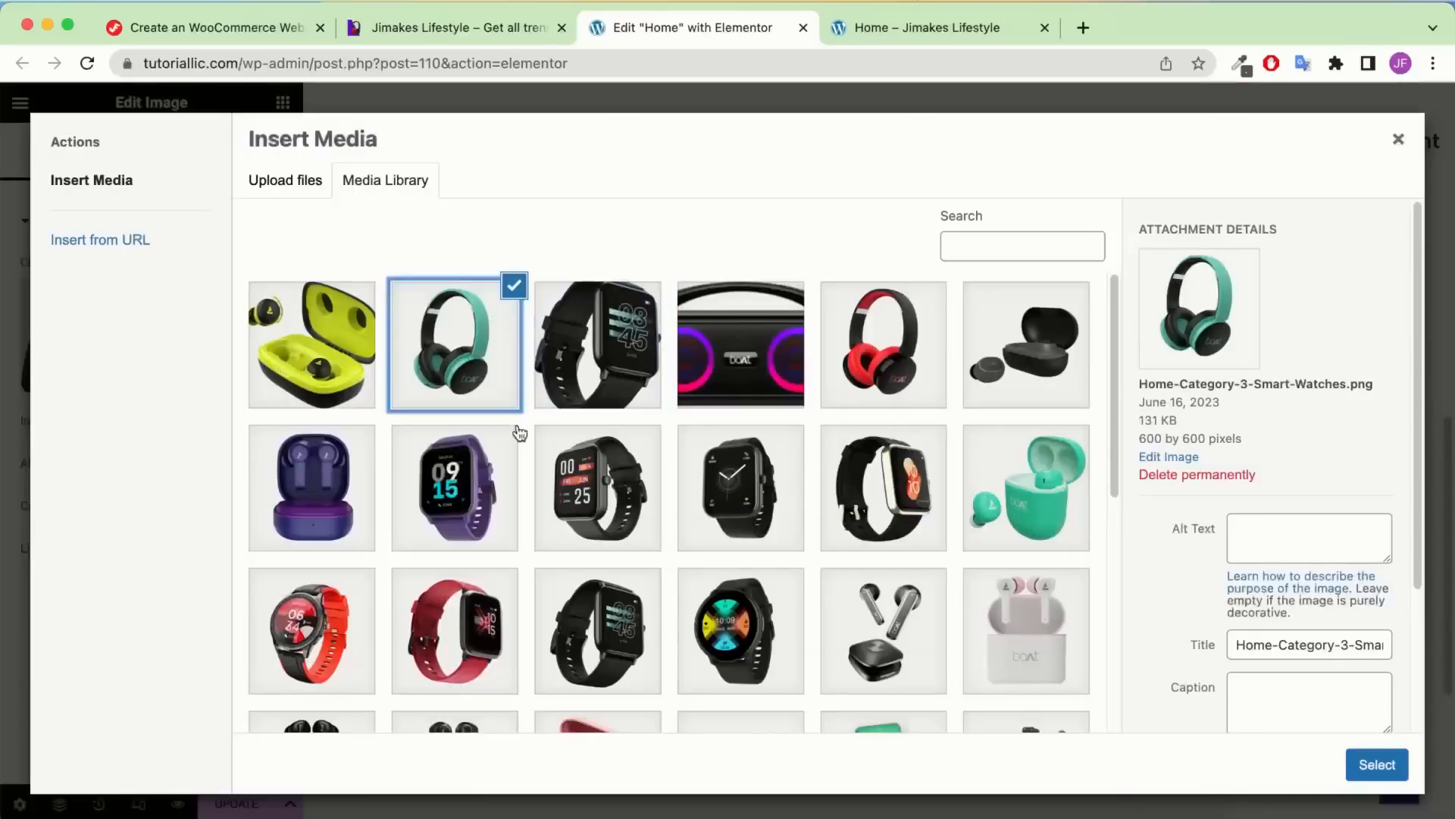
left_click(1362, 767)
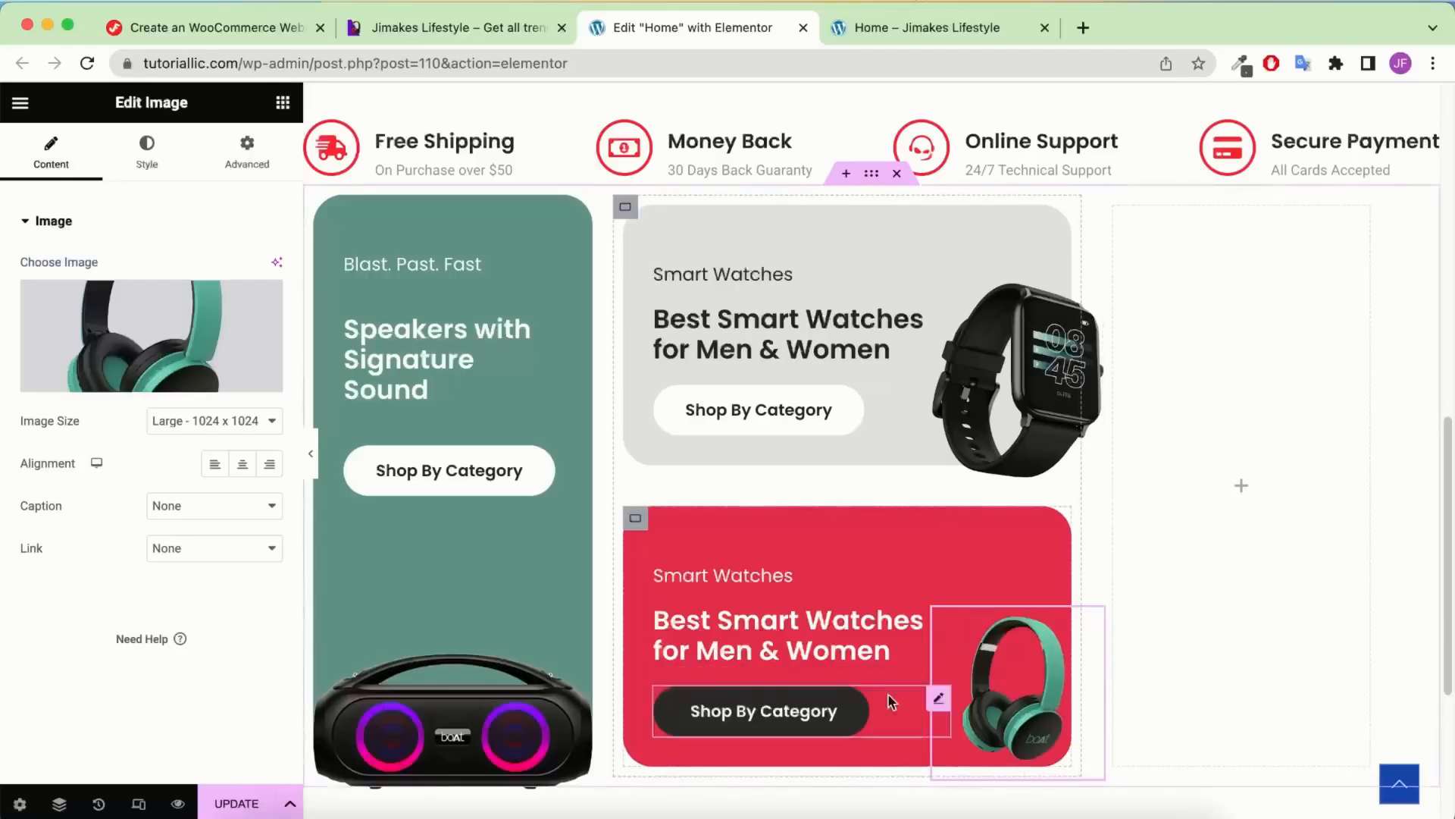
left_click(145, 153)
double_click(250, 290)
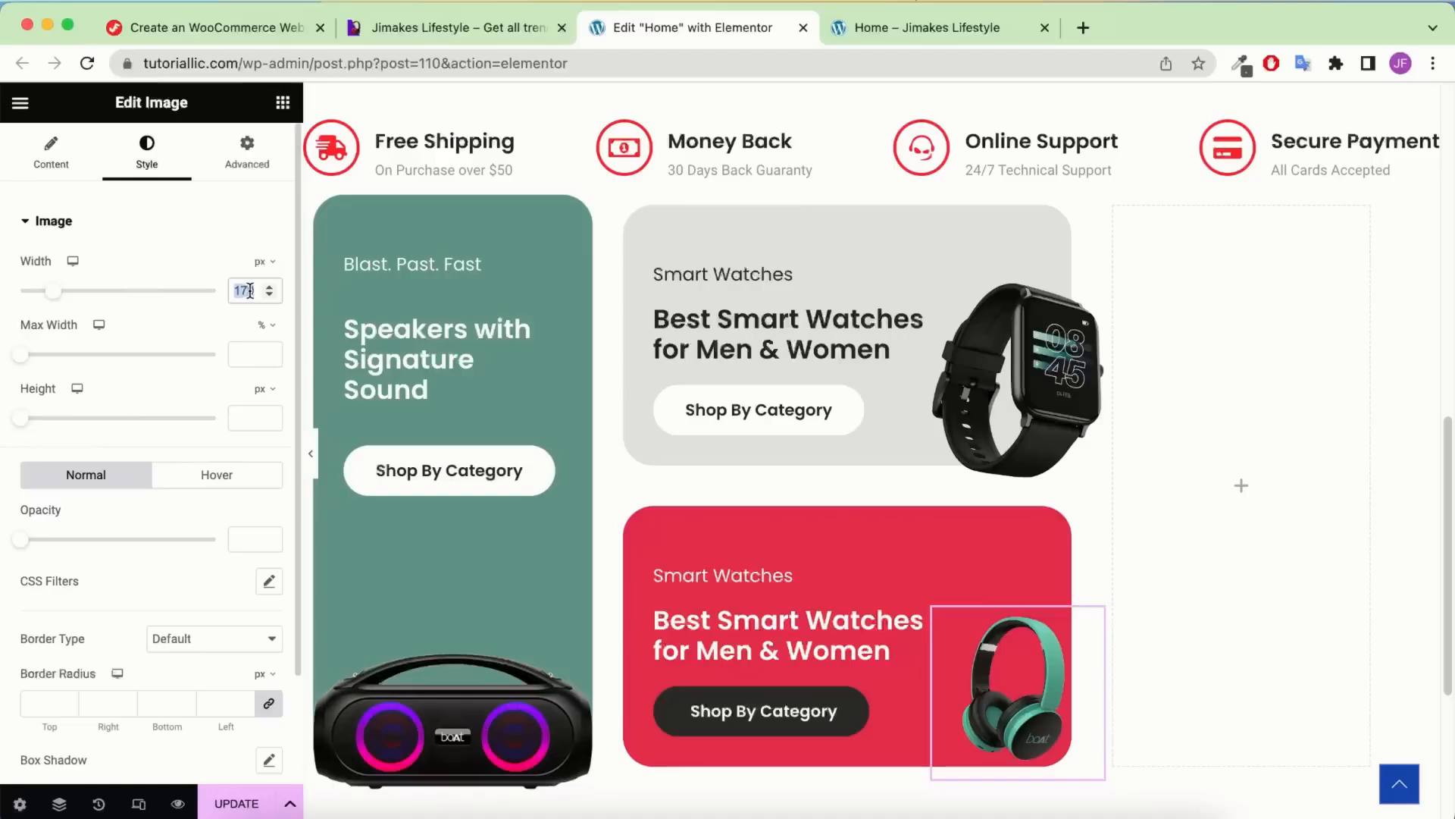
type("220")
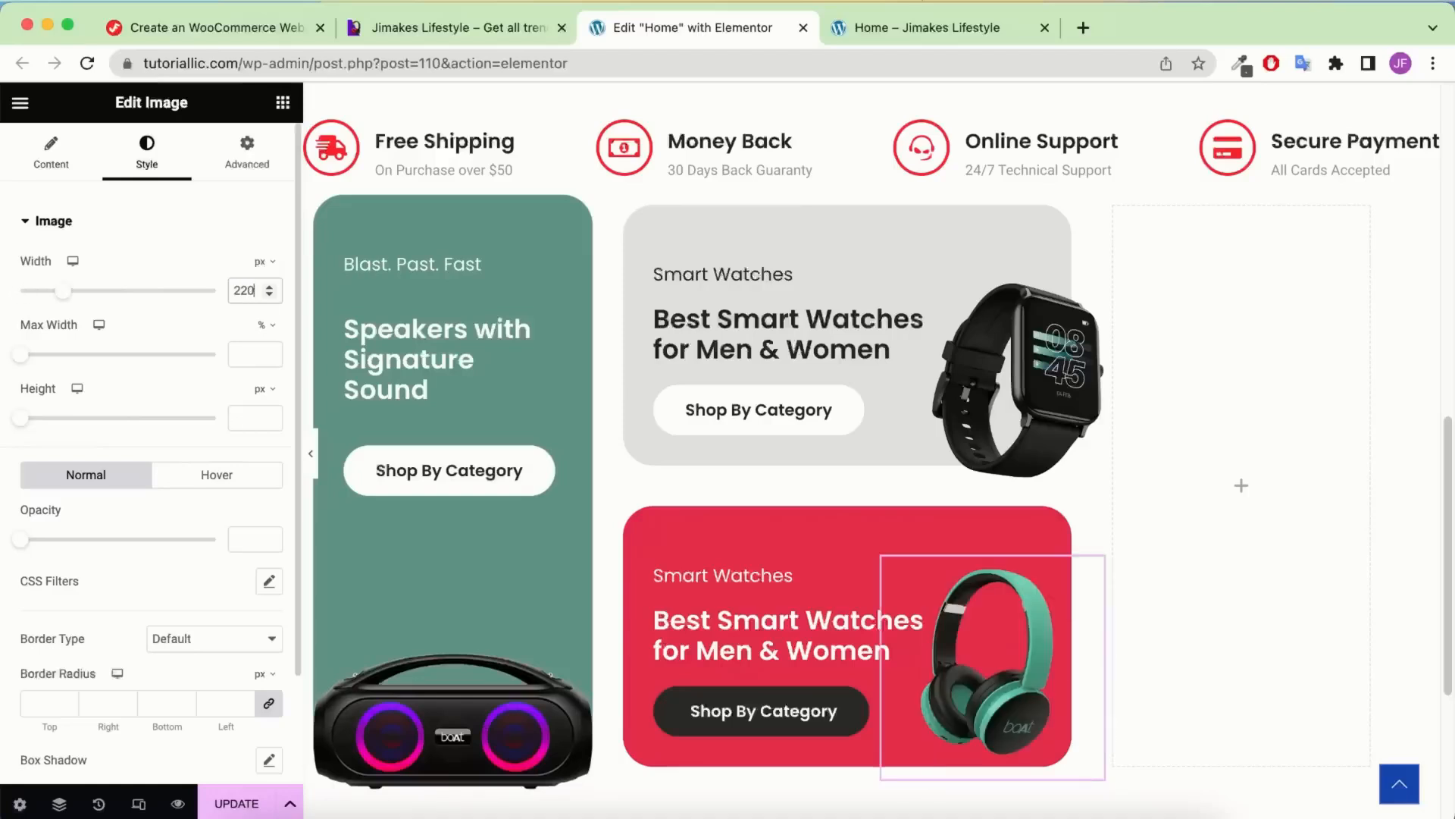
Offset the headphones image -72 px horizontally and -42 px vertically so it overhangs the corner
left_click(238, 160)
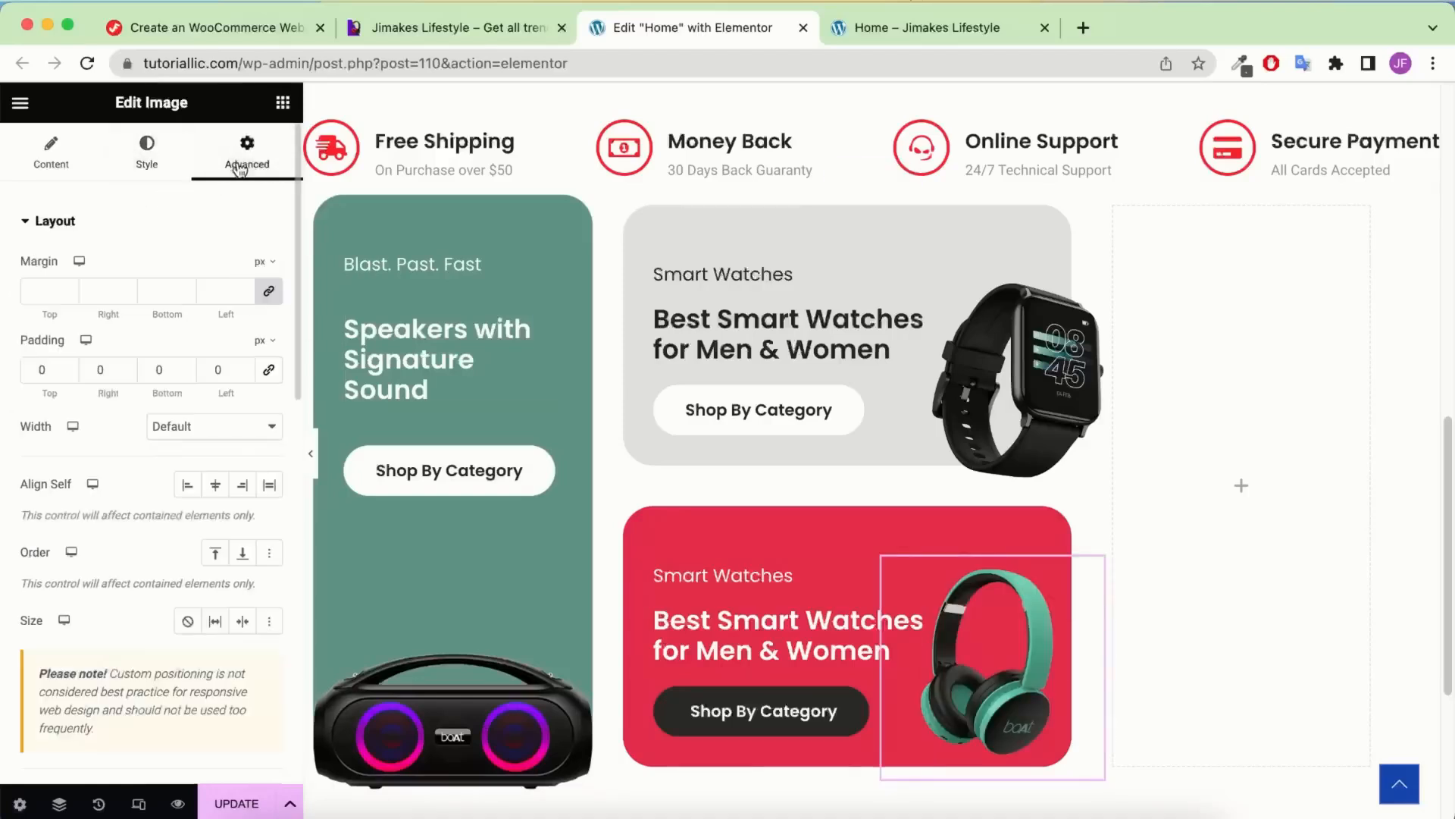
scroll(234, 492, "down", 5)
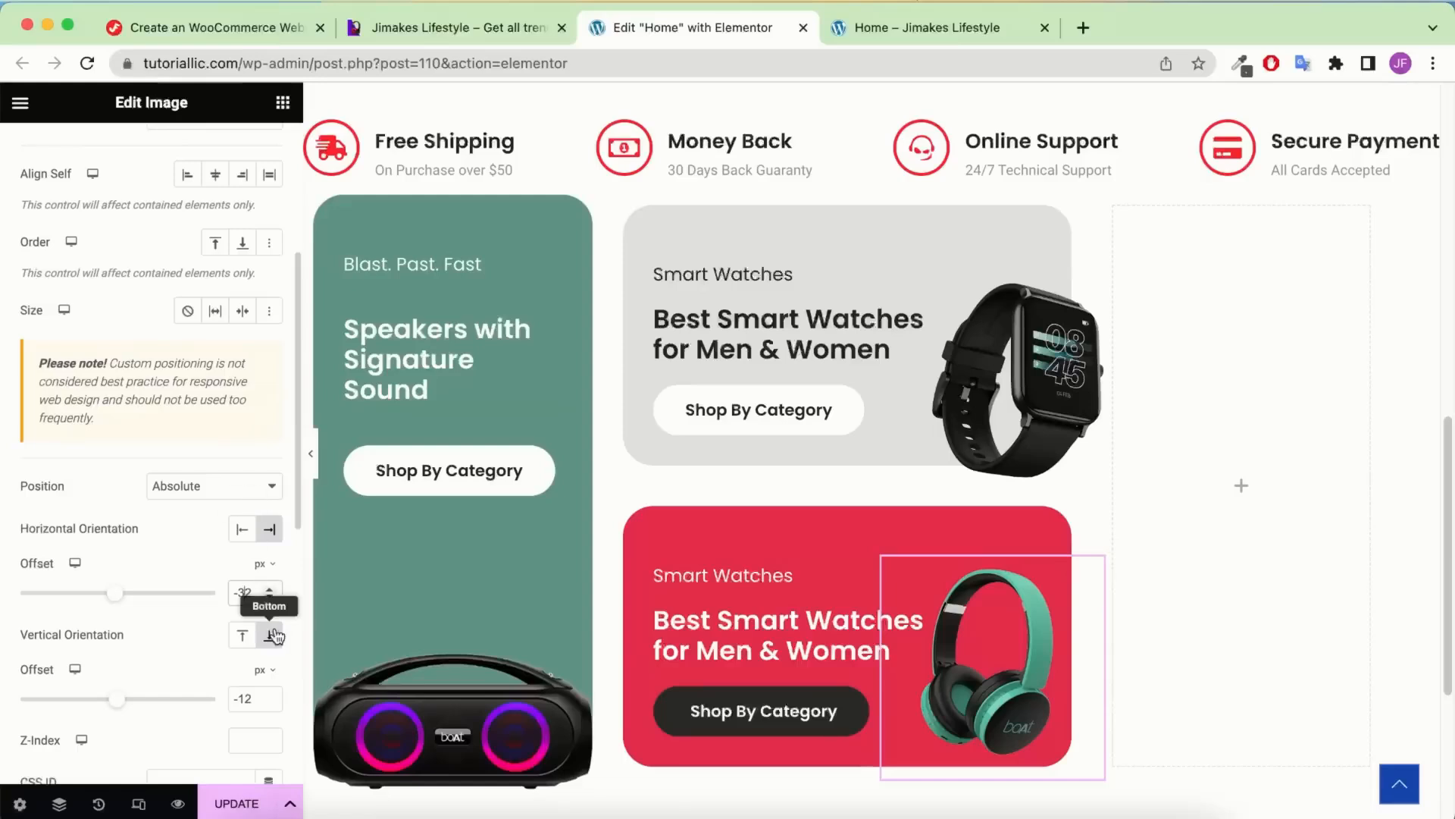
key("BackSpace")
type("78")
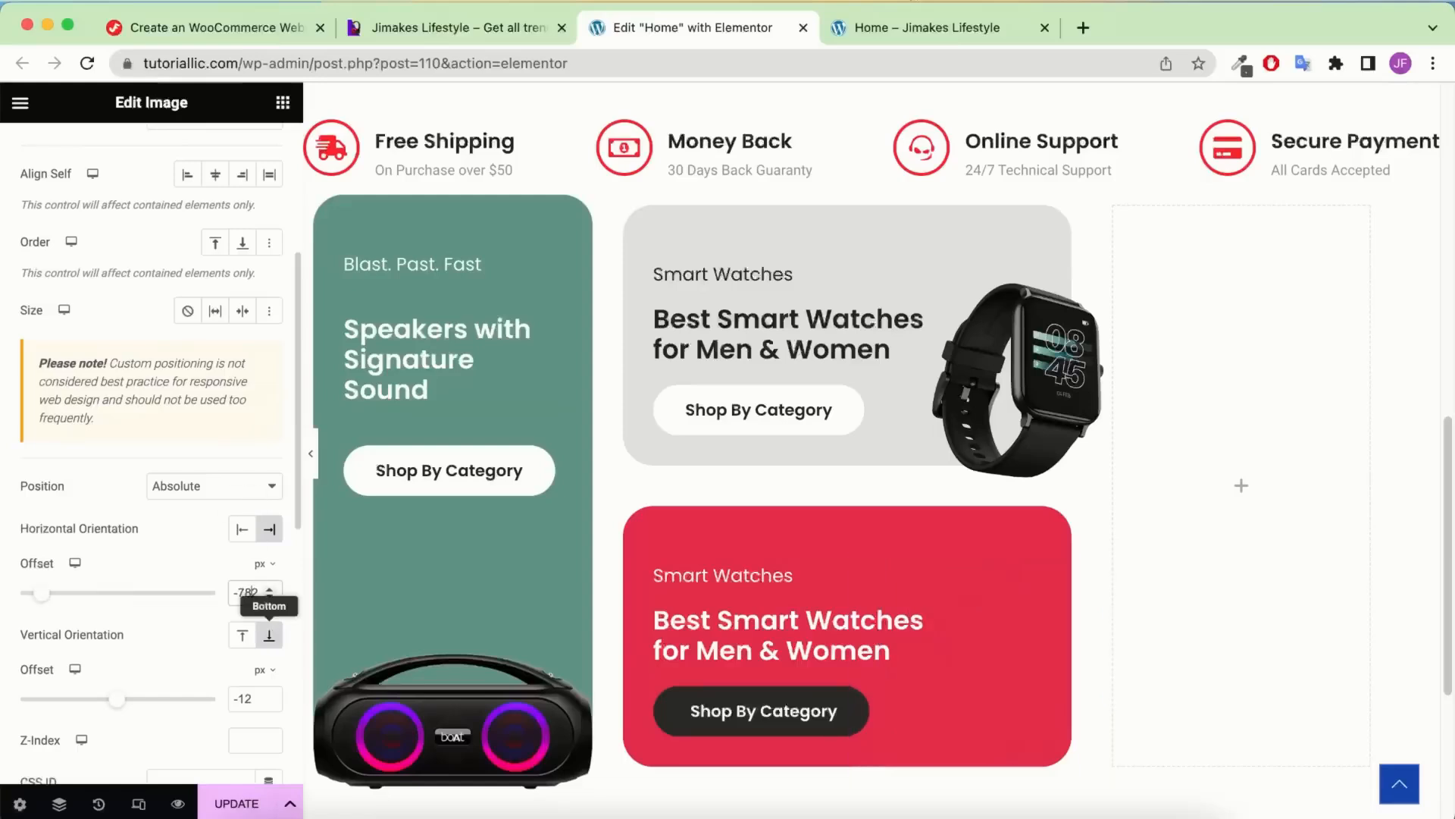
key("BackSpace")
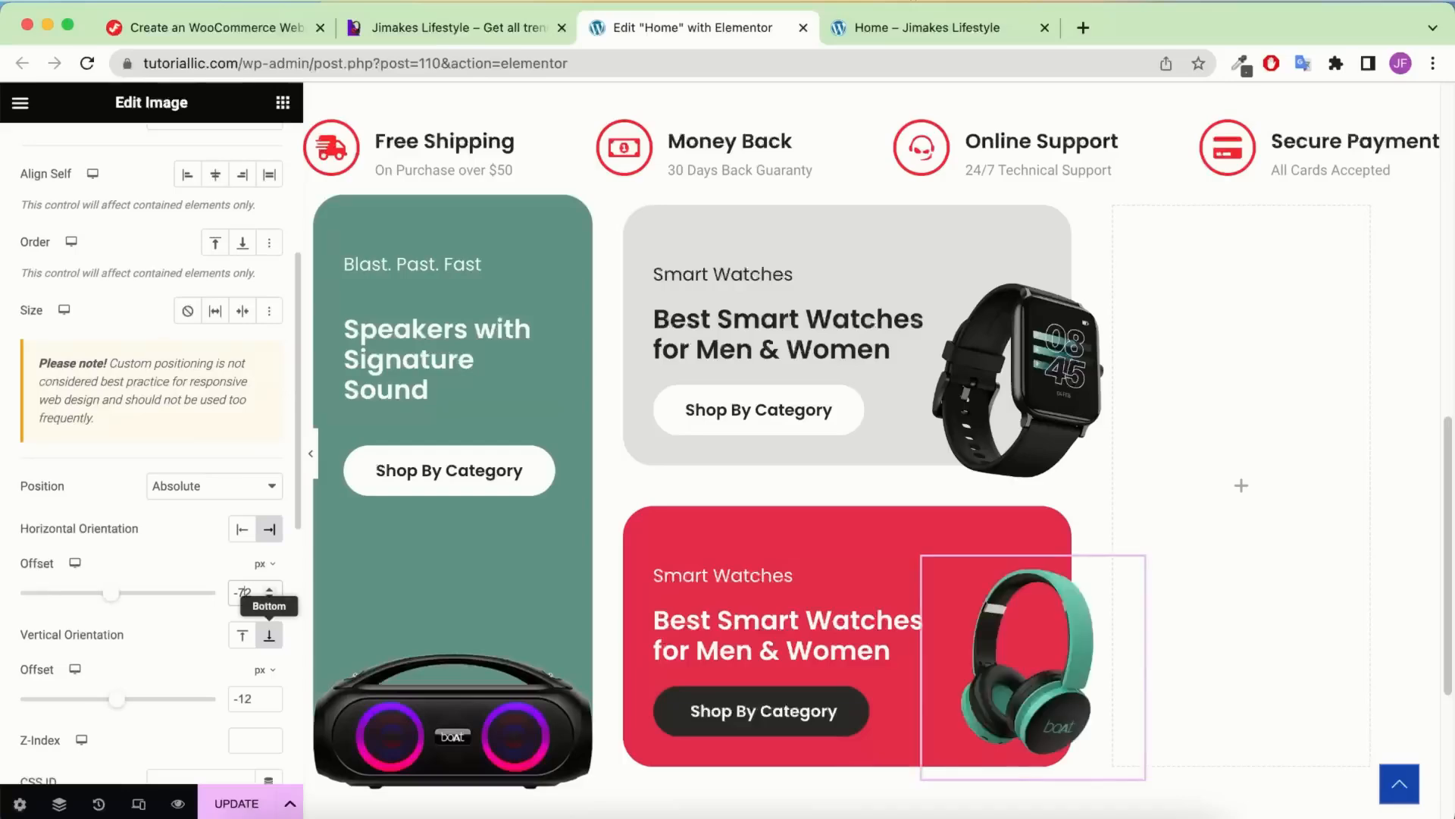
scroll(216, 650, "down", 2)
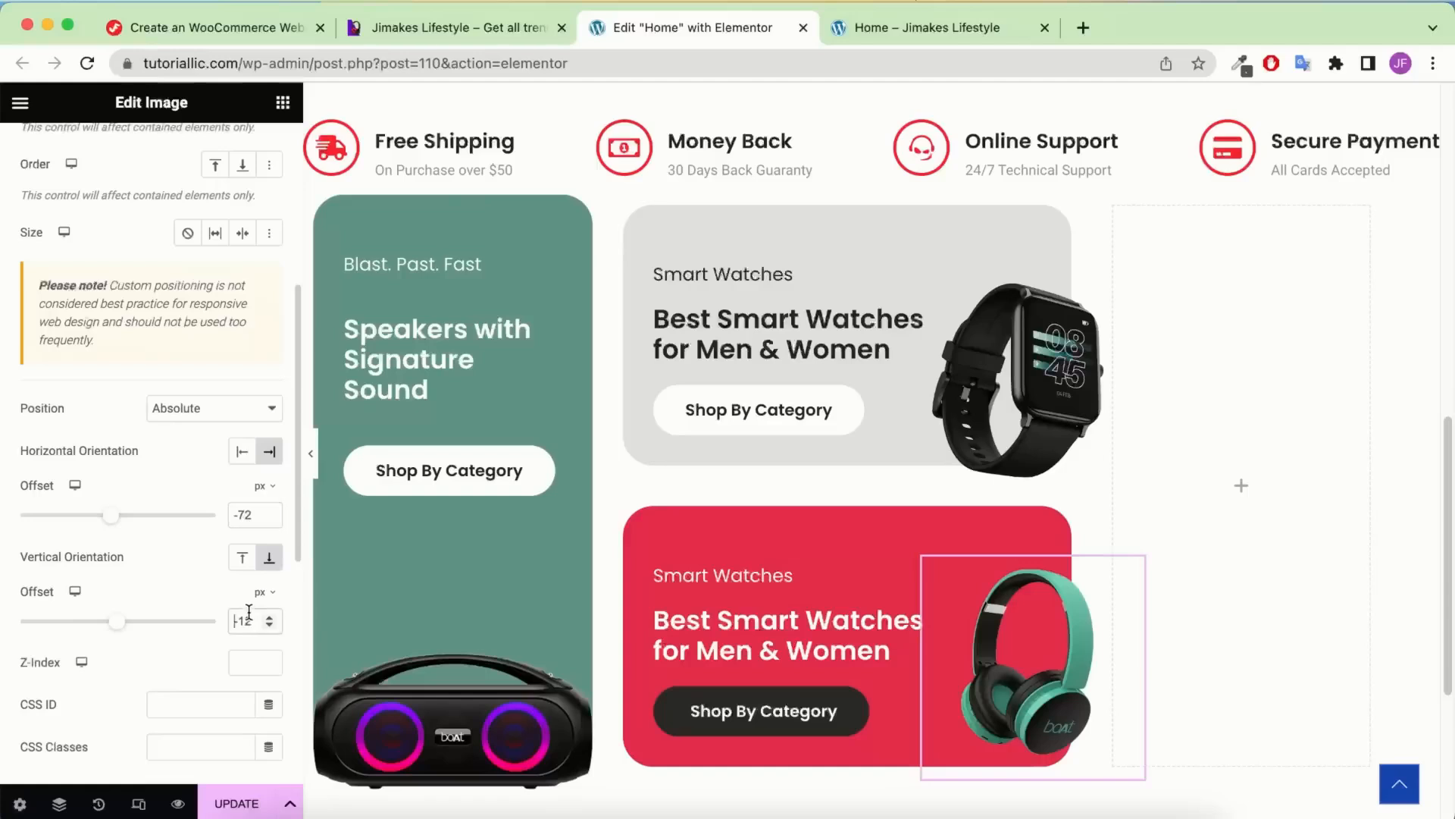
key("BackSpace")
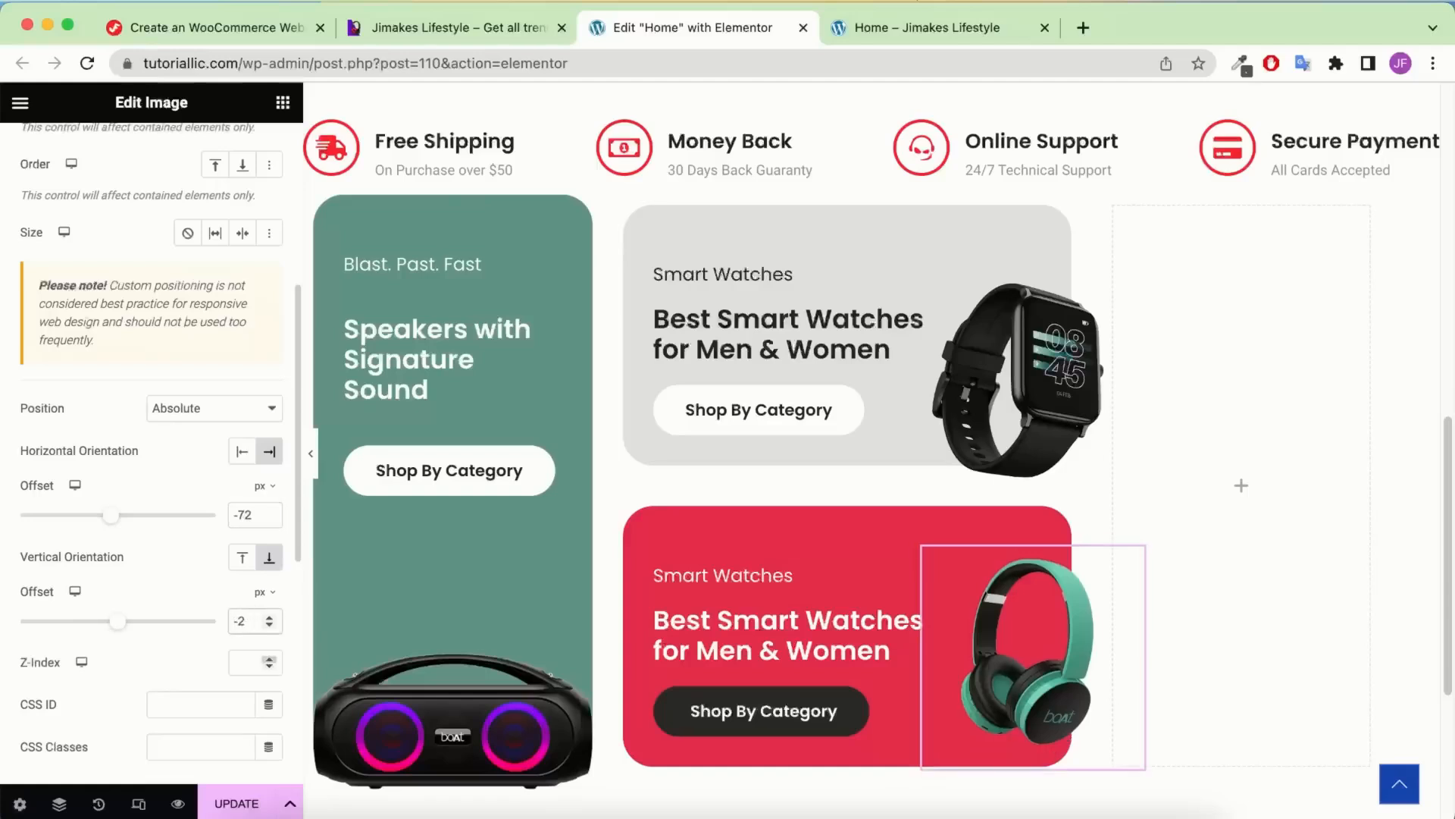
type("4")
scroll(651, 508, "down", 1)
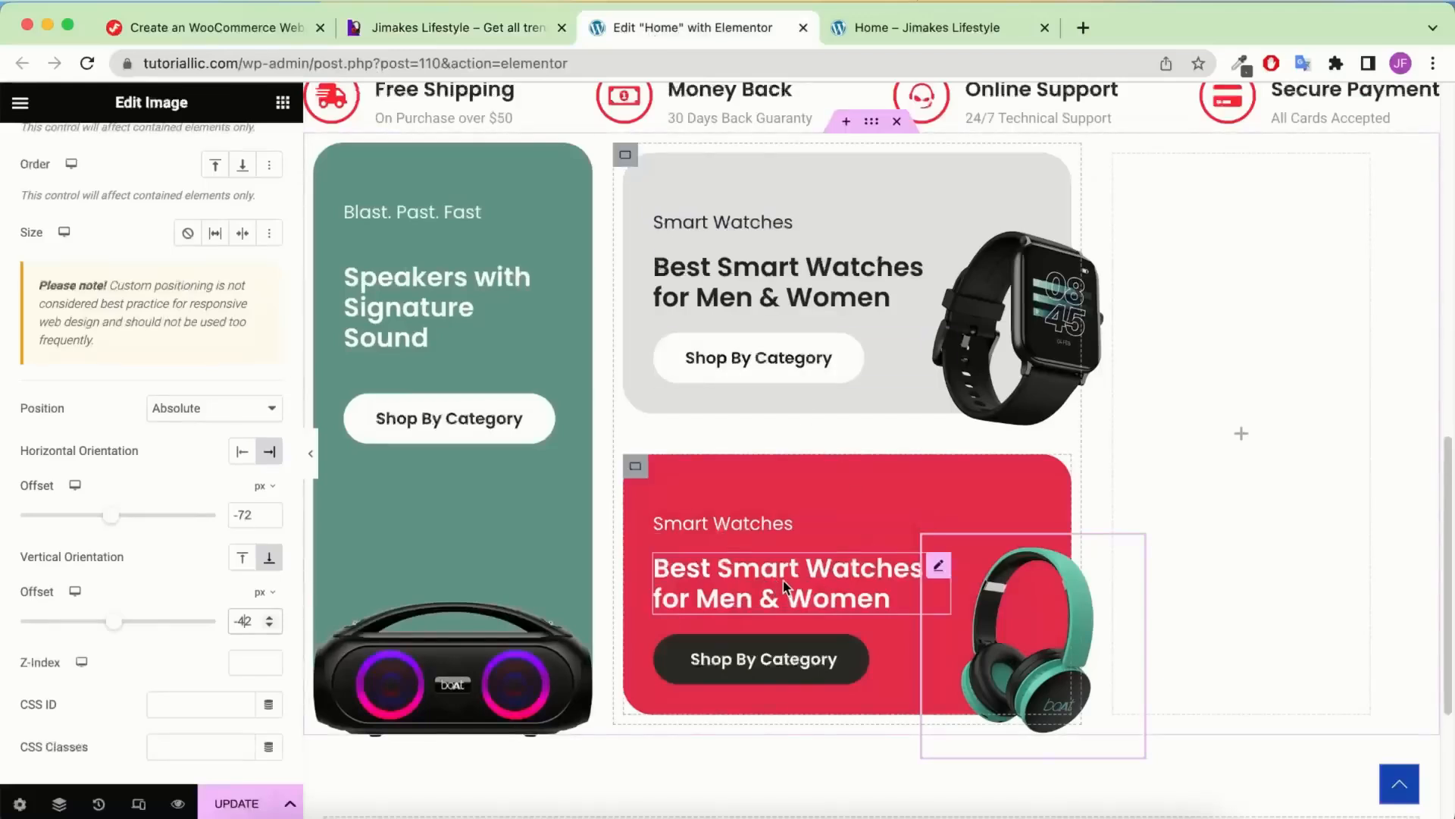
left_click(802, 586)
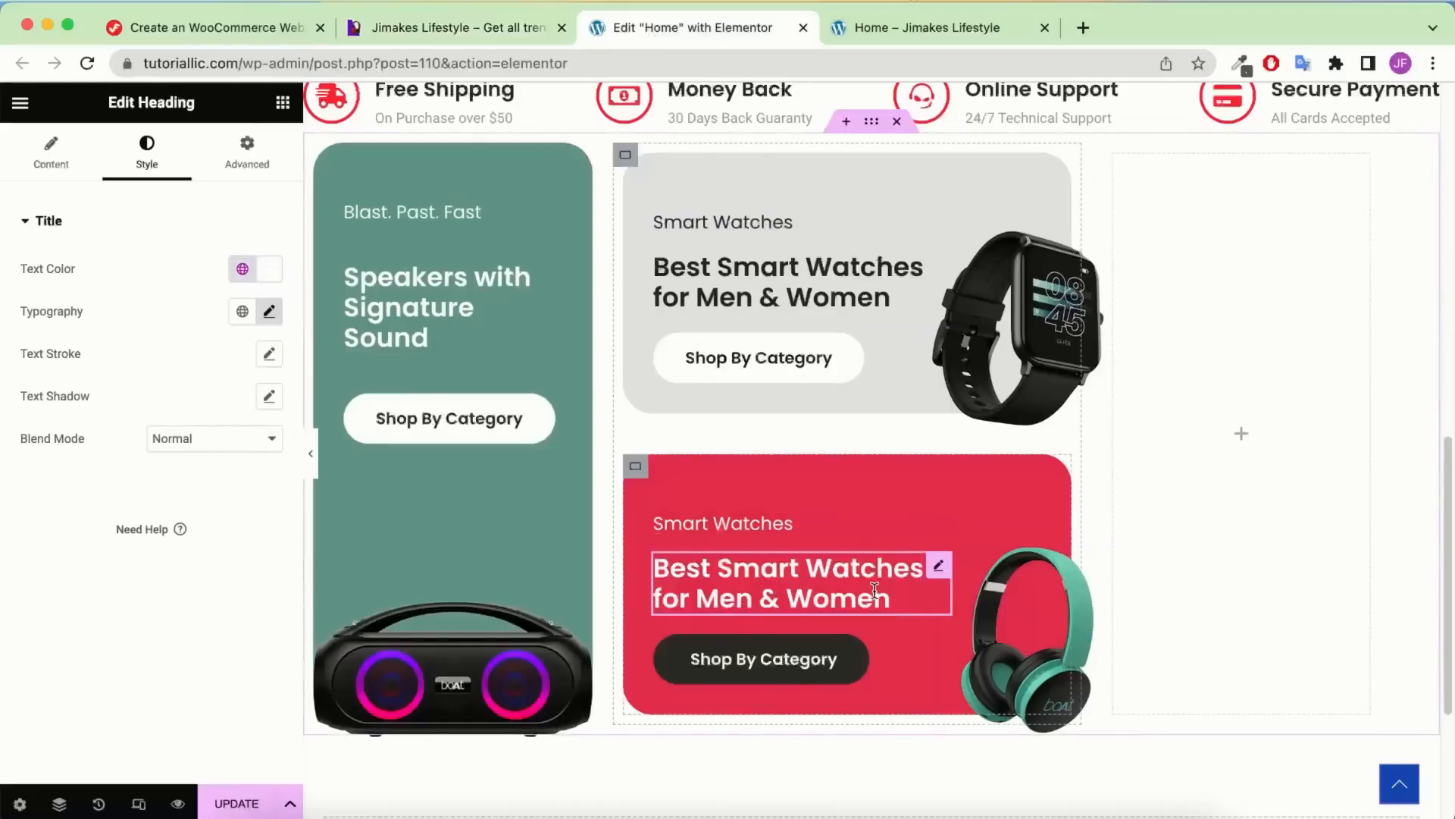
Paste the headphones headline into the heading, relabel it 'Wireless Headphones', and save with Update
left_click(53, 156)
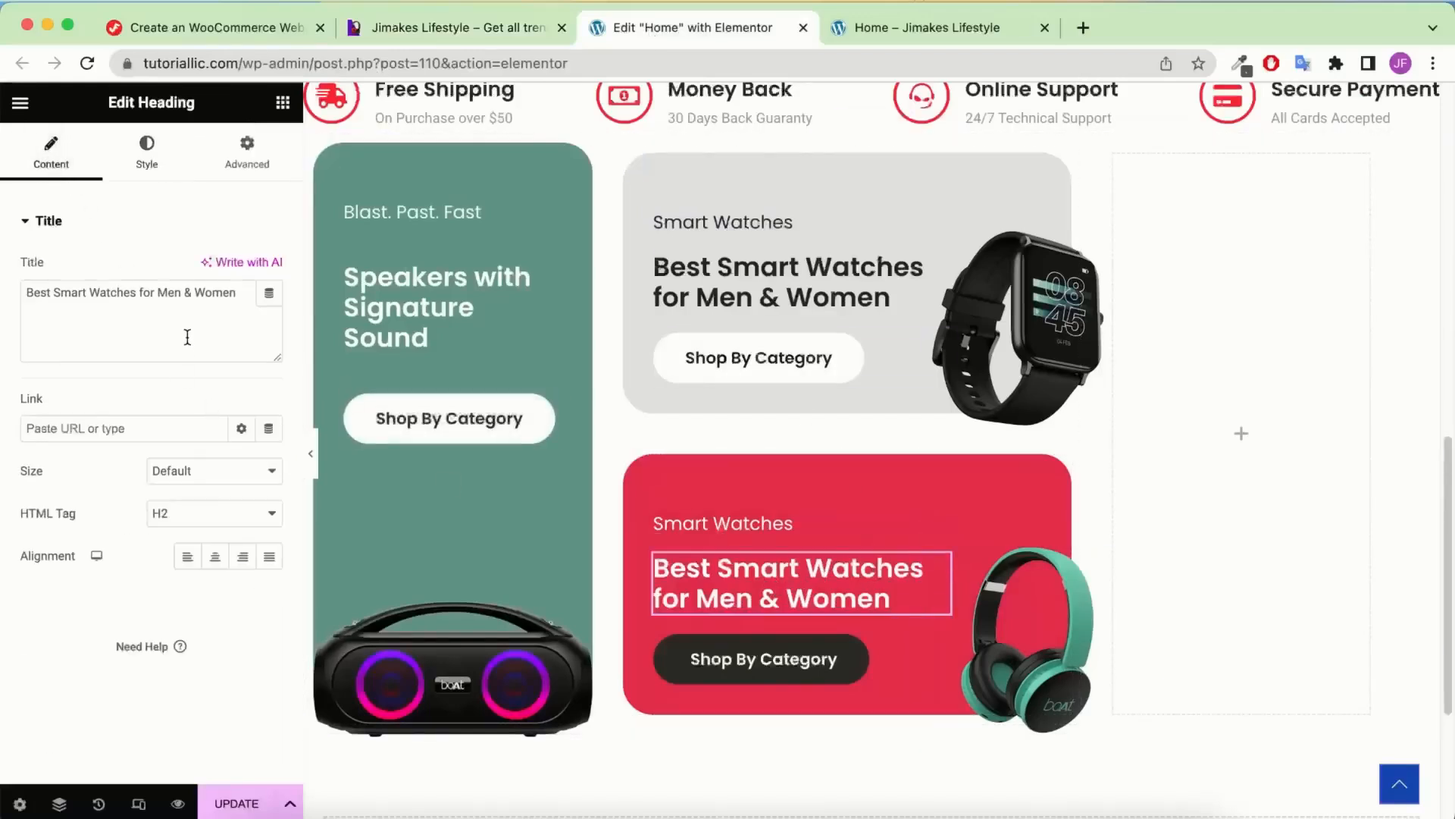
key("super+a")
type("Own Every Match with Gaming Headphones")
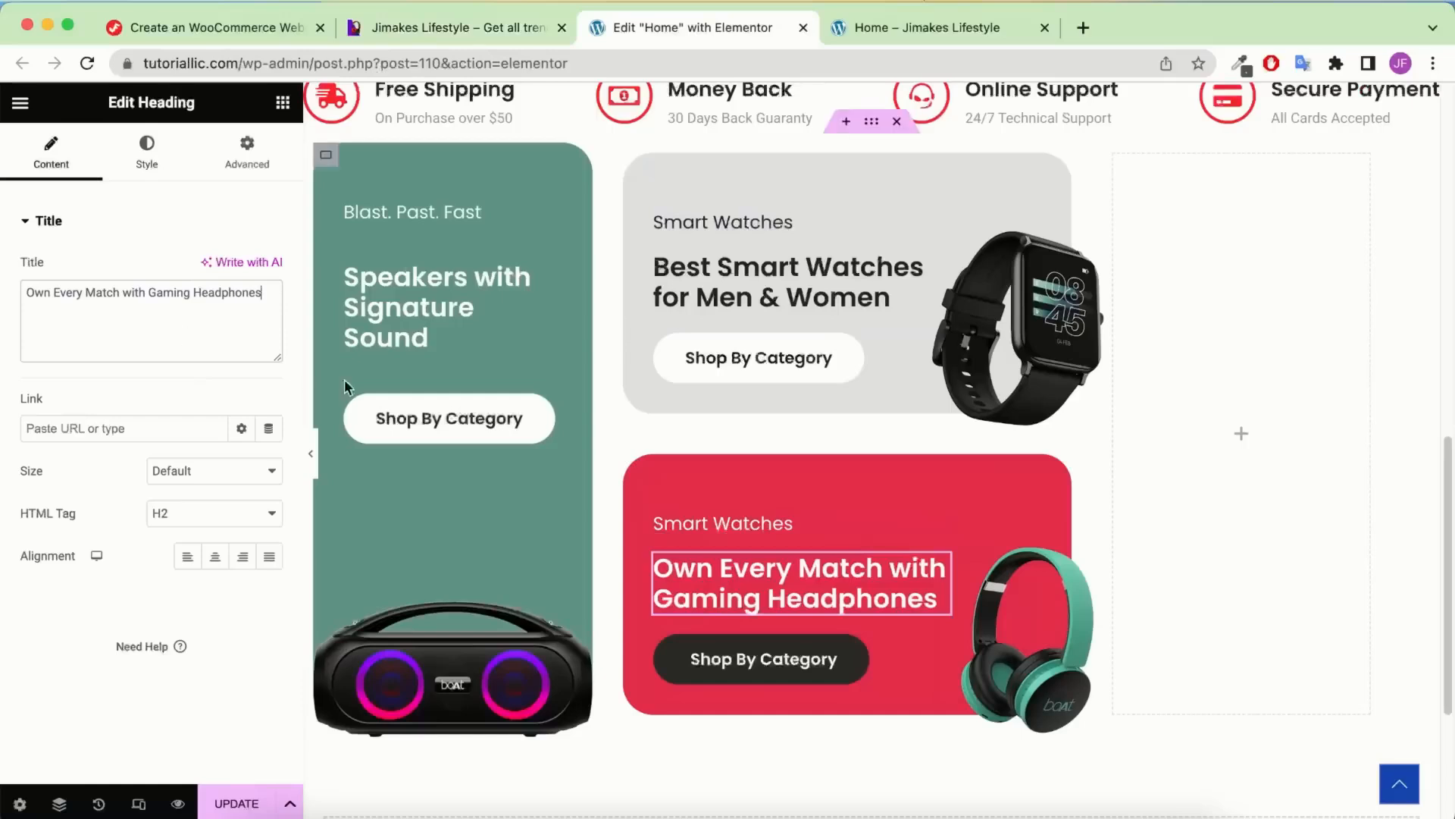
left_click(735, 523)
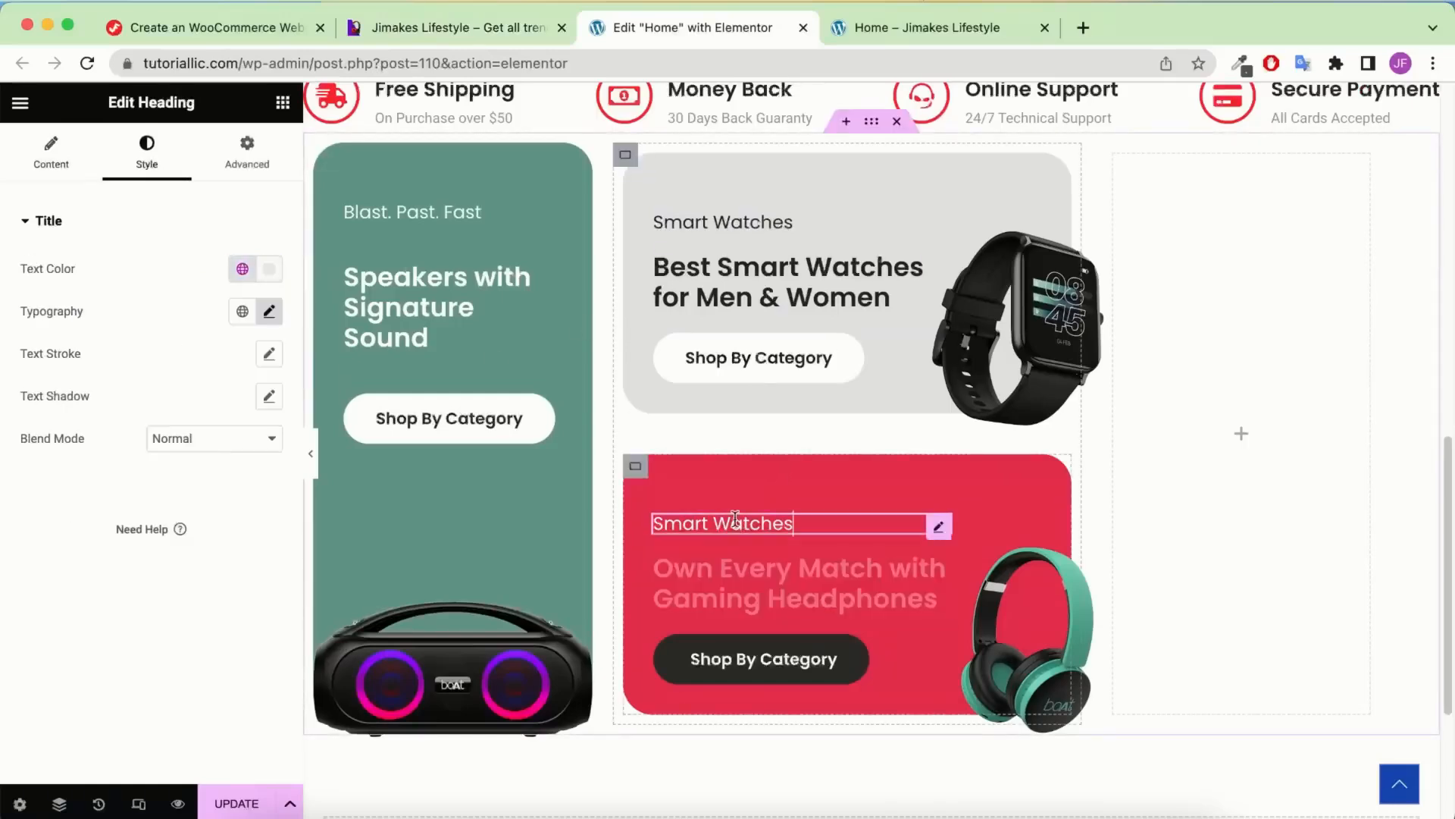
left_click(96, 155)
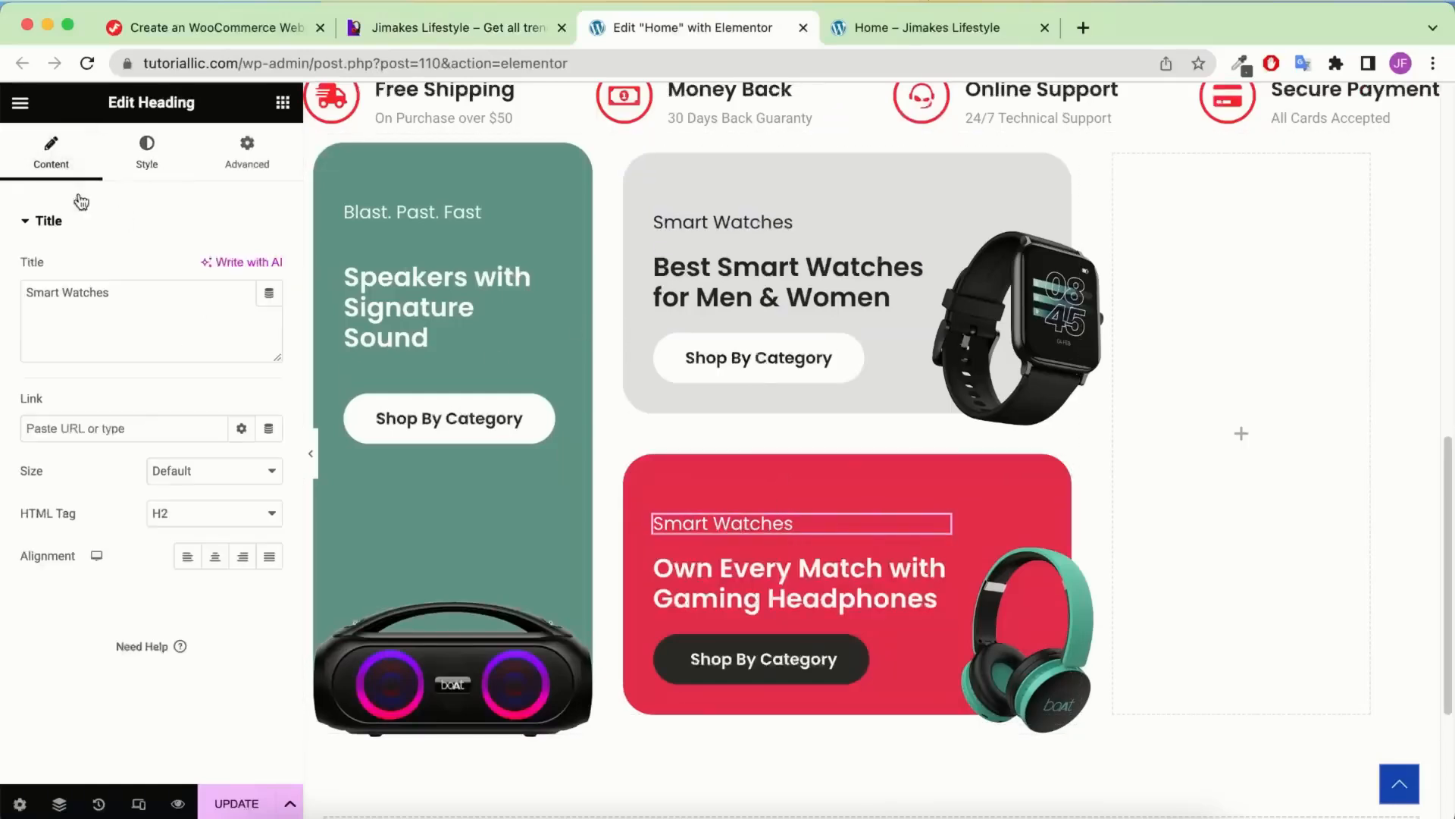
type("Wireless Headphones")
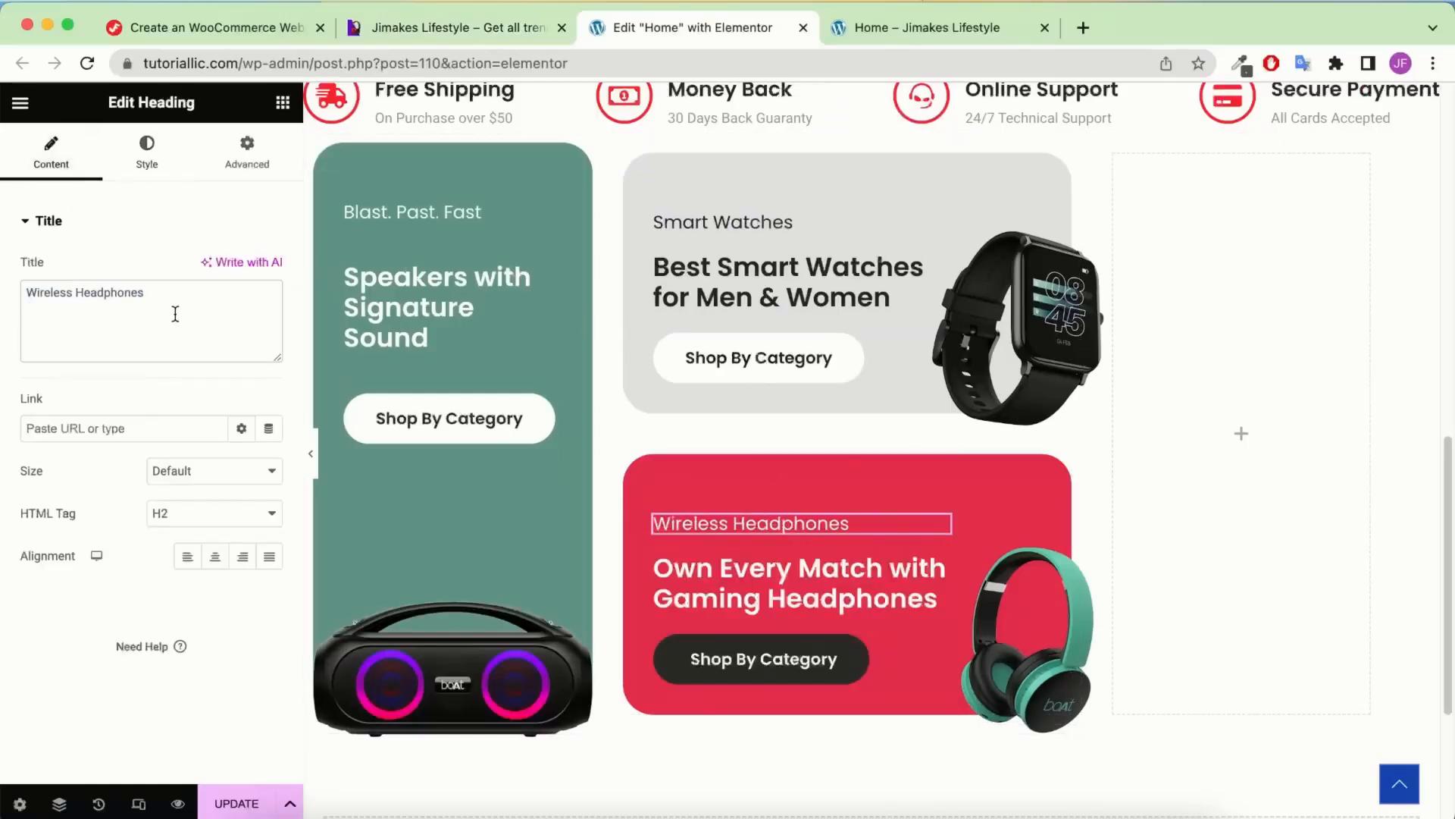
scroll(1011, 559, "down", 1)
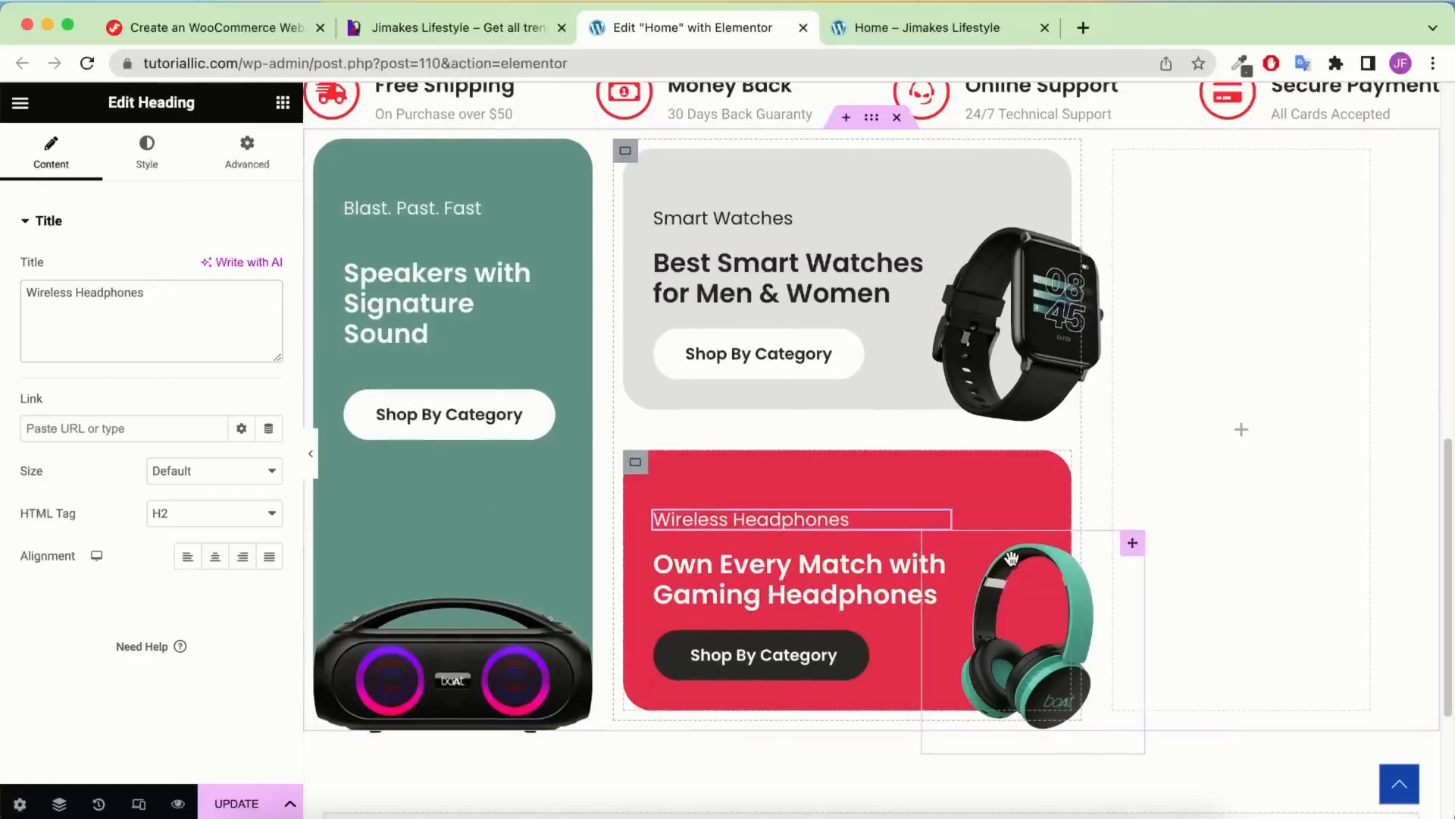
left_click(239, 804)
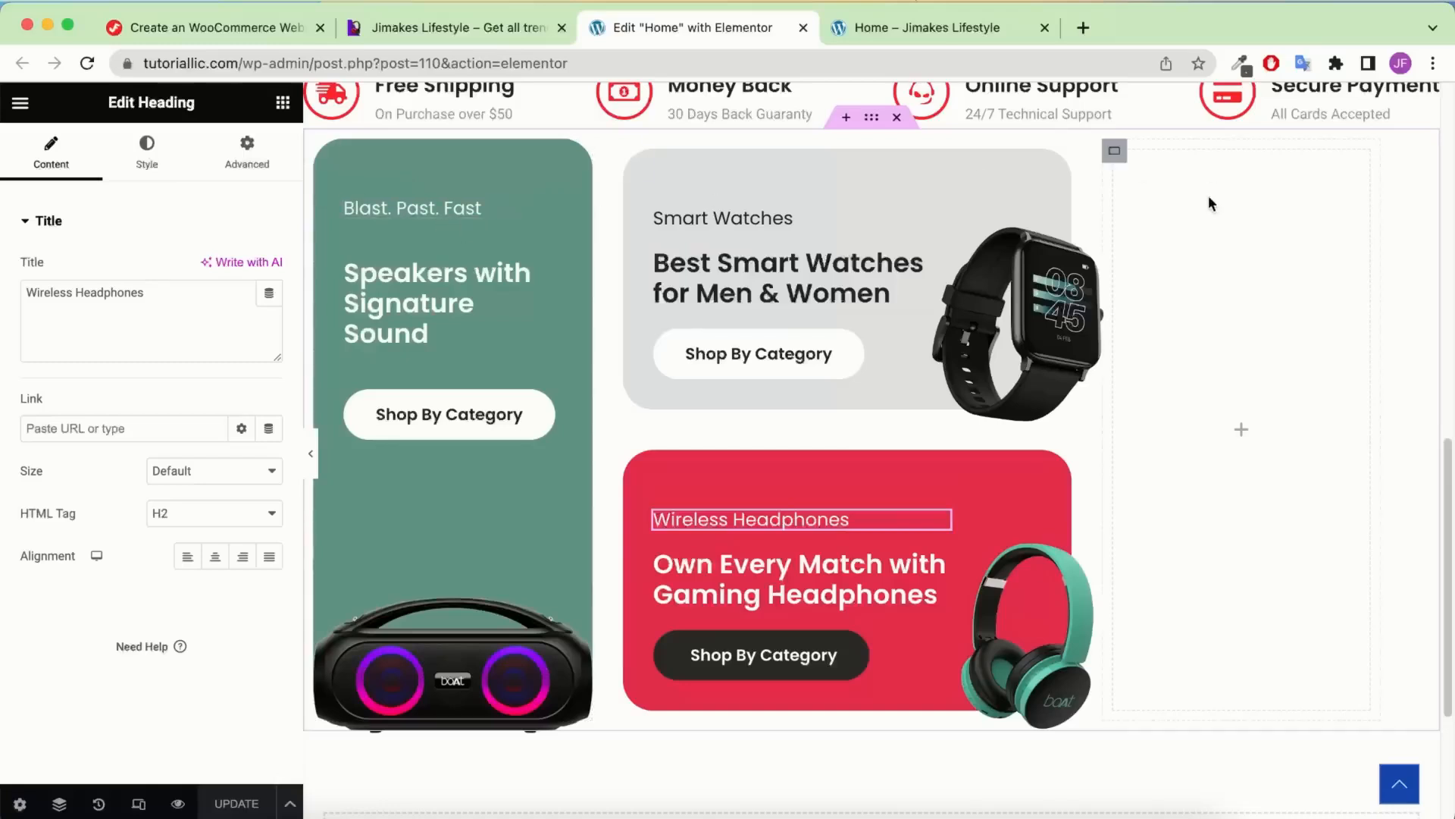
Copy the green speaker card's style and paste it onto the empty right-hand column
right_click(327, 153)
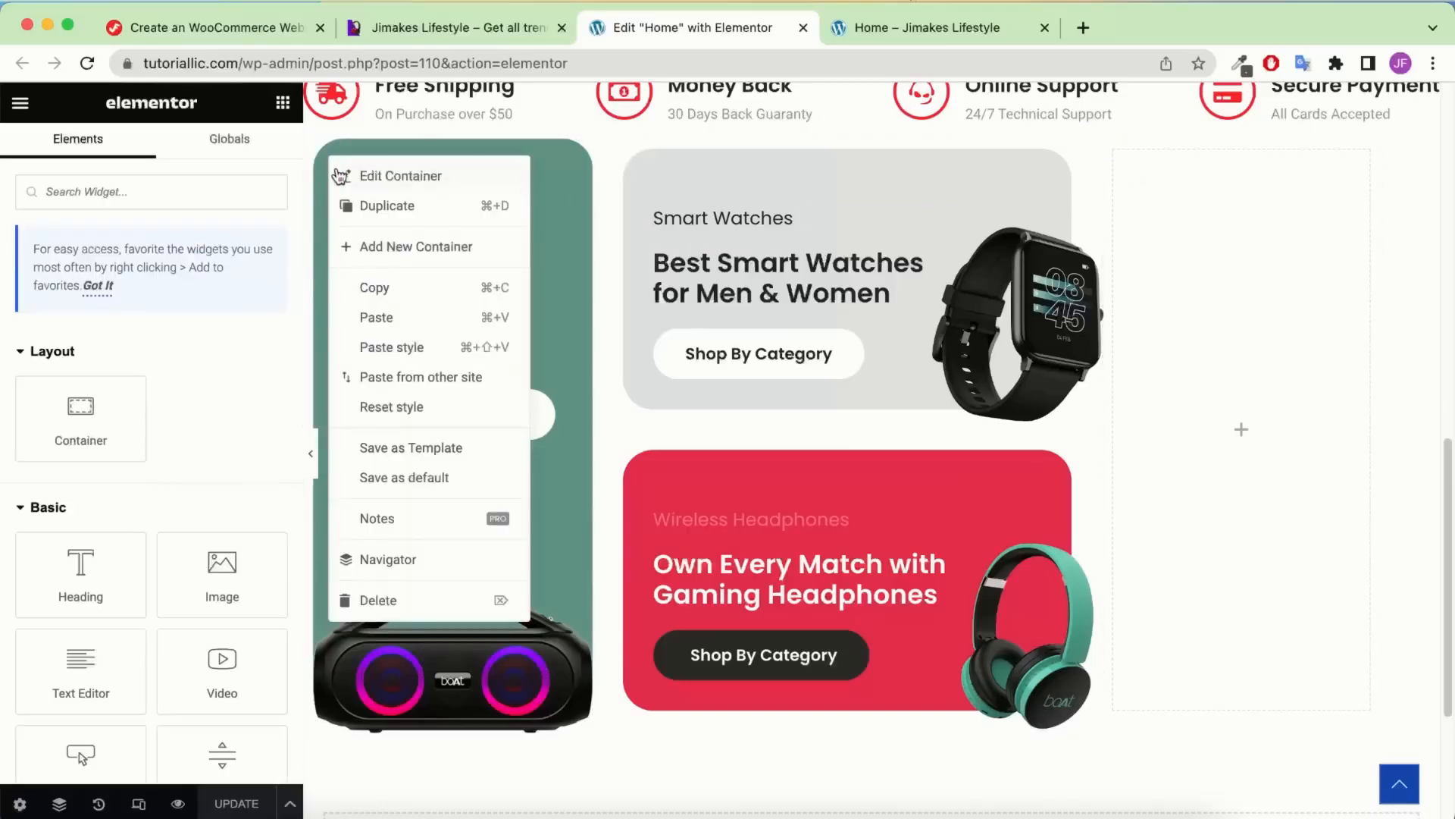
left_click(376, 291)
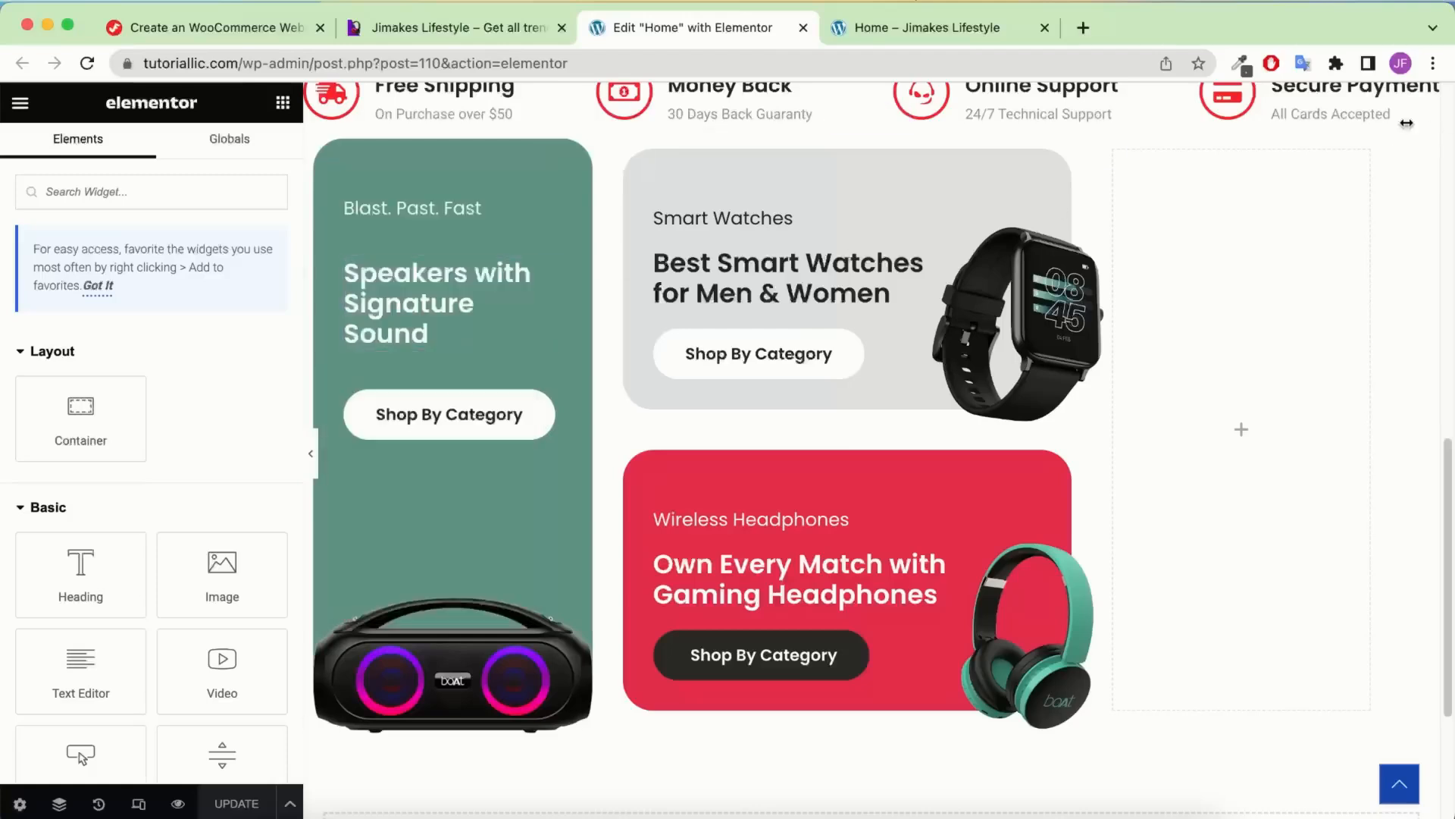
right_click(1120, 157)
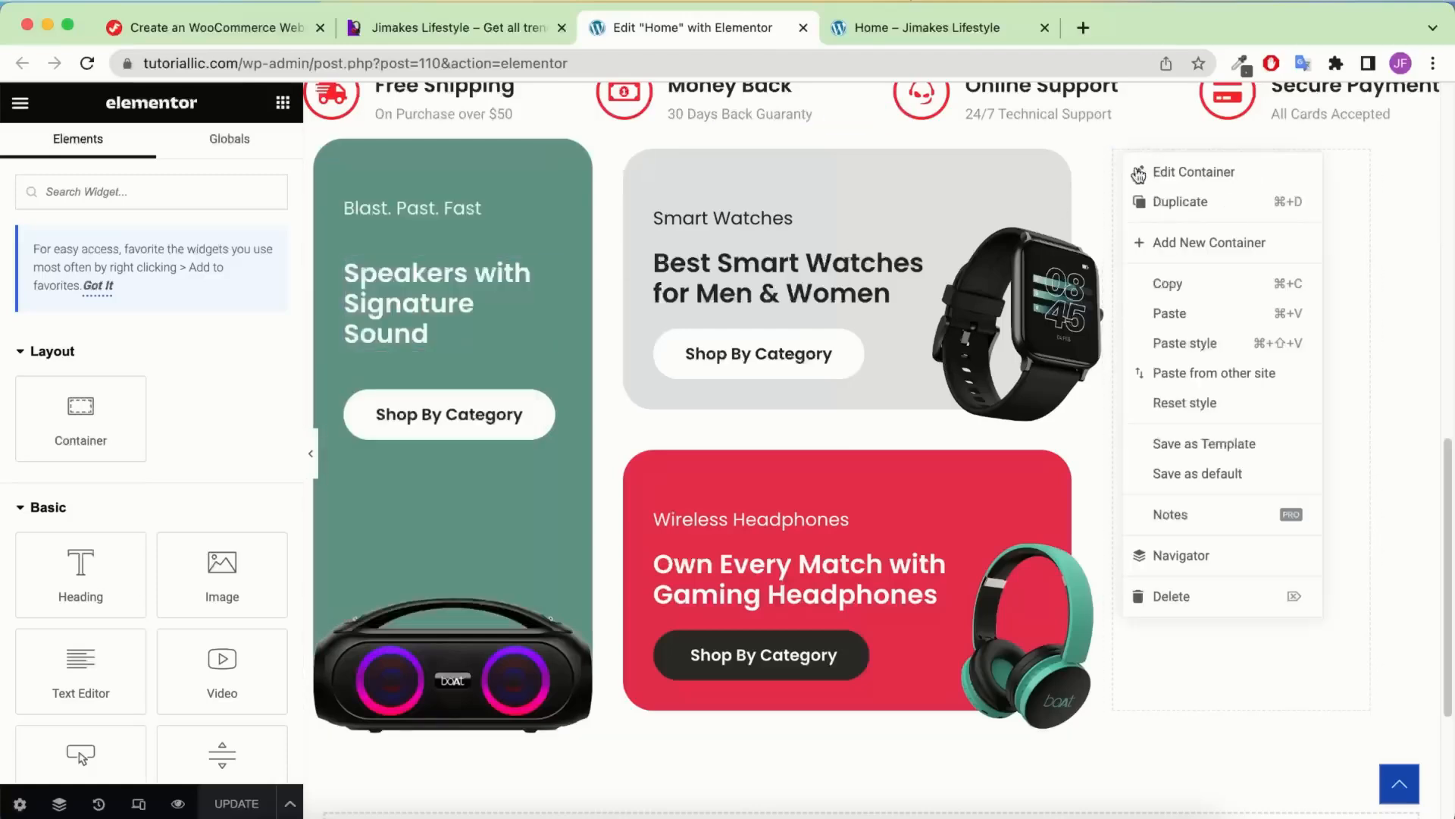
left_click(1198, 342)
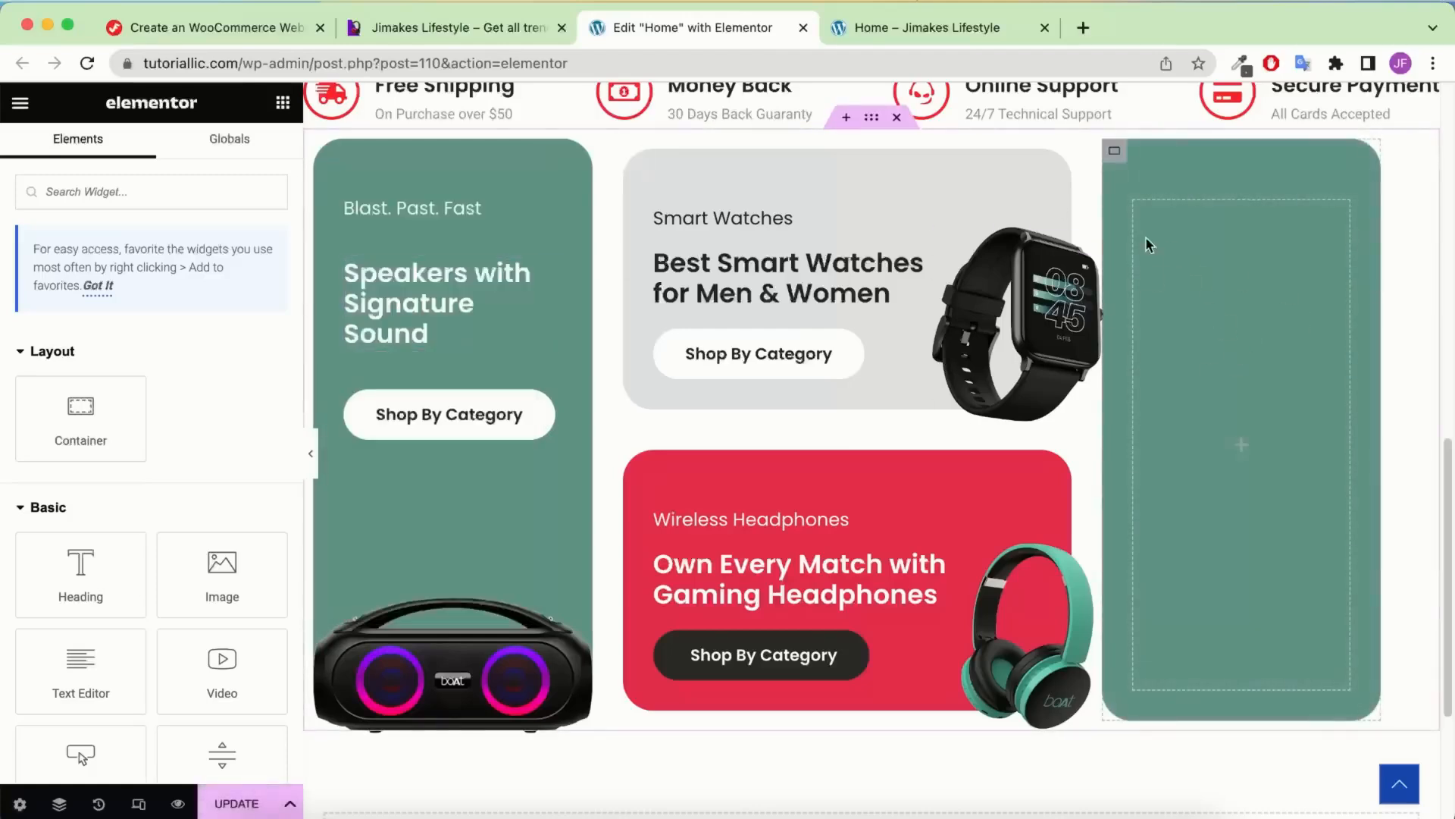
scroll(1096, 322, "up", 1)
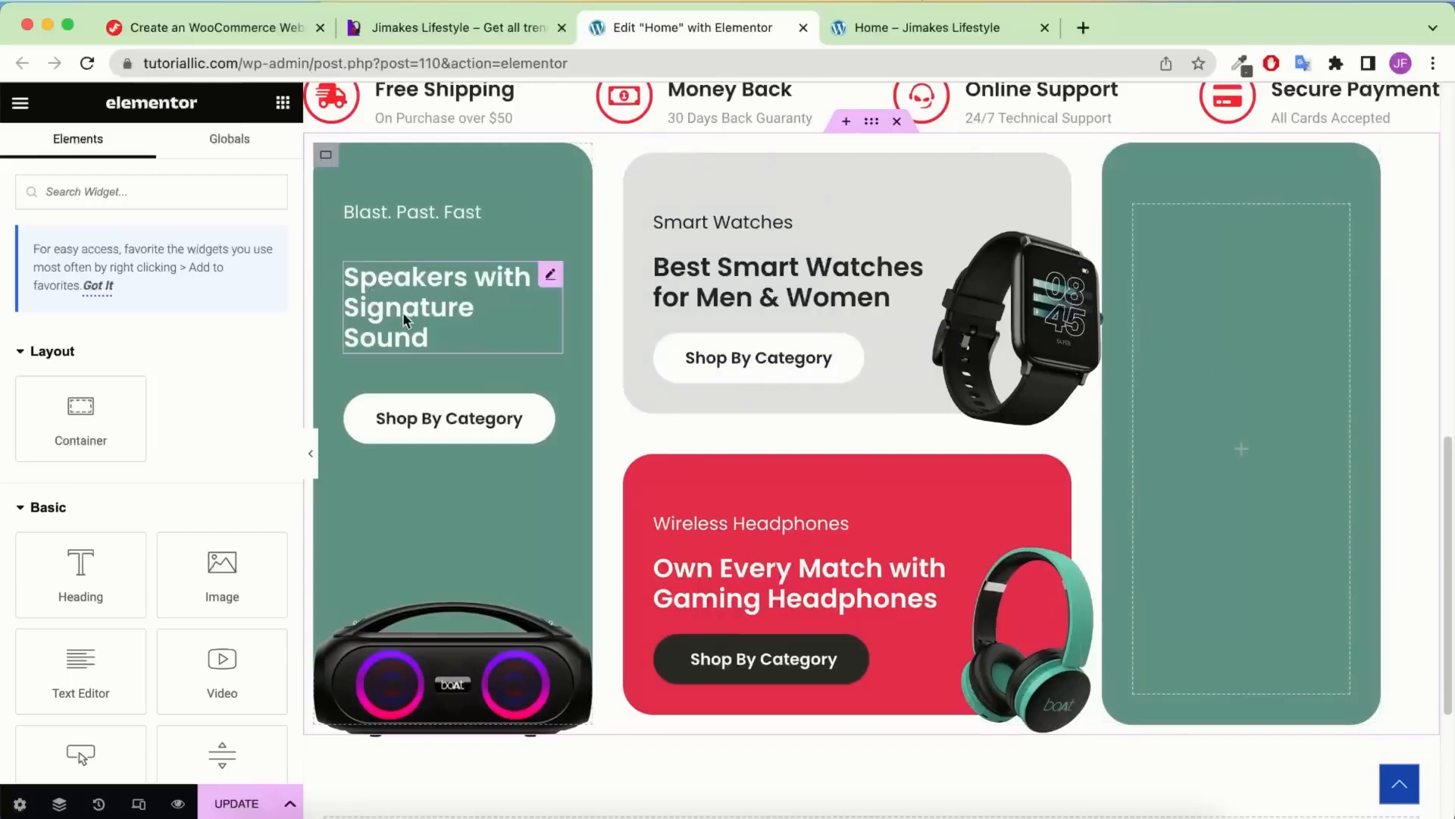
Copy the 'Blast. Past. Fast' tagline and 'Speakers with Signature Sound' heading into the right card
left_click(498, 29)
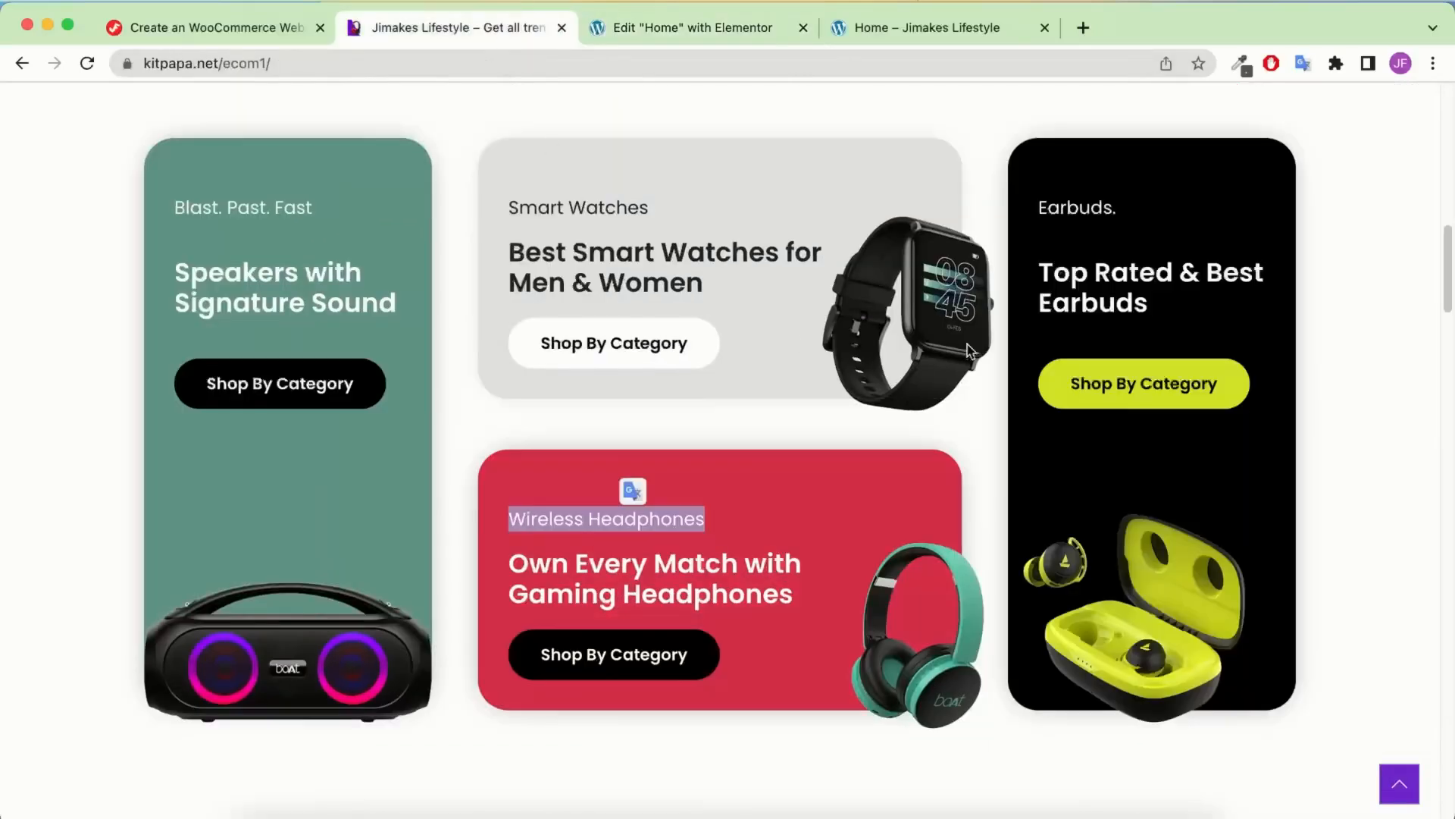
left_click(724, 34)
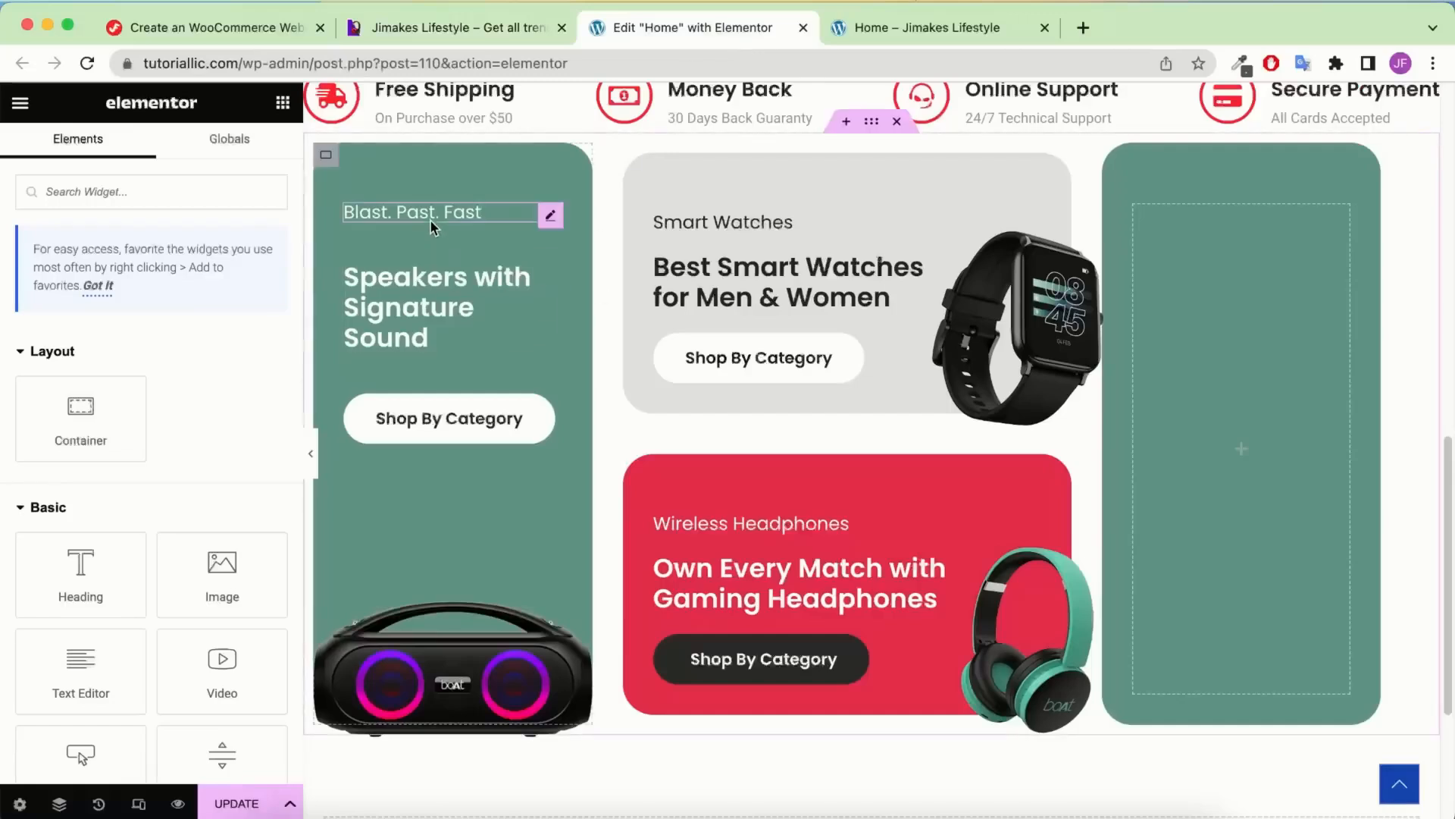
right_click(436, 221)
left_click(480, 308)
right_click(1397, 274)
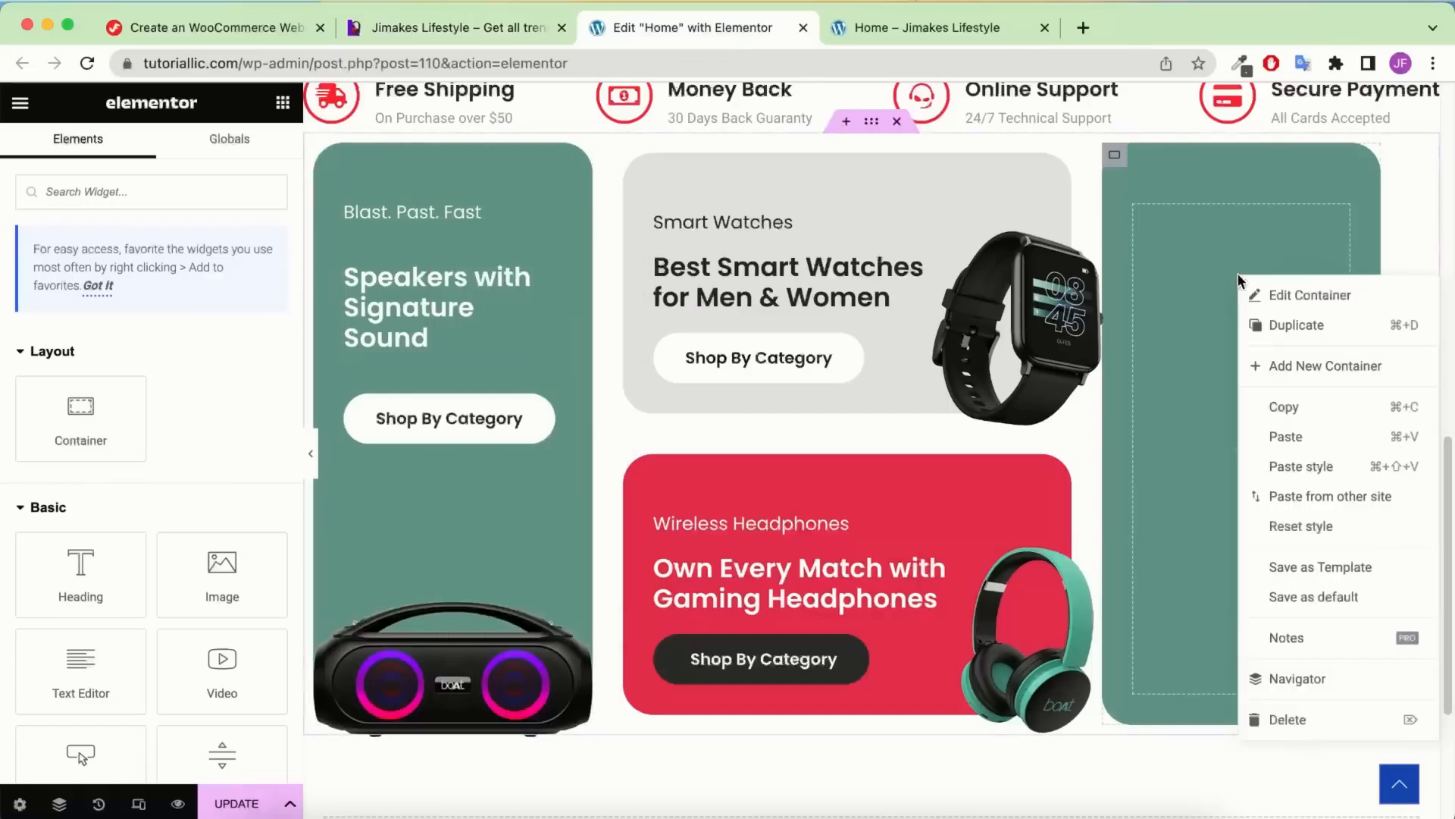
left_click(1288, 438)
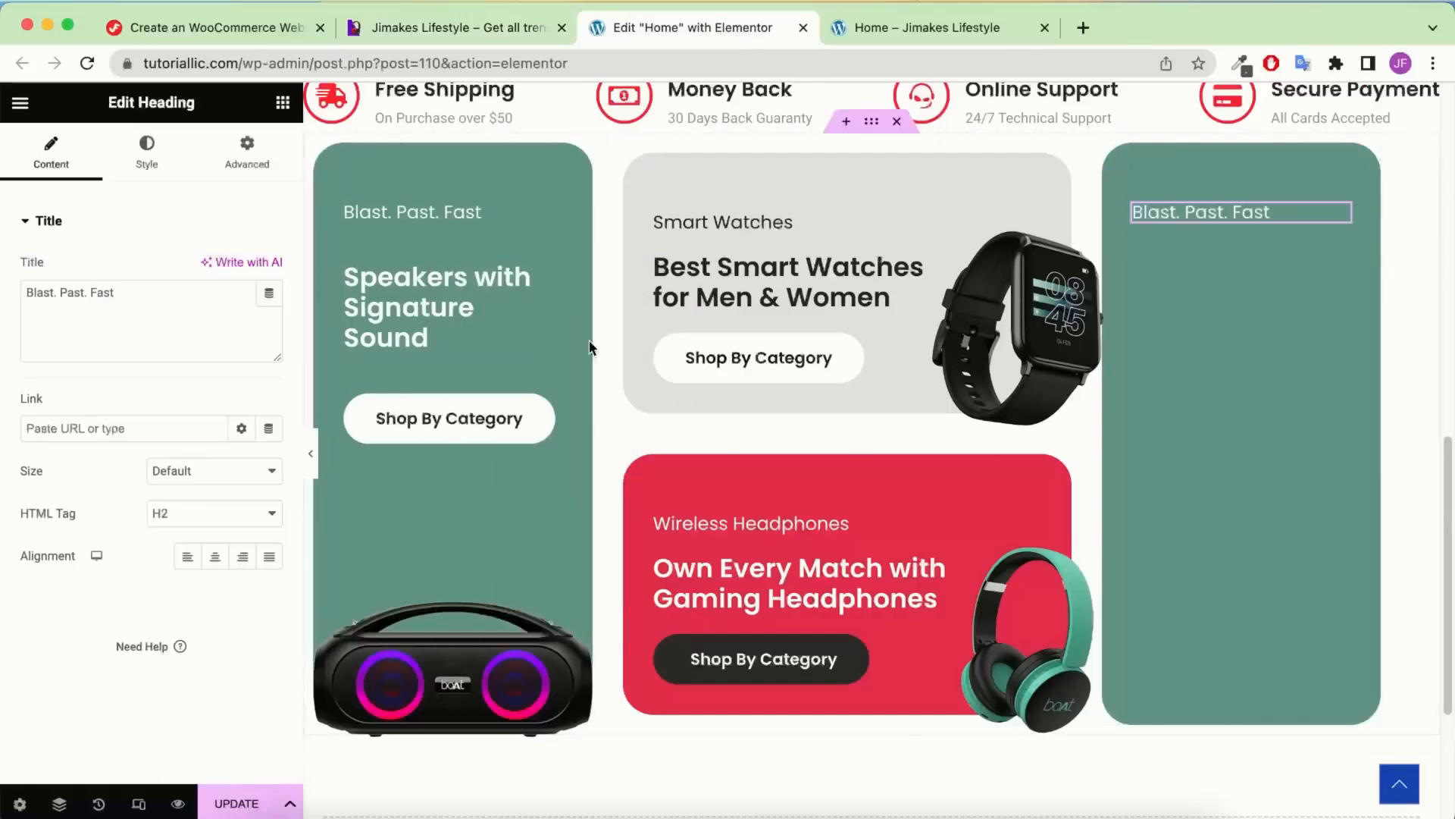
right_click(498, 292)
left_click(558, 413)
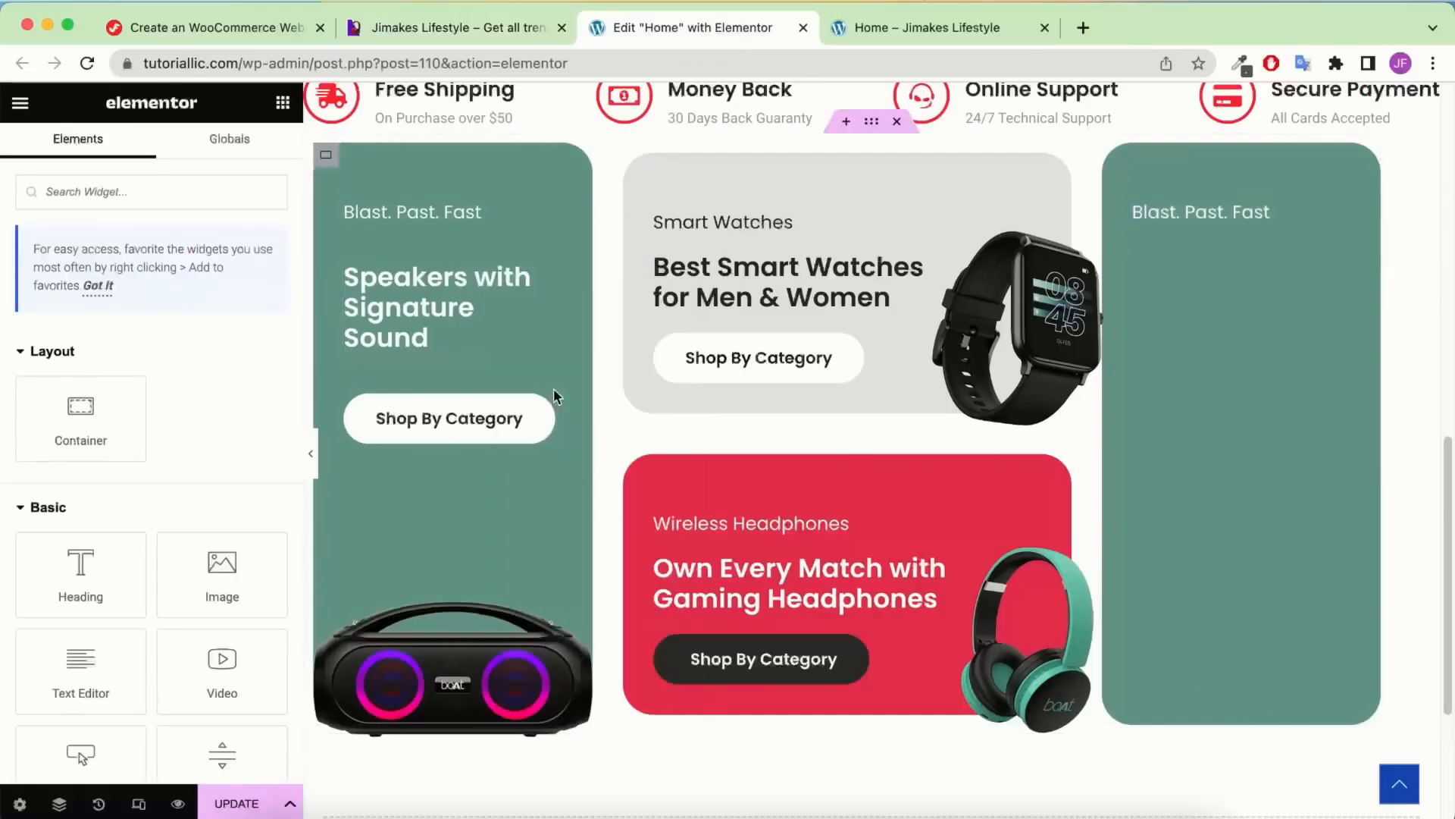
right_click(1217, 220)
left_click(1280, 342)
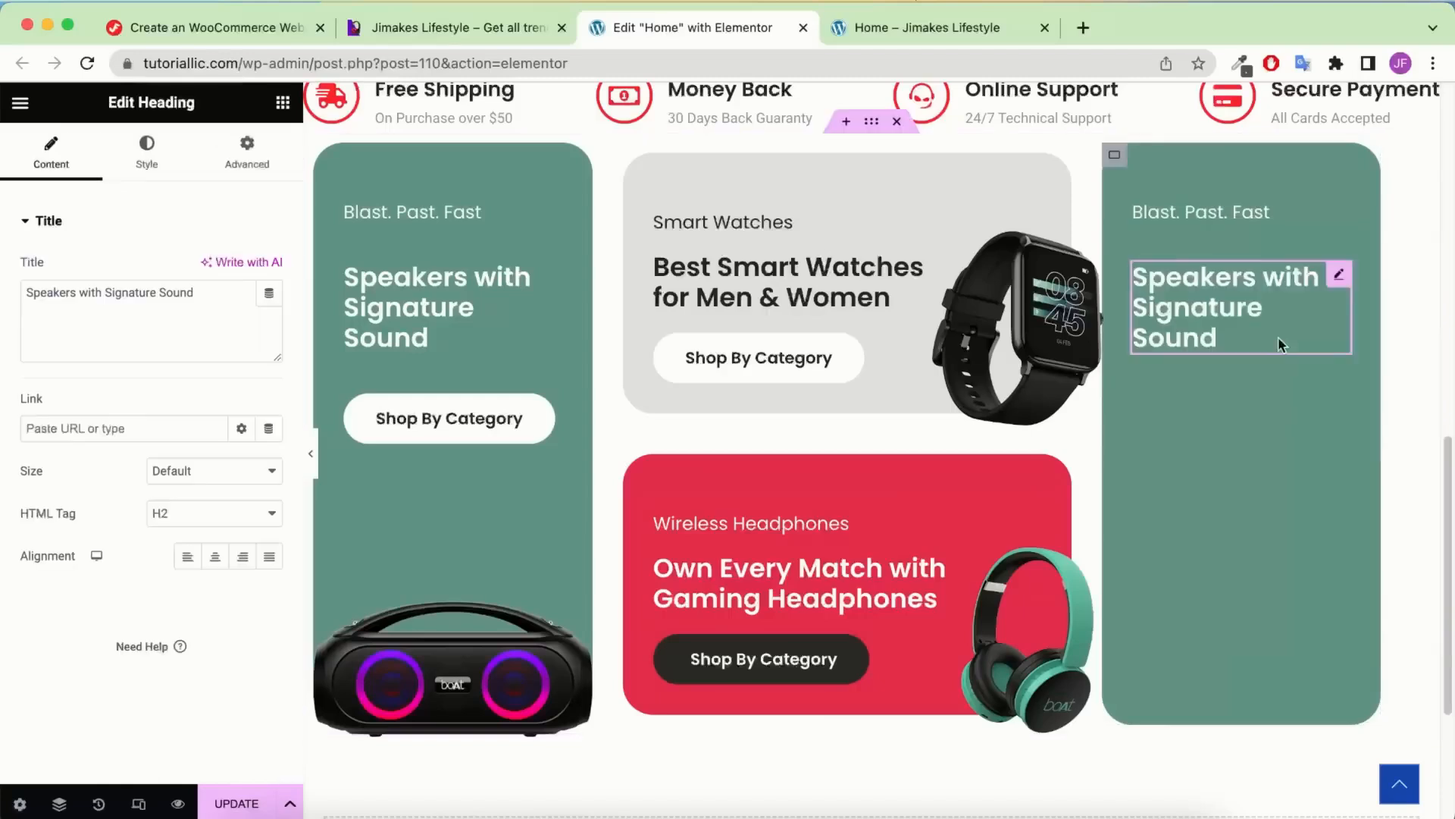
Copy the Shop By Category button and the speaker image into the right card below the heading
right_click(461, 425)
left_click(504, 491)
right_click(1334, 307)
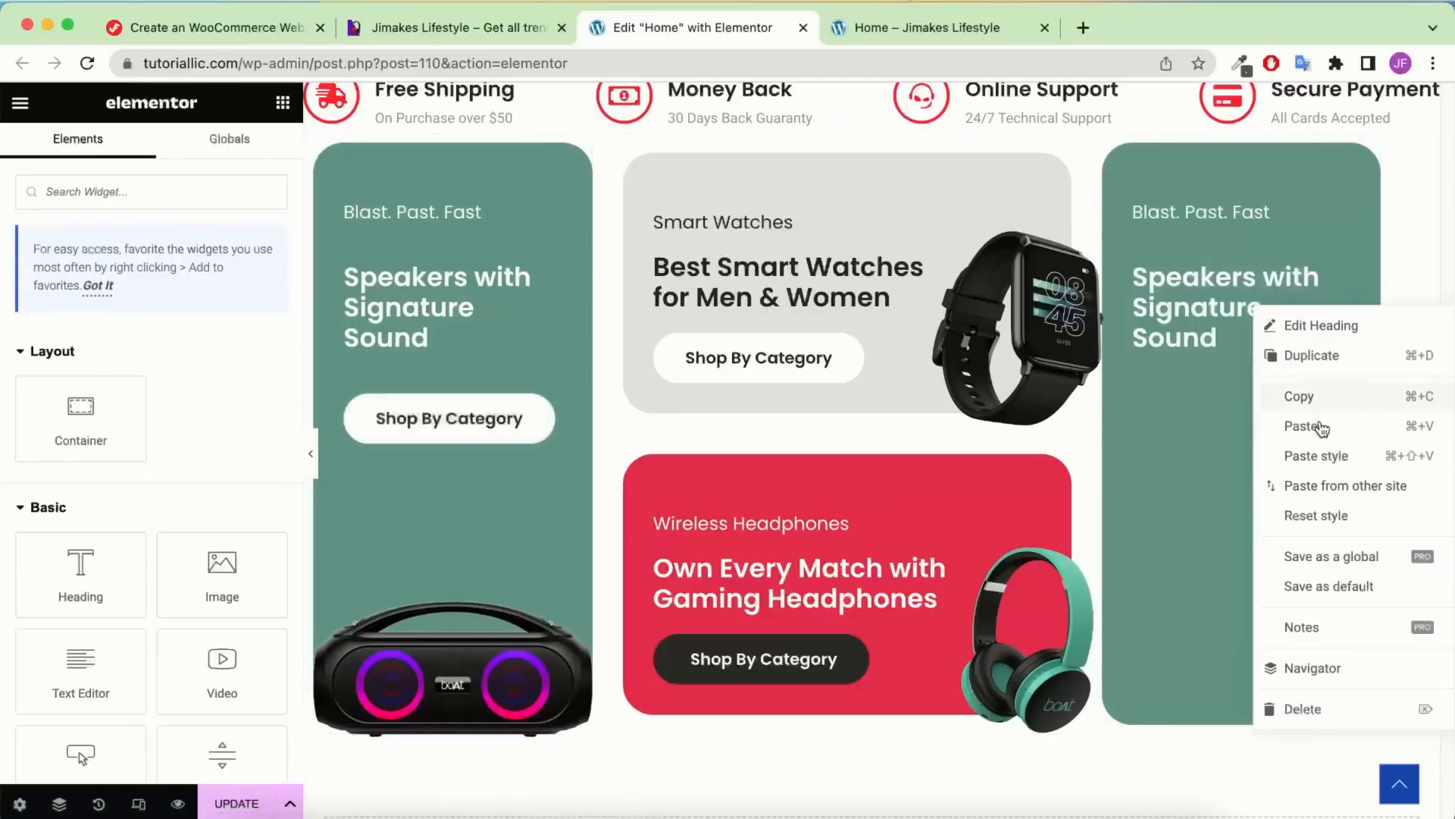
left_click(1323, 429)
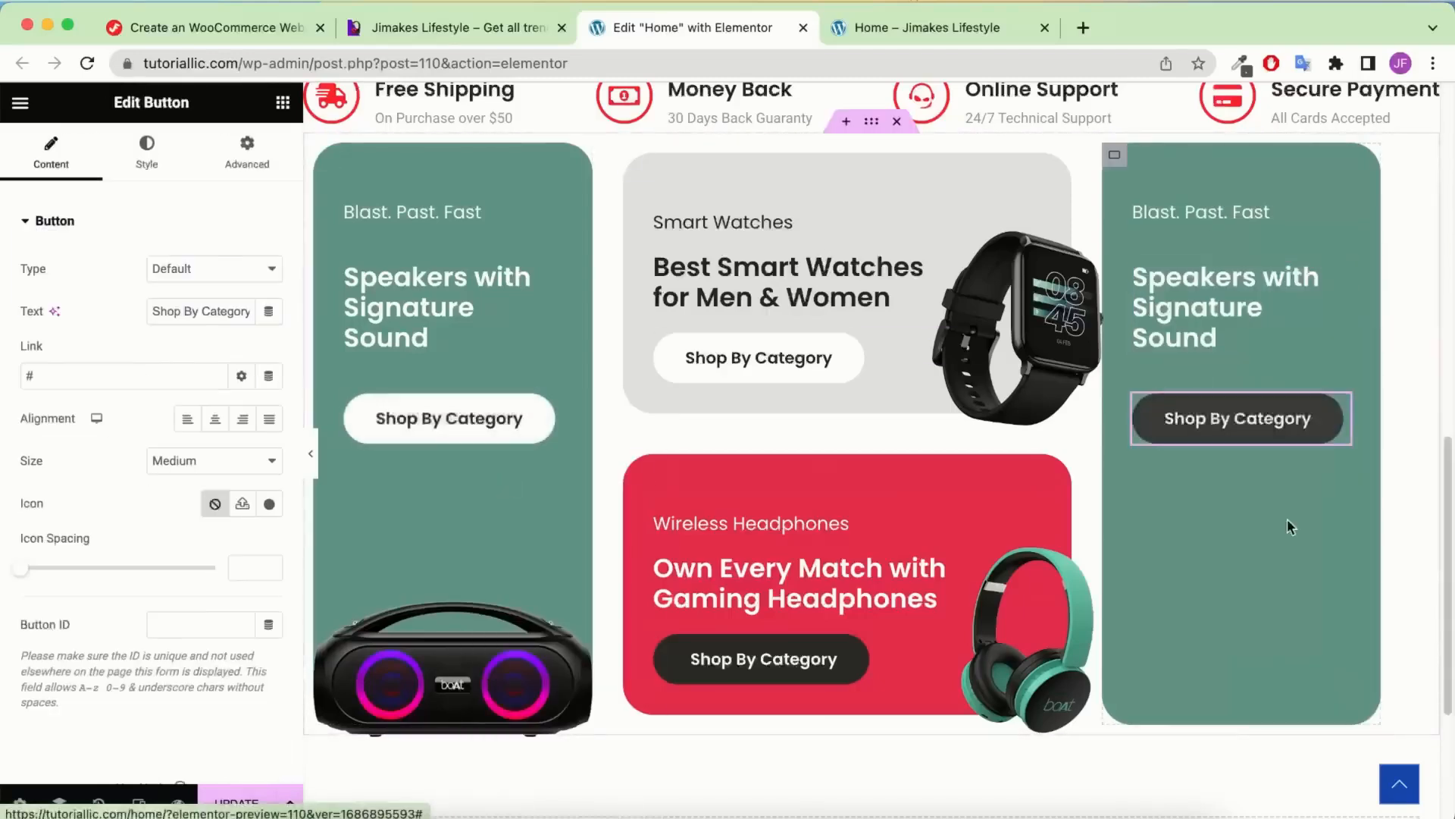
right_click(508, 632)
left_click(568, 489)
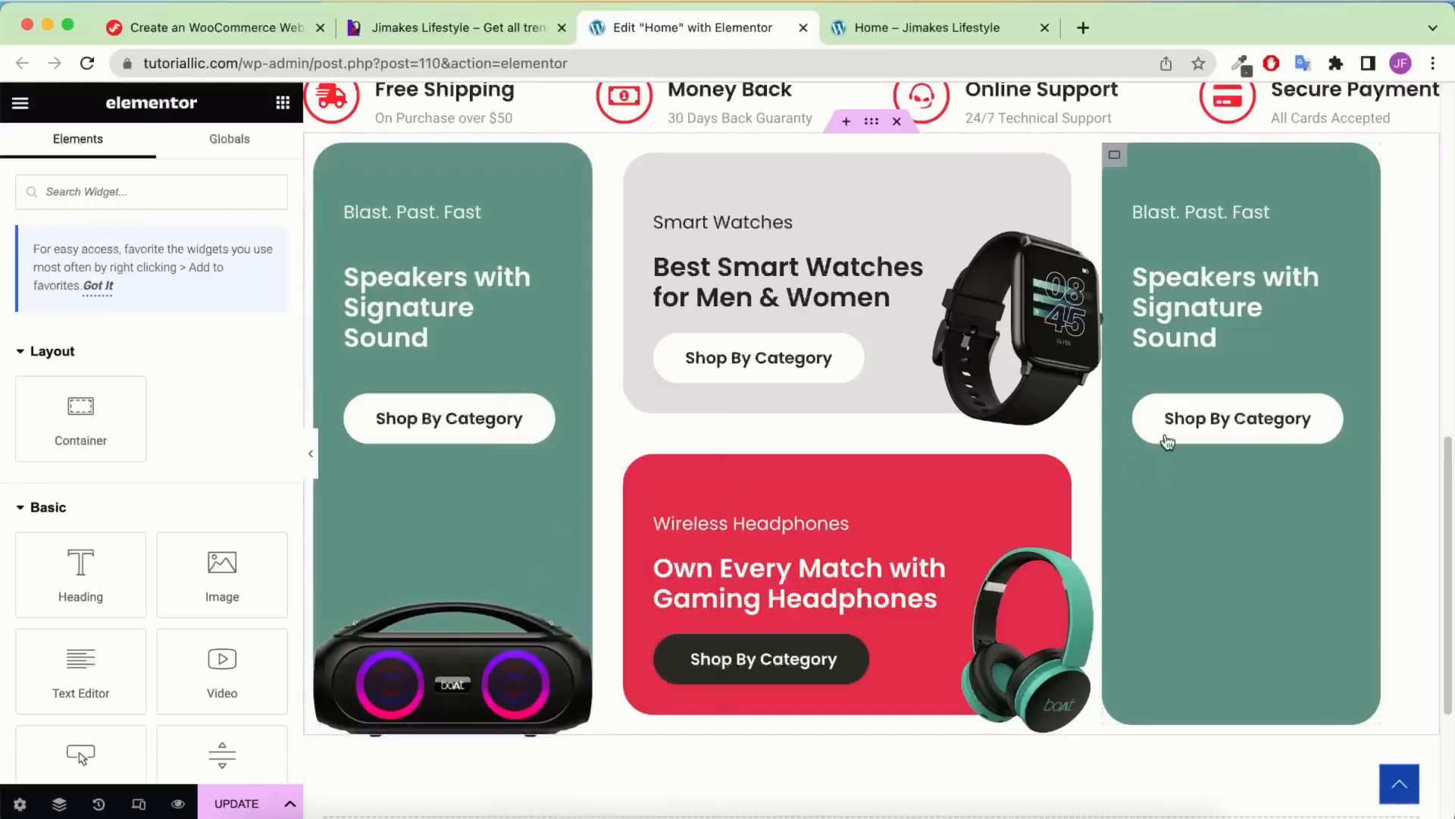
right_click(1205, 402)
left_click(1254, 506)
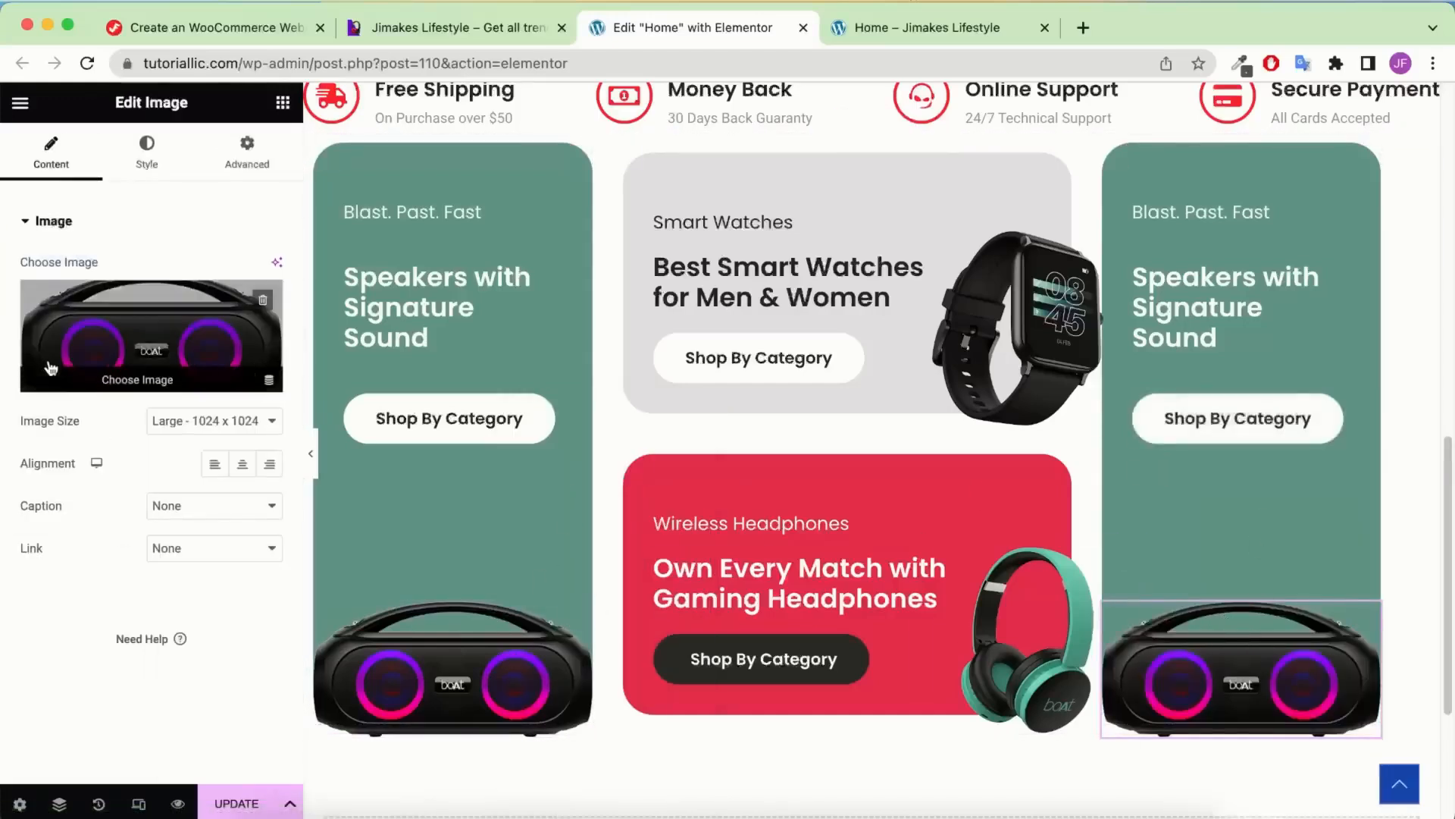
Swap the right card's image for the yellow earbuds and set its width to 220 px
left_click(123, 315)
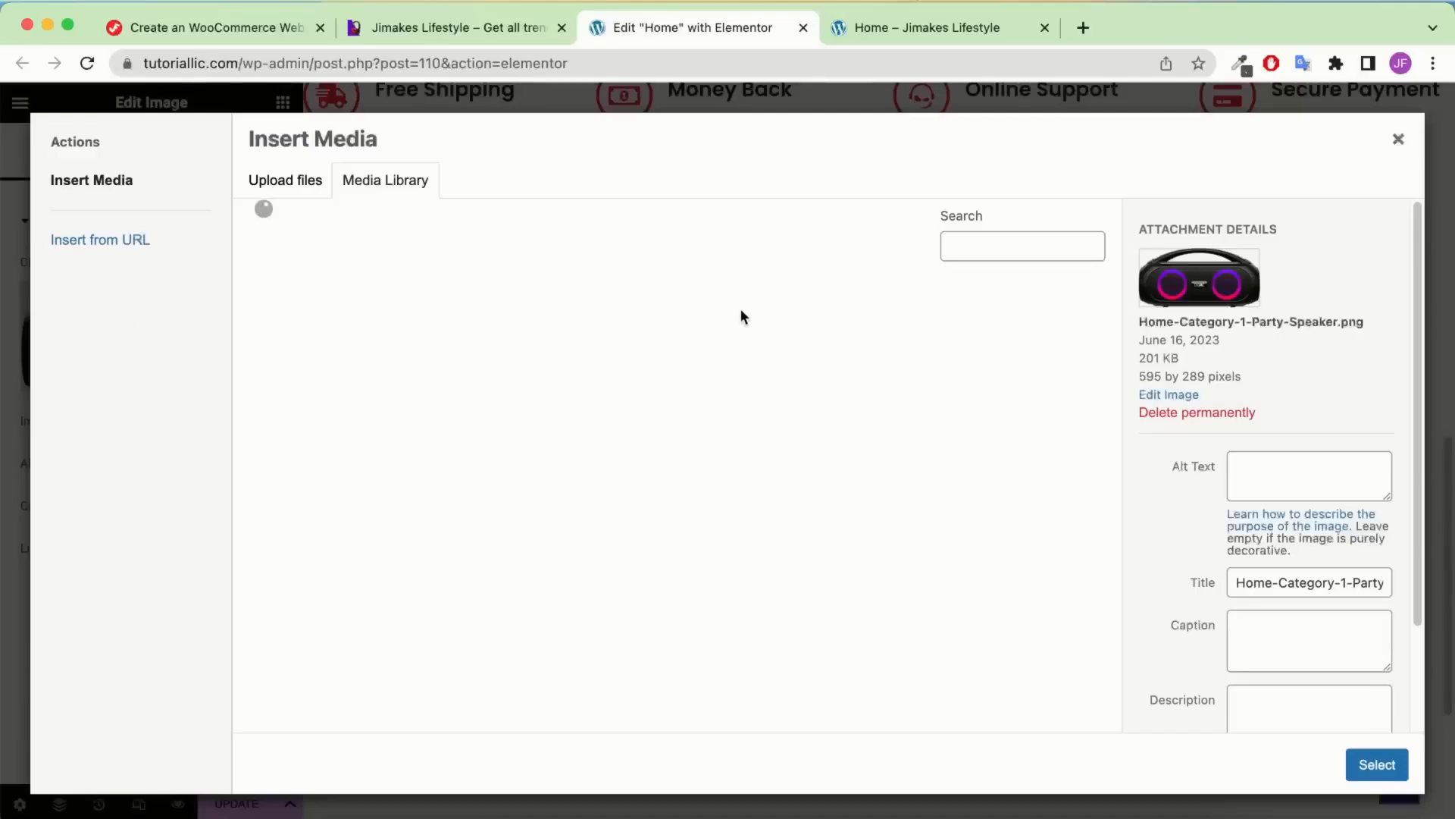
left_click(303, 336)
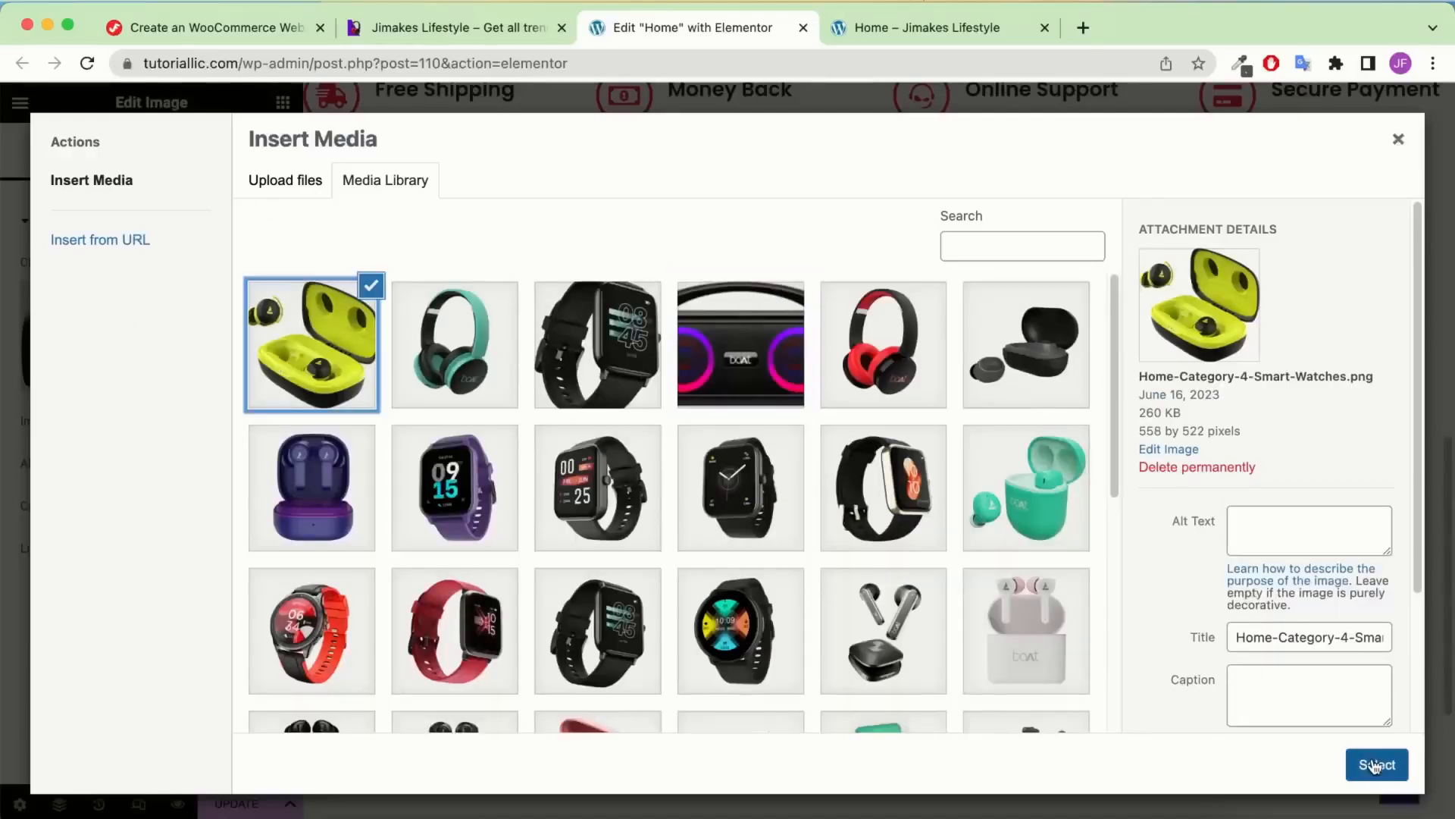
left_click(1375, 766)
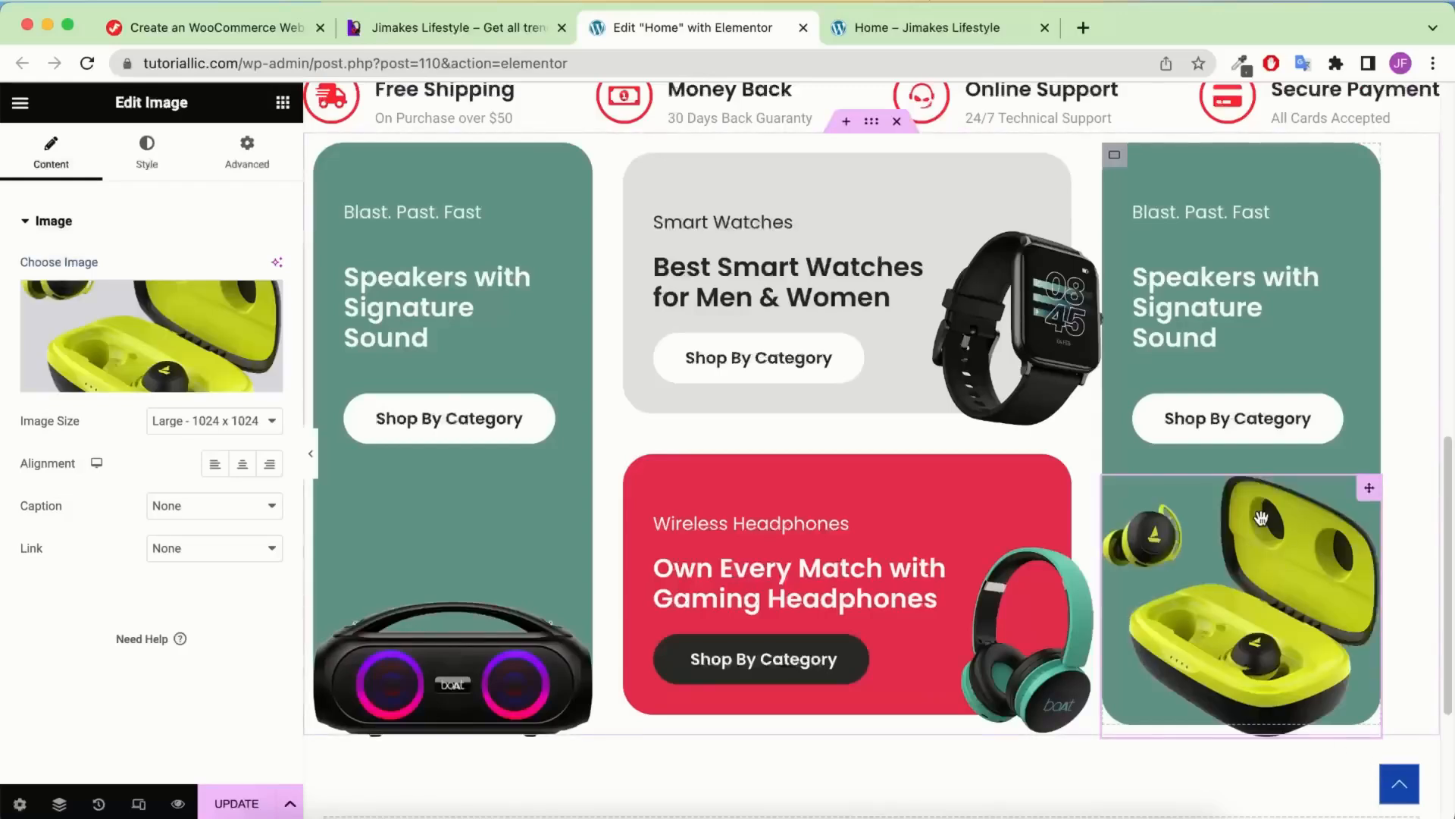
left_click(169, 167)
left_click(268, 263)
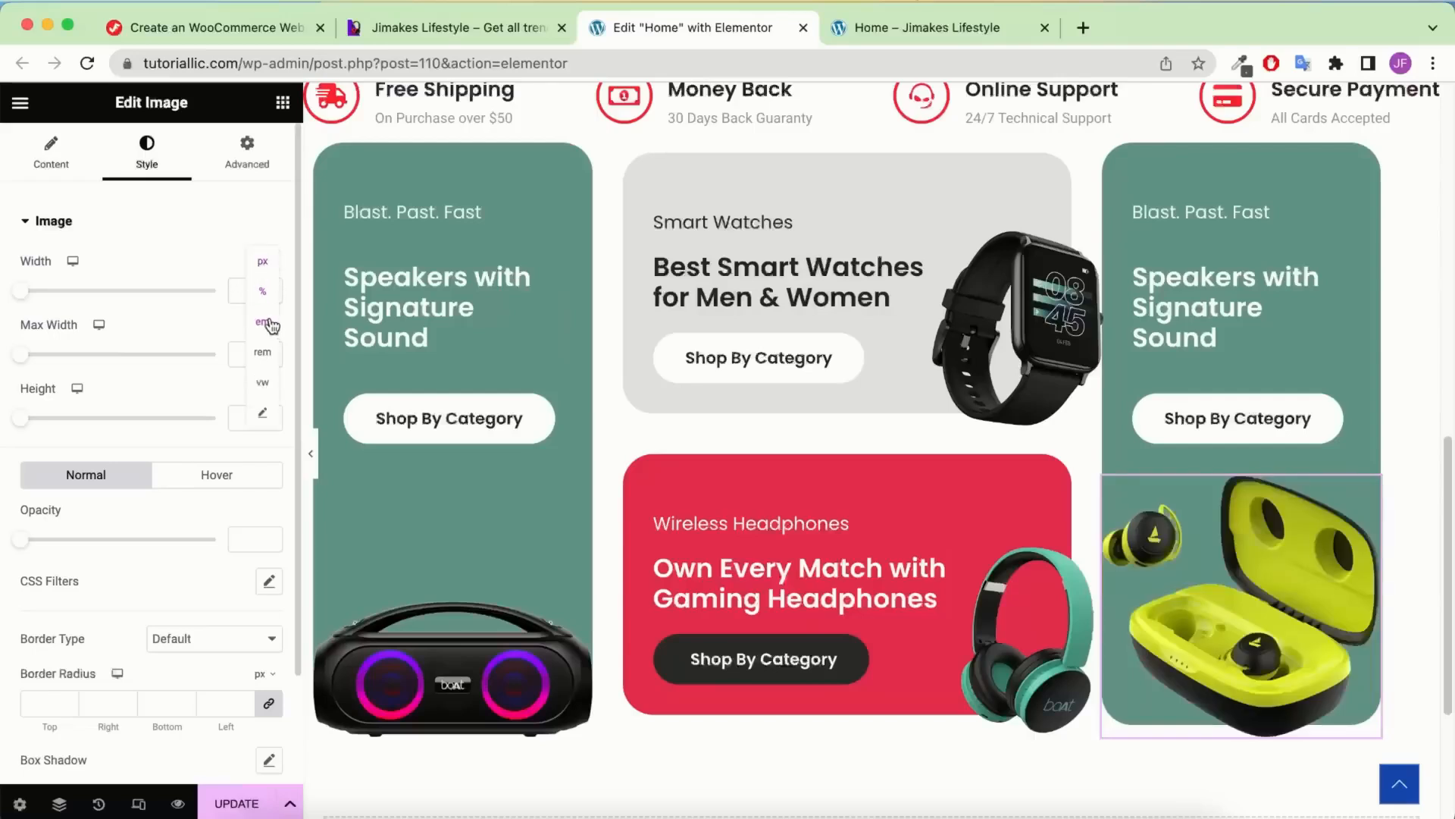
left_click(258, 277)
type("22")
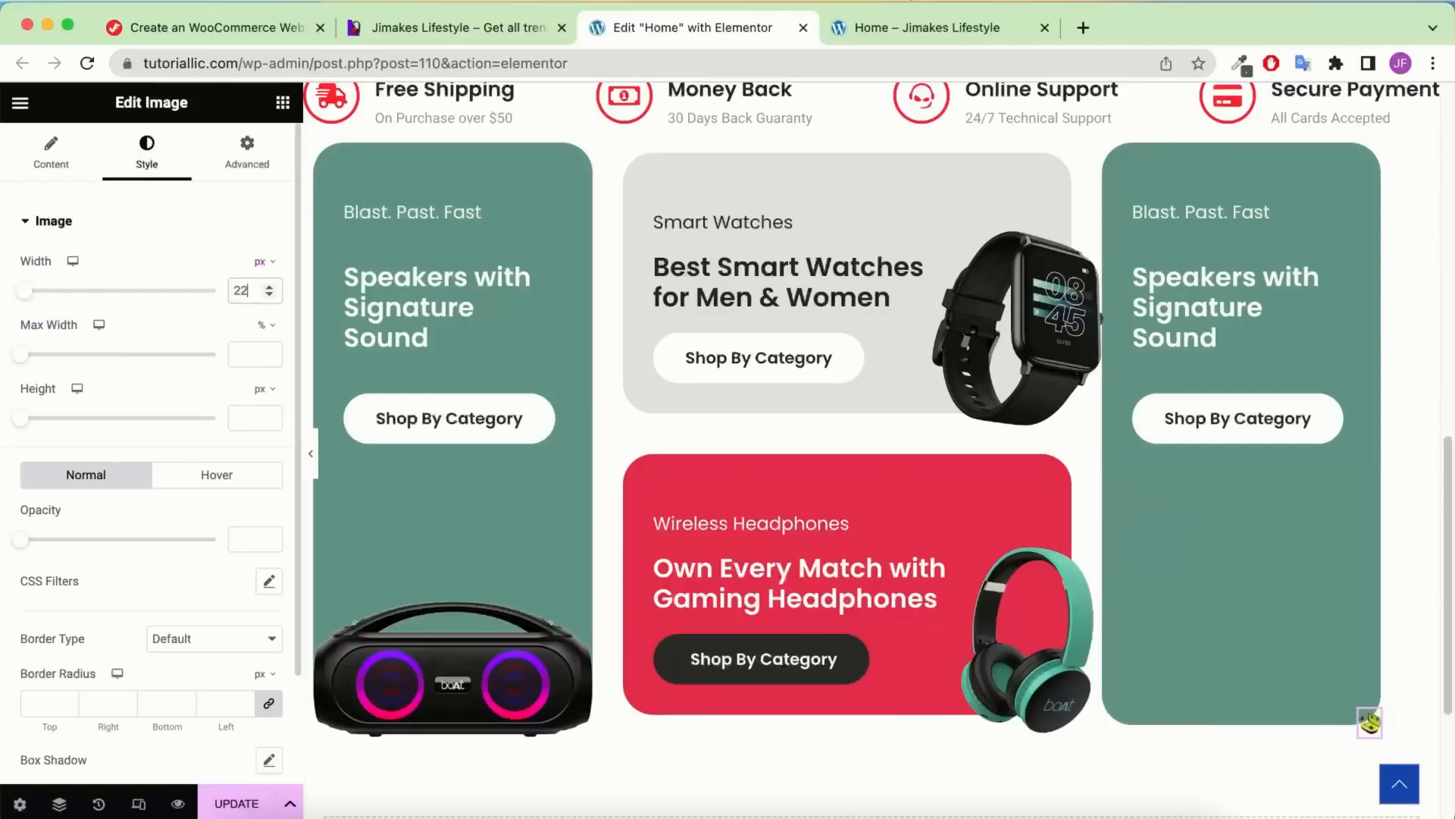
type("0")
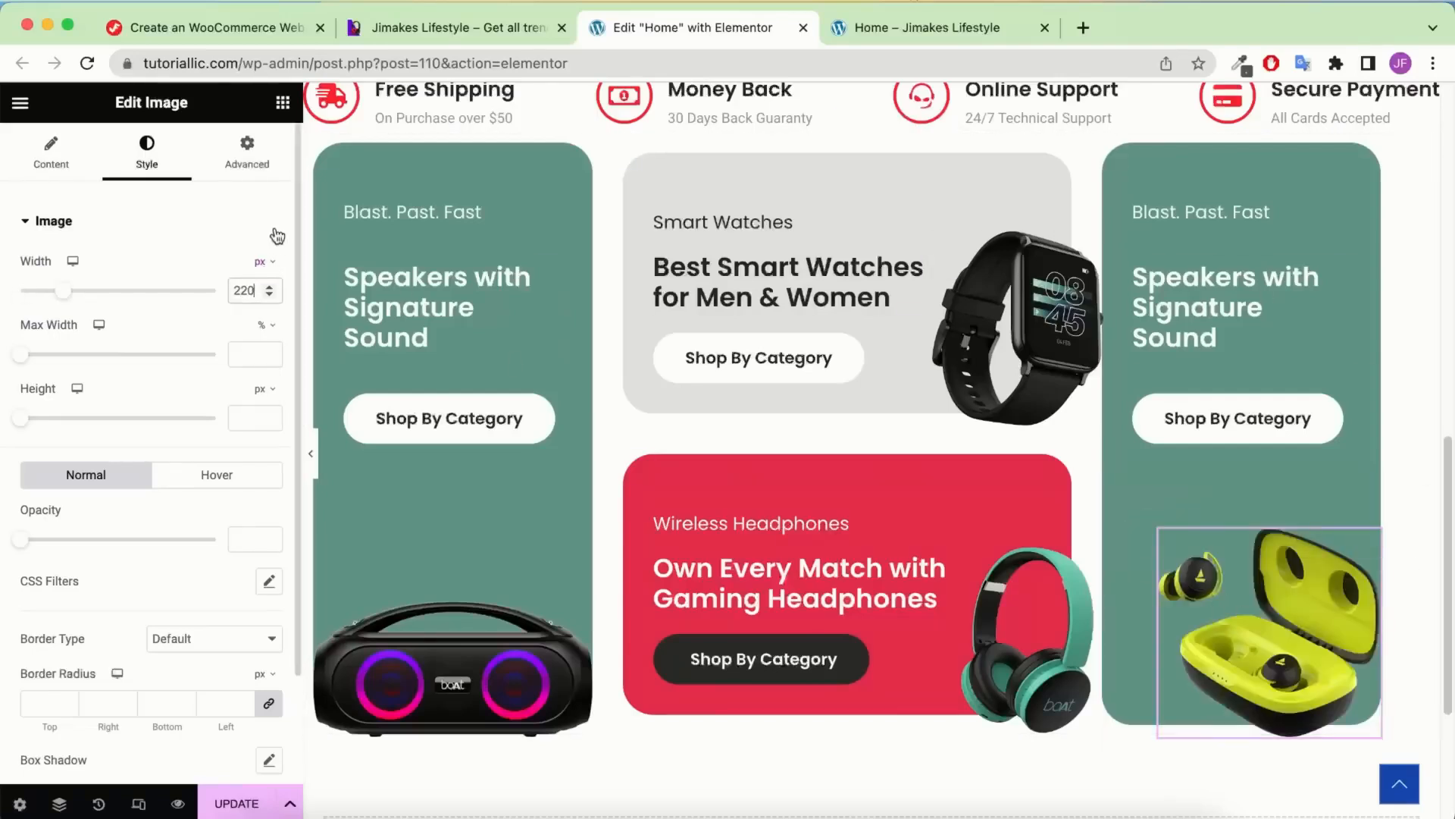
Set the earbuds image's horizontal offset to 50
left_click(262, 164)
scroll(233, 411, "down", 5)
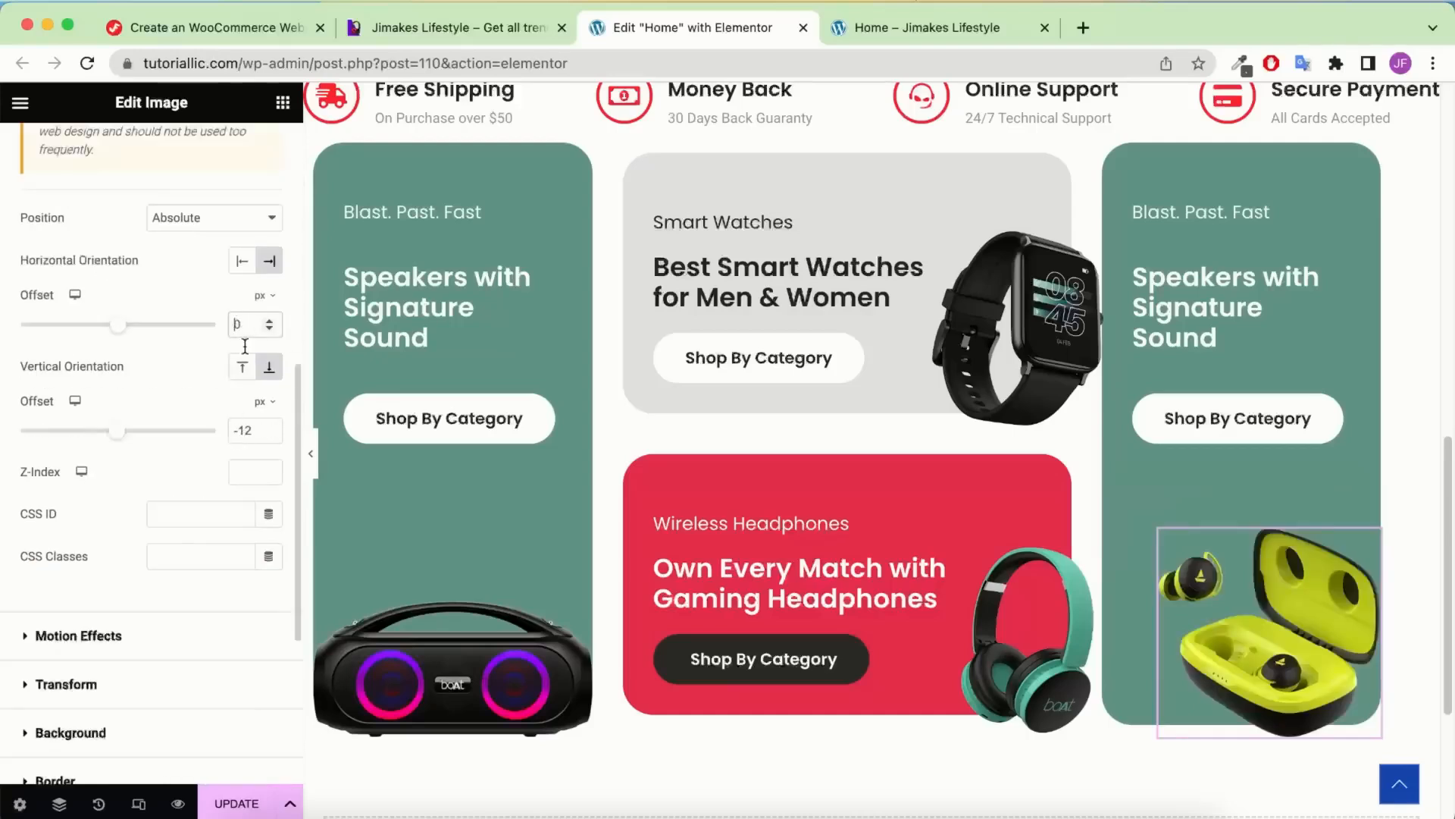
type("5")
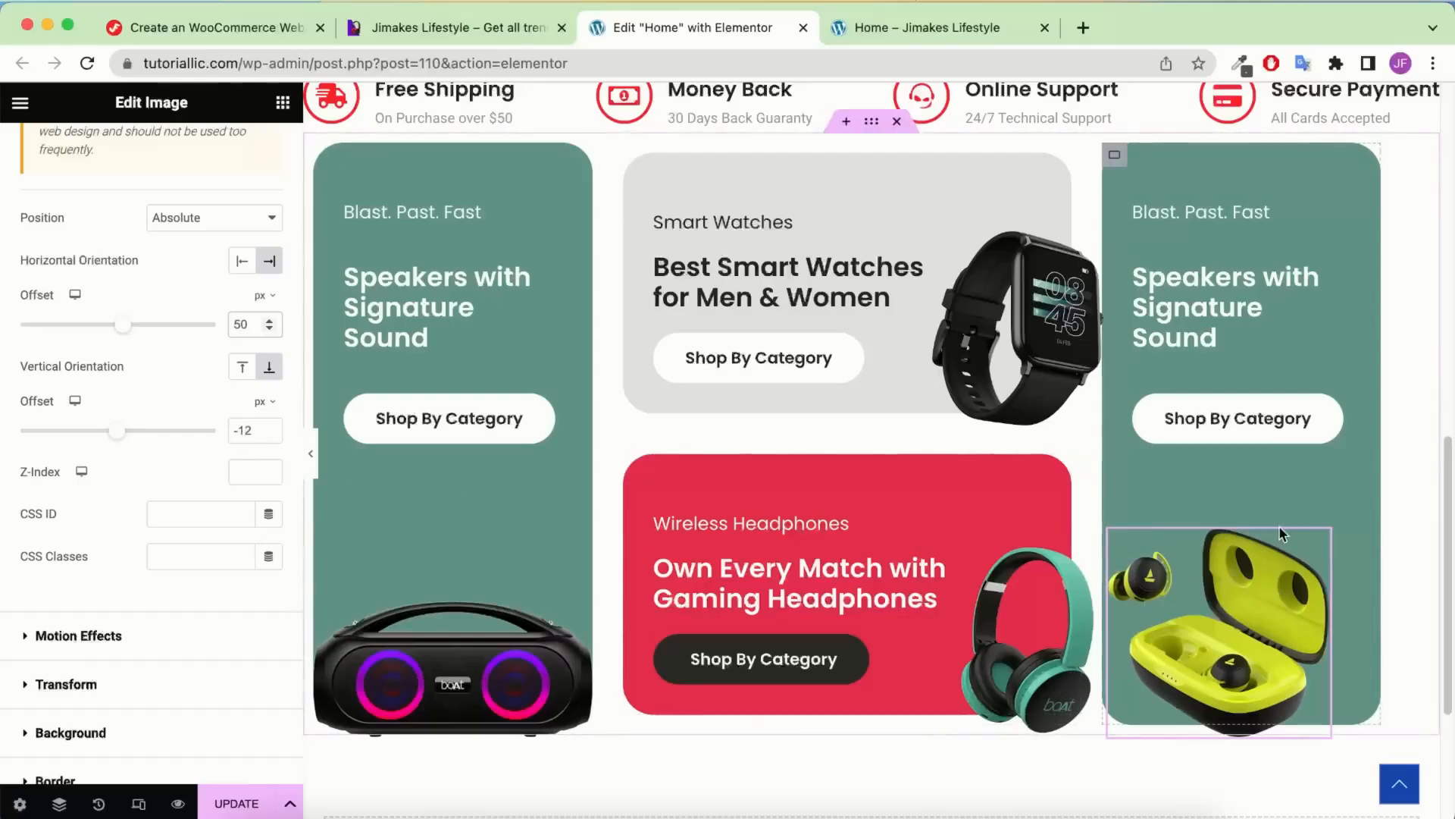
scroll(1153, 479, "up", 1)
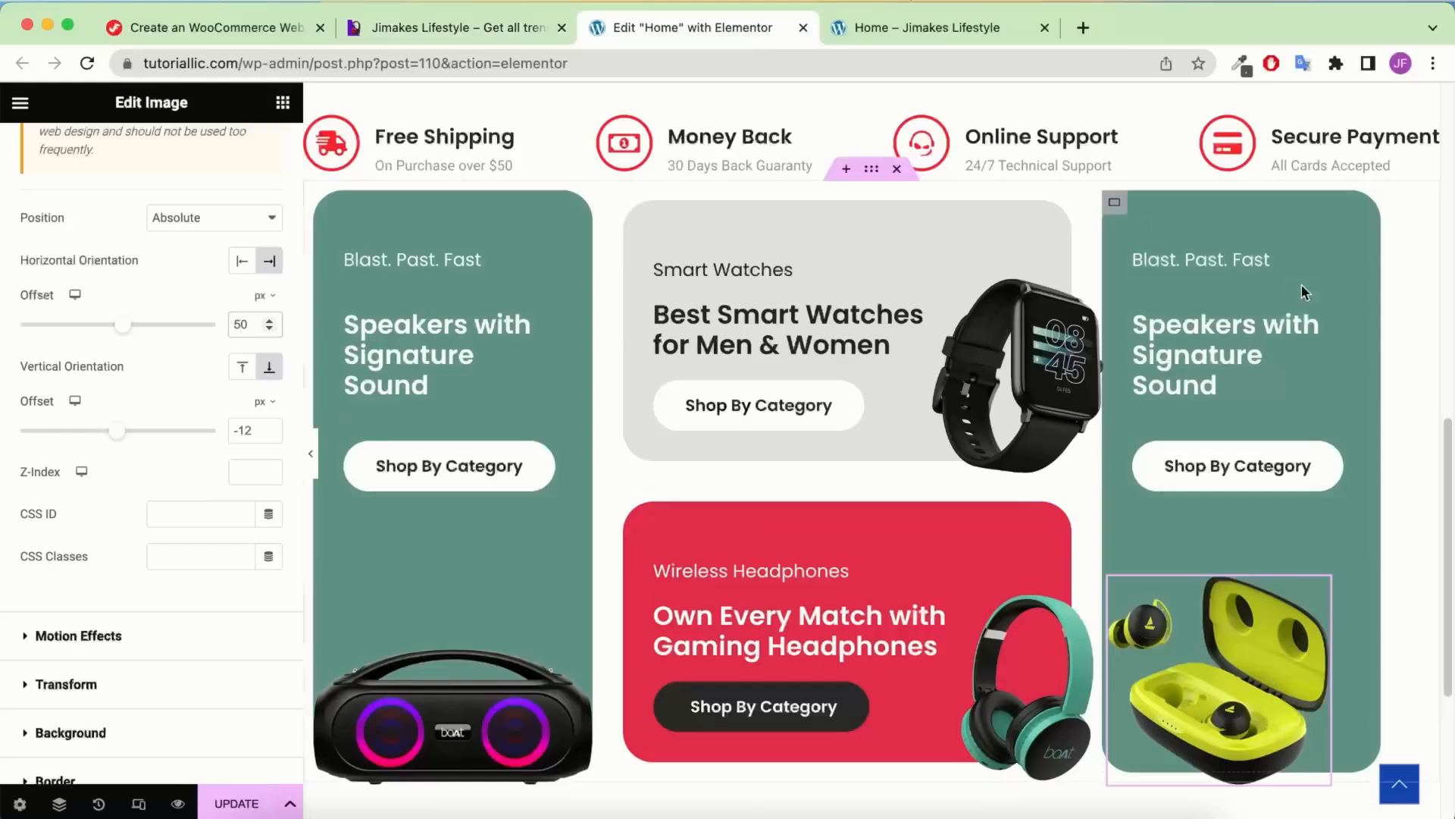
left_click(1113, 203)
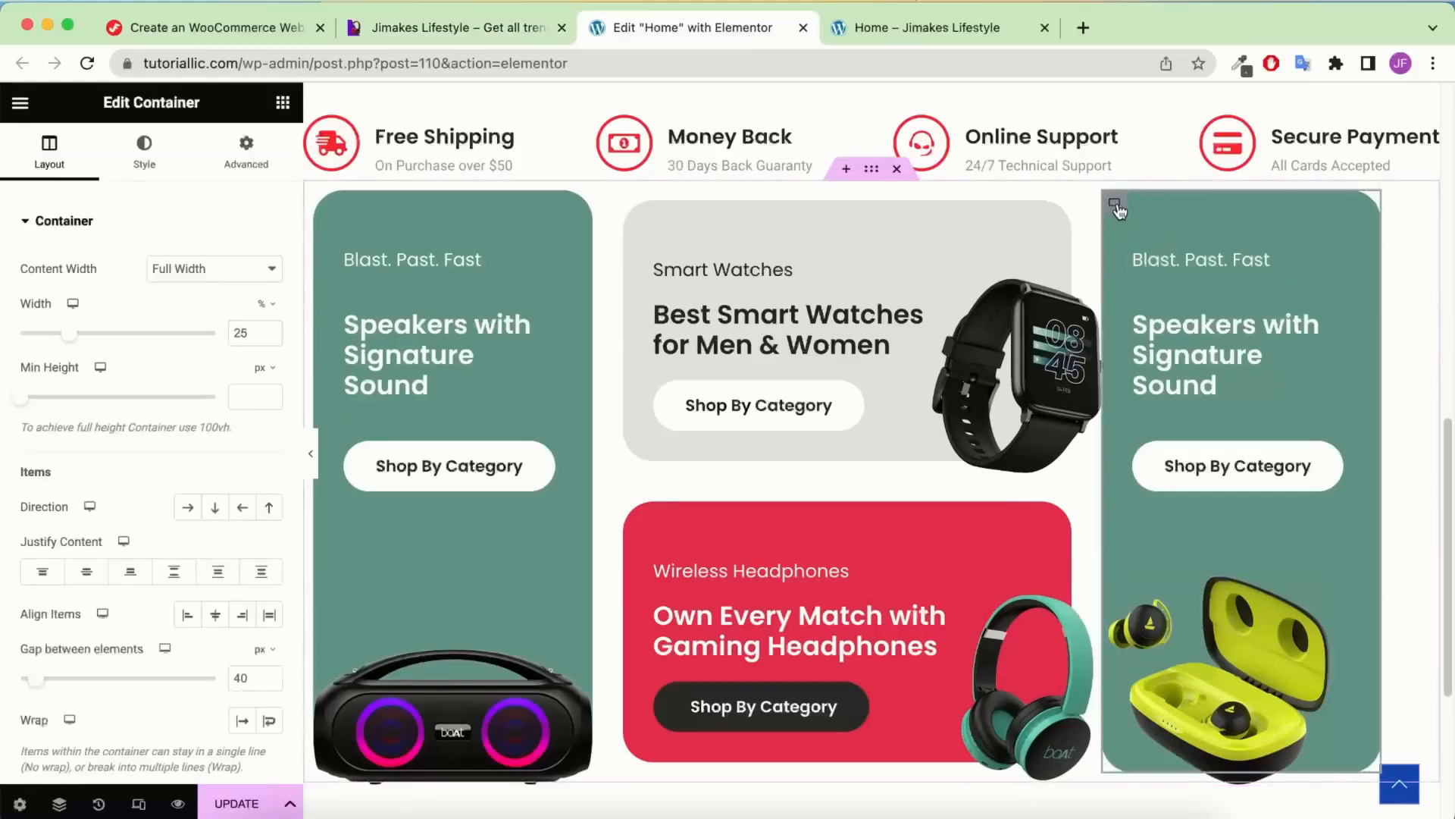
Change the right card's background from green to Theme Accent, then to pure black #000000
left_click(144, 161)
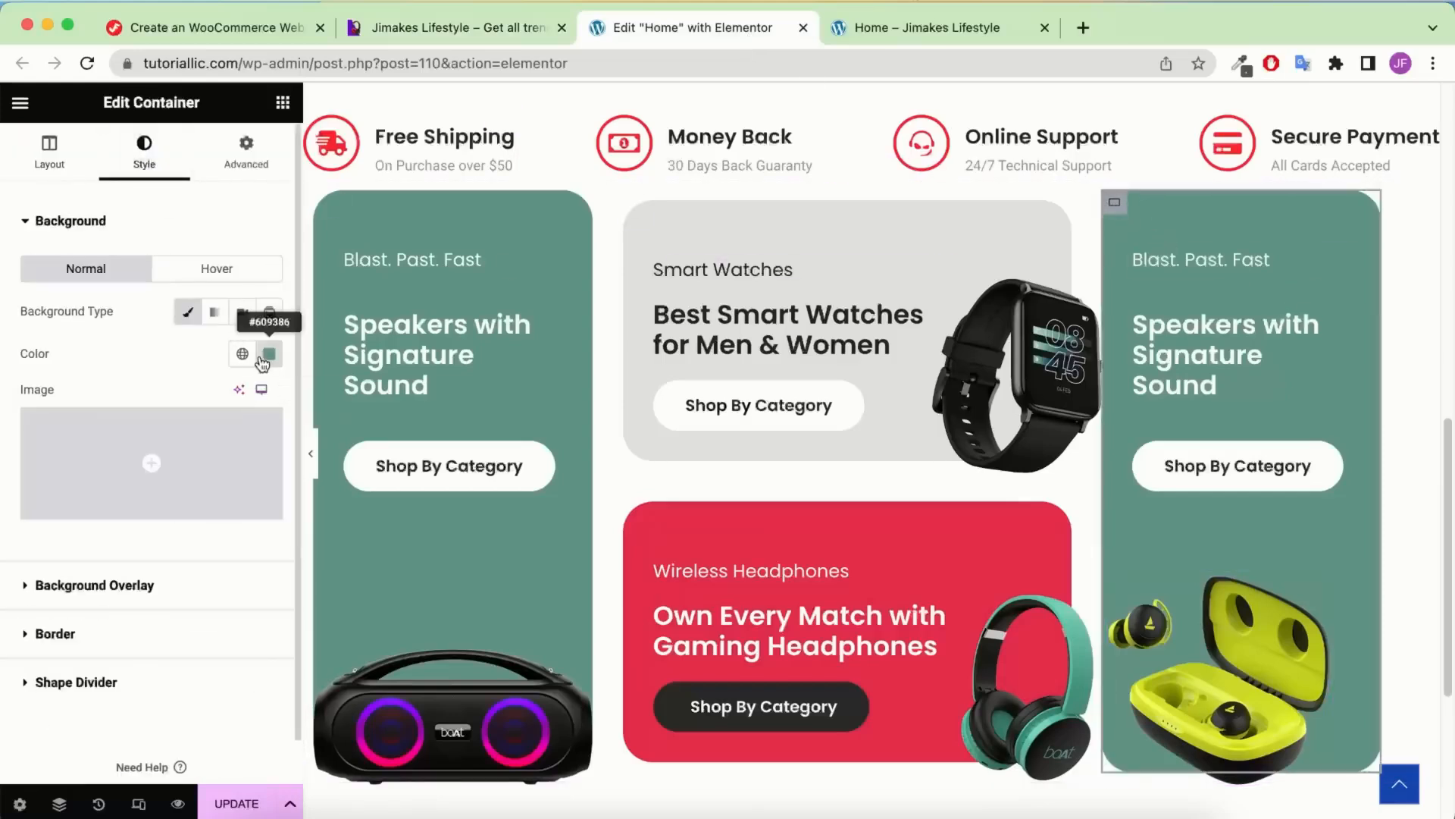
left_click(242, 353)
scroll(111, 510, "down", 3)
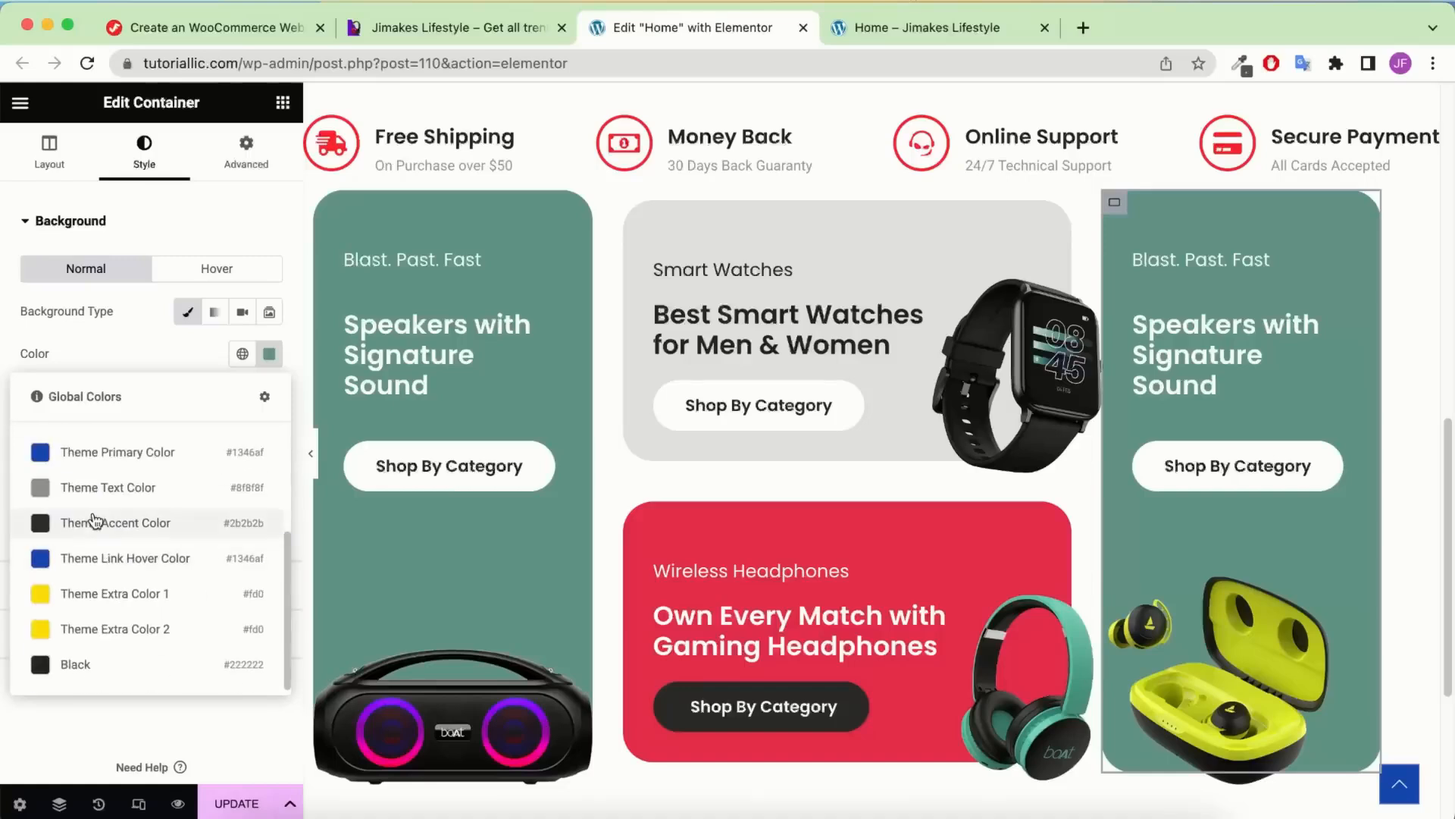
left_click(99, 523)
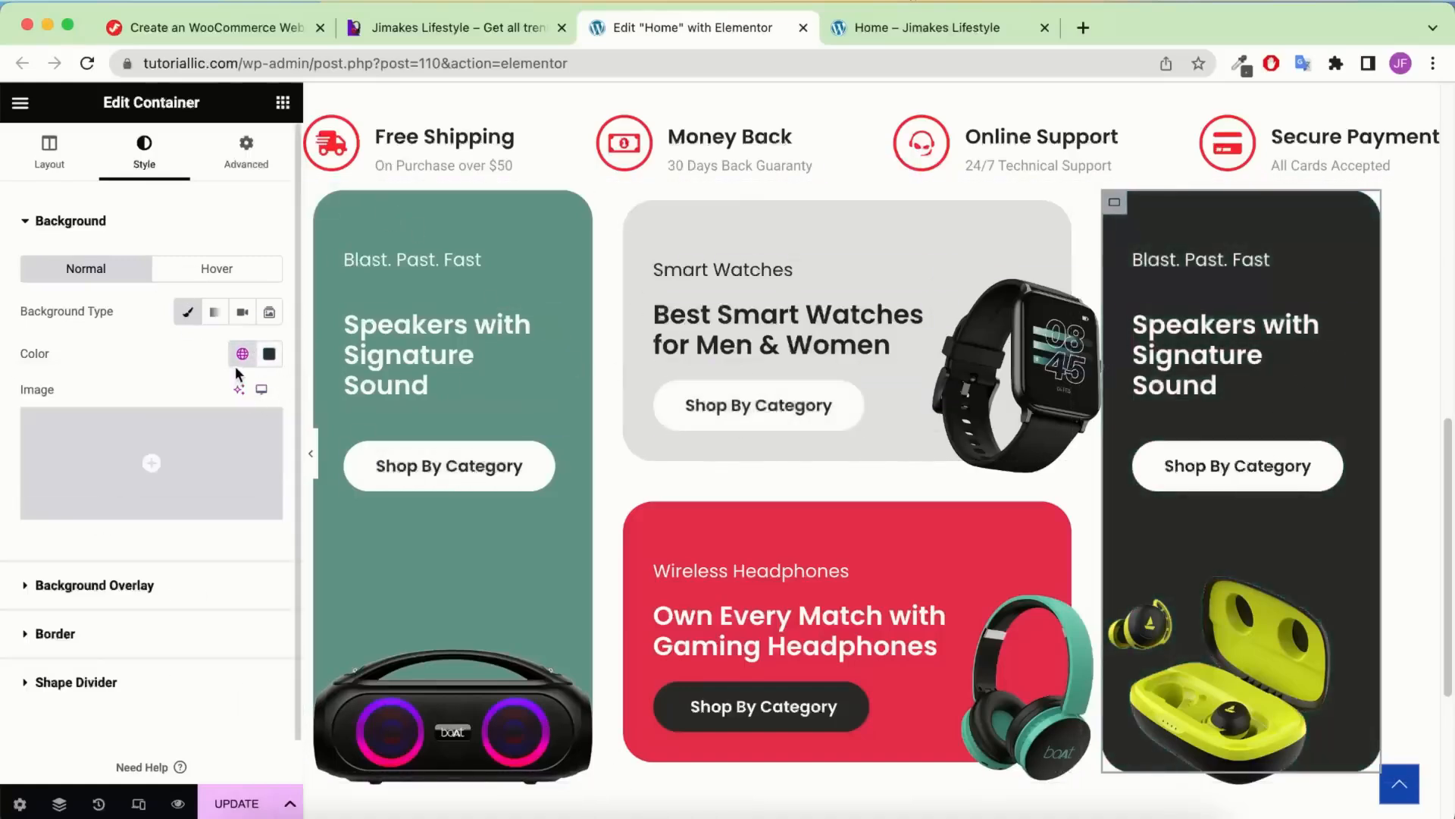
left_click(269, 354)
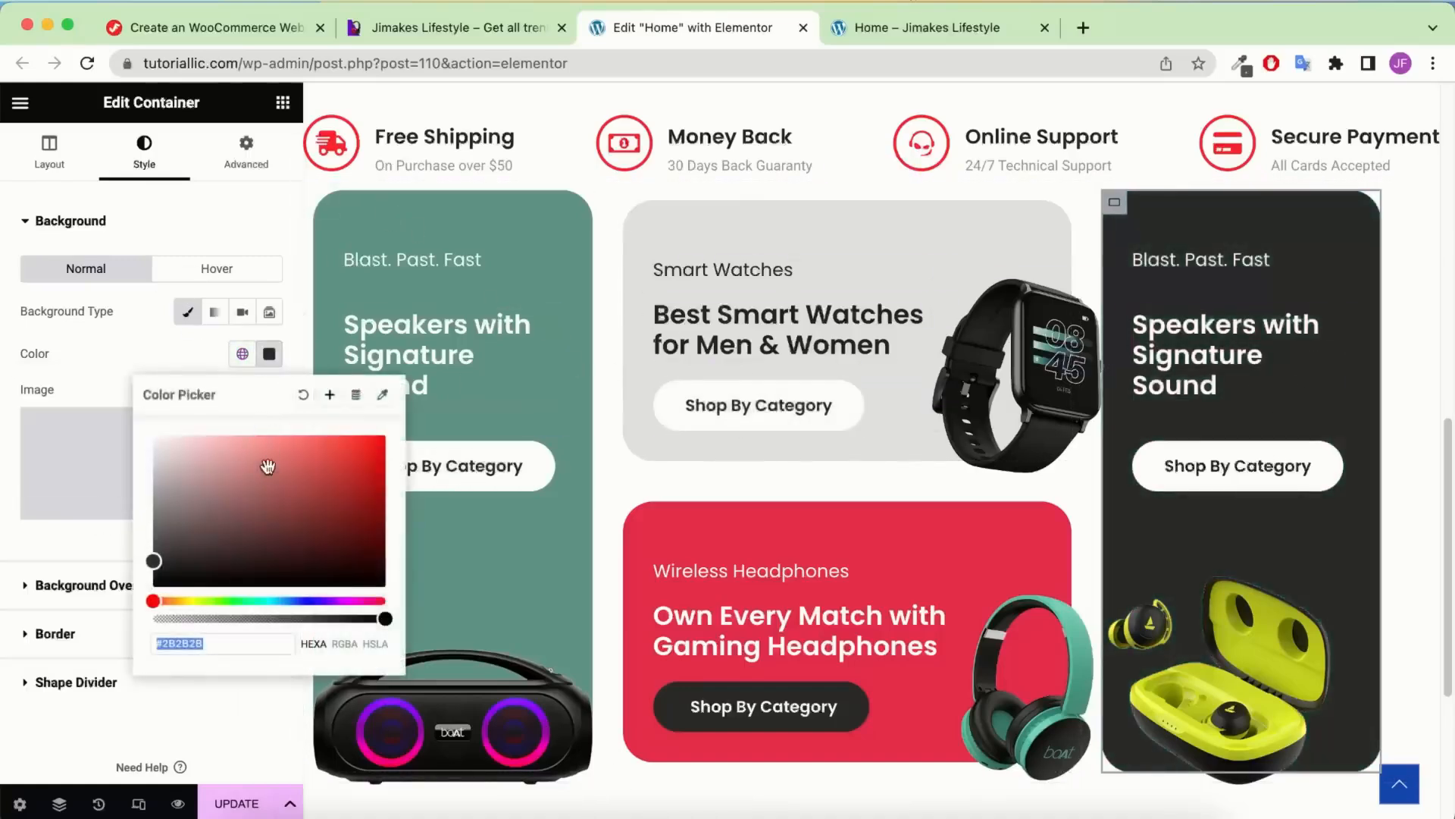
left_click_drag(154, 562, 153, 585)
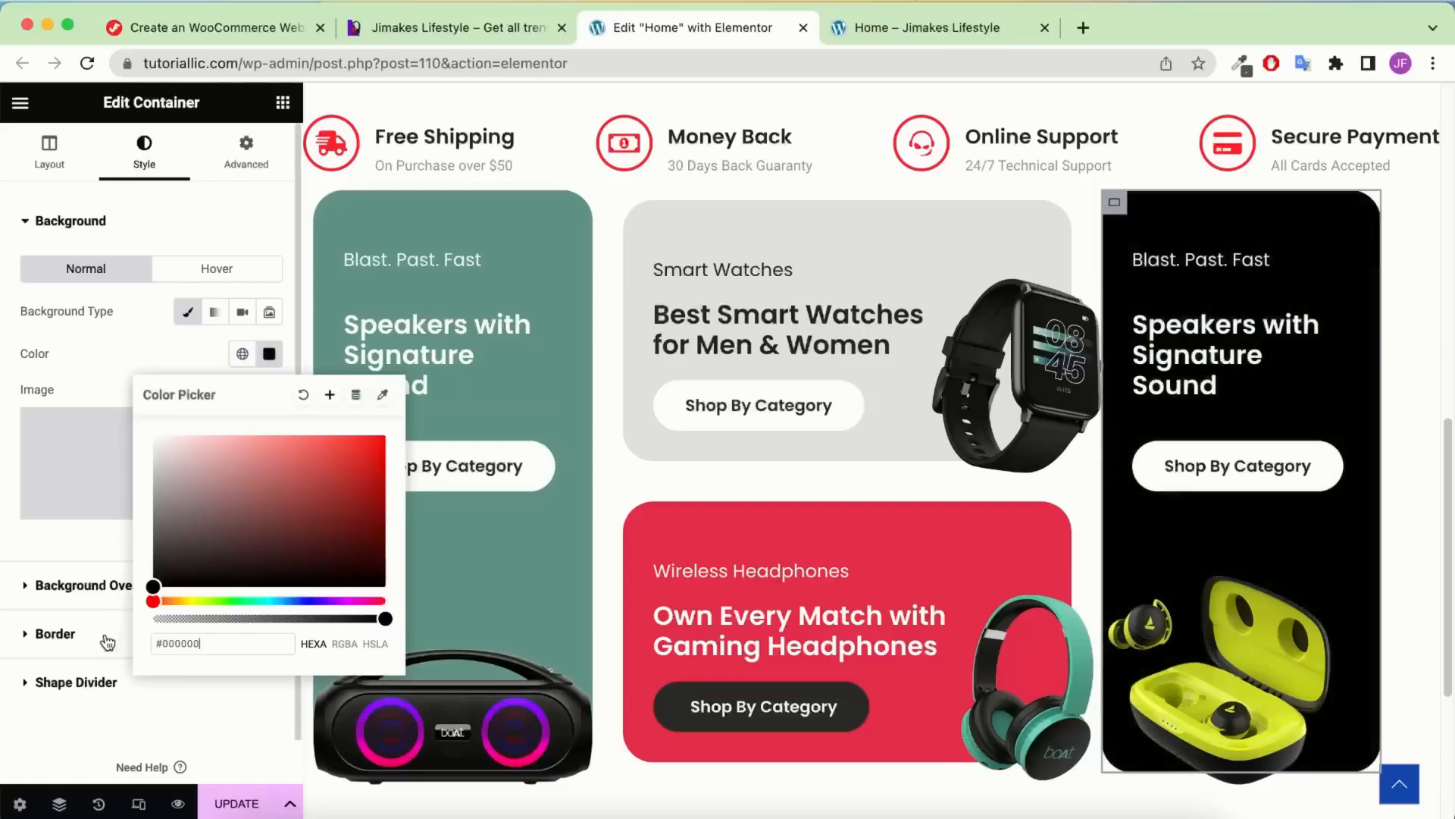
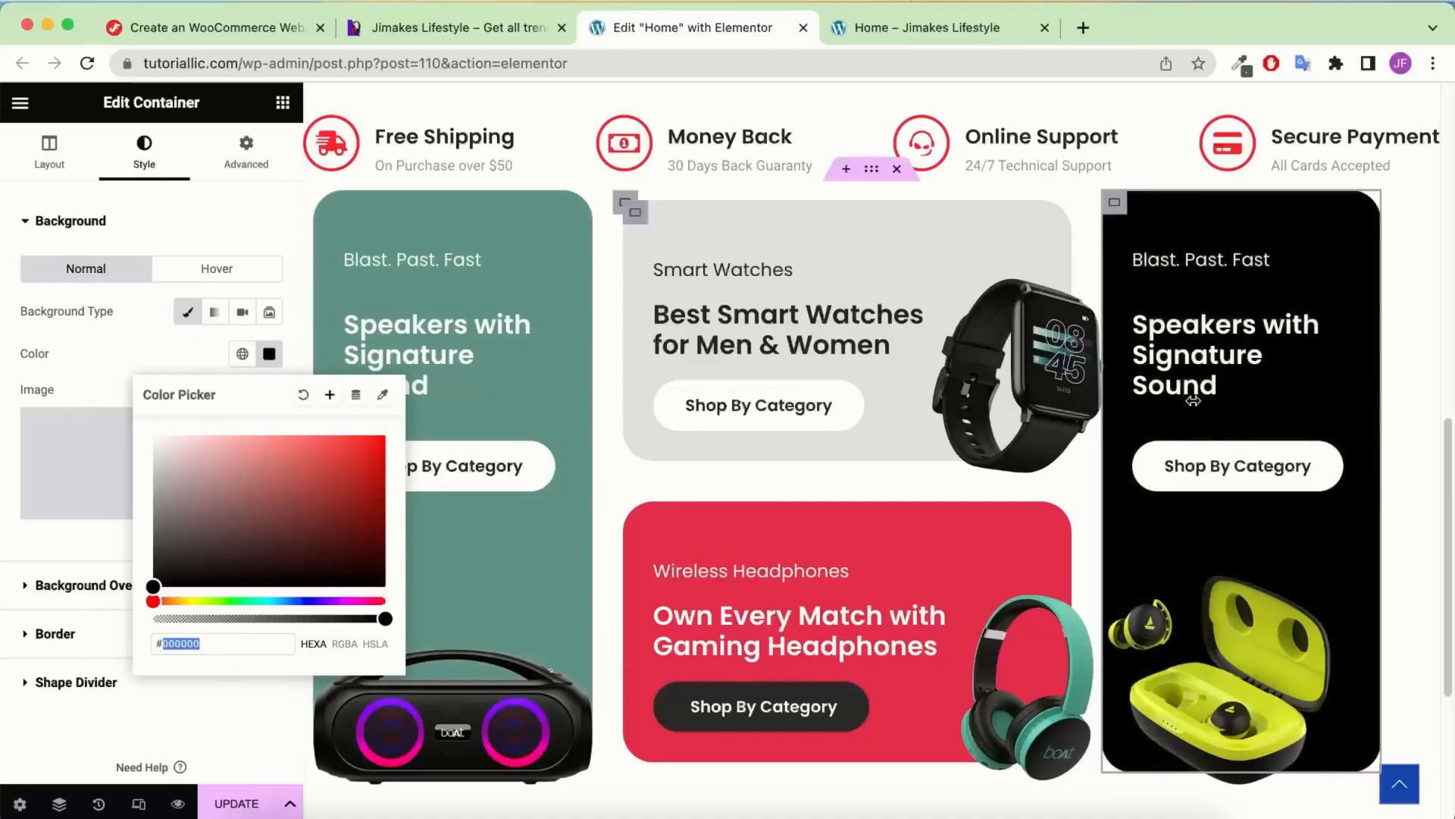
Select the black card's Shop By Category button and compare its style with the reference site
left_click(188, 338)
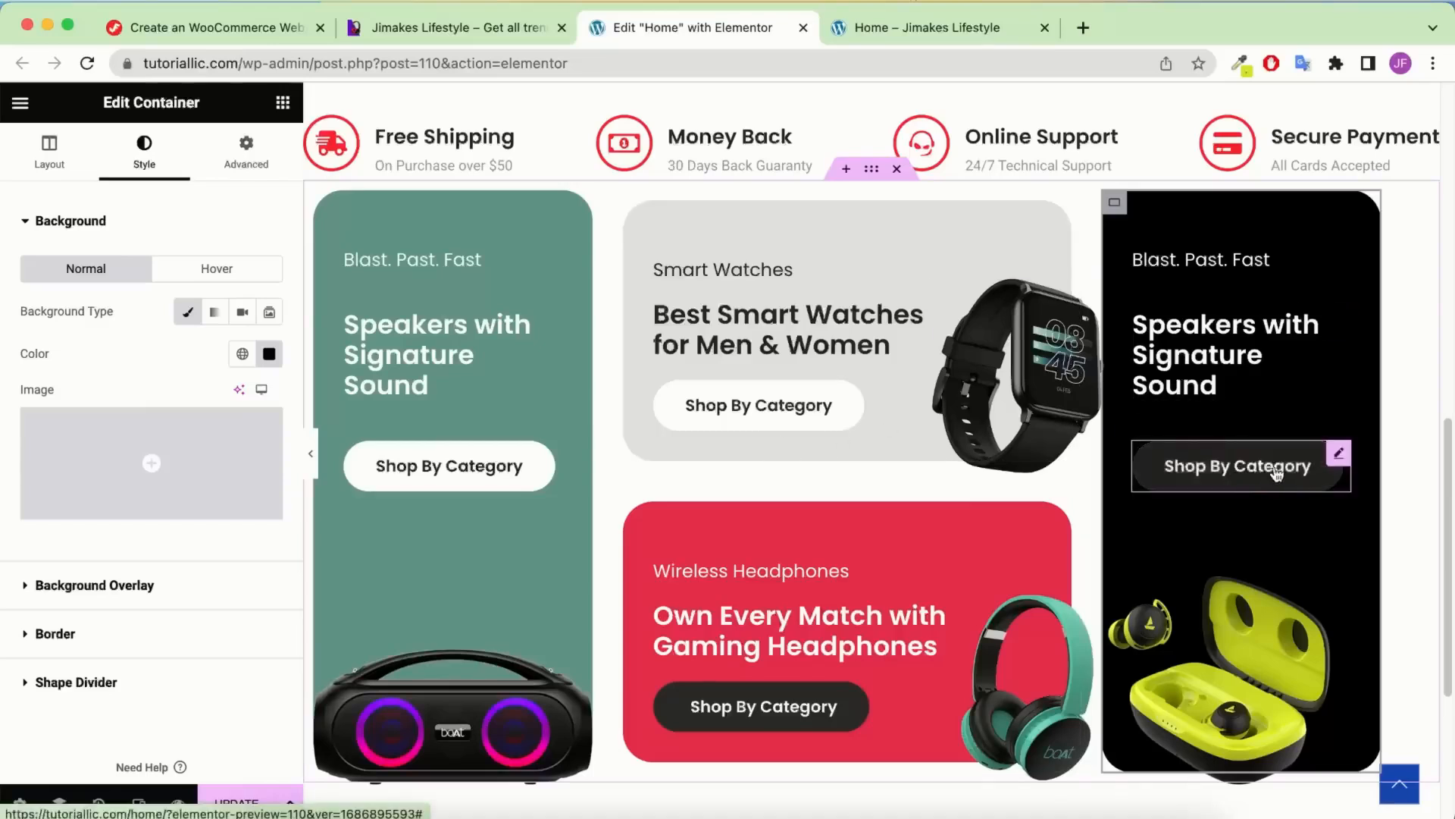
left_click(1300, 465)
left_click(148, 152)
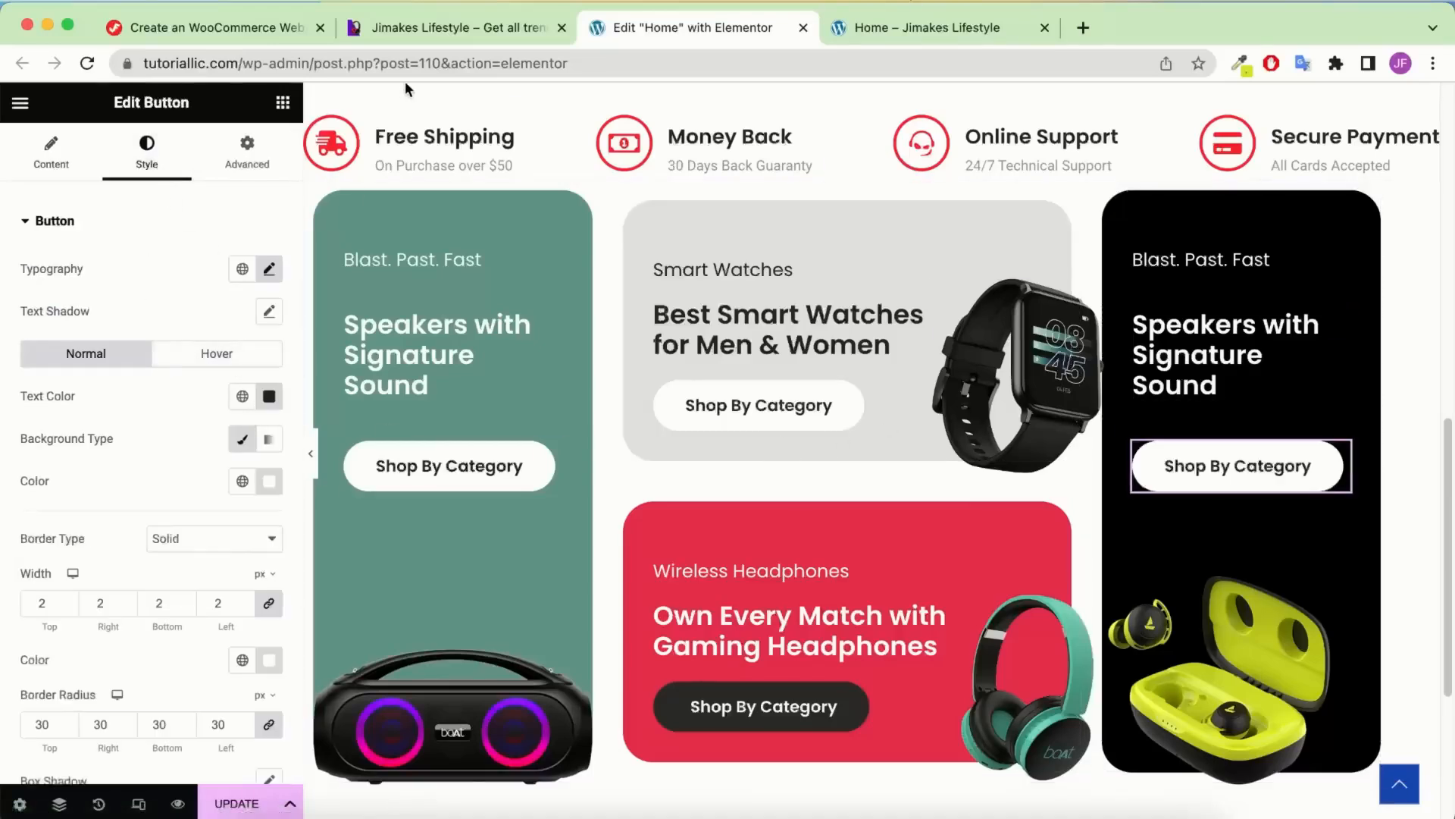
left_click(432, 28)
left_click(713, 26)
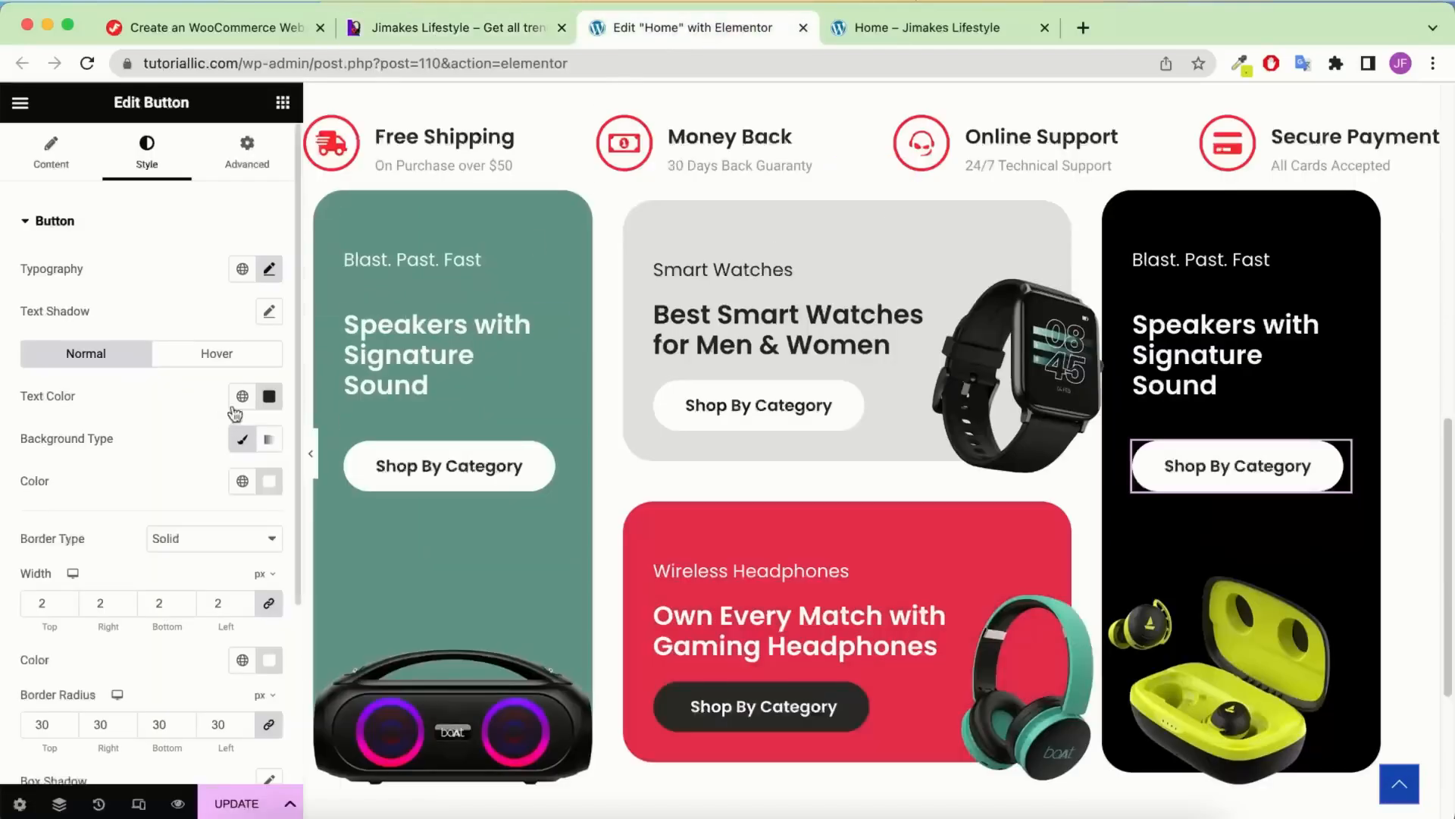
Give the button a #D4E126 yellow-green background and border
left_click(270, 483)
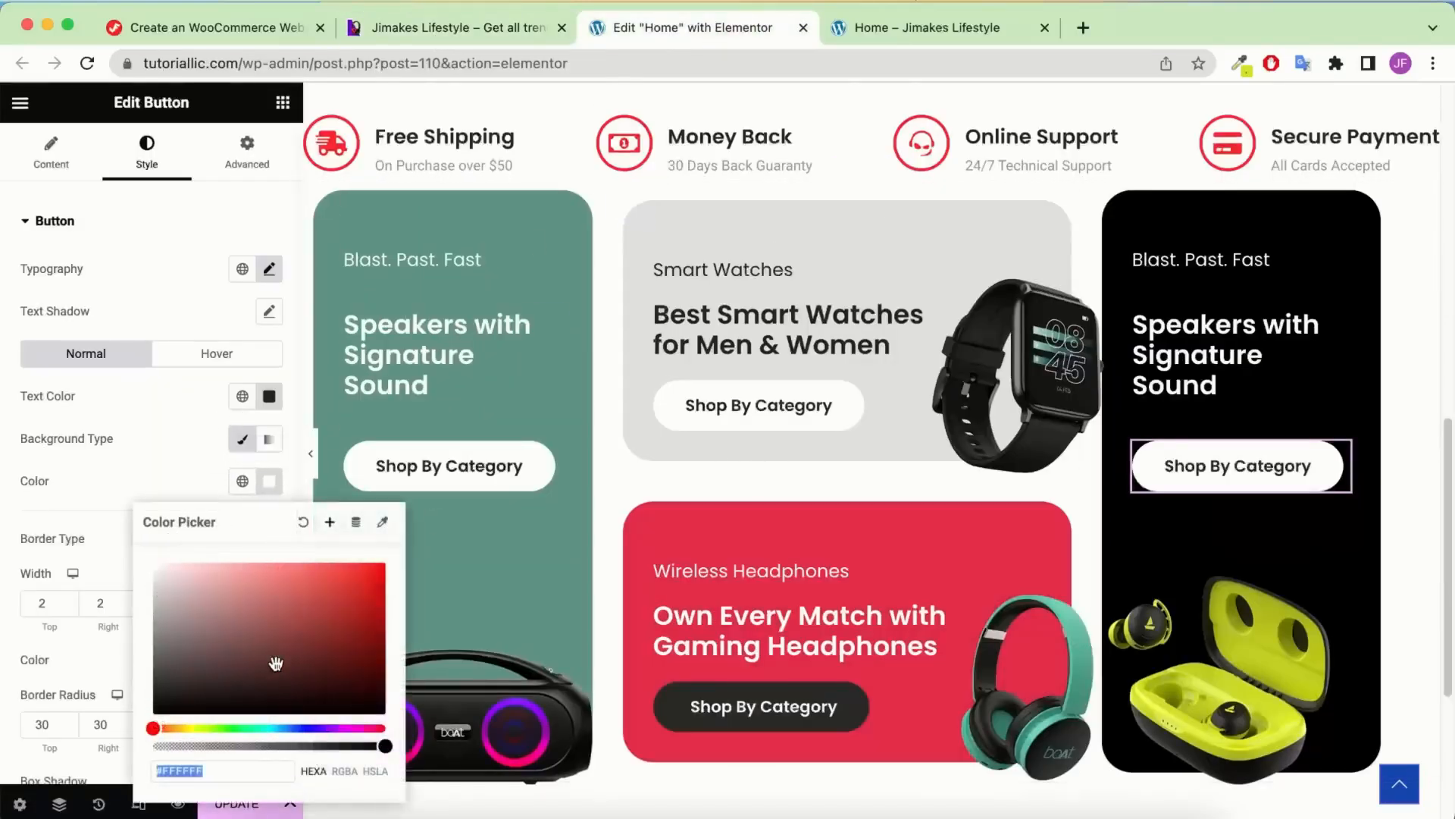
key("super+v")
left_click(146, 462)
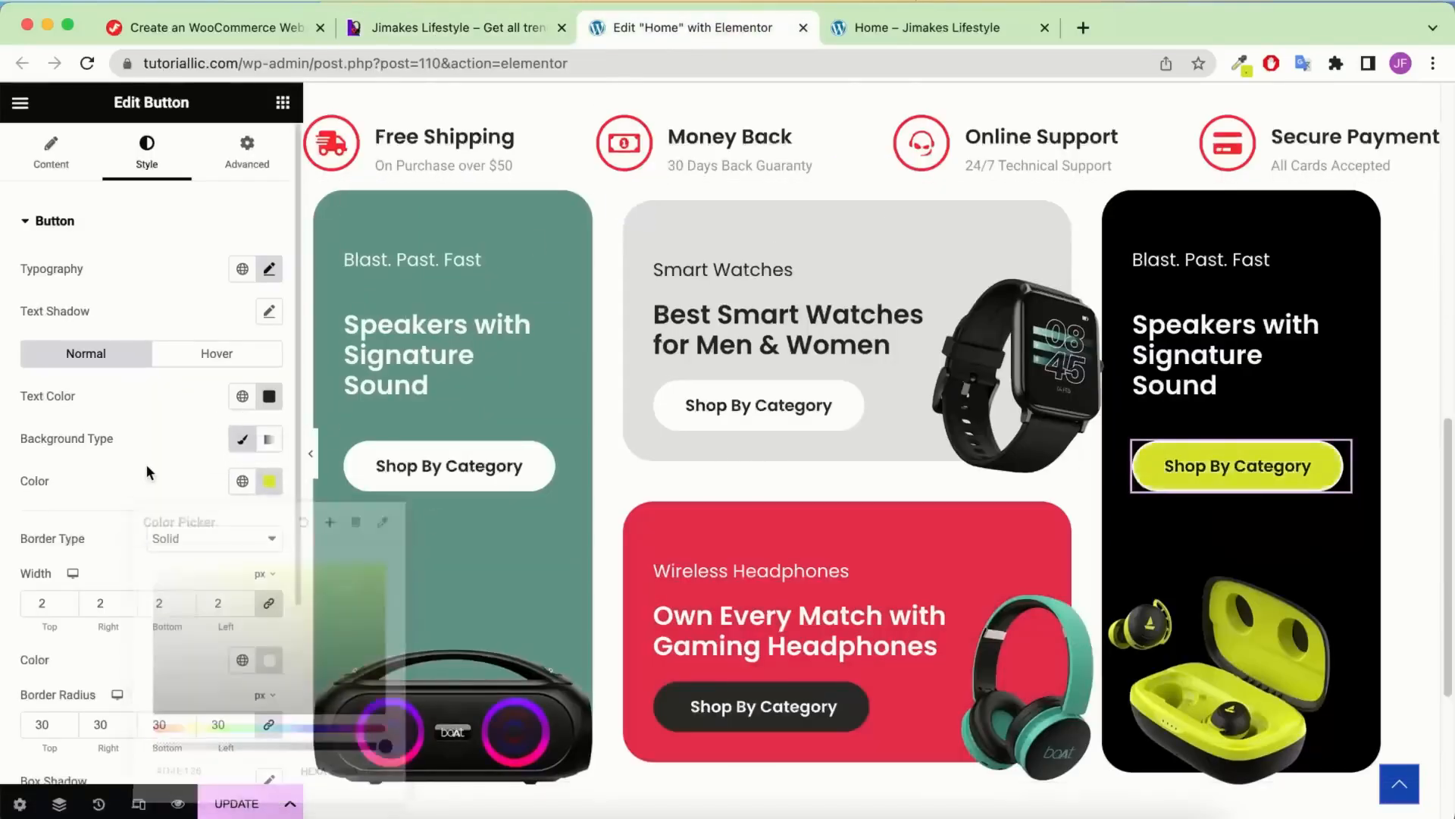
left_click(256, 658)
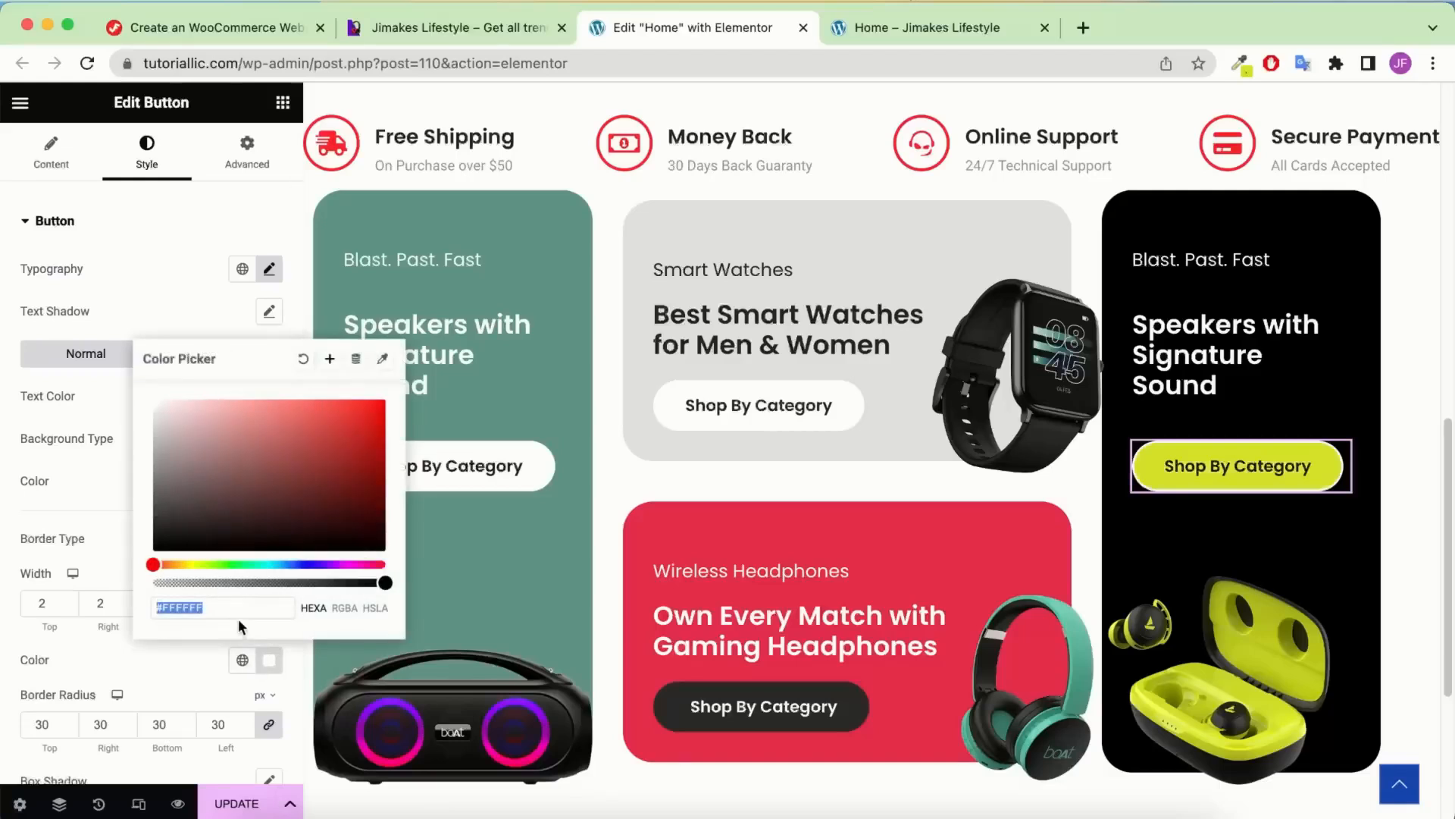
type("D4E126")
left_click(114, 543)
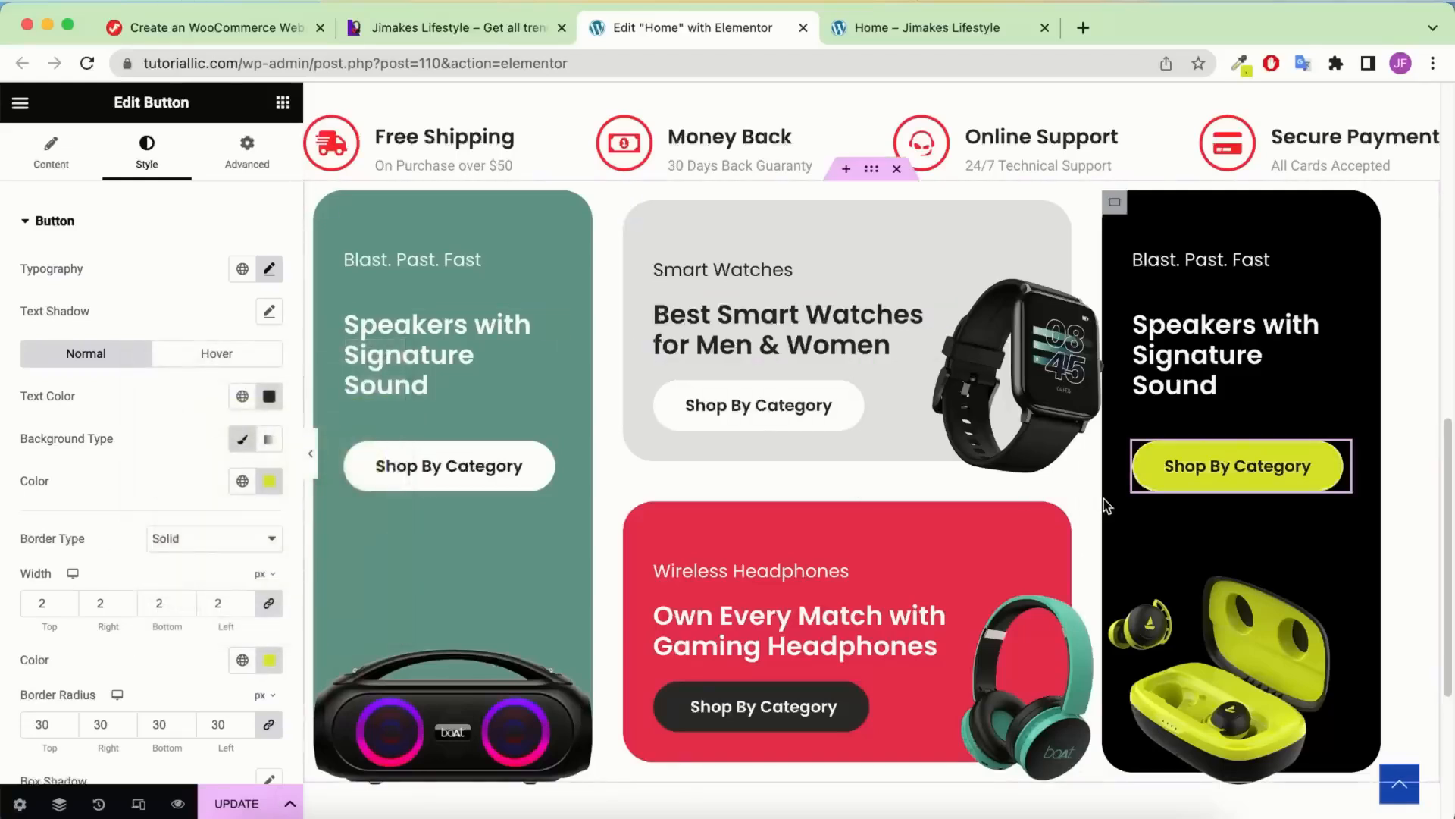
On hover, make the button text Theme Accent with a white background and white border
left_click(215, 353)
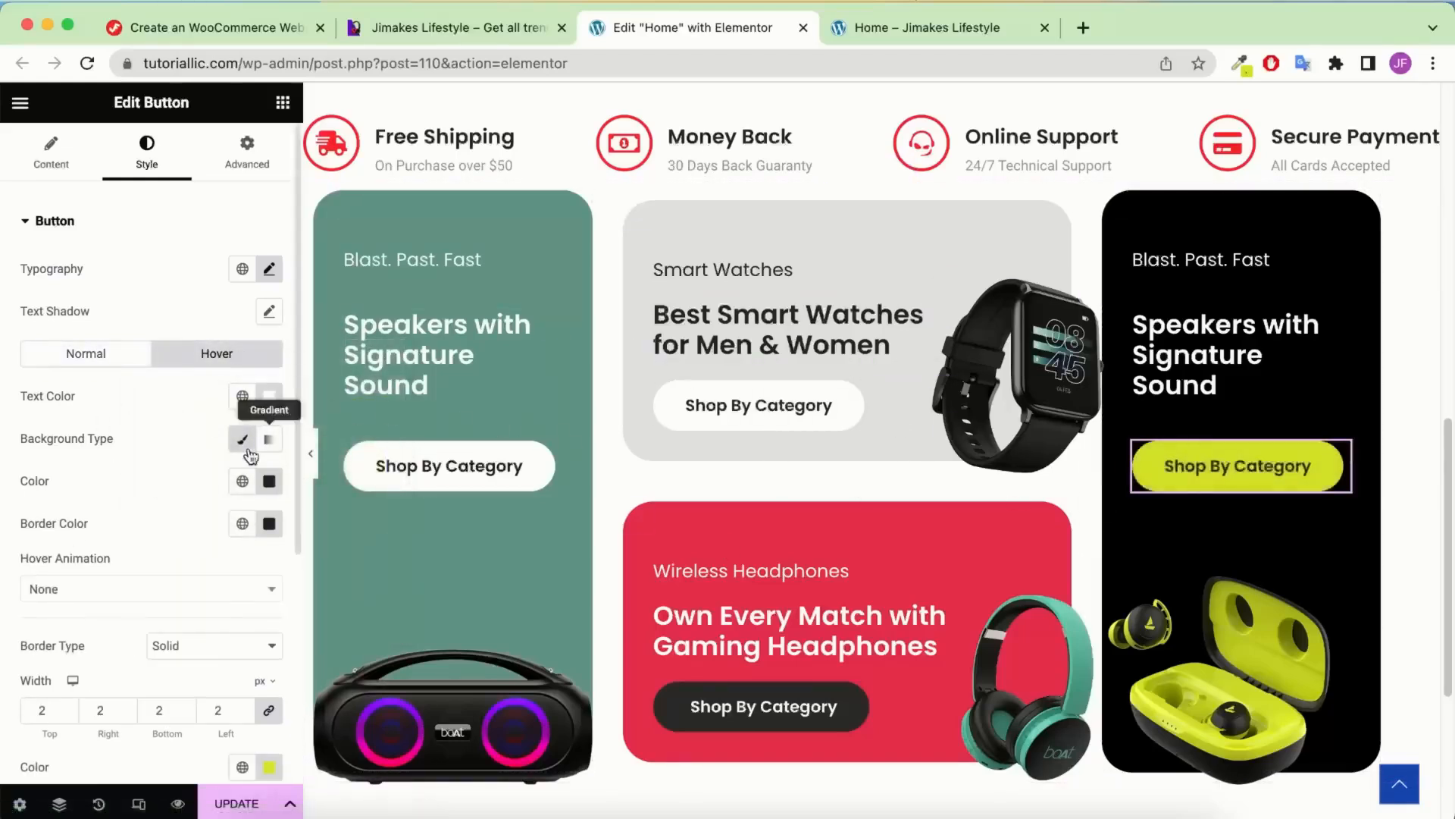
left_click(242, 396)
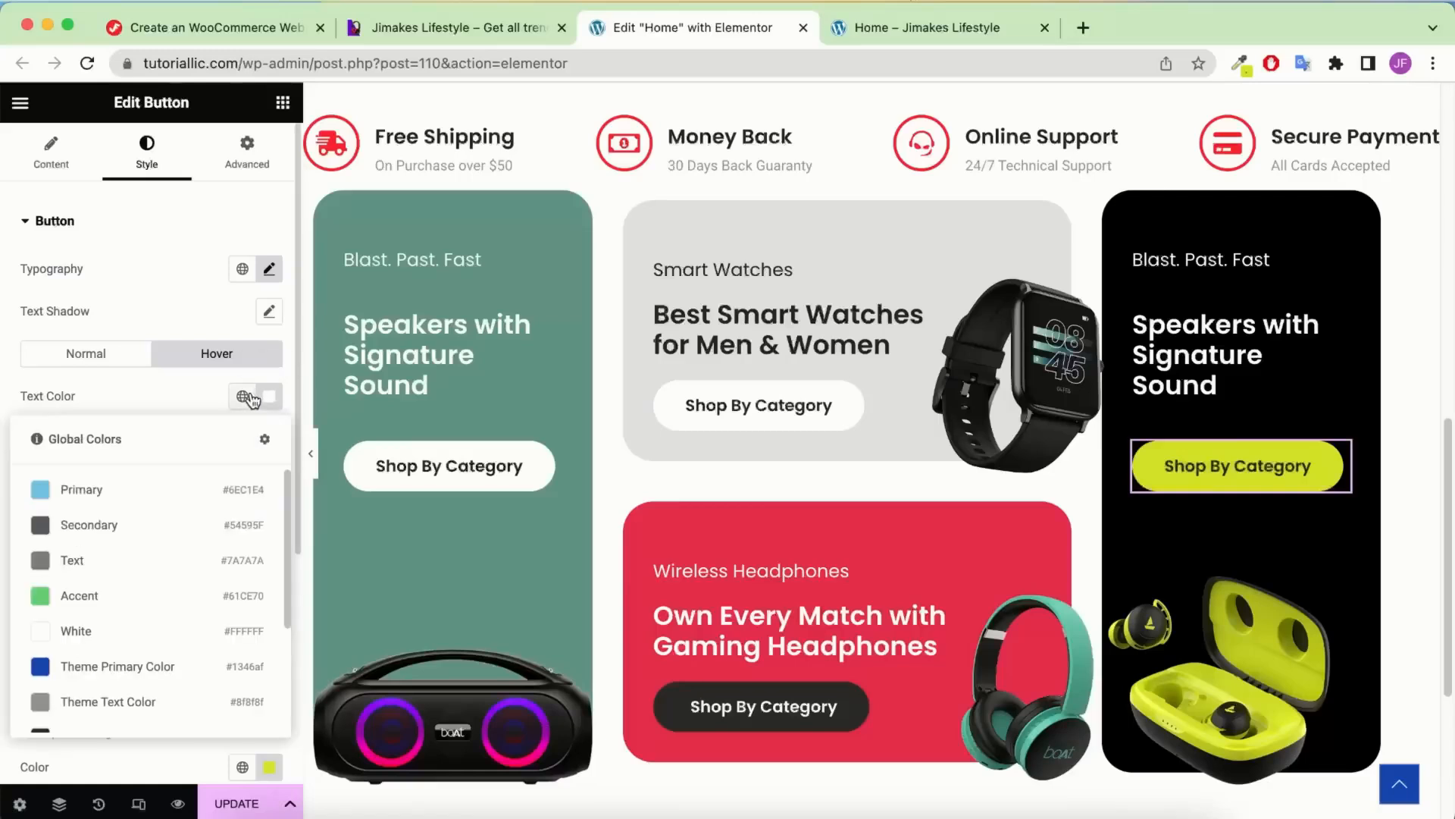
scroll(122, 606, "down", 2)
left_click(98, 574)
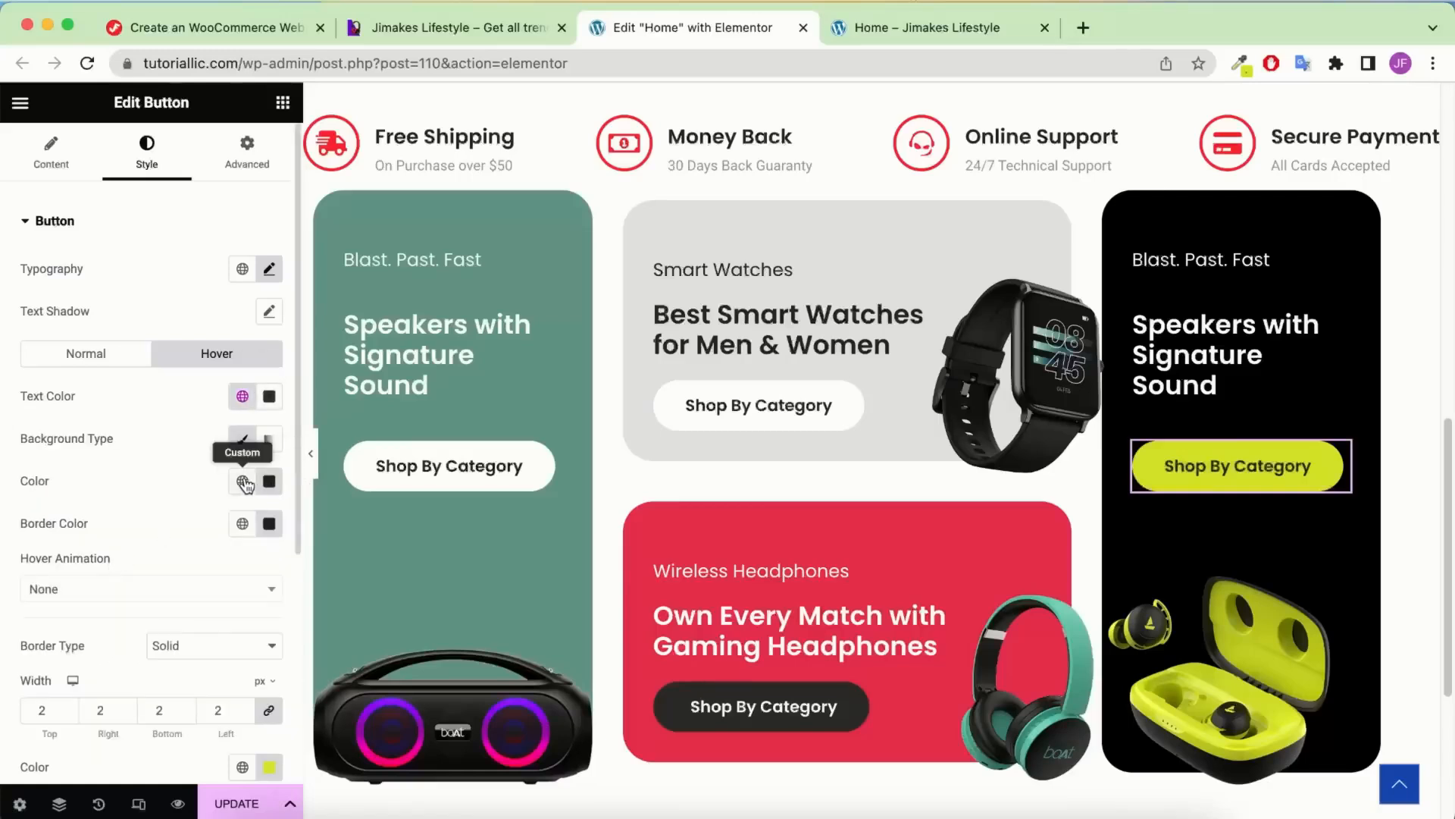
left_click(242, 481)
scroll(181, 576, "down", 2)
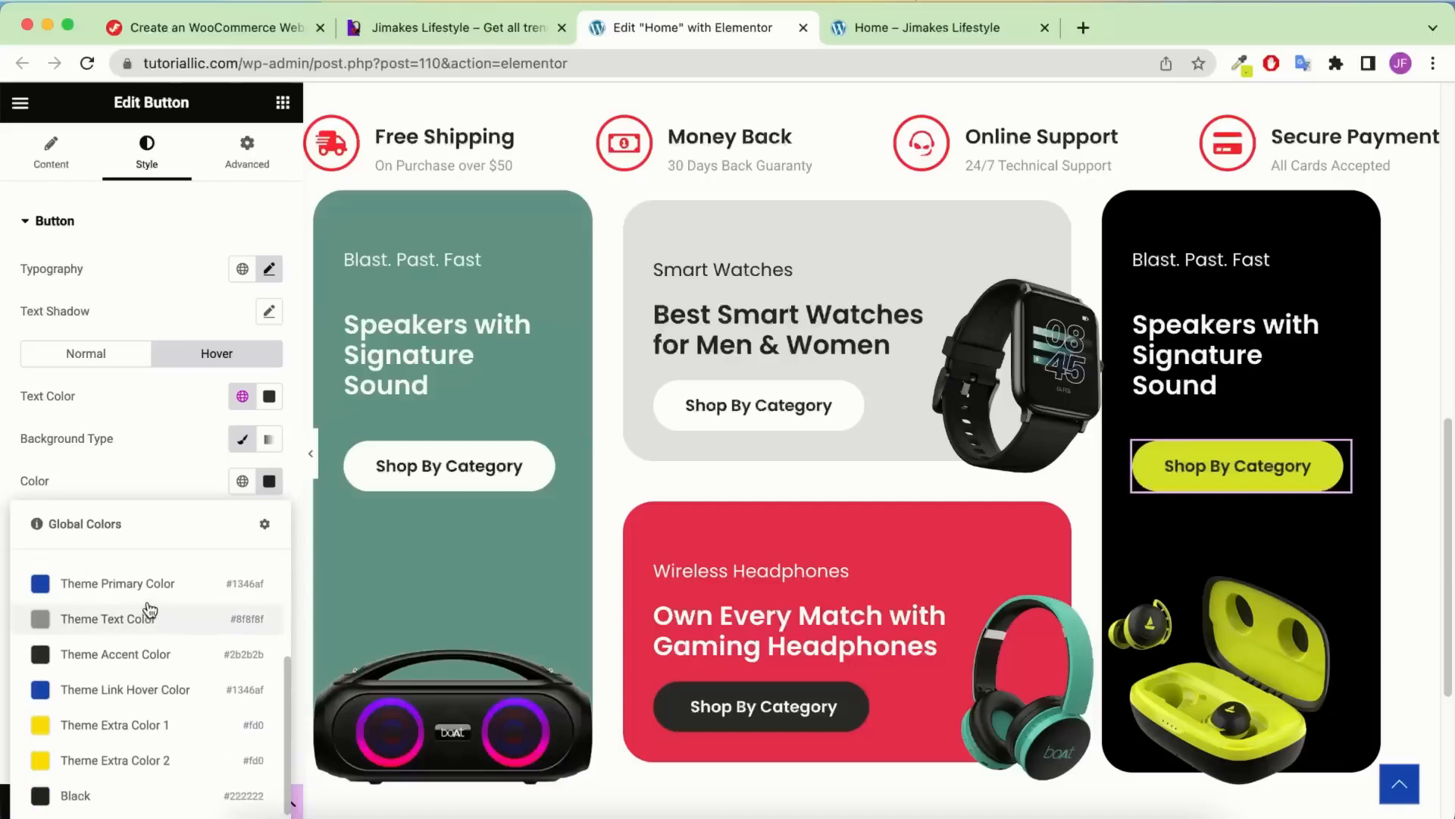
scroll(129, 629, "up", 2)
left_click(119, 720)
left_click(244, 523)
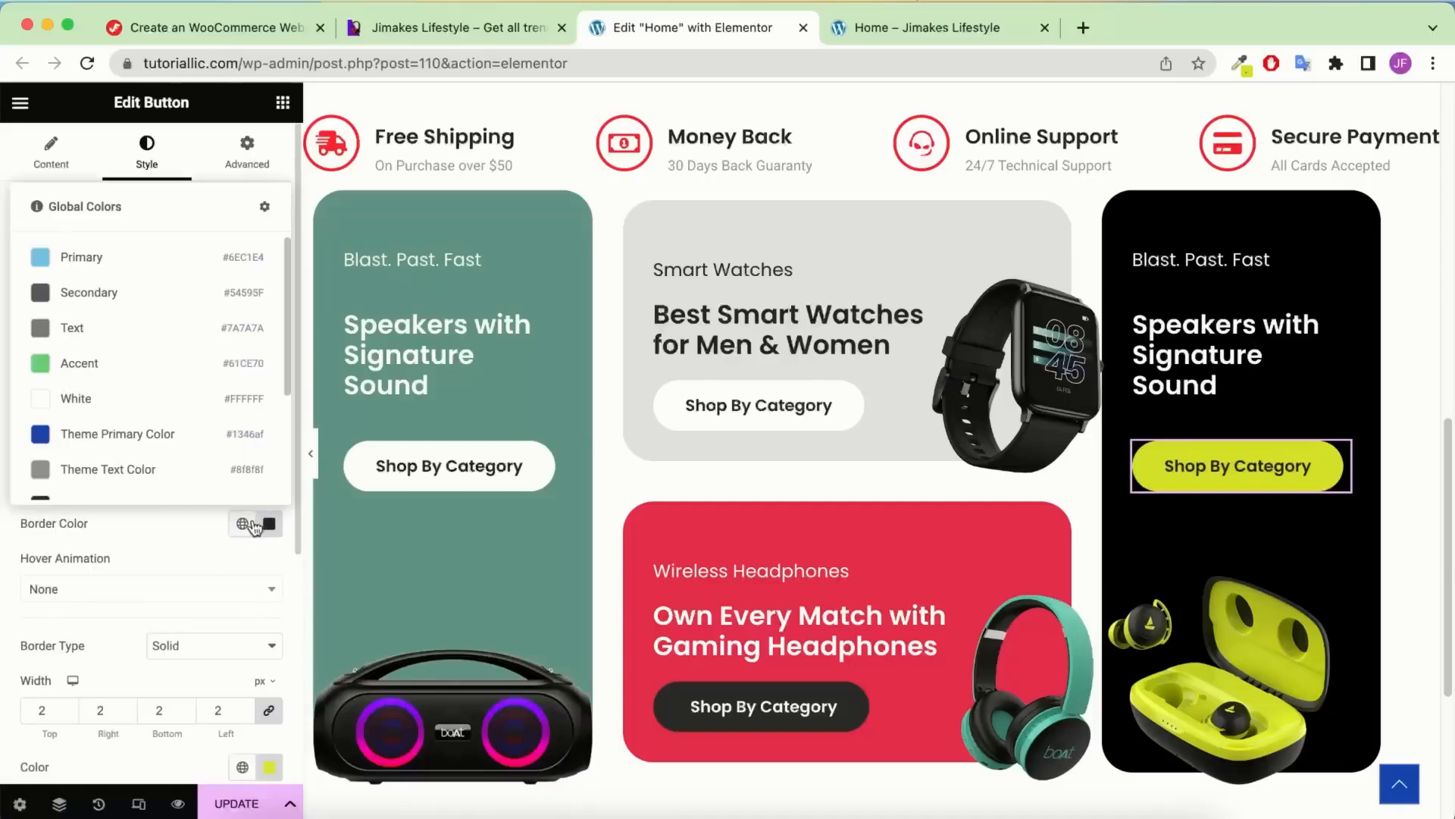
scroll(137, 400, "down", 3)
scroll(114, 364, "up", 1)
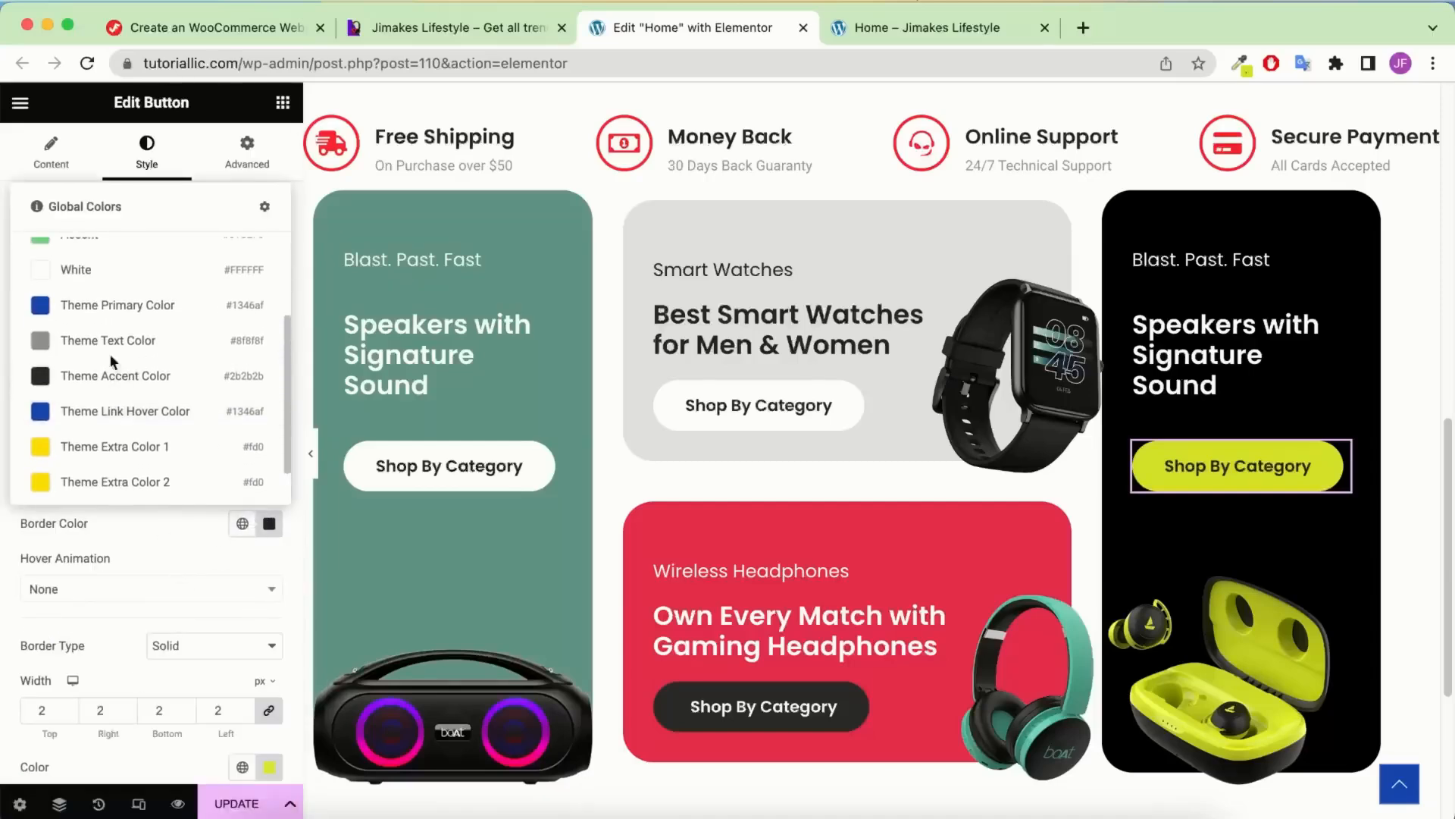
left_click(72, 275)
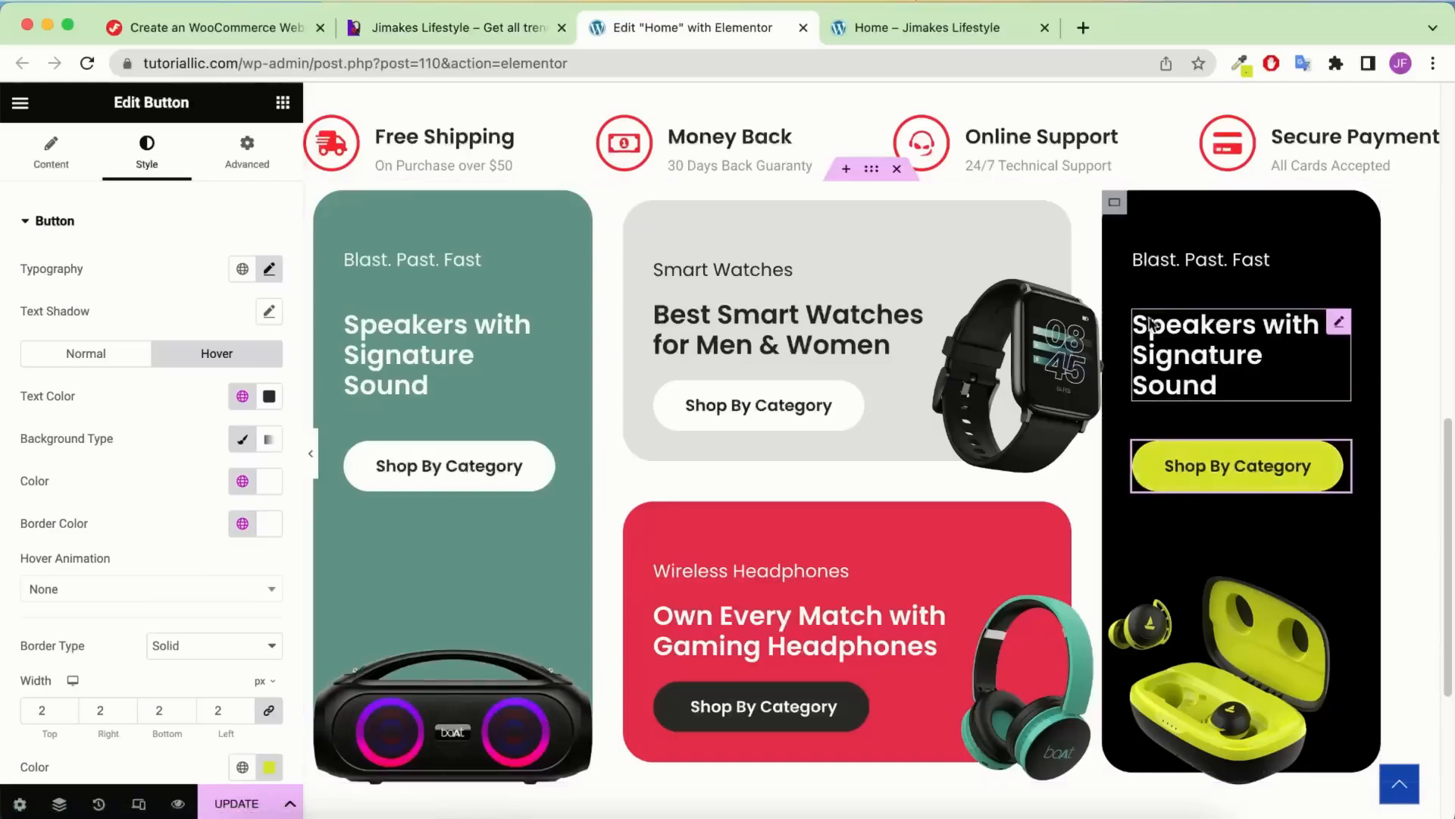
left_click(1334, 325)
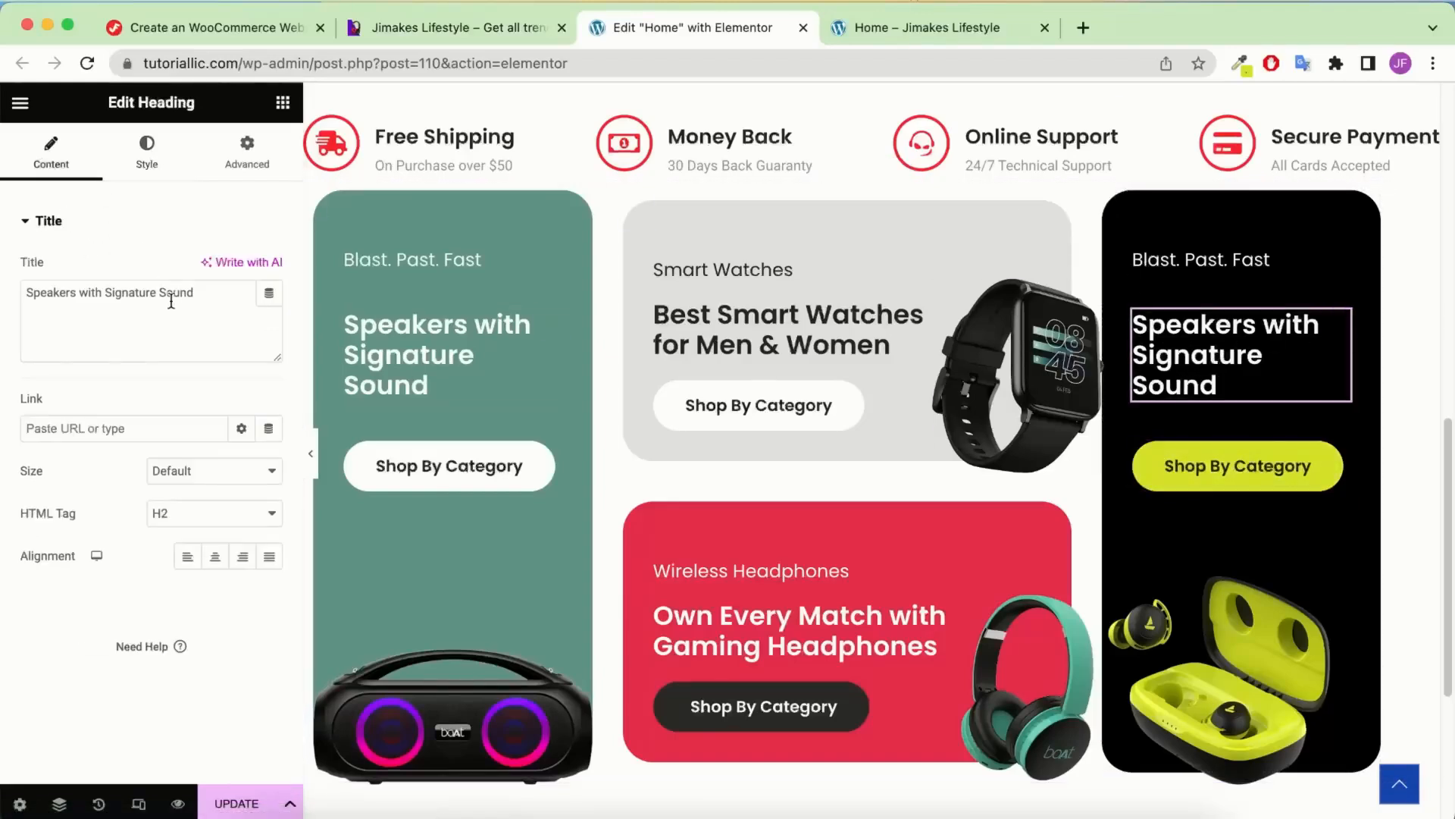
Replace the card heading with 'Top Rated & Best Earbuds' and the label with 'Earbuds.'
key("super+a")
type("Top Rated & Best Earbuds")
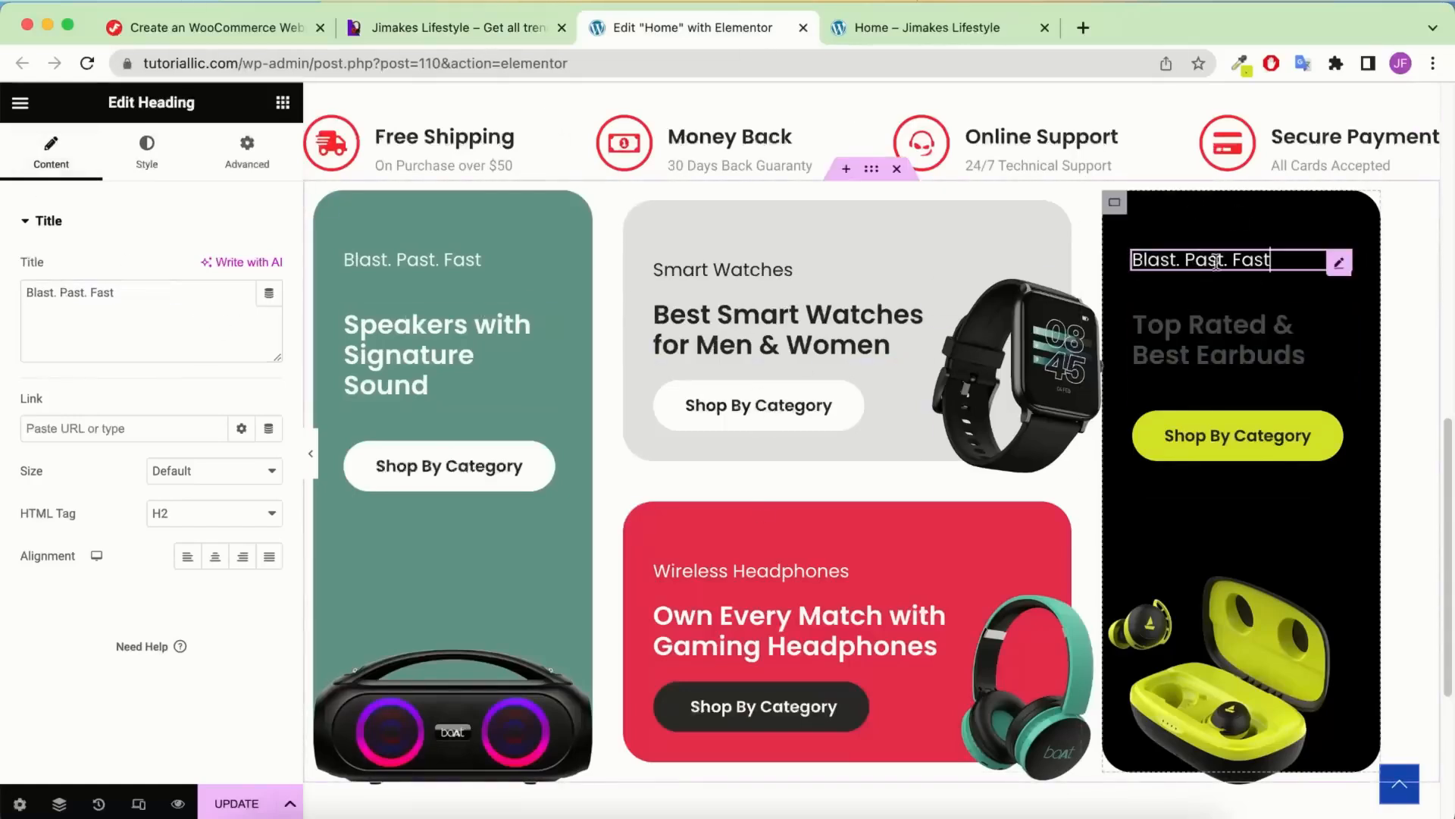
left_click(1251, 262)
triple_click(129, 291)
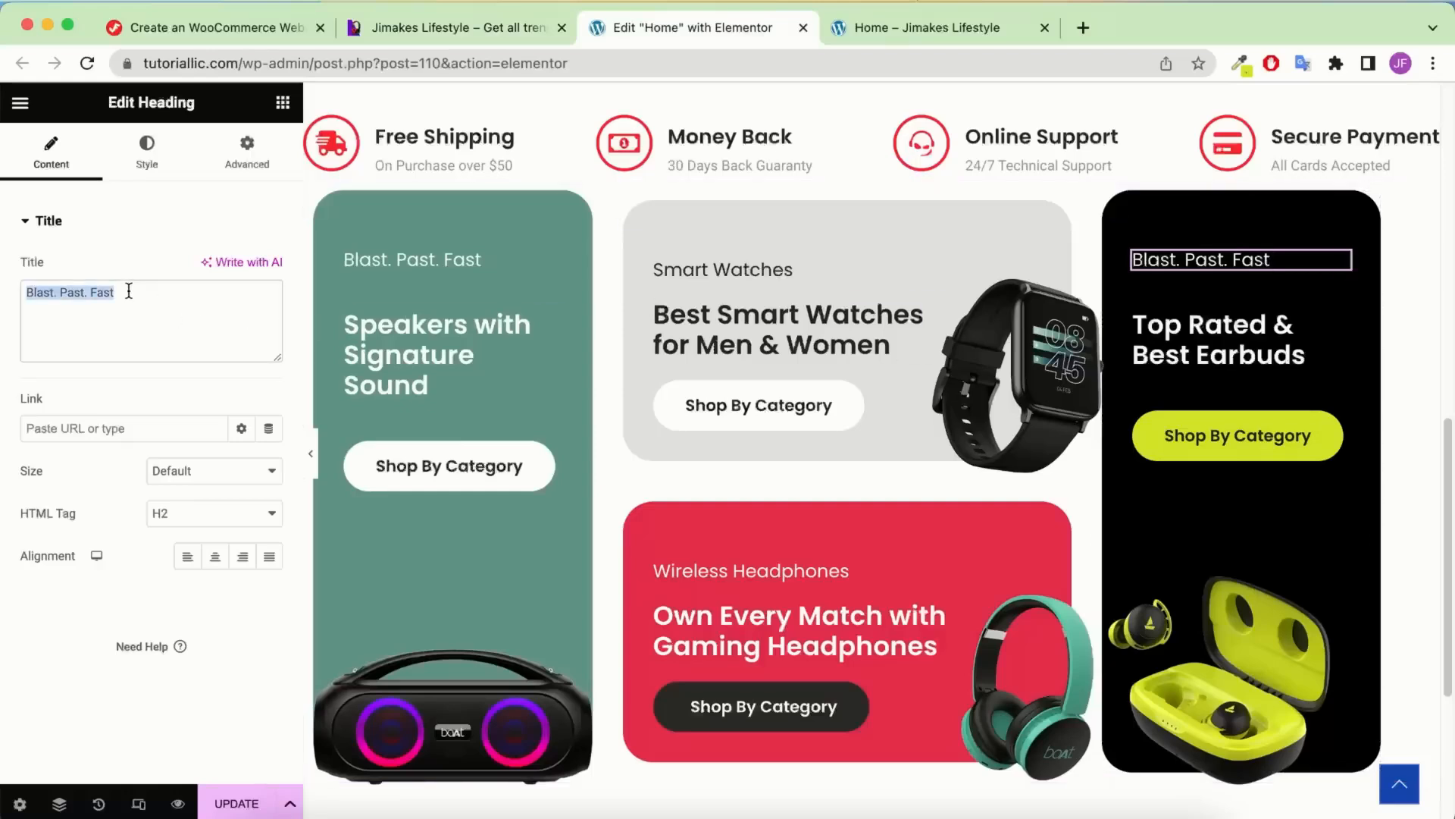
type("Earbuds.")
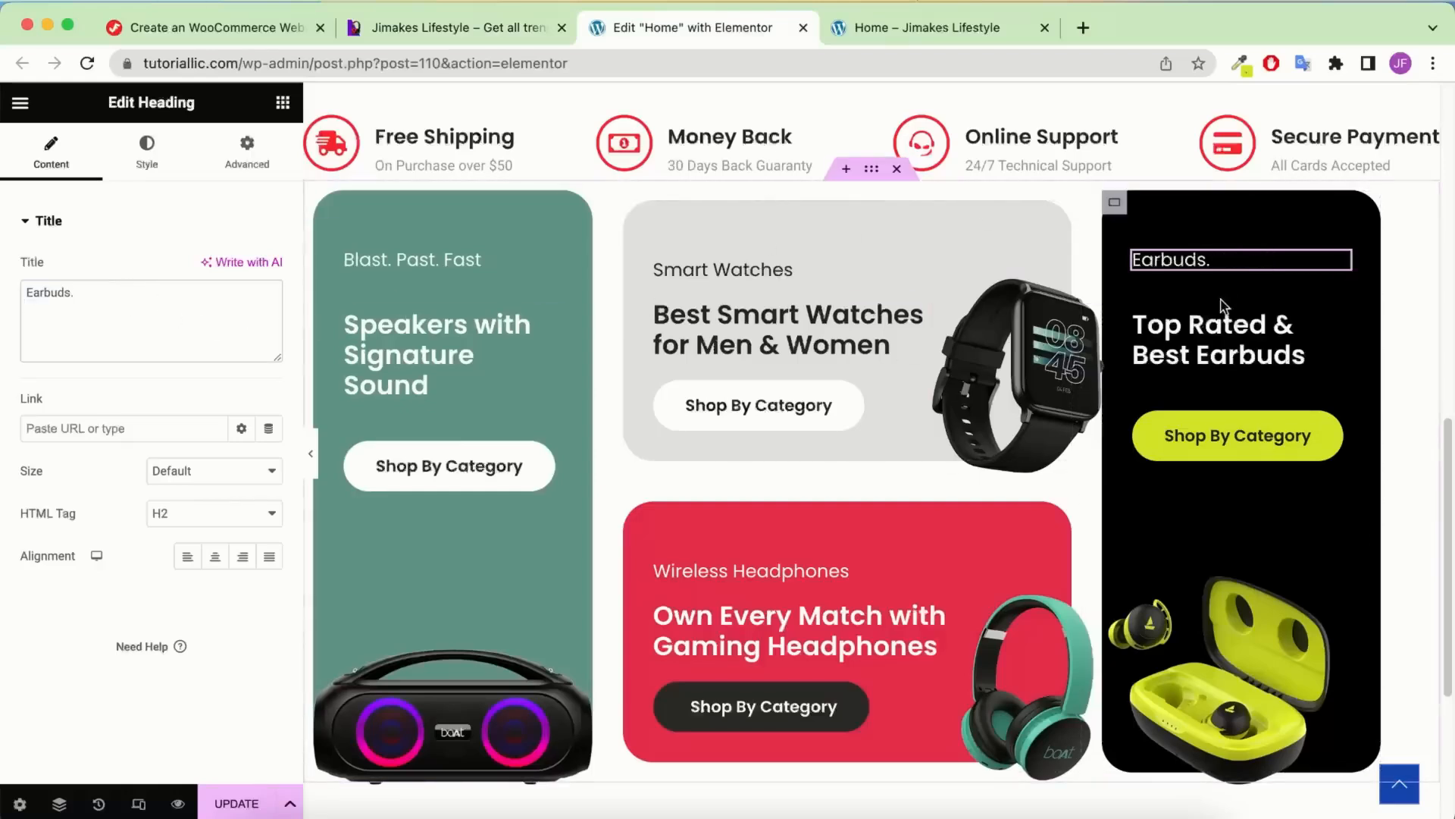
Preview the cards and compare them against the reference site
left_click(311, 453)
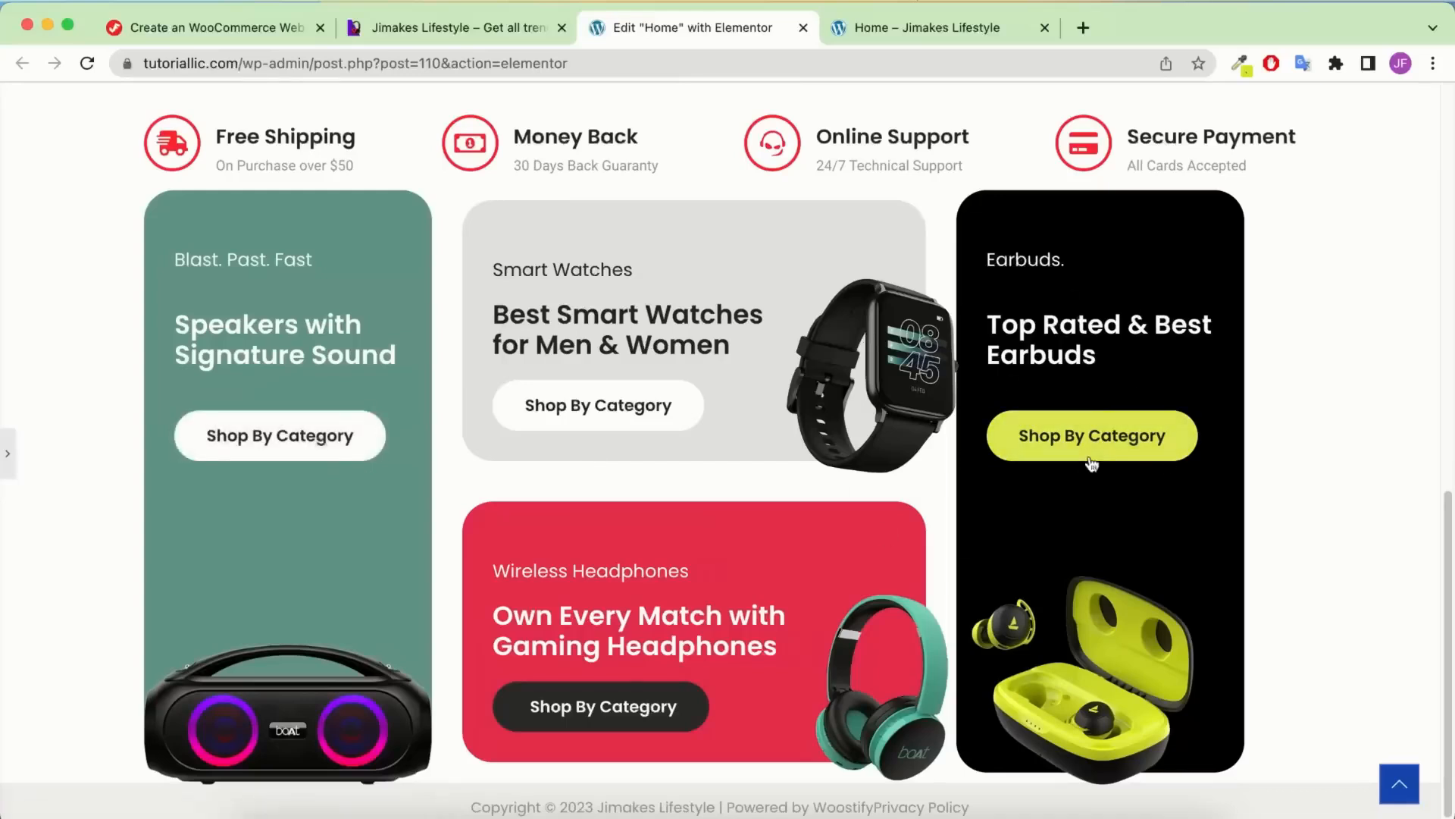
left_click(550, 27)
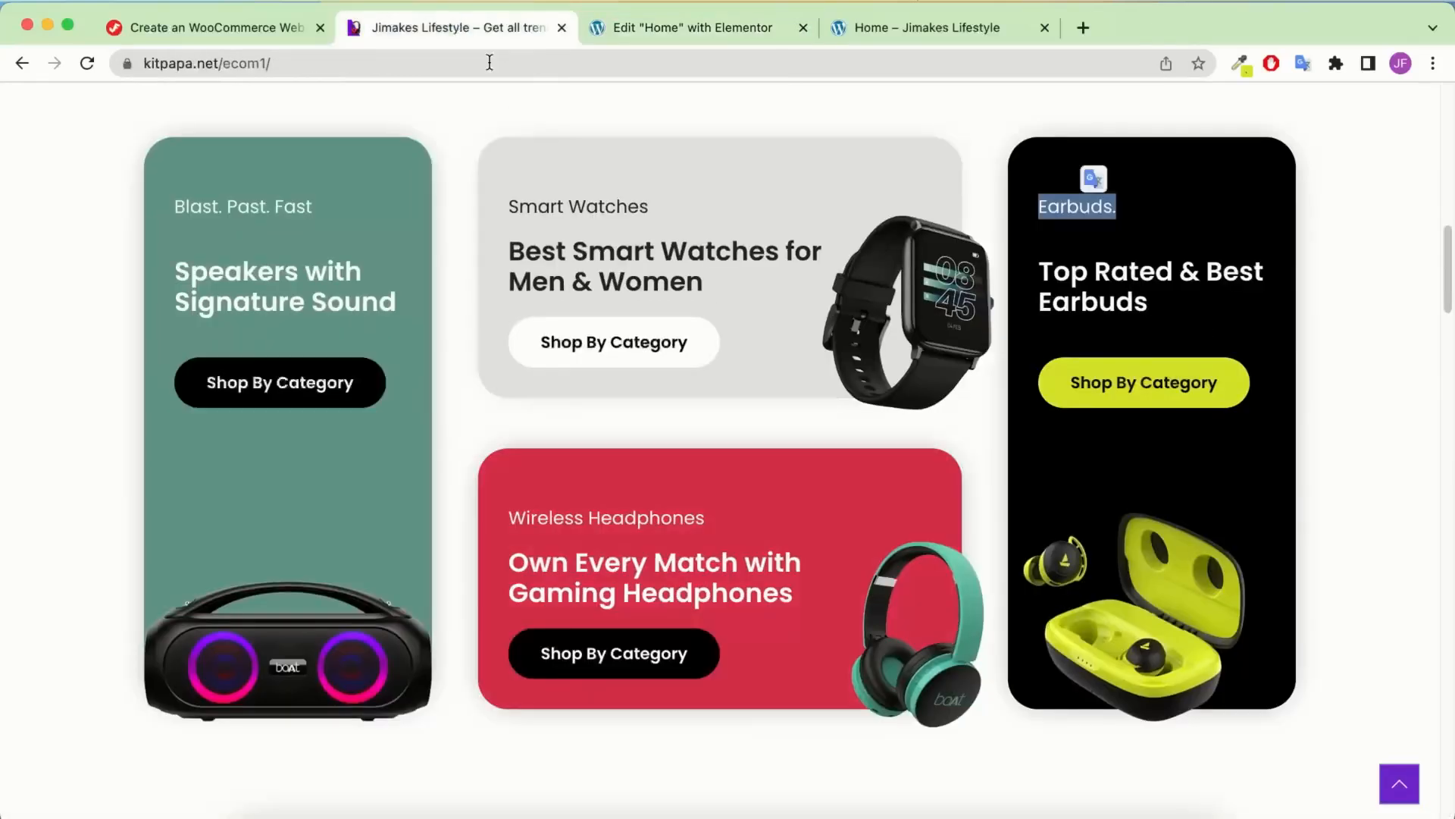
left_click(692, 28)
left_click(5, 443)
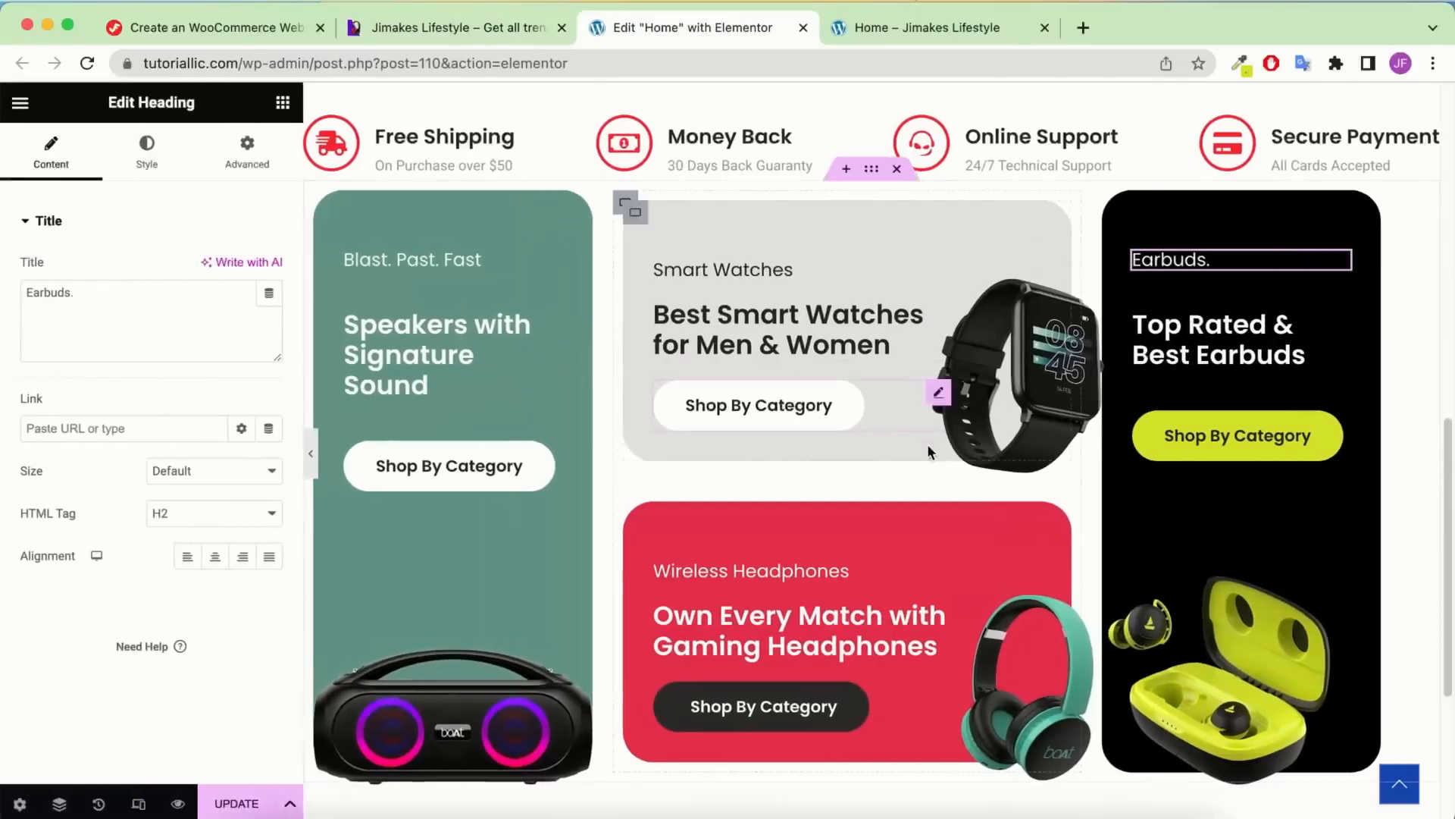
Set the gap between the banner cards to 40
left_click(871, 168)
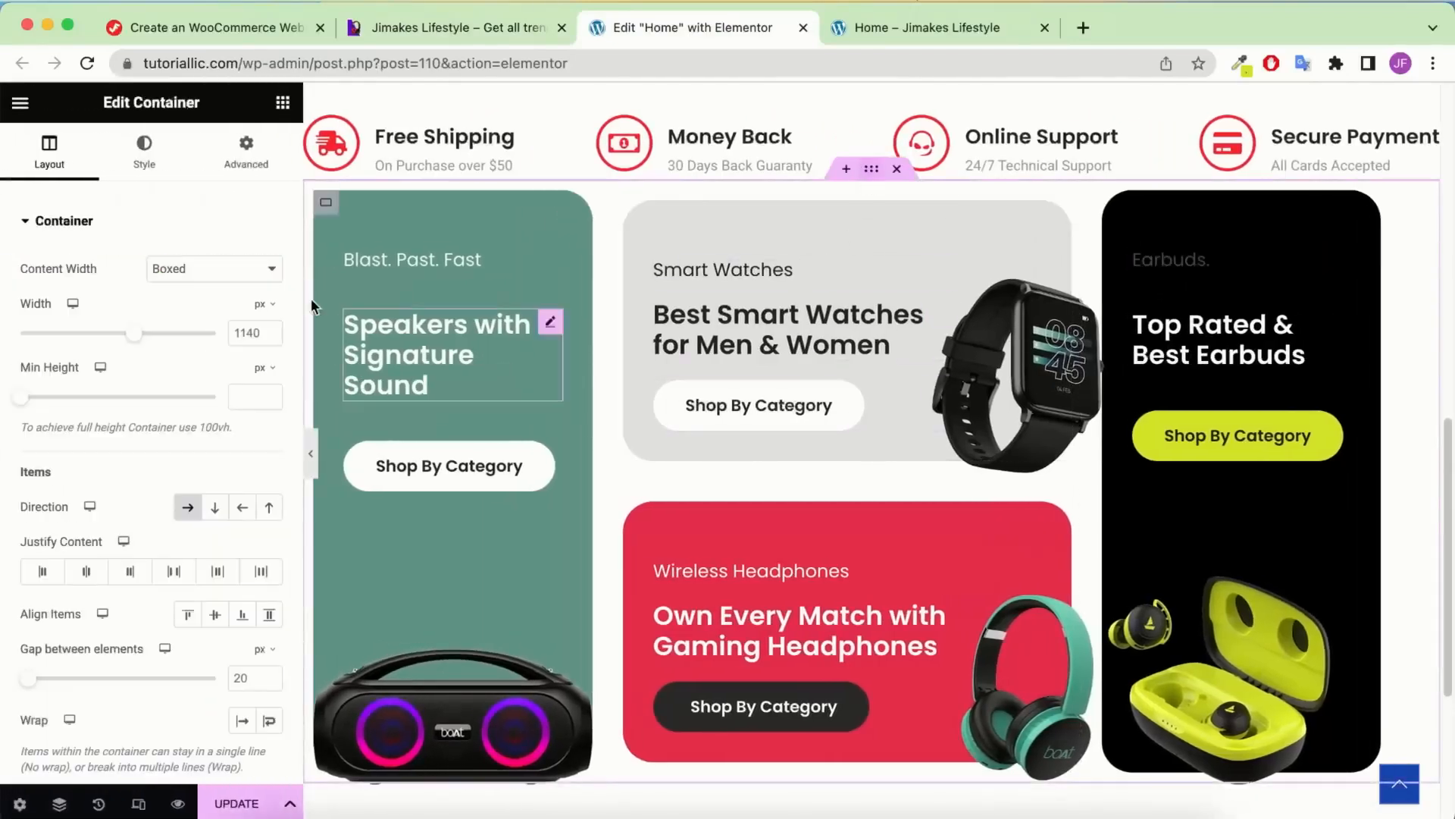
scroll(234, 585, "down", 2)
left_click(233, 583)
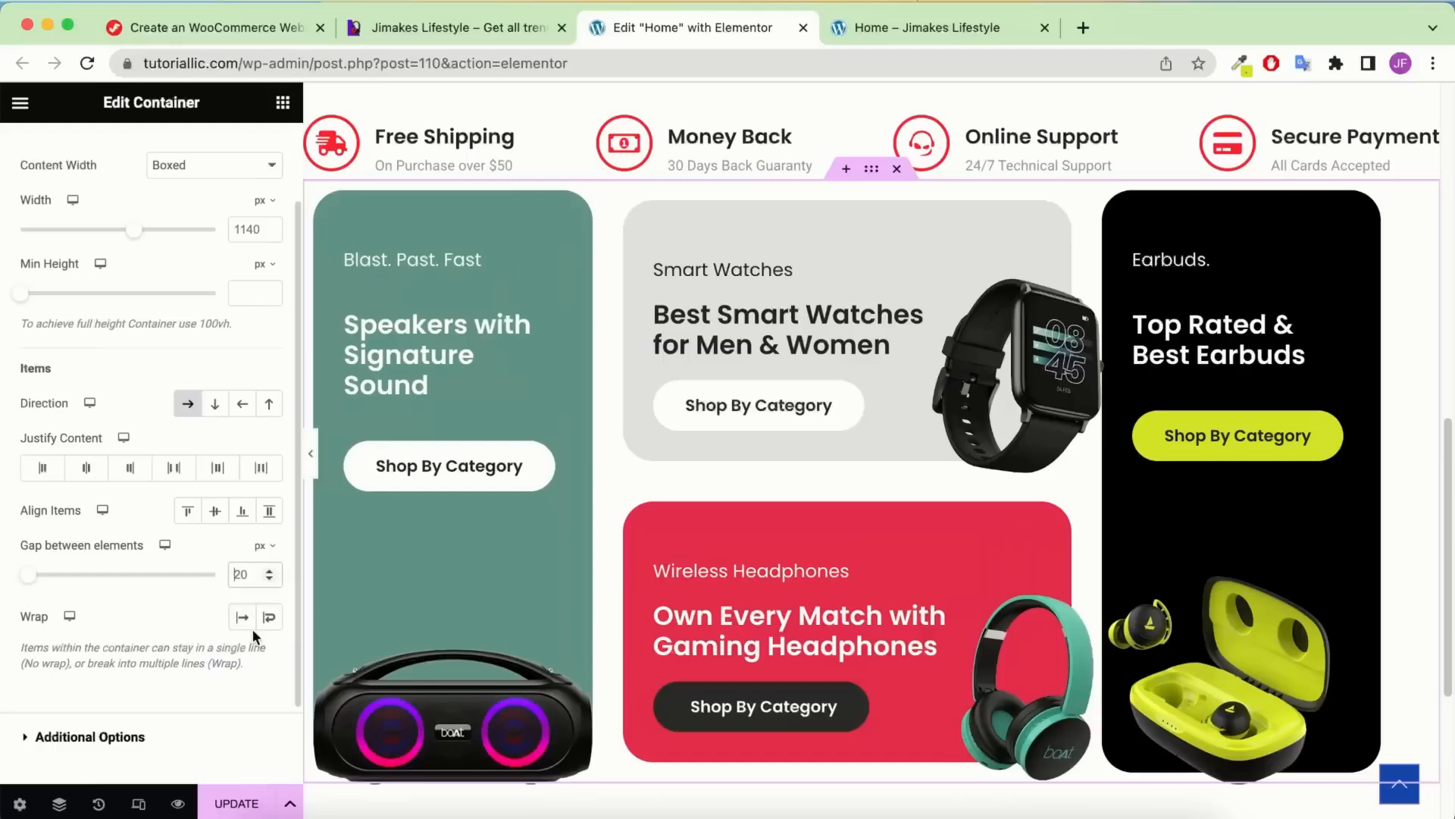
key("BackSpace")
key("BackSpace")
type("40")
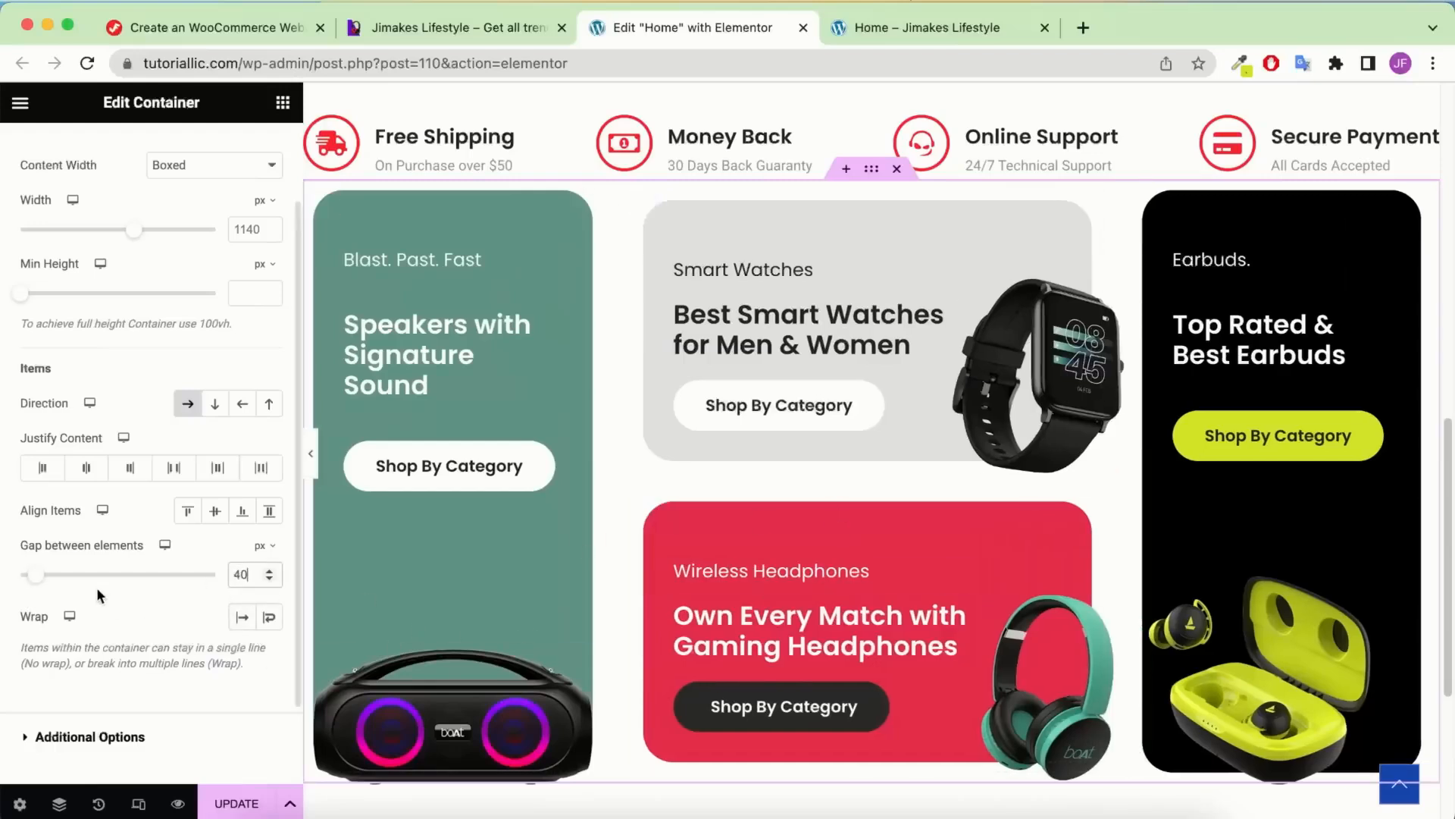
scroll(189, 395, "up", 2)
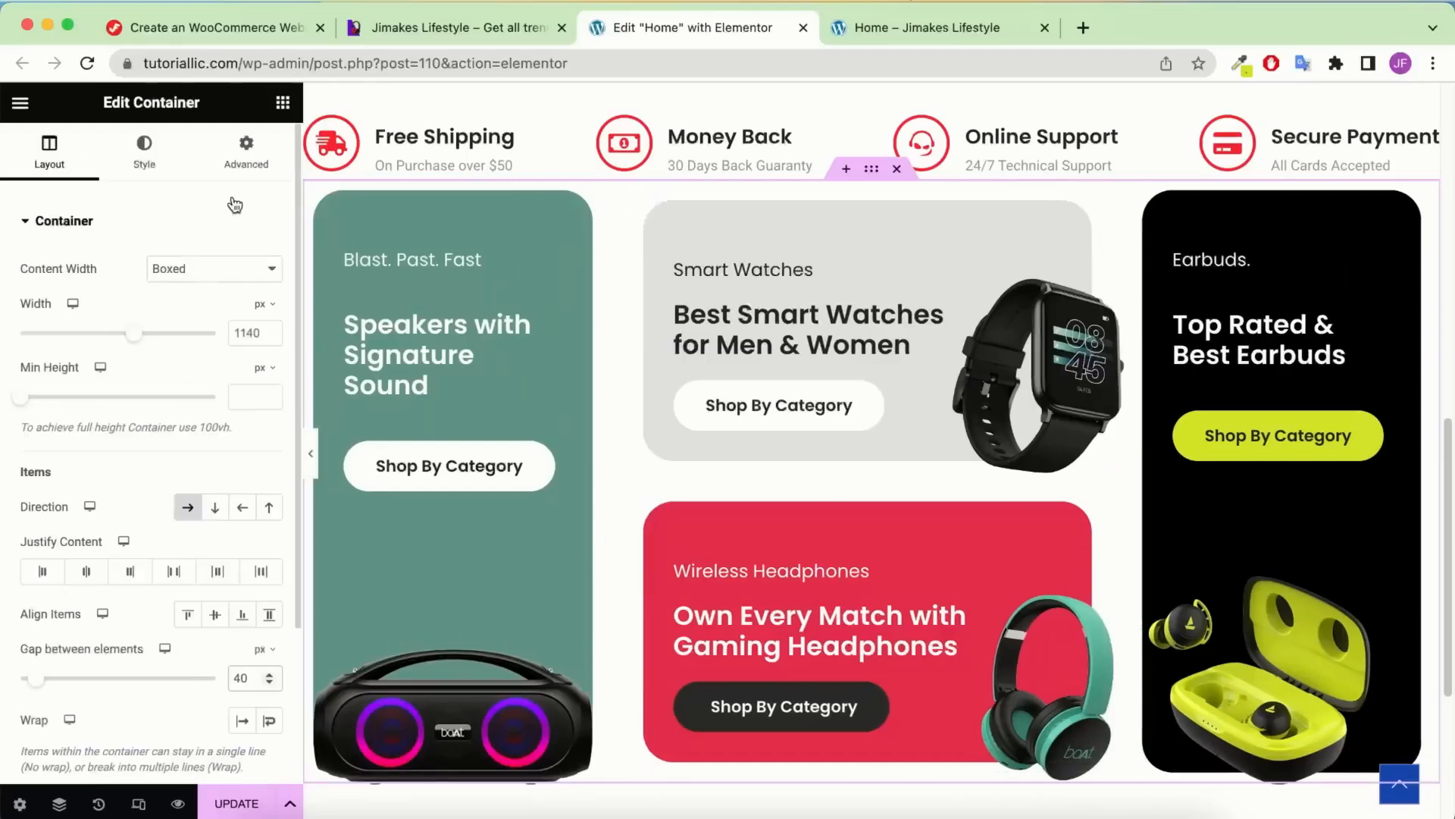
Give the cards container 100 px padding and preview the section
left_click(248, 156)
left_click(269, 369)
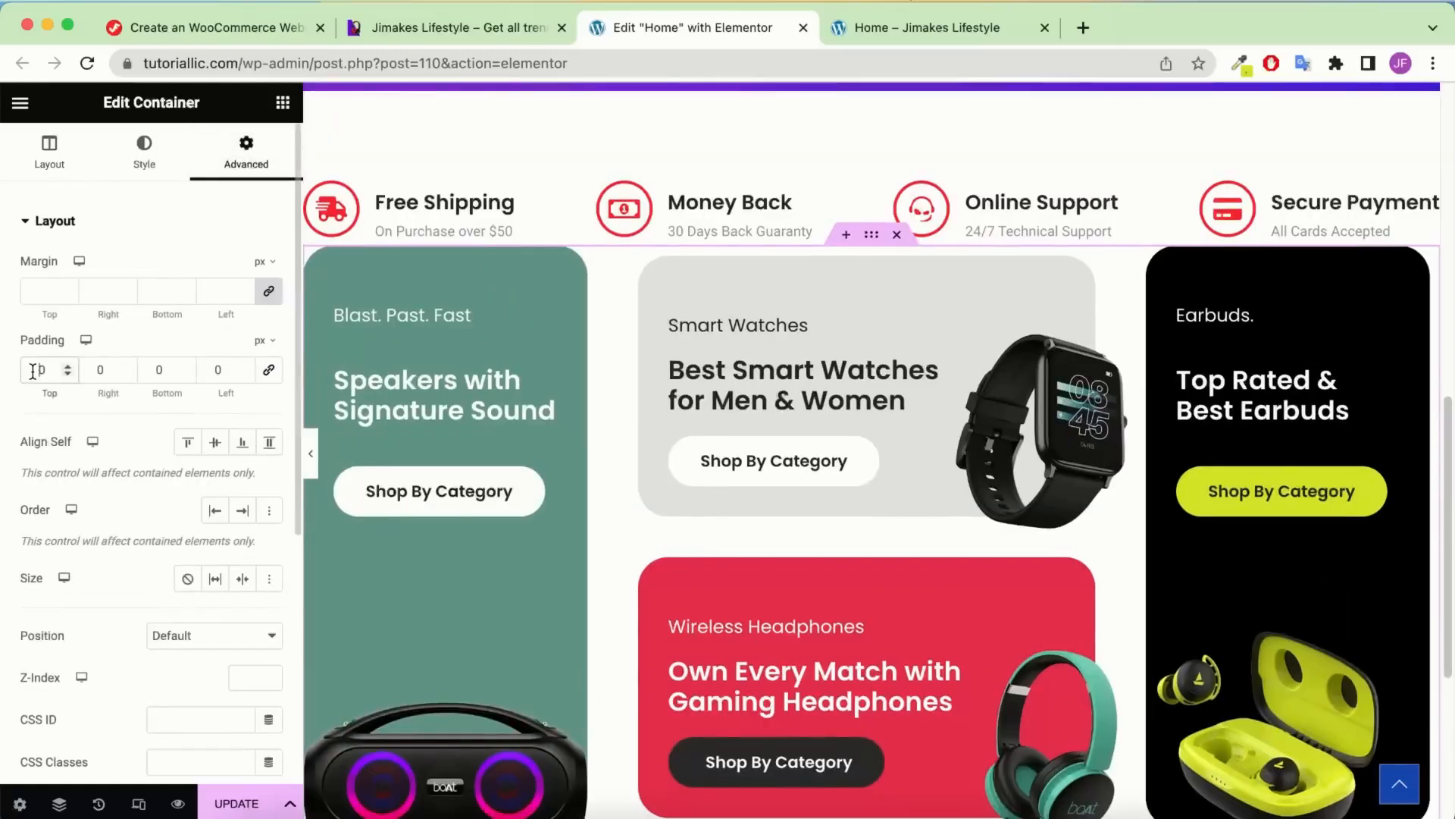
type("10")
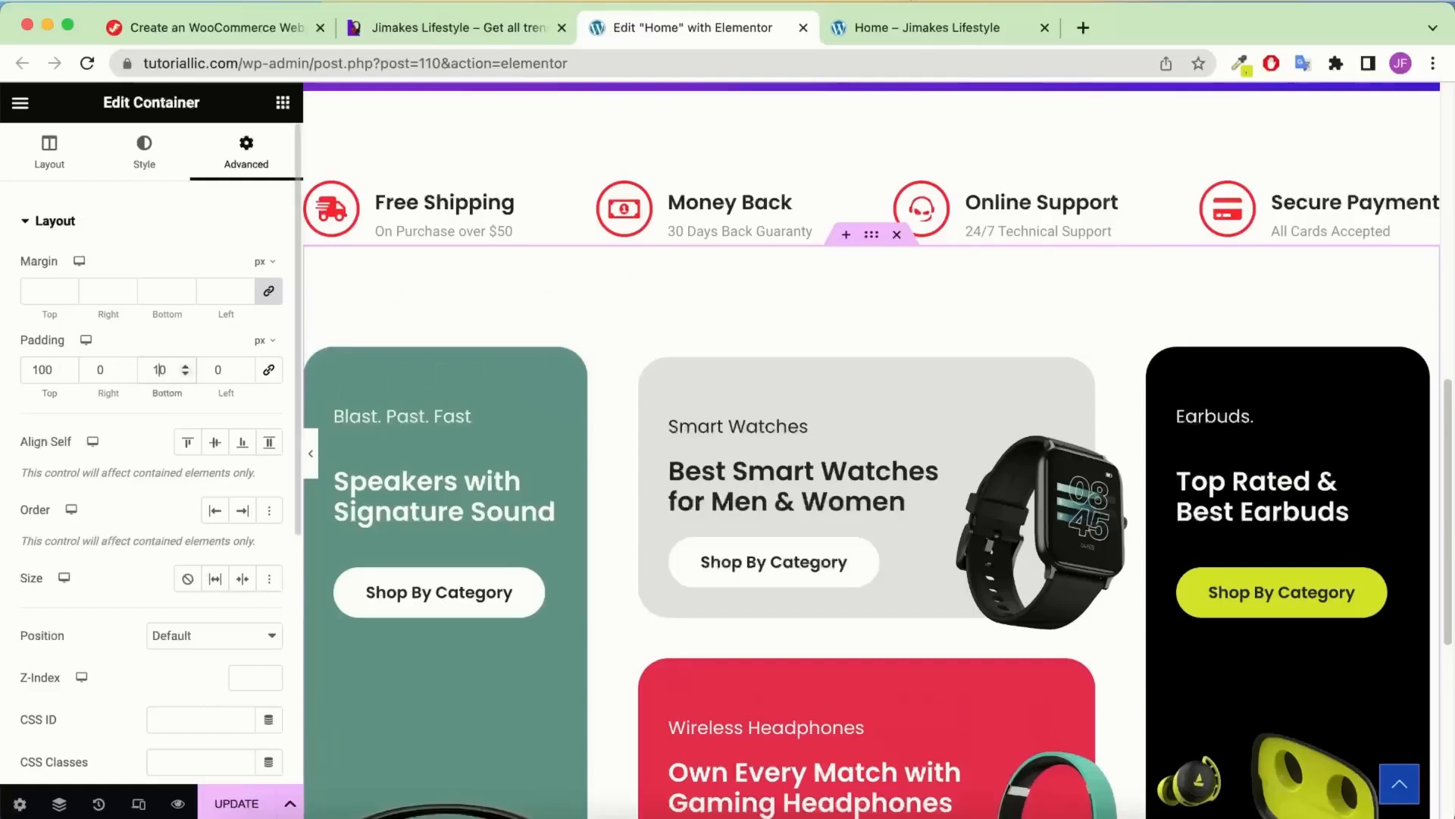
type("0")
scroll(716, 341, "down", 4)
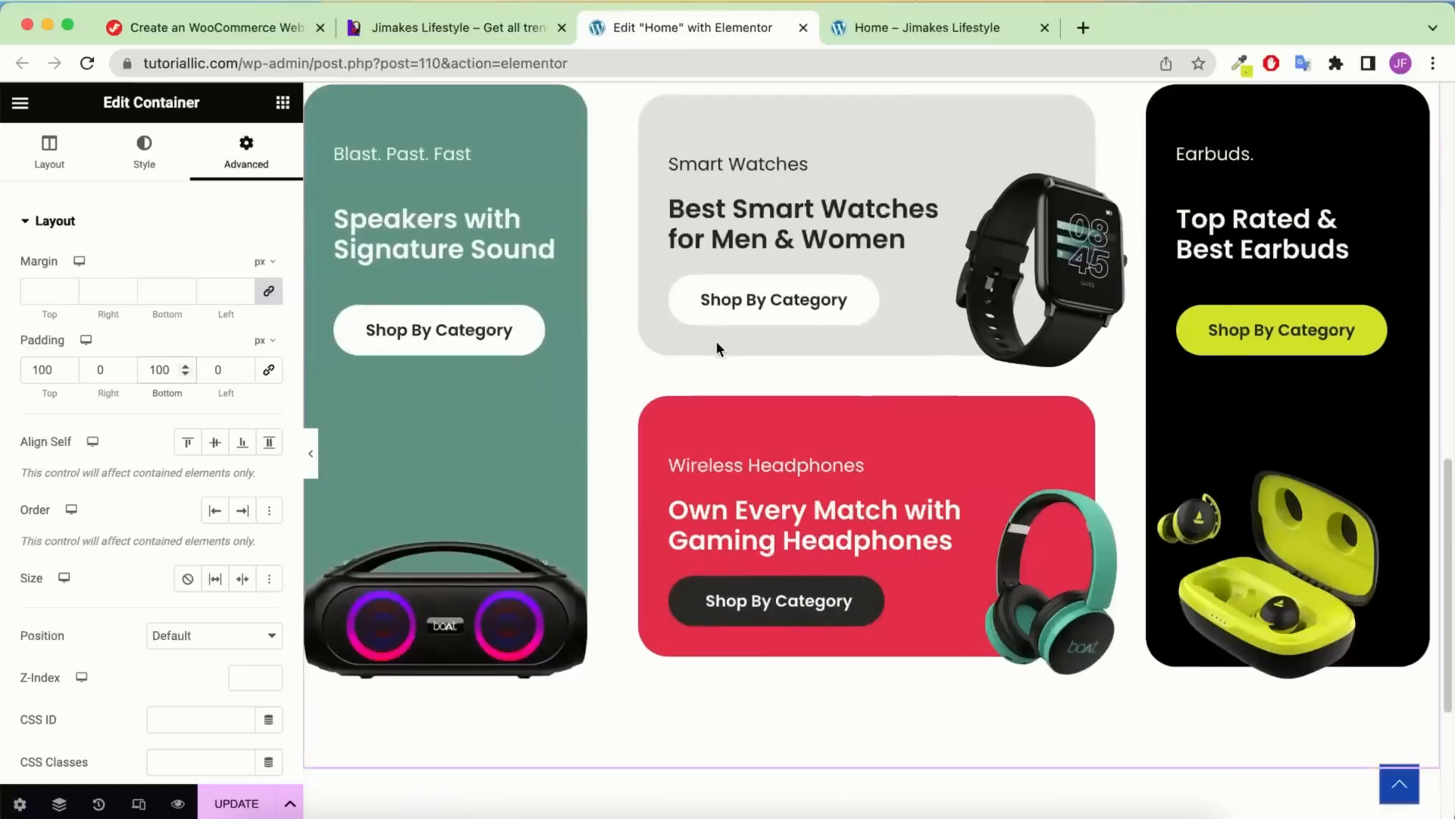
left_click(311, 454)
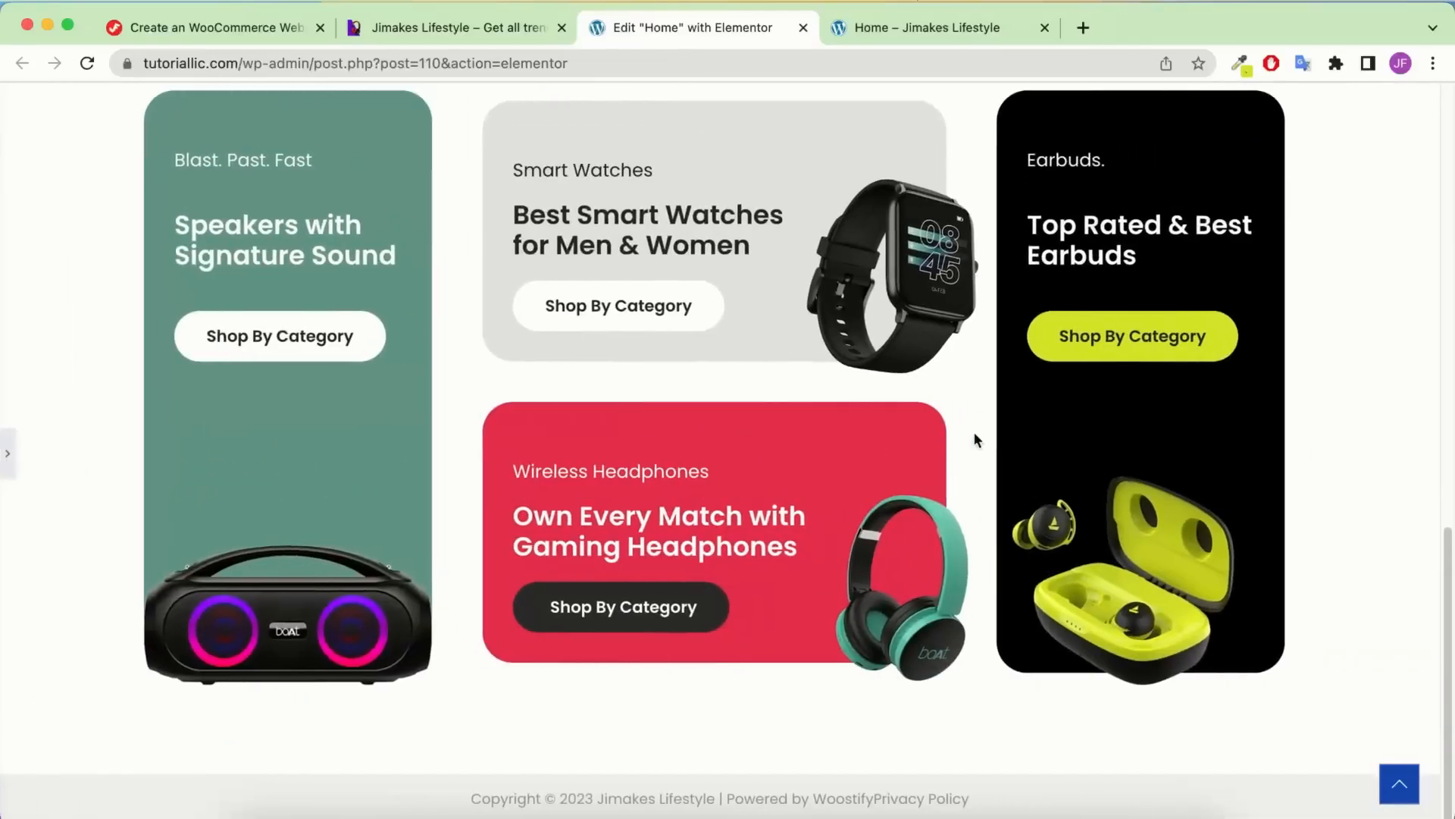
scroll(895, 436, "down", 1)
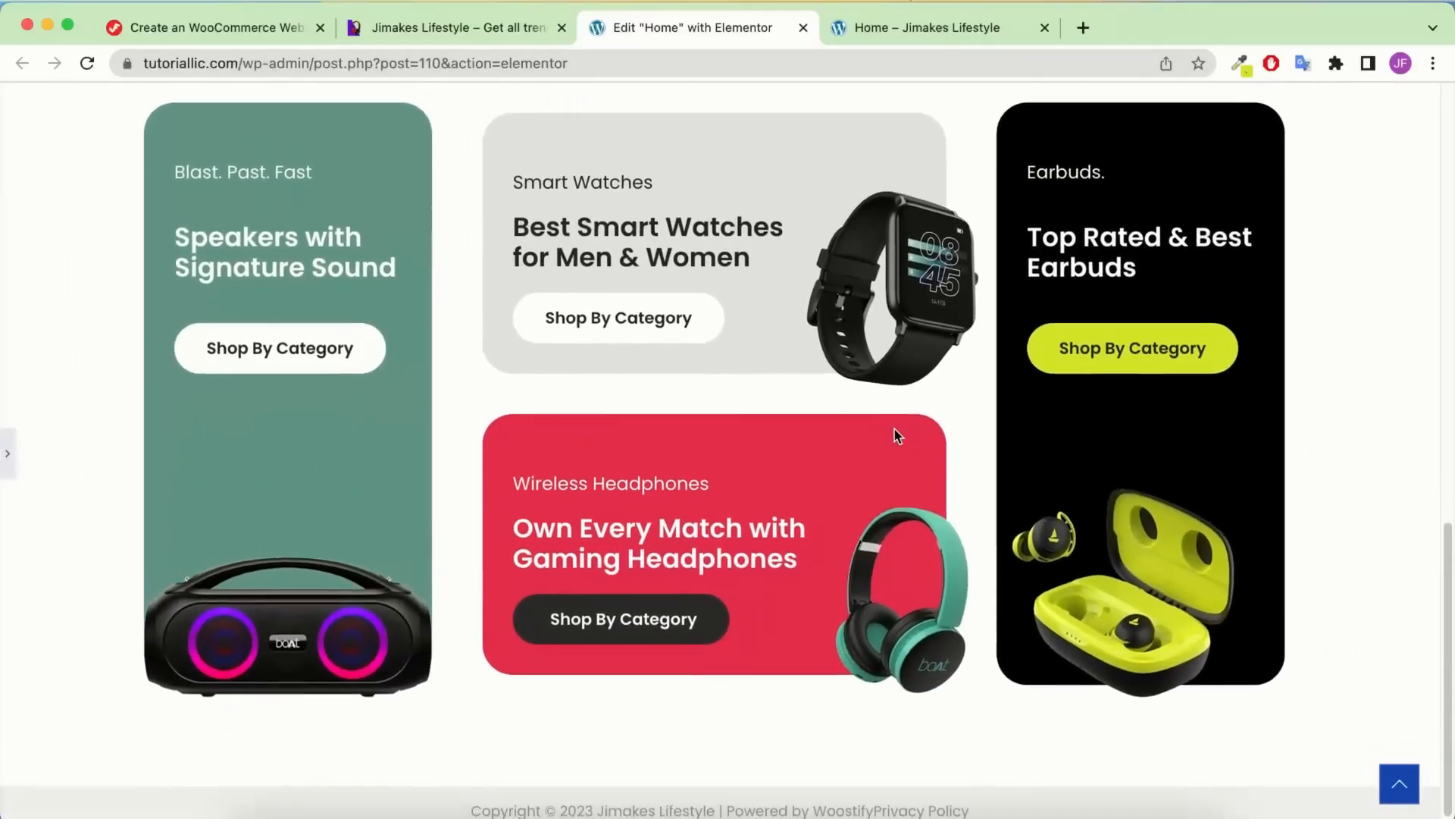
left_click(8, 453)
Update the page and look over the reference site's Latest Watches section
left_click(241, 803)
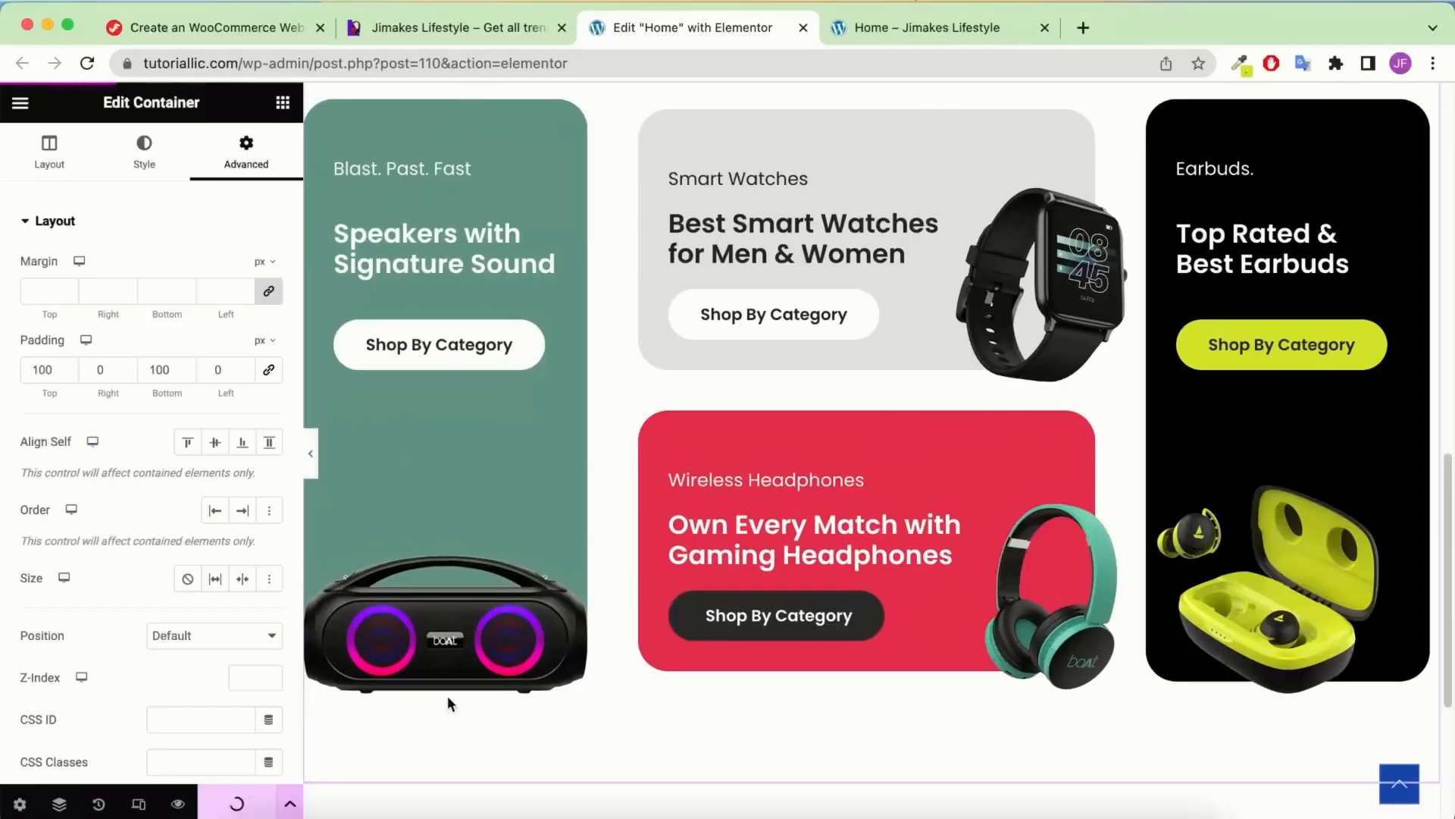
key("ctrl+shift+Tab")
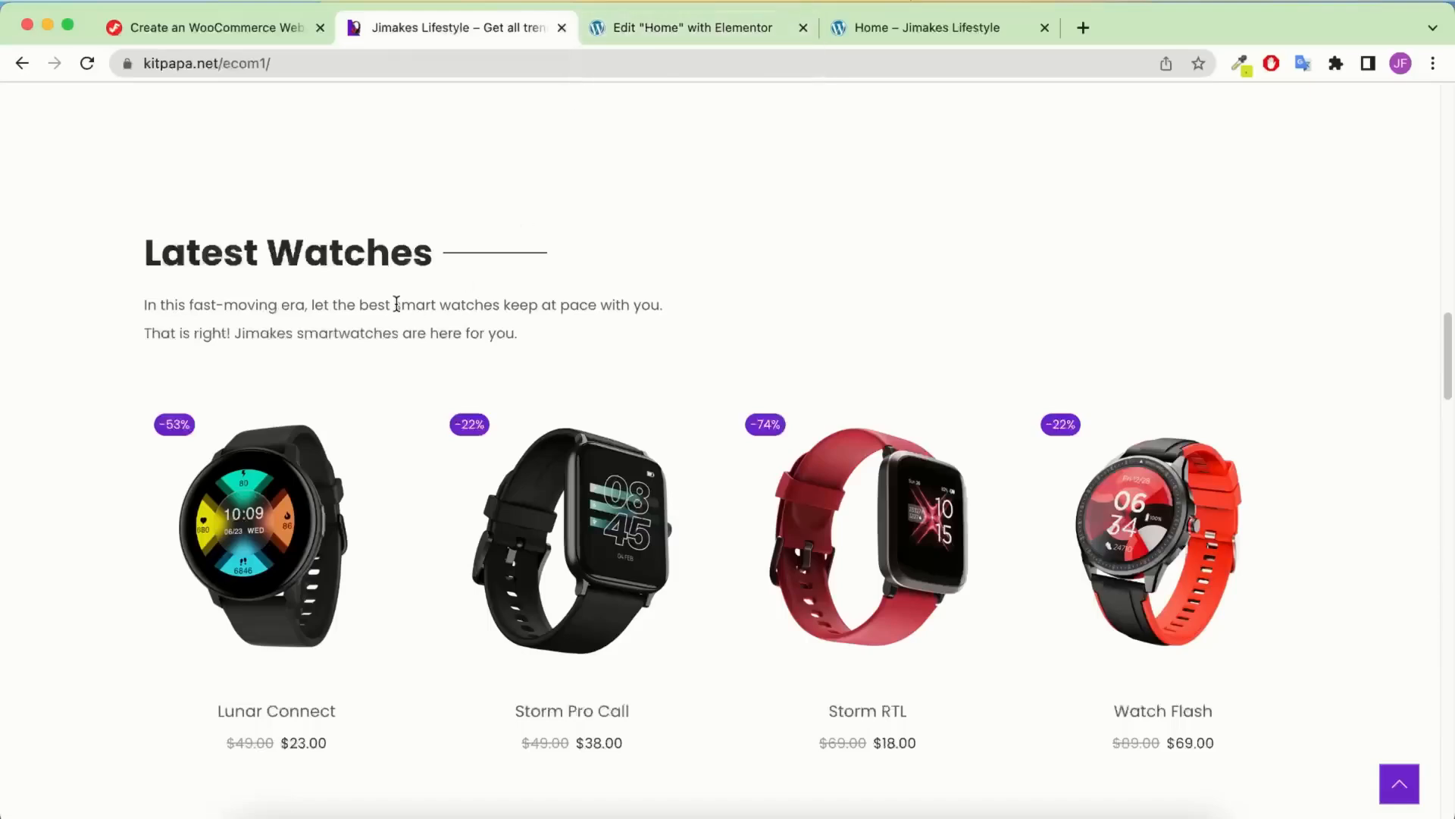
scroll(397, 300, "down", 1)
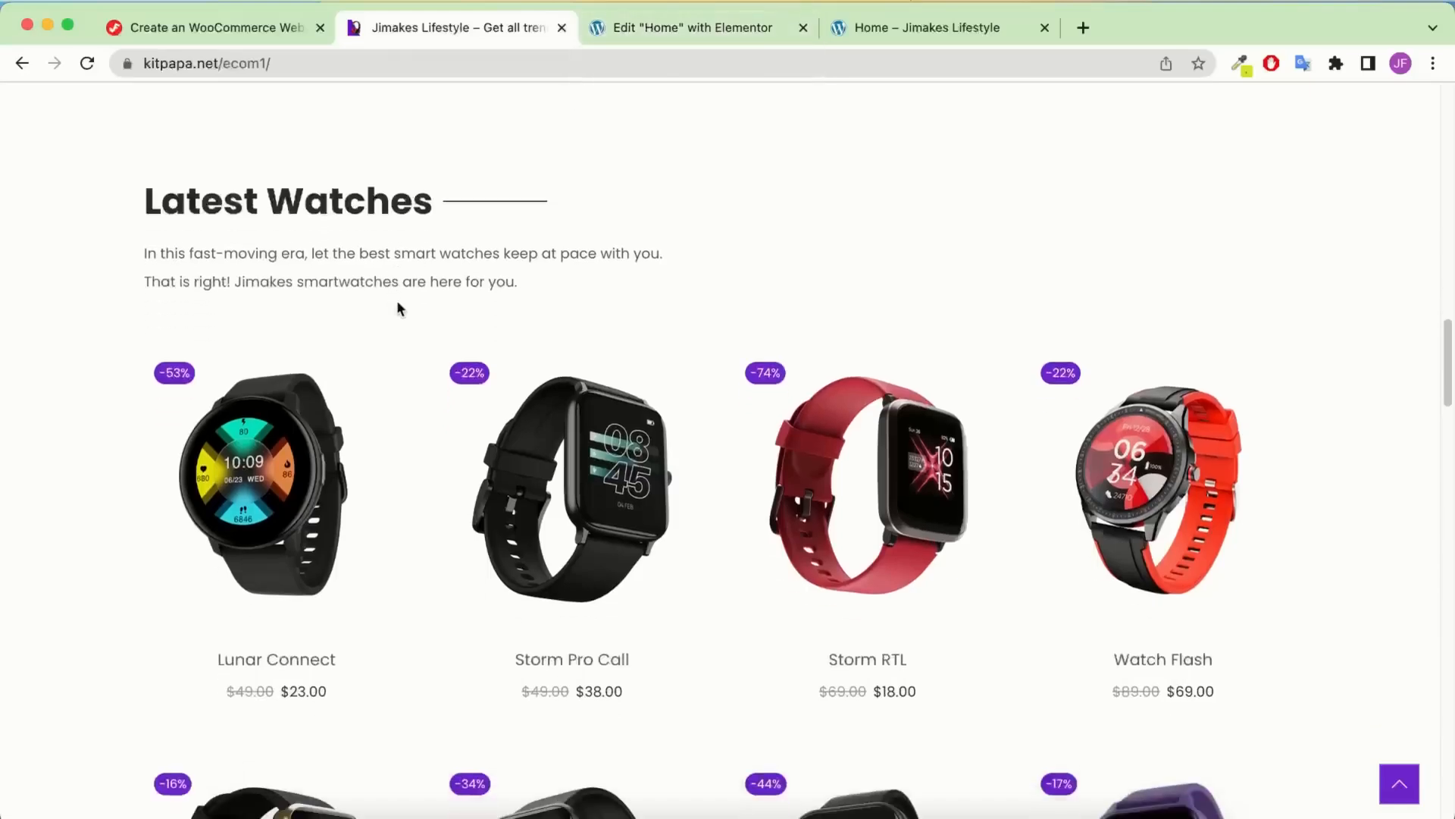
left_click(722, 28)
Add a container below the cards holding a Divider labelled 'Latest Watches' at 35% width
left_click(282, 103)
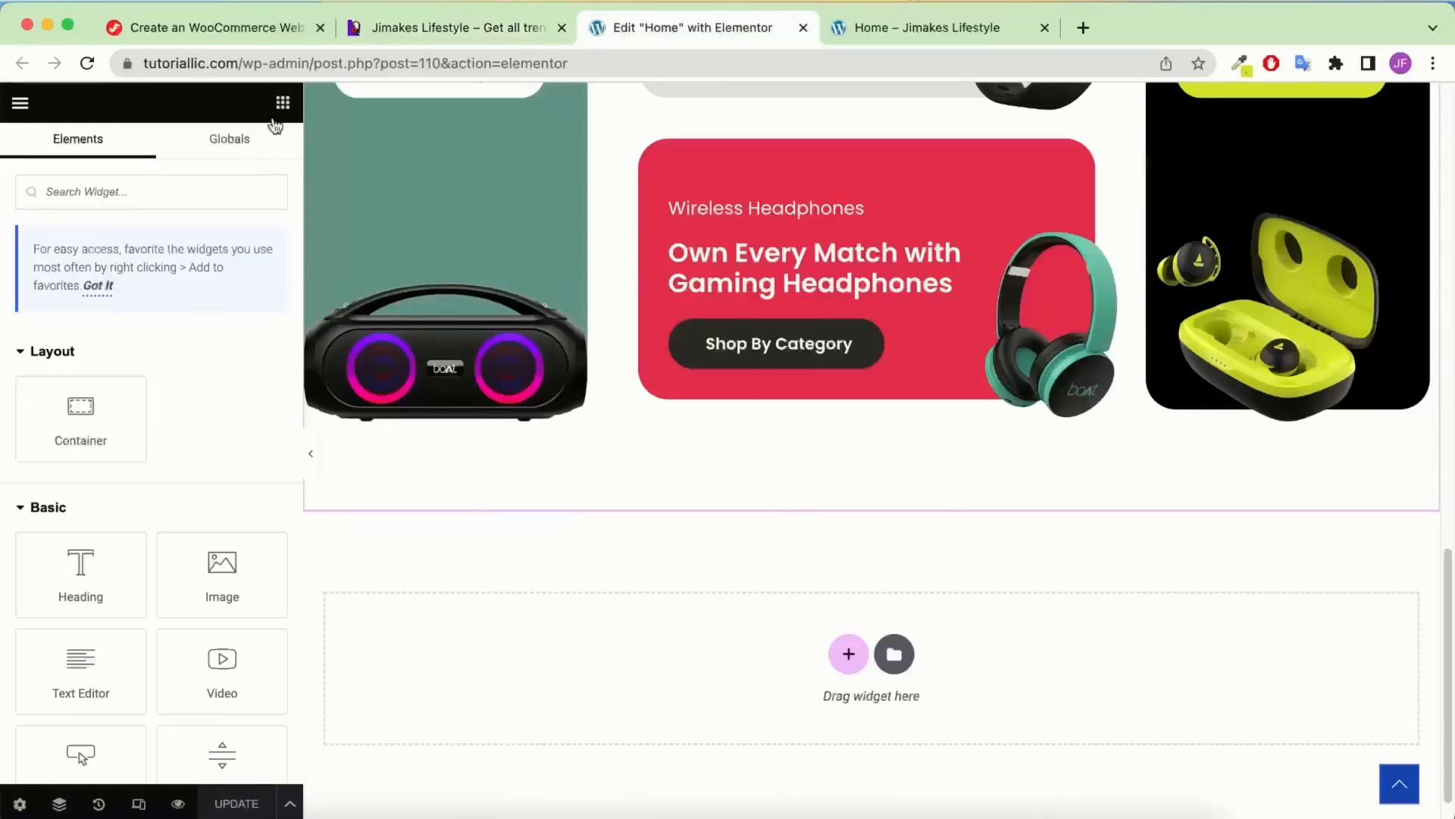
left_click_drag(80, 413, 708, 666)
scroll(721, 526, "down", 1)
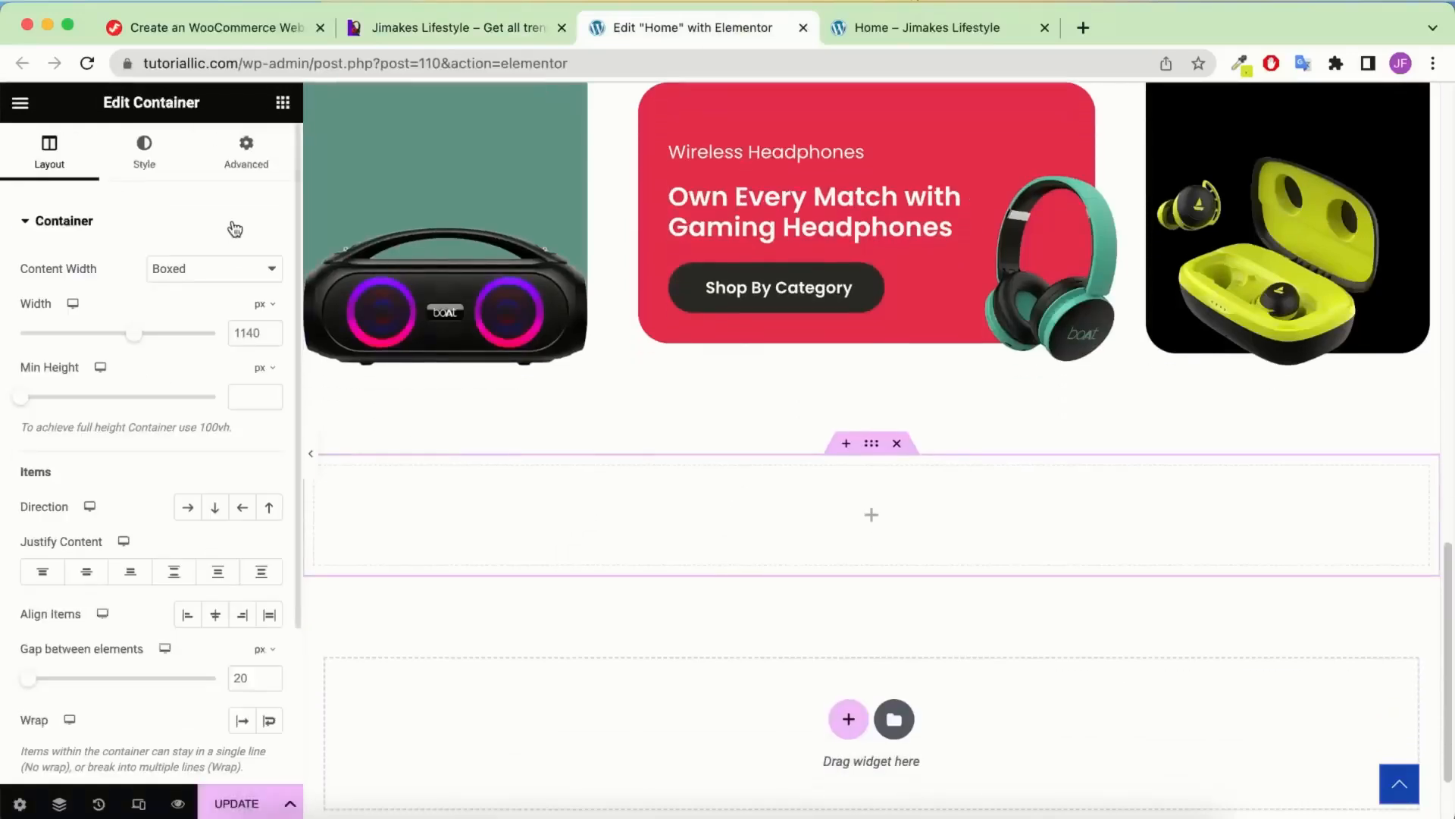
left_click(282, 103)
type("di")
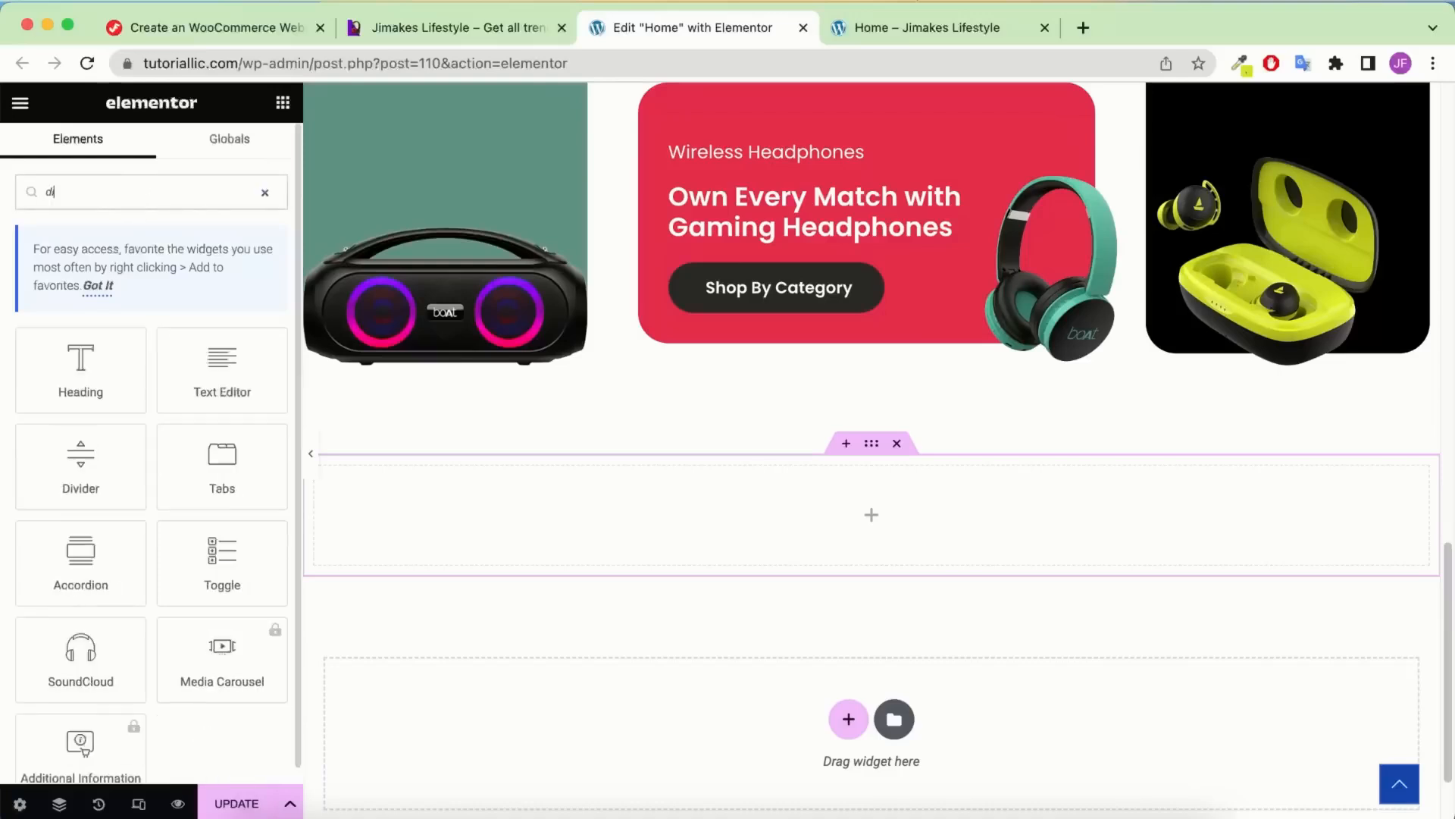
type("v")
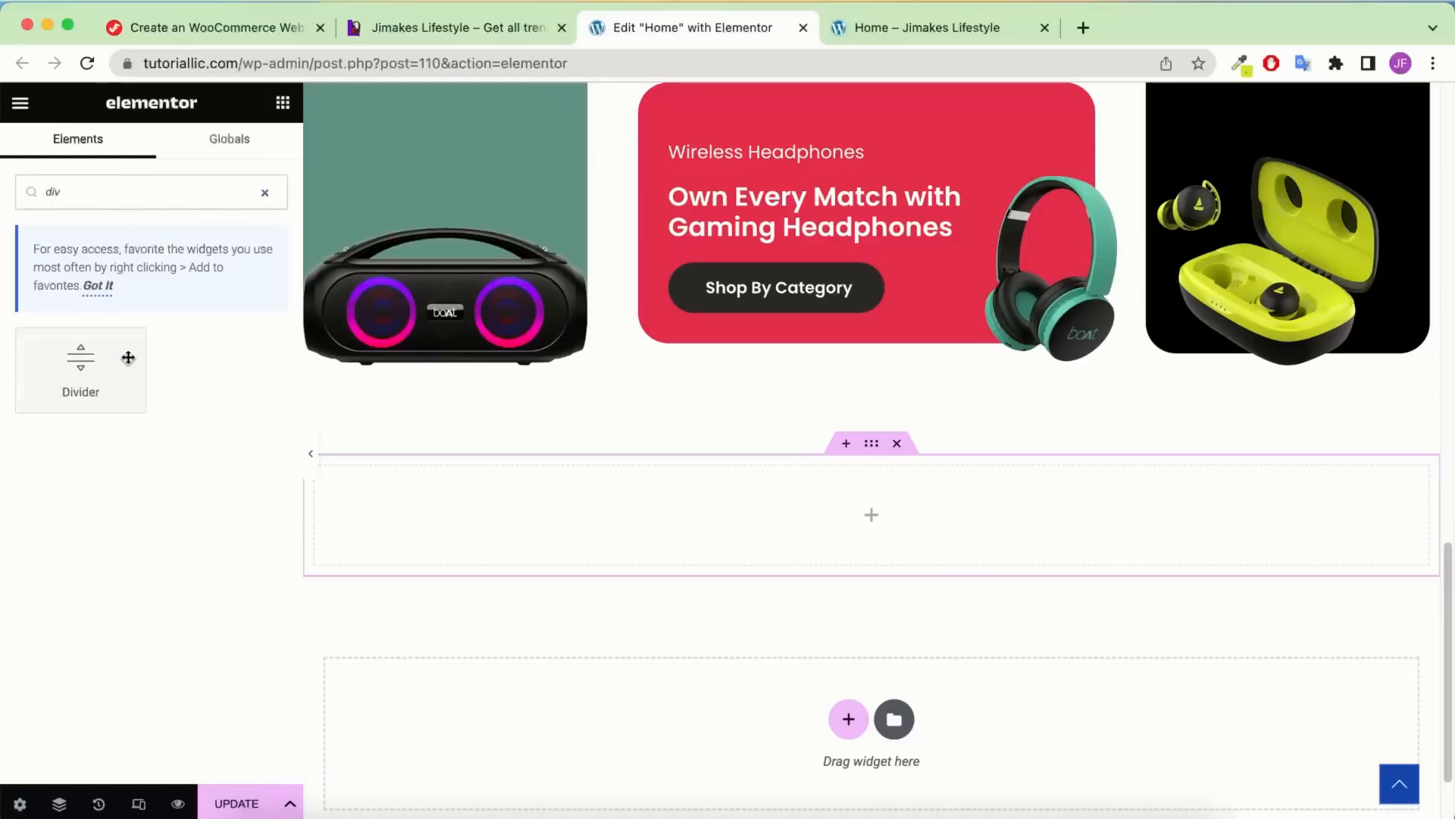
left_click_drag(77, 380, 736, 541)
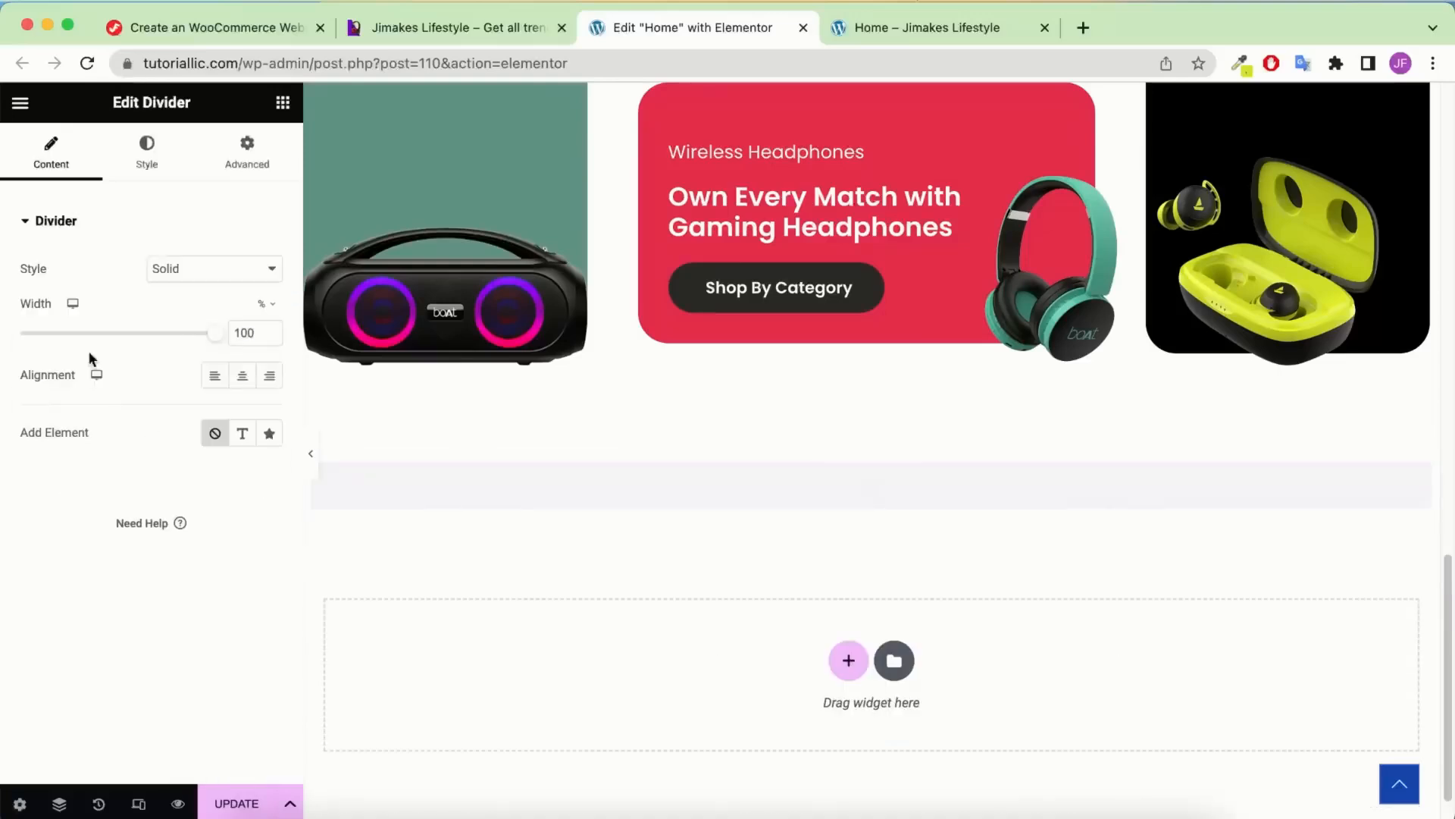
left_click(243, 434)
double_click(180, 481)
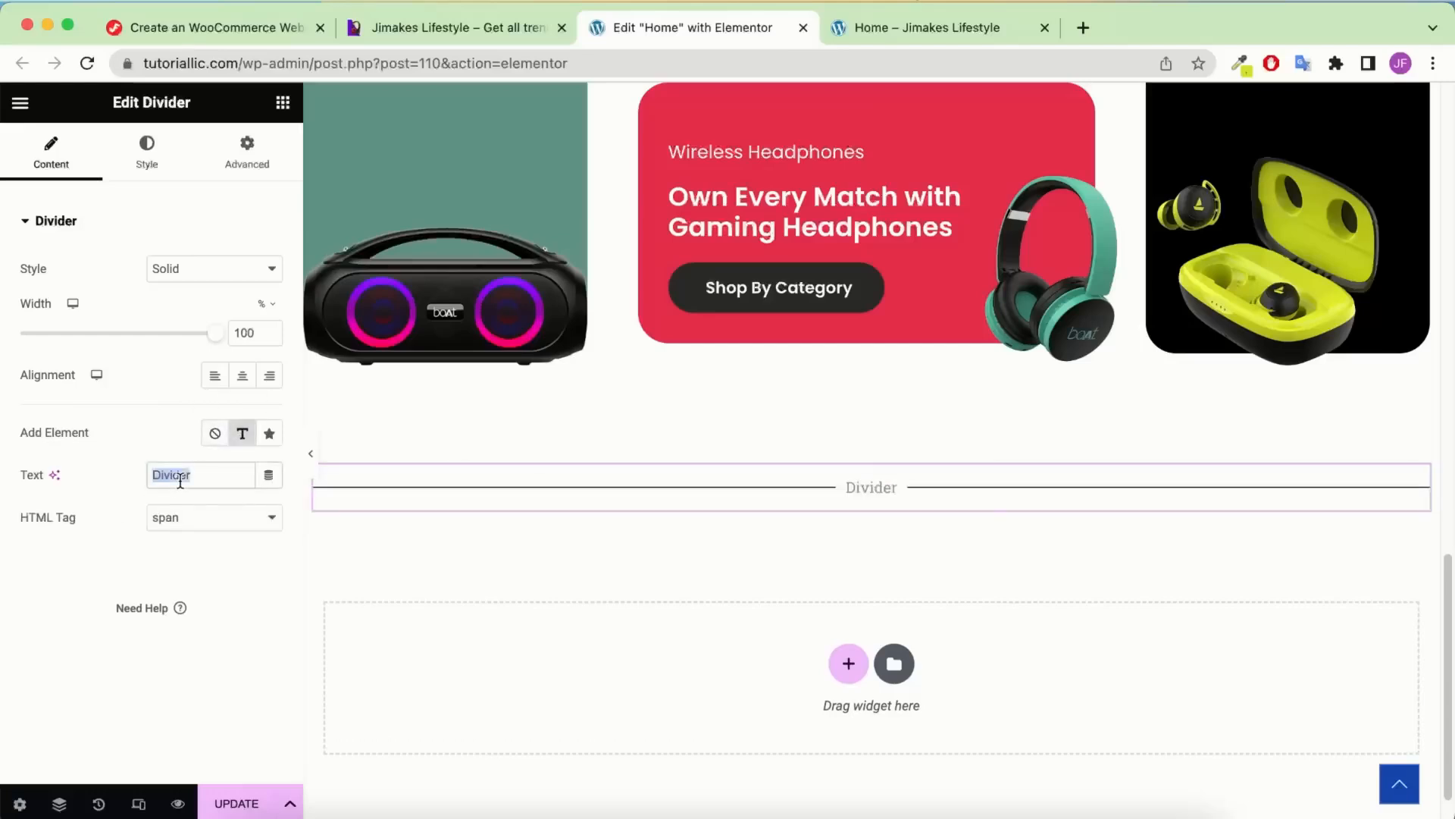
type("Latest Watches")
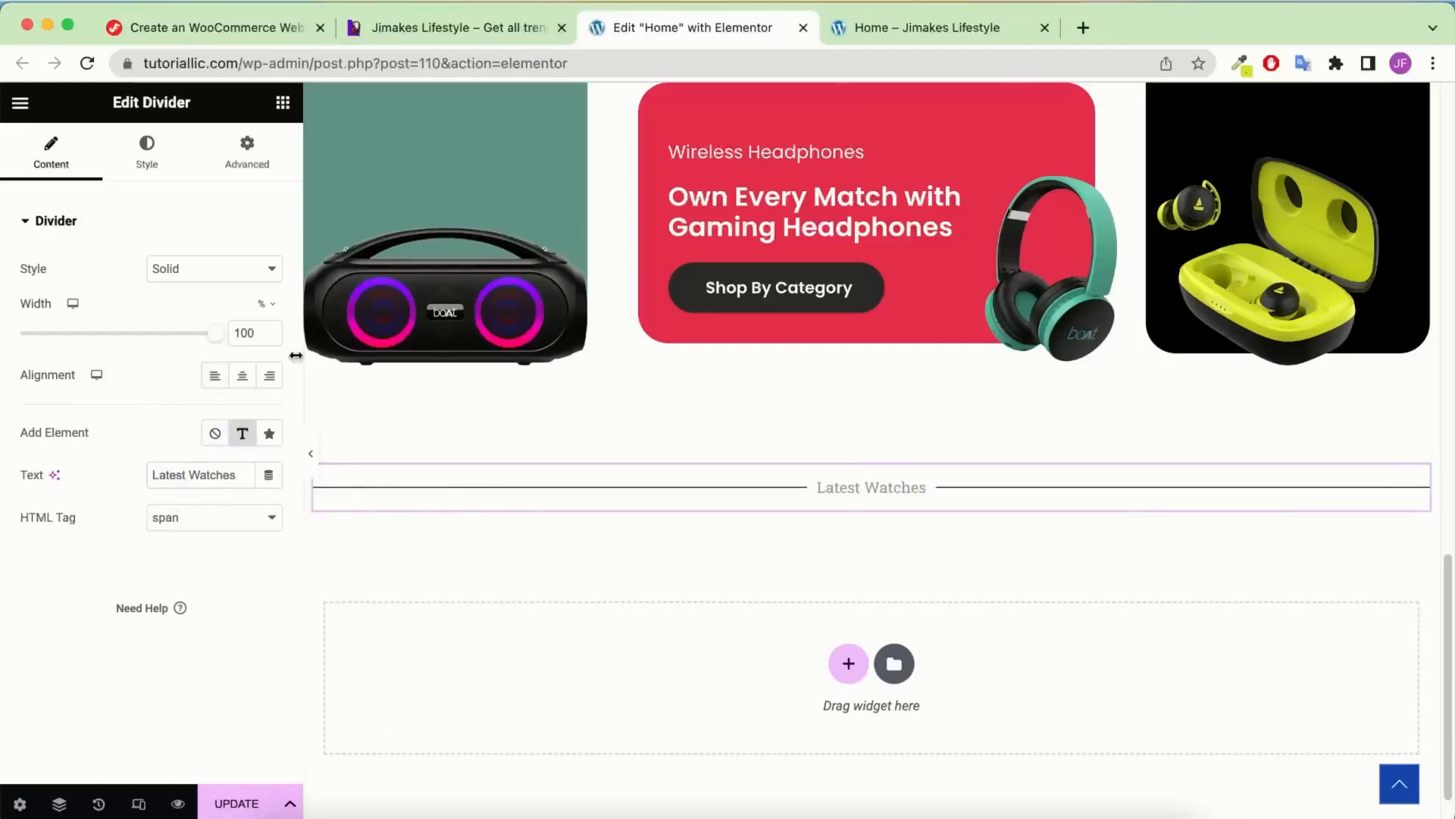
type("35")
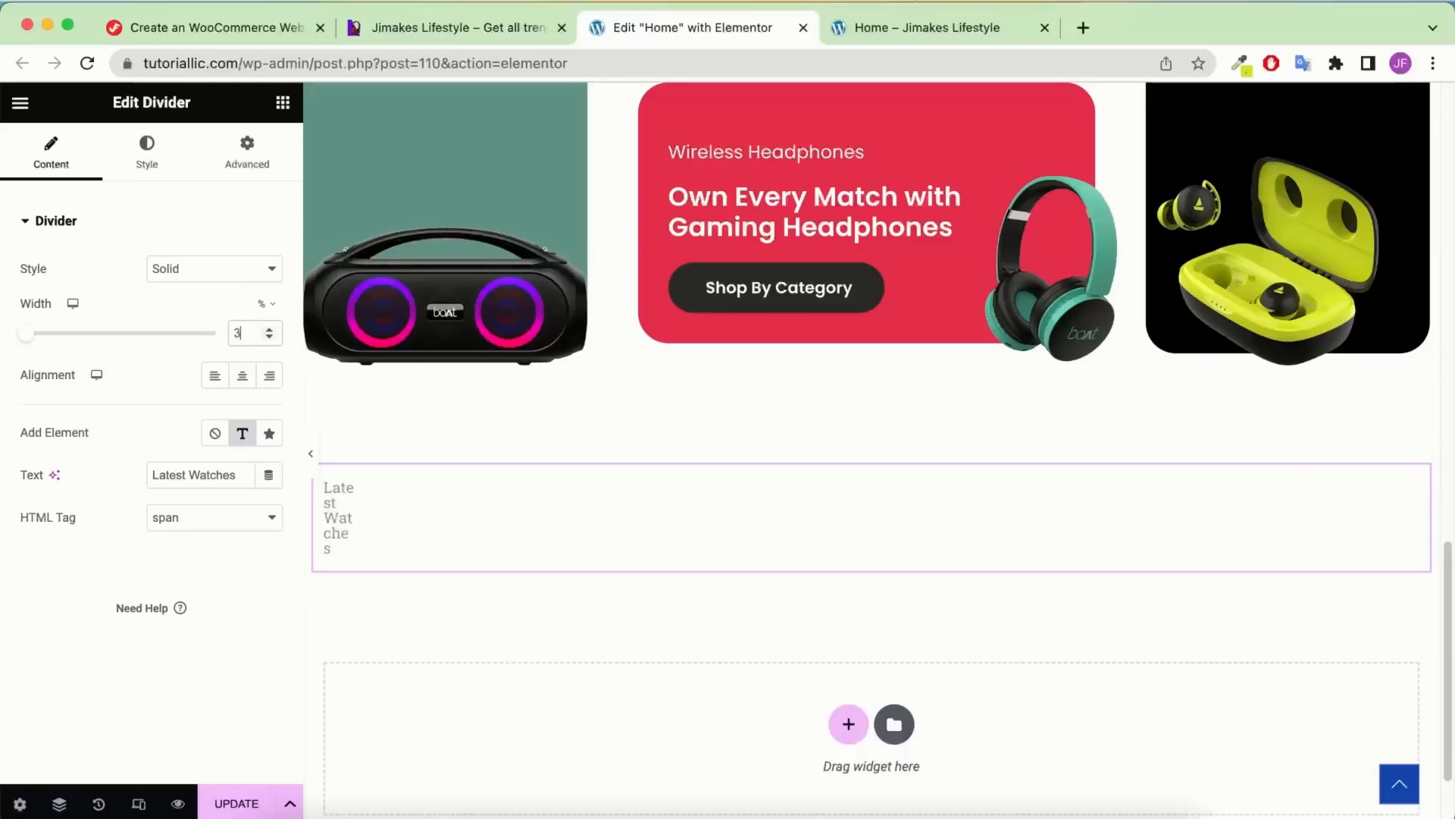
Style the divider label as Poppins, 36 px, weight 600
left_click(149, 167)
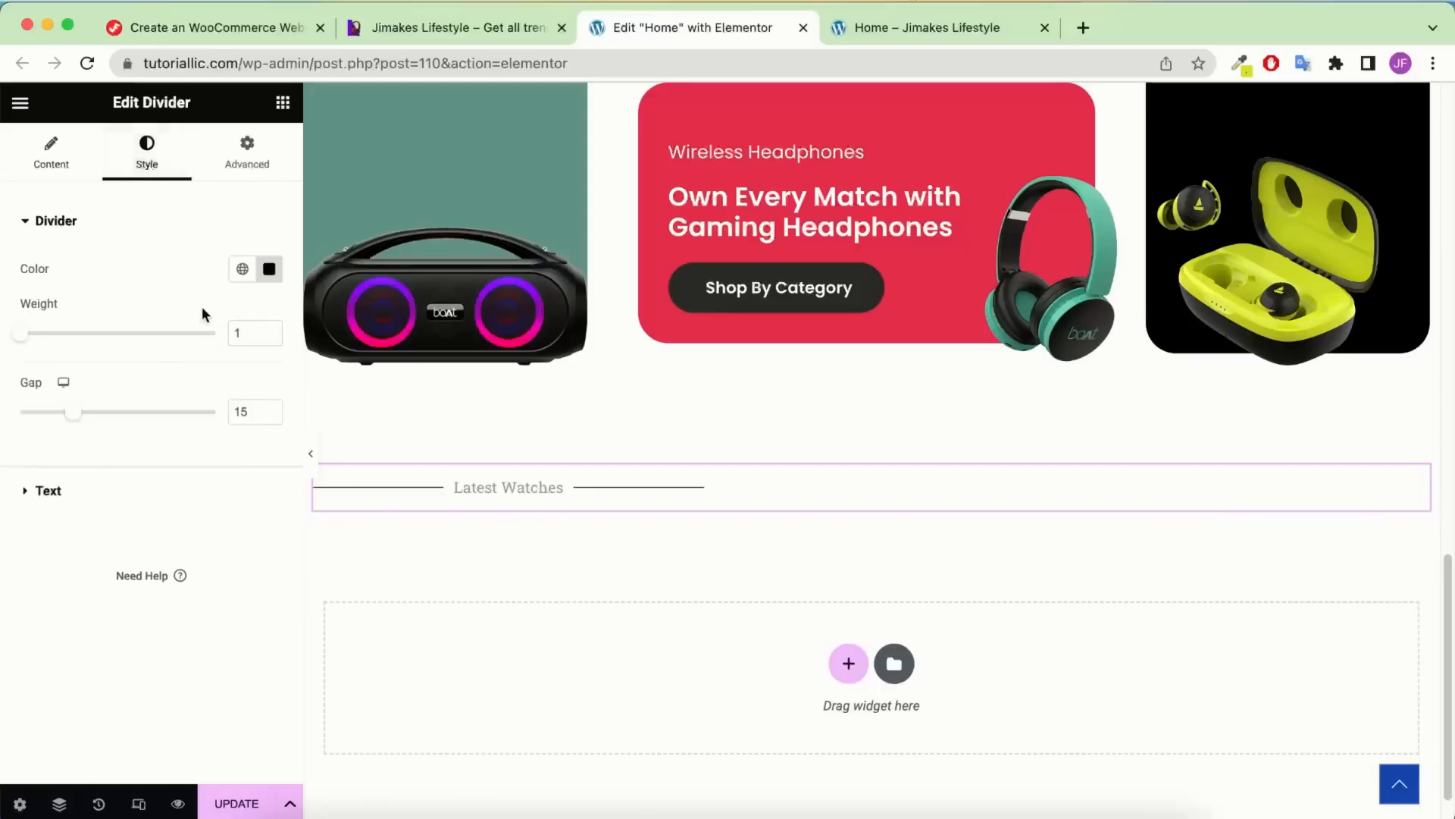
left_click(152, 491)
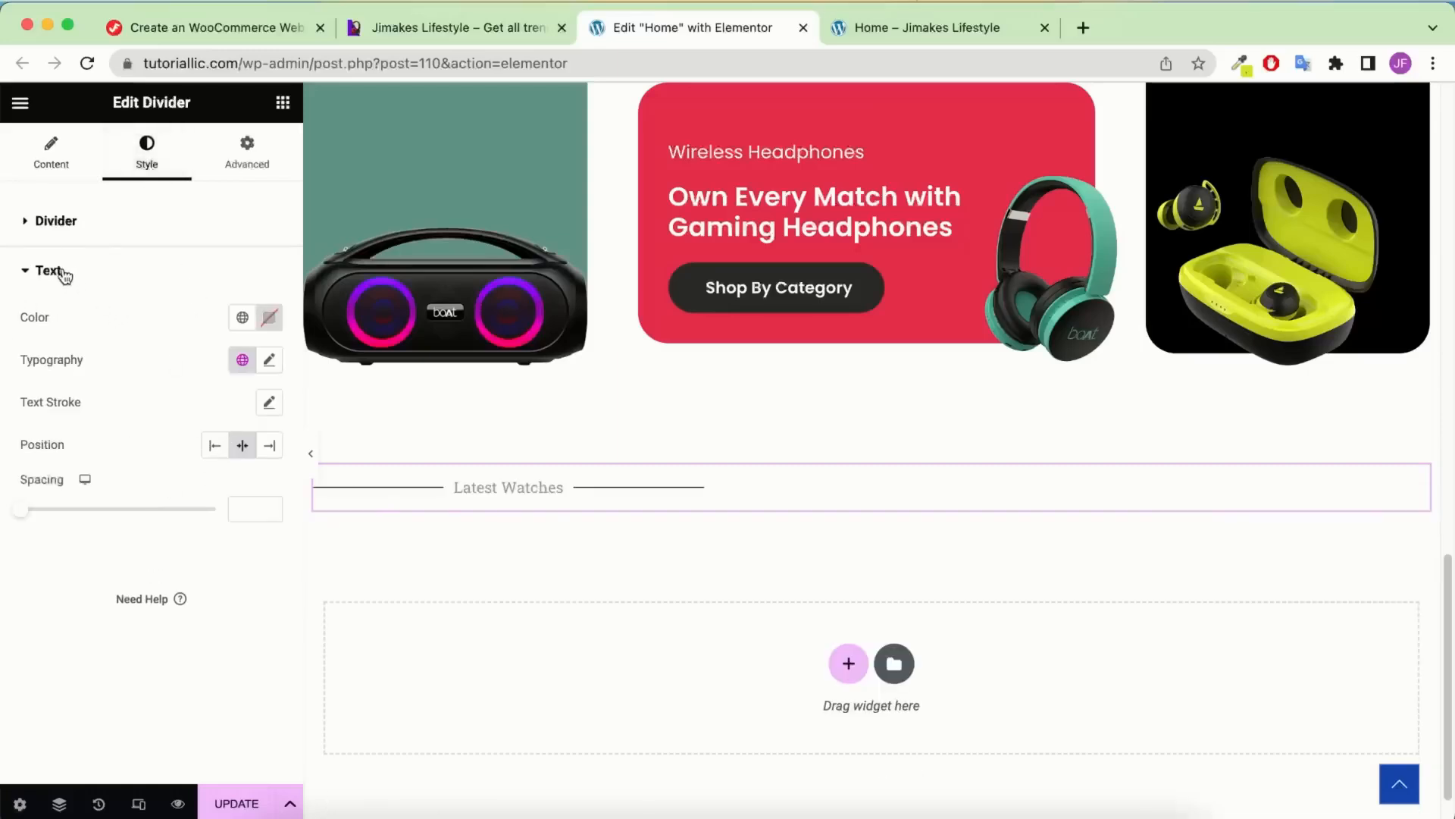
left_click(269, 361)
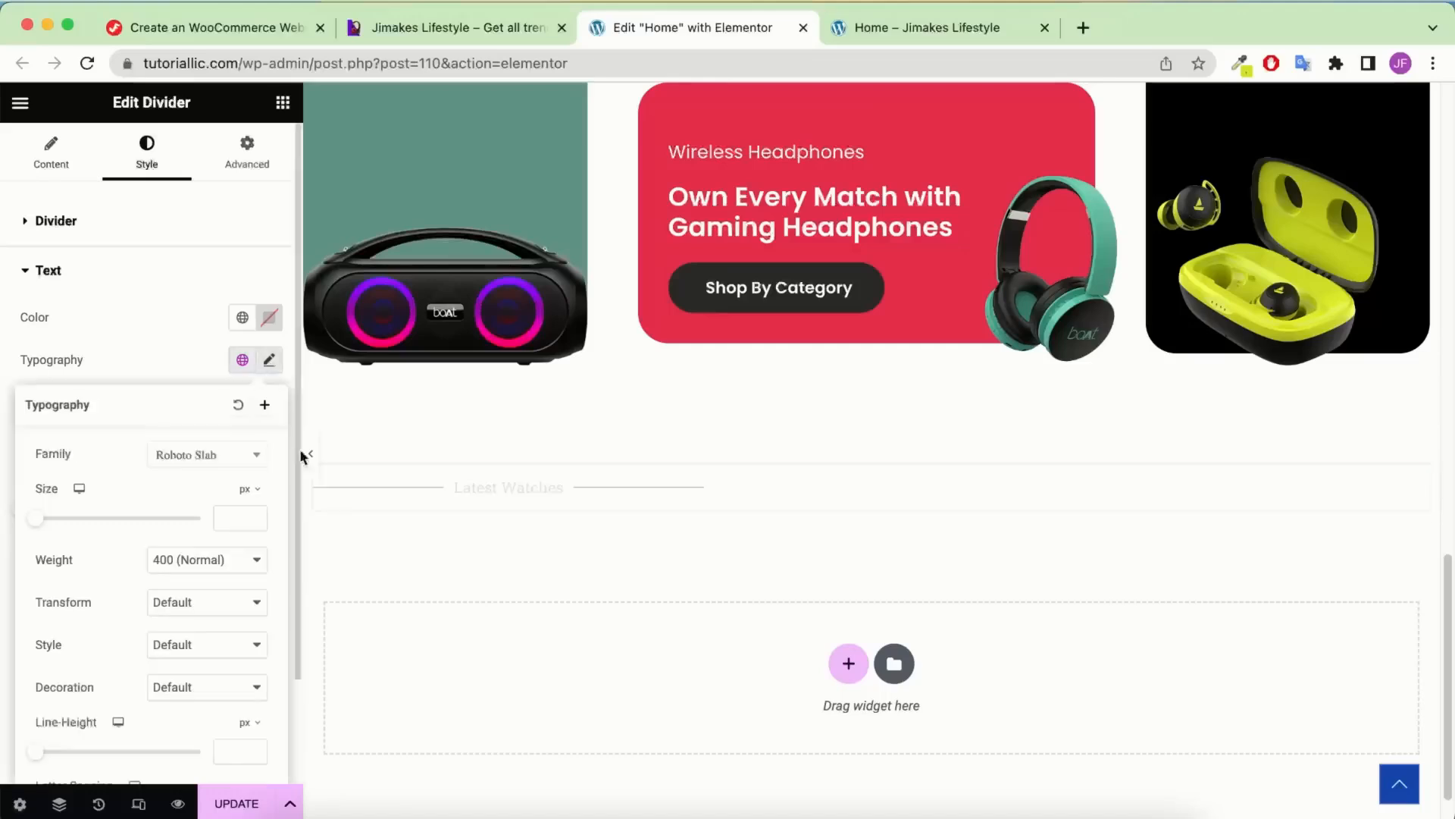
type("36")
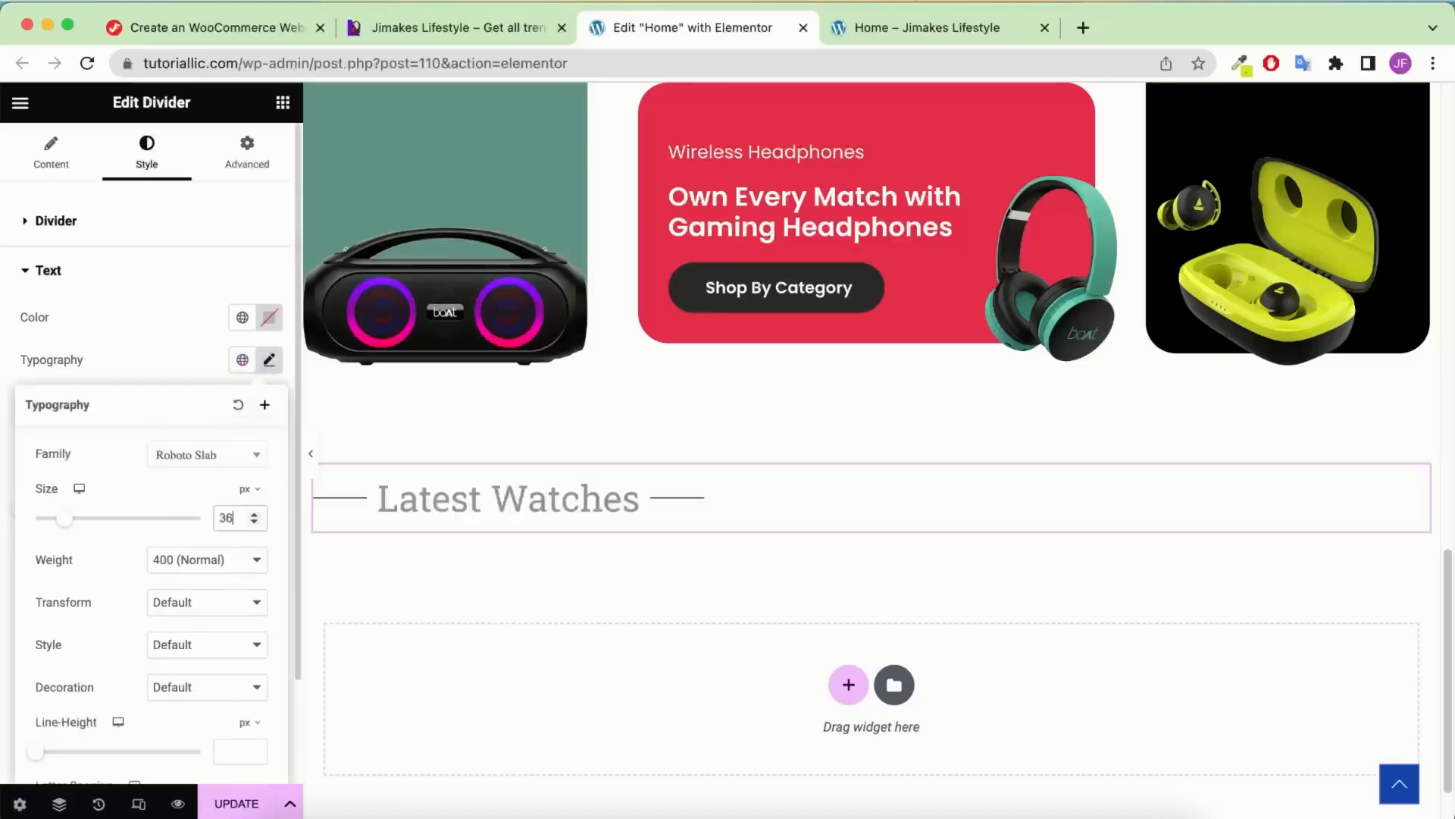
left_click(252, 561)
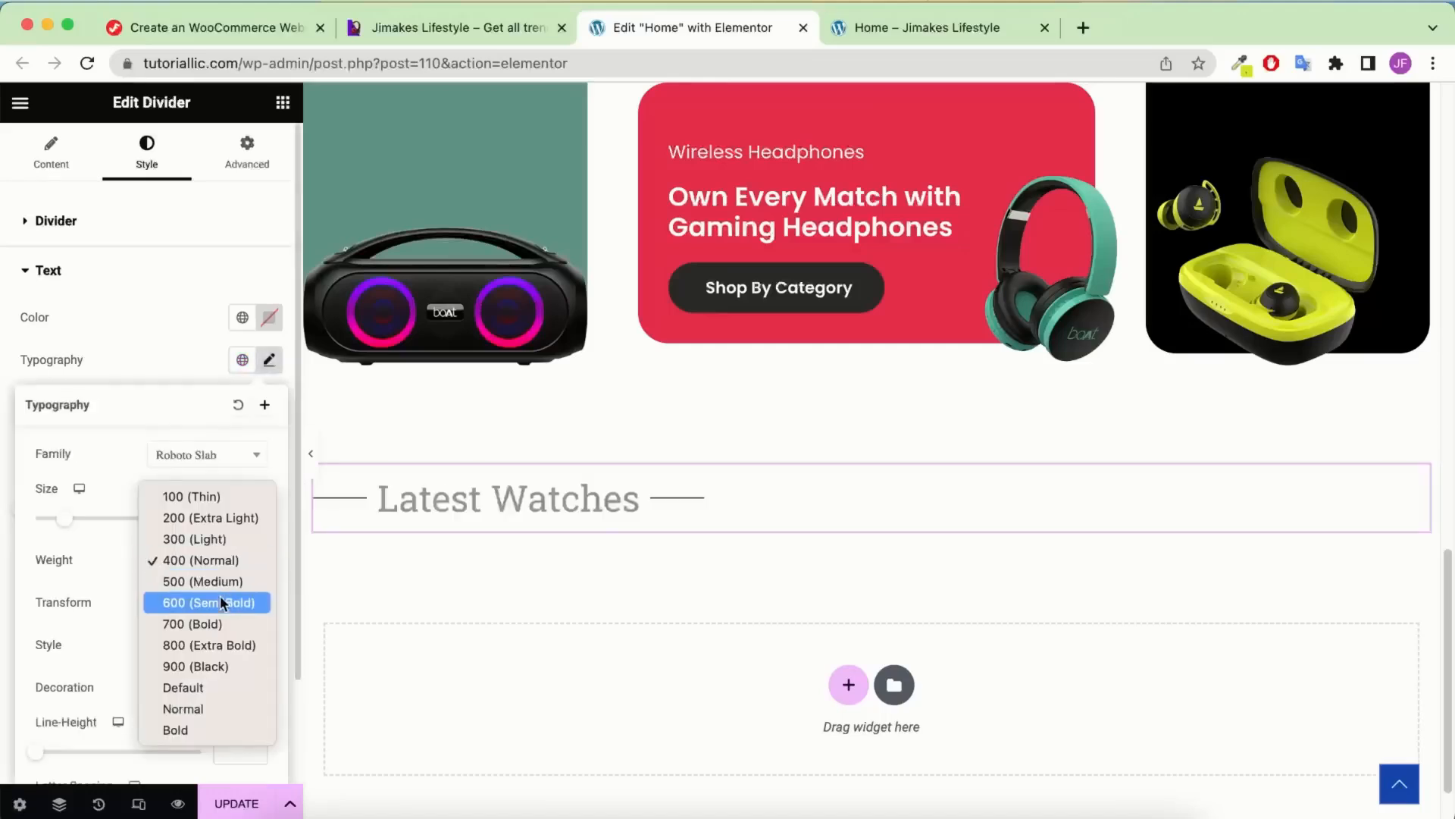
left_click(220, 604)
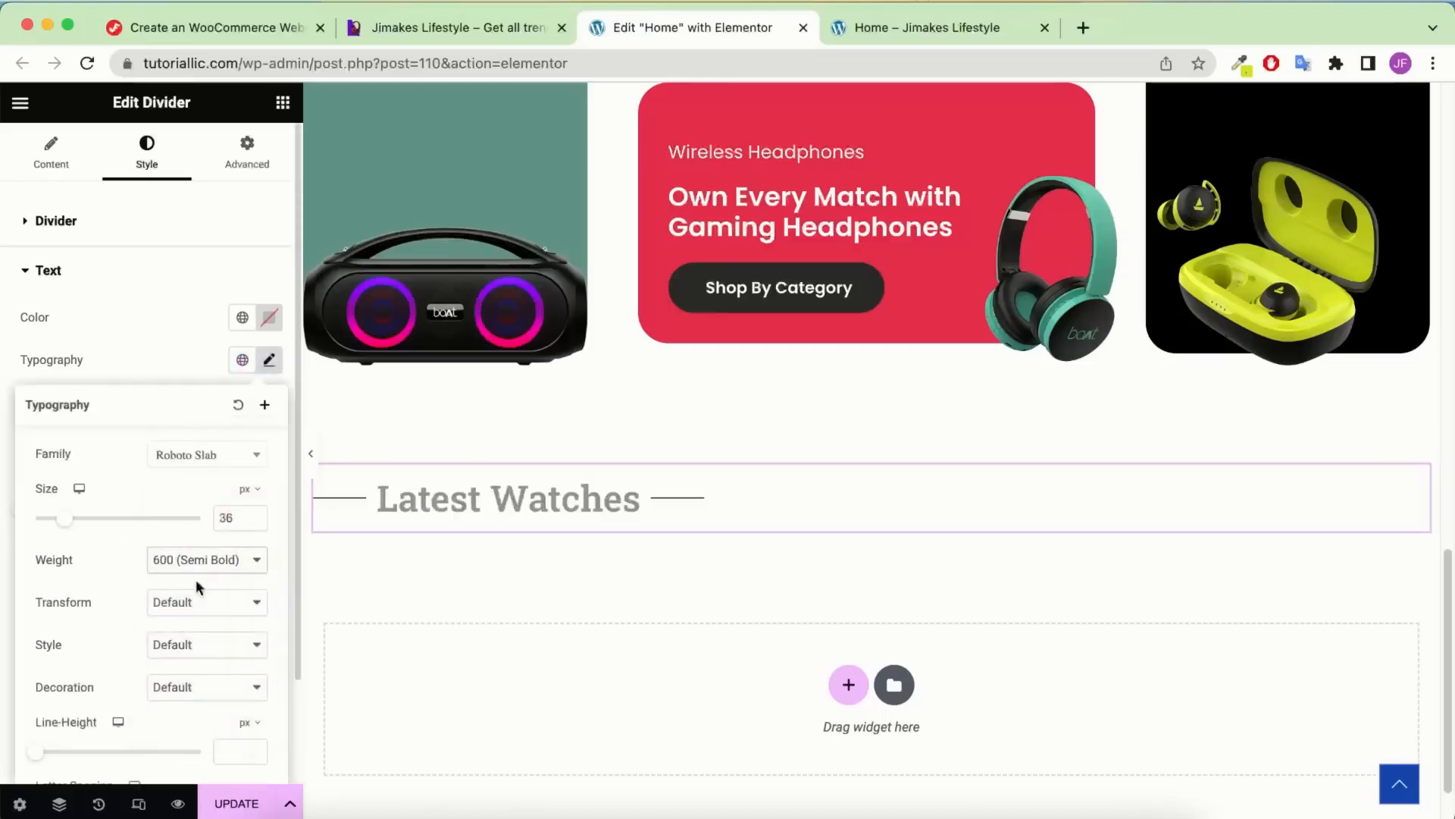
left_click(205, 454)
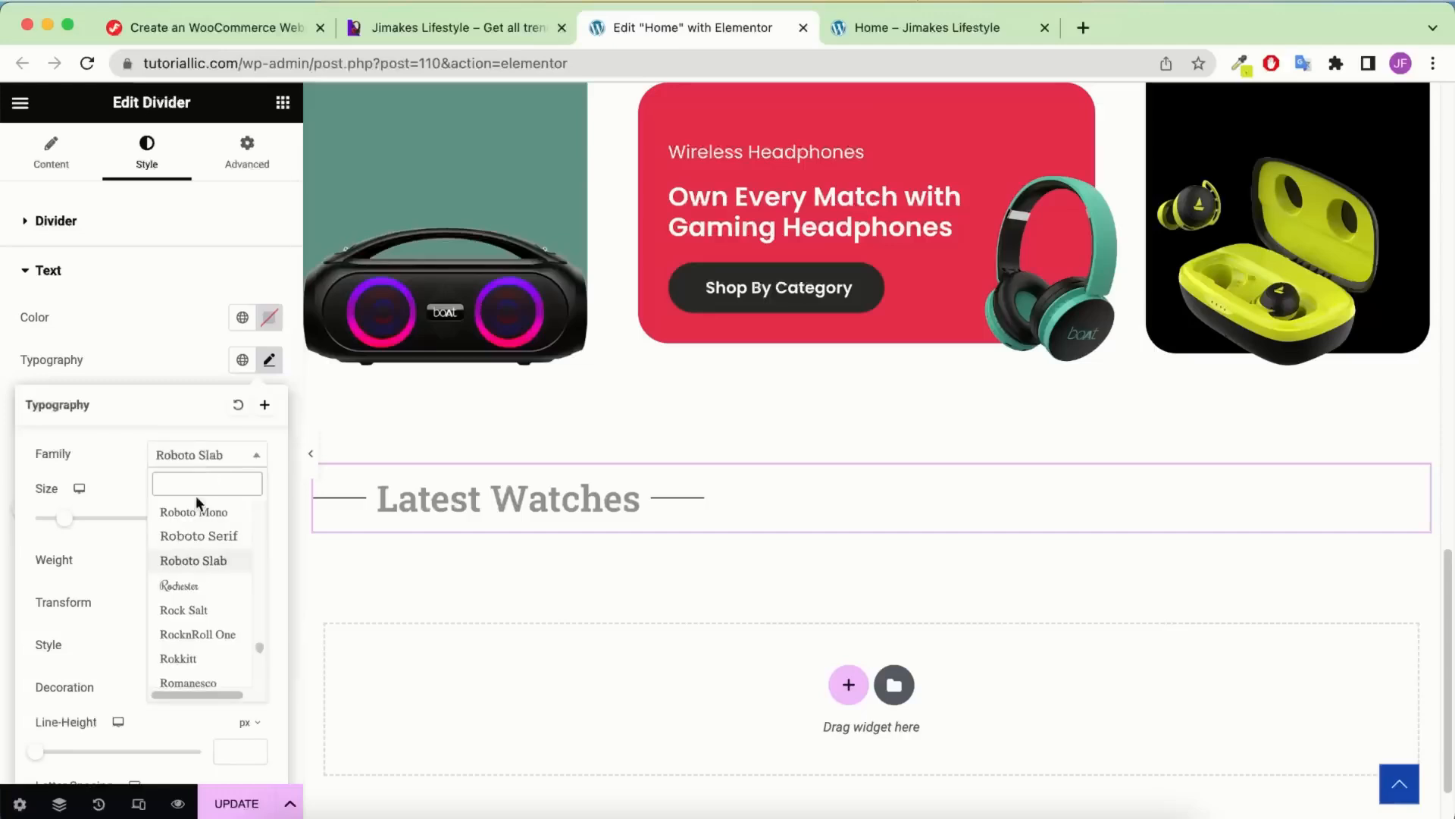
type("pop")
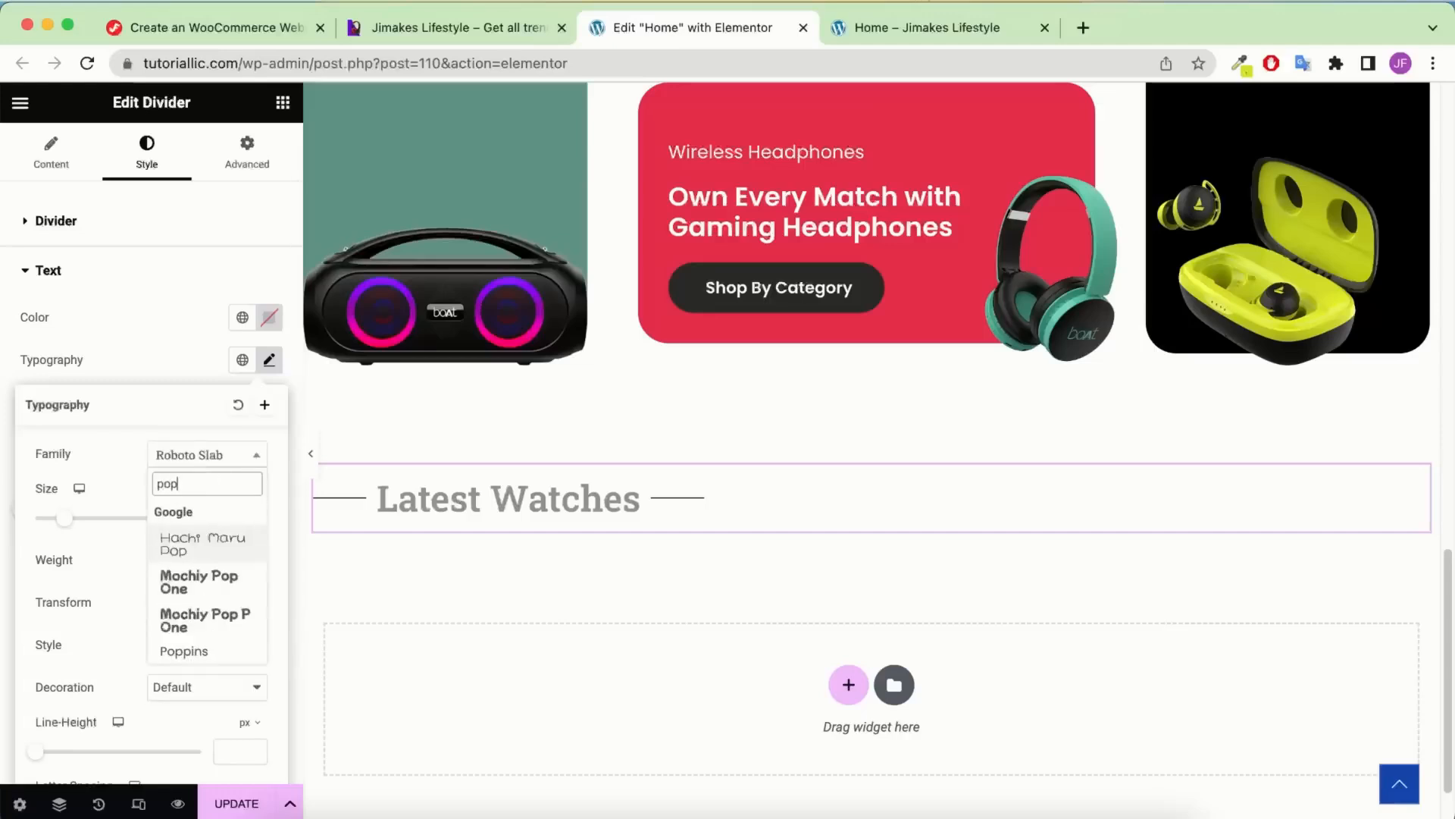
left_click(185, 651)
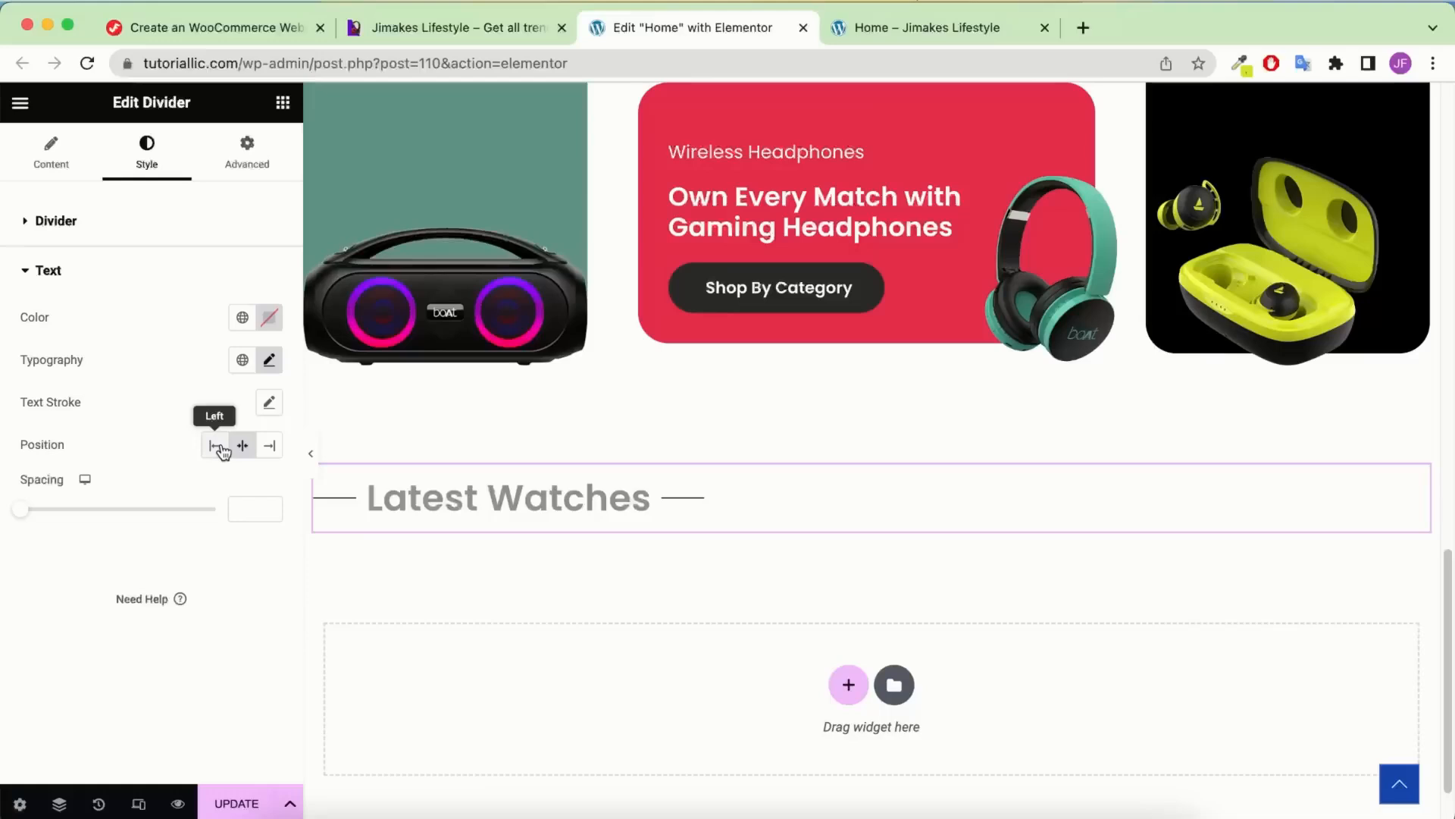
Position the label on the left and color it with the global Black
left_click(217, 446)
left_click(269, 319)
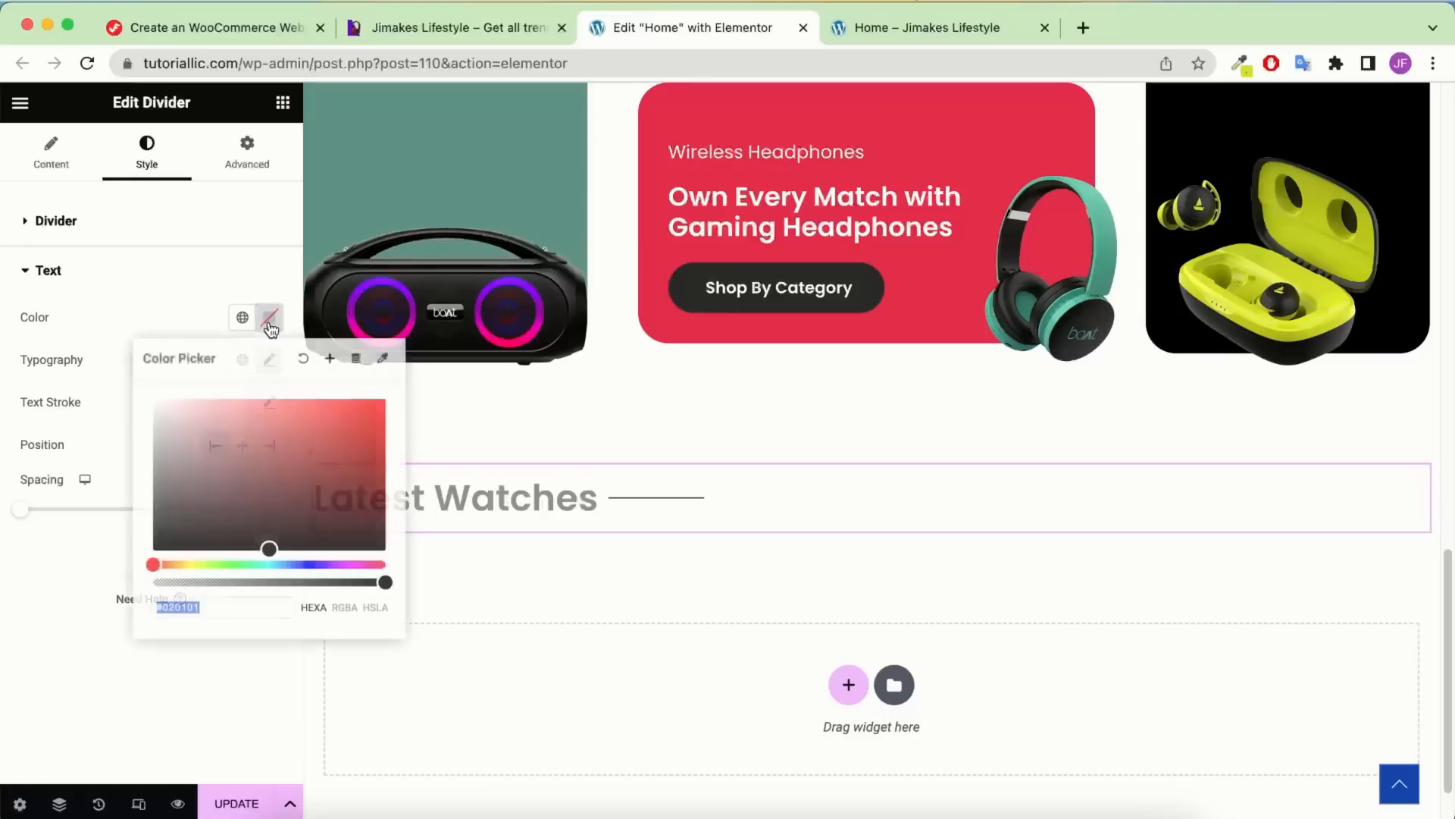
left_click_drag(209, 470, 124, 594)
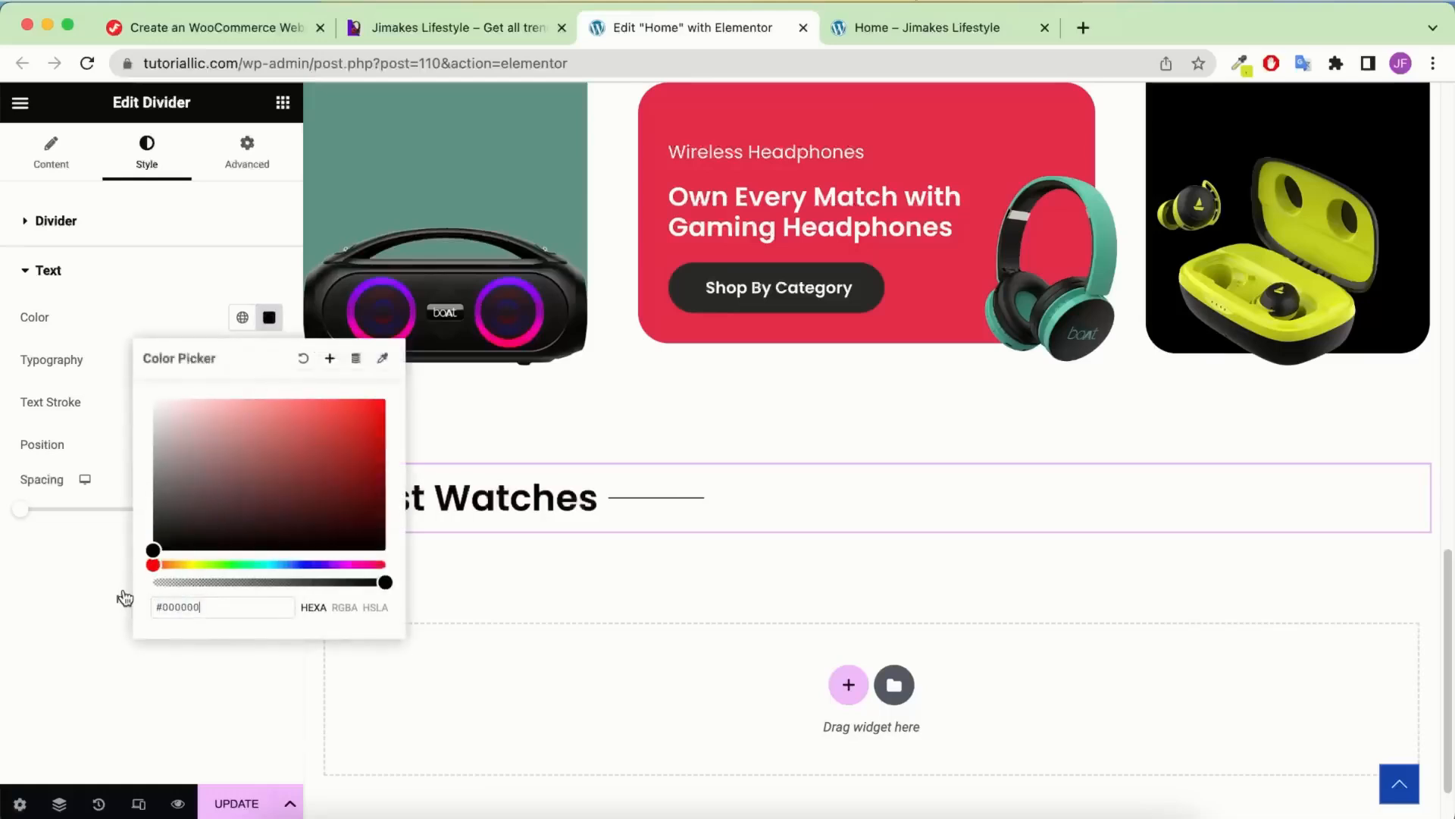
left_click(242, 318)
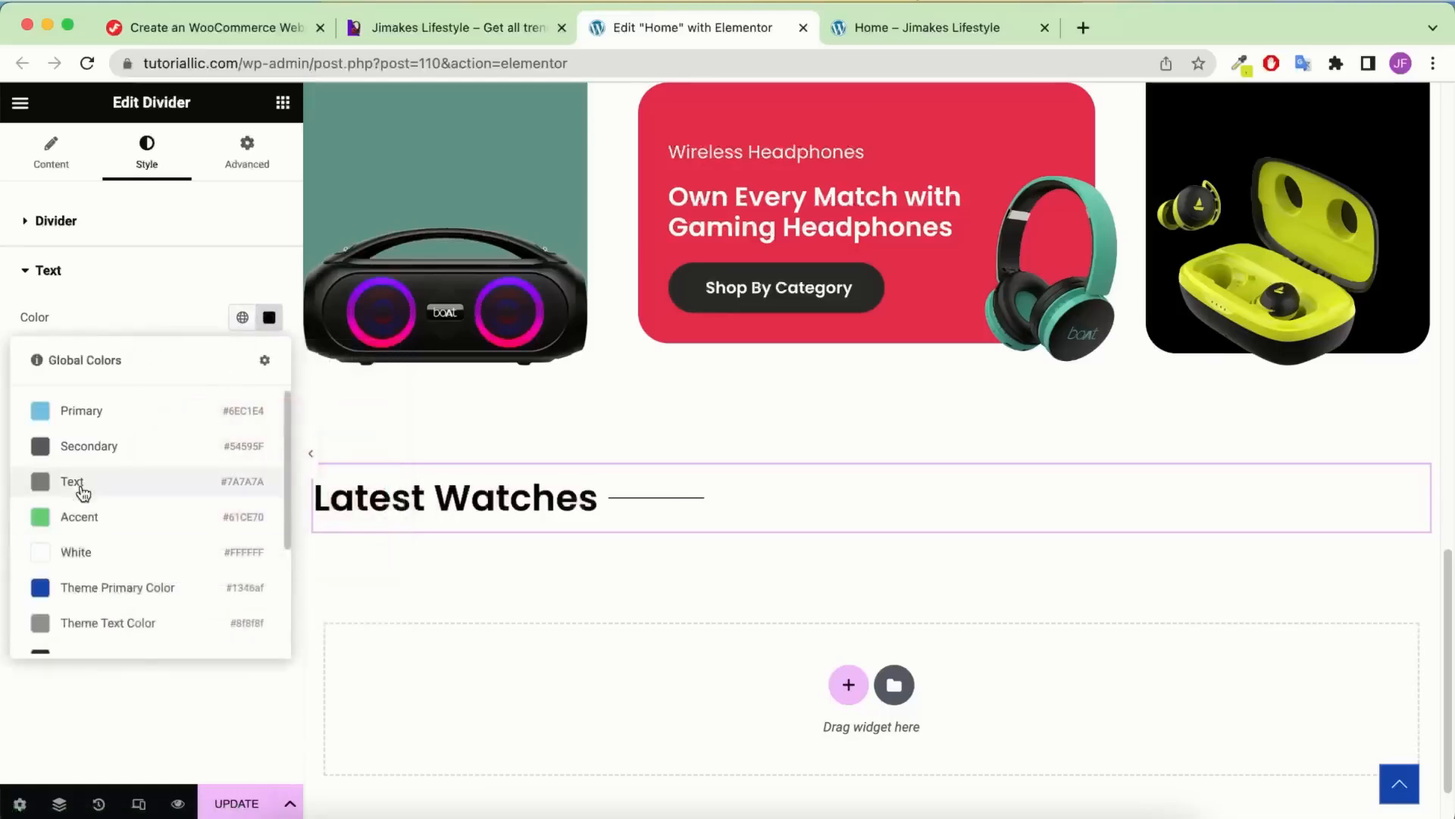
scroll(78, 489, "down", 3)
left_click(98, 629)
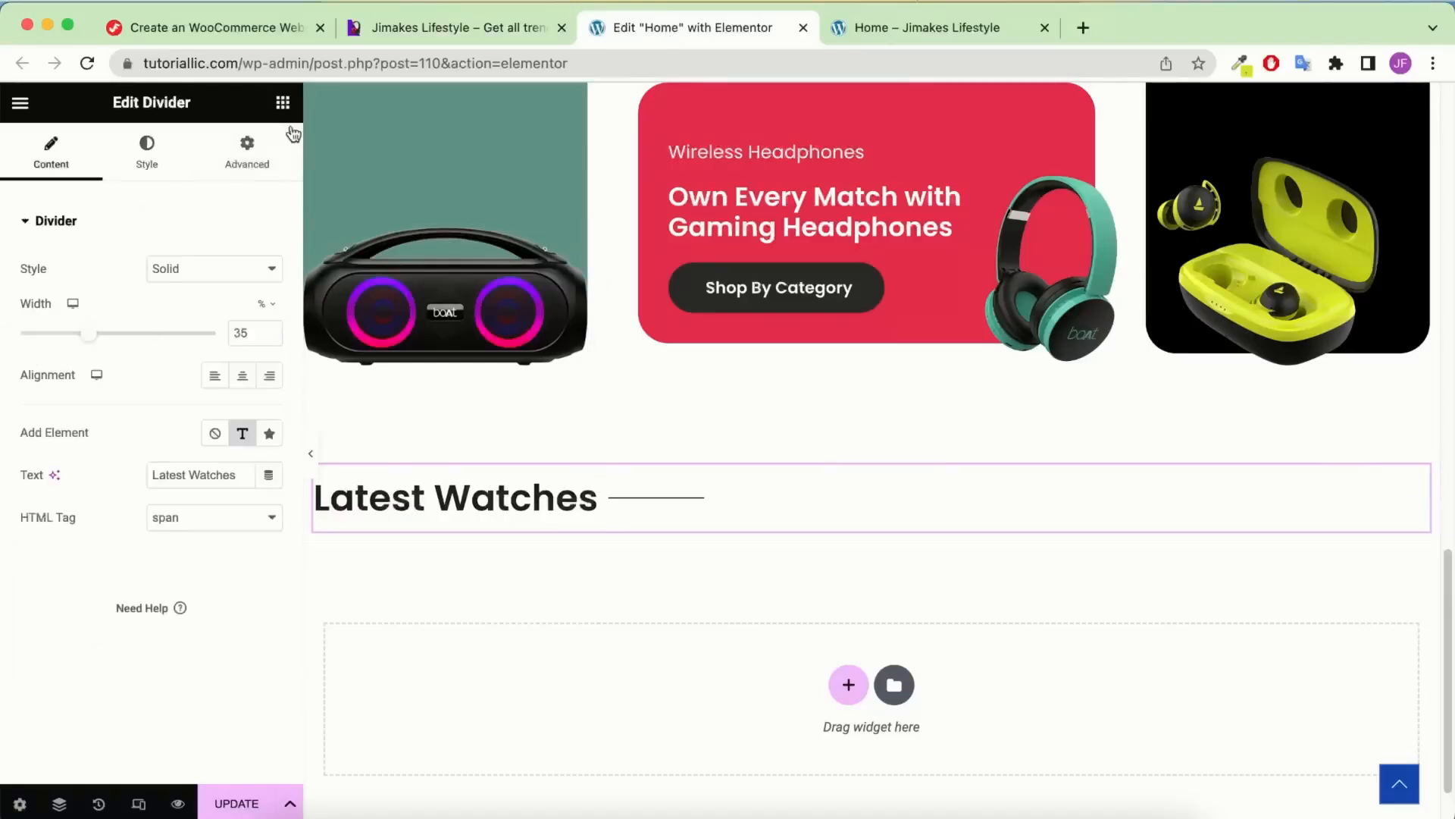
Add a text block under Latest Watches containing the pasted smartwatch paragraphs
left_click(283, 104)
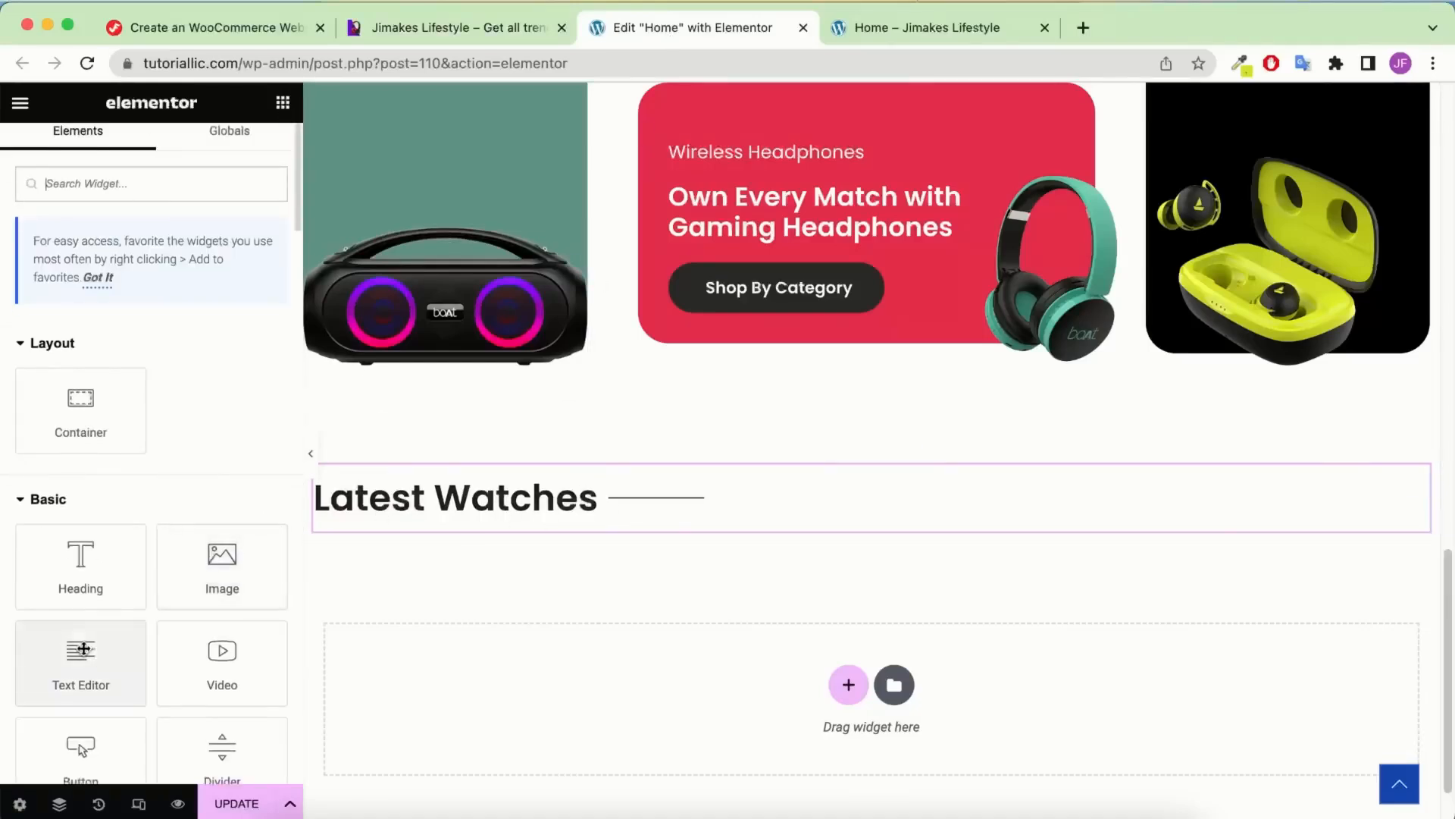
left_click_drag(80, 655, 479, 531)
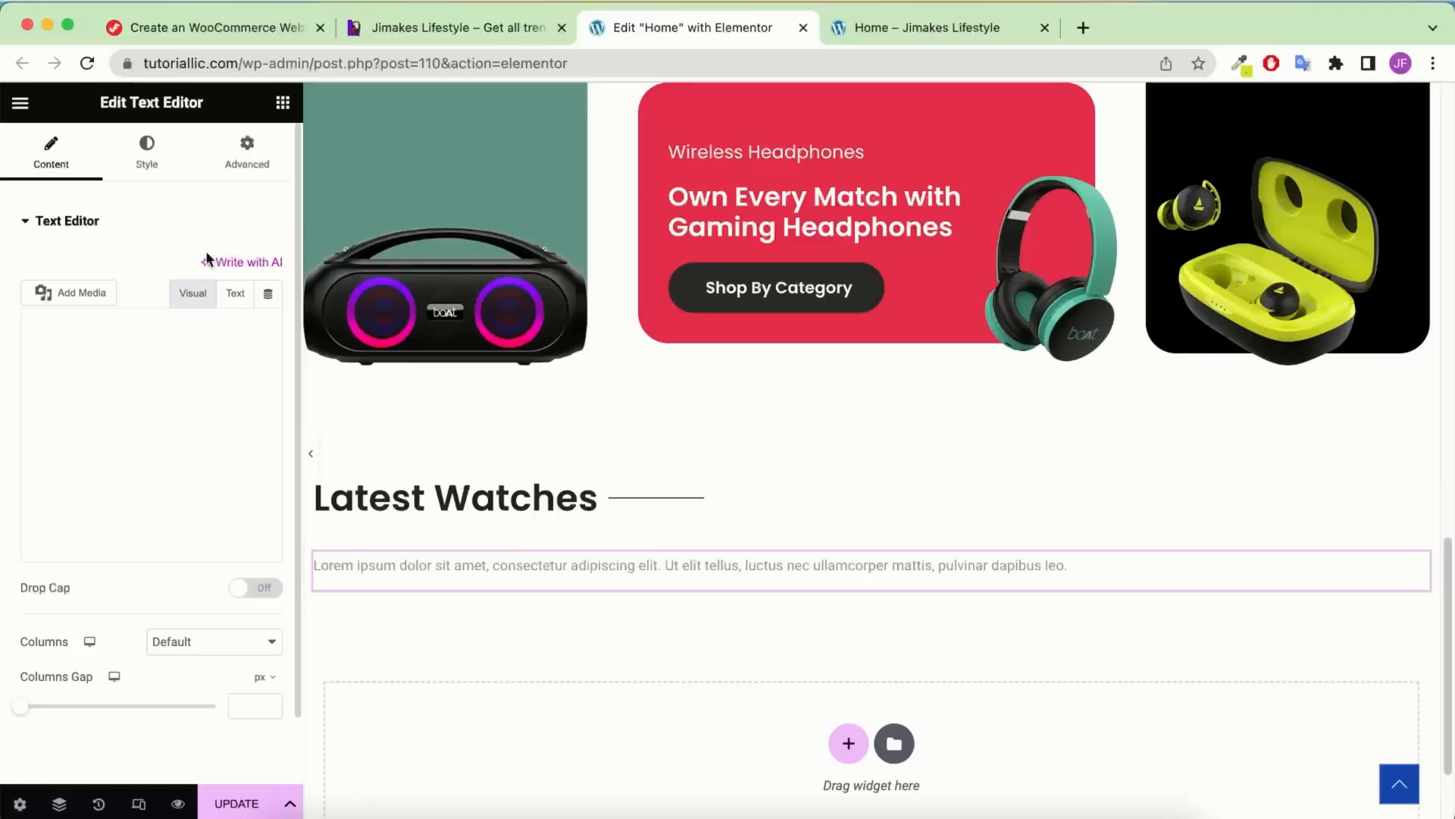
left_click(142, 523)
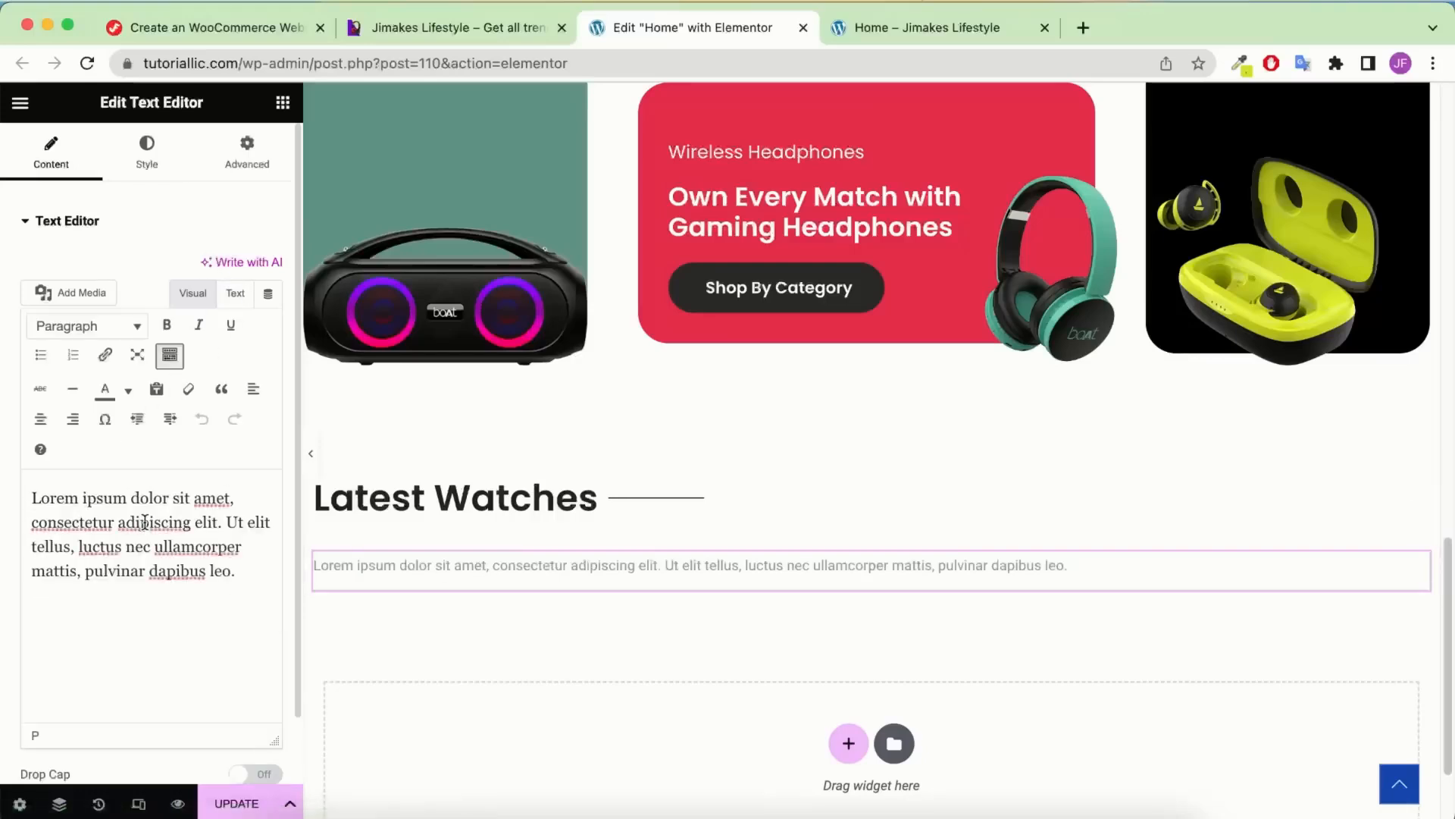
key("ctrl+a")
type("In this fast-moving era, let the best smart watches keep at pace with you. That is right! Jimakes smartwatches are here for you.")
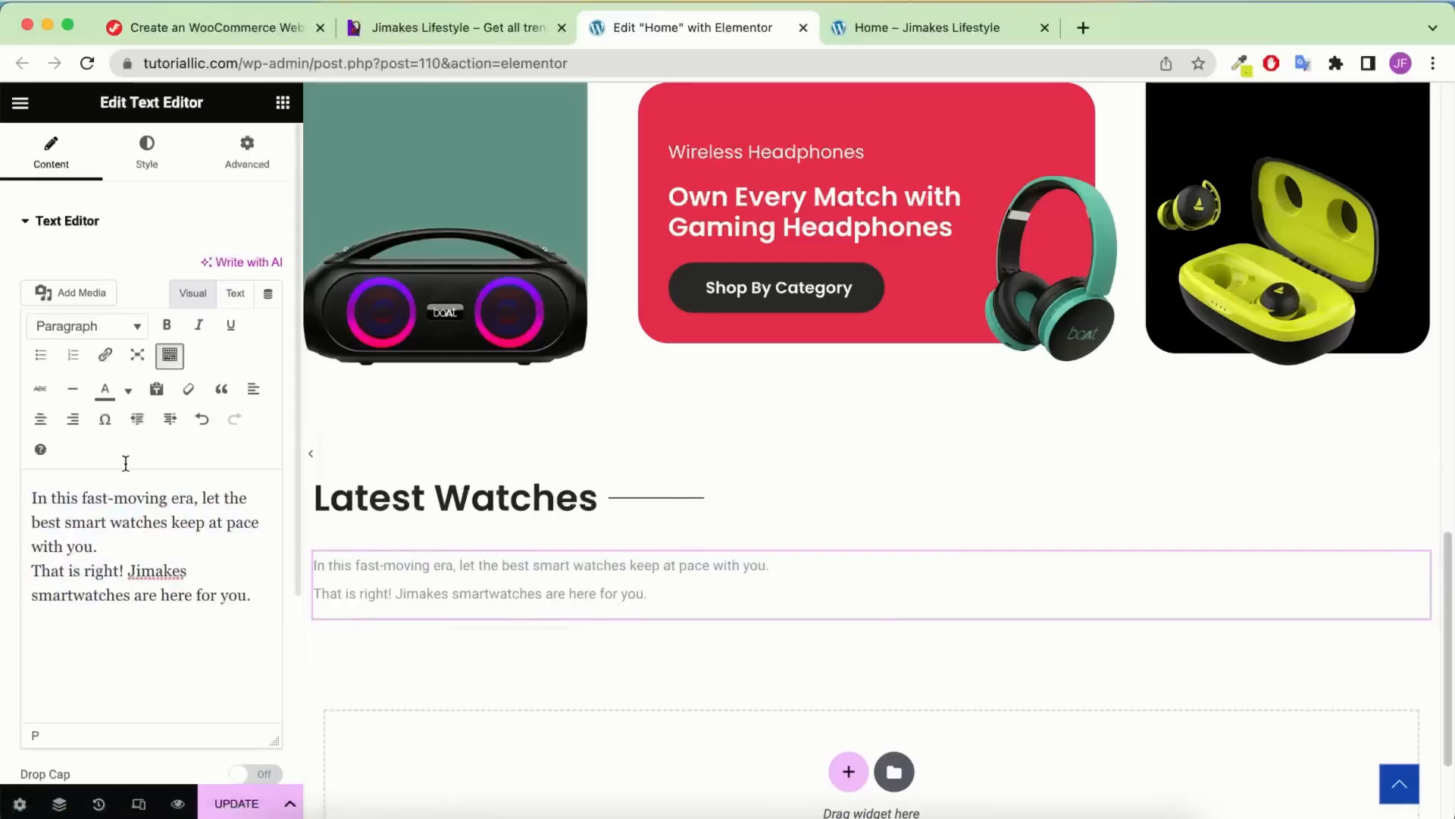
Style the paragraph in Poppins at 15 px with mid-grey text
left_click(150, 158)
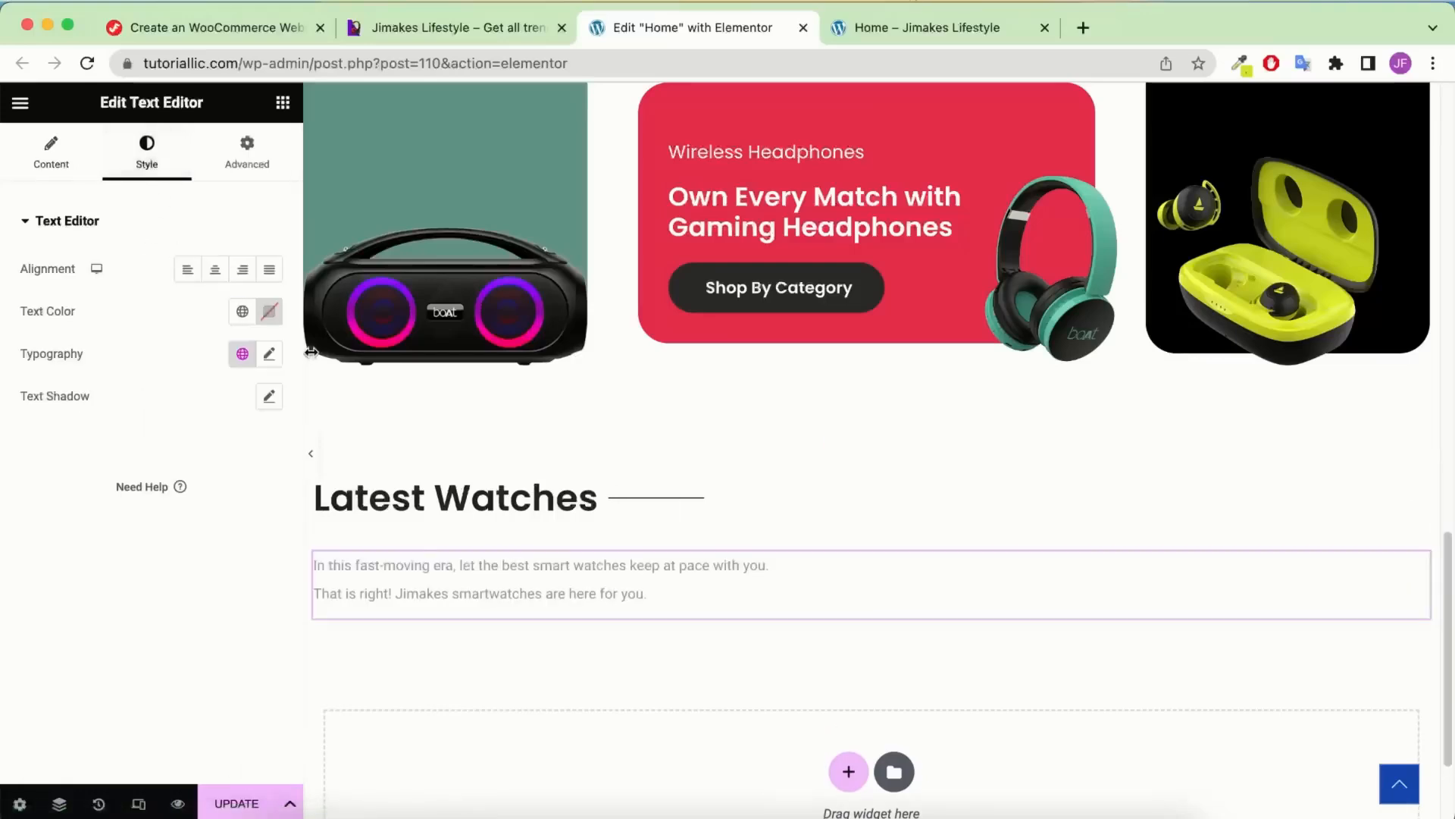
left_click(270, 354)
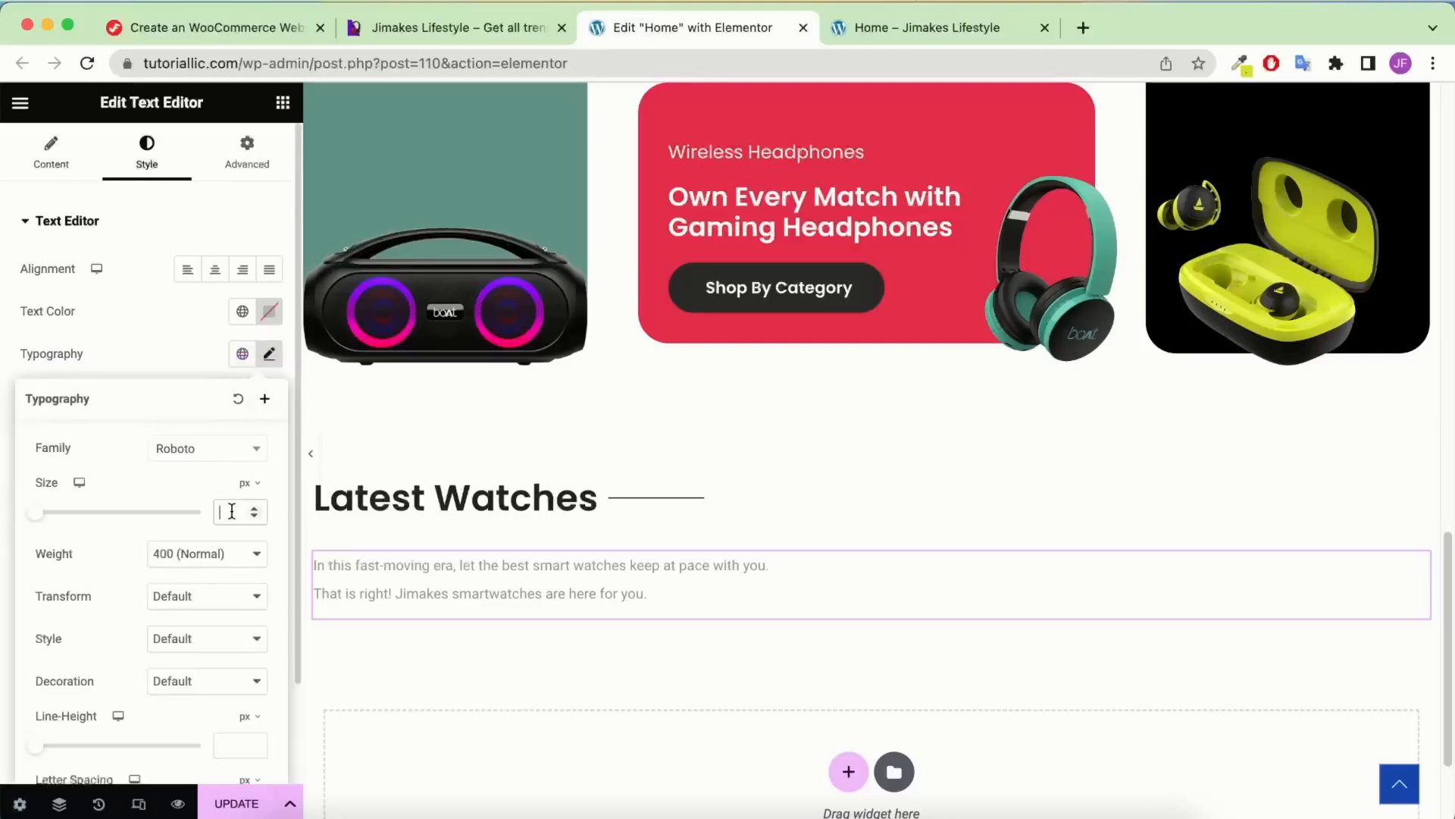
type("16")
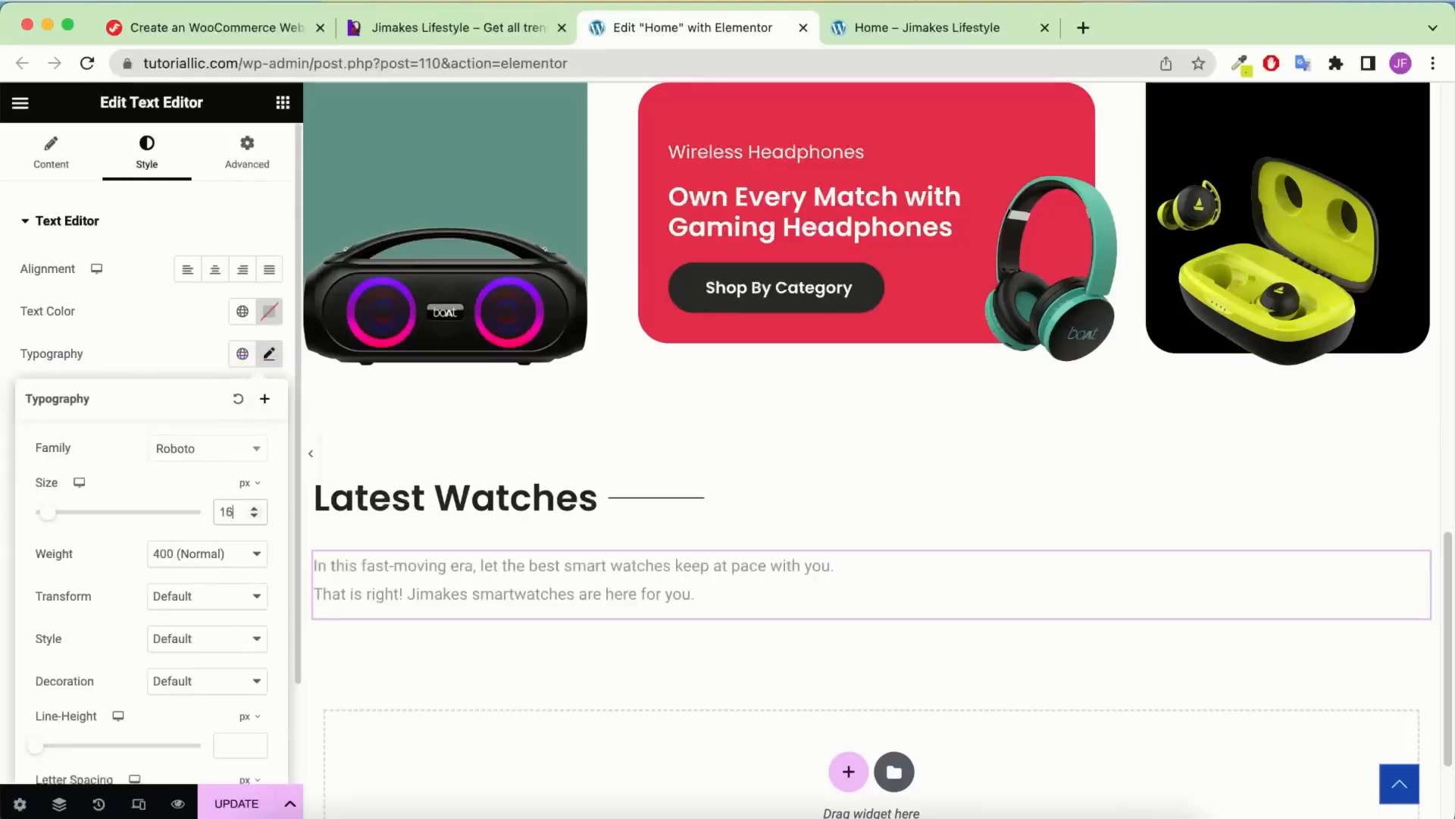
left_click(227, 452)
type("popp")
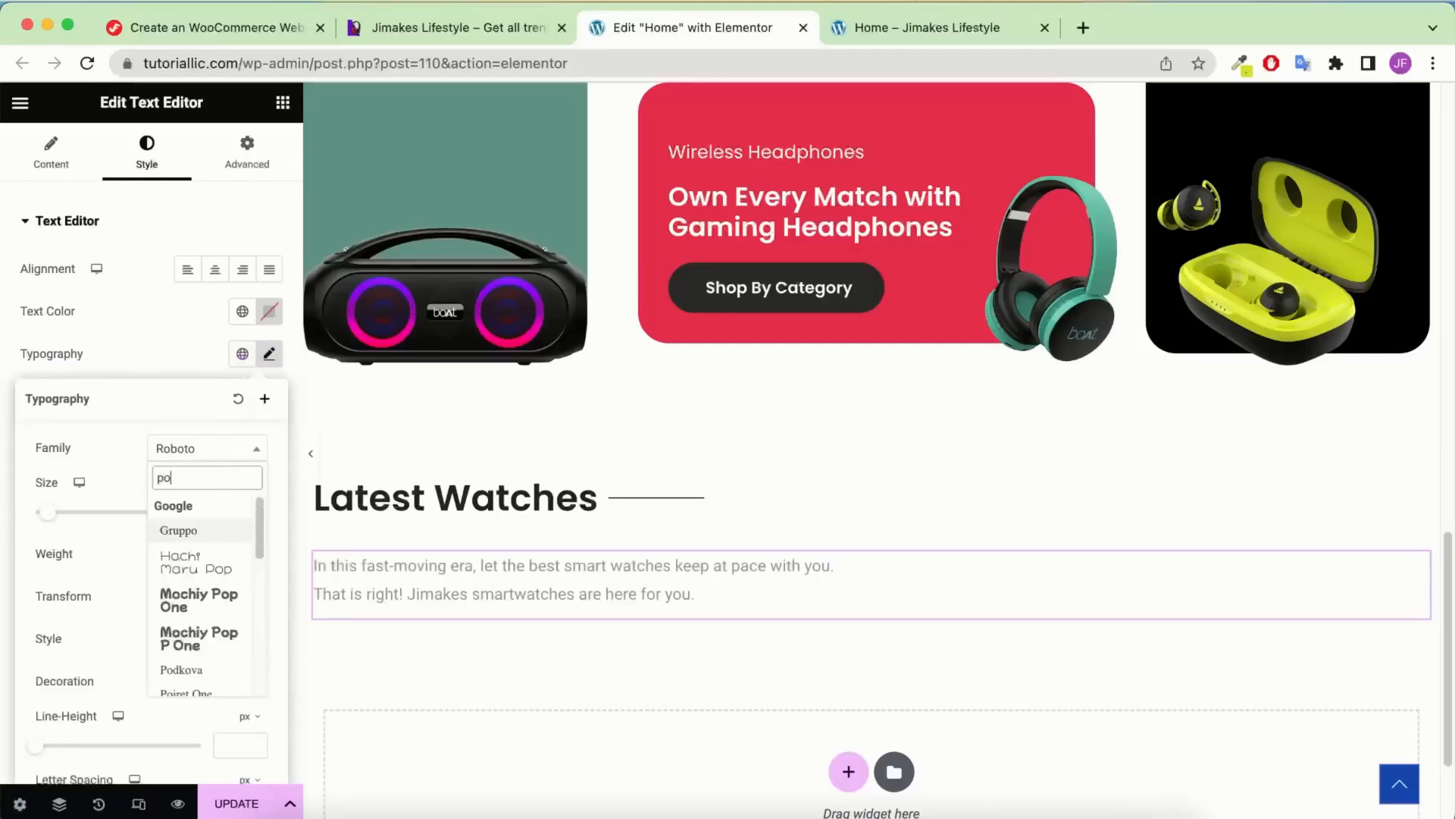
left_click(182, 643)
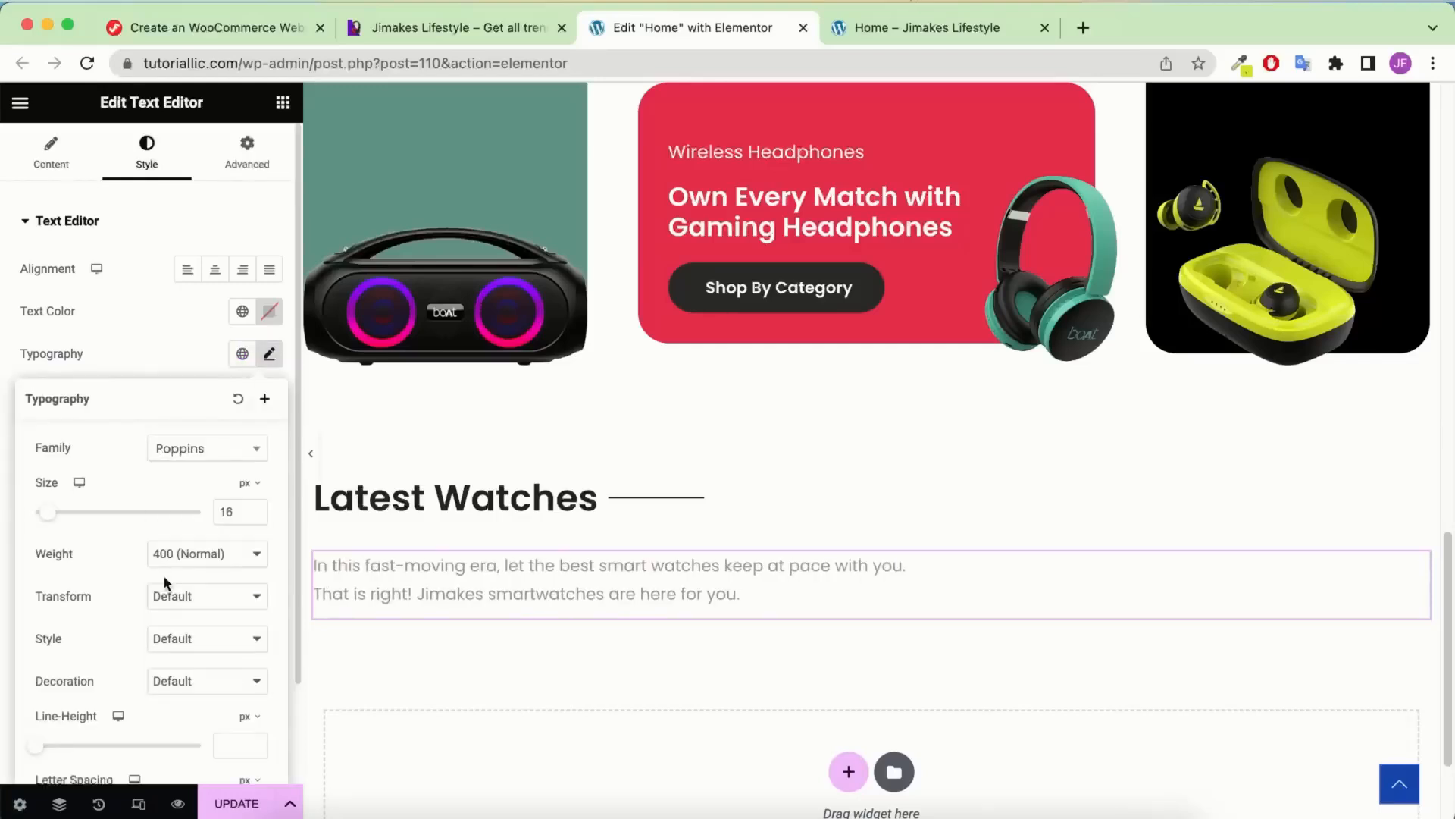
left_click(254, 518)
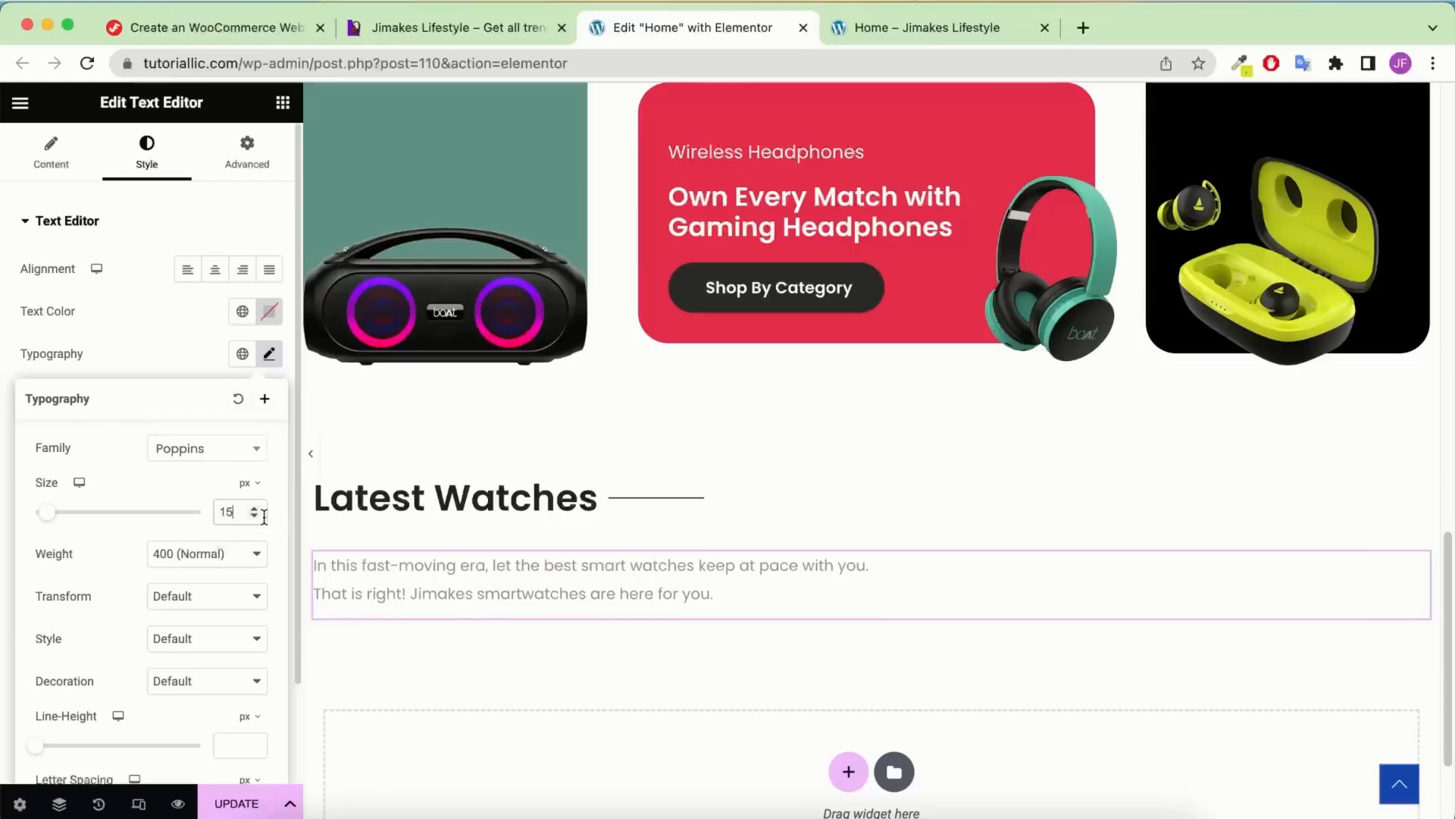
left_click(269, 311)
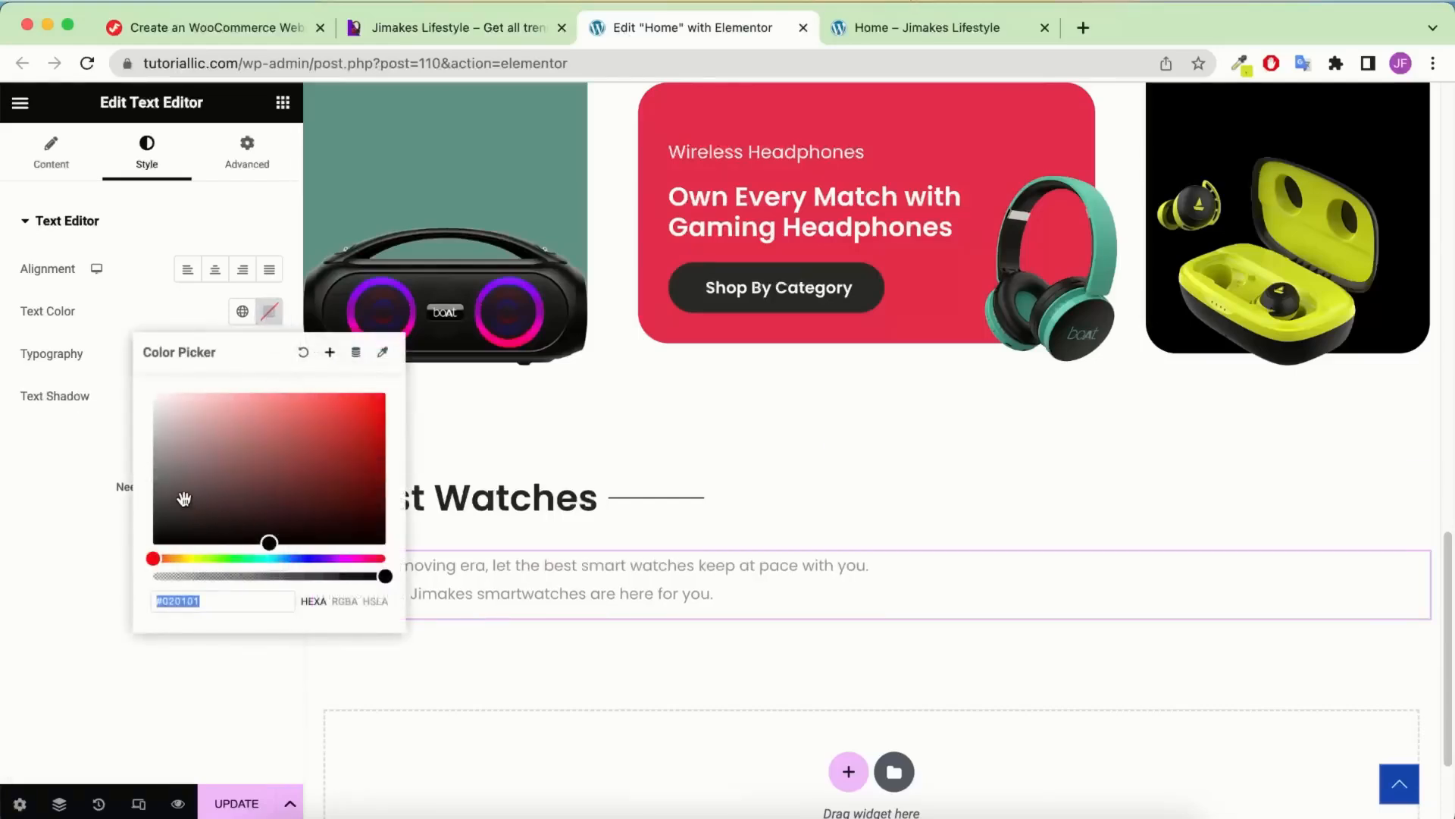
left_click_drag(184, 498, 127, 496)
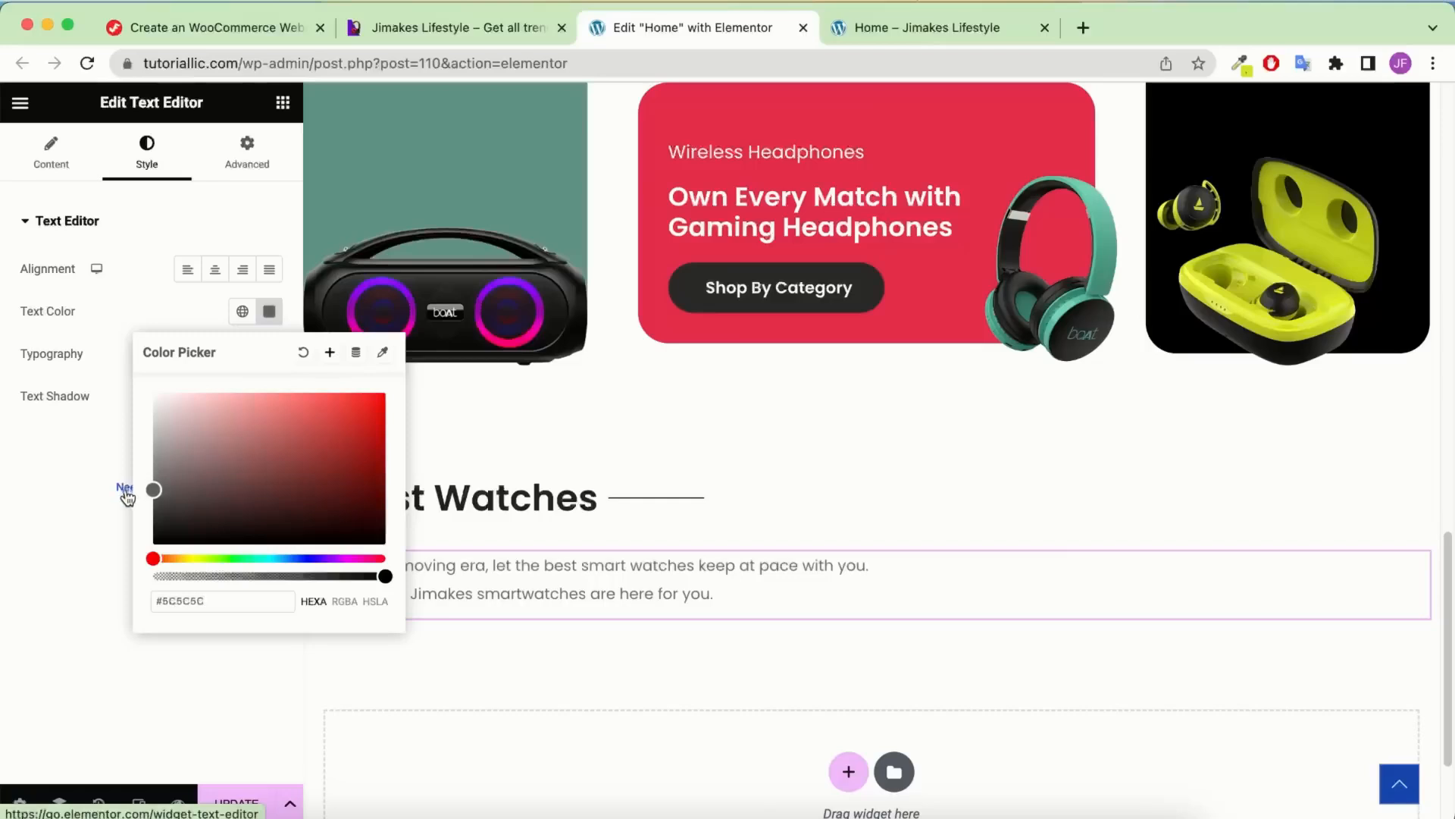
left_click(4, 498)
Set the Latest Watches container's gap to 5
left_click(283, 103)
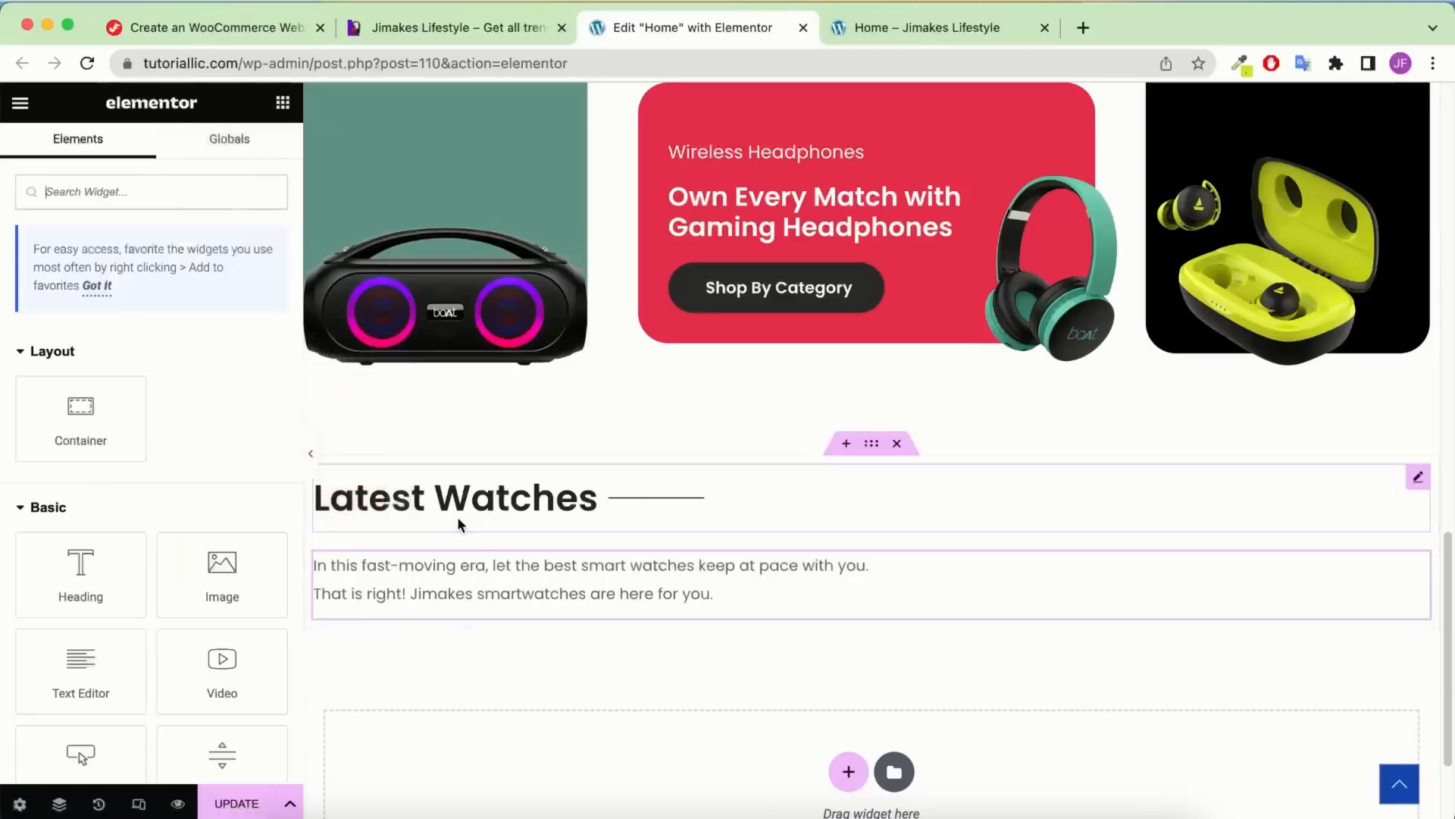
left_click(872, 446)
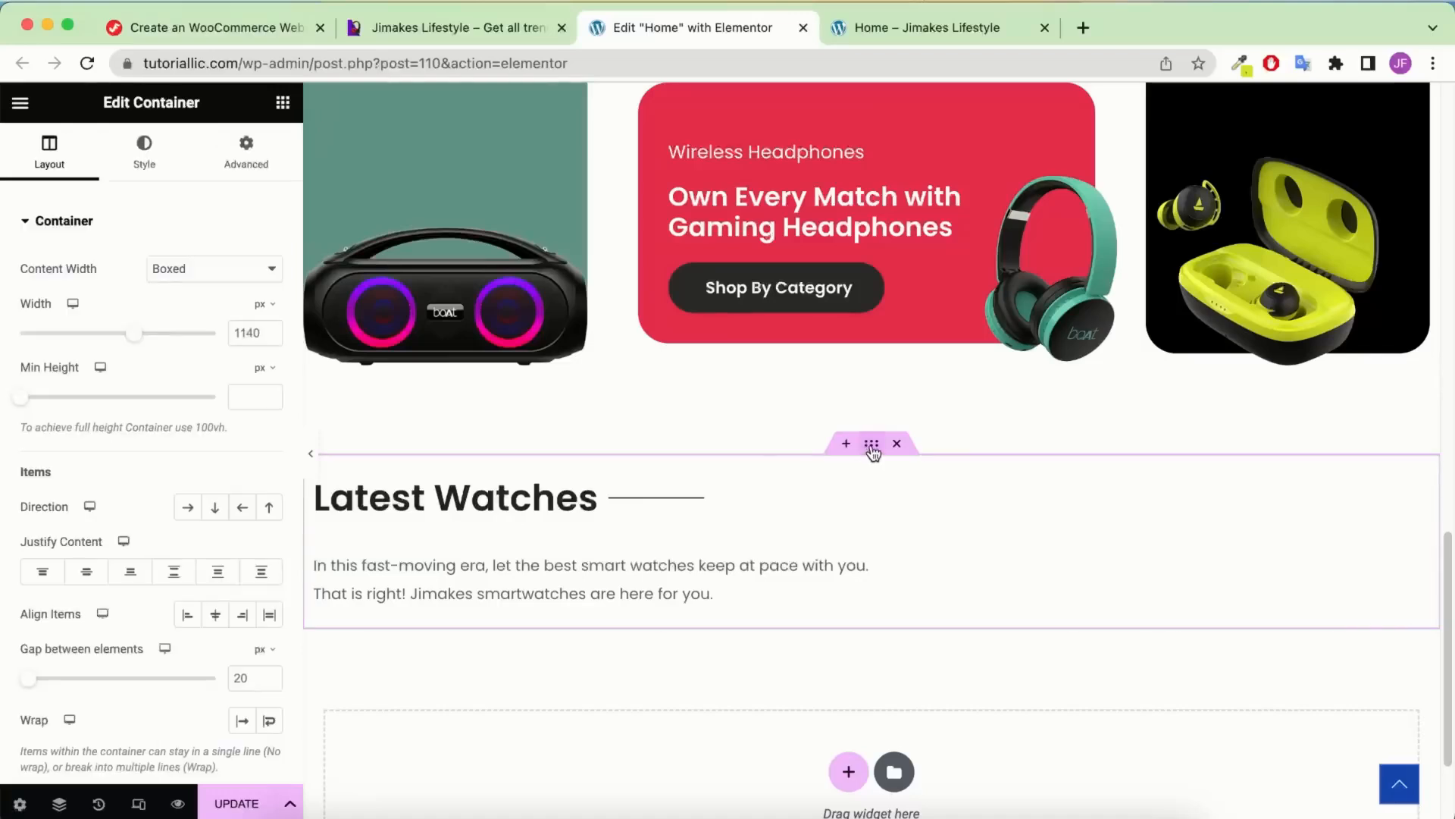
scroll(171, 489, "down", 3)
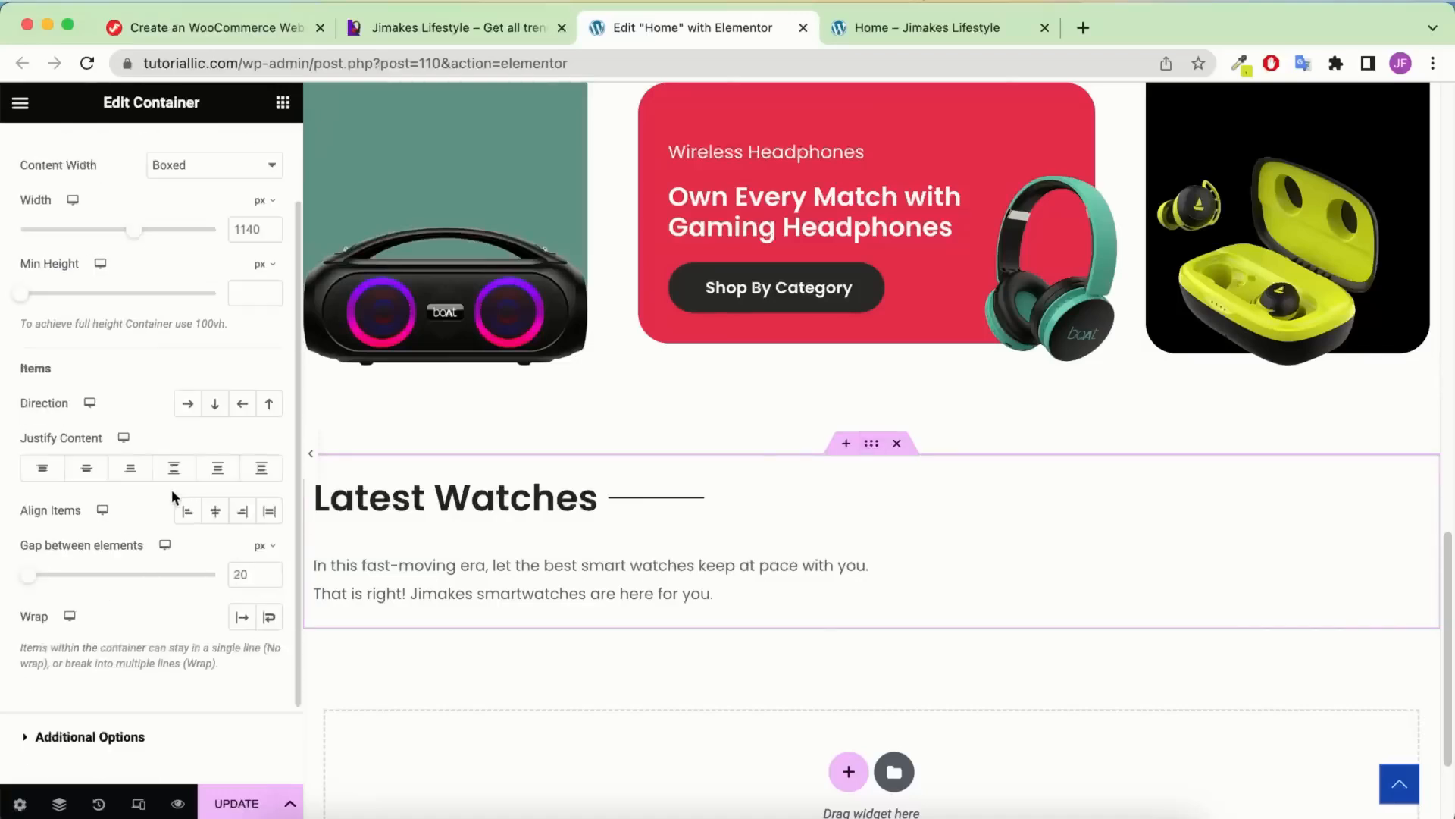
double_click(242, 574)
type("5")
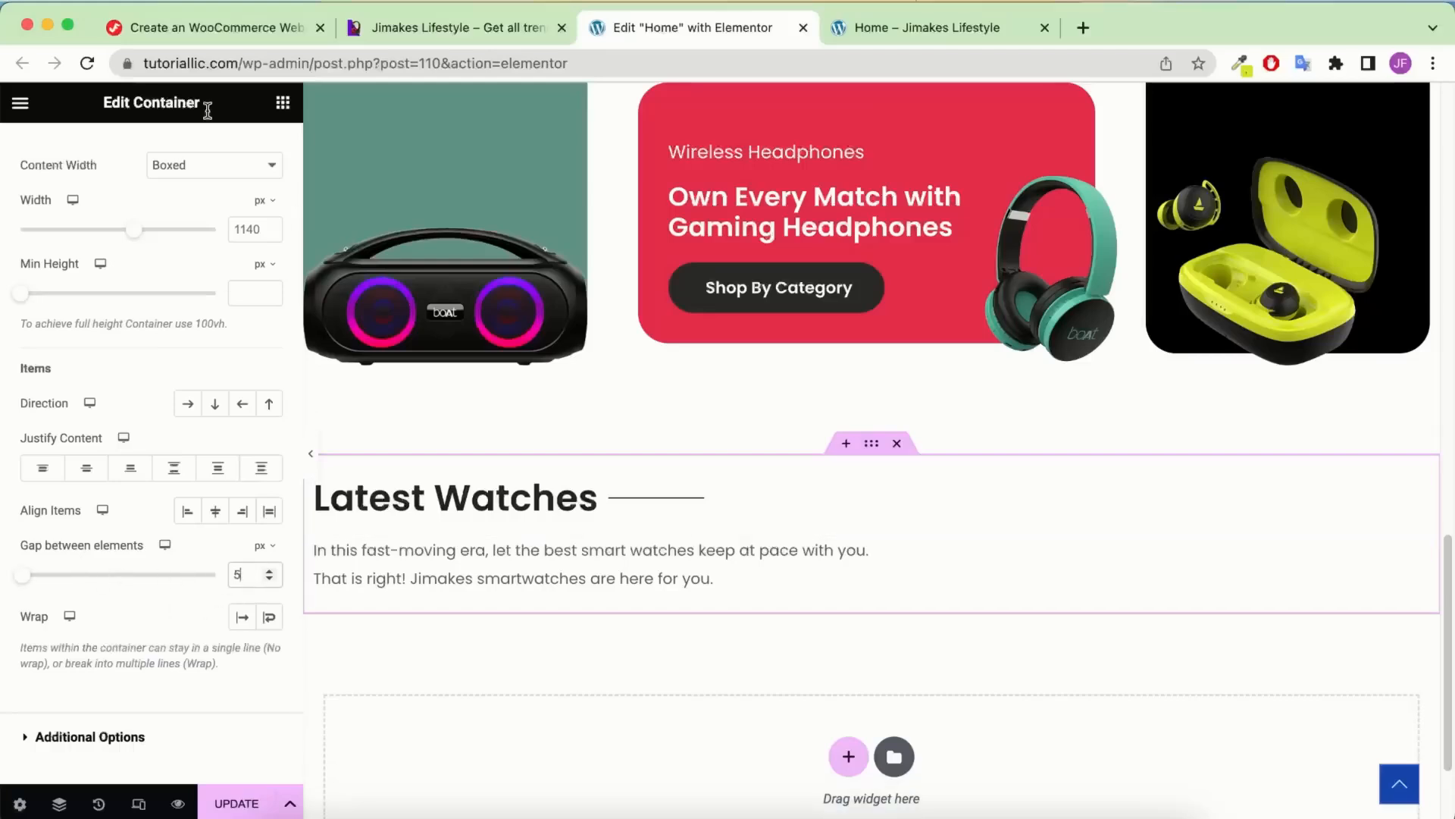
left_click(281, 103)
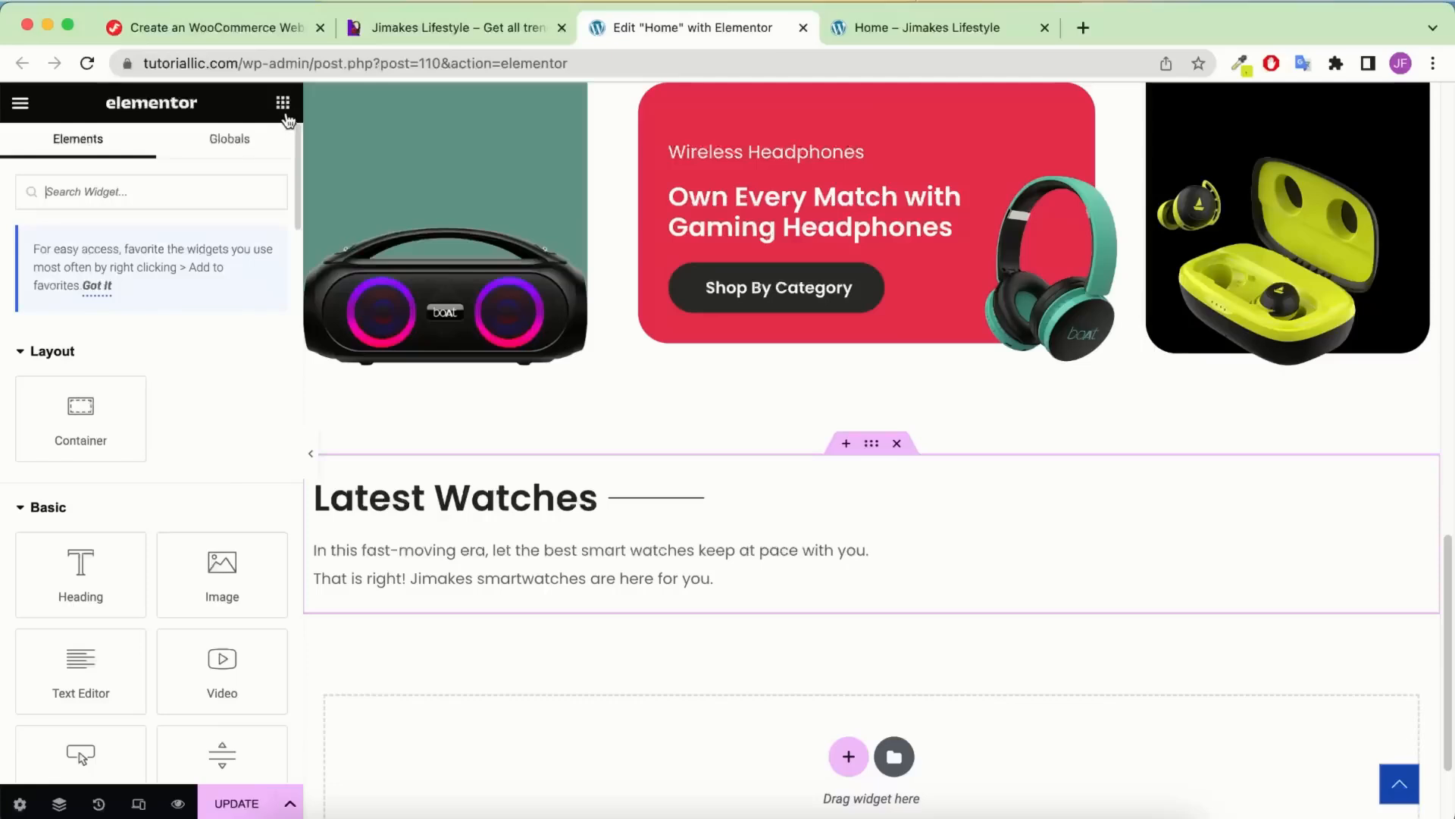
Add a Shortcode widget under the text with the copied category product shortcode
left_click(117, 191)
type("sho")
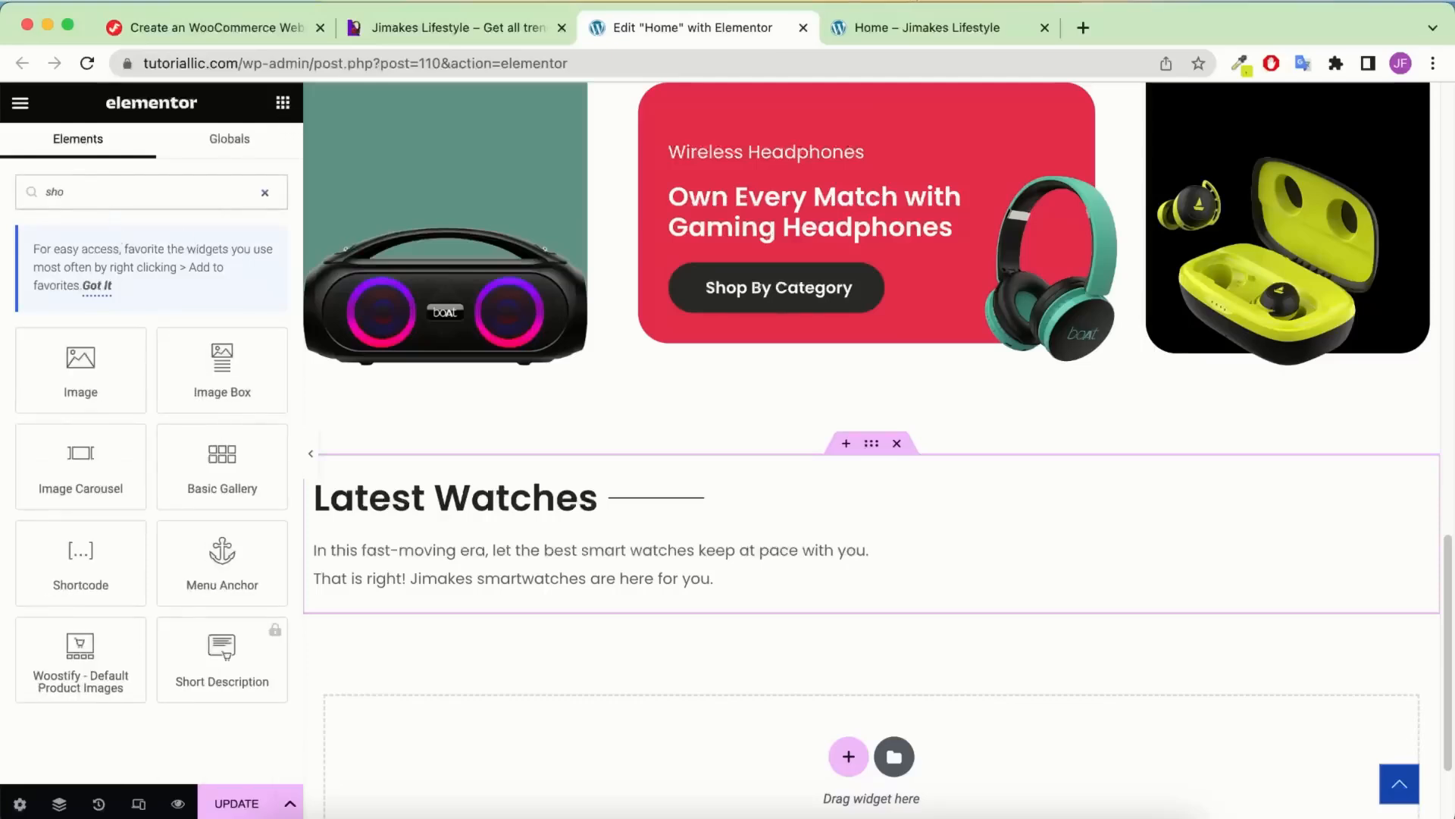
left_click_drag(41, 579, 458, 584)
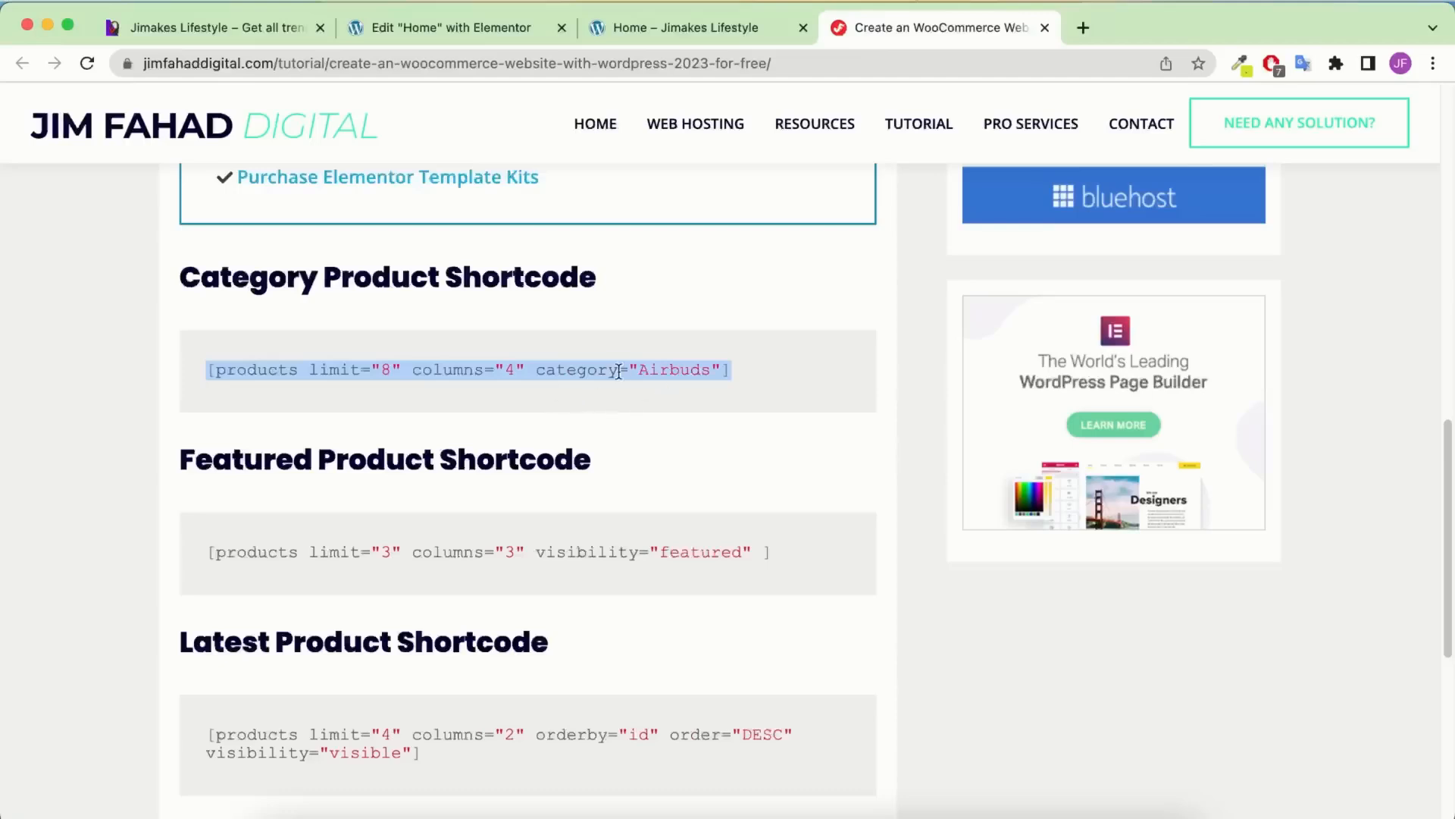
right_click(487, 370)
left_click(500, 405)
left_click(497, 30)
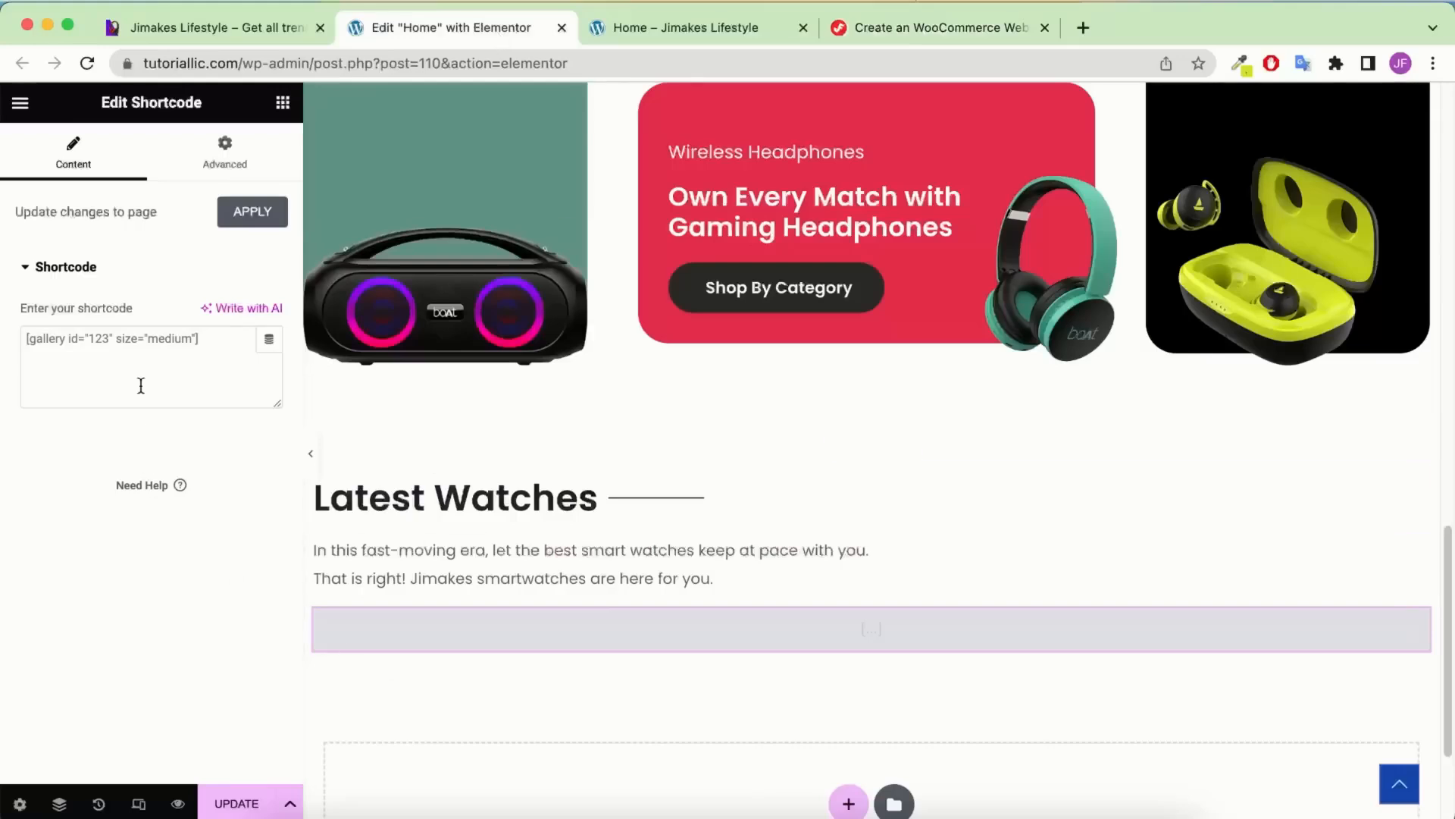
left_click(145, 356)
key("super+v")
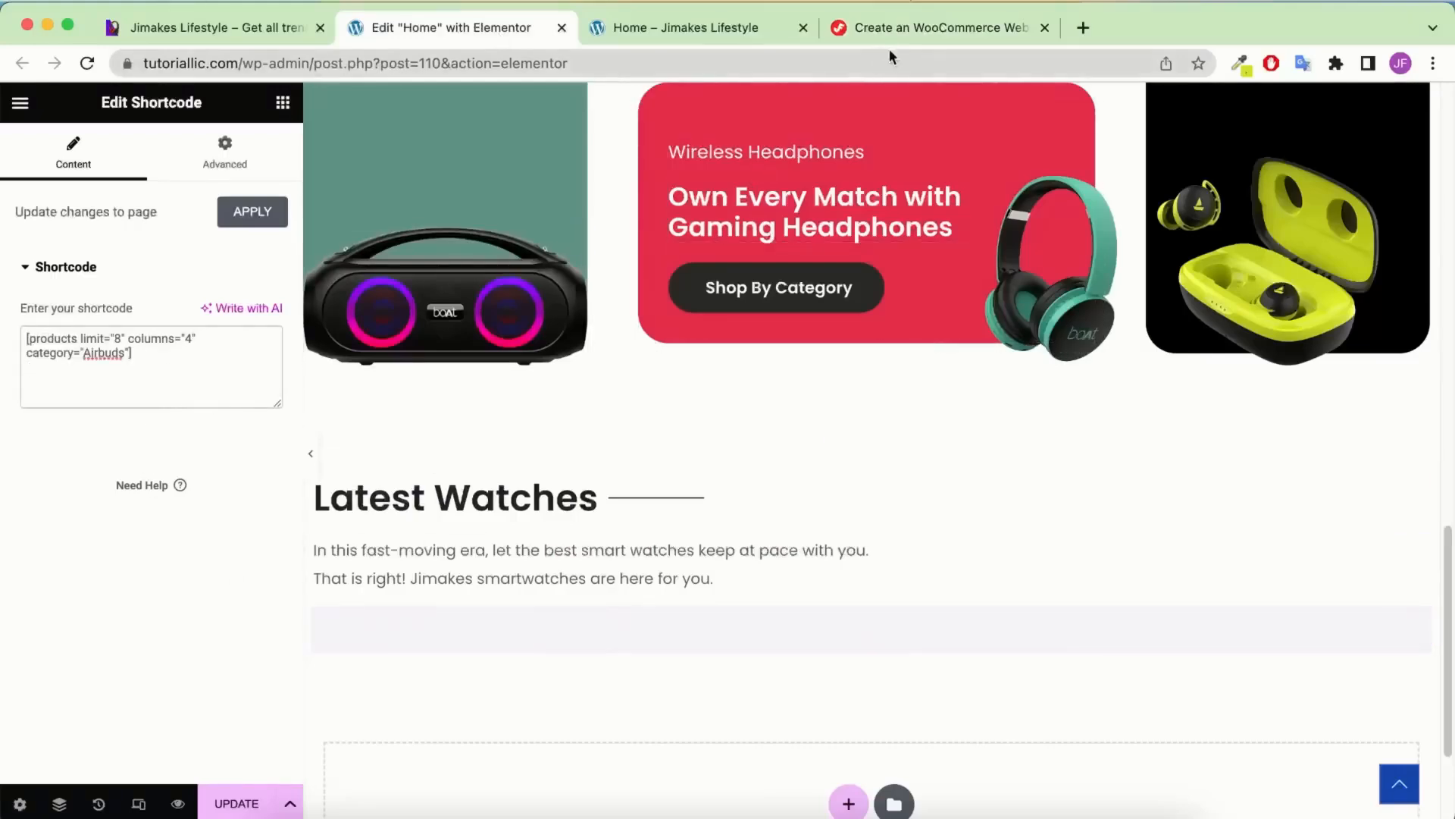
Change the shortcode's category from Airbuds to Smart Watches
left_click(942, 35)
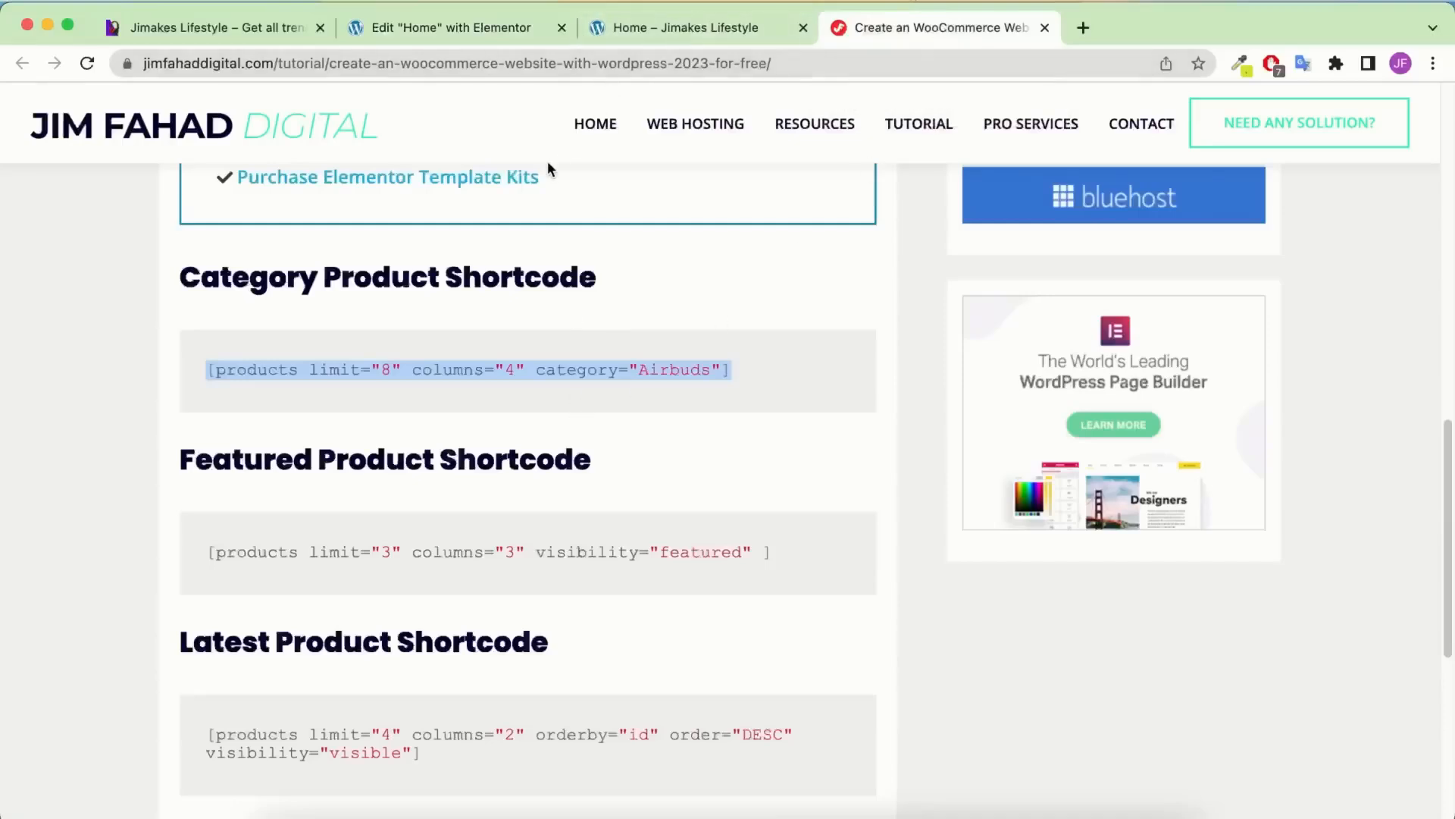
scroll(553, 379, "up", 1)
scroll(554, 381, "up", 1)
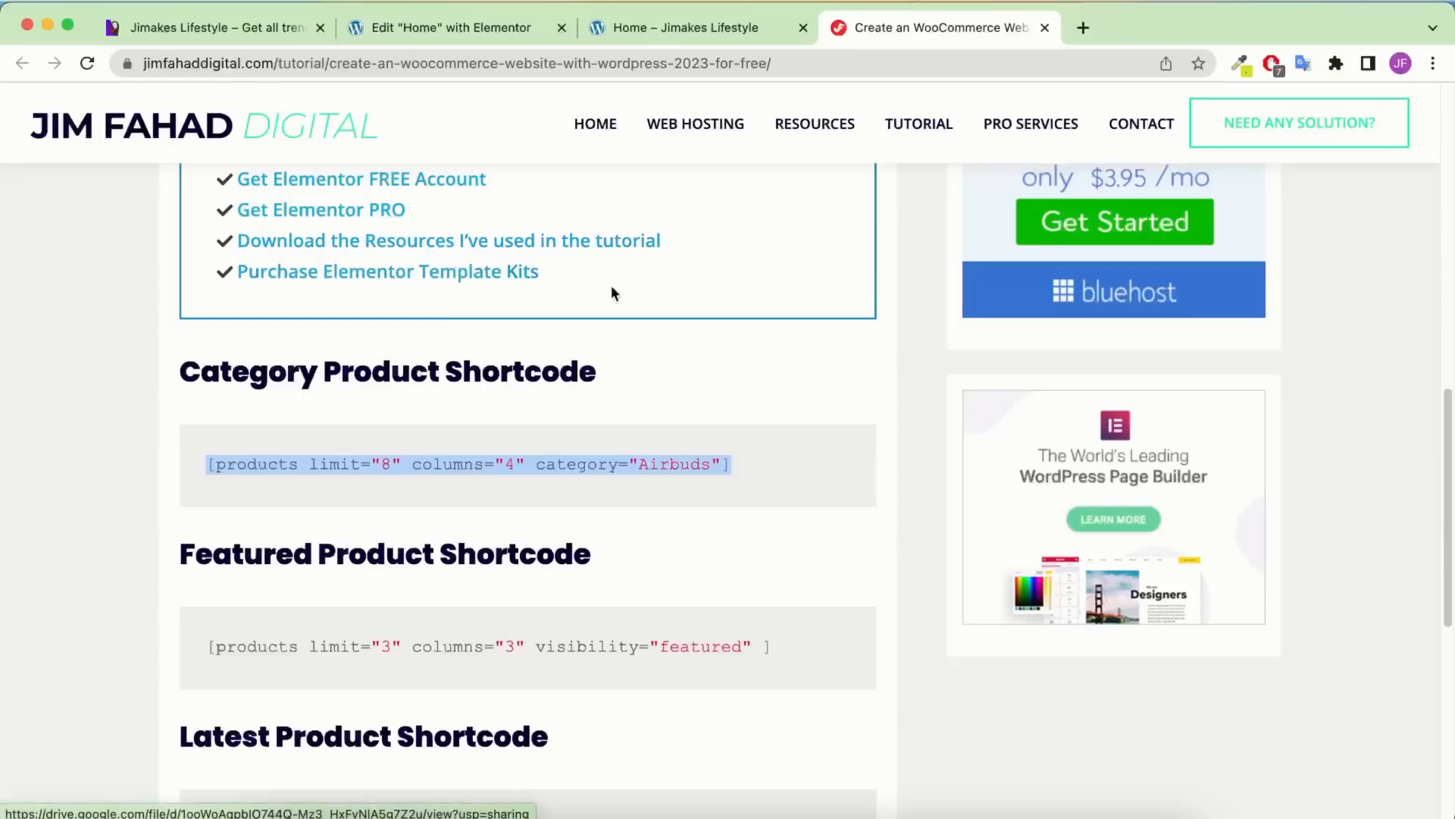
scroll(404, 458, "down", 1)
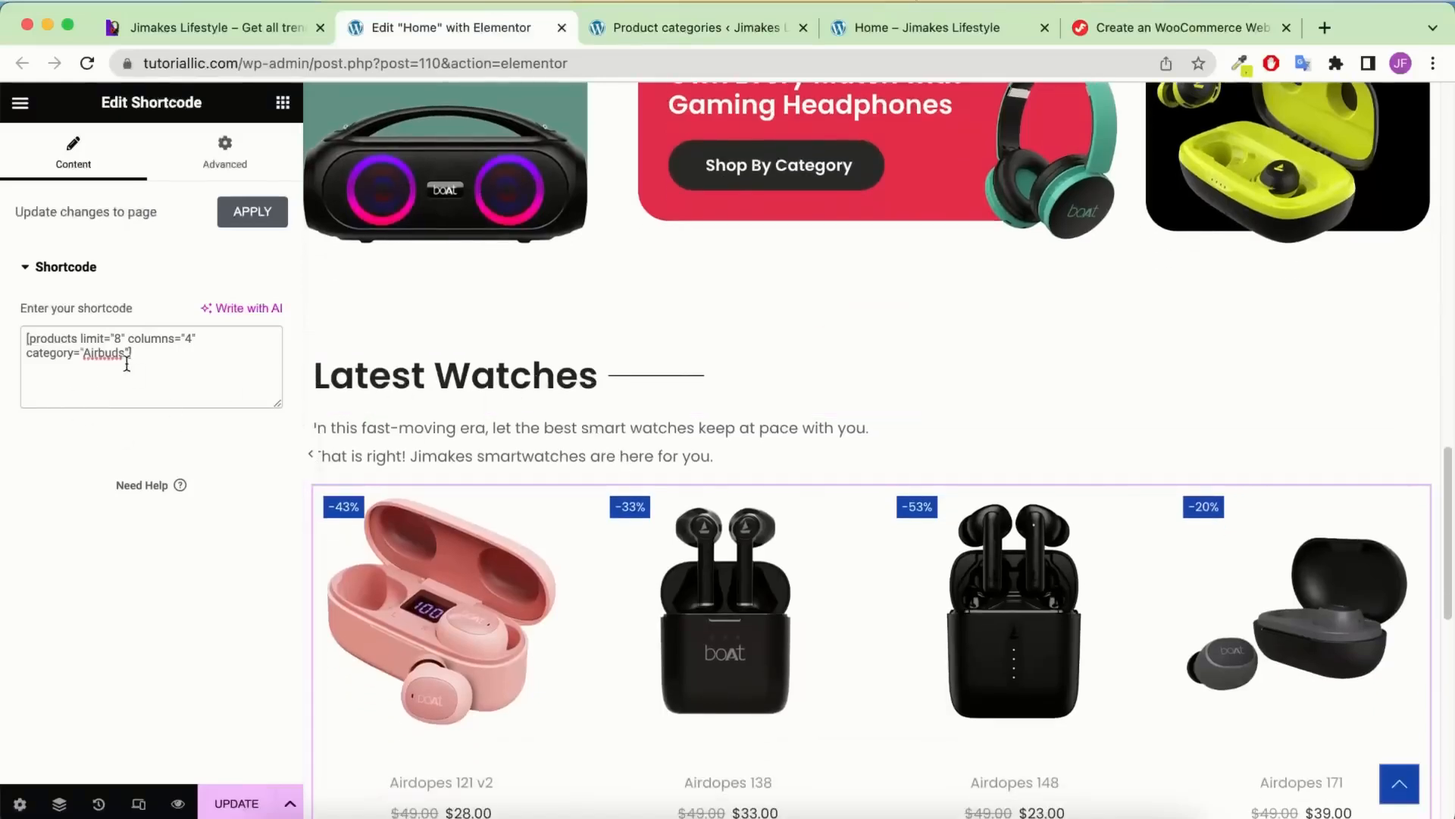
double_click(98, 353)
type("Smart Watches")
scroll(682, 458, "down", 3)
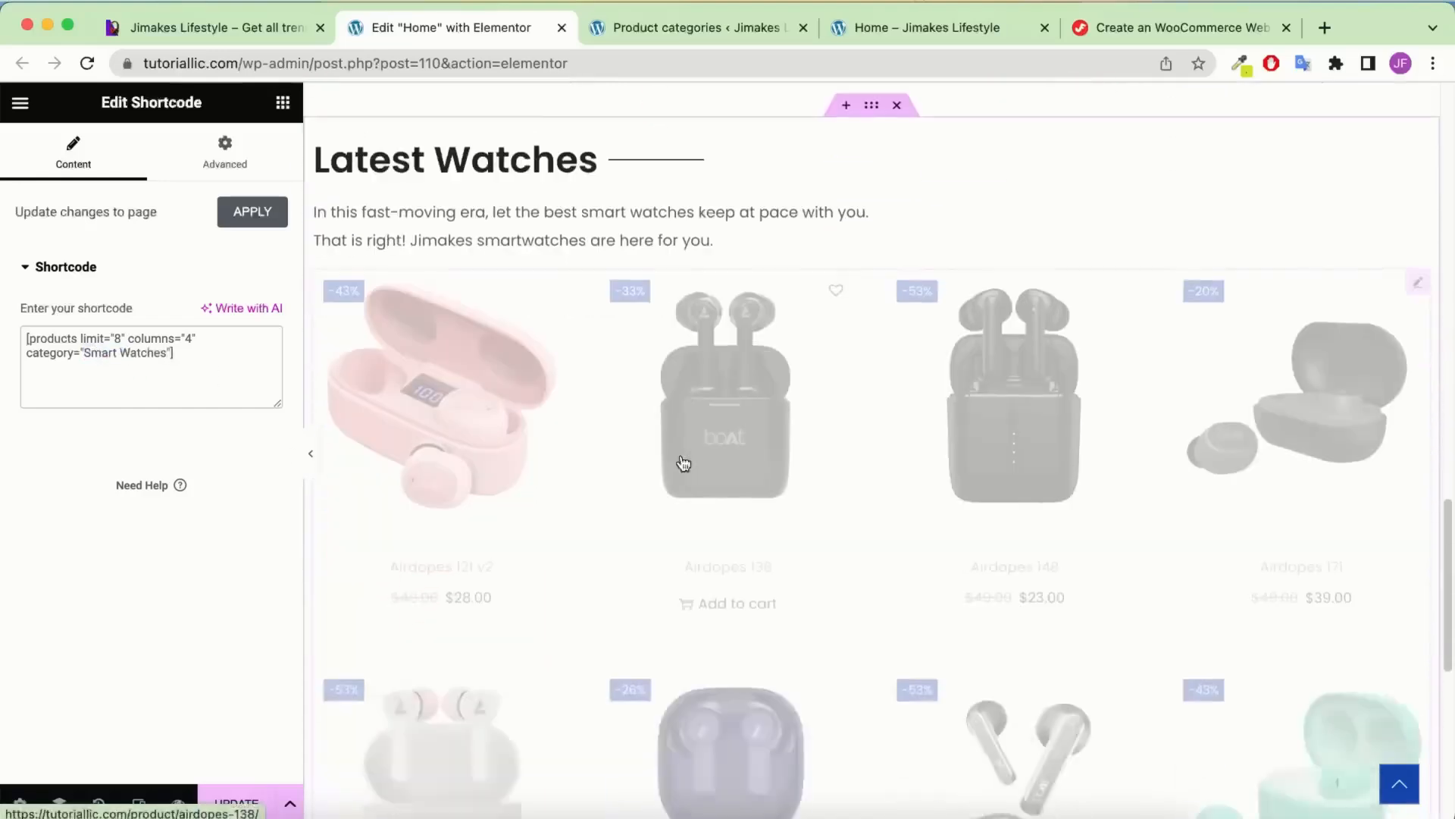
scroll(690, 438, "up", 5)
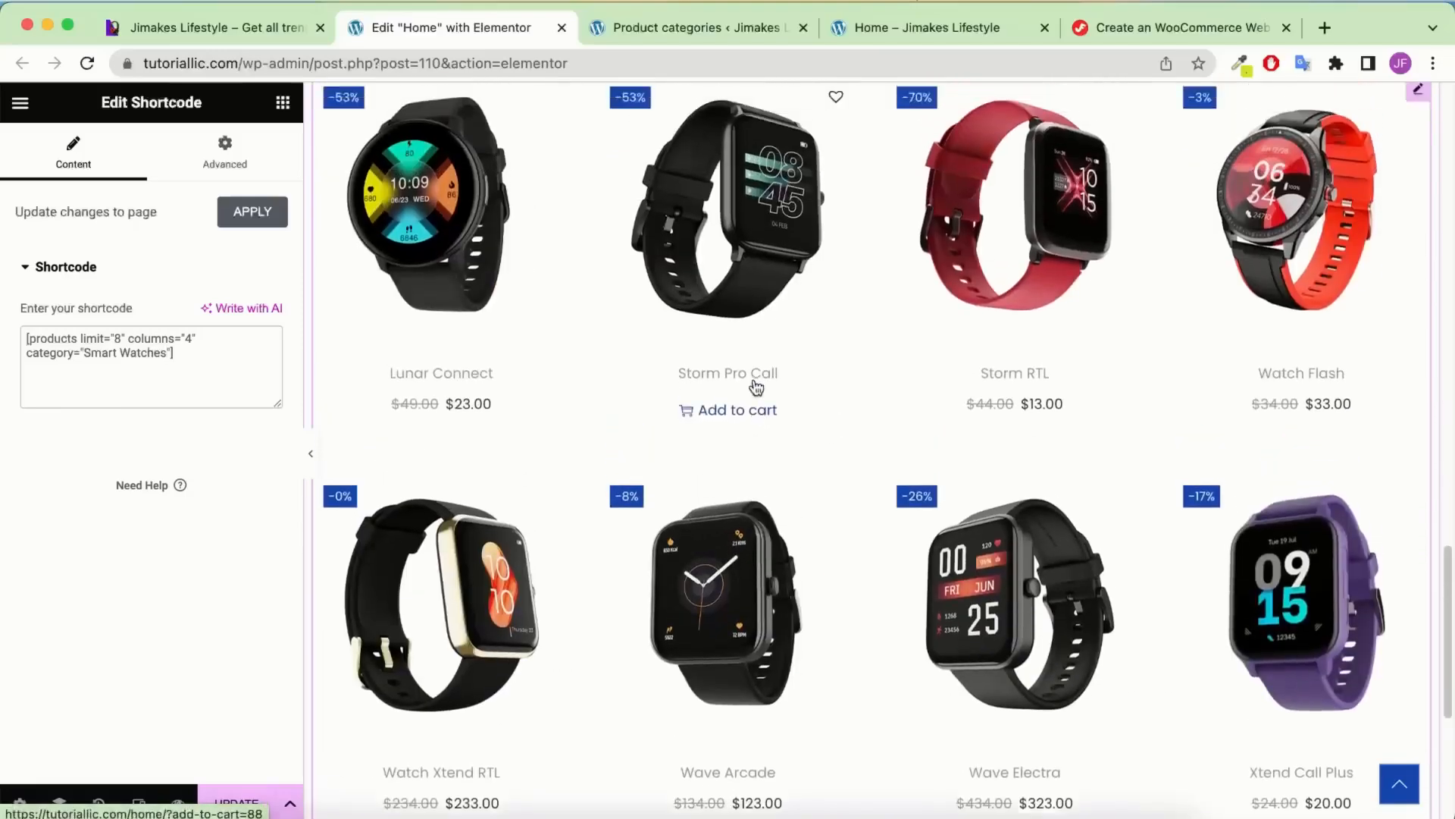
scroll(447, 421, "up", 1)
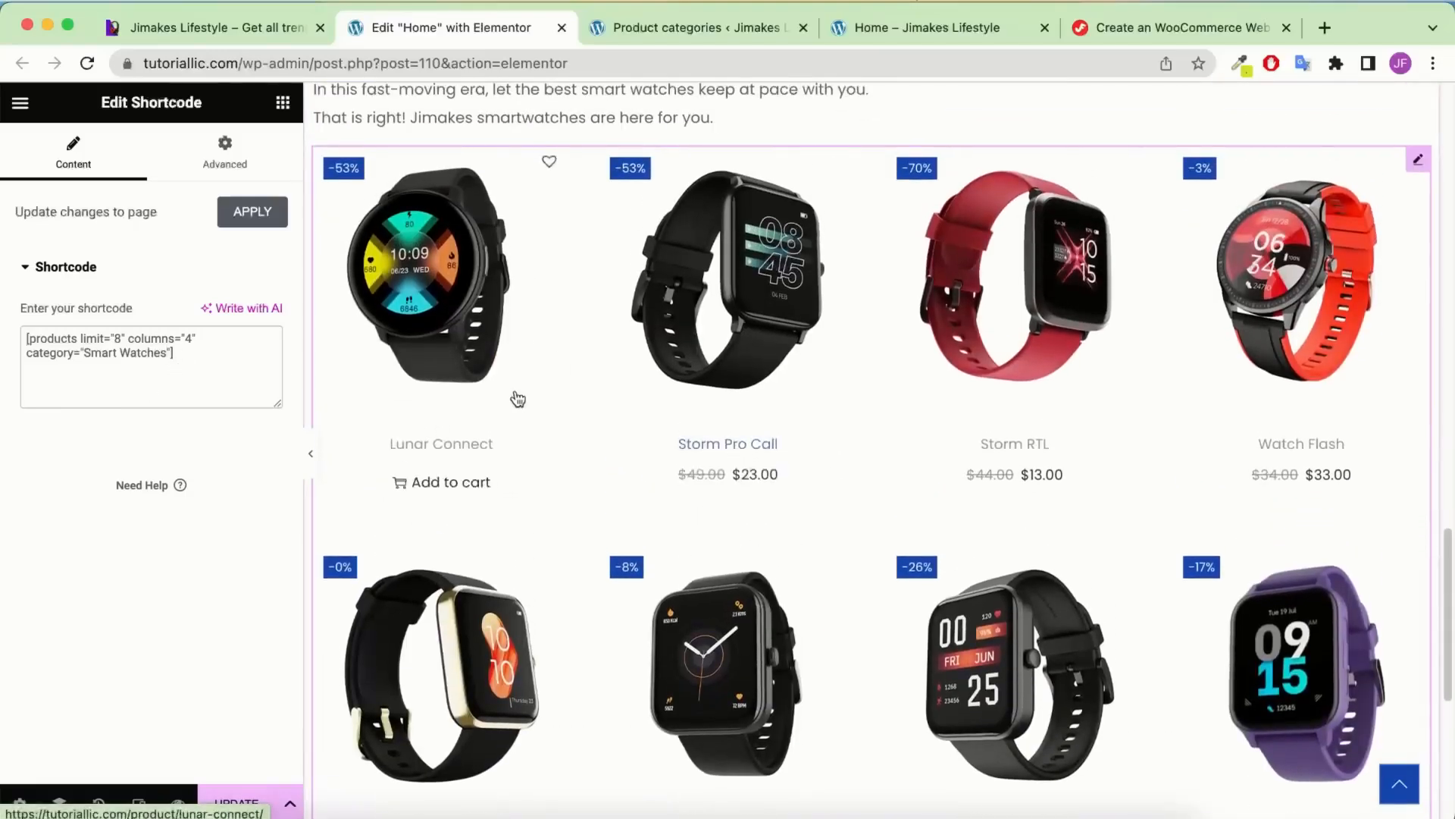
scroll(518, 394, "up", 4)
scroll(518, 394, "down", 2)
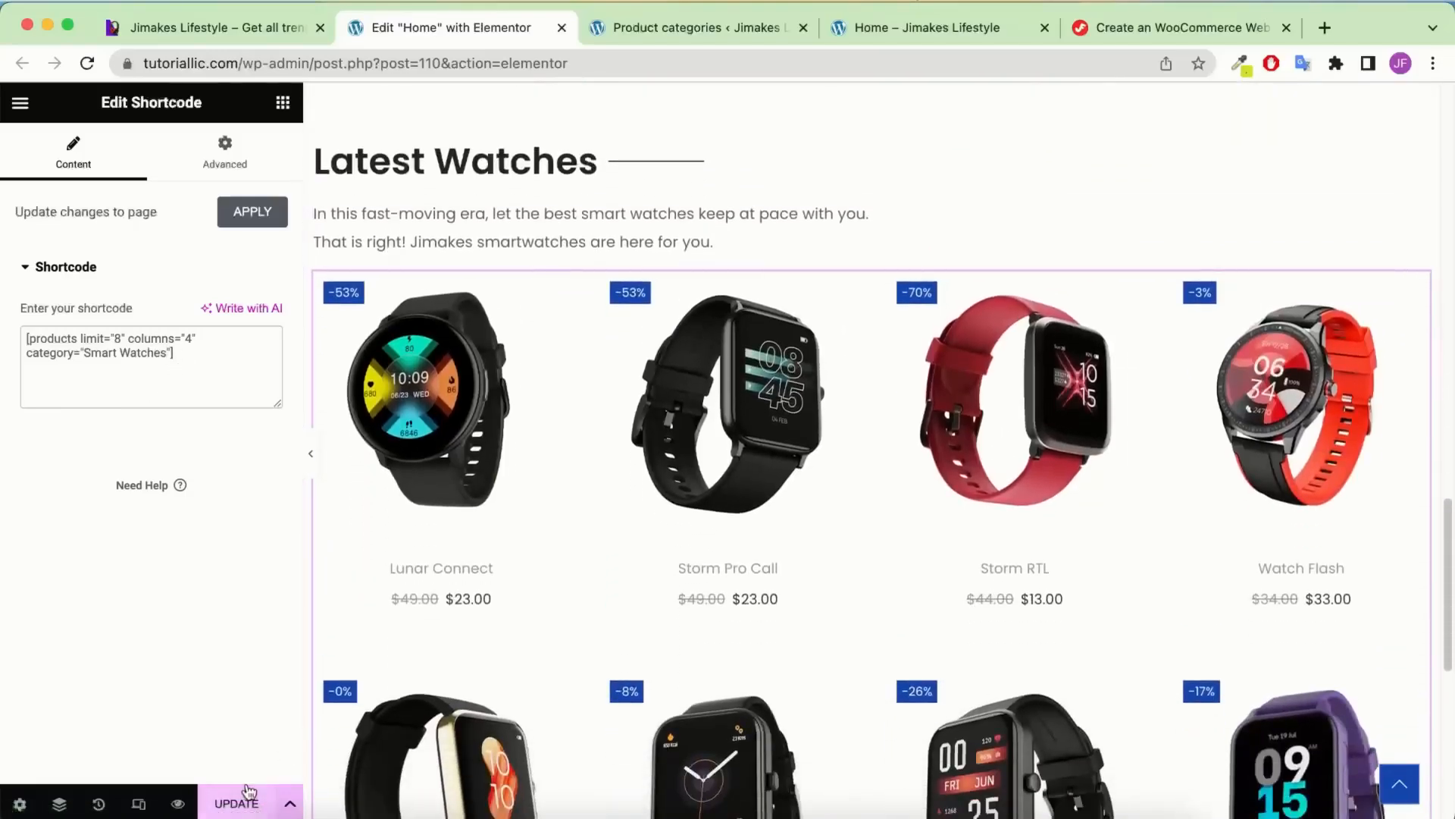
Update the page to save the Smart Watches product grid
left_click(241, 800)
scroll(411, 472, "up", 4)
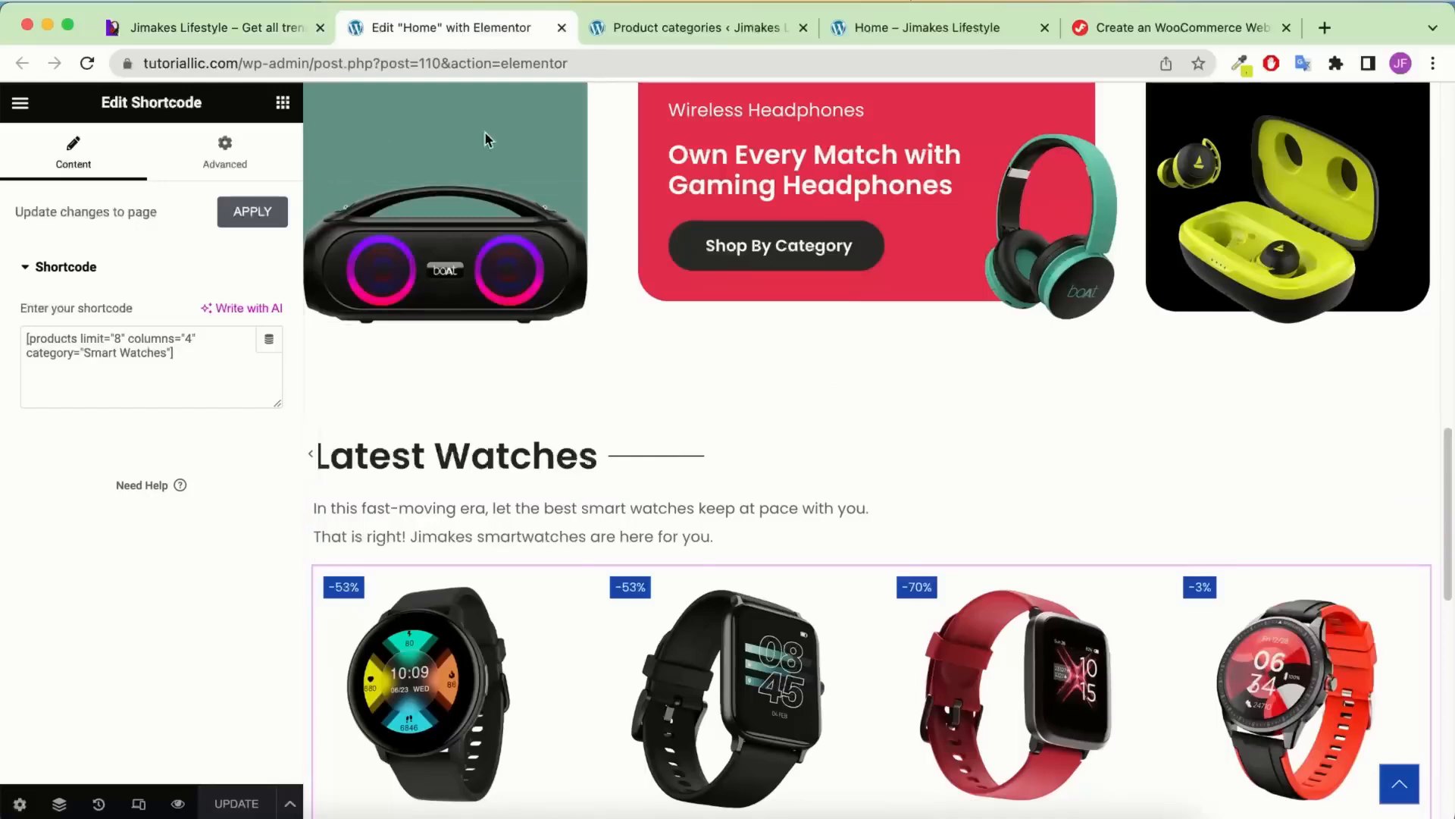
mouse_move(789, 425)
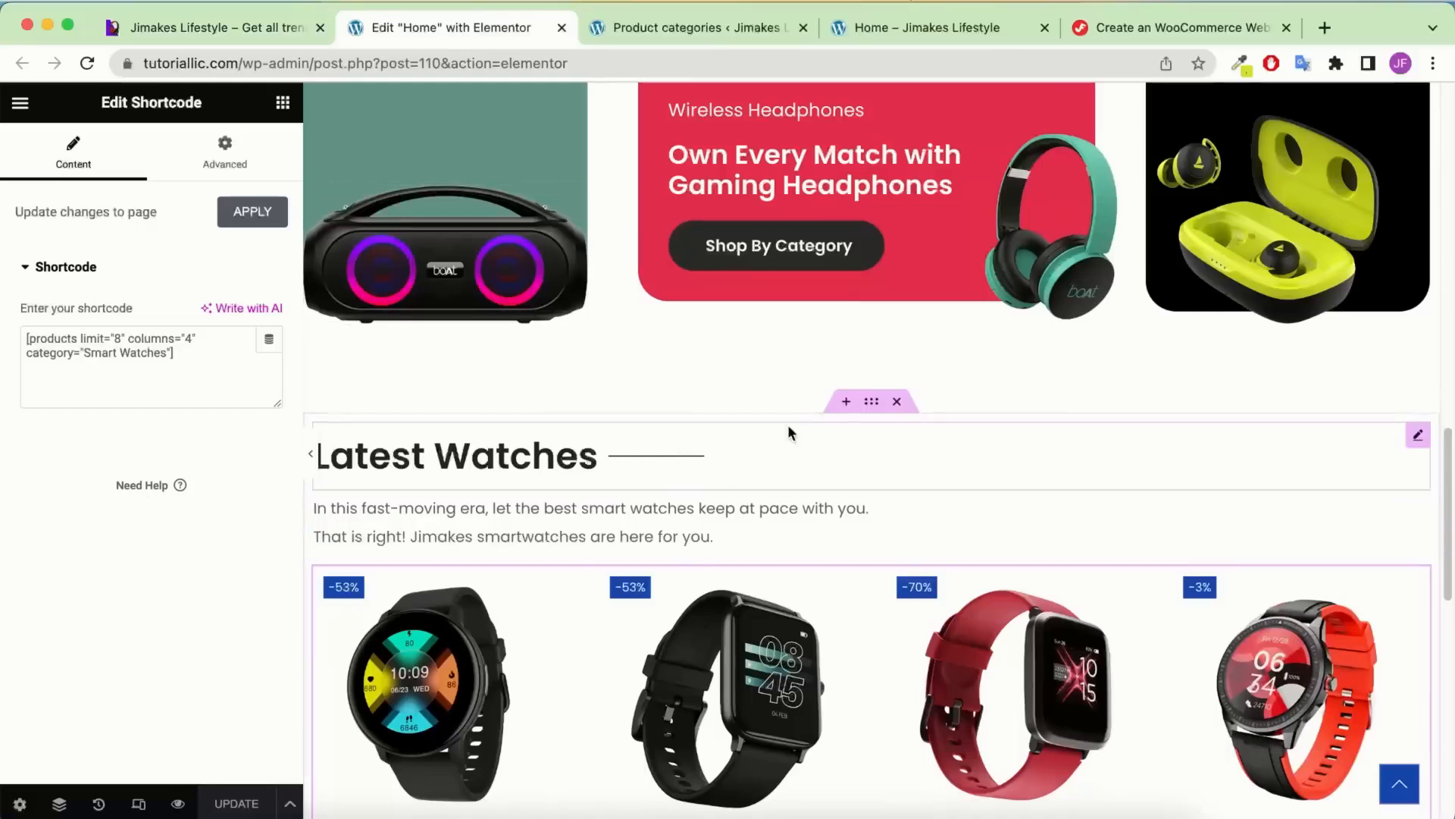
Unlink the Latest Watches section's padding and edit its bottom value
left_click(871, 409)
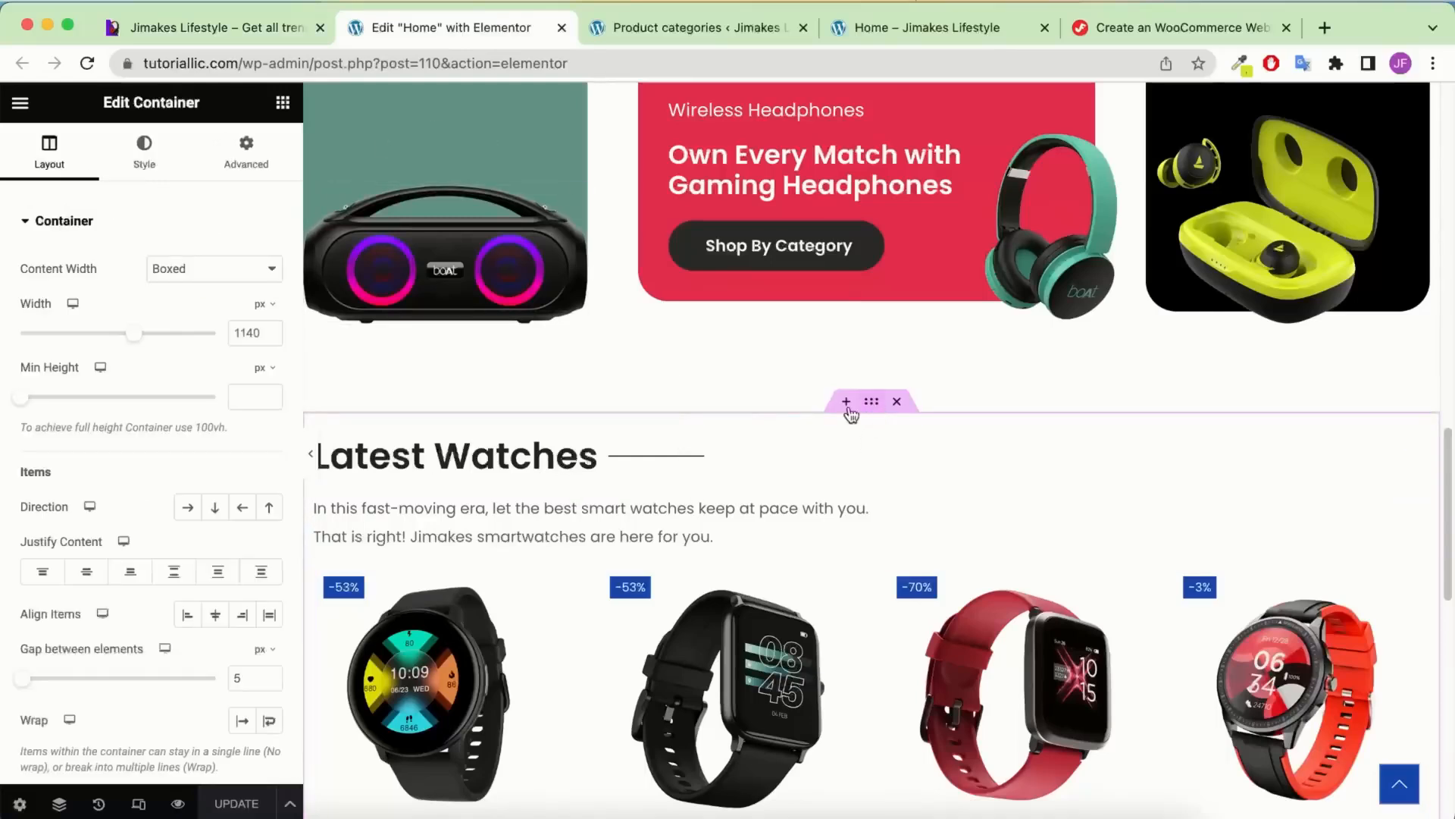
left_click(266, 161)
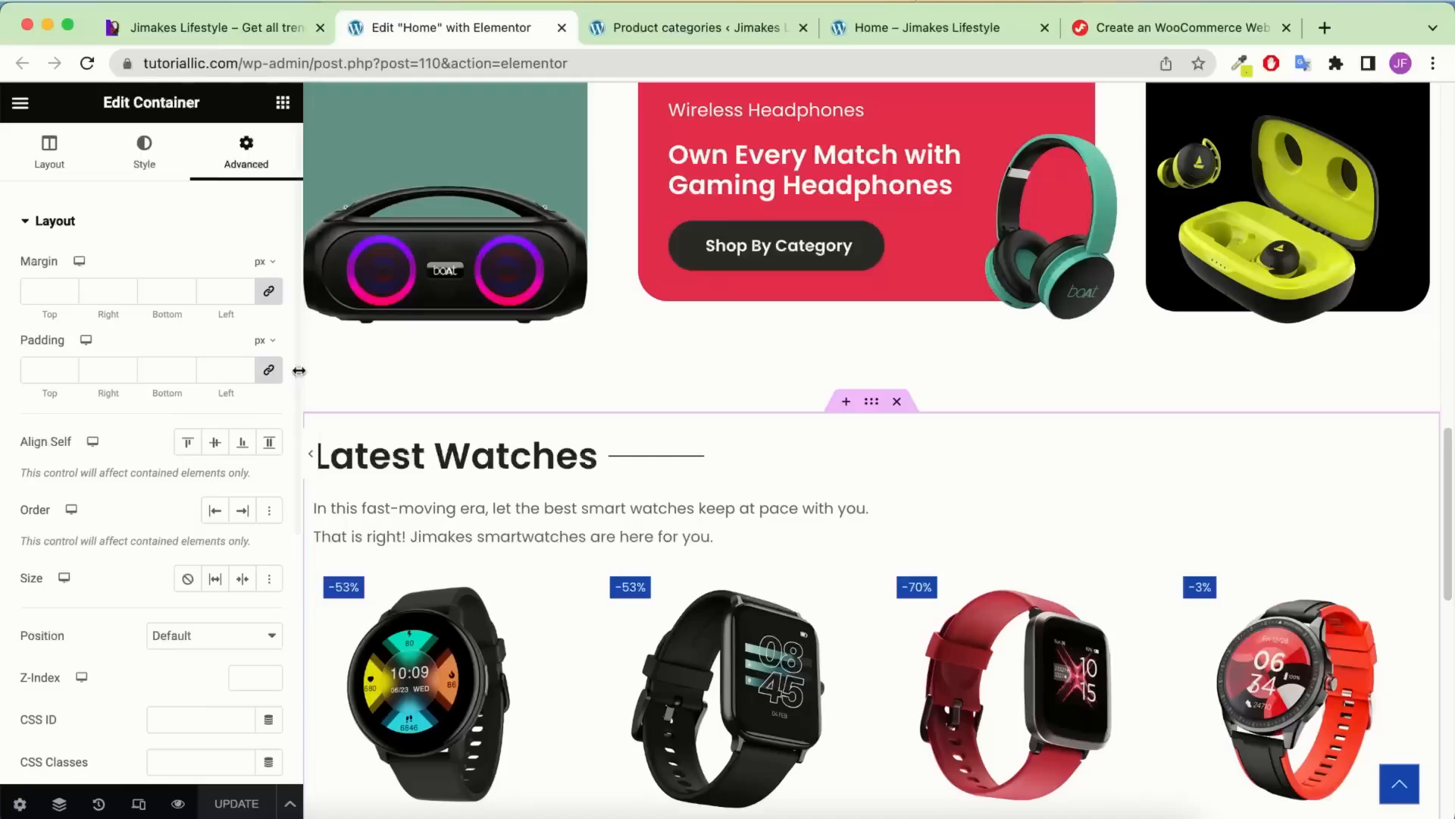
left_click(271, 370)
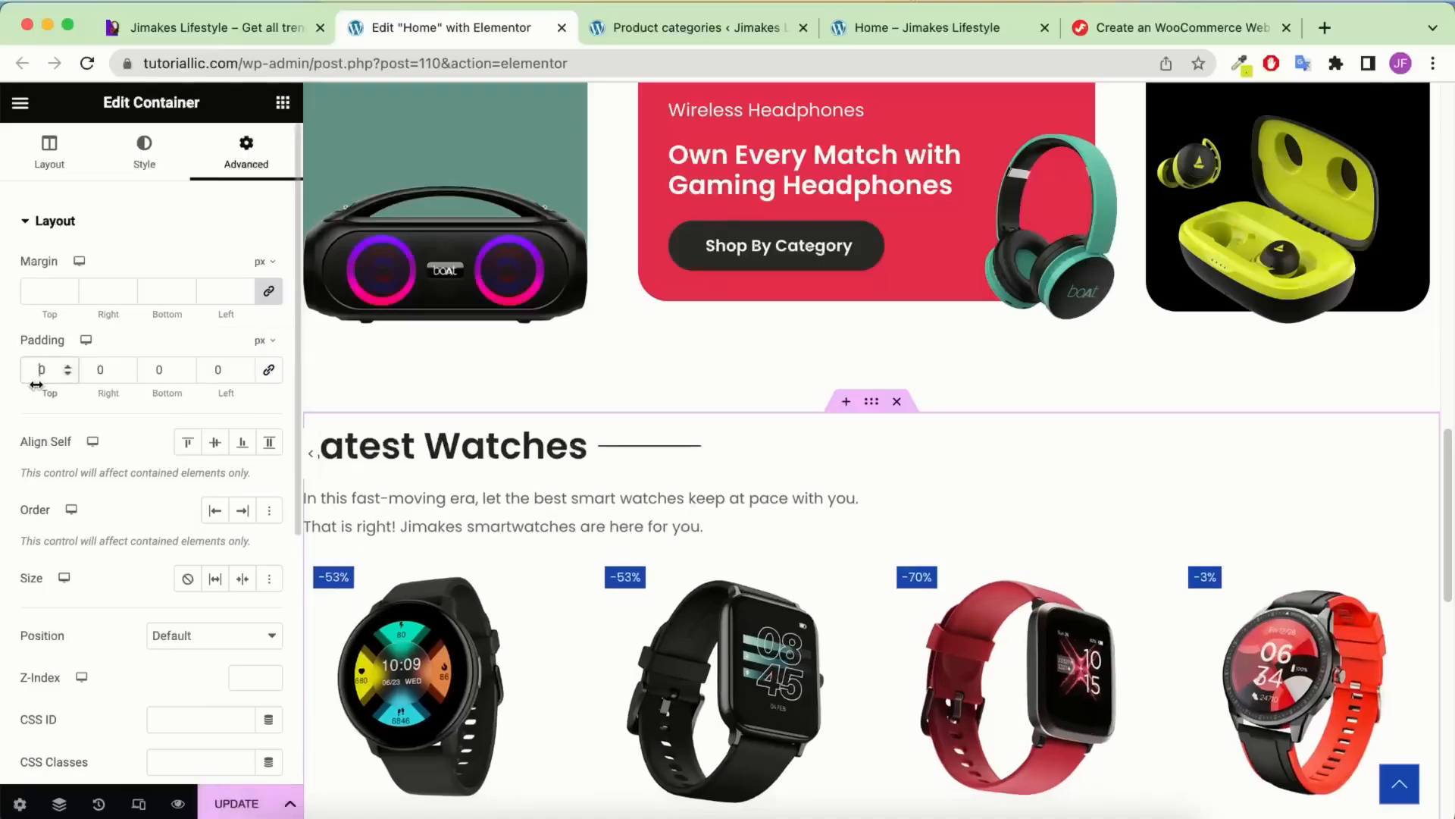
type("100")
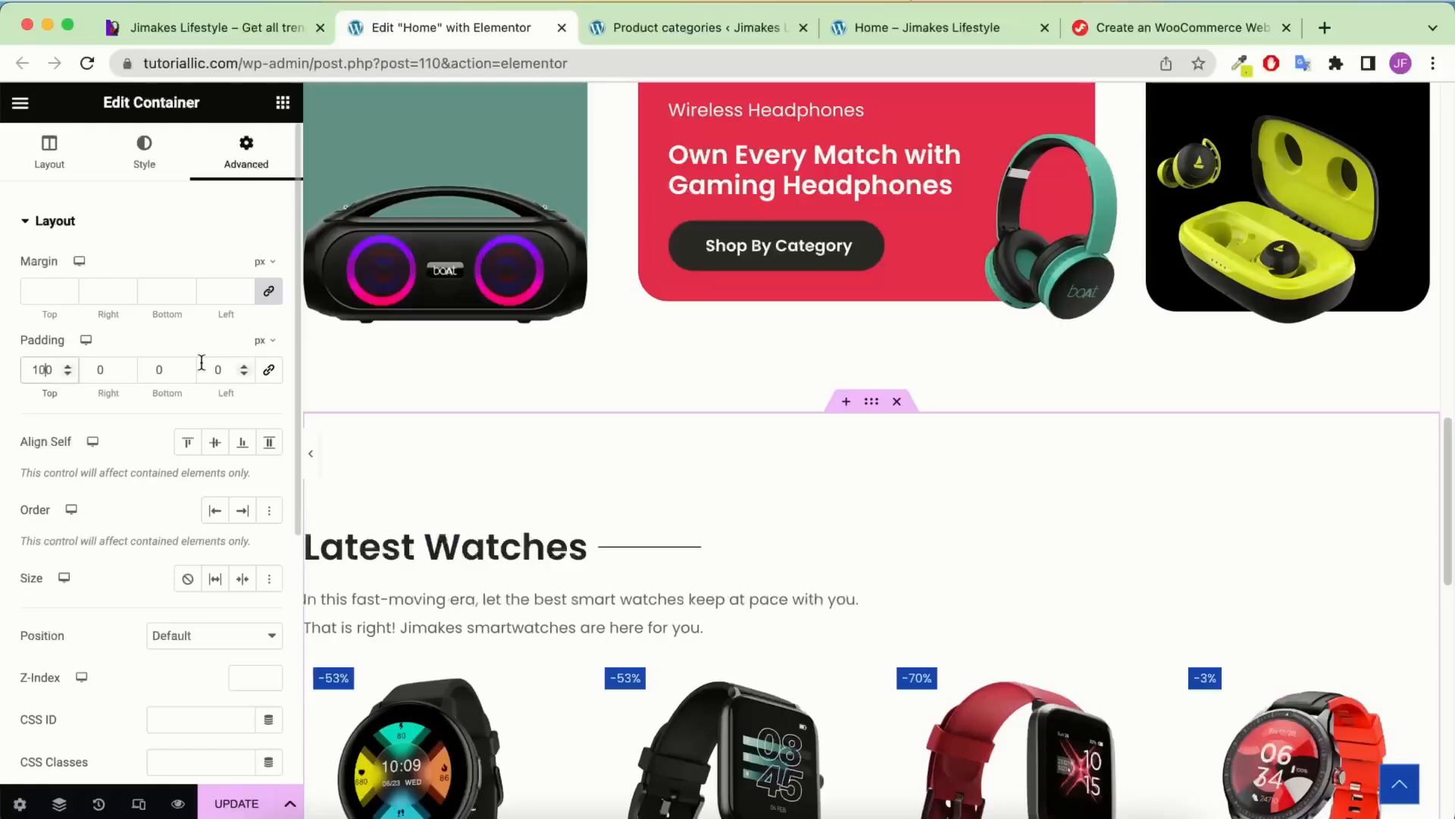
left_click(155, 369)
type("100")
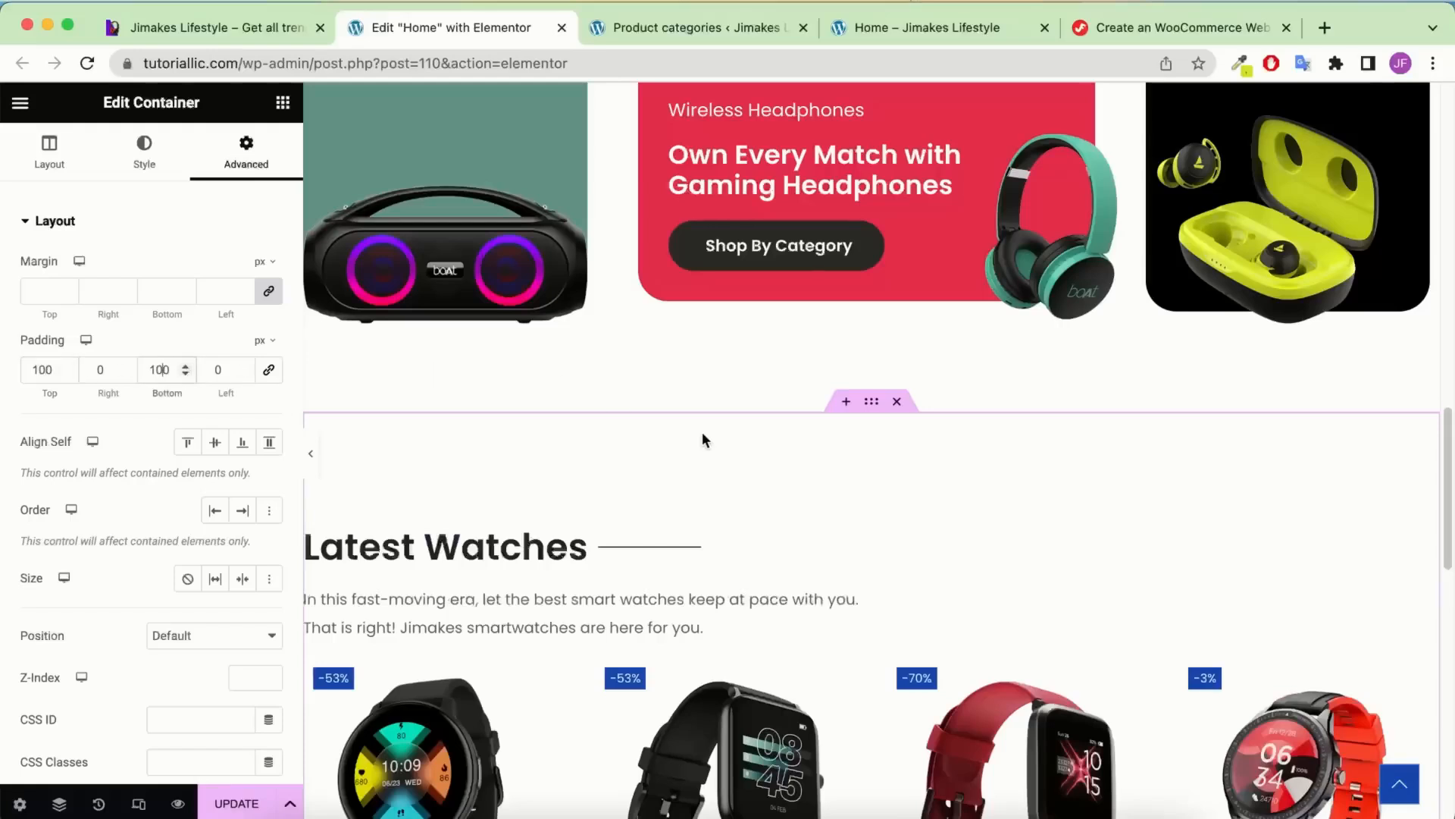
scroll(702, 430, "down", 1)
Set the description text block's bottom padding to 50 px
left_click(650, 548)
scroll(679, 461, "down", 1)
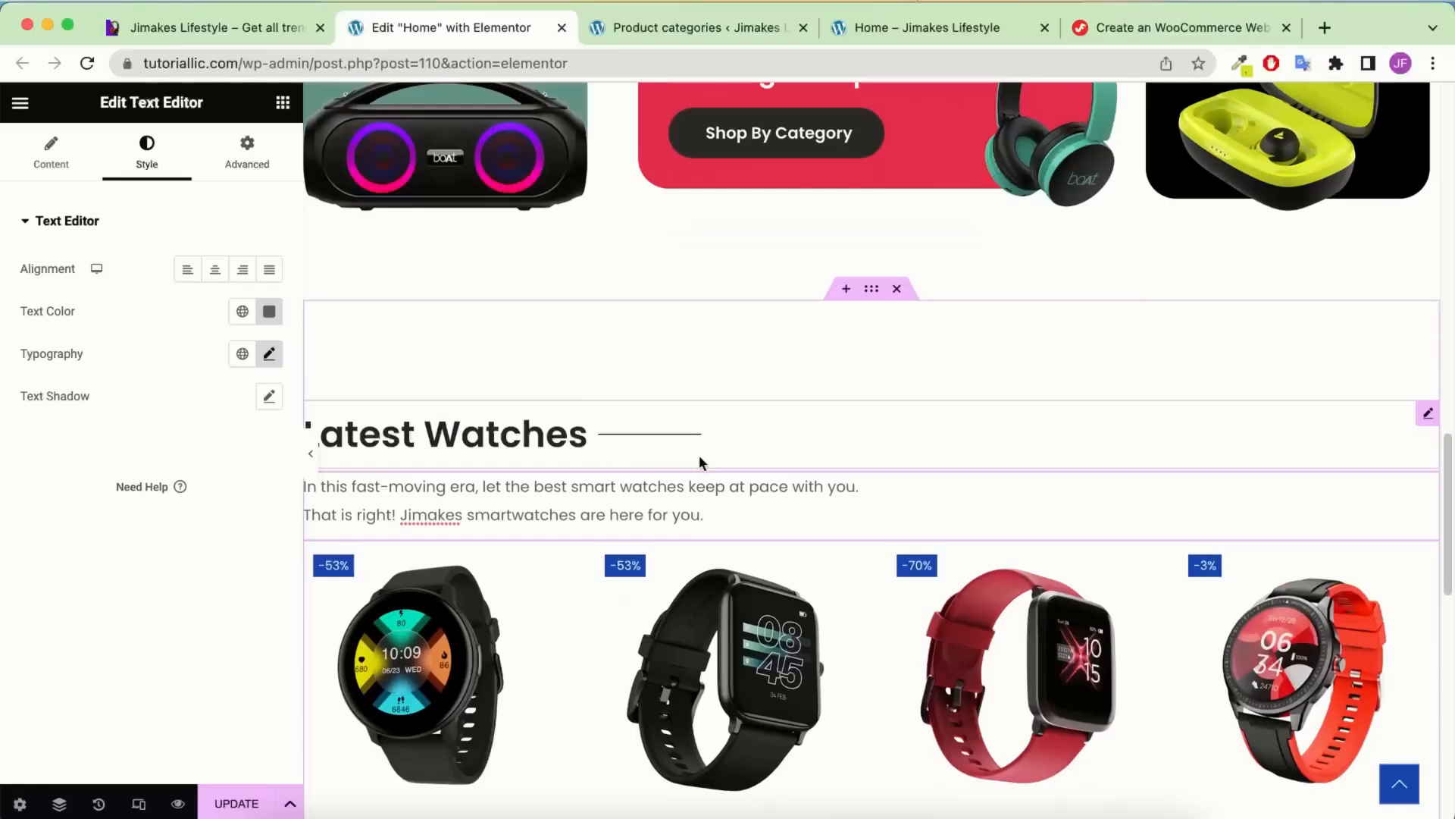
left_click(248, 149)
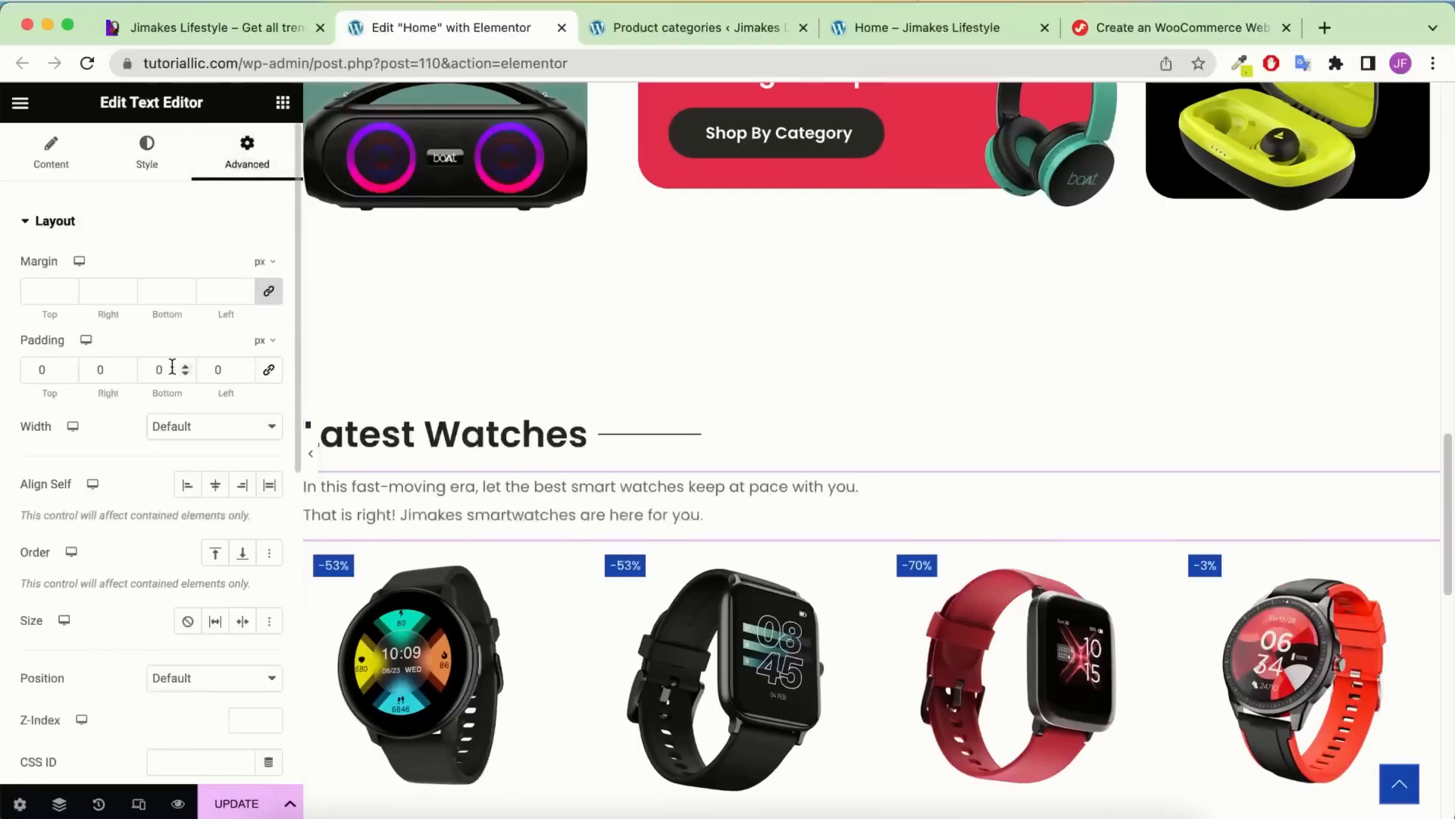
type("50")
scroll(717, 344, "down", 3)
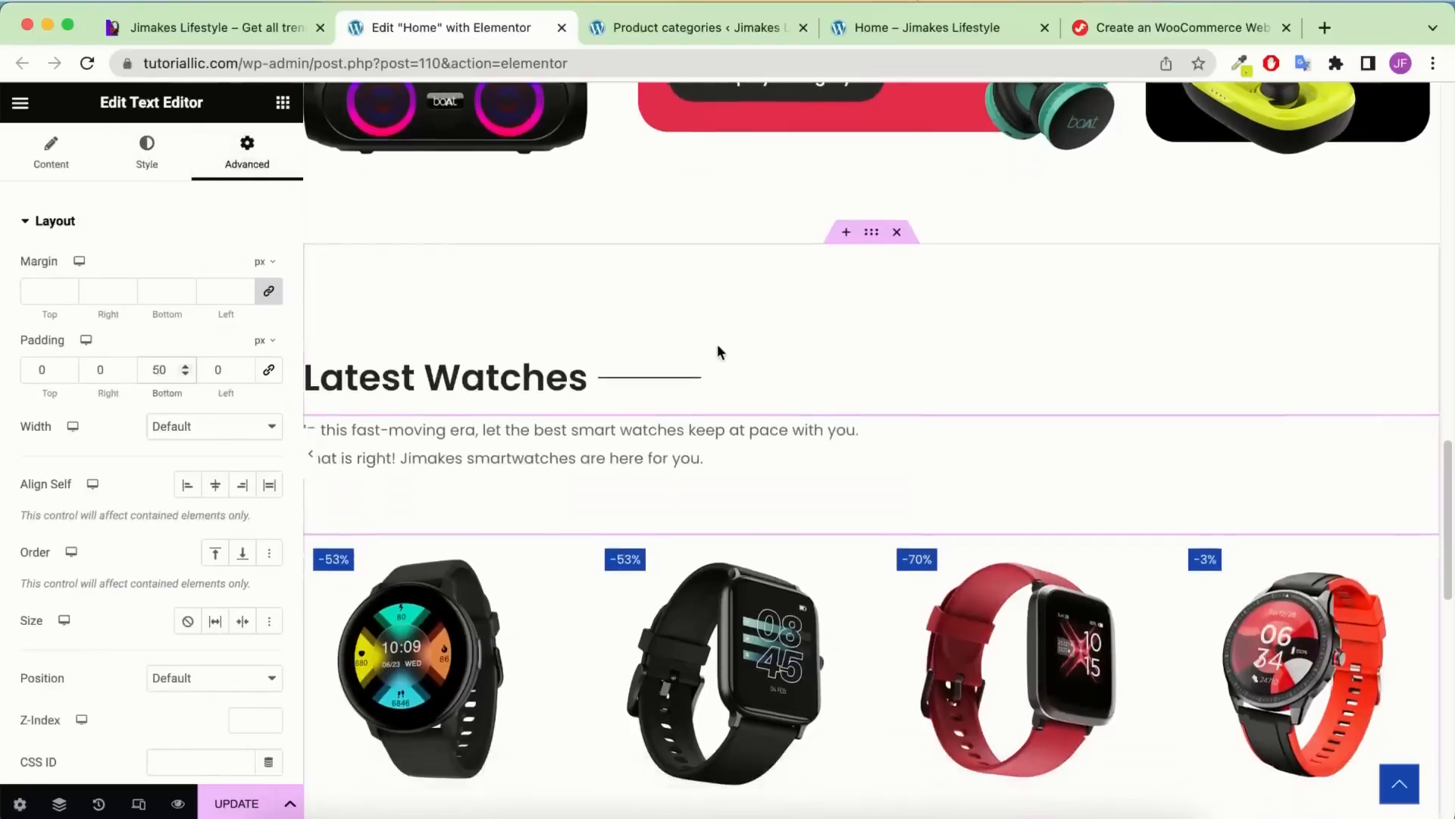
Preview the page at full width and compare the spacing with the reference demo site
left_click(311, 453)
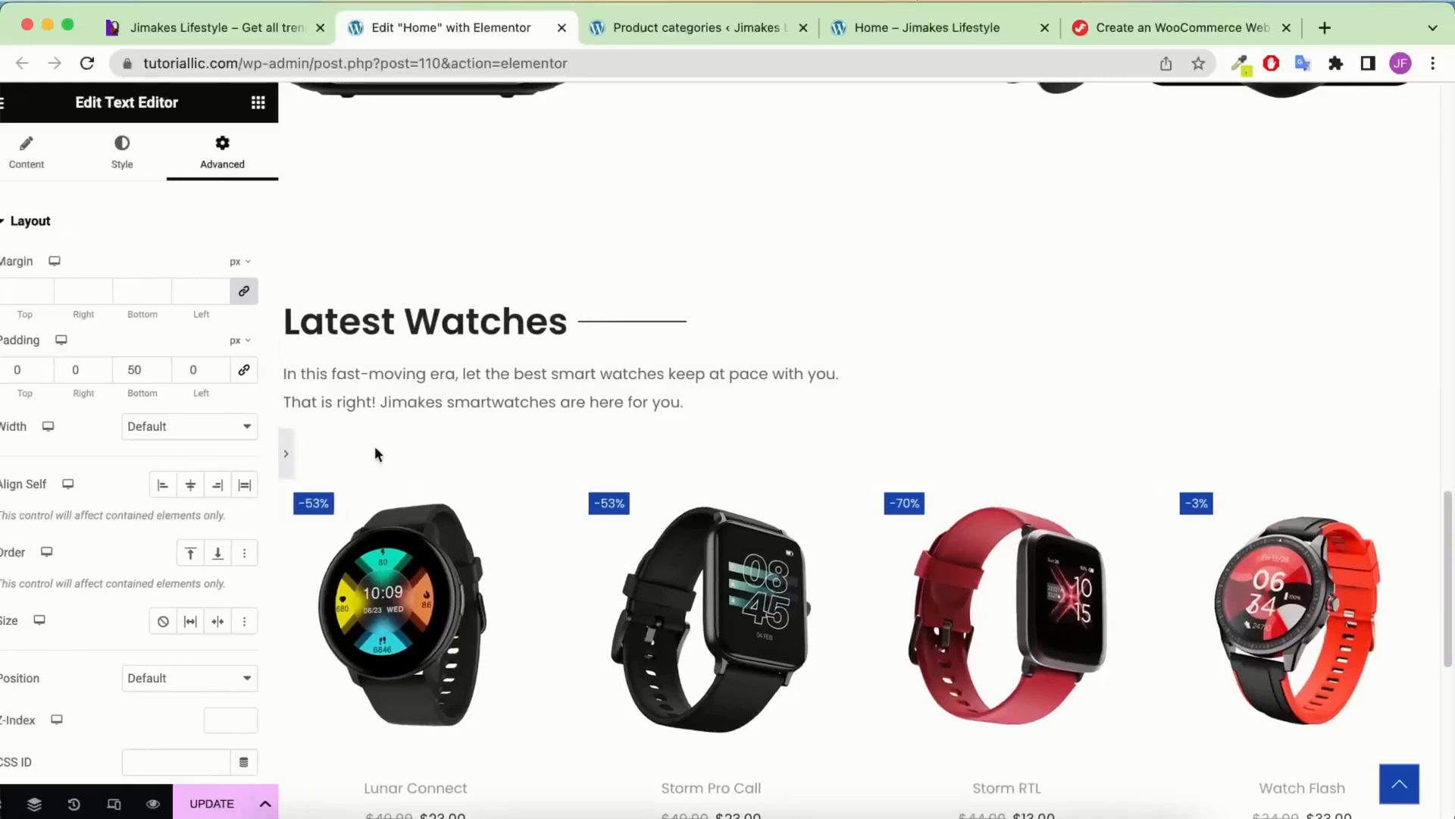
scroll(391, 463, "down", 3)
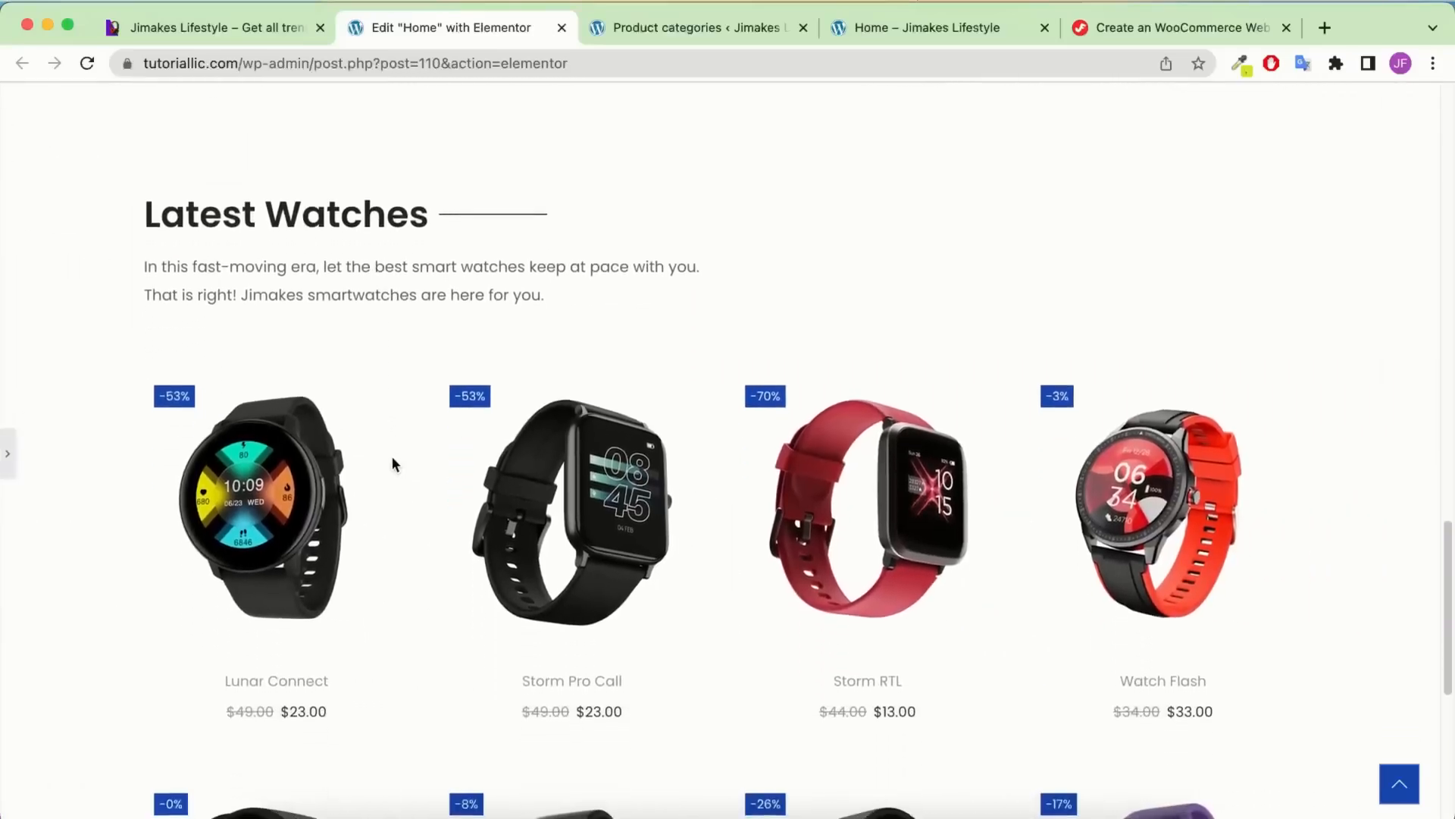
left_click(8, 453)
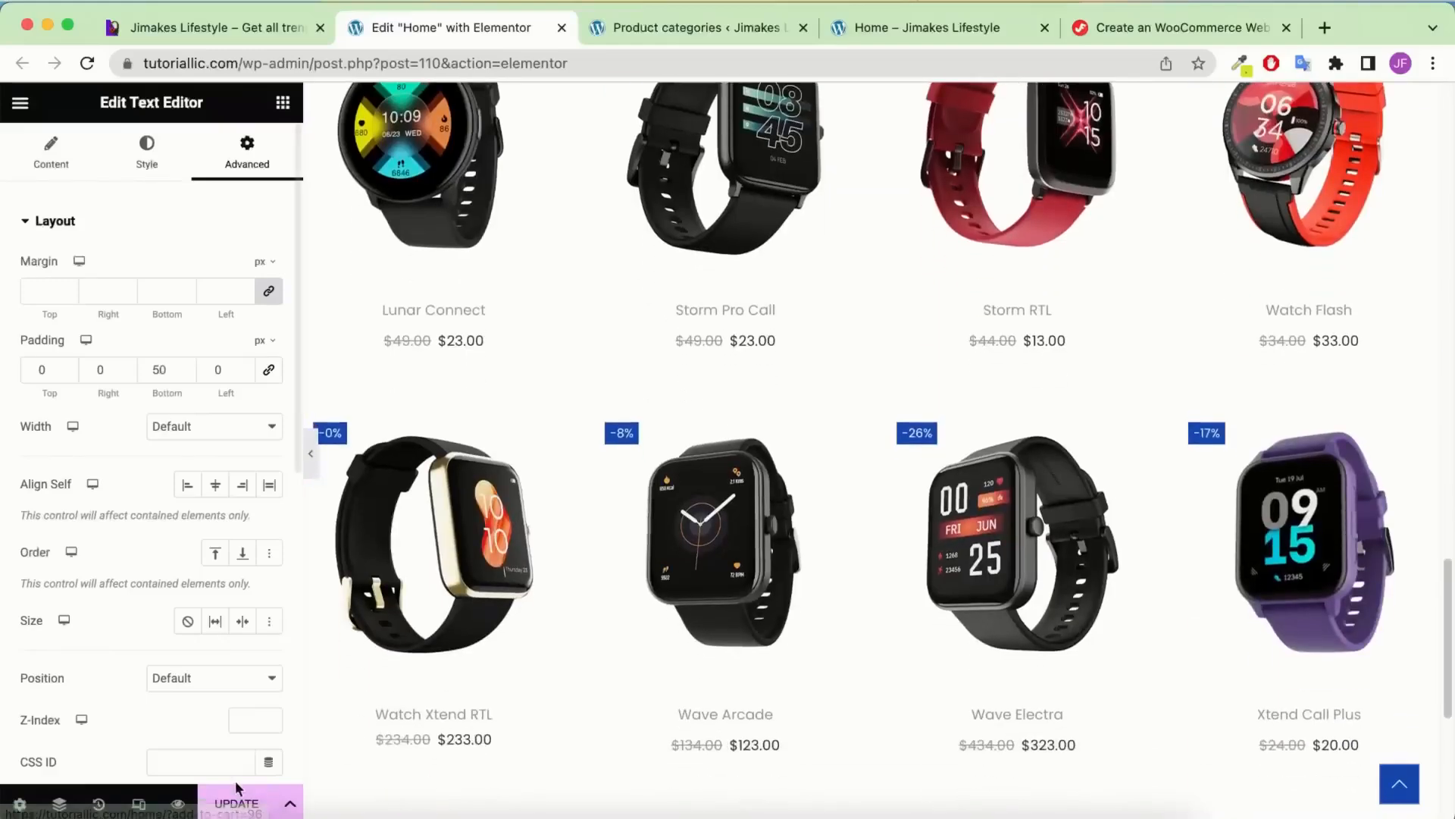
scroll(606, 530, "down", 5)
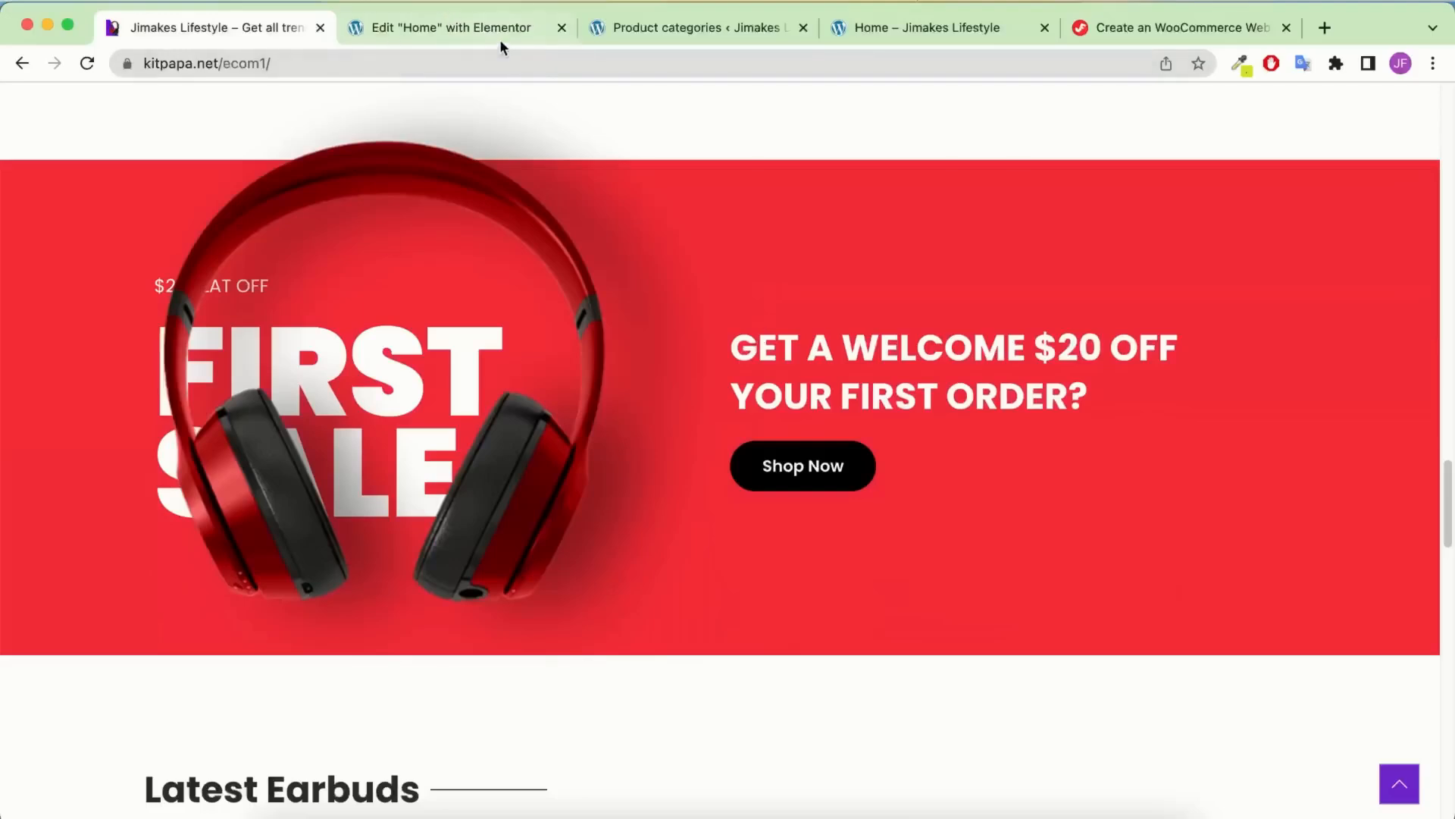
left_click(500, 42)
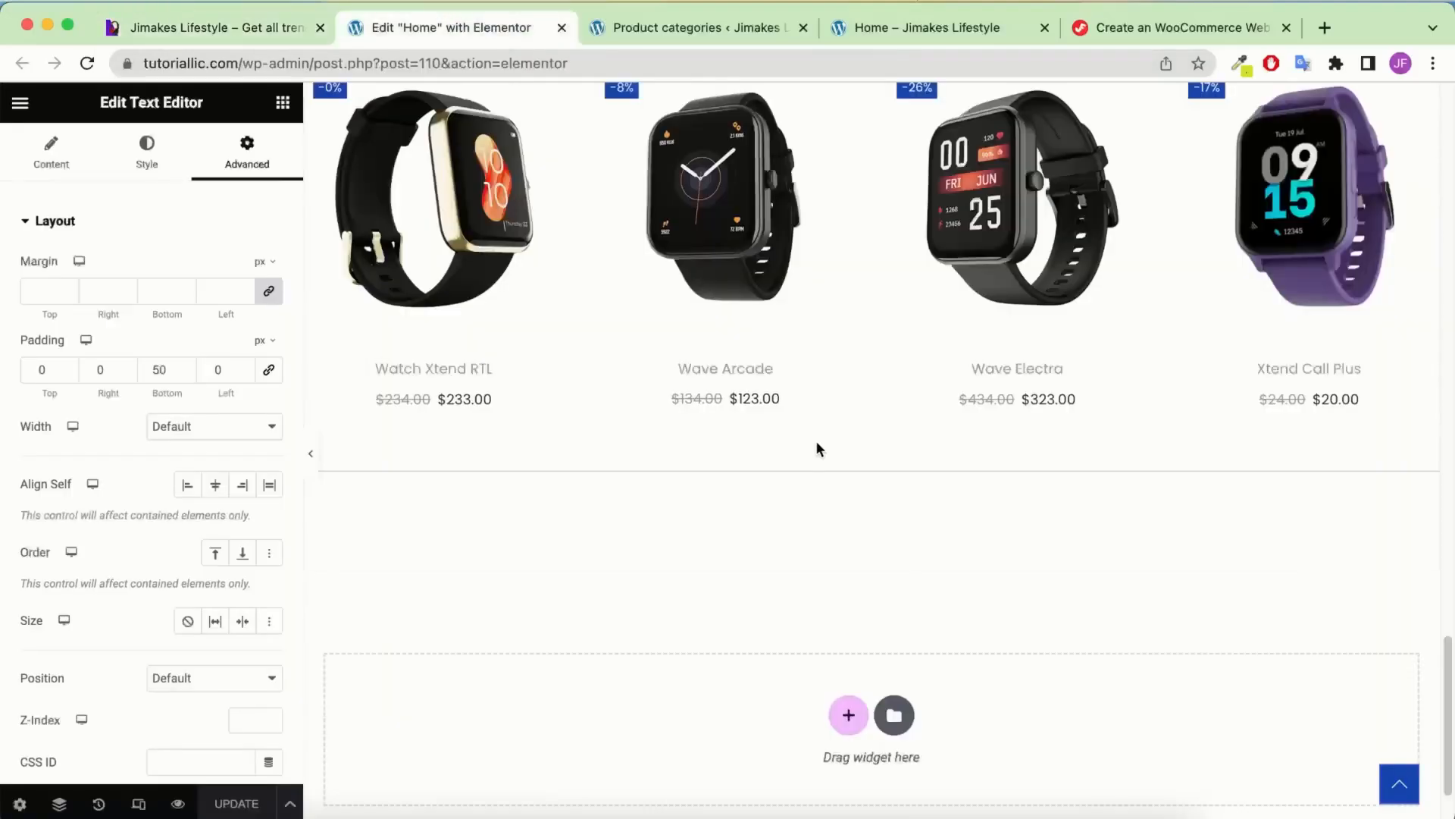
left_click(175, 27)
scroll(569, 433, "down", 1)
scroll(569, 434, "up", 1)
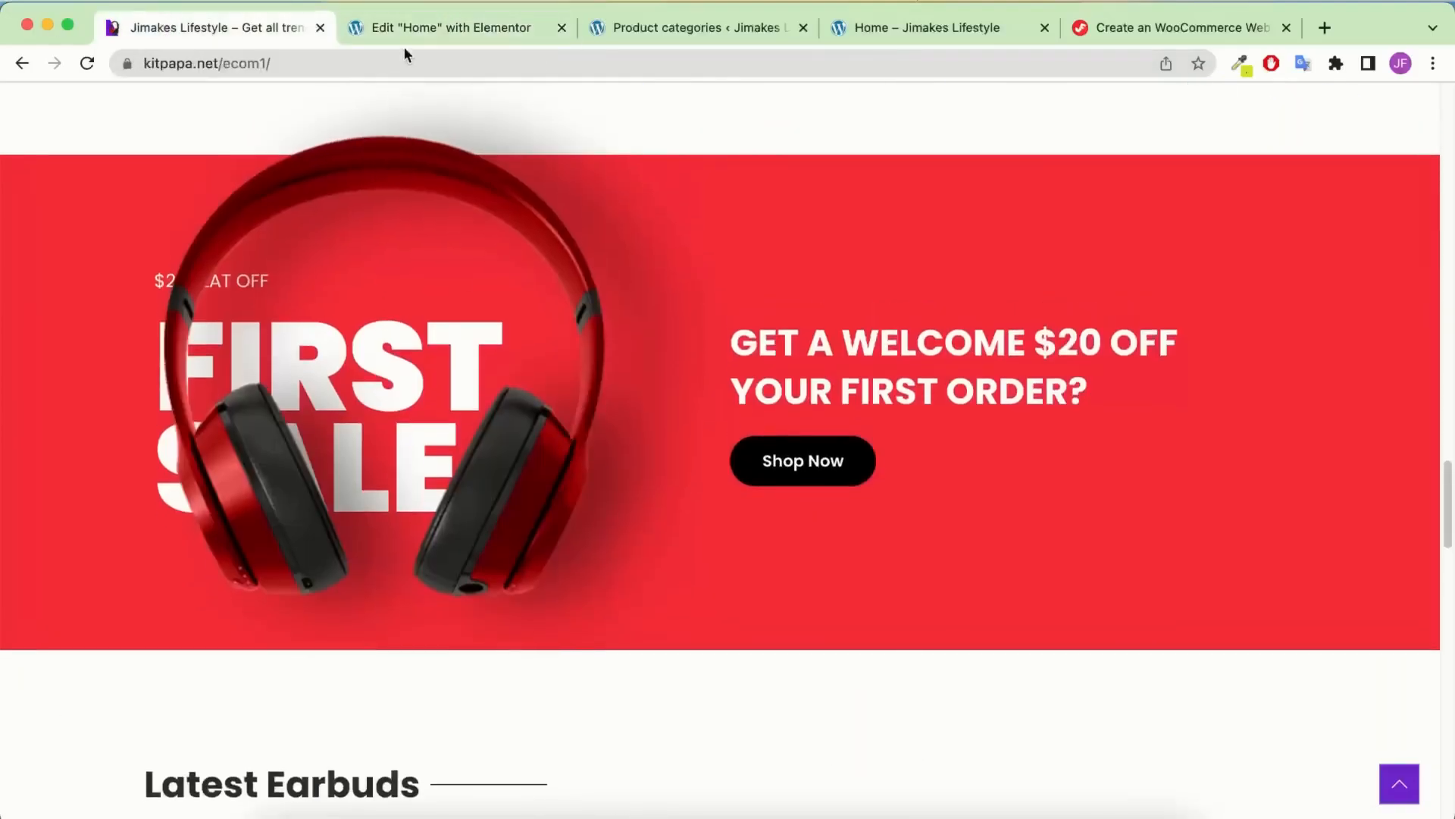
left_click(408, 31)
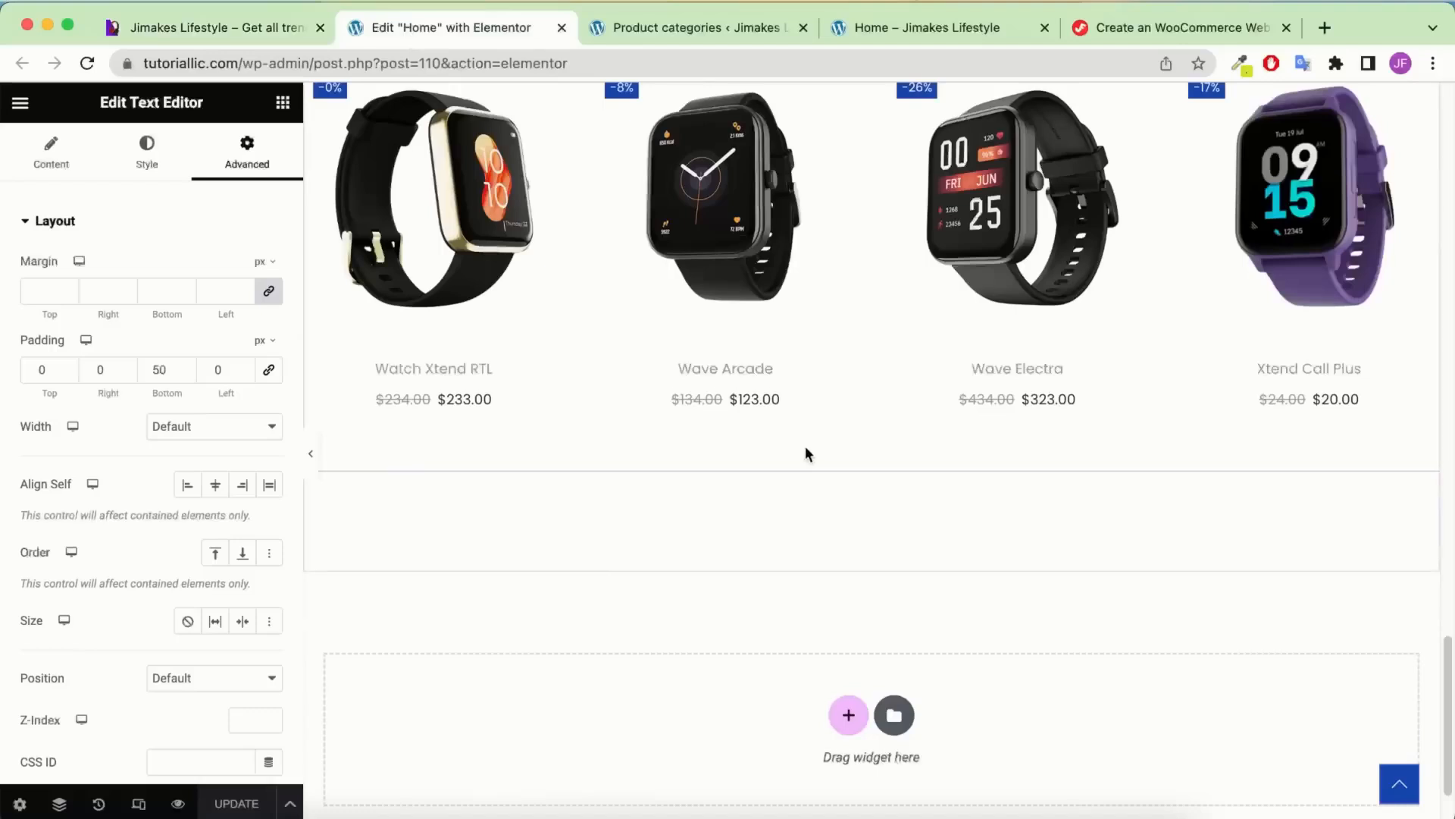
left_click(282, 103)
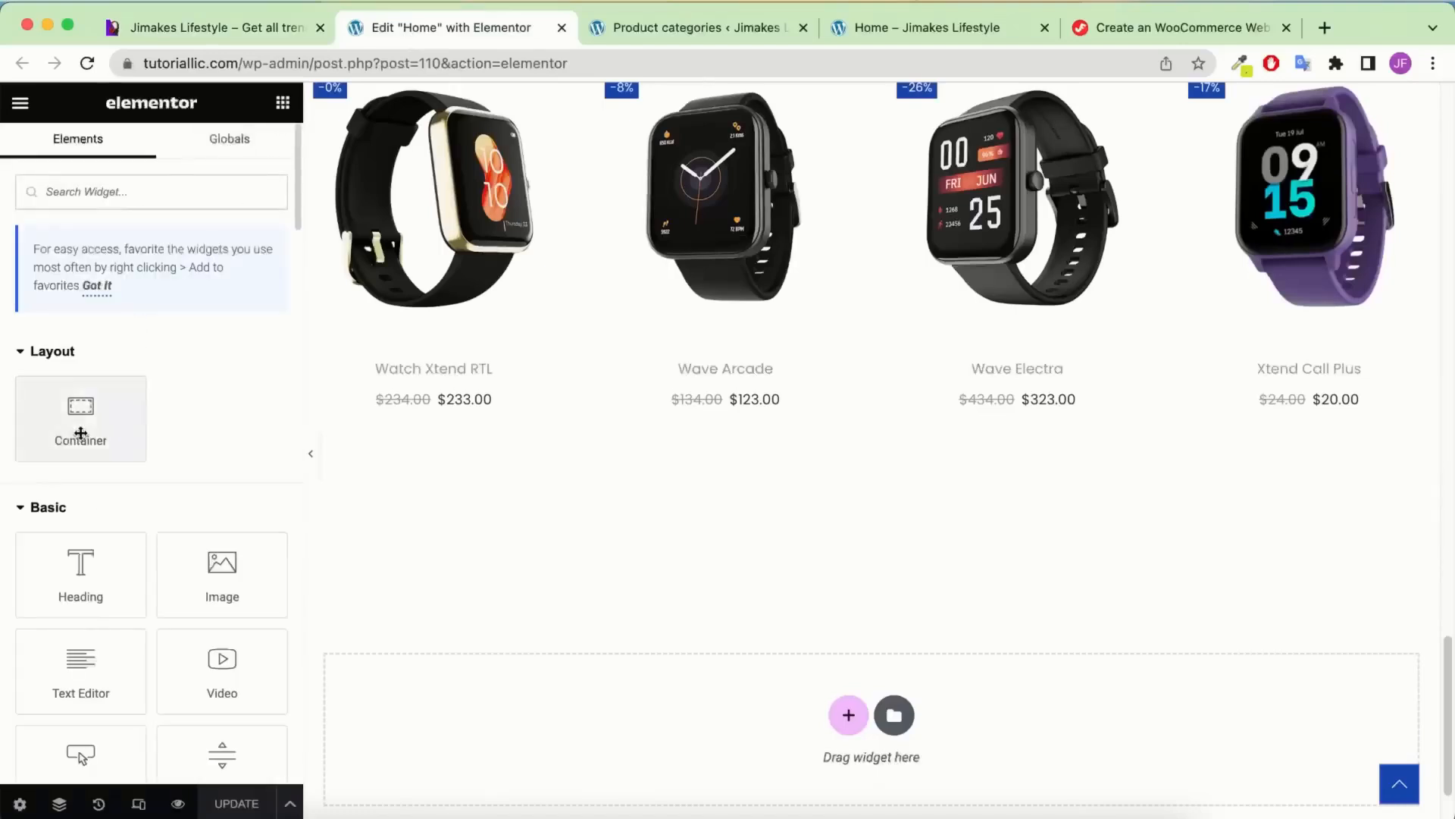
Drop a new container below the watches grid with an inner container inside it
left_click_drag(74, 424, 705, 750)
scroll(735, 396, "down", 2)
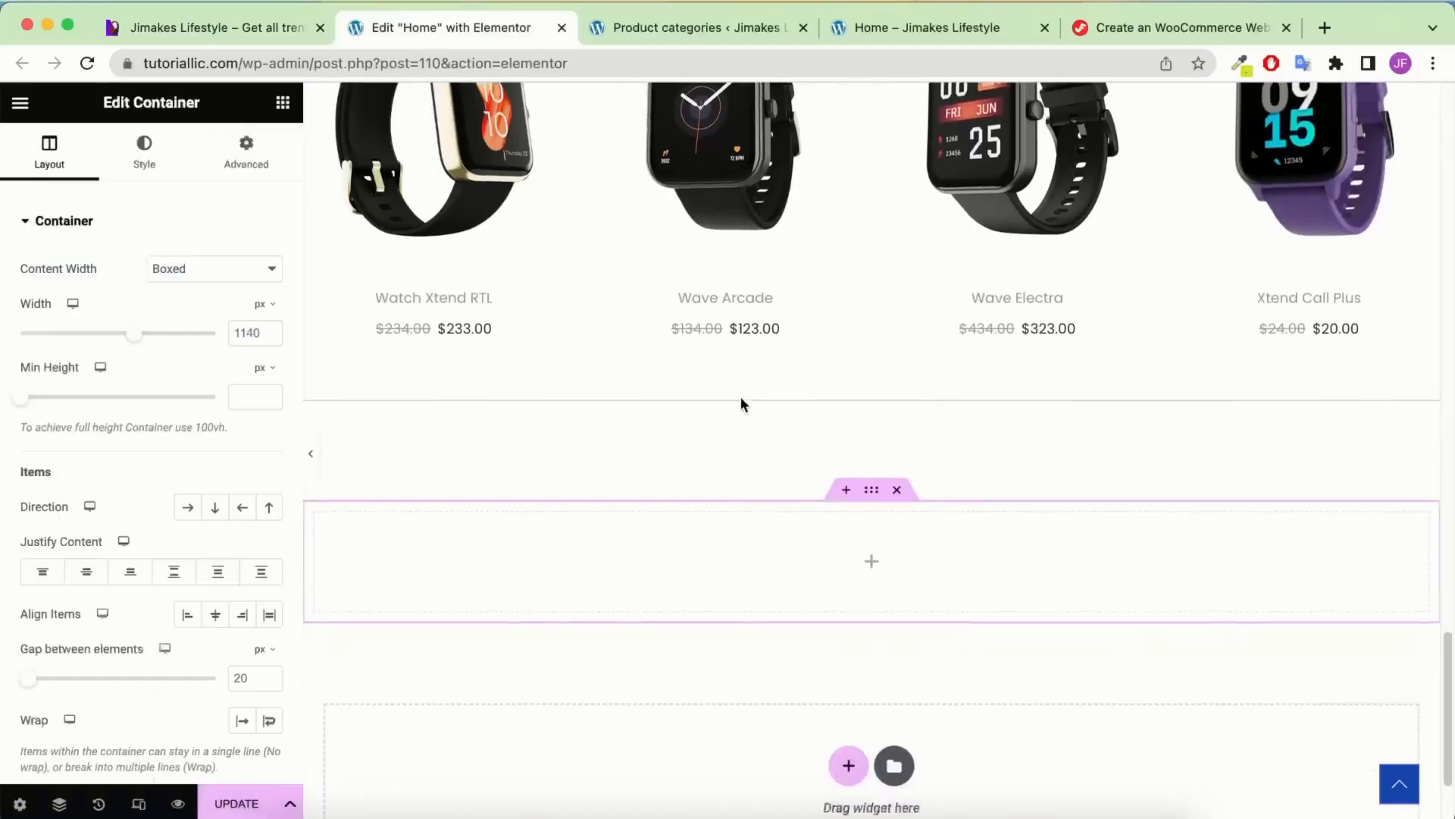
left_click(282, 103)
left_click_drag(90, 398, 674, 520)
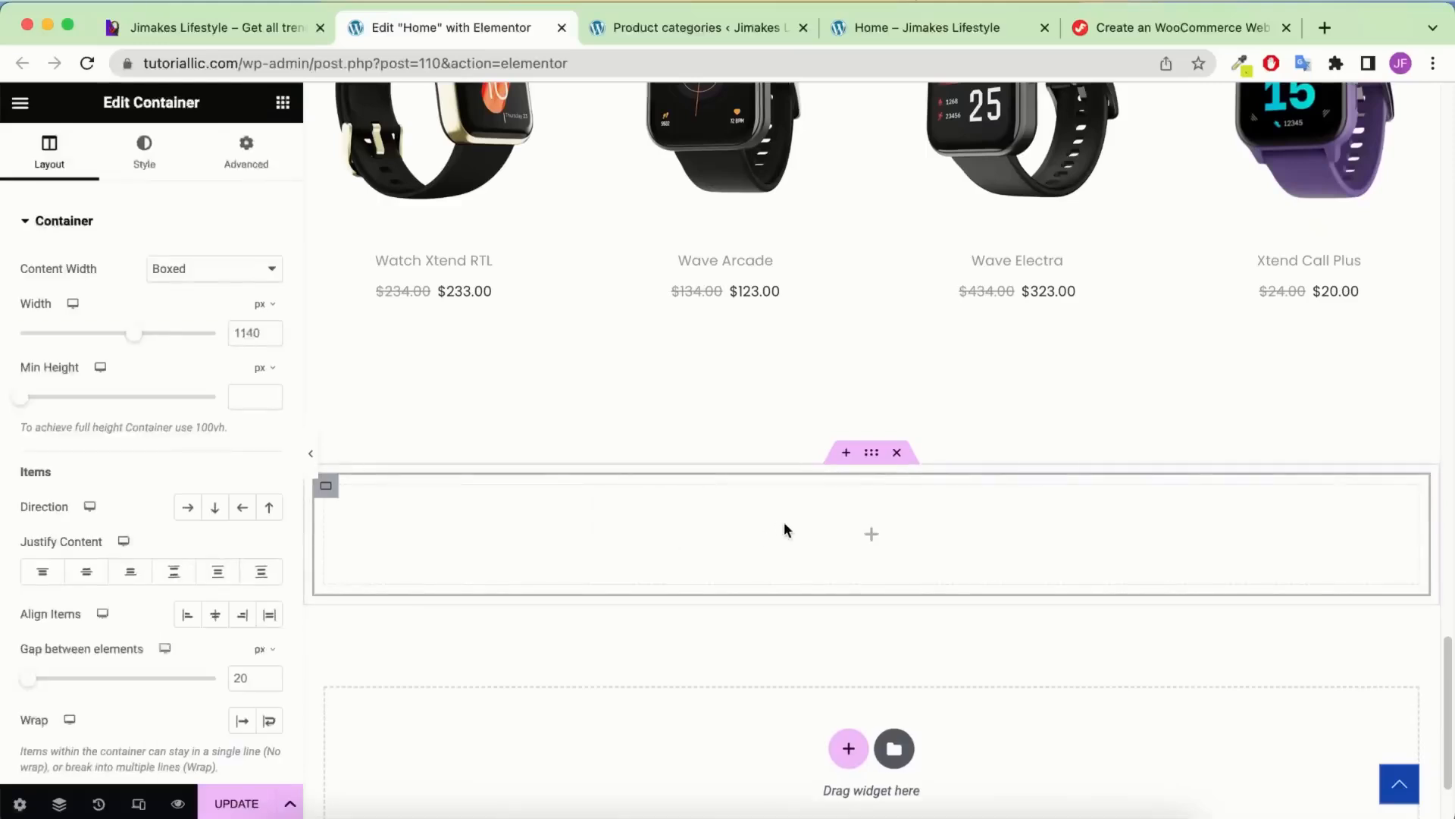
Set the section's direction to Row and duplicate the inner container into a second column
left_click(59, 803)
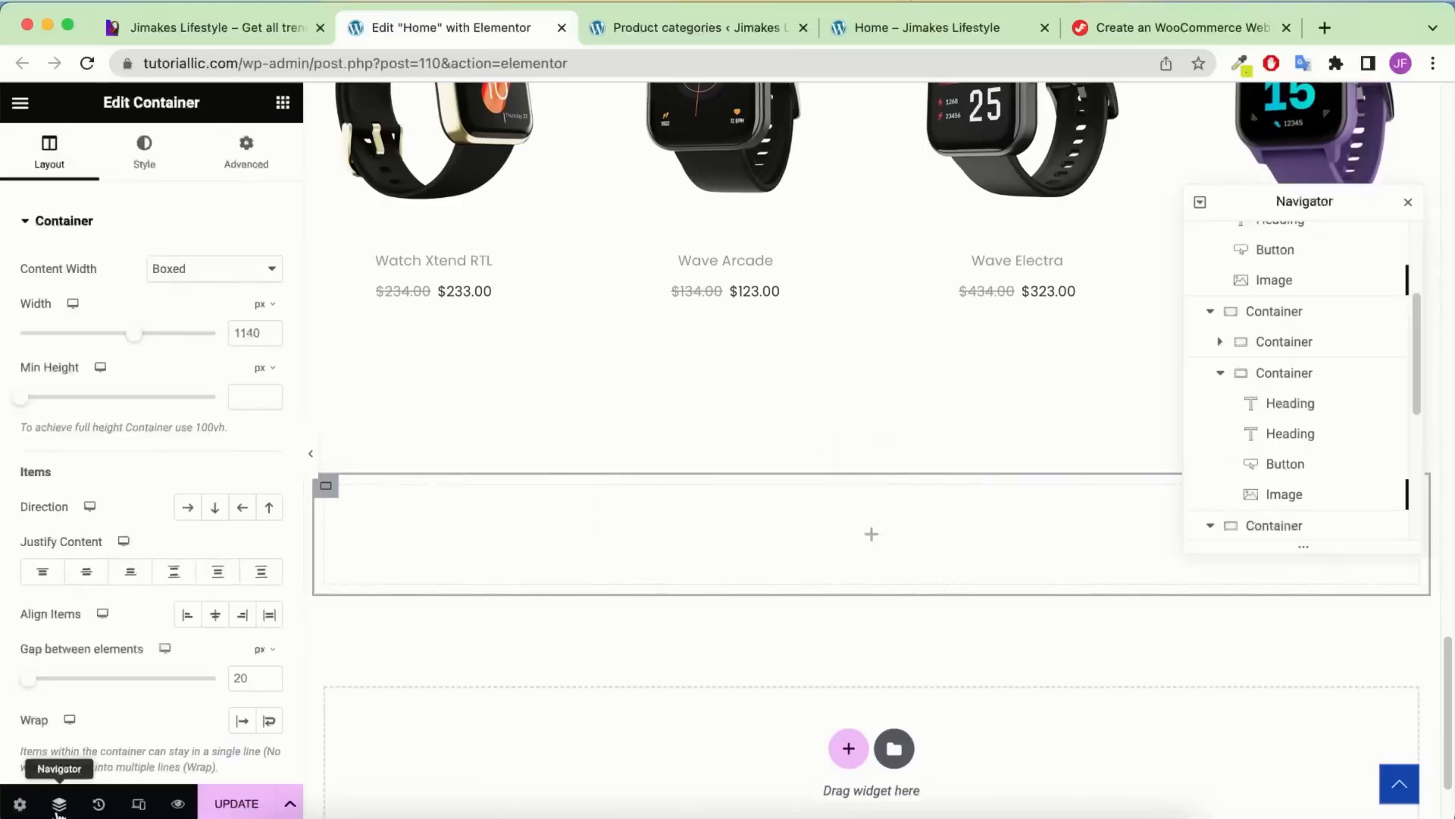
scroll(1286, 470, "down", 3)
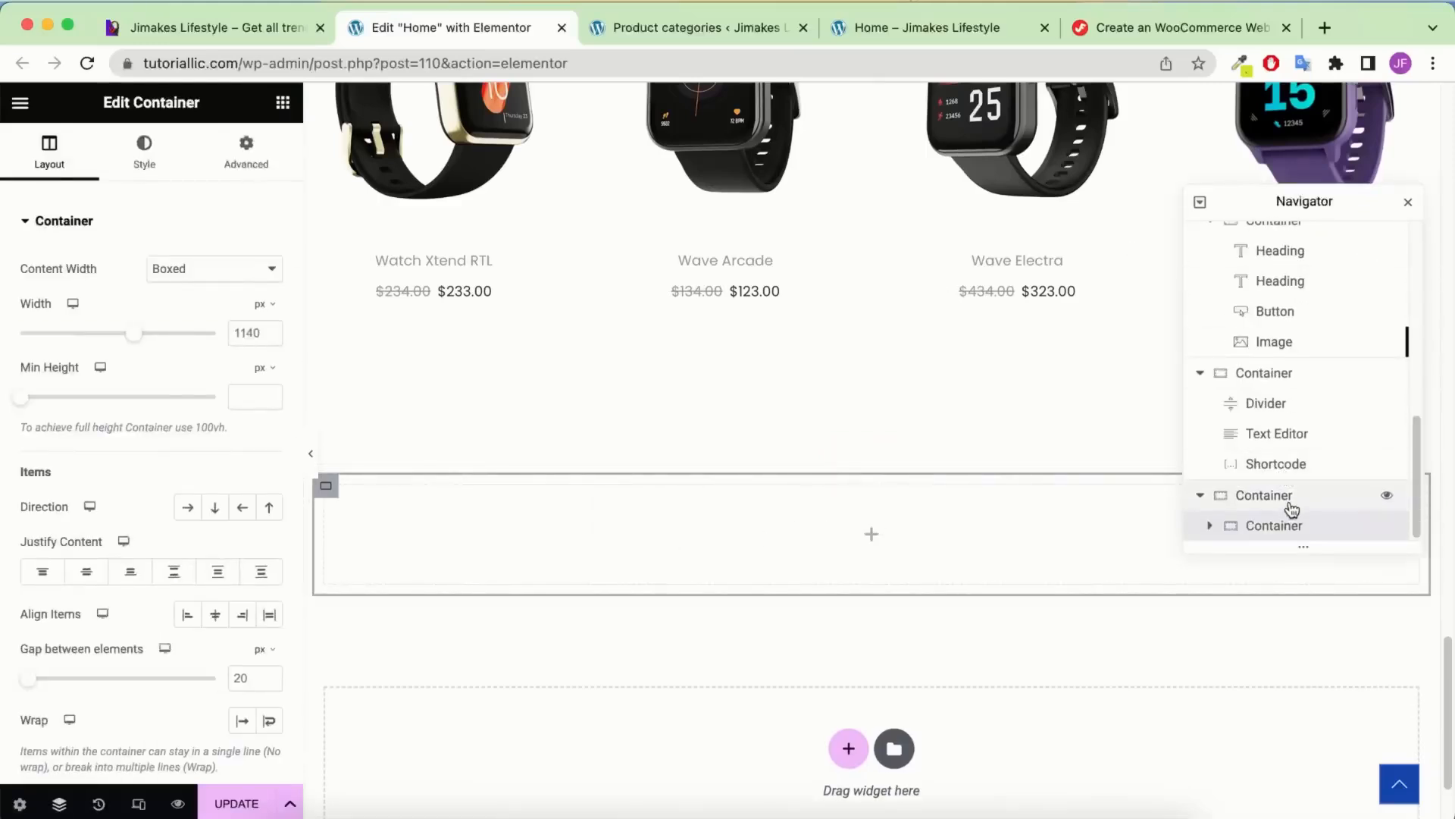
left_click(1289, 497)
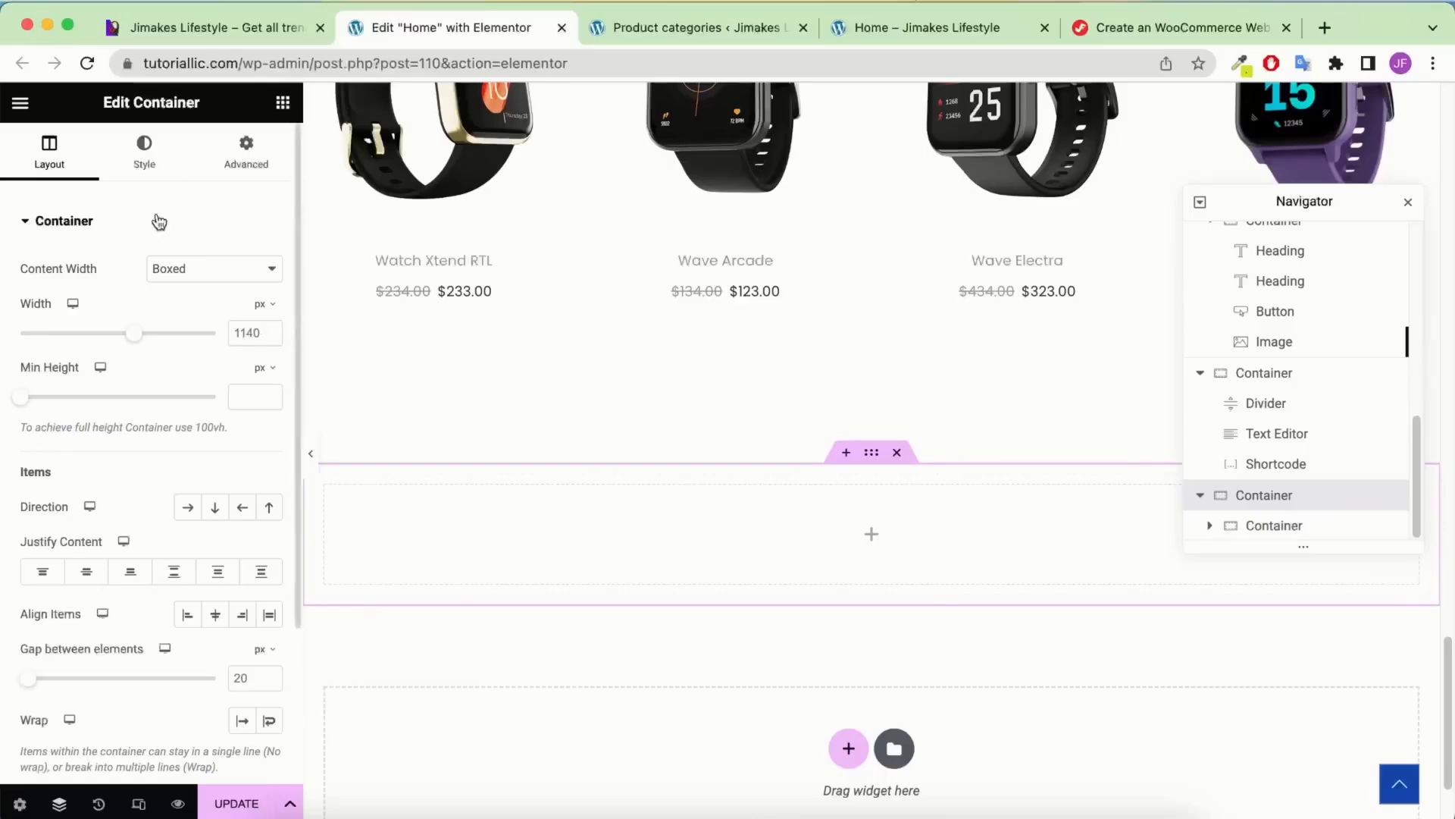
left_click(191, 510)
left_click(215, 509)
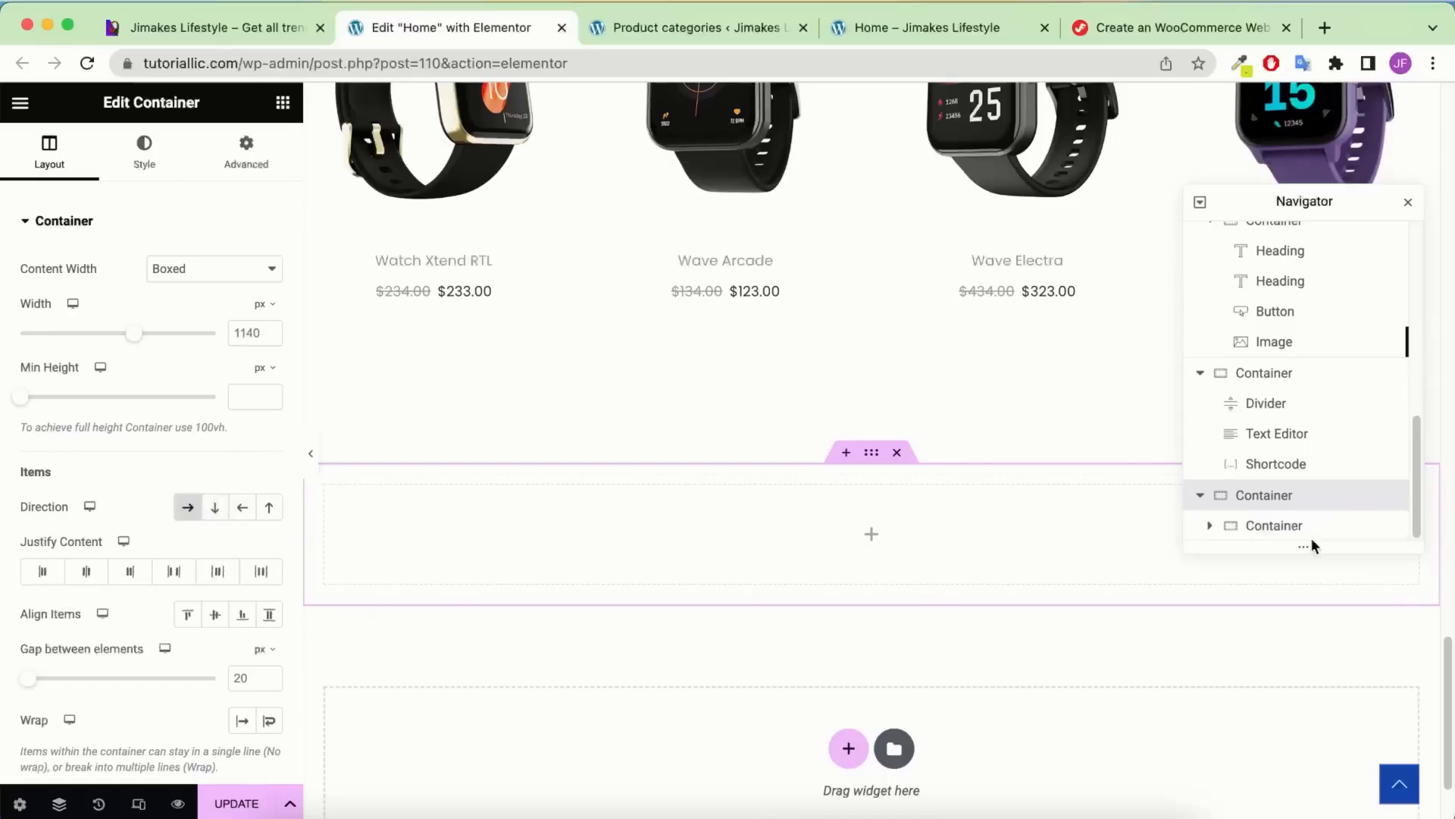
right_click(1309, 531)
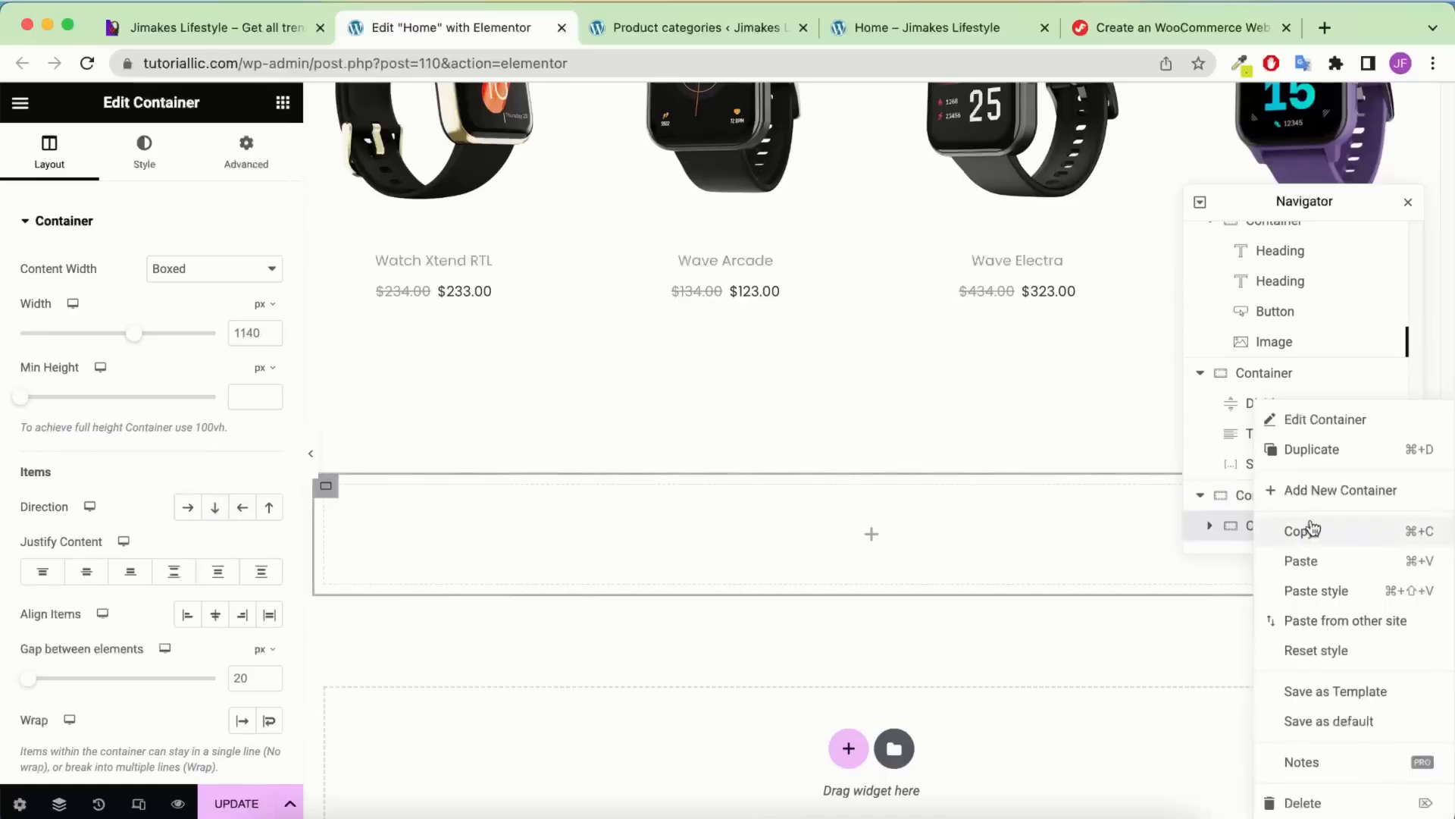
left_click(1311, 450)
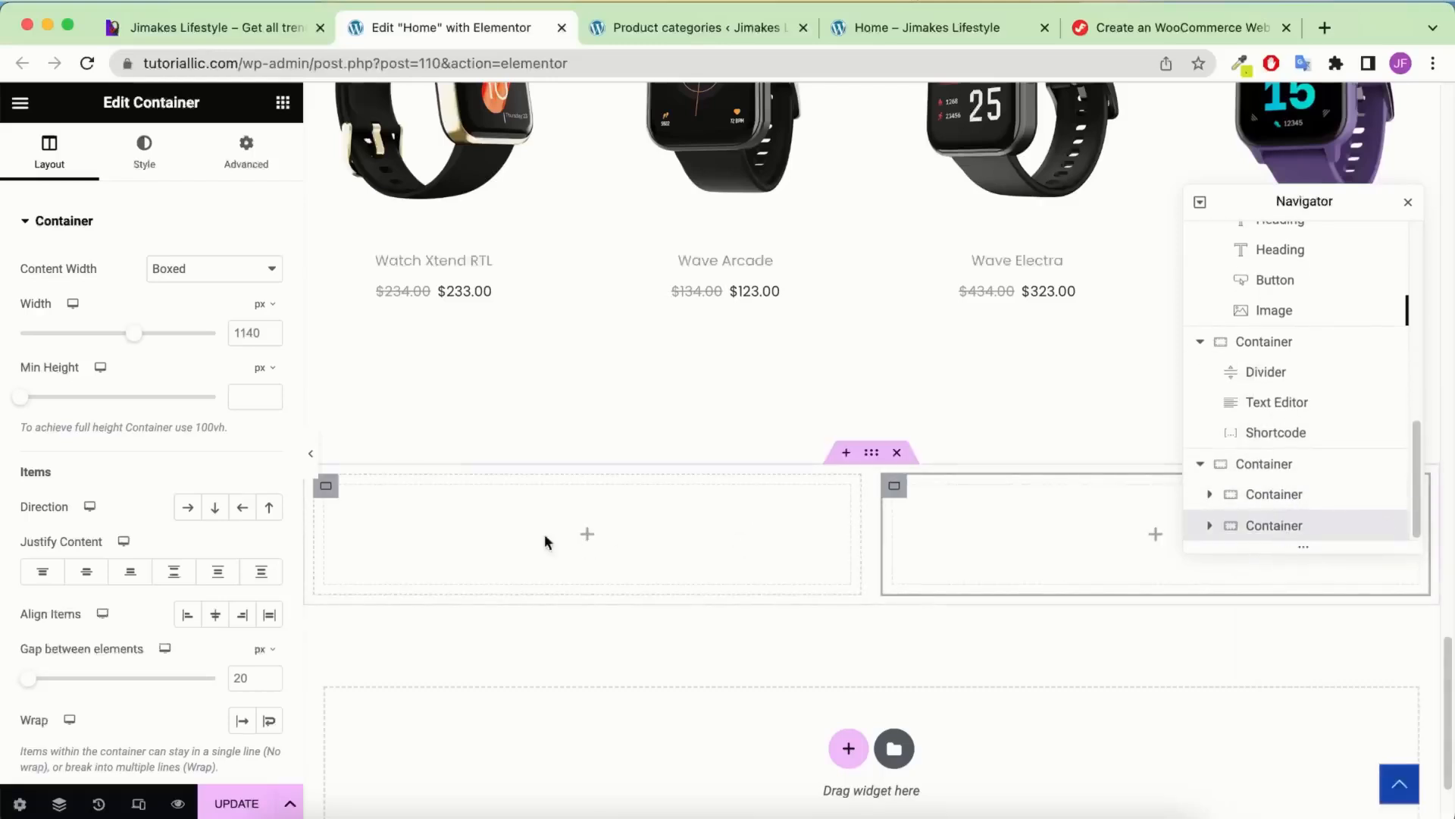
left_click(1275, 468)
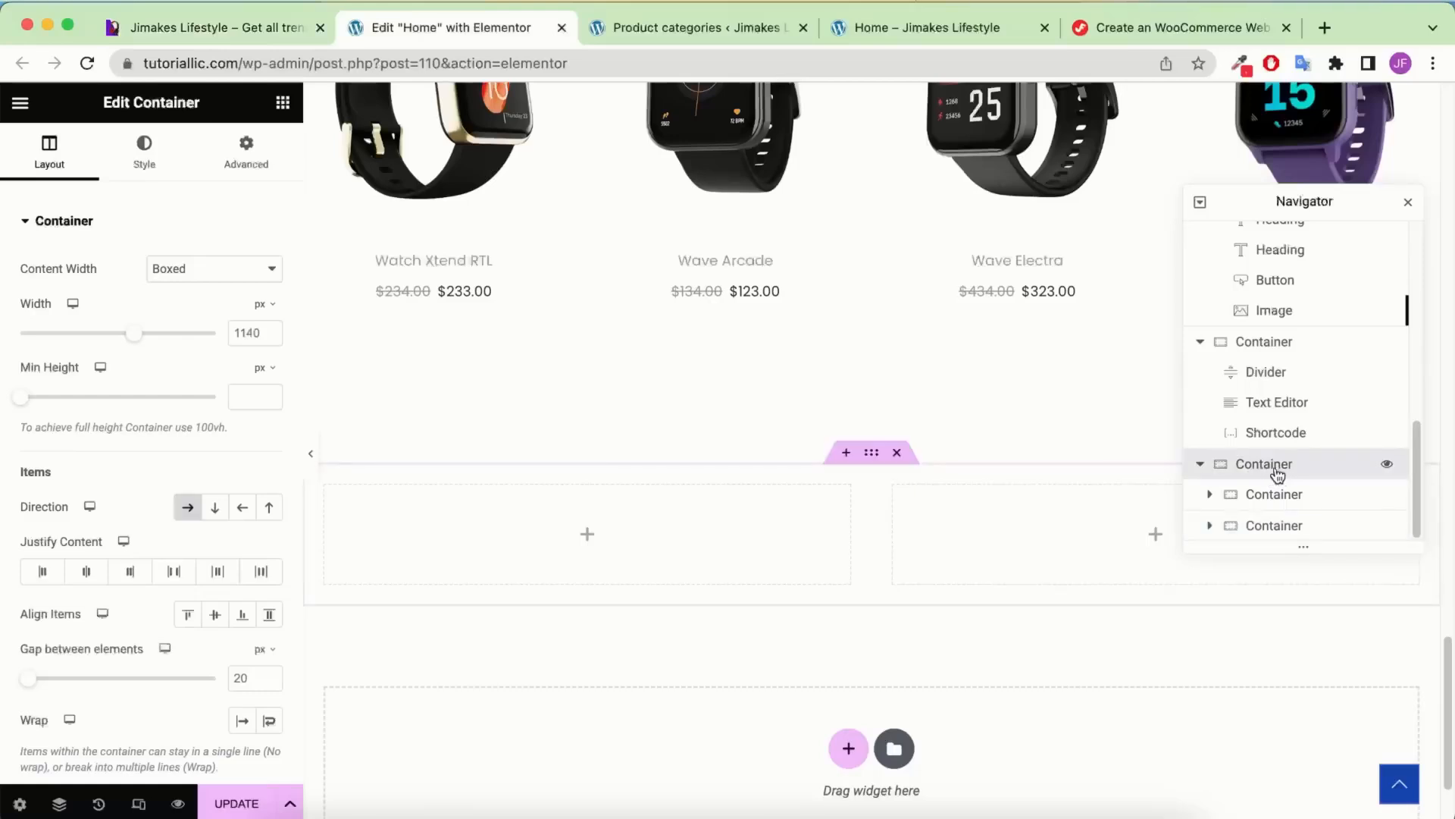
left_click(144, 150)
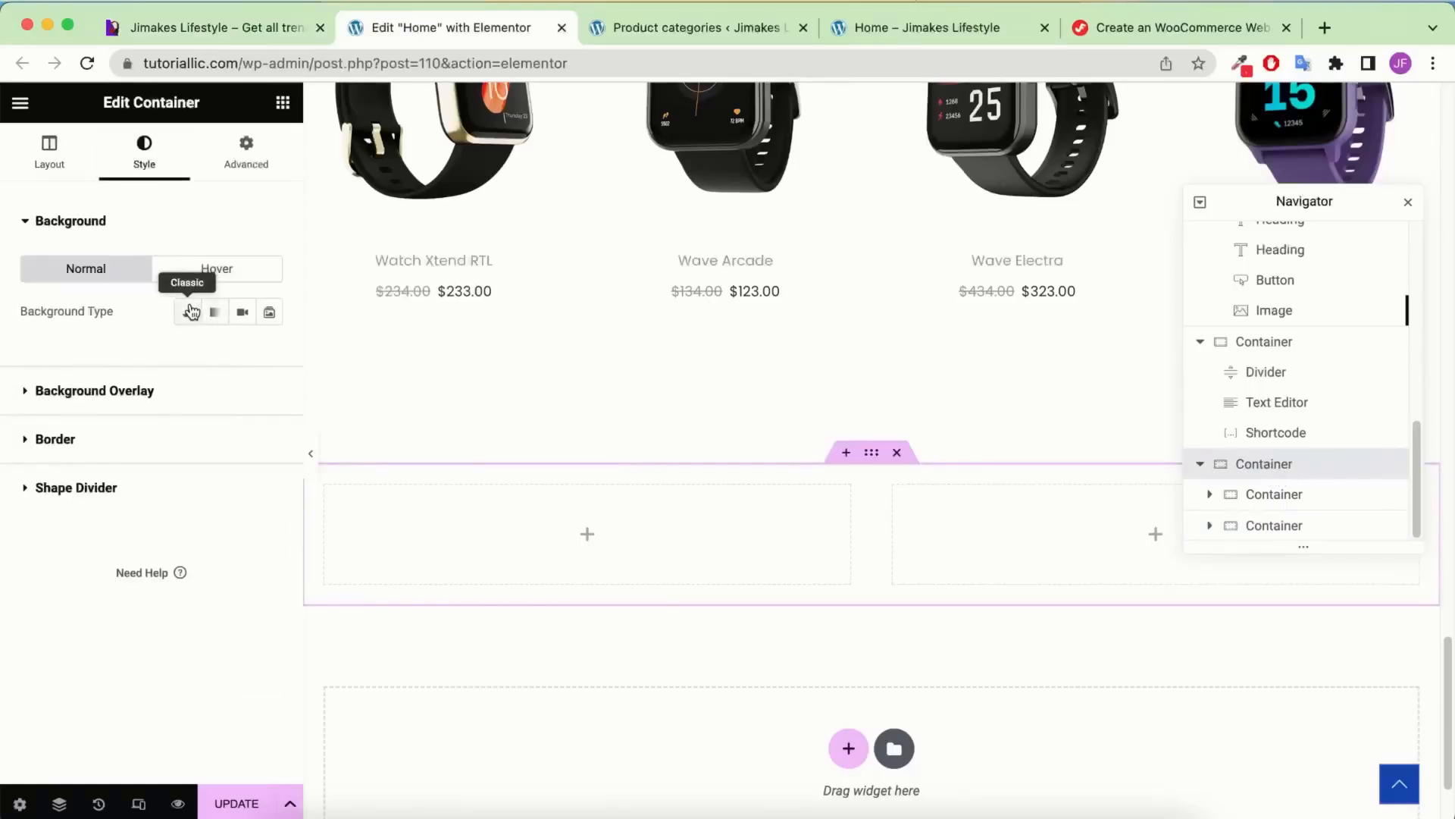
Give the section a classic solid bright red background (#FF2F3D) matching the reference banner
left_click(189, 311)
left_click(266, 358)
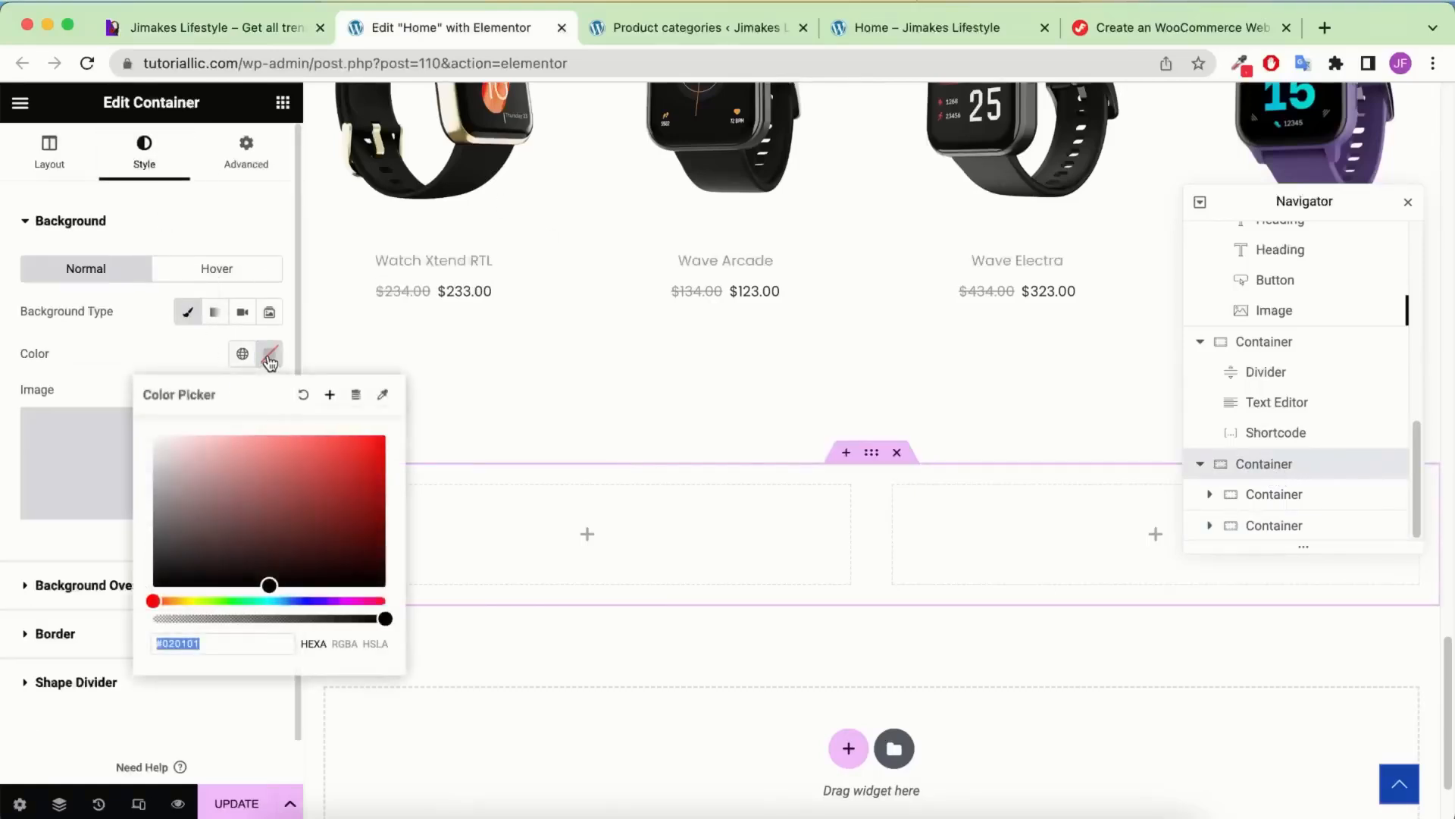
type("F32C36")
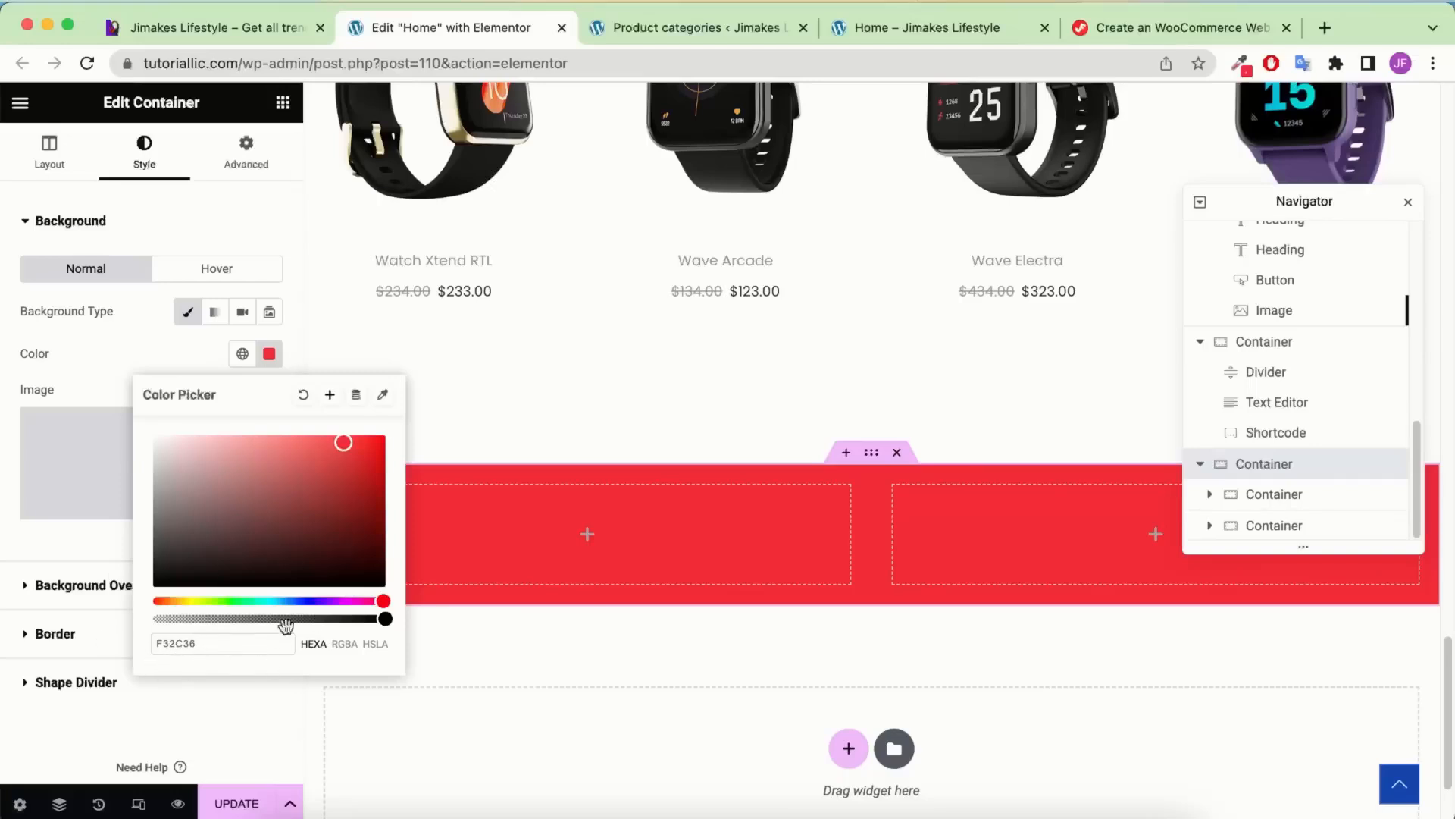
mouse_move(368, 599)
left_mouse_down()
mouse_move(286, 601)
mouse_move(405, 604)
mouse_move(349, 601)
mouse_move(380, 601)
left_mouse_up()
left_click_drag(344, 453, 344, 432)
left_click(216, 29)
Add a heading with the welcome-offer text to the right column and make it white
left_click(493, 28)
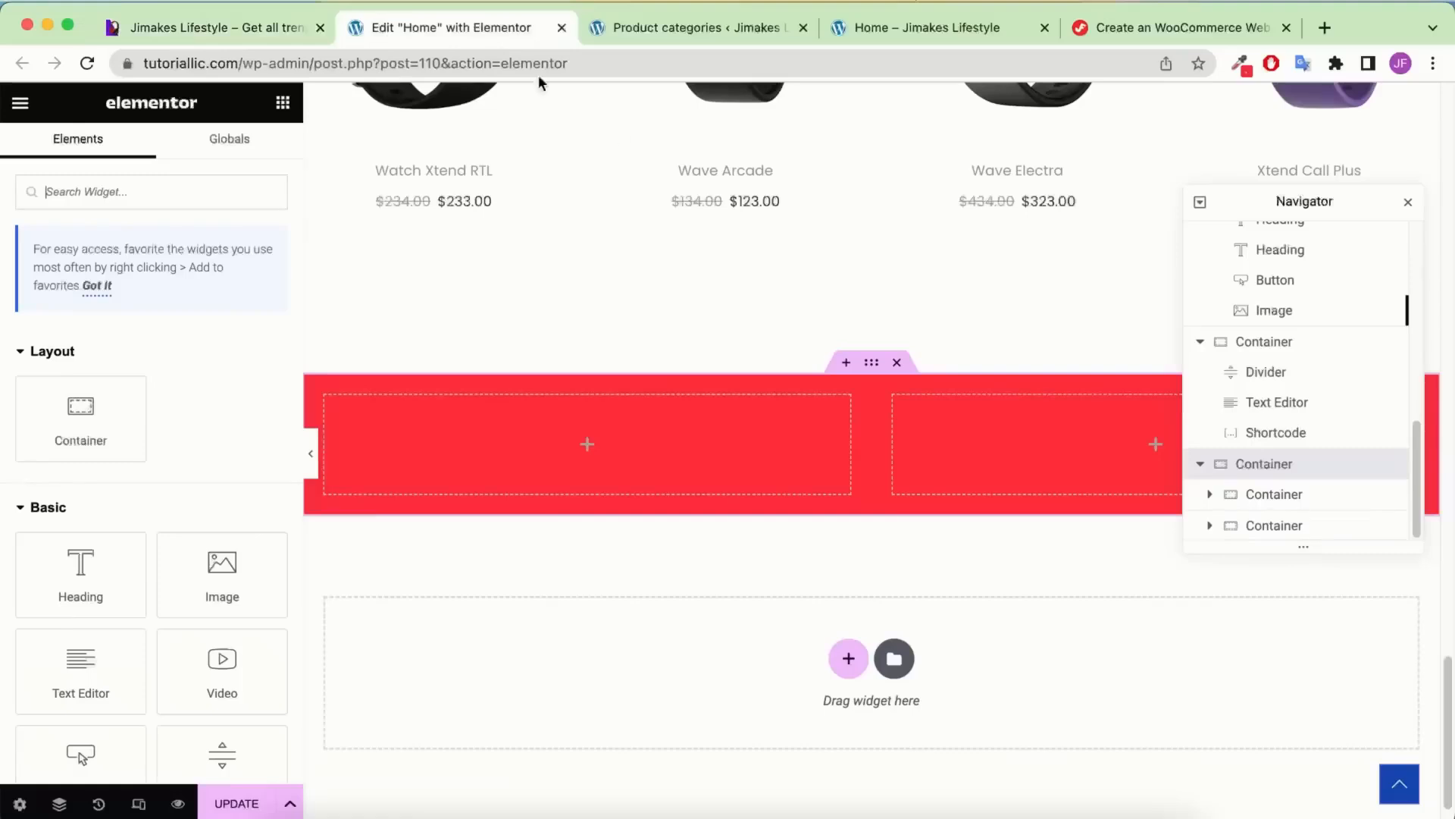
left_click_drag(150, 595, 1032, 453)
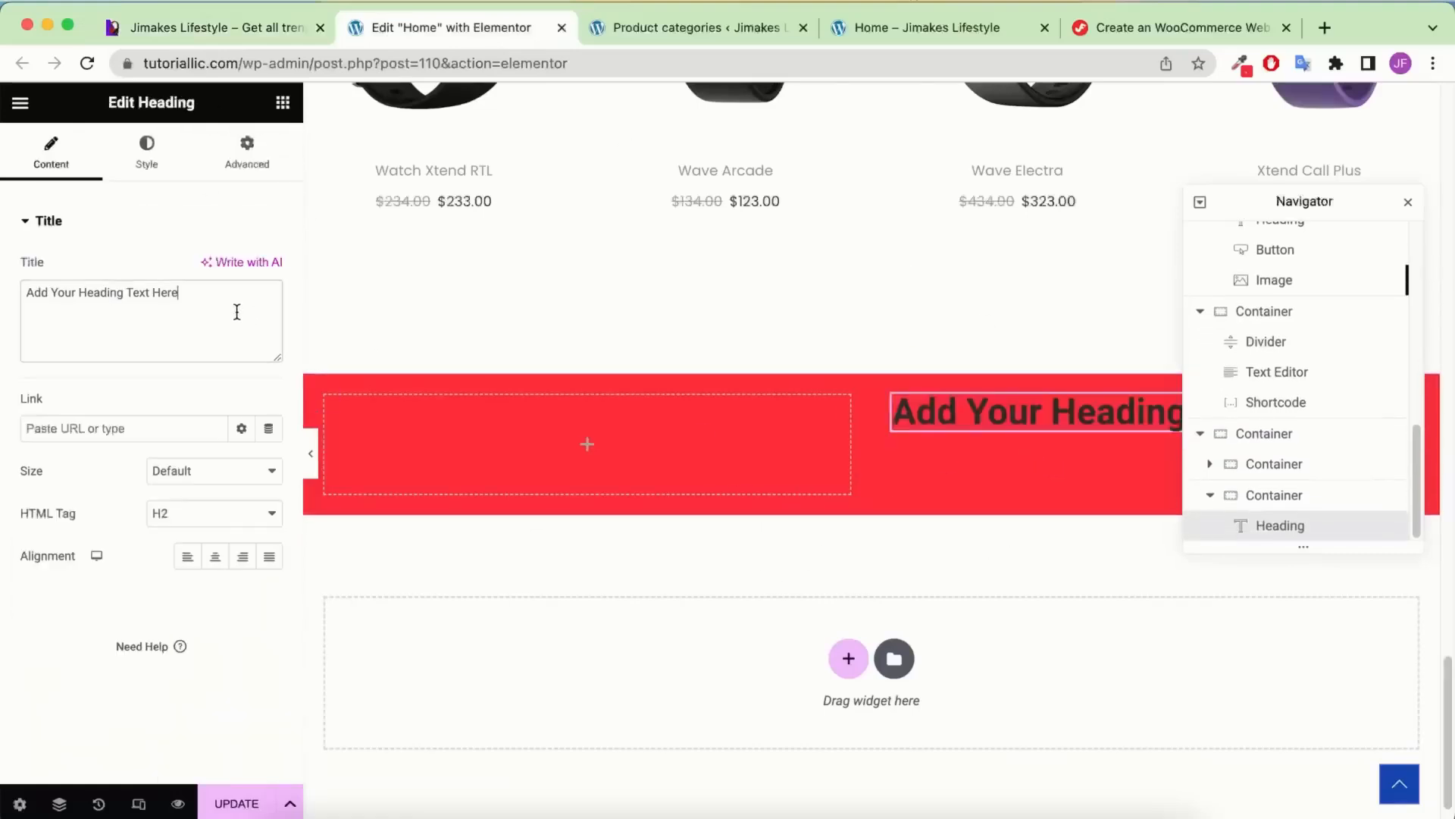
triple_click(236, 312)
type("GET A WELCOME 10% OFF YOUR FIRST ORDER!")
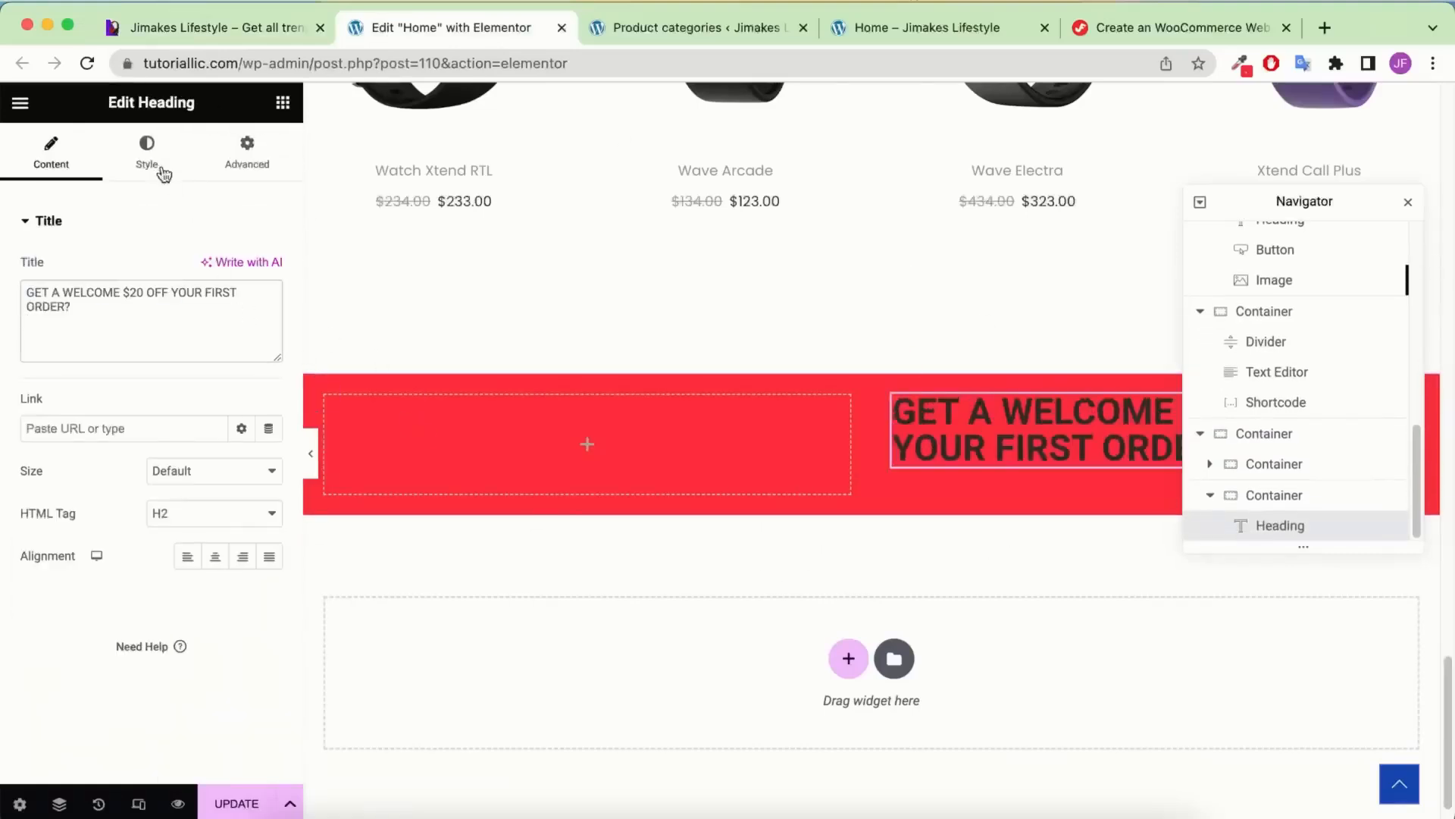
left_click(159, 168)
left_click(269, 268)
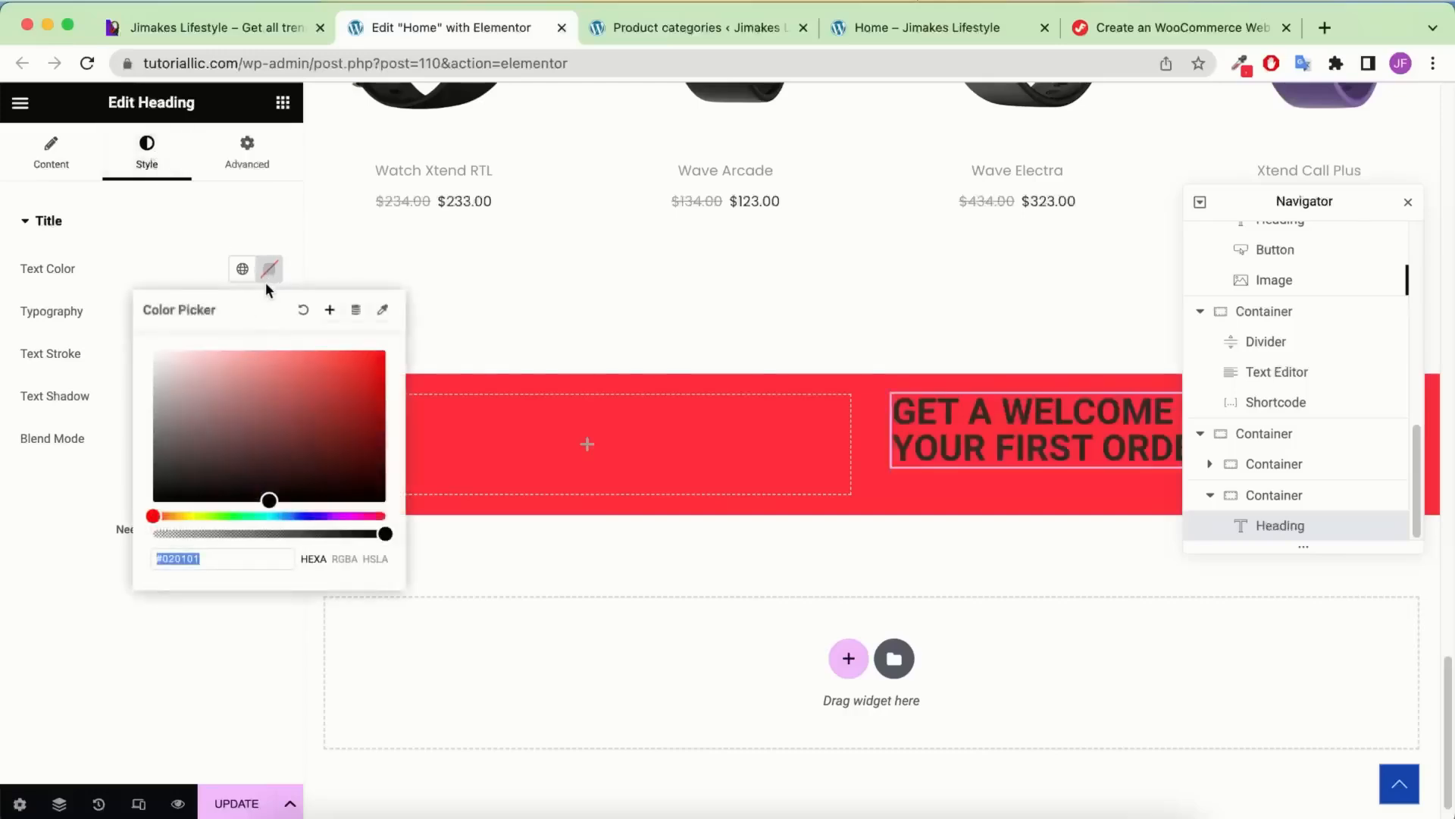
left_click(242, 268)
left_click(166, 504)
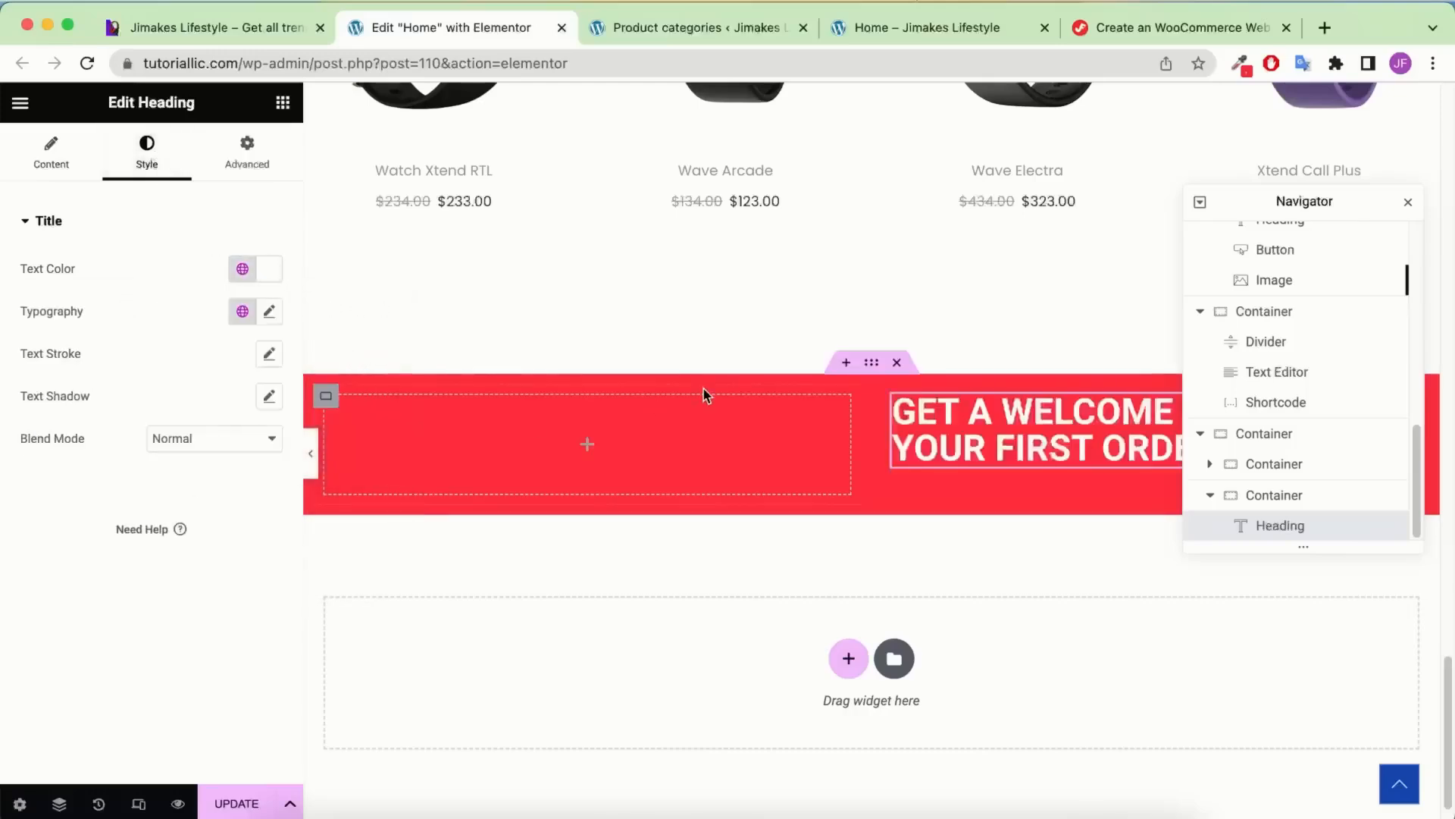
Set the heading typography to 36px size, 700 Bold weight and Poppins font
left_click(269, 312)
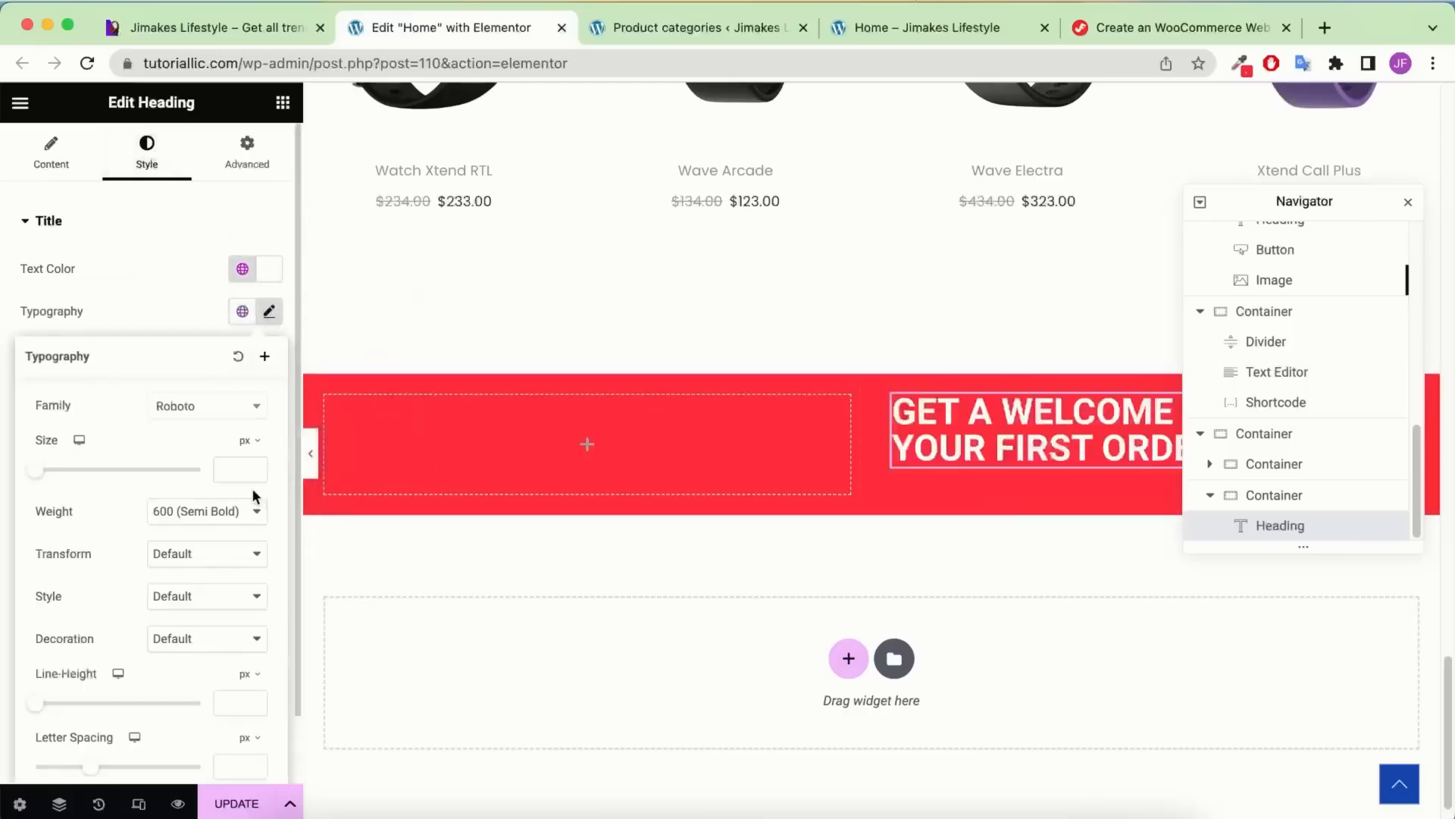
left_click(233, 471)
type("36")
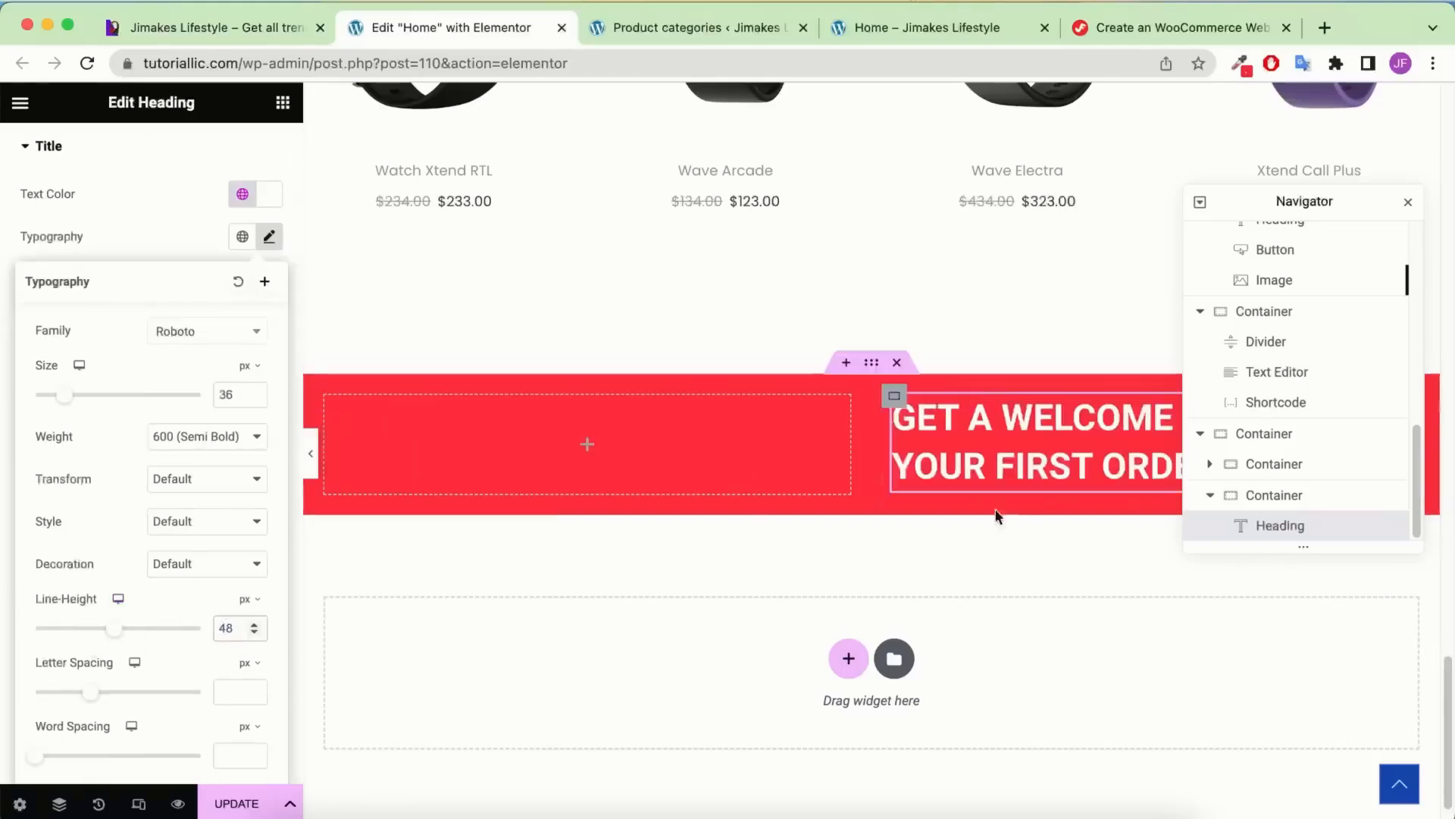
left_click(199, 440)
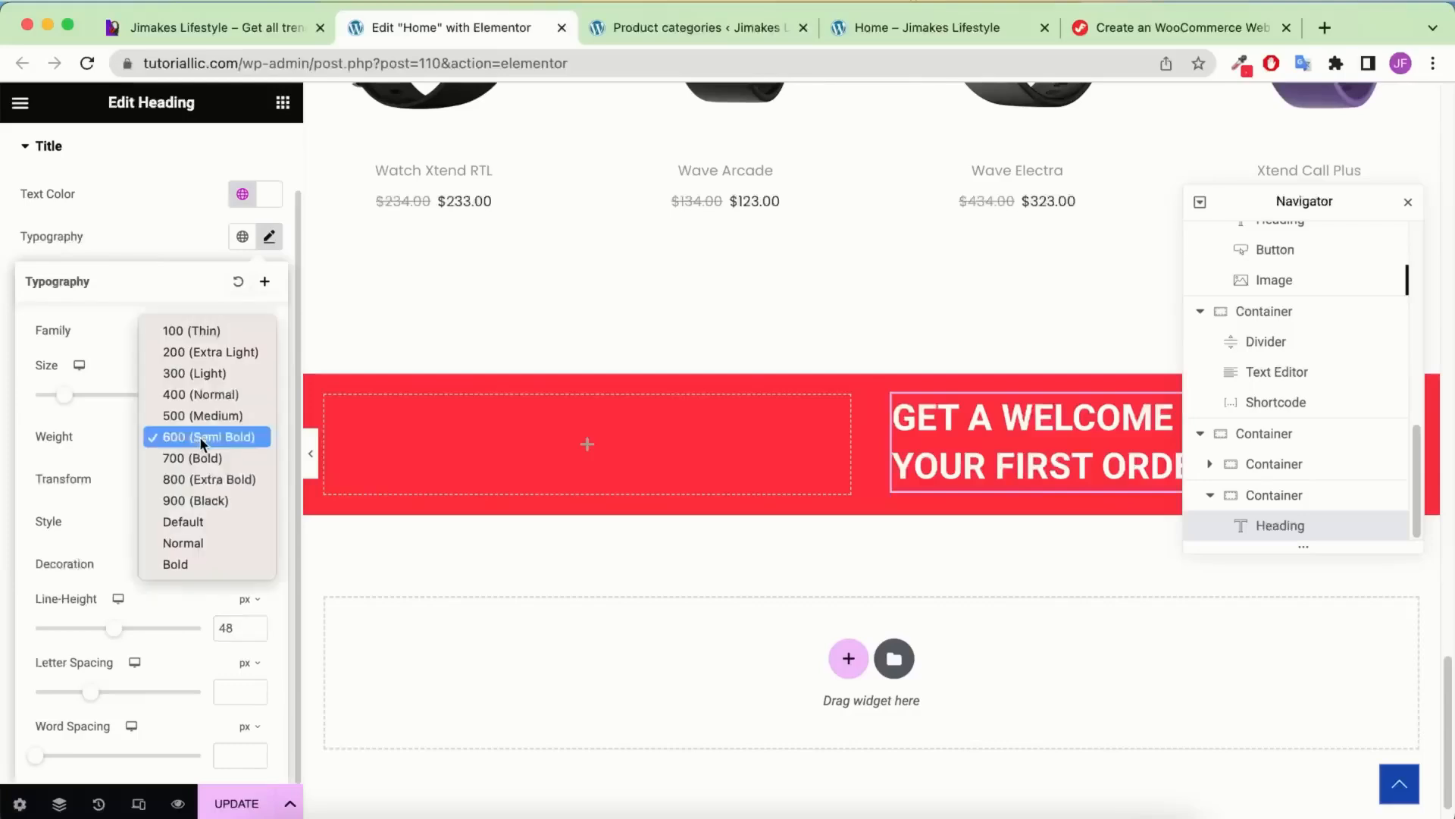
left_click(209, 458)
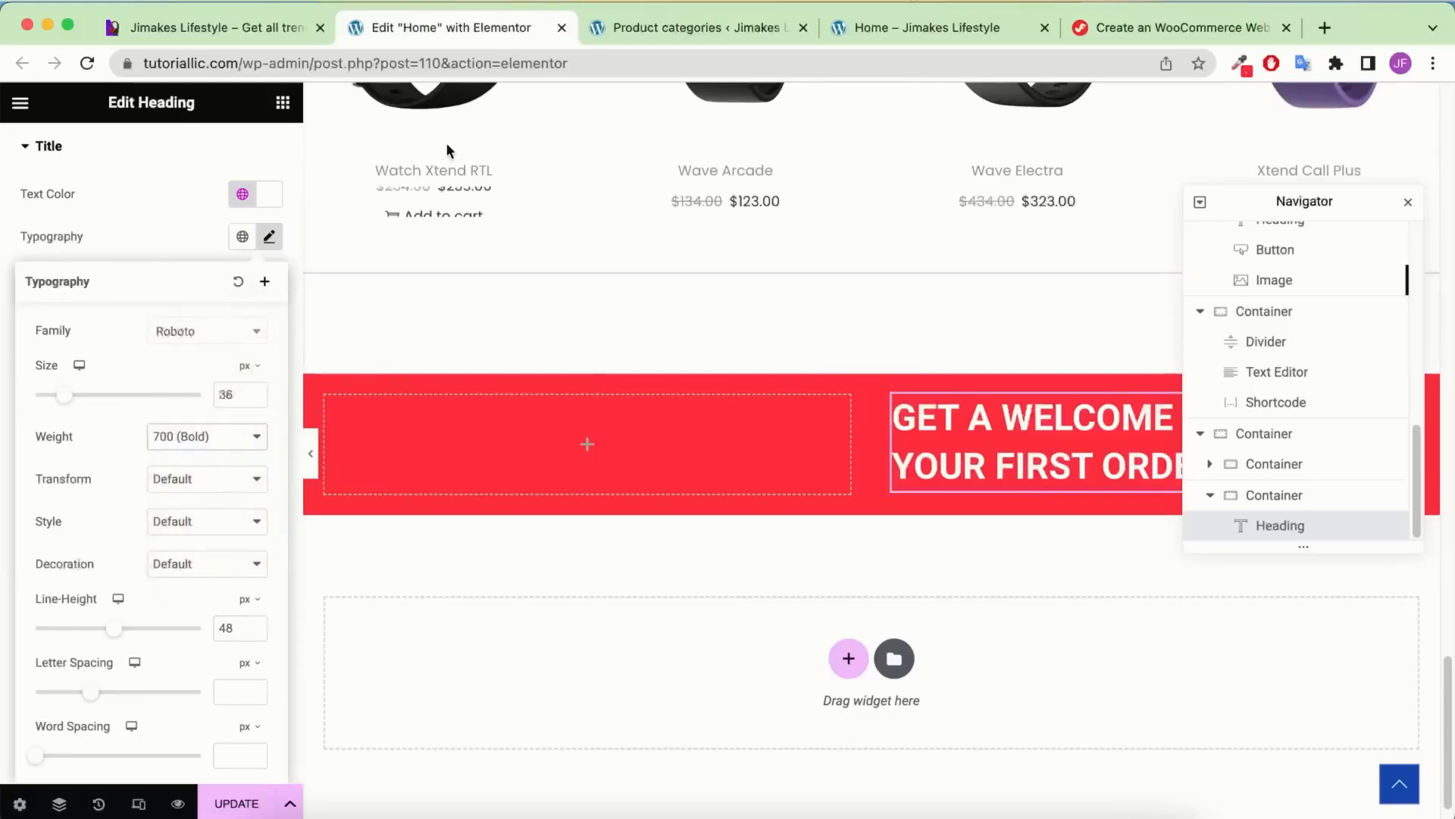
left_click(208, 331)
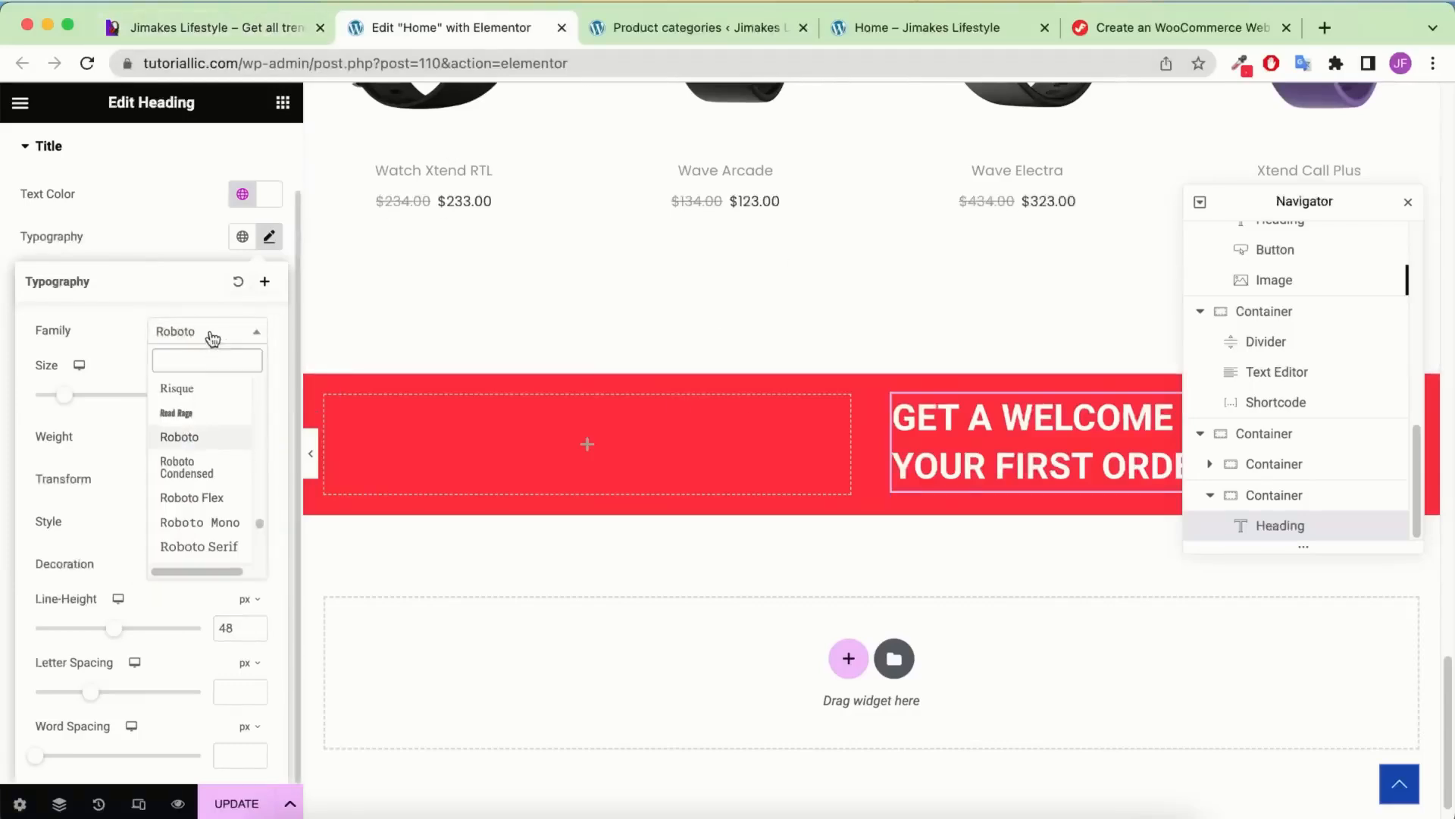
type("pop")
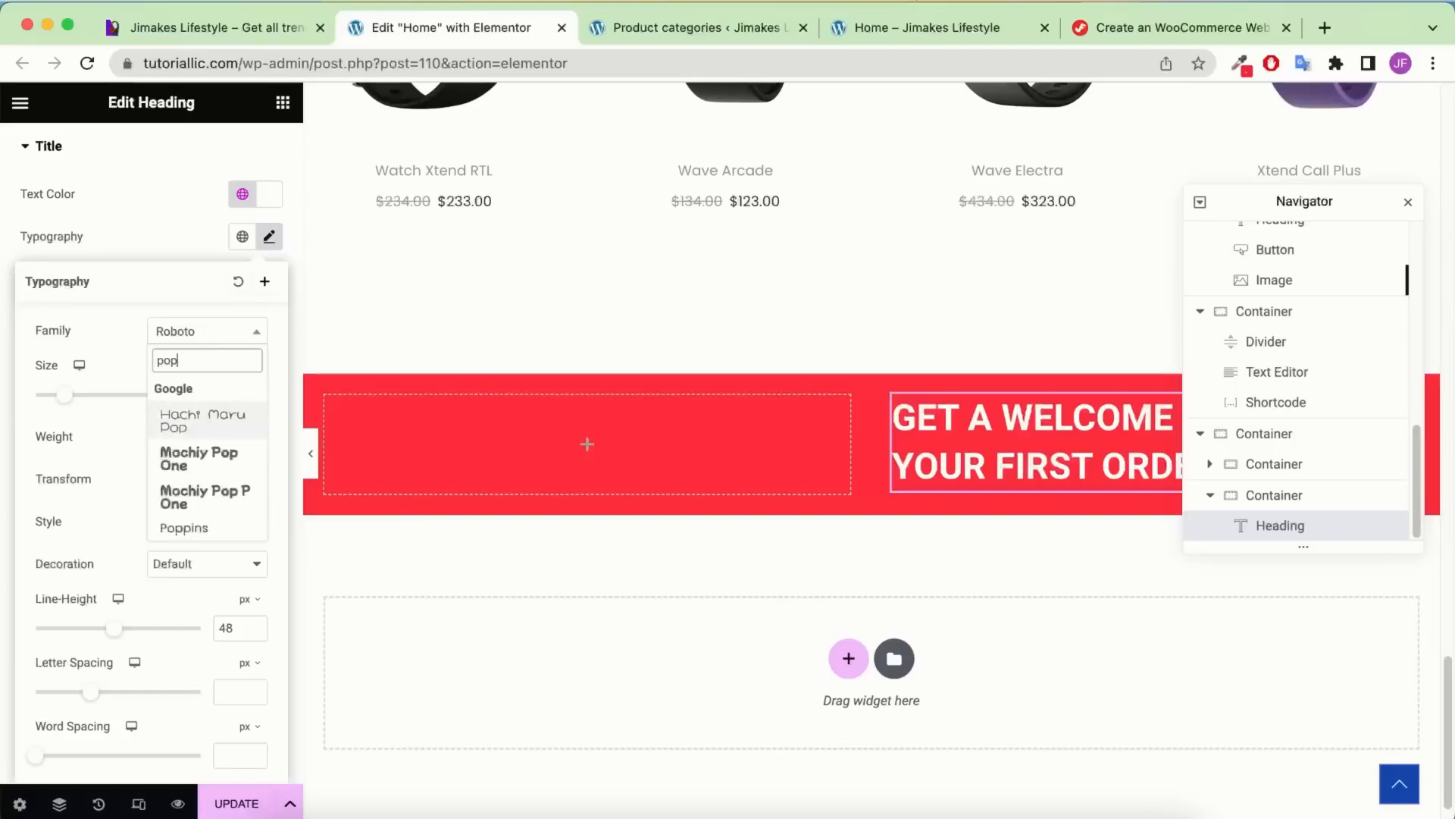
left_click(186, 523)
scroll(950, 507, "up", 10)
scroll(949, 399, "up", 10)
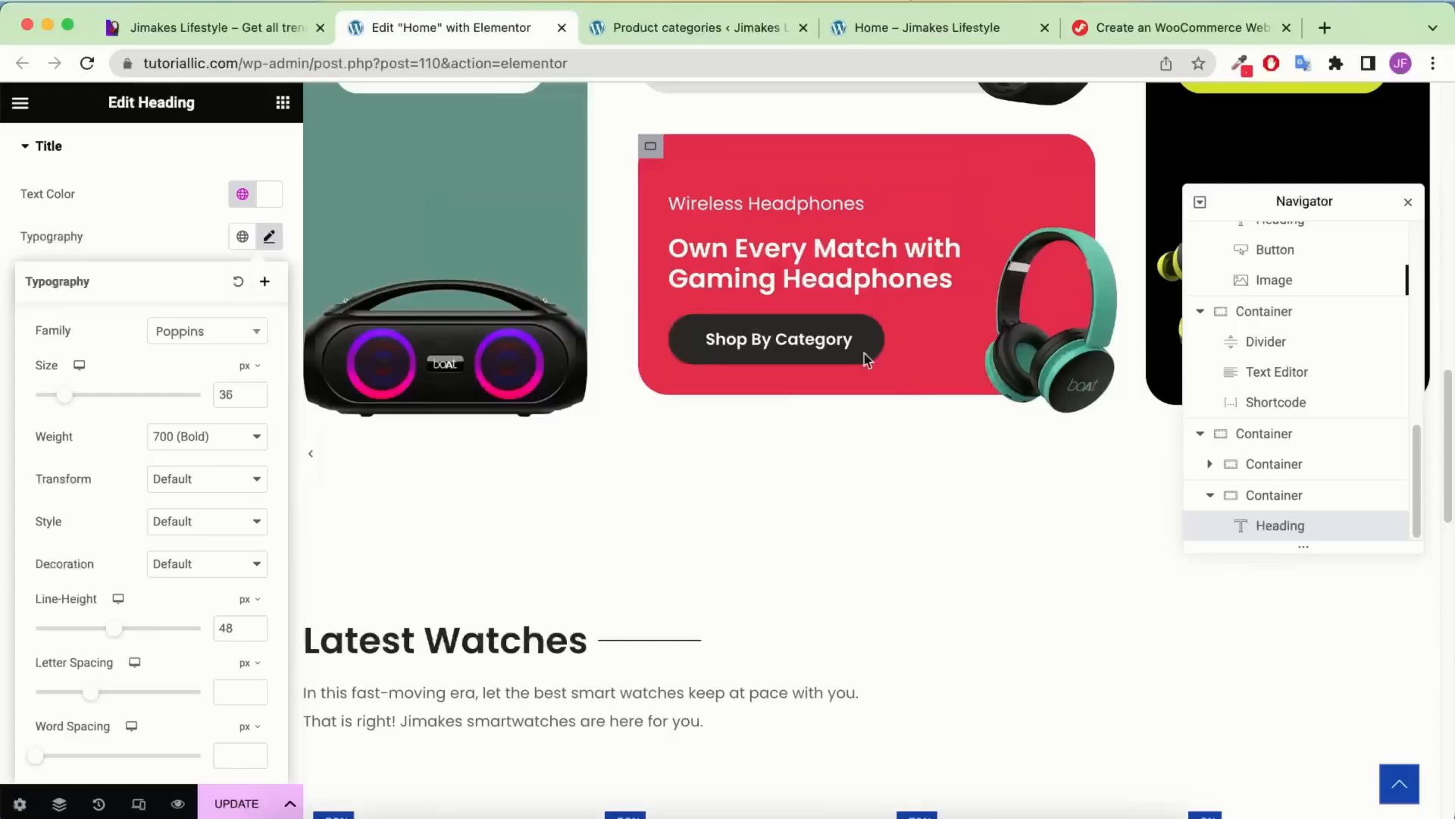
left_click(235, 31)
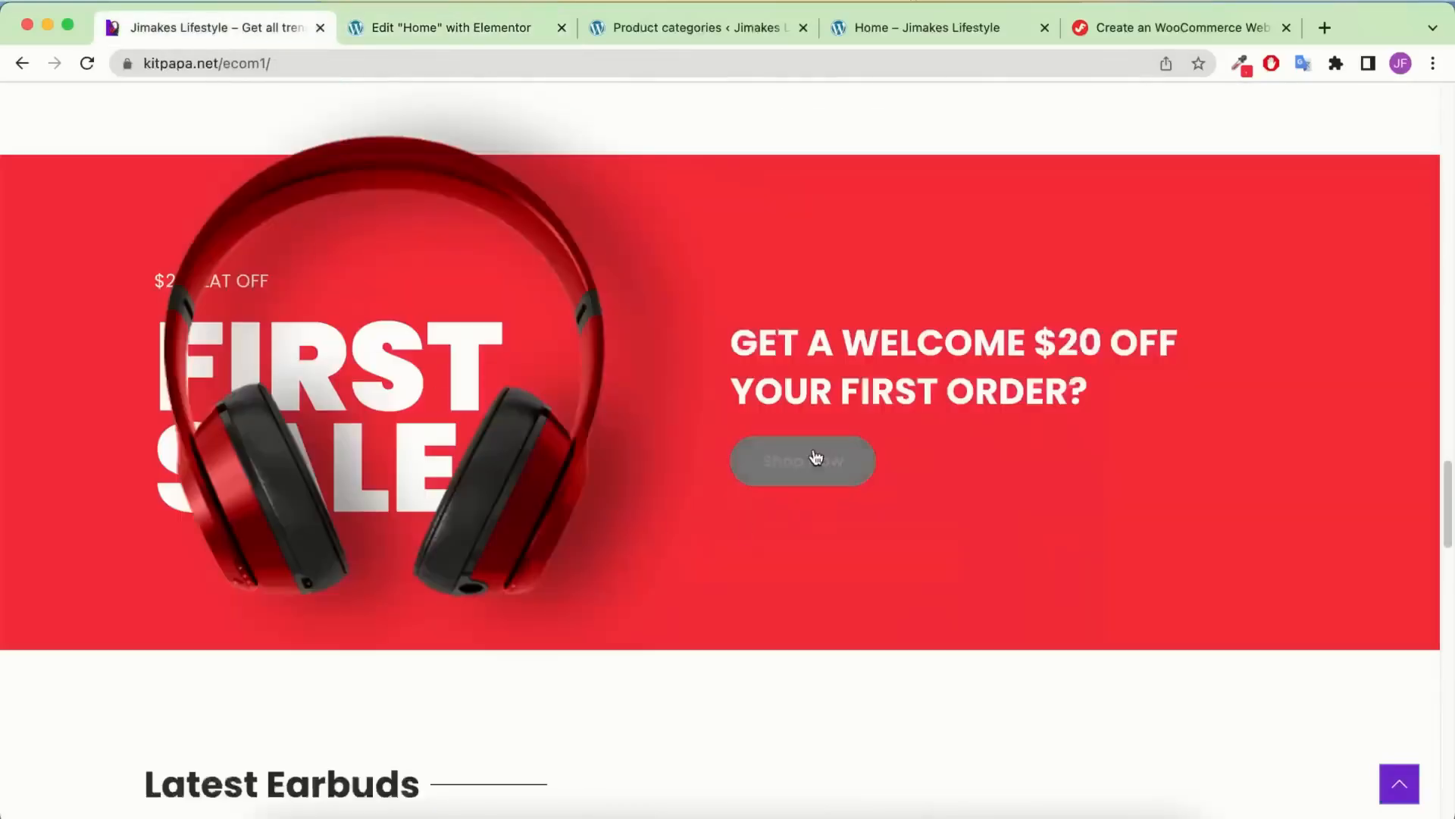
left_click(429, 27)
scroll(868, 356, "up", 7)
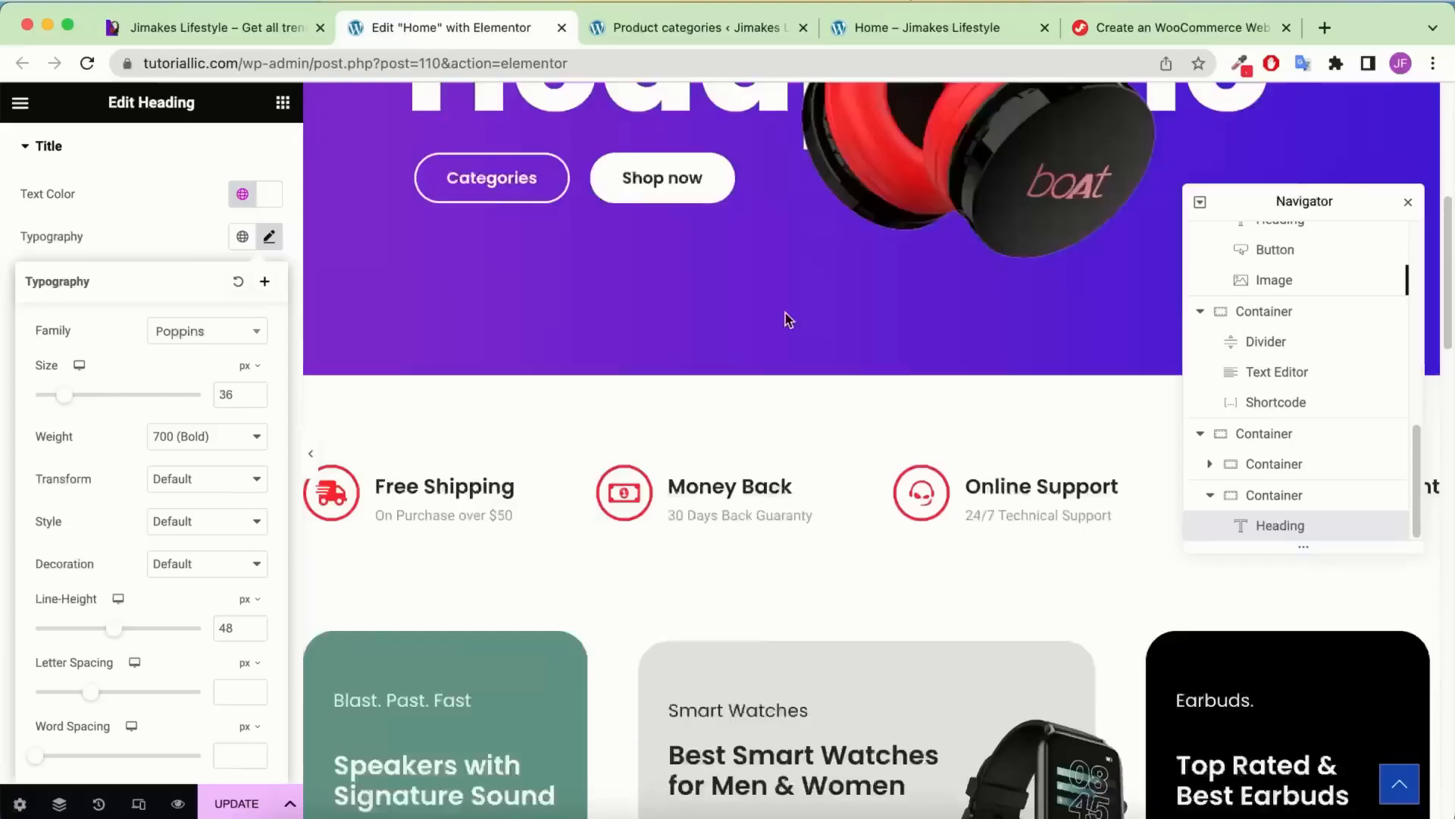
scroll(780, 318, "down", 8)
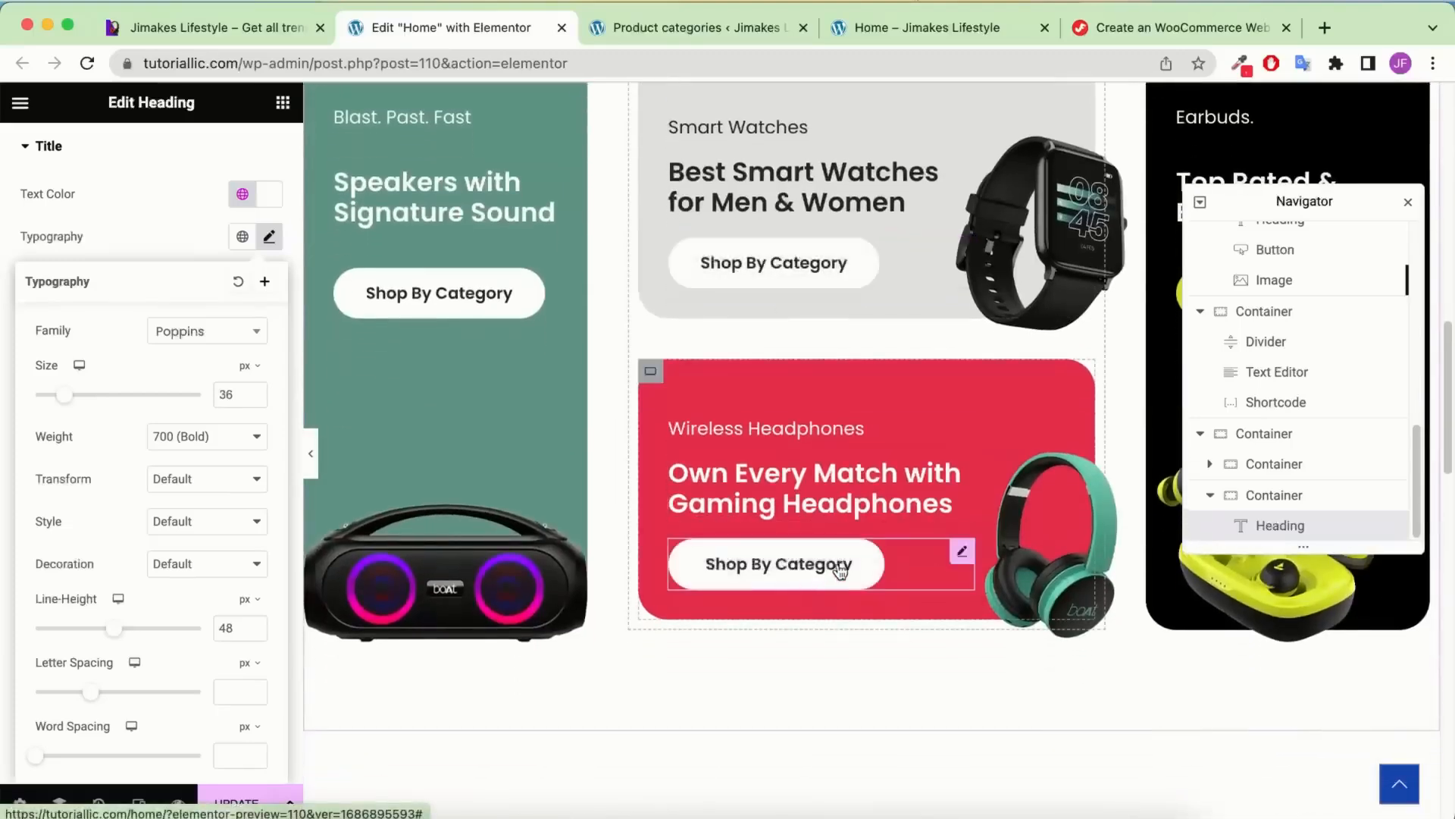
Copy the Shop By Category button and paste it below the banner heading
right_click(851, 569)
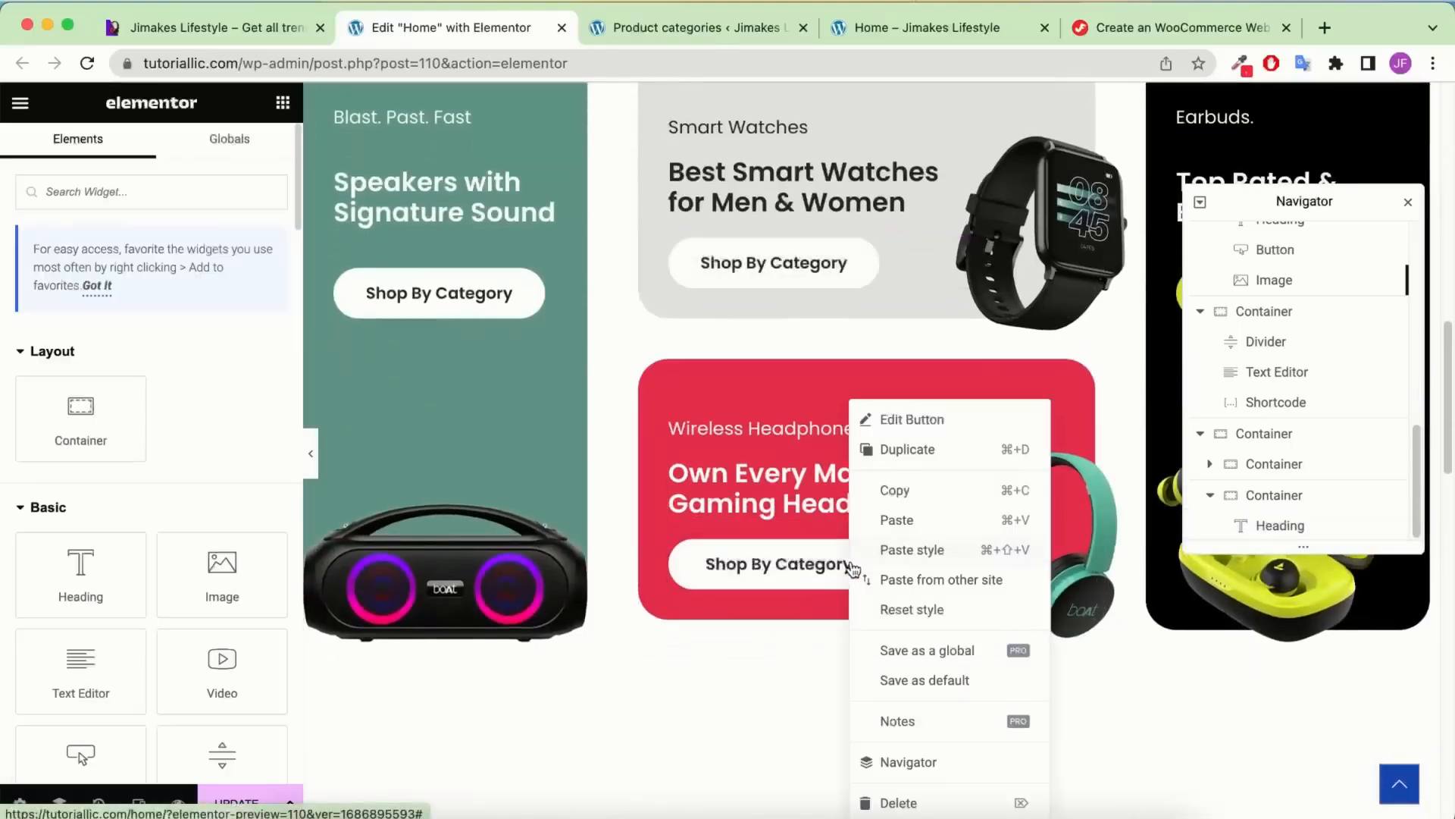
left_click(886, 491)
scroll(783, 505, "down", 5)
scroll(783, 505, "down", 10)
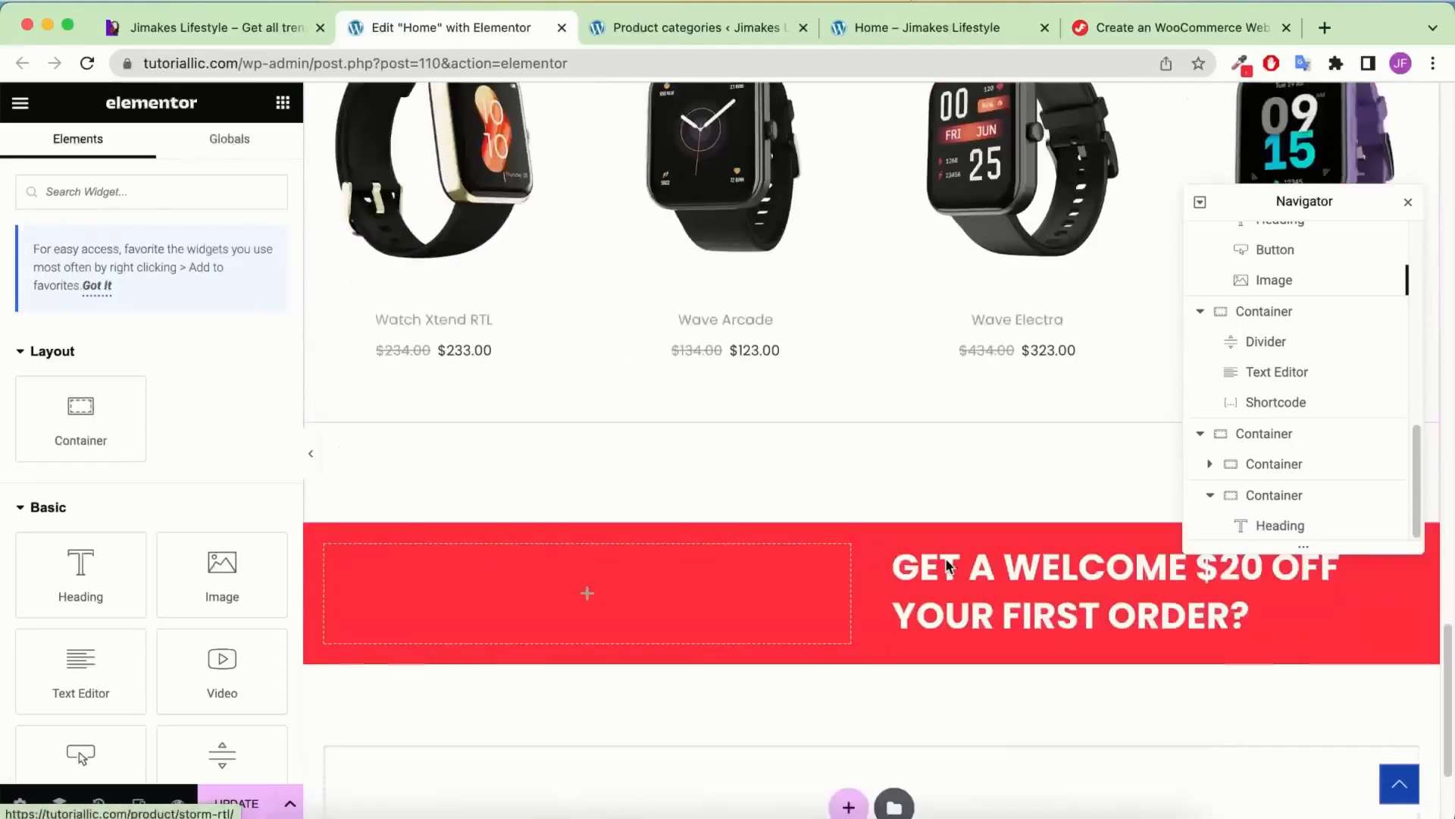
right_click(1000, 602)
left_click(1066, 523)
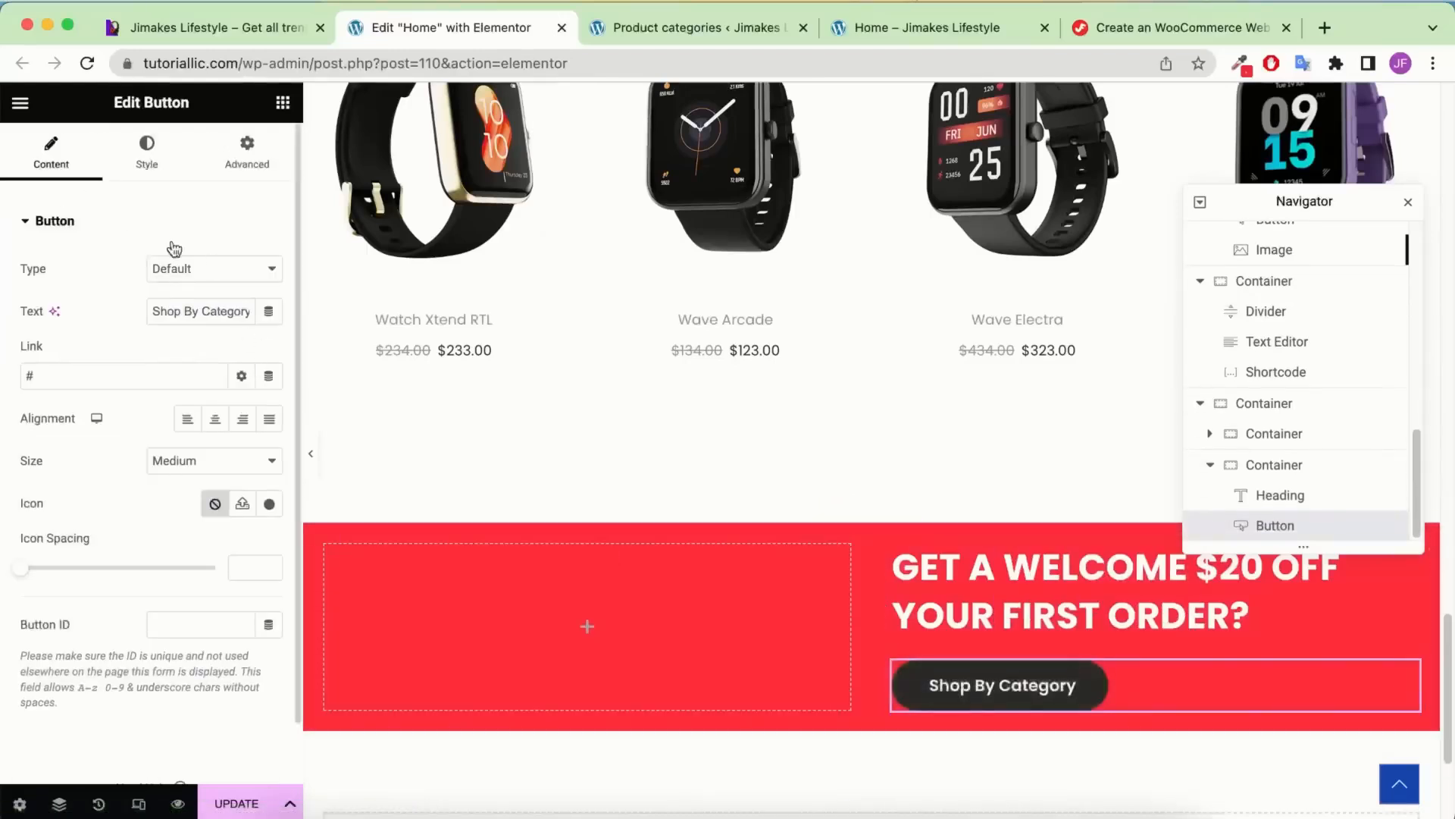
Make the pasted button's background and border colour black
left_click(147, 153)
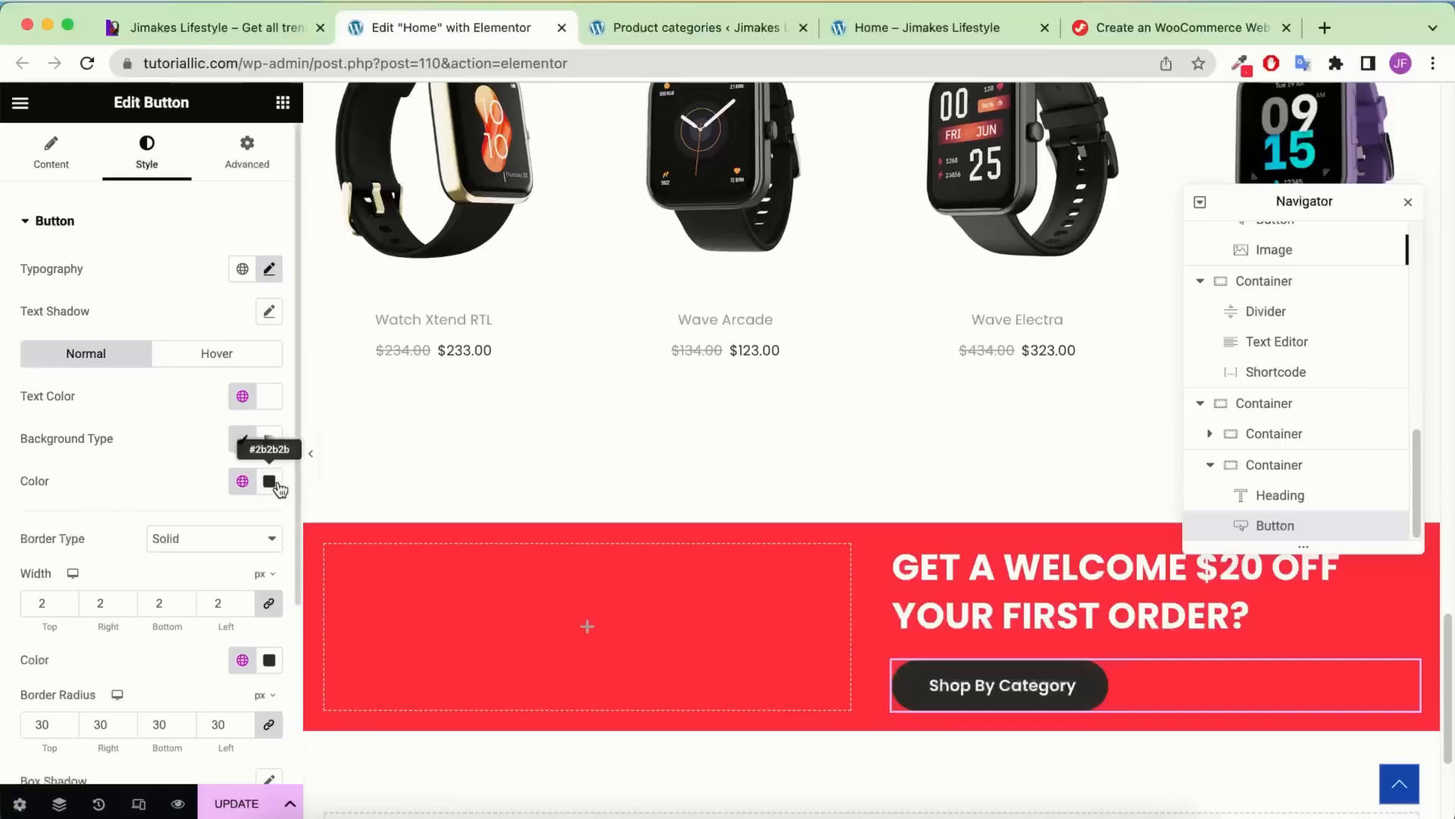
left_click(269, 481)
left_click_drag(182, 694, 97, 802)
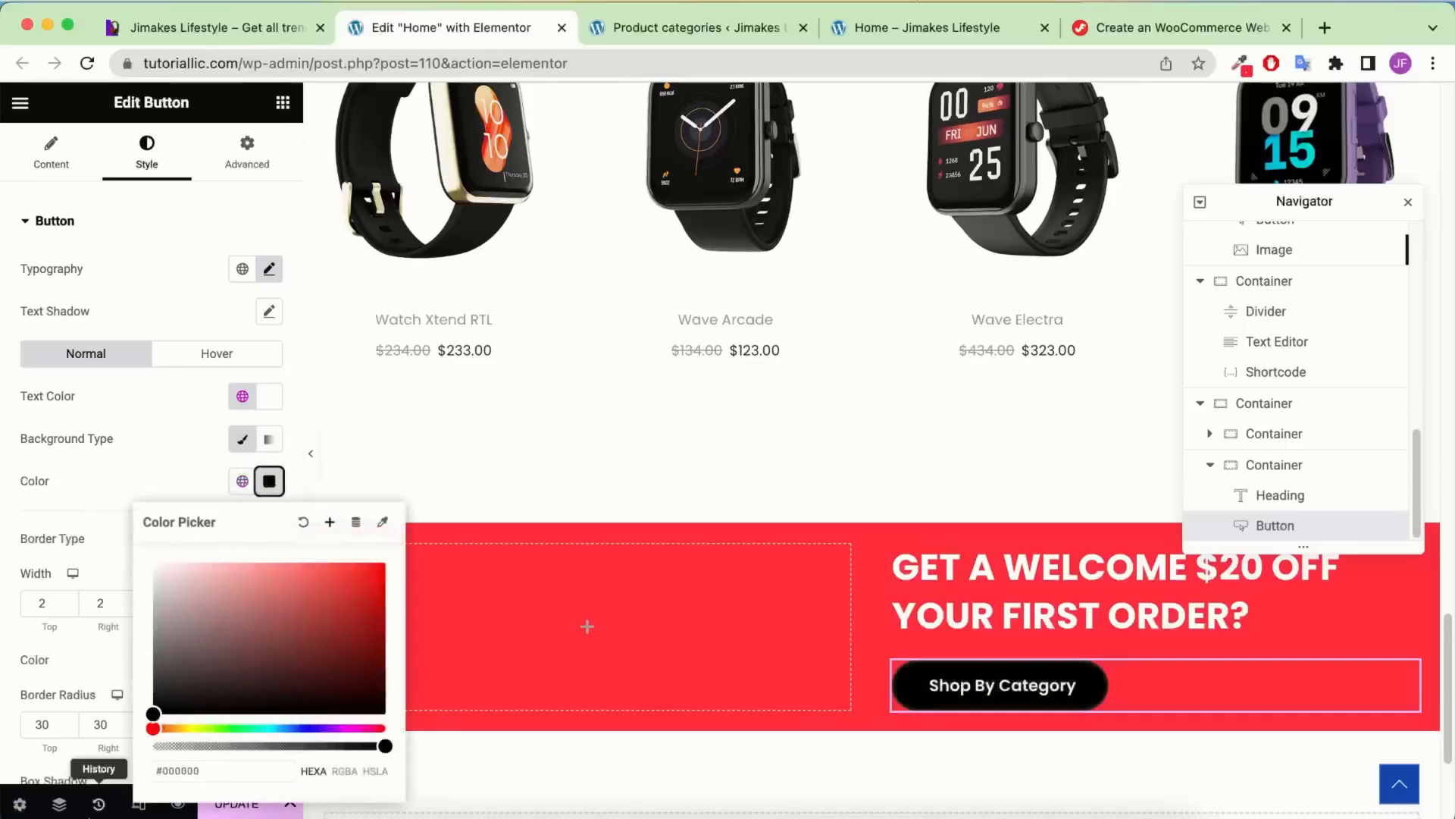
left_click(118, 483)
left_click(265, 663)
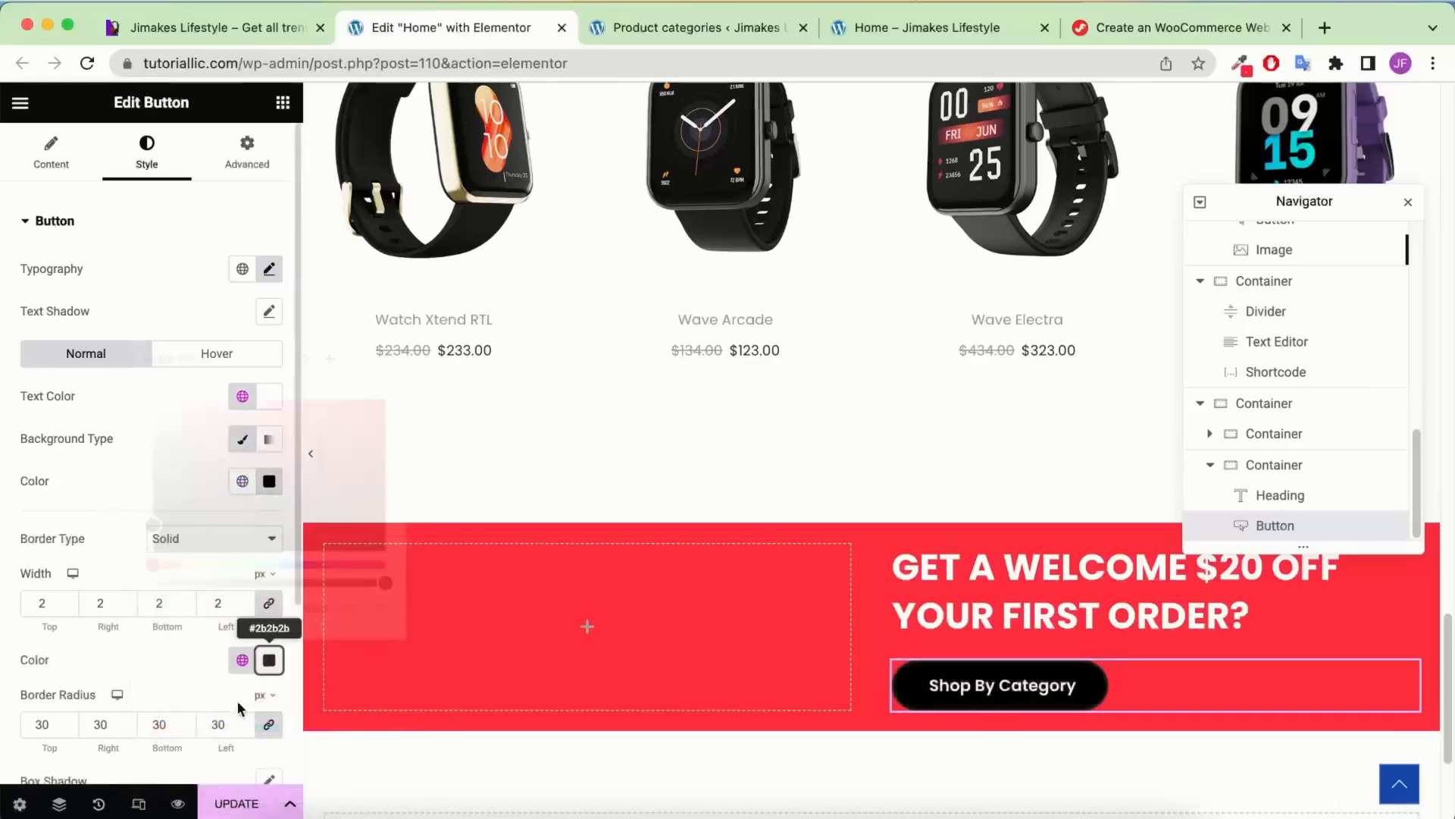
left_click(116, 545)
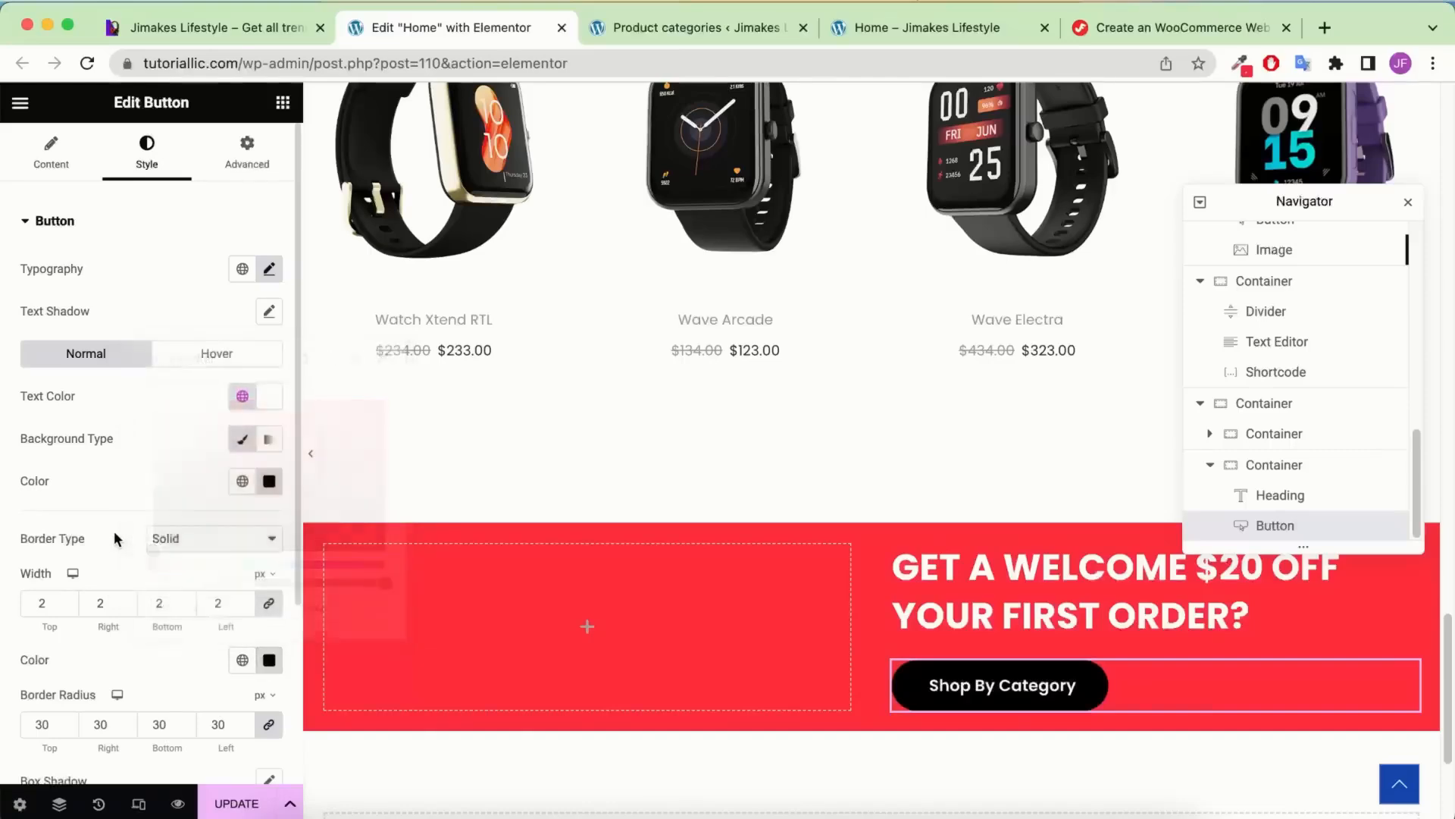
scroll(673, 530, "down", 1)
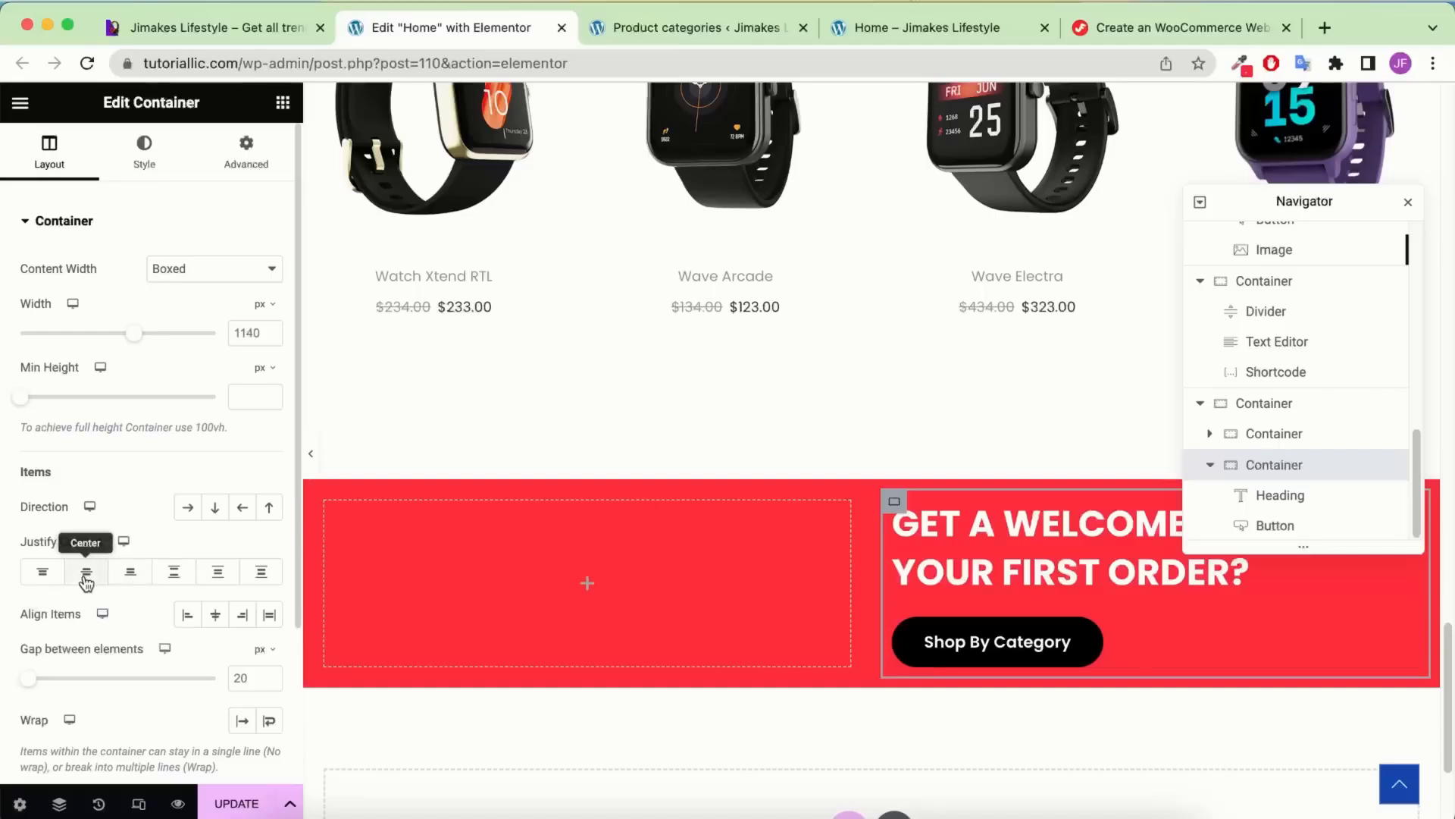
Set the right column's Justify Content to Center and compare with the reference banner
left_click(87, 581)
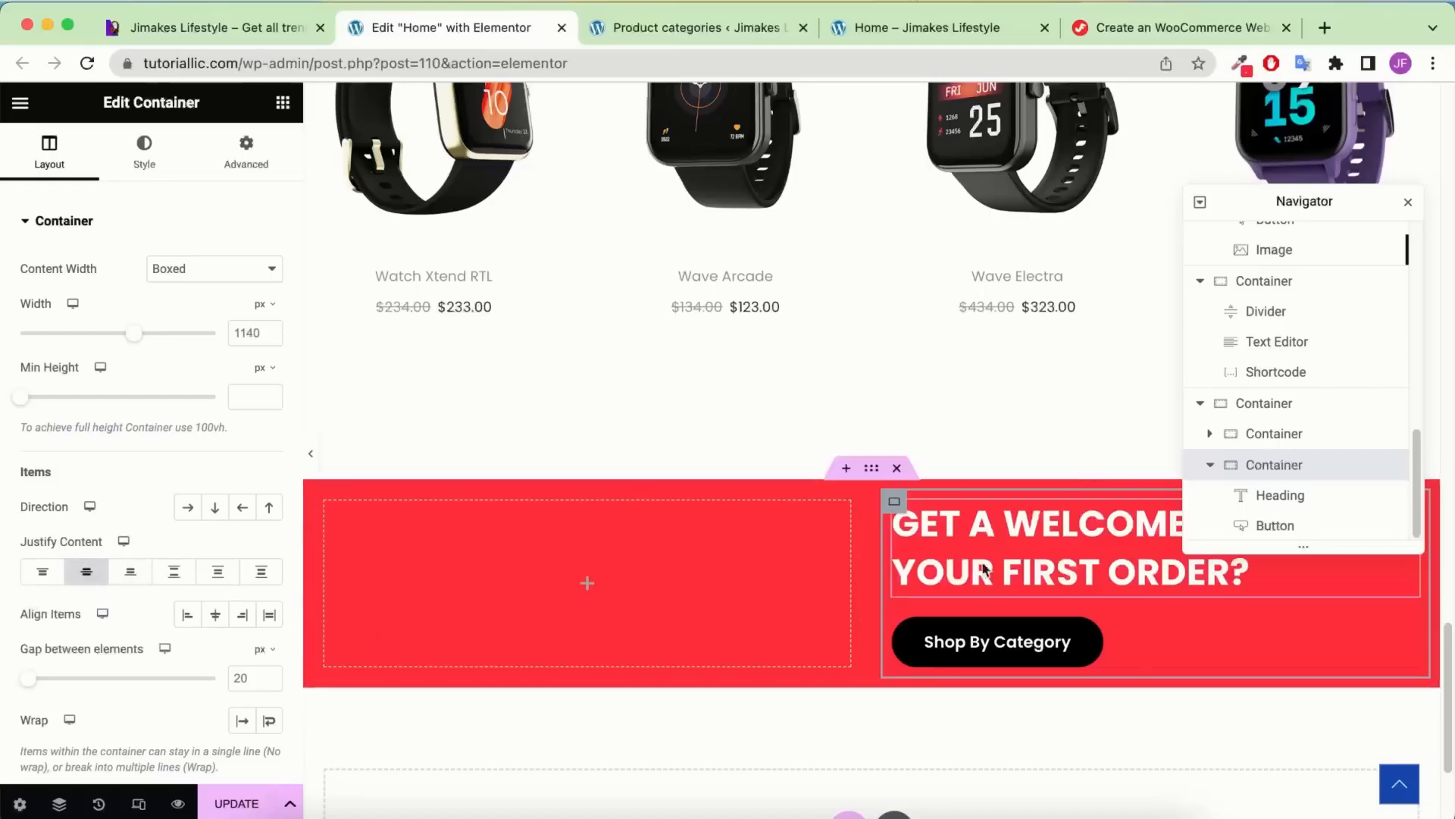
left_click(253, 34)
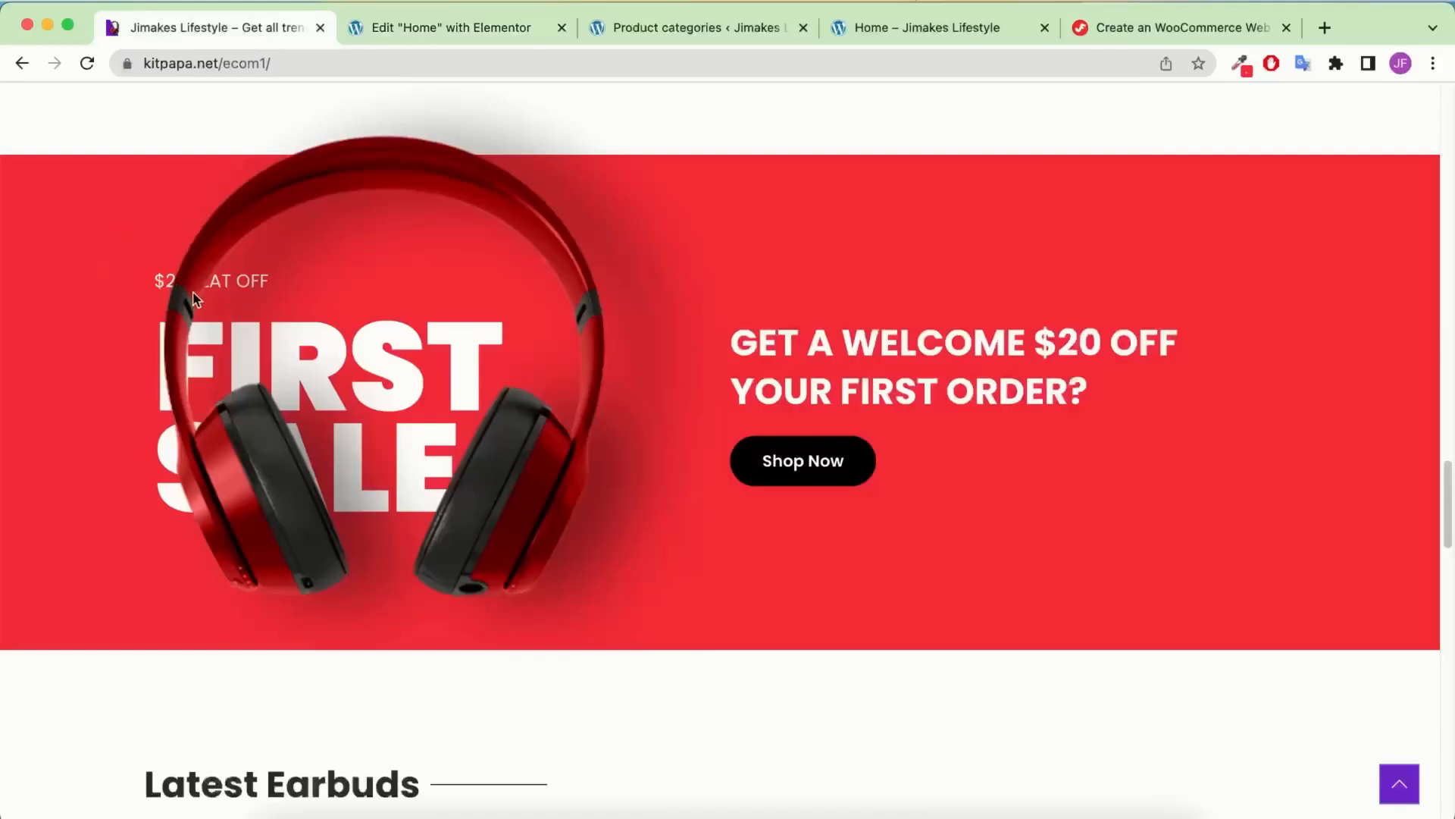
scroll(216, 296, "down", 1)
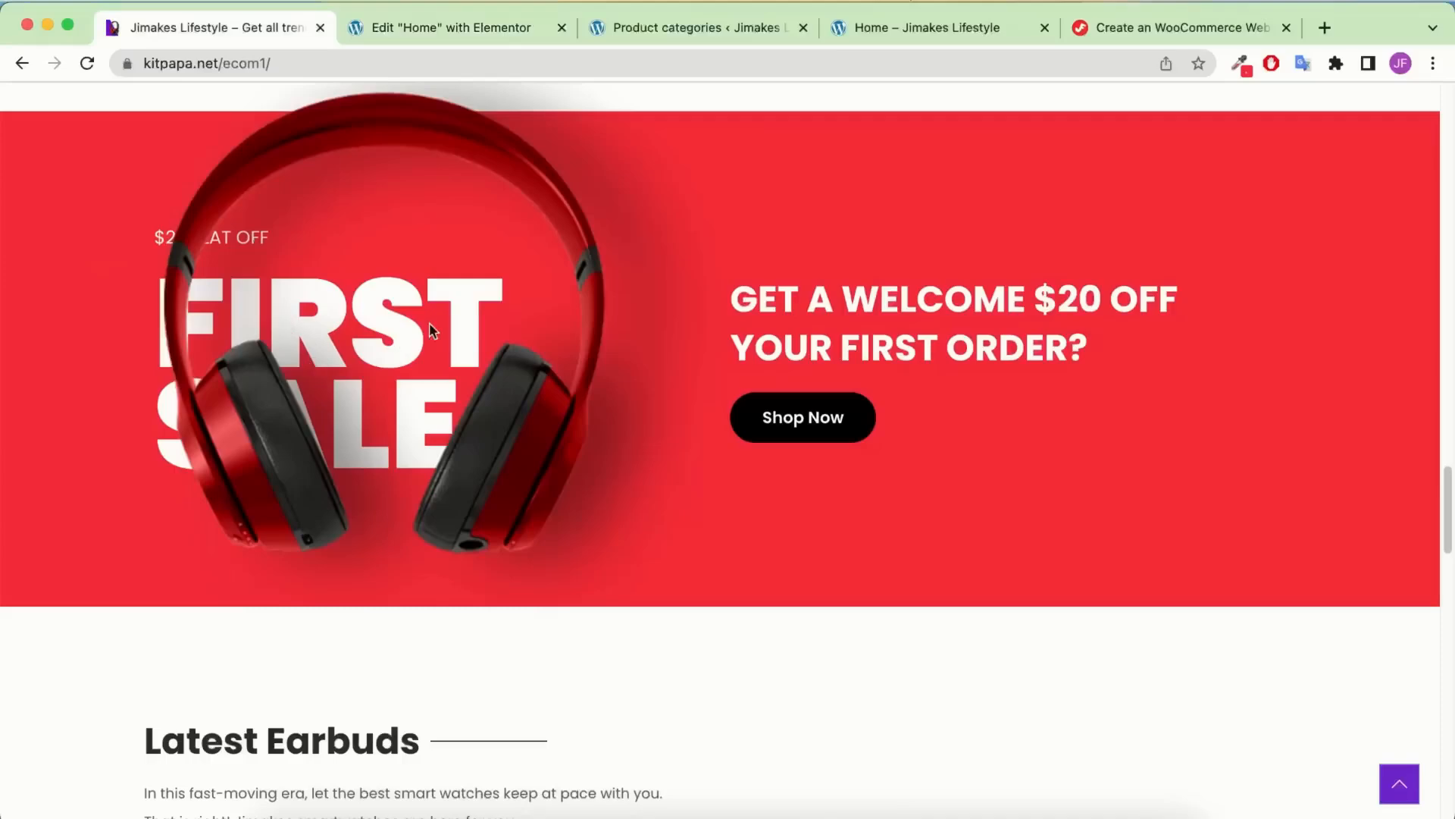
left_click(497, 38)
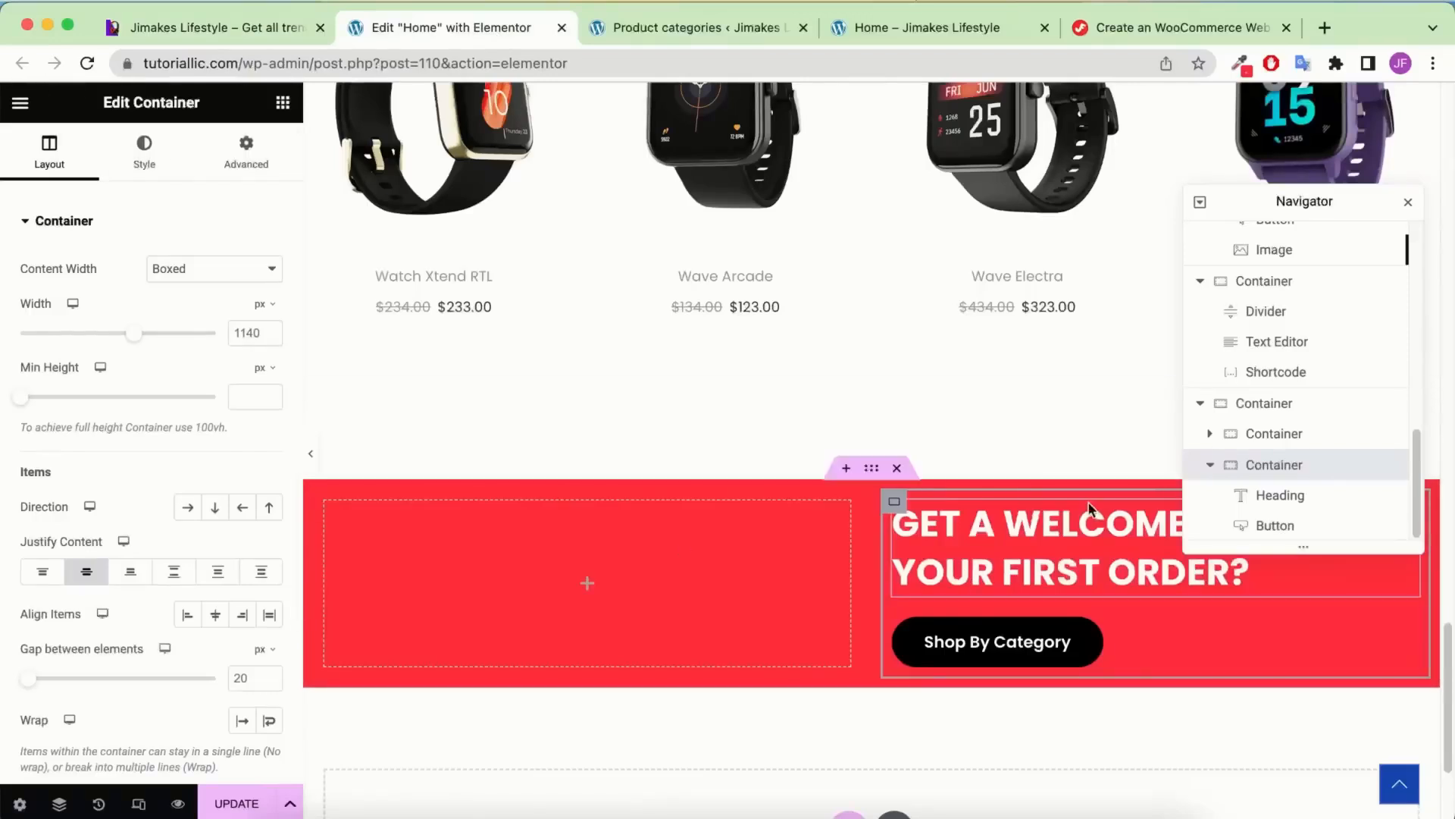
right_click(1072, 515)
left_click(214, 282)
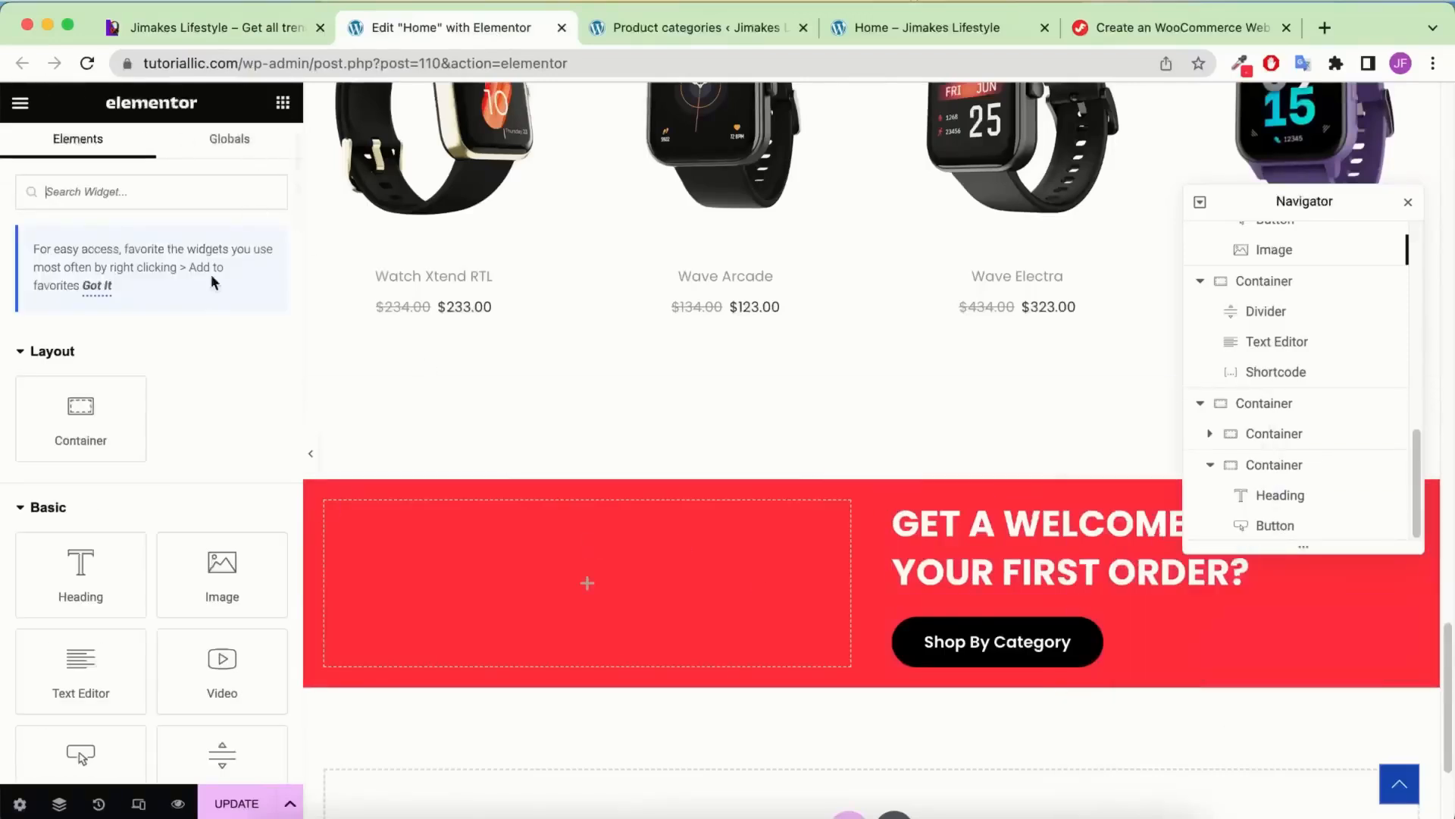
Add a white '$20 FLAT OFF' heading to the banner's empty left column
left_click_drag(140, 572, 652, 561)
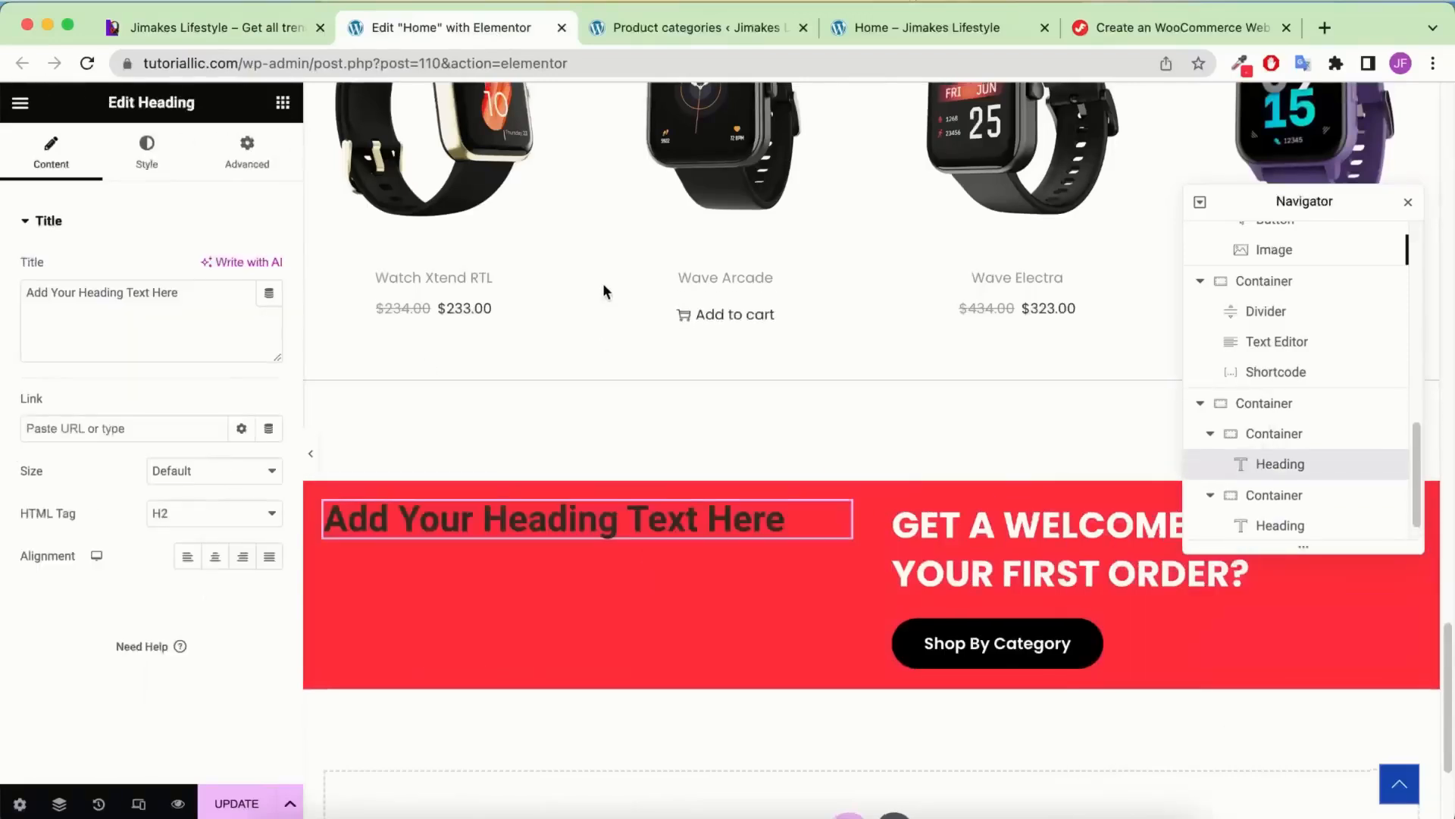
scroll(604, 286, "up", 20)
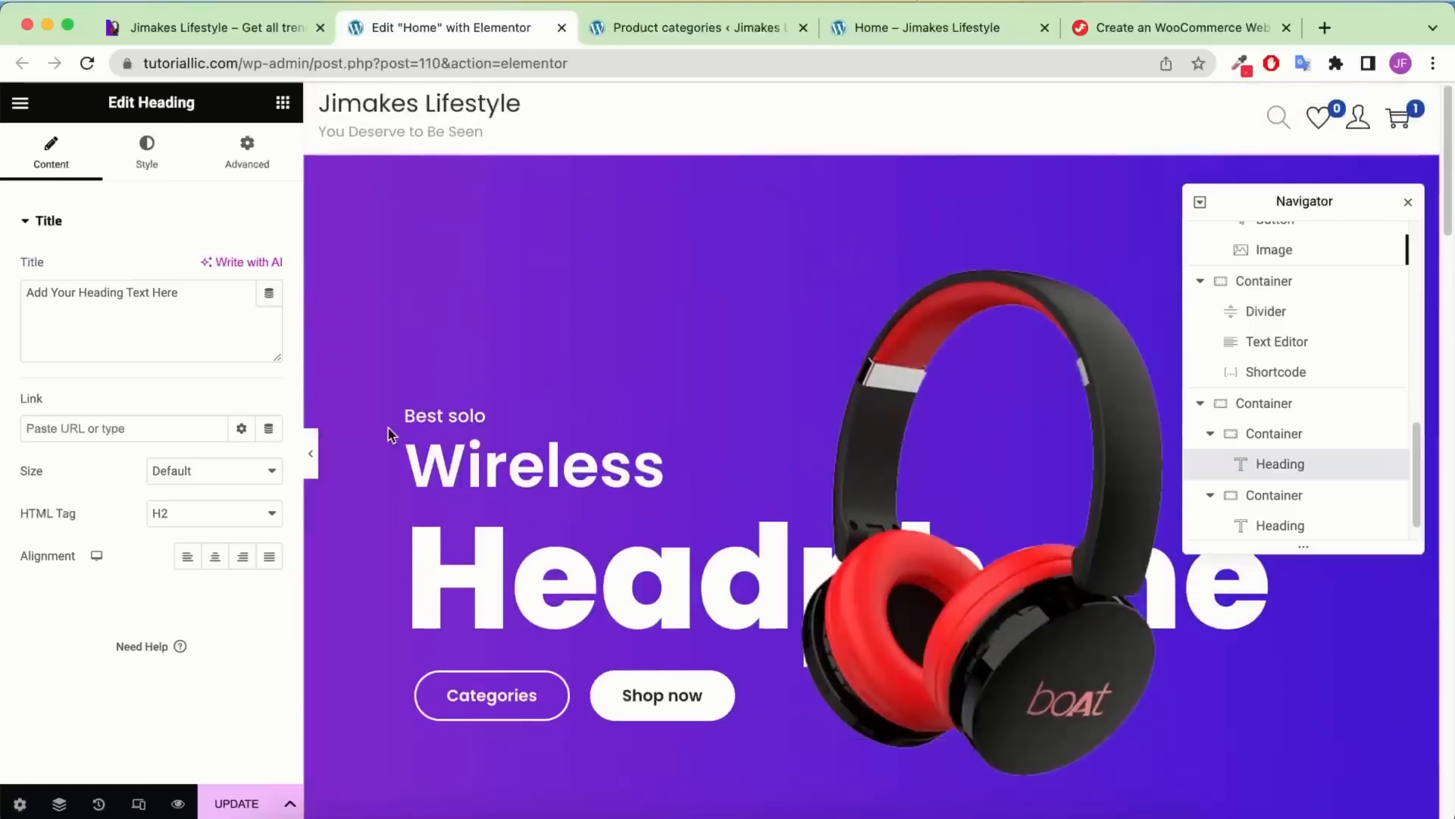
scroll(464, 412, "down", 20)
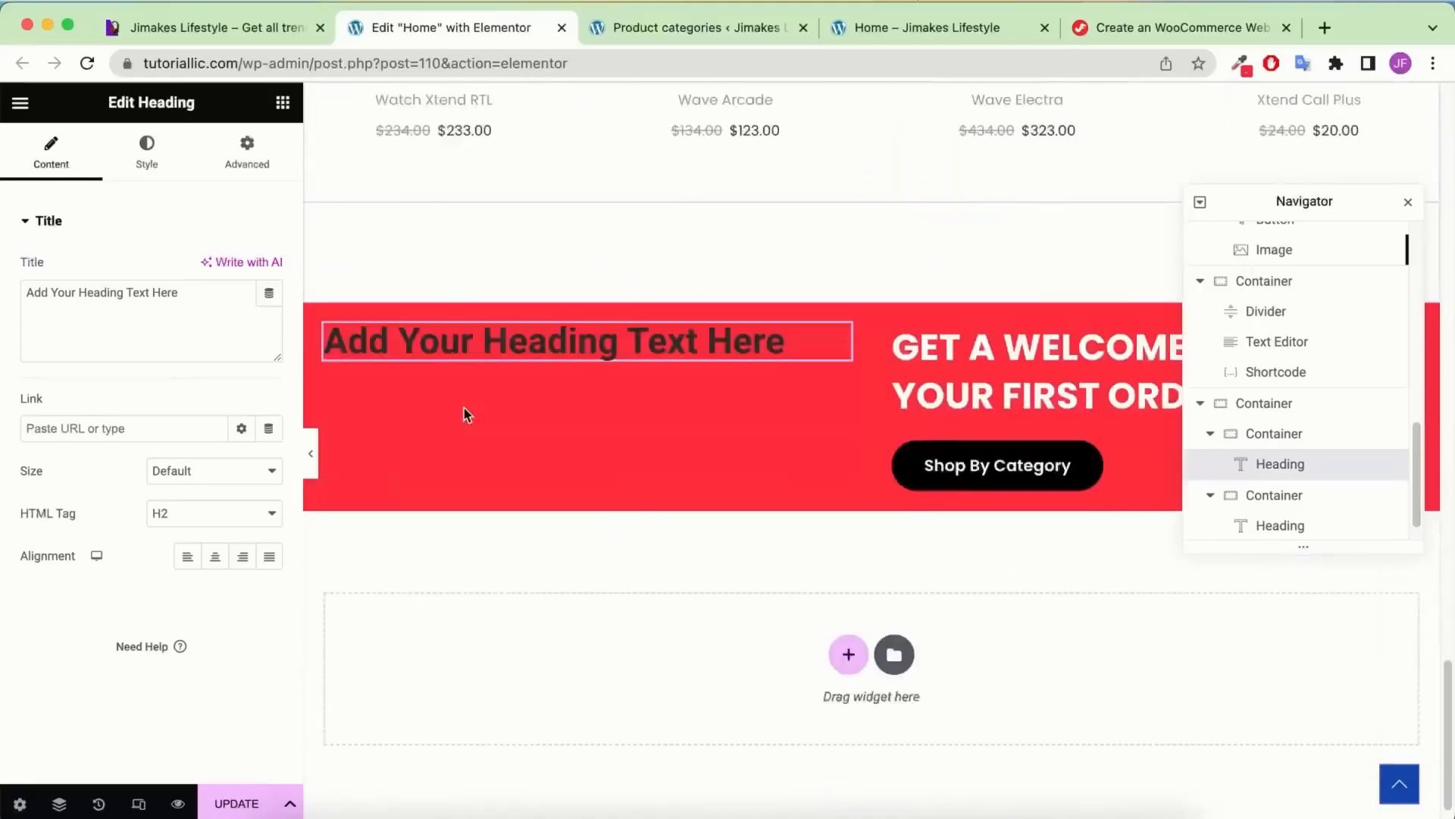
scroll(467, 415, "down", 2)
left_click(152, 311)
key("super+a")
type("20% f")
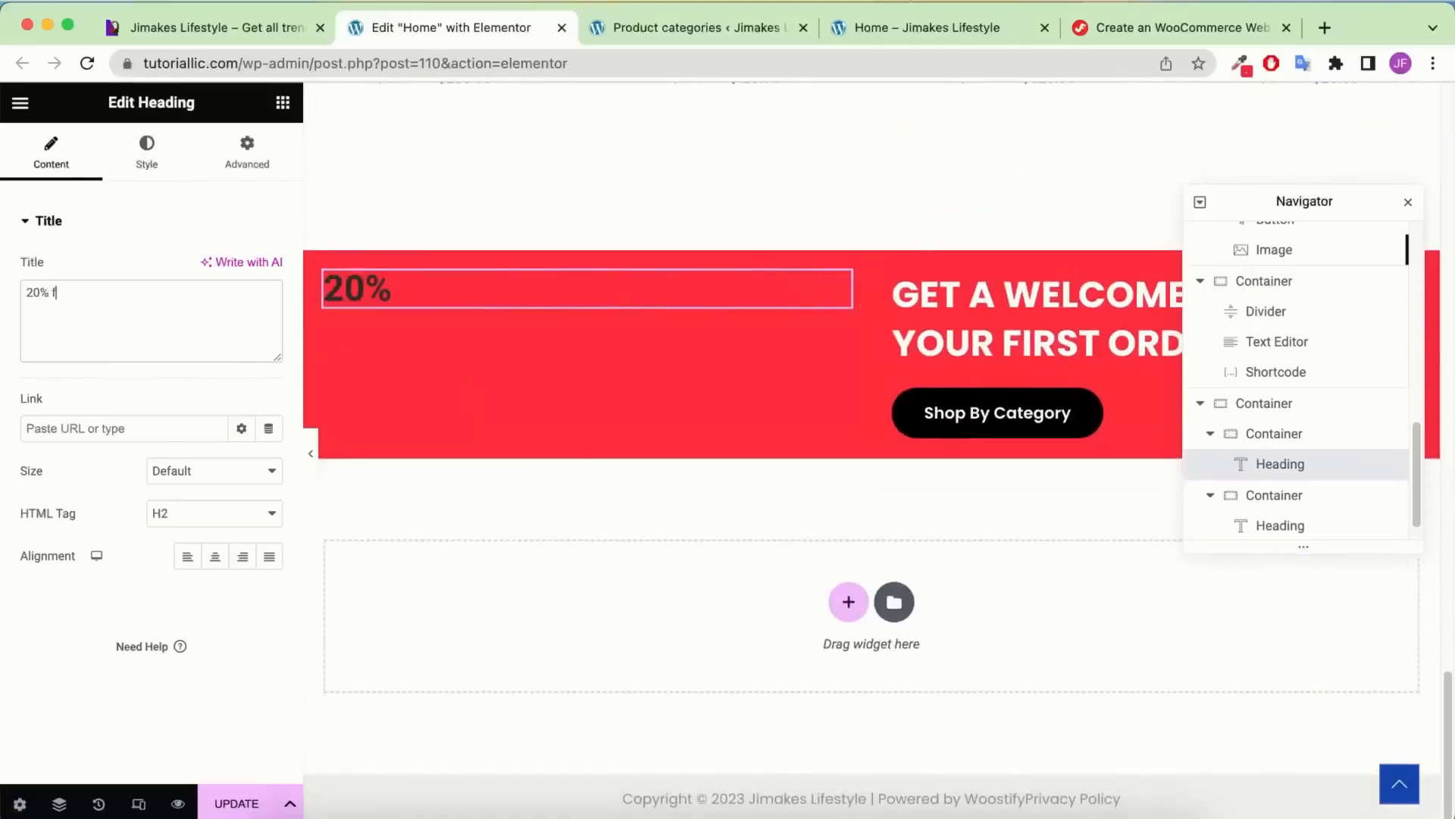
type("la")
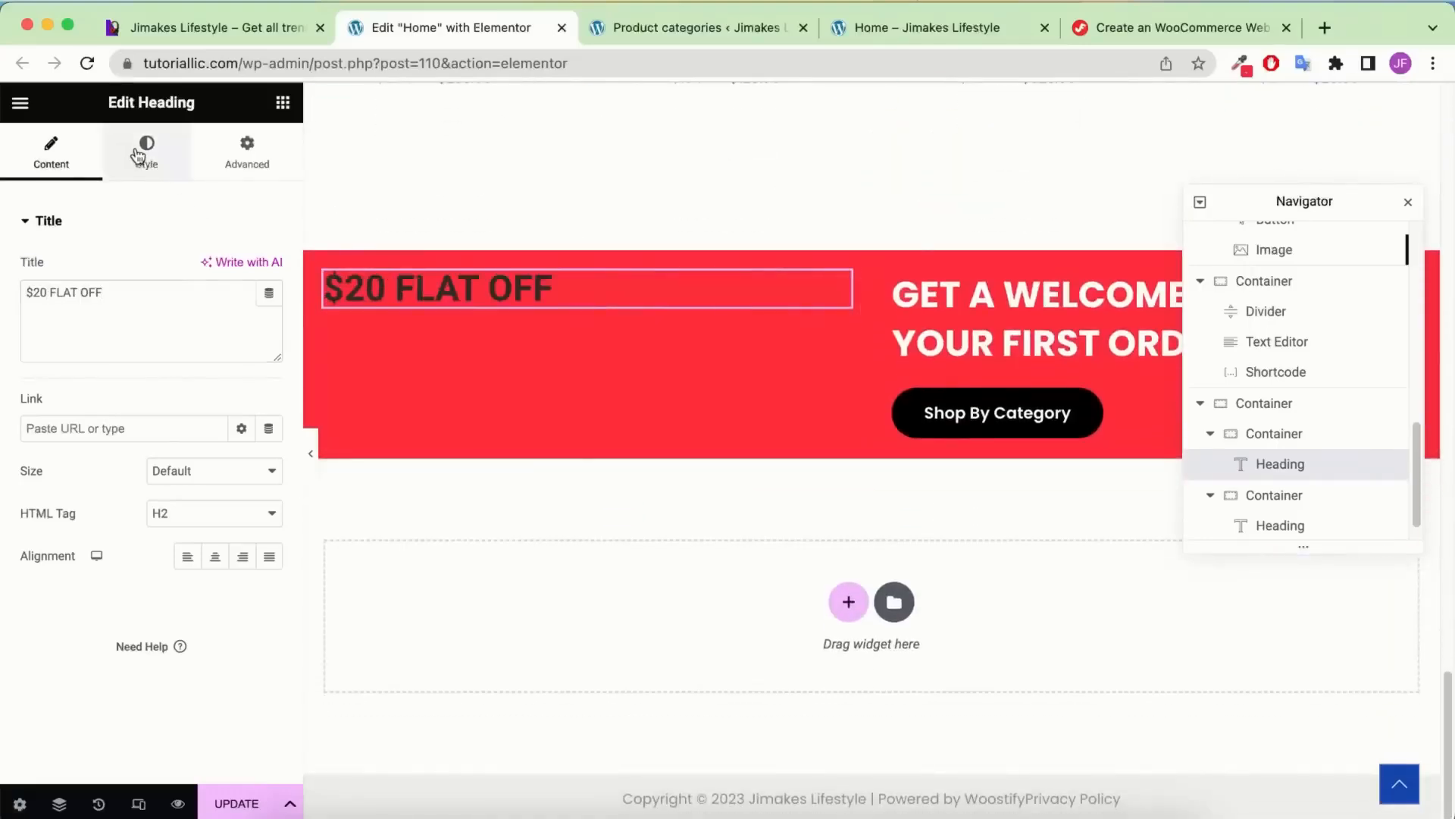
left_click(136, 157)
left_click(240, 269)
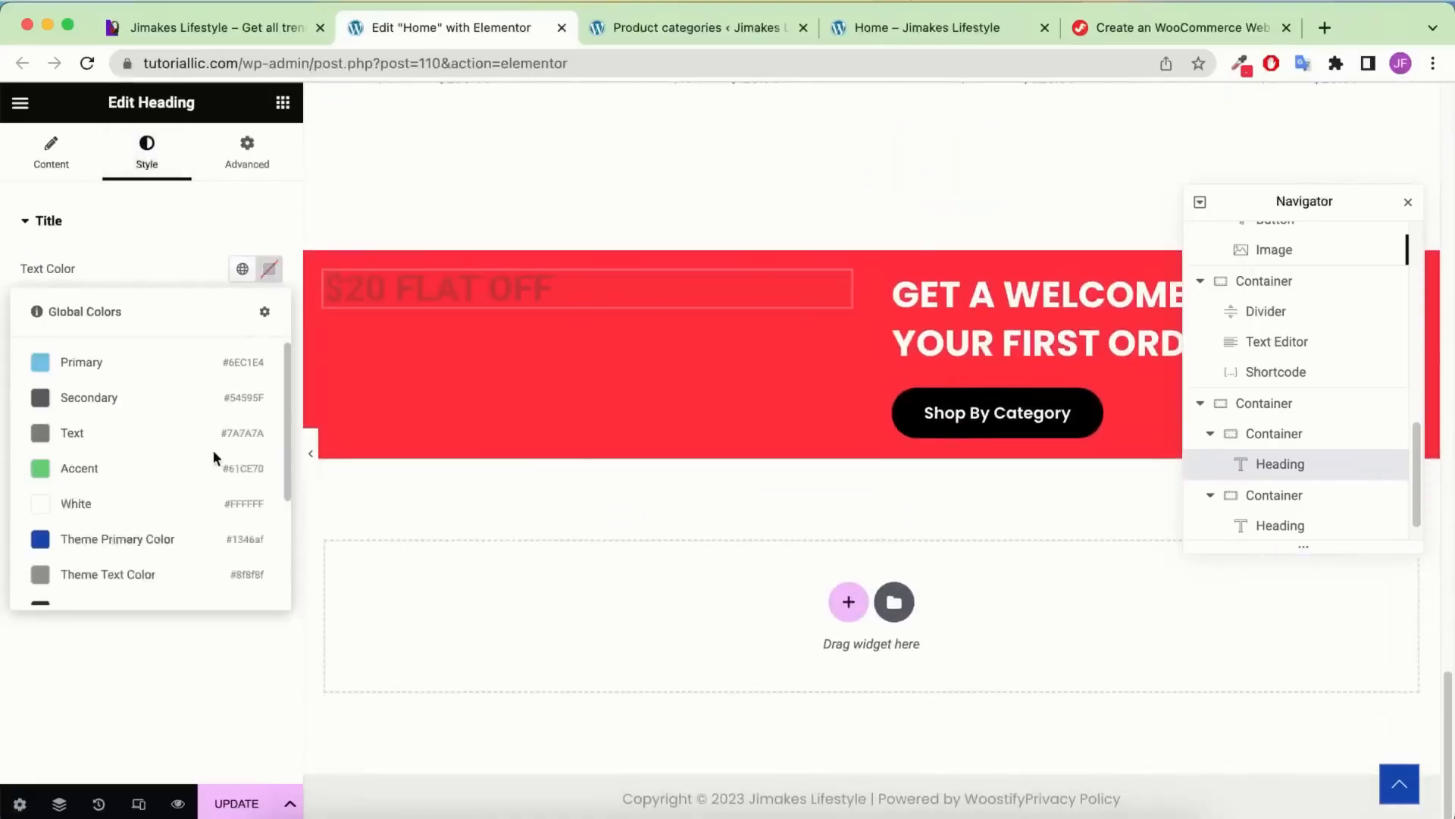
left_click(143, 488)
Set the $20 FLAT OFF heading to 18px, 400 normal weight, Poppins font
left_click(269, 310)
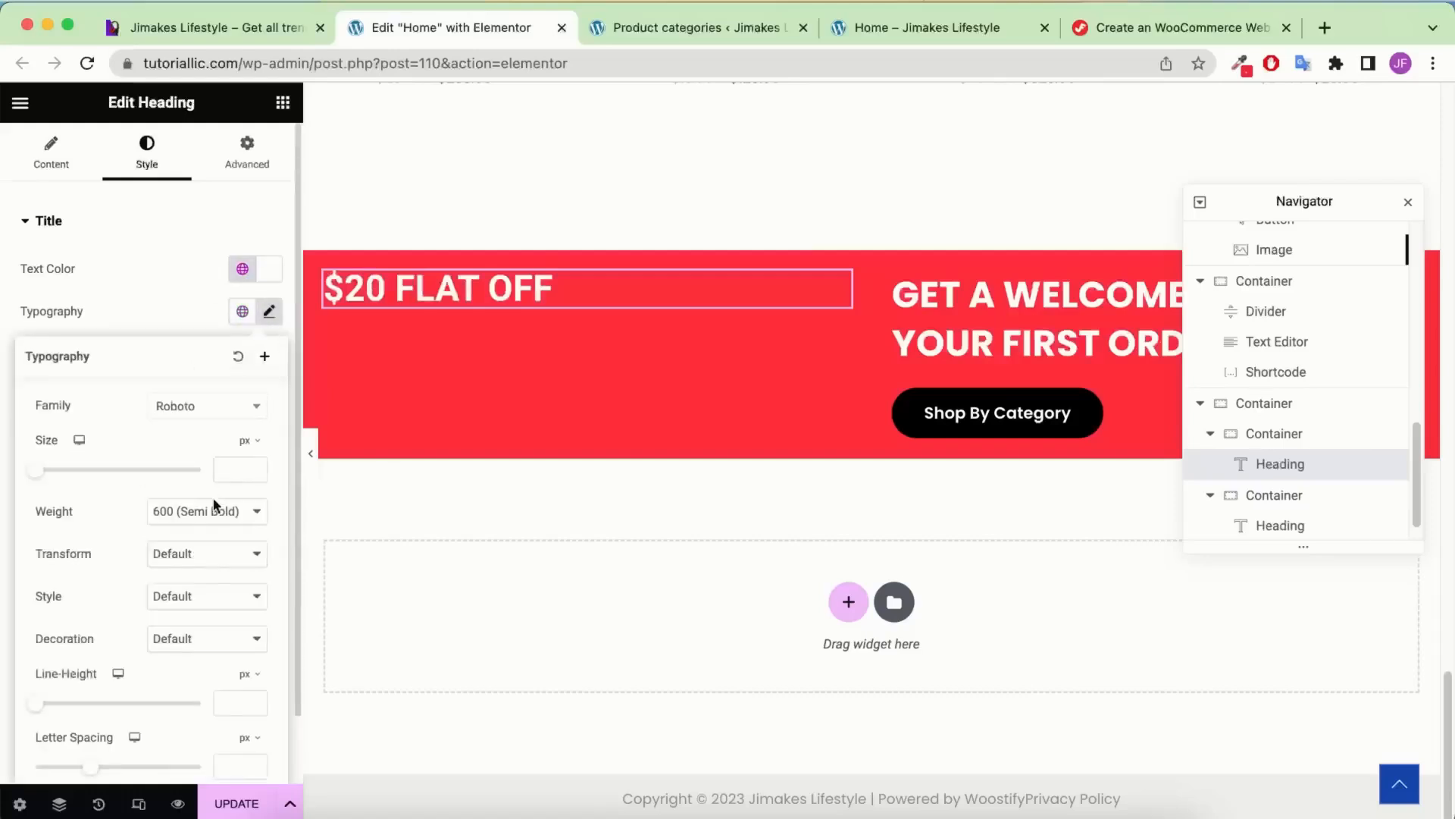
left_click(227, 477)
type("18")
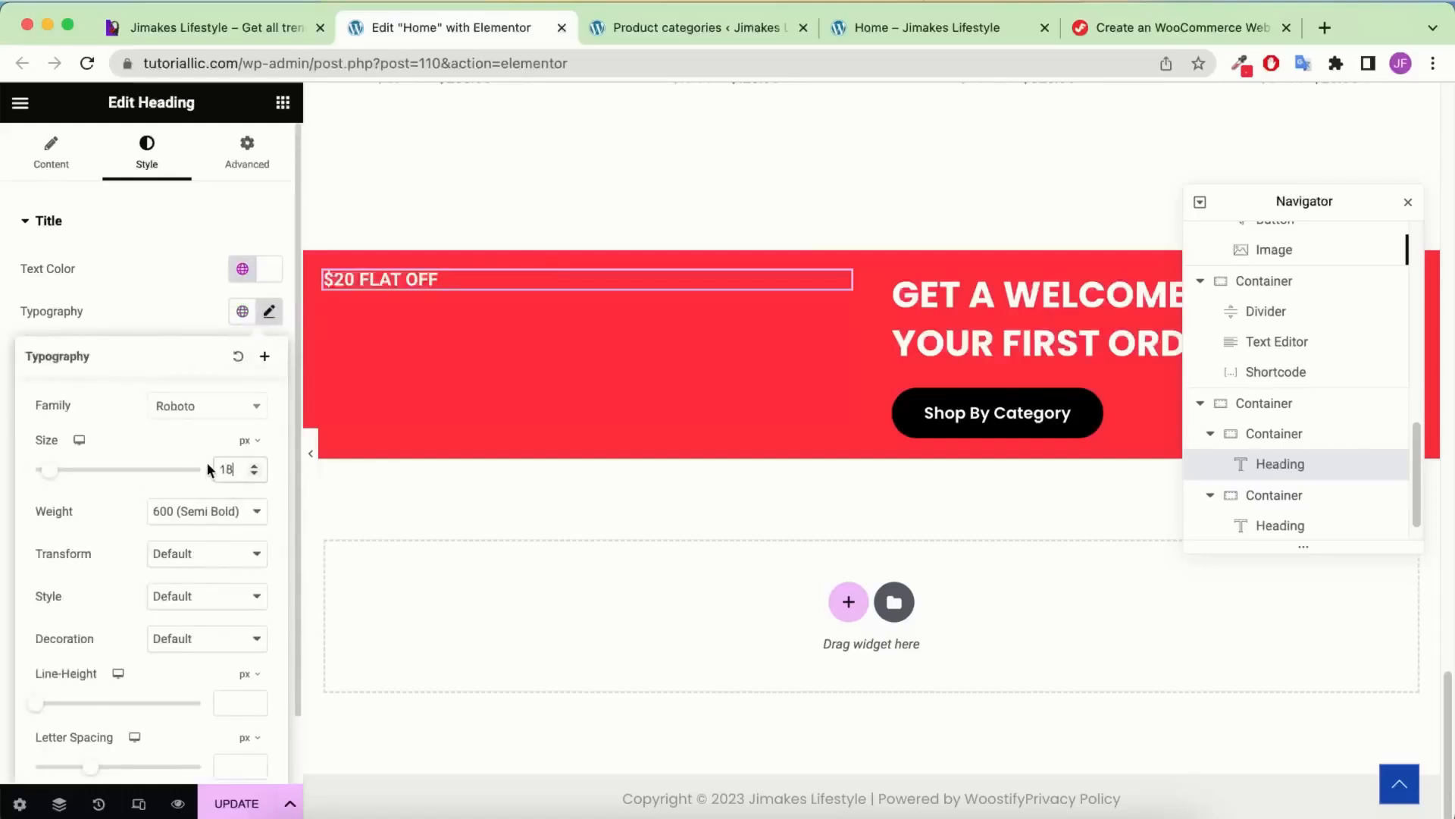
left_click(207, 513)
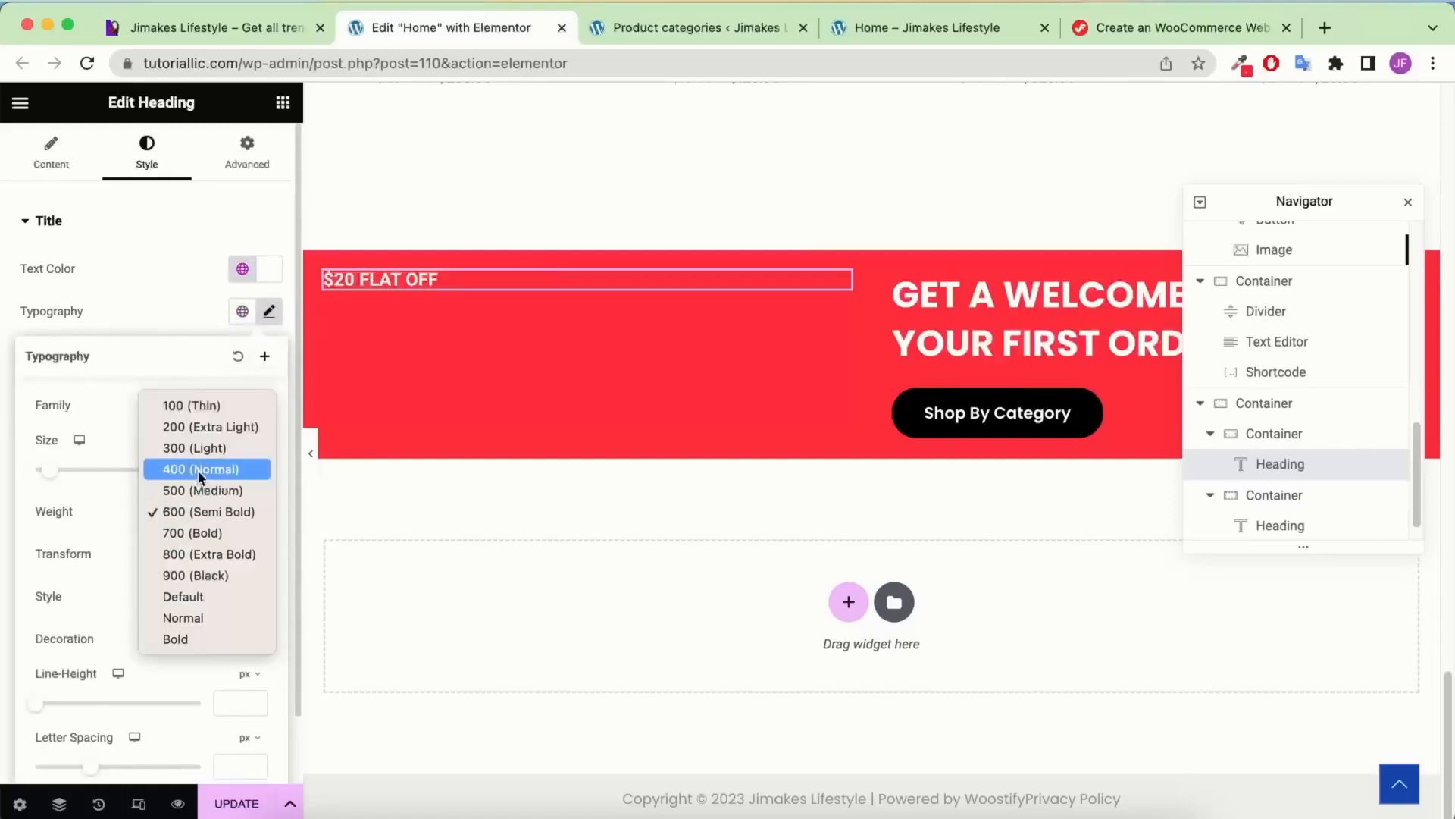
left_click(198, 470)
left_click(246, 419)
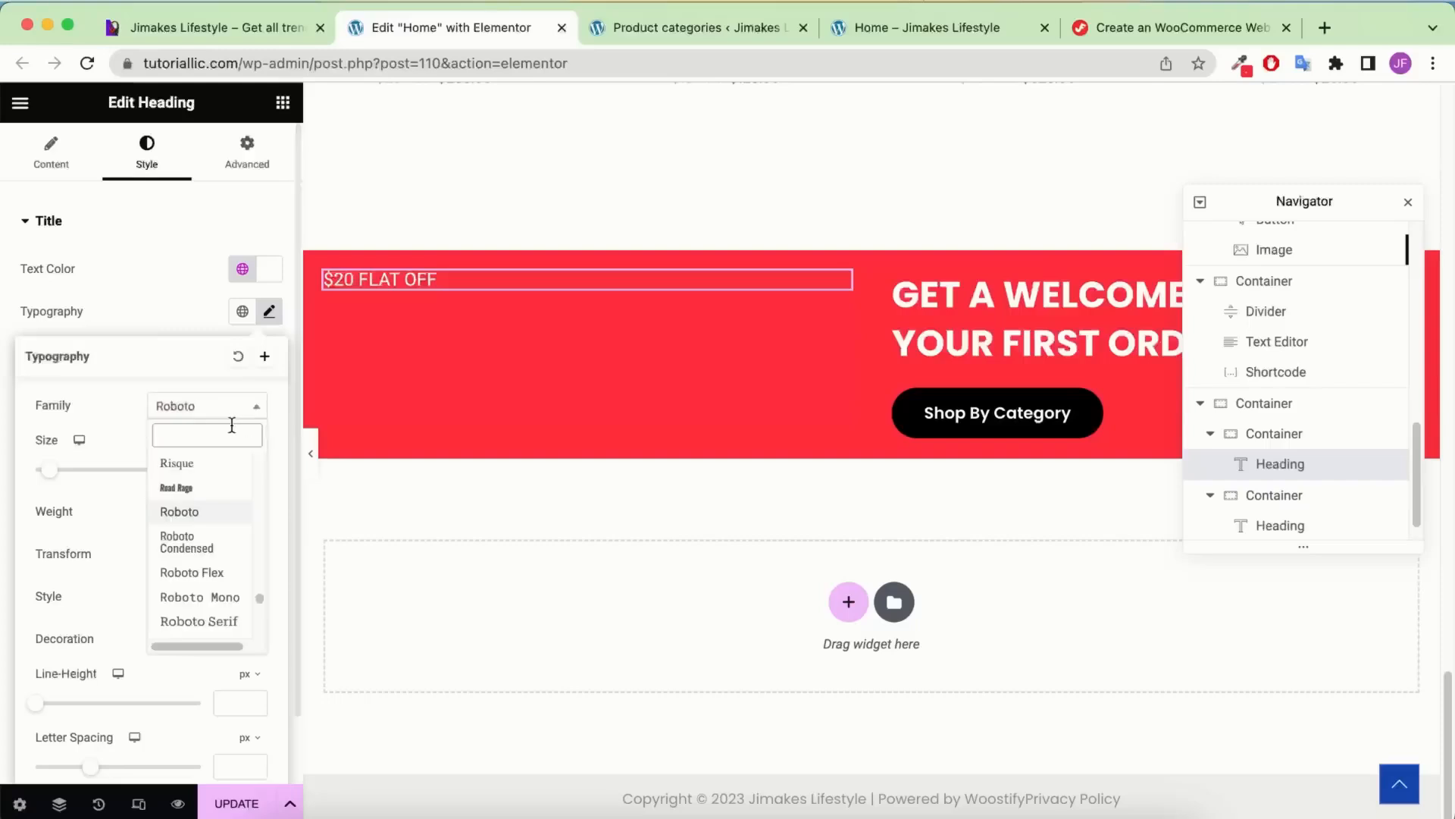
type("pop")
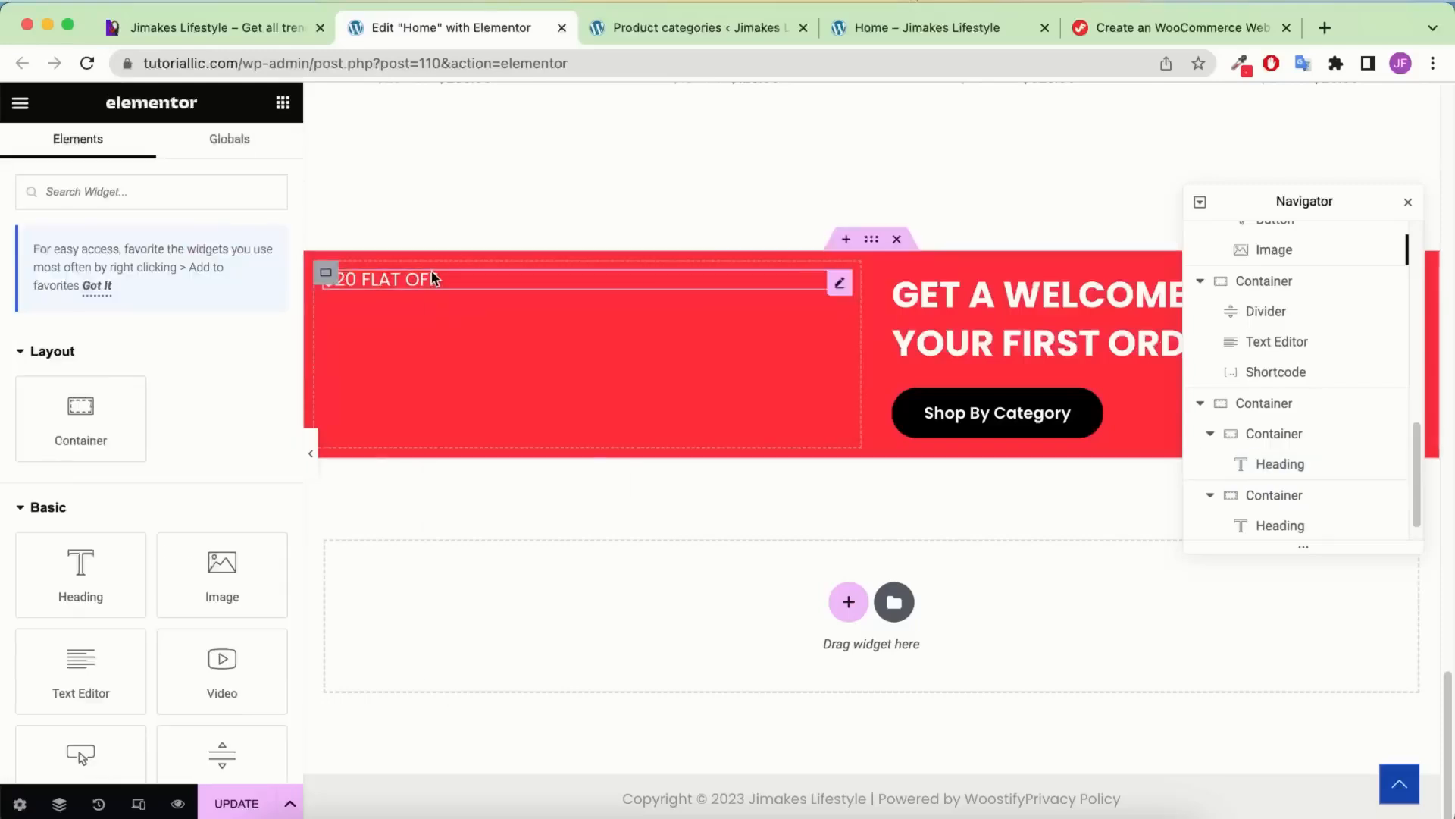
right_click(433, 274)
Duplicate the heading and change its title to 'FIRST <br> SALE'
left_click(488, 326)
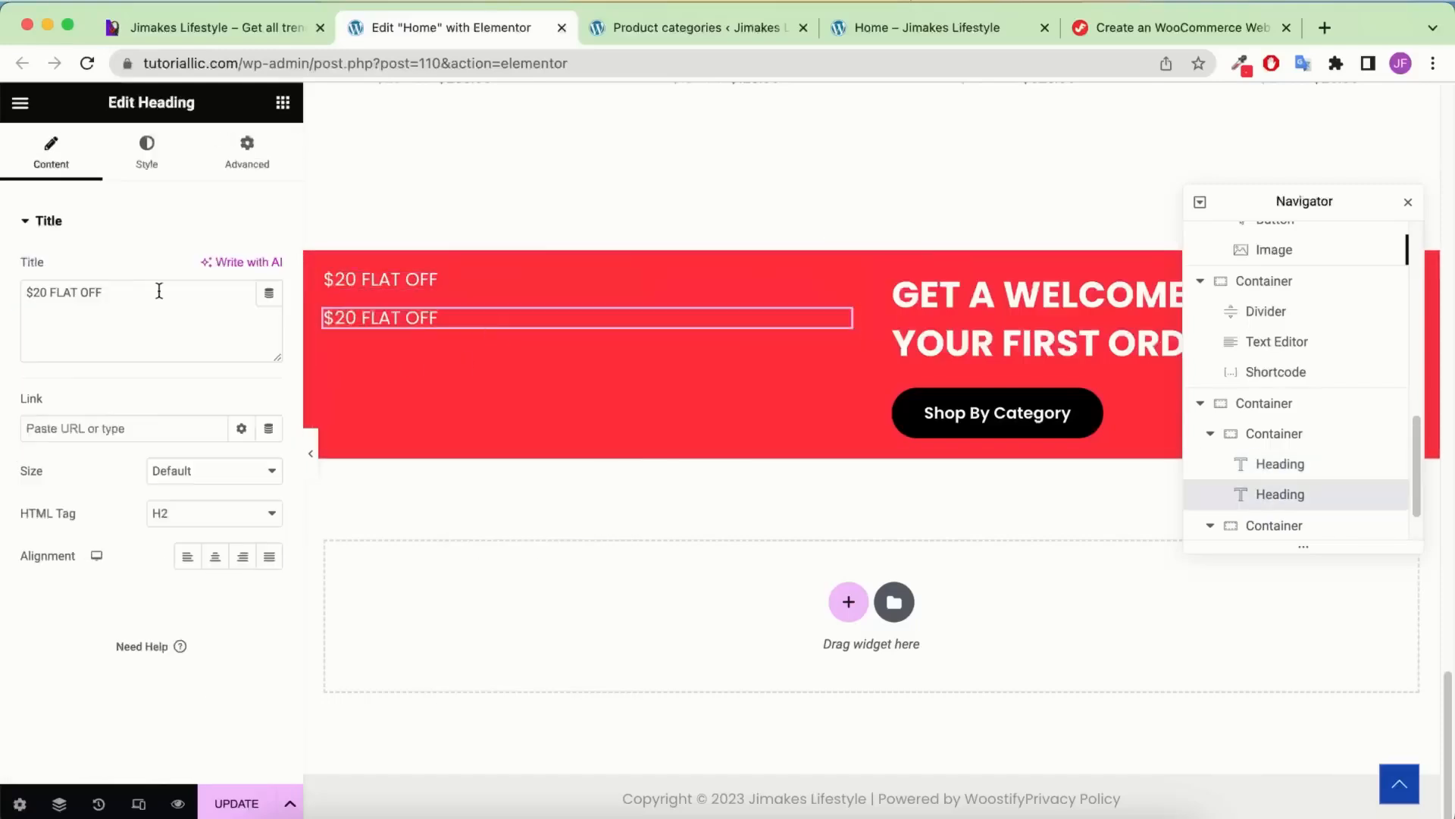
triple_click(127, 304)
type("FIRST <br>SALE")
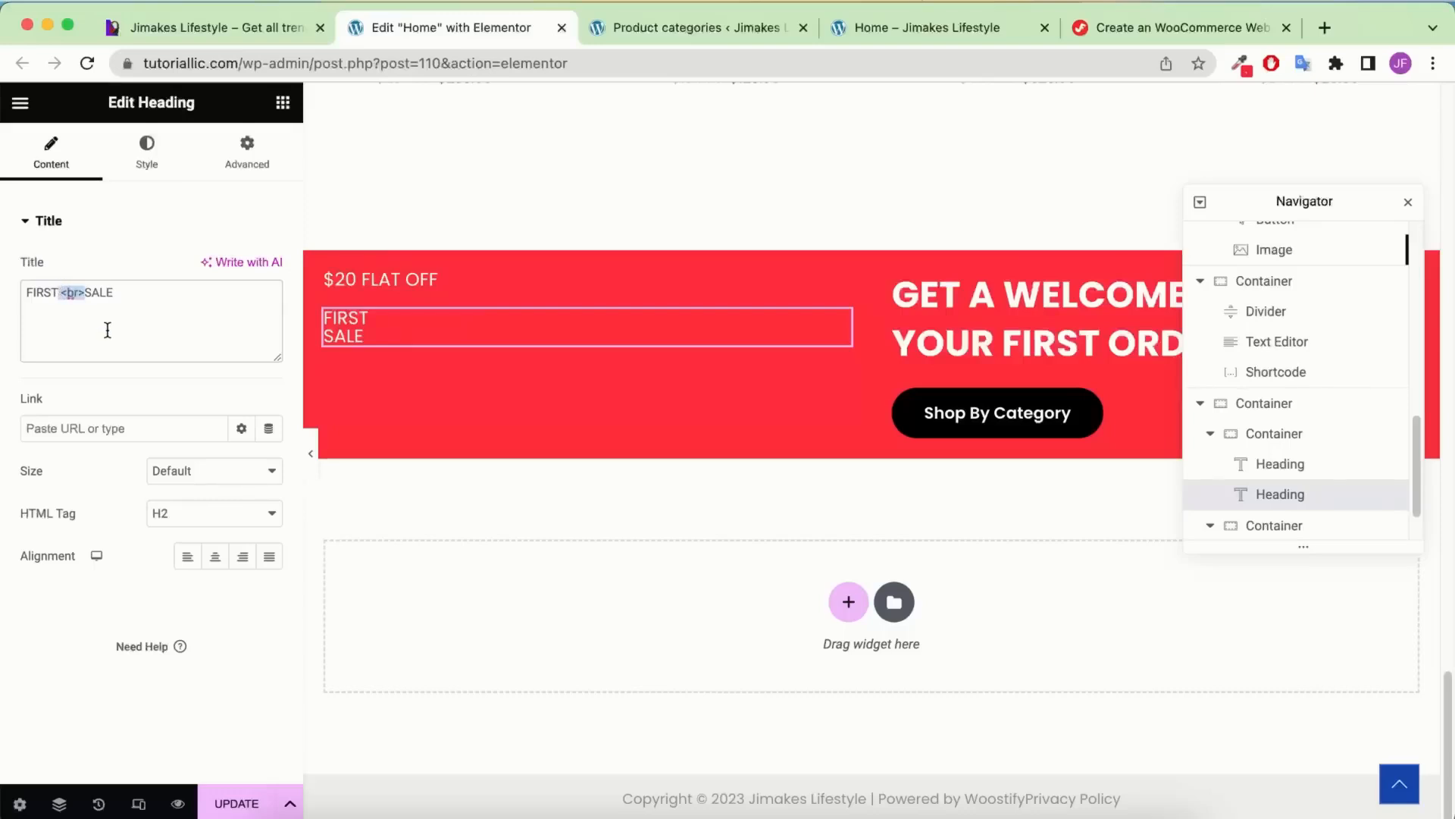
key("BackSpace")
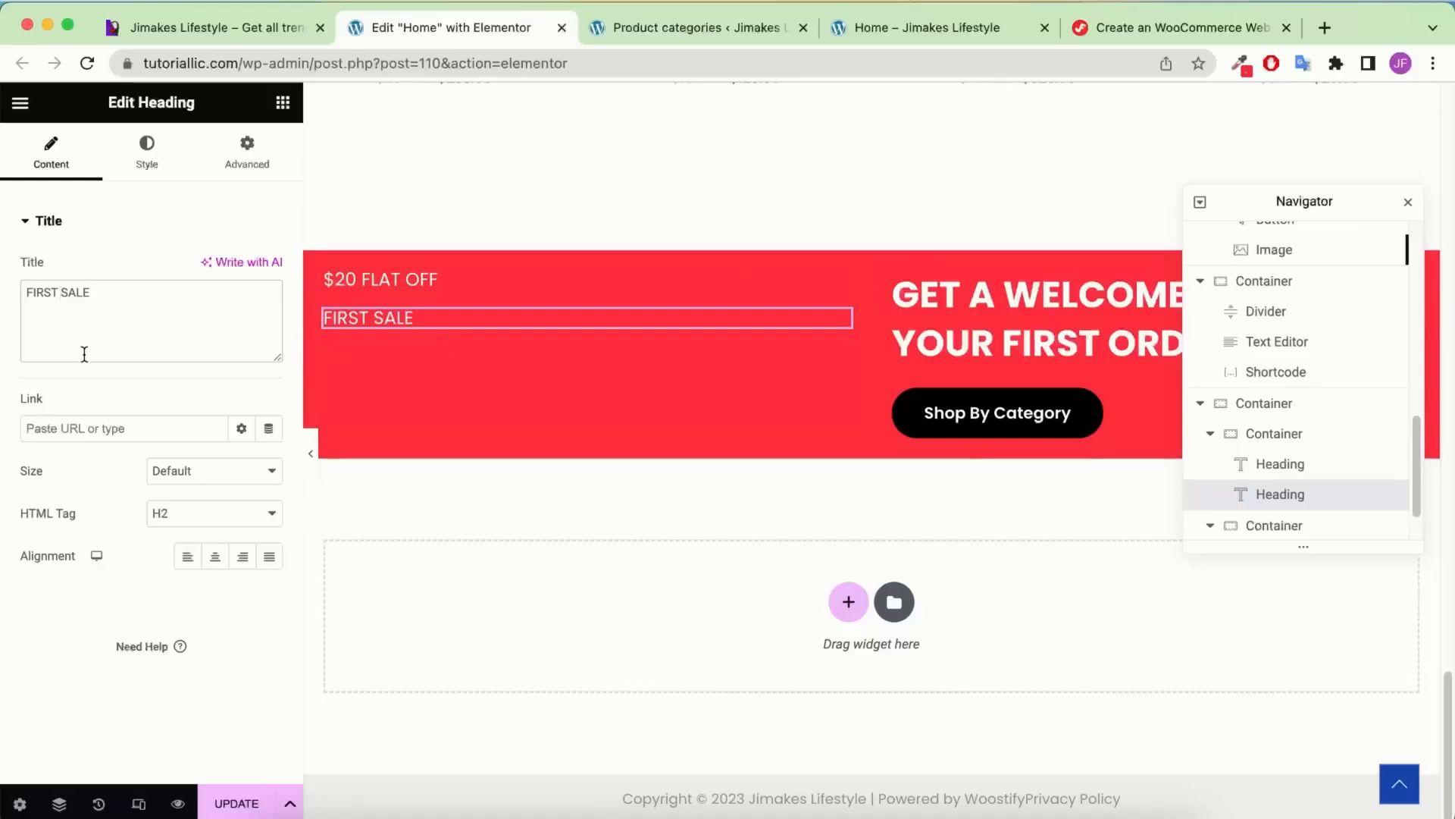
type("<br>")
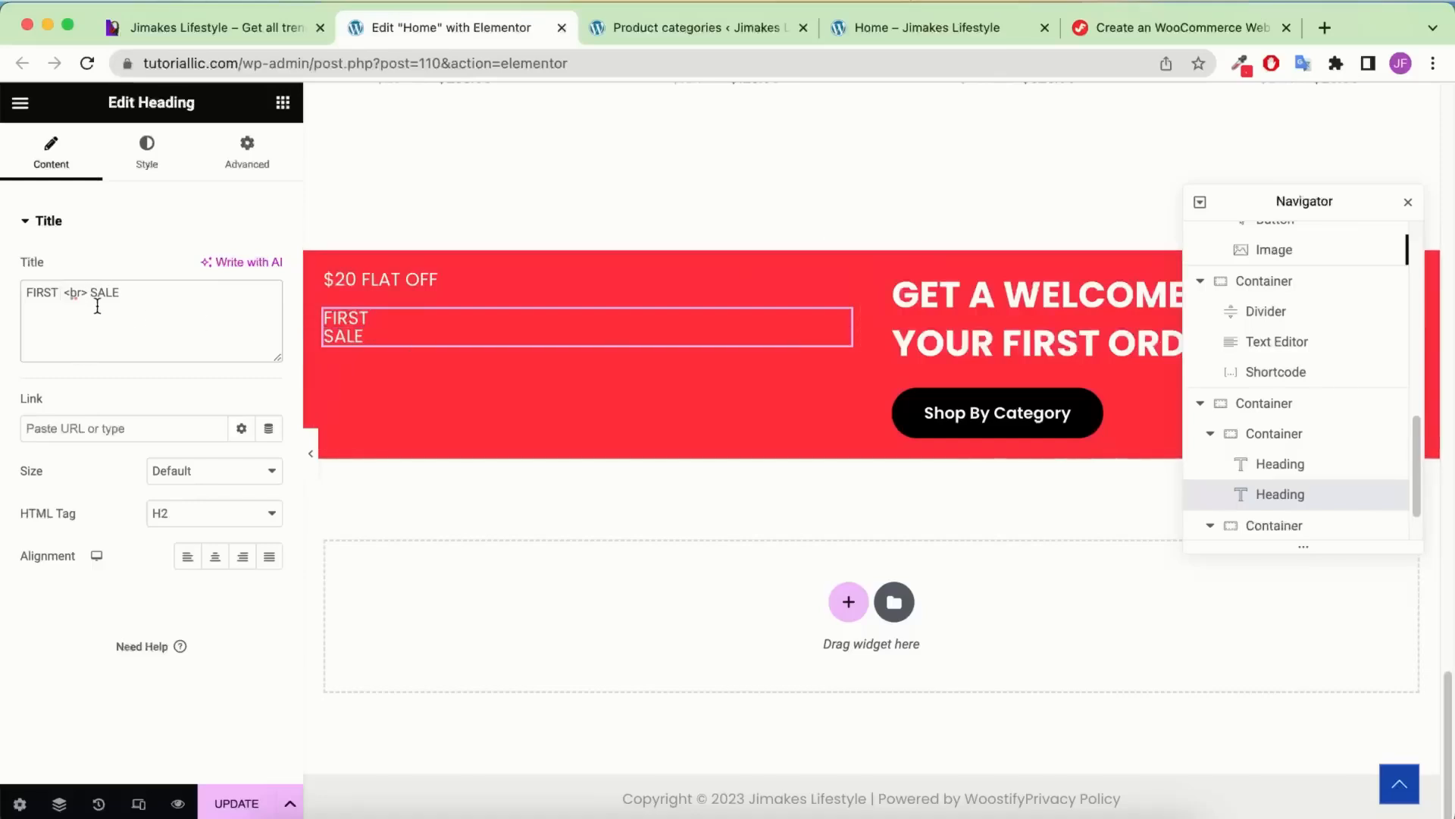
Set the FIRST SALE typography to size 123, weight 900 Black, line height 100
left_click(147, 159)
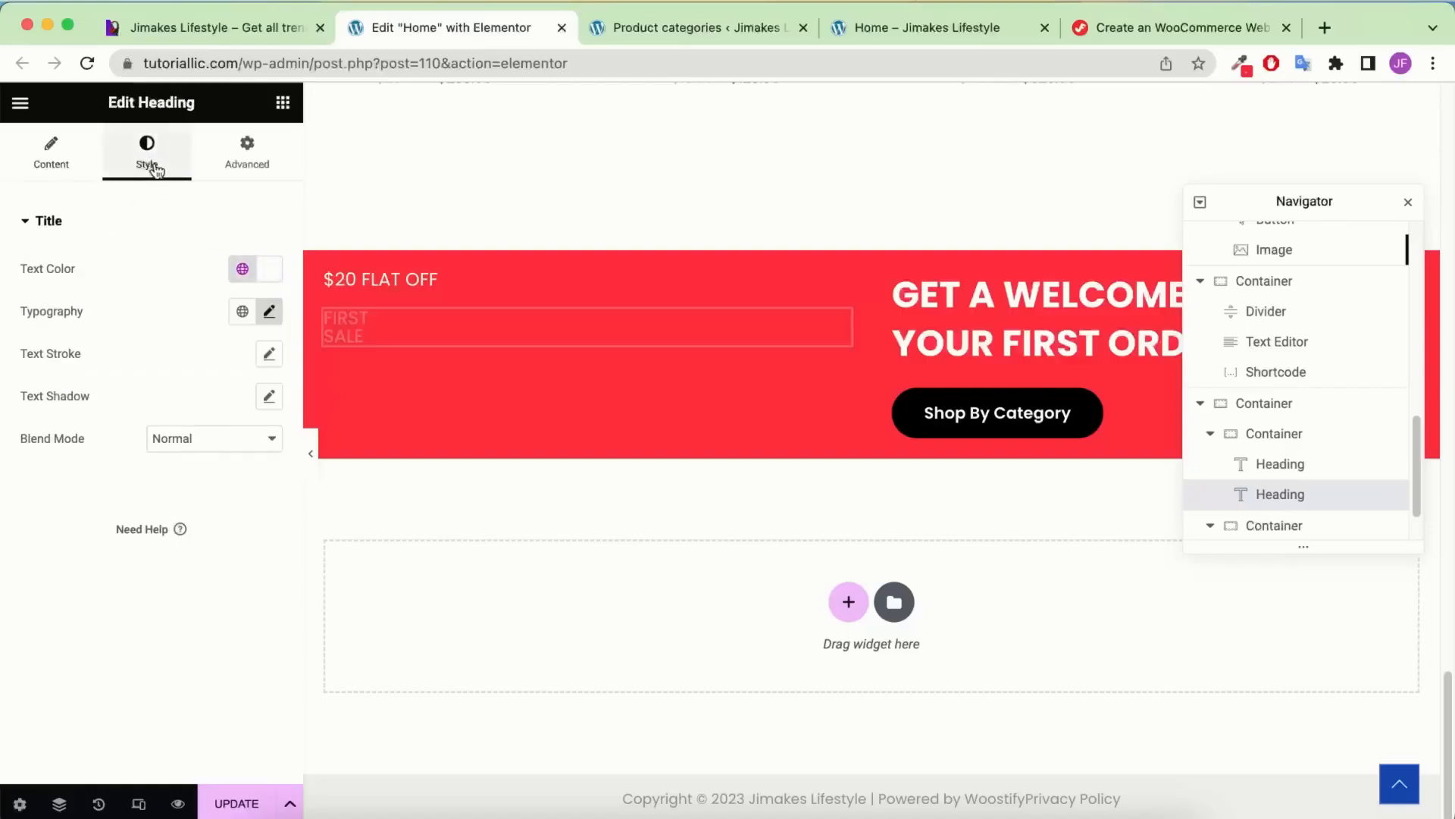
left_click(269, 312)
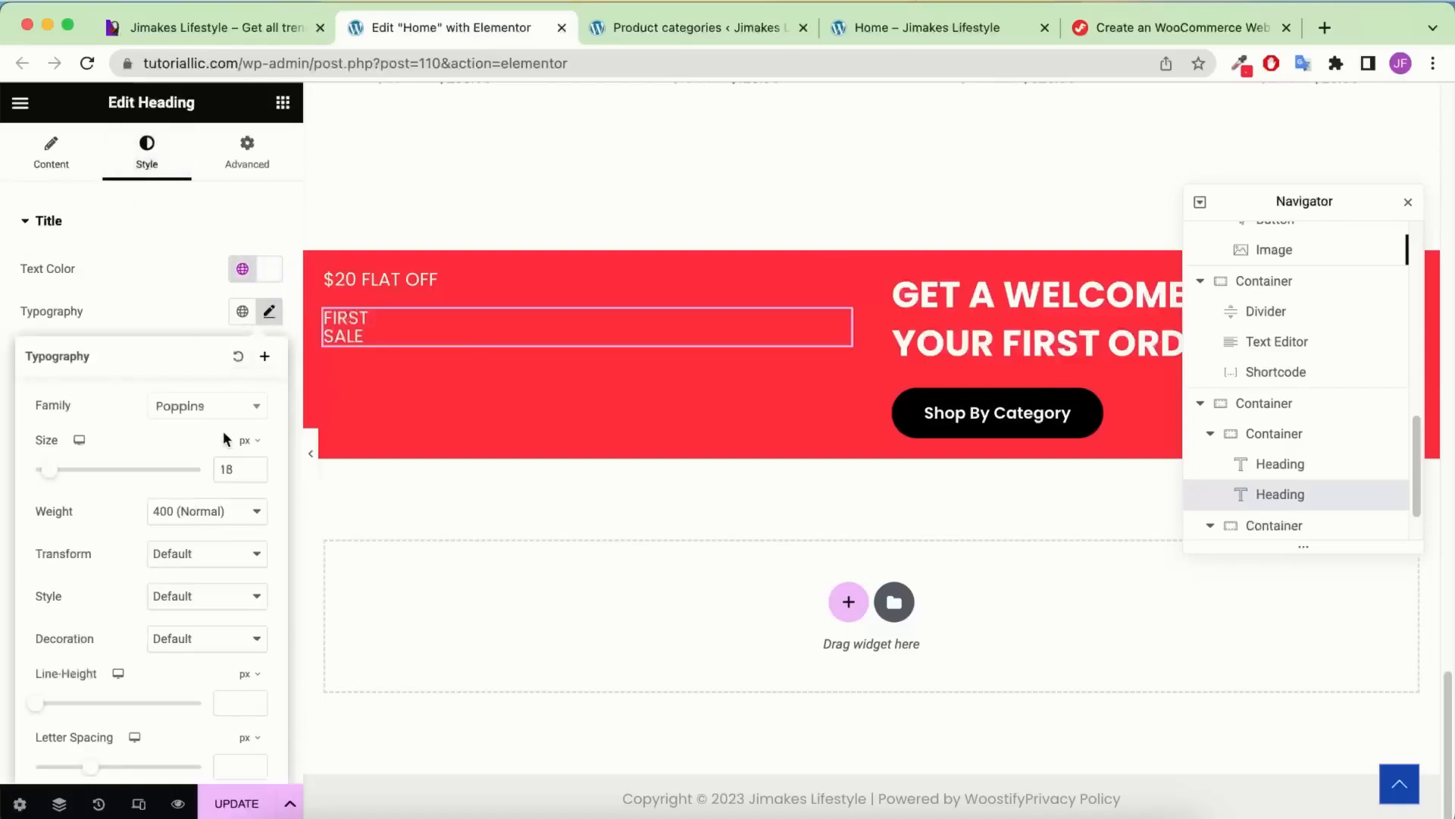
type("123")
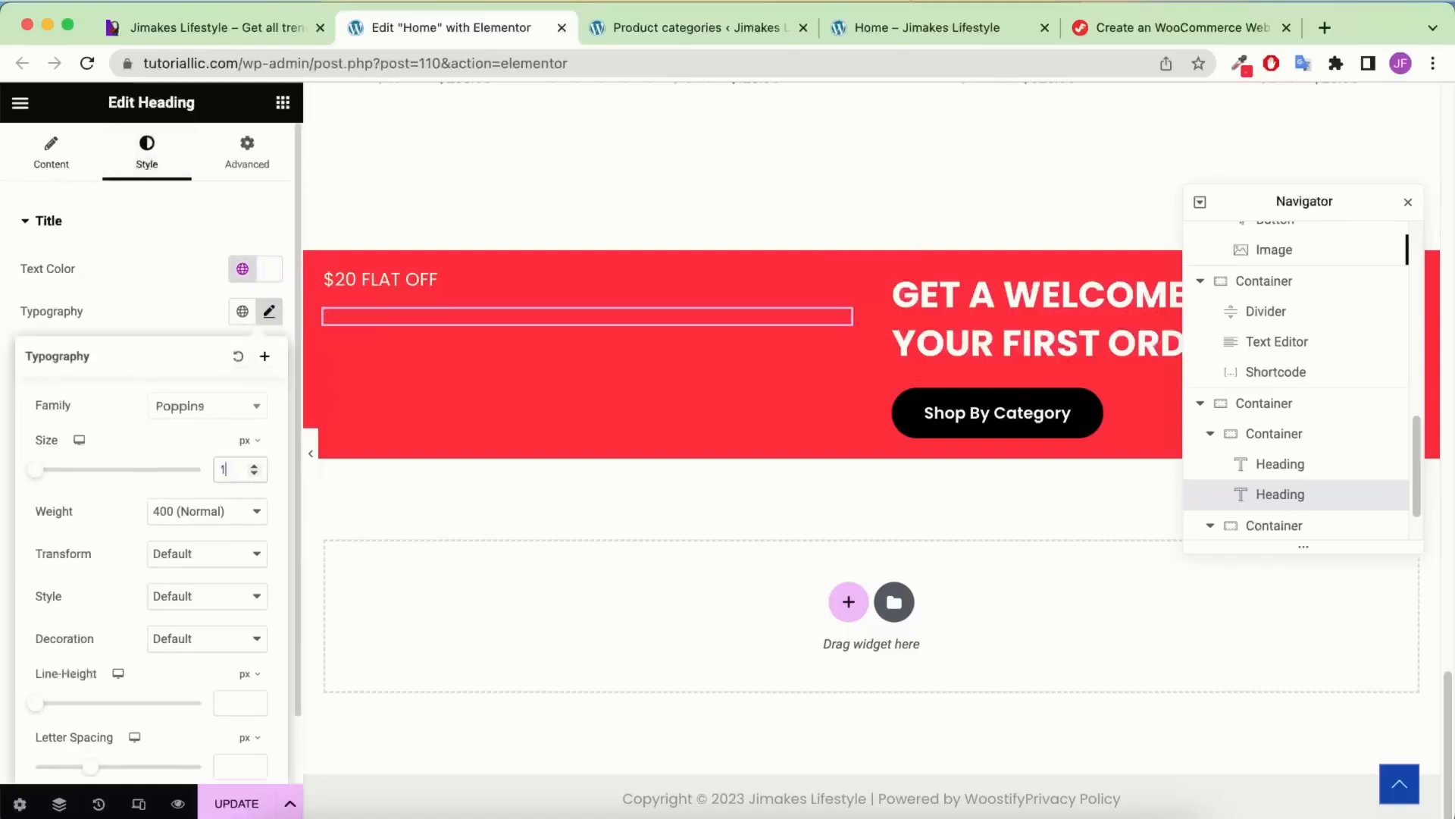
left_click(210, 513)
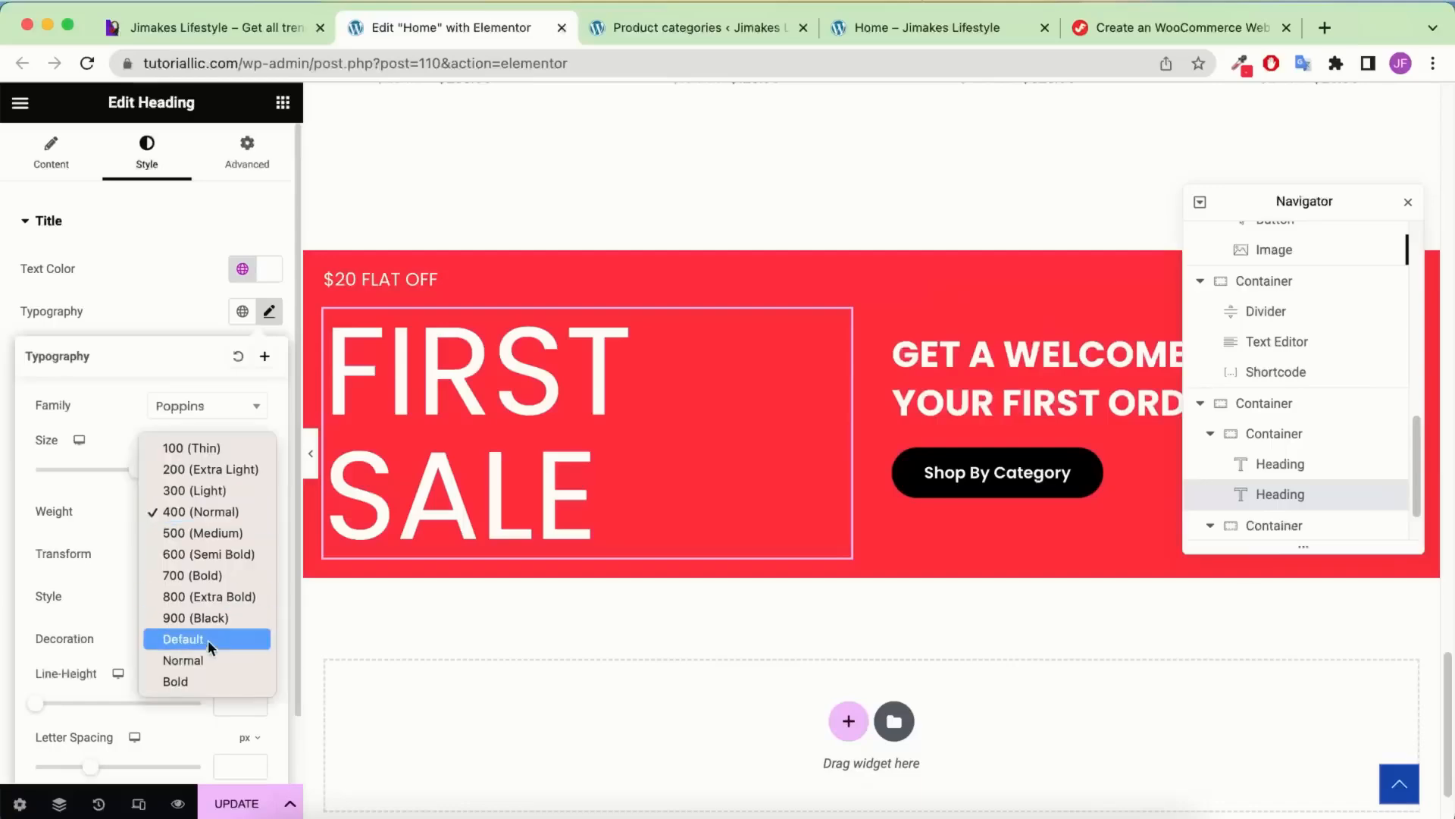
left_click(205, 618)
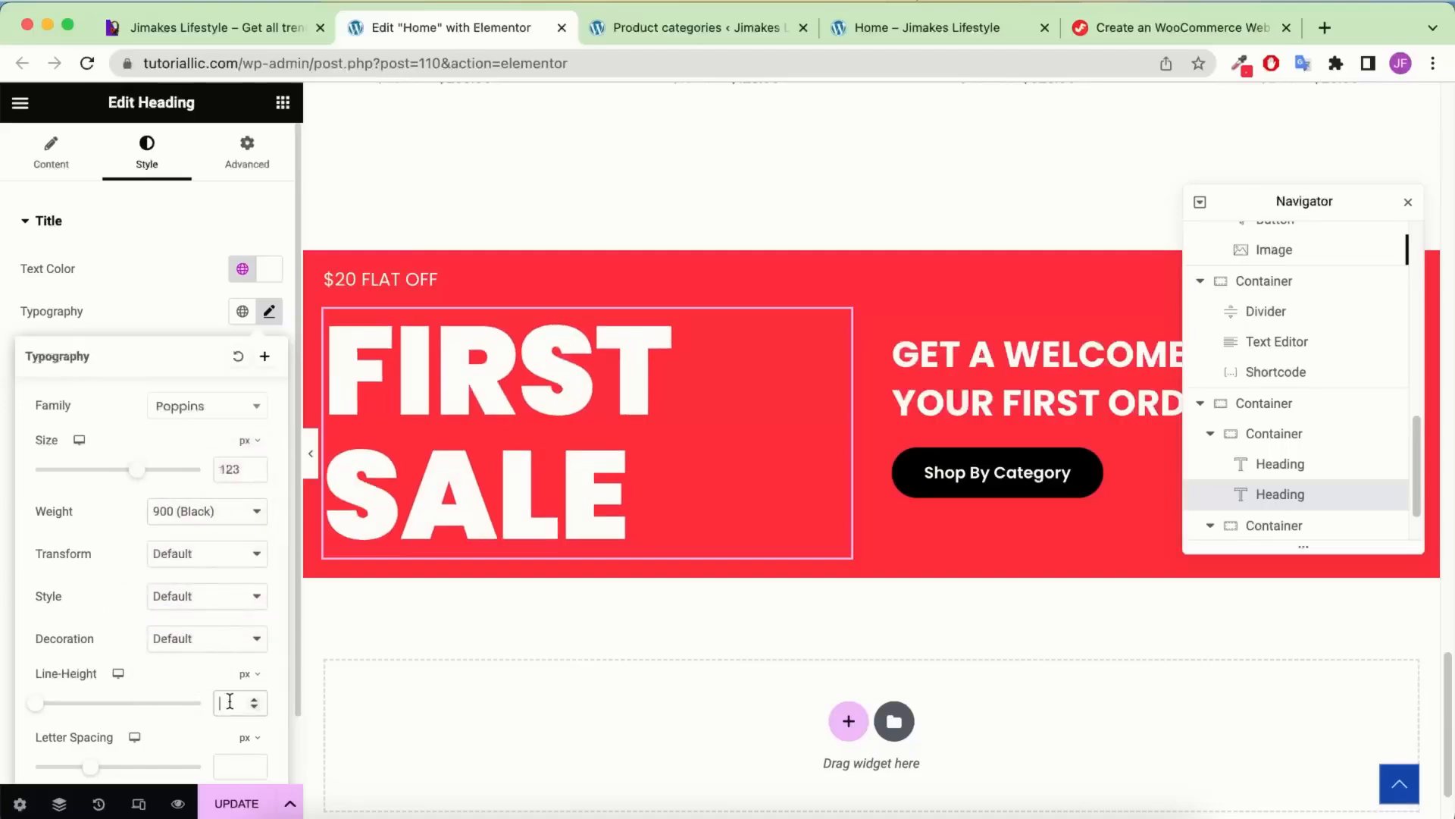
type("100")
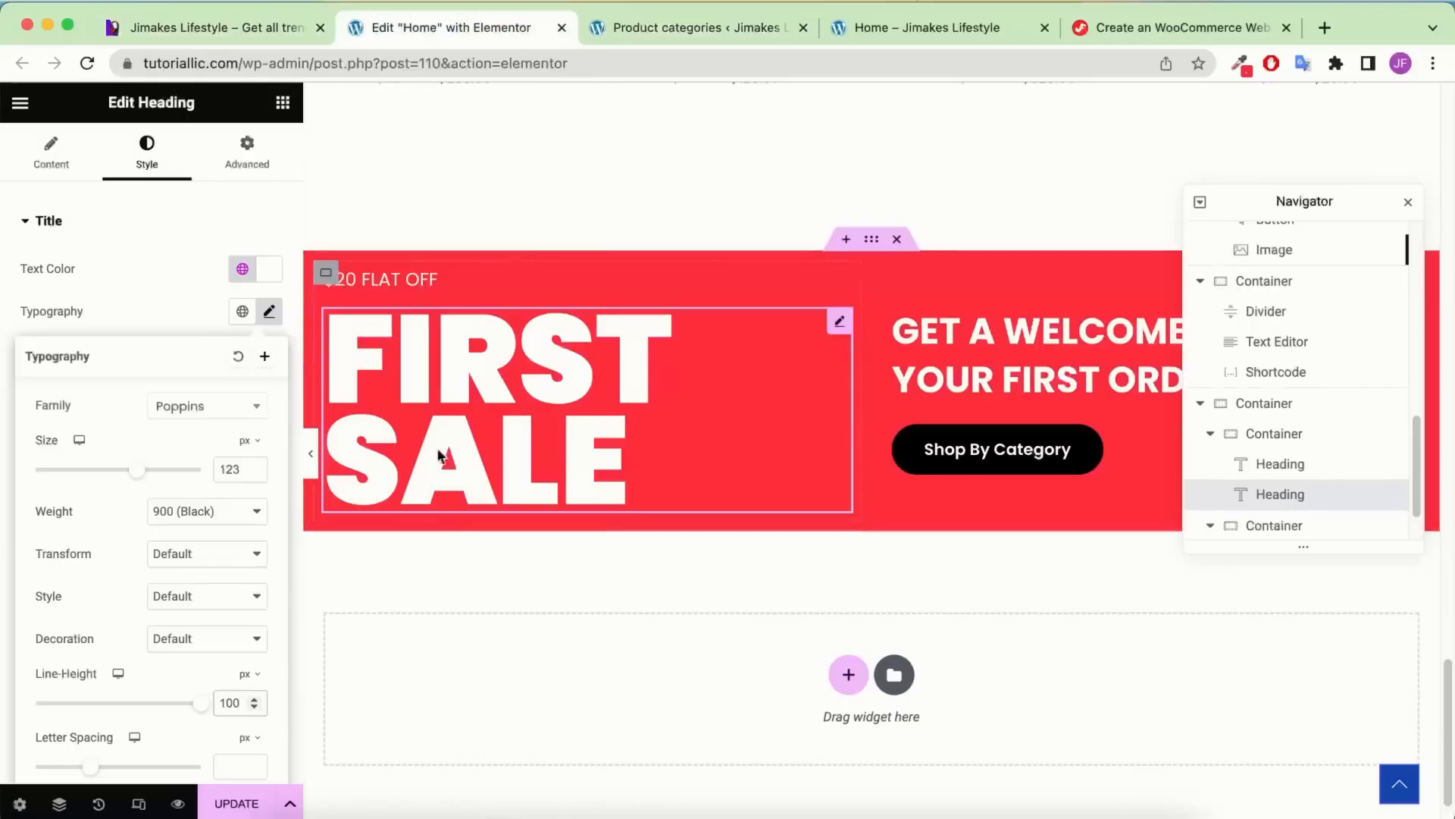
Place an Image widget below FIRST SALE and upload Home-Joining-Sale.png to the media library
left_click(282, 106)
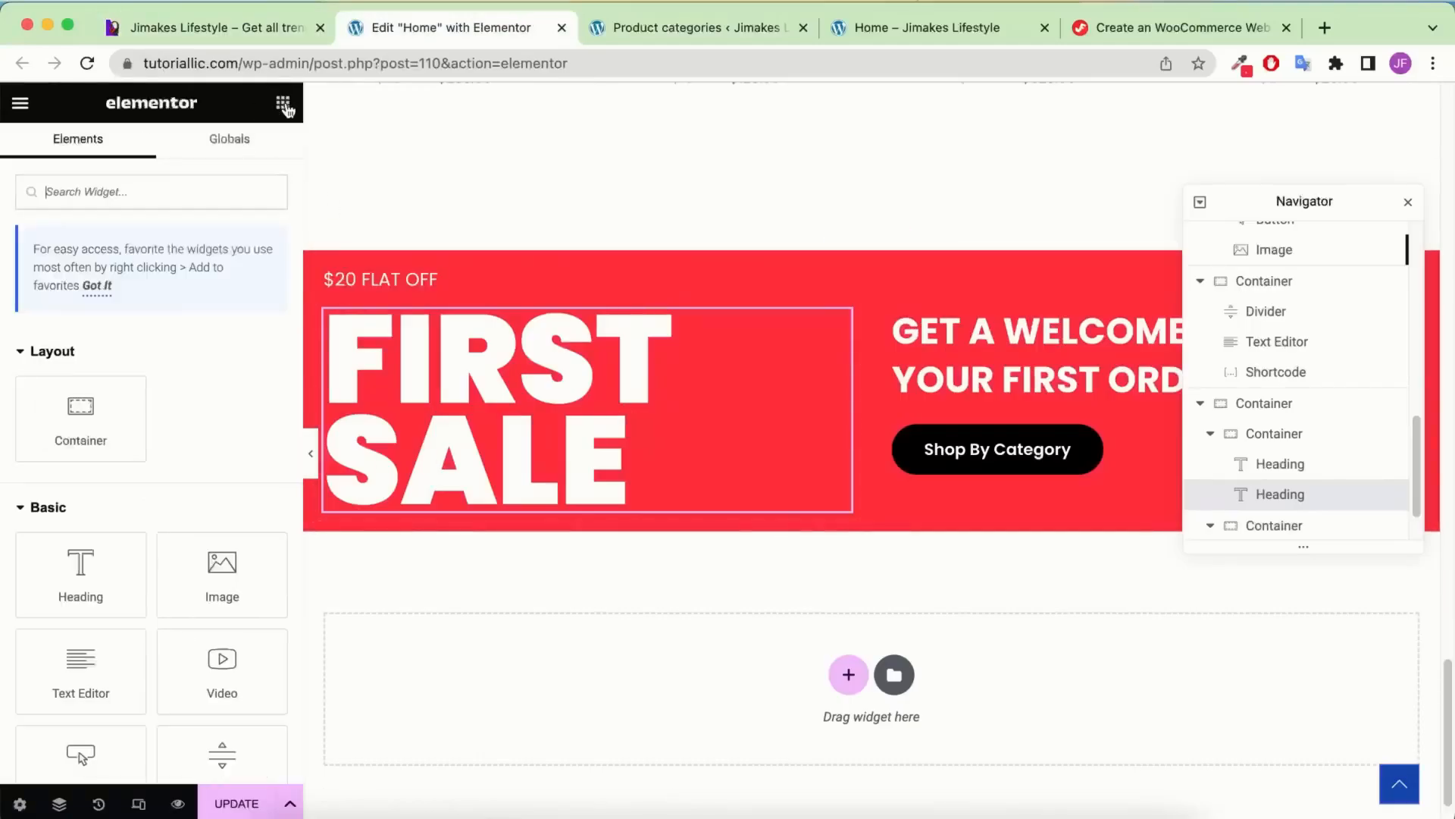
left_click_drag(221, 591, 559, 489)
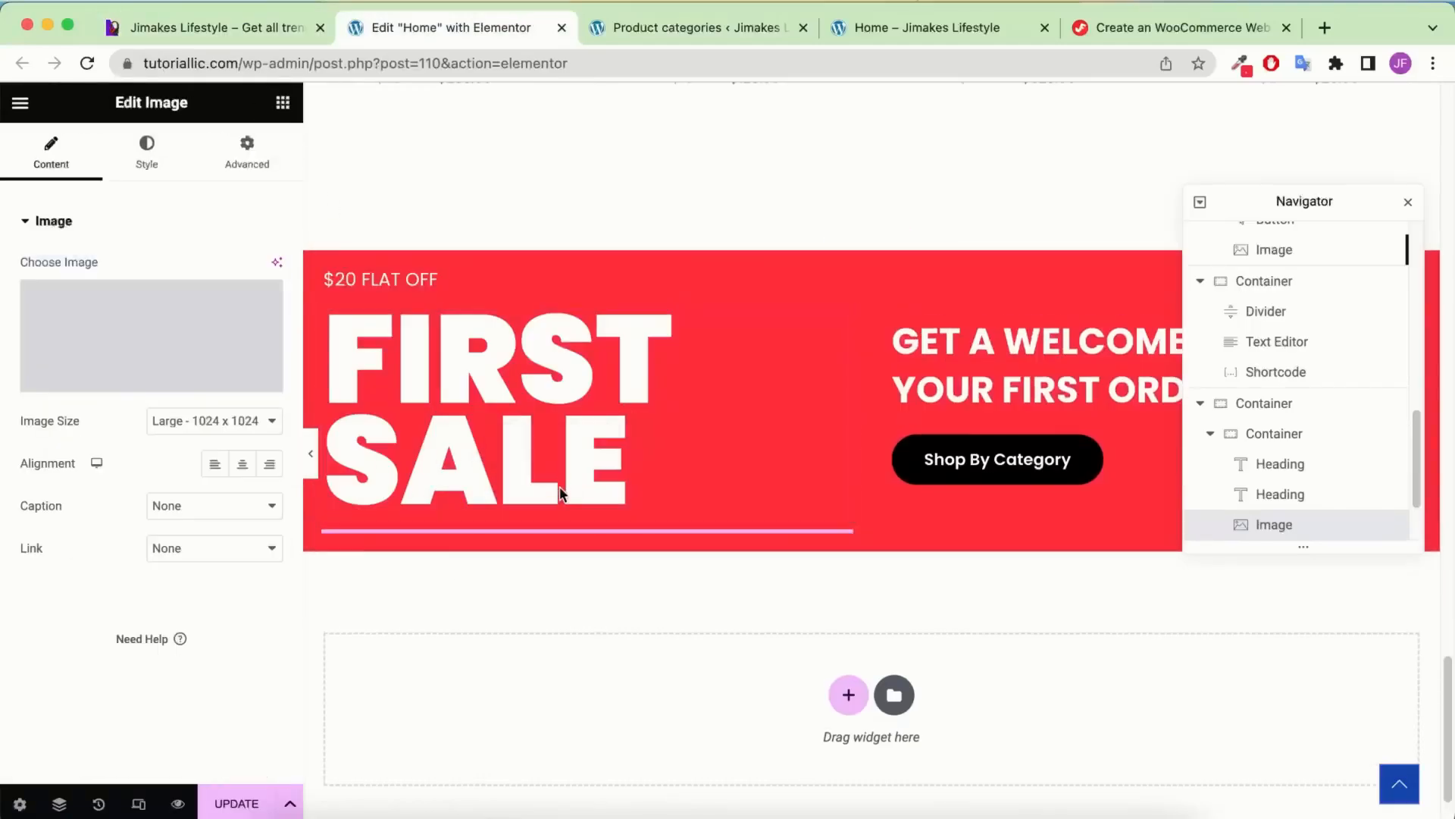
left_click(195, 324)
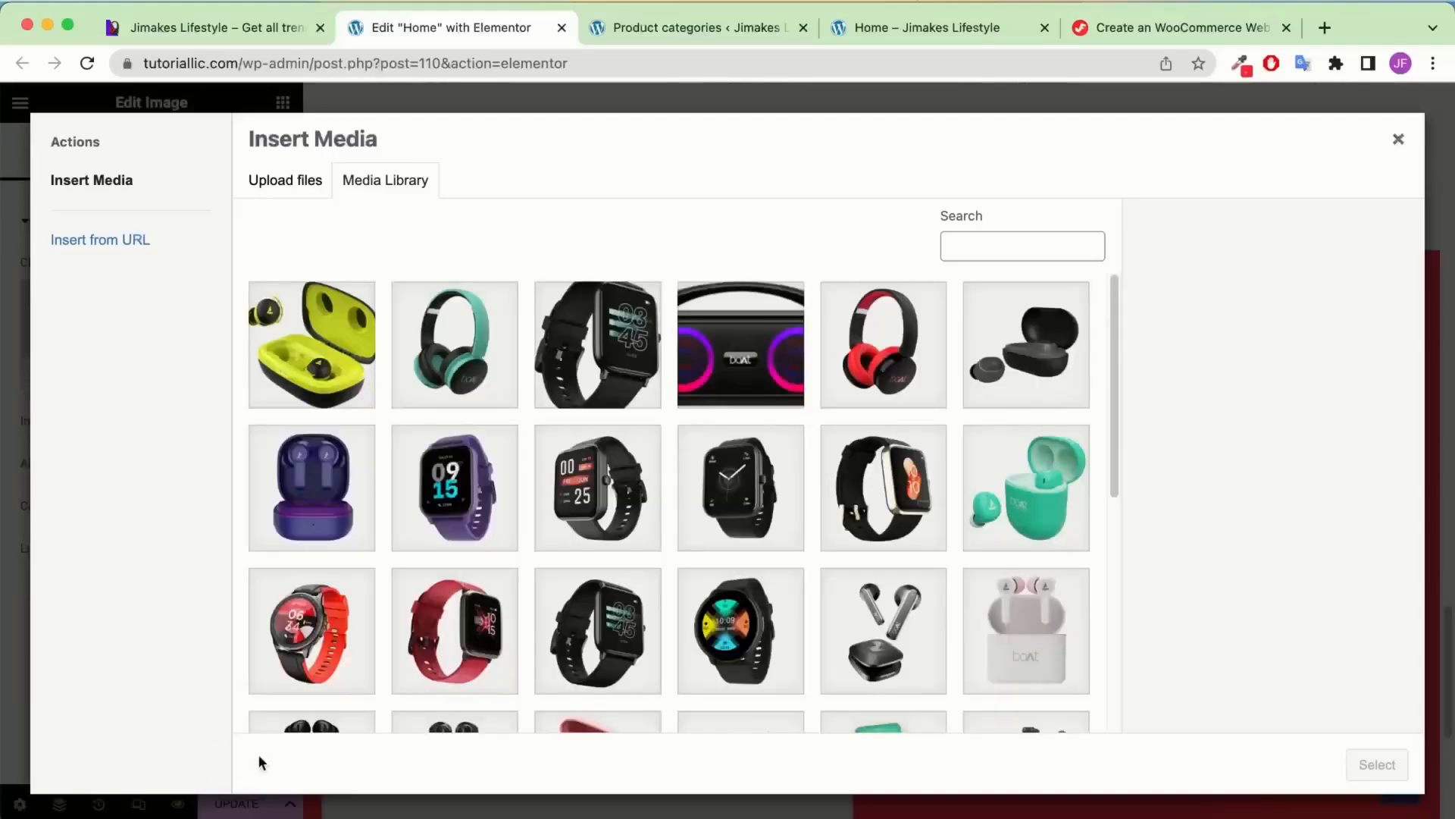
left_click(278, 805)
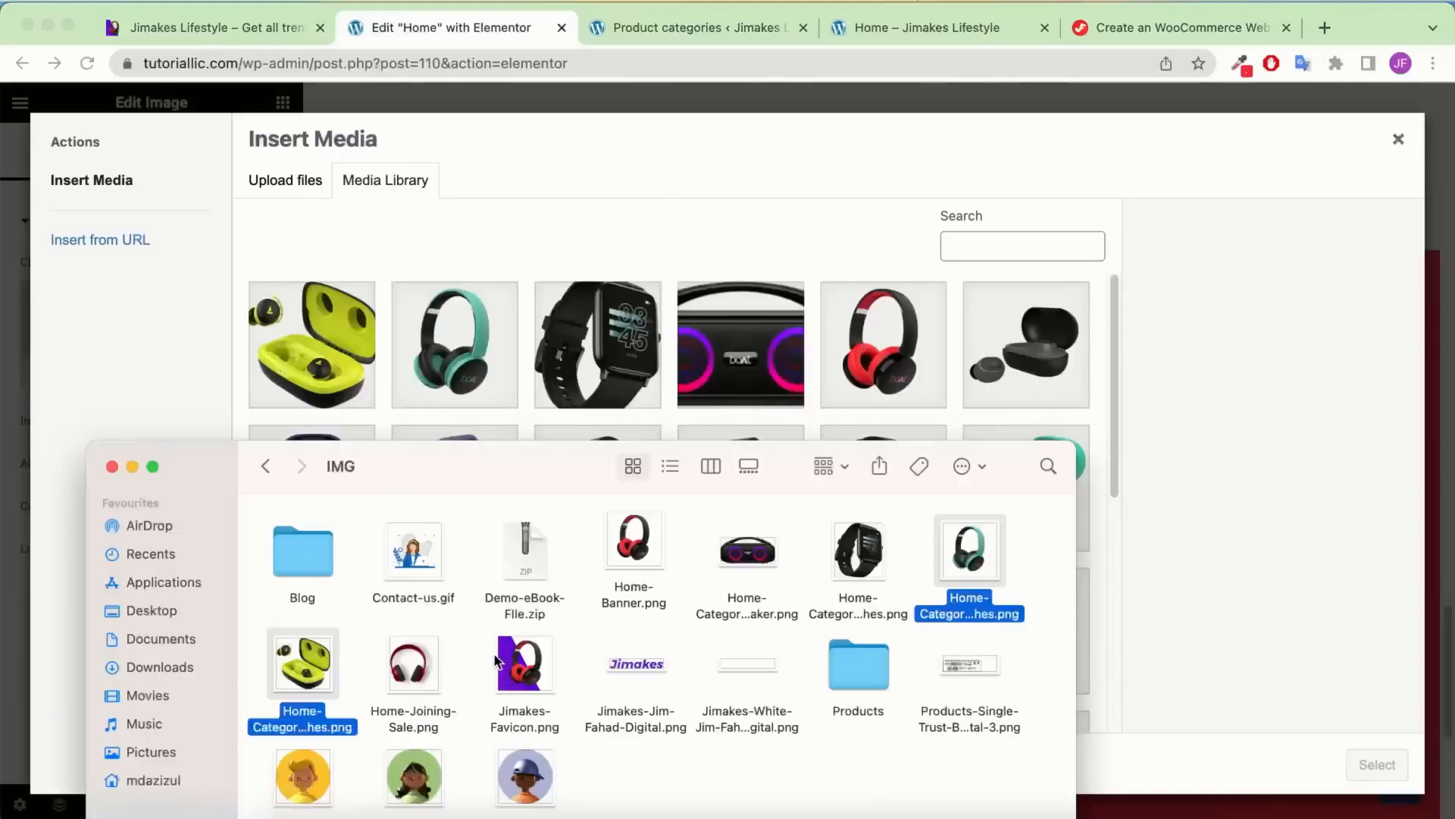
left_click(430, 675)
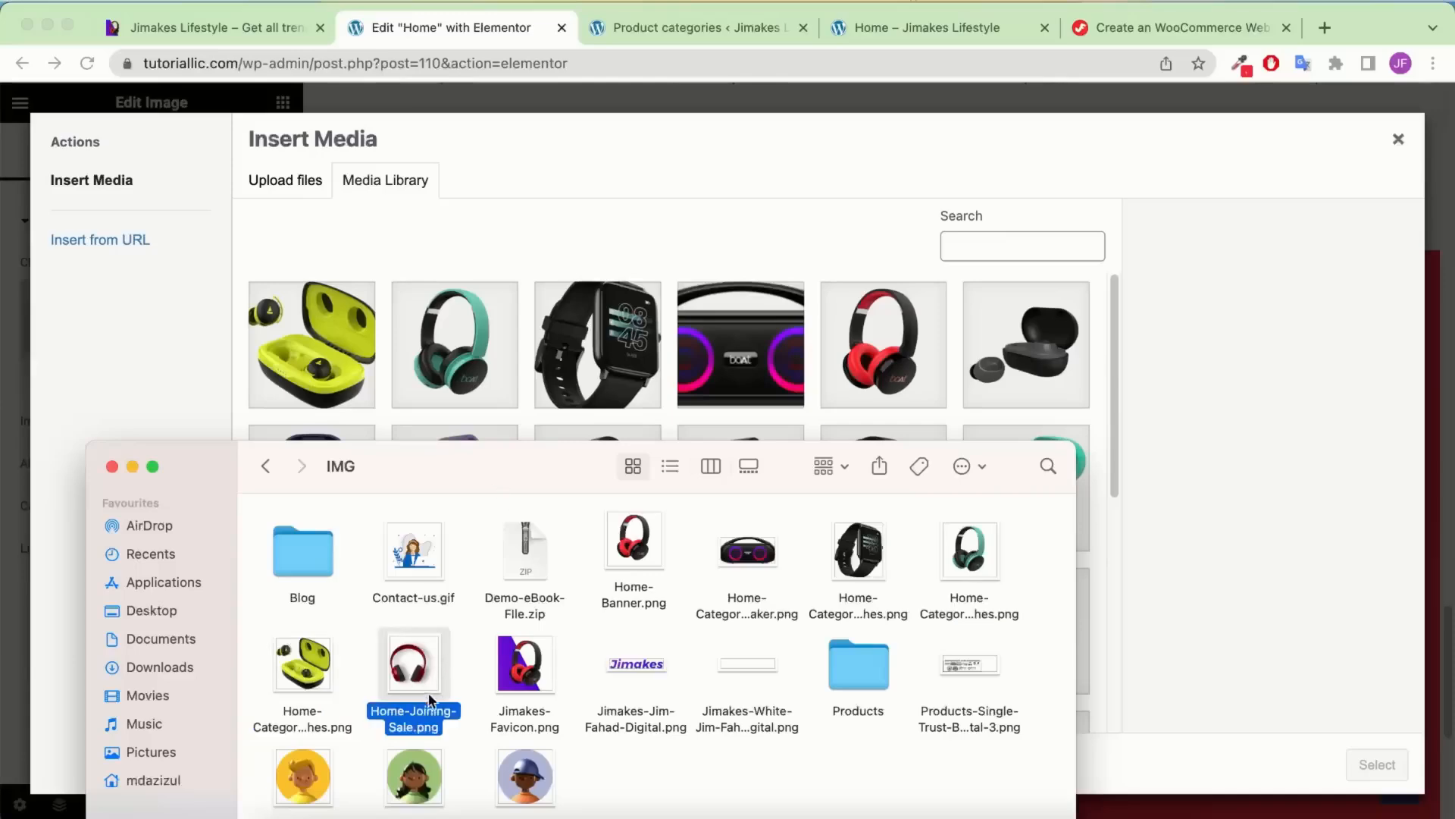
left_click_drag(430, 670, 635, 364)
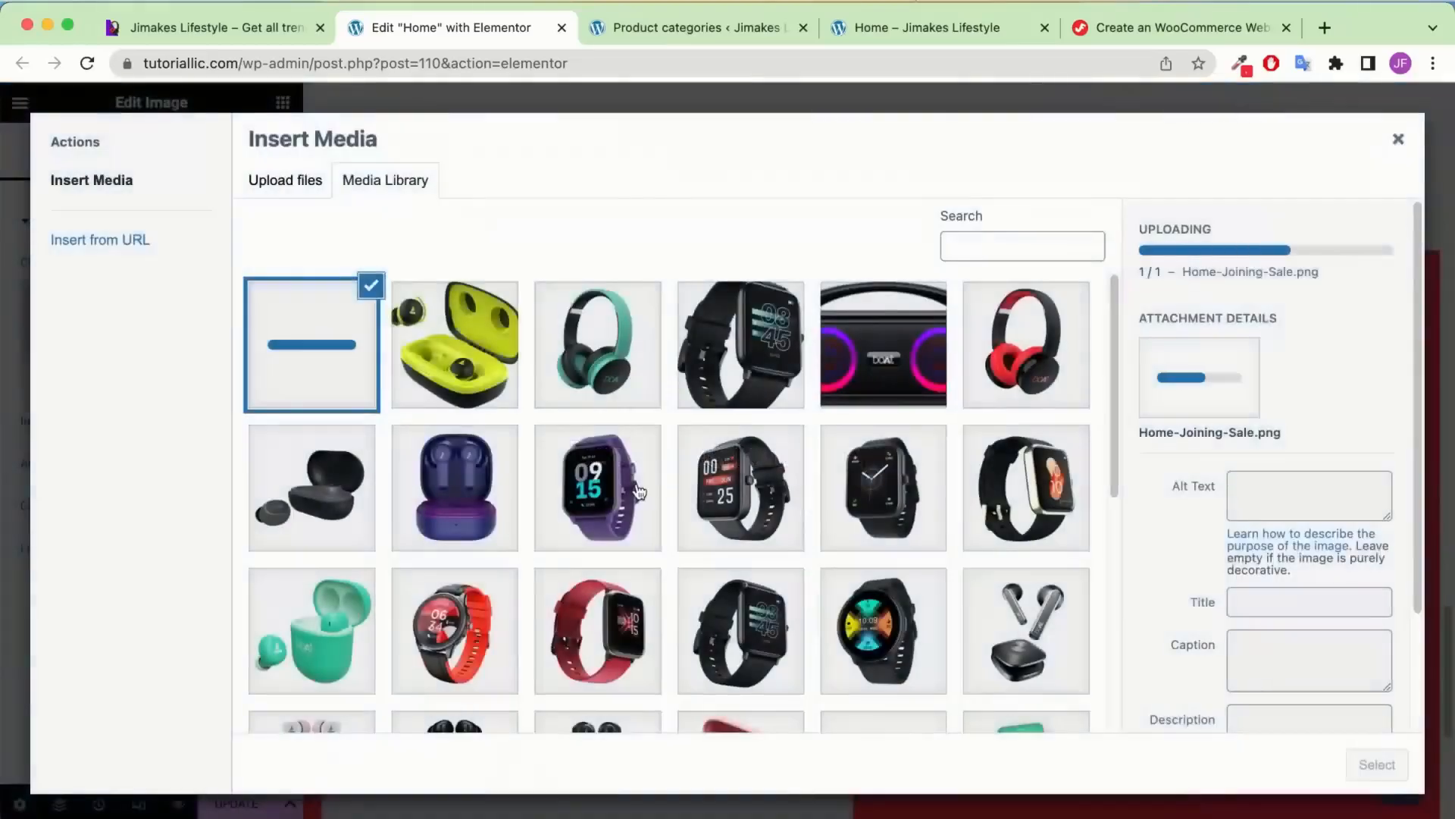
Upload the three avatar images and insert the red headphones image into the widget
left_click(278, 808)
left_click(644, 775)
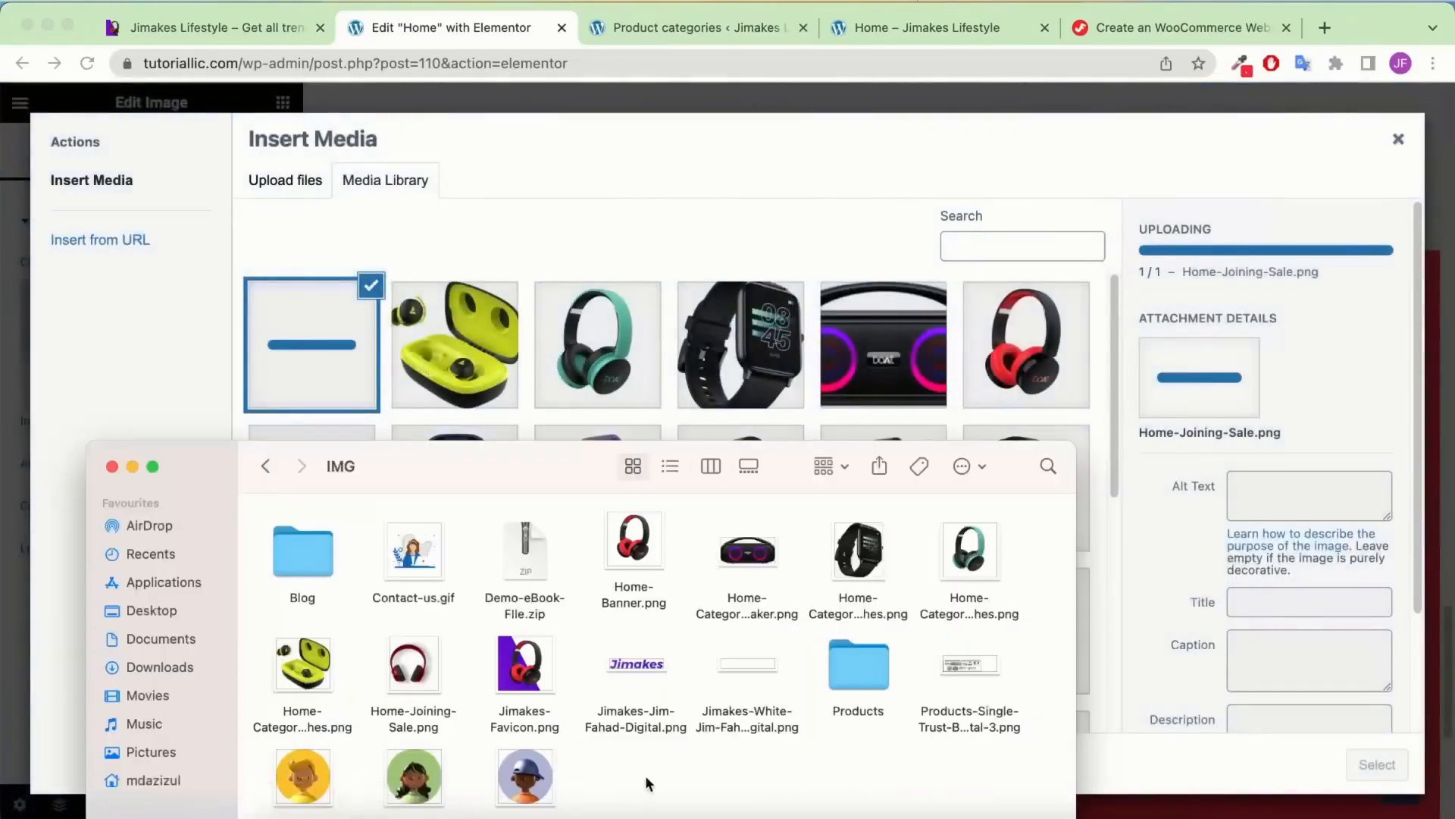
left_click_drag(587, 784, 575, 335)
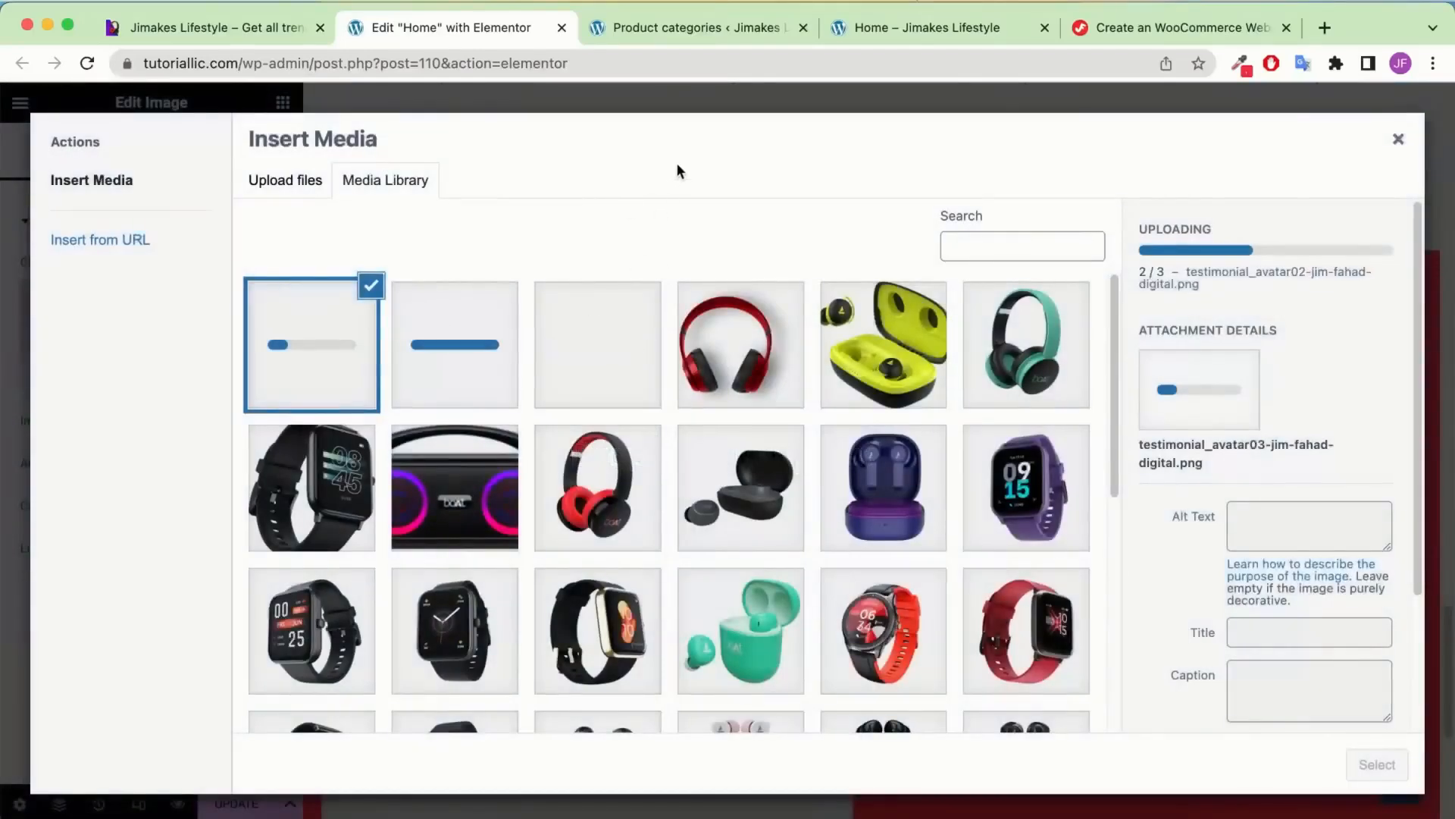
left_click(708, 388)
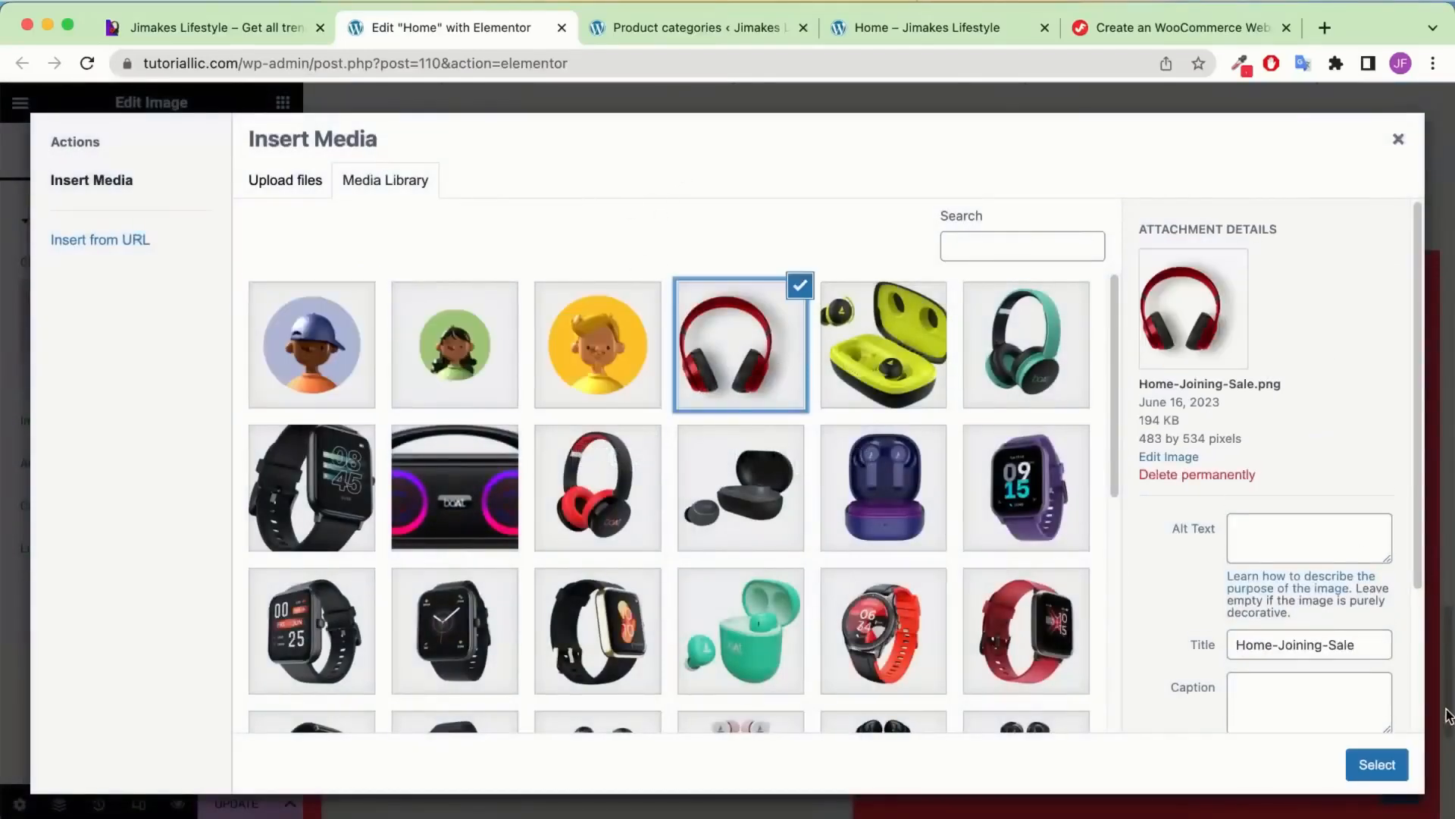
left_click(1375, 765)
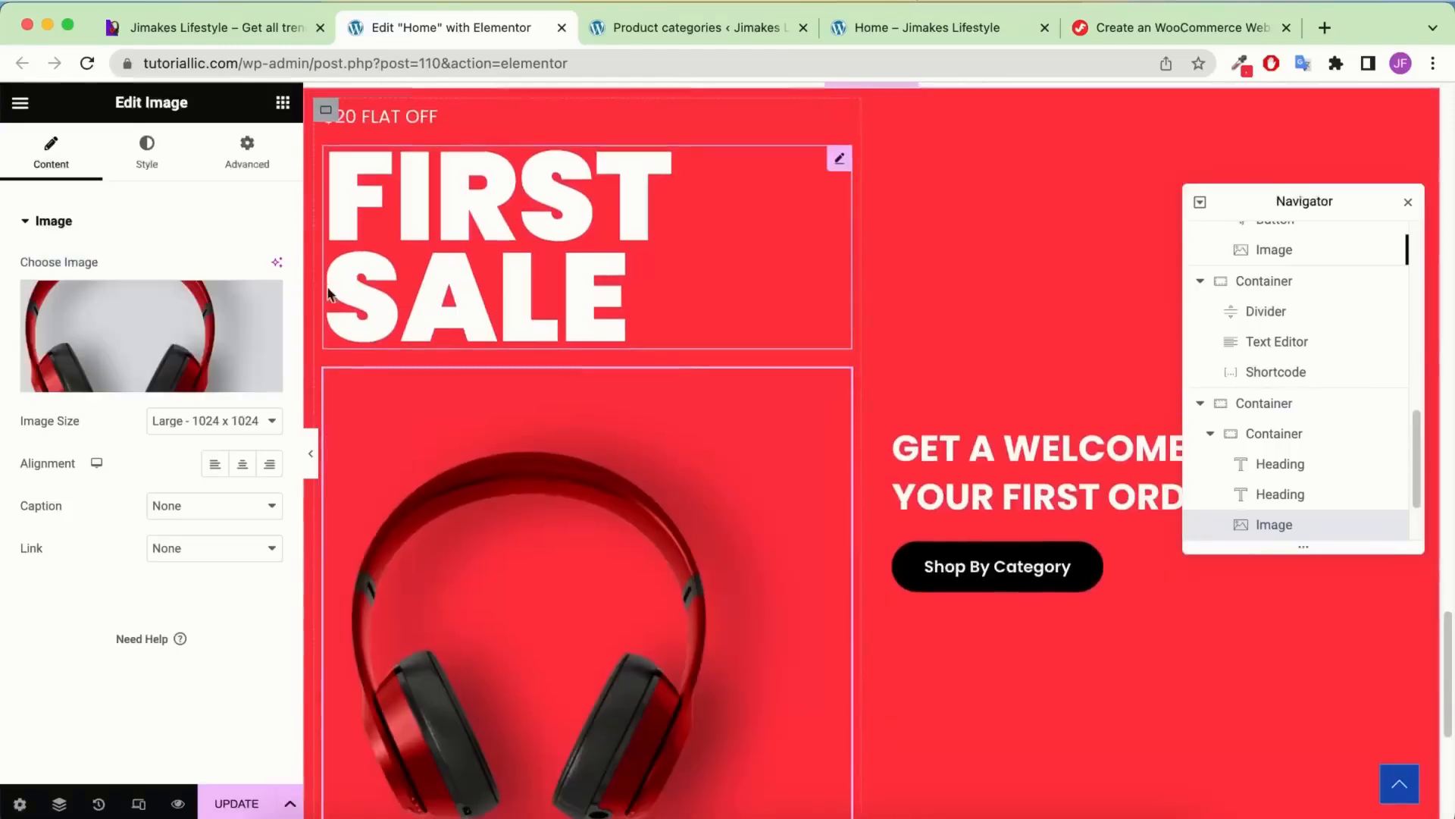
Unlink the image margins and set top and bottom margins to -500
left_click(248, 152)
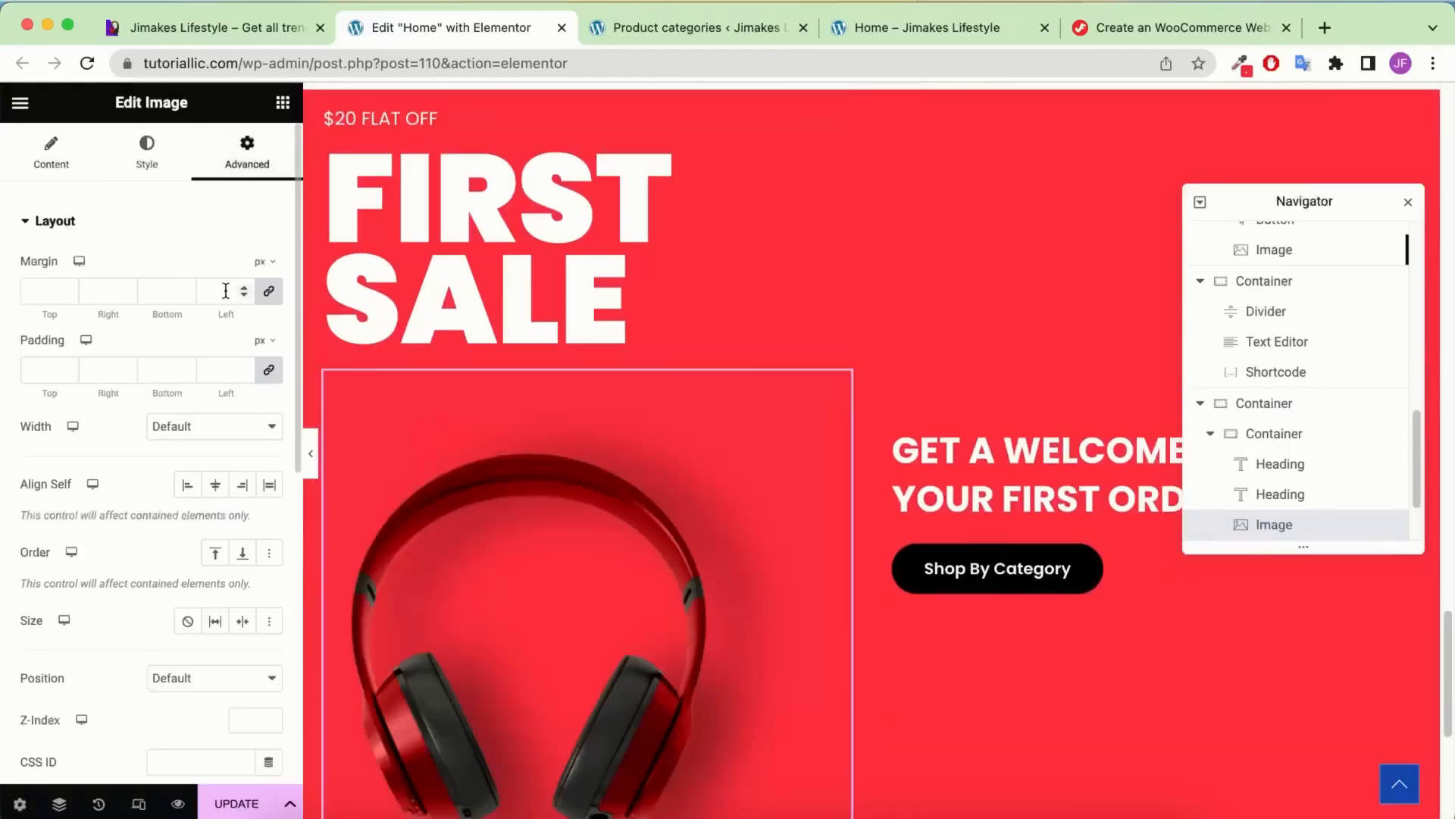
left_click(277, 298)
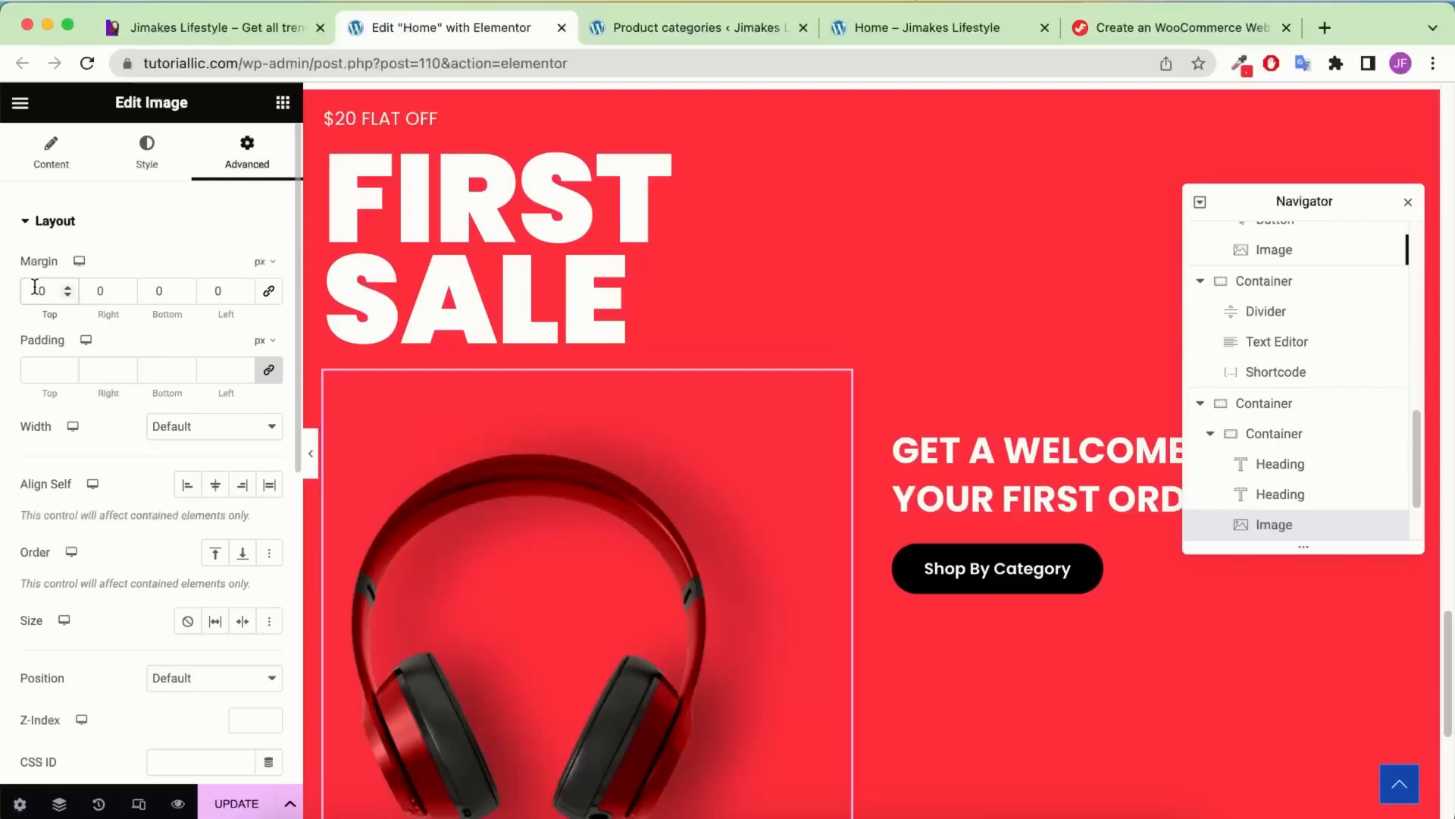
left_click(34, 288)
type("50")
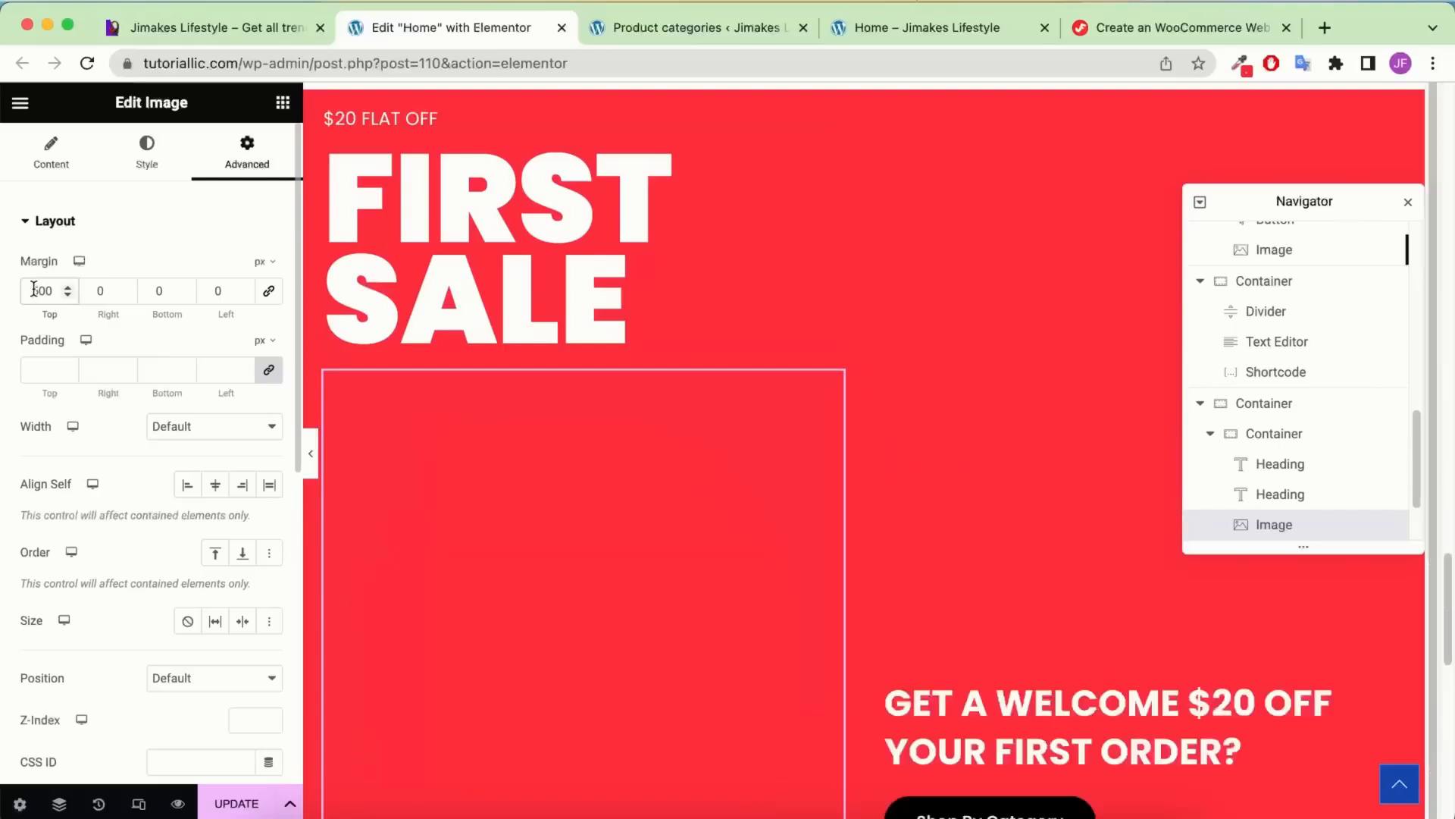
left_click(33, 290)
type("-")
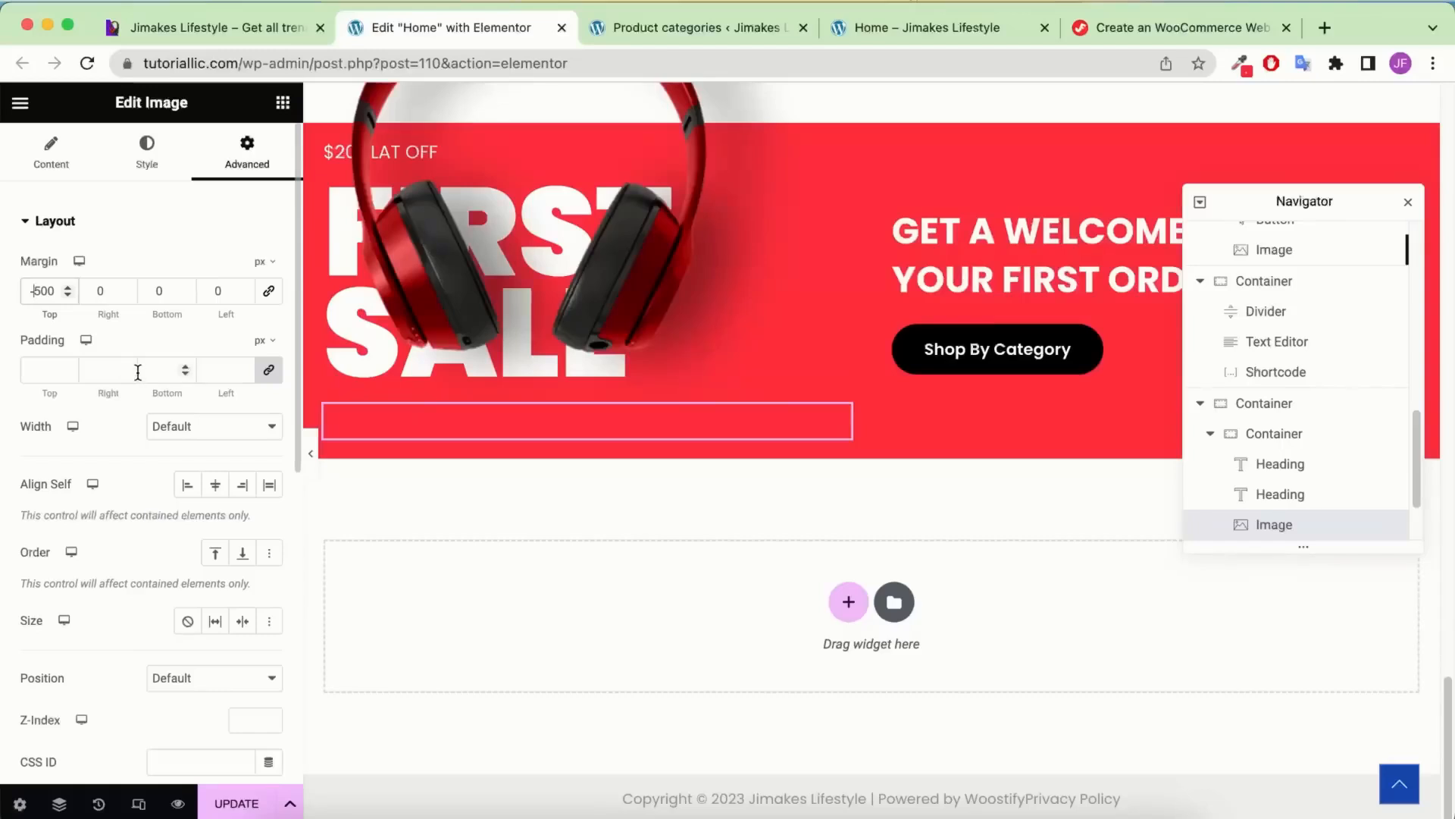
double_click(153, 289)
type("-500")
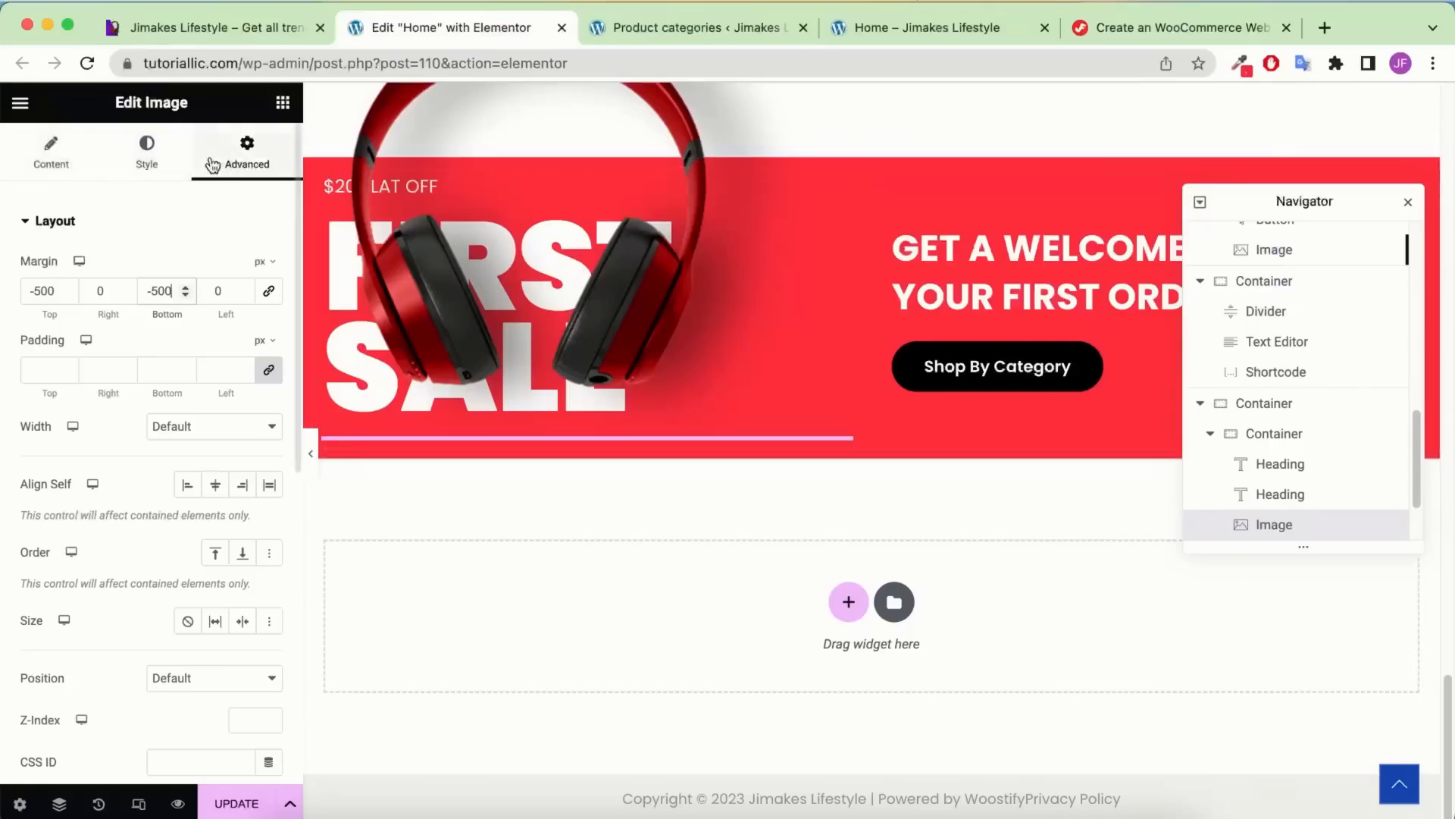
Set the image's width and max width to 600 px
left_click(149, 155)
left_click(262, 261)
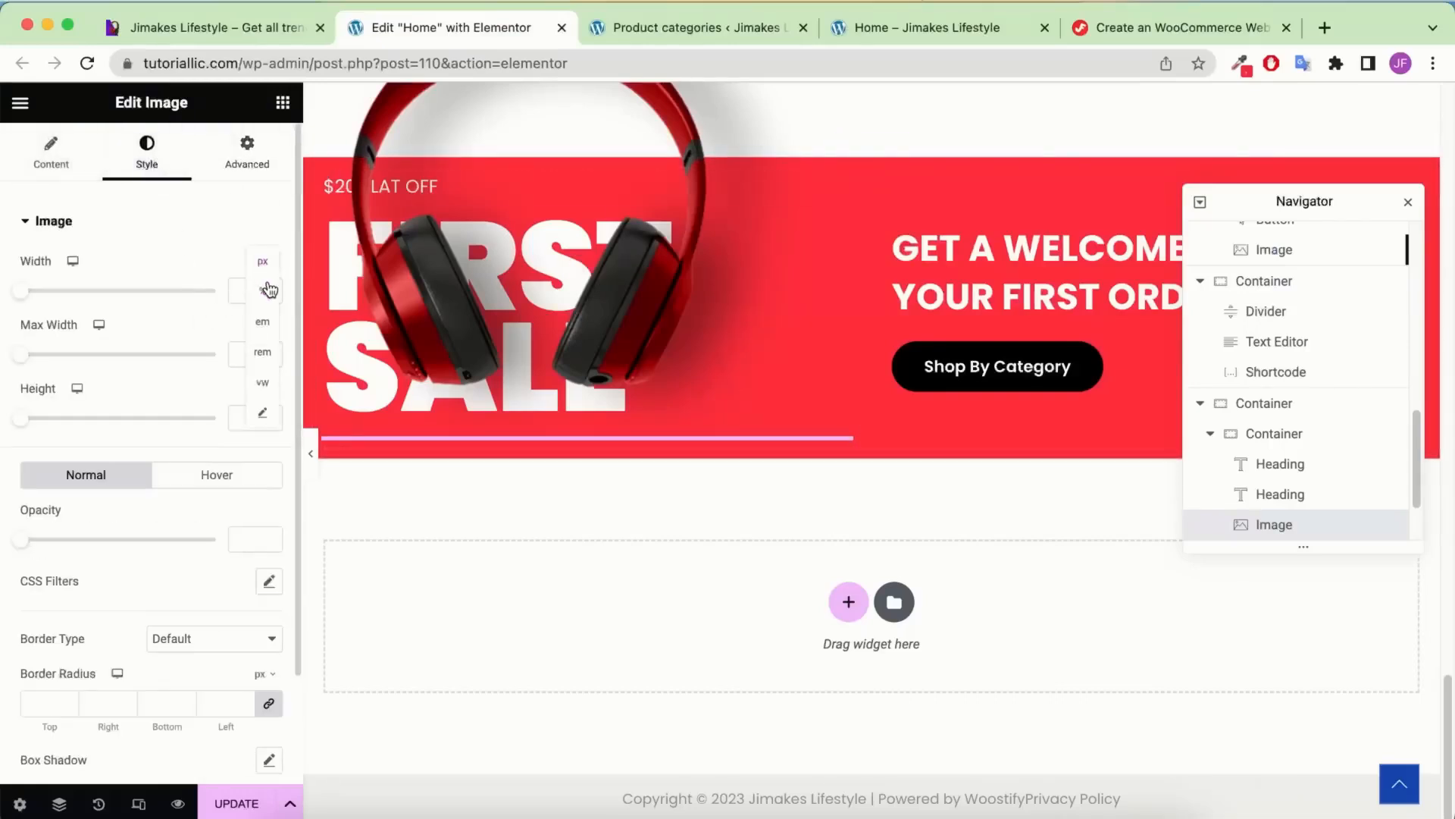
left_click(262, 270)
left_click(265, 327)
left_click(267, 334)
type("600")
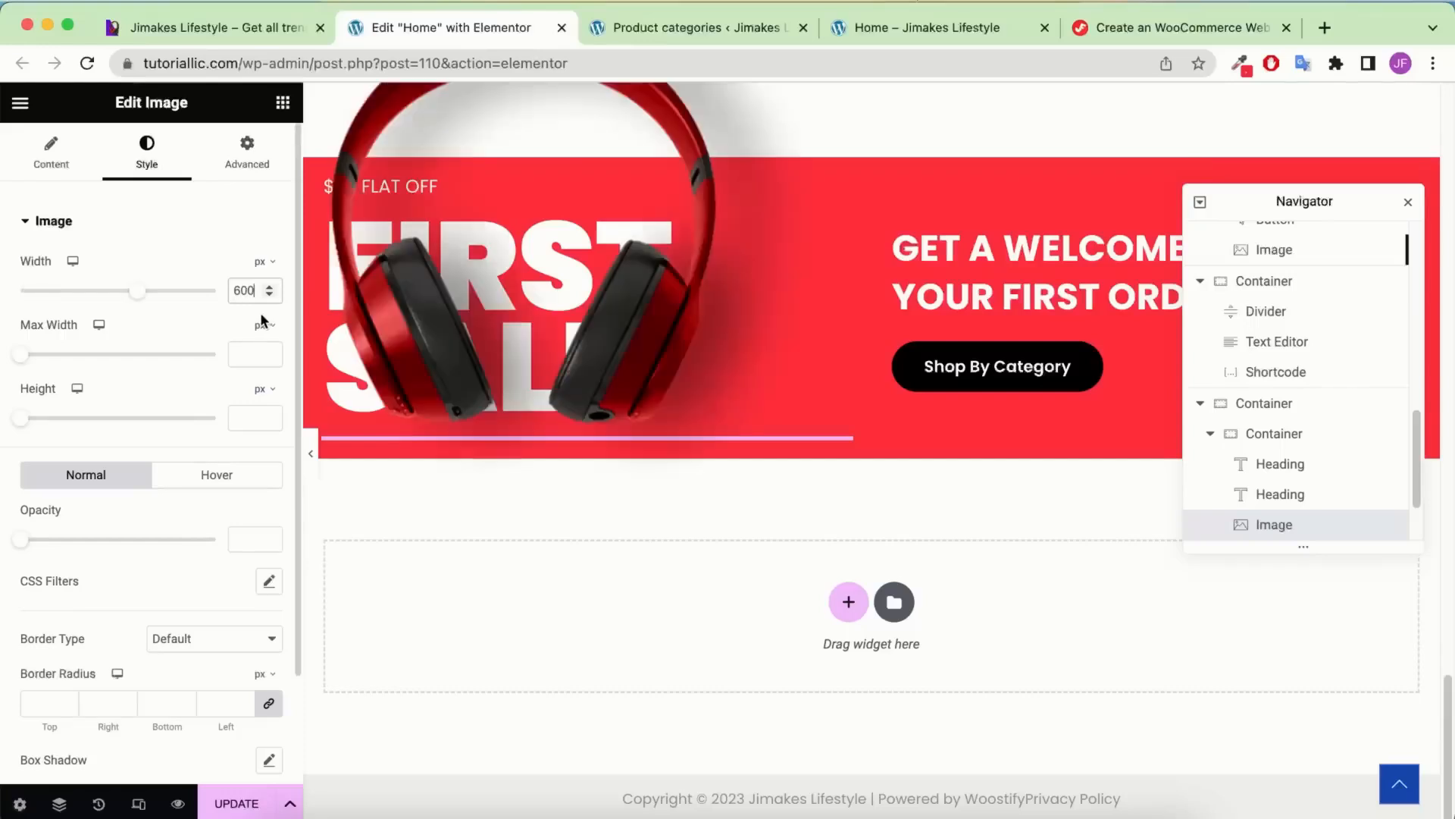
left_click(244, 353)
type("600")
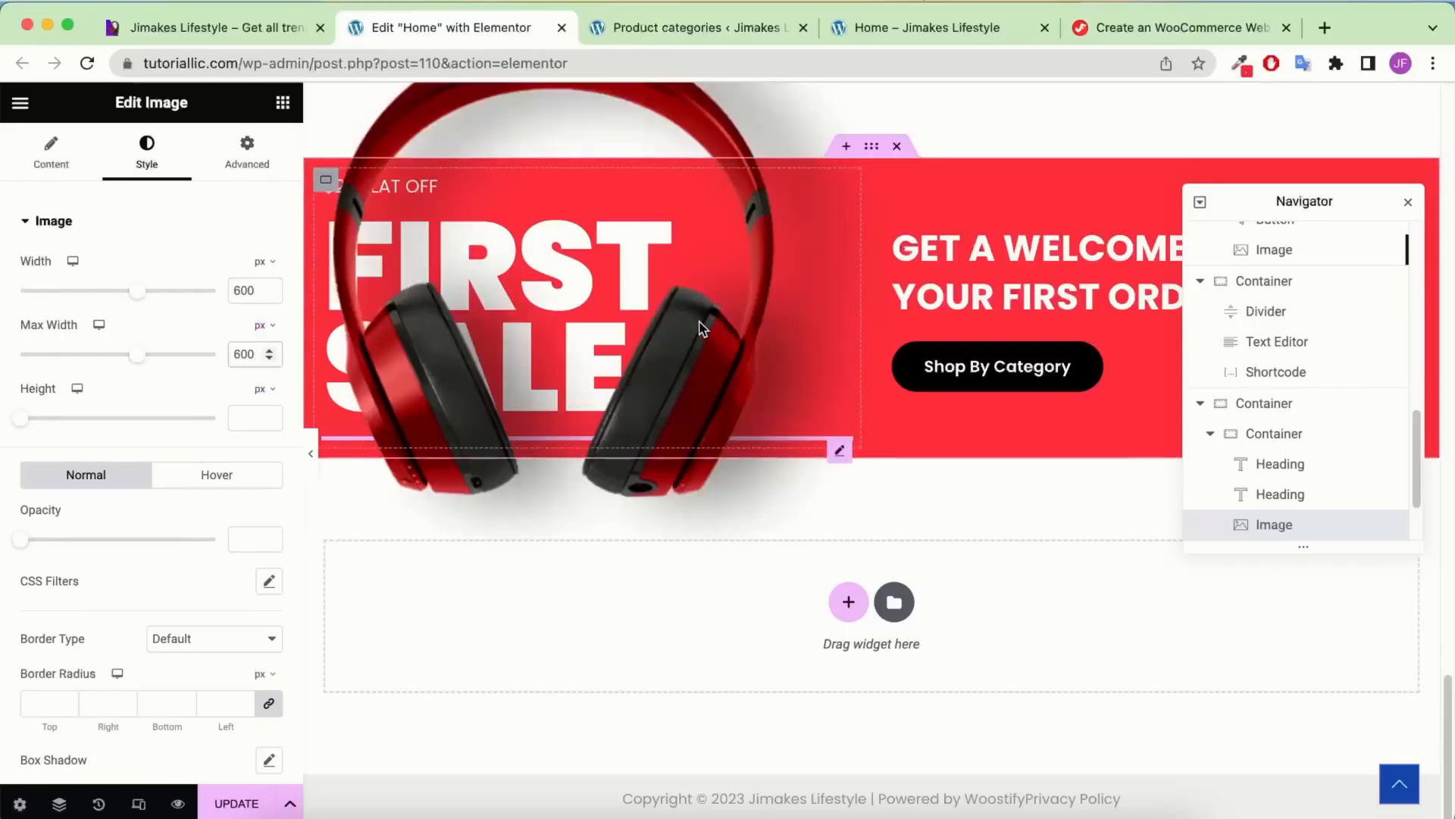
scroll(667, 331, "up", 1)
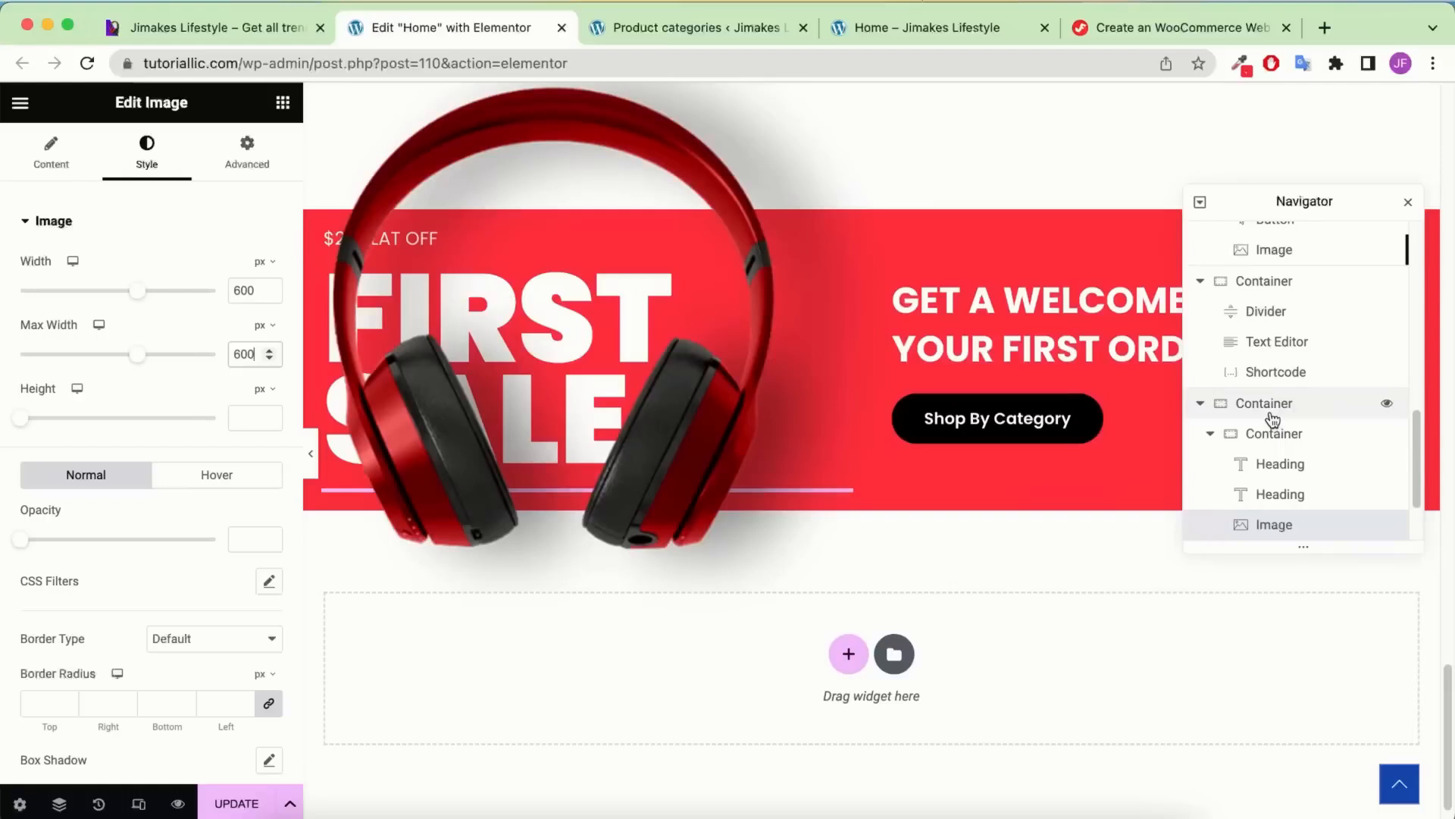
Set the banner container's top and bottom padding to 100 px, preview, and update the page
left_click(1343, 408)
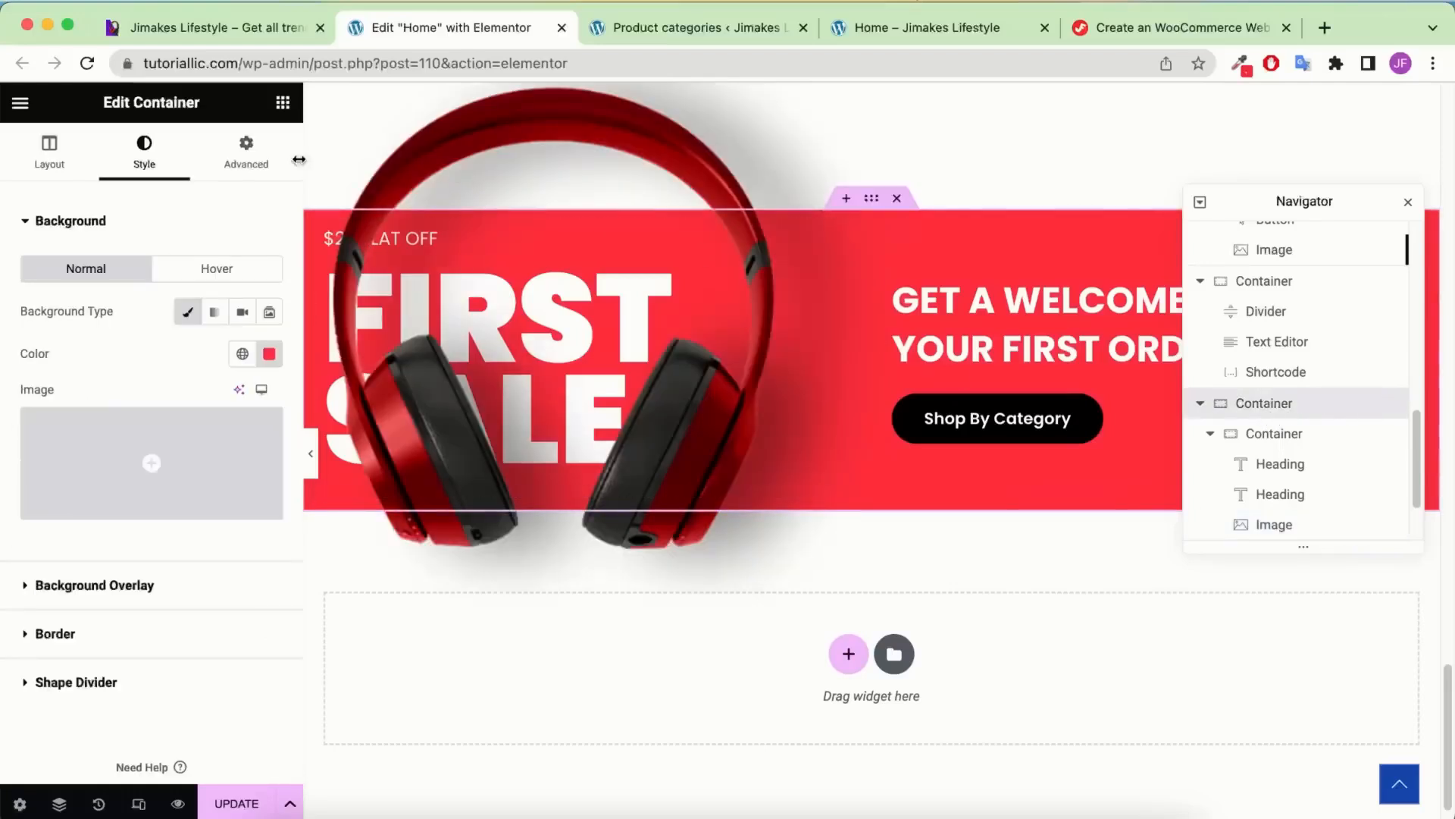
left_click(250, 153)
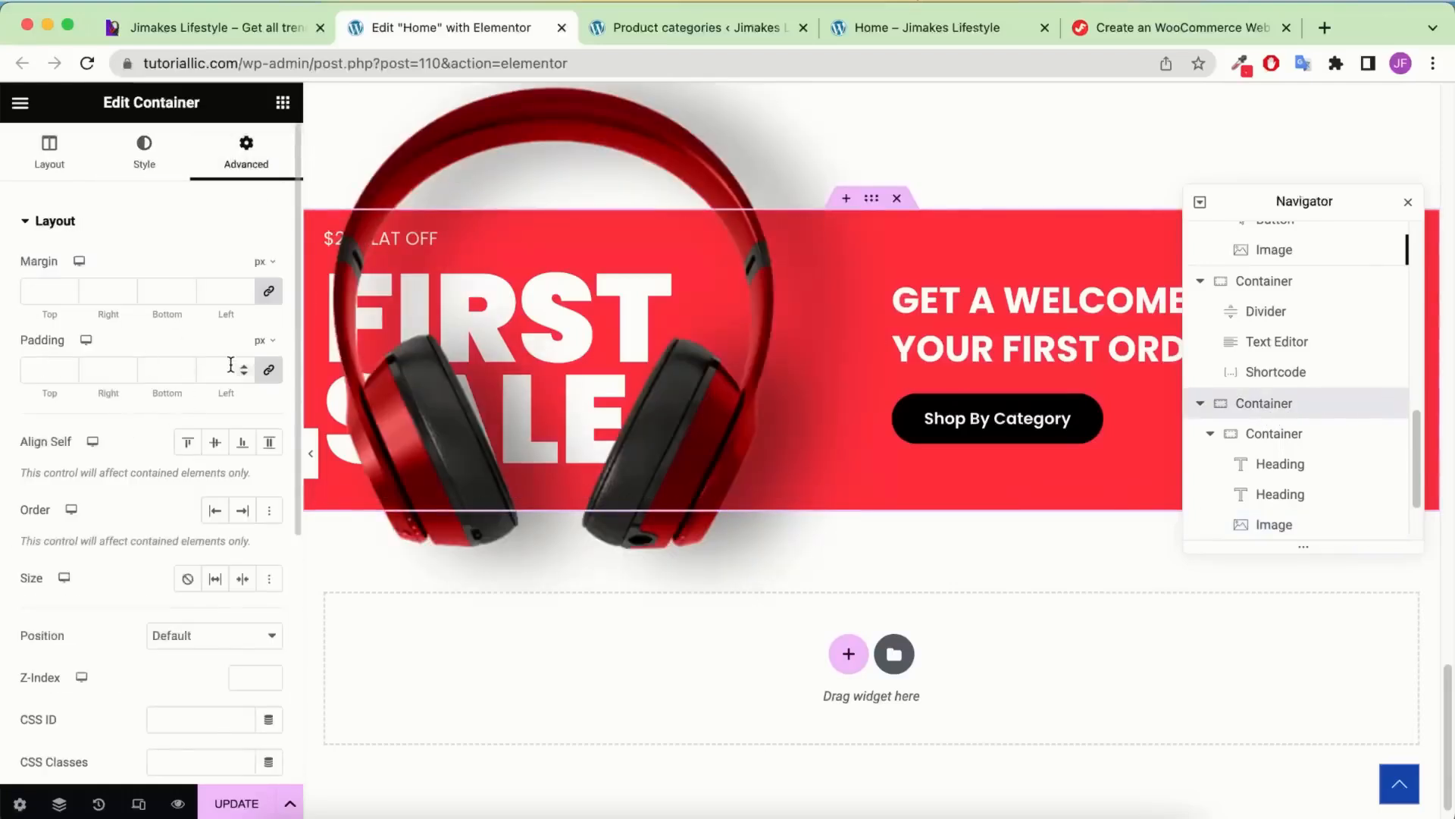
left_click(269, 371)
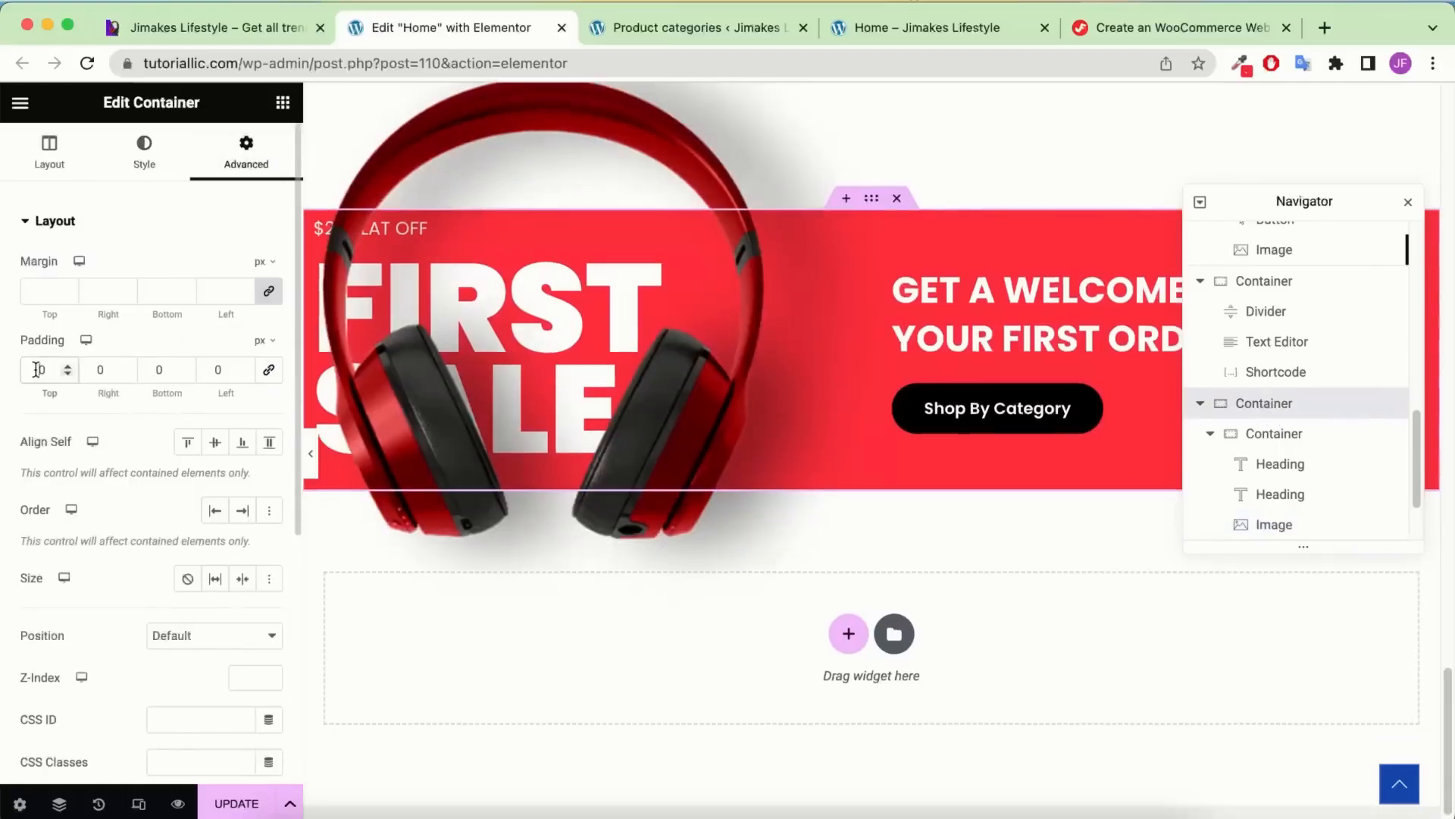
type("100")
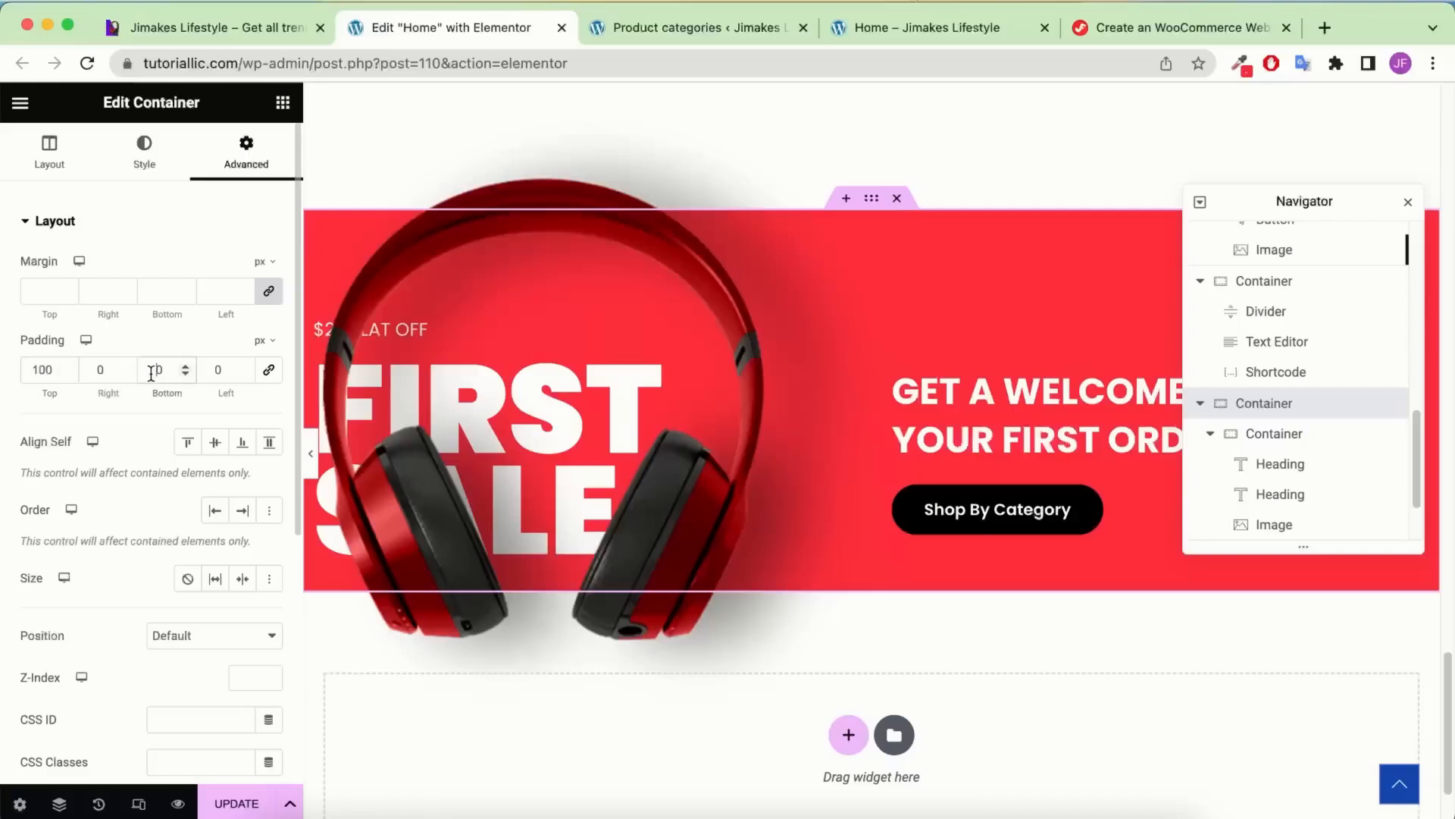
type("100")
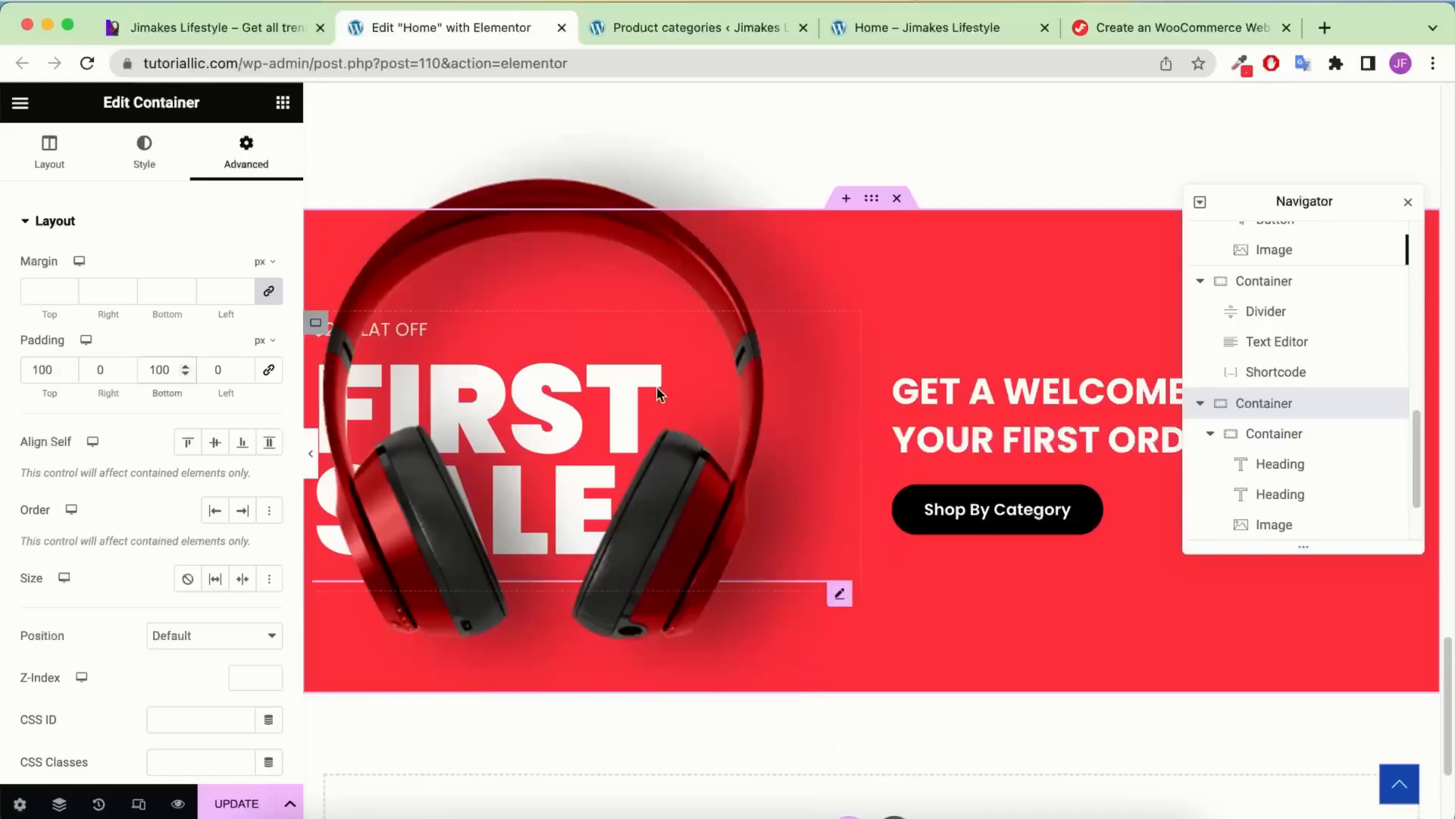
left_click(310, 453)
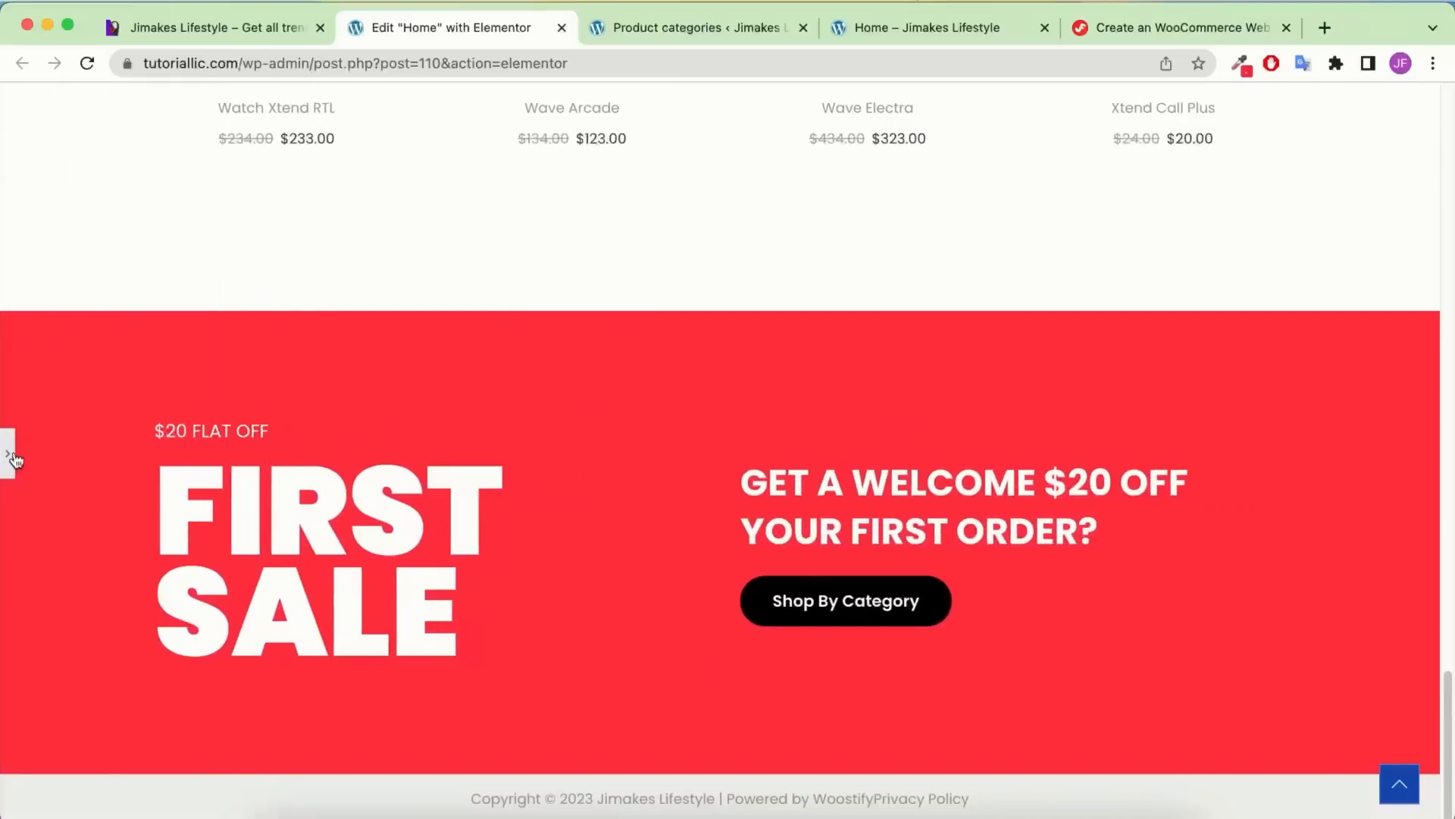
left_click(11, 454)
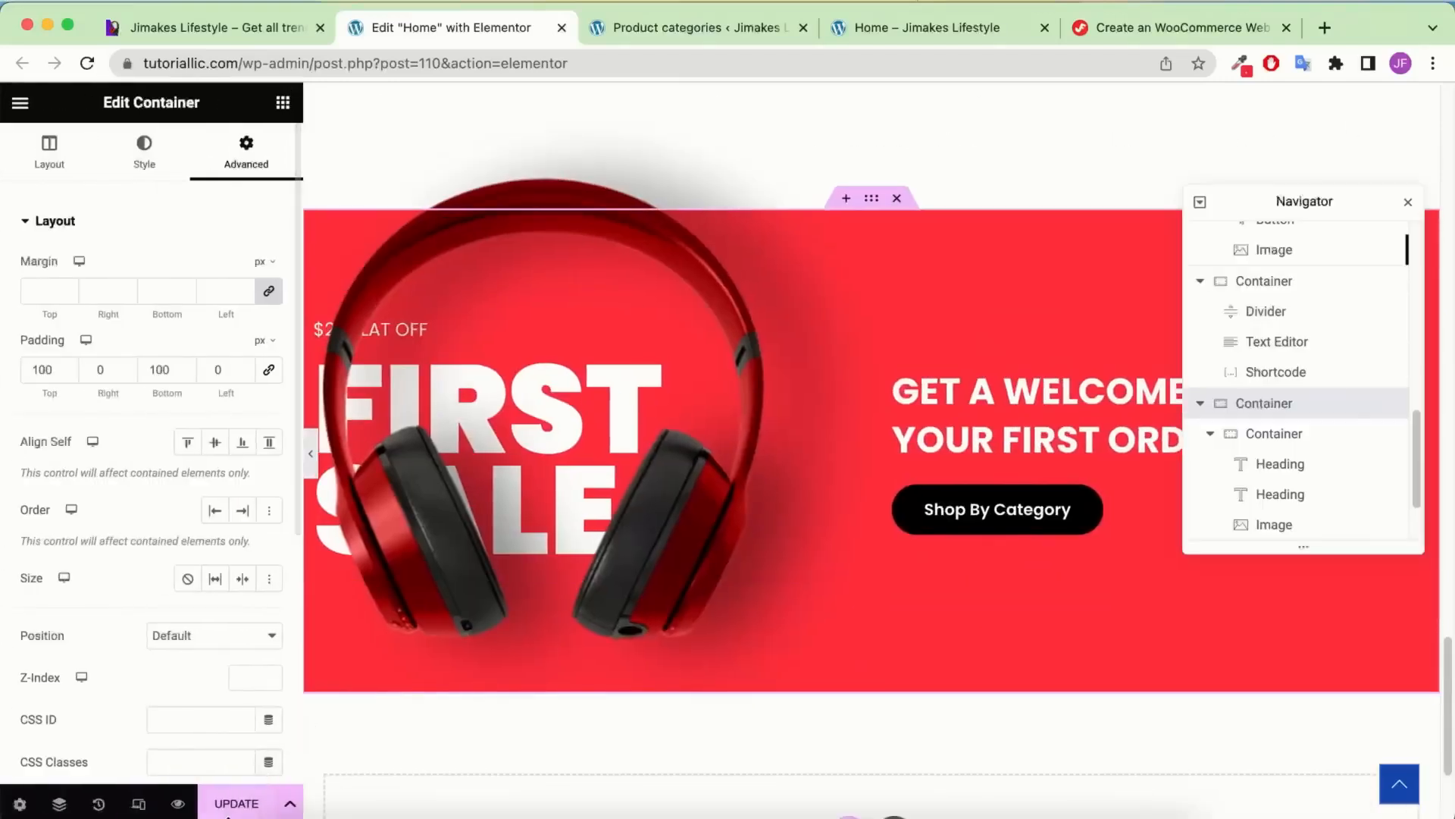
left_click(230, 807)
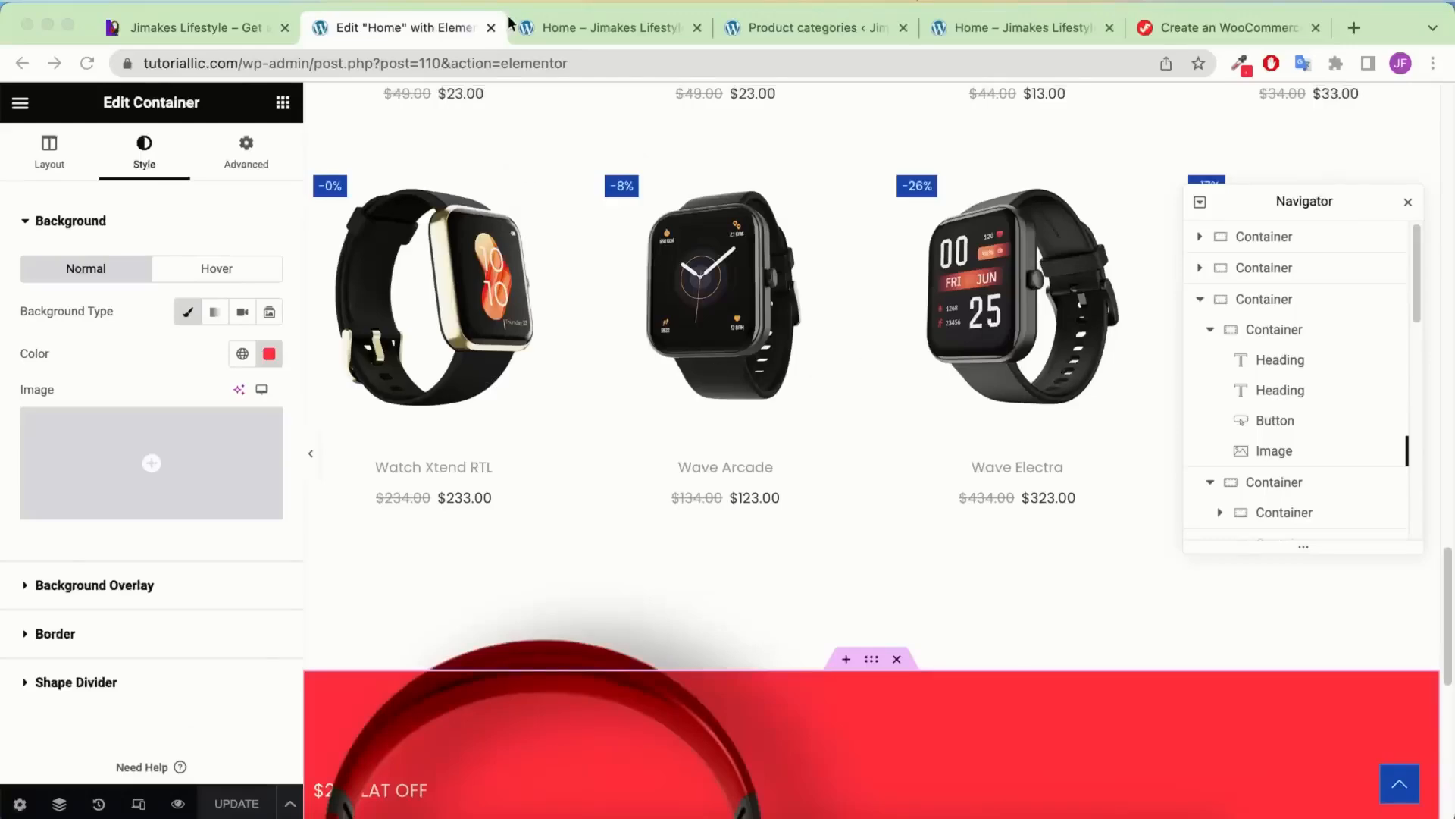
Scroll through the reference site to compare the layout, then return to the editor
left_click(267, 30)
scroll(644, 316, "down", 5)
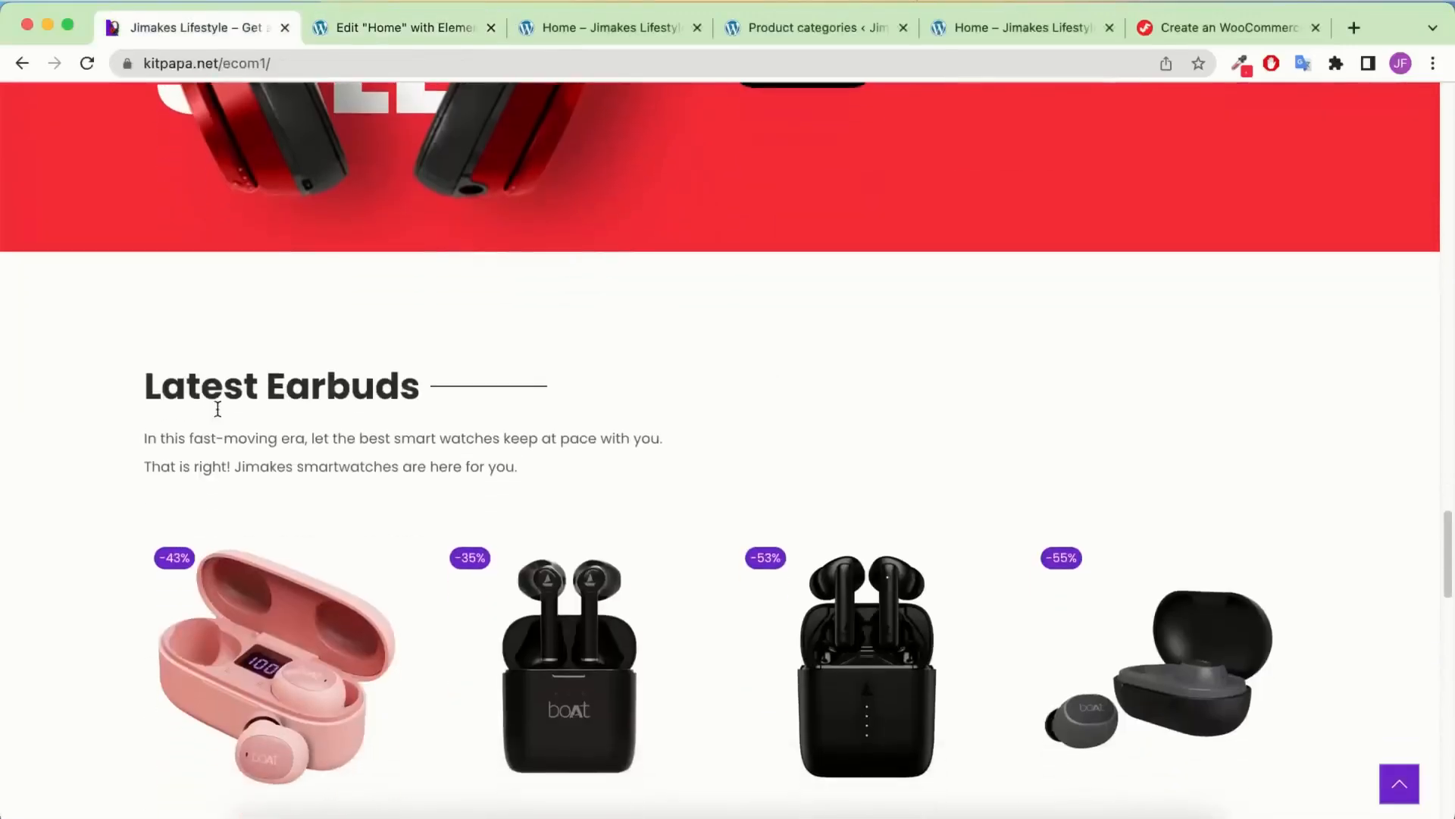
scroll(529, 416, "down", 4)
scroll(292, 269, "up", 4)
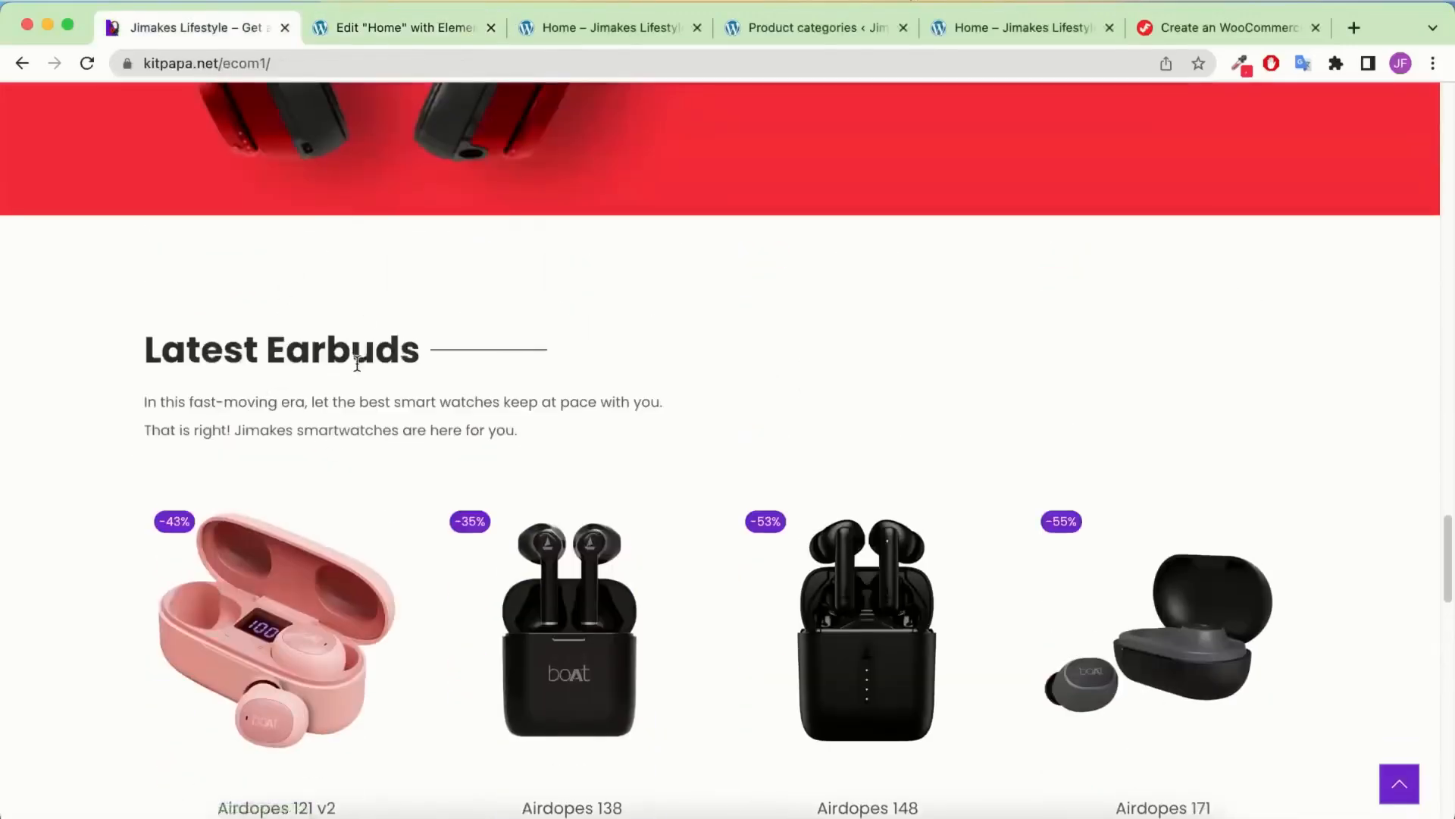
left_click(478, 34)
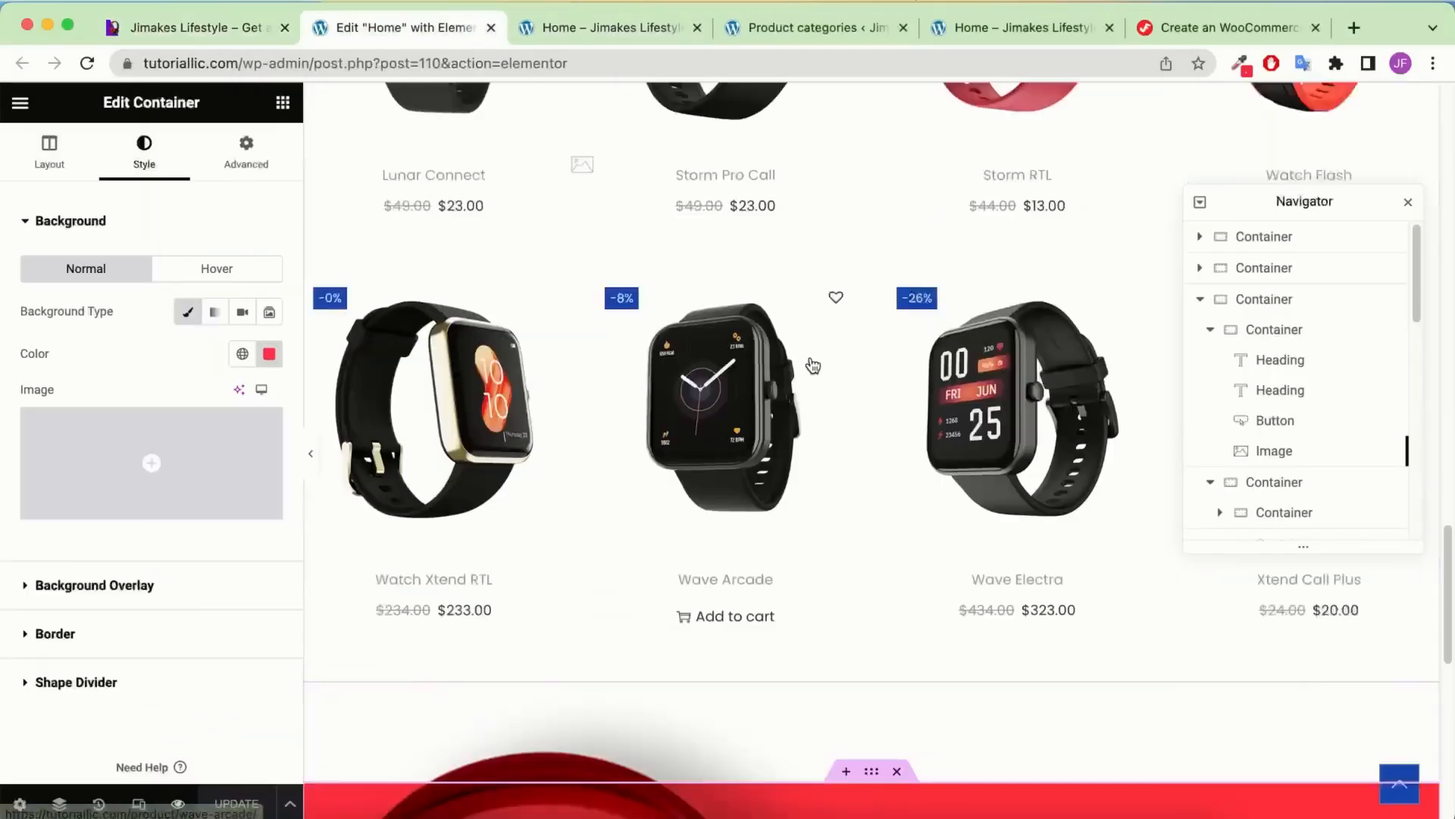
Copy the Latest Watches section and paste it below the red banner
scroll(781, 317, "up", 6)
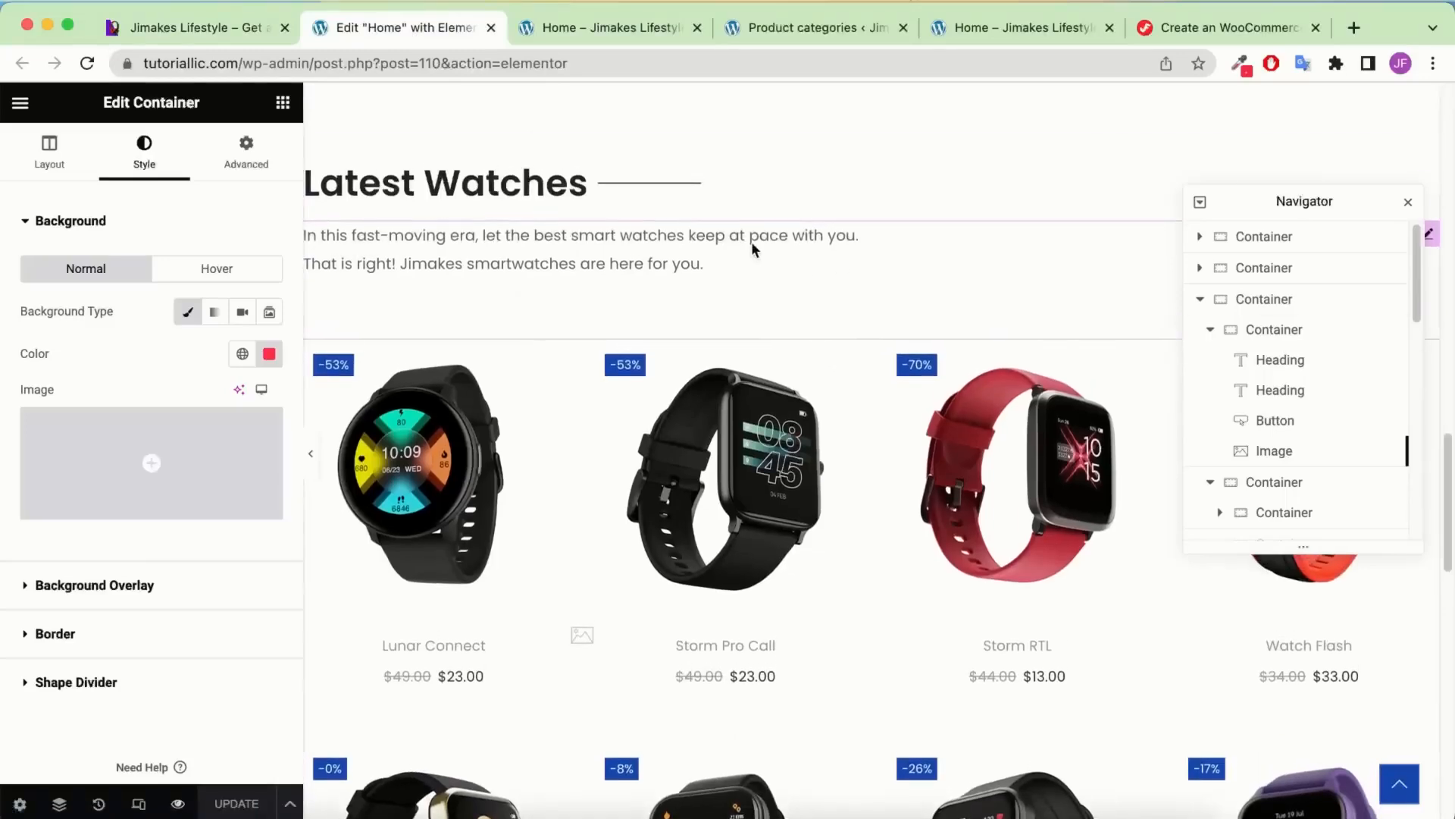
scroll(752, 242, "up", 1)
left_click(650, 239)
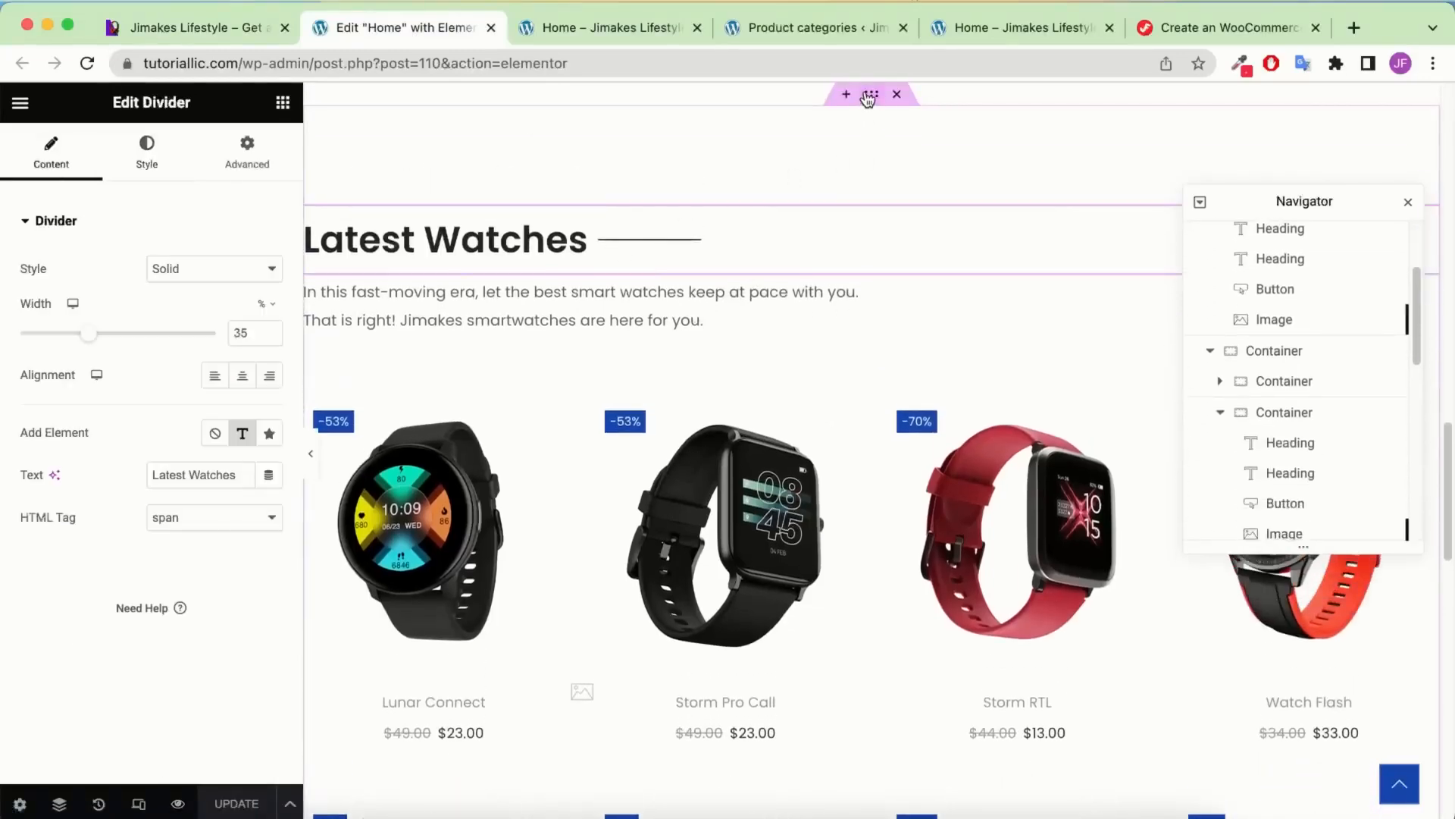
left_click(869, 94)
right_click(869, 95)
left_click(928, 226)
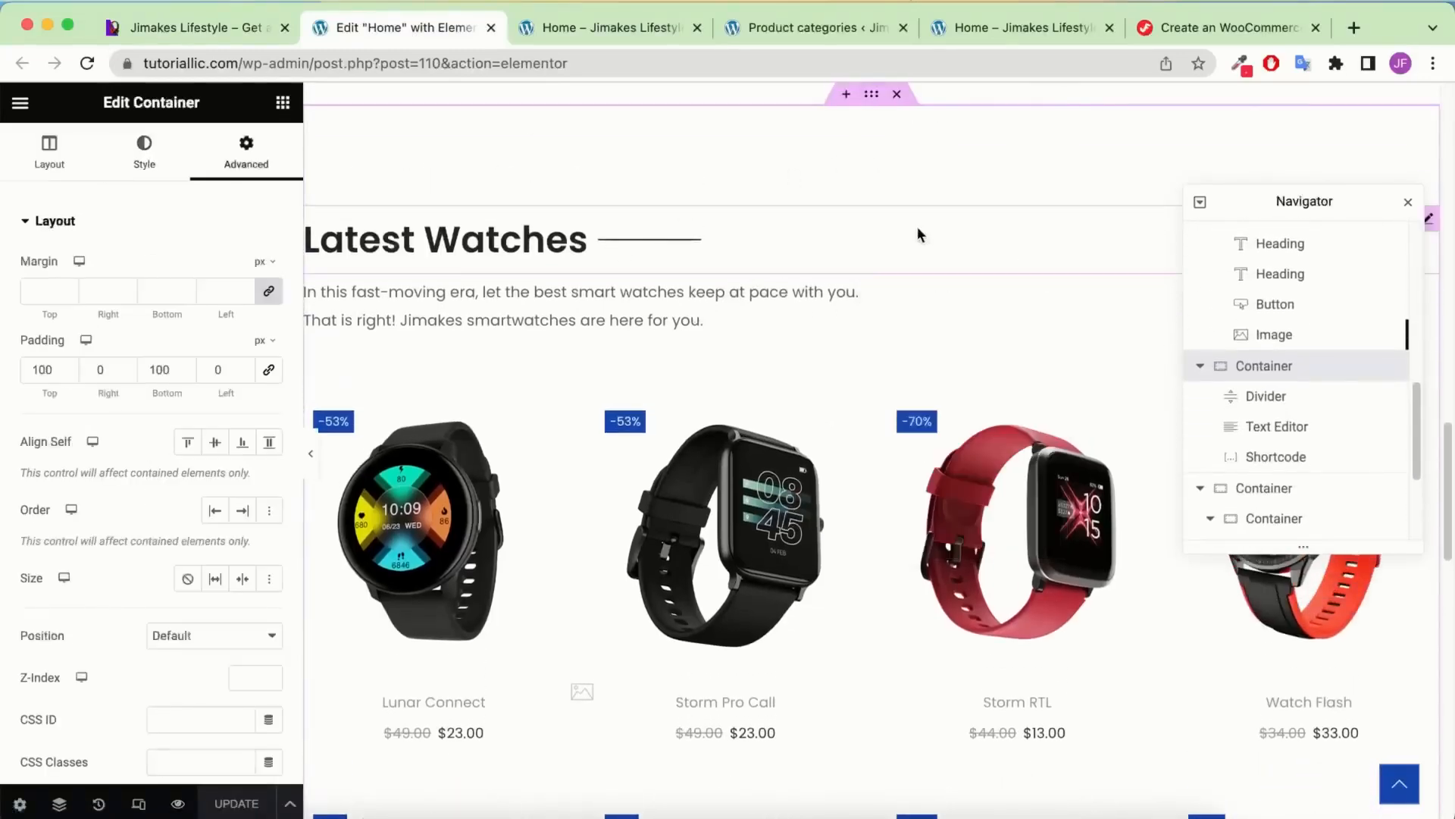
scroll(919, 233, "down", 10)
right_click(1016, 749)
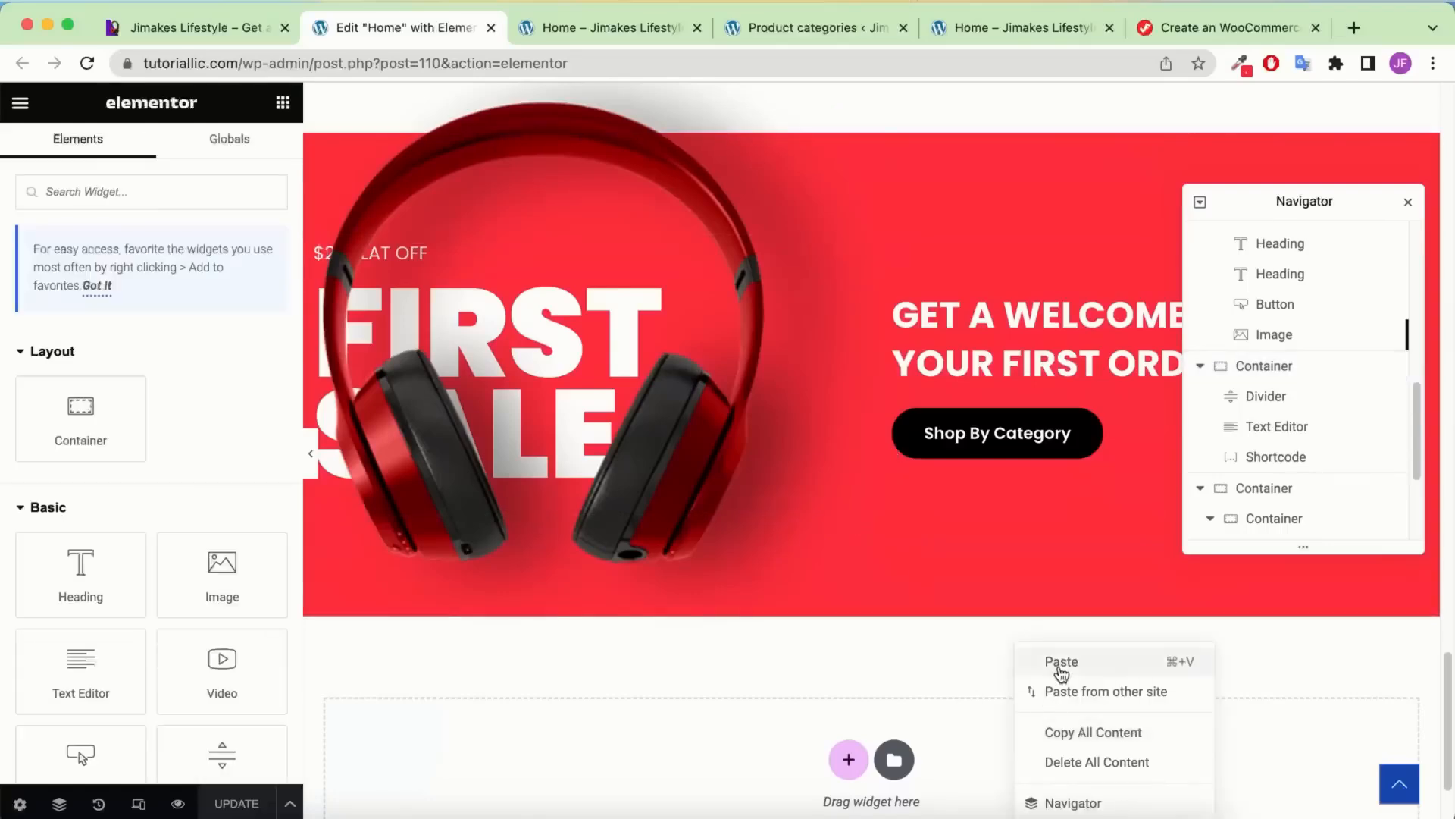
left_click(930, 527)
scroll(915, 478, "down", 8)
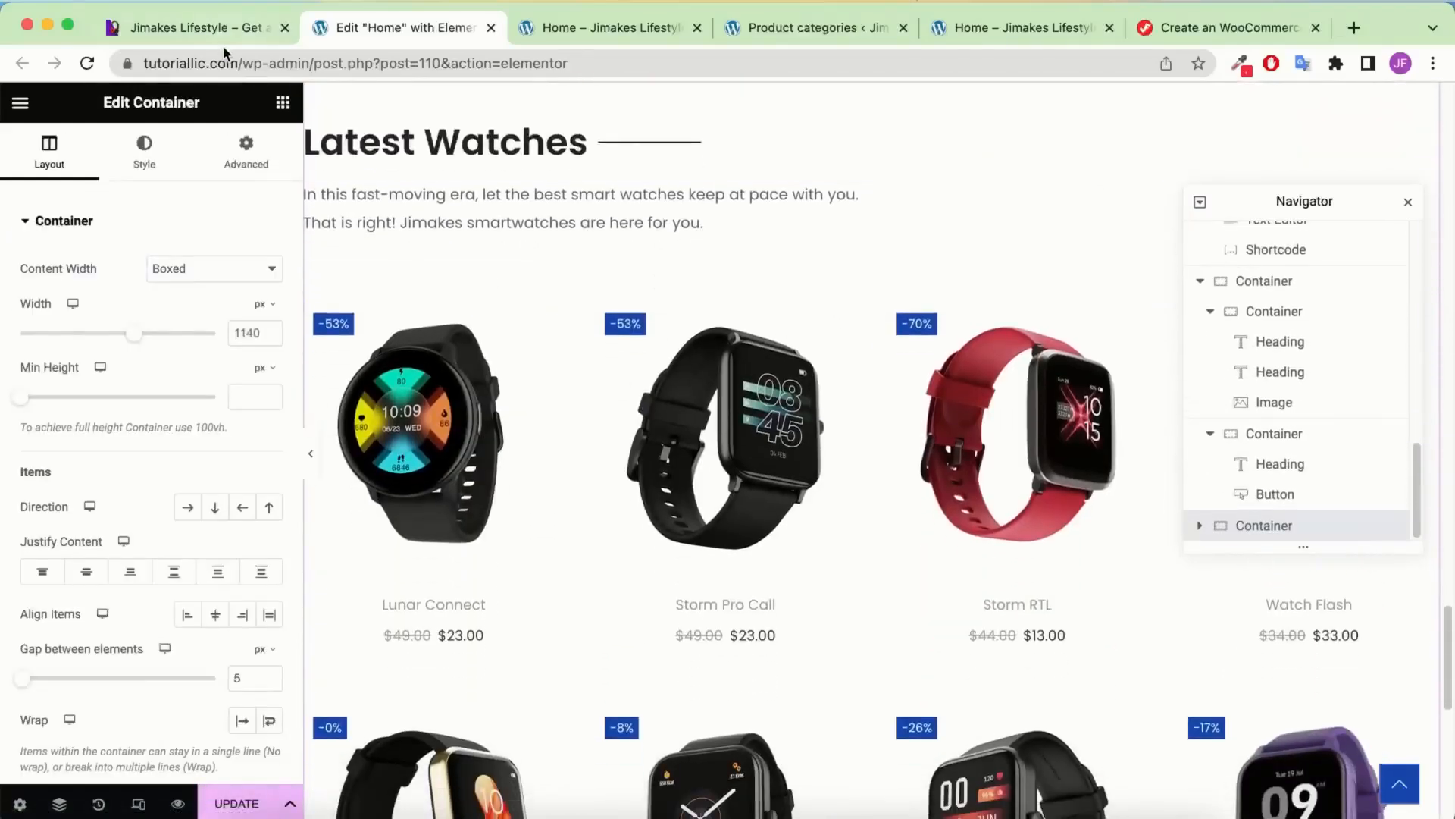
Retitle the copied section's divider heading from Latest Watches to Latest Earbuds
left_click(216, 28)
left_click_drag(411, 353, 148, 344)
left_click(444, 16)
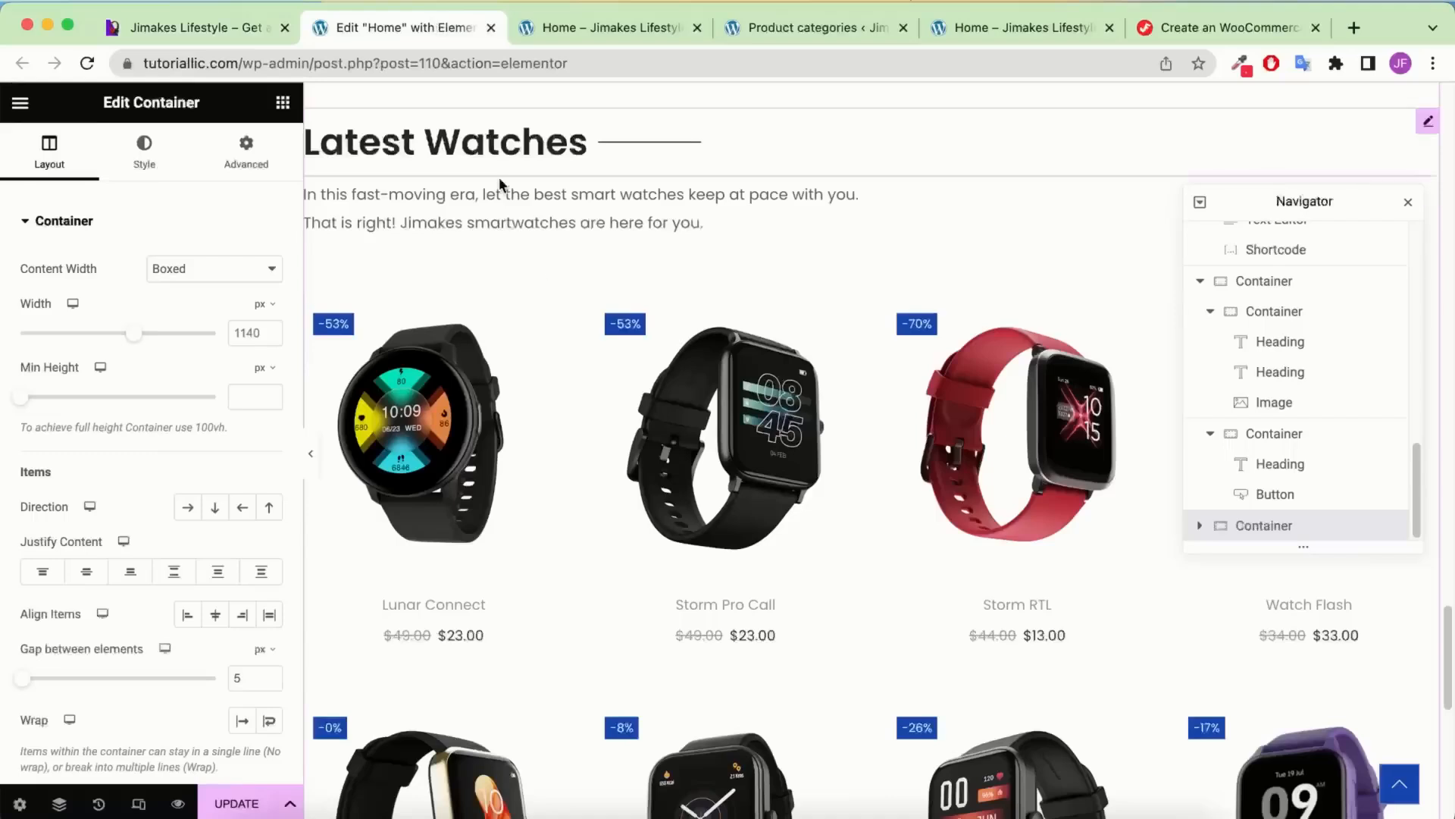
left_click(468, 159)
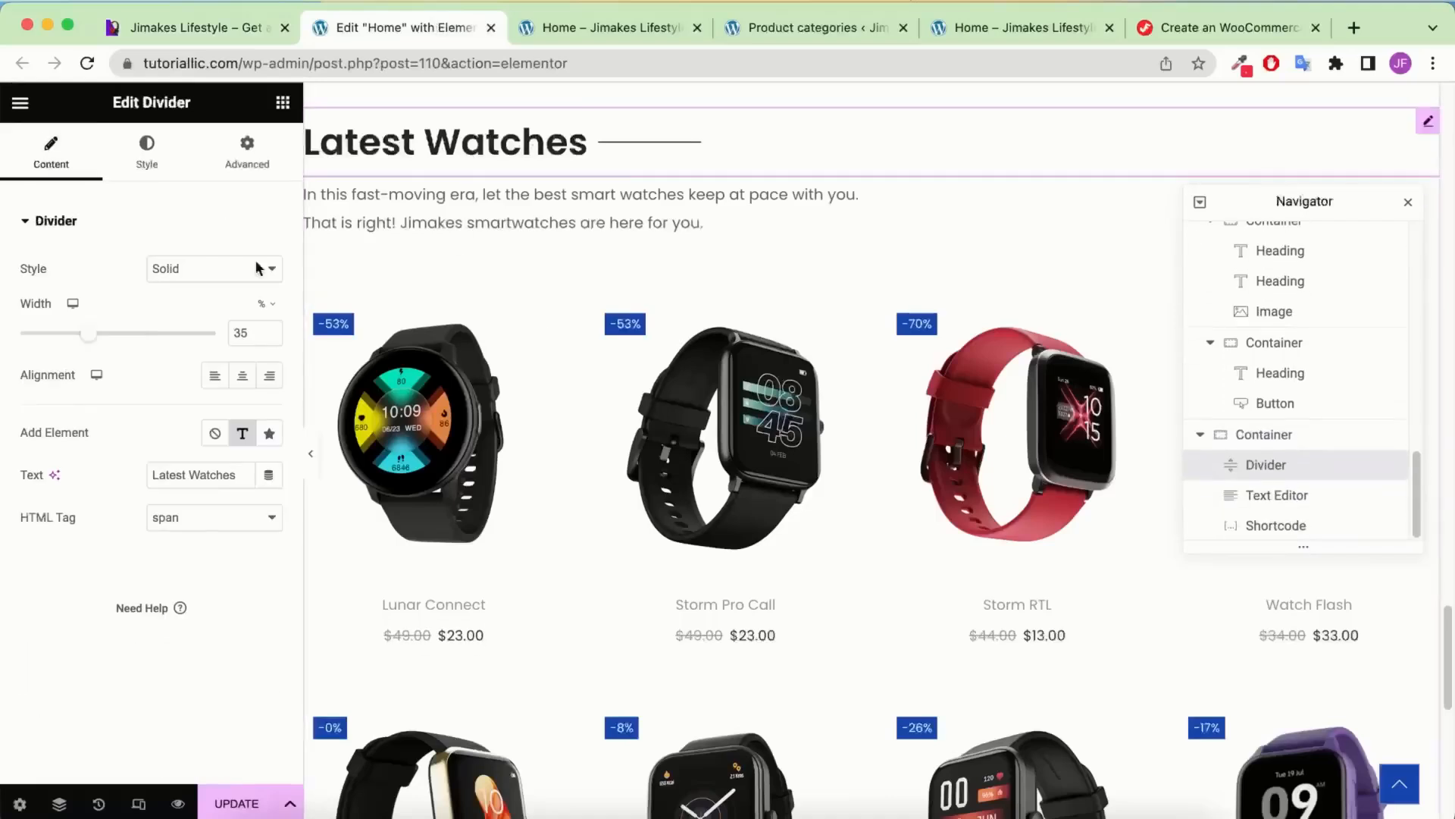
double_click(198, 475)
type("Earbuds")
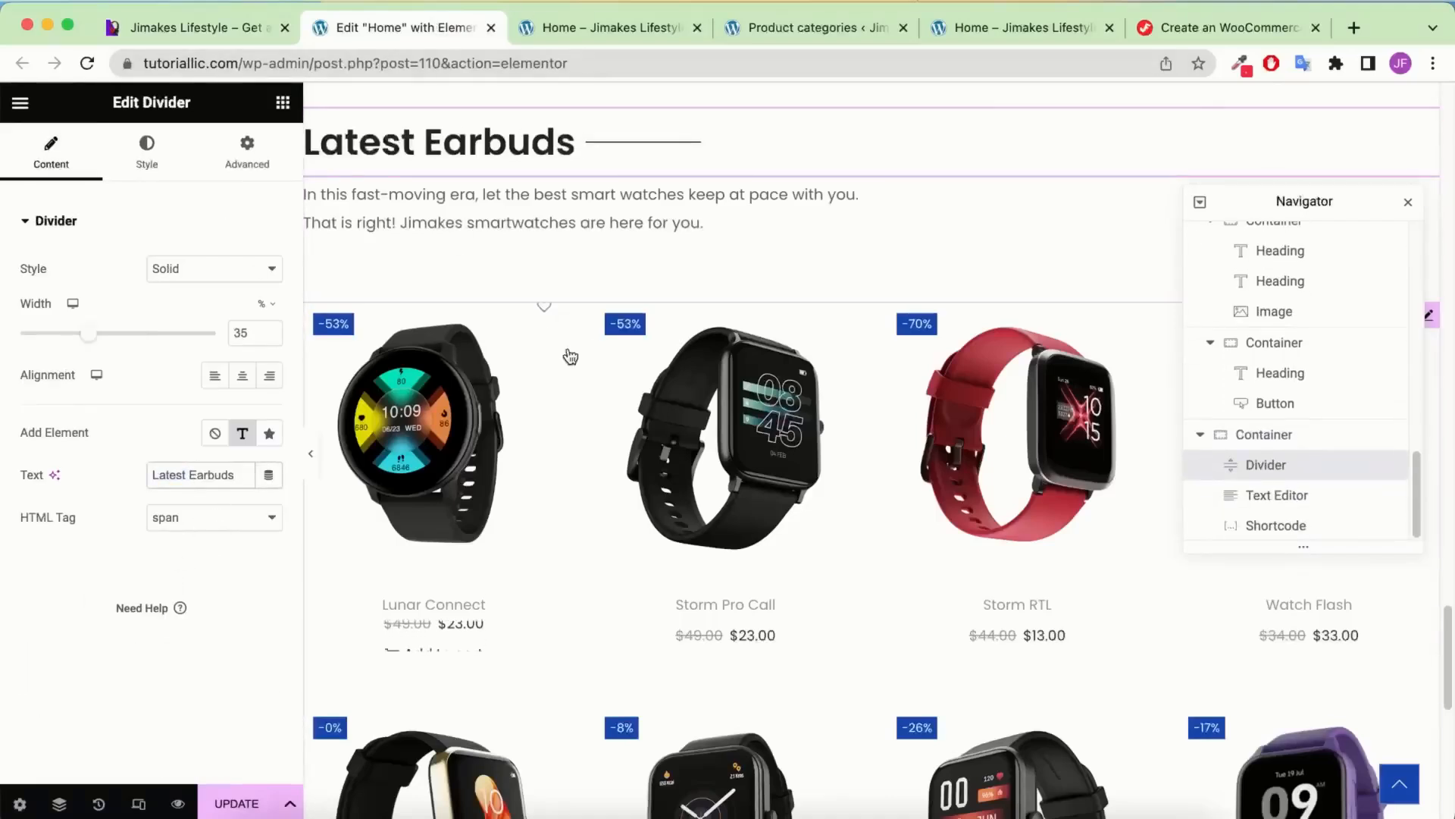
Select the copied section's product grid and close the shopping cart panel
scroll(689, 416, "down", 4)
left_click(716, 351)
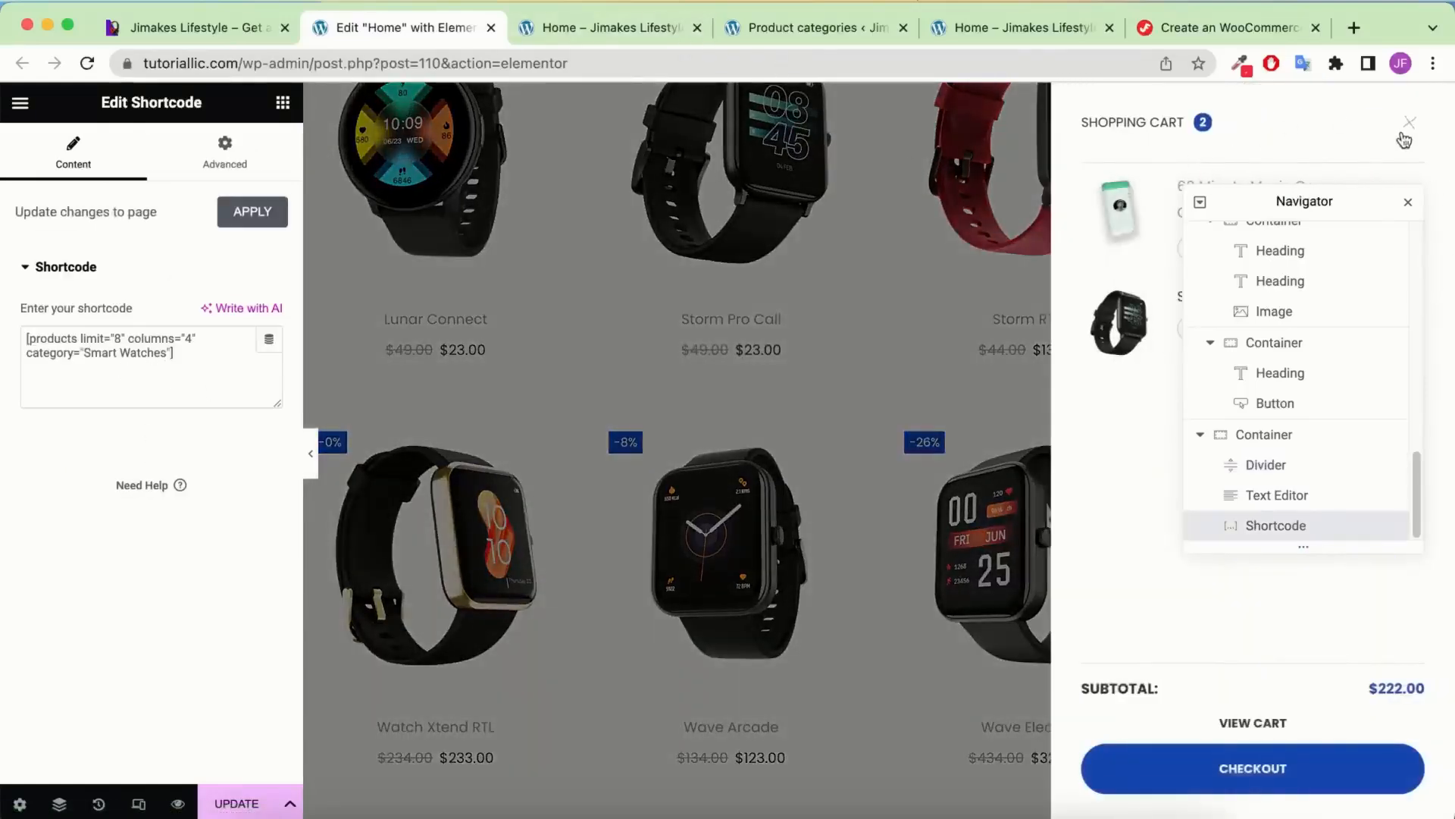
left_click(1407, 124)
Look up the exact 'Airbuds' category name (8 products) in the Product categories list
left_click(767, 29)
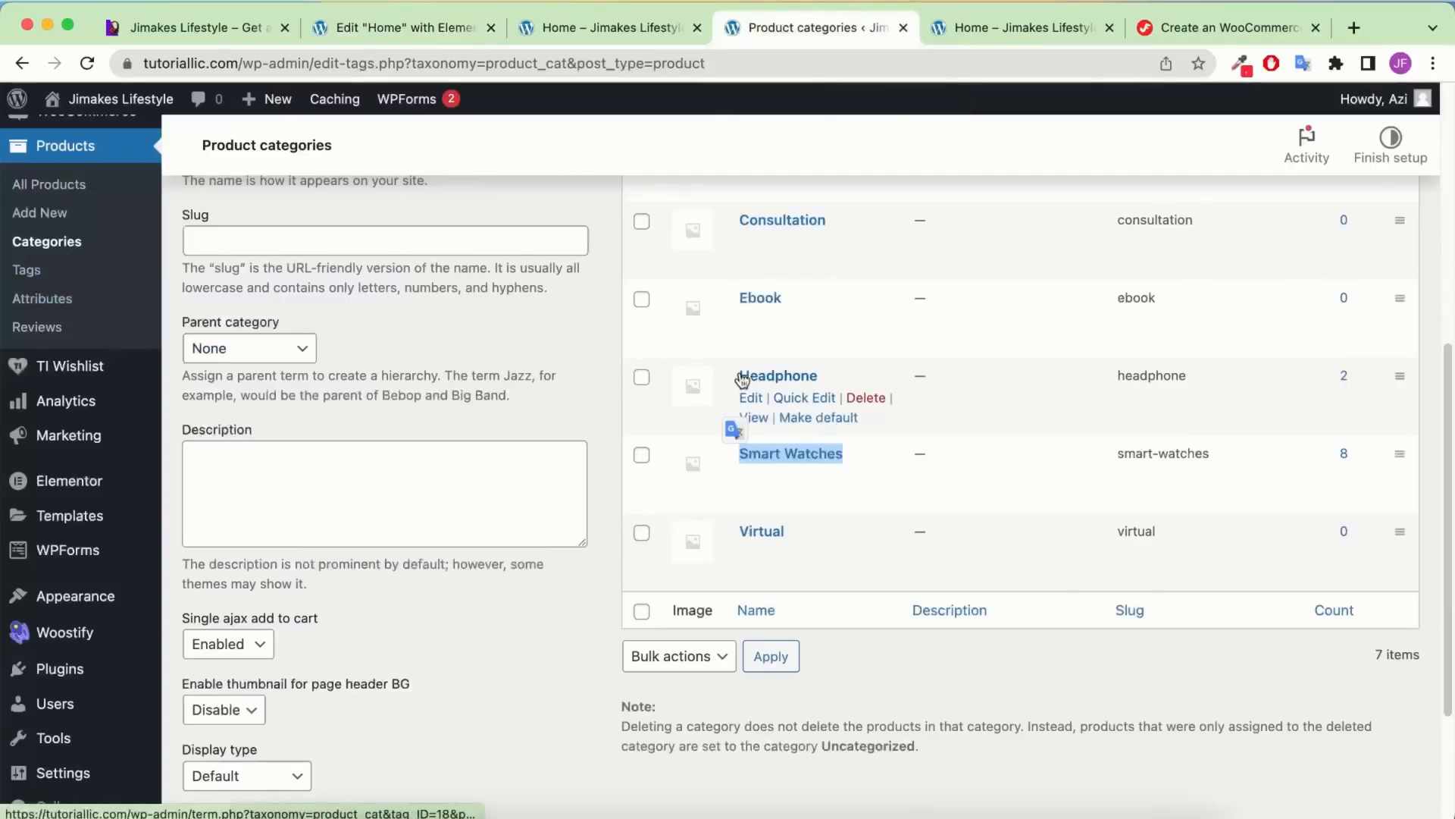
scroll(796, 379, "up", 1)
scroll(829, 239, "up", 1)
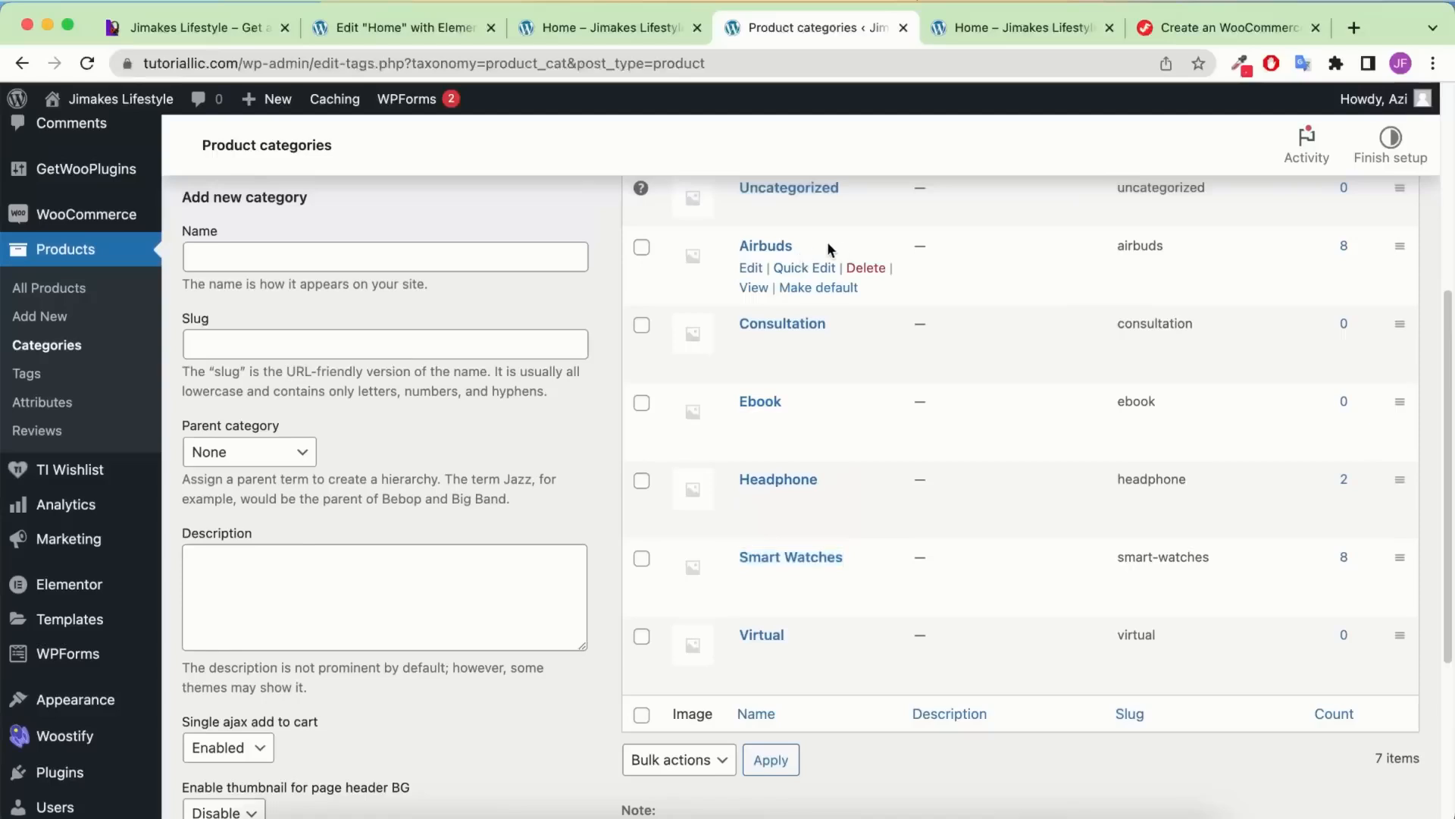
left_click_drag(825, 242, 739, 245)
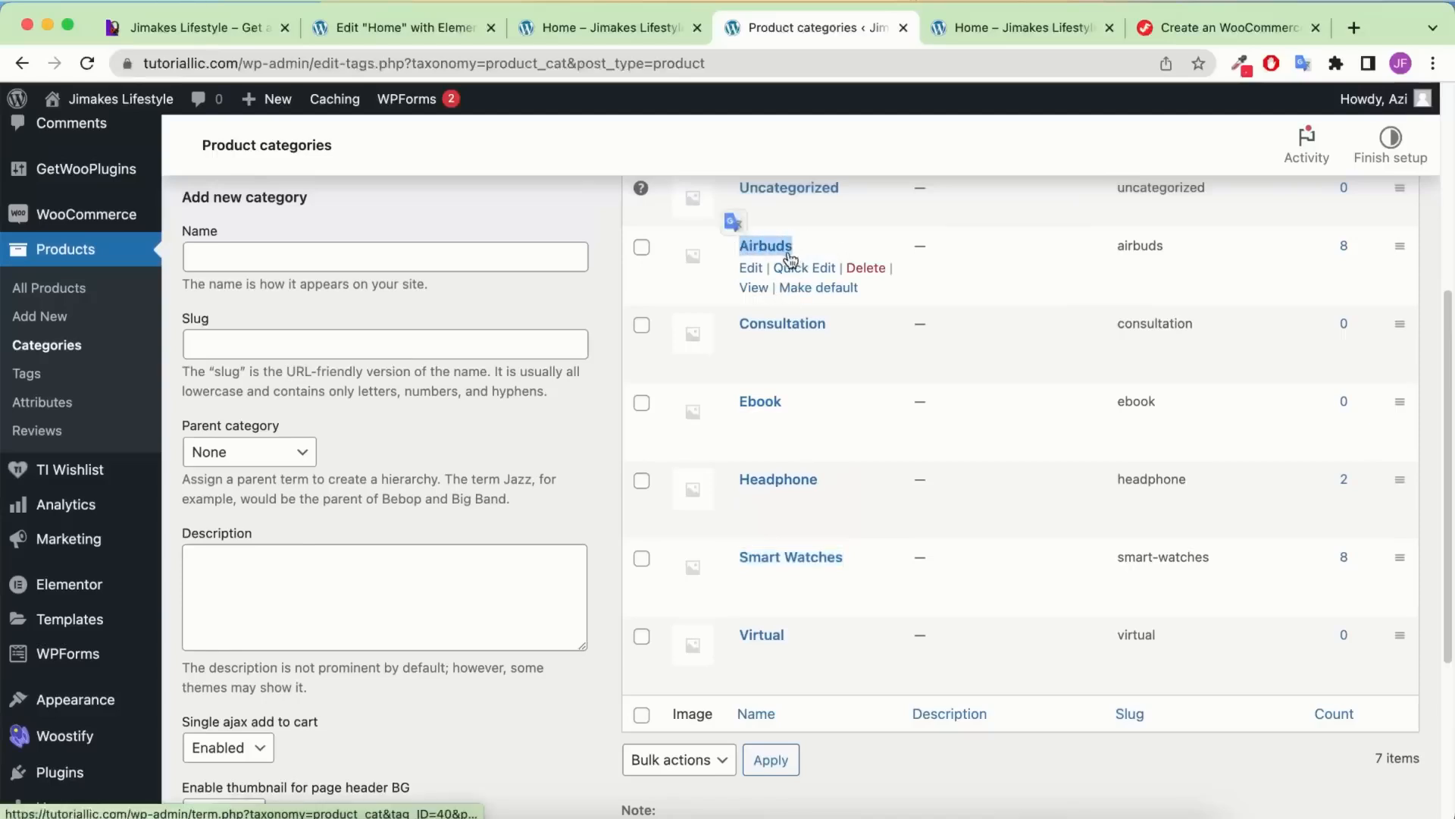
left_click(403, 25)
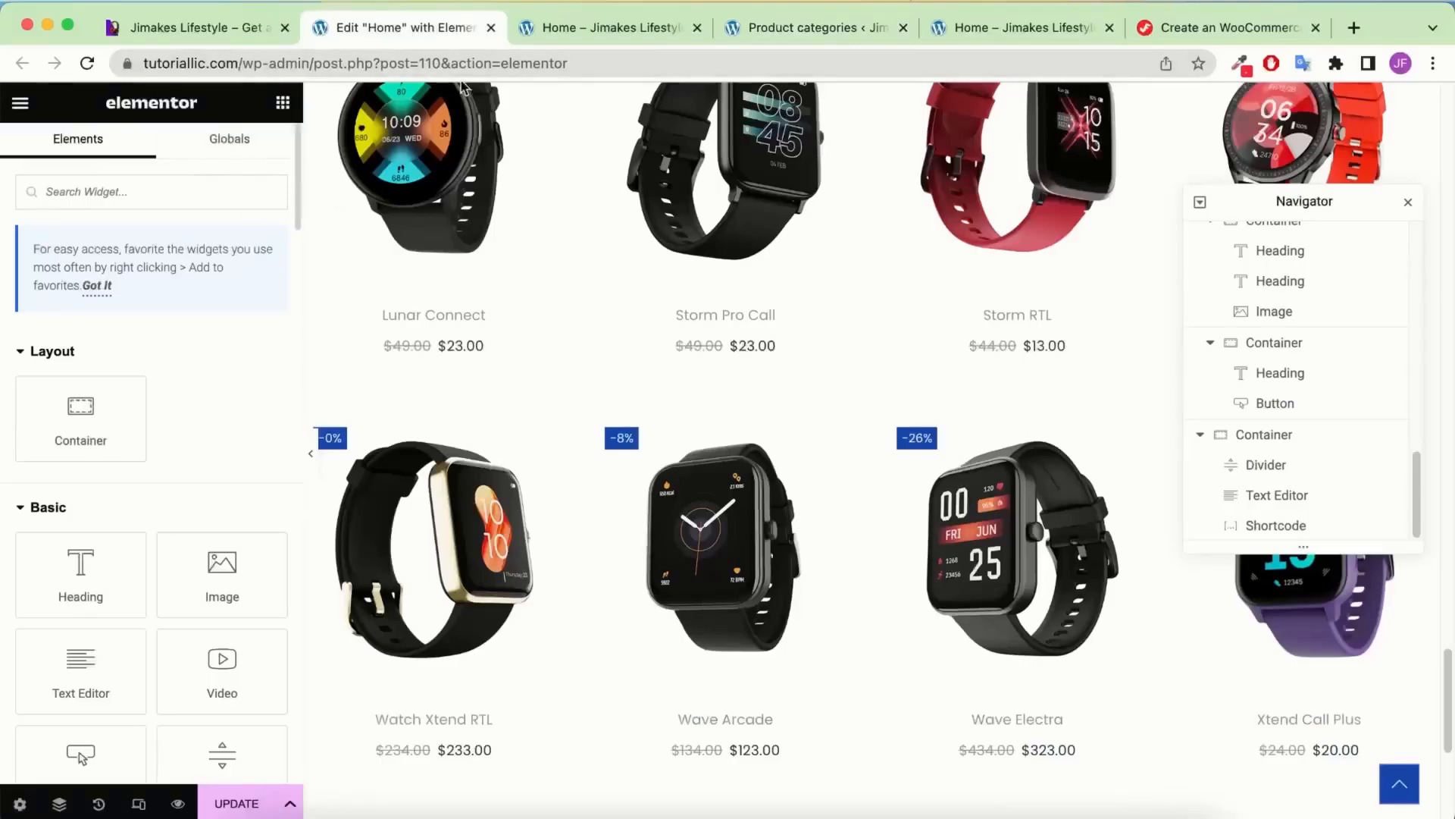
Change the copied grid's shortcode category to Airbuds
scroll(675, 523, "down", 5)
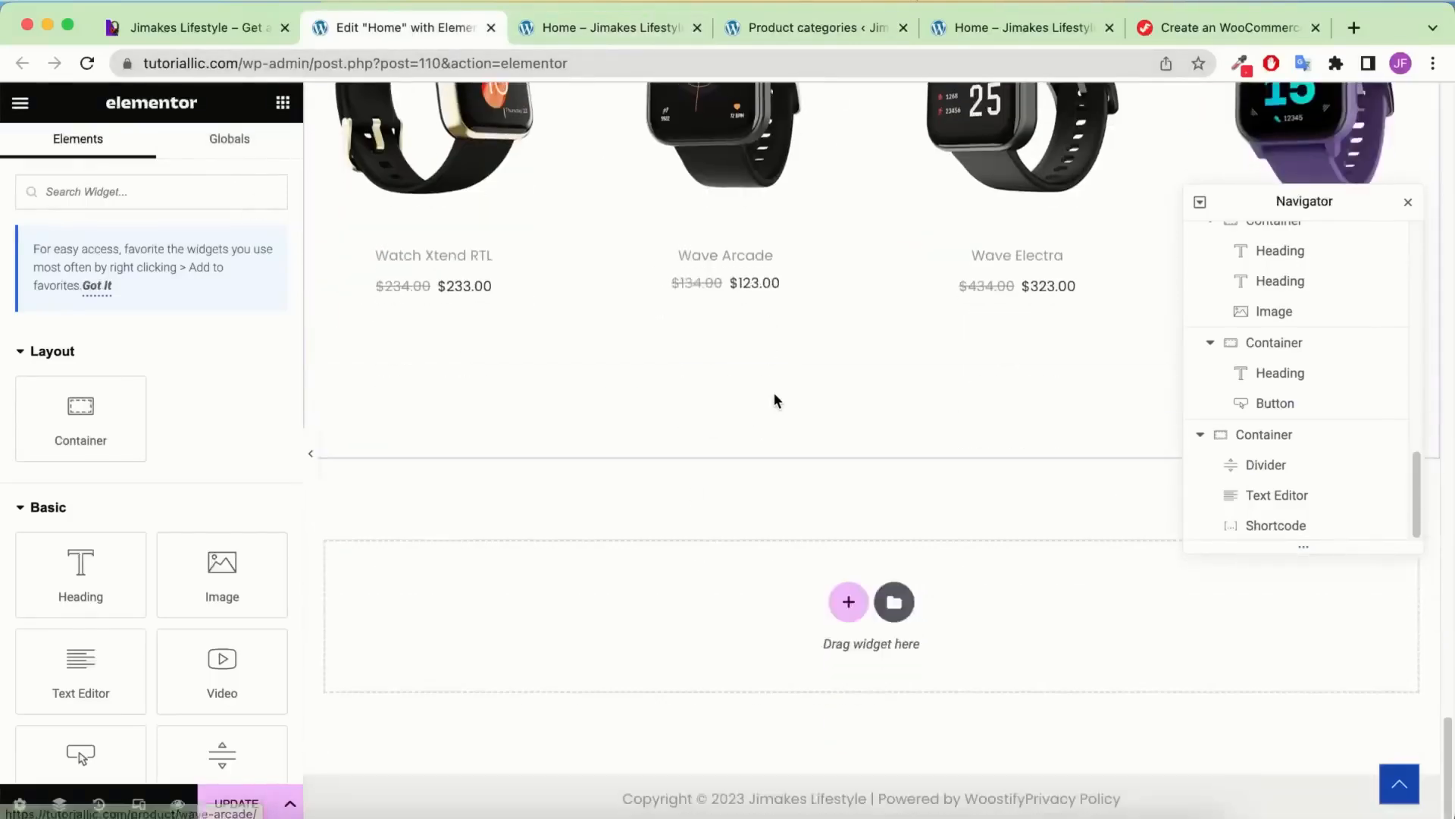
scroll(773, 400, "up", 3)
left_click(805, 325)
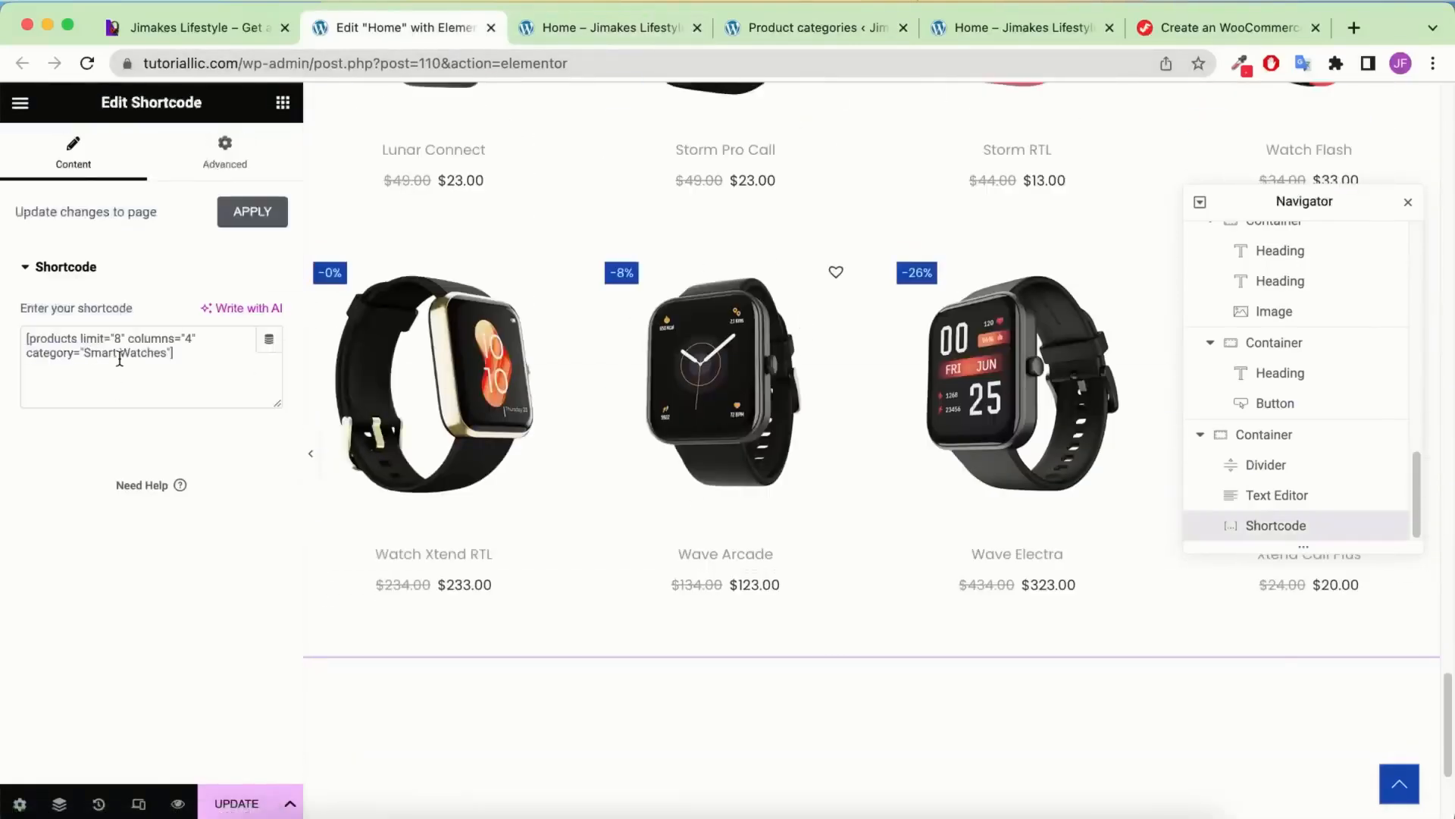
left_click_drag(168, 354, 140, 352)
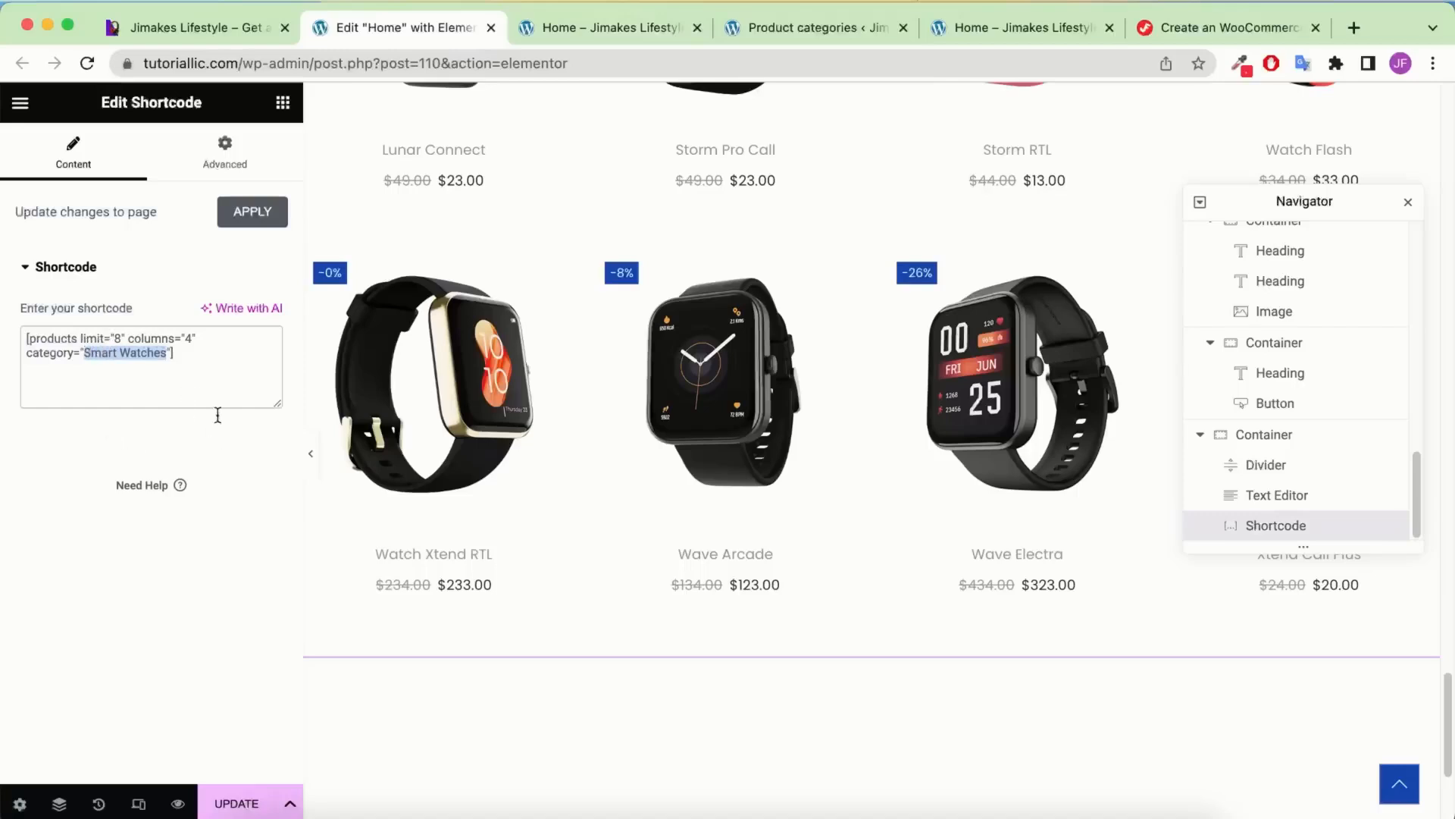
type("Airbuds")
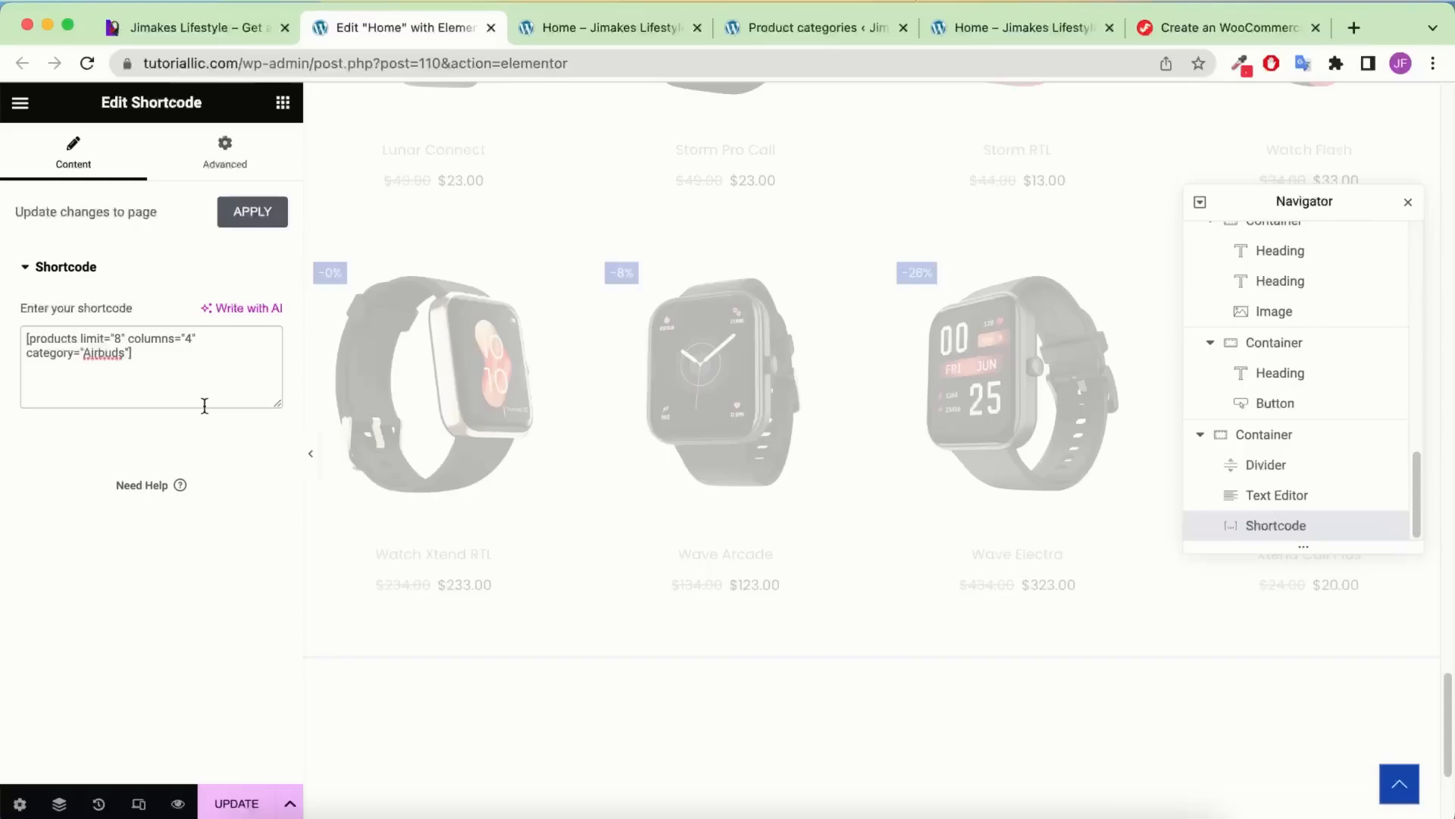
double_click(103, 351)
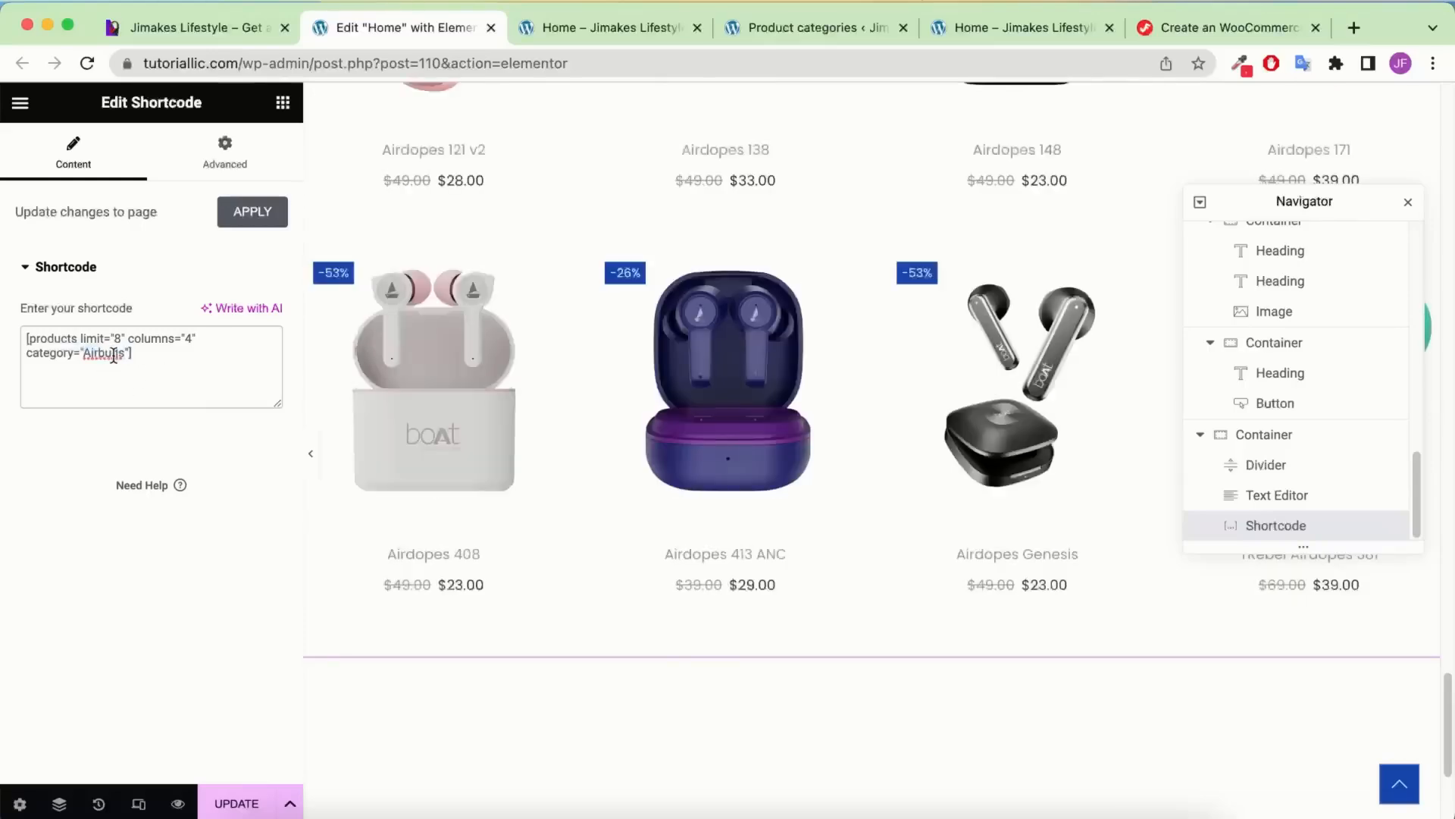
Update the page and go back to the Elementor editor
scroll(635, 288, "up", 10)
scroll(635, 286, "down", 4)
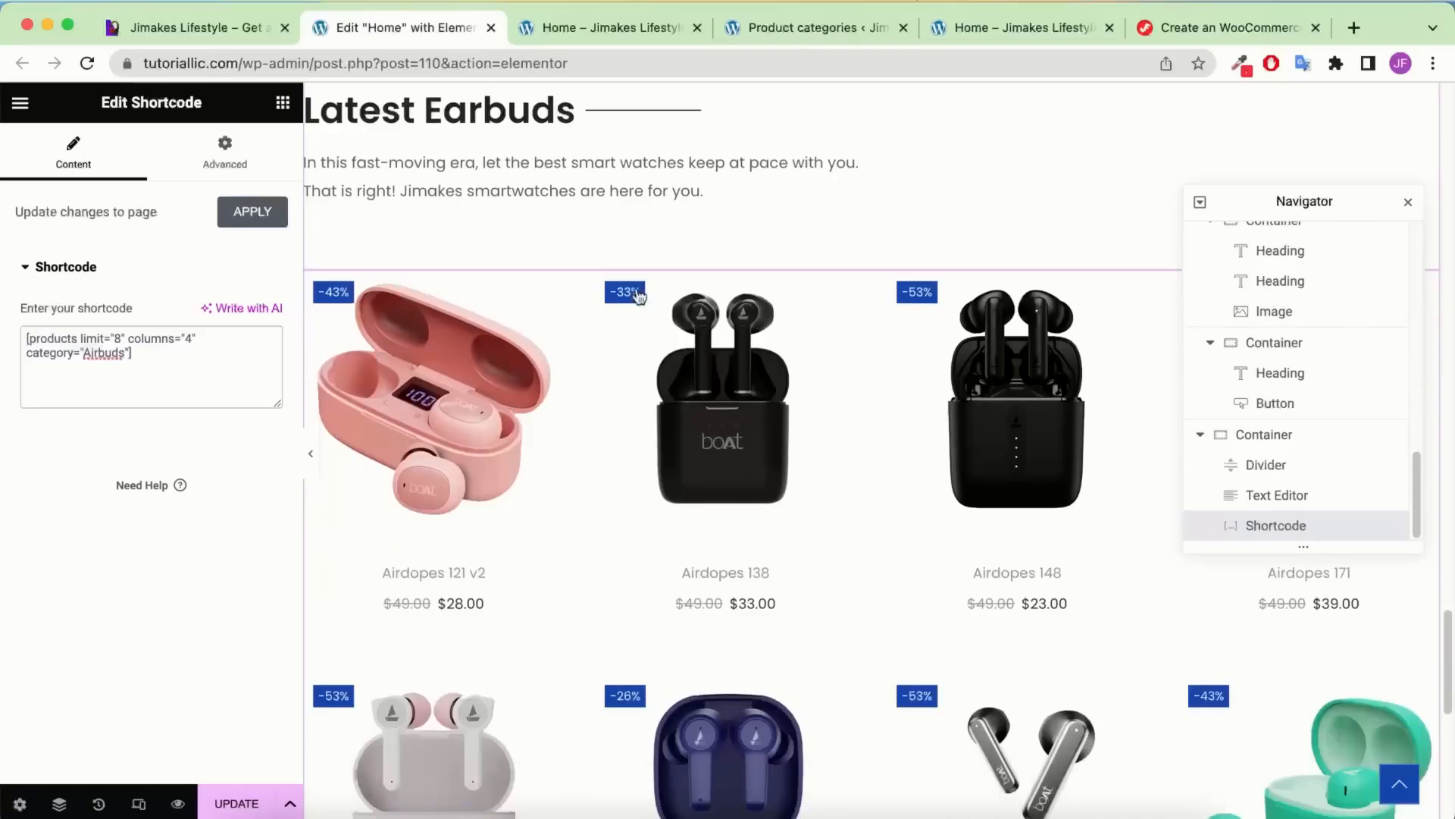
left_click(246, 806)
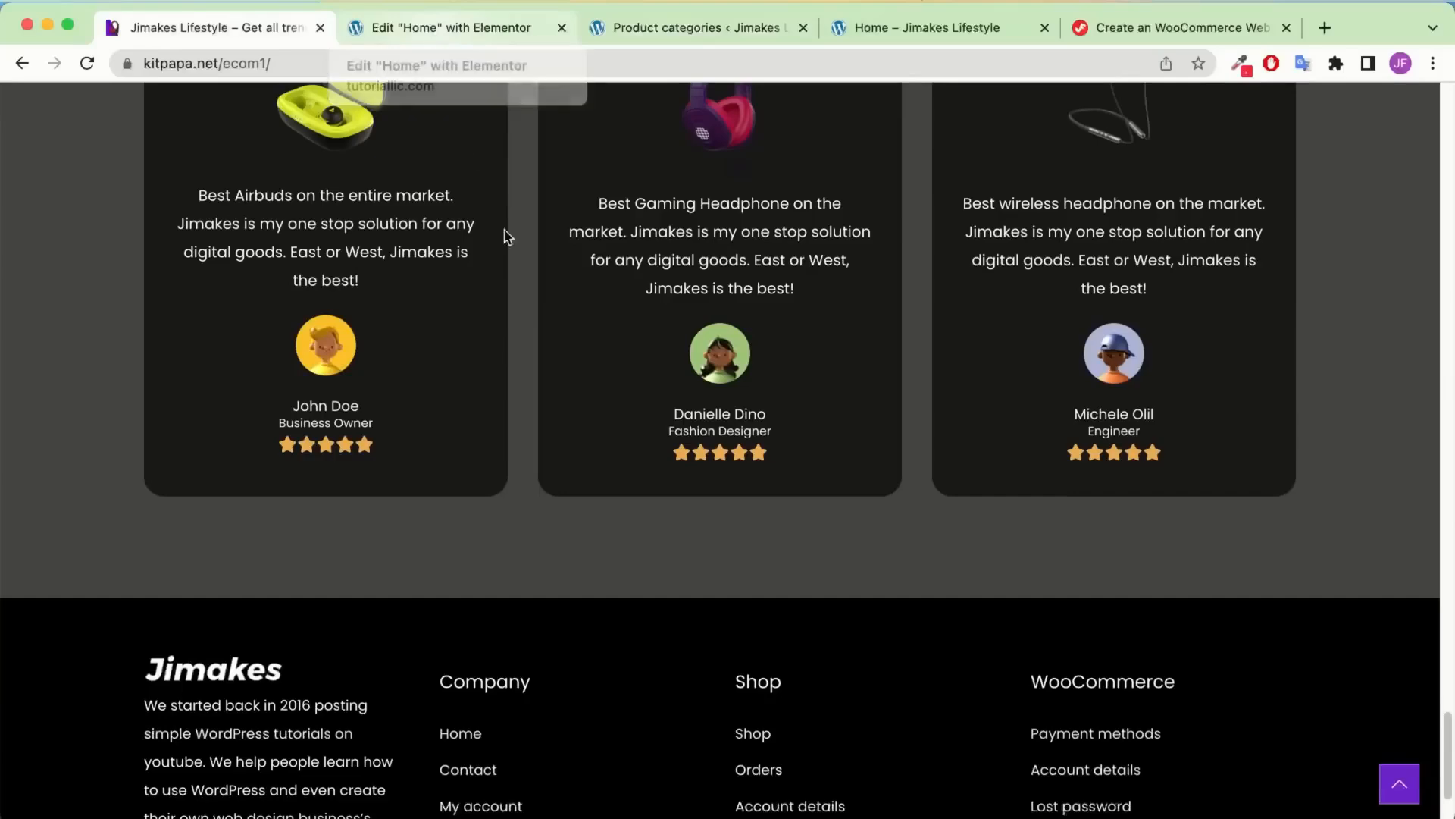
scroll(548, 264, "up", 3)
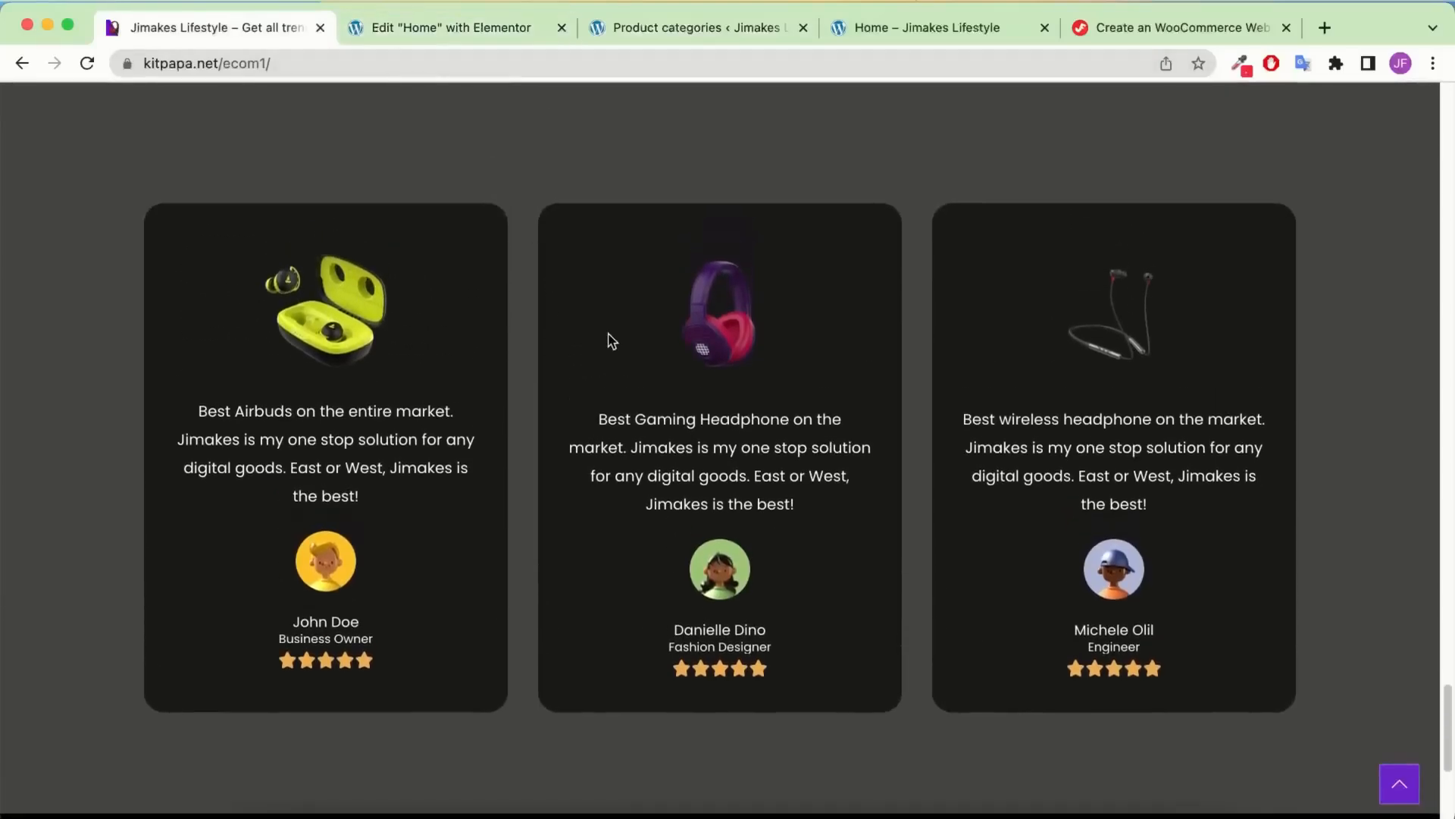
scroll(432, 286, "down", 4)
left_click(488, 38)
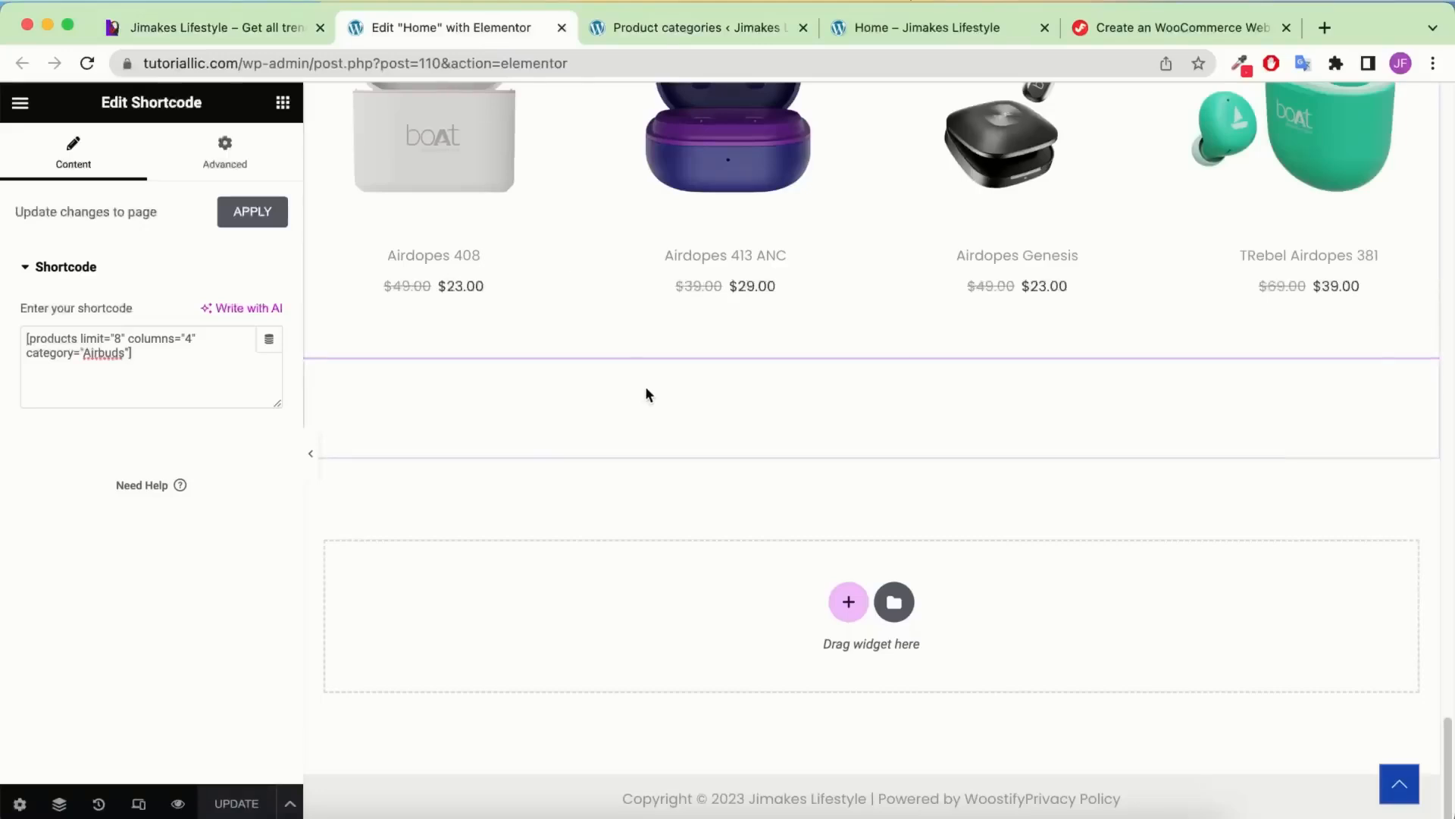
Add a new container below the earbuds products with a second container nested inside
left_click(282, 103)
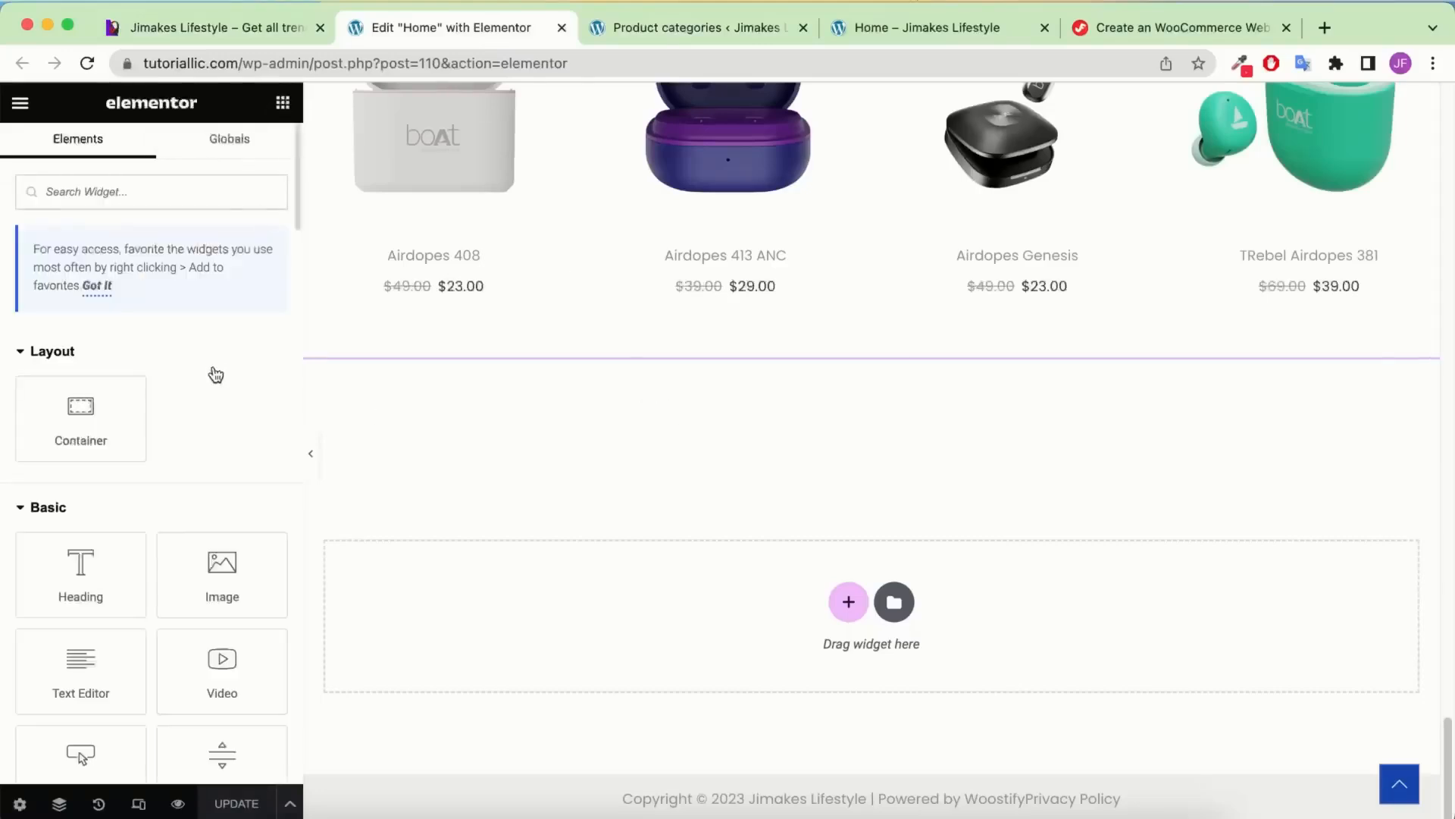
left_click_drag(95, 415, 889, 558)
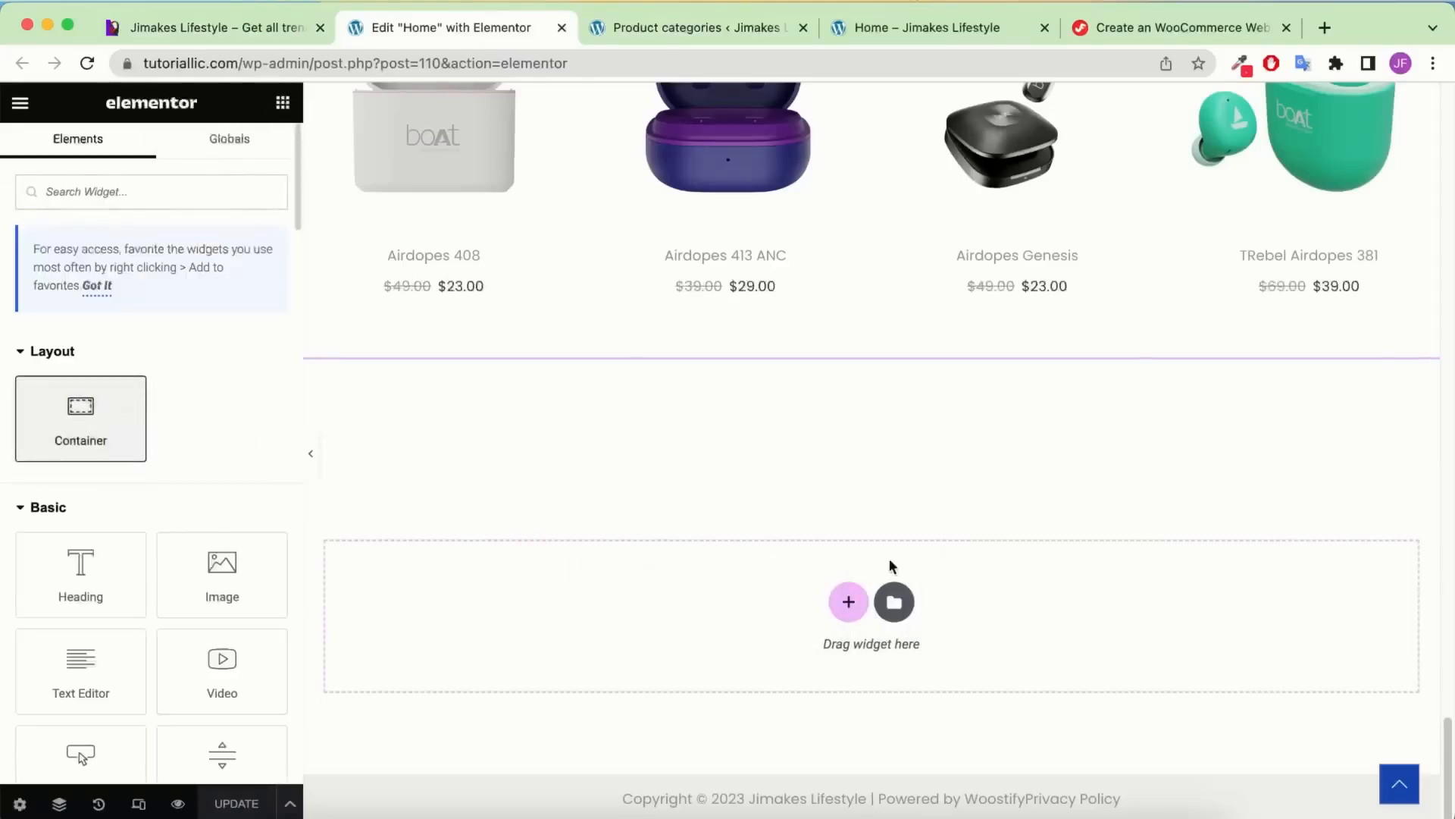
left_click(282, 102)
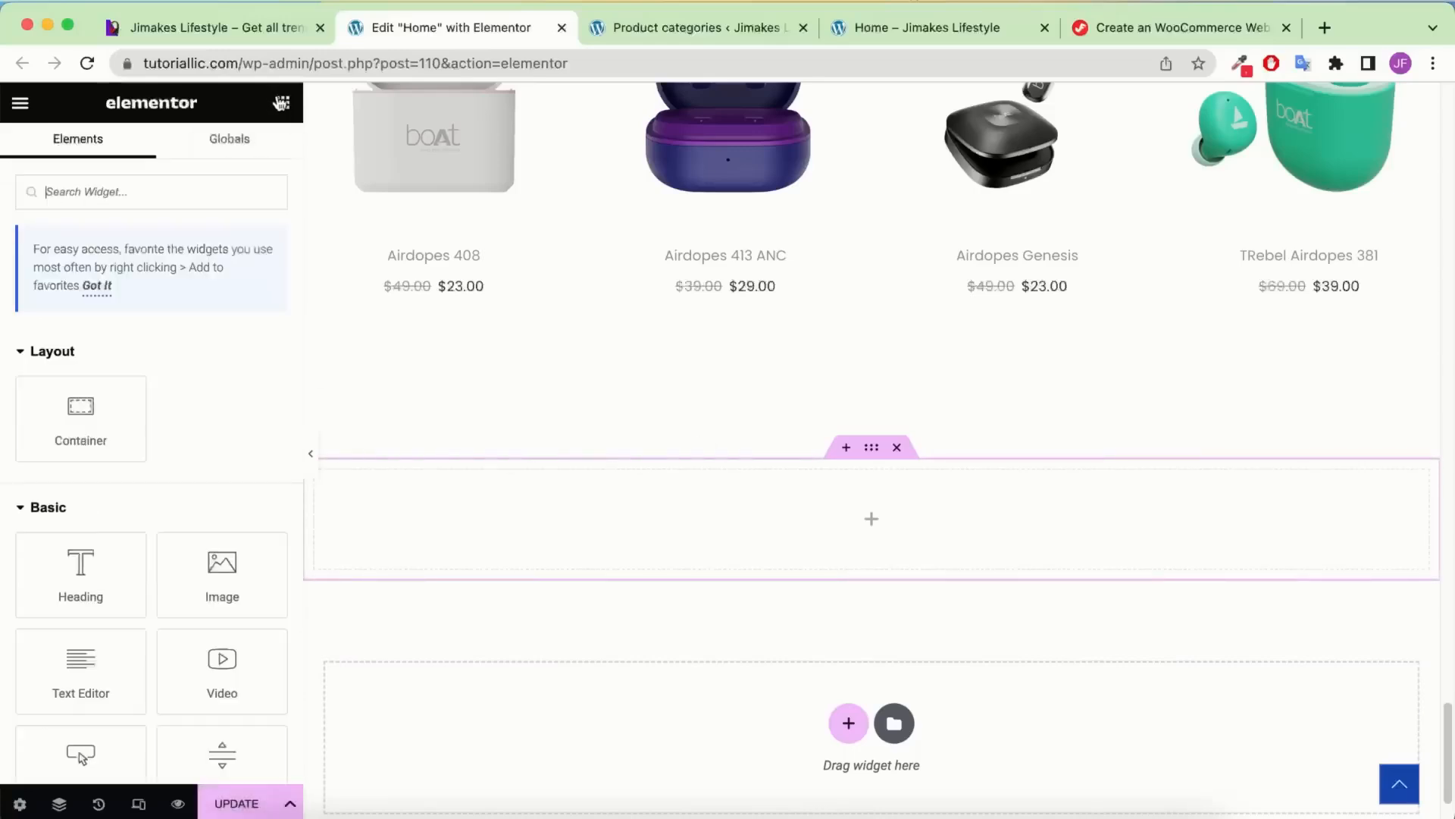
left_click_drag(114, 383, 834, 519)
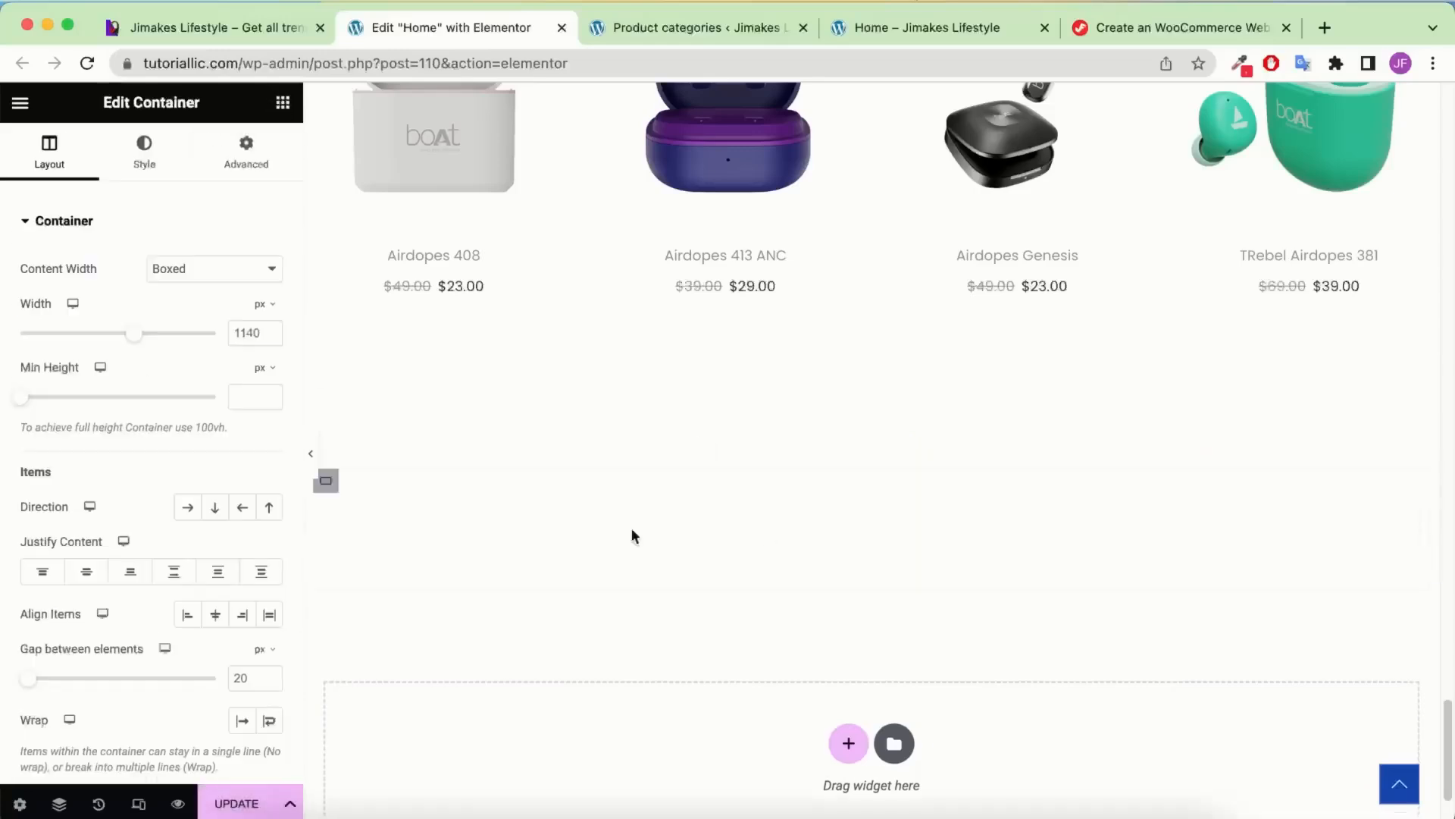
mouse_move(444, 560)
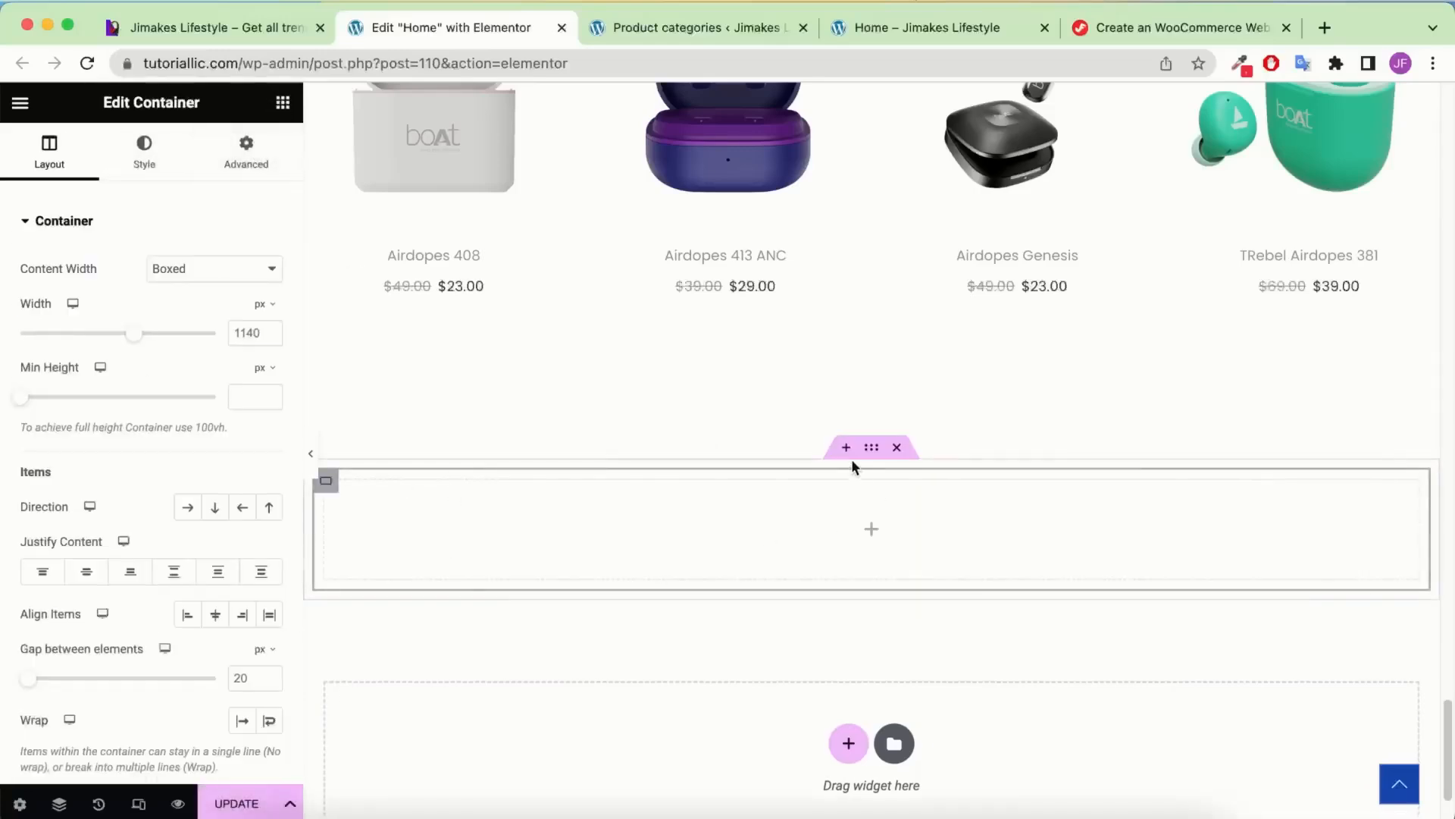
left_click(871, 450)
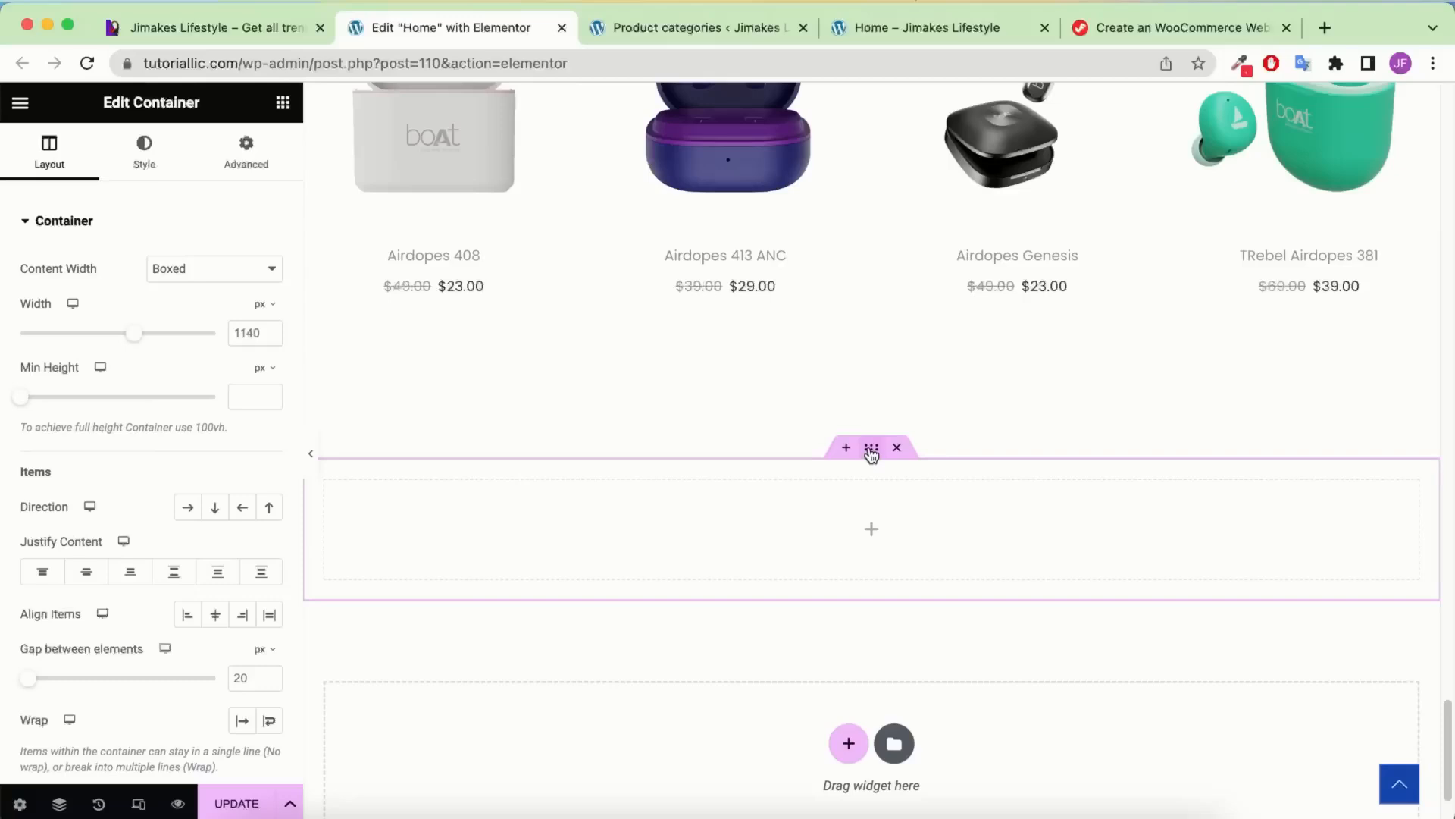
Give the outer container a classic dark grey #444 background
left_click(57, 802)
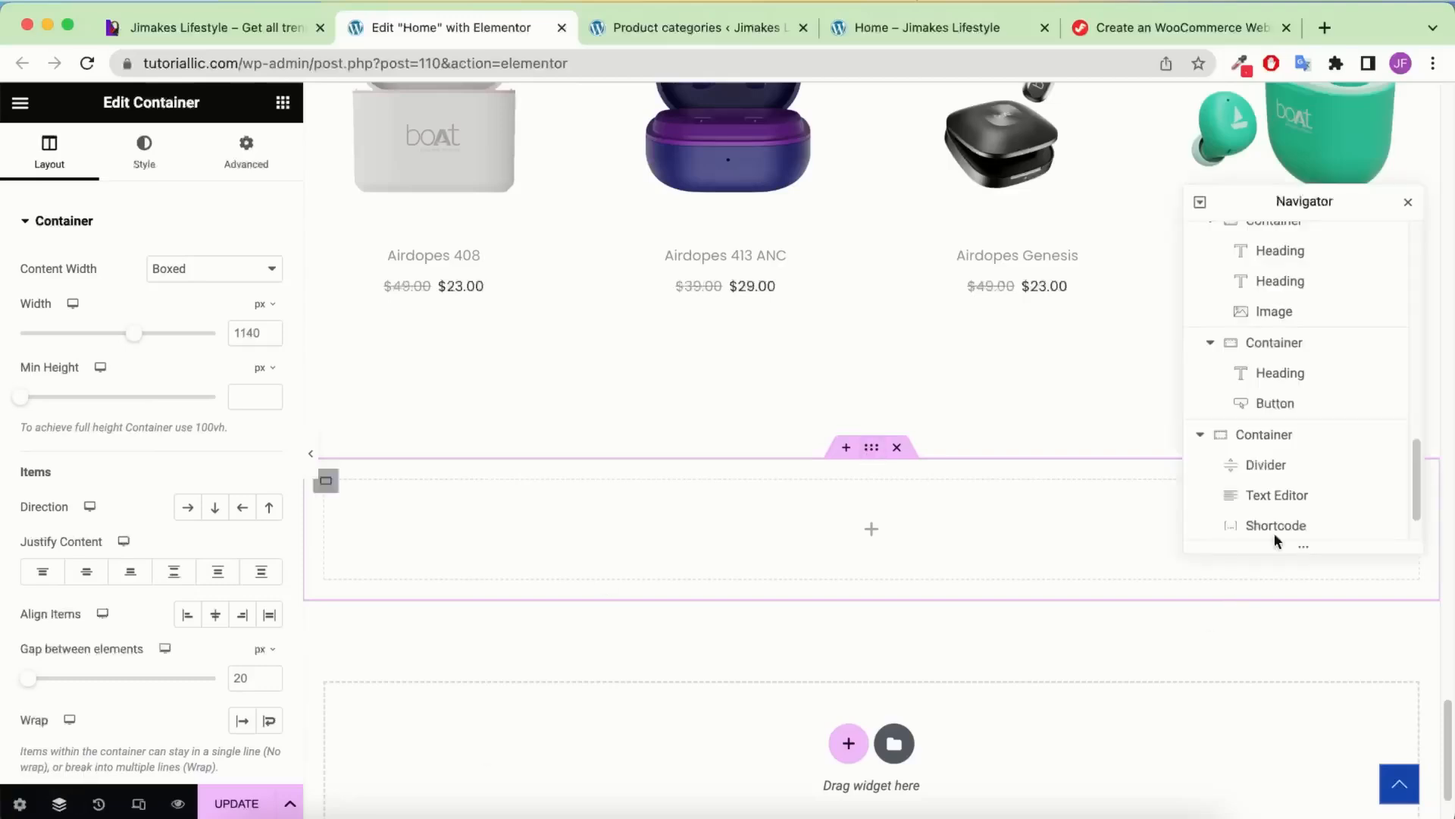
scroll(1342, 416, "down", 1)
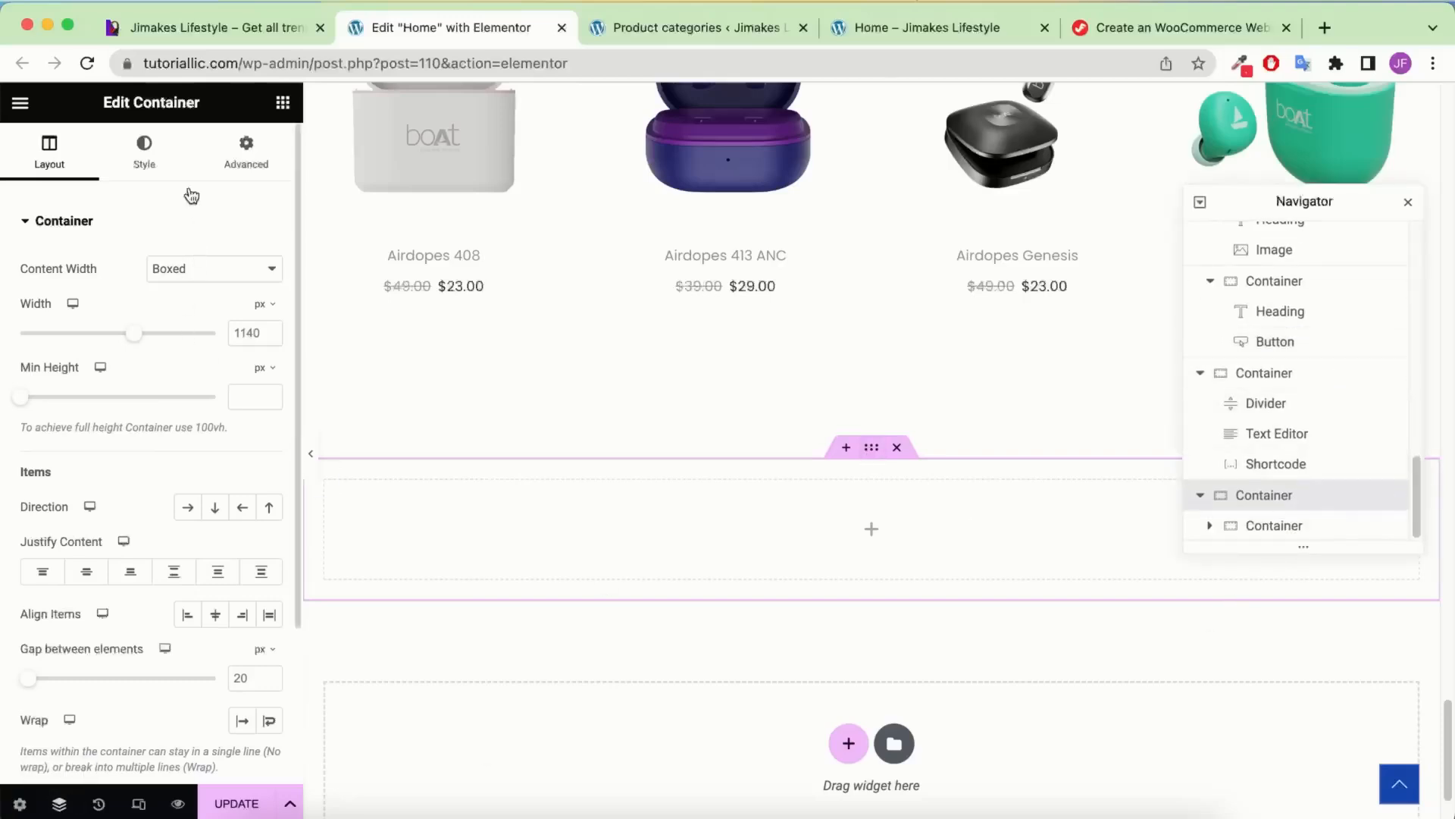
left_click(149, 160)
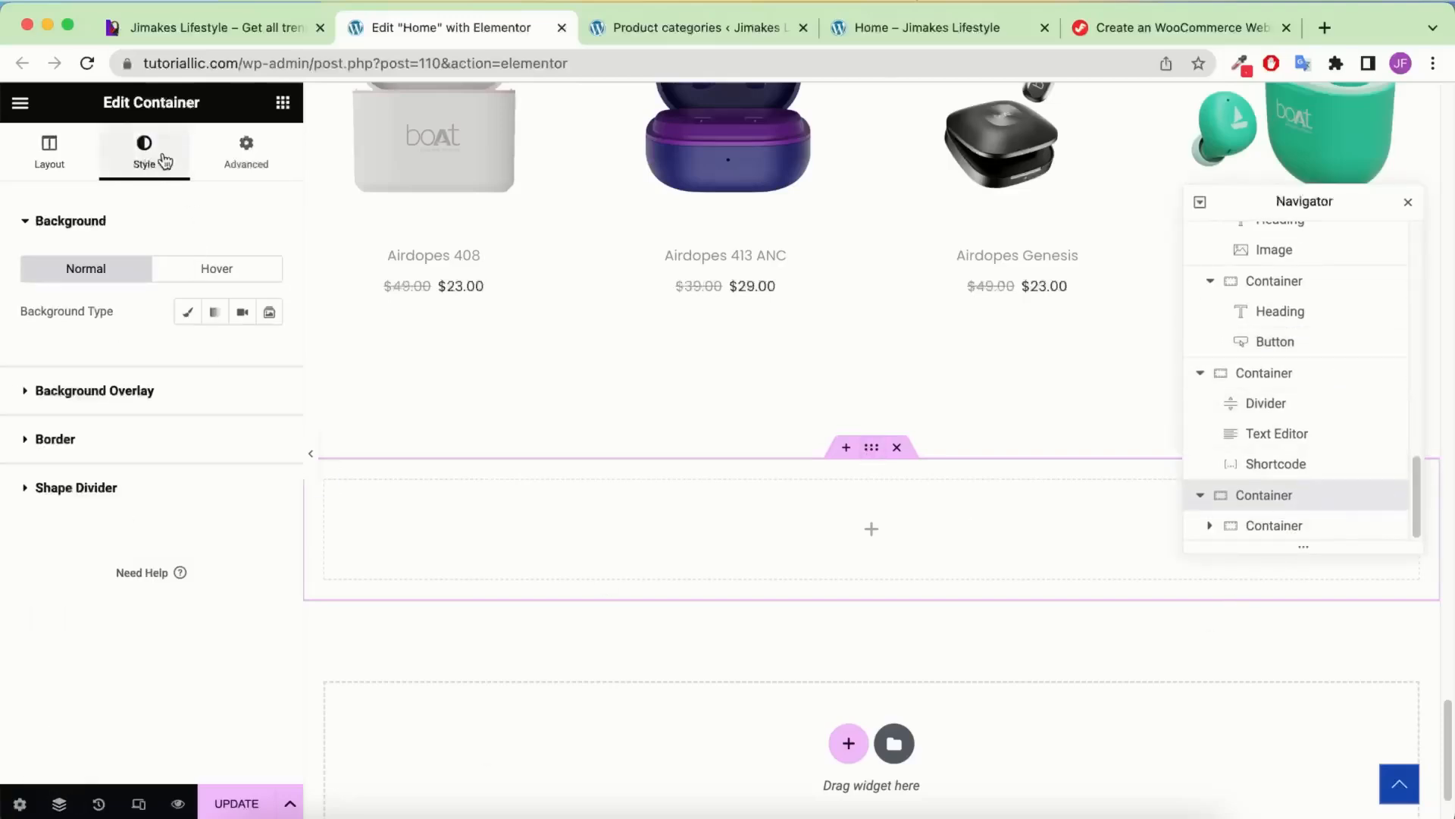
left_click(188, 313)
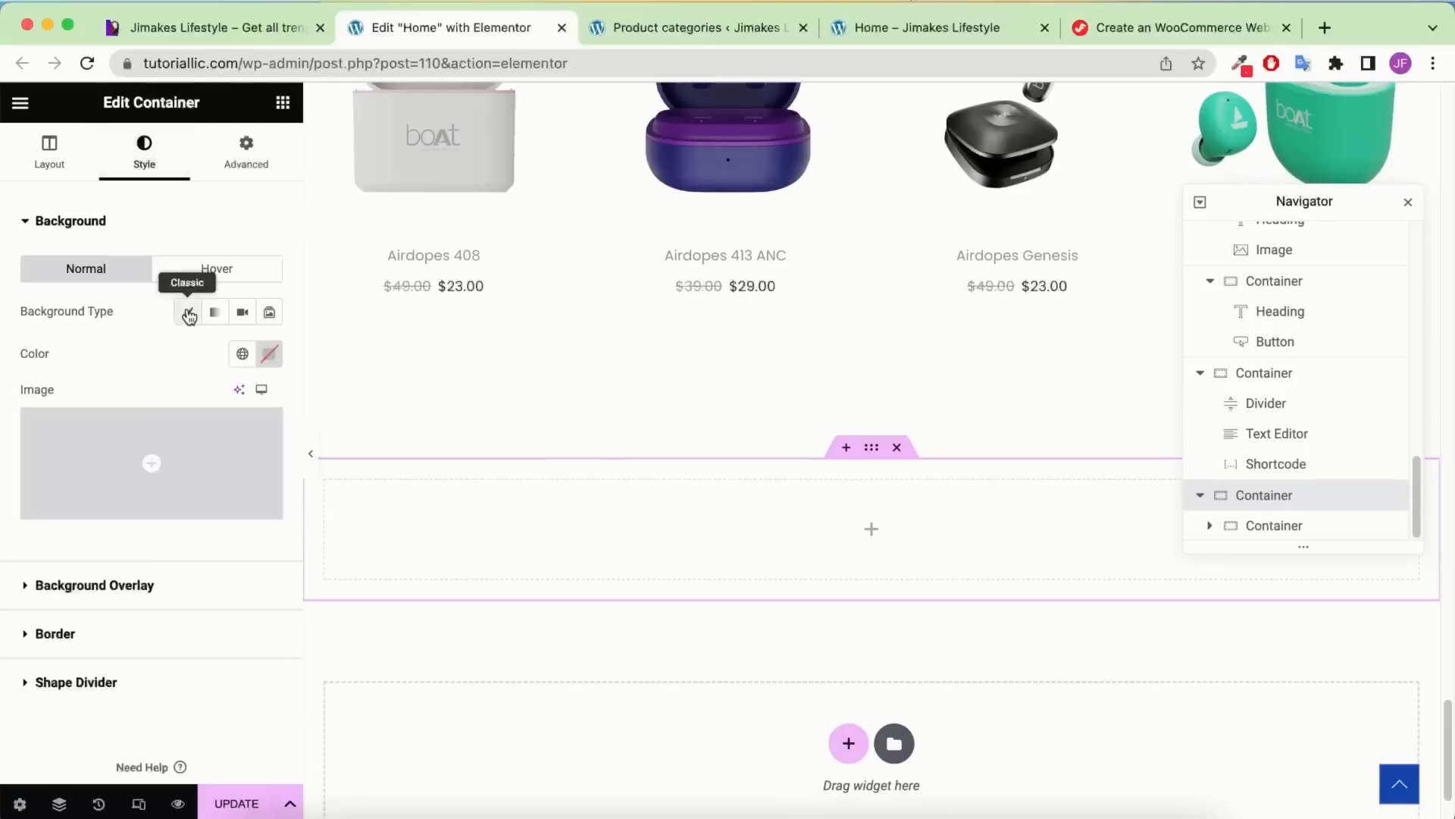
left_click(269, 353)
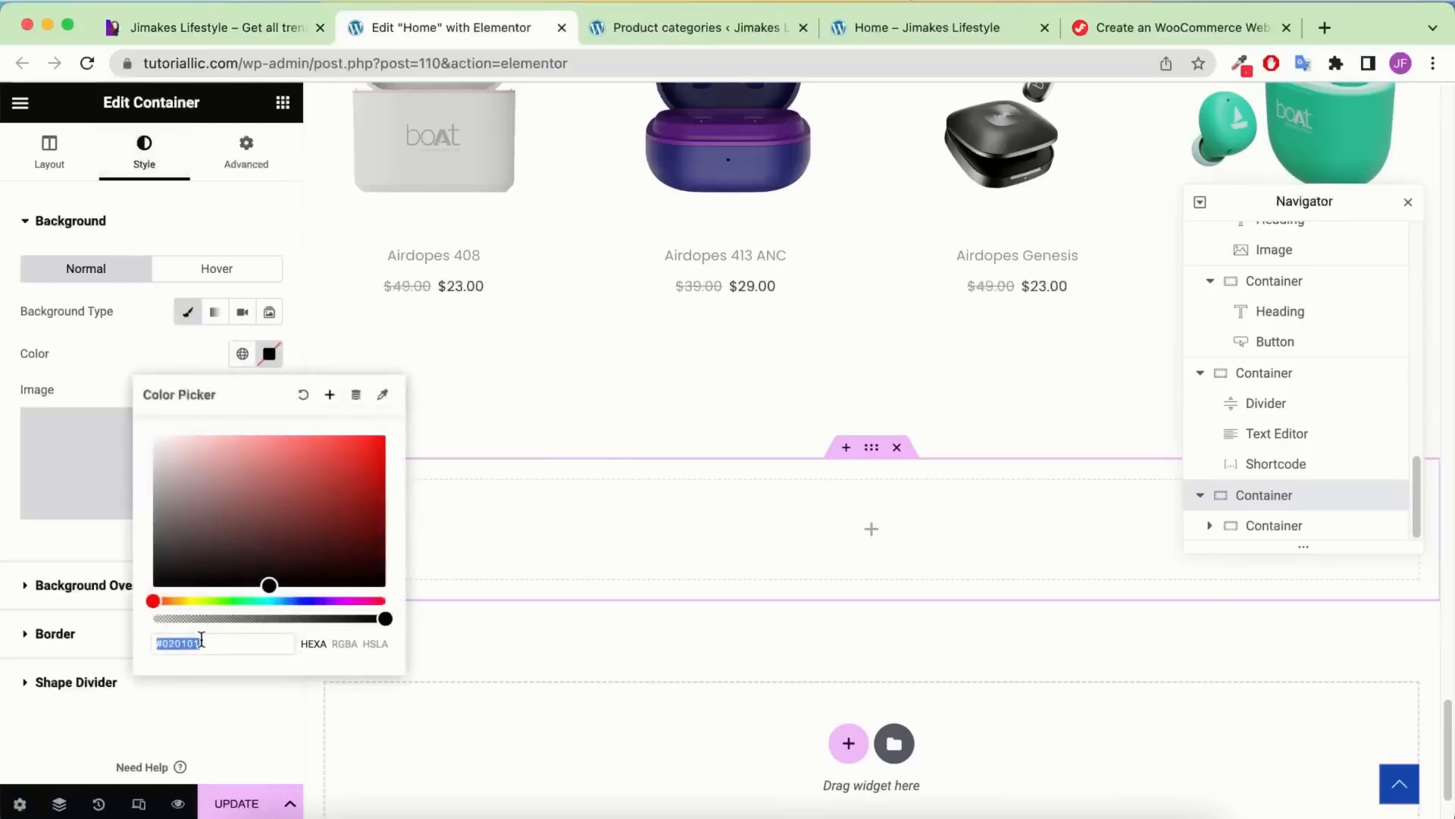
type("444")
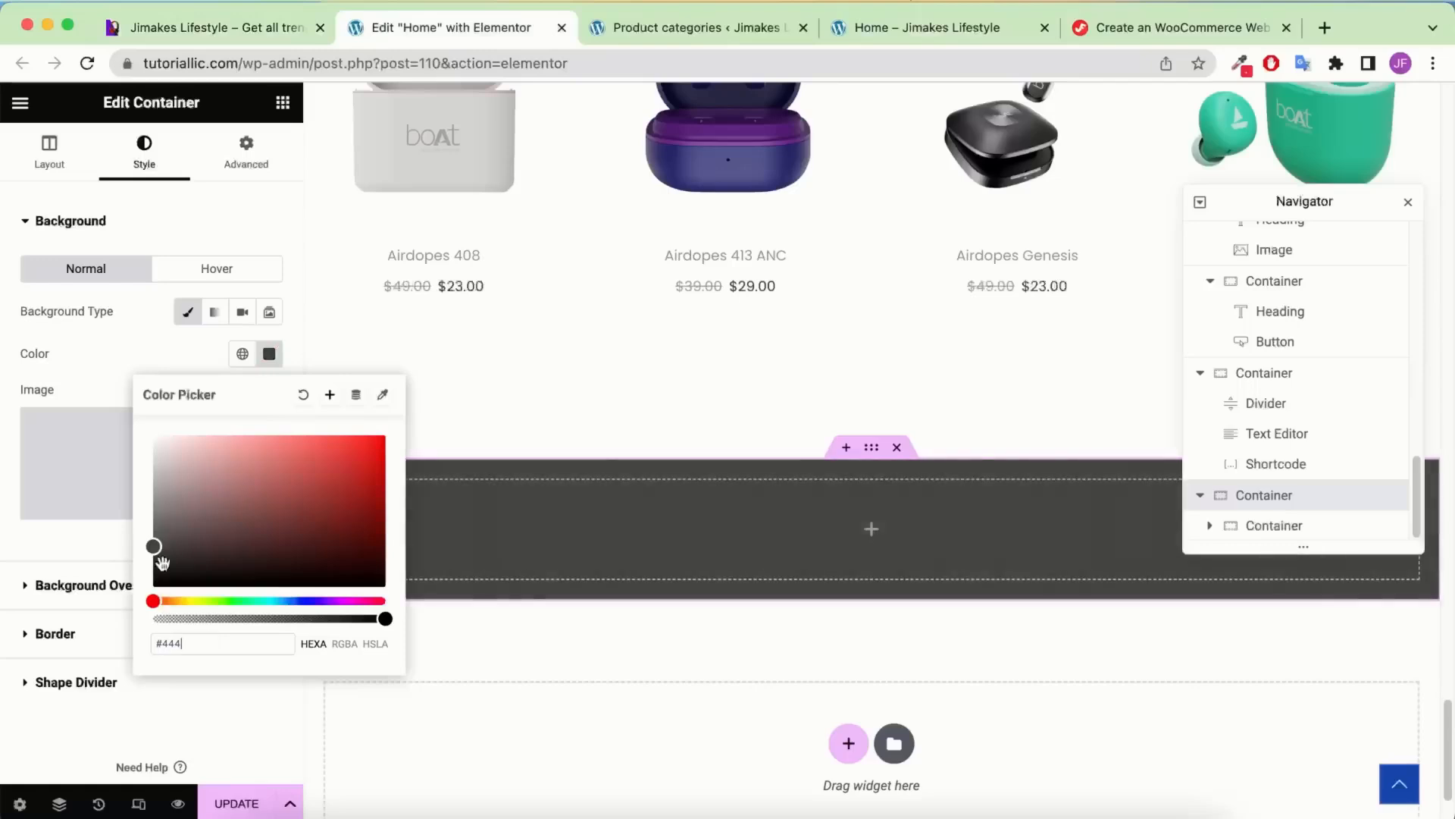
left_click(110, 358)
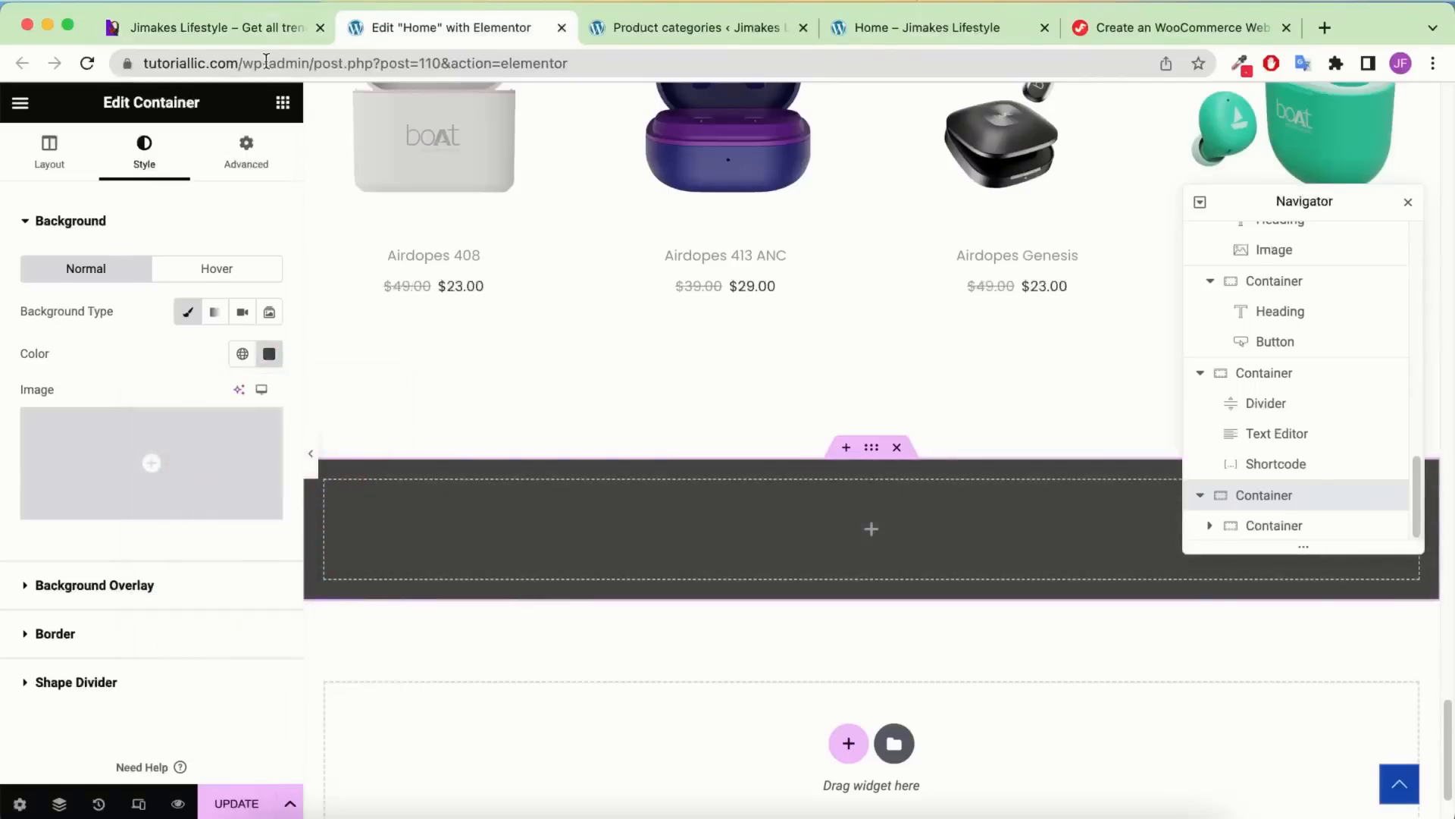
Give the inner container a pure black #000000 background
left_click(1292, 527)
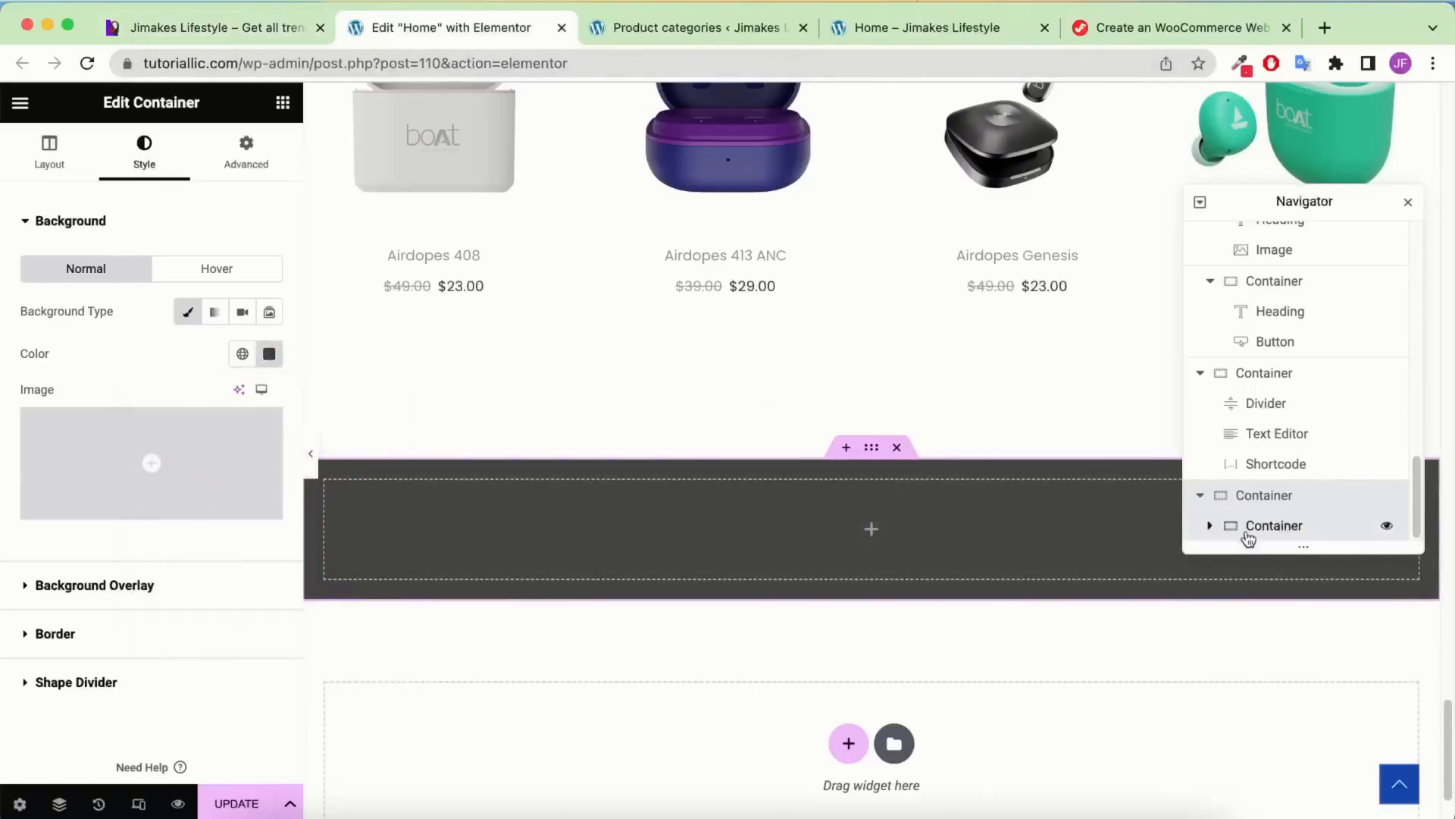
left_click(148, 163)
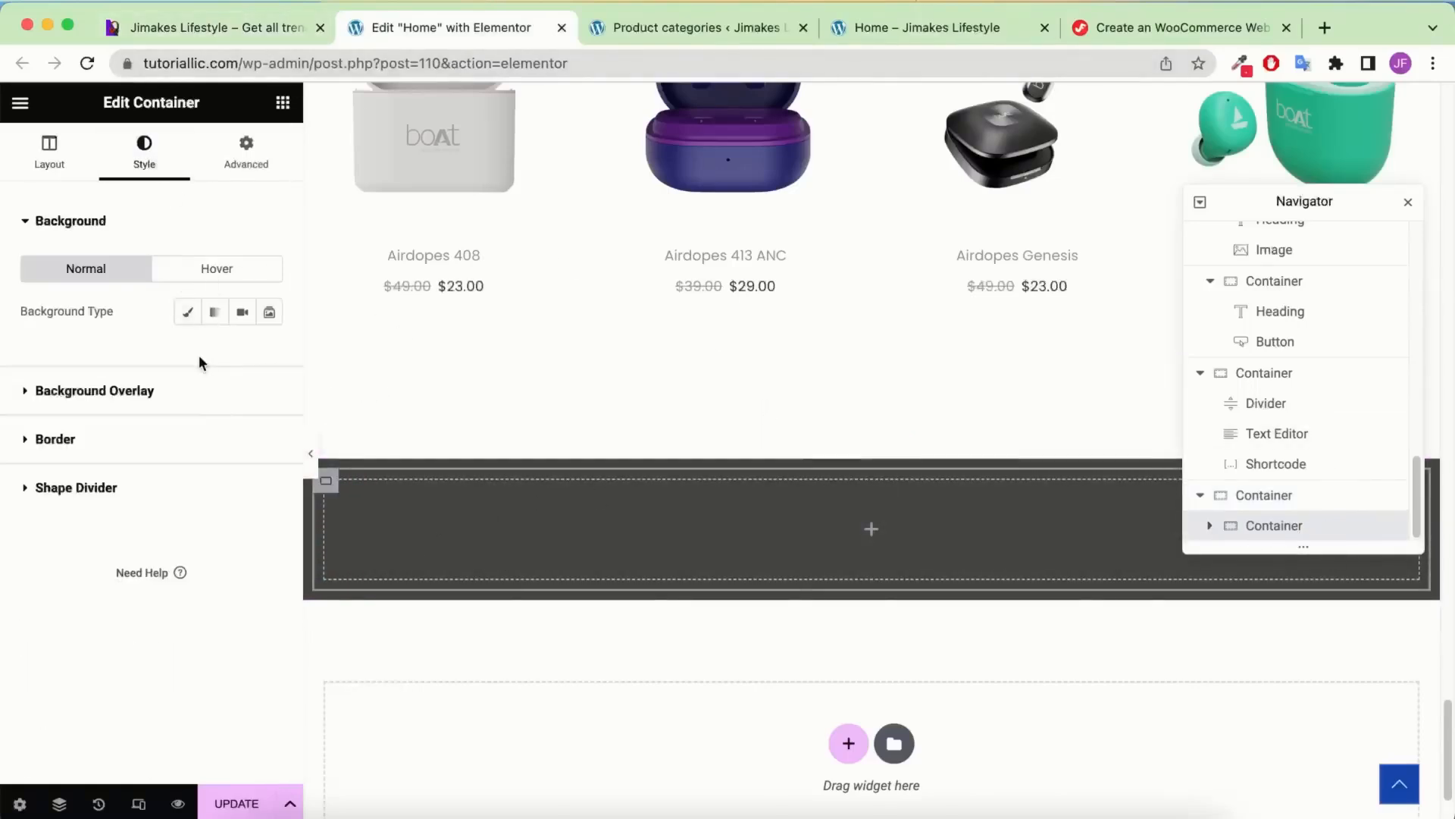
left_click(187, 311)
left_click(272, 352)
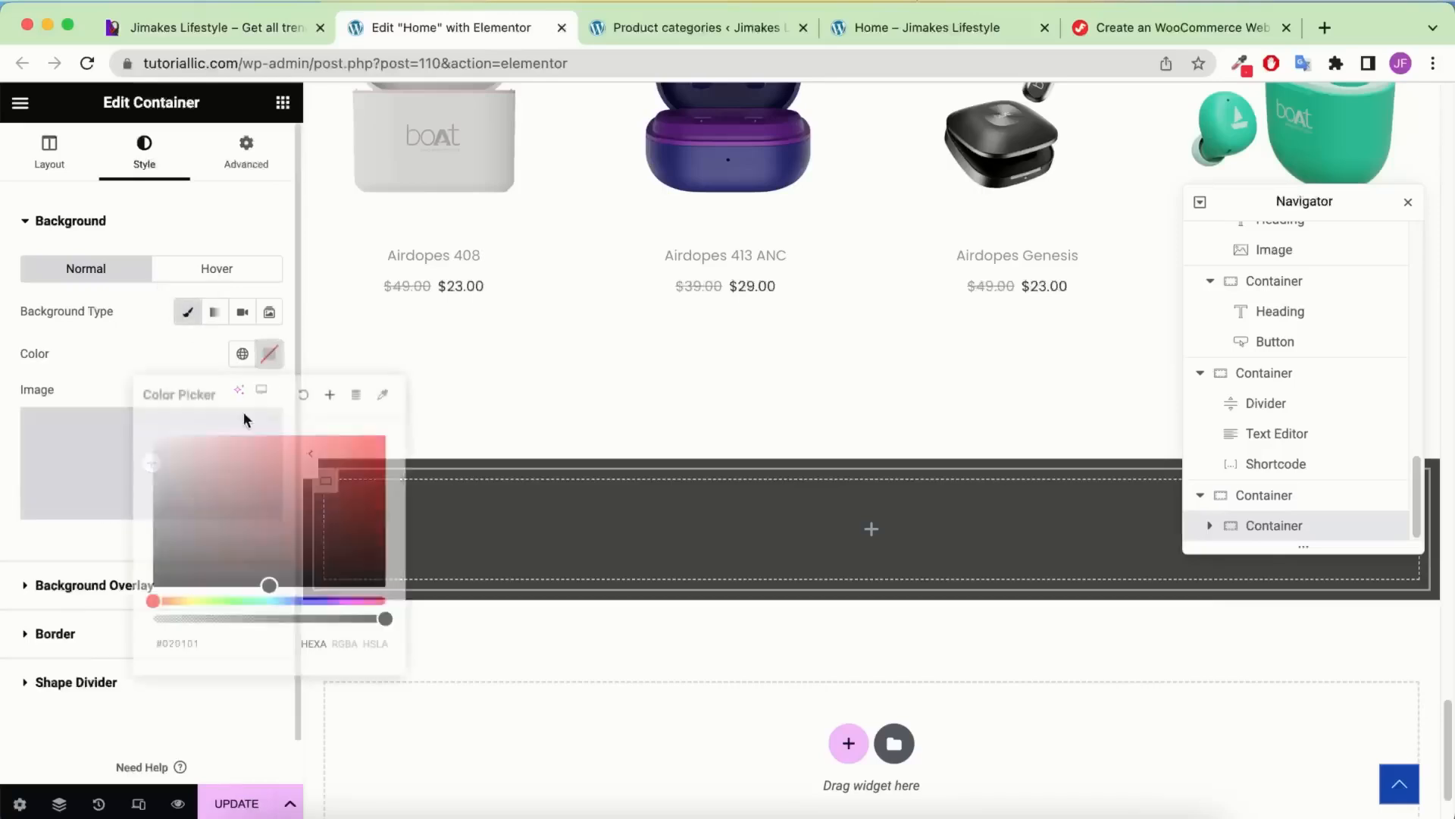
left_click_drag(208, 510, 71, 655)
left_click(101, 365)
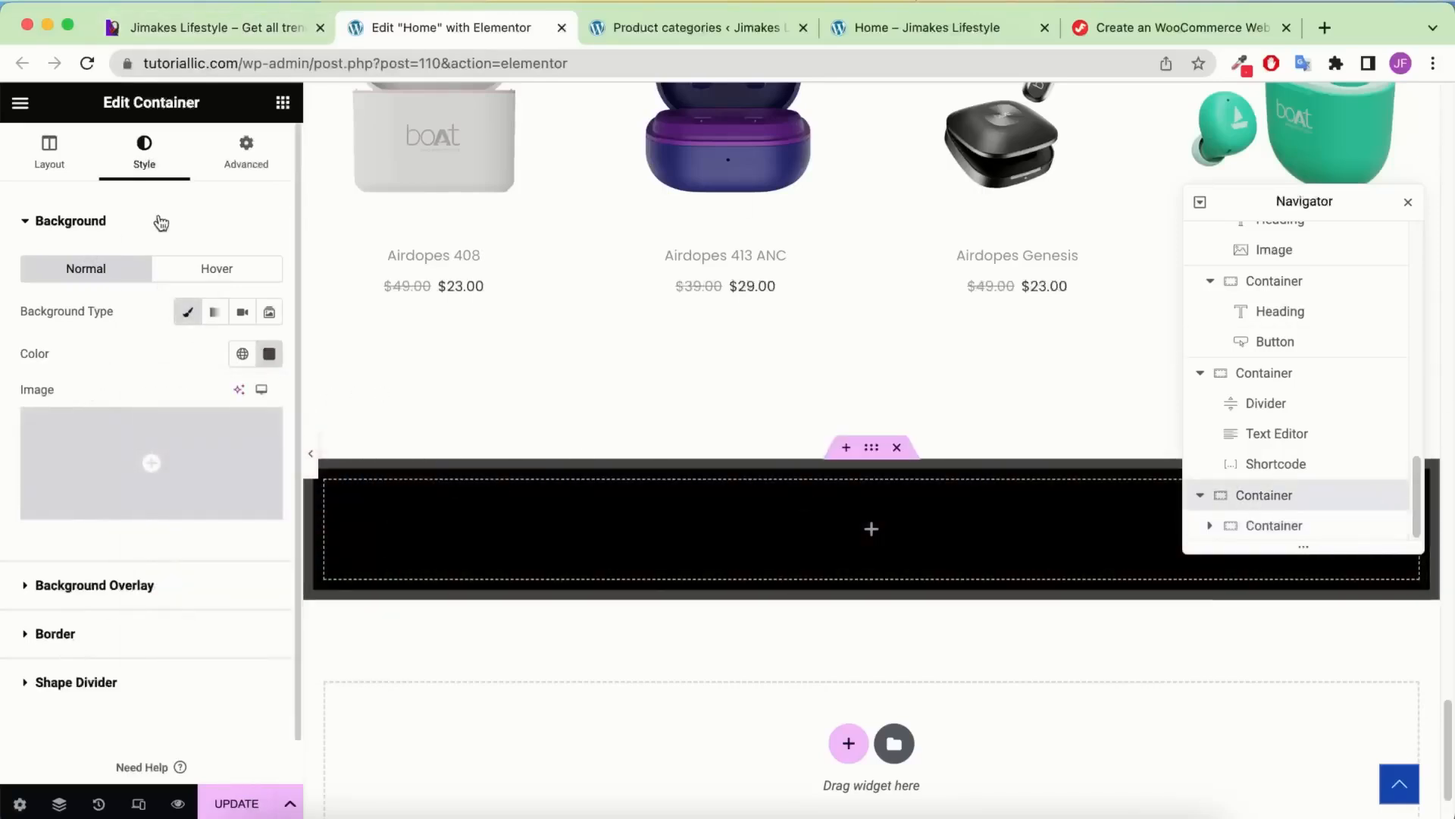
Set the outer container's top and bottom padding to 100 px
left_click(241, 151)
left_click(265, 369)
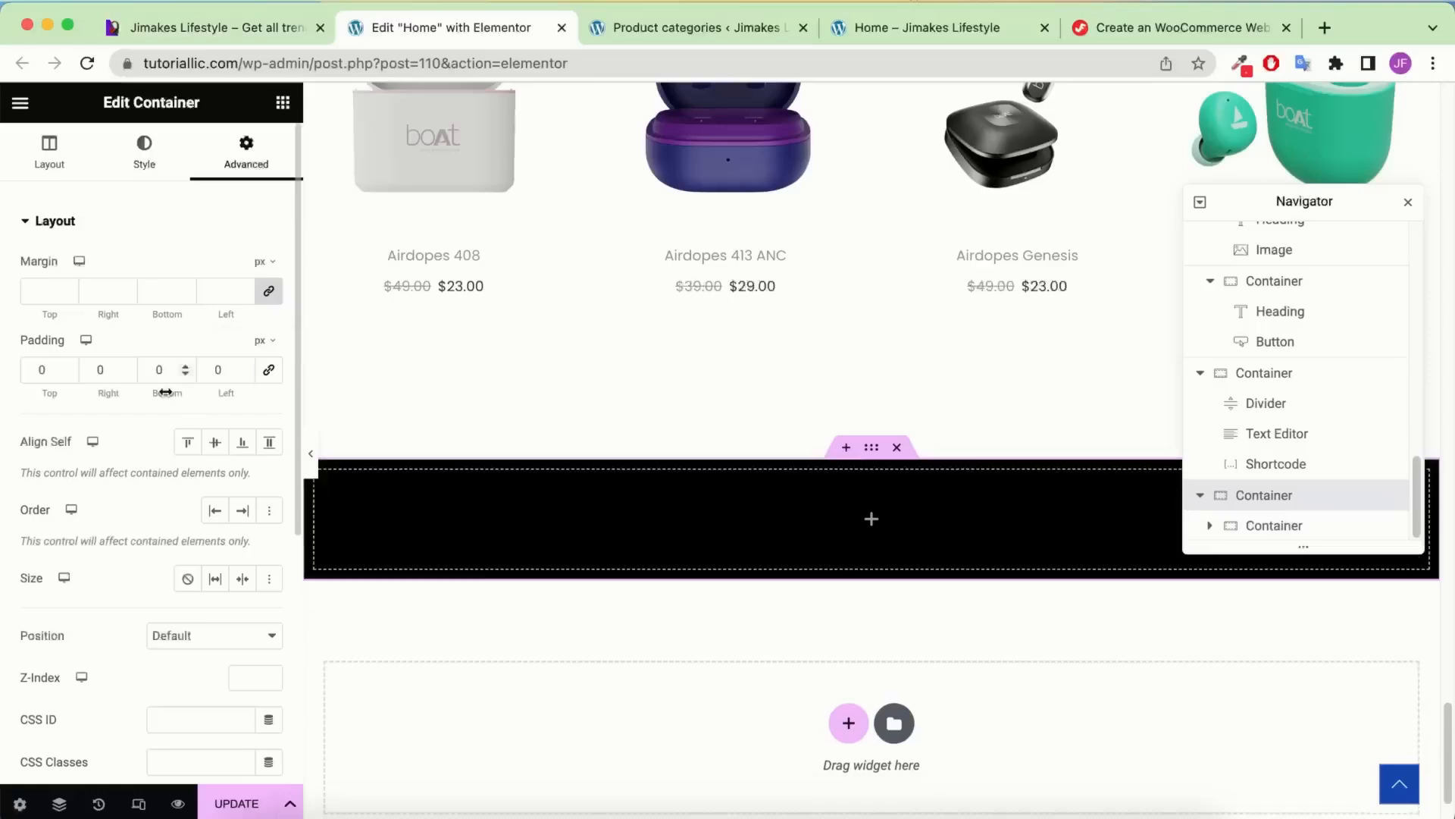
left_click(35, 359)
type("100")
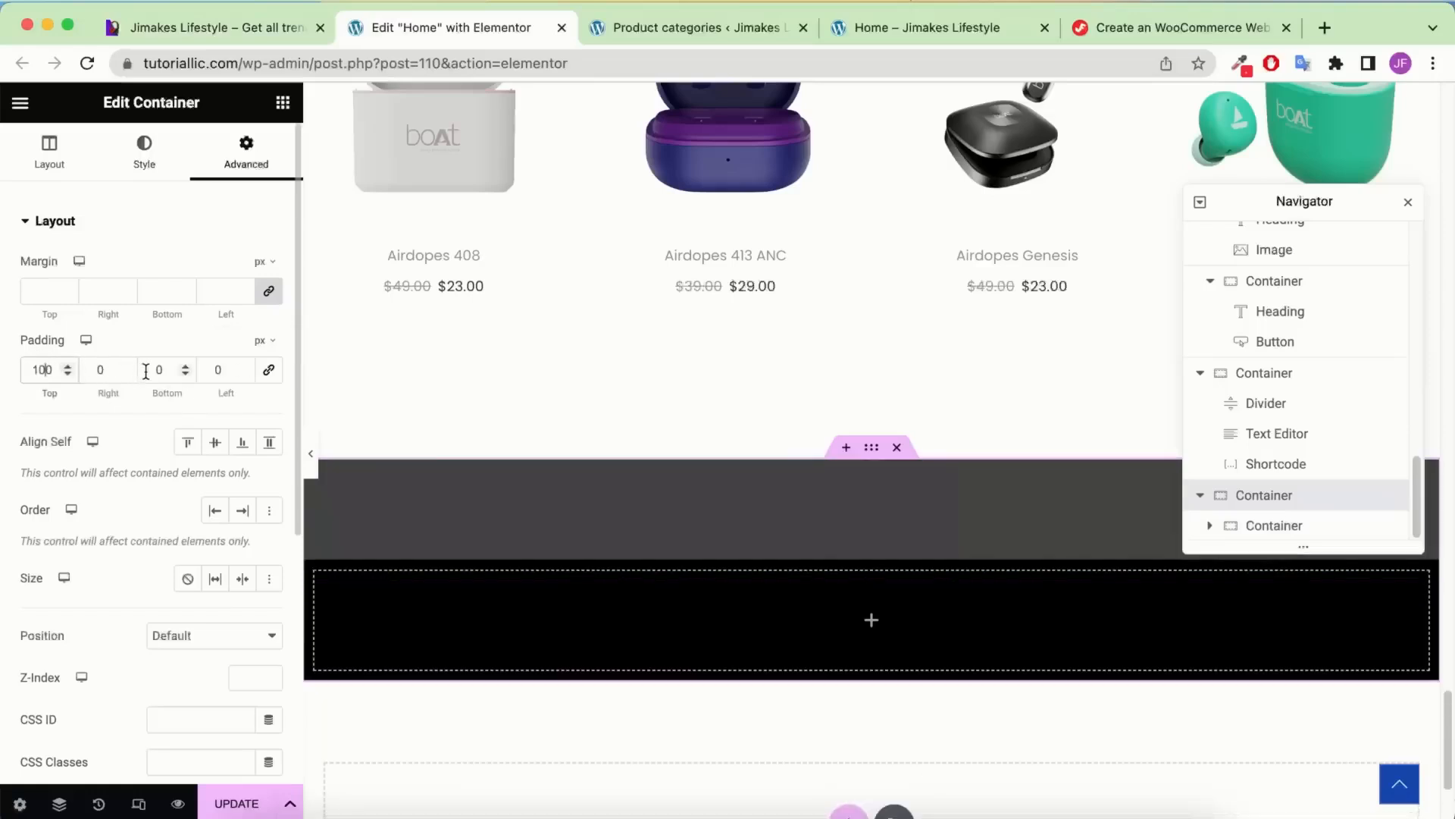
left_click(155, 369)
type("100")
scroll(506, 544, "down", 1)
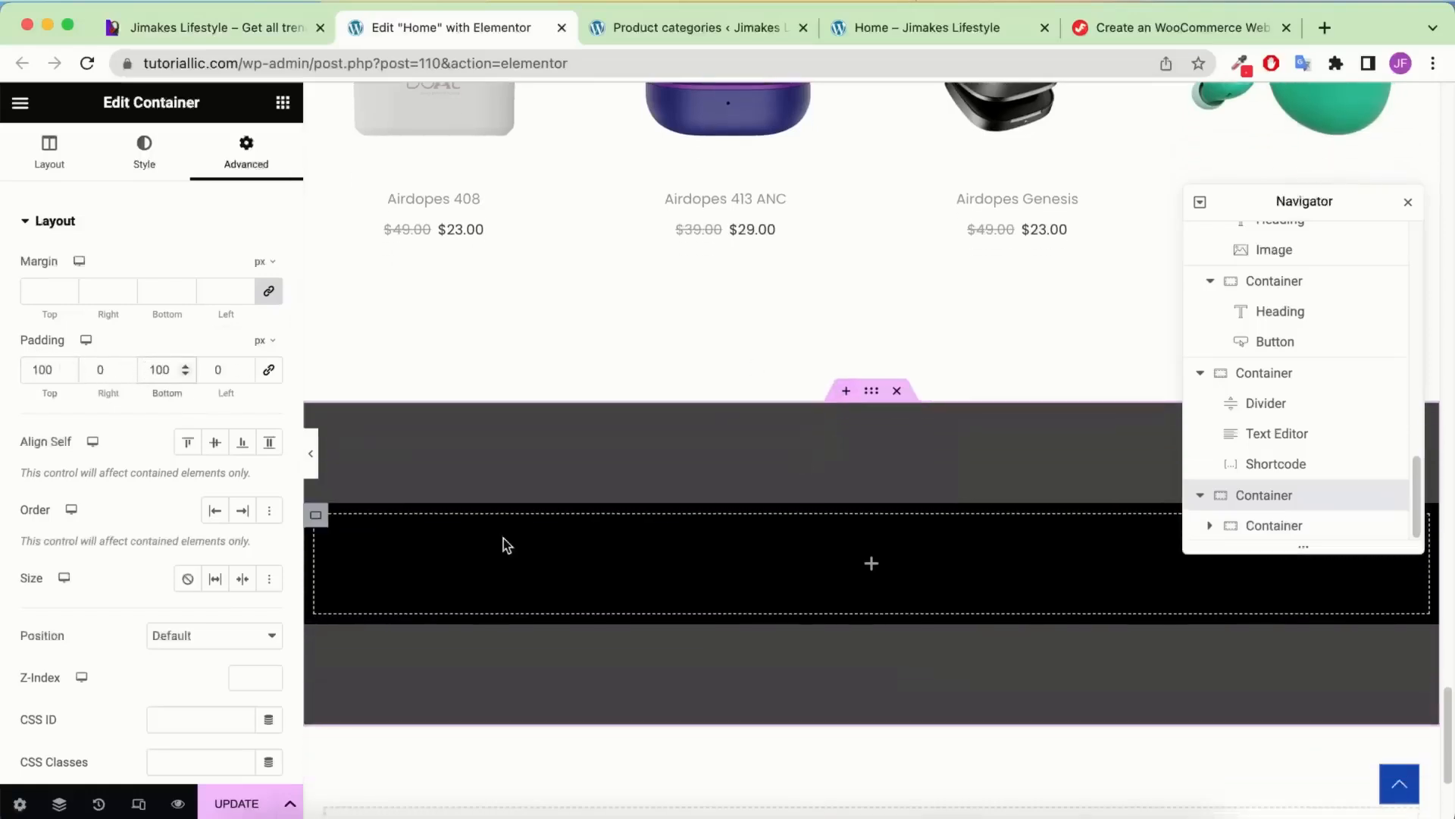
left_click(1262, 529)
Duplicate the black inner container twice and lay the three boxes side by side in a row
right_click(1262, 538)
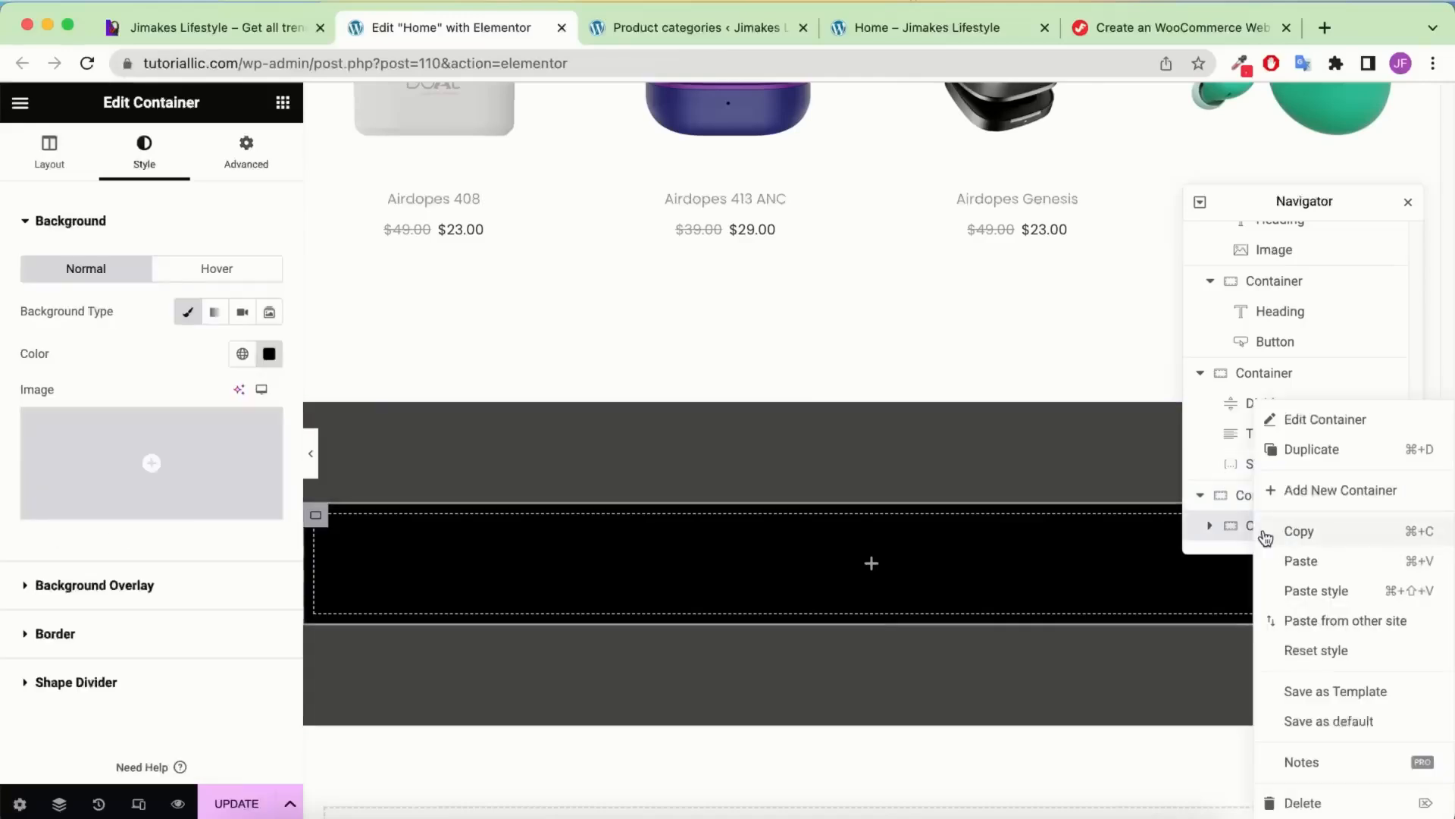
left_click(1334, 455)
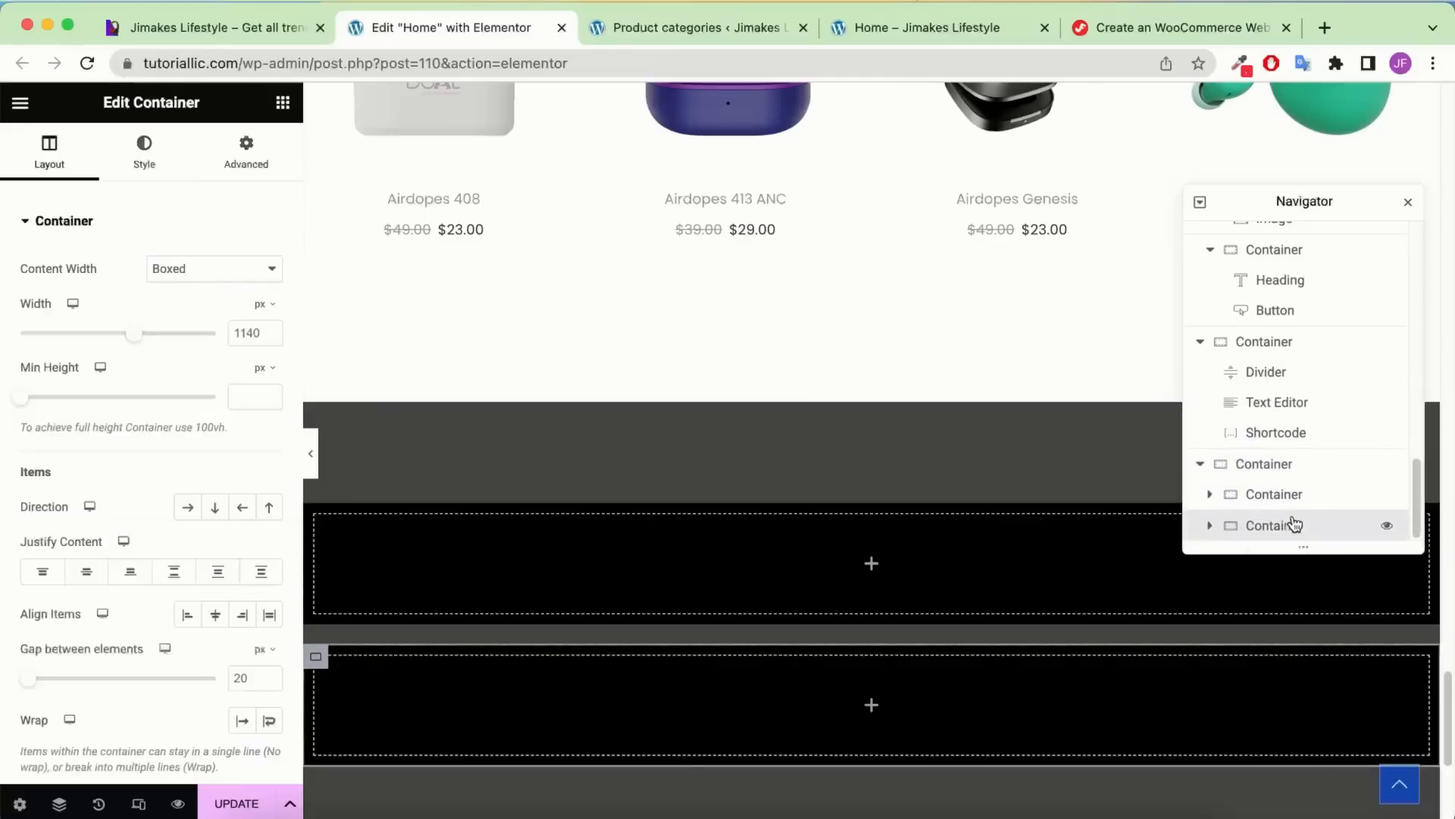
right_click(1292, 525)
left_click(1367, 466)
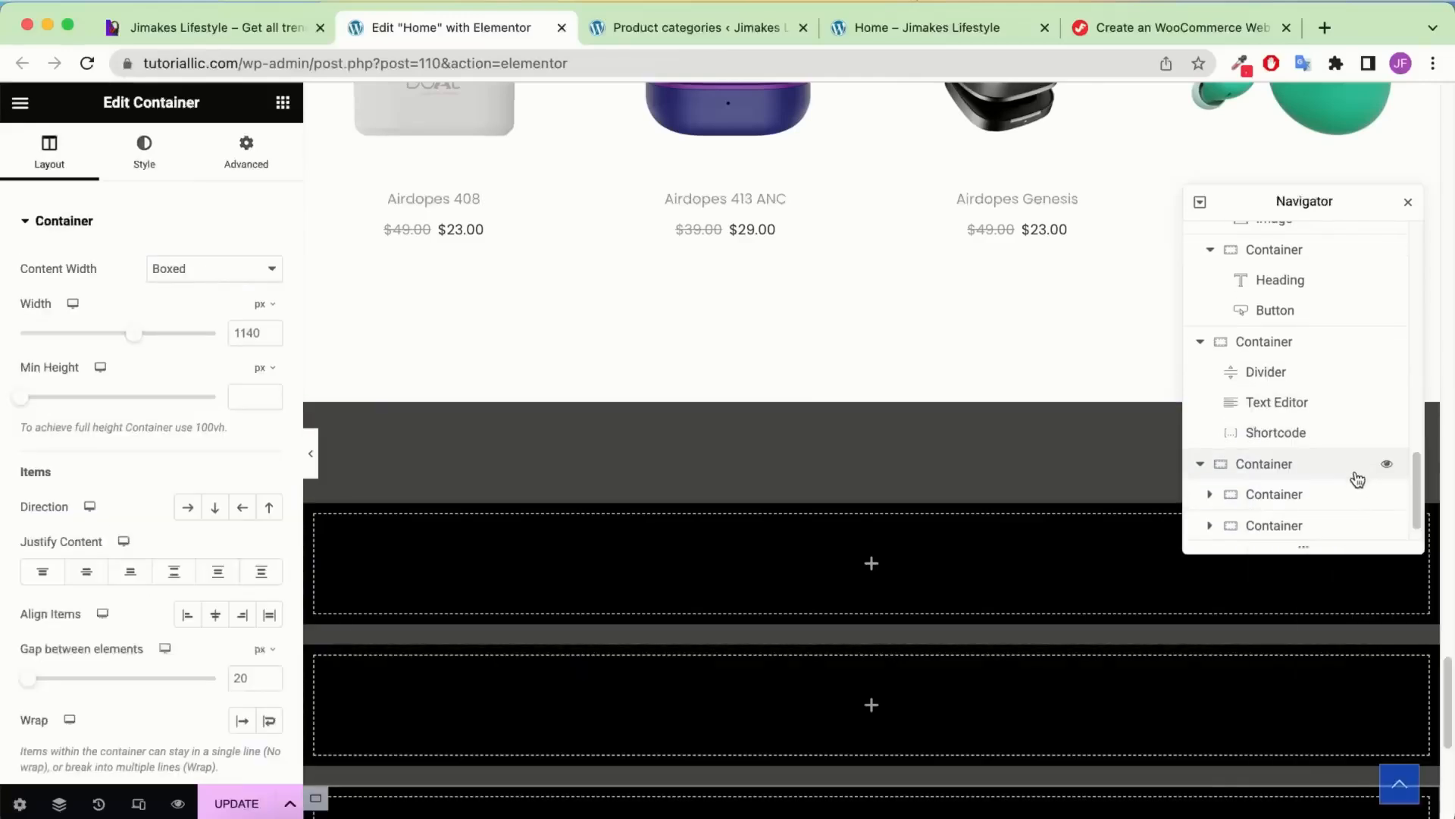
left_click(1300, 446)
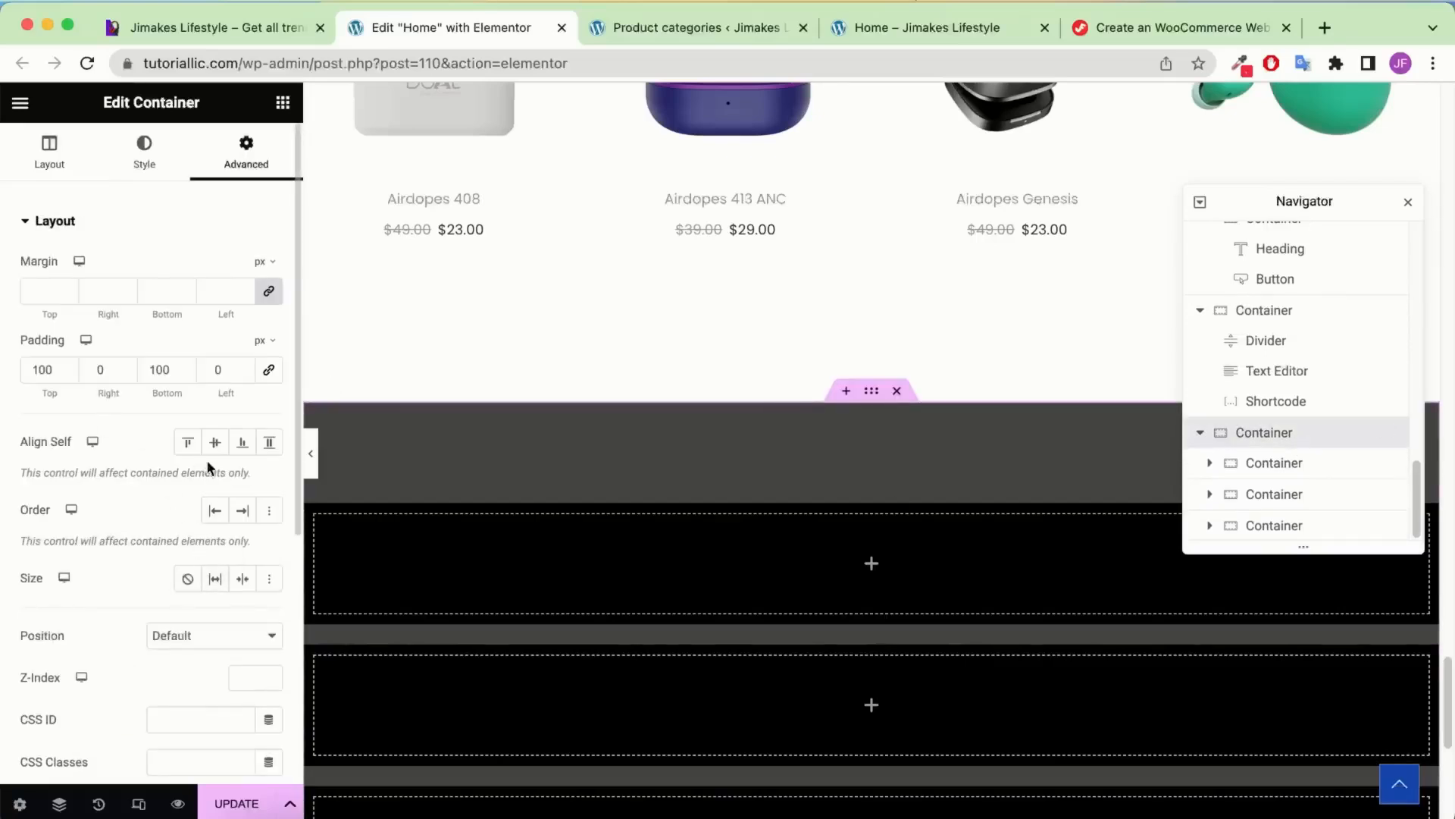
left_click(27, 172)
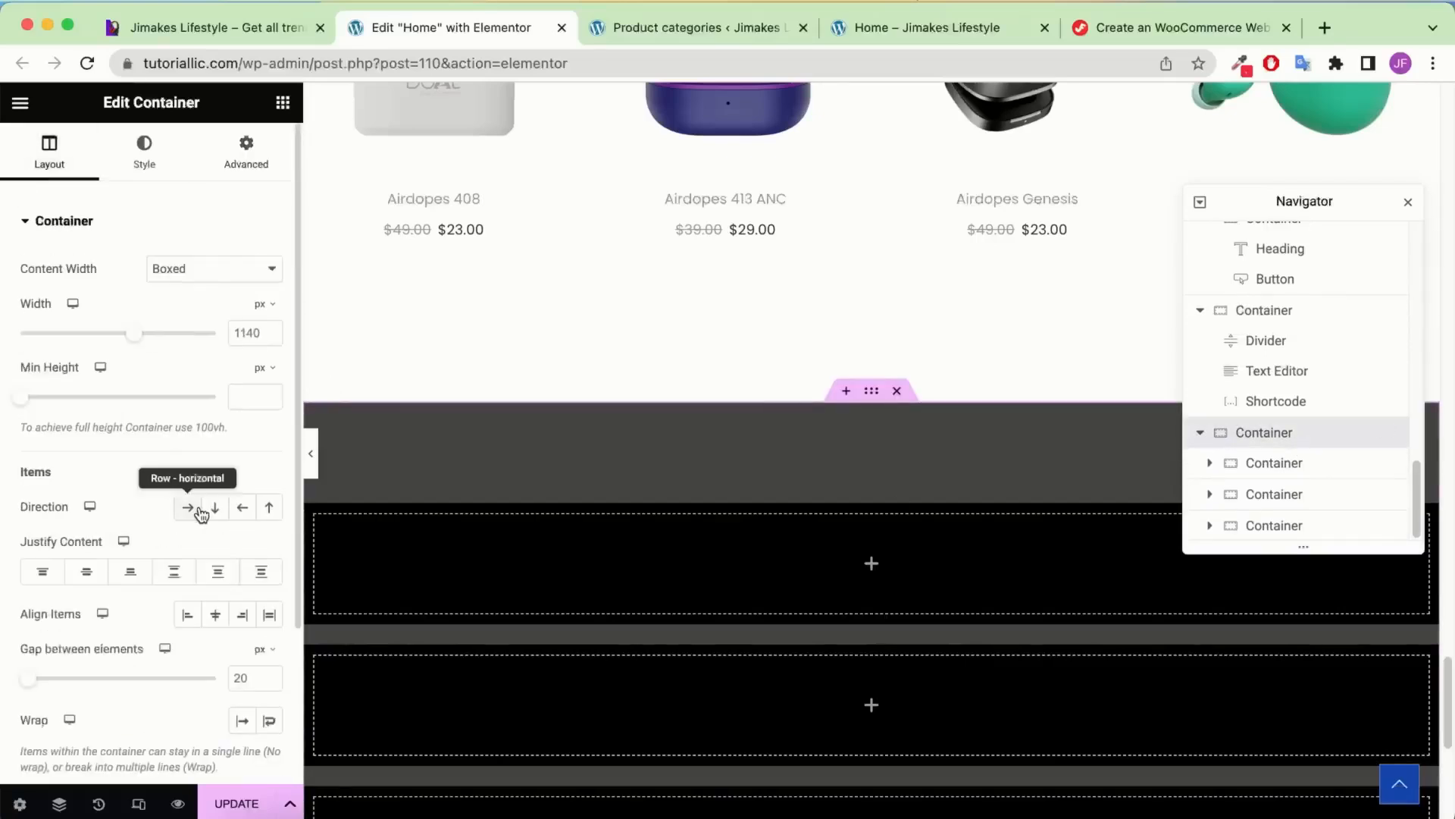
left_click(190, 508)
scroll(667, 409, "down", 3)
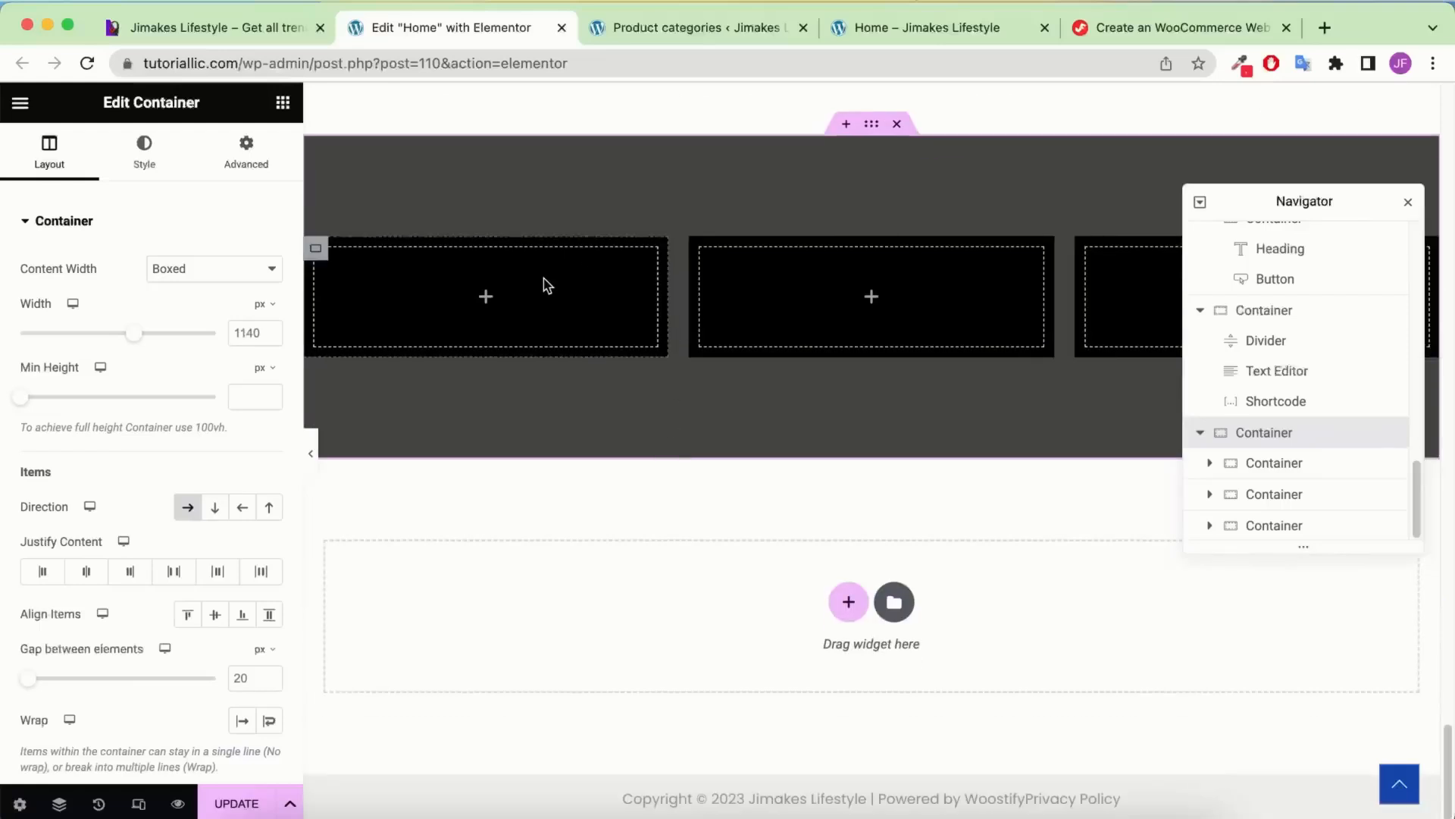
Set the first black card's Content Width to Full Width
left_click(316, 252)
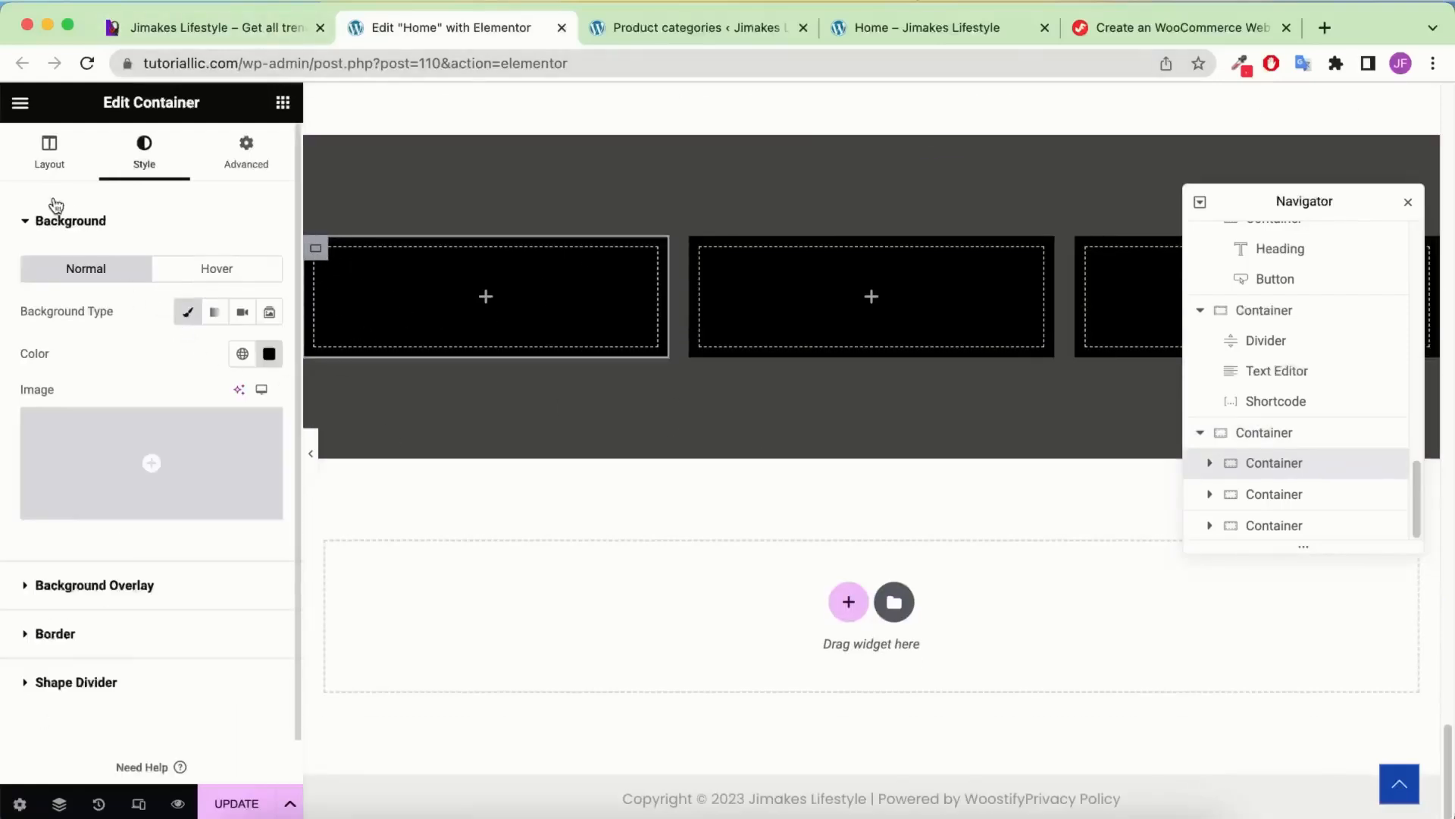
left_click(47, 163)
left_click(237, 271)
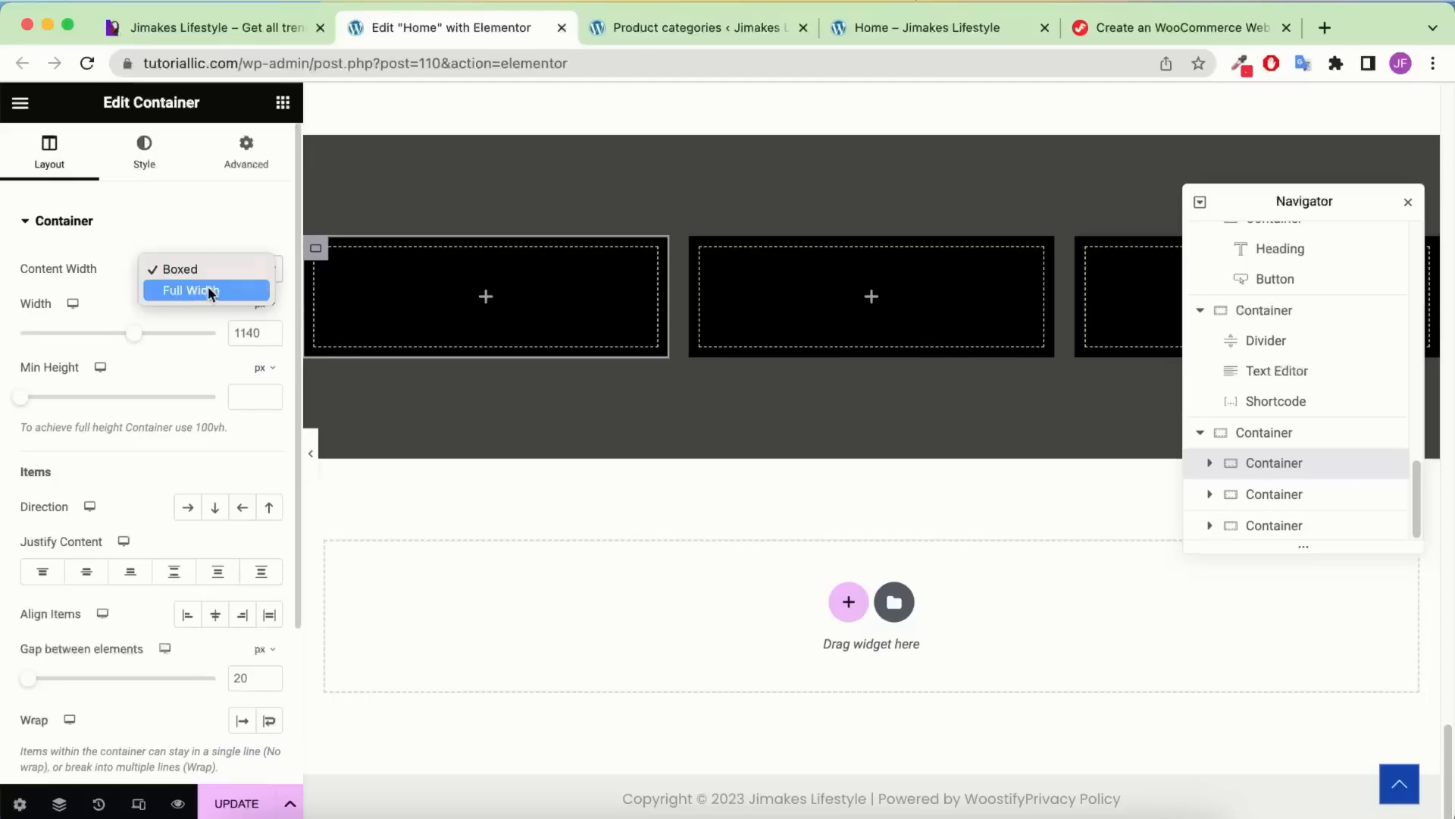
left_click(210, 292)
left_click(282, 103)
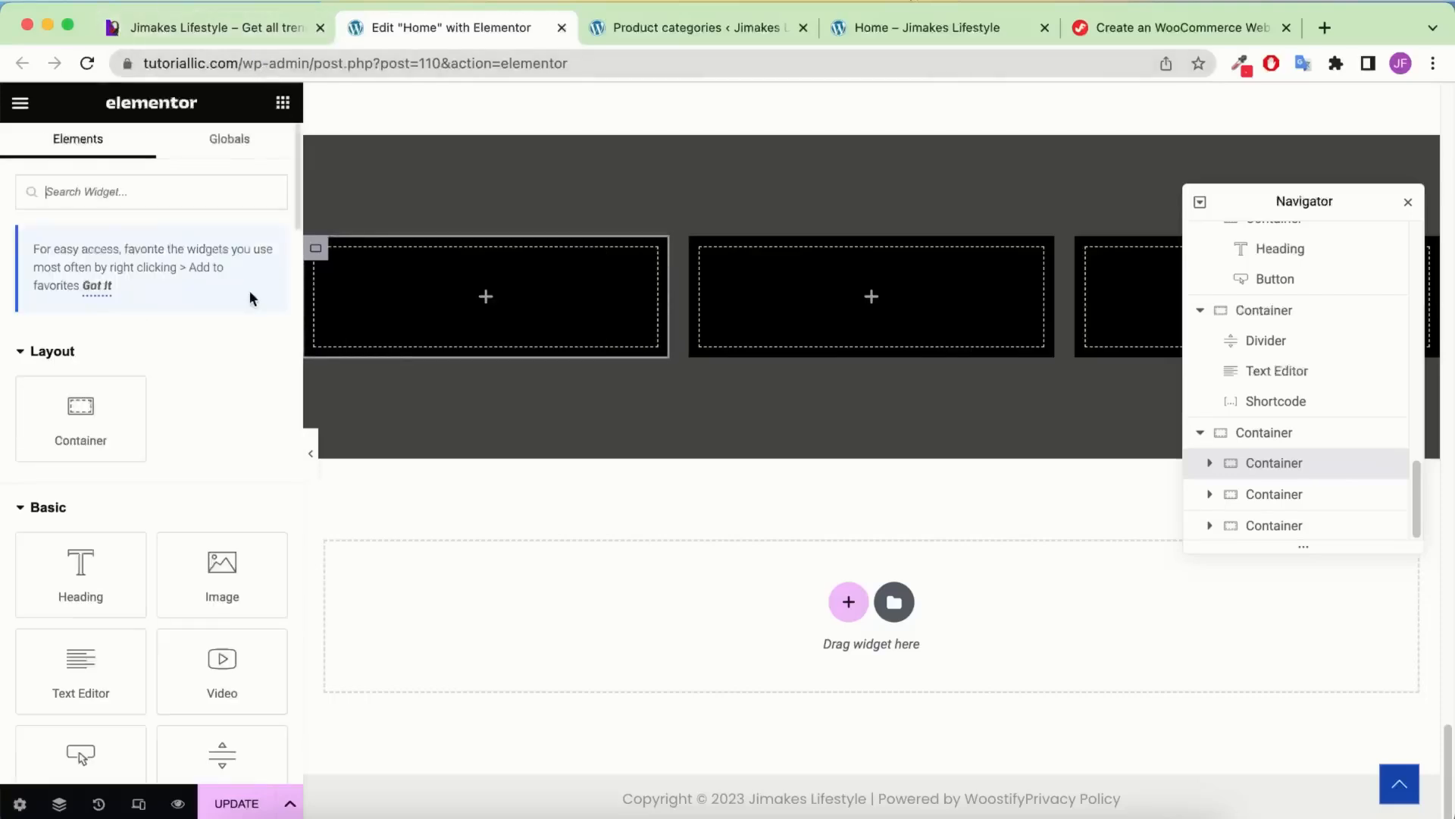
Add an Image widget to the first card showing the yellow earbuds image
left_click_drag(216, 561, 464, 317)
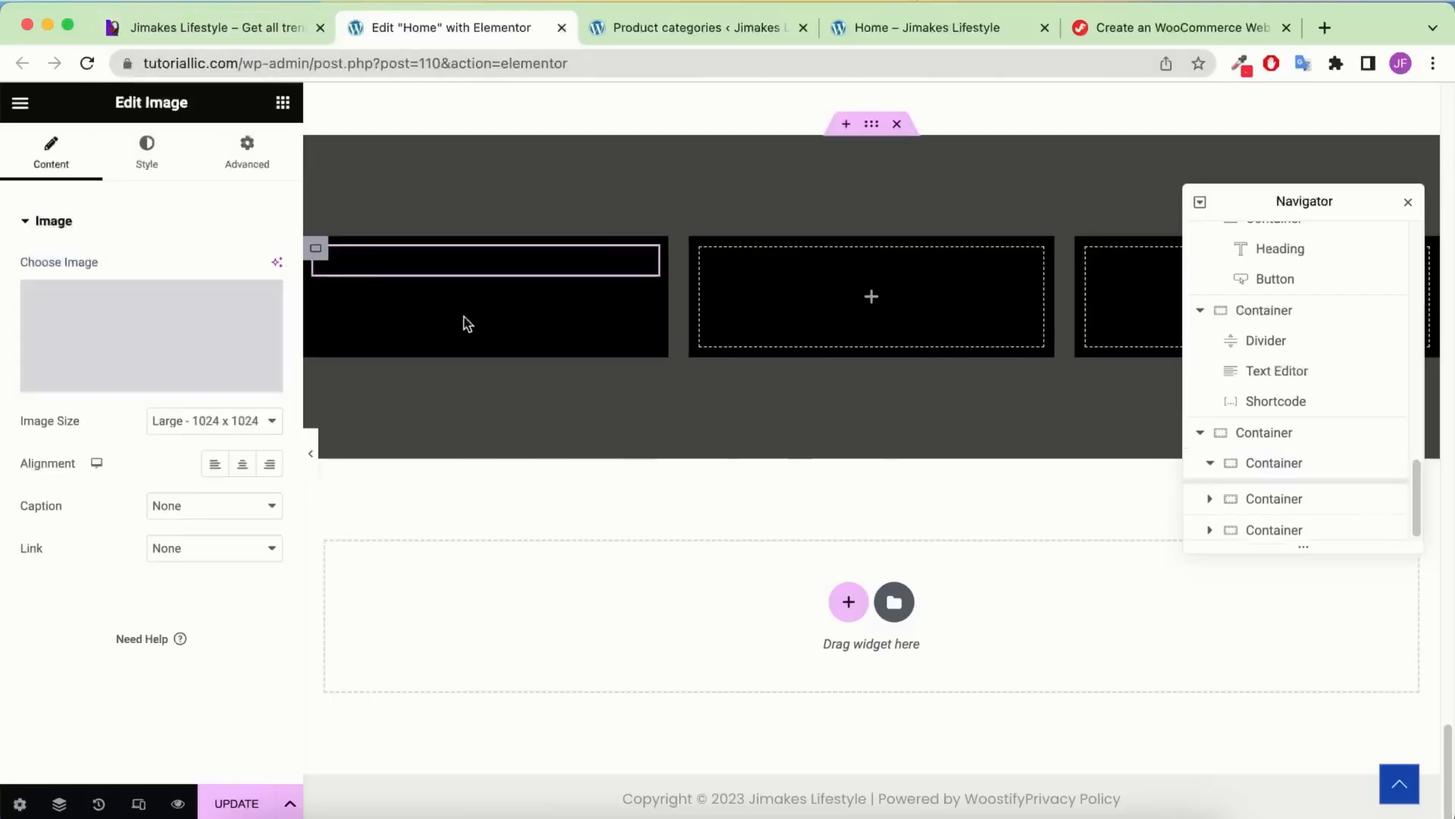
left_click(106, 315)
left_click(259, 34)
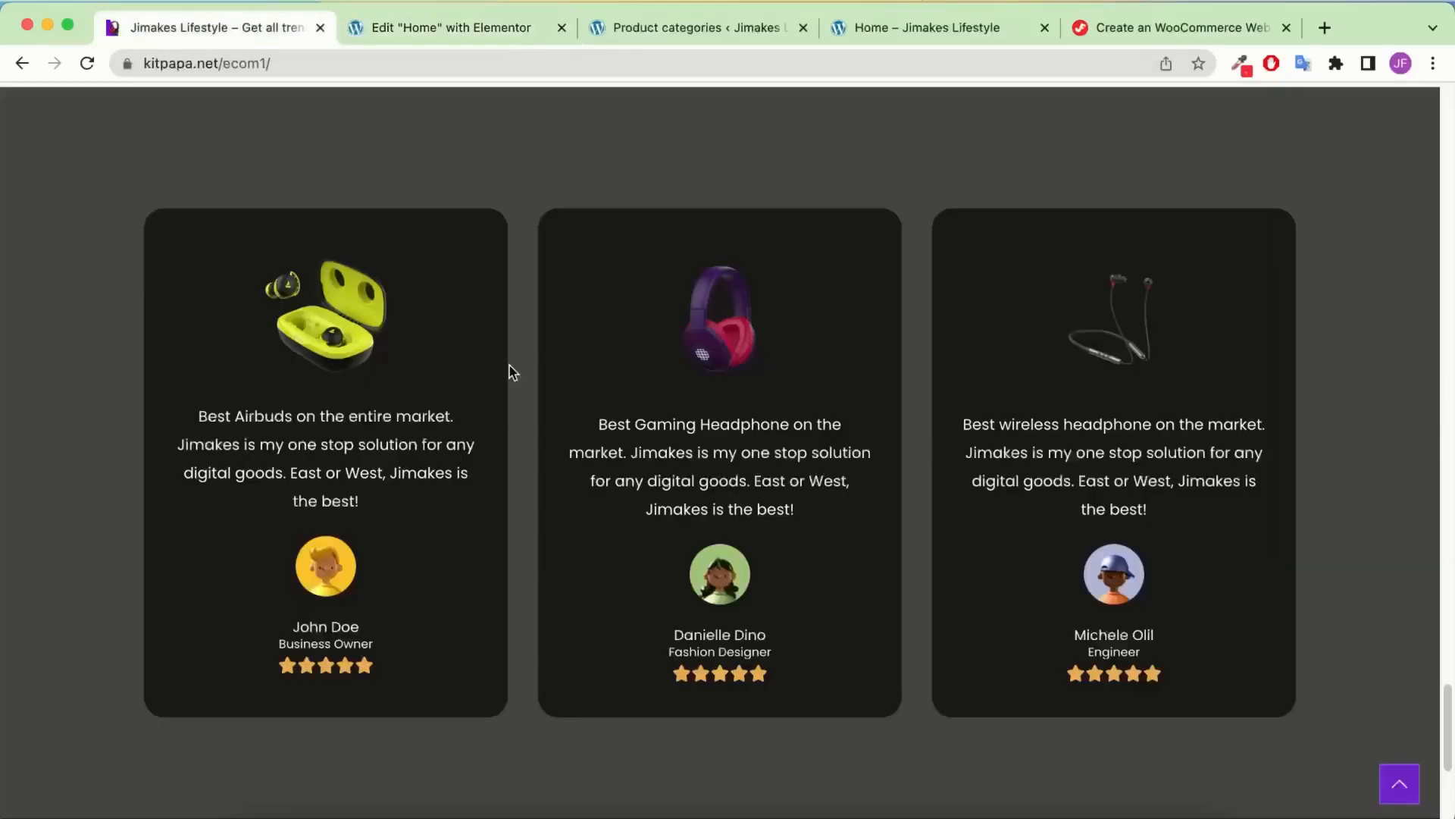
left_click(385, 25)
left_click(905, 368)
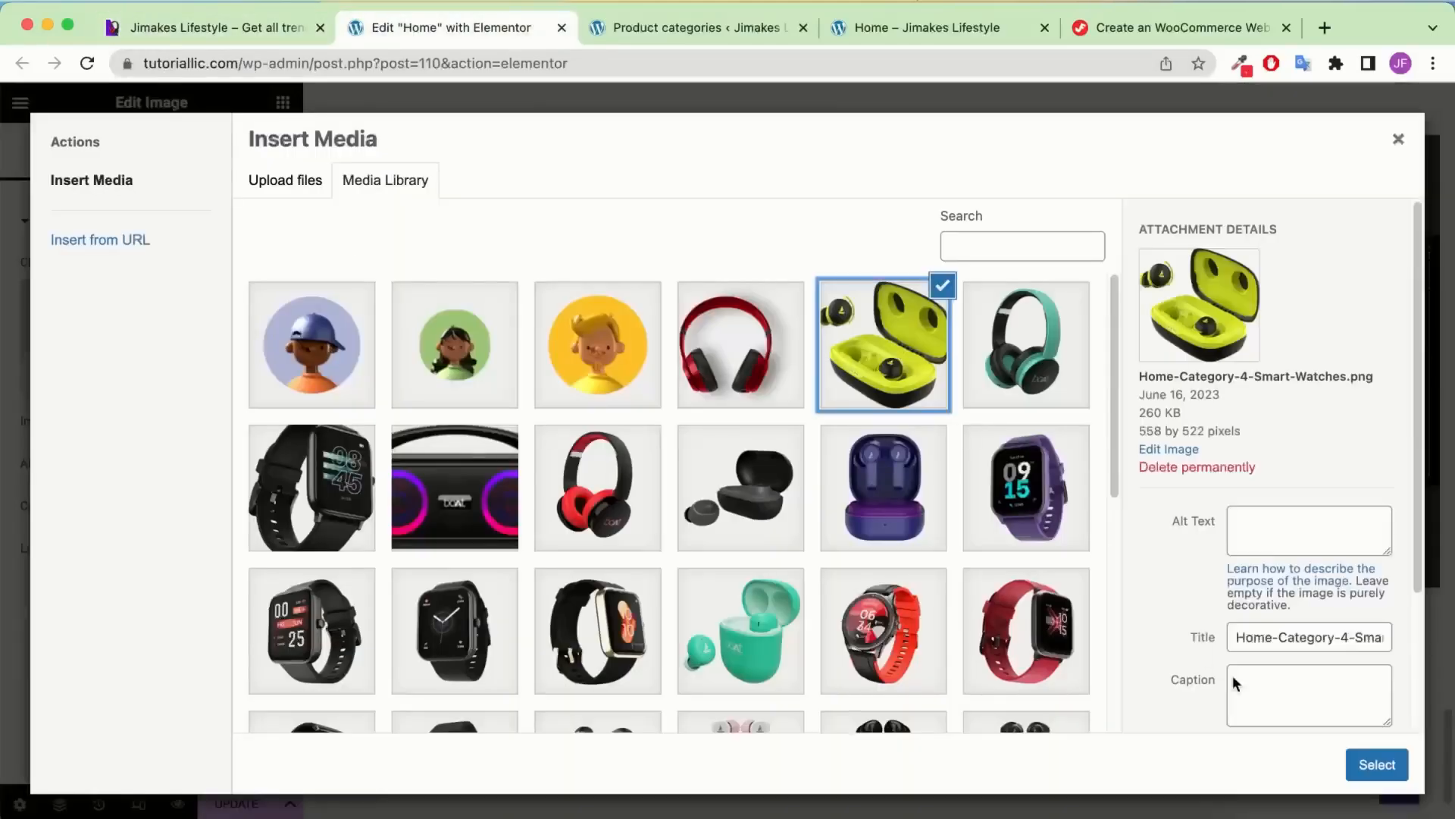
left_click(1377, 764)
Set the earbuds image width to 120 px
left_click(173, 163)
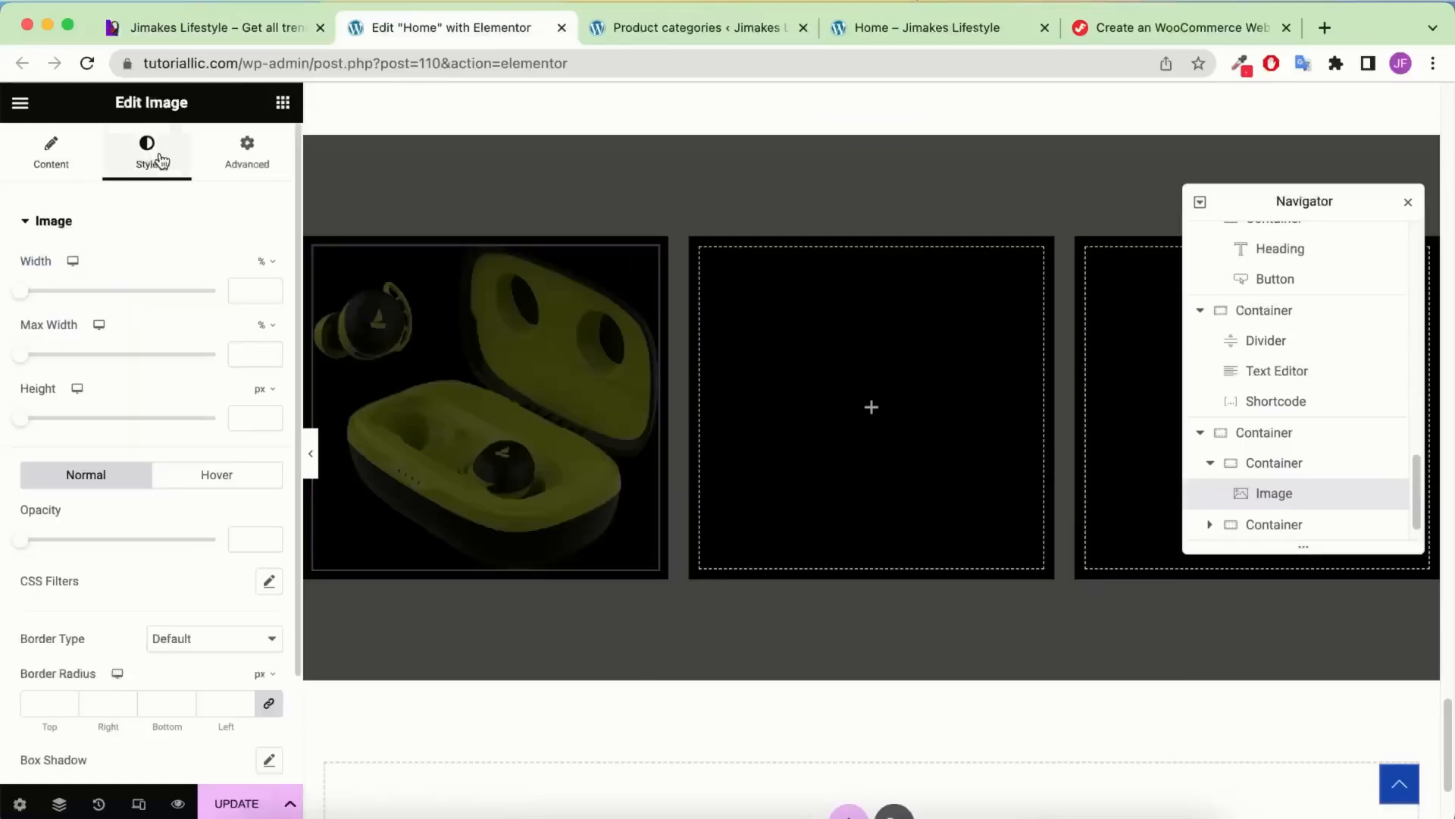
left_click(244, 290)
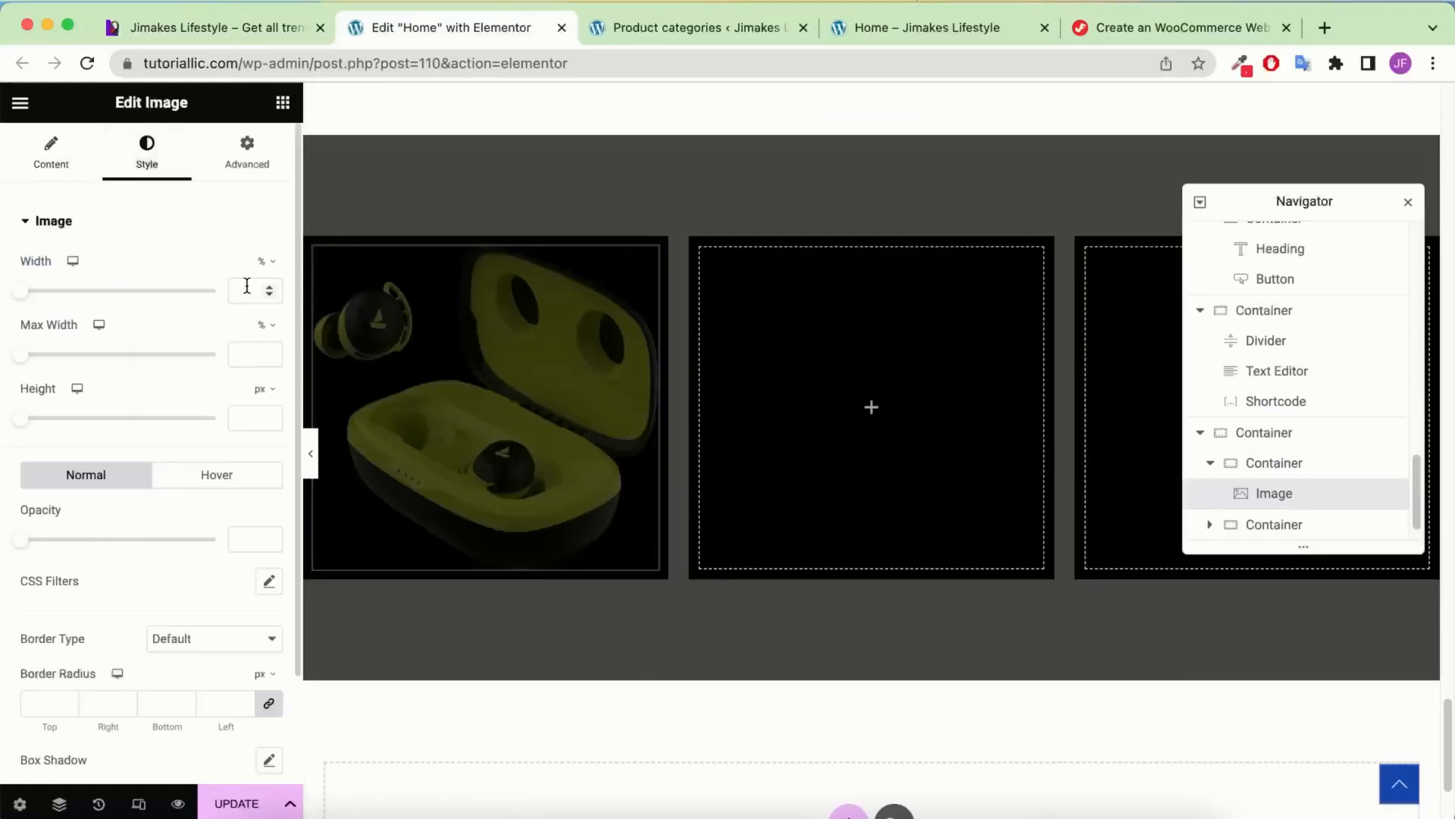
left_click(276, 262)
left_click(260, 263)
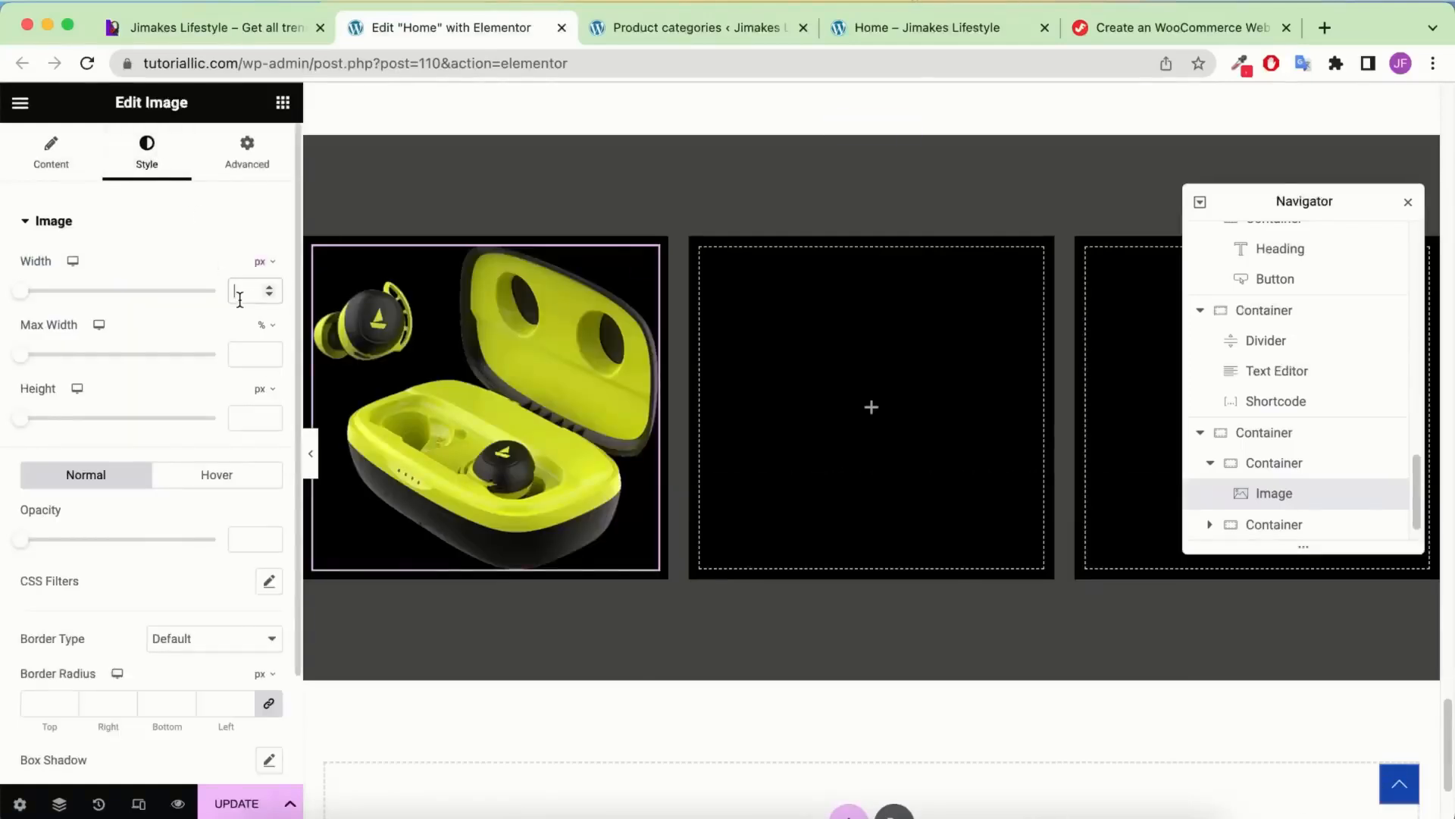
type("120")
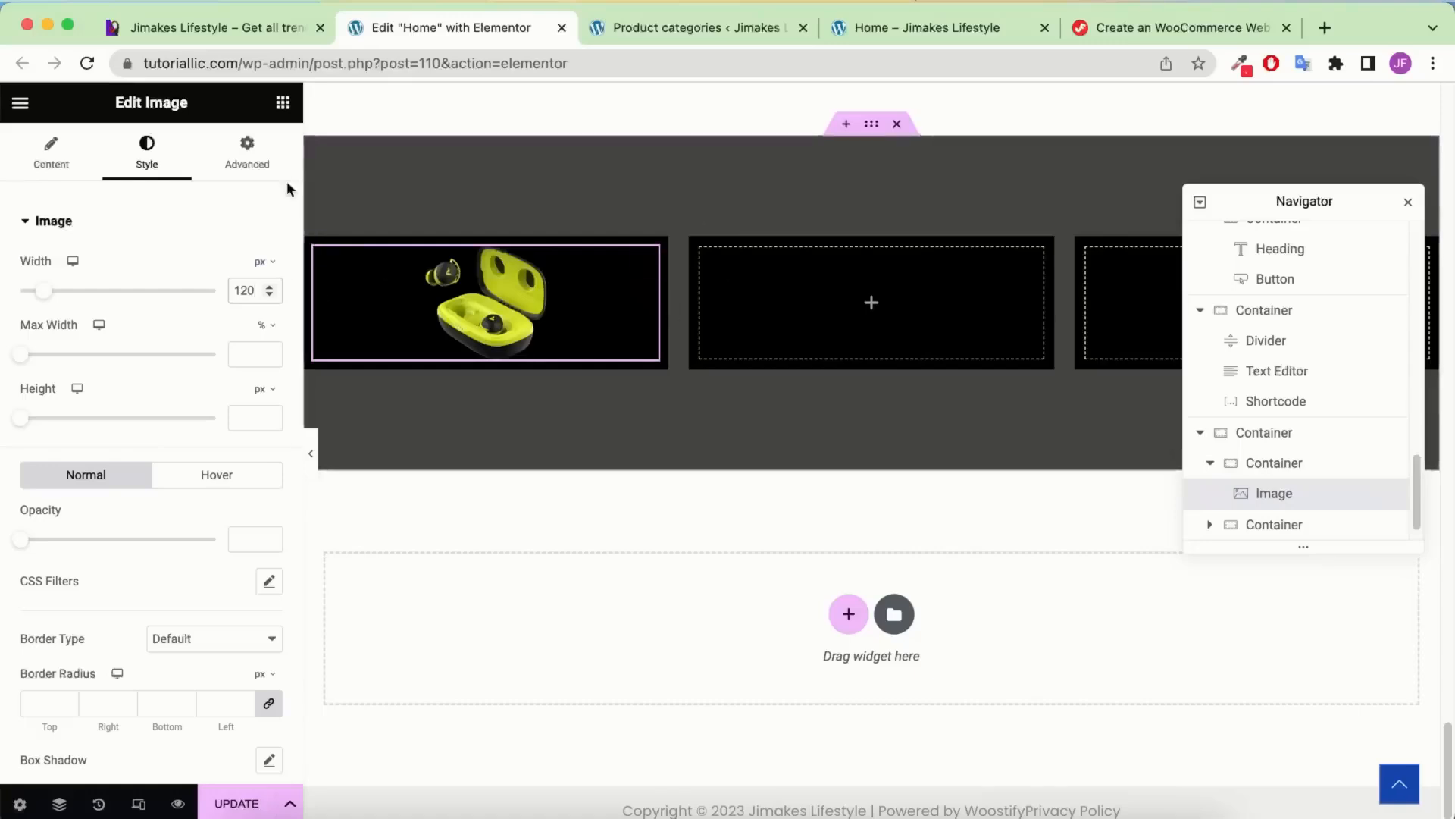
left_click(288, 104)
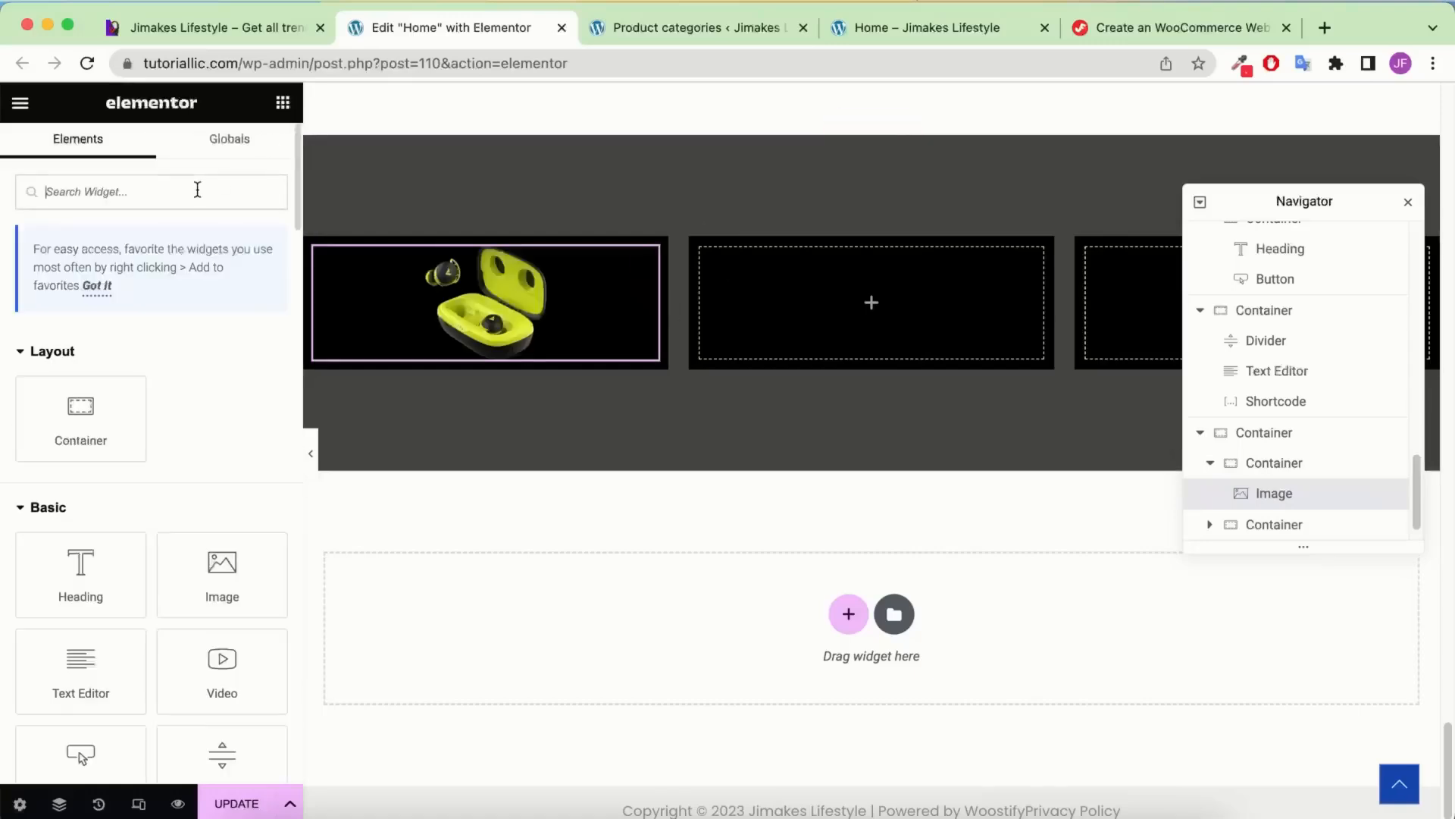
Add a Testimonial widget under the earbuds image using the yellow avatar
type("test")
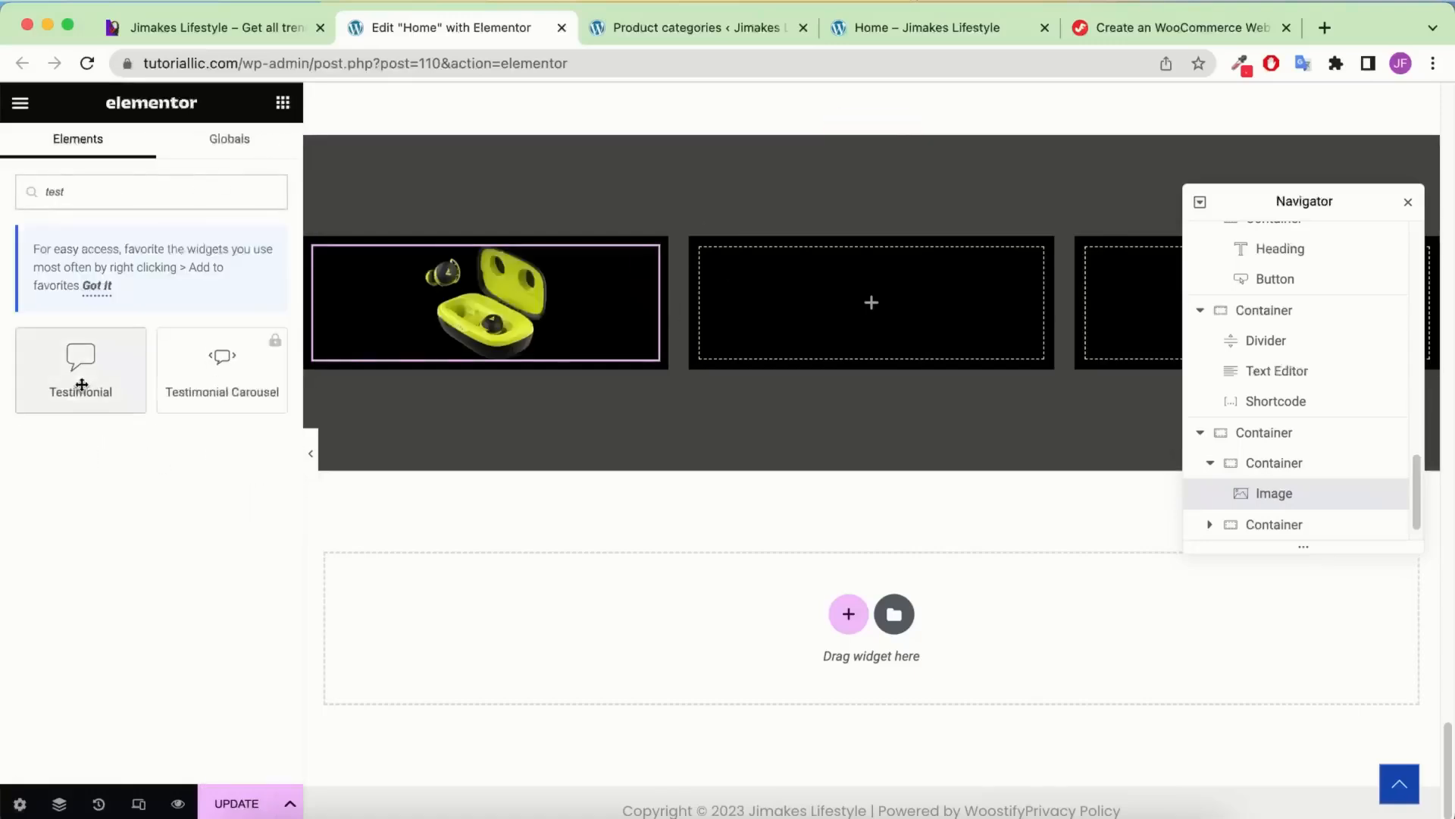
left_click_drag(78, 364, 456, 328)
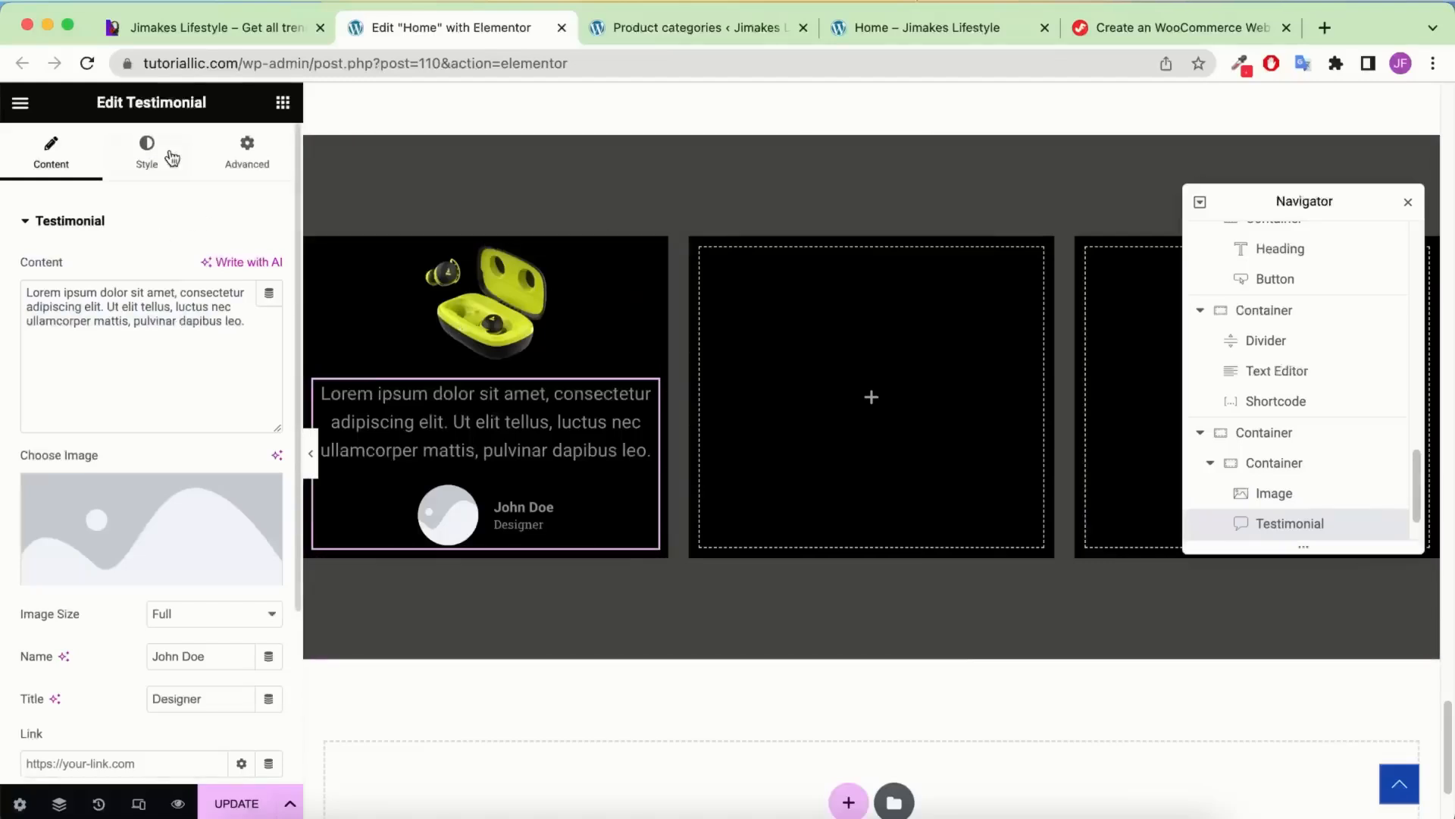
left_click(191, 523)
left_click(351, 332)
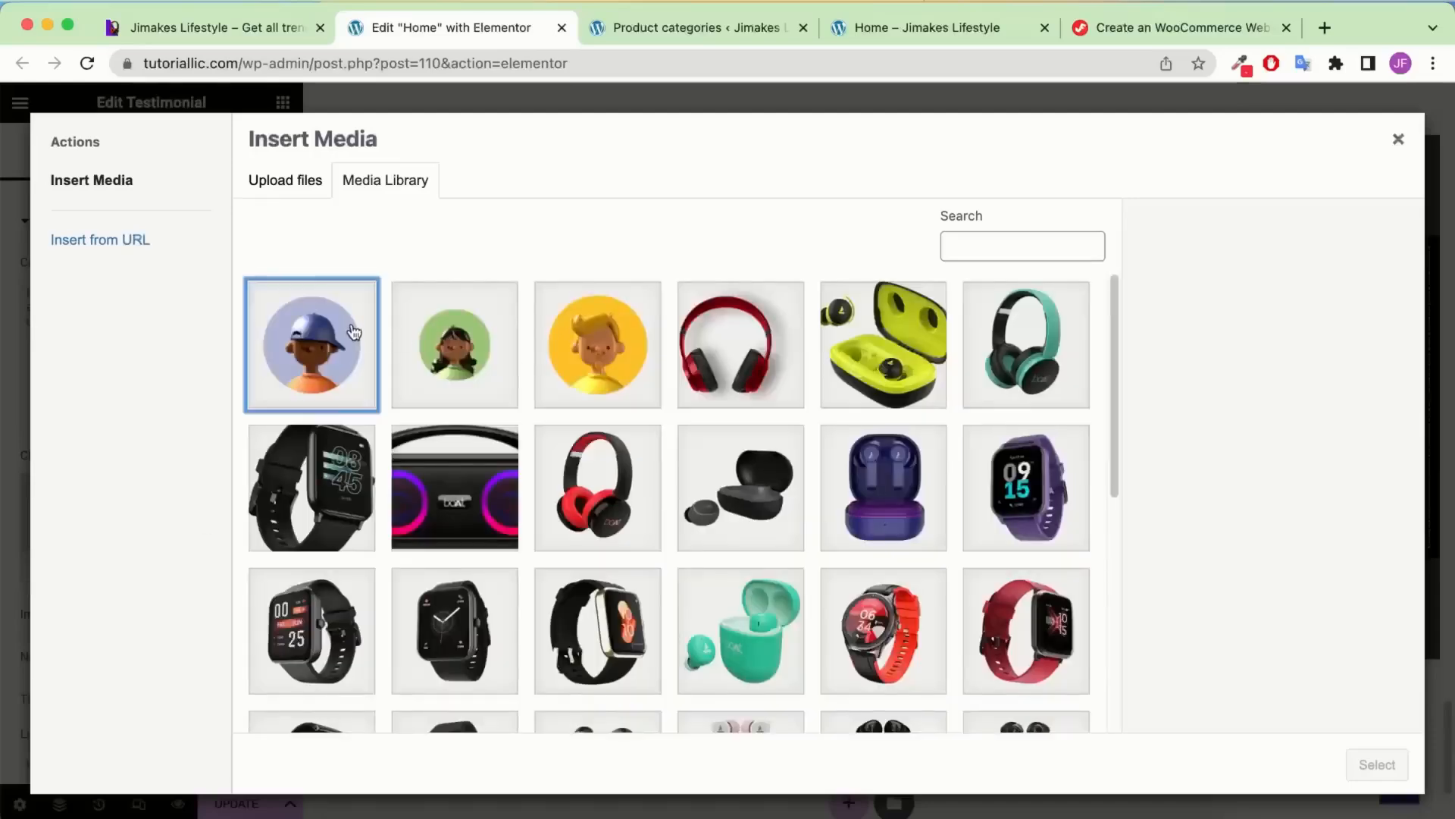
left_click(646, 312)
left_click(1377, 764)
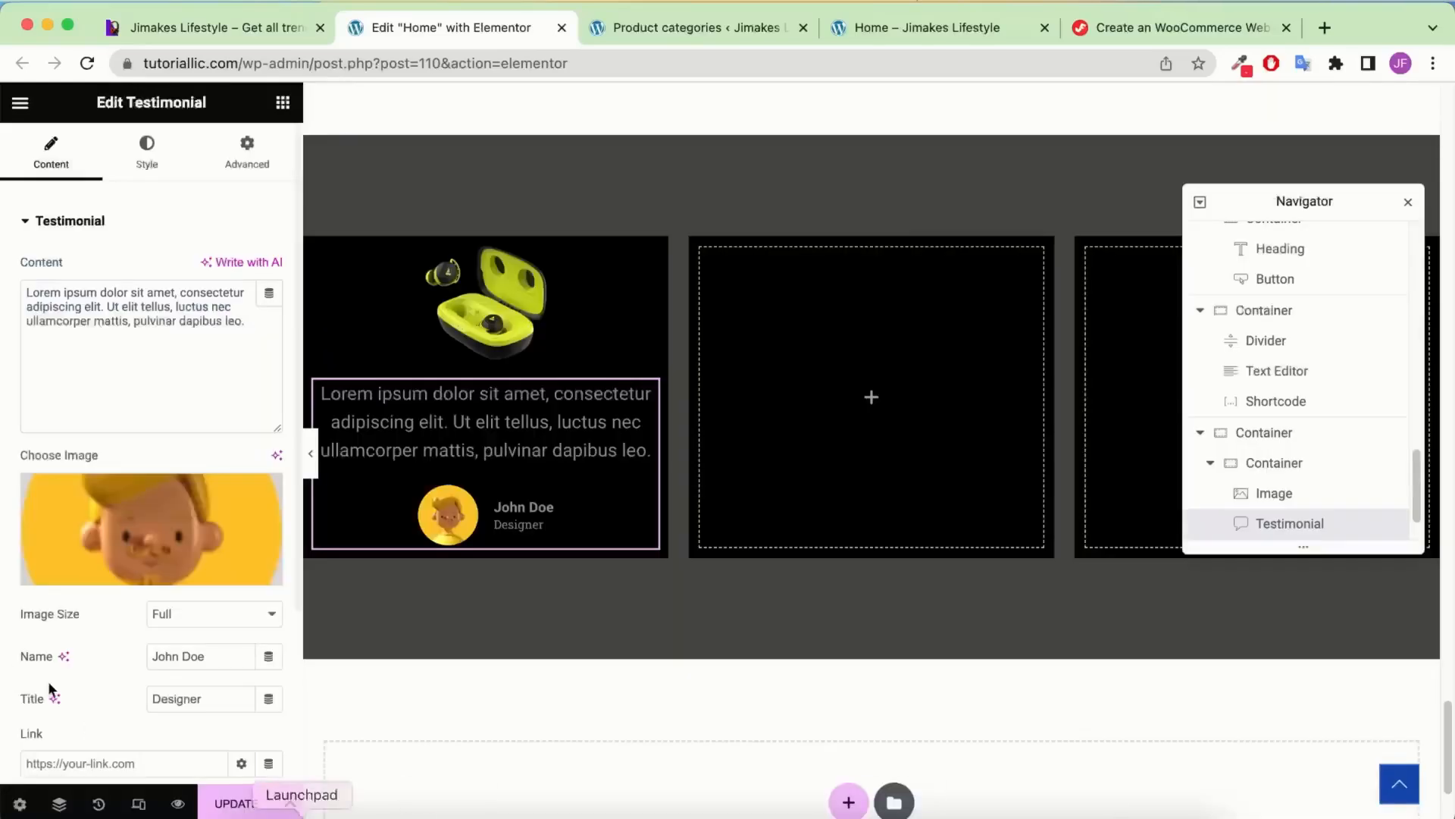
Set the avatar position to Top and change the reviewer title to Business Owner
left_click(247, 694)
key("BackSpace")
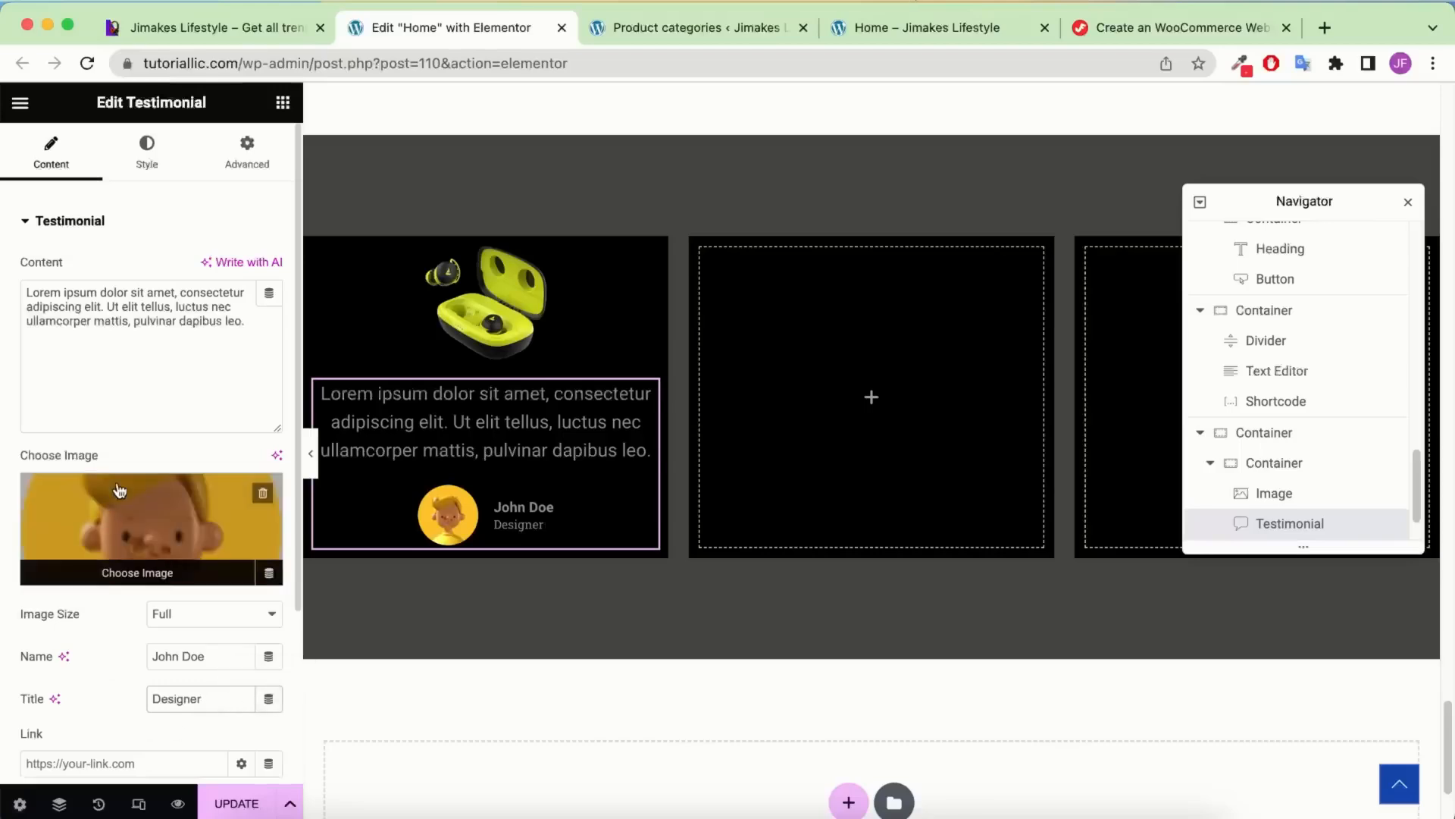
scroll(117, 531, "down", 3)
scroll(182, 413, "up", 3)
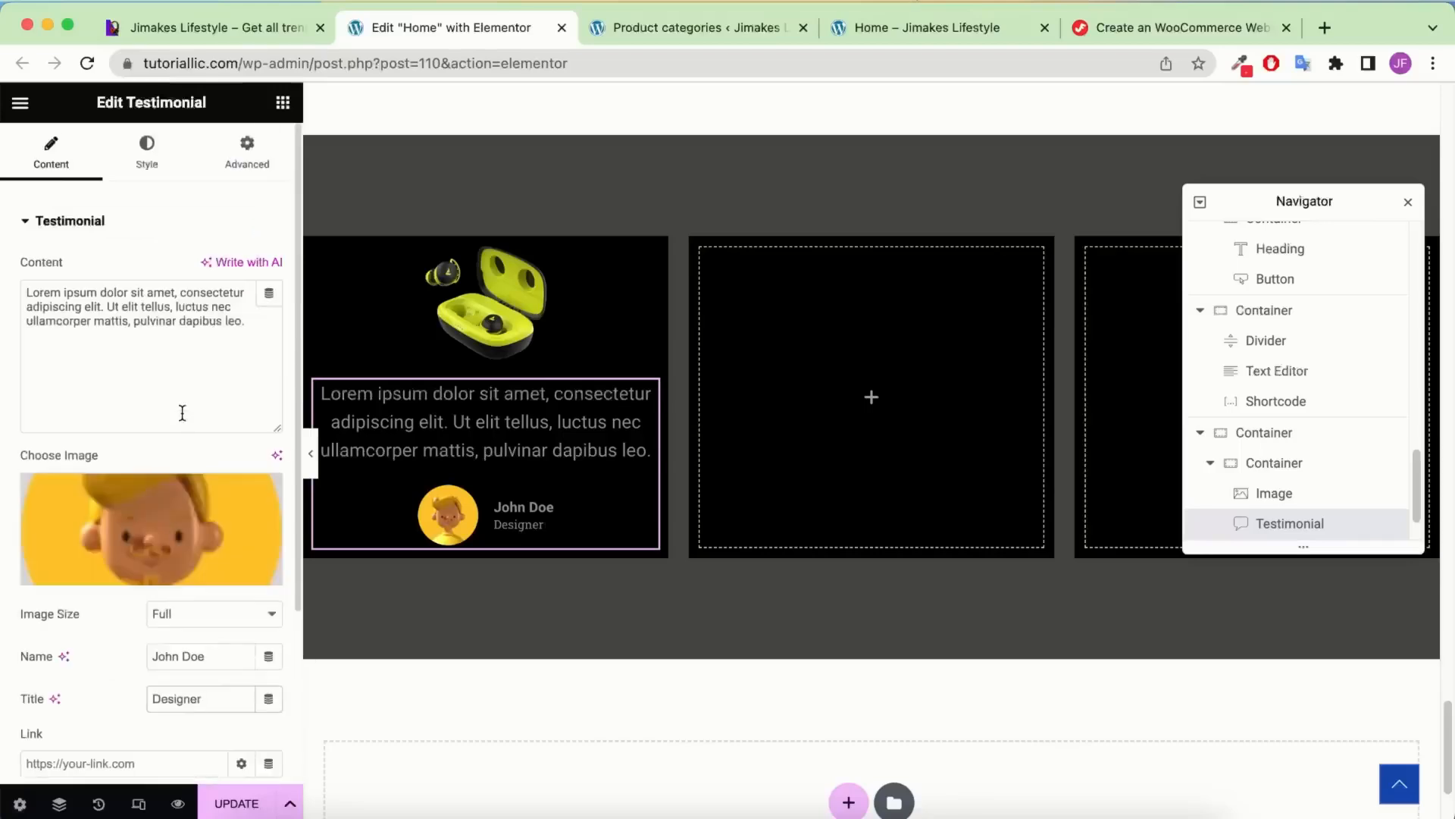
scroll(163, 368, "down", 3)
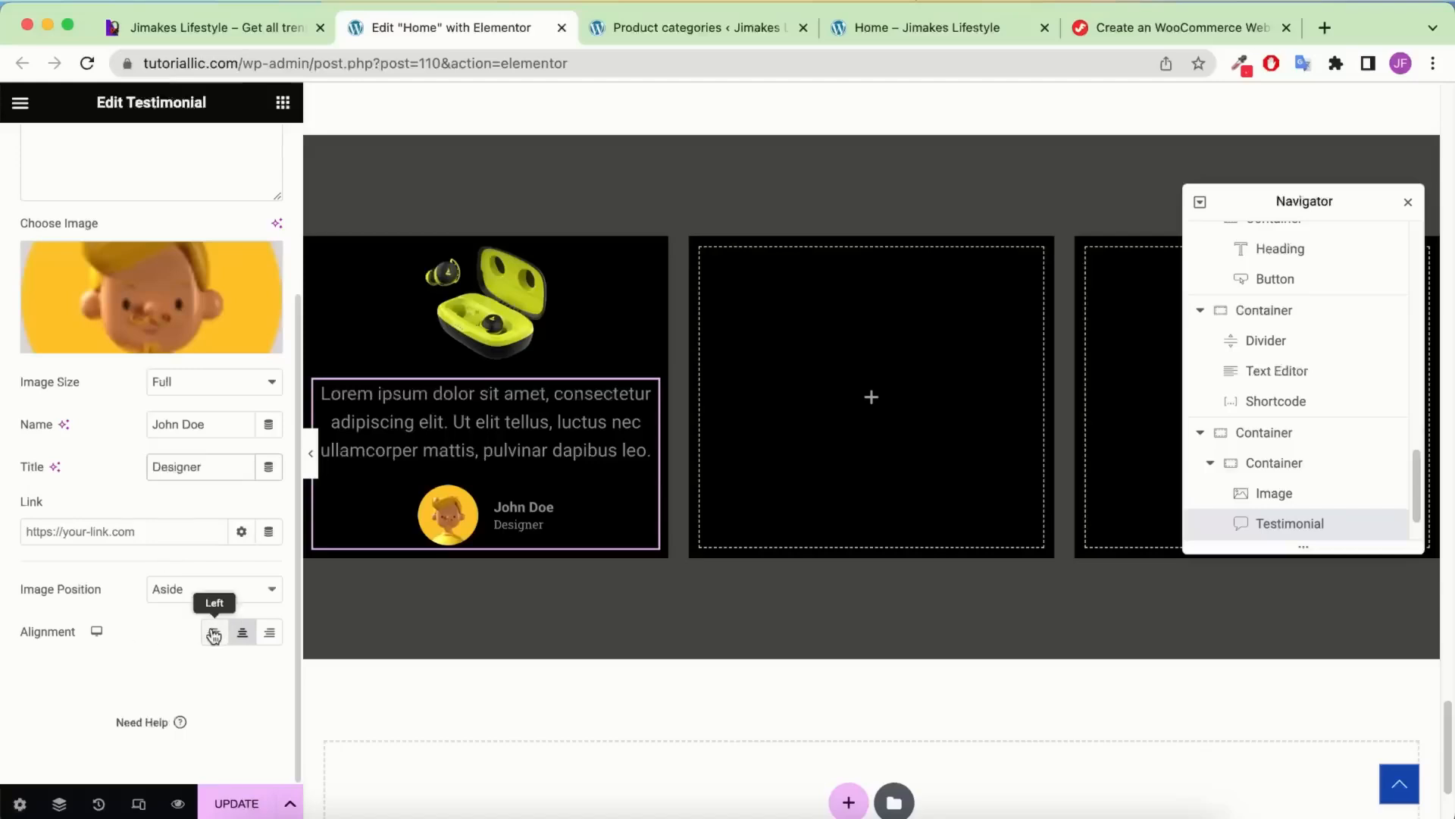
left_click(206, 591)
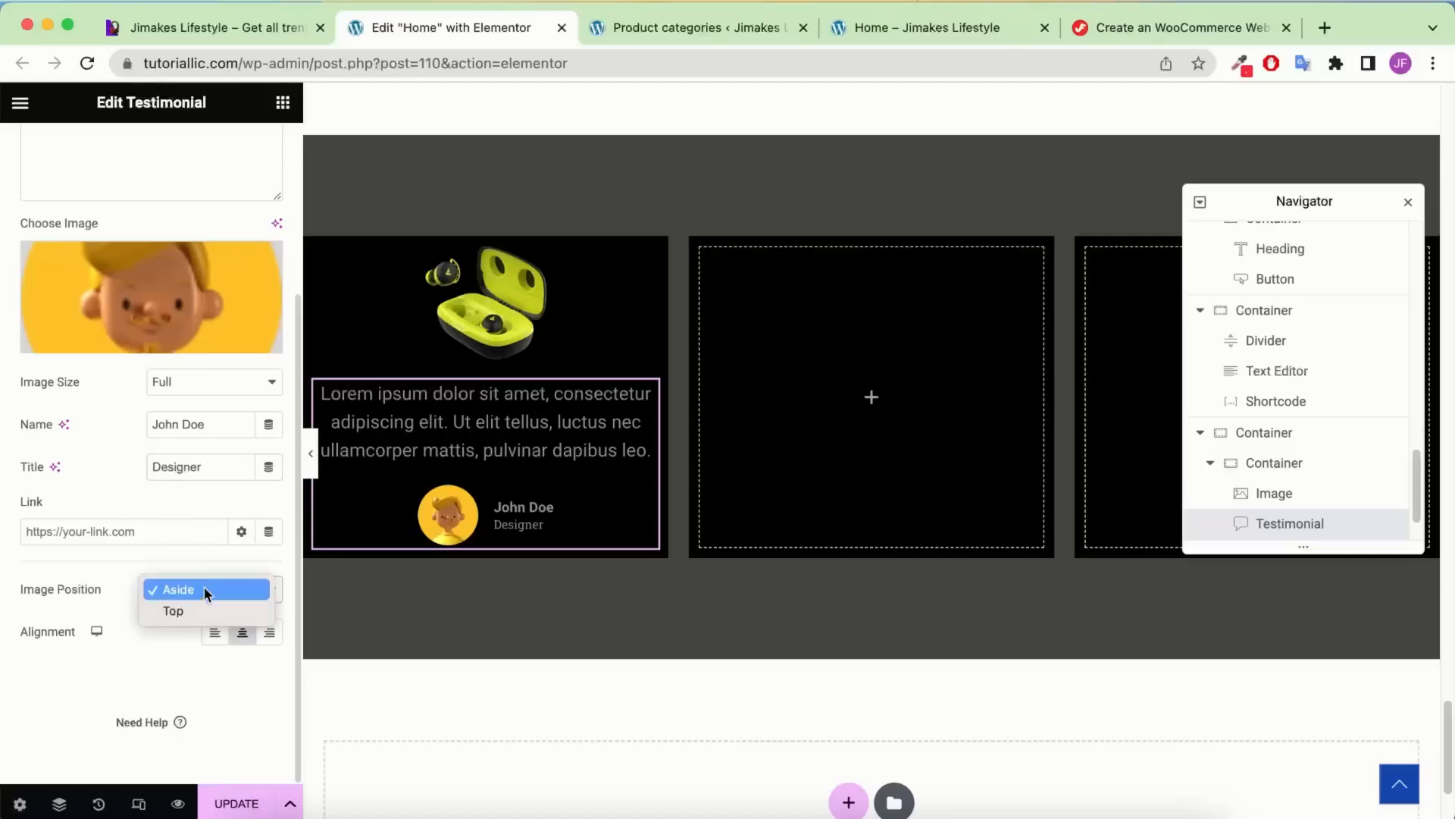
left_click(225, 611)
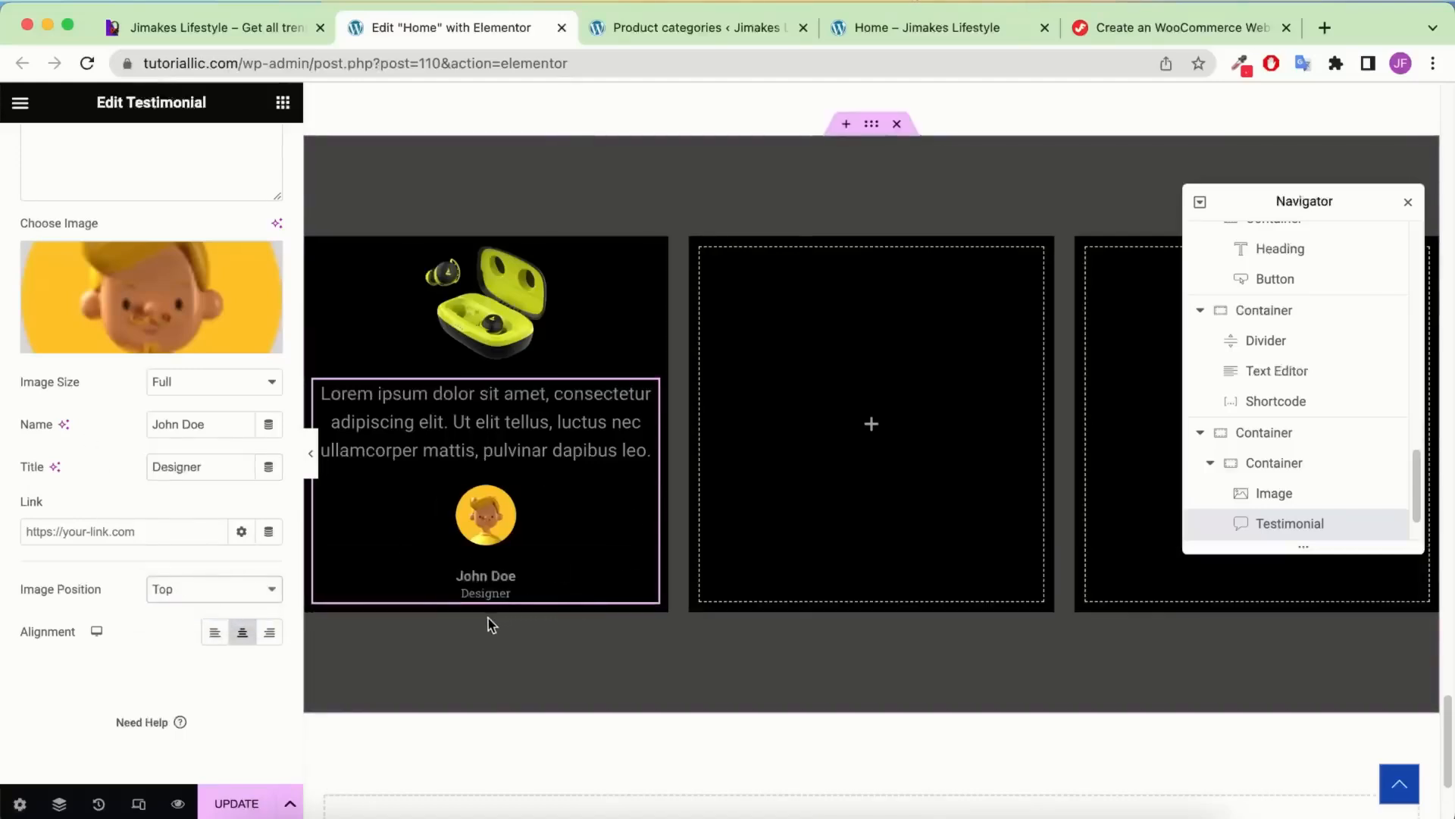
double_click(196, 468)
type("Business Owner")
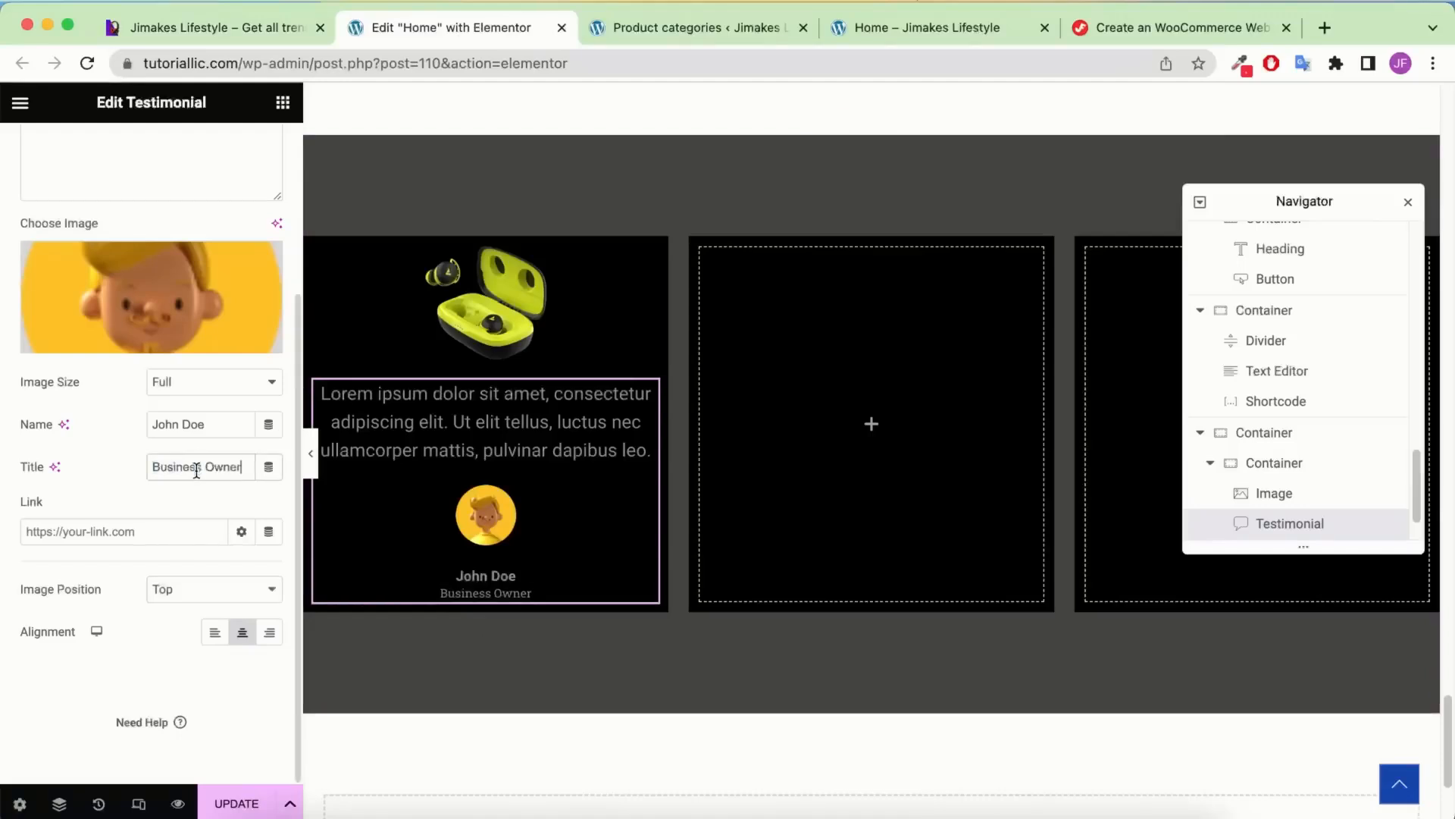
left_click(283, 104)
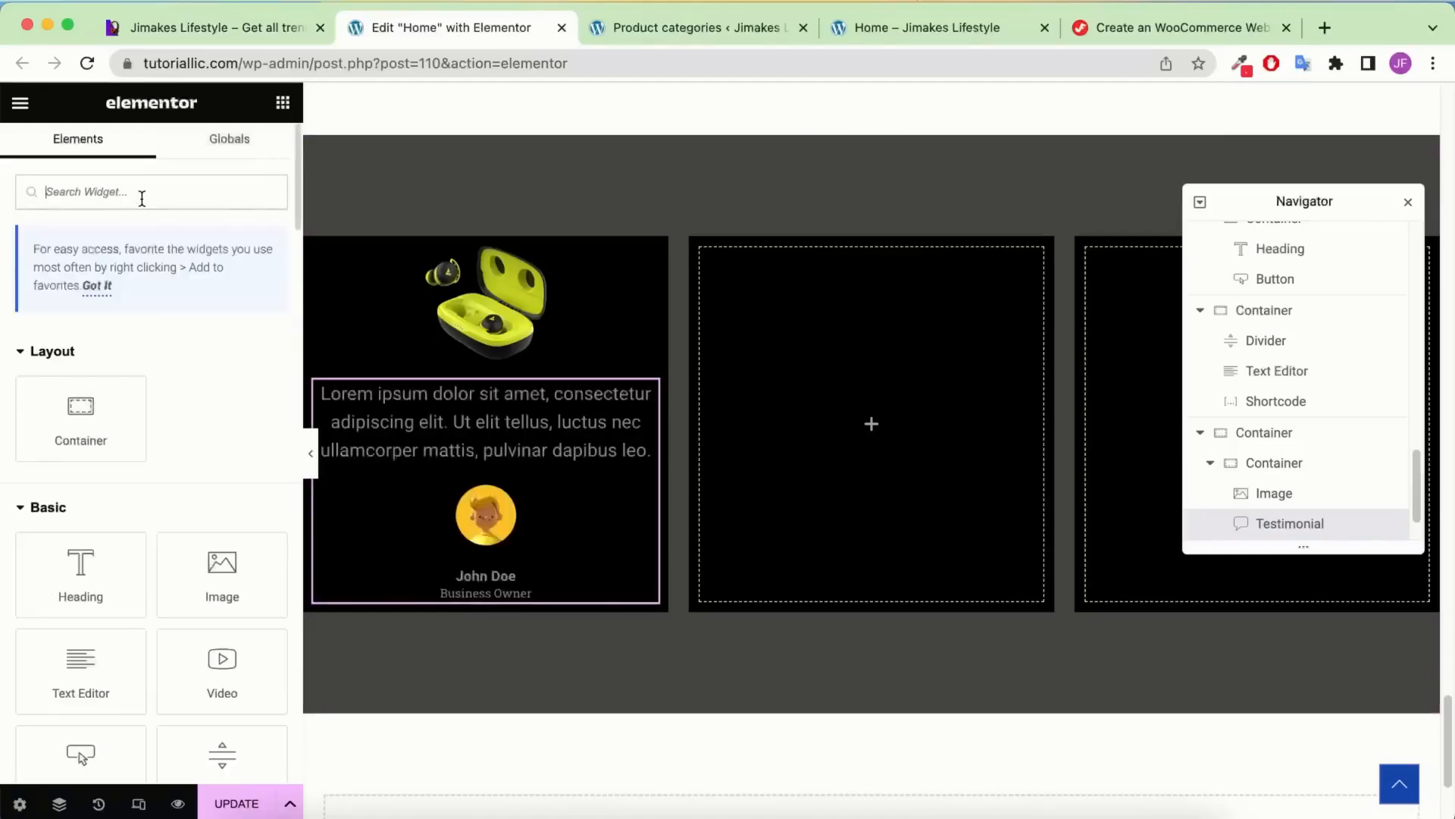
Add a centre-aligned Star Rating widget below the testimonial
type("rat")
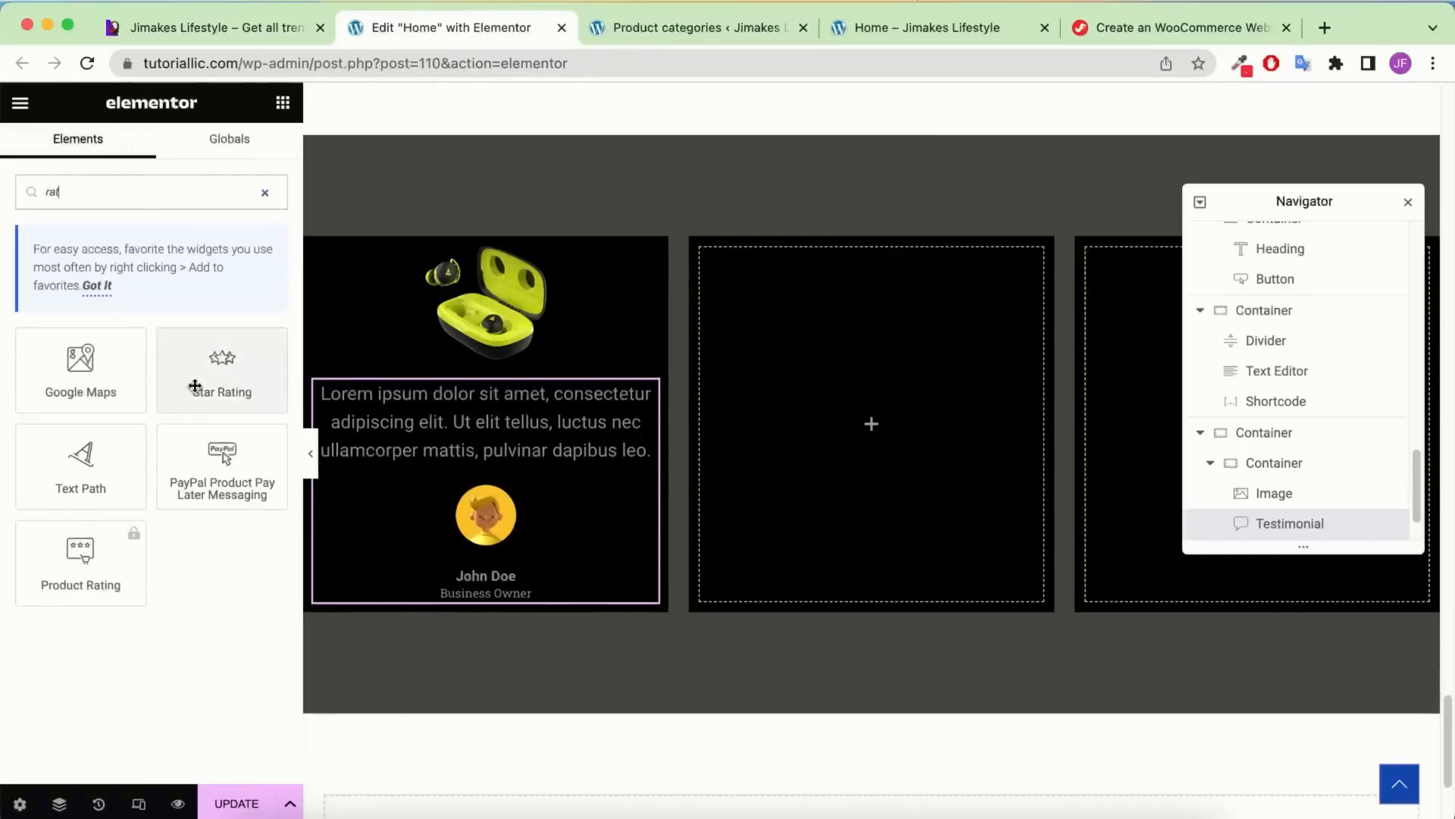
left_click_drag(212, 374, 487, 606)
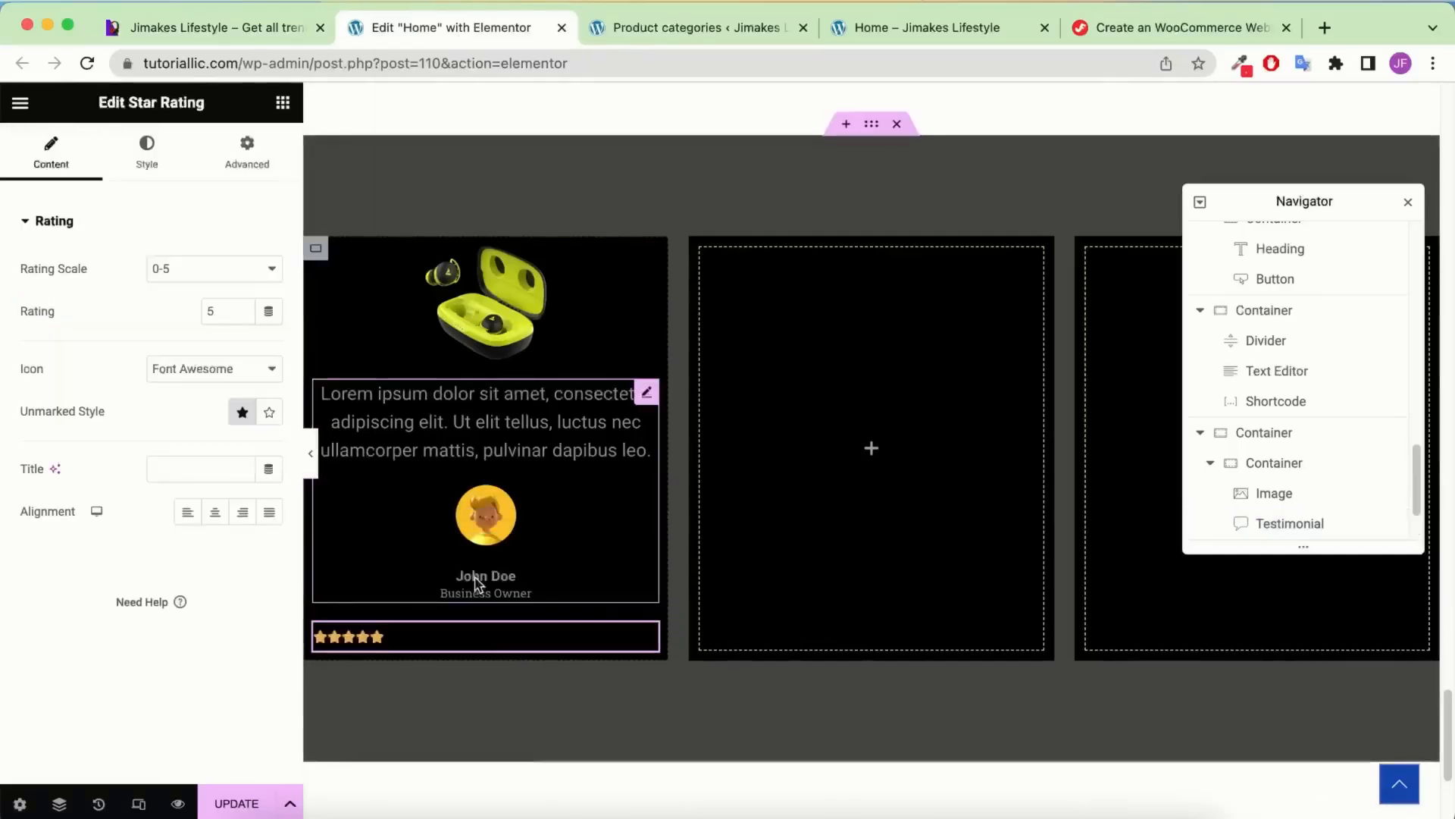
left_click(216, 512)
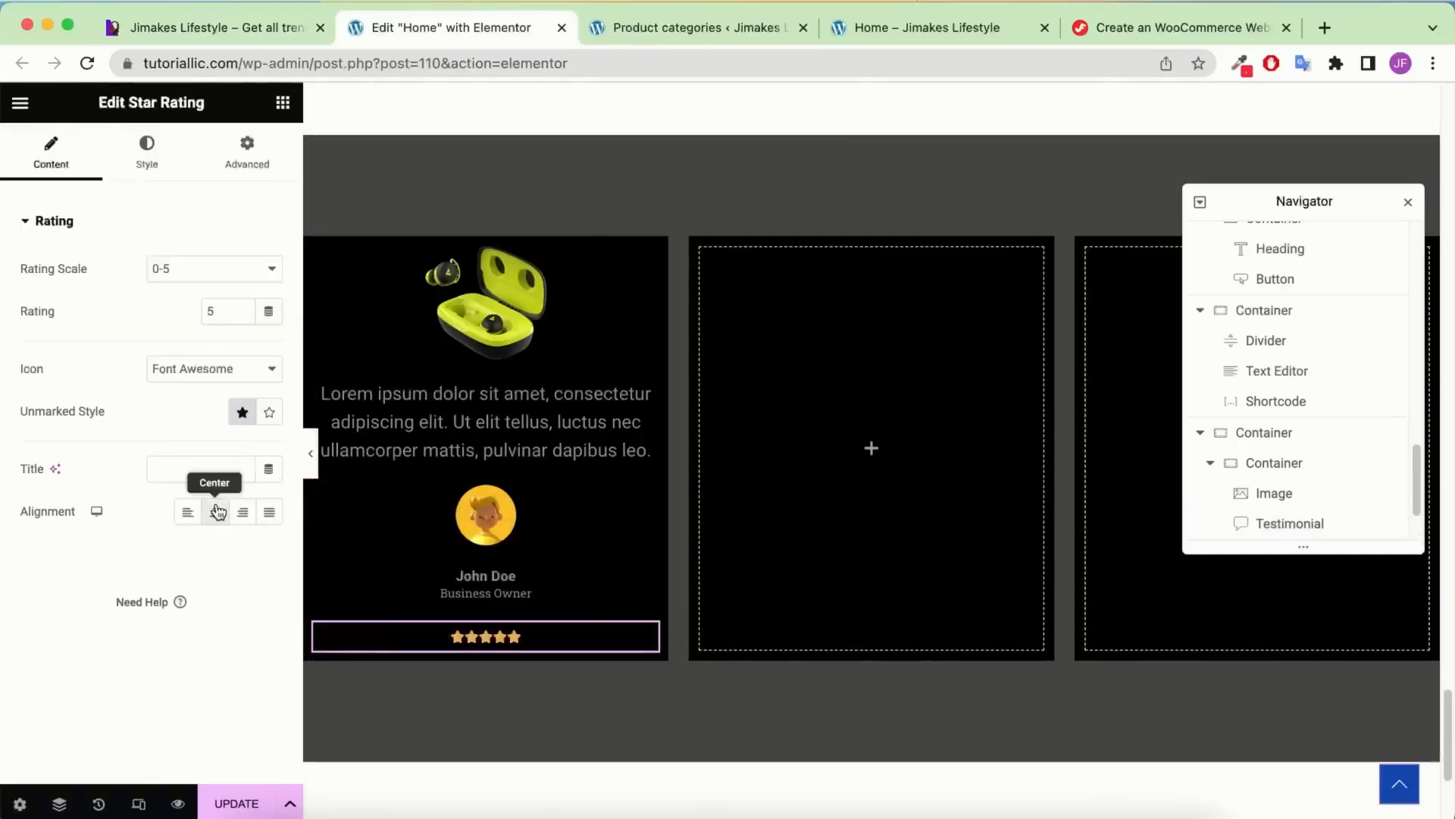
Style the stars at size 18 with colour #C04545
left_click(148, 152)
type("18")
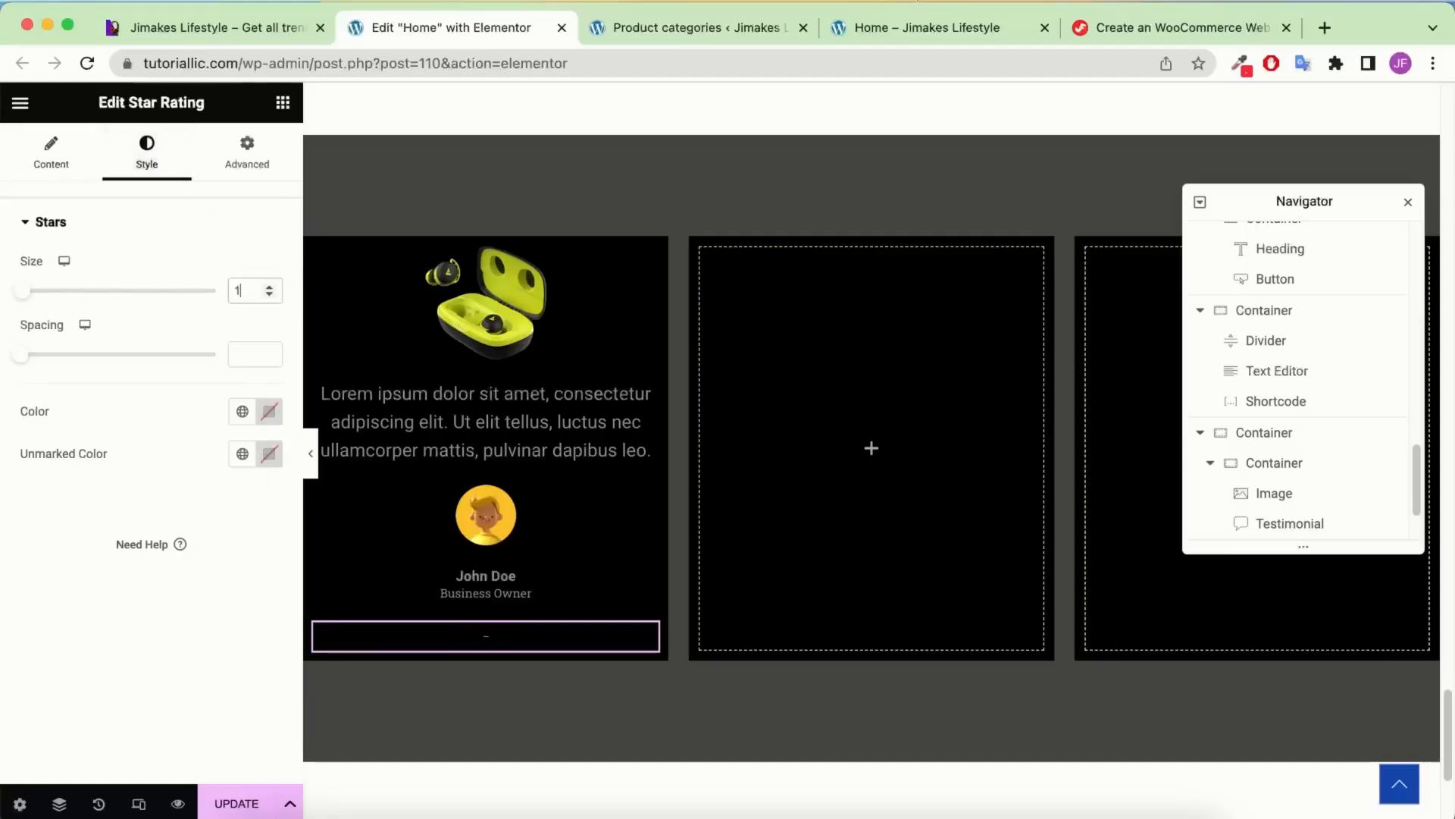
left_click(254, 352)
type("1")
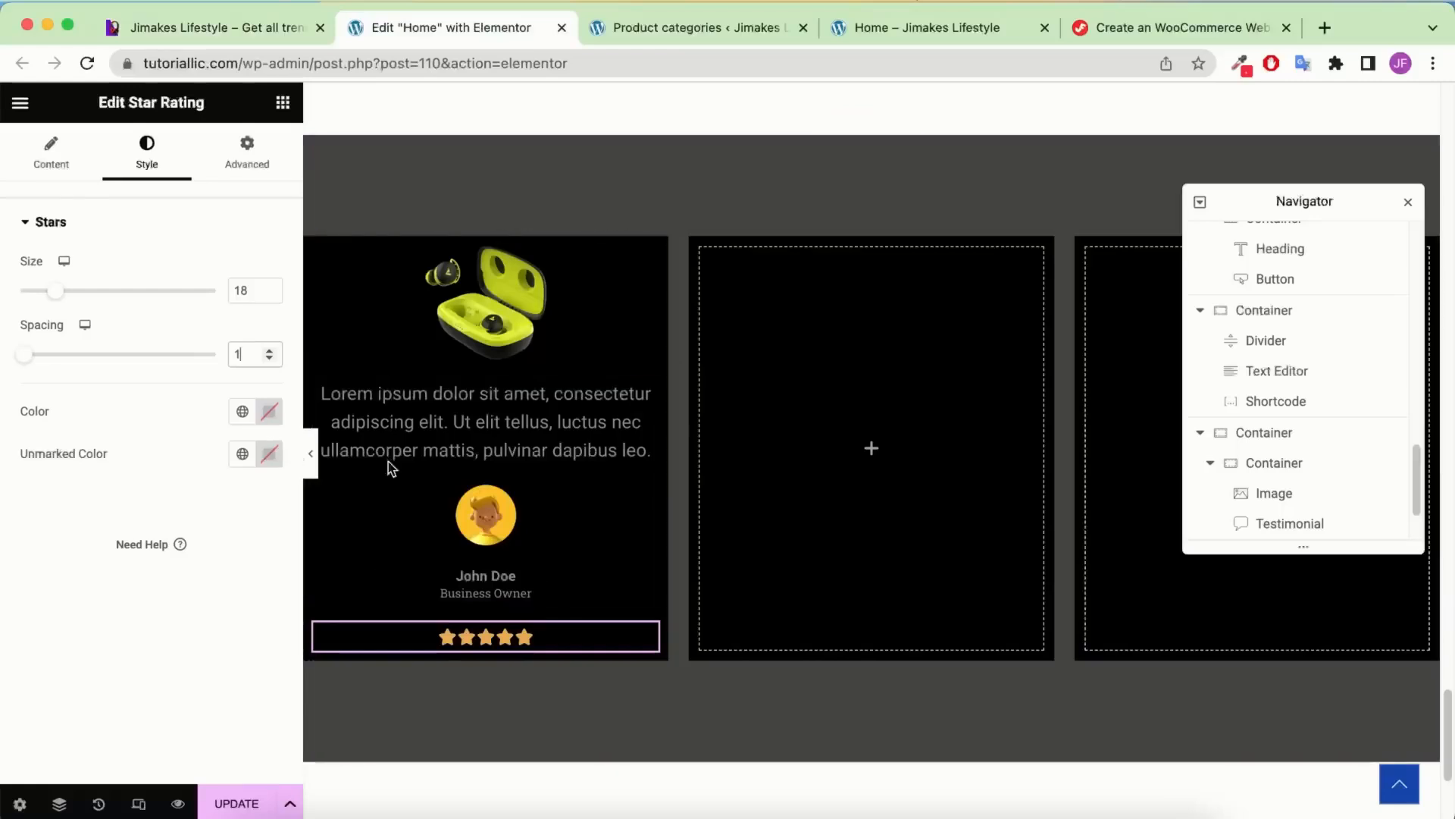
left_click(271, 413)
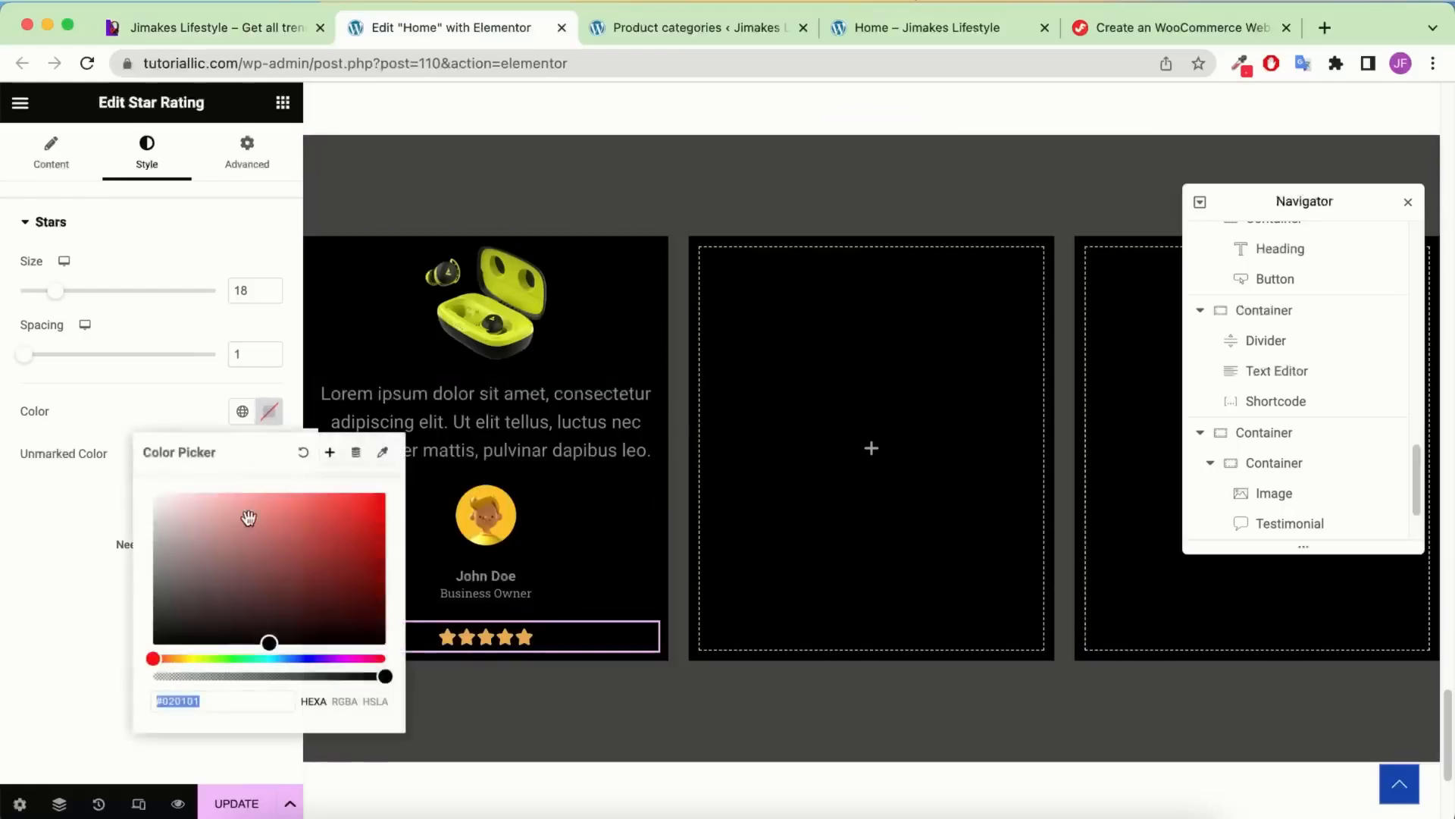
left_click(193, 658)
left_click(299, 539)
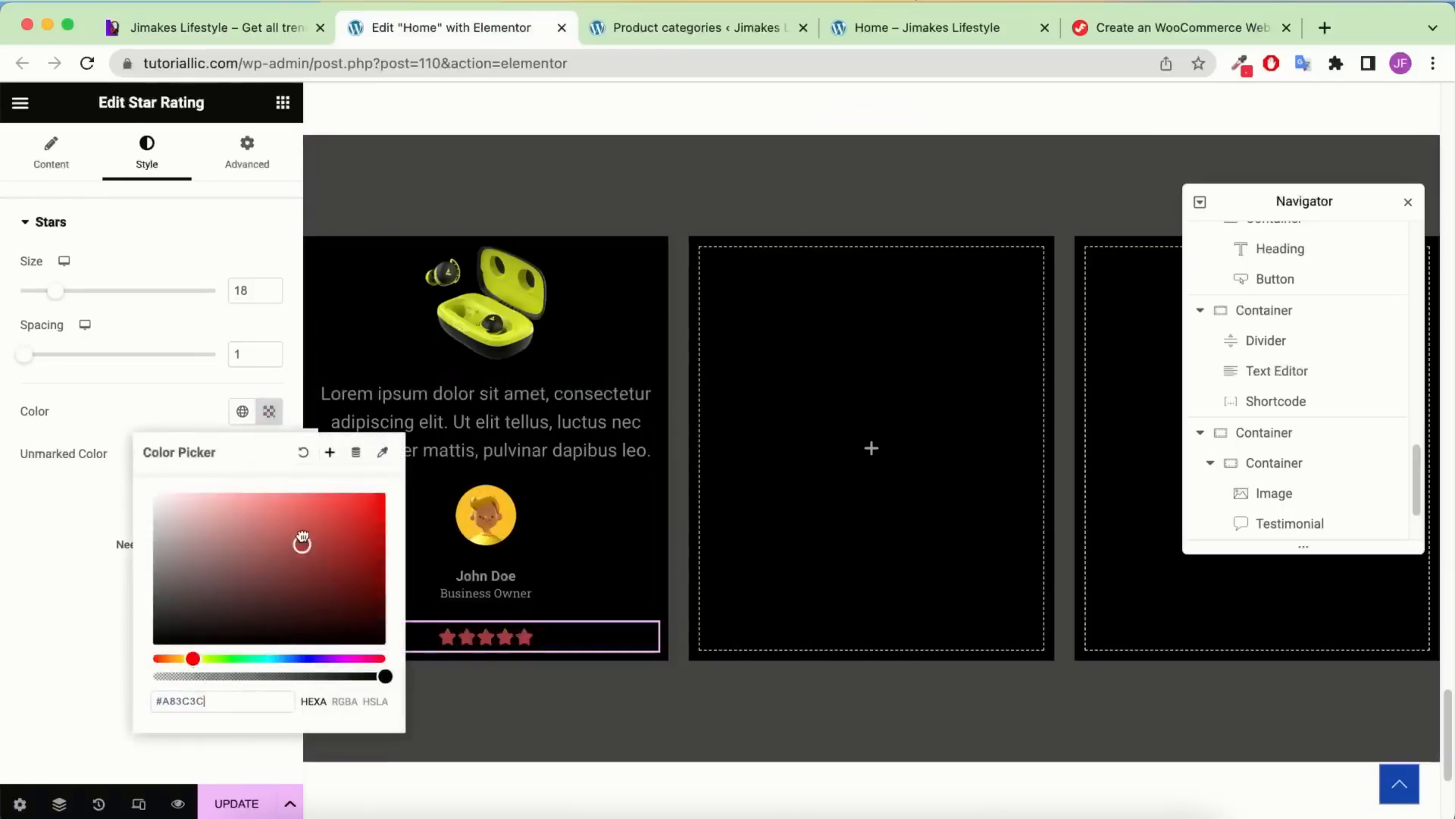
left_click(302, 529)
key("super+z")
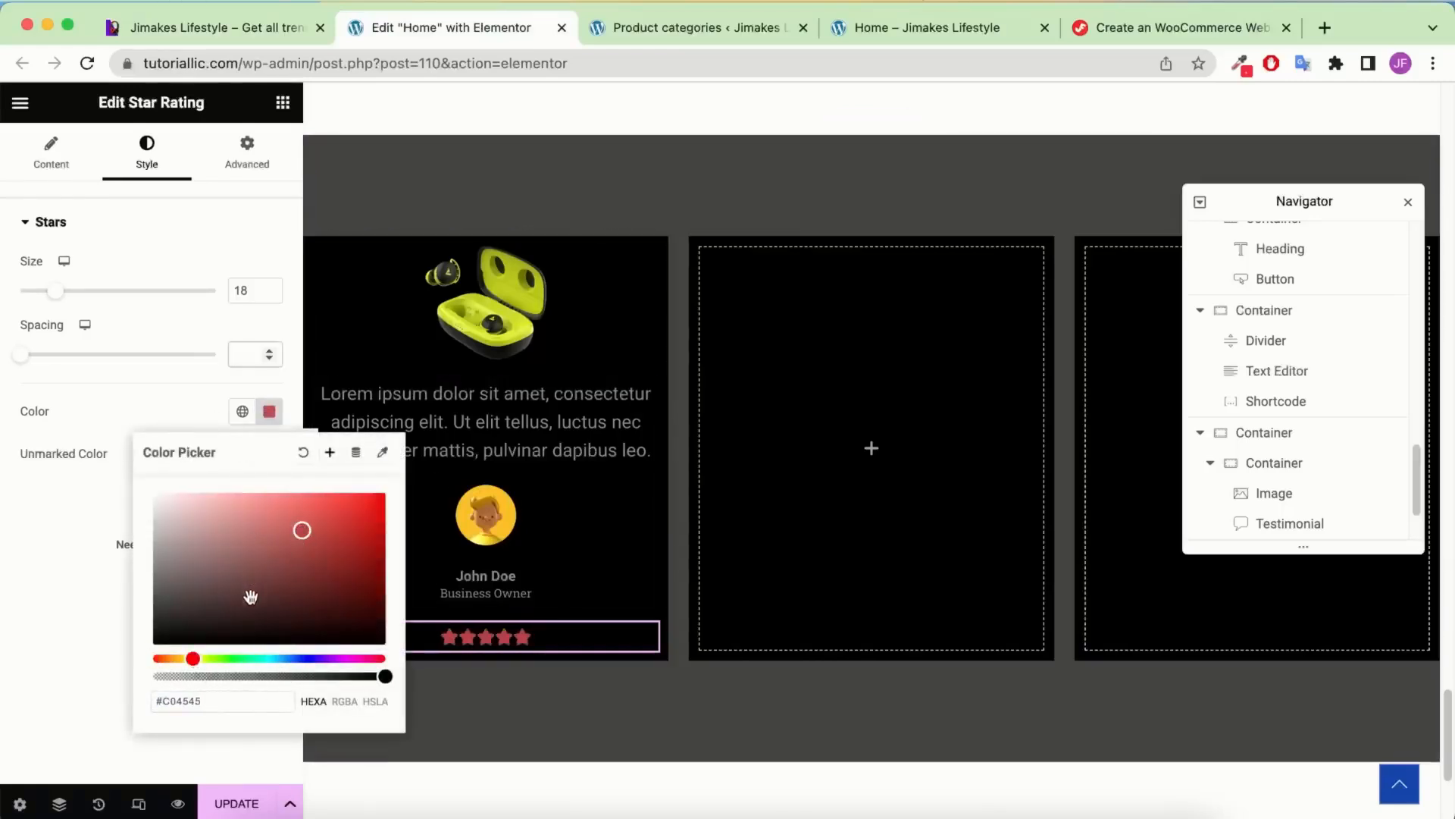
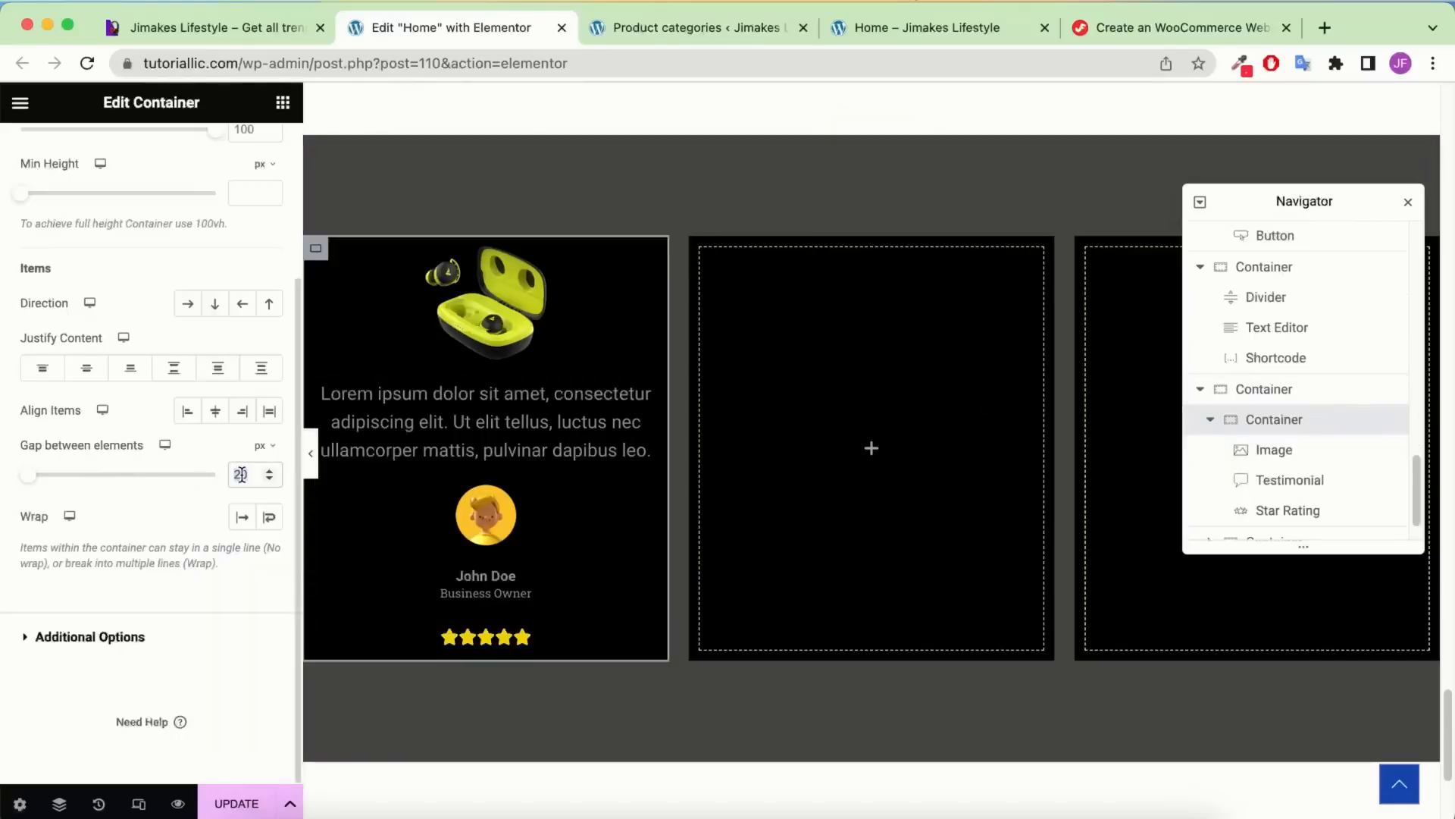
Unlink the Earbuds card's padding and set 50 on top and 30 on the other sides
scroll(151, 379, "up", 5)
left_click(260, 166)
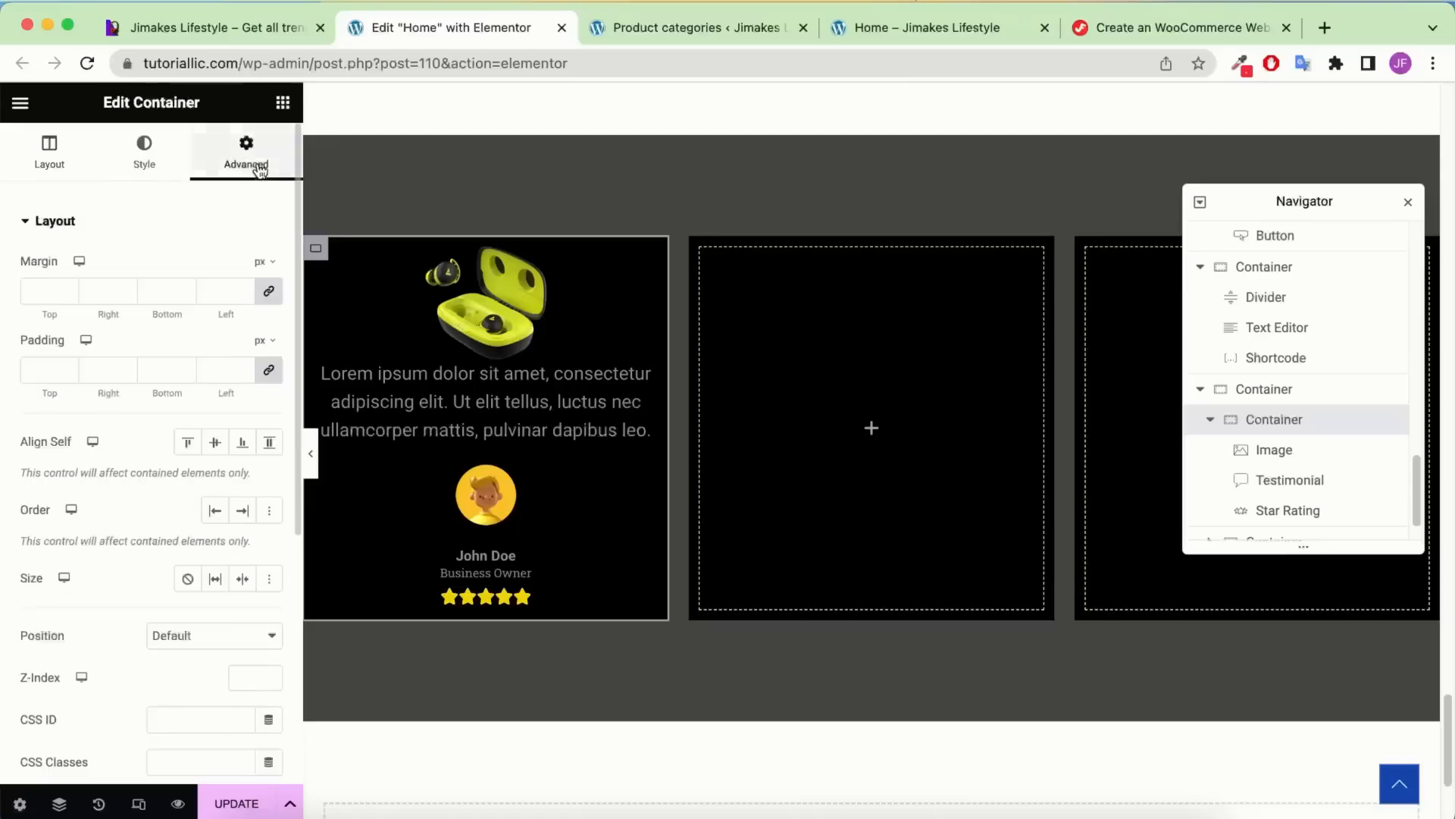
left_click(269, 369)
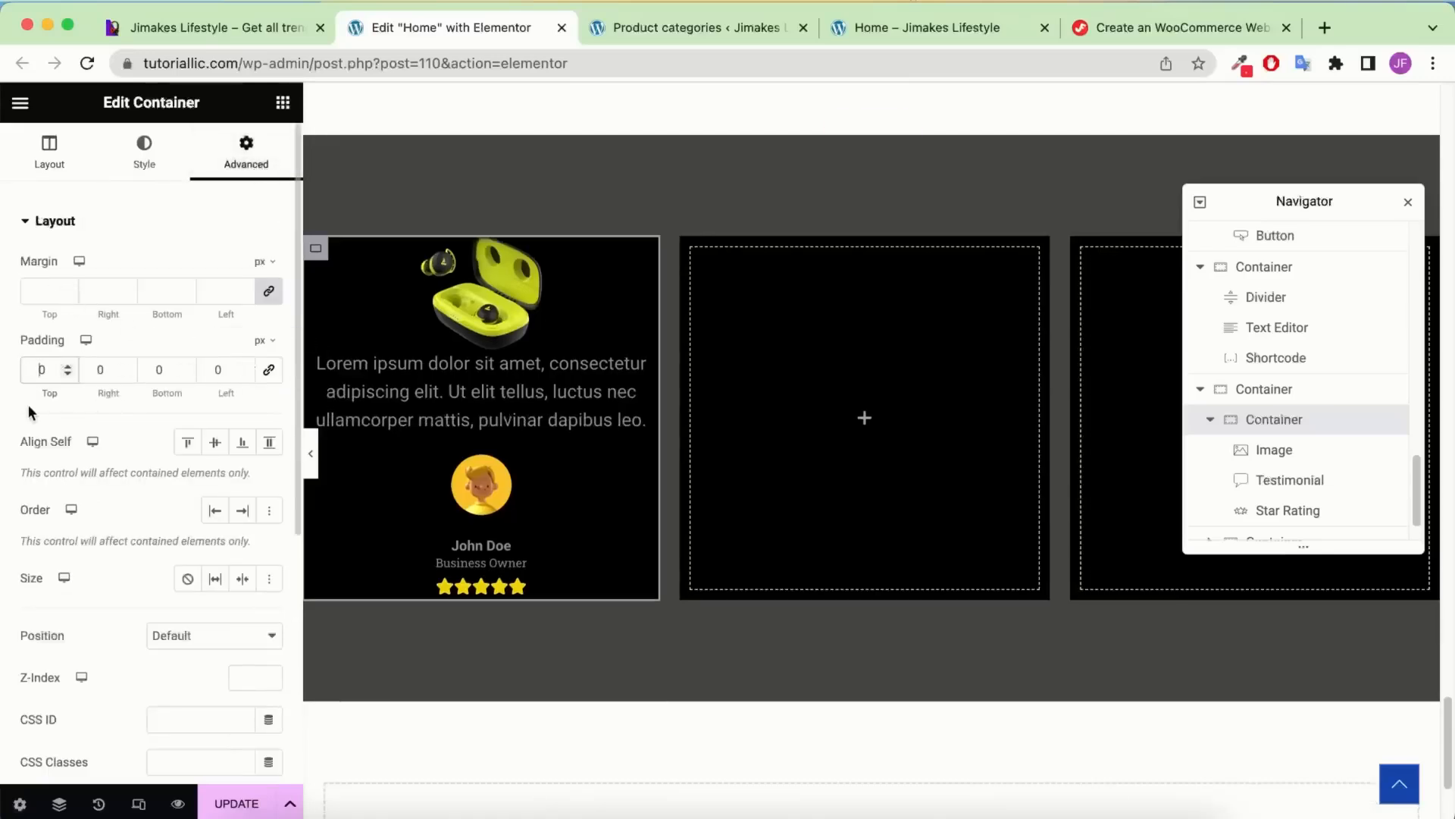
type("5")
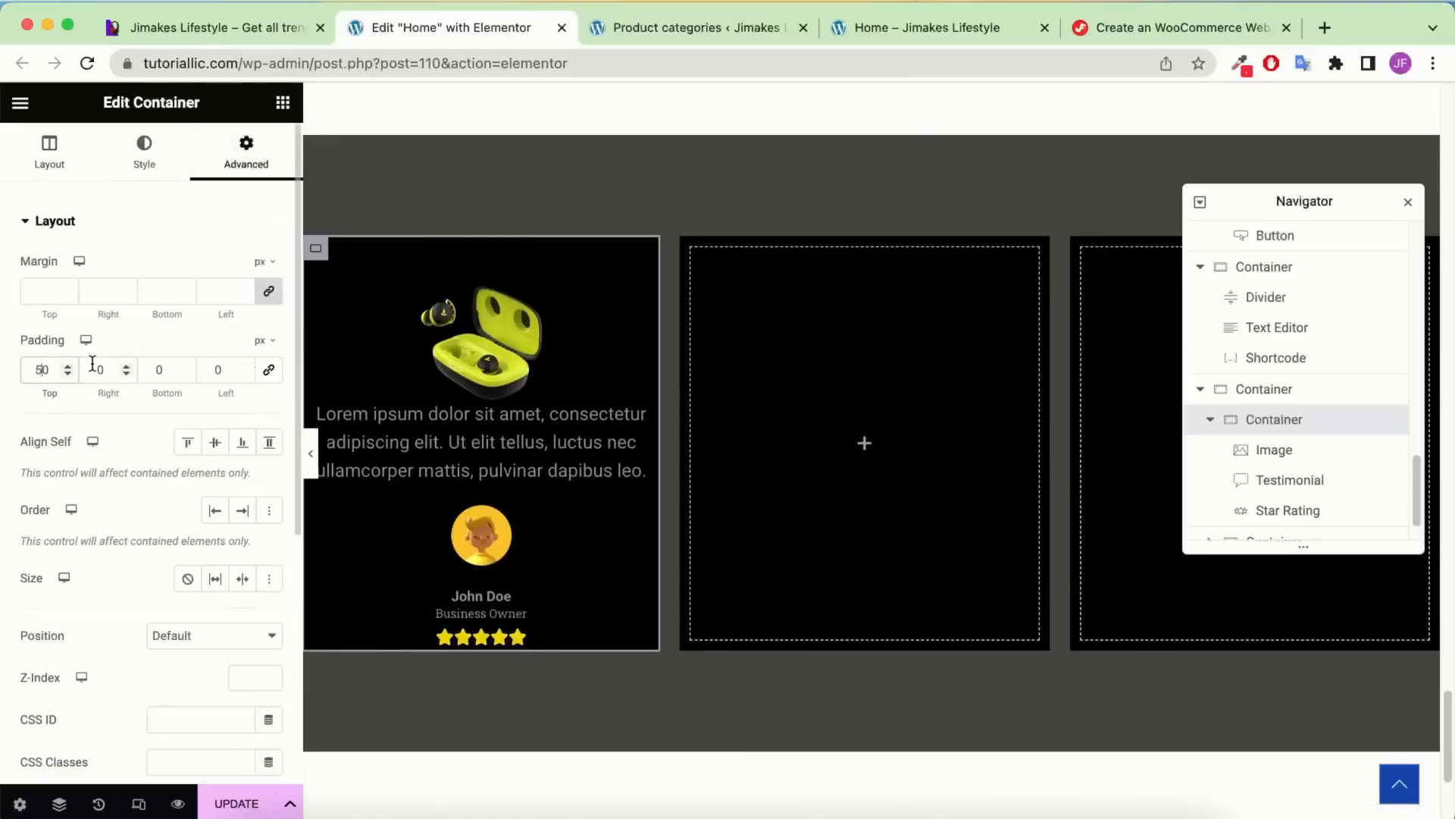
type("3")
left_click(157, 369)
type("3")
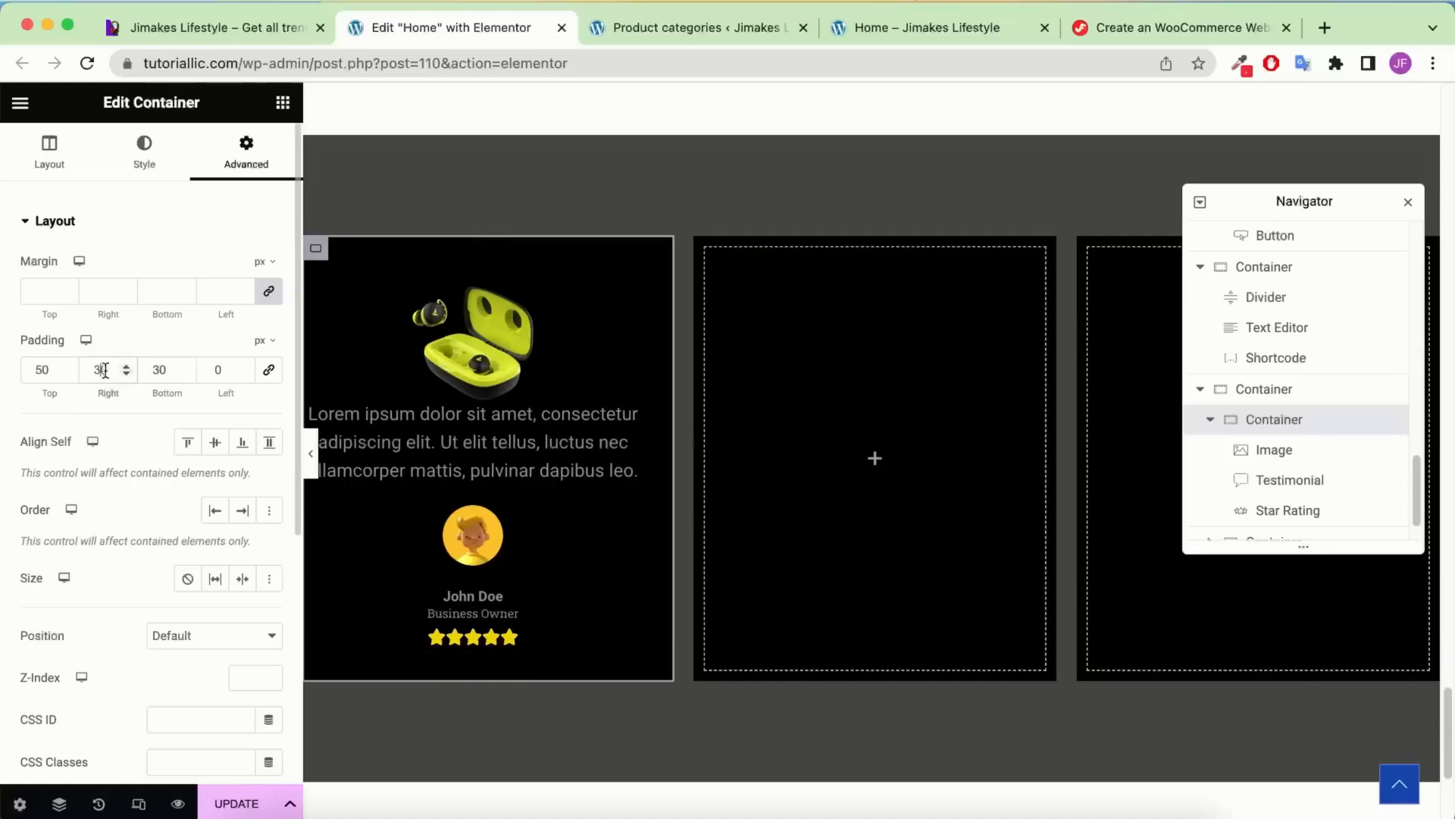
left_click(210, 370)
type("3")
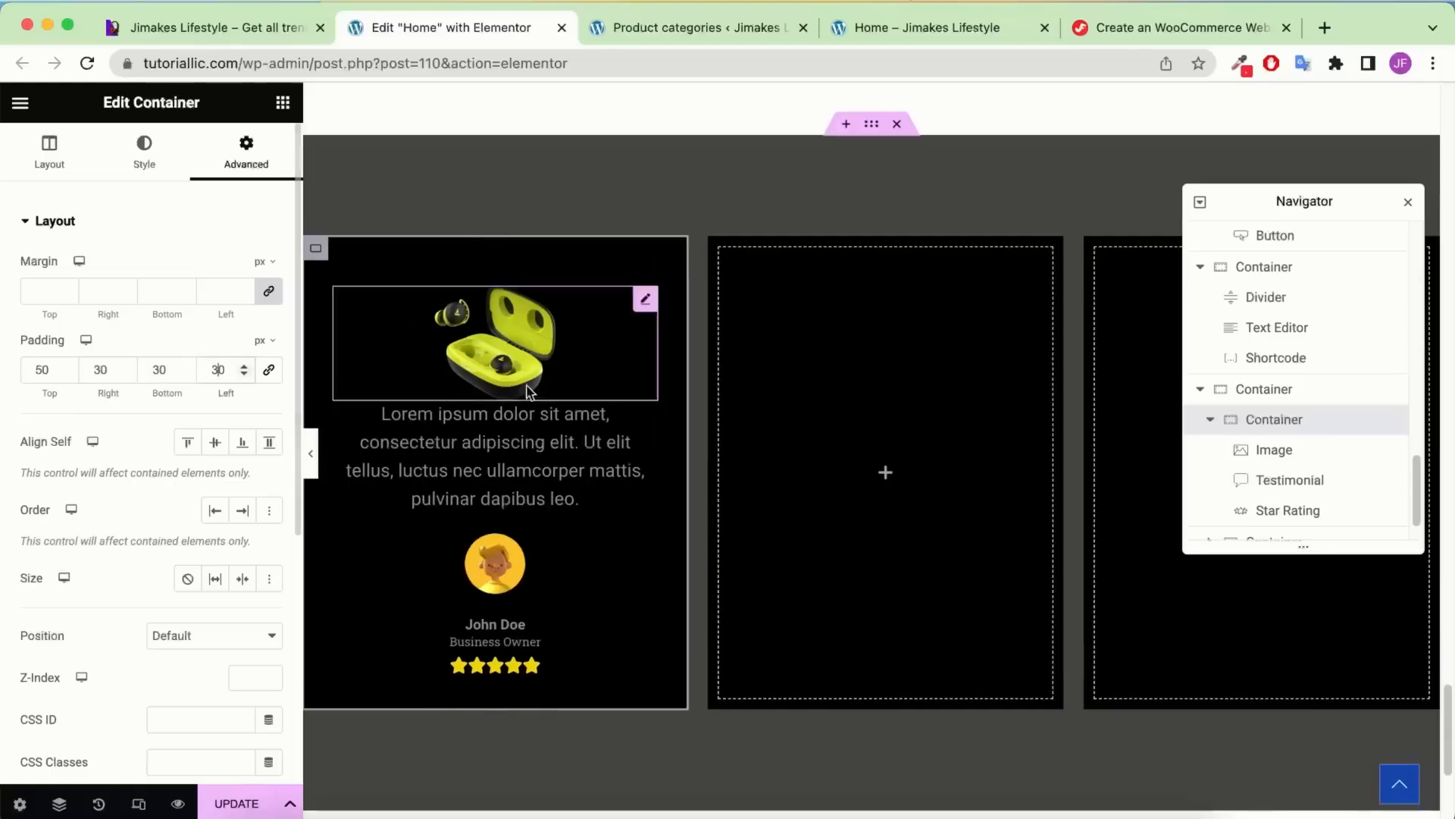
Give the earbuds image 30 bottom padding
left_click(543, 349)
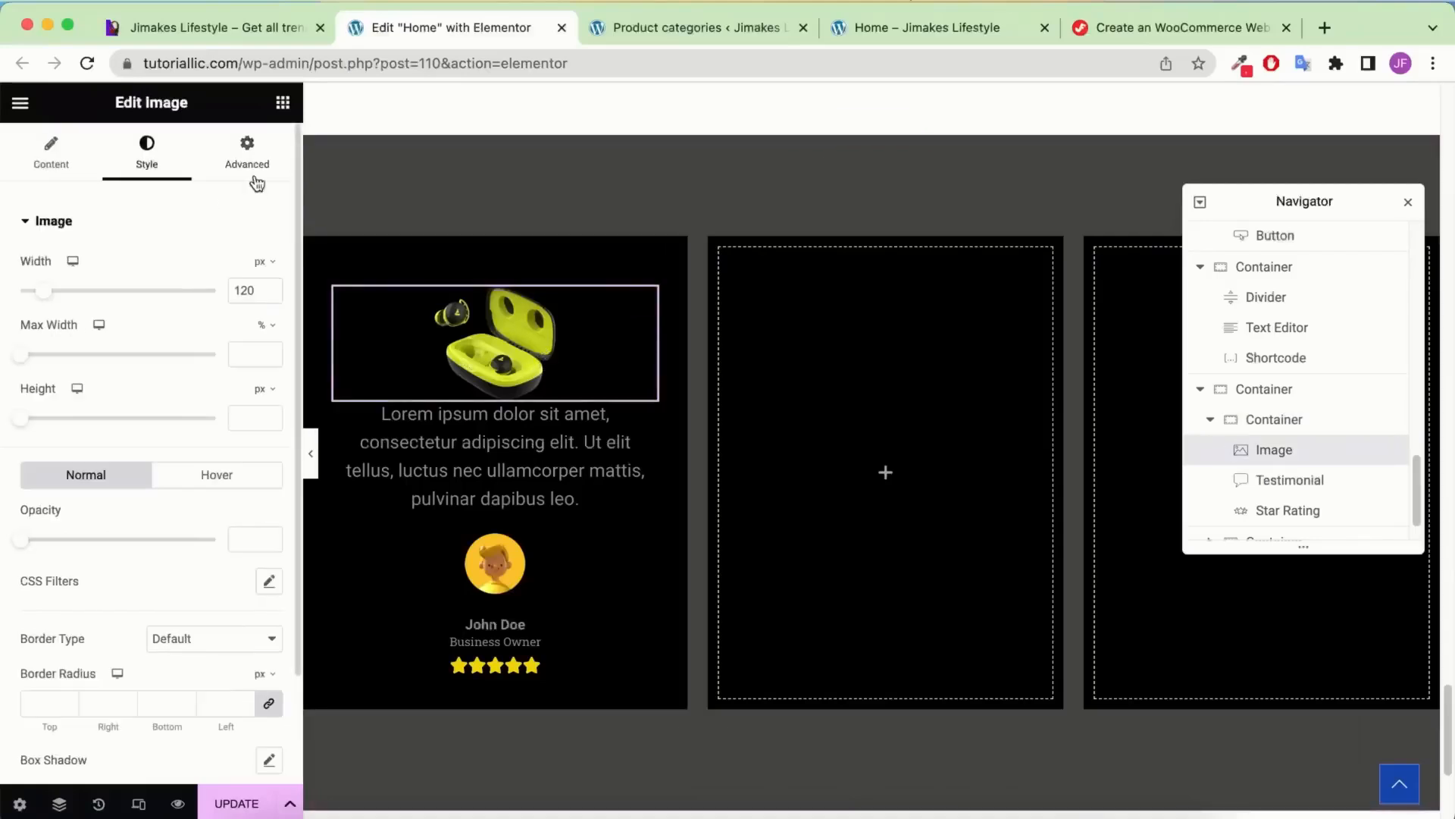
left_click(250, 163)
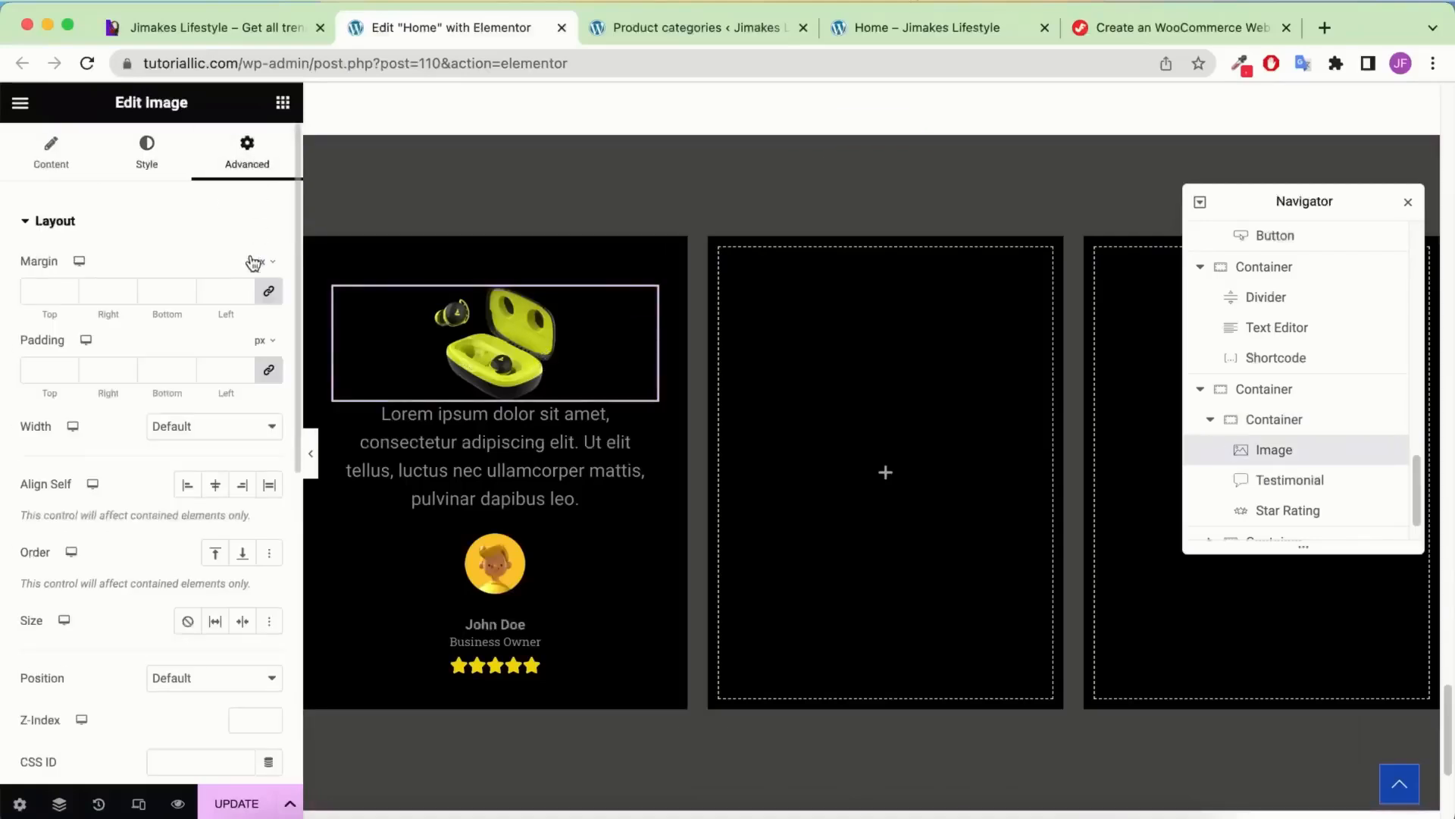
left_click(271, 368)
left_click(149, 367)
type("50")
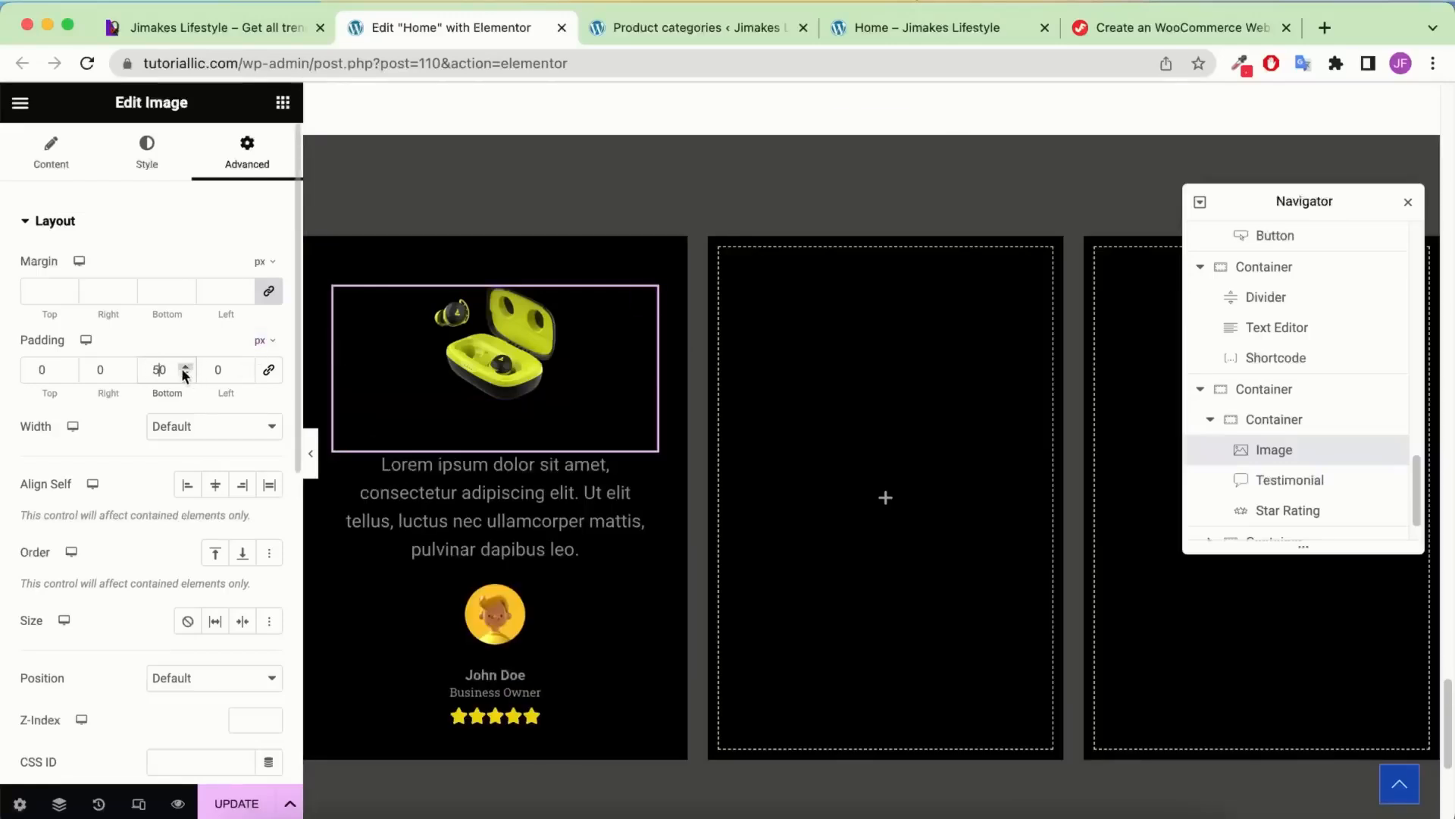
key("BackSpace")
type("3")
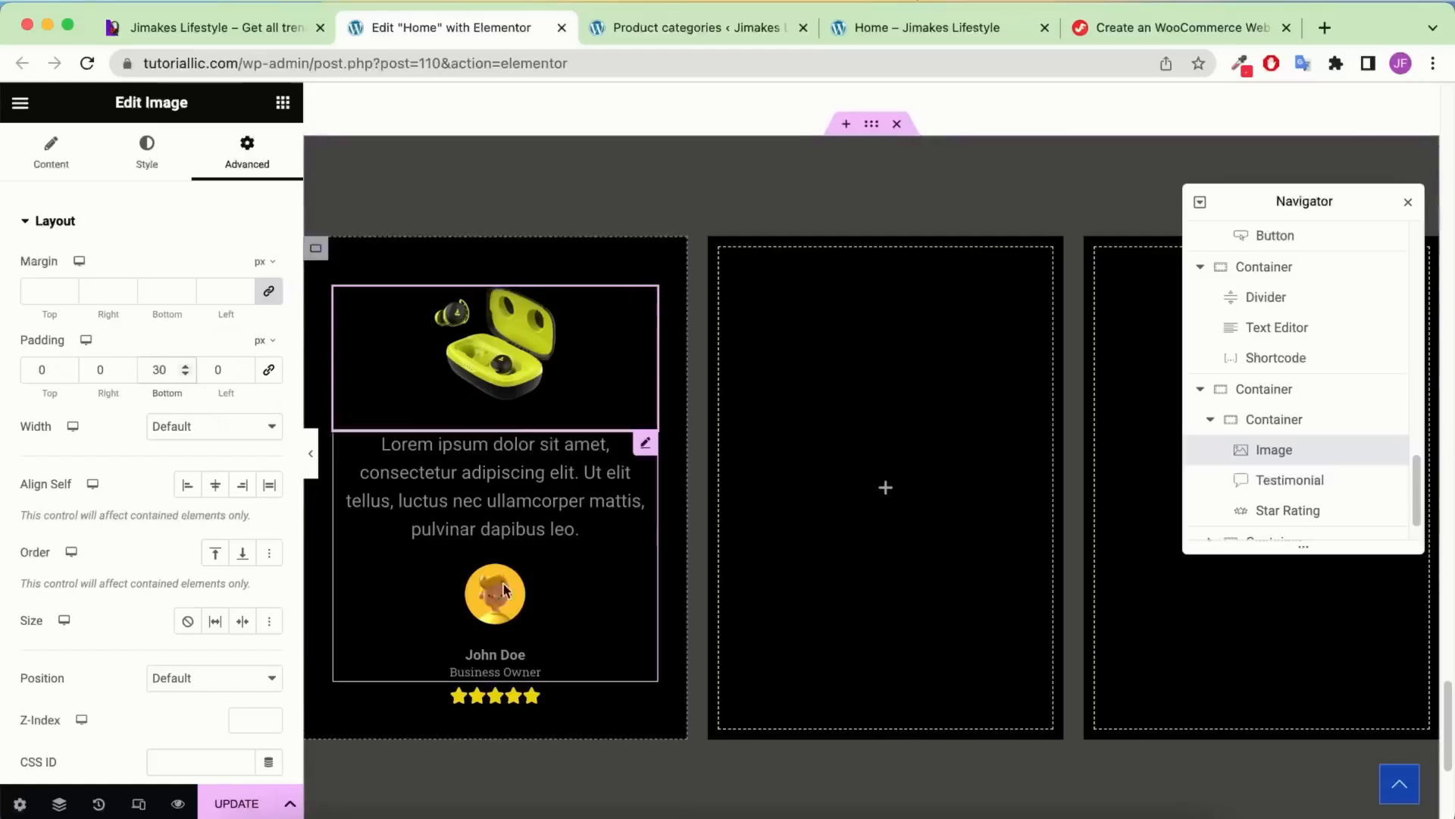
Round the card's corners with a 30 border radius, comparing it against the live site
left_click(268, 31)
left_click(410, 28)
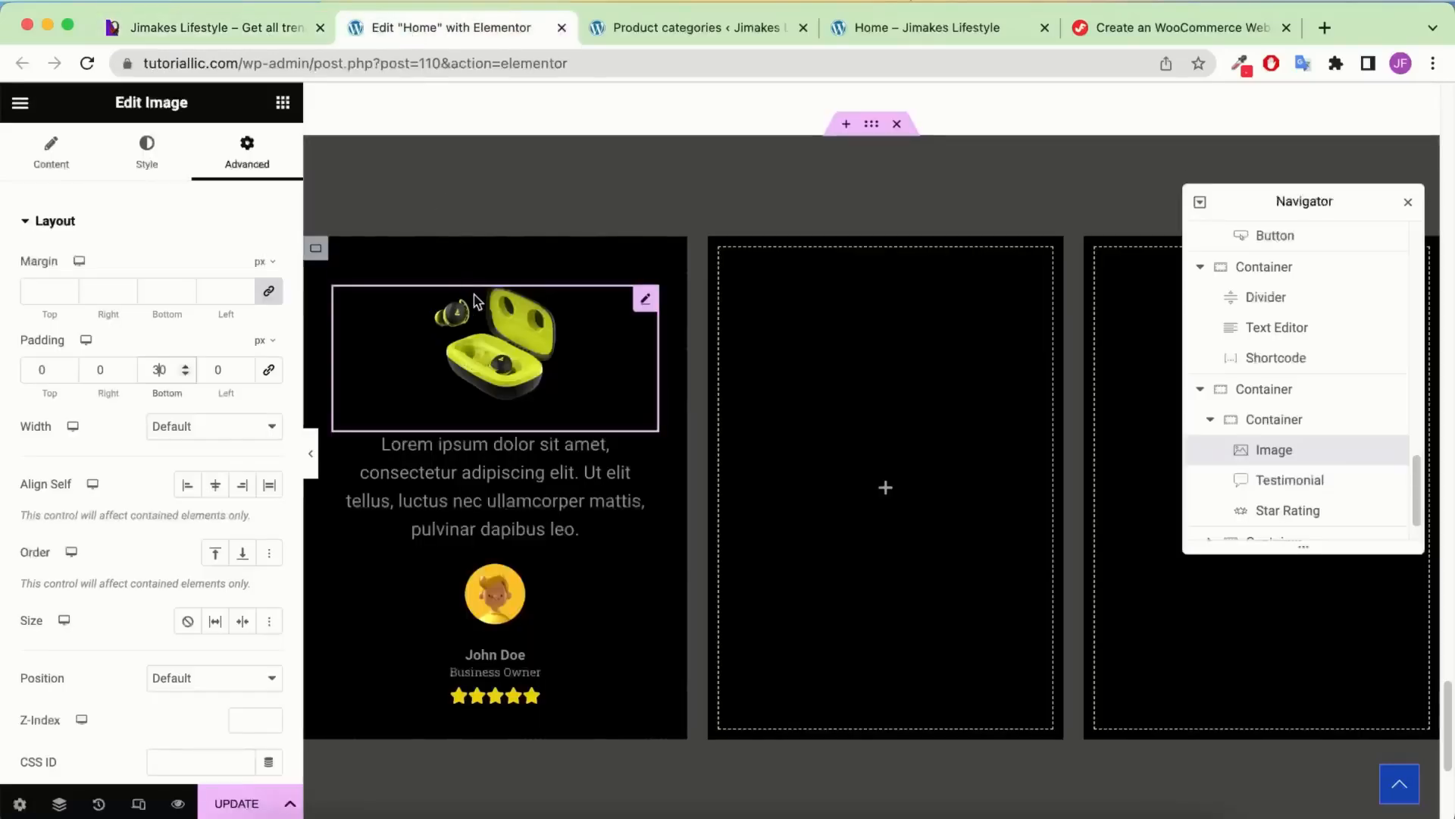
left_click(1295, 438)
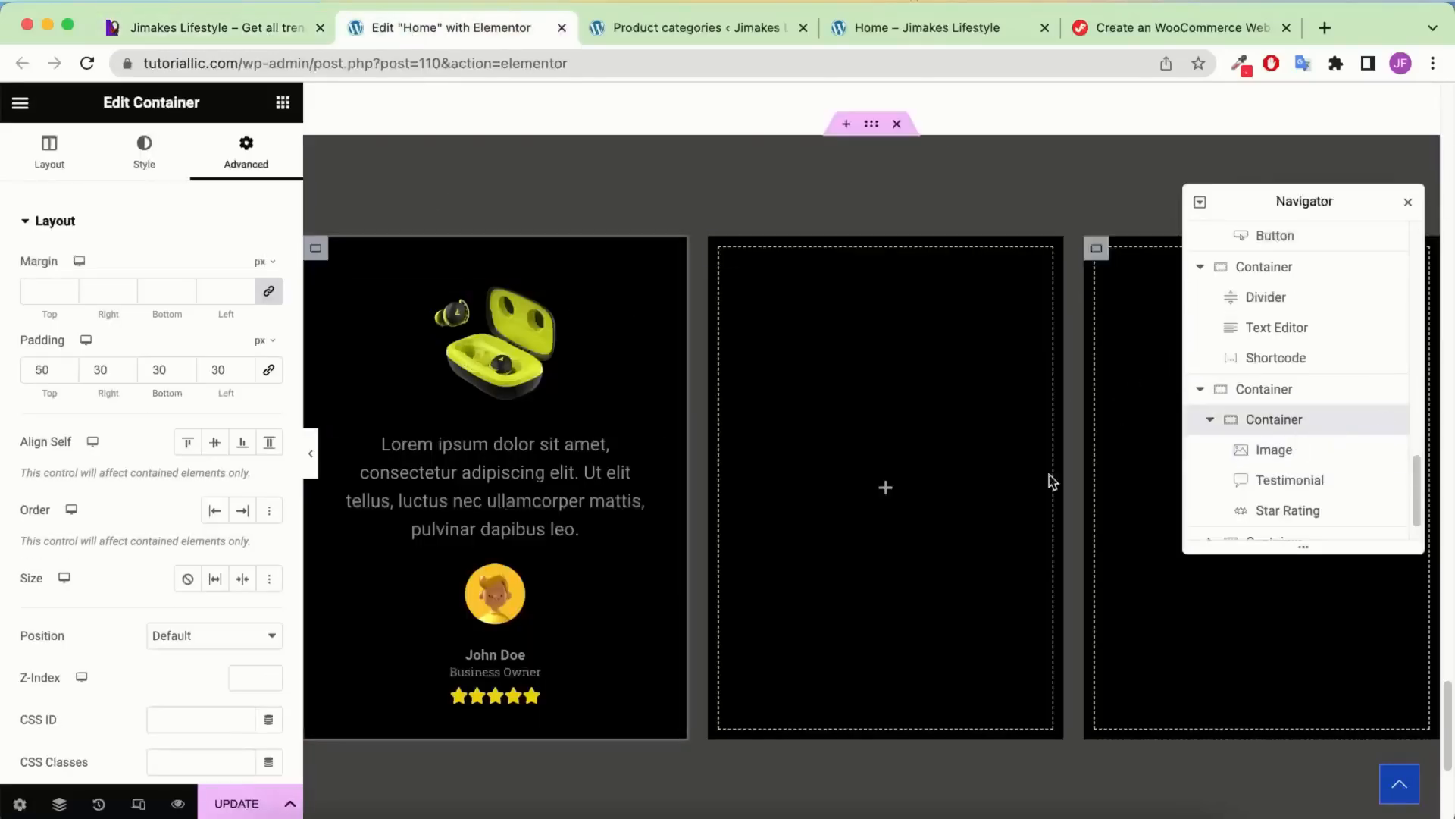
left_click(161, 145)
left_click(113, 635)
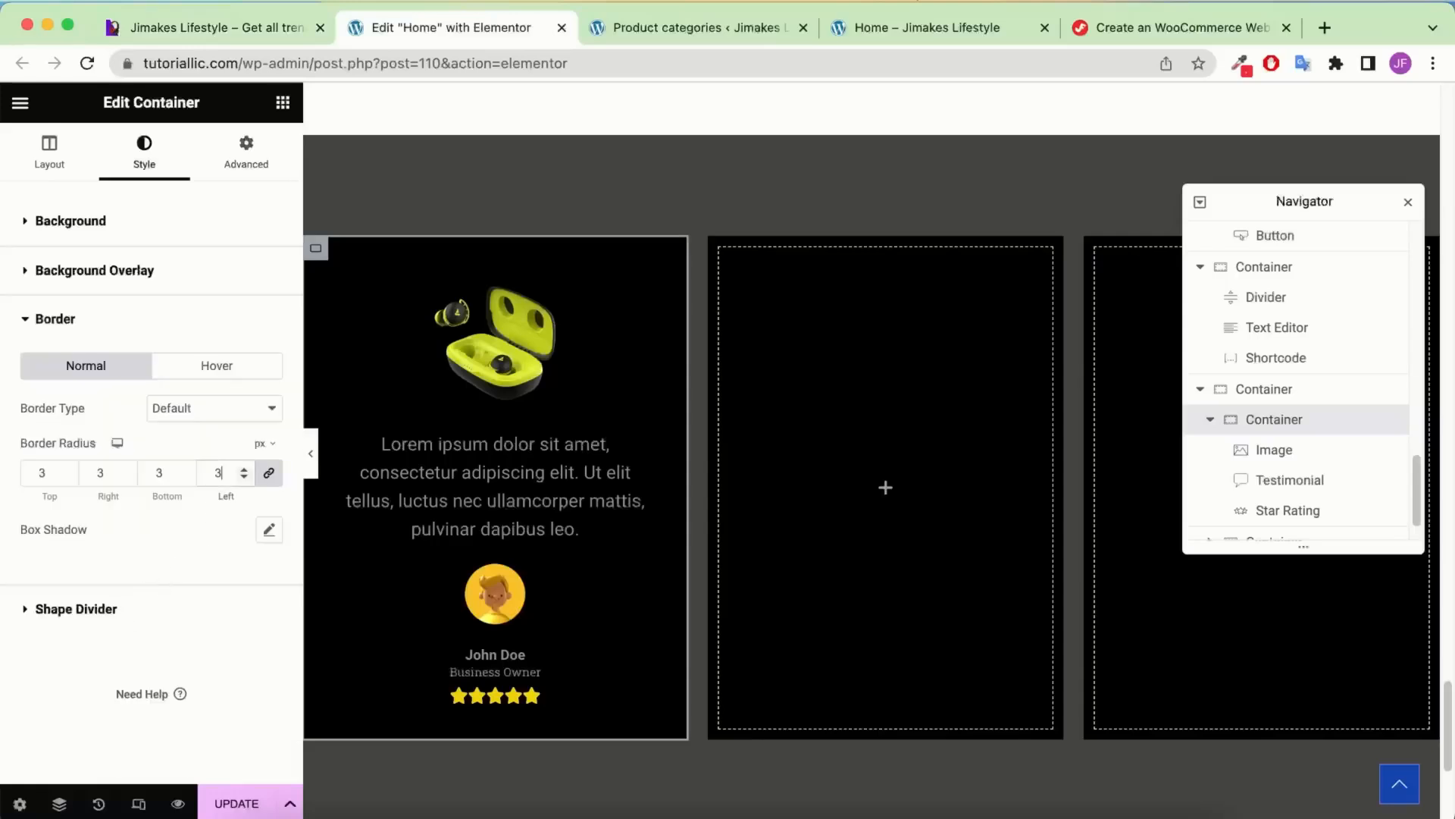
type("0")
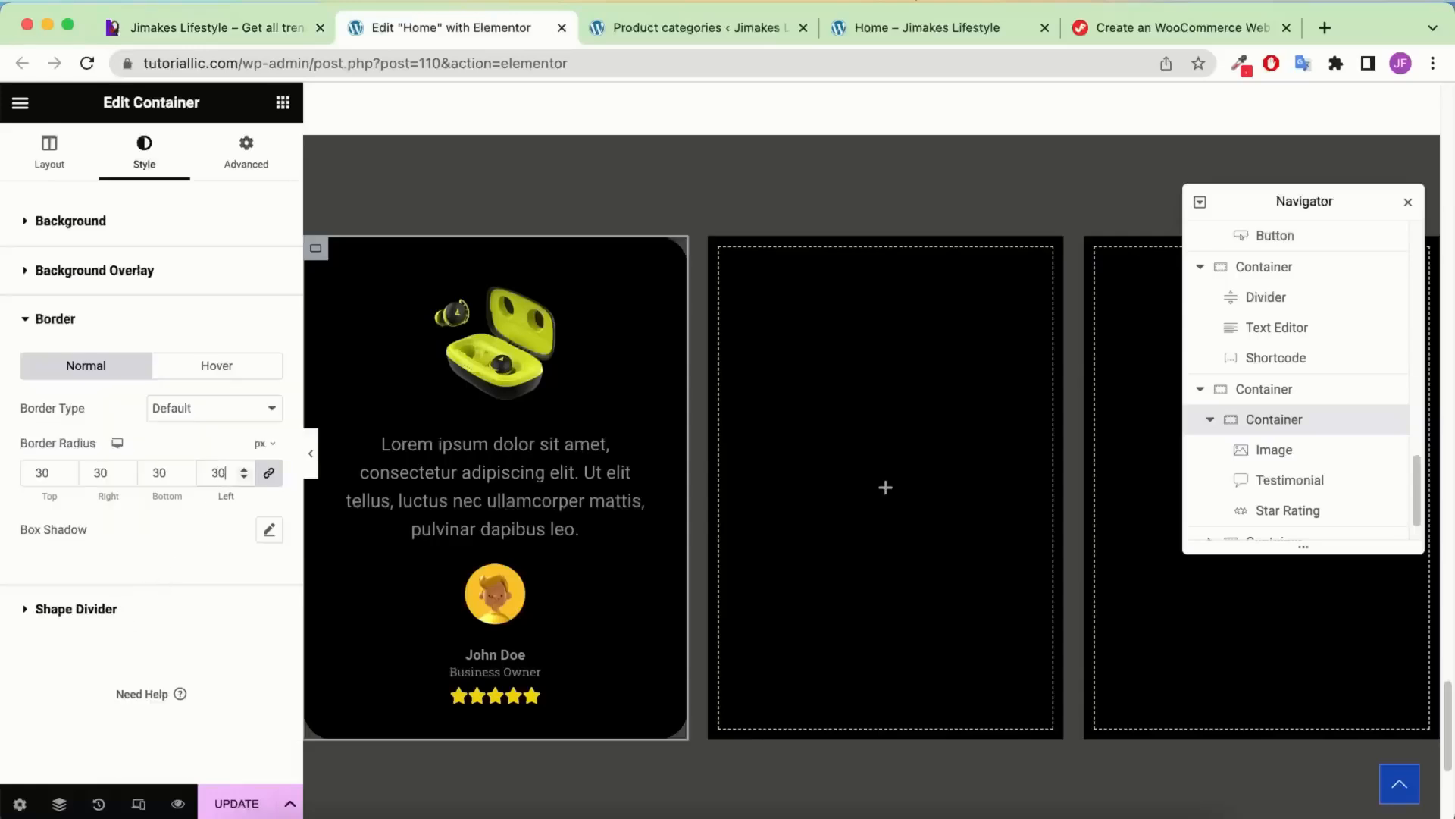
left_click(311, 459)
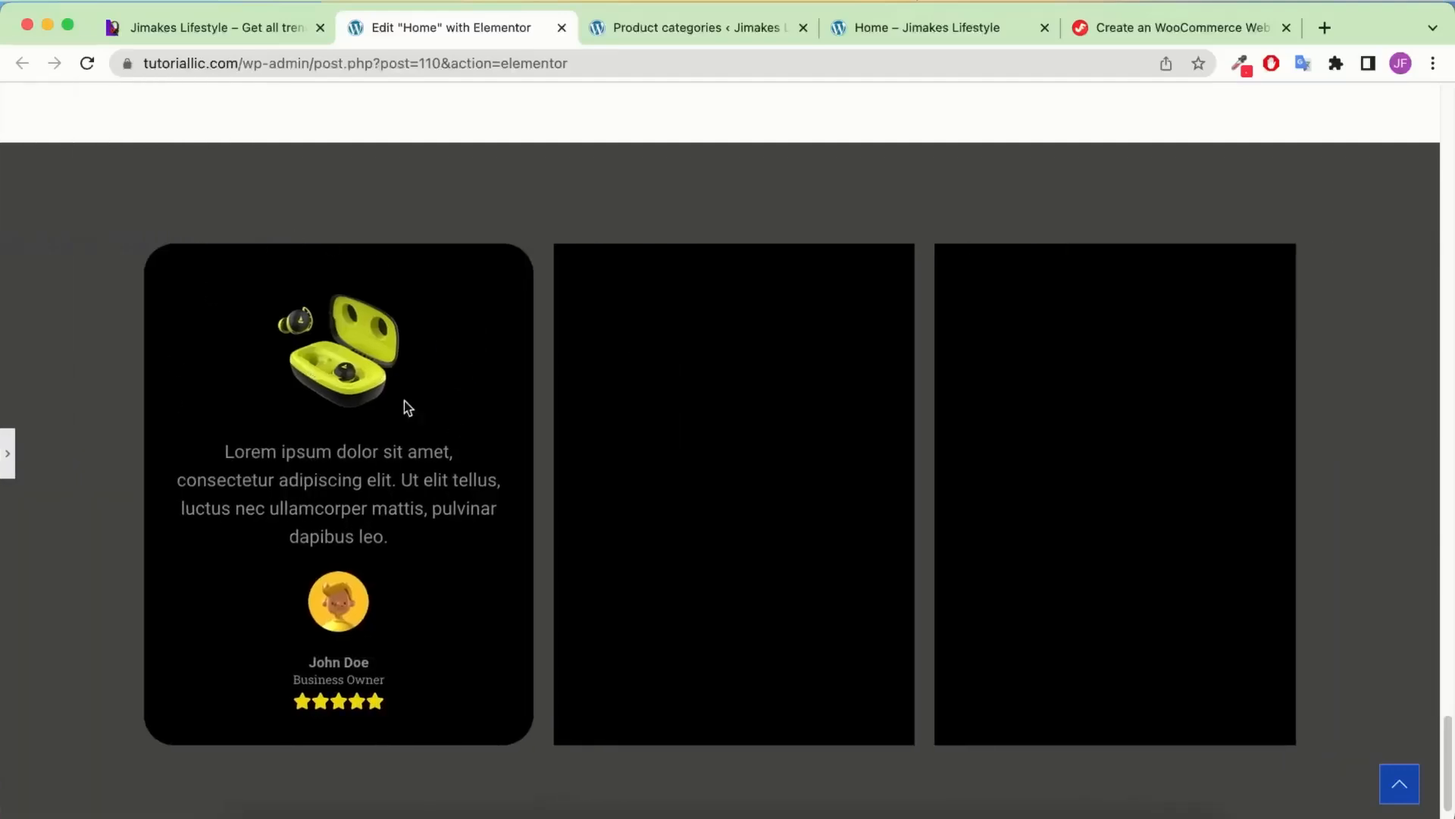
left_click(215, 30)
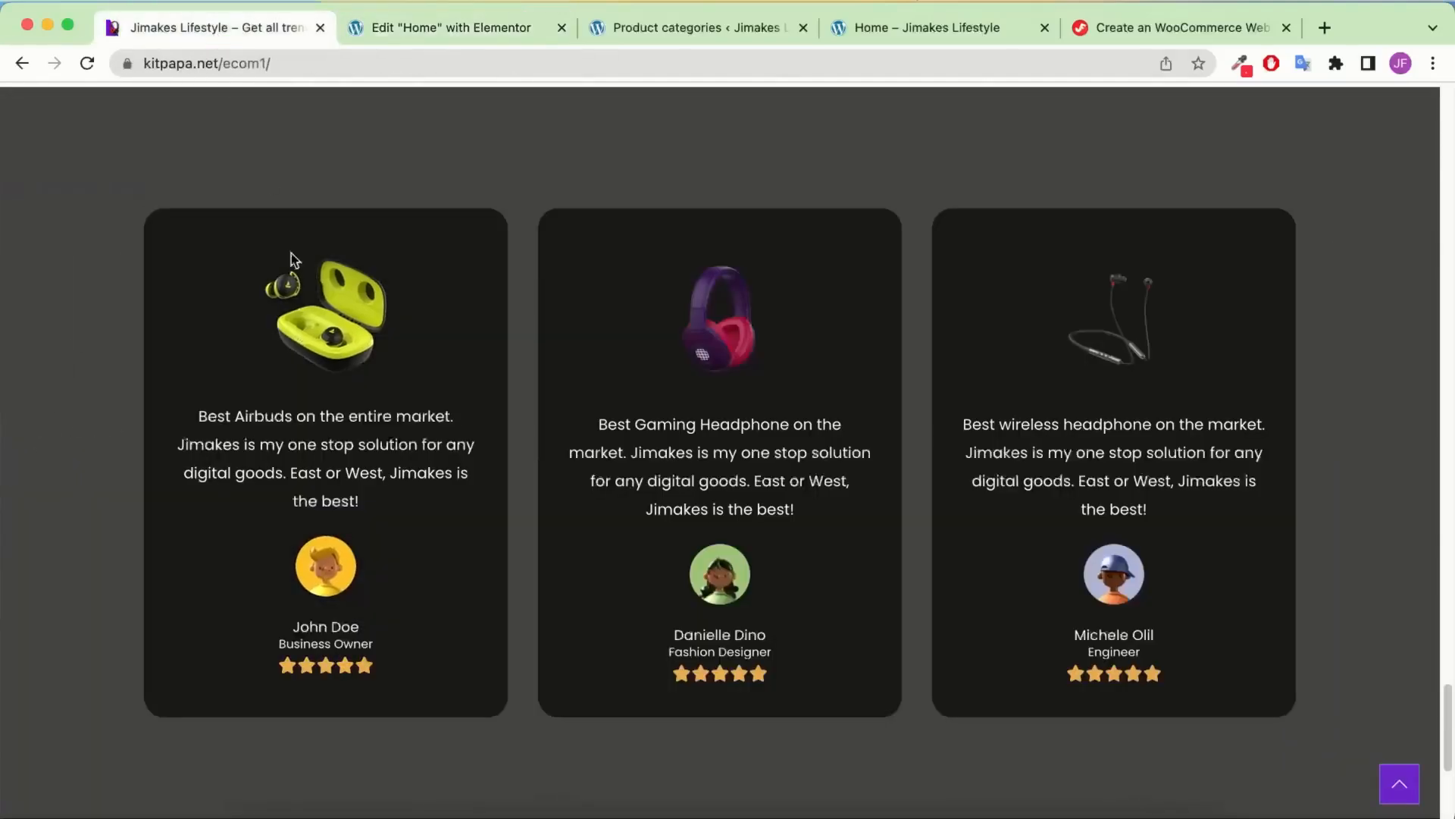
left_click(412, 31)
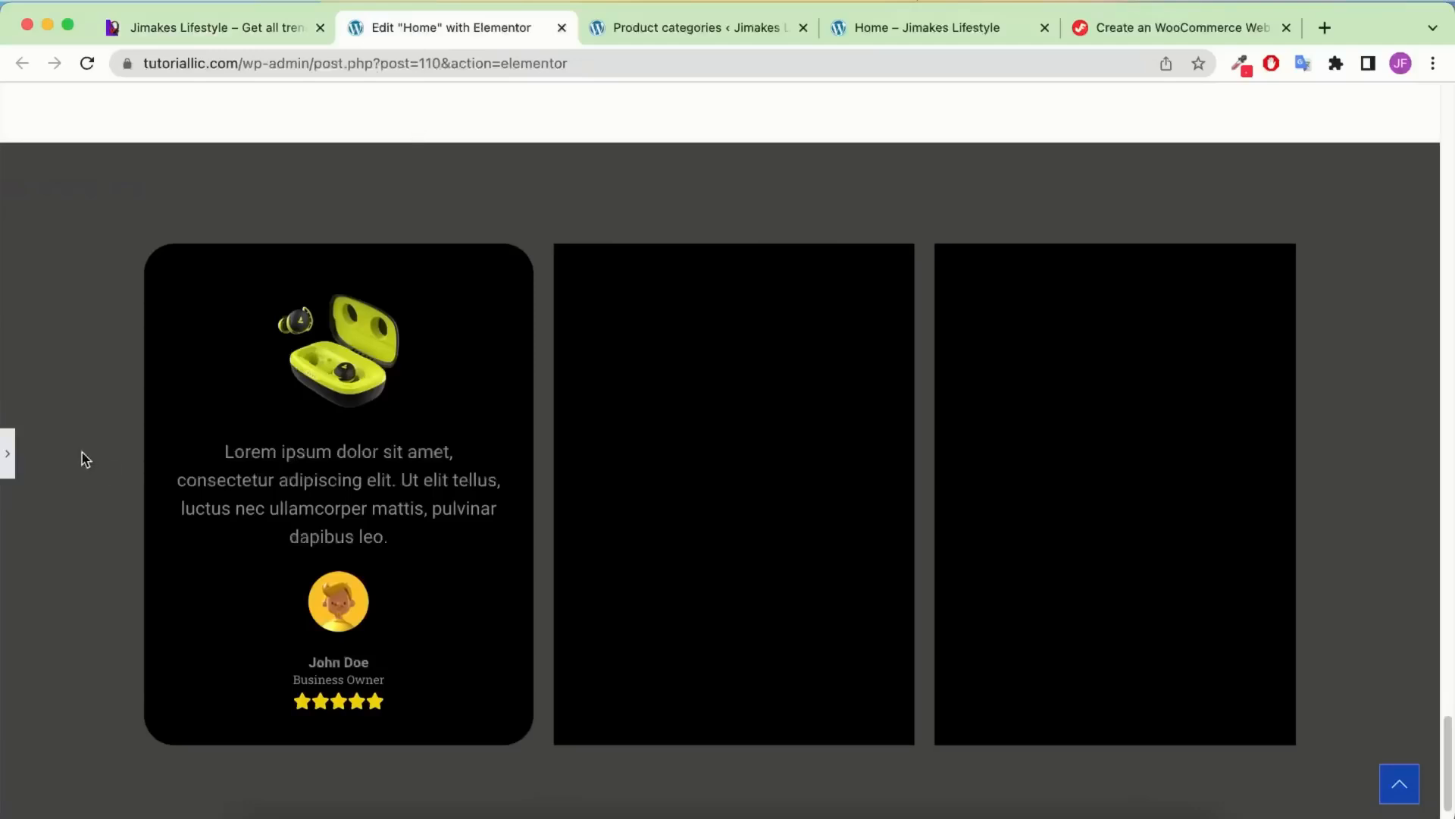
left_click(8, 453)
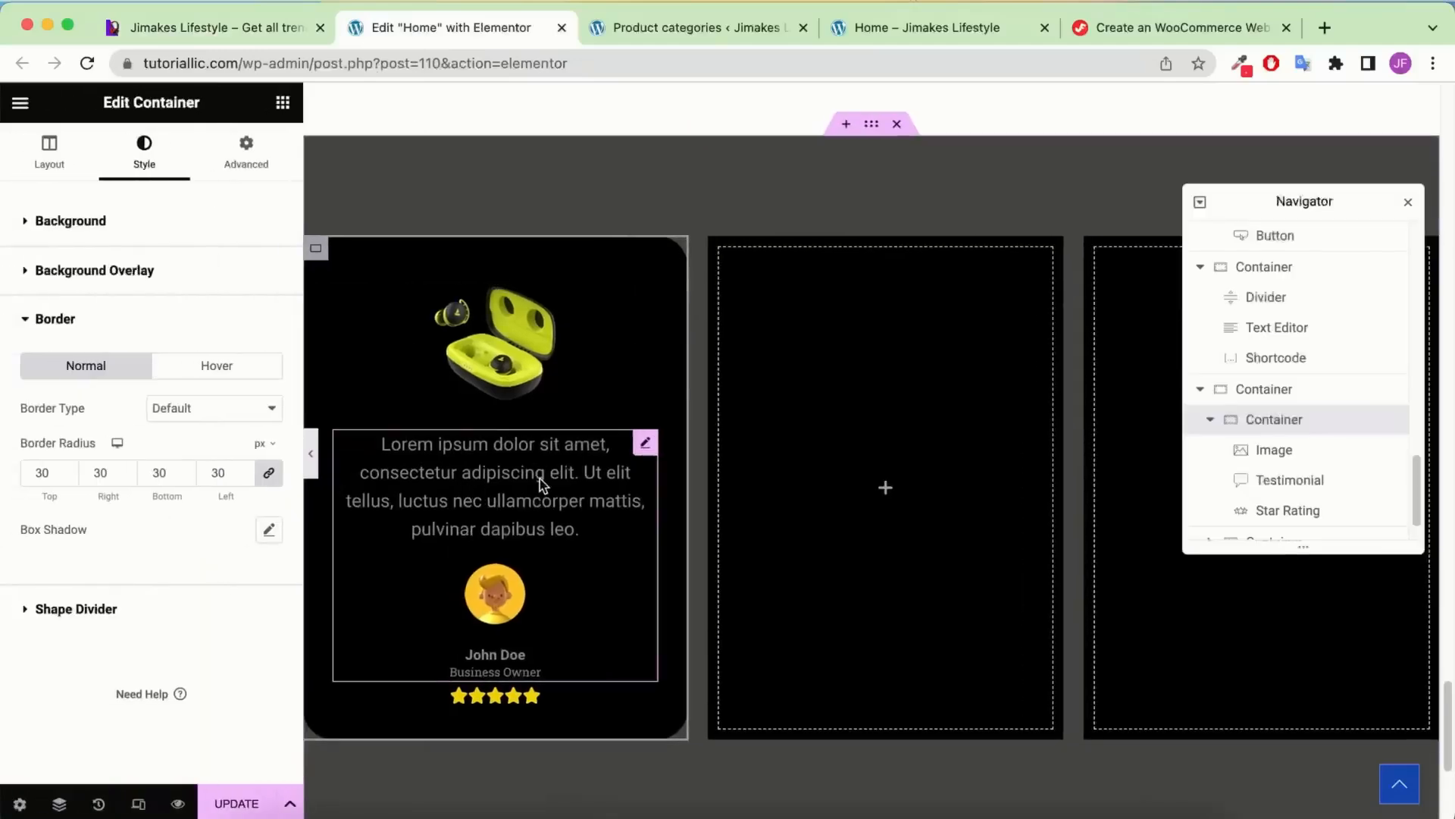
Style the testimonial text white in Poppins at size 15
left_click(540, 479)
left_click(146, 150)
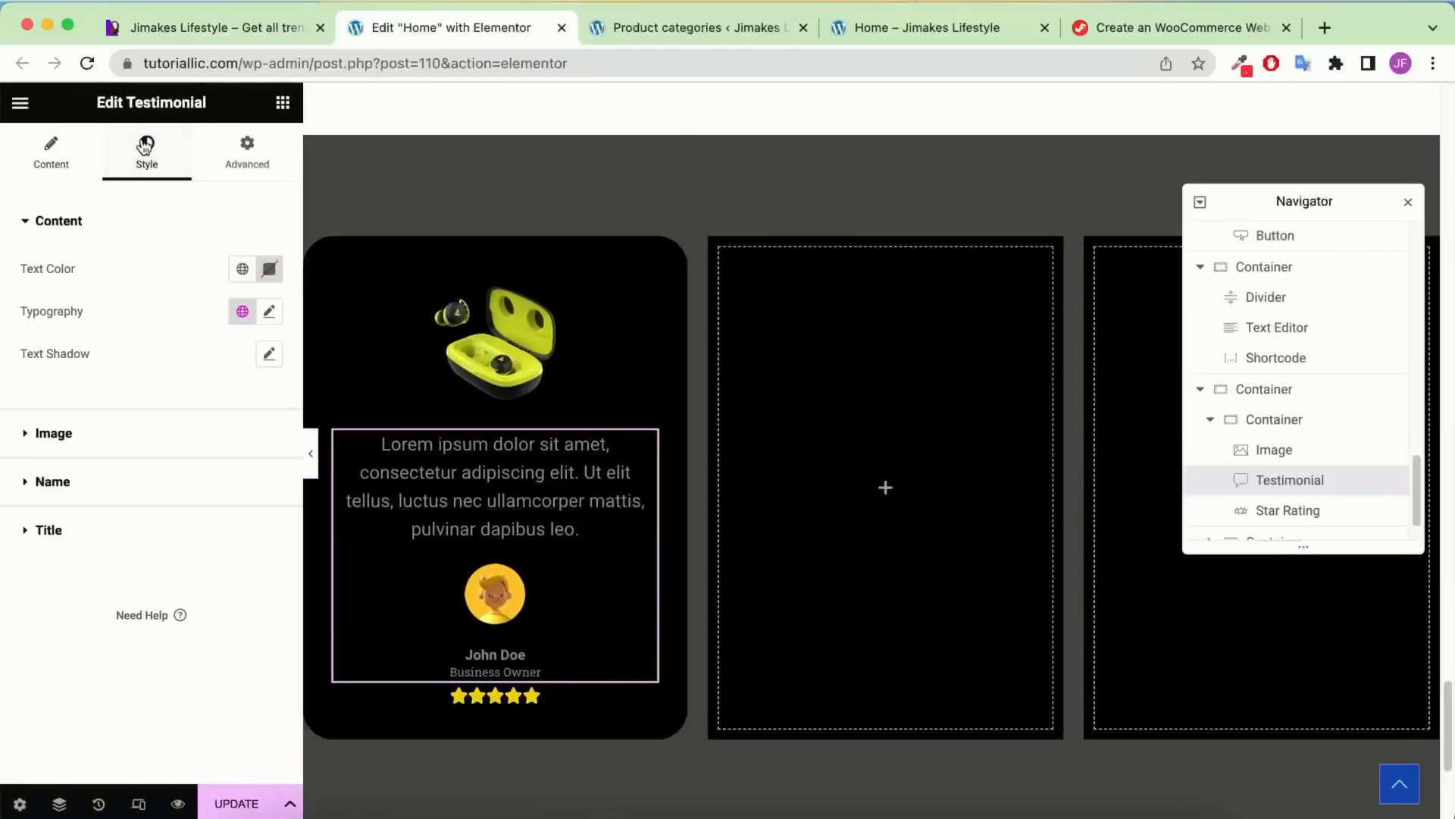
left_click(268, 271)
left_click_drag(216, 389, 60, 287)
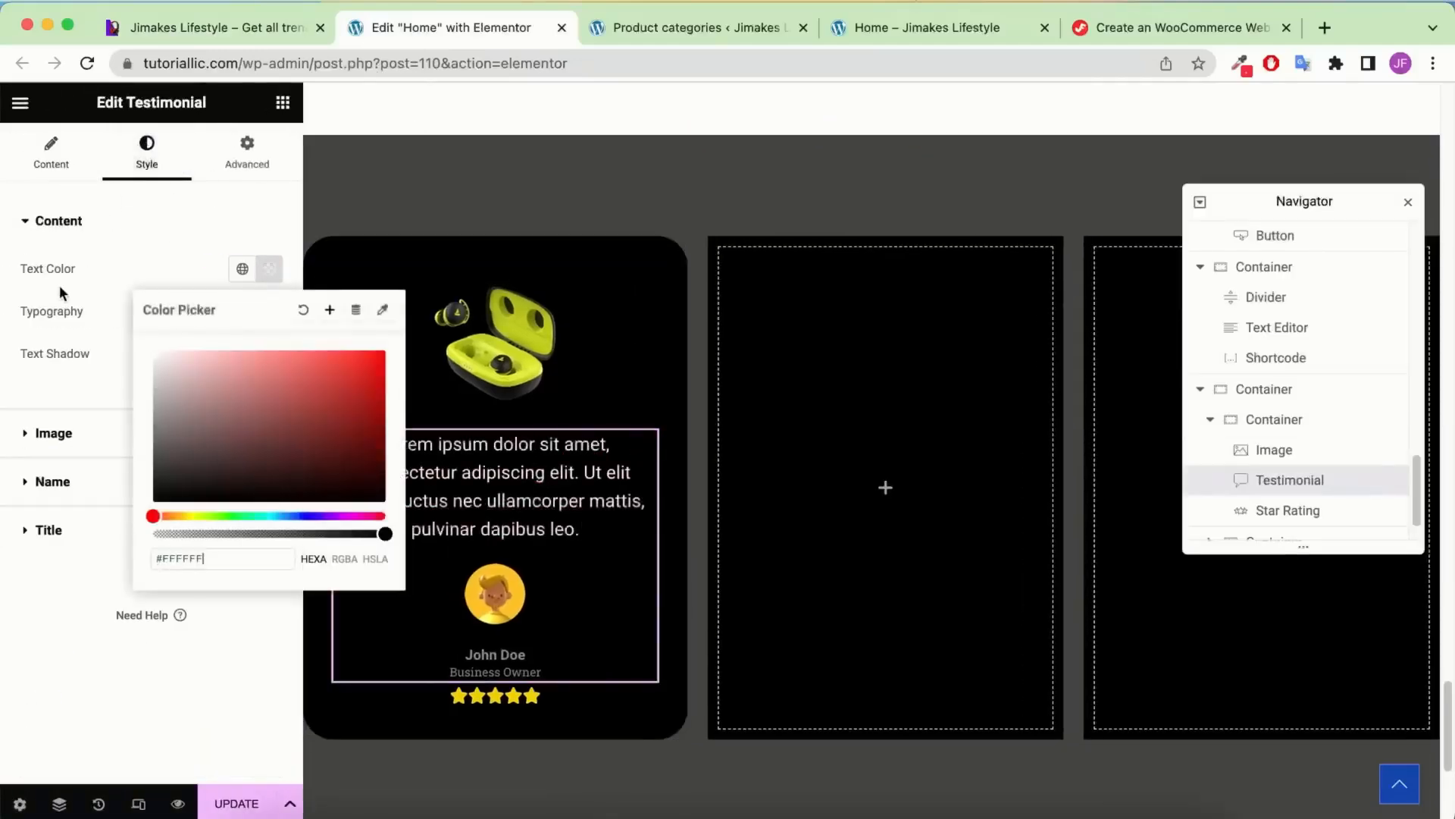
left_click(65, 288)
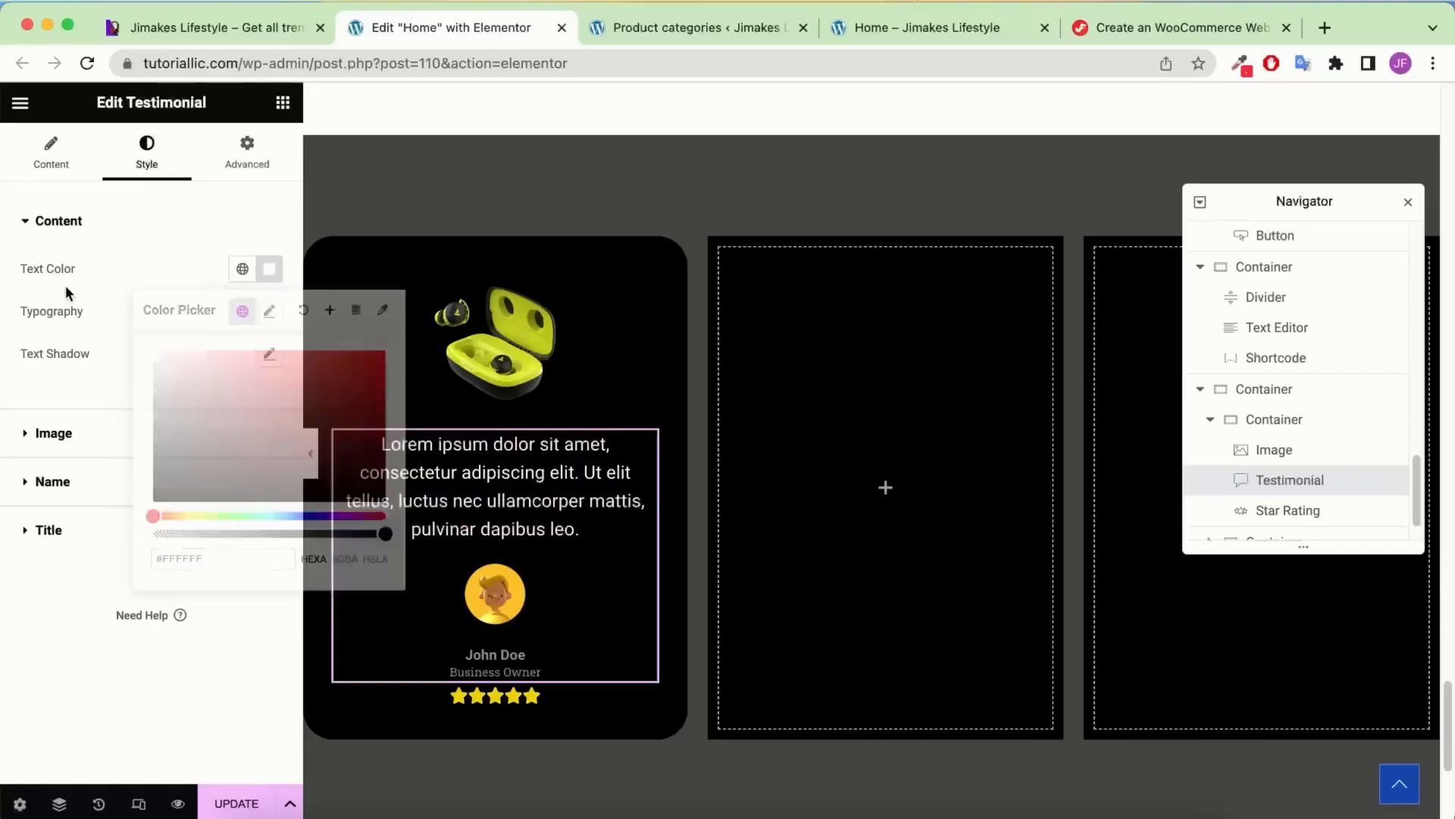
left_click(271, 313)
left_click(227, 408)
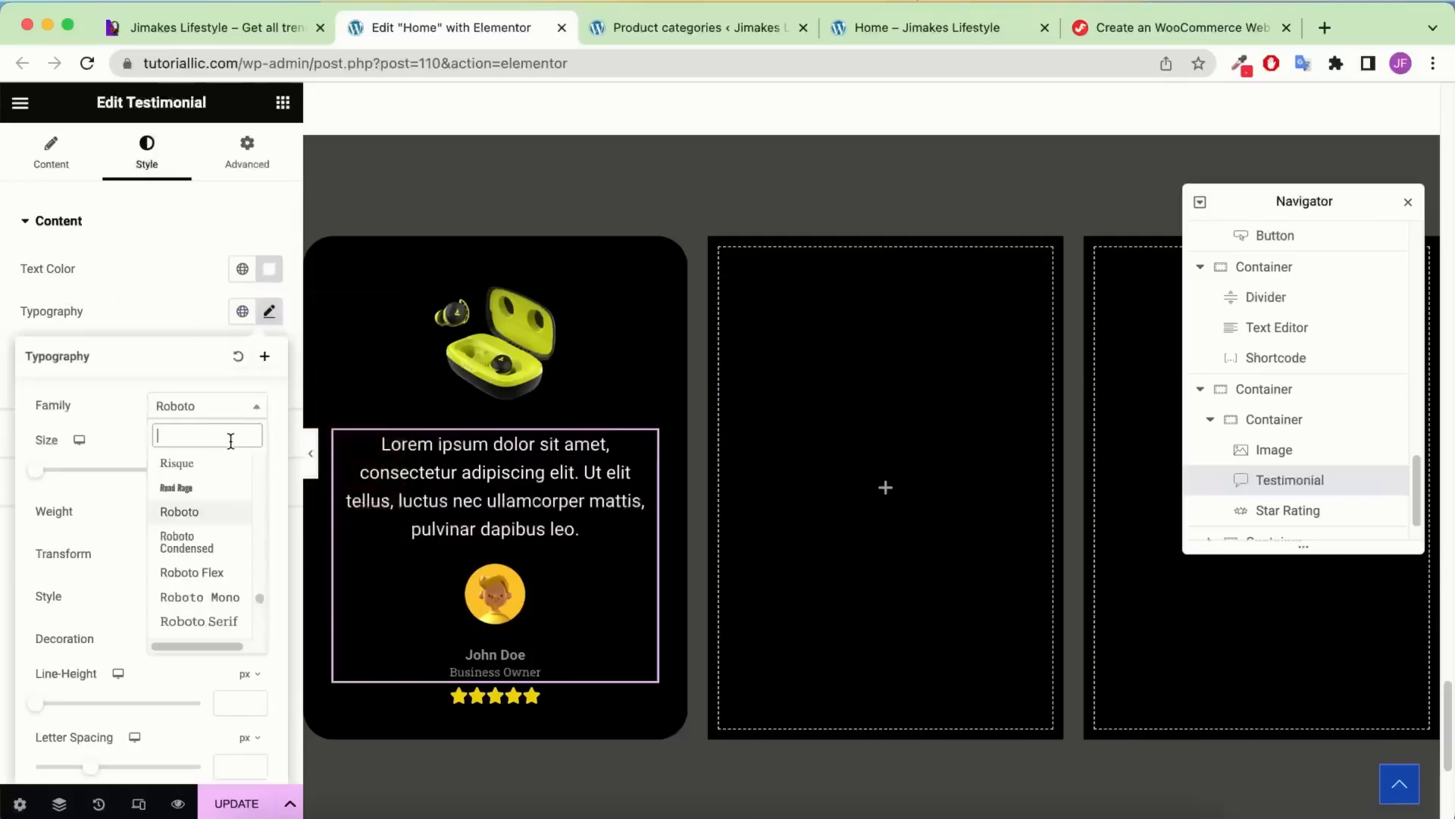
type("poppins")
left_click(193, 482)
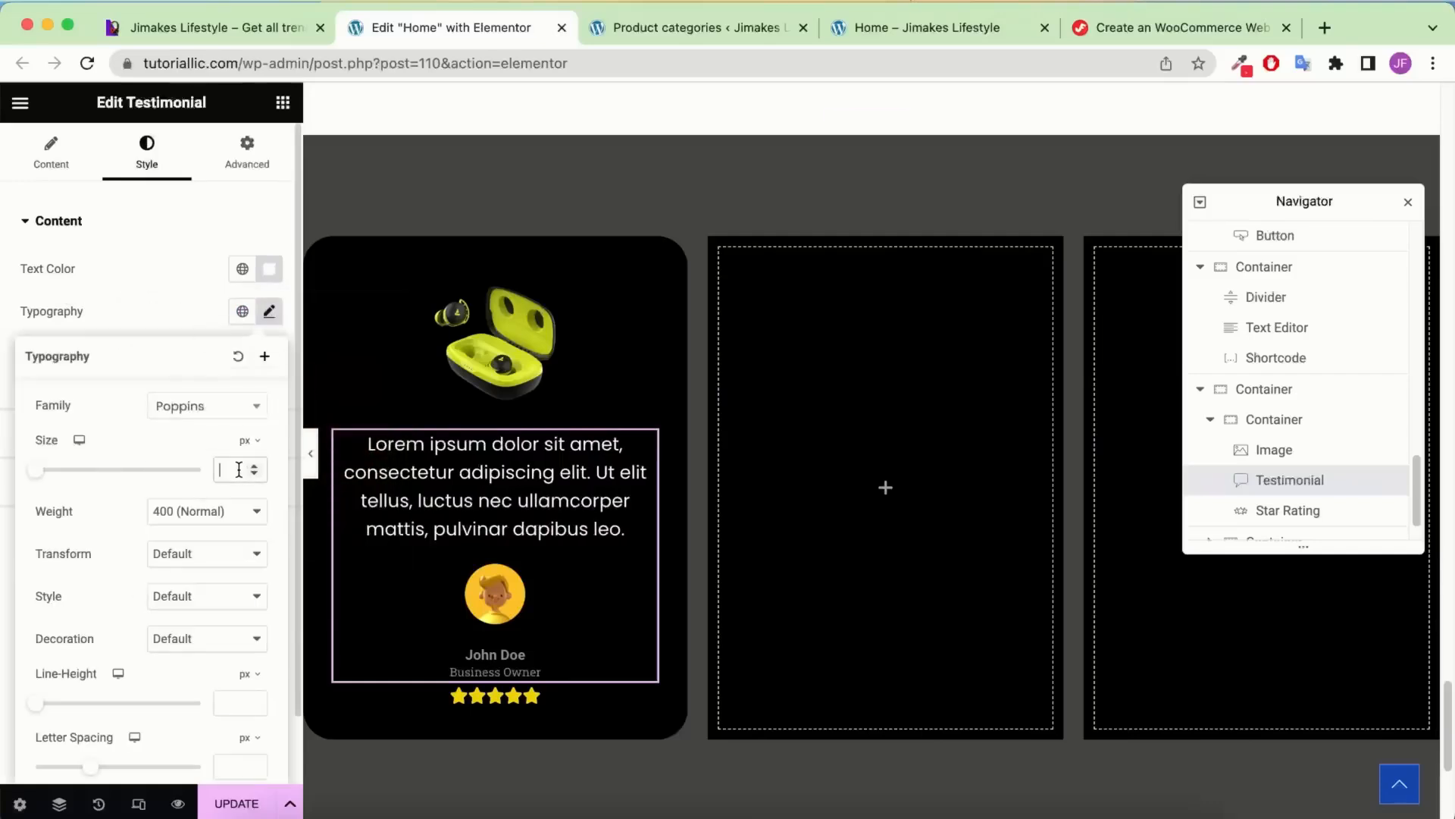
type("15")
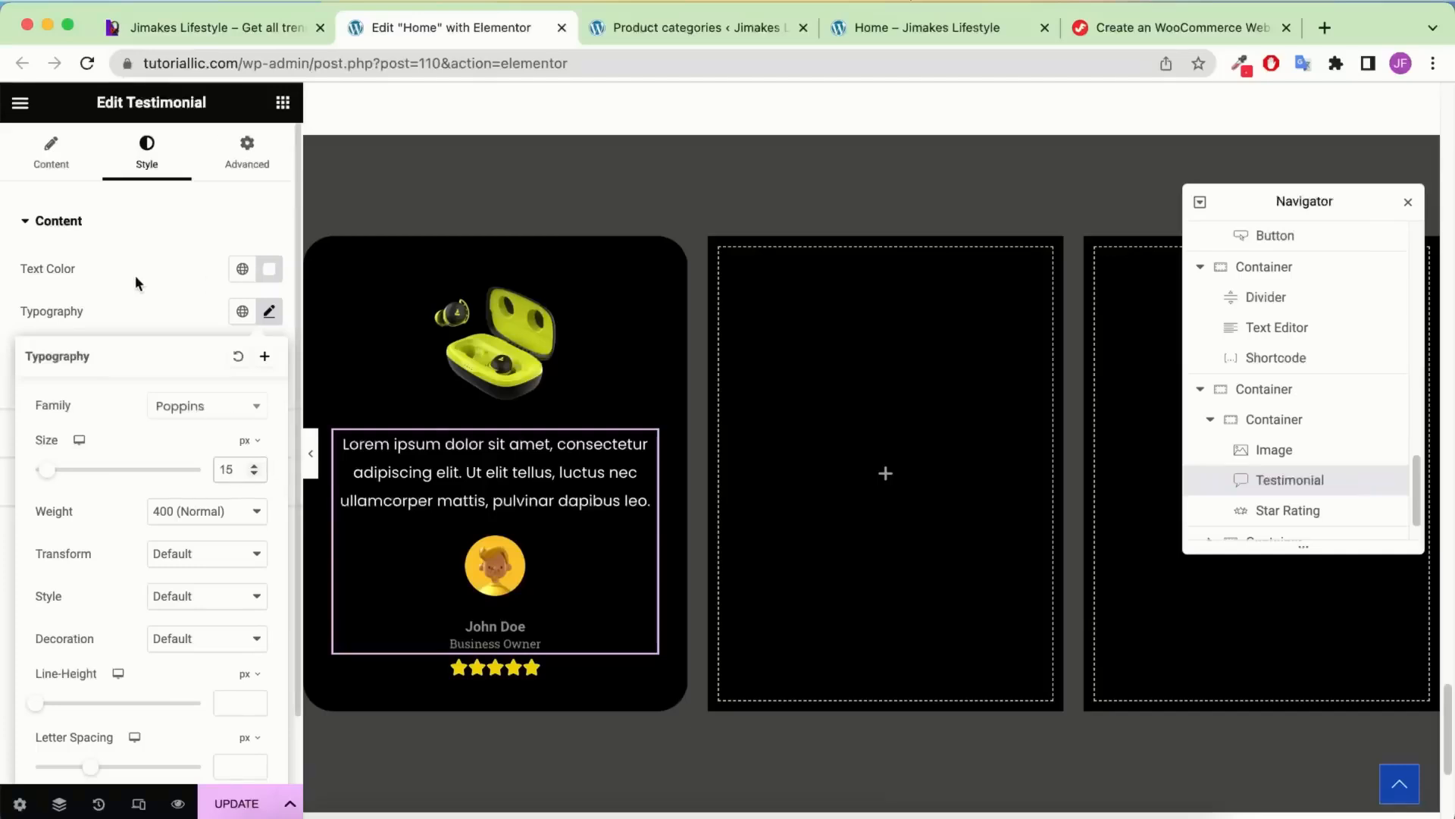
Replace the placeholder testimonial text with the pasted Best Airbuds review
left_click(54, 151)
left_click(117, 304)
key("super+a")
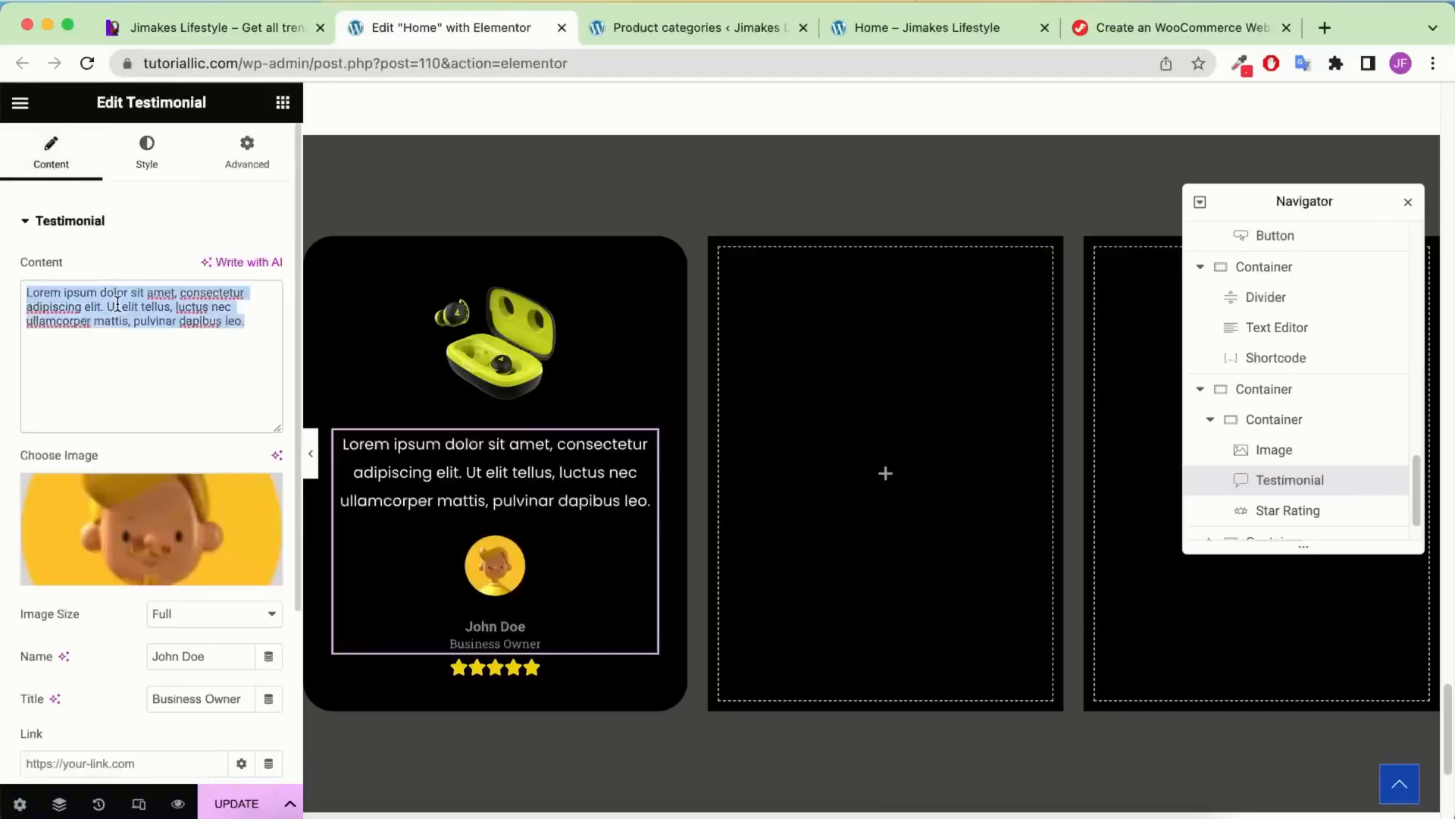
type("Best Airbuds on the entire market. Jimakes is my one stop solution for any digital goods. East or West, Jimakes is the best!")
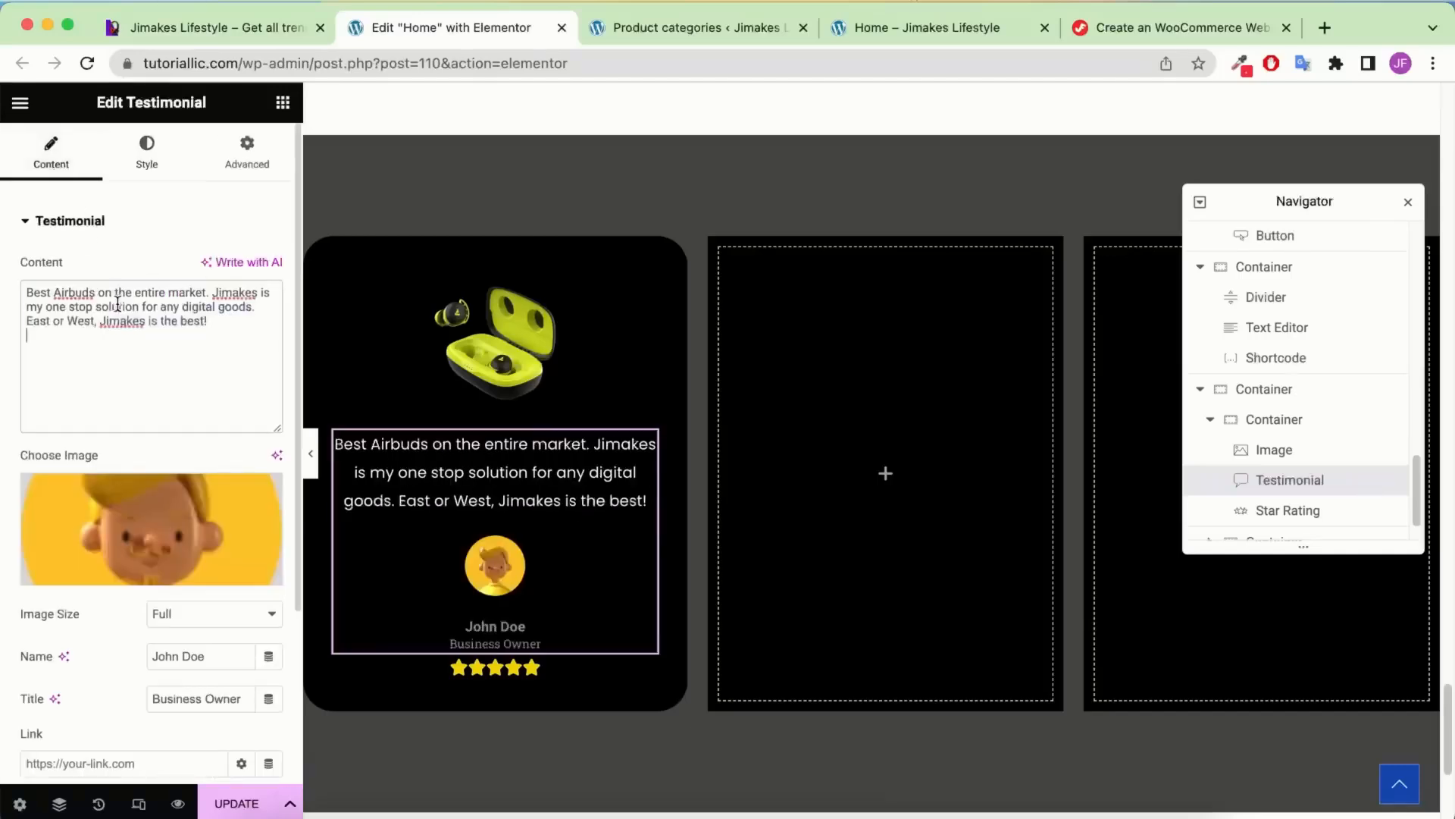
Set the title and name colours to the global White and save the page
left_click(150, 163)
left_click(105, 531)
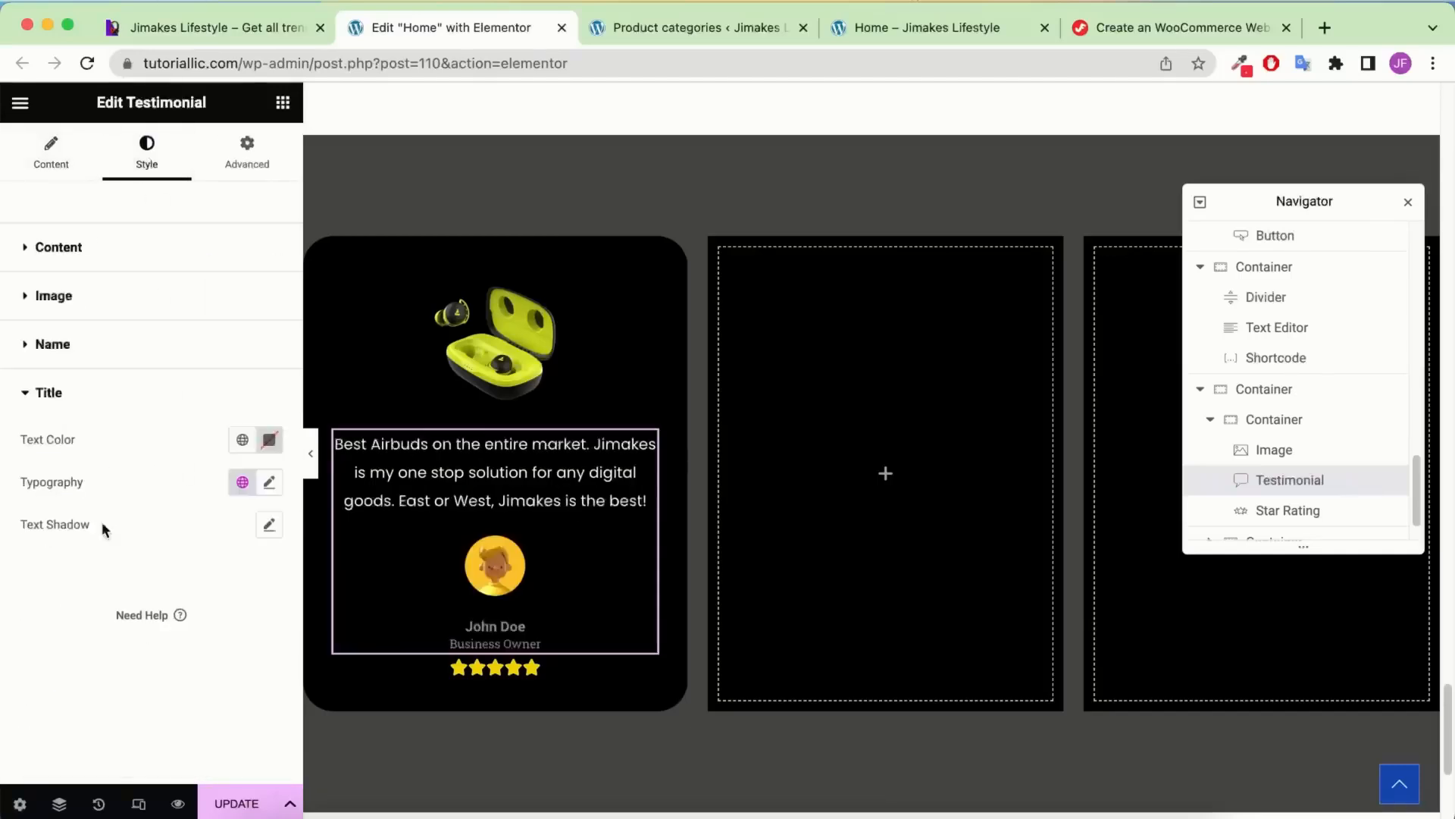
left_click(269, 439)
left_click(243, 440)
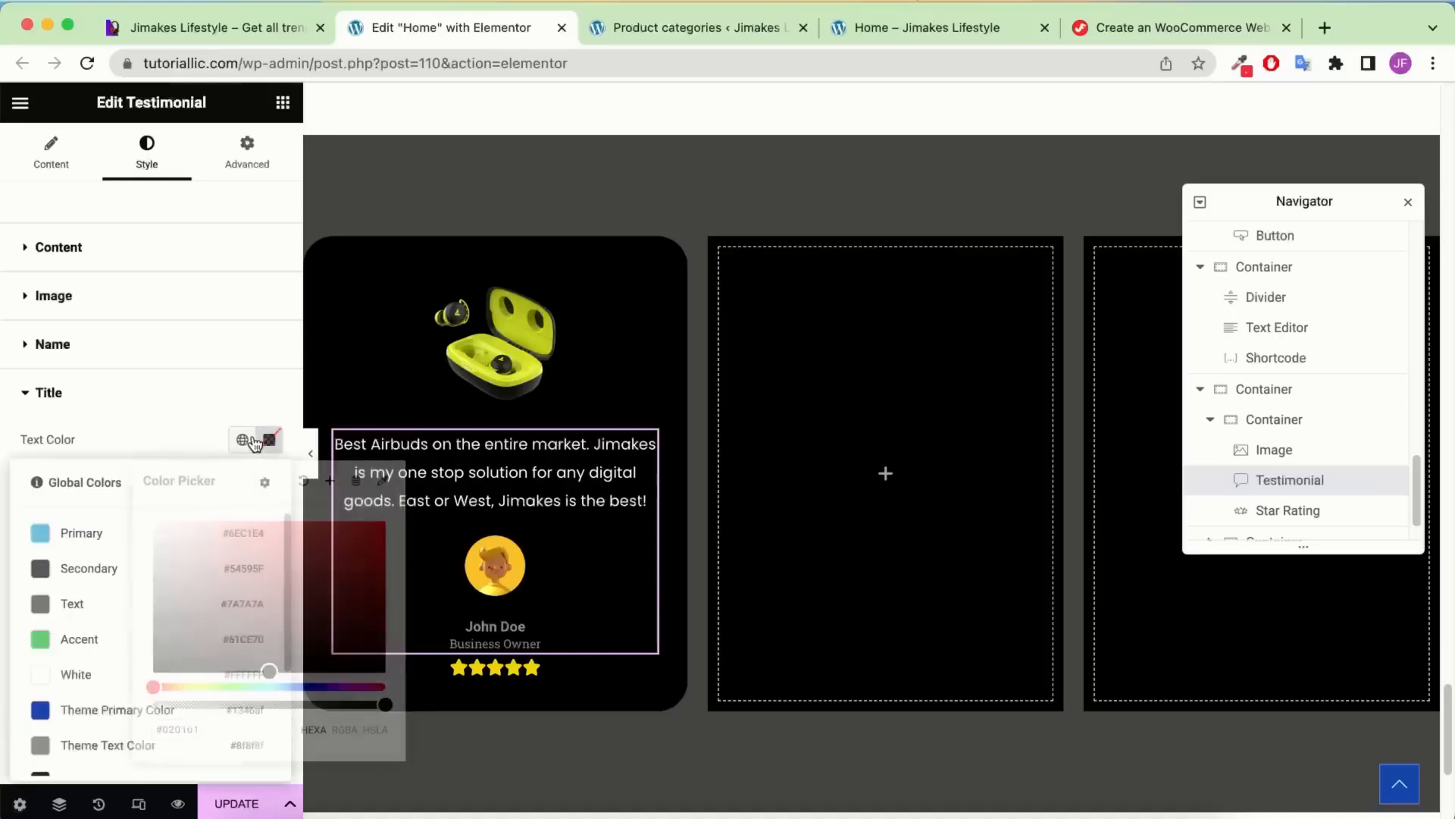
left_click(129, 674)
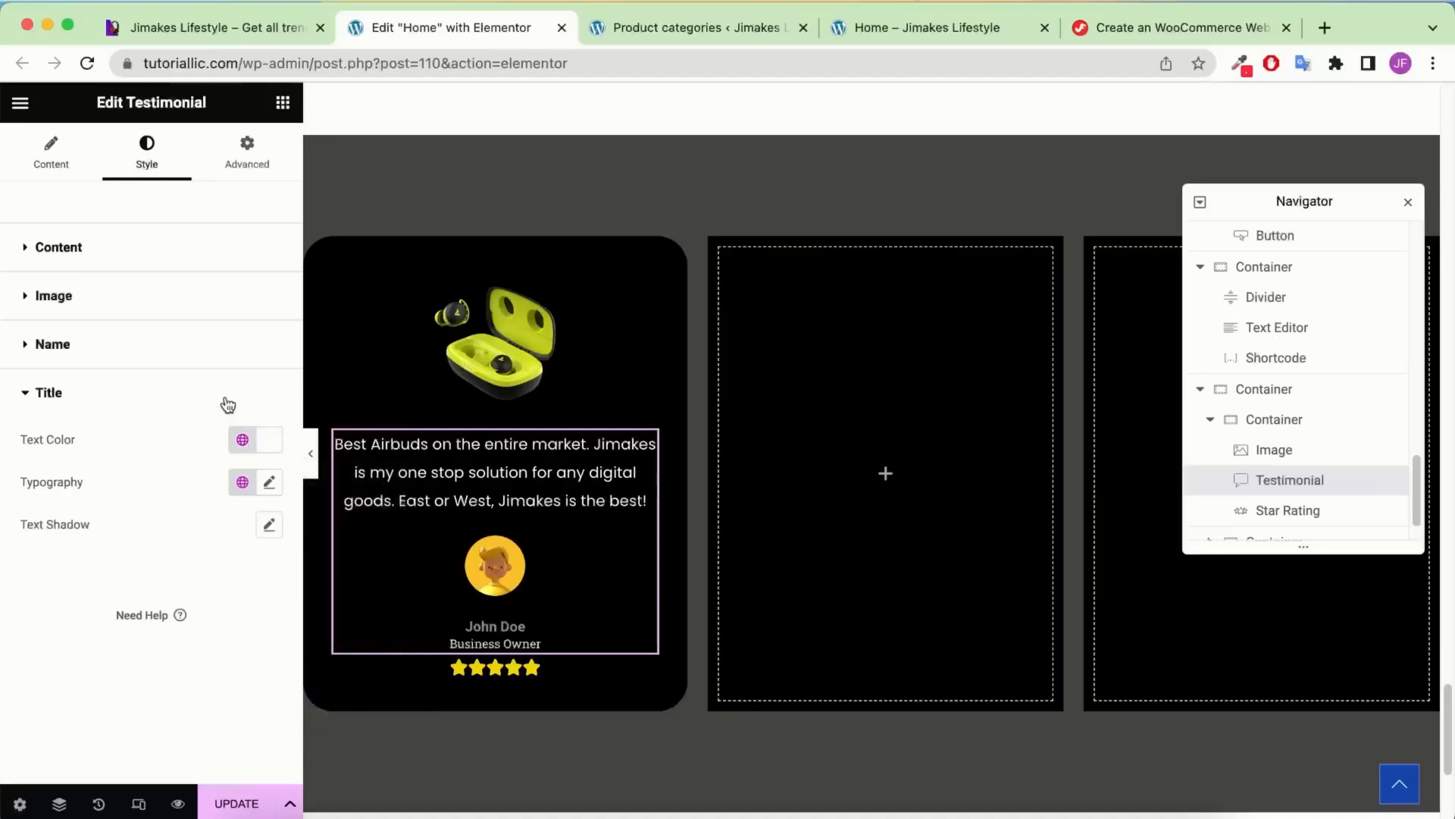
left_click(202, 362)
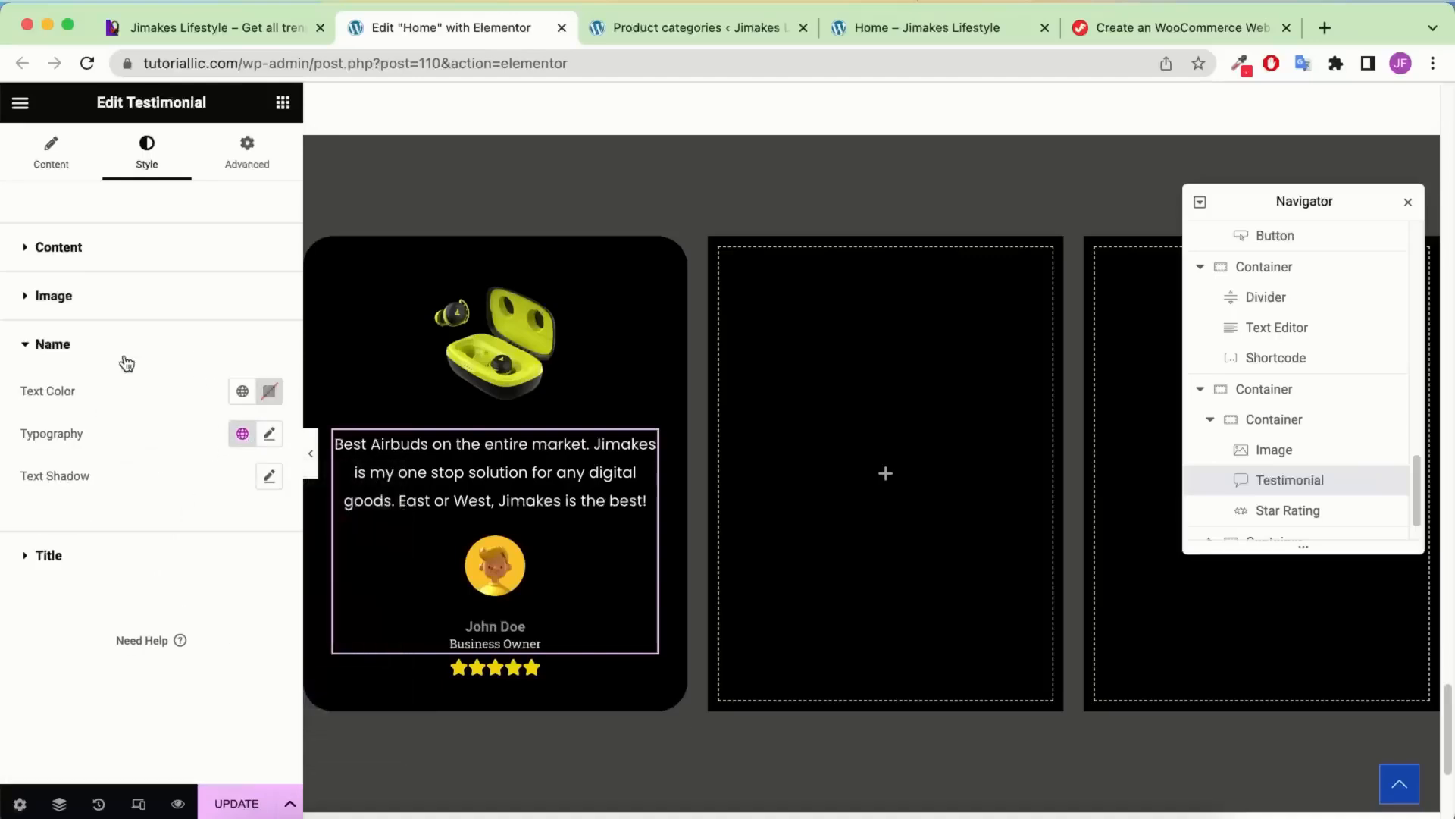
left_click(242, 391)
left_click(149, 633)
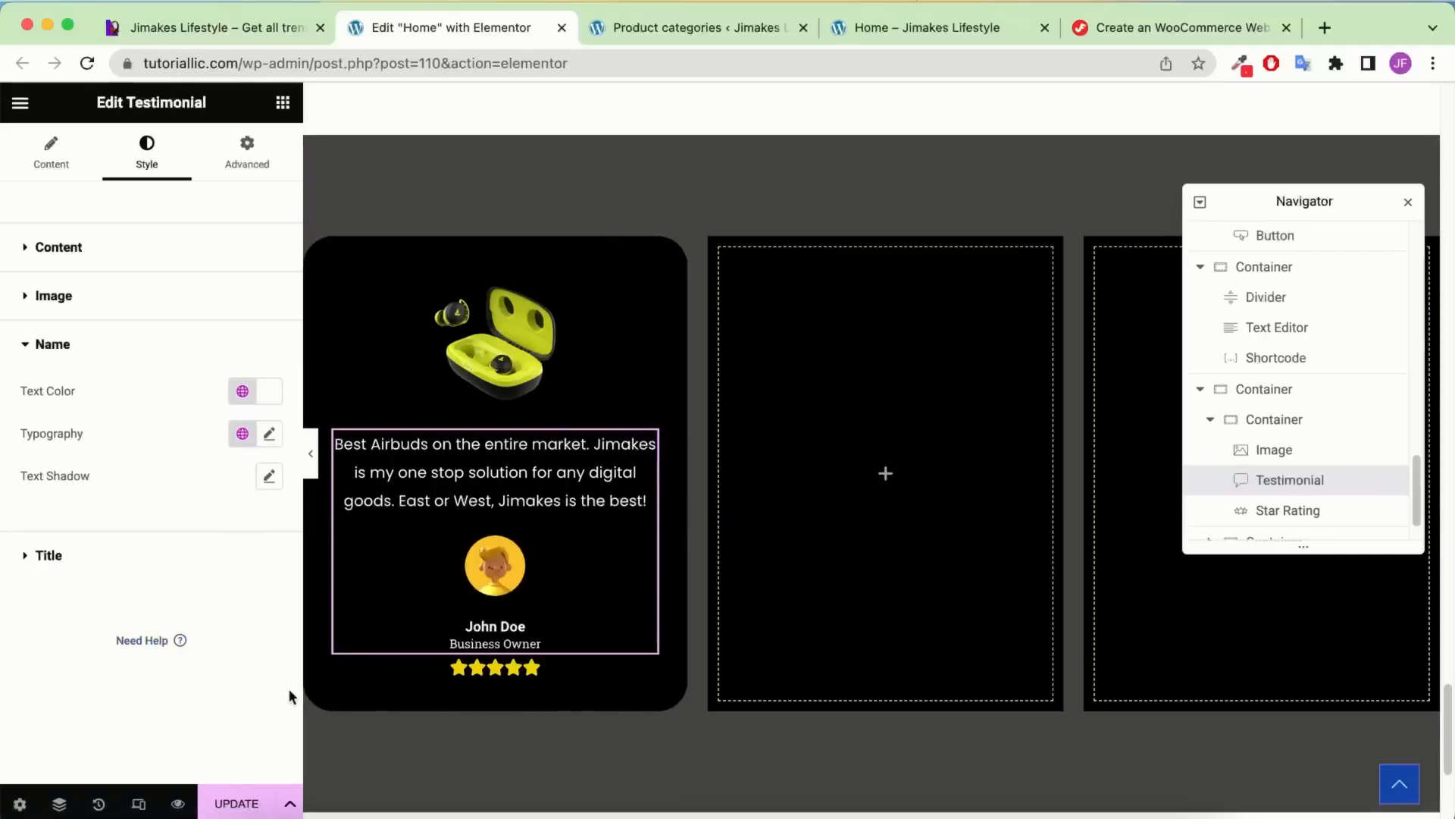
left_click(235, 802)
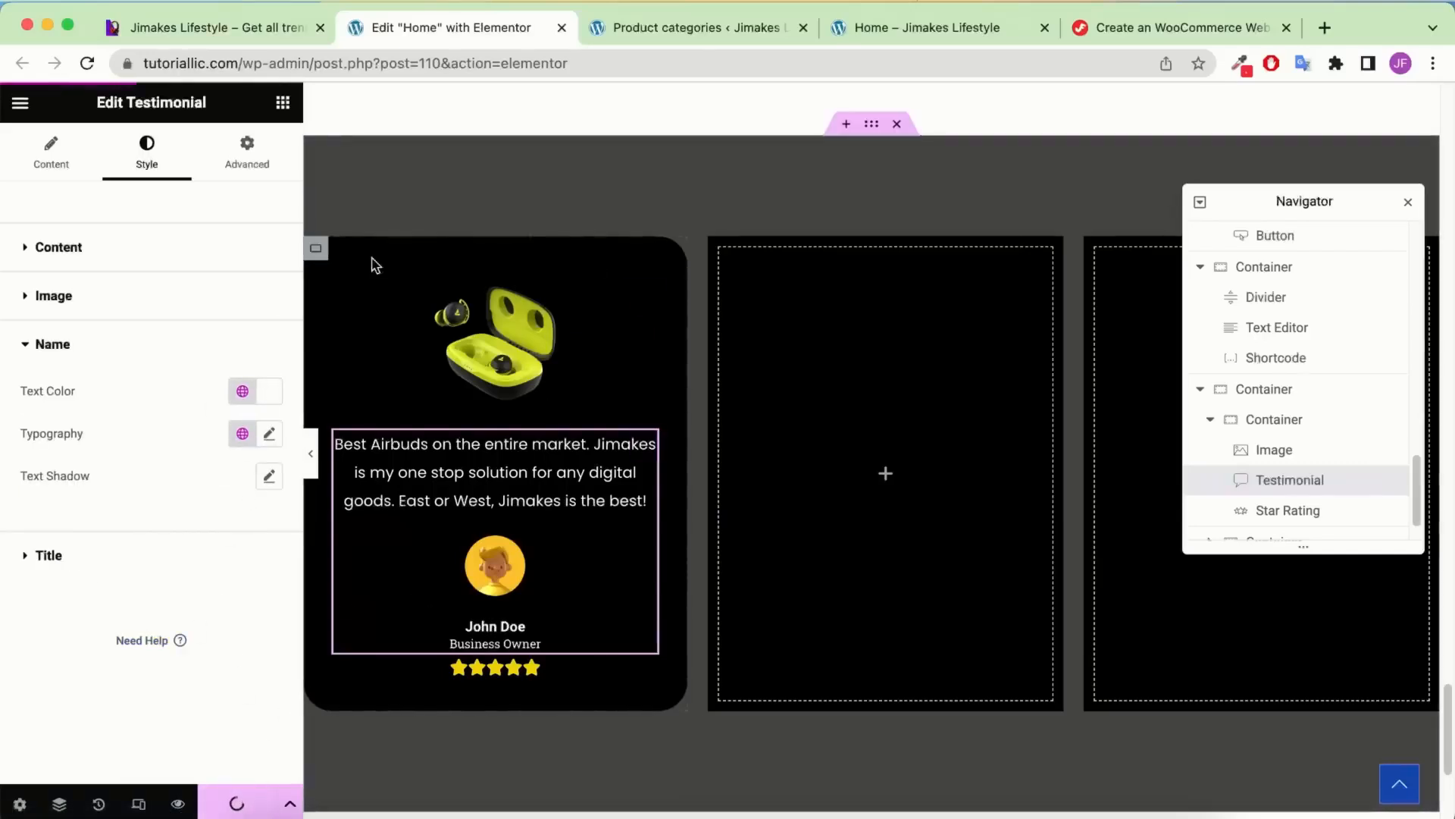
left_click(1240, 429)
Duplicate the testimonial card container twice from the Navigator
left_click(1210, 421)
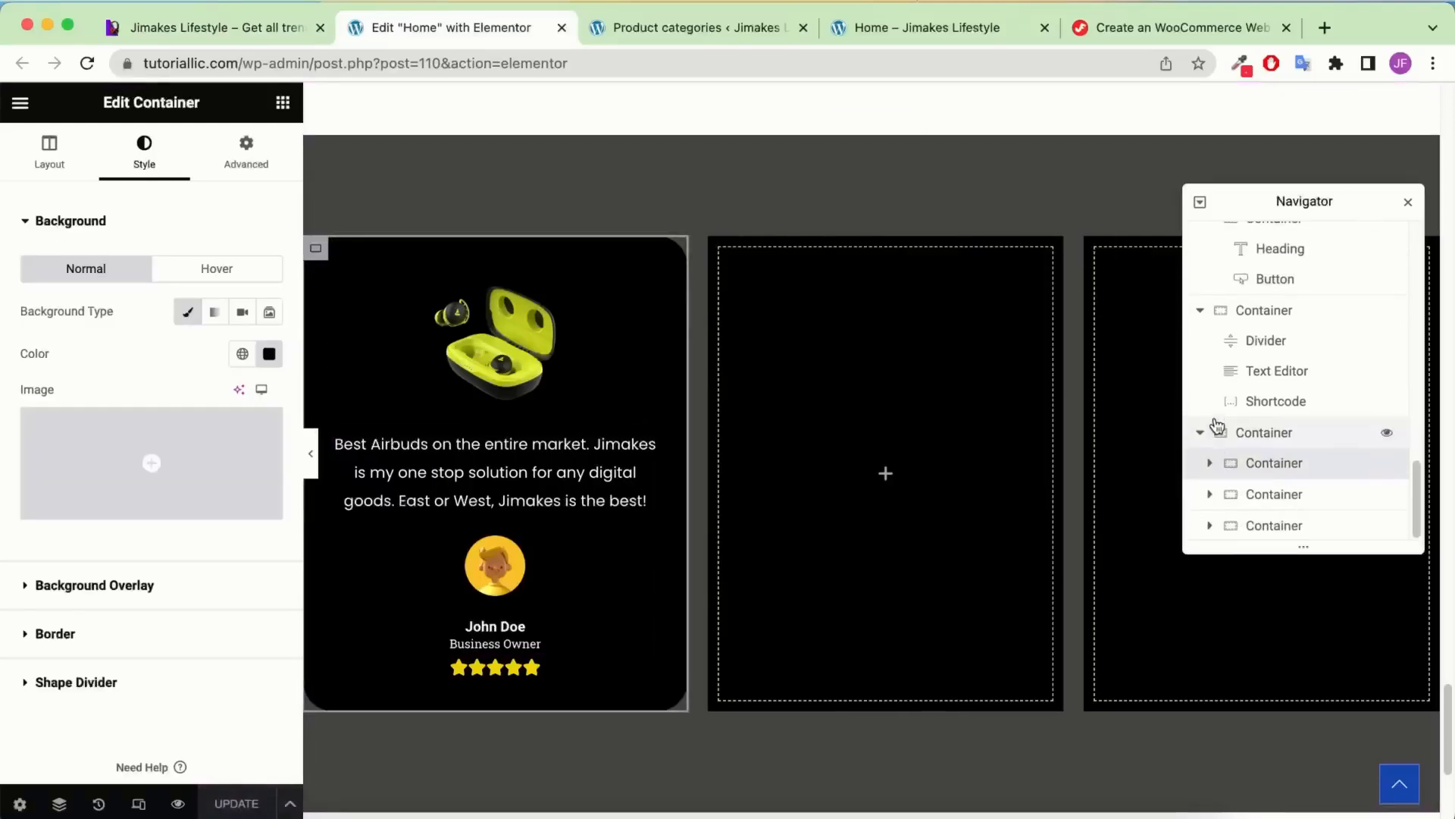
right_click(1287, 471)
left_click(1320, 455)
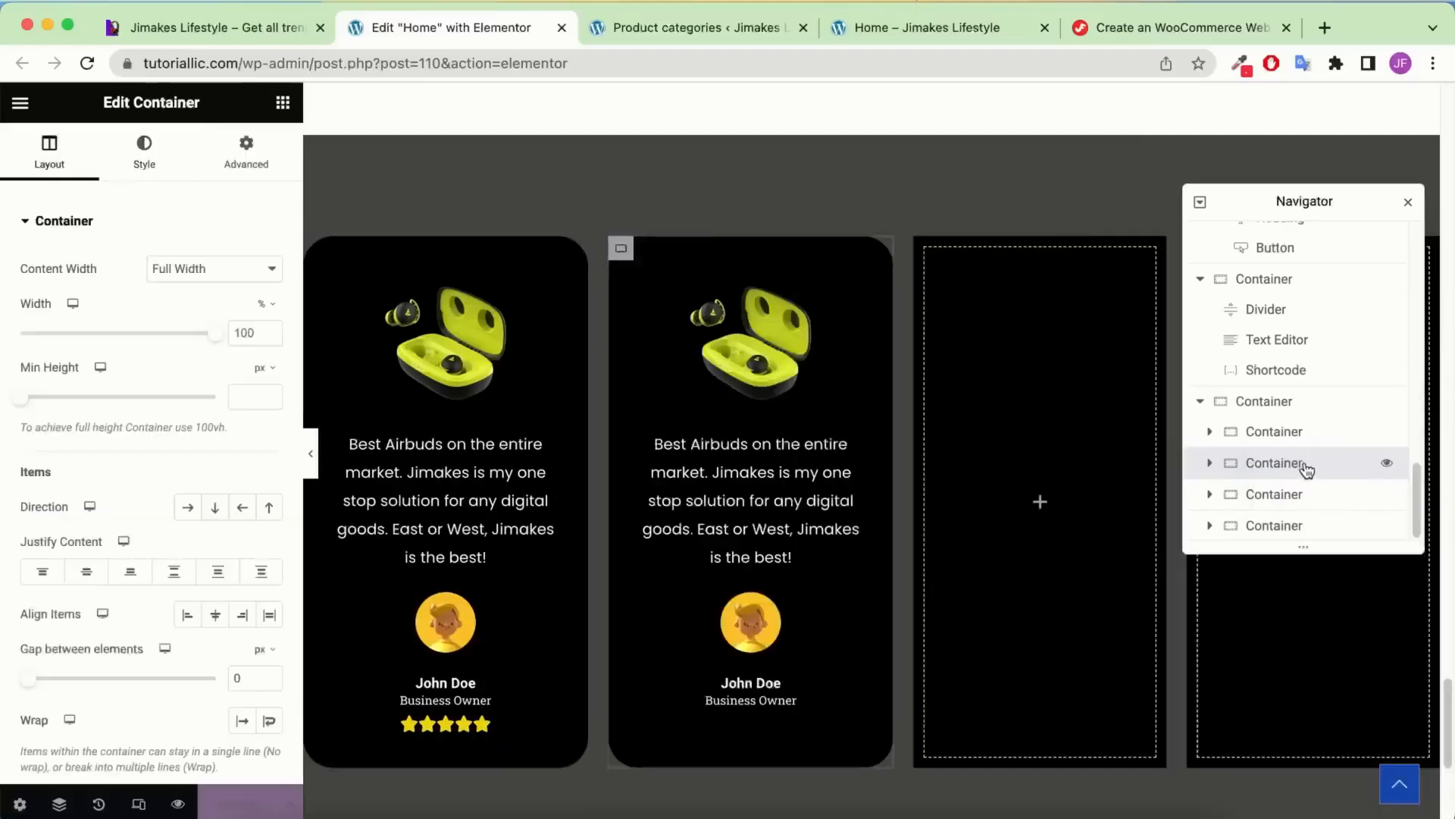
right_click(1299, 472)
left_click(1300, 454)
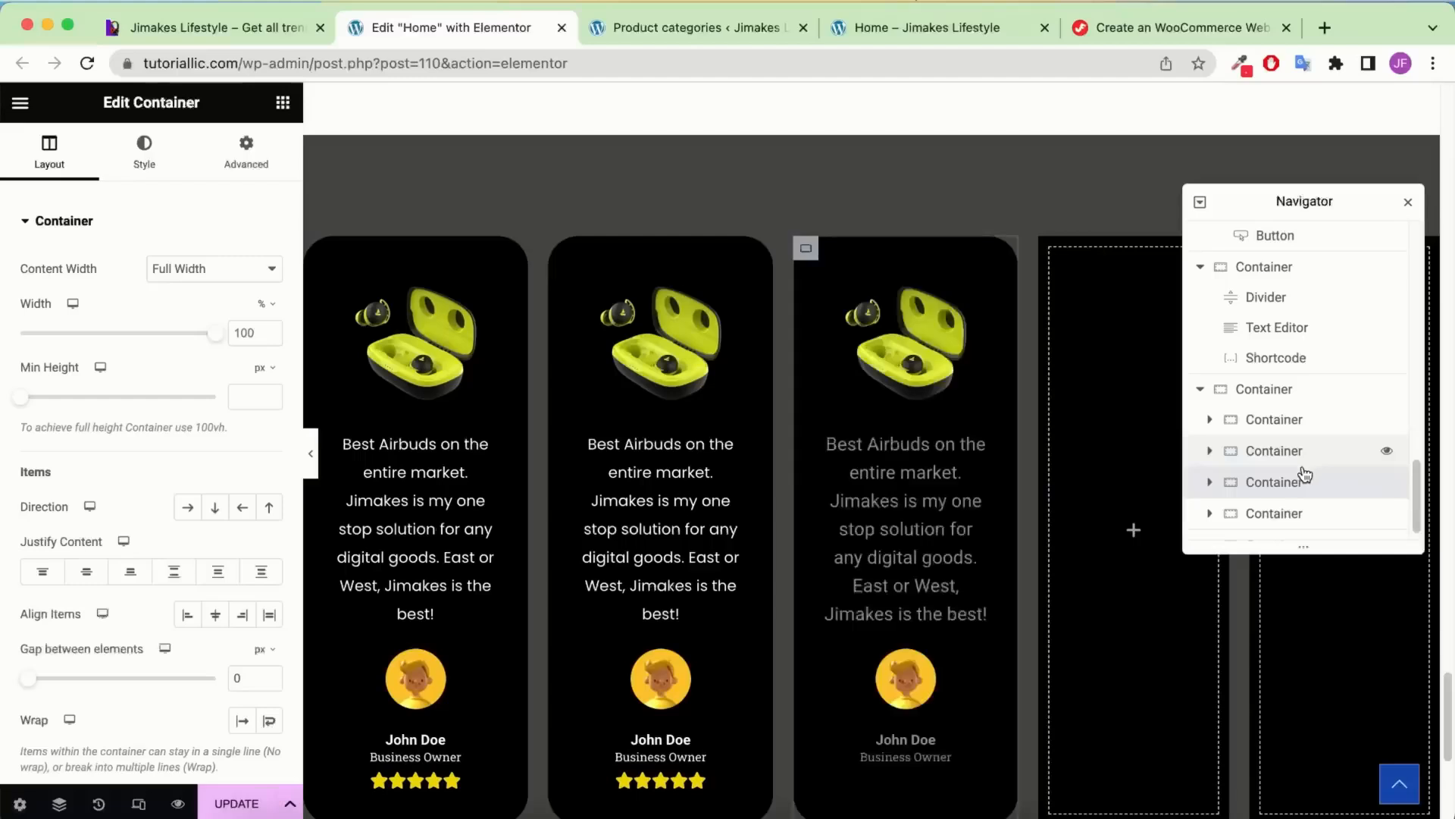
Delete the two leftover empty column containers and preview the row
scroll(1299, 470, "down", 1)
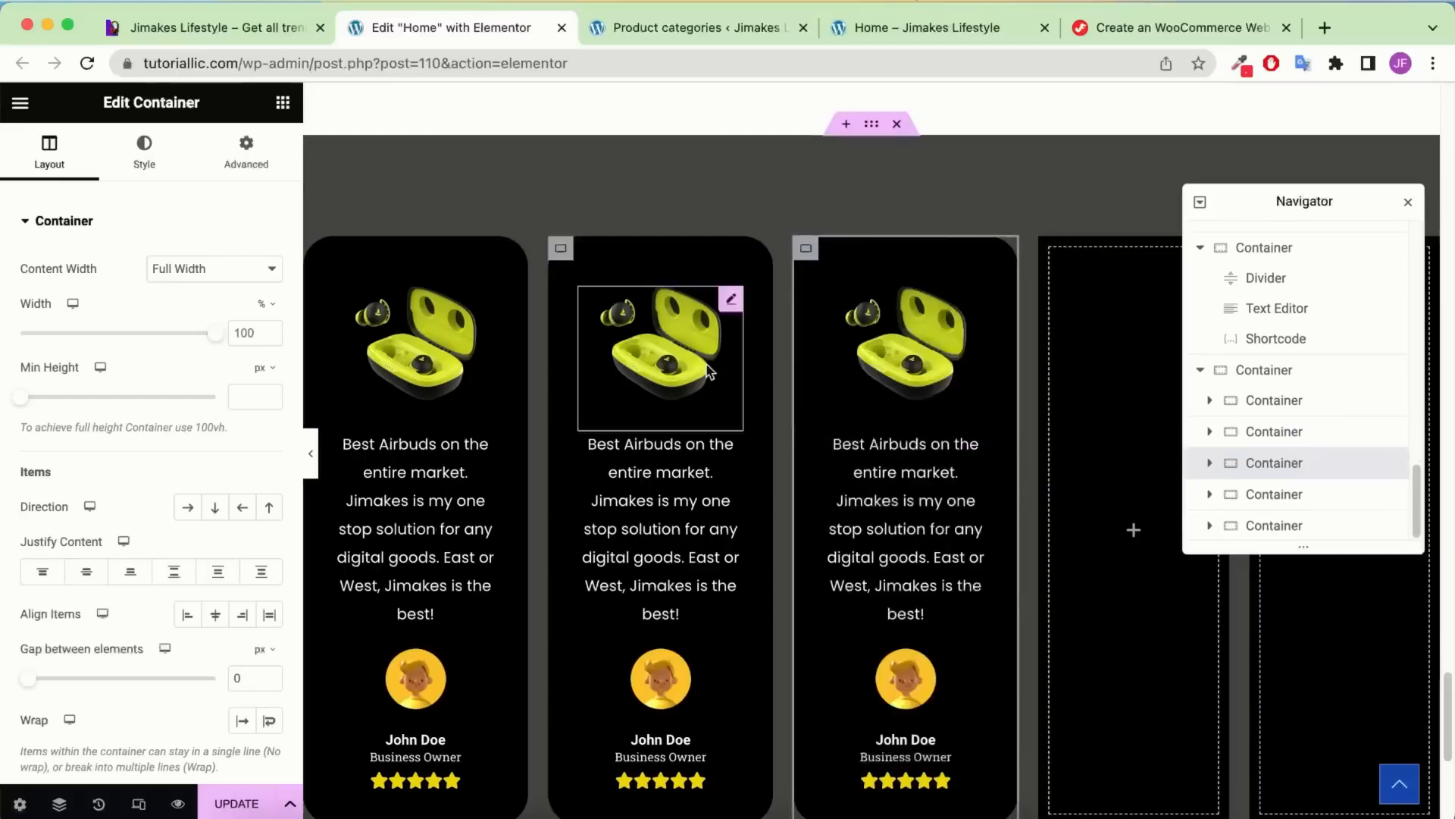
left_click(1312, 495)
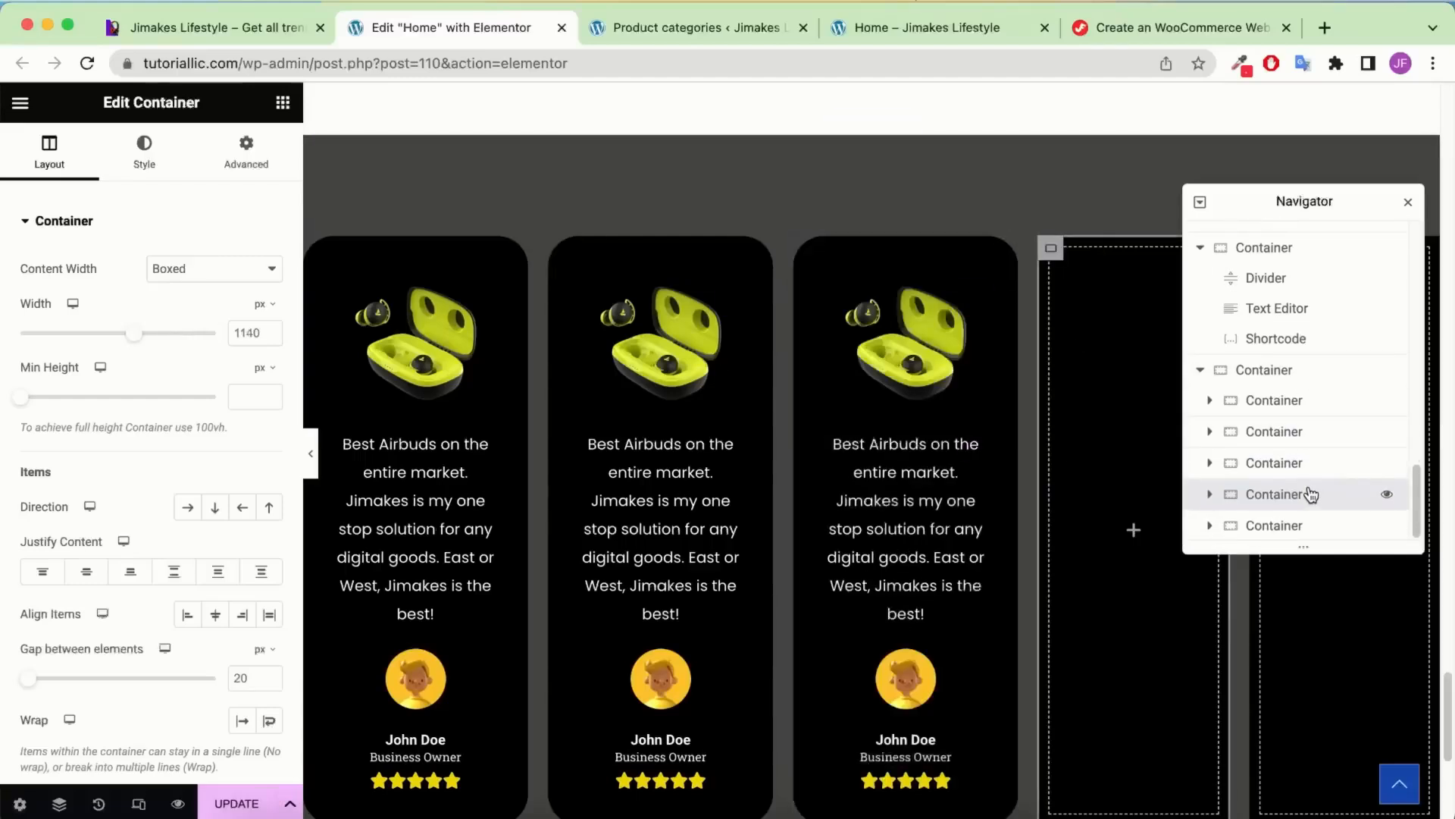
right_click(1311, 494)
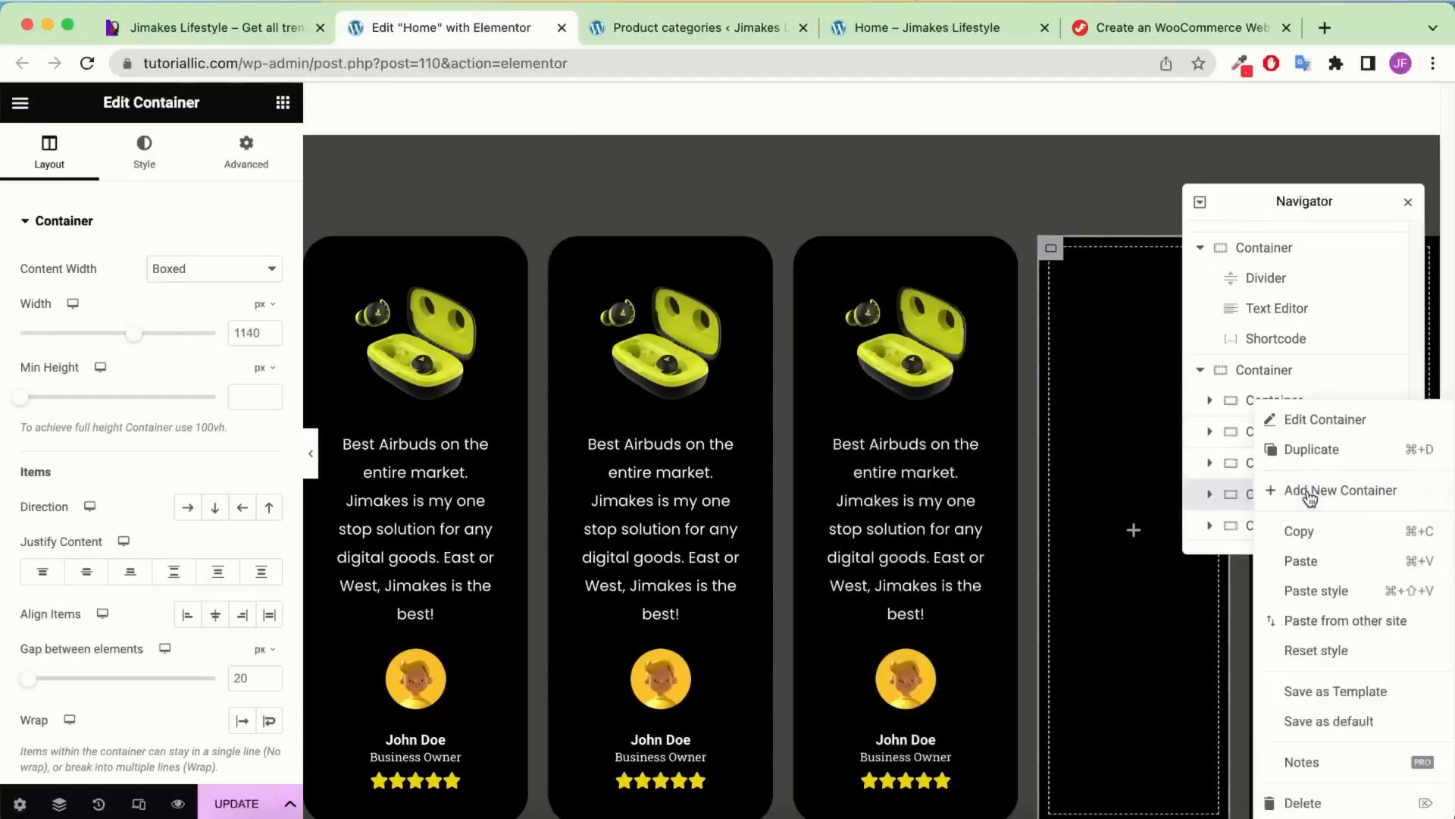
left_click(1321, 799)
right_click(1298, 526)
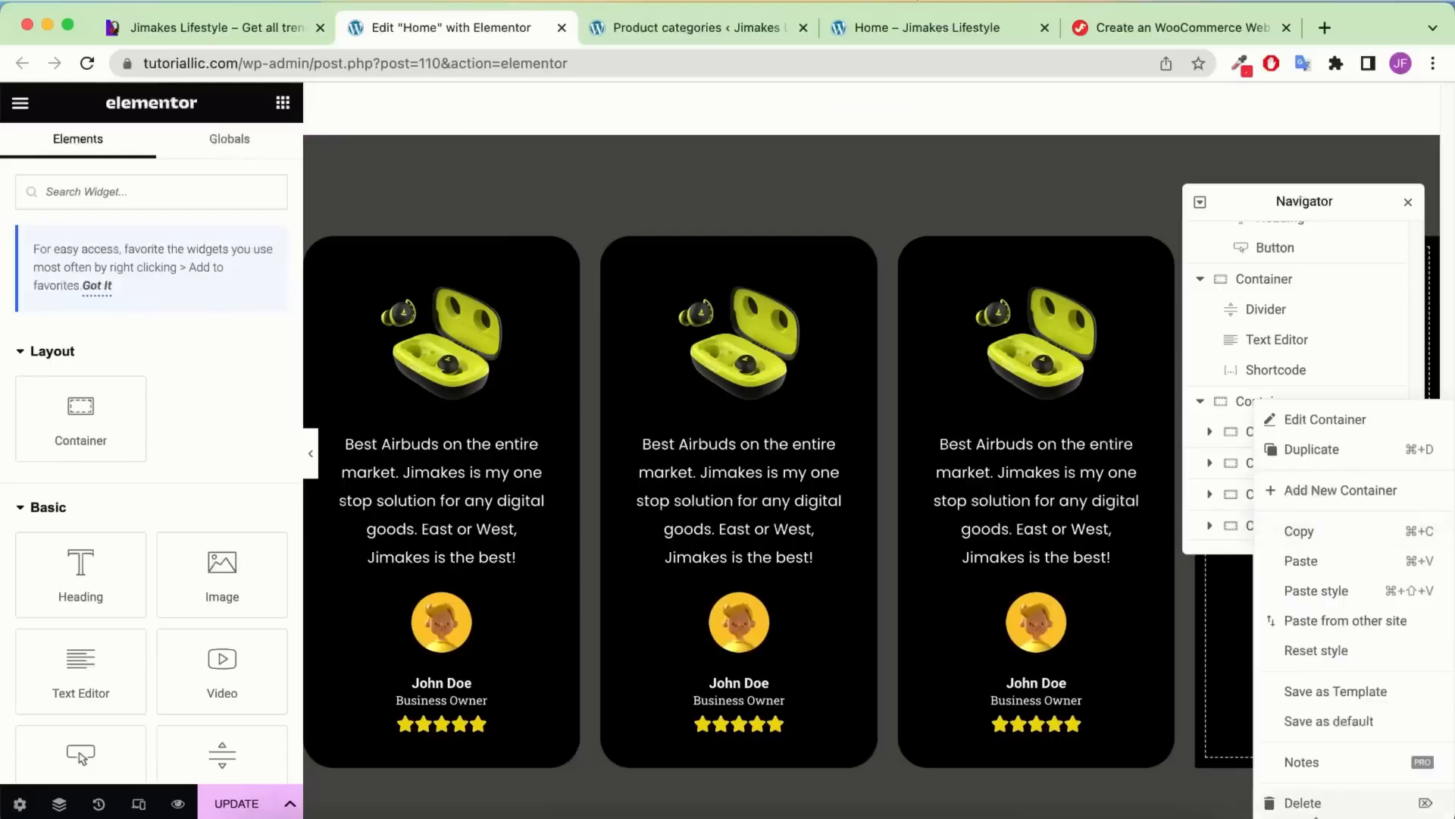
left_click(1314, 806)
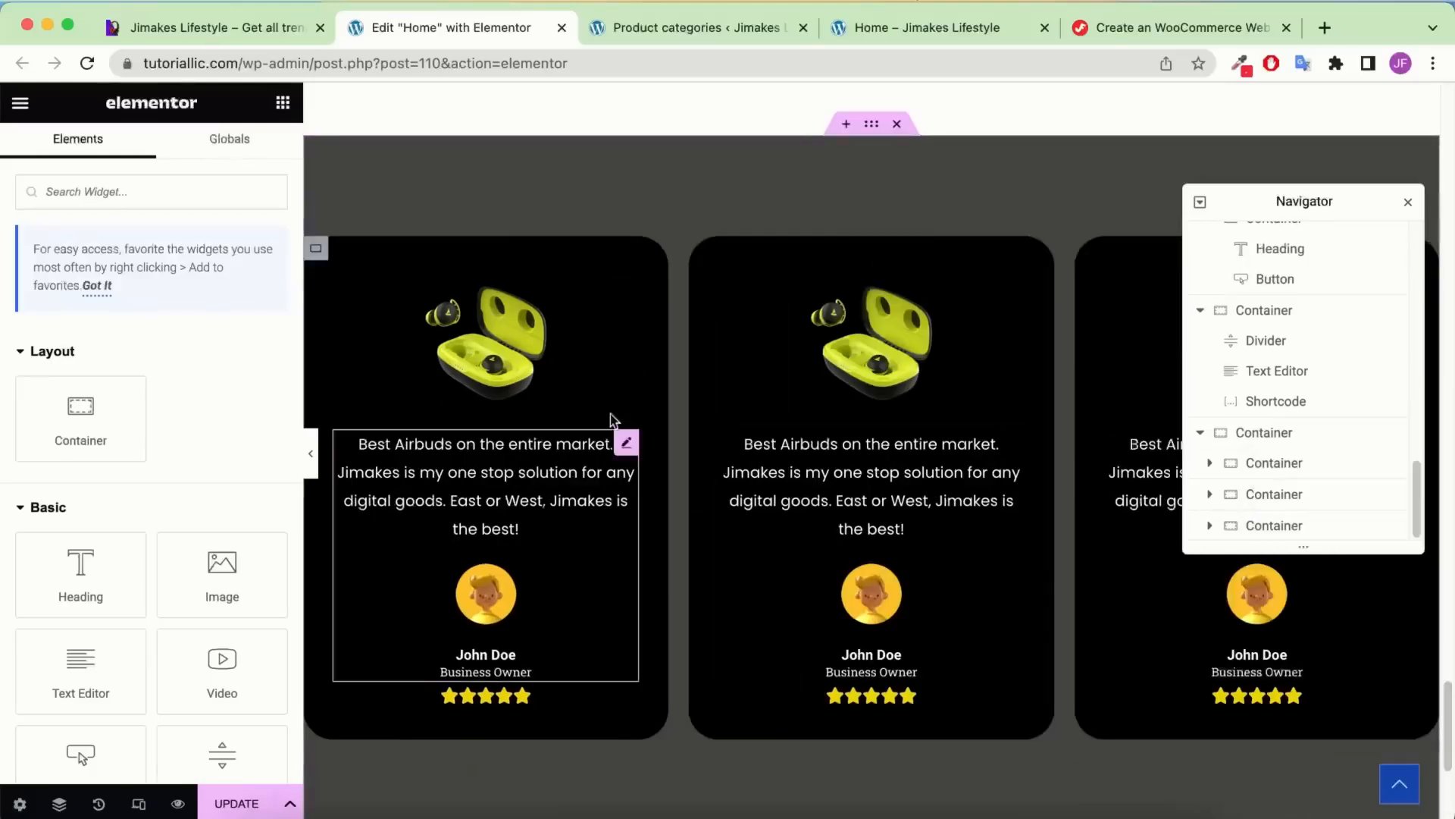
left_click(310, 453)
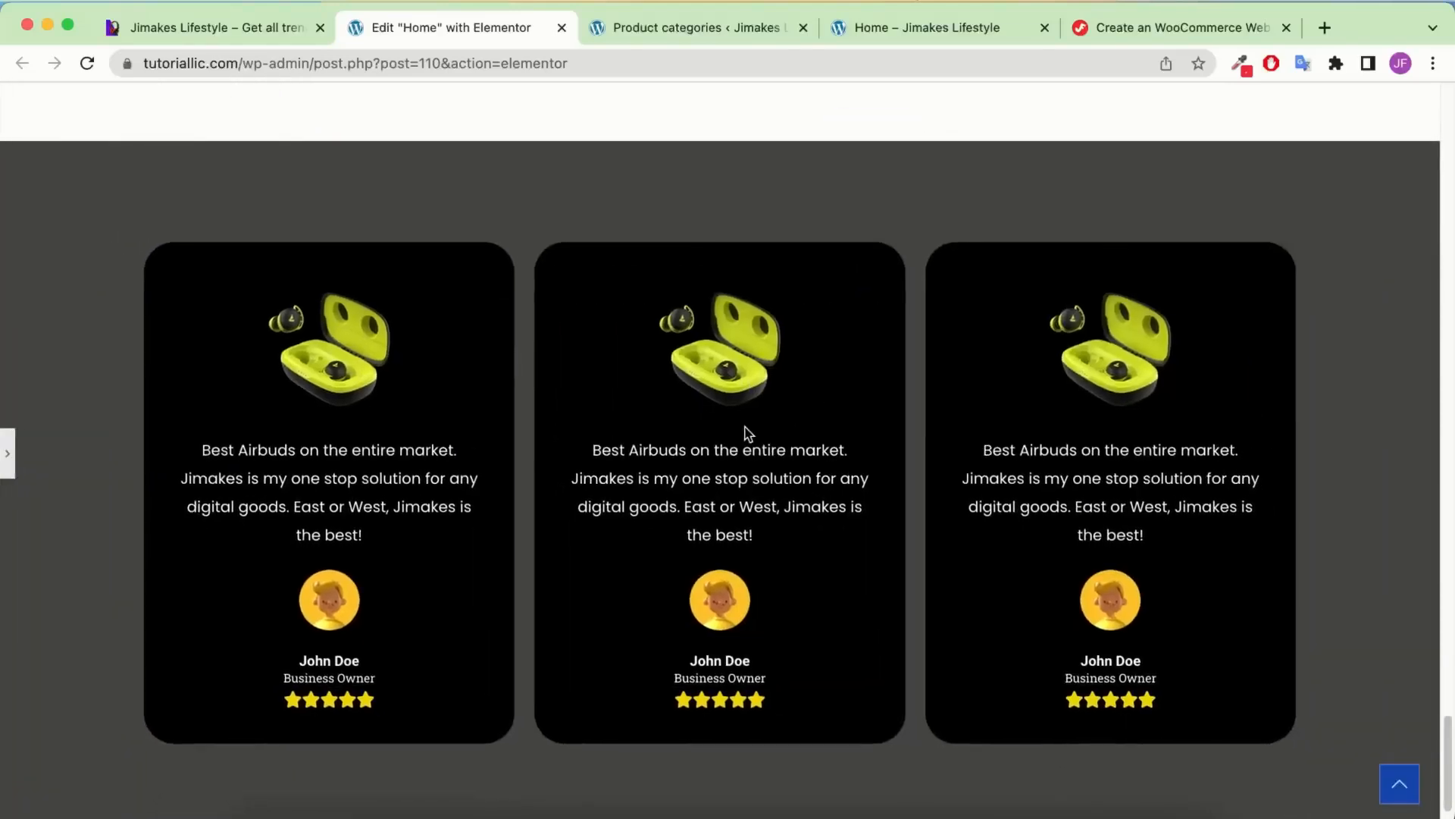
left_click(8, 455)
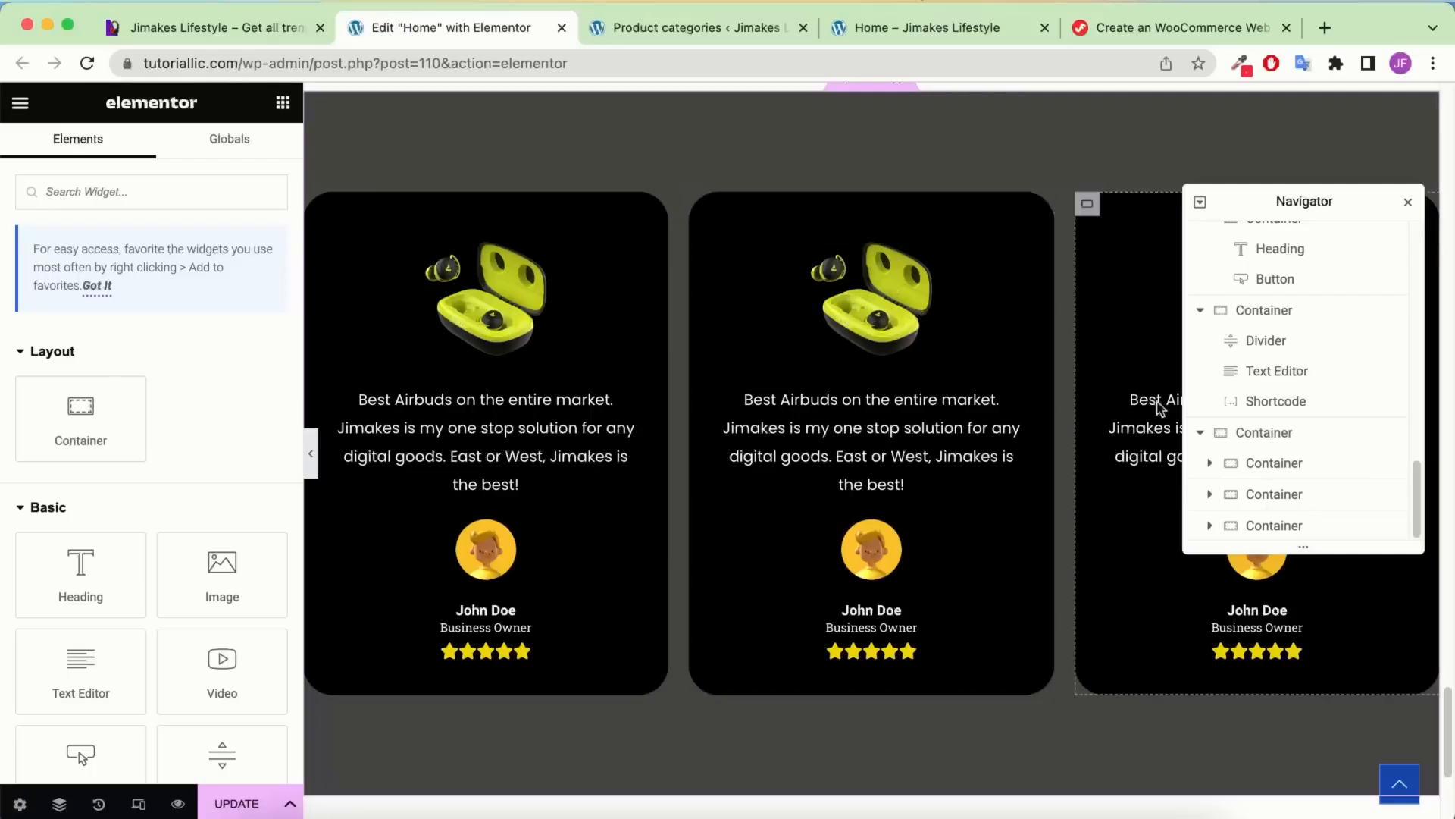
Replace the middle card's earbuds image with the red Home-Banner.png headphones
left_click(952, 327)
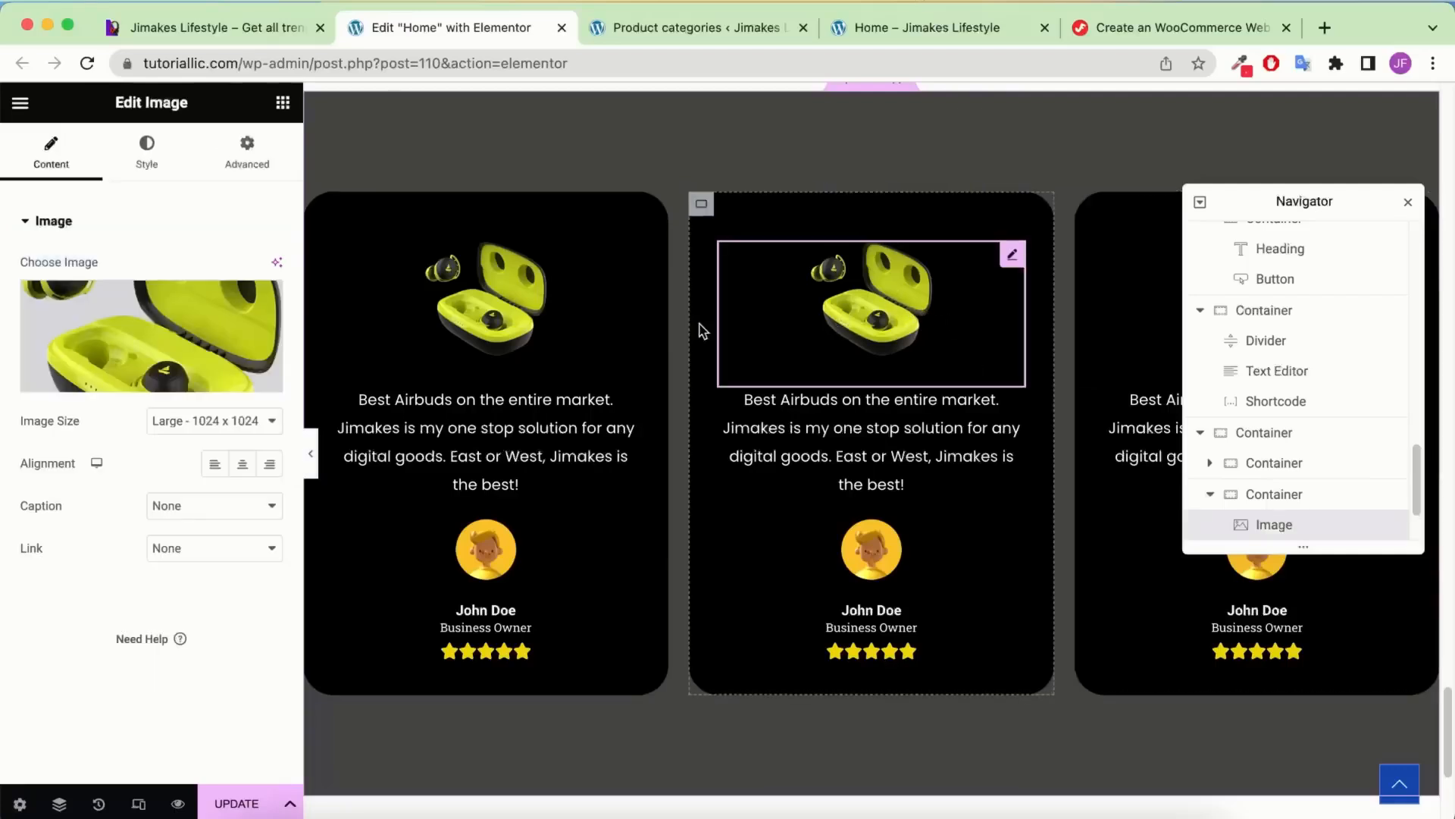
left_click(148, 356)
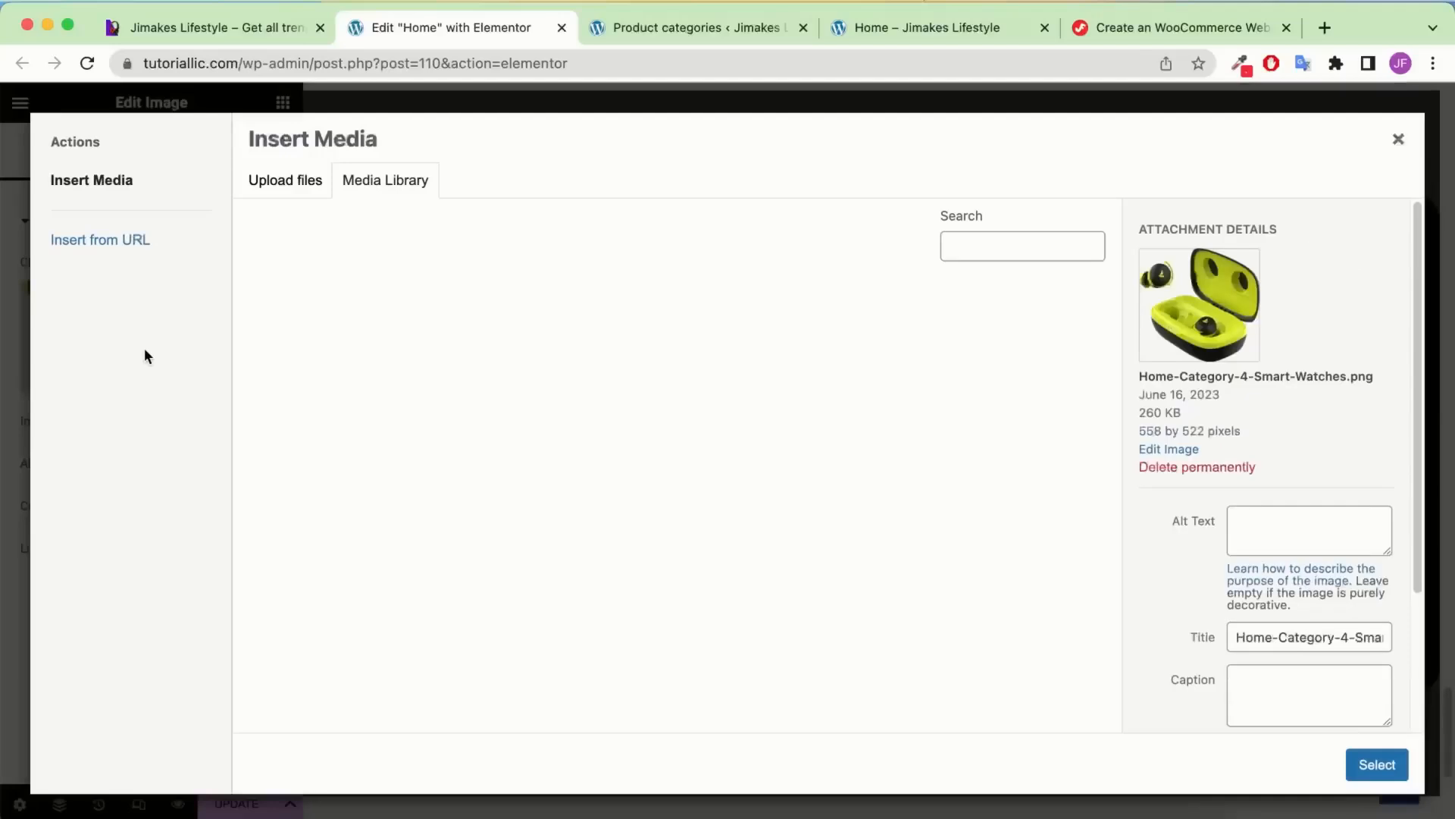
left_click(286, 28)
left_click(424, 29)
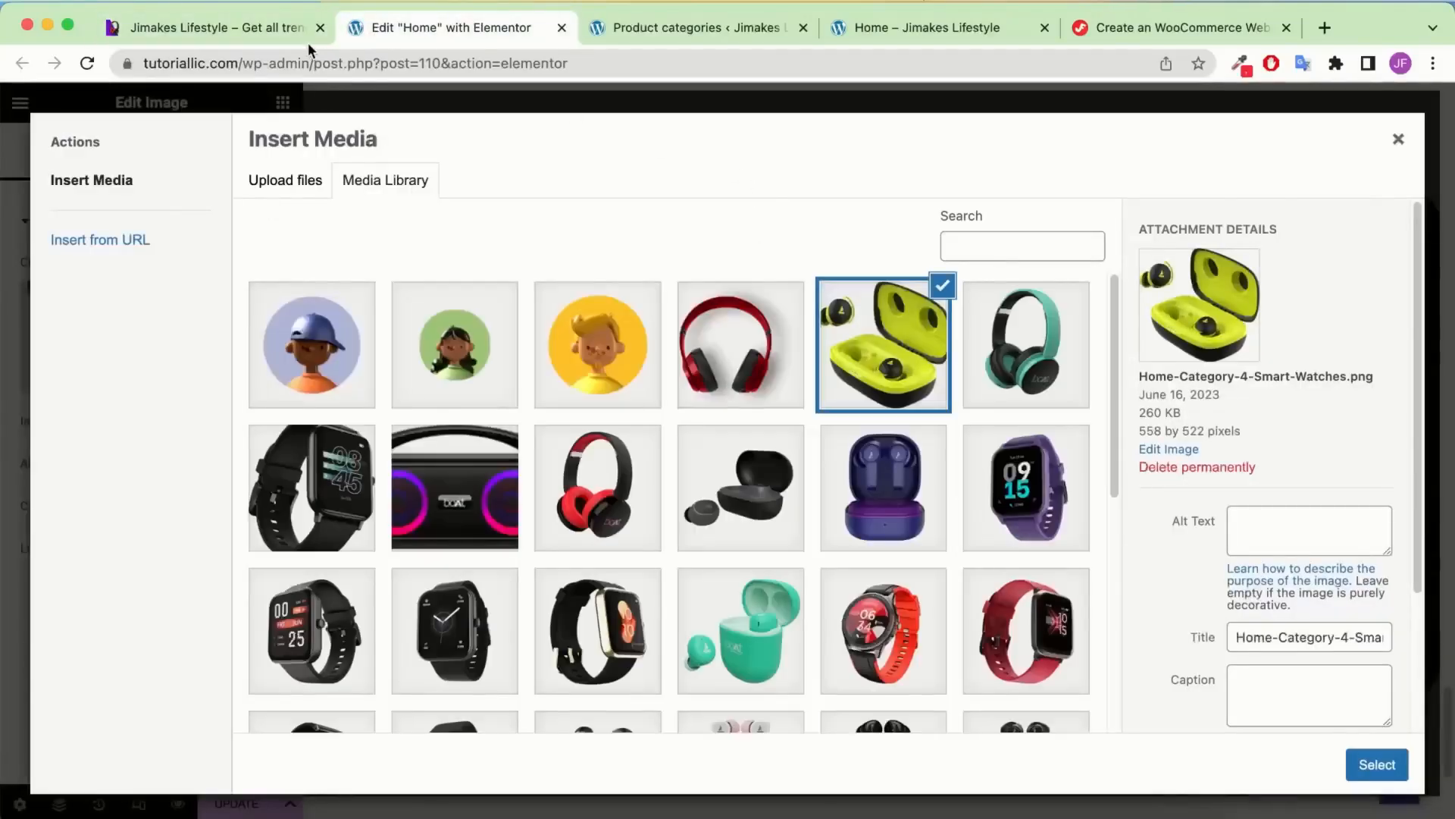
left_click(619, 485)
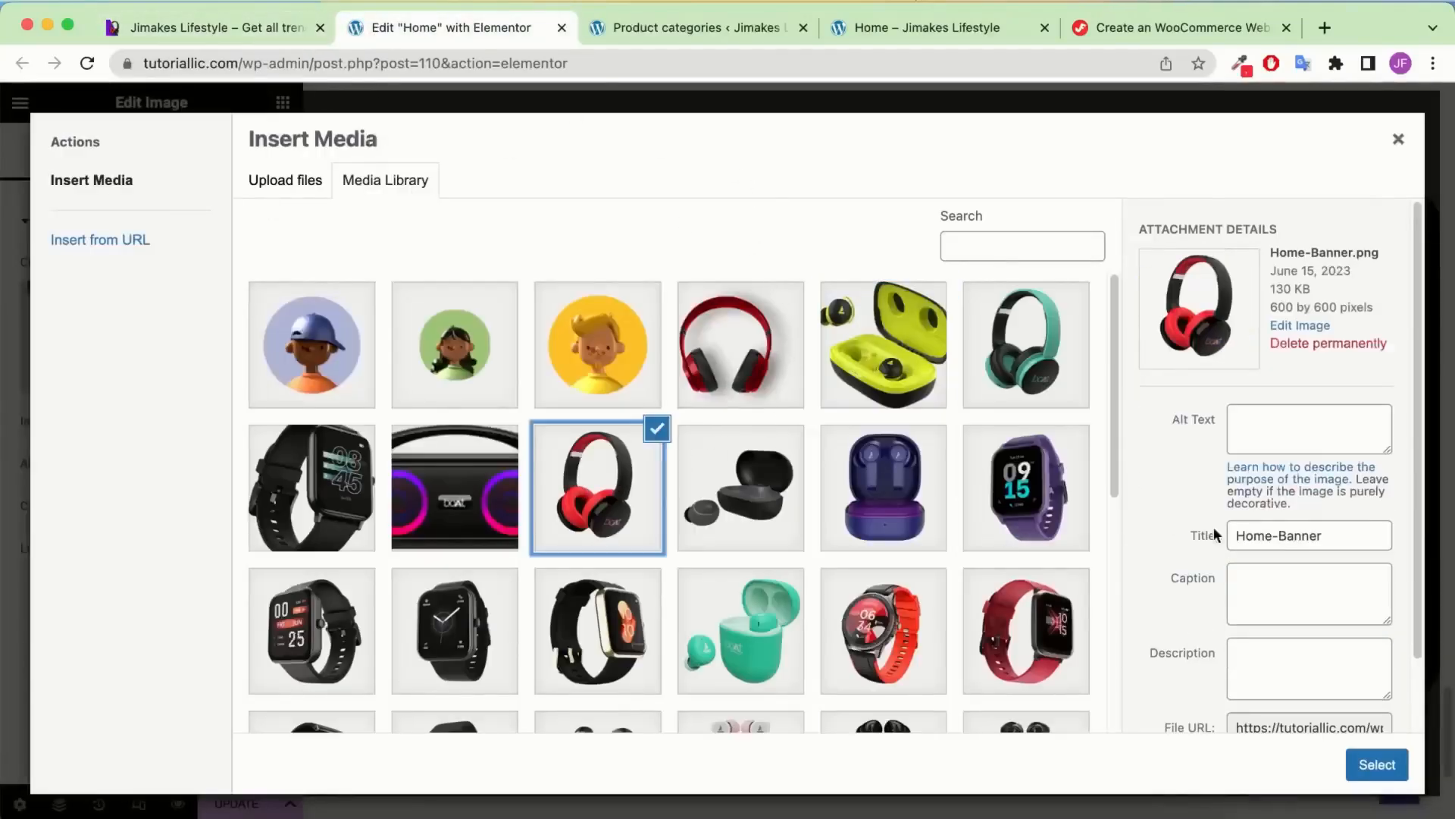
left_click(1376, 764)
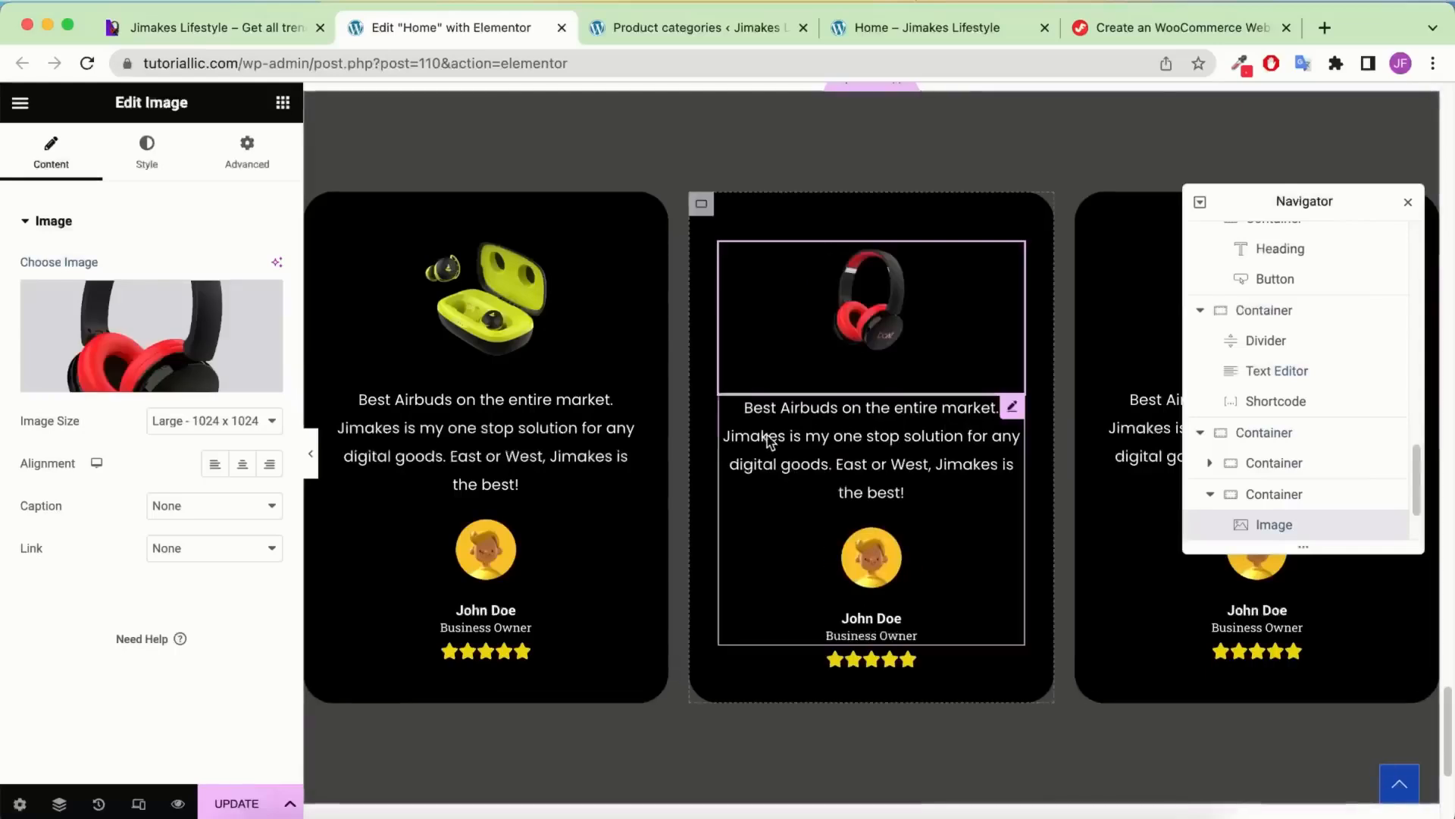
Make a small edit to the middle card's quote text
left_click(934, 453)
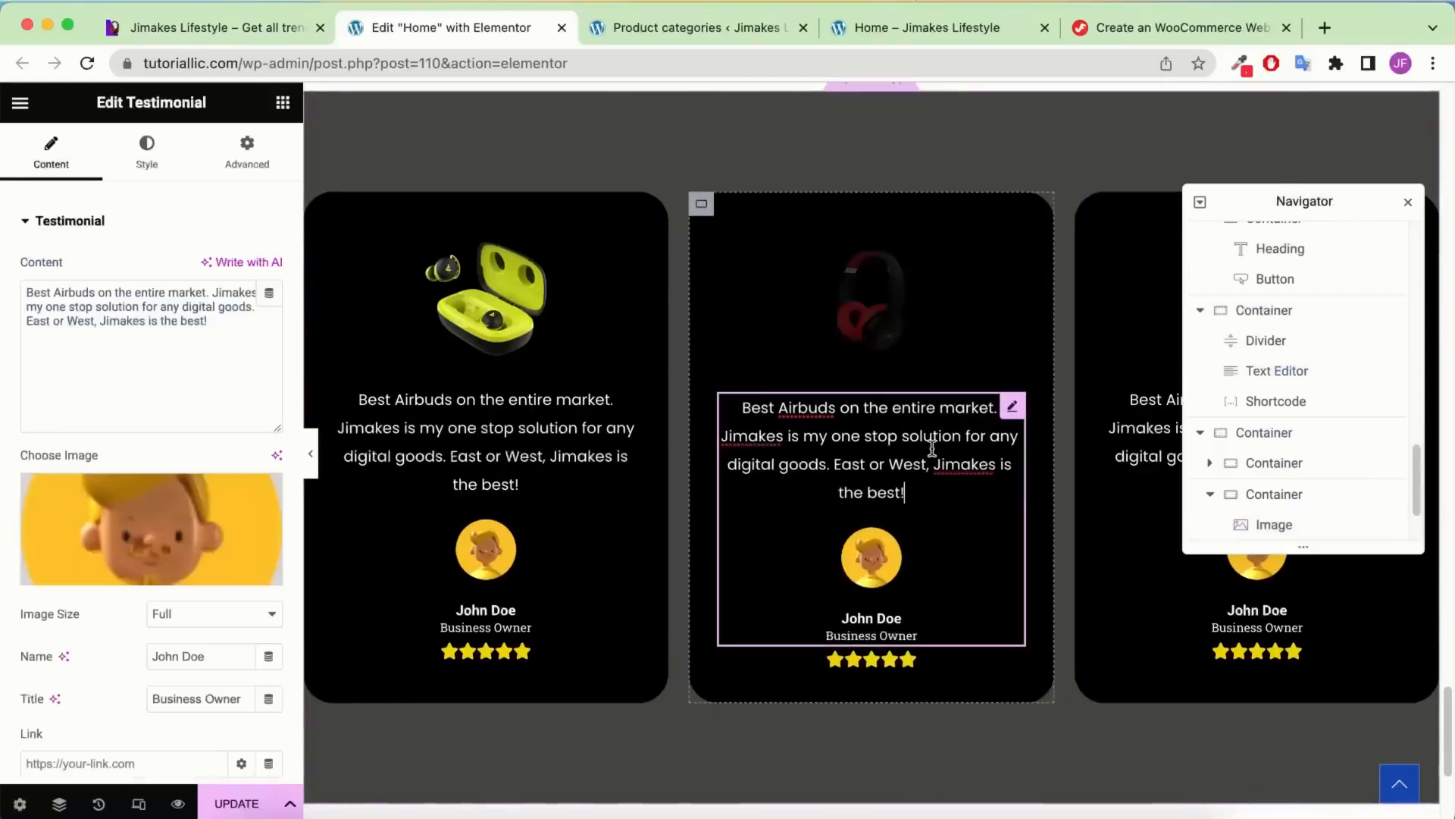
left_click(257, 315)
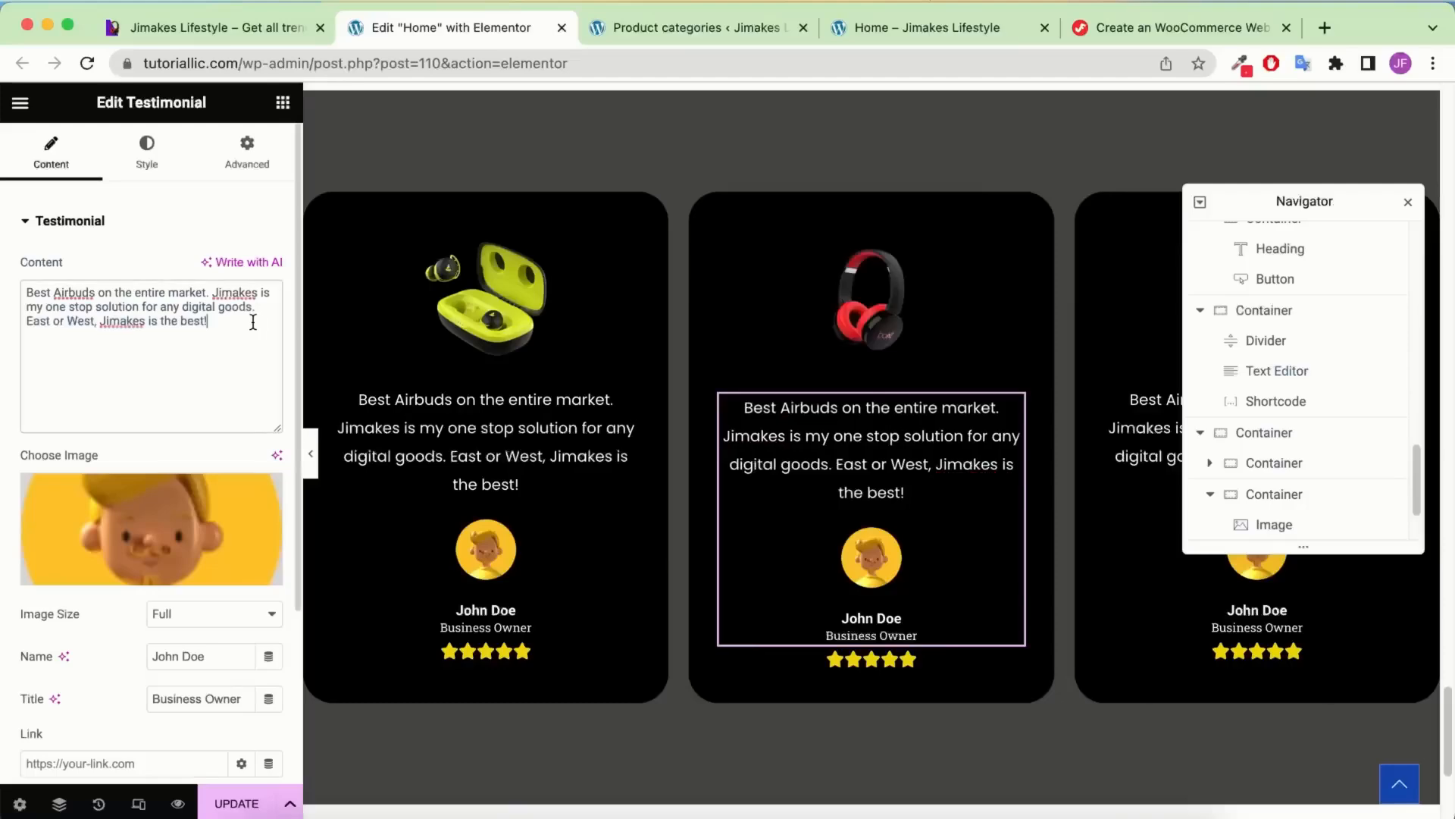
type("d")
left_click(893, 551)
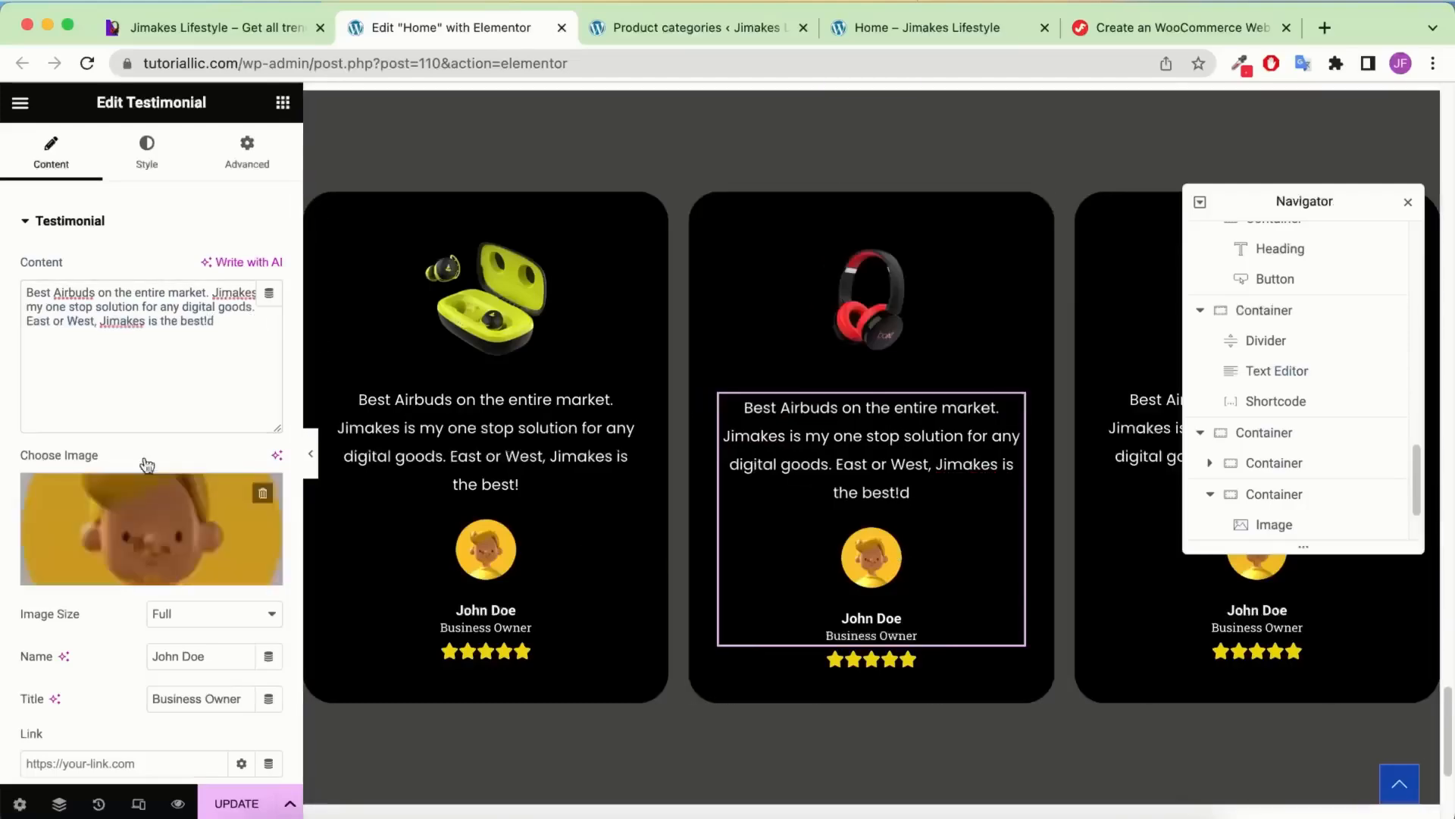
Swap the middle testimonial's avatar for the green-background image and close the Navigator
left_click(119, 524)
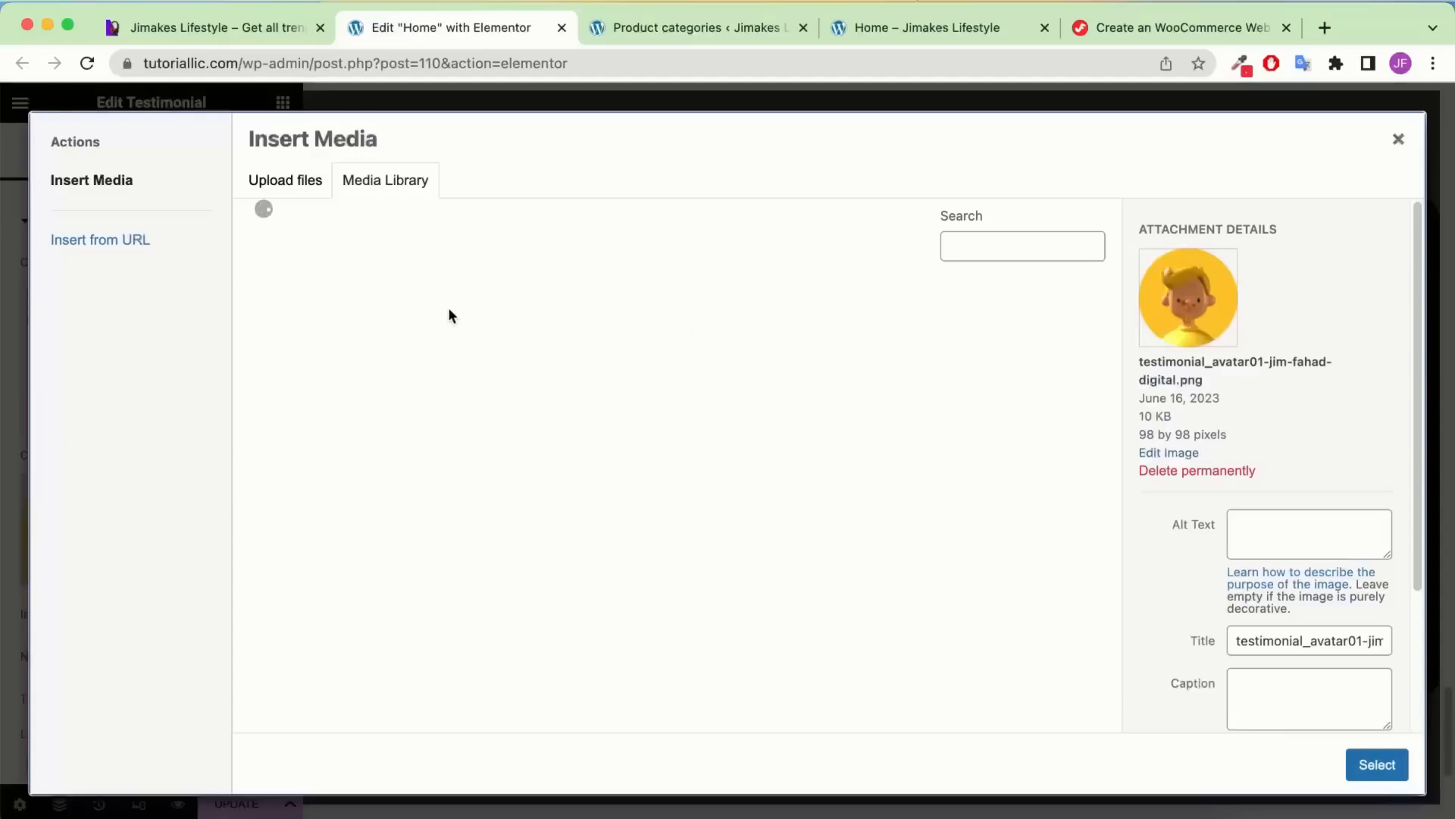
left_click(466, 354)
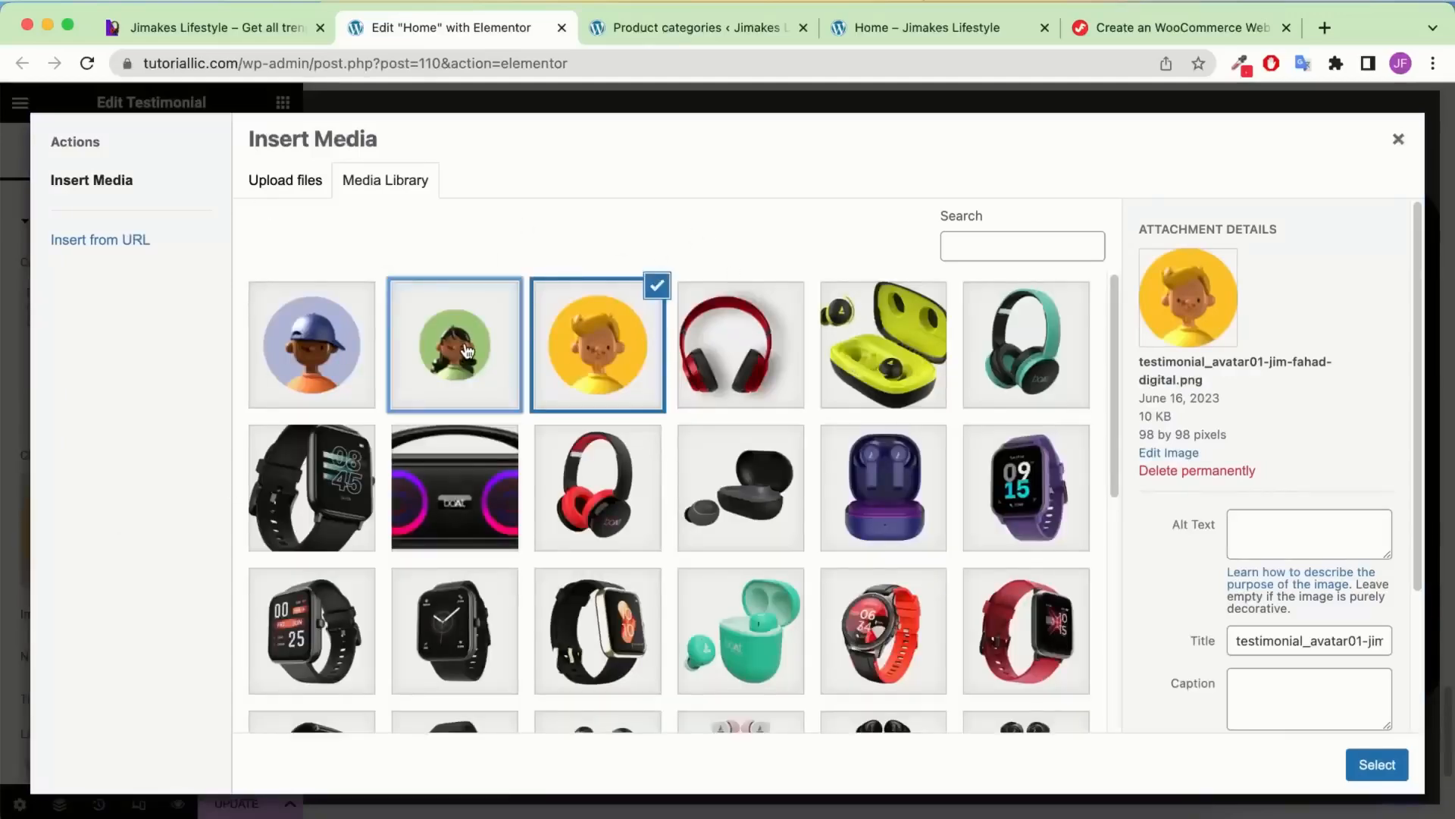
left_click(1368, 764)
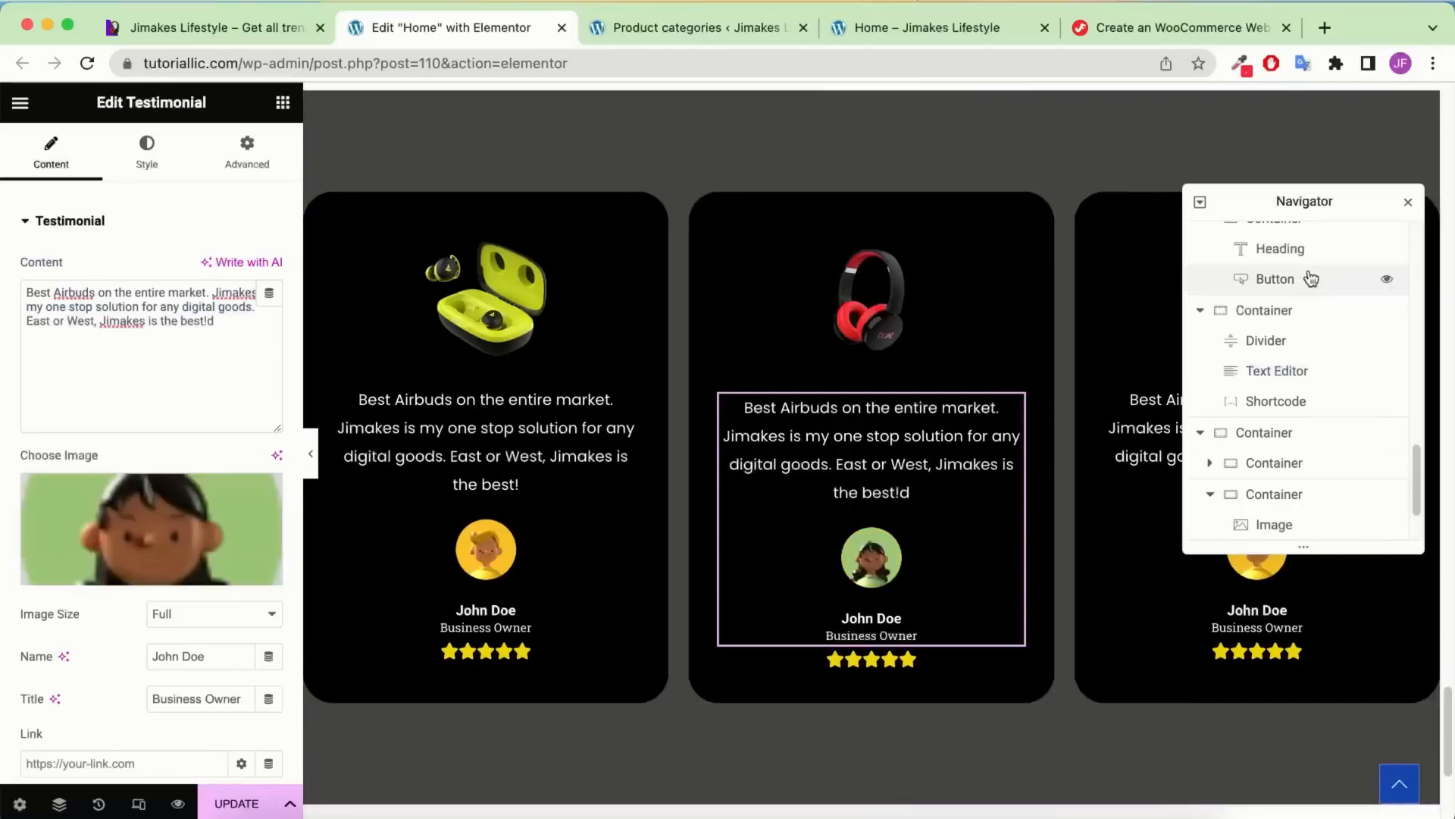
left_click(1406, 205)
scroll(1053, 422, "down", 5)
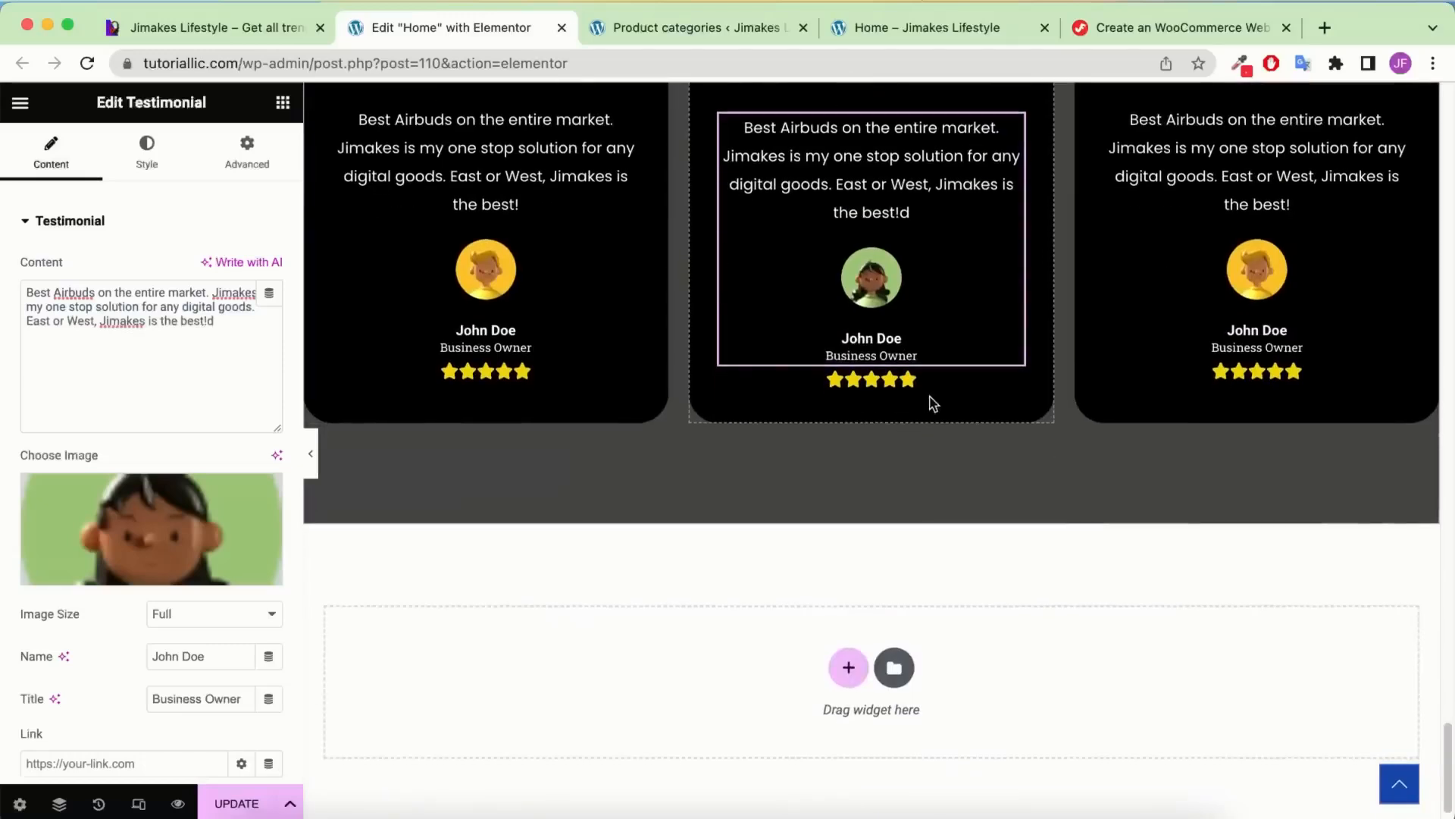
scroll(986, 364, "up", 1)
scroll(1213, 319, "up", 1)
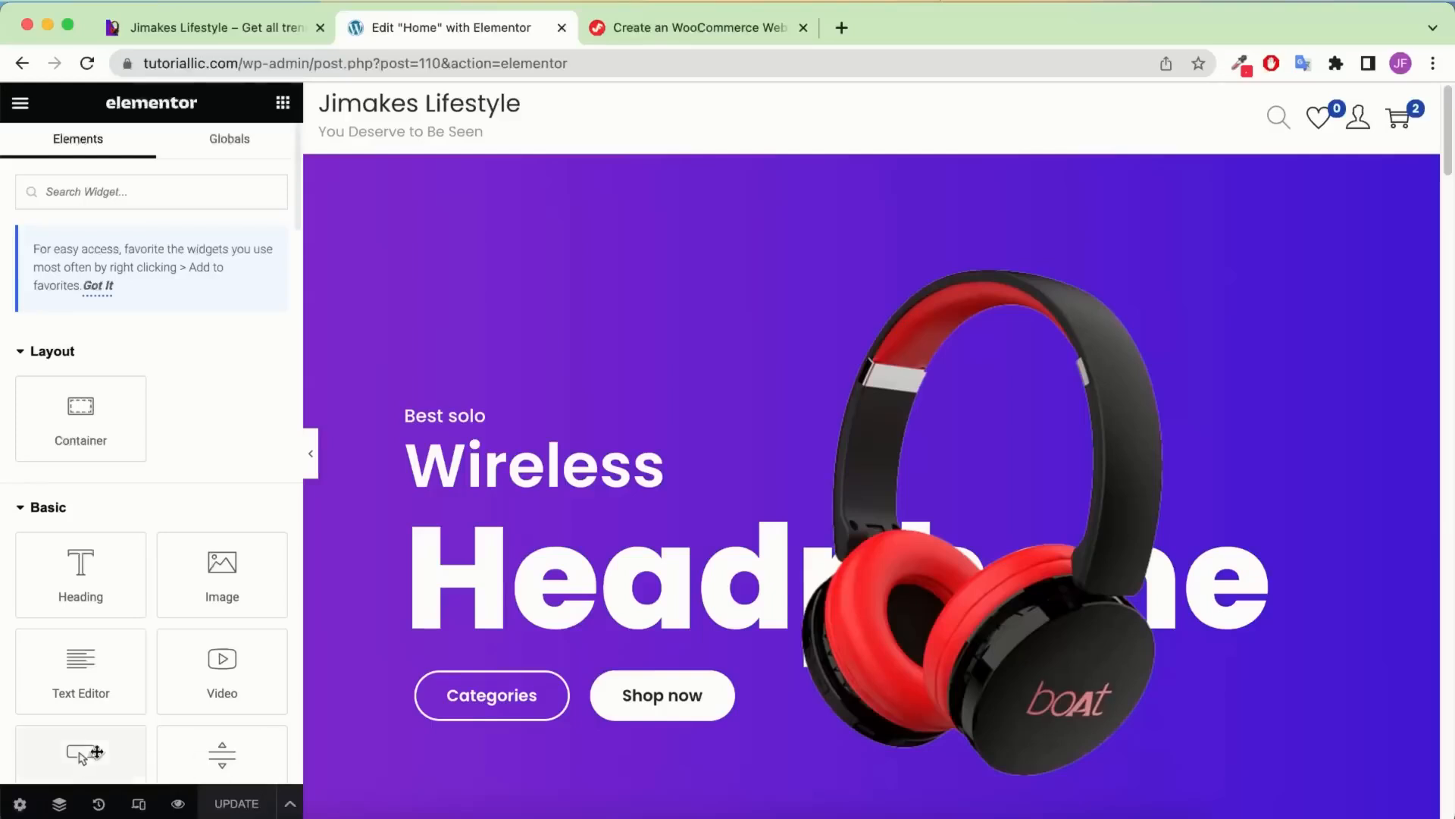
Preview the home page at mobile width and scroll through it
left_click(139, 805)
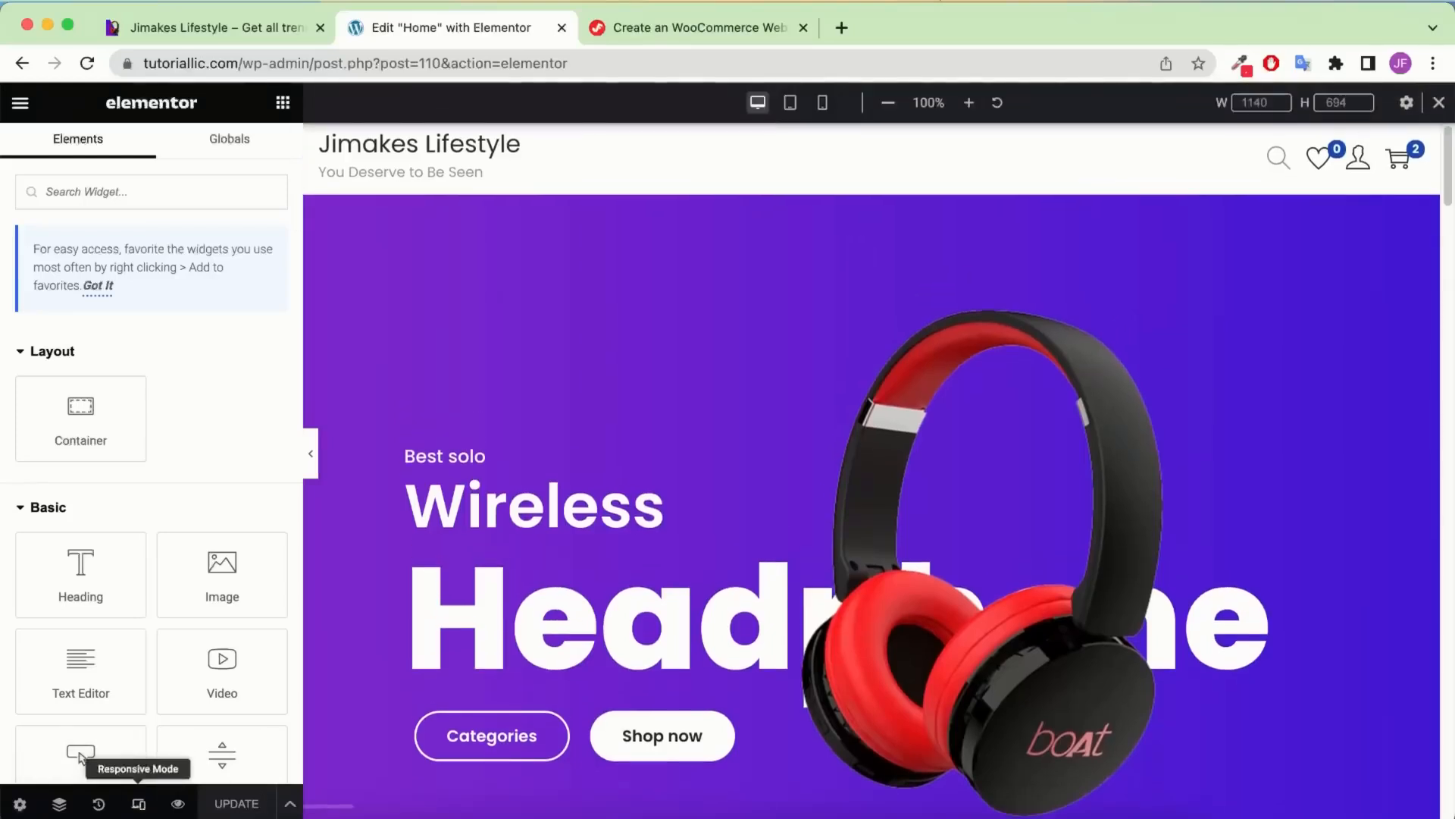
left_click(823, 102)
scroll(921, 412, "down", 8)
scroll(921, 411, "down", 15)
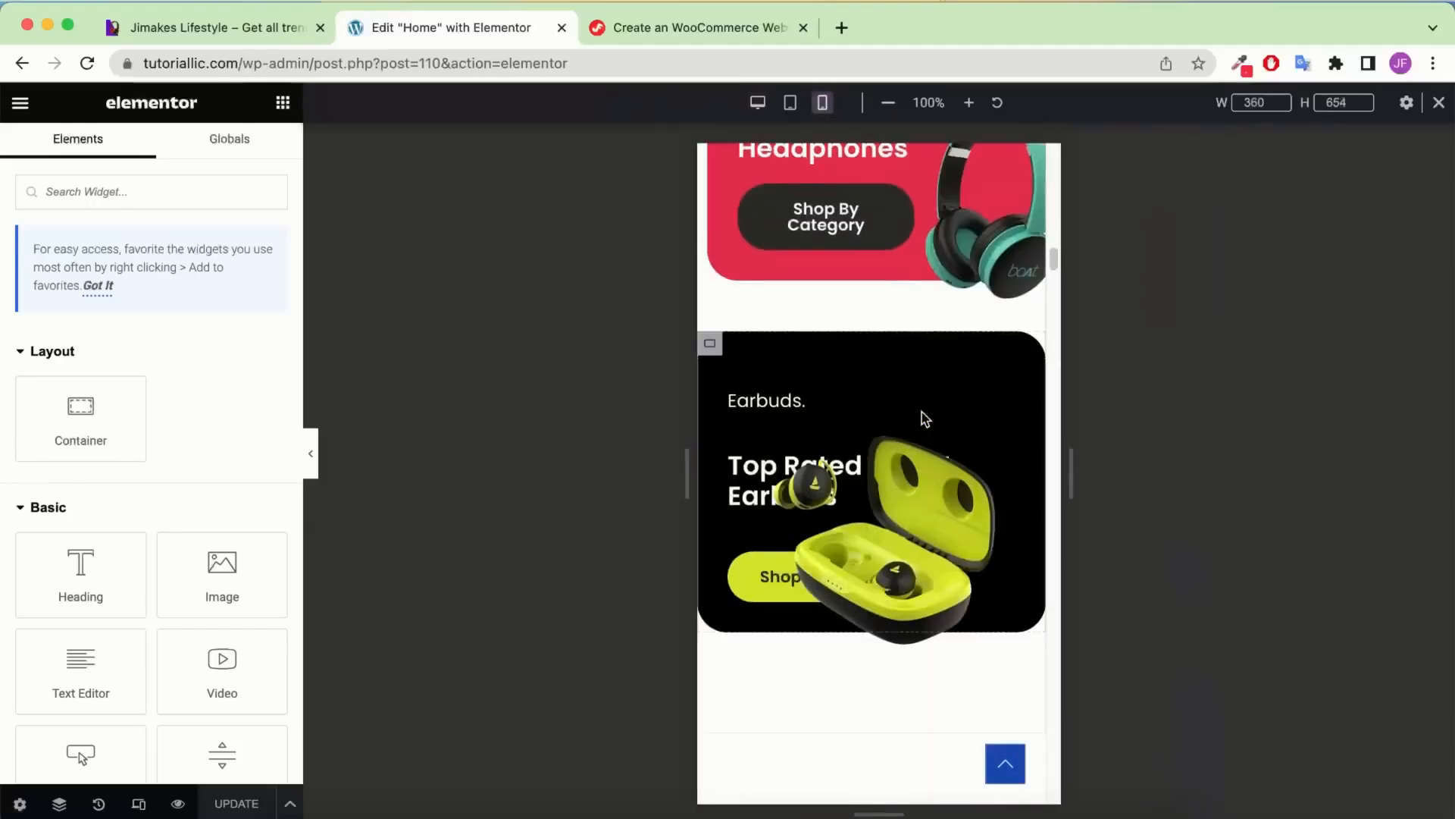
scroll(922, 412, "down", 8)
scroll(921, 411, "down", 10)
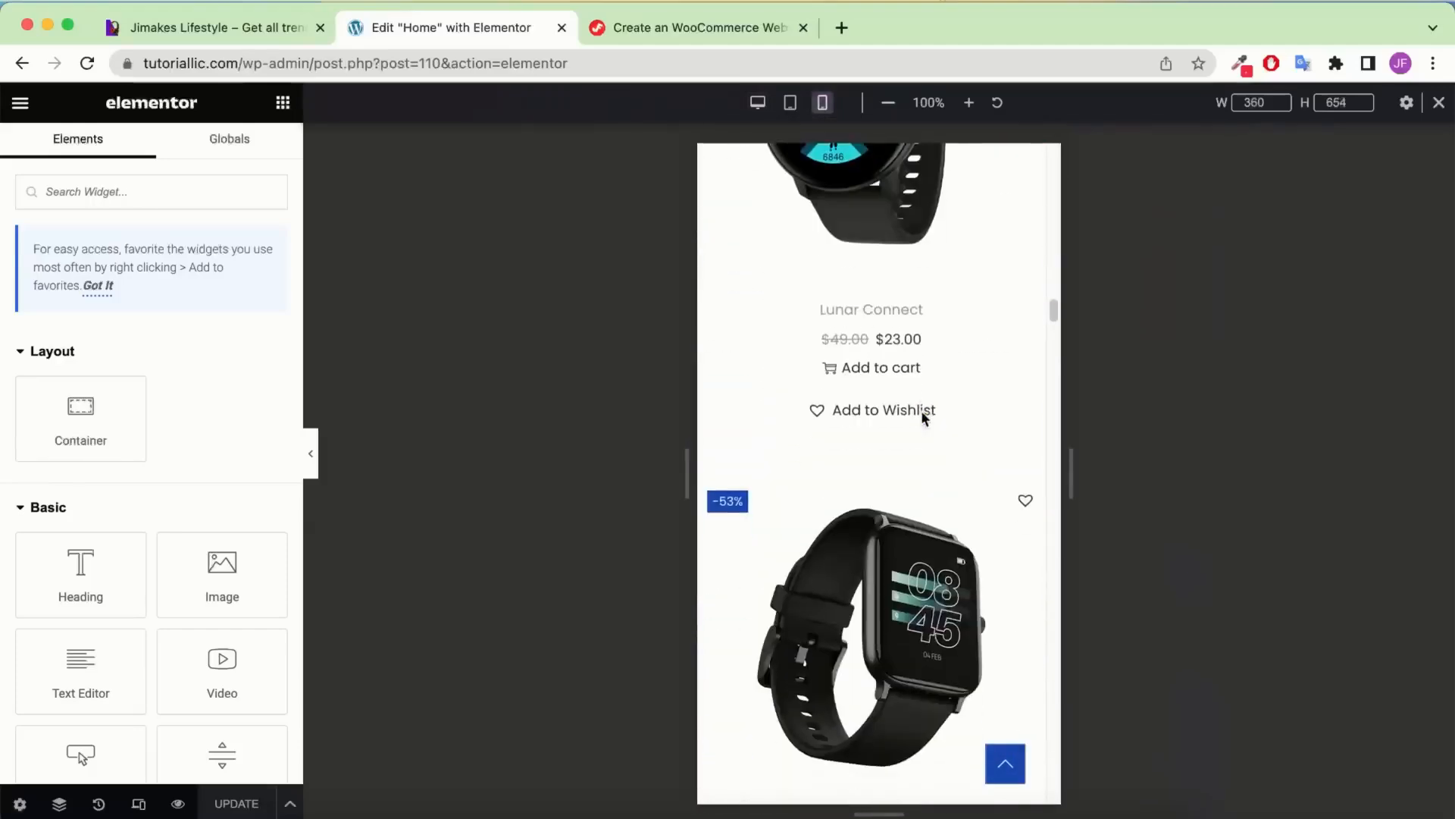
scroll(955, 434, "up", 9)
scroll(954, 433, "up", 7)
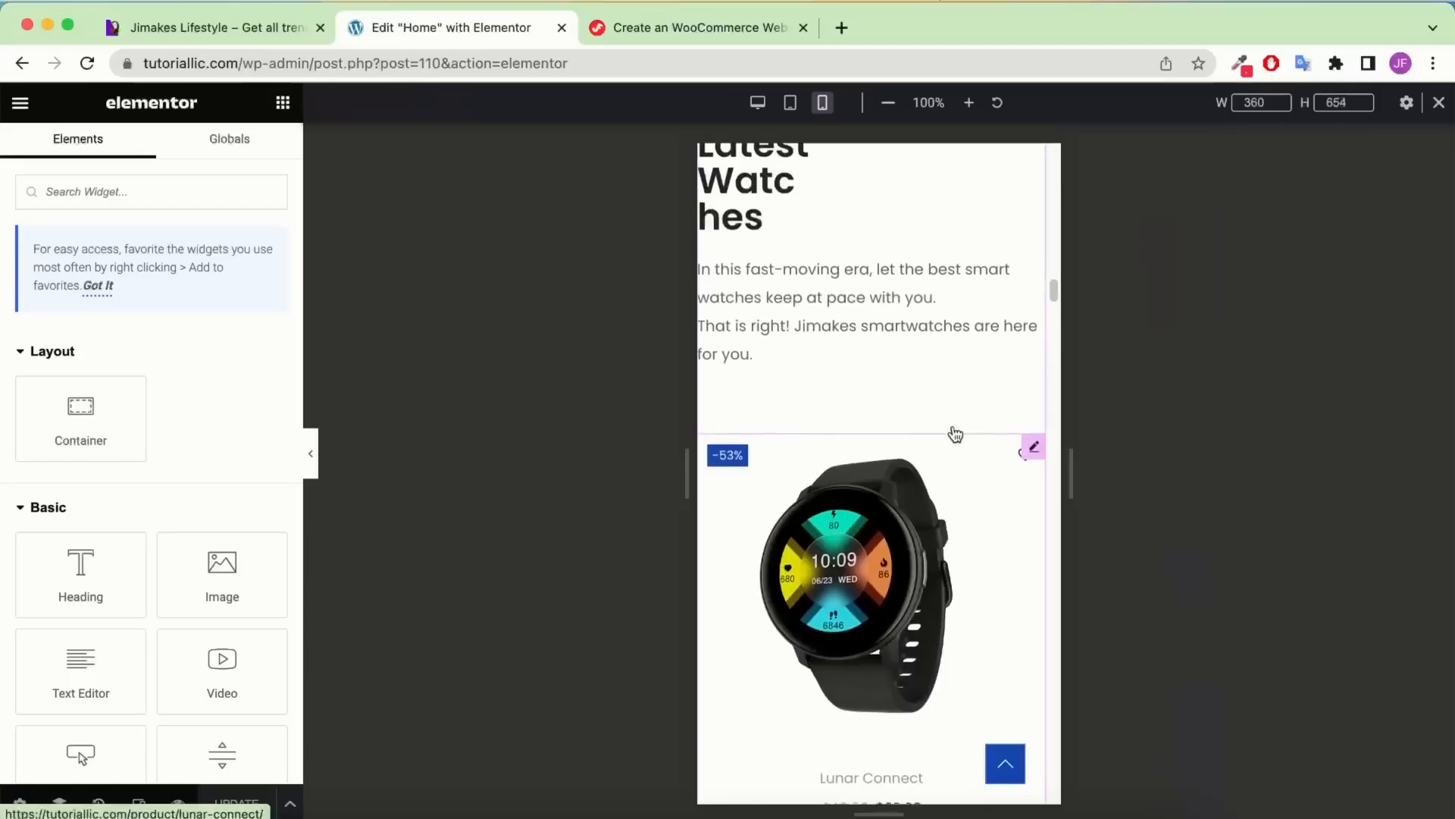
Check the page at tablet width, then return to Mobile Portrait at the top
left_click(793, 103)
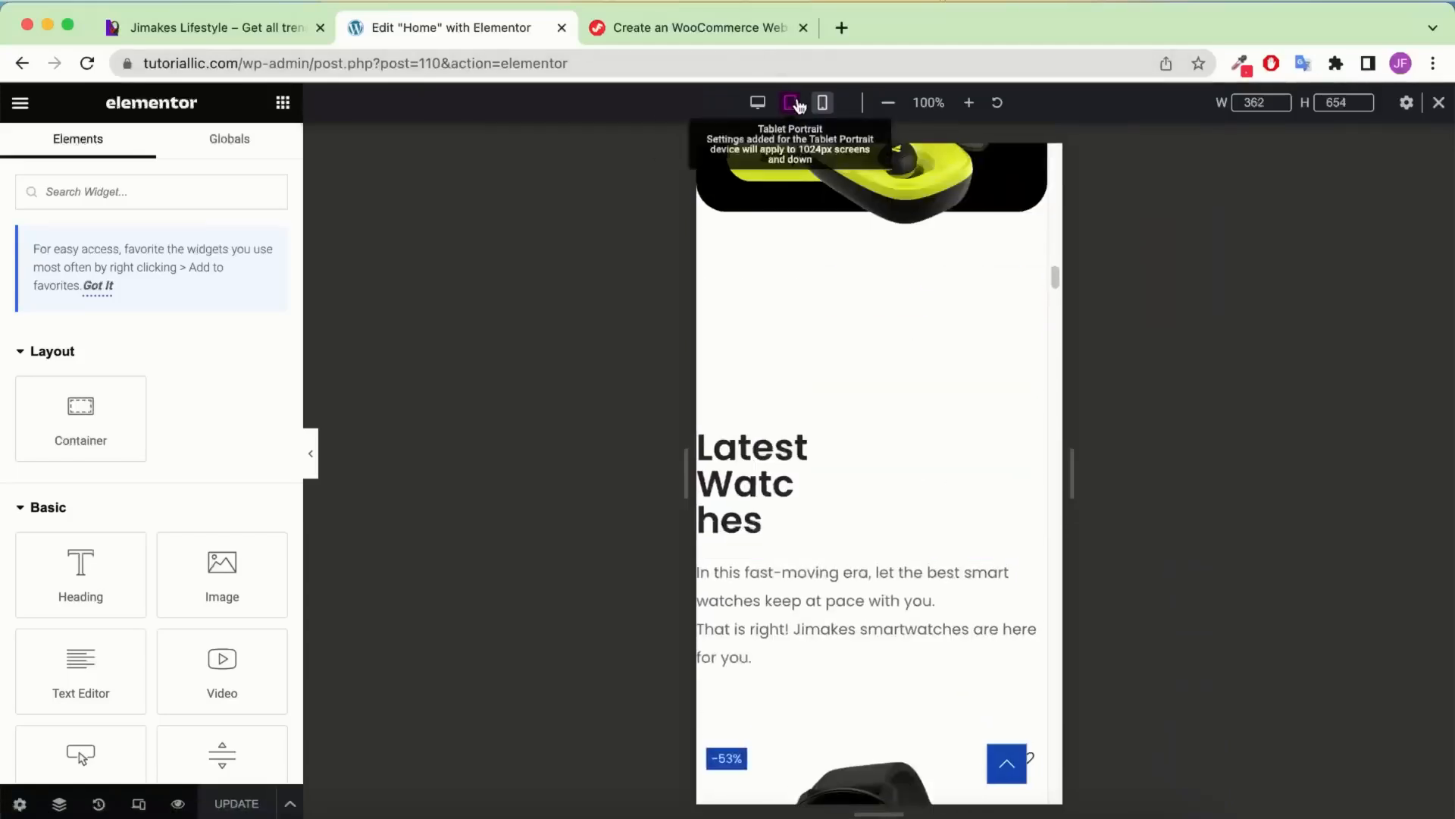
scroll(894, 318, "up", 5)
scroll(895, 322, "up", 8)
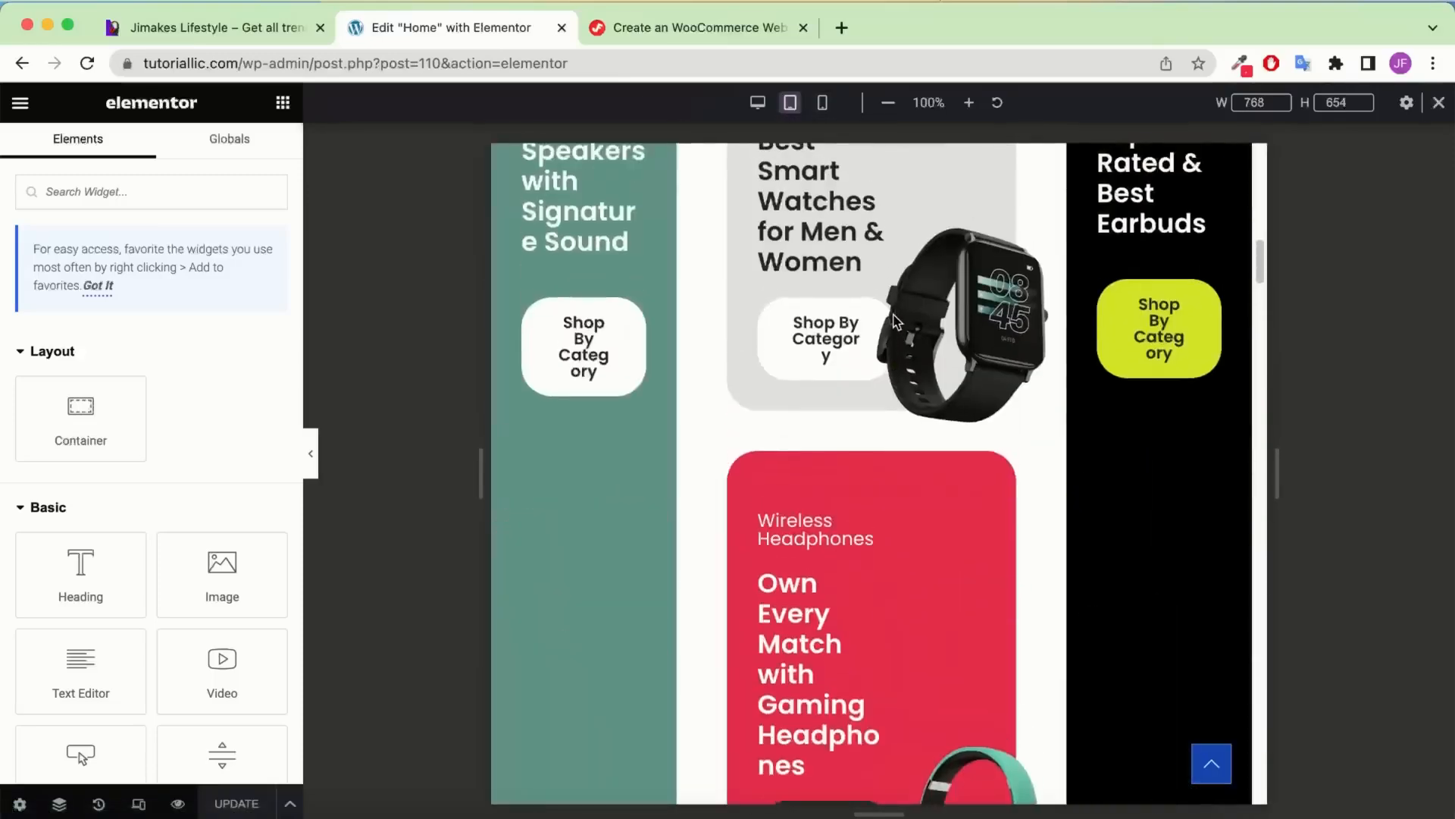
scroll(911, 562, "up", 8)
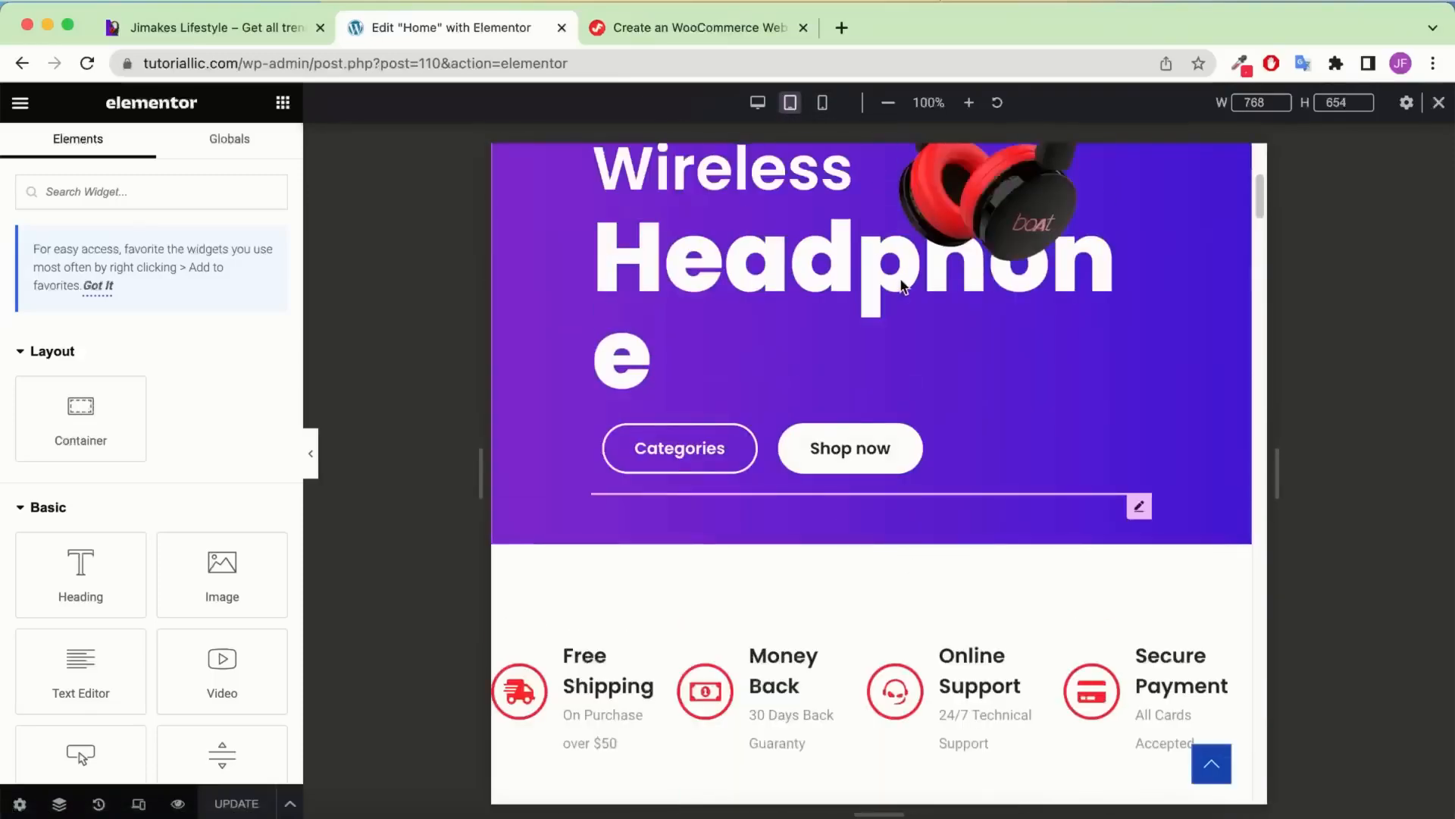
scroll(945, 390, "down", 4)
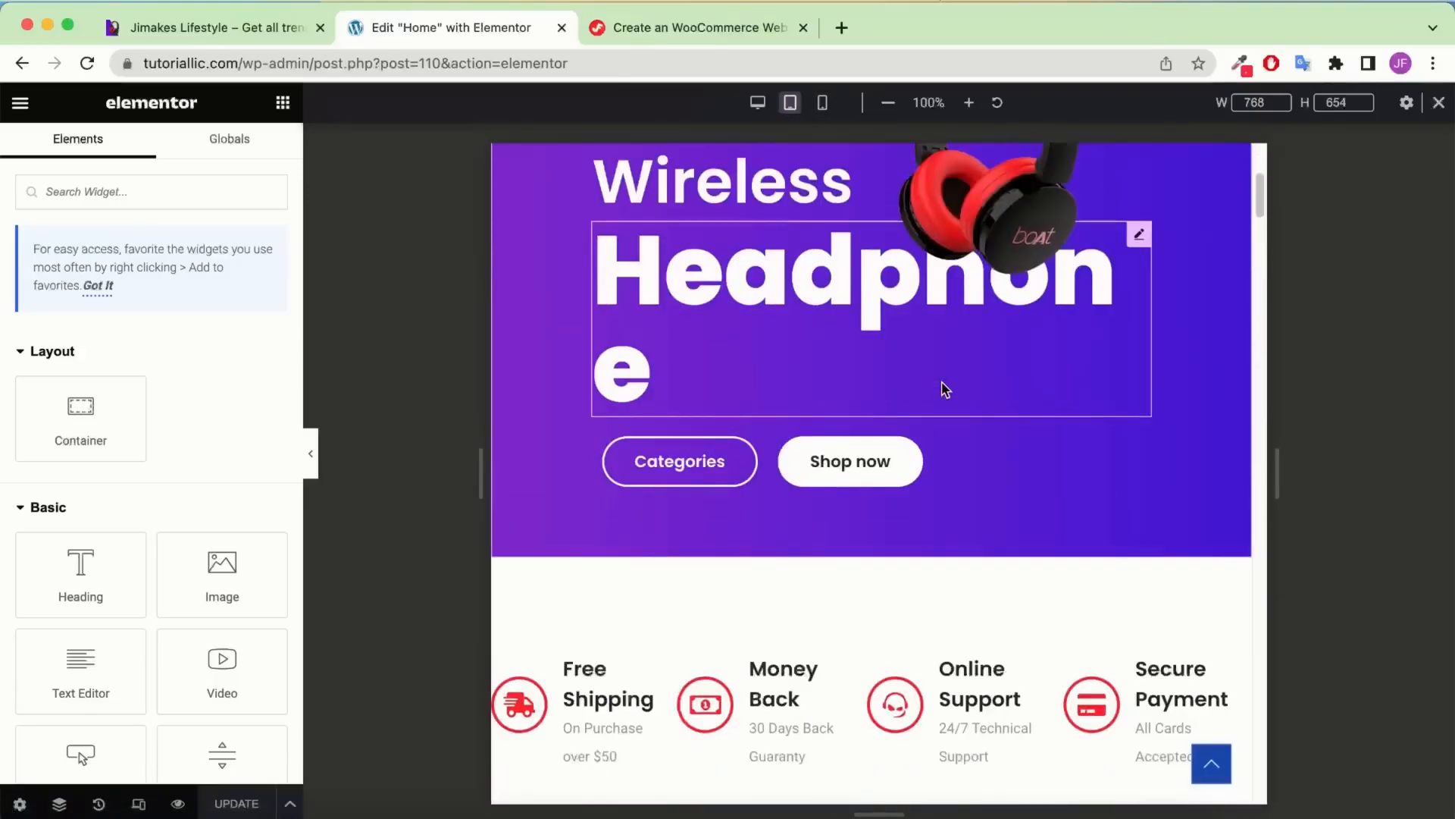
scroll(945, 390, "down", 15)
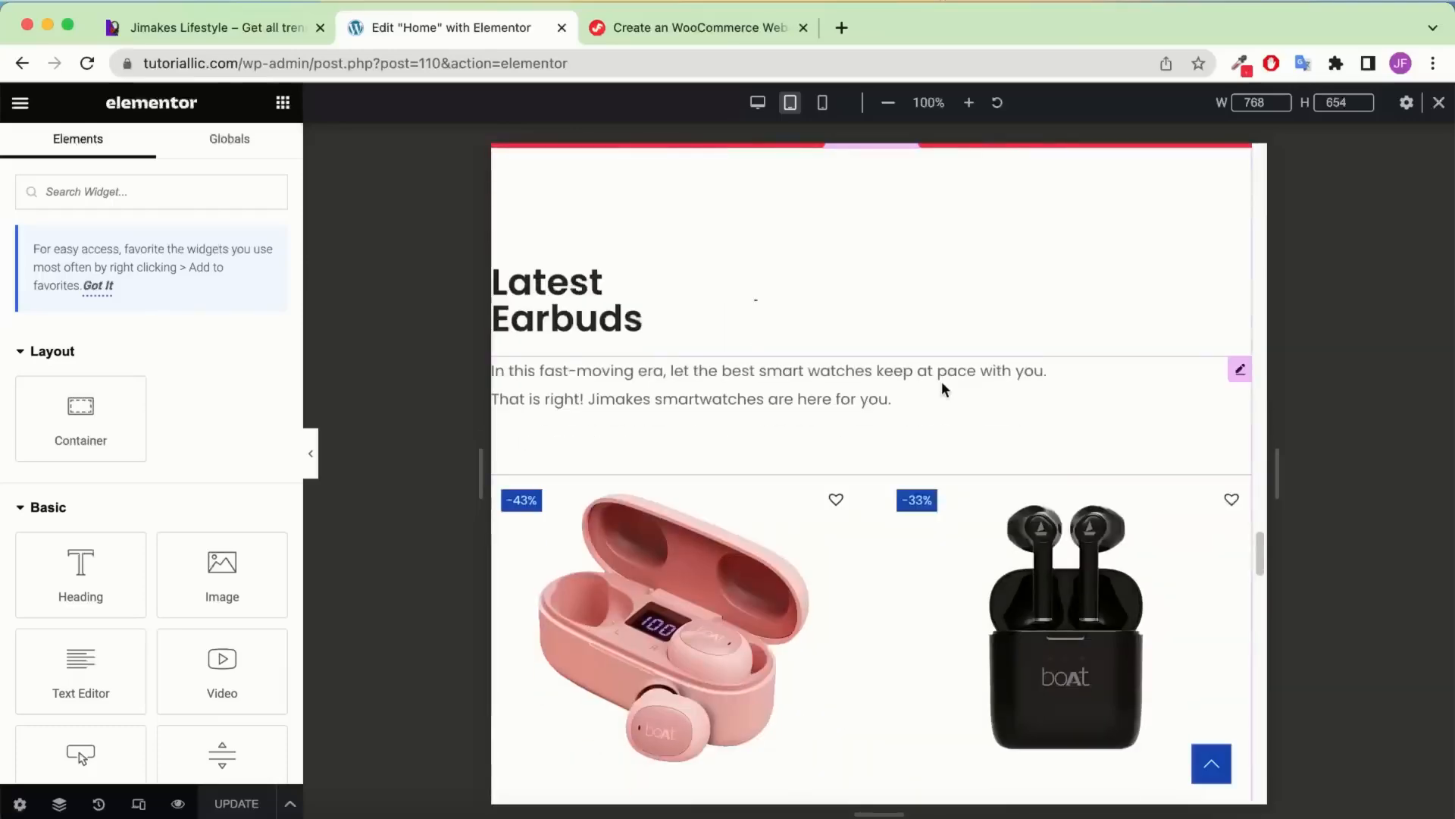
scroll(945, 389, "down", 10)
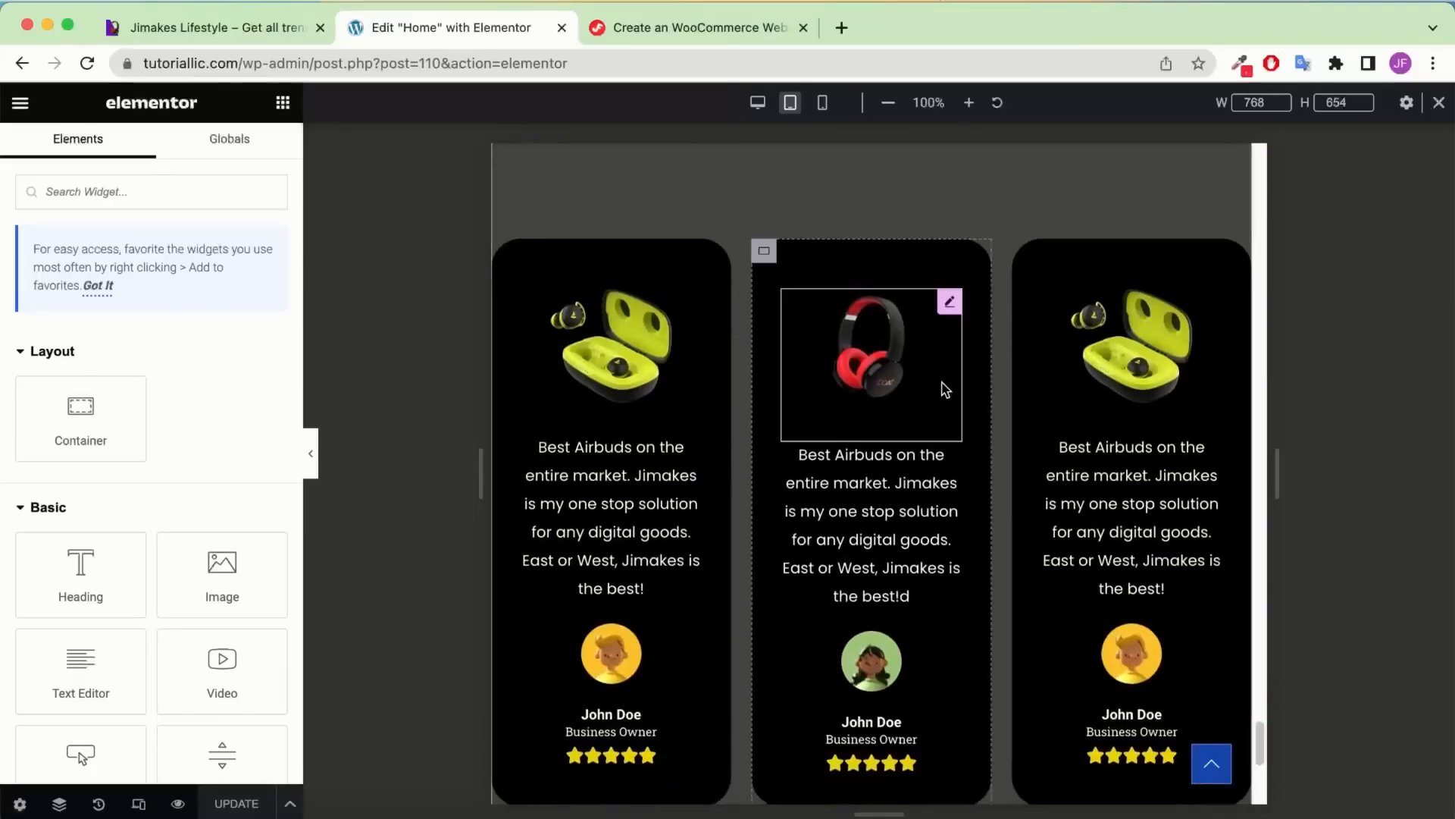
left_click(824, 113)
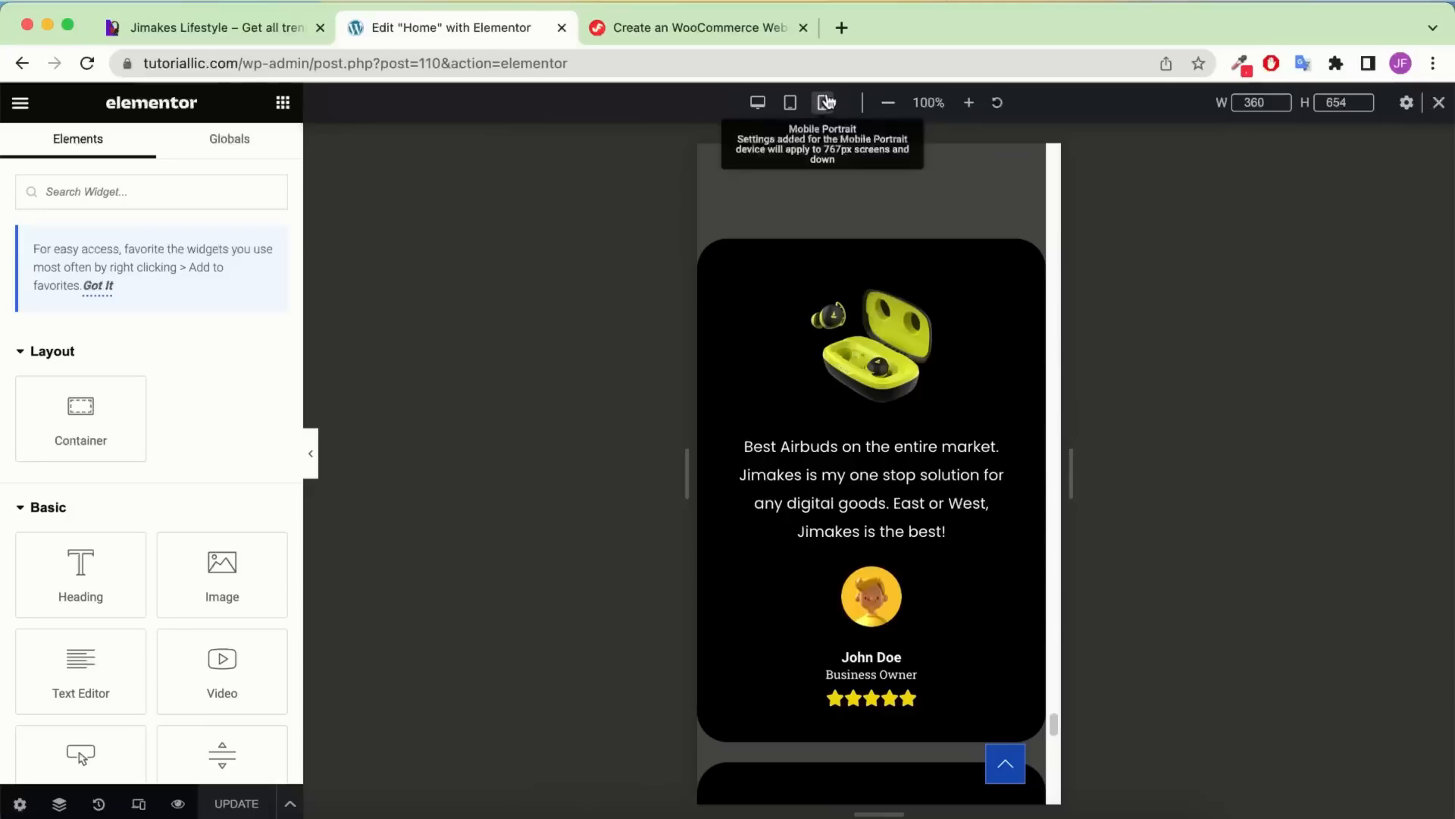
scroll(879, 280, "up", 10)
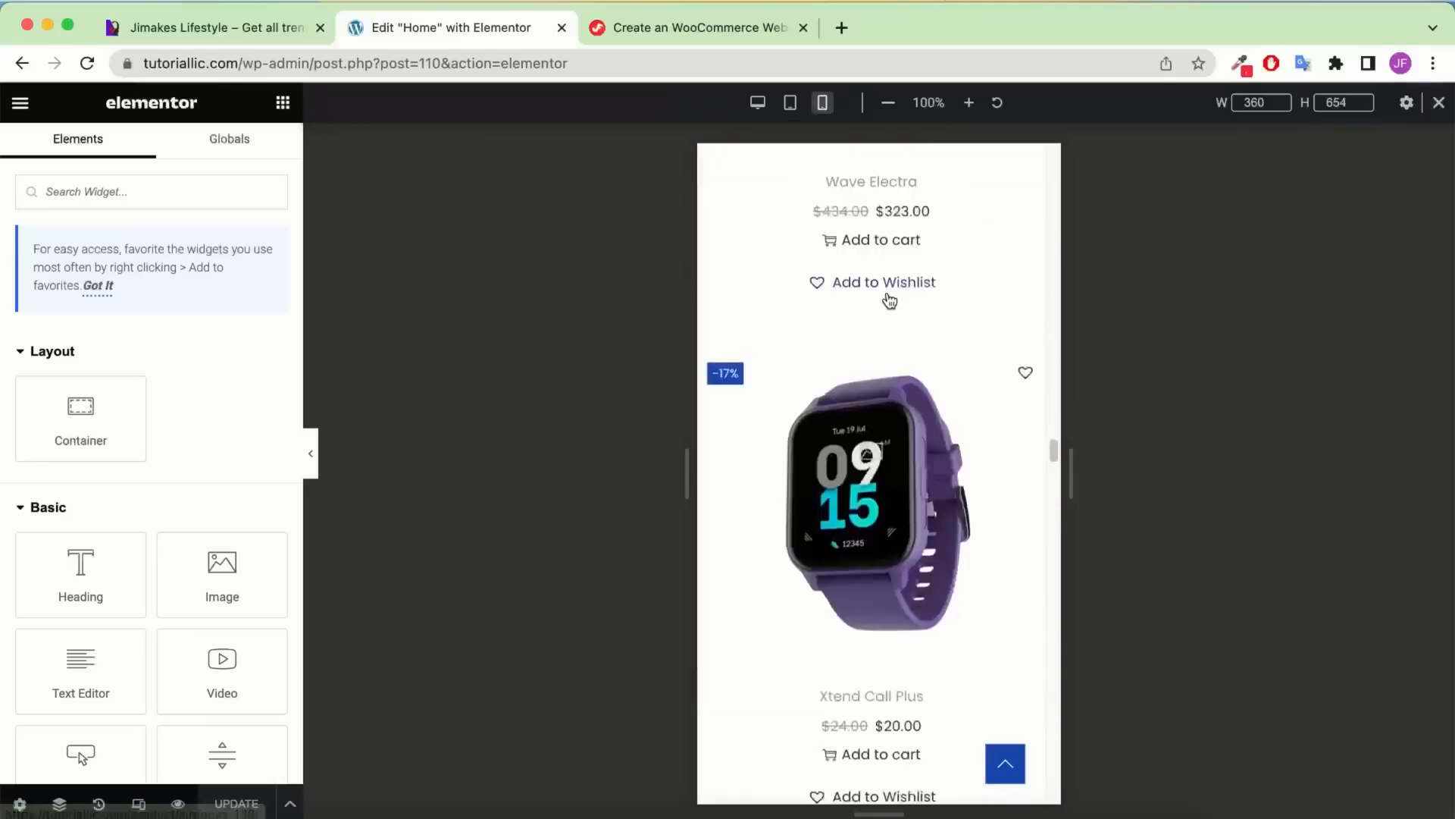
scroll(889, 300, "up", 15)
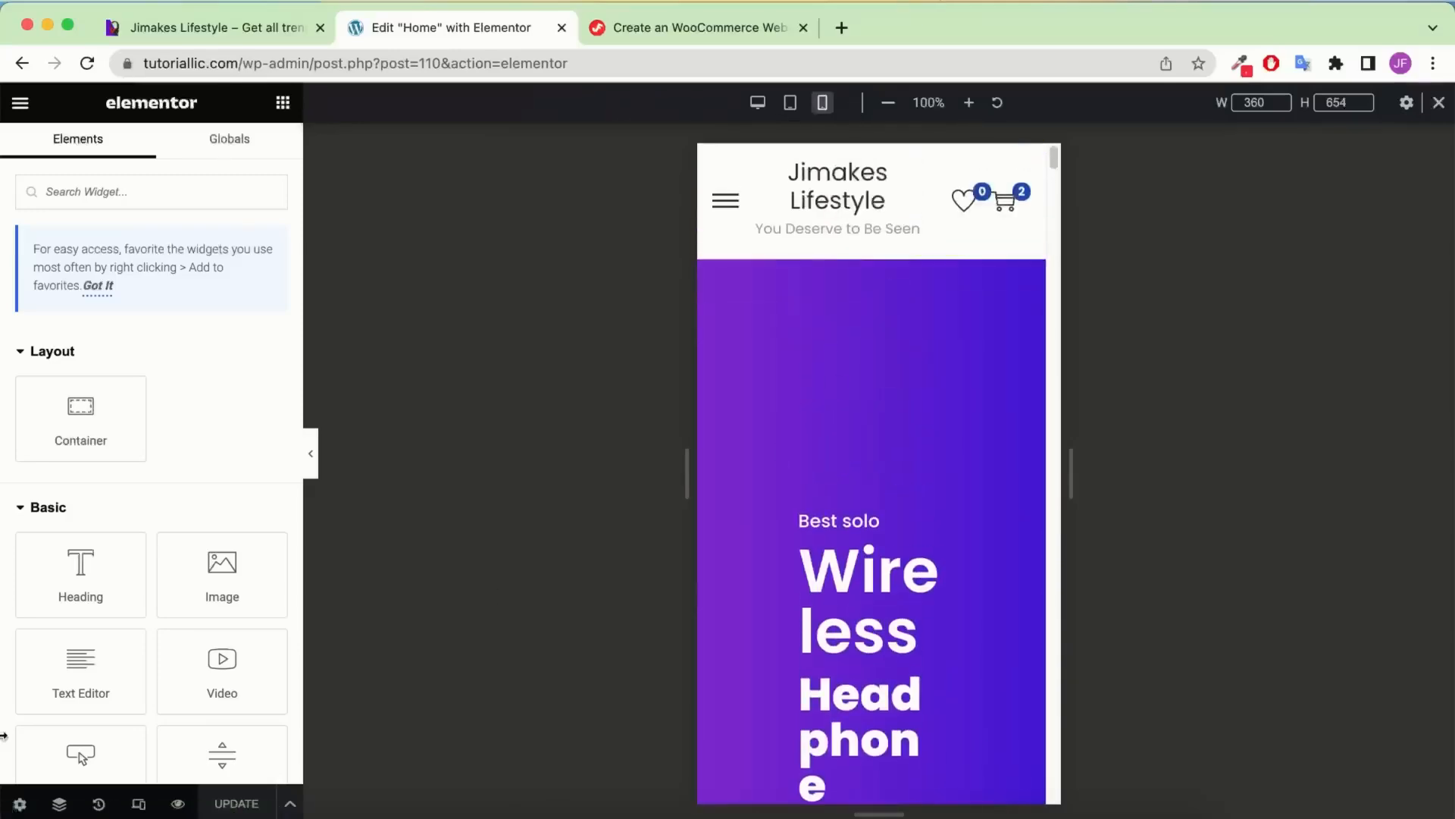
Select the hero container and set its mobile padding to 60 top, 60 bottom, 20 right
left_click(59, 805)
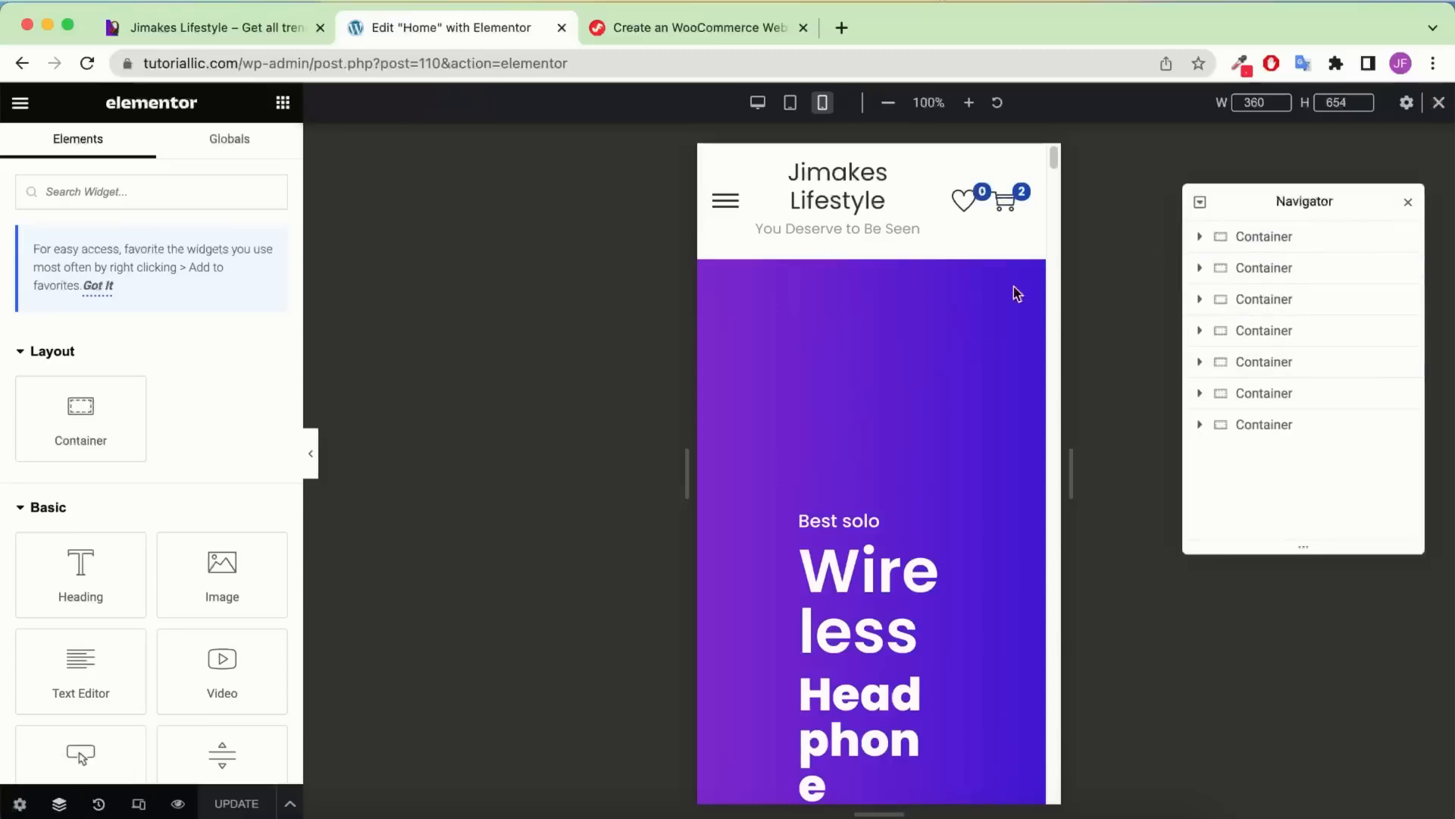
left_click(1293, 244)
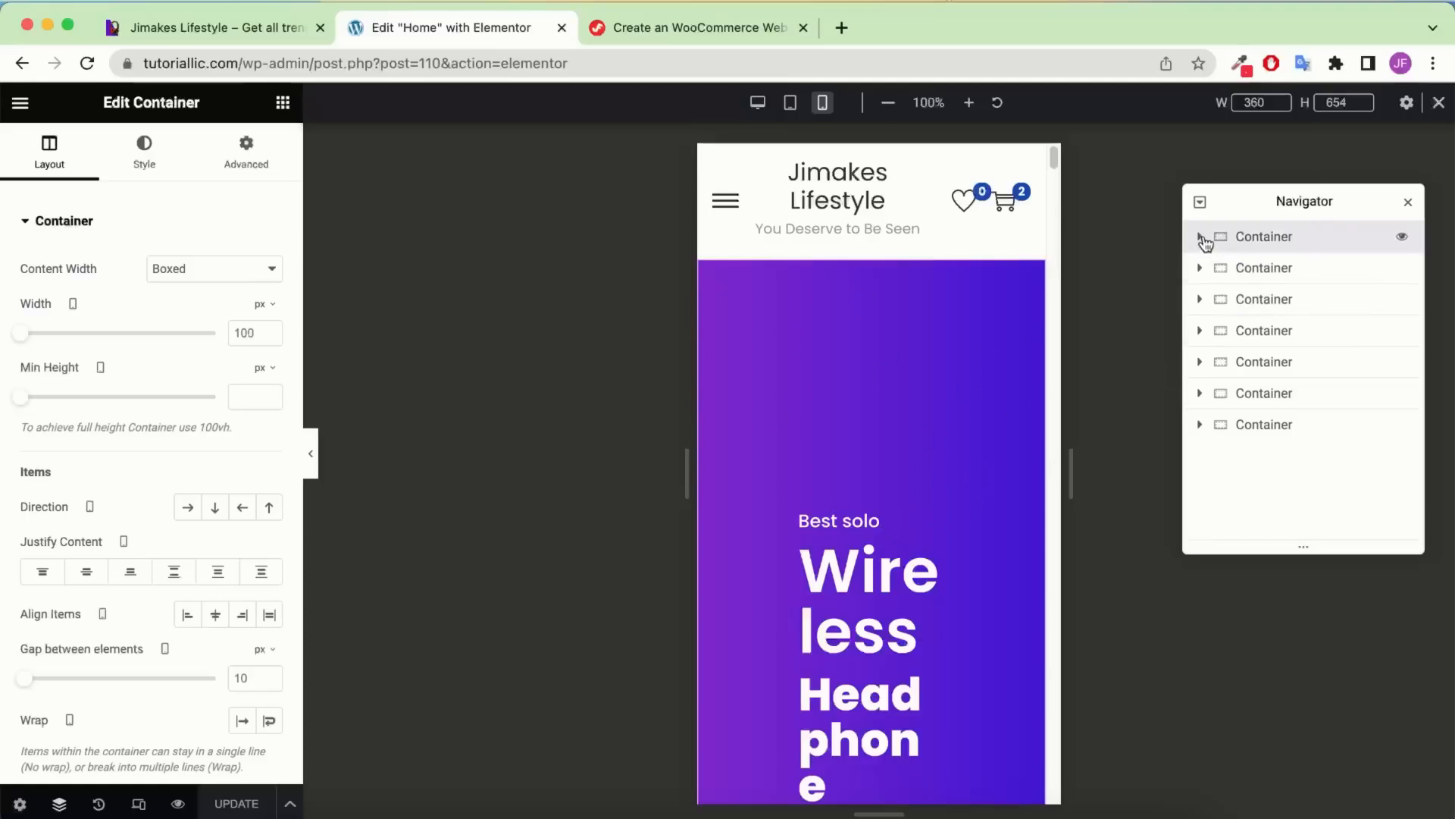
left_click(1201, 238)
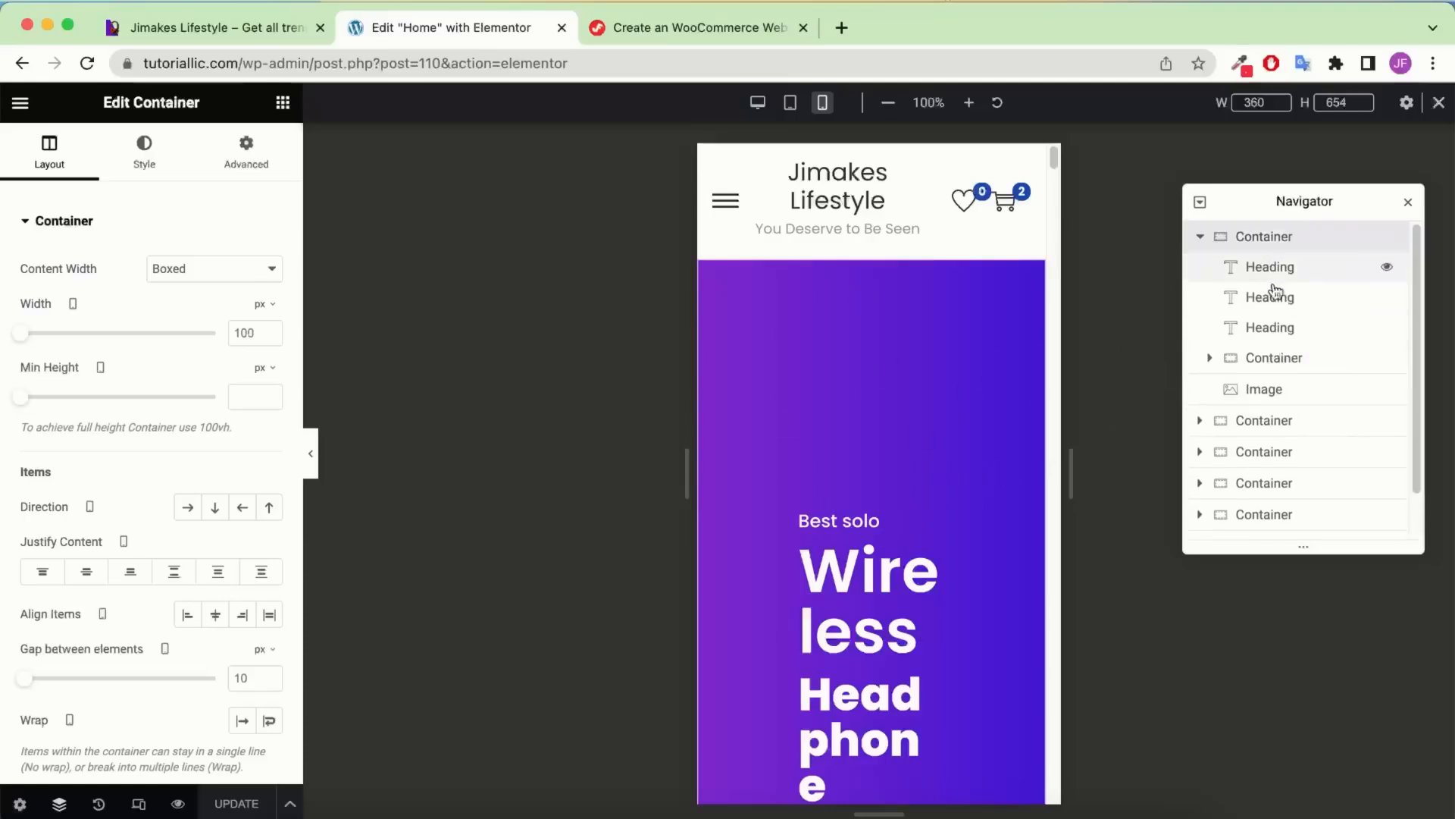
left_click(264, 166)
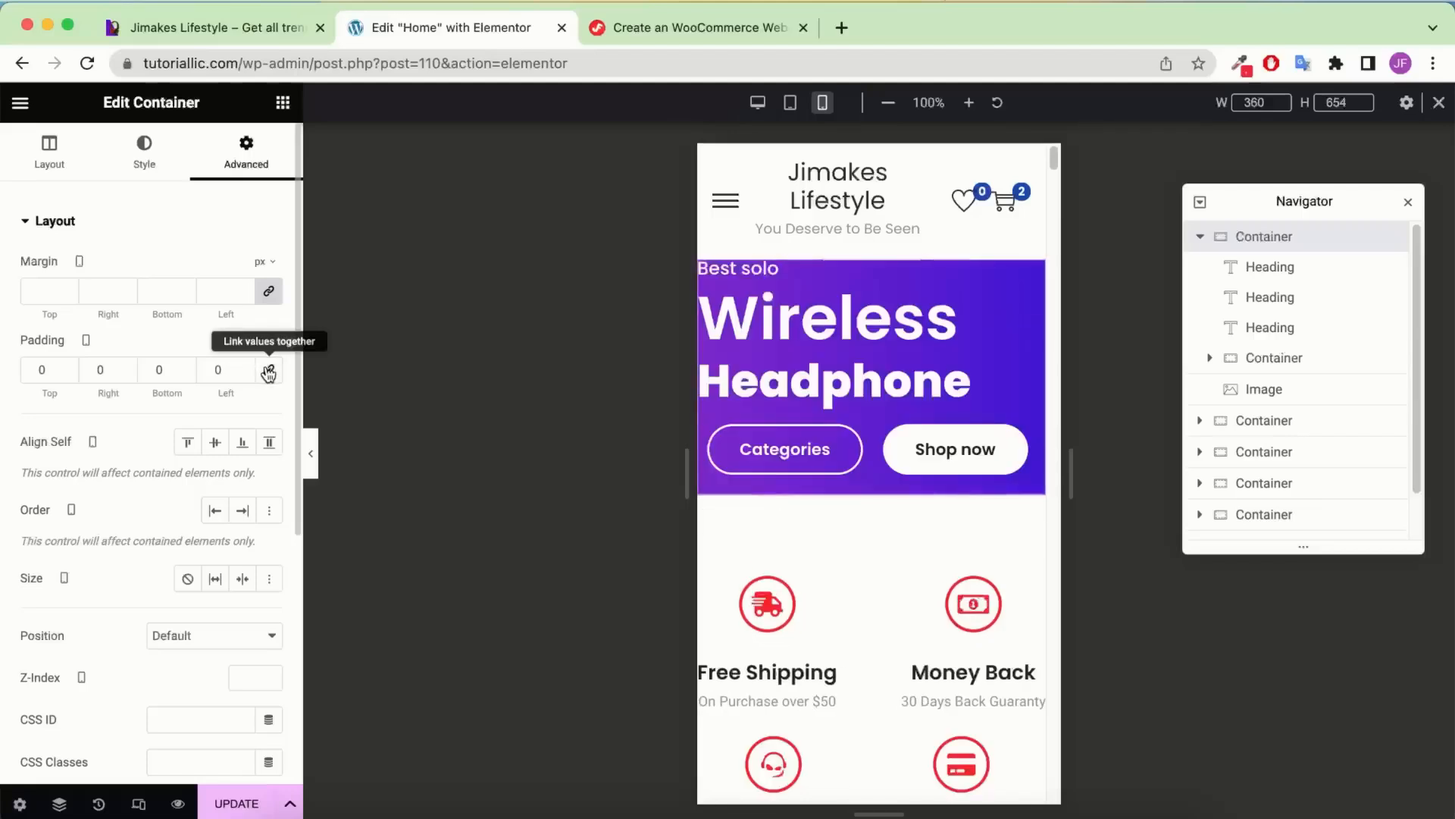
left_click(269, 371)
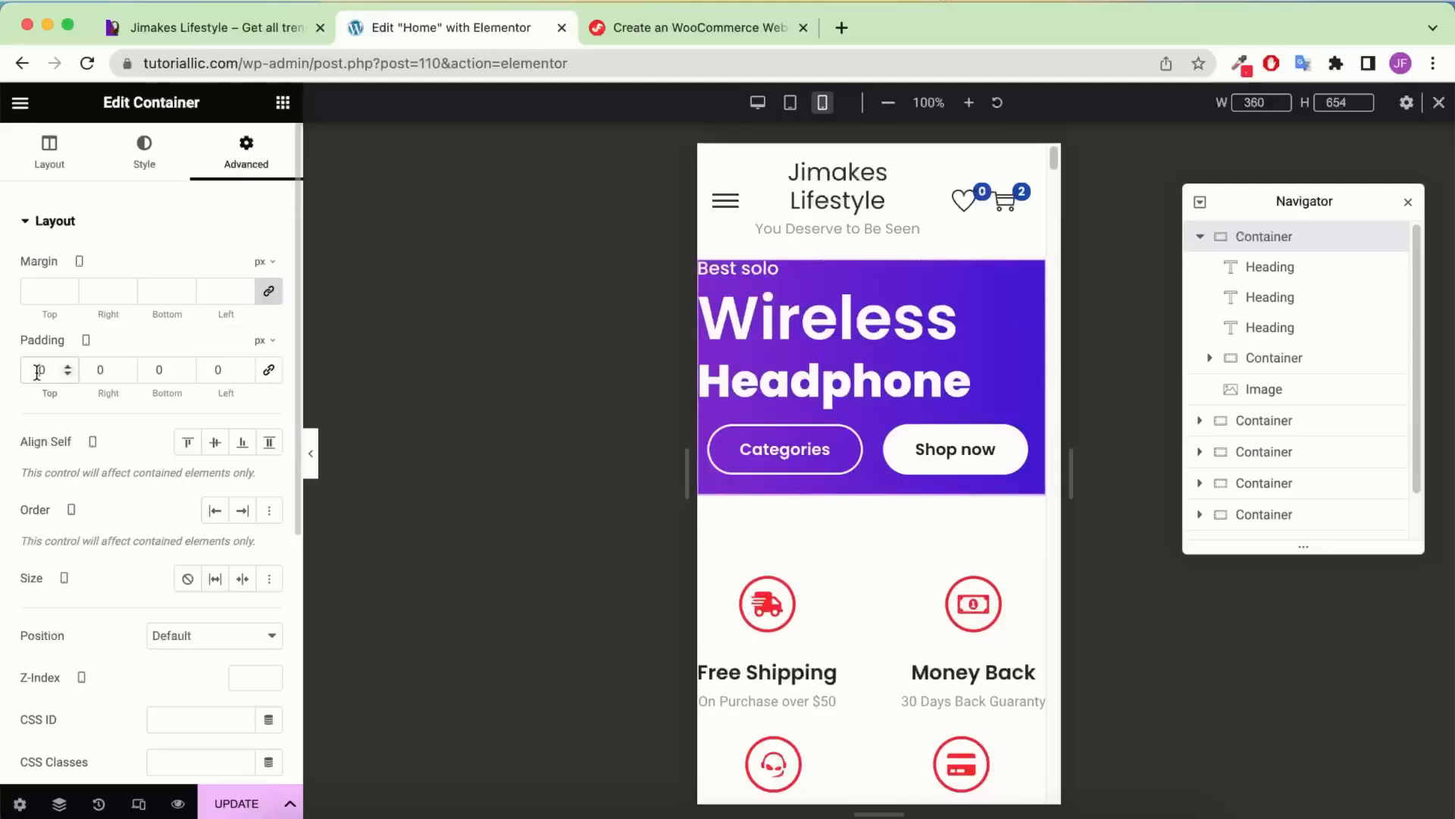
type("600")
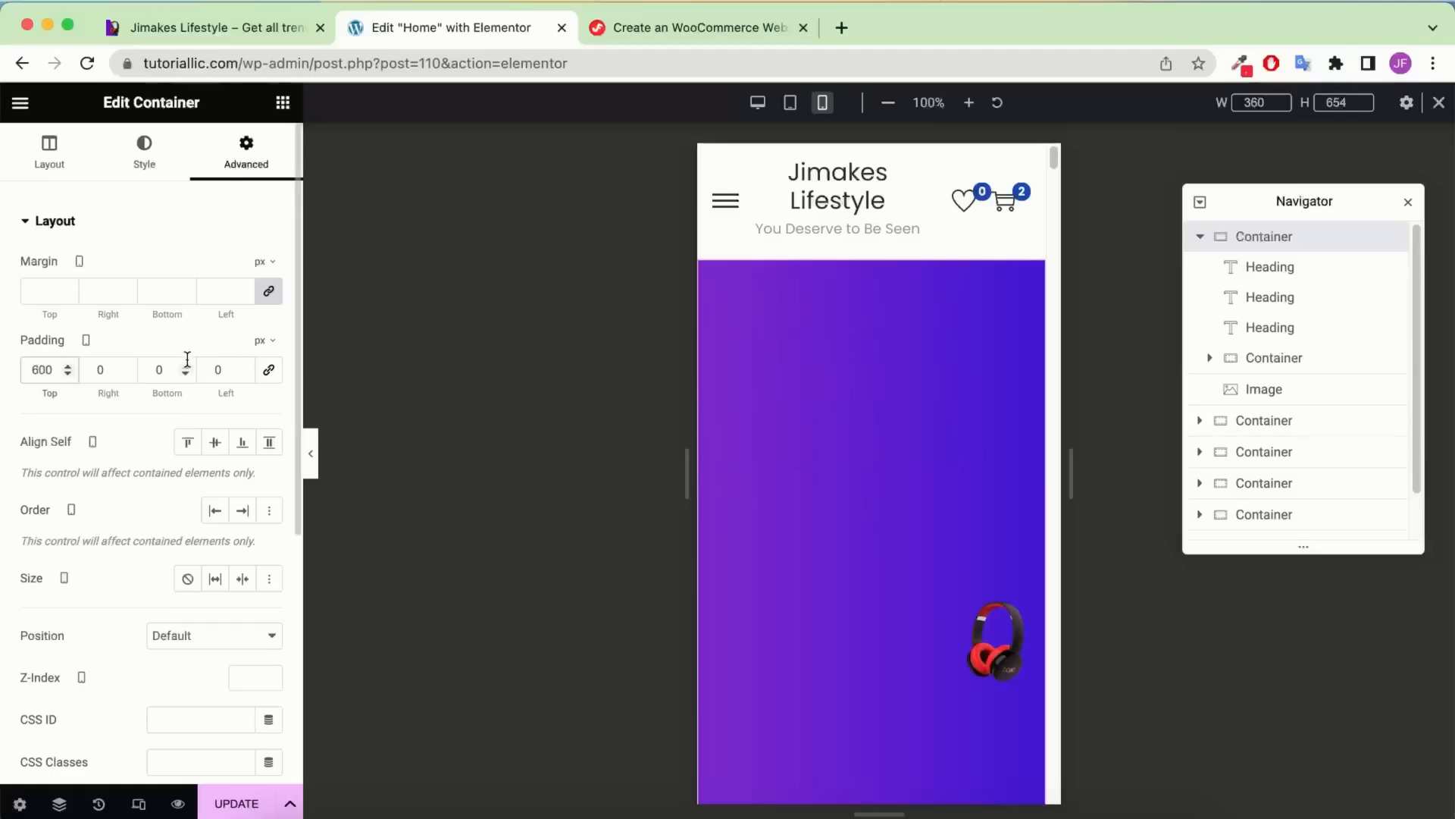
key("BackSpace")
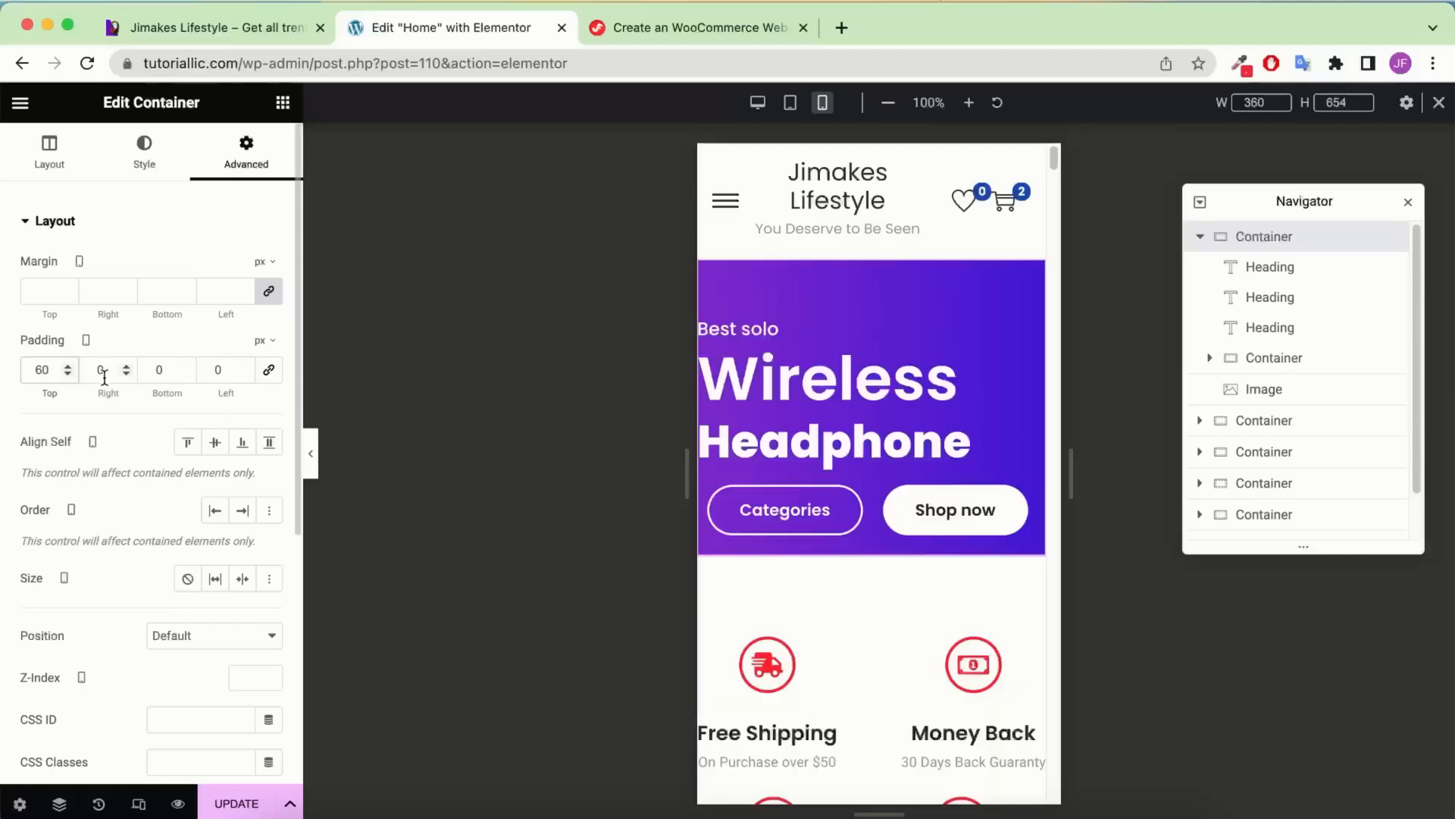
left_click(150, 364)
type("6")
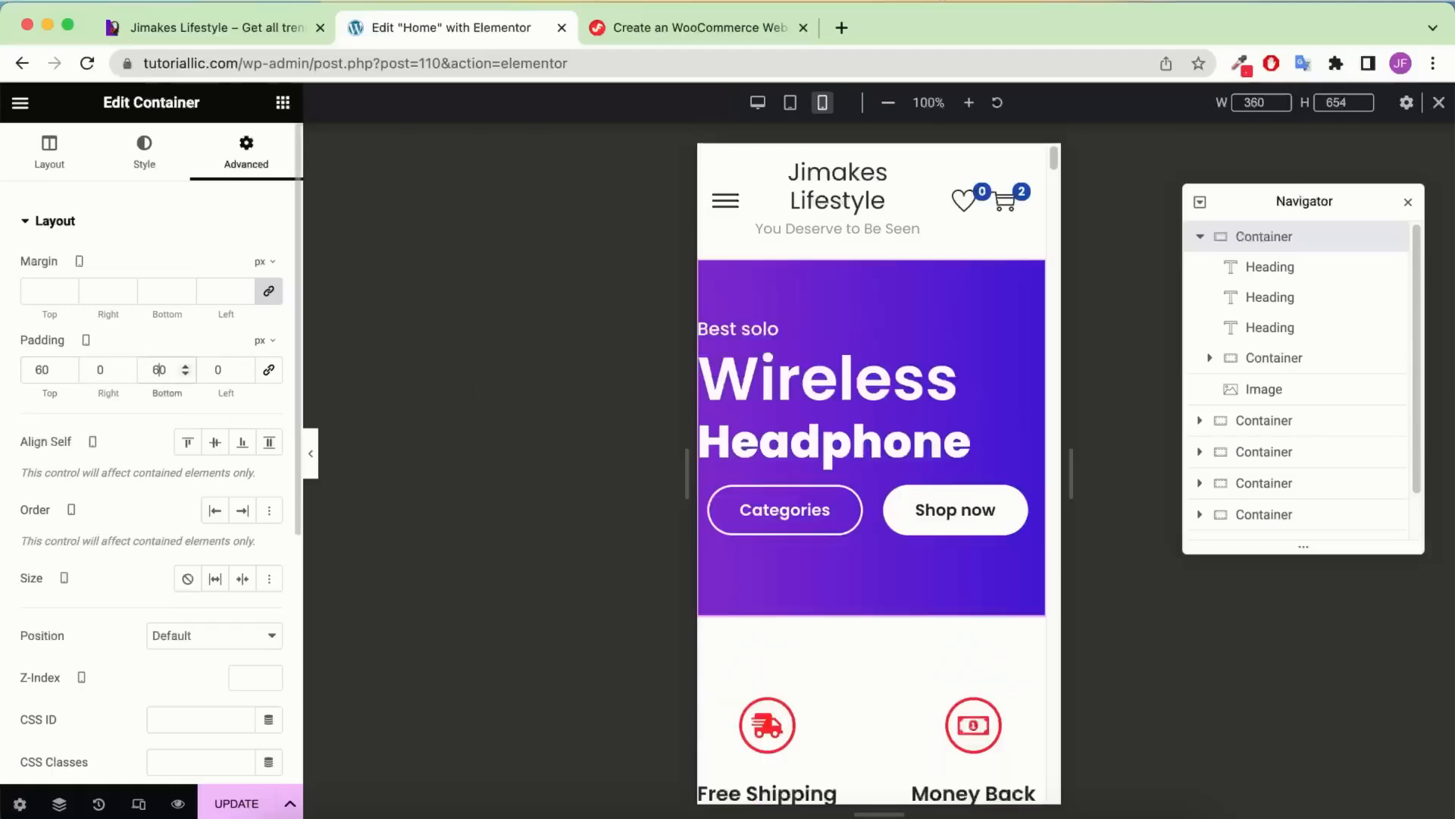
left_click(96, 364)
type("2")
left_click(215, 364)
Enter 20 left padding, then inspect the demo site's hero at iPhone SE size
type("2")
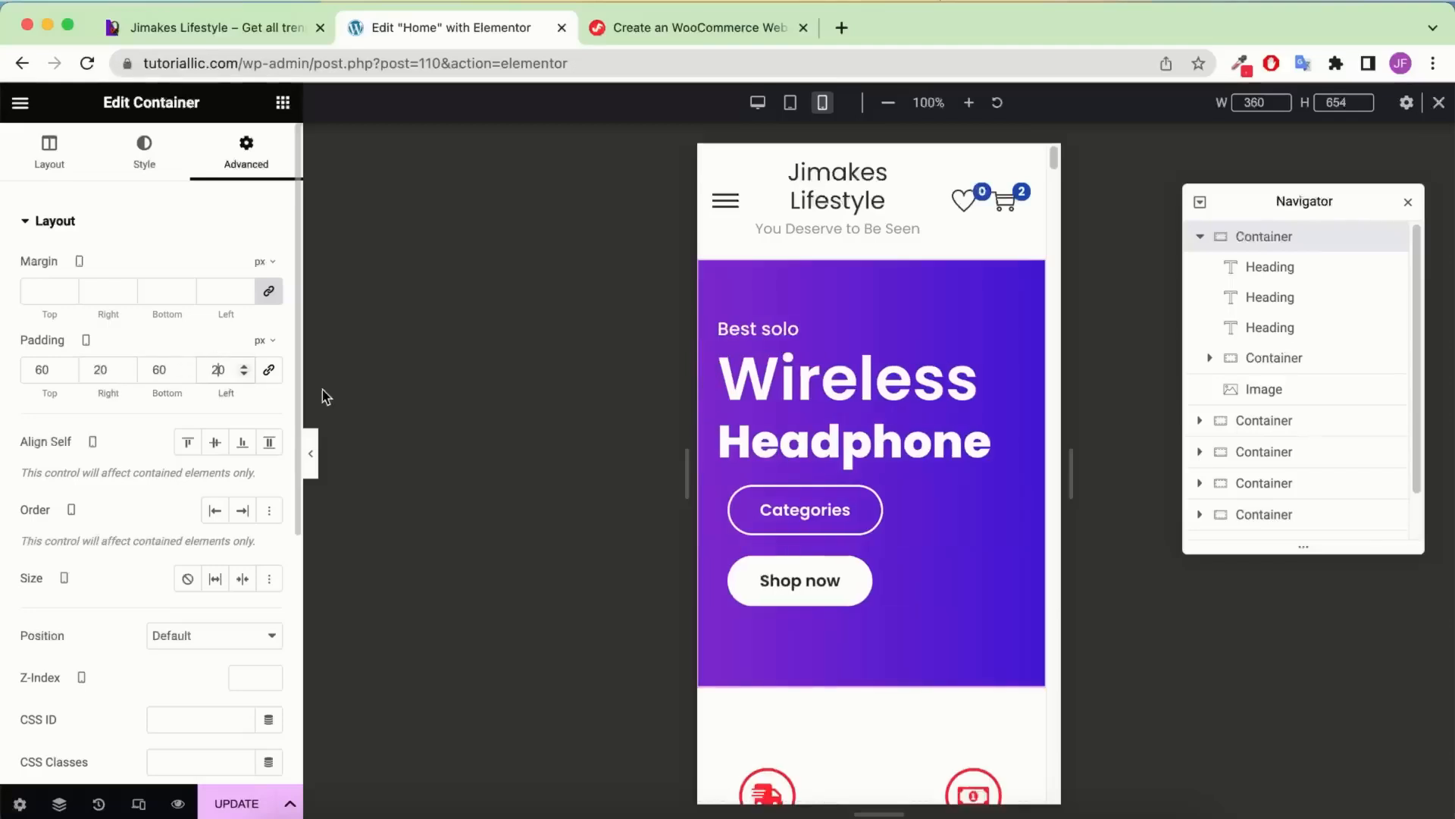
key("ctrl+shift+Tab")
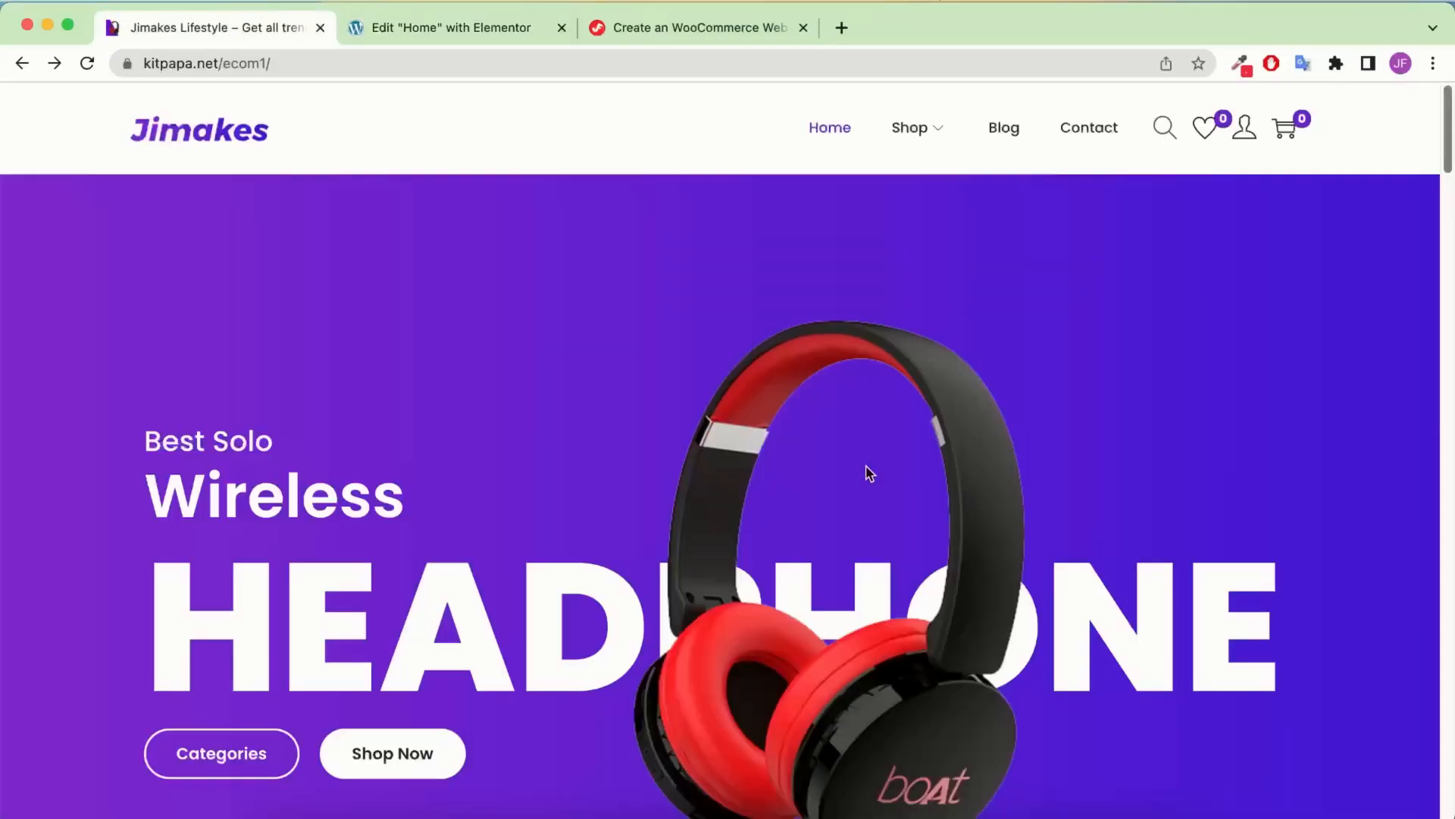
right_click(446, 302)
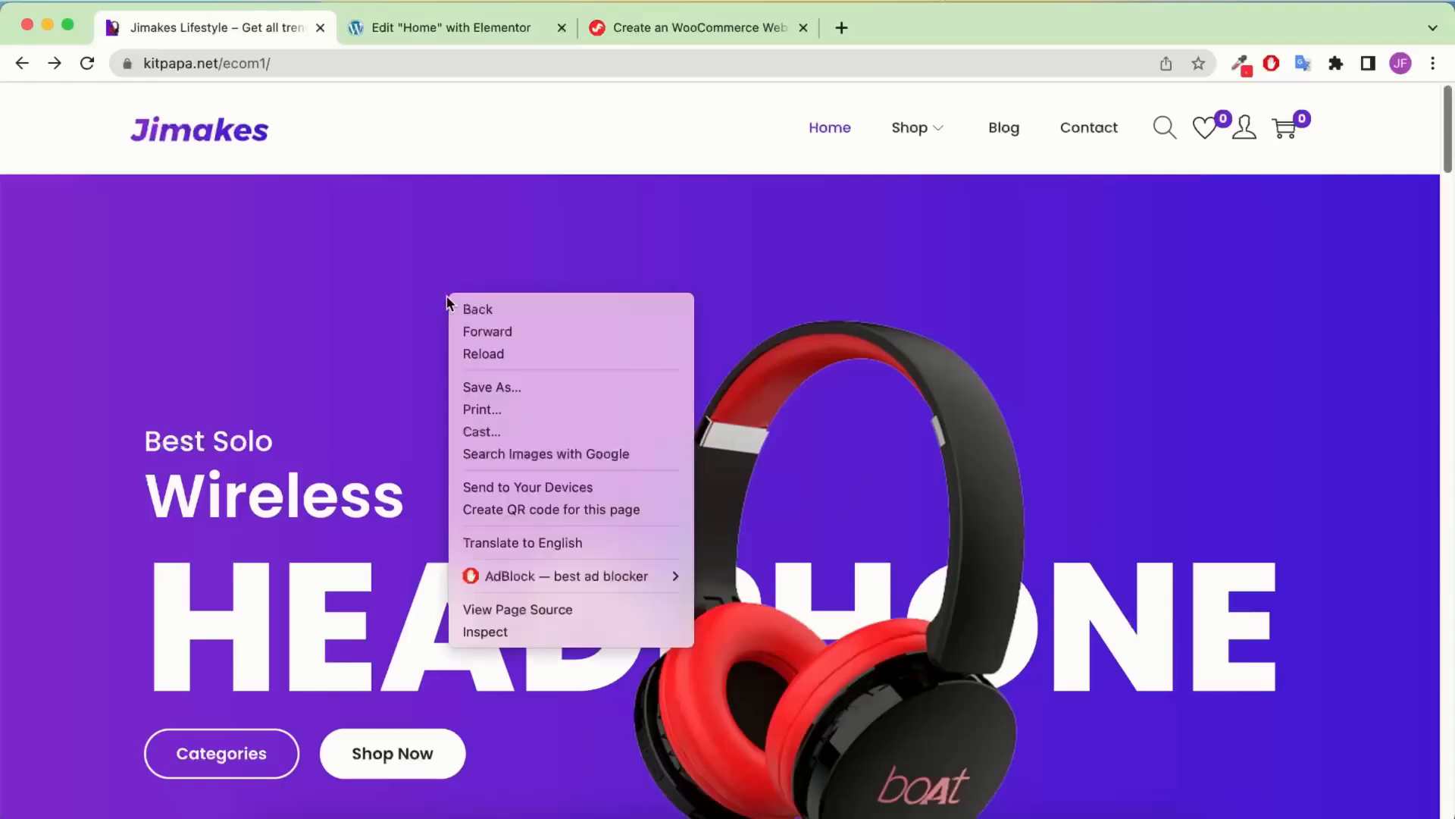
left_click(589, 635)
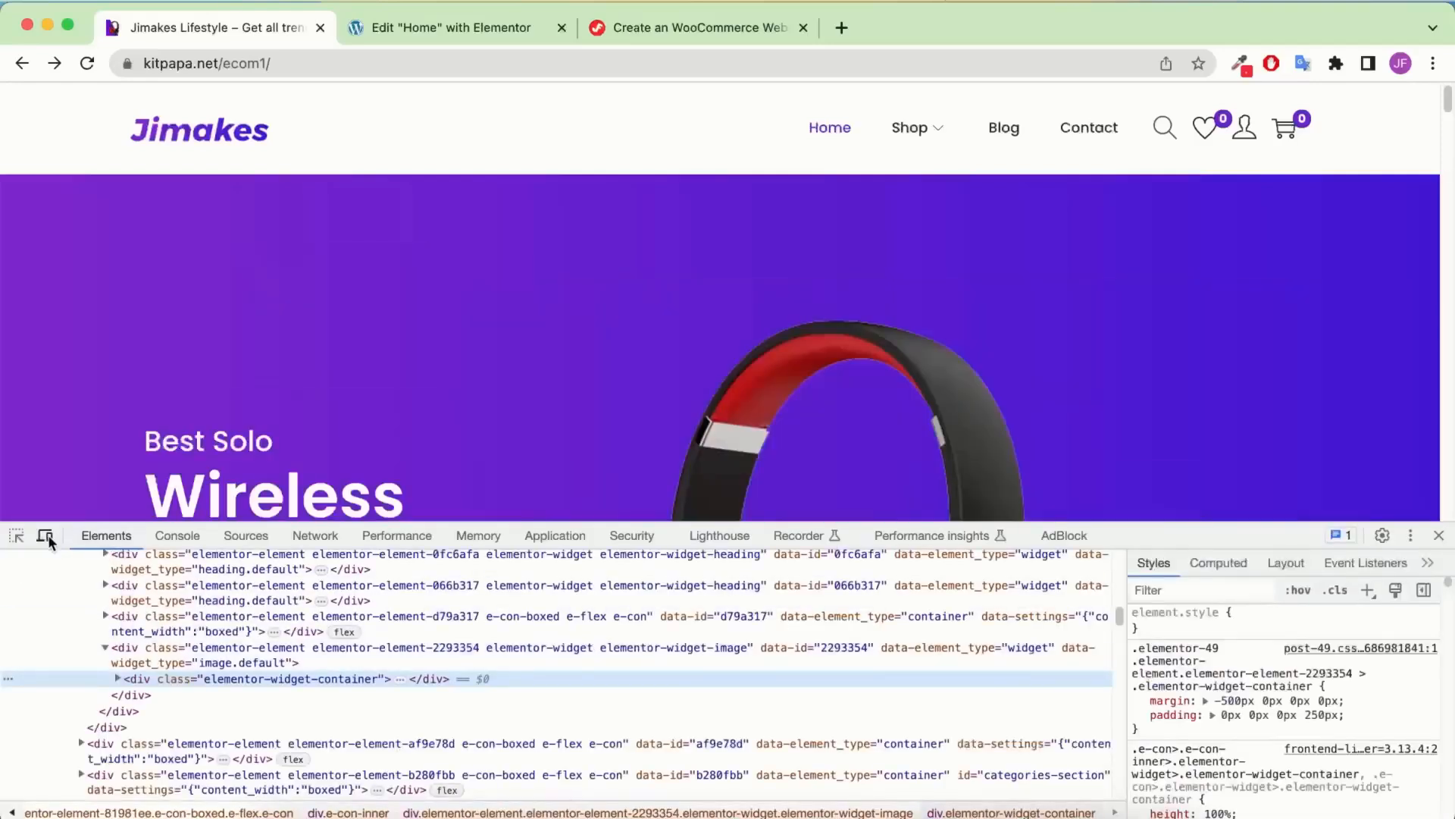
left_click(46, 537)
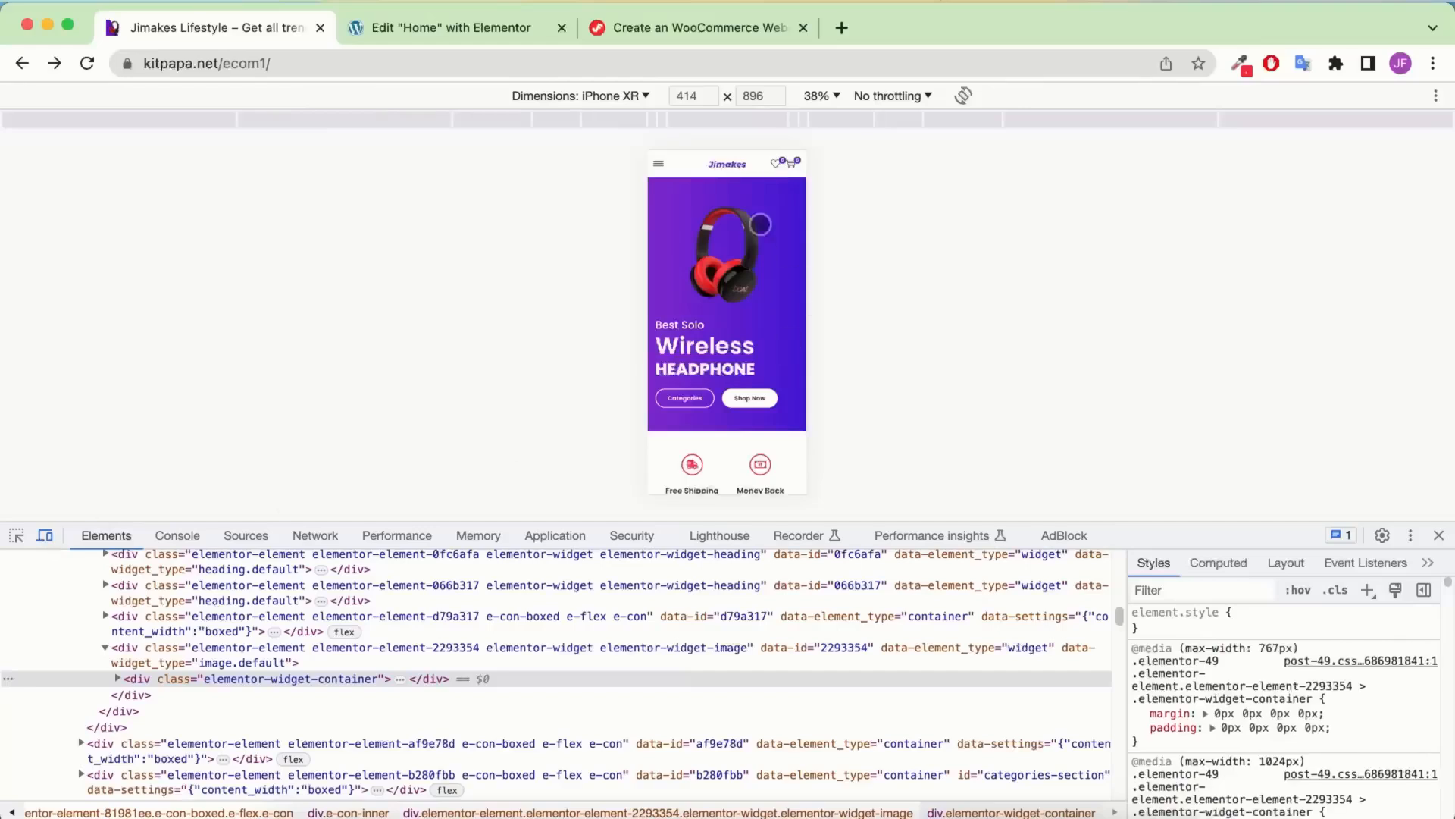
left_click(574, 97)
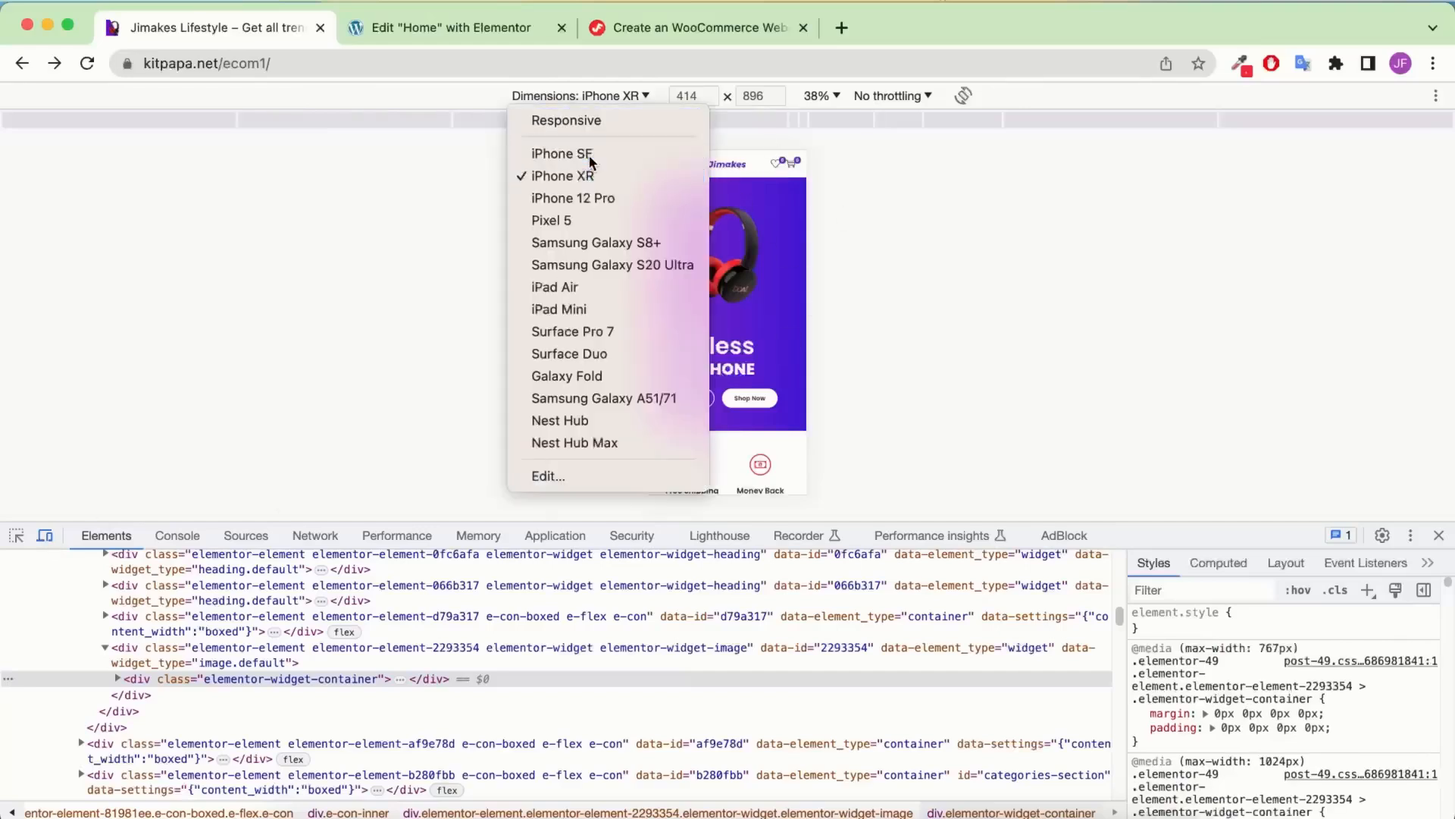
left_click(565, 154)
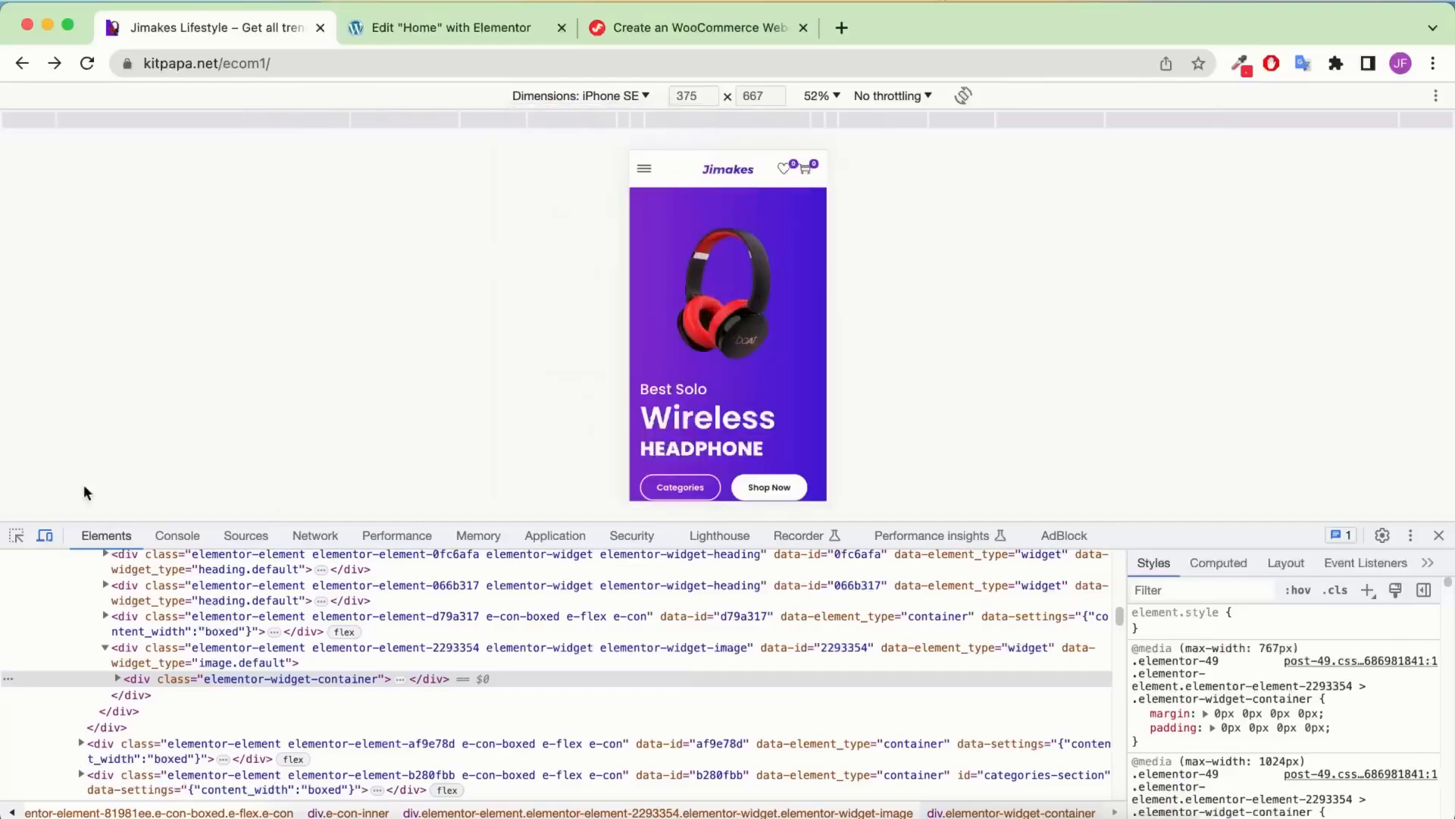
Dock DevTools right and back, check the hero's 0px padding, then return to Elementor
left_click(1412, 537)
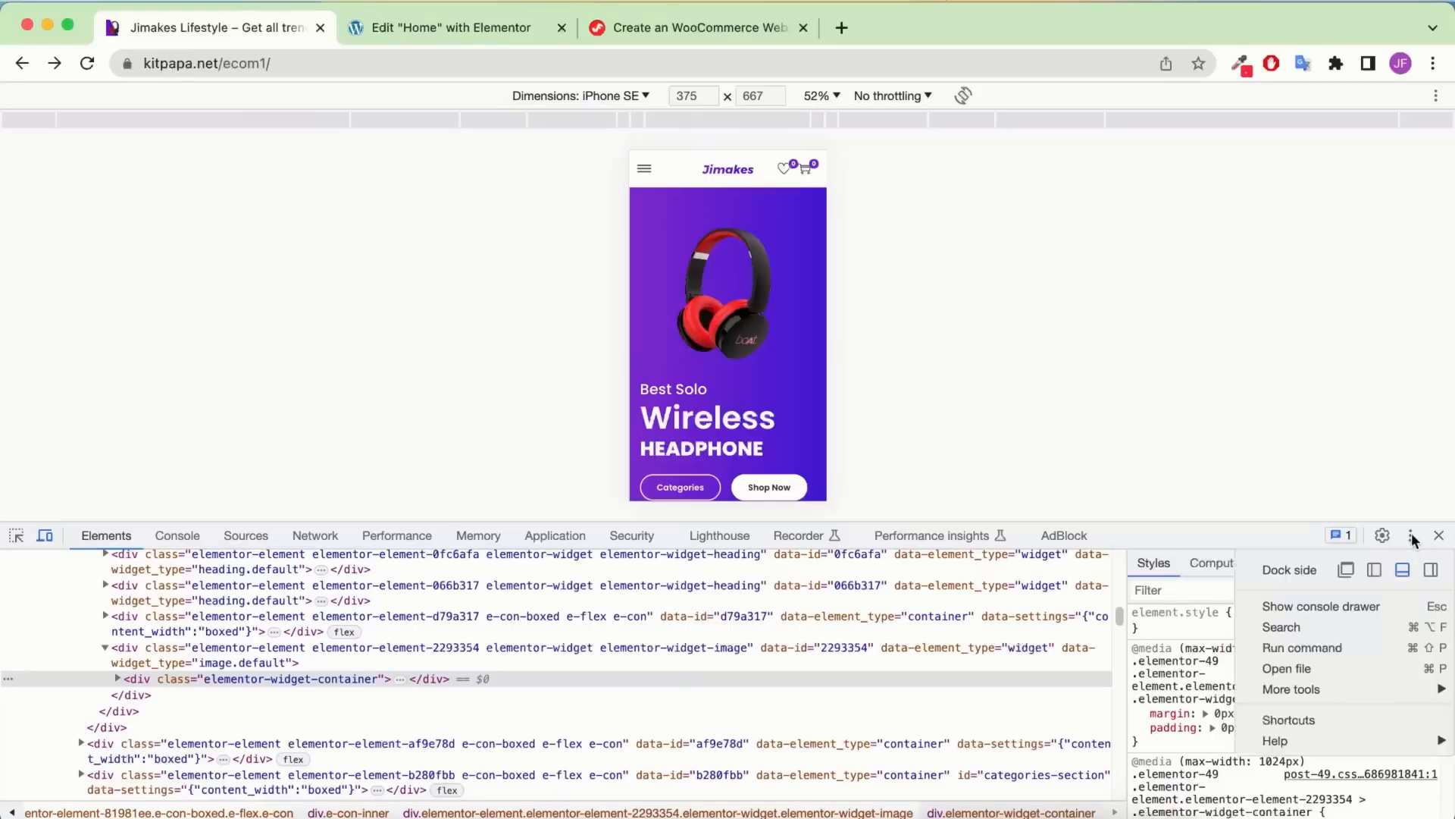
left_click(1430, 571)
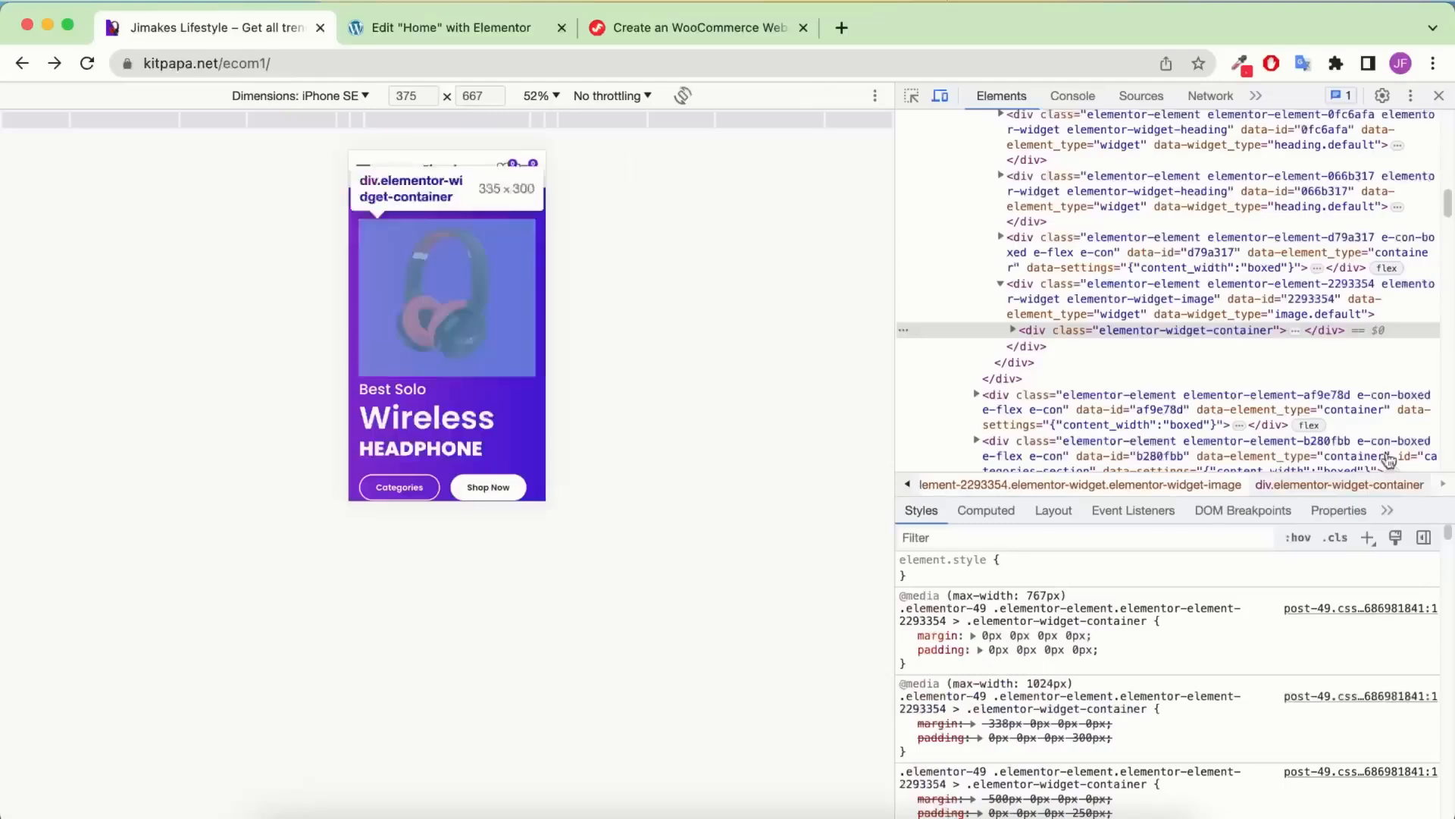
left_click(1411, 96)
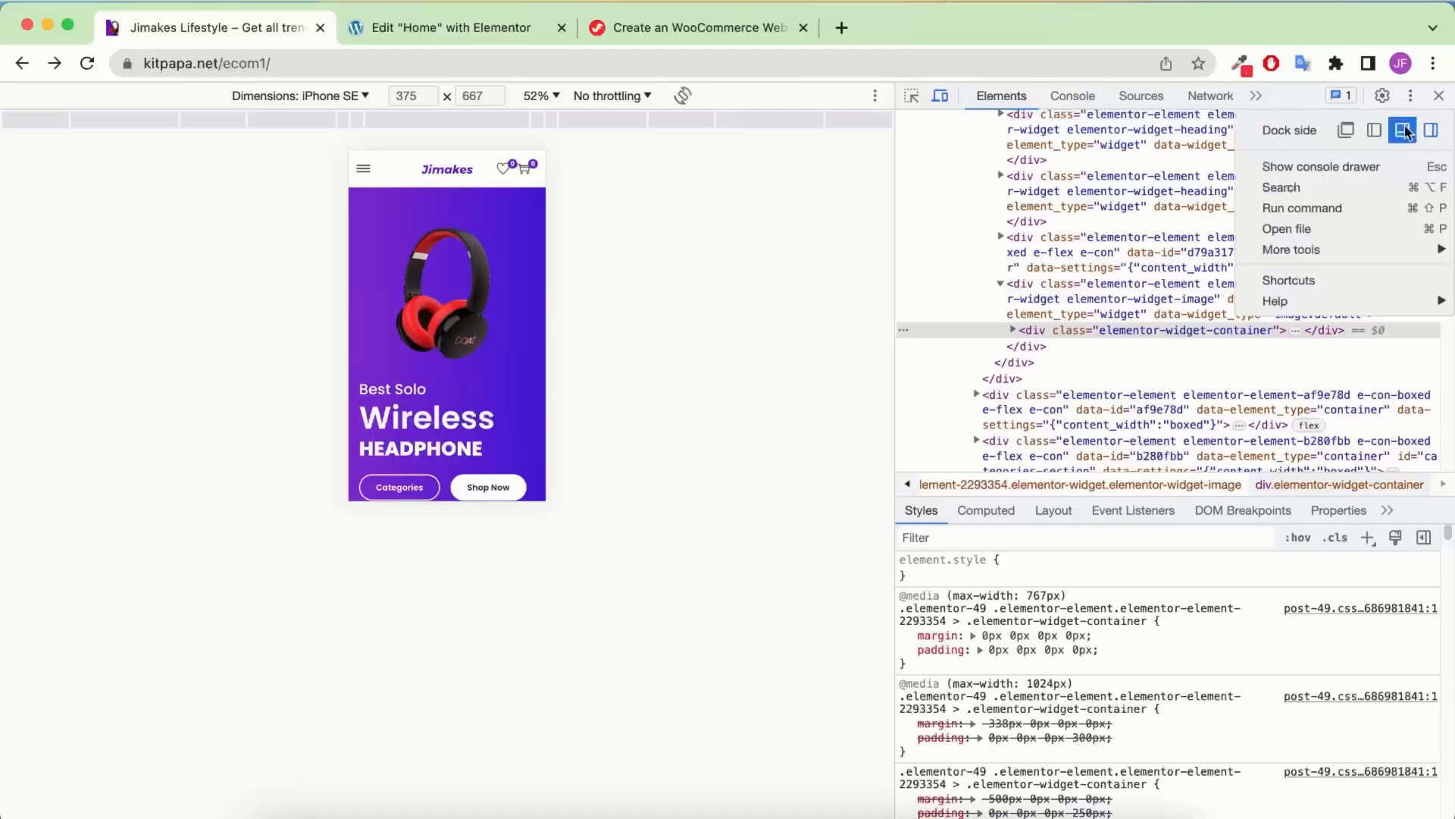
left_click(1403, 131)
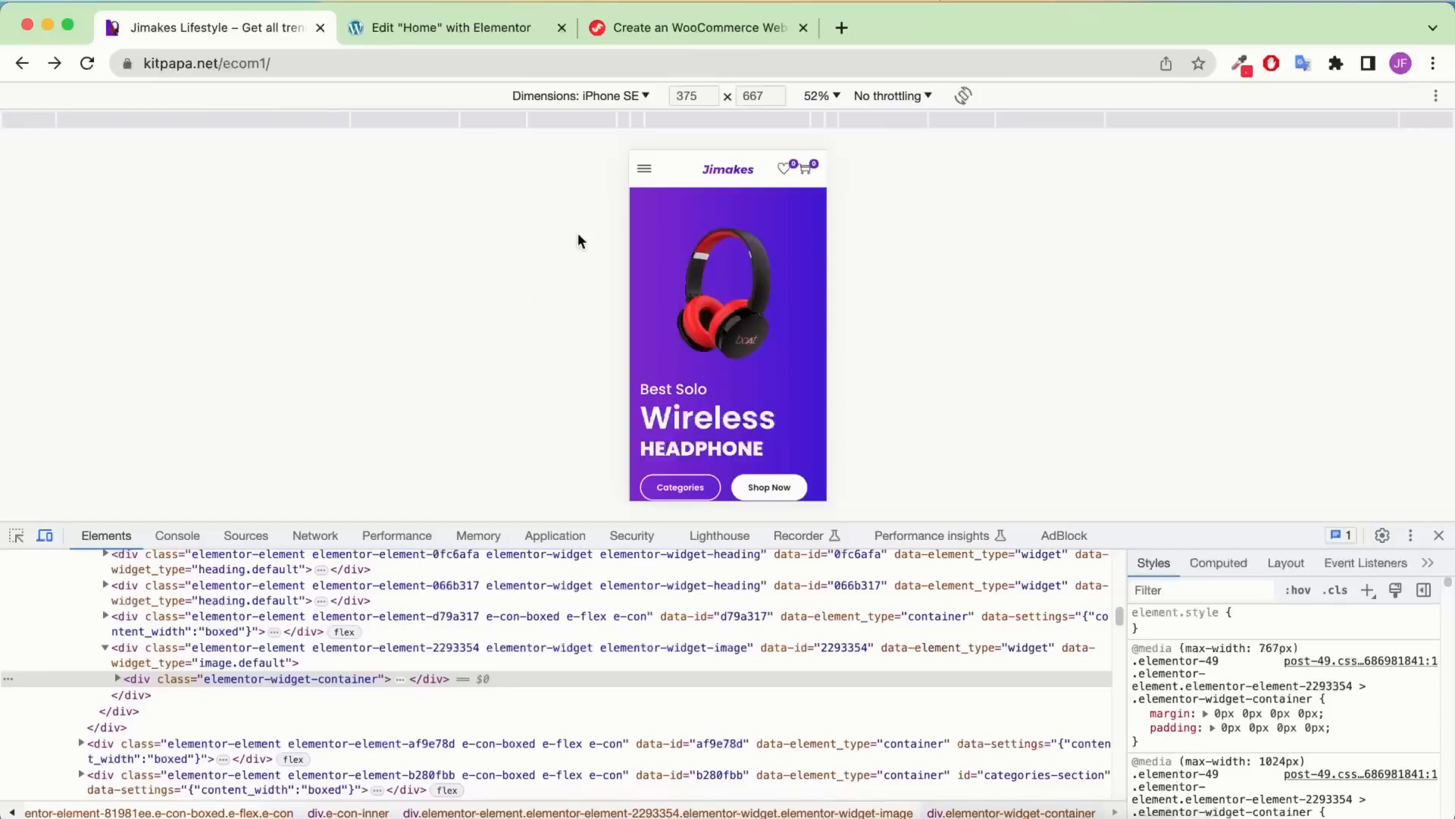
scroll(748, 352, "down", 2)
scroll(748, 351, "up", 2)
scroll(732, 393, "down", 2)
scroll(731, 393, "up", 2)
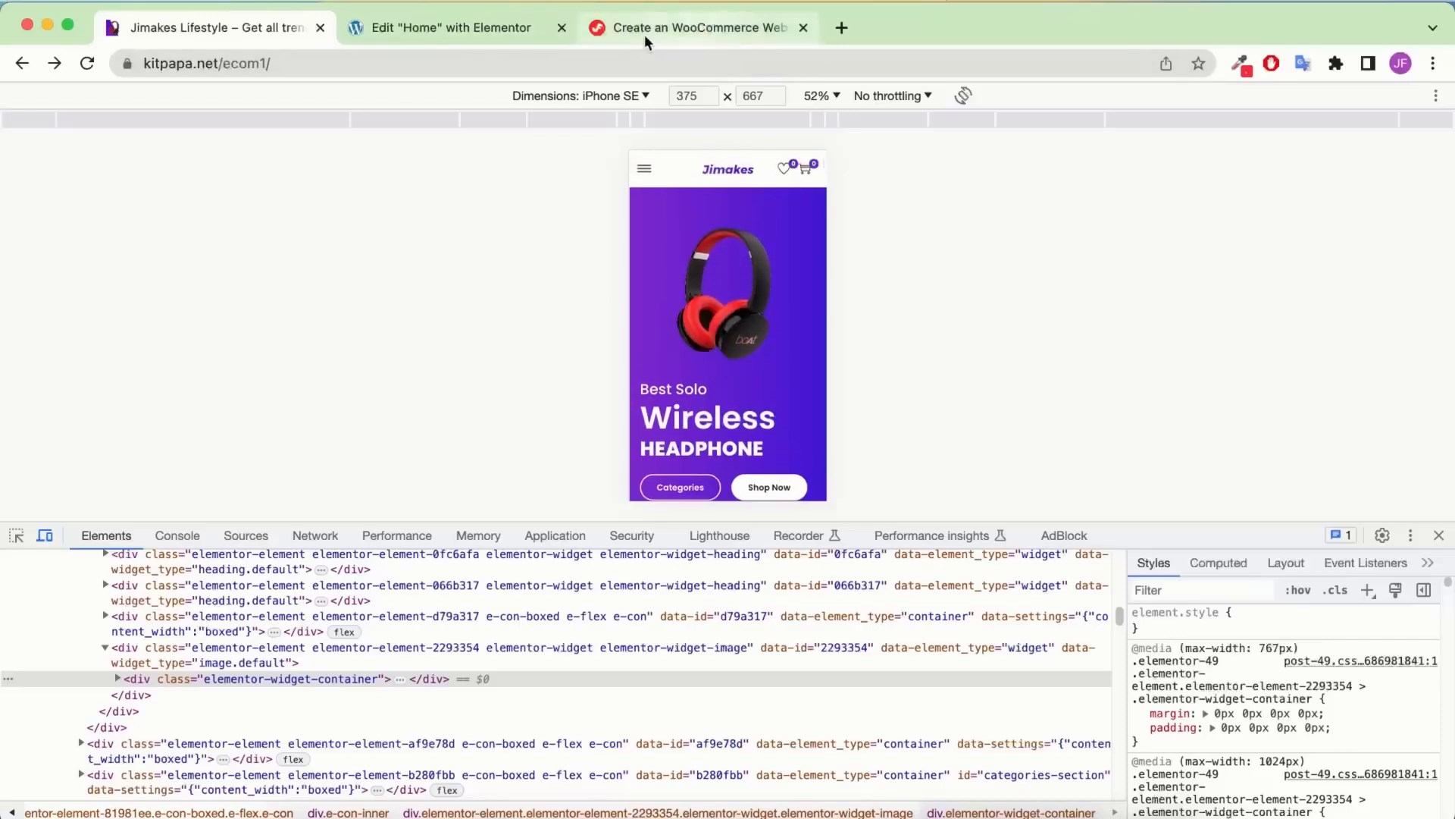
left_click(466, 32)
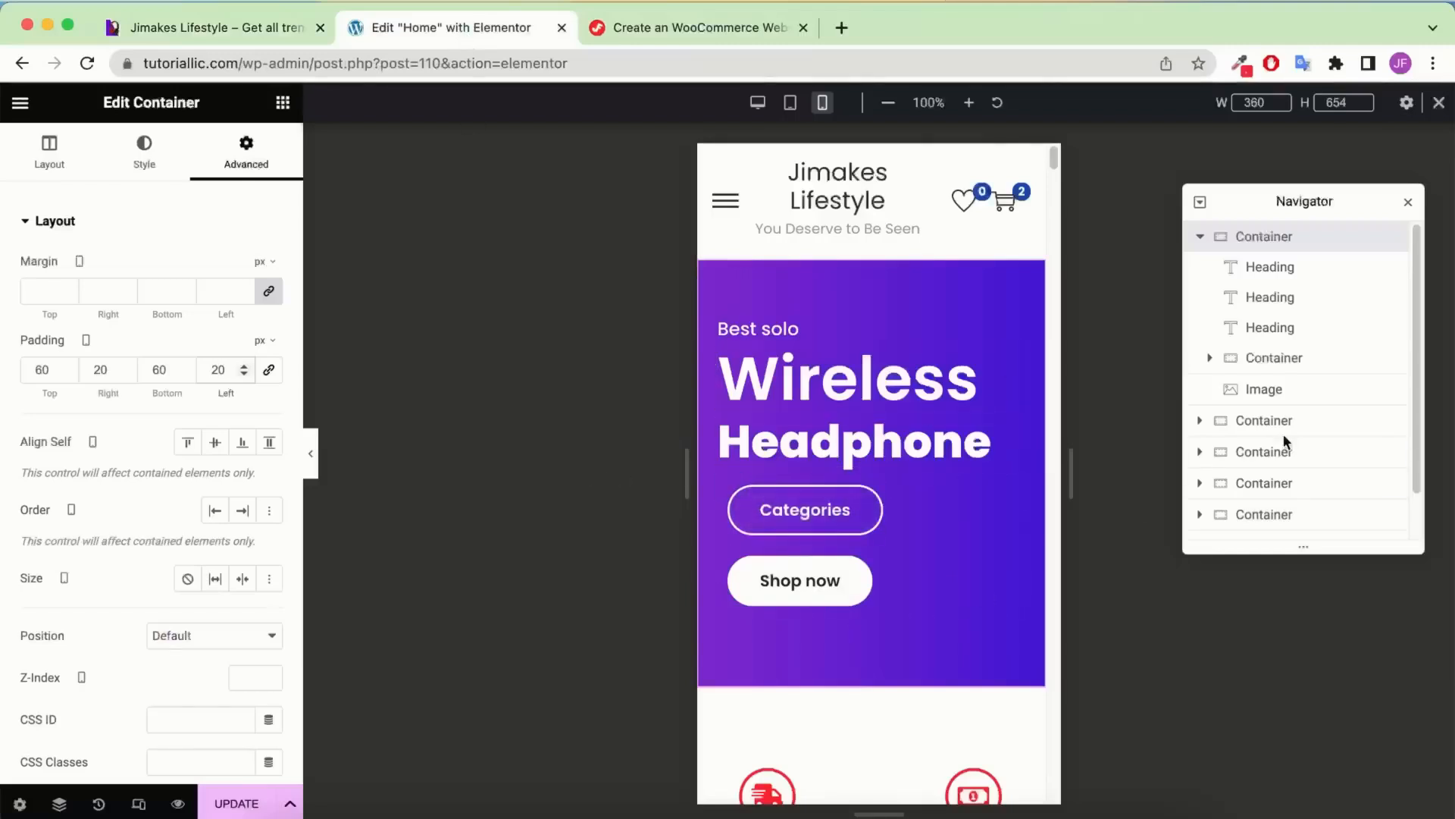
Remove the headphone image's -500 top margin and 250 left padding
left_click(1311, 393)
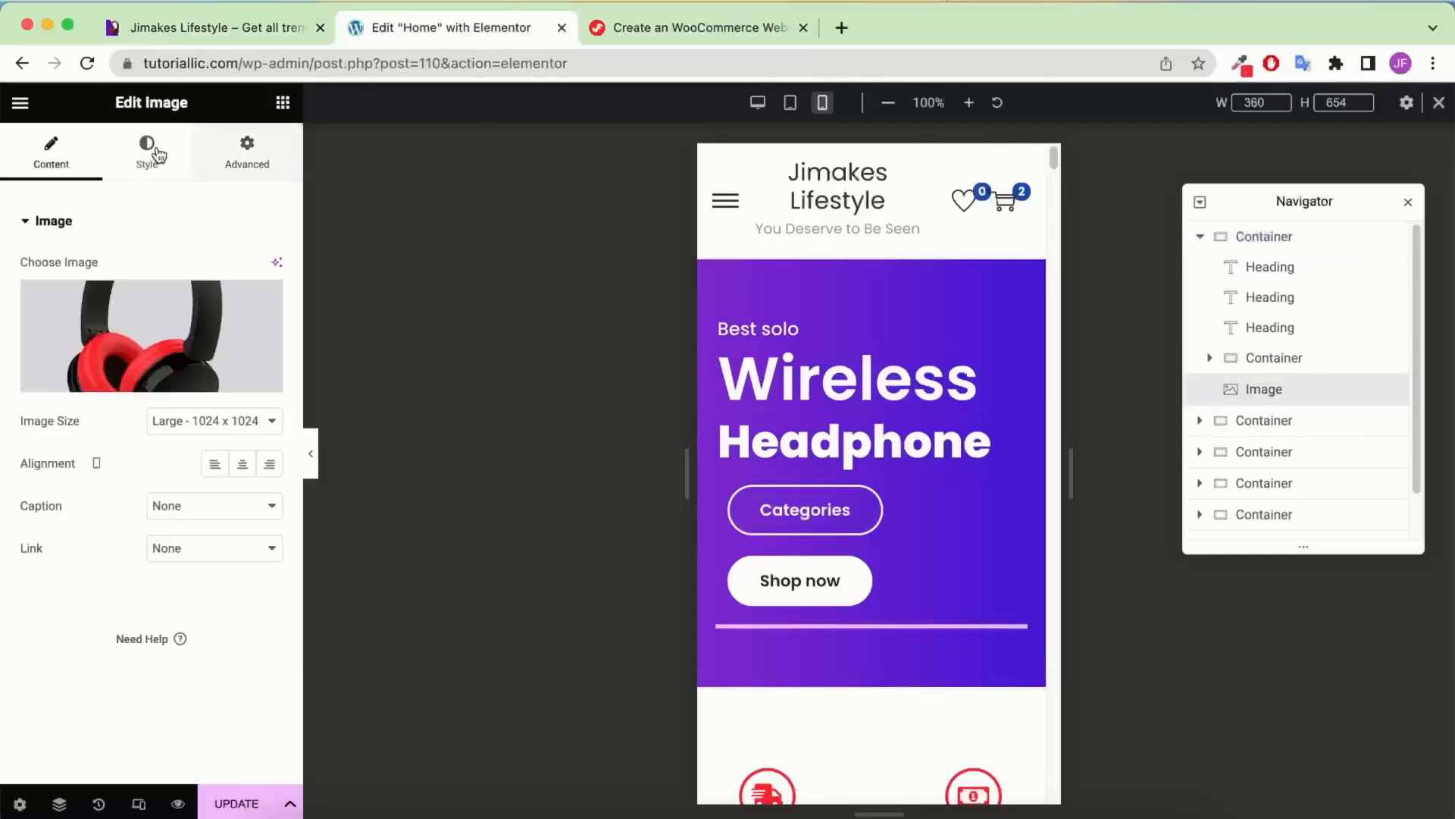
left_click(258, 162)
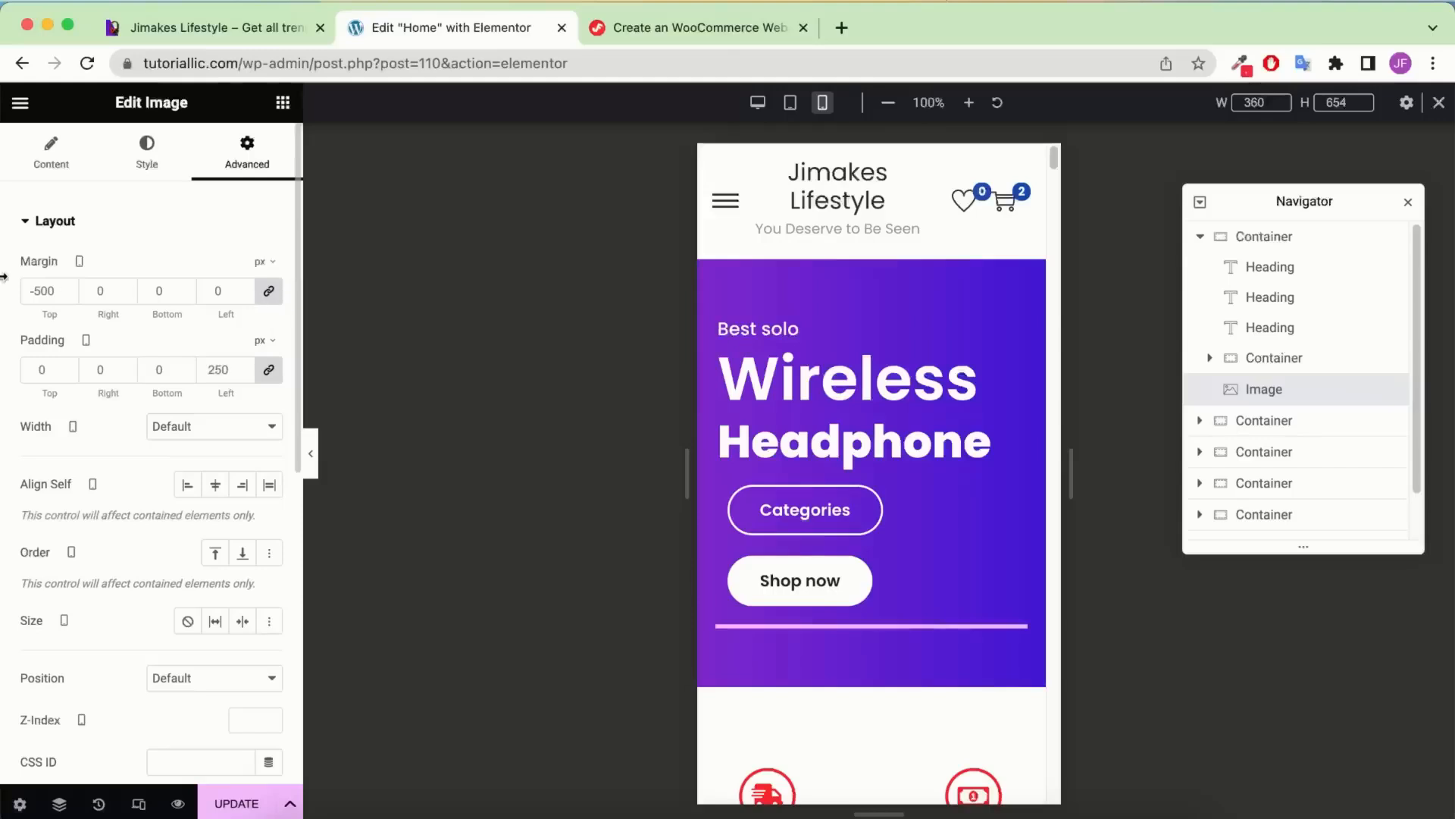
left_click(273, 302)
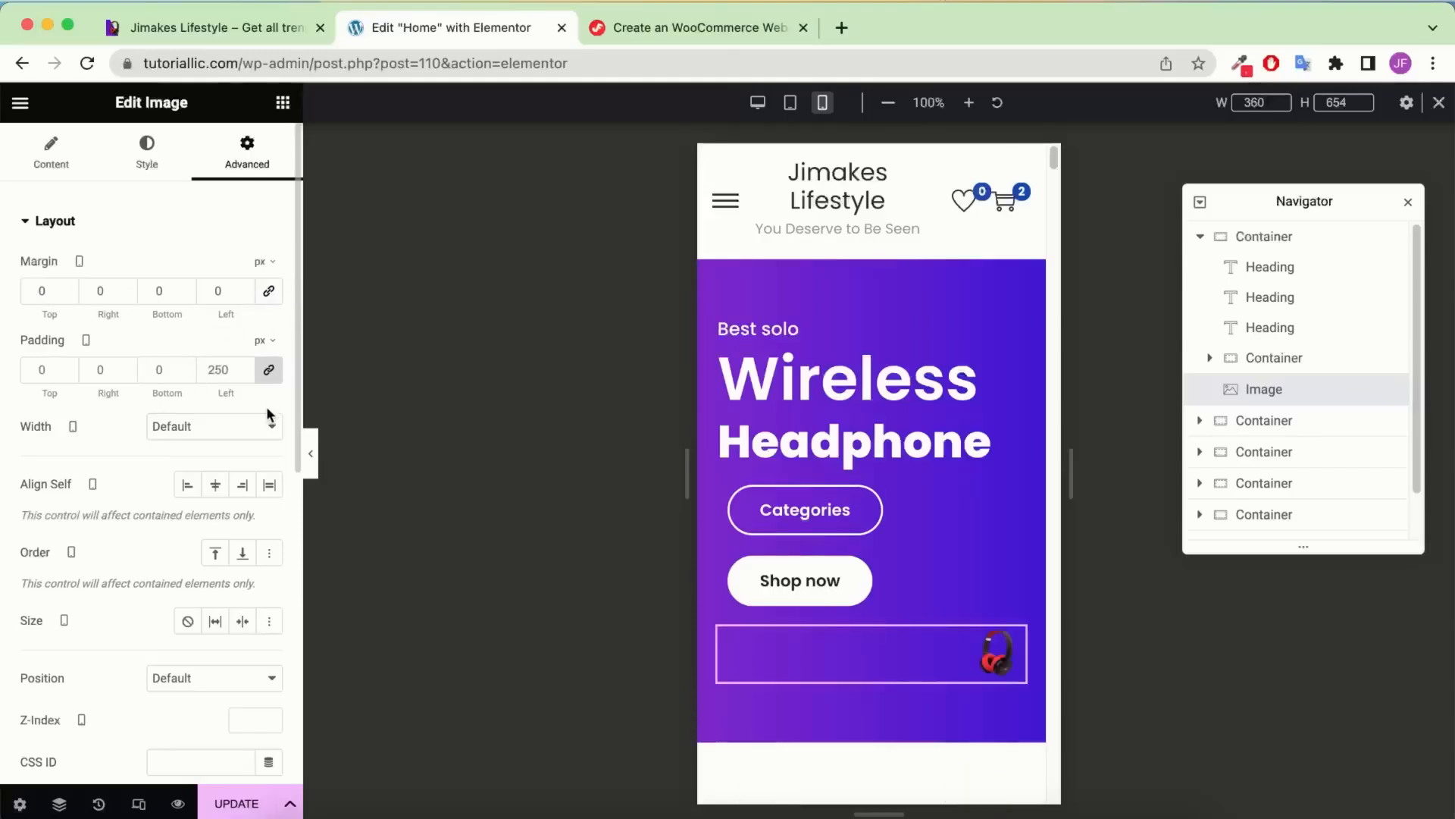
left_click(269, 372)
scroll(913, 531, "down", 4)
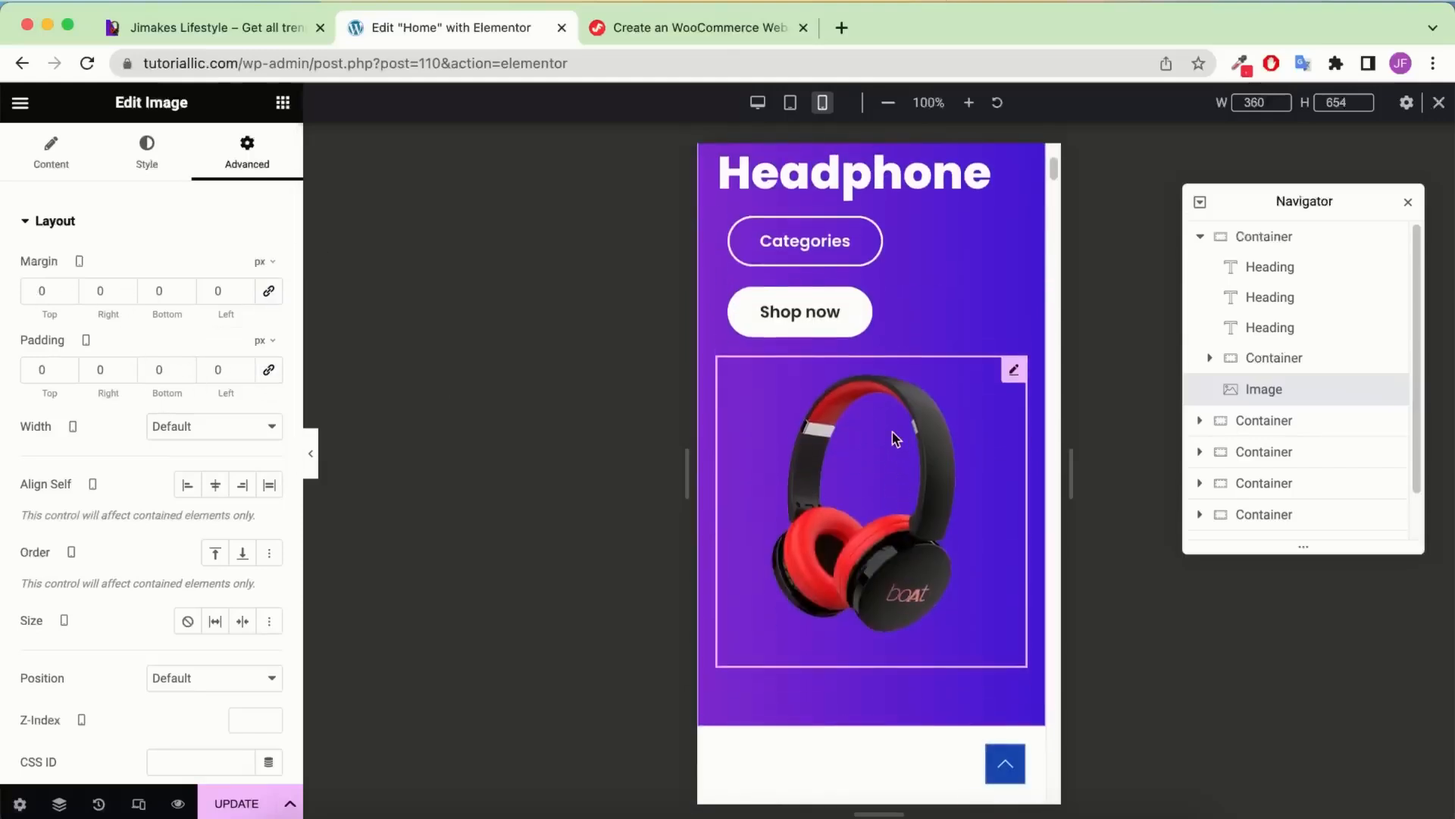
scroll(834, 496, "up", 1)
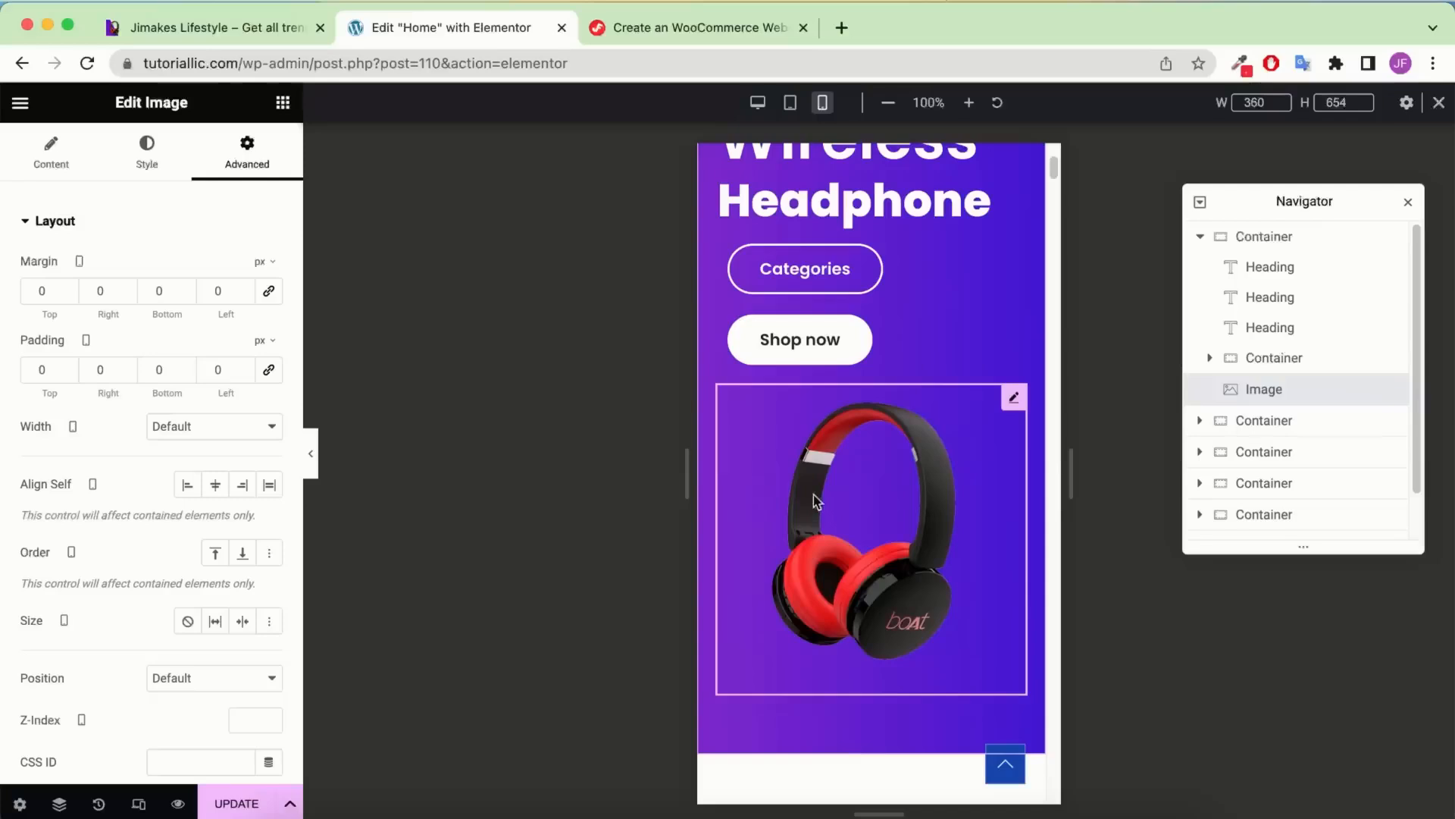
Set the headphone image width to 650 px with a 300 px max width
left_click(133, 163)
left_click(269, 265)
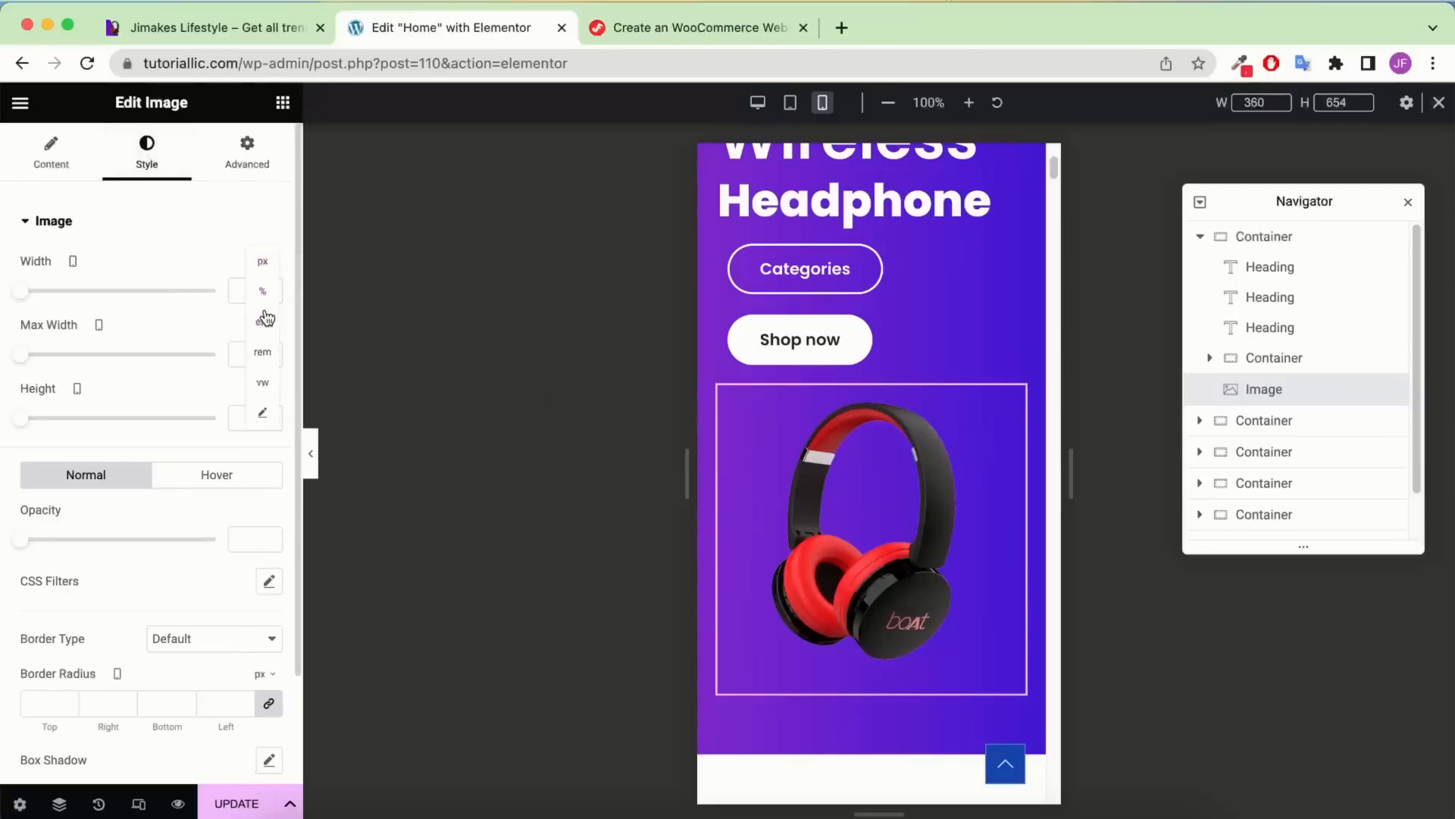
left_click(269, 307)
left_click(270, 326)
left_click(270, 327)
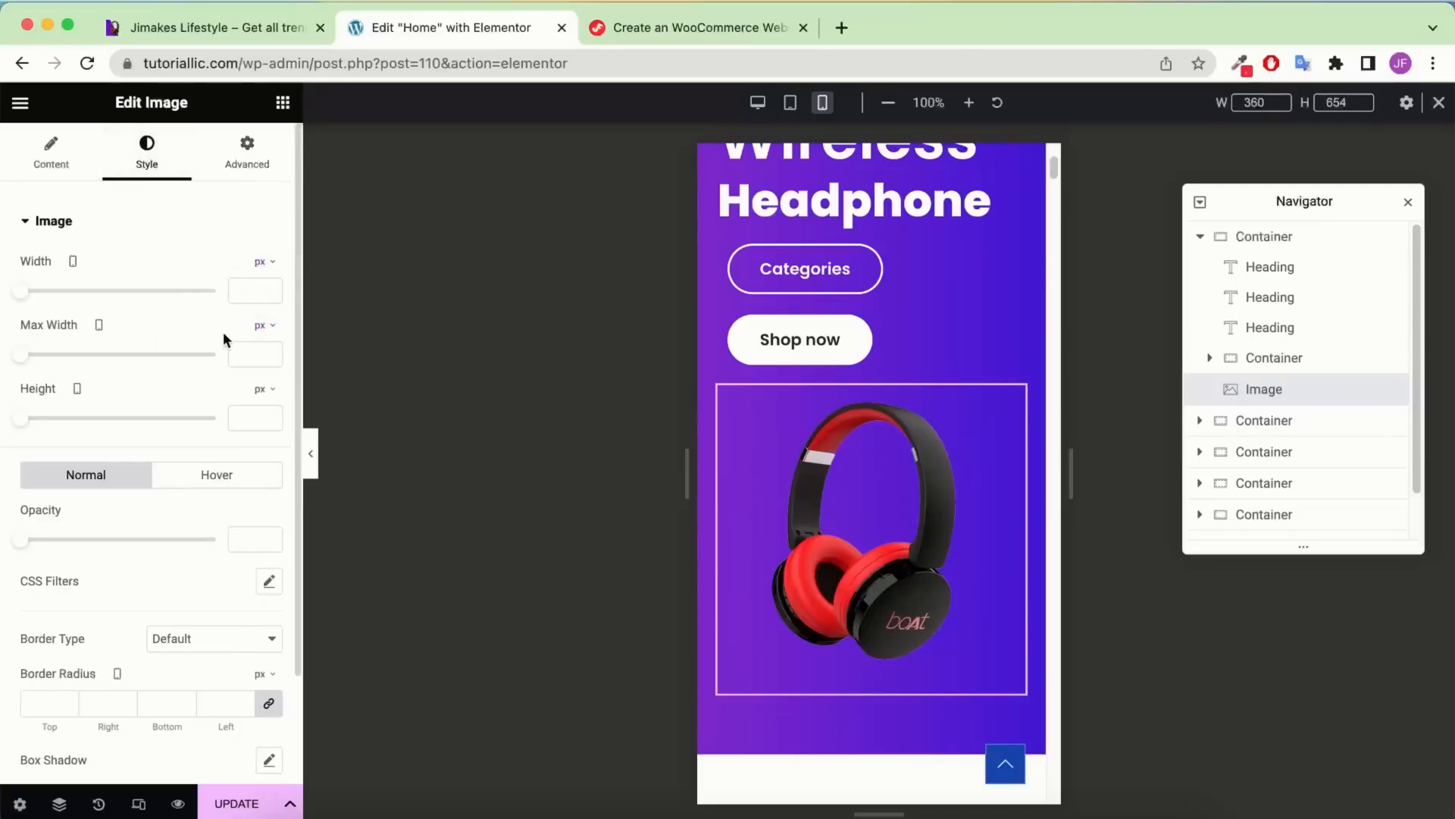
left_click(253, 294)
type("650")
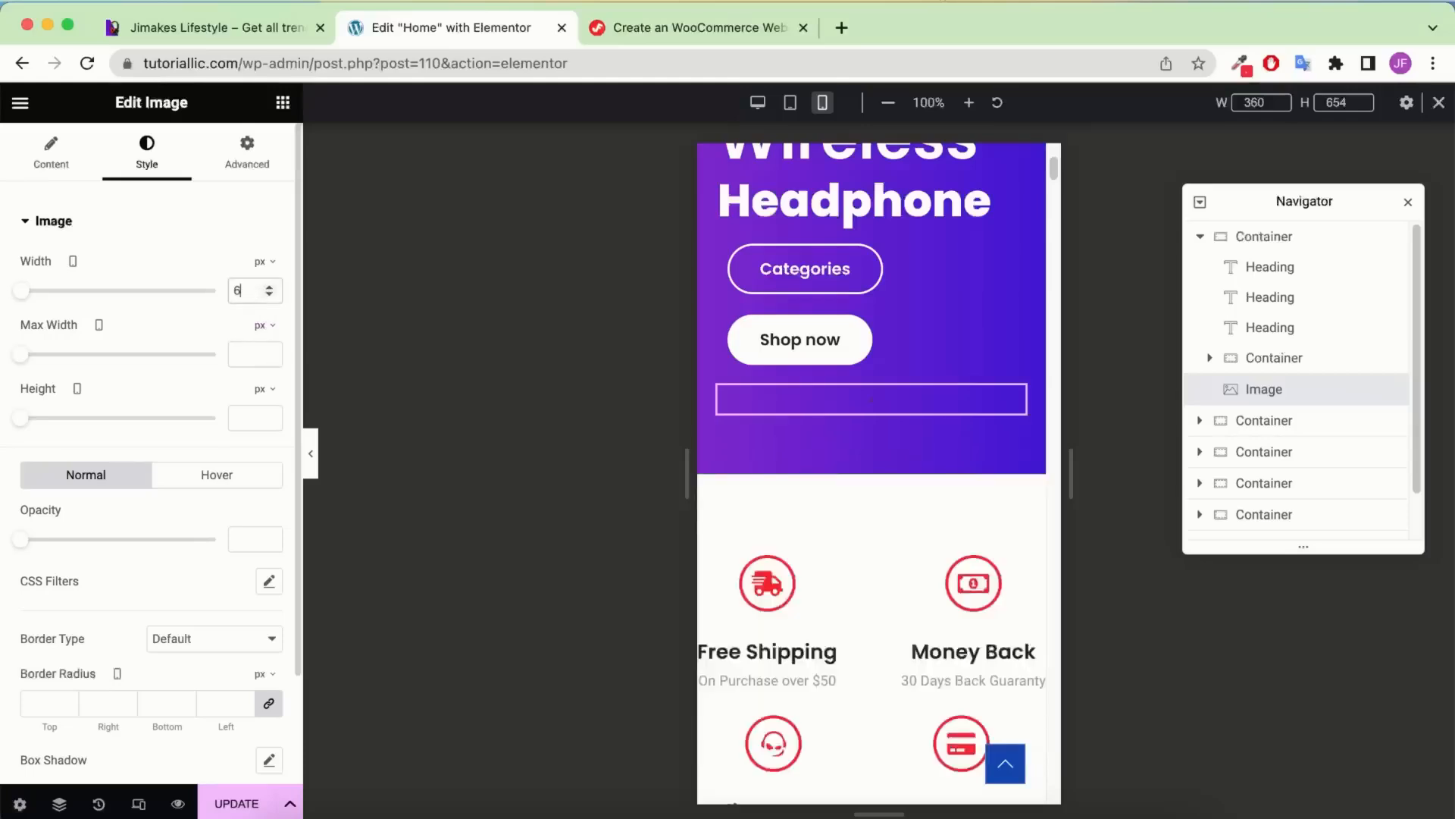
left_click(238, 356)
type("300")
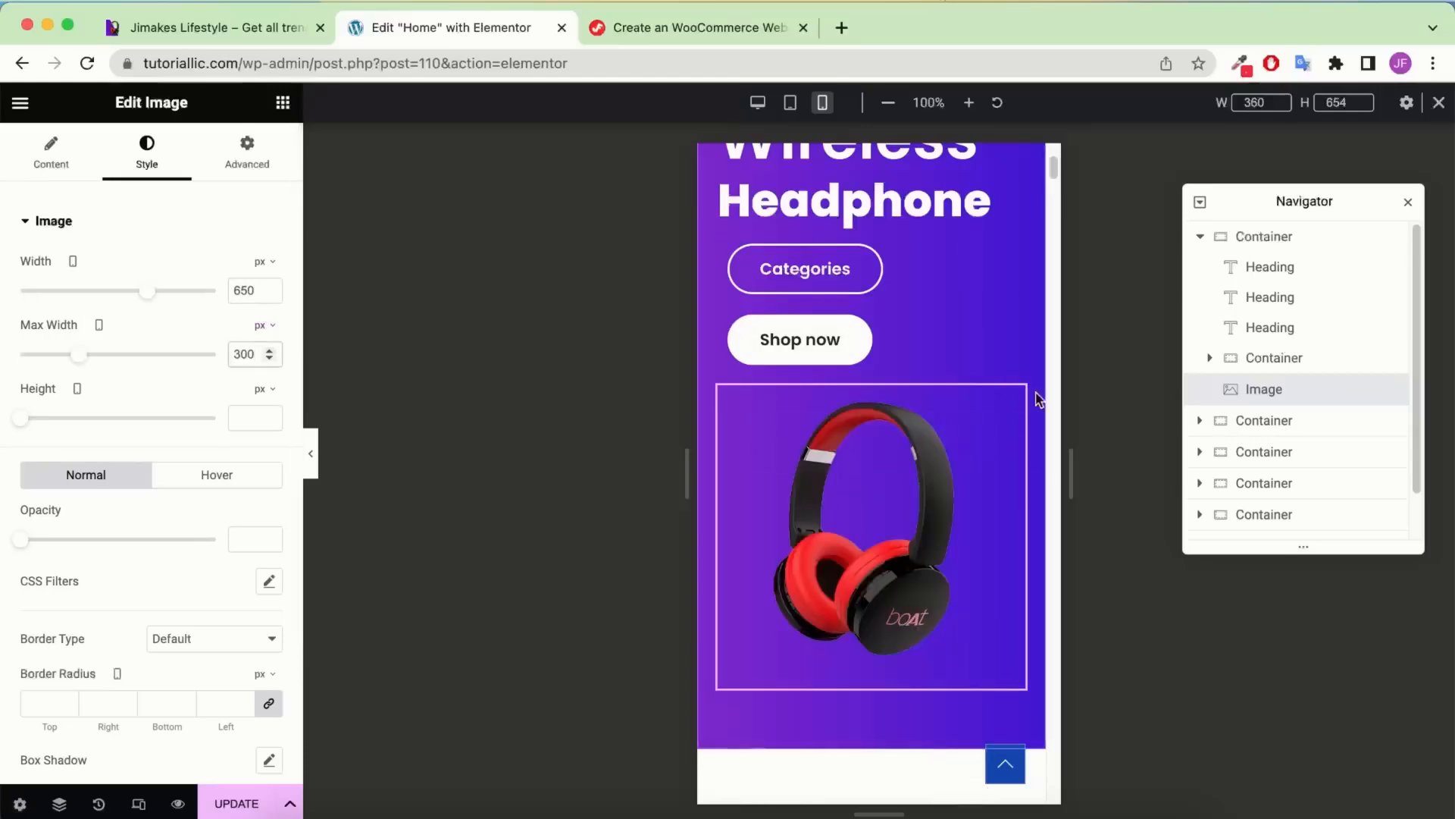
Set the image's Order to Start so it sits above the headings
left_click(247, 146)
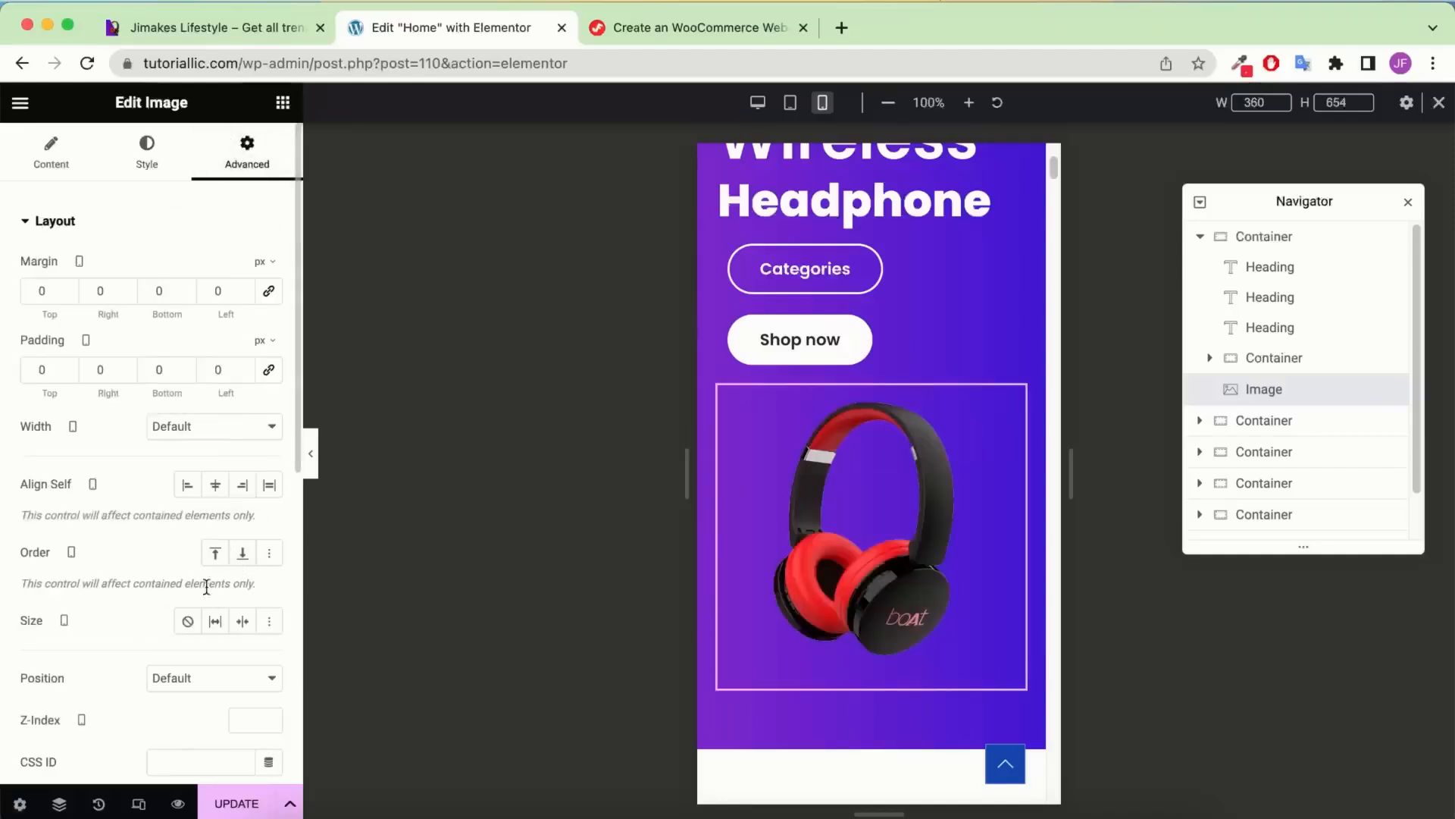
left_click(216, 555)
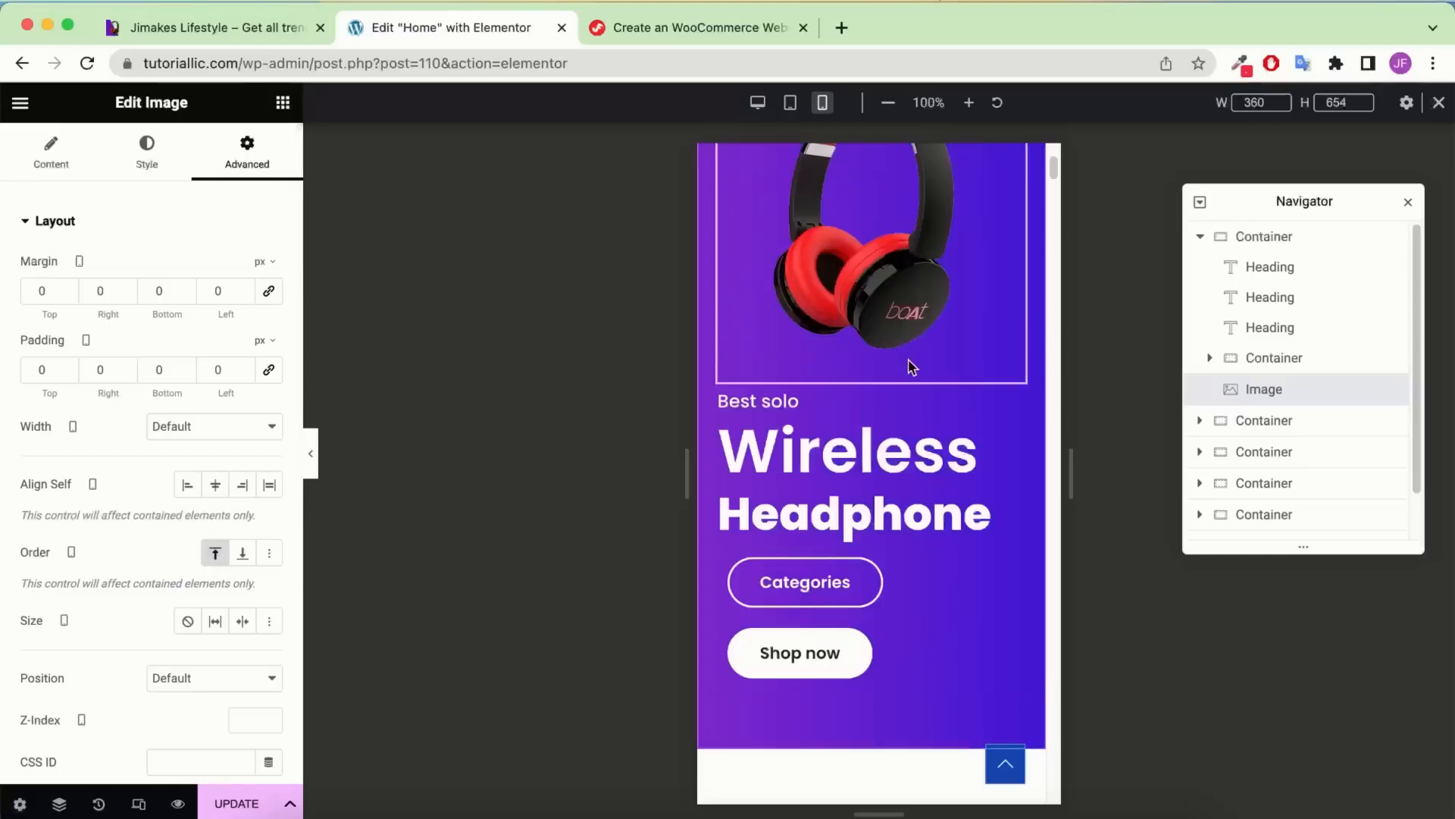
scroll(913, 367, "up", 3)
scroll(952, 383, "down", 2)
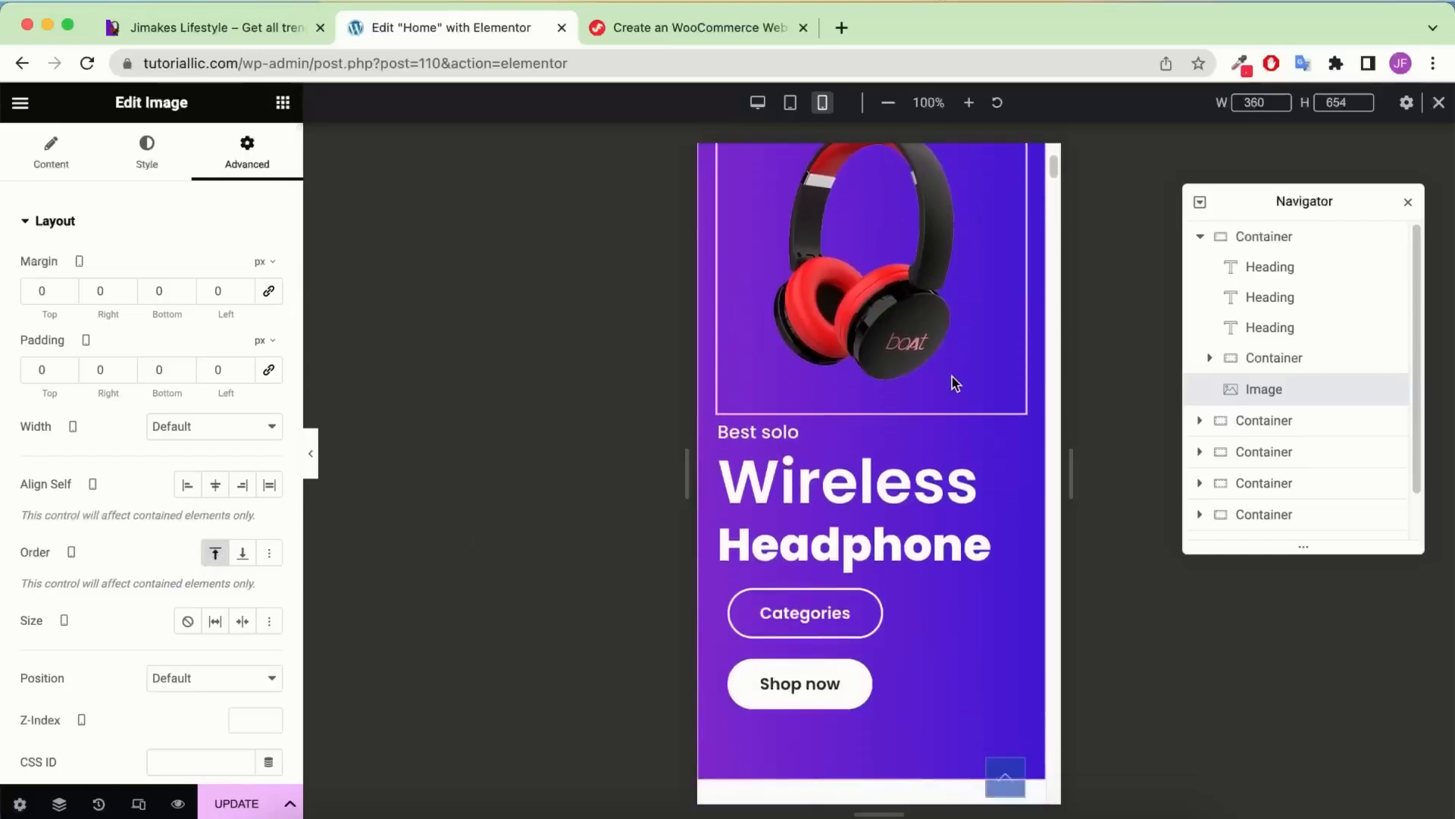
scroll(952, 383, "up", 3)
left_click(1265, 367)
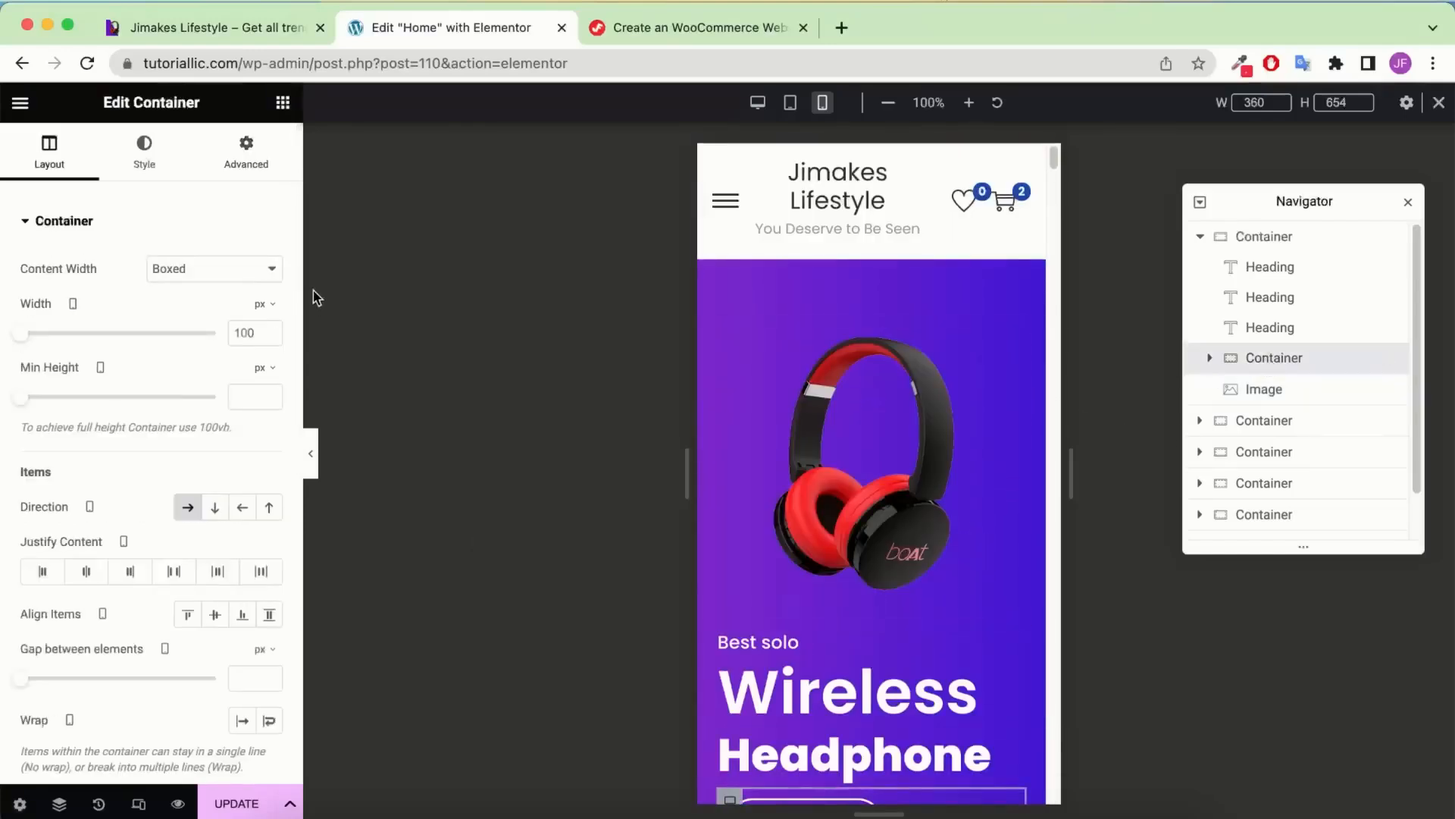
Give the Categories / Shop now buttons container 20 px top padding
left_click(241, 144)
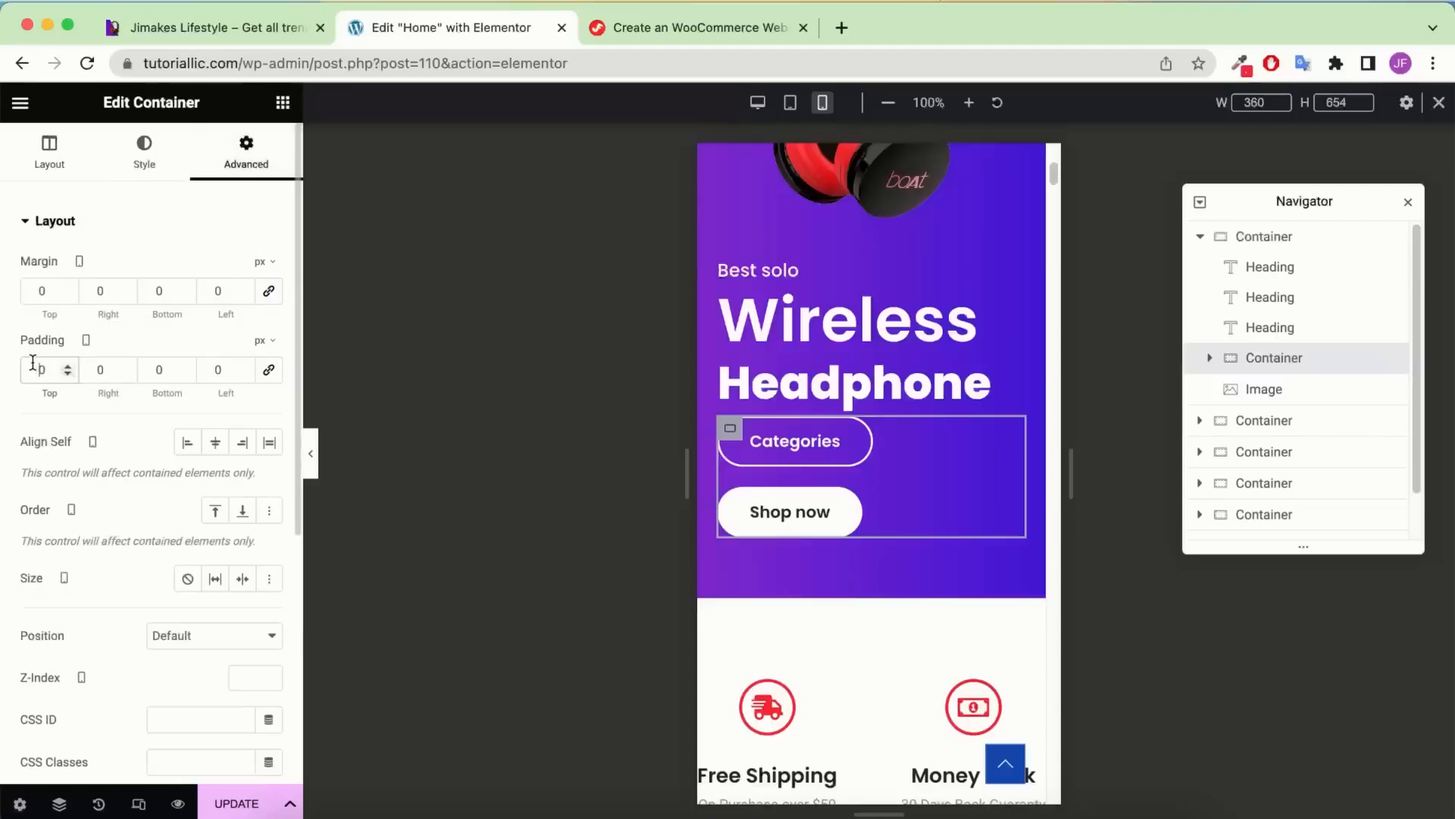
type("20")
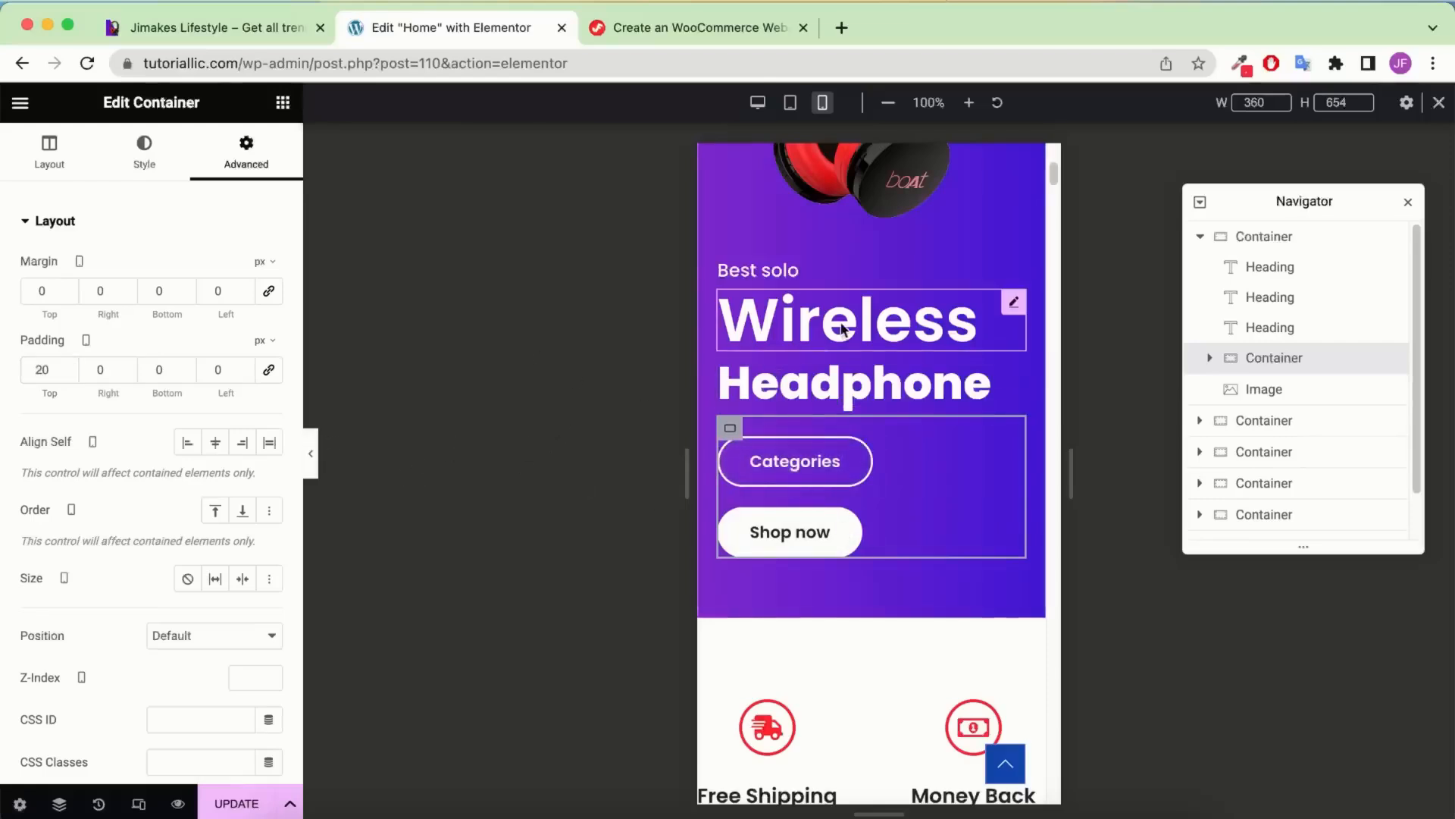
scroll(840, 326, "up", 3)
scroll(840, 323, "up", 3)
scroll(839, 323, "down", 7)
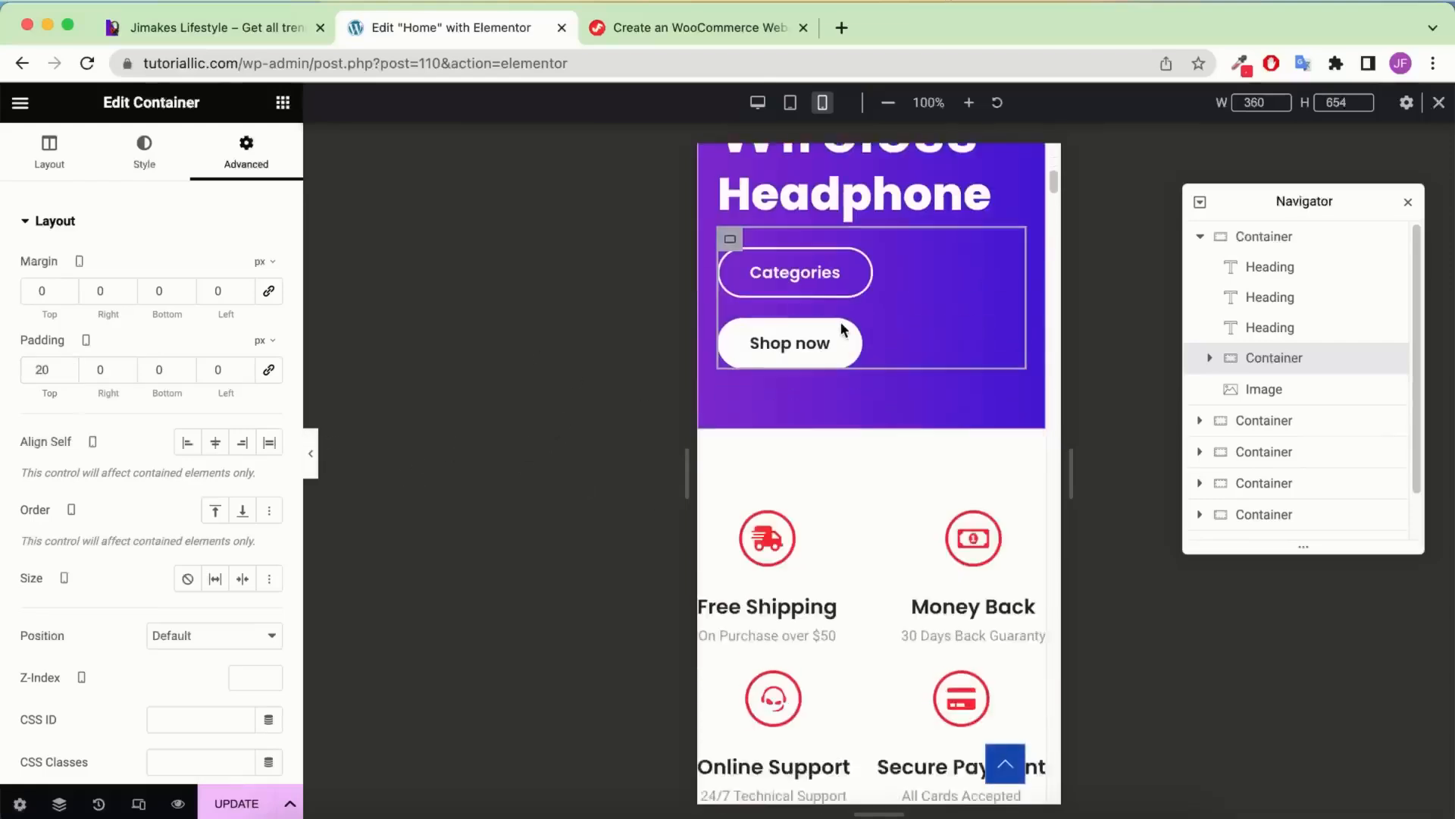
scroll(842, 326, "up", 3)
scroll(841, 324, "down", 5)
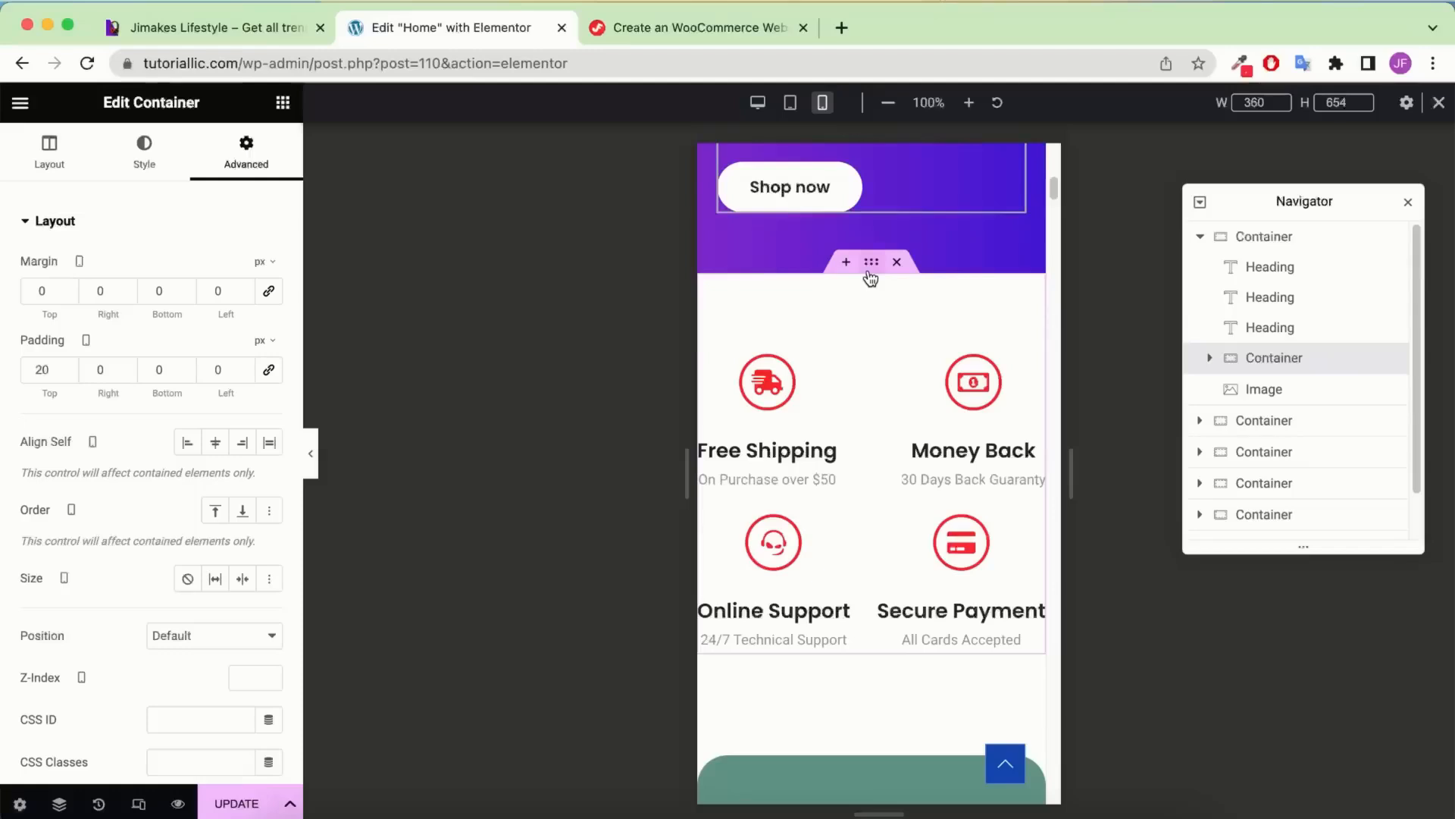
Set the features container's direction to Column - vertical
left_click(872, 264)
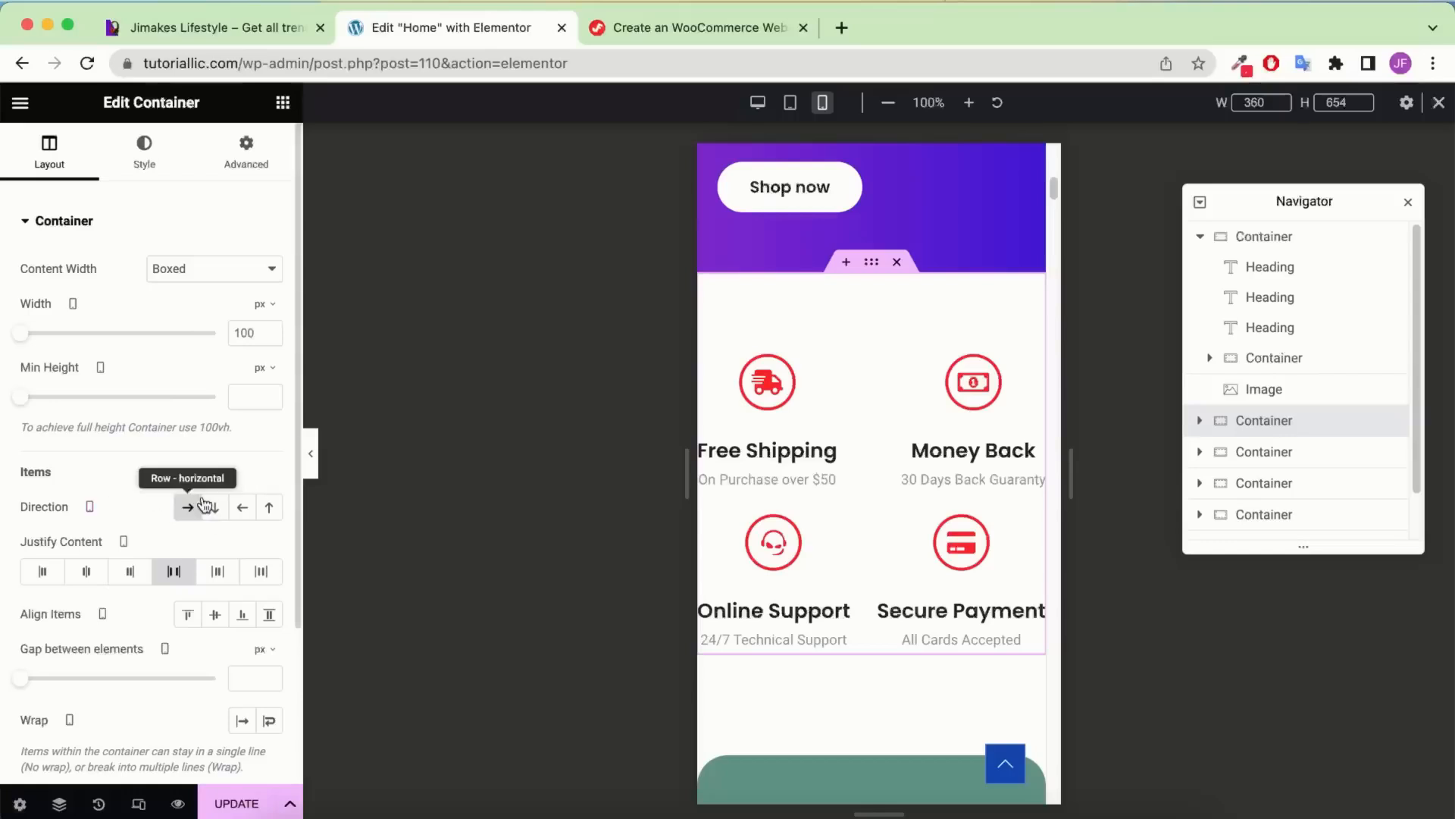
left_click(213, 507)
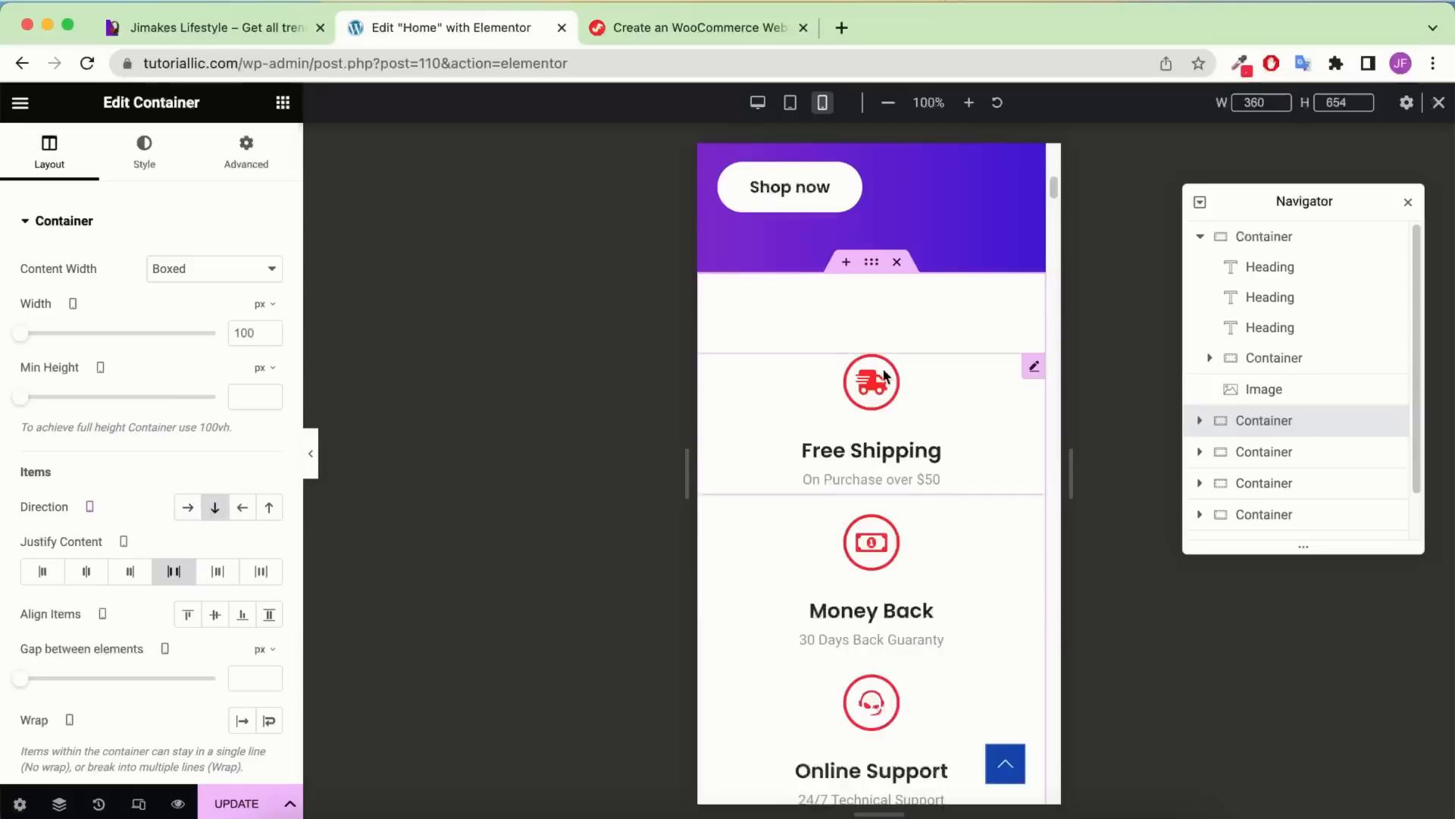
scroll(884, 367, "down", 5)
scroll(883, 367, "up", 4)
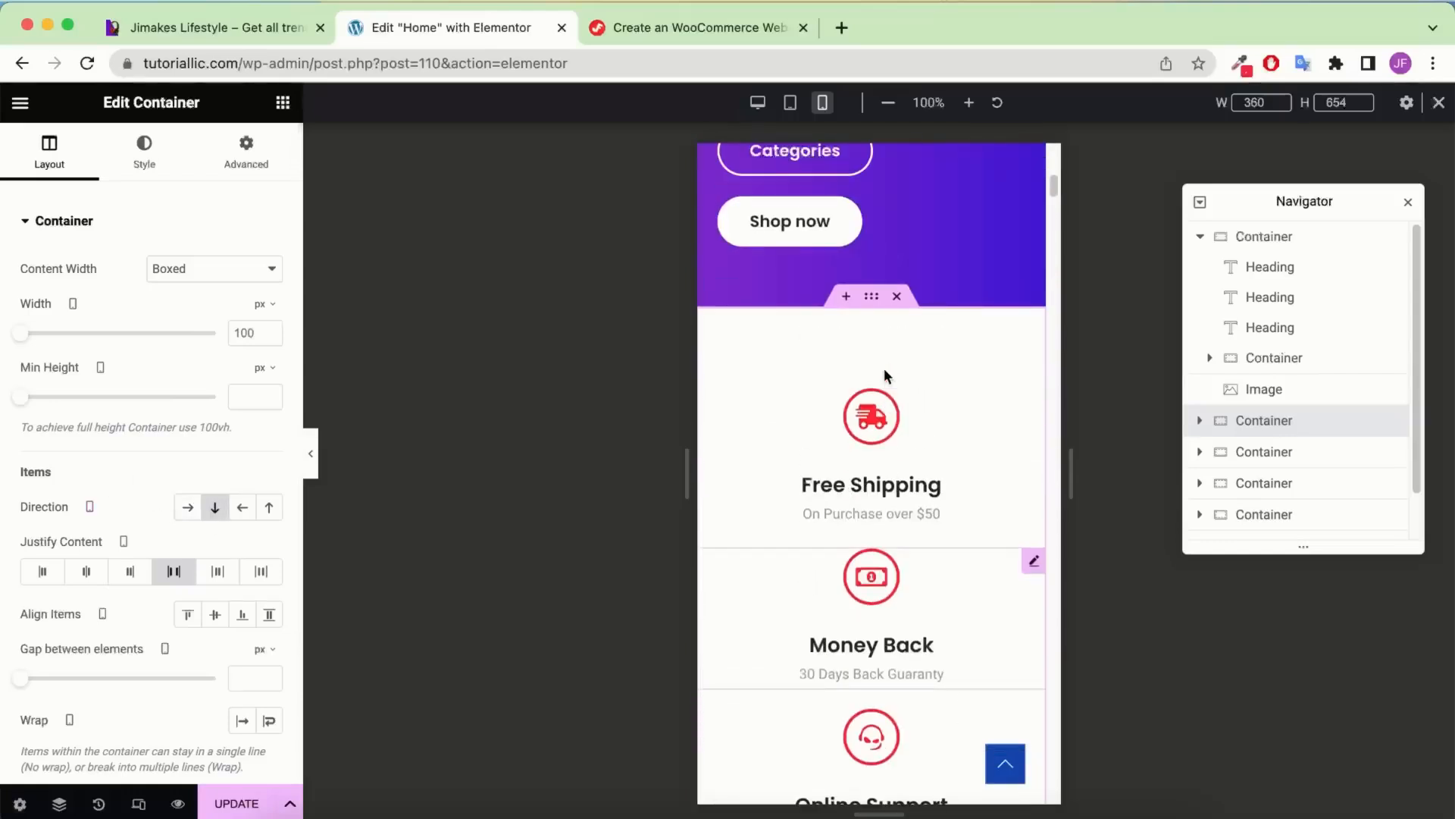
scroll(883, 366, "down", 4)
Compare with the live site, then keep the four features stacked in one column
key("ctrl+shift+Tab")
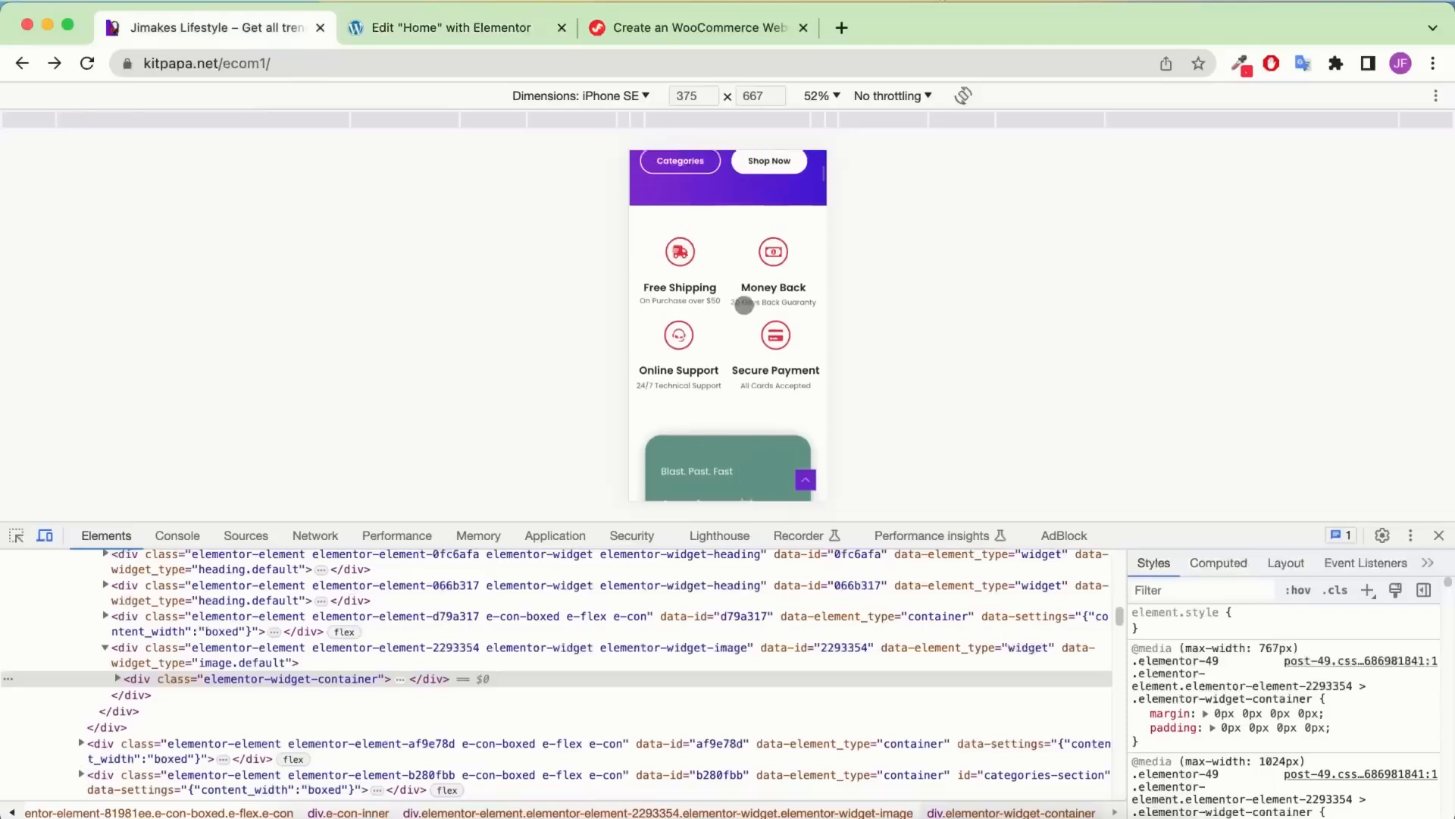
scroll(744, 308, "up", 2)
left_click(481, 25)
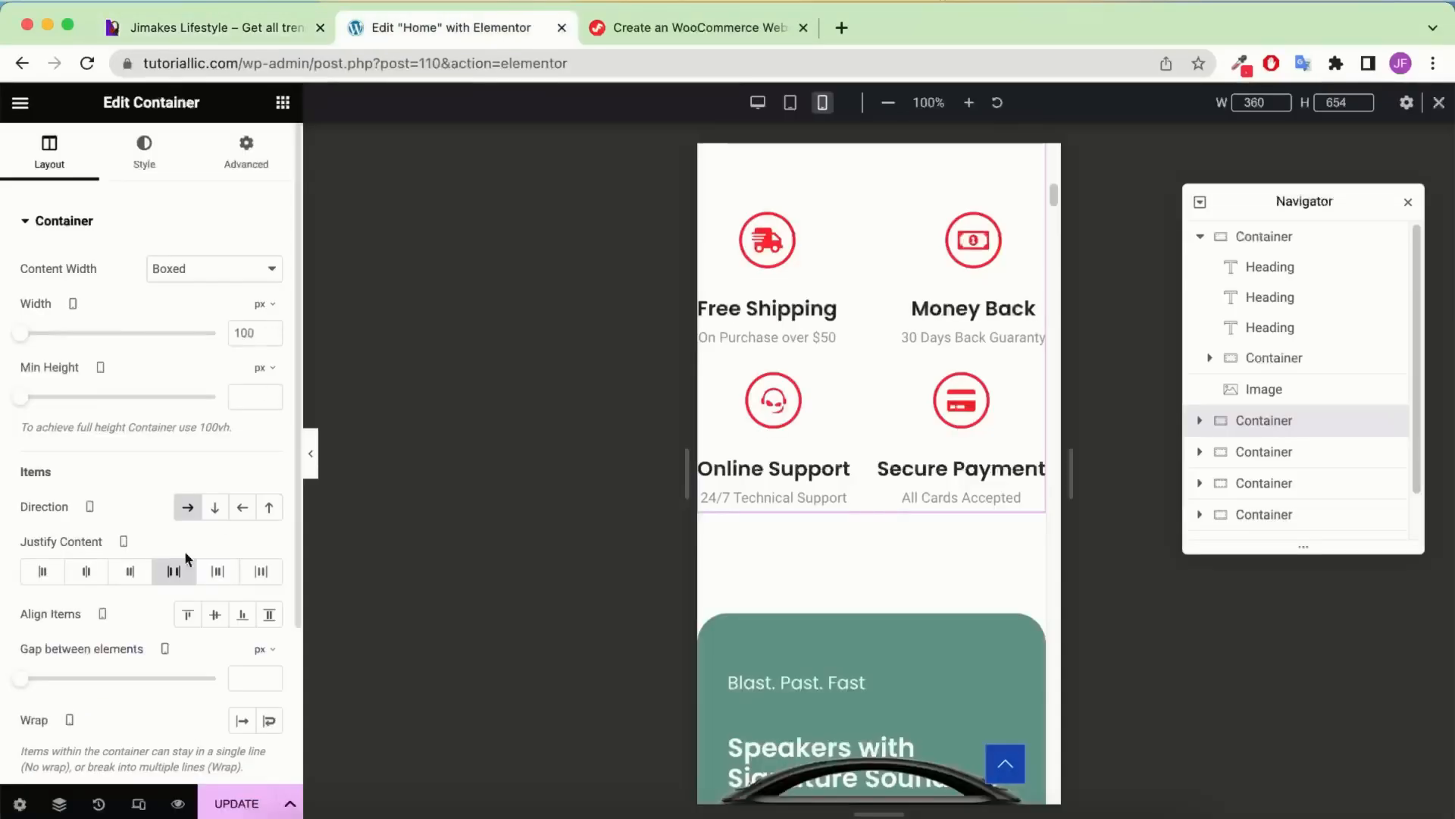
left_click(213, 513)
left_click(190, 509)
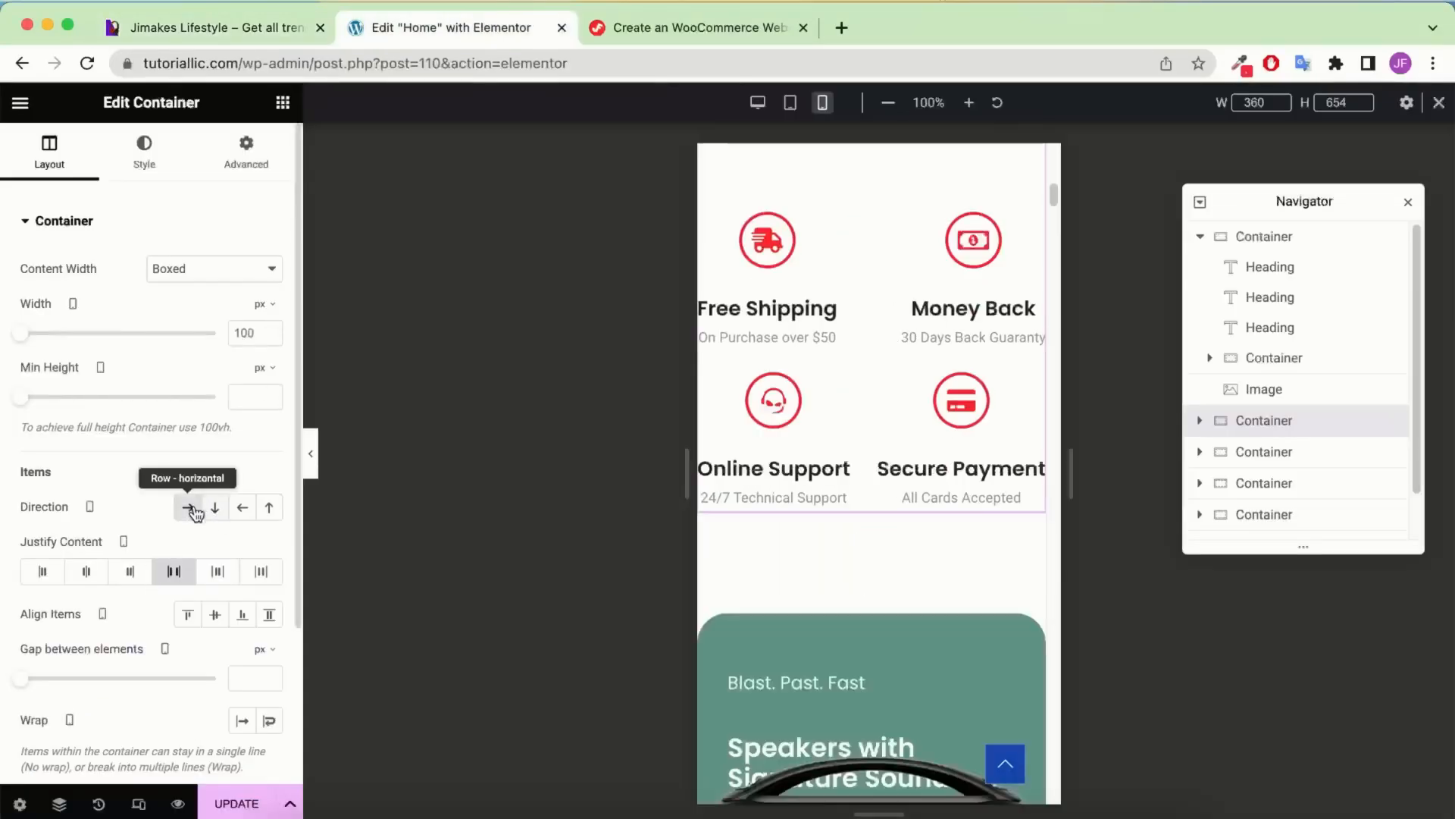
left_click(215, 513)
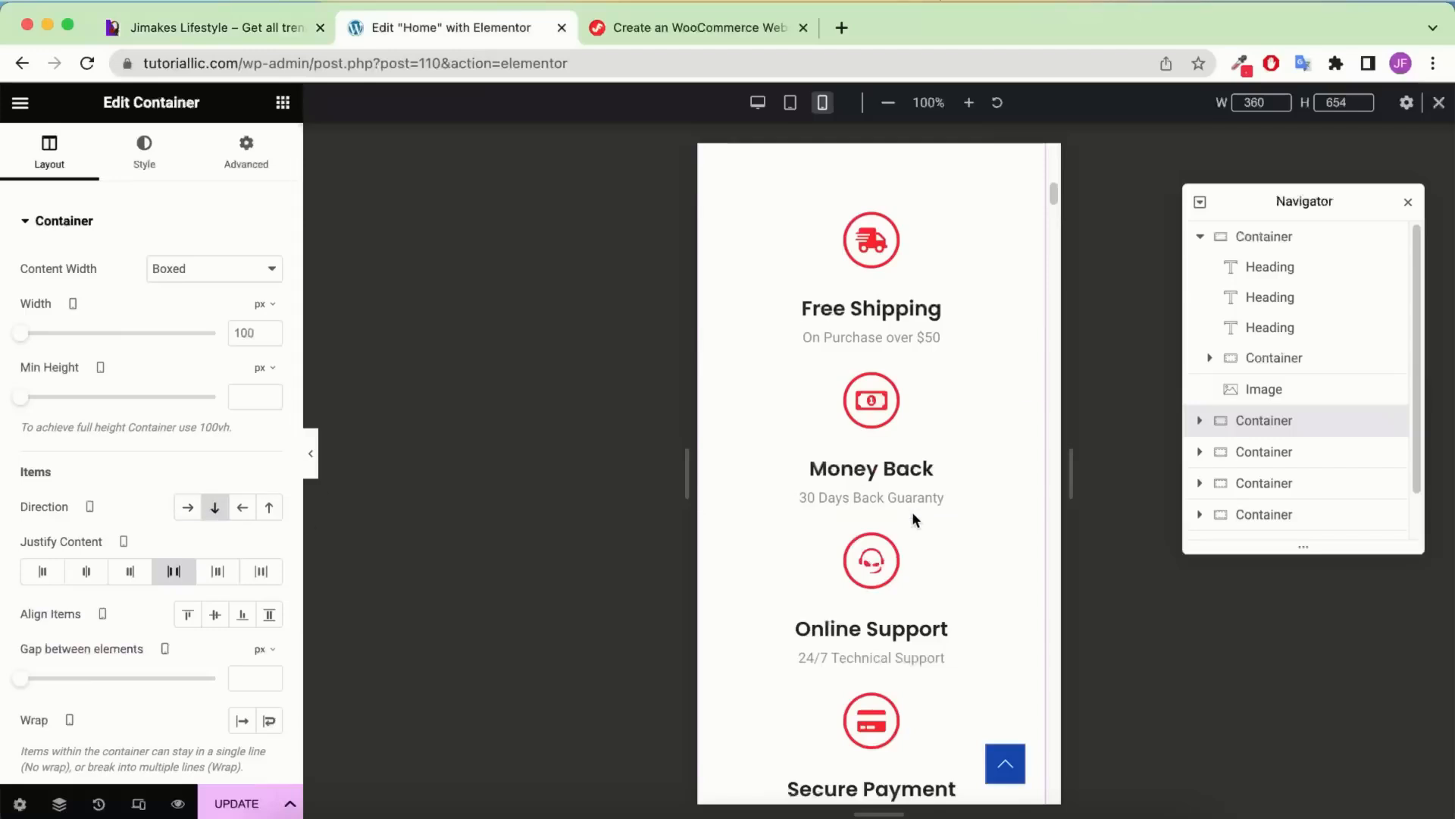
left_click(1291, 308)
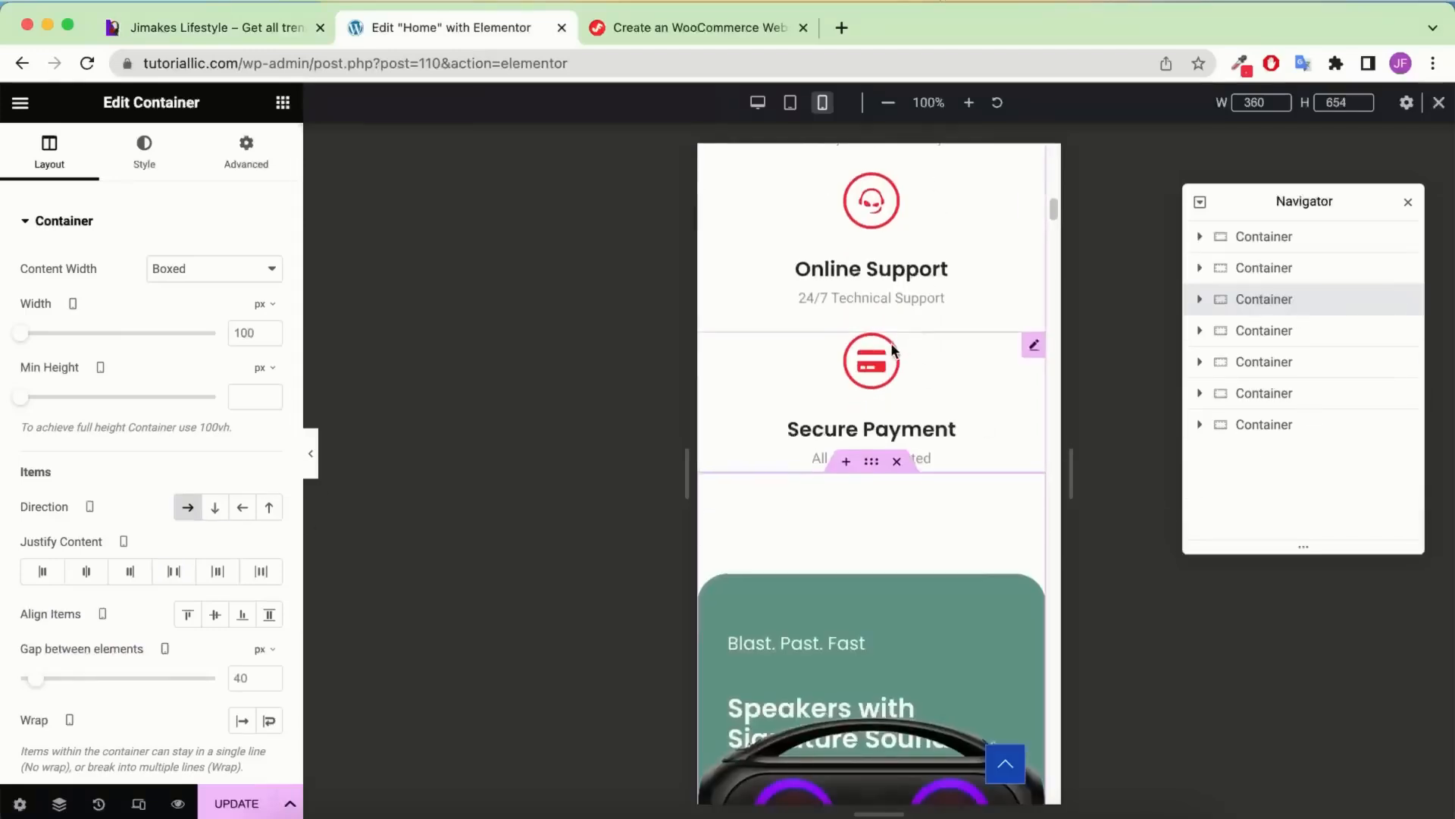
scroll(892, 350, "down", 2)
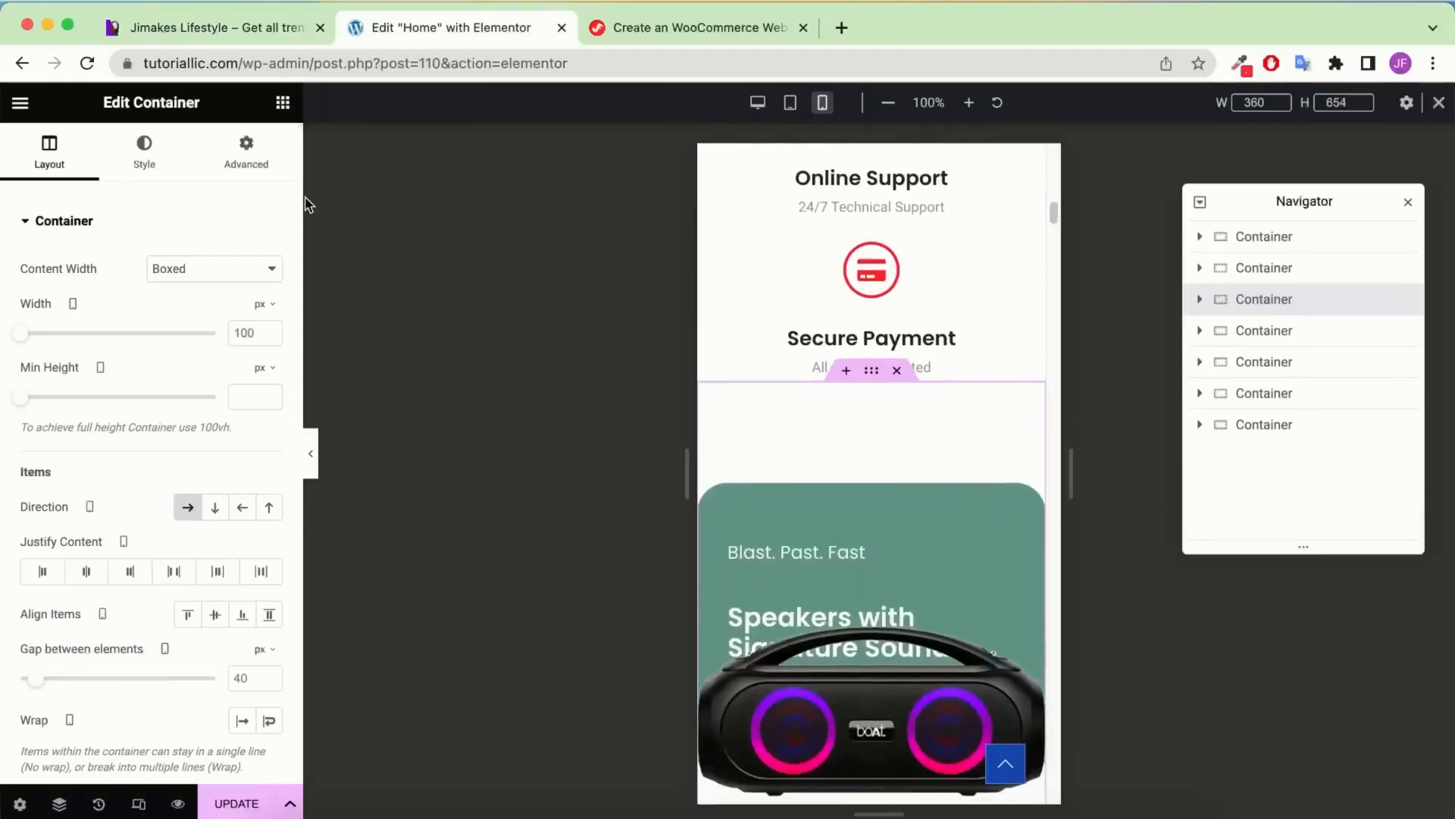
Unlink the speaker section padding and enter 20 top, 30 sides, 60 bottom
left_click(277, 168)
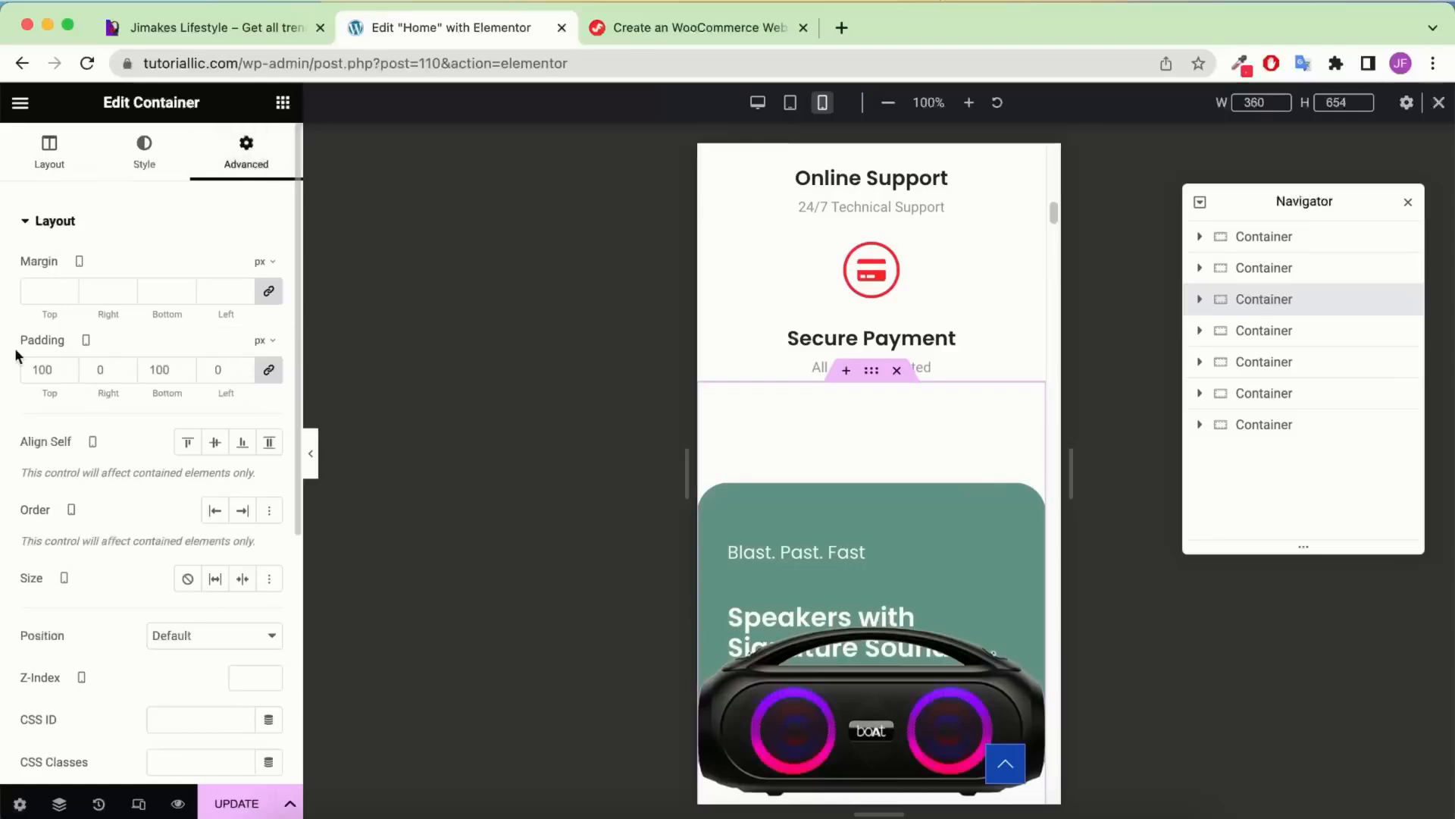
left_click(269, 369)
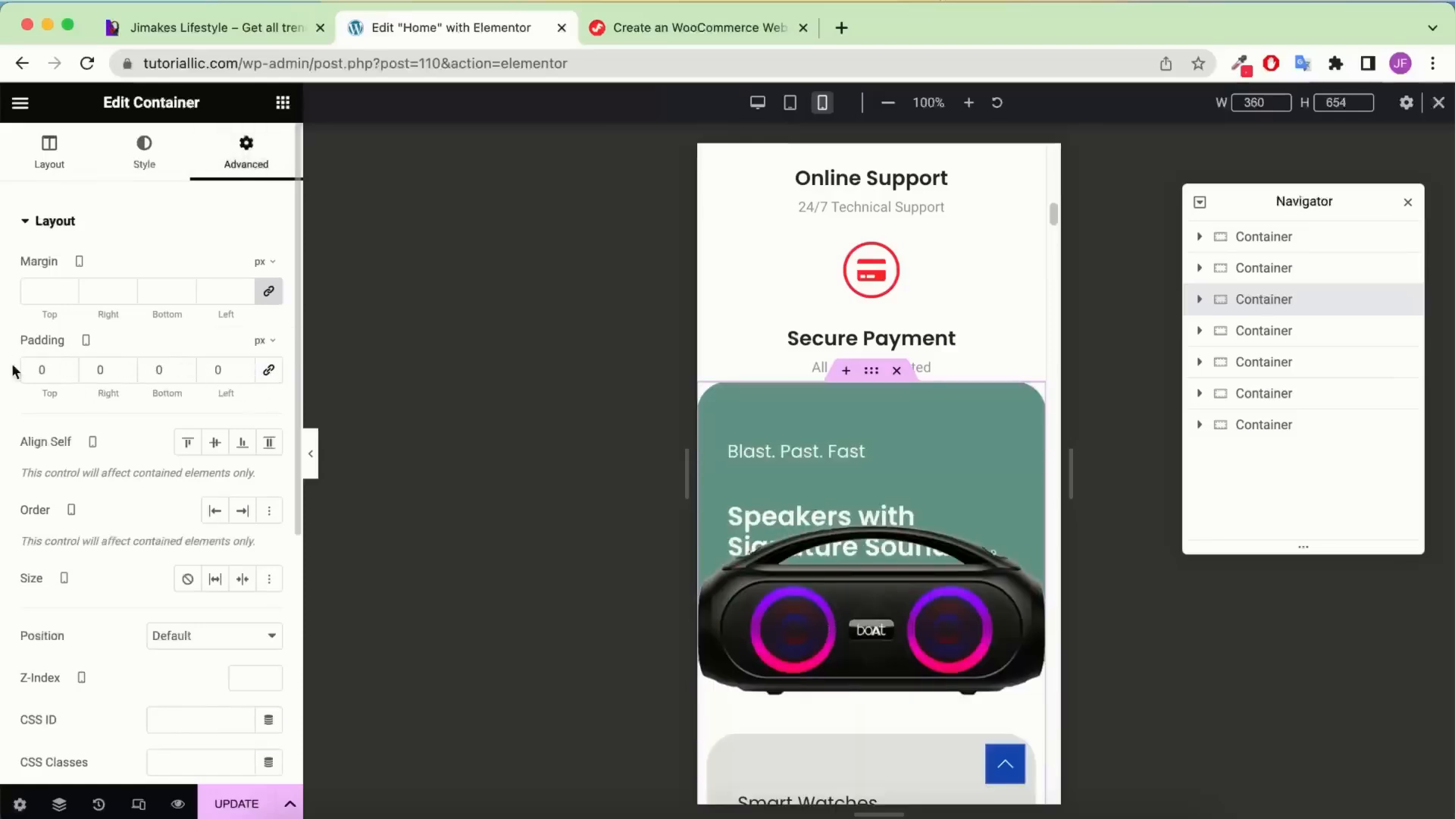
left_click(36, 373)
type("1")
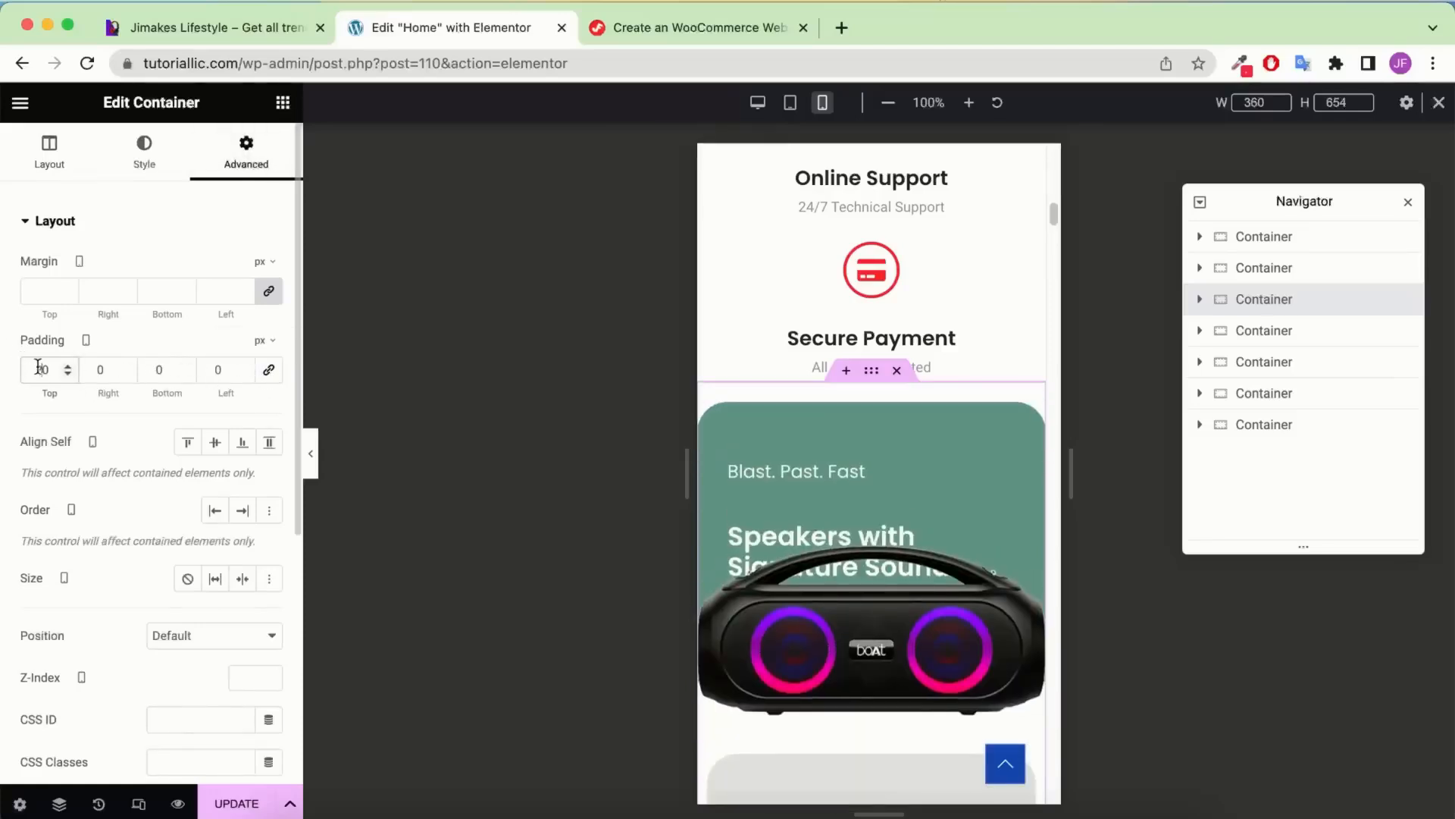
left_click(92, 372)
type("3")
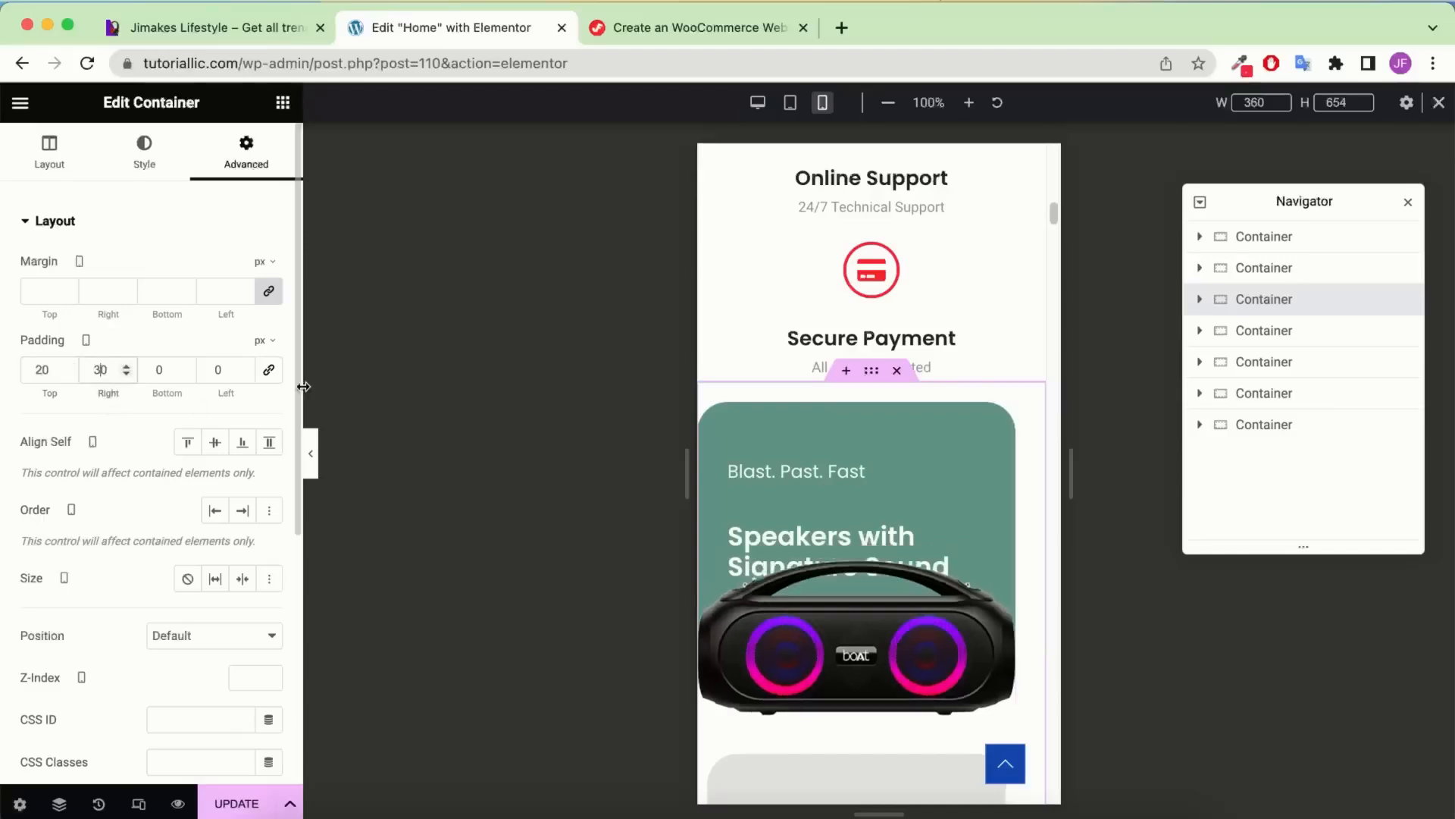
left_click(211, 371)
type("3")
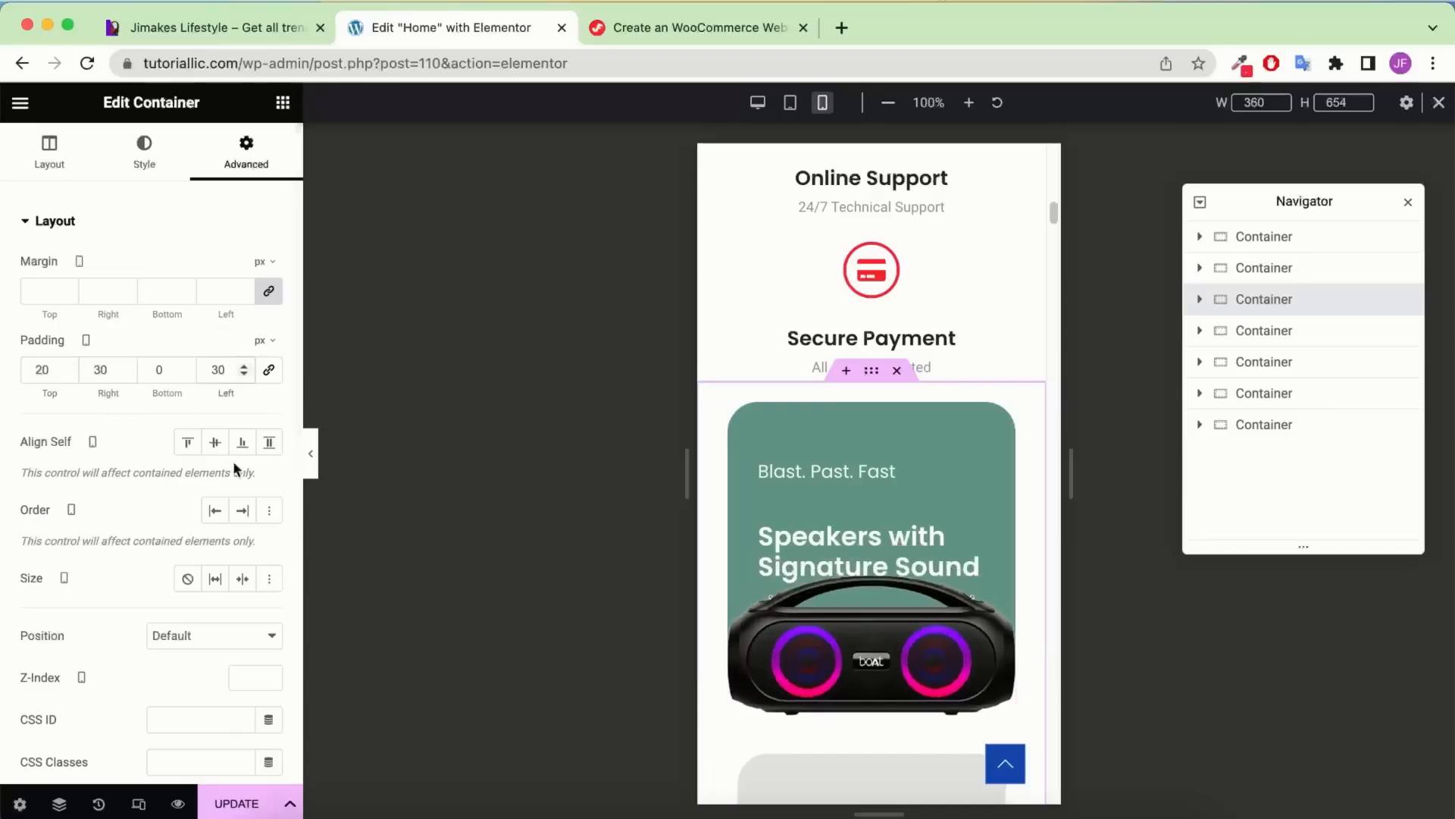
left_click(154, 369)
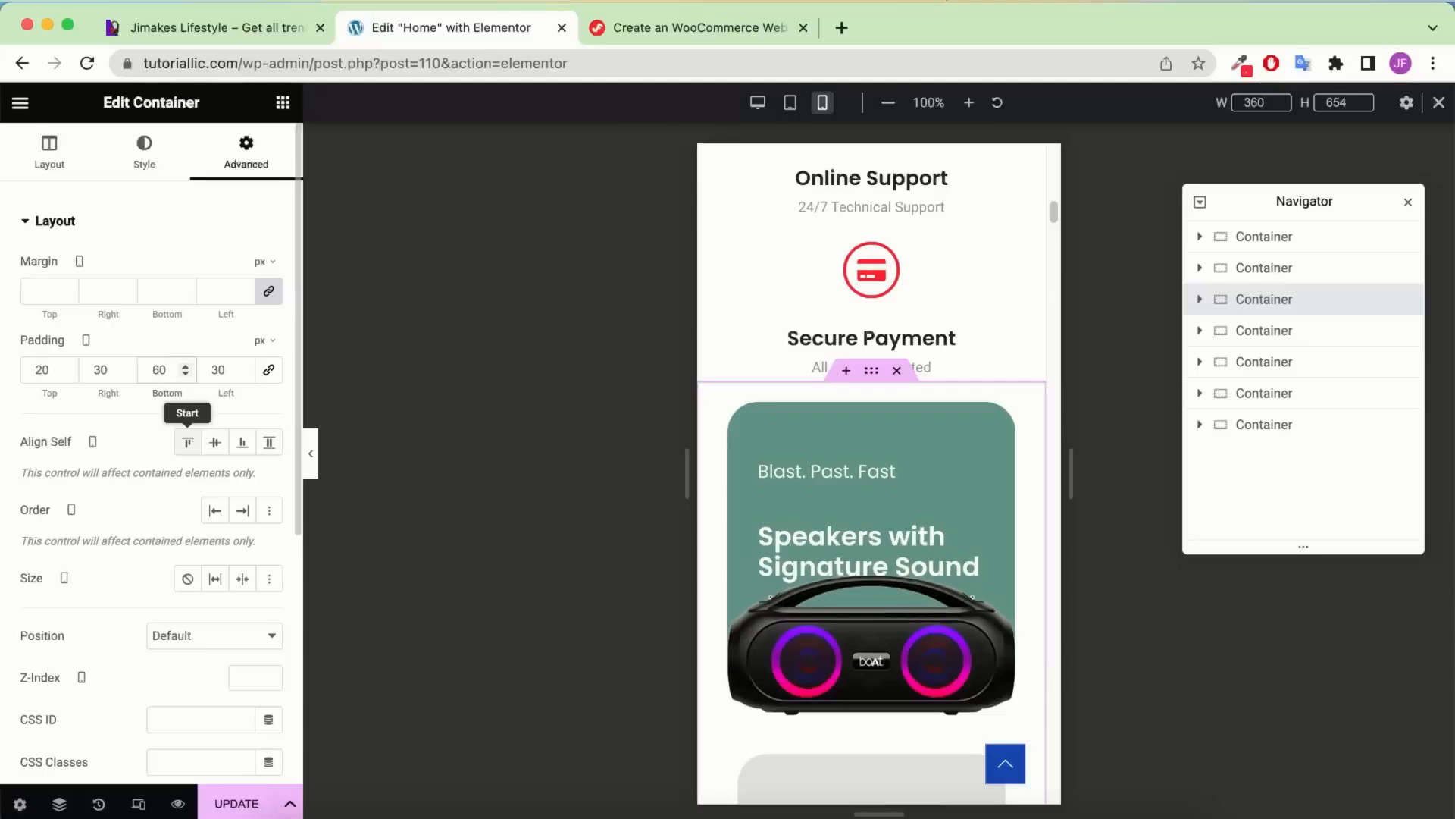
Expand the speaker section in the Navigator and select the green speaker card
scroll(917, 445, "down", 15)
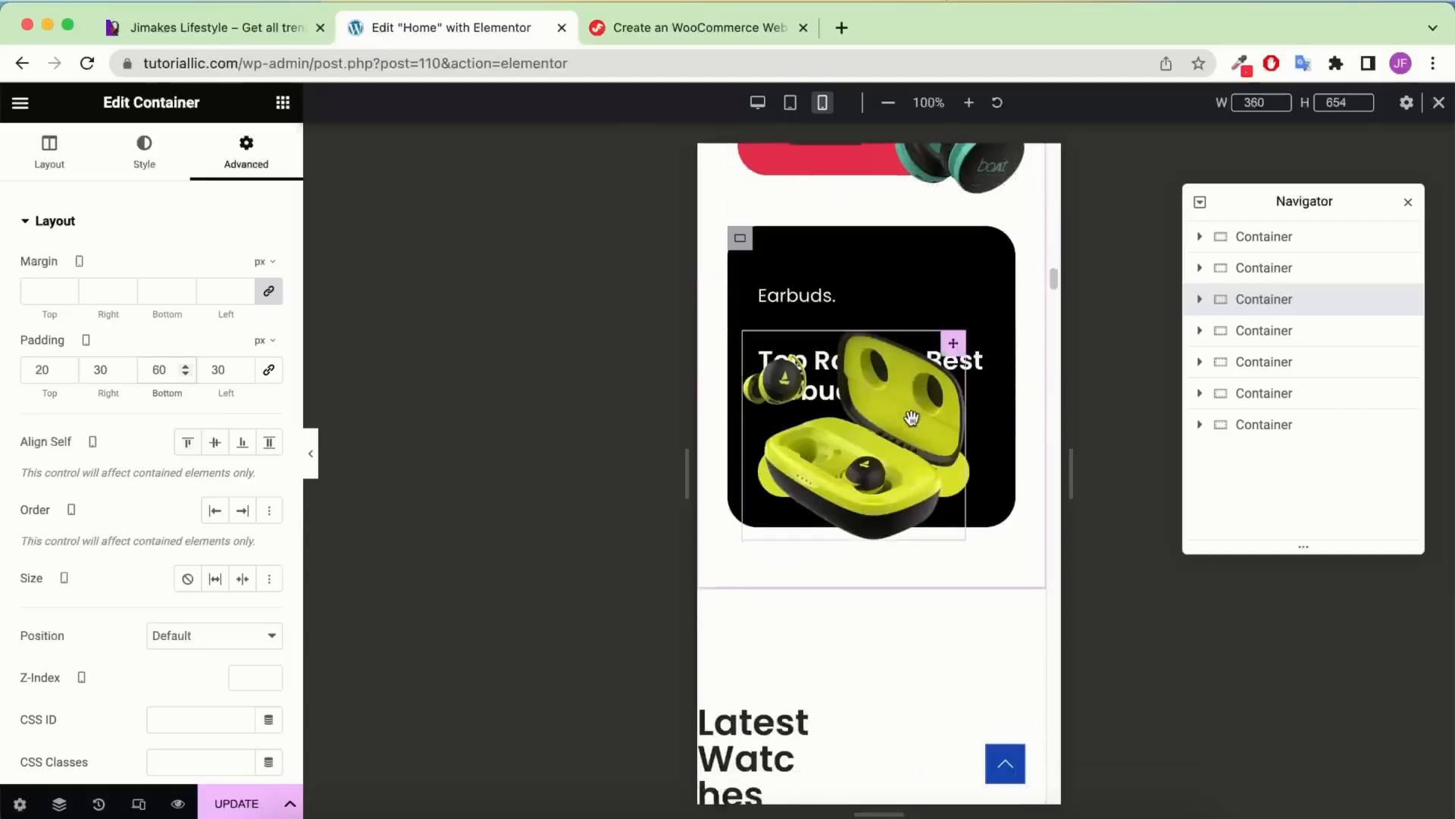
left_click(1200, 302)
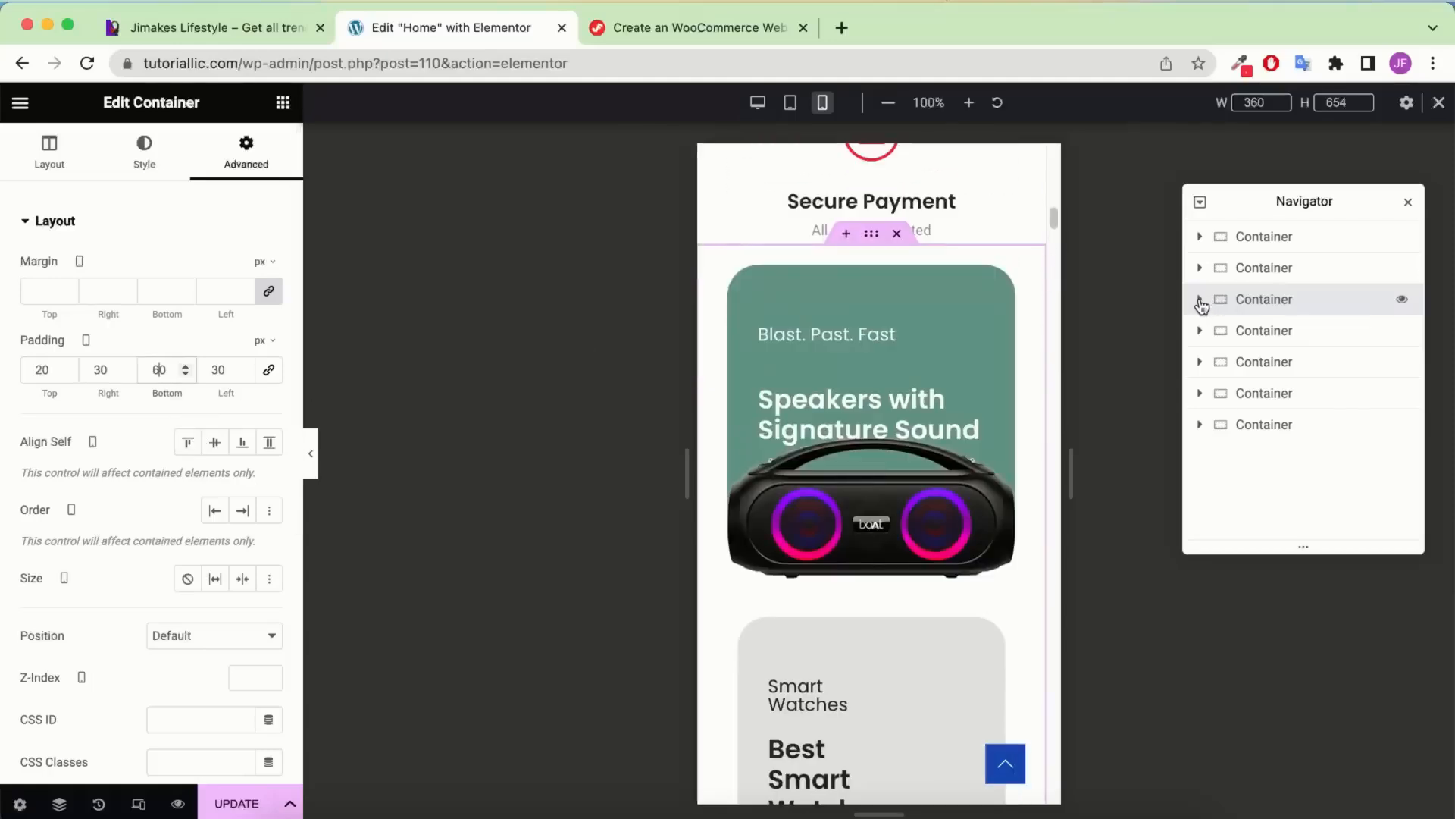
left_click(1200, 300)
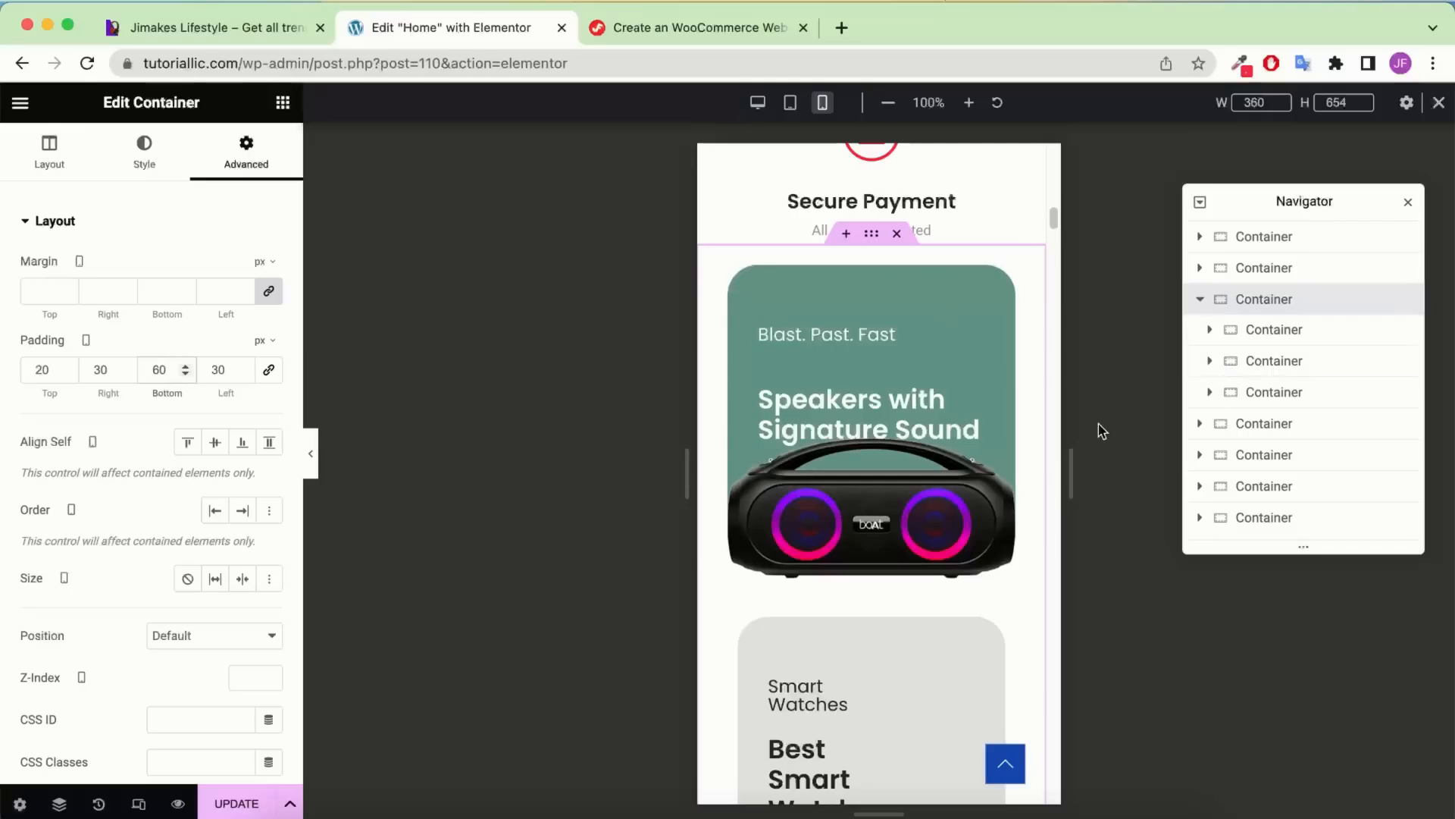
left_click(1281, 343)
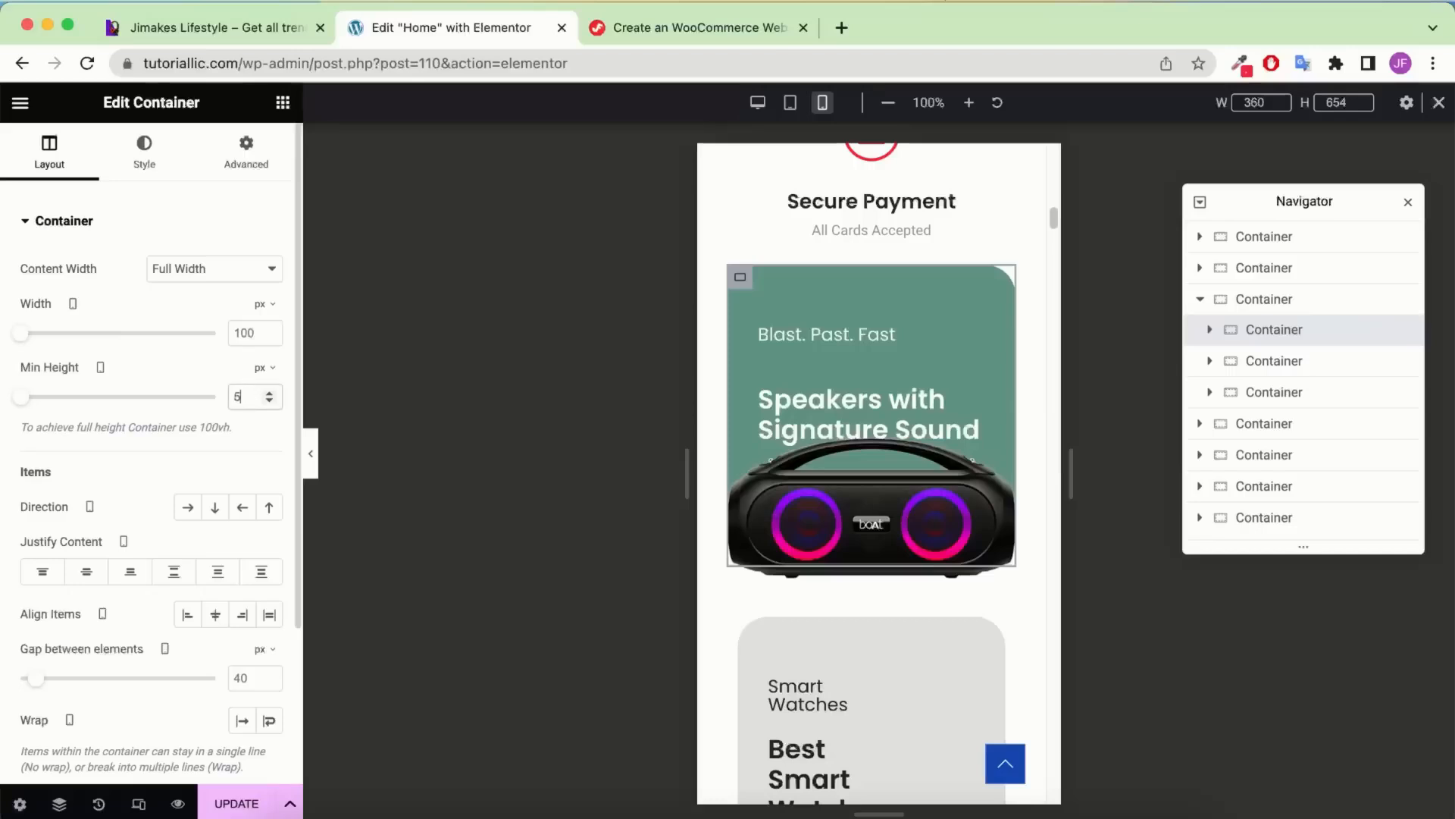
Reset the Smart Watches outer container's padding to zero
type("00")
scroll(751, 438, "down", 2)
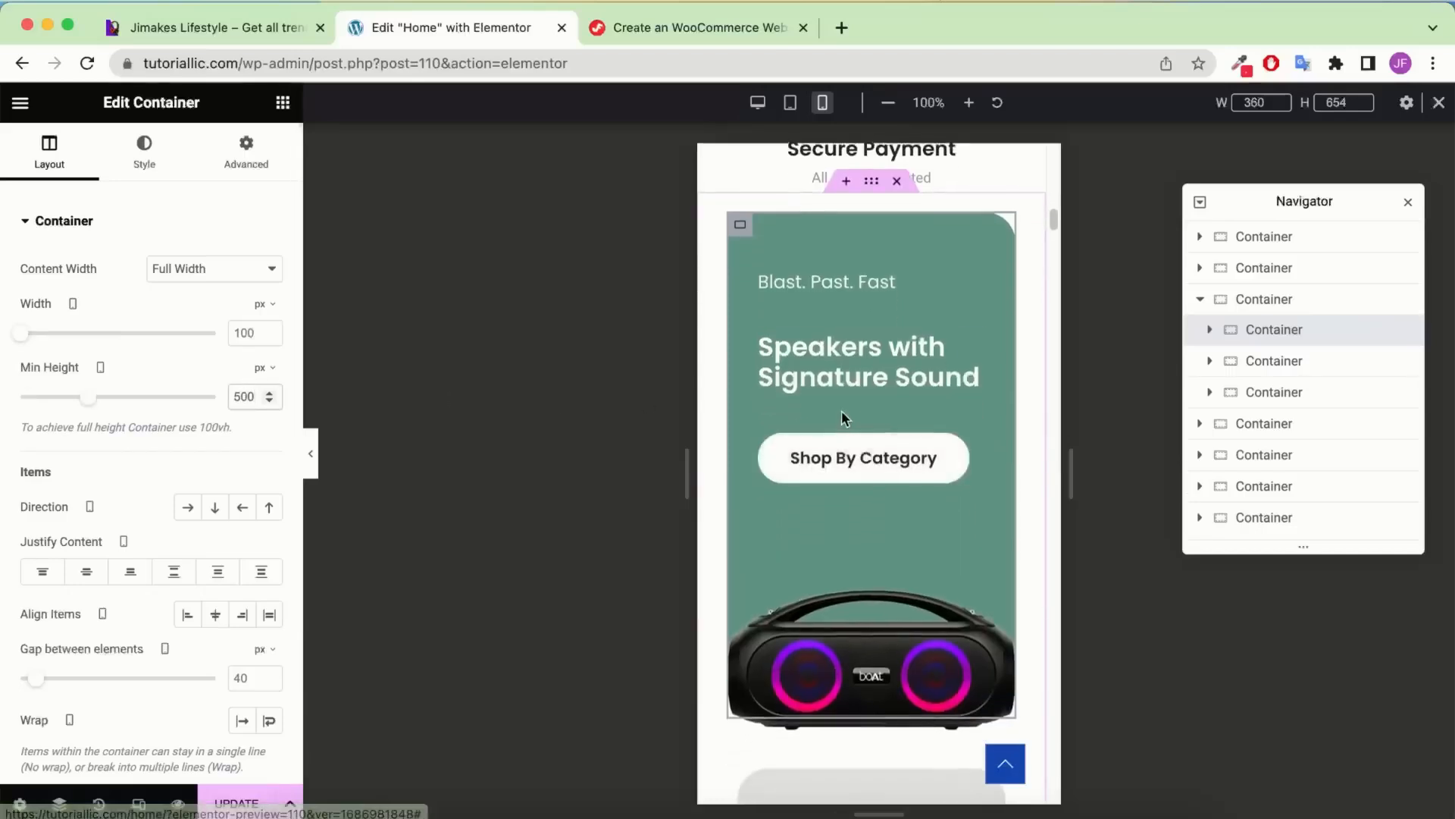
scroll(841, 411, "down", 3)
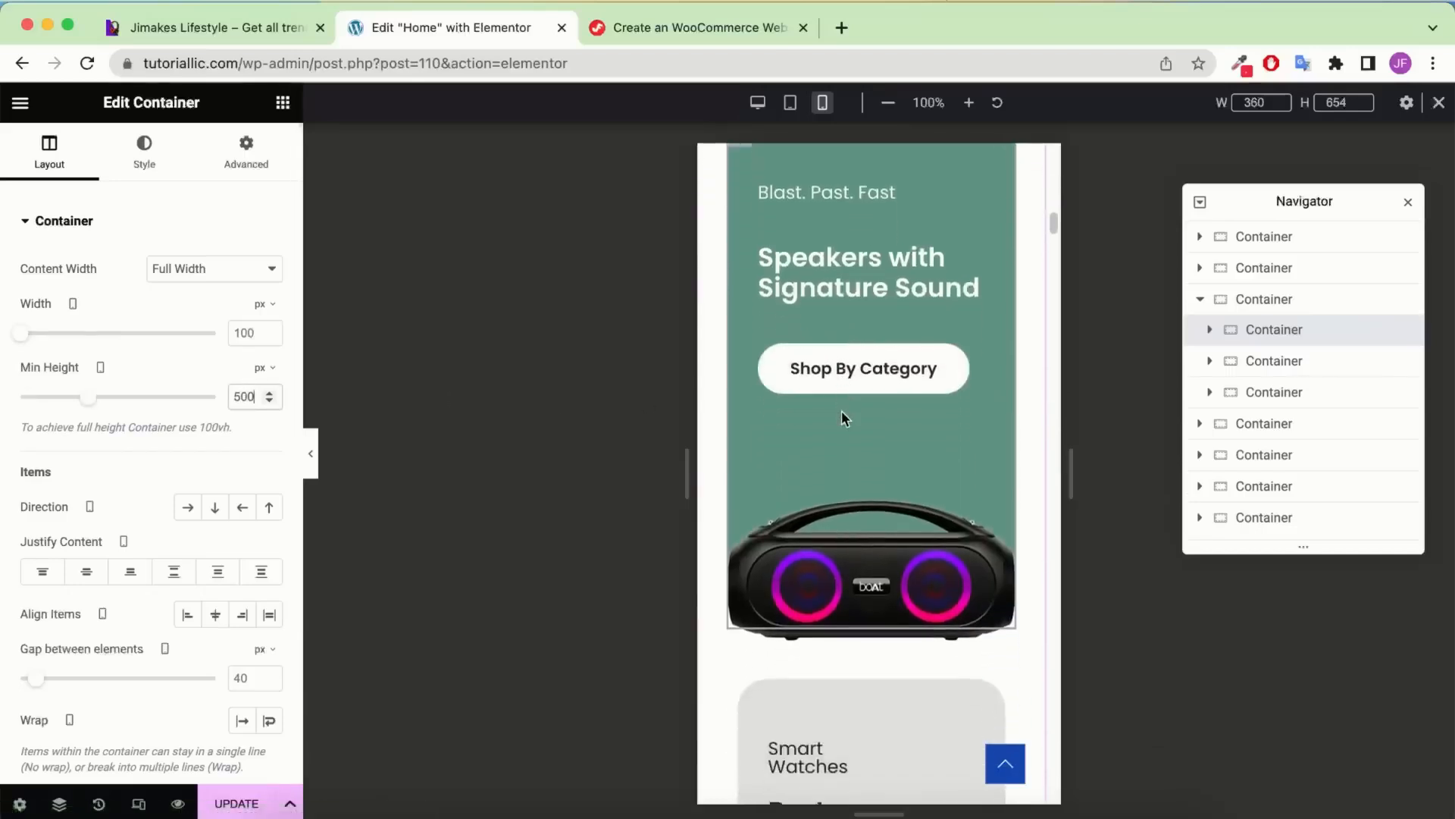
left_click(1336, 361)
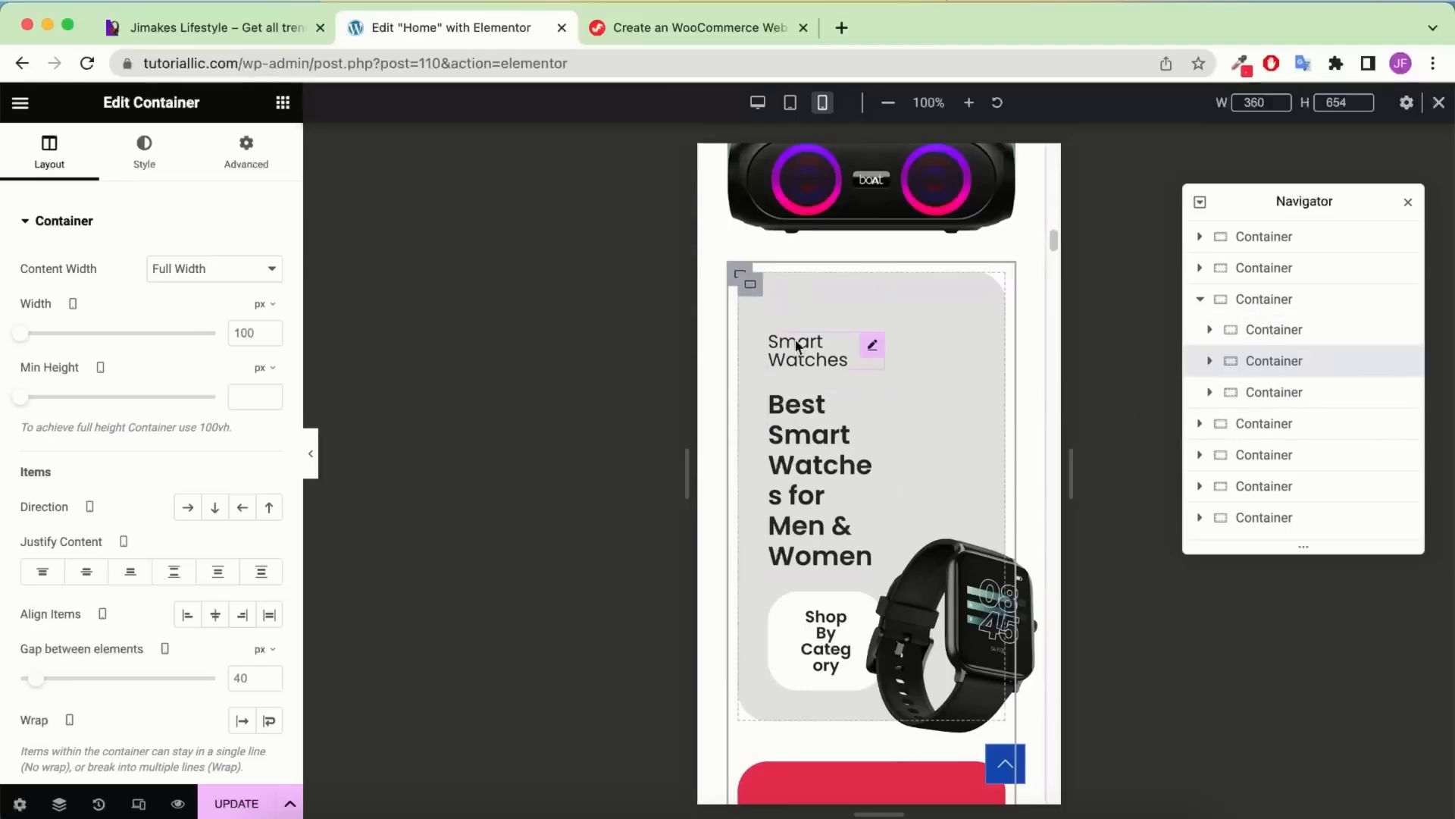
scroll(796, 341, "down", 1)
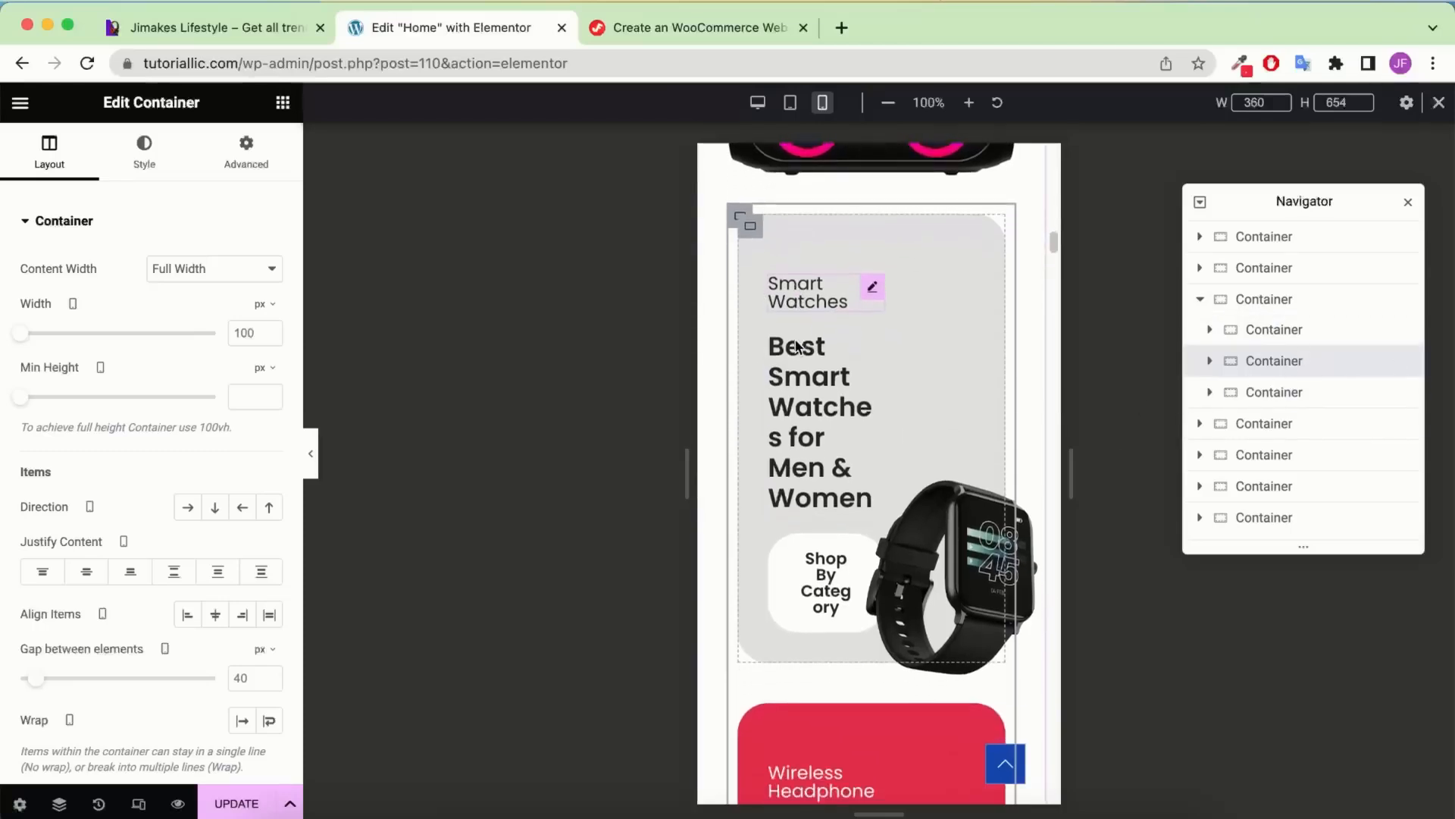
left_click(263, 158)
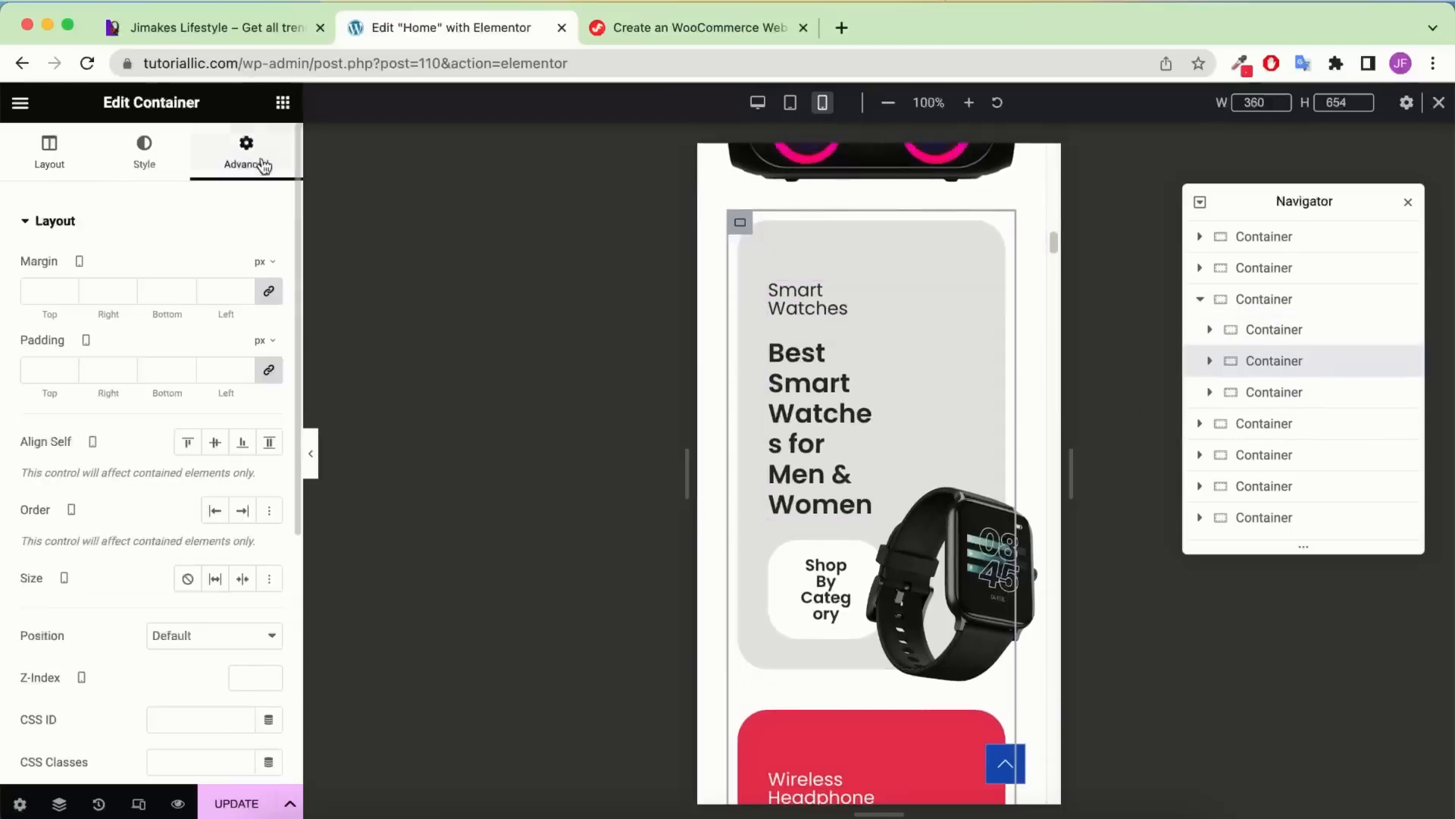
left_click(265, 367)
scroll(870, 283, "up", 4)
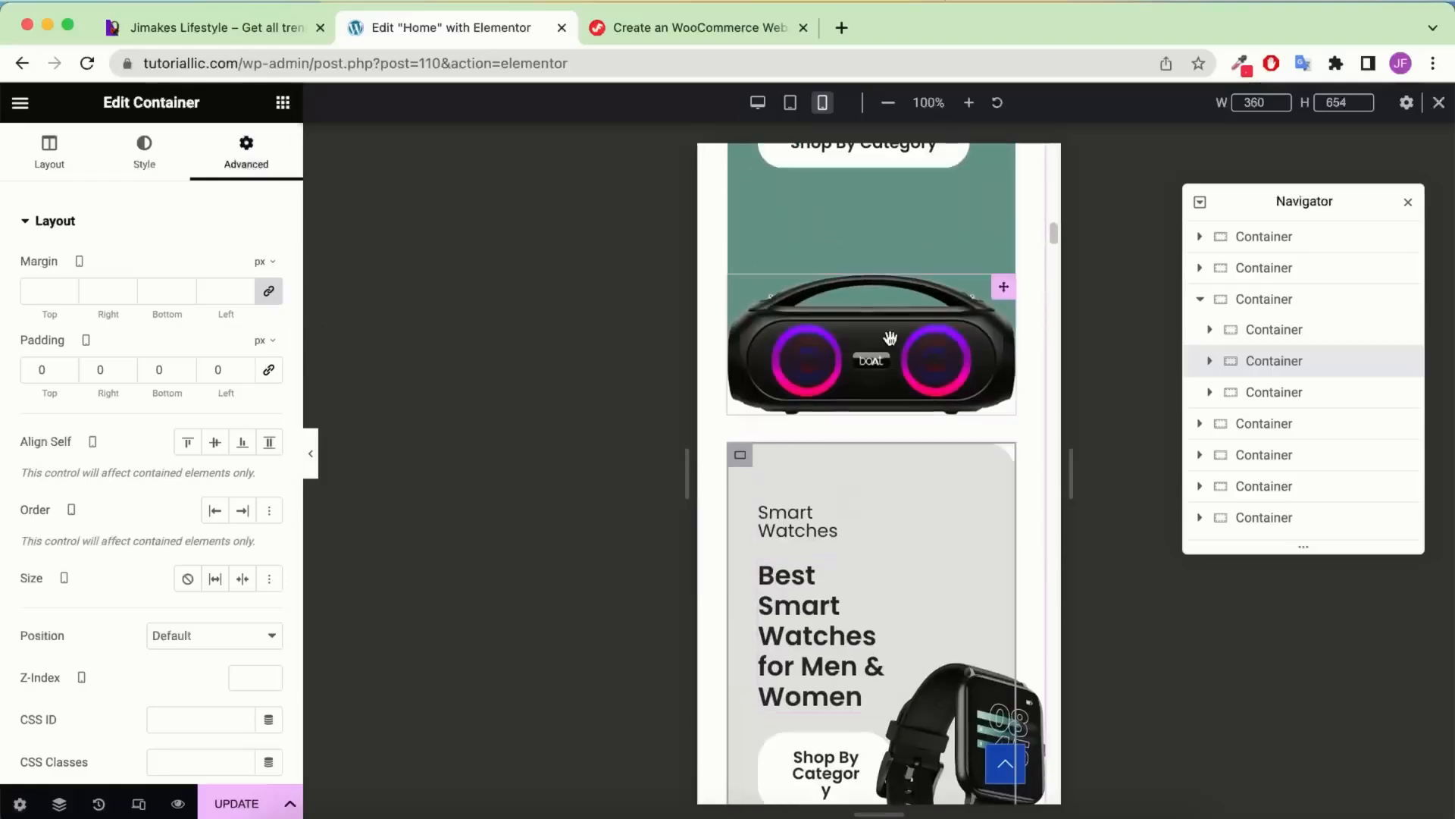
Give the inner Smart Watches card a 450 px min height and linked 30 px padding
left_click(1210, 362)
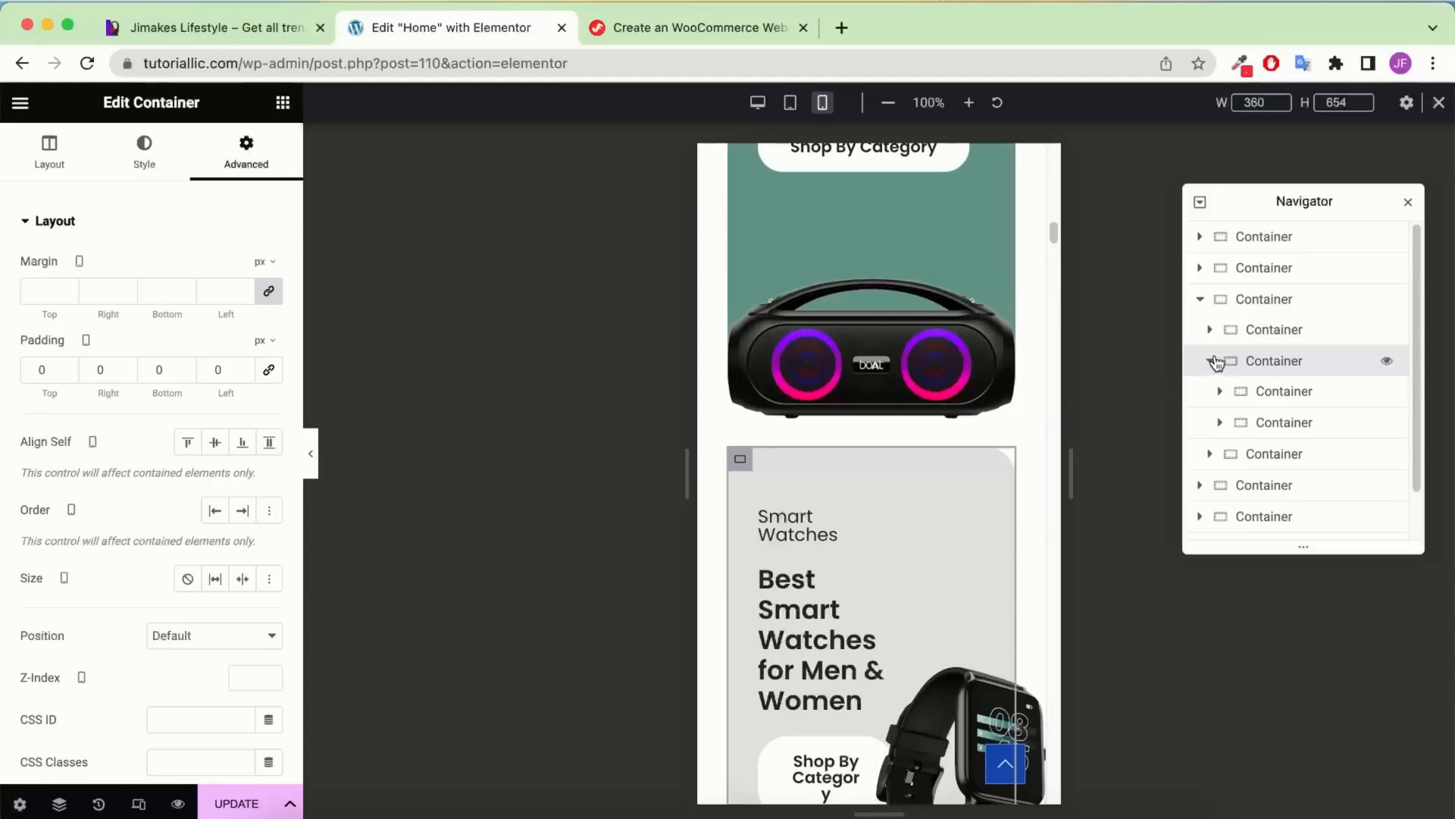
left_click(1265, 392)
scroll(841, 532, "down", 4)
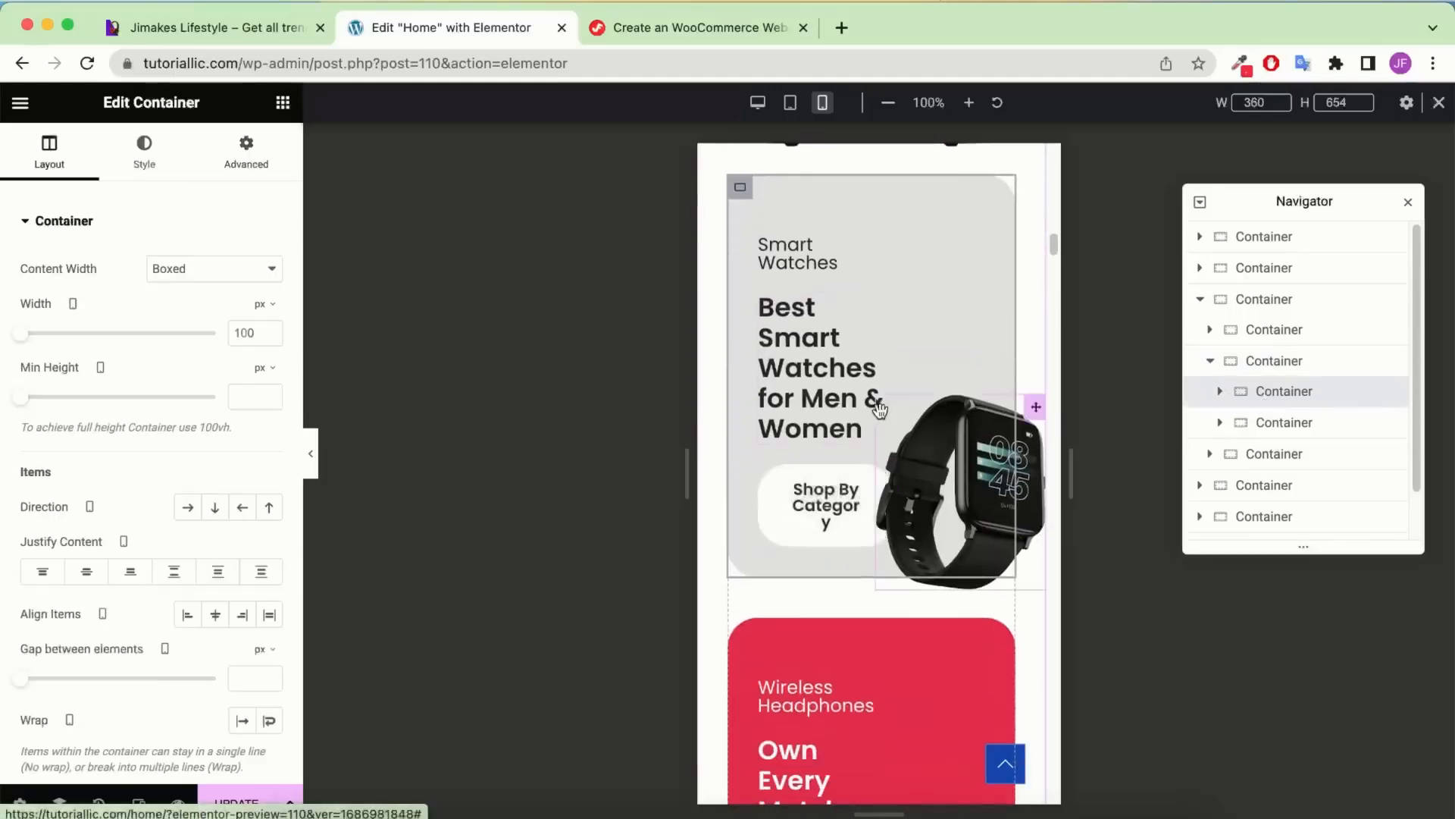
scroll(879, 409, "down", 4)
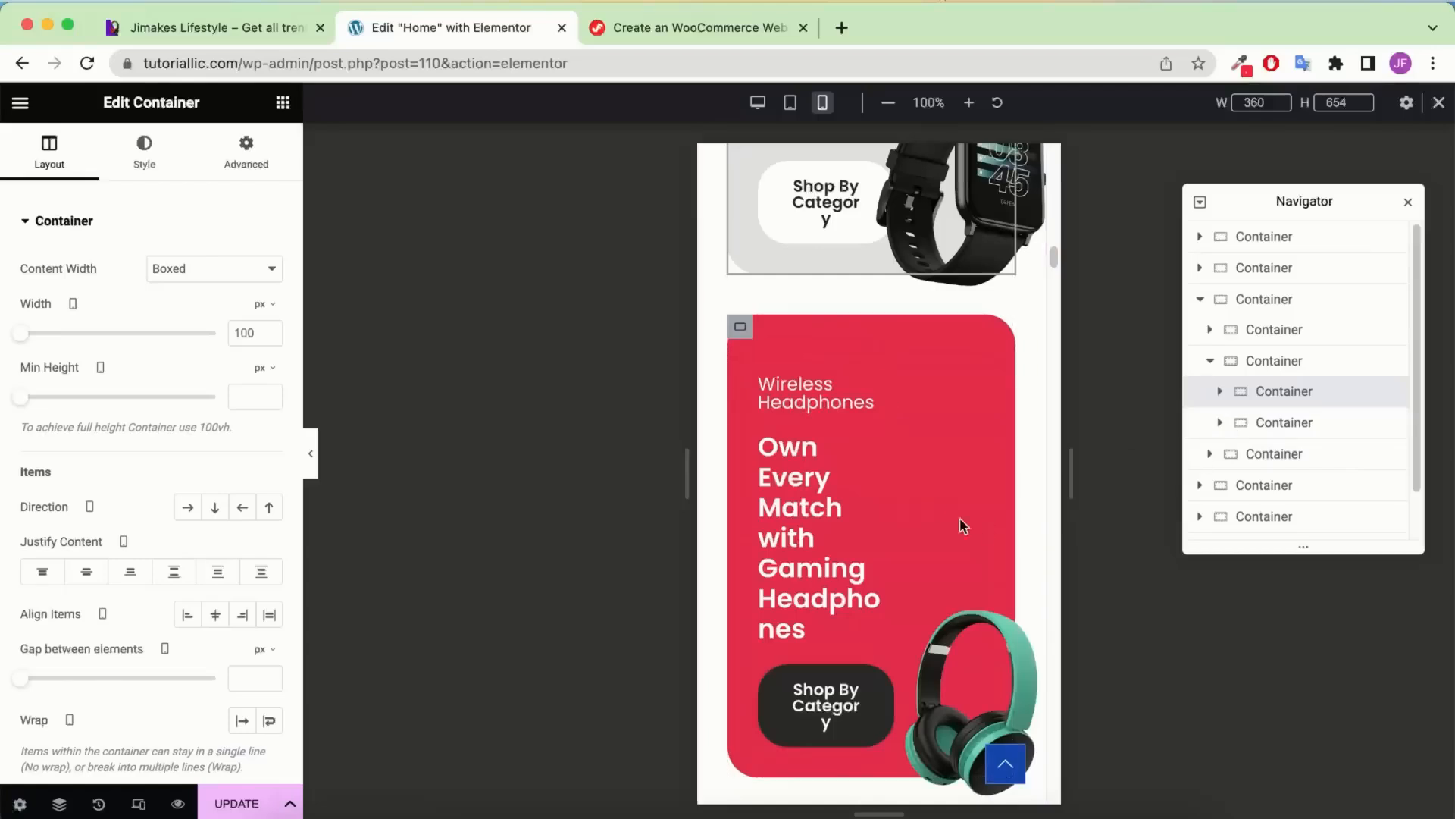
scroll(958, 523, "up", 4)
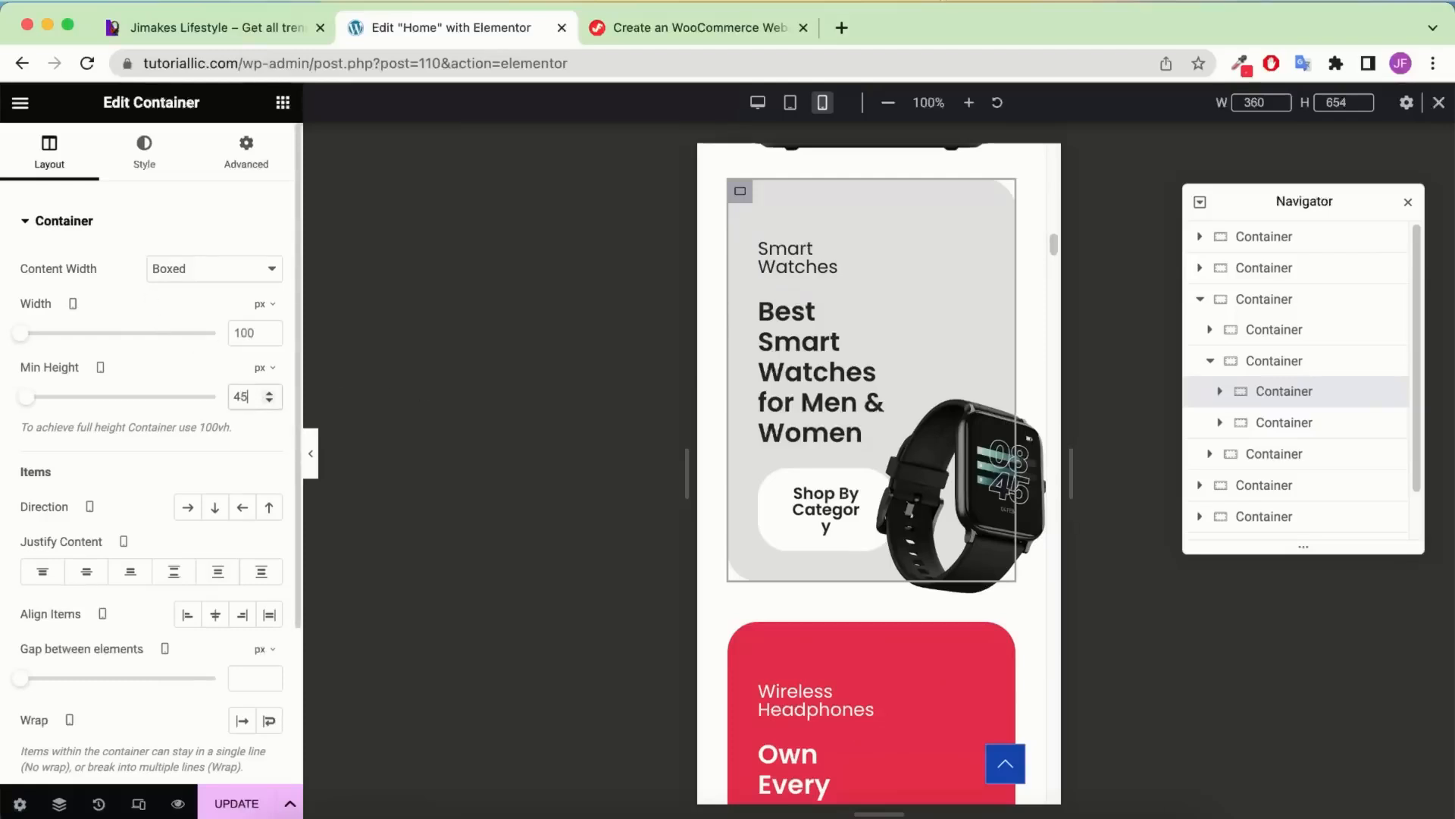
type("0")
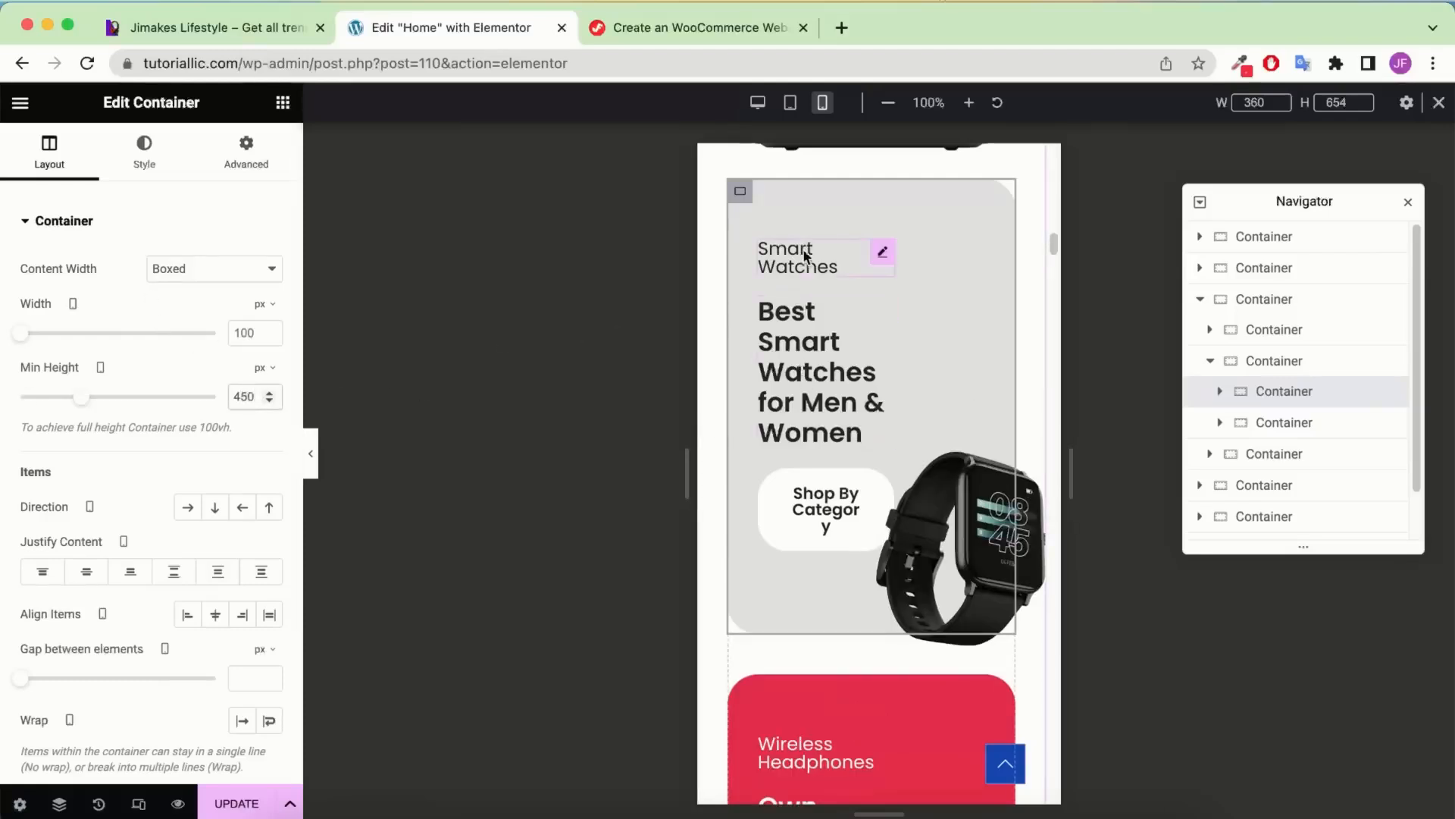
left_click(246, 150)
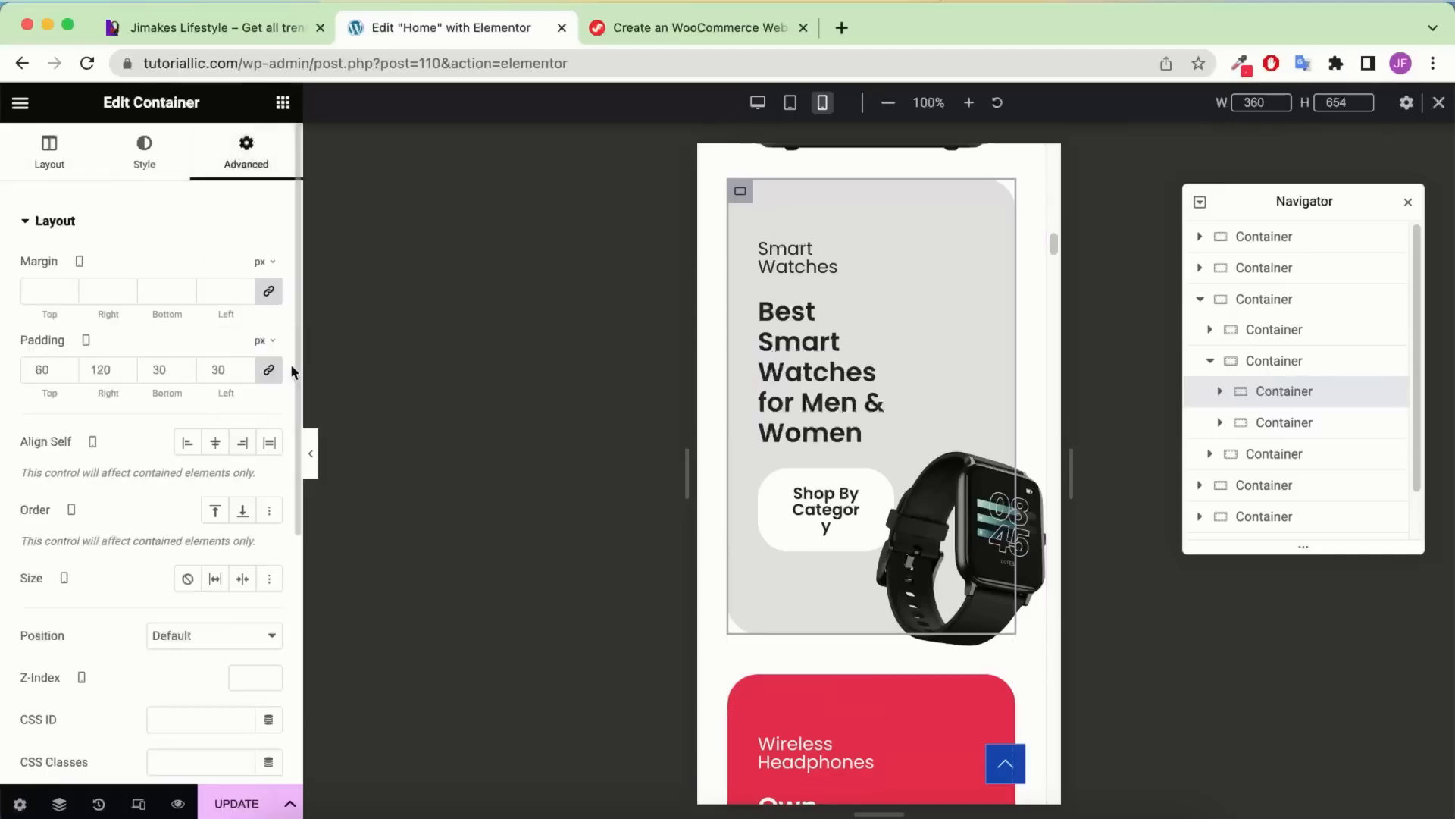
left_click(268, 369)
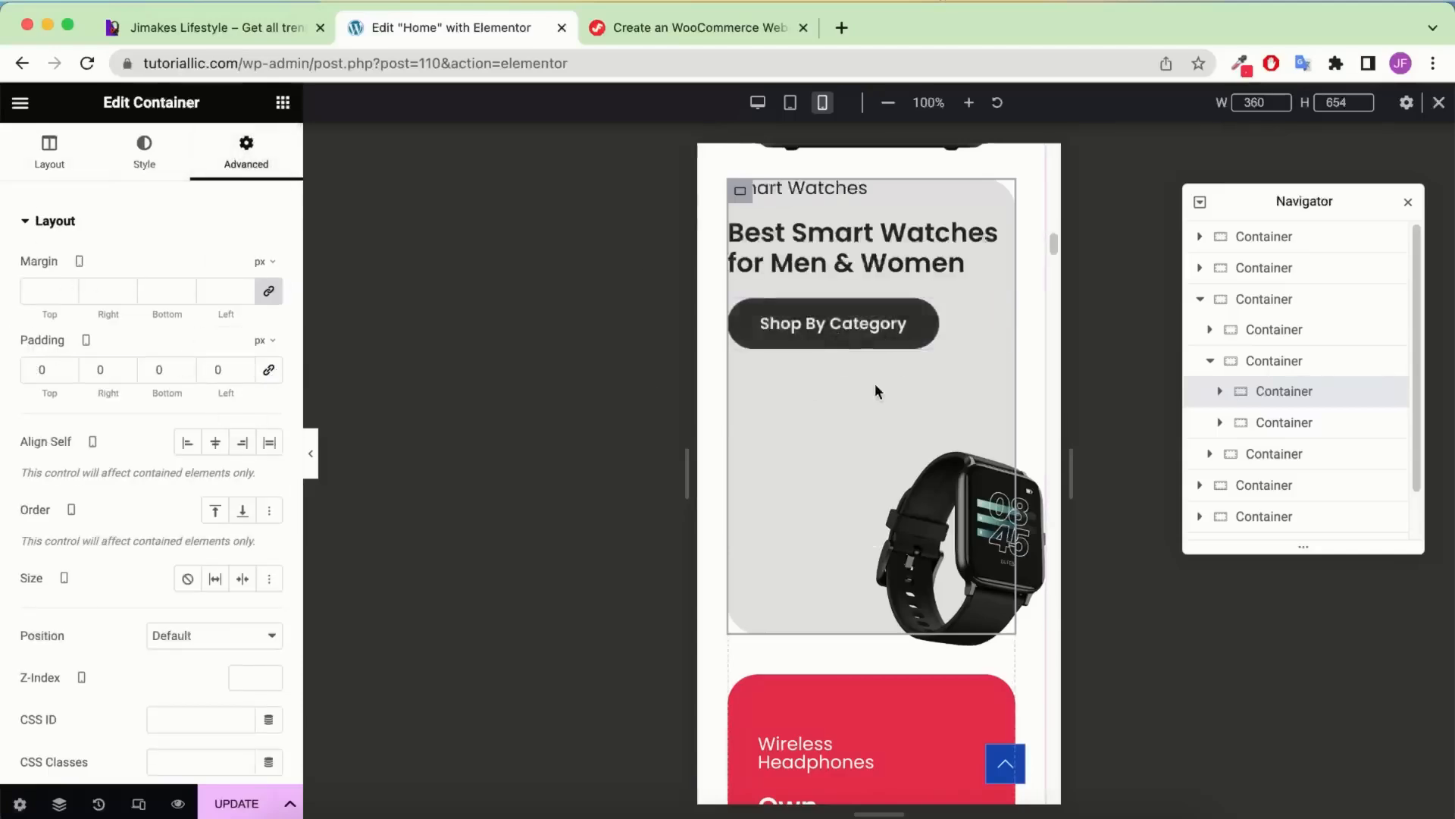
left_click(268, 371)
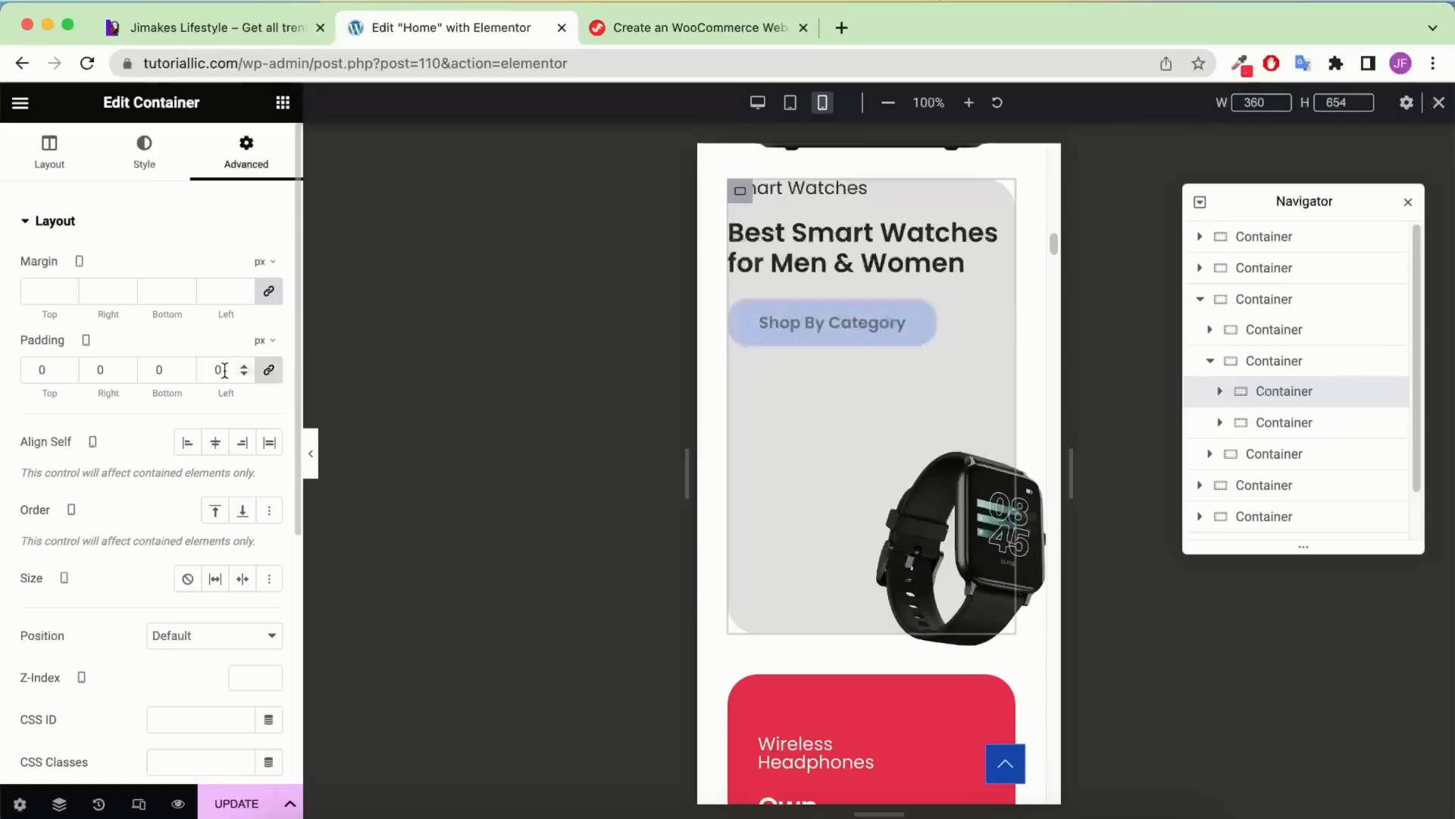
type("3")
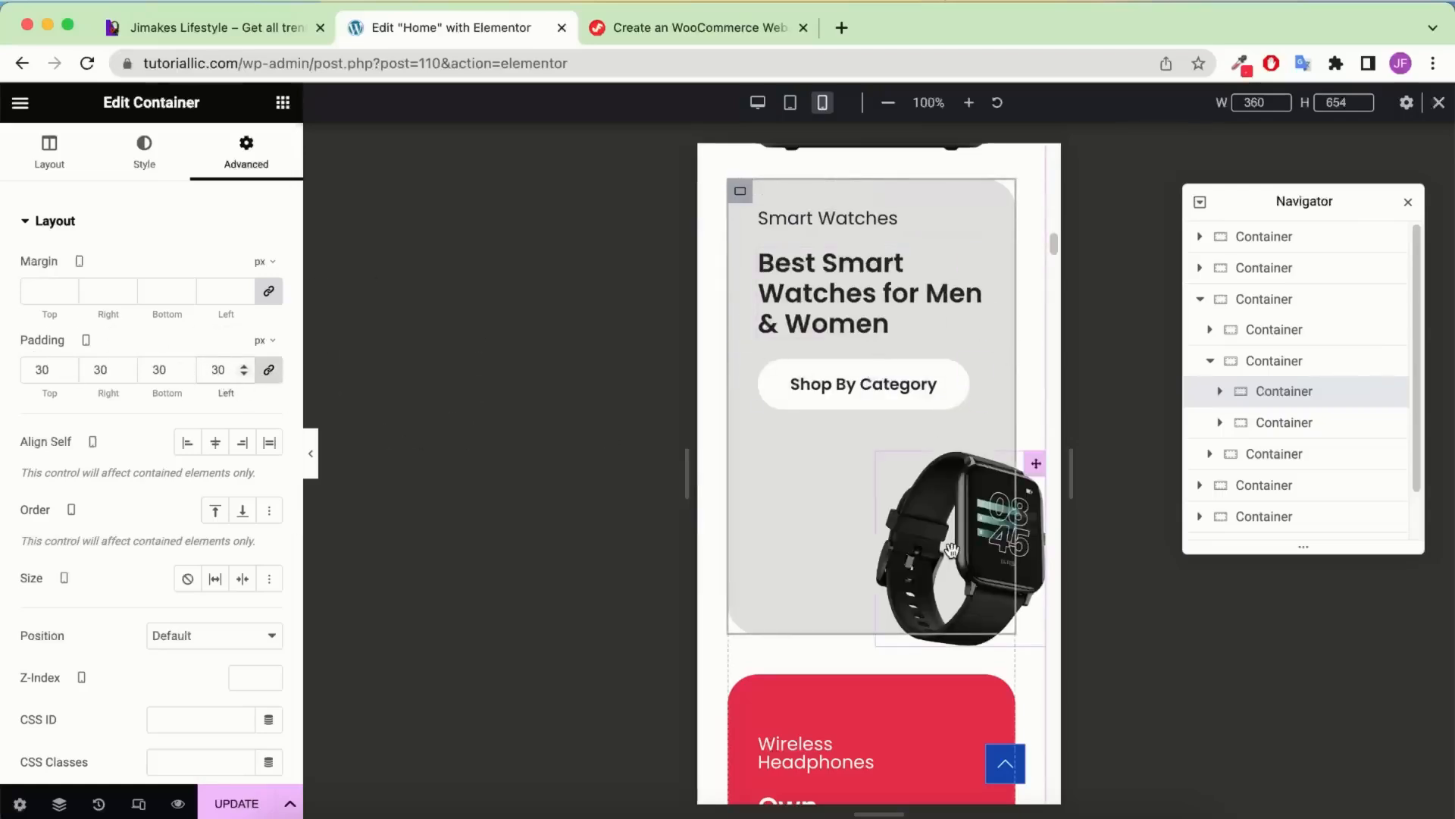
Set the watch image's horizontal offset to 70 so it sits inside the card
scroll(826, 331, "up", 1)
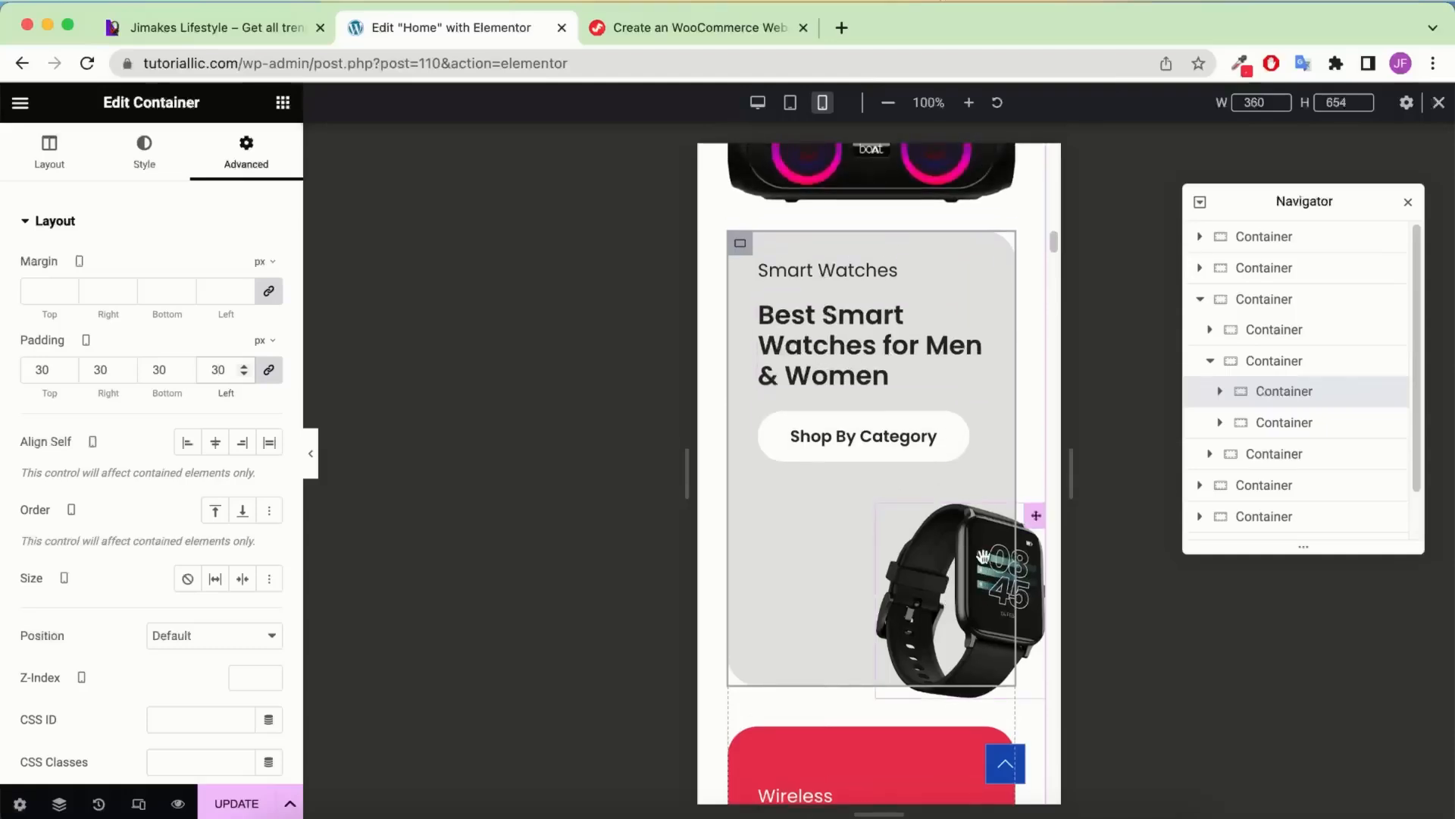
left_click(983, 557)
left_click(149, 174)
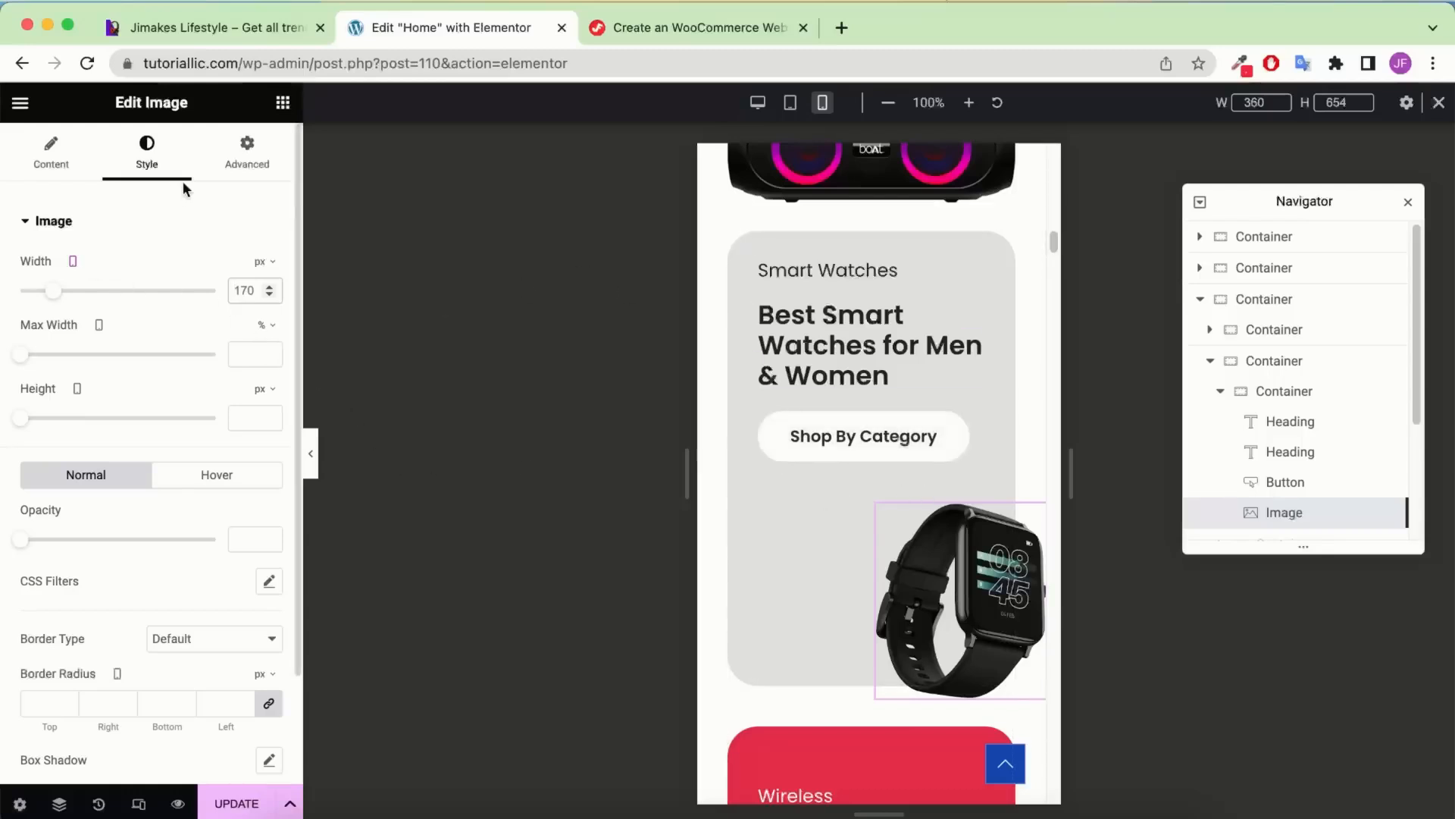
left_click(269, 159)
scroll(133, 527, "down", 2)
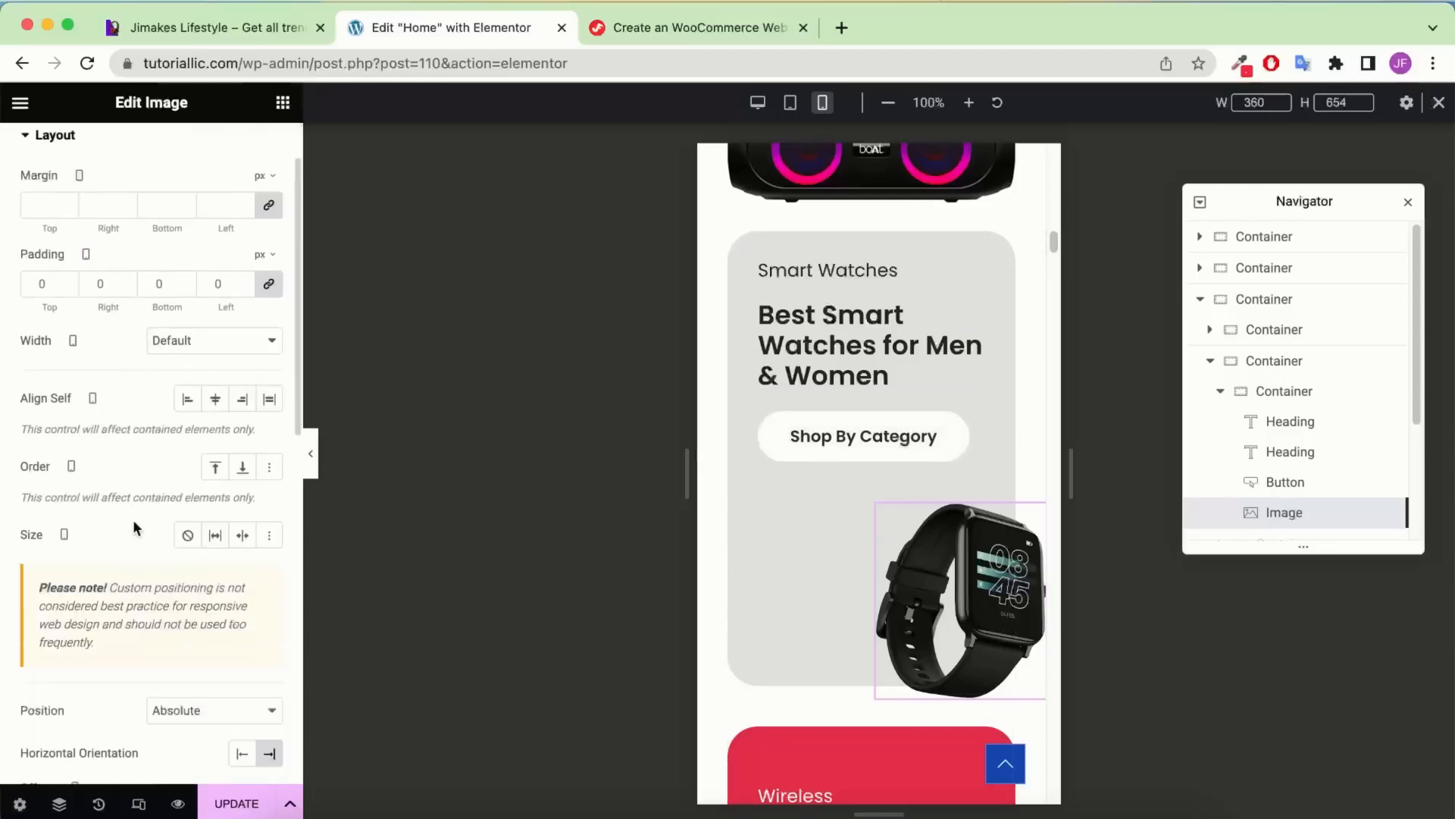
scroll(214, 346, "down", 2)
scroll(195, 444, "down", 3)
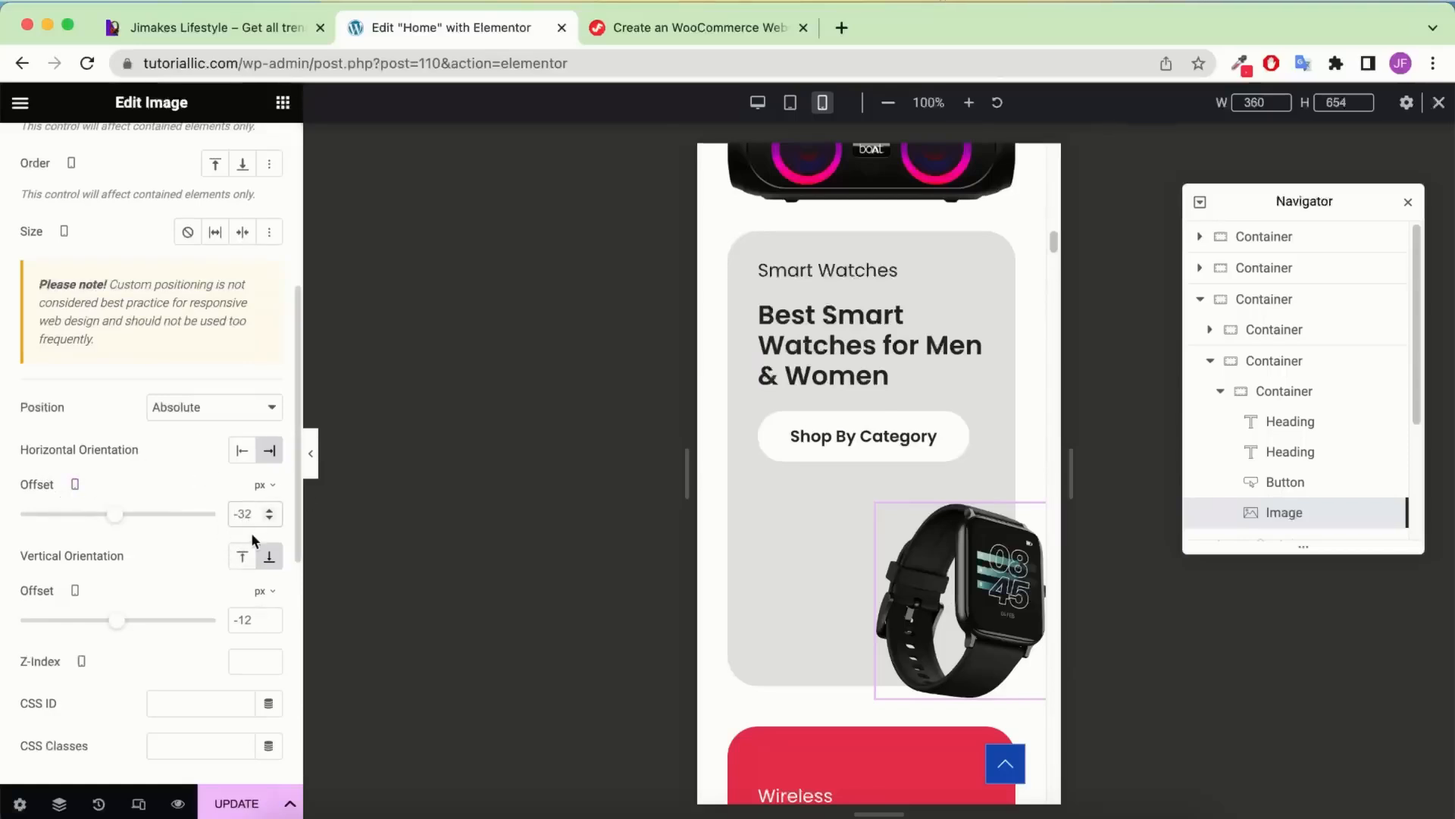
type("70")
scroll(843, 498, "down", 3)
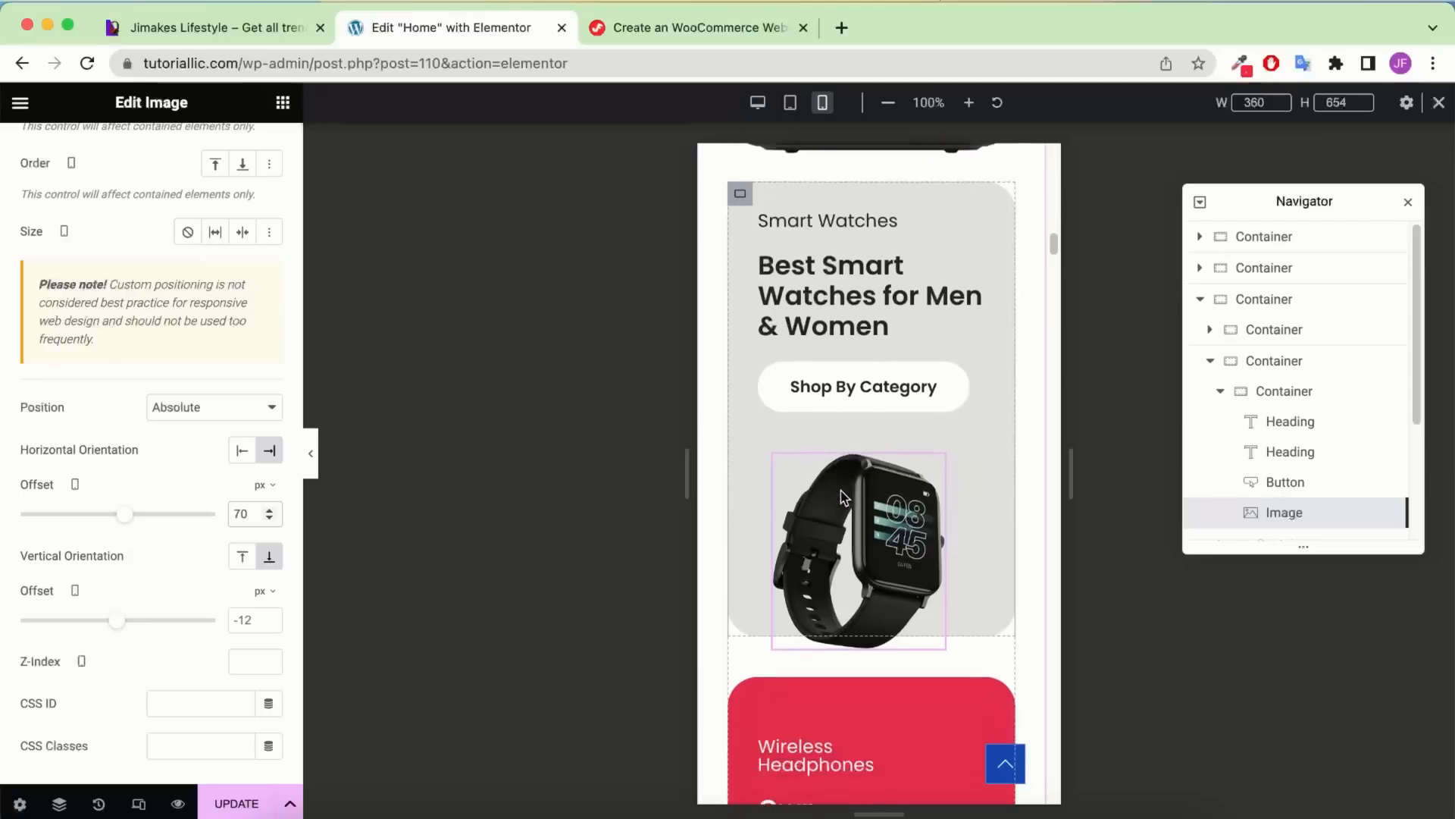
scroll(874, 448, "up", 7)
scroll(875, 448, "down", 8)
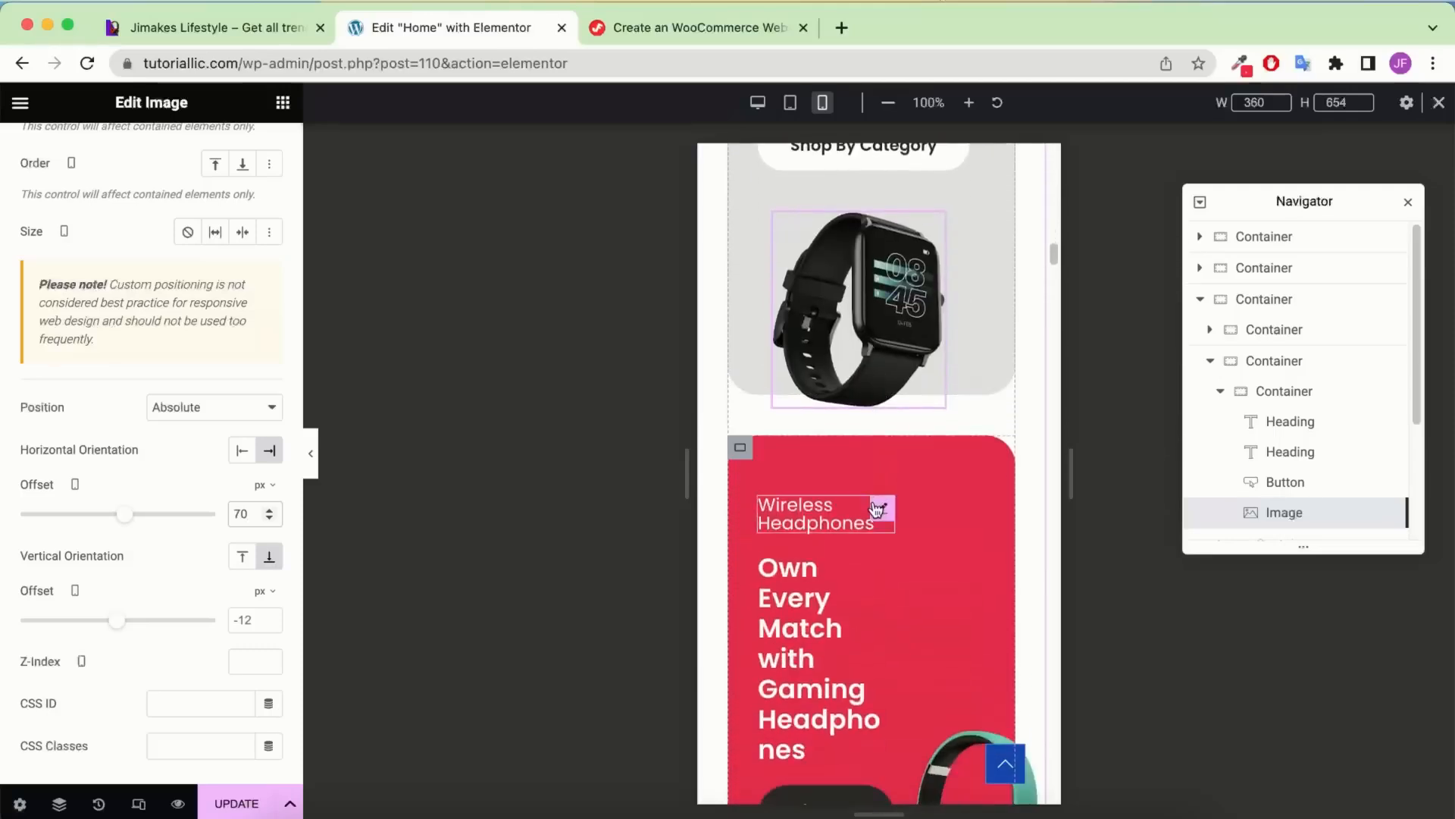
Give the Wireless Headphones card linked 30 px padding and a 450 px min height
left_click(740, 448)
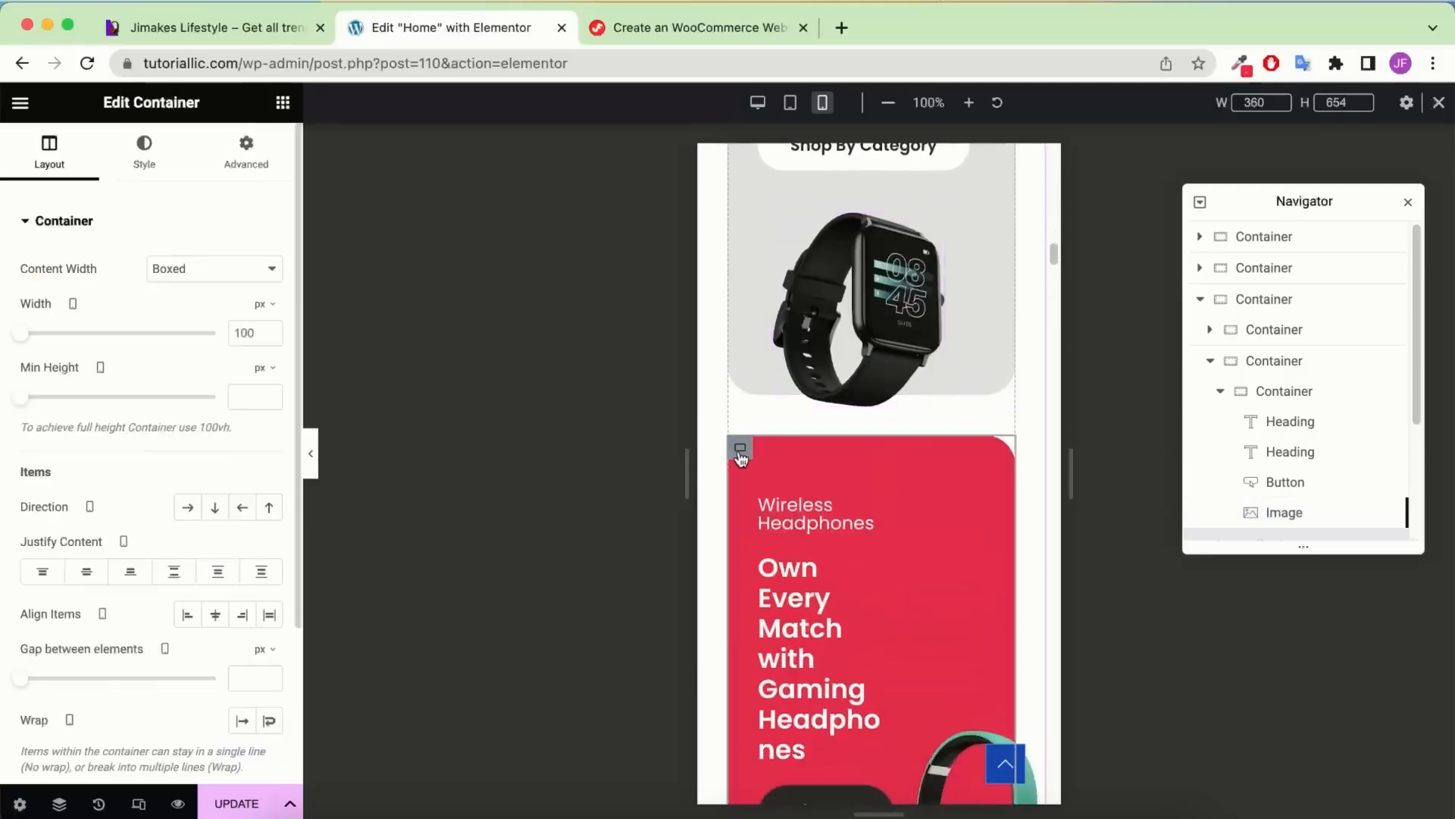
left_click(1220, 391)
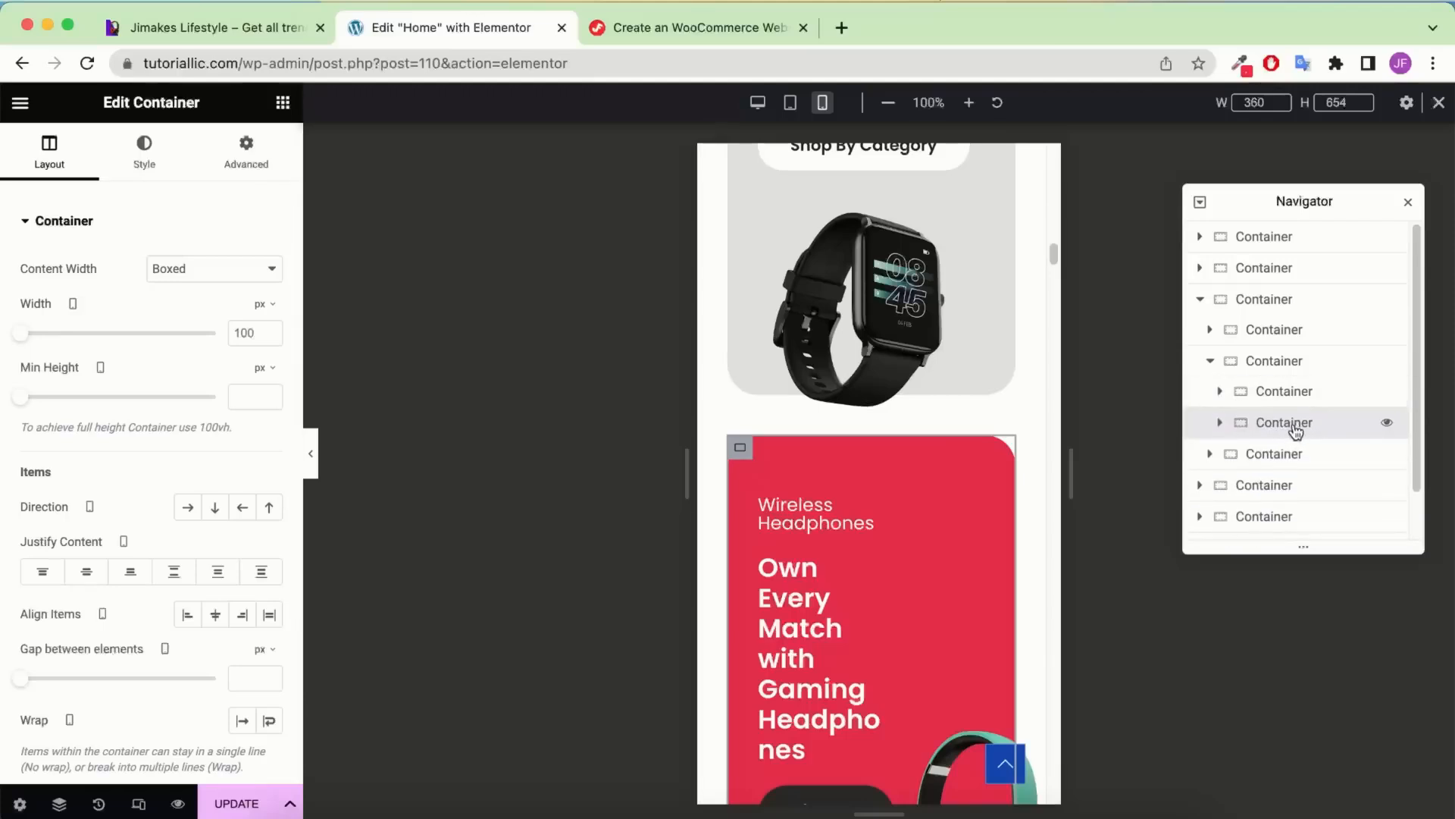
left_click(1220, 422)
scroll(1313, 440, "down", 2)
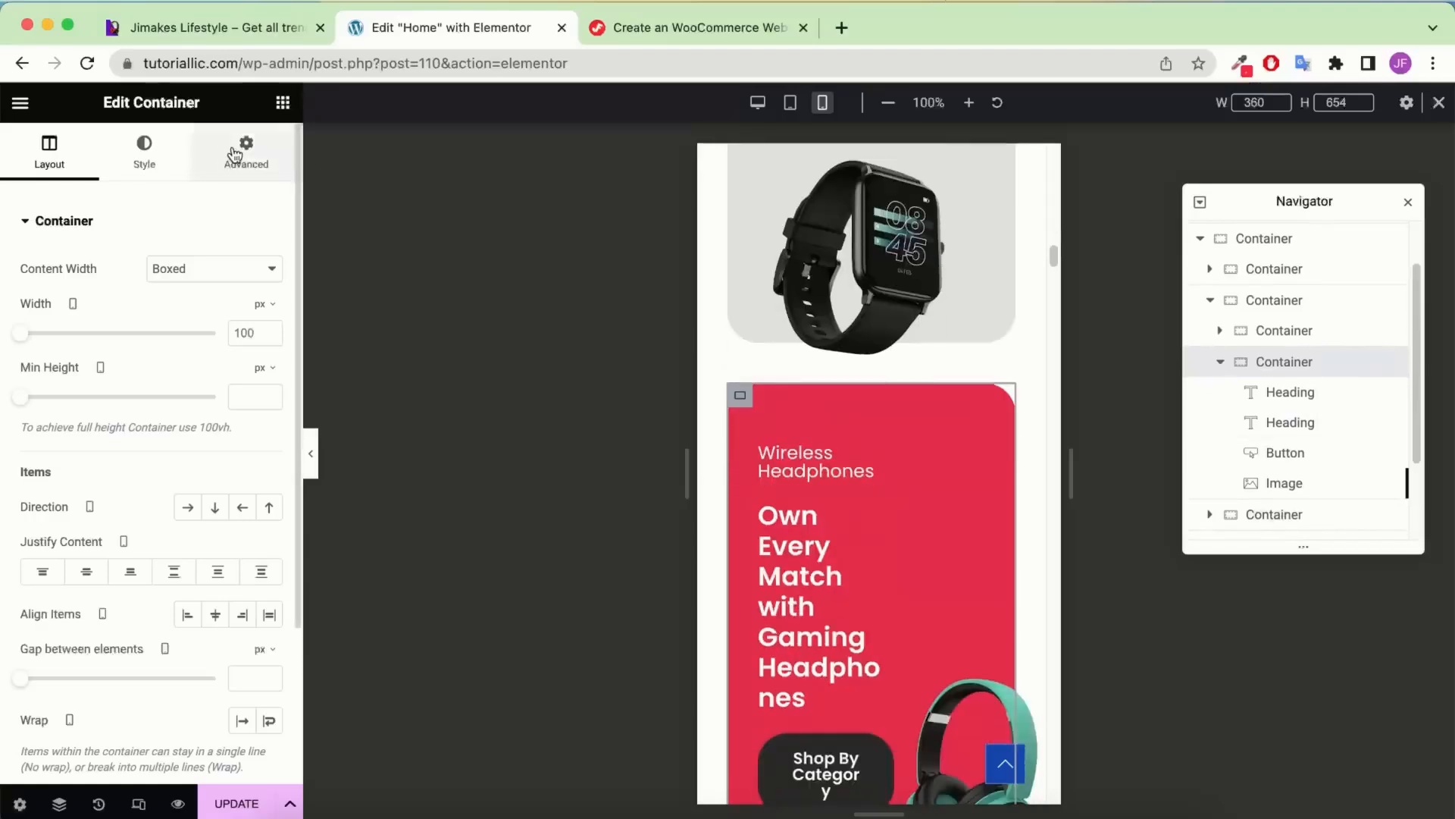
left_click(242, 149)
left_click(269, 370)
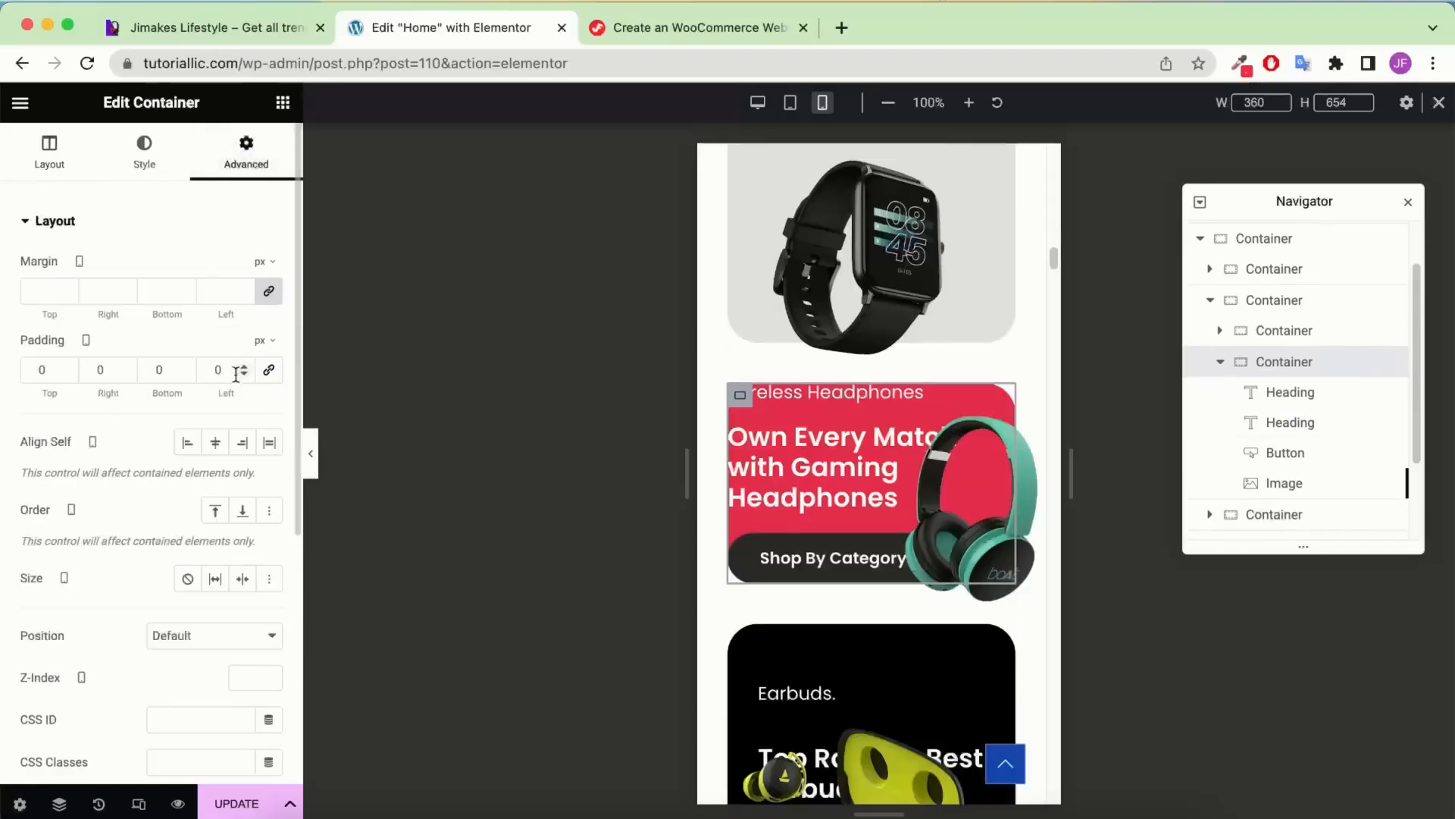
left_click(266, 372)
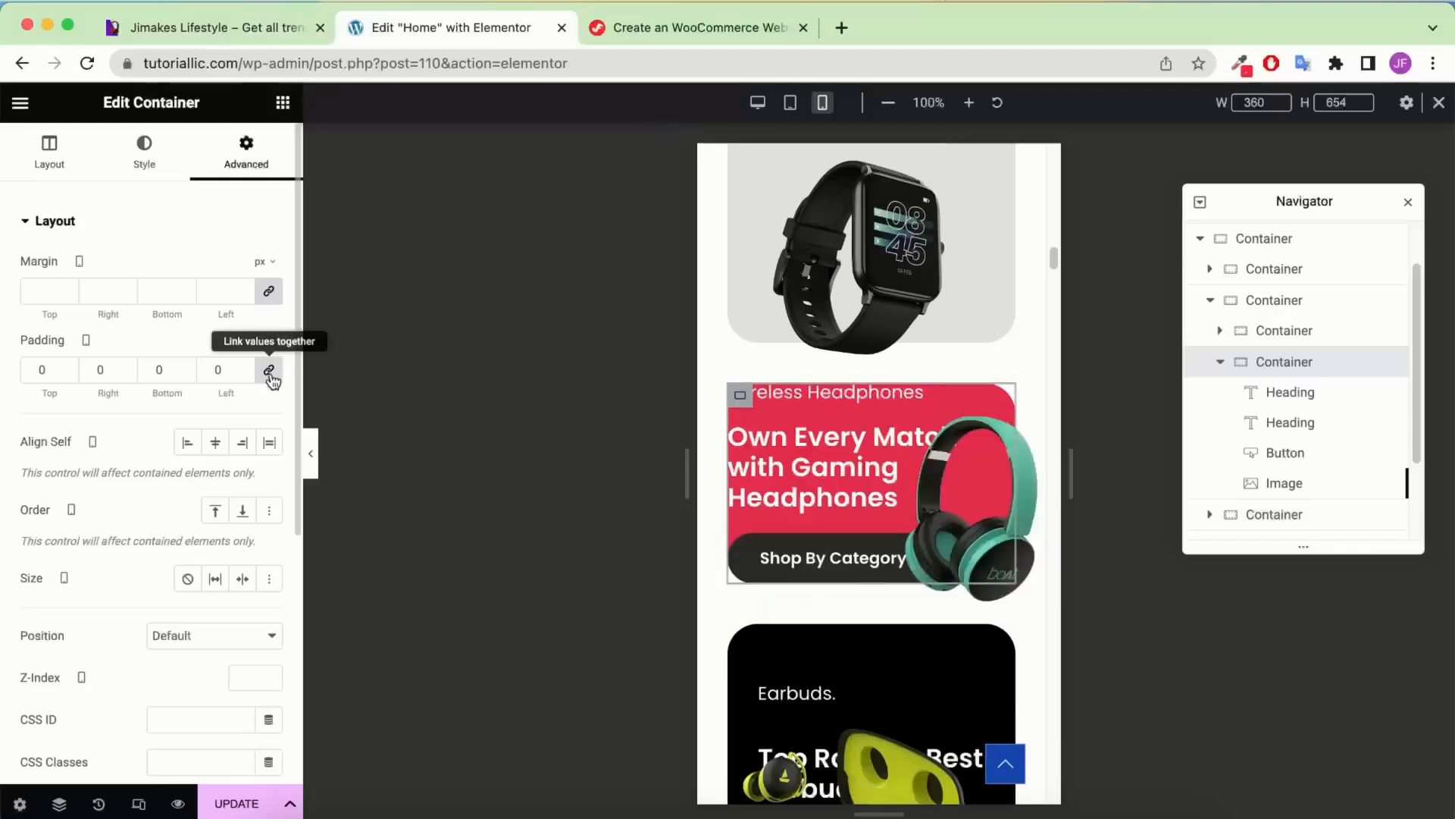
left_click(216, 361)
type("30")
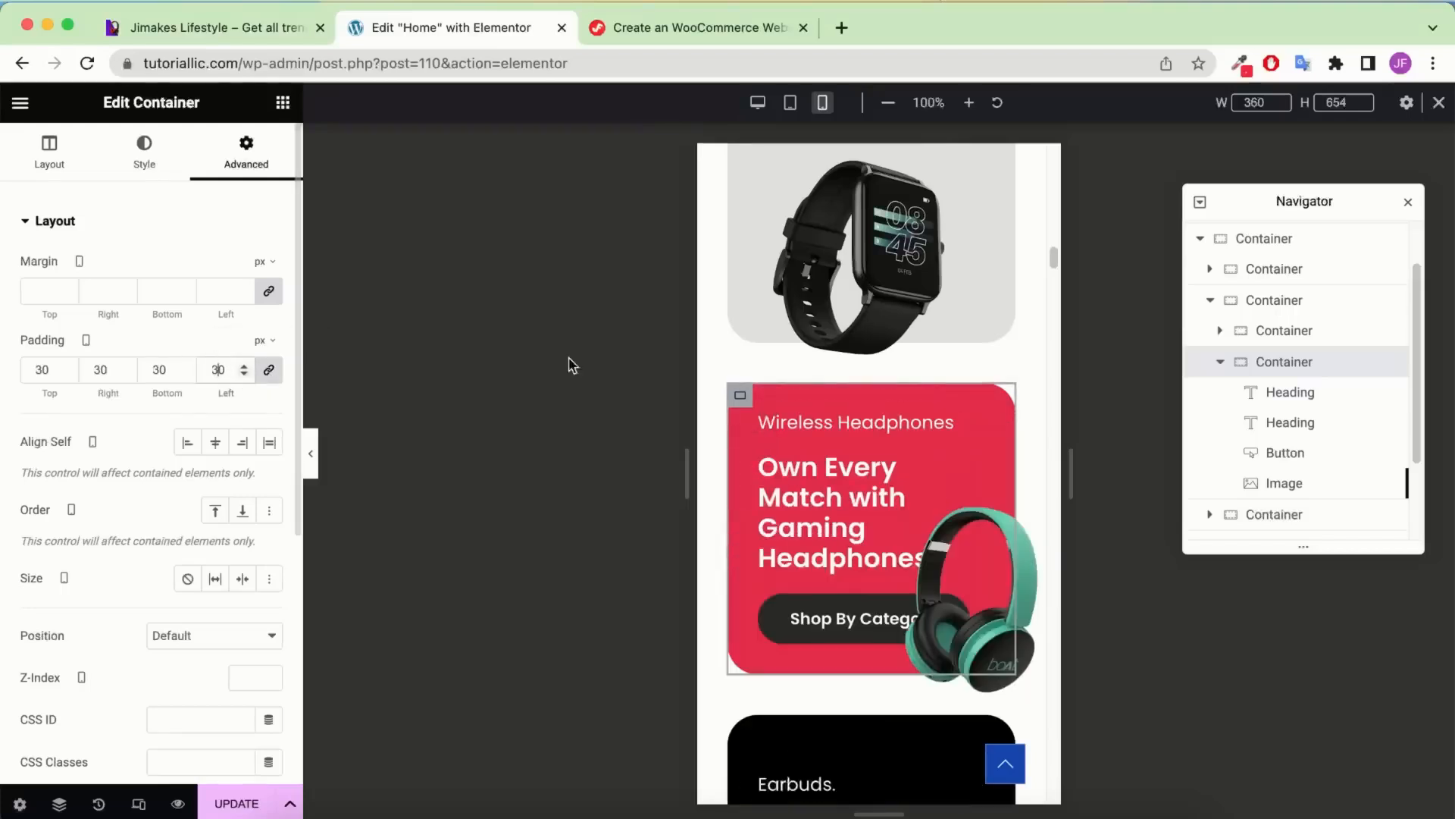
left_click(43, 156)
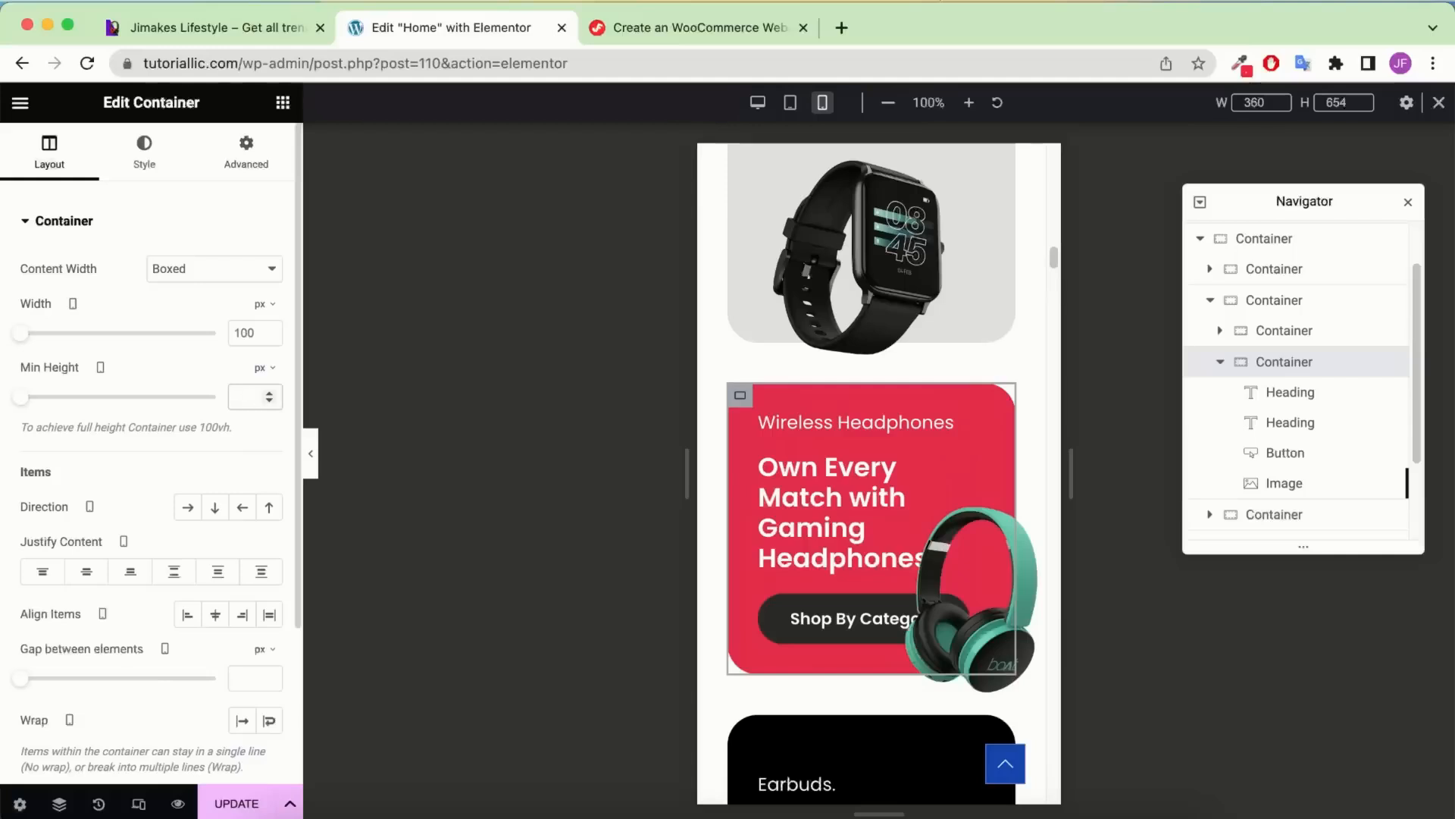
left_click(254, 397)
type("450")
scroll(858, 465, "down", 3)
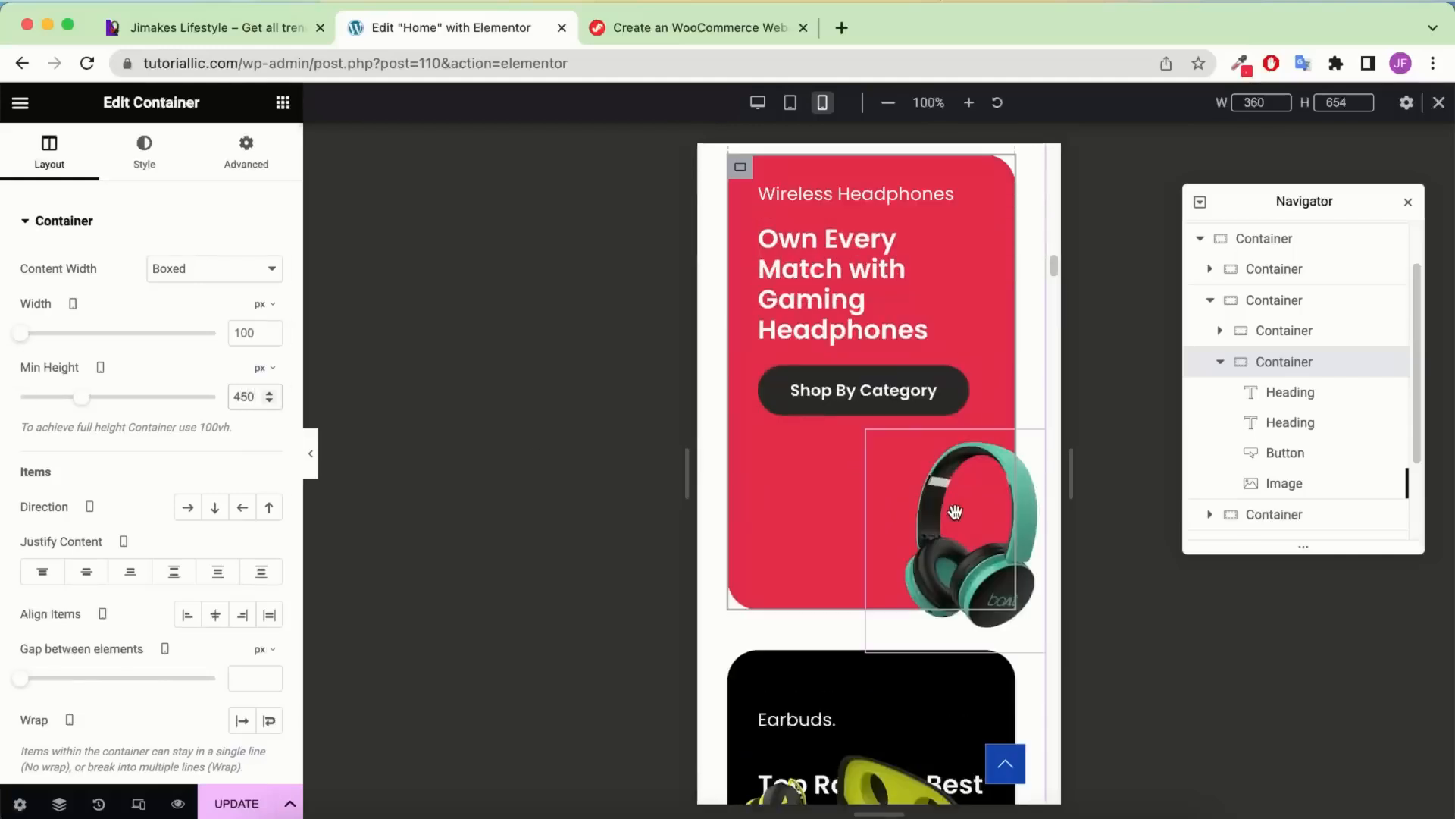
Set the headphone image's horizontal offset to 35
left_click(967, 496)
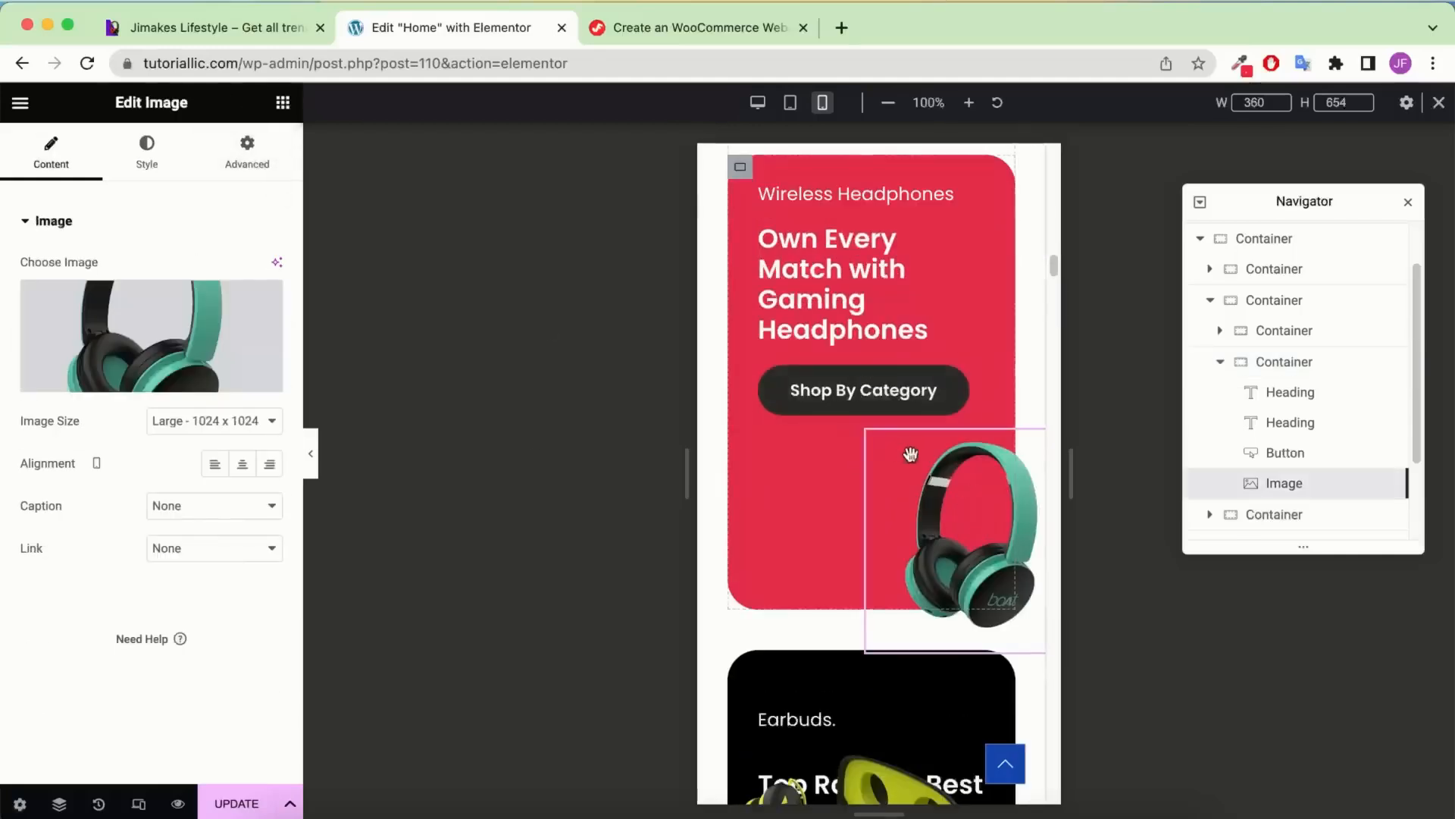
left_click(265, 141)
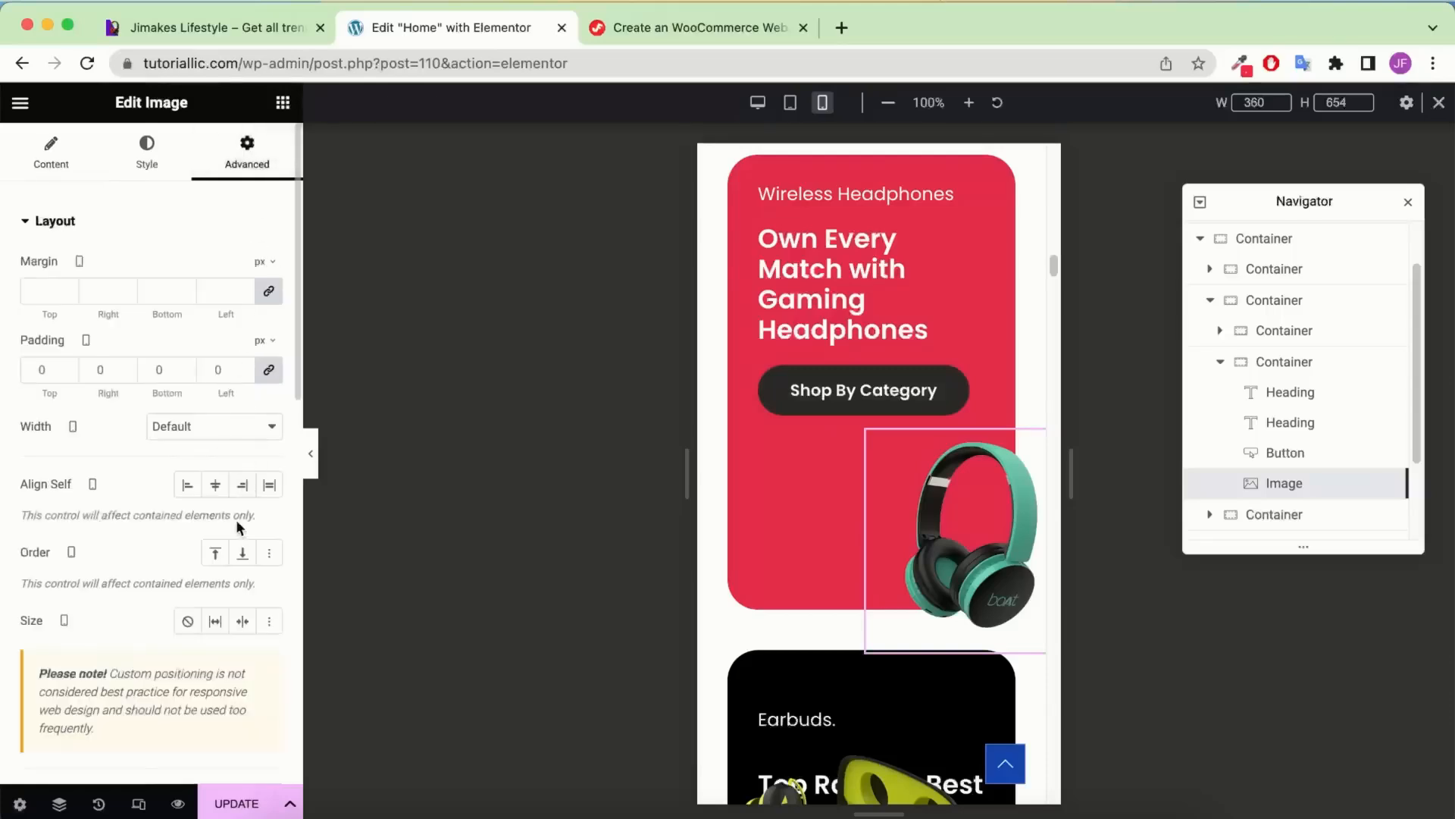
scroll(235, 520, "down", 1)
scroll(96, 487, "down", 5)
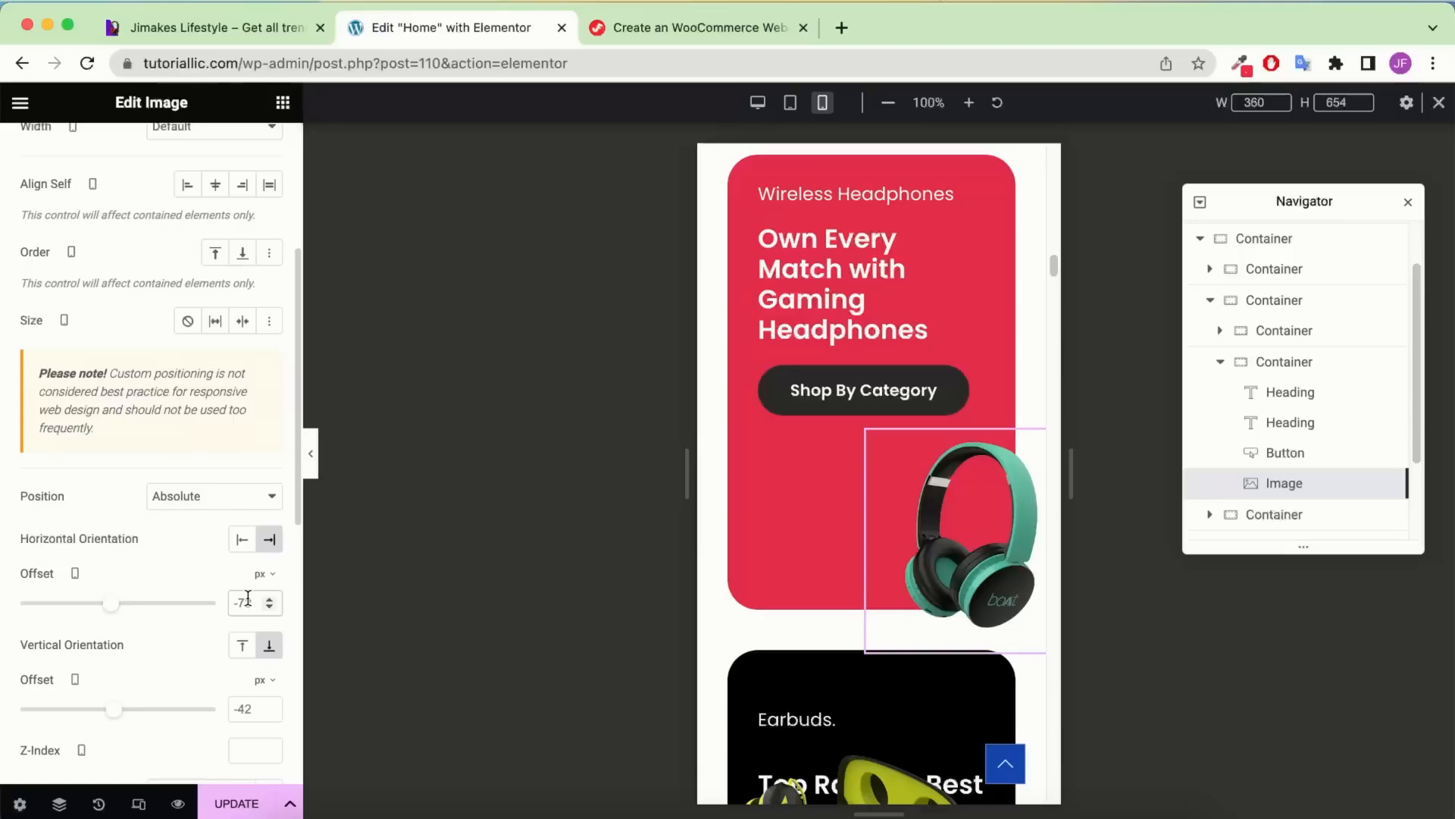
double_click(248, 598)
type("35")
scroll(781, 353, "up", 4)
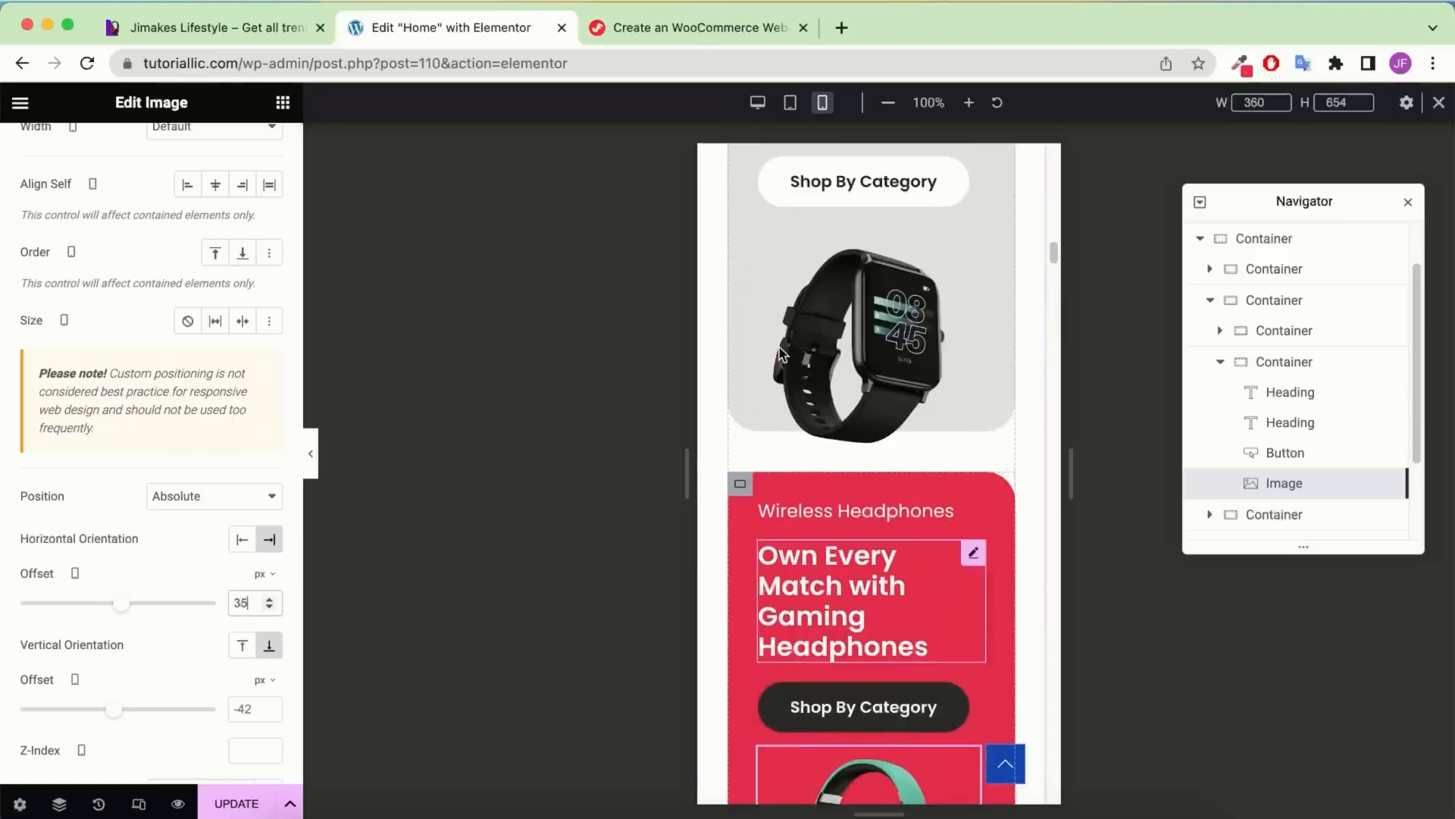
scroll(781, 353, "down", 5)
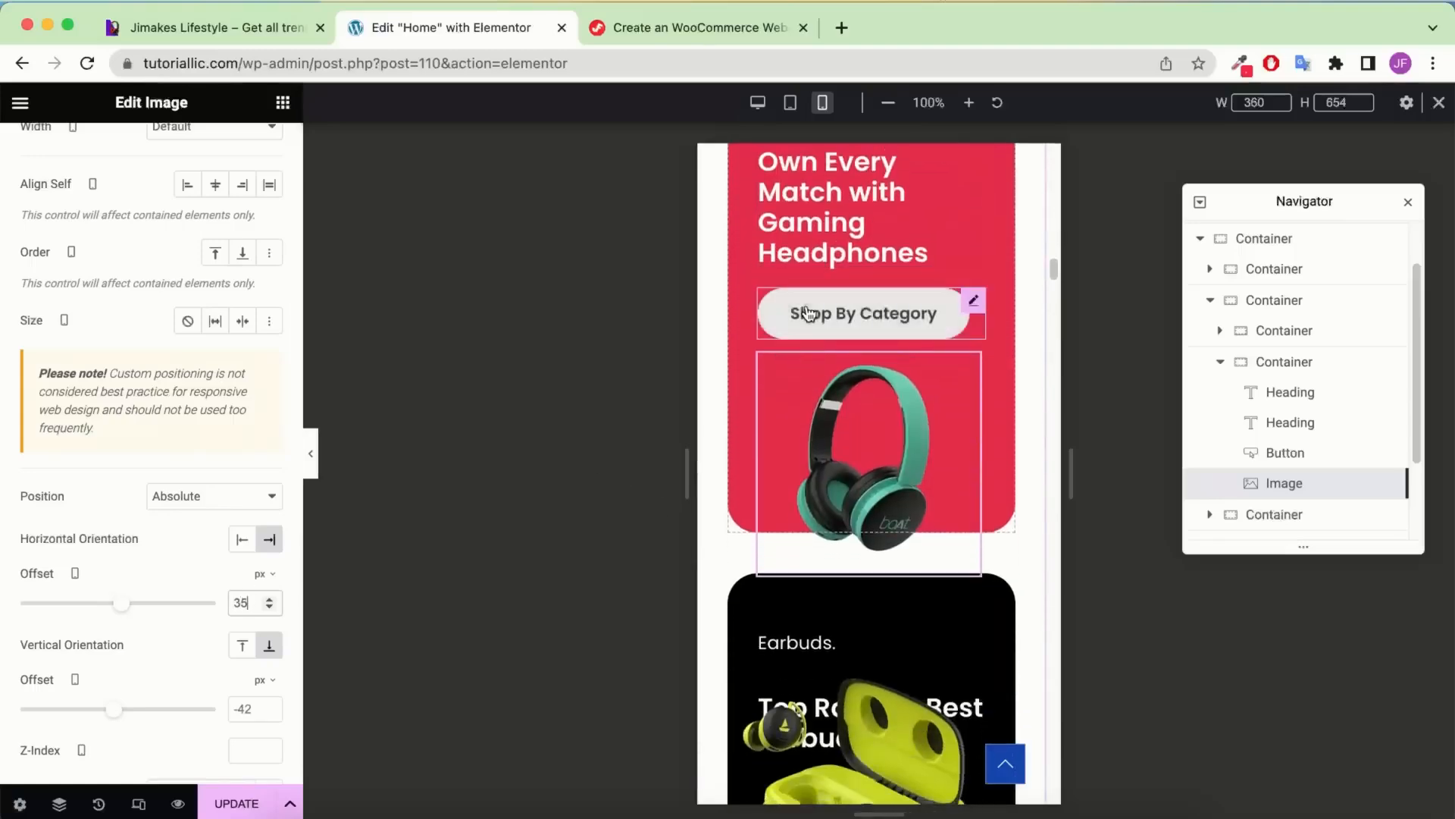
scroll(808, 313, "up", 1)
scroll(808, 341, "down", 3)
scroll(805, 376, "up", 4)
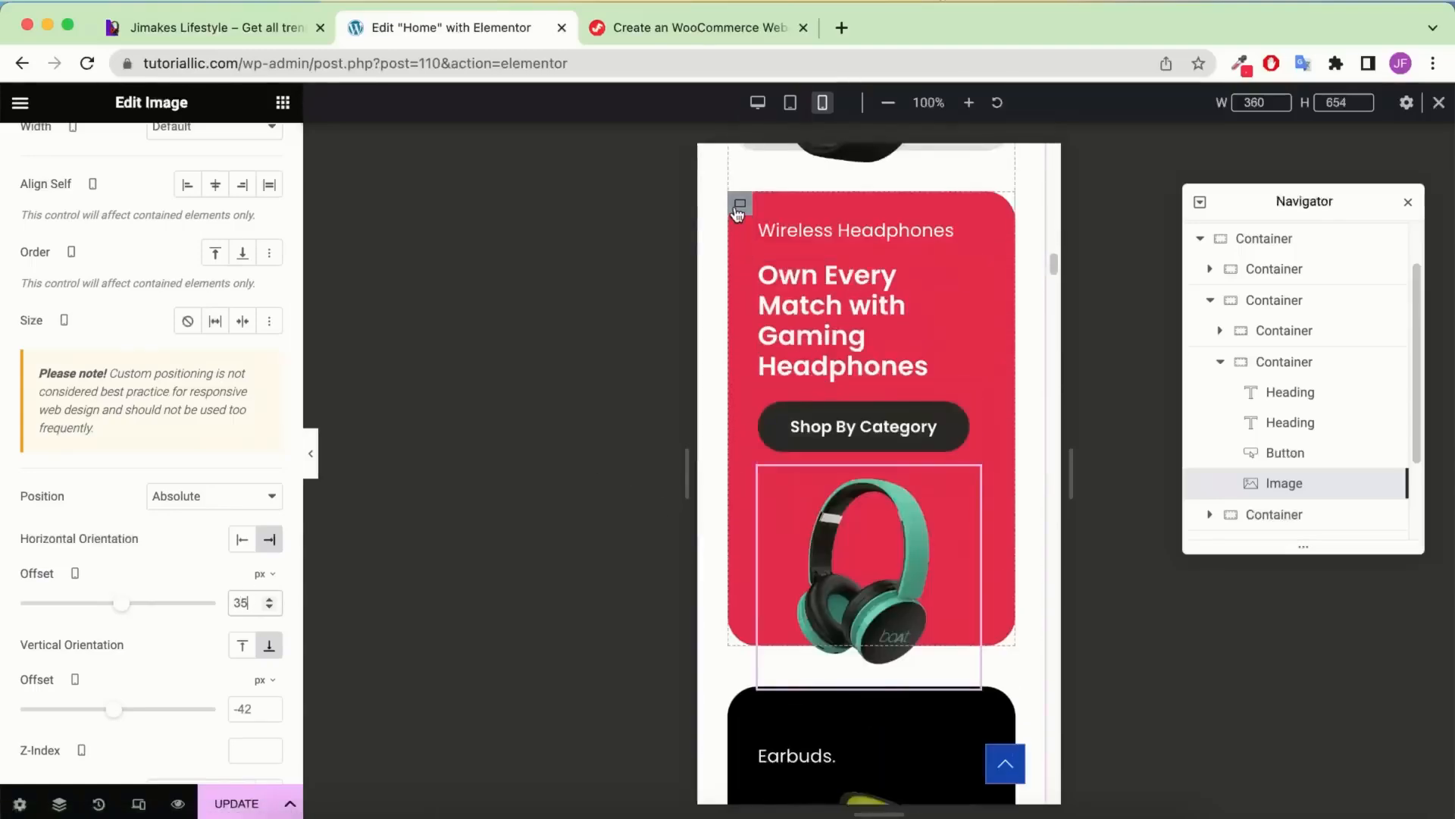
scroll(167, 194, "up", 5)
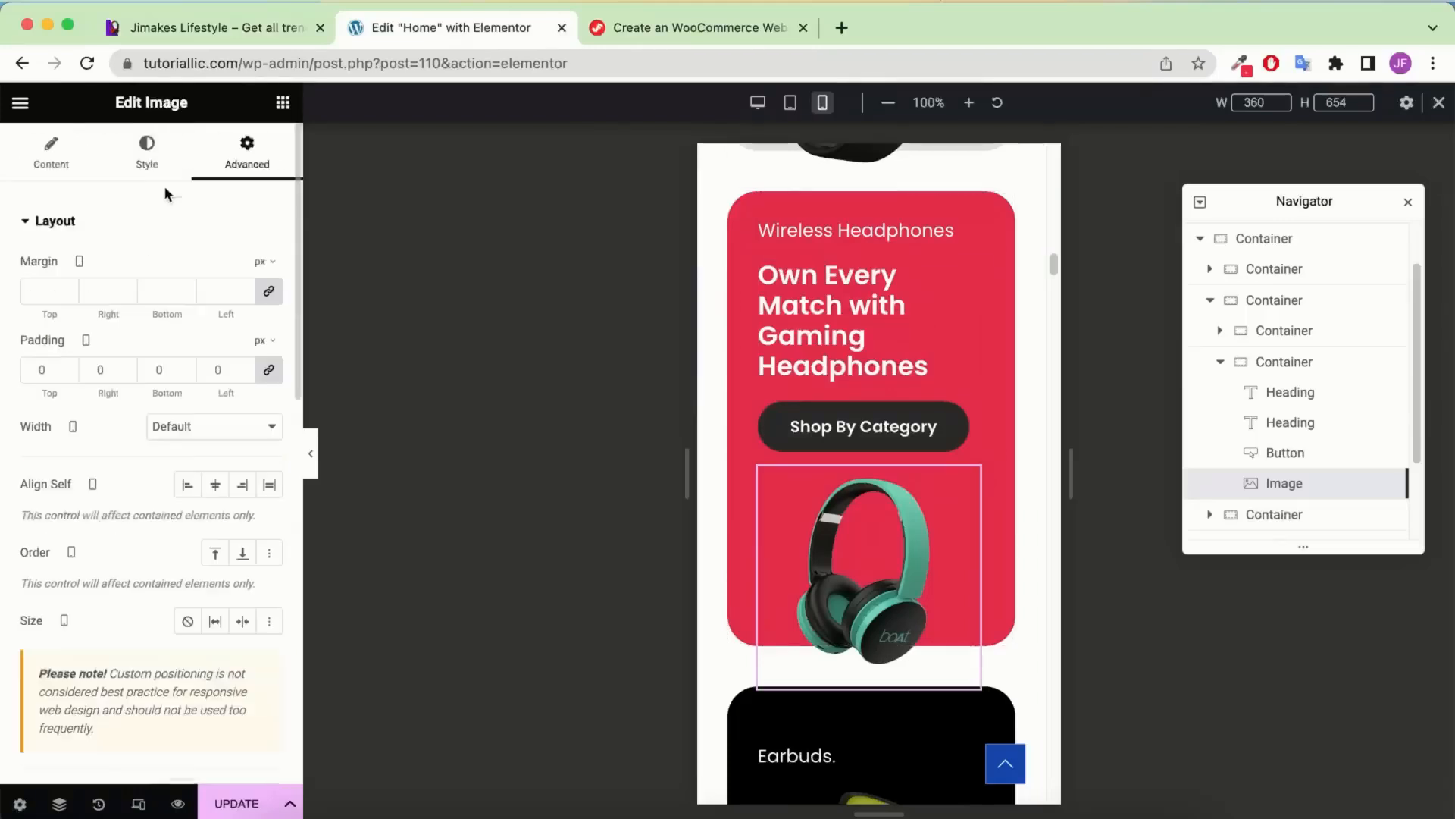
Raise the red headphones card's minimum height to 500 px
left_click(15, 165)
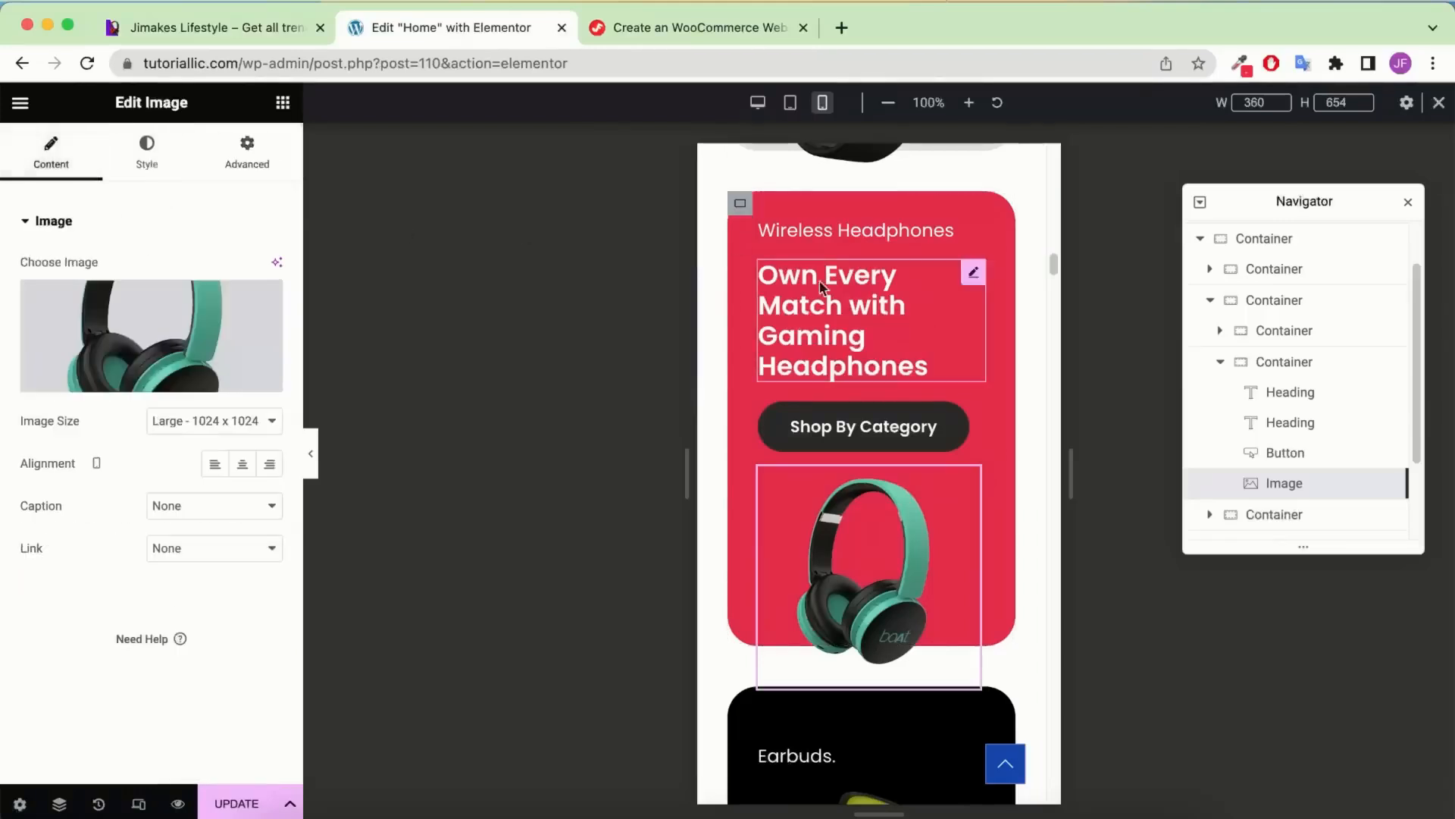
left_click(741, 204)
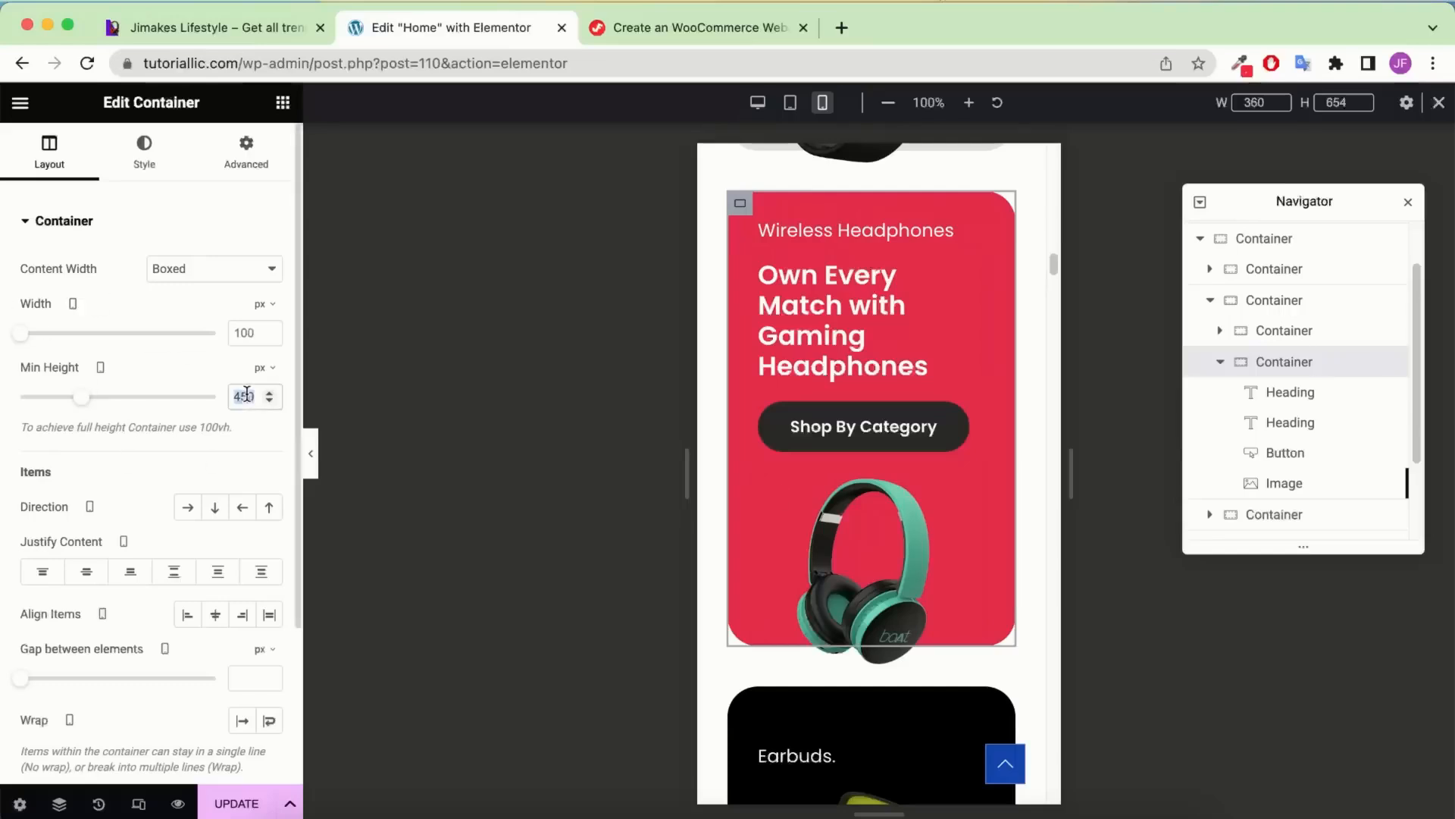
type("500")
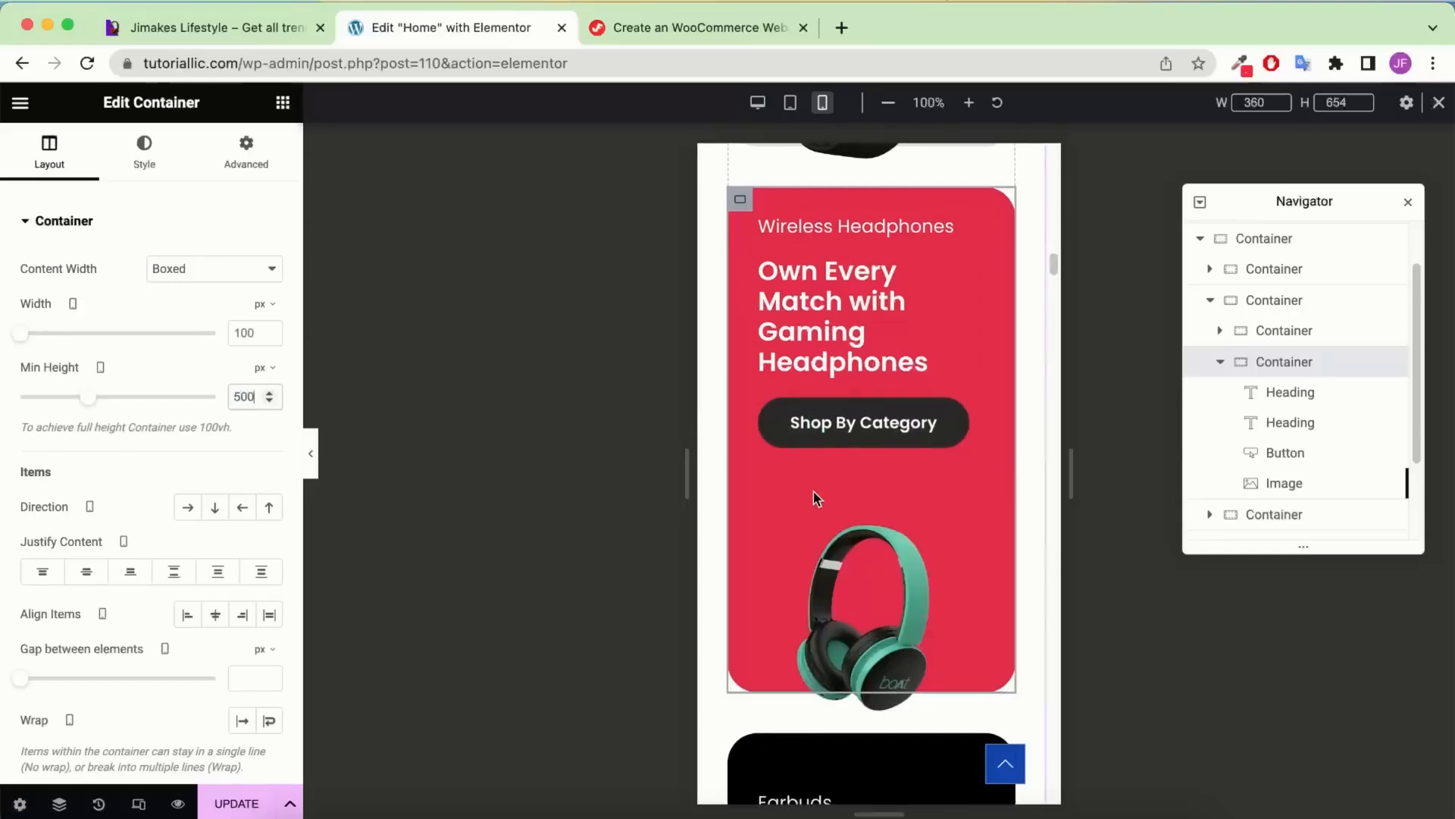
scroll(899, 494, "down", 4)
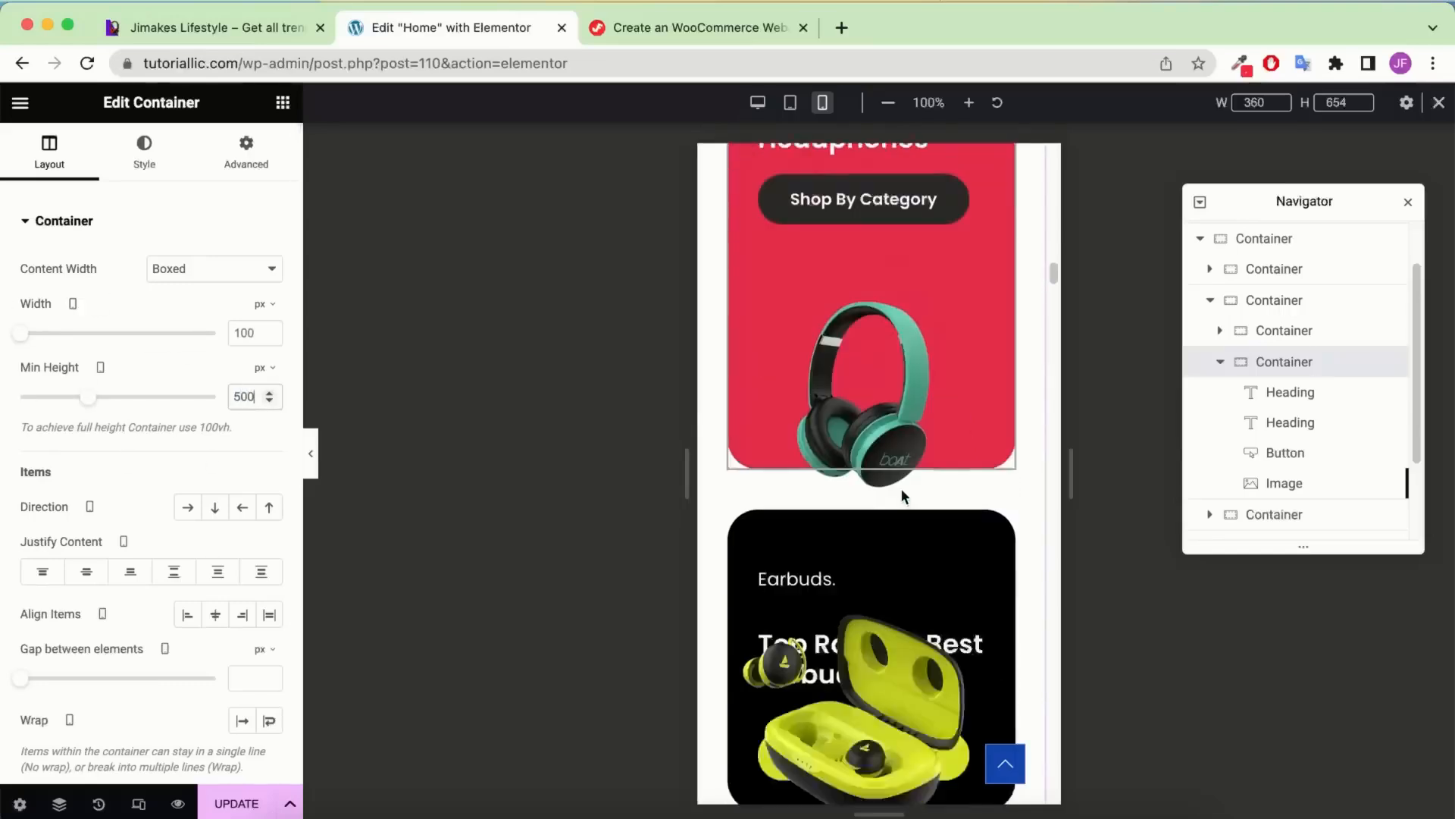
scroll(899, 490, "up", 1)
scroll(896, 483, "down", 4)
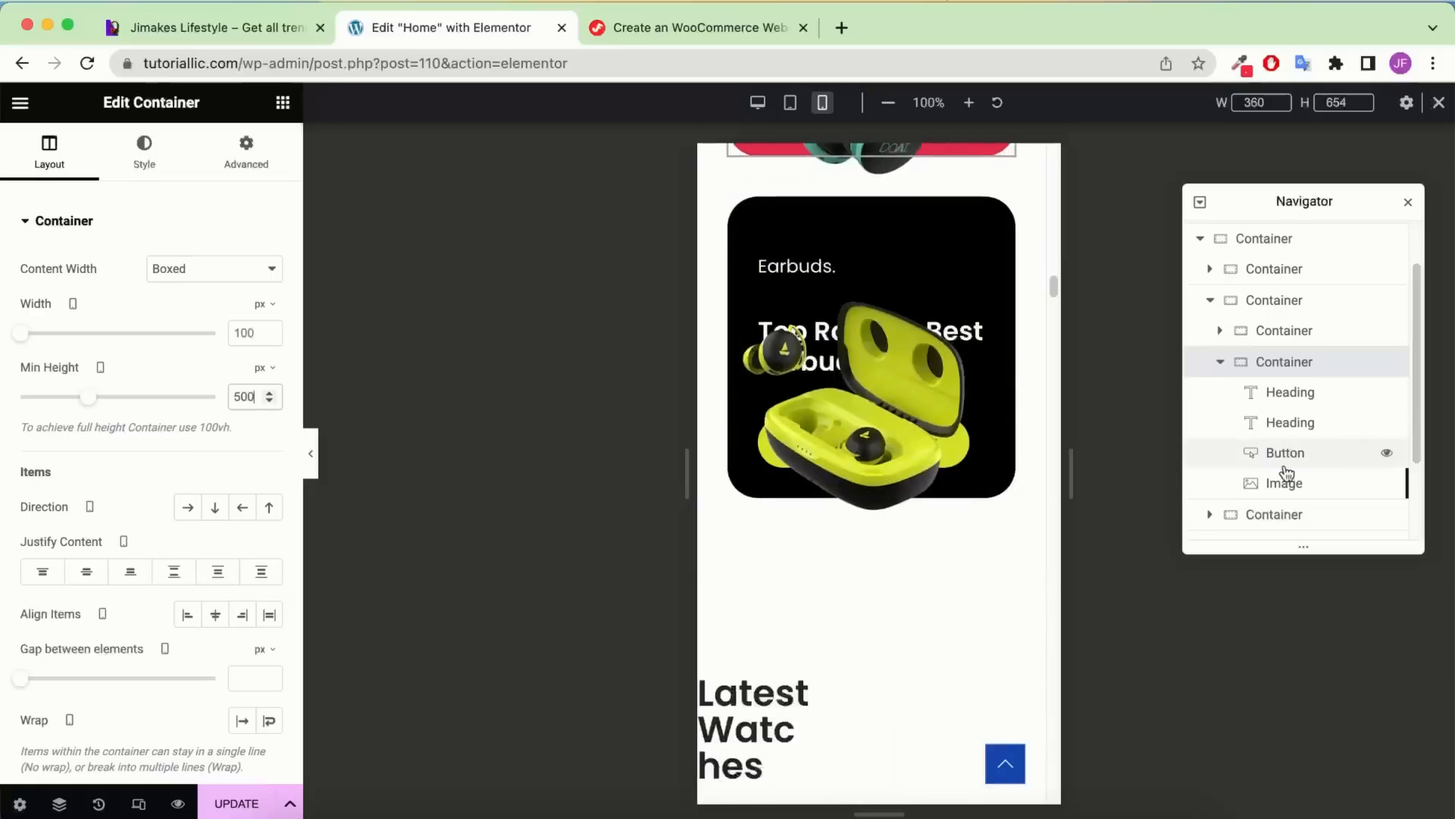
Select the Earbuds container in the Navigator and set Min Height to 500 px
left_click(1221, 362)
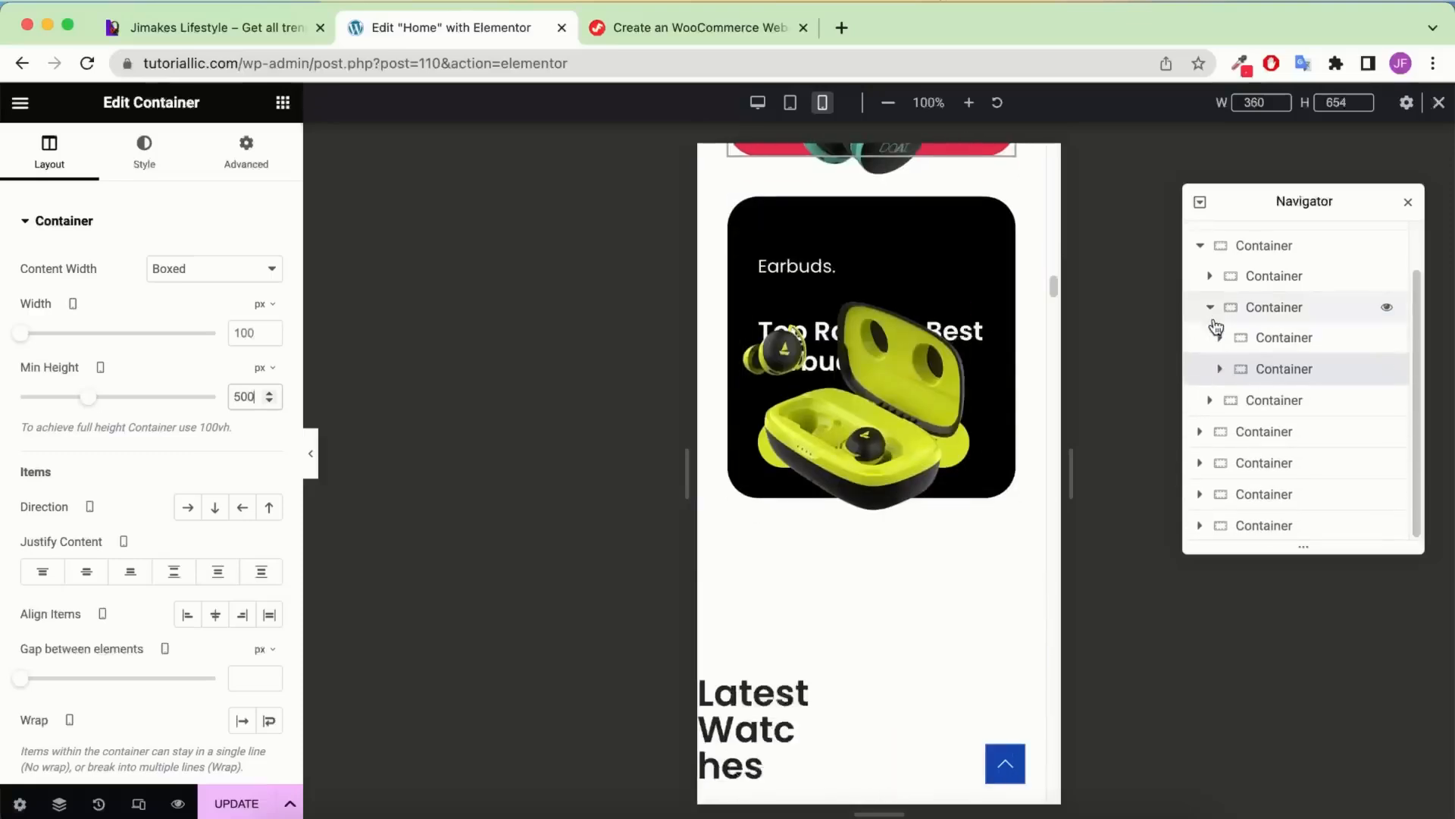
left_click(1245, 402)
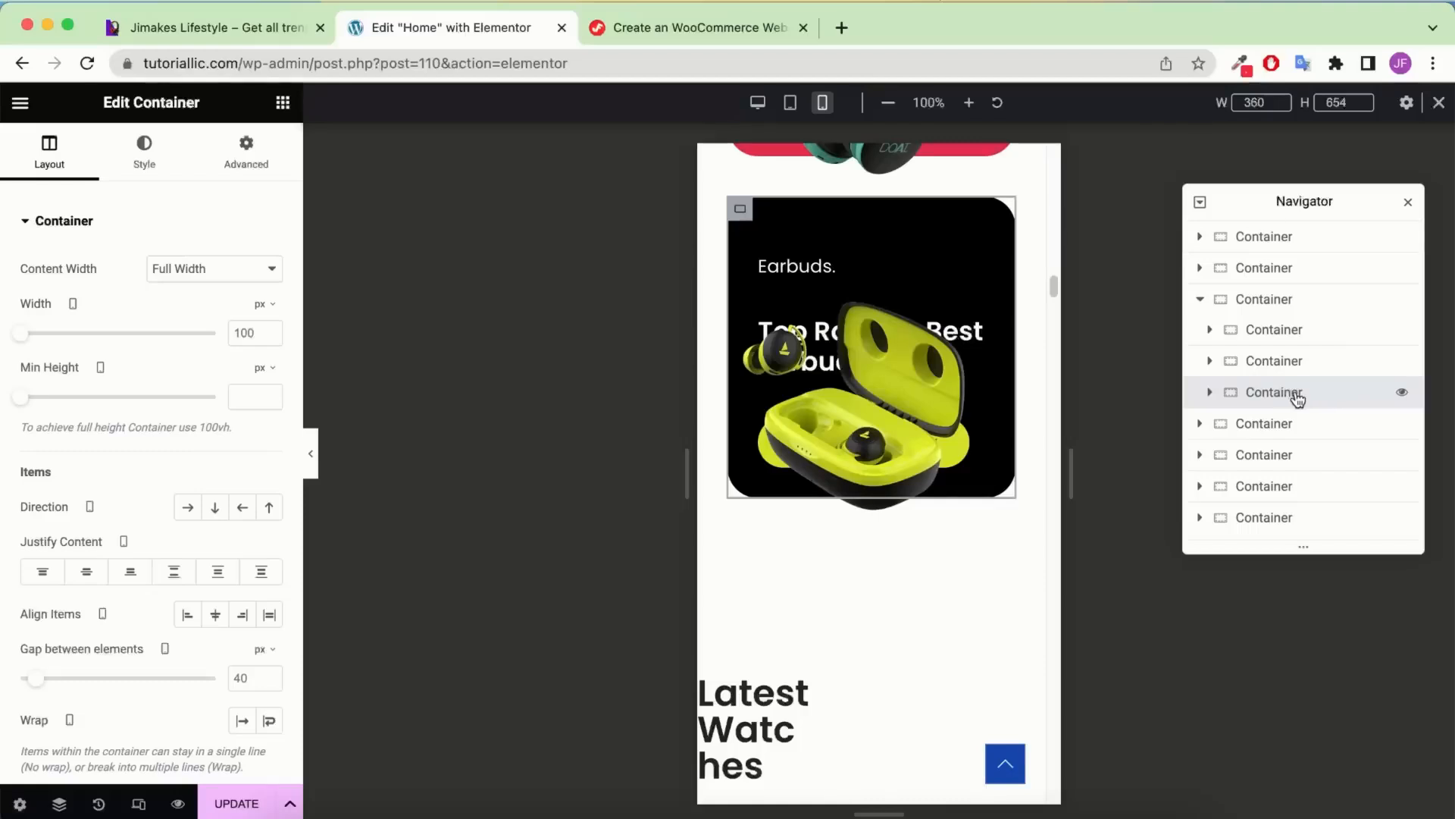
left_click(238, 396)
type("500")
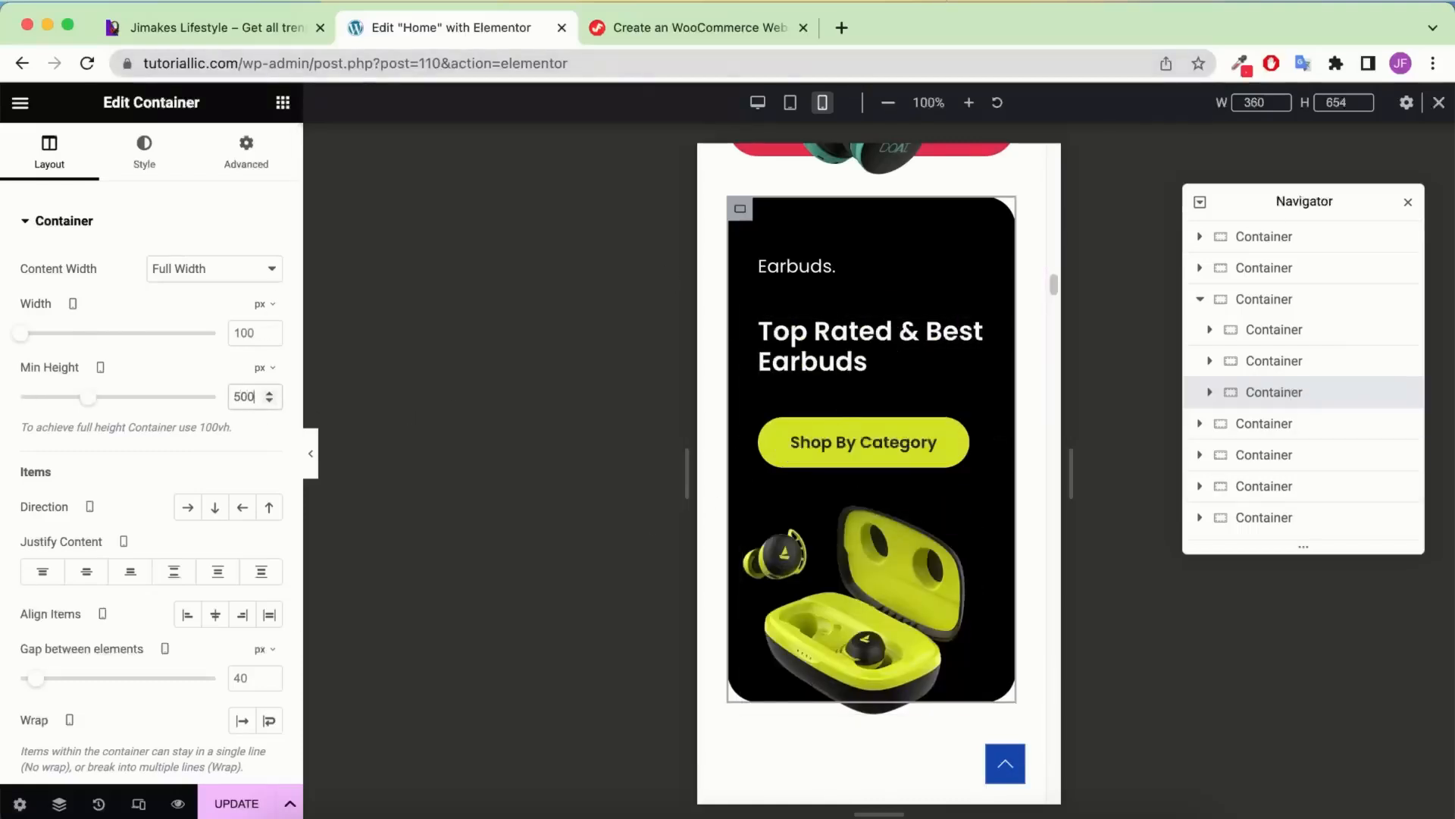
scroll(928, 515, "down", 2)
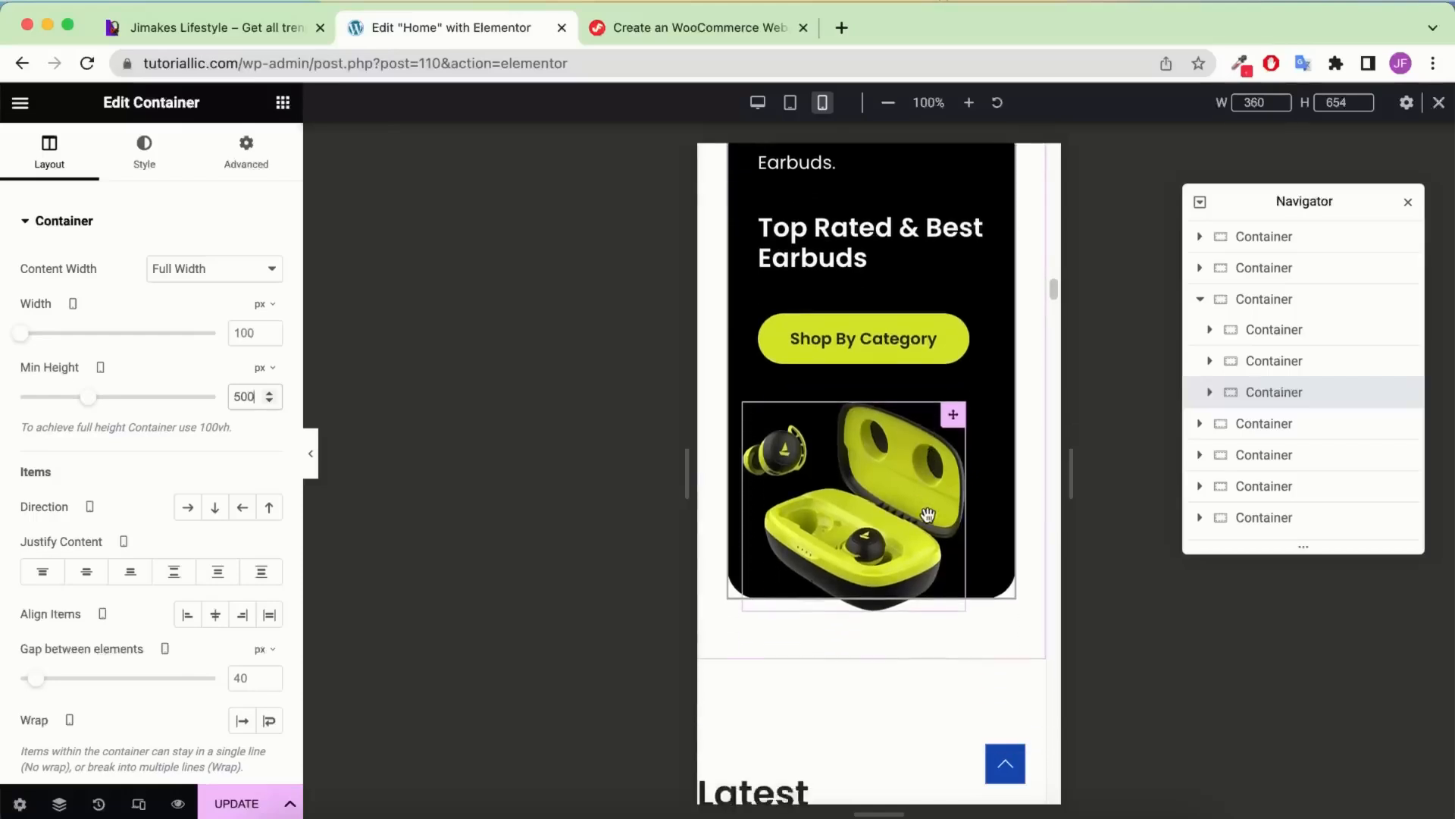
scroll(928, 515, "down", 6)
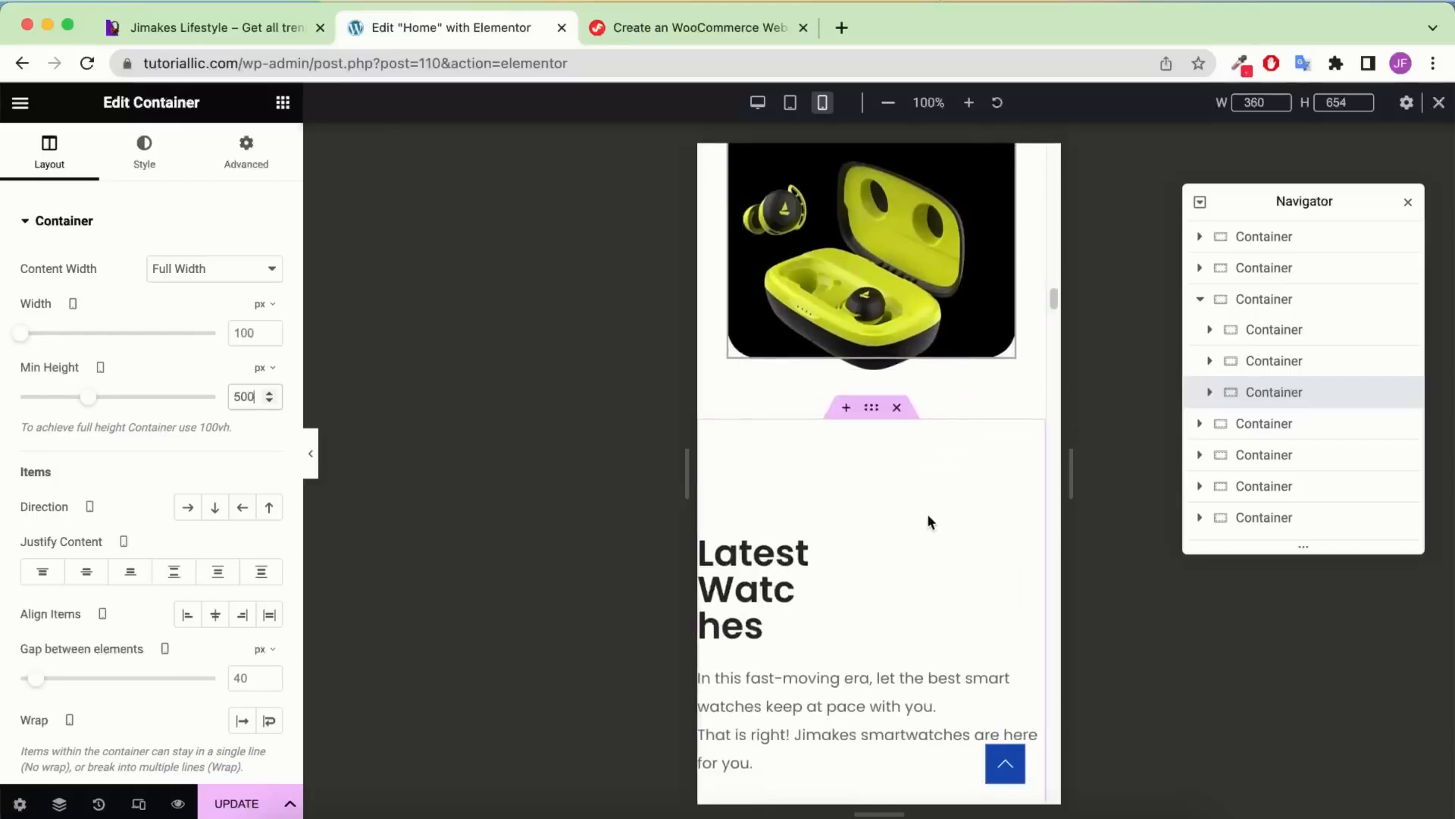
Link the Latest Watches section's padding values and set them all to 40 px
left_click(873, 409)
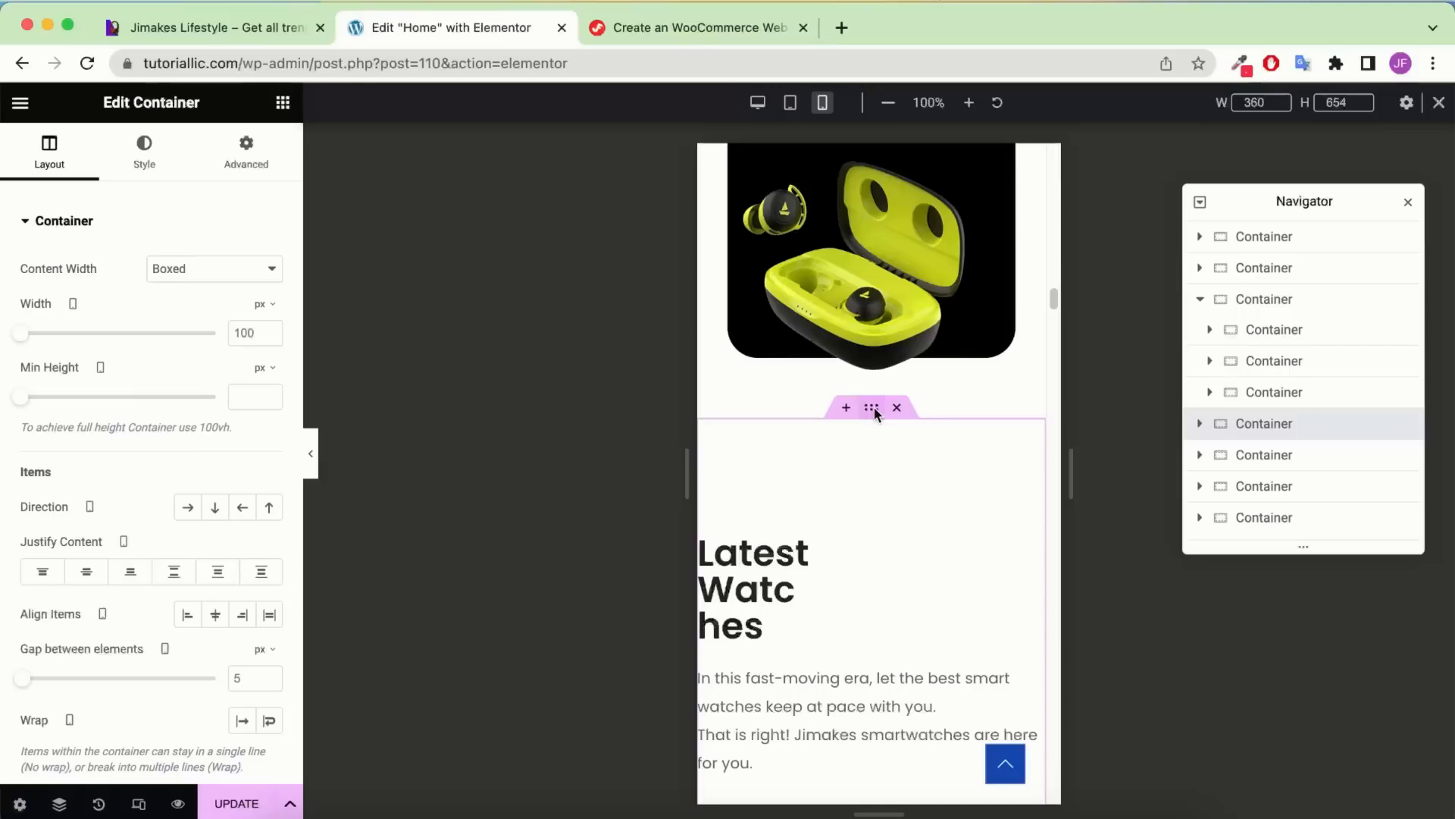
left_click(254, 164)
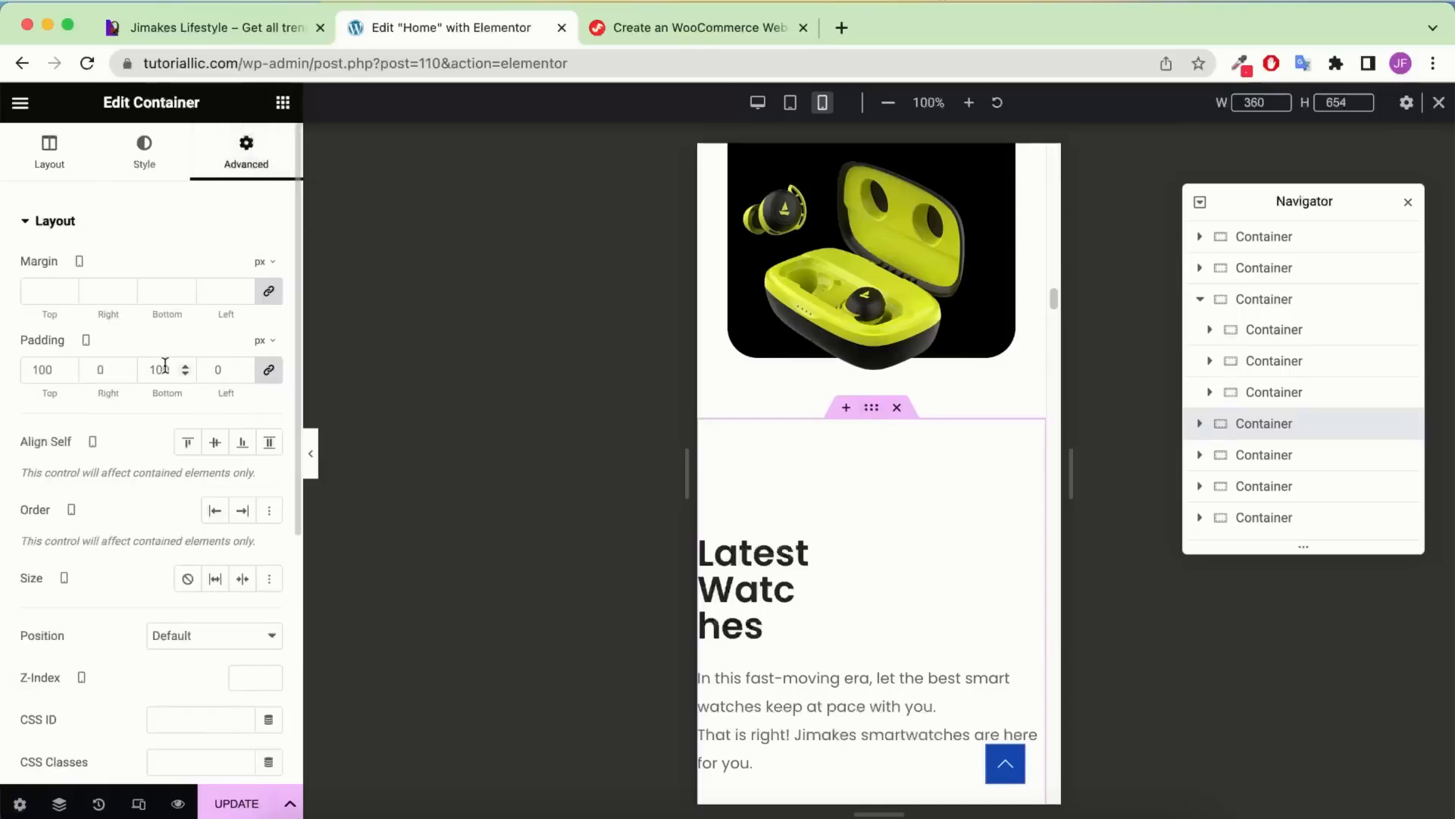
left_click(270, 371)
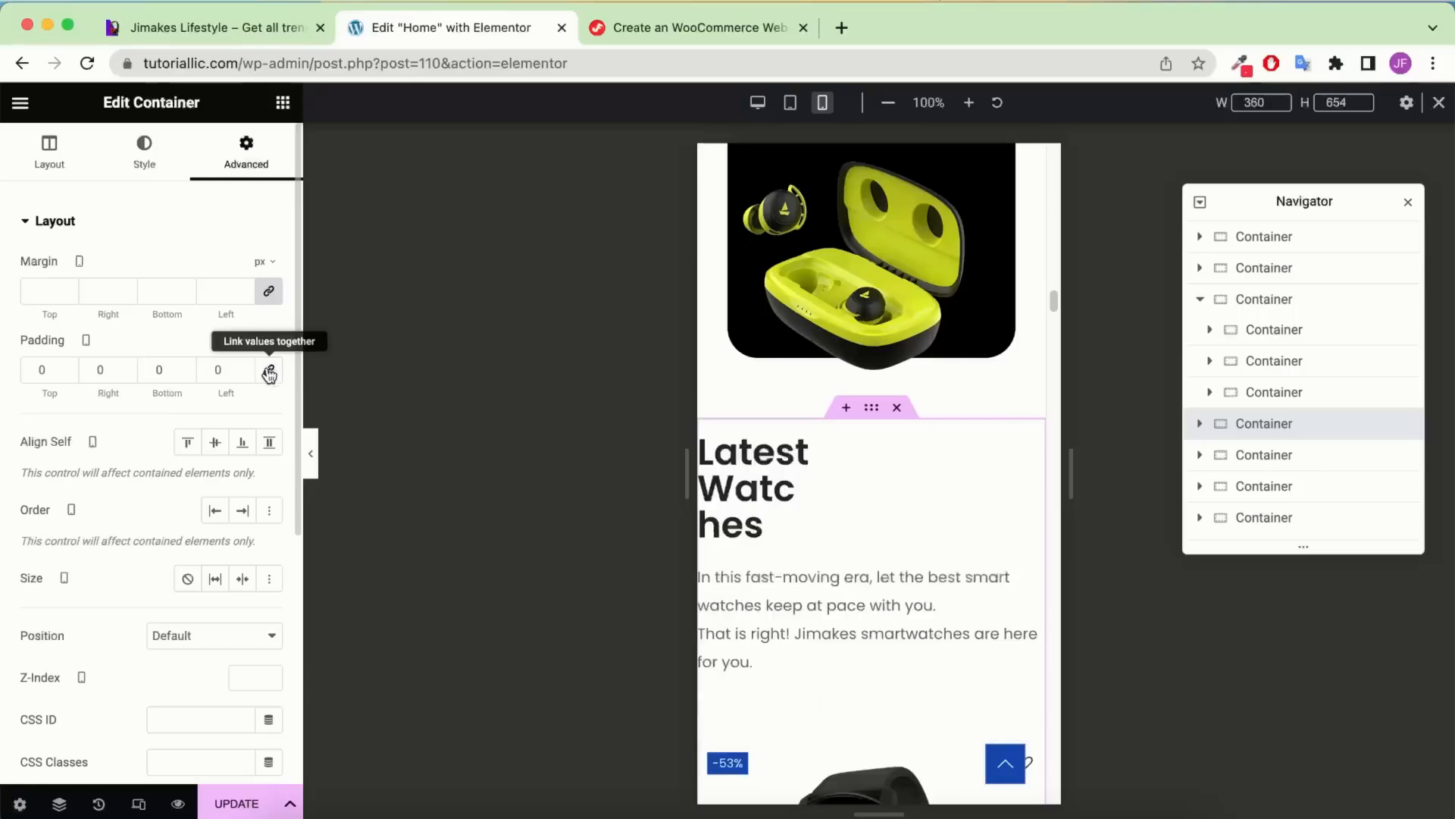
type("4")
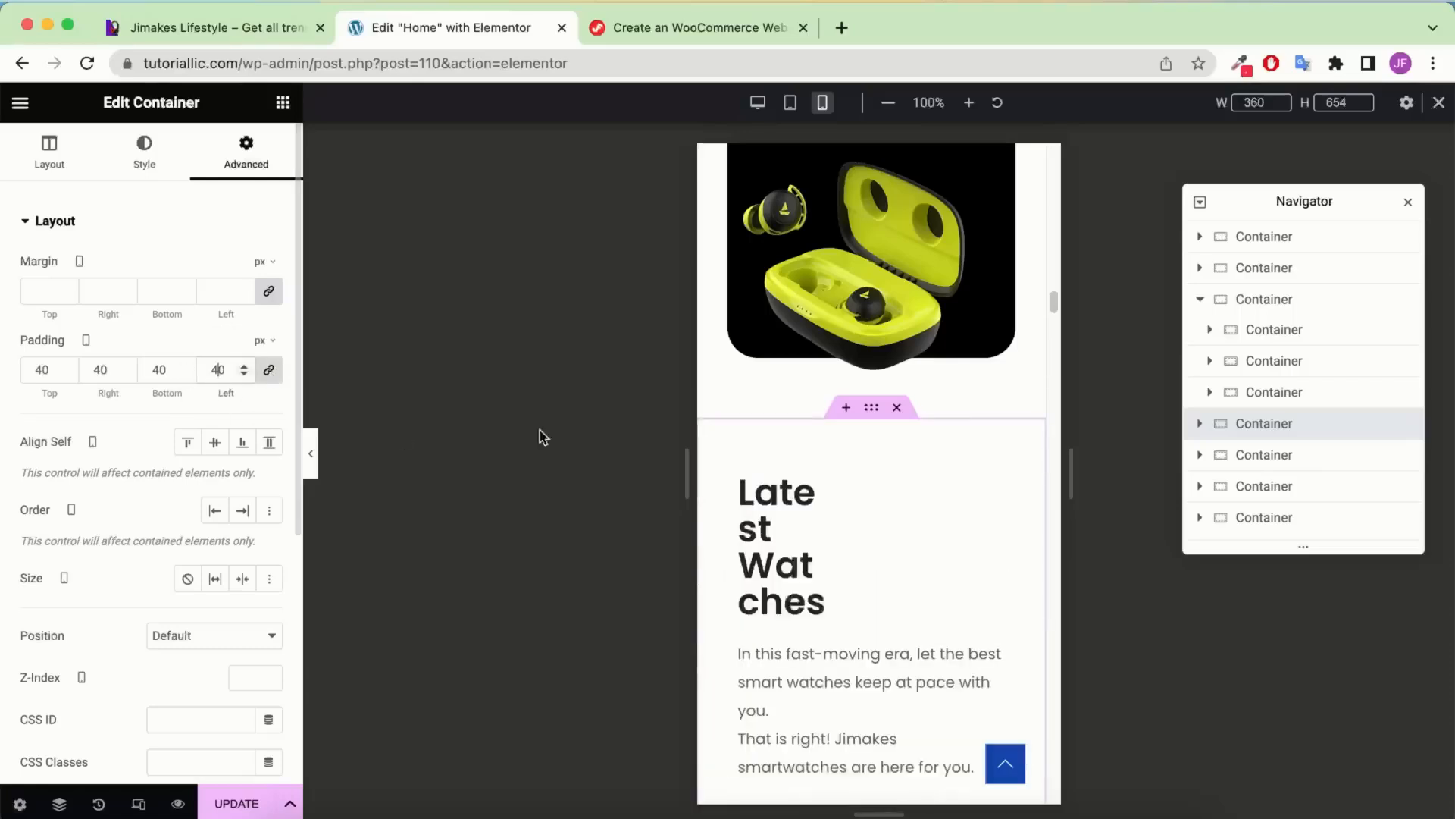
scroll(827, 484, "down", 4)
scroll(870, 495, "up", 8)
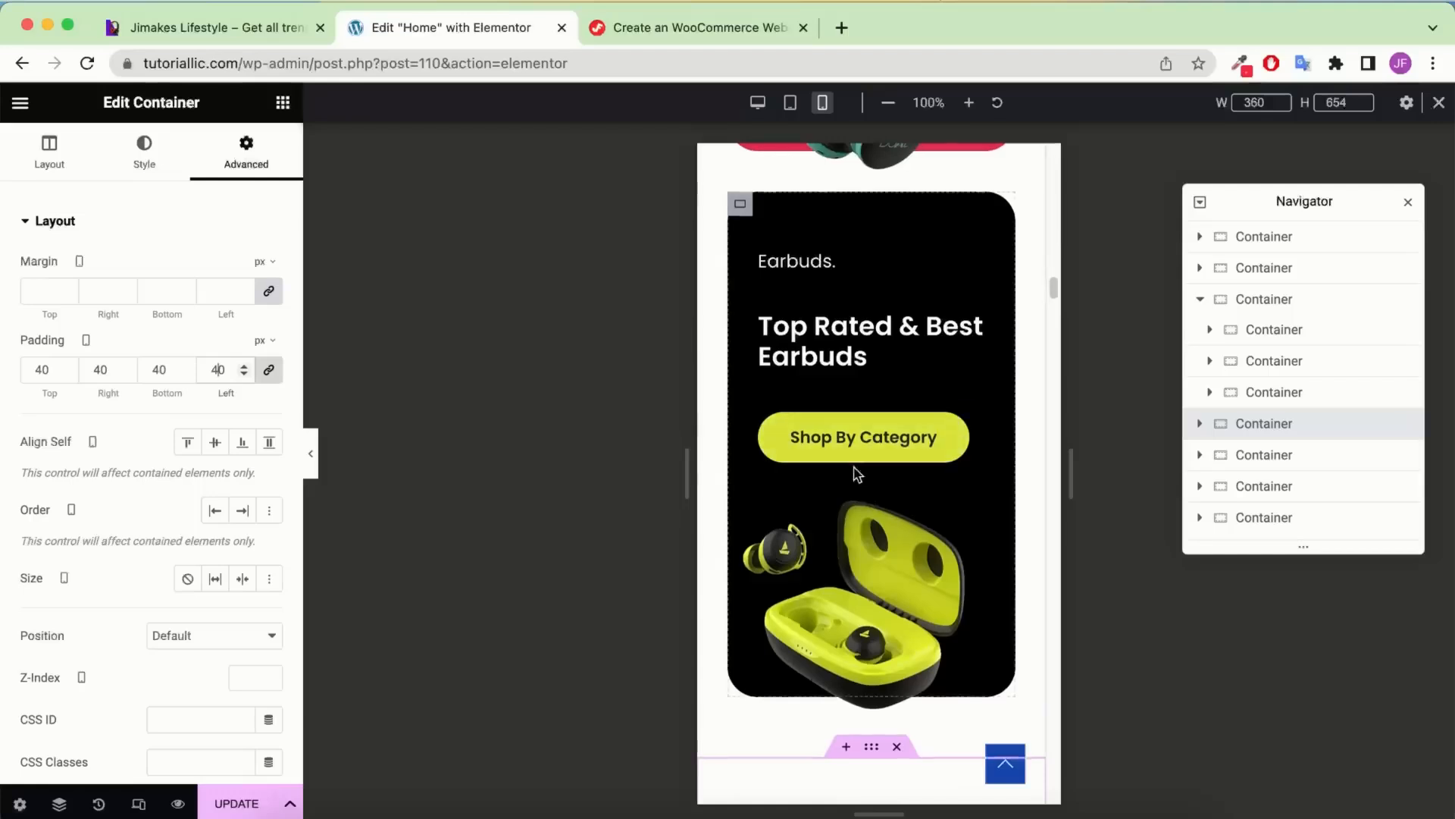
scroll(854, 476, "down", 3)
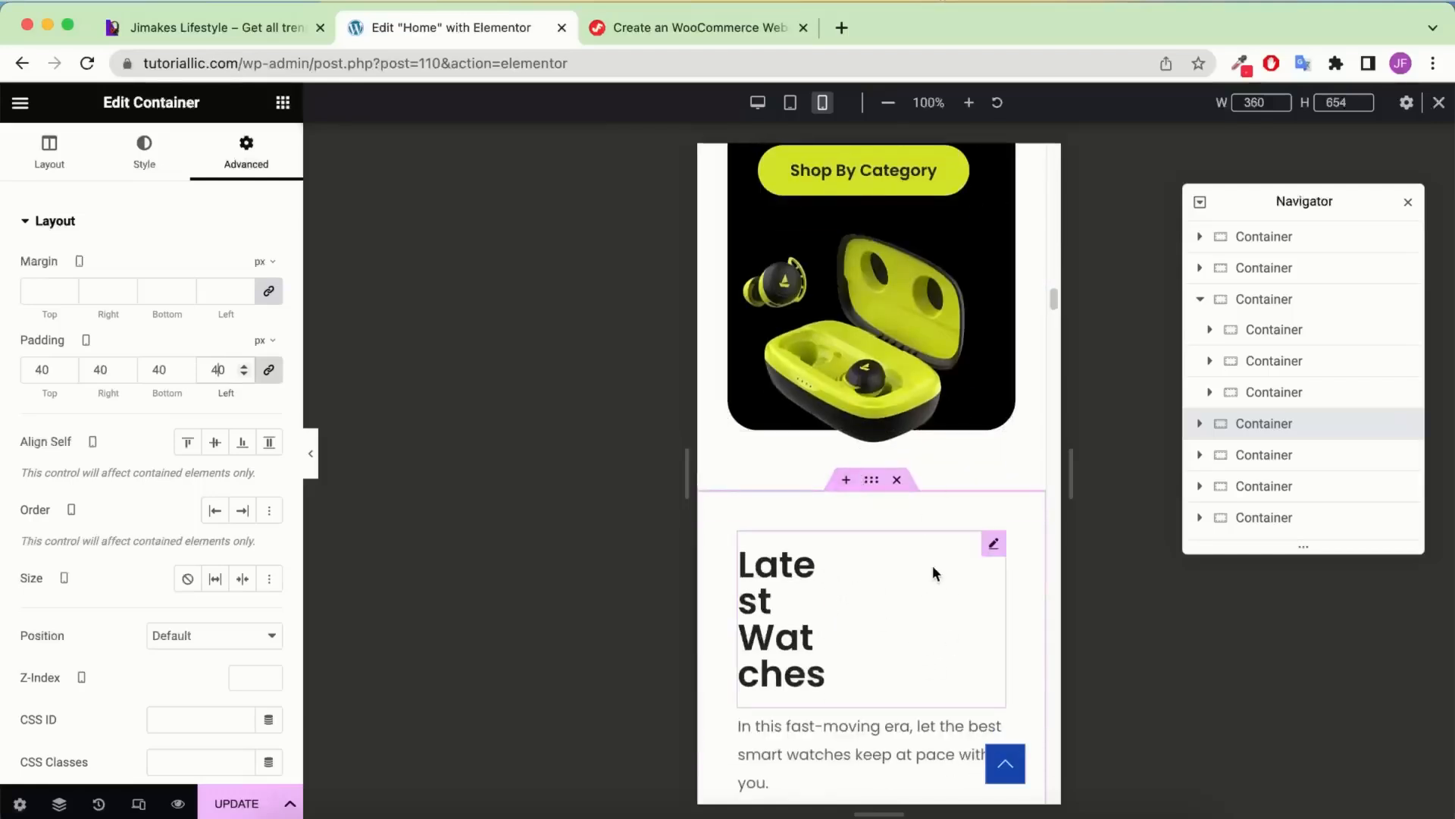
Set the Latest Watches divider width to 100% and its text size to 28 px
left_click(993, 545)
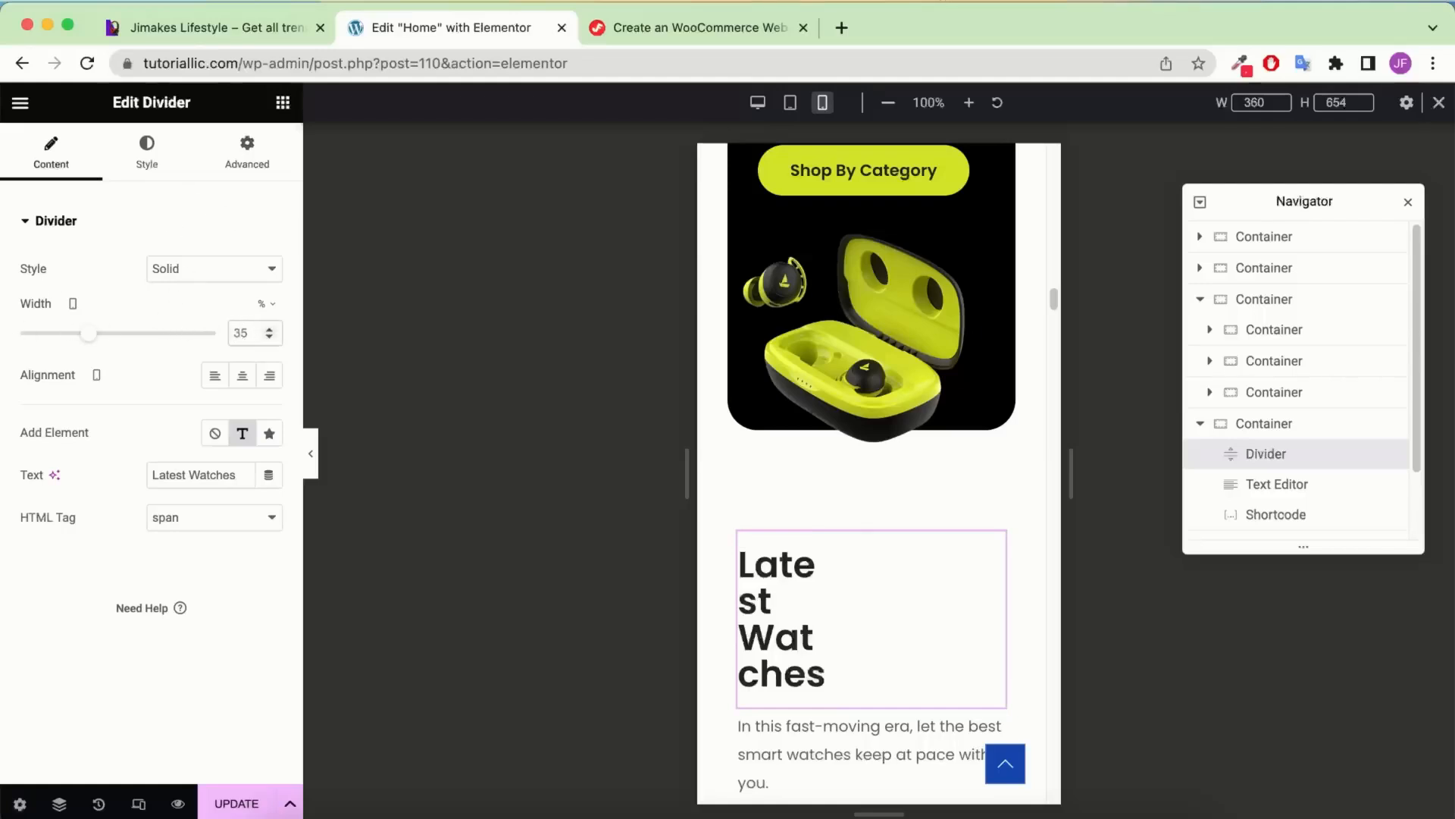
type("100")
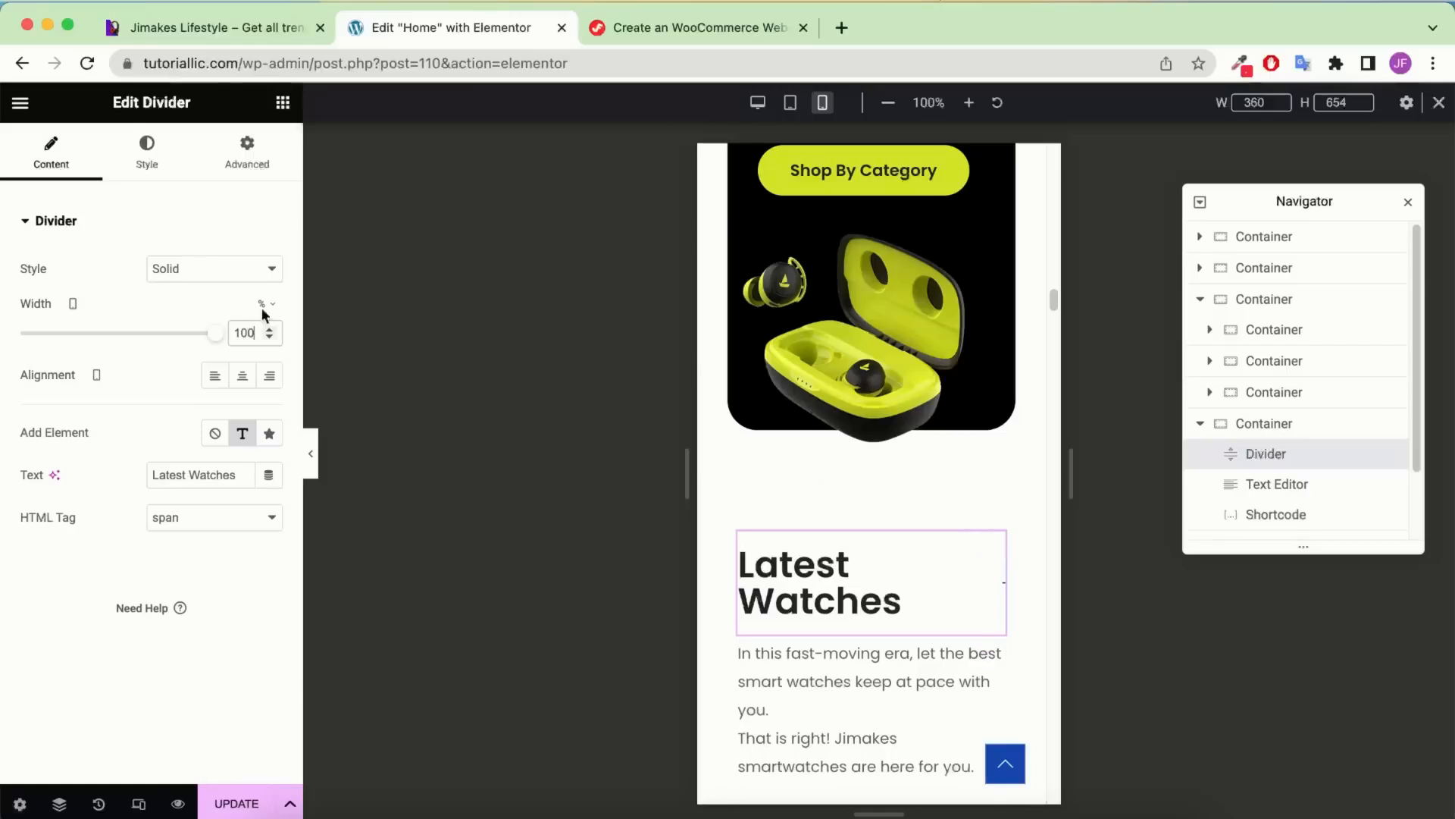
left_click(147, 155)
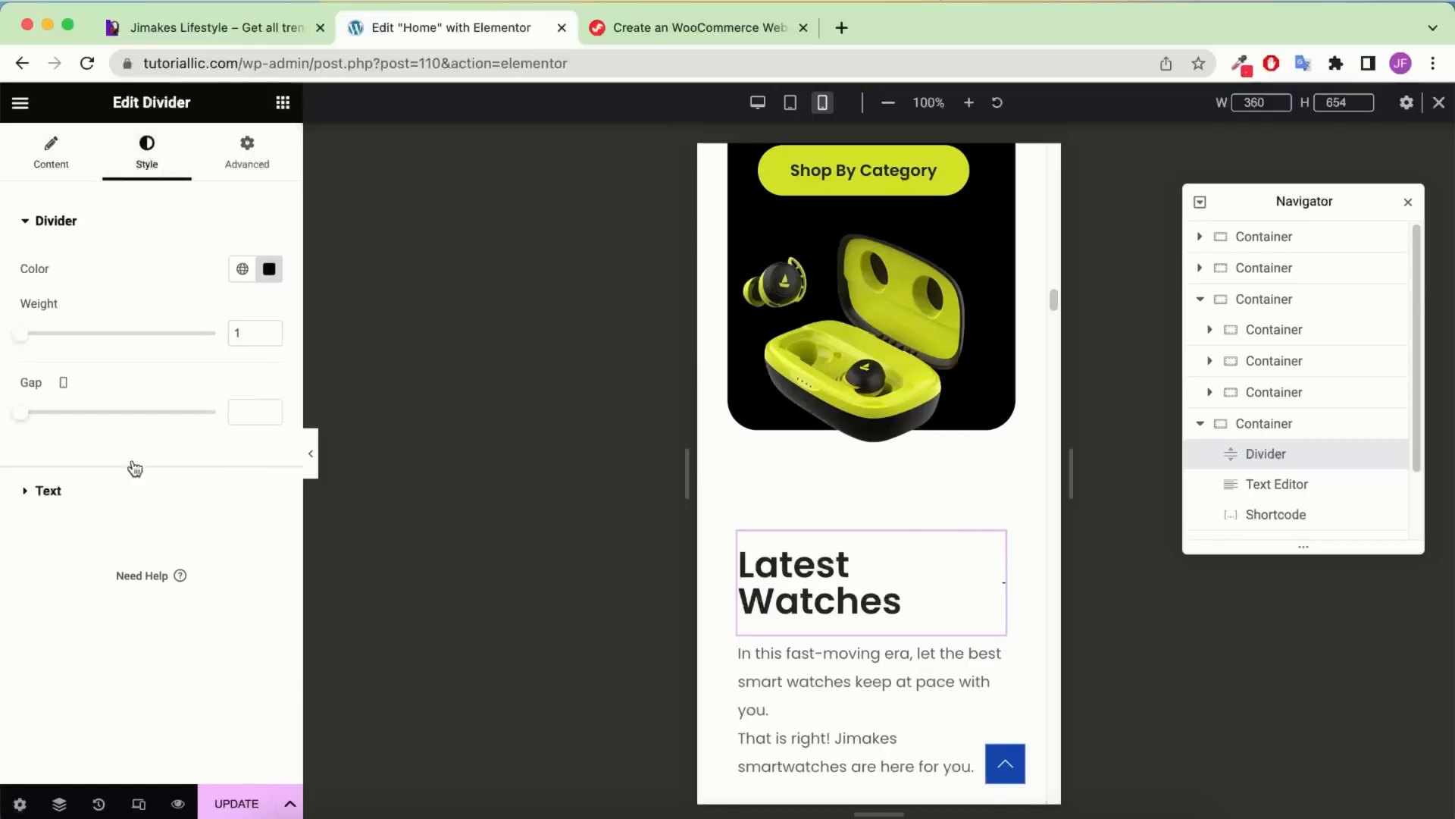
left_click(46, 492)
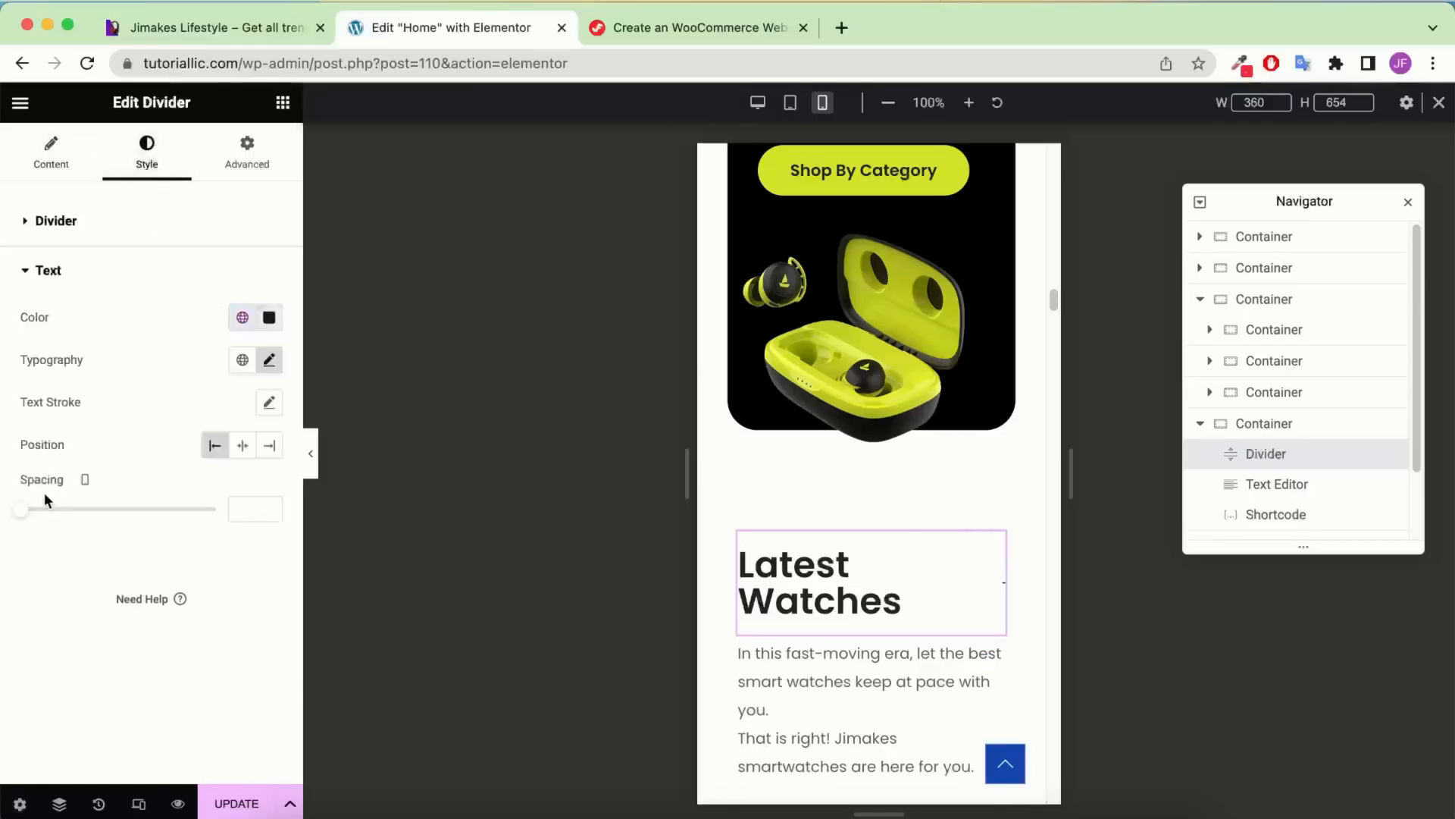
left_click(270, 361)
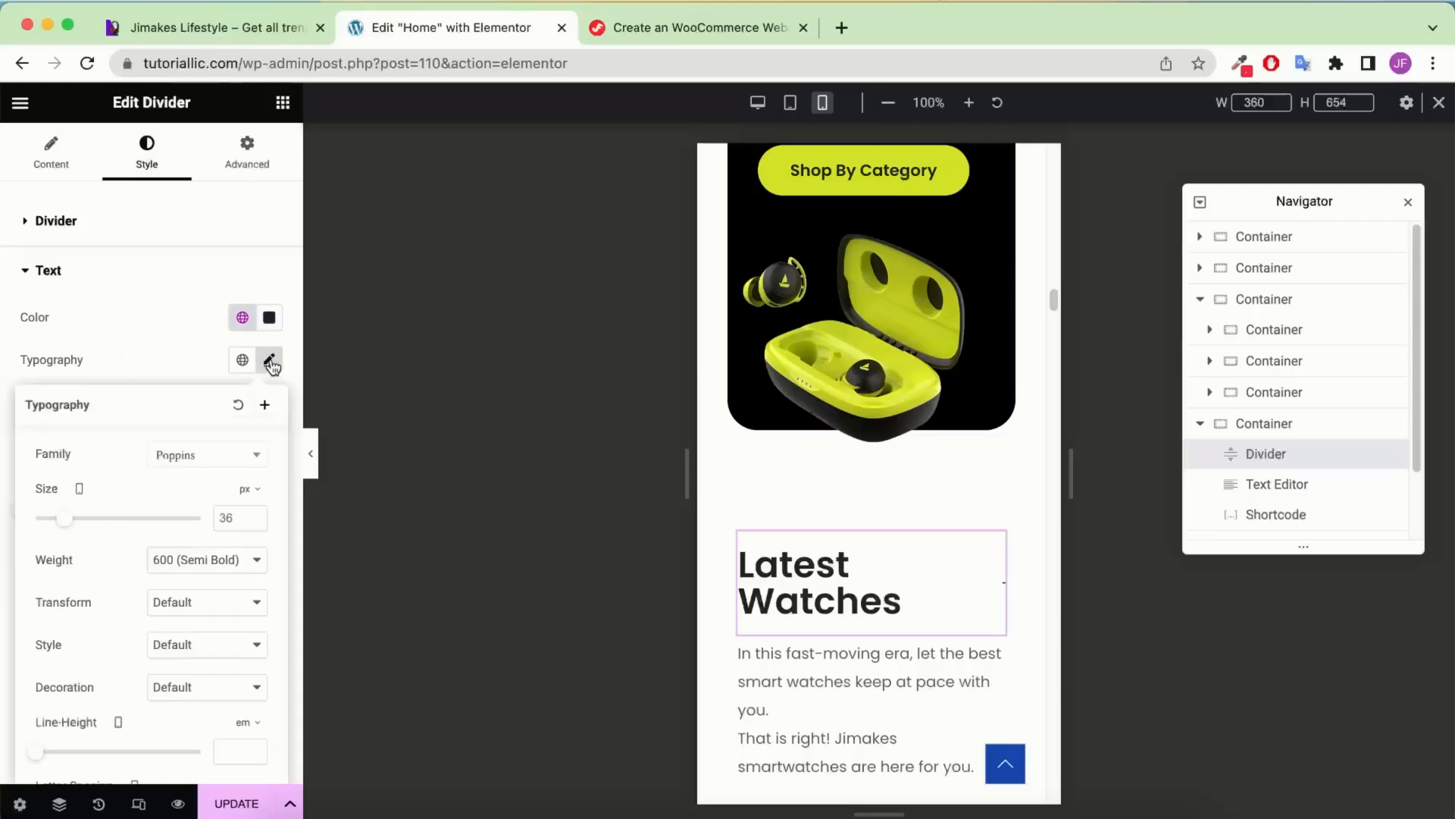
left_click(229, 516)
type("28")
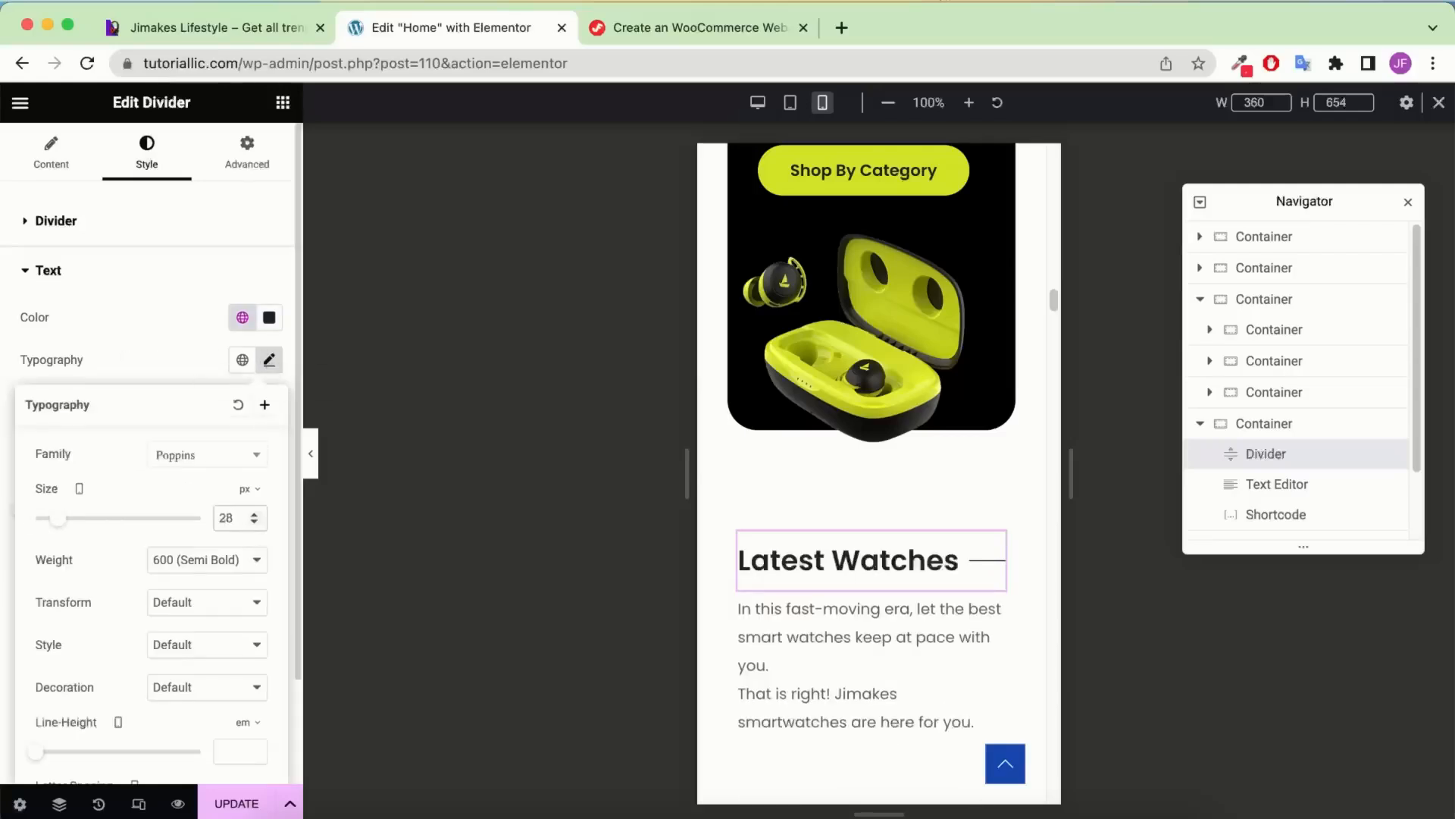
scroll(777, 525, "down", 1)
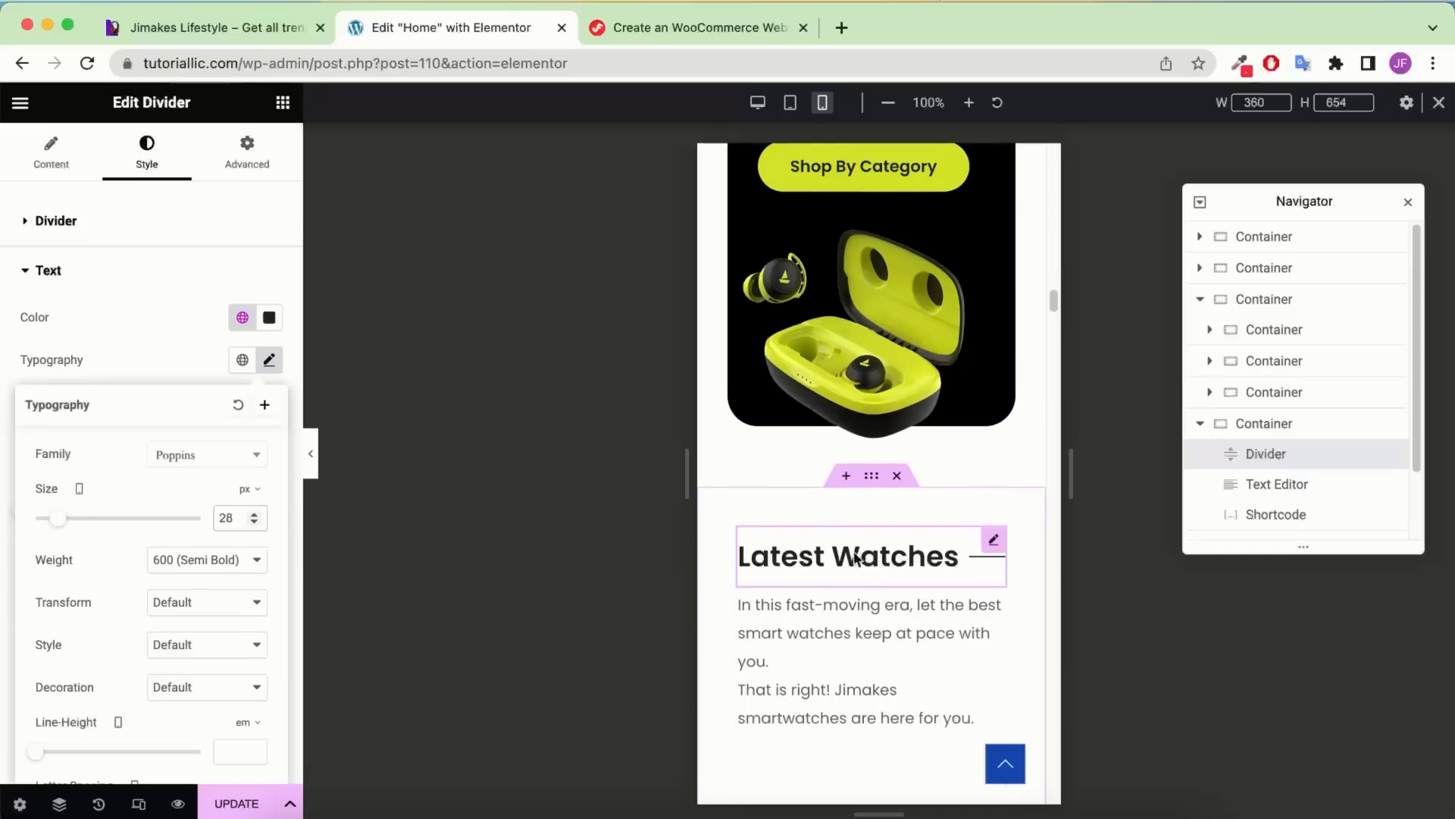
scroll(855, 560, "down", 2)
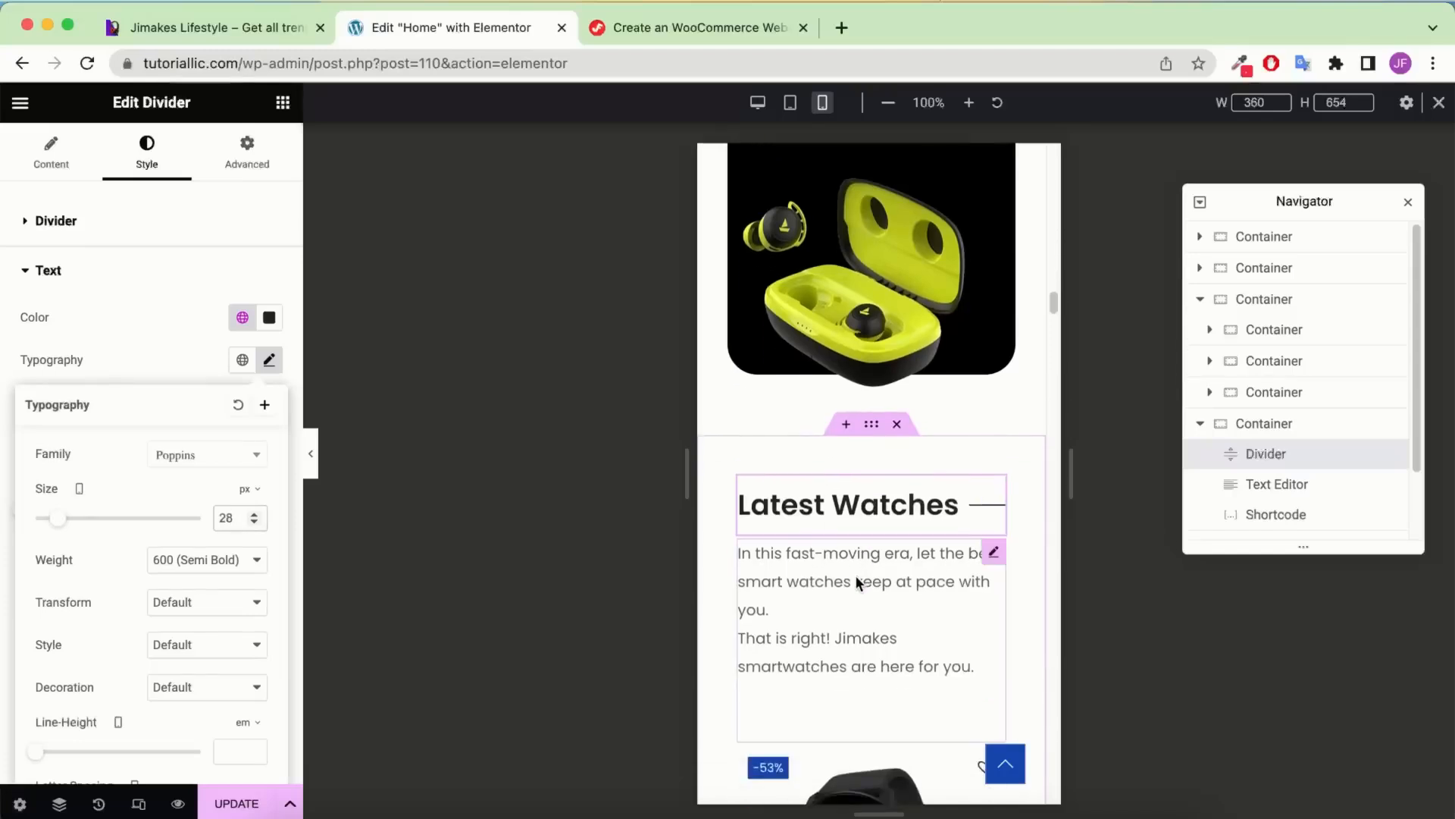
left_click(51, 152)
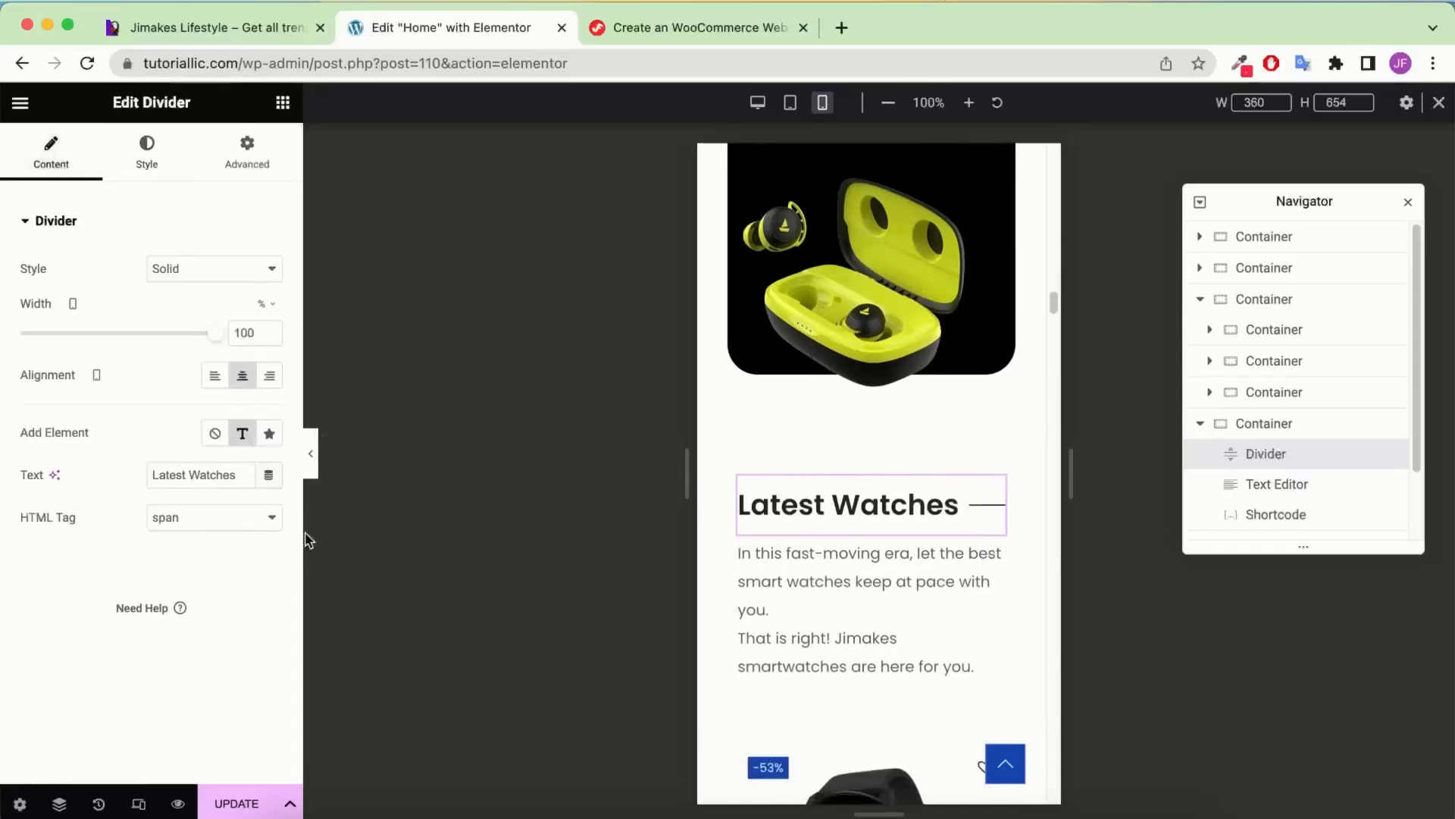
Try centring the Latest Watches paragraph on mobile, then return it to left alignment
left_click(991, 553)
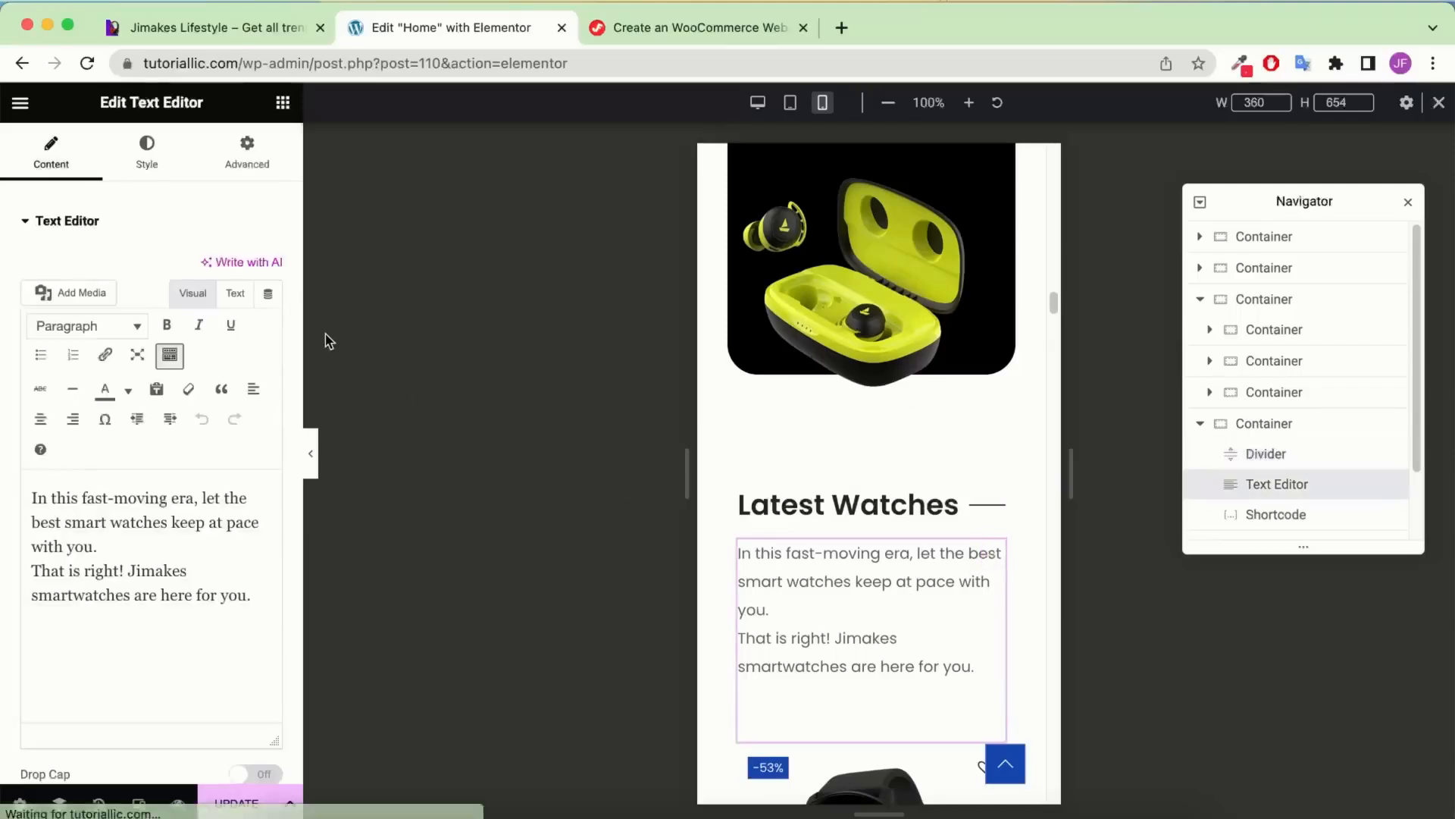
scroll(148, 185, "down", 4)
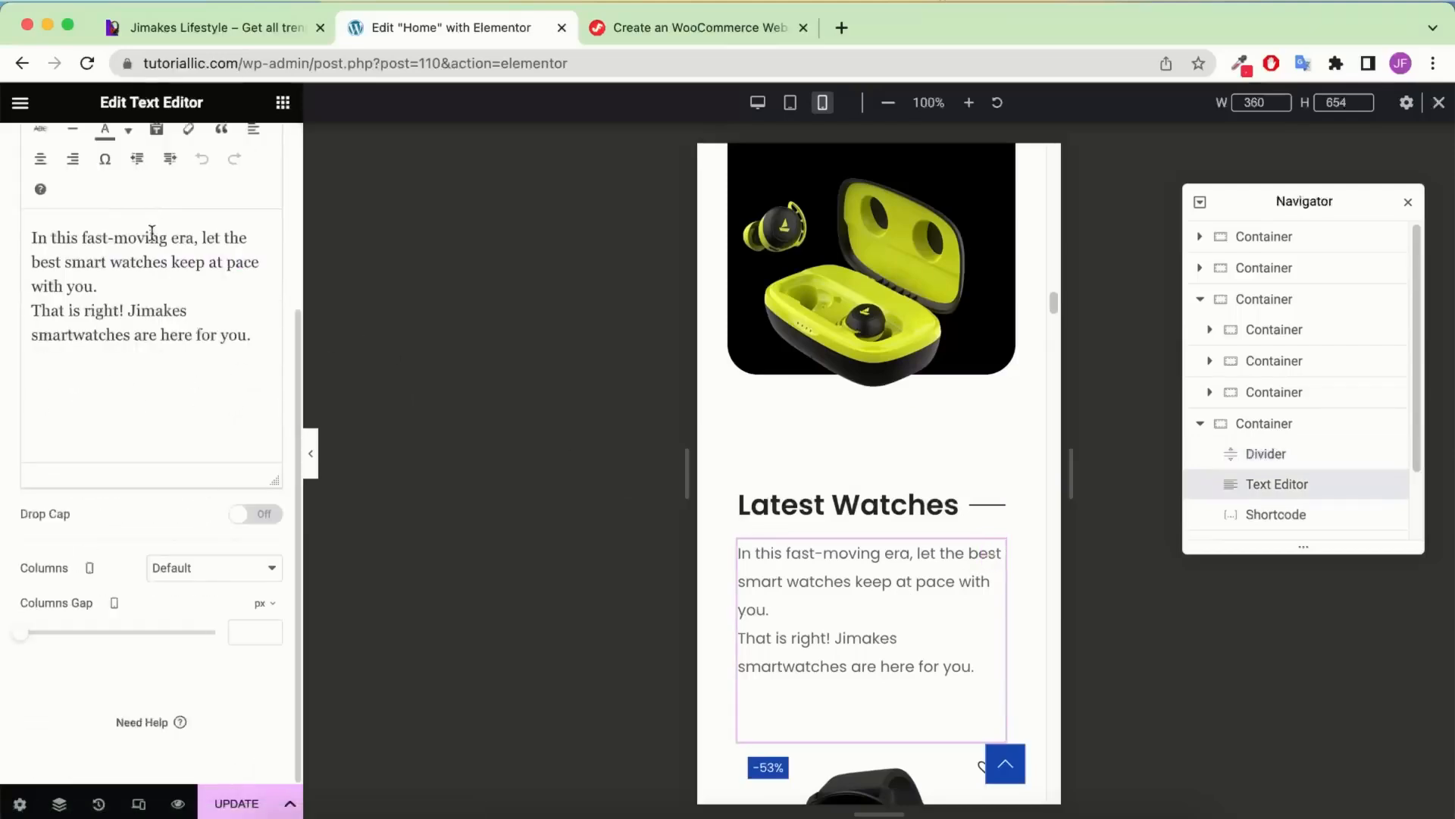
scroll(146, 179, "up", 4)
left_click(146, 152)
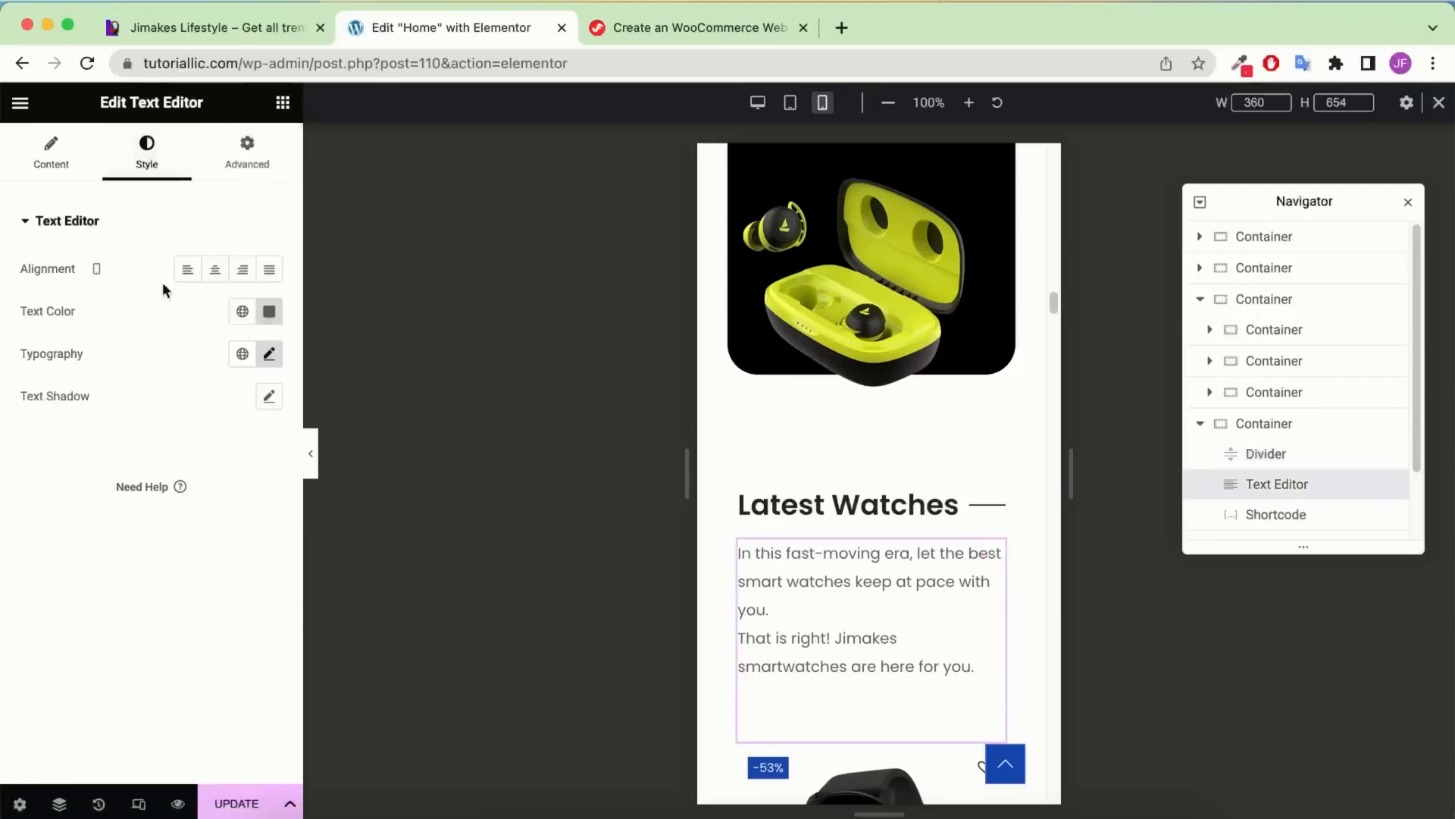
left_click(218, 274)
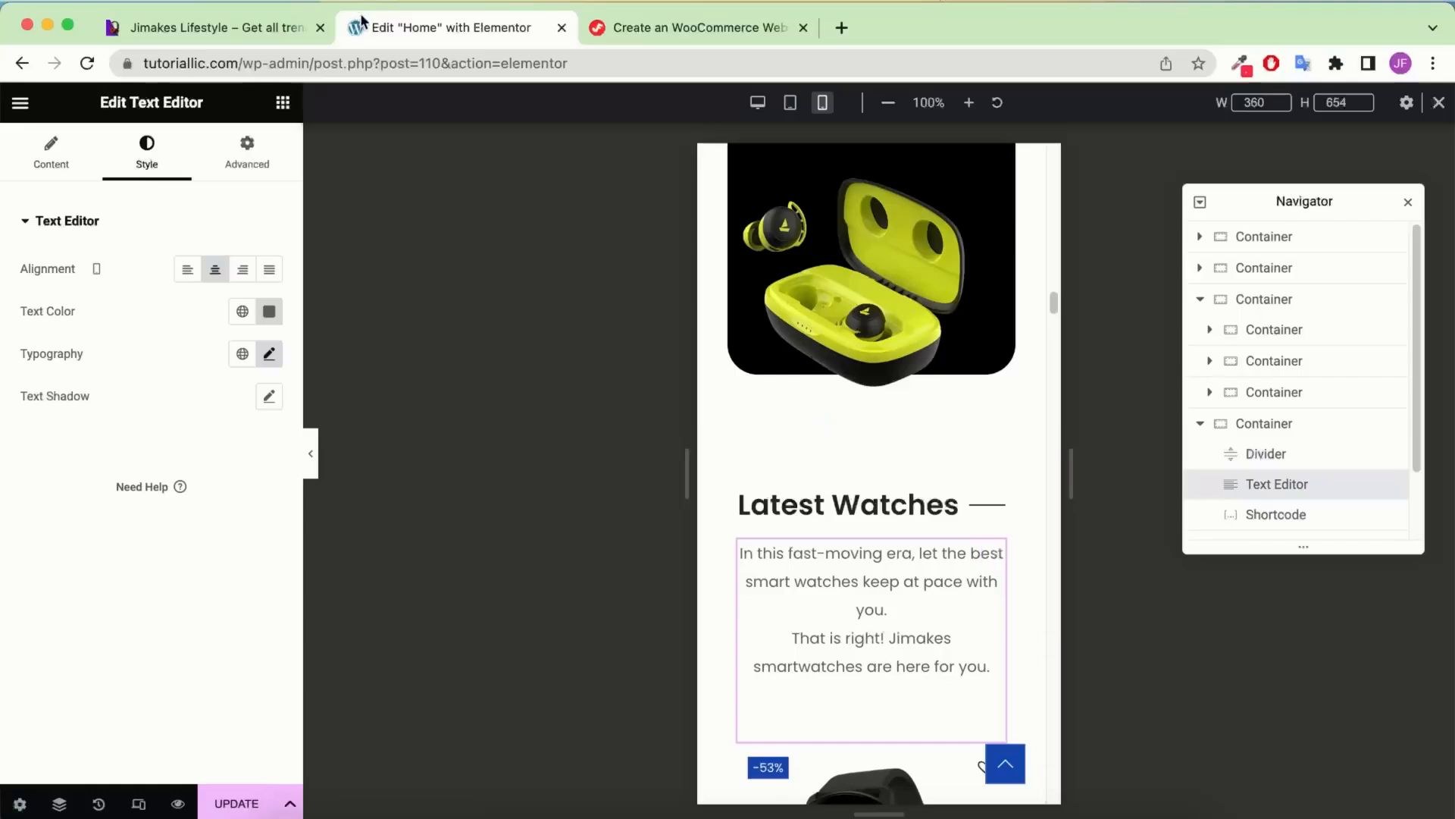
scroll(879, 477, "down", 1)
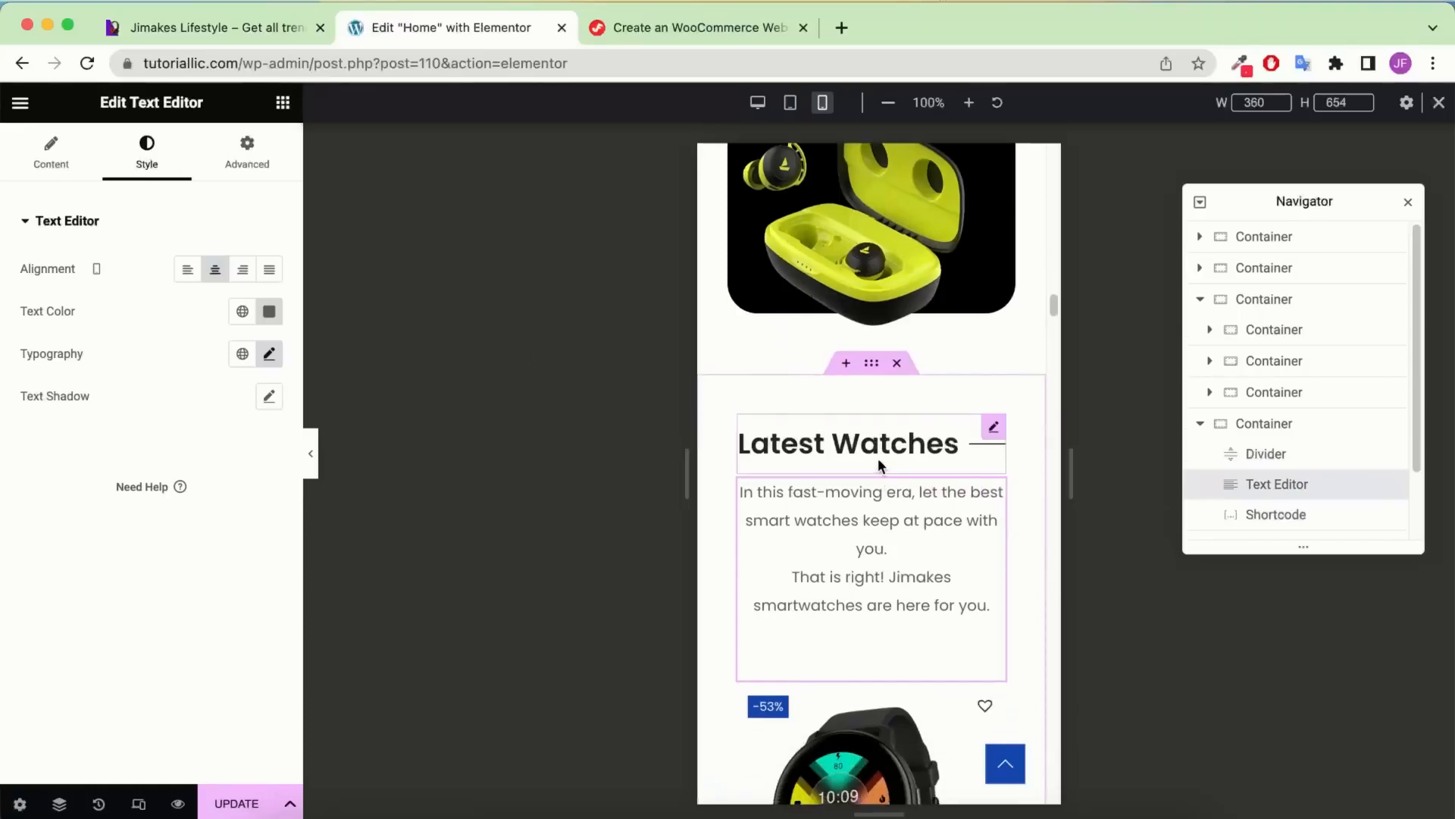
left_click(187, 269)
Scroll the preview to the red sale banner and collapse the expanded Navigator container
scroll(784, 434, "down", 4)
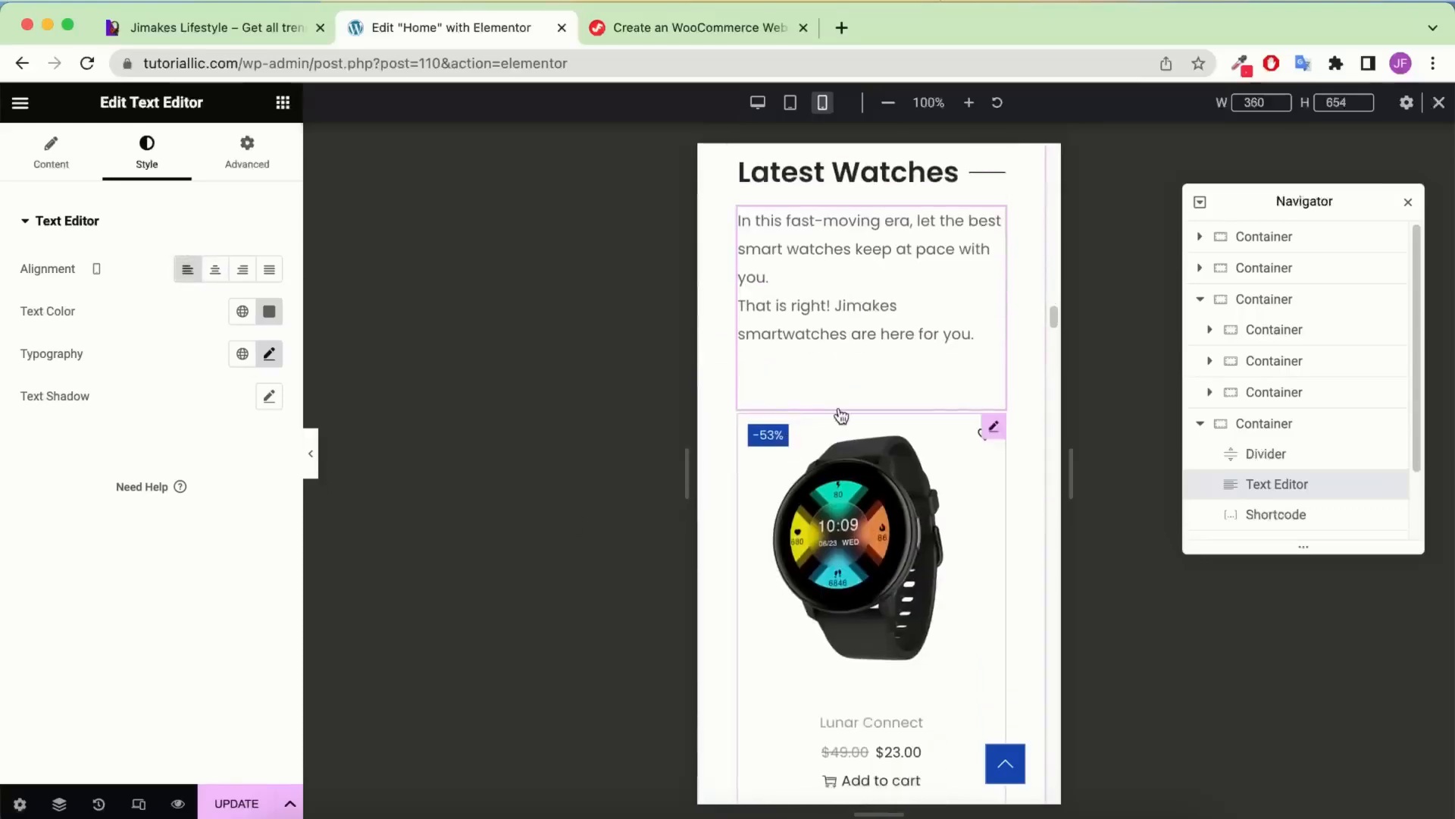
scroll(849, 421, "up", 3)
scroll(857, 425, "down", 4)
scroll(860, 433, "down", 15)
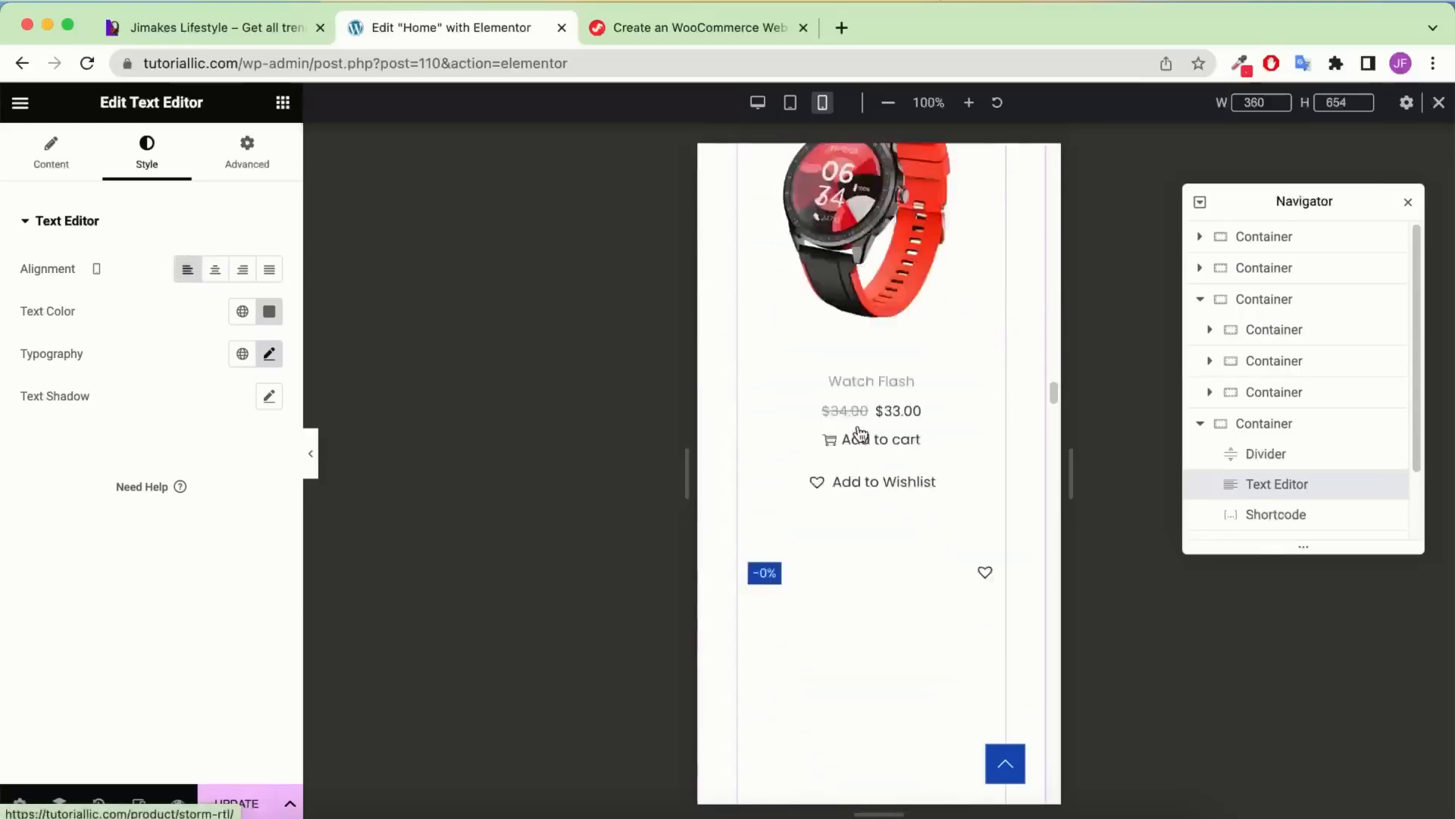
scroll(860, 434, "up", 4)
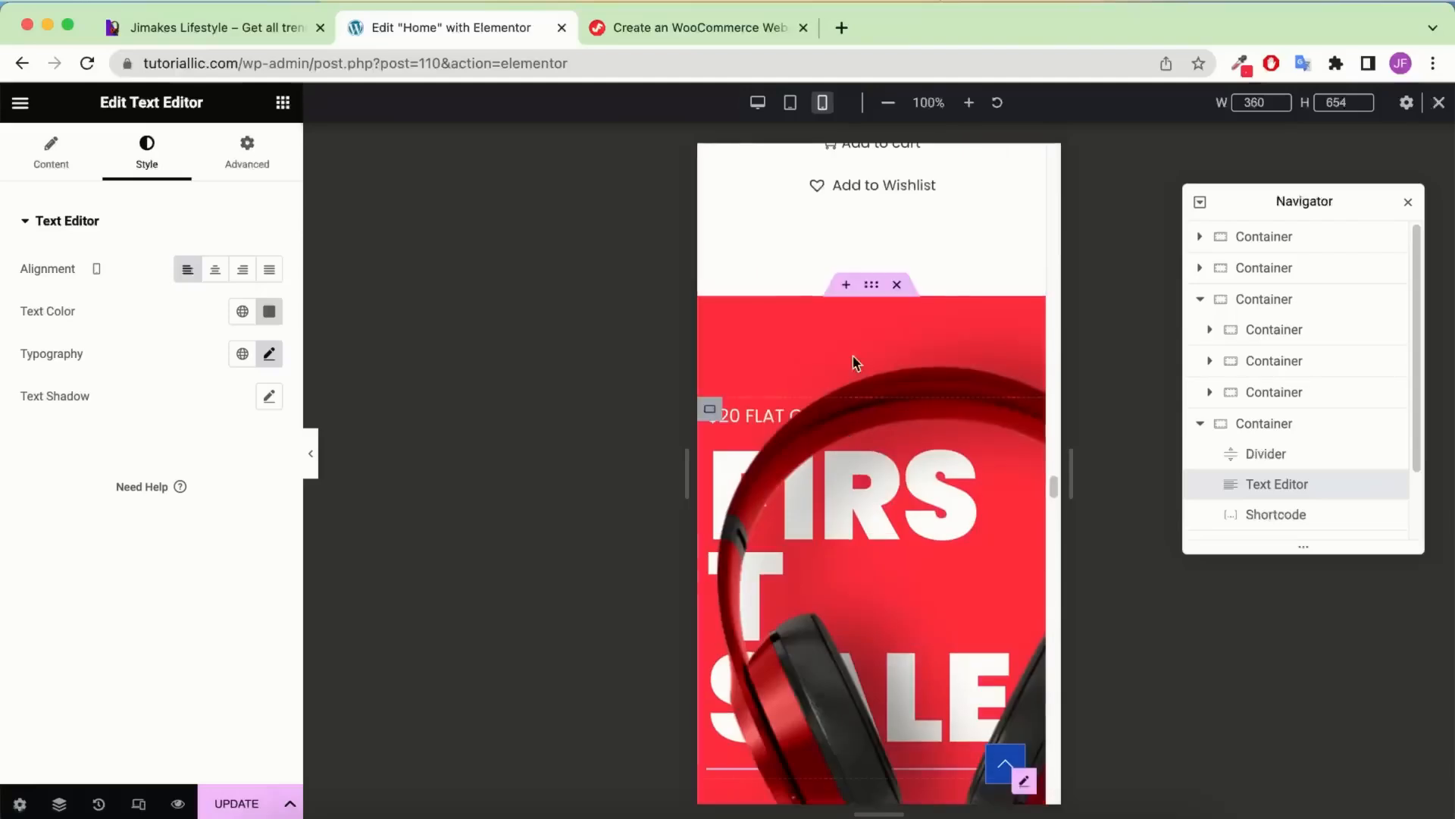
left_click(1203, 422)
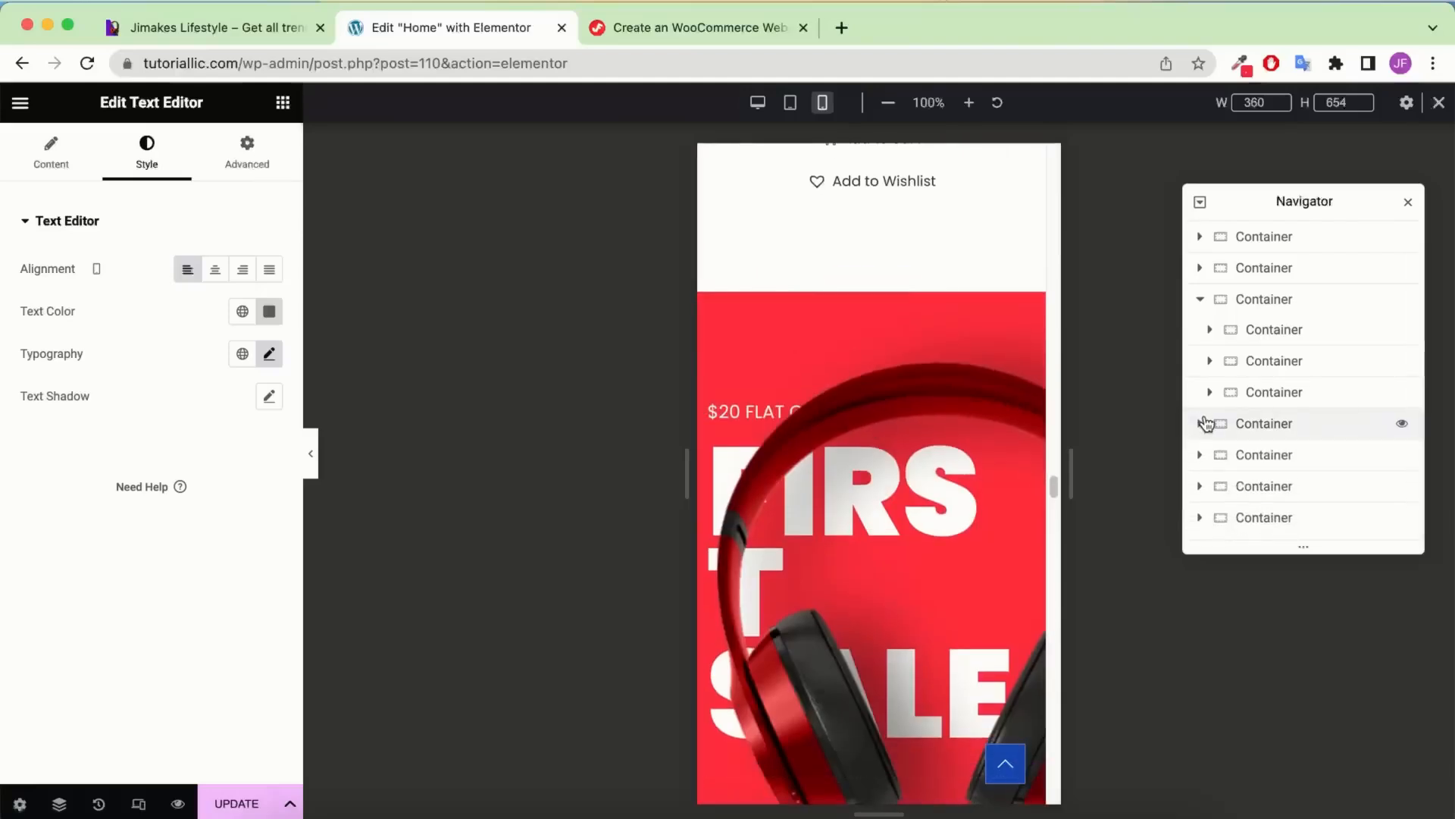
Give the red sale banner container linked 40 px padding on every side
left_click(1221, 455)
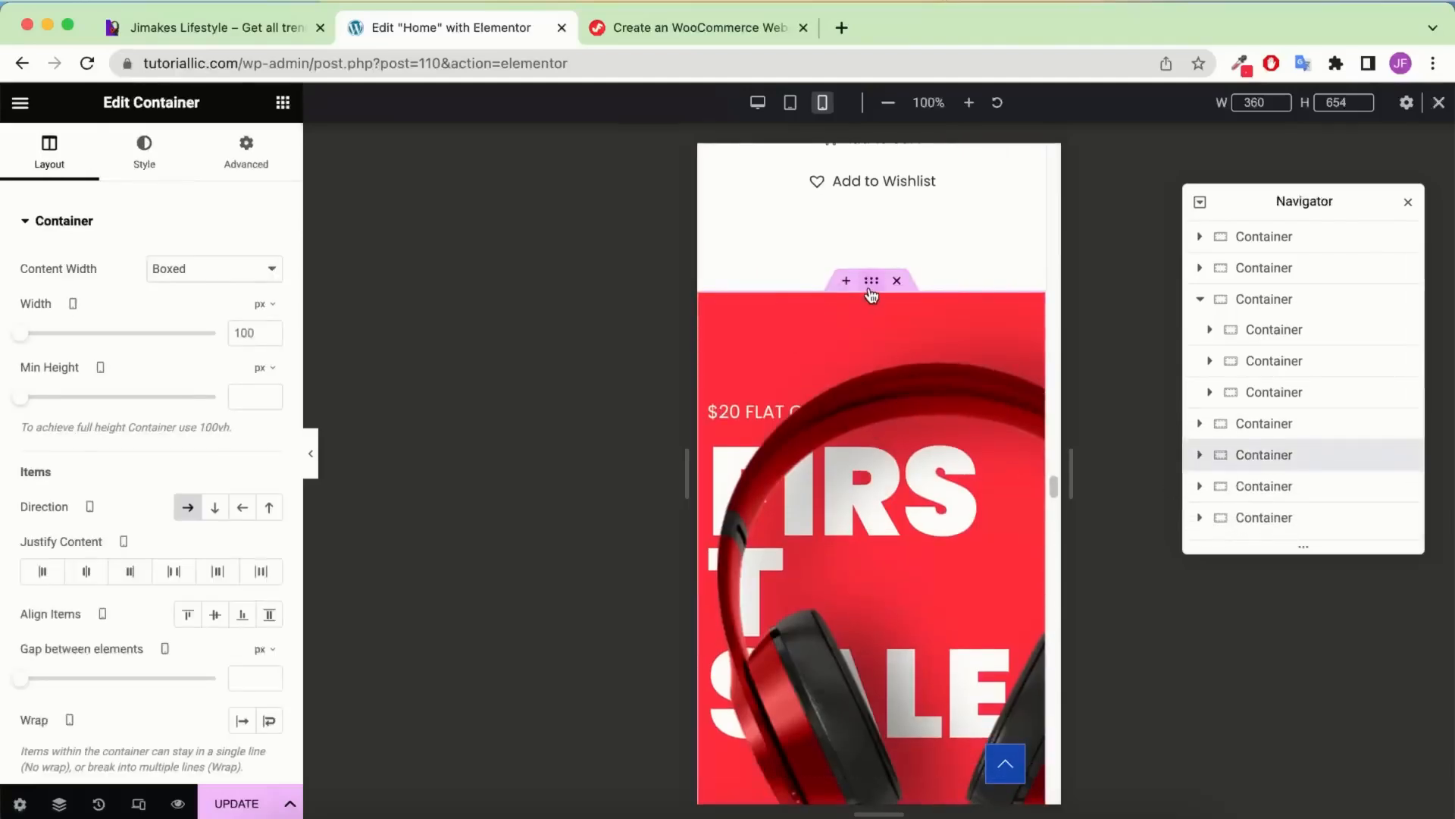
left_click(250, 163)
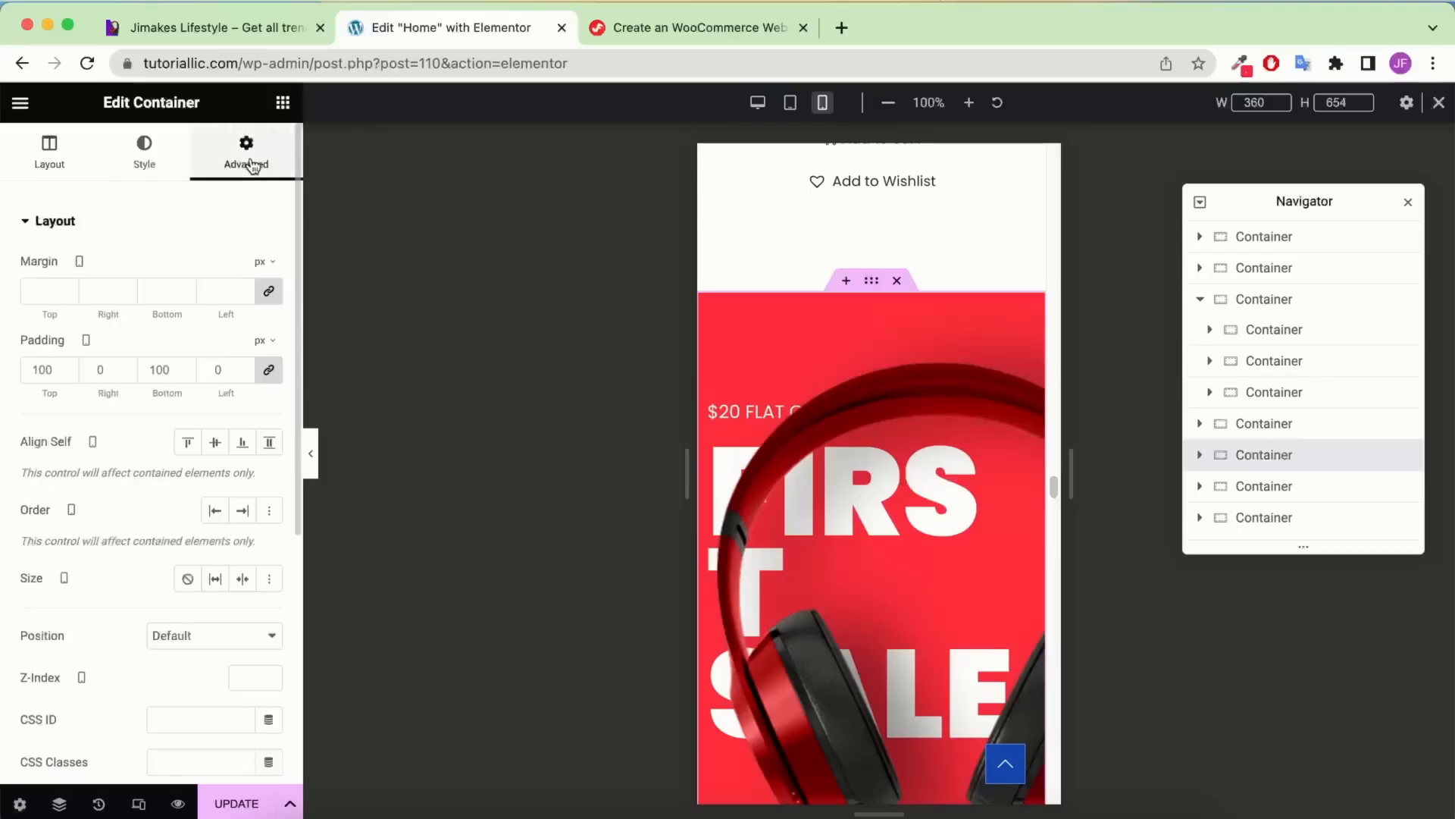
left_click(270, 370)
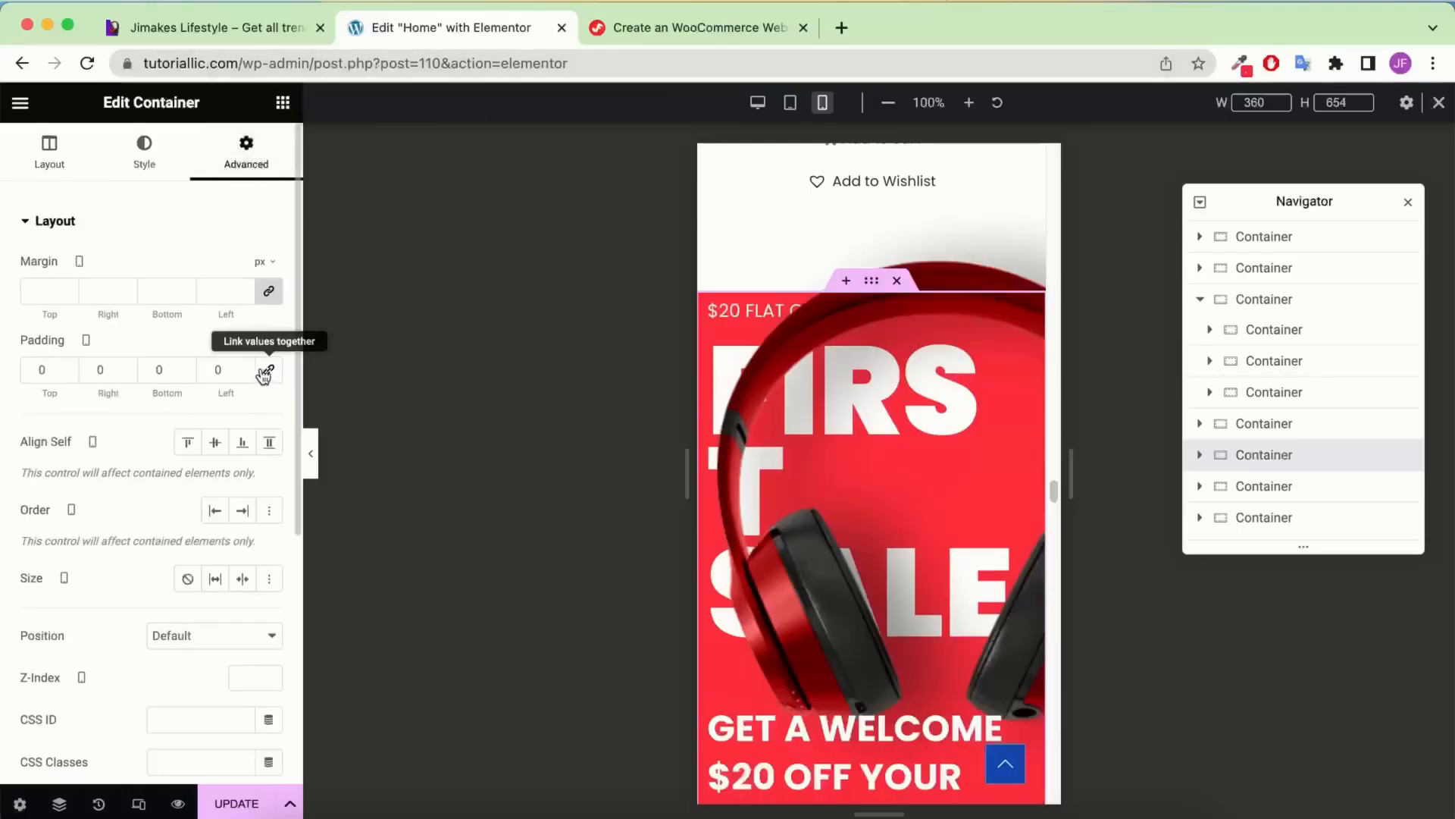
left_click(212, 369)
type("4")
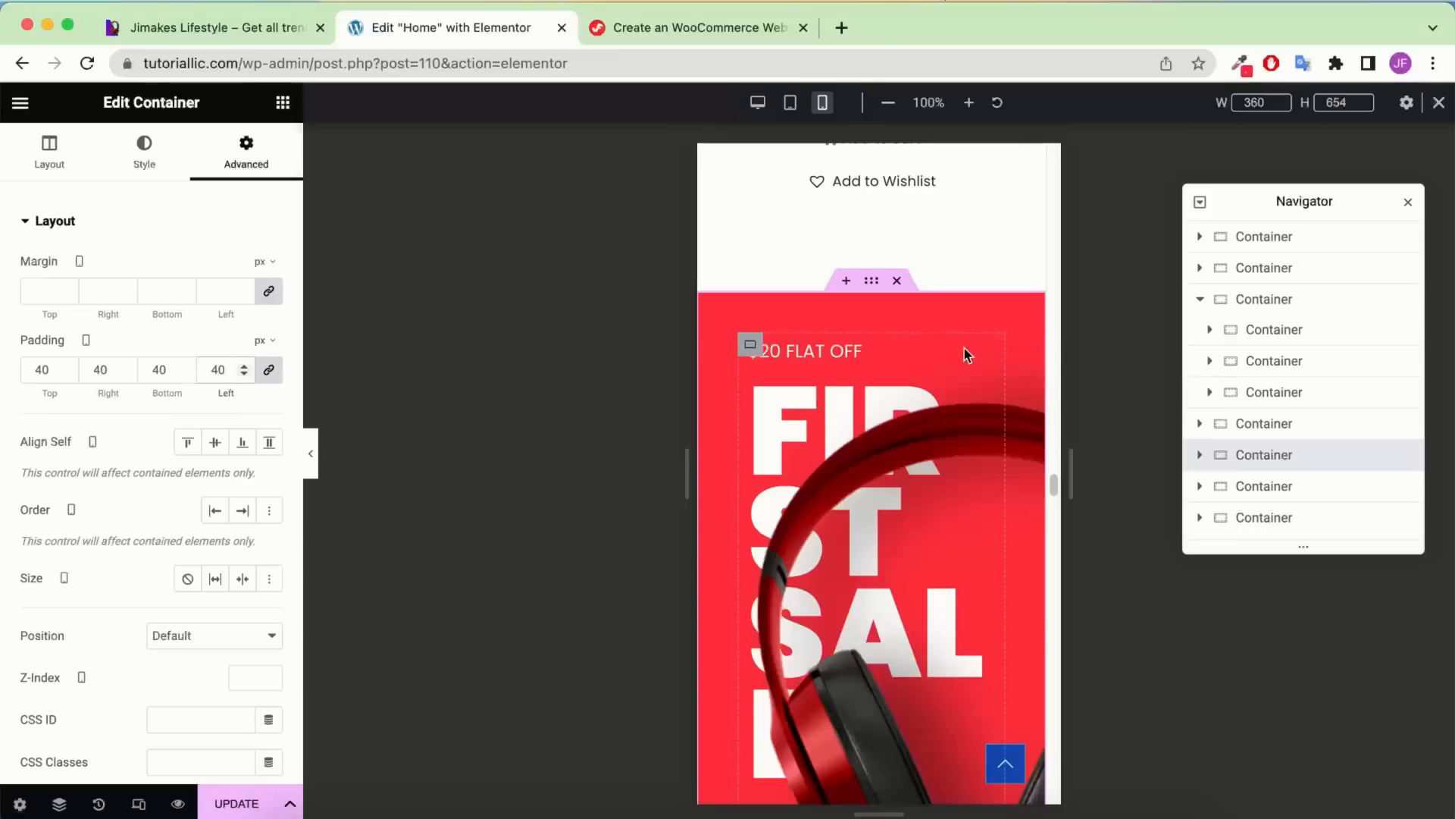
scroll(964, 355, "down", 1)
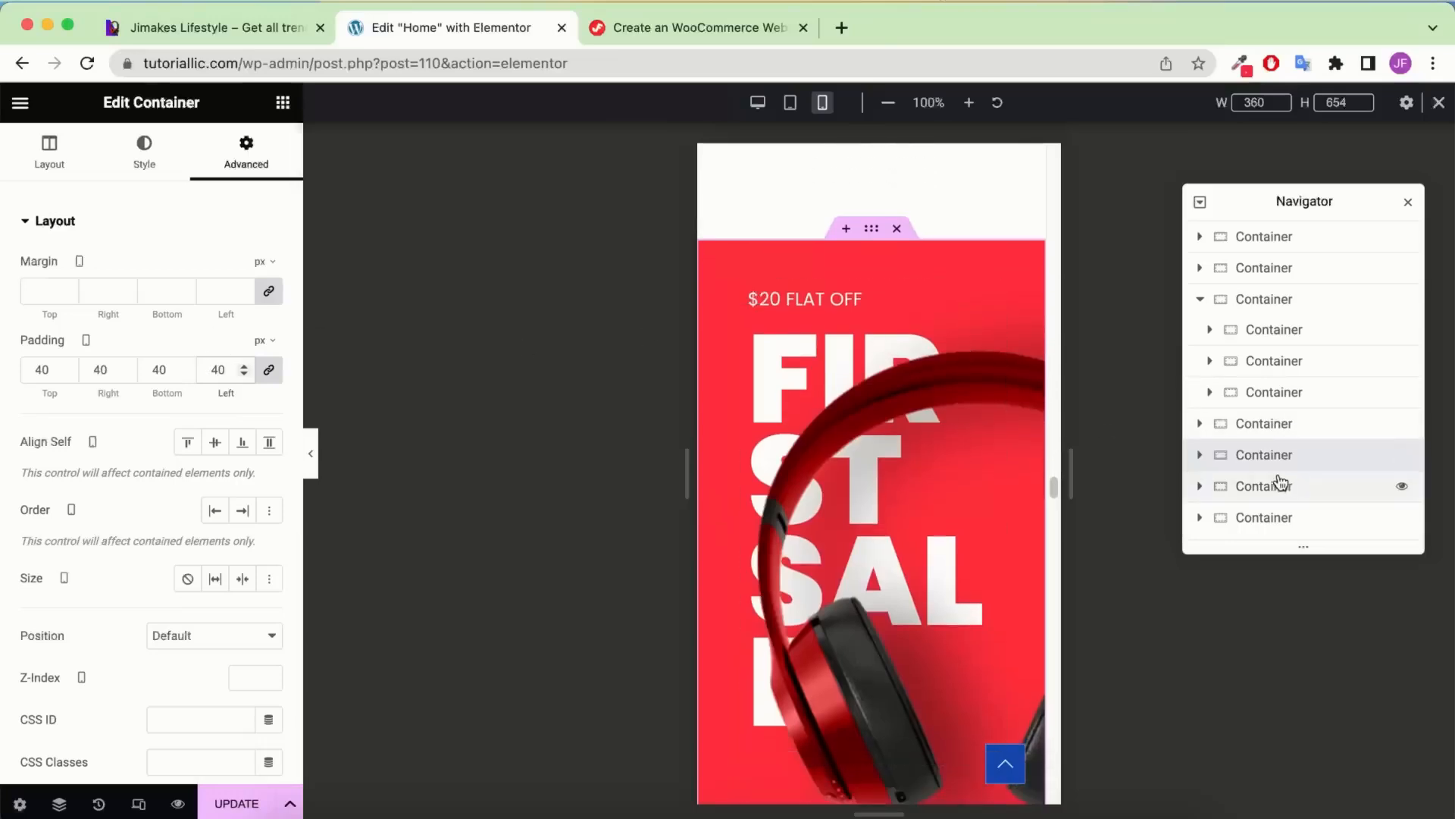
Select the banner's headphone image and set its maximum width to 370
left_click(1201, 457)
scroll(1205, 425, "down", 1)
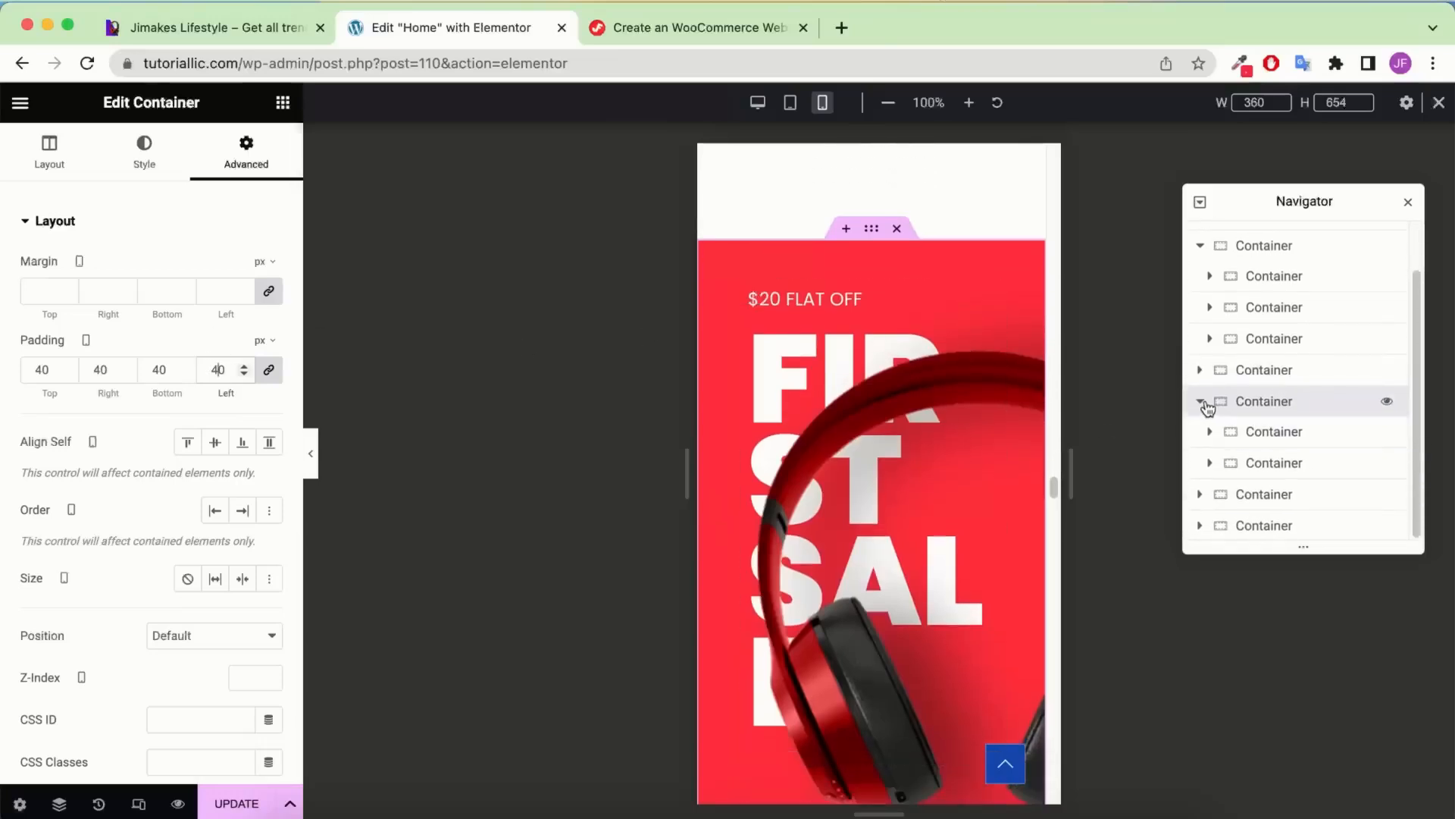
left_click(1209, 435)
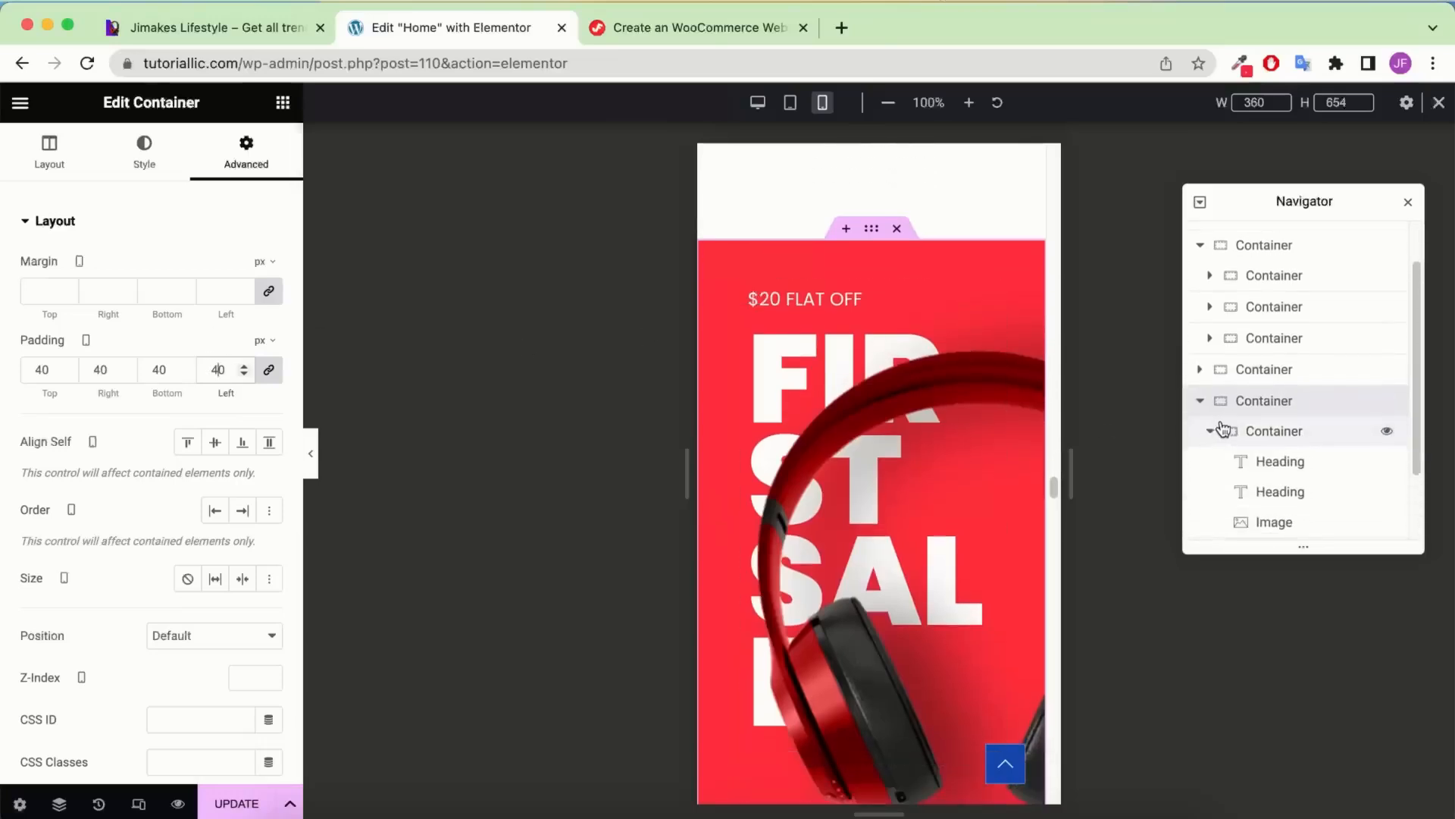
scroll(1259, 462, "down", 1)
left_click(1280, 475)
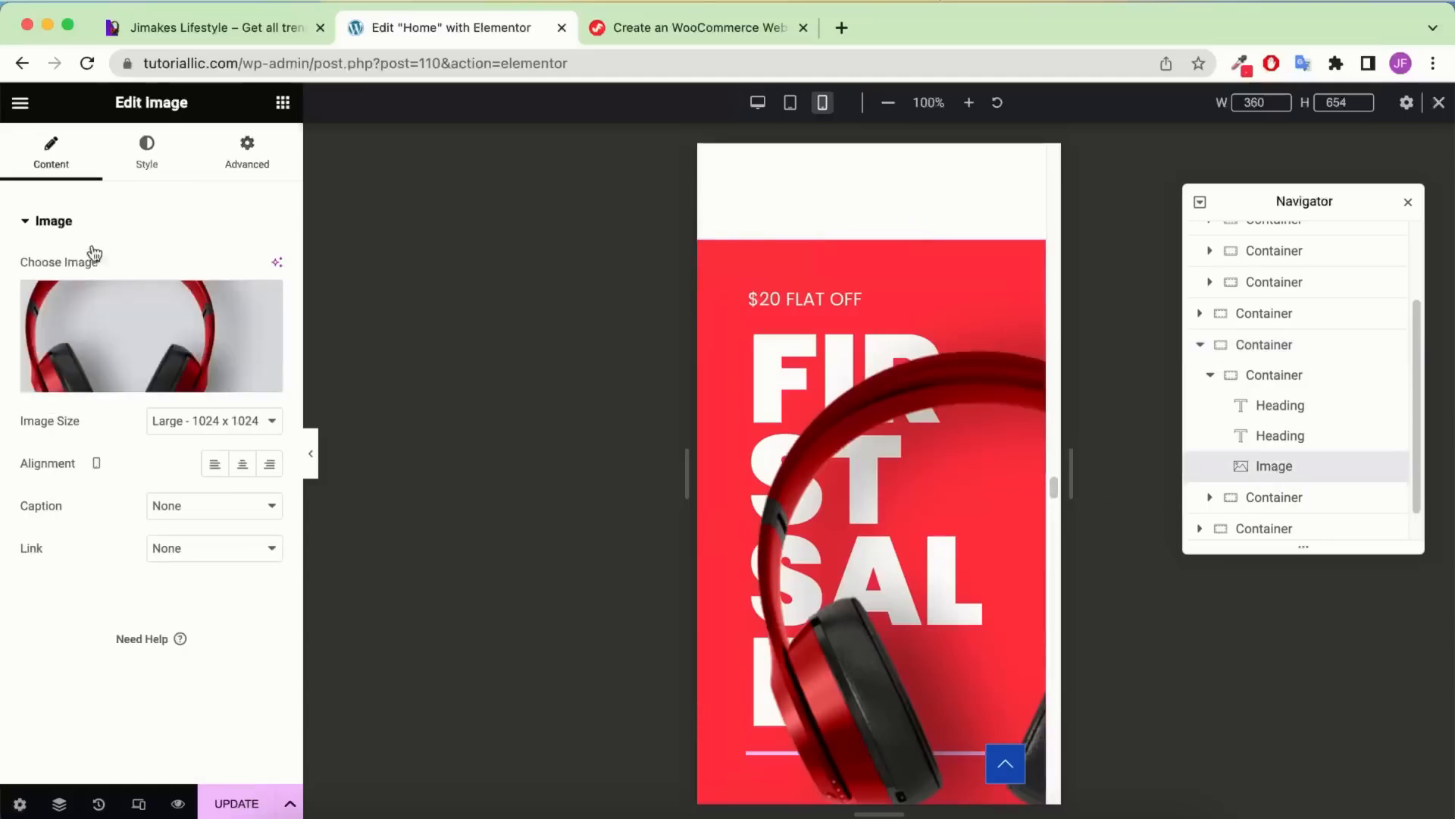
left_click(147, 151)
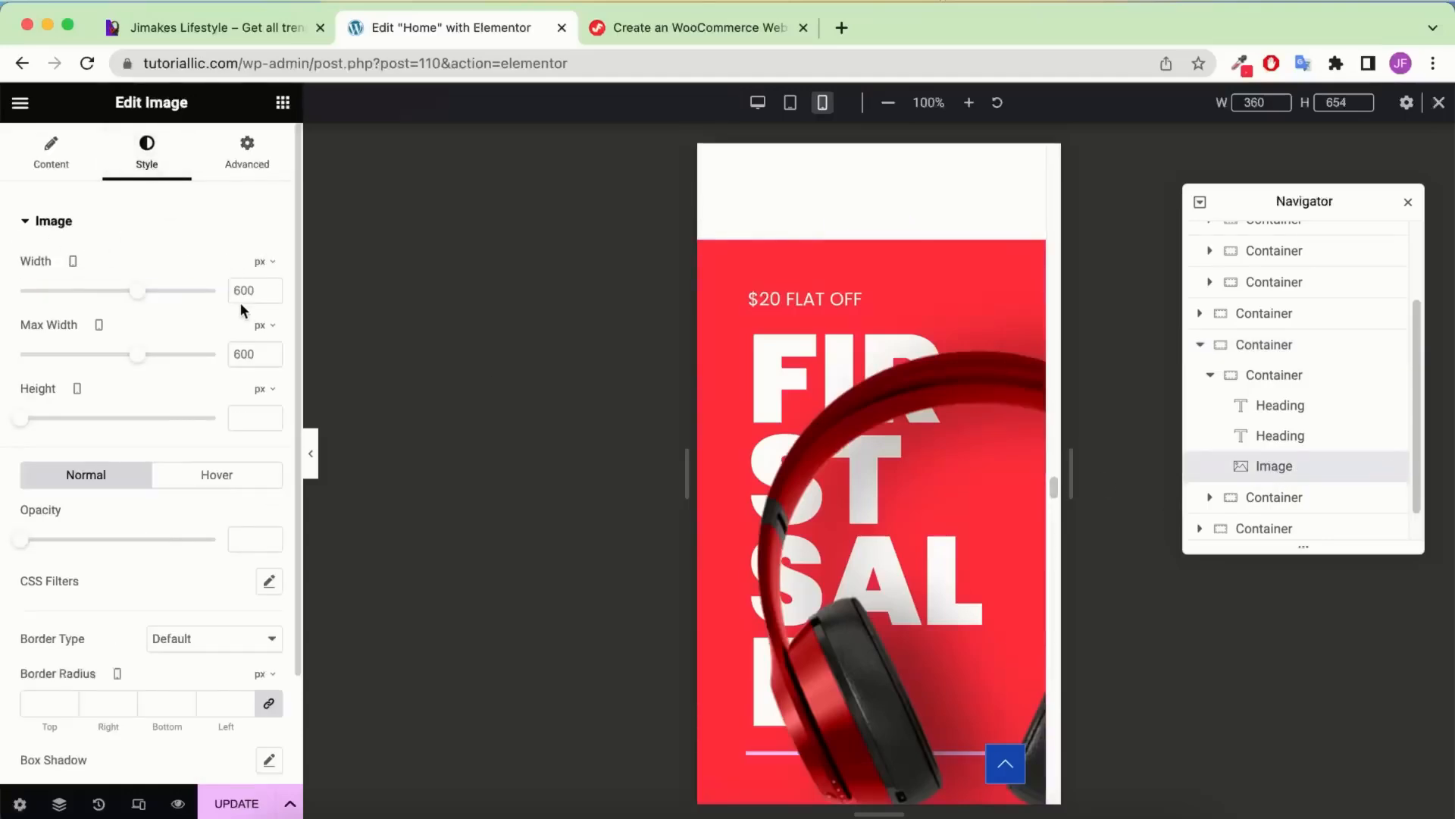
double_click(250, 357)
type("370")
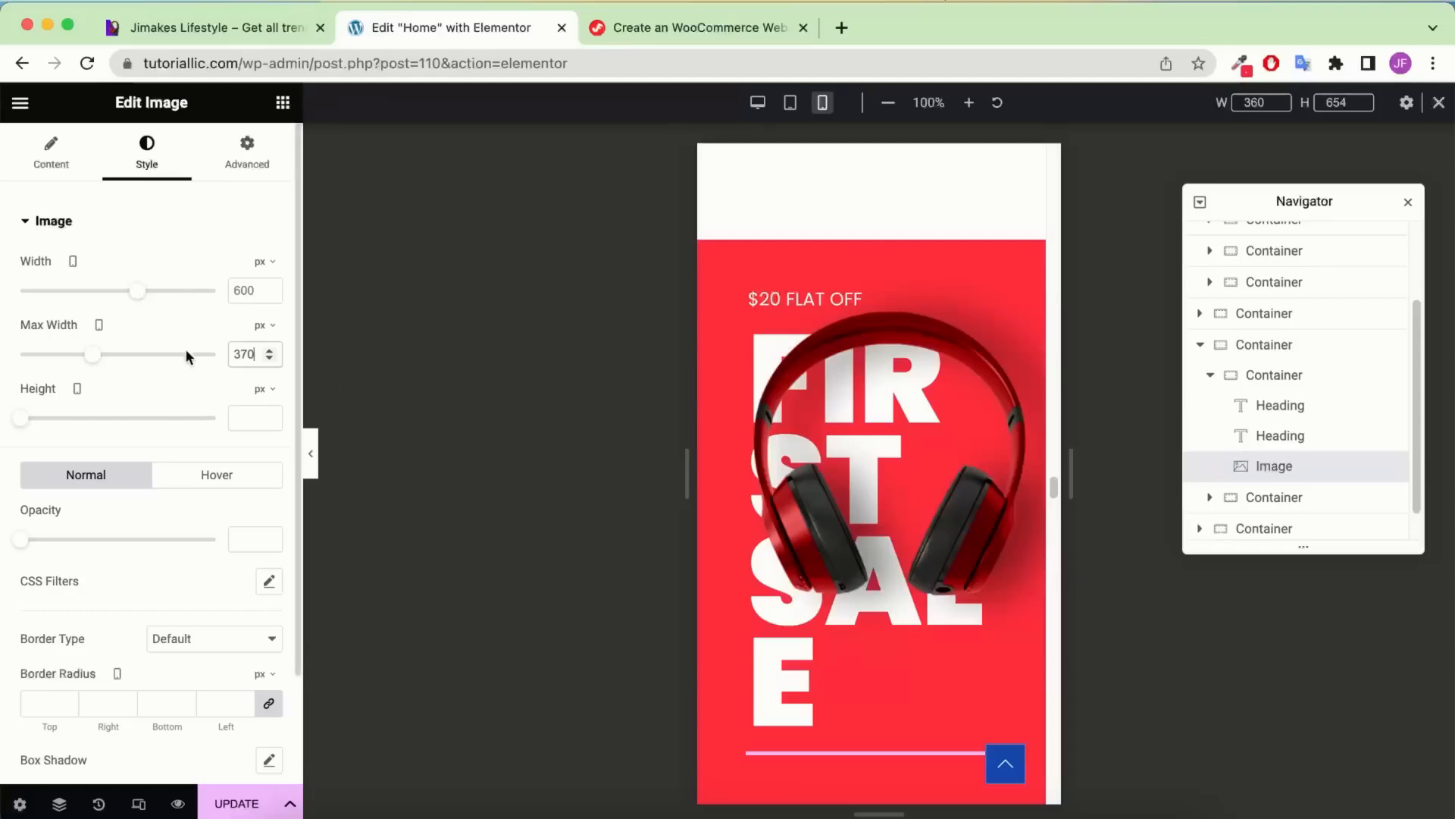
Unlink the headphone image's margins and set top and bottom to -320
left_click(242, 157)
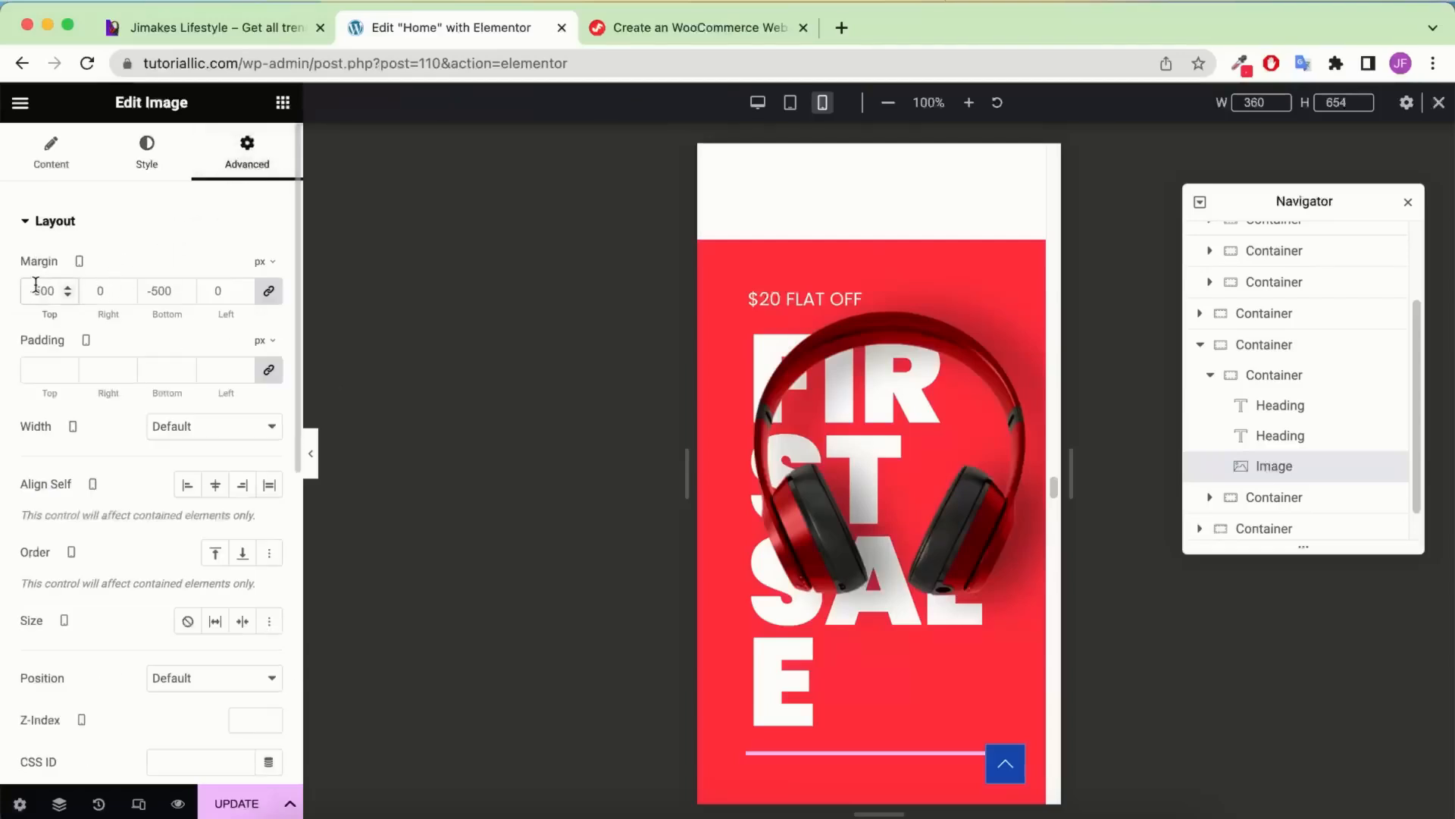
type("32")
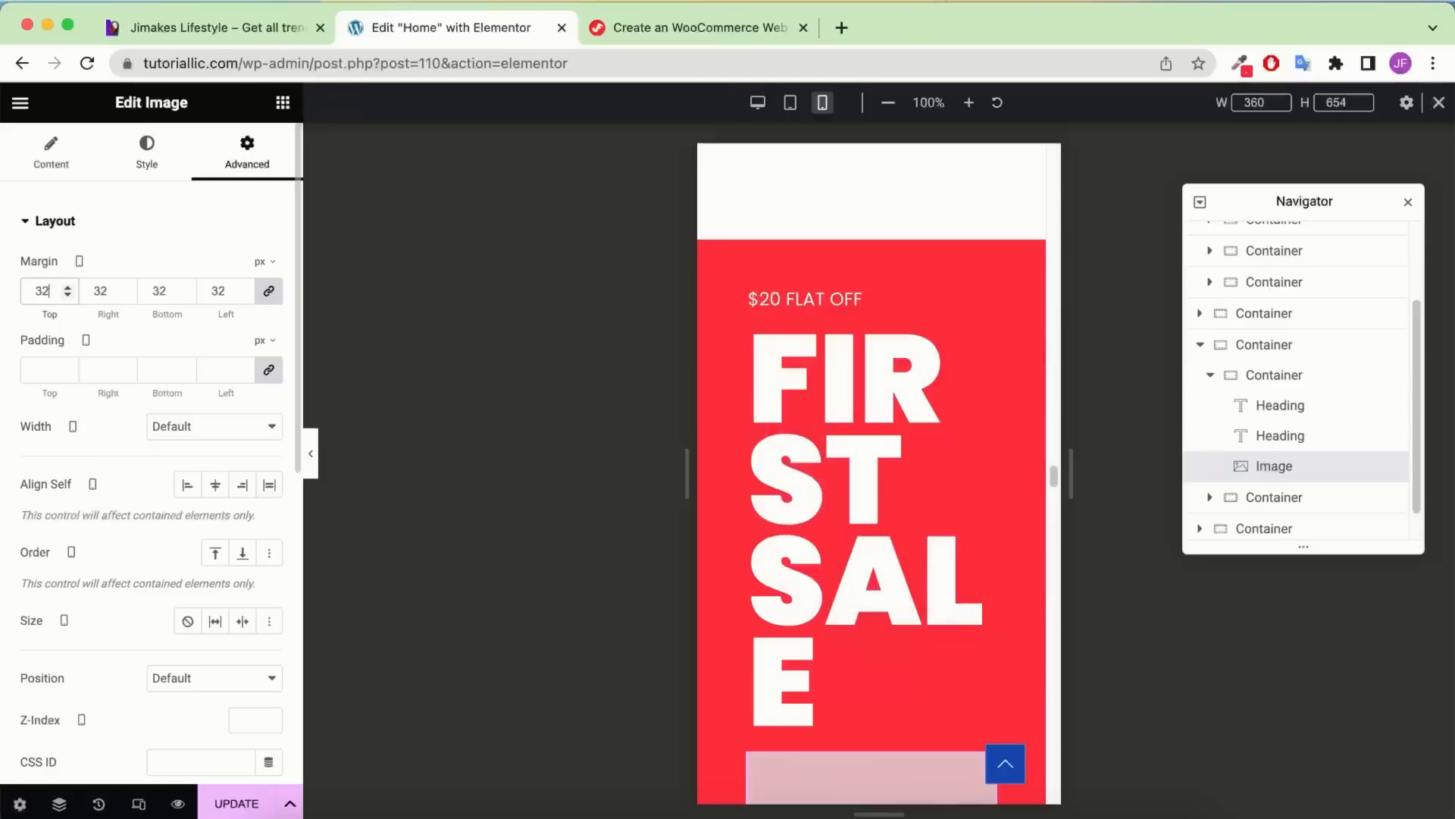
type("0")
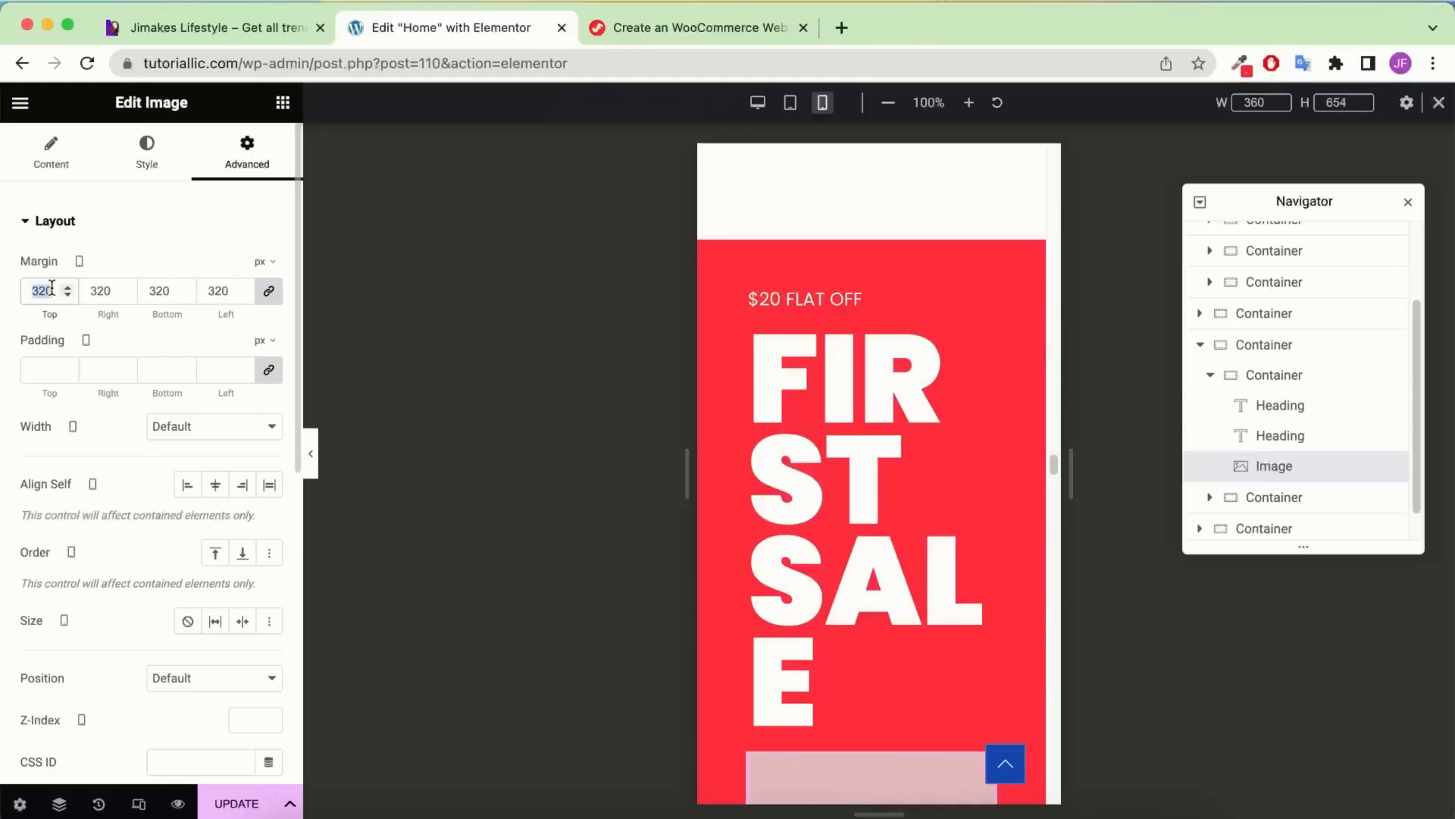
key("super+z")
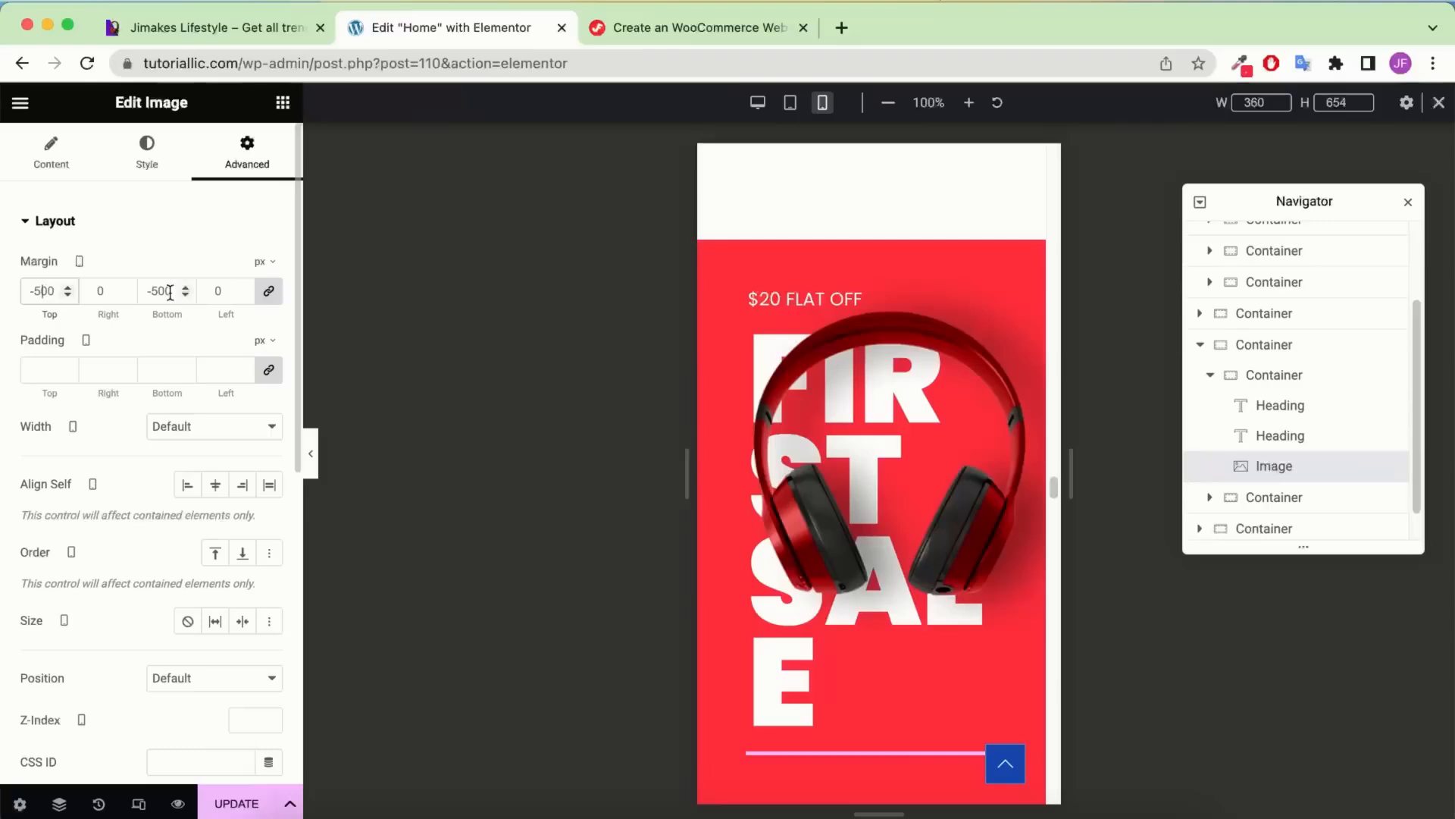
left_click(269, 291)
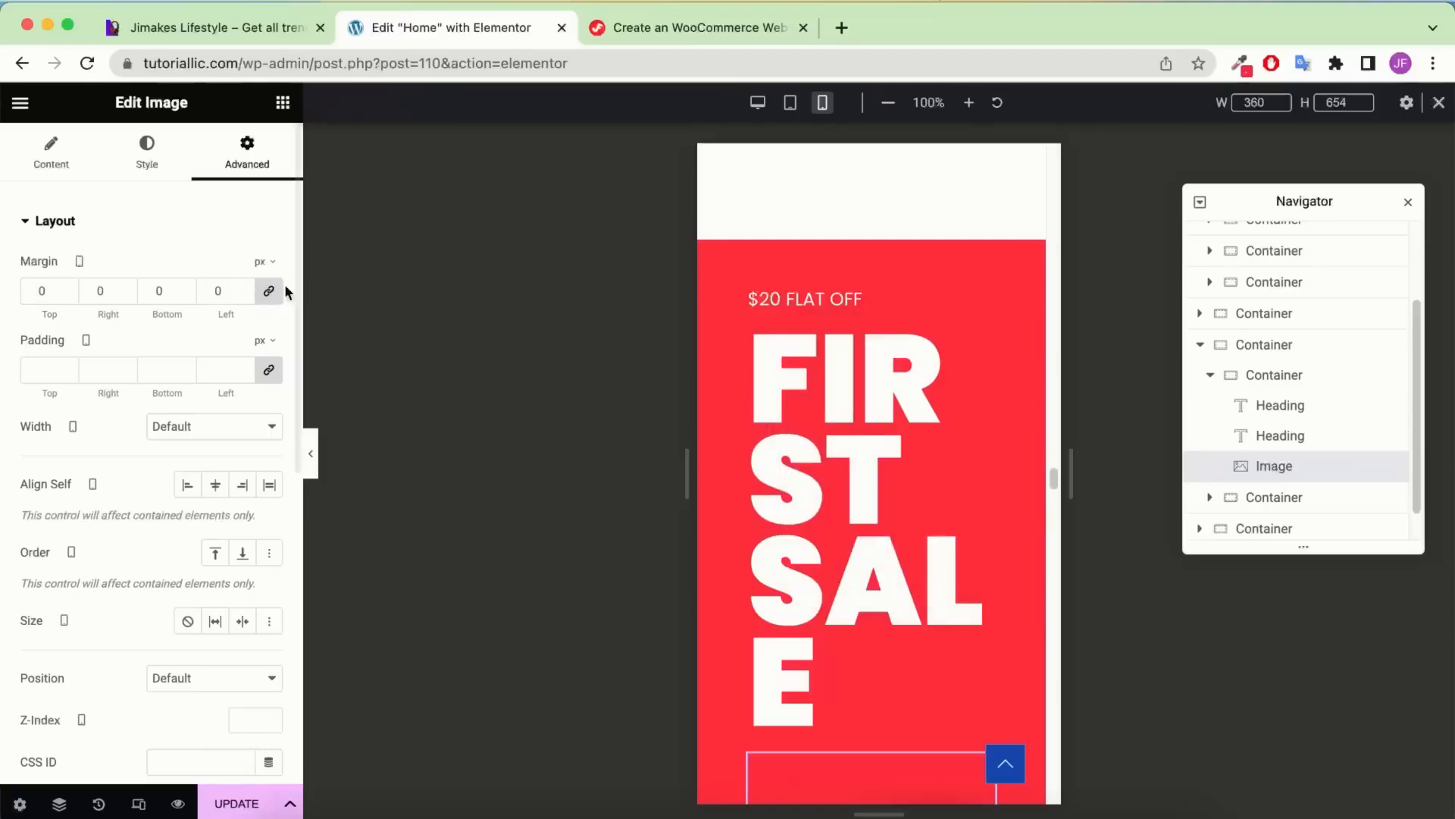
left_click(273, 291)
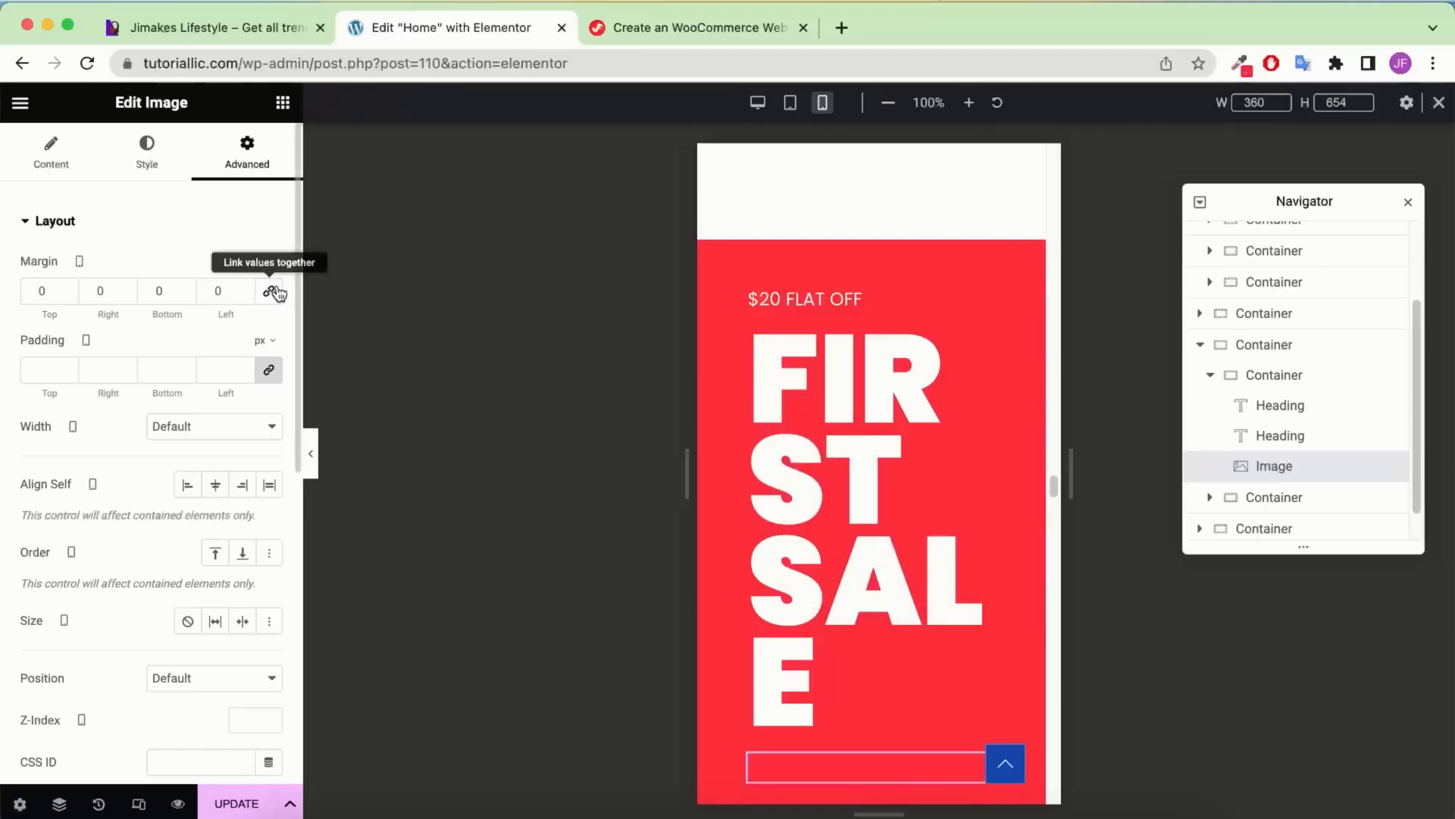
left_click(32, 286)
type("320")
key("Delete")
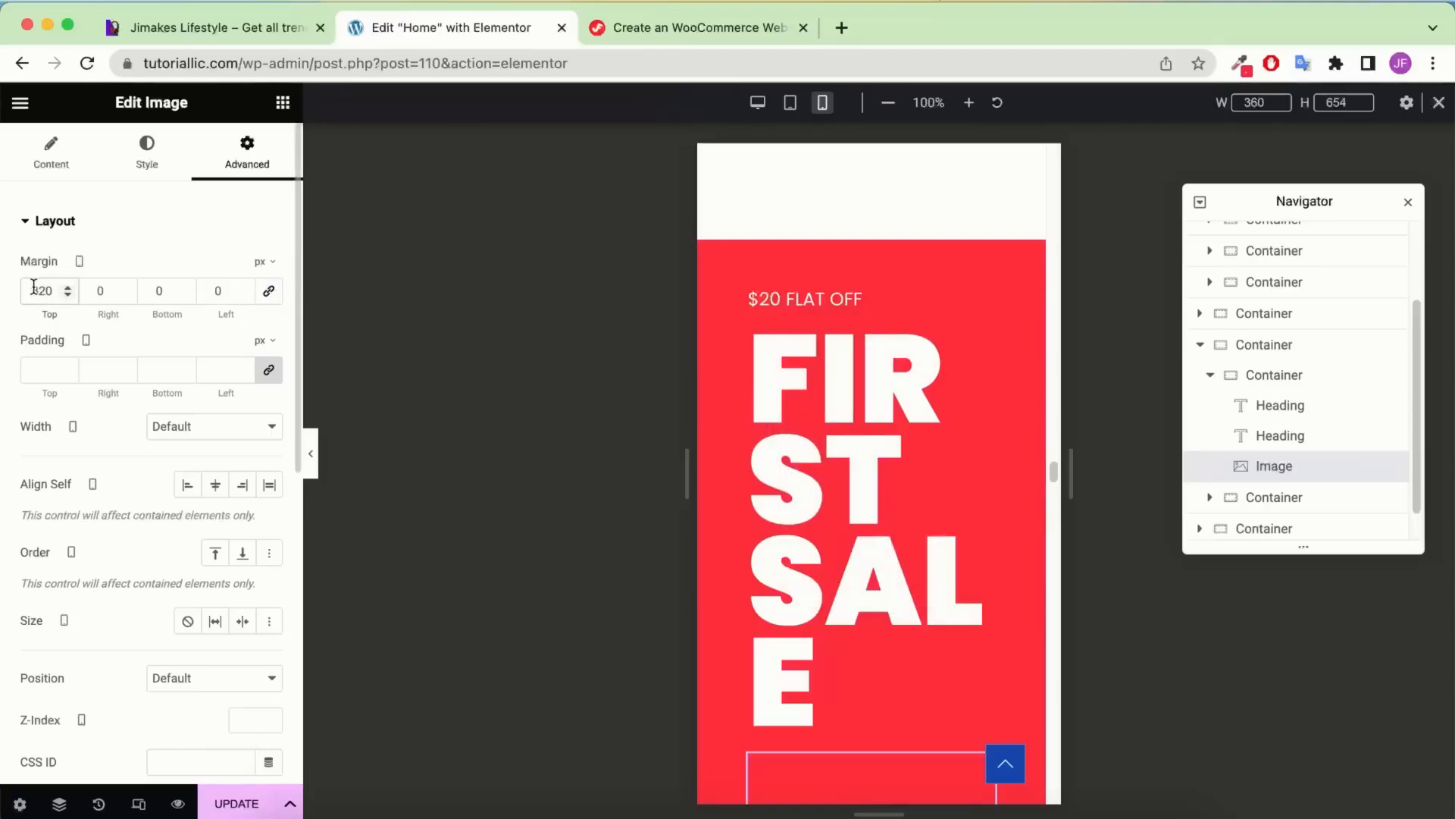
left_click(30, 285)
type("-")
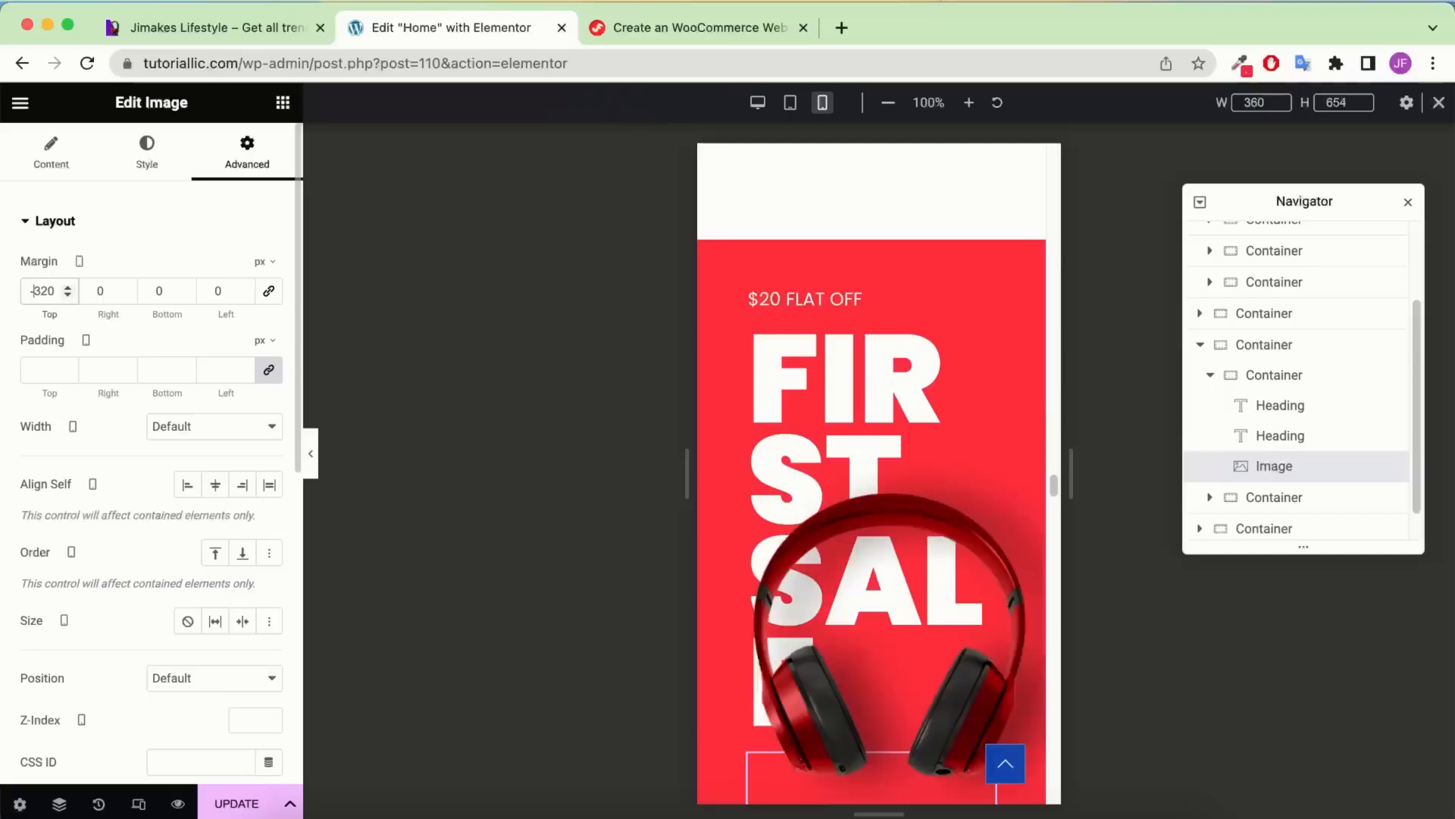
double_click(150, 285)
type("-320")
Review the overlapping image in the preview and select the FIRST SALE heading
scroll(836, 326, "down", 4)
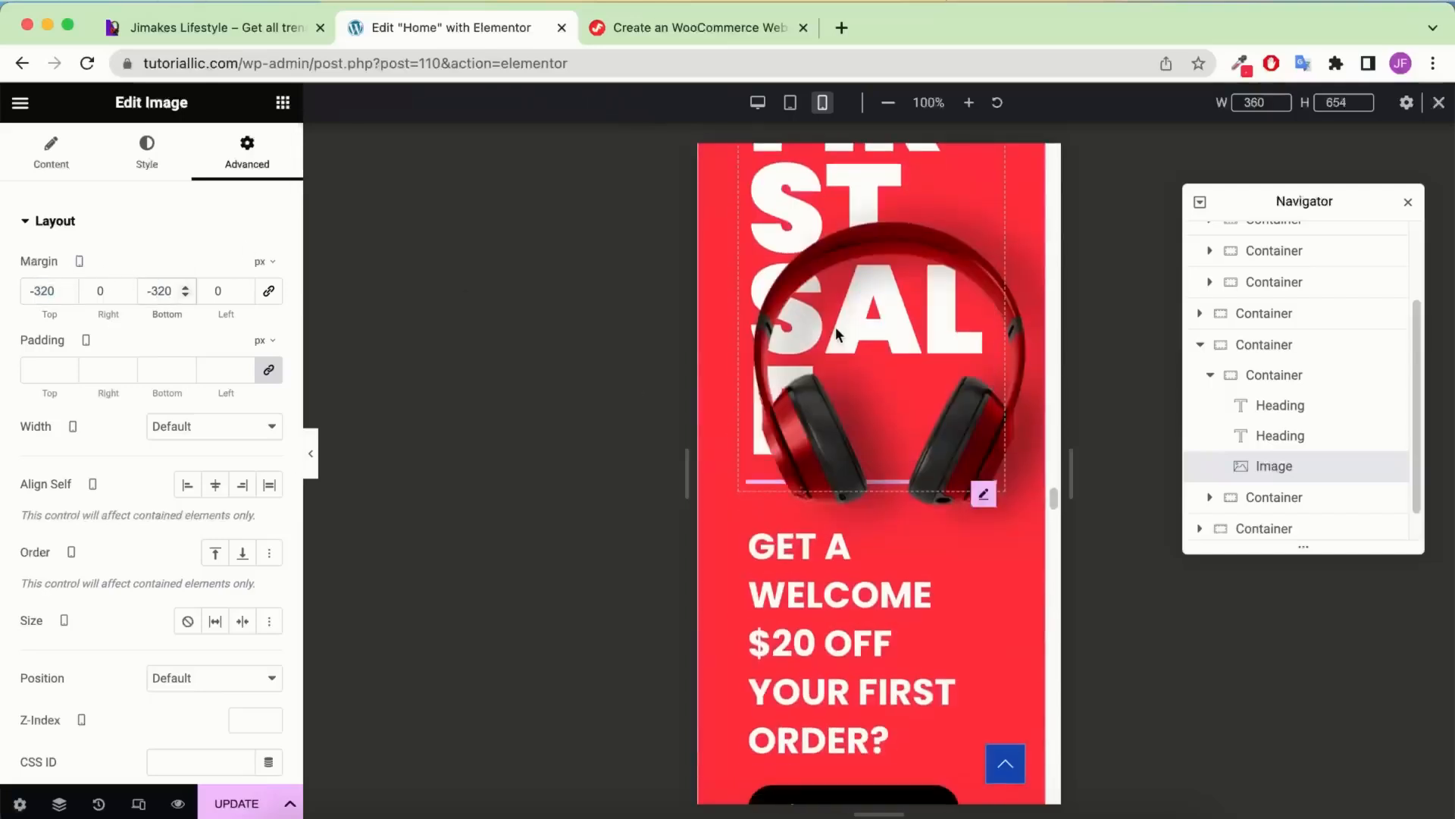
scroll(835, 325, "up", 5)
scroll(900, 440, "down", 1)
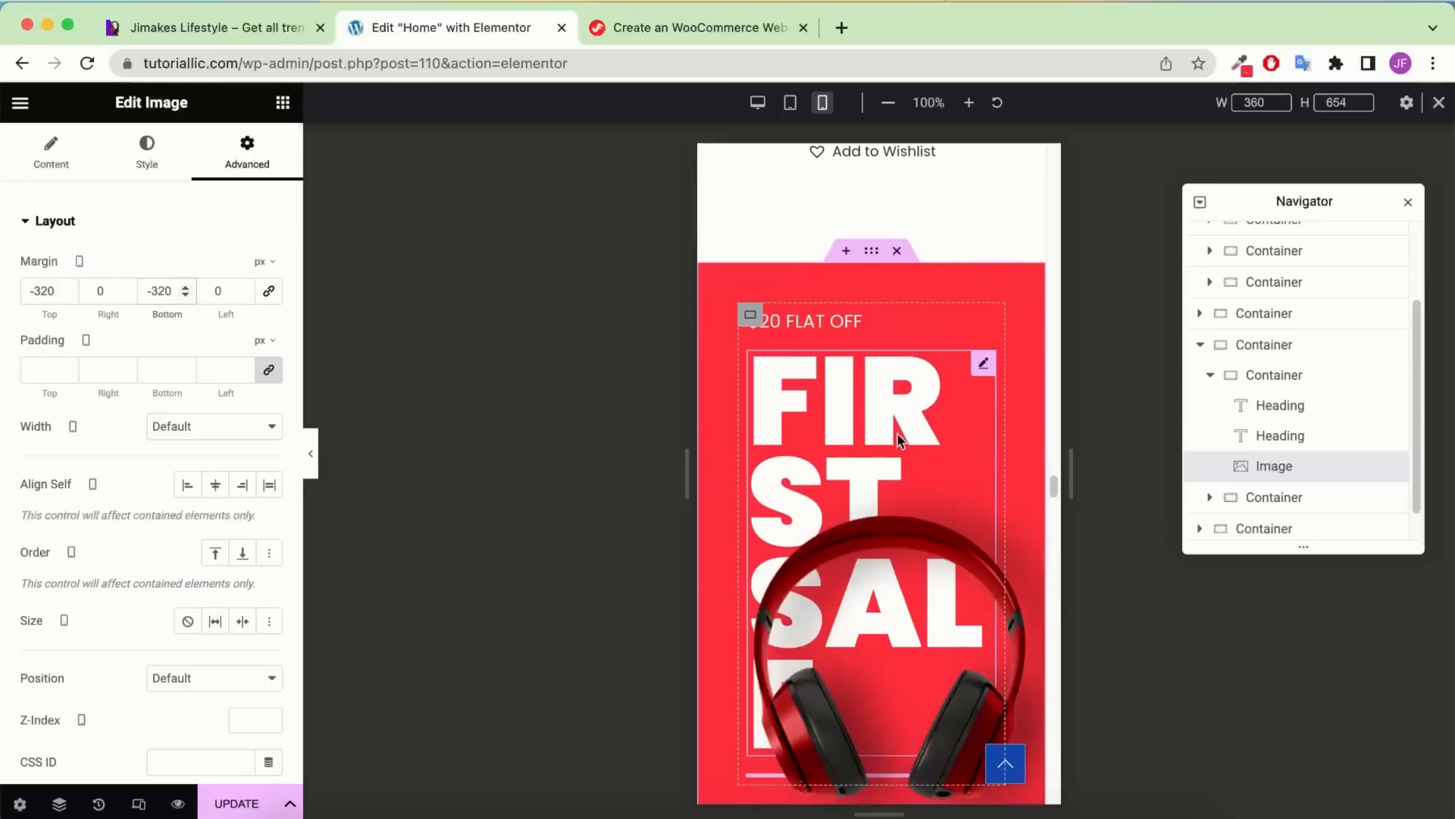
left_click(1288, 436)
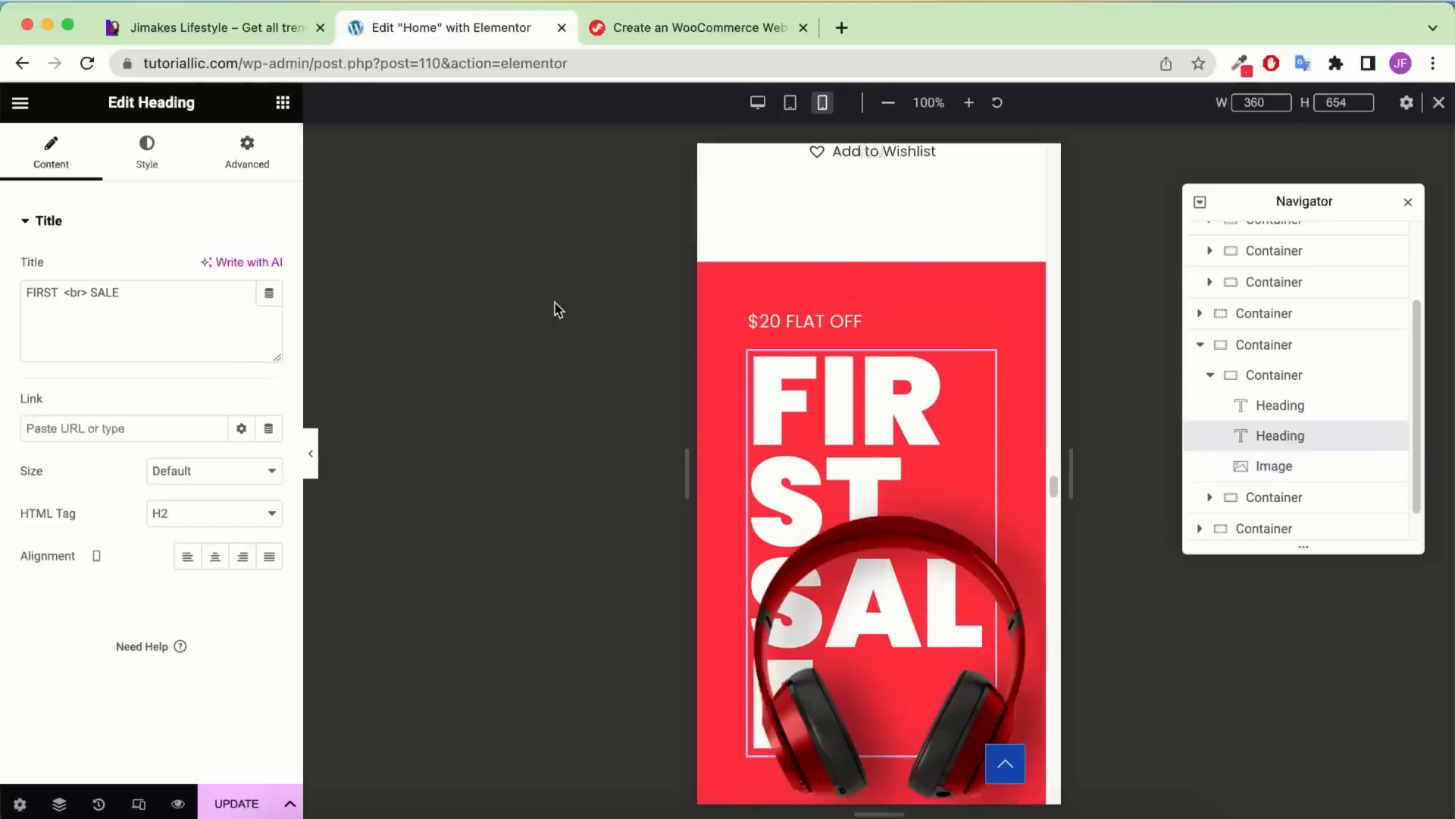
Set the FIRST SALE heading's line height to 84 px
left_click(154, 159)
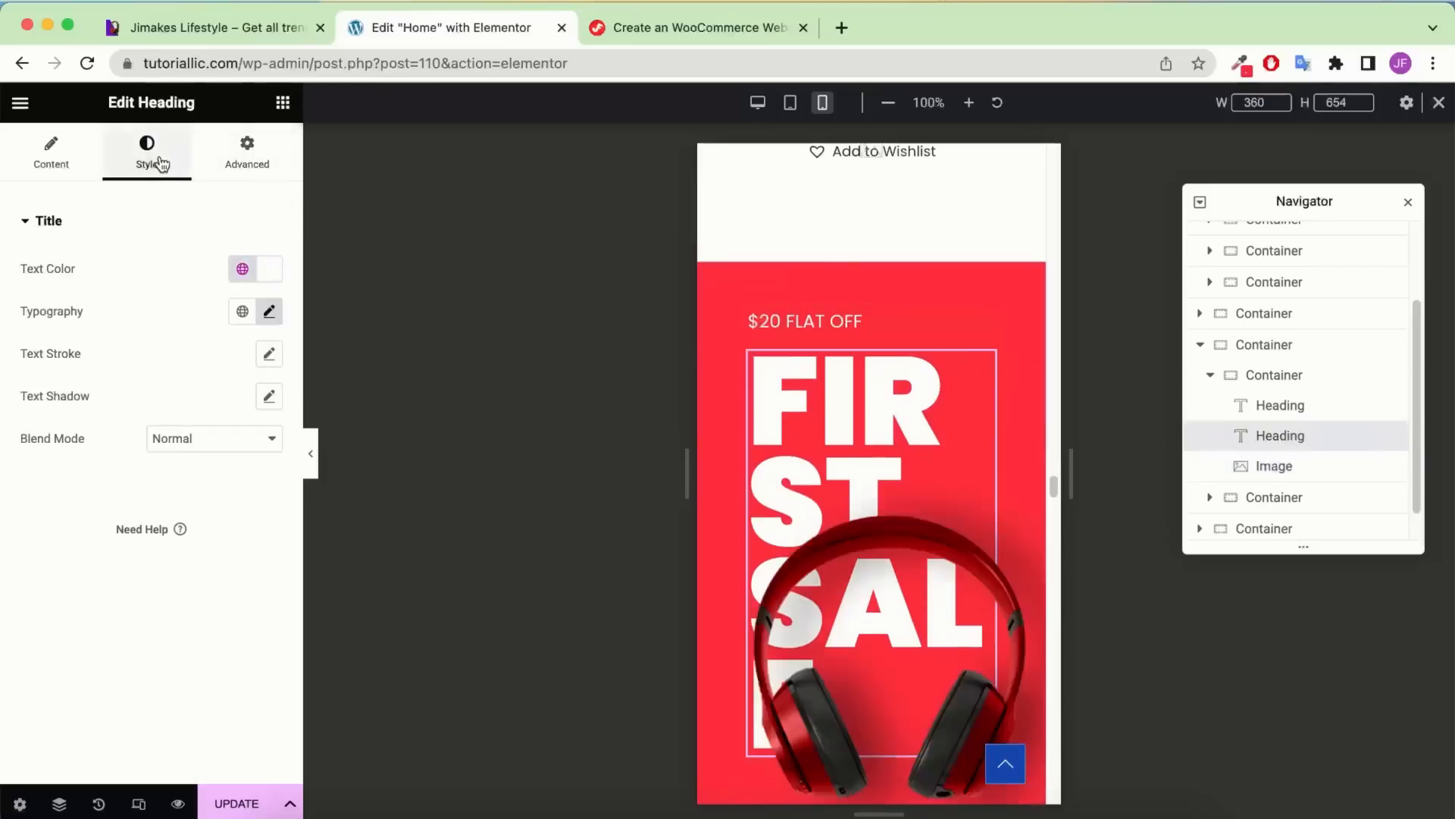
left_click(269, 314)
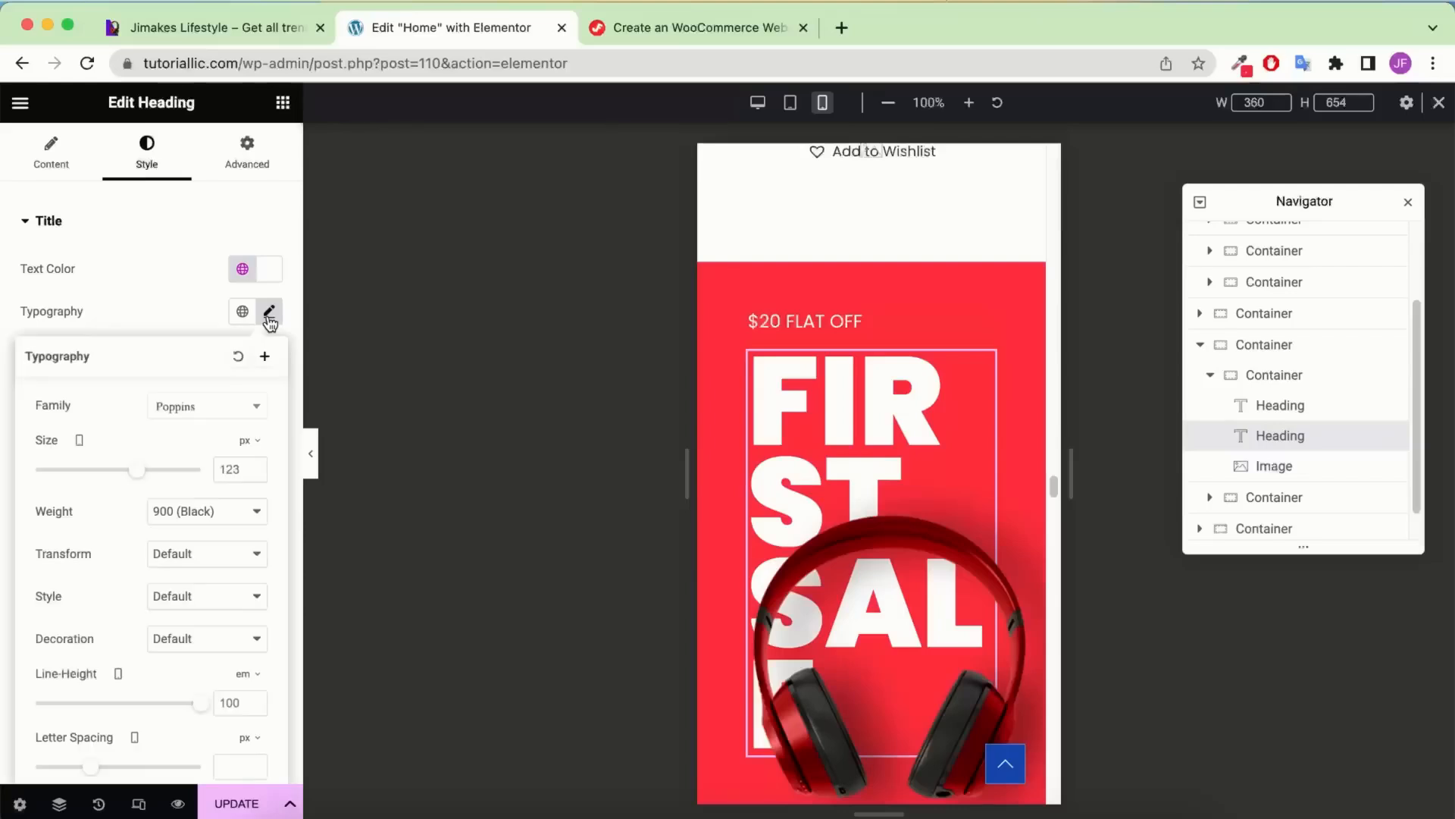
left_click(228, 472)
type("101")
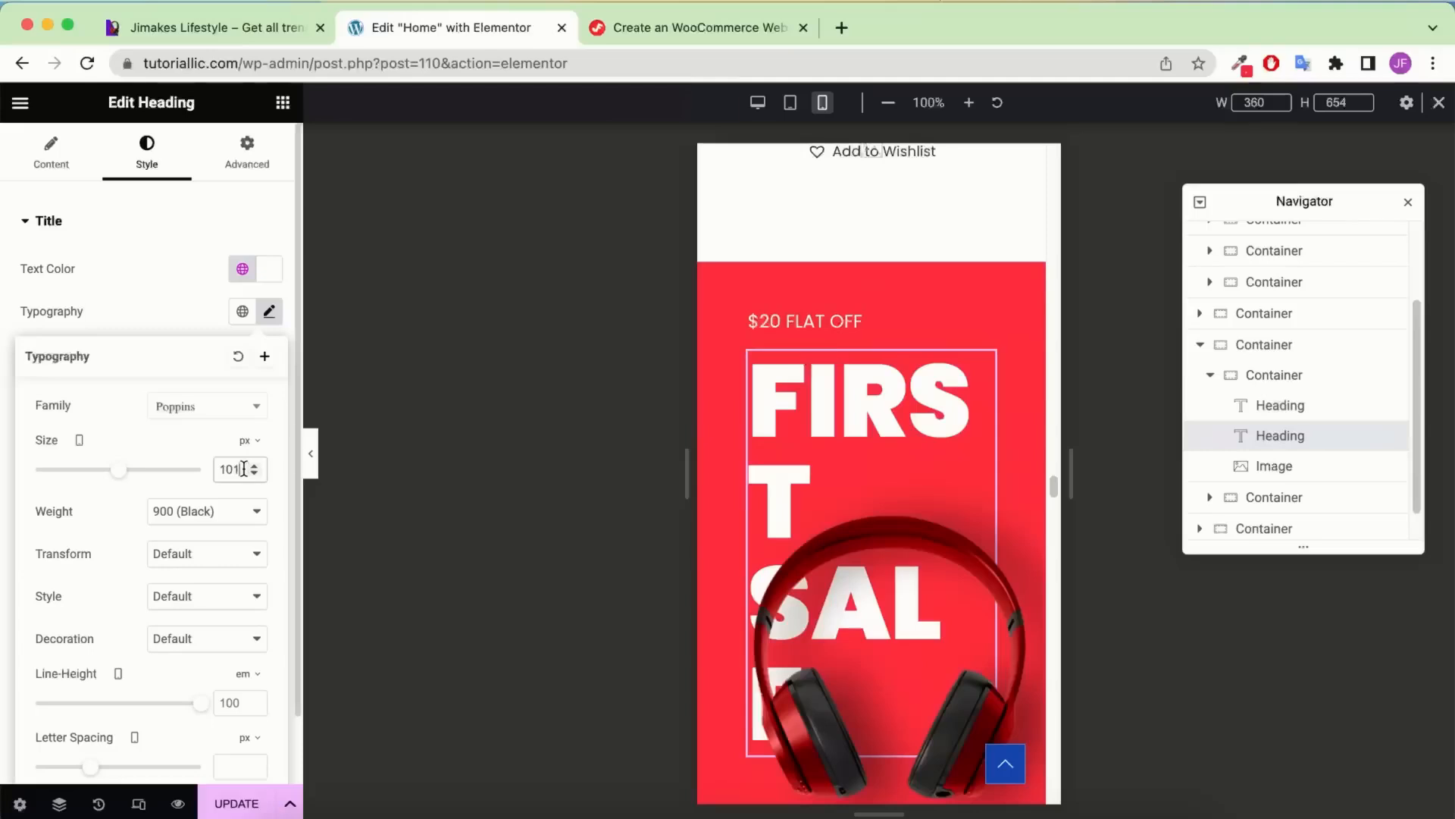
type("7")
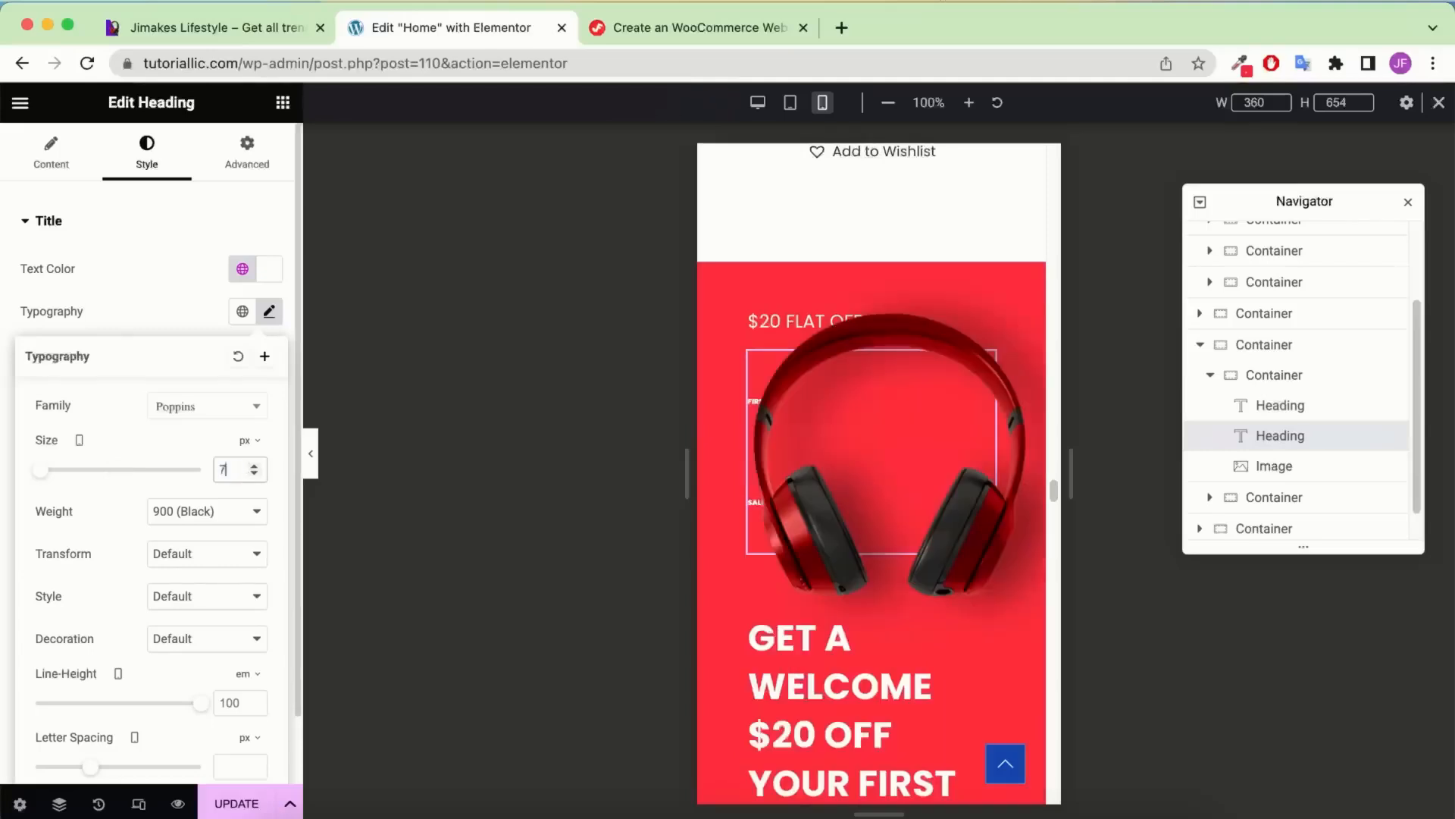
type("4")
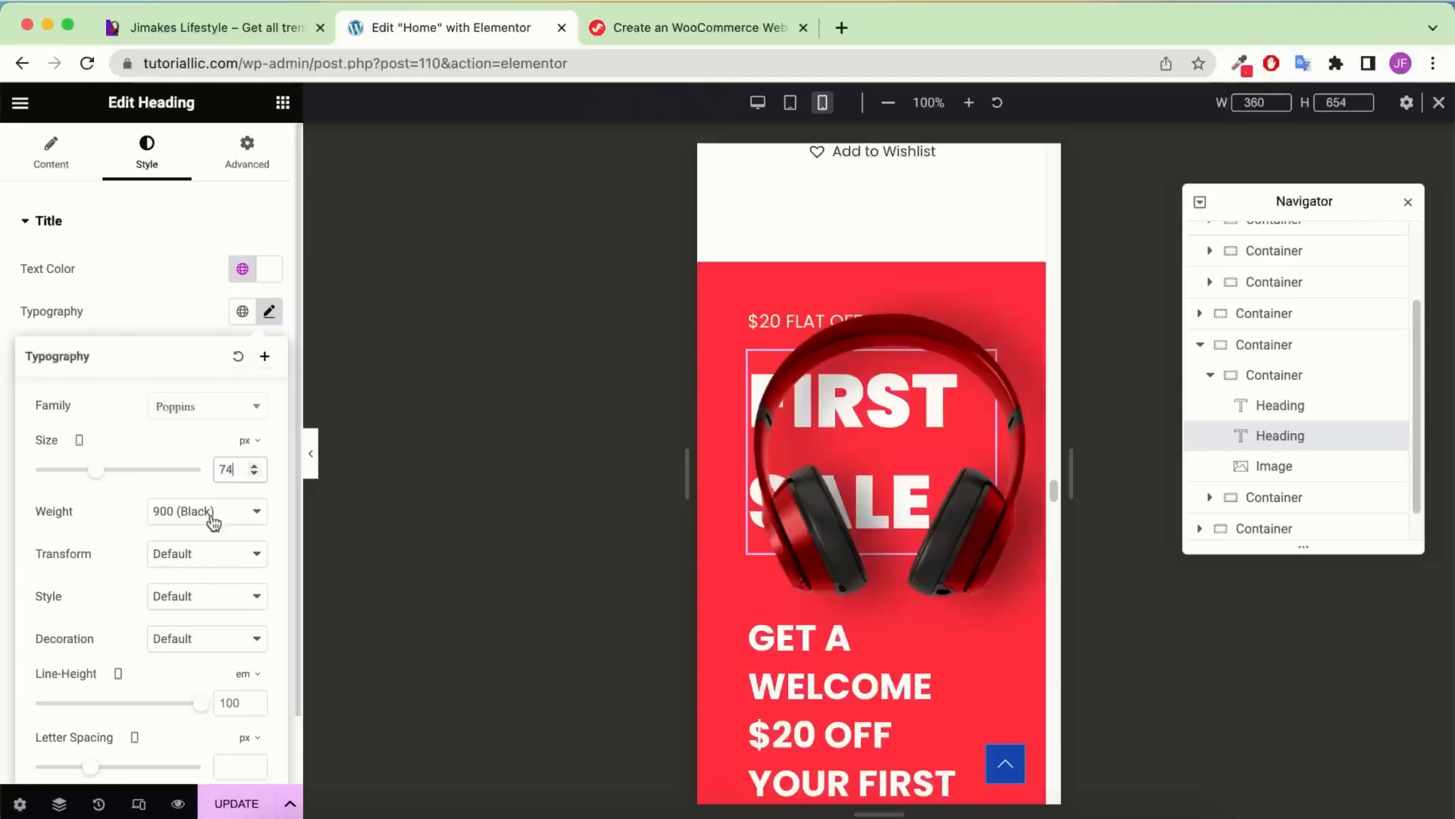
double_click(234, 711)
type("8")
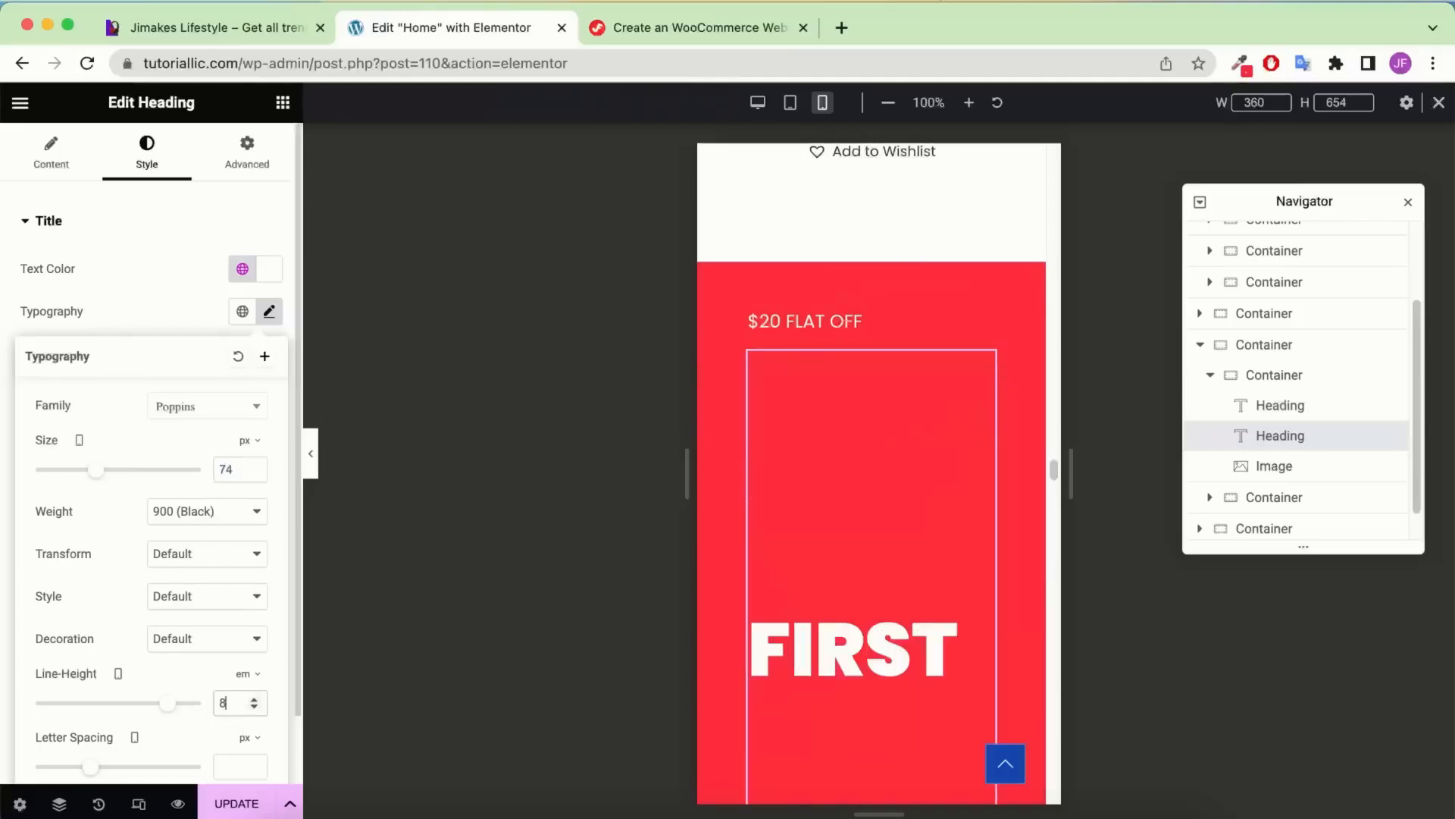
type("4")
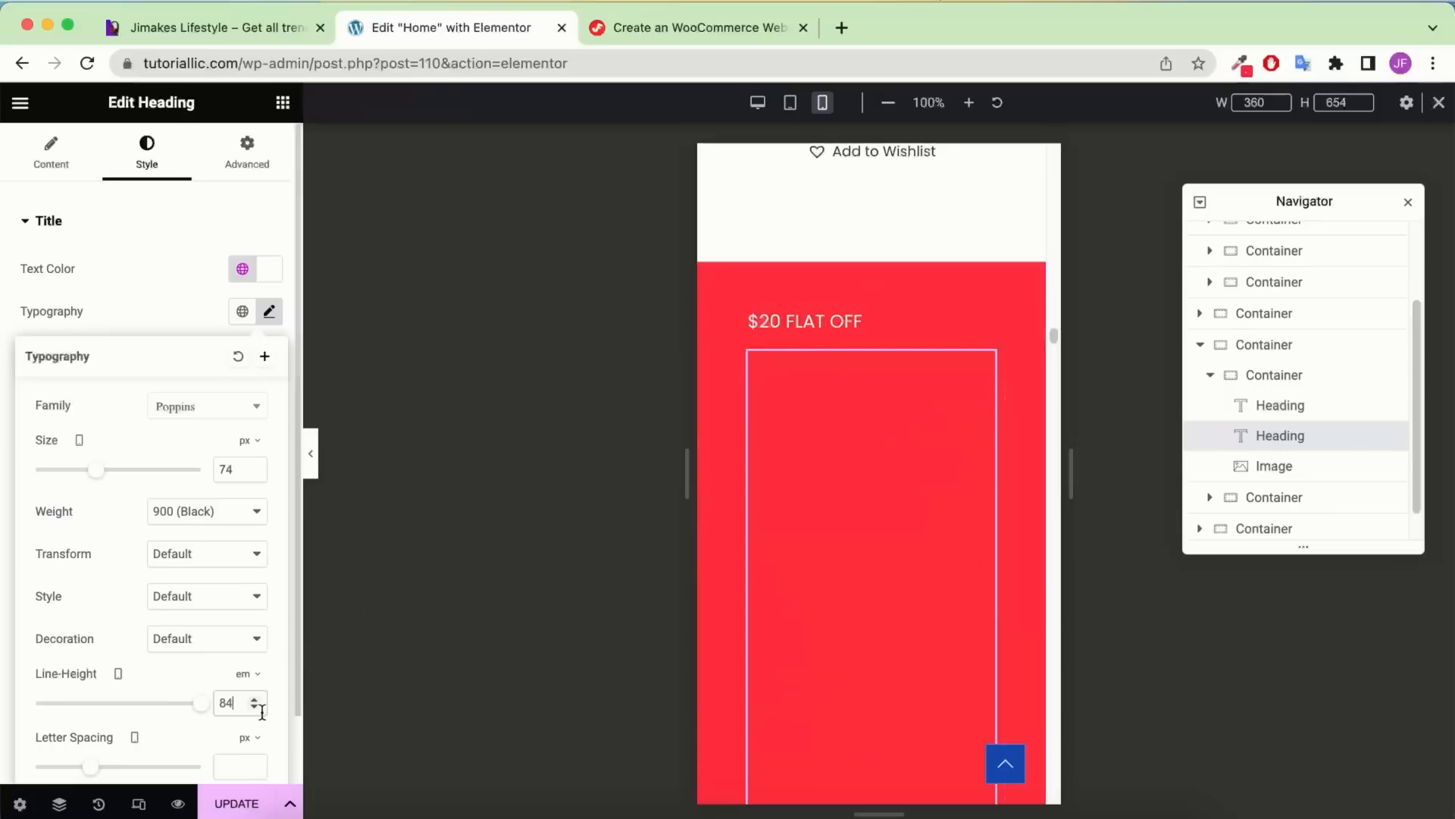
left_click(248, 673)
left_click(241, 674)
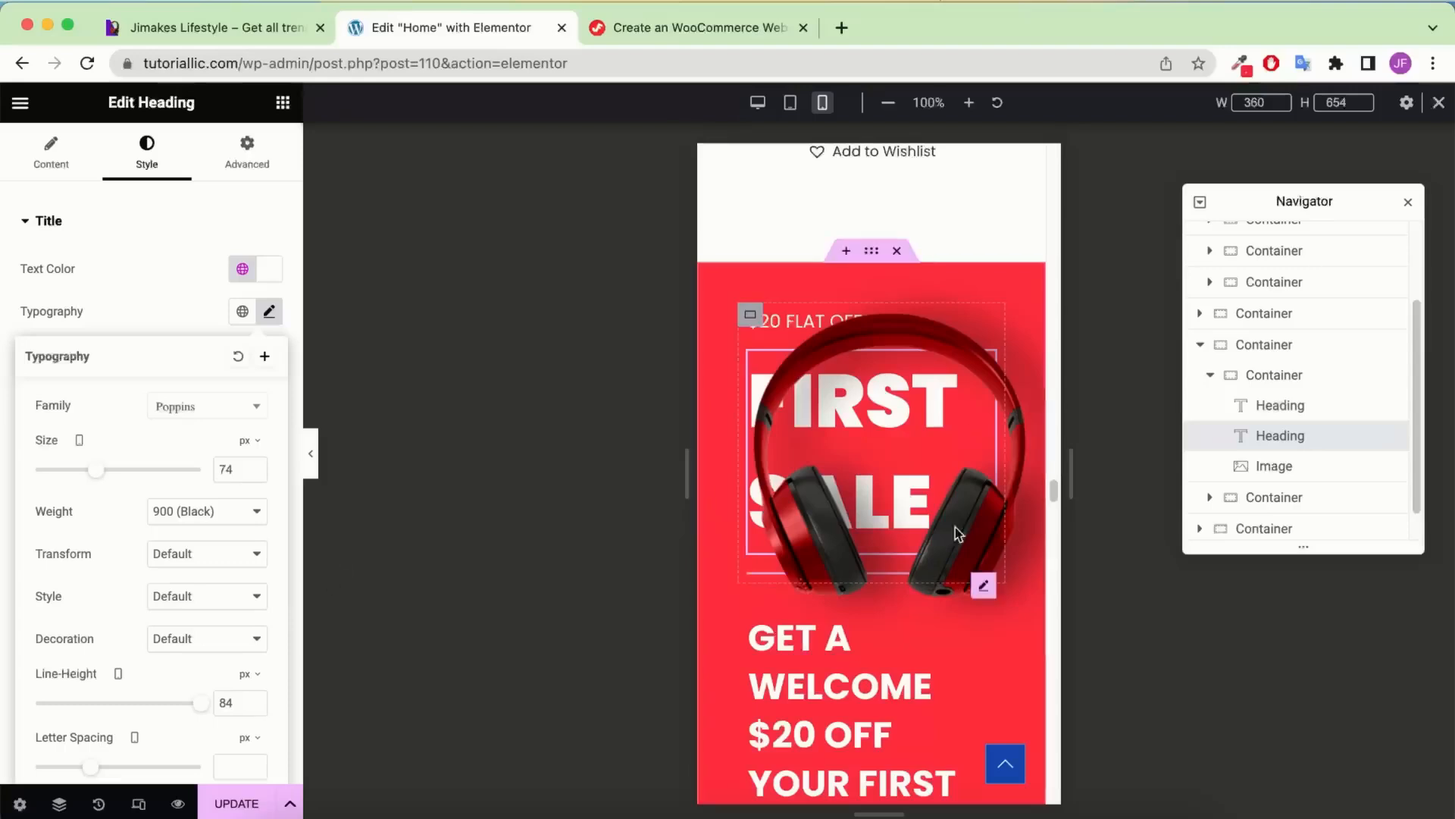
scroll(879, 455, "down", 3)
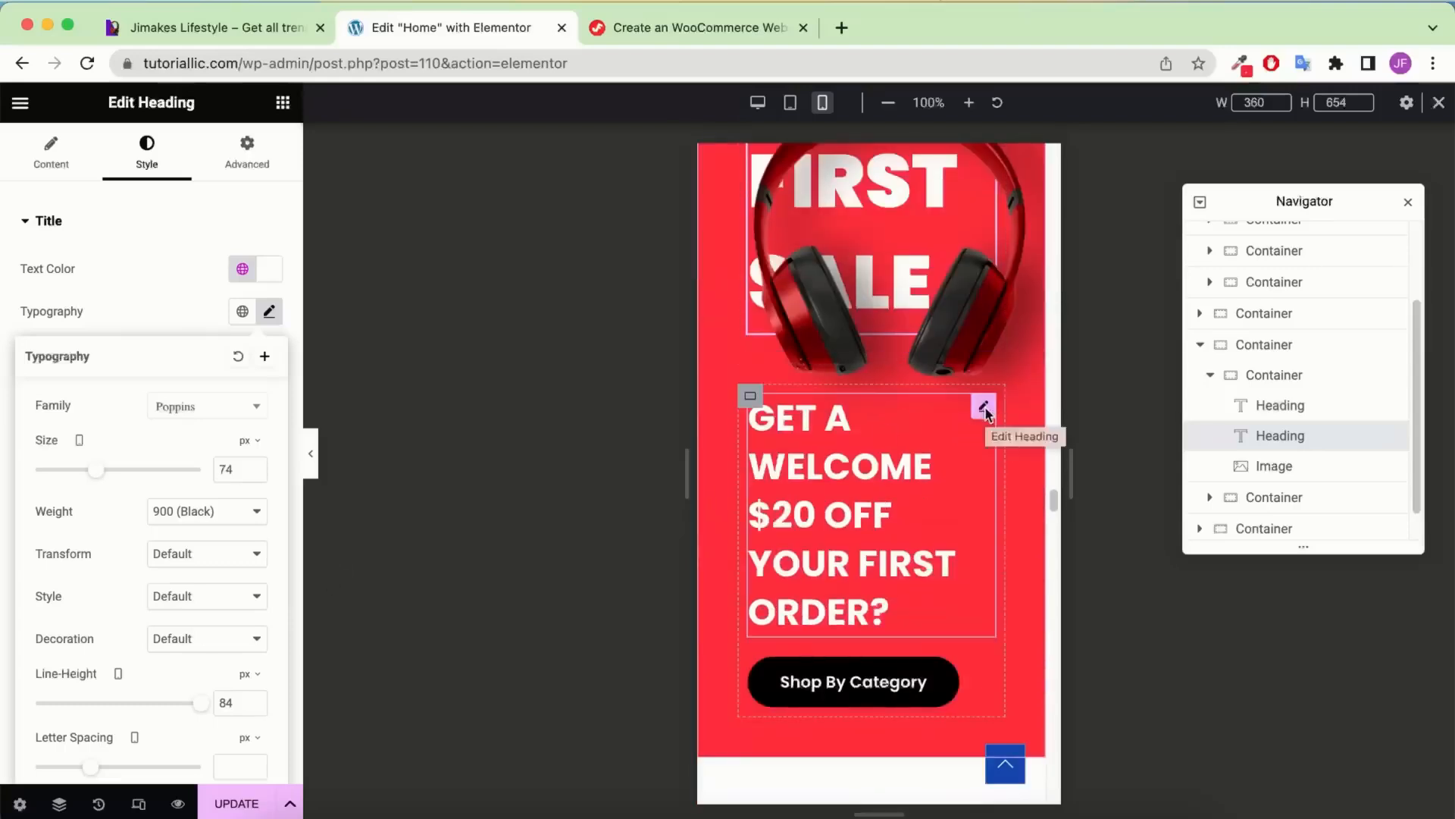
Give the welcome offer heading 24 size, 30 px line height and centre alignment
left_click(984, 411)
left_click(147, 173)
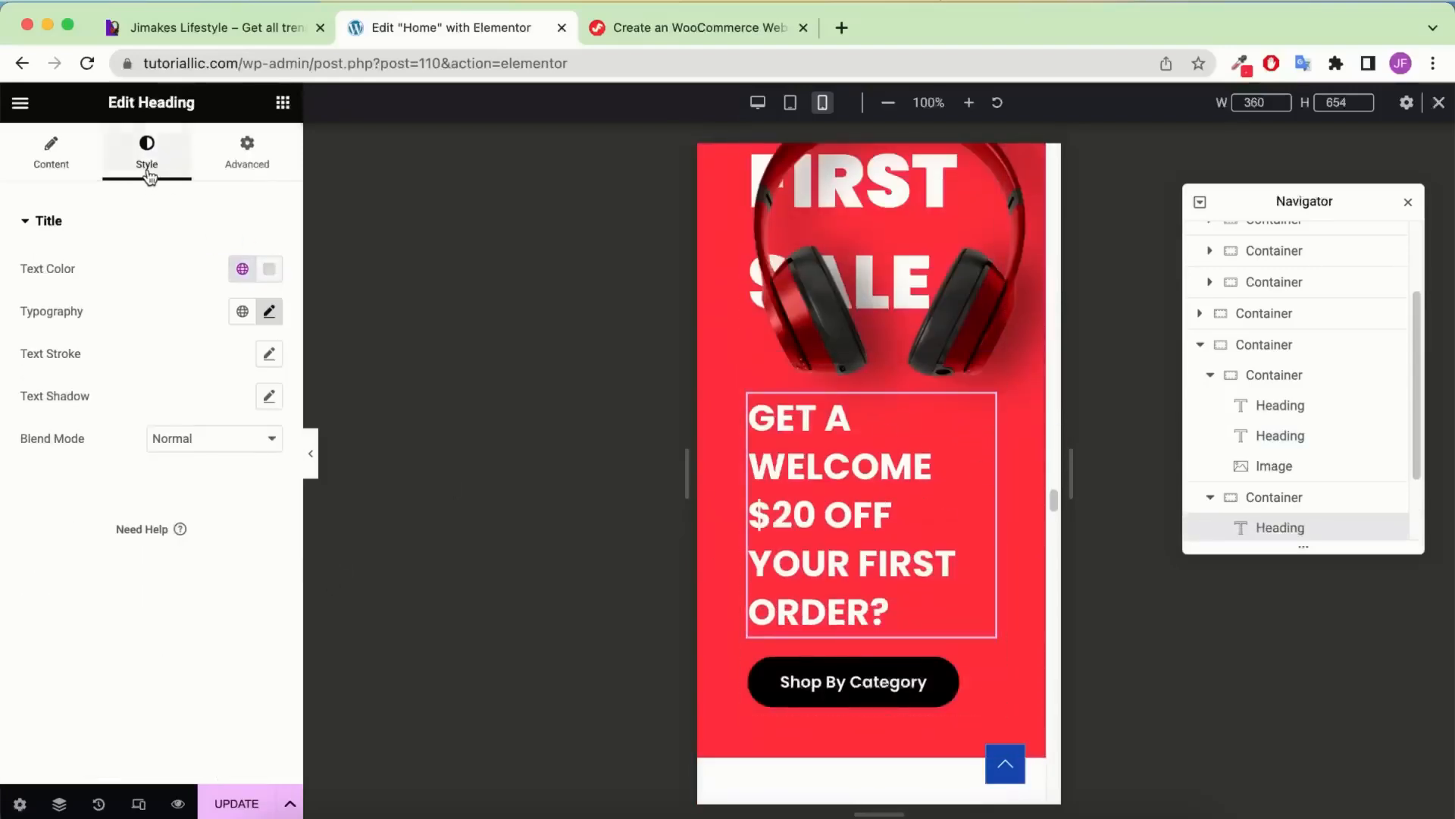
left_click(269, 311)
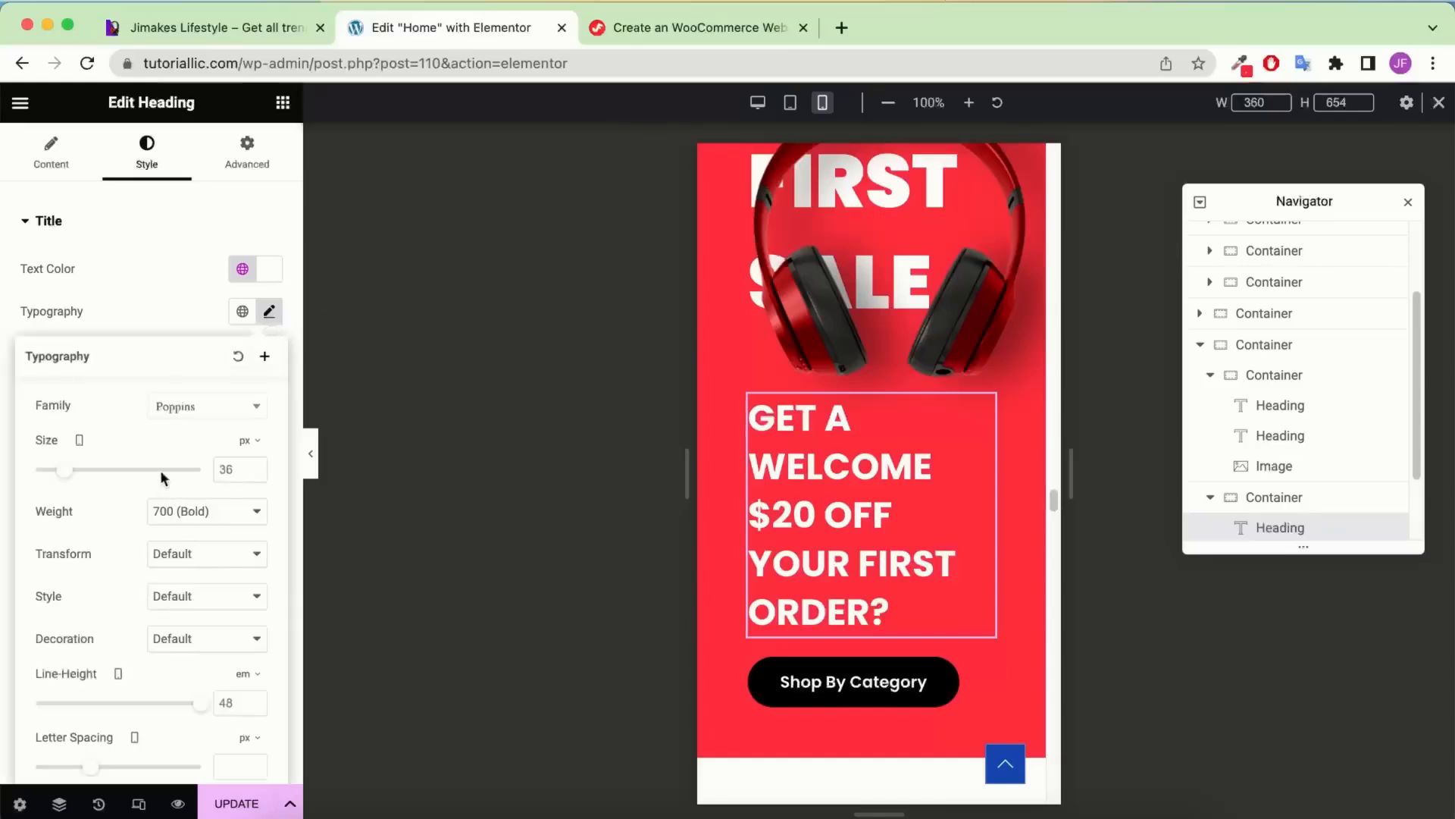
double_click(222, 469)
type("24")
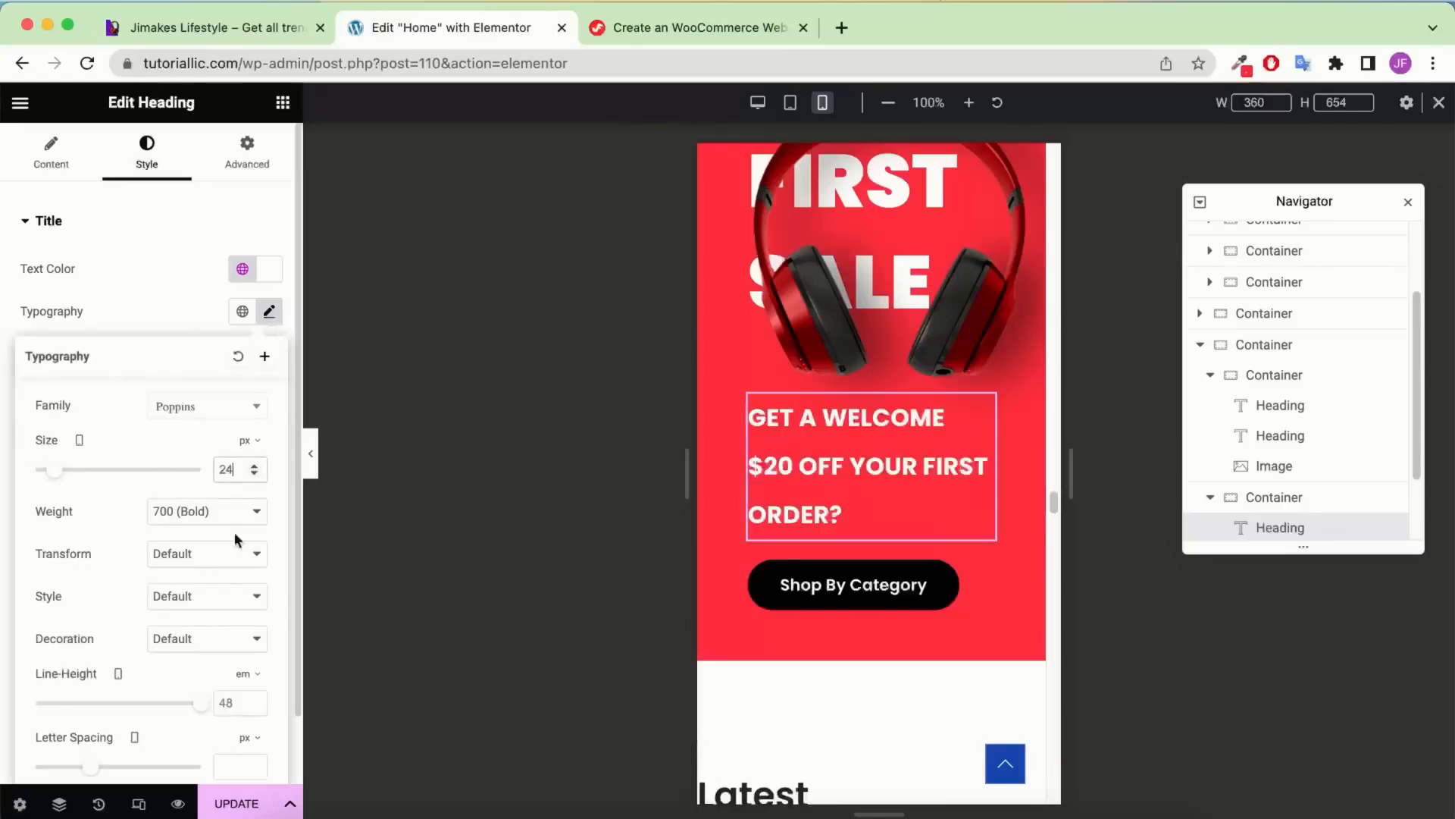
left_click(246, 682)
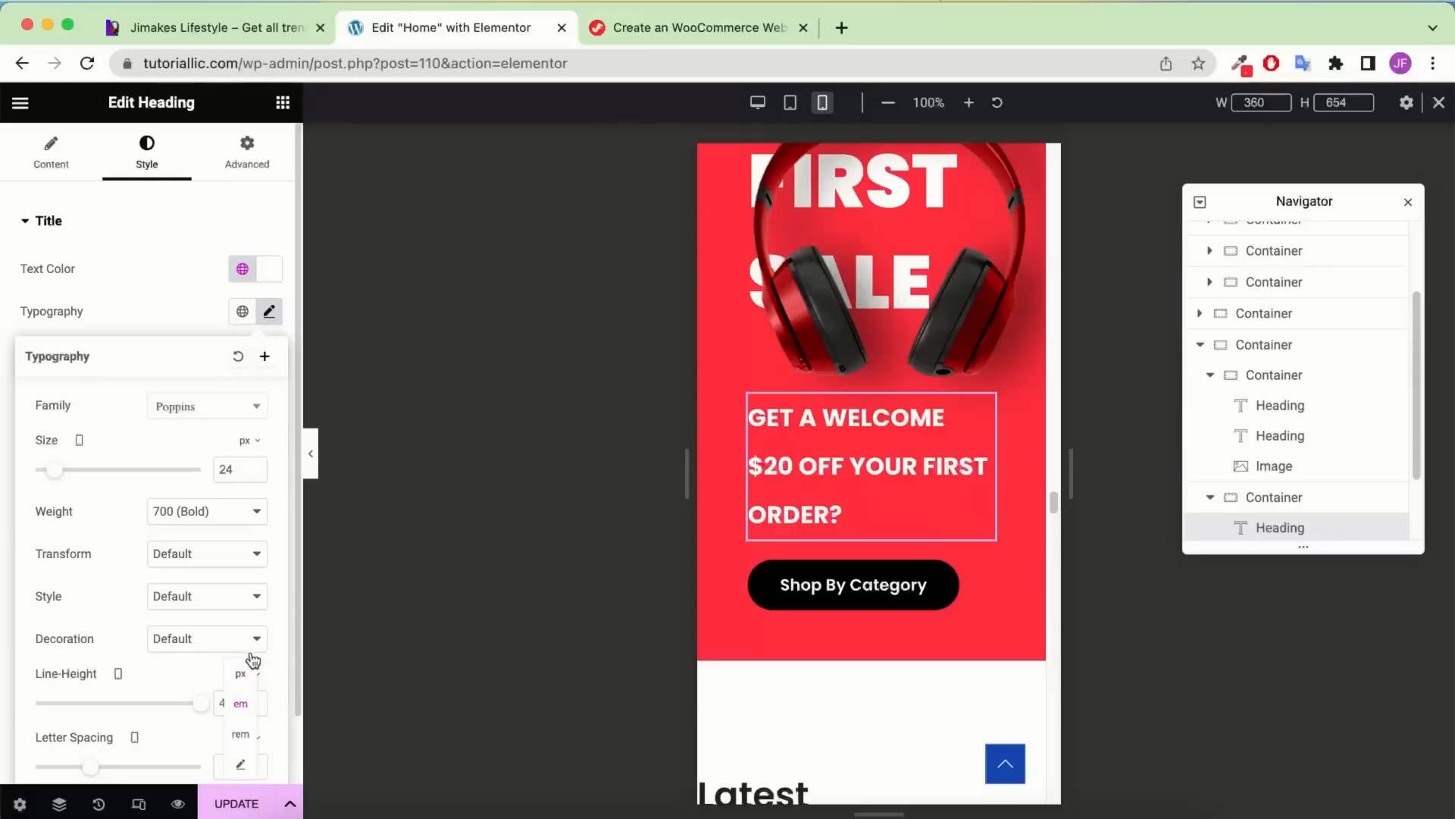
left_click(243, 677)
double_click(227, 703)
type("30")
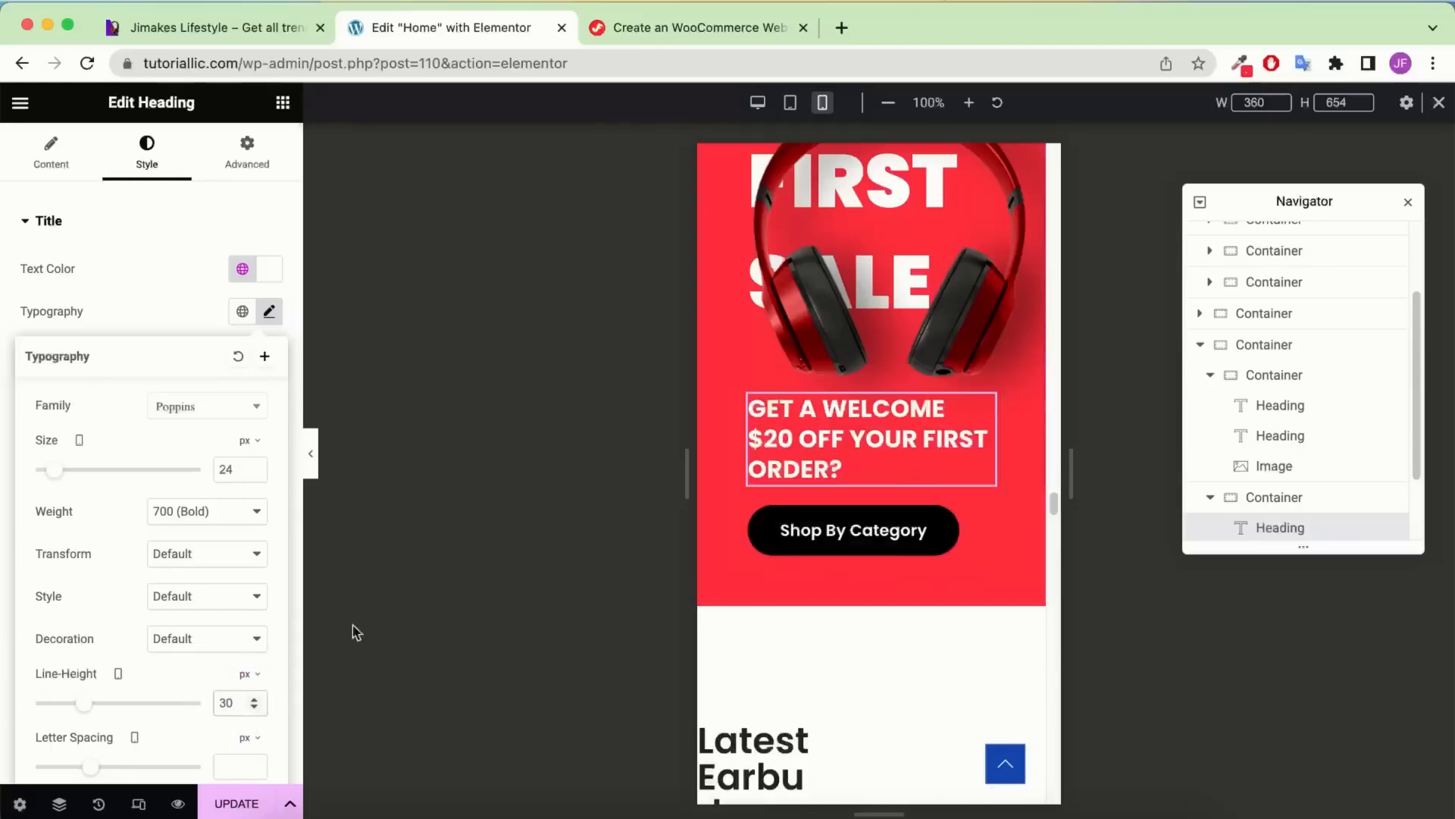
left_click(43, 168)
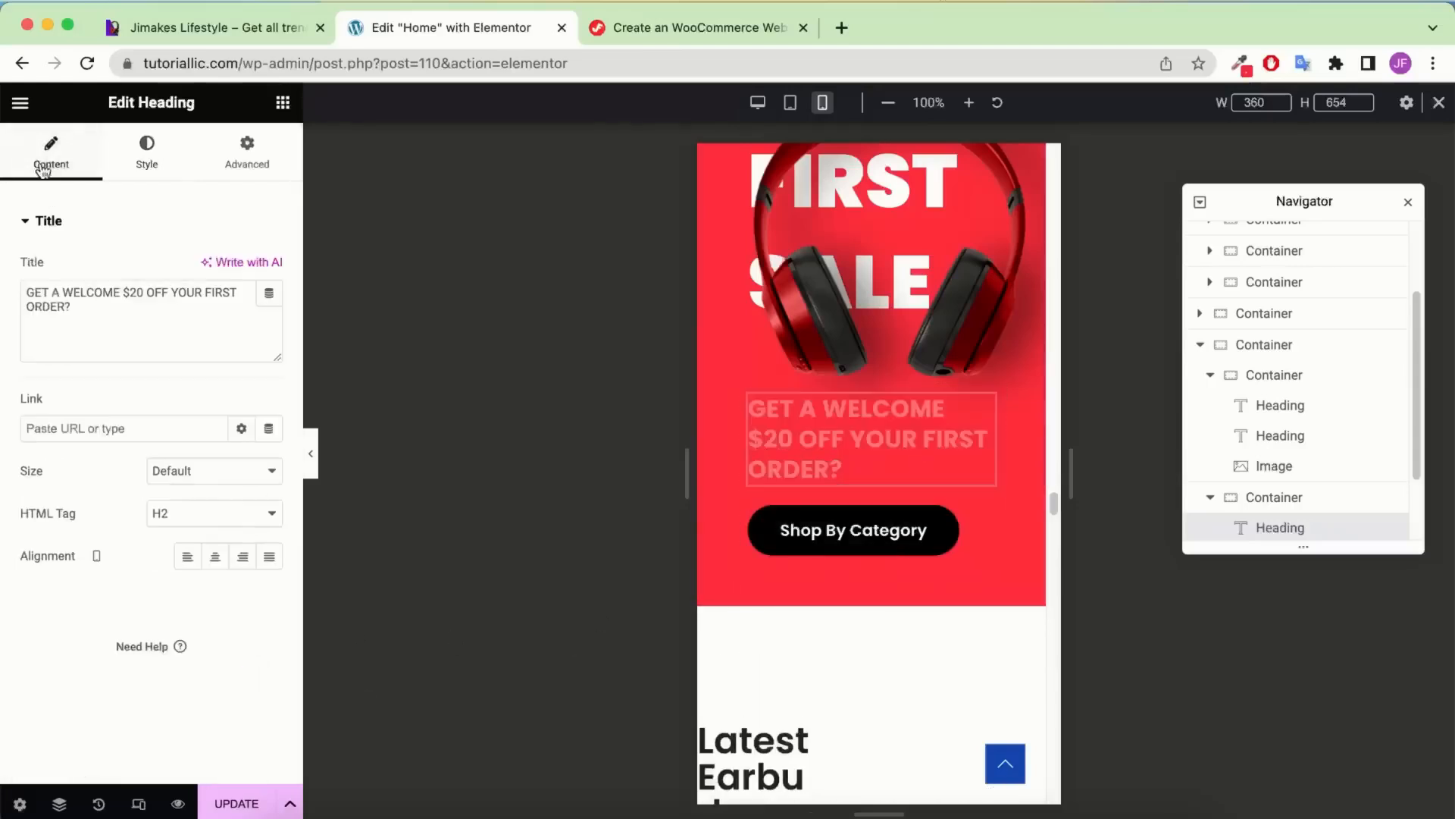
left_click(214, 556)
Centre the Shop By Category button
left_click(958, 541)
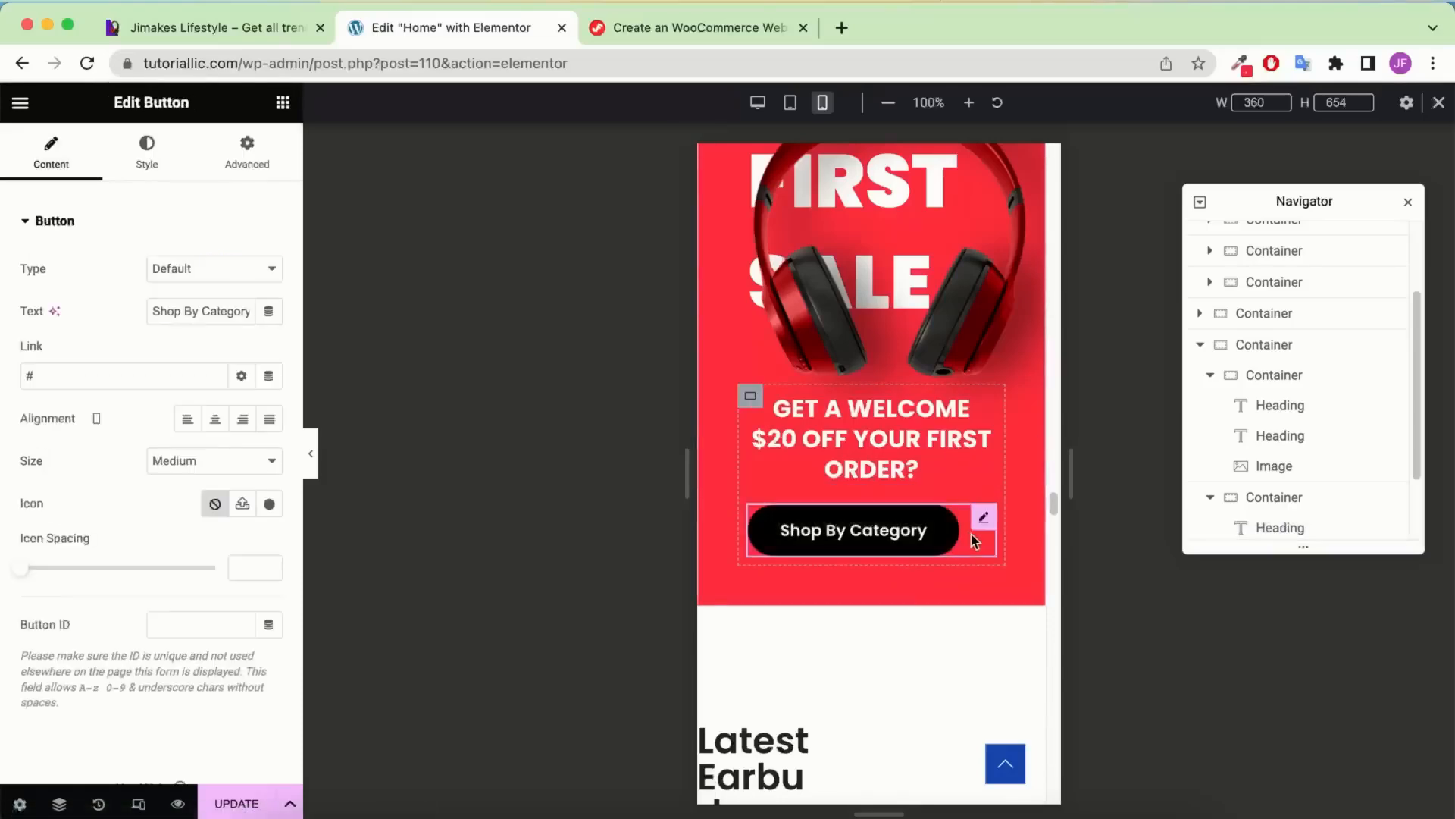
left_click(217, 422)
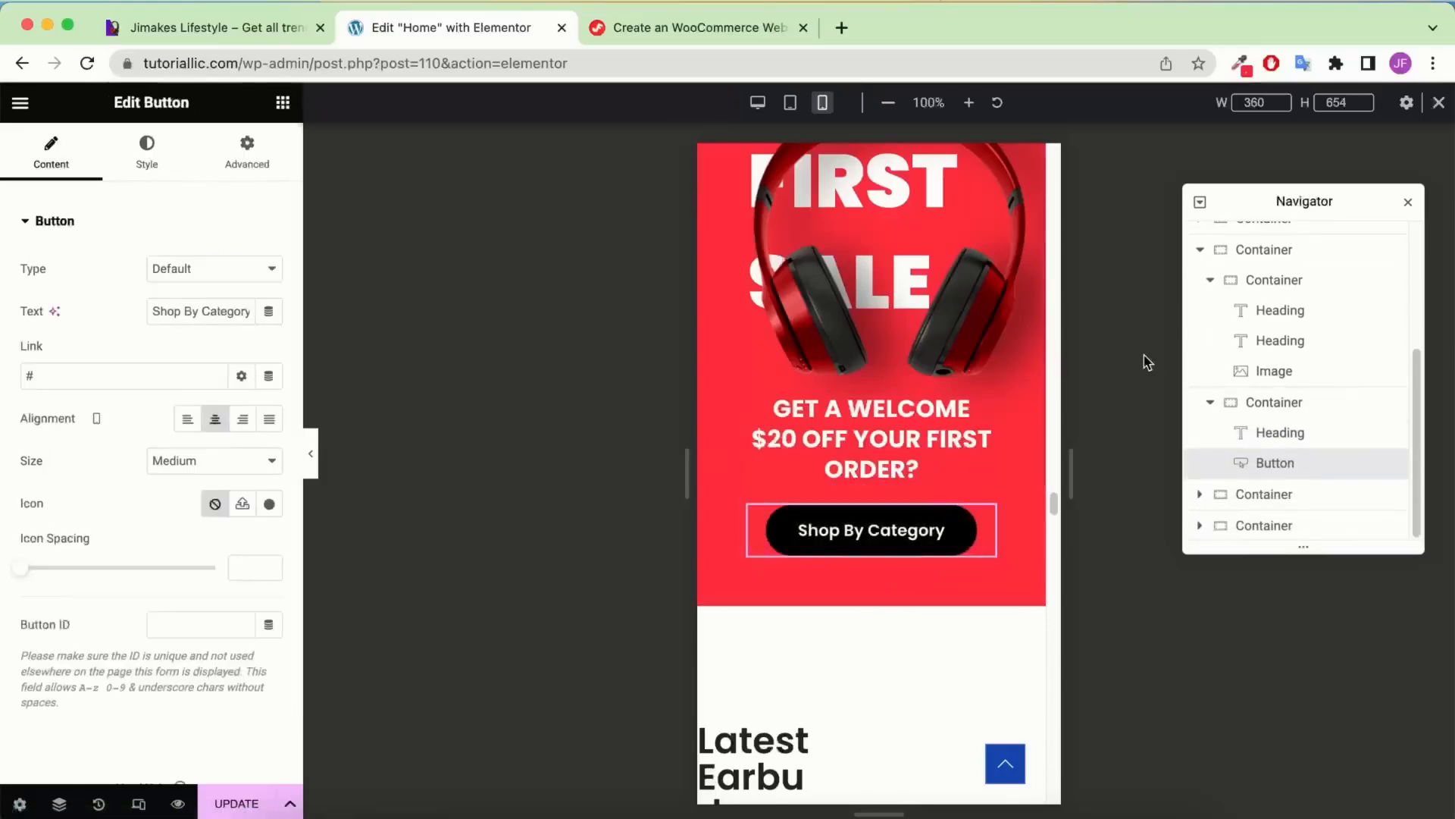
scroll(929, 325, "up", 5)
scroll(929, 325, "down", 1)
Copy the Latest Watches heading and paste its style onto the Latest Earbuds heading
scroll(929, 325, "down", 4)
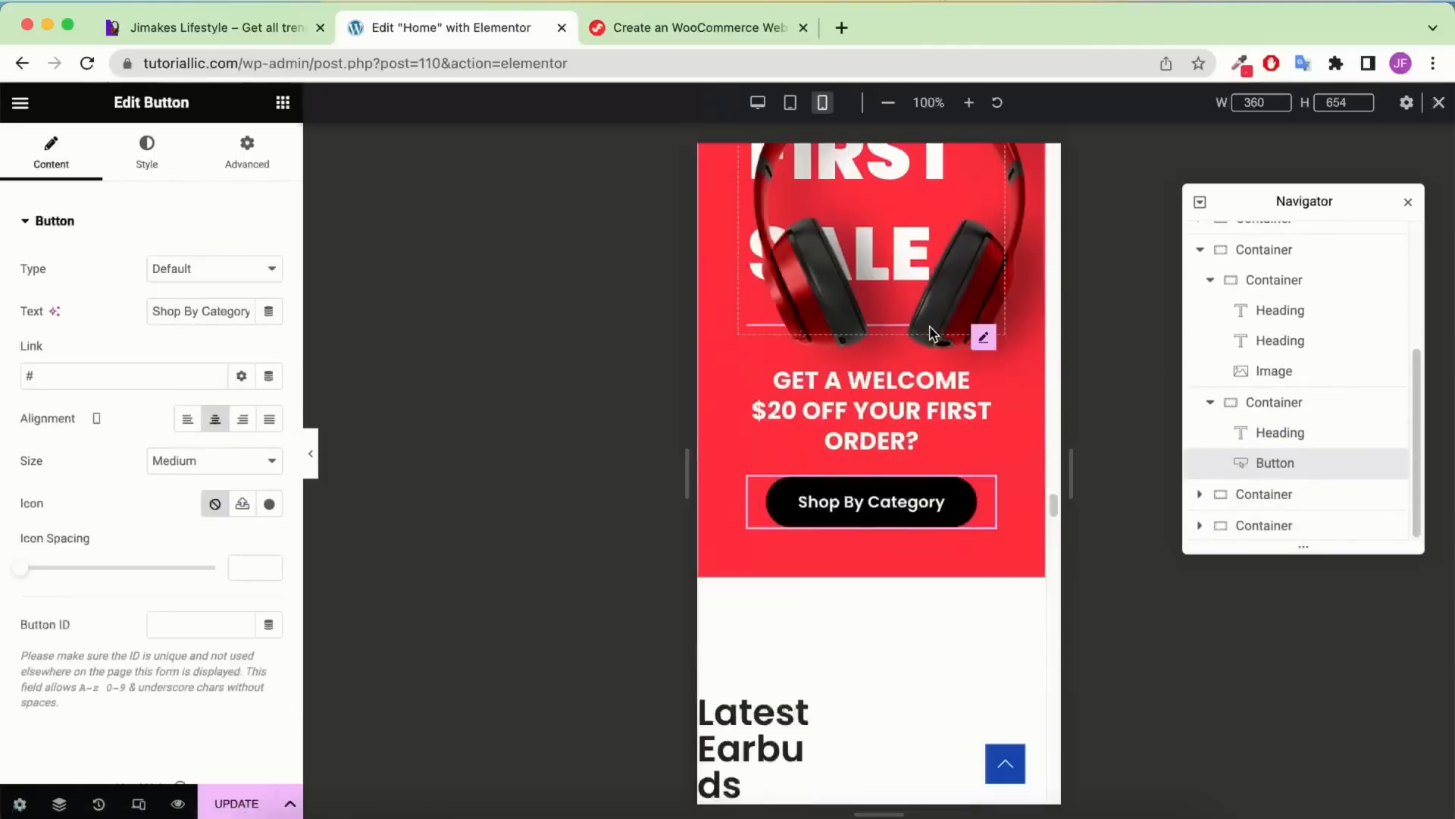
scroll(927, 455, "up", 1)
scroll(925, 545, "down", 6)
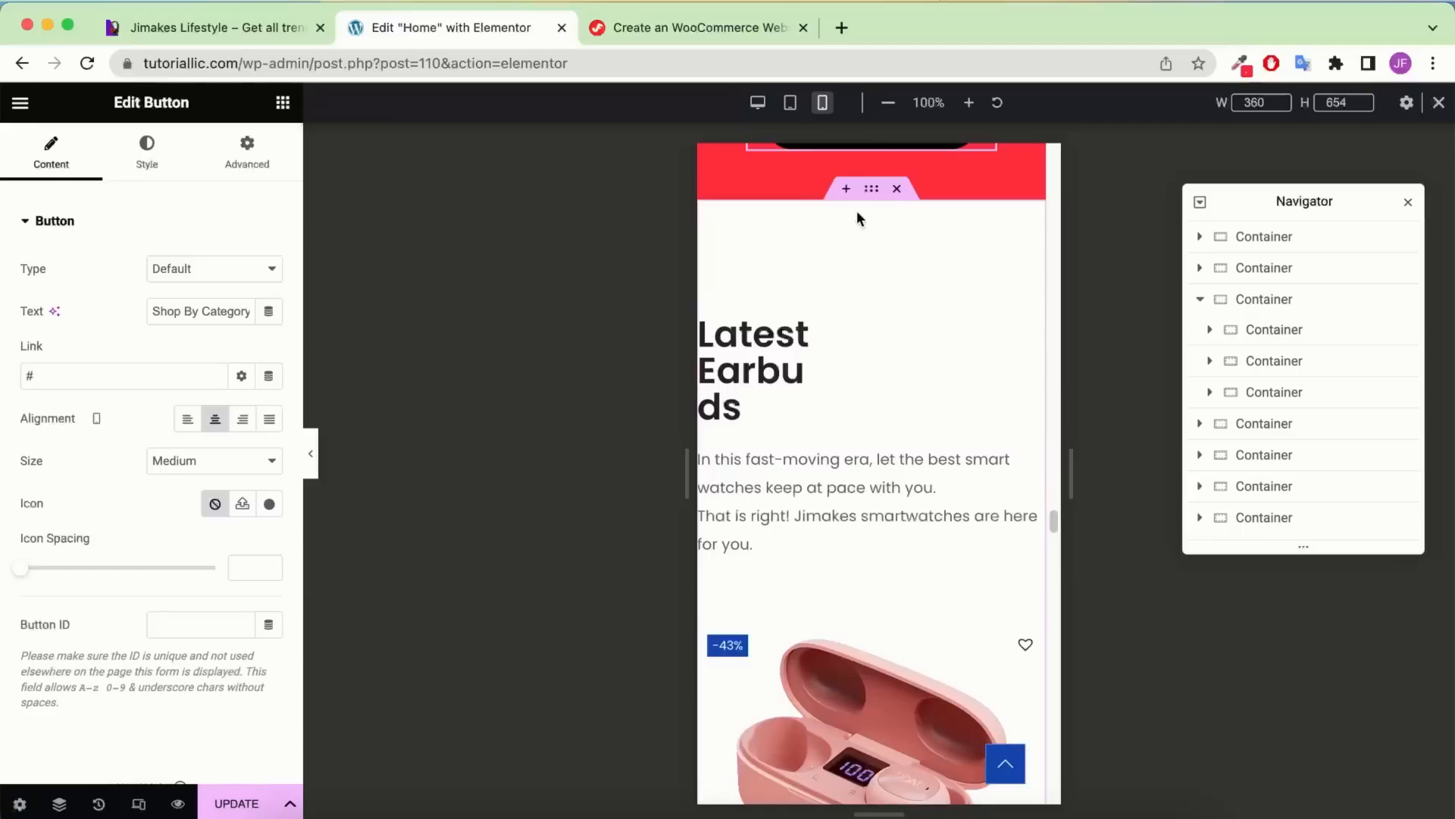
left_click(869, 194)
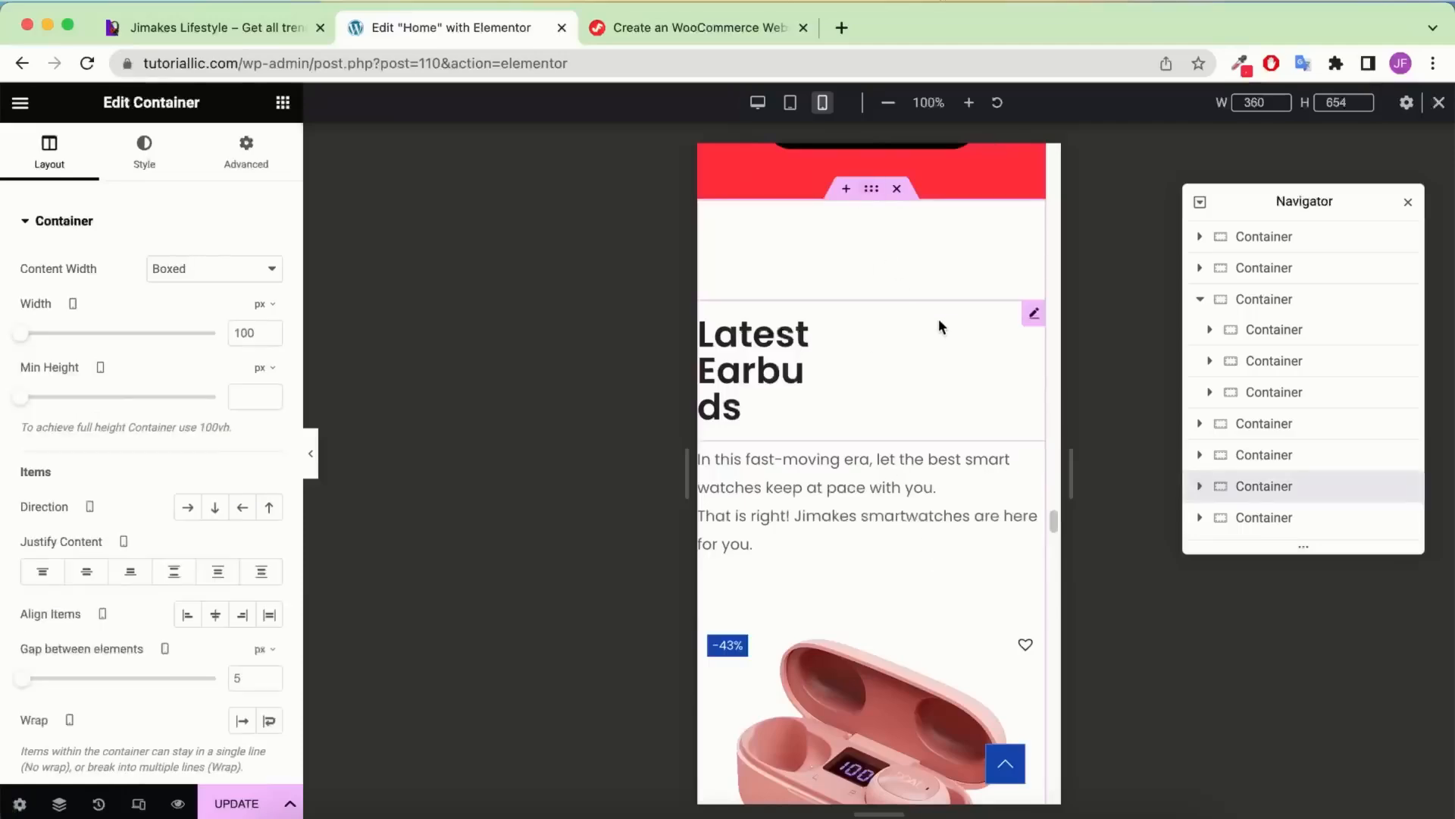
scroll(920, 317, "up", 5)
scroll(920, 317, "up", 10)
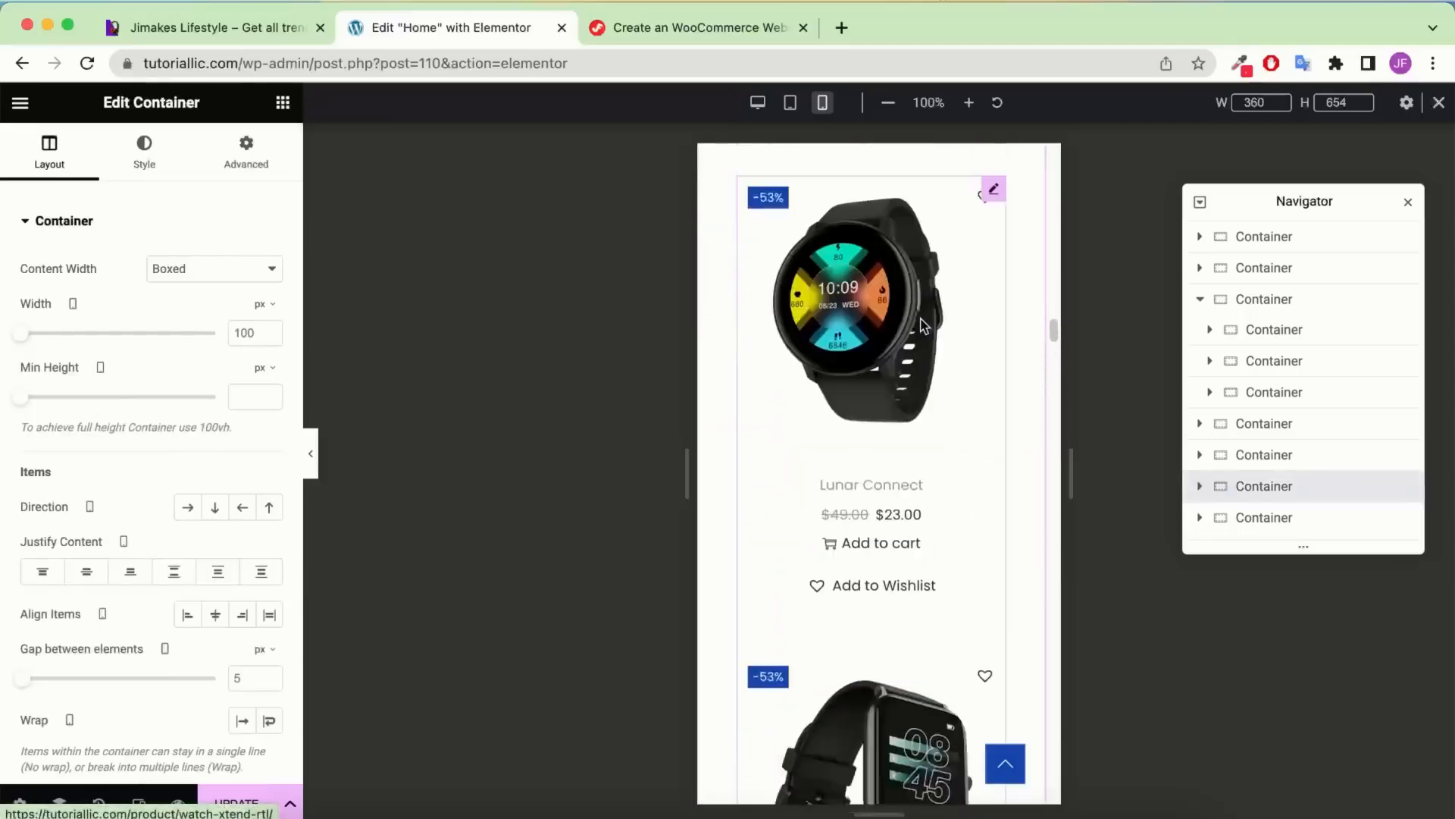
scroll(920, 318, "up", 3)
scroll(920, 318, "down", 3)
right_click(861, 322)
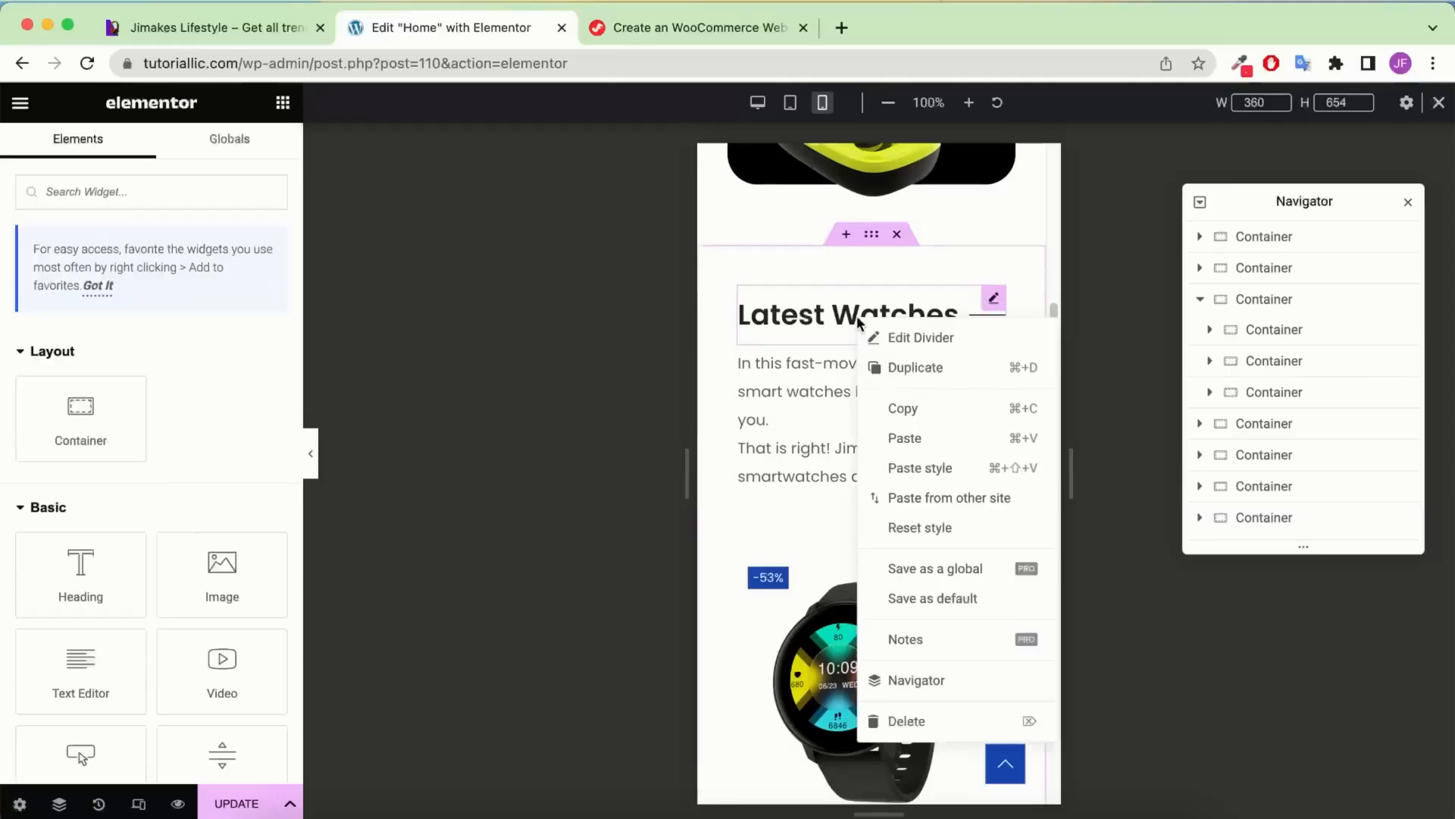
left_click(901, 408)
scroll(902, 363, "down", 10)
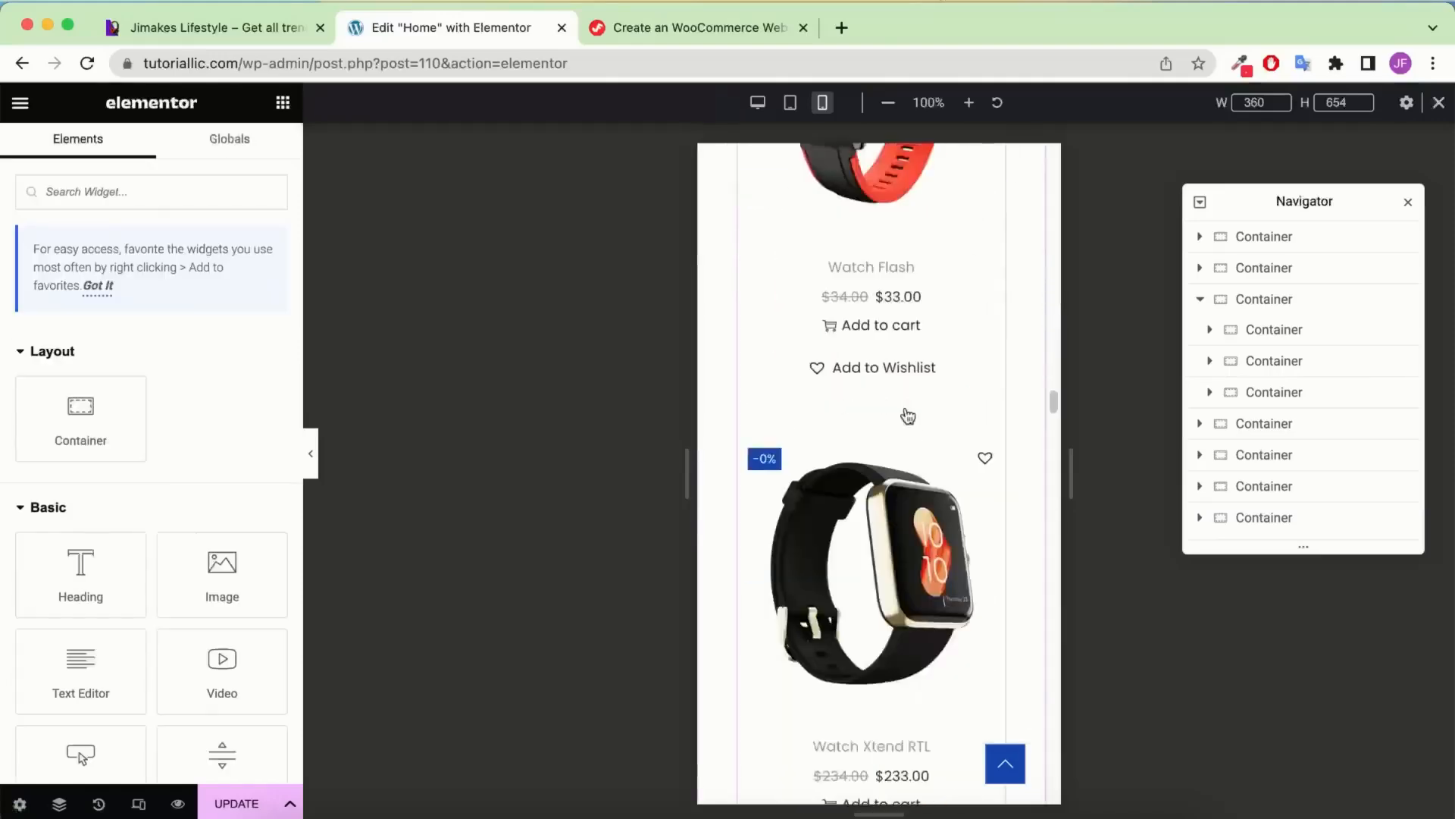
scroll(871, 341, "down", 10)
scroll(834, 265, "down", 5)
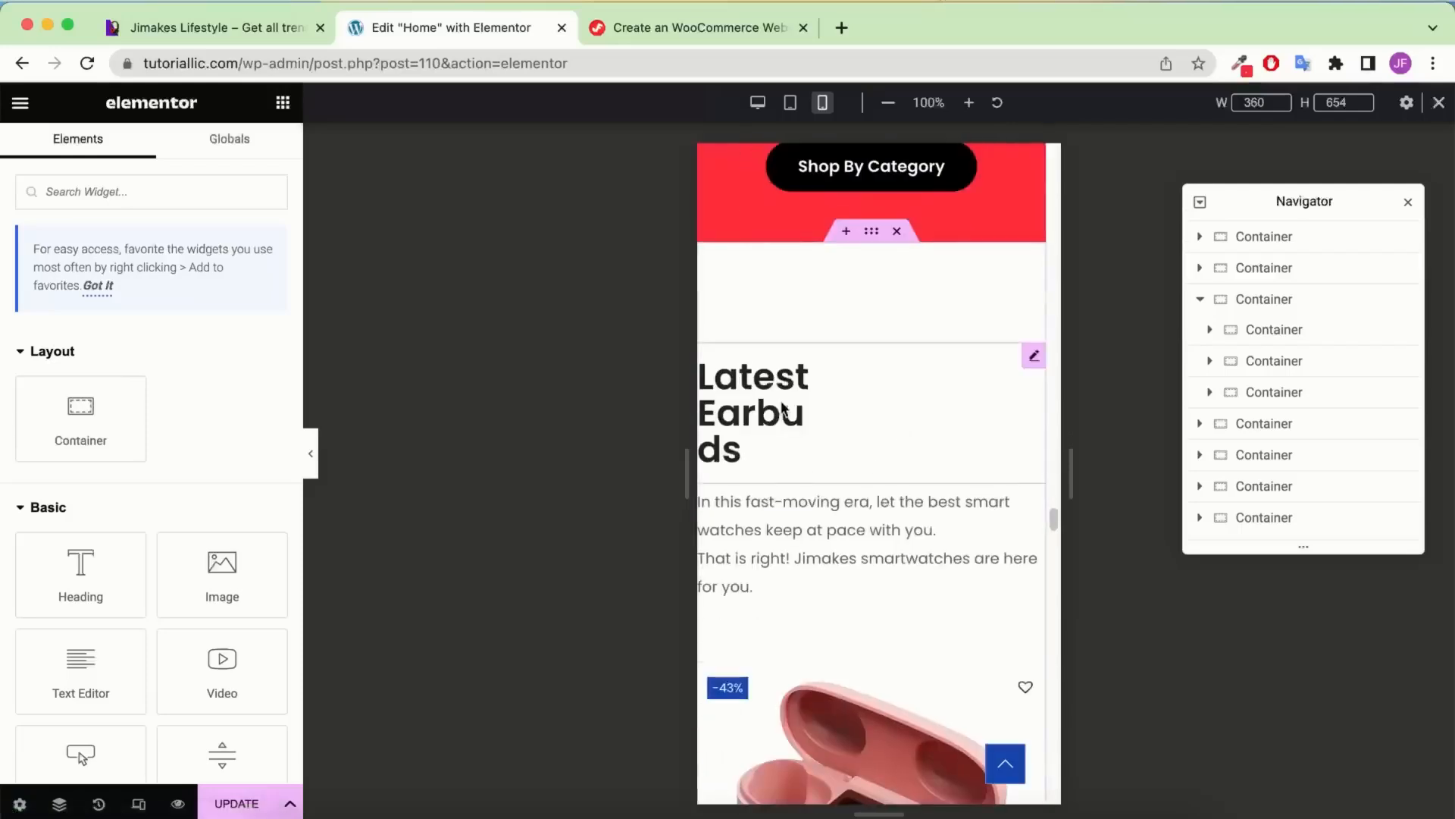
right_click(784, 409)
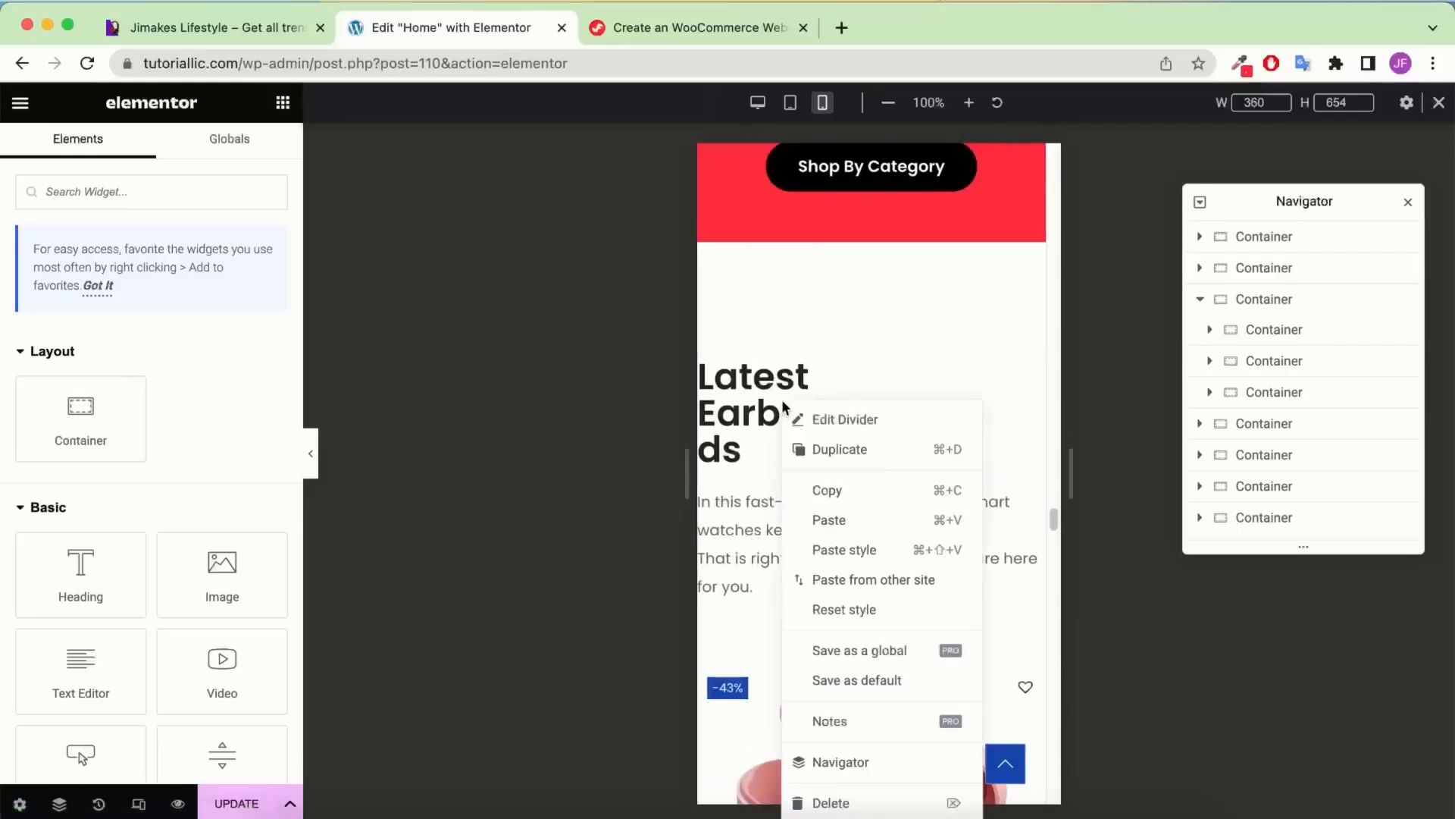
left_click(836, 550)
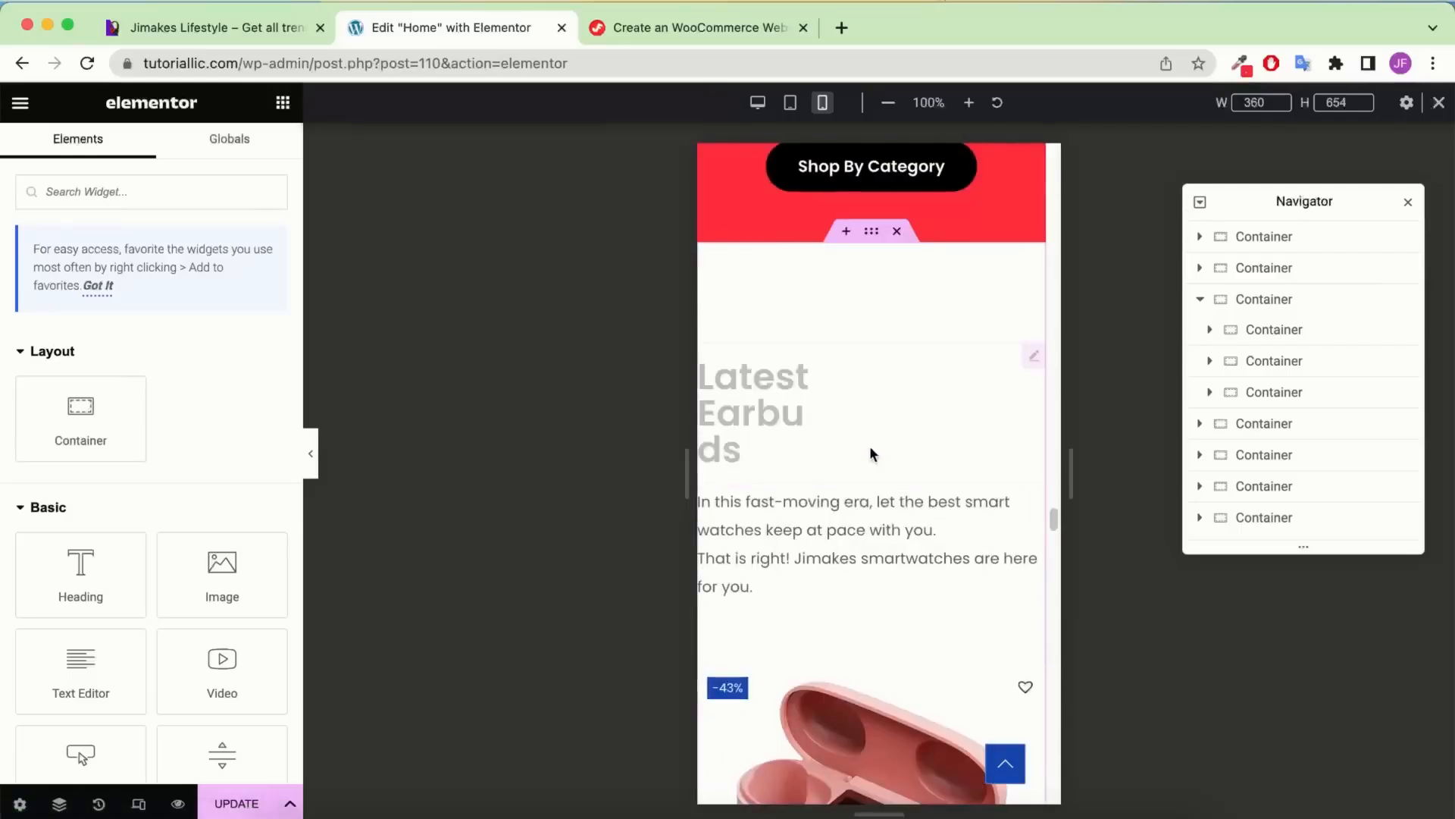
Copy the watches description text and paste its style onto the earbuds description
scroll(870, 447, "up", 3)
scroll(874, 423, "down", 15)
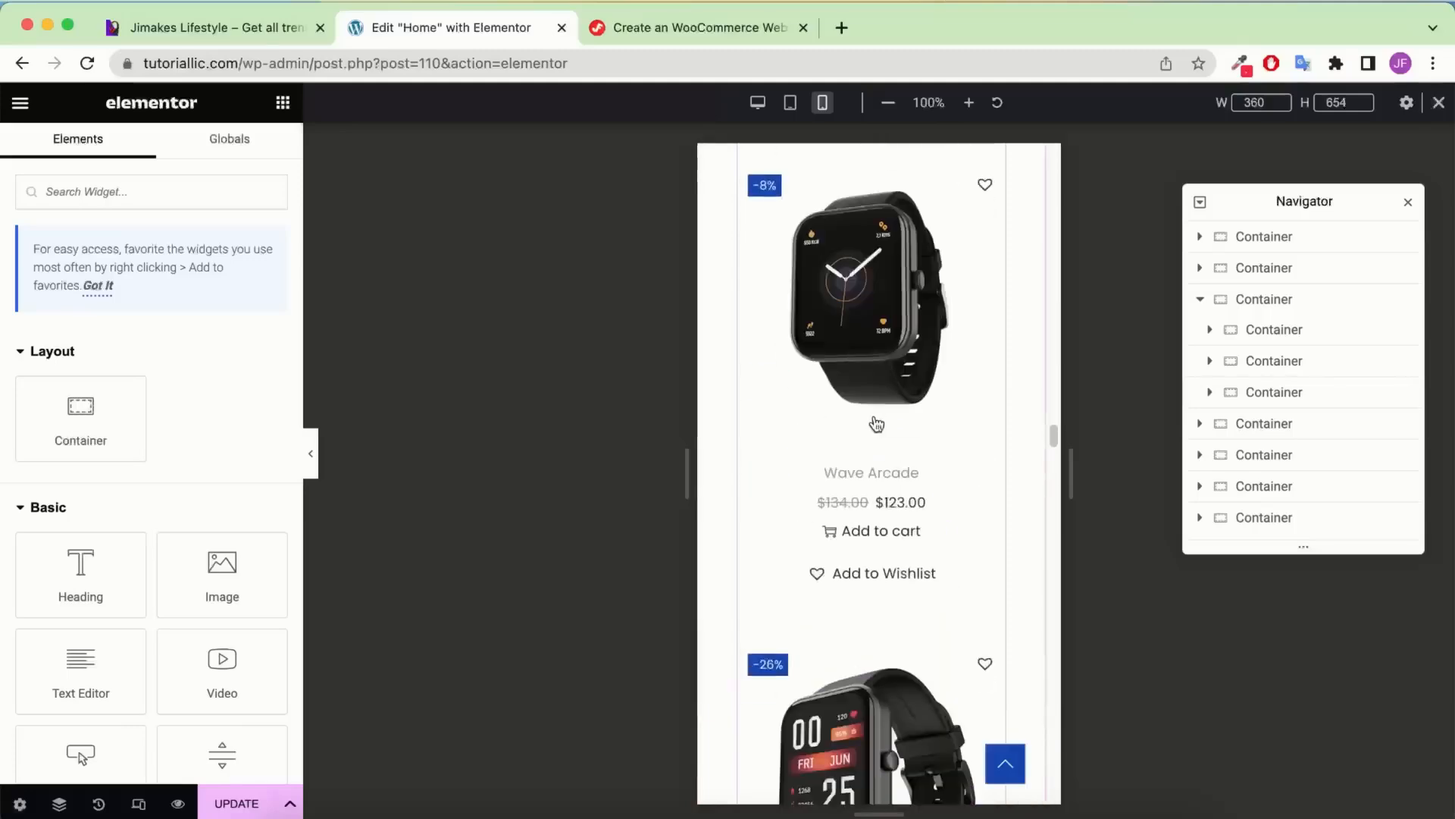
scroll(875, 422, "up", 20)
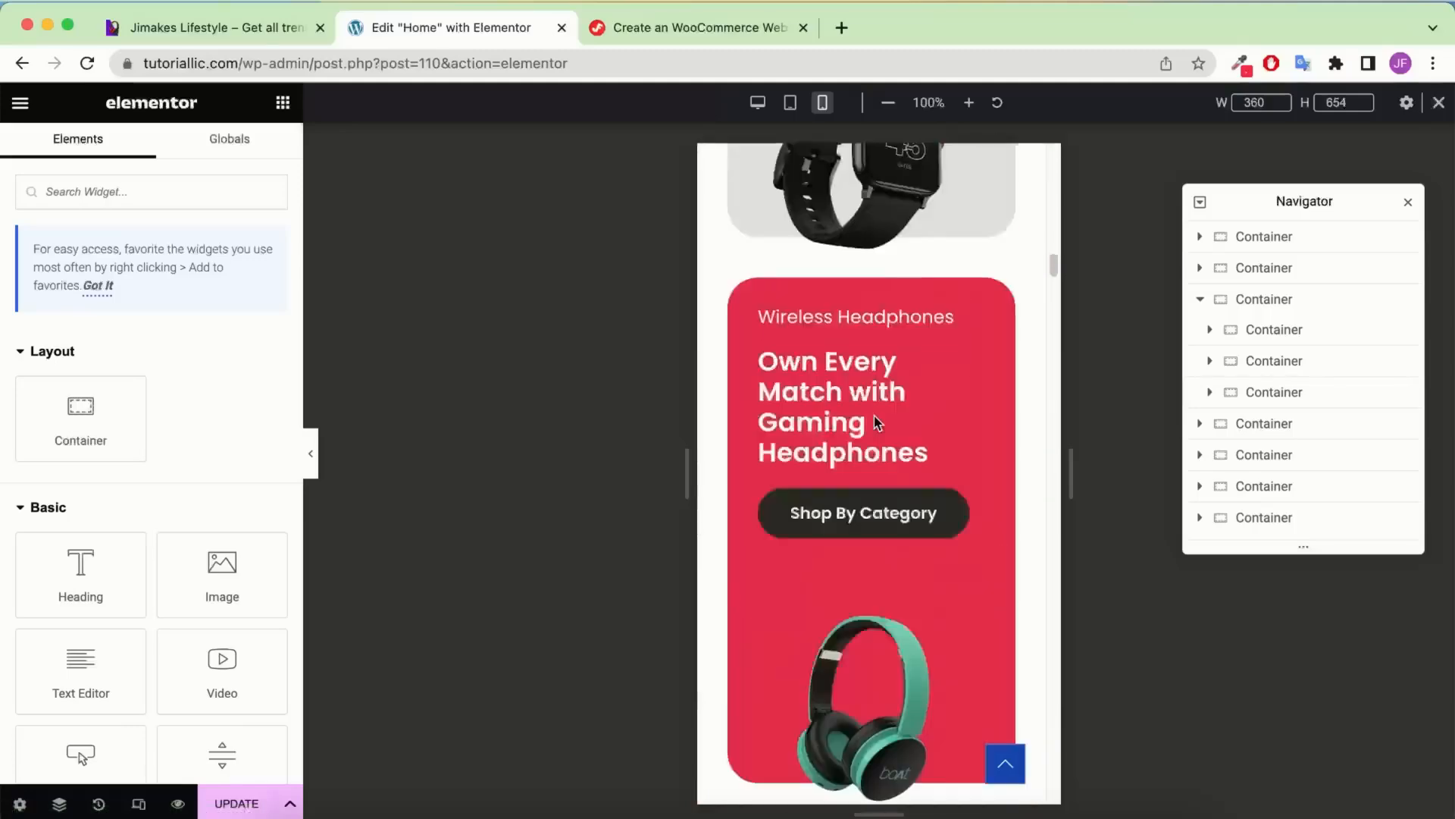
scroll(875, 415, "down", 10)
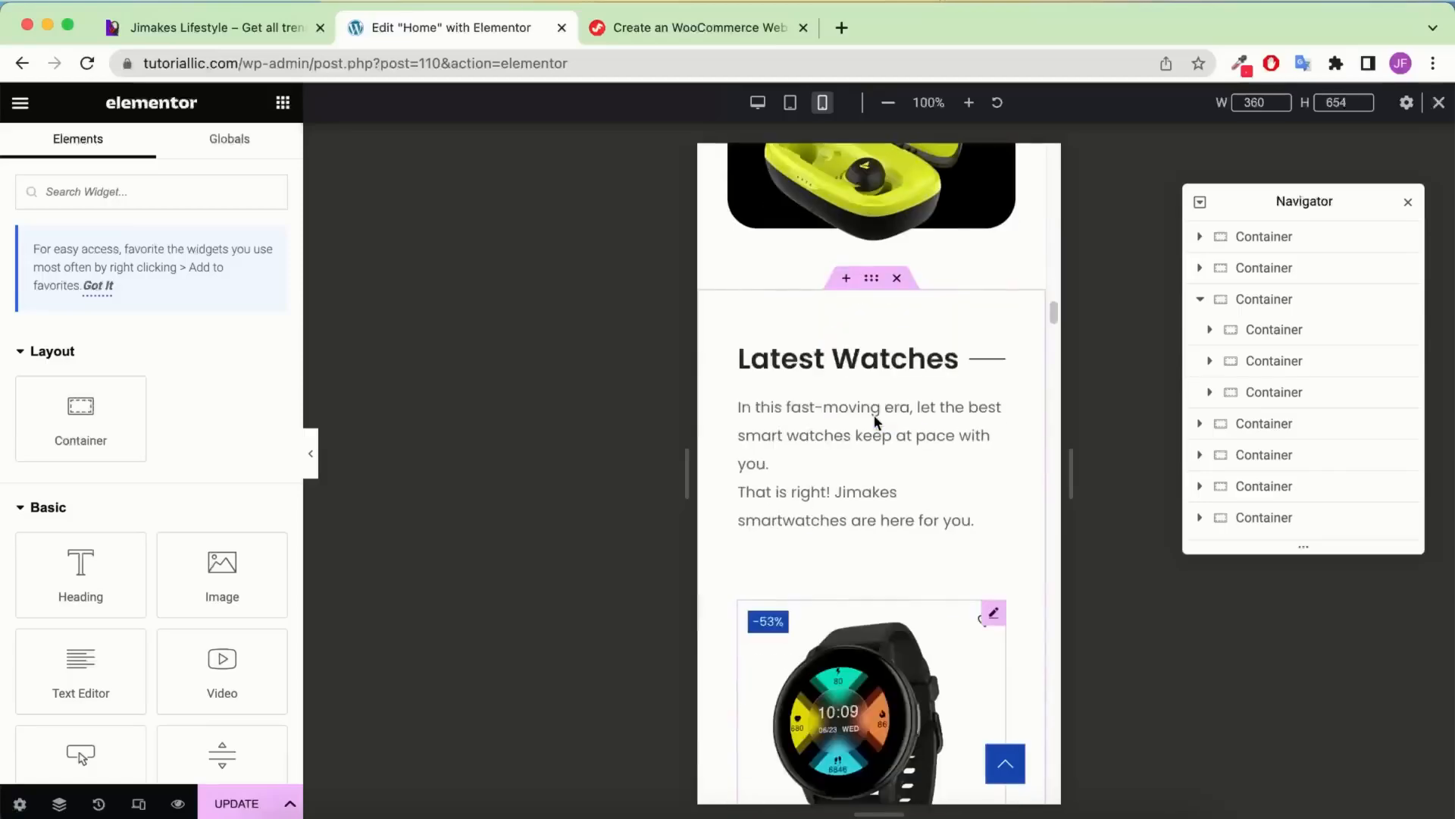
right_click(874, 431)
left_click(932, 489)
scroll(929, 476, "down", 10)
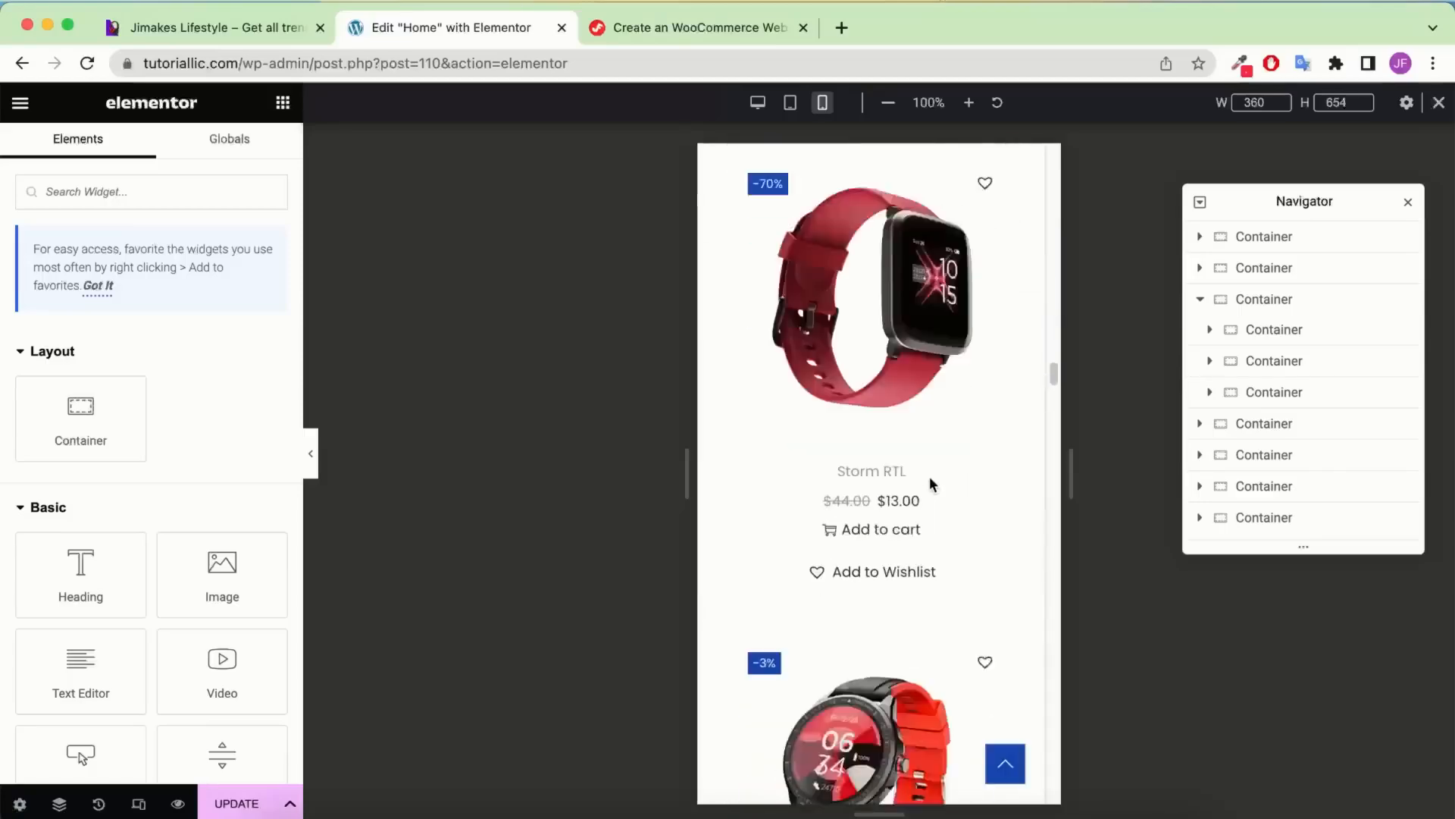
scroll(929, 476, "down", 5)
scroll(924, 466, "up", 10)
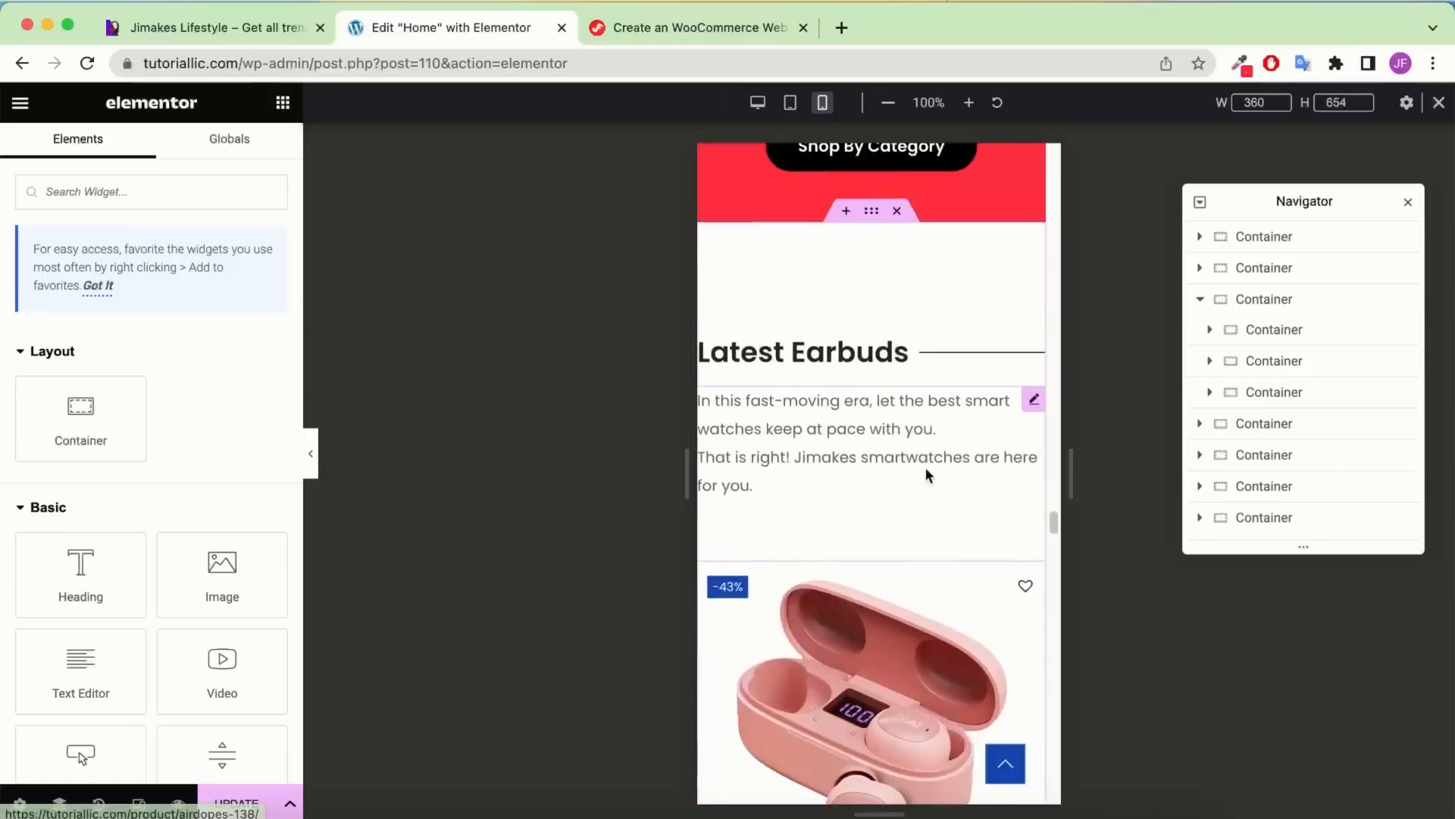
right_click(914, 447)
left_click(987, 552)
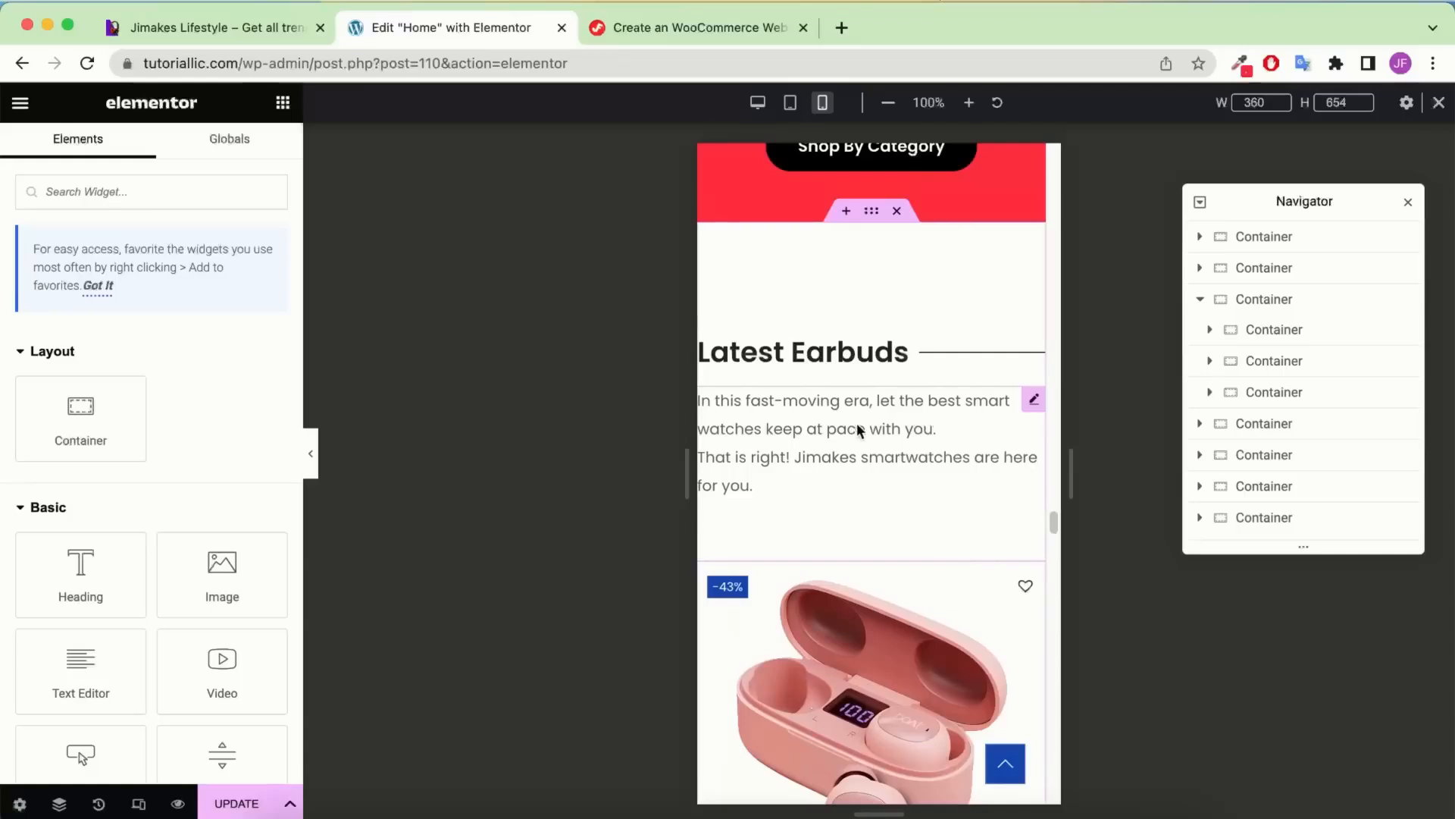
Give the Latest Earbuds container linked 40 px padding on every side
left_click(870, 215)
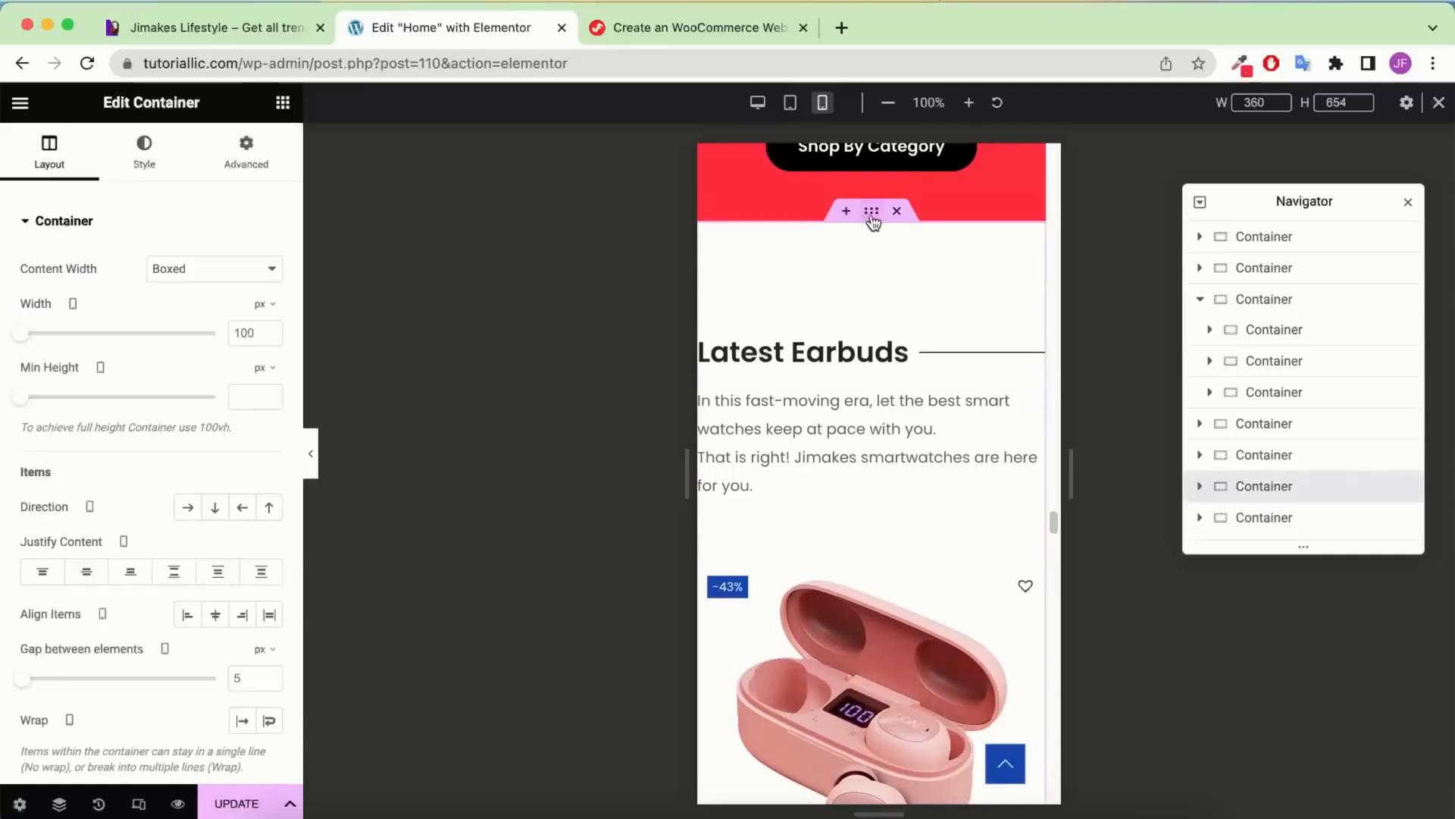
left_click(264, 167)
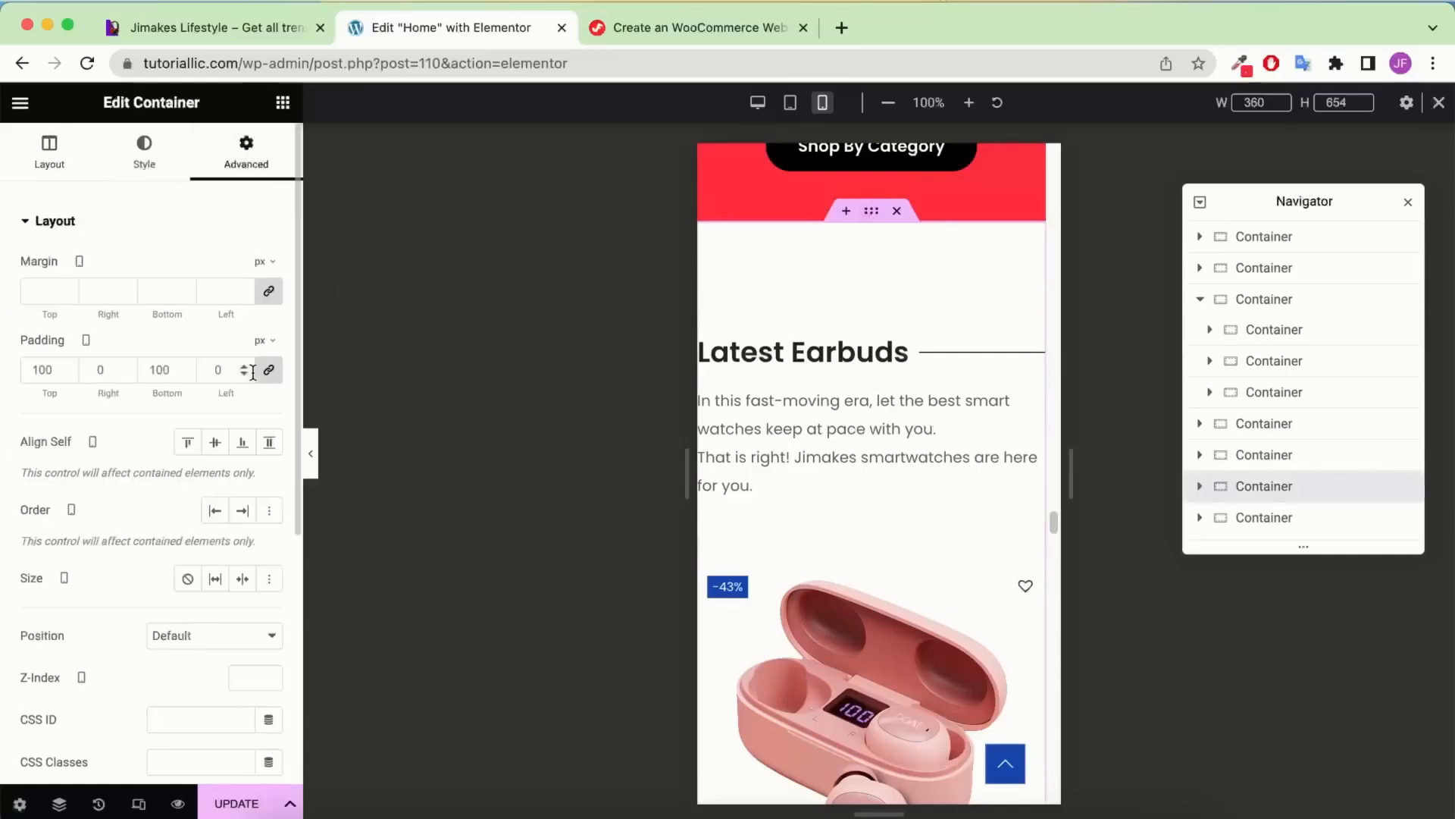
left_click(270, 371)
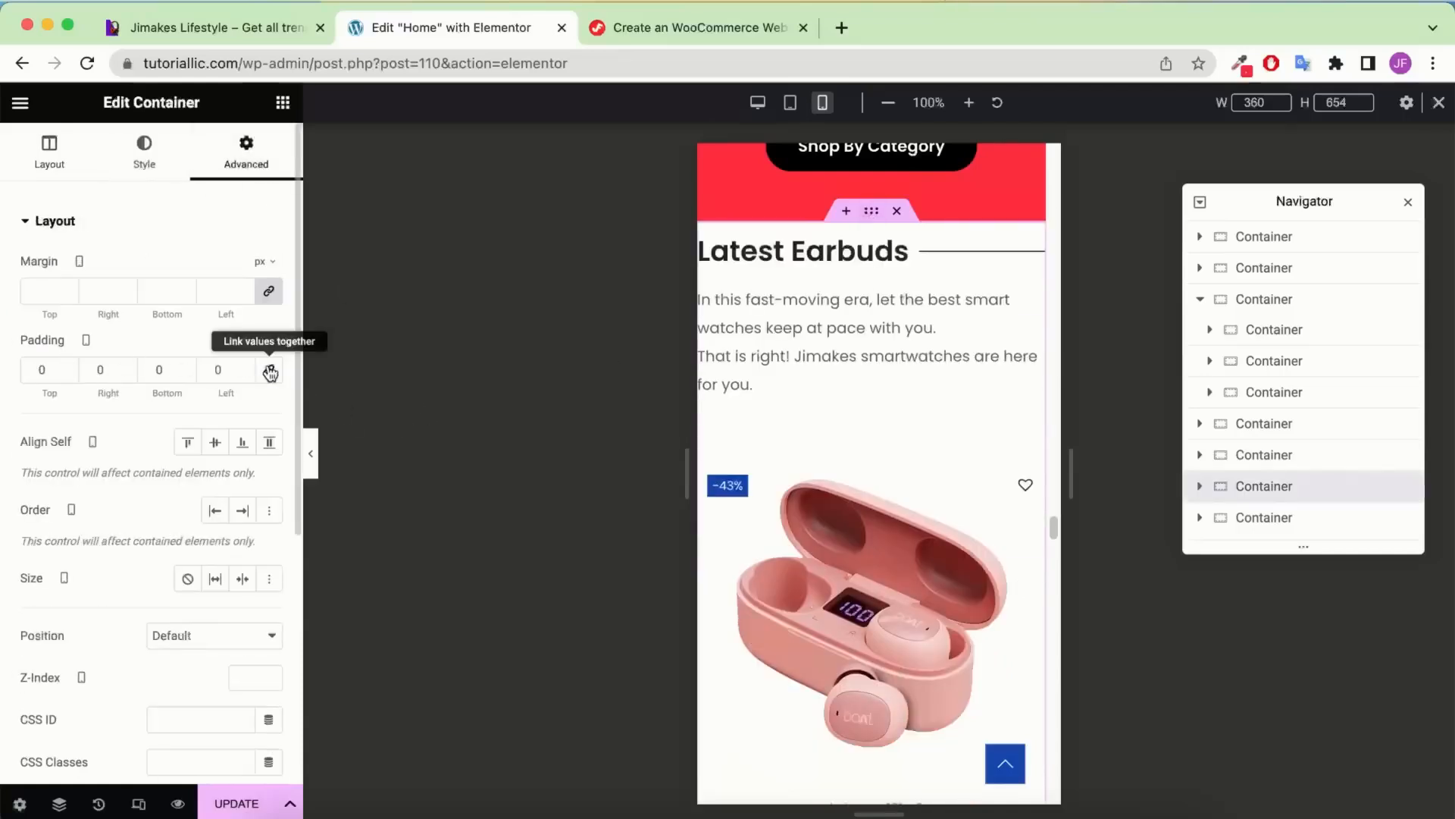
left_click(270, 372)
left_click(218, 368)
type("4")
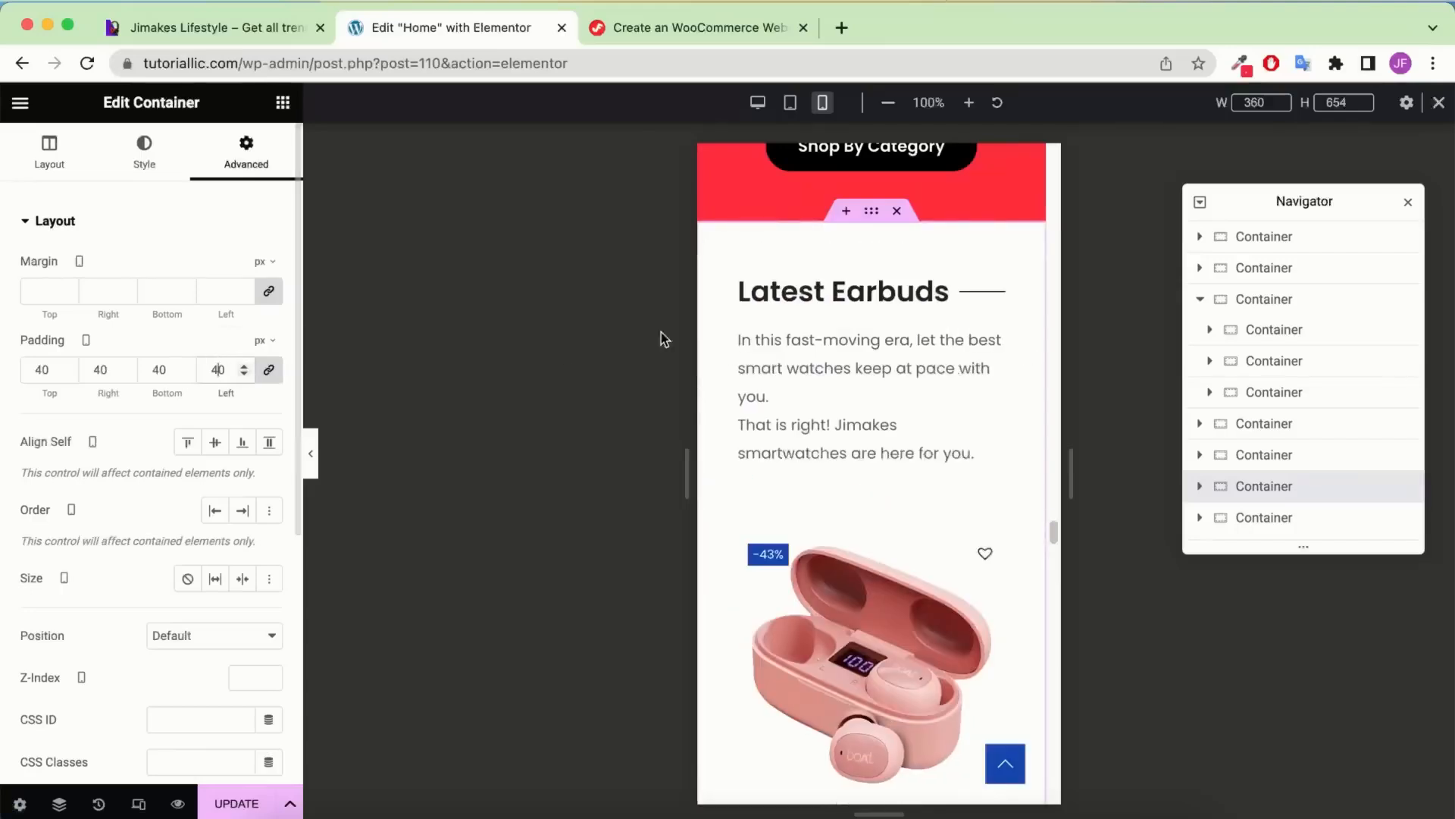
Scroll down the Navigator and select the testimonials container
scroll(830, 382, "down", 10)
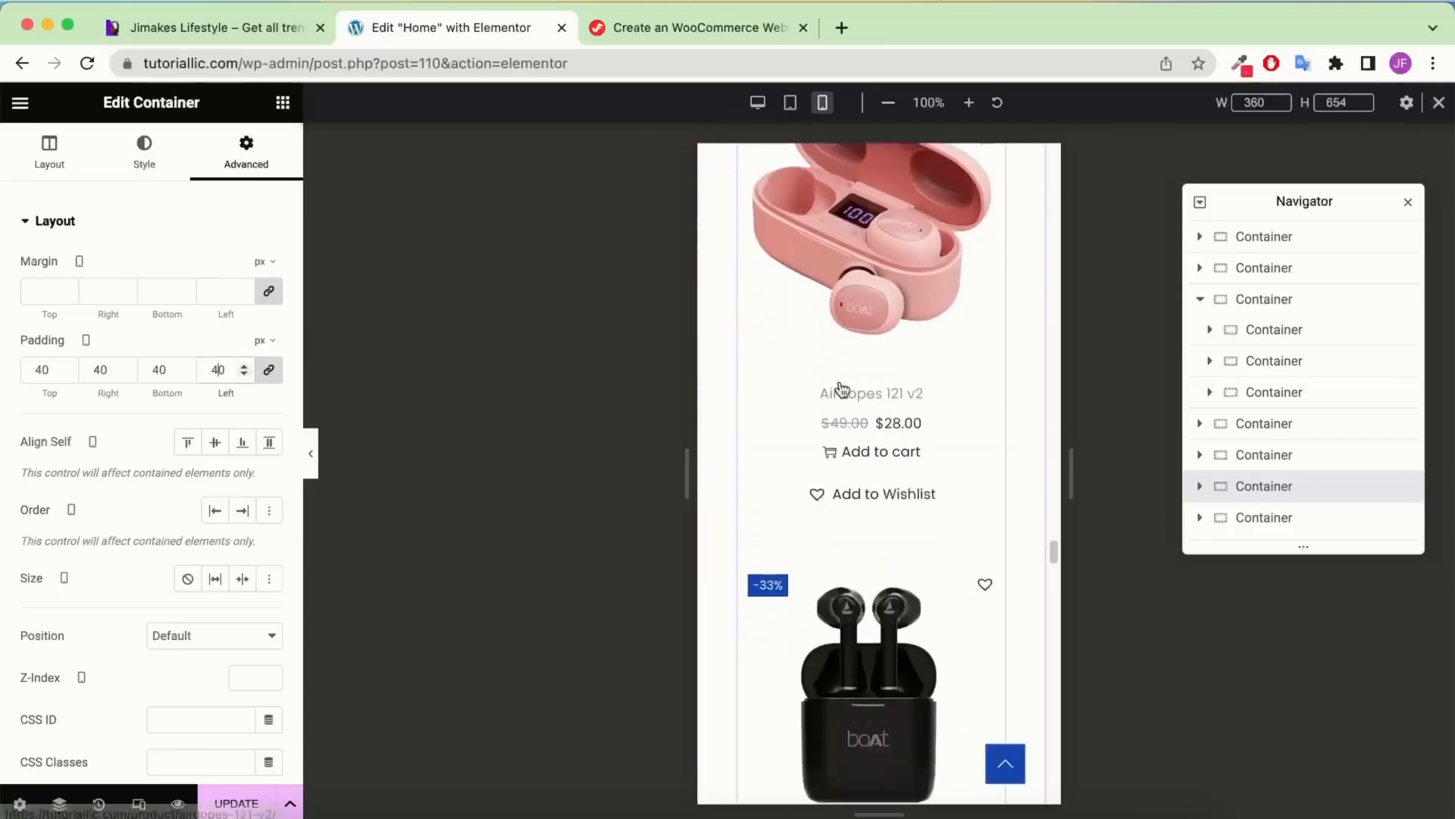
scroll(842, 390, "down", 10)
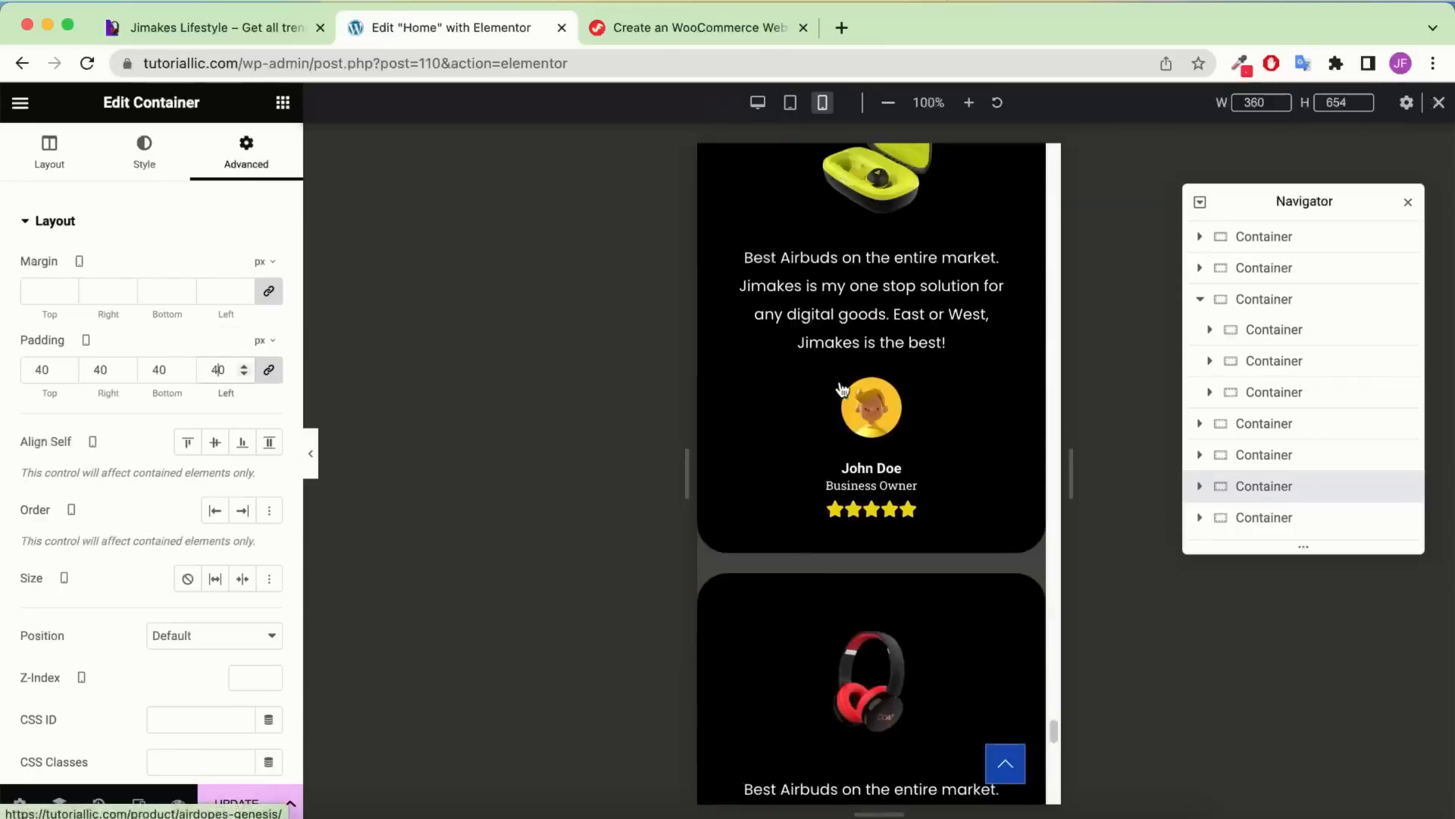
scroll(849, 371, "up", 1)
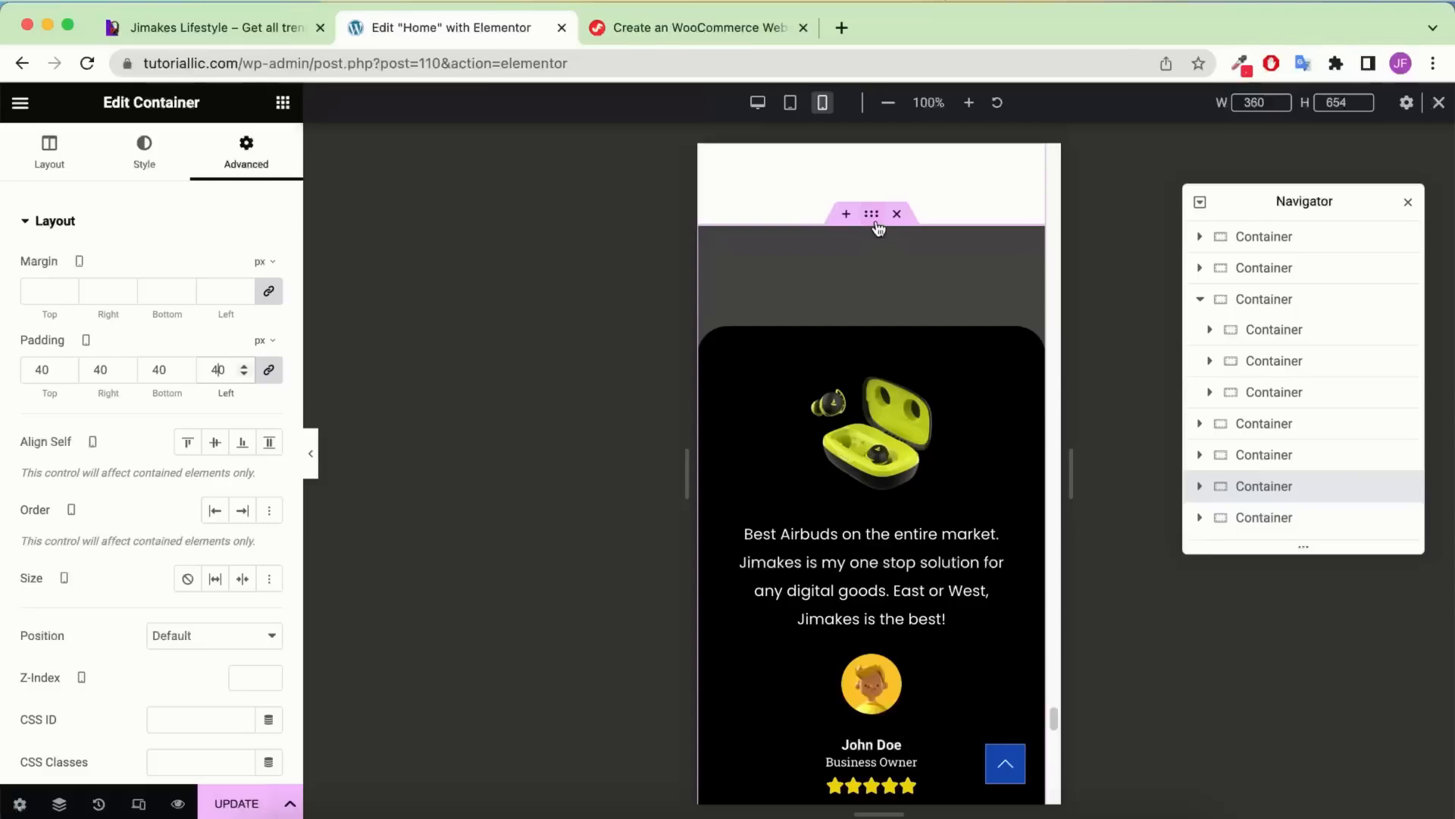
left_click(1317, 517)
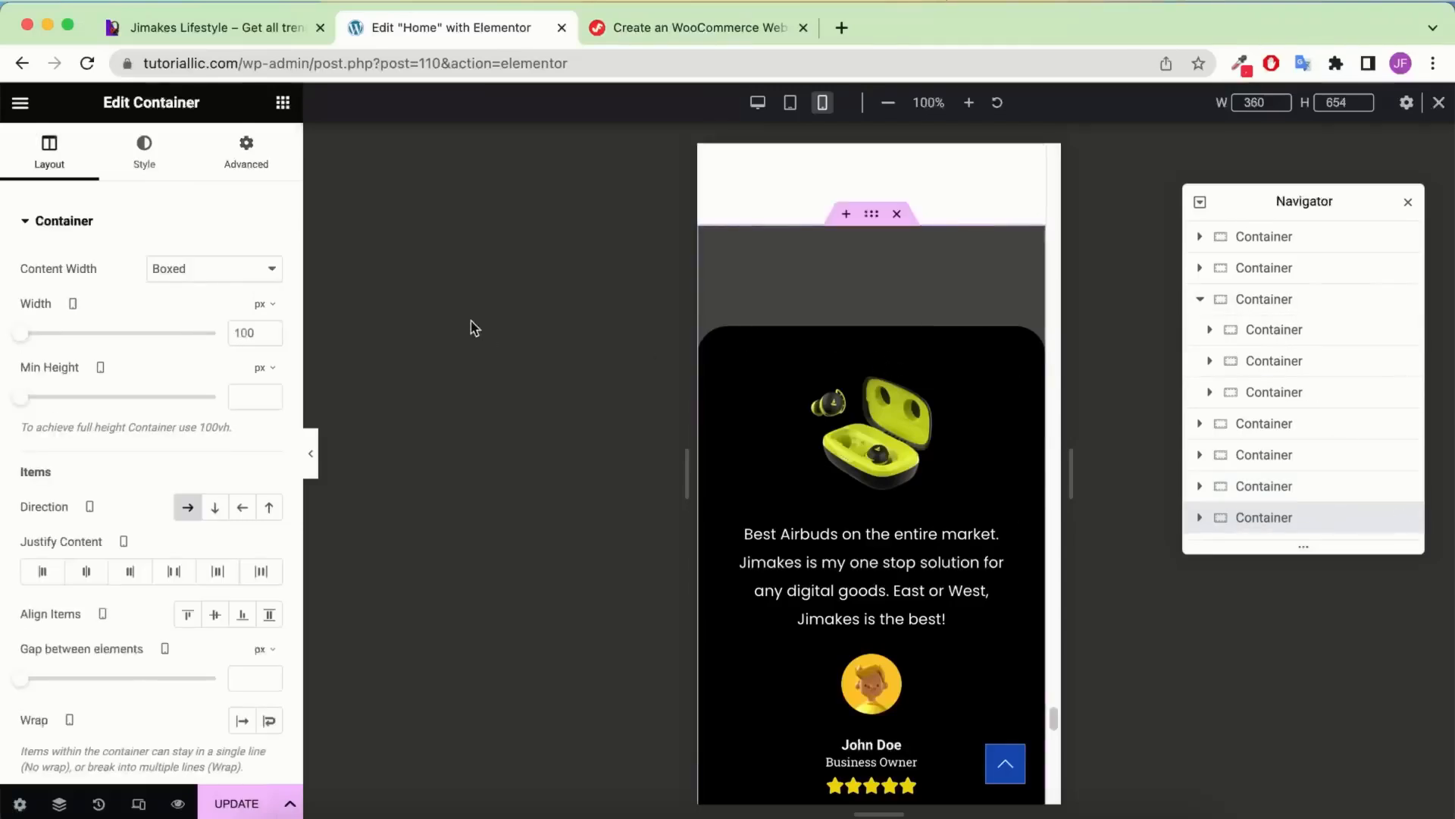
Reset the testimonials container padding and set it to linked 40 px on all sides
left_click(261, 146)
scroll(985, 394, "down", 1)
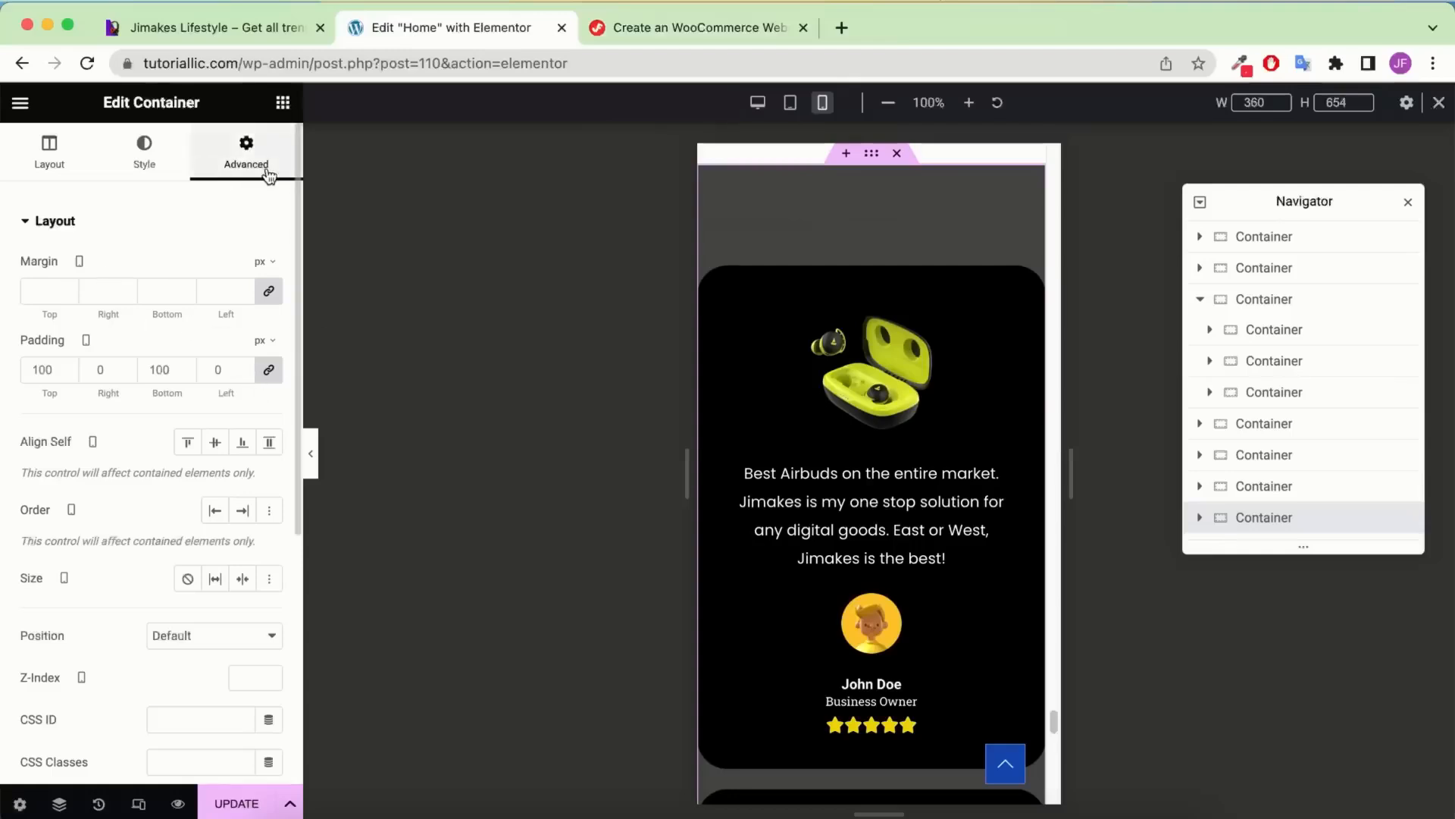
left_click(269, 369)
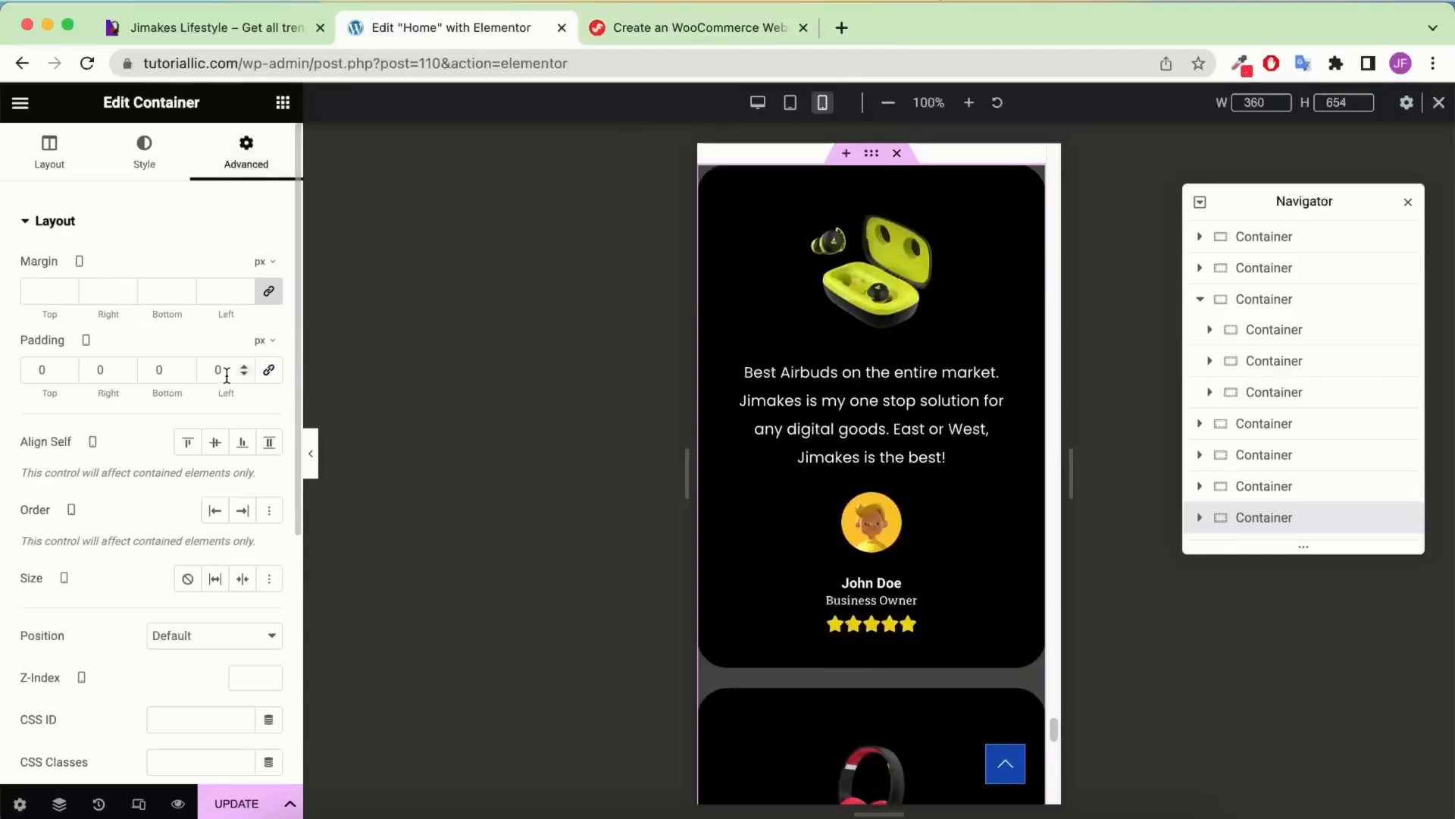
type("4")
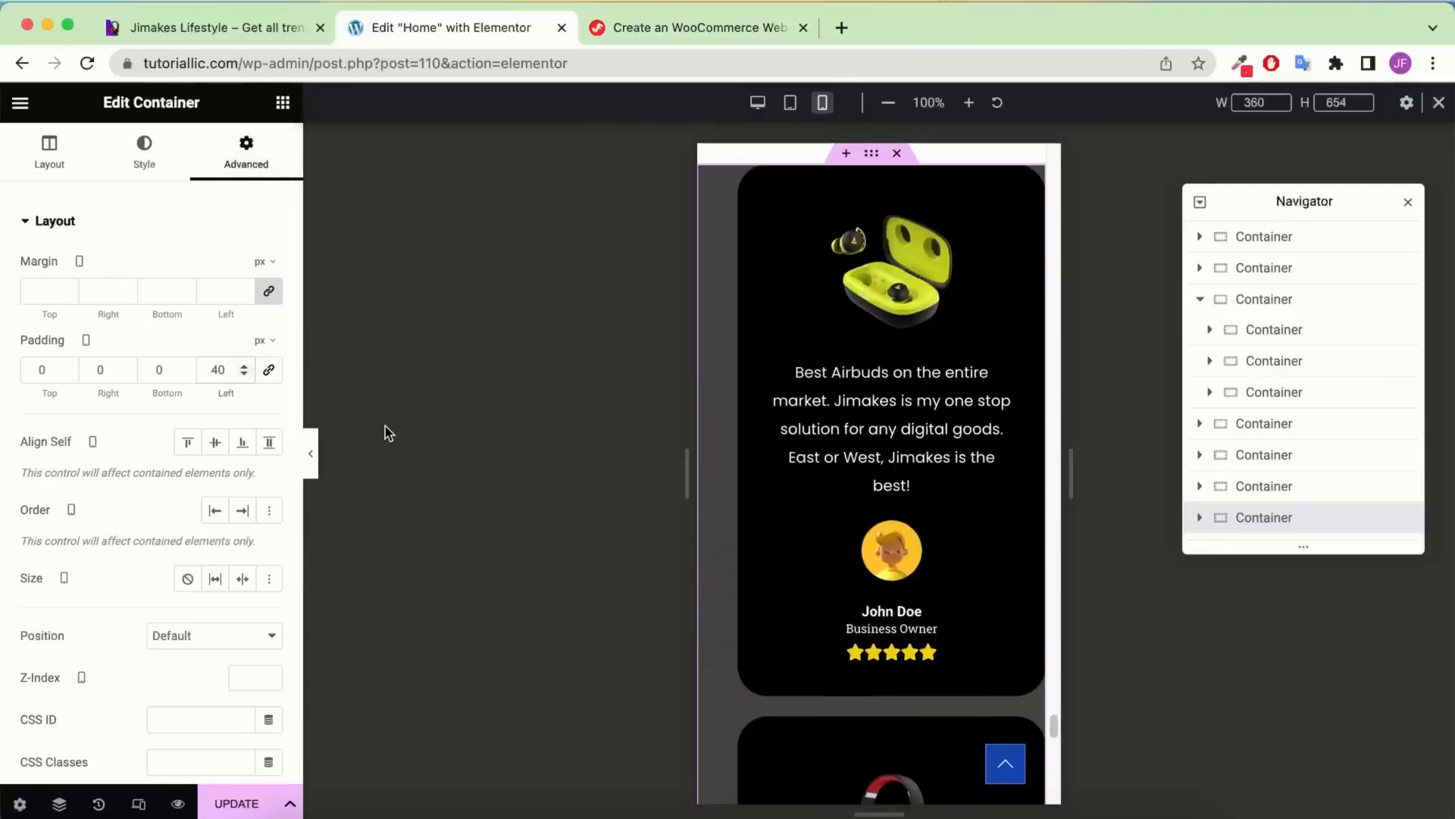
left_click(271, 371)
left_click(213, 369)
type("4")
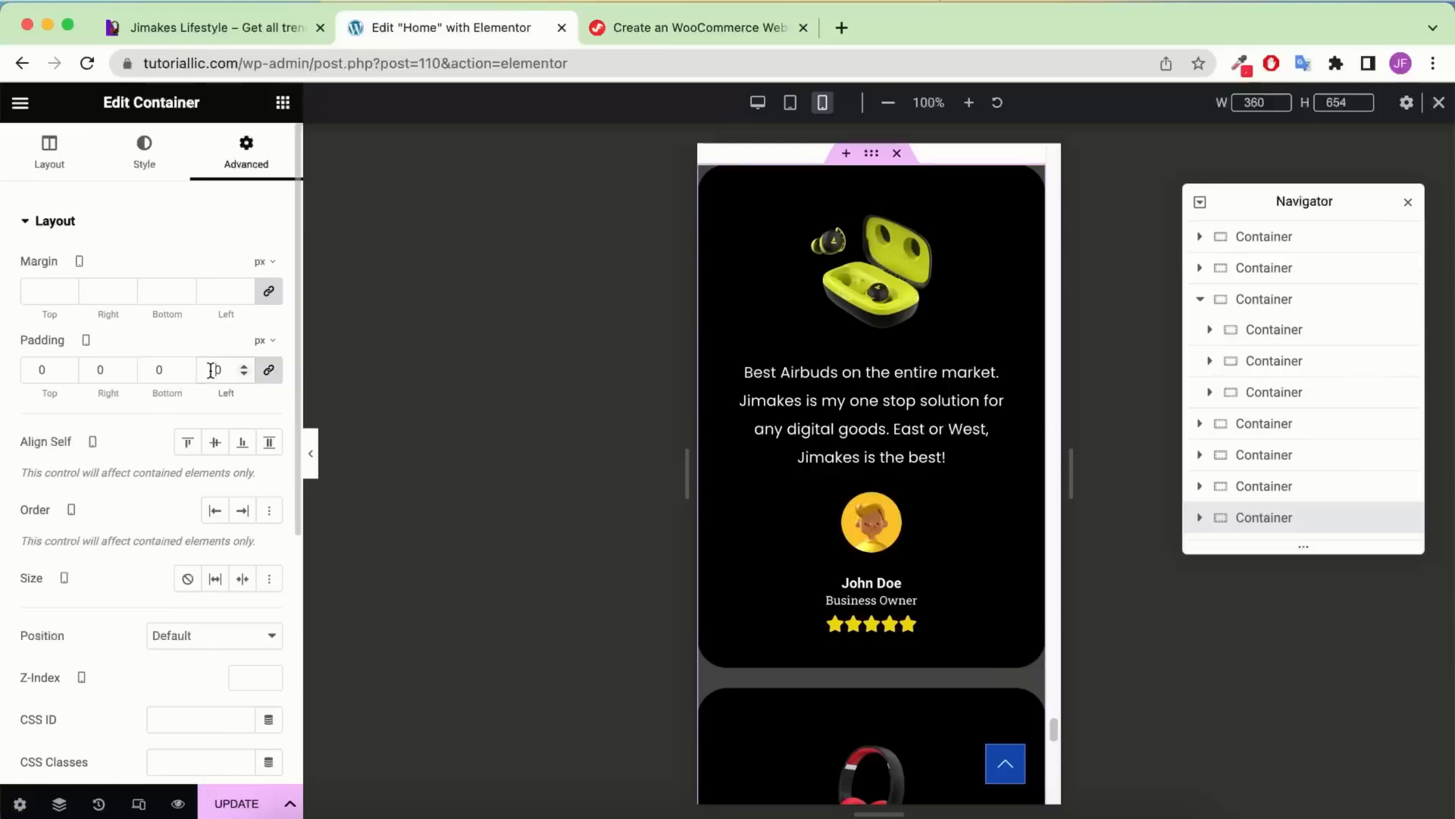
Save the page with UPDATE
scroll(871, 402, "up", 5)
scroll(874, 405, "down", 15)
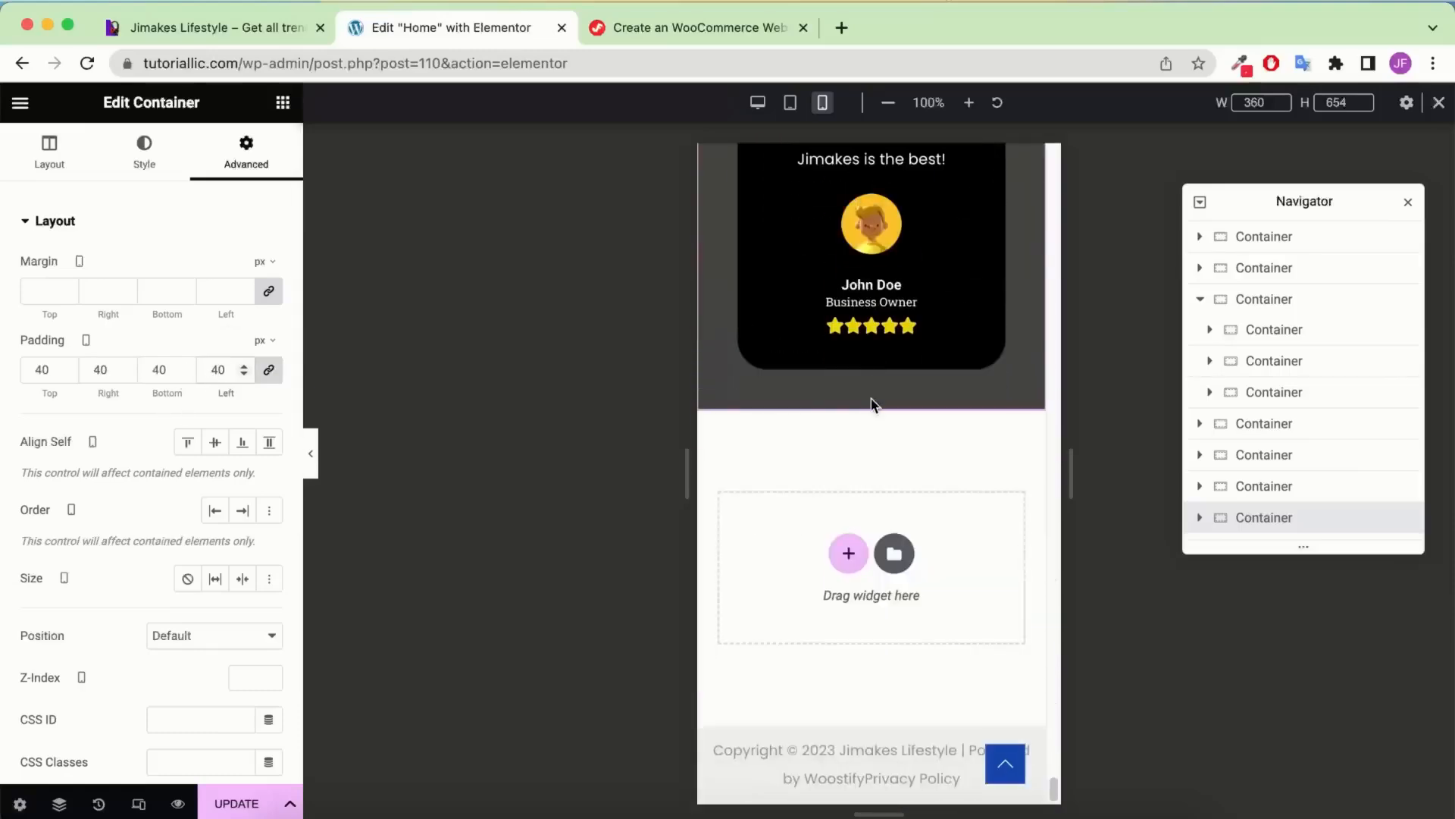
left_click(256, 804)
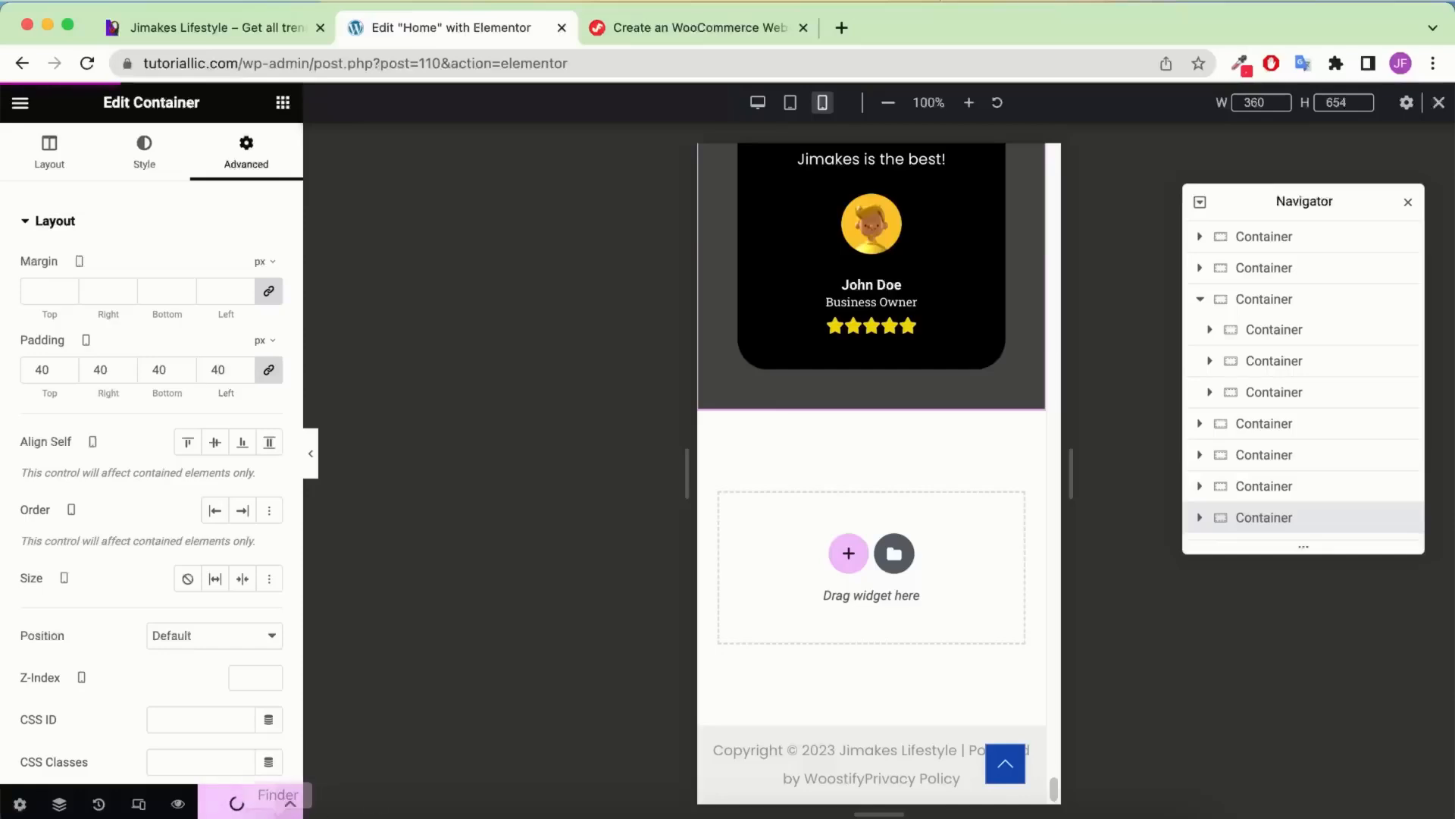
Review the saved page at desktop width, then back at mobile width
left_click(760, 107)
scroll(857, 294, "up", 18)
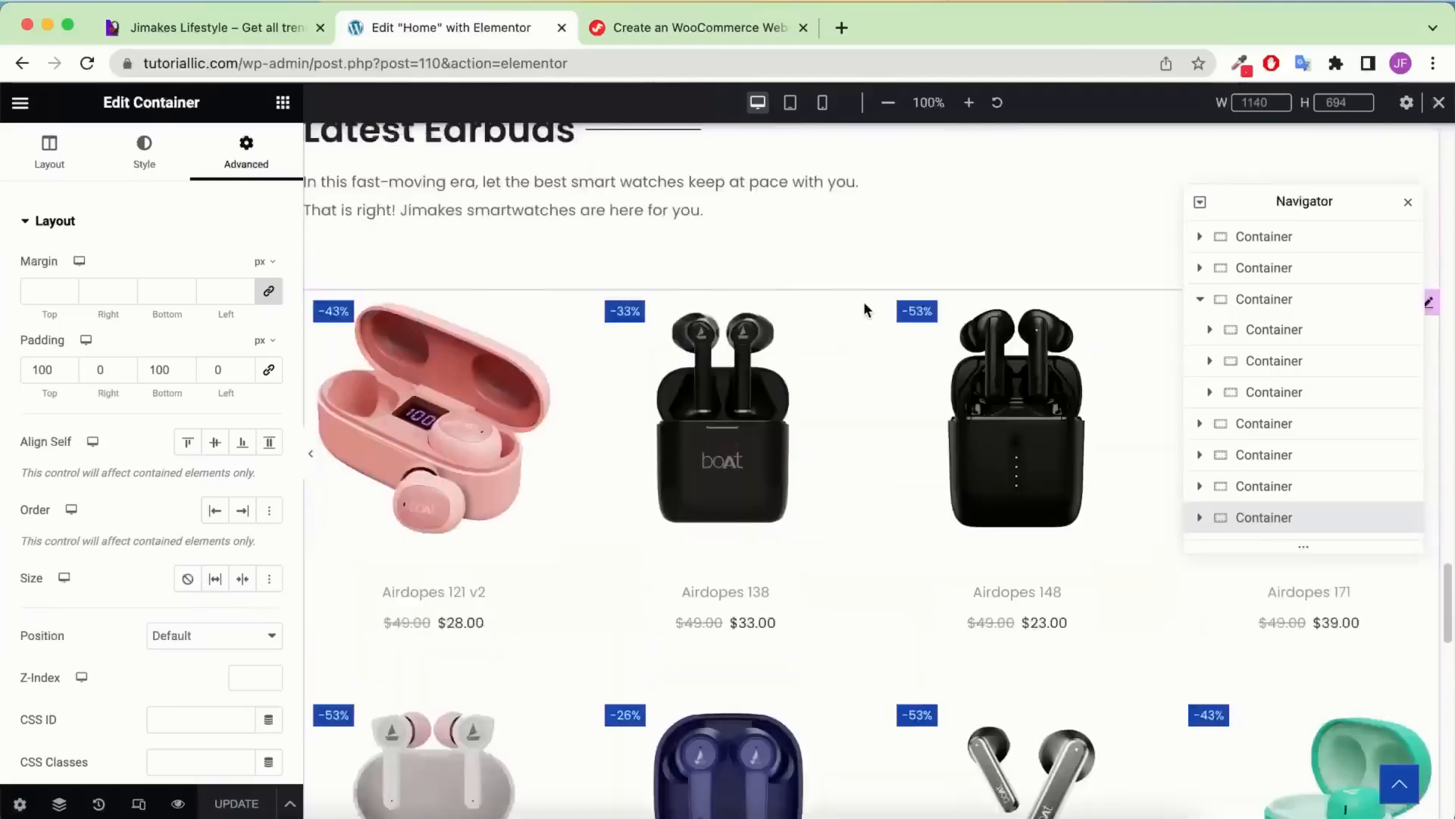
scroll(872, 310, "up", 10)
left_click(823, 106)
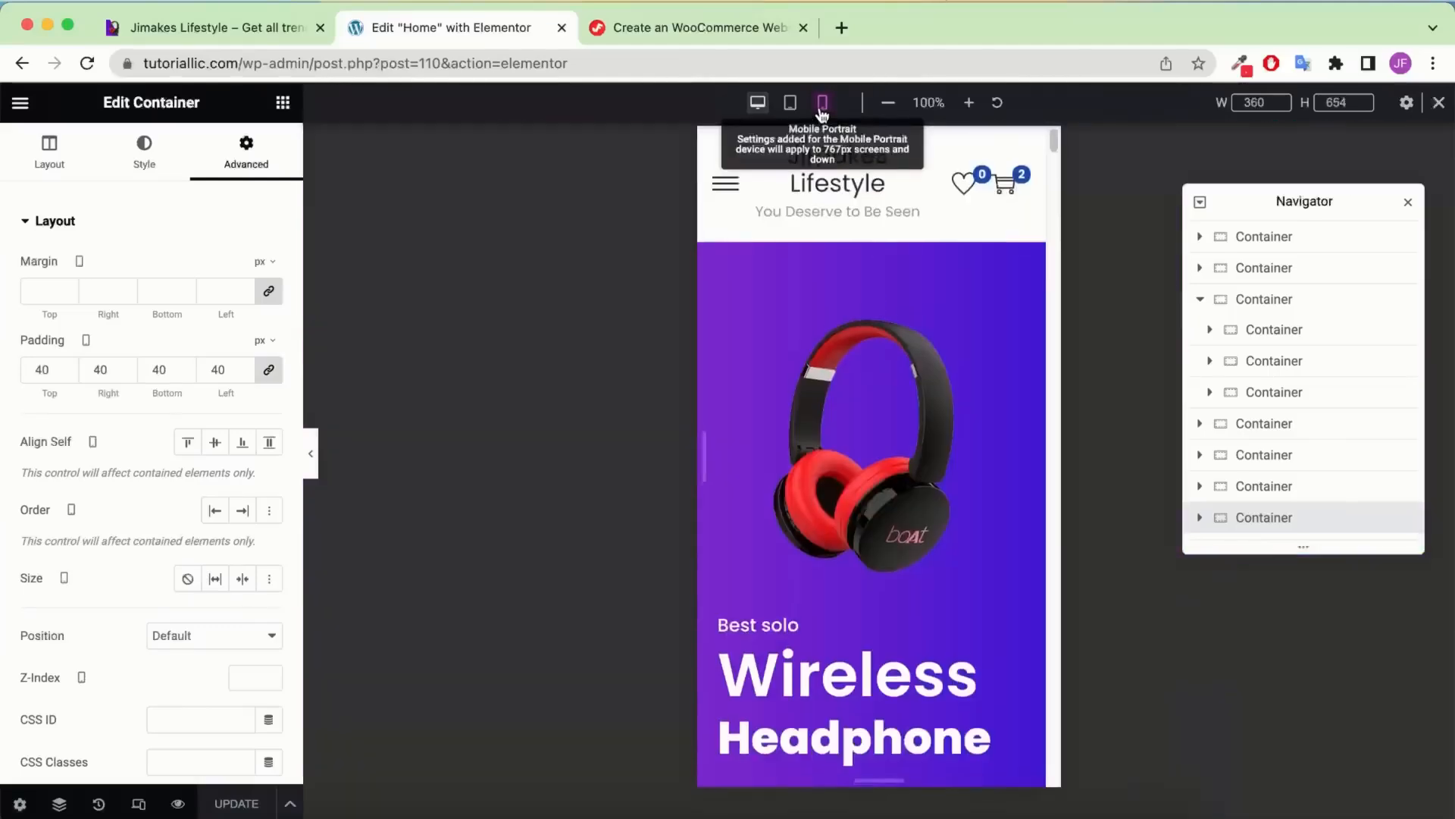
scroll(902, 307, "down", 15)
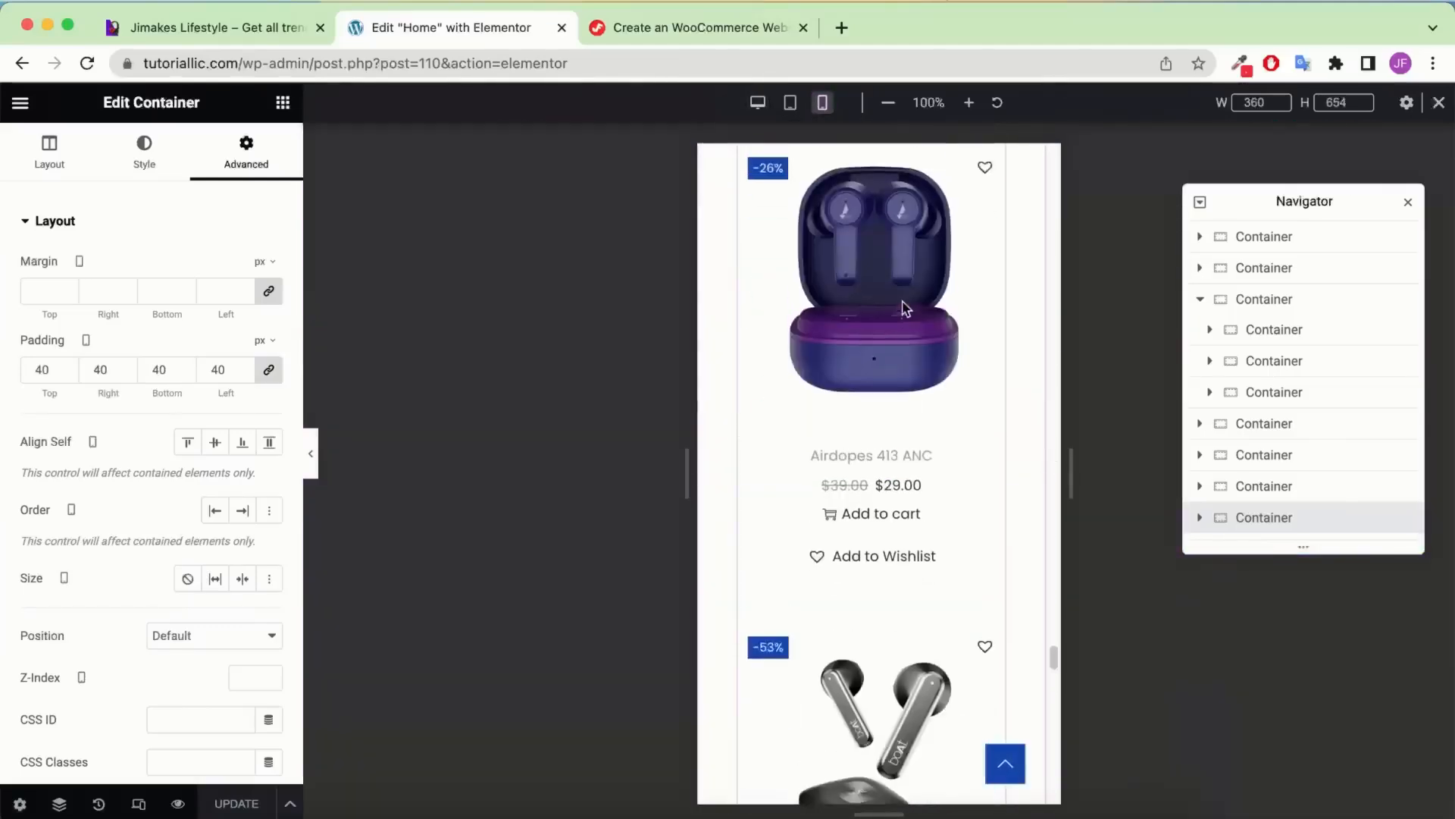
scroll(905, 307, "up", 20)
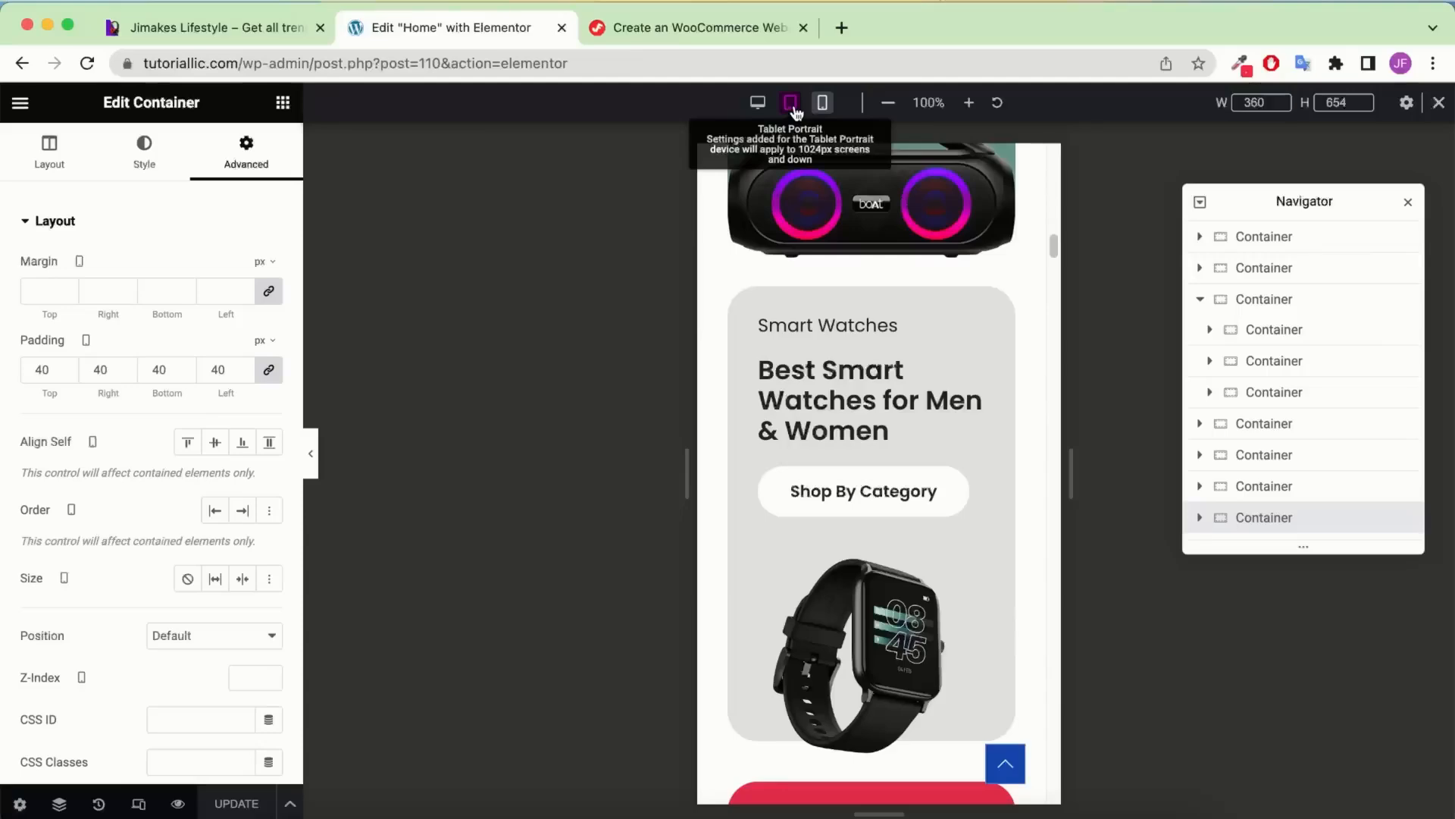
Switch the preview to tablet width and close then reopen the Navigator
left_click(791, 104)
scroll(911, 362, "down", 10)
scroll(917, 348, "up", 20)
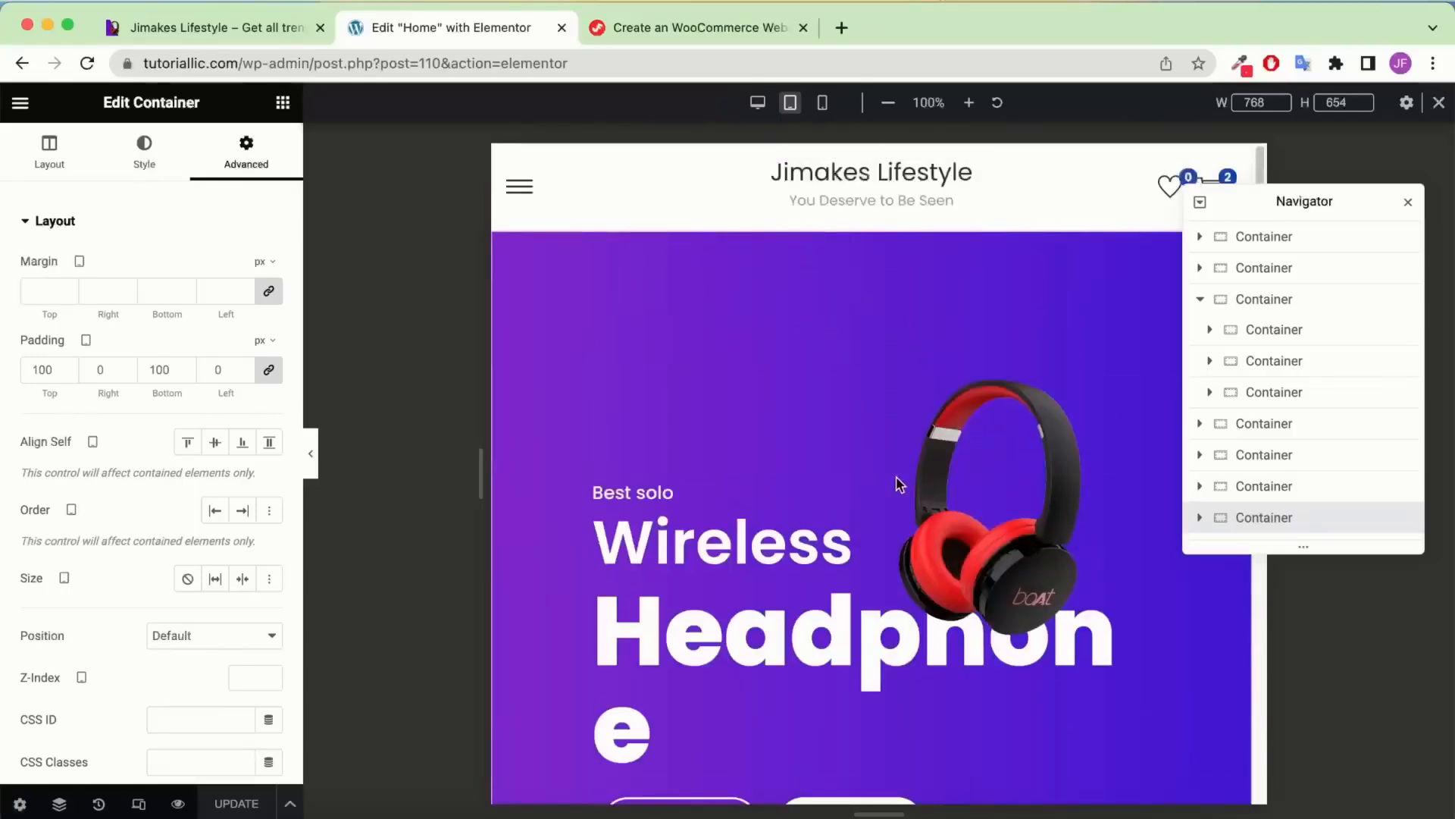
left_click(1407, 205)
left_click(60, 803)
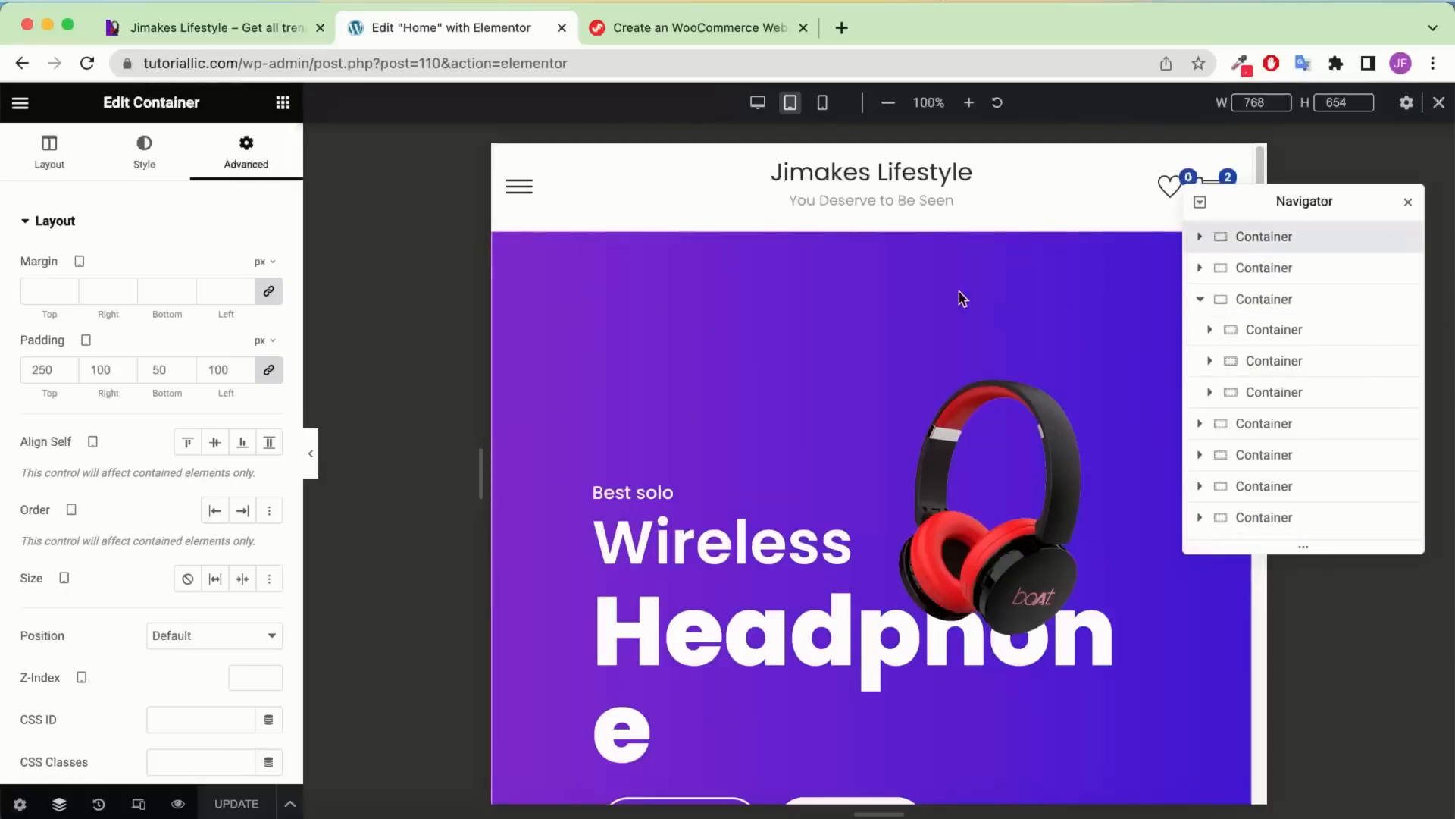
scroll(961, 297, "down", 1)
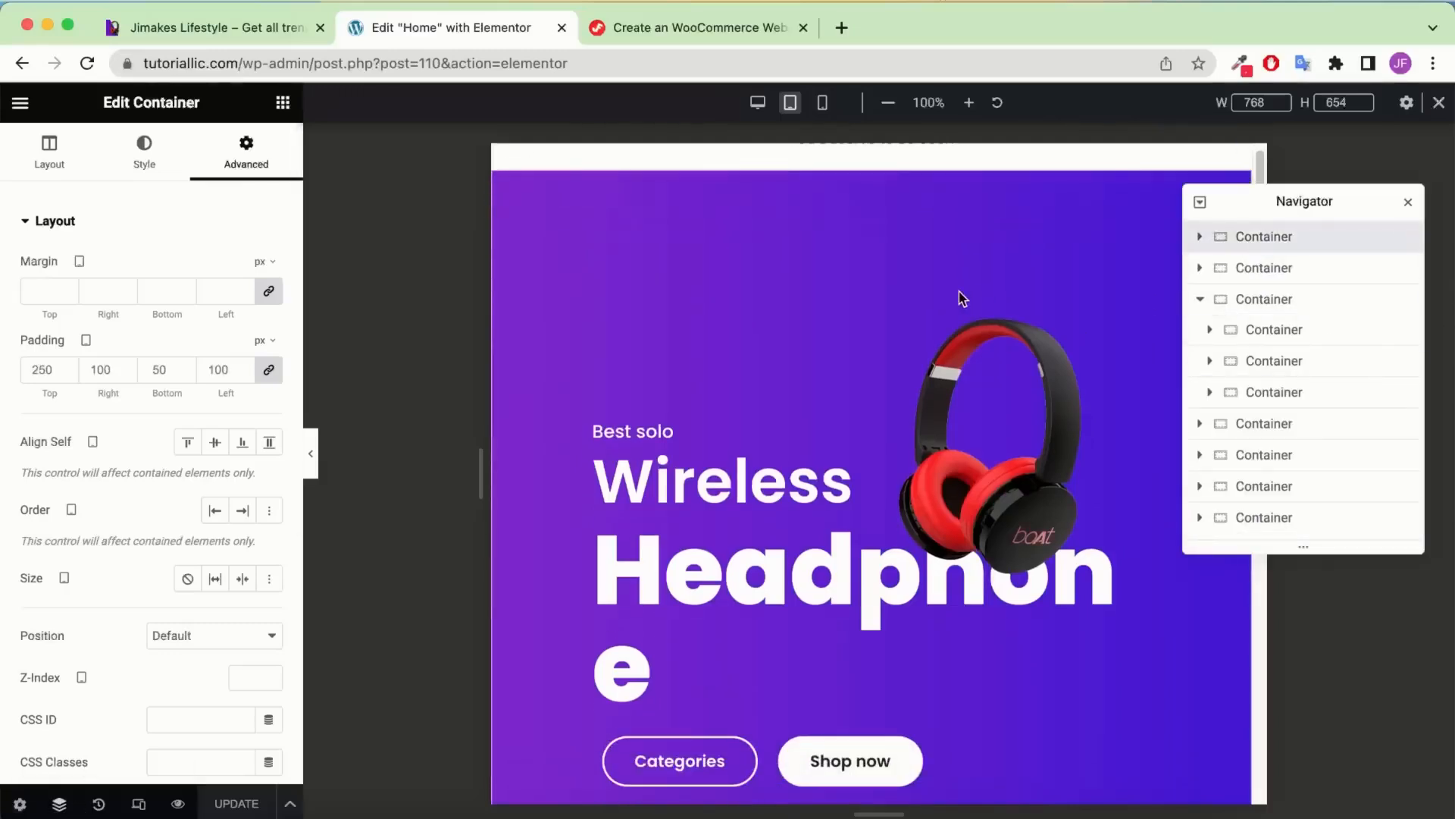
Set the Best solo heading's tablet font size to 28 px
left_click(1202, 238)
left_click(1306, 279)
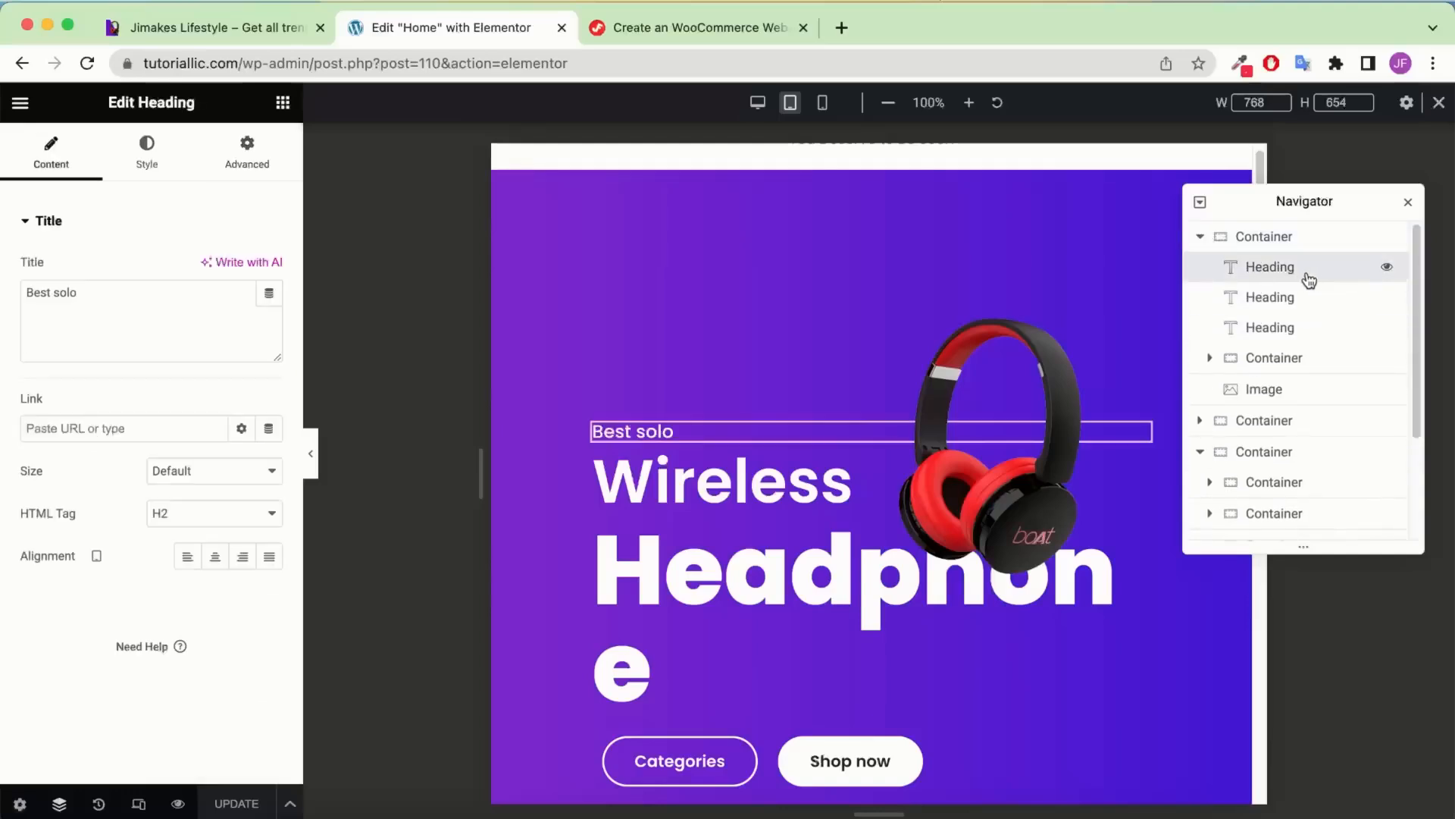
left_click(144, 151)
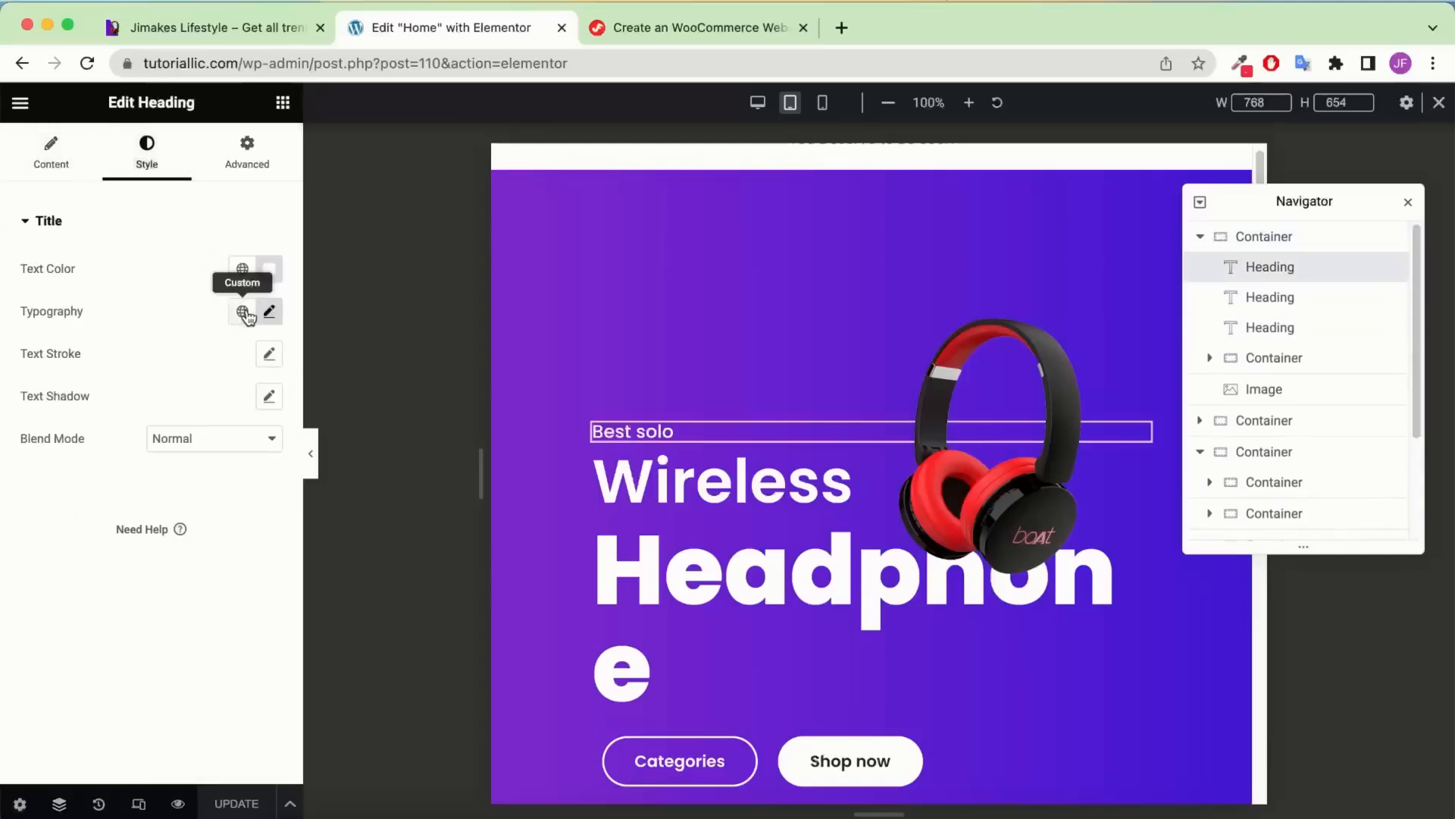
left_click(270, 312)
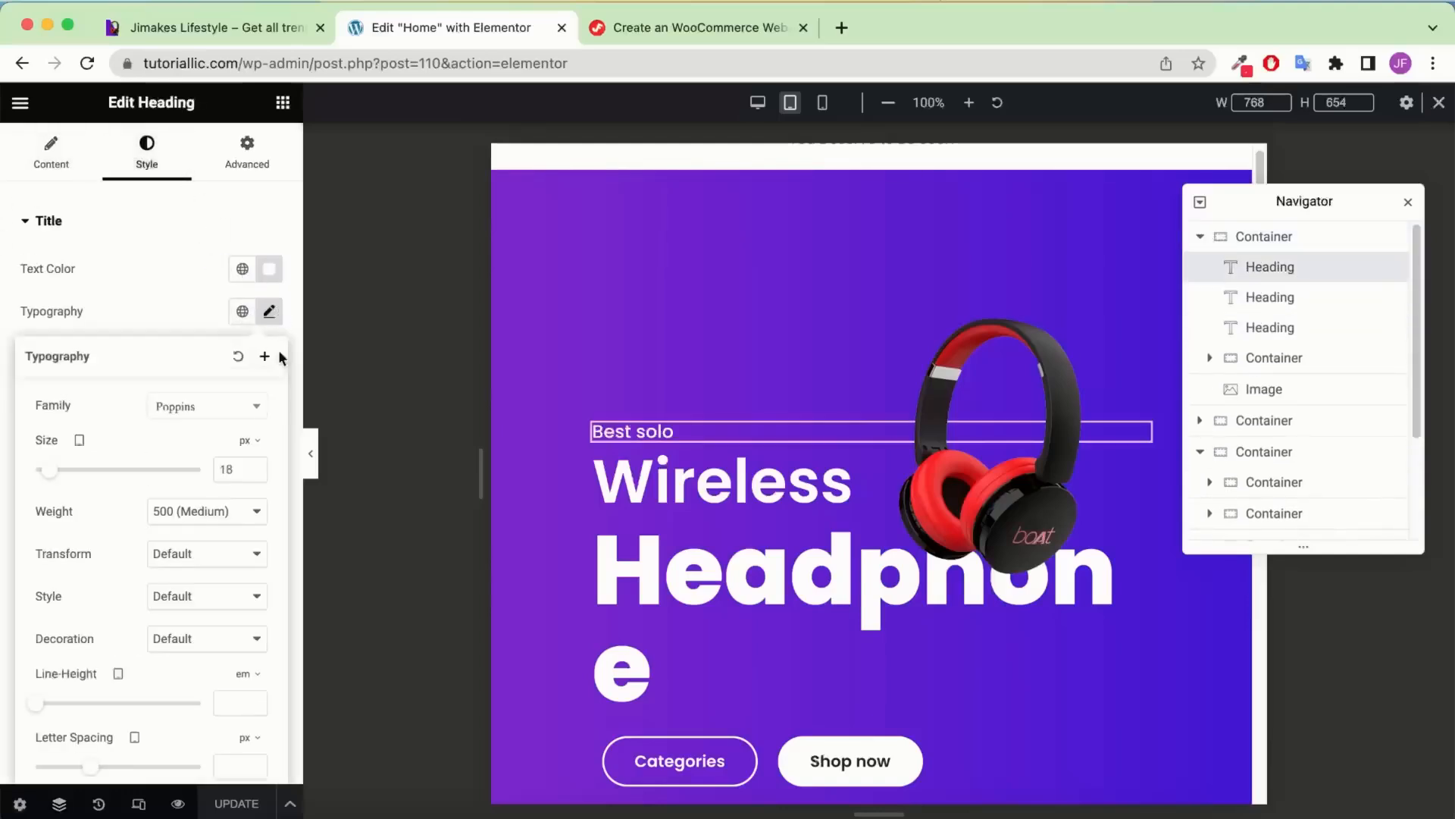
double_click(232, 469)
type("28")
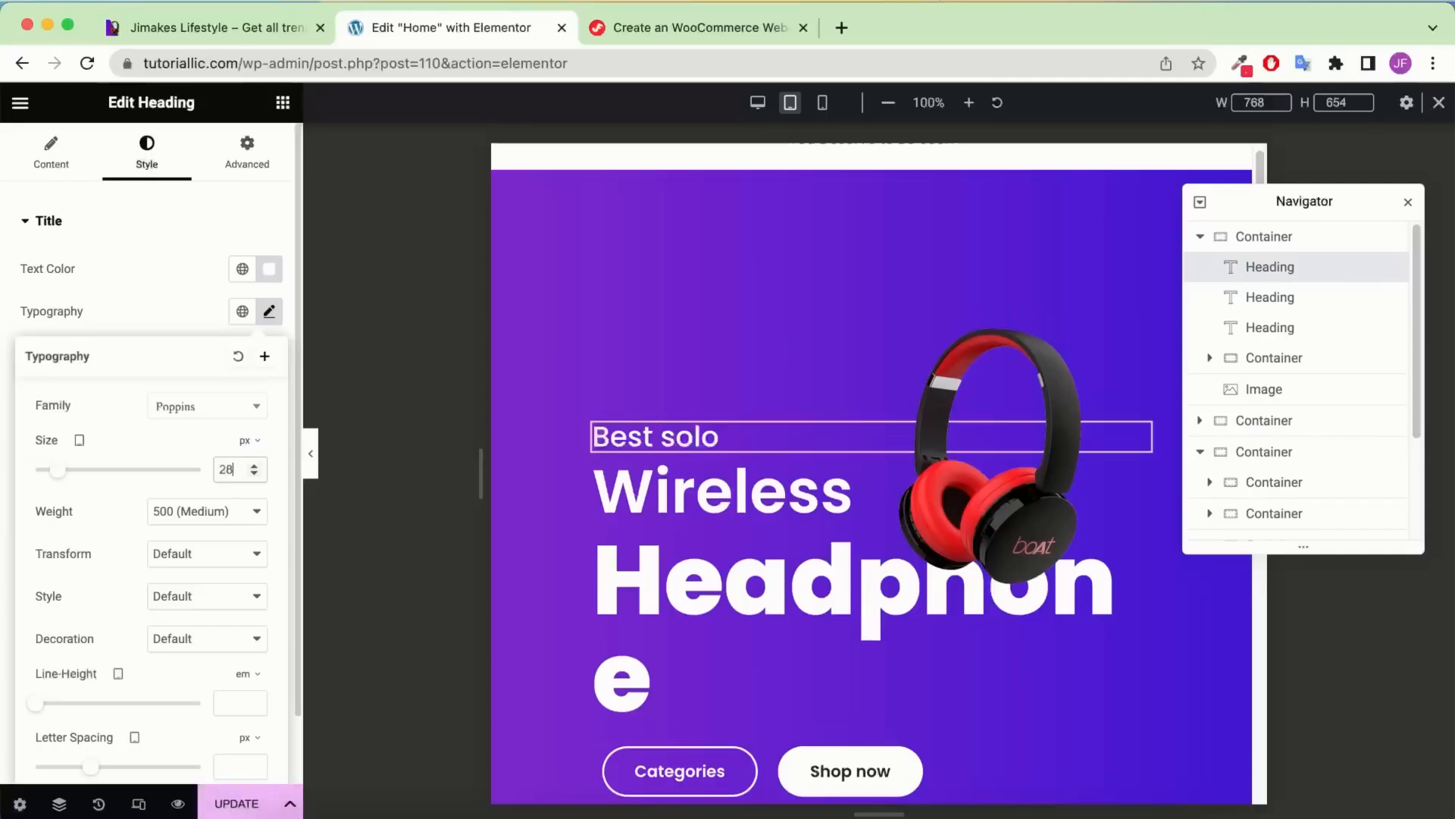
Shrink the Headphone heading's tablet font size to 10 vw
left_click(1323, 305)
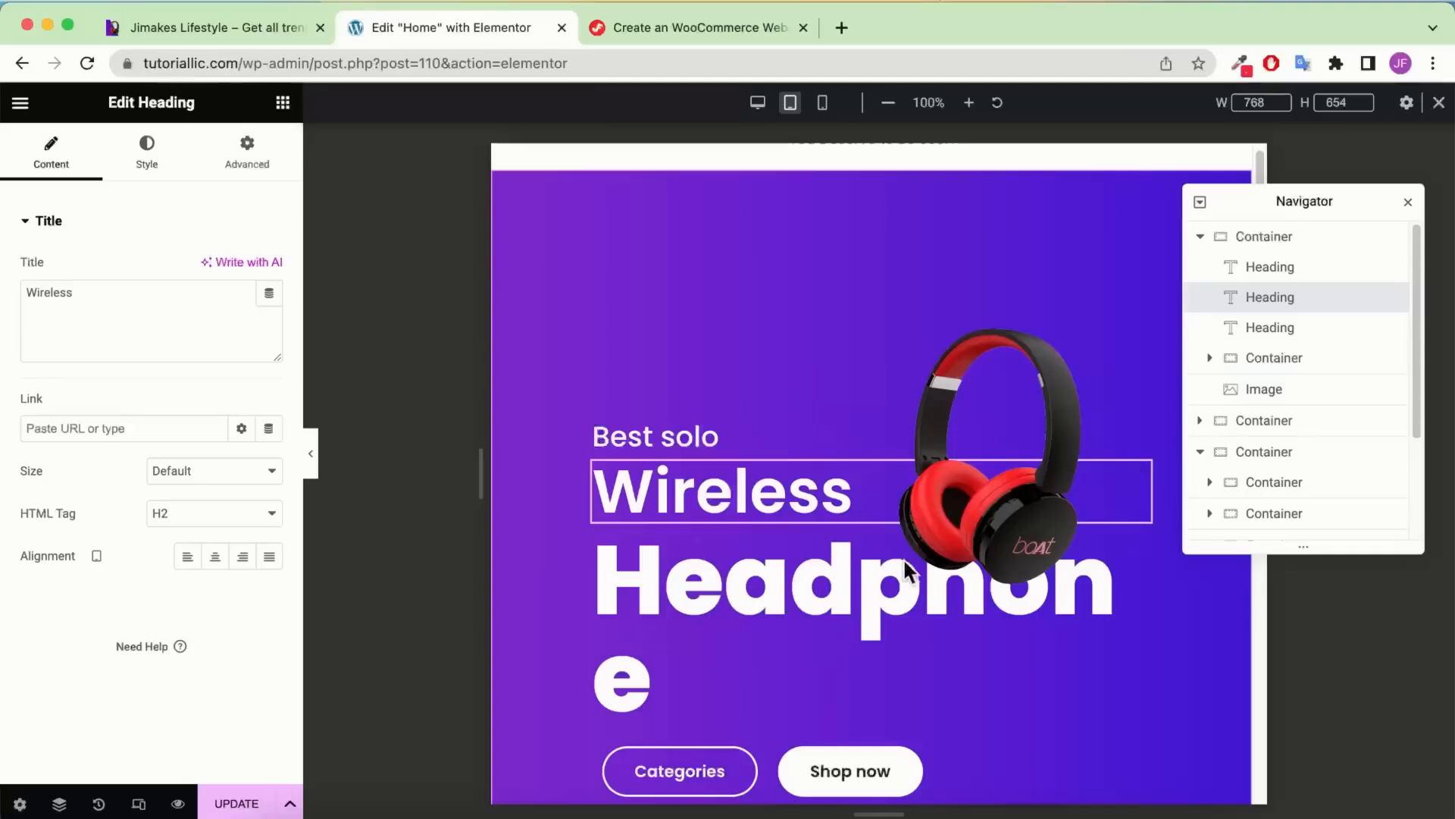
left_click(1289, 331)
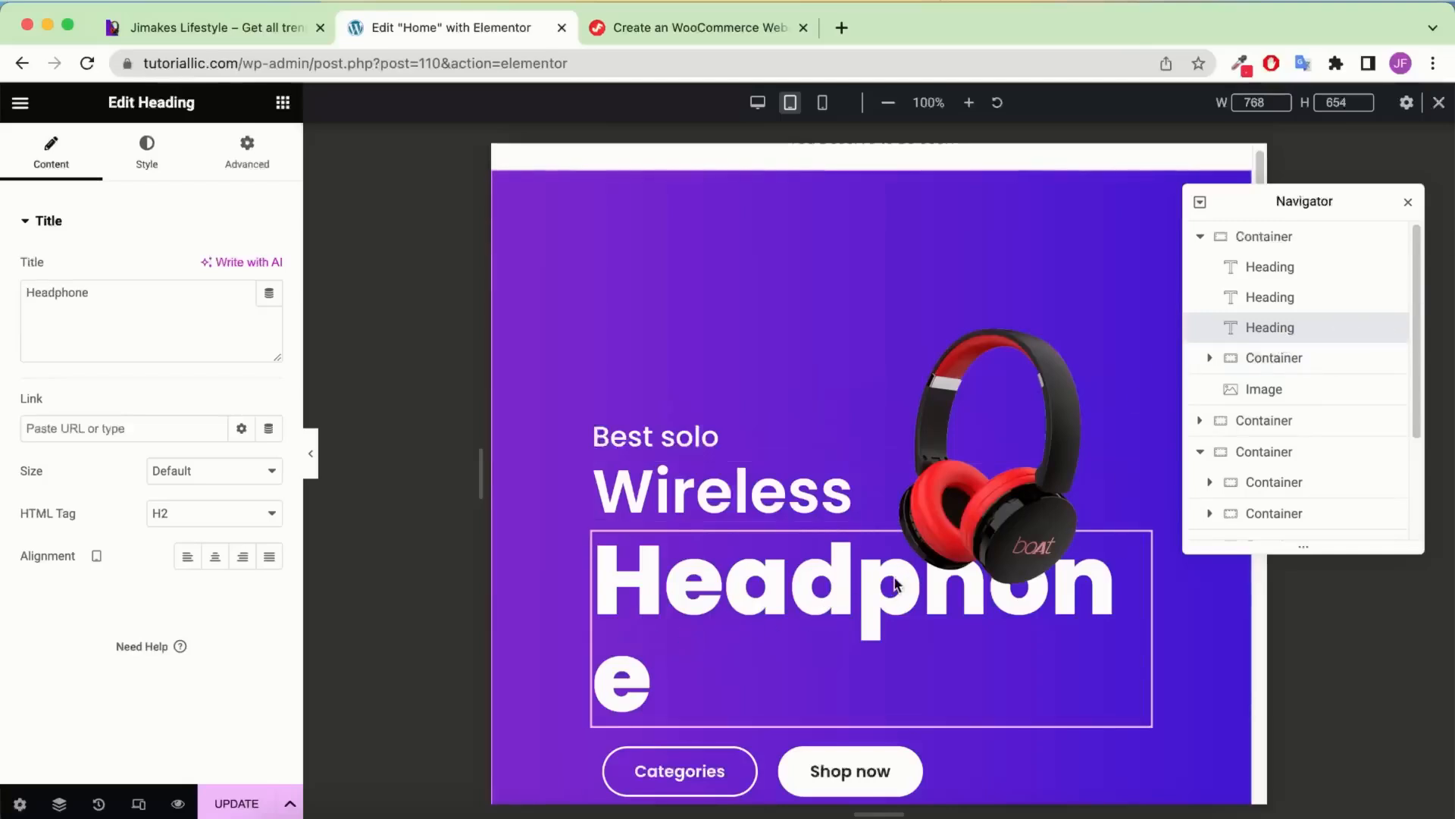
left_click(146, 155)
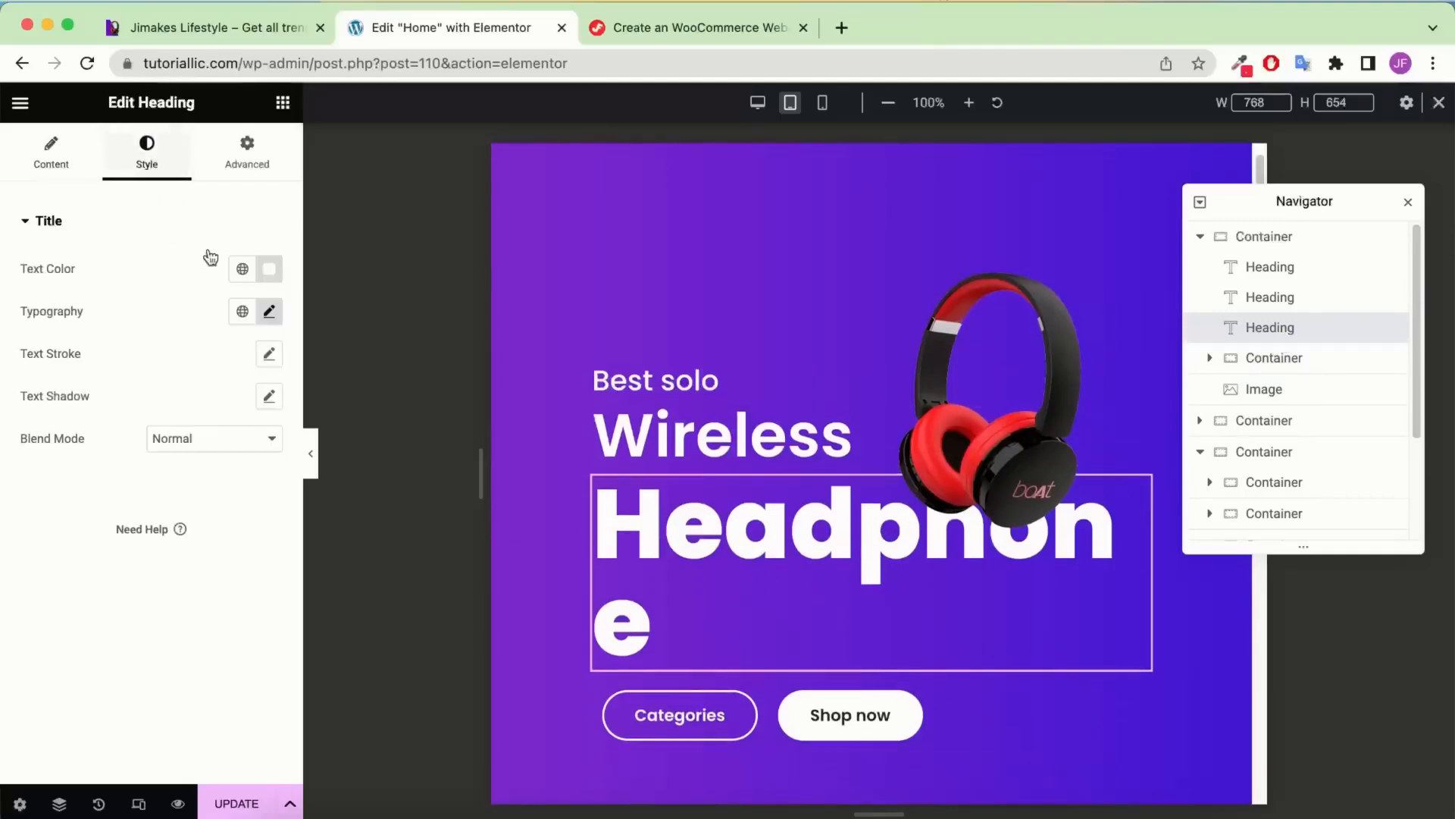
left_click(266, 311)
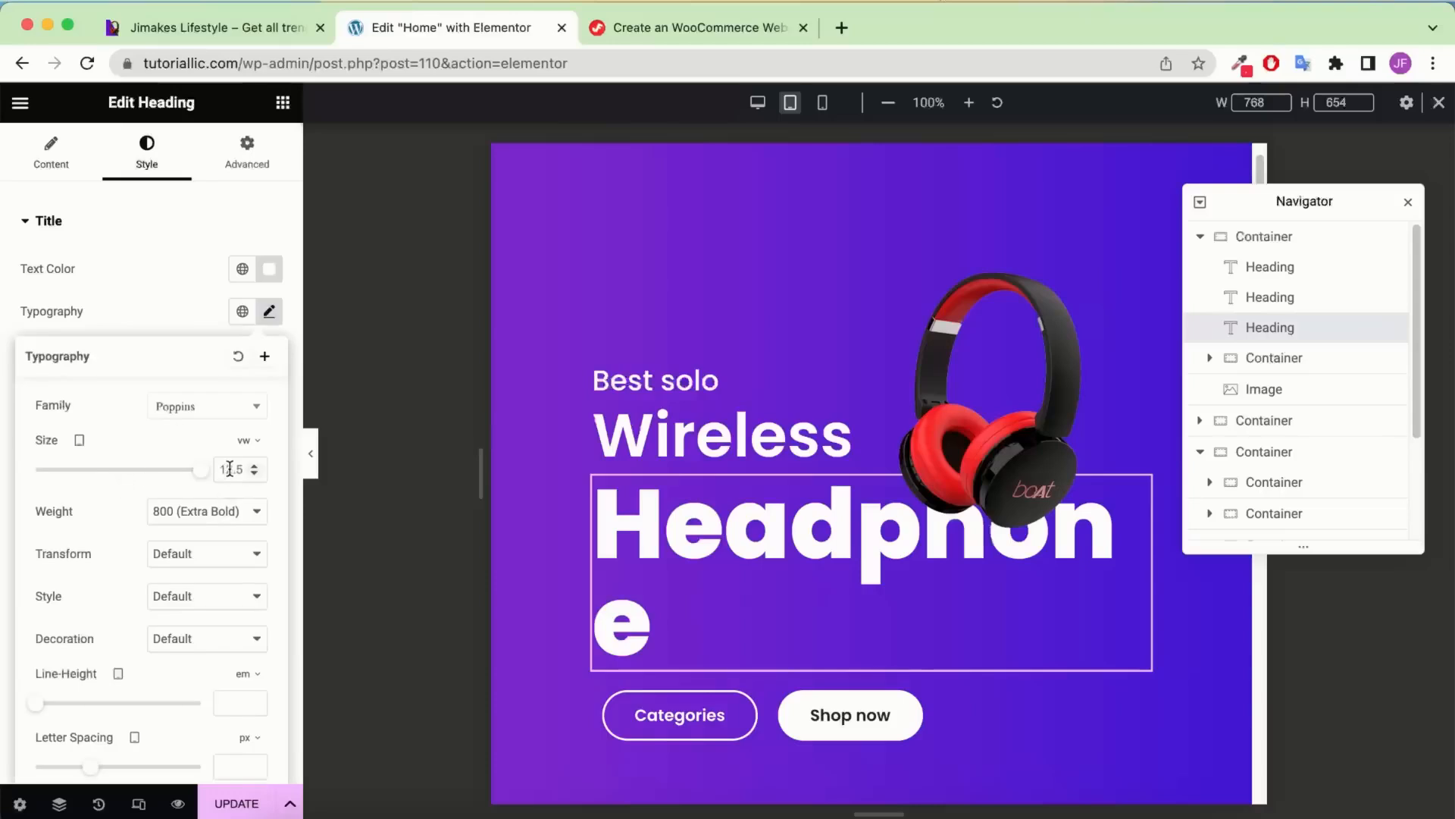
double_click(229, 468)
type("10")
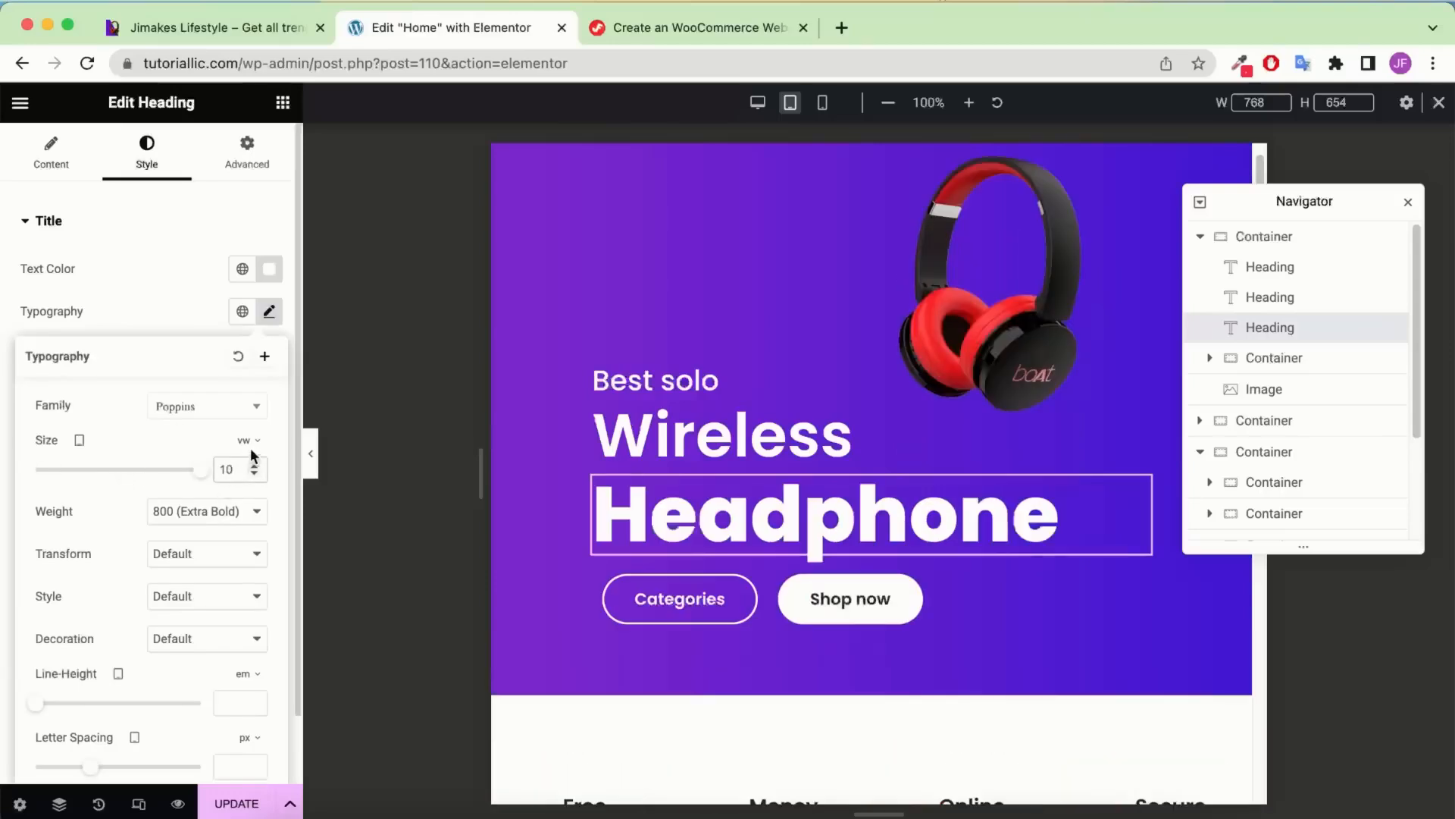
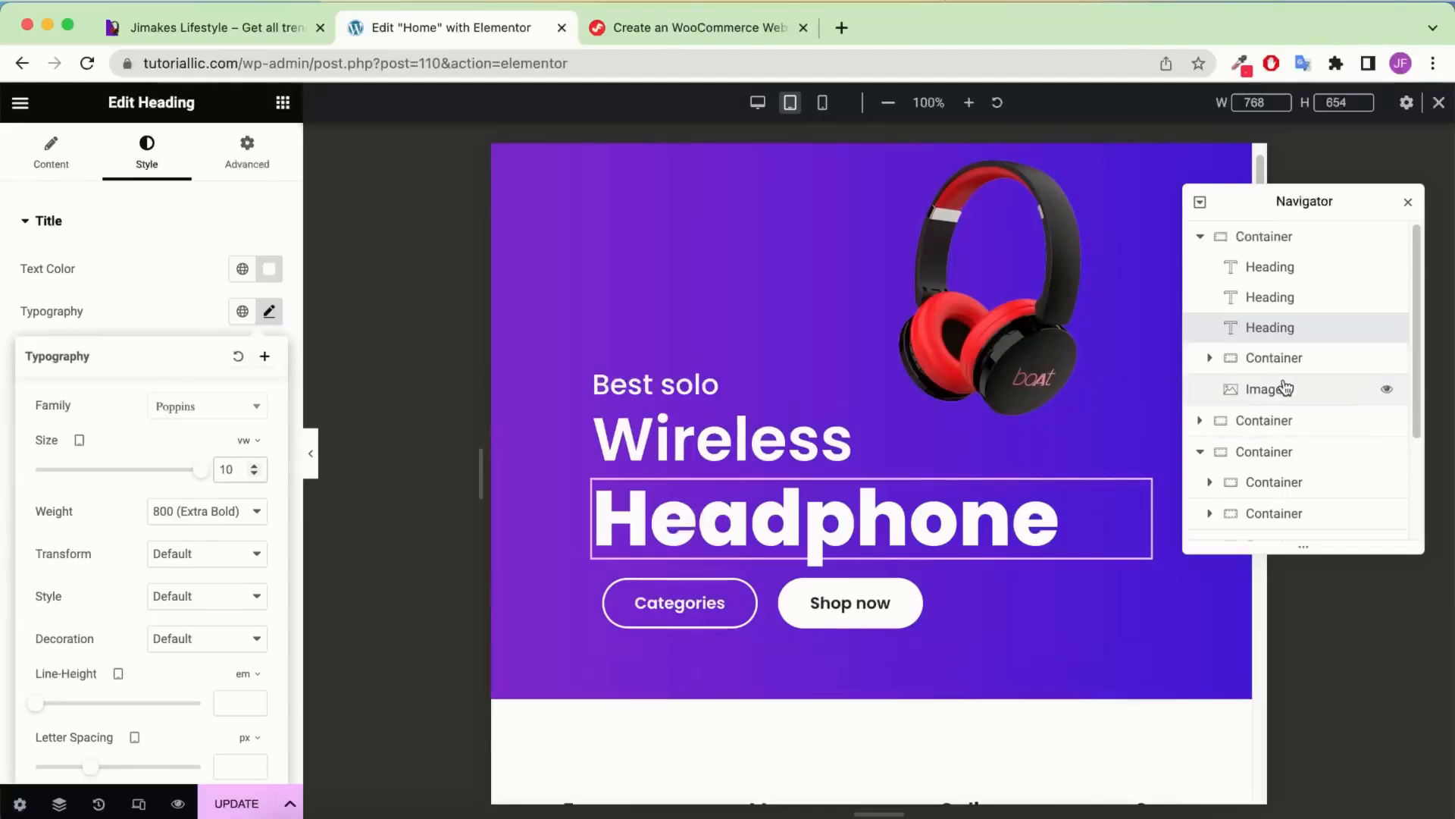
Give the hero headphone image a 650 px width and a 414 px max width
left_click(1320, 399)
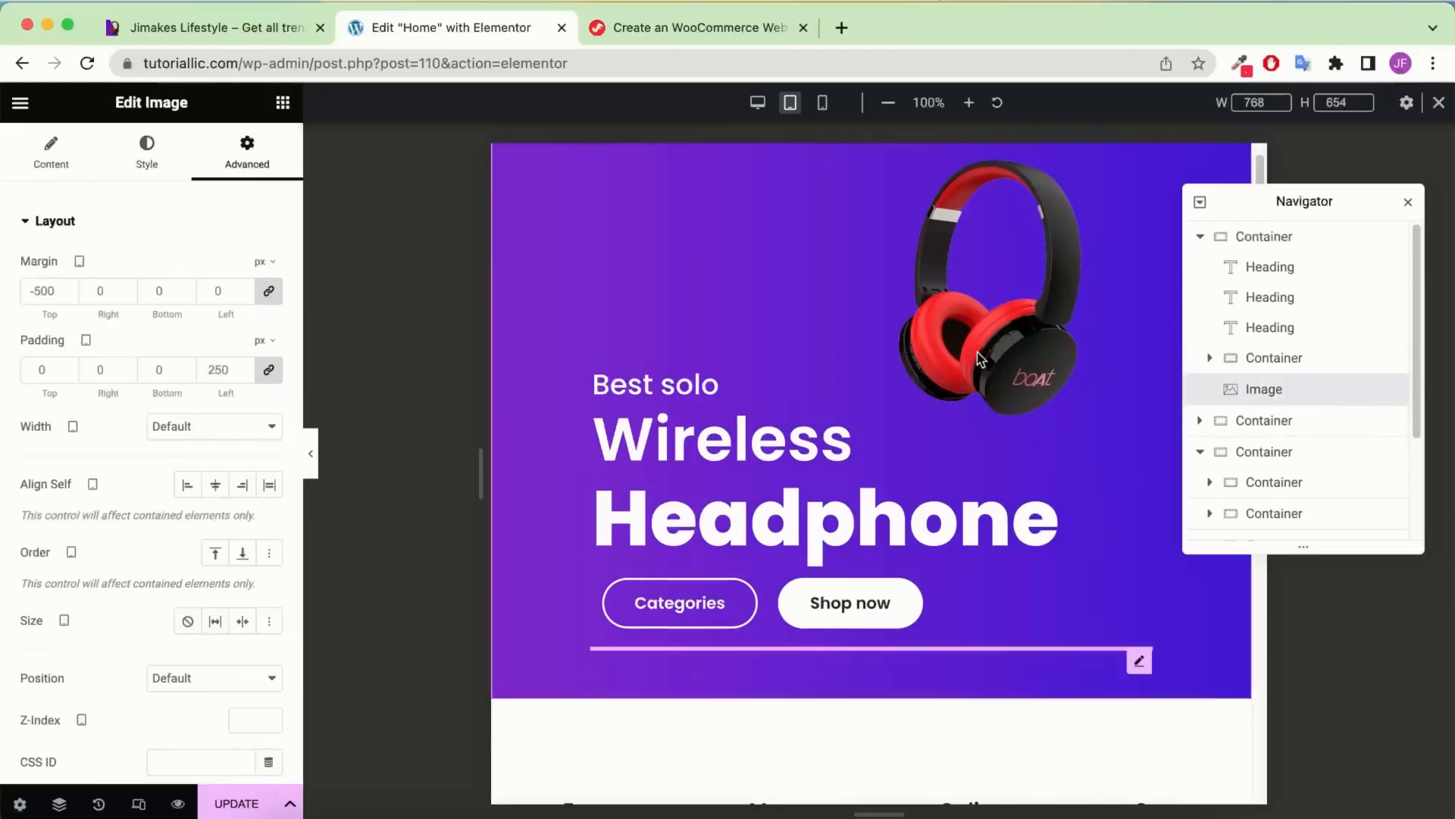
left_click(155, 147)
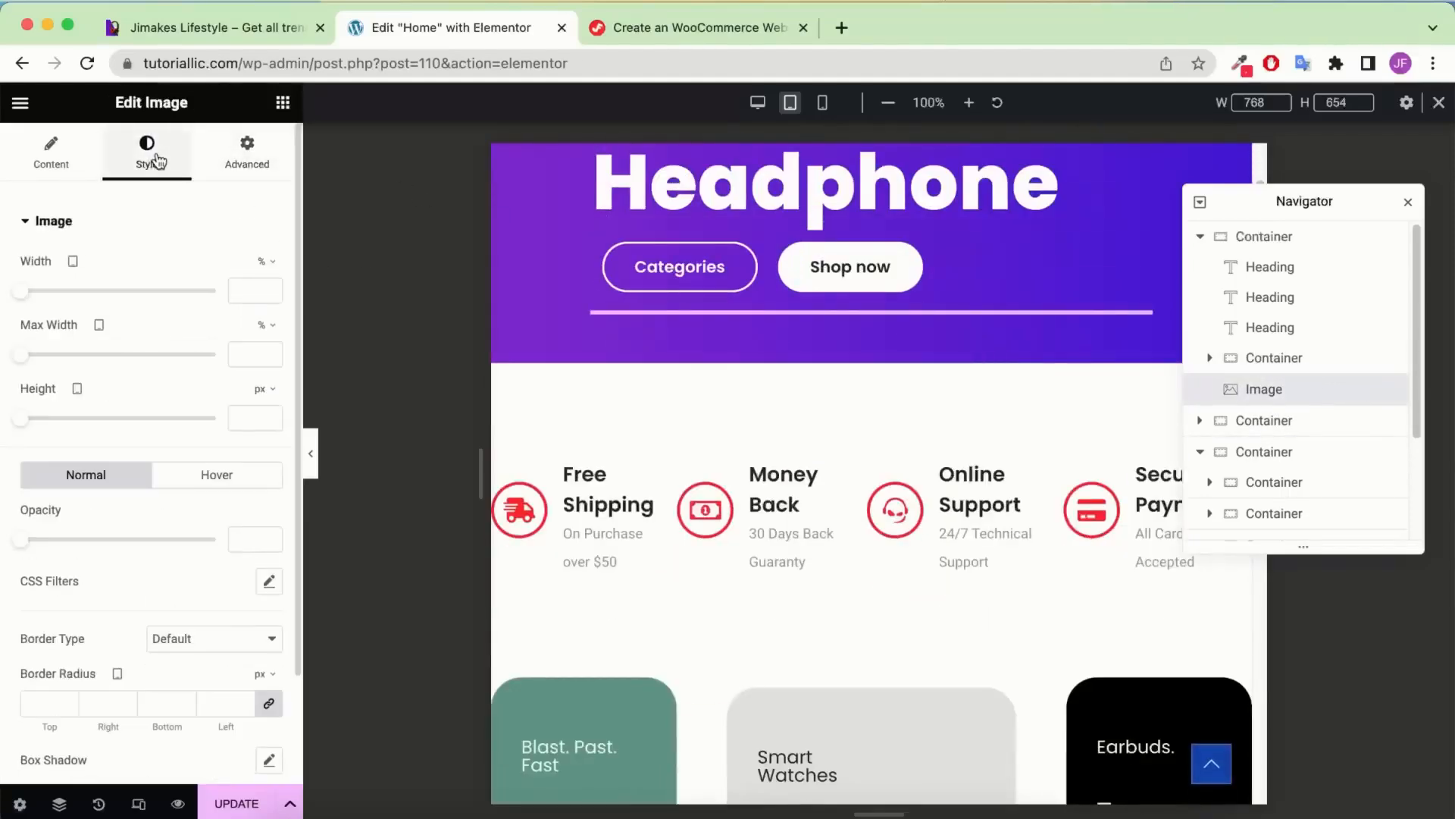
left_click(263, 261)
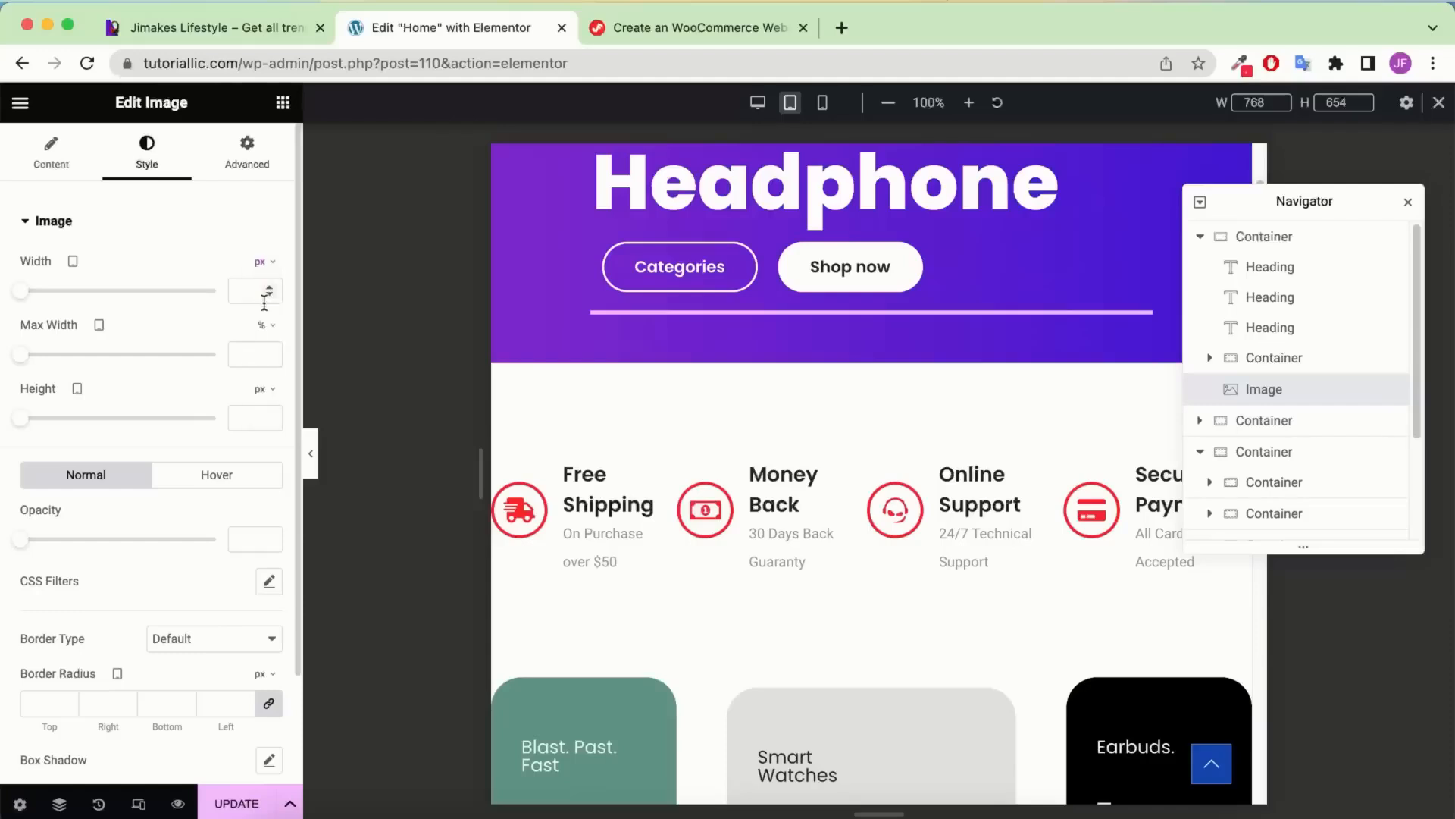
left_click(267, 332)
type("650")
left_click(254, 351)
scroll(875, 311, "up", 5)
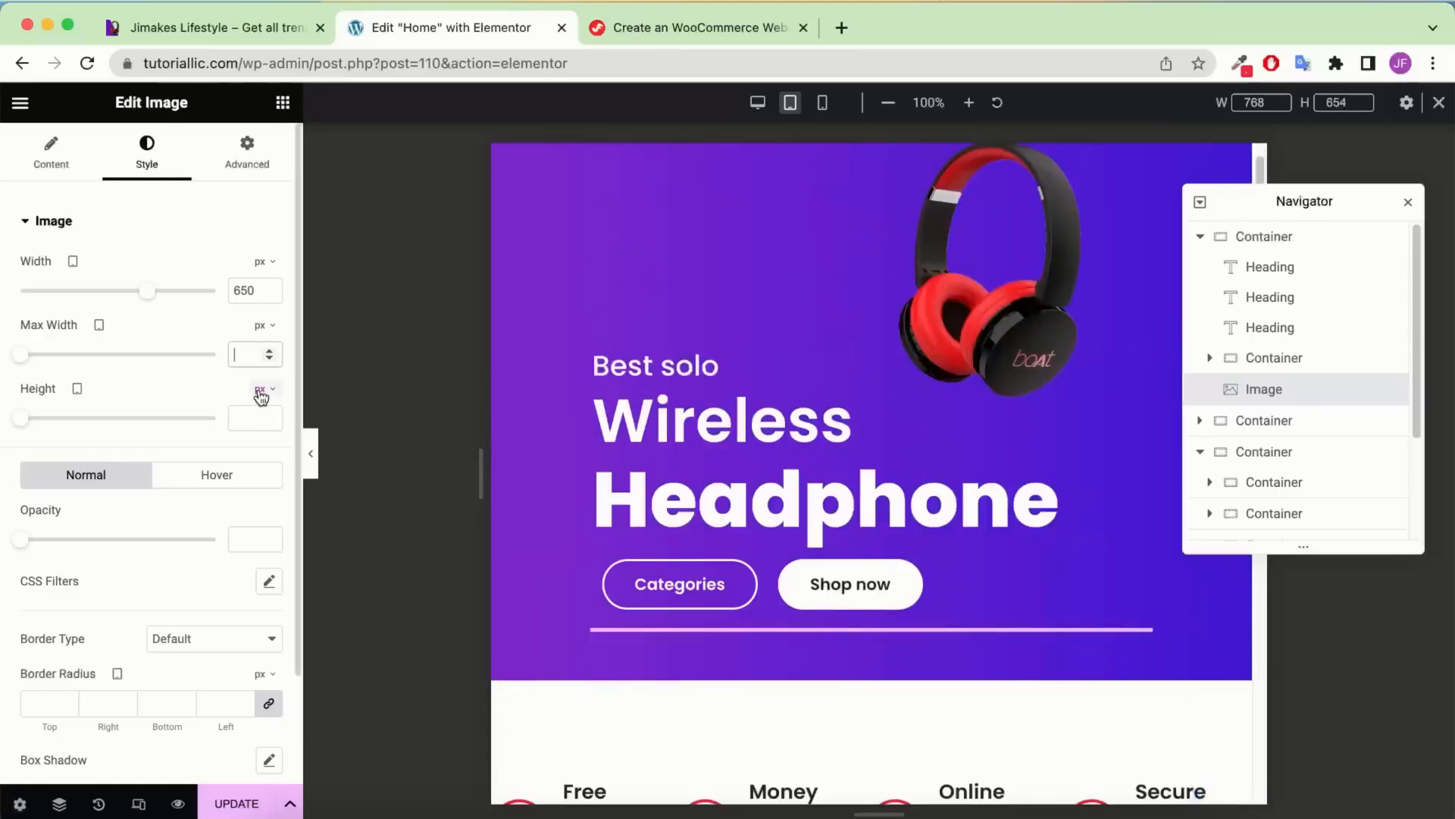
type("410")
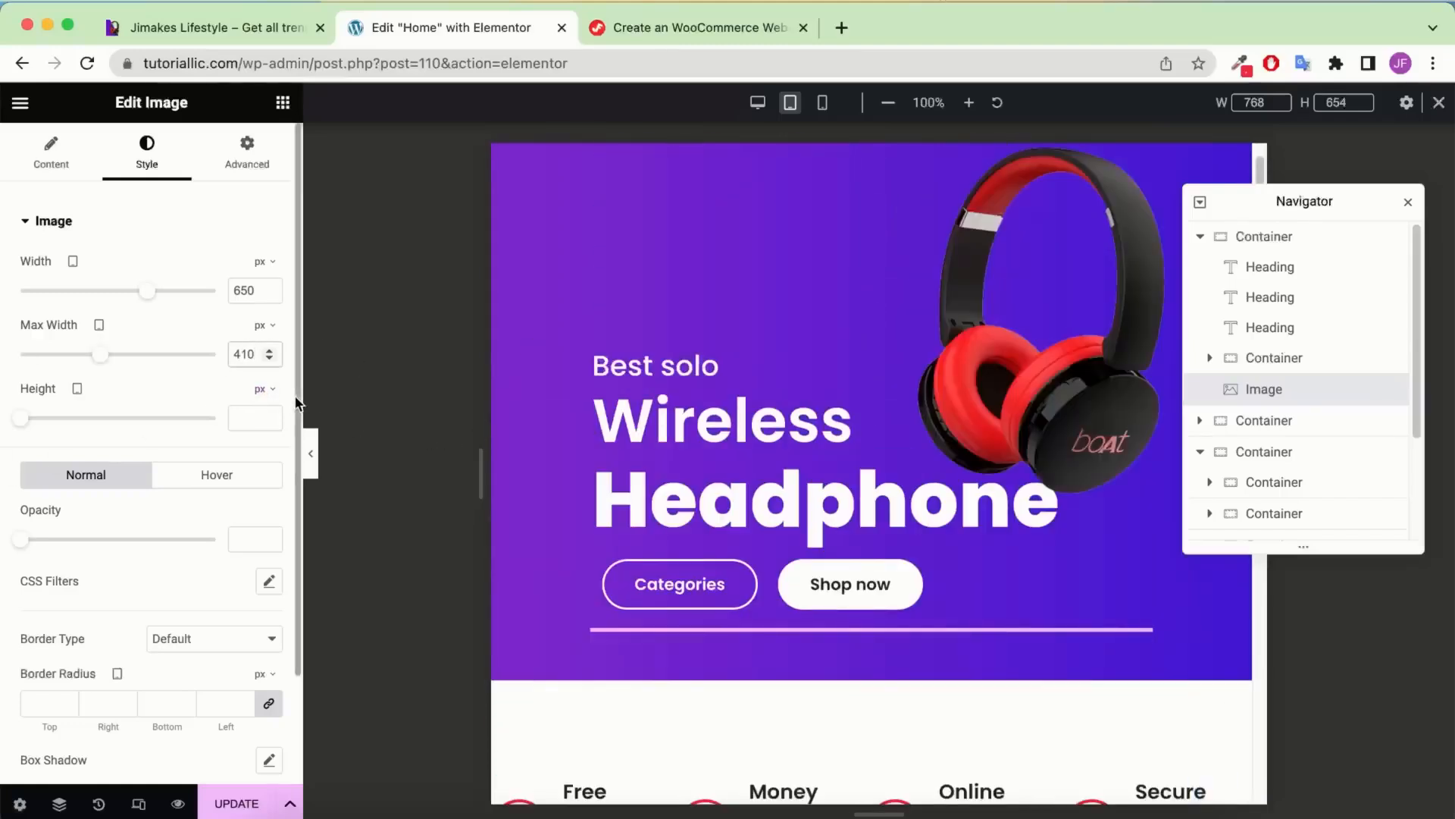
key("Up")
key("Up")
key("Up")
key("Up")
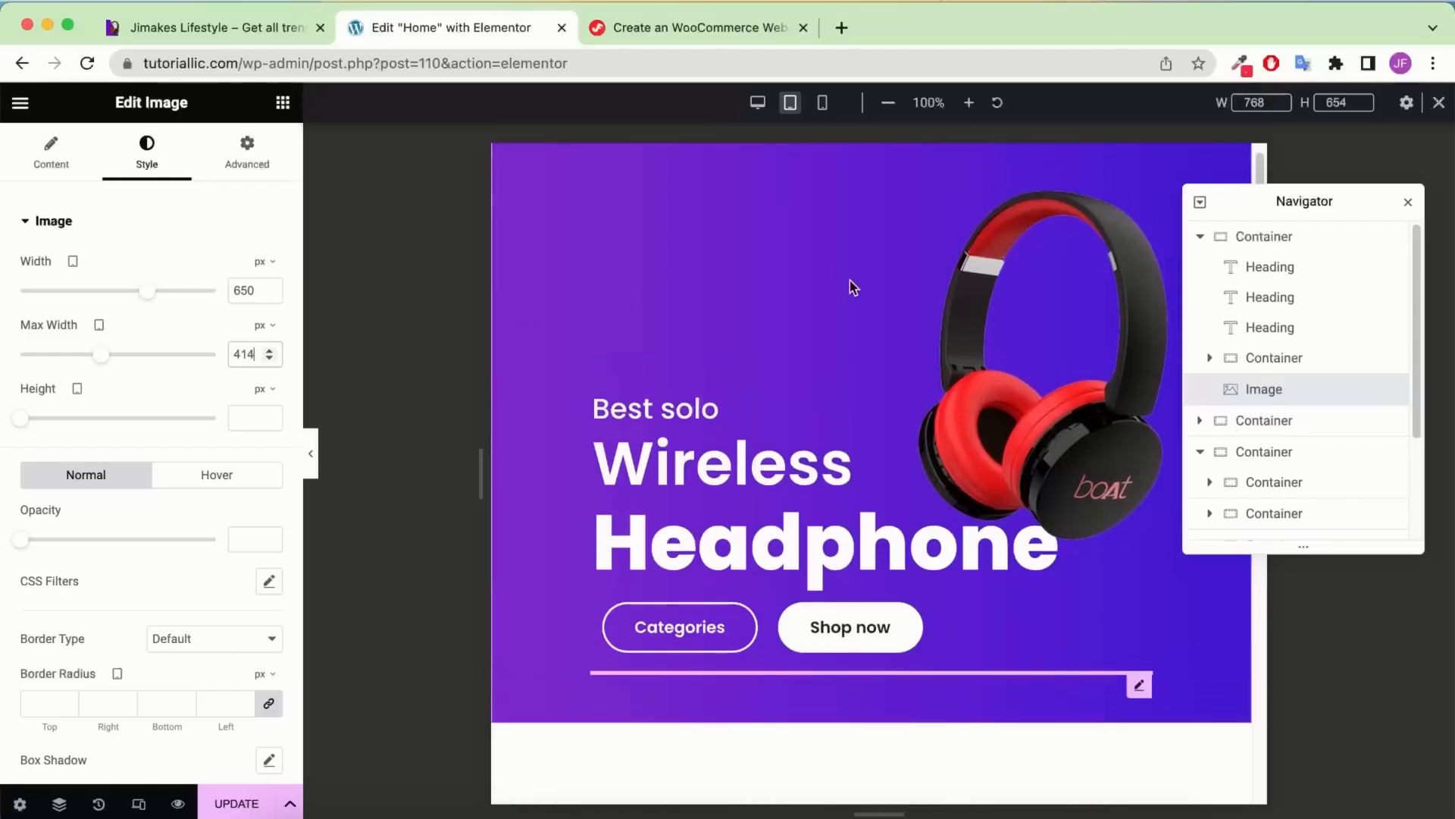
Unlink the image's margins and set its top margin to -338 px
left_click(231, 169)
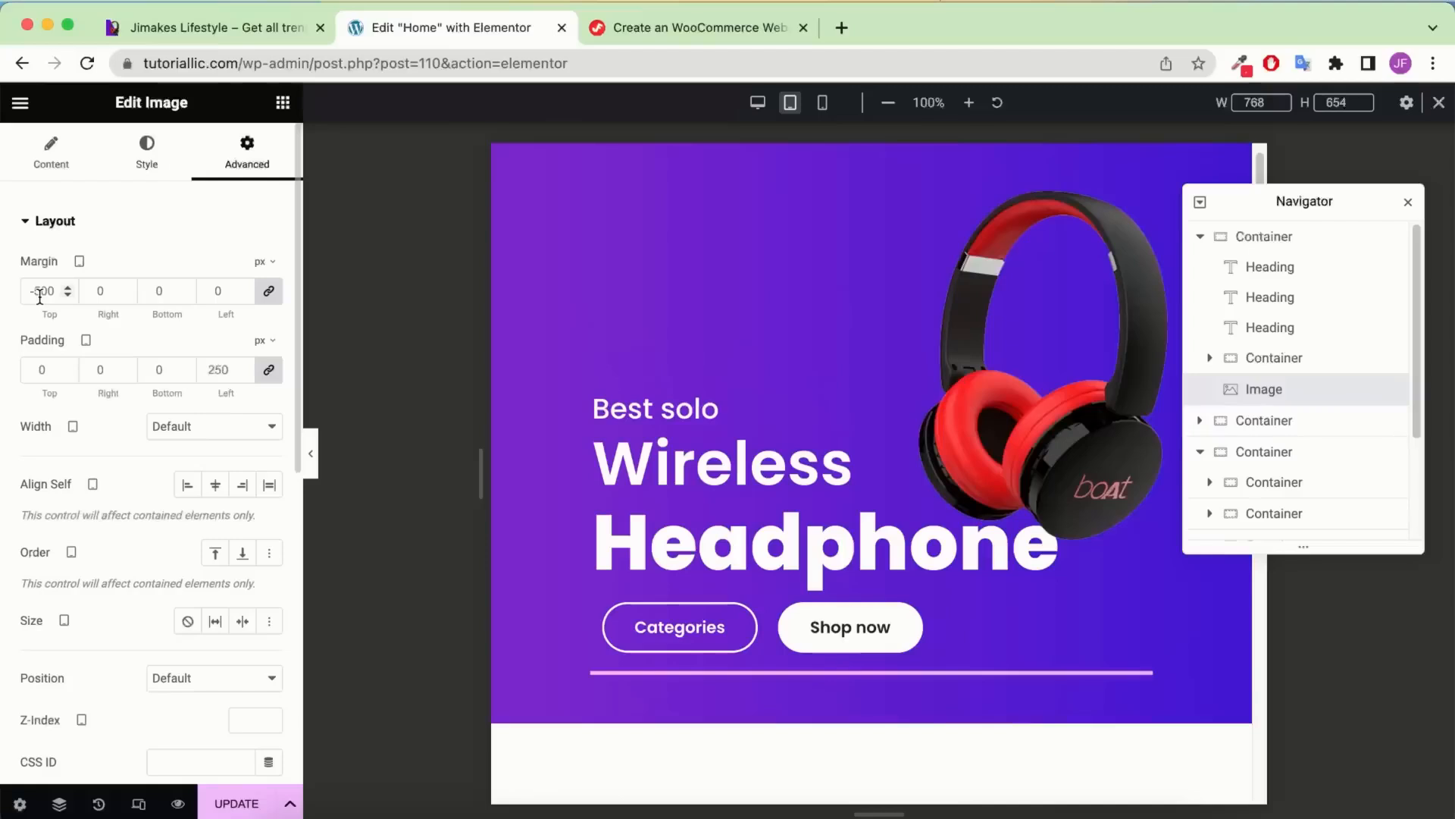
left_click(67, 294)
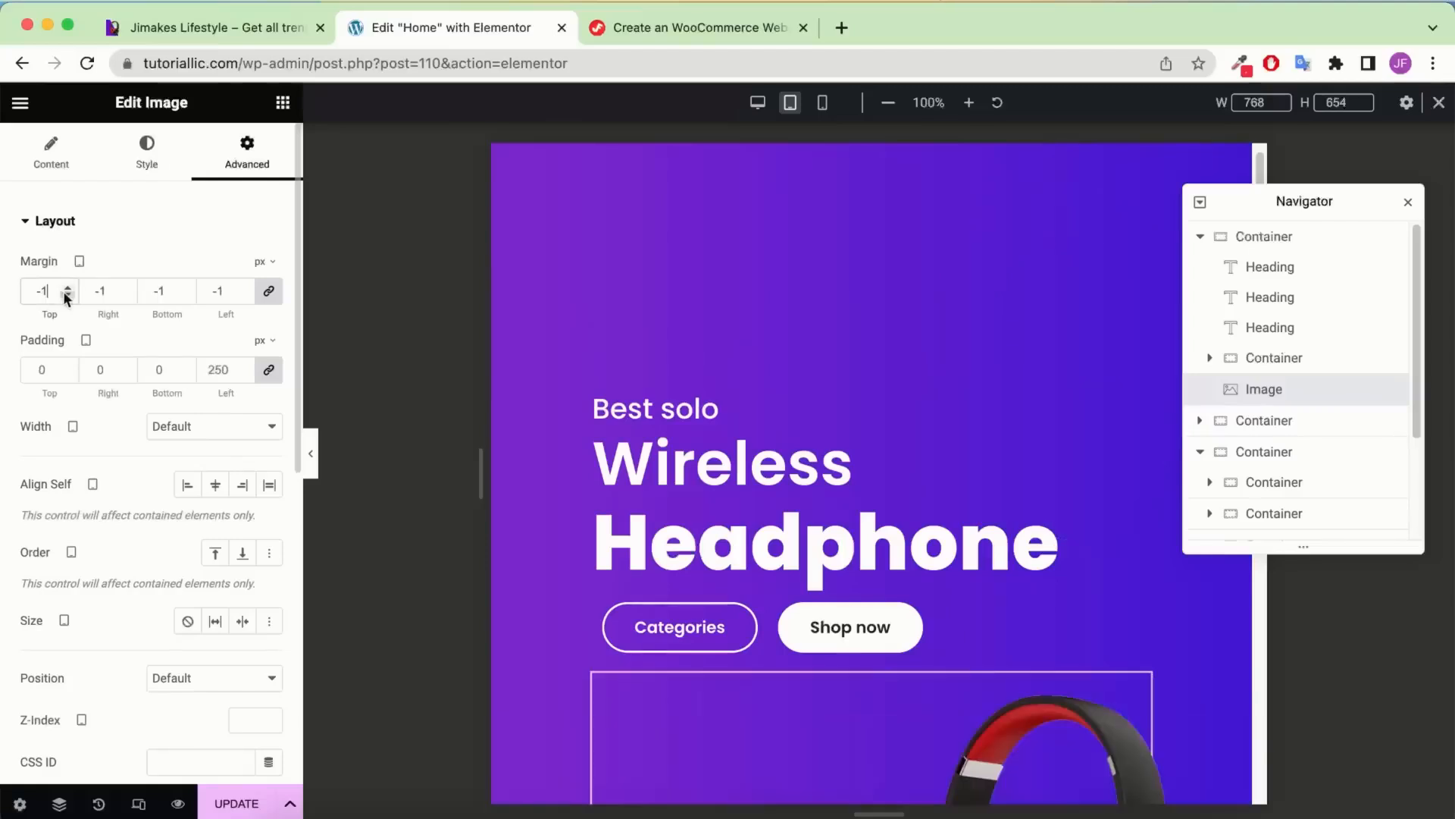
left_click(68, 287)
left_click(270, 294)
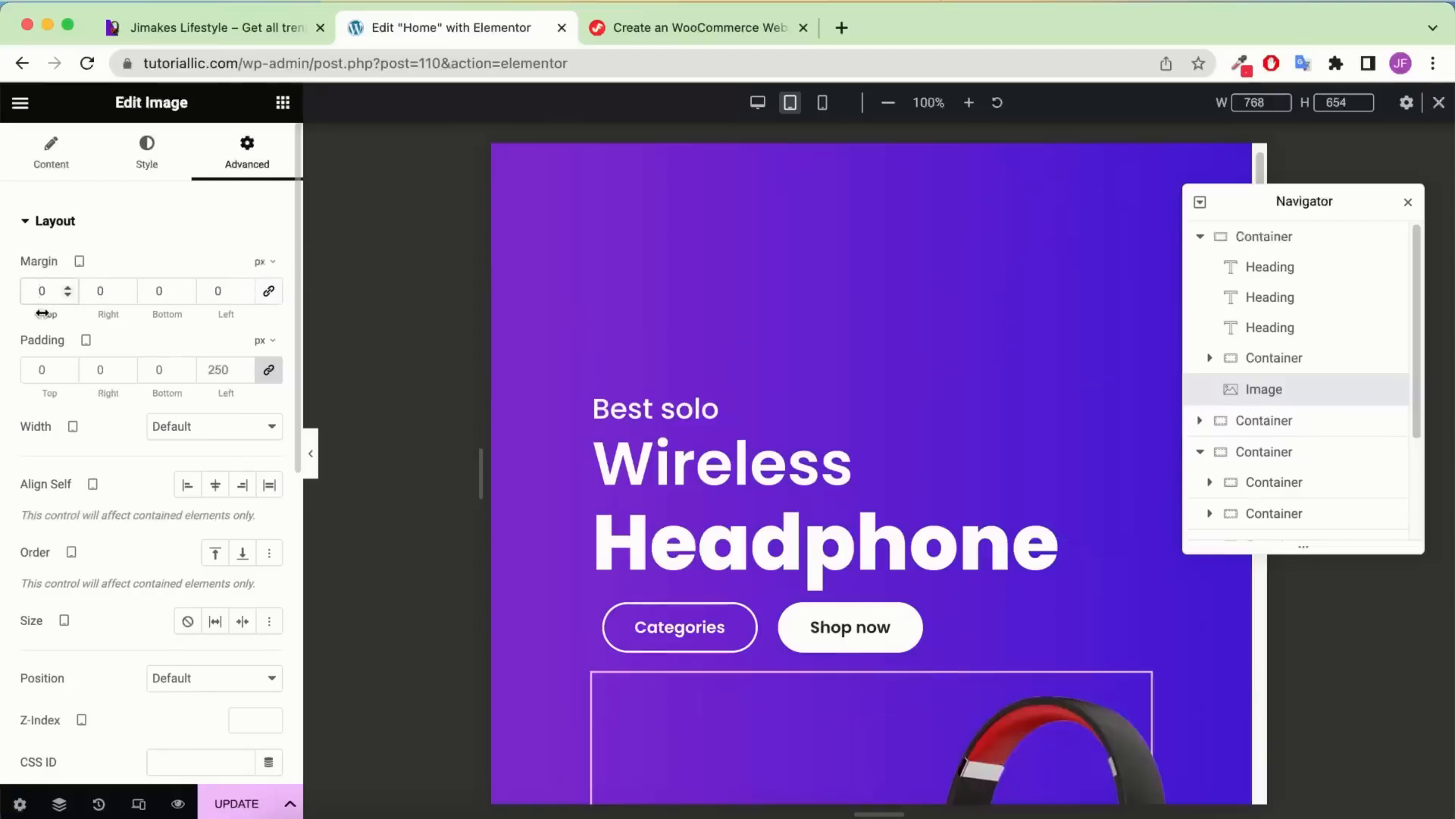
type("338")
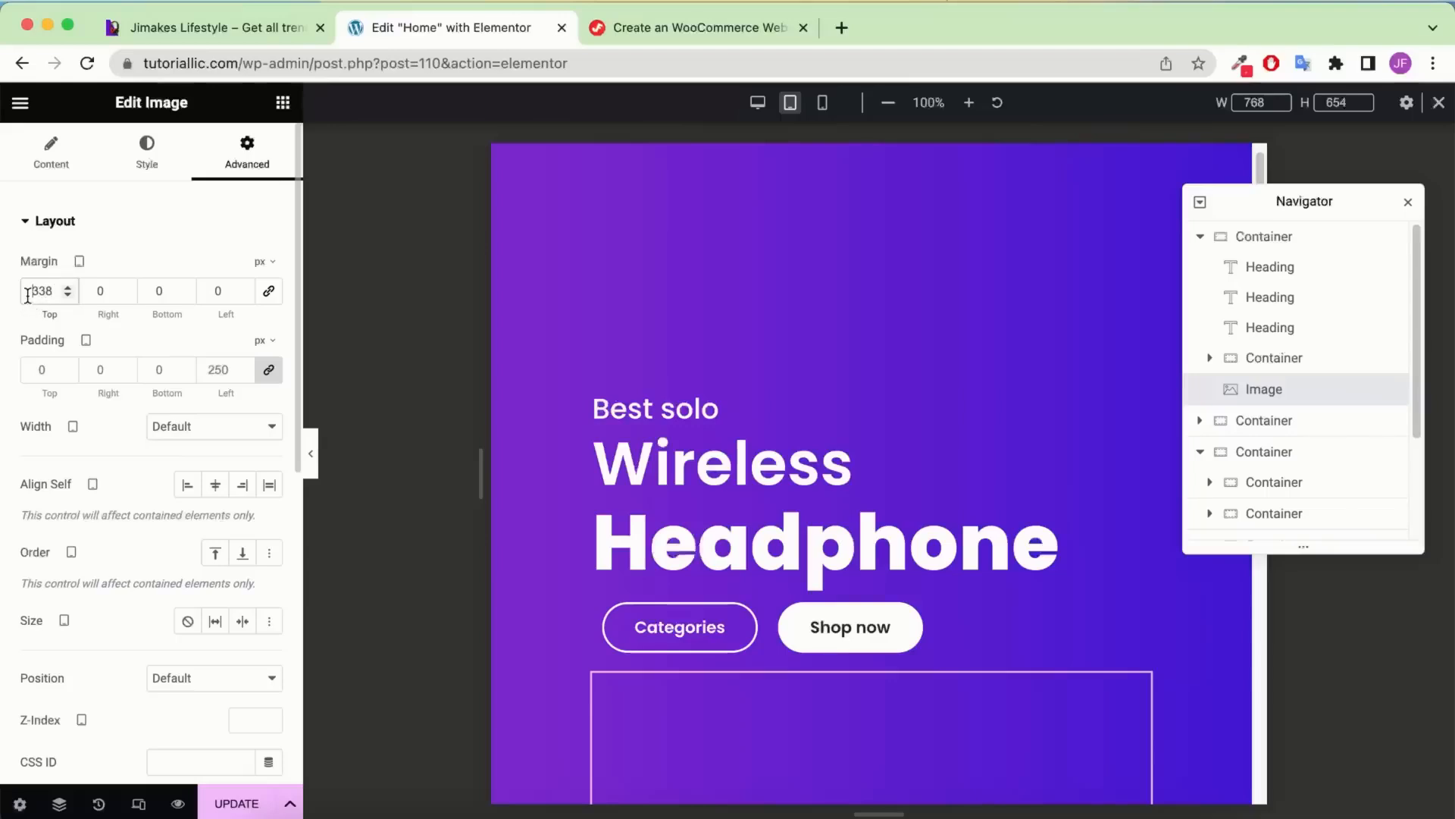
type("-")
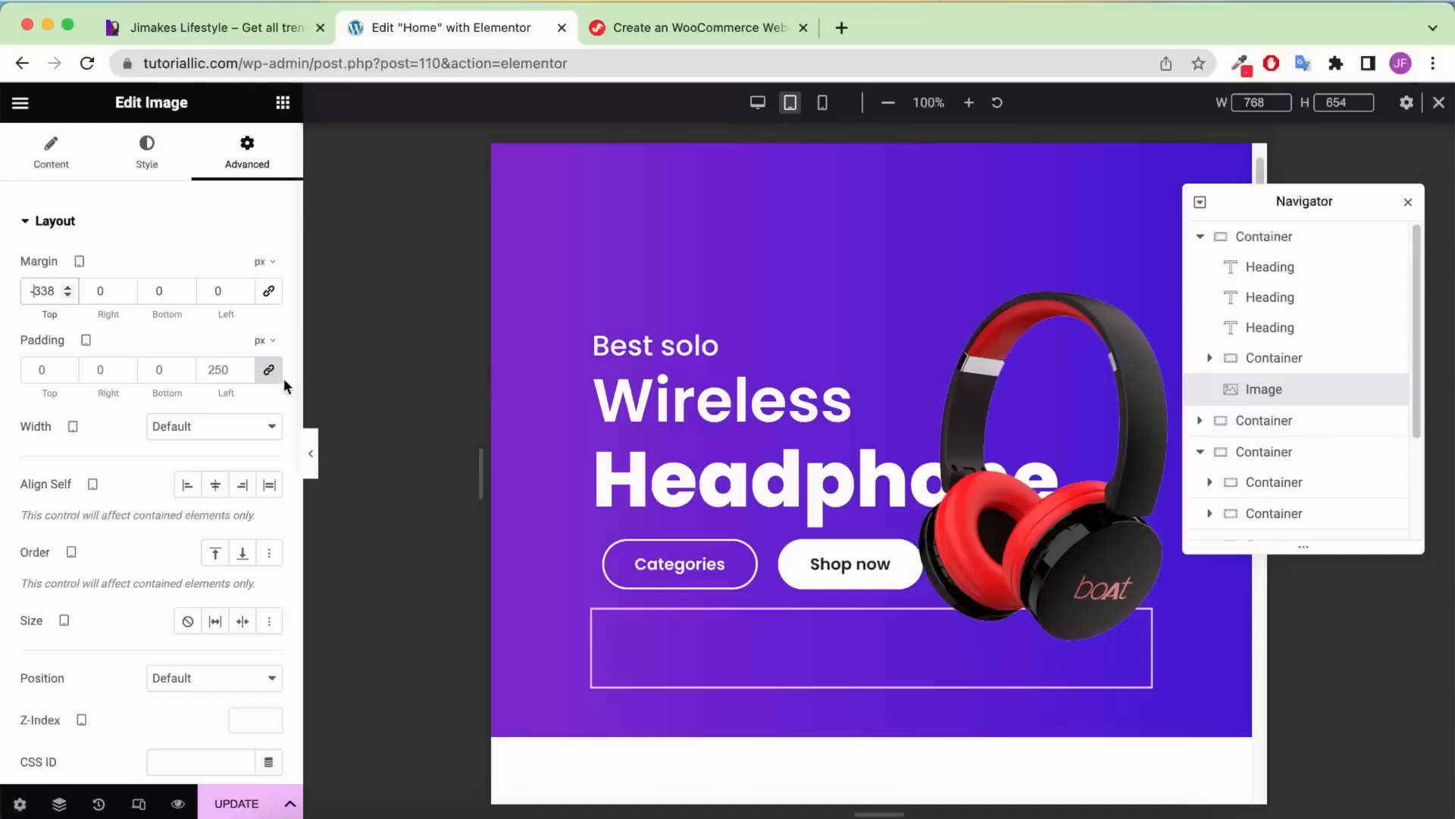
Set the image's left padding to -300 px, leaving the other sides at 0
left_click(210, 369)
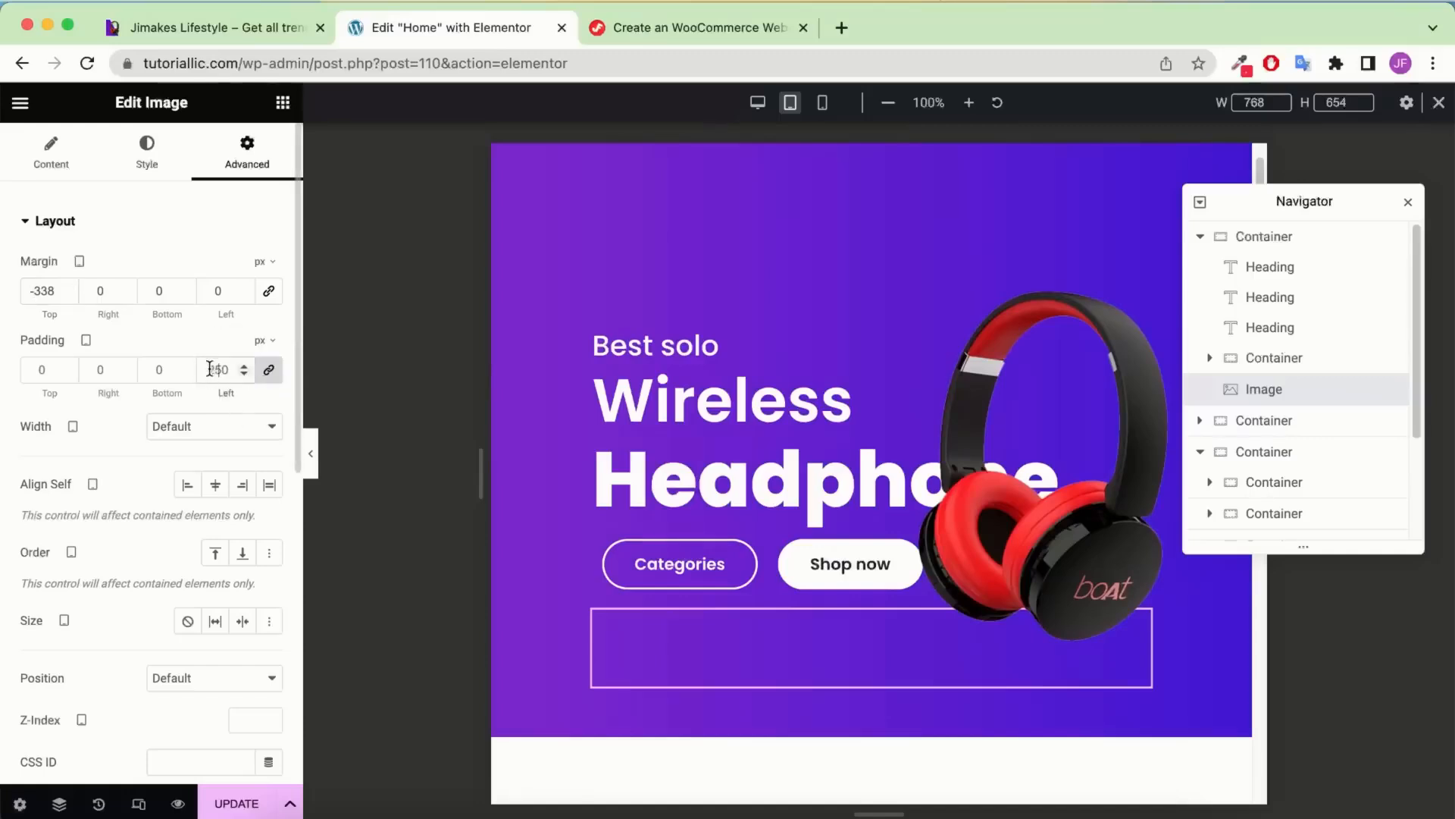
type("300")
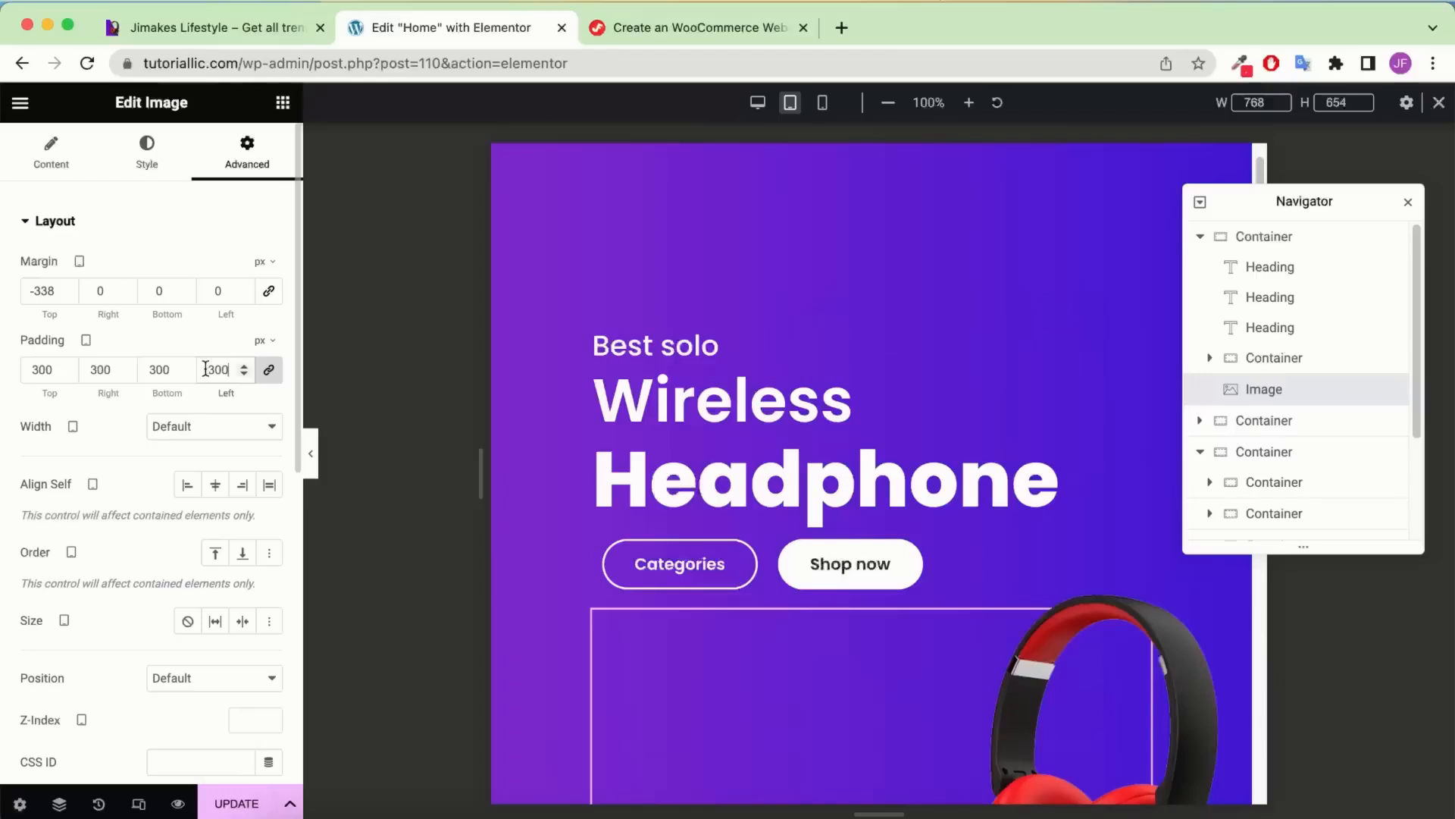
type("-")
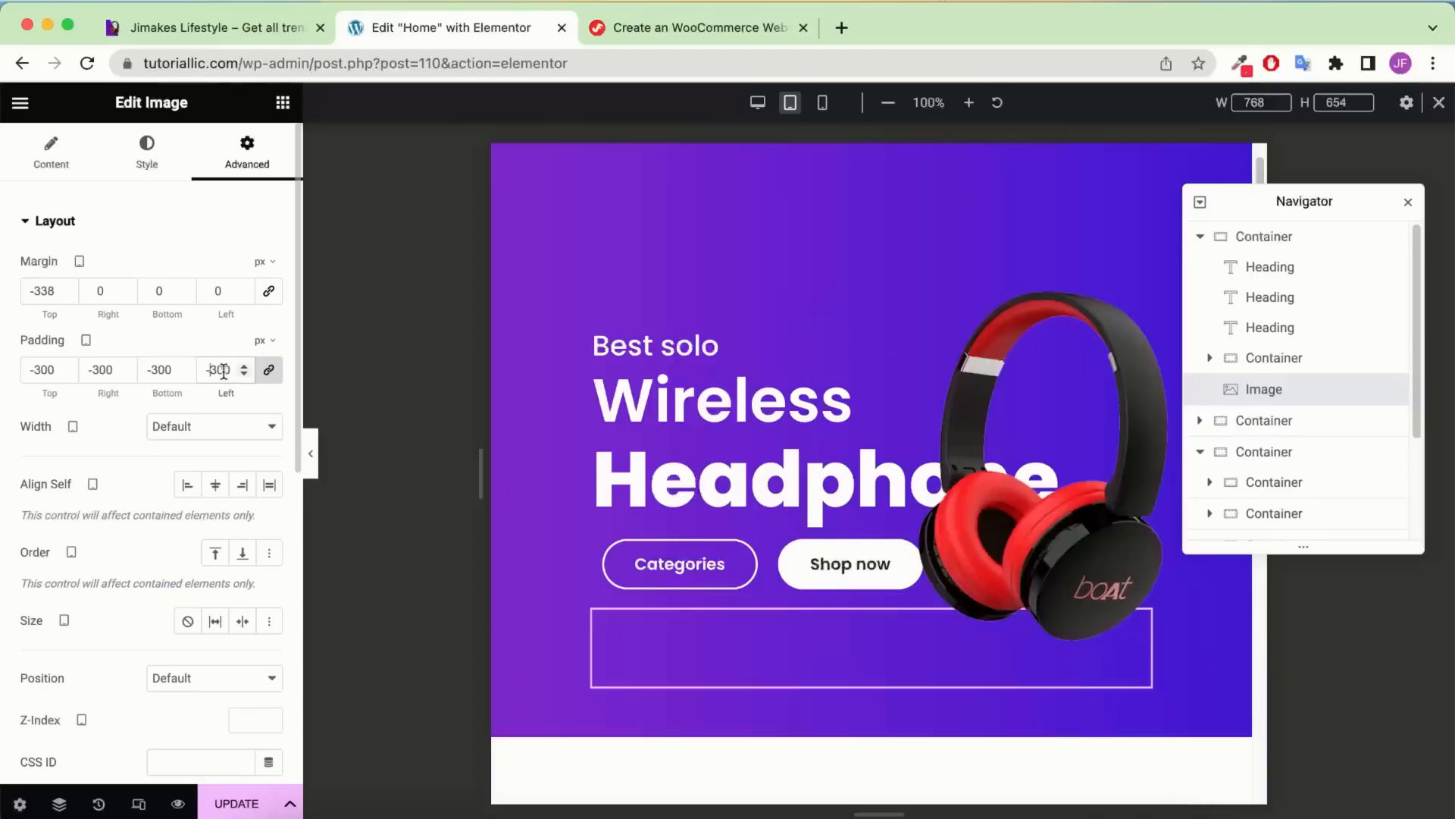
double_click(223, 371)
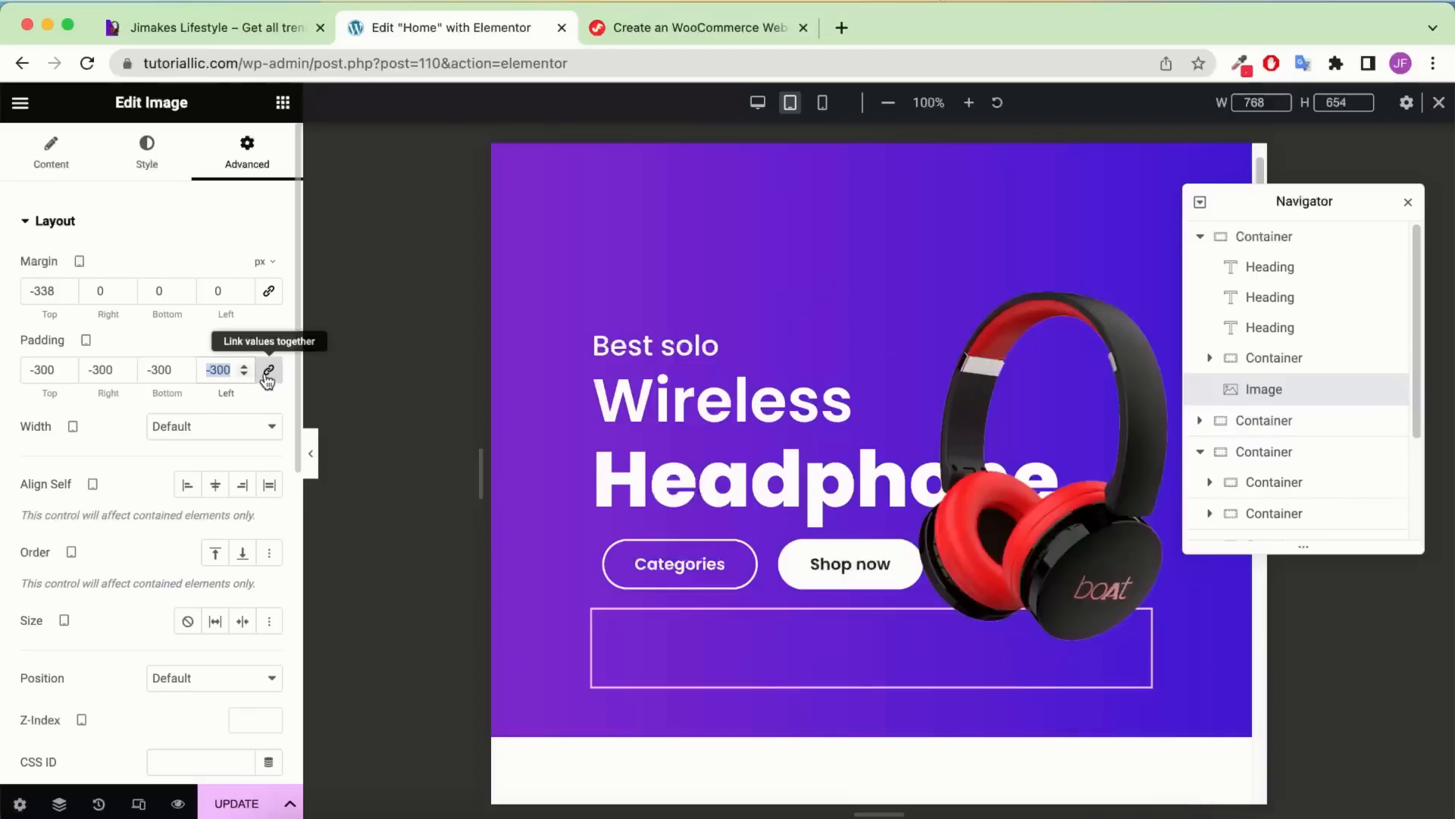
type("0")
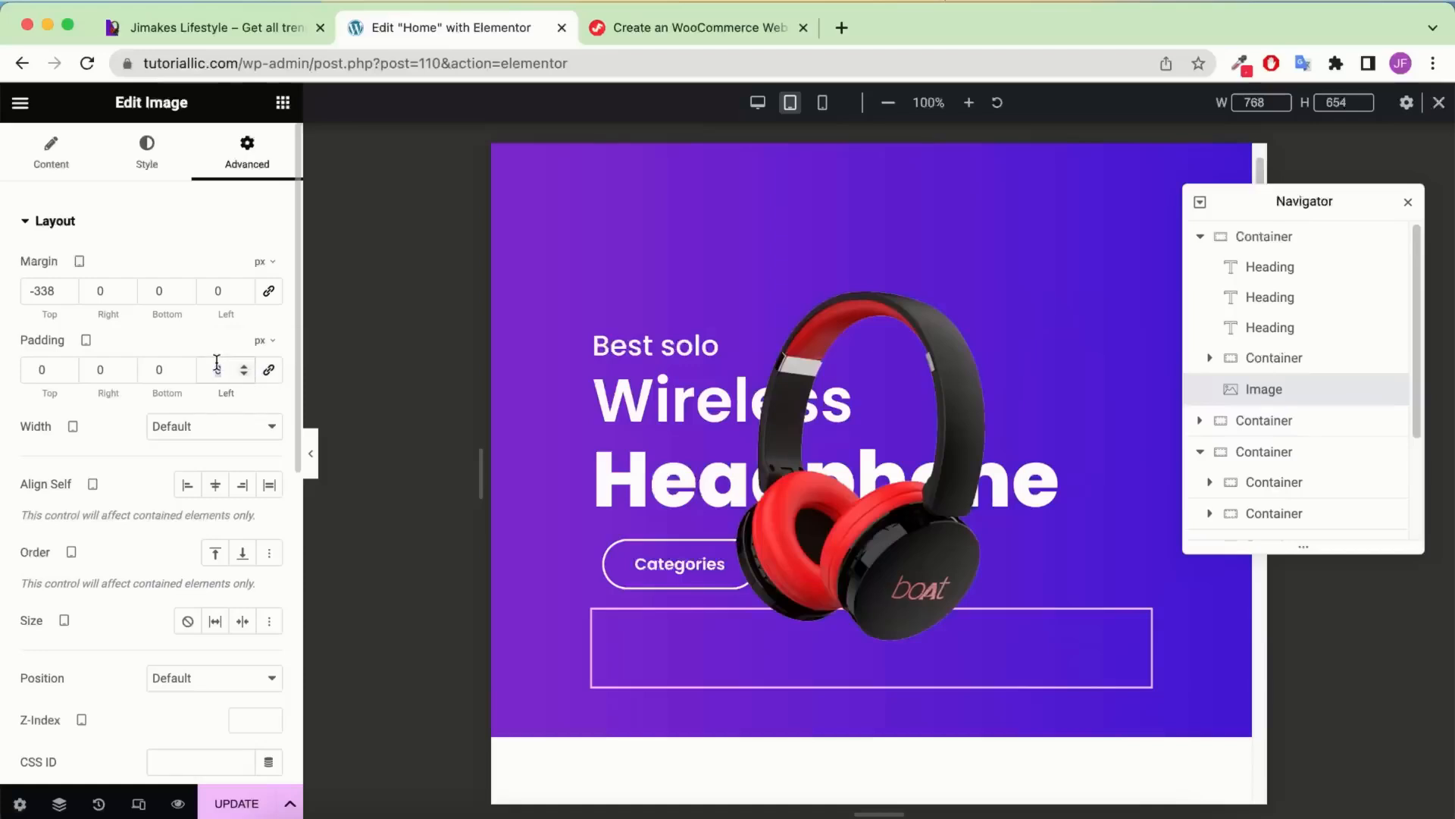
key("ctrl+z")
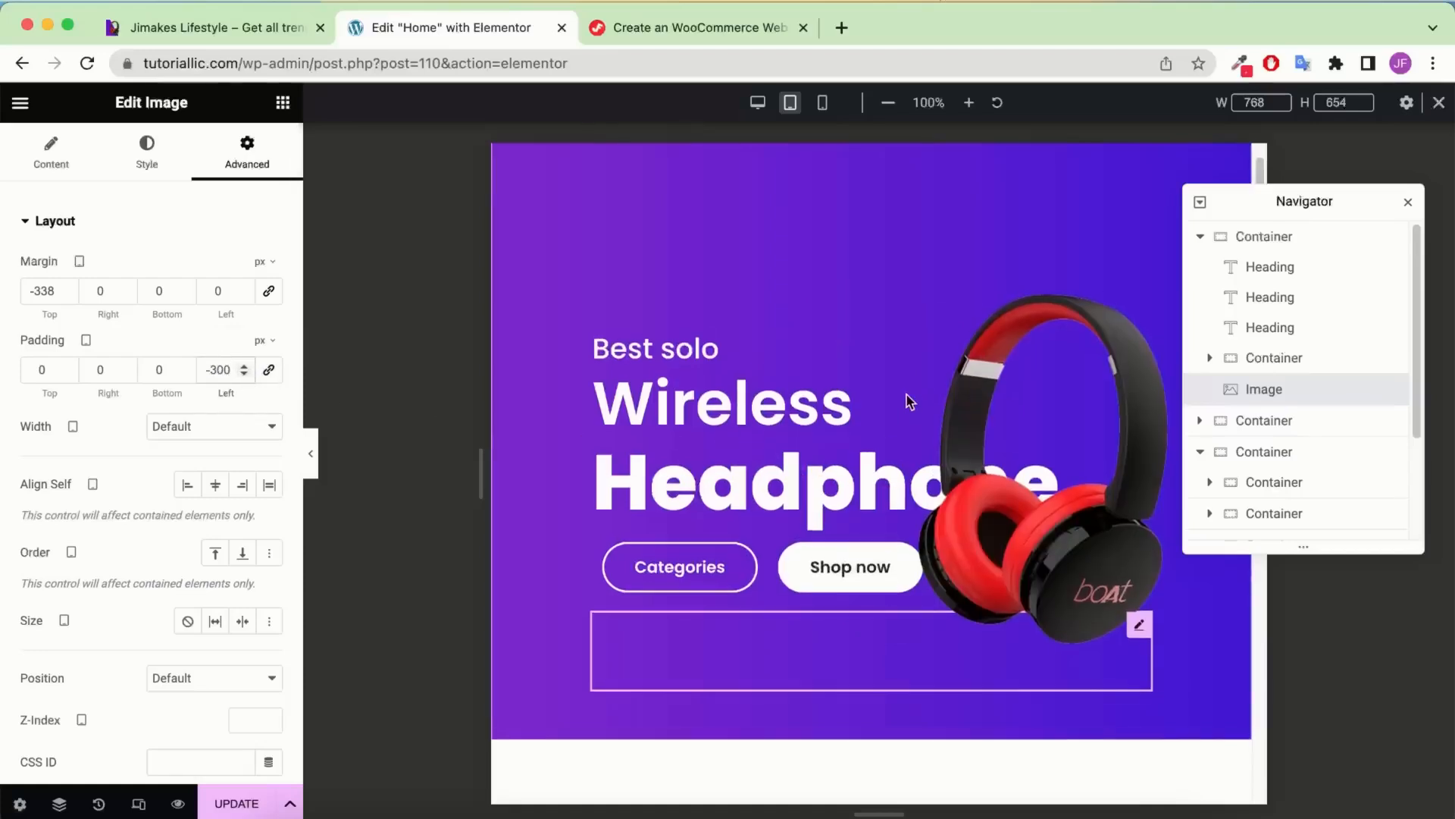
scroll(907, 393, "down", 3)
scroll(907, 393, "up", 5)
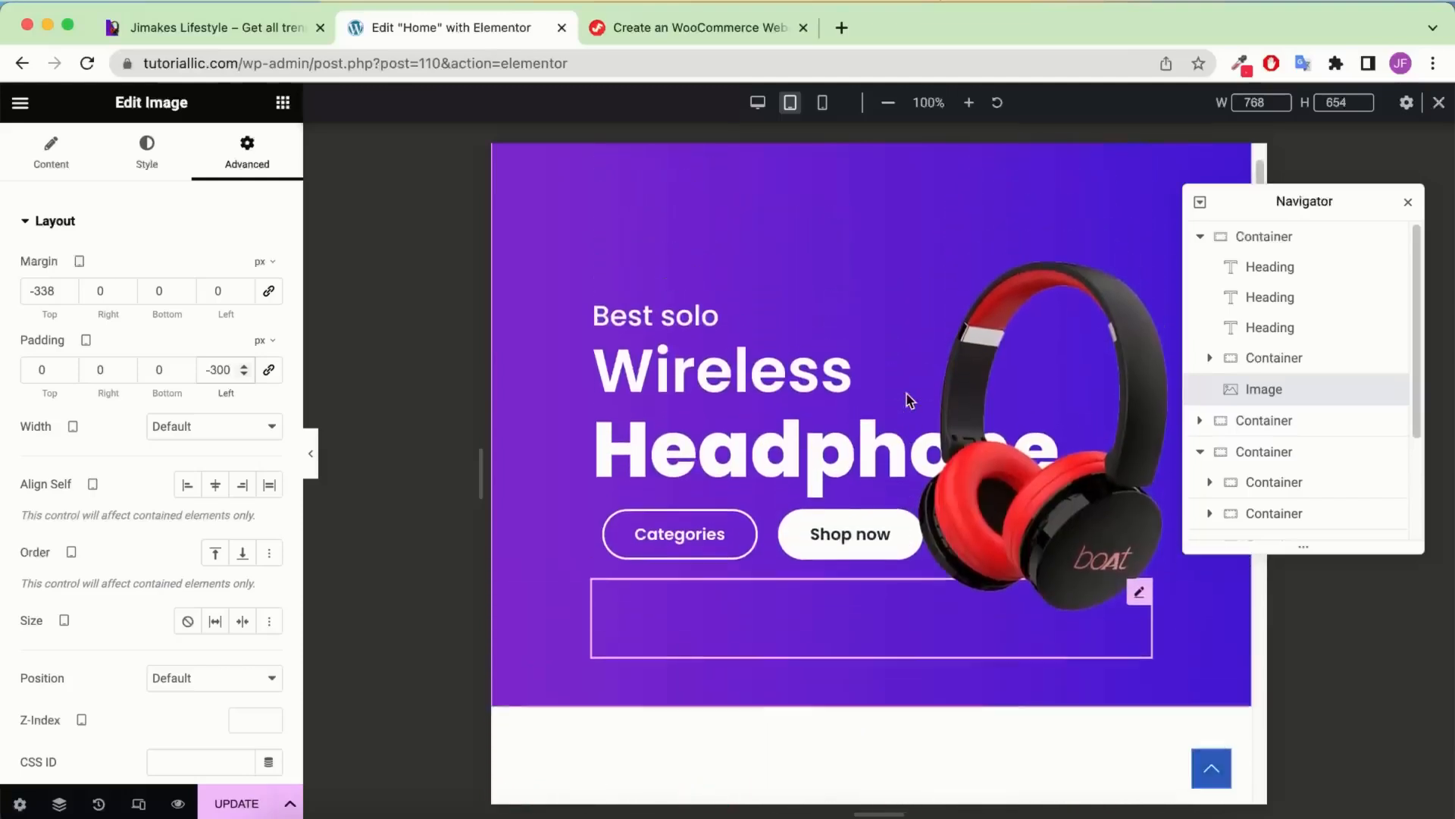
left_click(1279, 235)
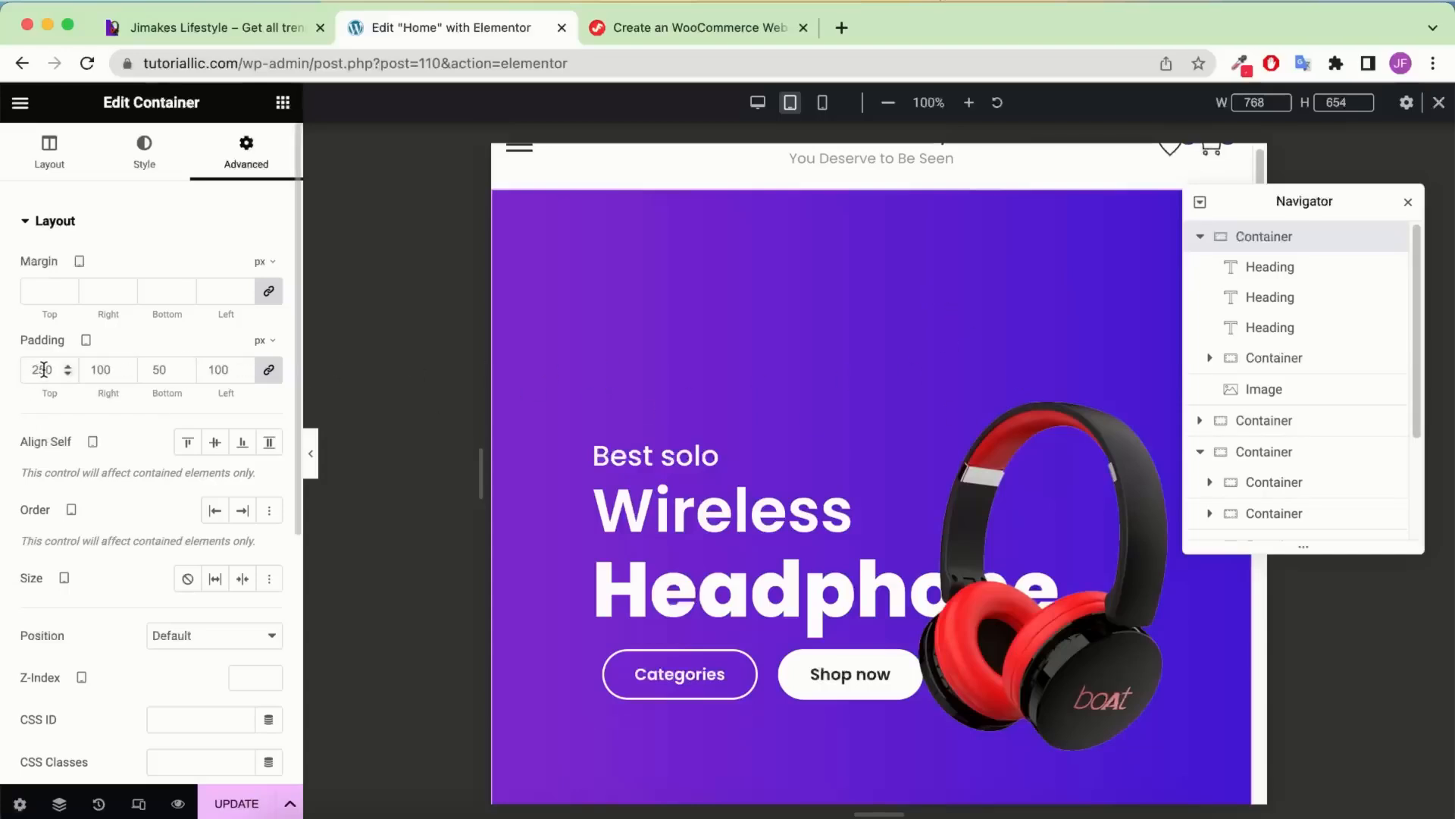
Unlink the hero container's padding and raise its top padding to 150 px
key("Down")
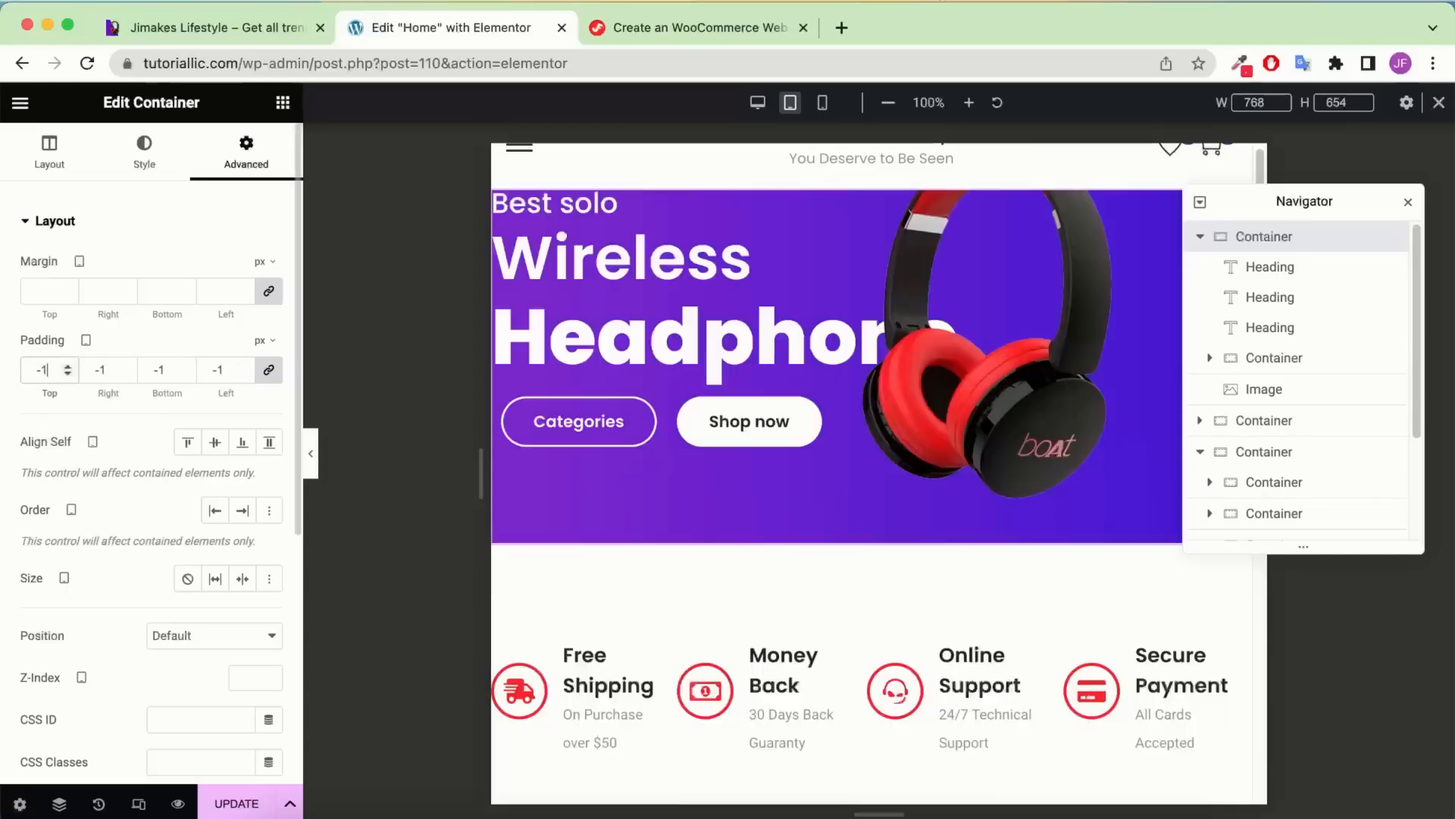
key("Up")
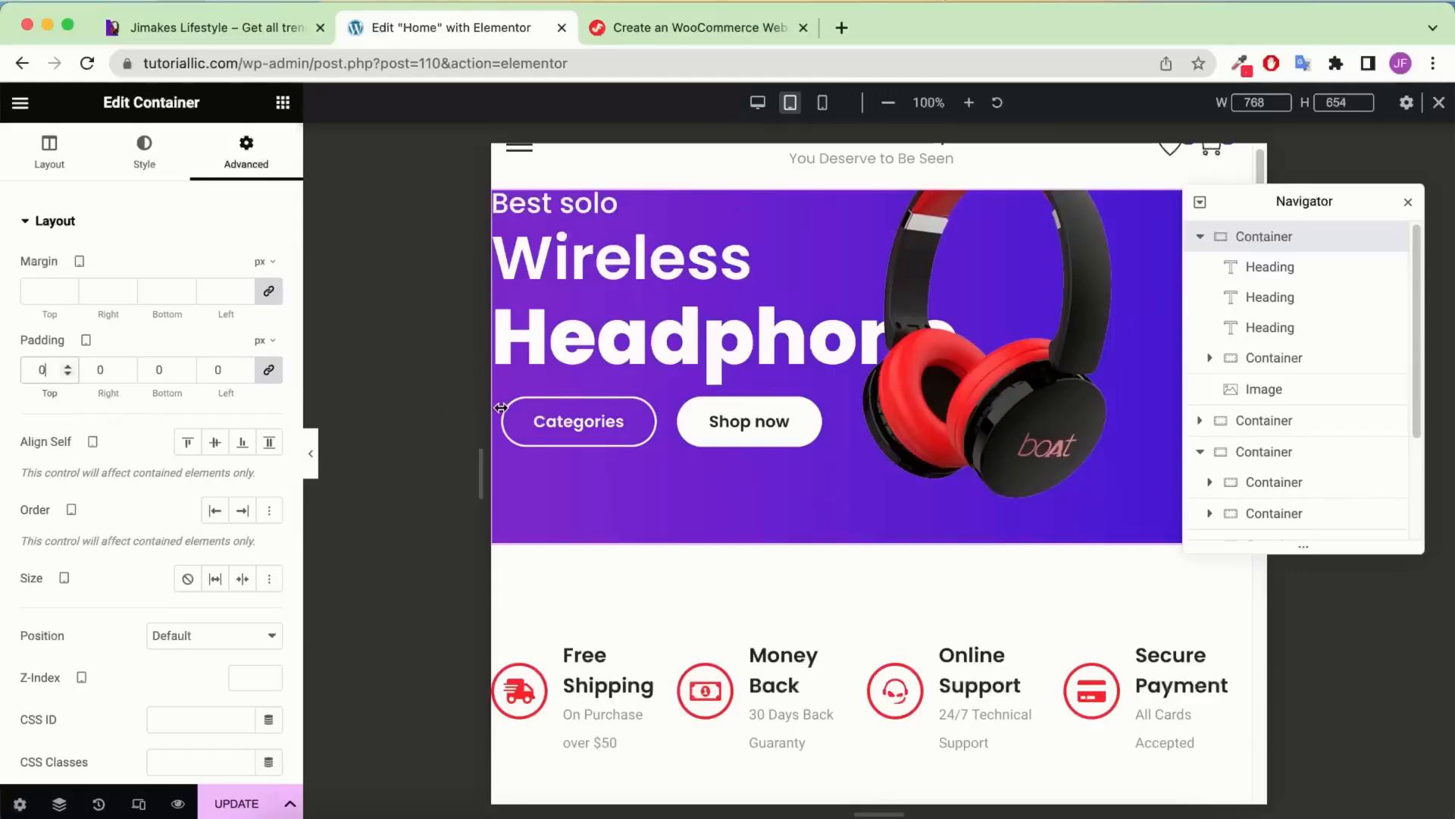
key("BackSpace")
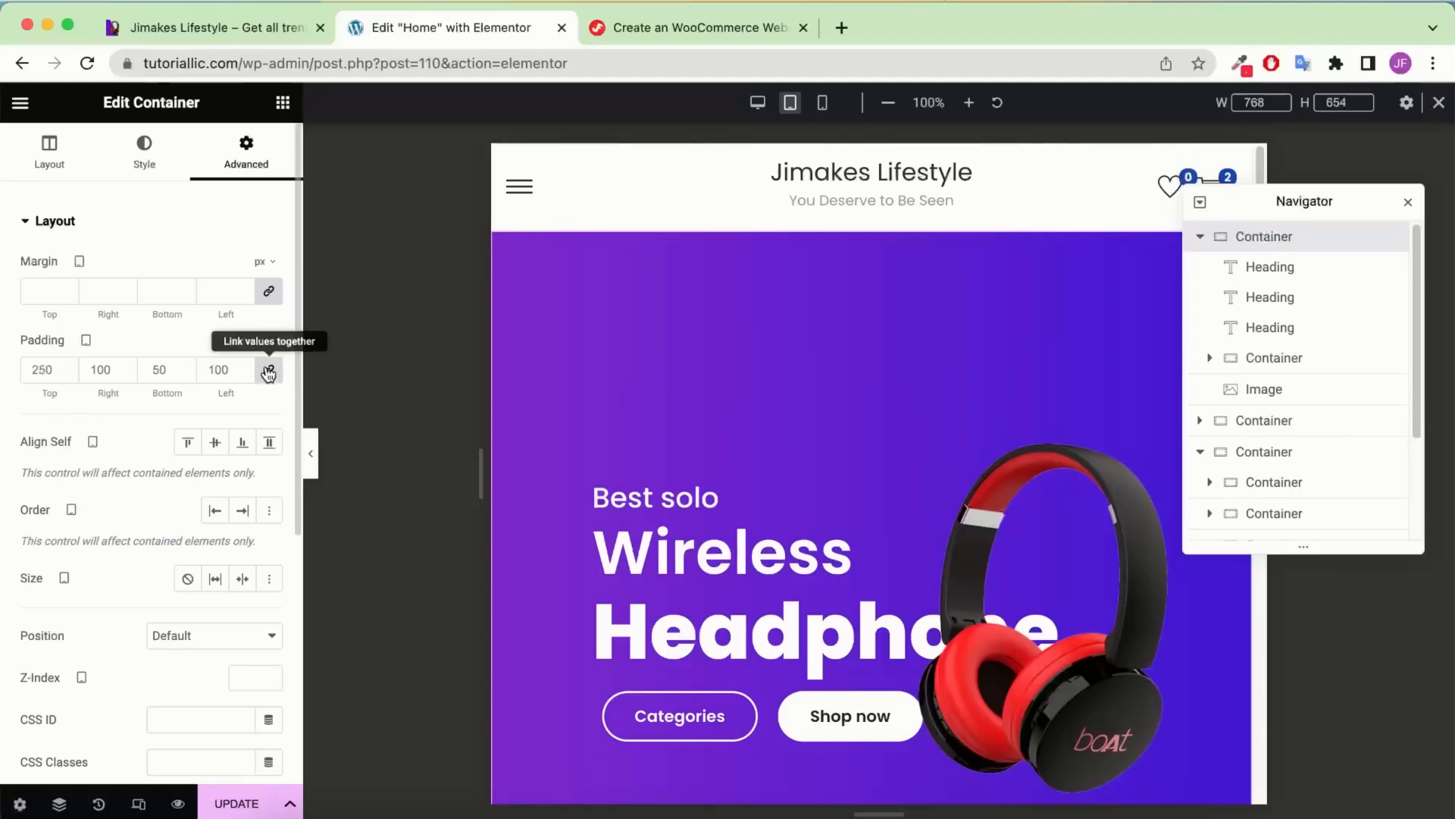
left_click(270, 371)
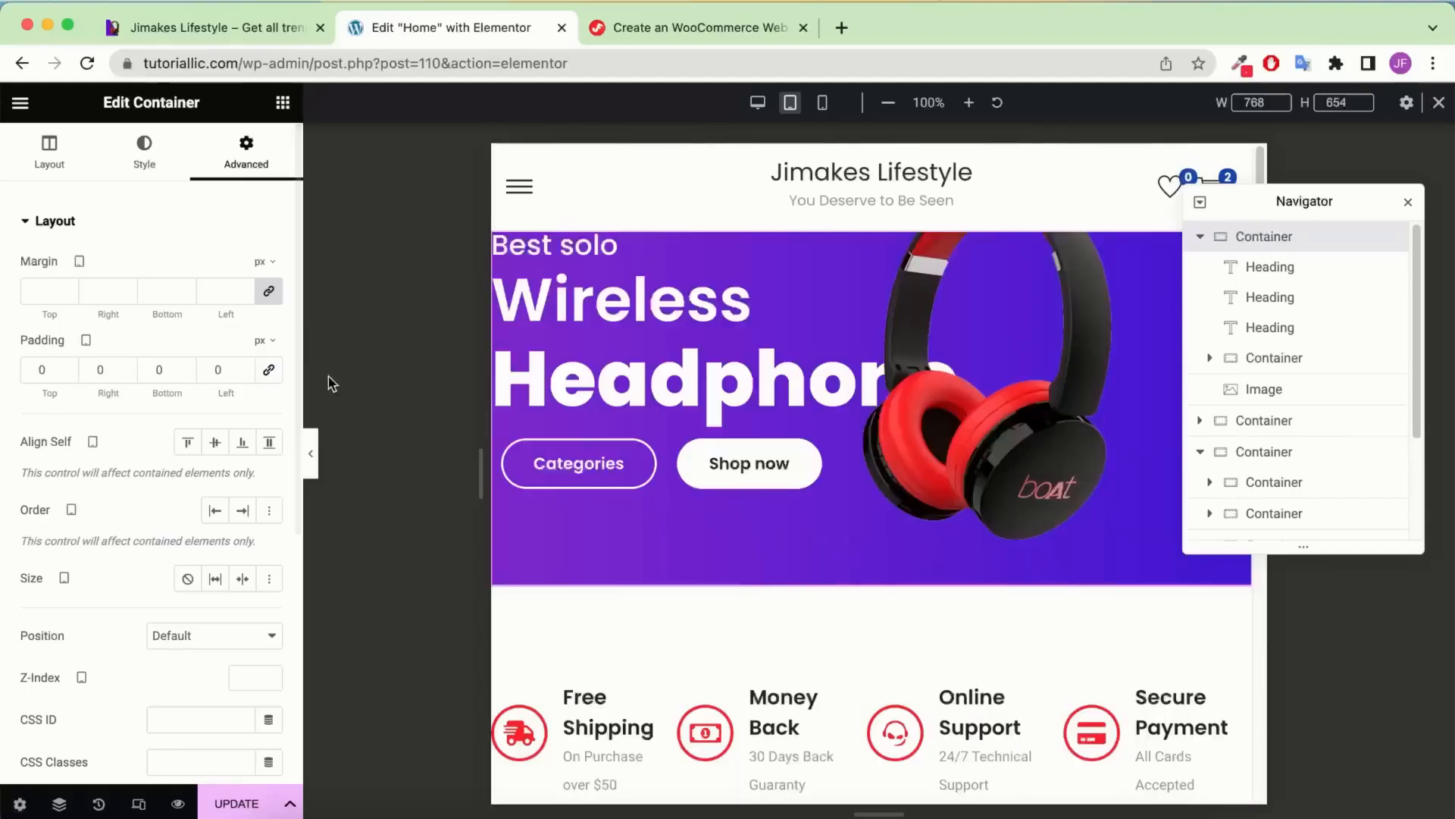
left_click_drag(62, 389, 64, 390)
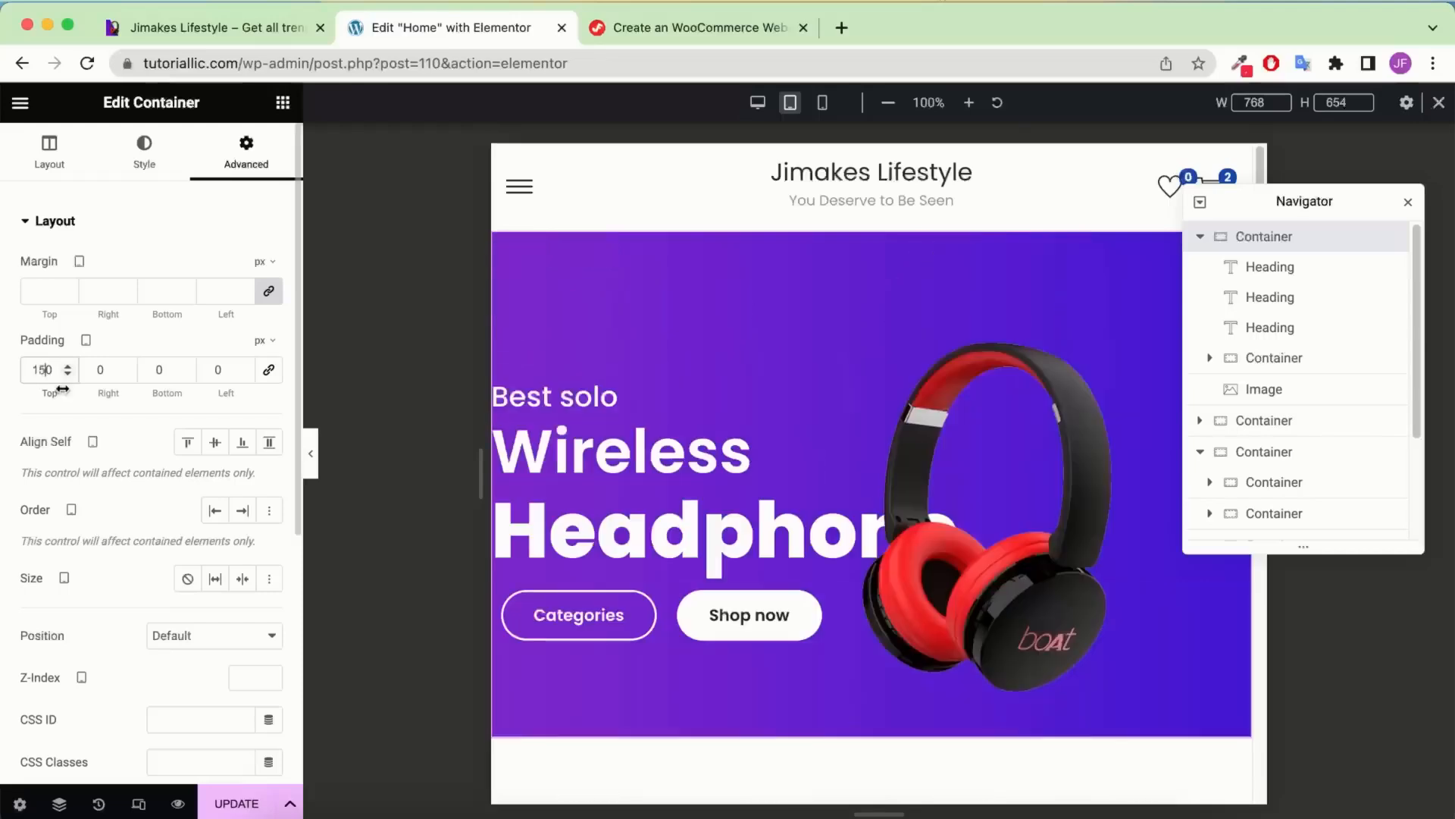
Set the container's right, bottom and left padding to 100, 50 and 100 px
left_click(91, 364)
type("1")
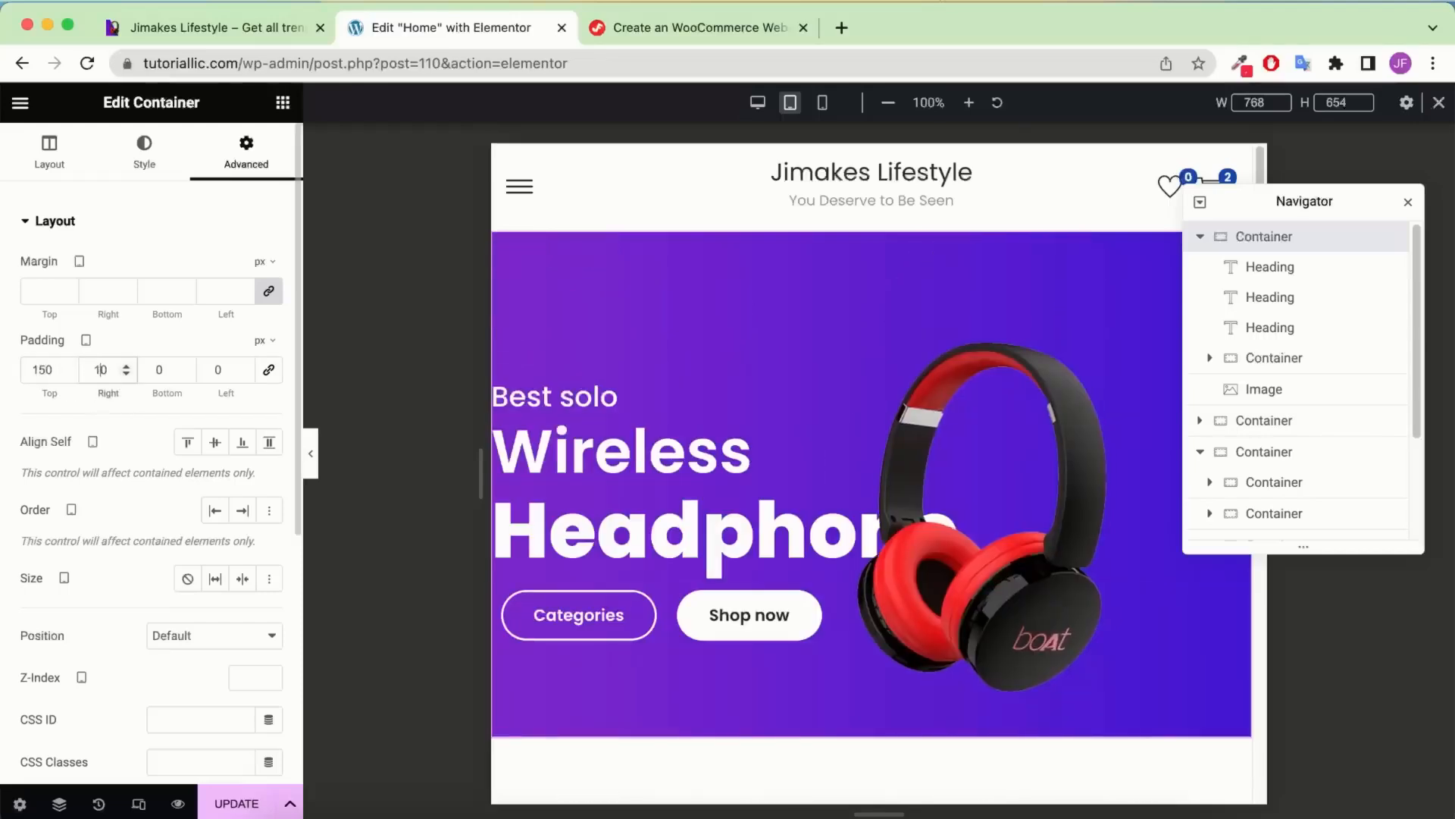
type("0")
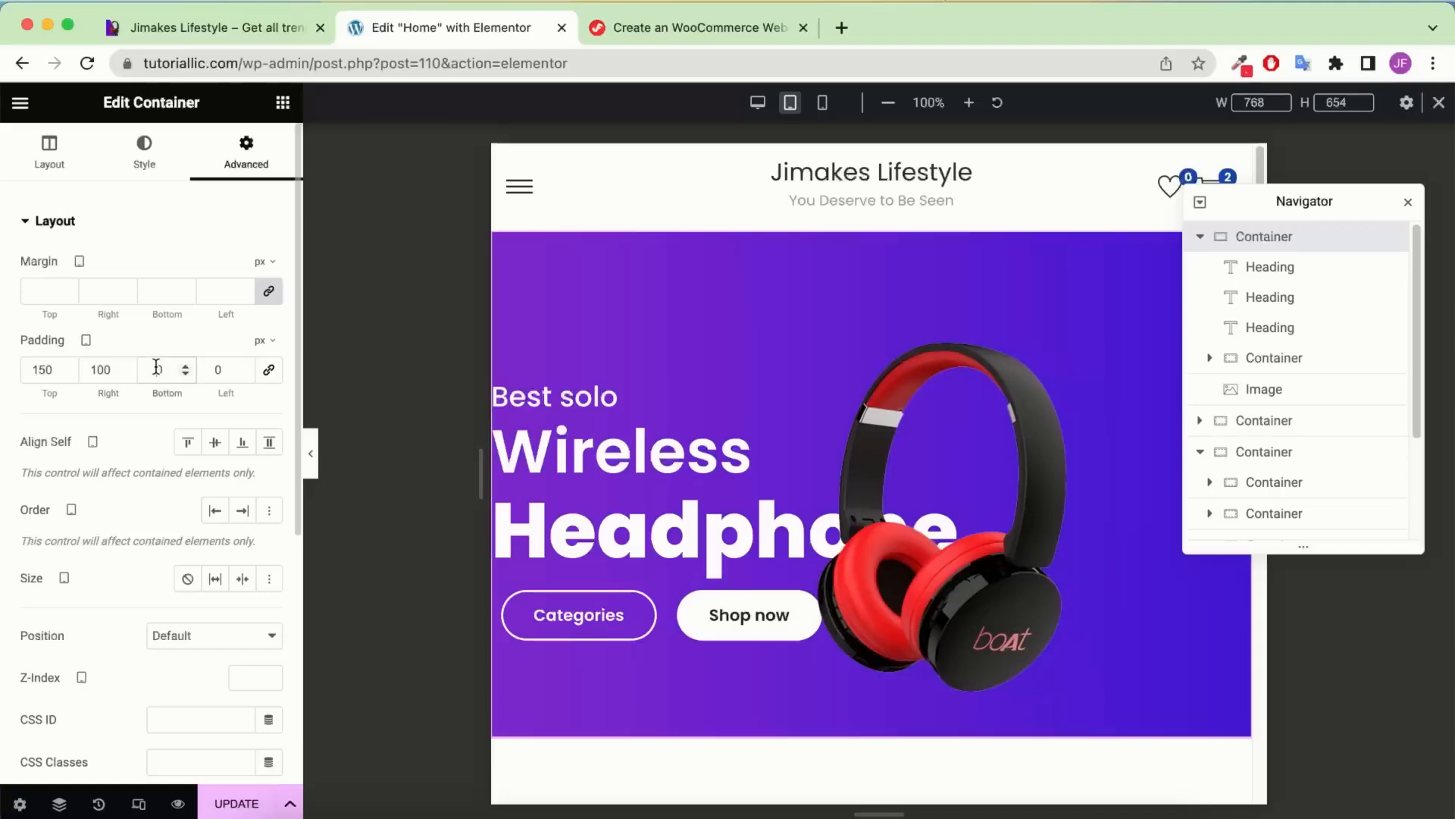
left_click(157, 367)
type("5")
left_click(215, 370)
type("1")
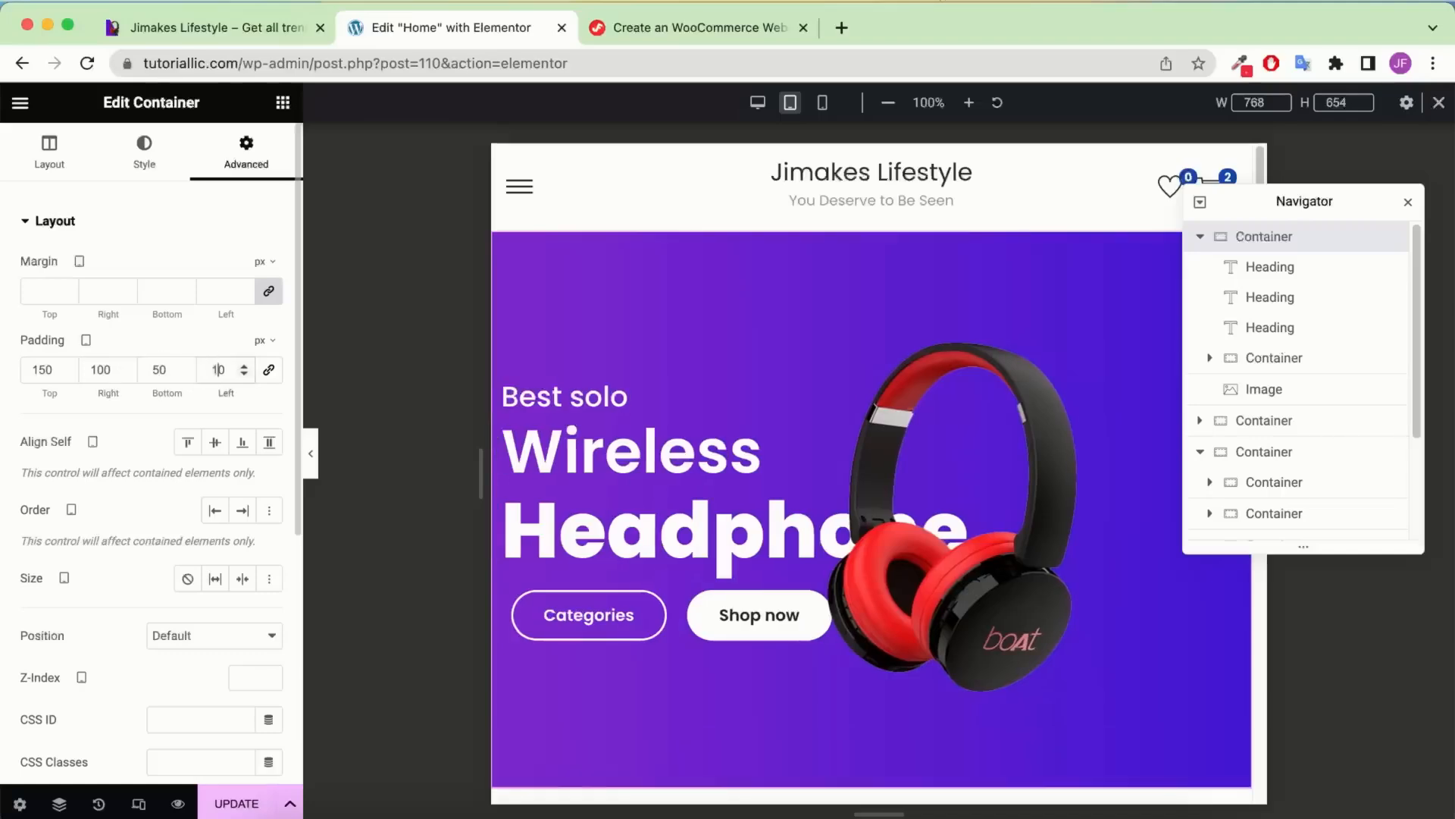
type("0")
scroll(657, 424, "down", 3)
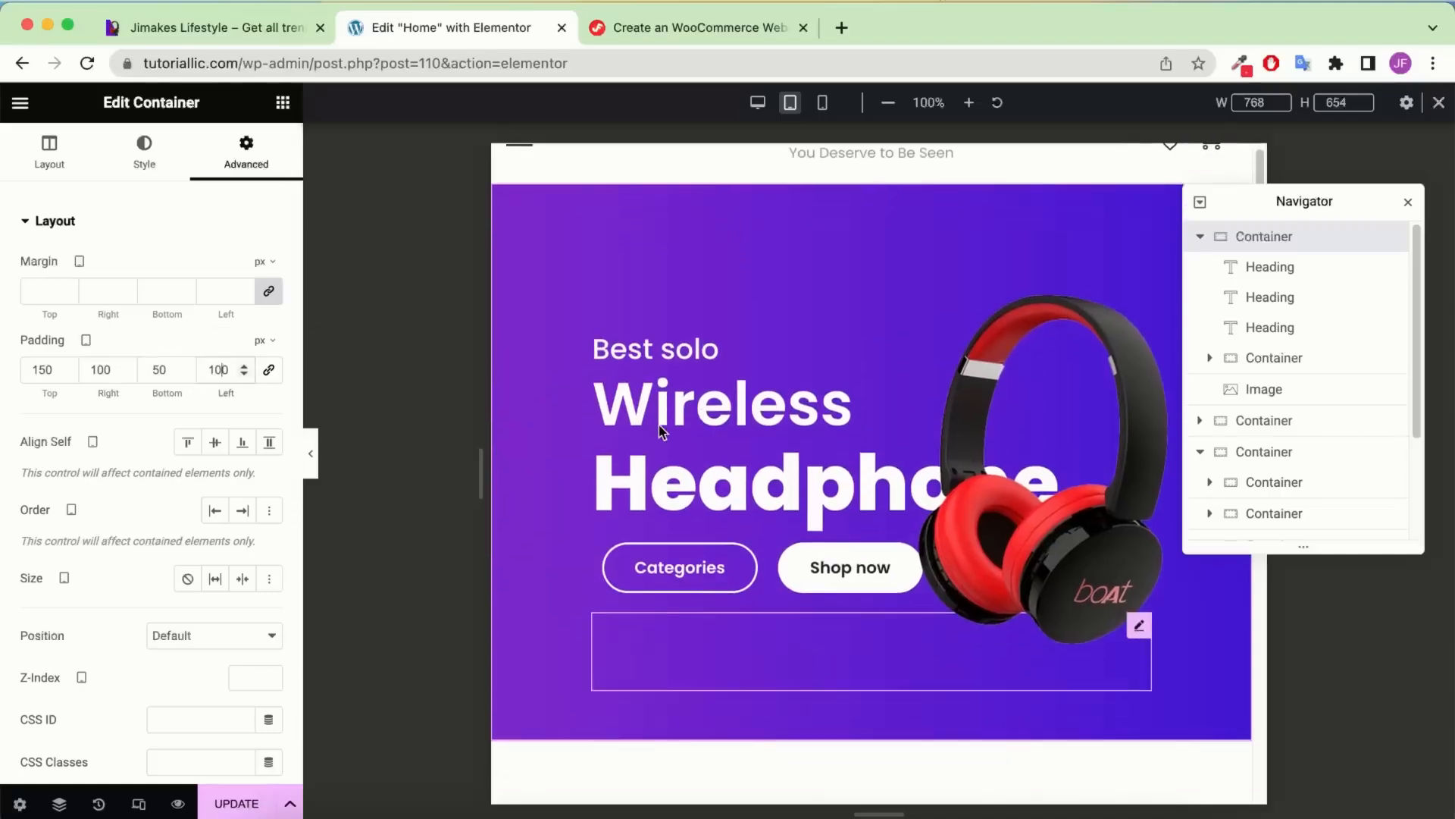
key("super+i")
Select the product-card section below the hero and show it in the Navigator
scroll(1013, 413, "down", 7)
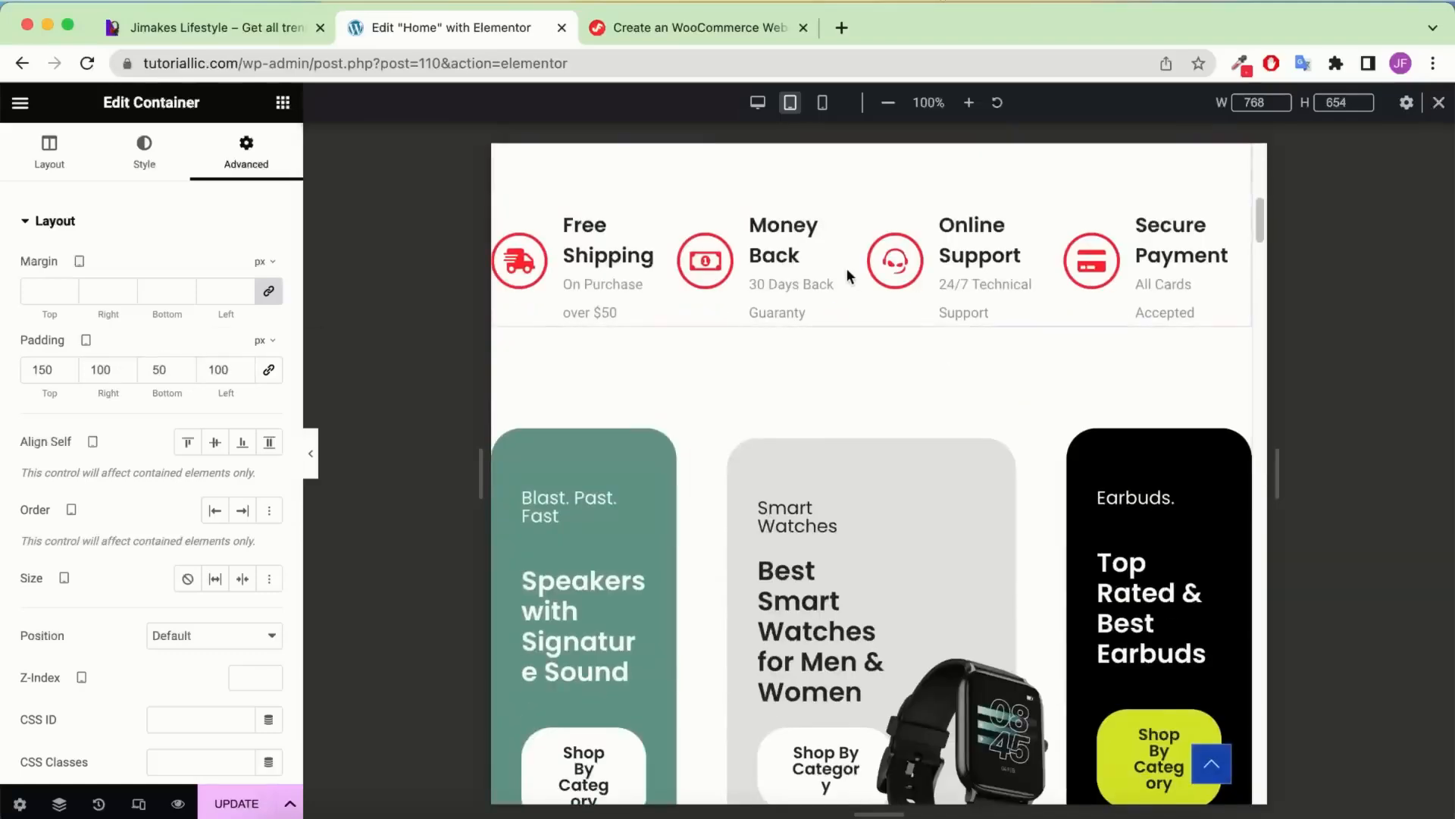
scroll(880, 349, "up", 3)
scroll(894, 425, "down", 5)
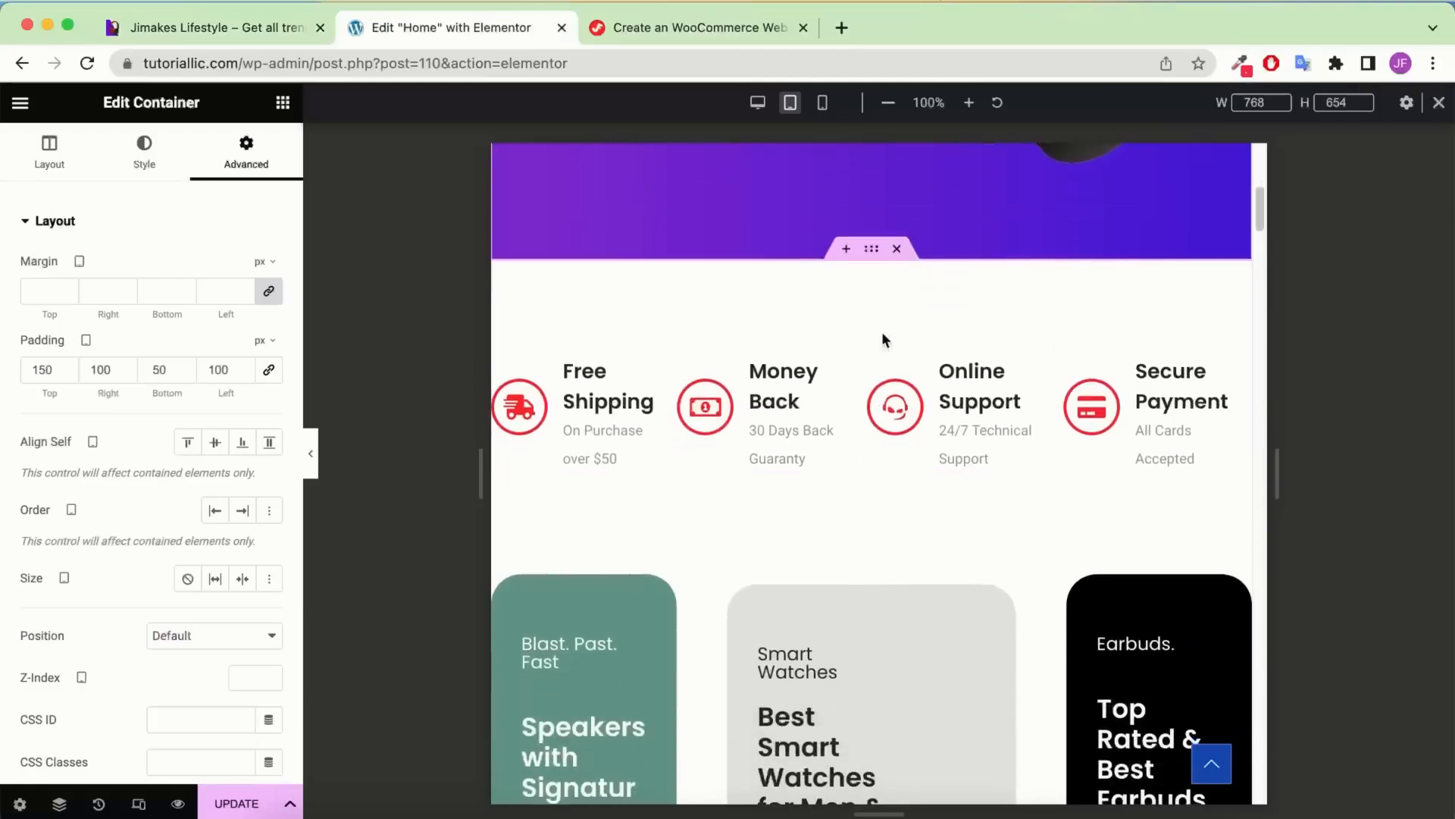
scroll(907, 329, "down", 1)
mouse_move(884, 394)
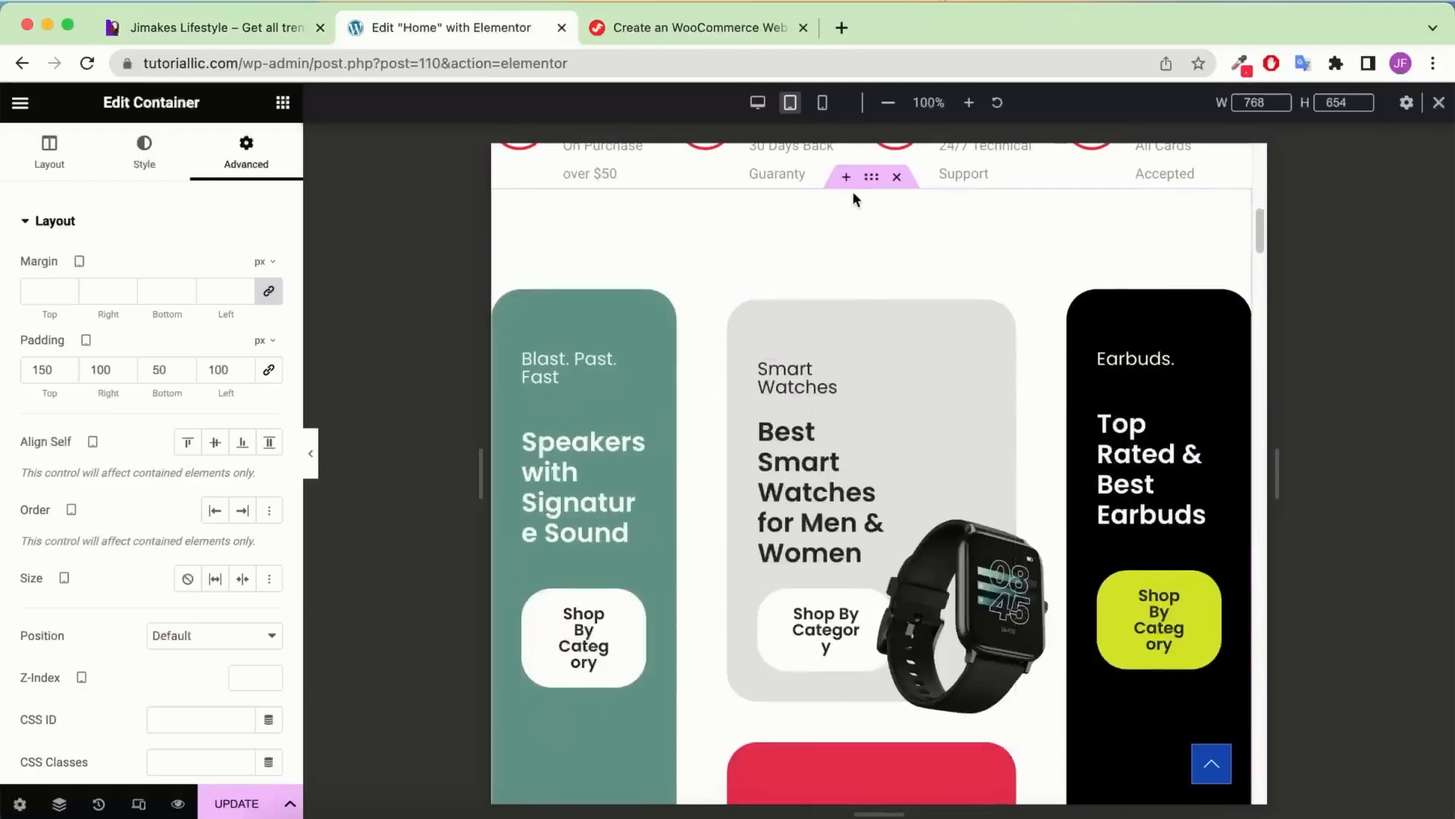
left_click(879, 184)
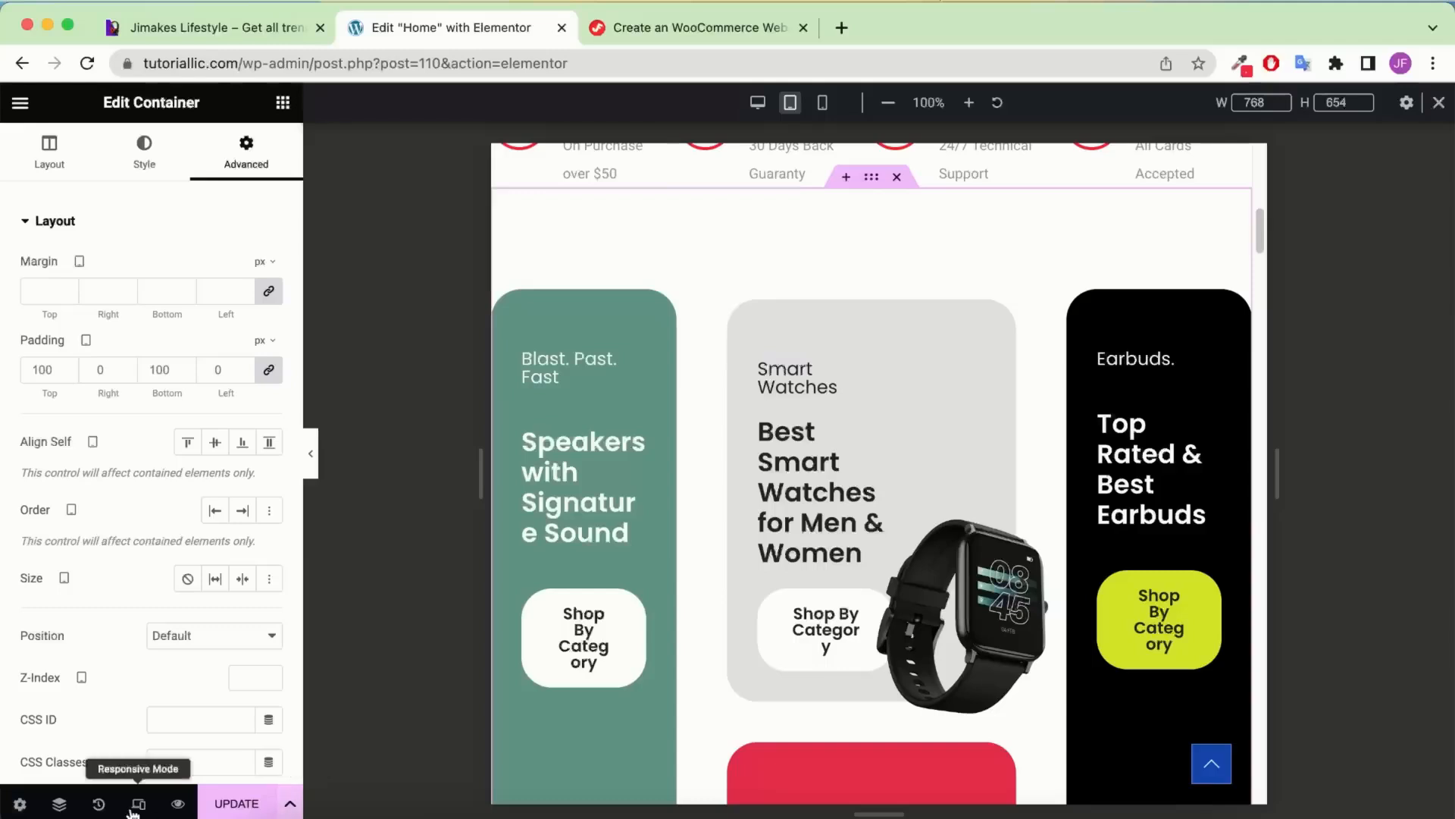
left_click(59, 803)
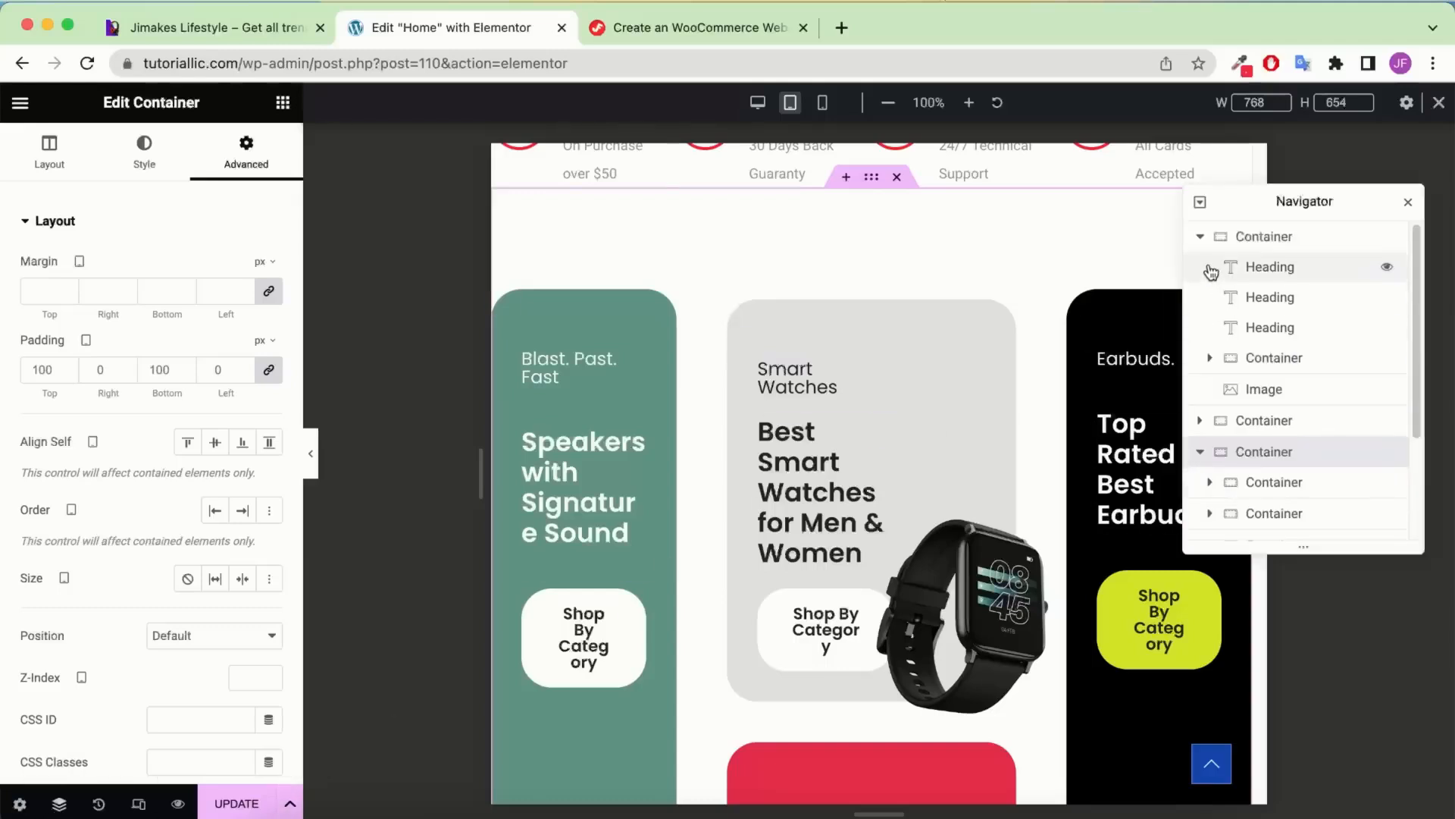
left_click(1201, 236)
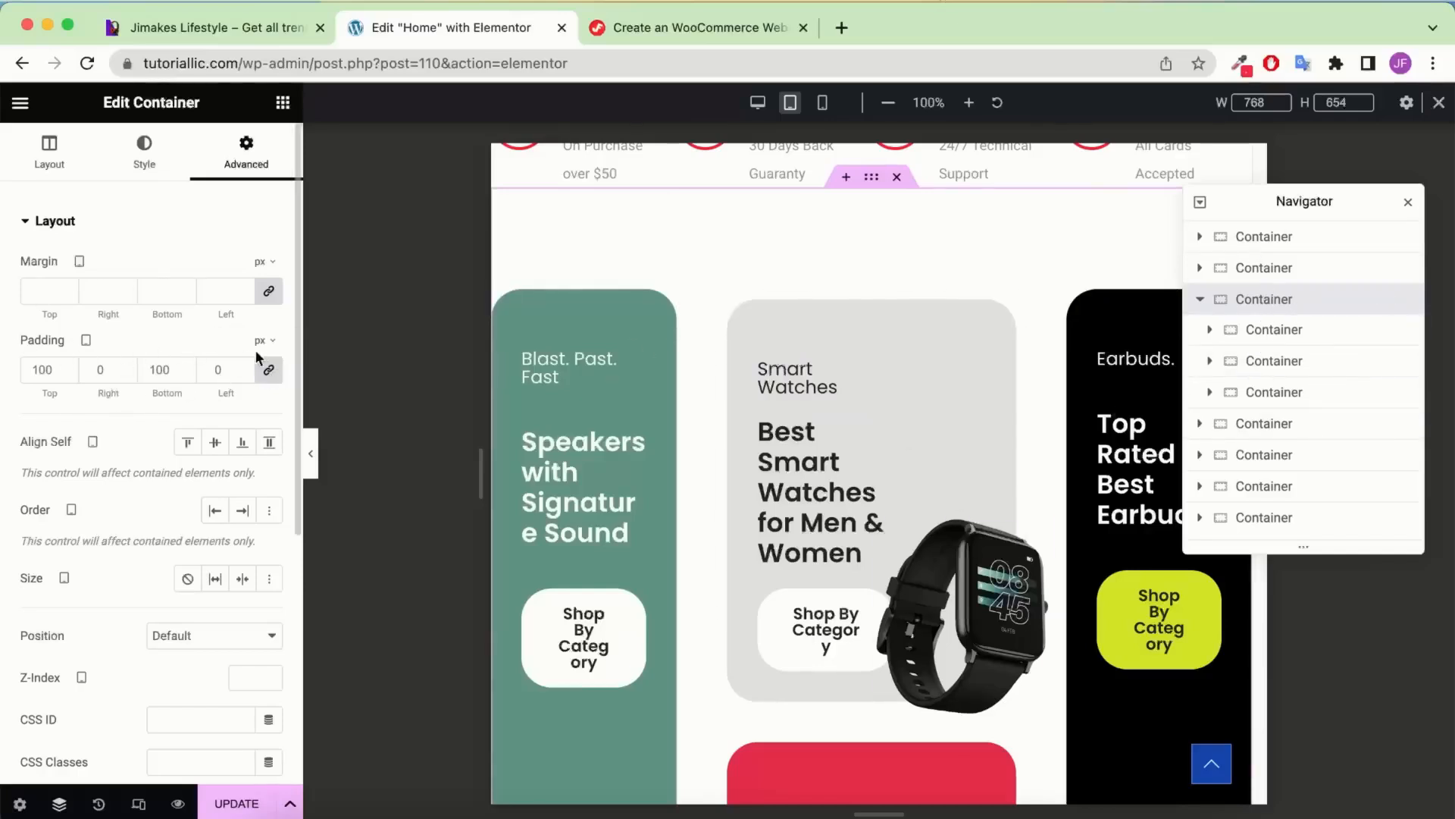
Link the section's padding and set it to 60 px on every side
left_click(269, 369)
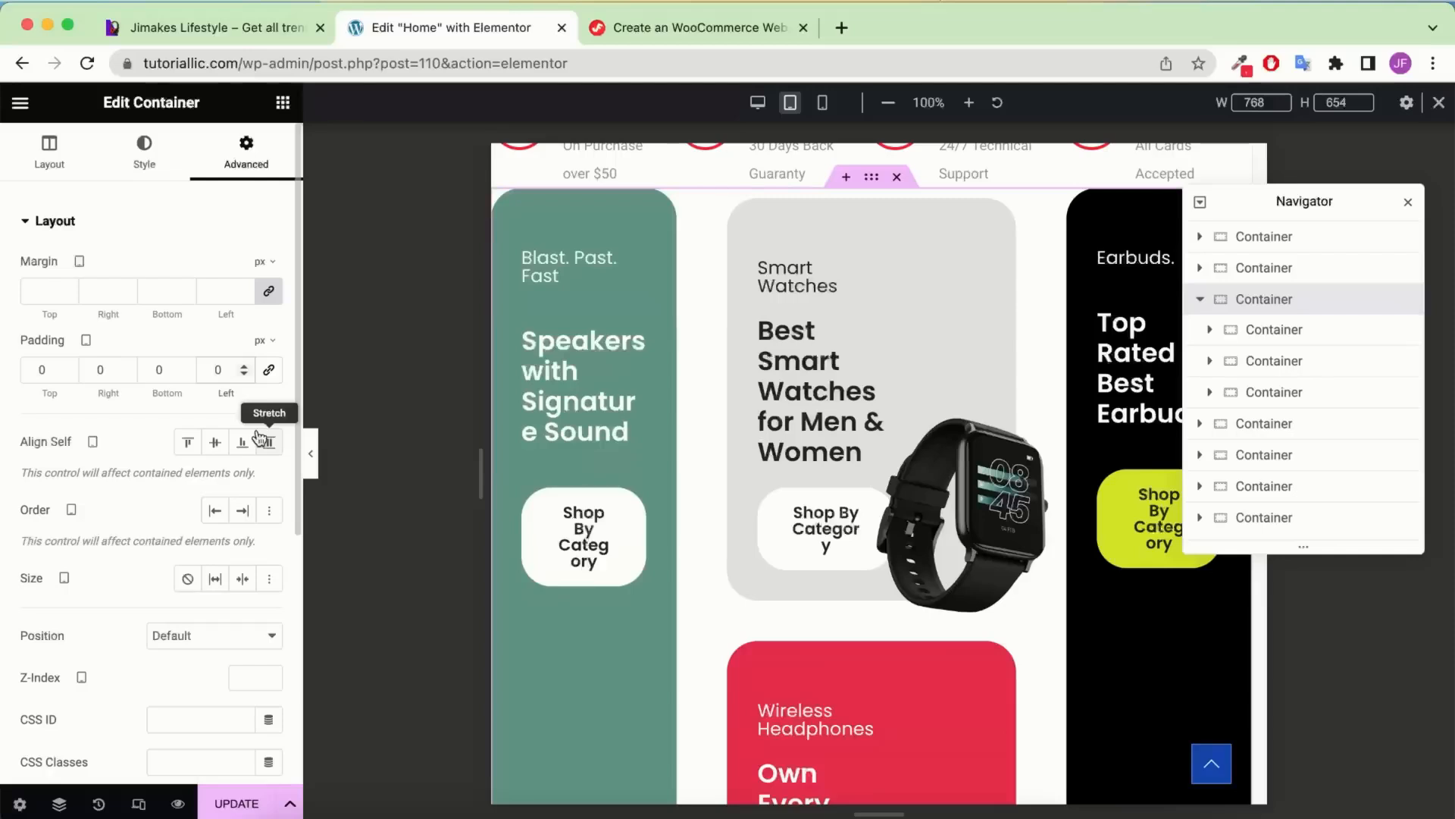
type("6")
left_click(264, 377)
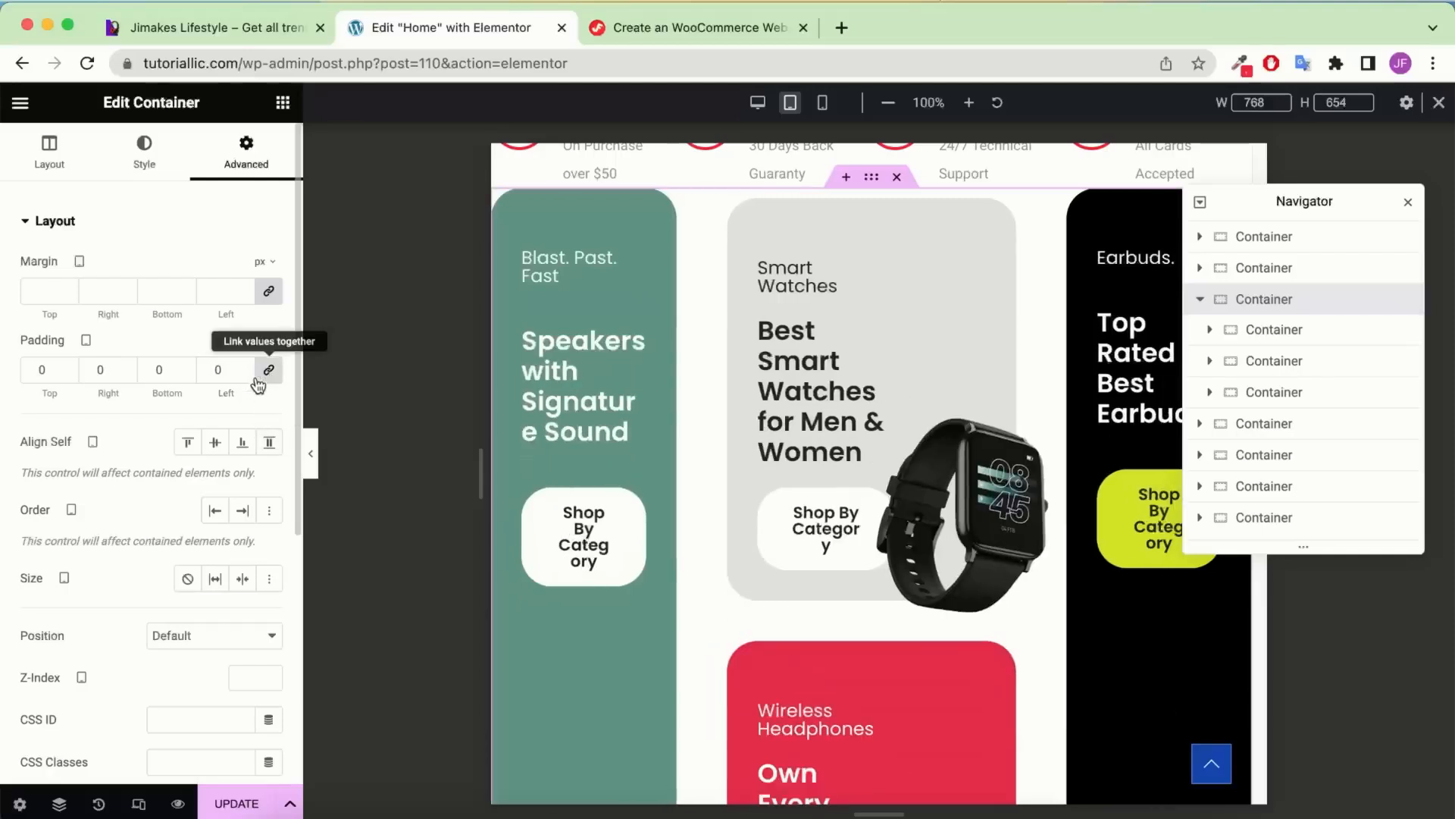
left_click(217, 369)
type("6")
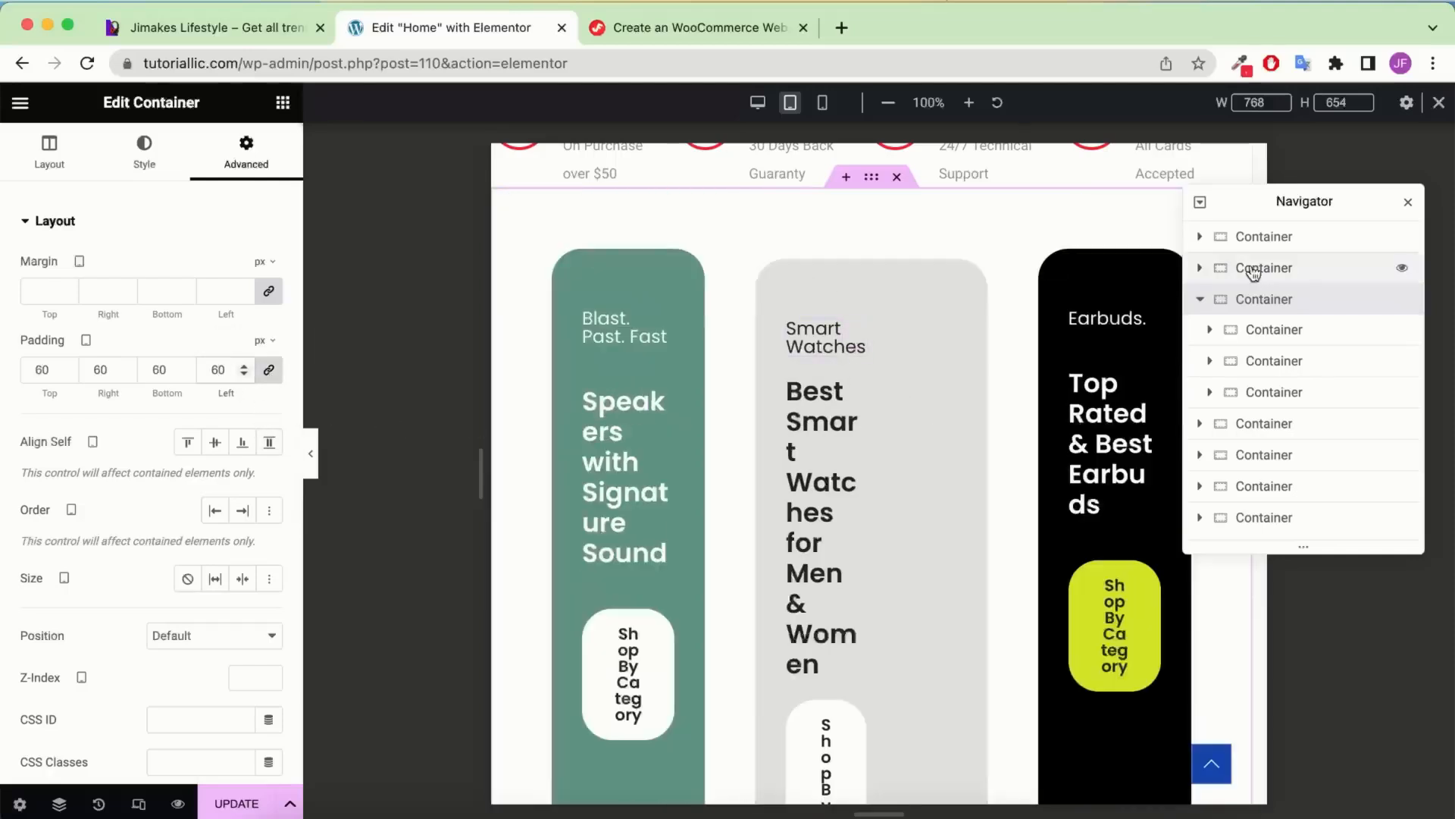
Set the Speakers card container's width to 100%
left_click(1258, 334)
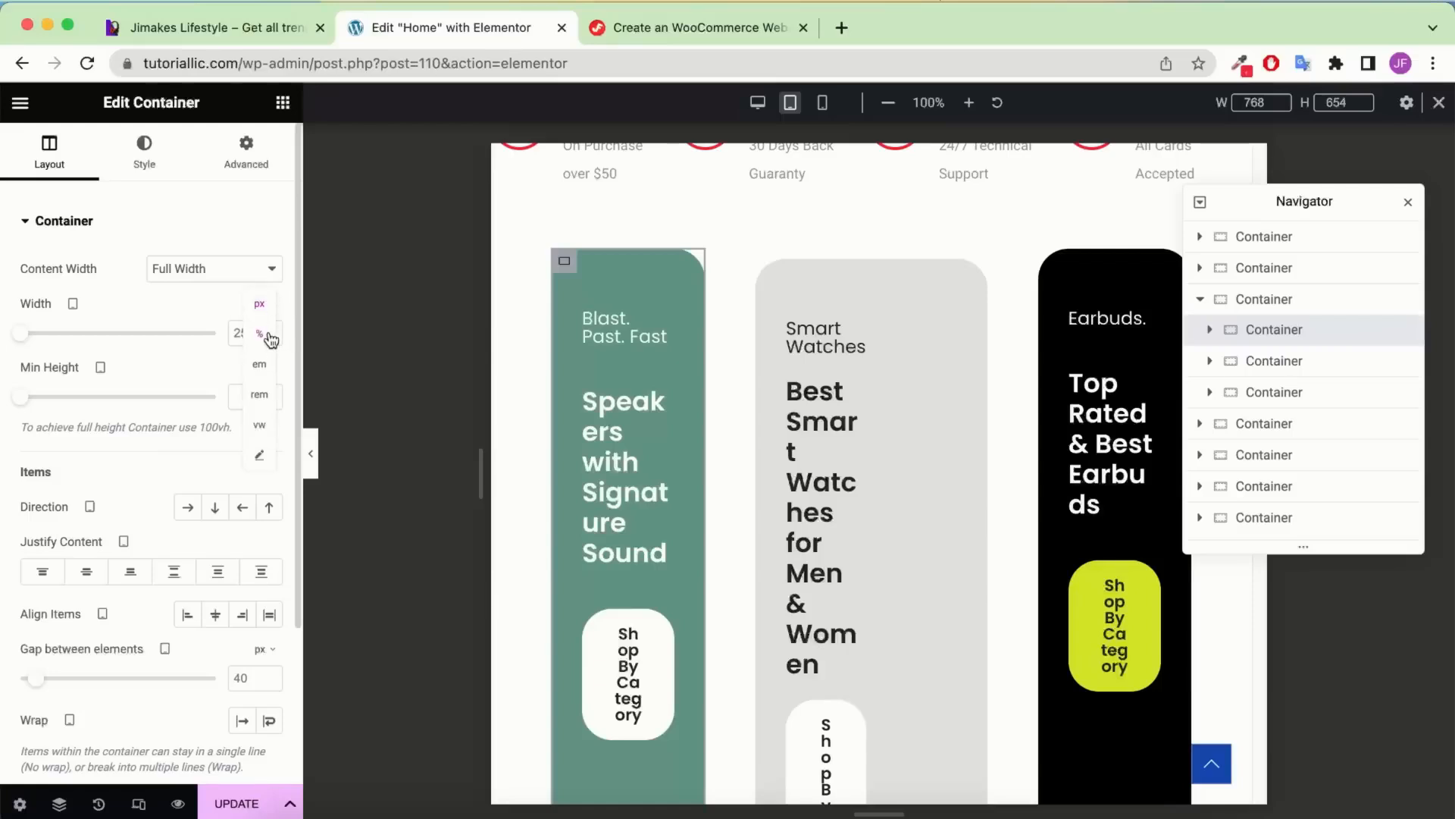
left_click(265, 320)
double_click(241, 332)
type("100")
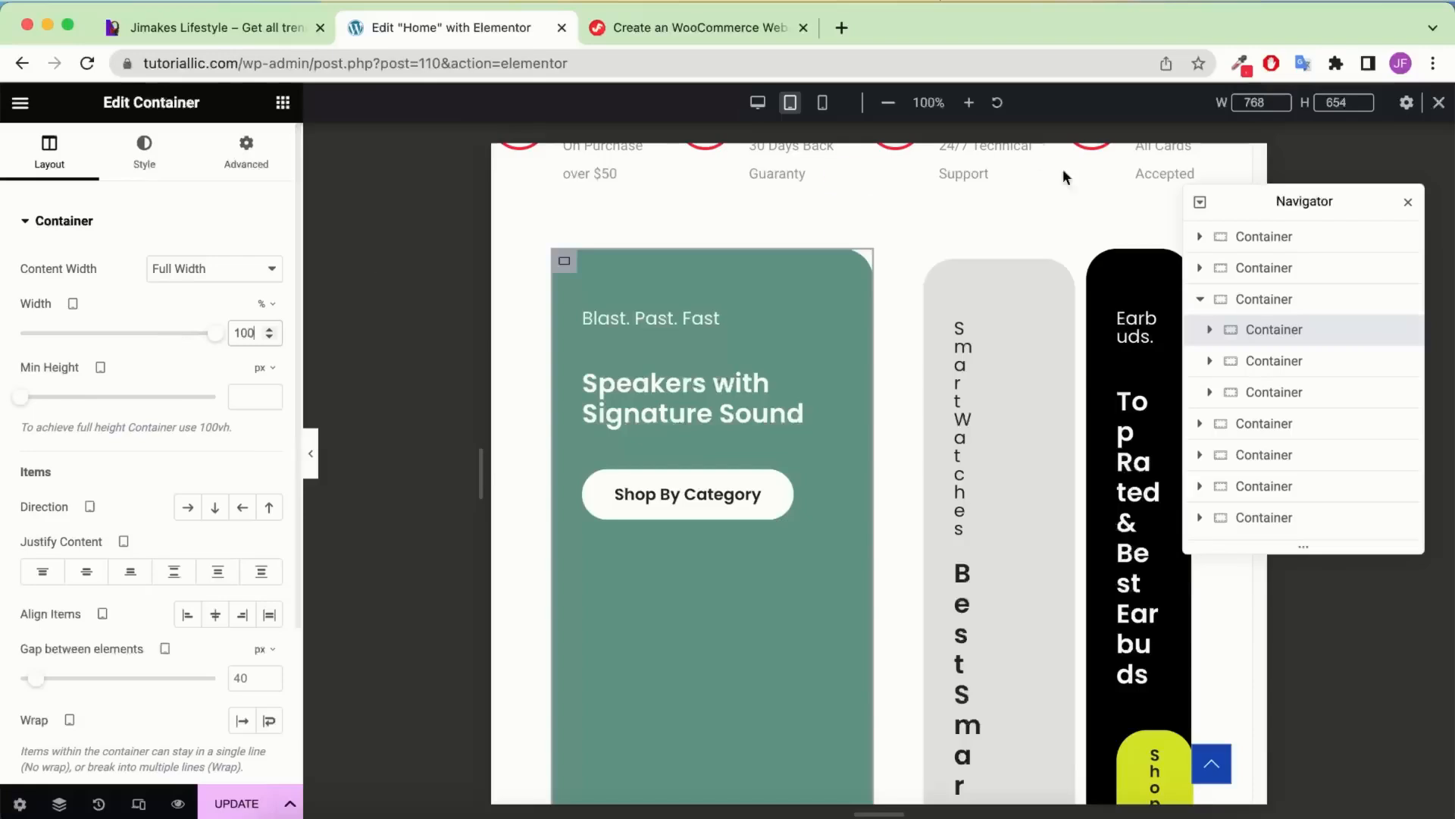
Set the product-card section's direction to Column with Space Around justification
left_click(1325, 301)
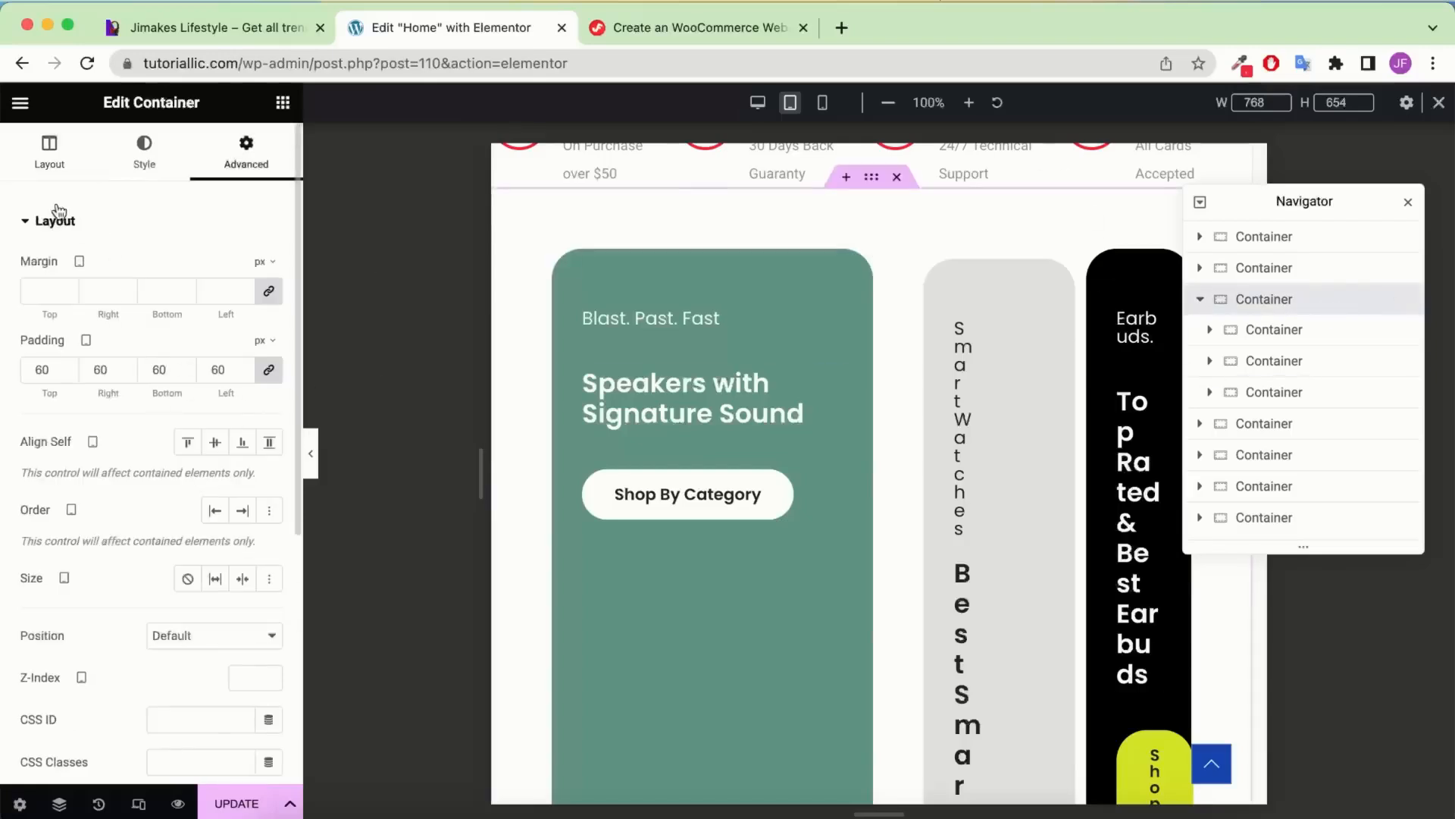
left_click(79, 176)
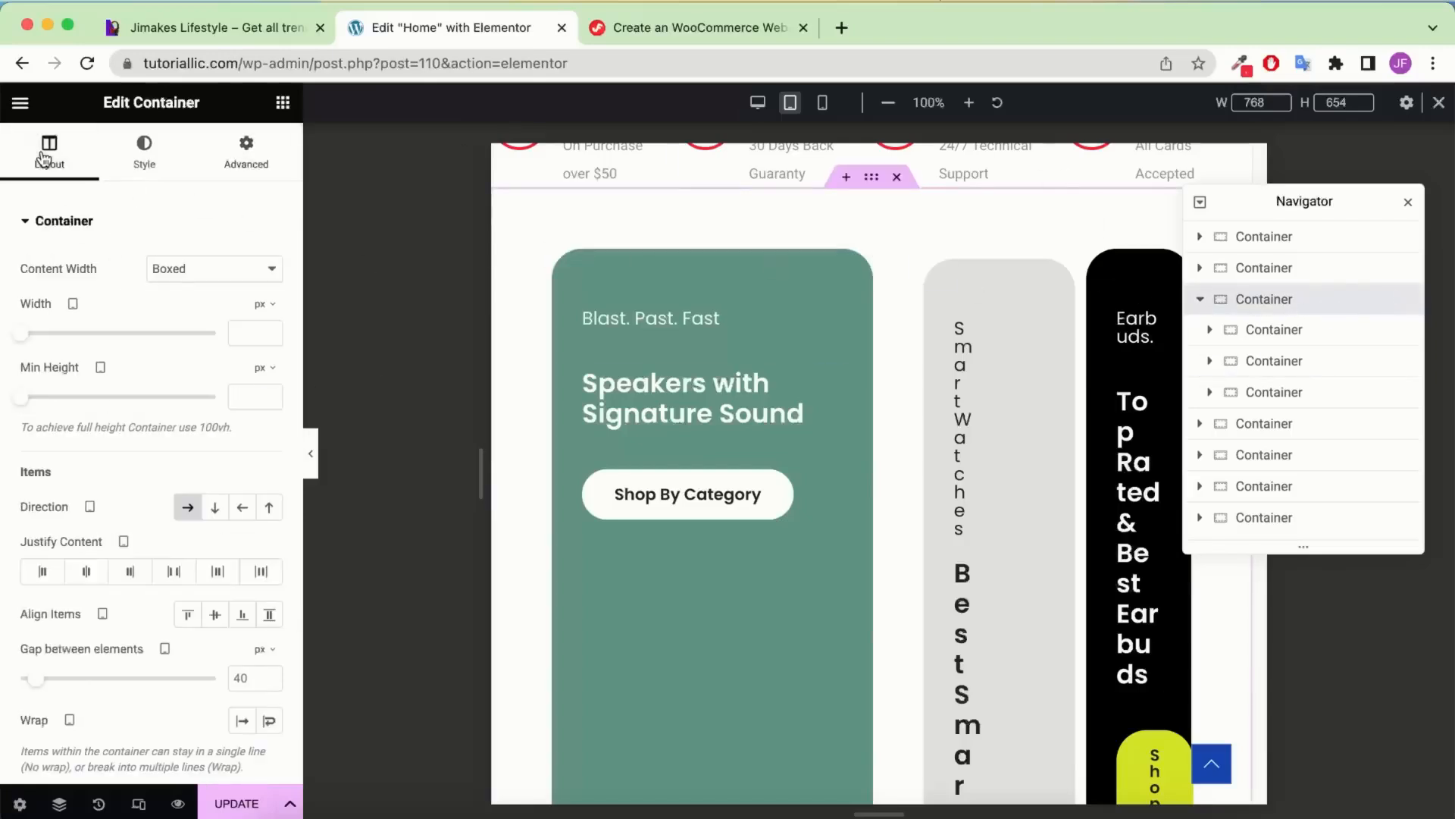
left_click(217, 510)
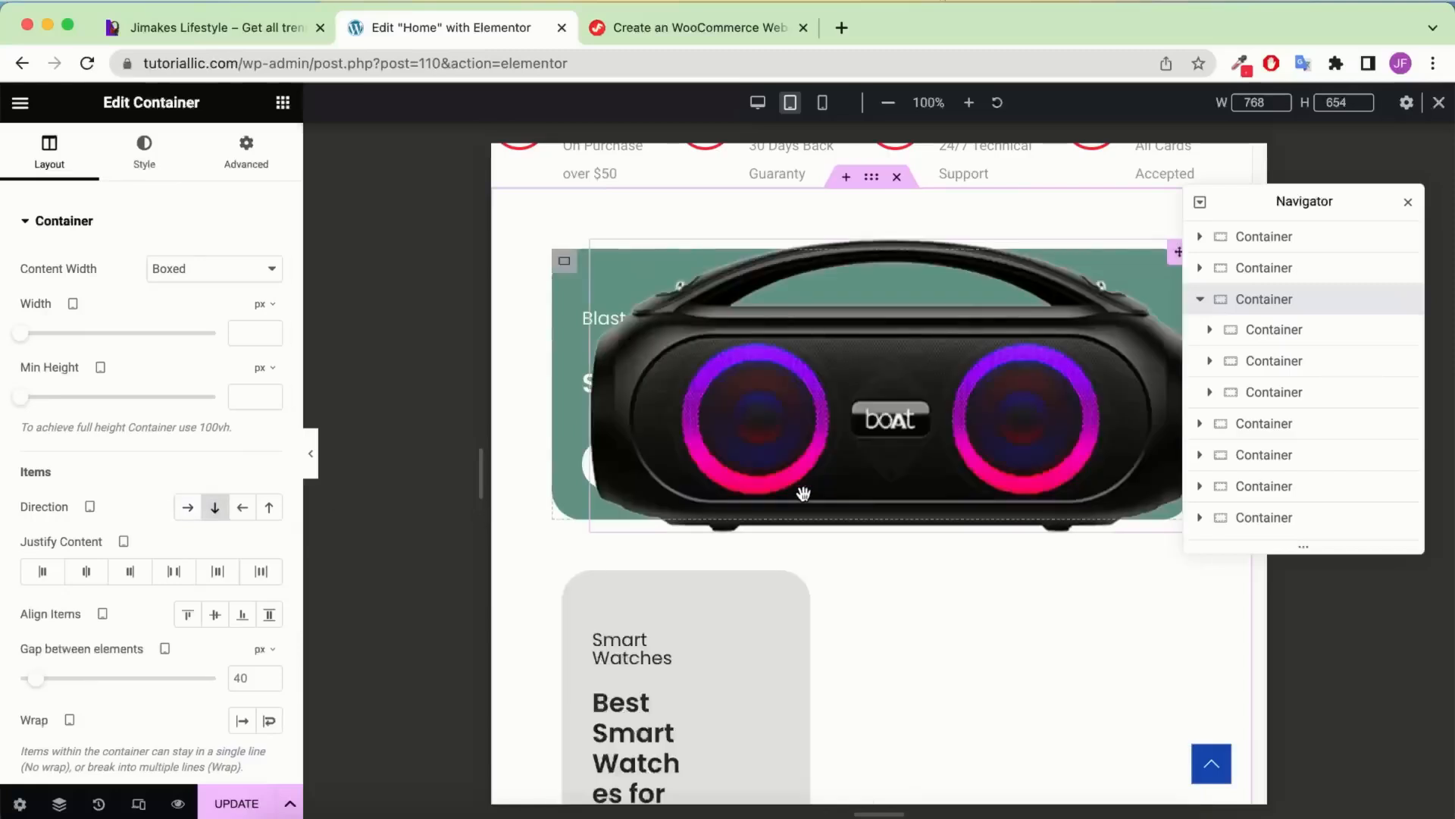
scroll(818, 508, "down", 2)
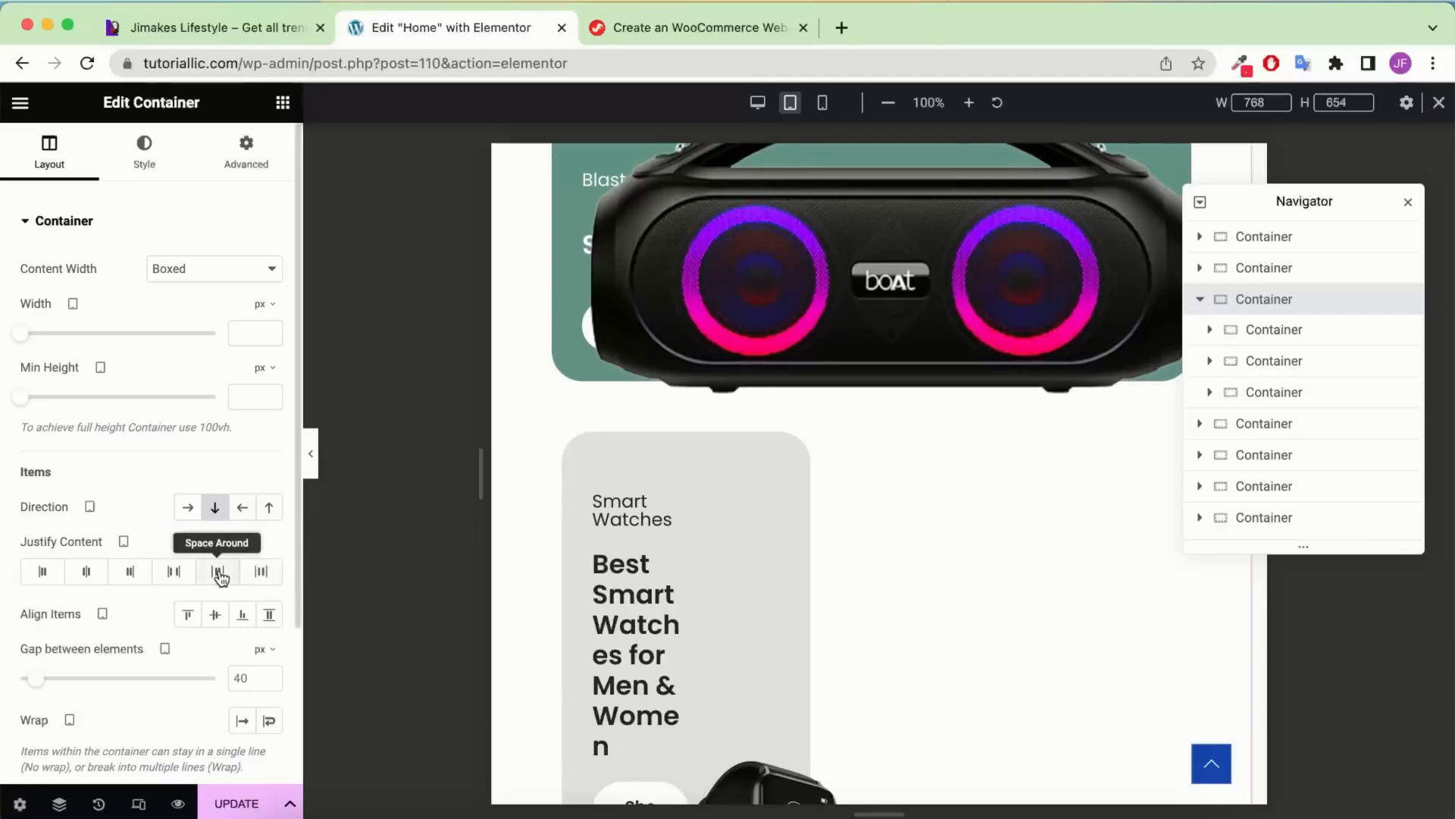
left_click(220, 579)
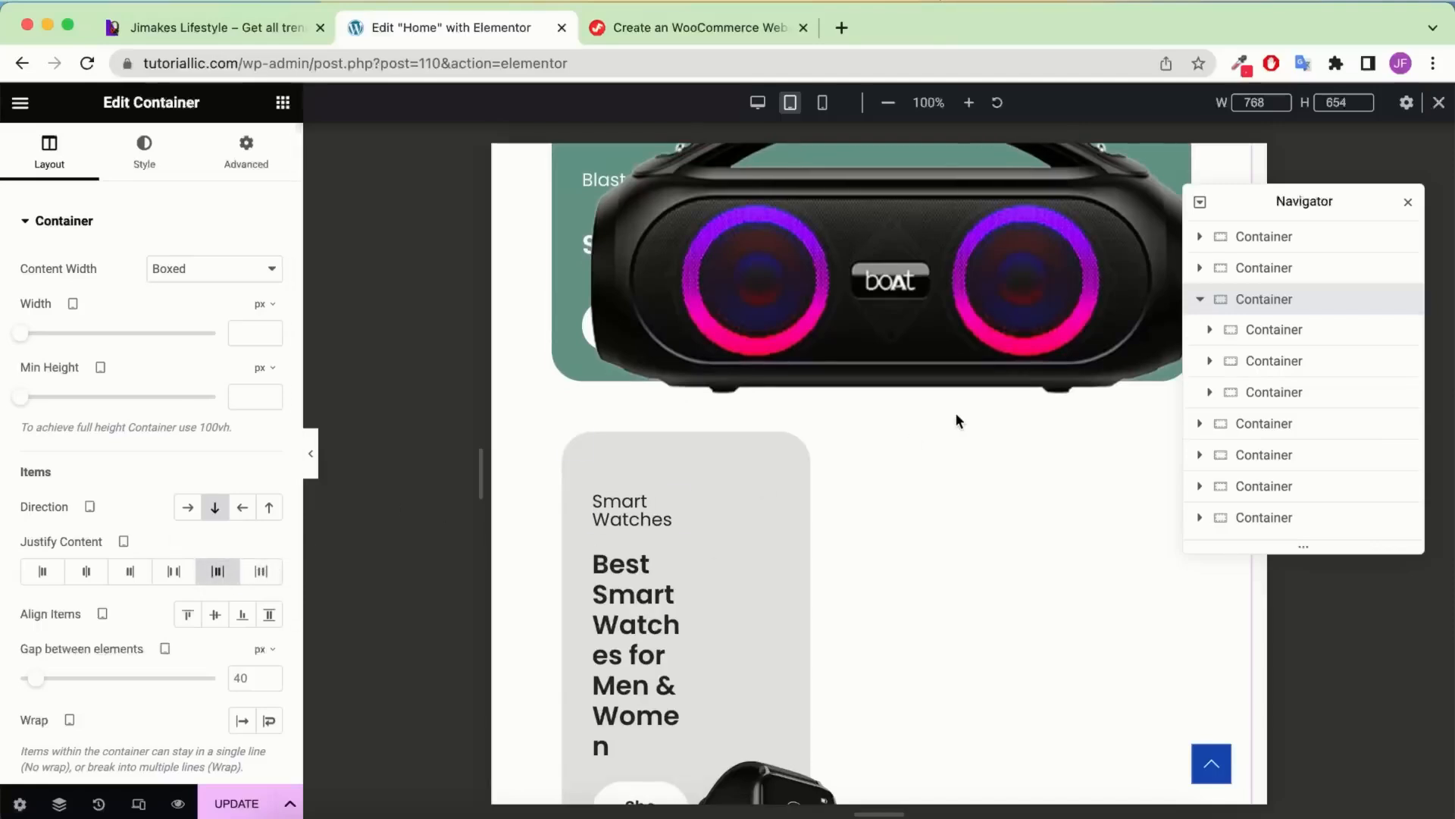
scroll(953, 464, "up", 3)
left_click(1005, 434)
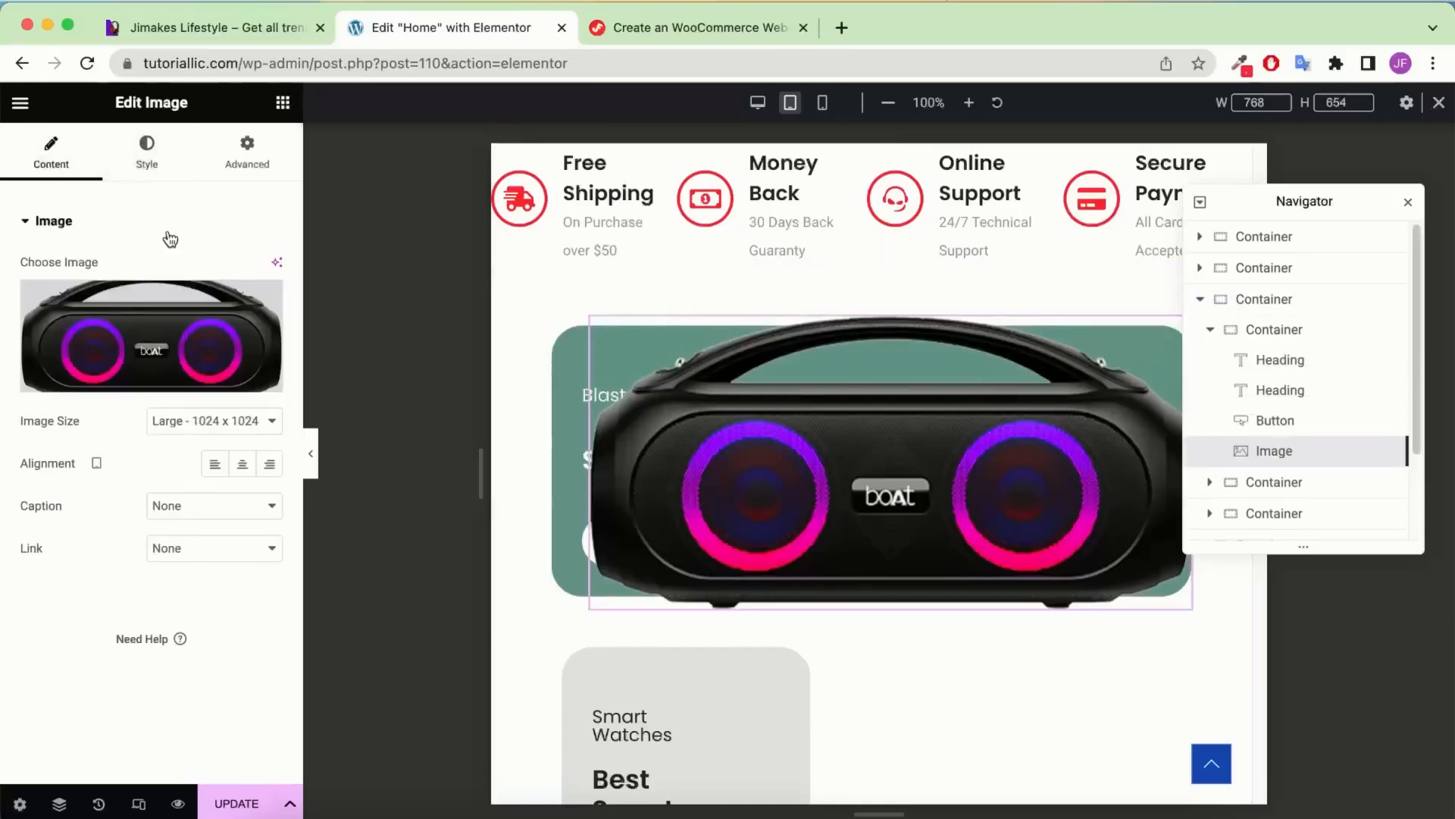
Set the speaker image's tablet width to 300 px
left_click(149, 155)
left_click(264, 270)
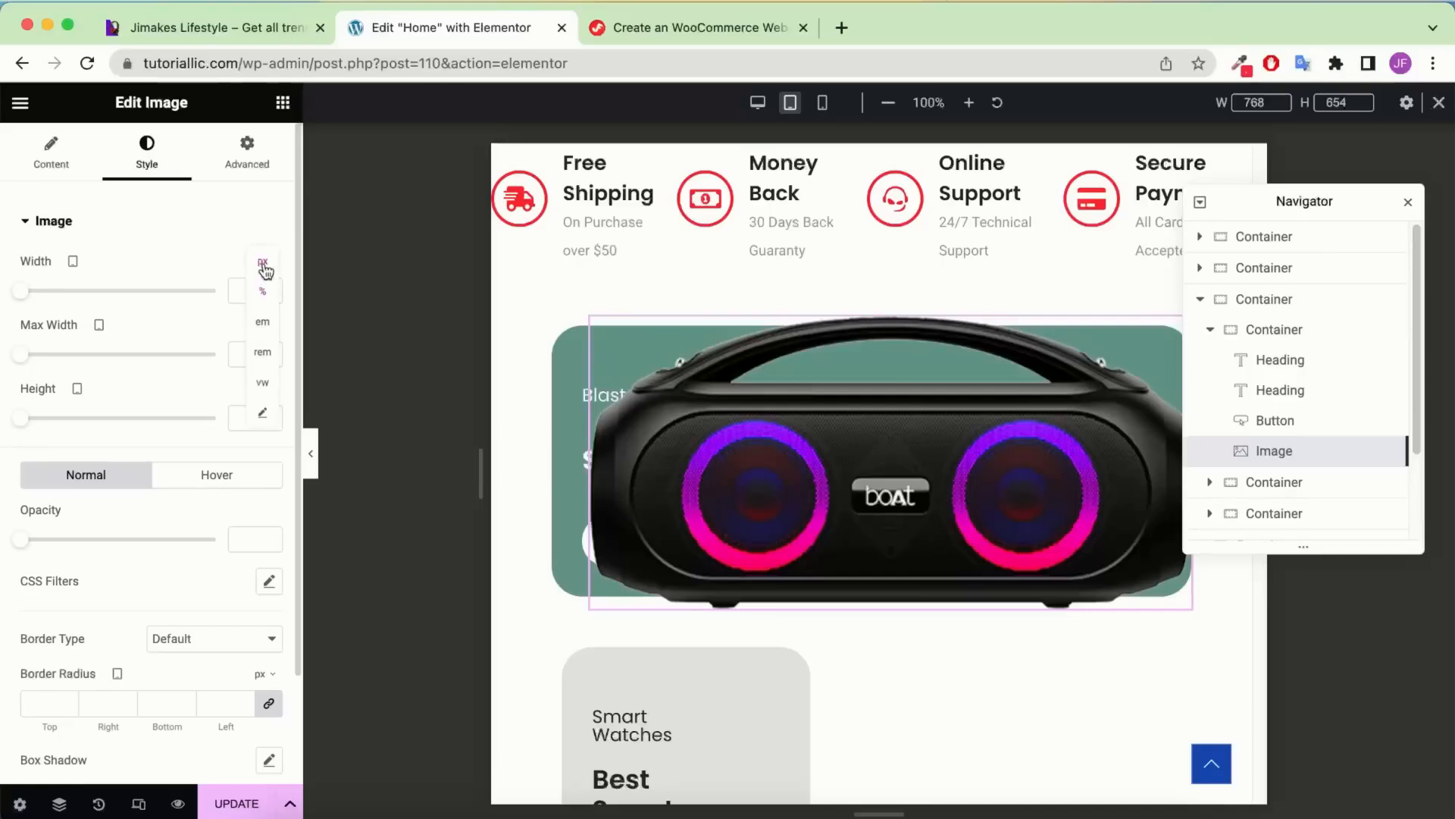
left_click(263, 276)
type("300")
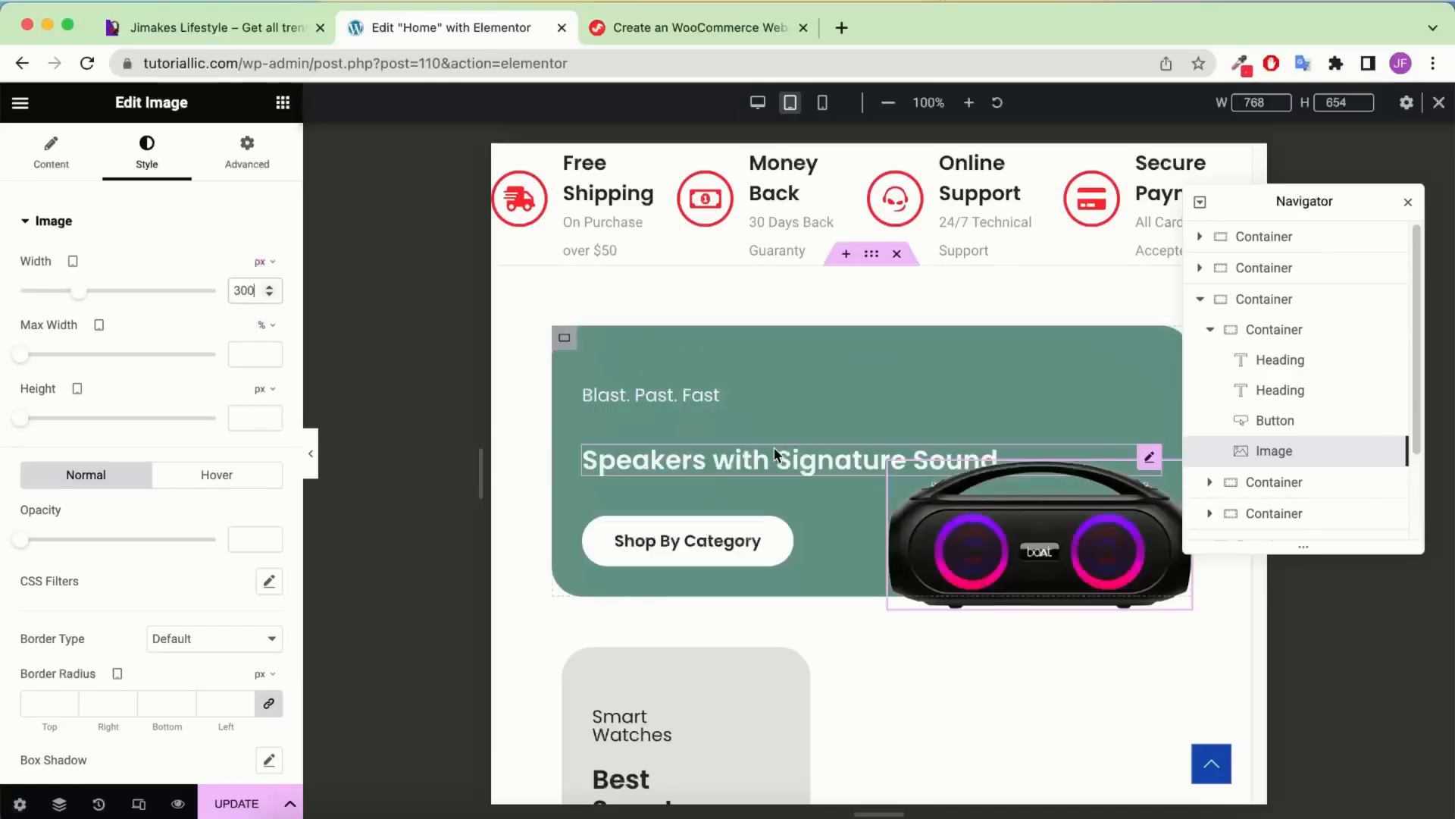
scroll(775, 446, "down", 2)
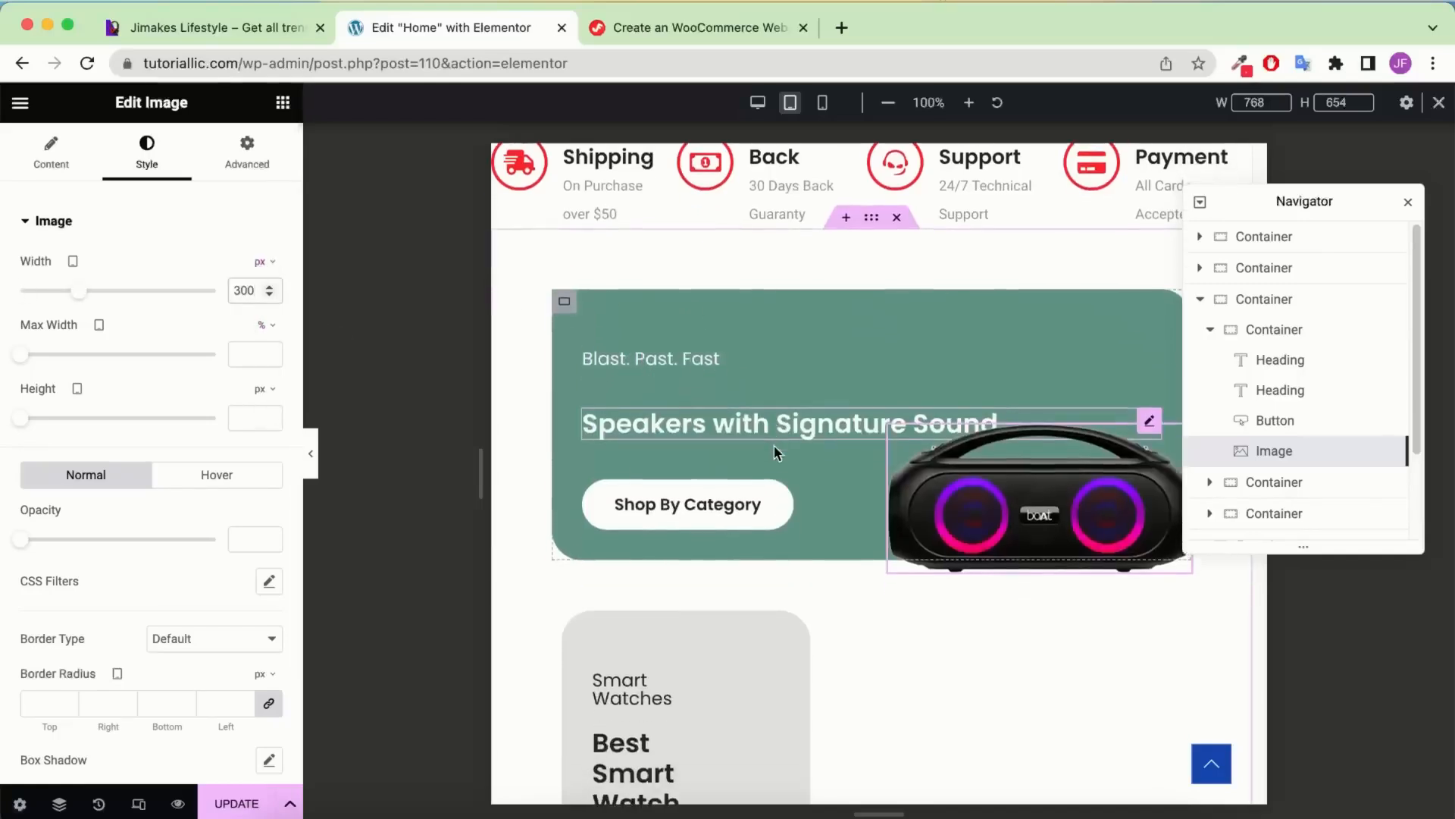
Compare the layout against the reference site, then return to the Elementor editor
left_click(253, 42)
scroll(785, 382, "down", 2)
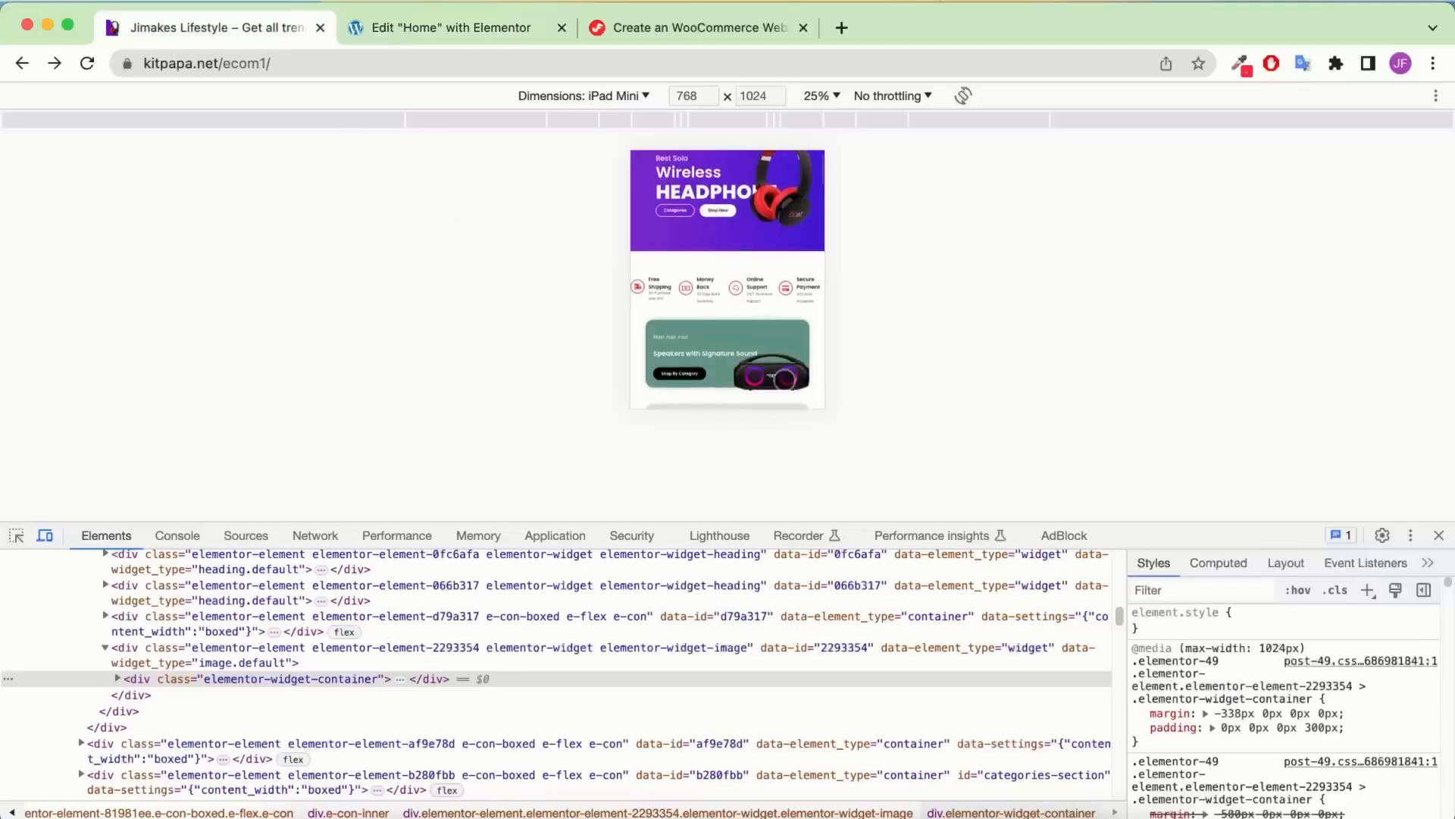
scroll(751, 326, "down", 1)
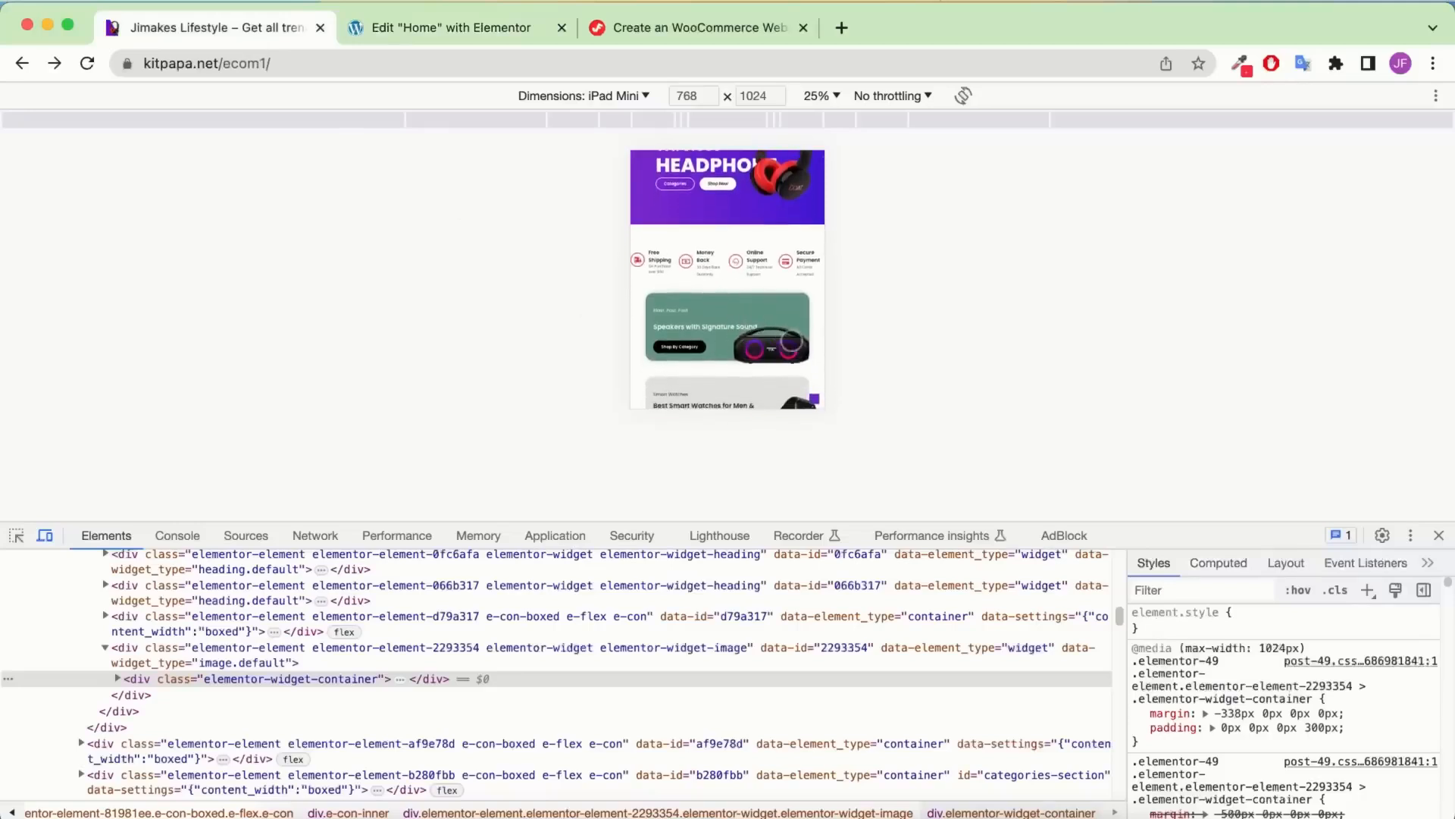
left_click(483, 32)
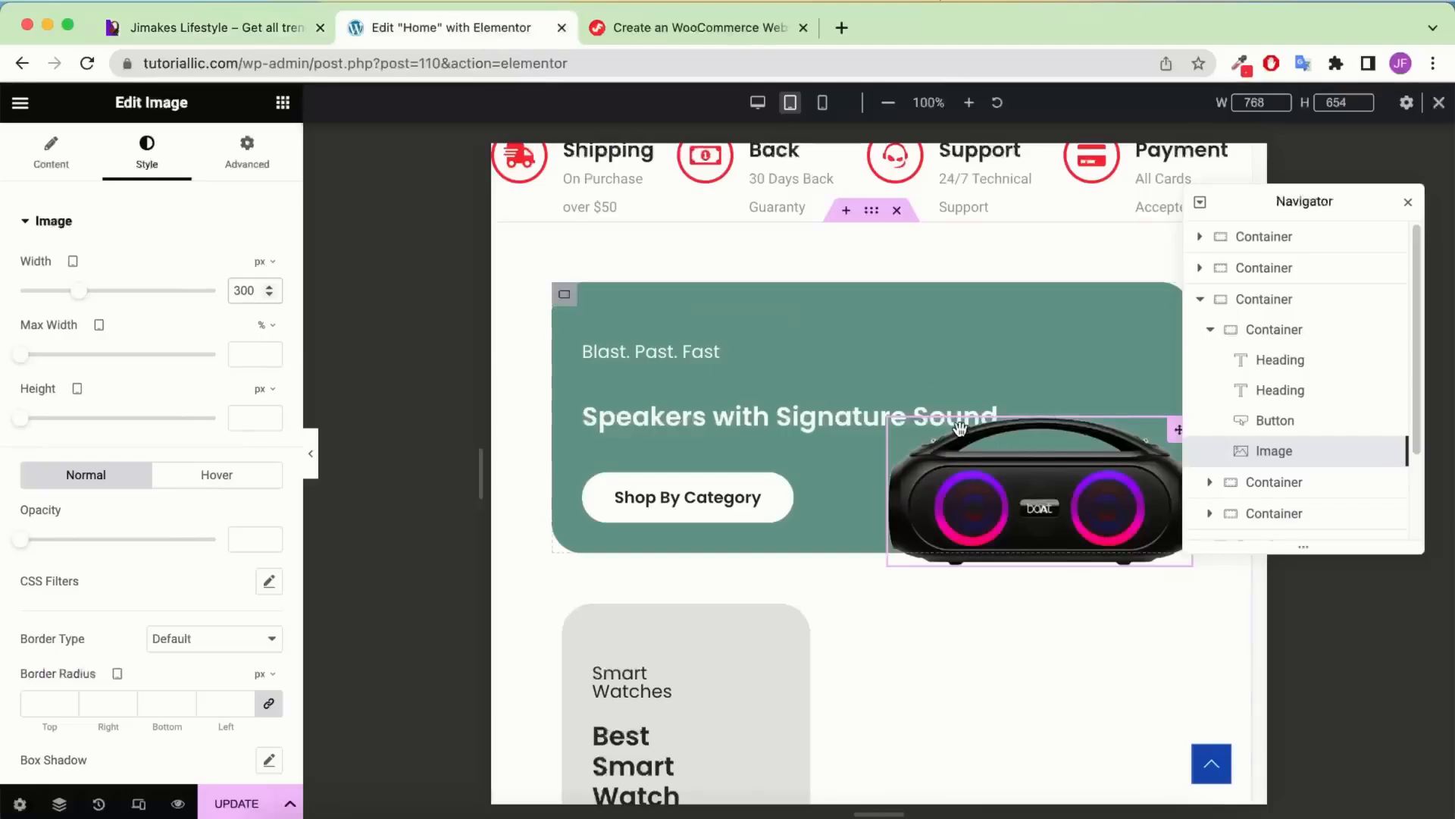
scroll(958, 426, "down", 3)
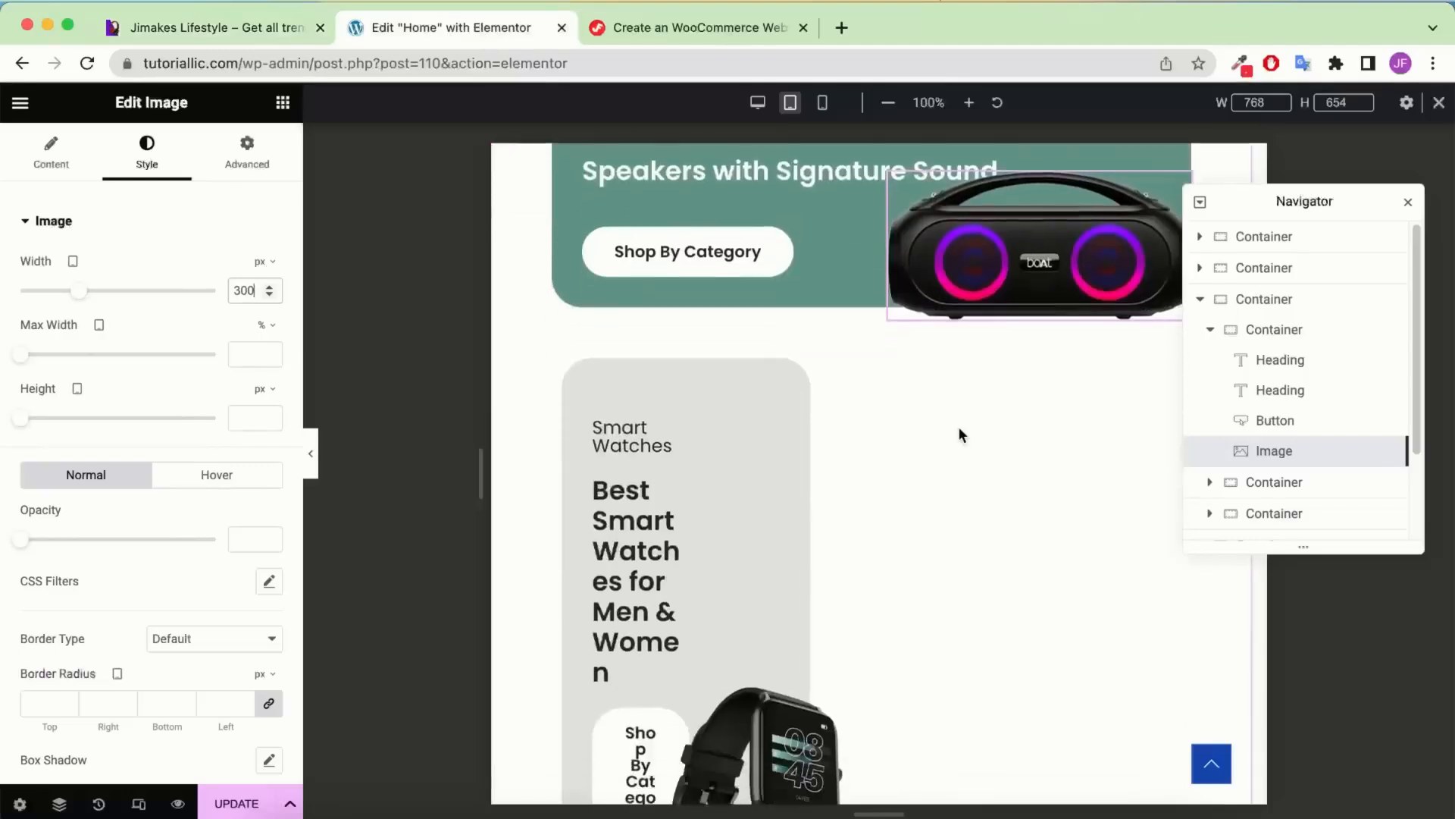
left_click(1209, 329)
Set the Smart Watches card container's width to 100%
left_click(1231, 364)
left_click(1210, 361)
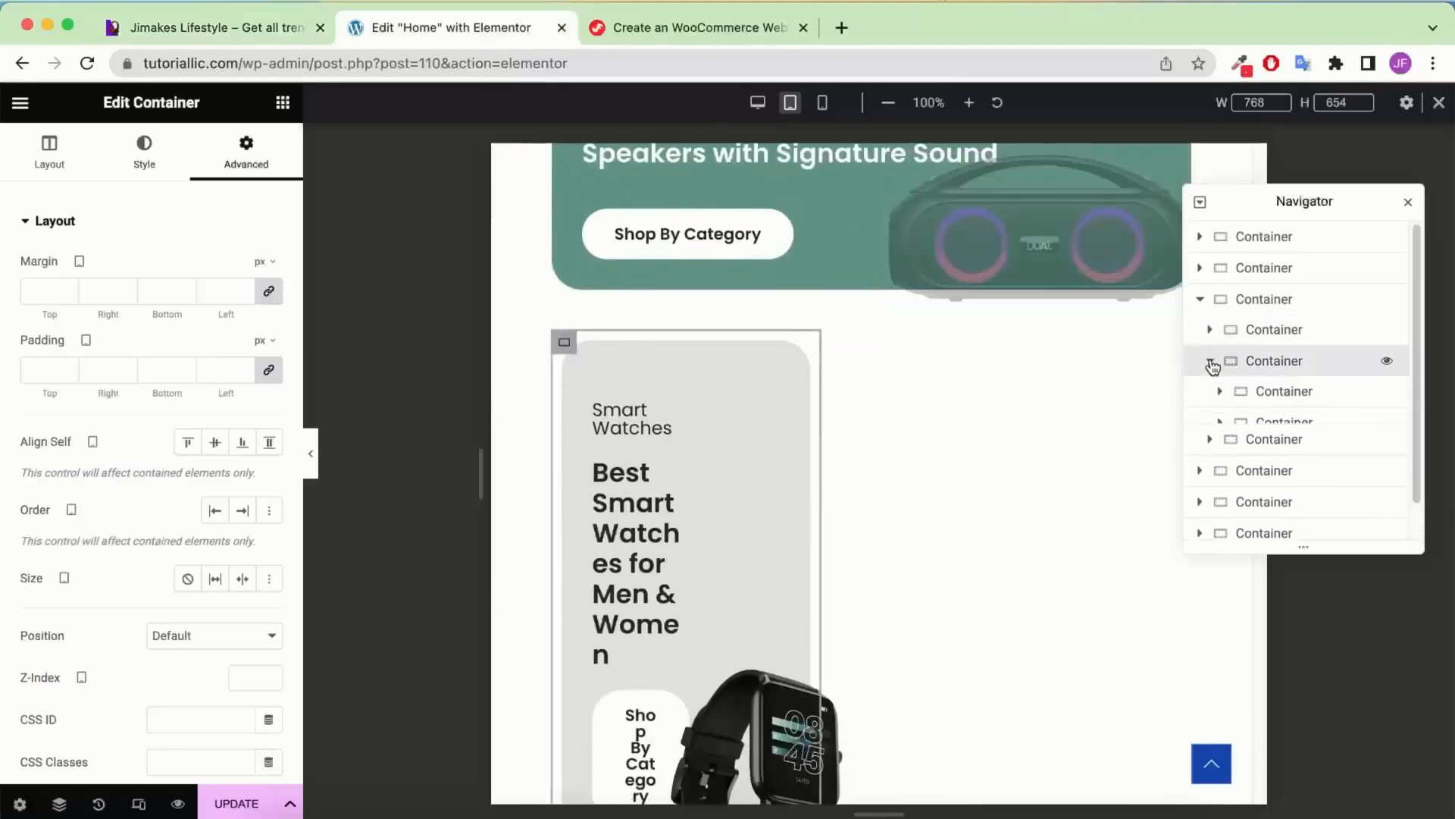
left_click(1237, 392)
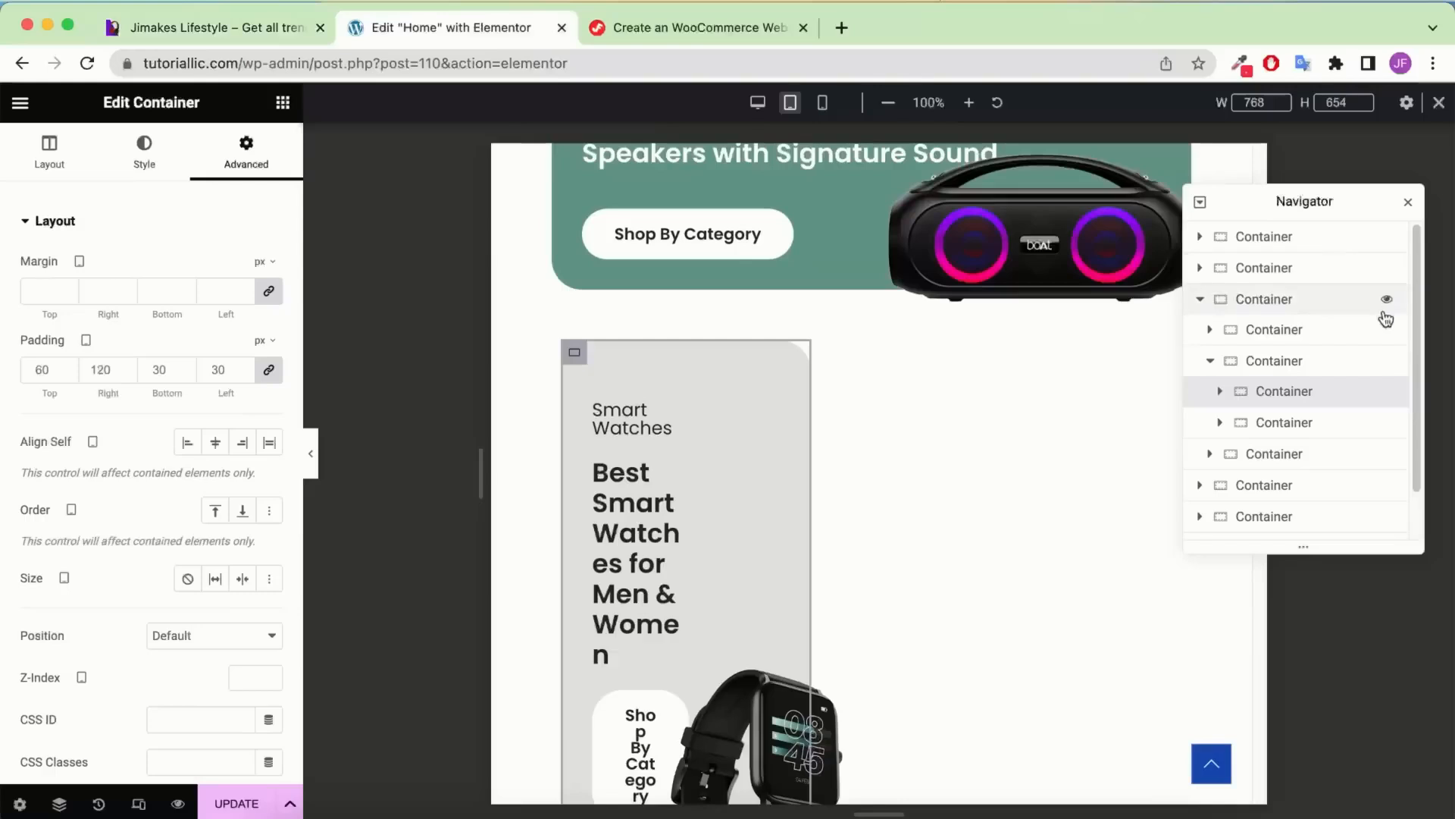
left_click(1302, 361)
left_click(31, 174)
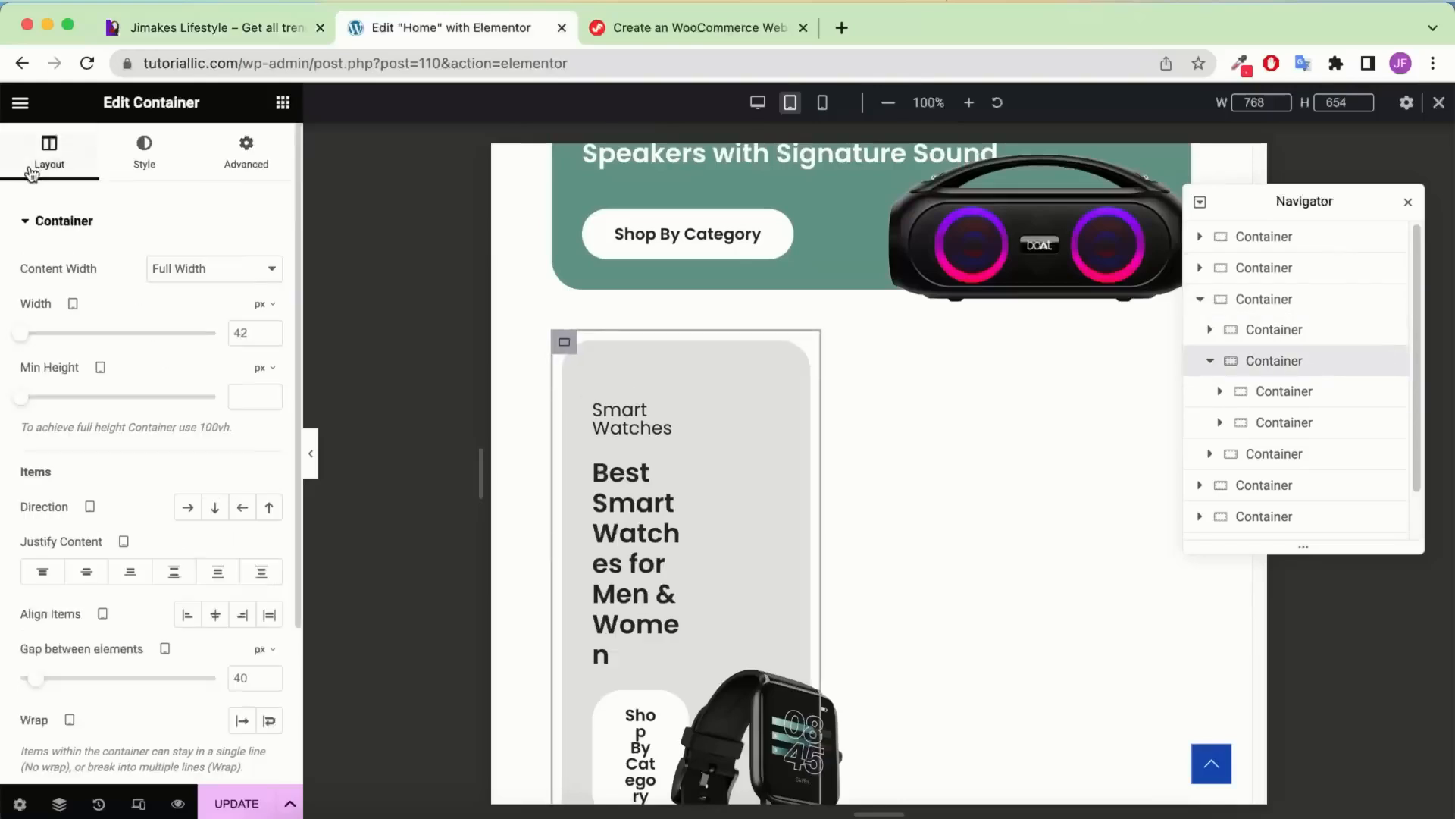
left_click(265, 304)
left_click(266, 337)
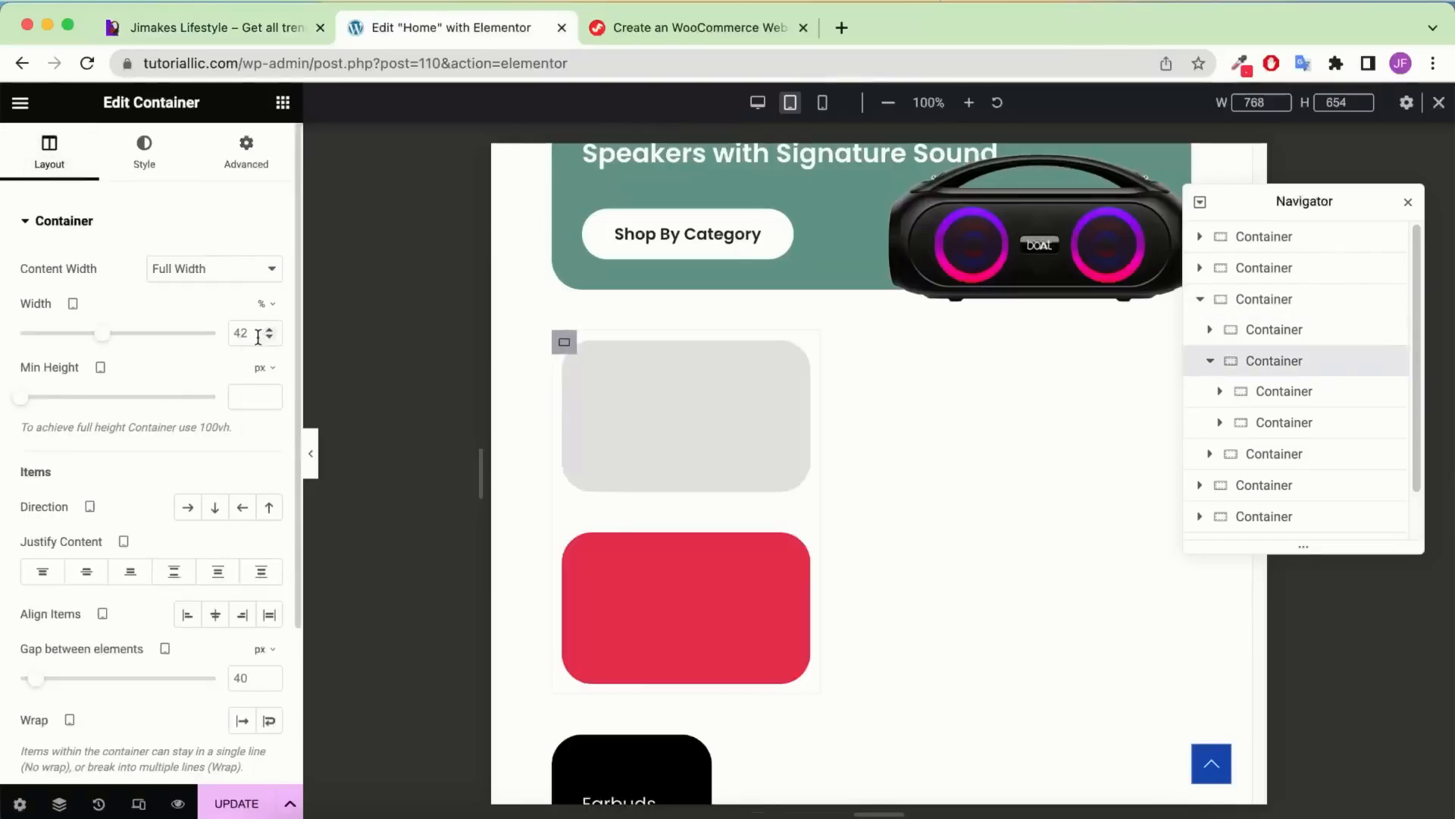
type("100")
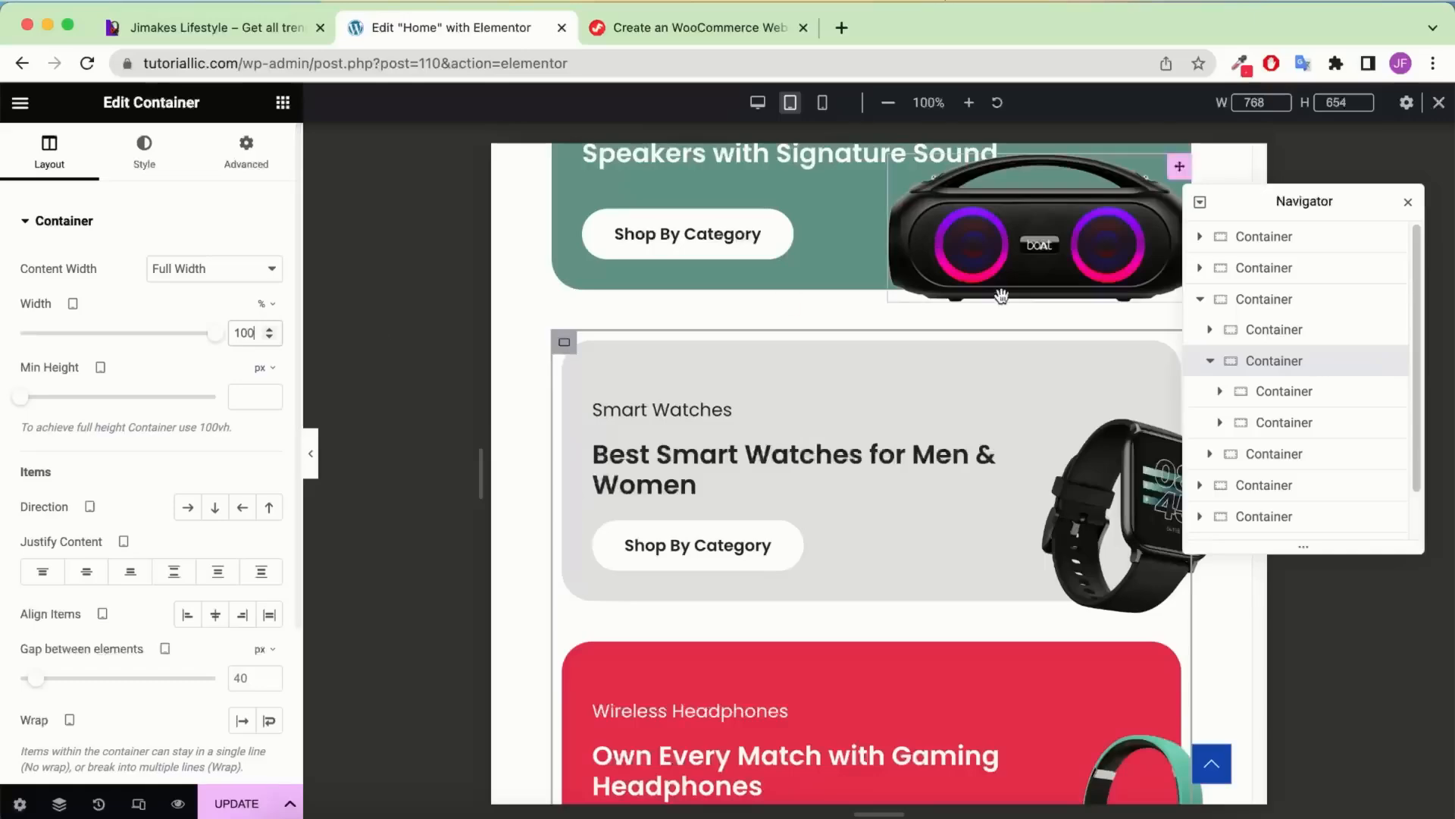
Set the Earbuds card container's width to 100%
scroll(954, 448, "down", 3)
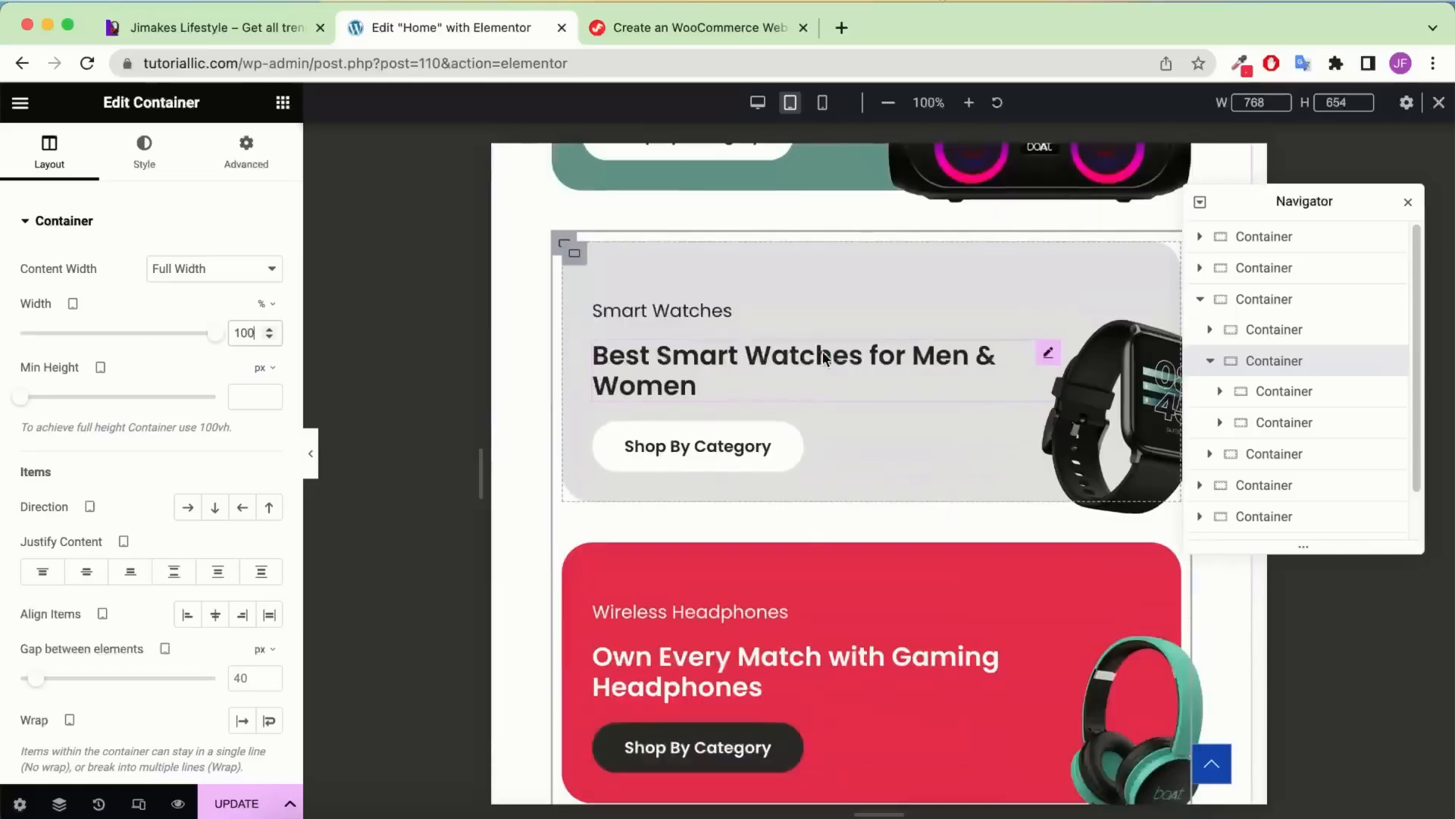
scroll(874, 439, "down", 5)
scroll(874, 439, "down", 5)
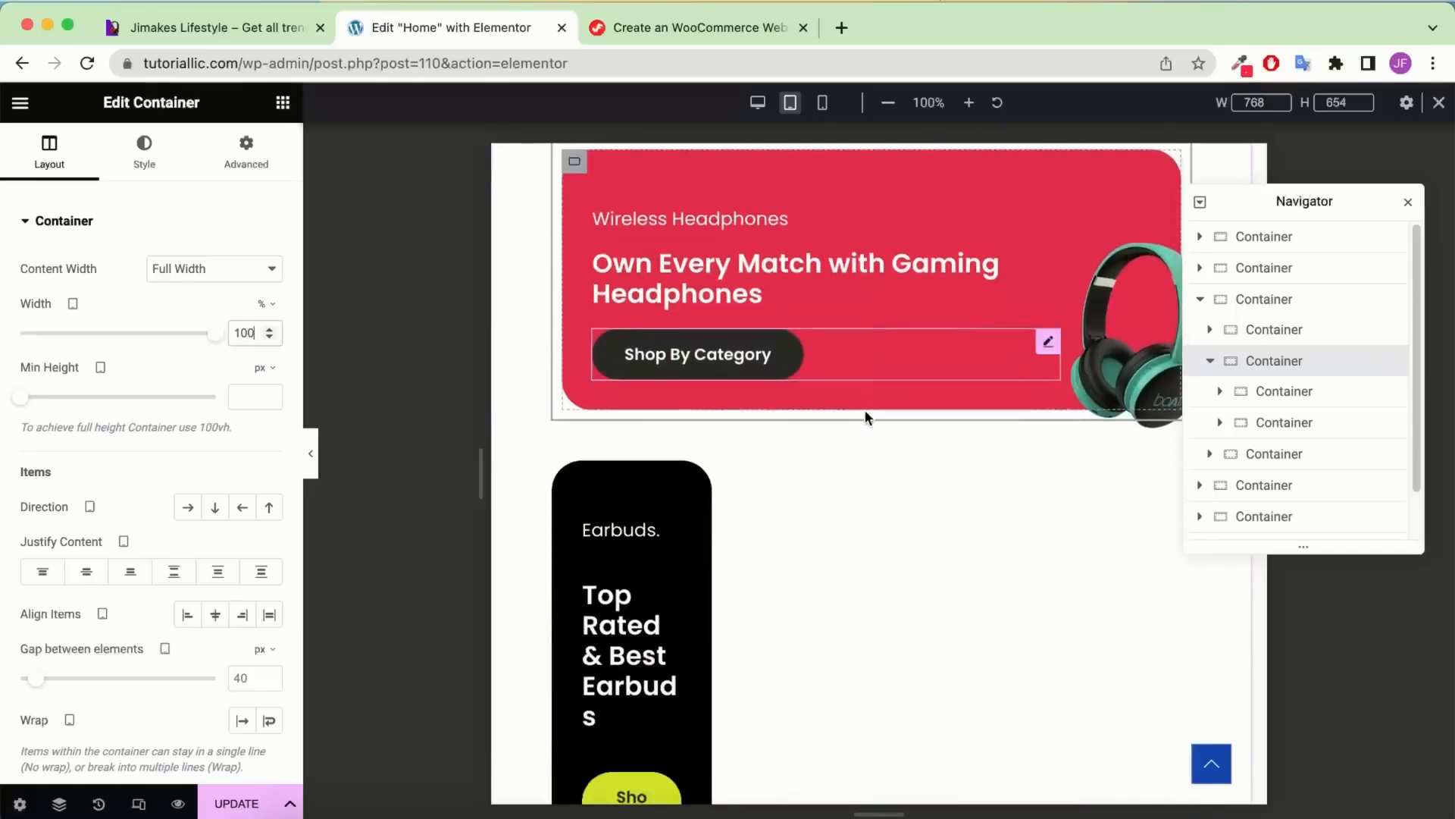
left_click(1283, 426)
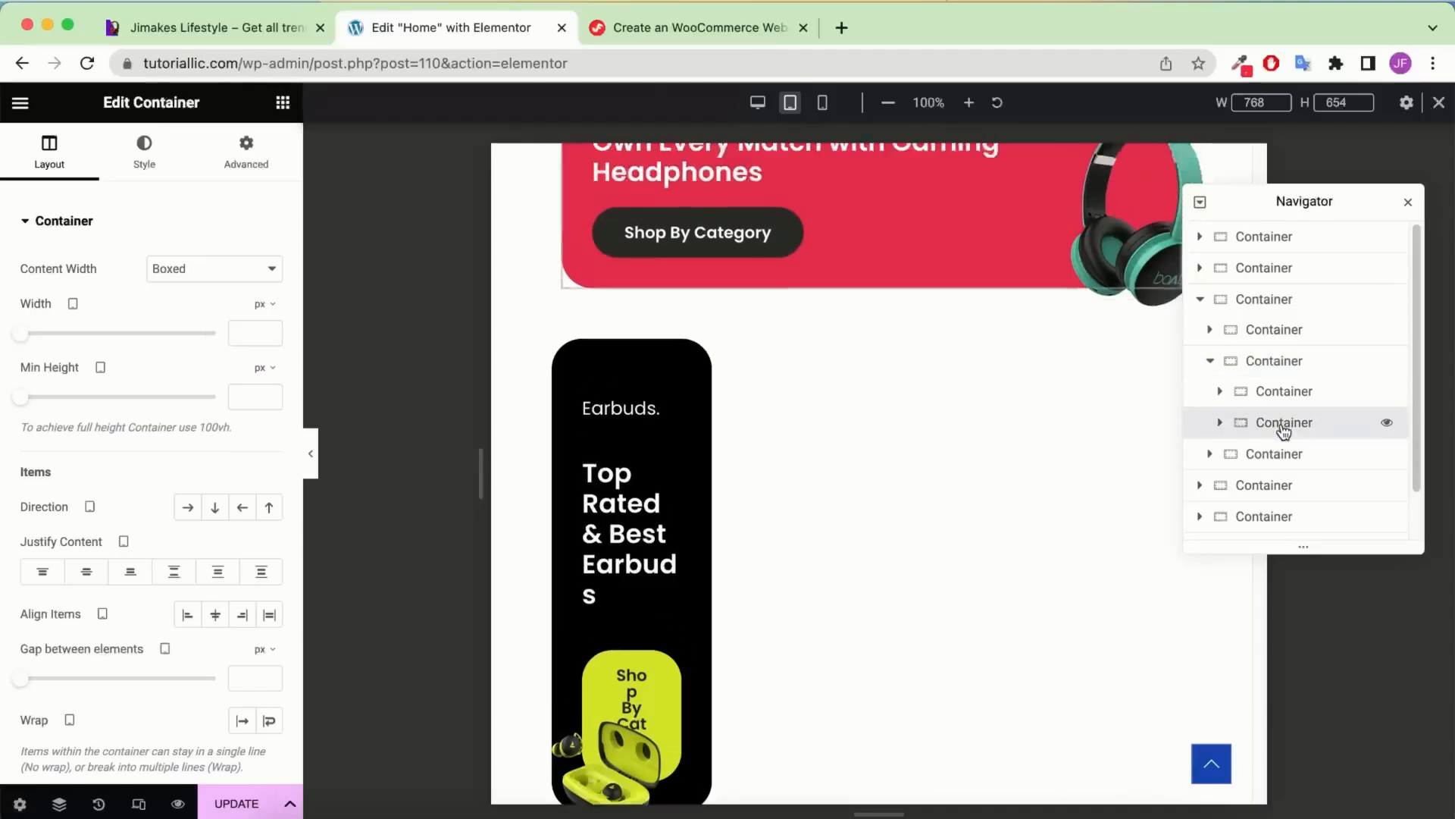
left_click(1289, 459)
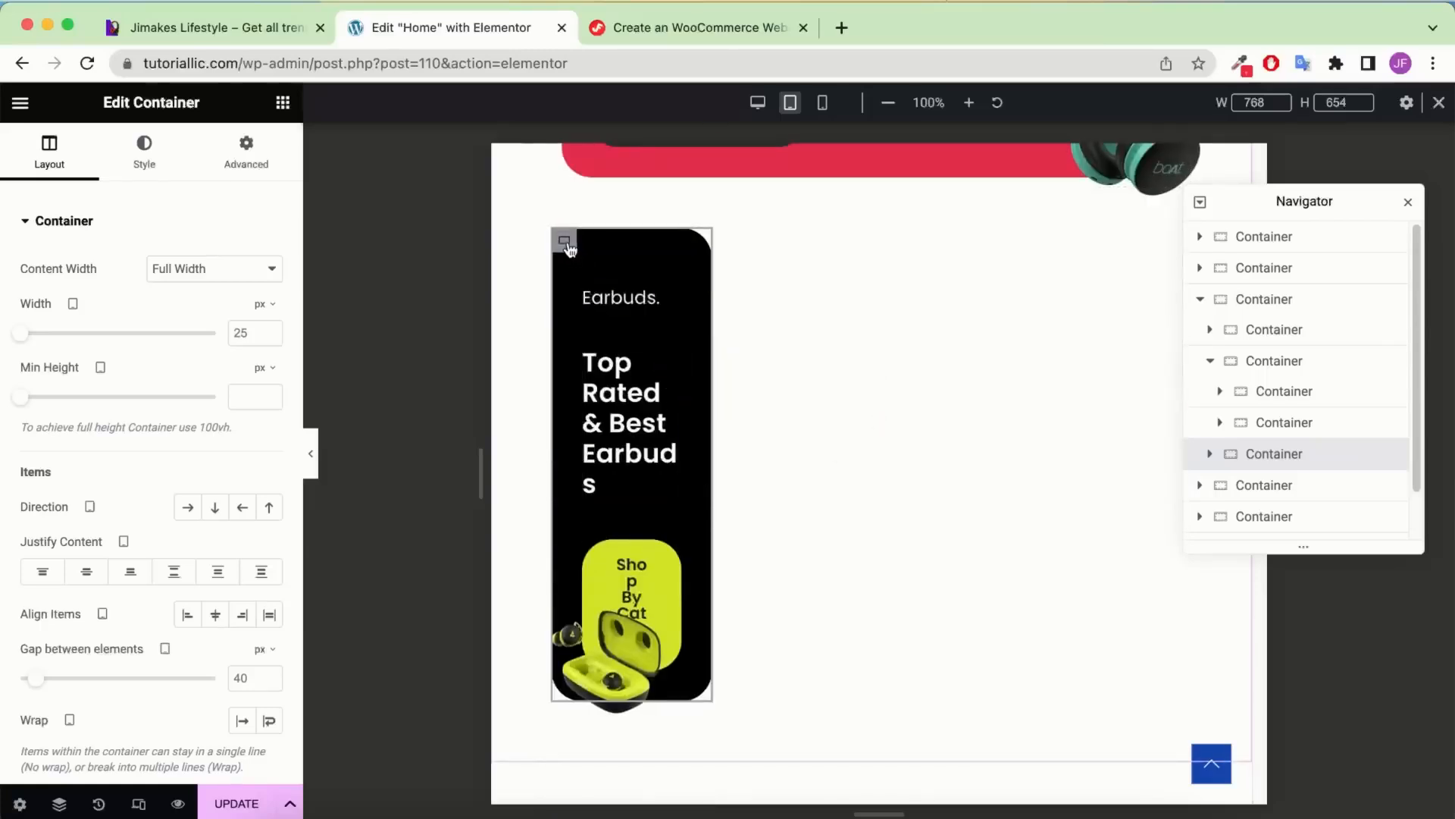
left_click(264, 307)
left_click(254, 334)
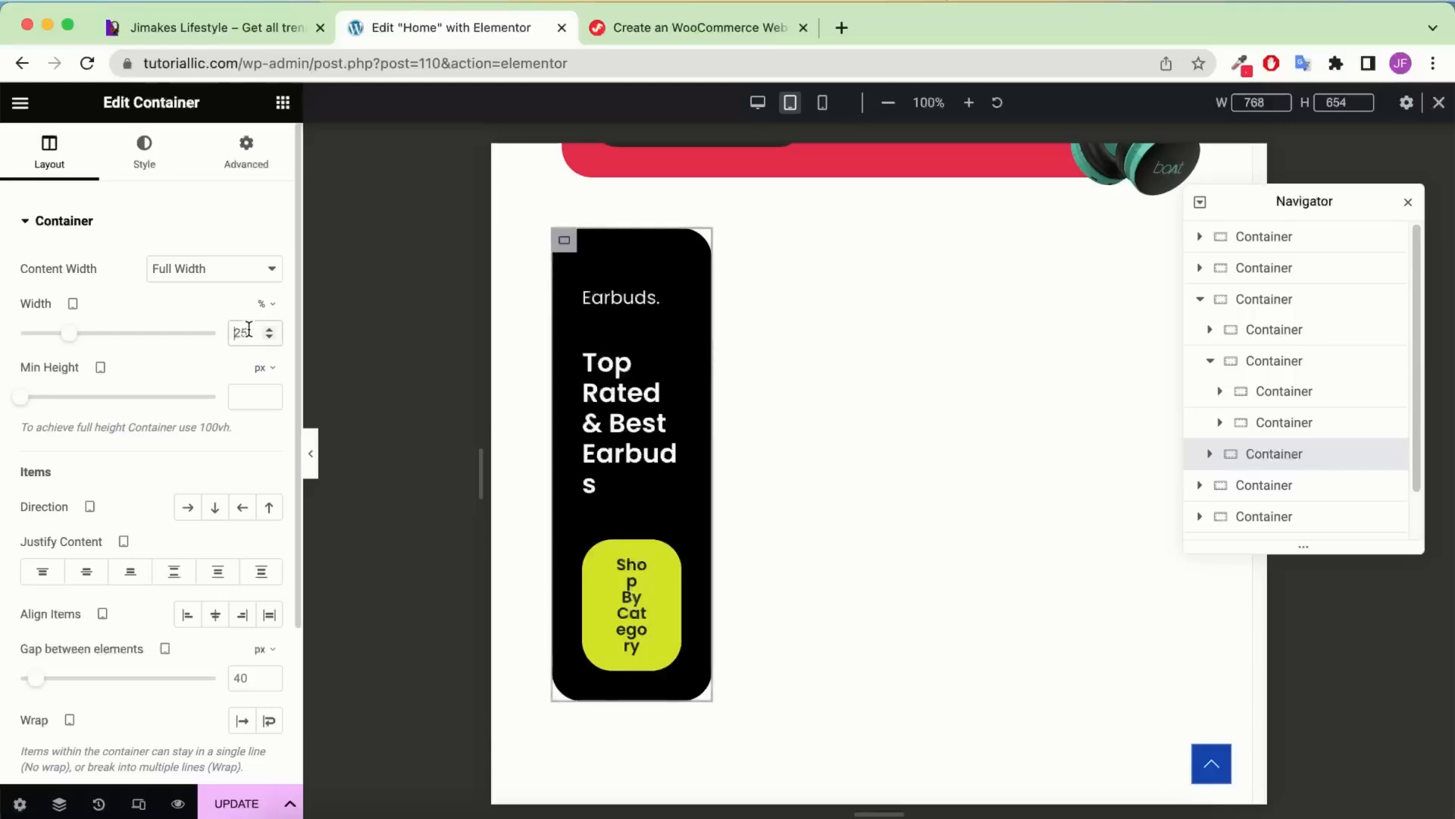
double_click(251, 332)
type("100")
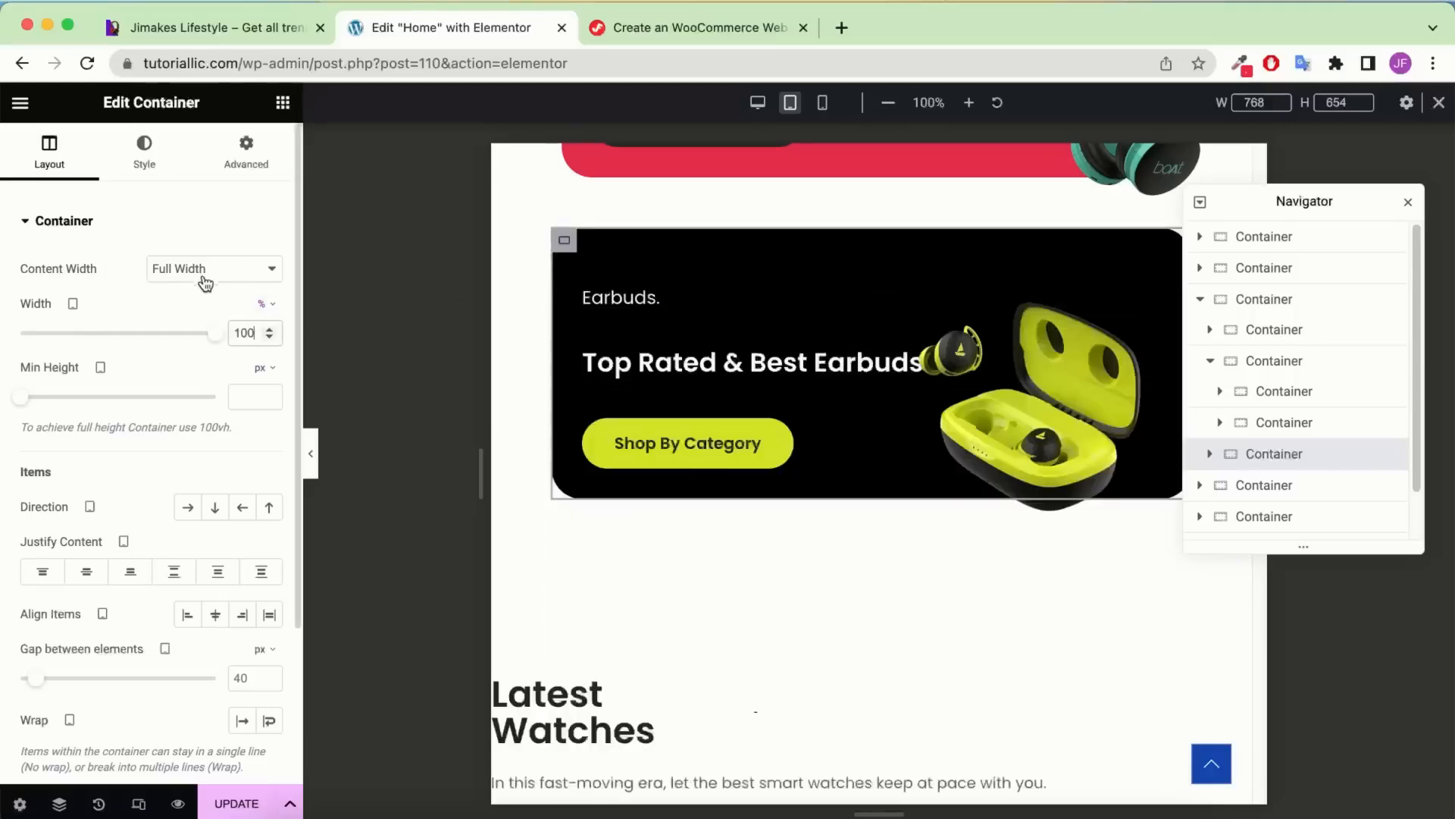
Open the settings of the container holding the product category banners
scroll(892, 364, "up", 15)
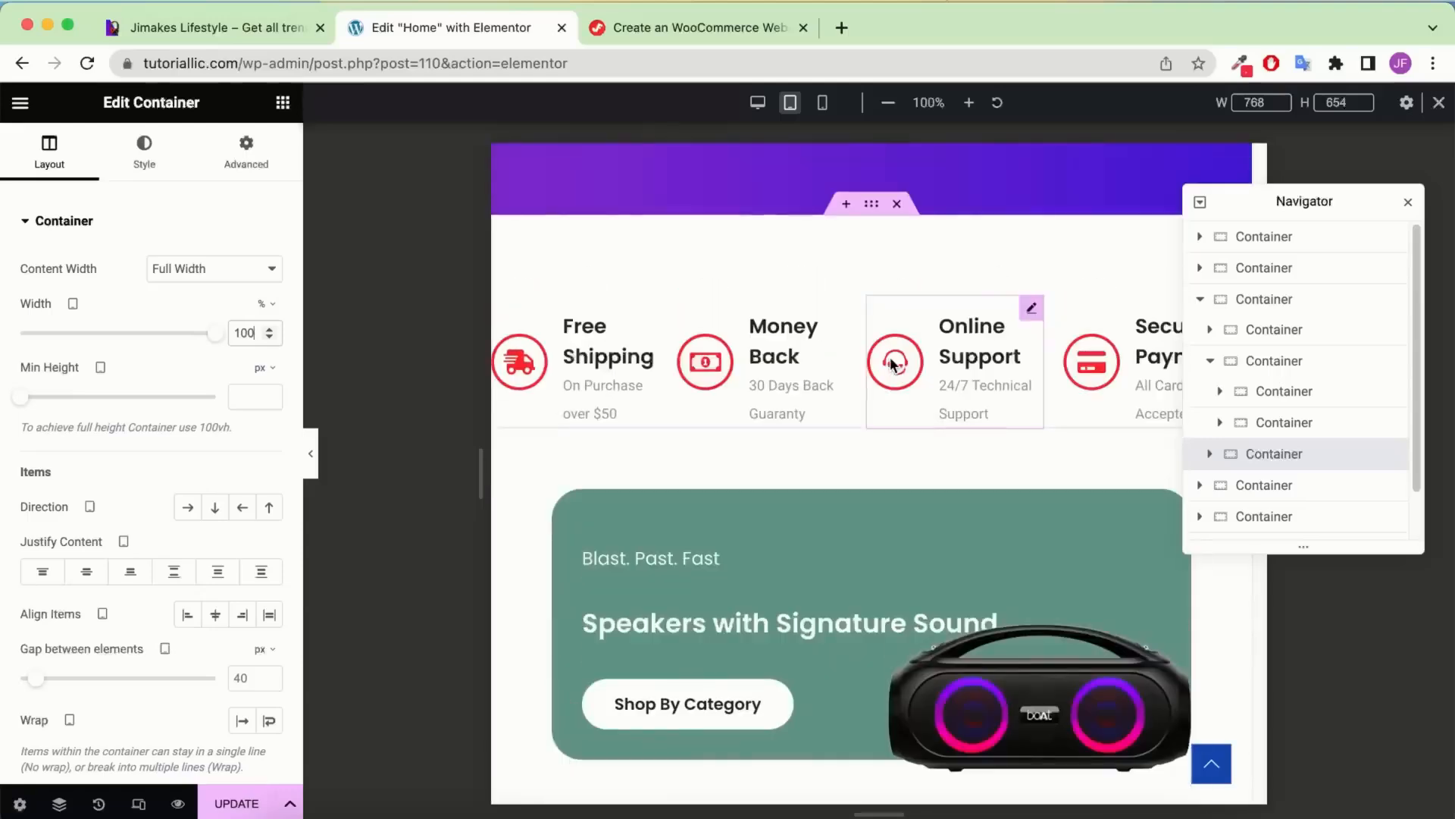
scroll(892, 364, "down", 12)
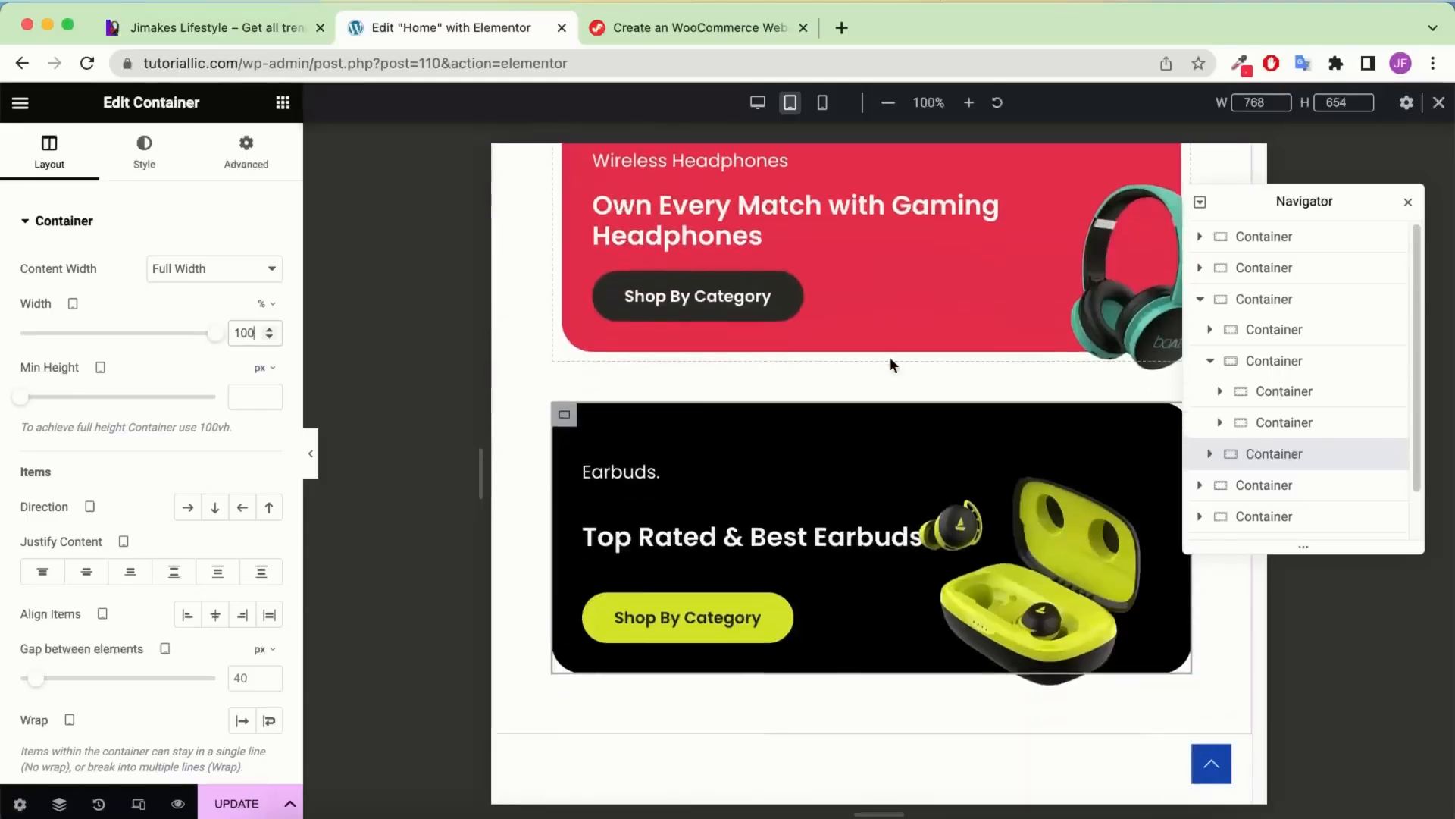
scroll(891, 364, "down", 5)
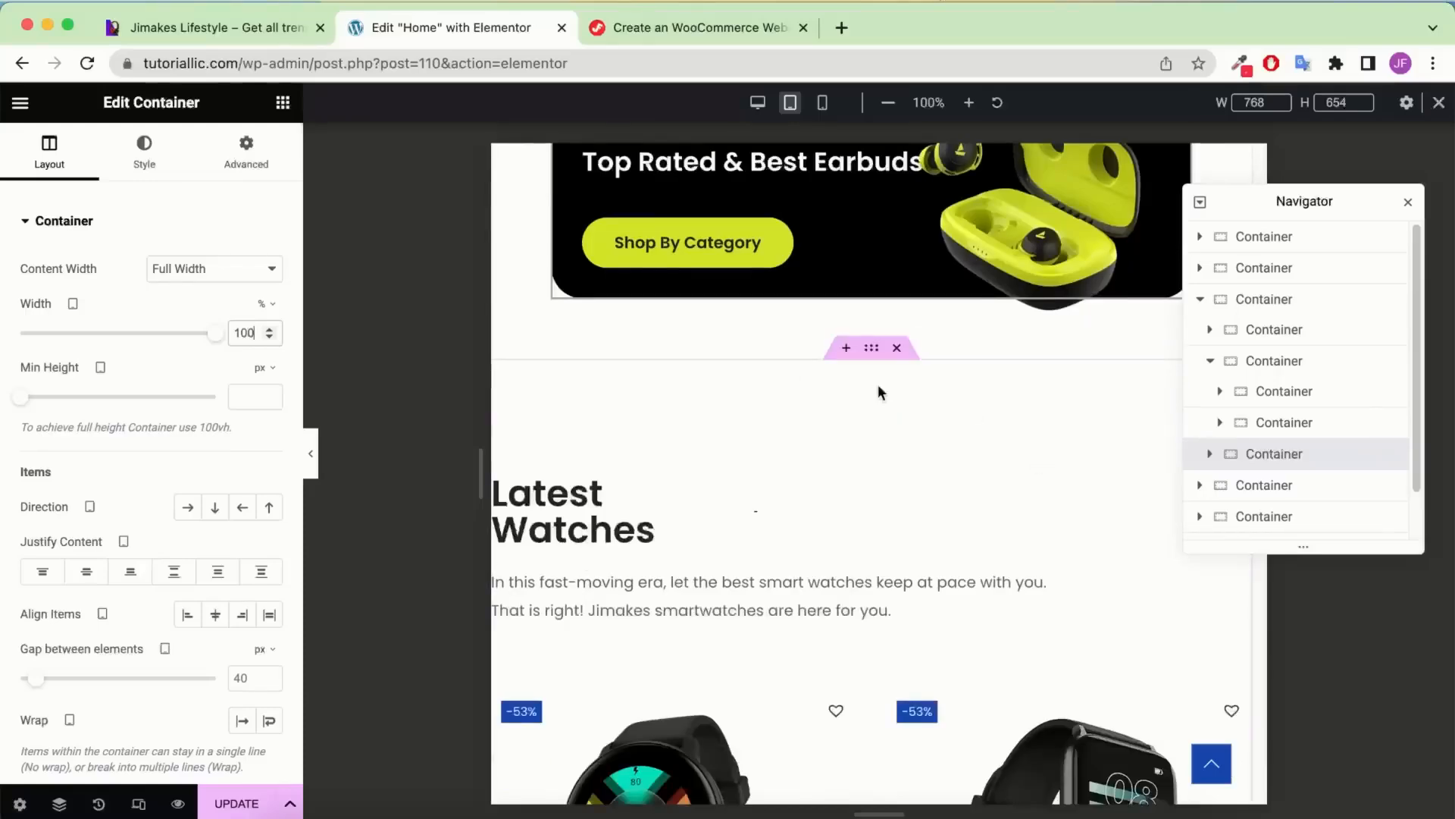
left_click(1205, 305)
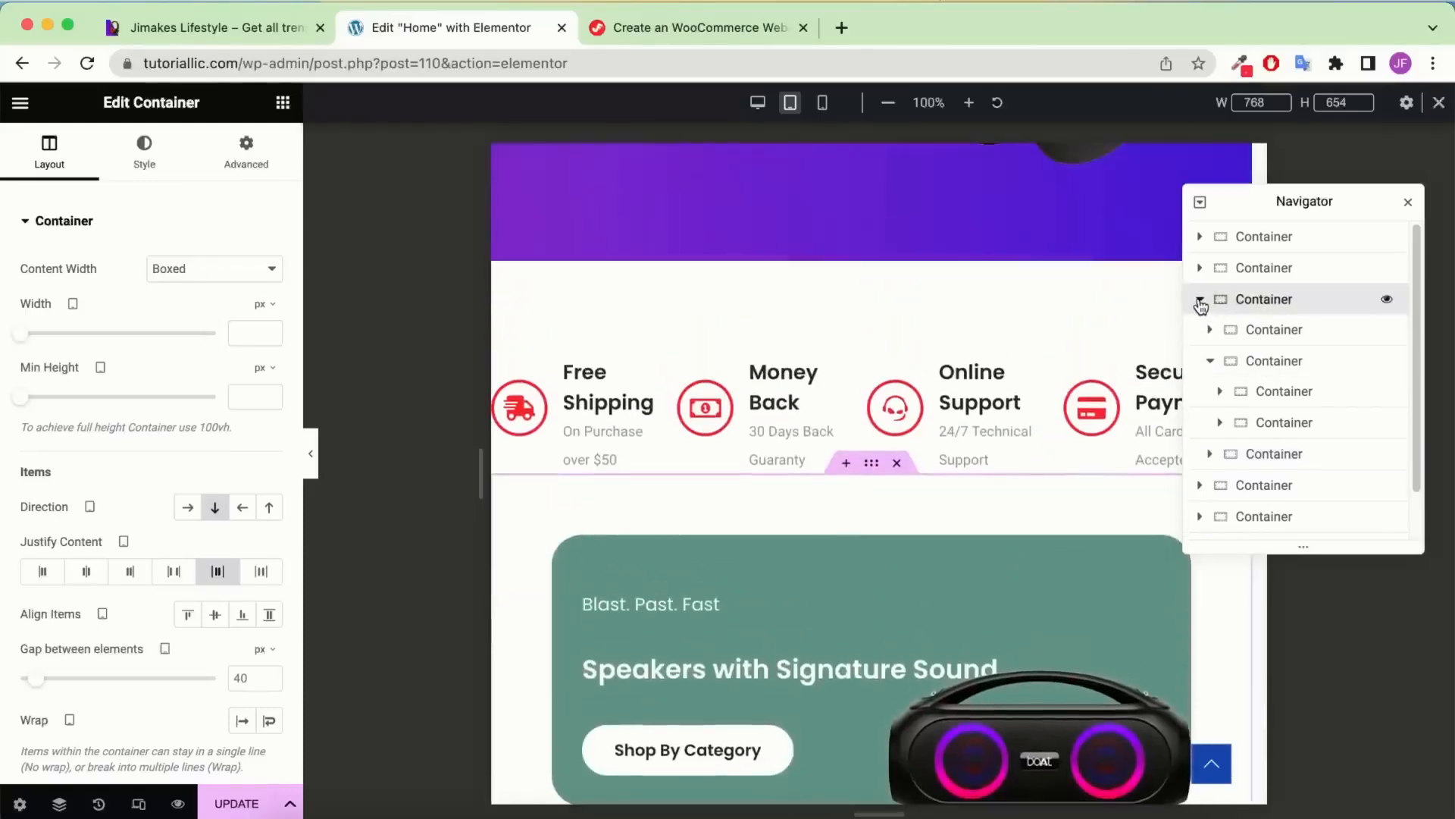
Link the Latest Watches section's padding and set it to 60 px on all sides
left_click(1200, 300)
left_click(1280, 336)
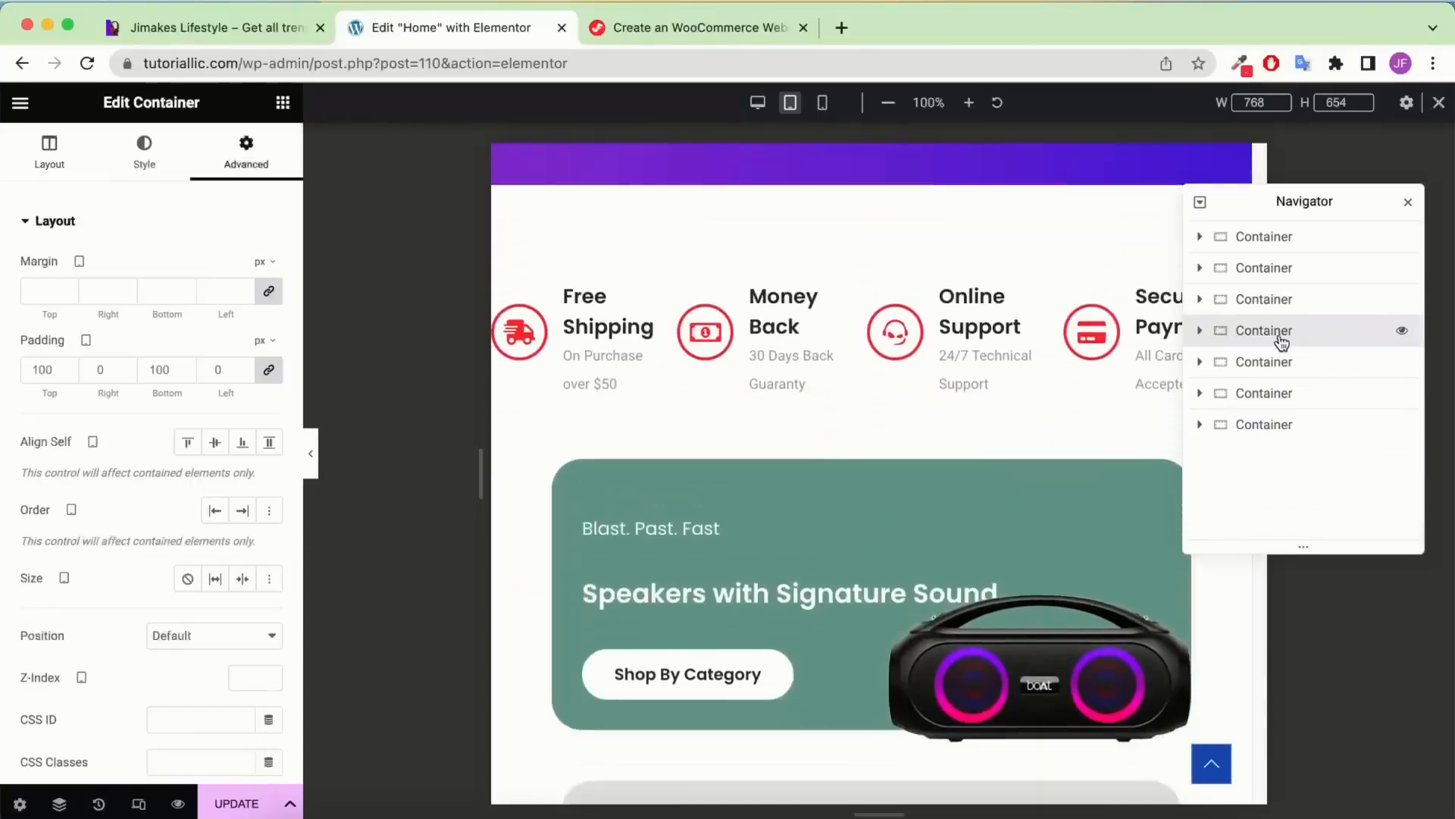
scroll(938, 473, "down", 10)
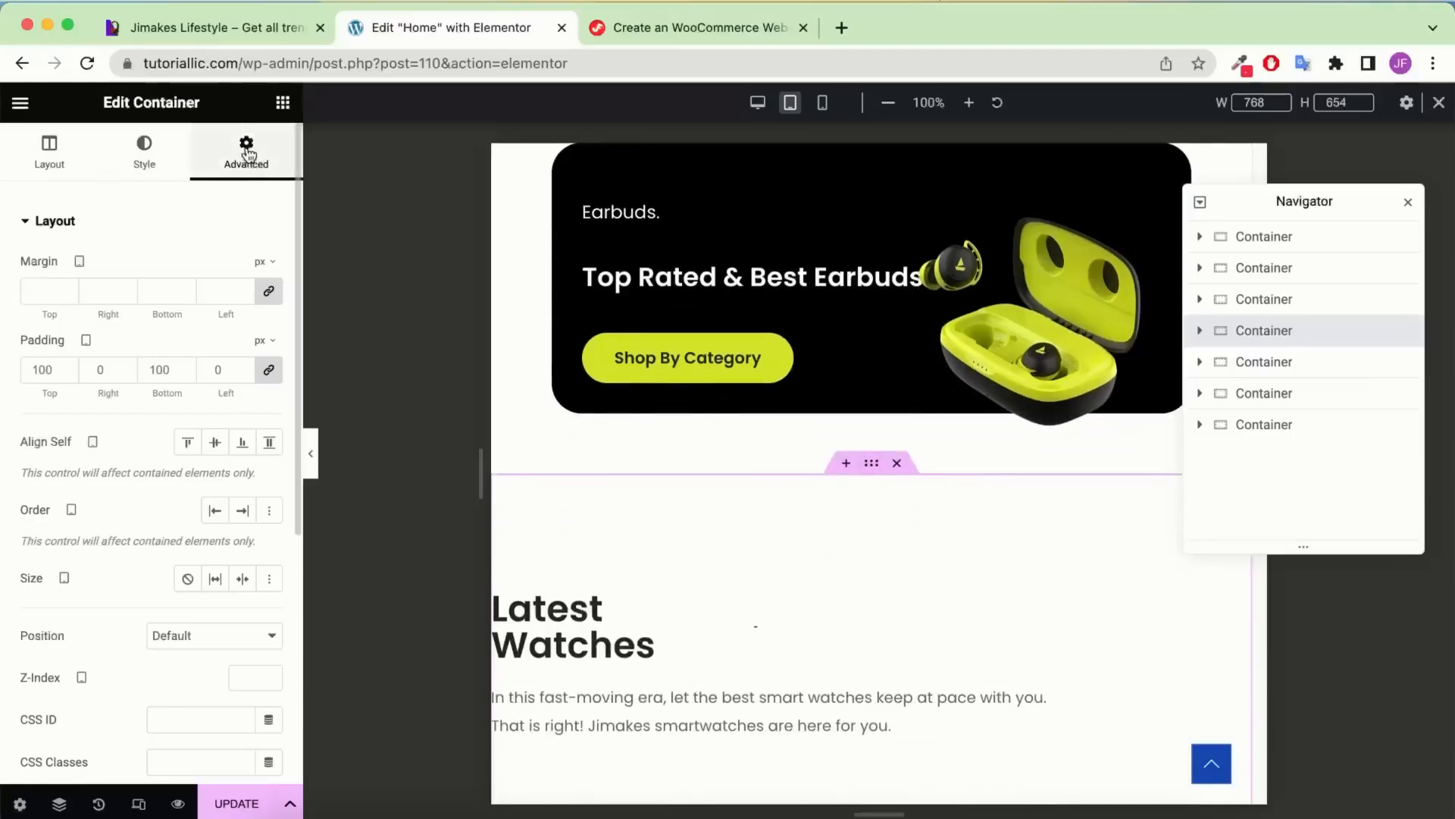
left_click(271, 375)
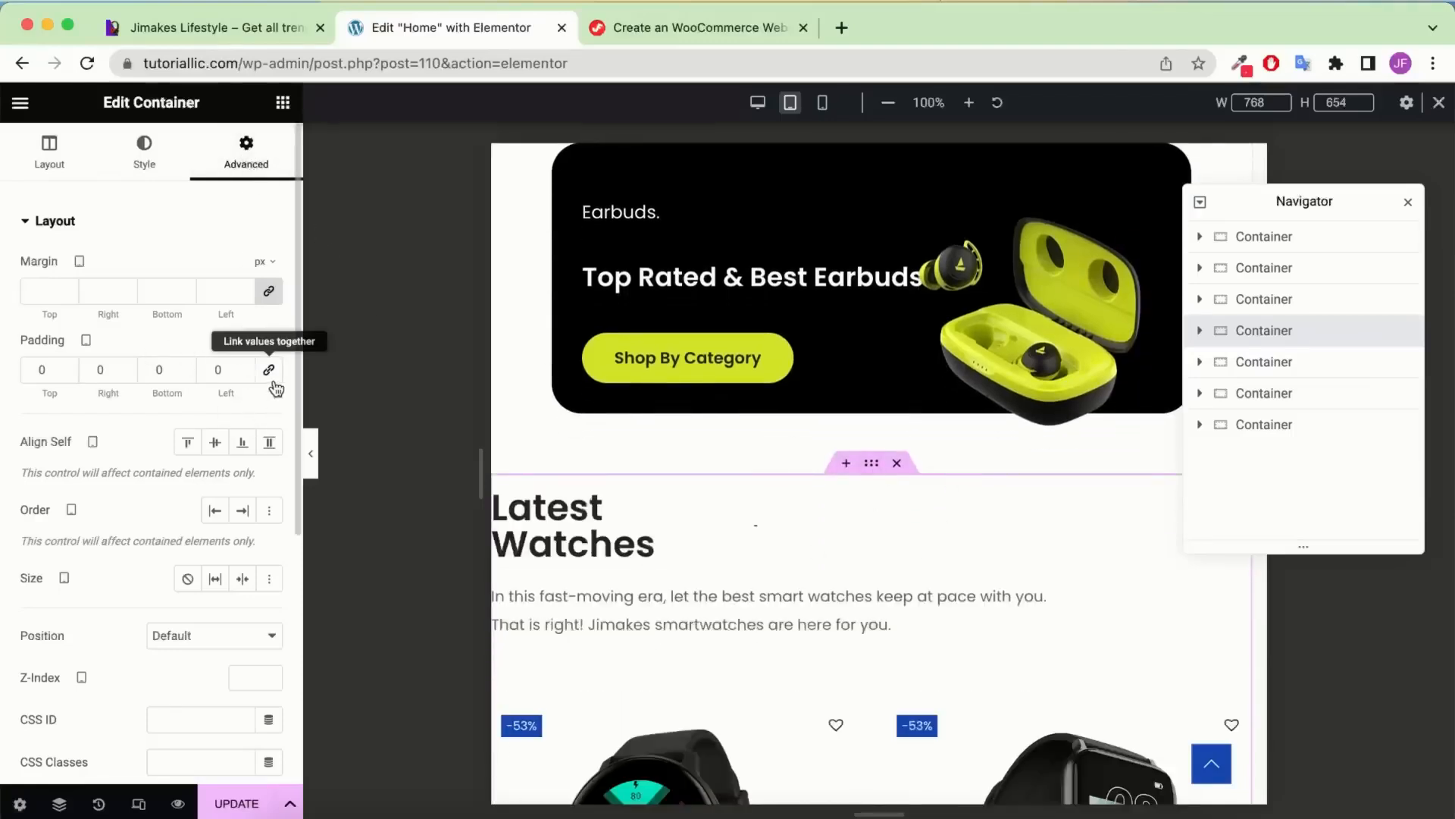
type("60")
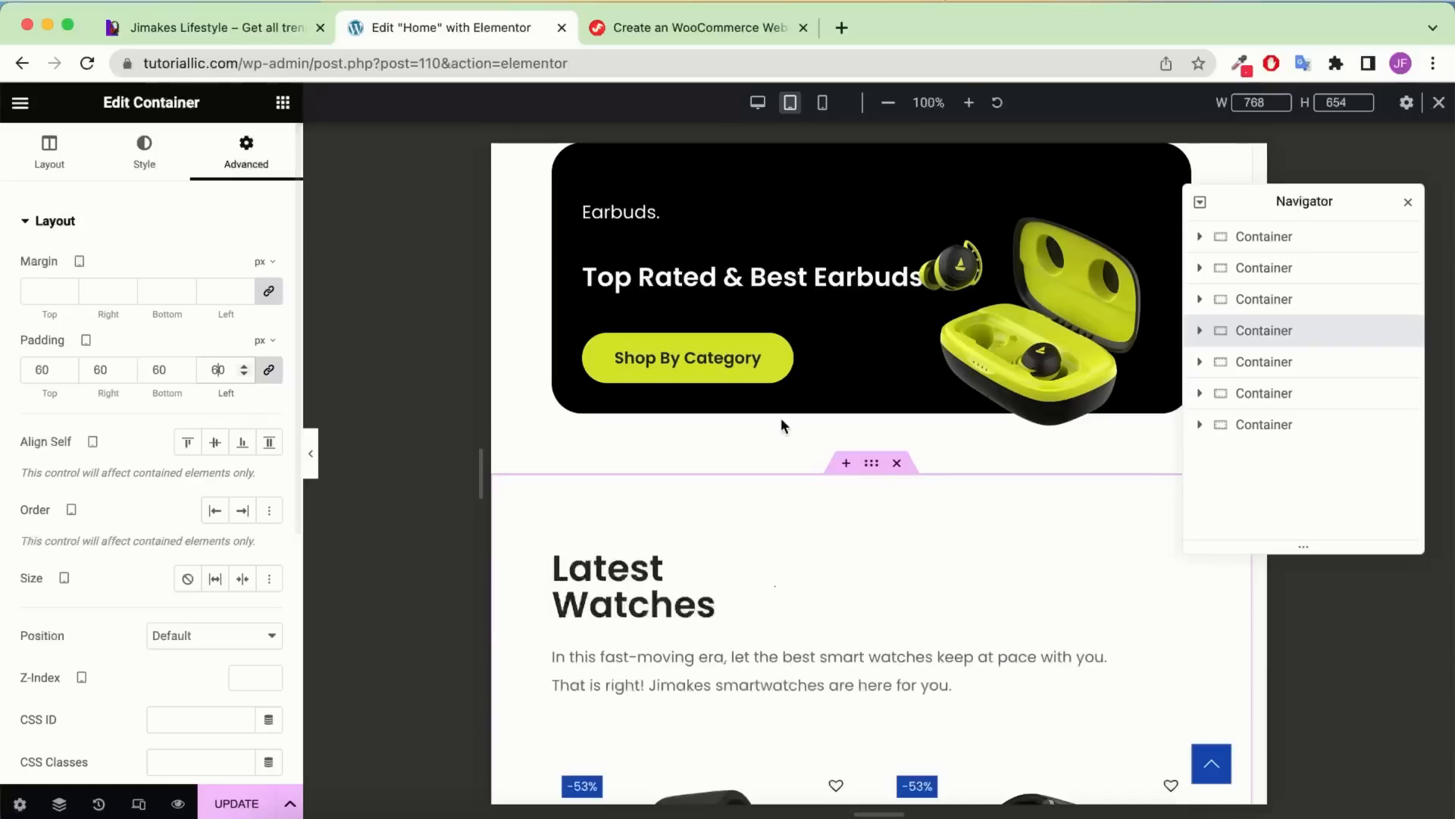
scroll(789, 421, "down", 4)
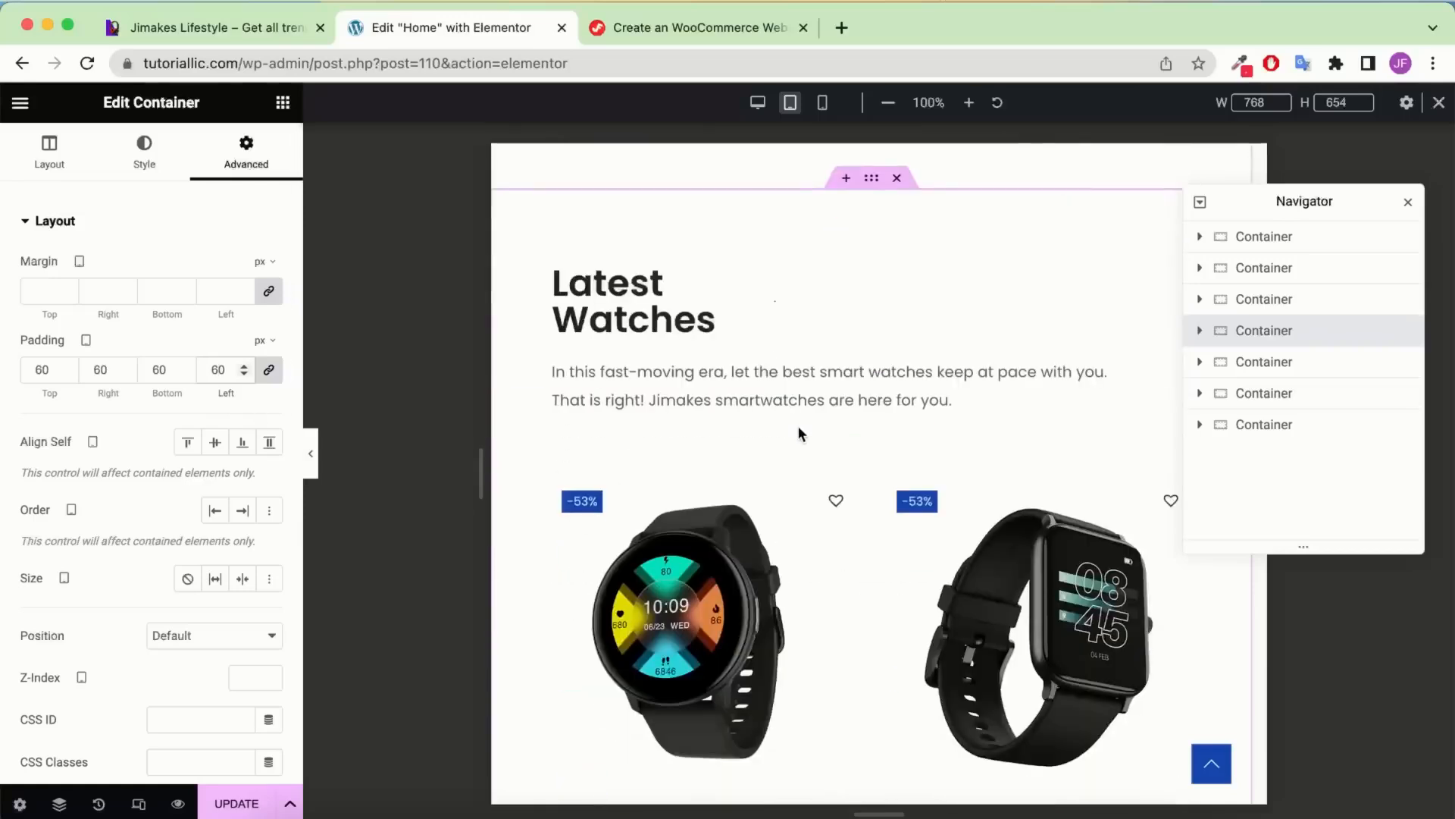
Set the Latest Watches heading divider's width to 100%
left_click(677, 291)
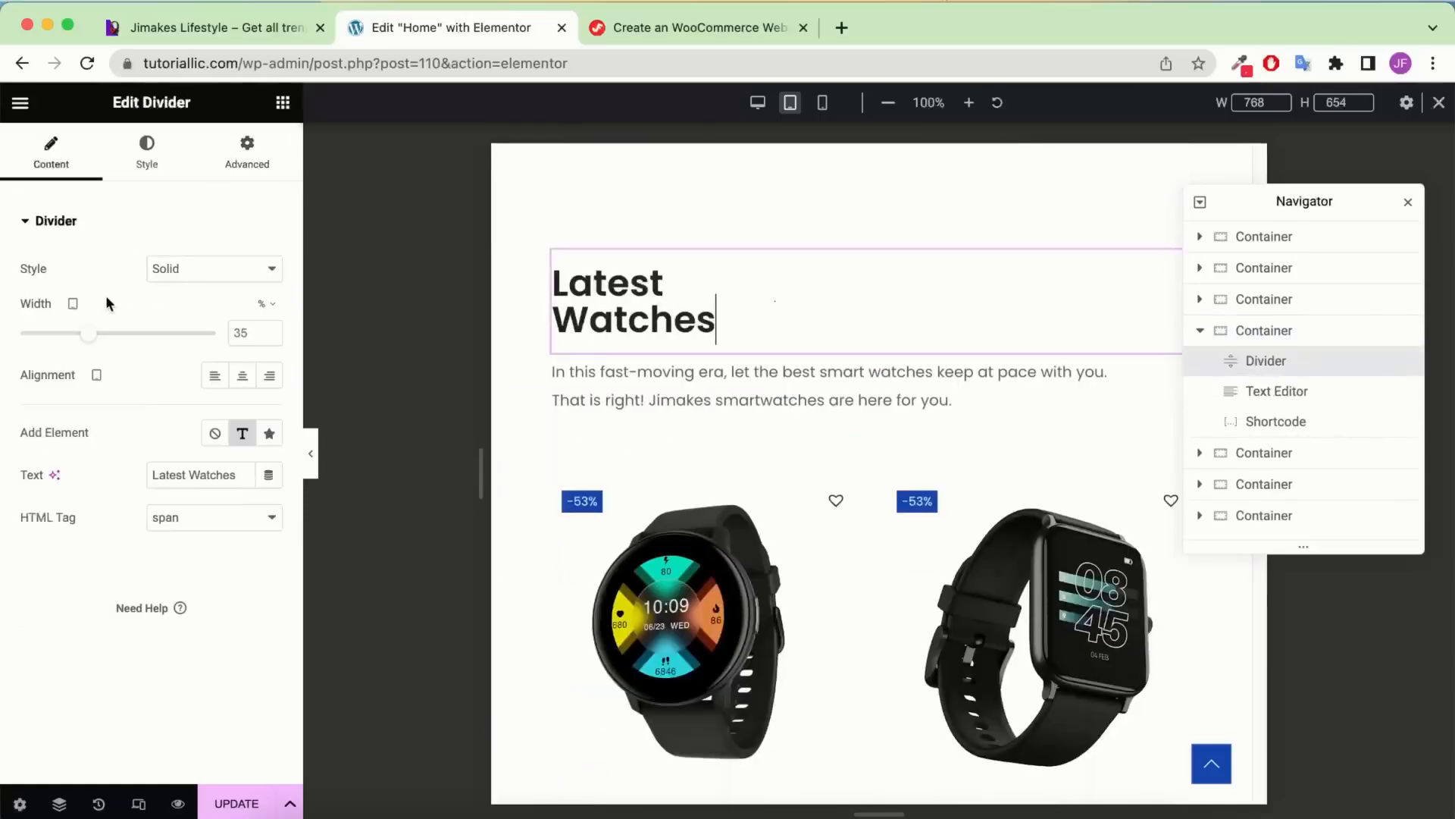
double_click(241, 333)
type("100")
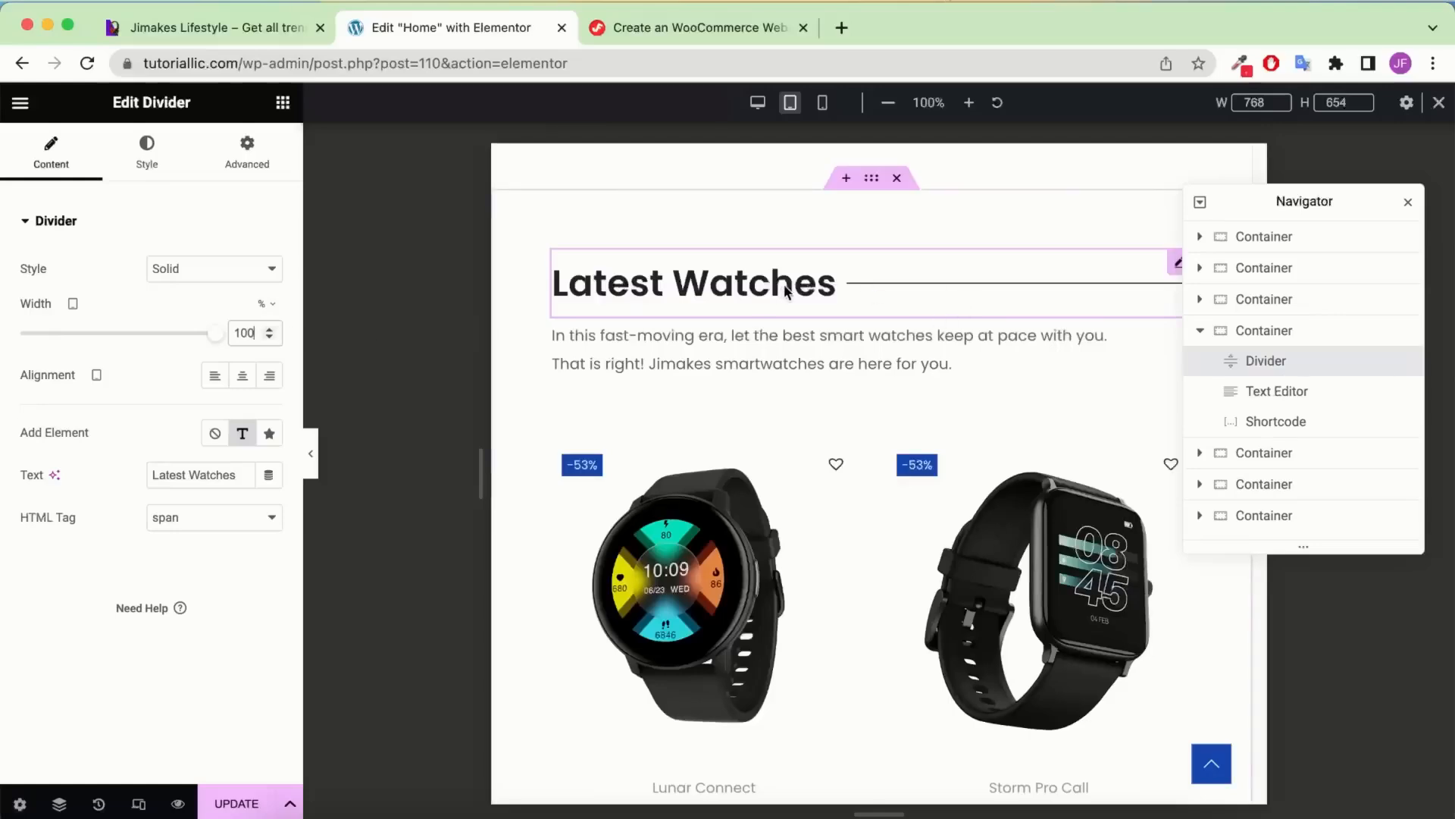
scroll(786, 291, "down", 3)
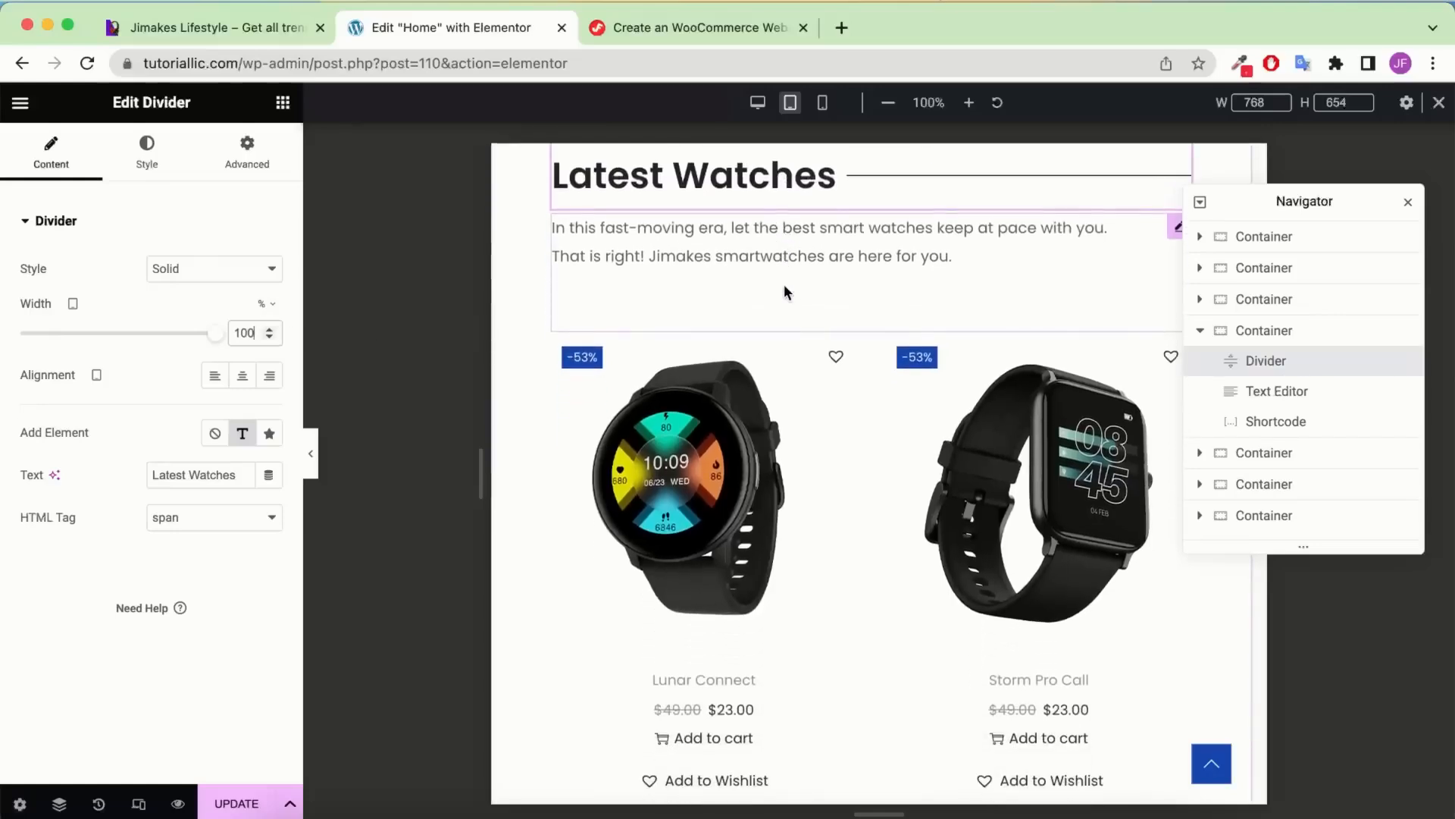
scroll(785, 291, "down", 15)
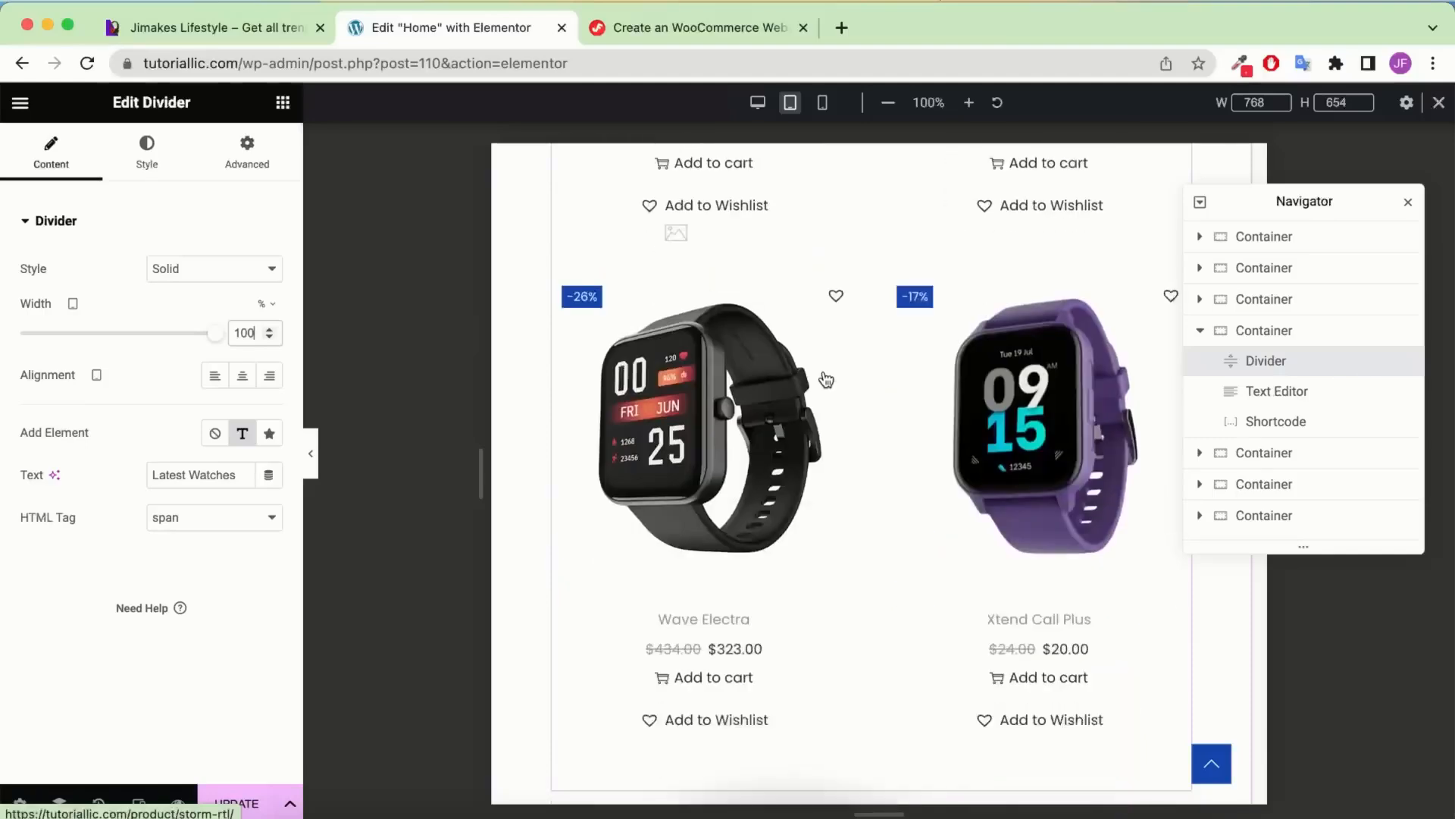
scroll(826, 380, "down", 10)
scroll(785, 290, "up", 1)
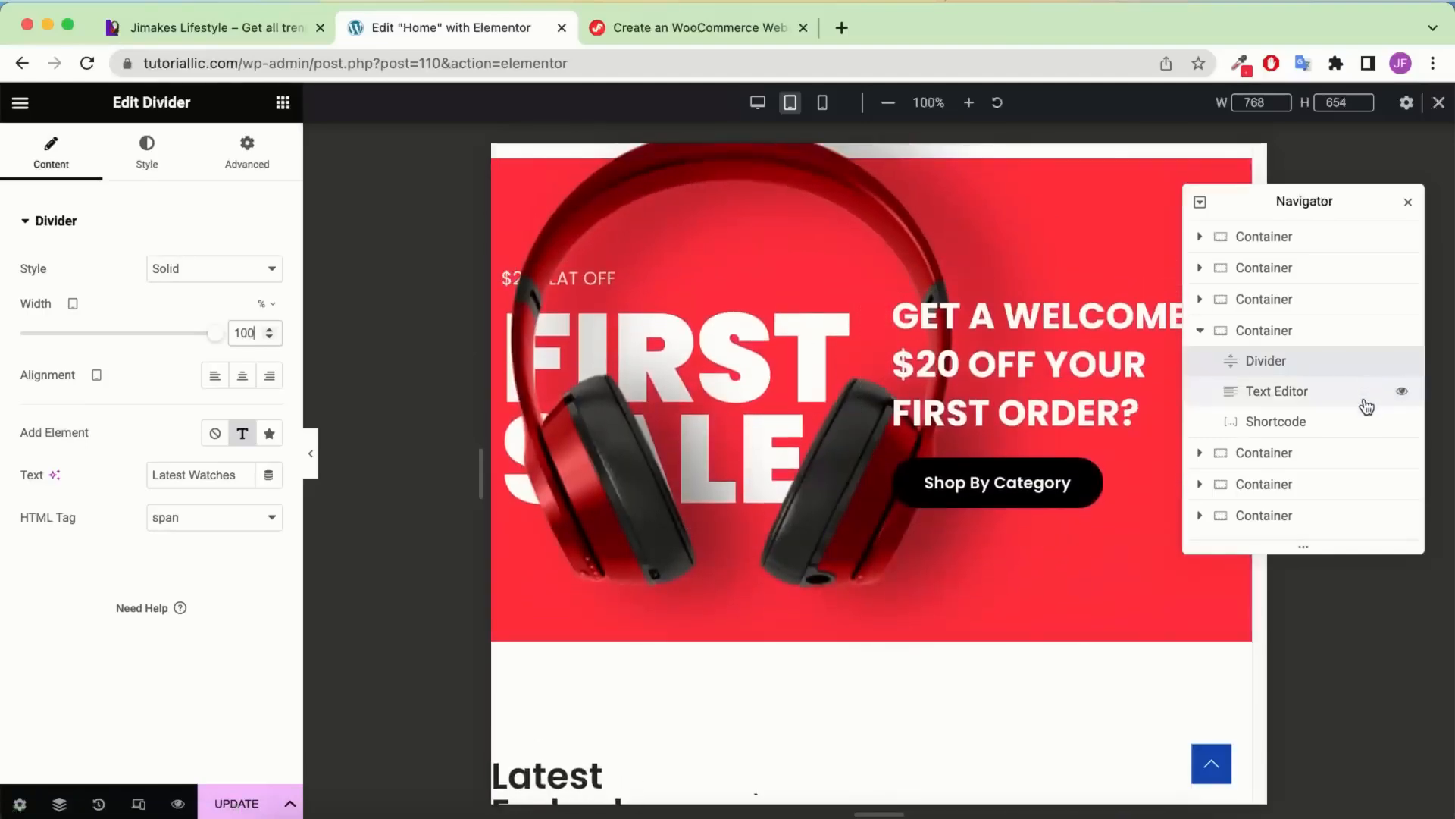
Shrink the FIRST SALE heading's font size to 101 px
left_click(1281, 453)
left_click(1200, 331)
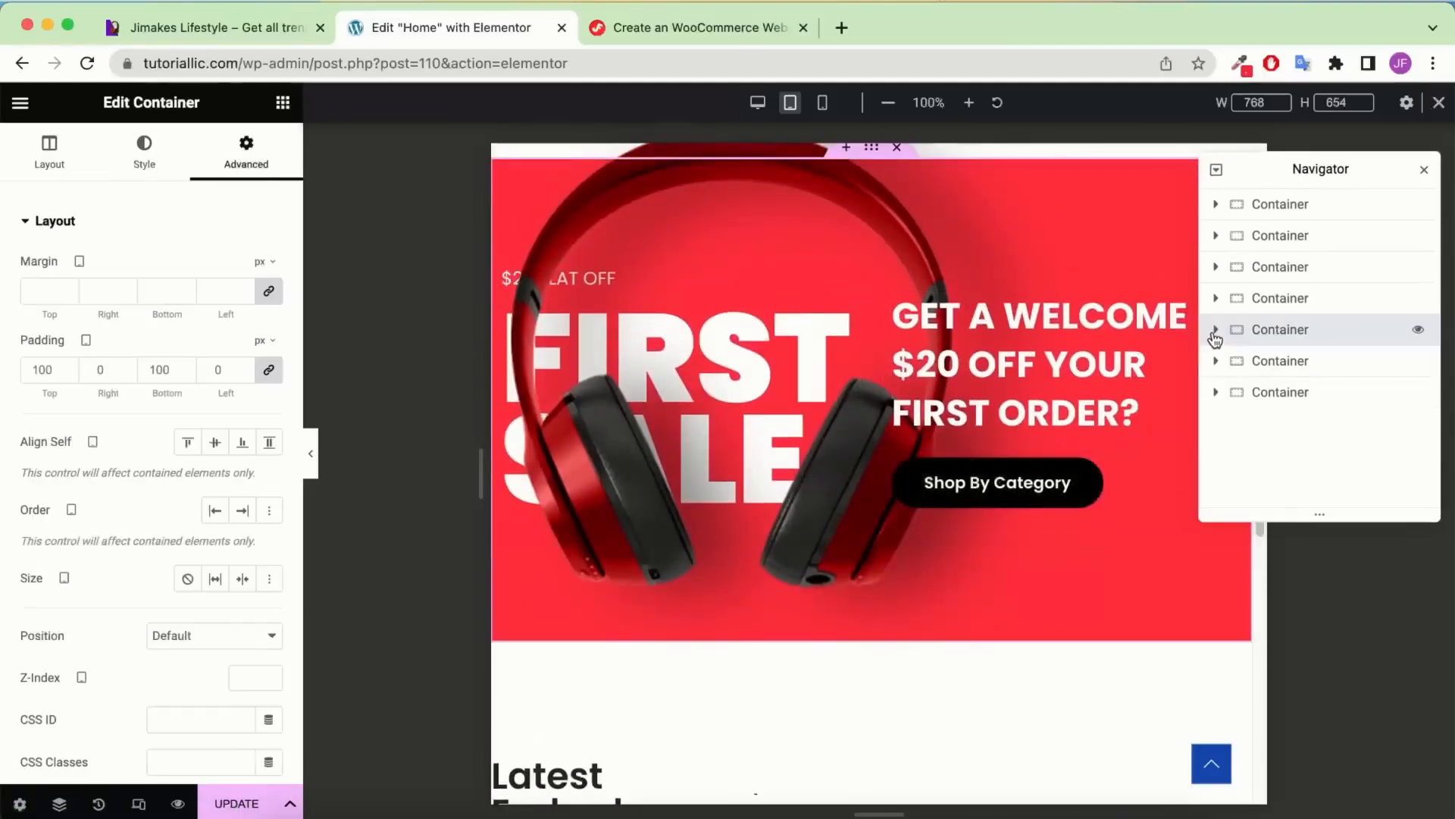
left_click(1215, 334)
left_click(1282, 420)
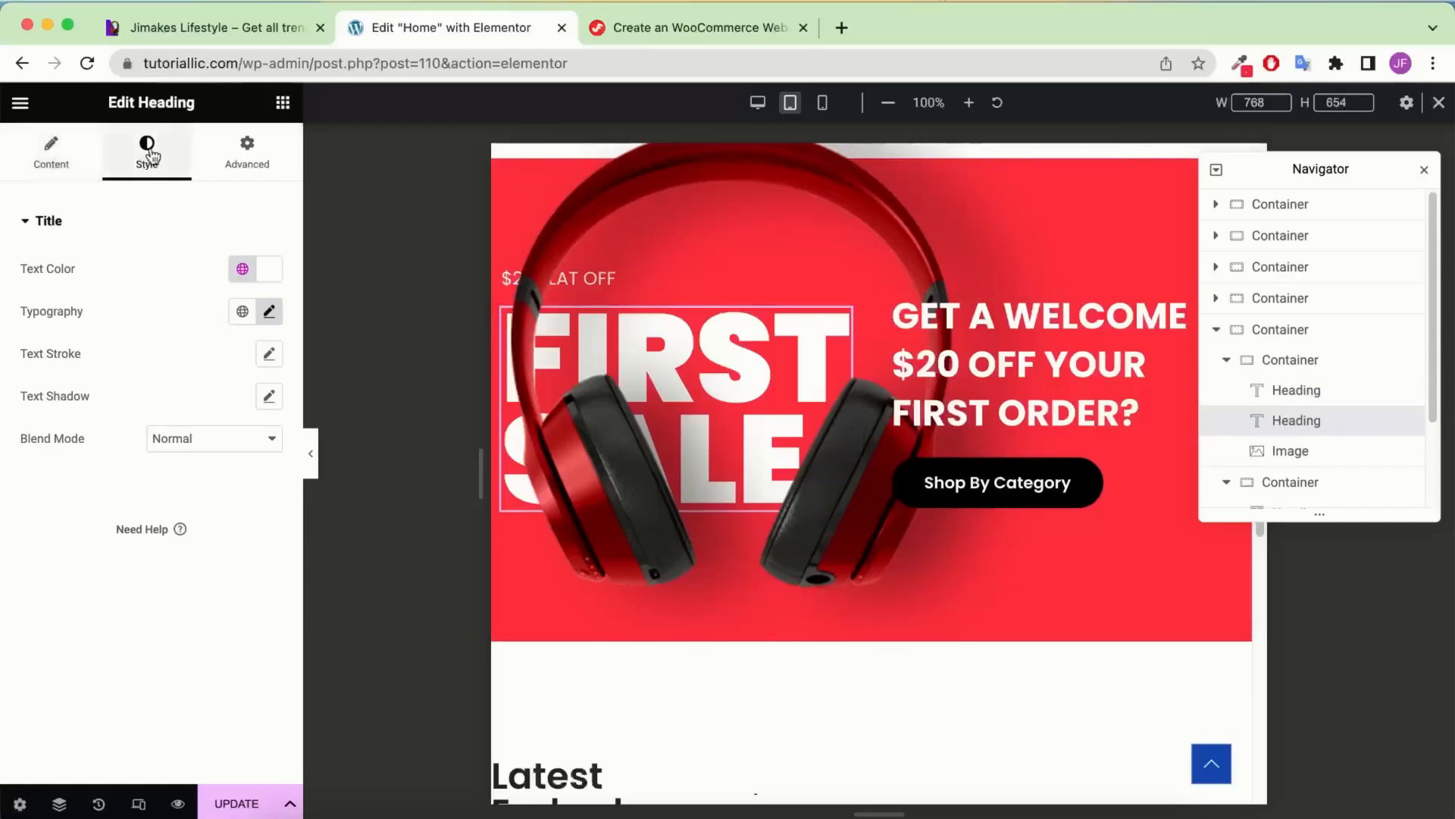
left_click(269, 312)
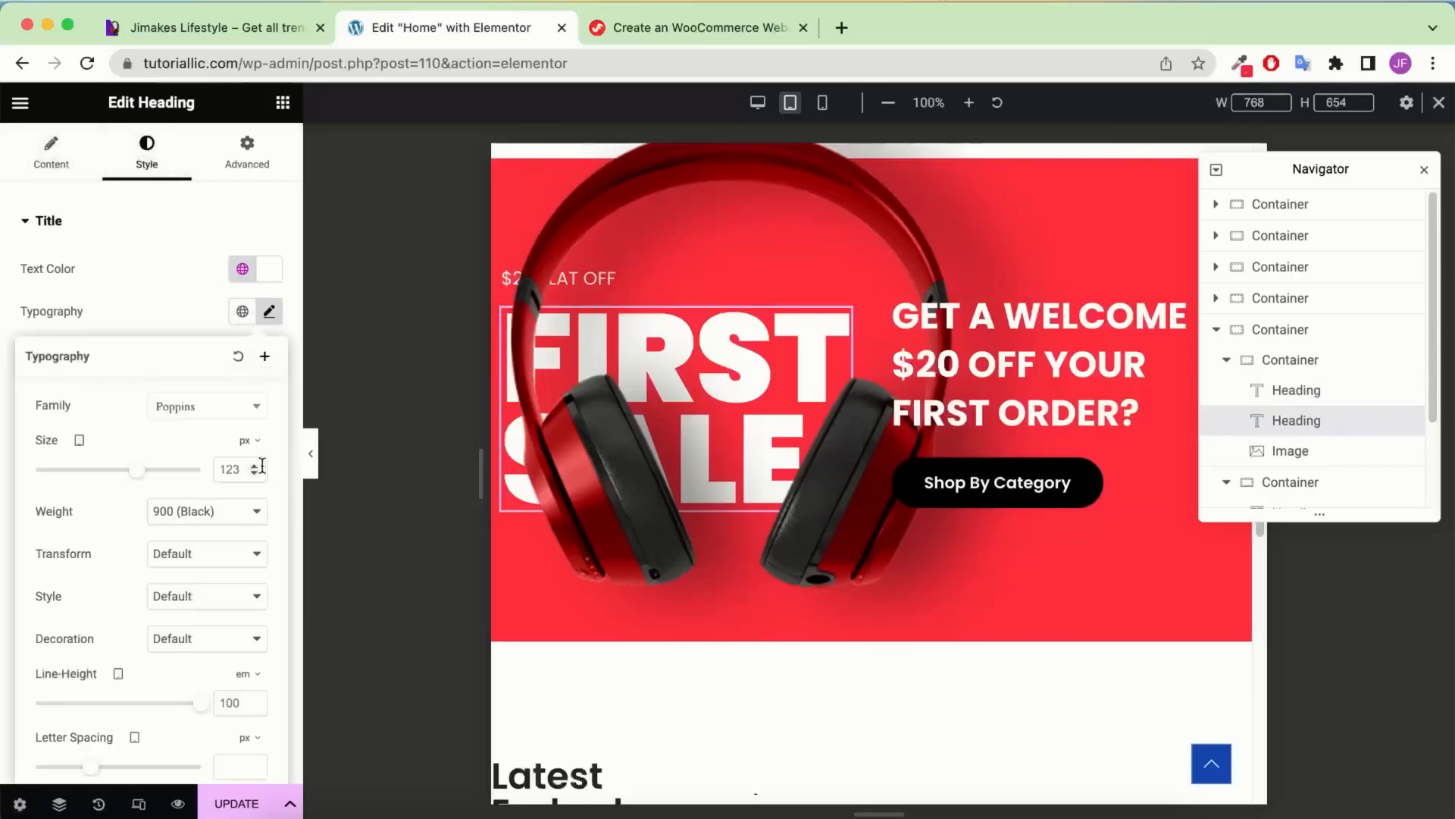
left_click_drag(137, 471, 119, 471)
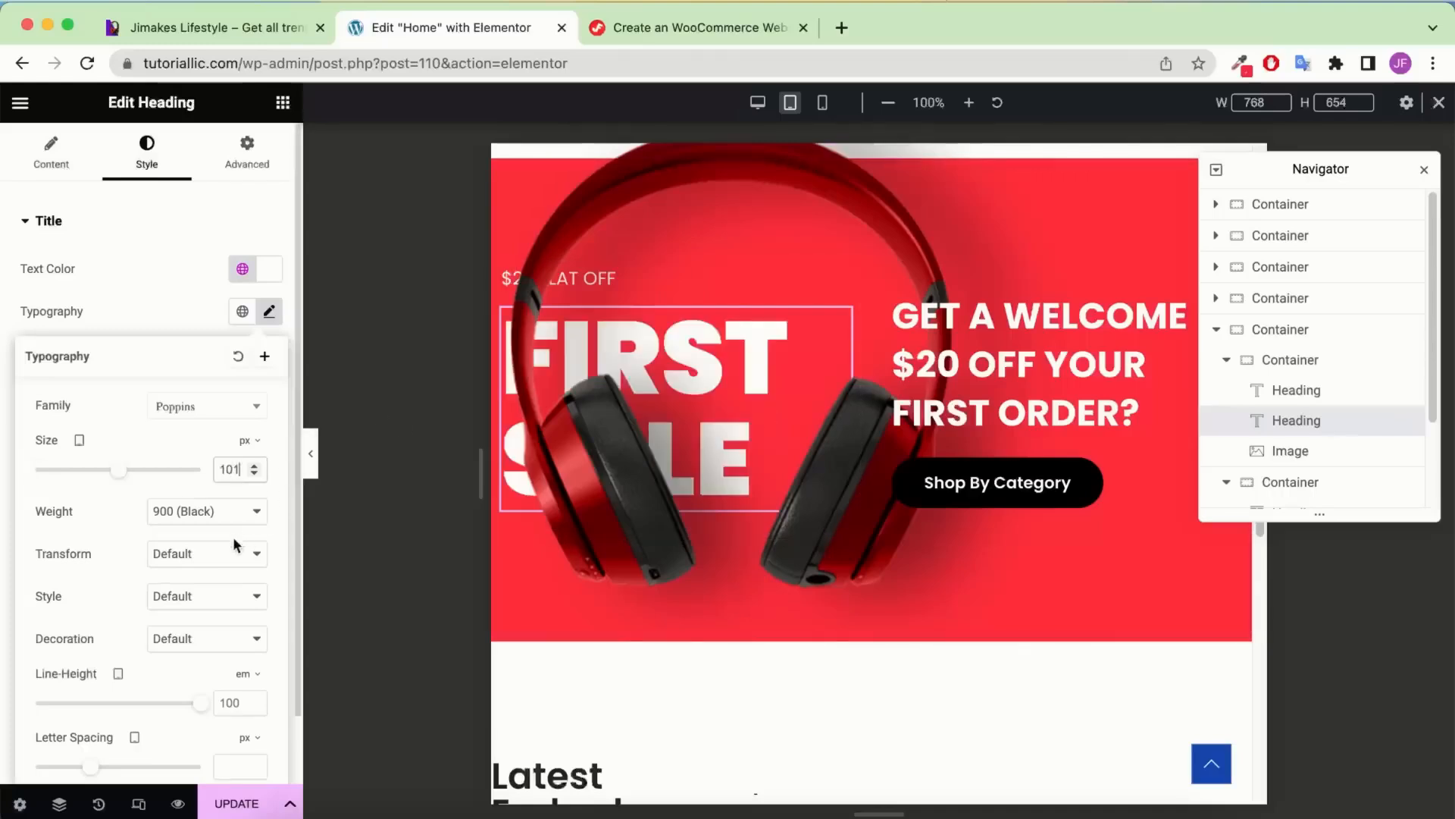
Switch the heading's line height to pixels and set it to 100 px
left_click(244, 674)
left_click(250, 646)
double_click(237, 702)
type("86")
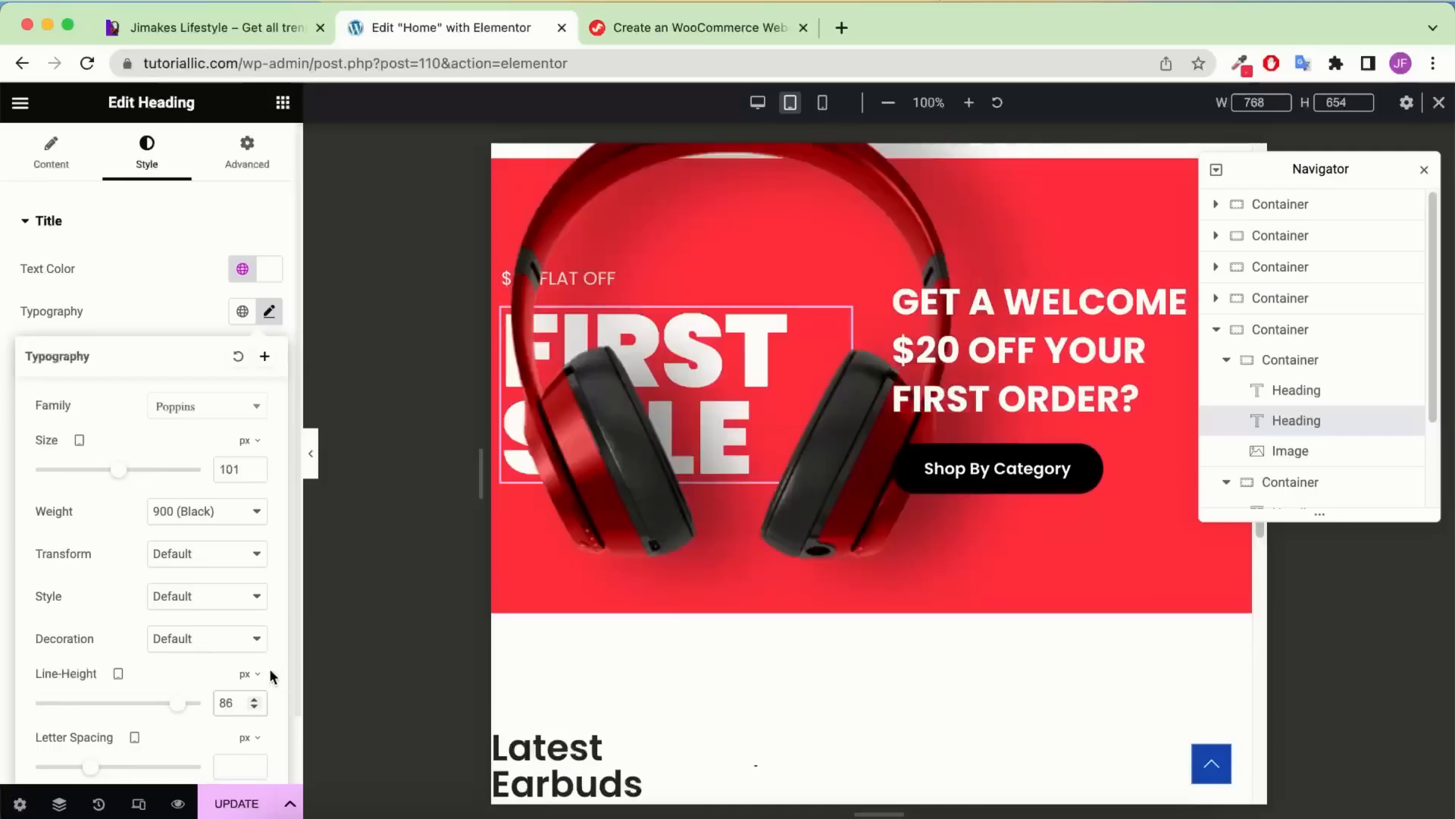
double_click(255, 698)
left_click(256, 698)
left_click(255, 699)
left_click(255, 699)
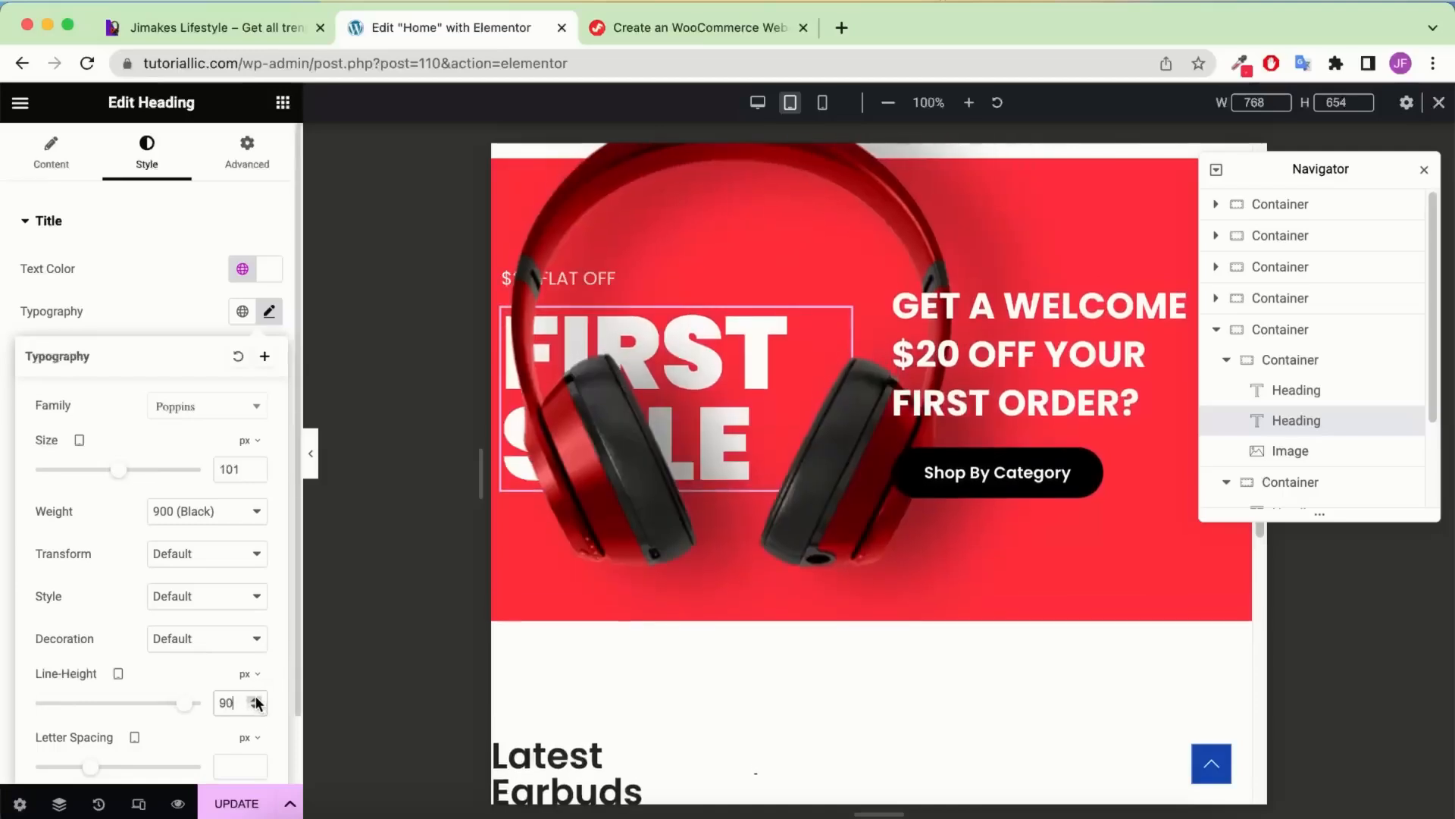
left_click(255, 698)
left_click(255, 699)
left_click(256, 699)
left_click(255, 699)
left_click(255, 698)
left_click(255, 699)
left_click(255, 699)
left_click(255, 699)
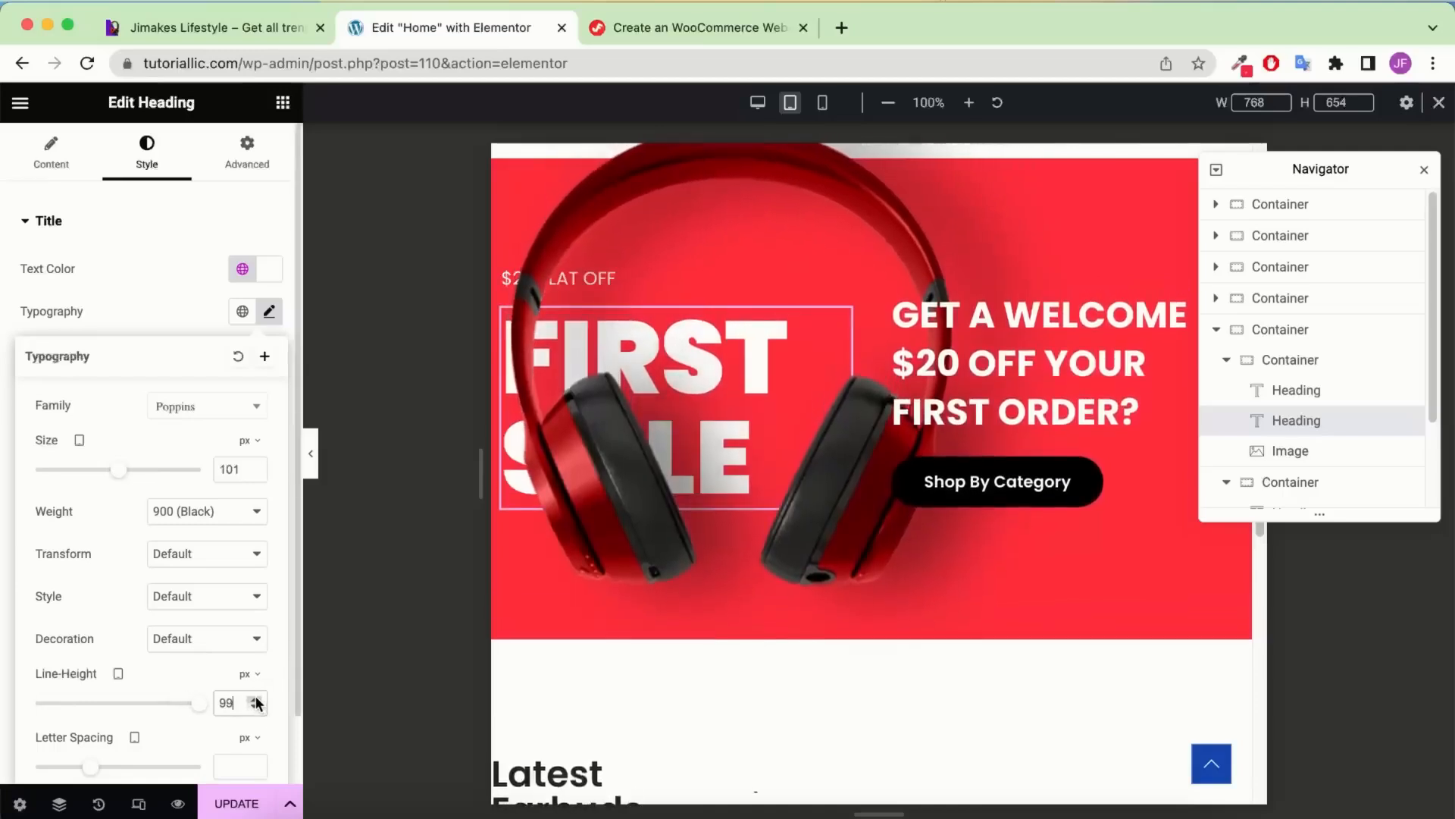
left_click(255, 699)
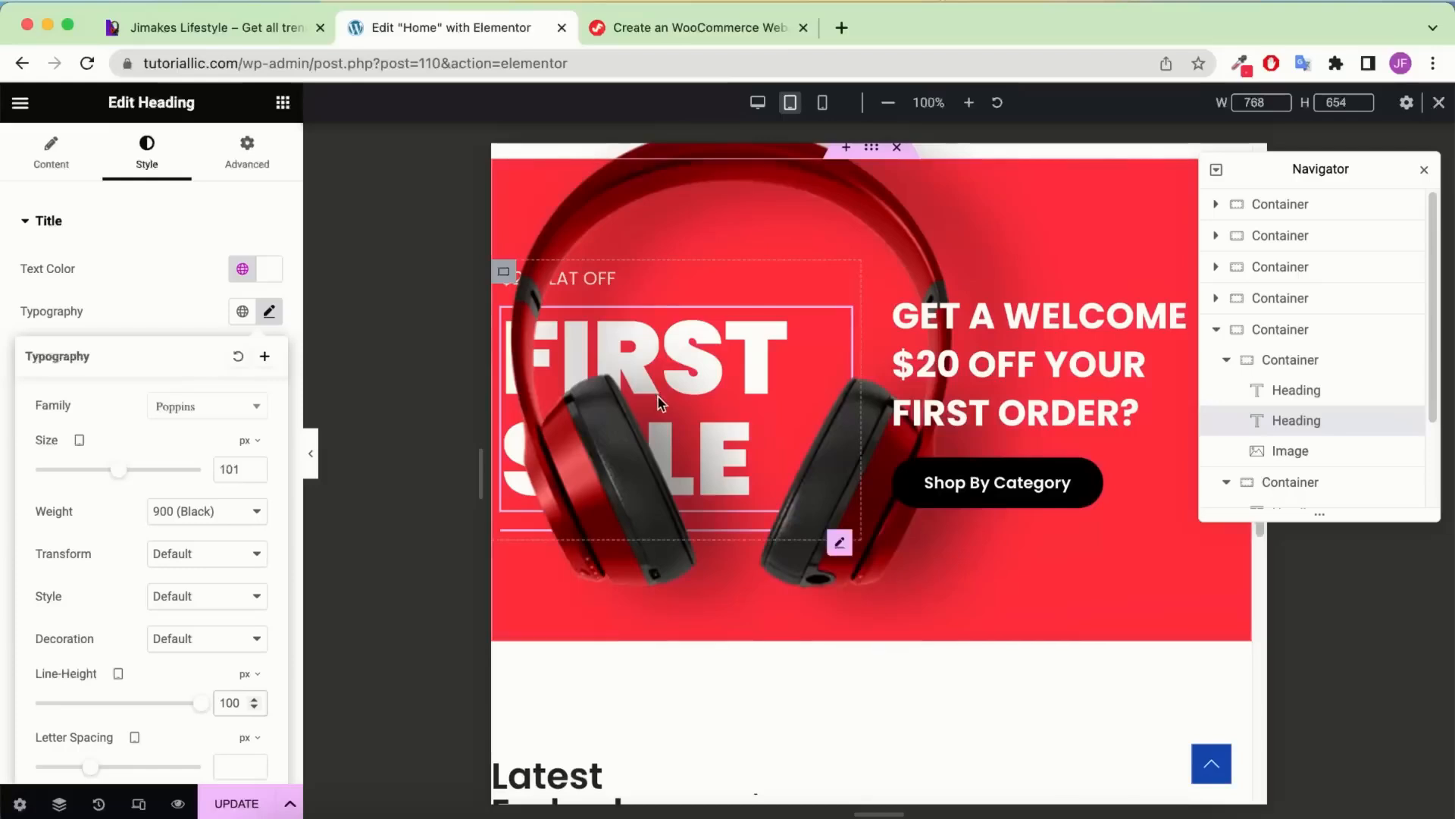
Limit the headphone image's max width to 370 px
left_click(1310, 459)
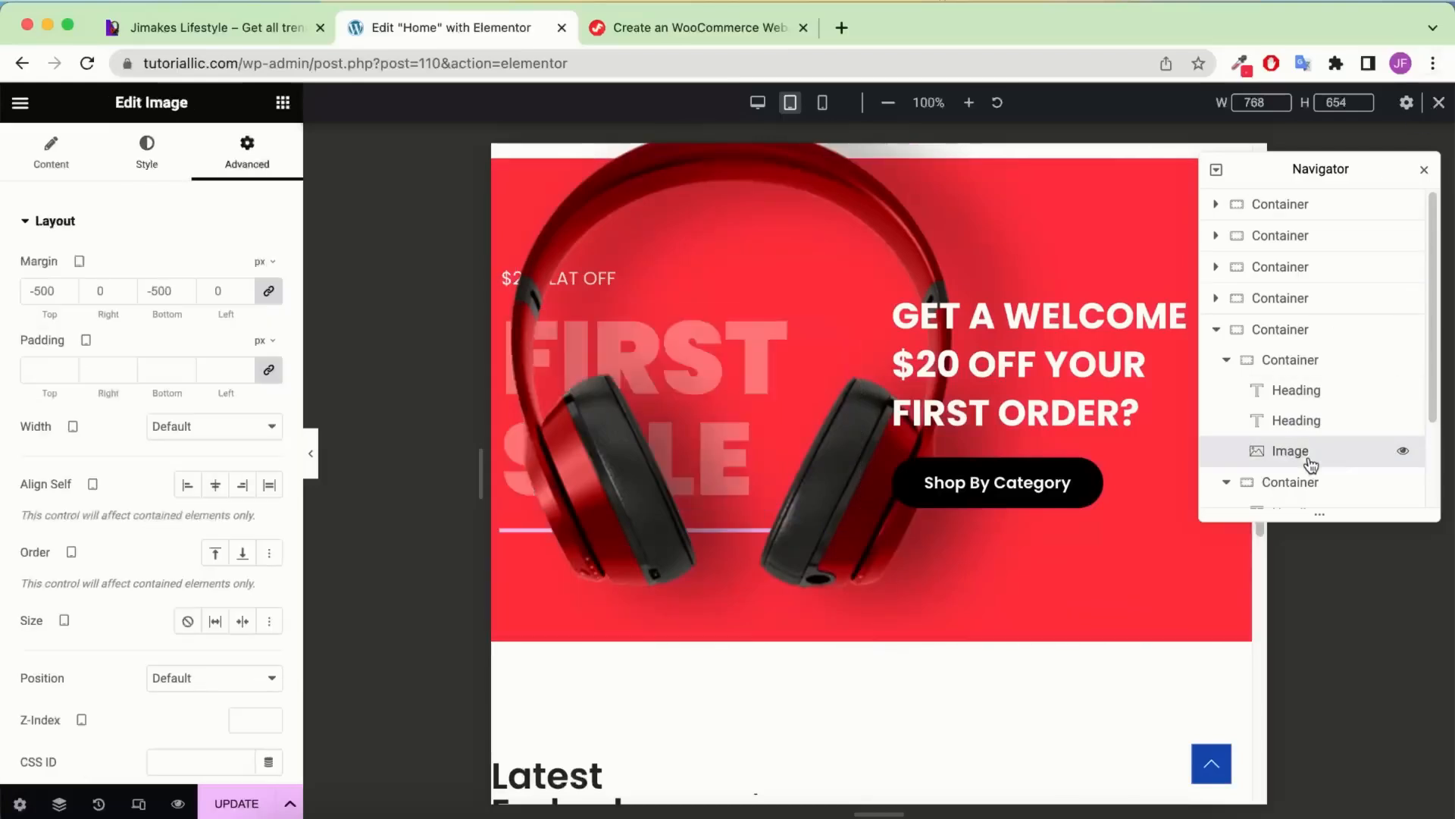
left_click(154, 160)
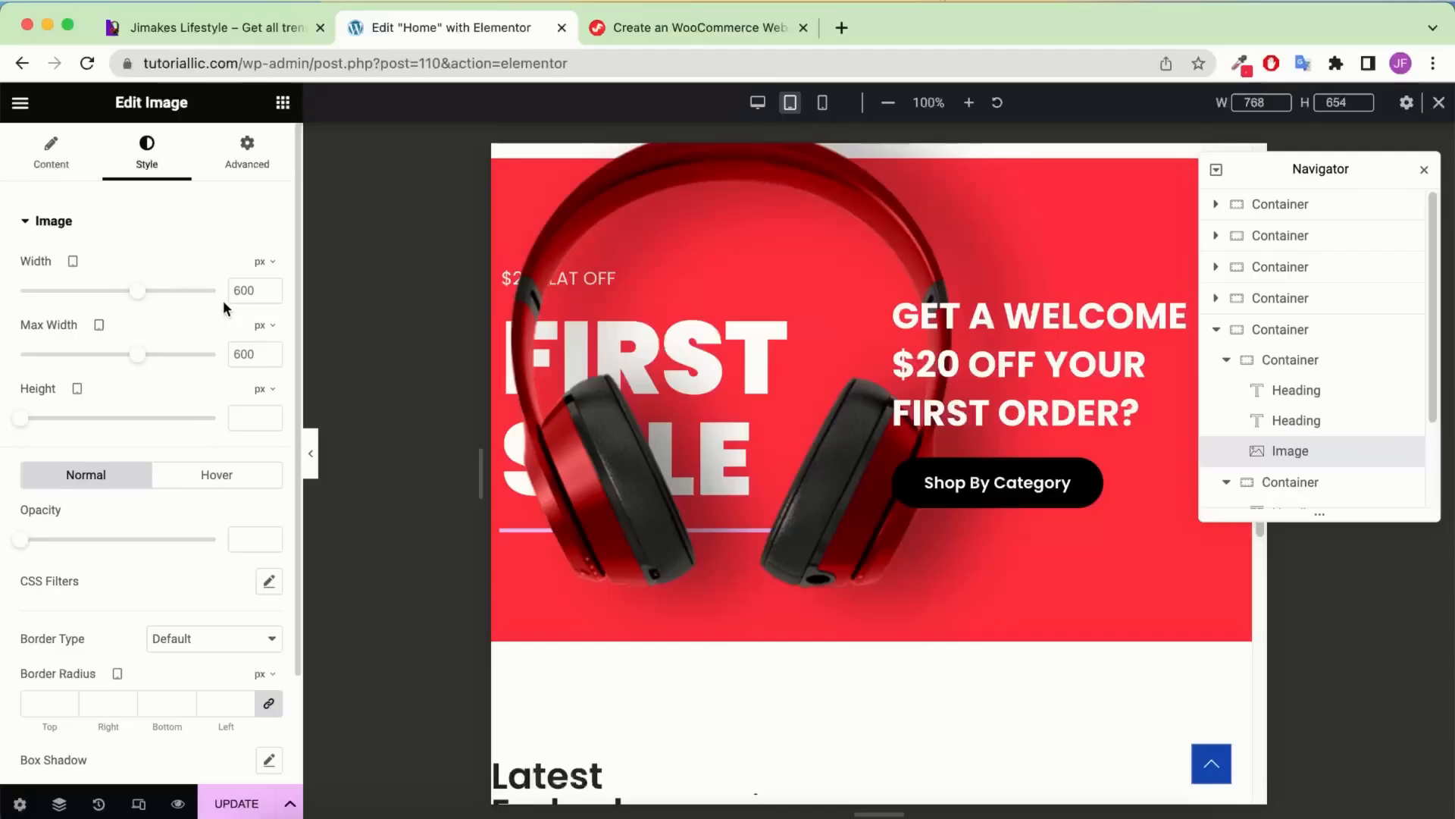
left_click(246, 347)
type("350")
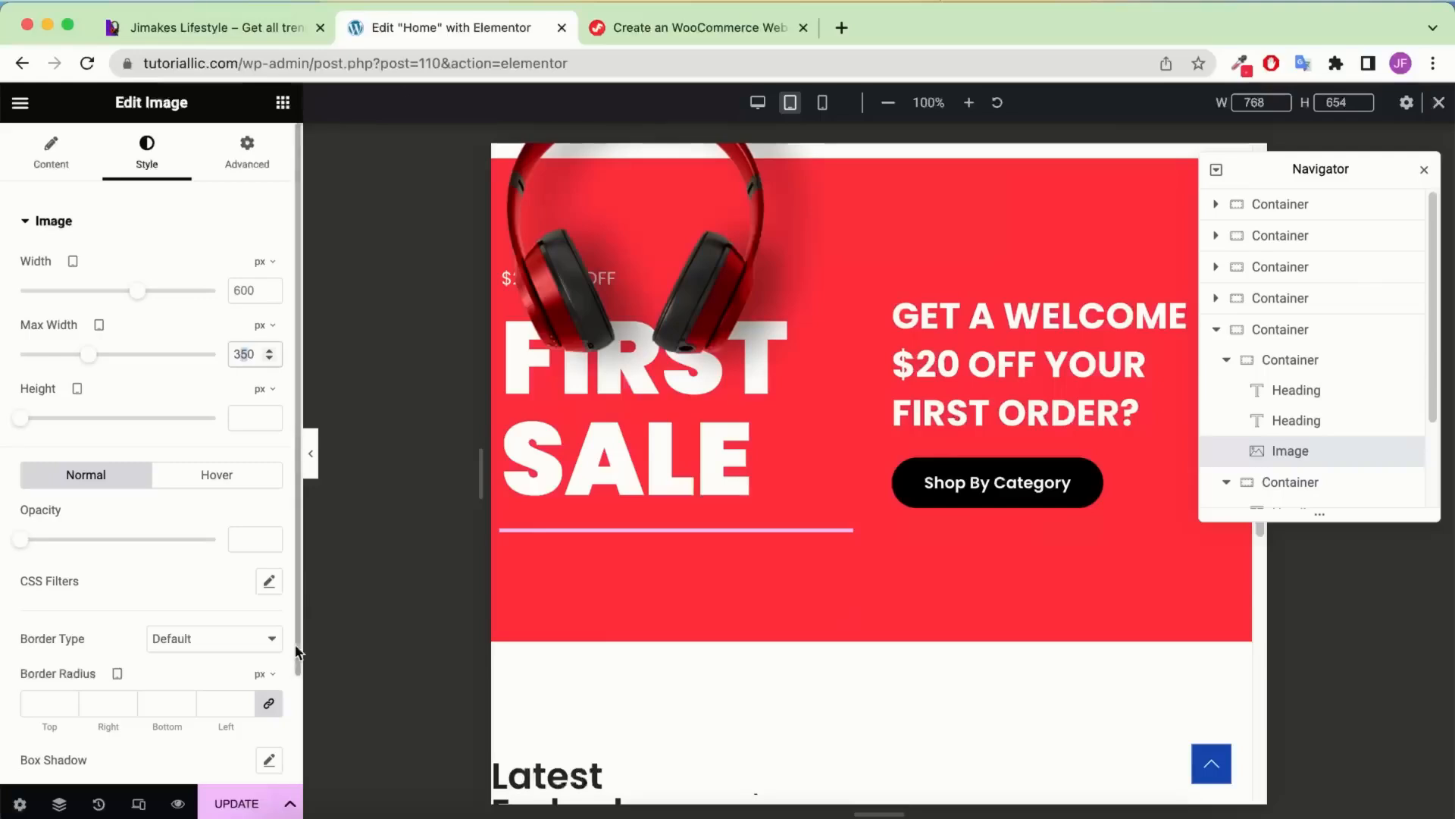
type("7")
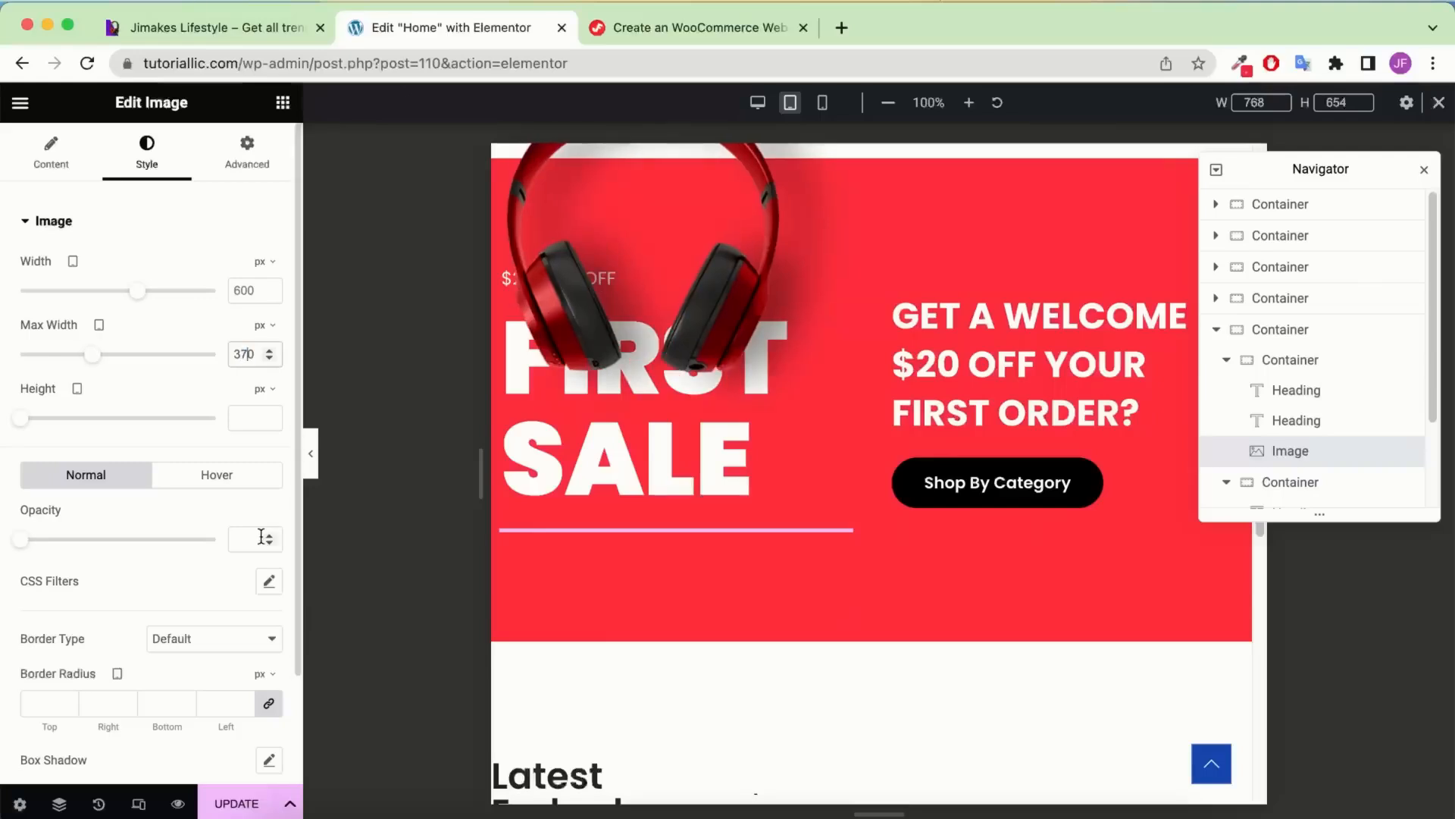
left_click(240, 159)
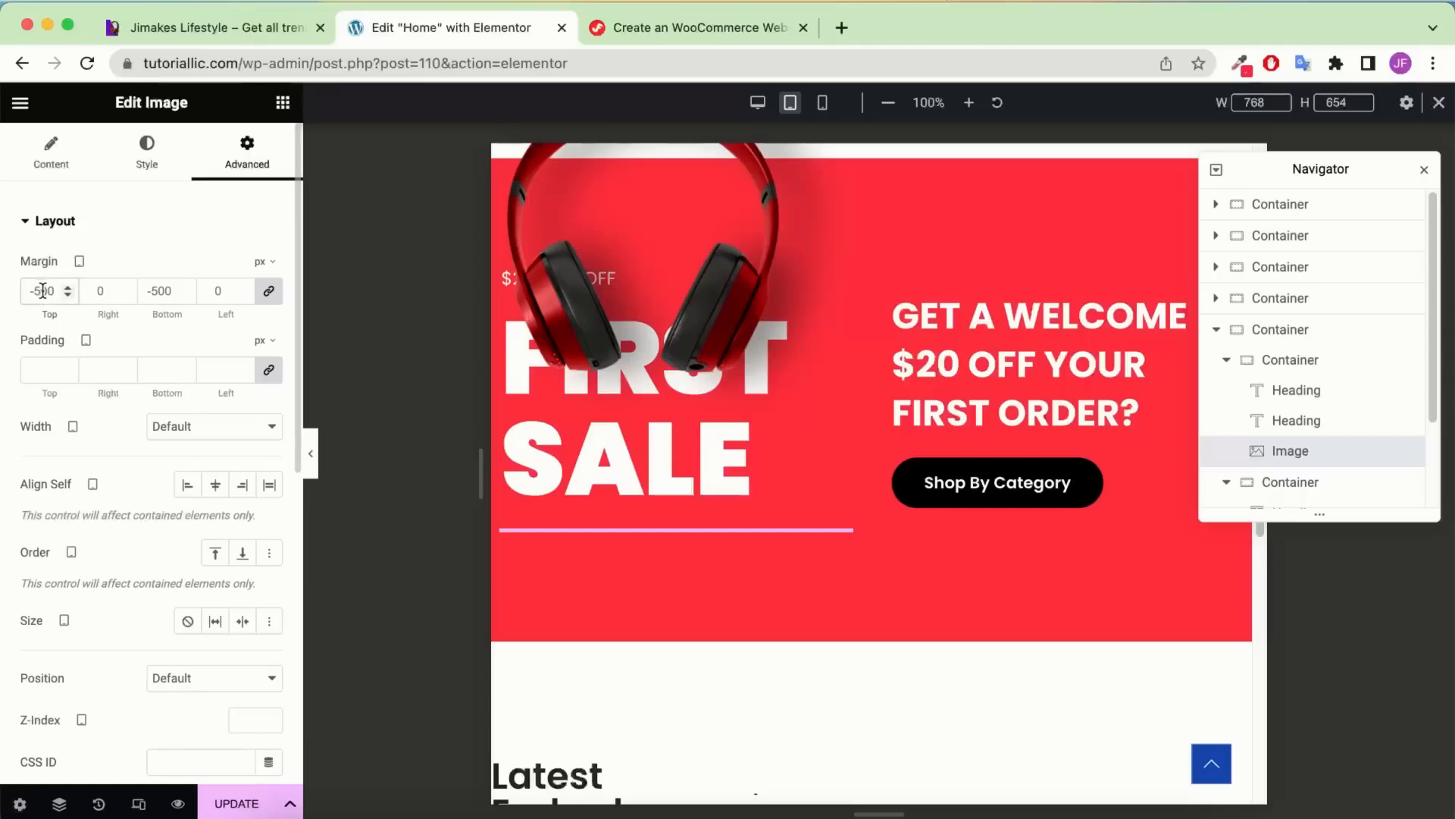
Unlink the headphone image's margins and set its left and bottom margins to -320 px
type("320")
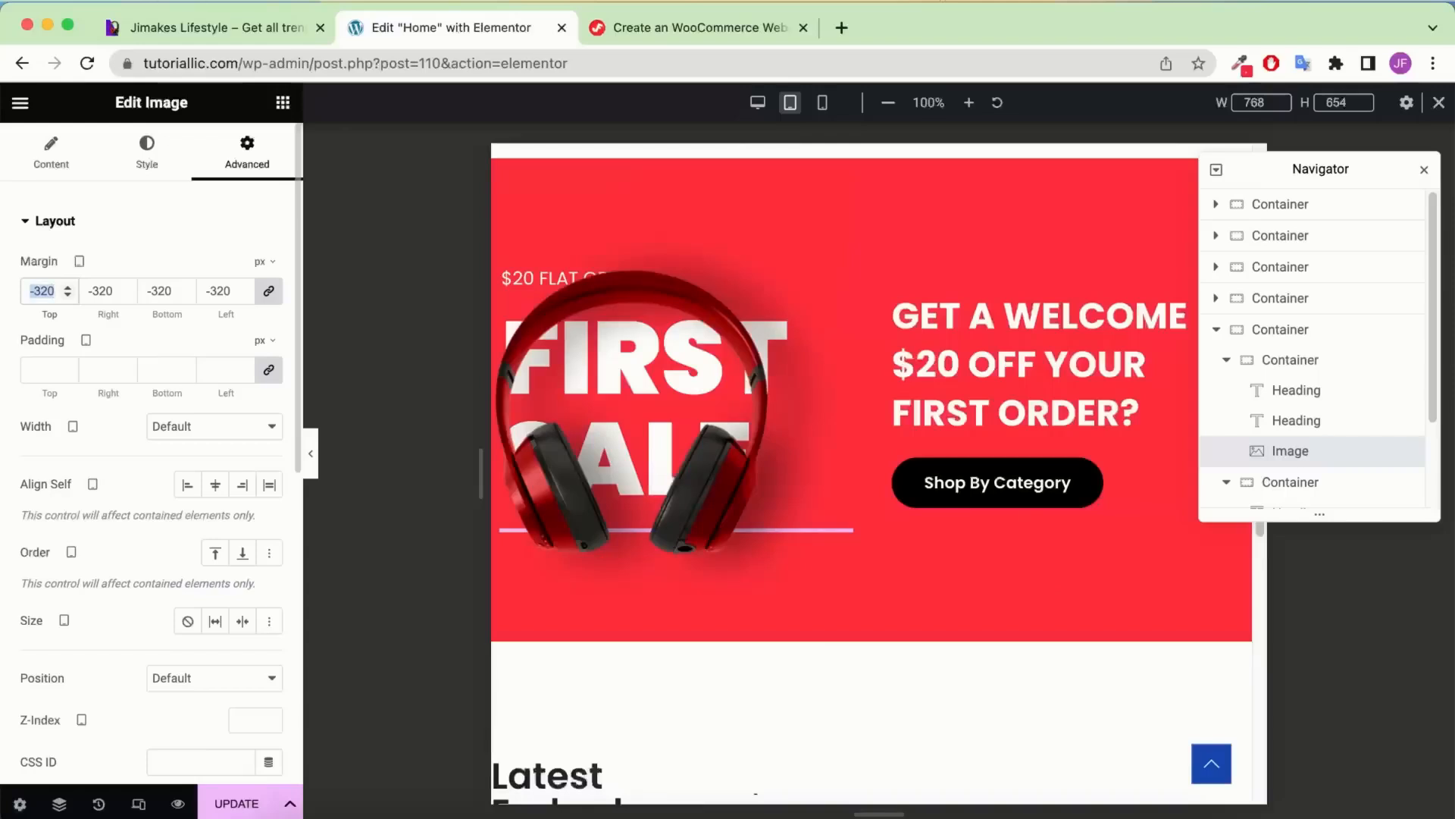
left_click(223, 295)
key("BackSpace")
key("BackSpace")
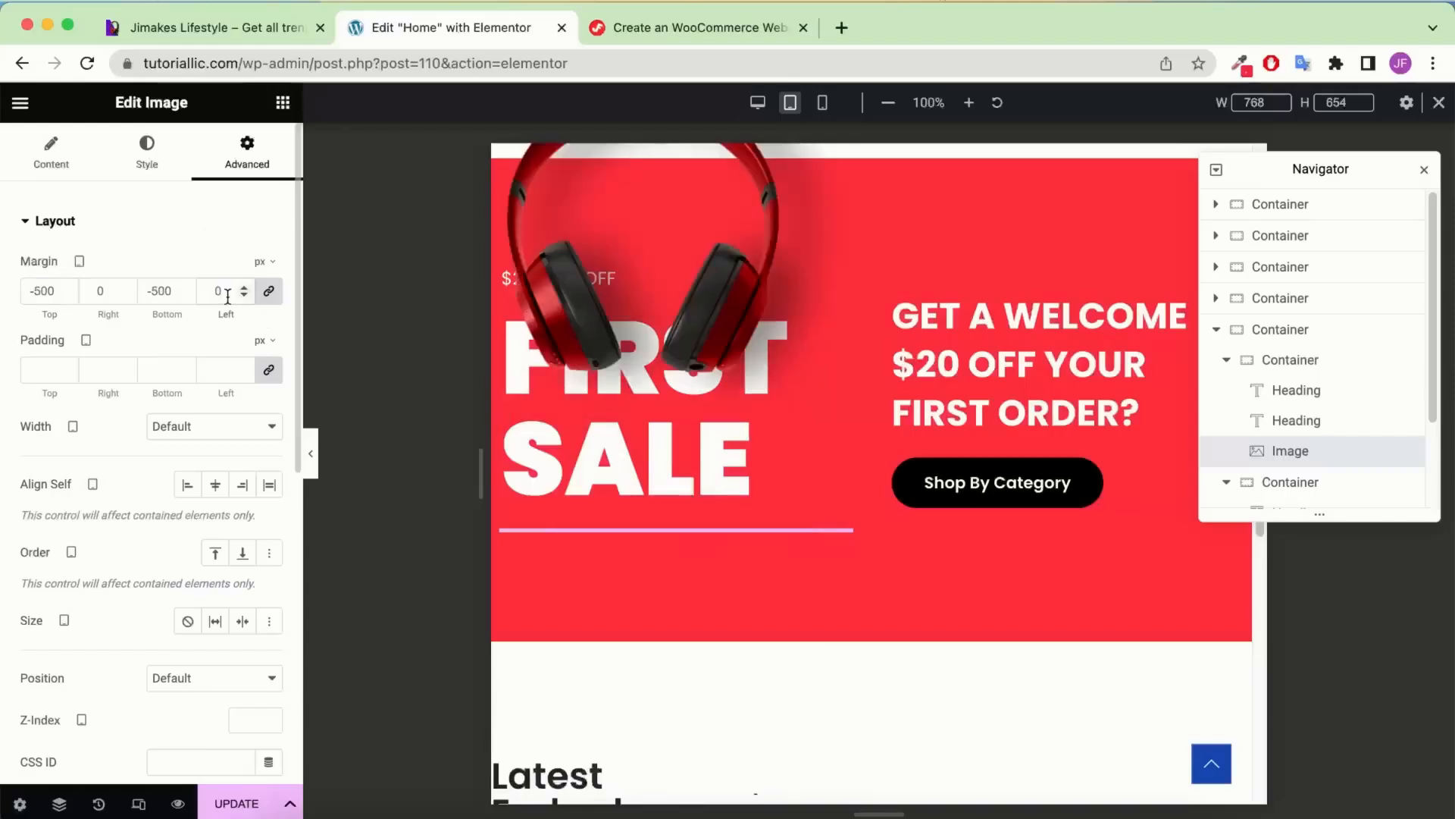
left_click(271, 296)
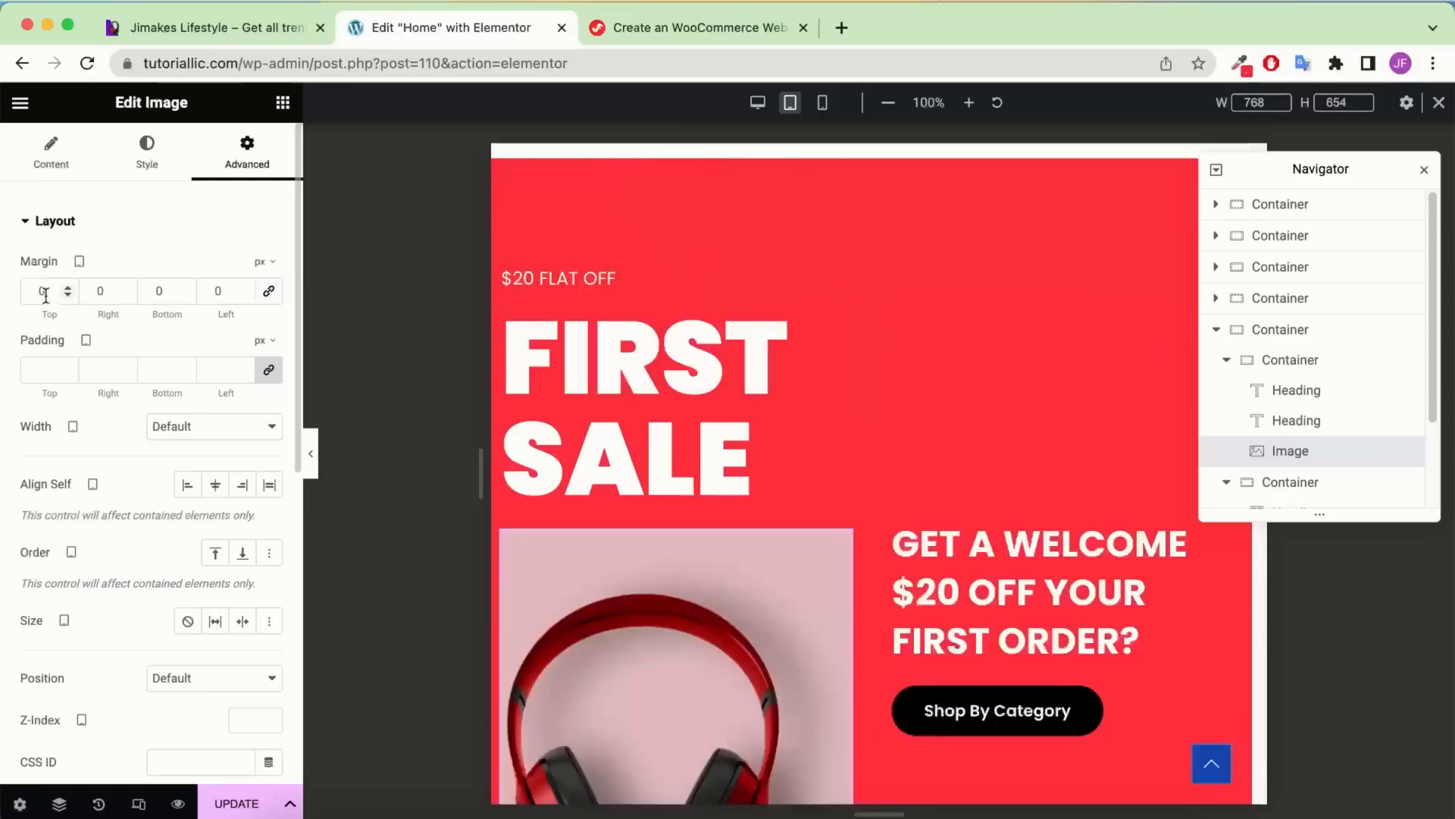
type("-320")
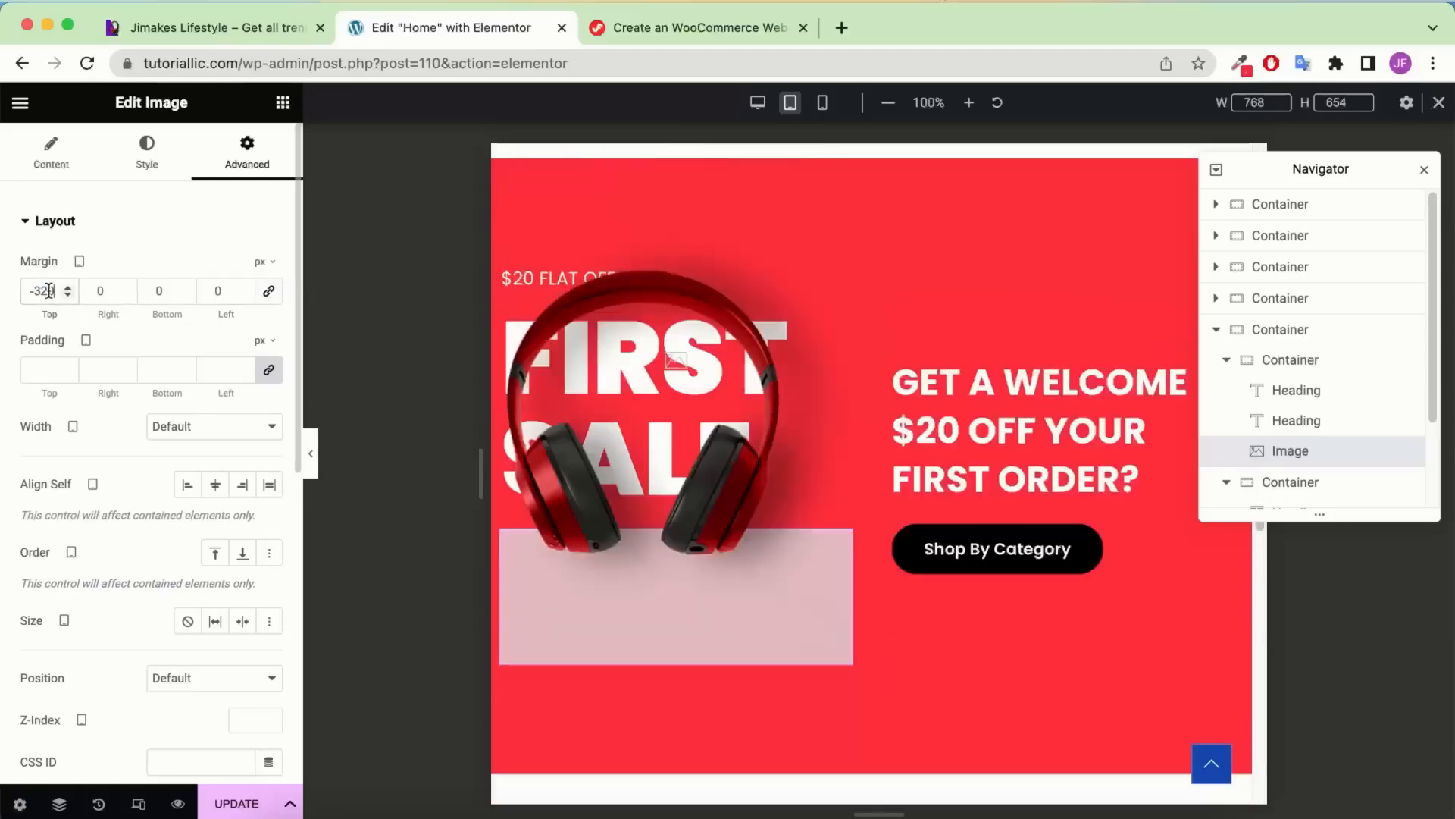
left_click(156, 292)
type("-320")
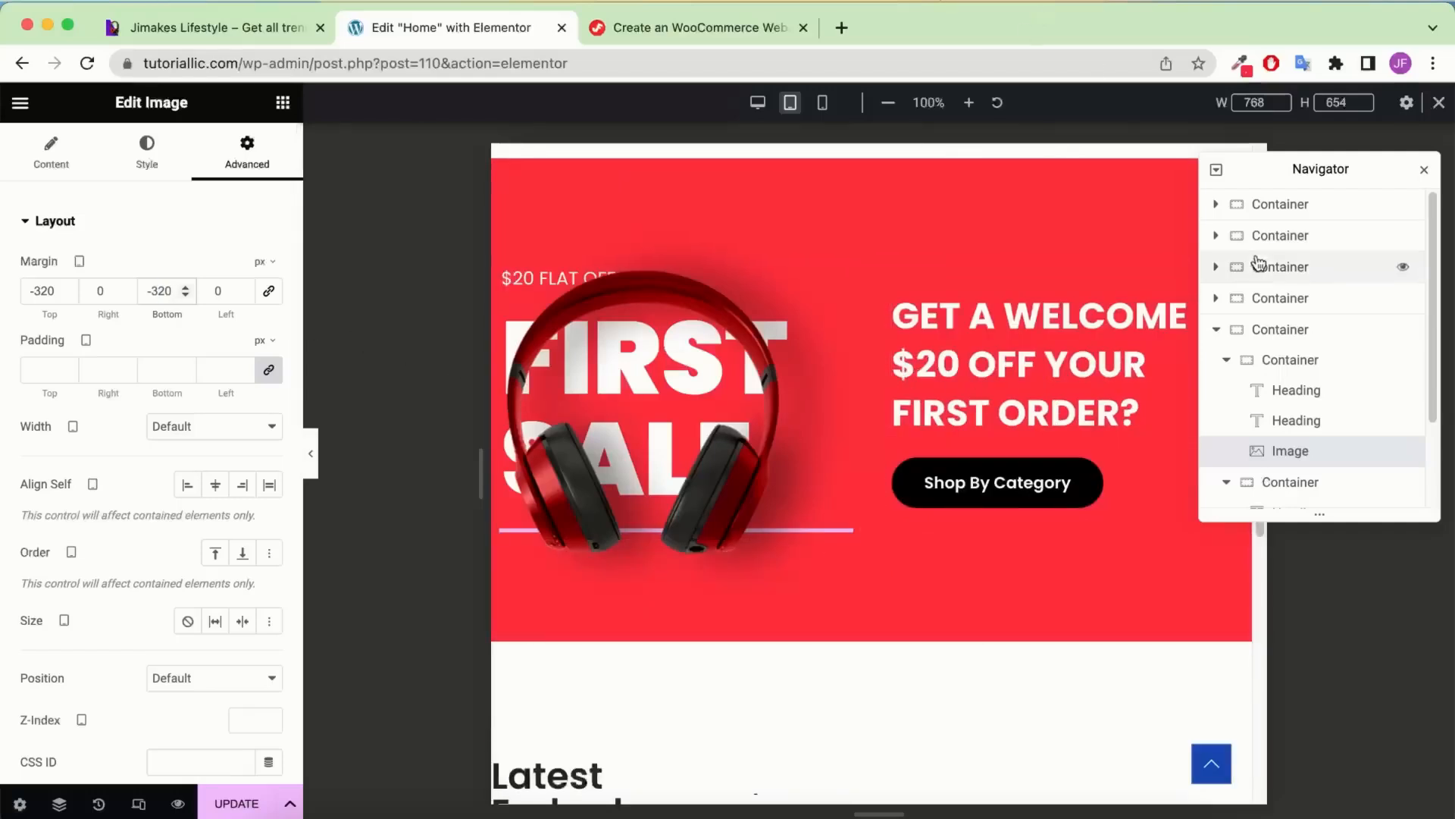
Link the red banner container's padding and set it to 60 px on every side
left_click(1279, 330)
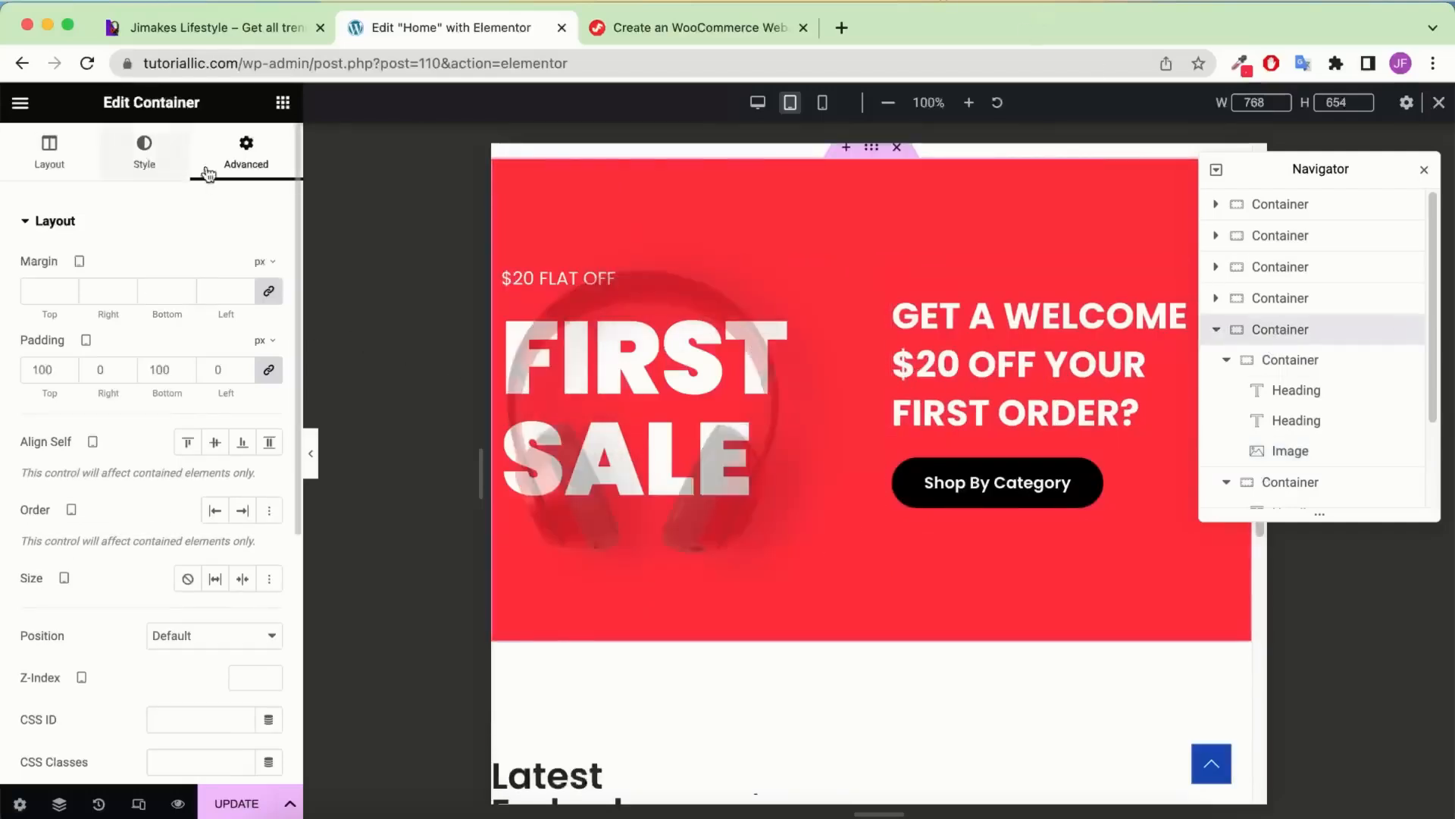
left_click(268, 370)
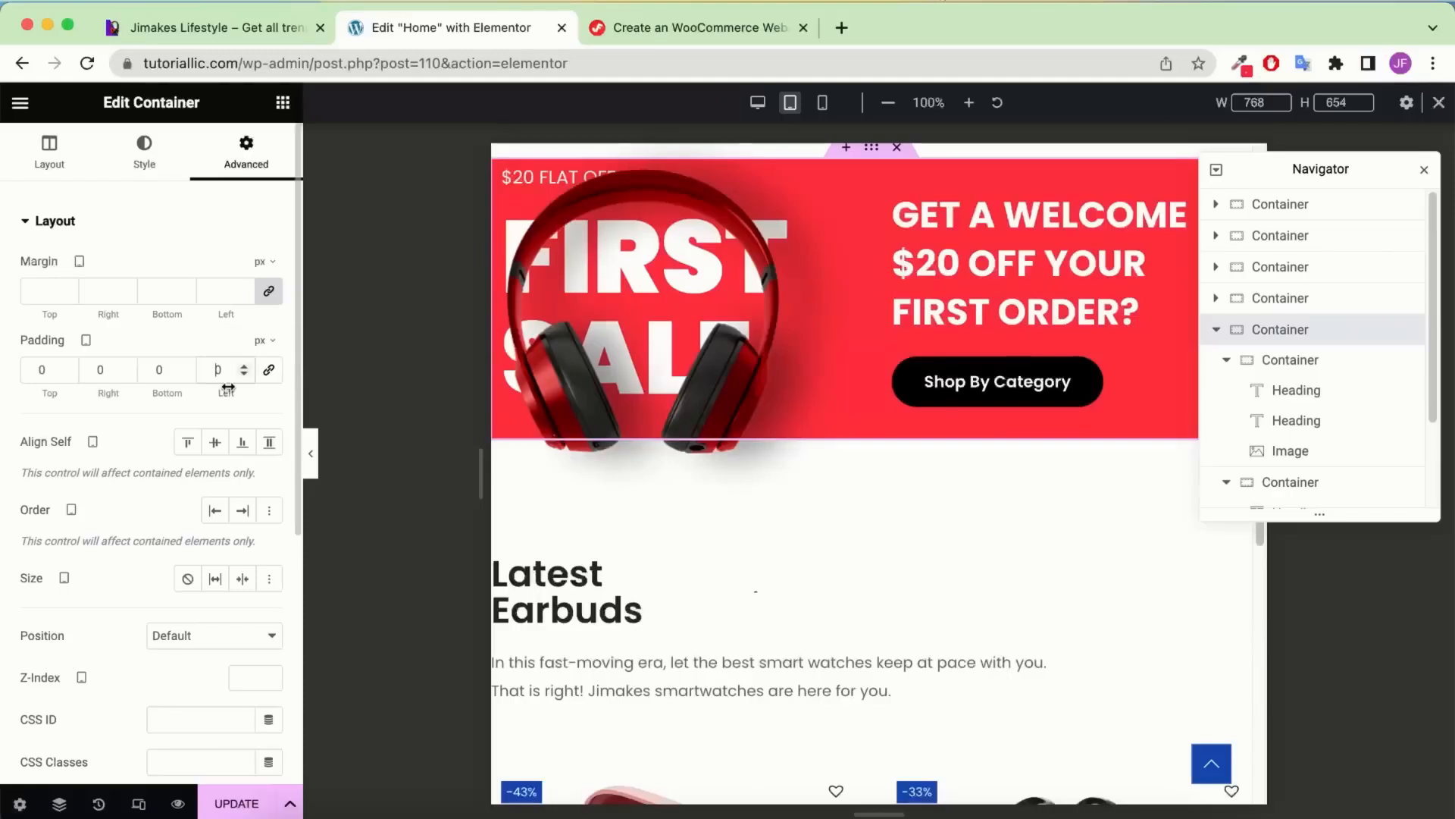
left_click(268, 370)
double_click(218, 369)
type("60")
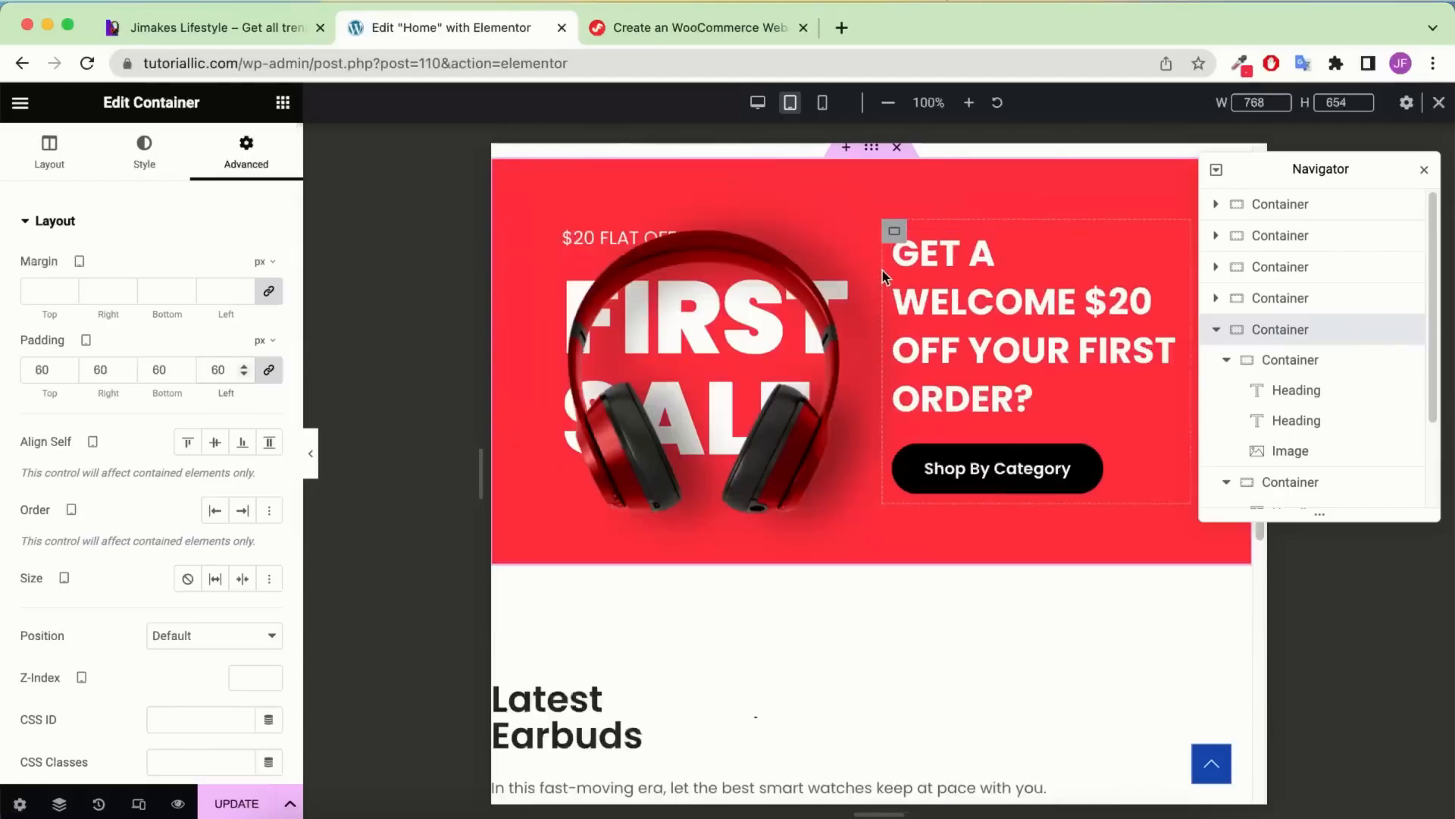
left_click(985, 326)
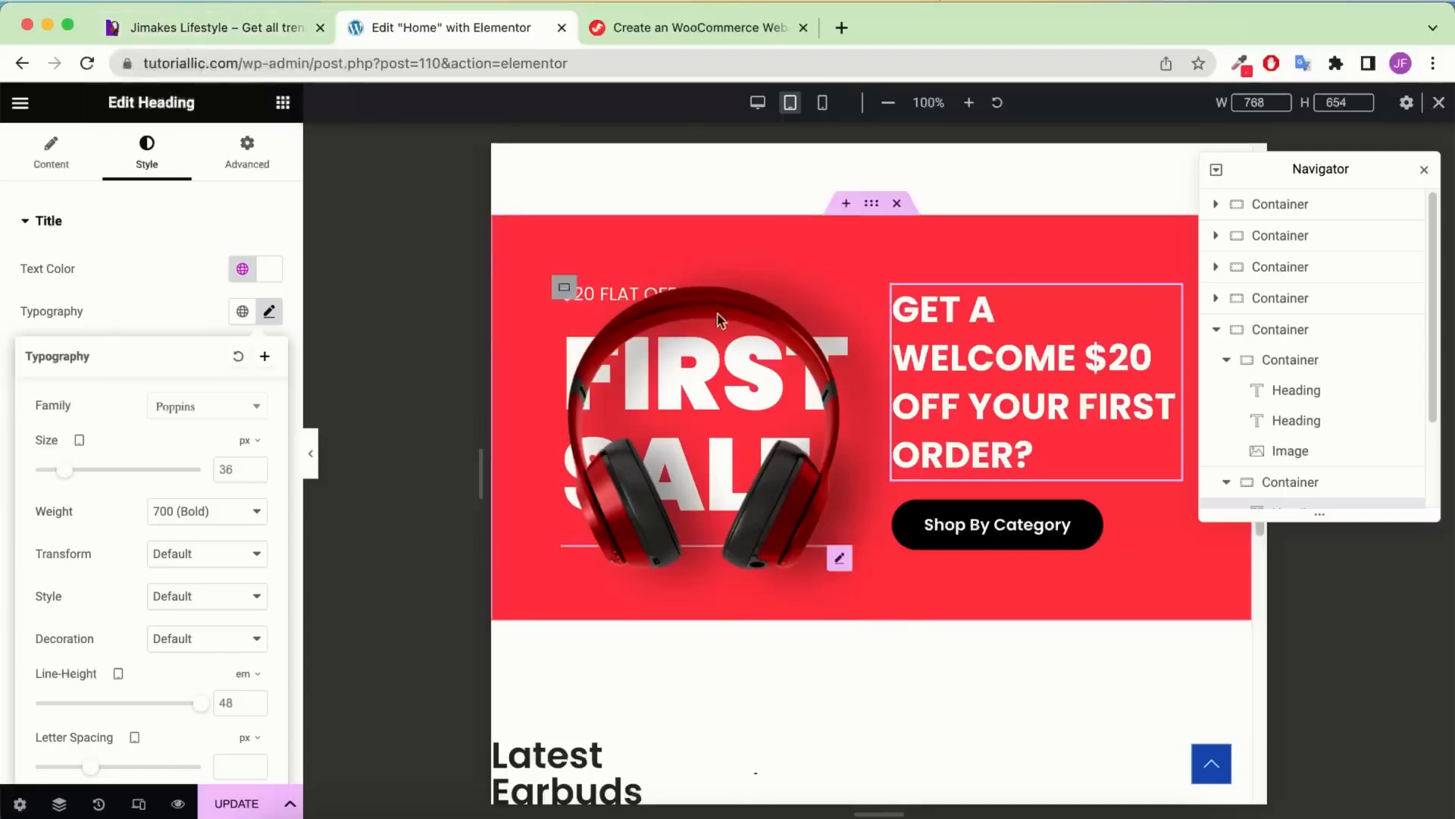
Compare the banner with the live site in tablet view, then bring up the heading's typography settings
left_click(189, 30)
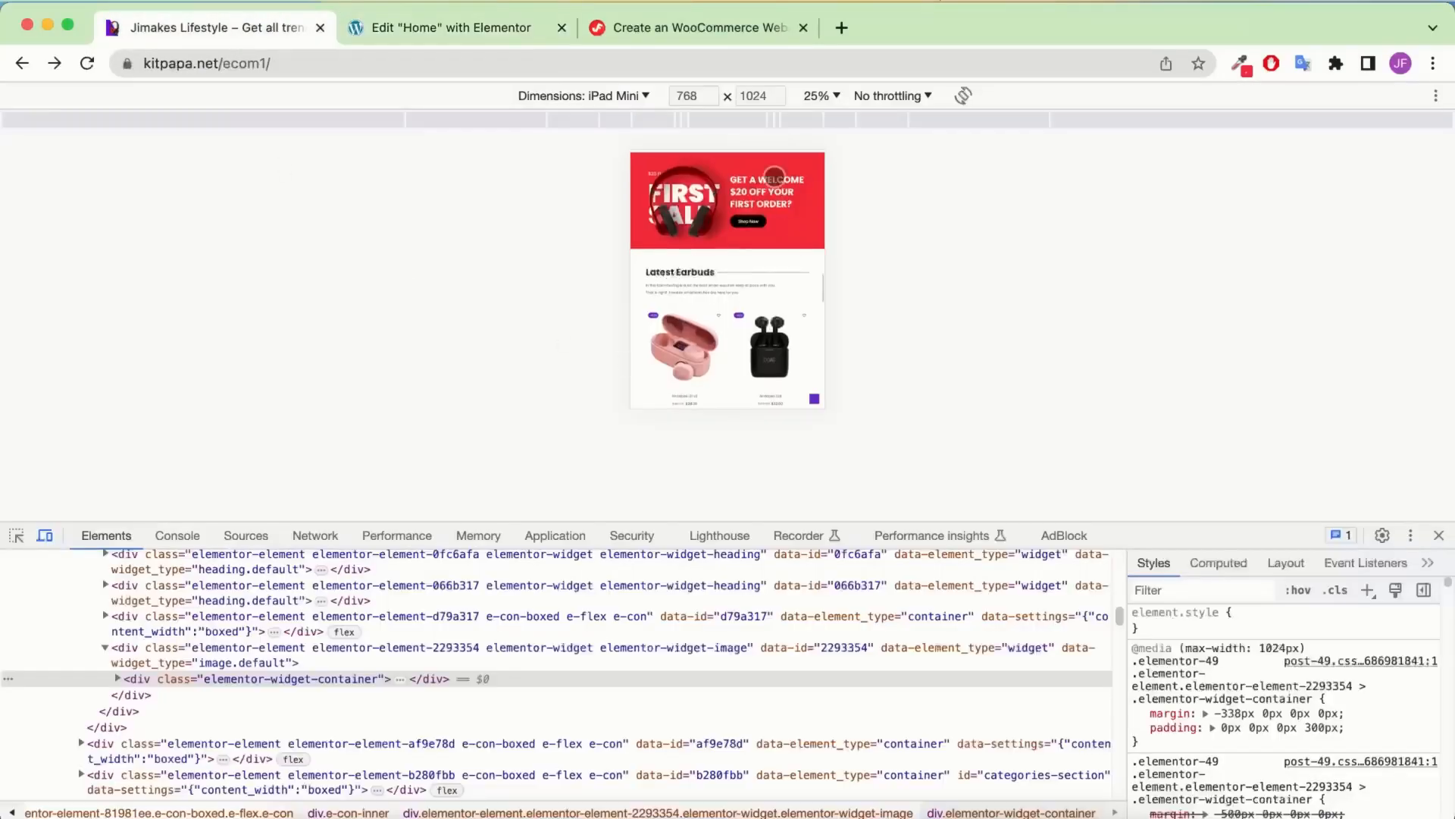
scroll(773, 180, "up", 1)
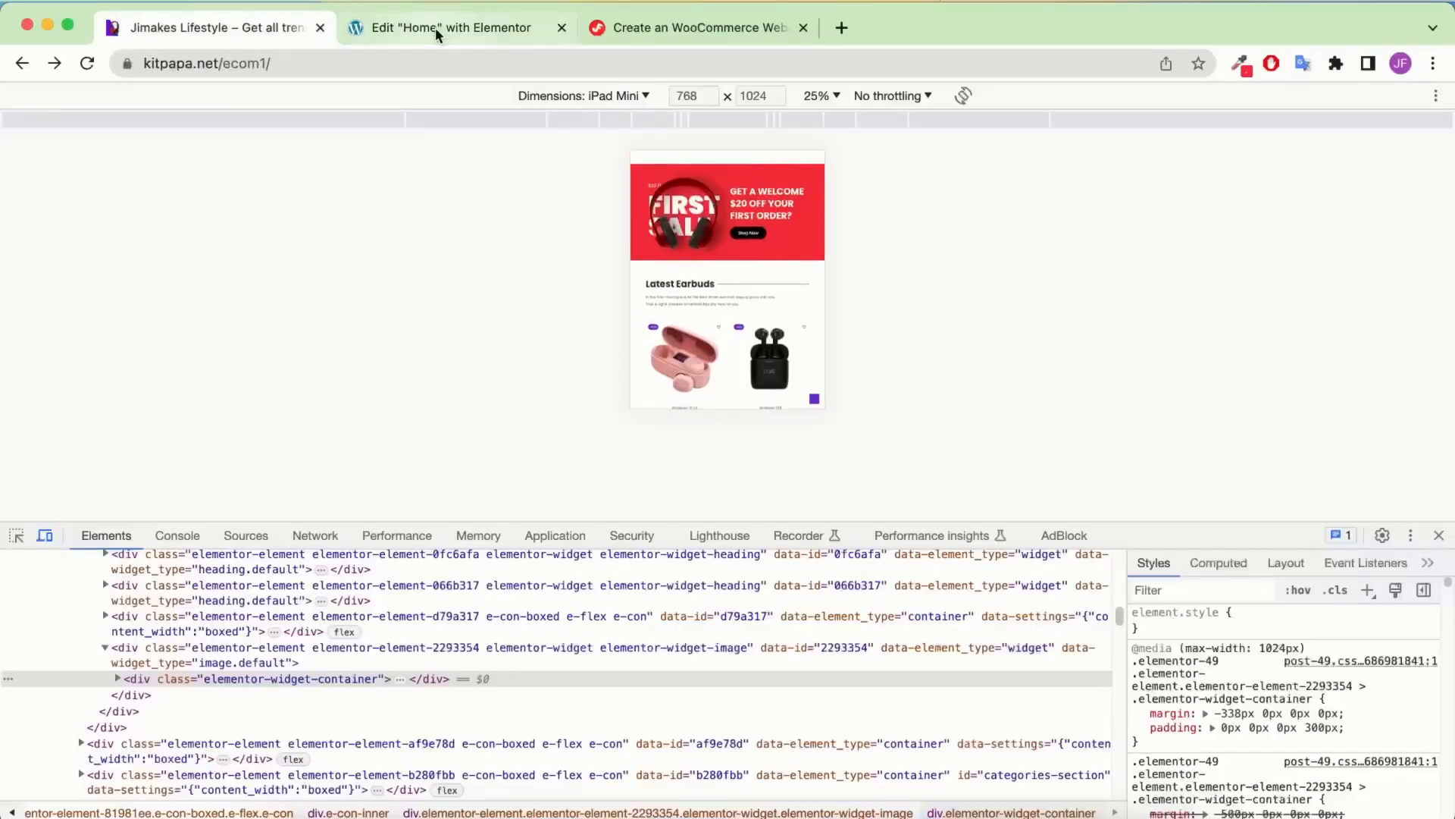
left_click(468, 31)
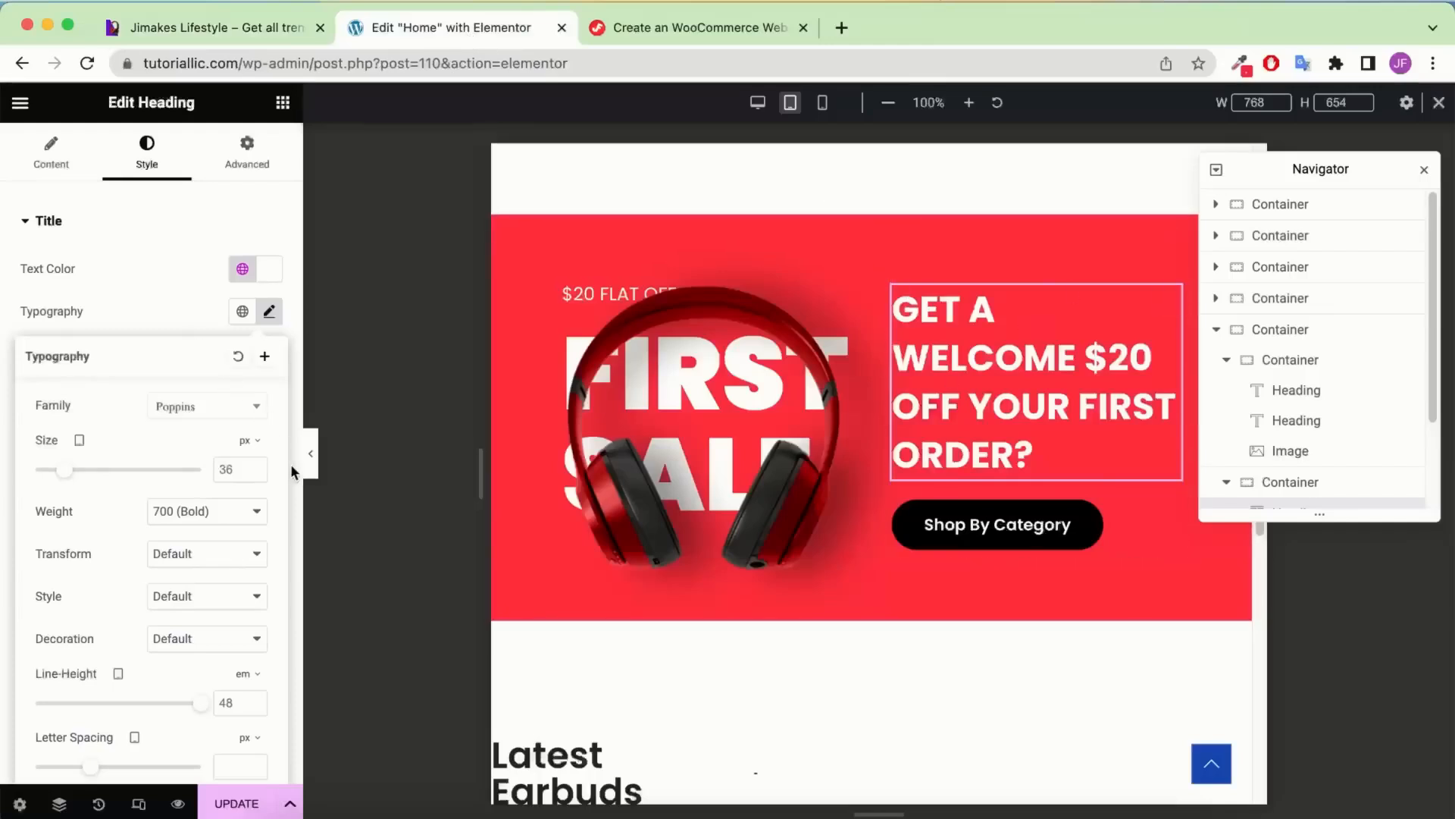
left_click(313, 460)
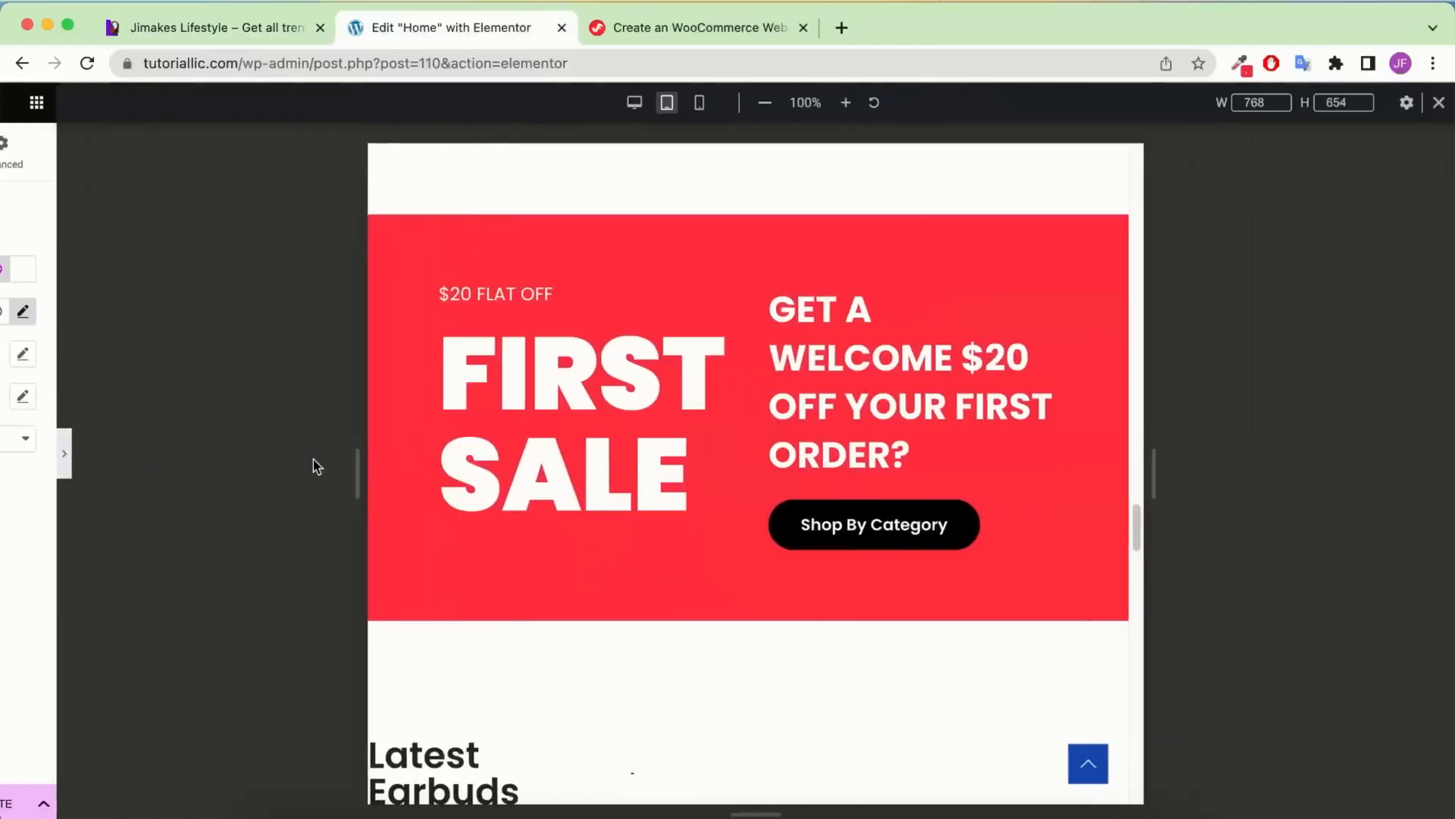
left_click(9, 447)
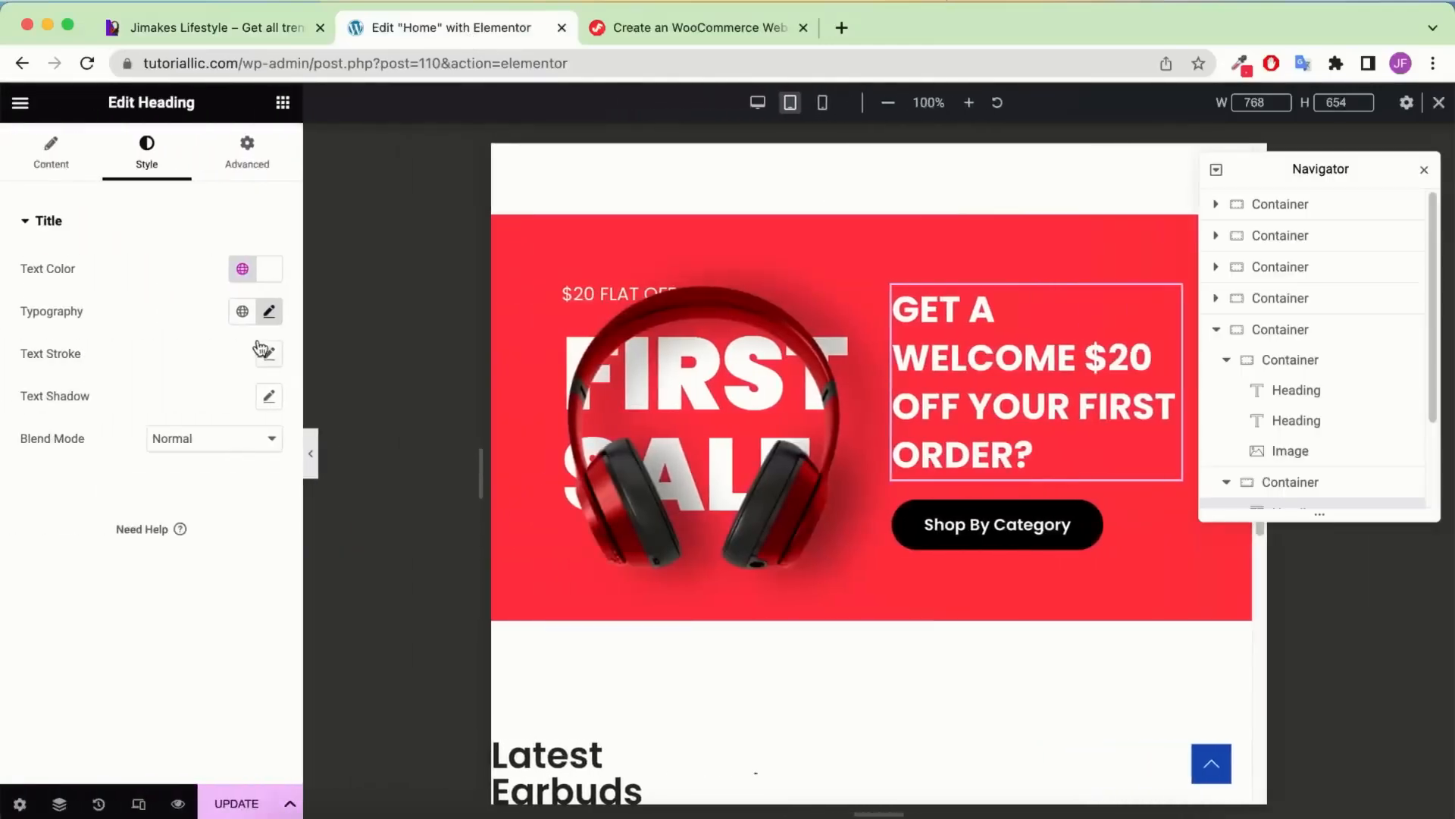
left_click(268, 311)
Try welcome heading font sizes between 28 and 32 px
left_click(257, 468)
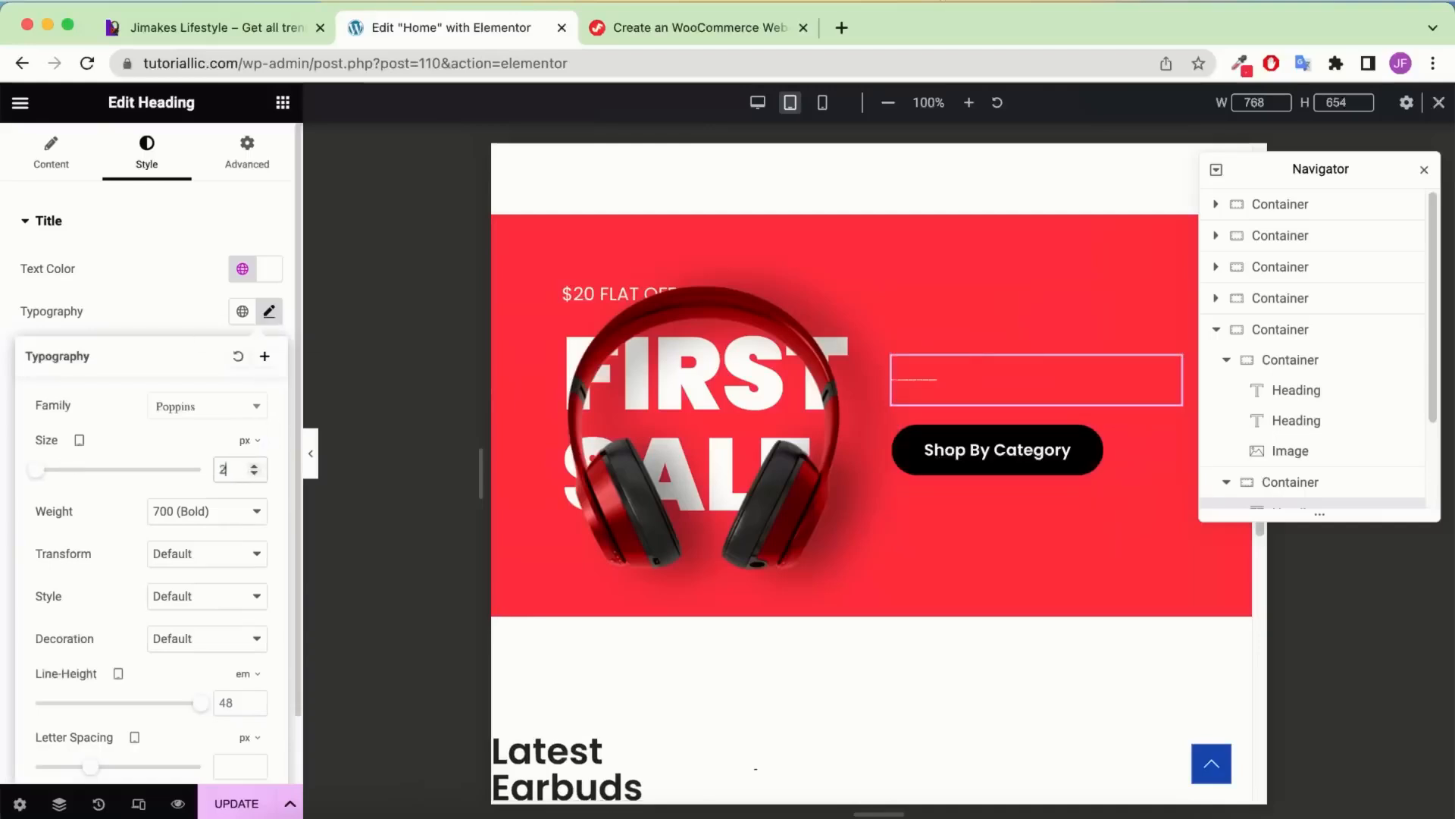
type("0")
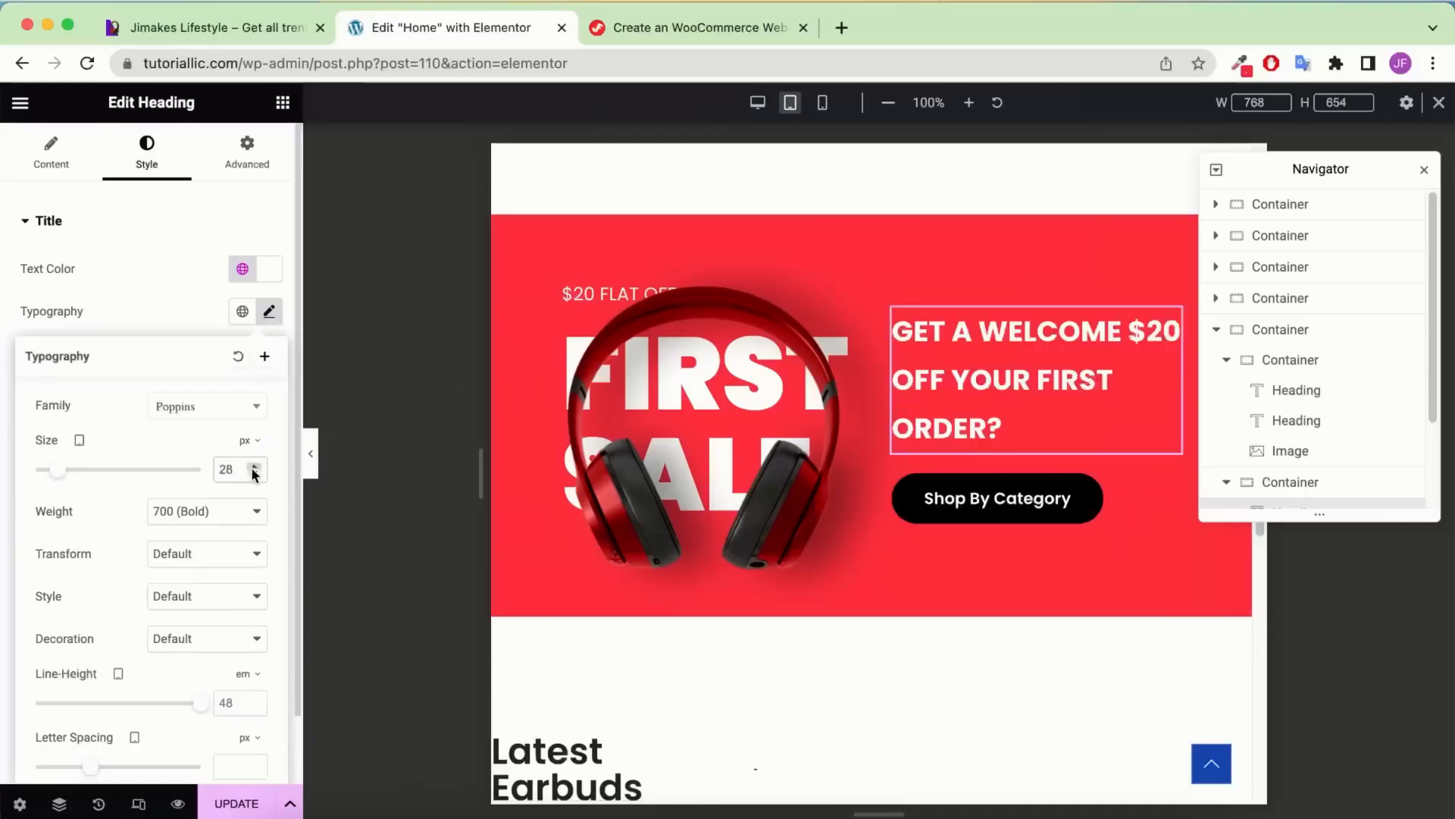
left_click(254, 467)
left_click(254, 467)
left_click(254, 467)
left_click(254, 466)
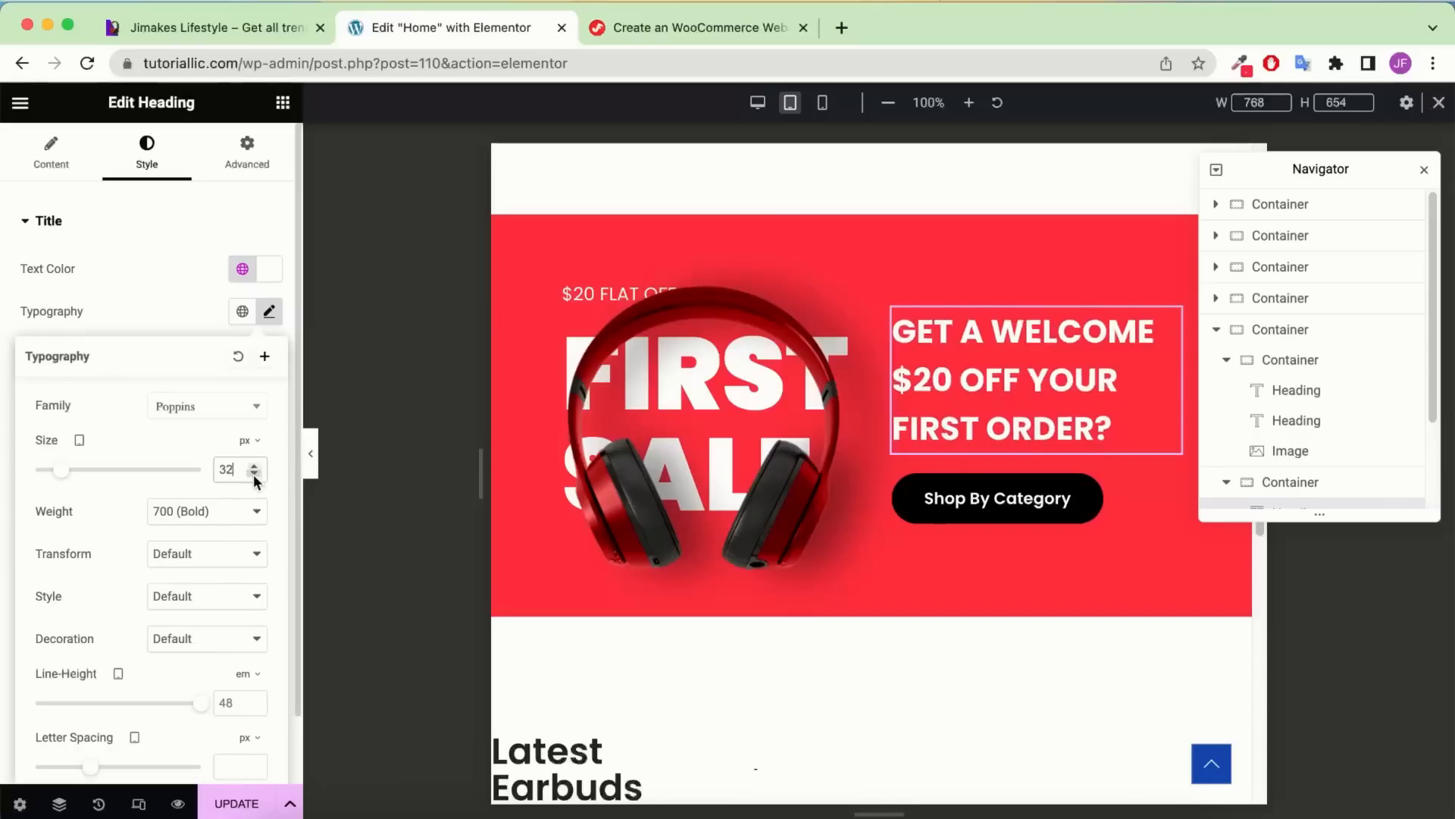
left_click(254, 475)
left_click(254, 475)
left_click(254, 475)
left_click(253, 475)
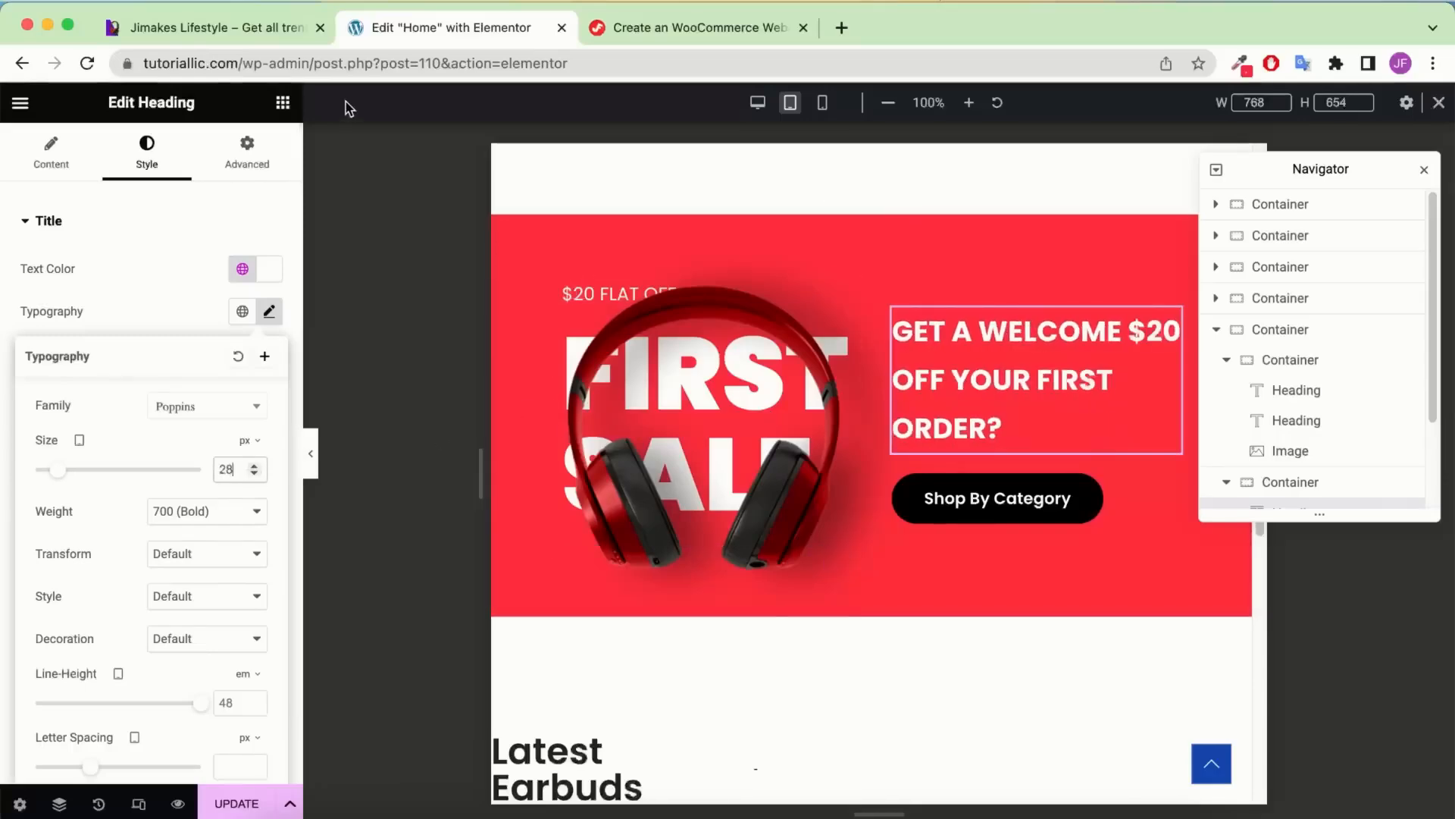
Check the live site again and settle the heading font size at 35 px
left_click(241, 34)
left_click(485, 35)
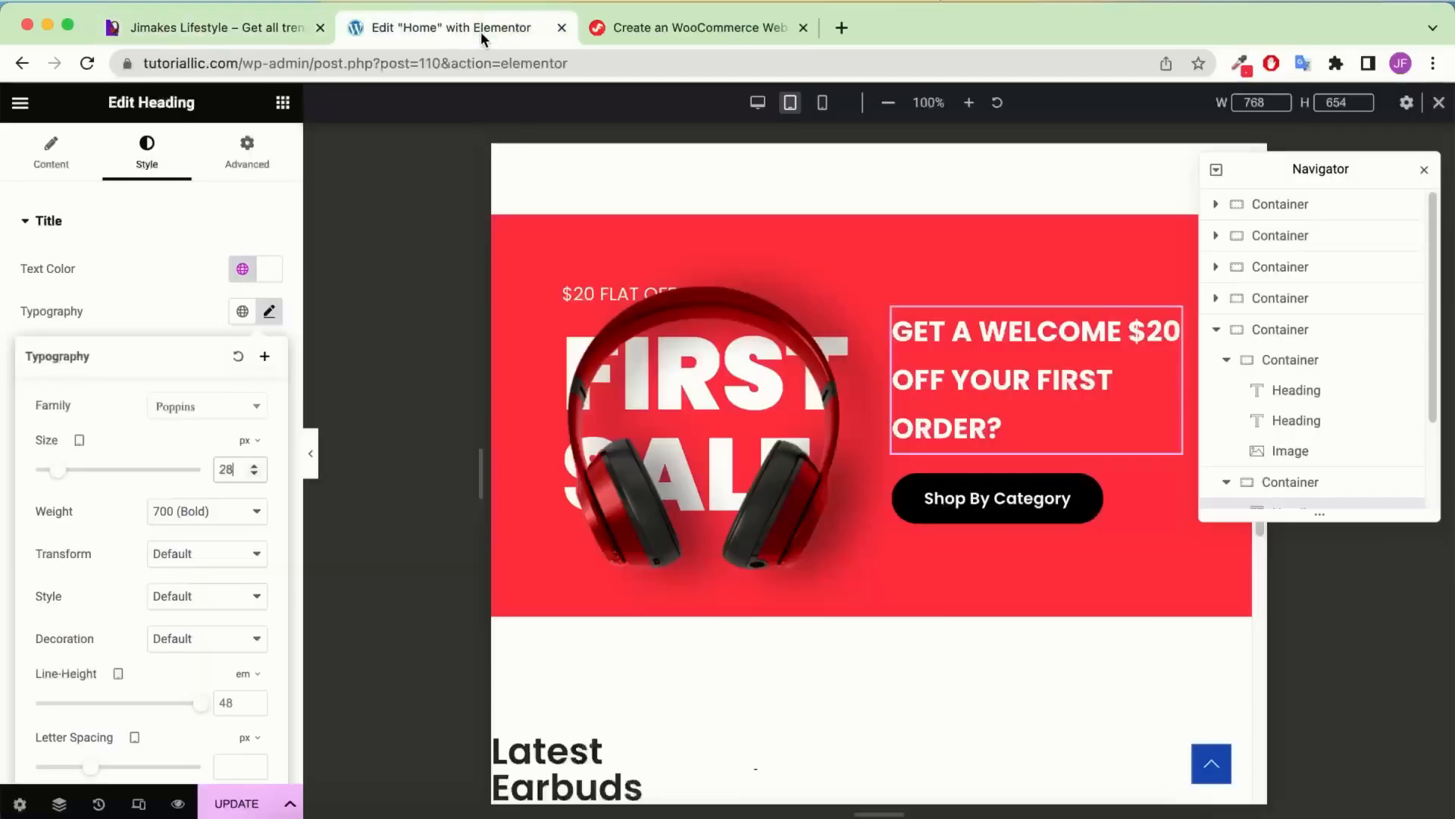
left_click(254, 466)
left_click(254, 466)
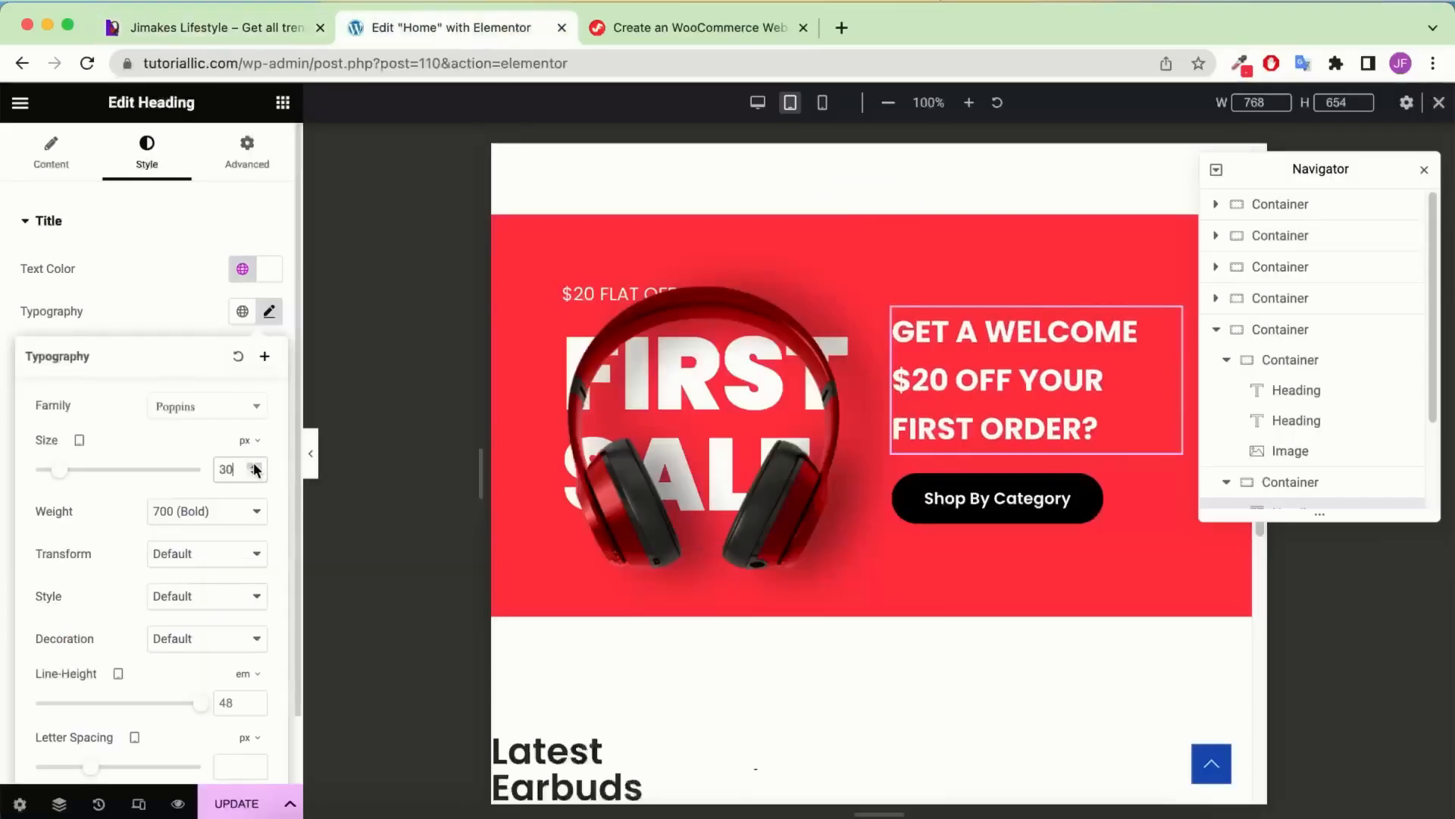
left_click(254, 466)
left_click(254, 466)
left_click(254, 466)
left_click(254, 466)
left_click(254, 466)
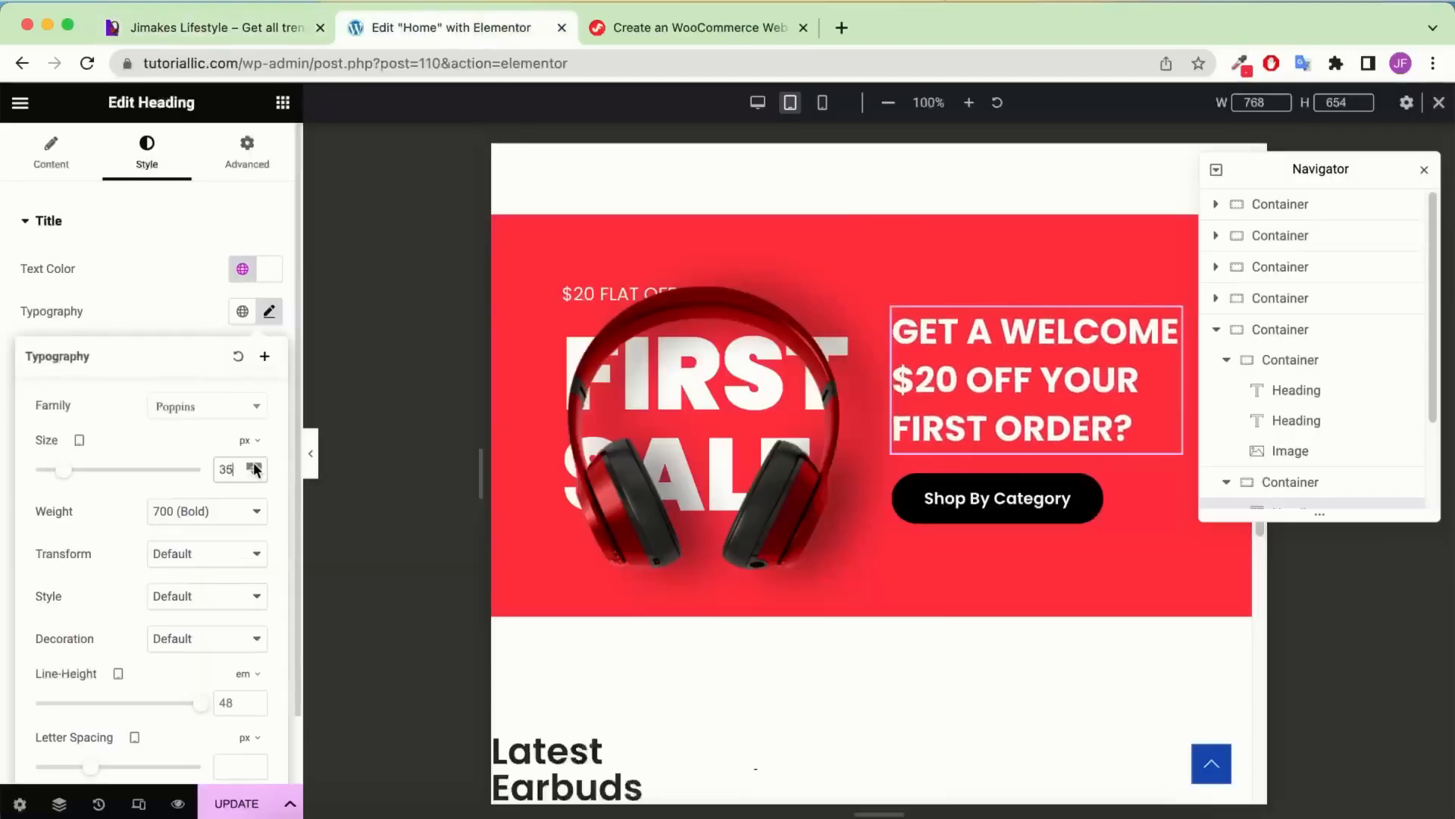
left_click(254, 466)
left_click(256, 475)
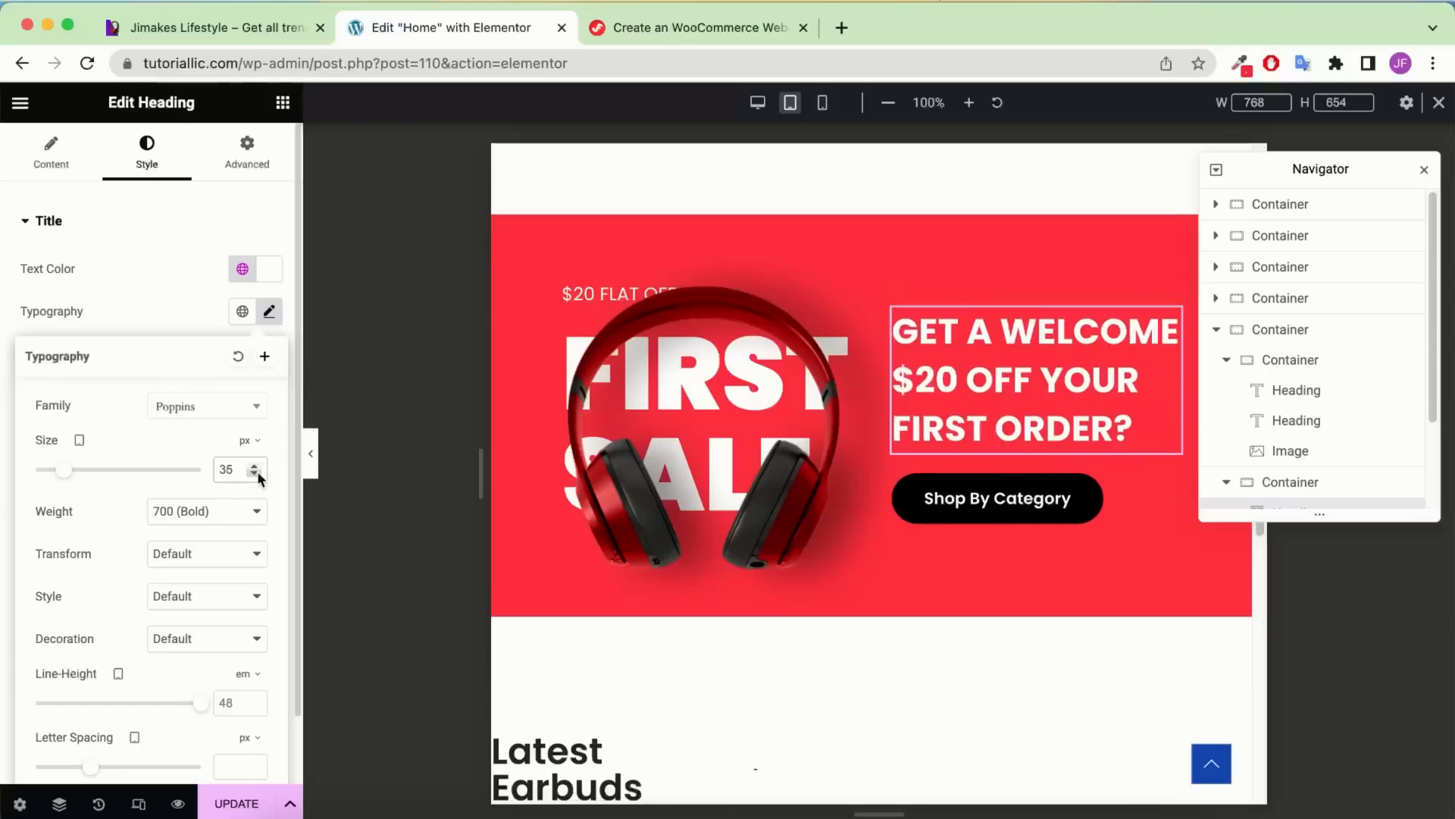
Switch the heading line-height unit to px and set it to 46
left_click(304, 29)
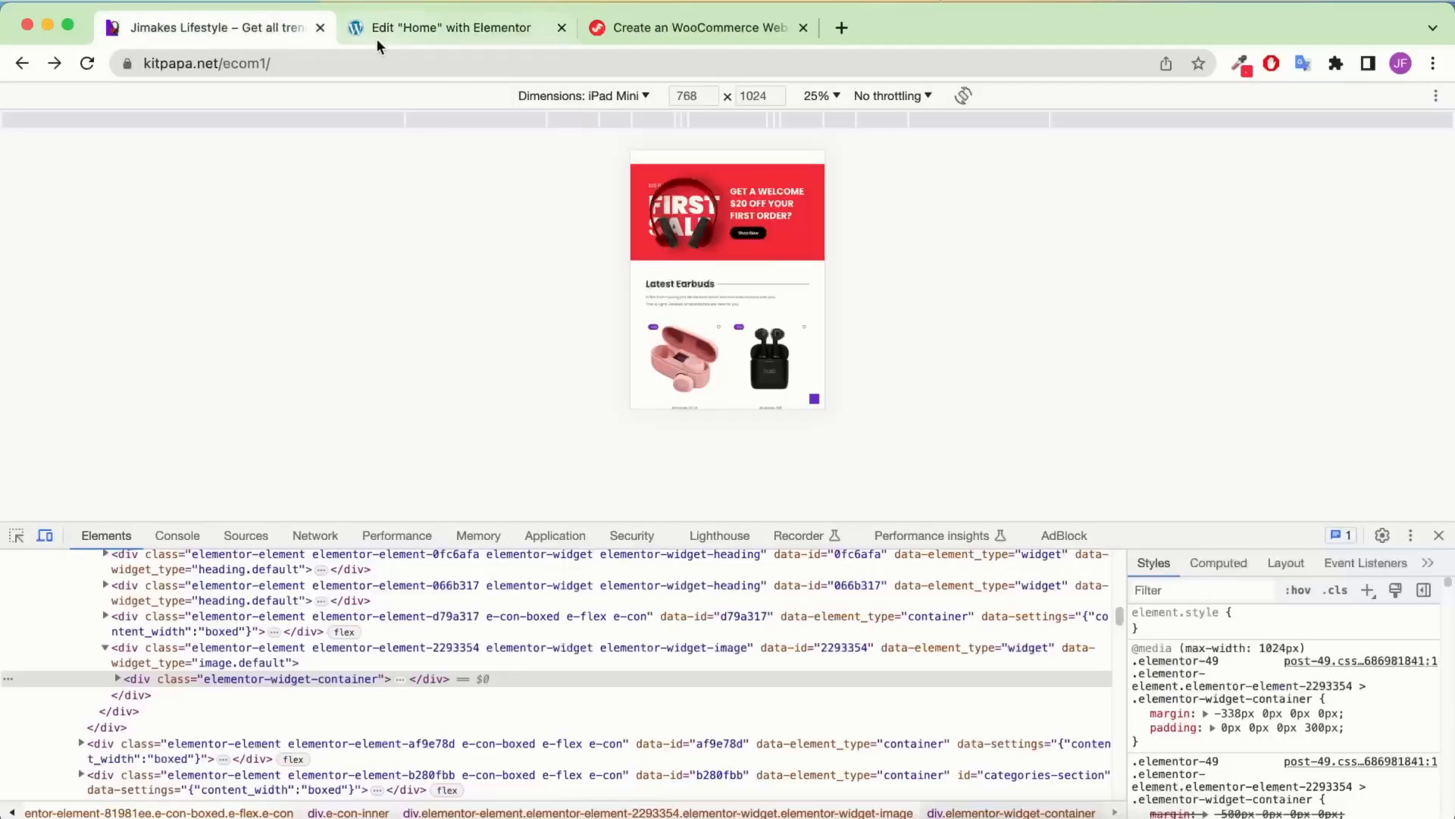
left_click(385, 33)
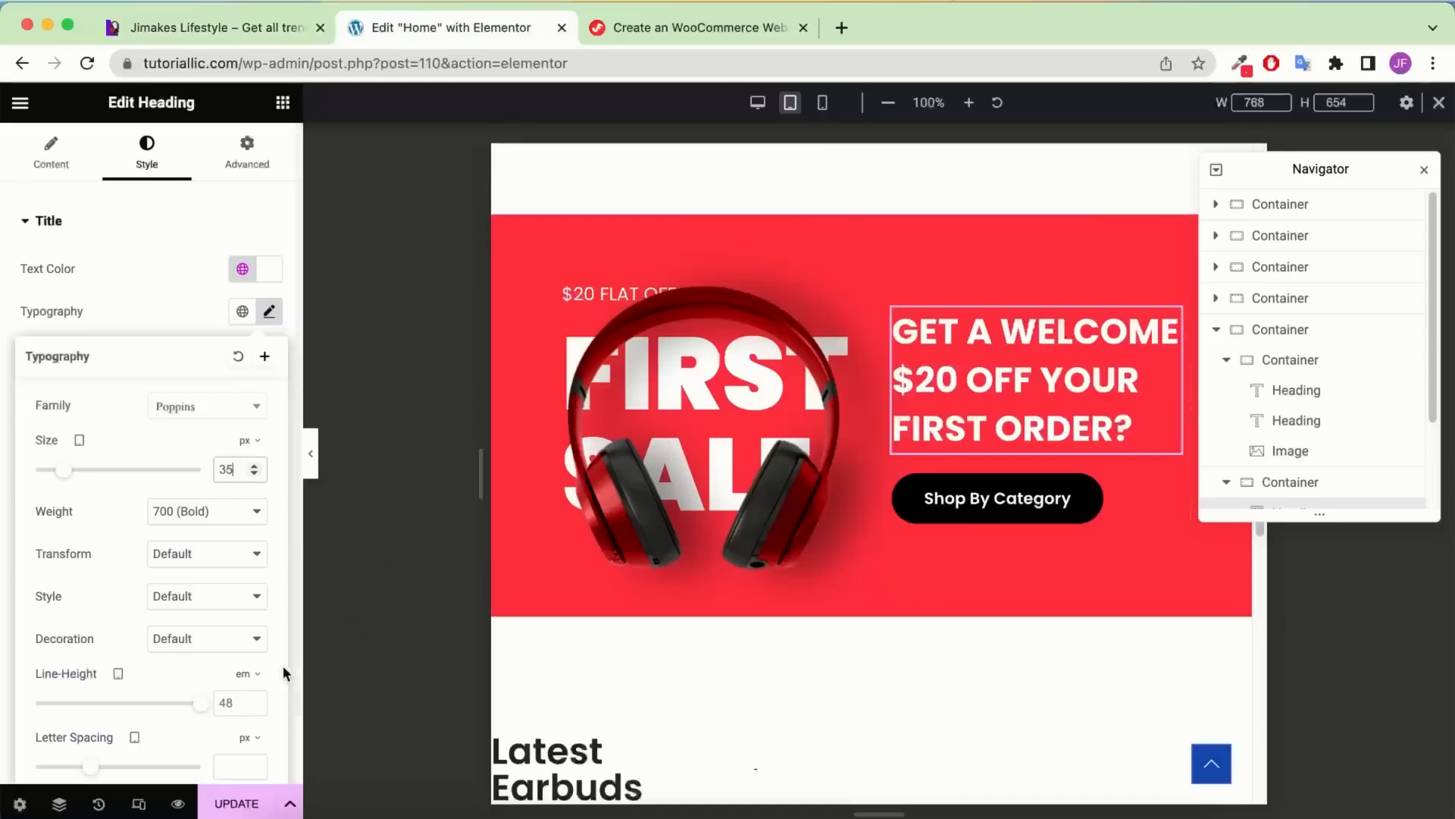
left_click(243, 673)
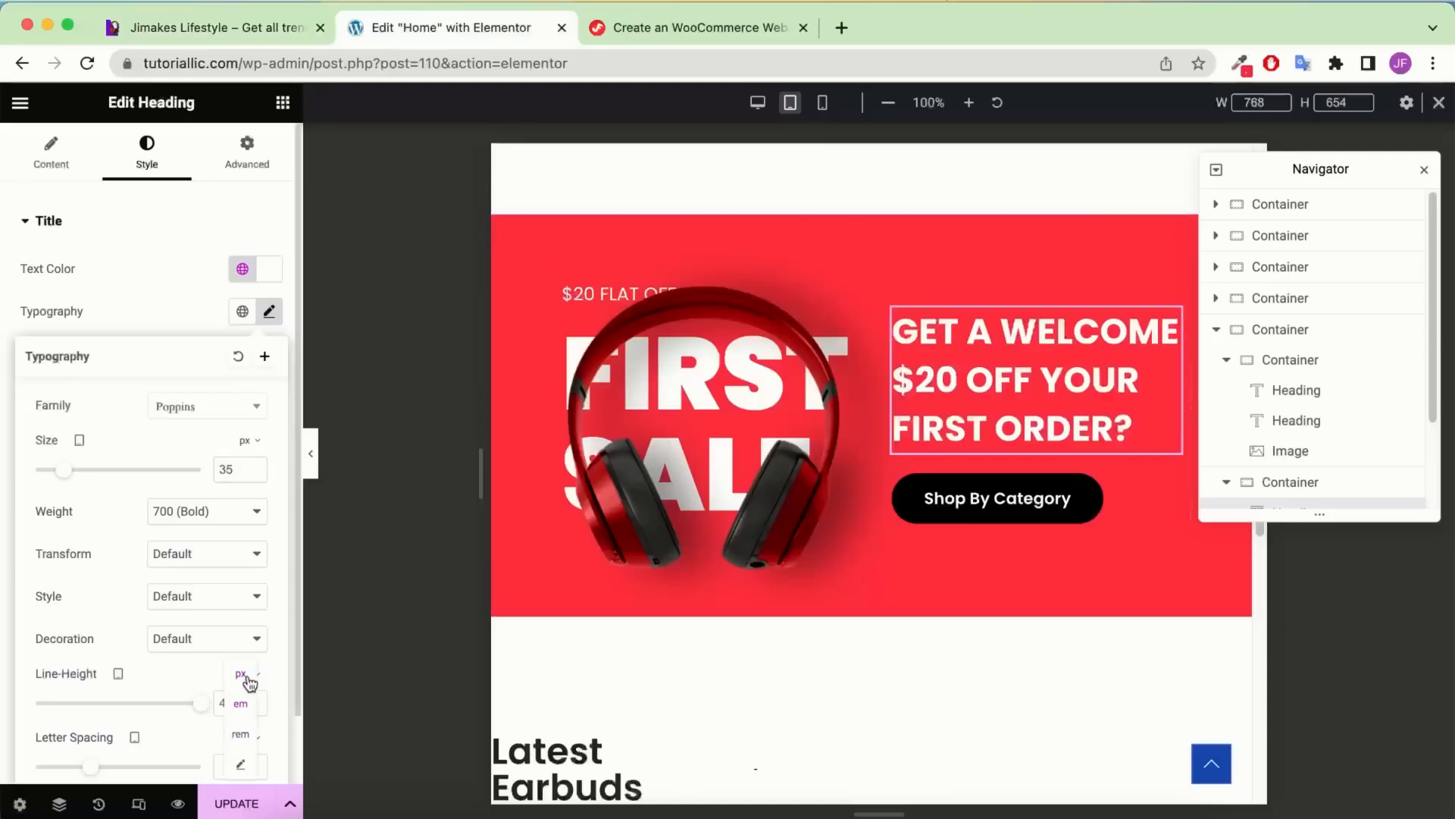
left_click(247, 677)
left_click(253, 706)
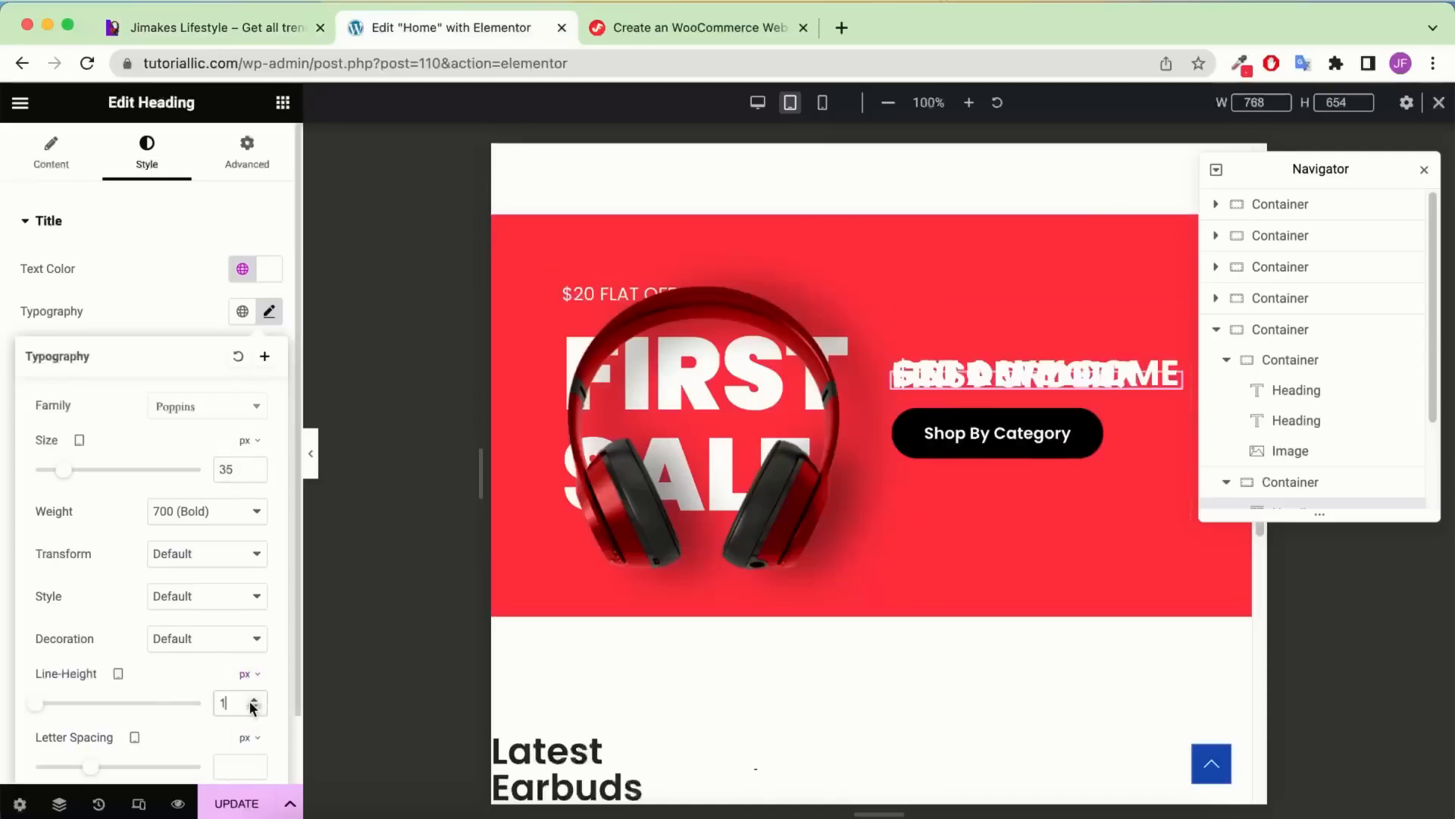
type("44")
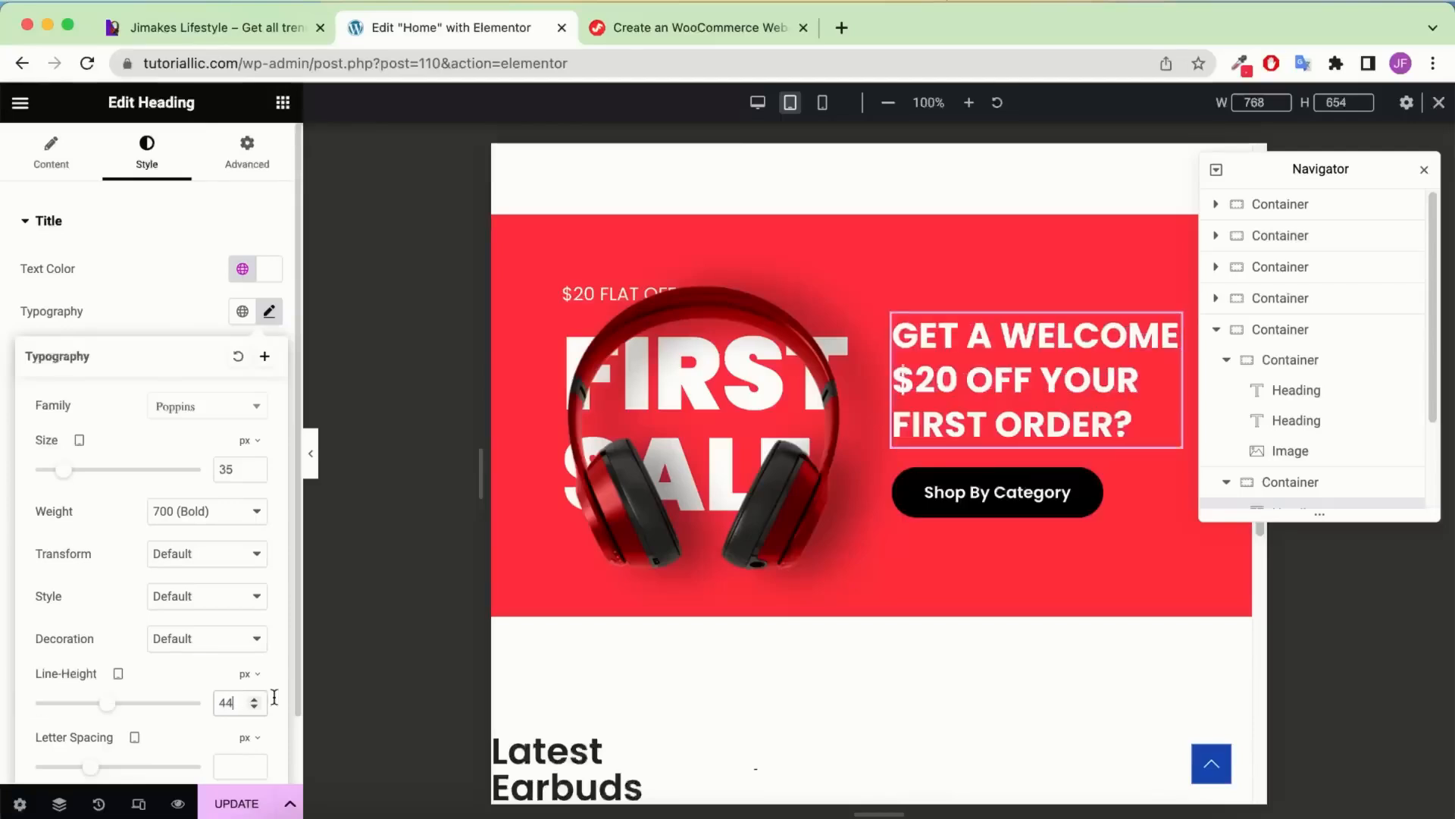
left_click(255, 699)
left_click(255, 698)
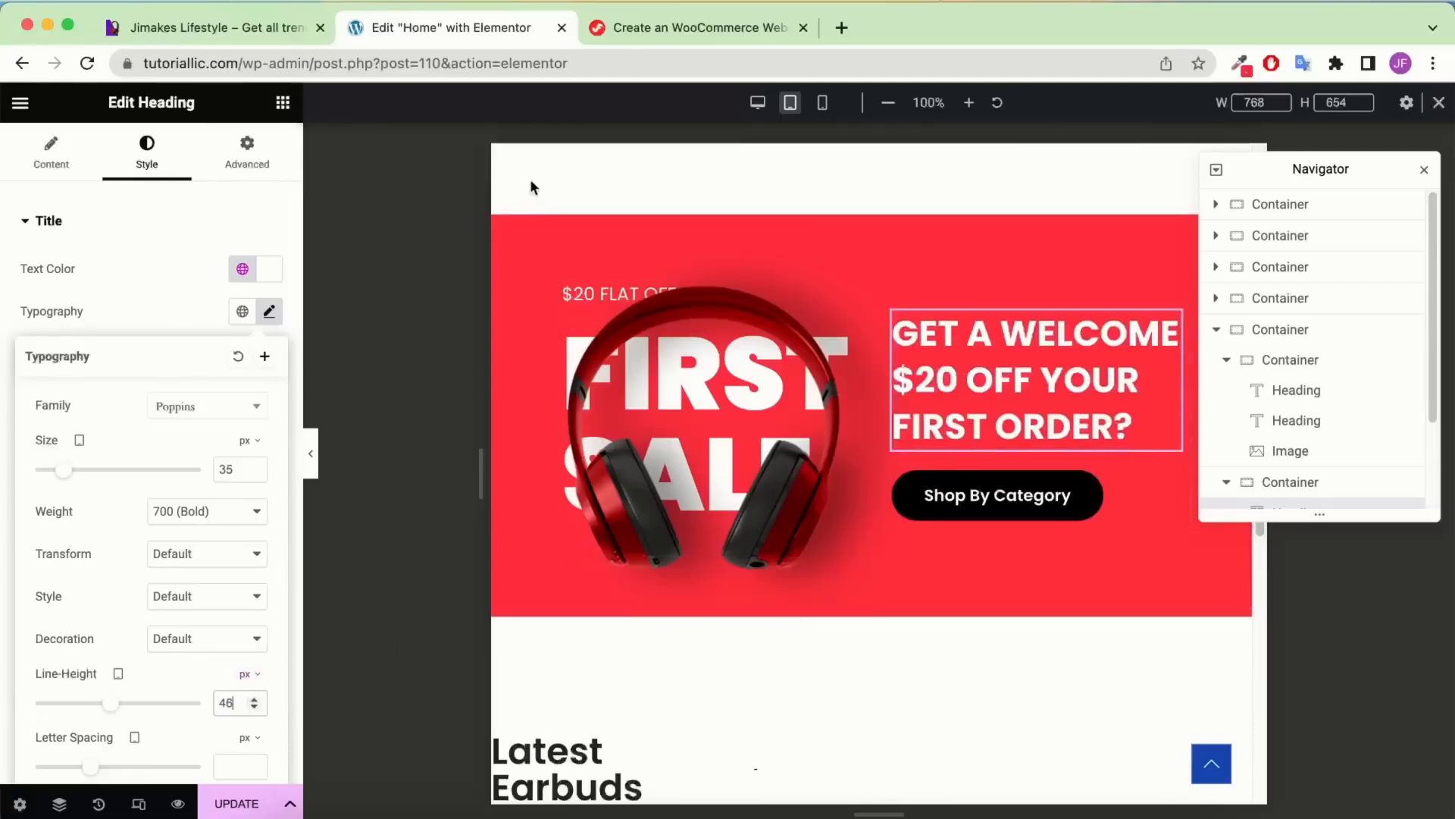
left_click(274, 28)
Copy the Latest Watches divider and paste its style onto the Latest Earbuds divider
left_click(394, 28)
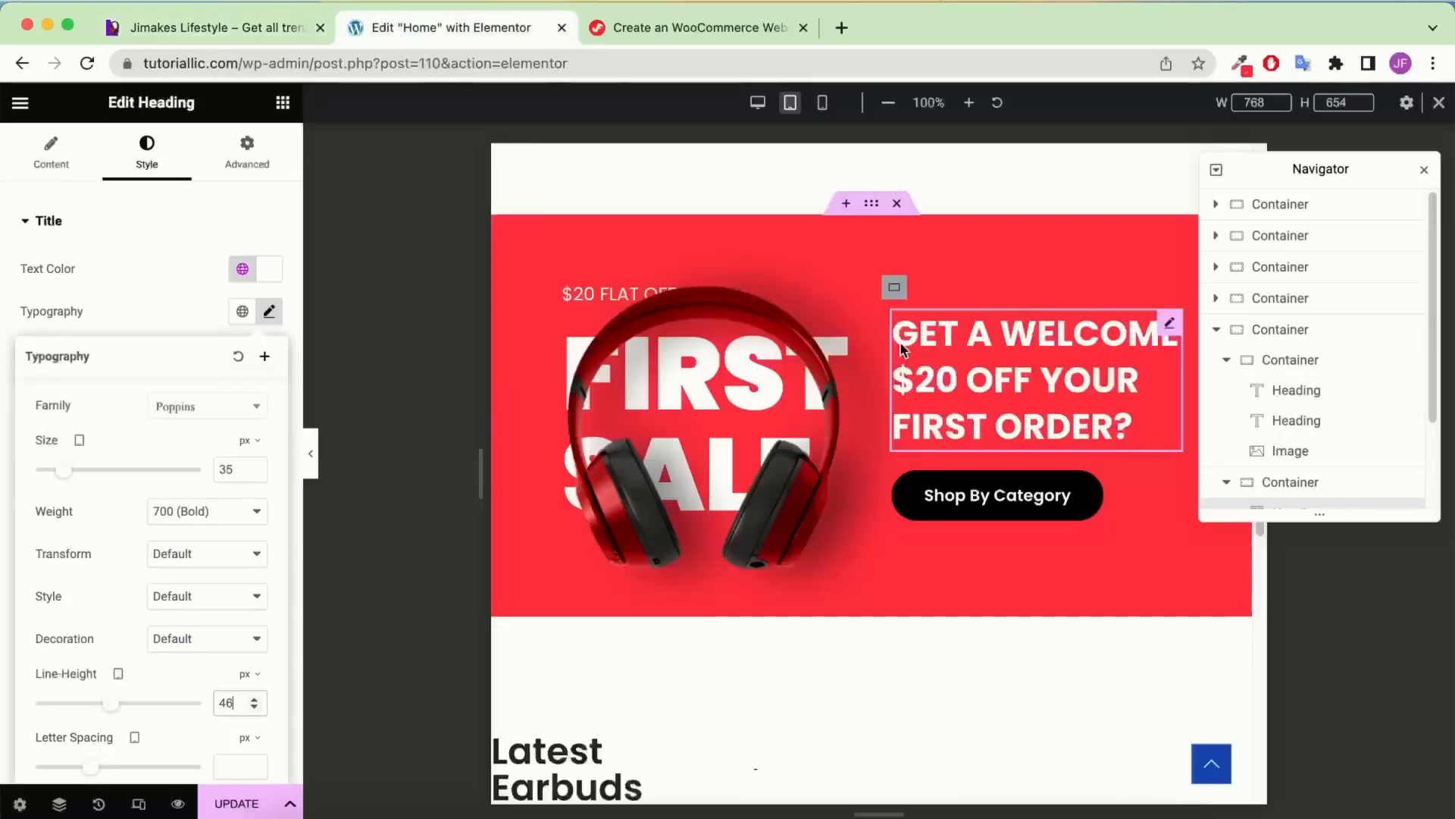
scroll(901, 347, "down", 4)
scroll(899, 348, "down", 10)
scroll(900, 348, "down", 10)
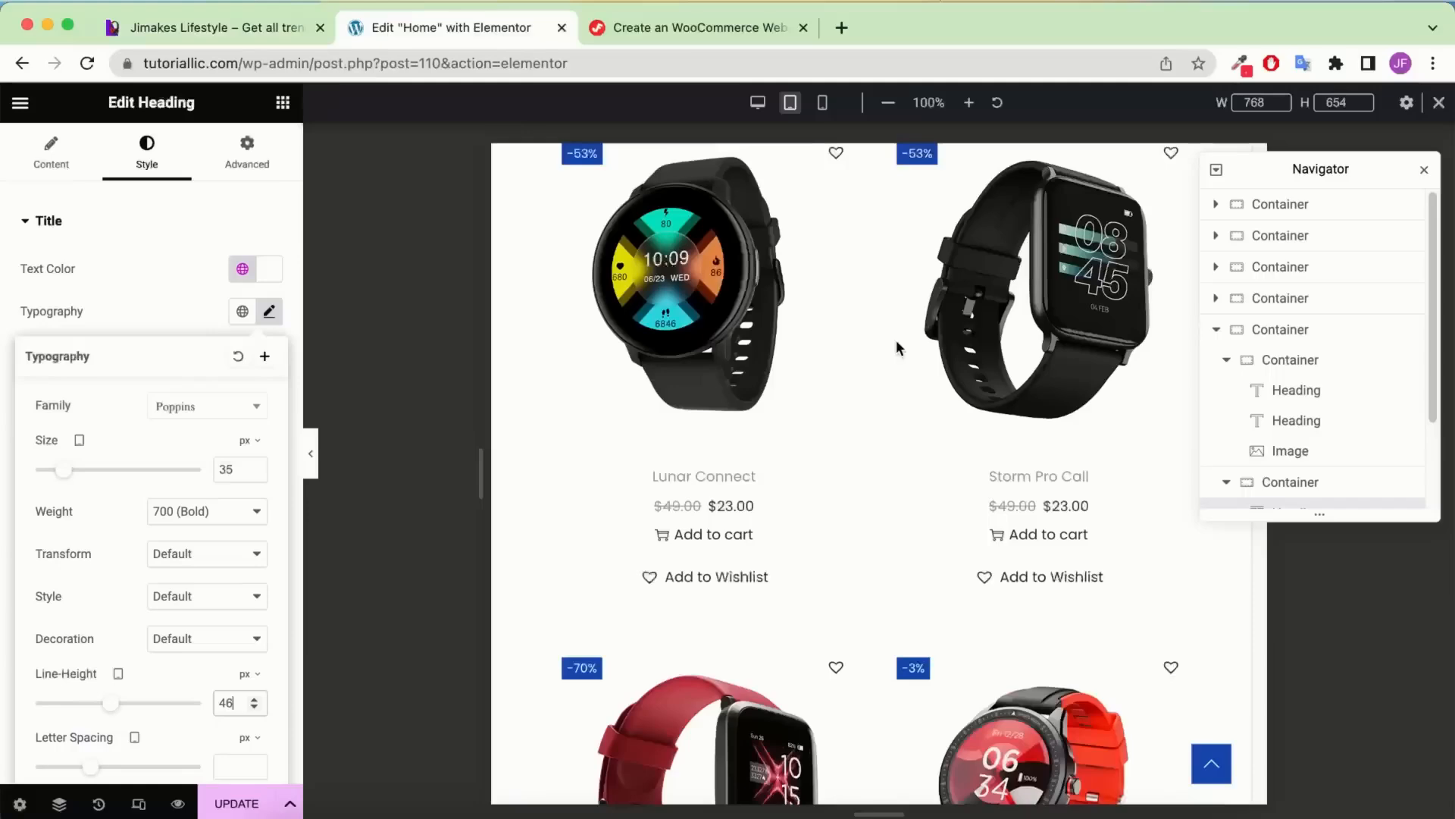
scroll(823, 402, "up", 5)
right_click(808, 402)
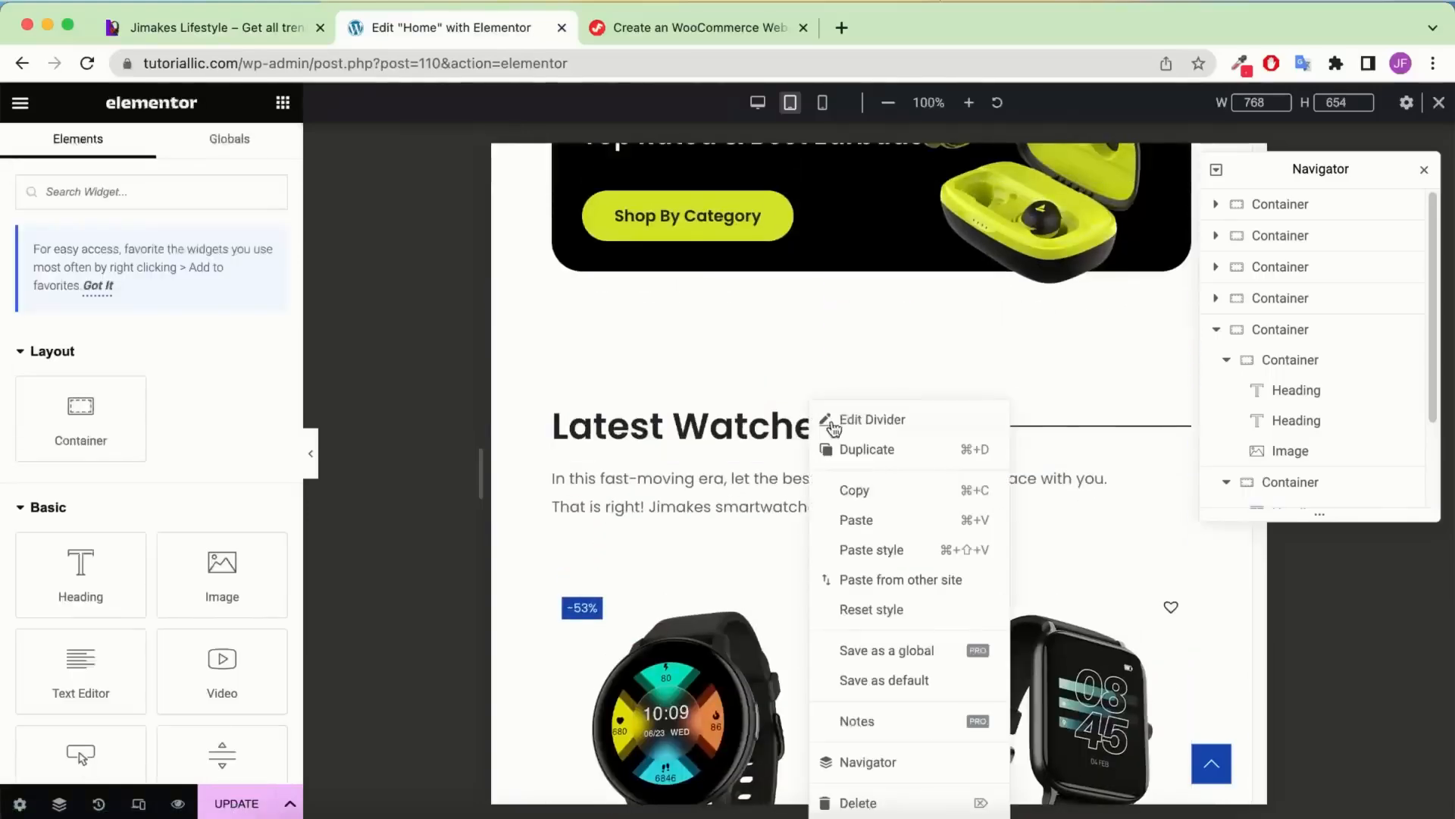
left_click(863, 487)
scroll(864, 470, "down", 15)
scroll(864, 460, "up", 15)
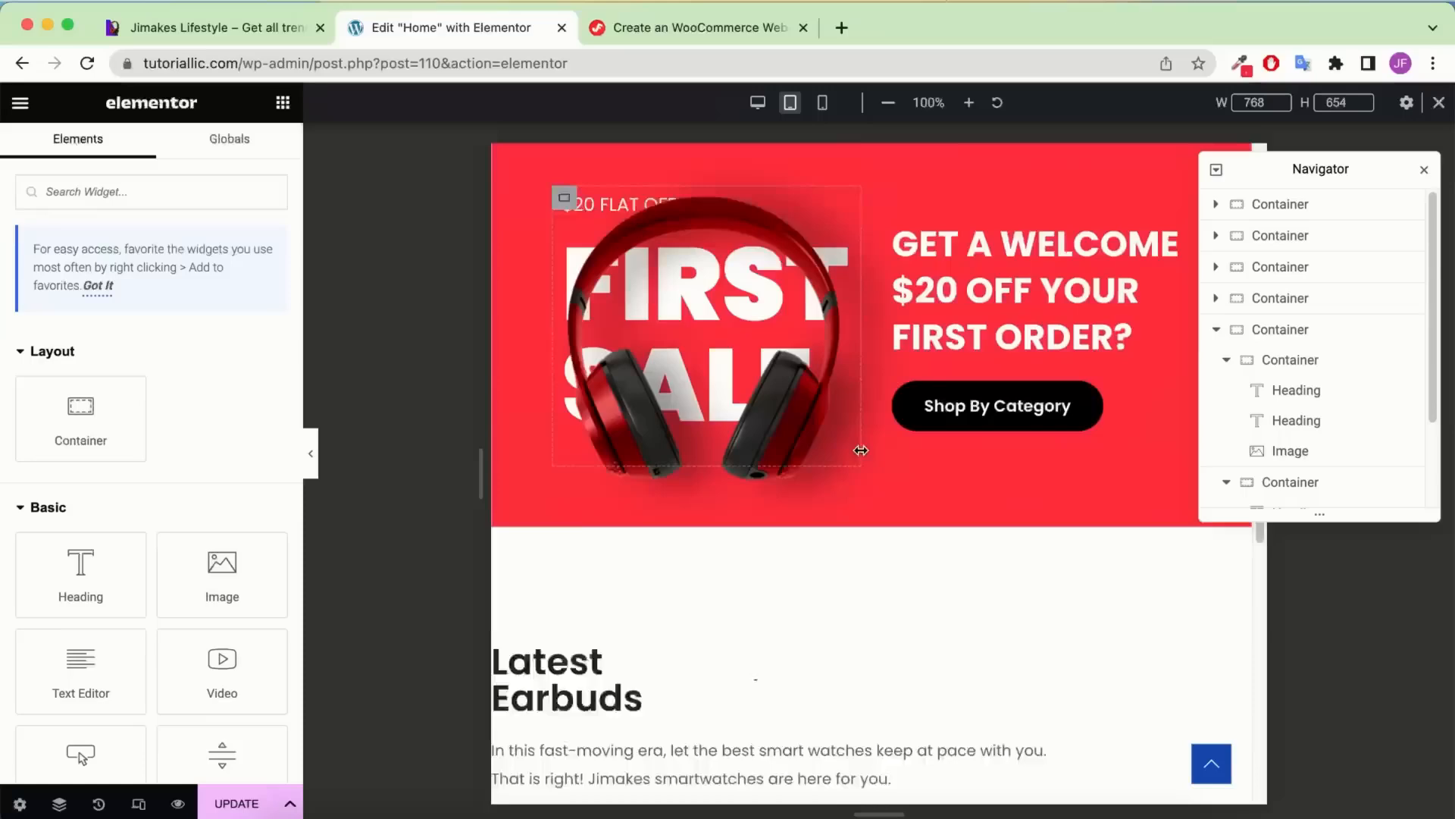
scroll(861, 445, "down", 5)
right_click(590, 279)
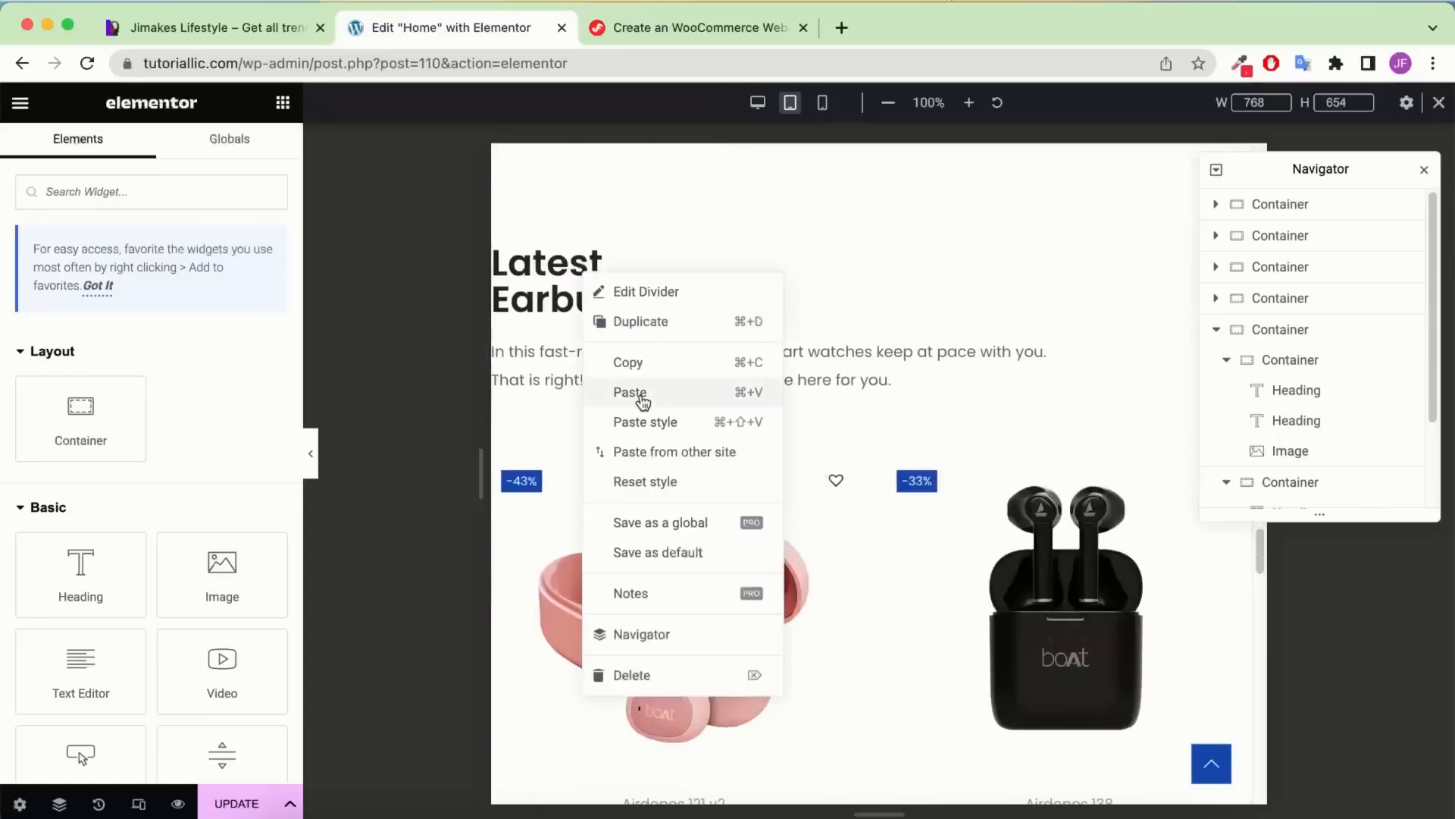
left_click(646, 421)
Give the Latest Earbuds container linked 60 px padding on all sides
scroll(940, 356, "up", 15)
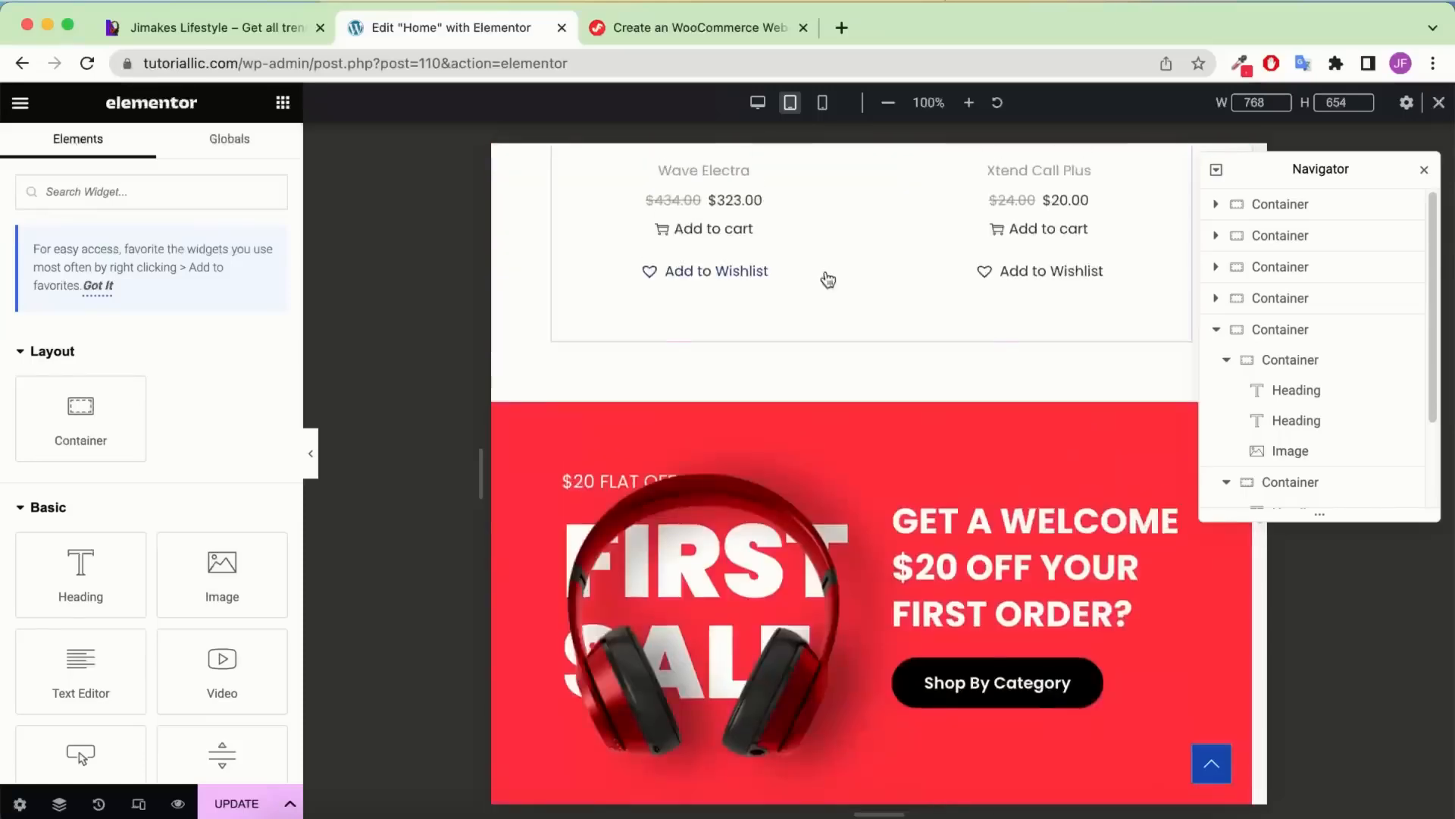
scroll(724, 416, "down", 20)
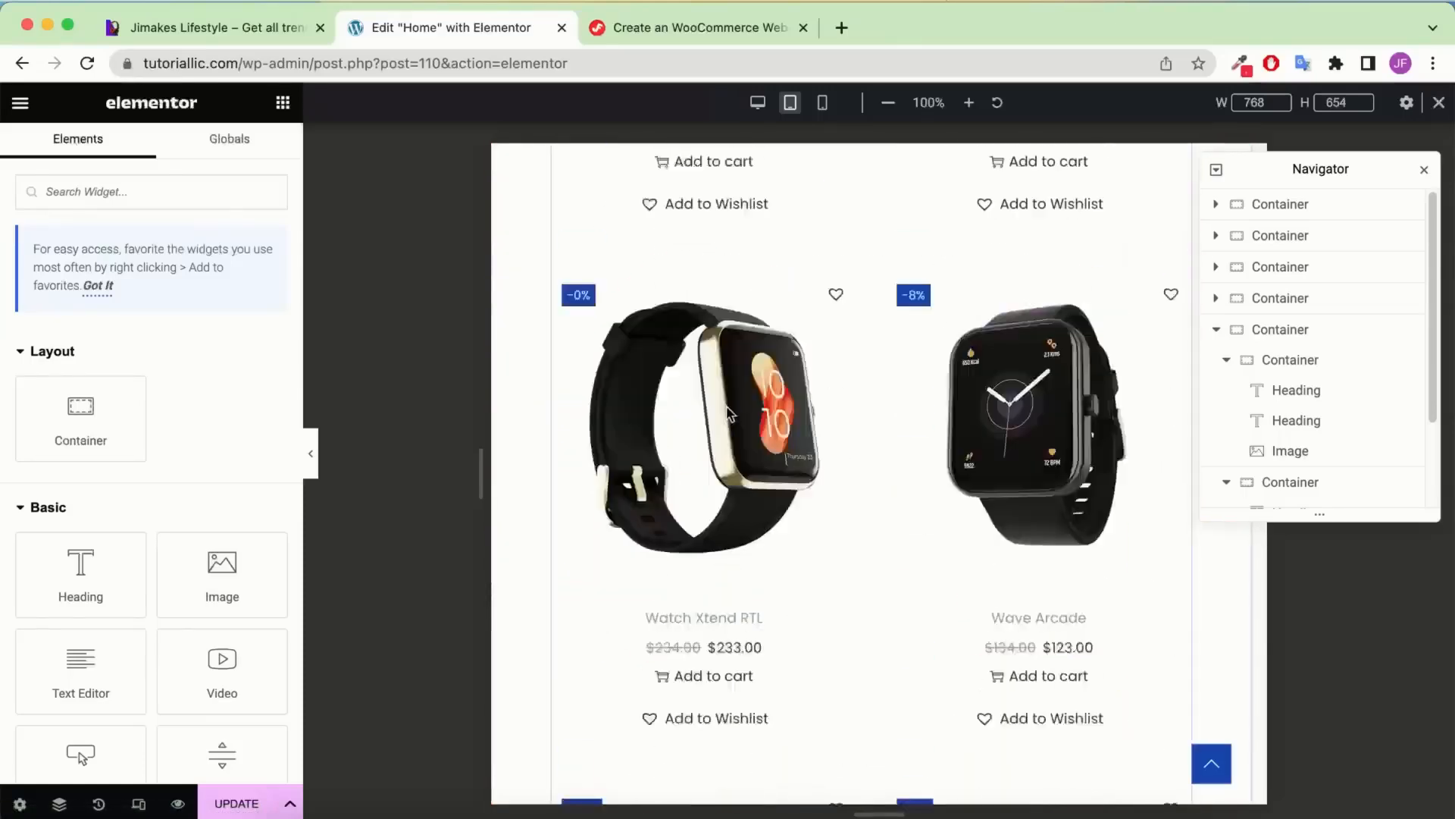
scroll(726, 387, "up", 5)
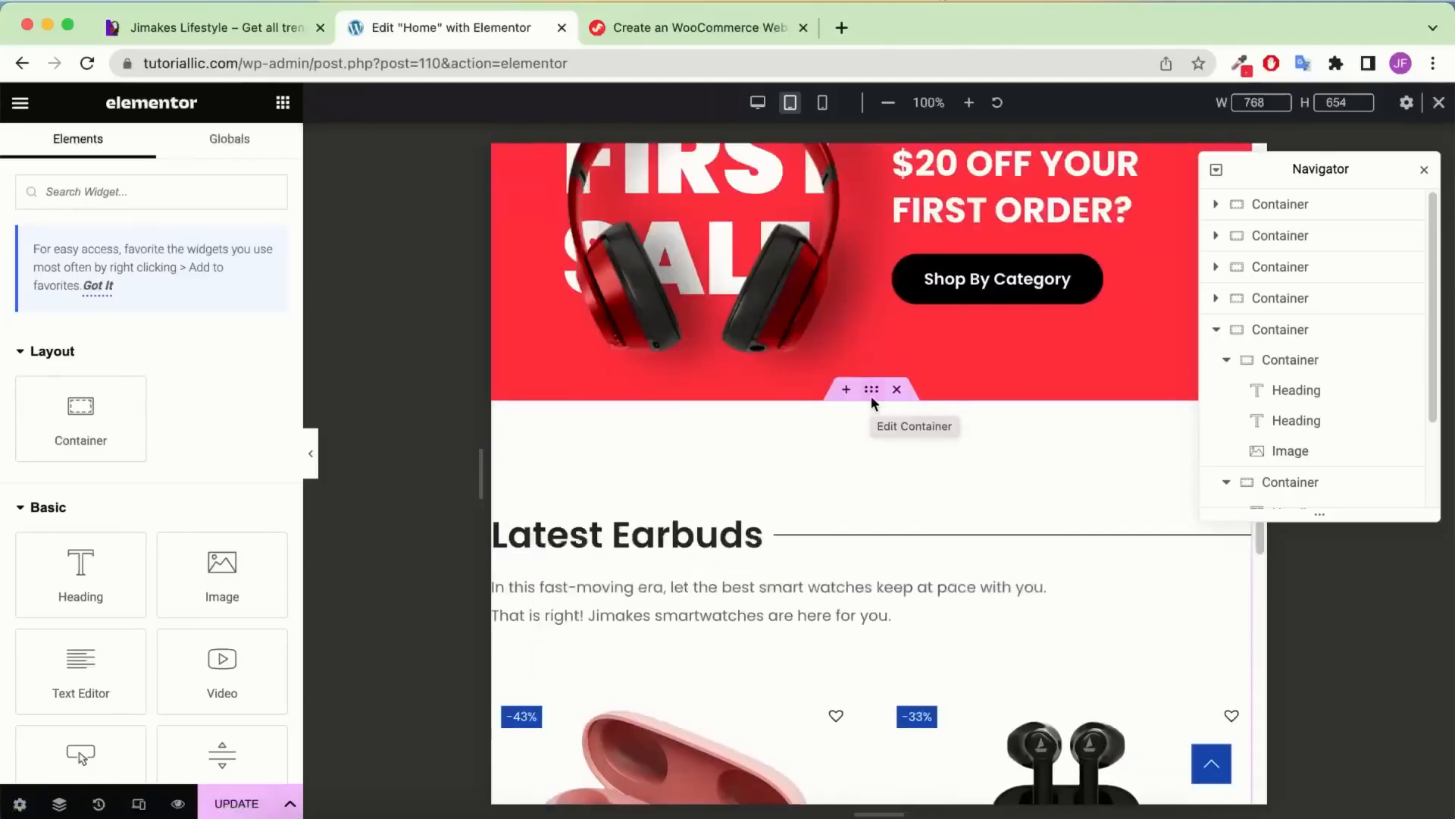
left_click(872, 391)
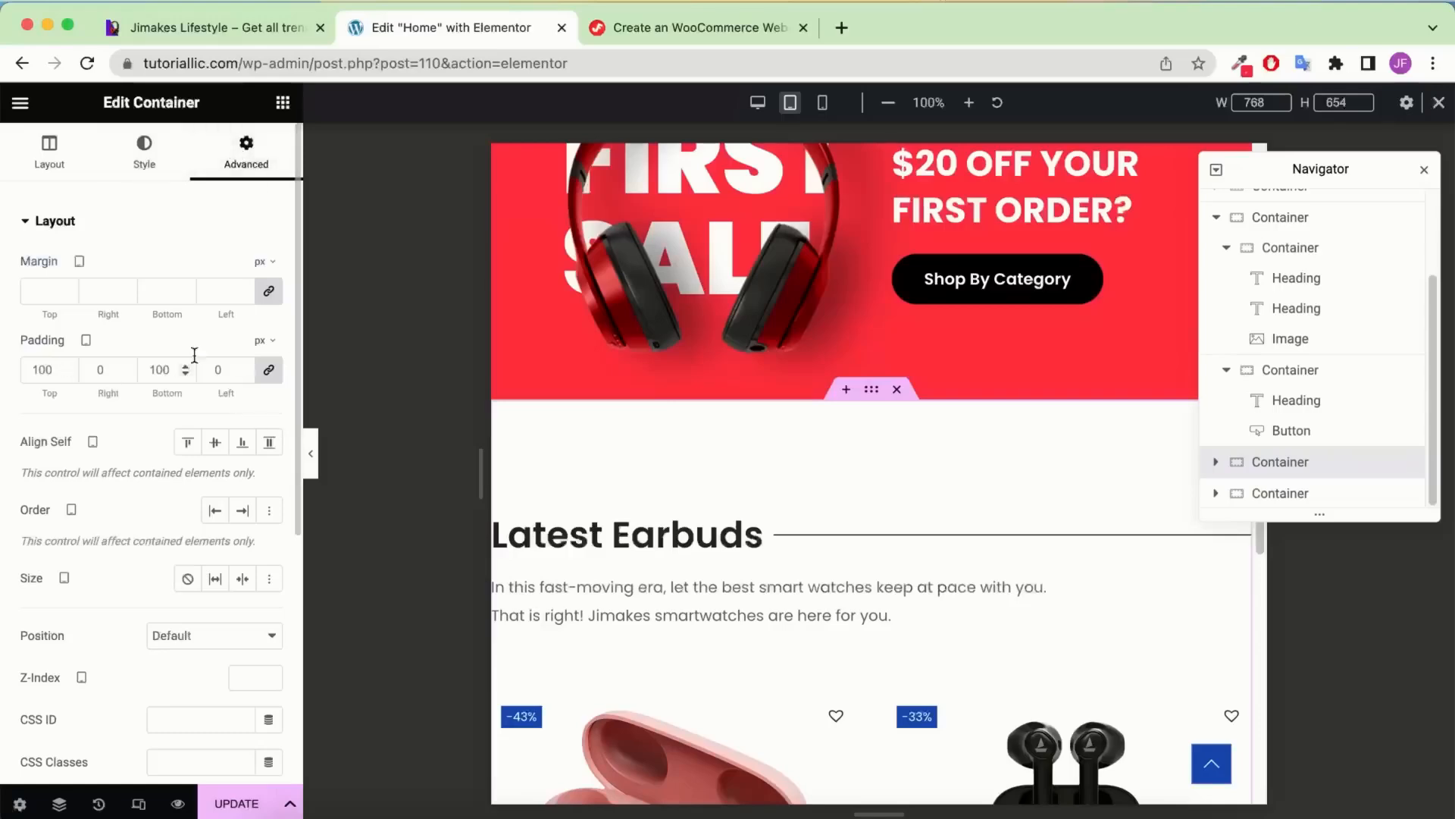
left_click(268, 369)
left_click(269, 371)
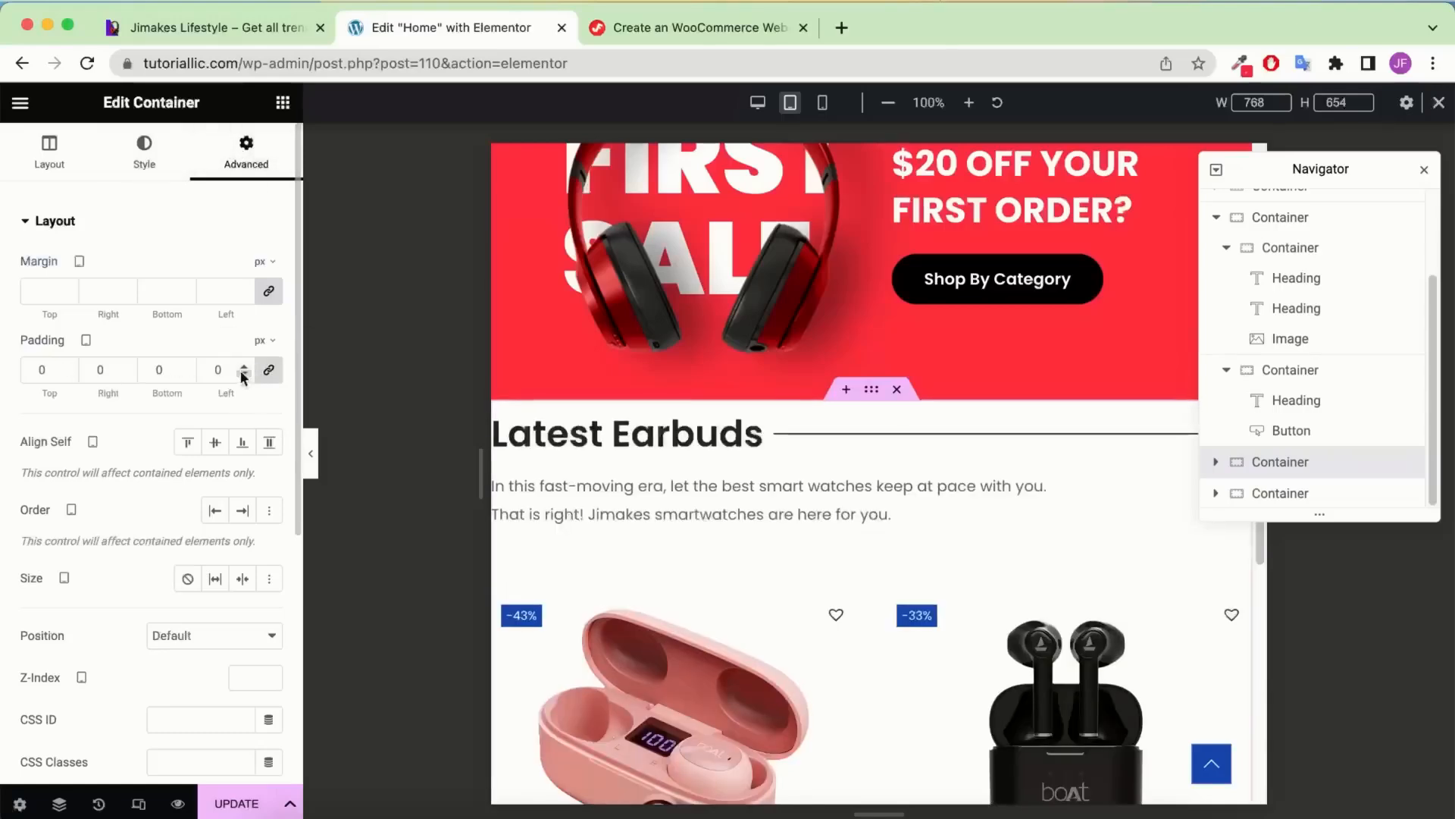
left_click(214, 370)
type("6")
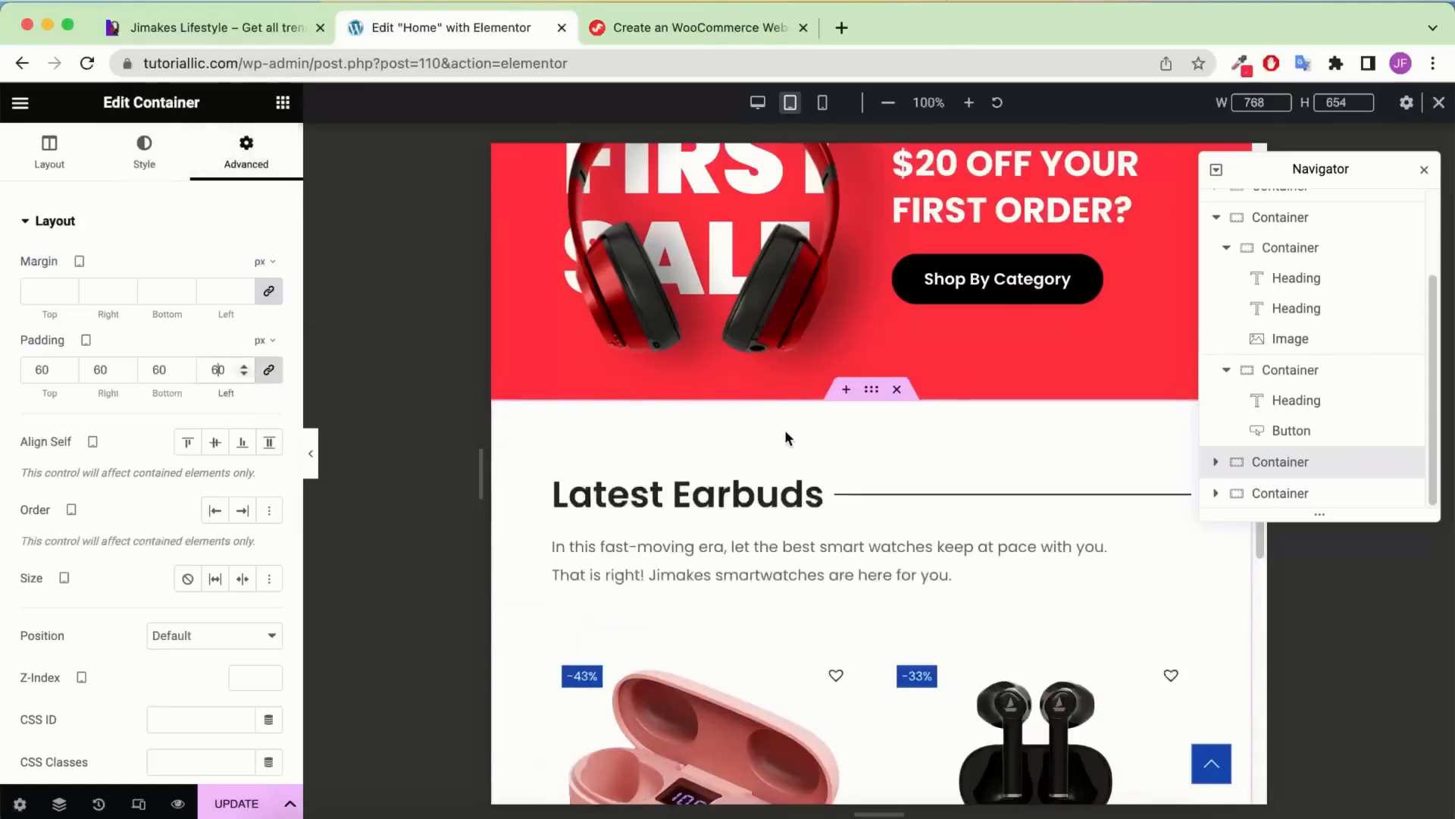
Give the dark testimonial-card container linked 60 px padding on all sides
scroll(786, 432, "down", 10)
scroll(788, 438, "down", 12)
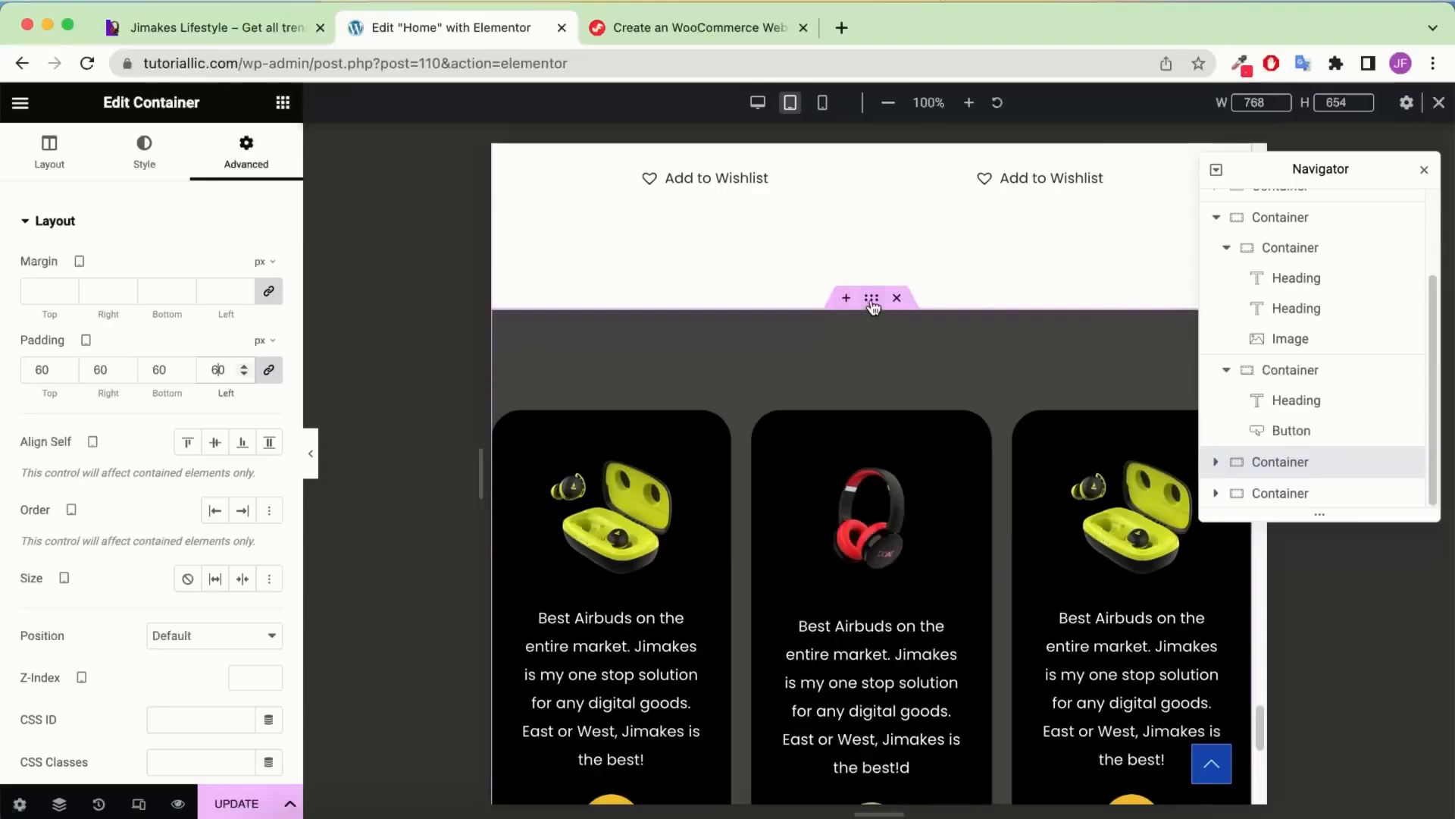
left_click(871, 300)
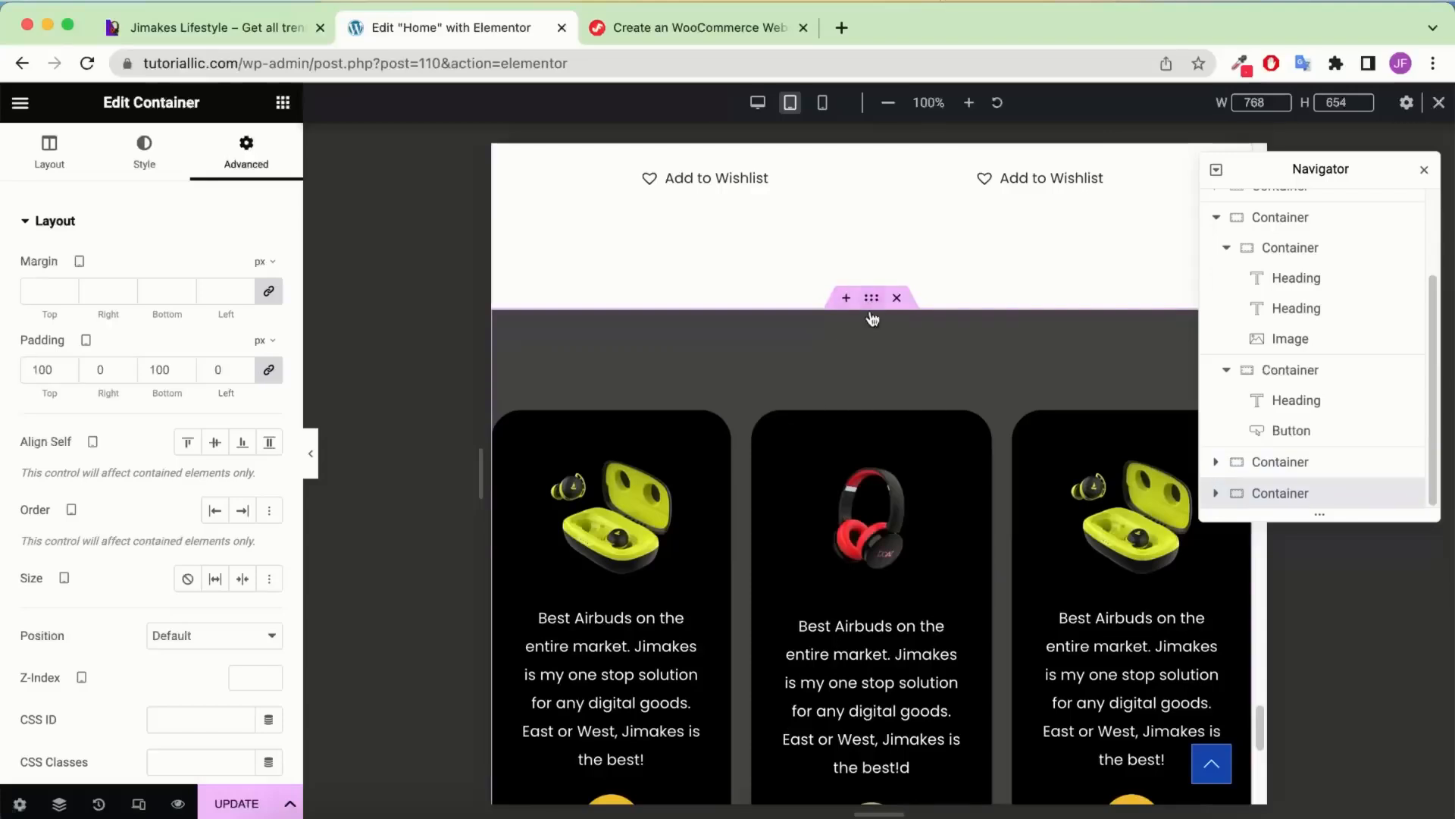
left_click(268, 370)
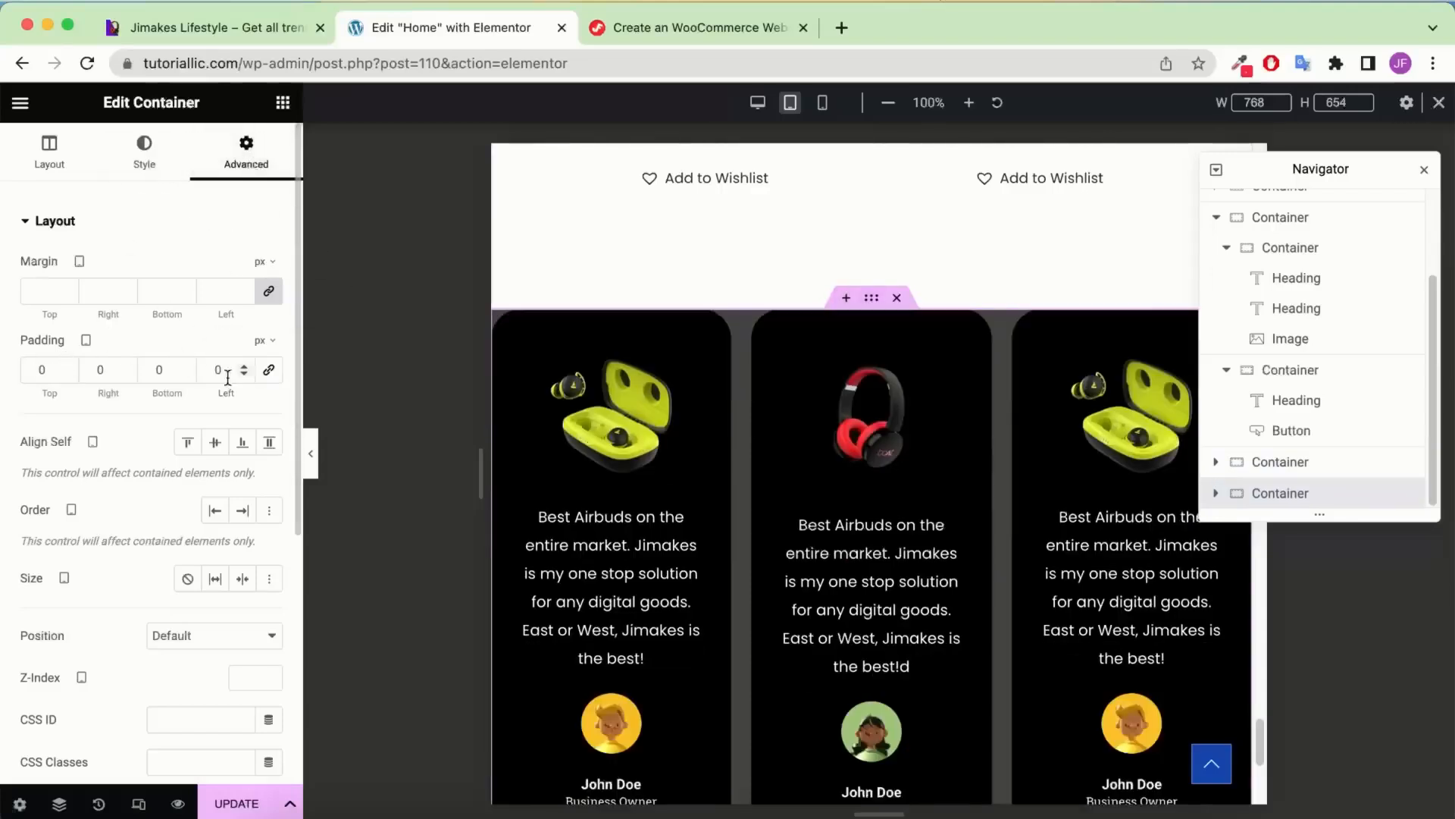
left_click(268, 370)
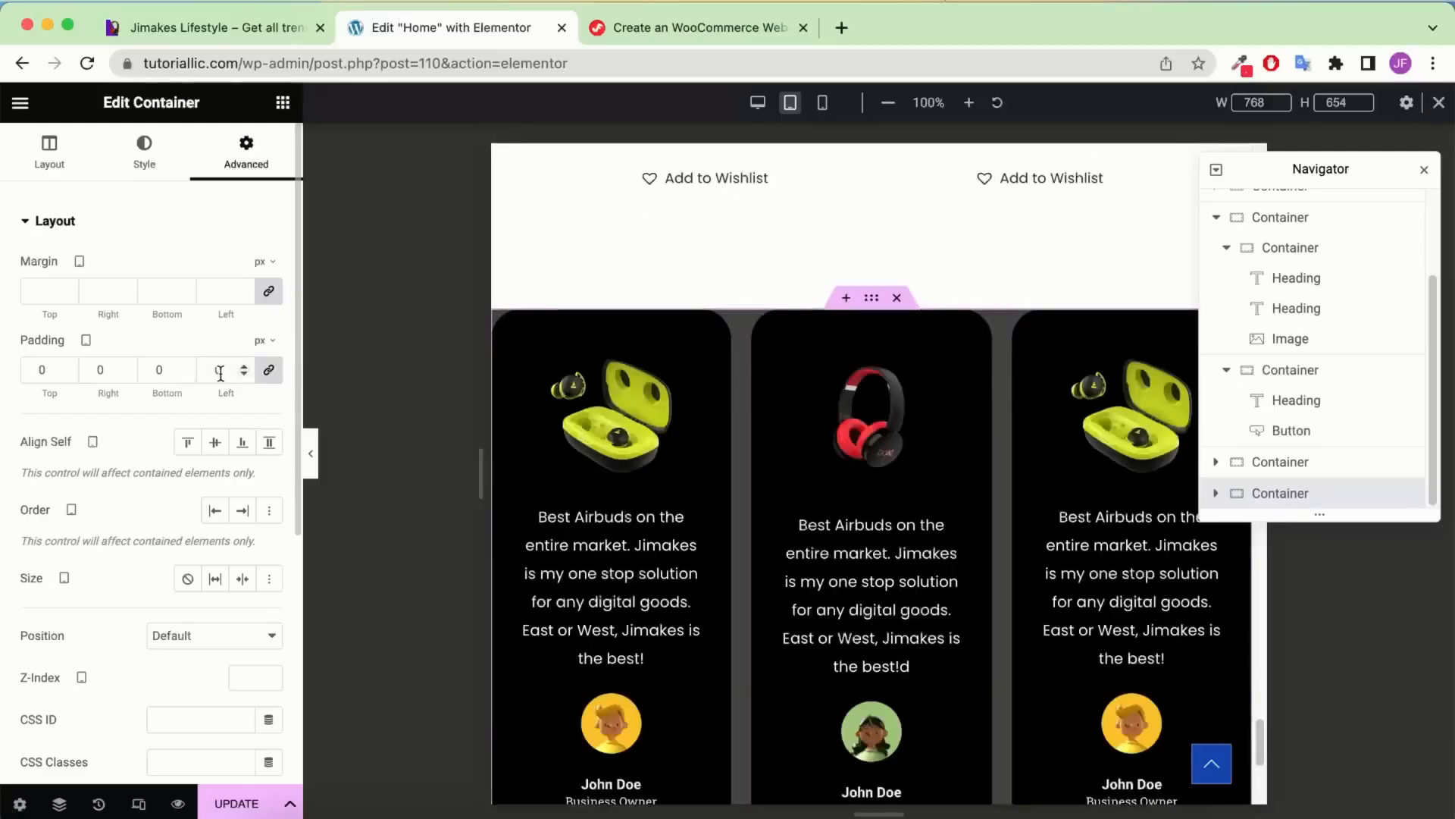
left_click(215, 366)
type("60")
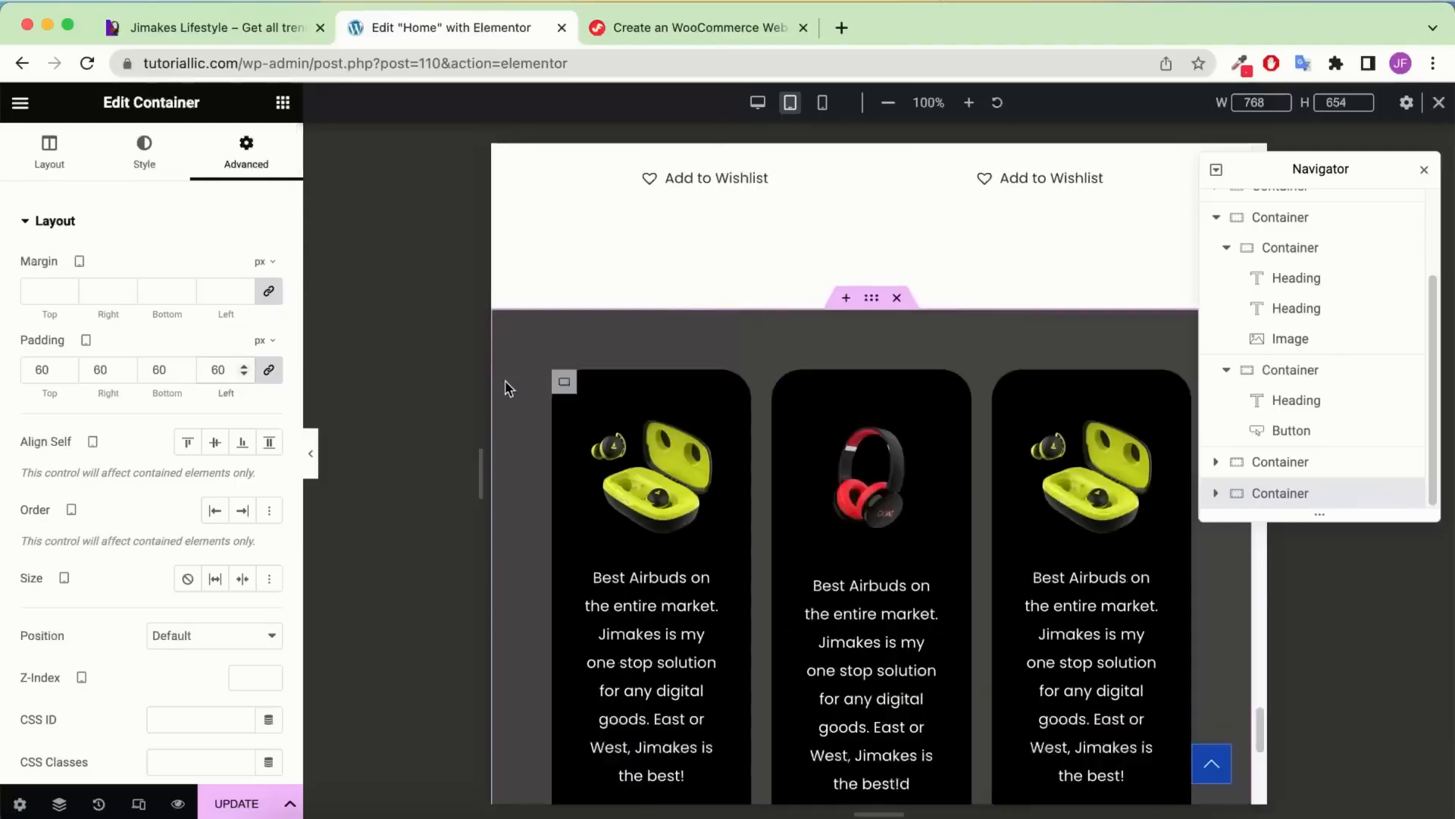
Set the testimonial section's Direction to Column - vertical and save the page with UPDATE
left_click(27, 168)
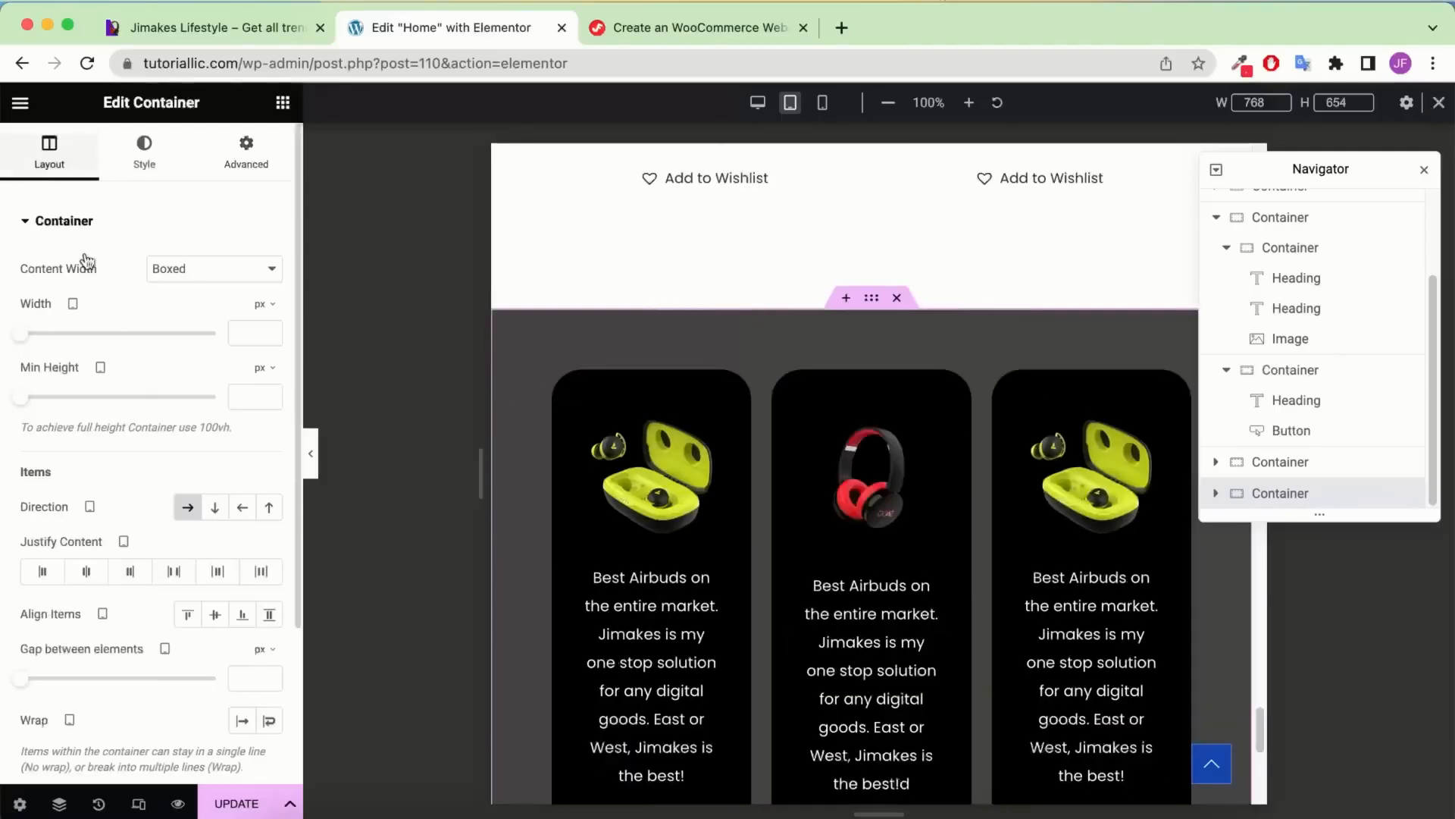
left_click(219, 508)
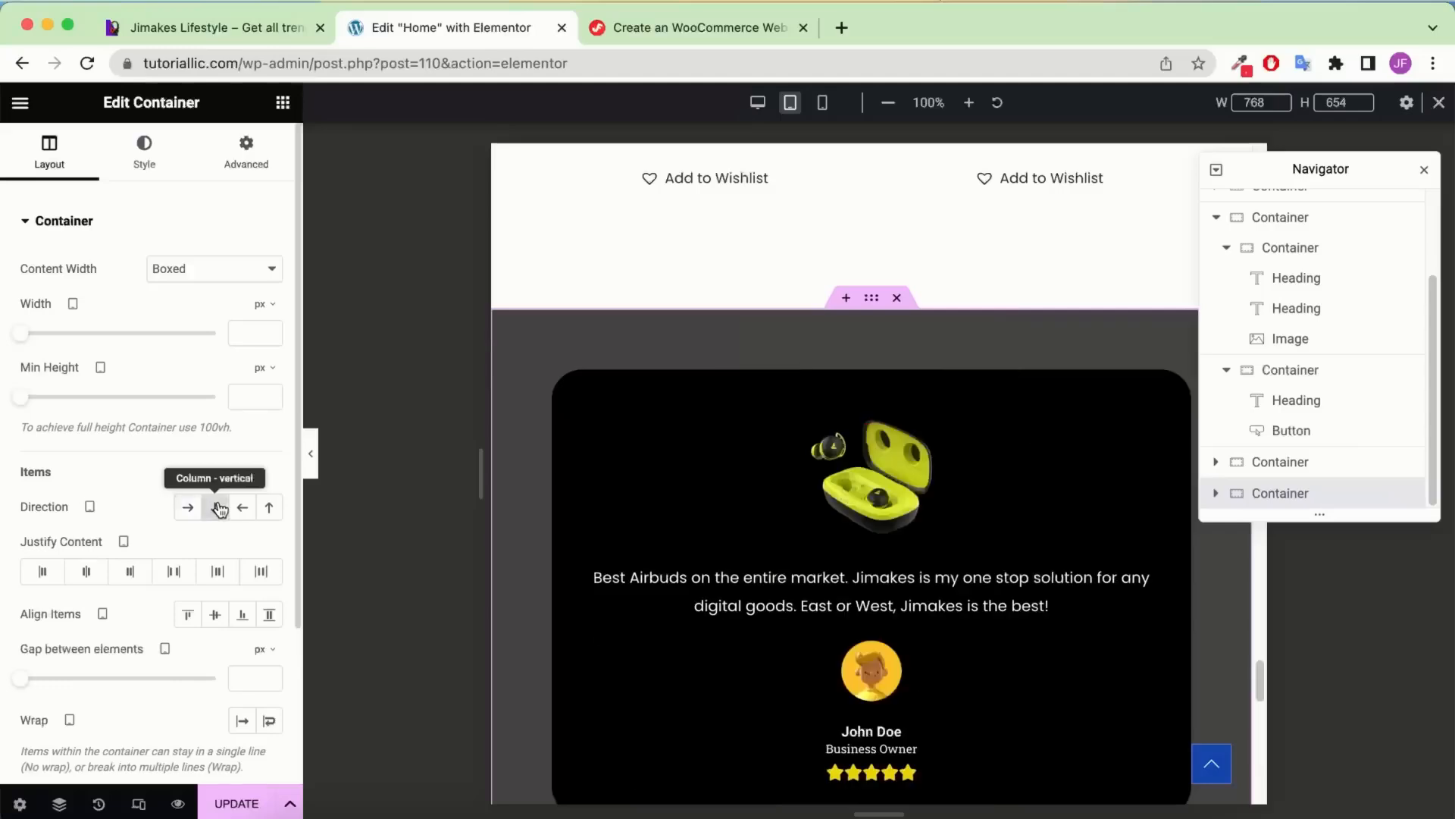
scroll(652, 517, "down", 10)
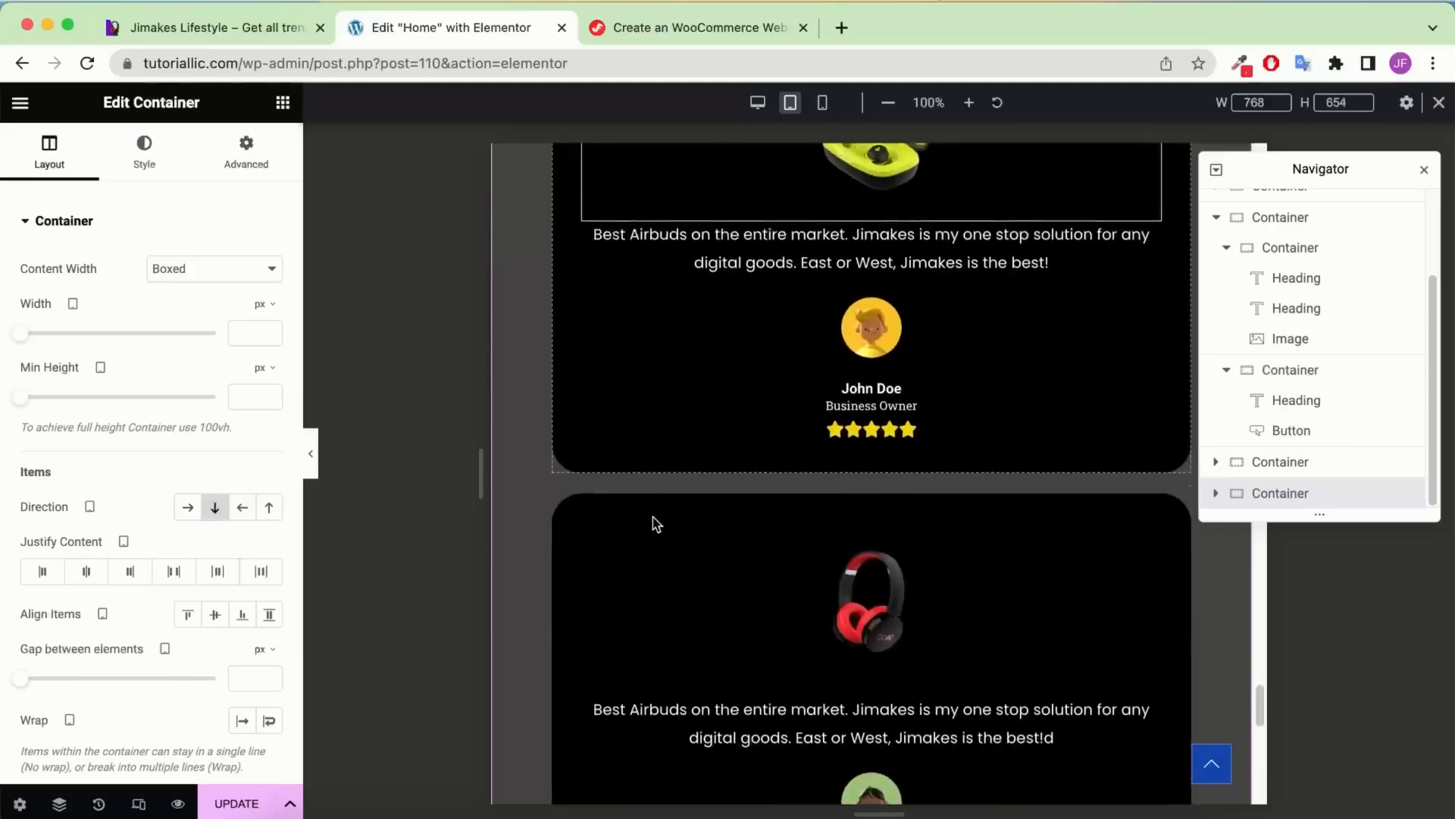
scroll(551, 498, "down", 10)
scroll(552, 496, "up", 15)
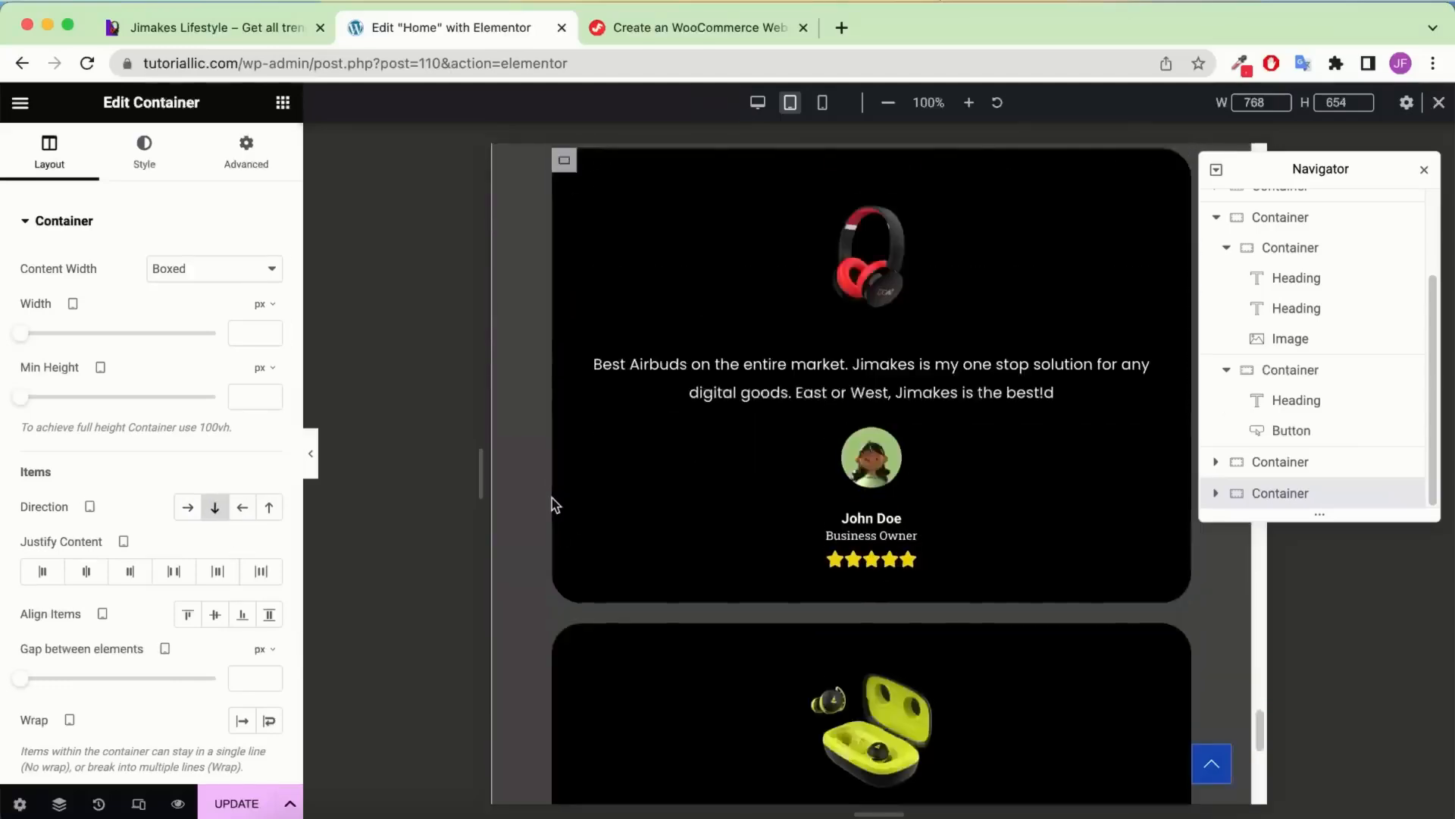
scroll(552, 496, "up", 10)
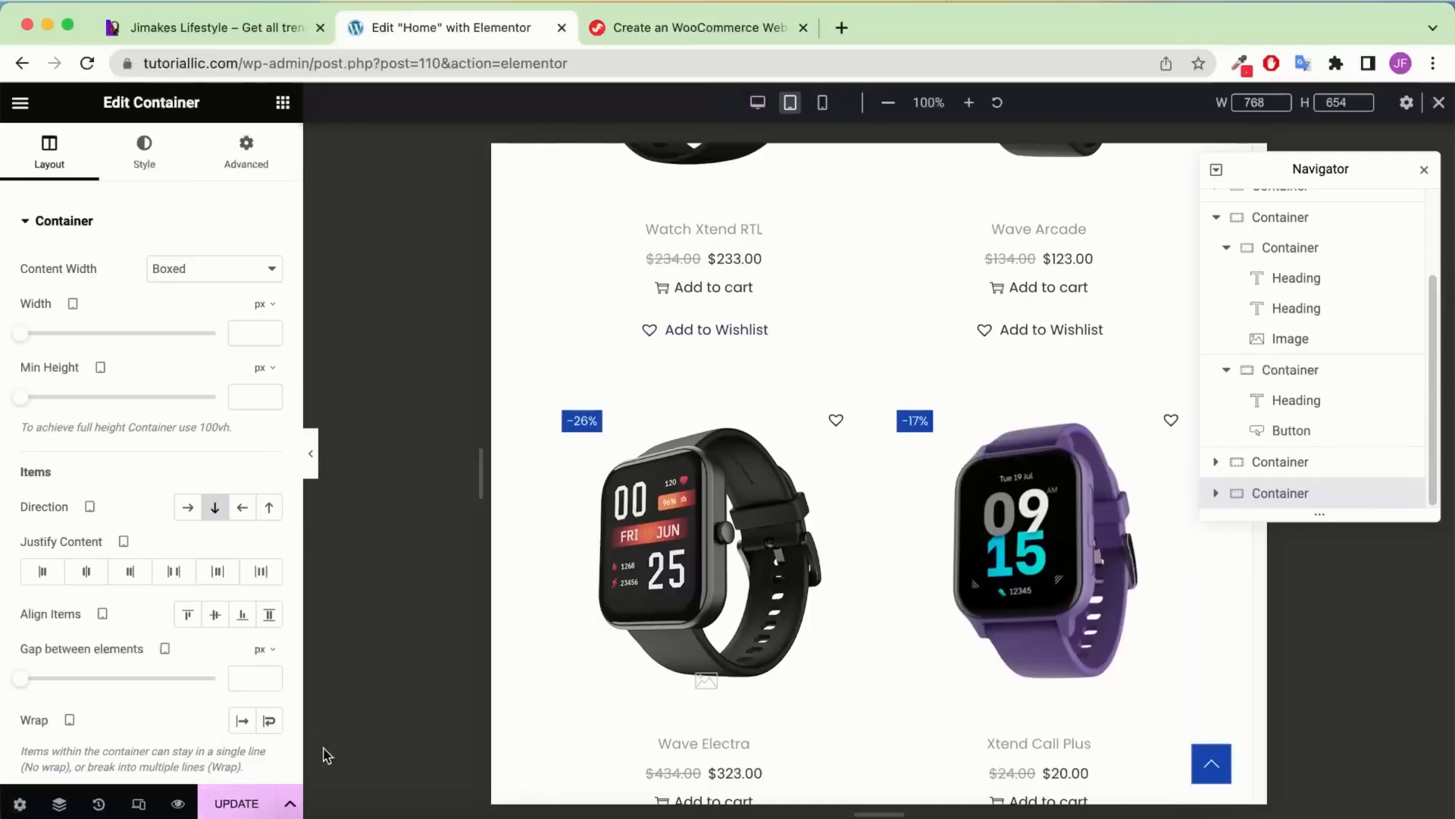
left_click(239, 805)
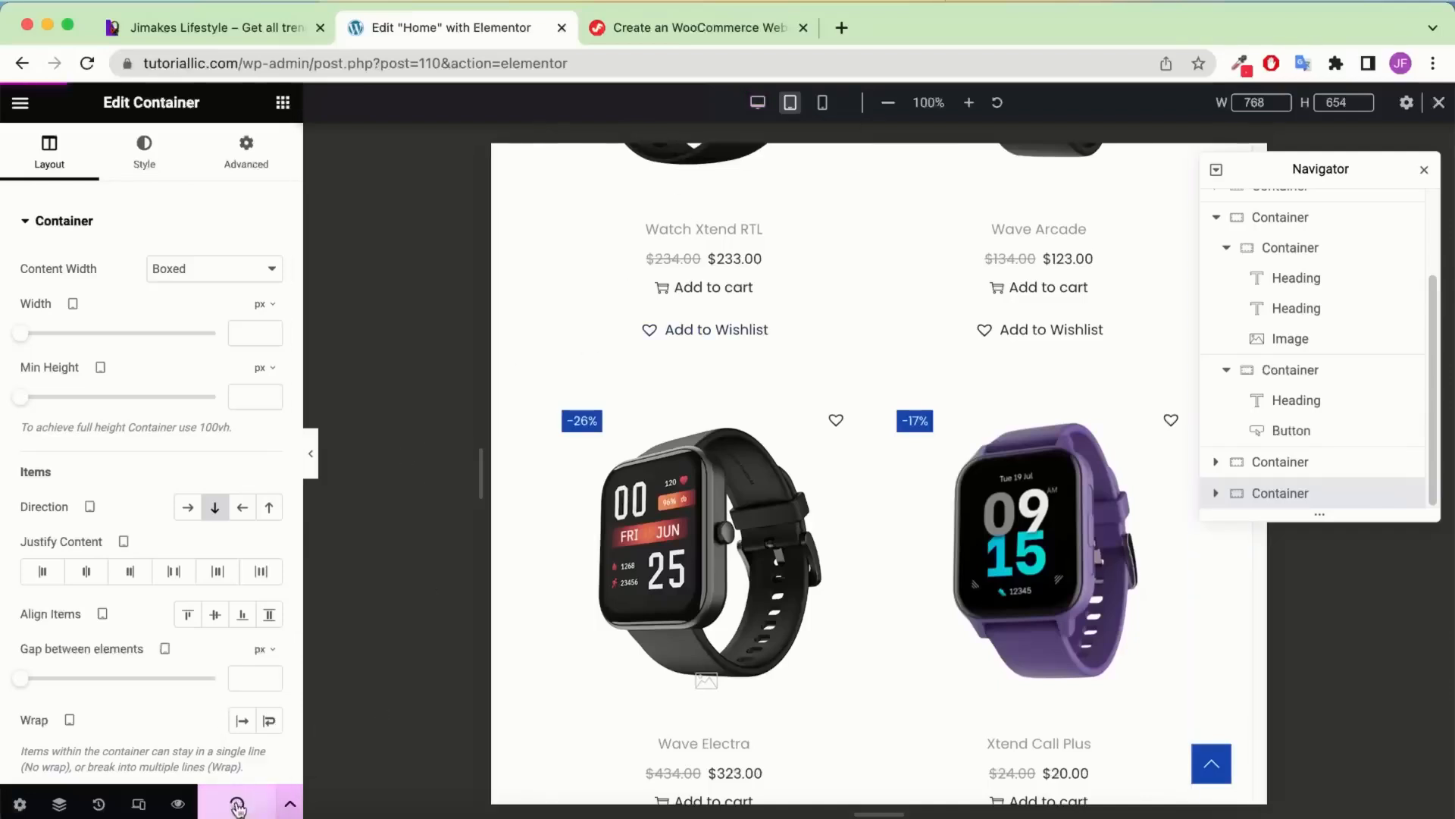
Preview the page at desktop, tablet and mobile widths, ending on tablet
left_click(756, 104)
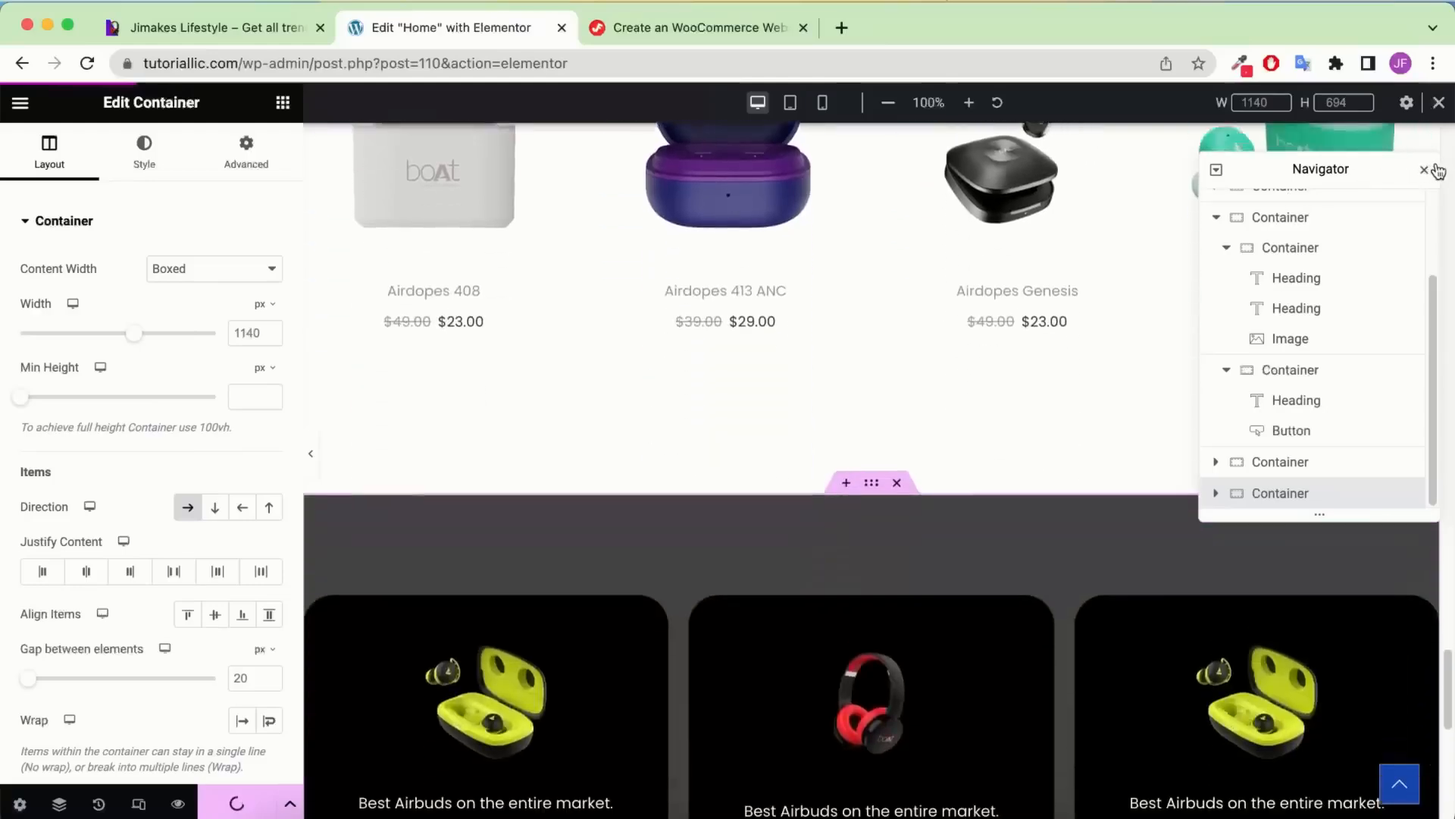
left_click(1425, 170)
scroll(967, 280, "up", 20)
scroll(967, 280, "down", 20)
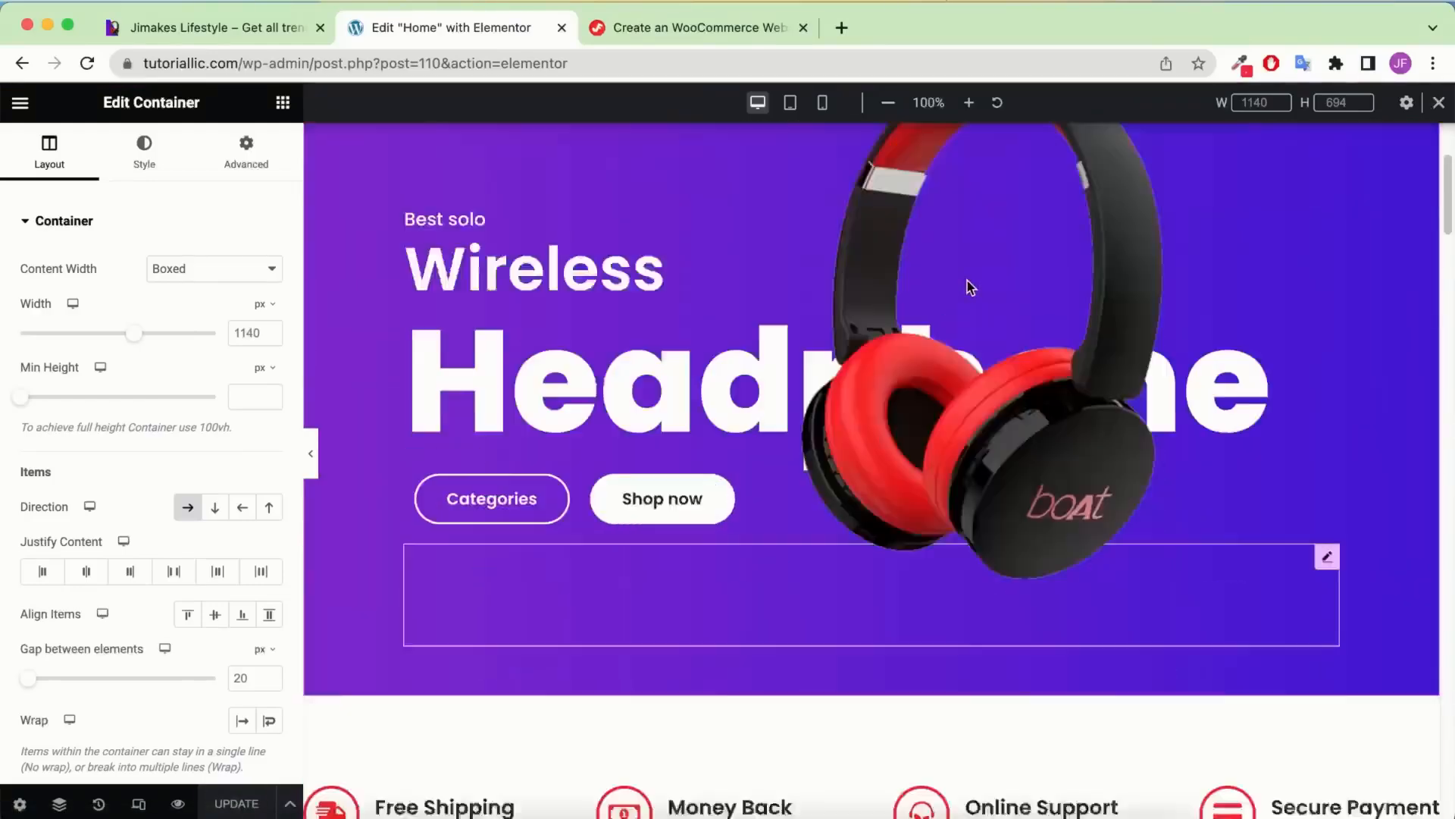
scroll(967, 281, "down", 20)
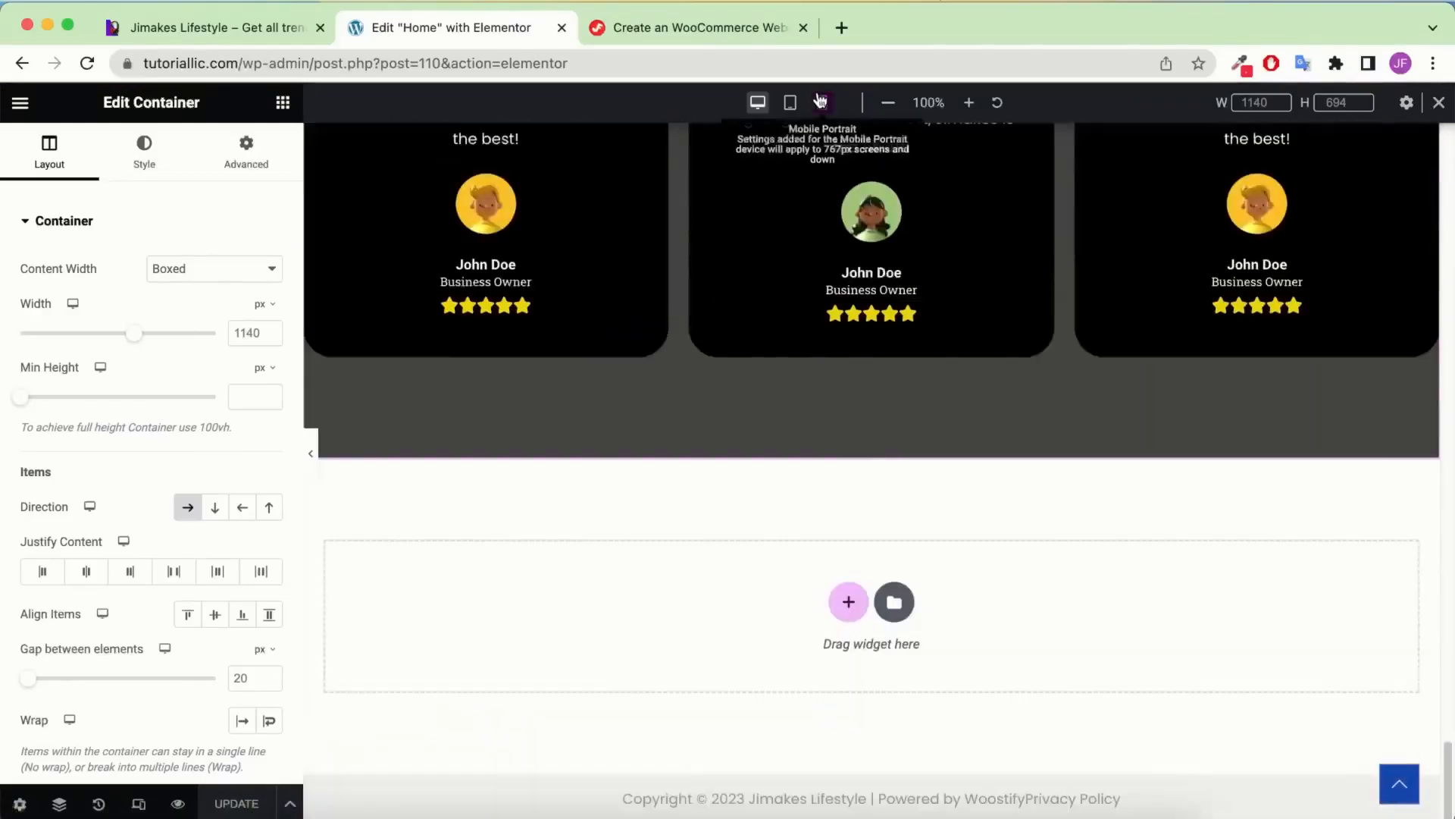
left_click(790, 103)
scroll(844, 235, "down", 8)
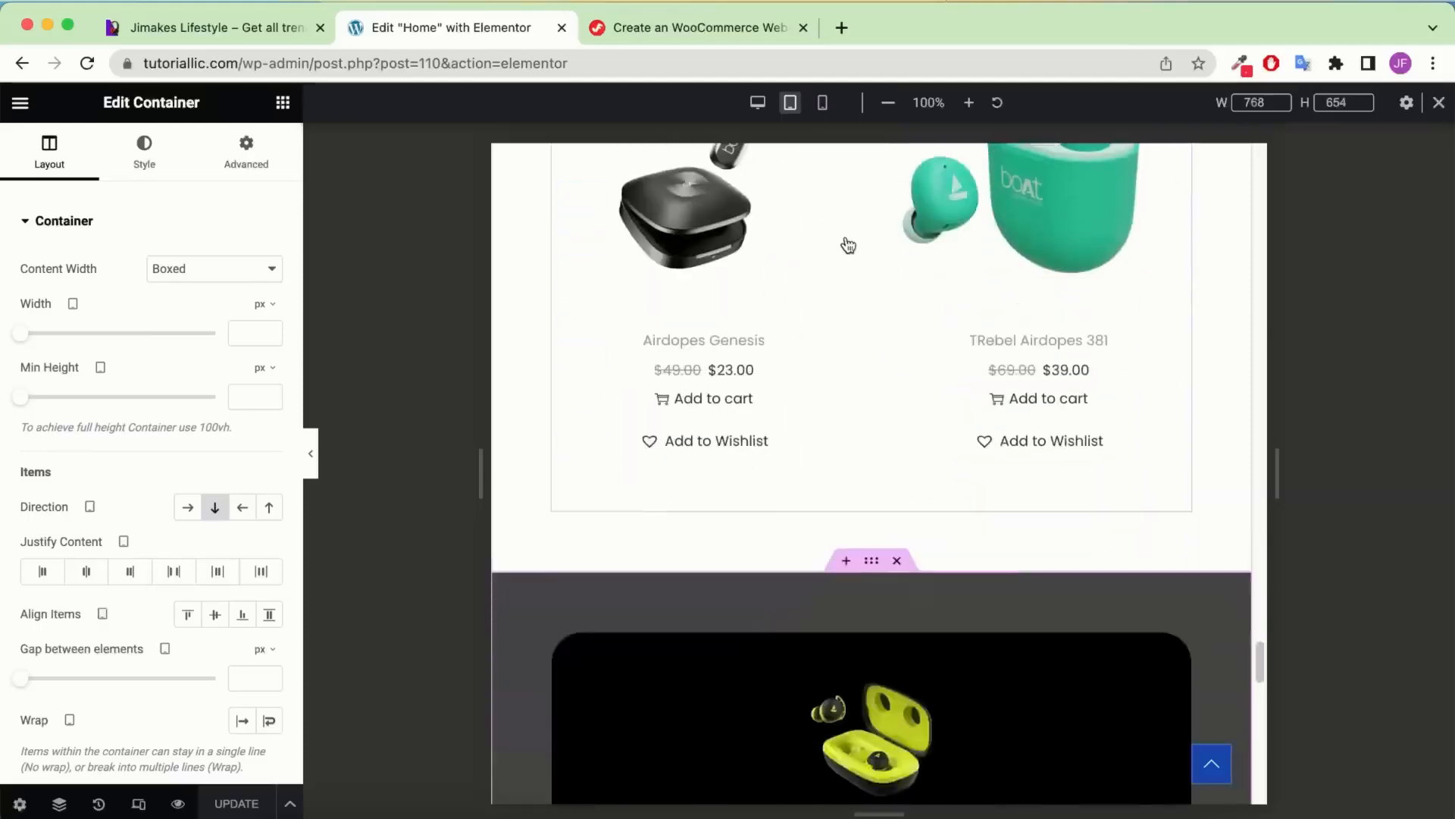
scroll(845, 235, "up", 5)
scroll(844, 233, "up", 15)
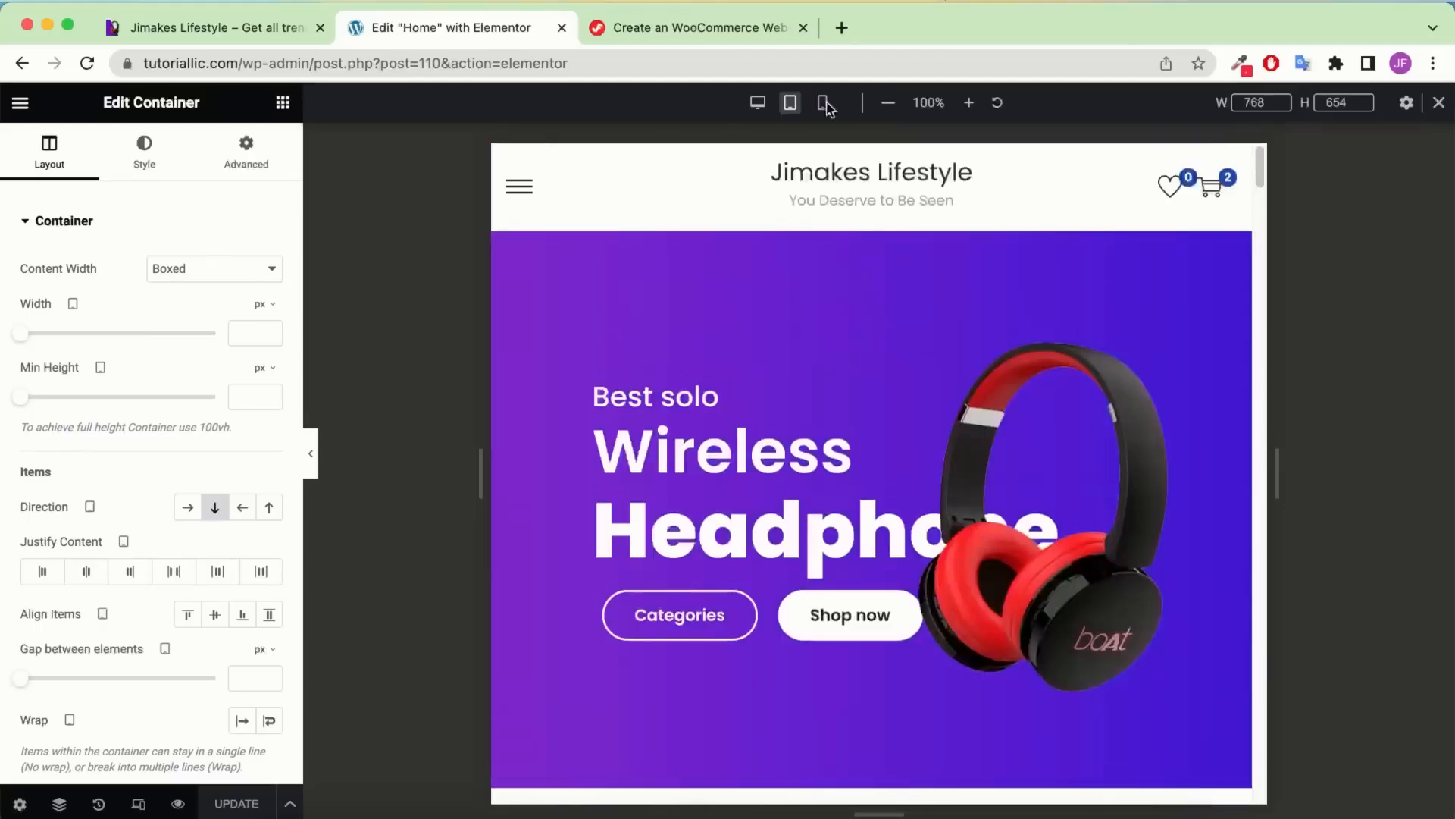
left_click(824, 102)
scroll(899, 276, "down", 15)
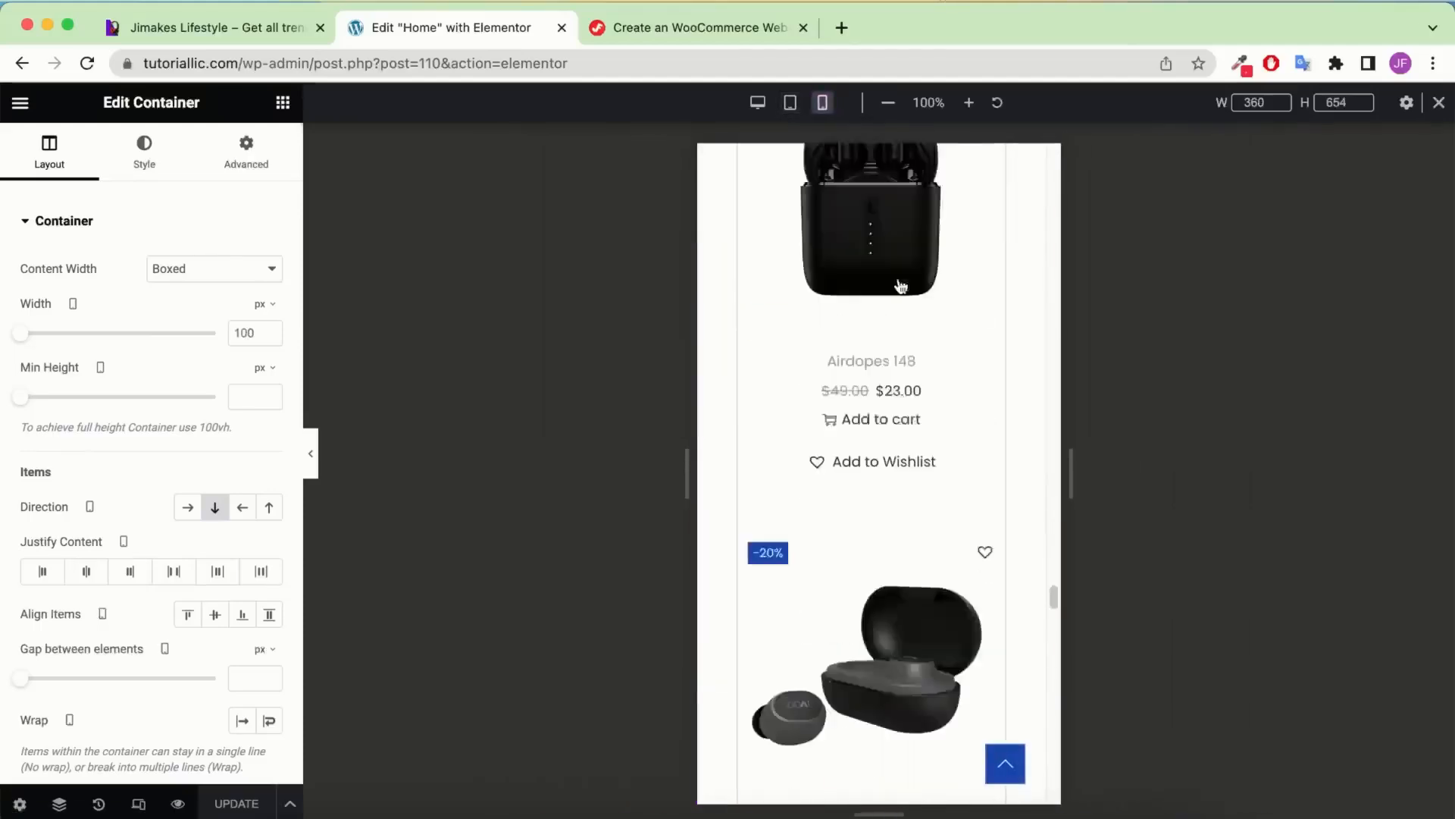
left_click(791, 102)
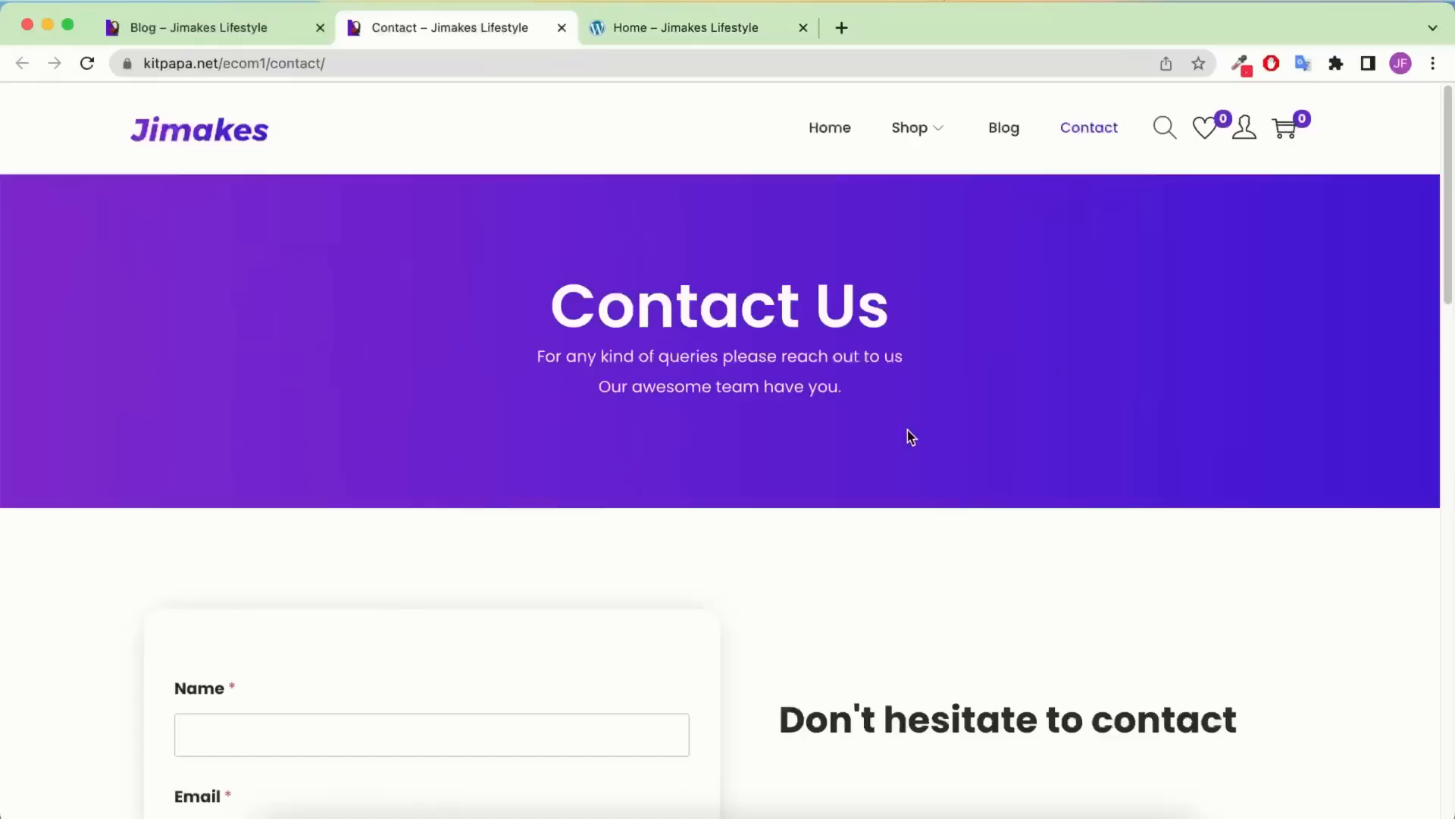
After scrolling the reference Contact Us page, open Dashboard from the home page's admin bar in a new tab
scroll(833, 391, "down", 10)
scroll(828, 383, "up", 10)
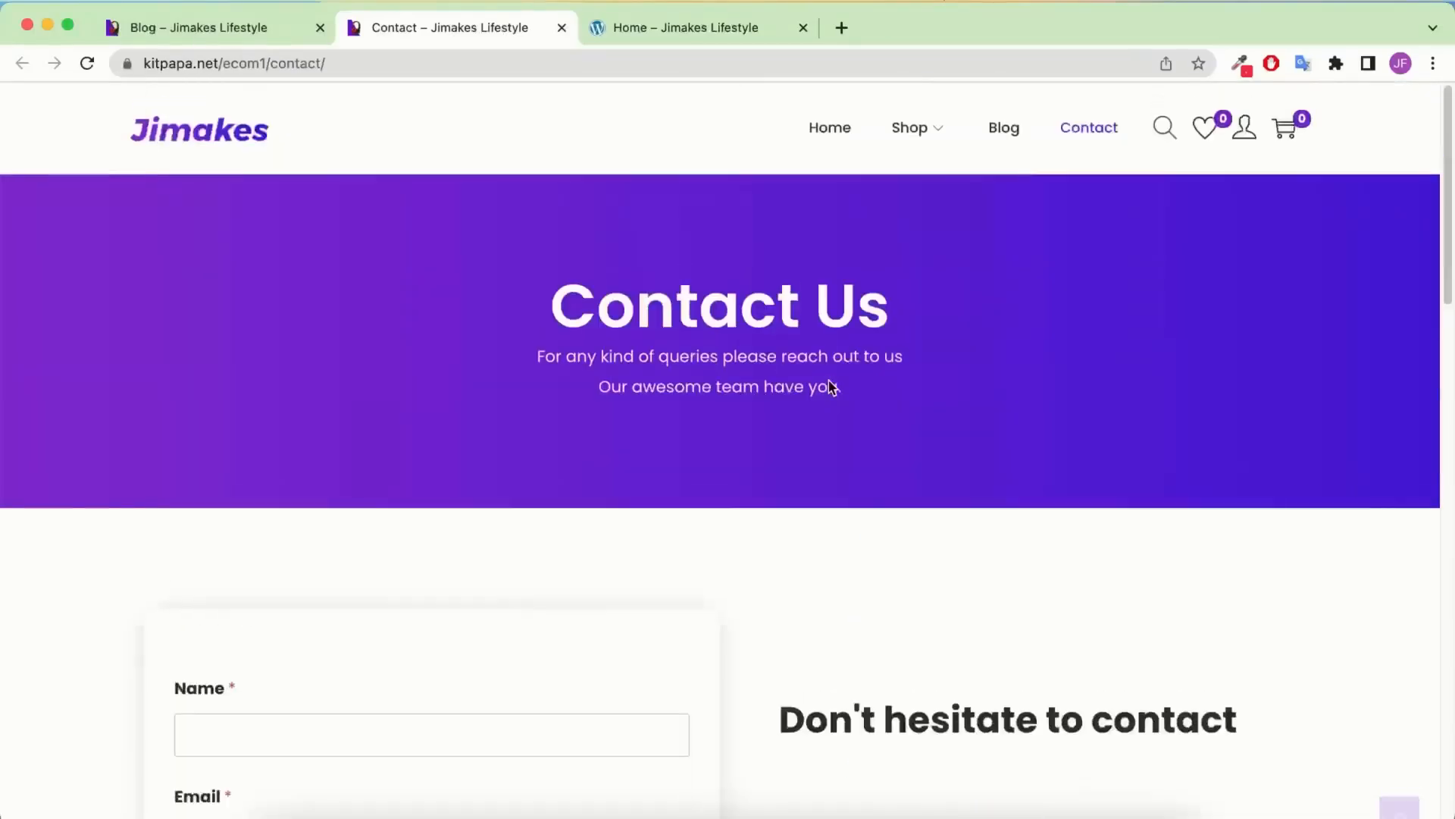
scroll(829, 381, "down", 10)
scroll(826, 377, "up", 10)
left_click(707, 30)
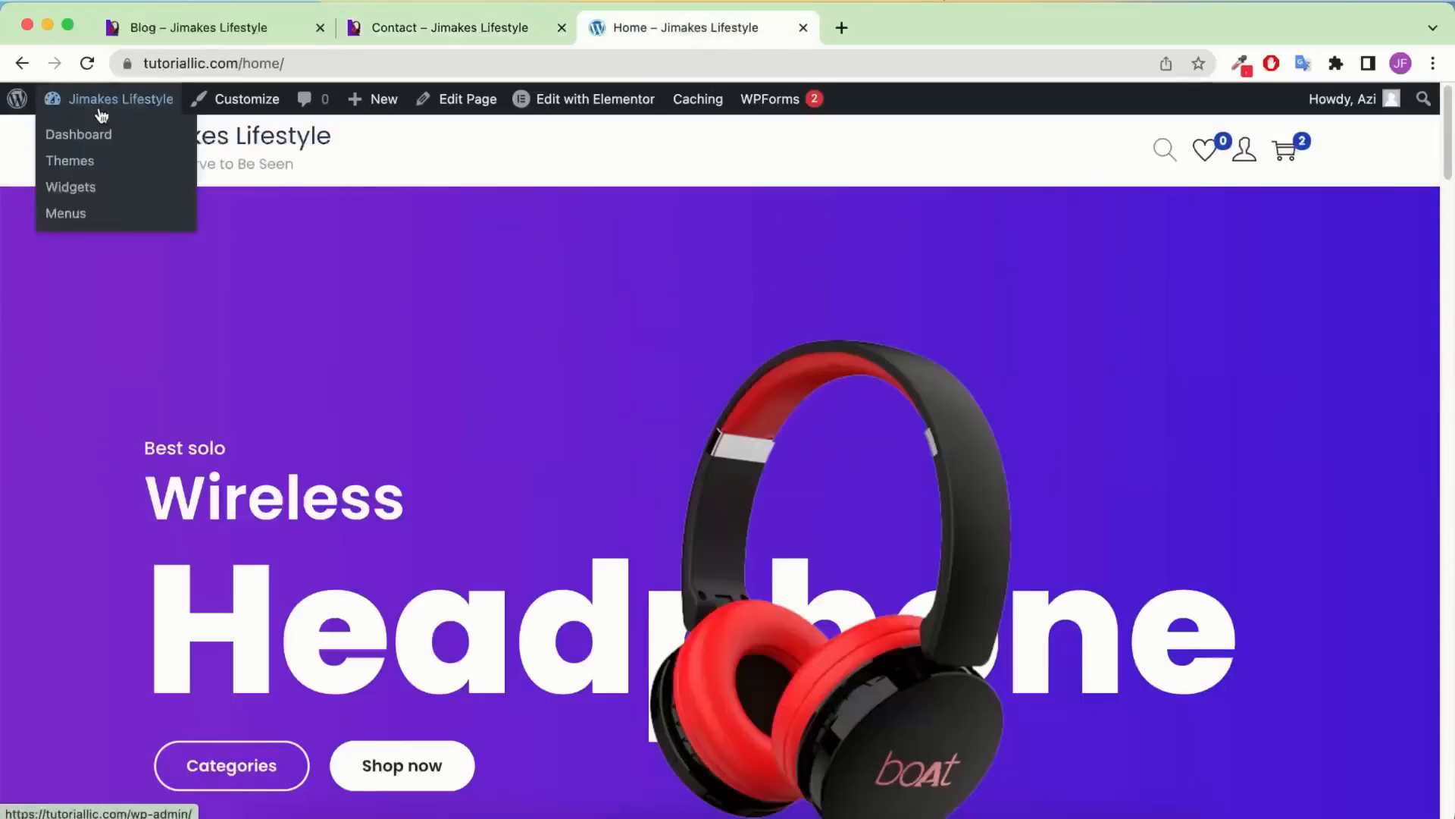
right_click(94, 142)
left_click(106, 144)
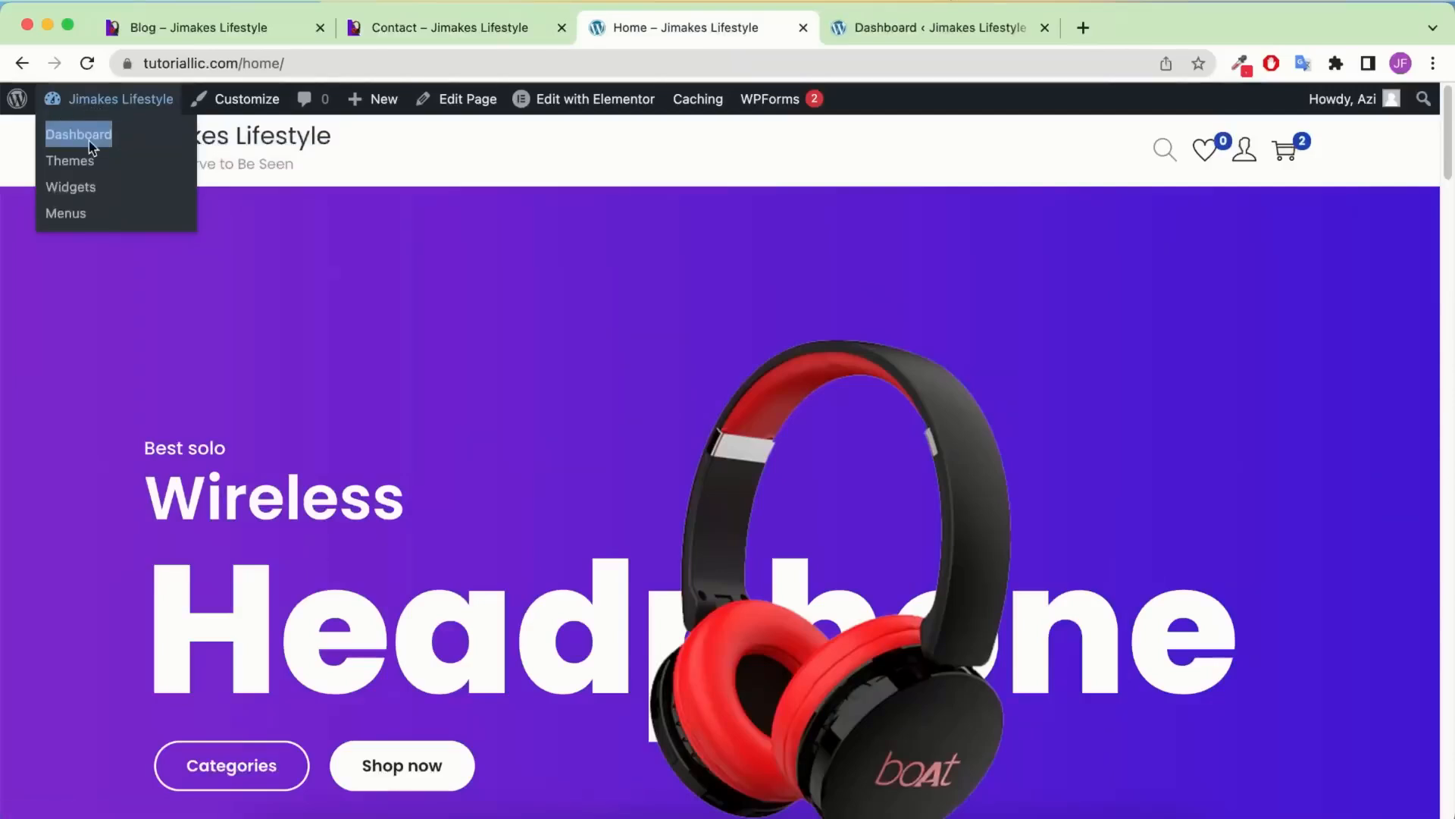
left_click(940, 27)
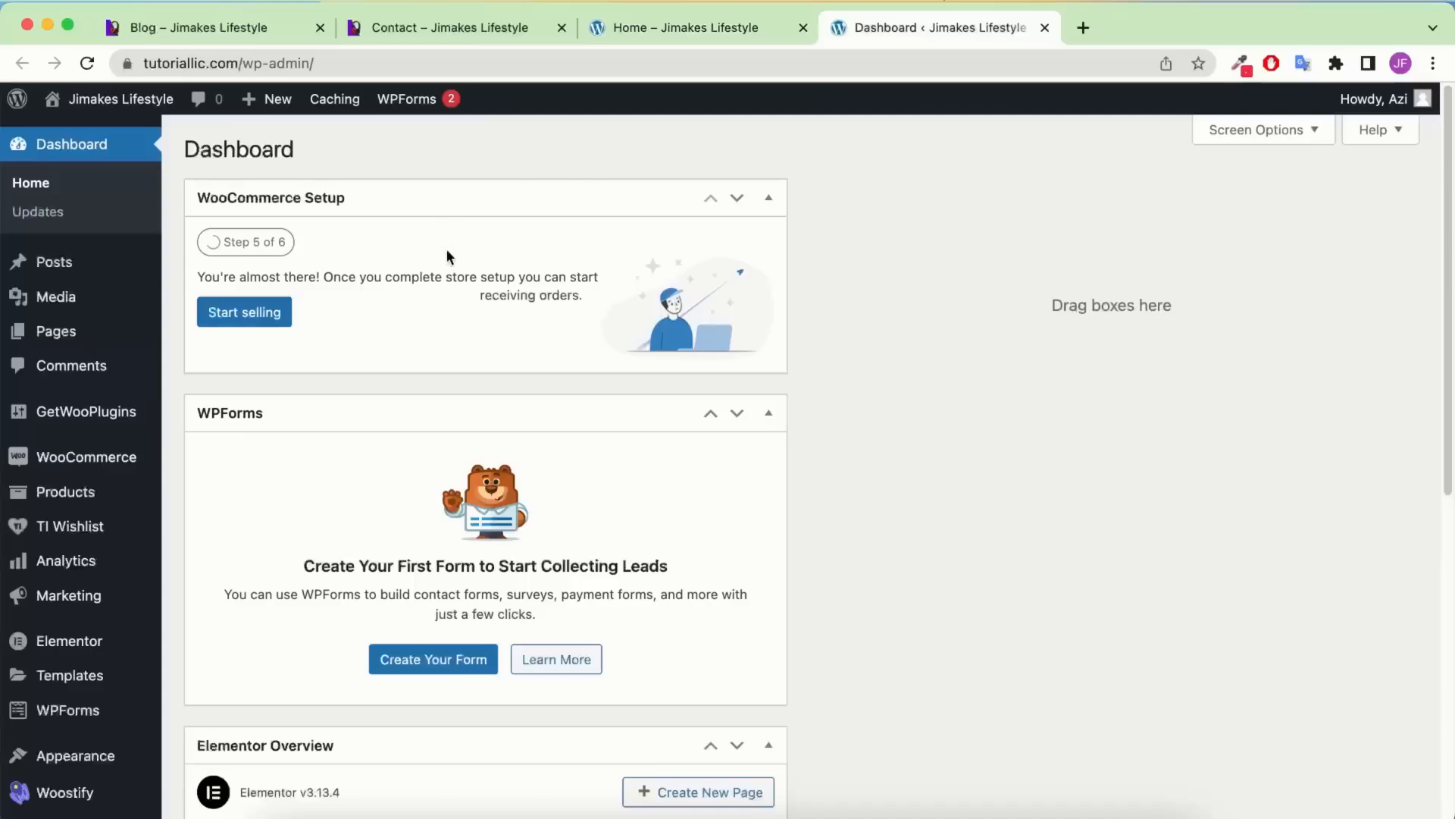
Start a blank page titled 'Contact' and publish it, confirming the Publish prompt
mouse_move(118, 331)
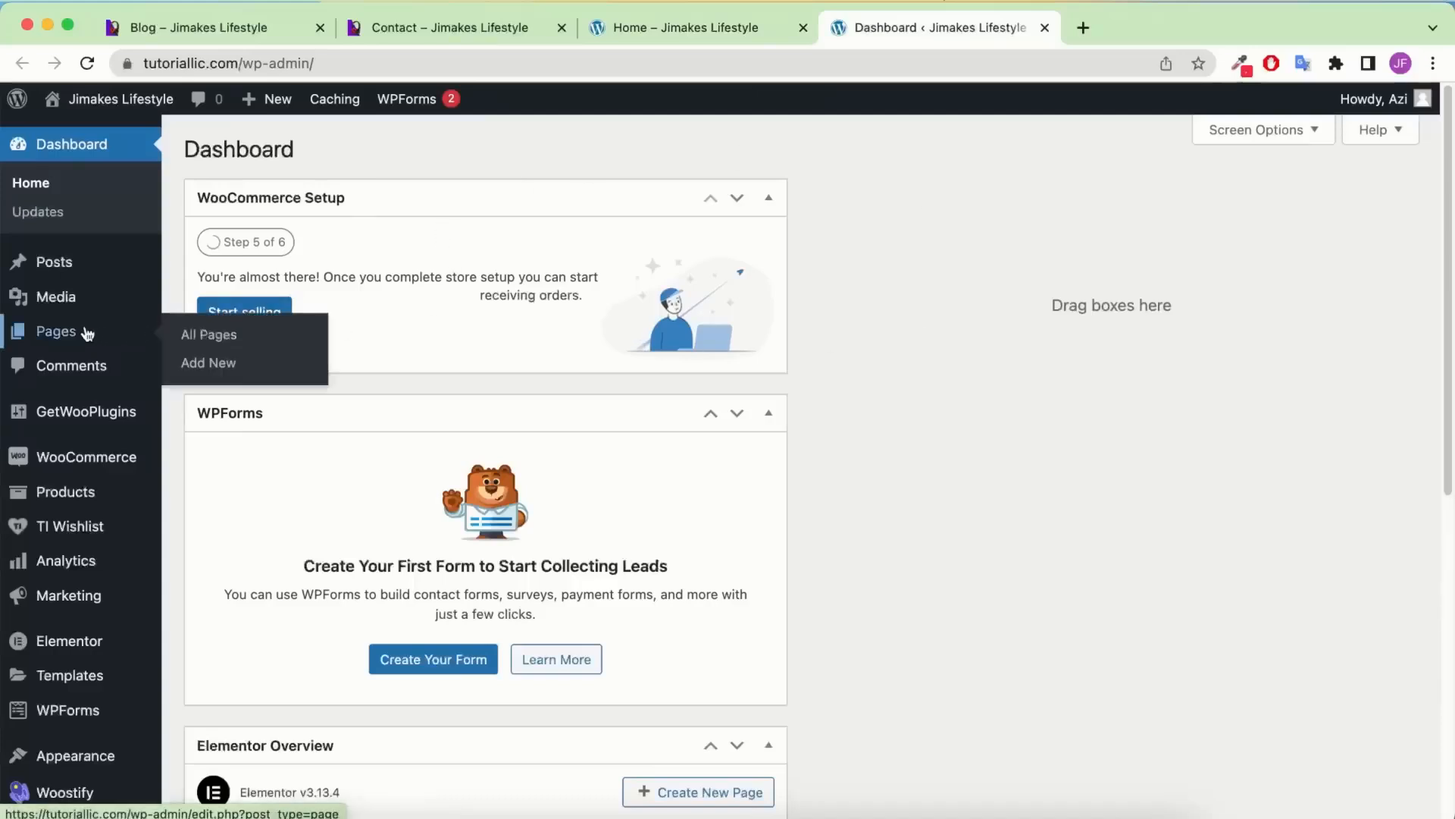
left_click(232, 367)
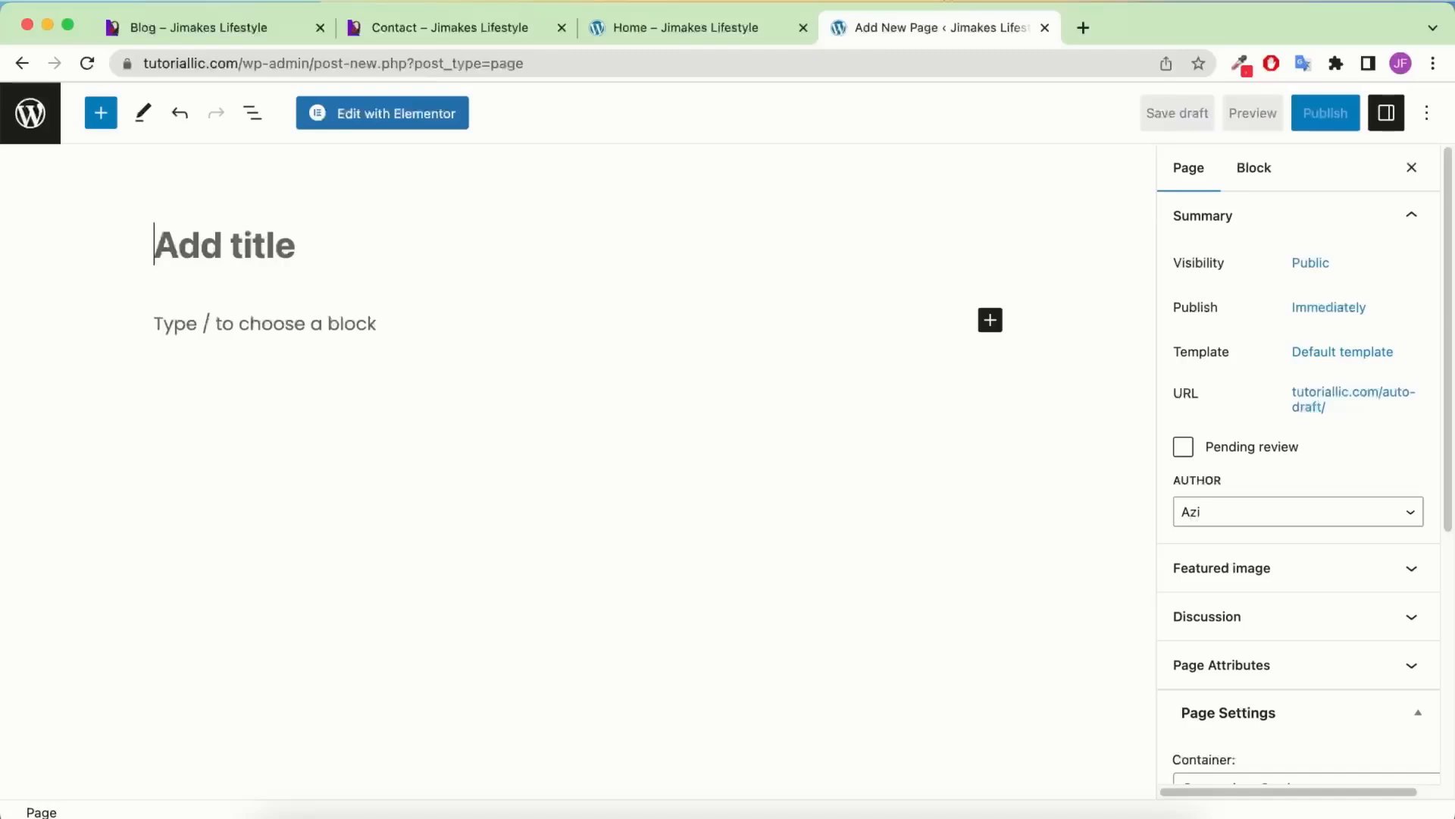
type("Co")
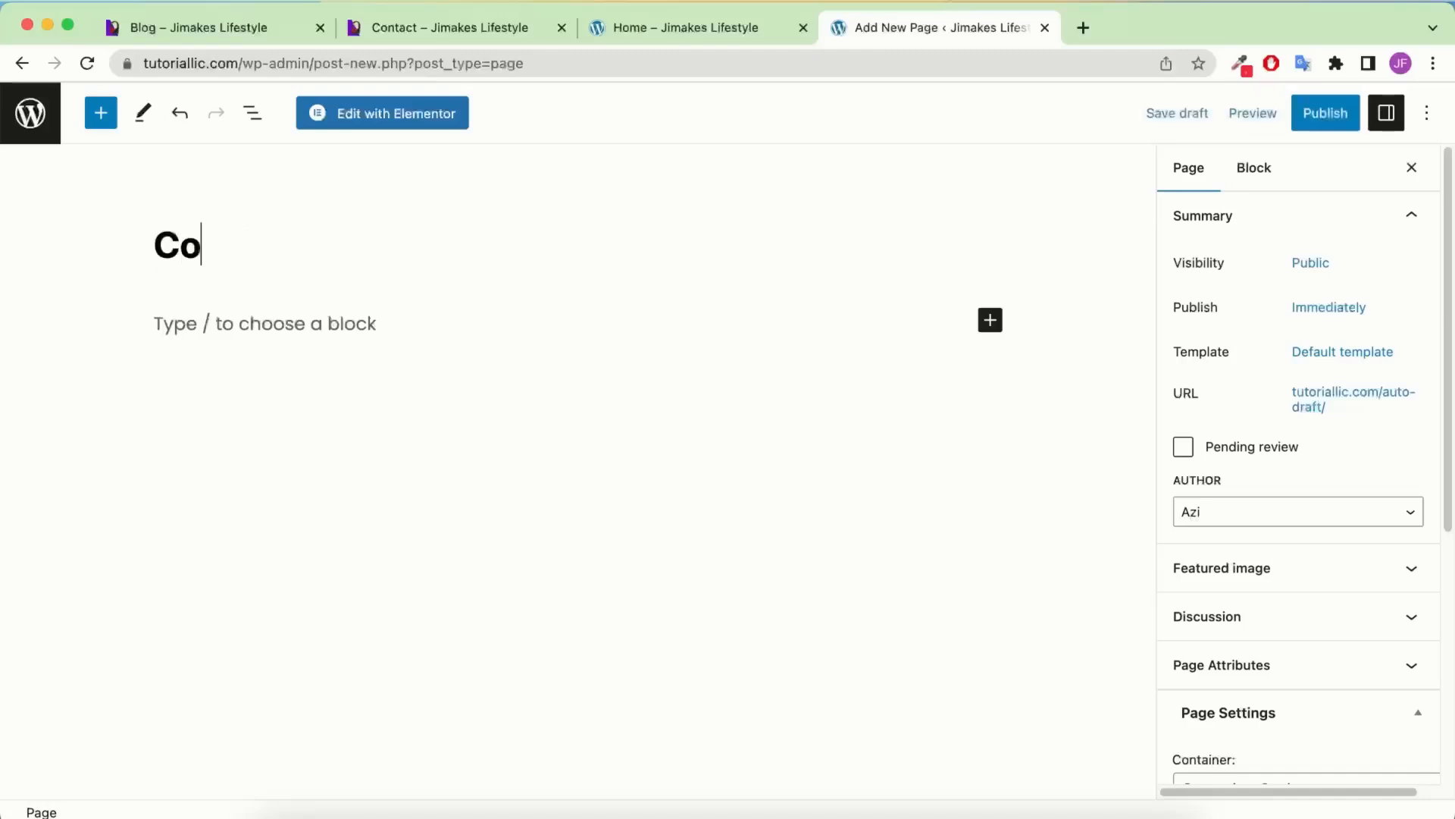
type("ntact")
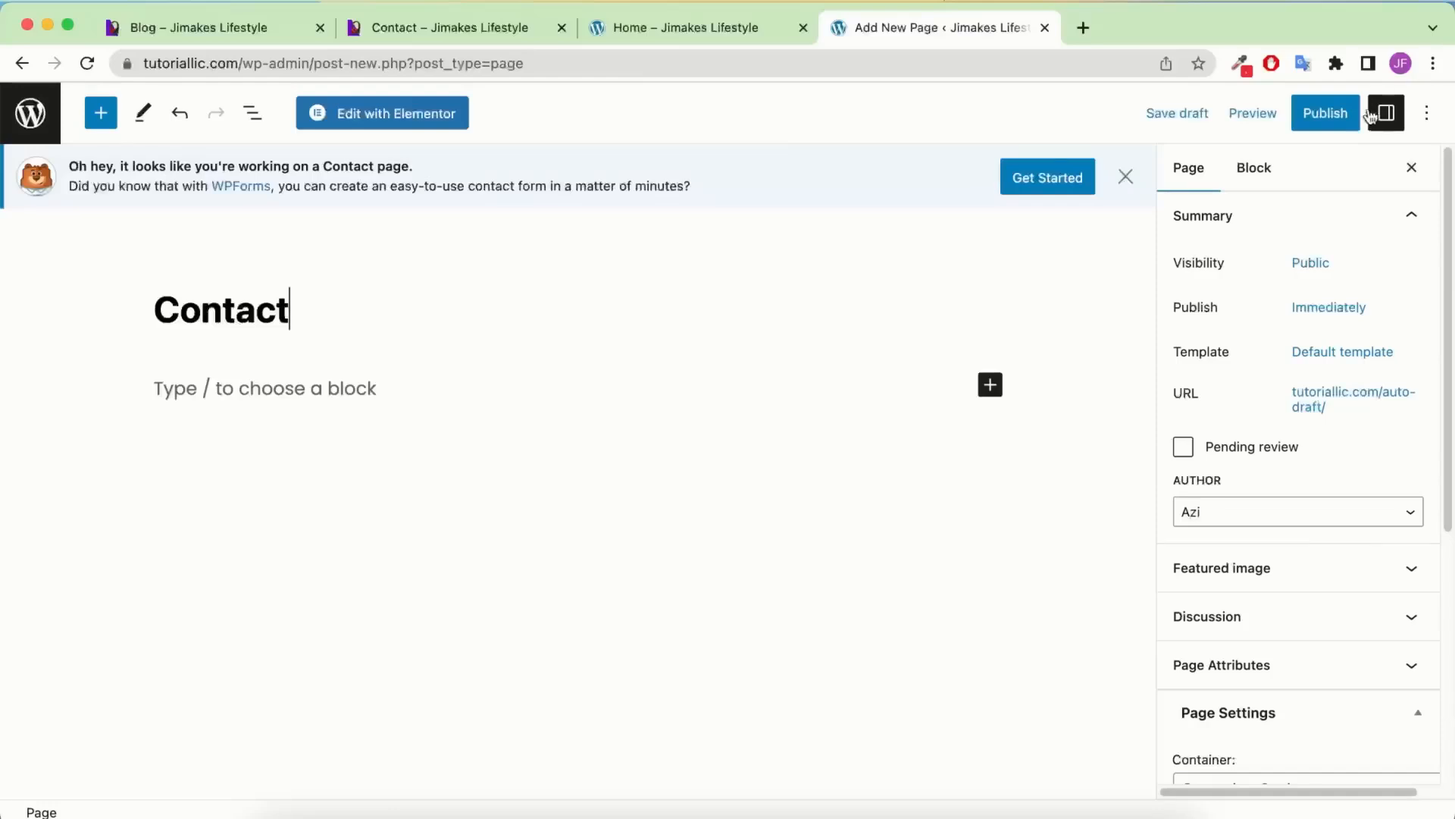
left_click(1322, 121)
left_click(1277, 117)
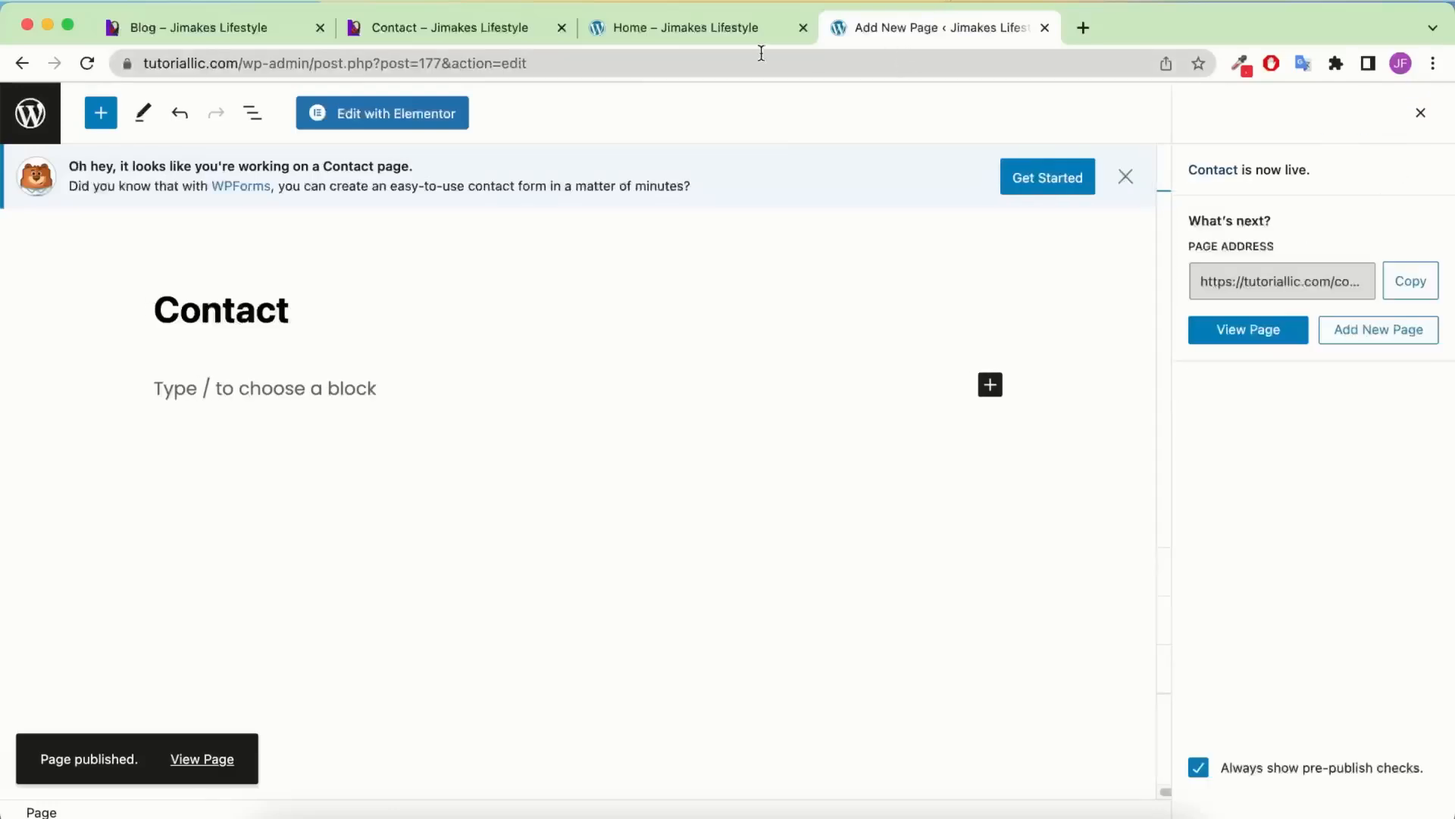
left_click(694, 29)
Open the admin dashboard in a new tab from the home page's admin bar
mouse_move(98, 99)
right_click(105, 141)
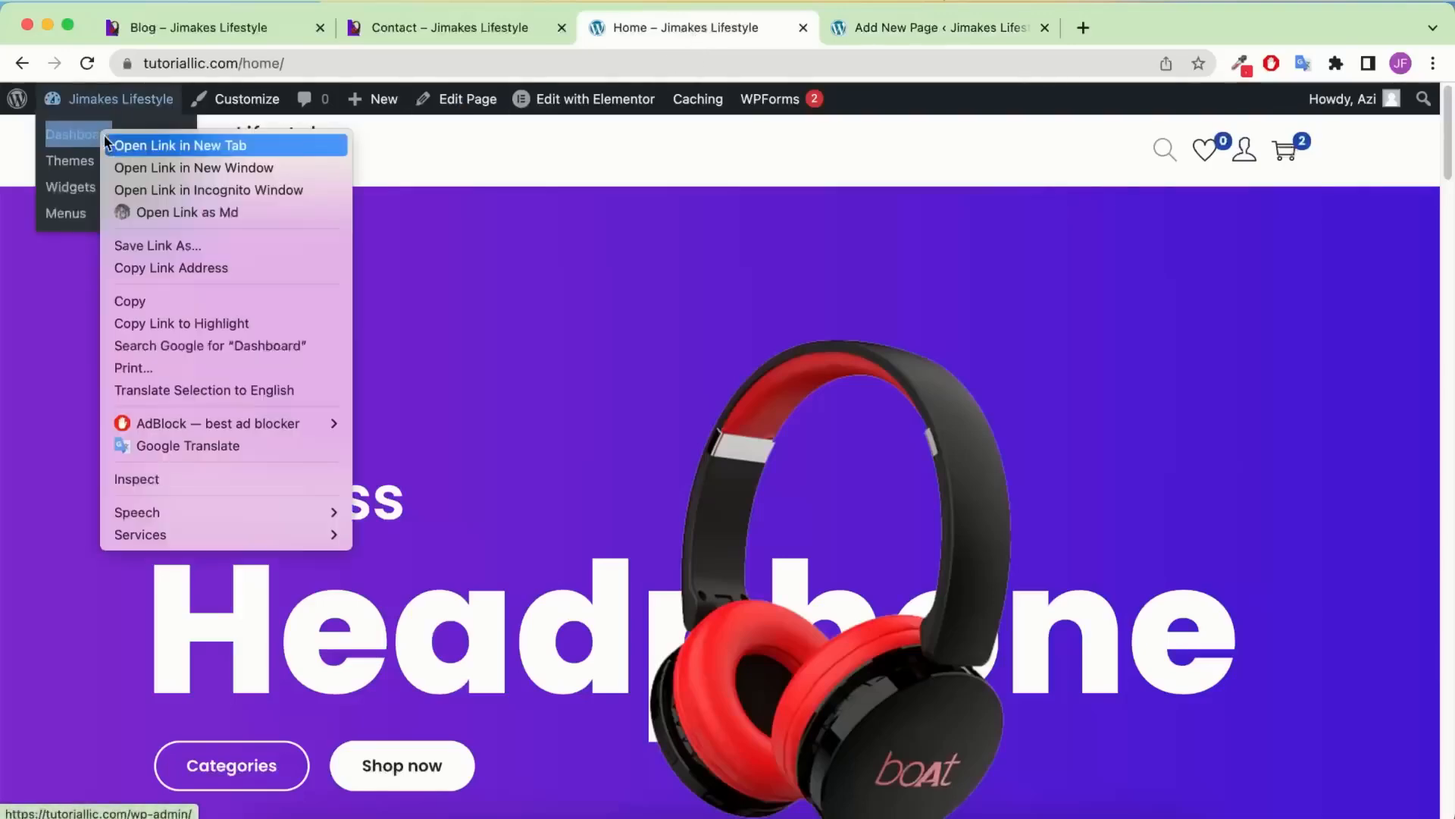
left_click(113, 144)
Add a new WPForms form, skip the walkthrough tips, and use the Simple Contact Form template
scroll(91, 394, "down", 2)
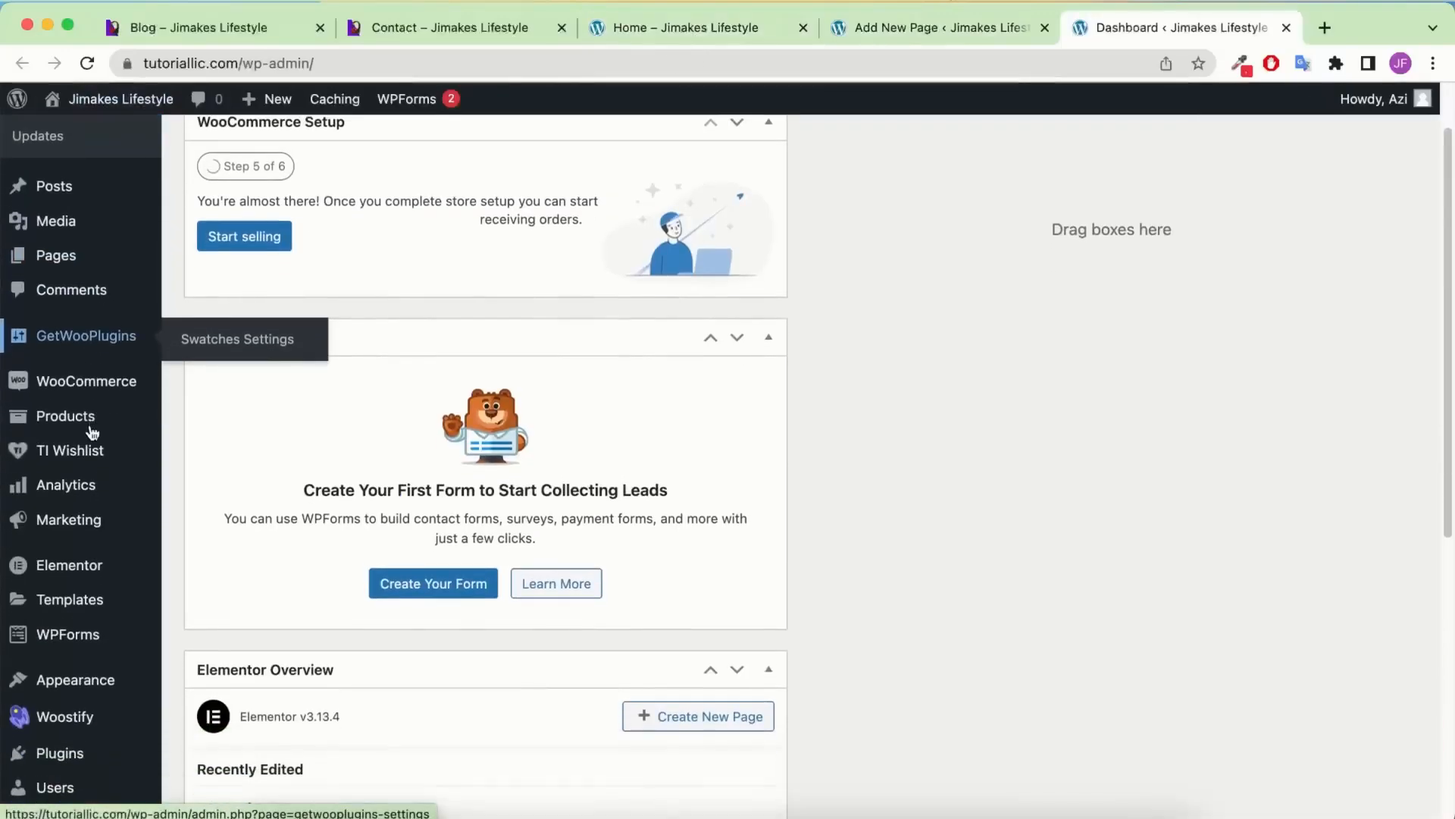
scroll(91, 432, "down", 3)
mouse_move(64, 533)
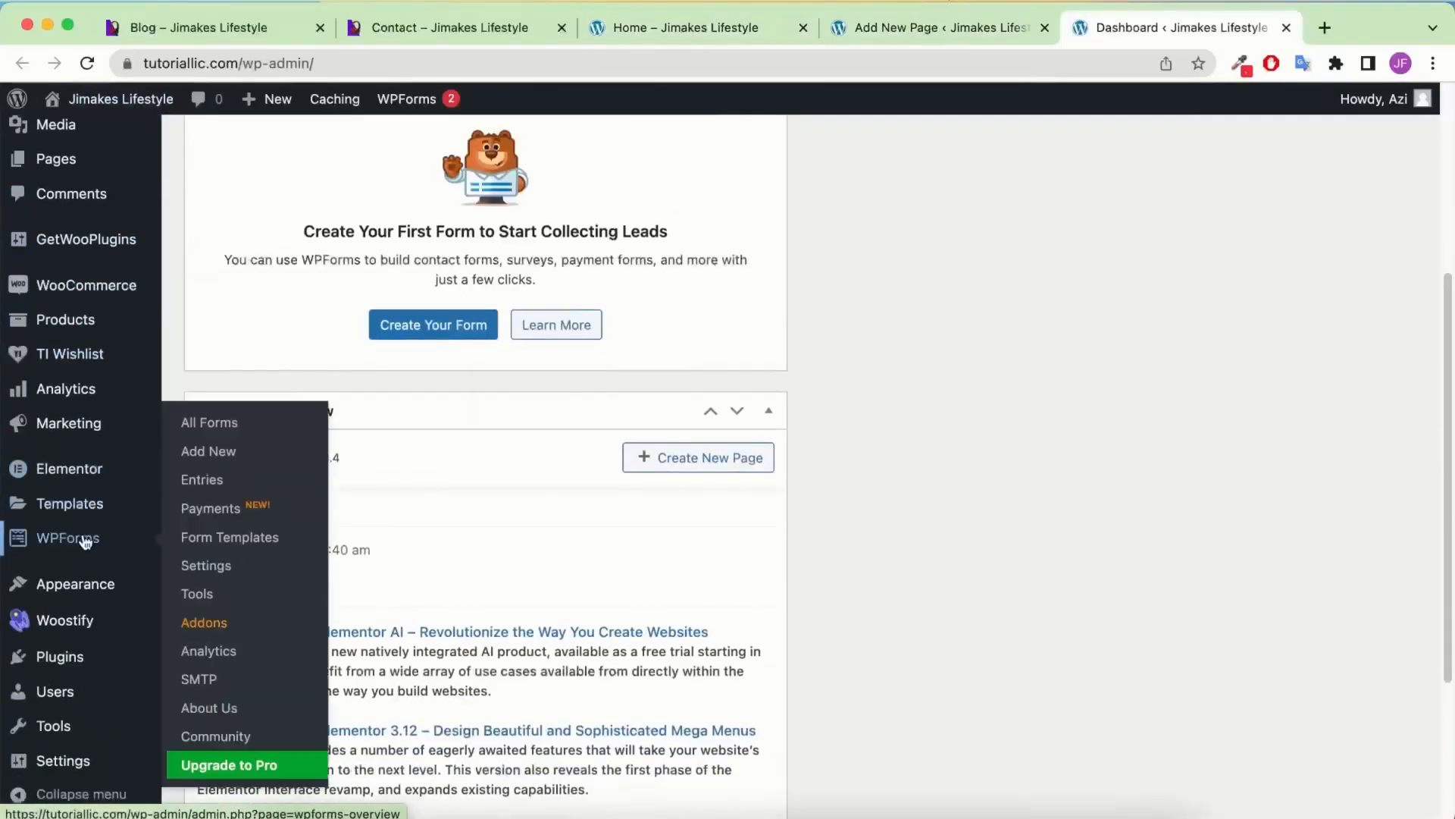
left_click(218, 455)
left_click(770, 526)
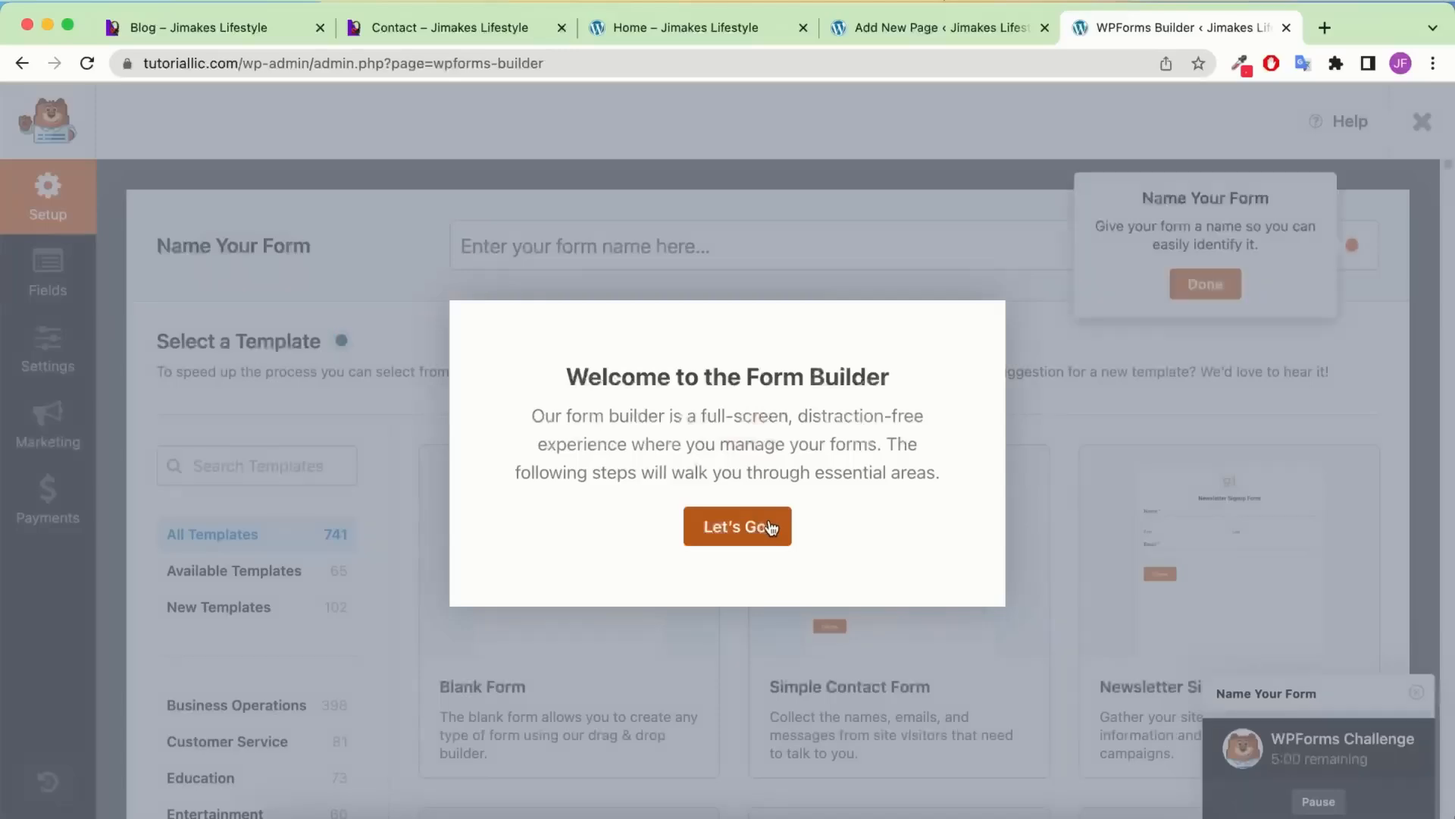
left_click(1199, 282)
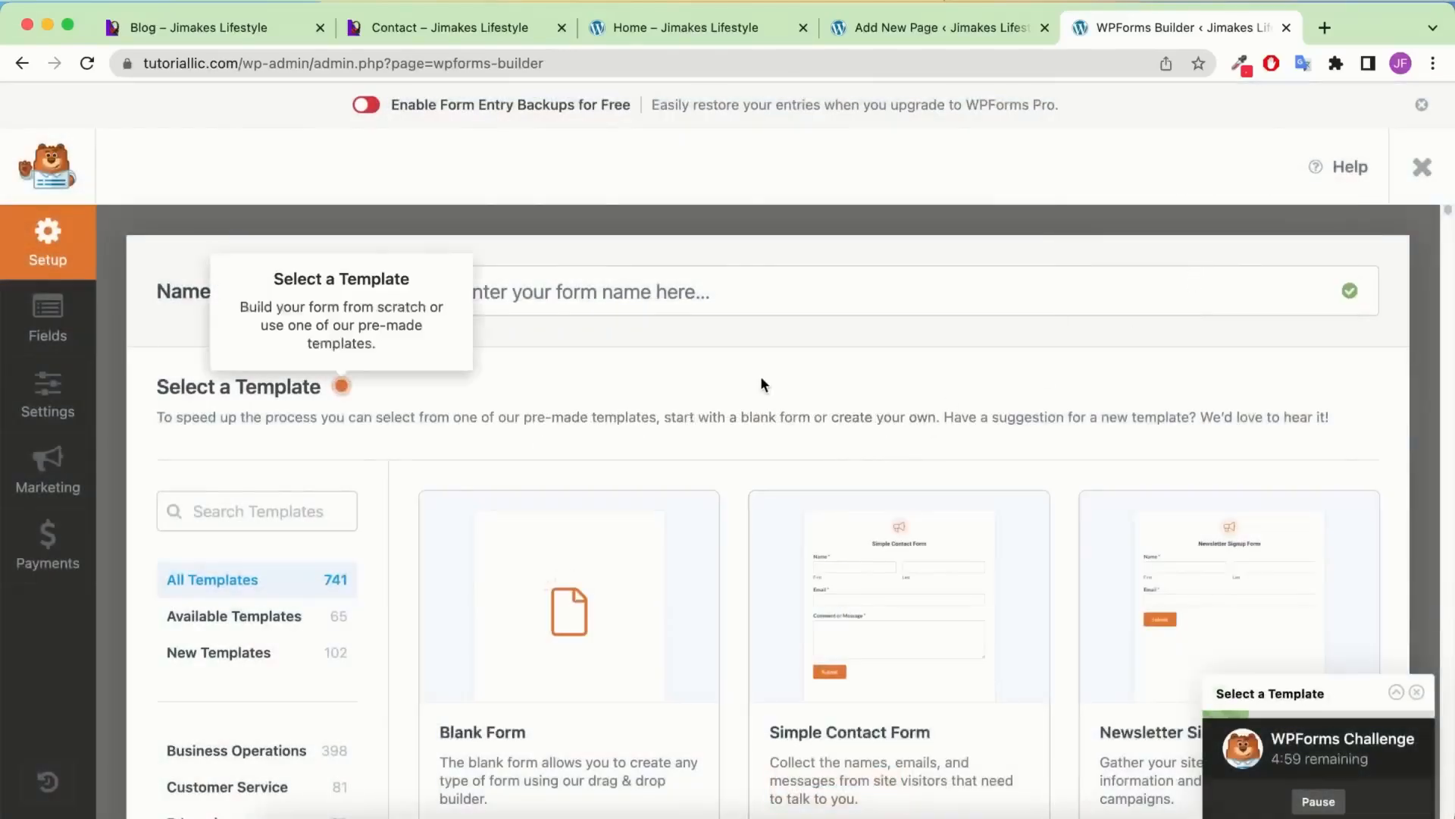
scroll(581, 357, "down", 5)
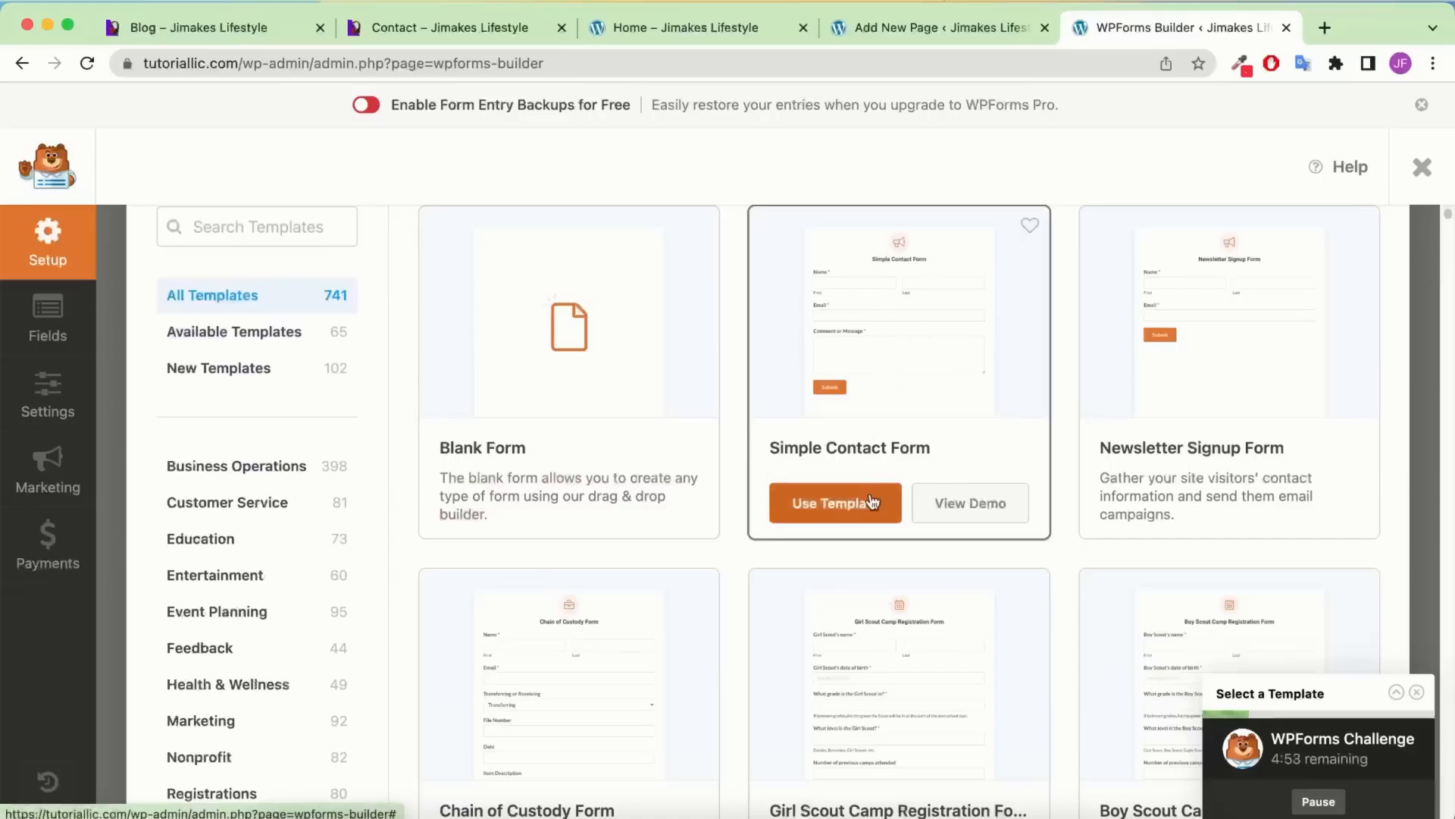
left_click(845, 506)
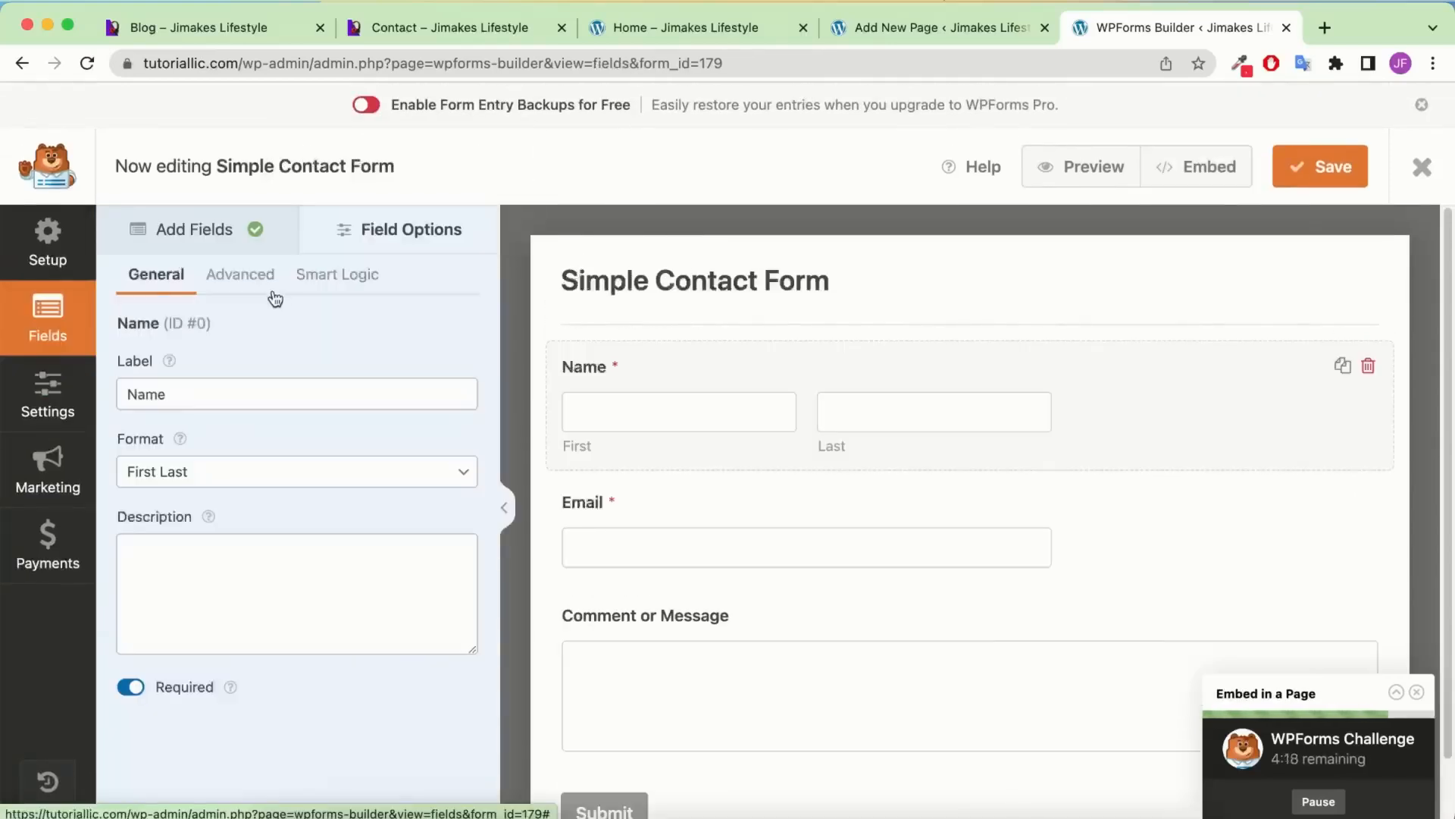
Set the Name field's size to Large and its format to Simple
left_click(265, 276)
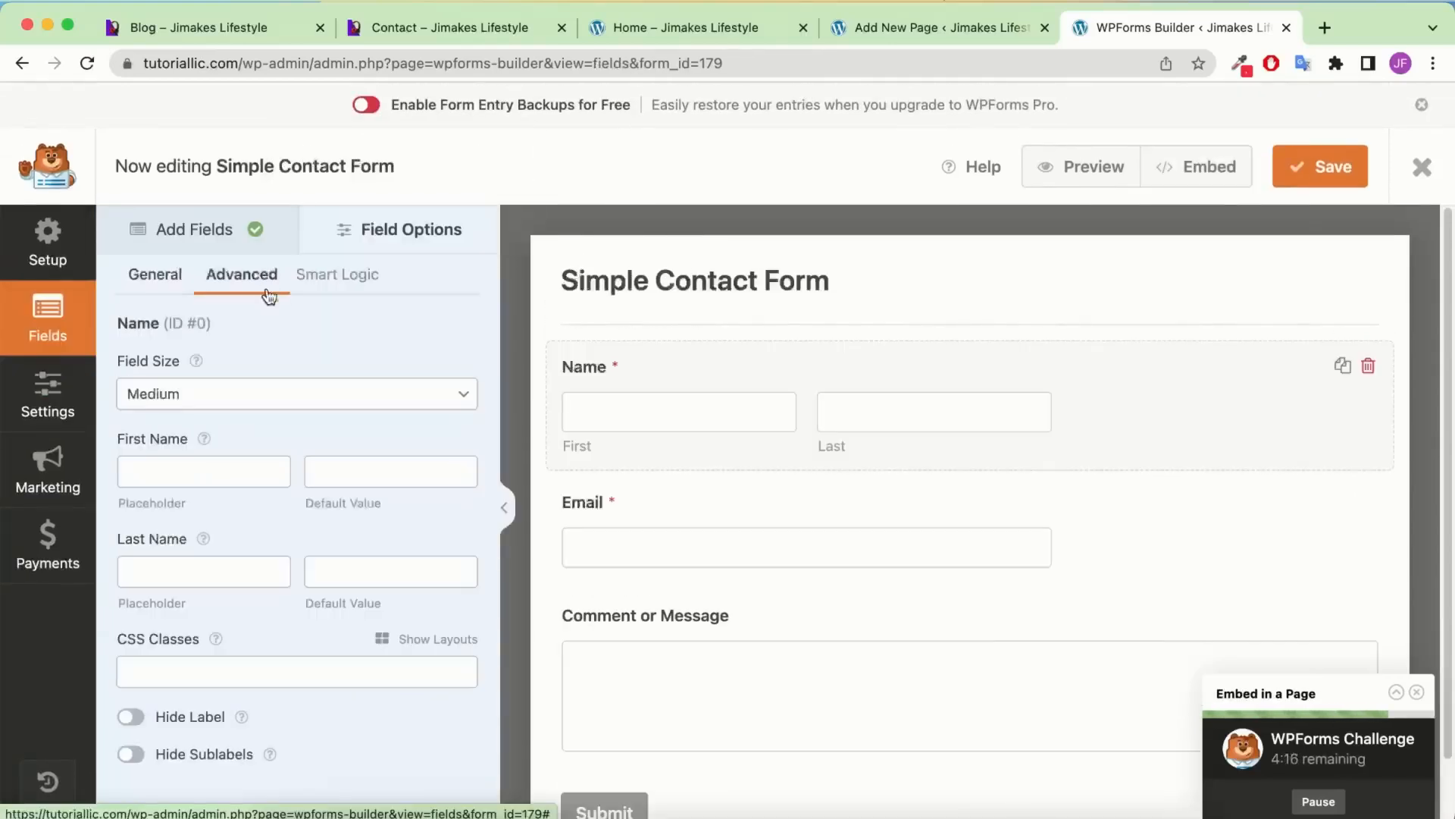
left_click(269, 397)
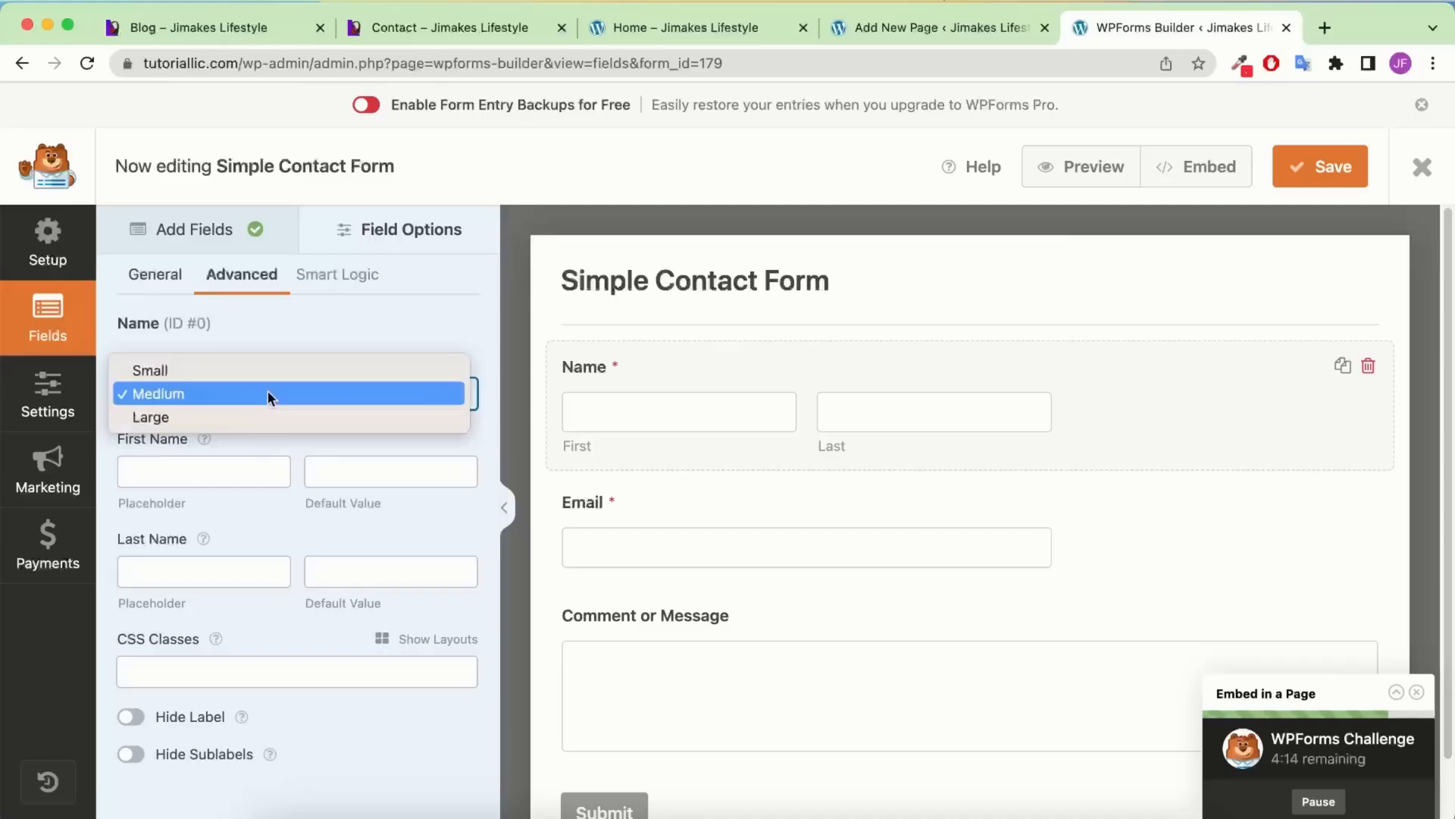
left_click(247, 409)
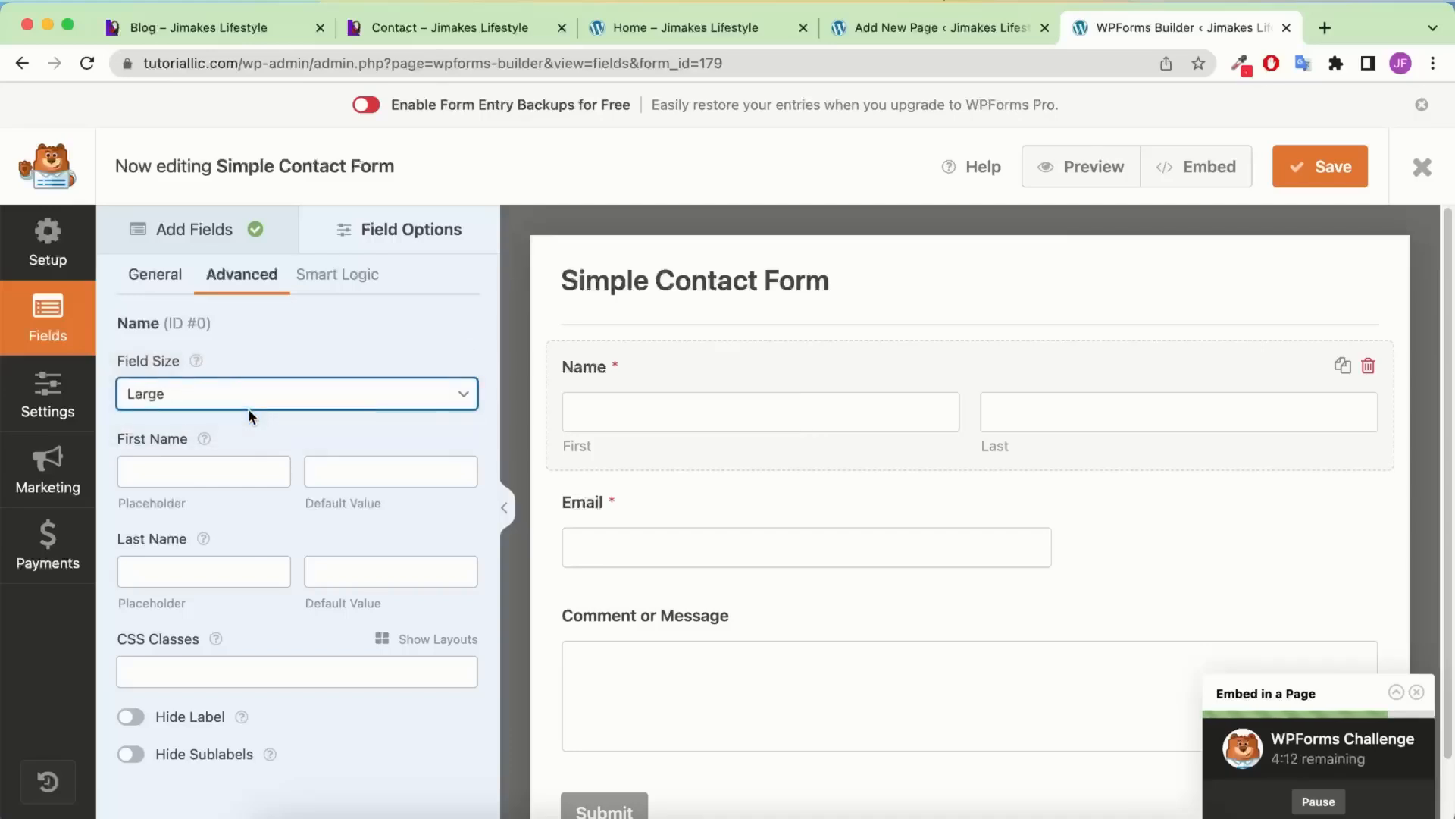
left_click(174, 282)
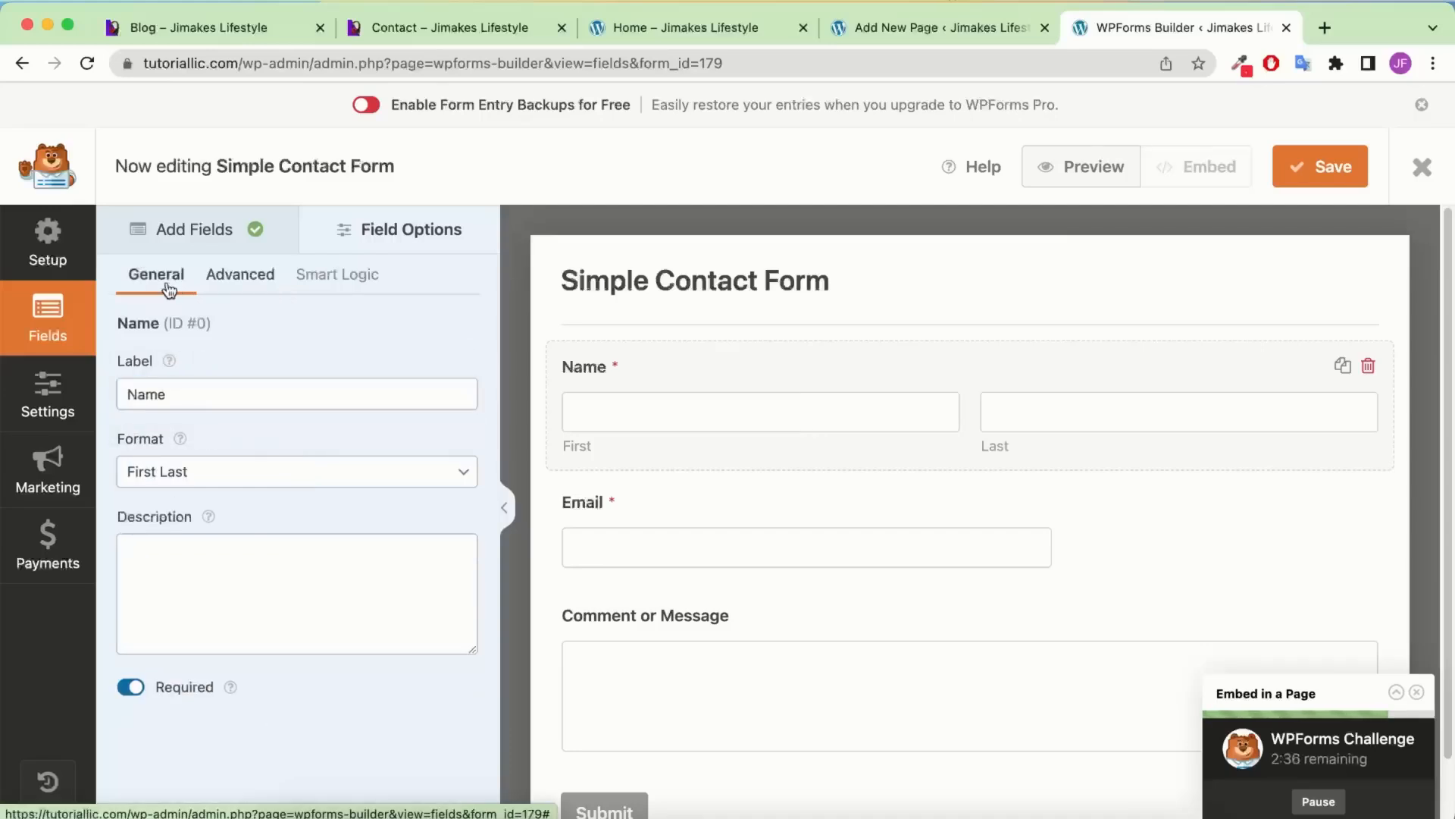
left_click(262, 479)
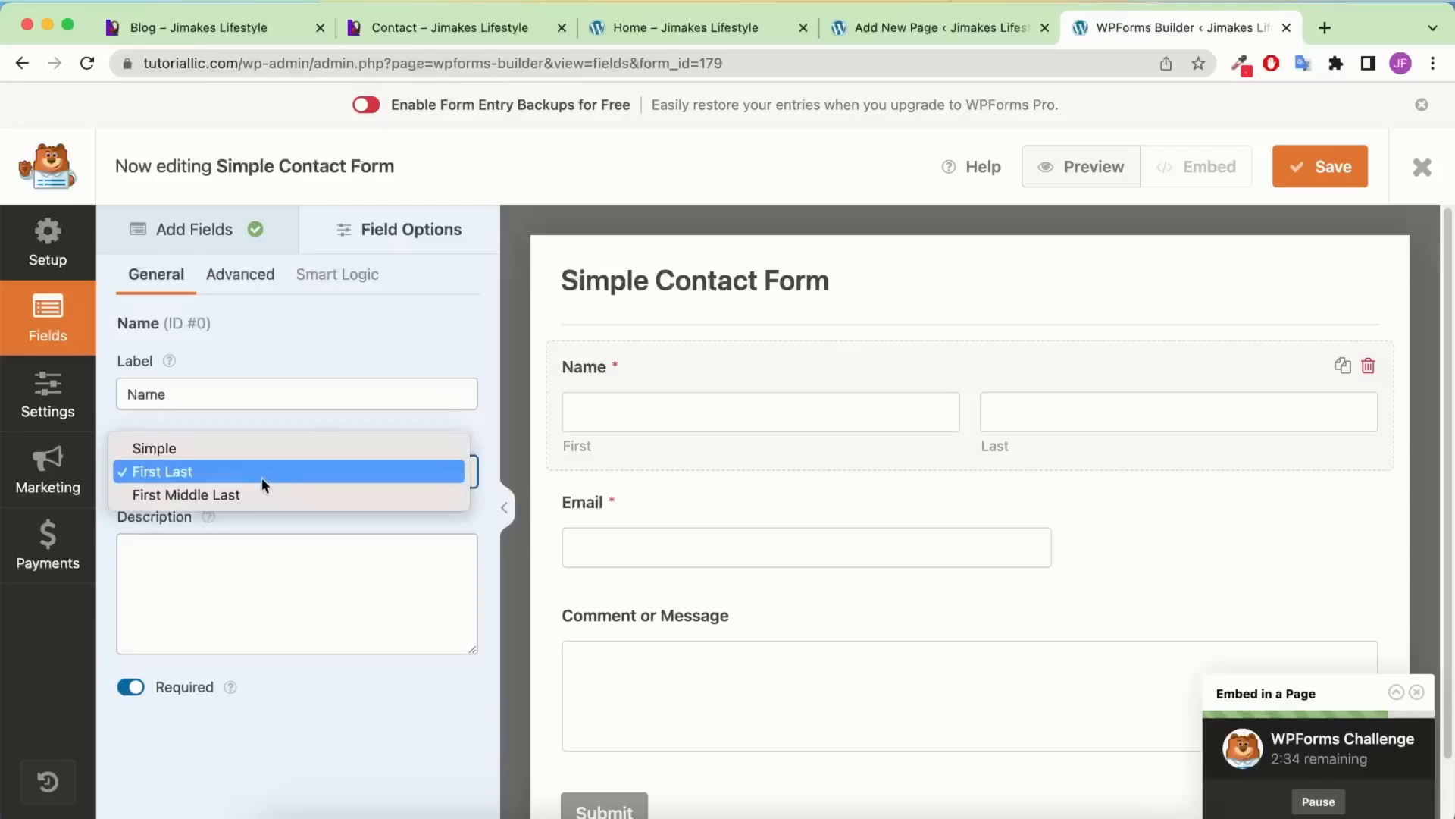
left_click(225, 447)
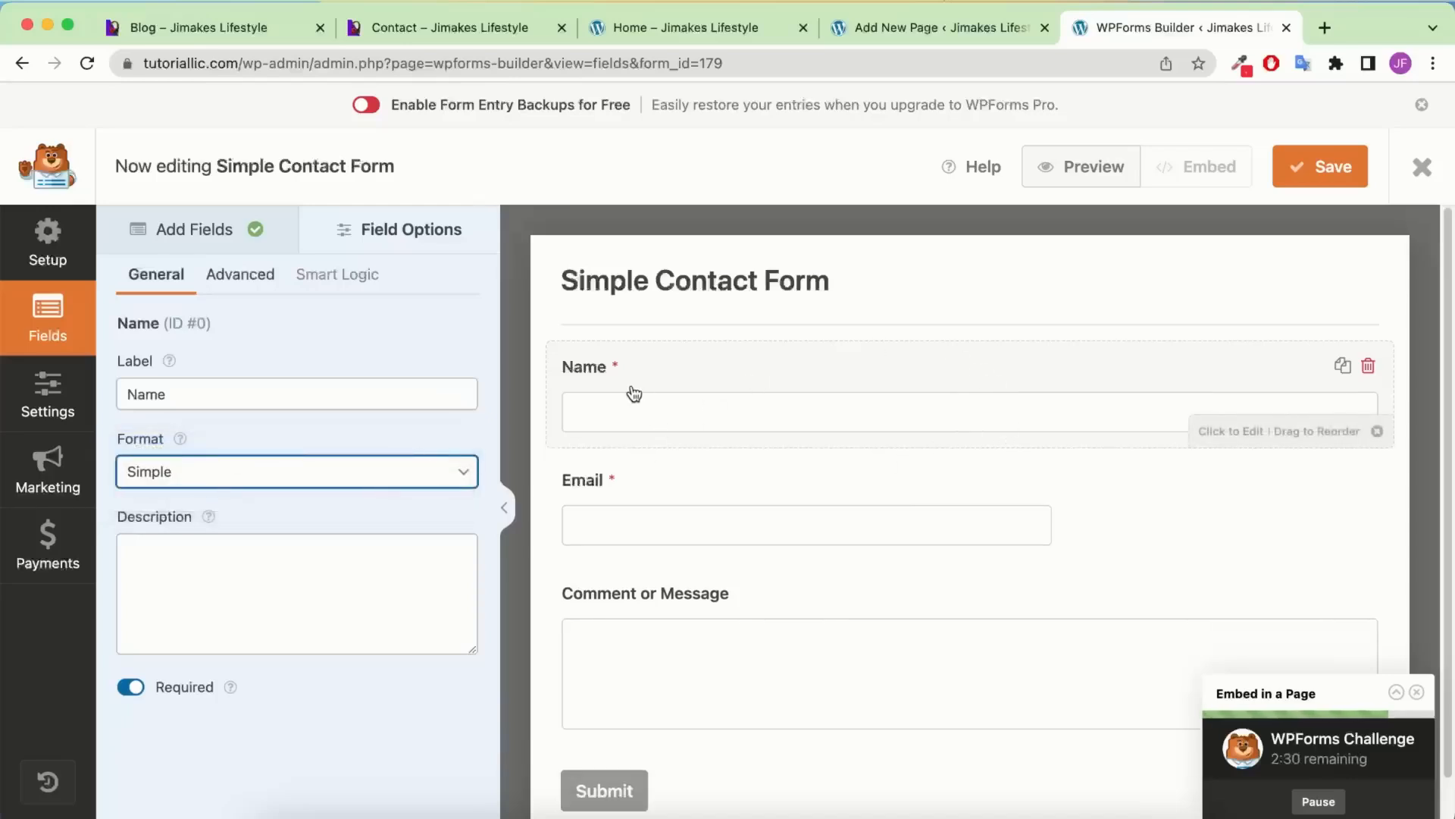
Set the Email field's size to Large
left_click(774, 493)
left_click(263, 280)
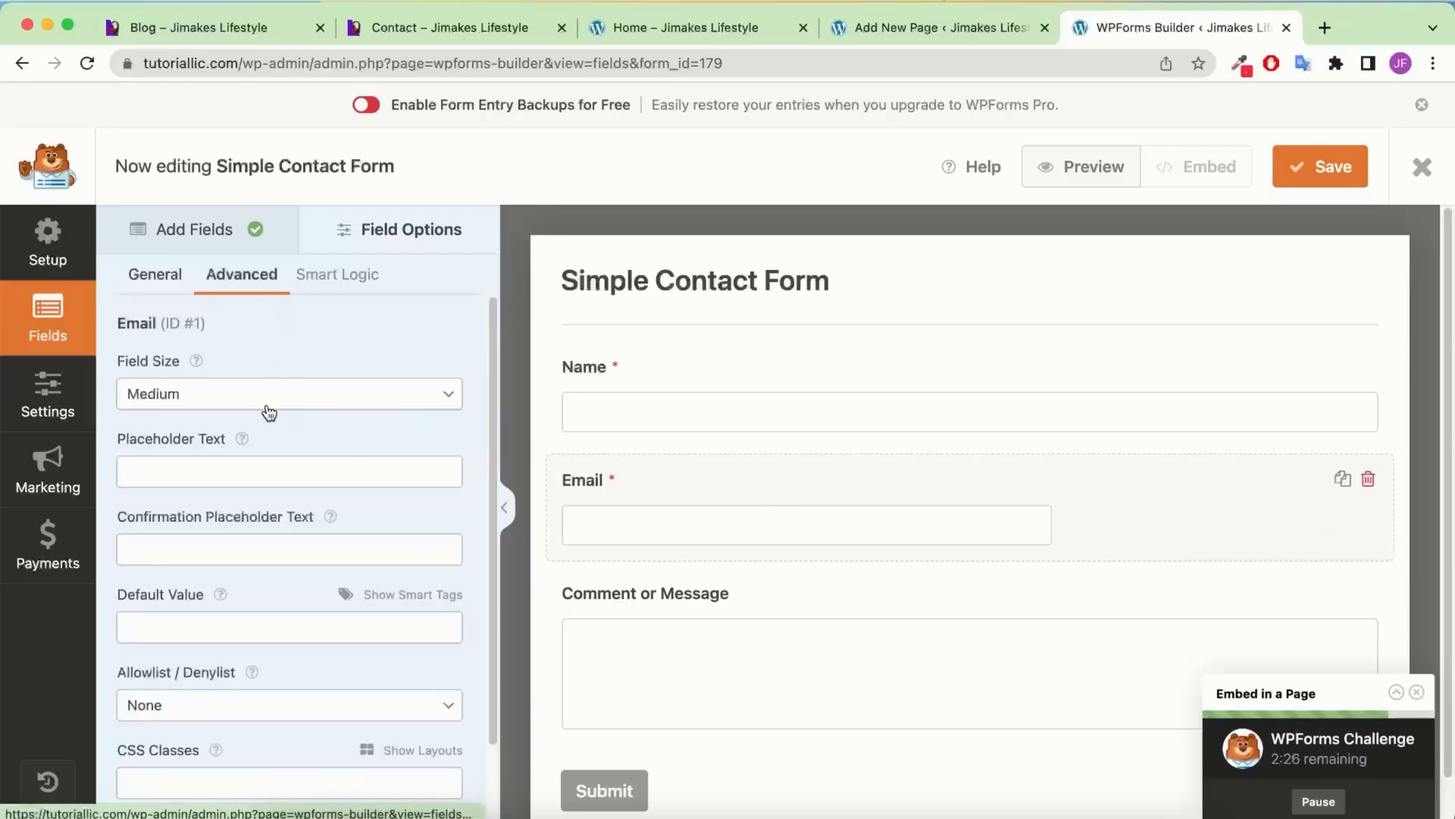
left_click(265, 400)
left_click(151, 417)
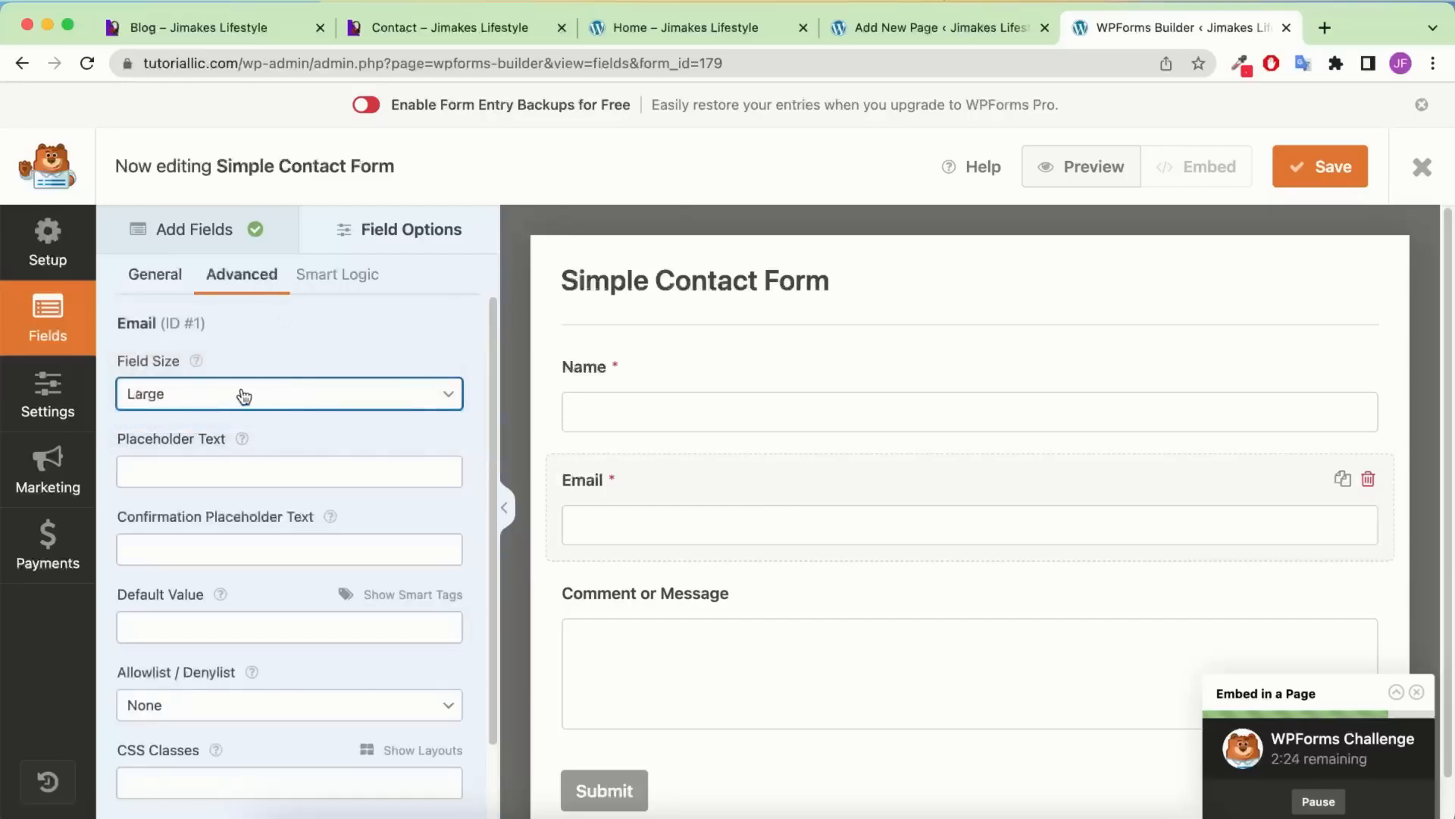
left_click(910, 27)
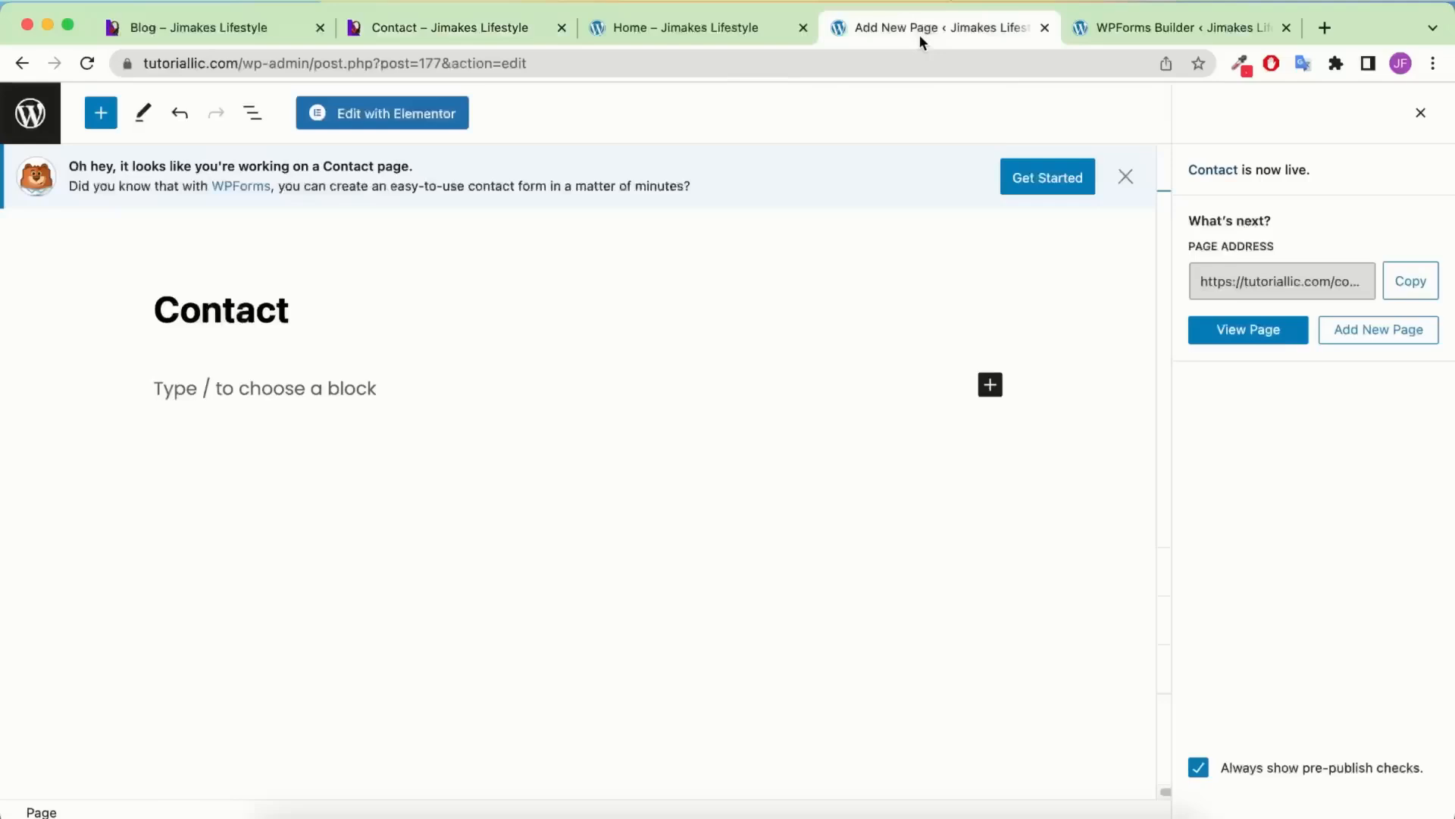
left_click(1183, 29)
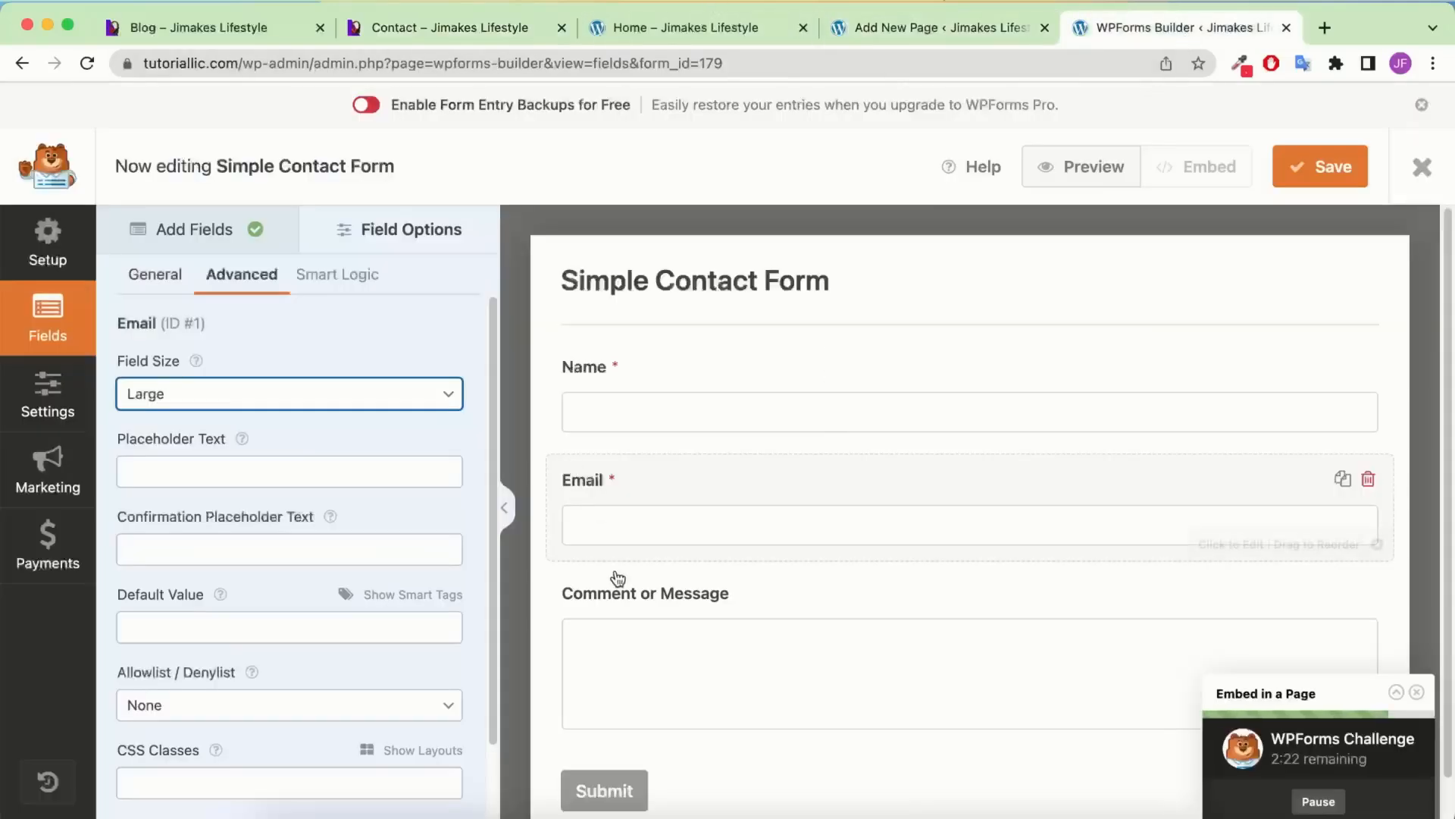
Relabel Comment or Message as 'How we can help...' and leave its field size at Medium
left_click(636, 593)
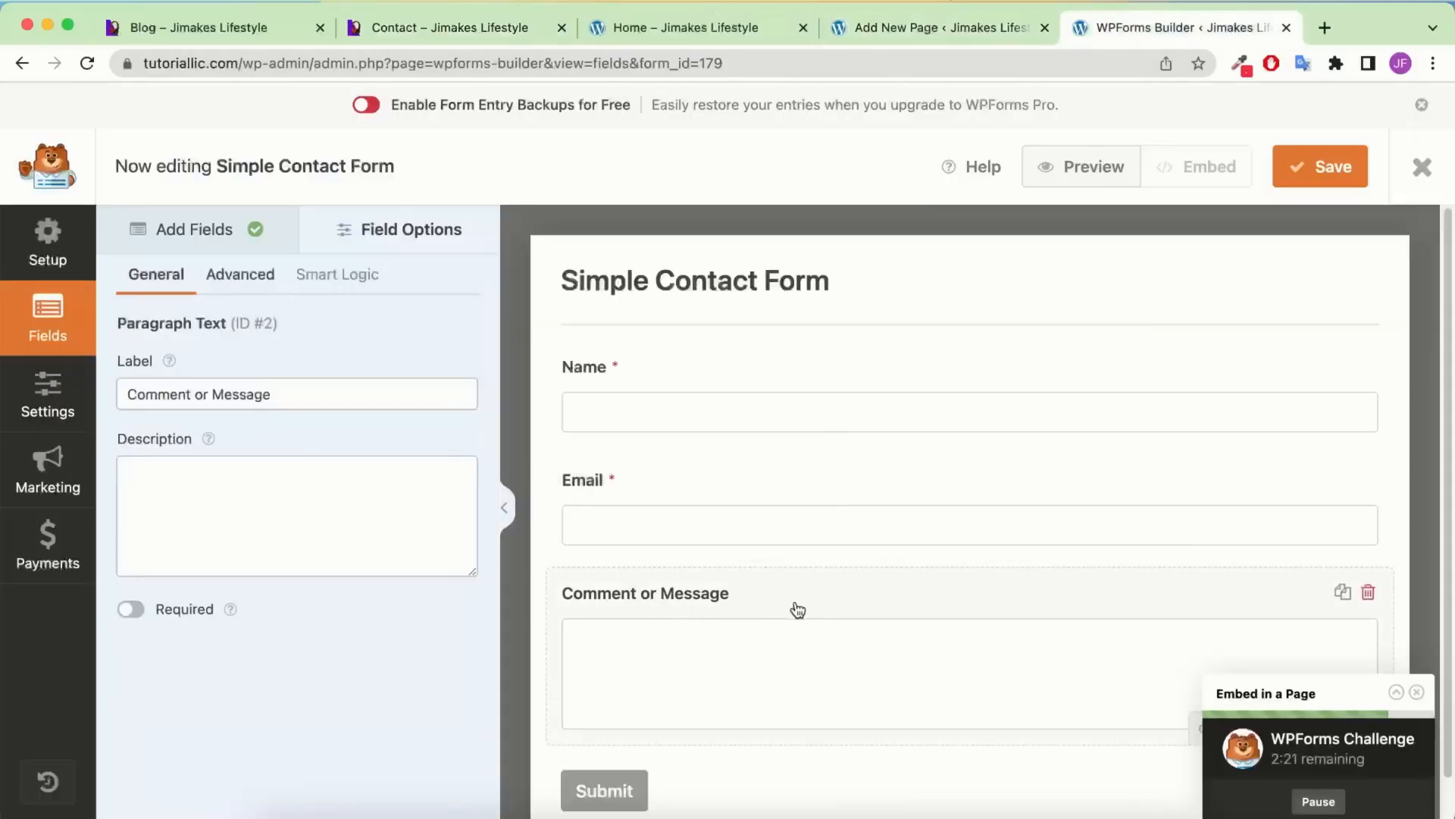
triple_click(254, 395)
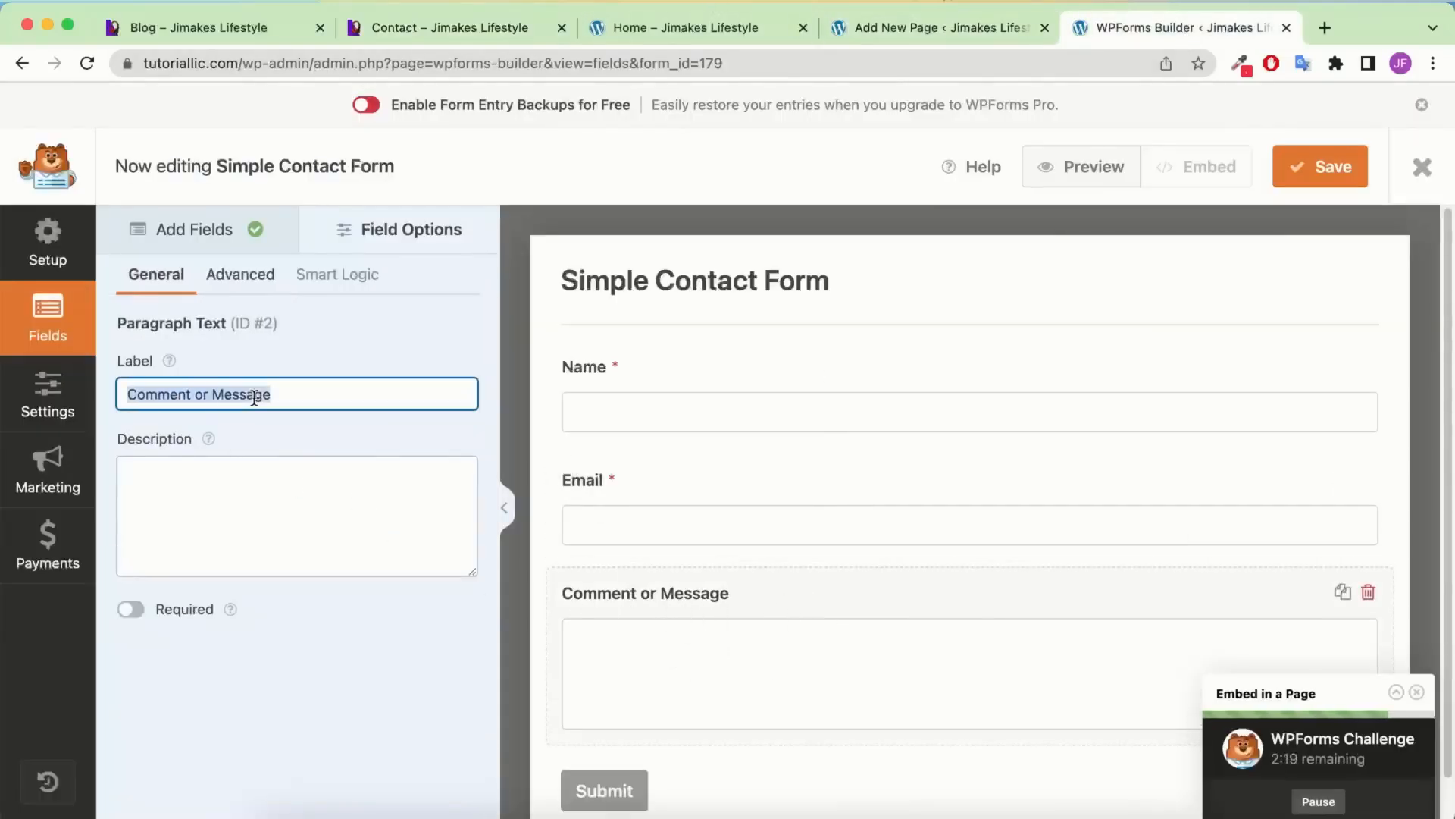
type("How we can help...")
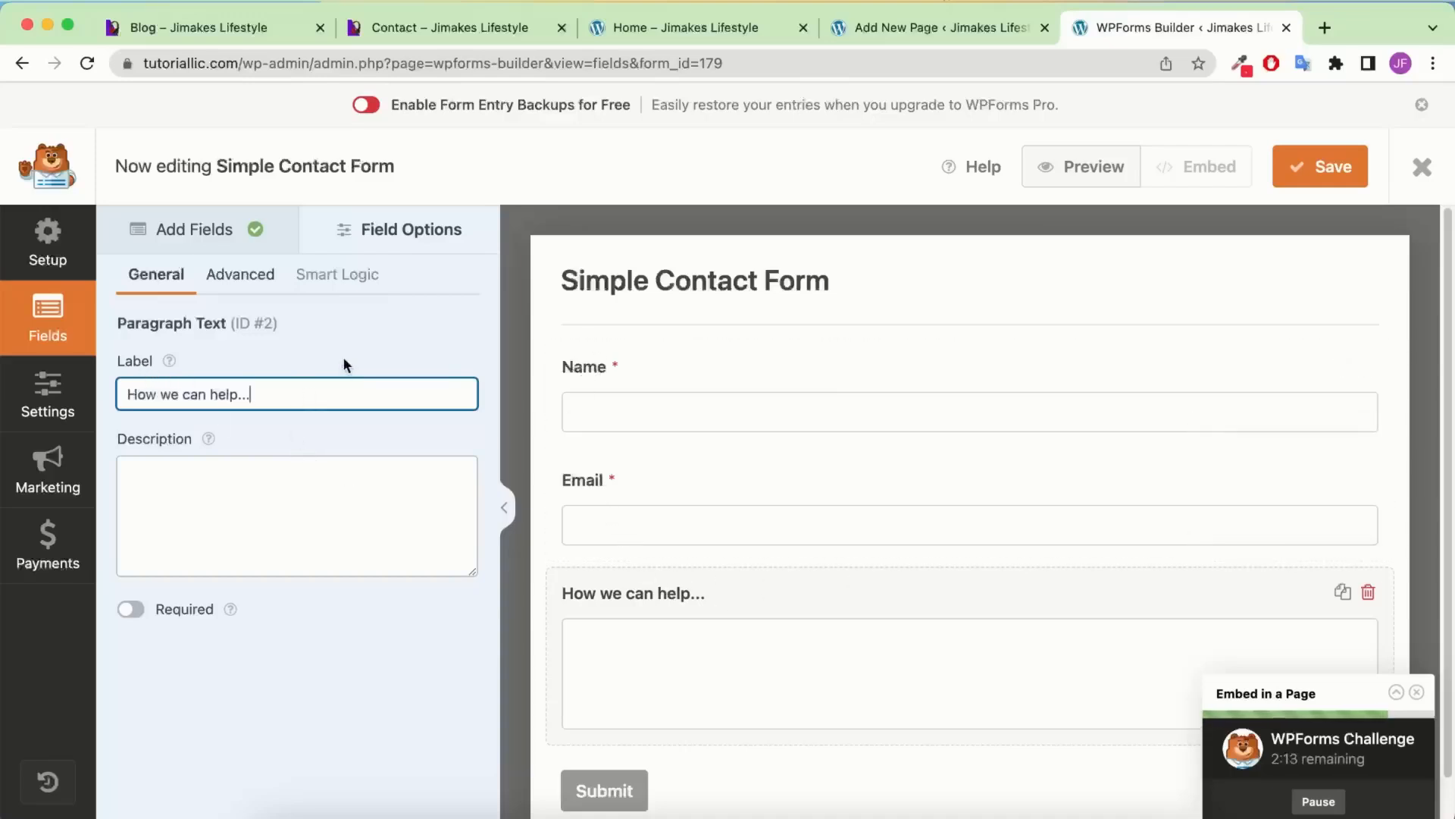
left_click(265, 273)
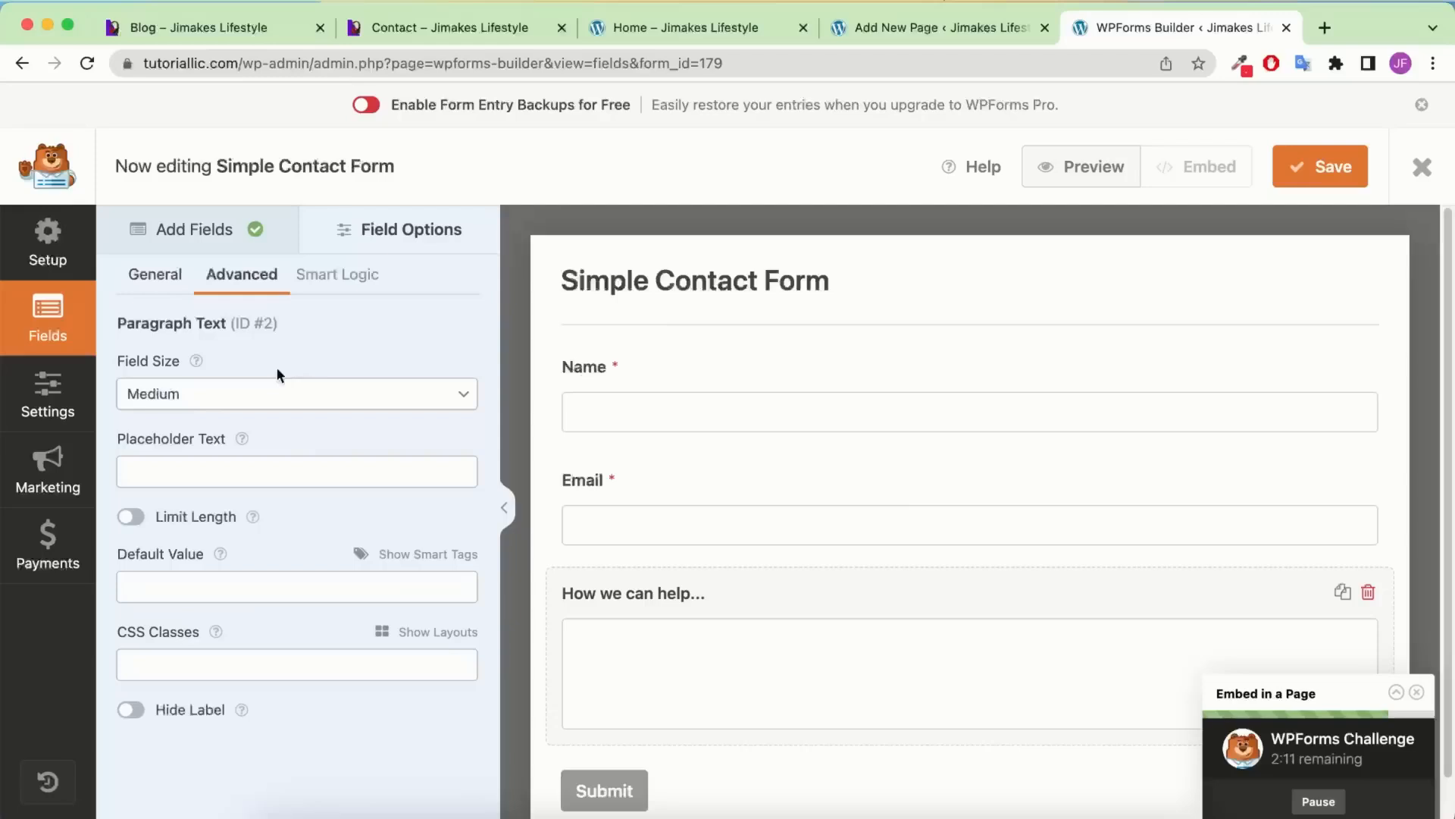
left_click(253, 391)
left_click(226, 418)
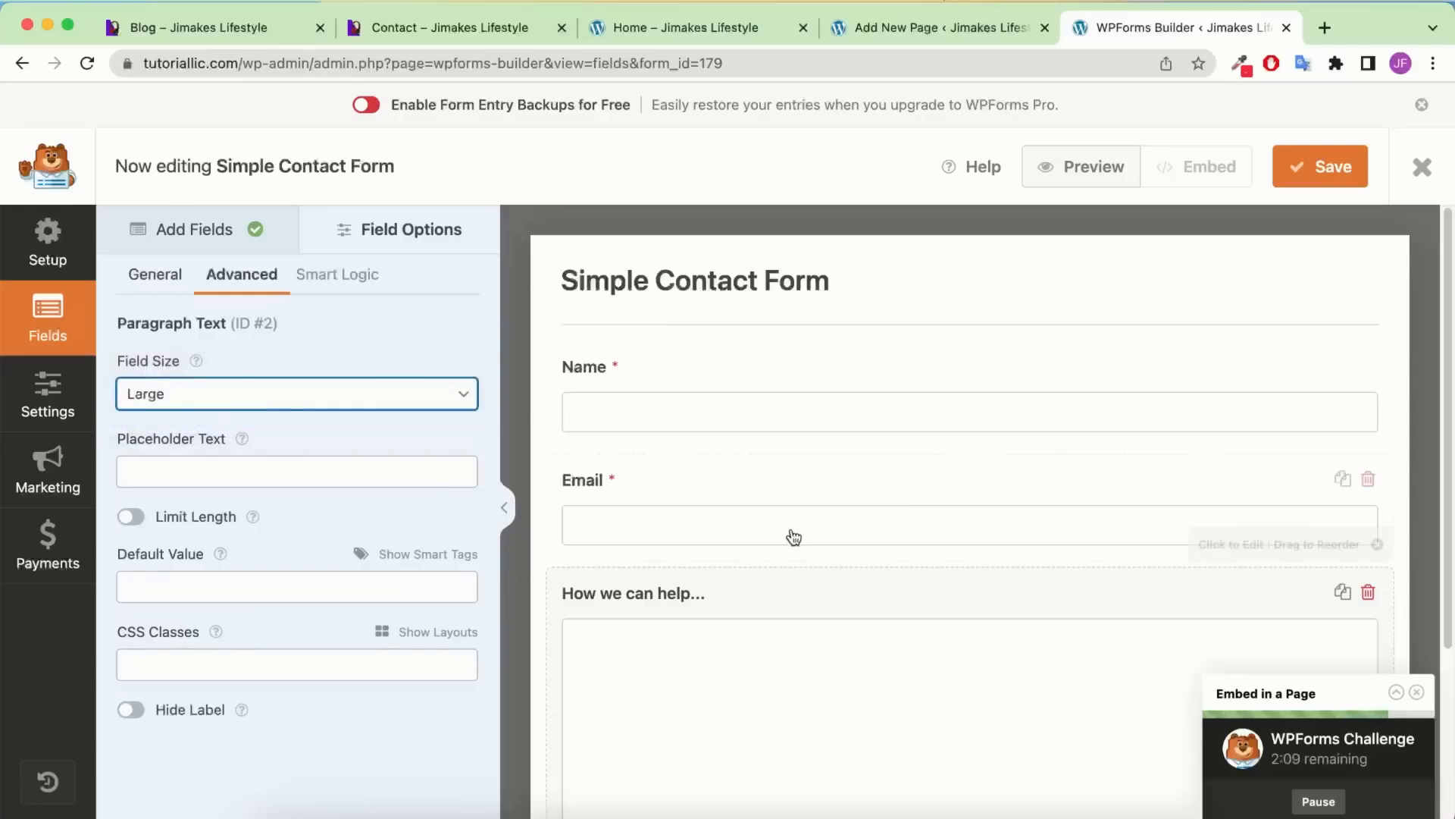
scroll(789, 536, "down", 3)
left_click(261, 394)
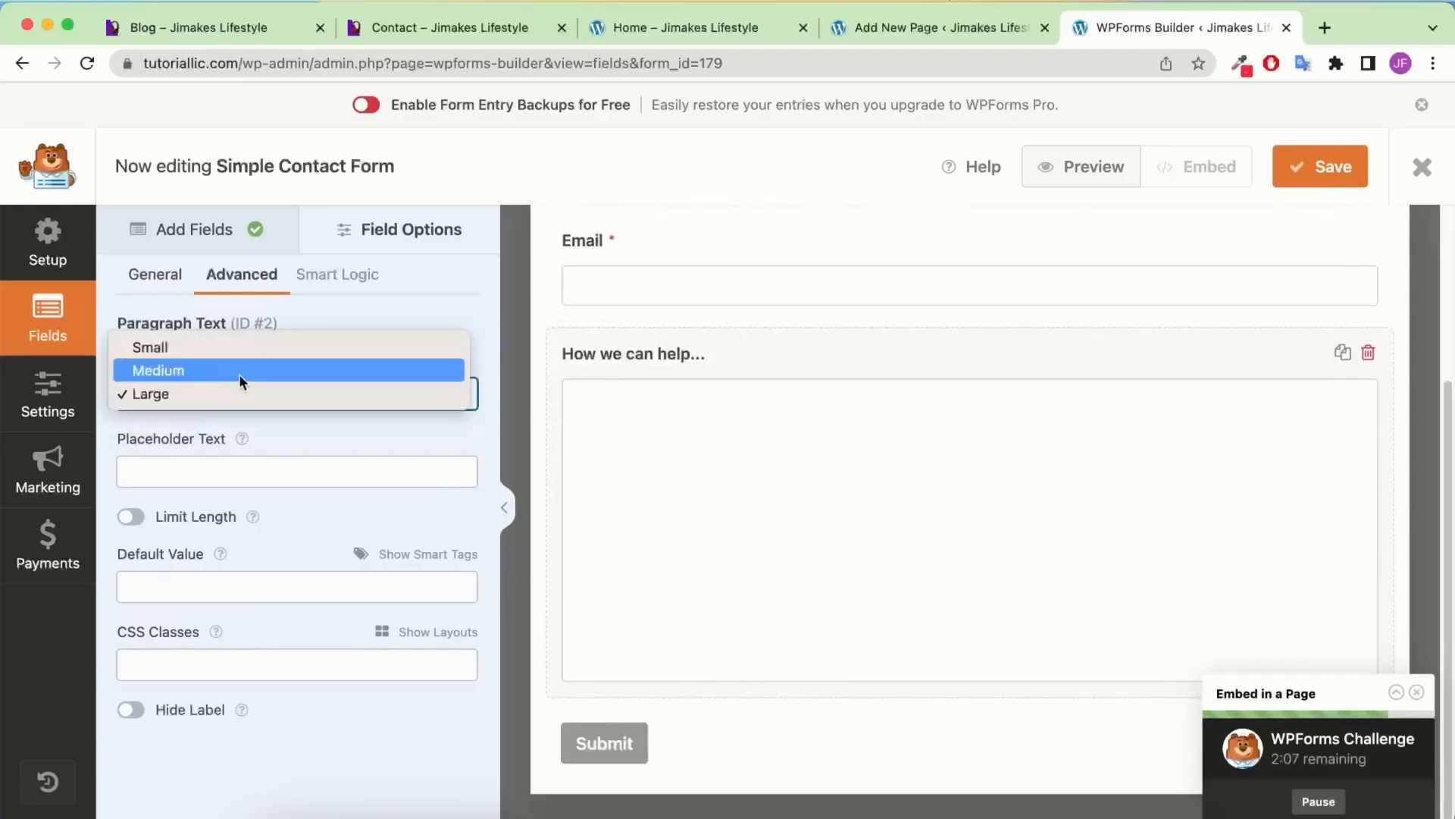
left_click(238, 374)
left_click(218, 393)
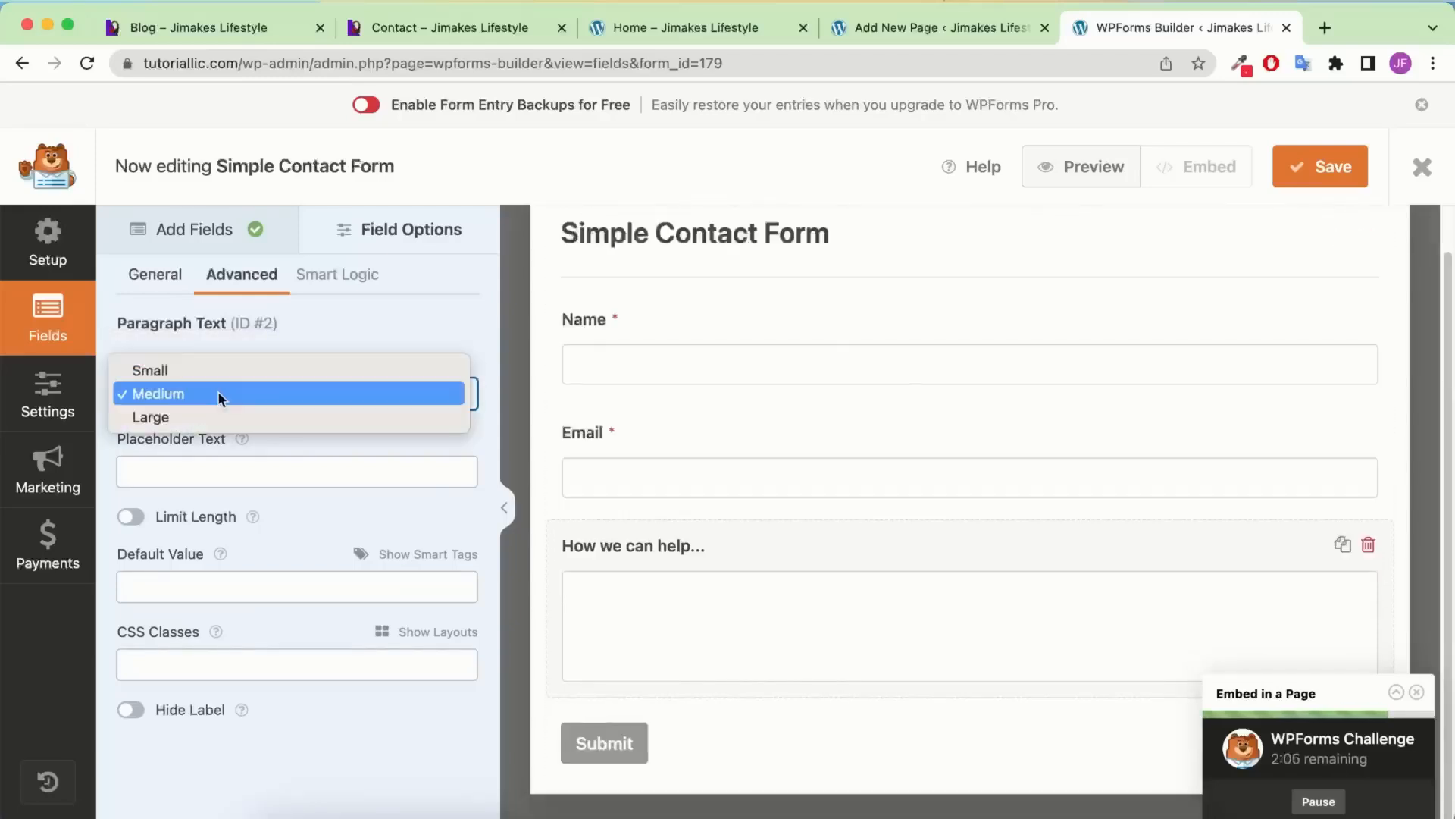
left_click(177, 371)
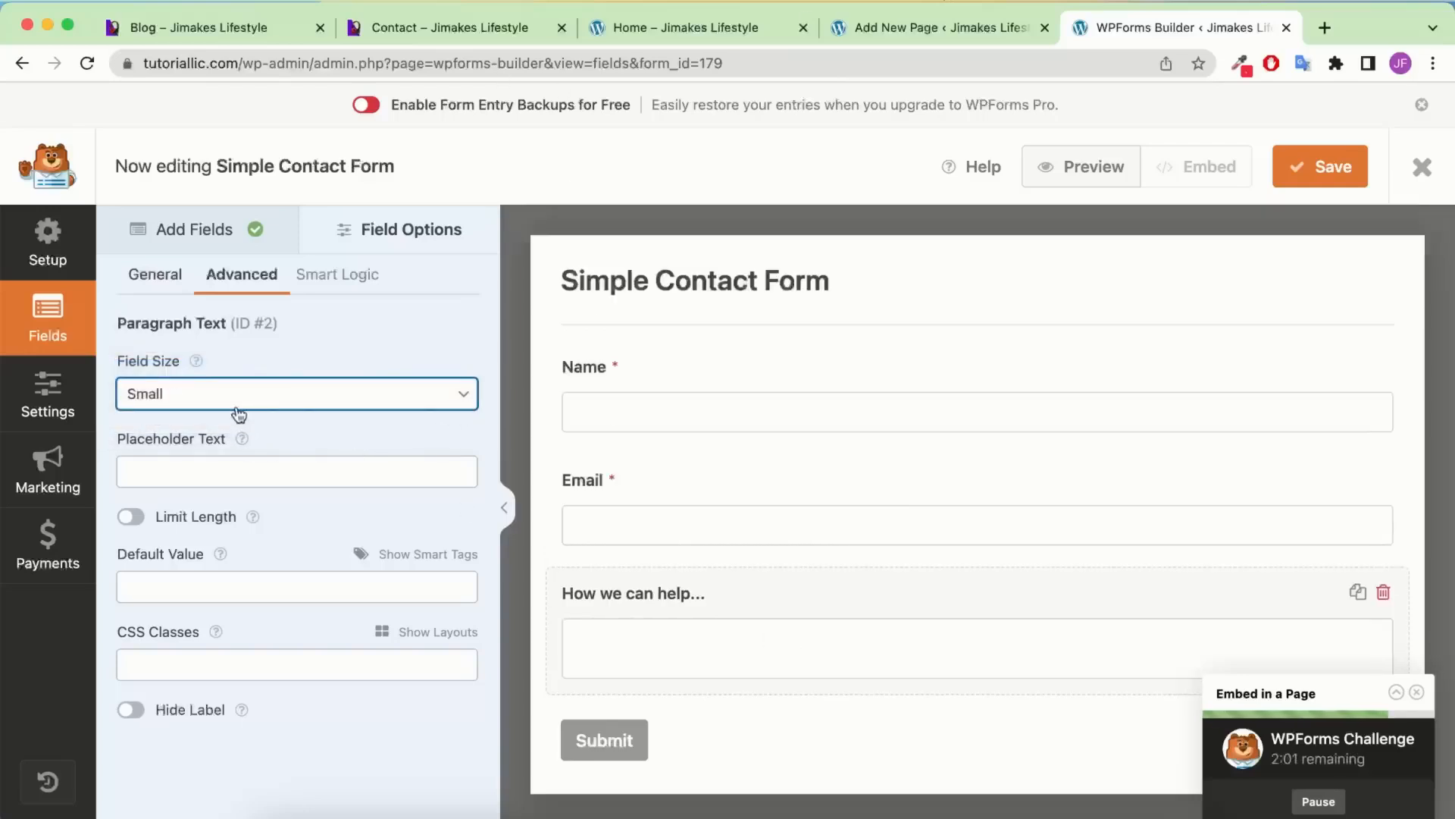
left_click(227, 401)
left_click(224, 413)
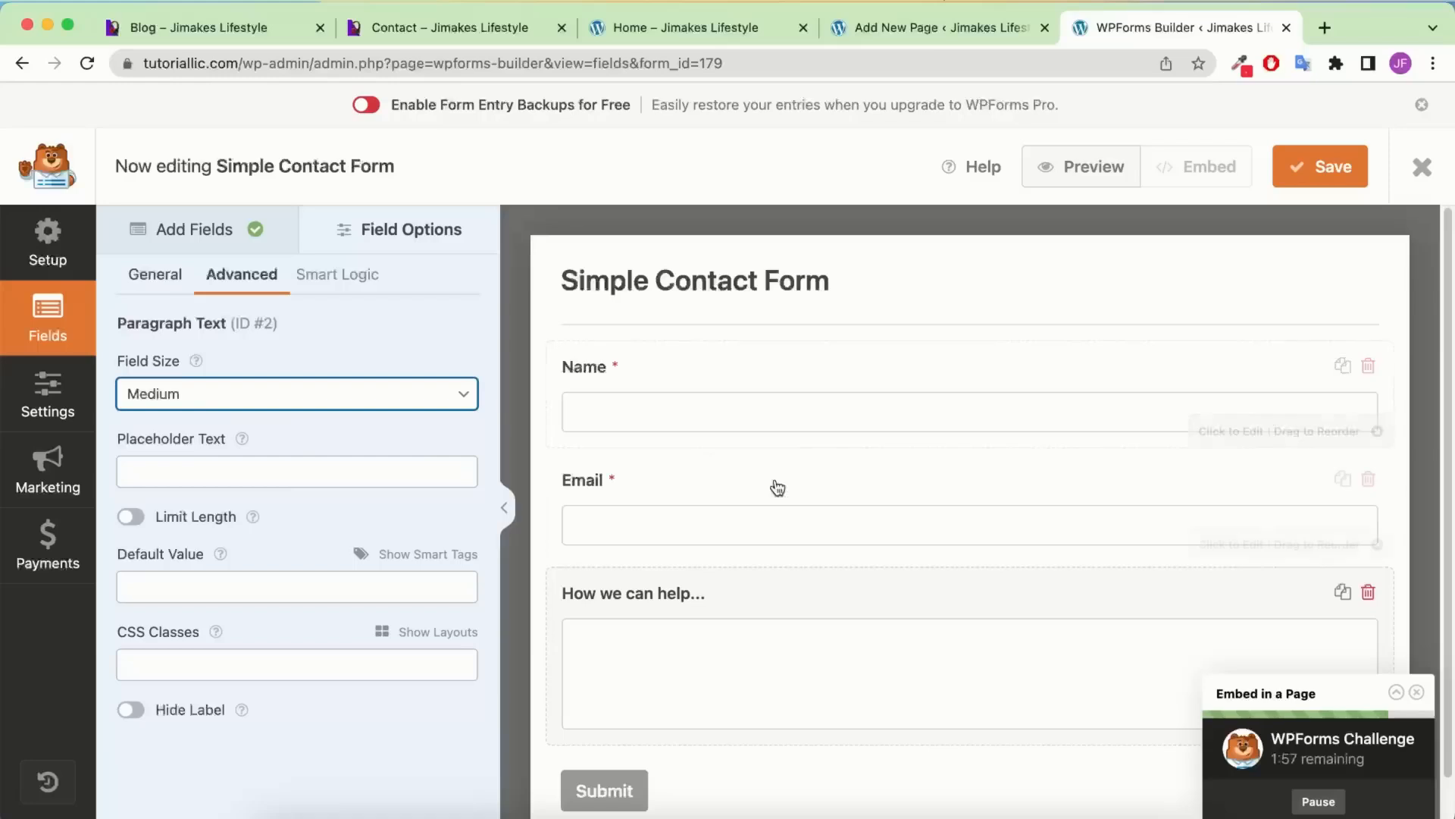
left_click(203, 236)
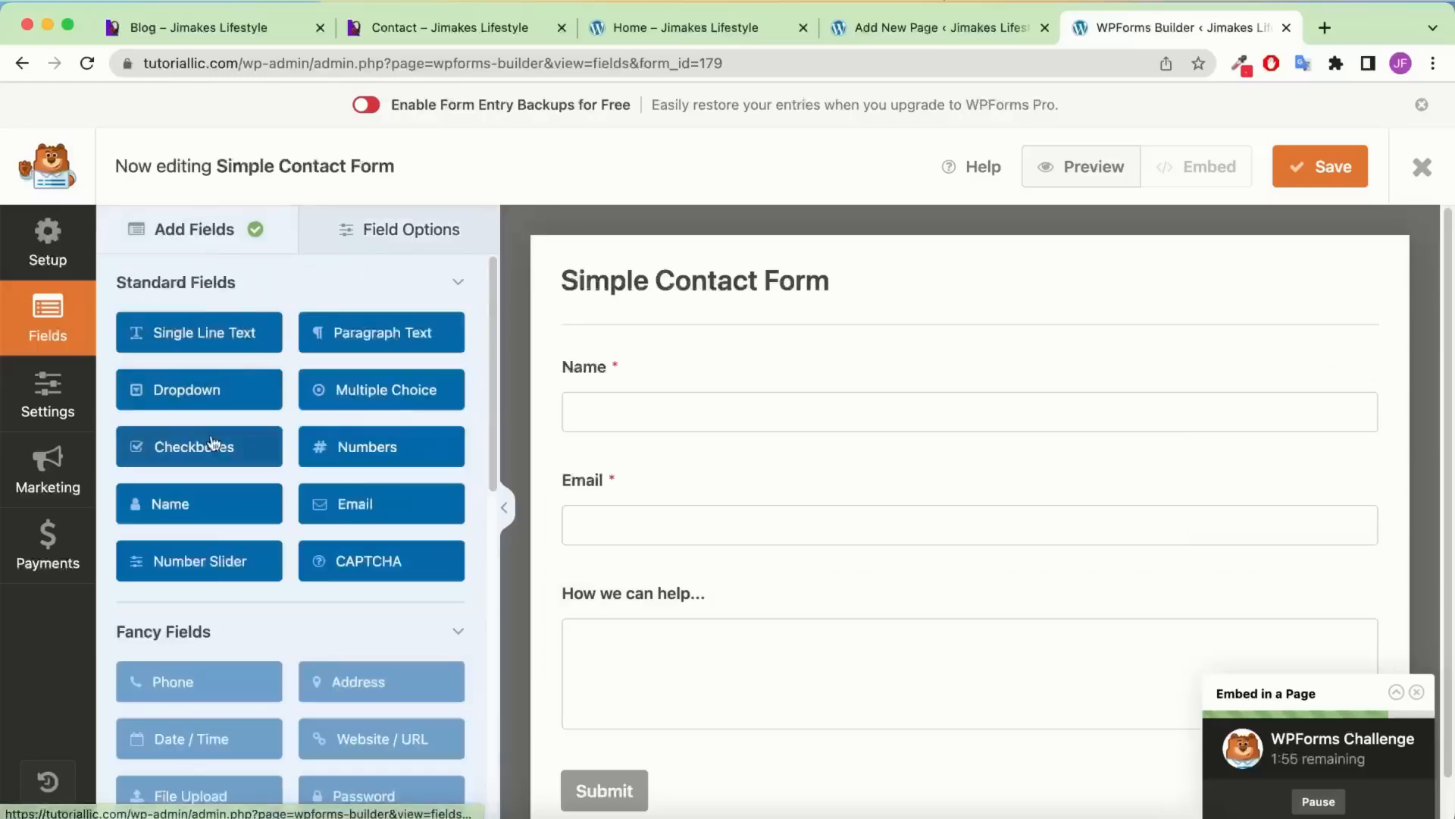
Add a large Dropdown field between the Email field and the message box
left_click(181, 390)
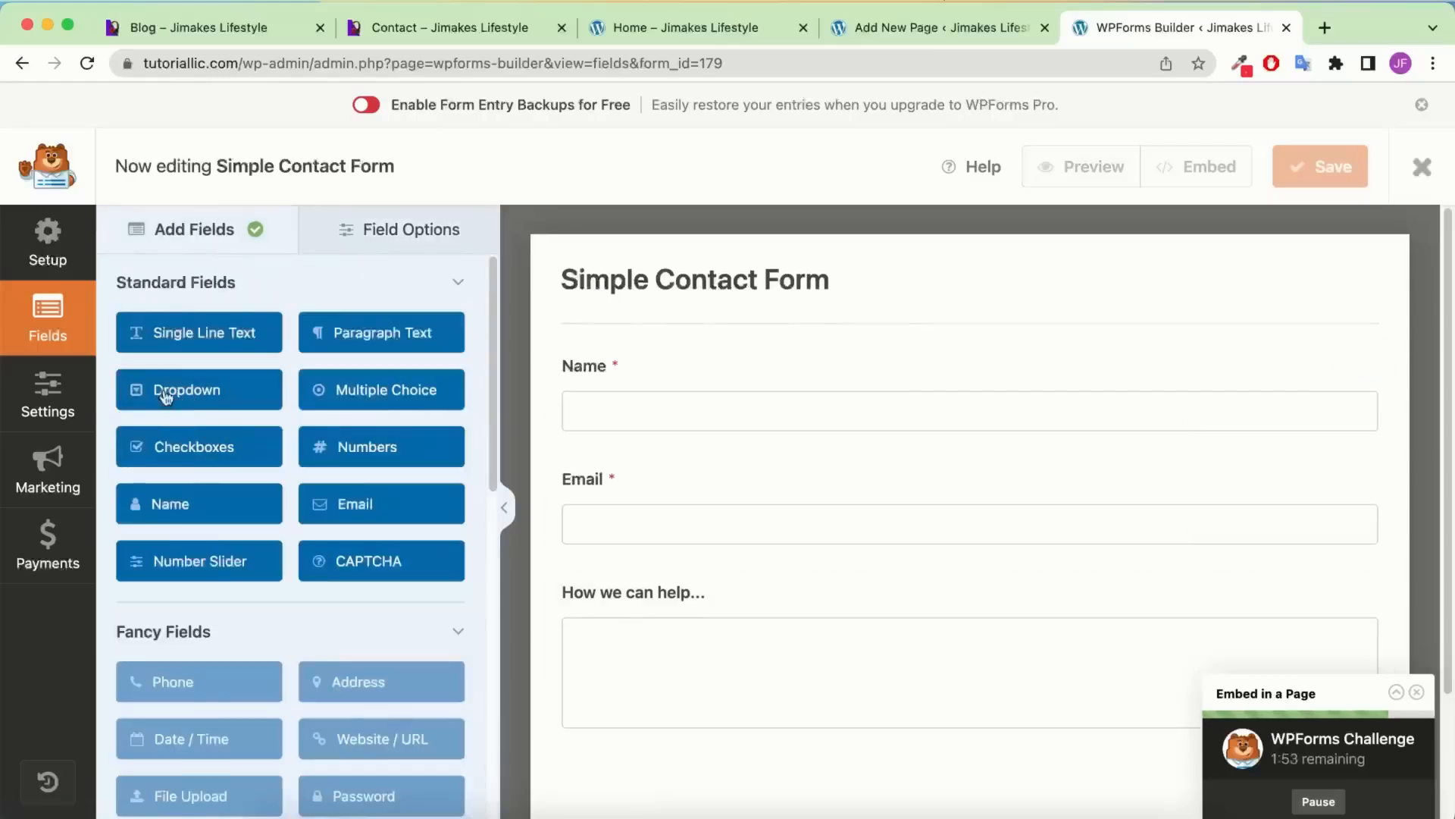
left_click_drag(162, 390, 175, 337)
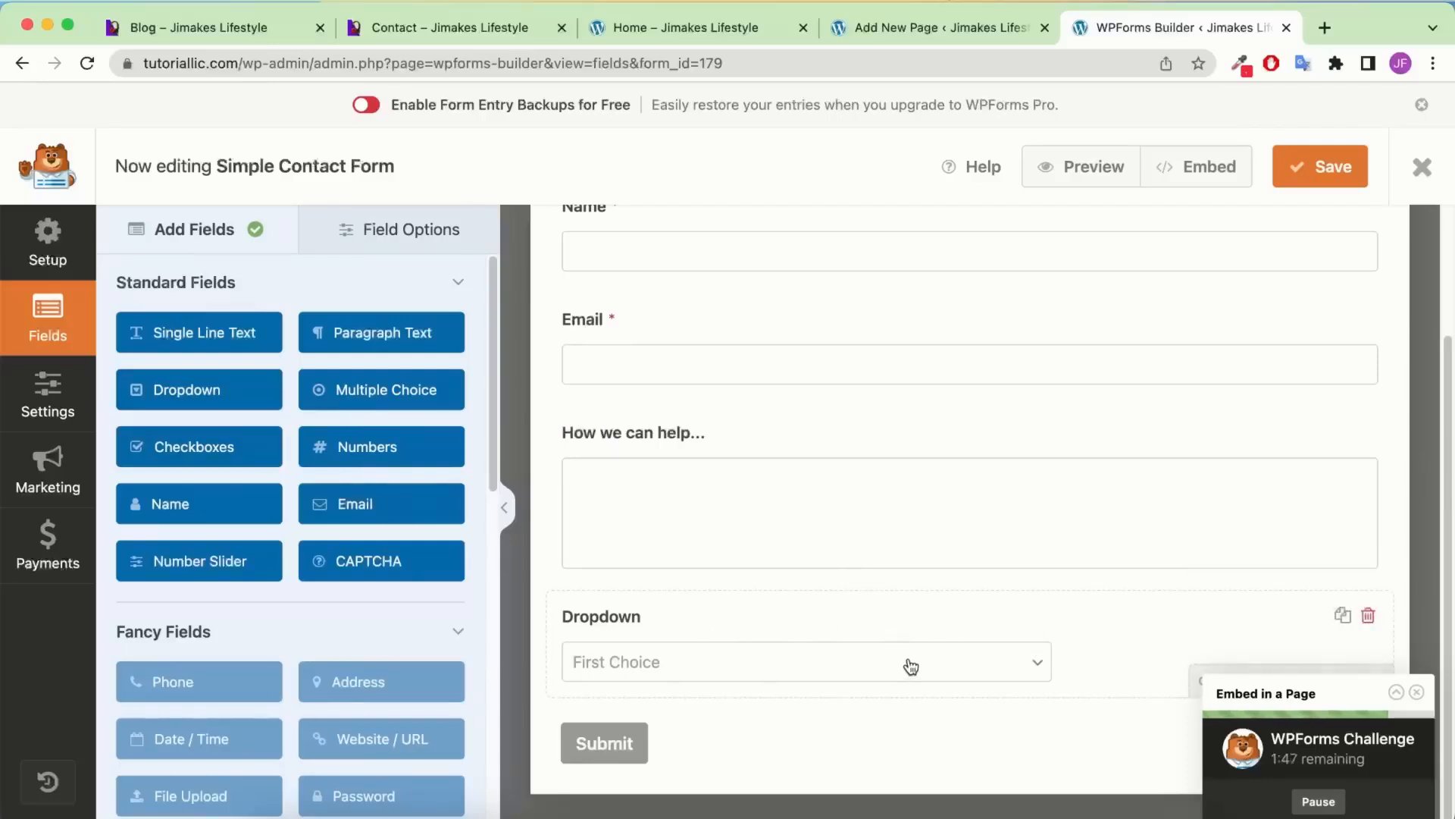
left_click_drag(875, 640, 866, 569)
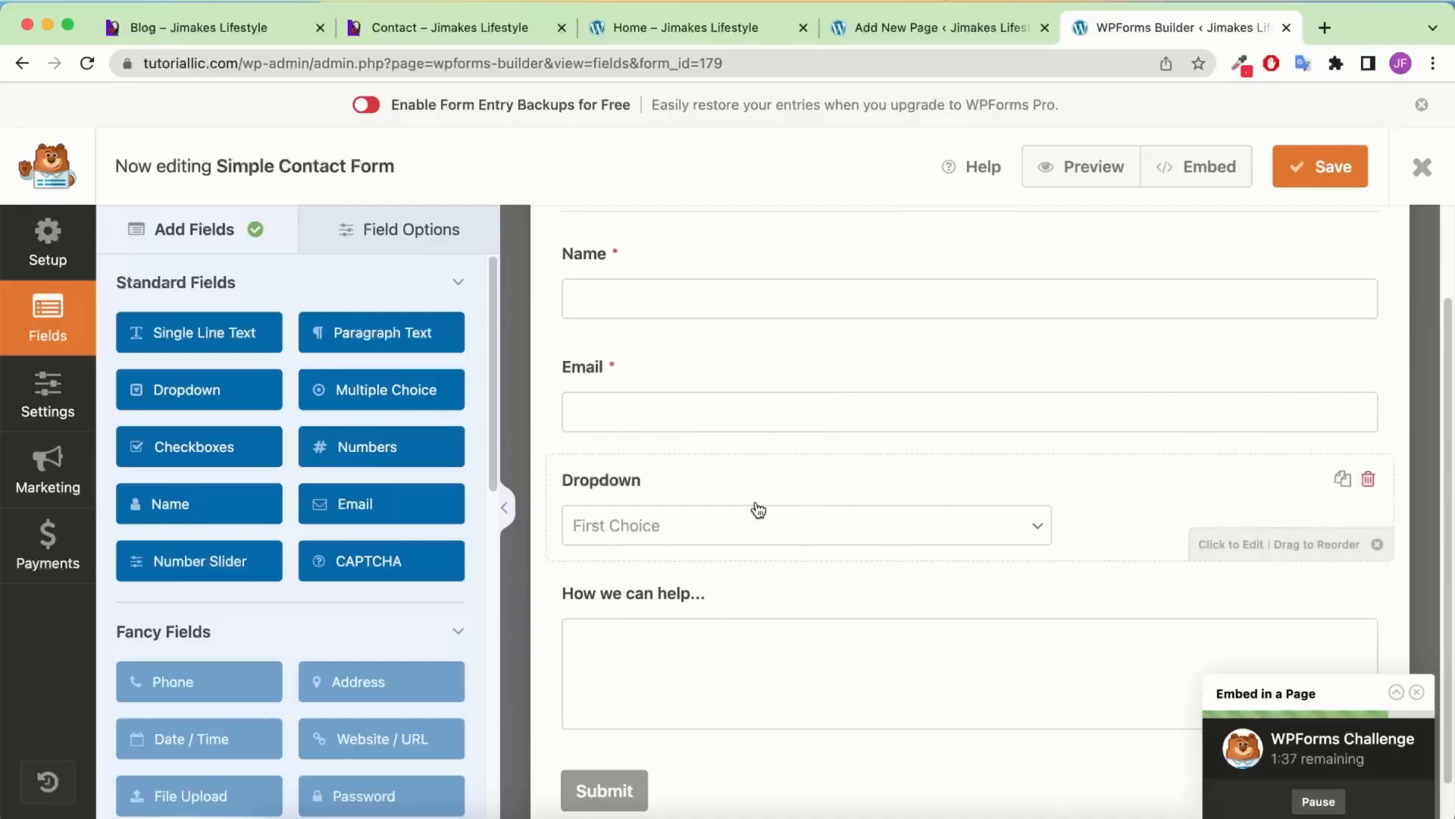
left_click(887, 496)
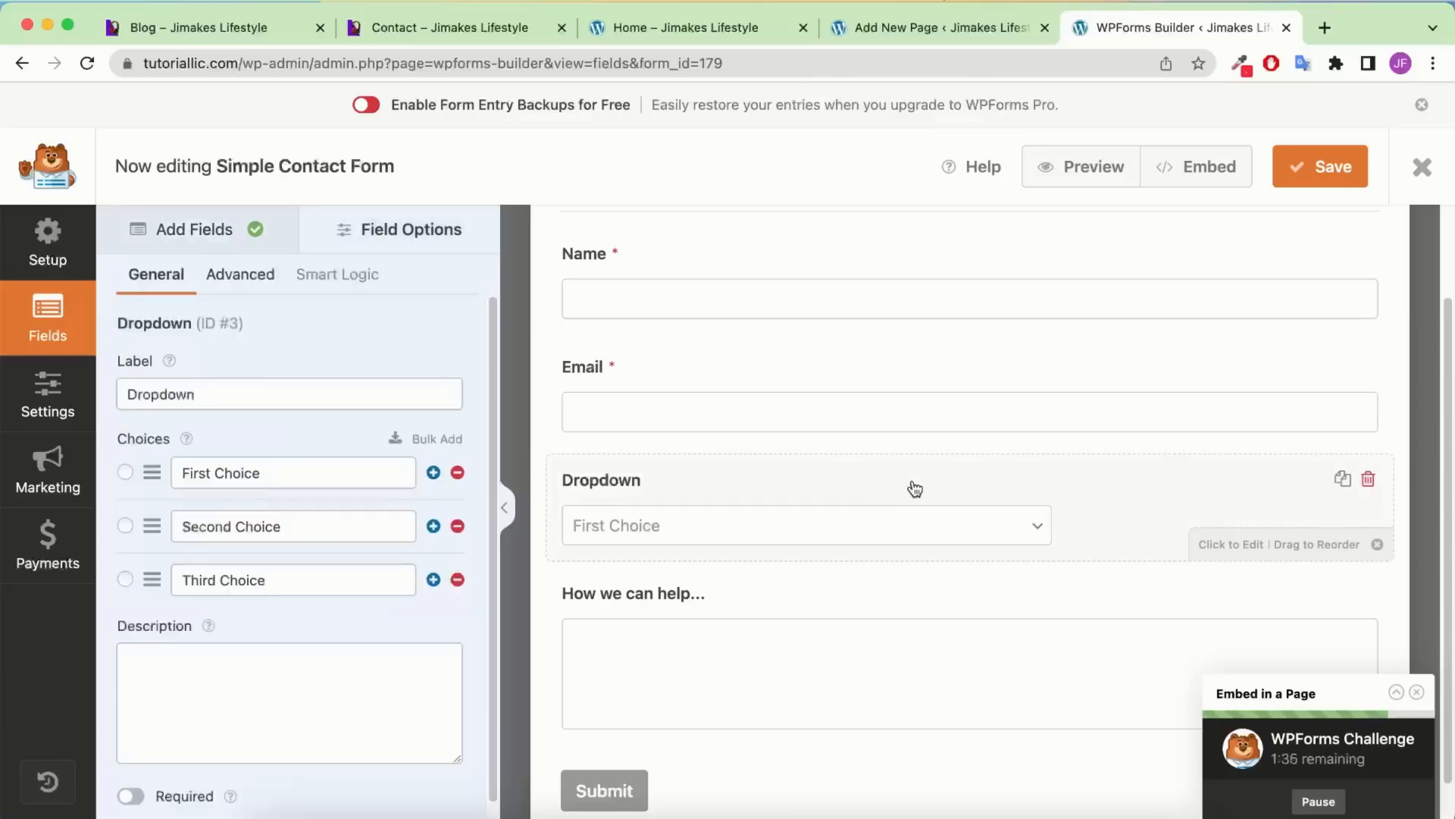
left_click(225, 285)
left_click(211, 498)
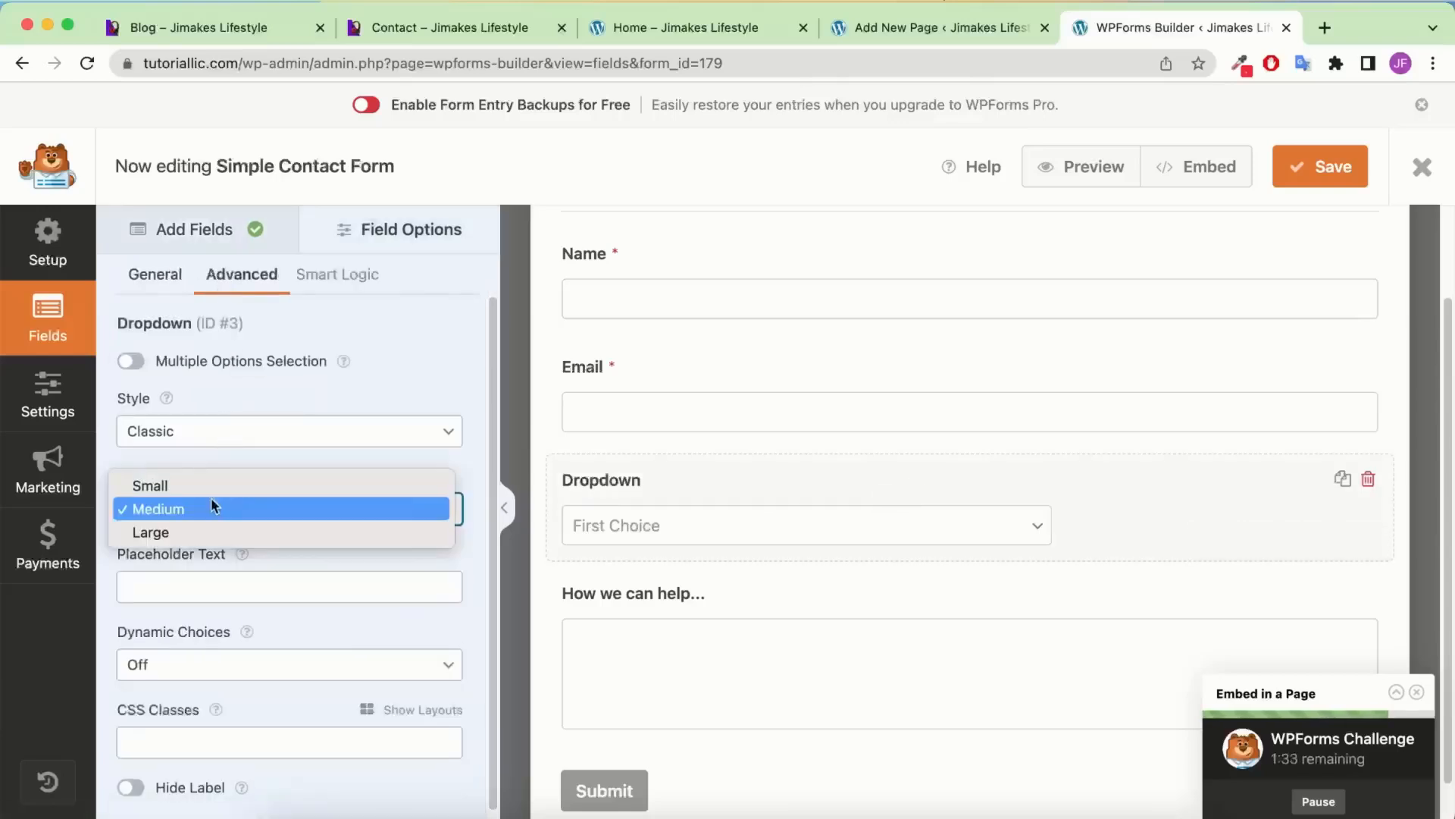
left_click(201, 531)
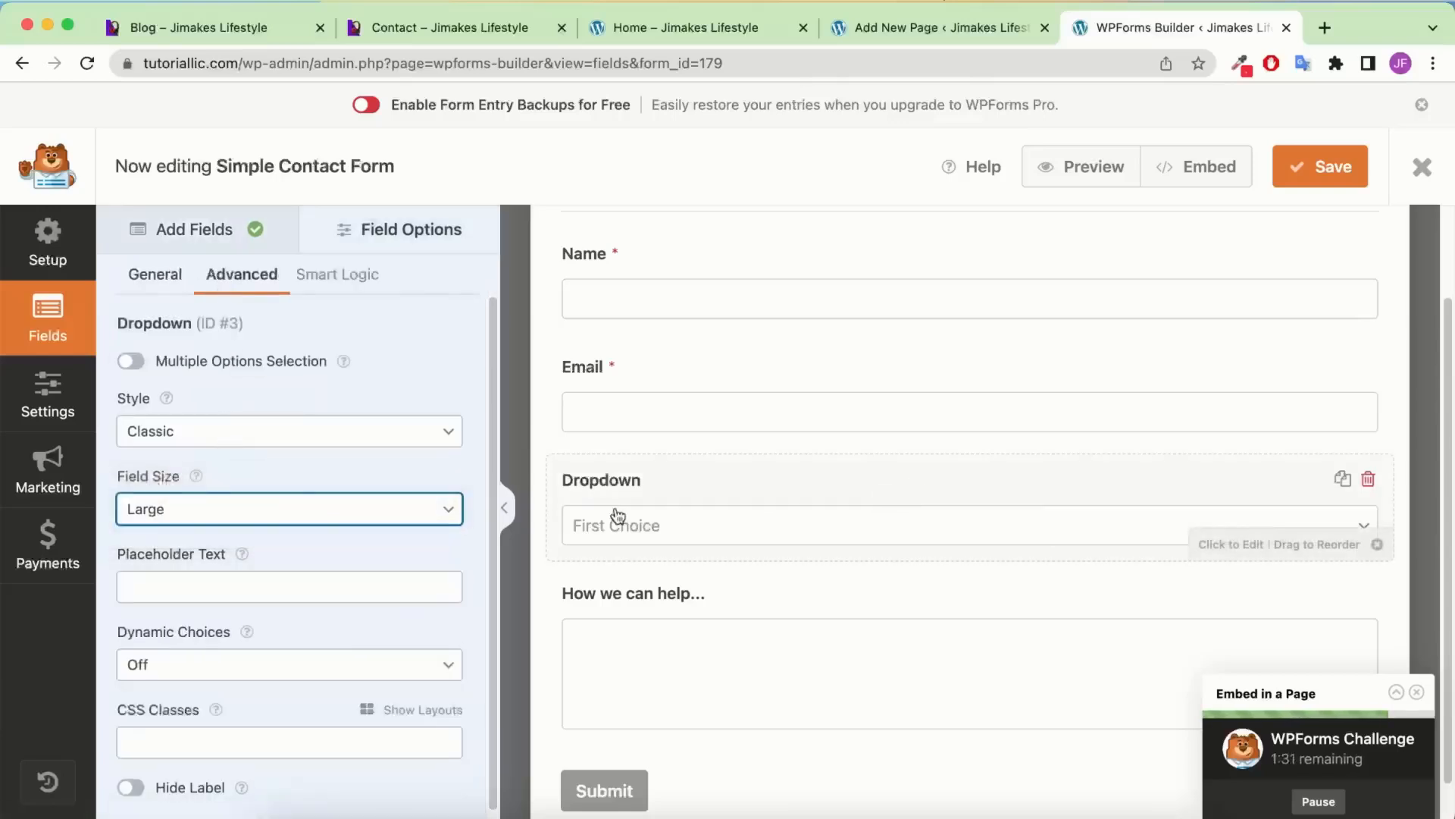
left_click(156, 275)
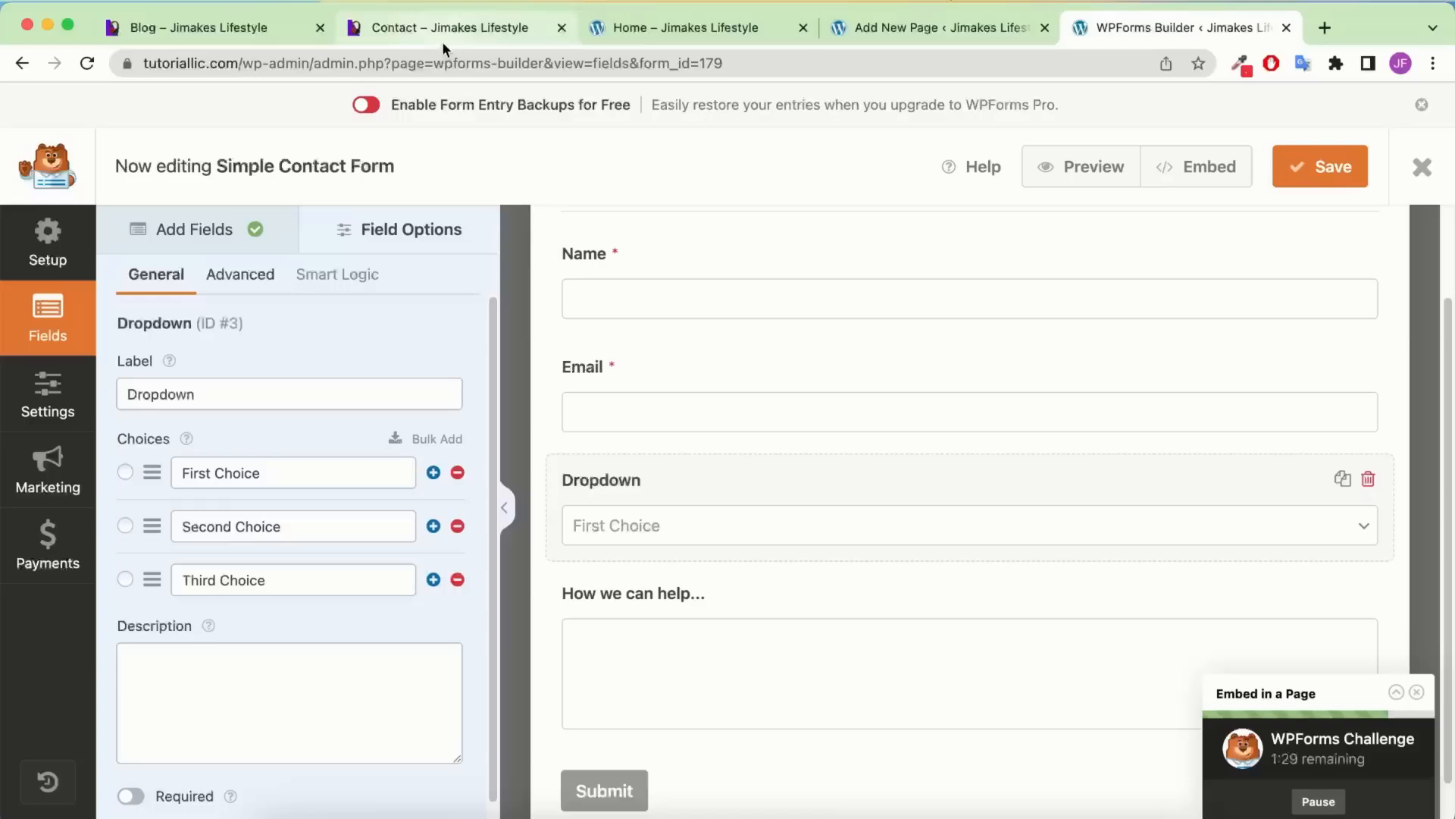
Label the dropdown 'Query Type' and replace its choices with Pre Sale Question and Account, Billing
double_click(277, 386)
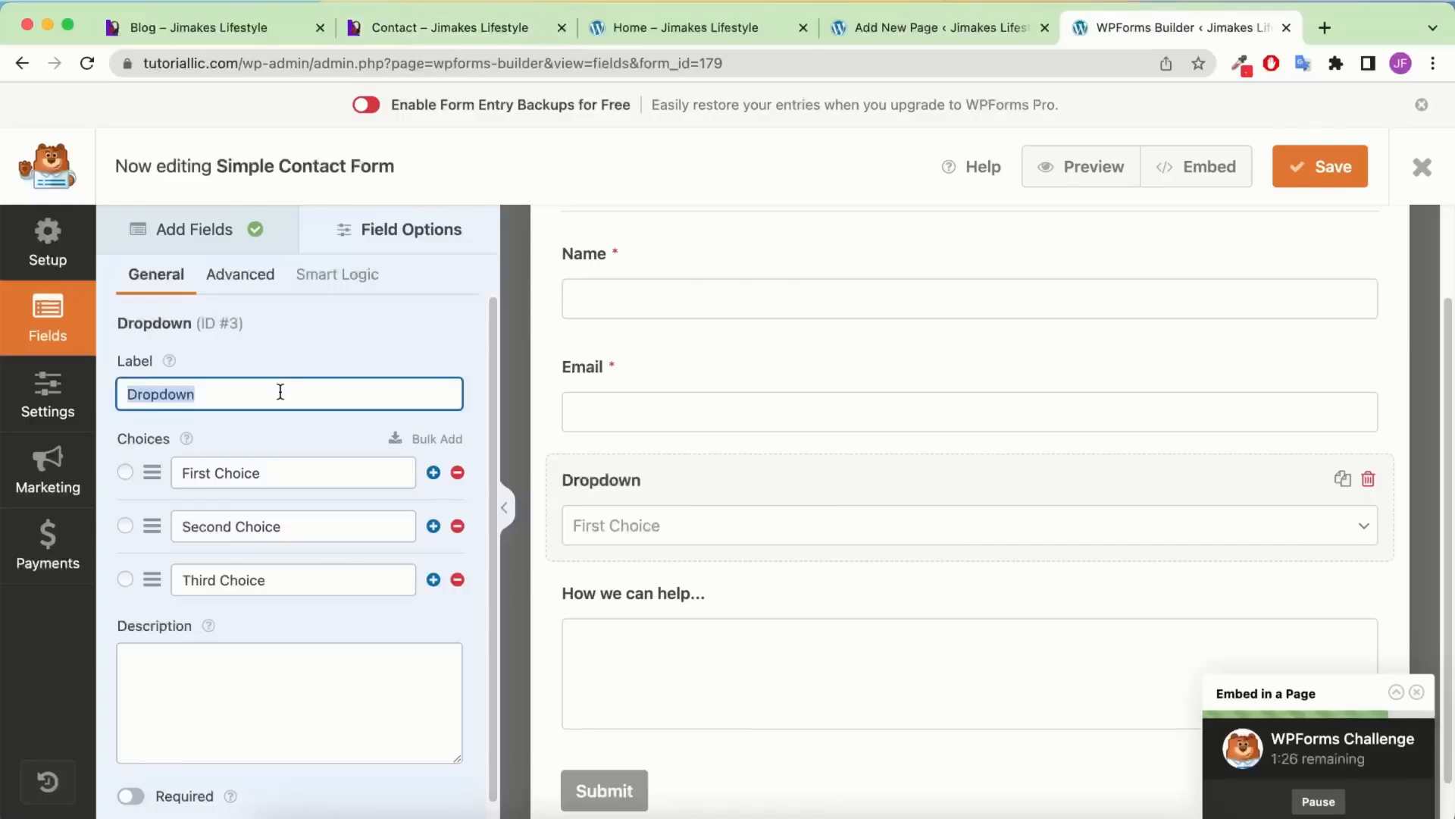
type("Query Type")
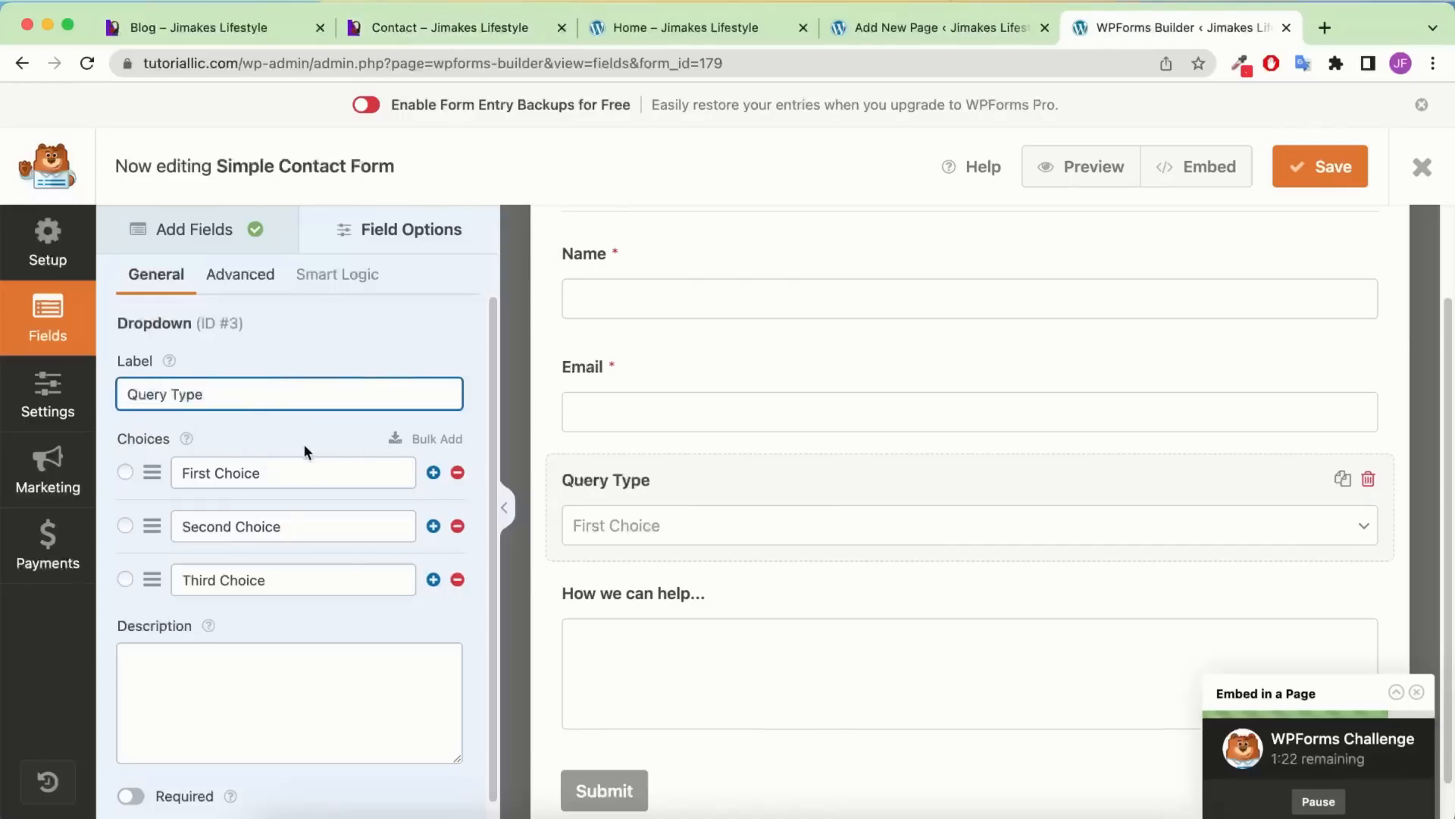
triple_click(238, 473)
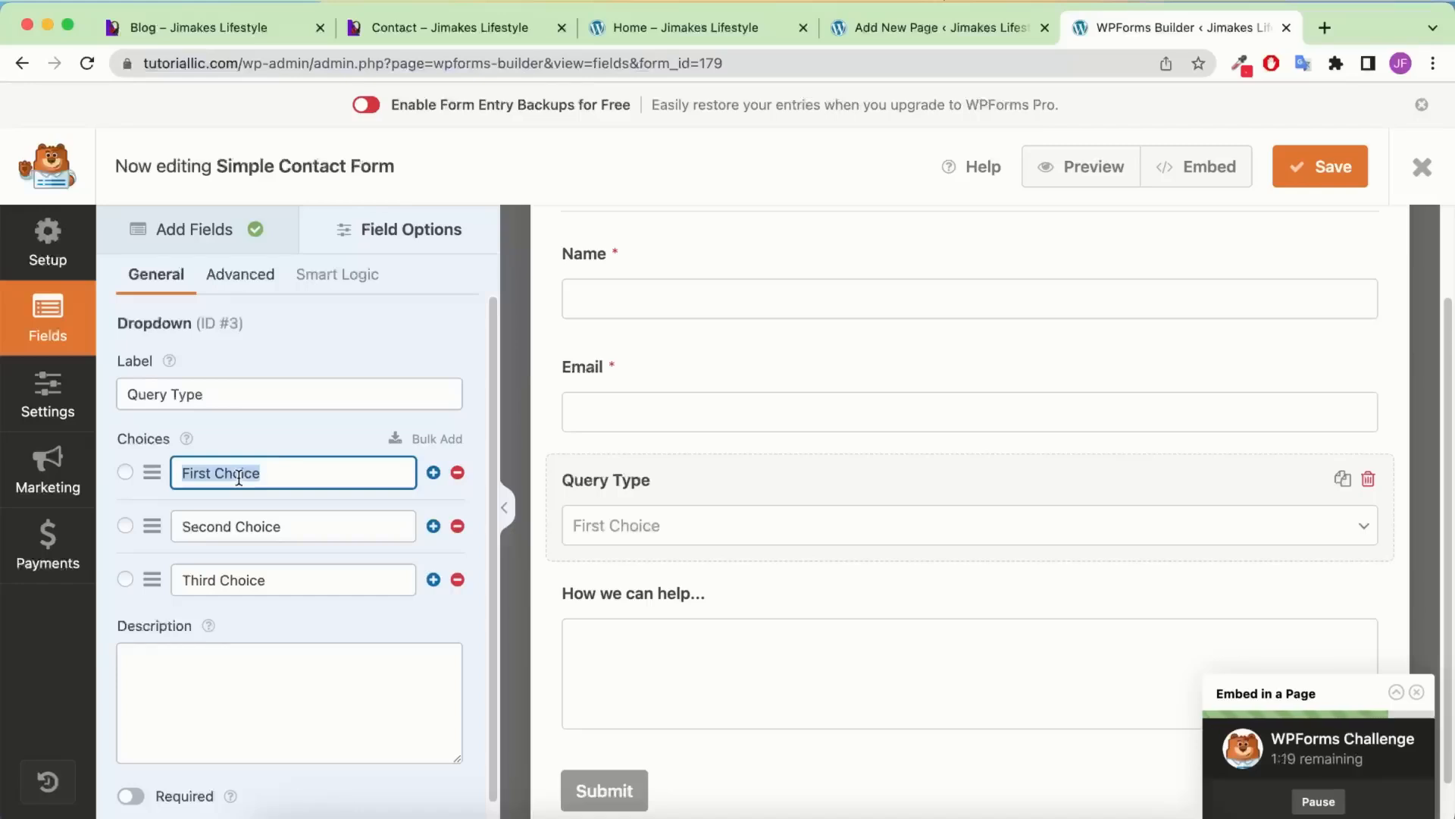
type("Pre Sale Question")
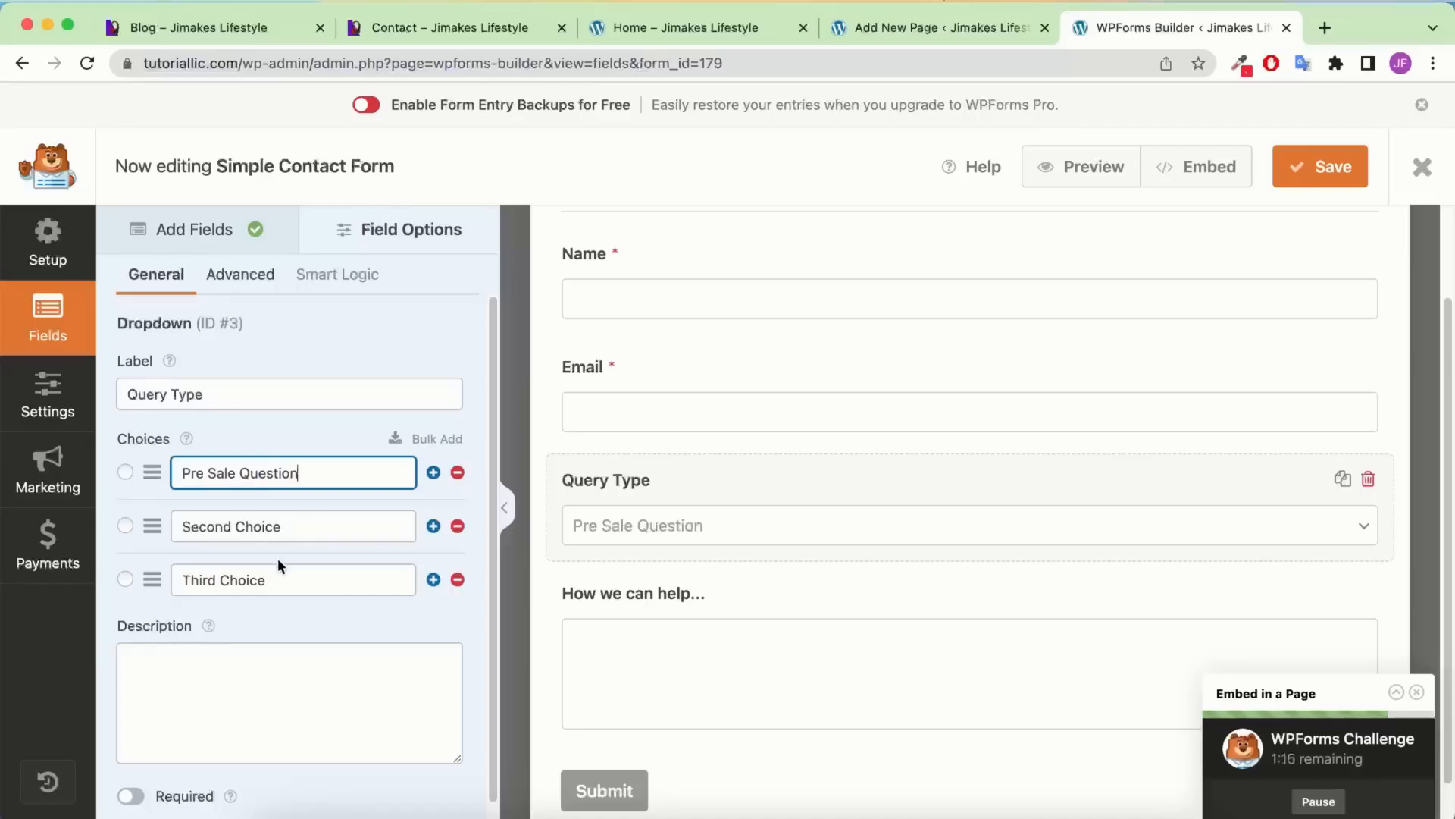
triple_click(280, 530)
type("Account, Billing")
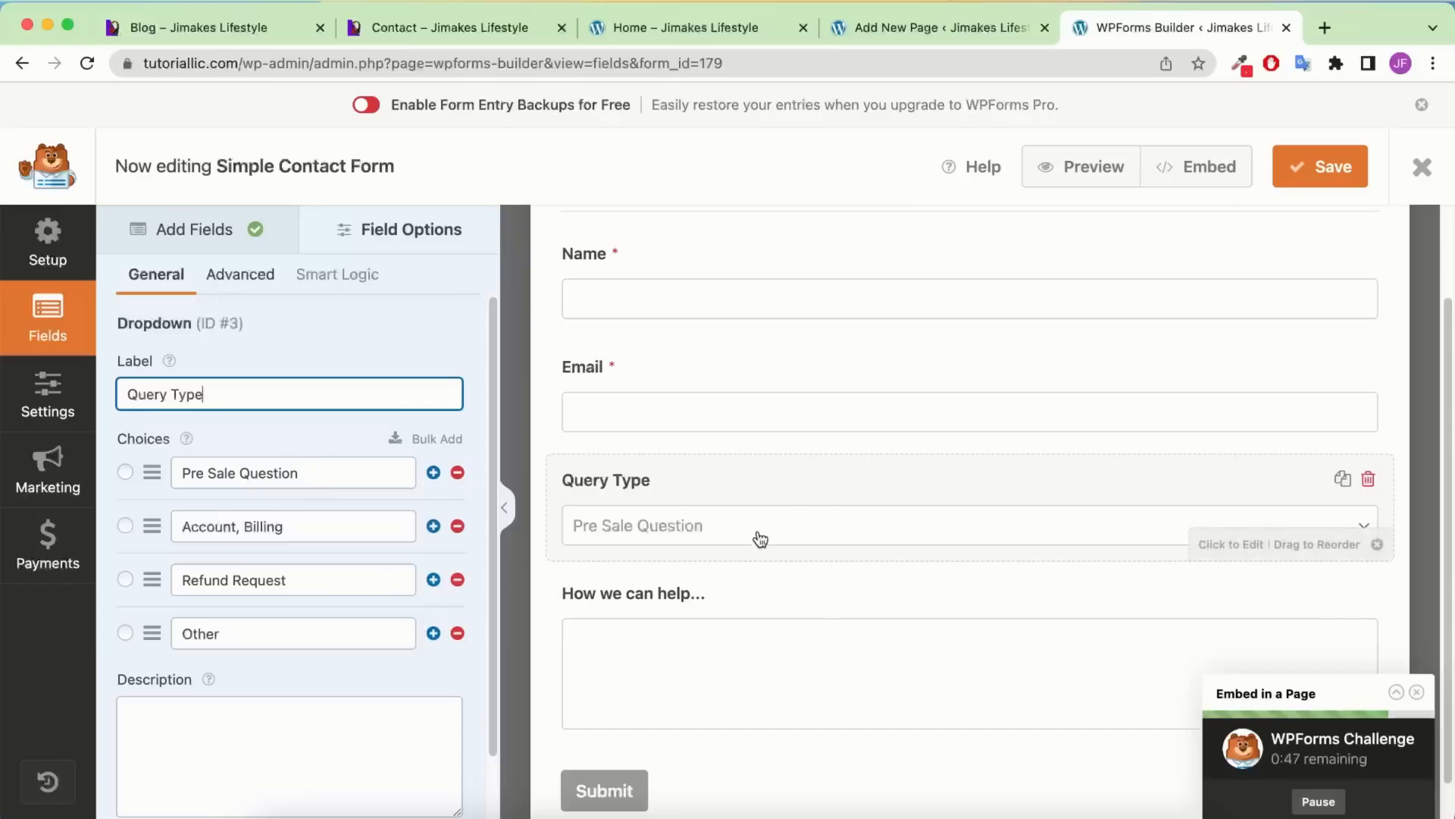
Preview the unsaved form and try the Email field before returning to the builder
left_click(1095, 166)
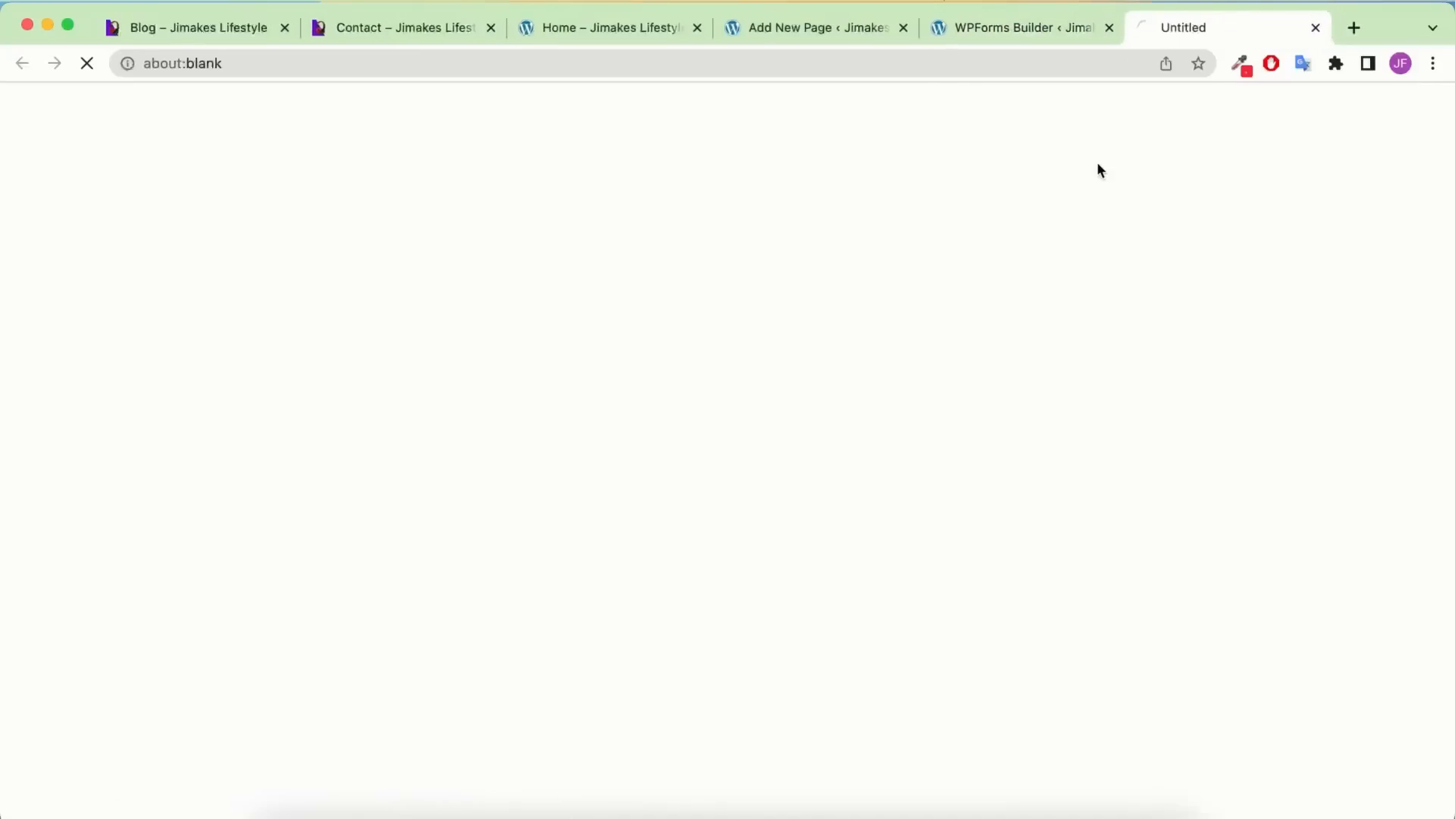
scroll(432, 530, "down", 4)
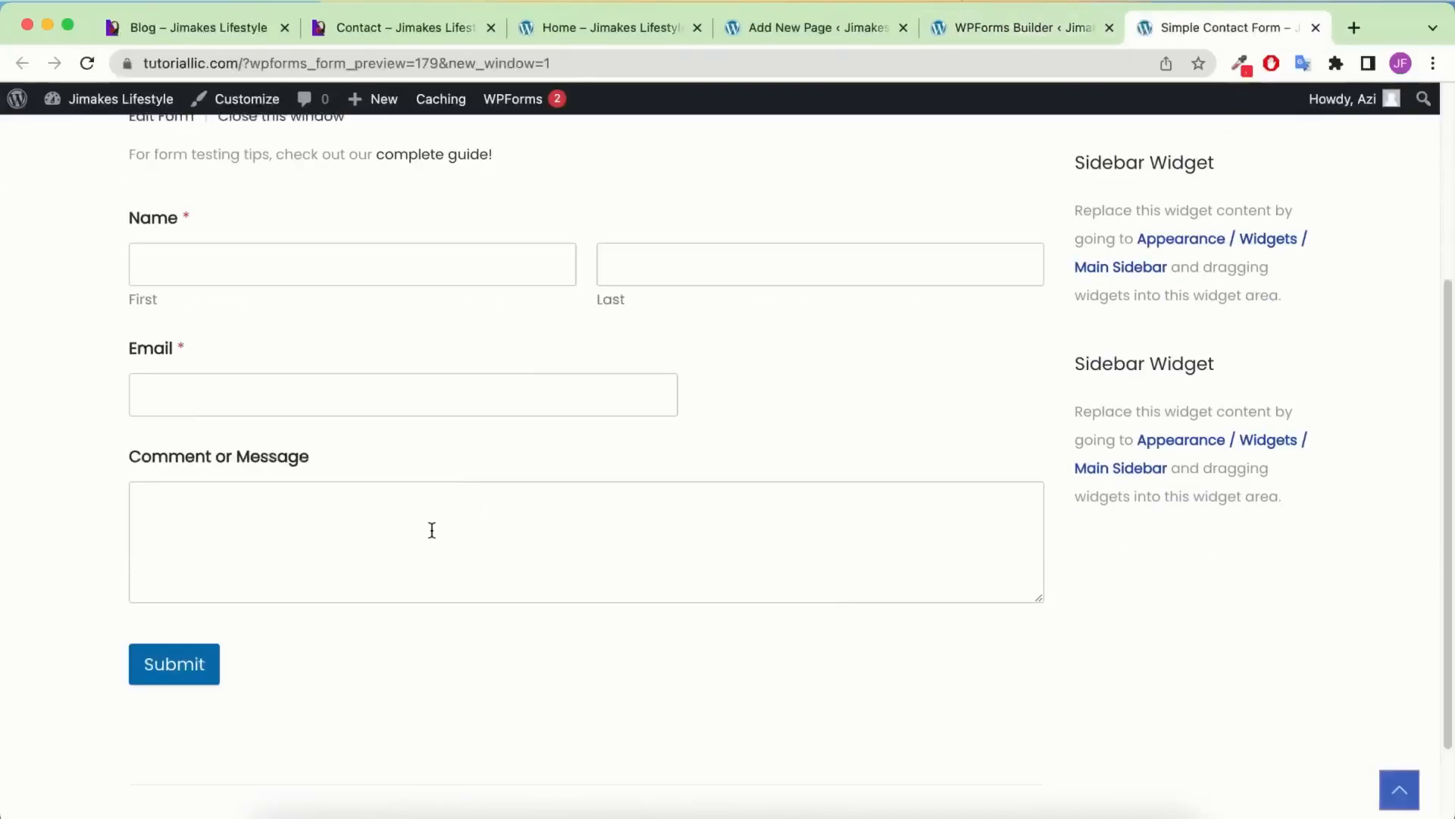
left_click(329, 386)
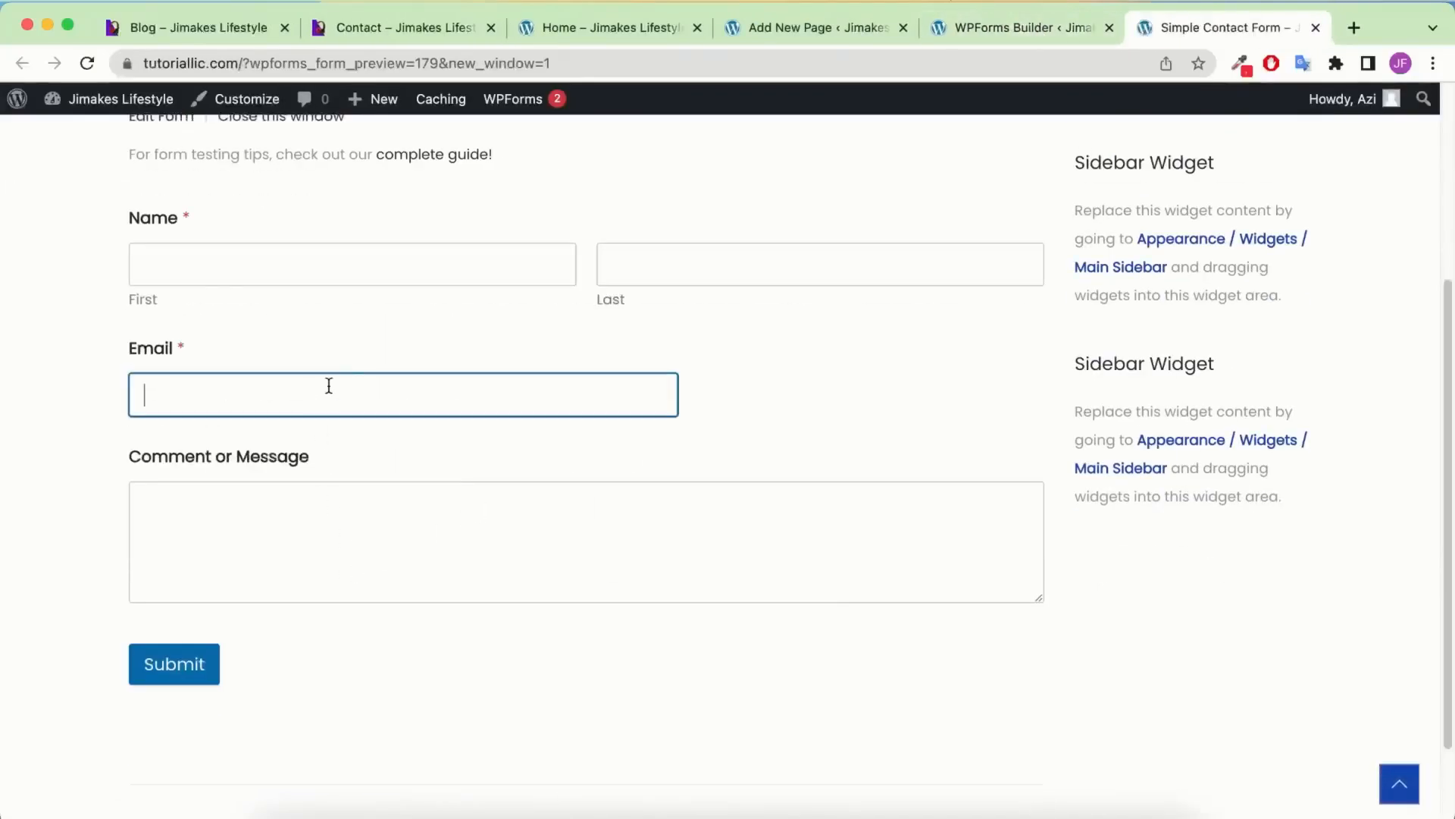
left_click(1038, 28)
Save the form and check the Query Type choices in a fresh preview, then return to the builder
left_click(1322, 171)
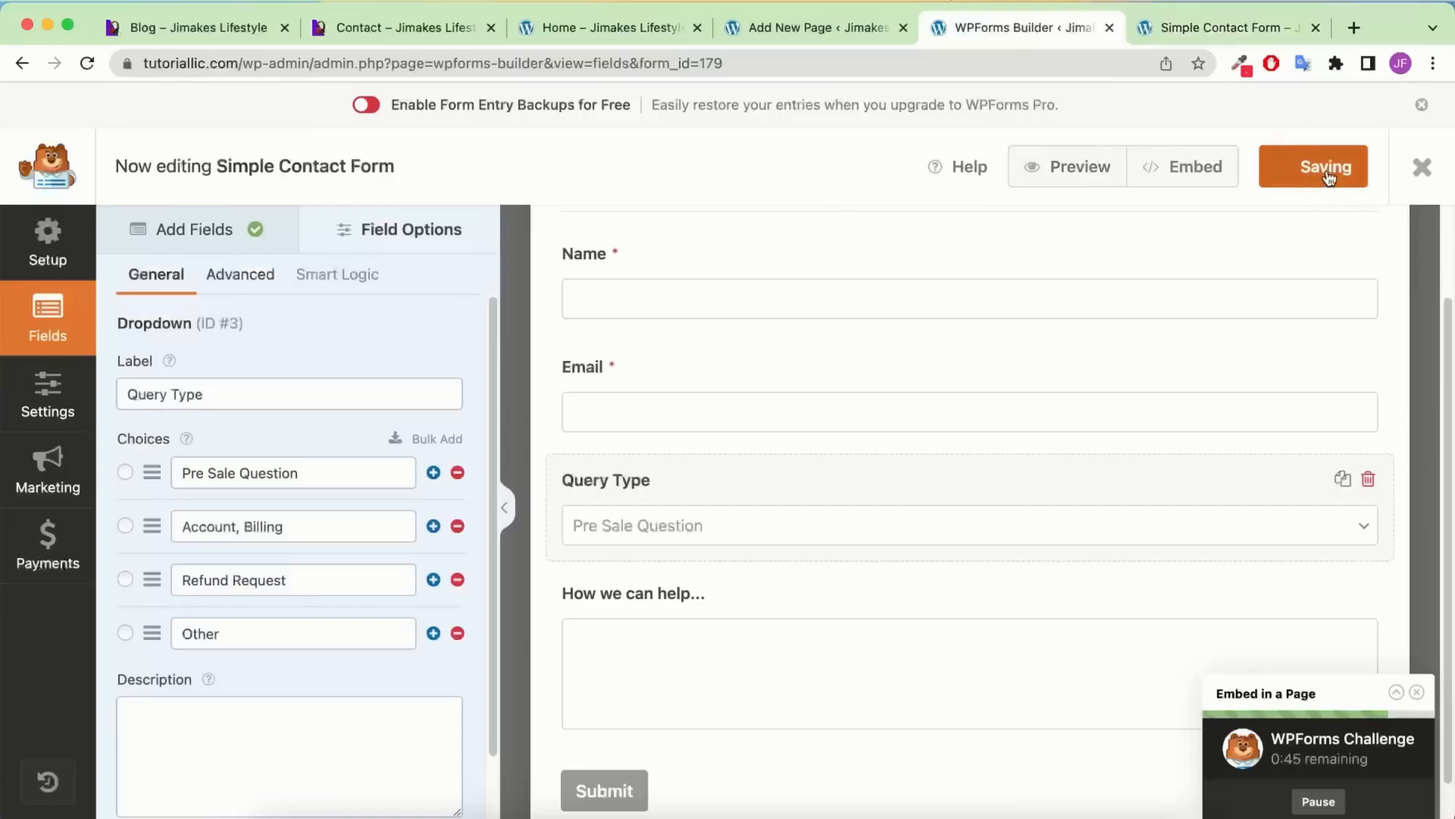
left_click(1049, 184)
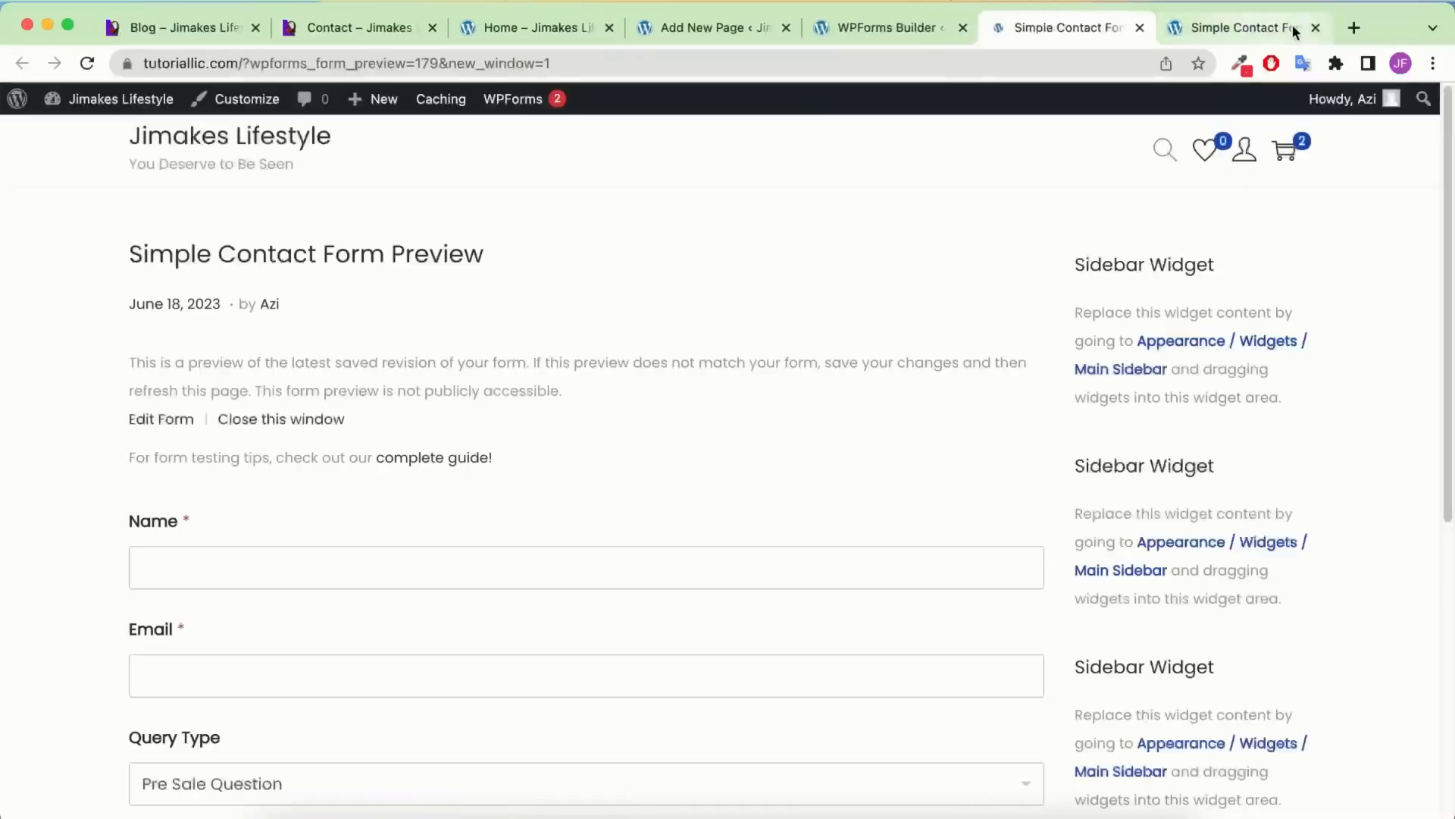
left_click(1316, 27)
scroll(623, 470, "down", 5)
left_click(504, 447)
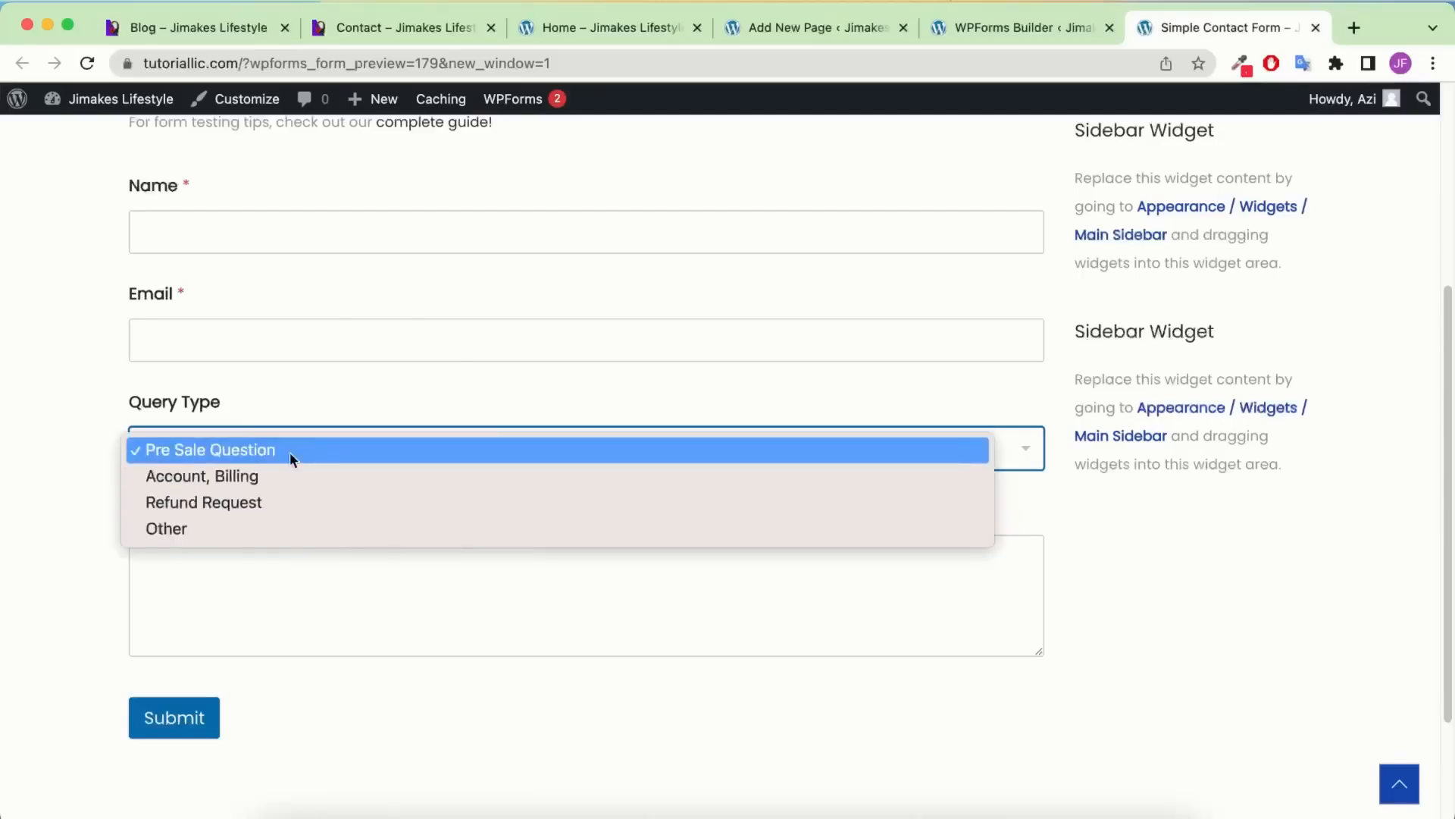
left_click(191, 405)
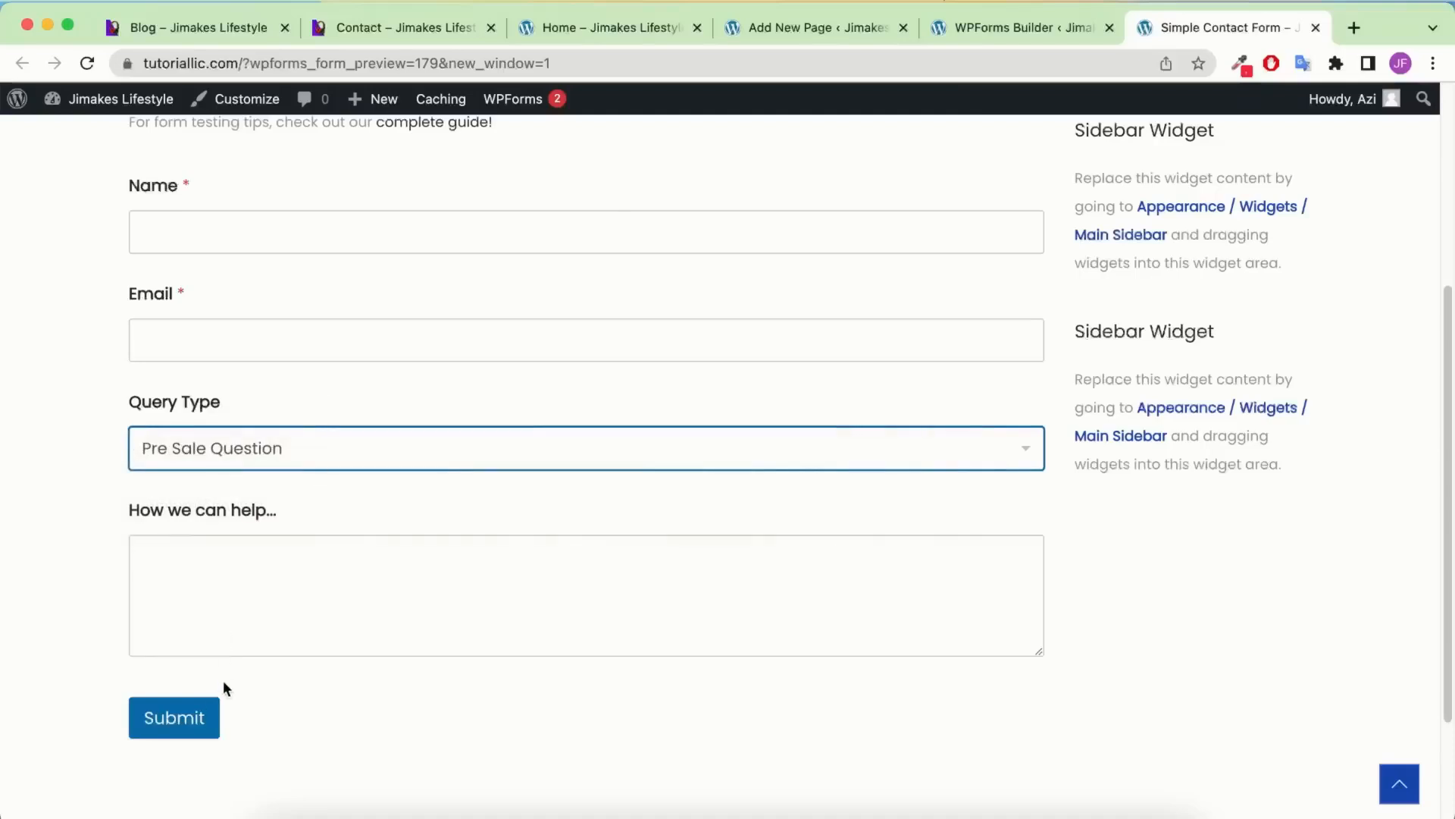
left_click(1023, 28)
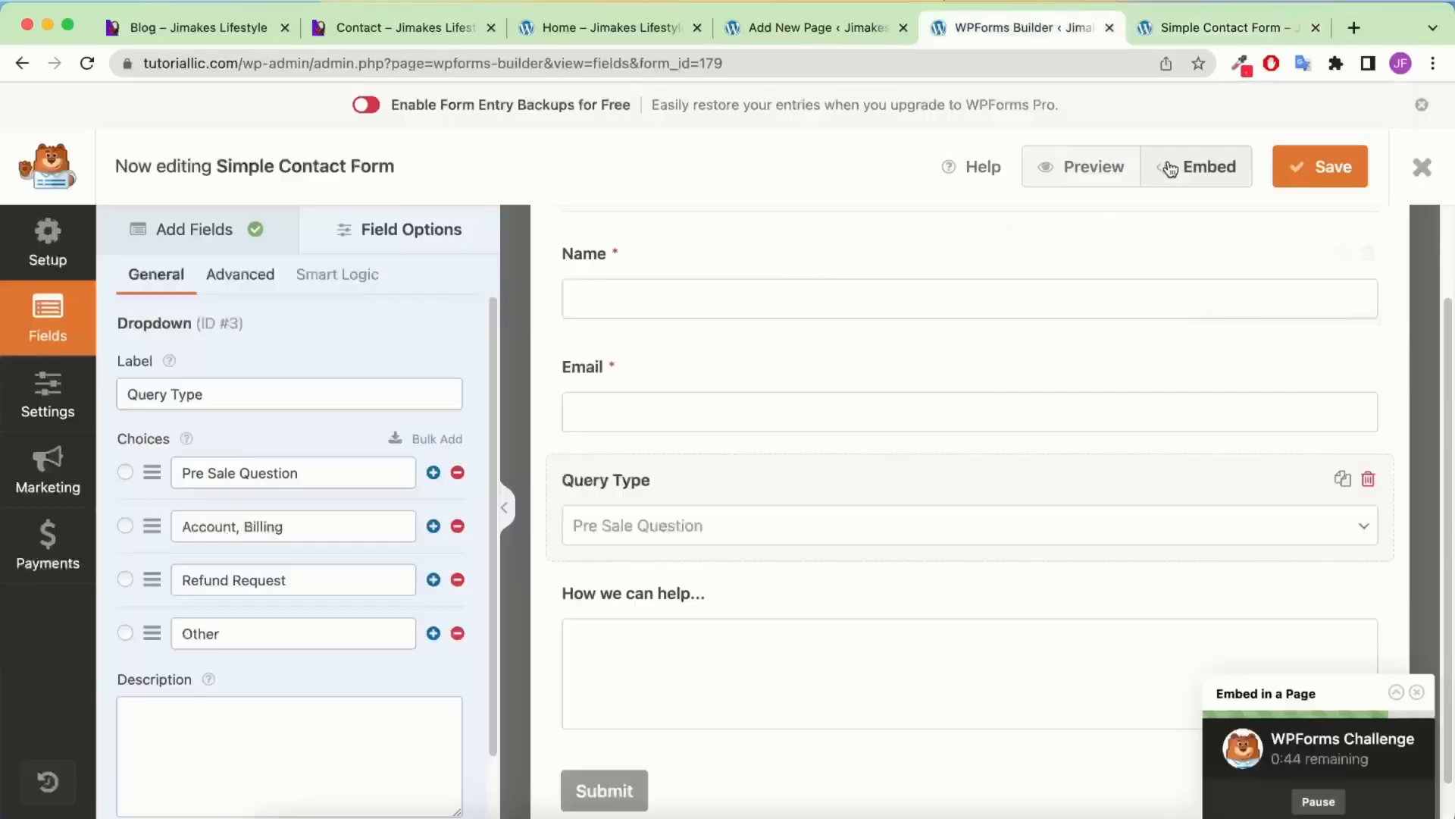
left_click(1217, 170)
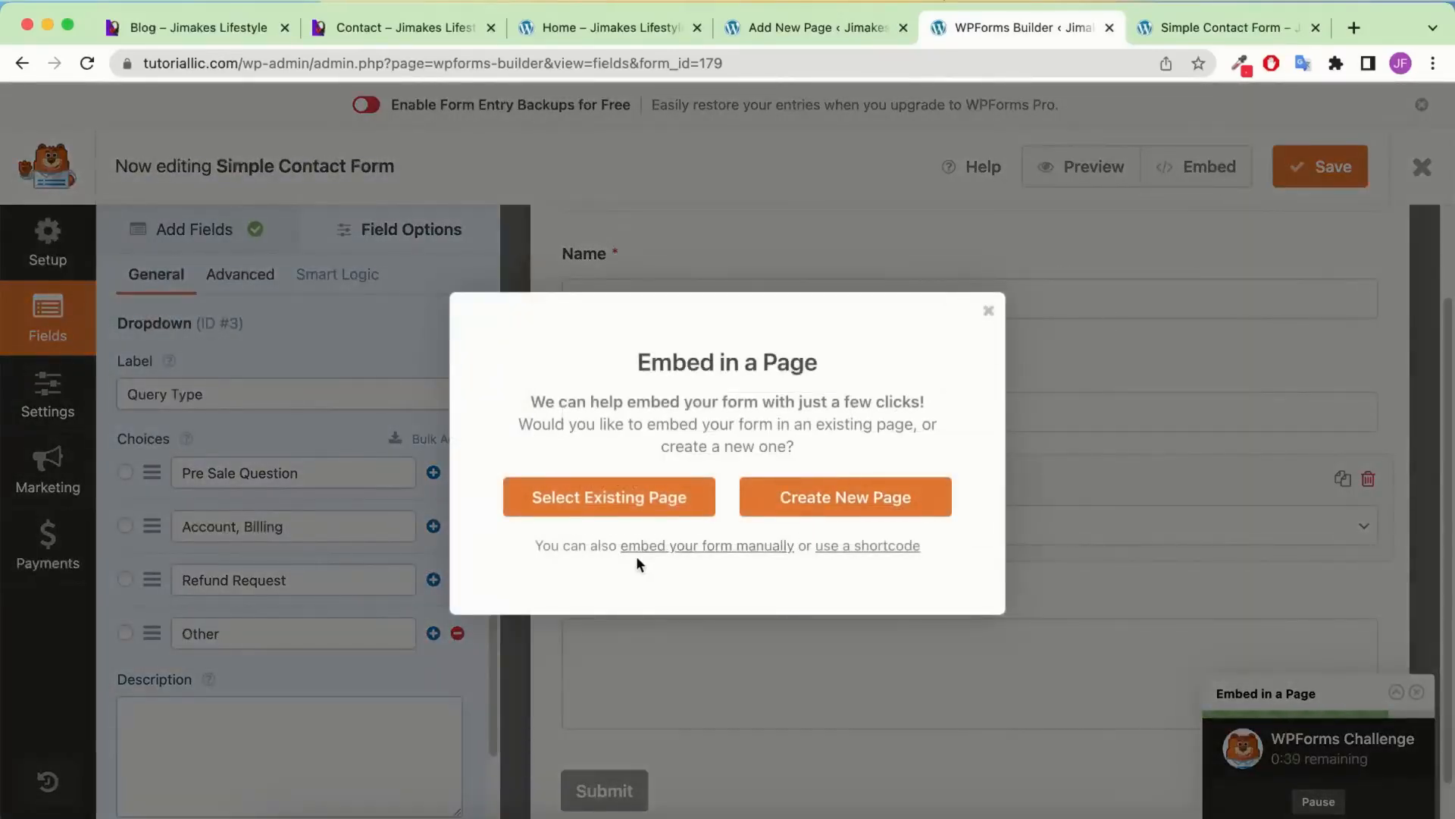
left_click(856, 547)
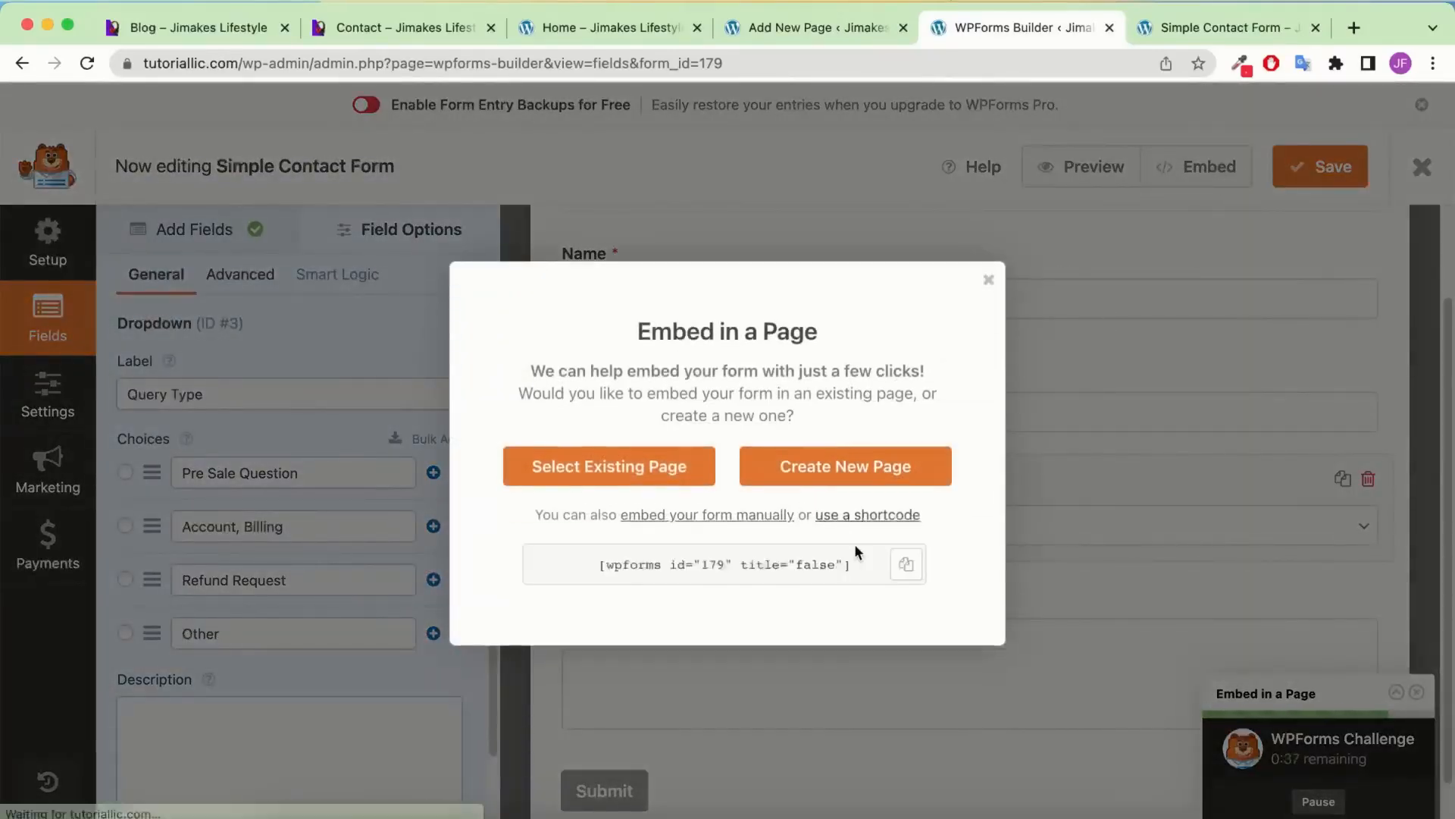
left_click(904, 562)
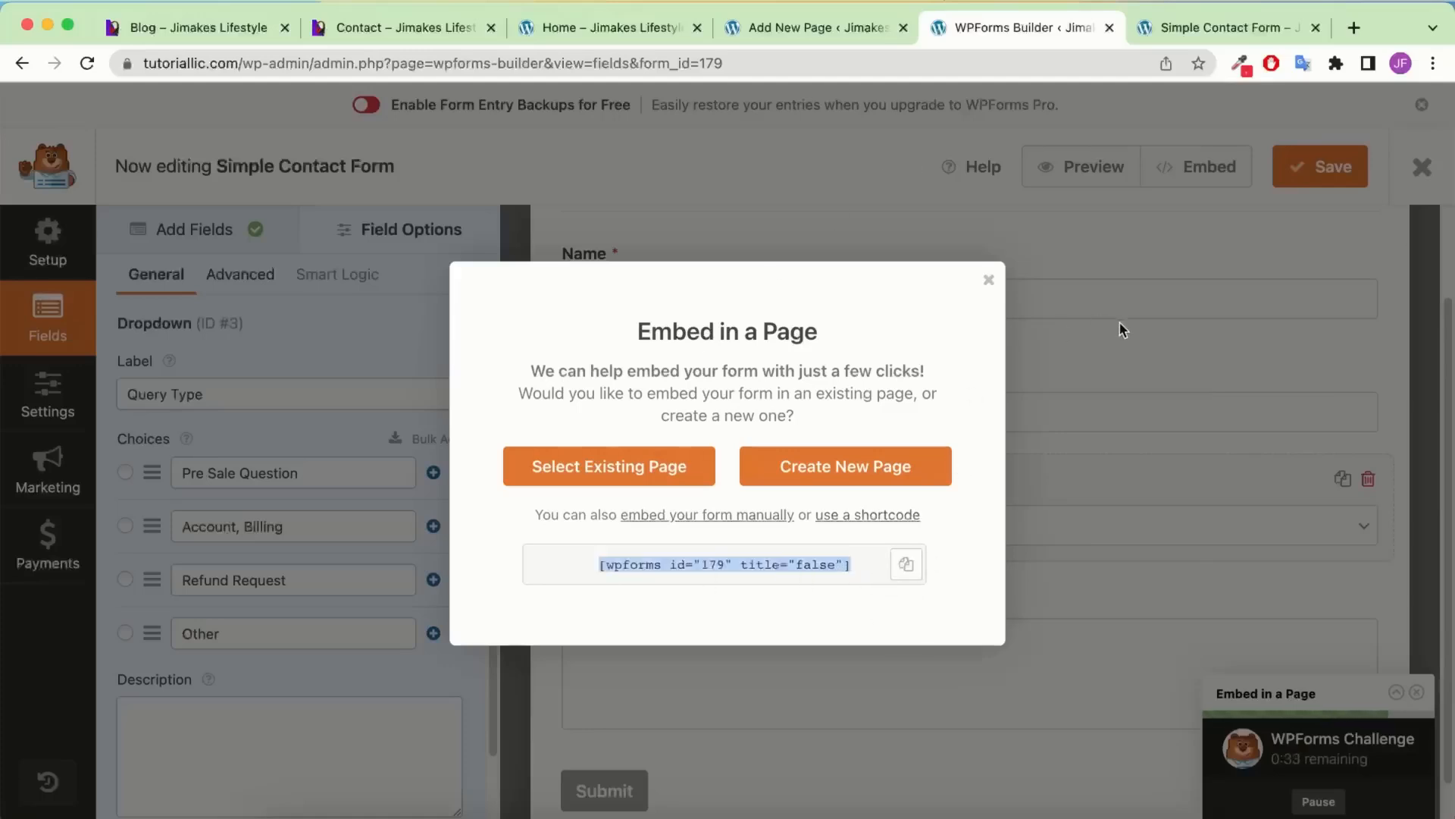
left_click(1281, 229)
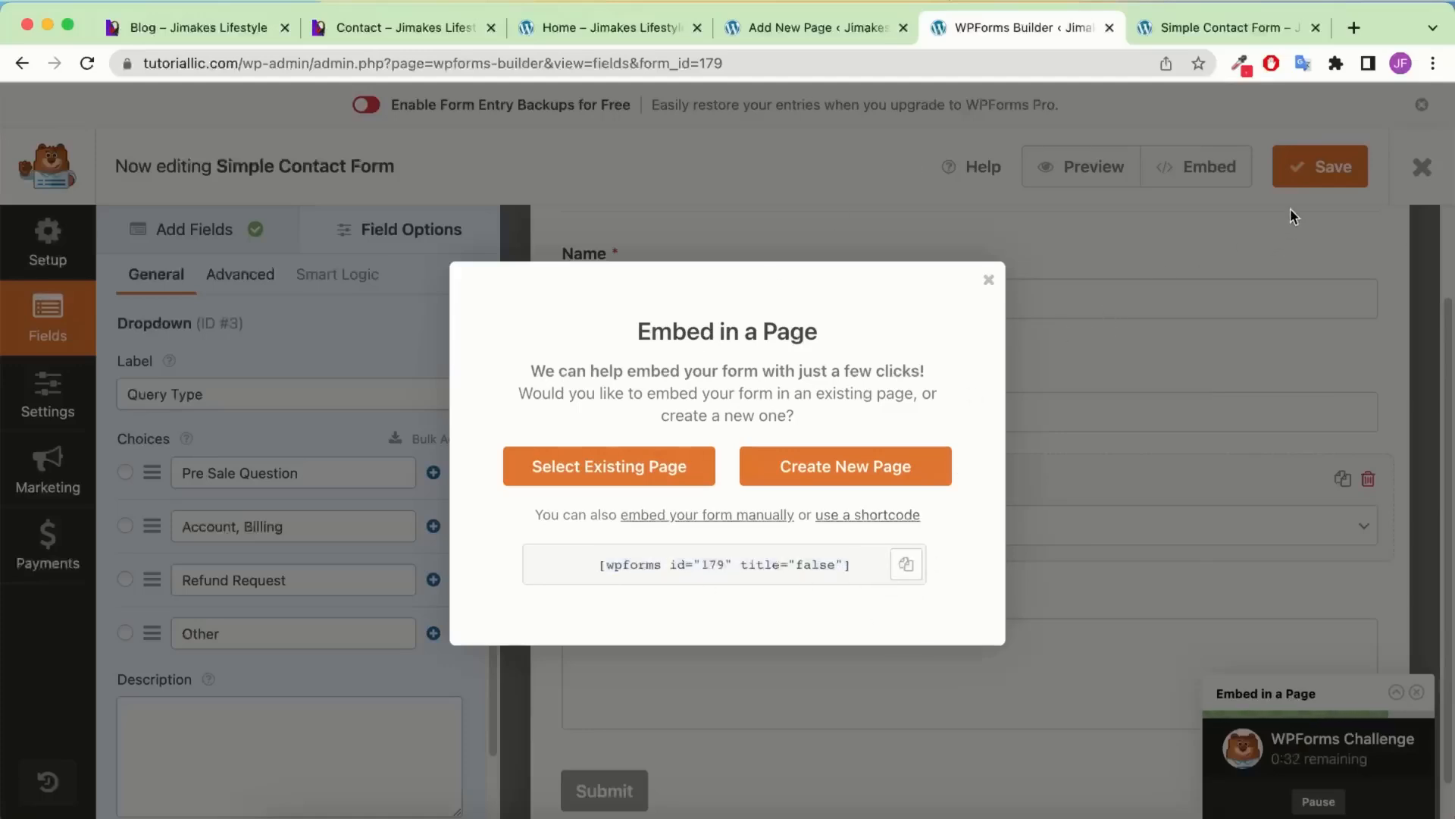
left_click(988, 281)
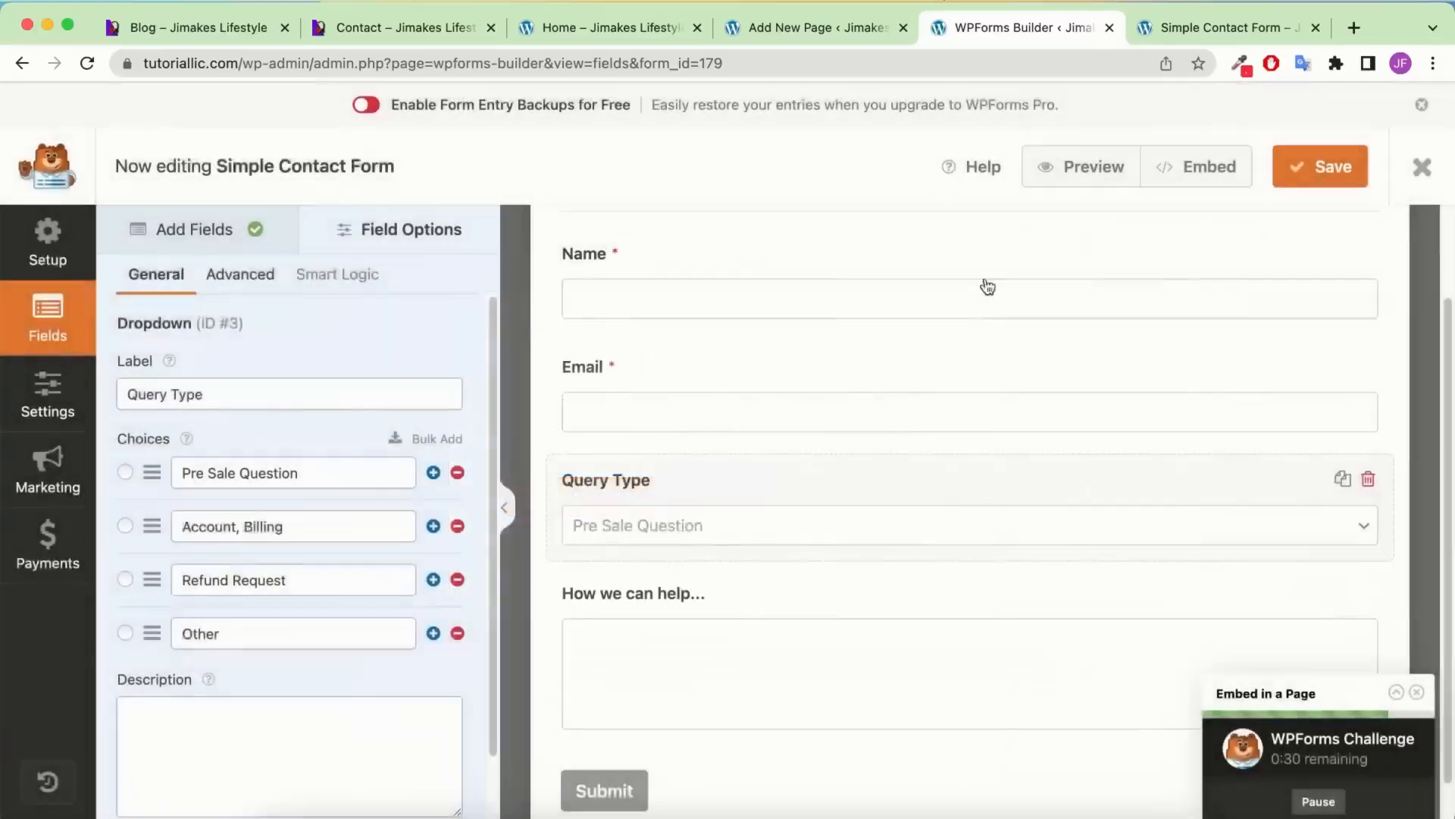
Review the form's General settings, including the submit button label and advanced options
left_click(49, 398)
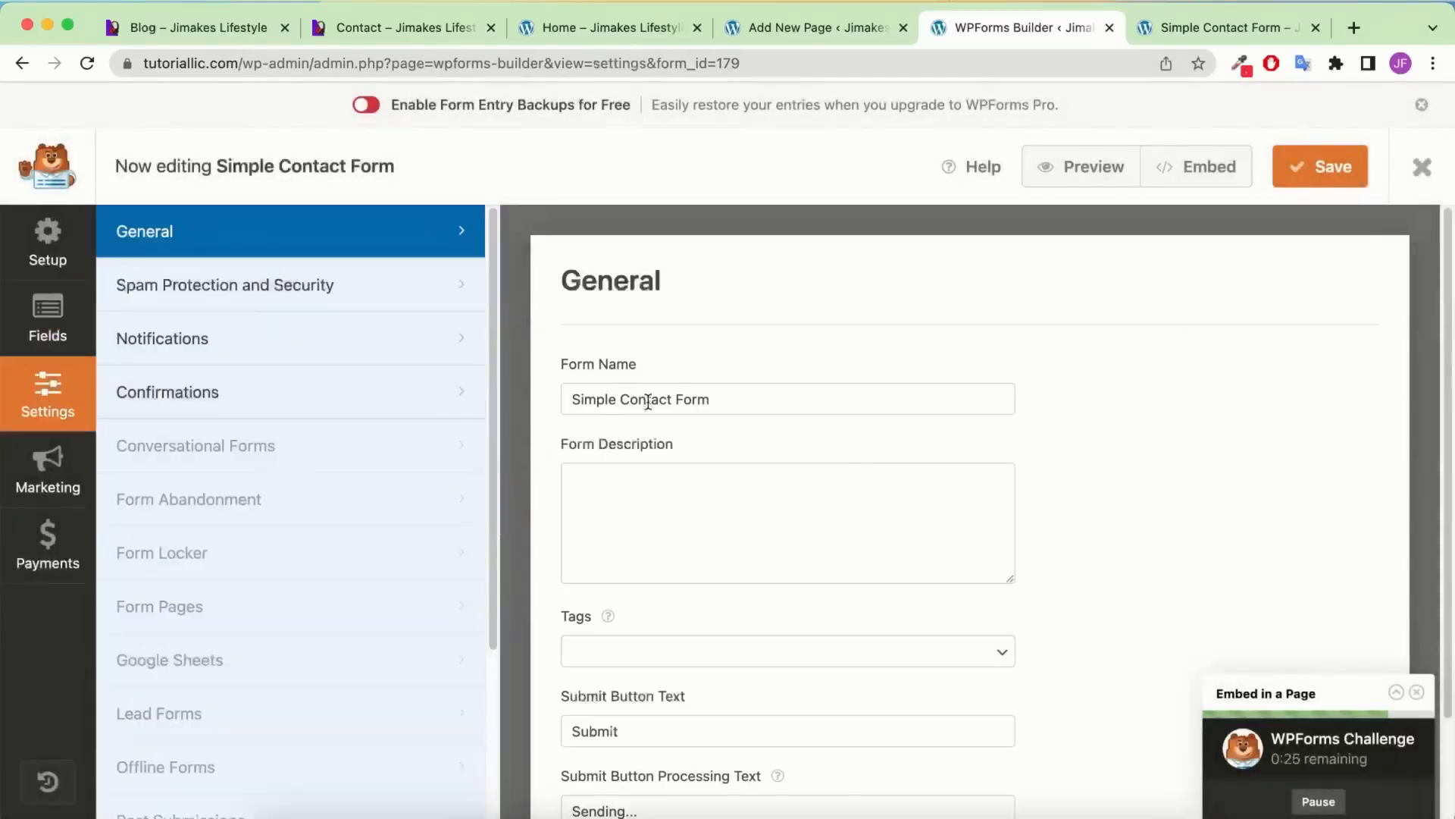
scroll(652, 399, "down", 2)
left_click_drag(802, 347, 396, 338)
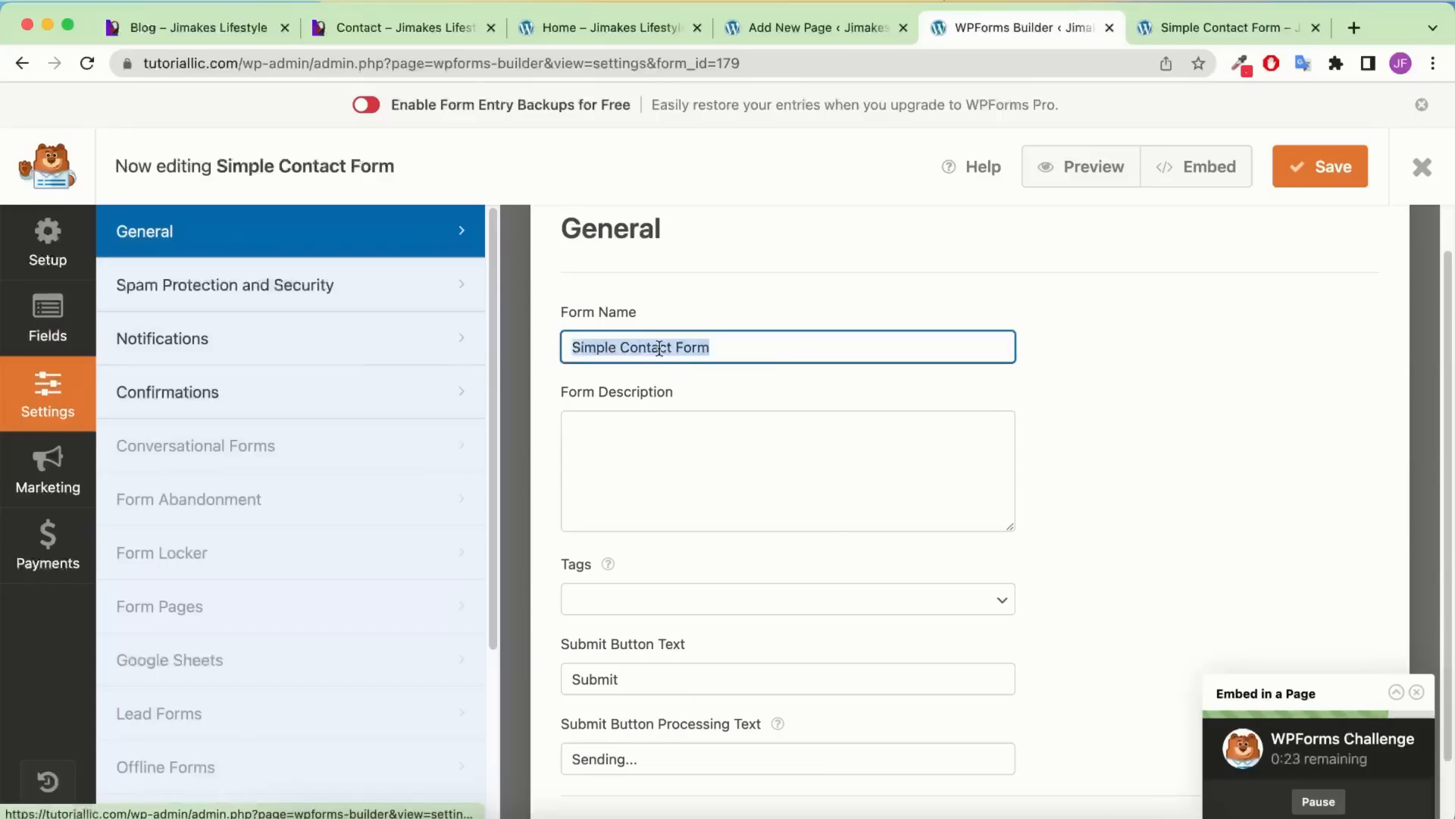
scroll(659, 345, "down", 2)
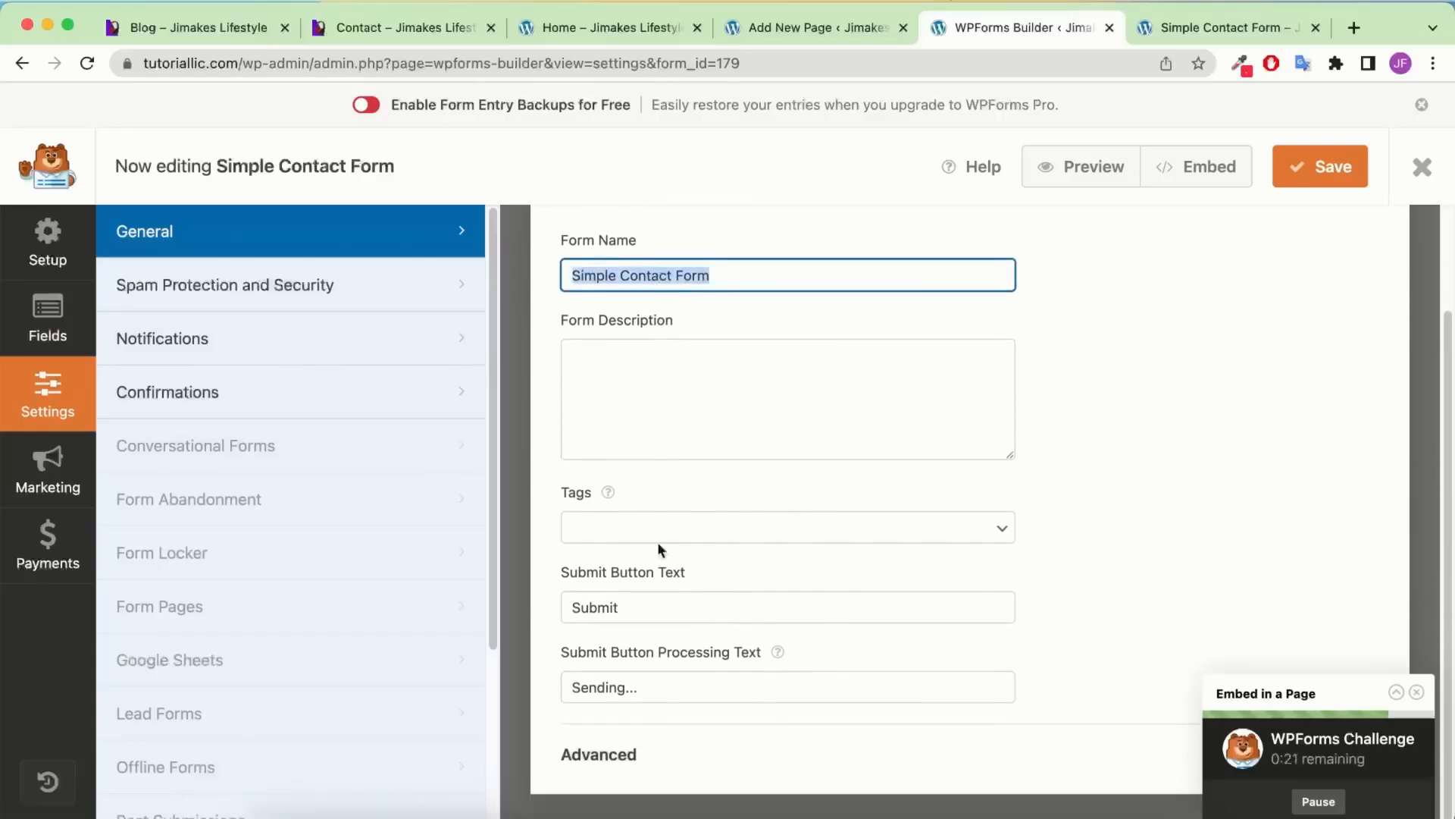
left_click_drag(705, 606, 495, 603)
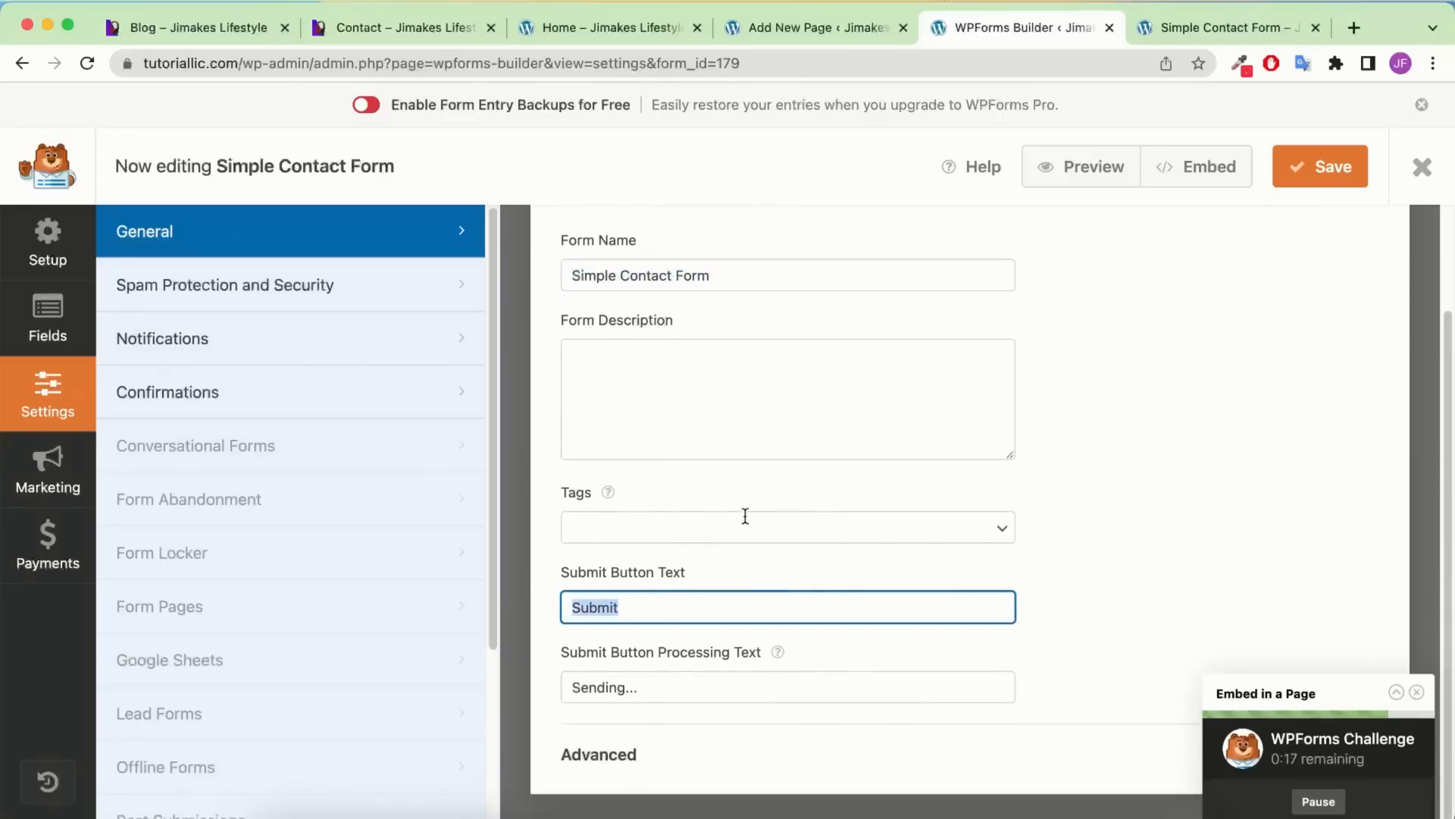
left_click(617, 755)
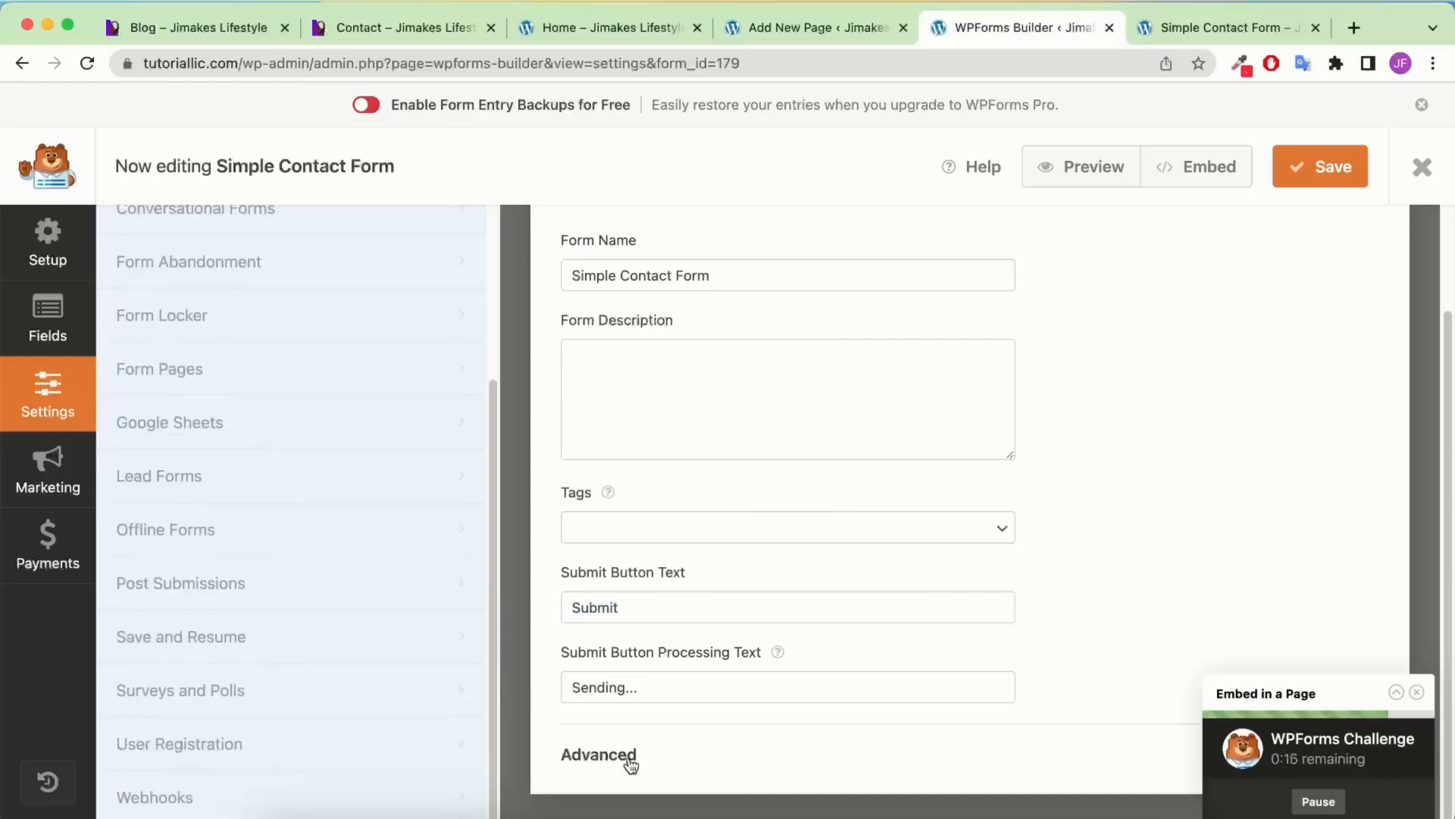
scroll(836, 529, "down", 3)
scroll(686, 598, "up", 4)
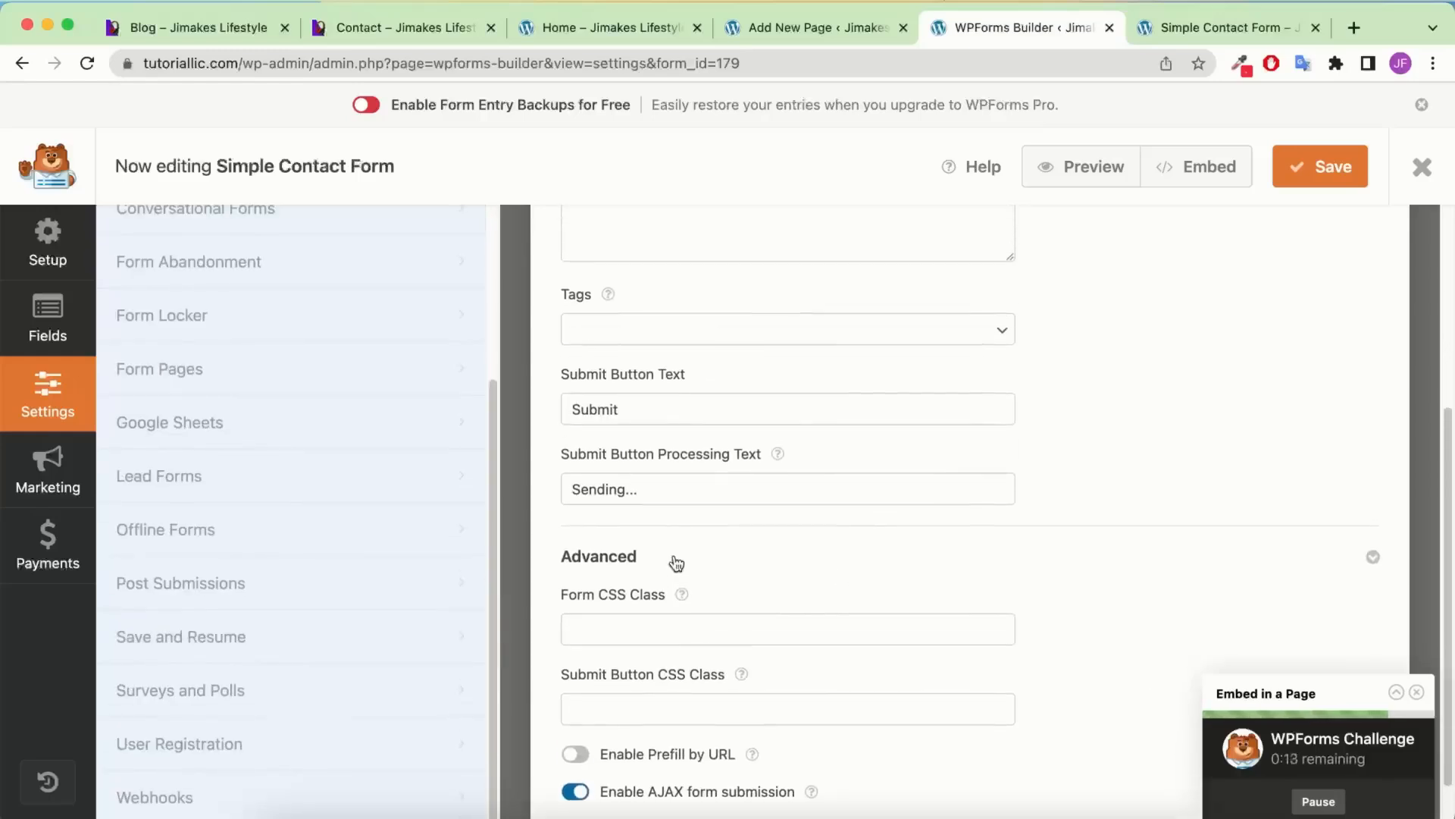
scroll(674, 547, "up", 2)
scroll(302, 452, "up", 4)
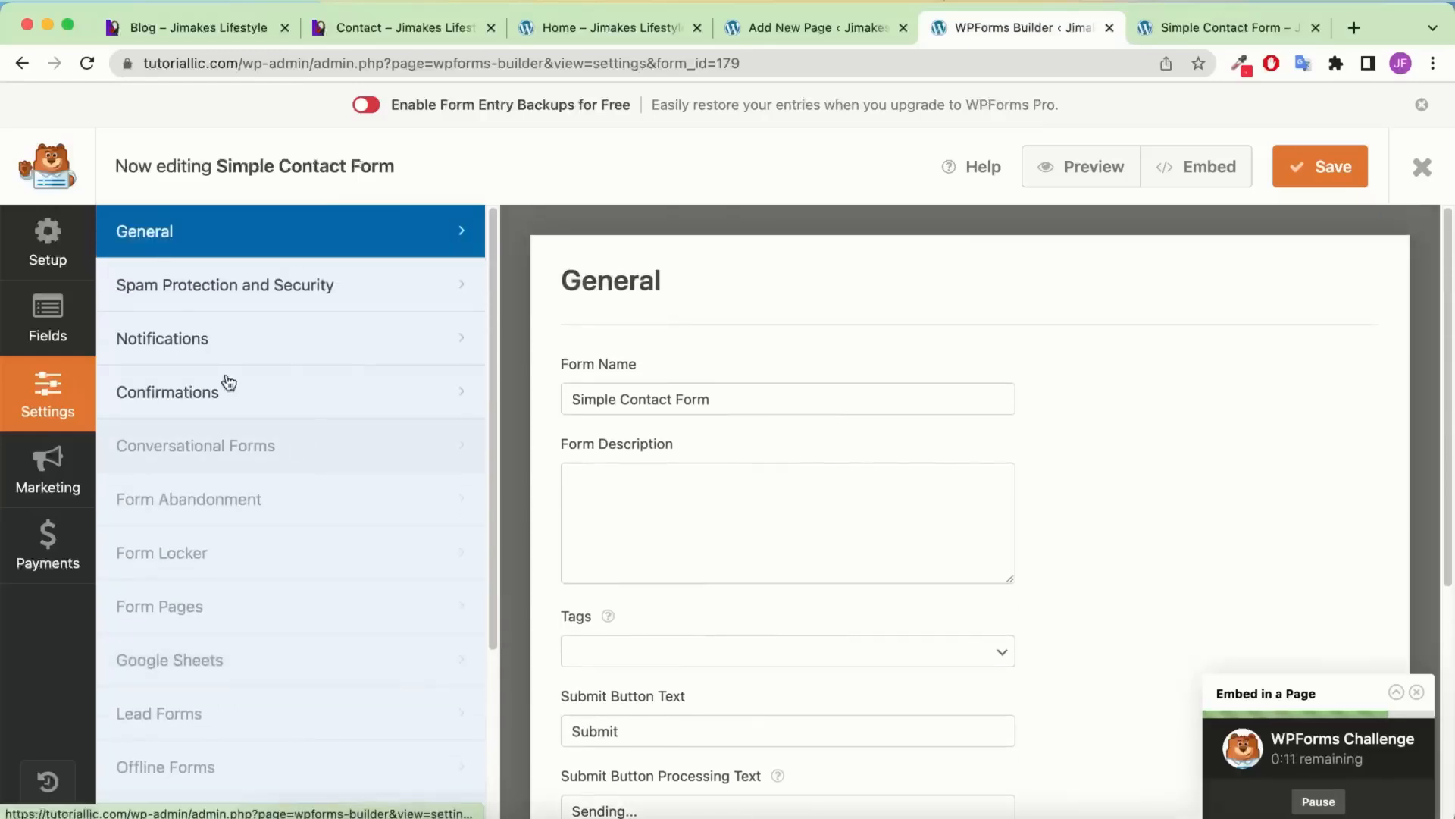
Look through the Spam Protection and Security settings
left_click(175, 308)
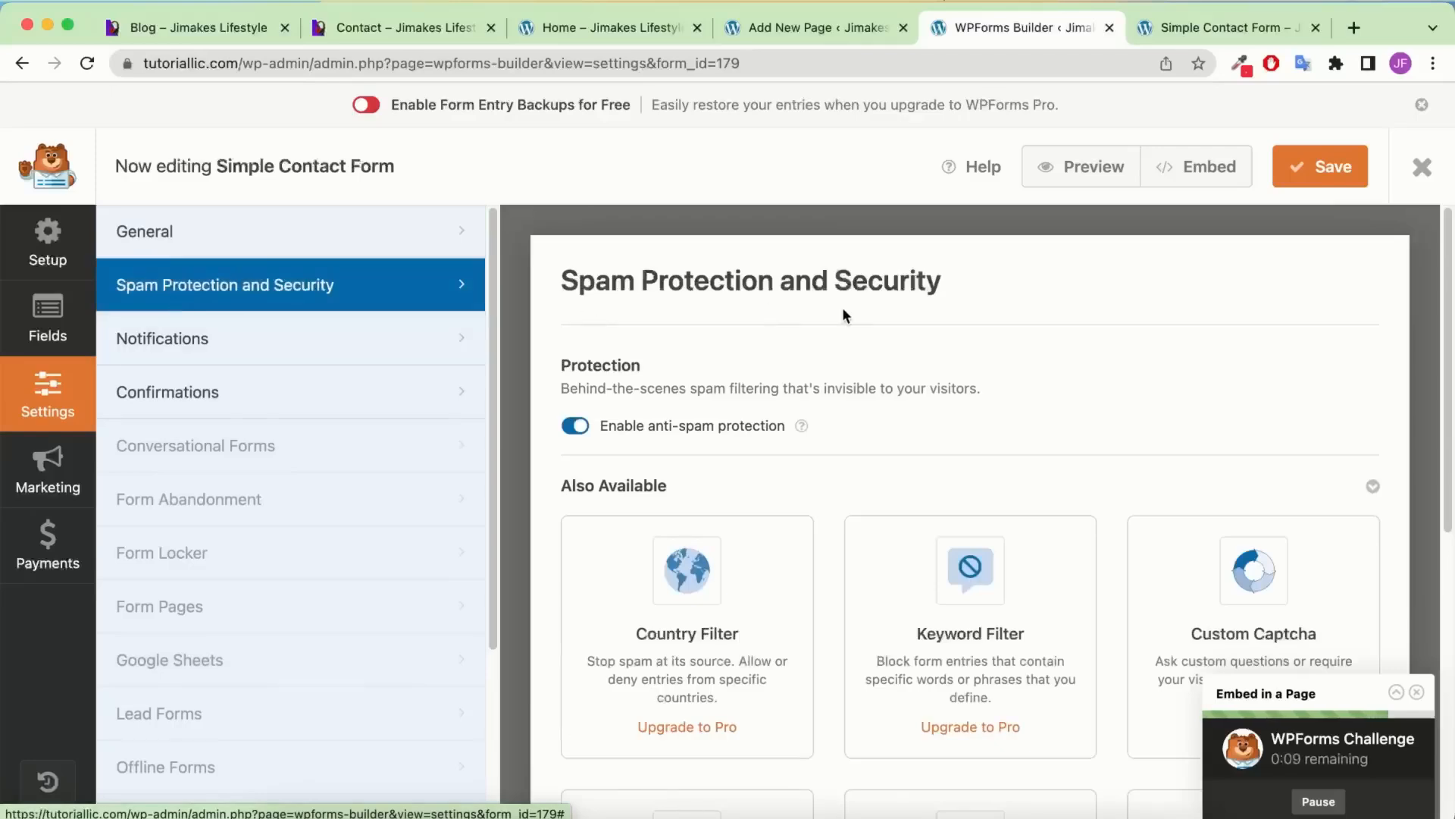
scroll(844, 315, "down", 2)
scroll(845, 314, "down", 1)
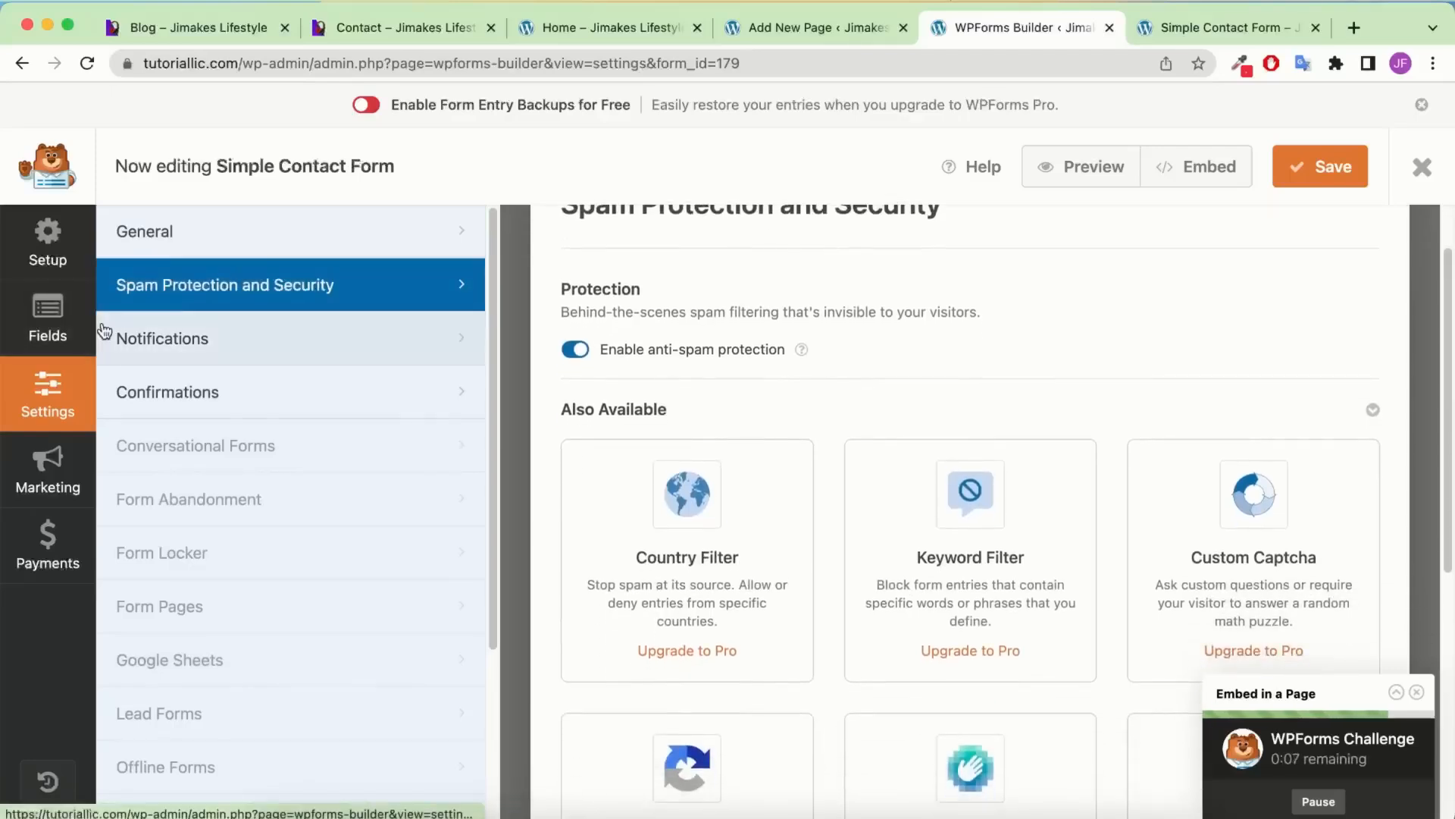
scroll(717, 434, "down", 6)
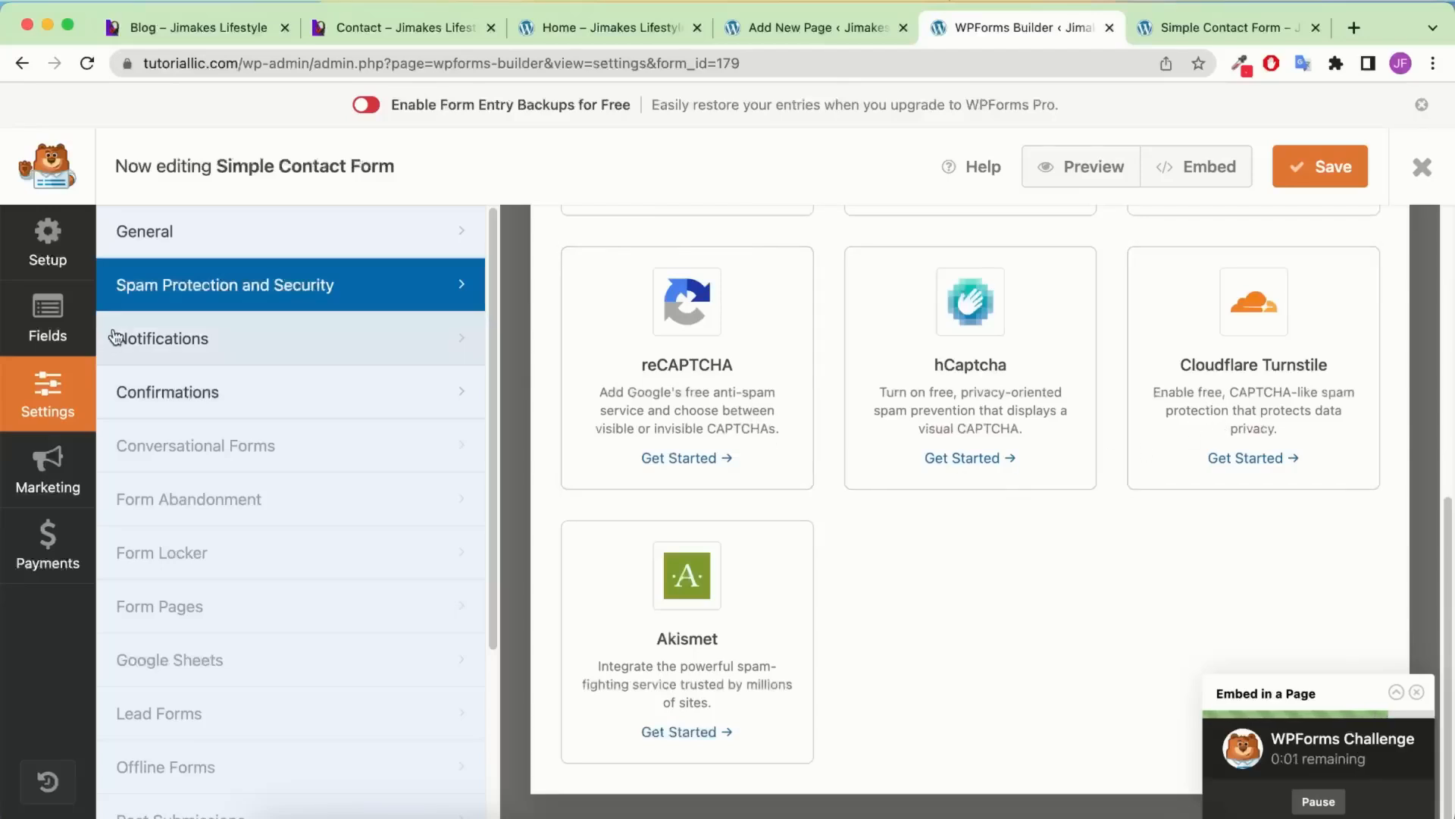
Inspect the Notifications page with the default notification sent to {admin_email}
left_click(154, 340)
scroll(701, 356, "up", 6)
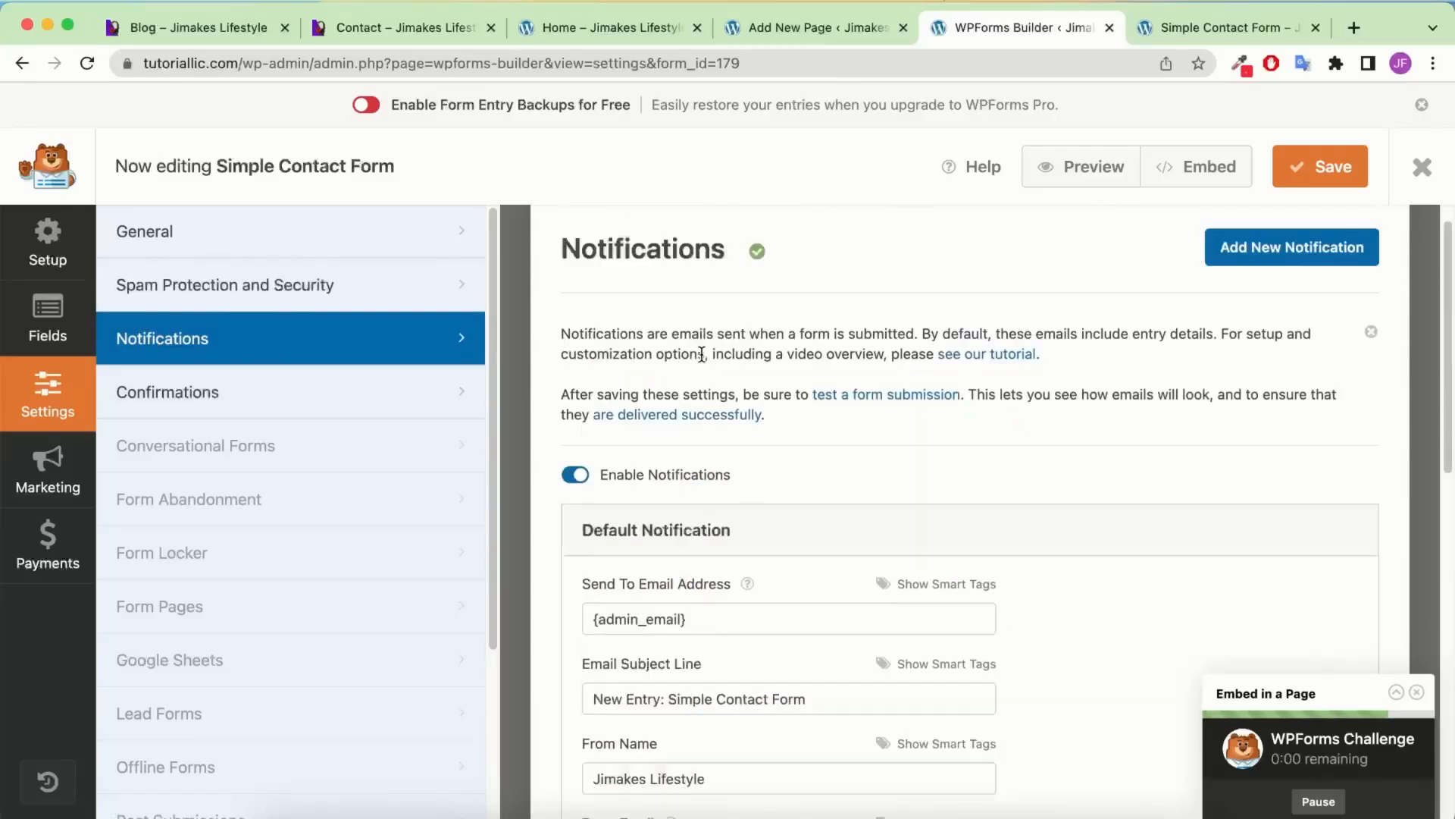
scroll(701, 357, "down", 2)
scroll(685, 521, "down", 2)
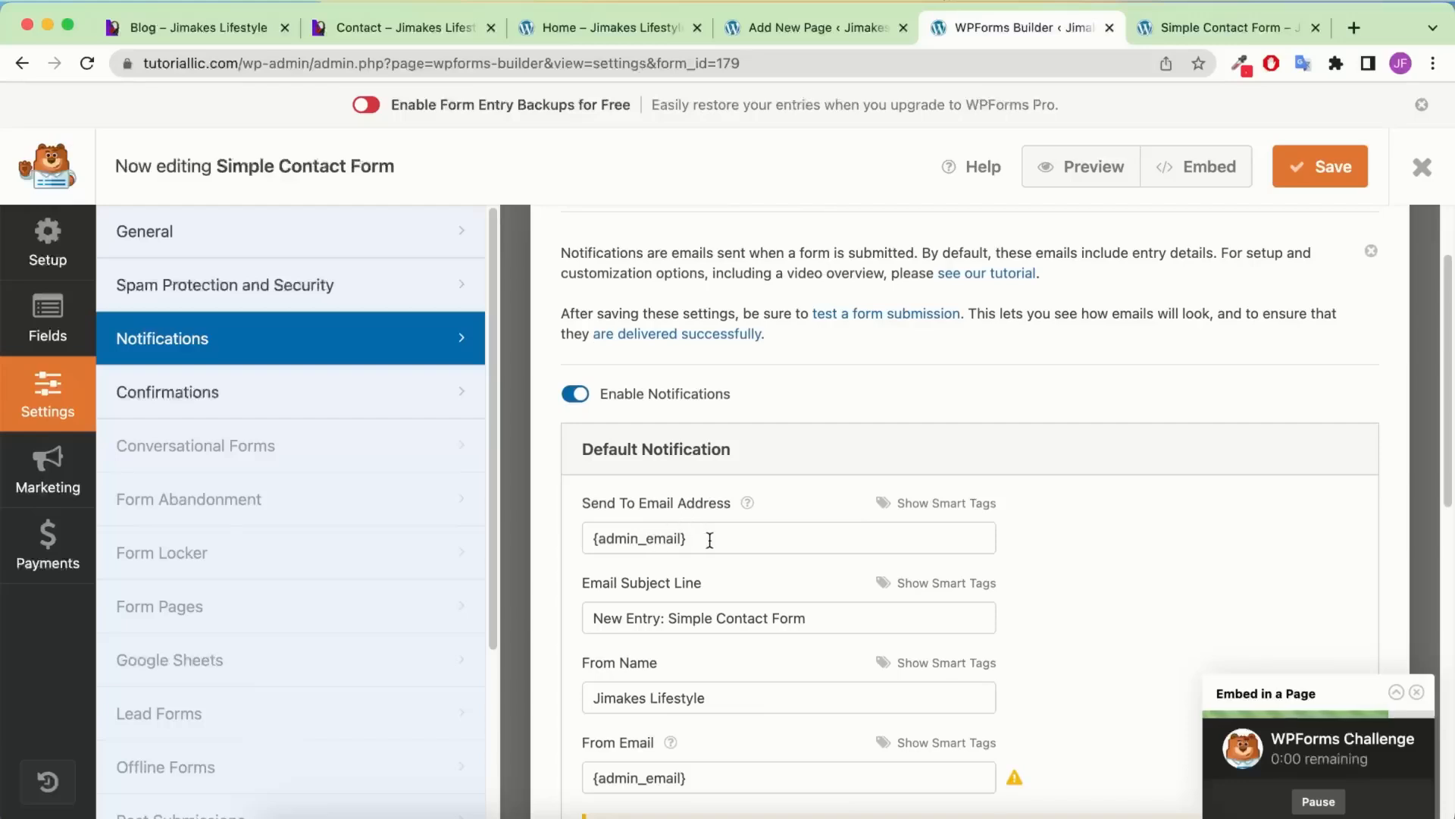
Check the notification recipient and default confirmation message, then return to the Contact page editor
scroll(710, 539, "down", 1)
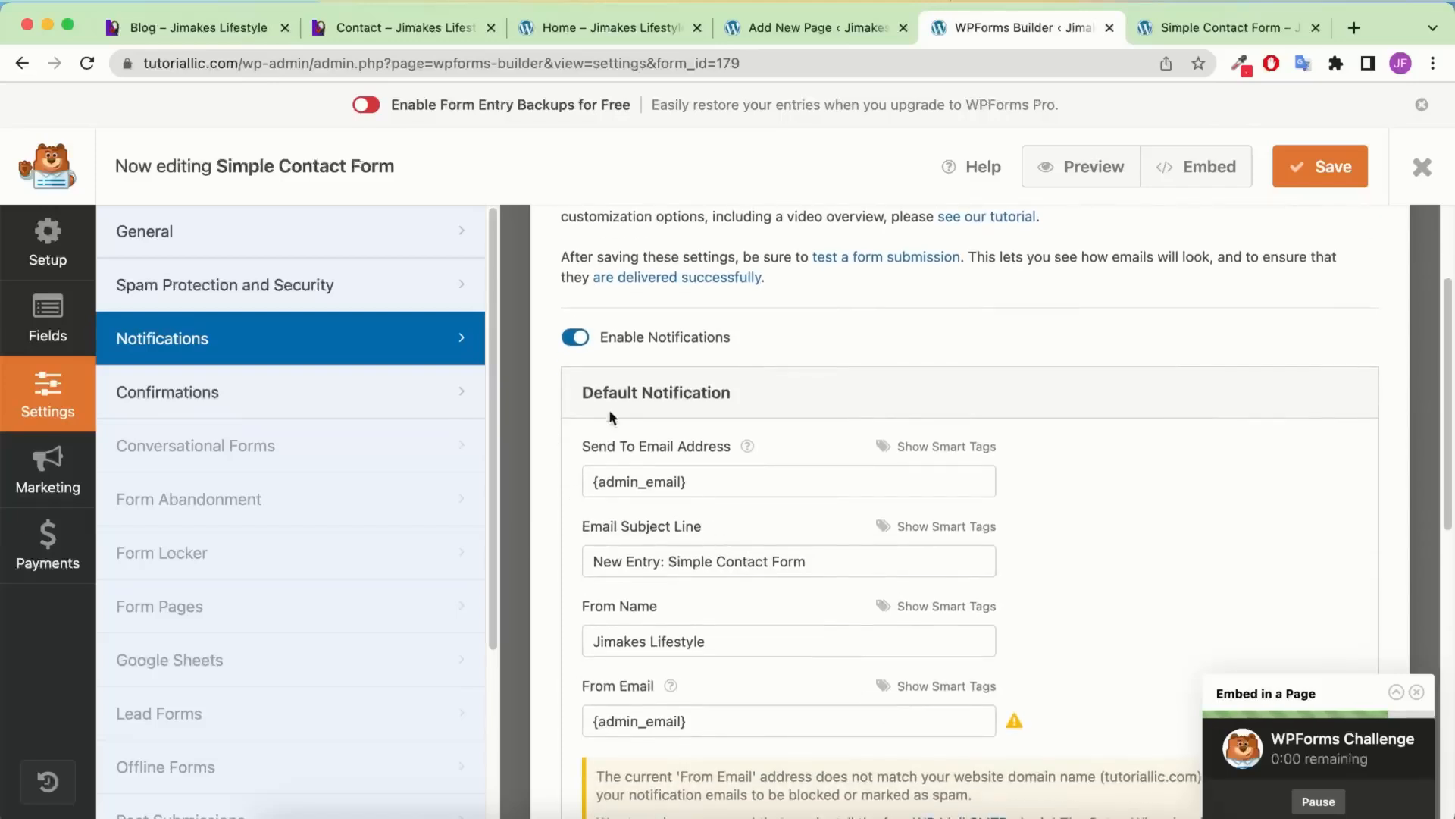
left_click(695, 479)
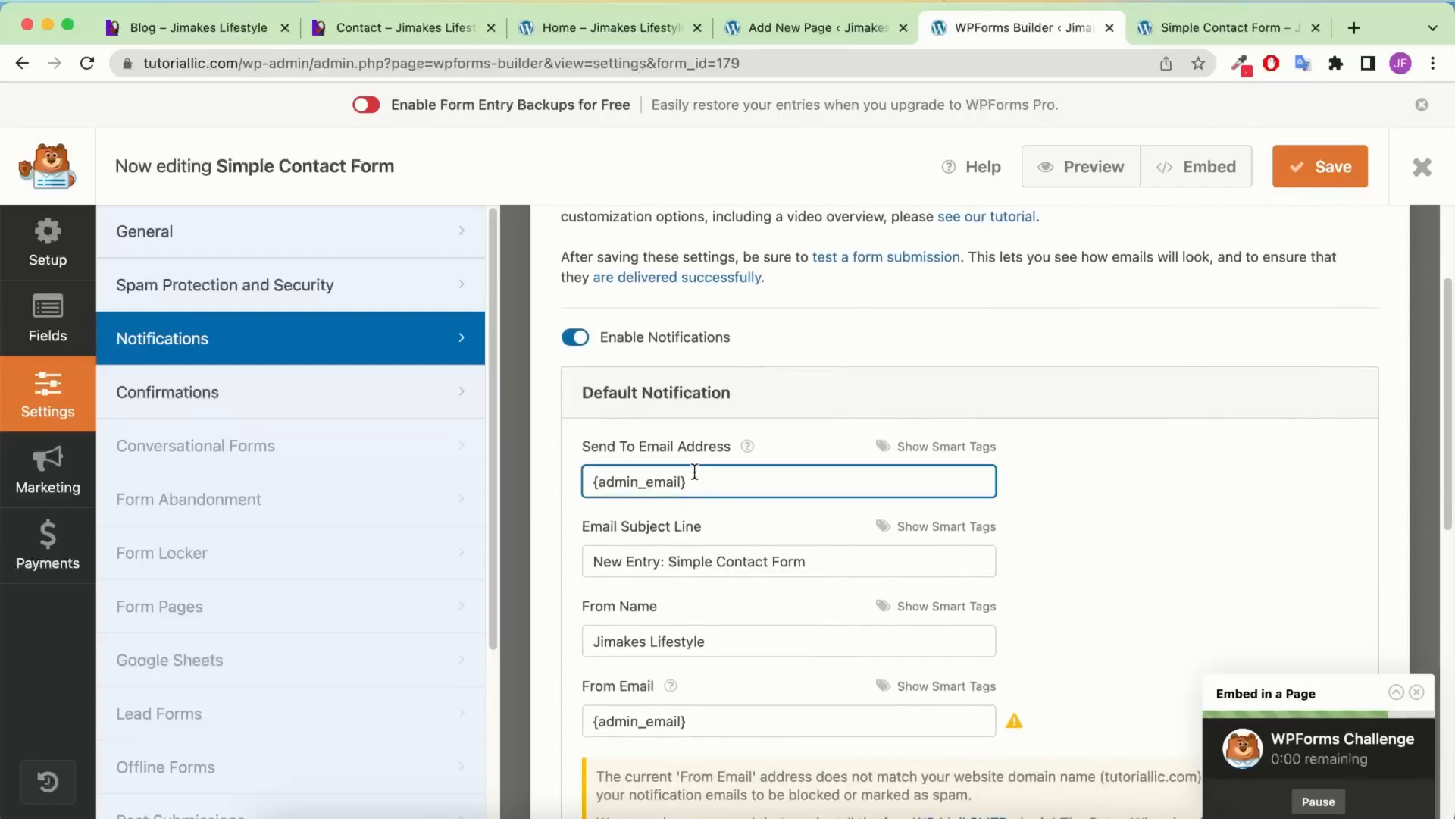
mouse_move(750, 444)
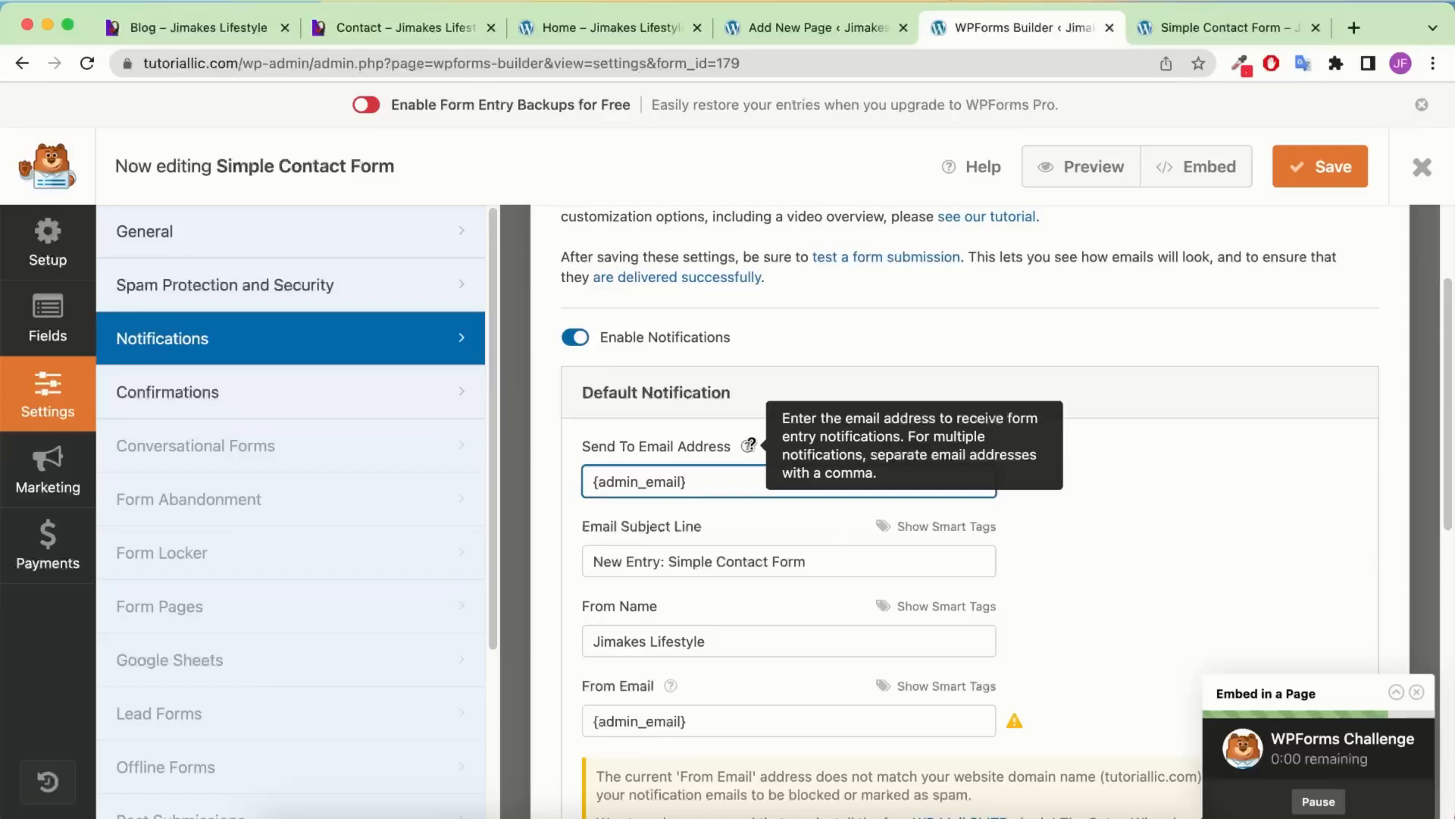
left_click(310, 390)
scroll(816, 500, "up", 3)
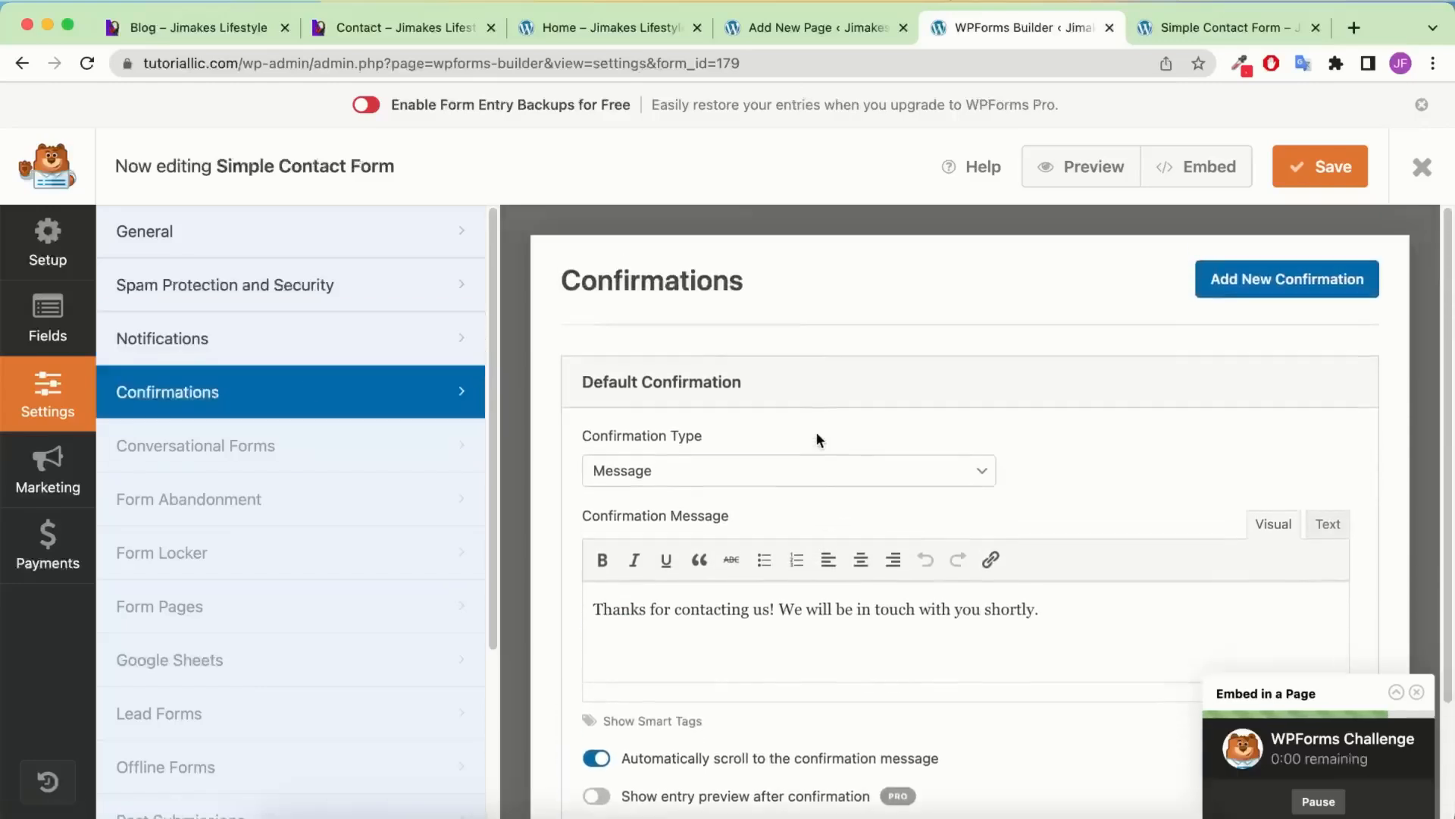
scroll(954, 371, "down", 2)
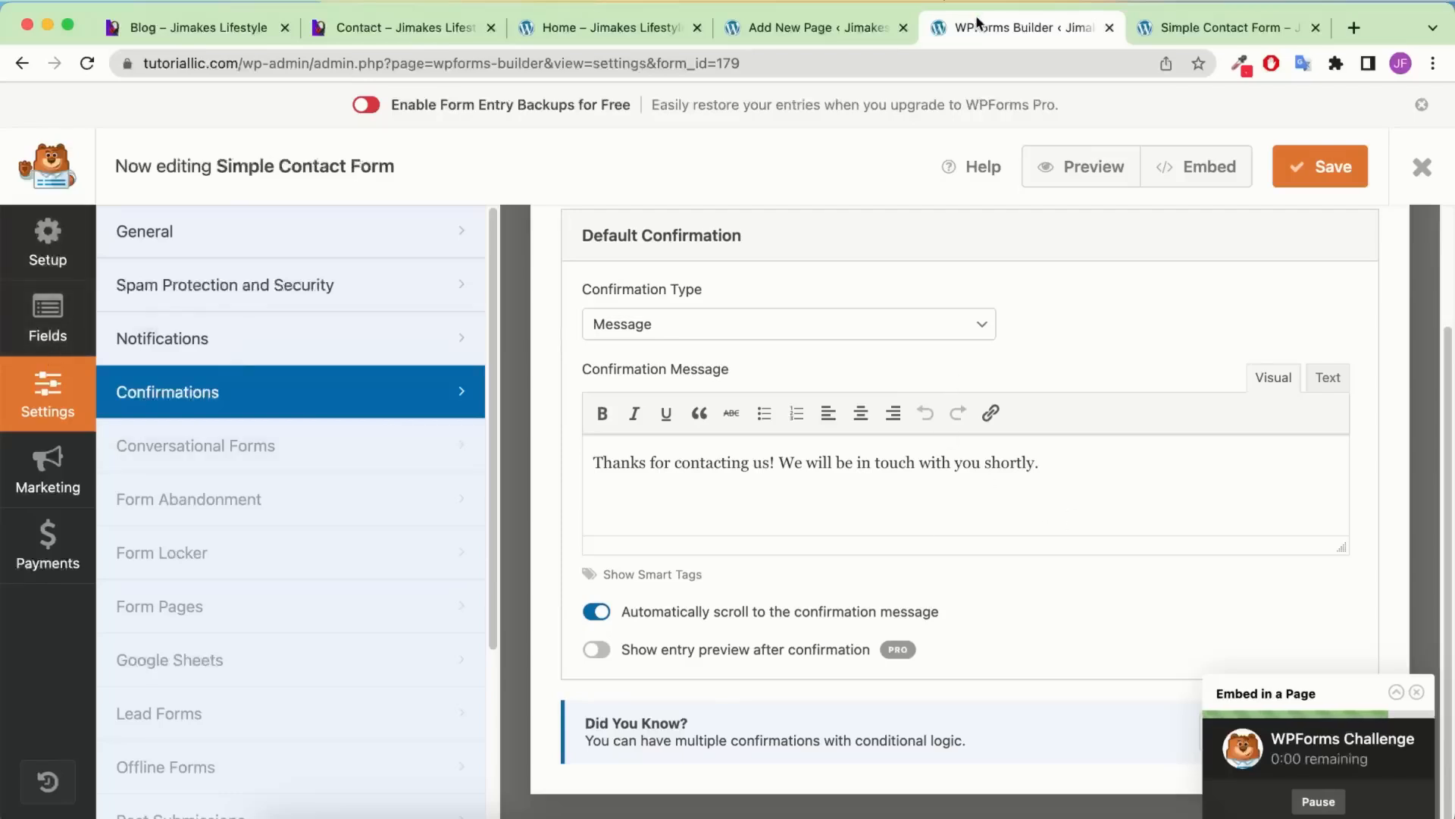
left_click(806, 42)
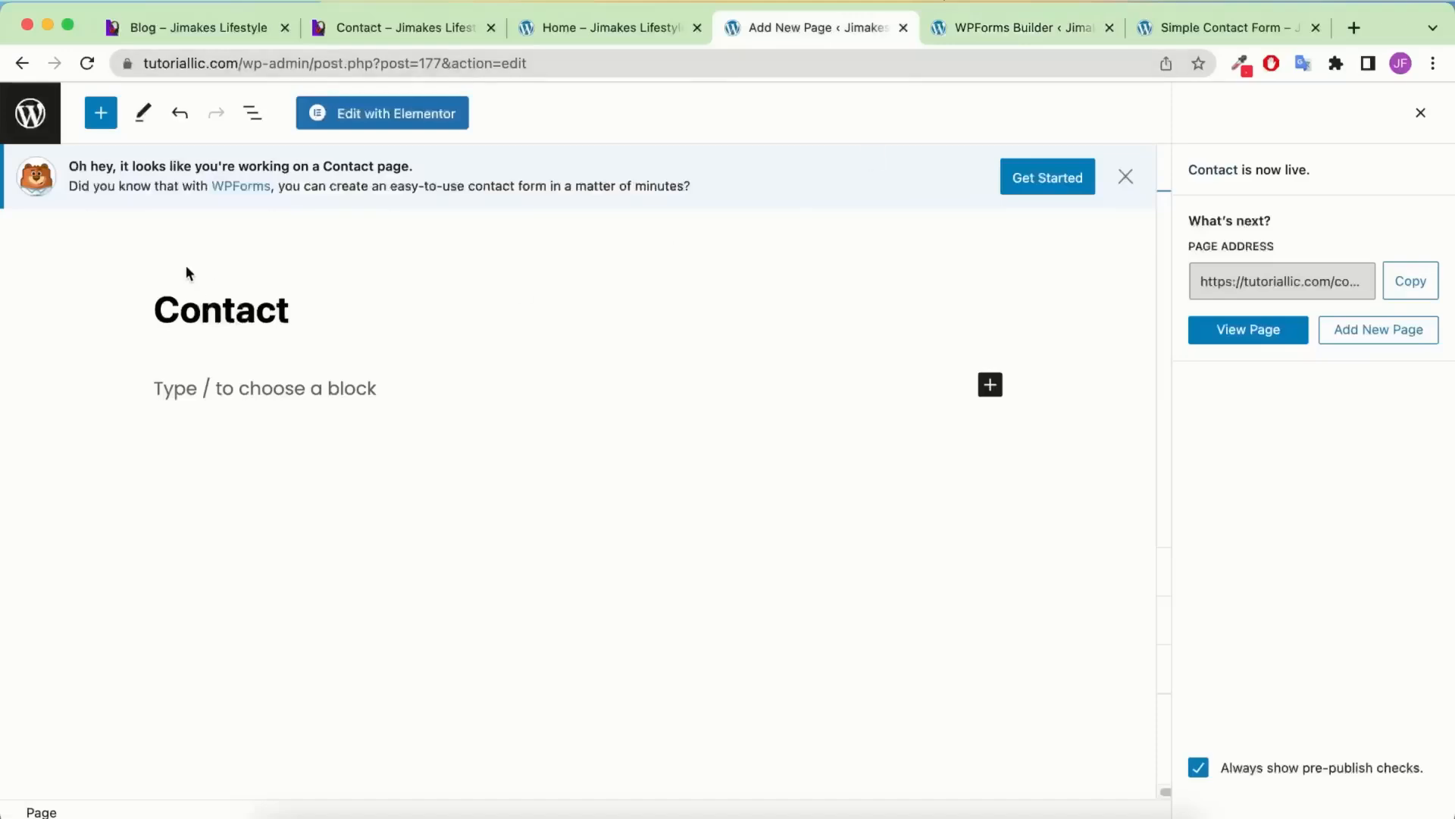
Copy the Home page's purple headphone banner container from the Navigator in Elementor
left_click(376, 117)
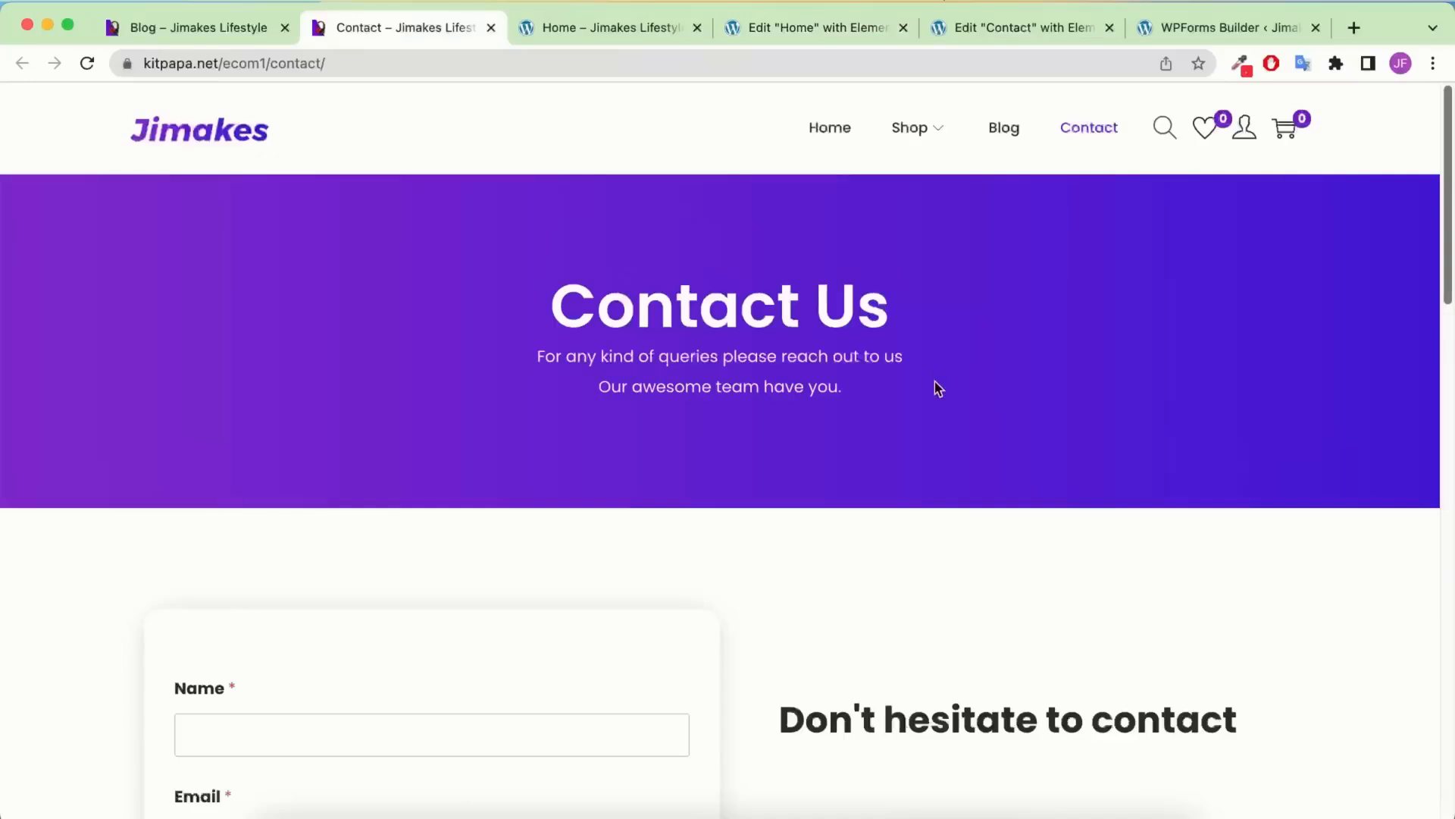
left_click(662, 16)
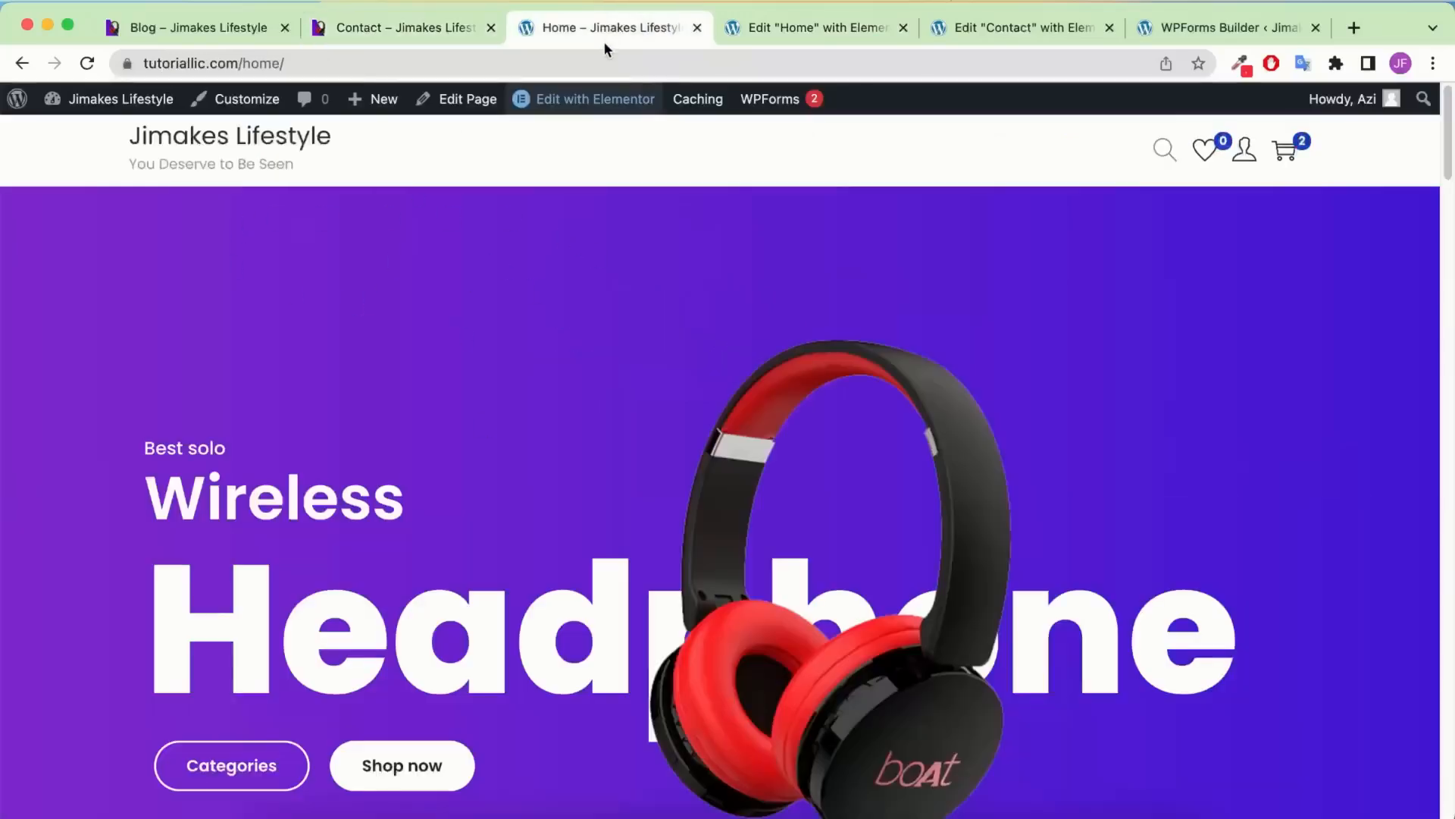
left_click(794, 27)
scroll(629, 375, "down", 4)
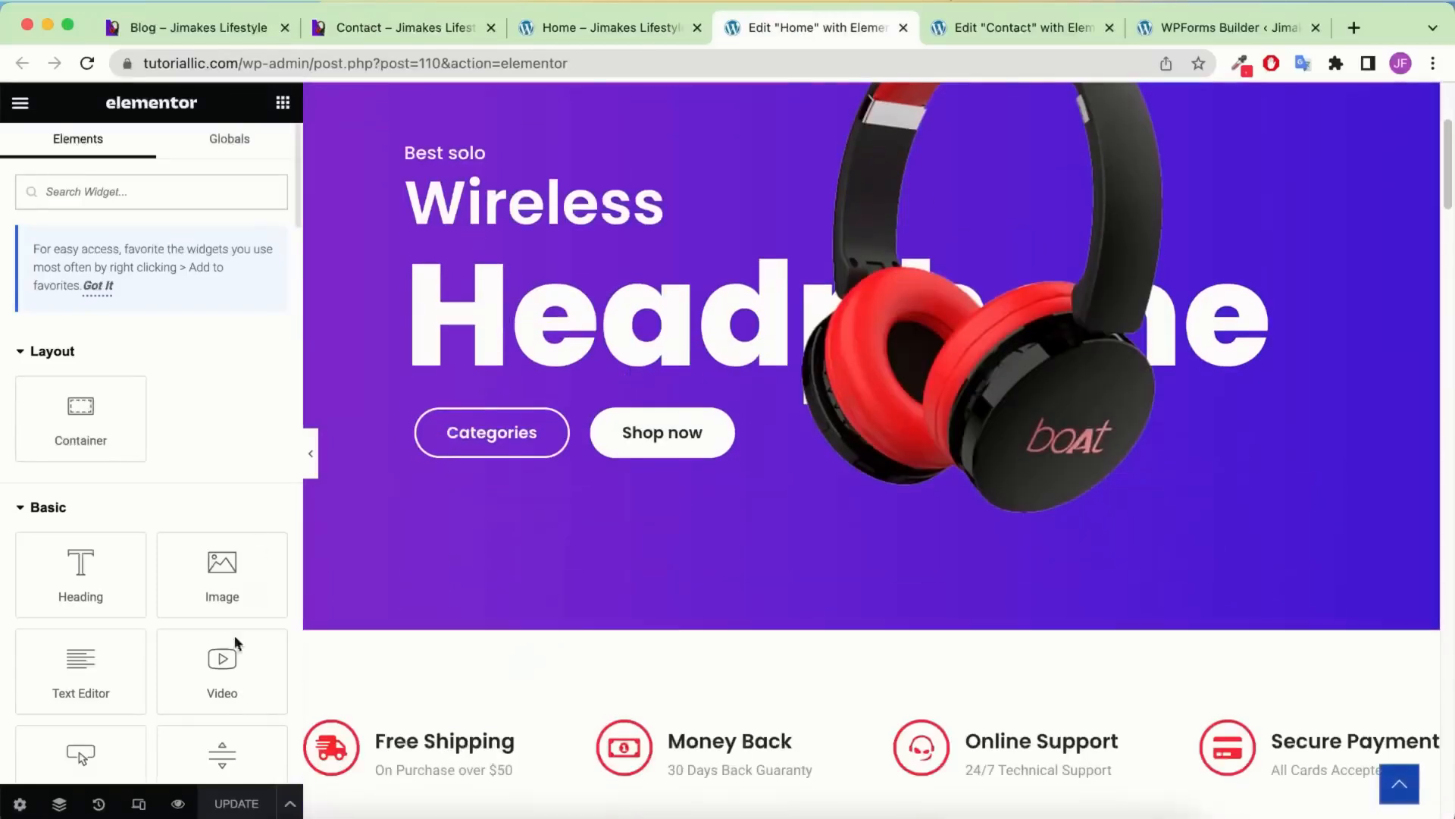
left_click(59, 803)
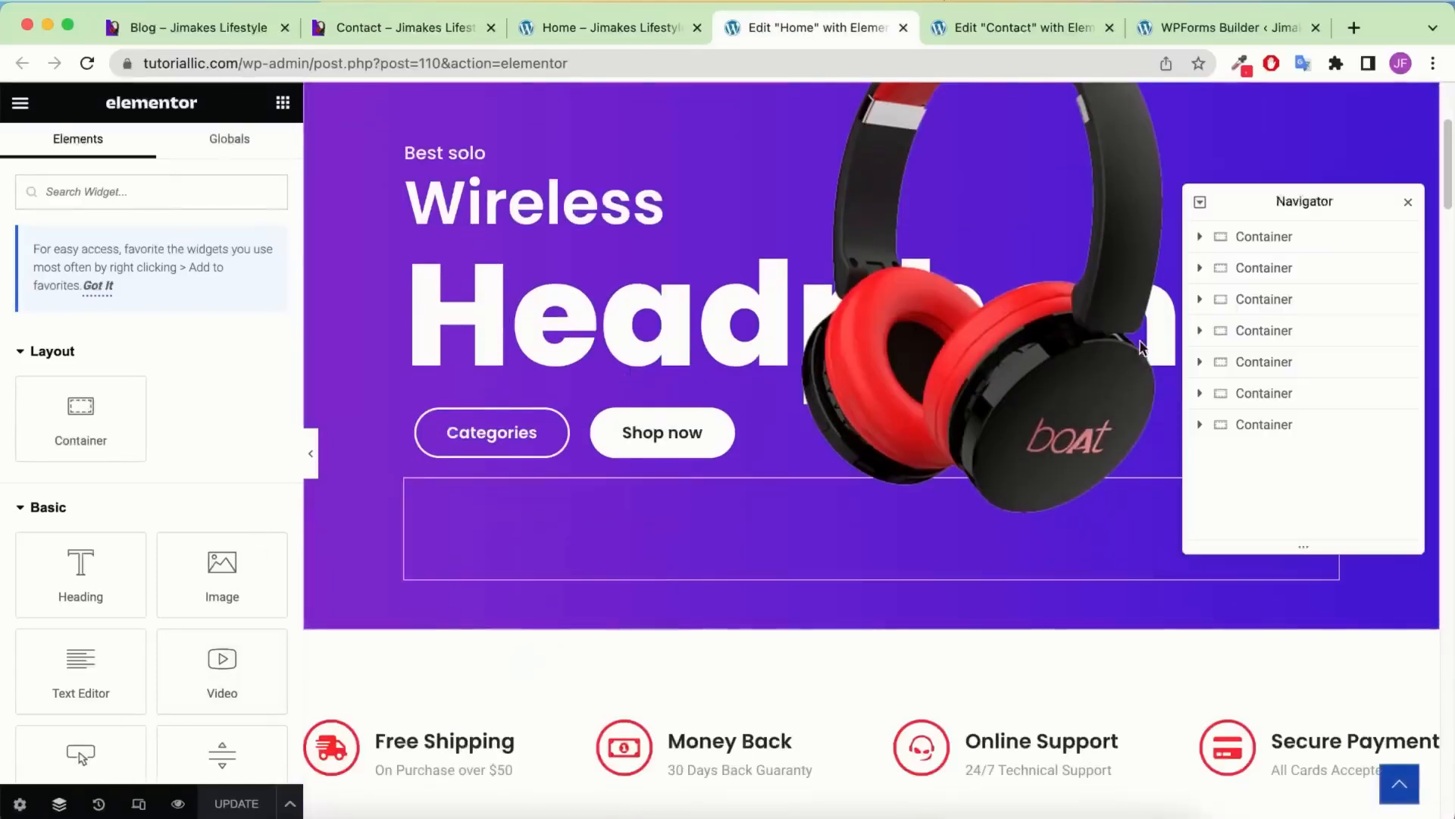
right_click(1258, 236)
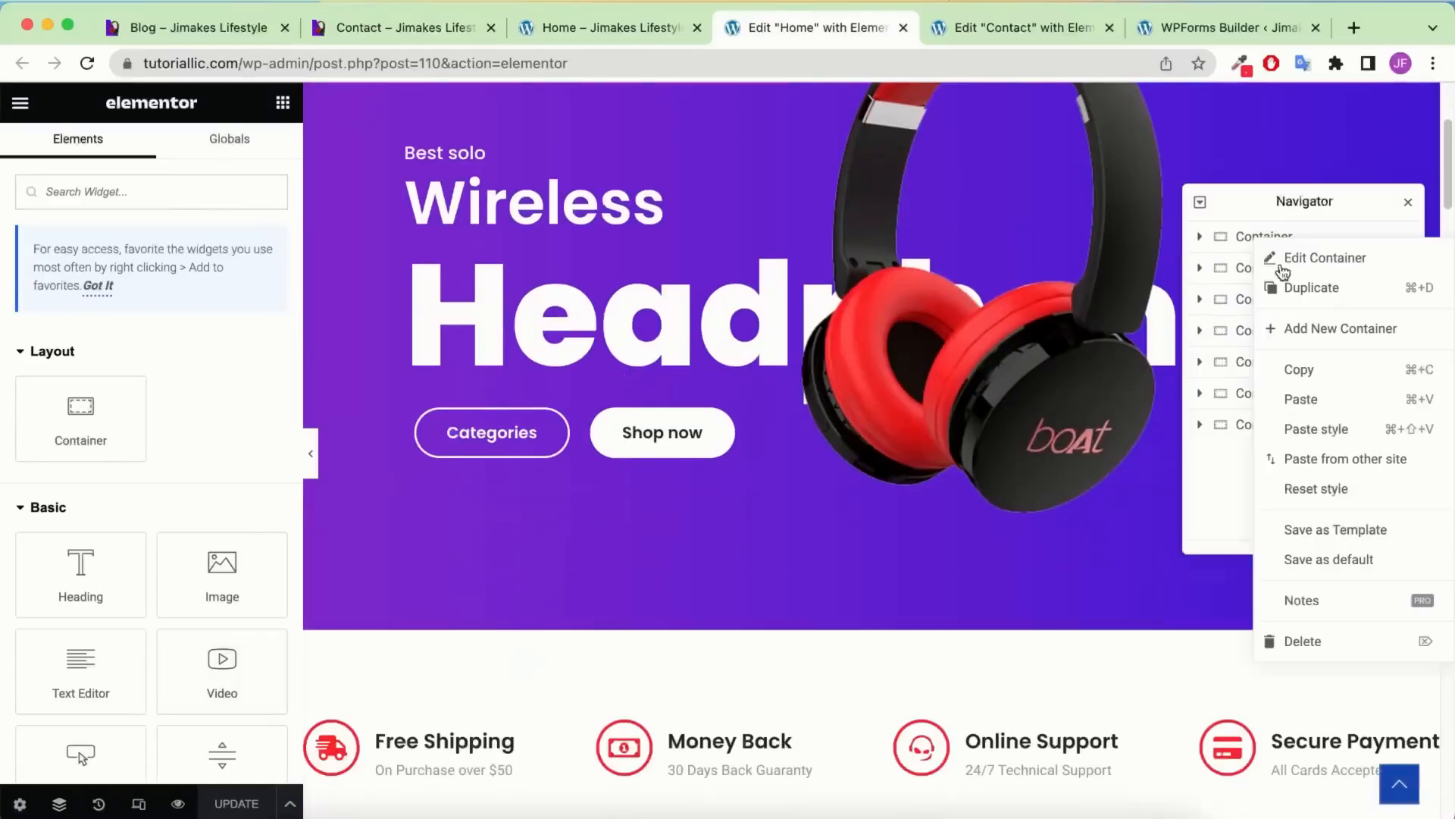
left_click(1310, 366)
Paste the banner onto the Contact page and clear out its inner widgets
left_click(1040, 30)
right_click(691, 307)
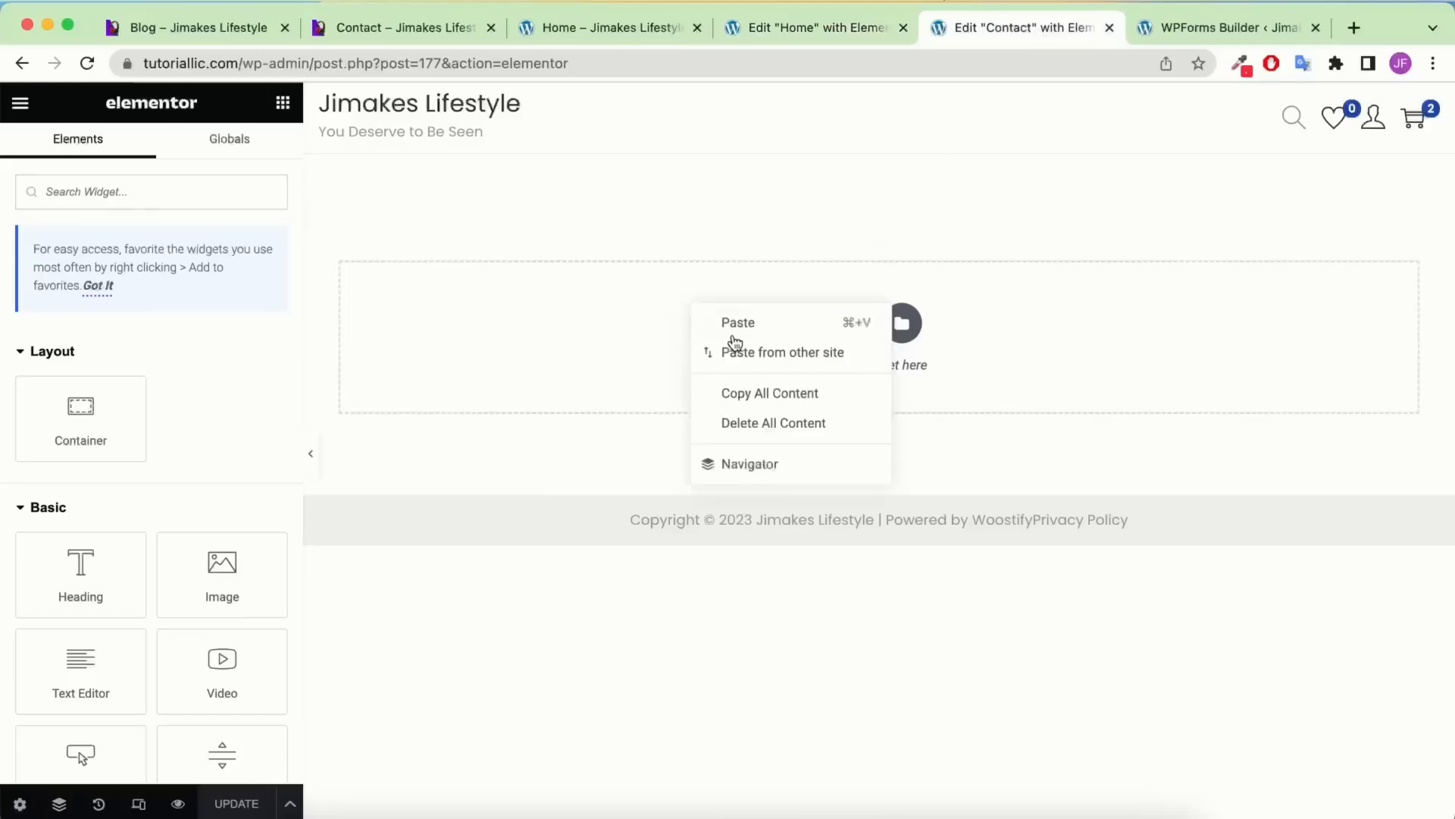
left_click(732, 323)
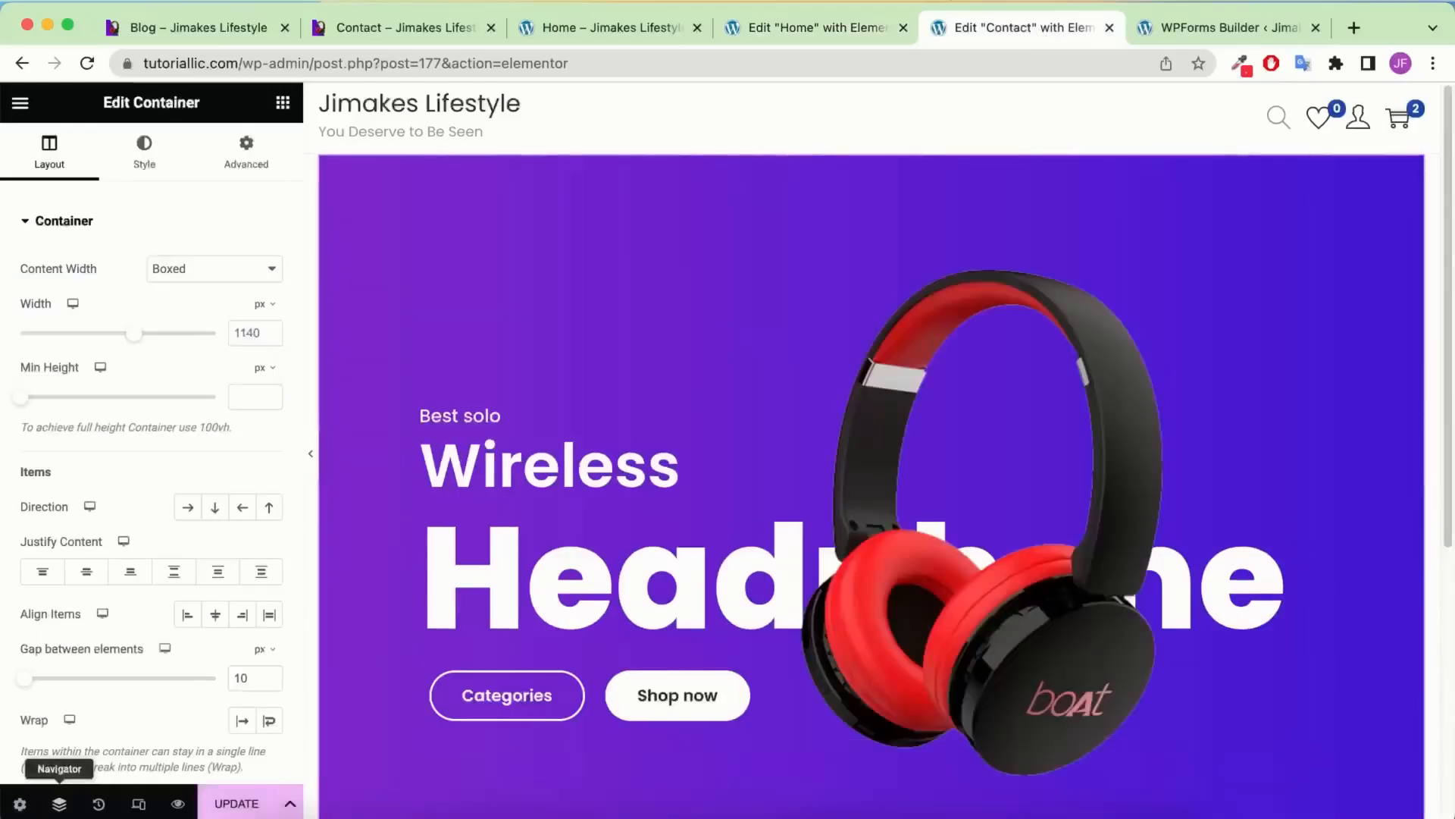
left_click(60, 804)
left_click(1202, 237)
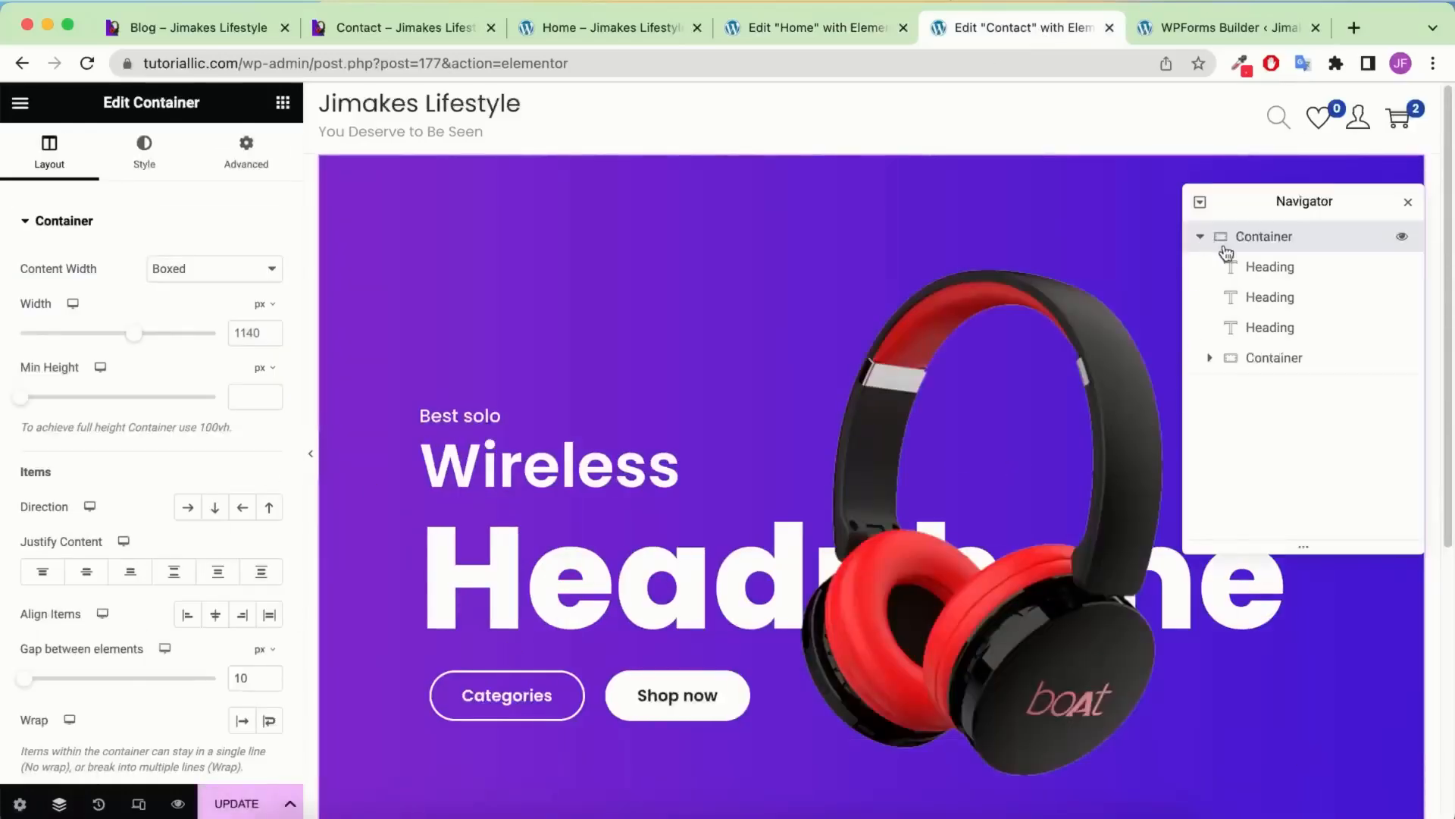
left_click(1289, 278)
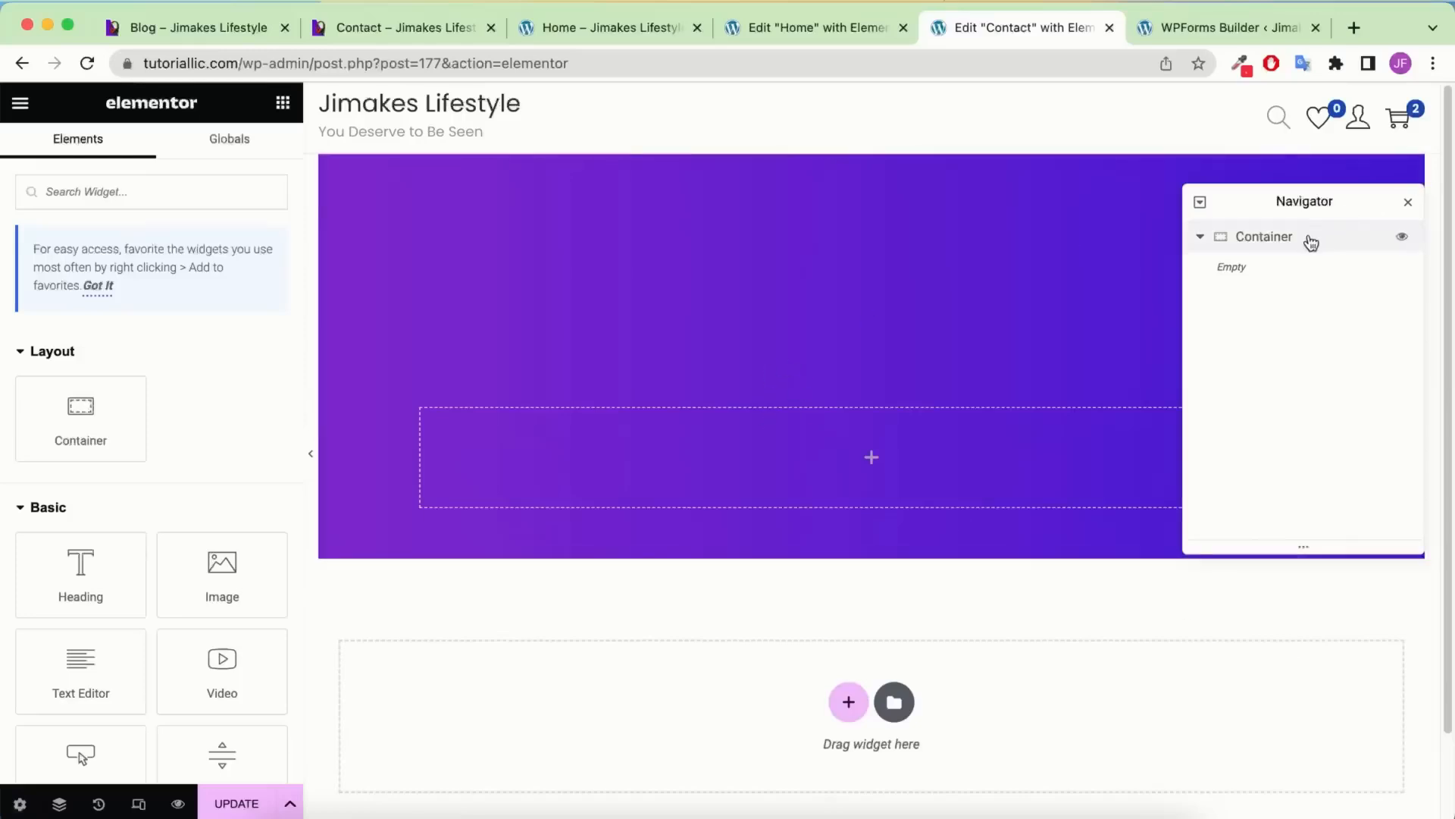
left_click(1308, 240)
Set the banner container's Advanced margin and padding to 0 on all sides
left_click(227, 160)
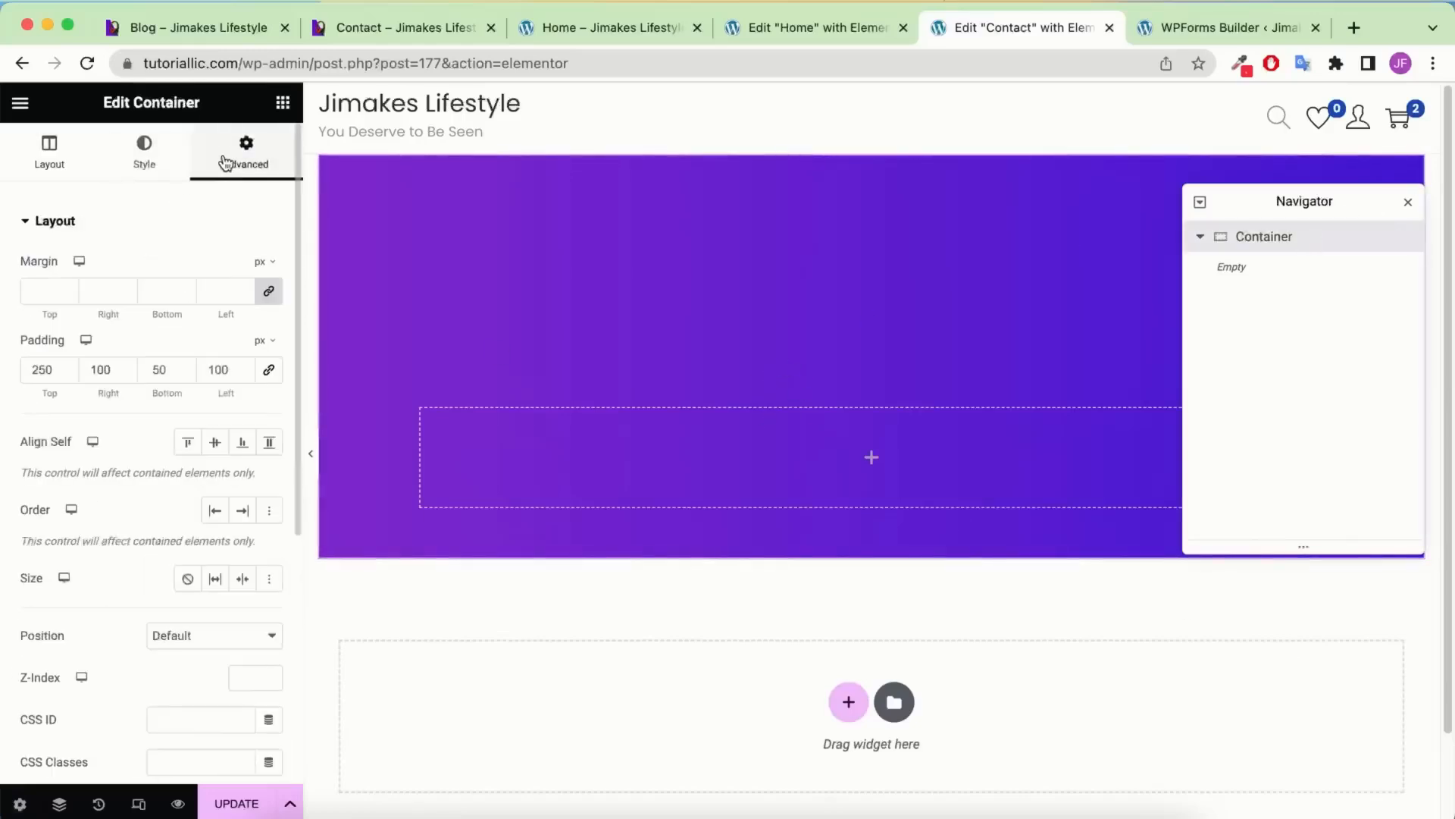
left_click(263, 294)
left_click(267, 370)
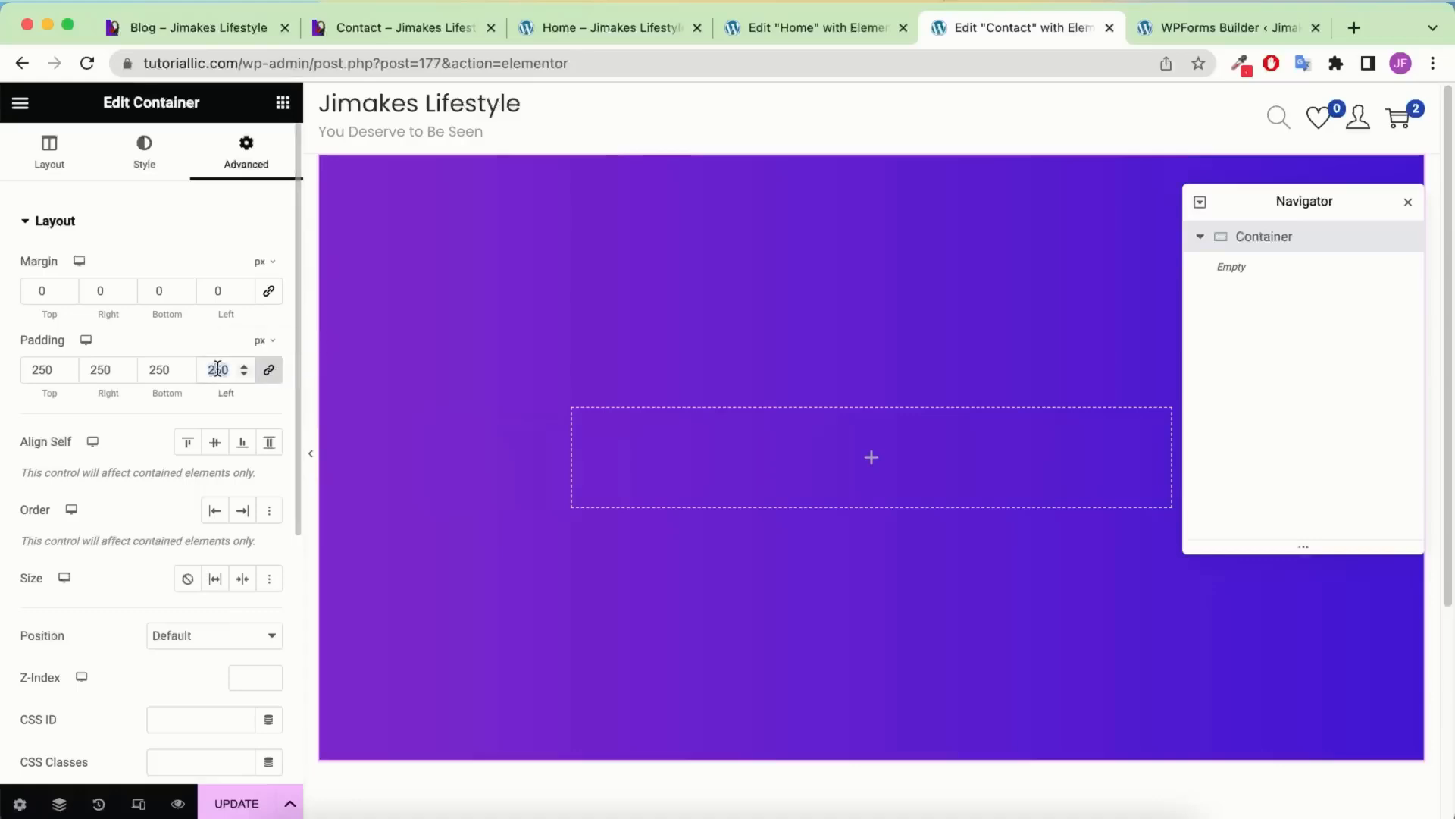
type("0")
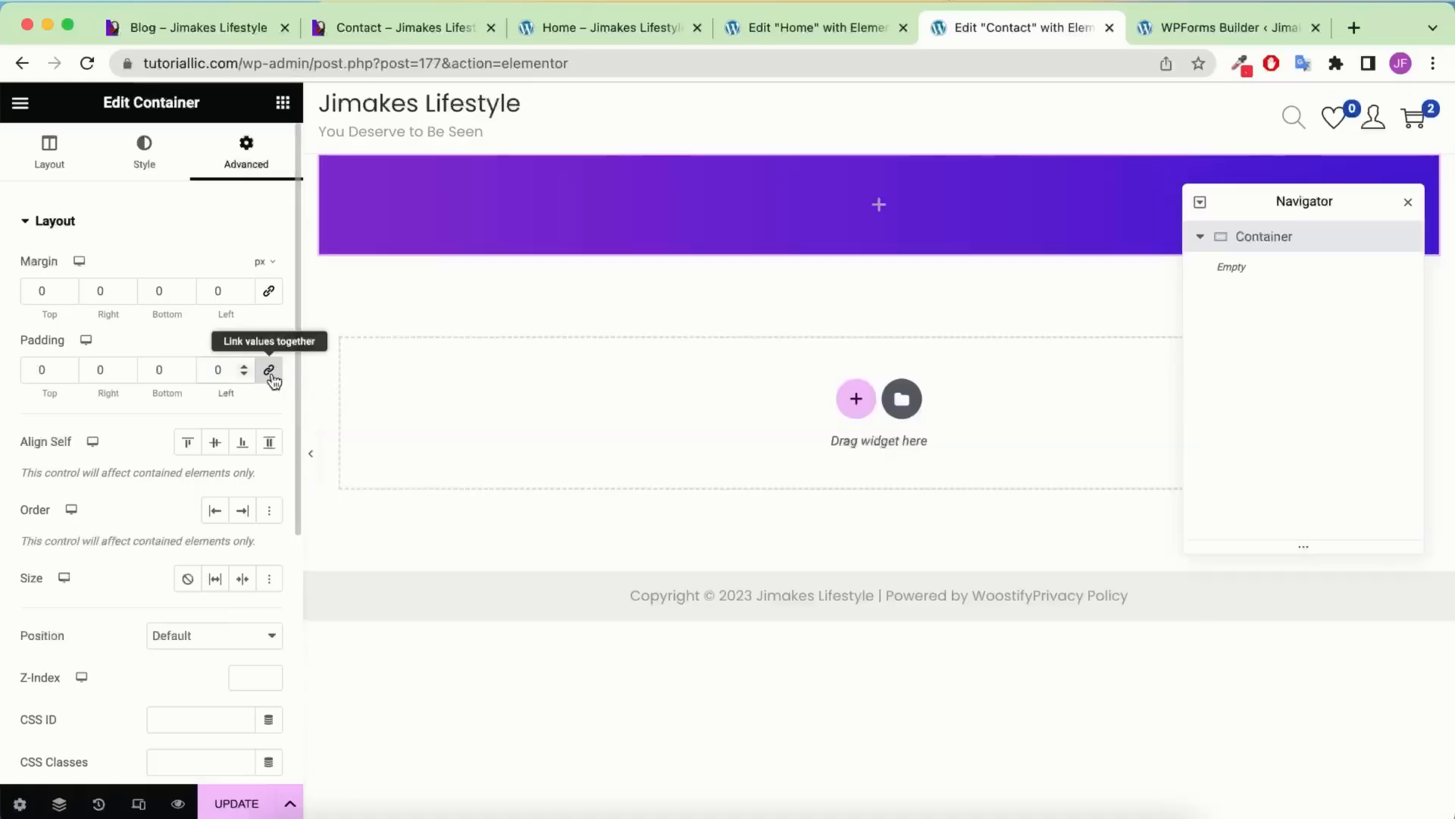
left_click(271, 373)
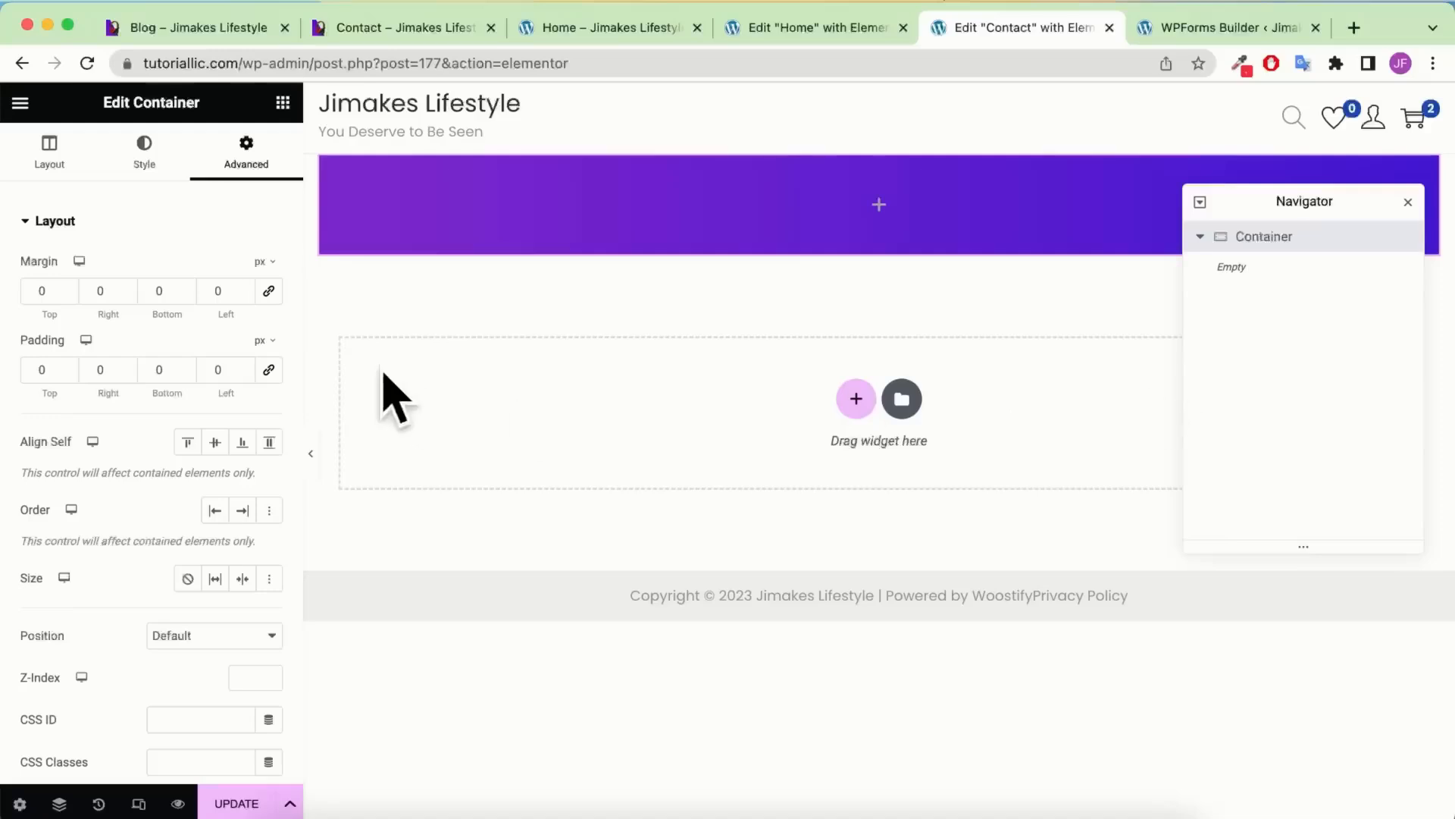
left_click(165, 167)
scroll(202, 244, "down", 2)
scroll(198, 239, "up", 2)
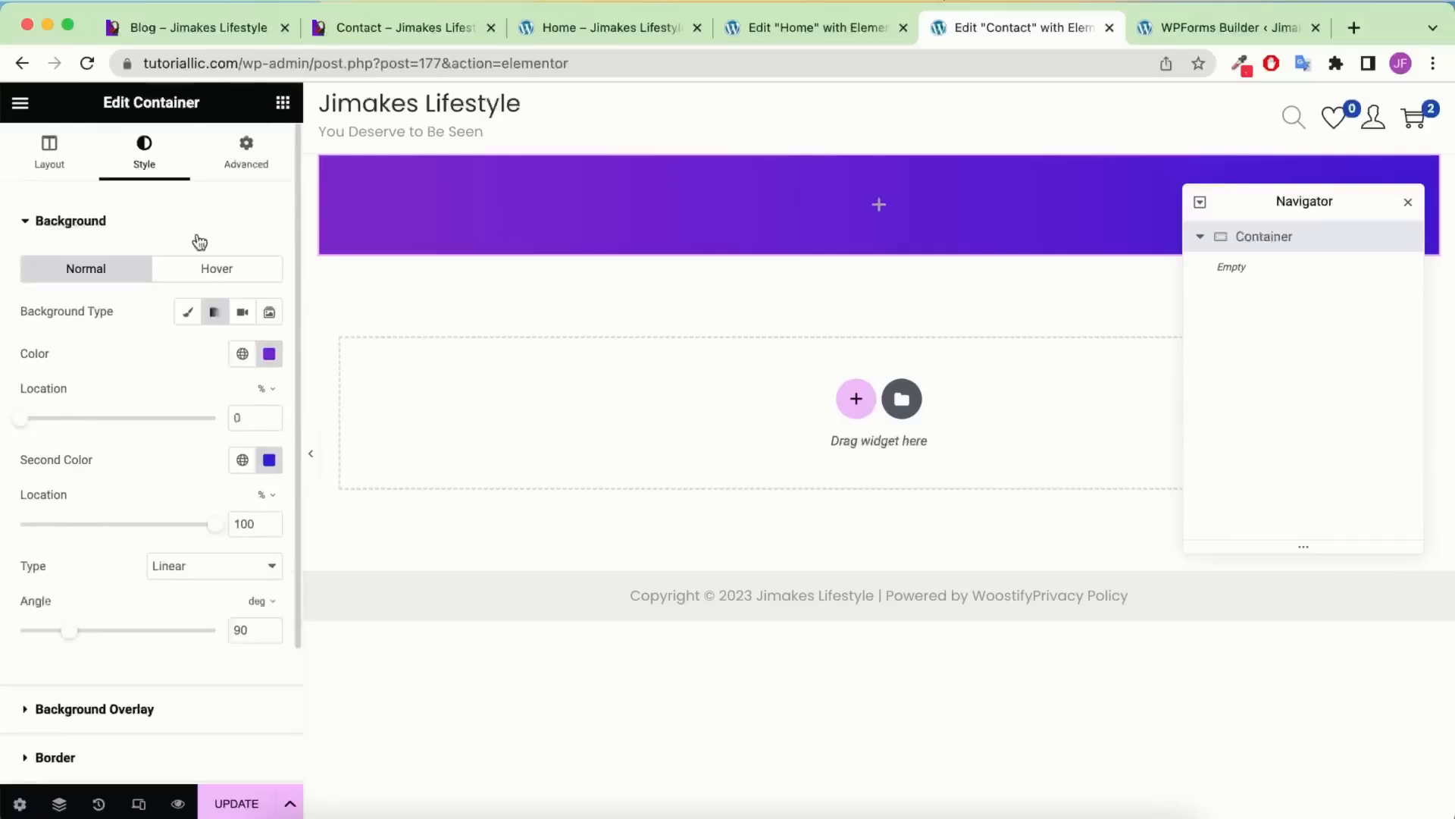
left_click(59, 155)
scroll(106, 318, "down", 3)
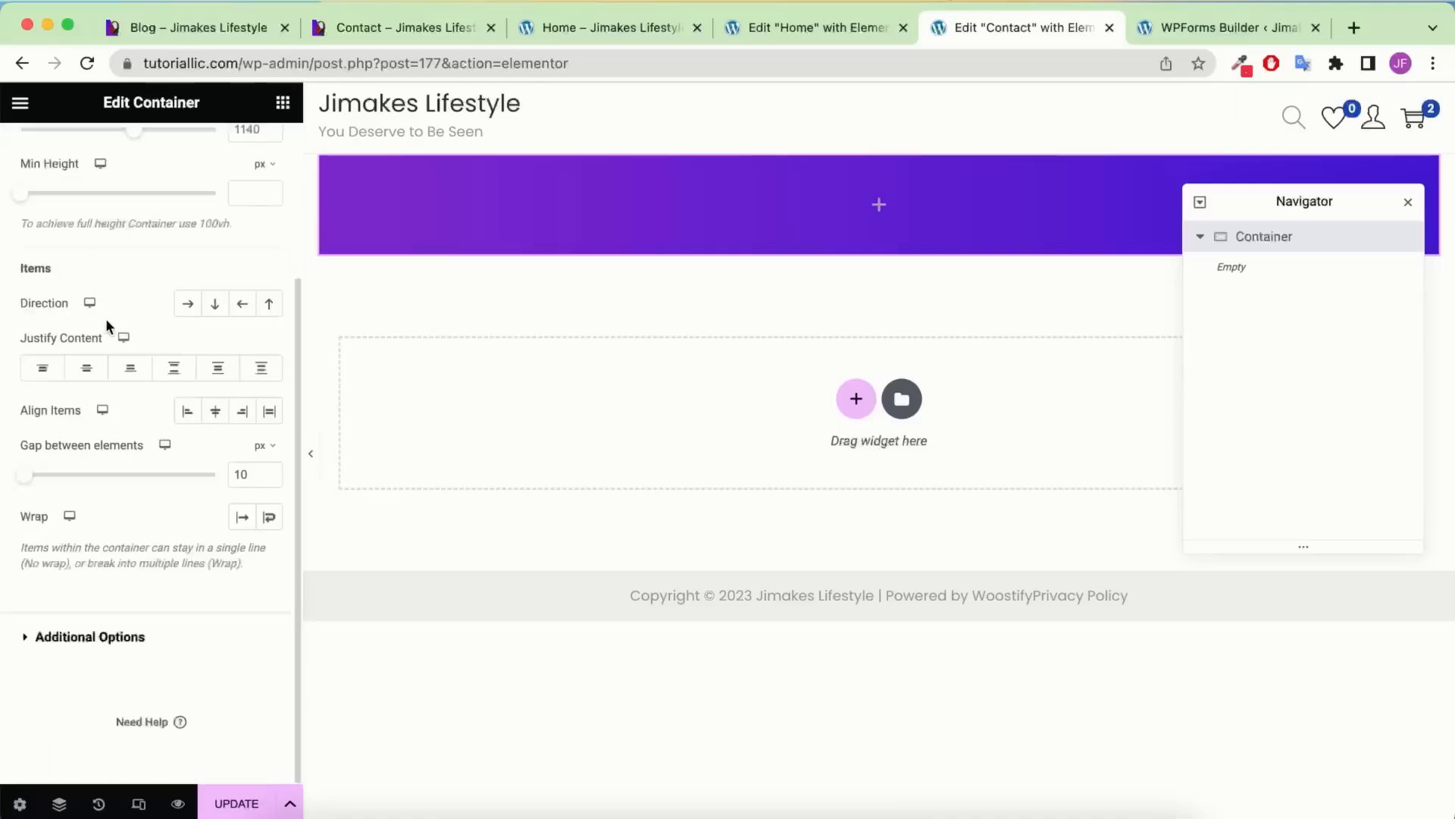
scroll(106, 316, "up", 3)
left_click(1407, 205)
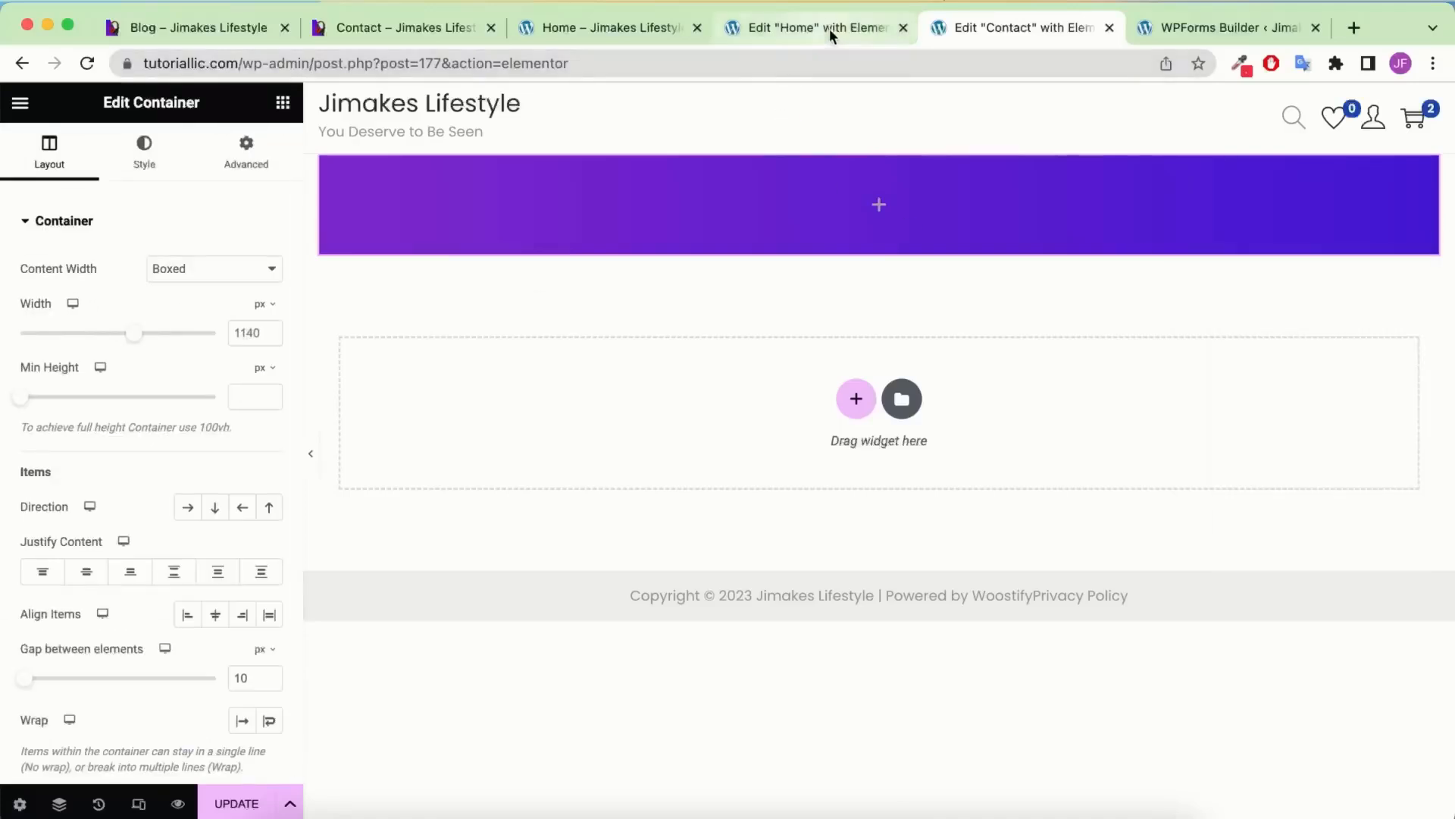
left_click(283, 102)
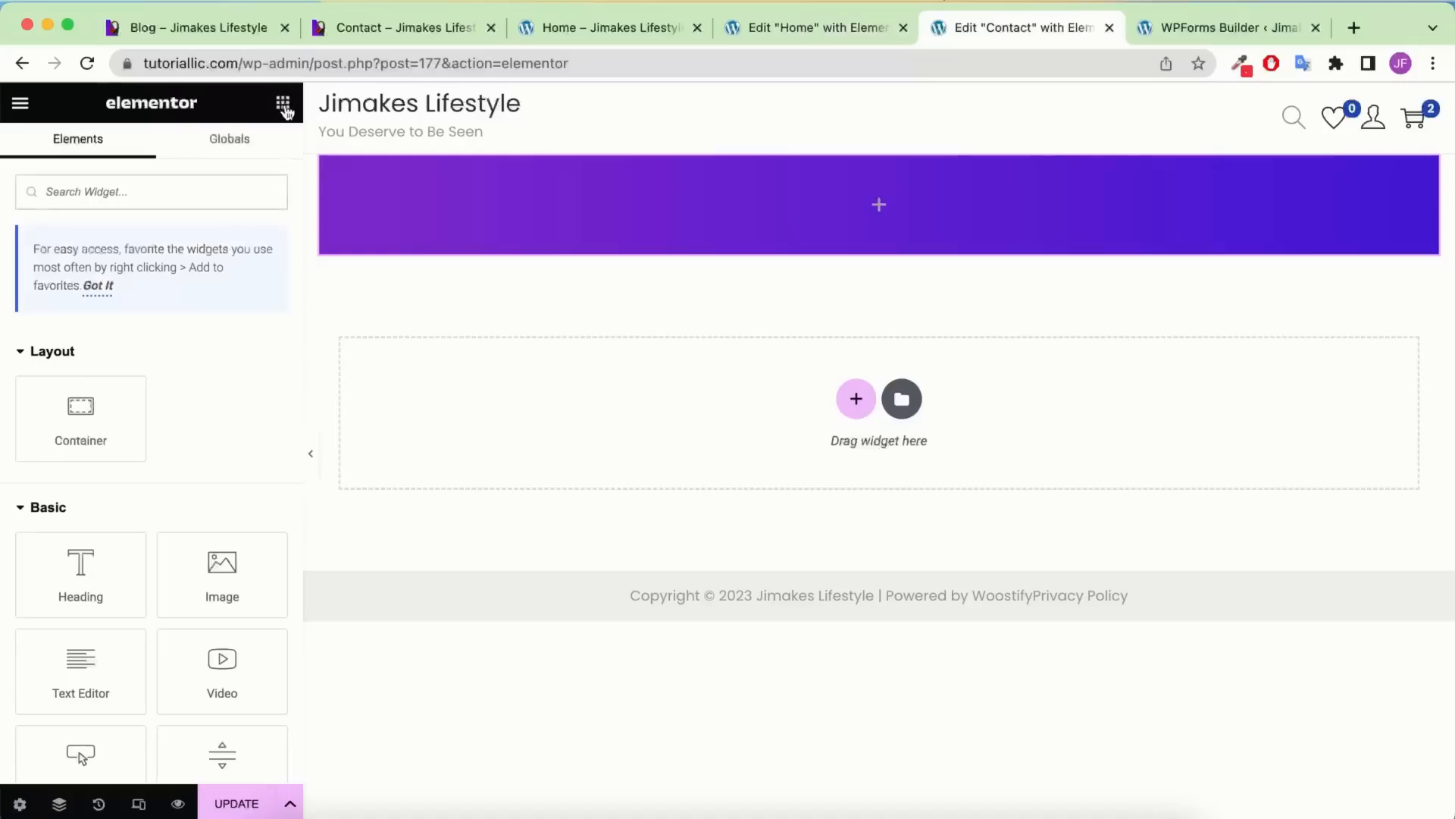
Add a white, centred 'Contact Us' heading with 60 px font size to the banner
left_click_drag(81, 562, 978, 202)
left_click(903, 27)
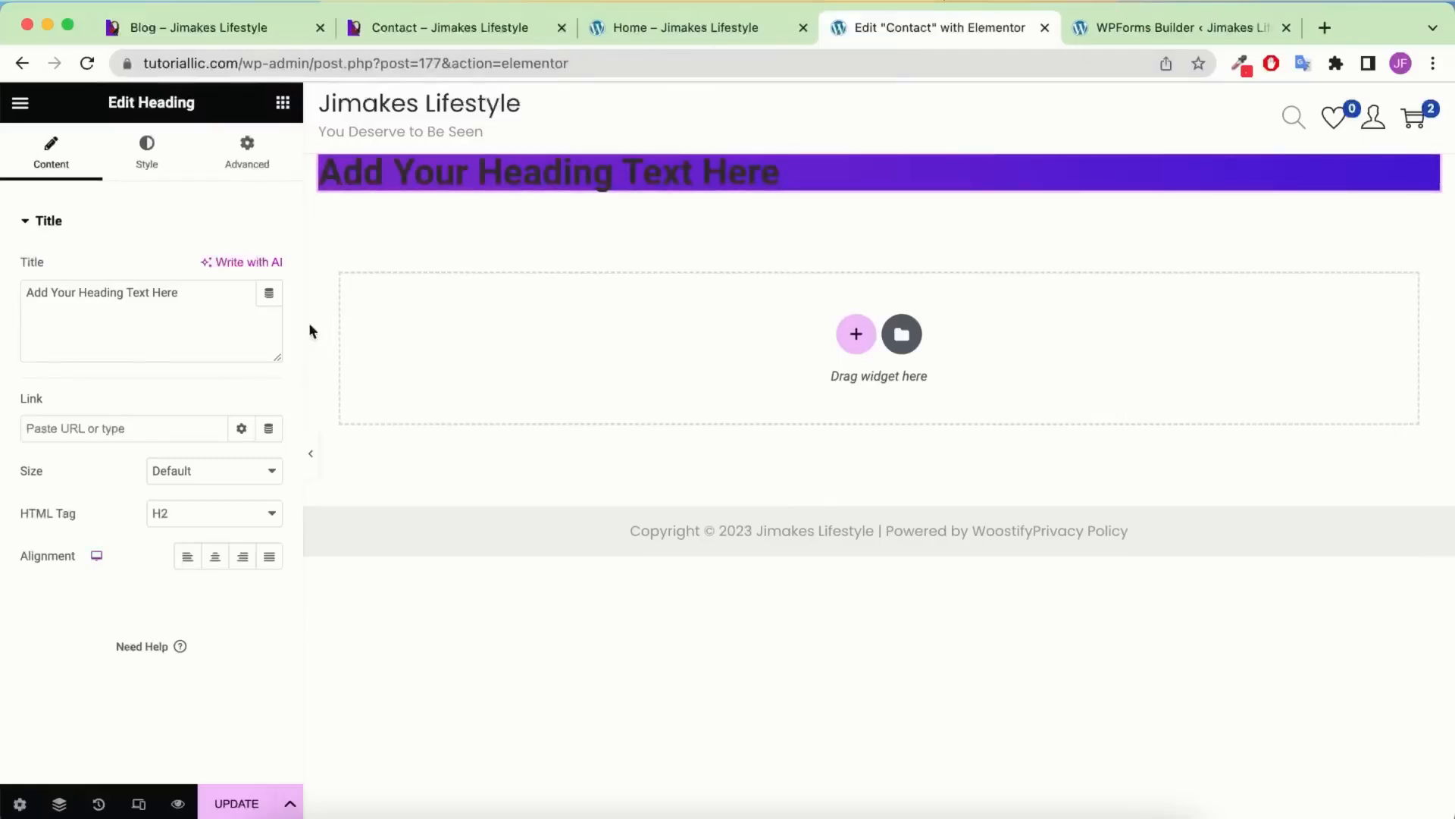
triple_click(232, 302)
key("super+v")
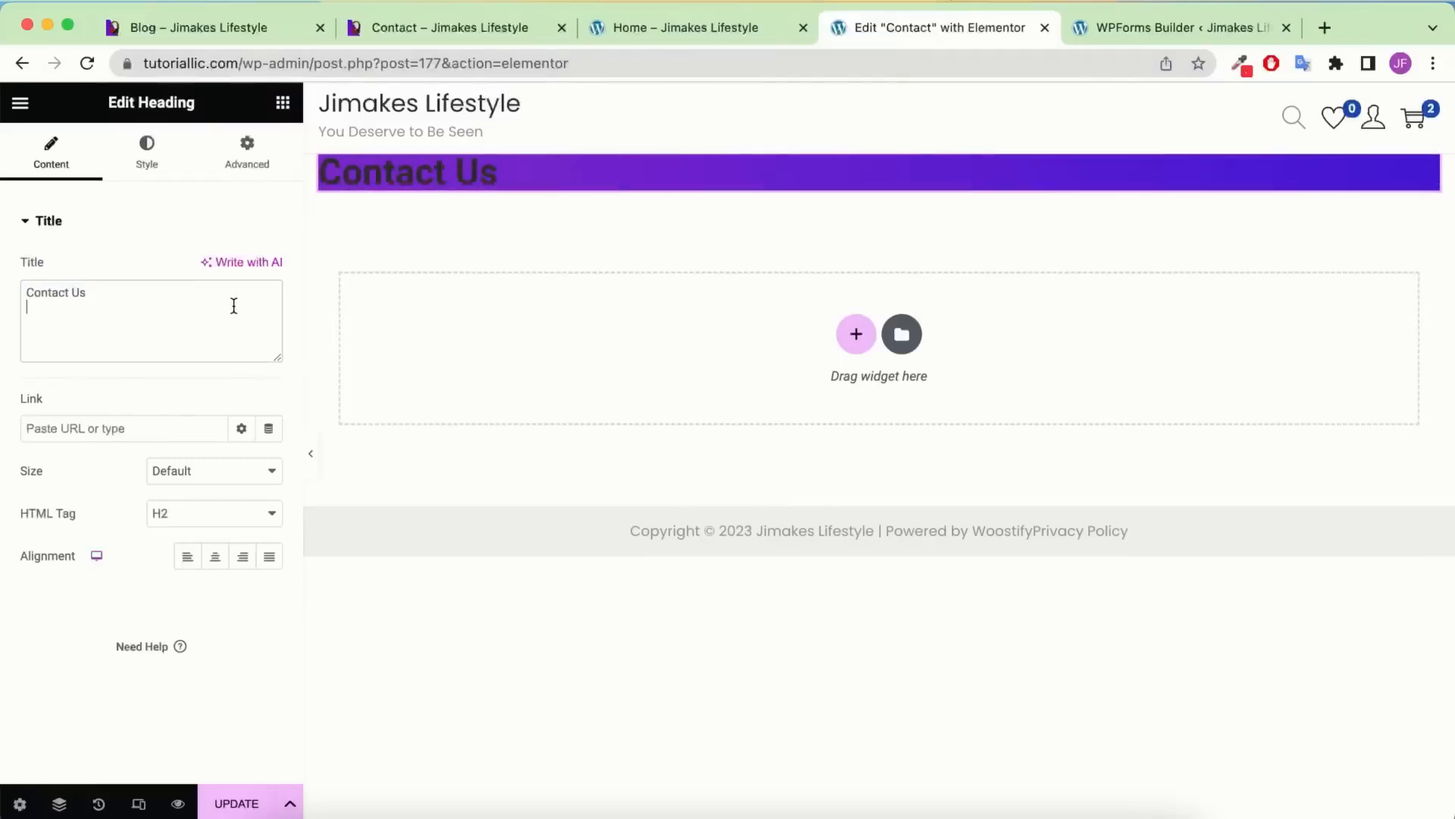
left_click(146, 150)
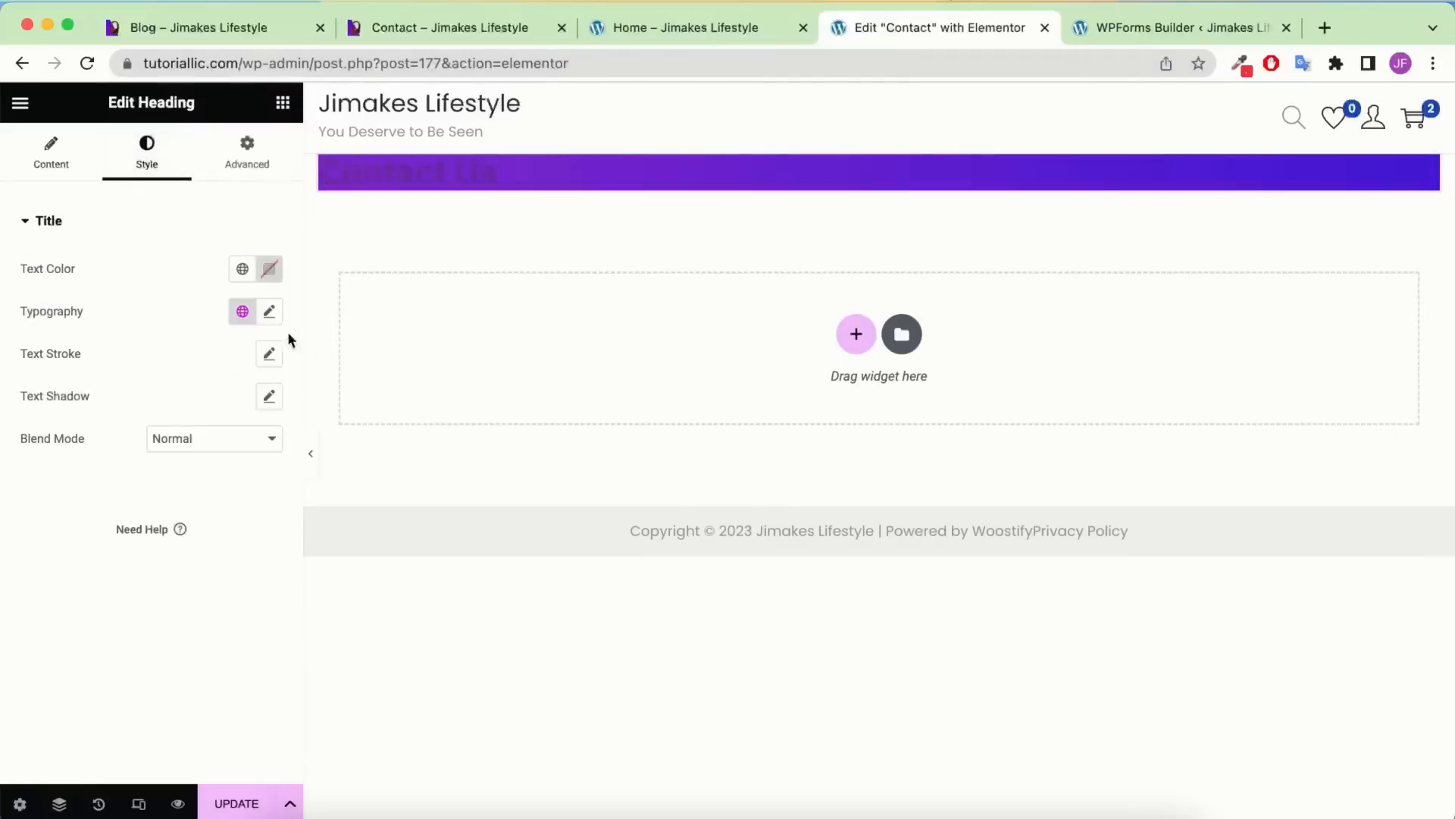
left_click(243, 268)
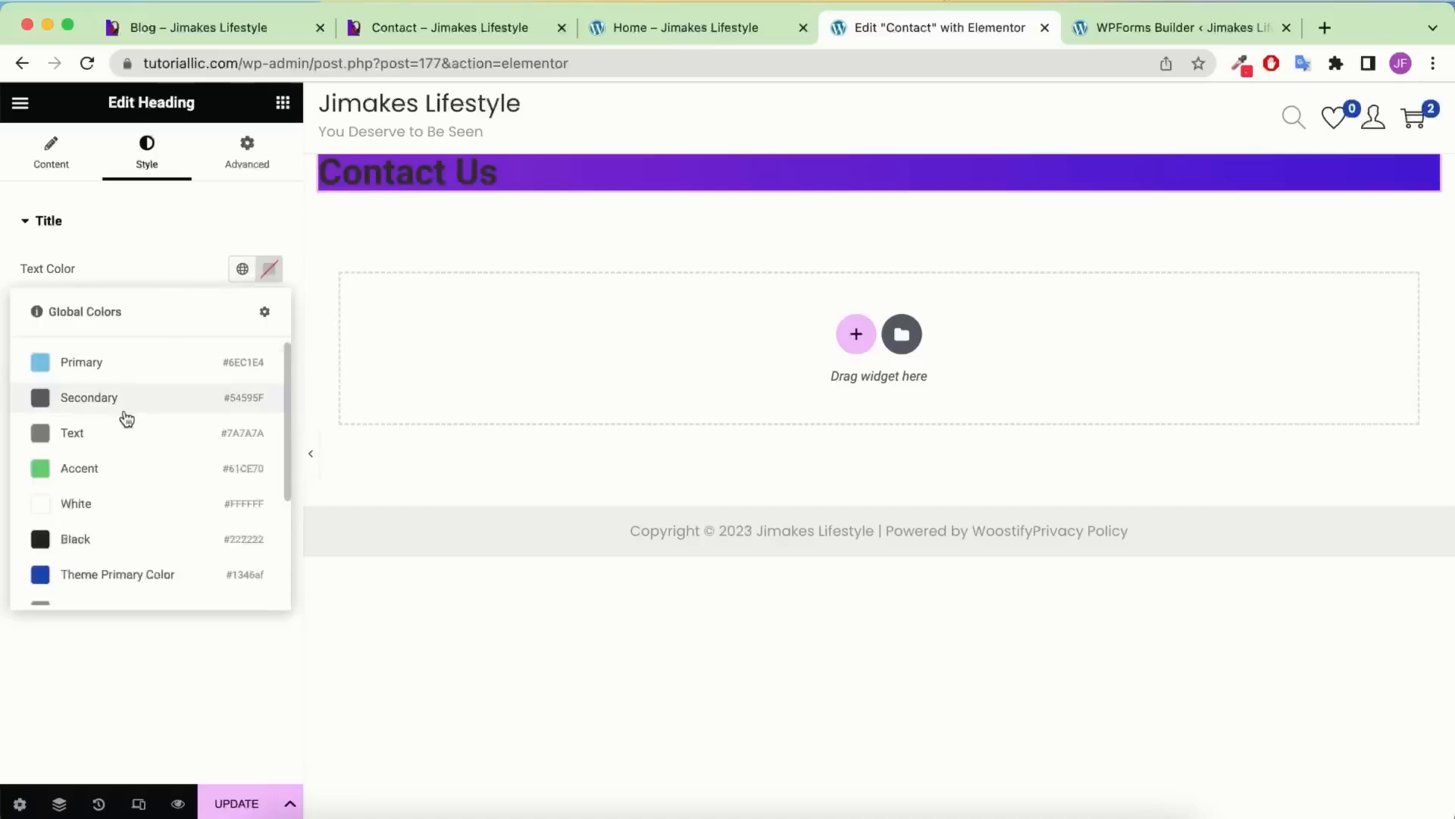
left_click(117, 504)
left_click(270, 313)
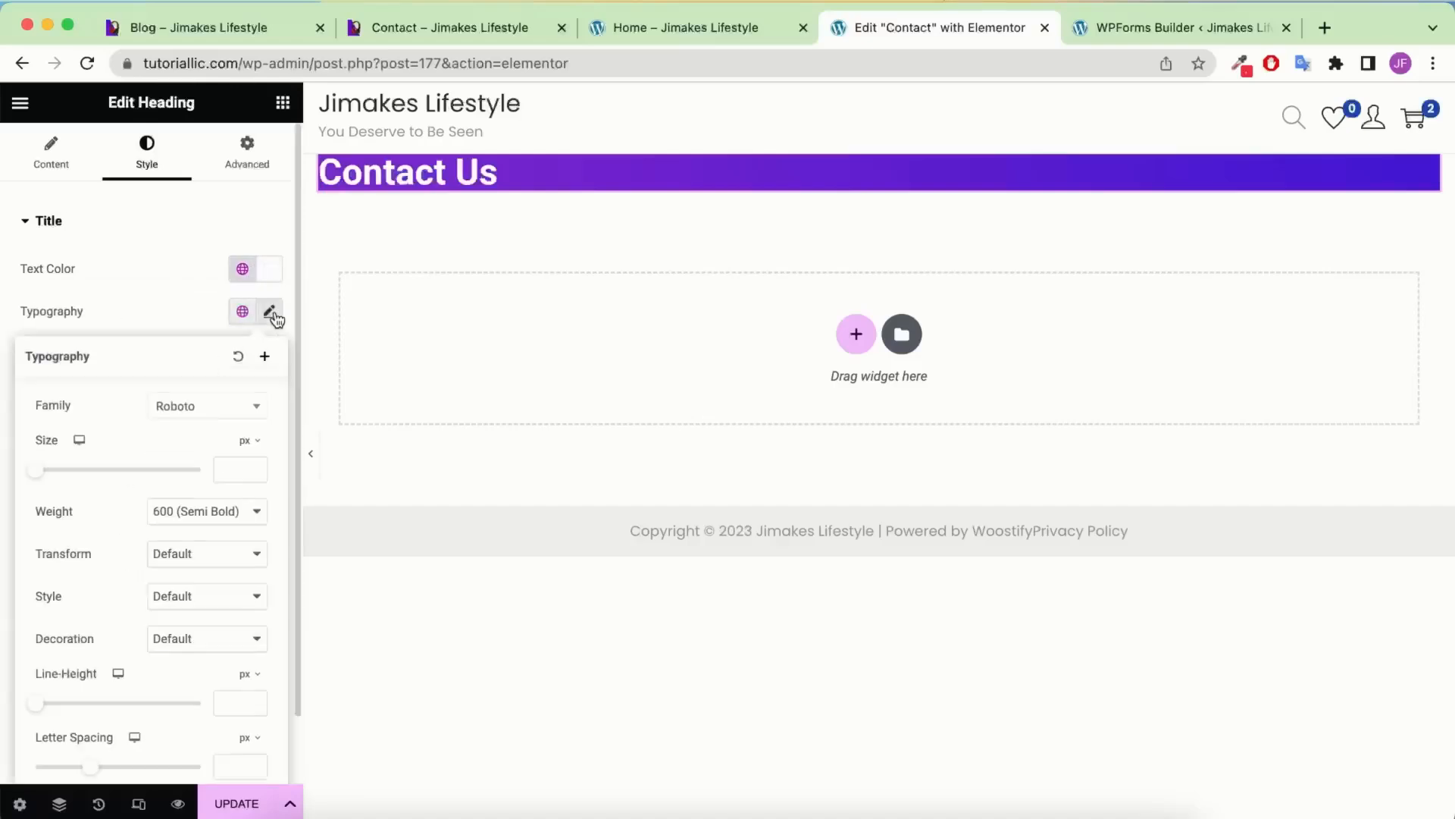
left_click(238, 469)
type("60")
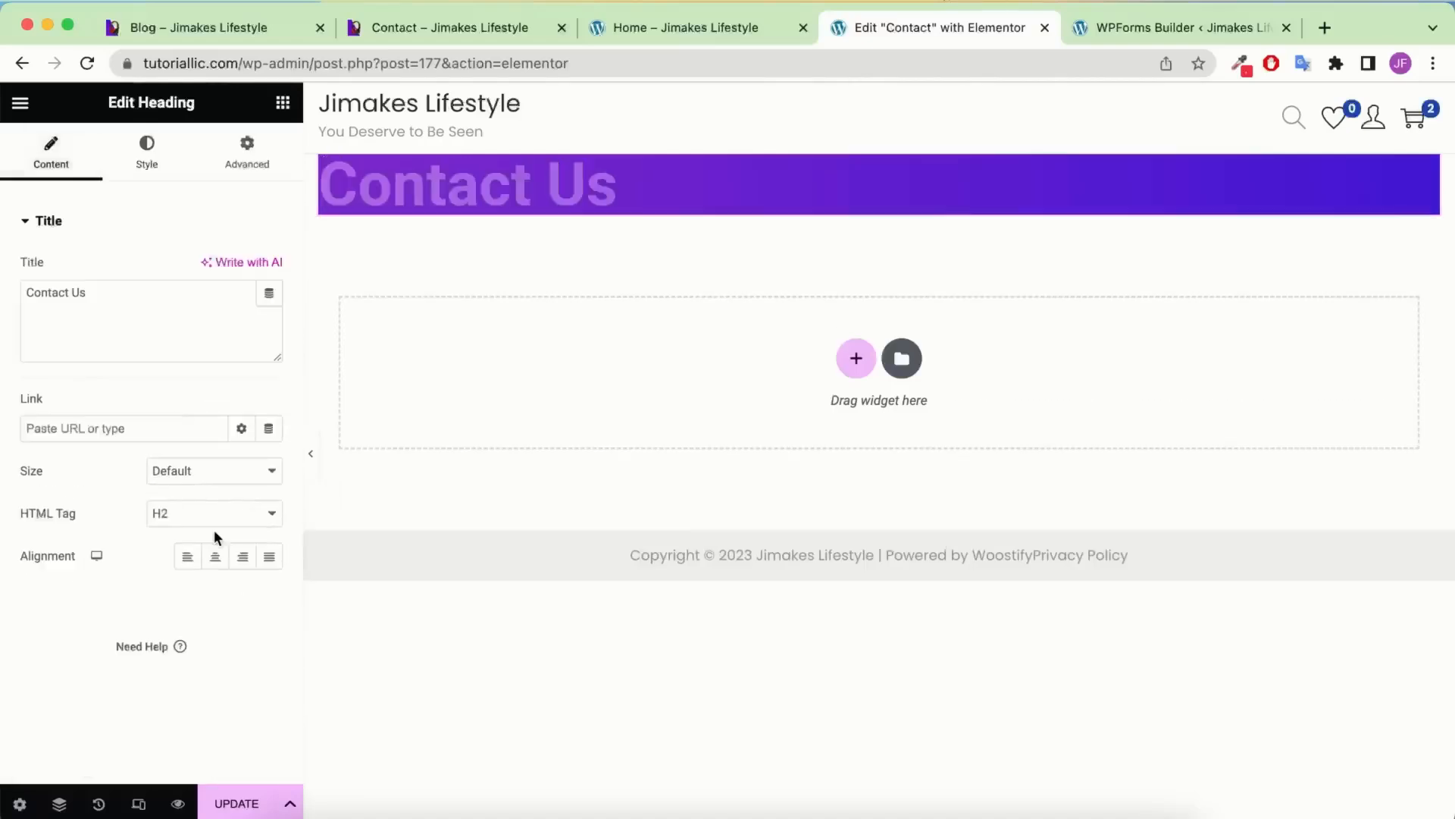
left_click(214, 557)
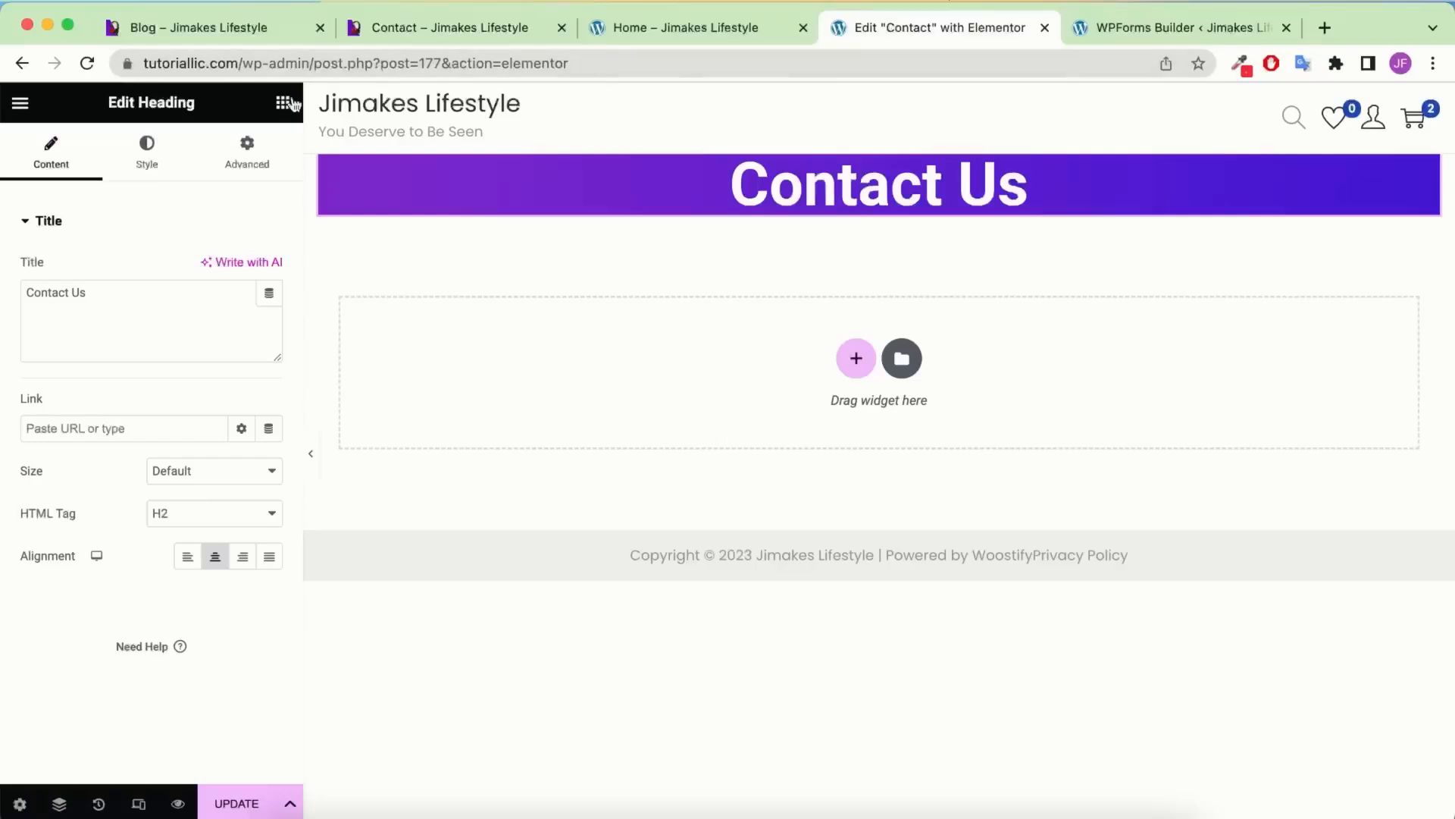
left_click(283, 102)
Add a Text Editor below the heading holding the pasted contact message, deleting the extra heading
left_click_drag(137, 576, 922, 297)
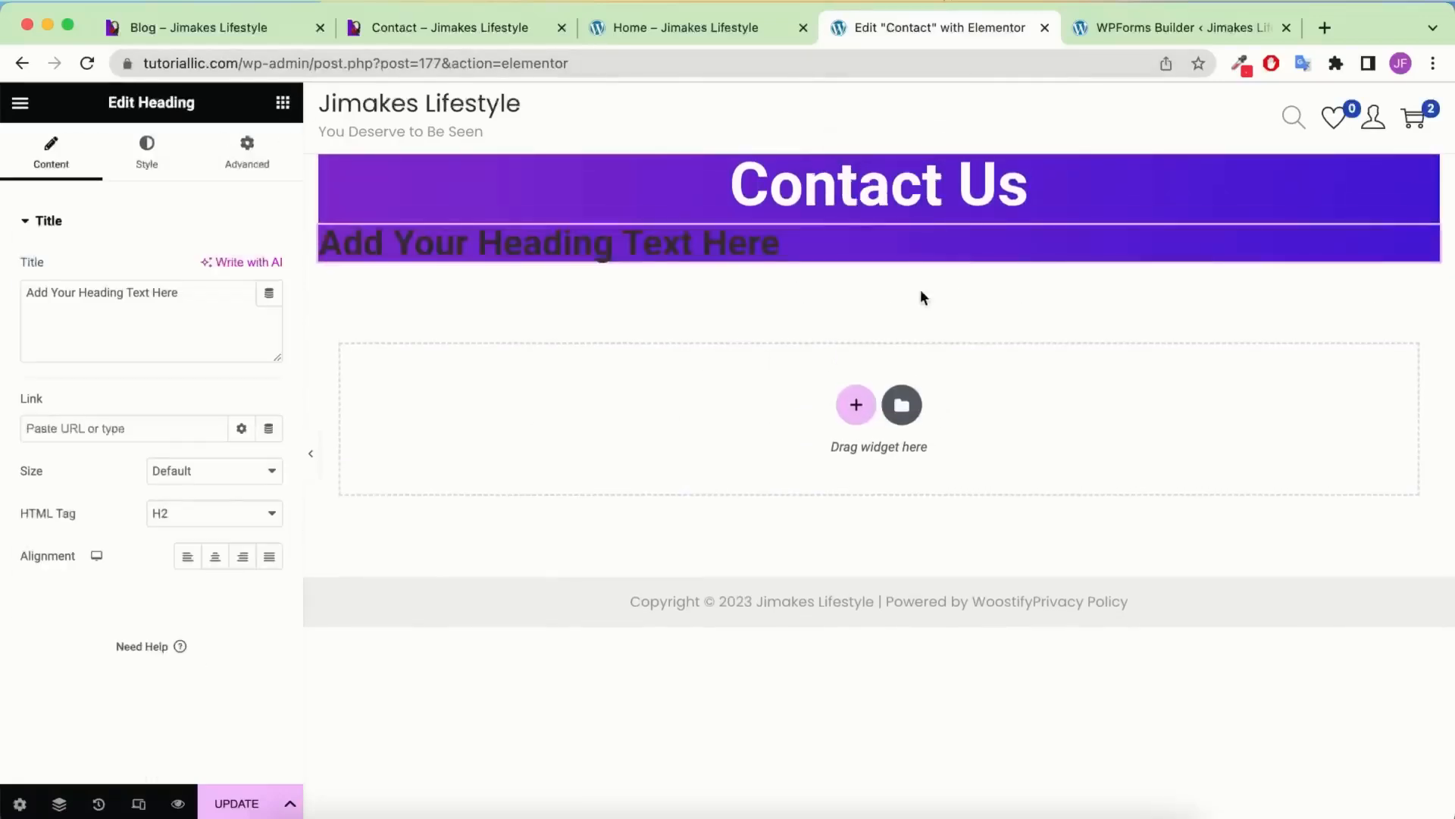
left_click(141, 171)
left_click(52, 151)
triple_click(158, 314)
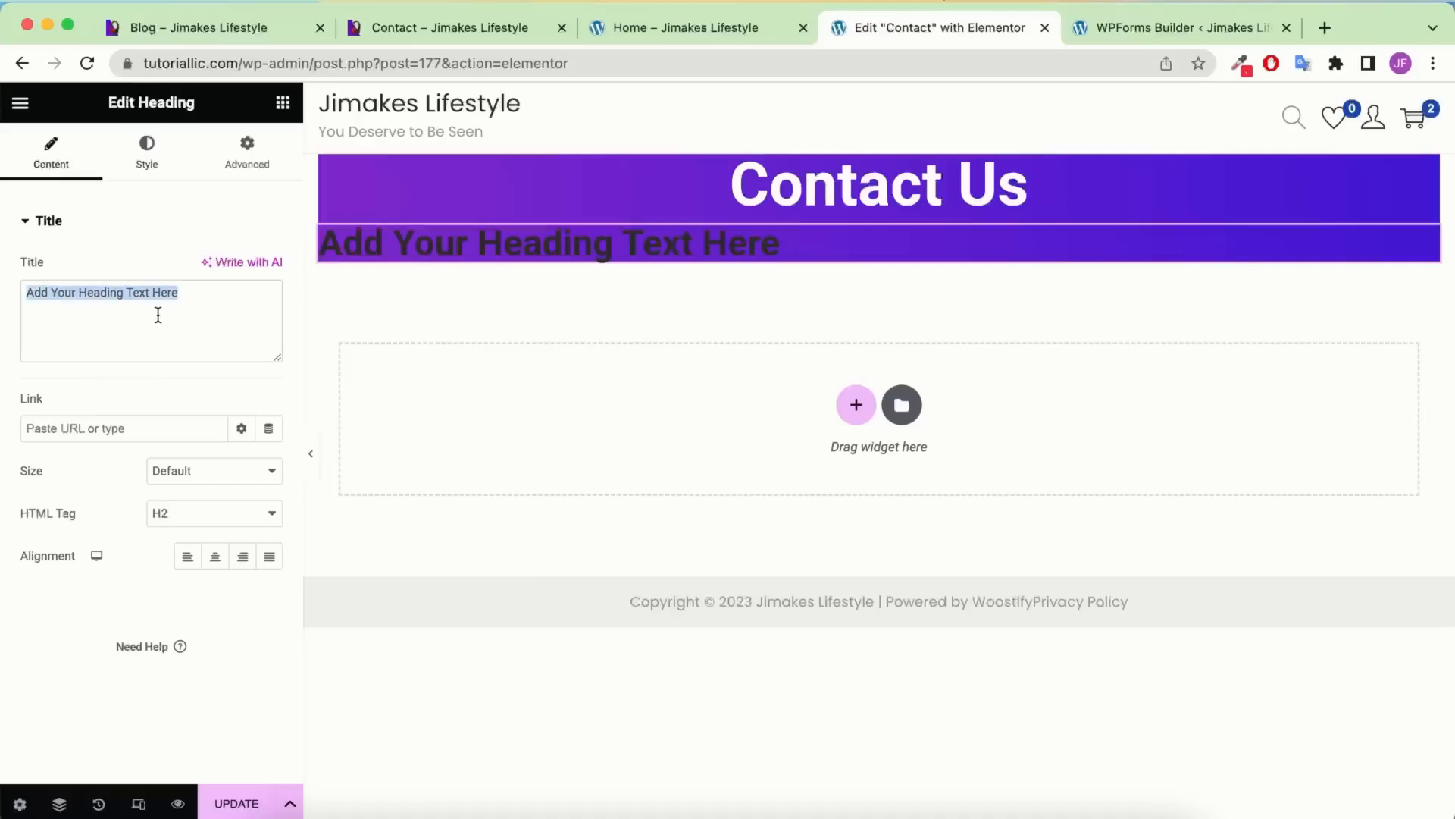
type("For any kind of queries please reach out to us  Our awesome team have you.")
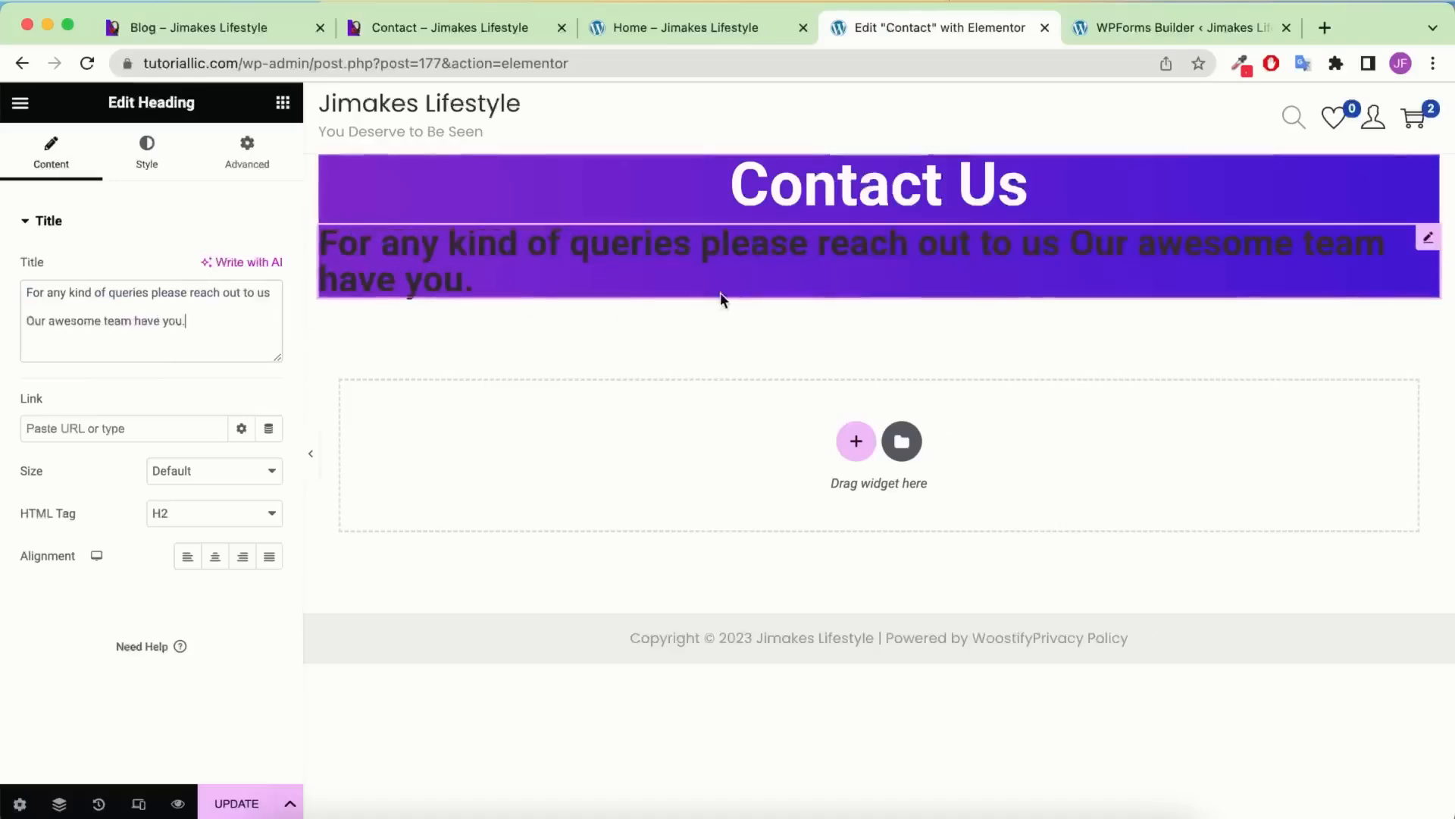
left_click(284, 103)
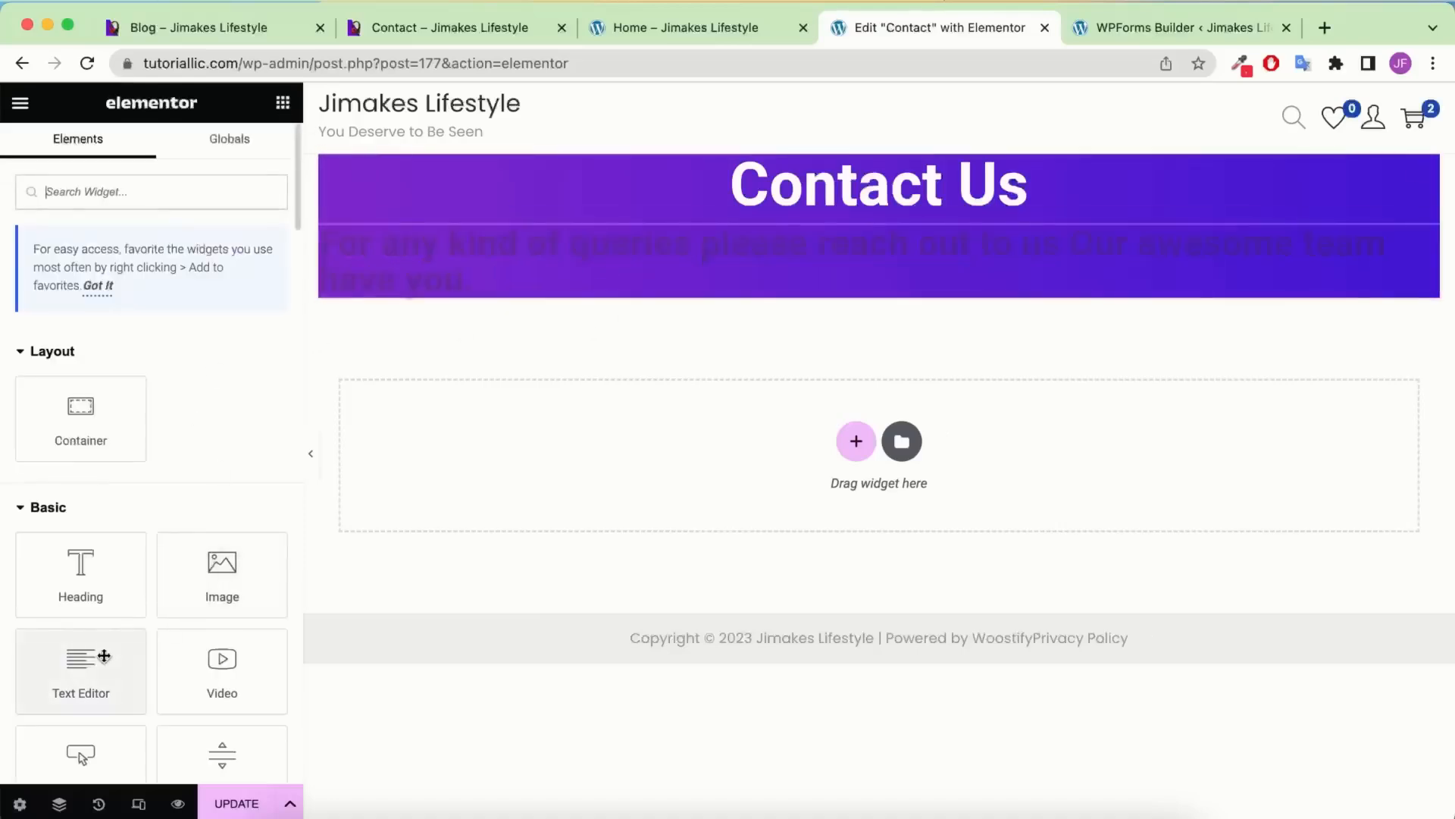
left_click_drag(80, 667, 838, 279)
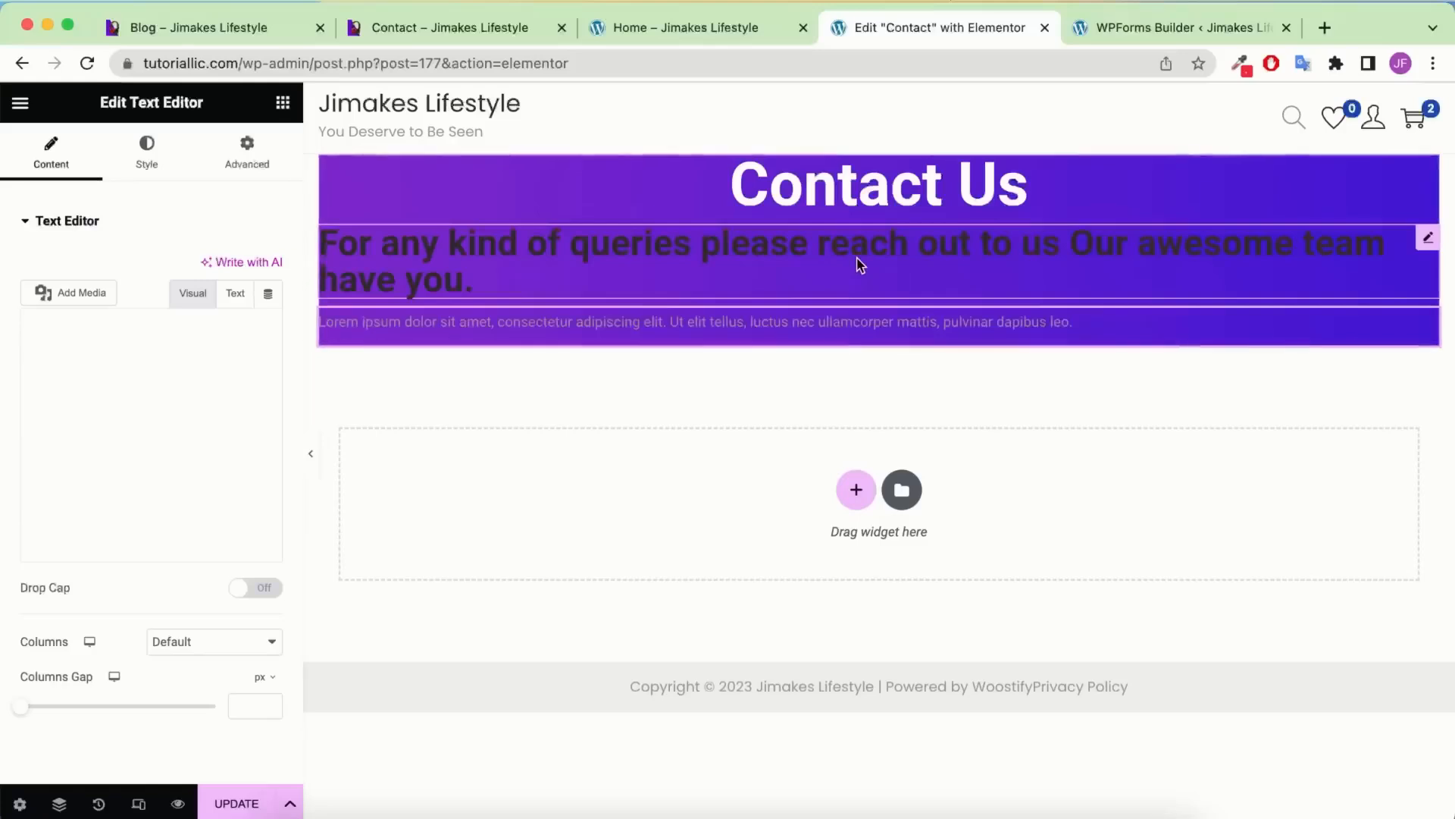
right_click(856, 261)
left_click(905, 662)
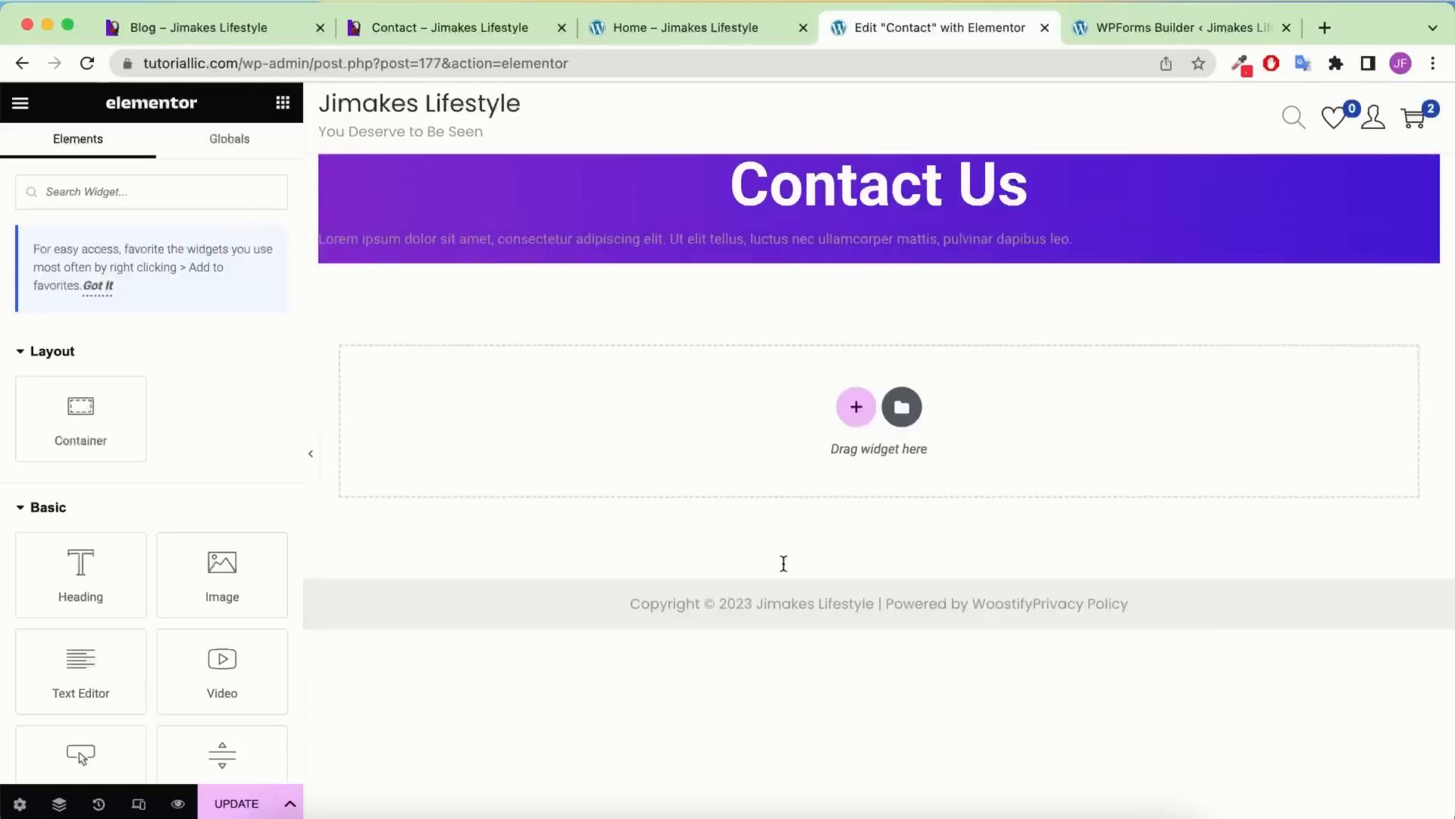
left_click(799, 253)
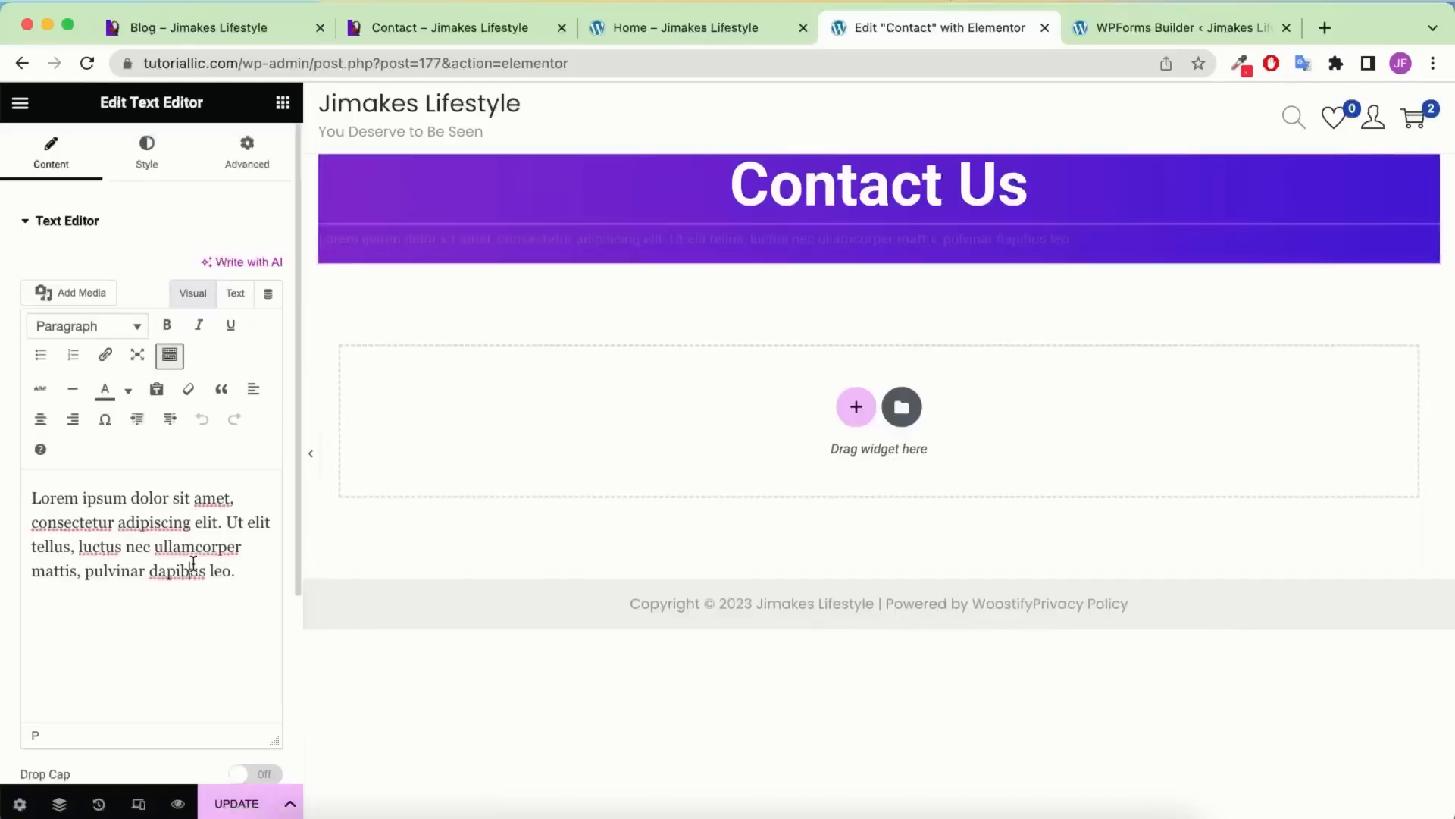
key("super+a")
type("For any kind of queries please reach out to us Our awesome team have you.")
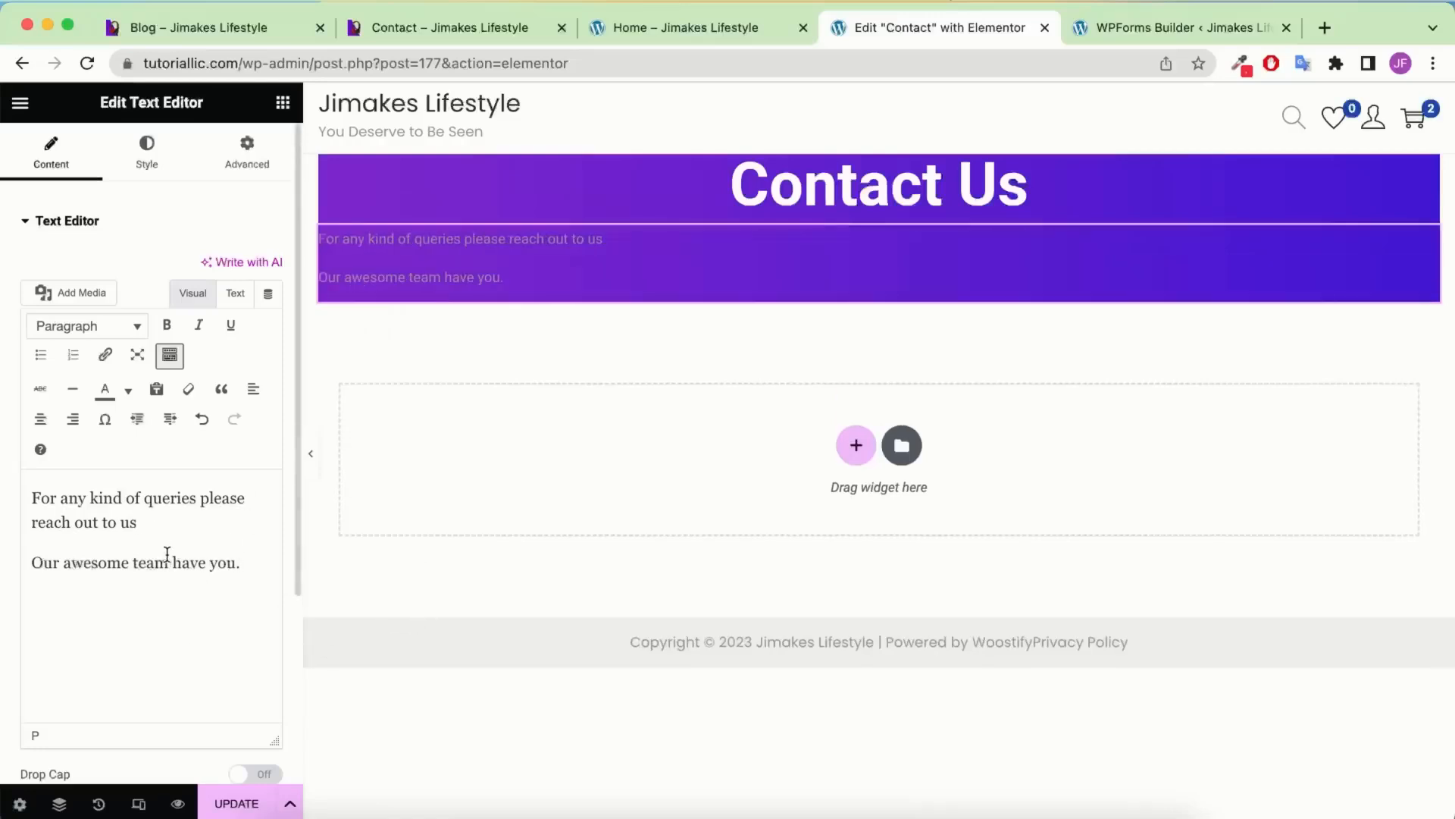
Style the contact message centred, white, 16 px with a 1.5 em line height
left_click(493, 26)
left_click(879, 27)
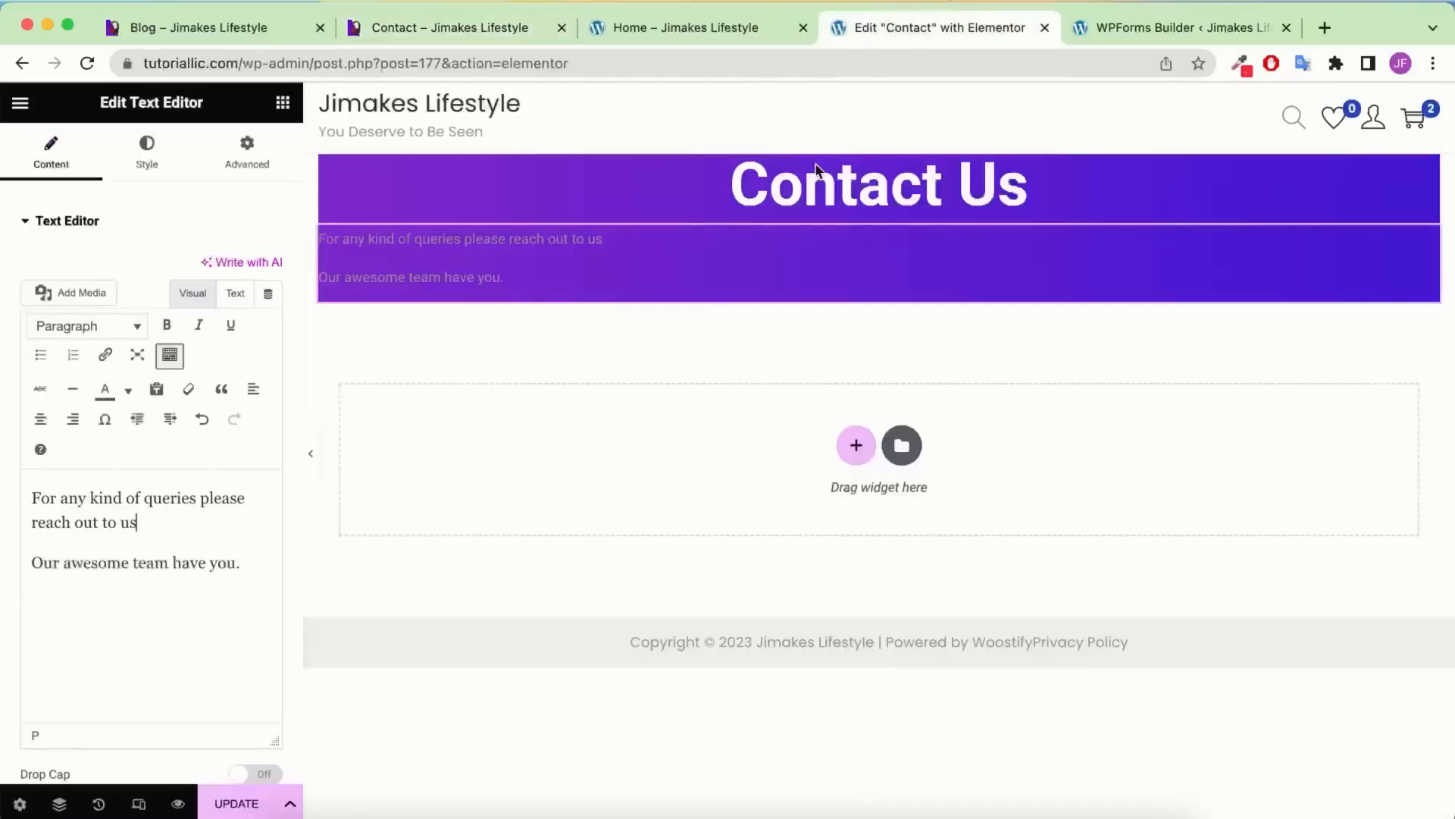
left_click(148, 155)
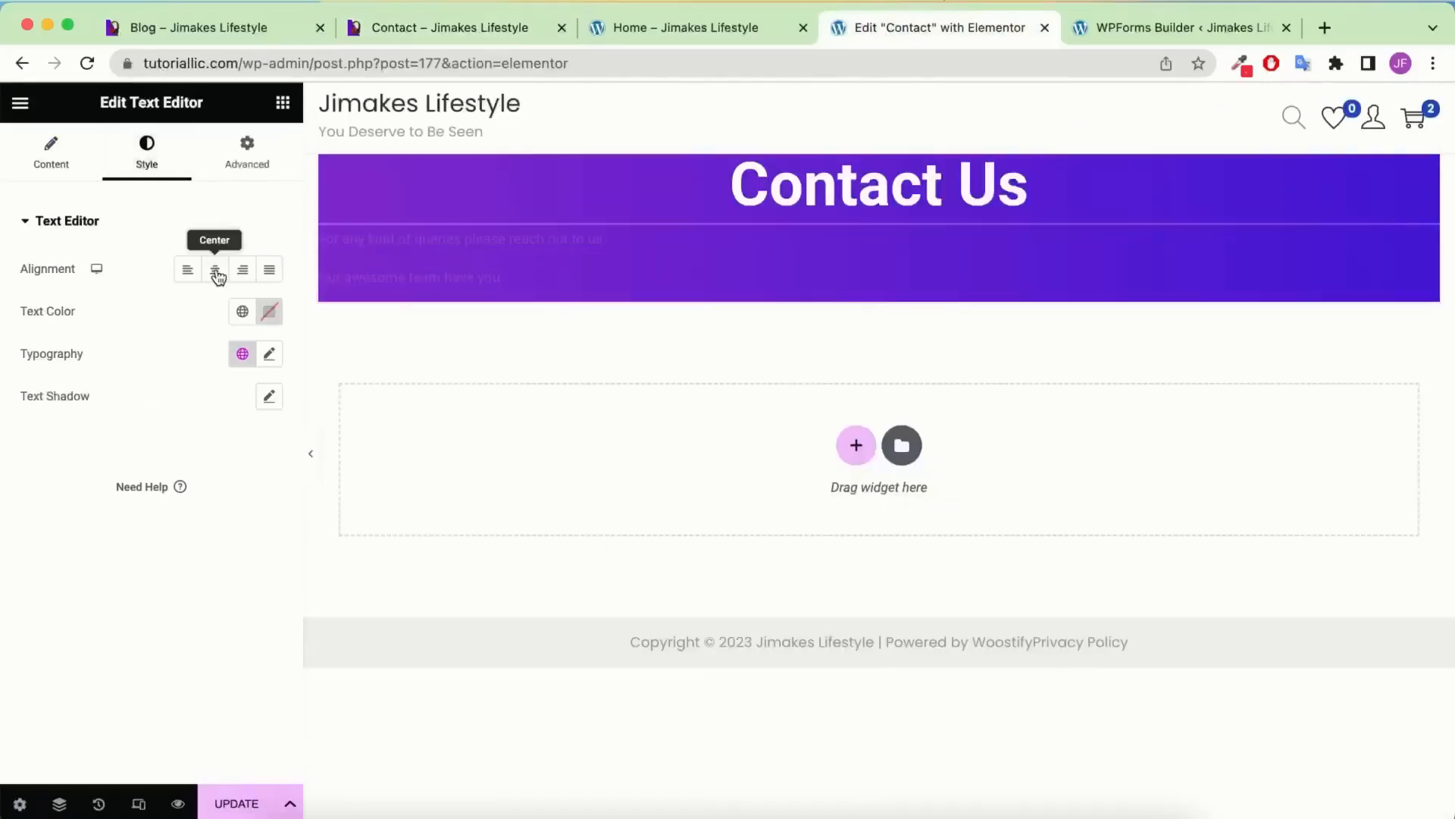
left_click(214, 269)
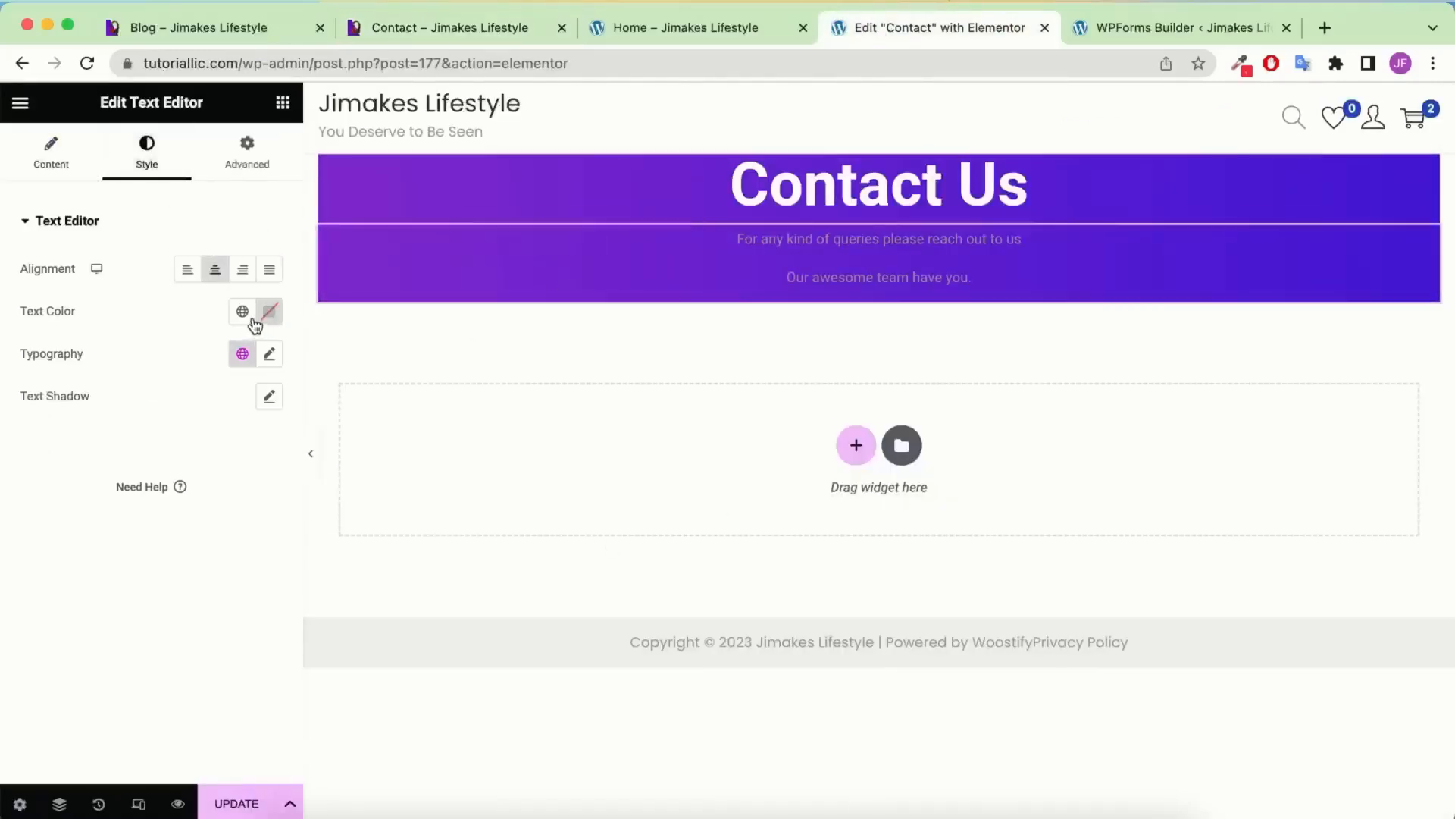
left_click(242, 310)
left_click(76, 547)
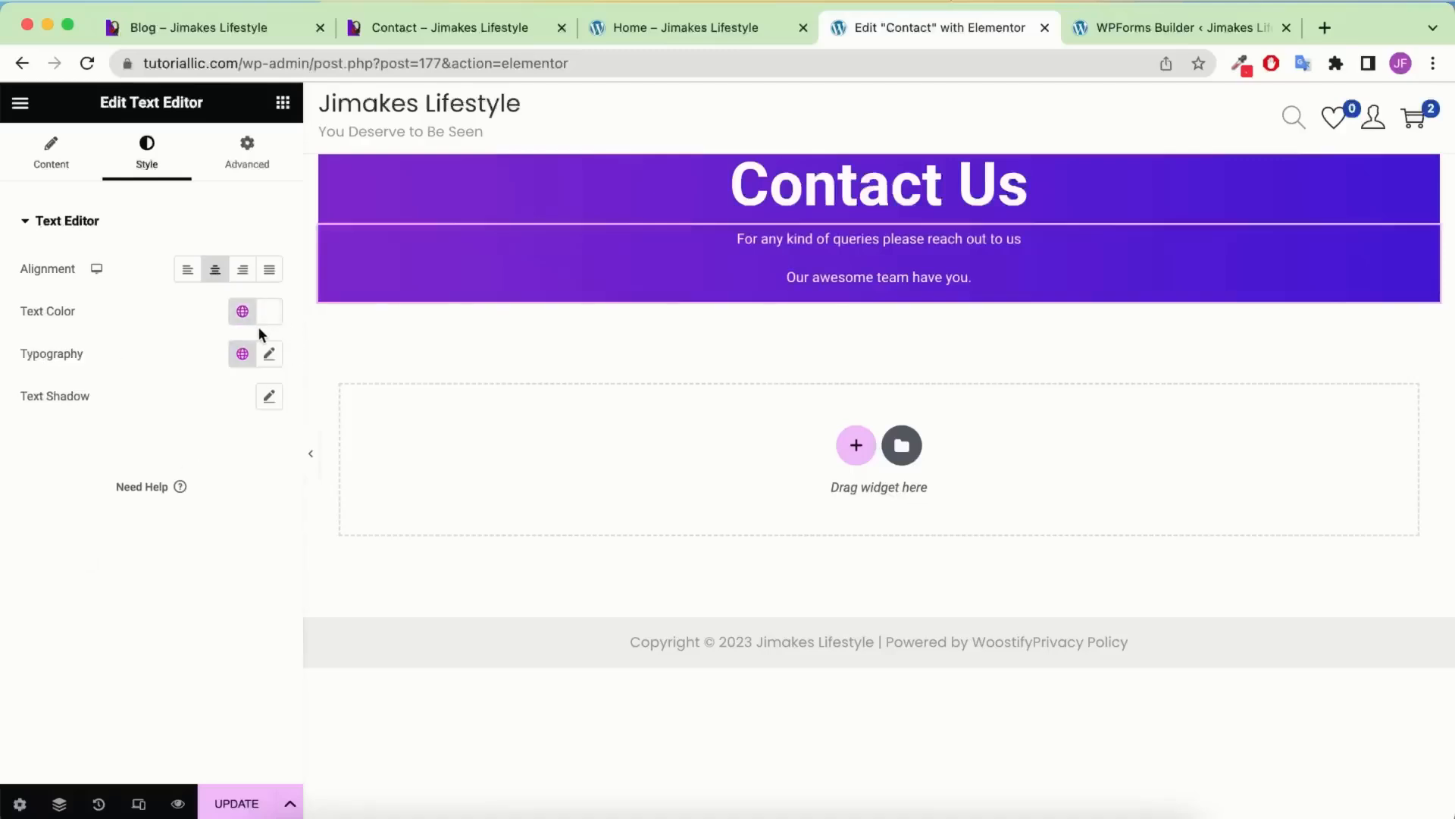
left_click(269, 353)
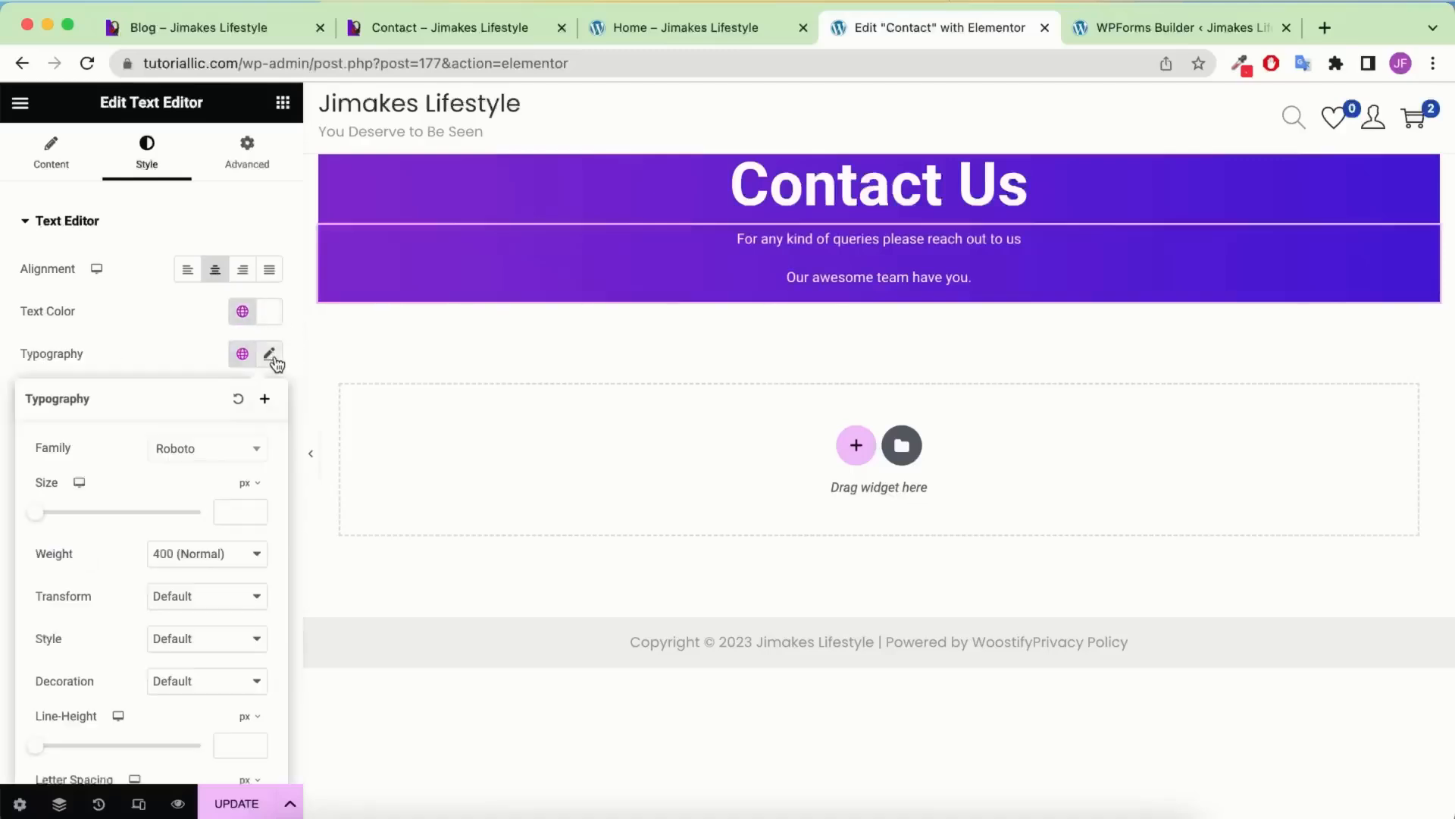
left_click(220, 512)
type("16")
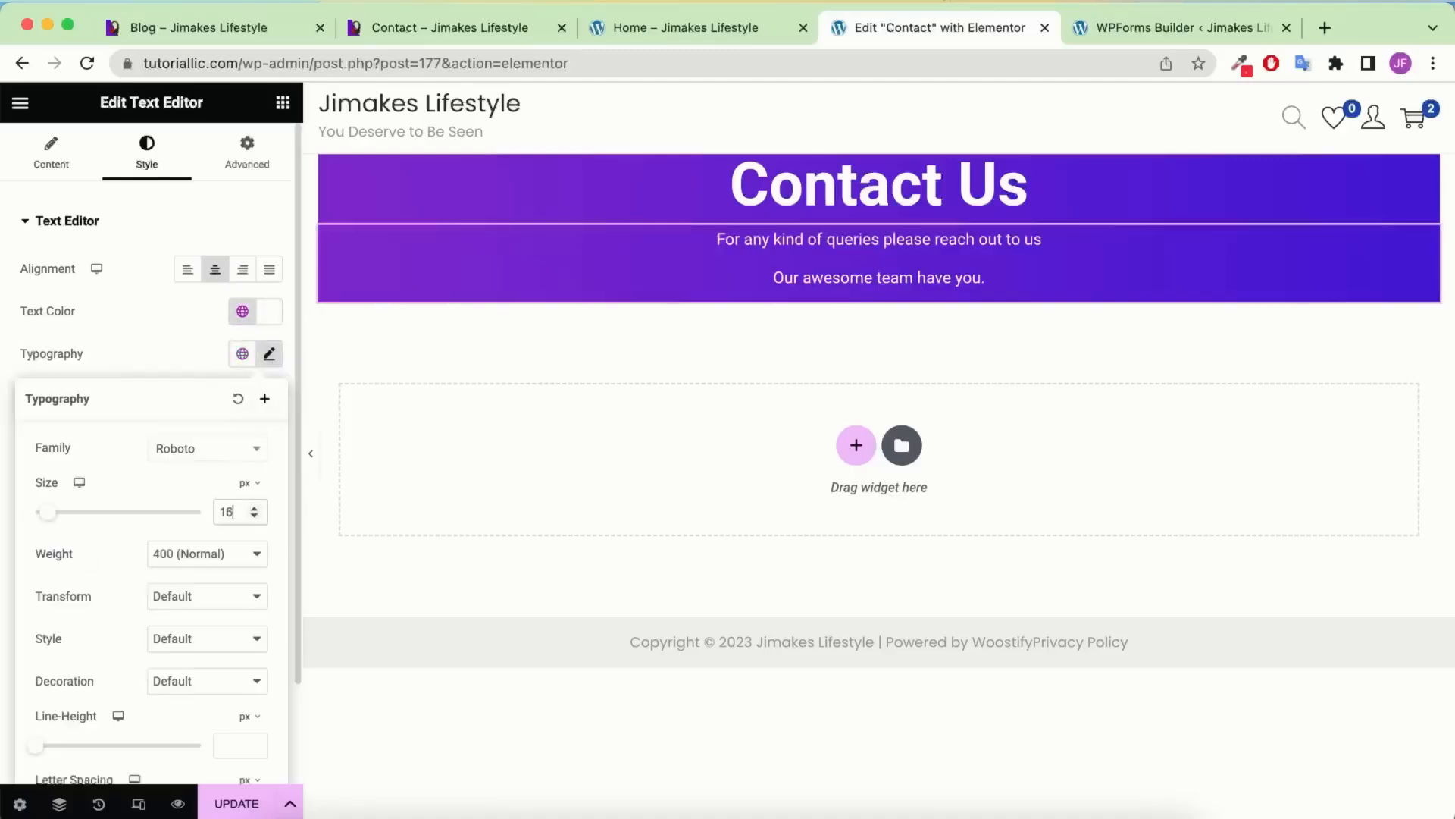
scroll(232, 610, "down", 3)
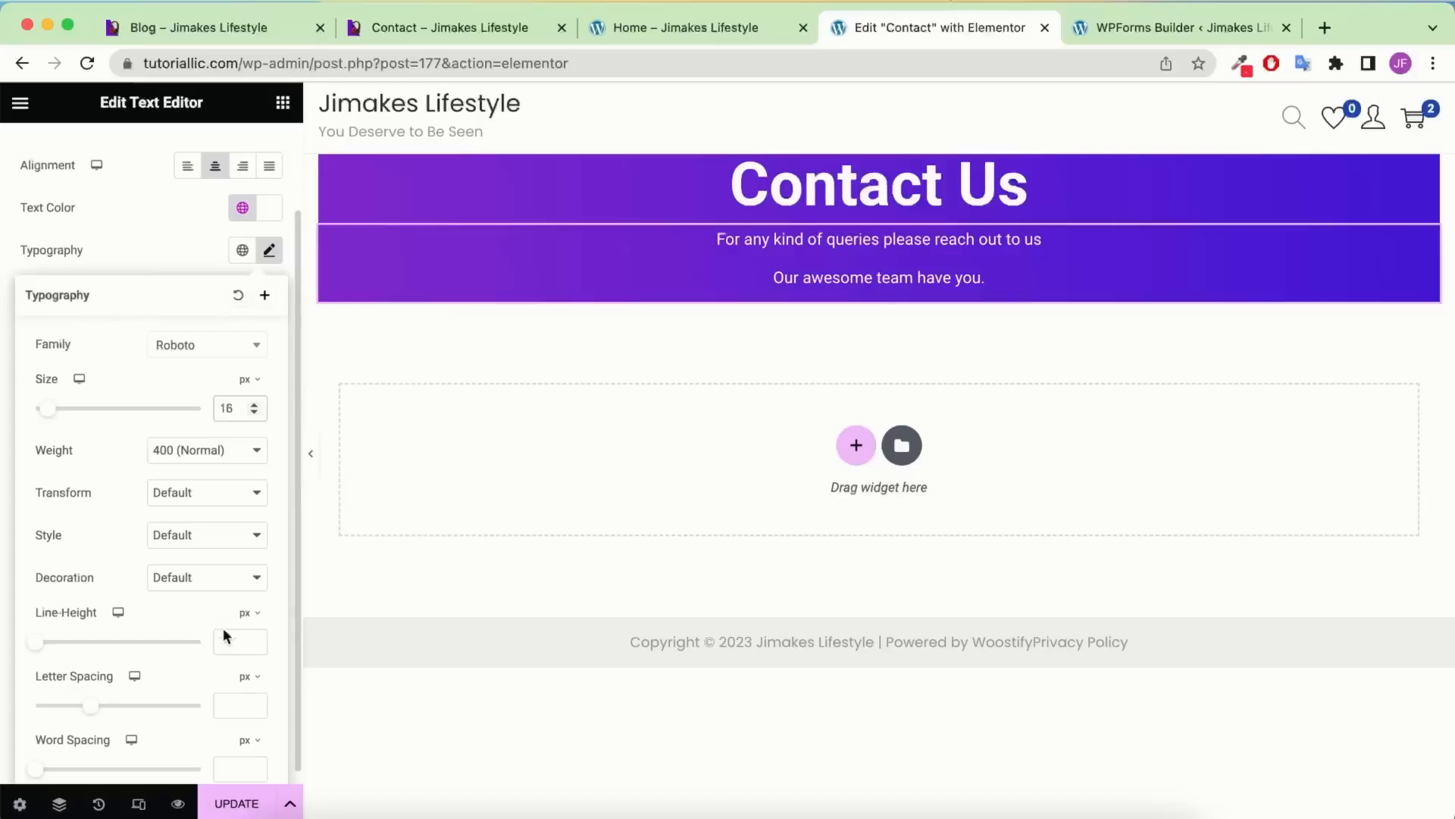
left_click(247, 675)
left_click(245, 613)
left_click(245, 643)
type("1.")
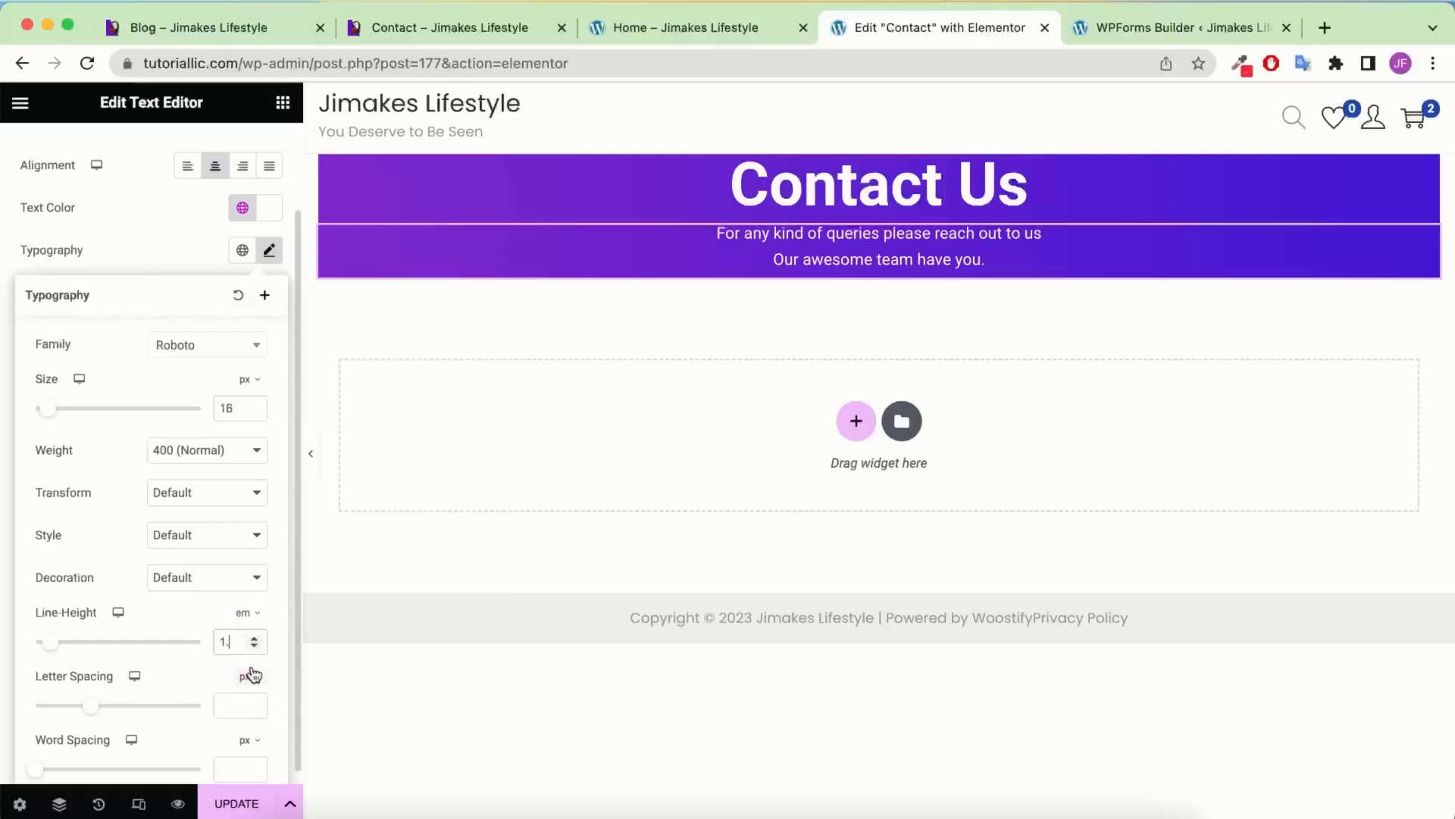
type("5")
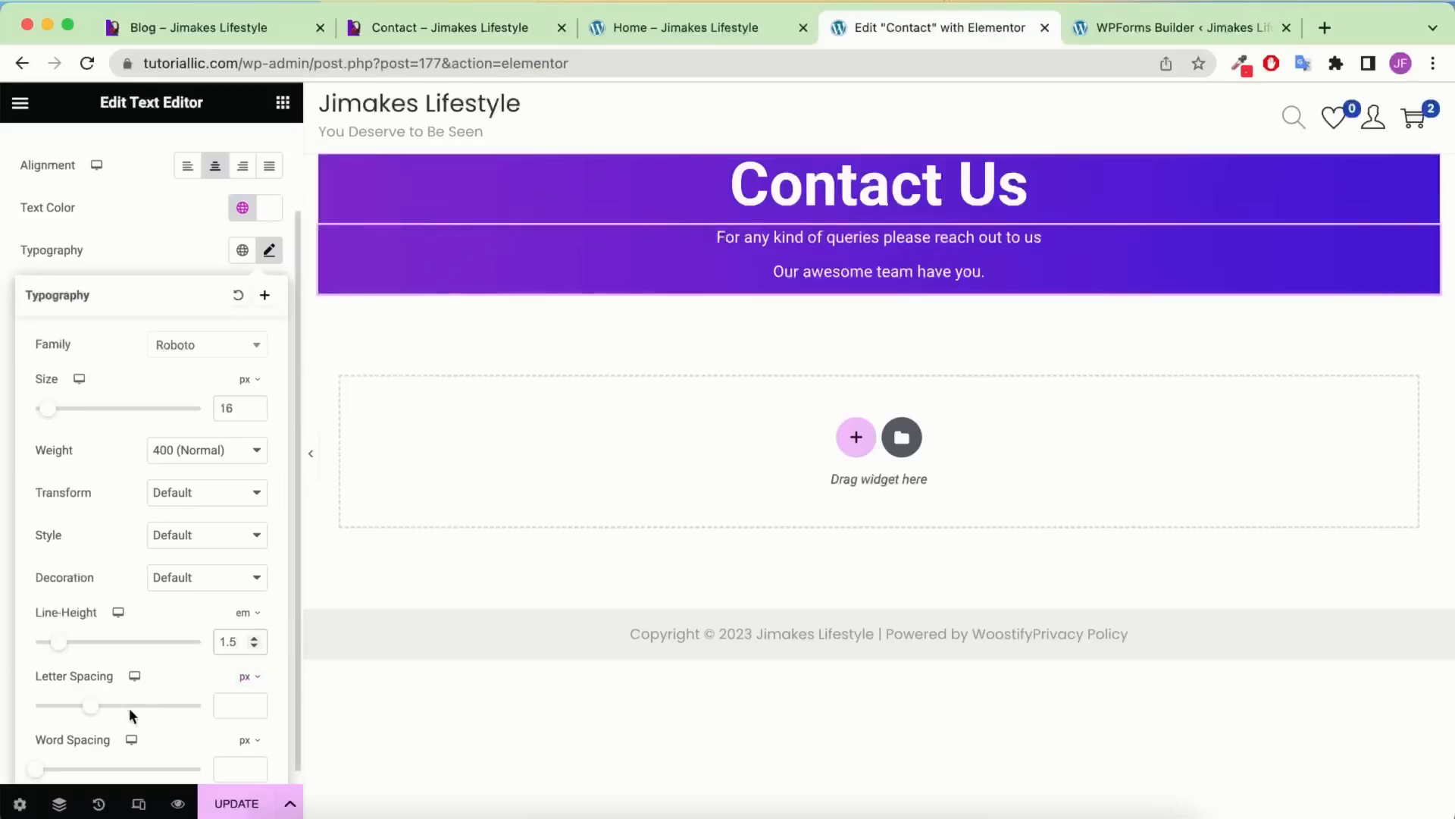
left_click(59, 804)
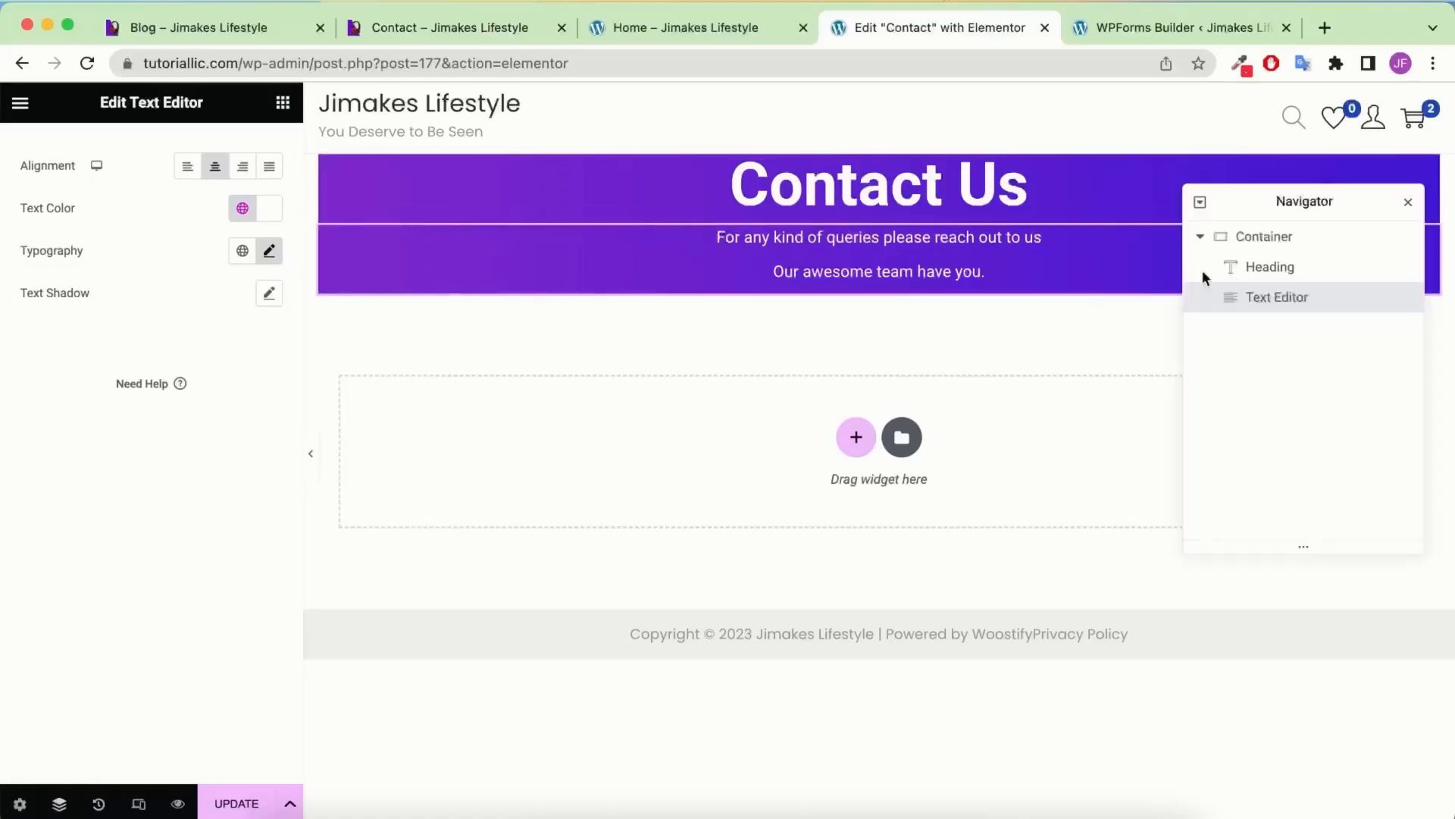
Set a 20 px gap between the banner container's elements
left_click(1281, 237)
scroll(139, 416, "down", 3)
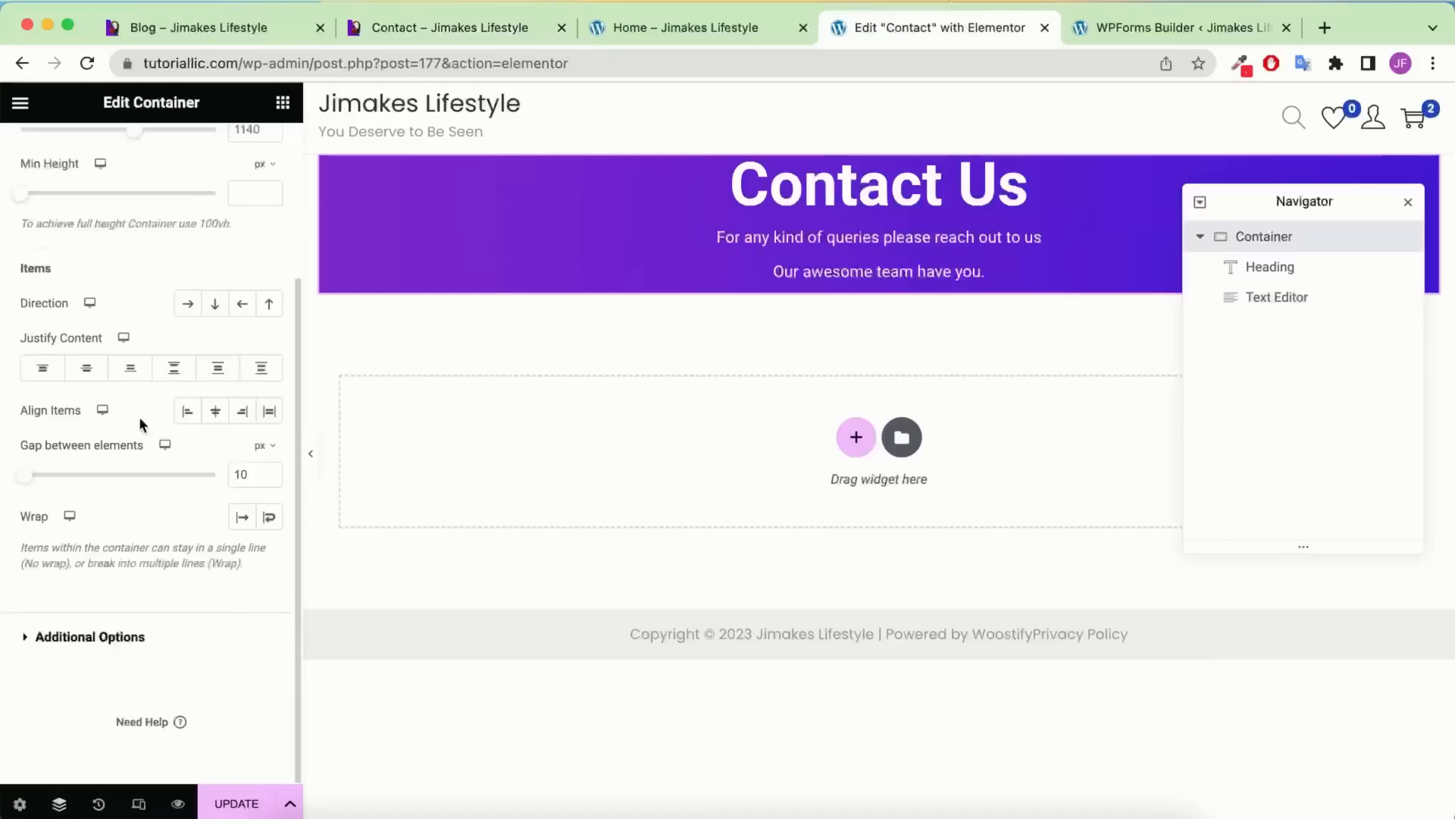
left_click(241, 474)
type("20")
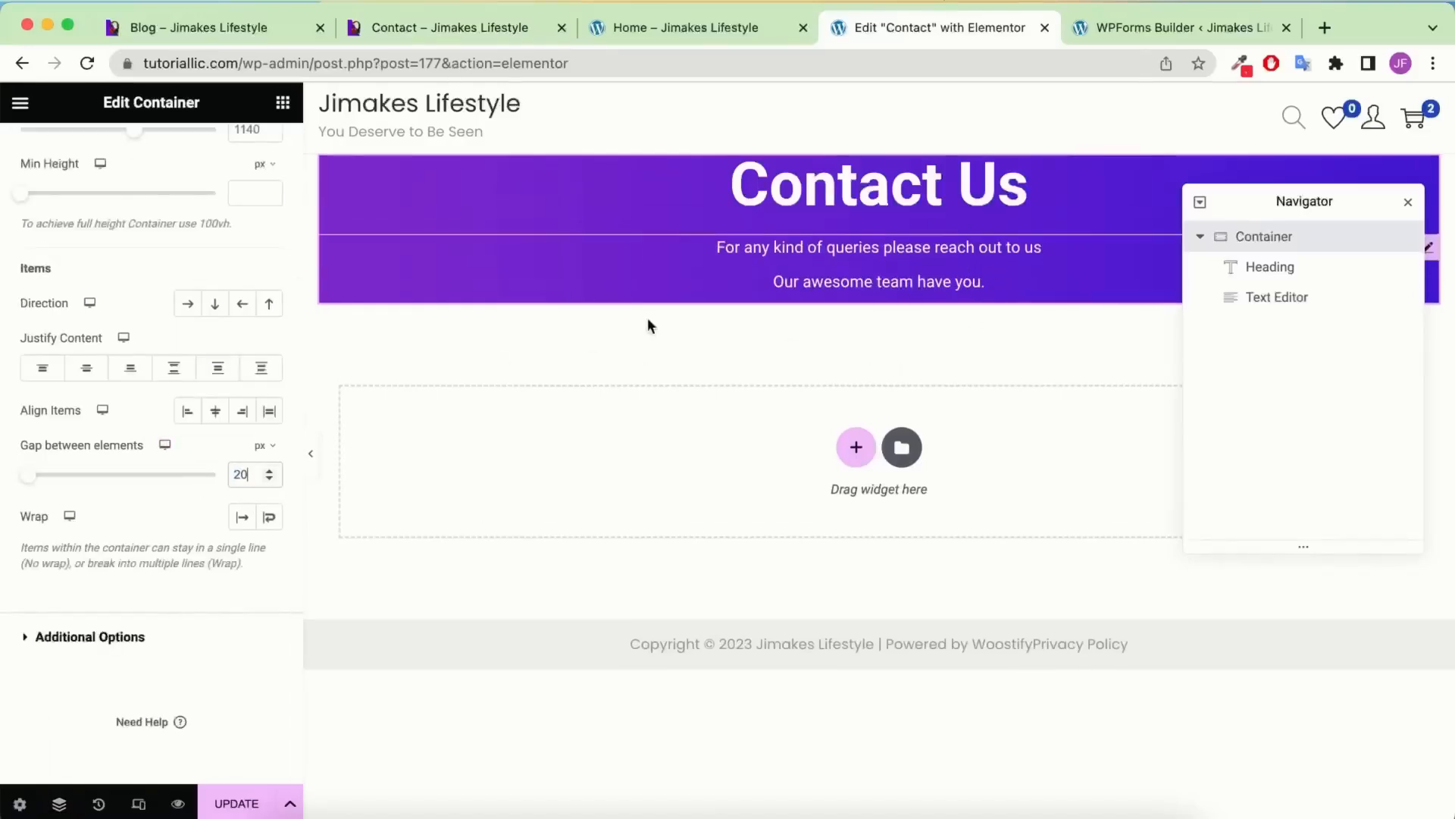
scroll(257, 137, "up", 5)
Give the banner padding of 100 px top and bottom and 20 px left and right
left_click(246, 155)
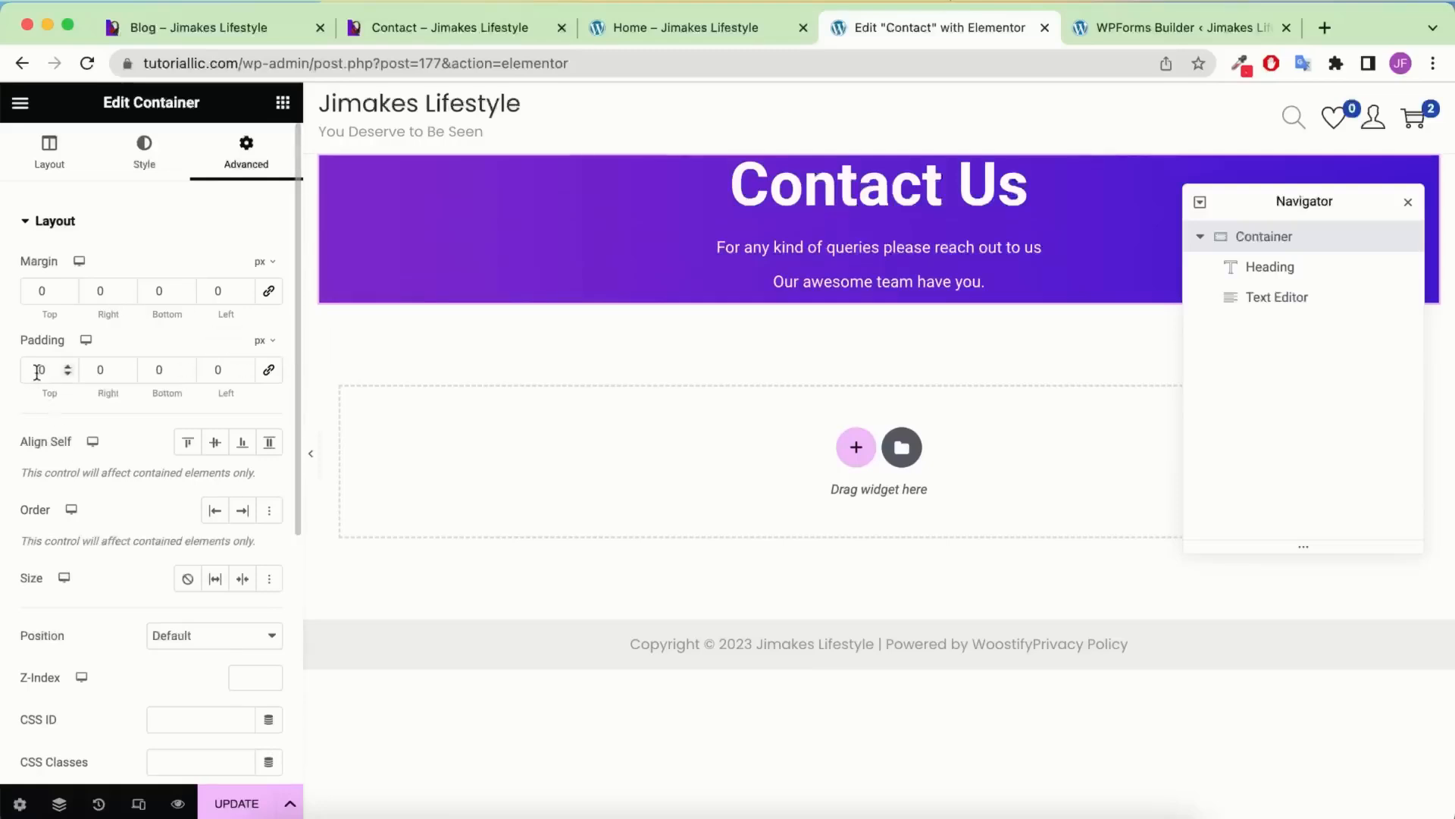
type("1")
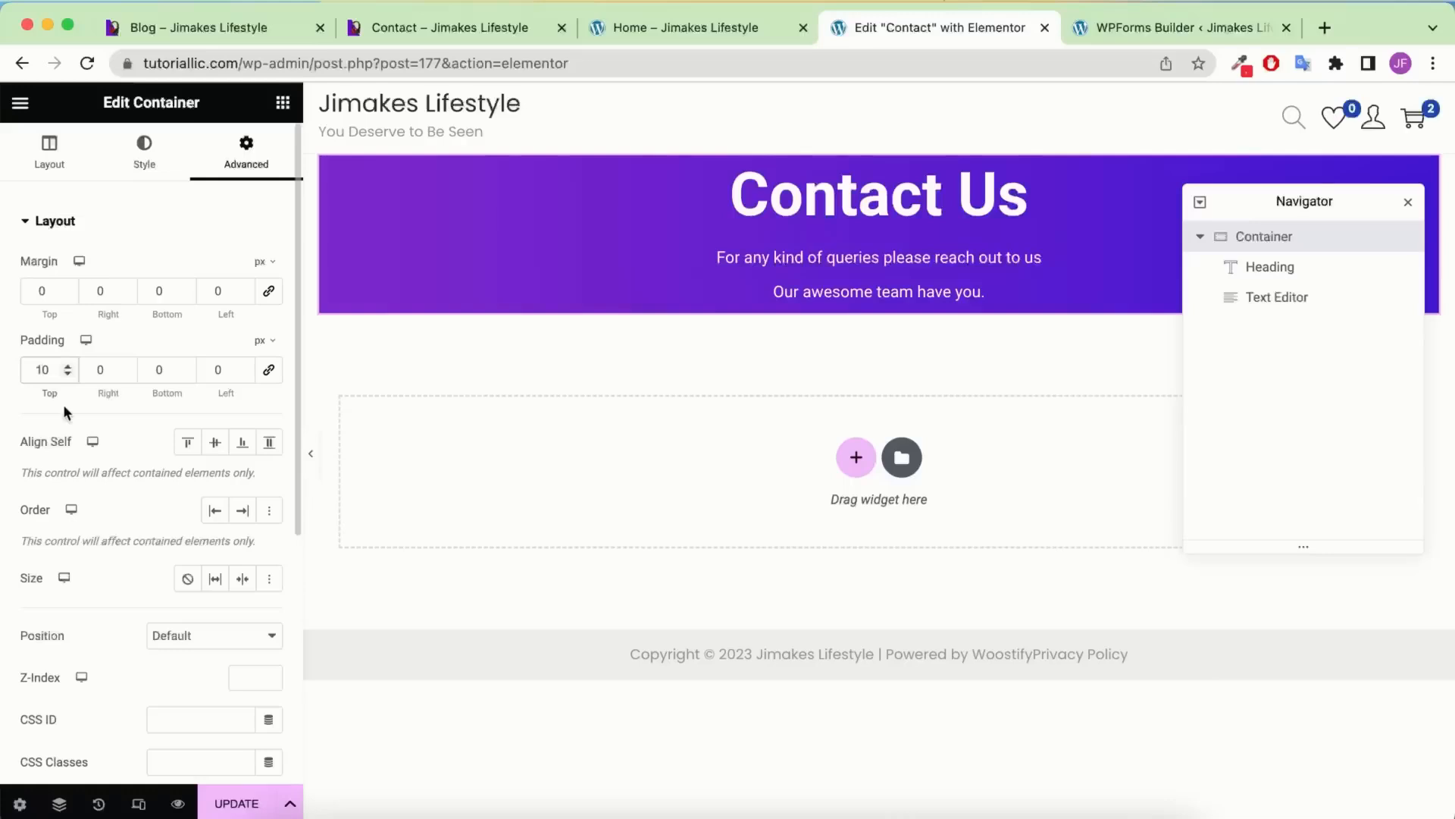
type("0")
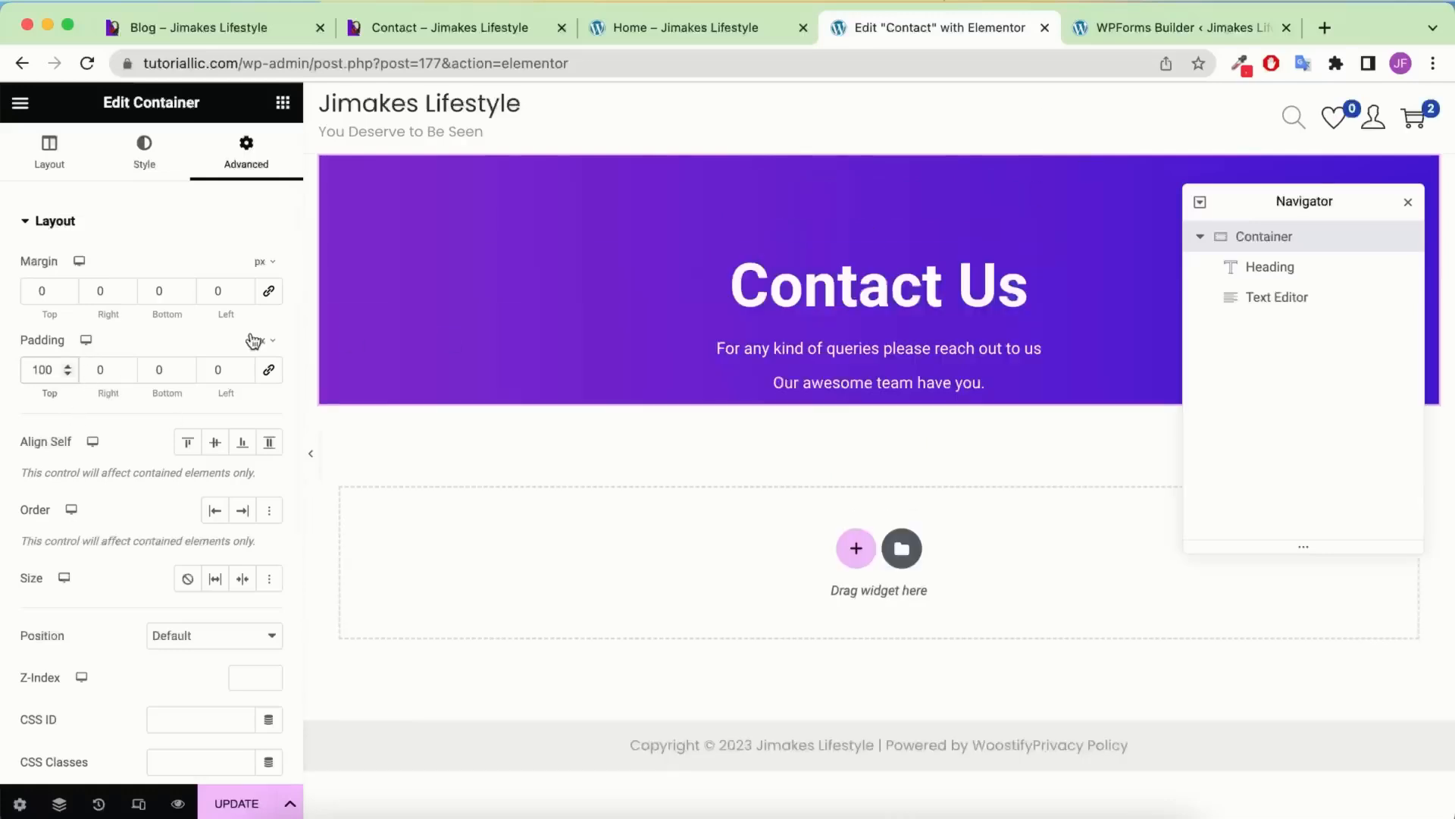
left_click(94, 369)
type("2")
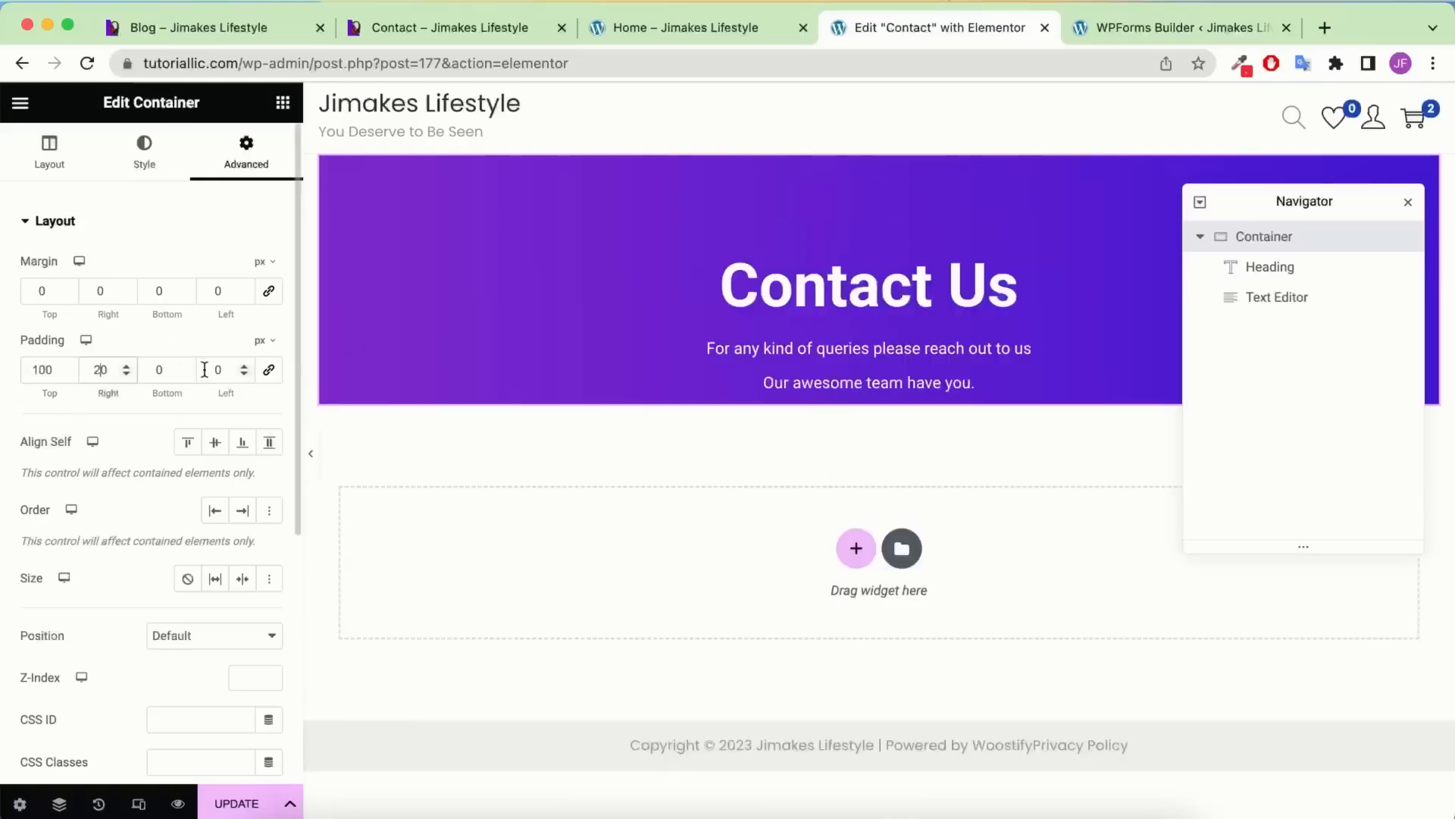
left_click(157, 361)
type("100")
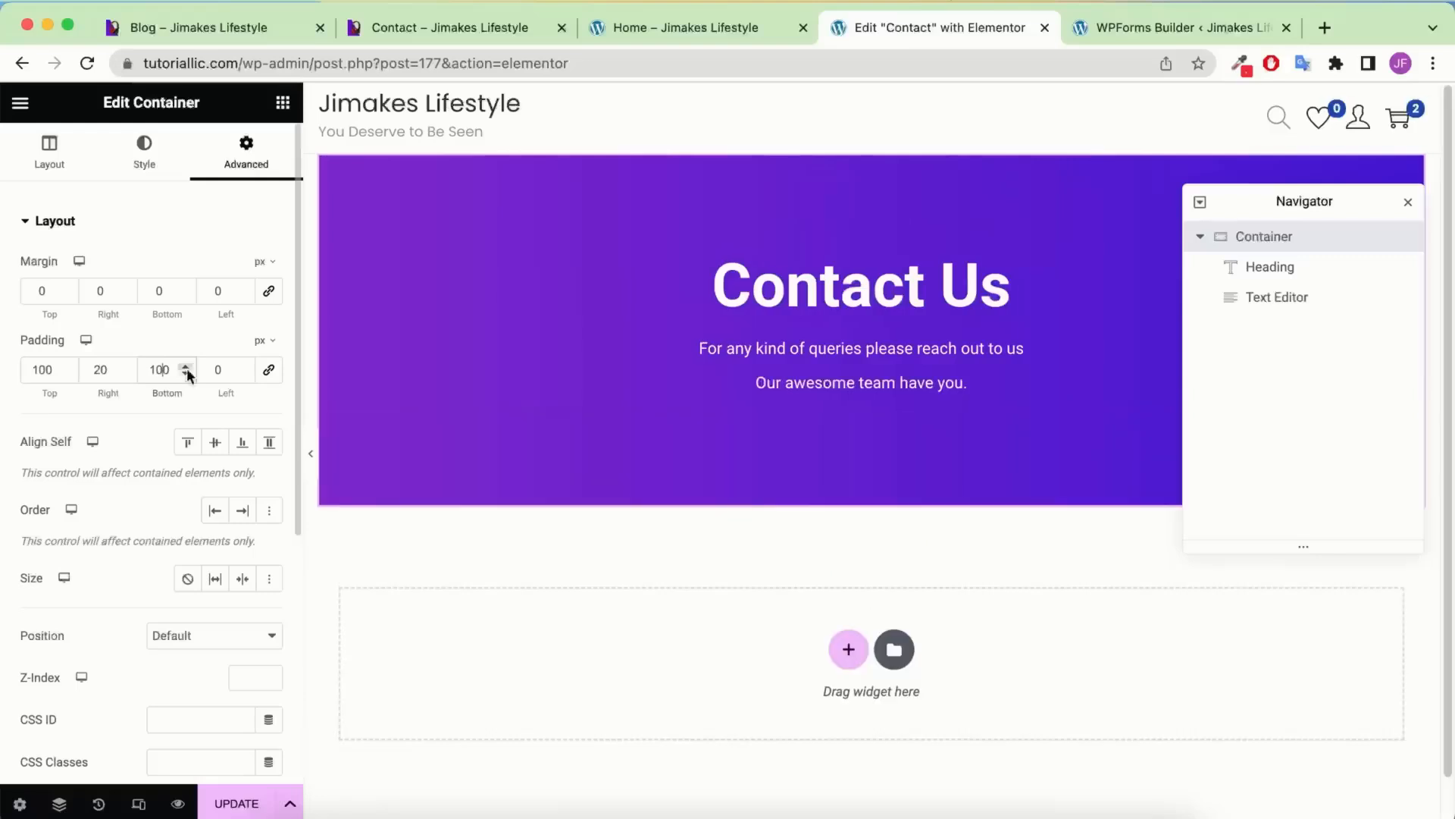
left_click(212, 370)
type("2")
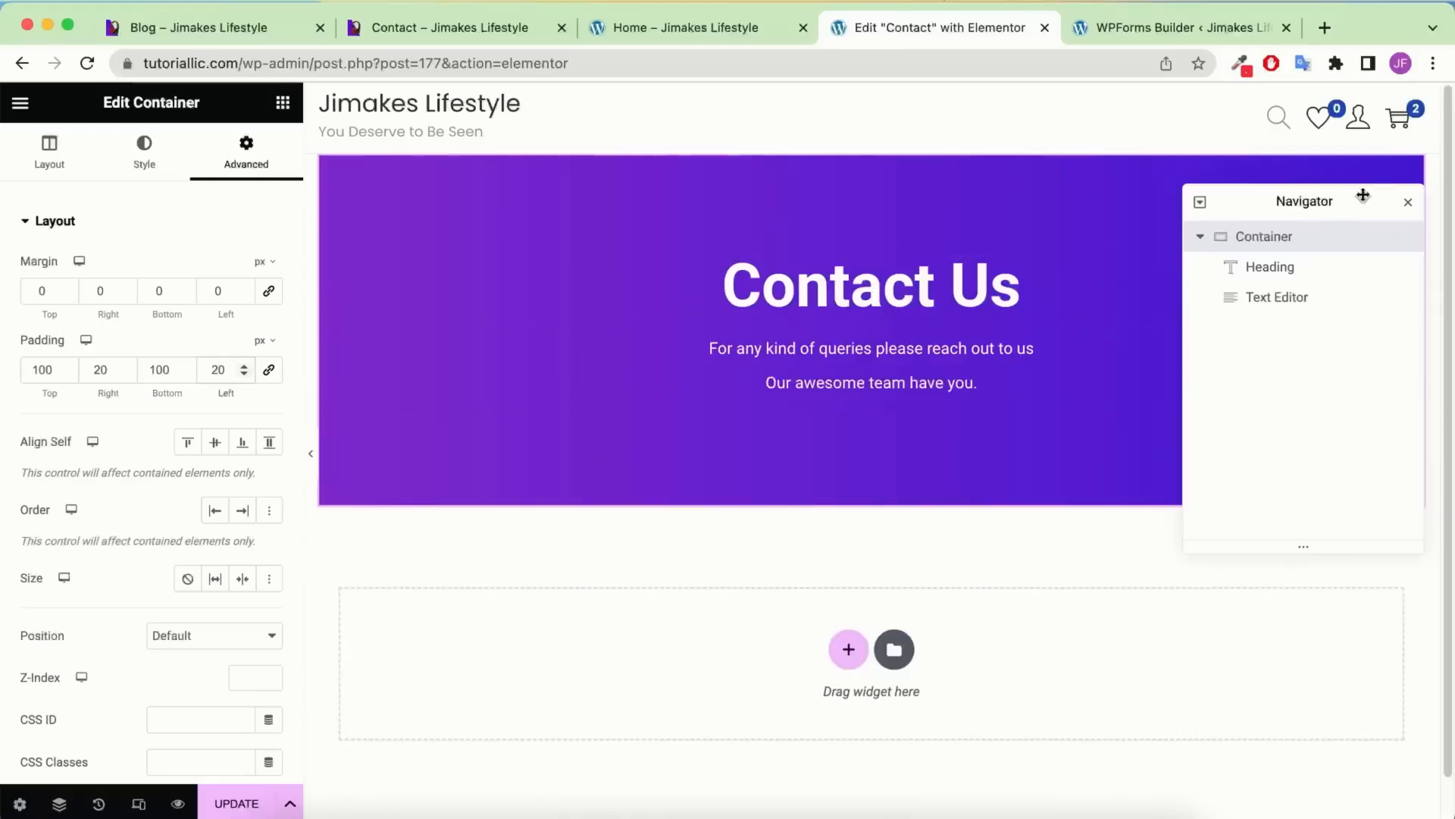
Save the Contact page update and preview it without the editing panel
left_click(1408, 206)
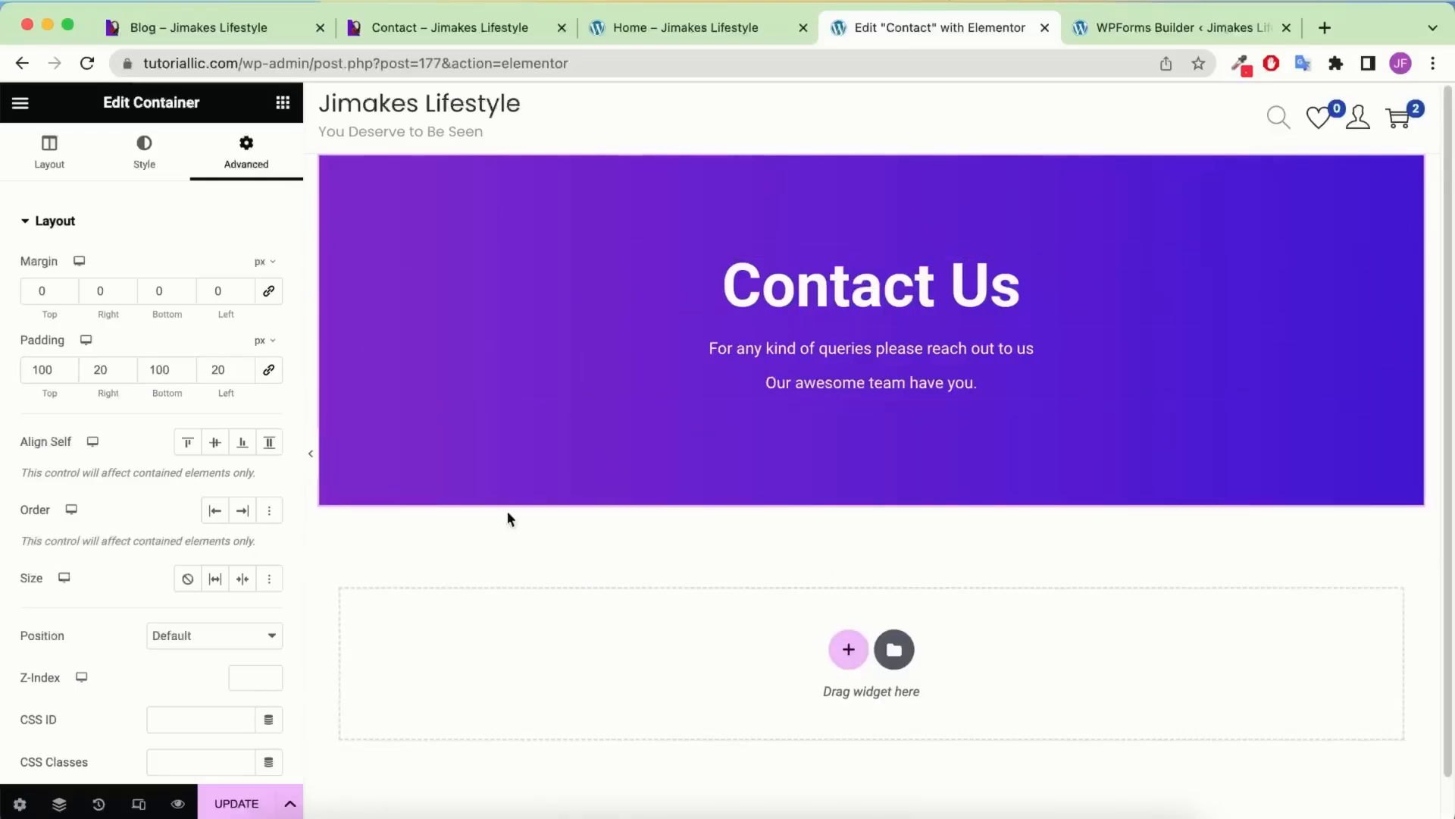
left_click(227, 802)
left_click(311, 453)
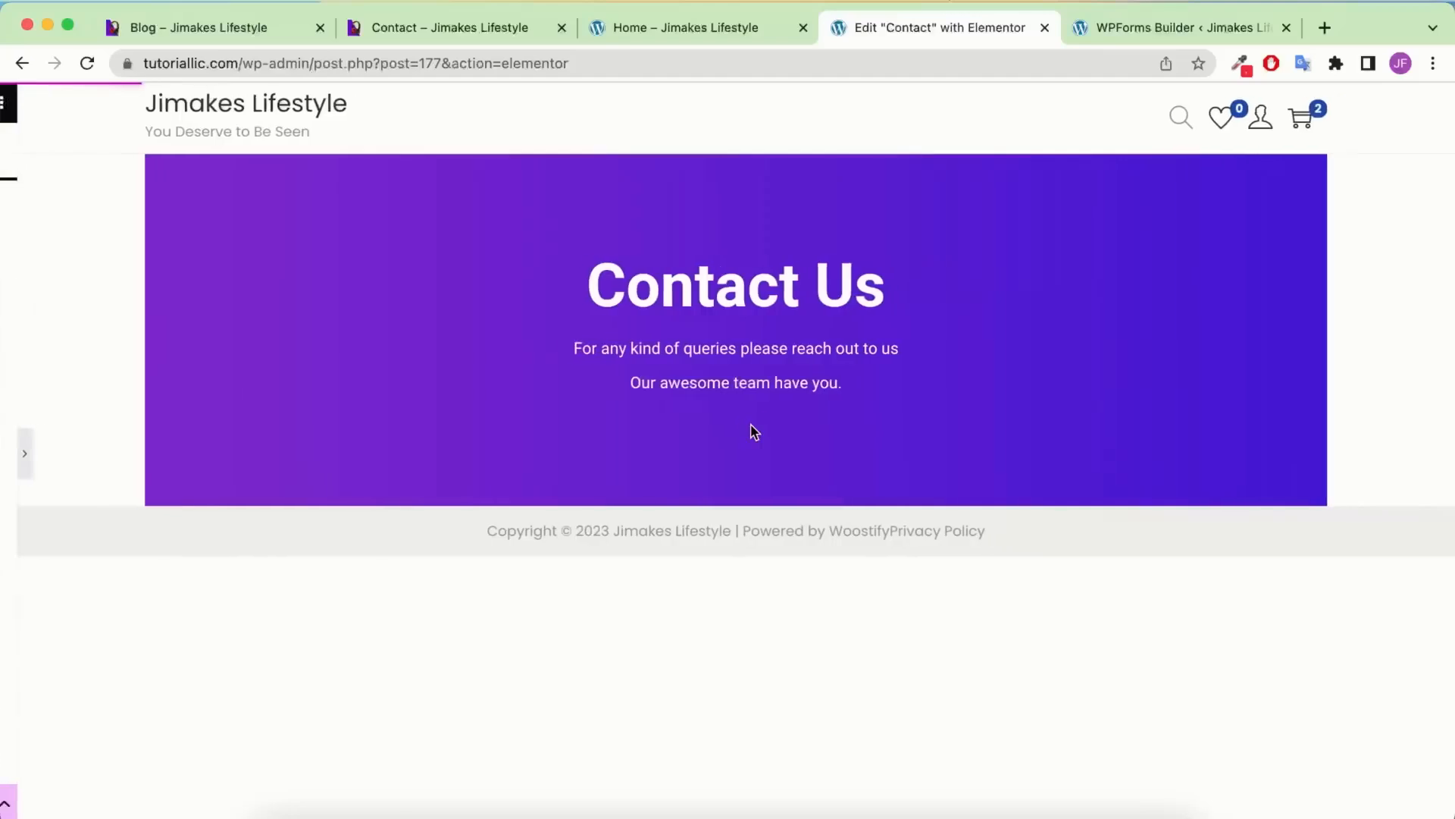
left_click(4, 453)
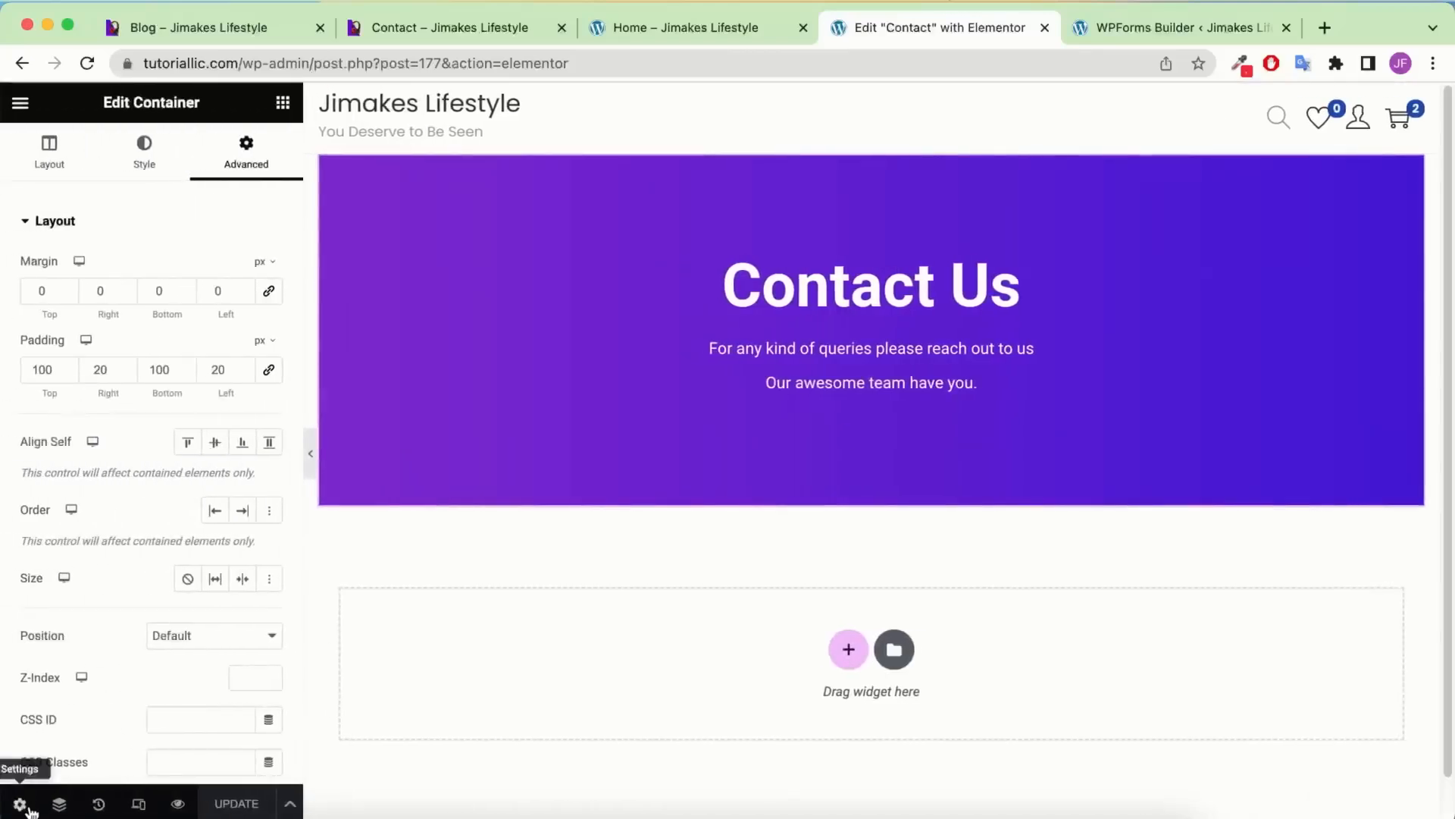
Switch the Contact page layout to Elementor Full Width, save, and preview it
left_click(20, 804)
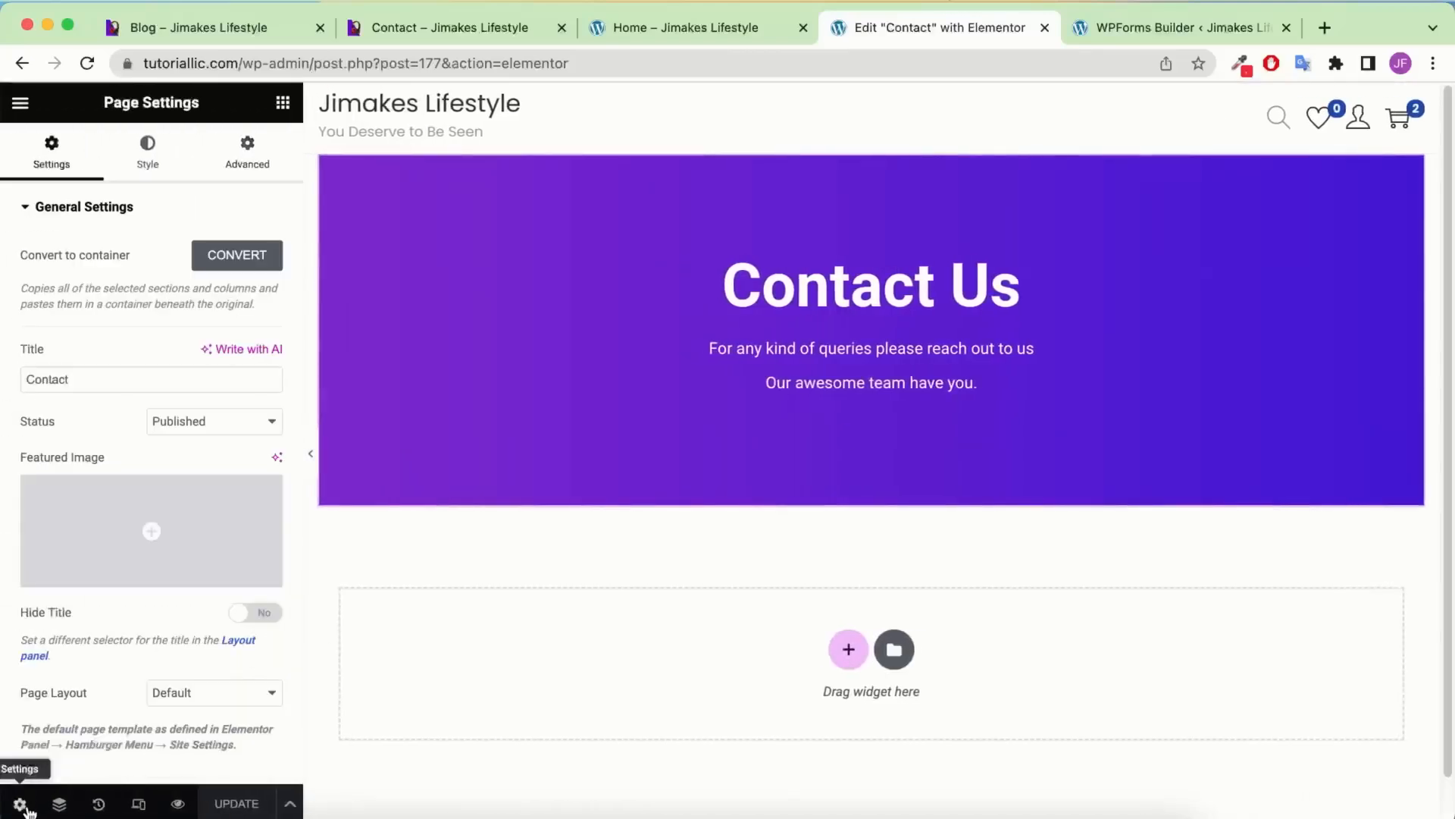
left_click(185, 691)
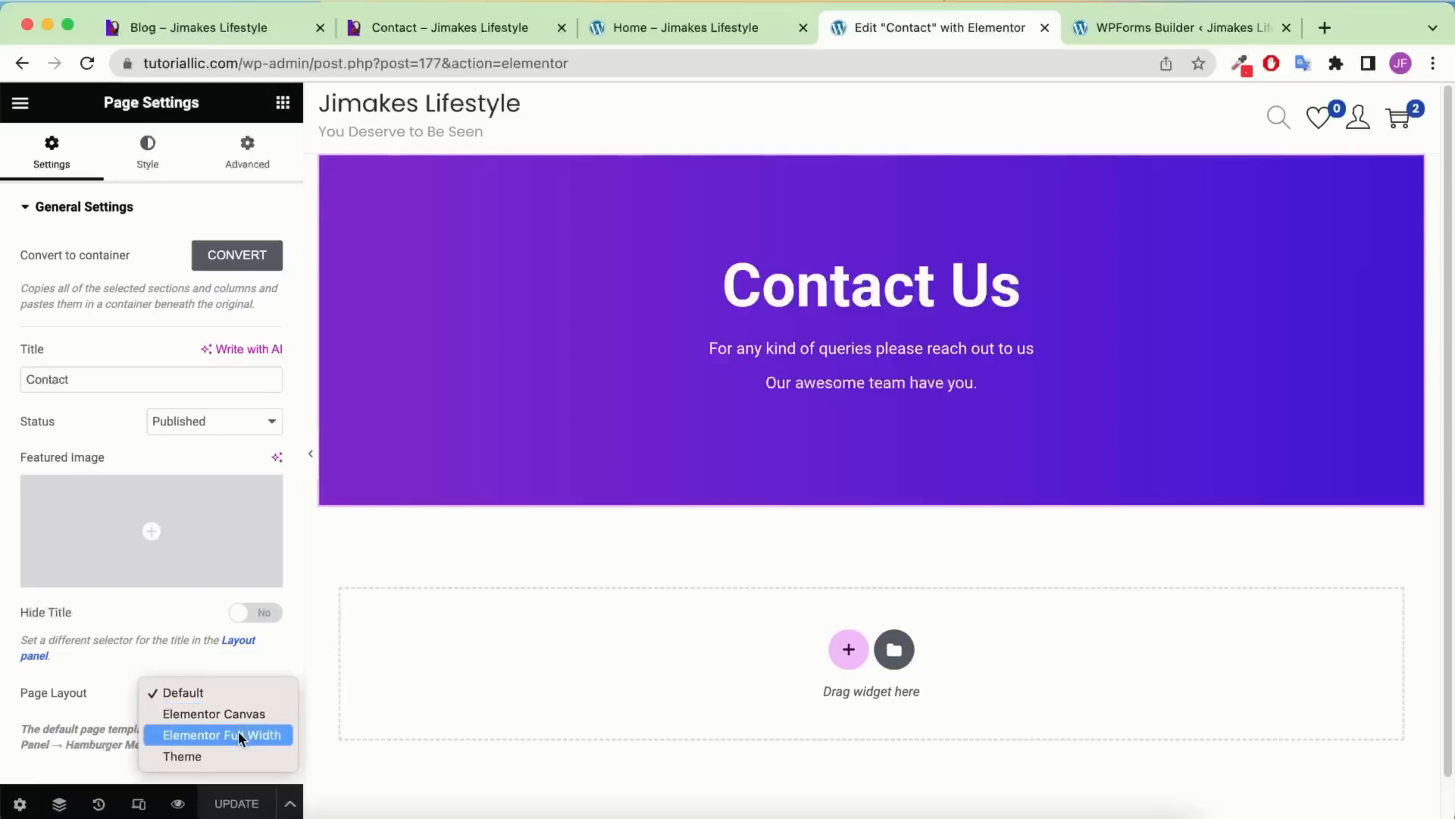
left_click(238, 733)
left_click(255, 805)
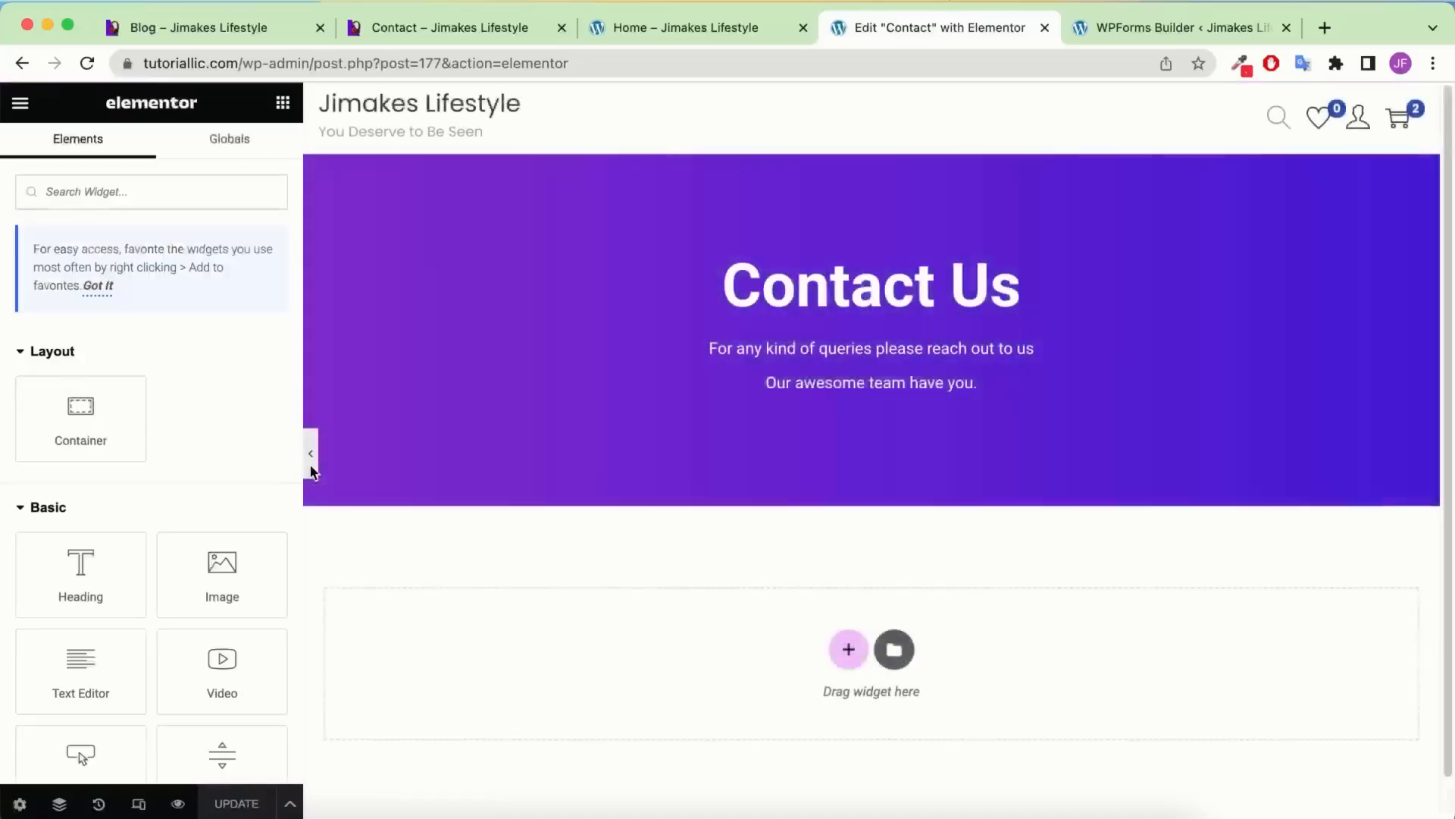
left_click(311, 470)
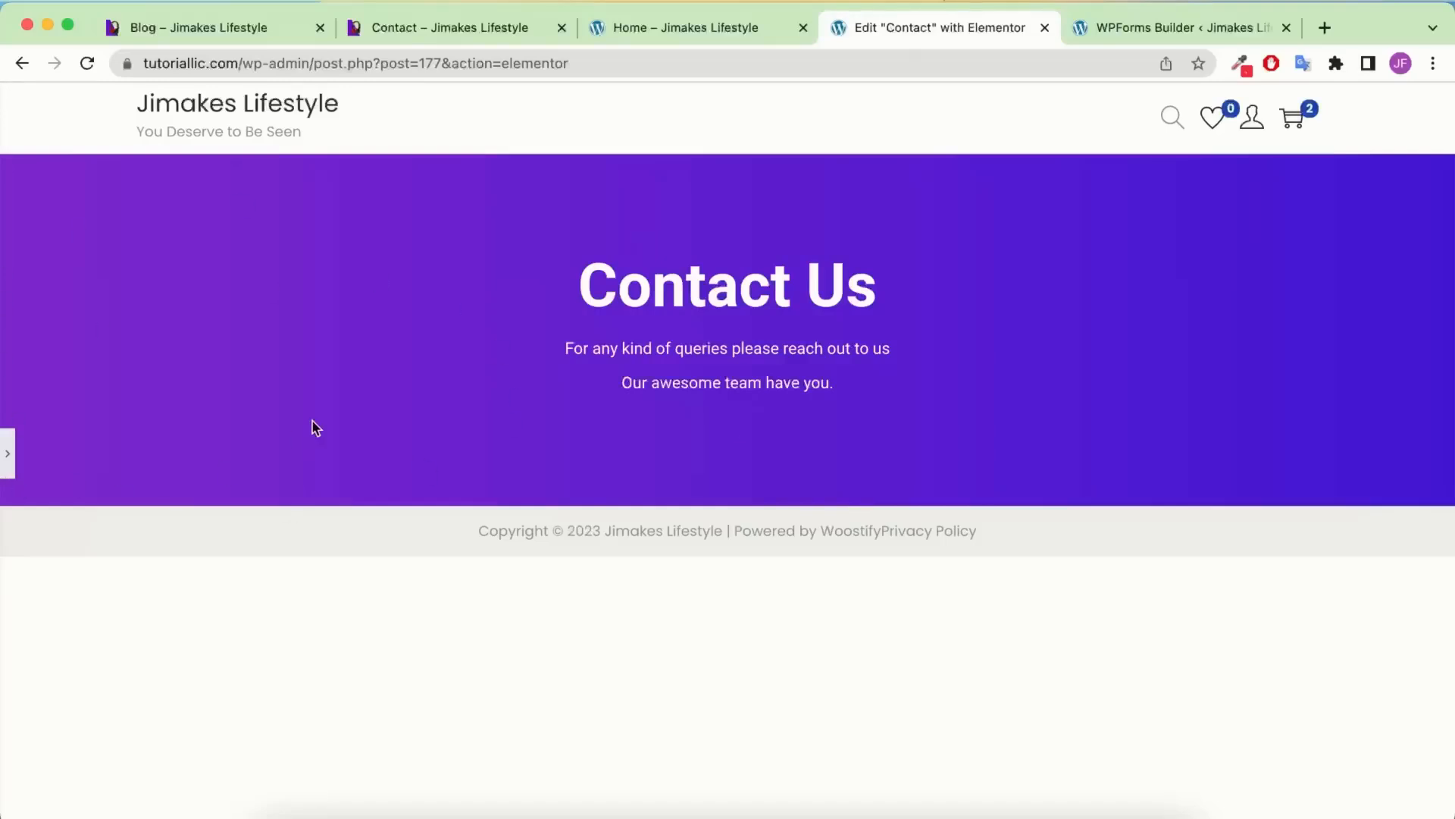
Look over the form on the reference Contact page, then return to the Elementor editor
left_click(448, 30)
scroll(667, 470, "down", 6)
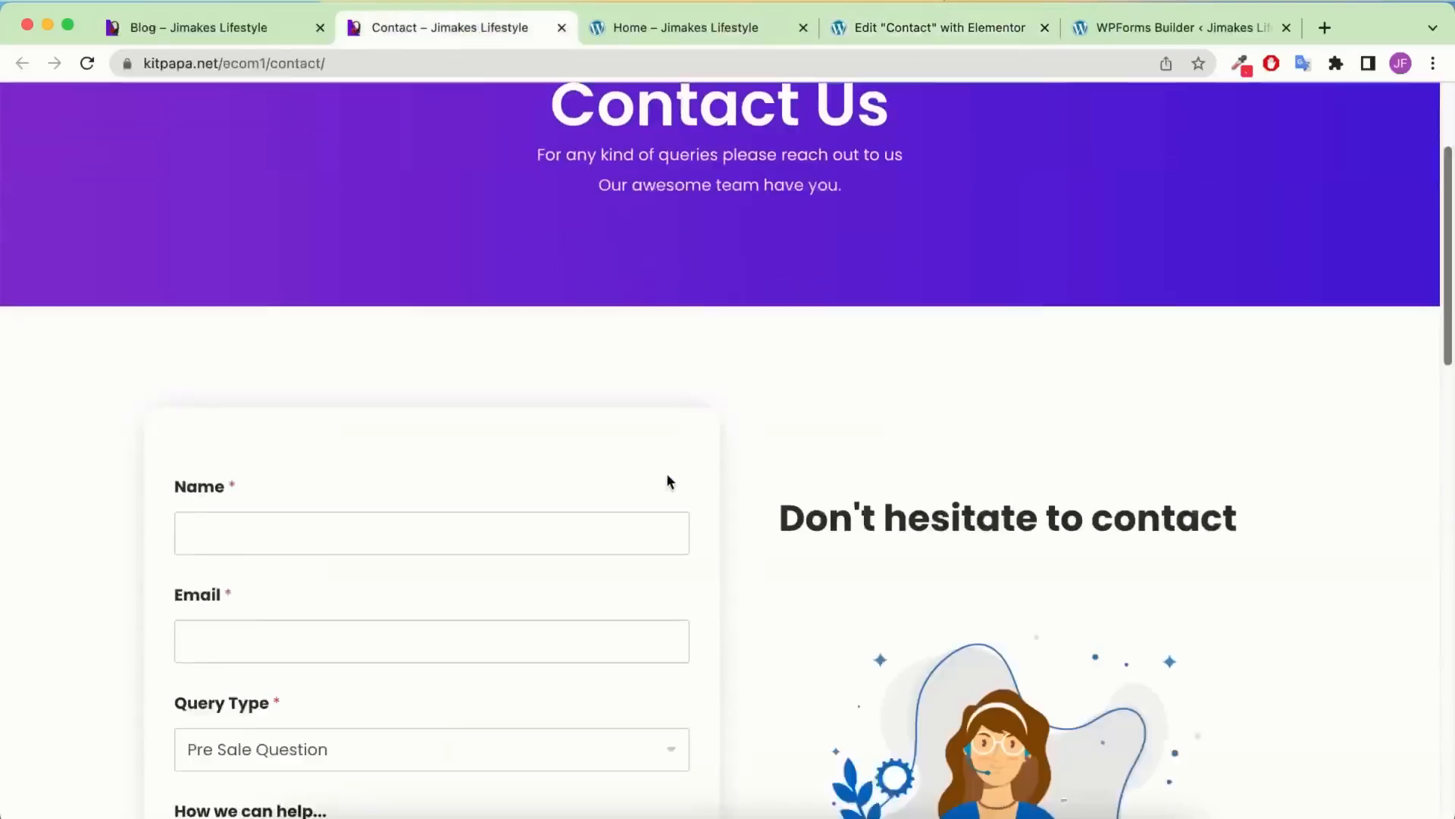
scroll(416, 484, "down", 1)
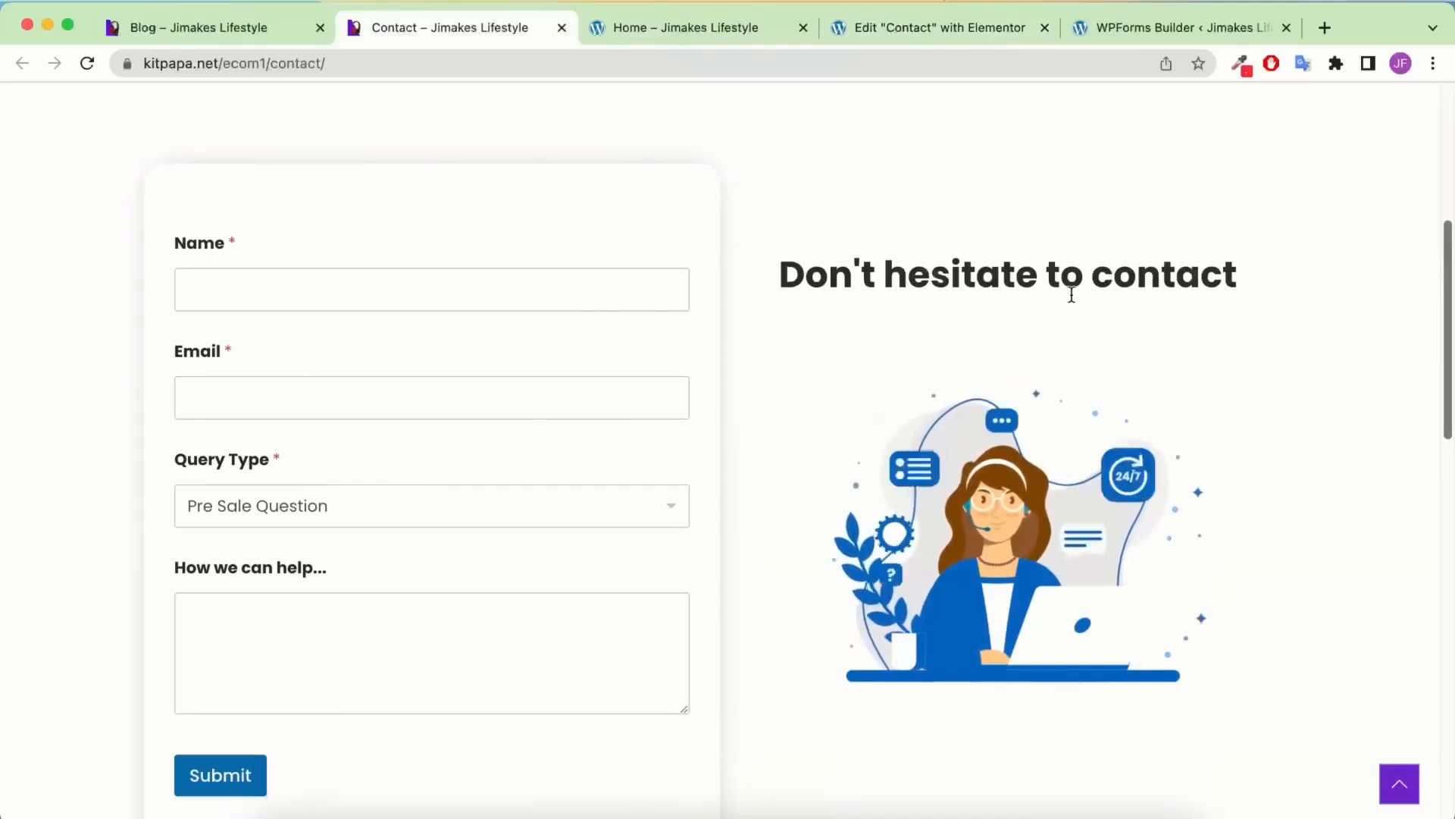
left_click(948, 38)
Add a container below the banner holding two inner containers arranged in a row
left_click_drag(121, 413, 1092, 628)
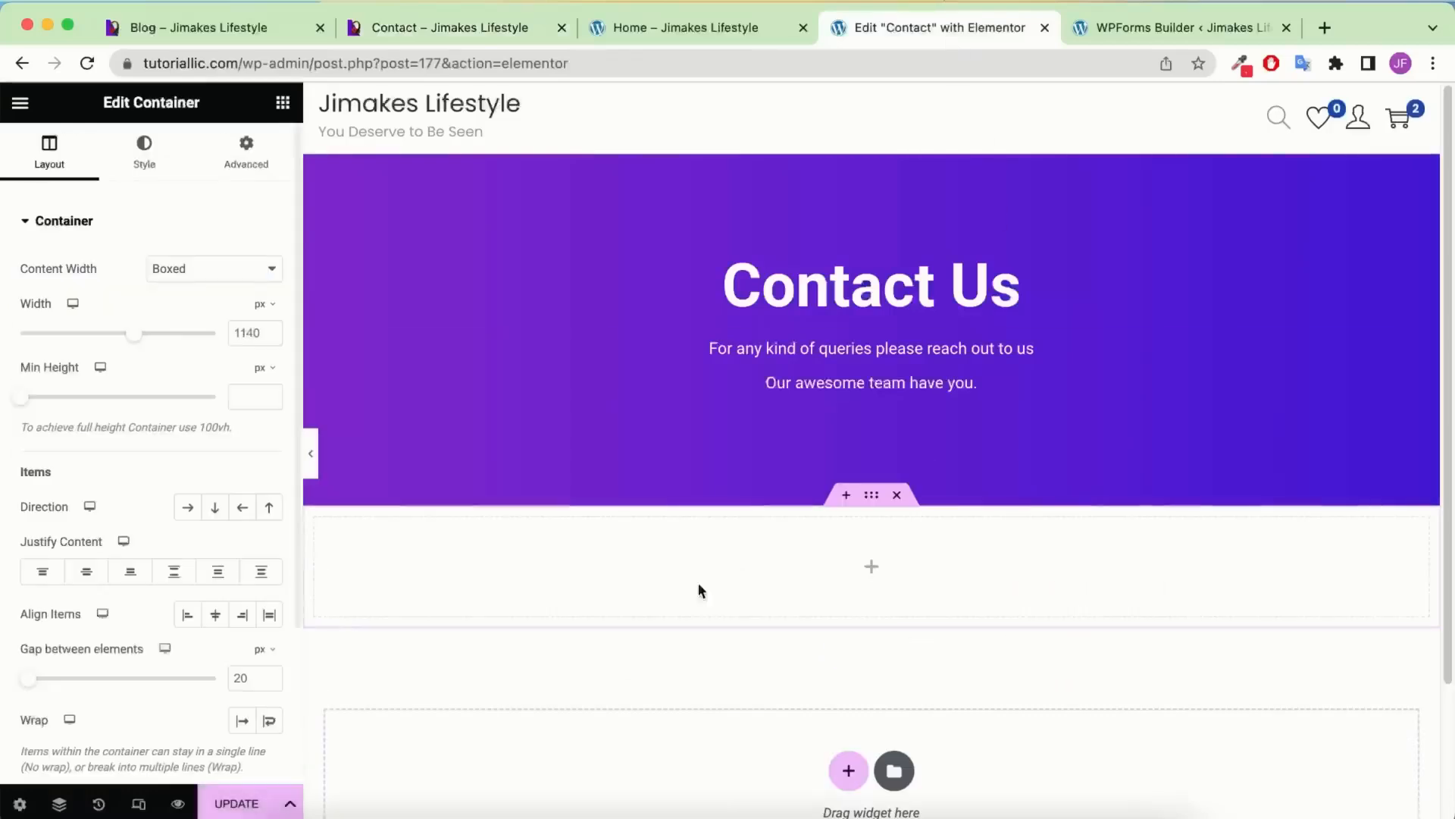
left_click(283, 102)
left_click_drag(107, 380, 956, 548)
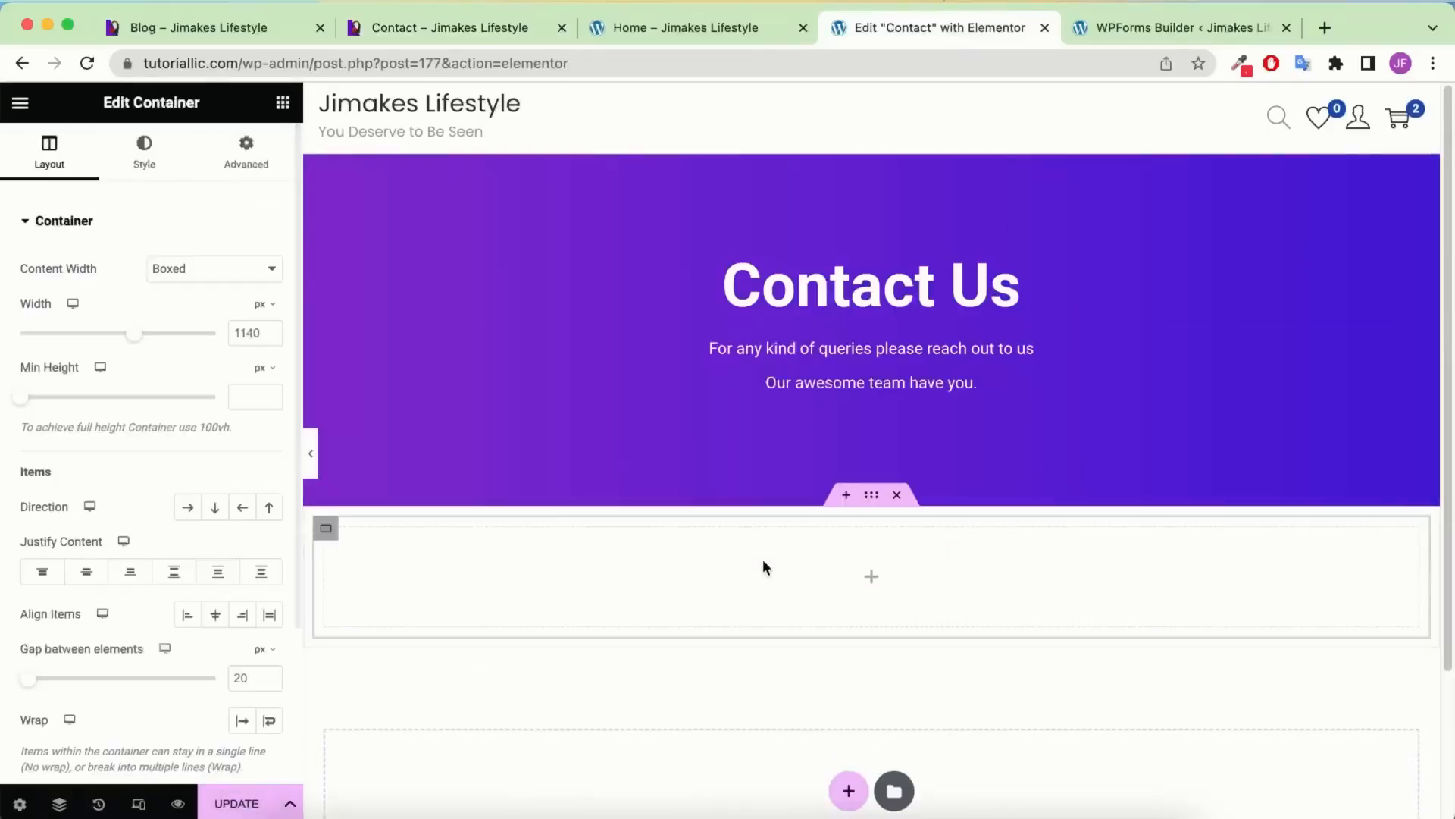
right_click(323, 535)
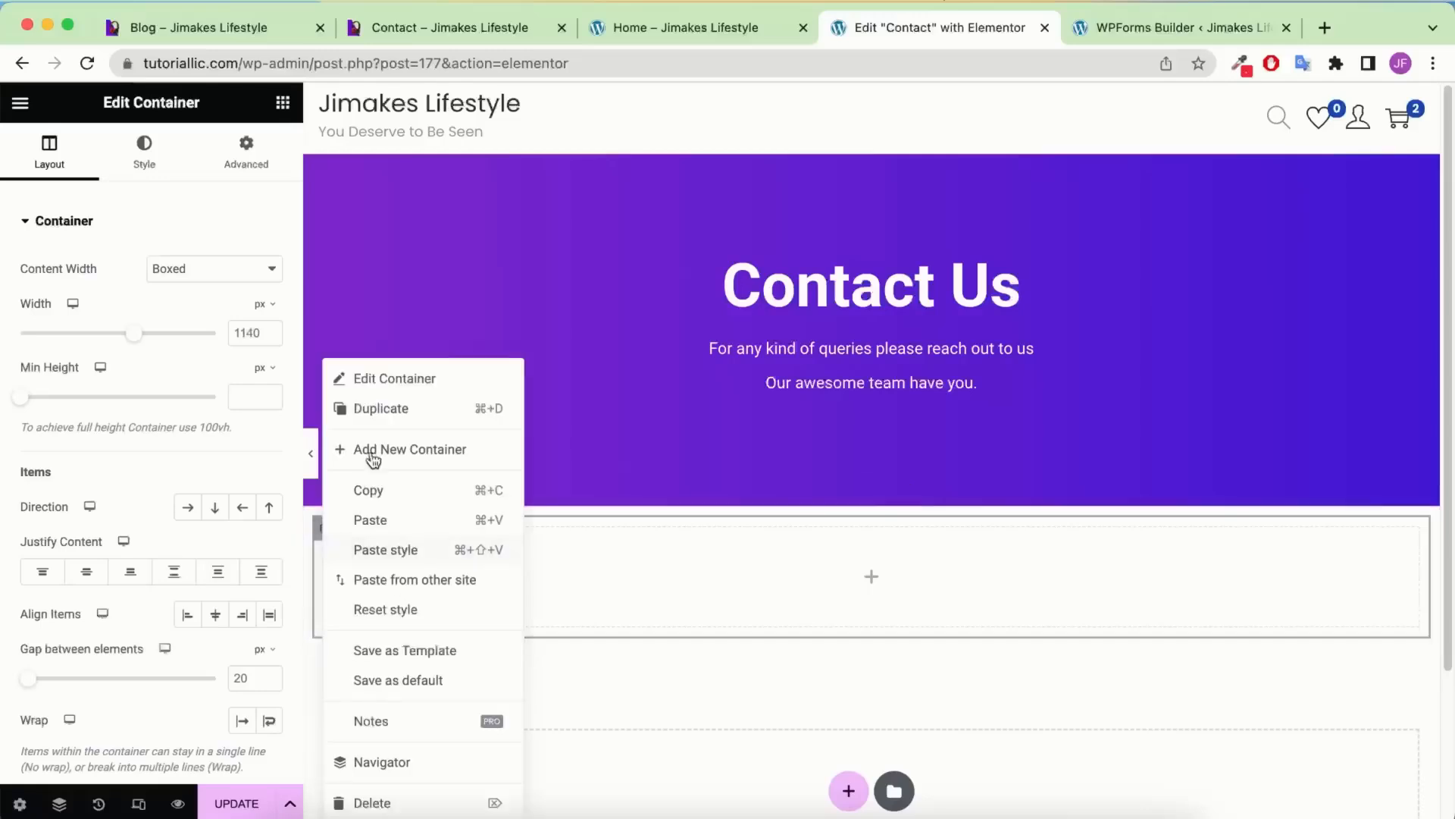
left_click(377, 410)
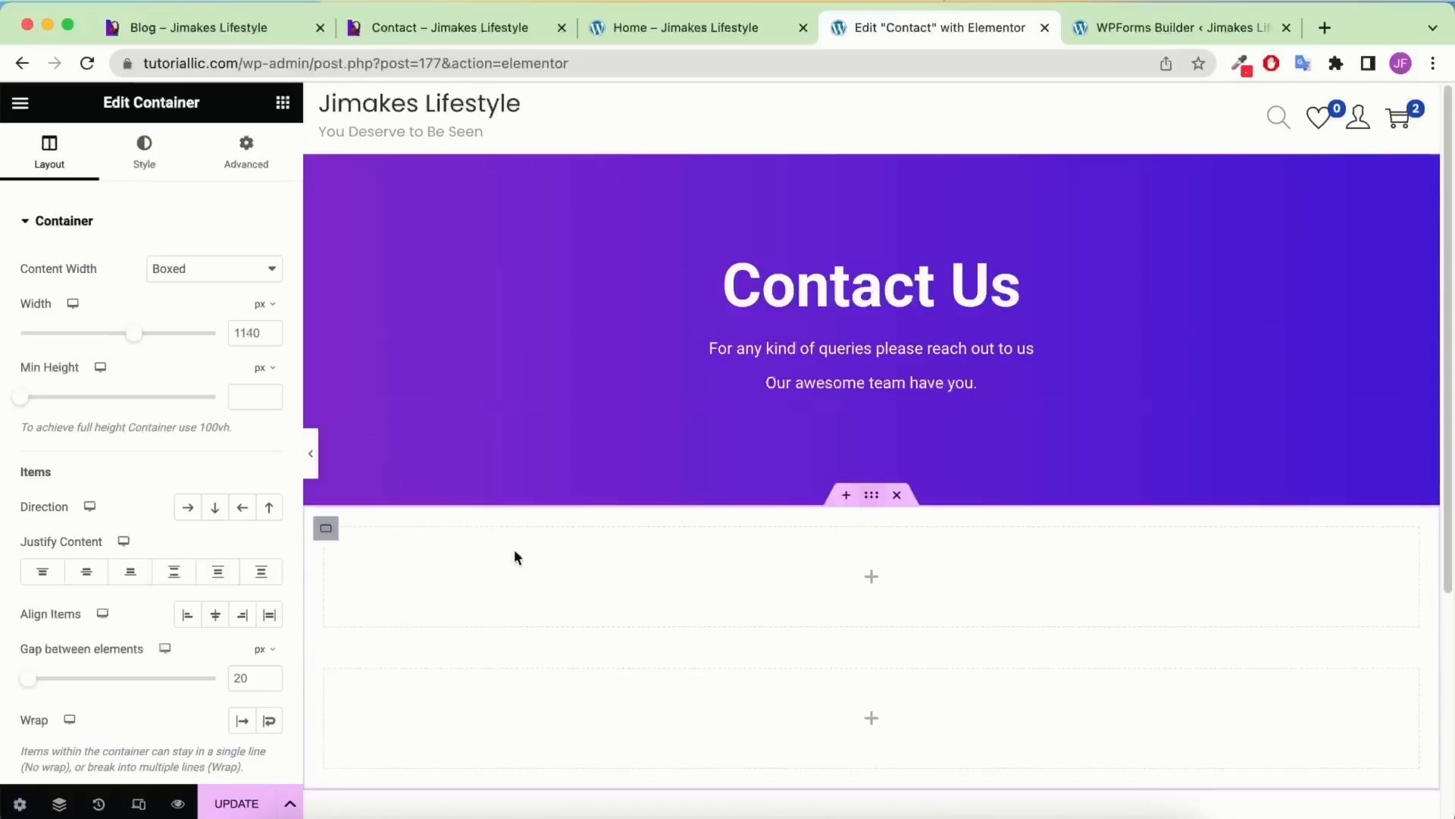
left_click(187, 519)
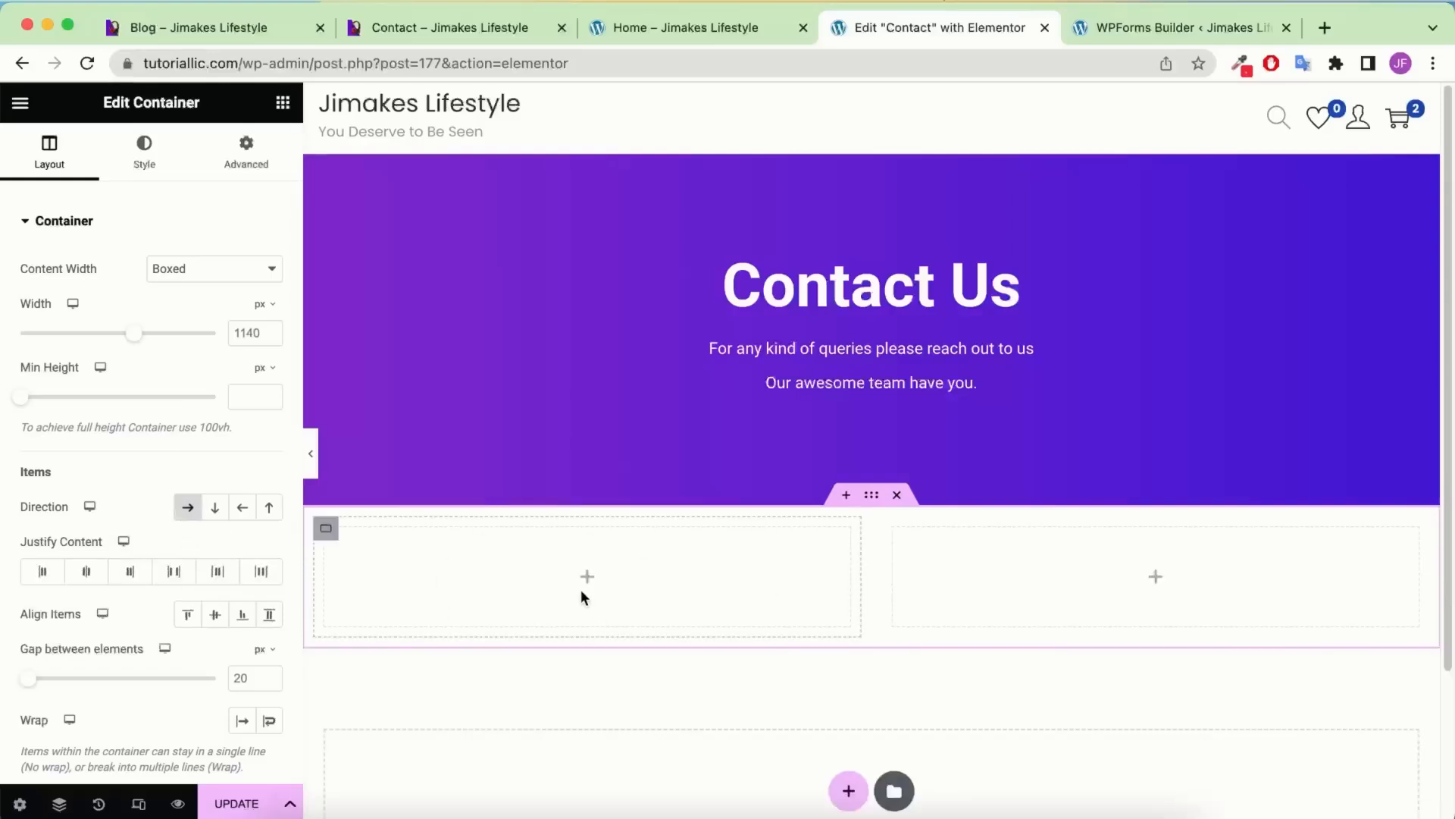
Make both inner columns Full Width with a width of 50% each
left_click(326, 530)
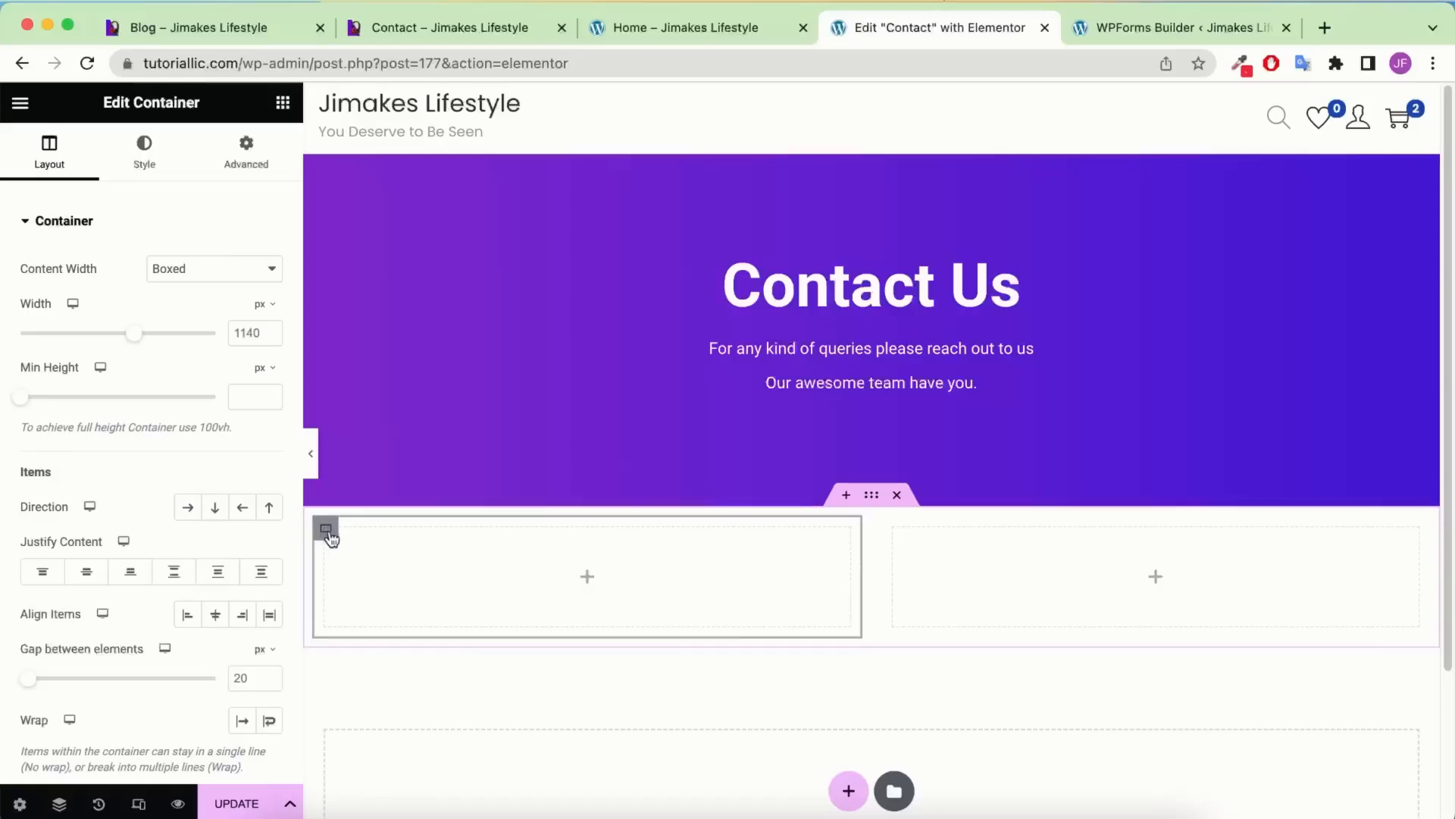
left_click(184, 269)
left_click(183, 285)
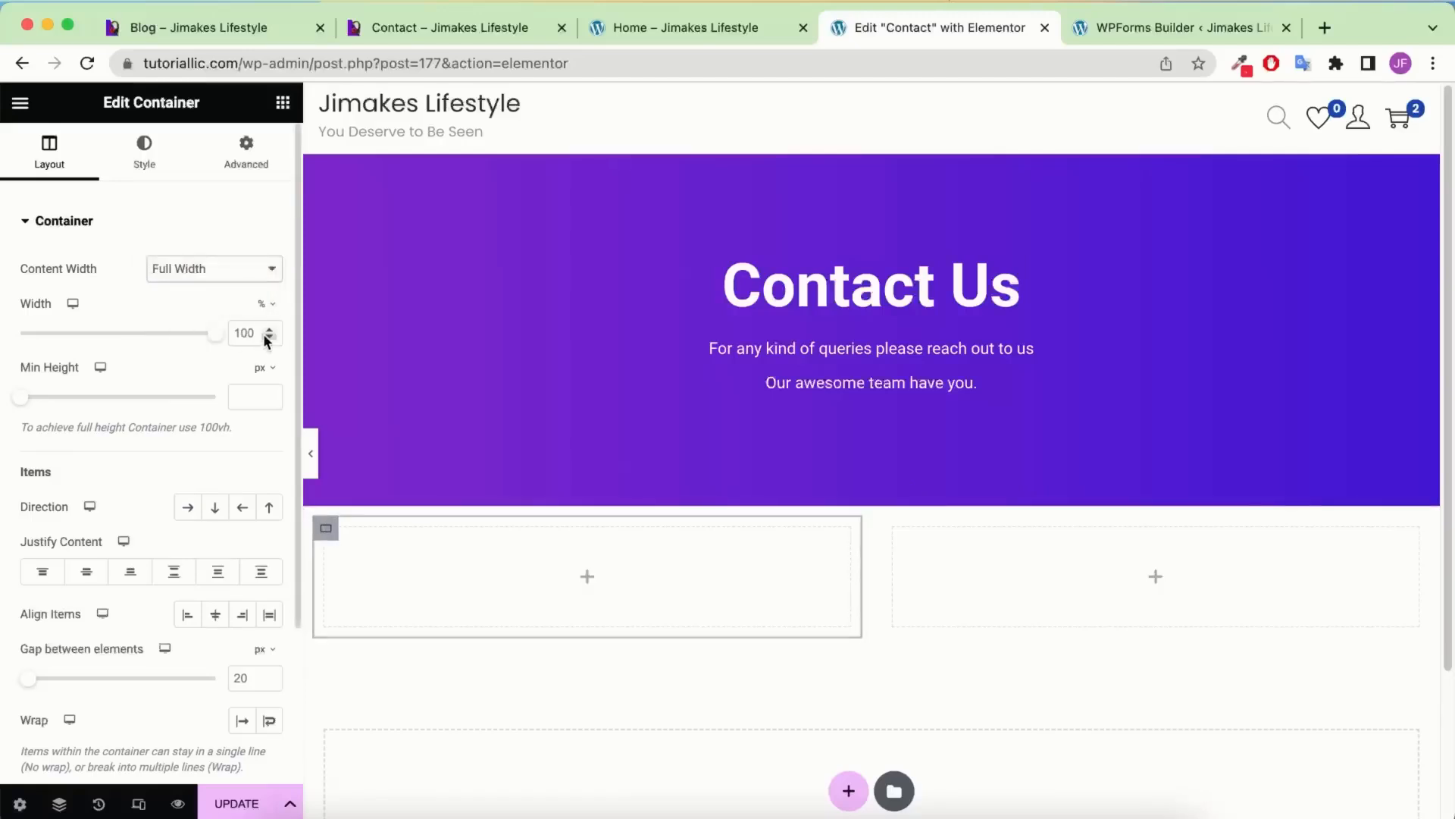
type("50")
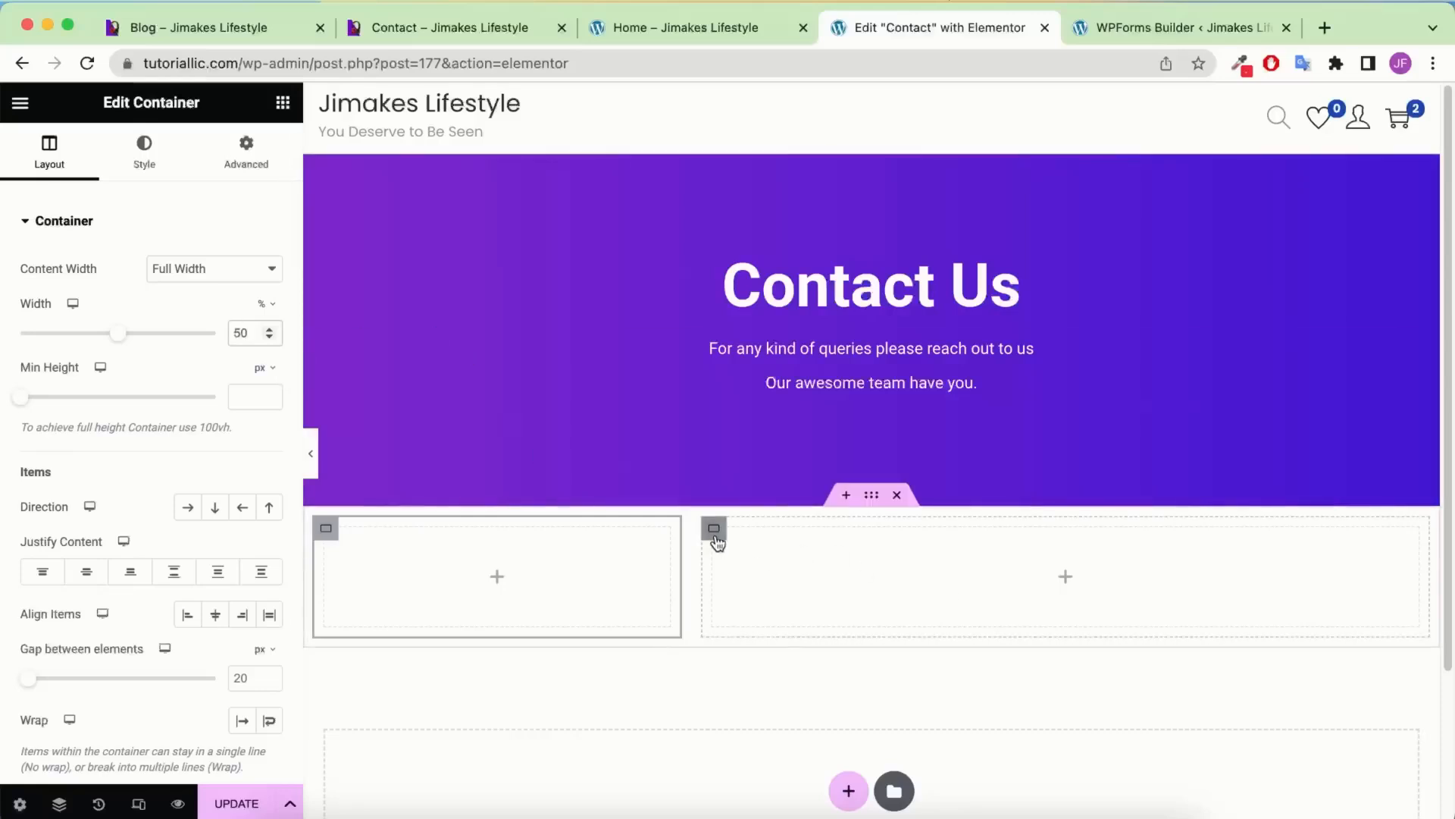
left_click(714, 528)
left_click(220, 286)
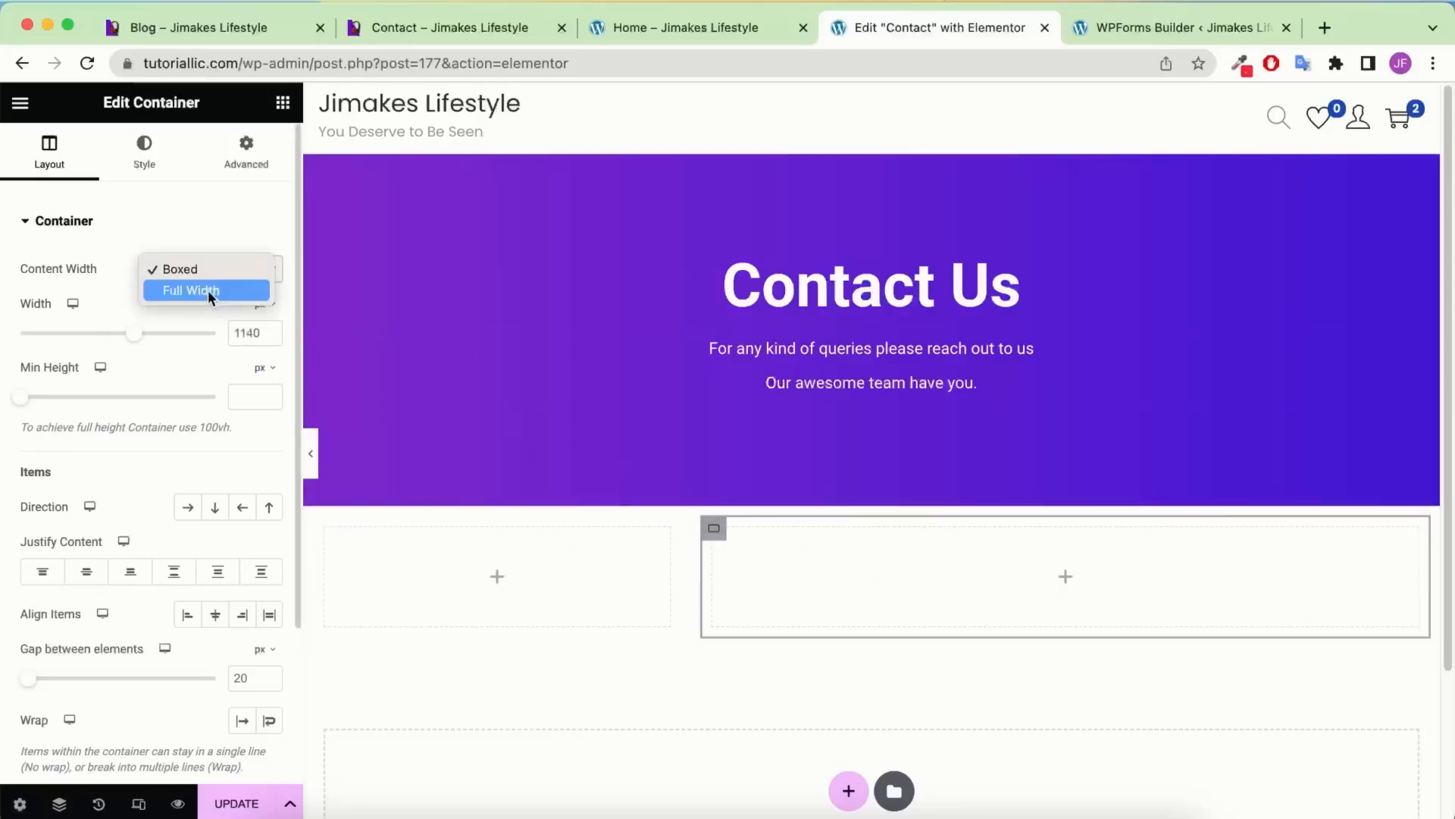
left_click(208, 290)
double_click(249, 332)
type("50")
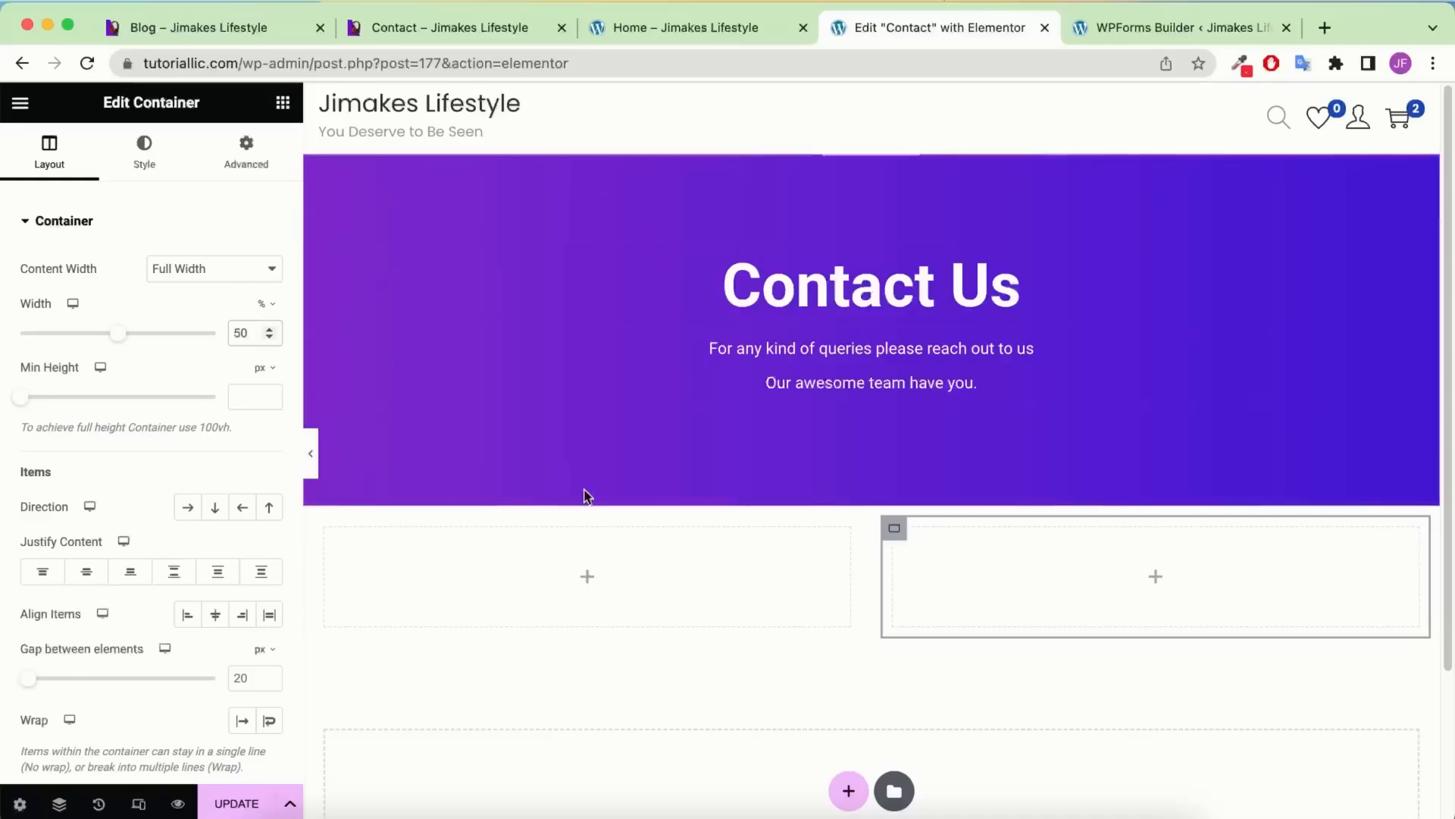
left_click(282, 103)
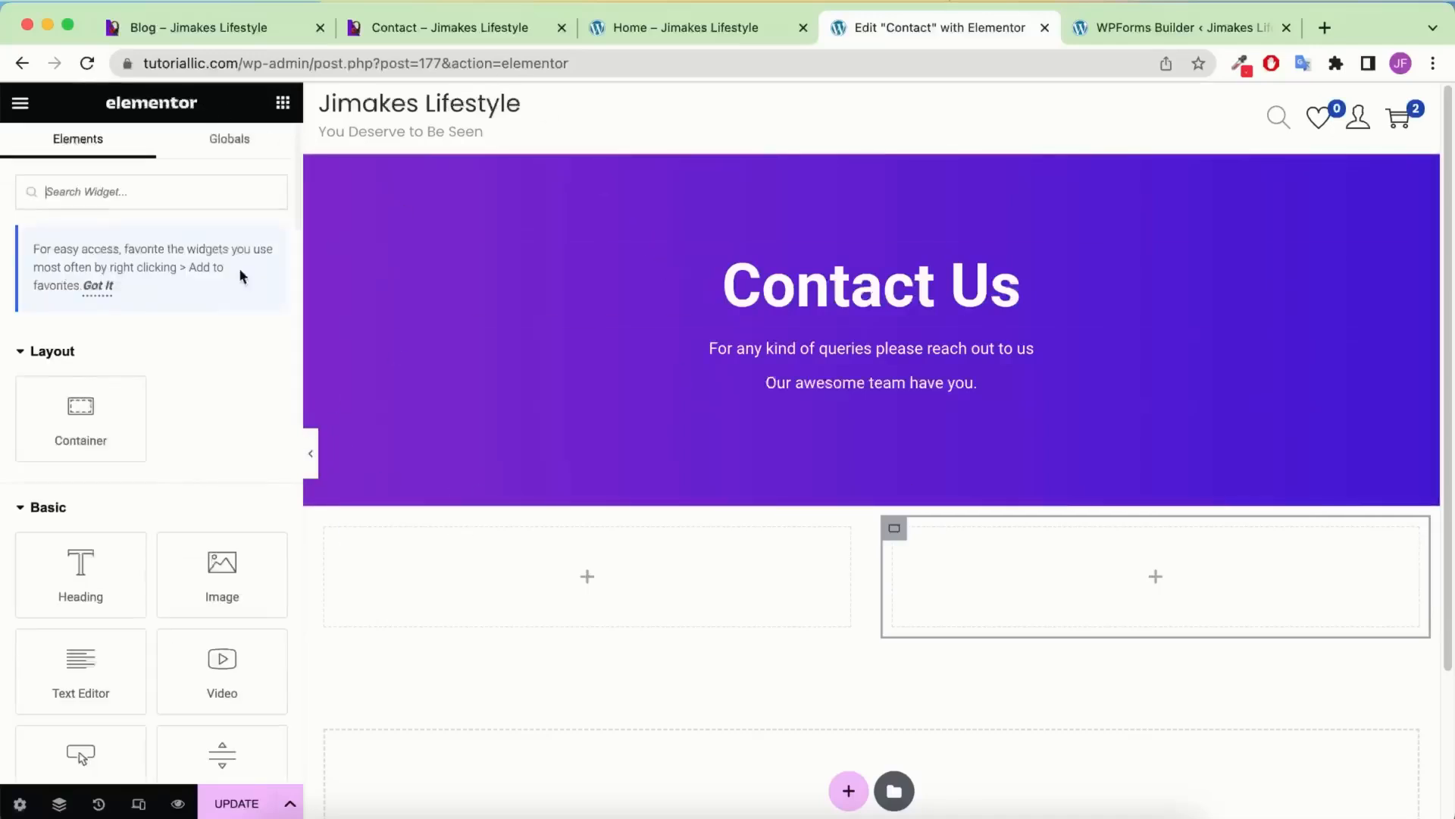
Place a WPForms widget showing the Simple Contact Form in the left column
left_click(147, 191)
type("wp")
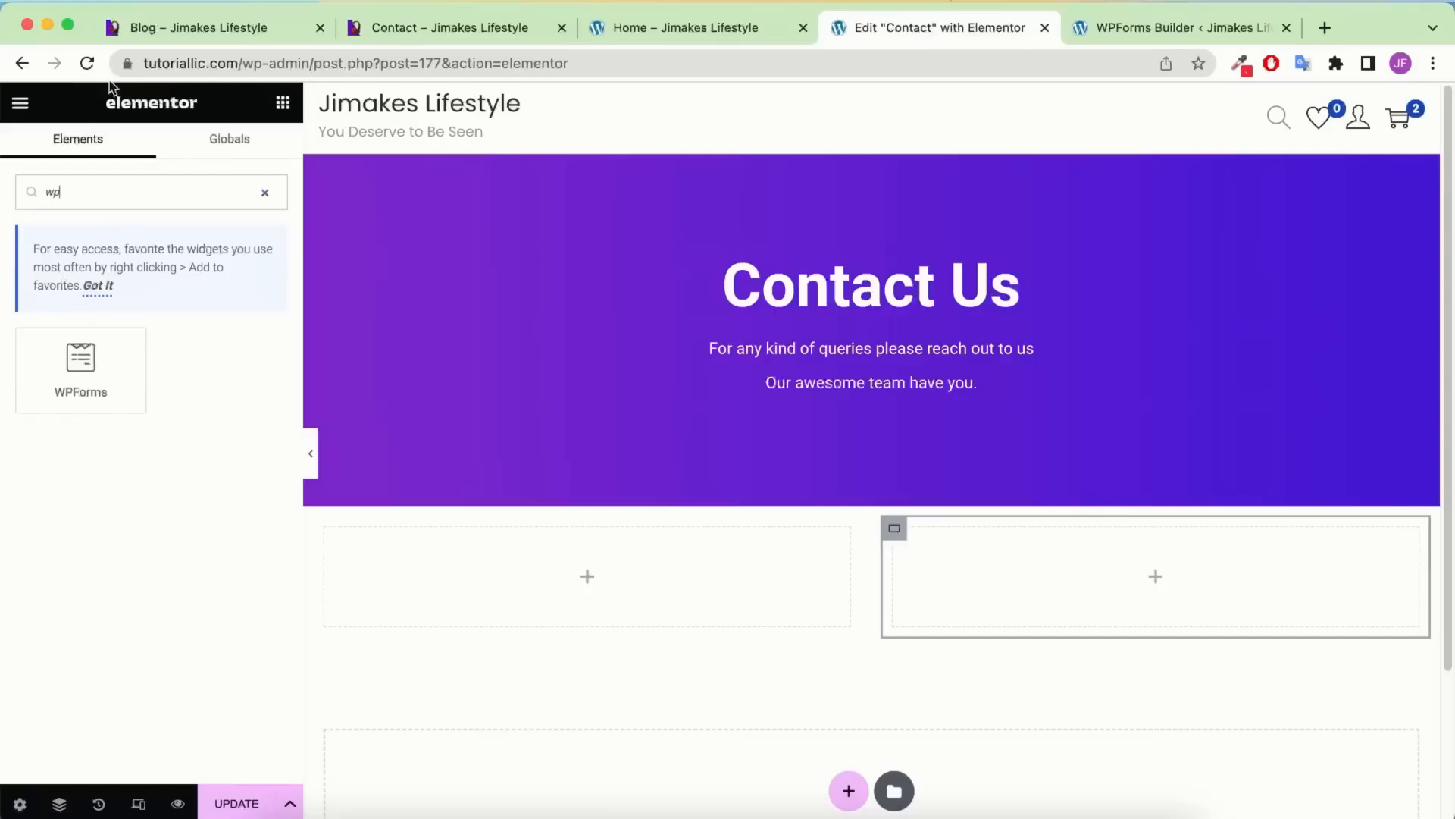
left_click_drag(101, 369, 601, 557)
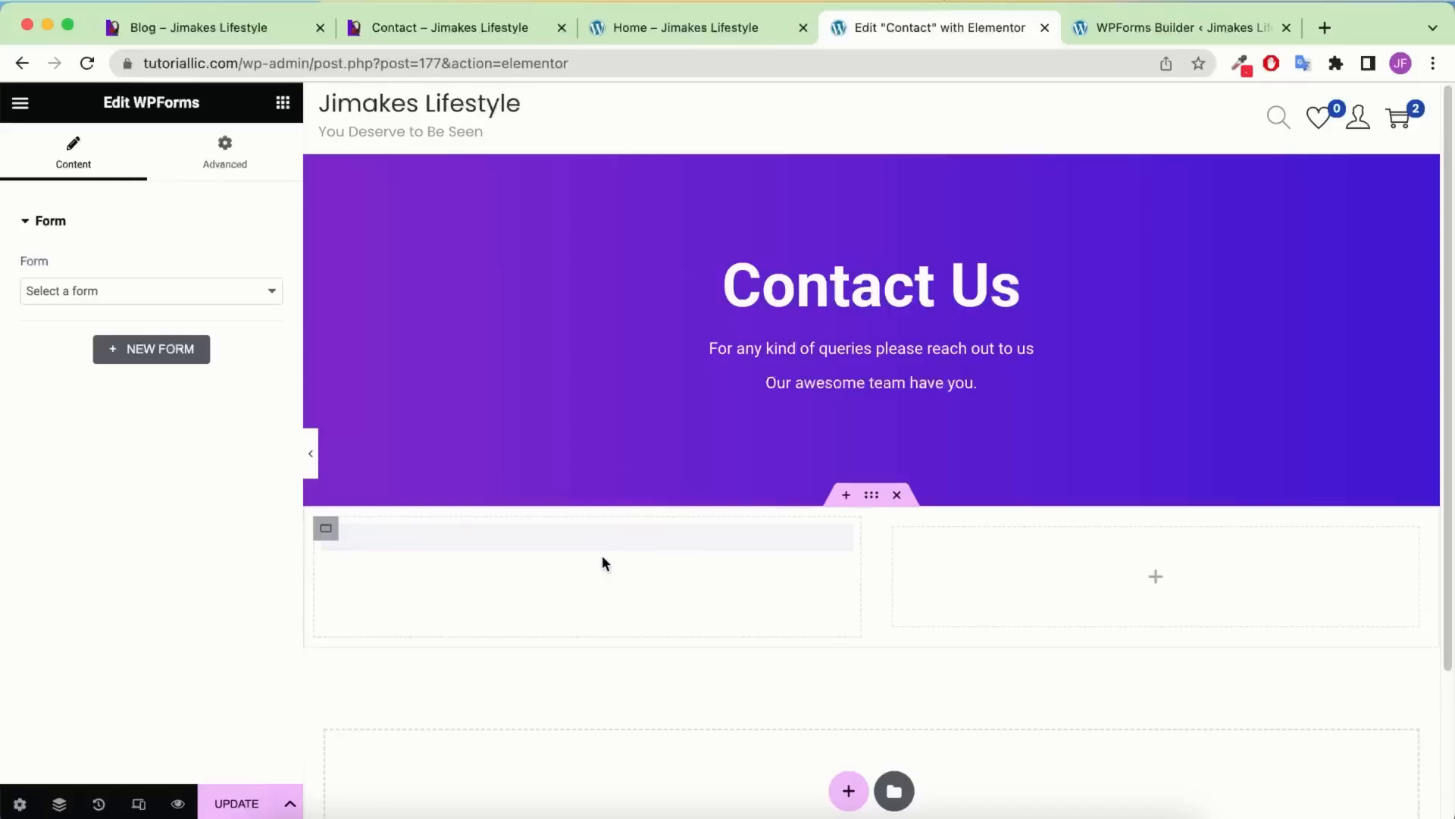
left_click(142, 286)
left_click(166, 317)
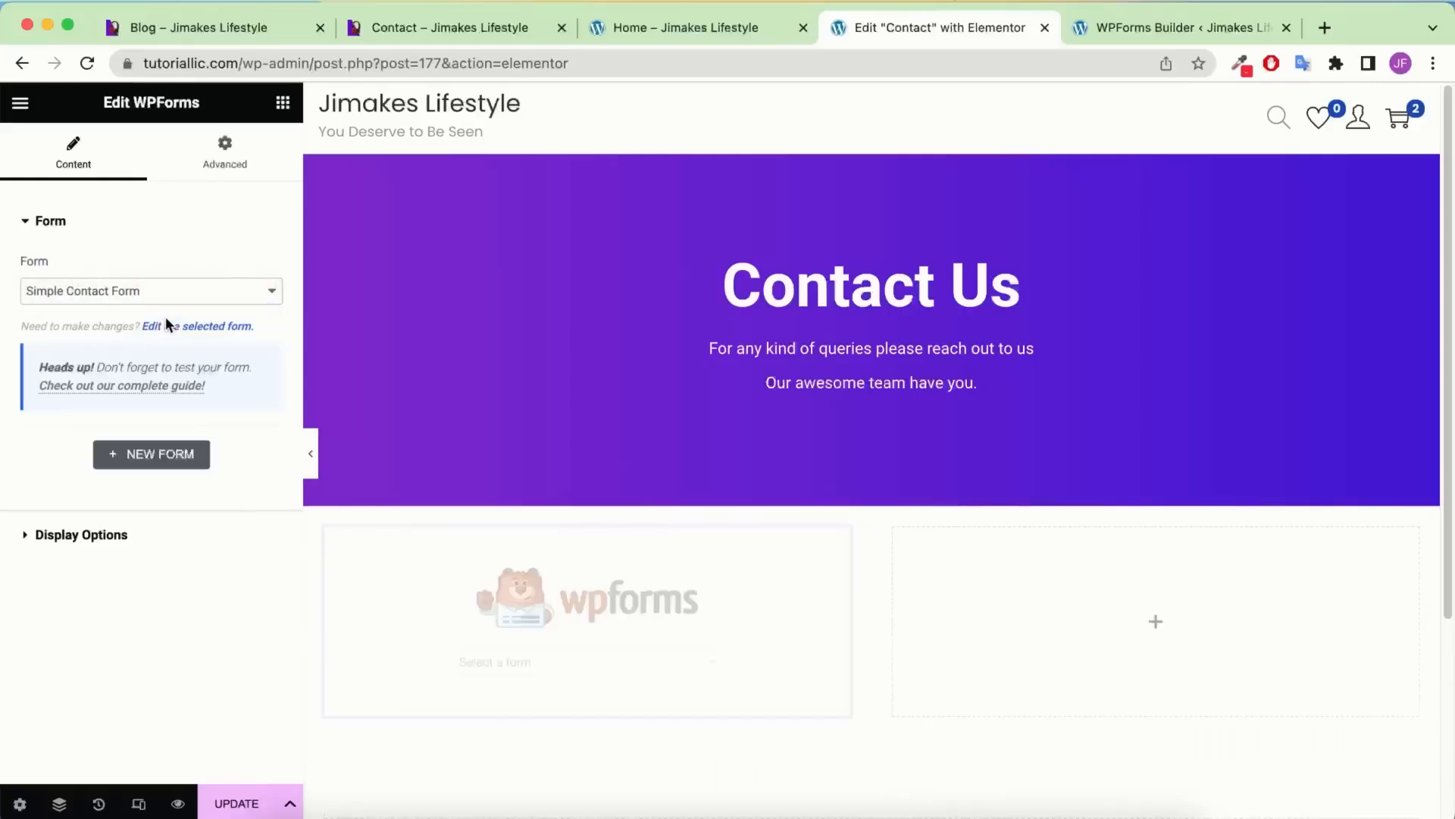
Give the left column an 18 px border radius and a box shadow with blur 30, spread -10
scroll(578, 419, "down", 5)
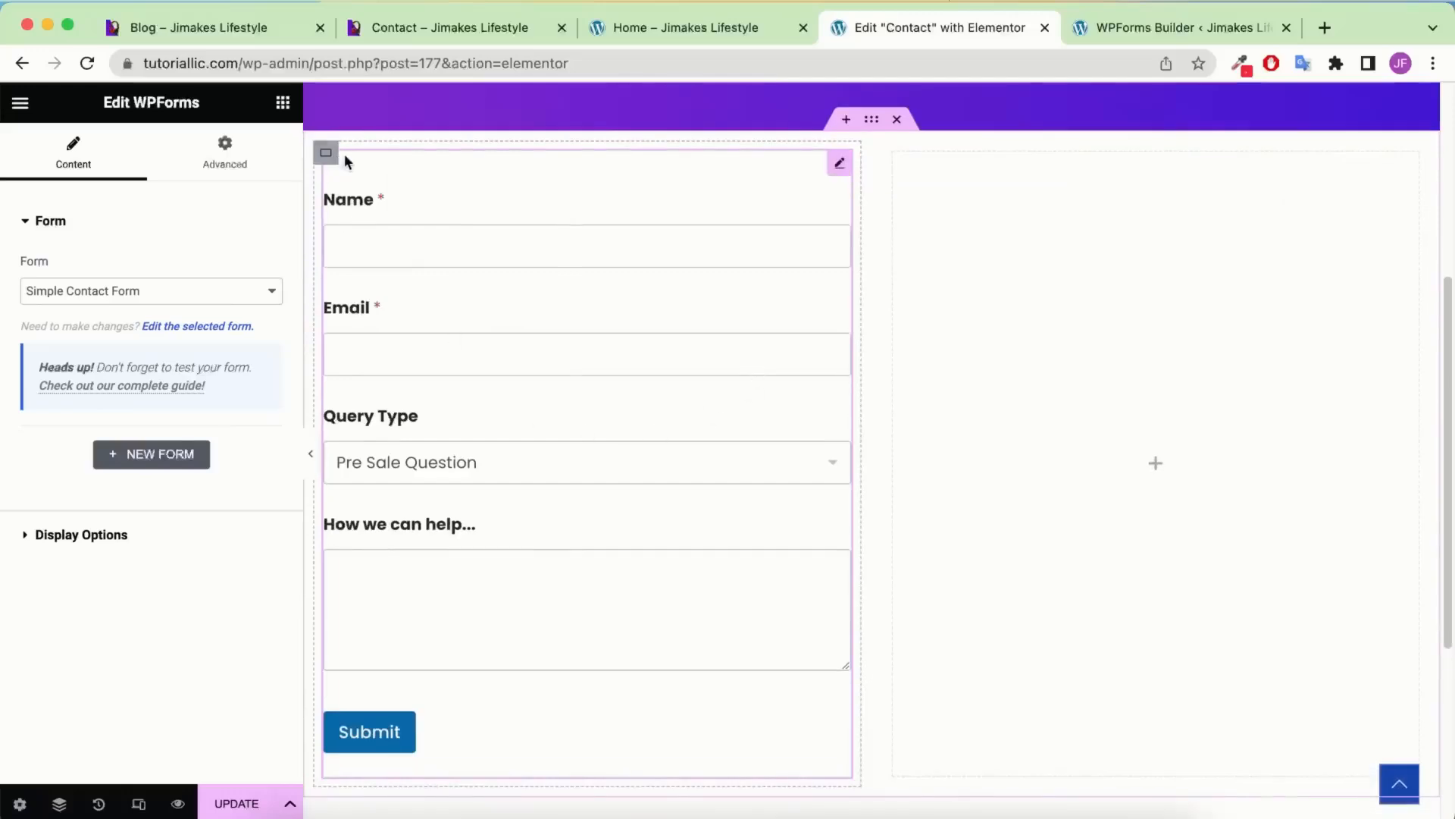
left_click(326, 153)
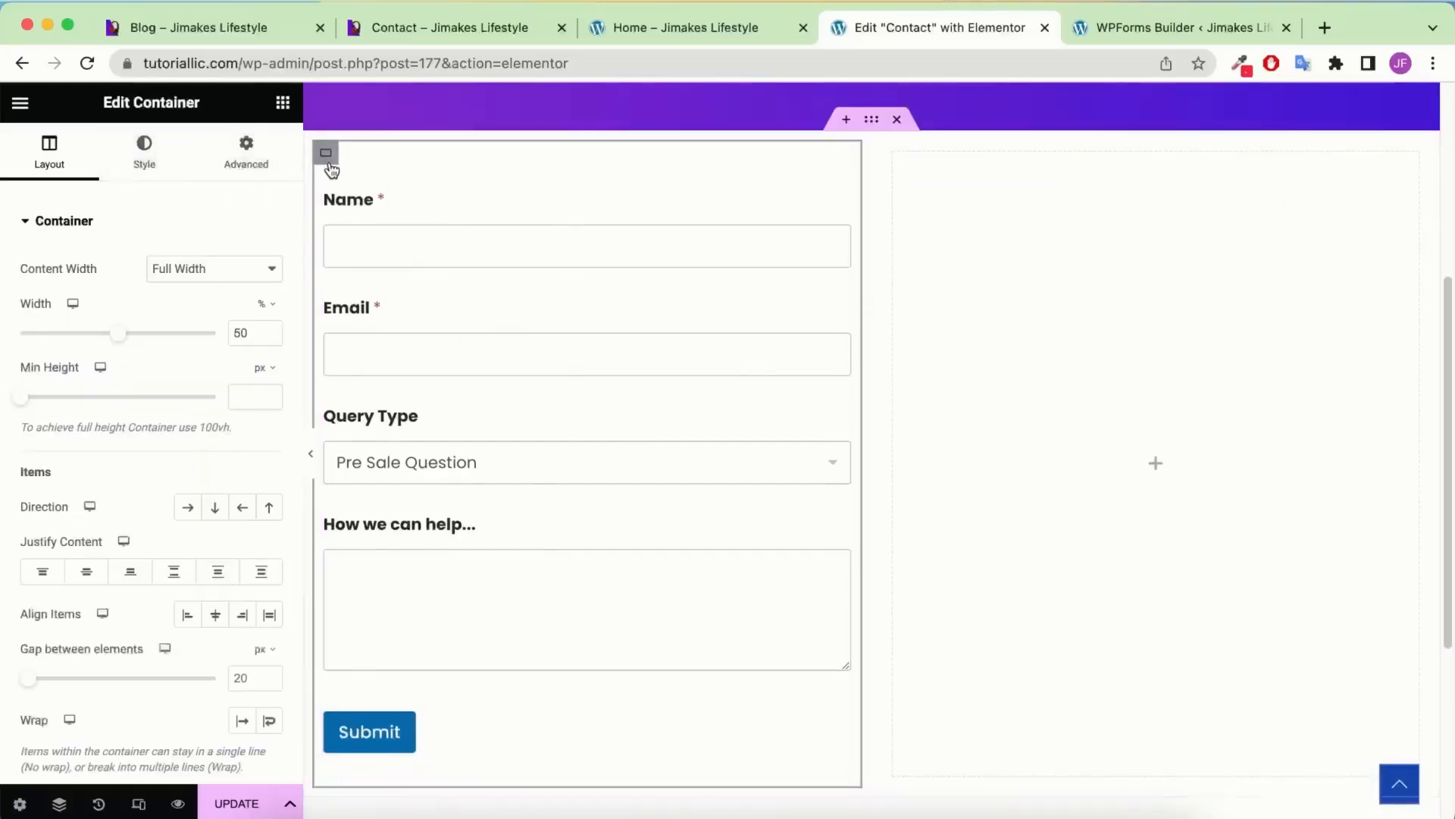
scroll(353, 171, "up", 2)
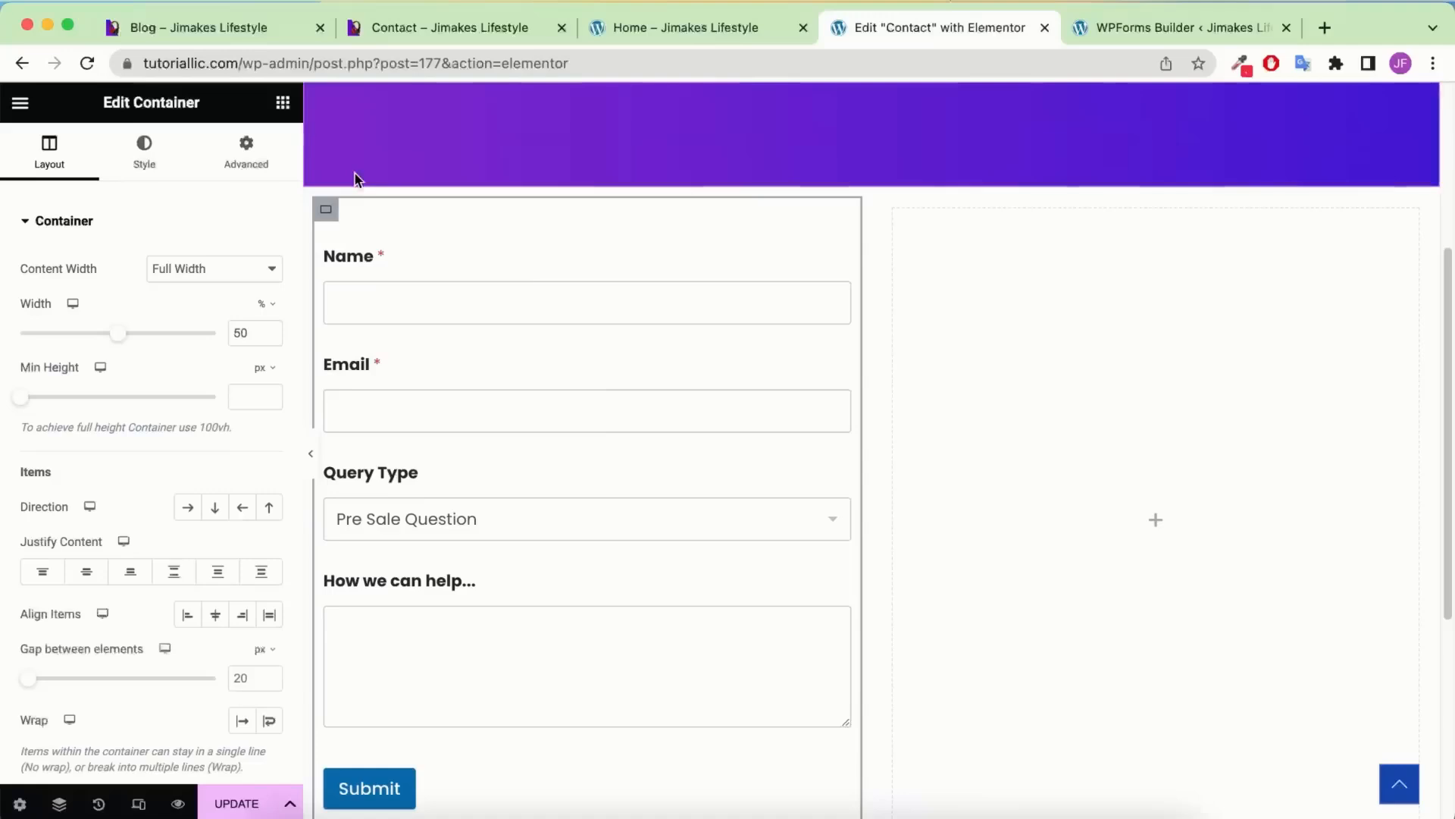
left_click(144, 150)
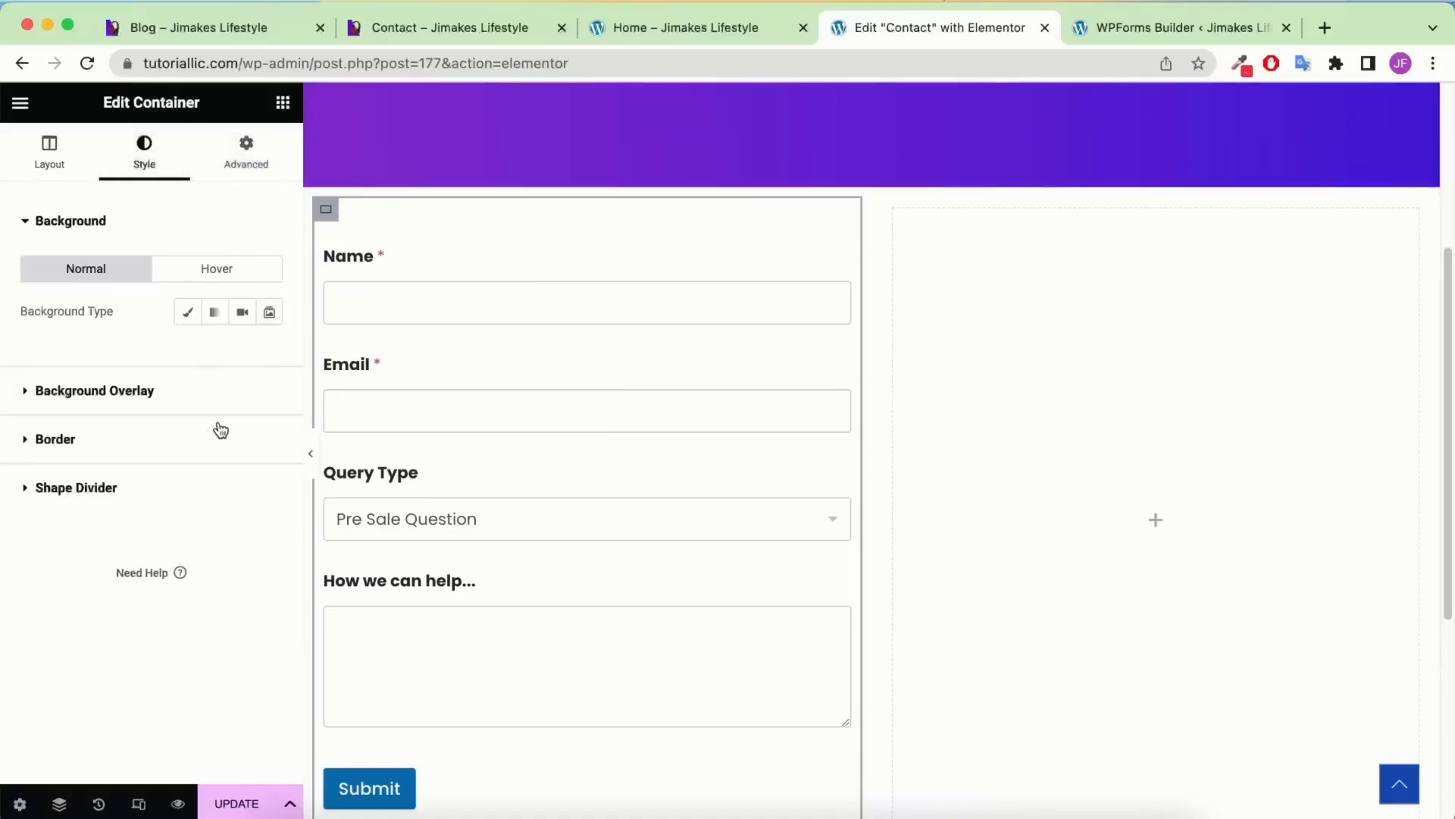
left_click(128, 447)
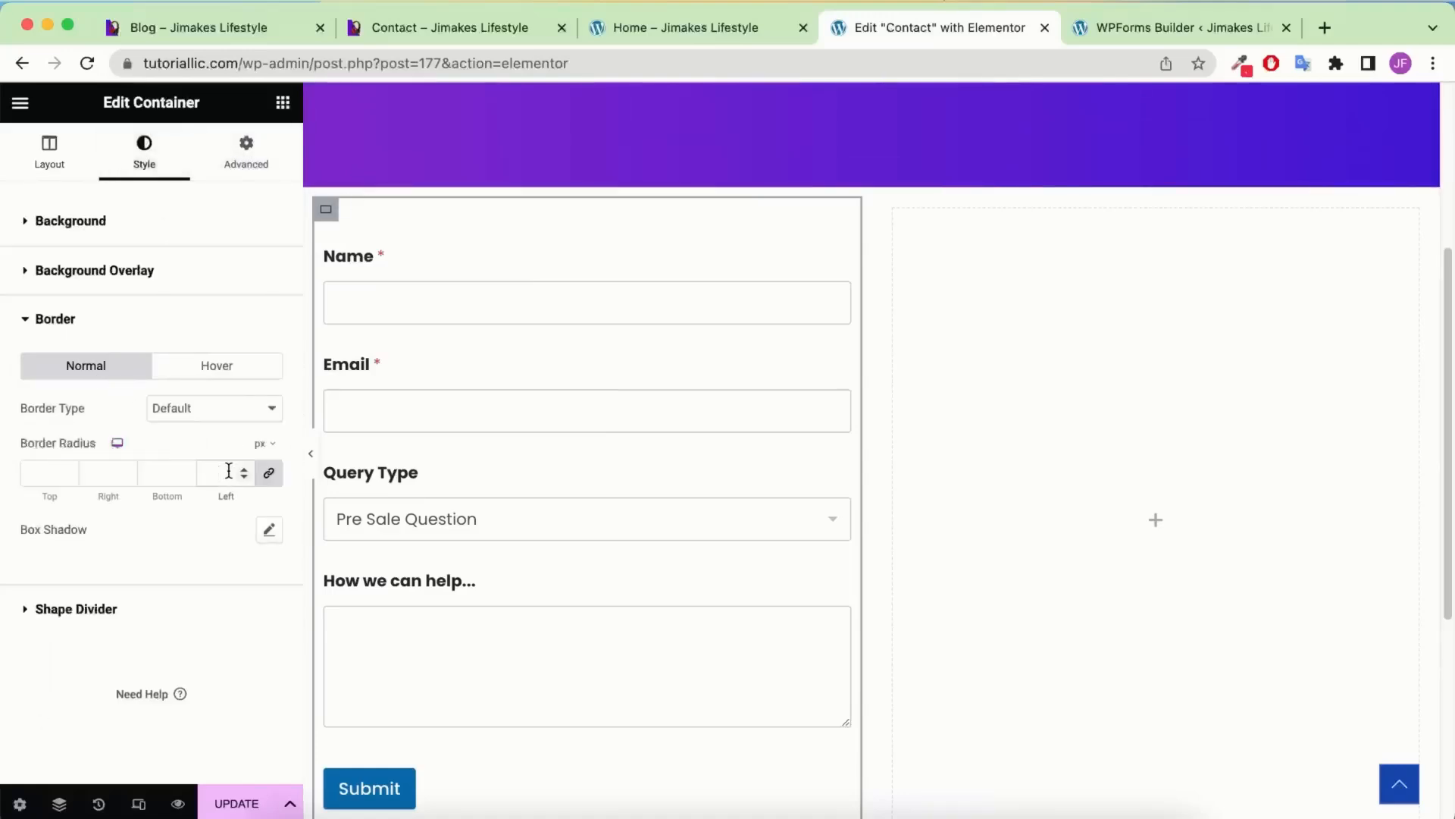
type("8")
left_click(270, 531)
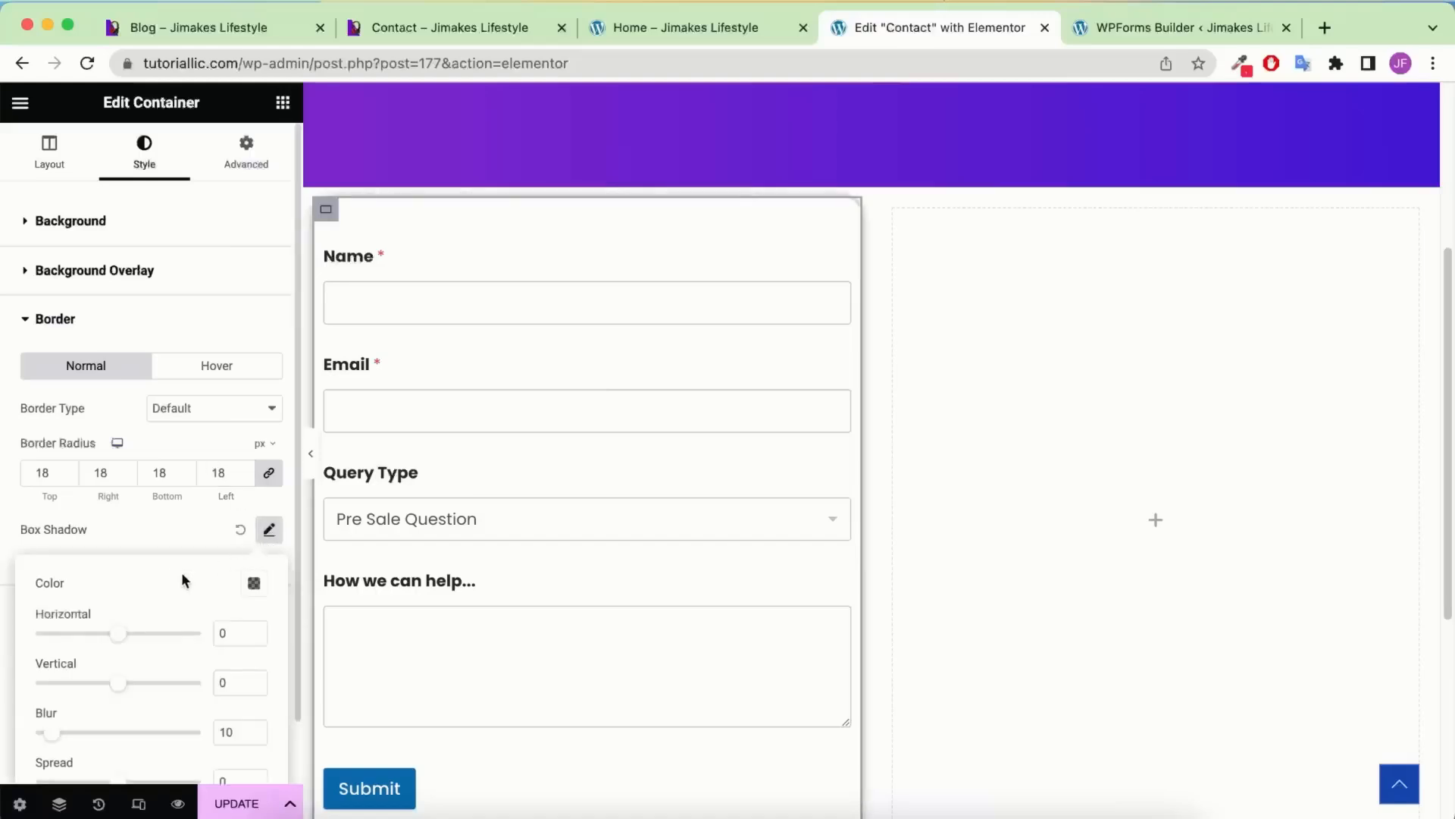
scroll(189, 530, "down", 3)
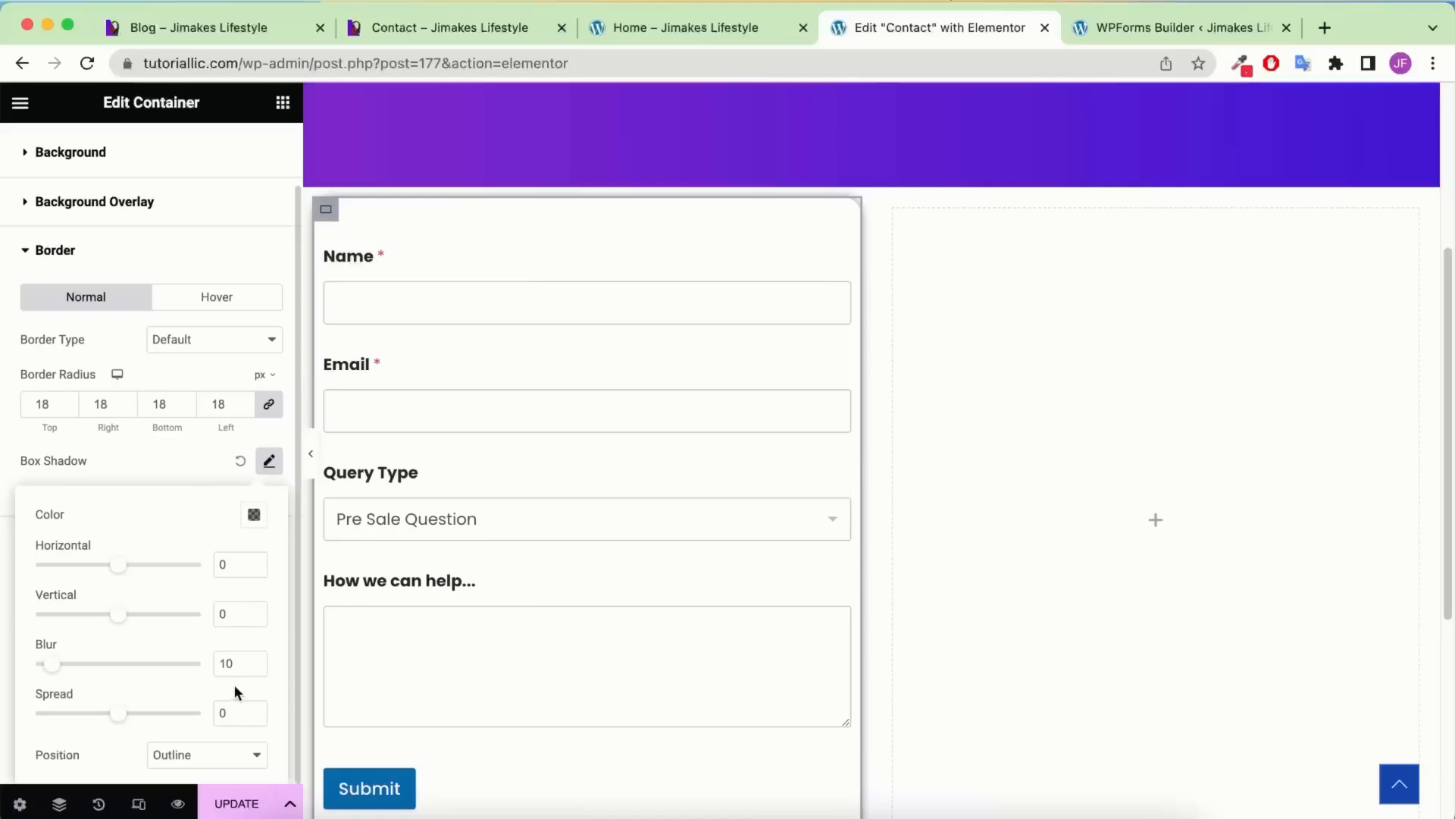
type("30")
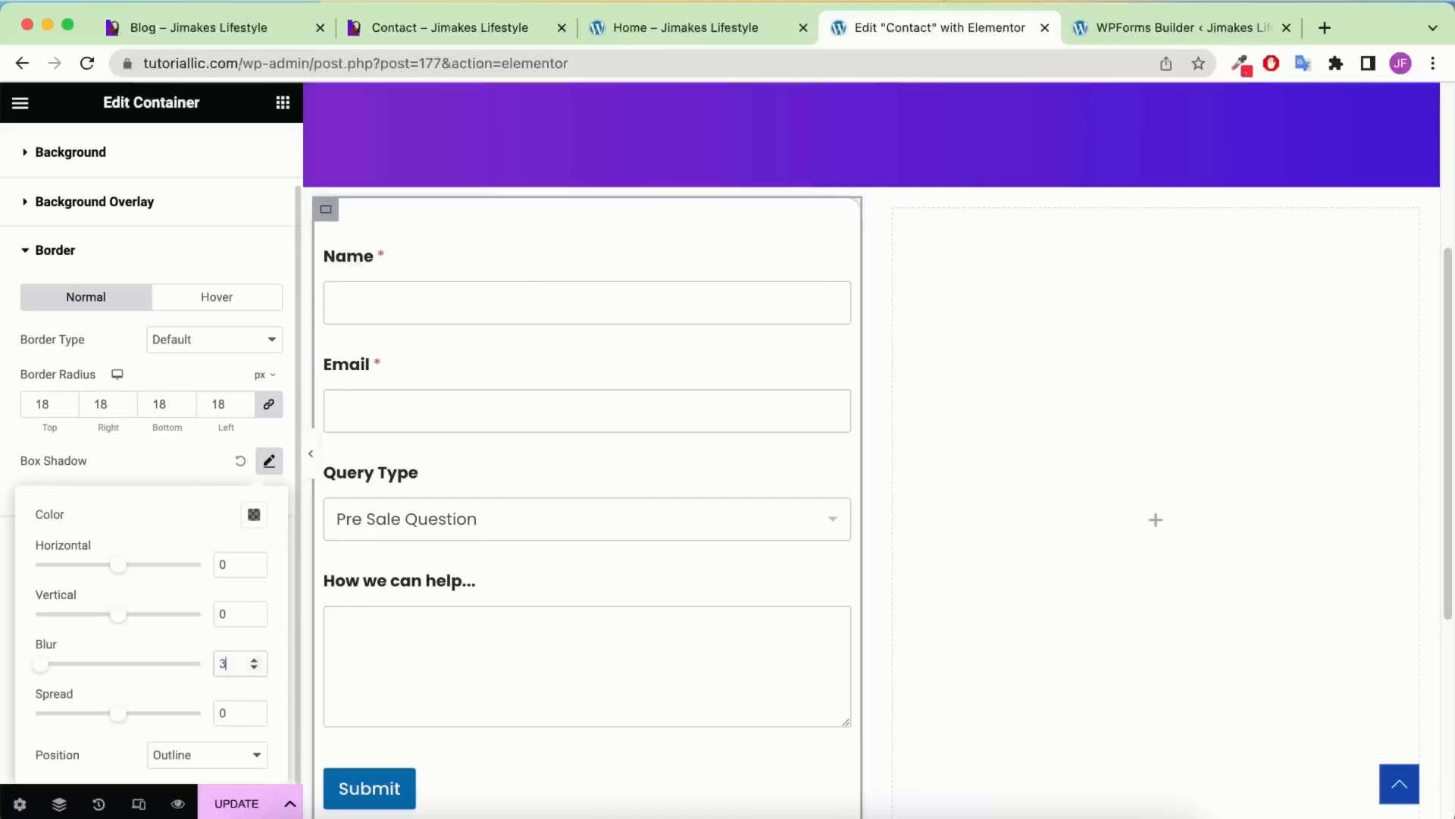
left_click(220, 713)
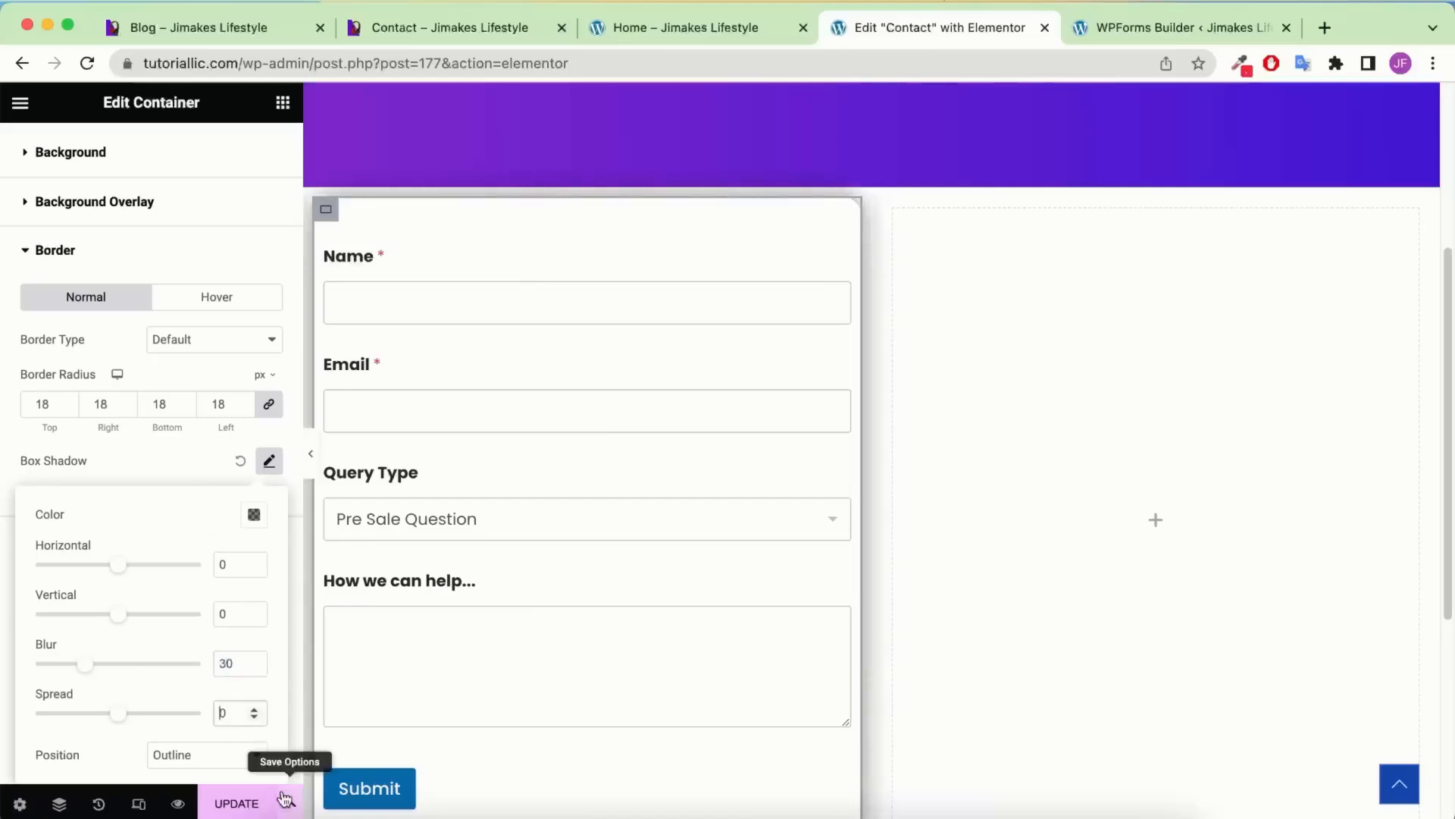
type("1")
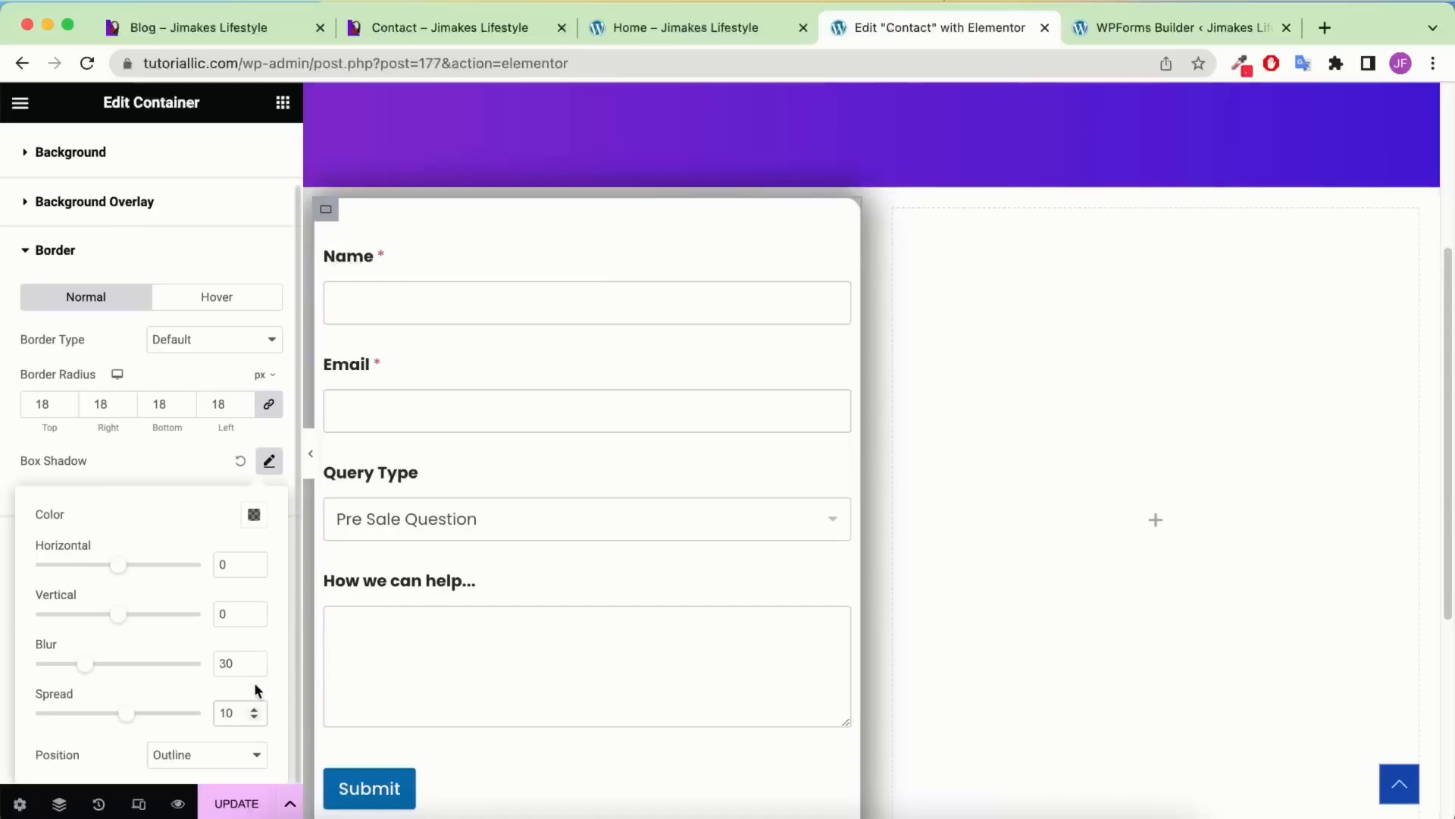
type("-")
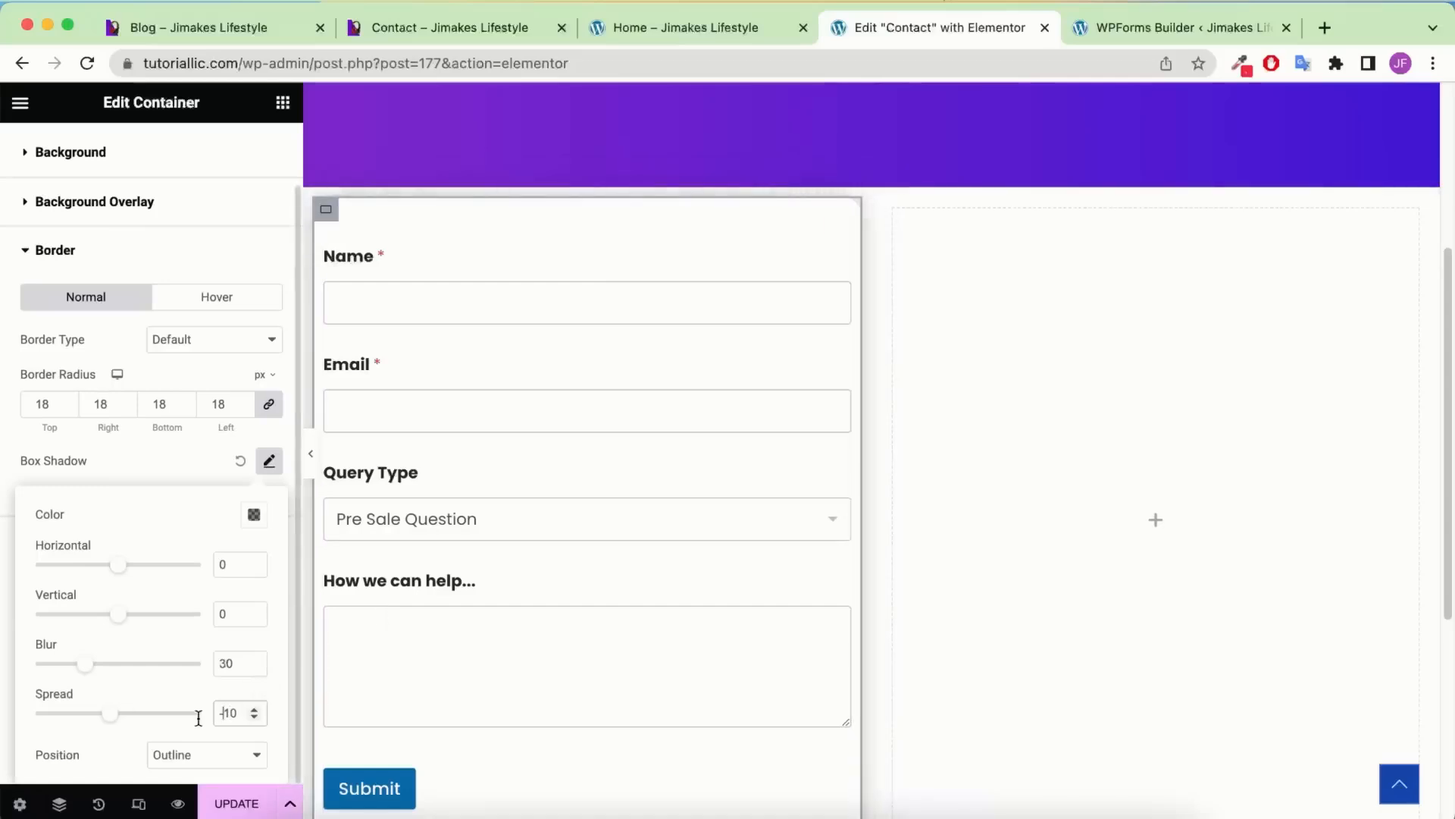
left_click(202, 485)
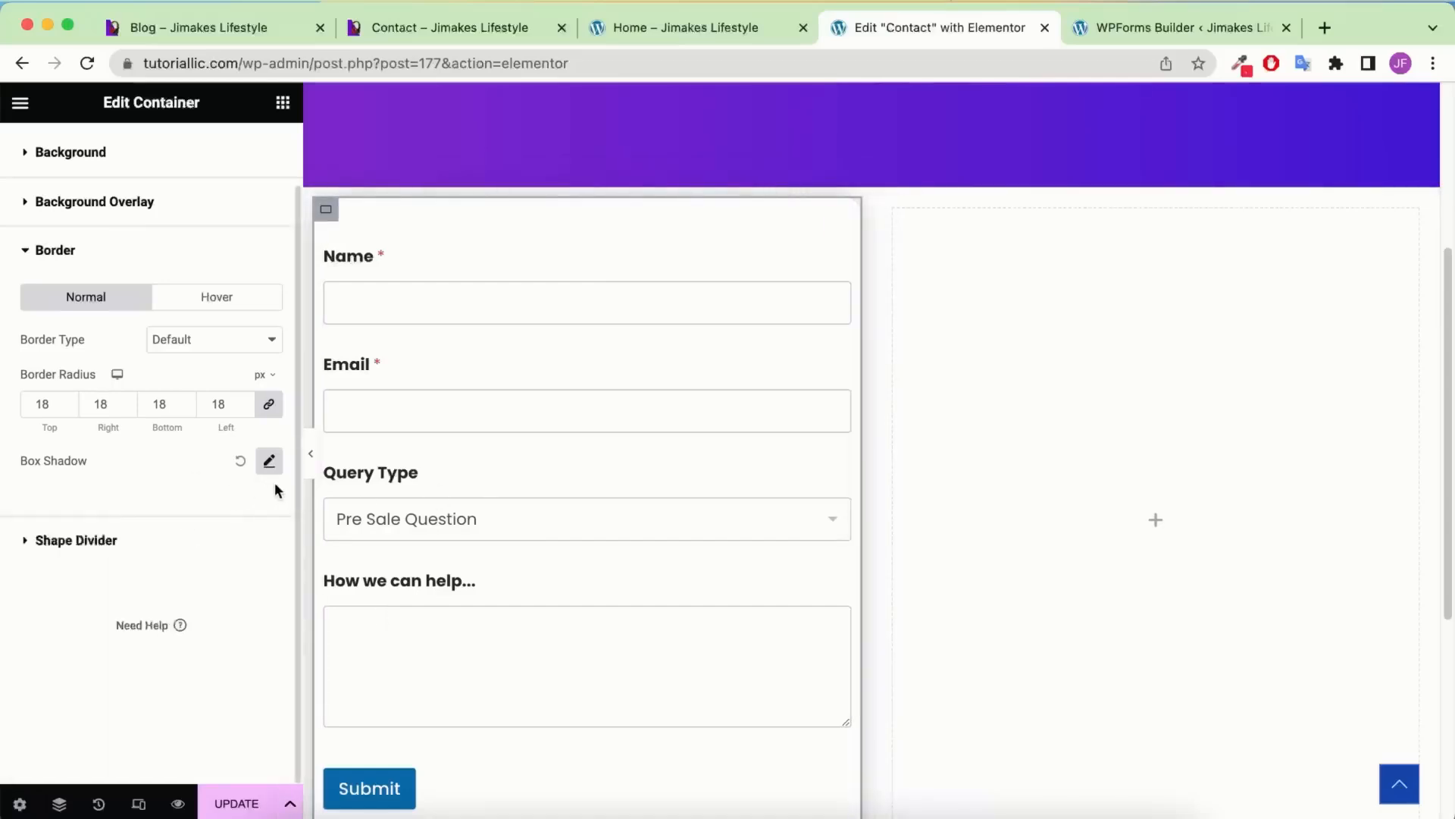
Preview the styled form without the editor sidebar, then restore the sidebar
left_click(311, 453)
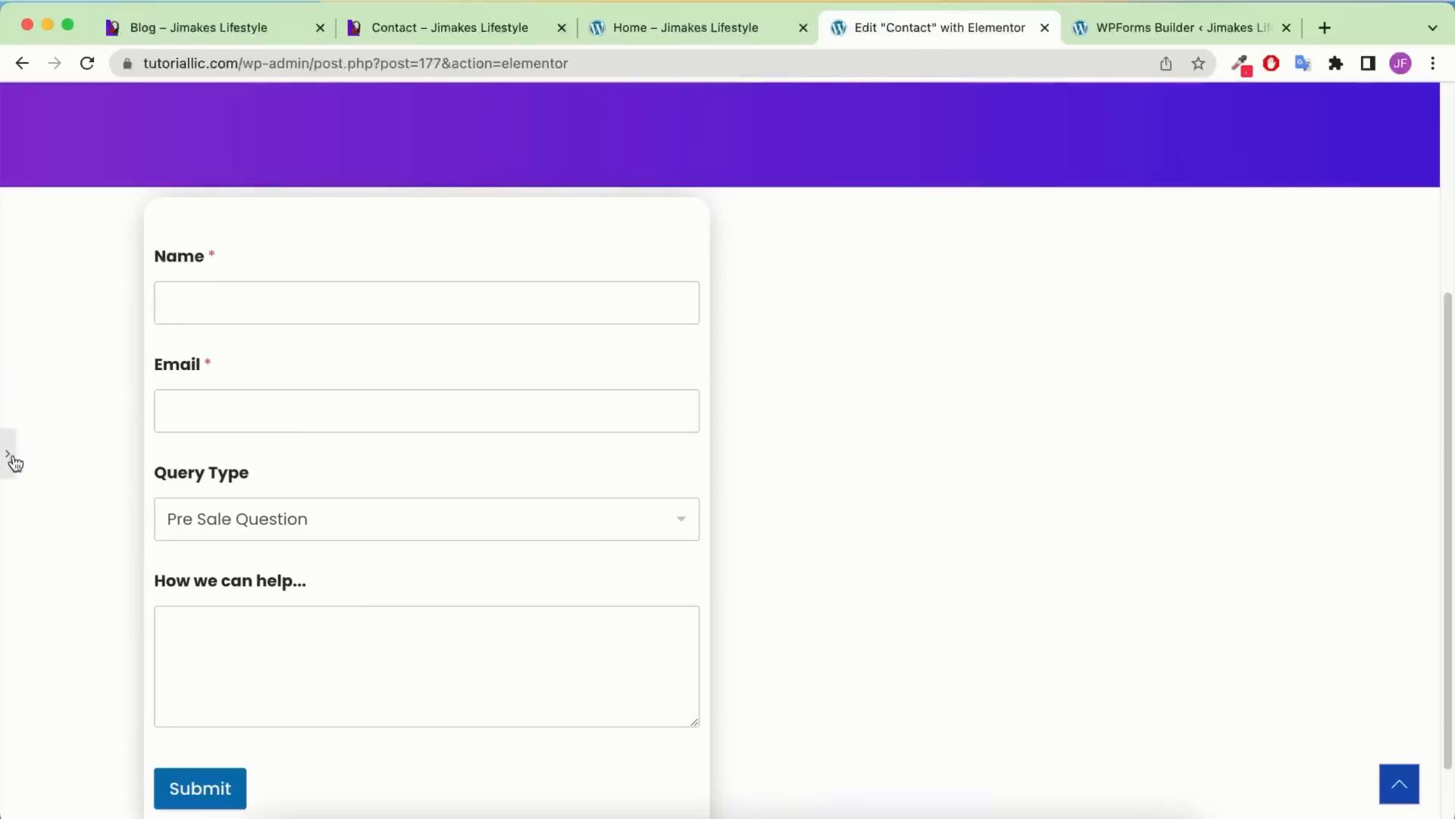
left_click(11, 457)
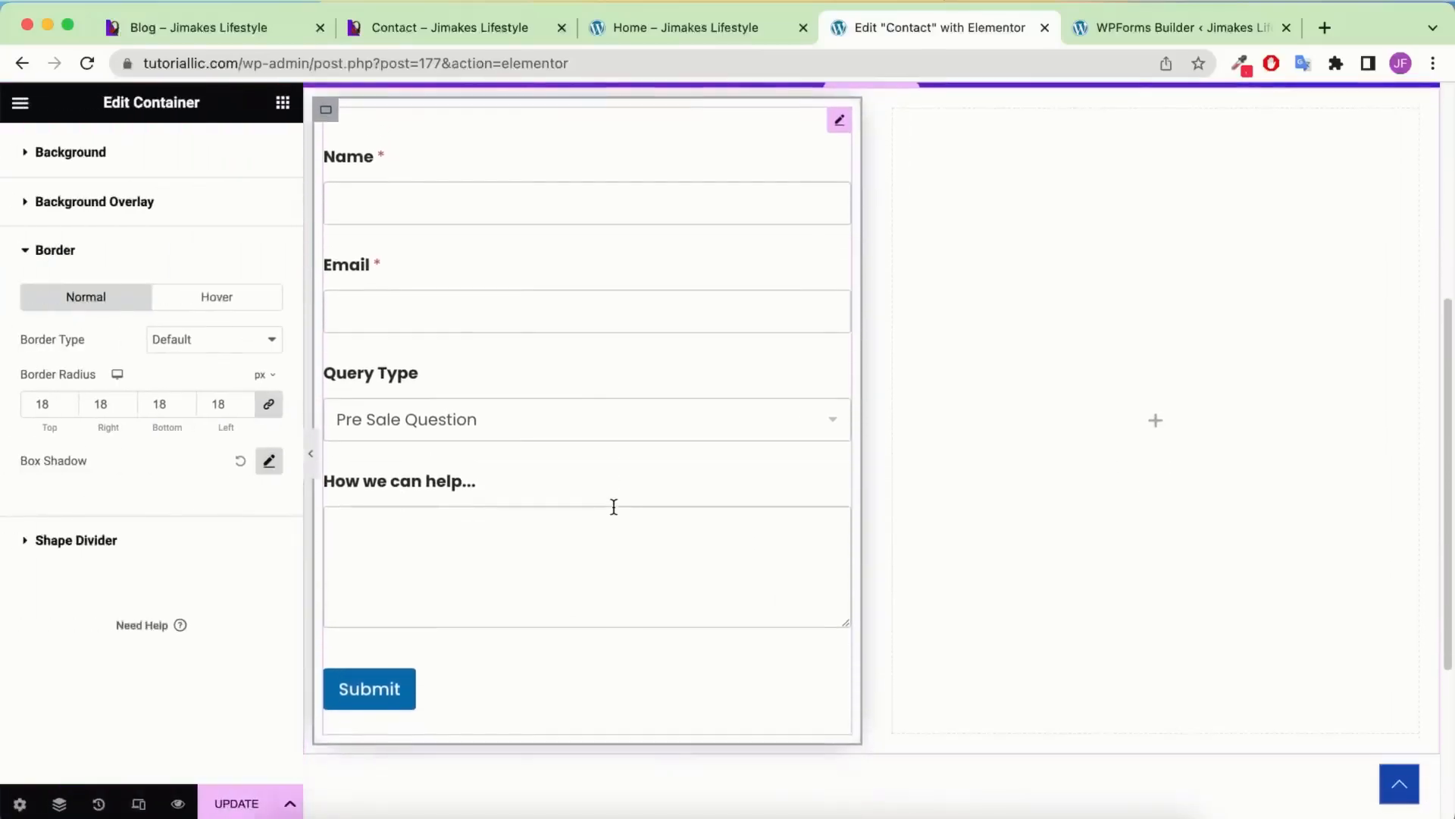
scroll(612, 507, "up", 5)
scroll(165, 271, "up", 1)
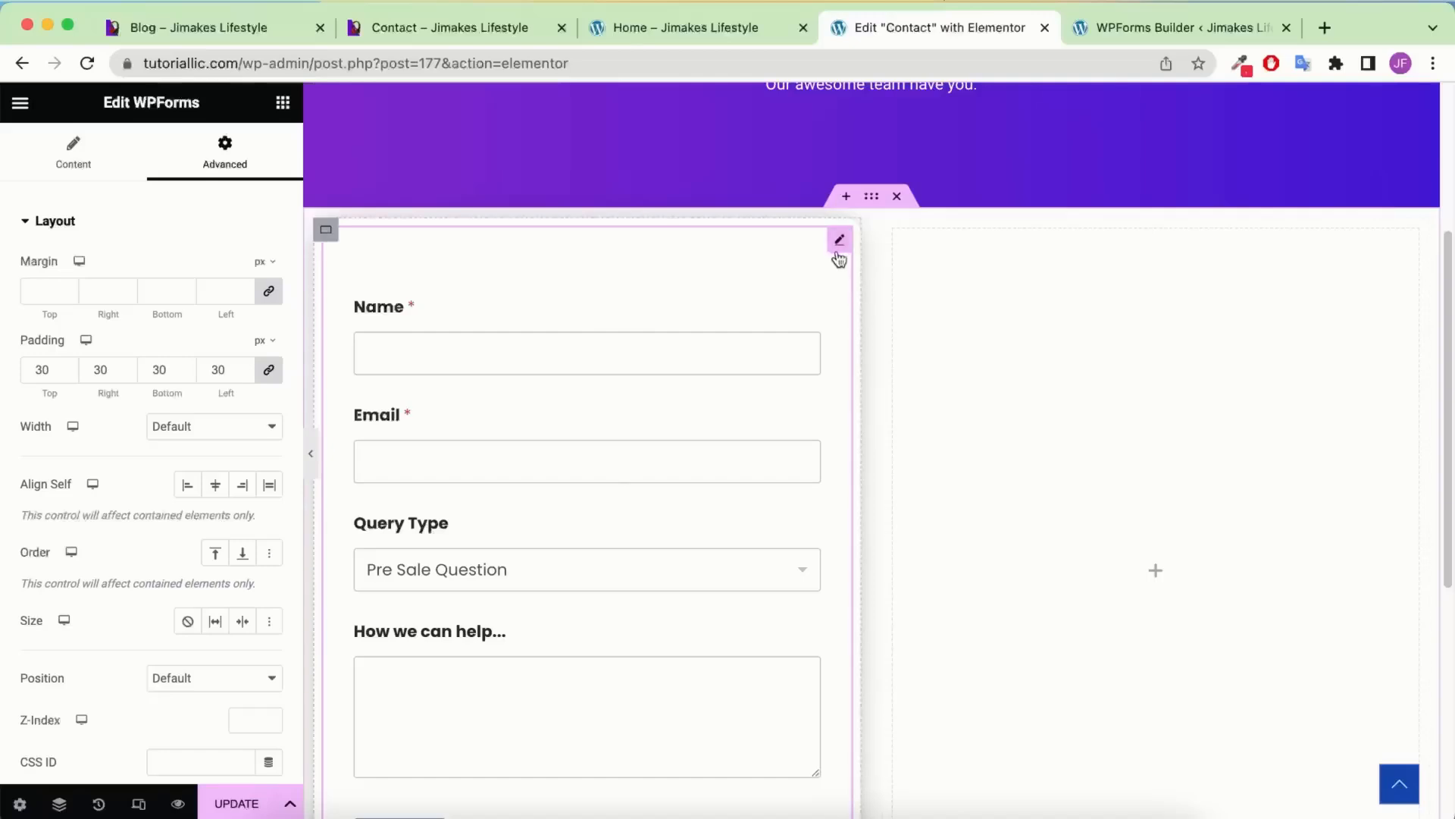
Unlink the form widget's padding and set top and bottom to 0, keeping 30 px sides
left_click(64, 163)
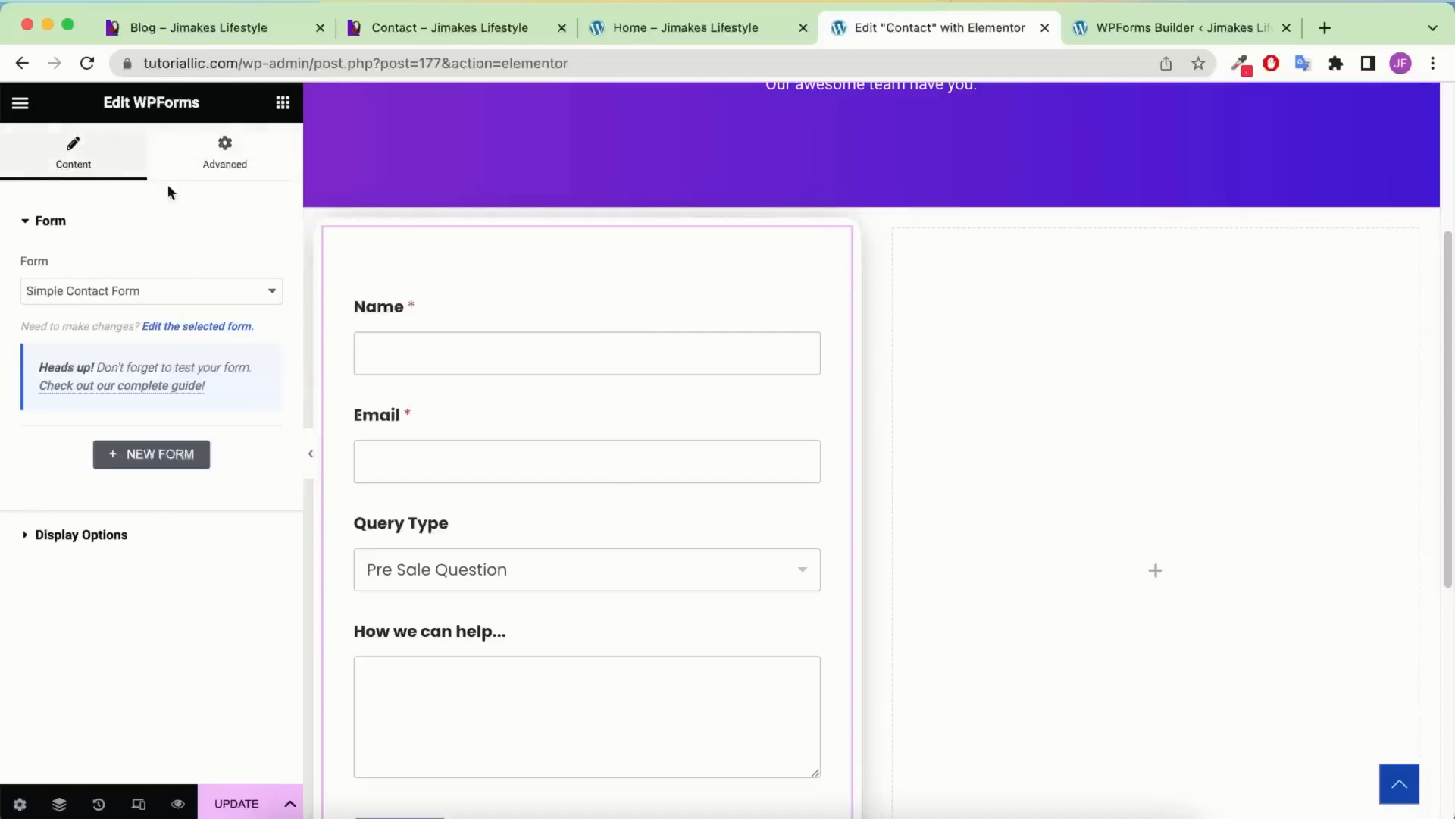
left_click(222, 158)
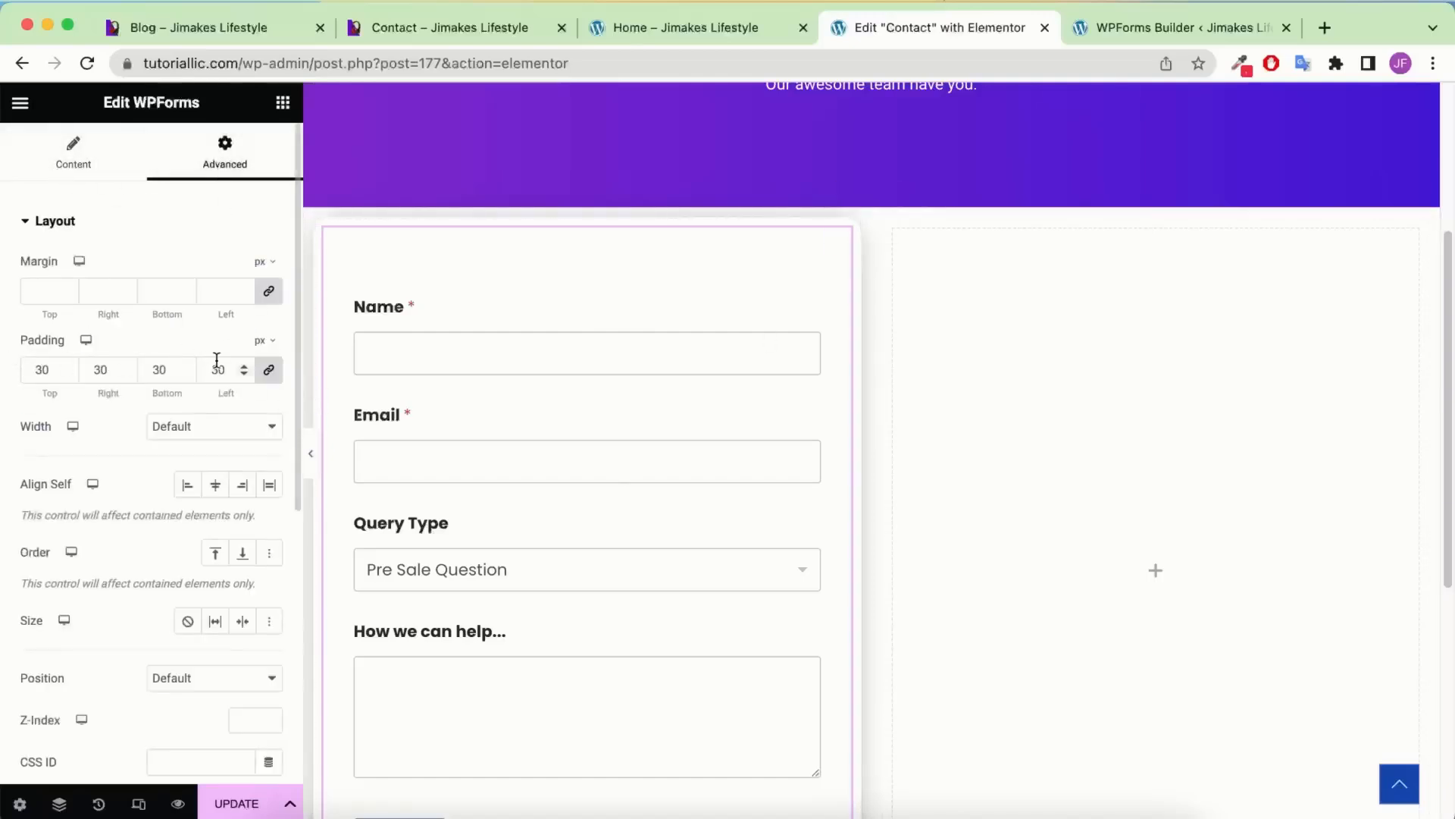
left_click(269, 369)
left_click(271, 371)
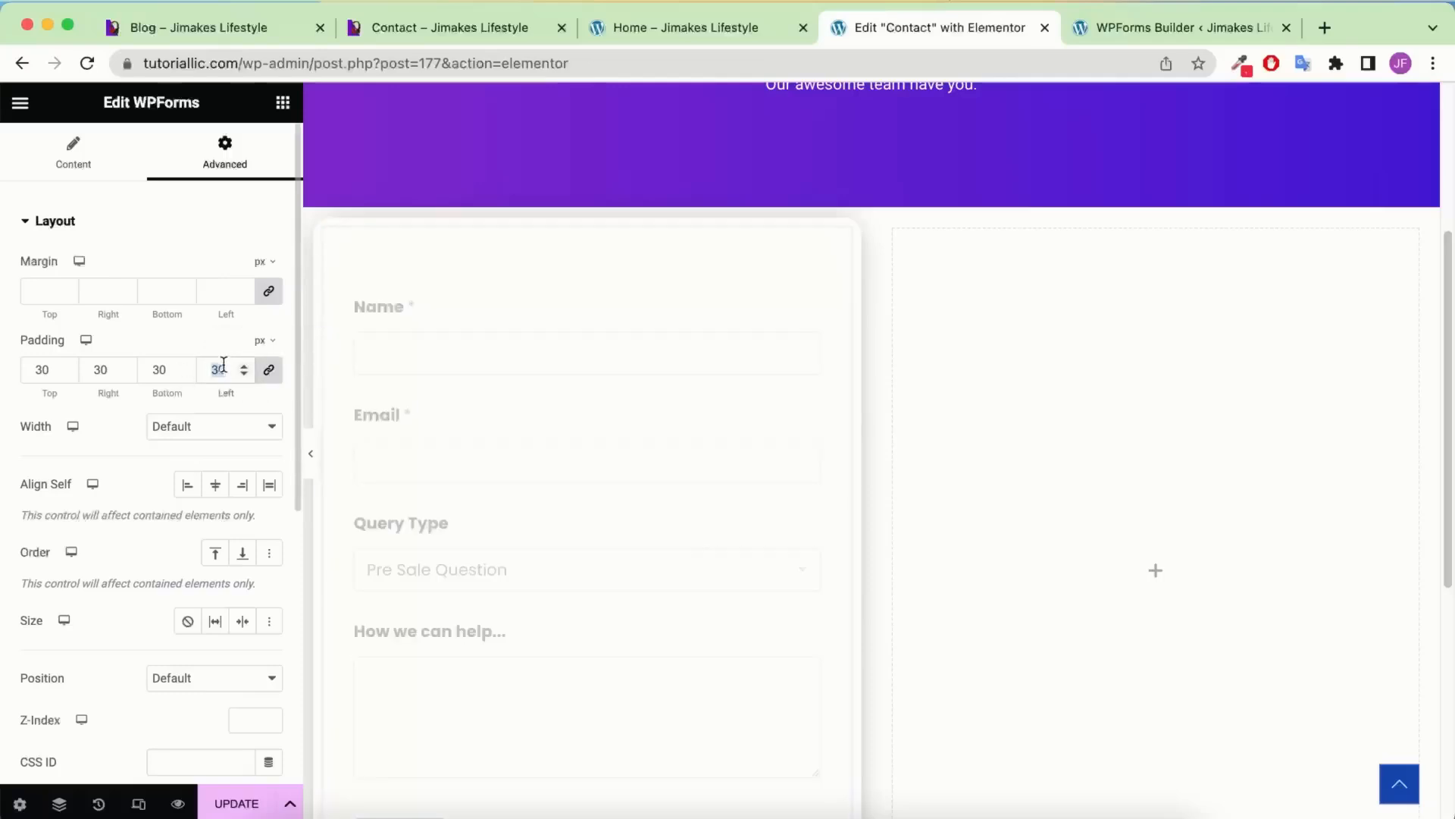
type("30")
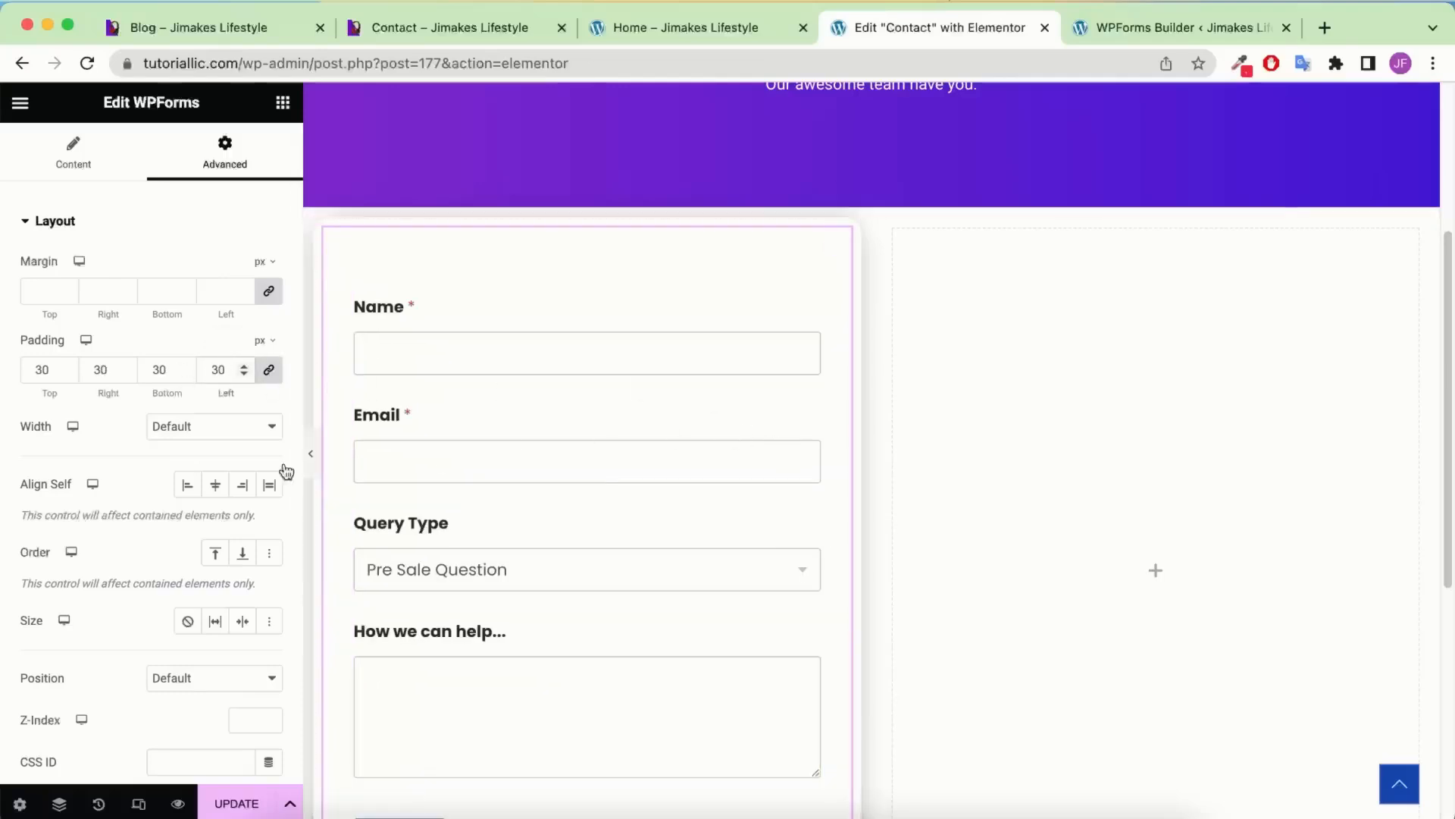
left_click(270, 372)
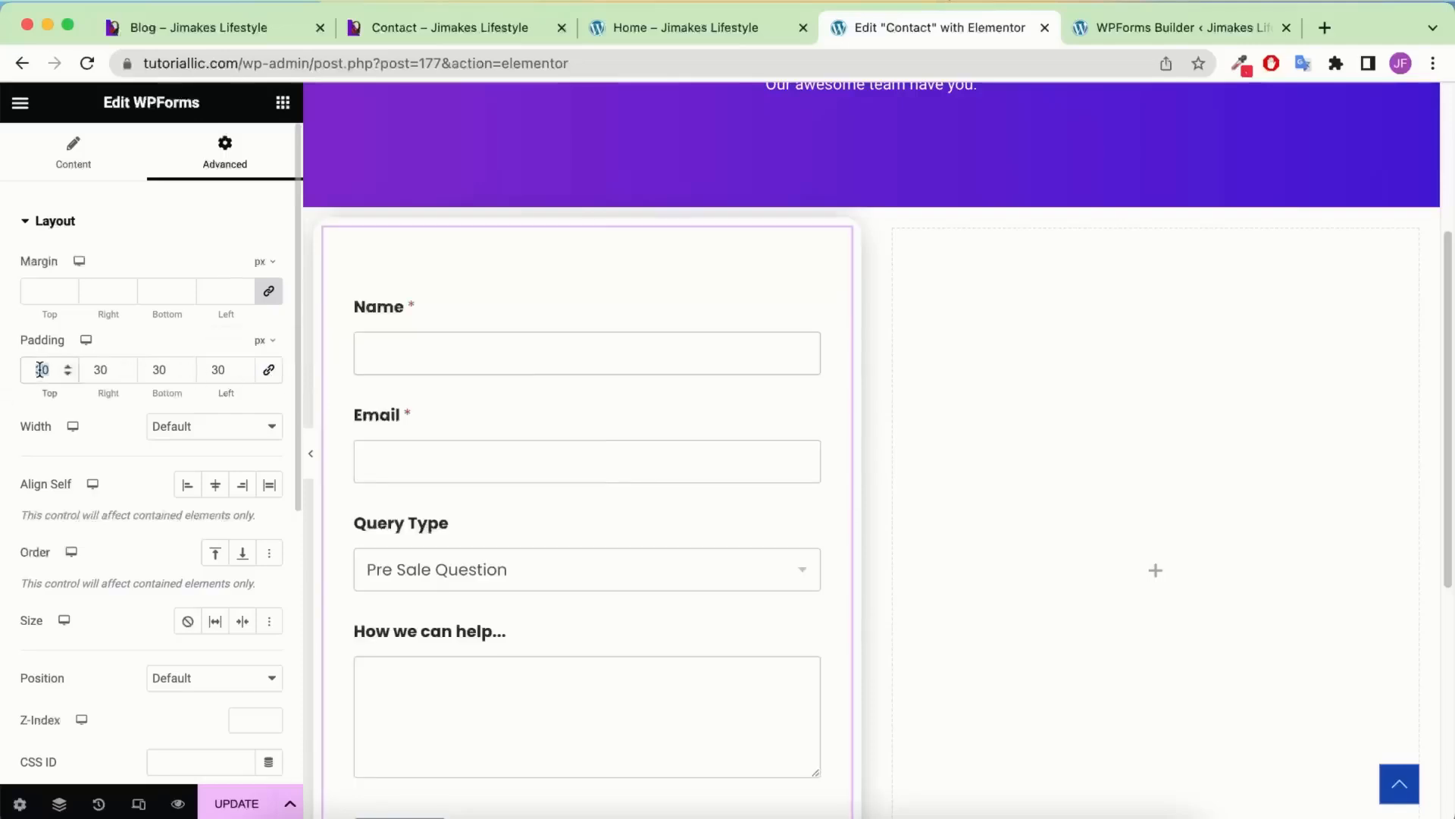
type("0")
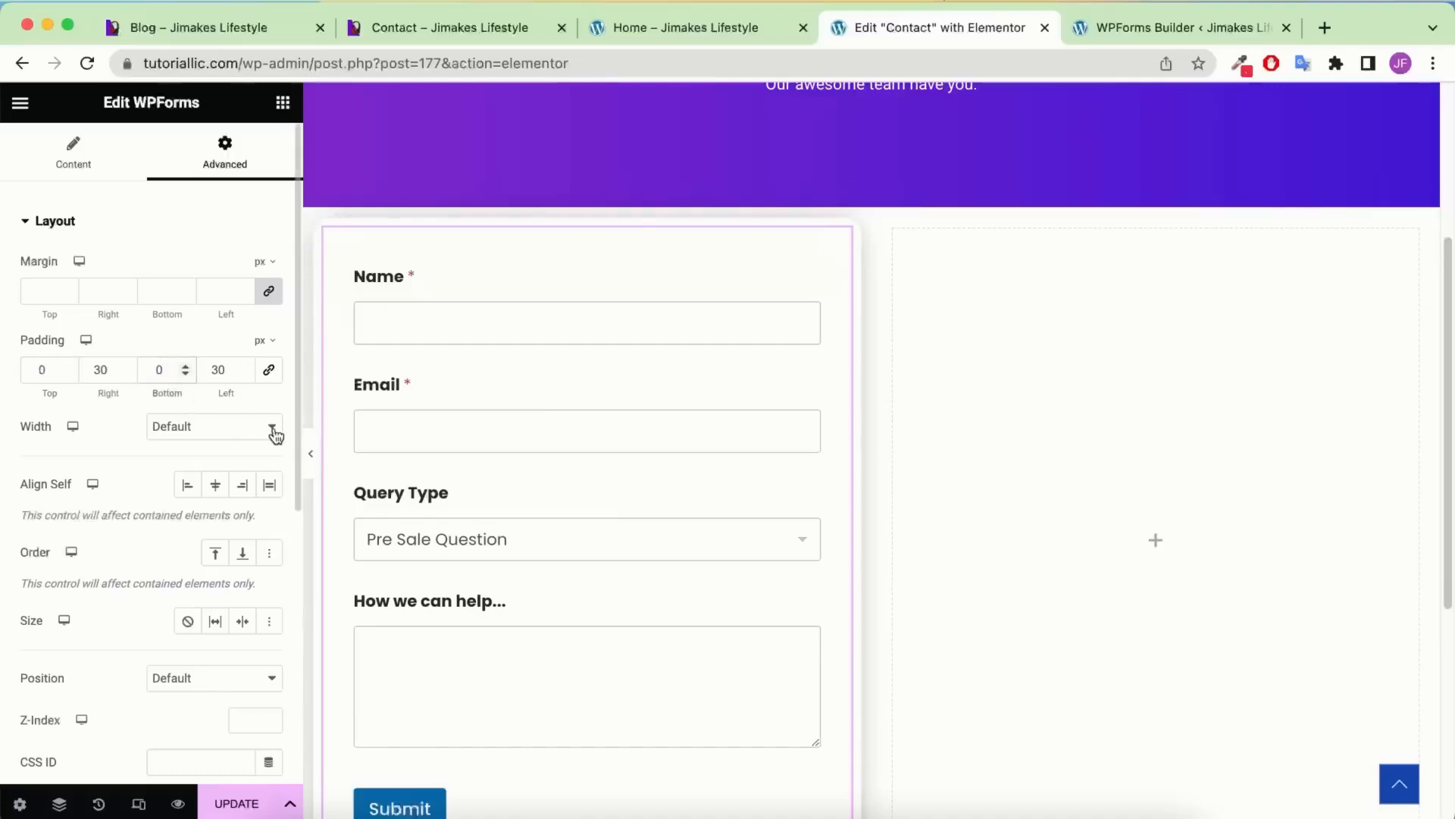
Hide the editor panel to preview the padded form, then bring the panel back
left_click(311, 454)
scroll(493, 377, "down", 3)
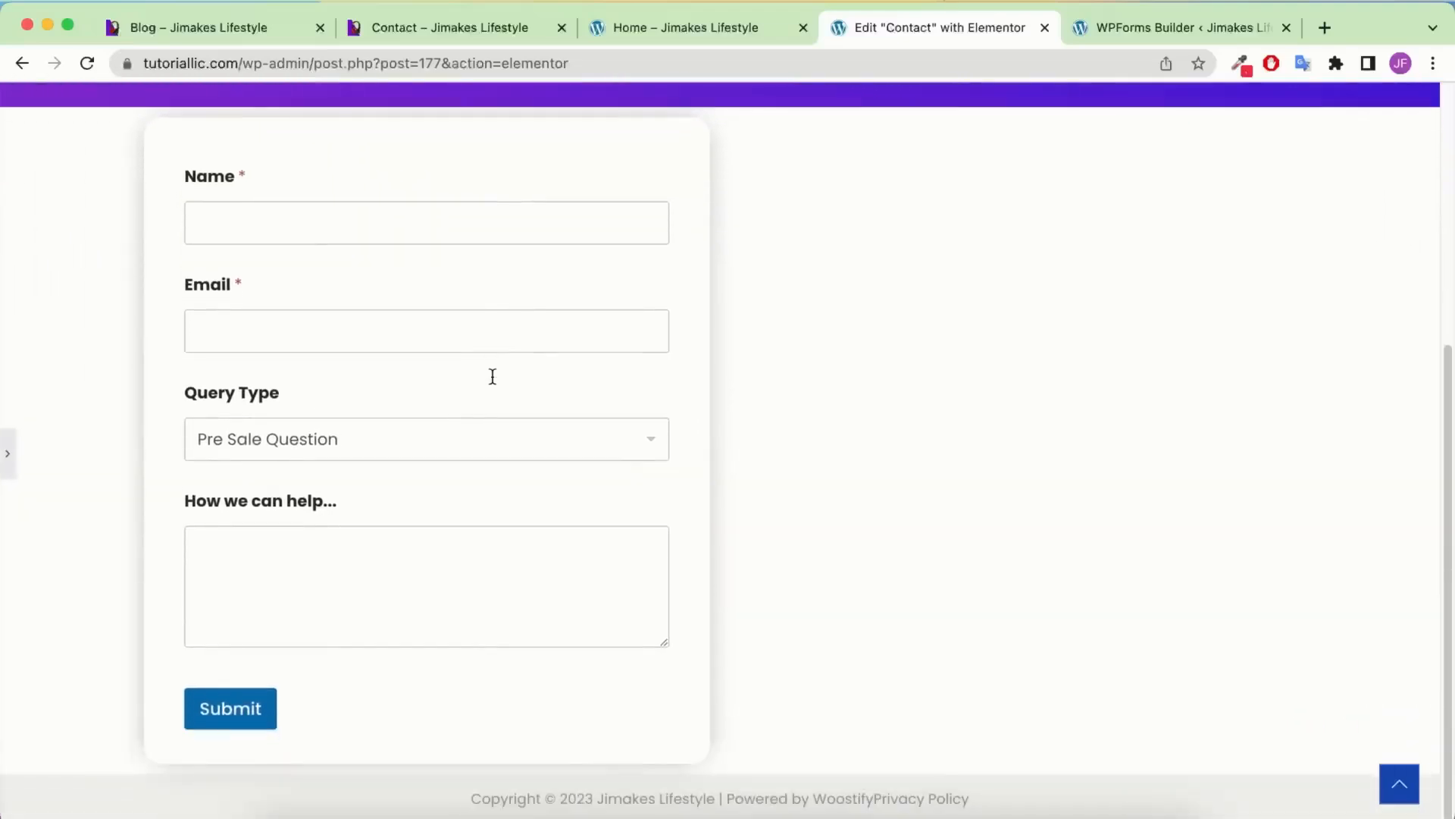
scroll(491, 378, "up", 5)
scroll(237, 455, "down", 1)
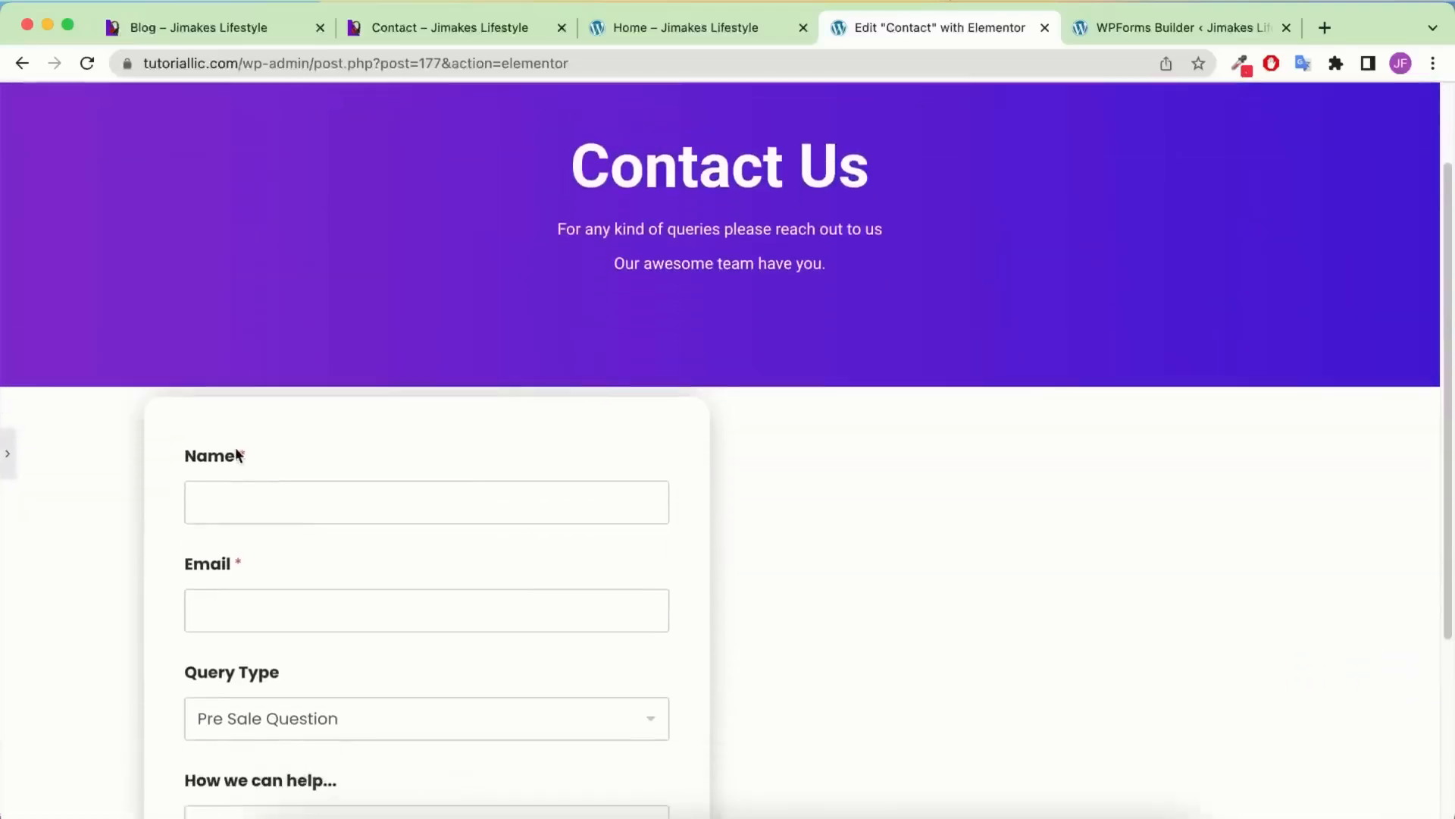
left_click(5, 439)
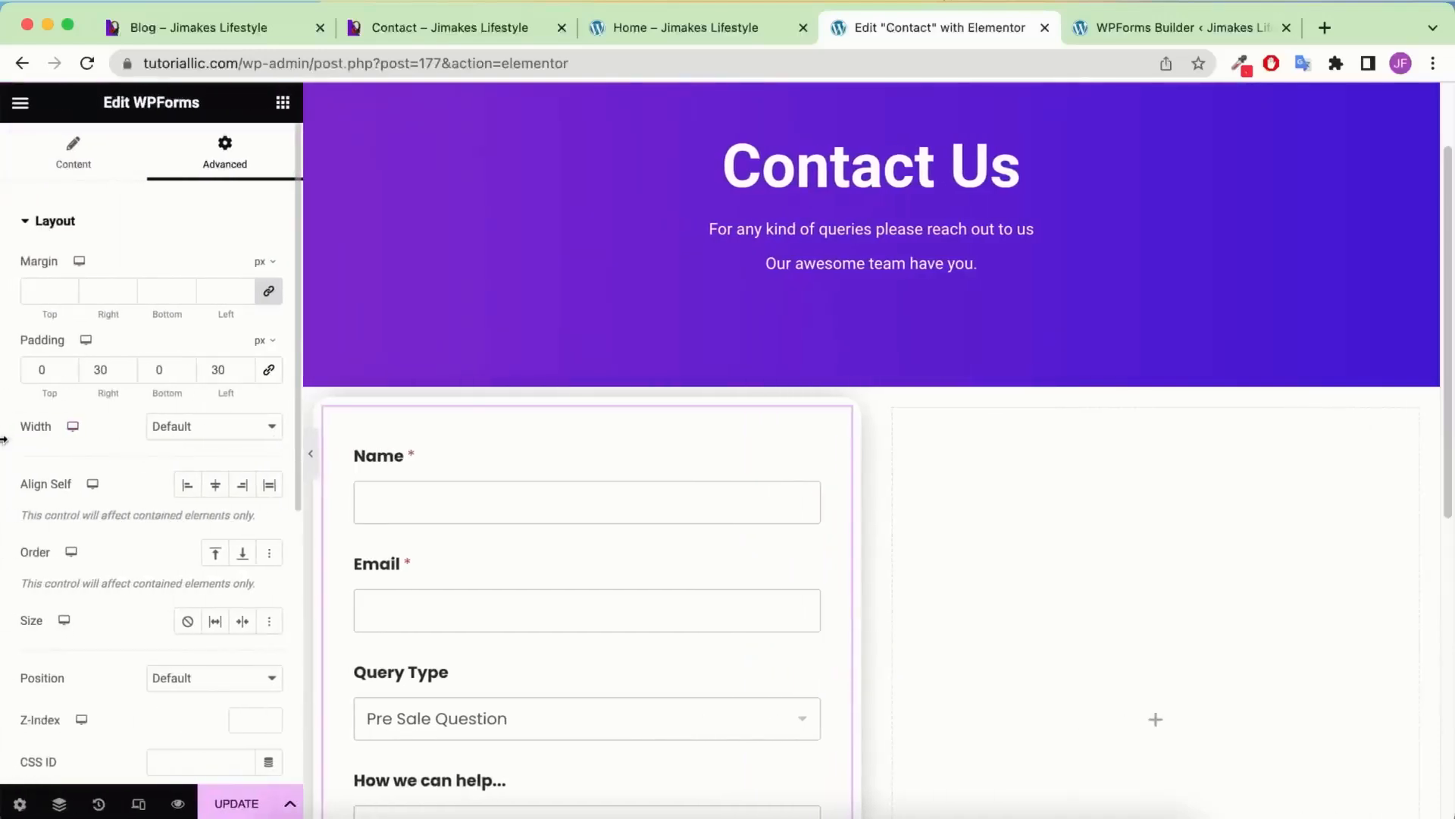
scroll(644, 447, "down", 2)
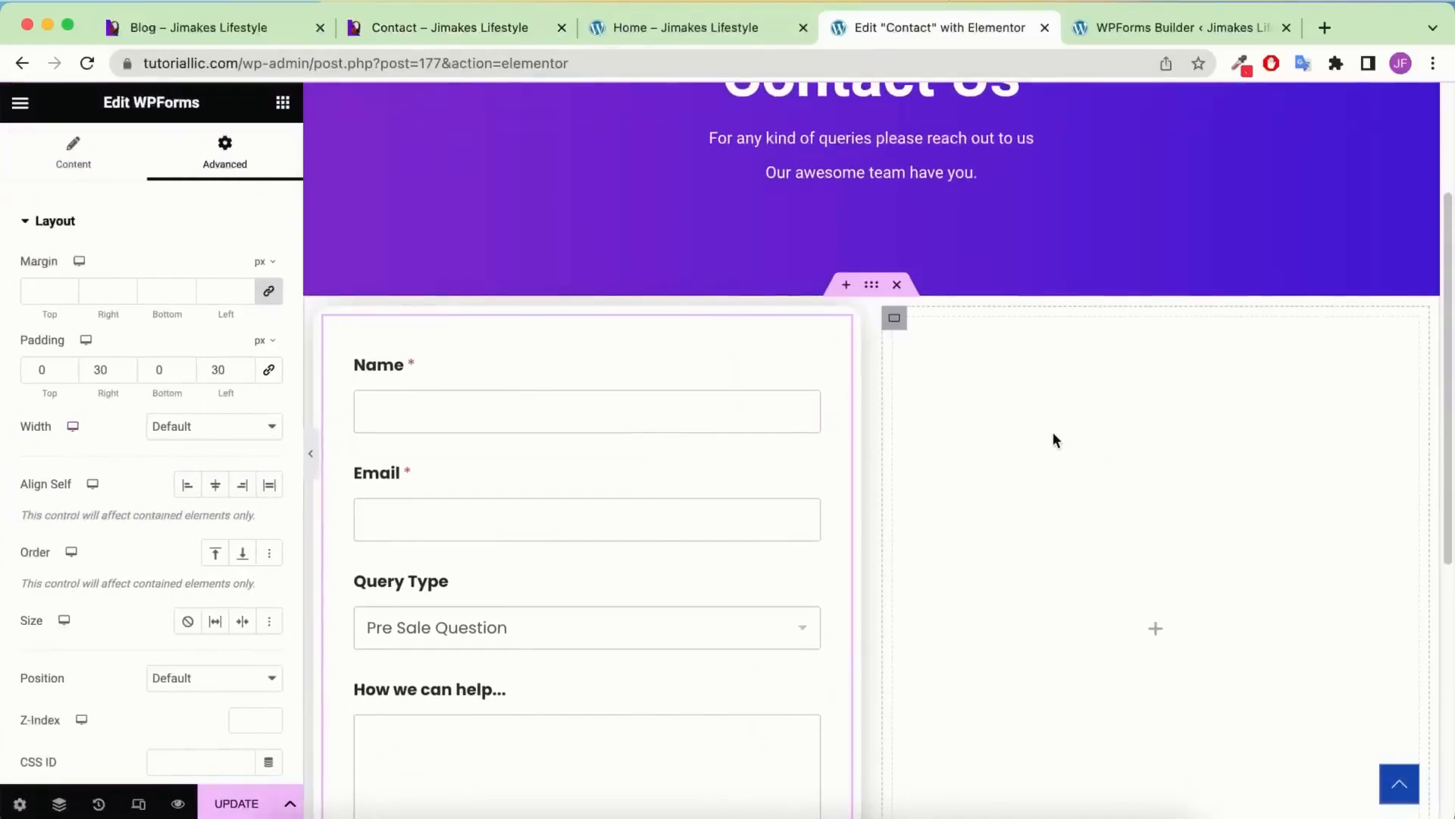
scroll(1053, 436, "up", 1)
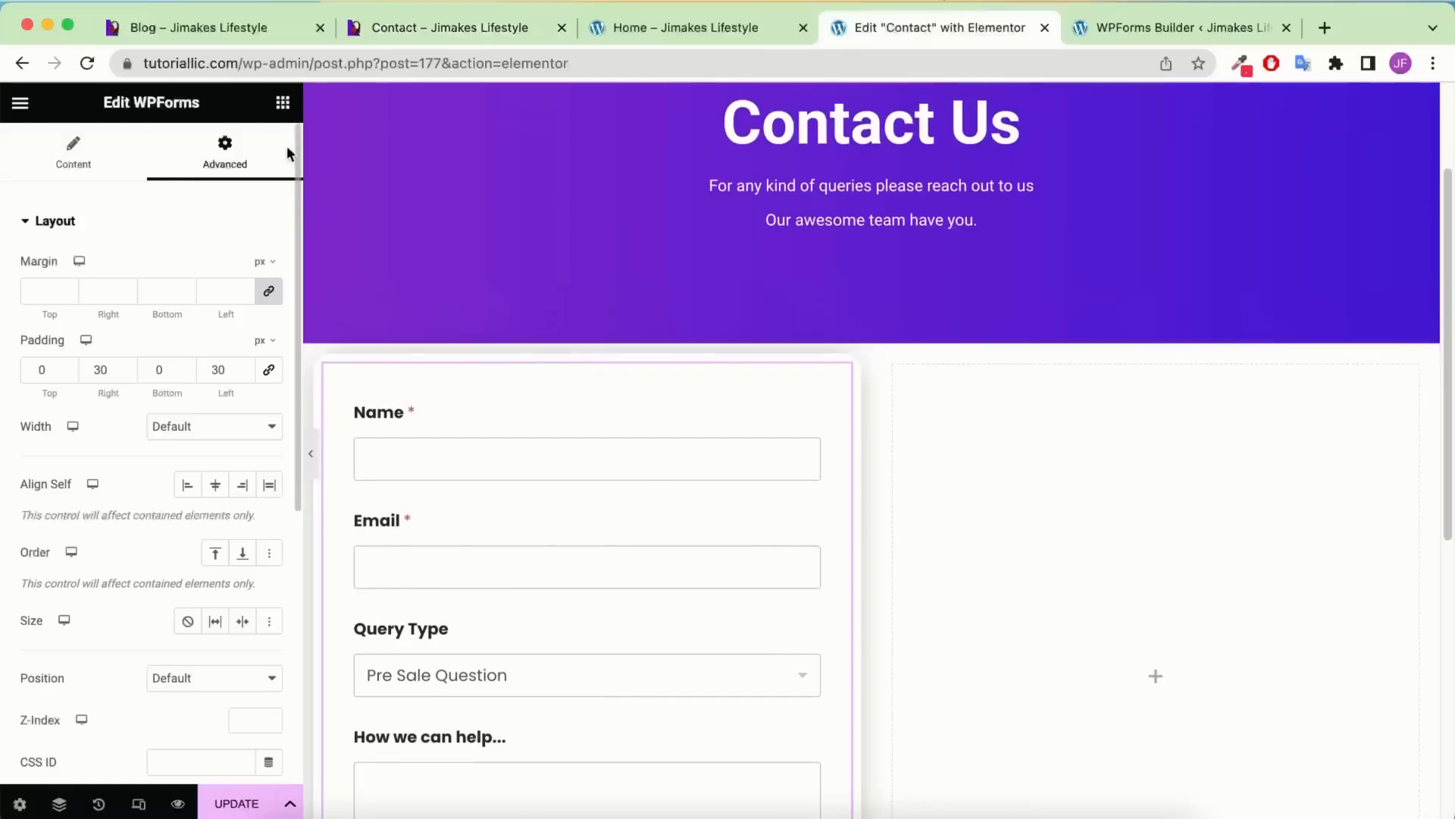
Add a Heading to the right column and centre the column's content vertically
left_click(282, 107)
left_click_drag(78, 594, 1234, 535)
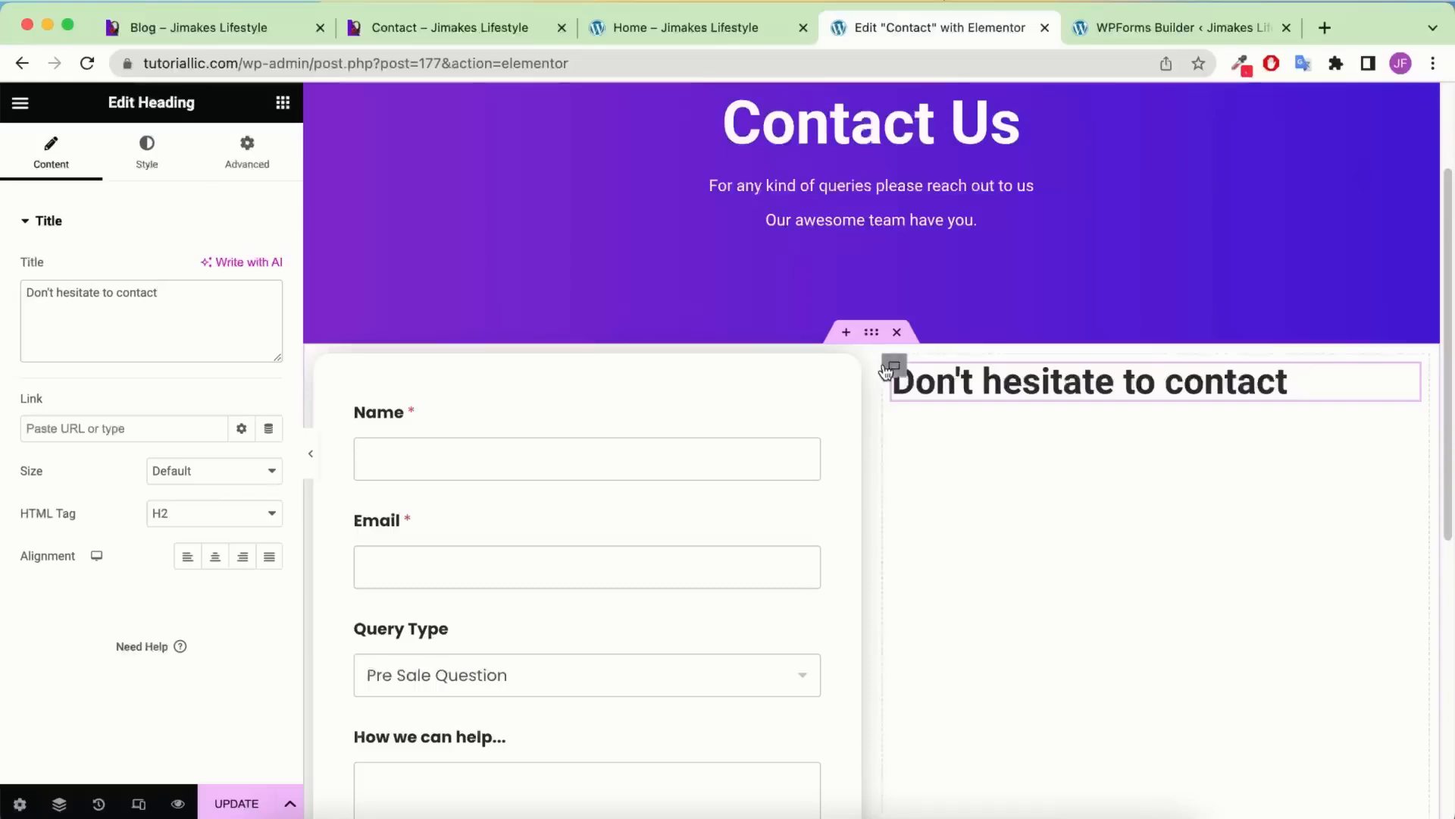
left_click(893, 368)
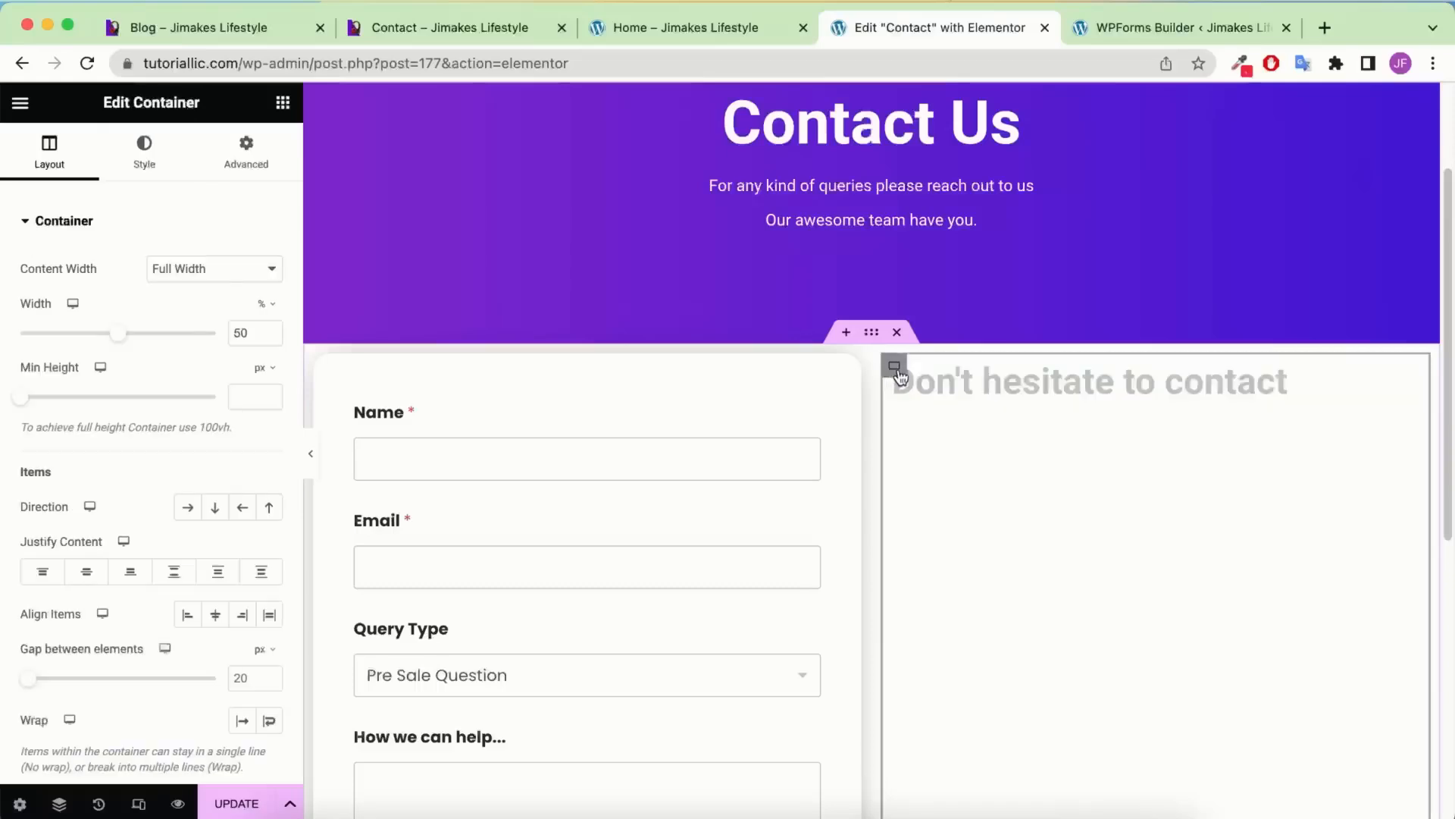
left_click(86, 573)
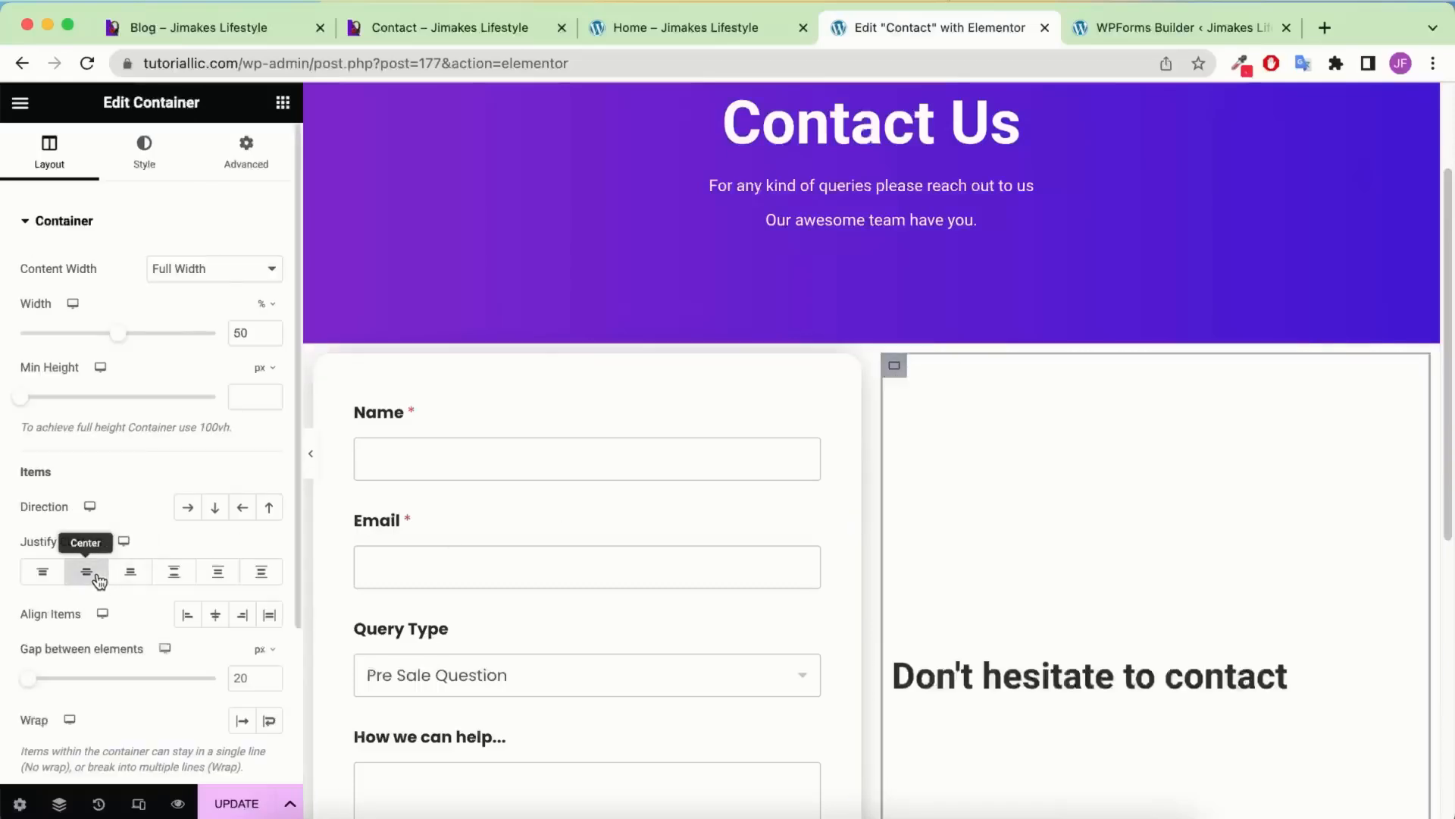
scroll(1249, 476, "down", 3)
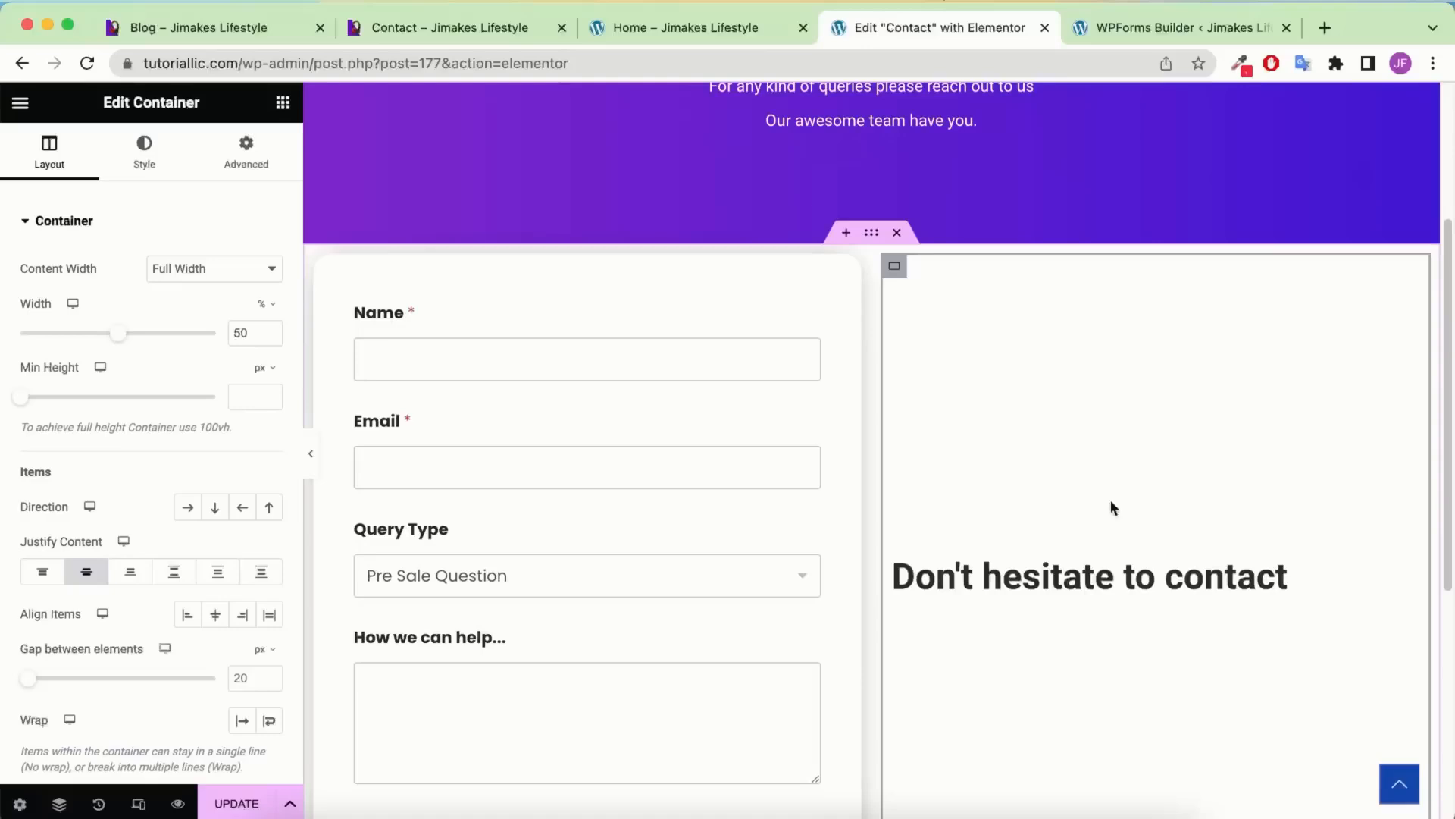
scroll(1182, 538, "down", 2)
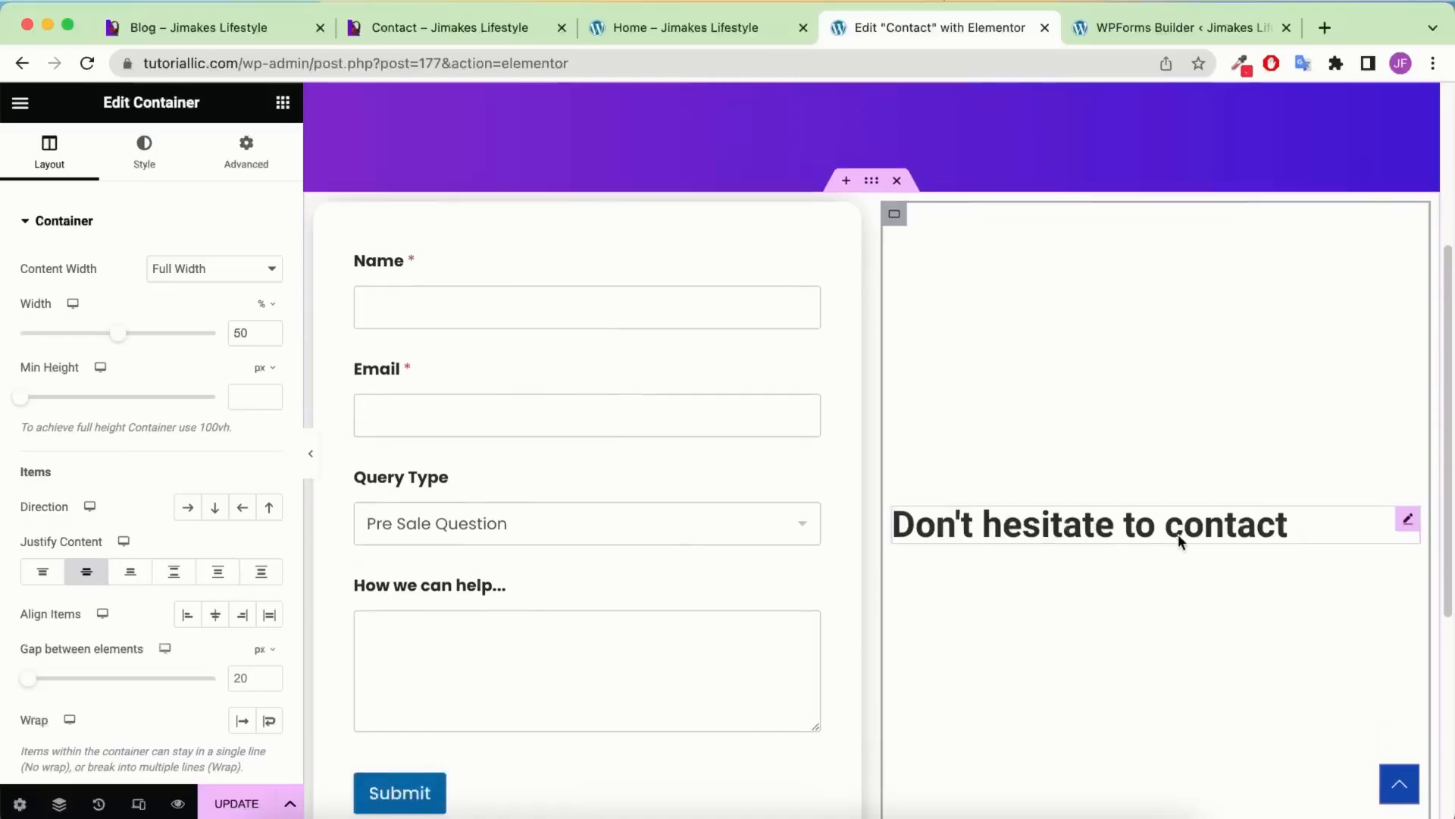
Add an Image widget below it and upload and insert Contact-us.gif
left_click(282, 103)
left_click_drag(195, 594, 1095, 538)
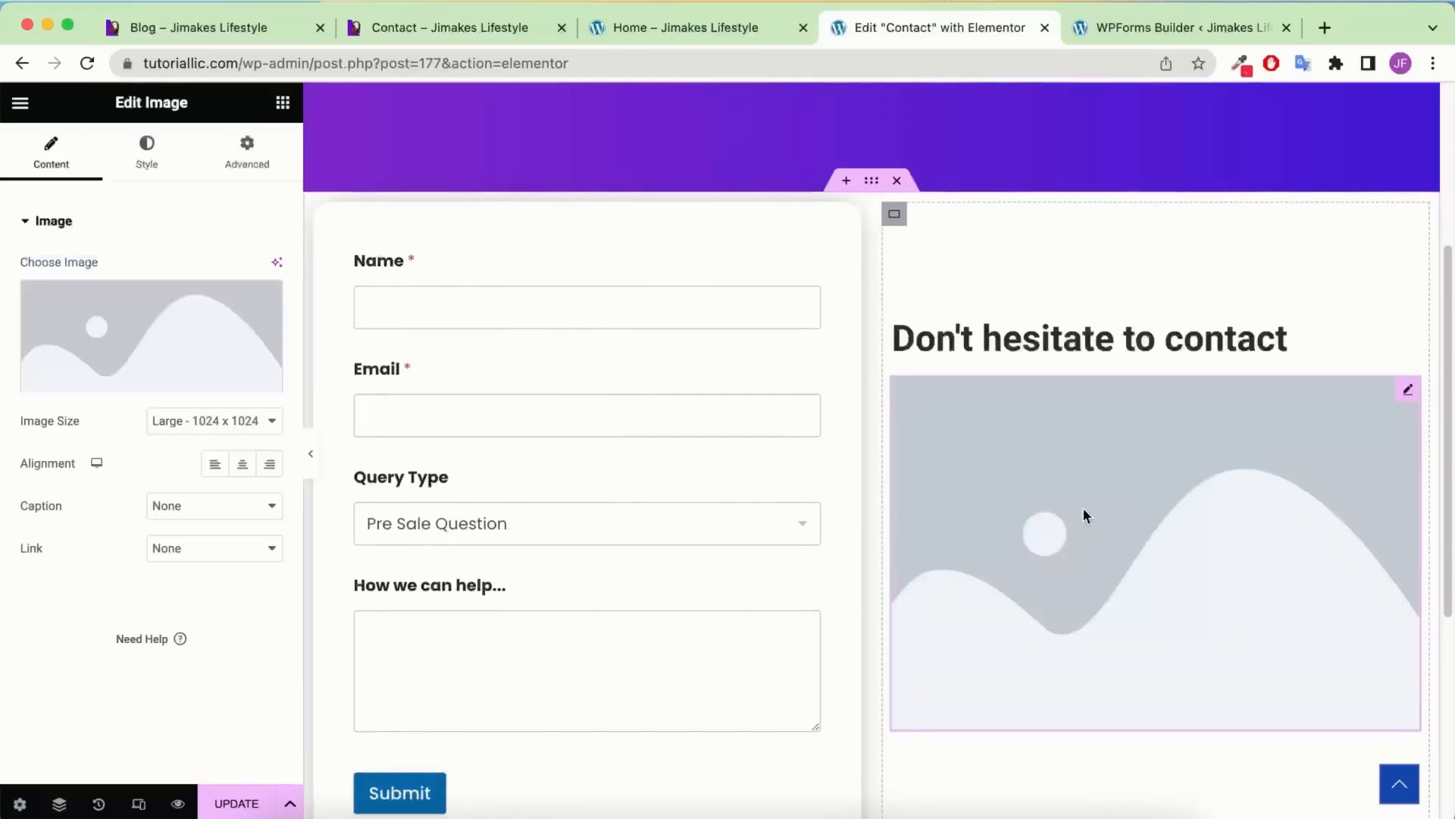
key("super+Tab")
left_click_drag(635, 130, 705, 238)
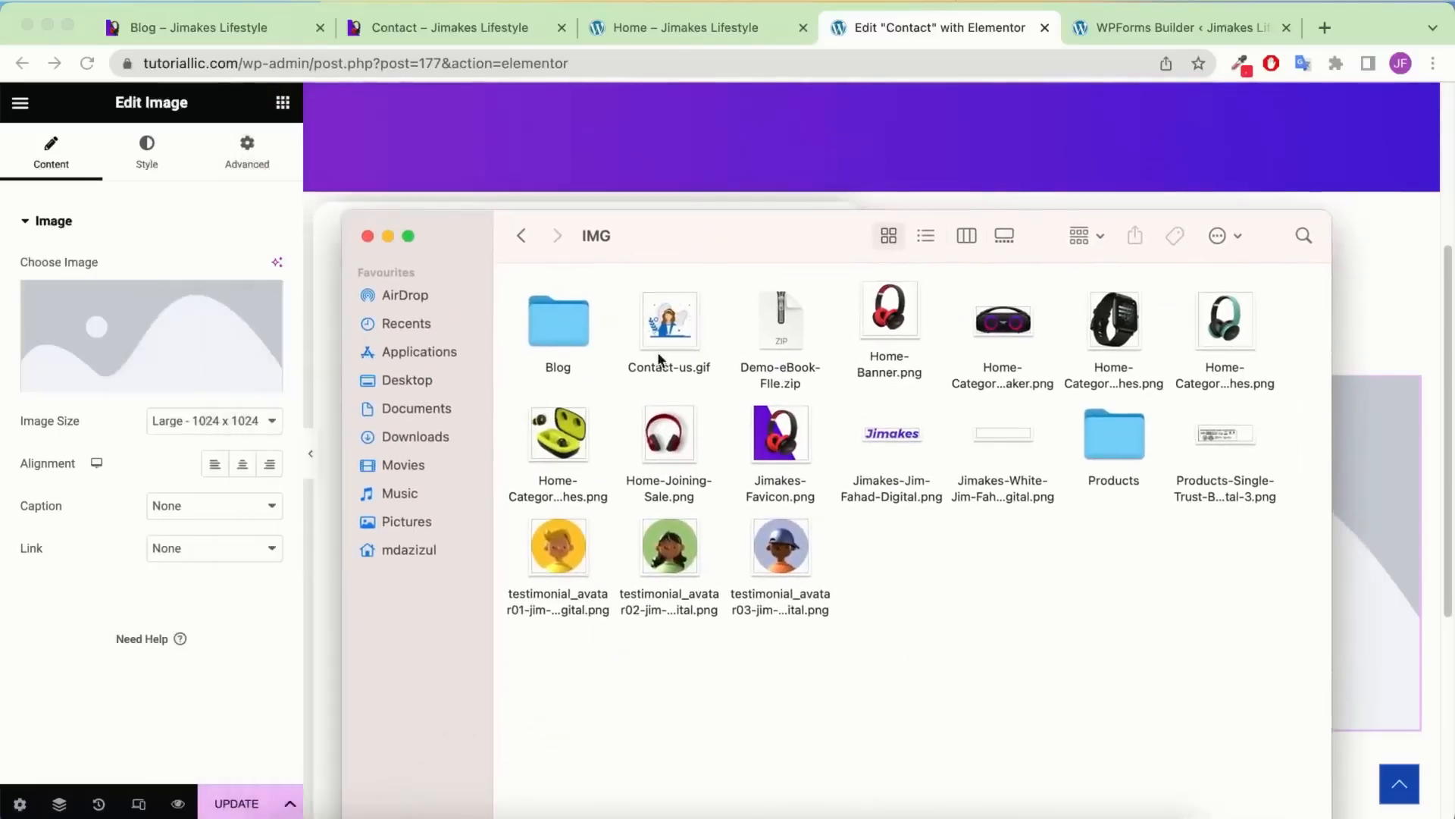
left_click(147, 313)
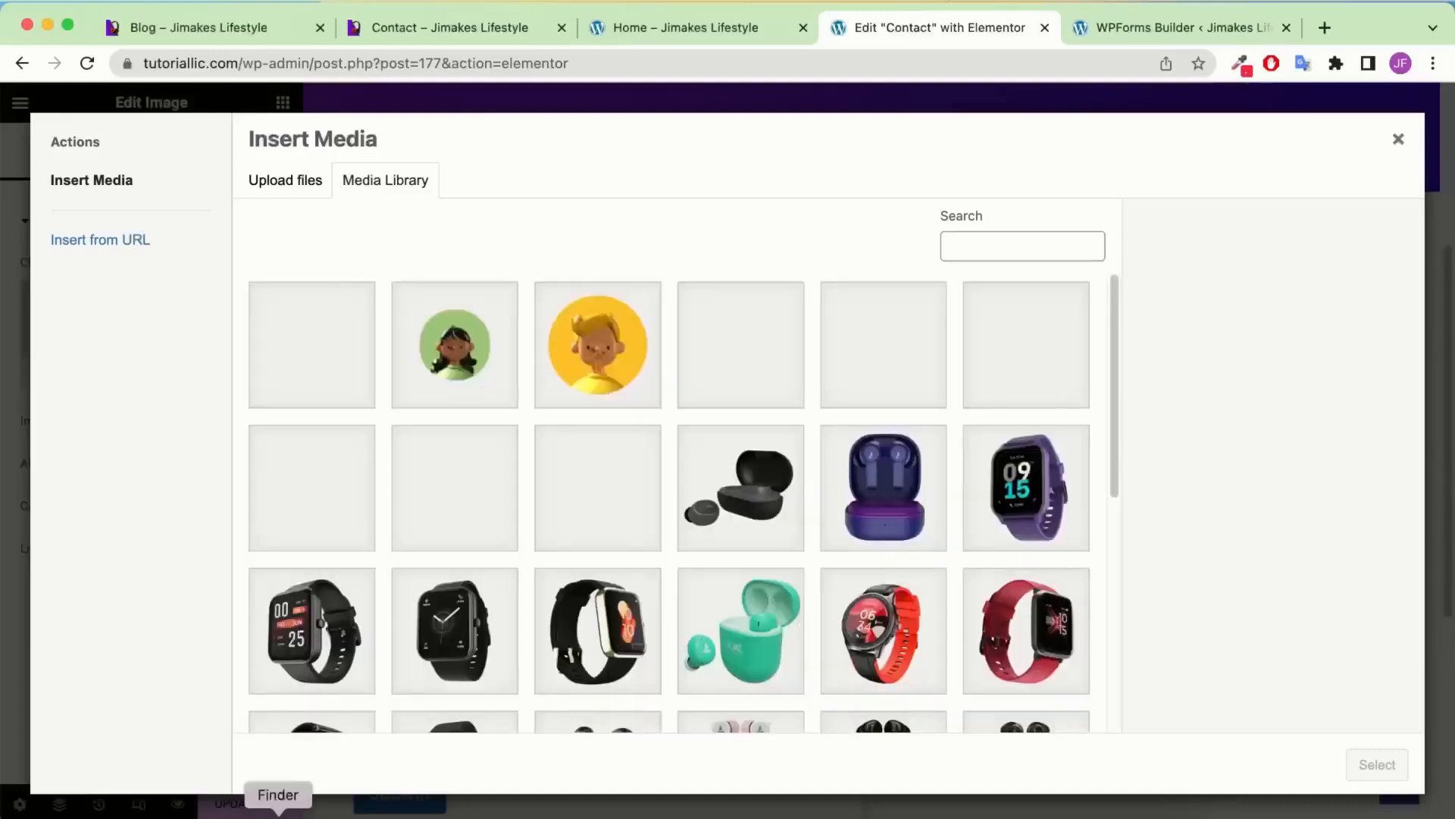
left_click(279, 811)
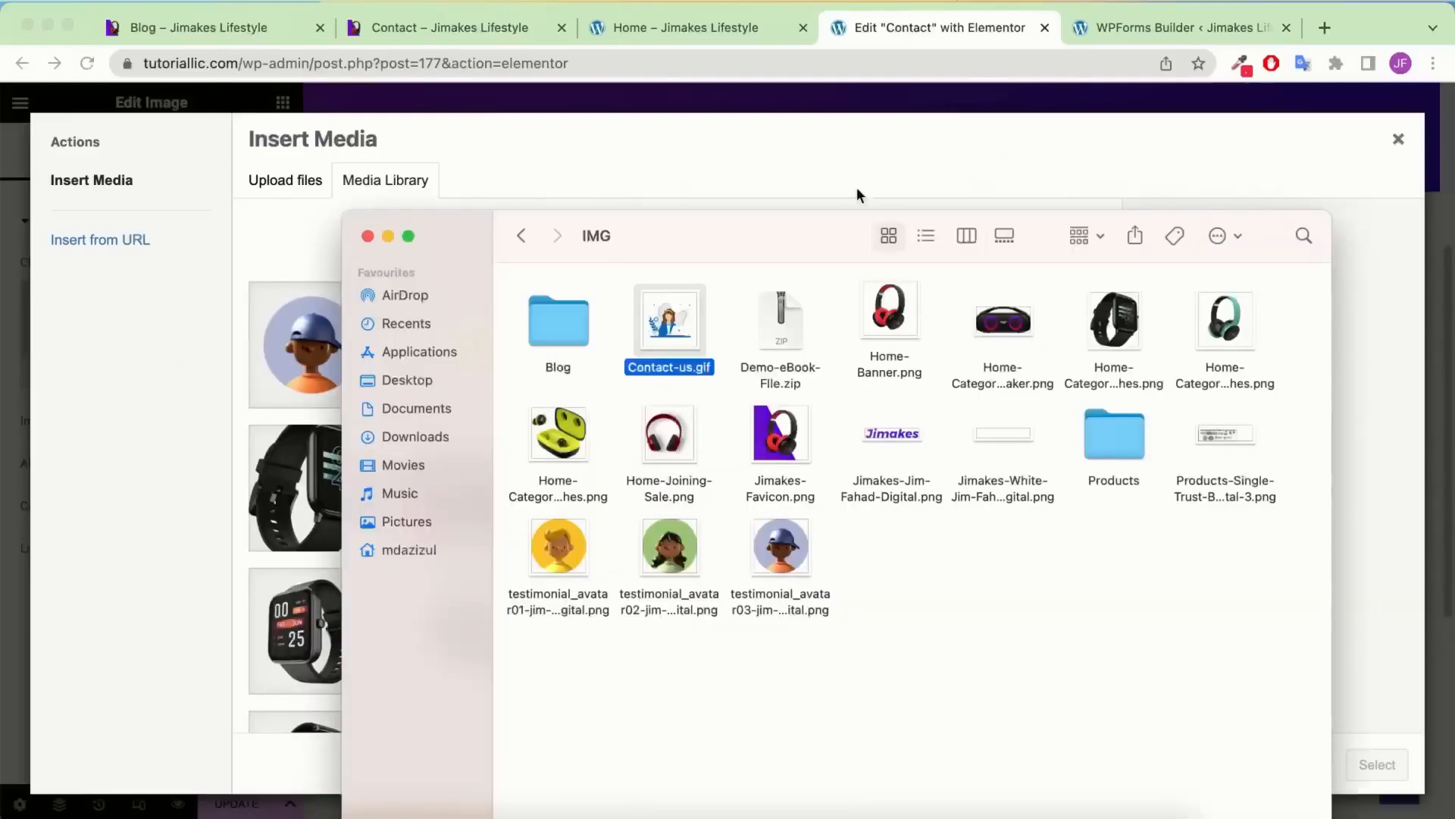
left_click_drag(680, 331, 280, 325)
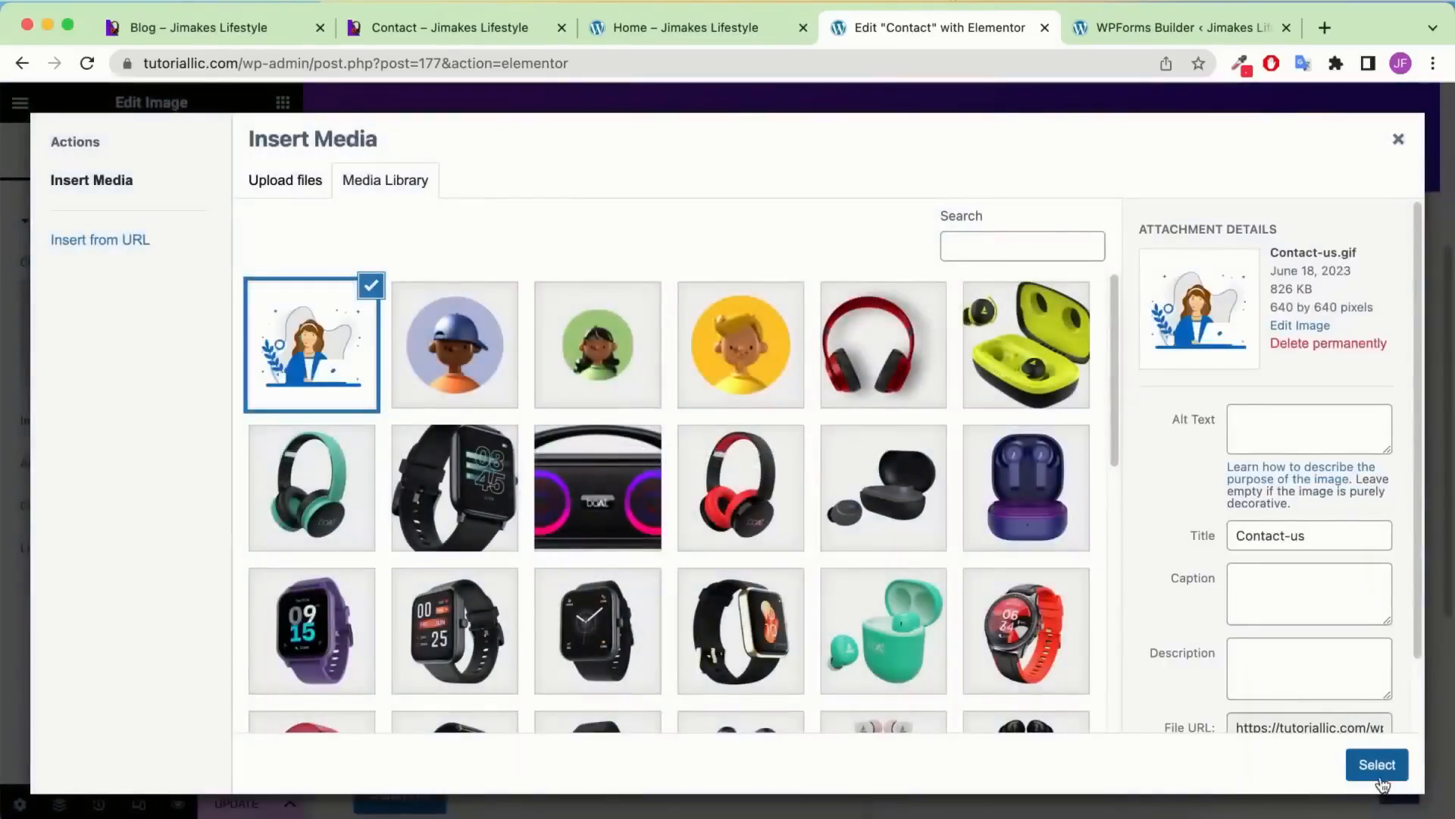
left_click(1377, 766)
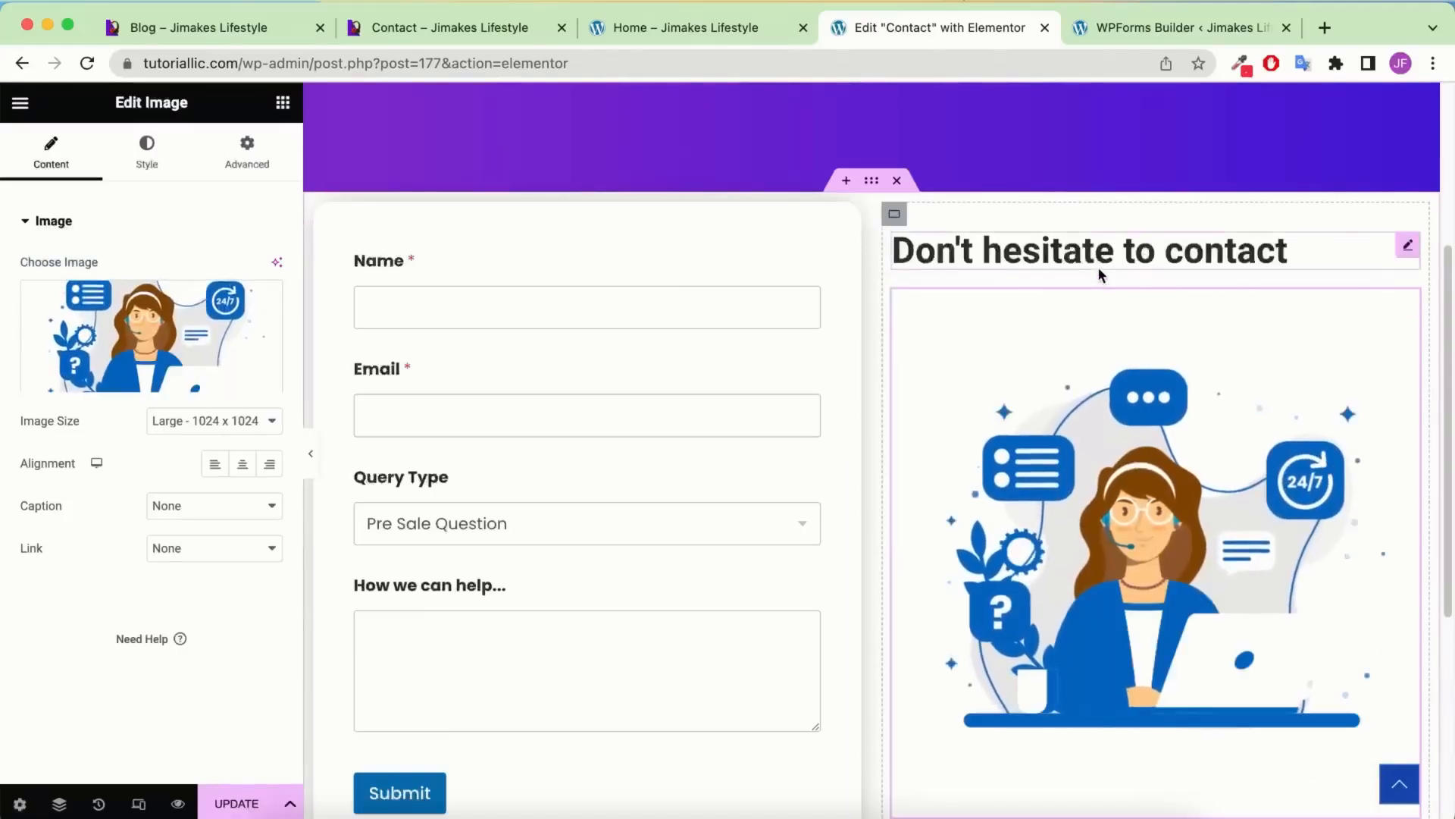
After checking the live Contact page, give the right column container 30 px padding
left_click(459, 28)
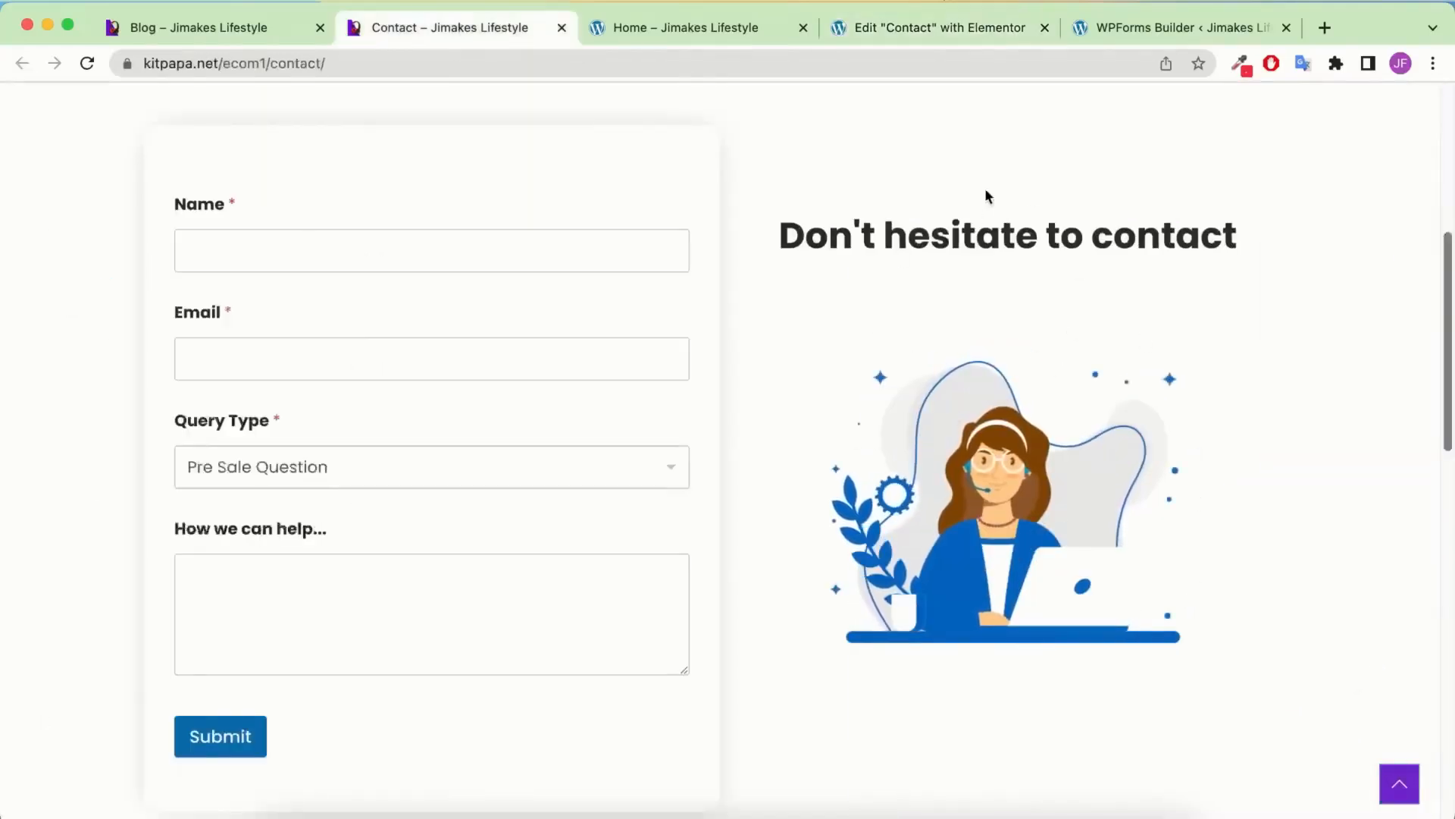
left_click(910, 27)
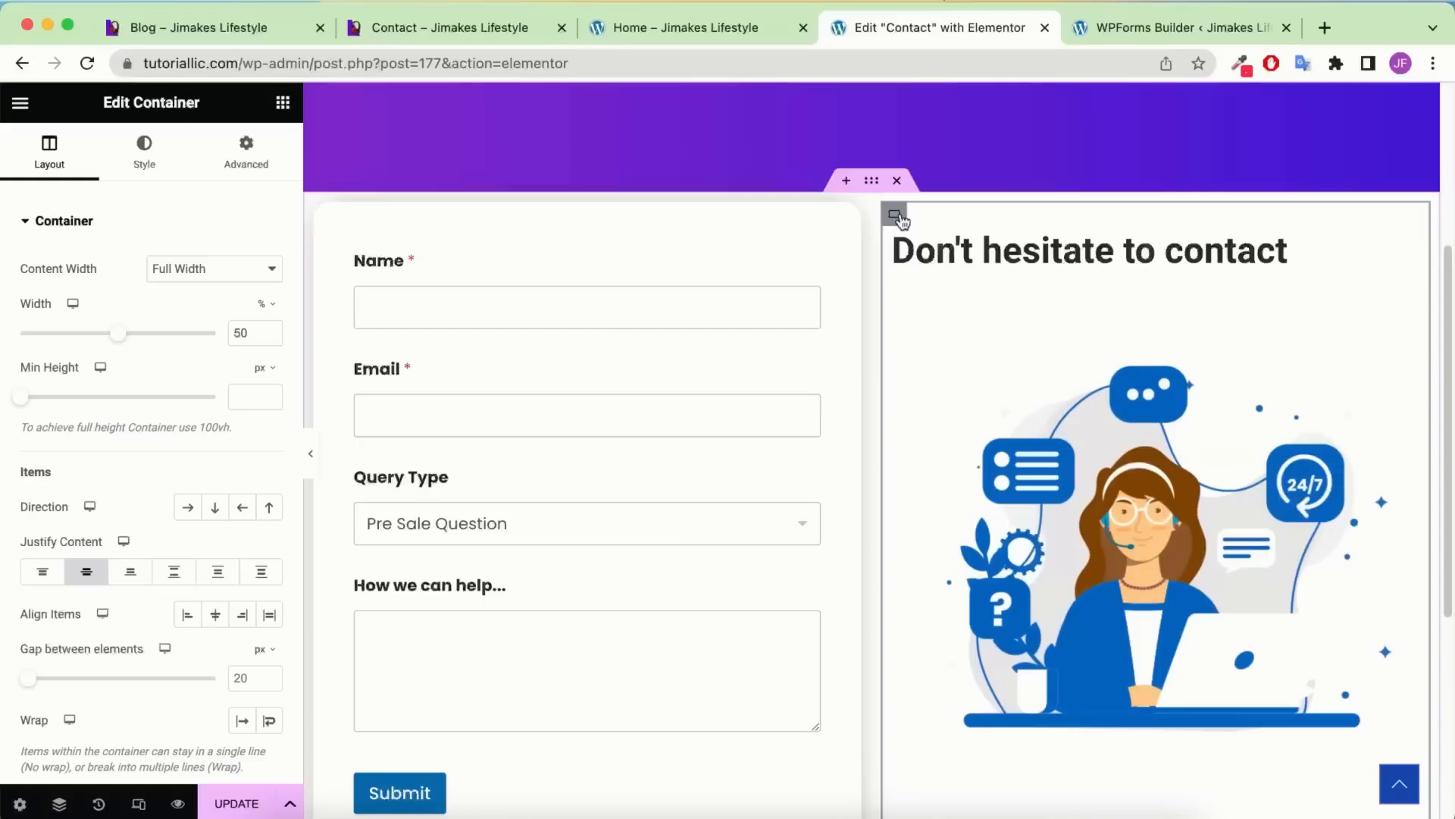
left_click(244, 155)
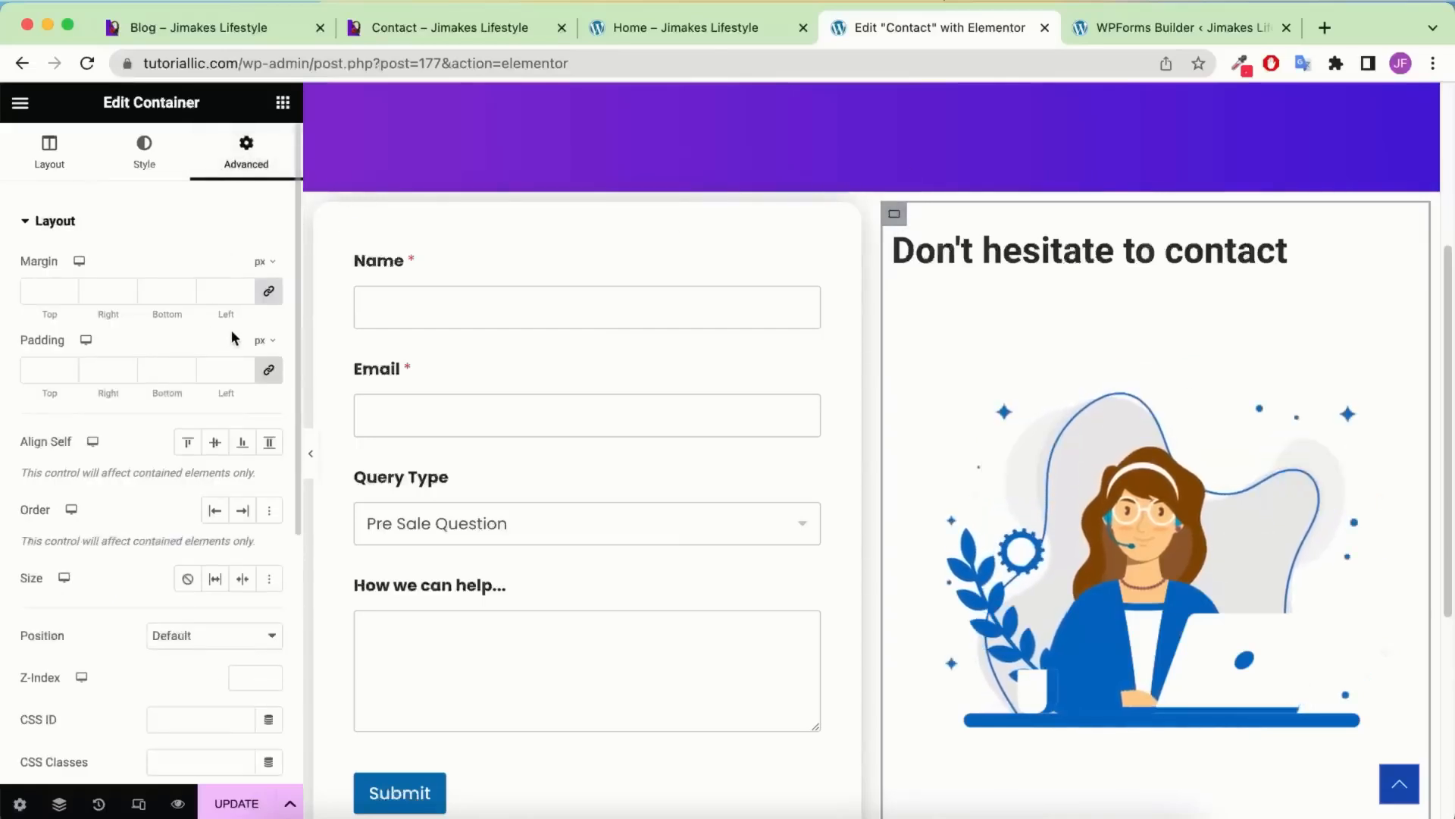
left_click(228, 369)
type("30")
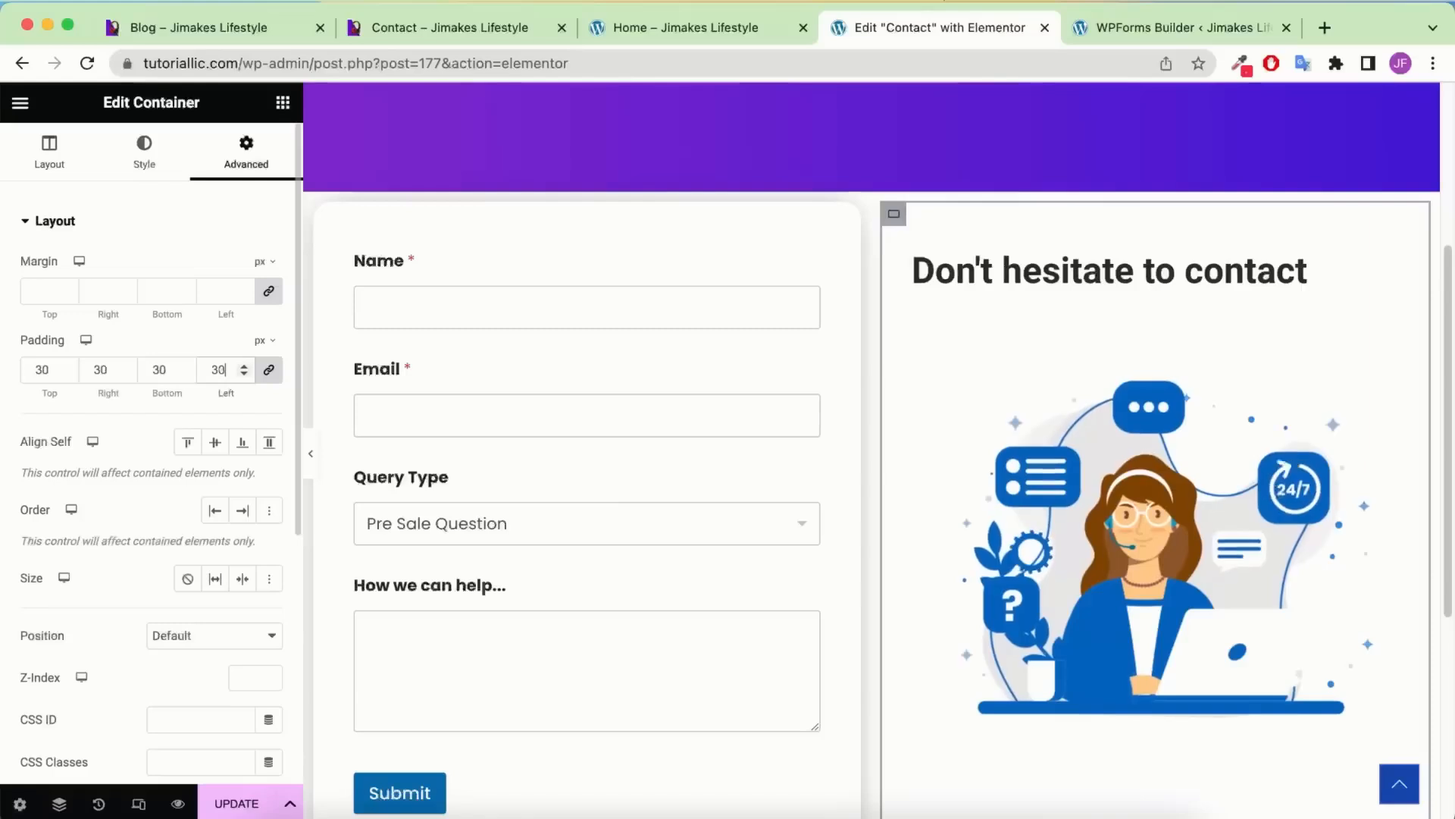
Preview the new two-column layout and compare it with the live Contact page
left_click(311, 453)
left_click(433, 31)
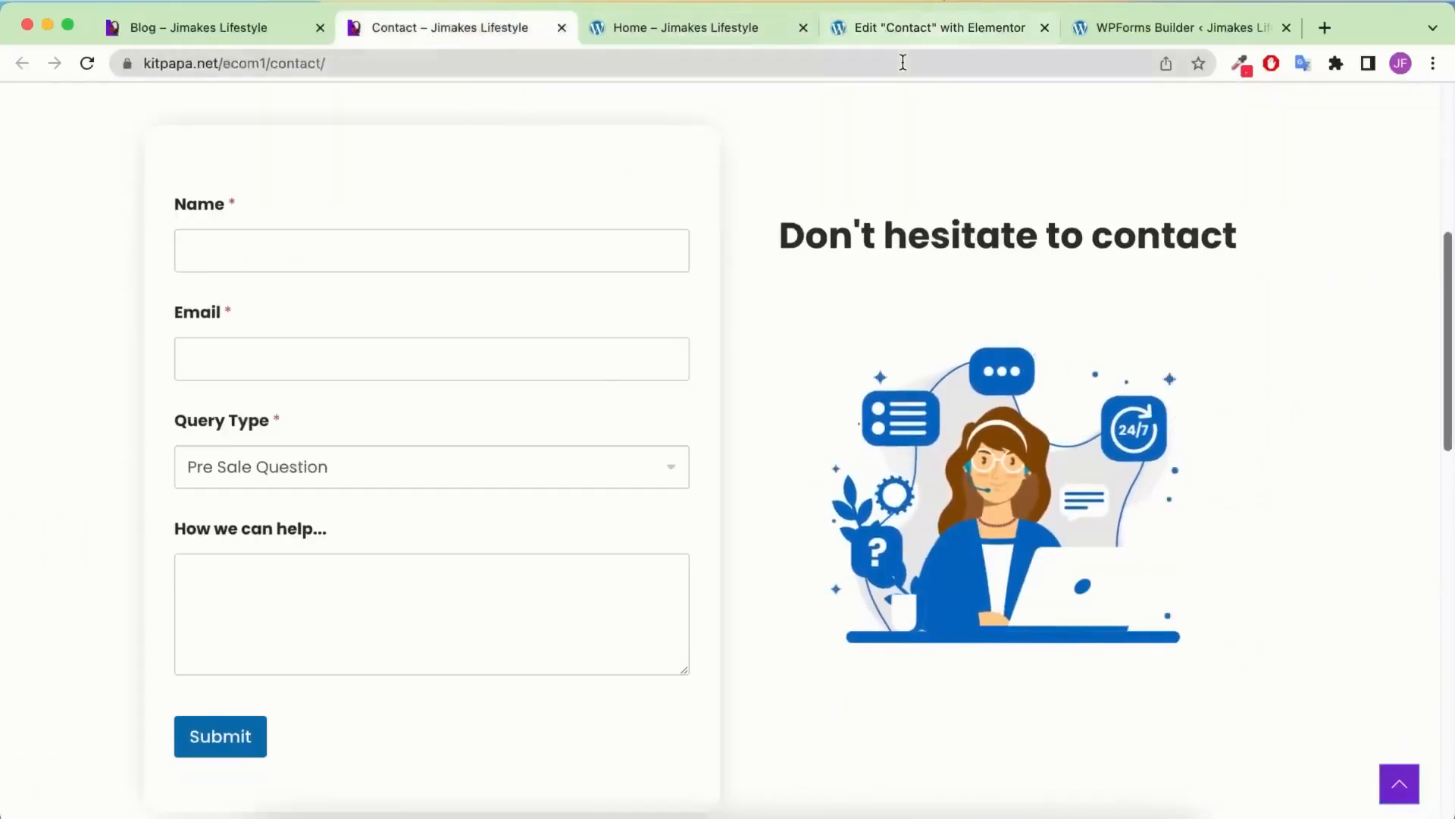
left_click(871, 27)
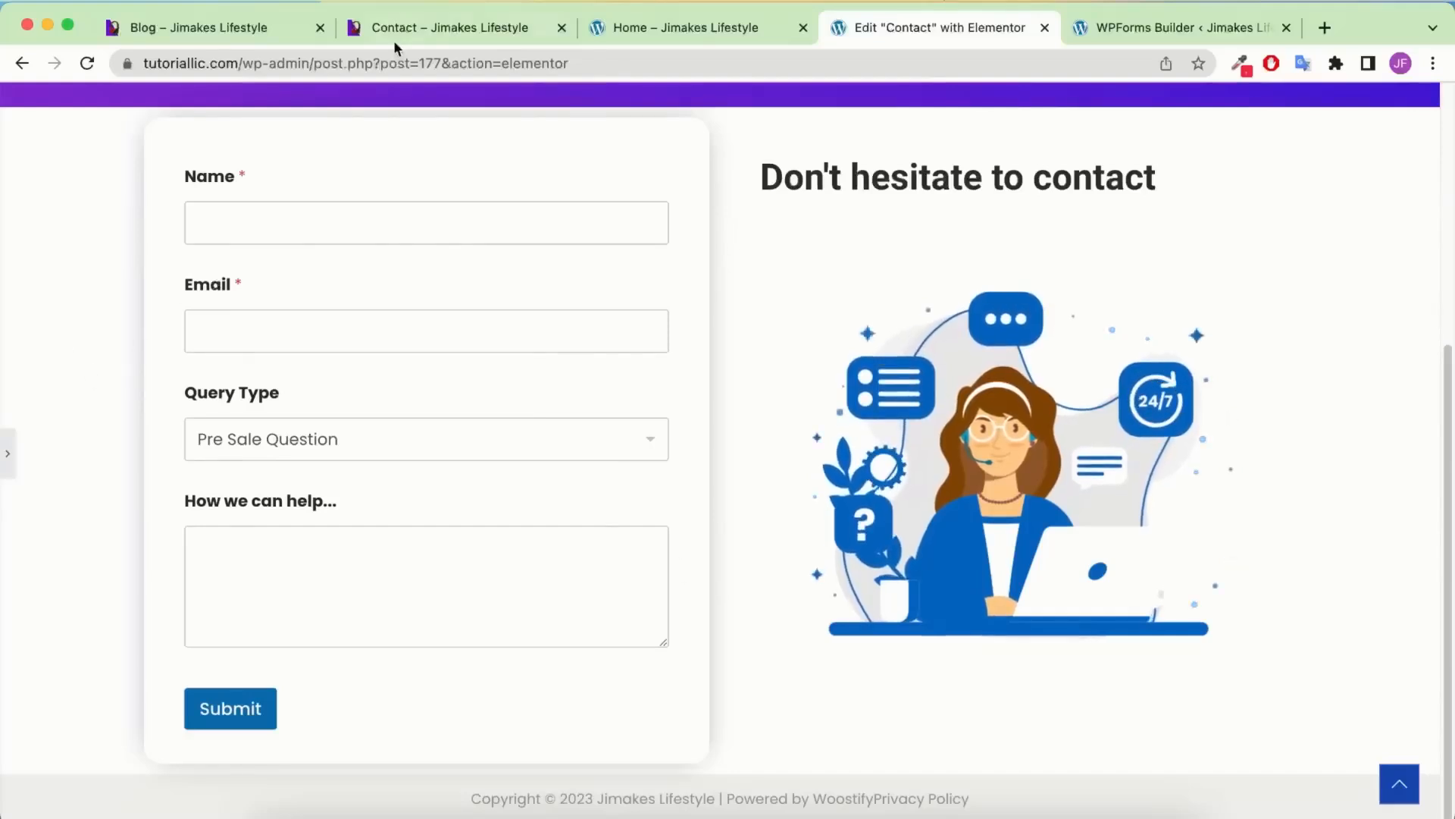
left_click(6, 455)
scroll(866, 400, "down", 4)
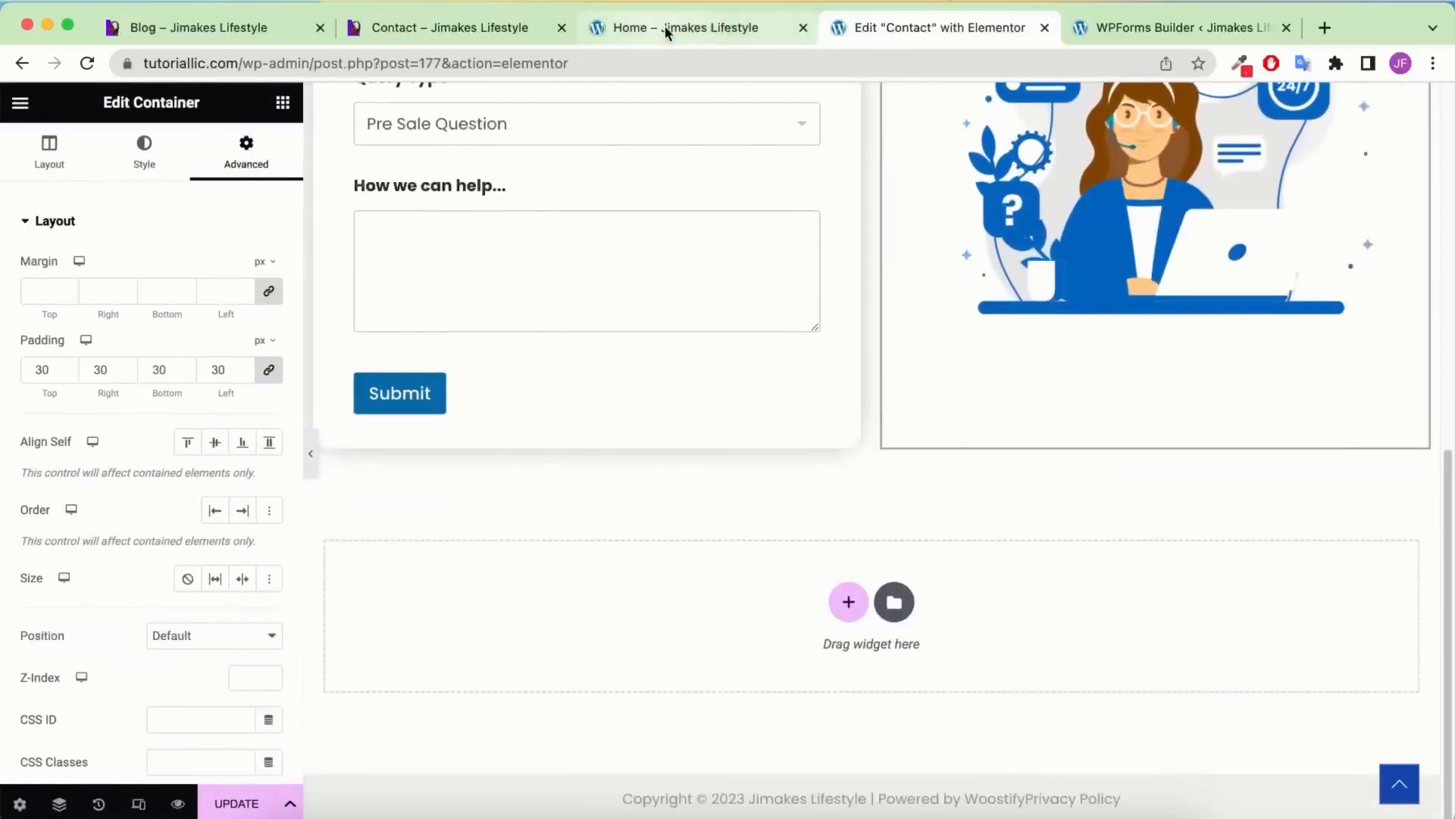
left_click(500, 27)
Open the Home page's Elementor editor in a new tab
scroll(699, 352, "down", 10)
scroll(831, 475, "up", 2)
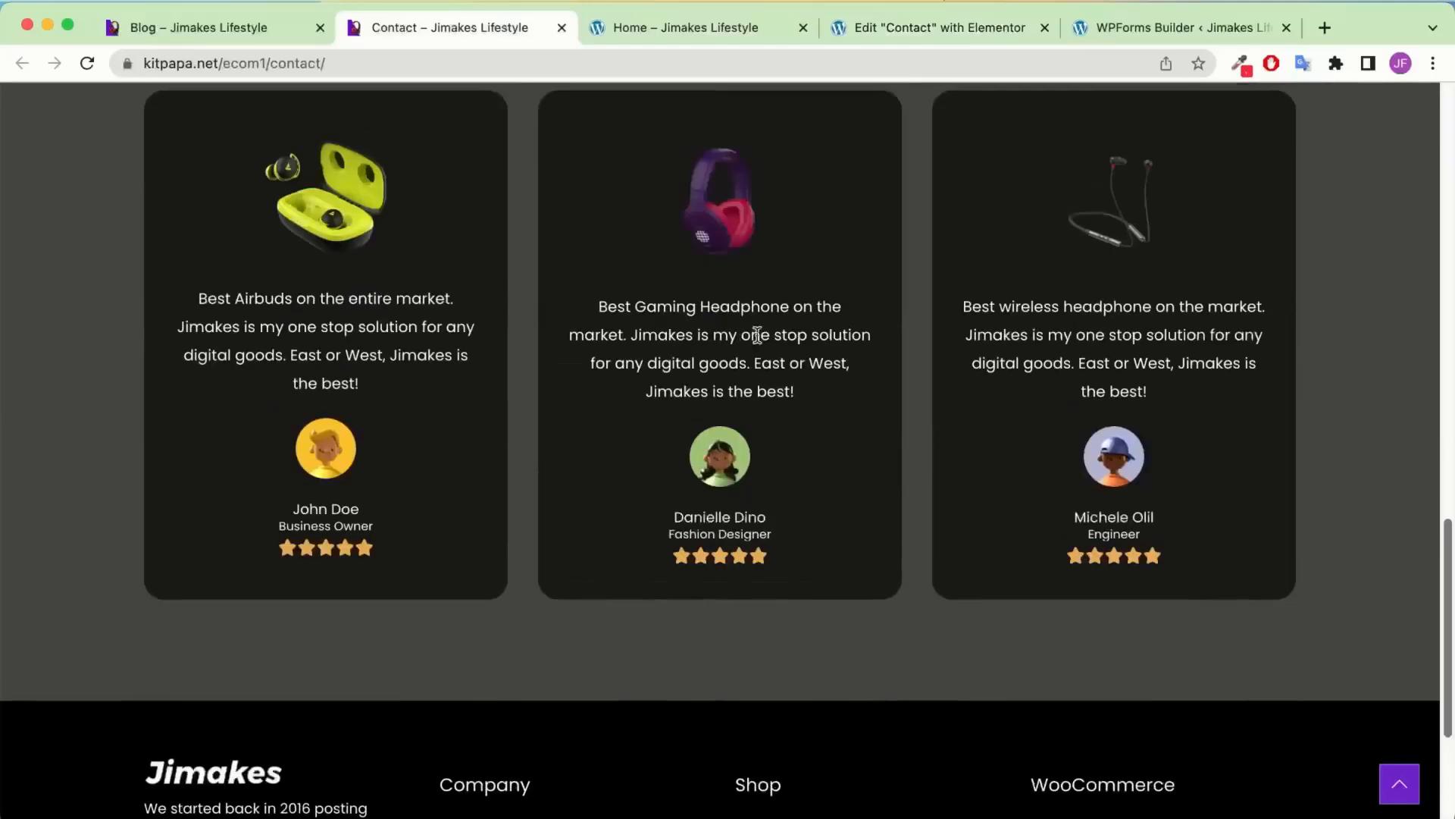
left_click(648, 25)
right_click(576, 104)
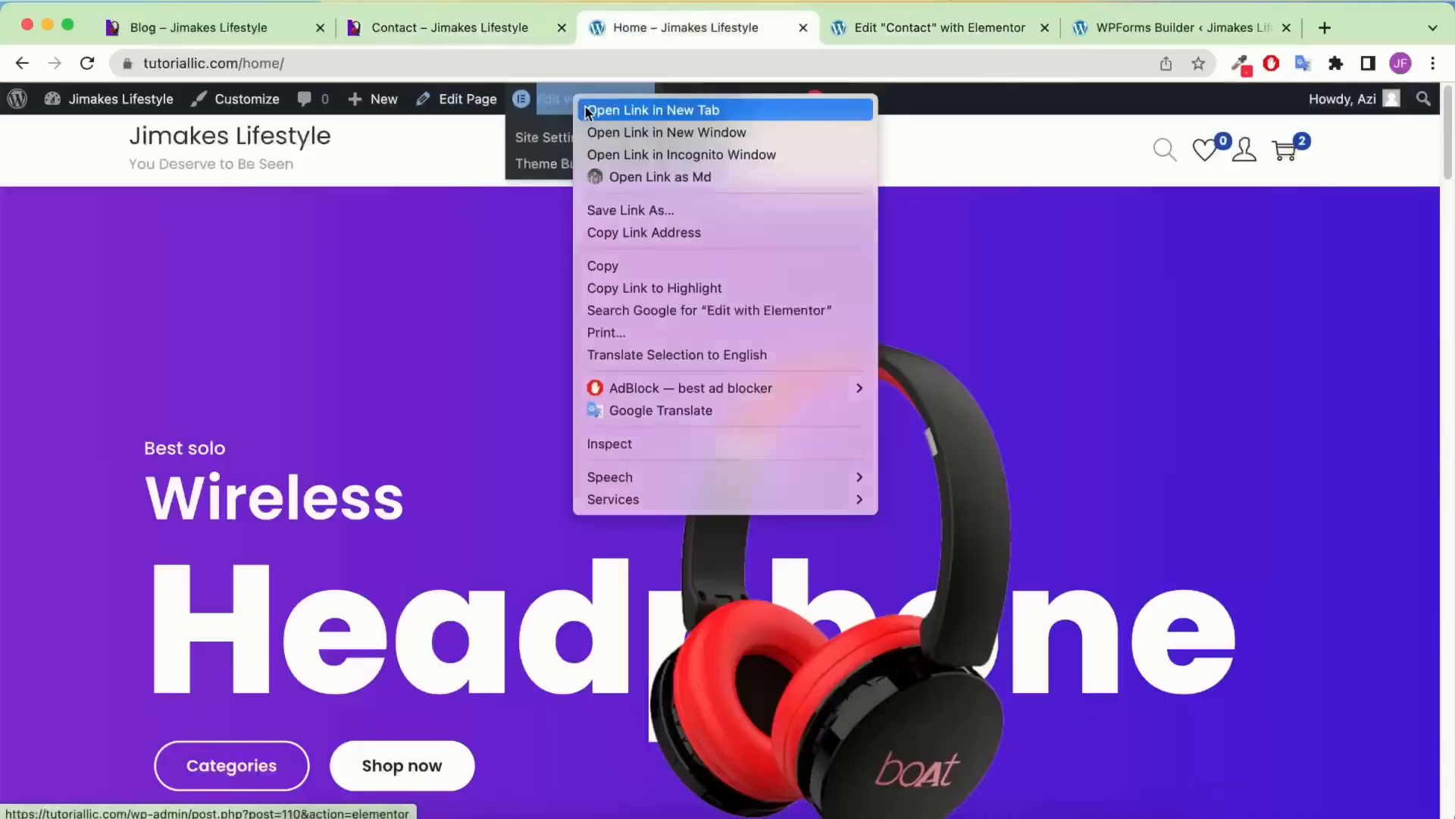
left_click(587, 112)
left_click(842, 29)
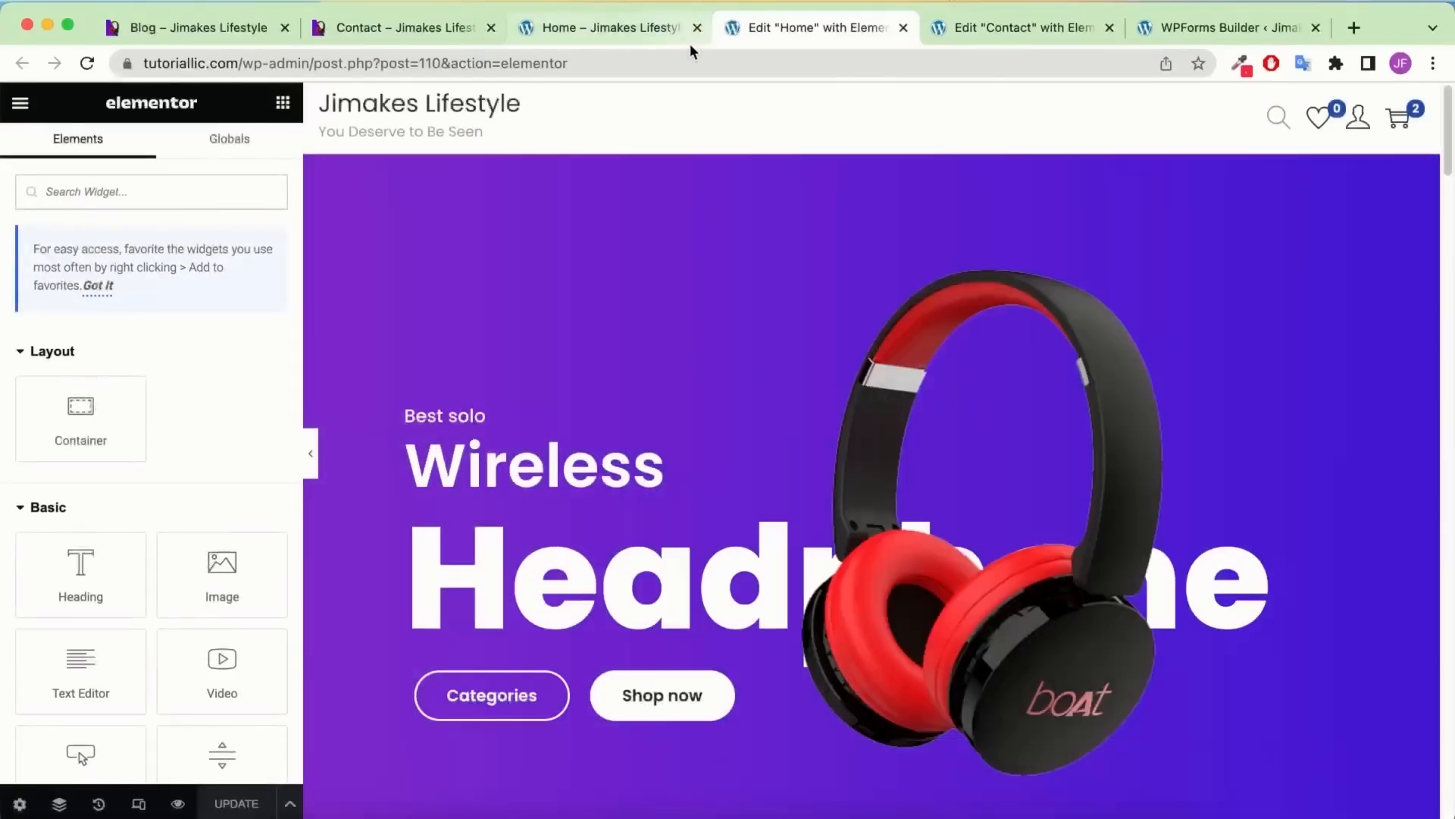
left_click(644, 25)
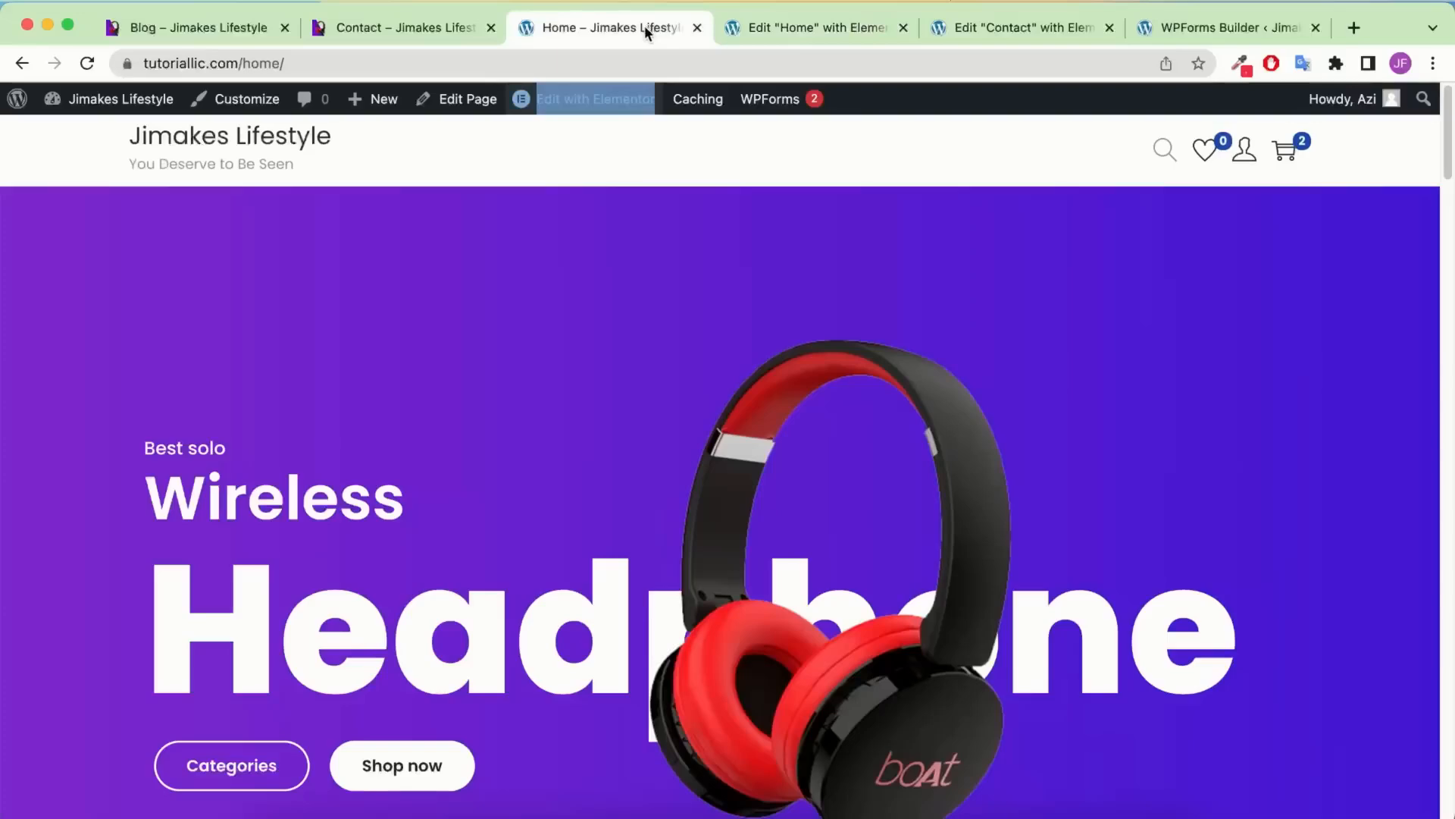
mouse_move(617, 116)
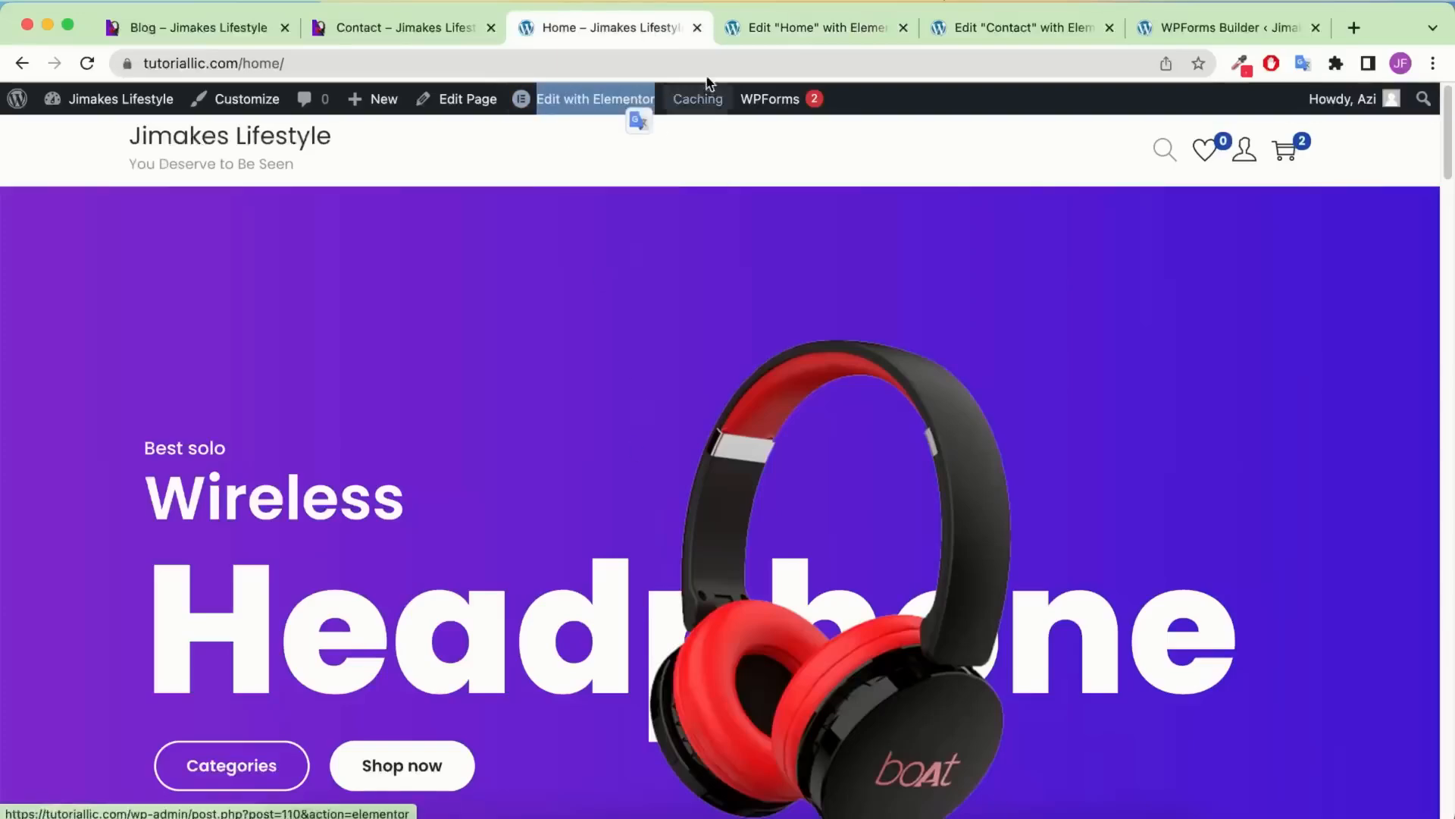
left_click(779, 25)
Copy the dark testimonials section in the Home page editor
scroll(800, 358, "down", 10)
scroll(801, 357, "down", 15)
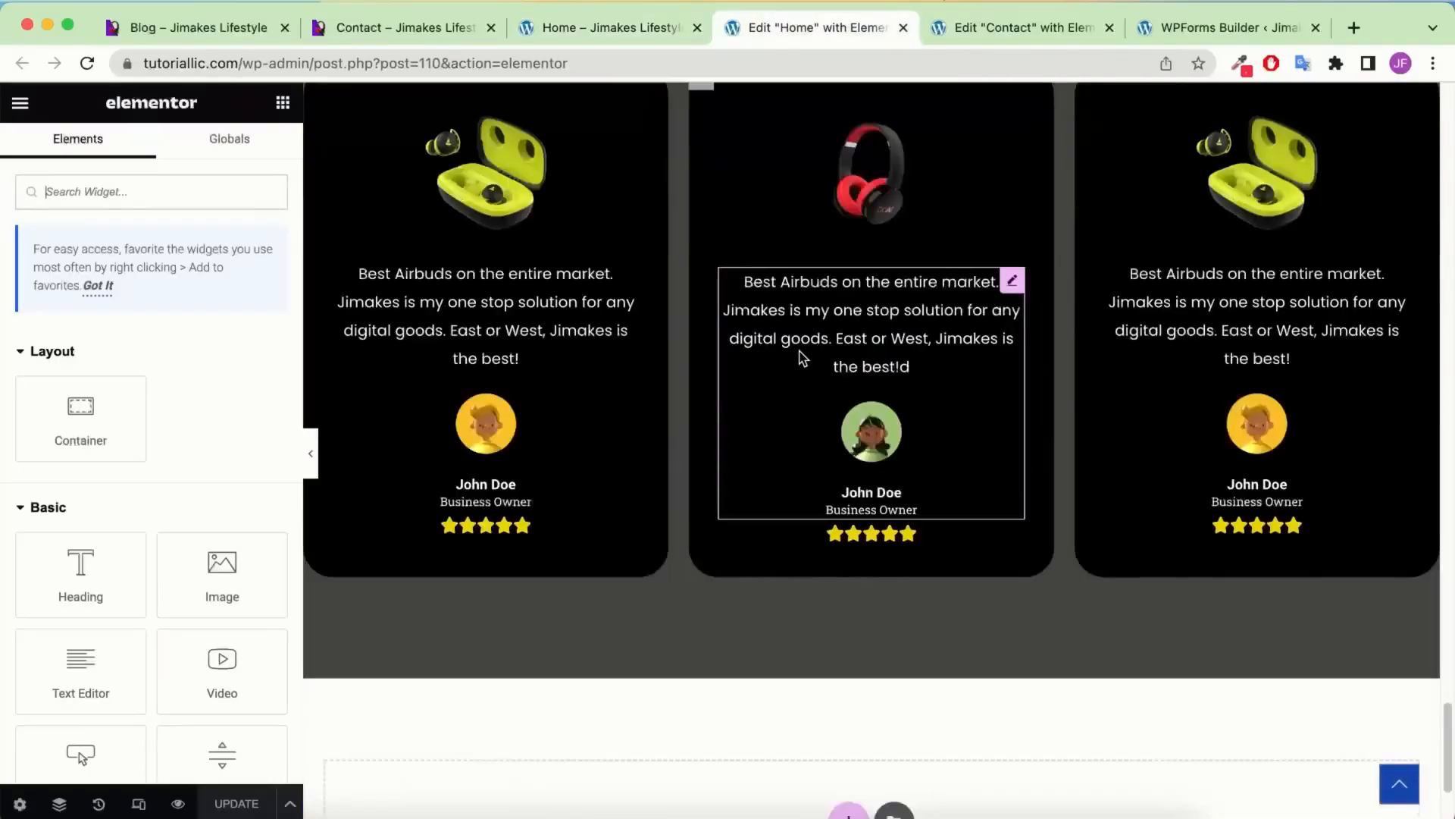
scroll(802, 357, "up", 6)
scroll(834, 364, "down", 1)
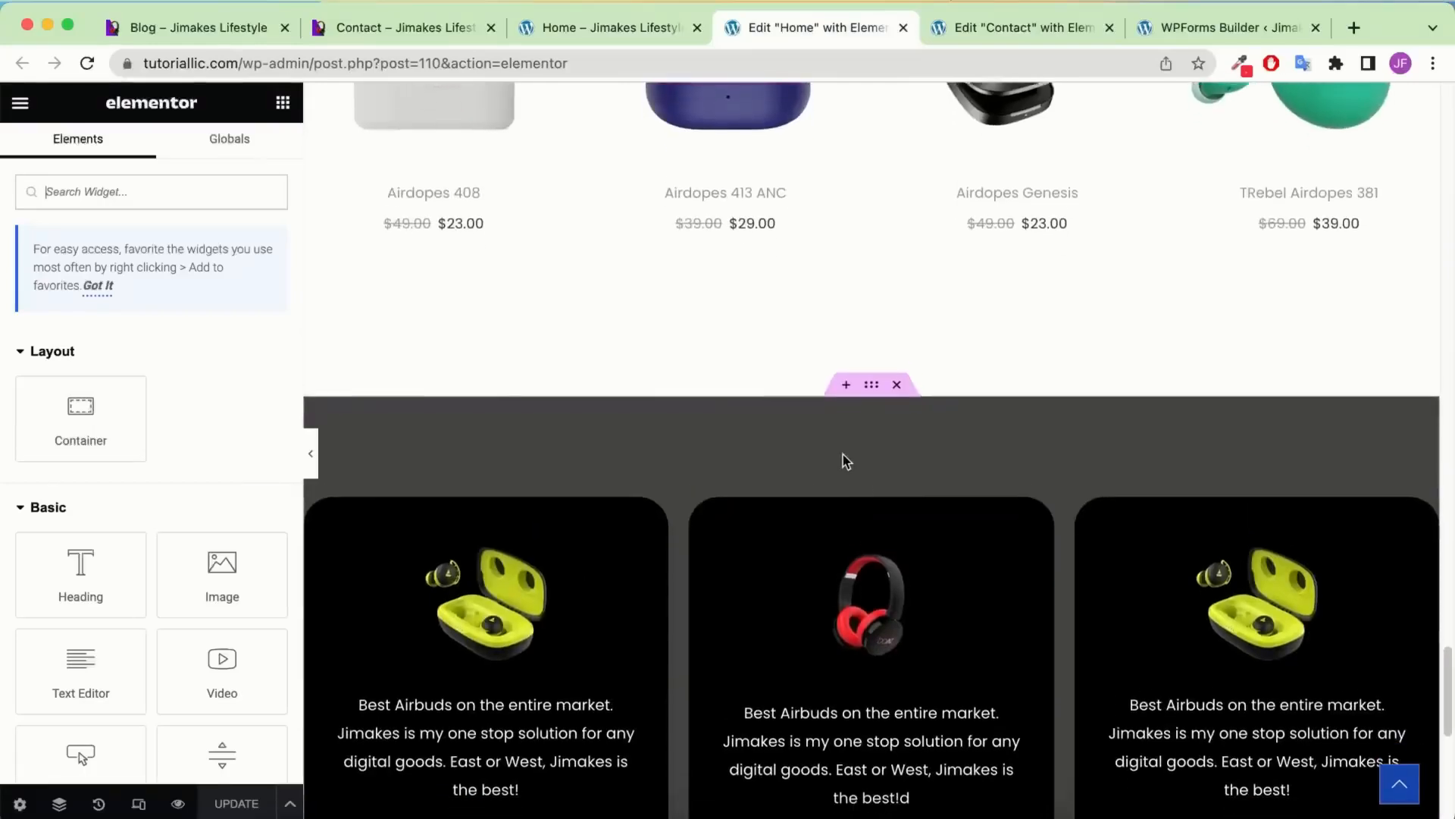
right_click(870, 379)
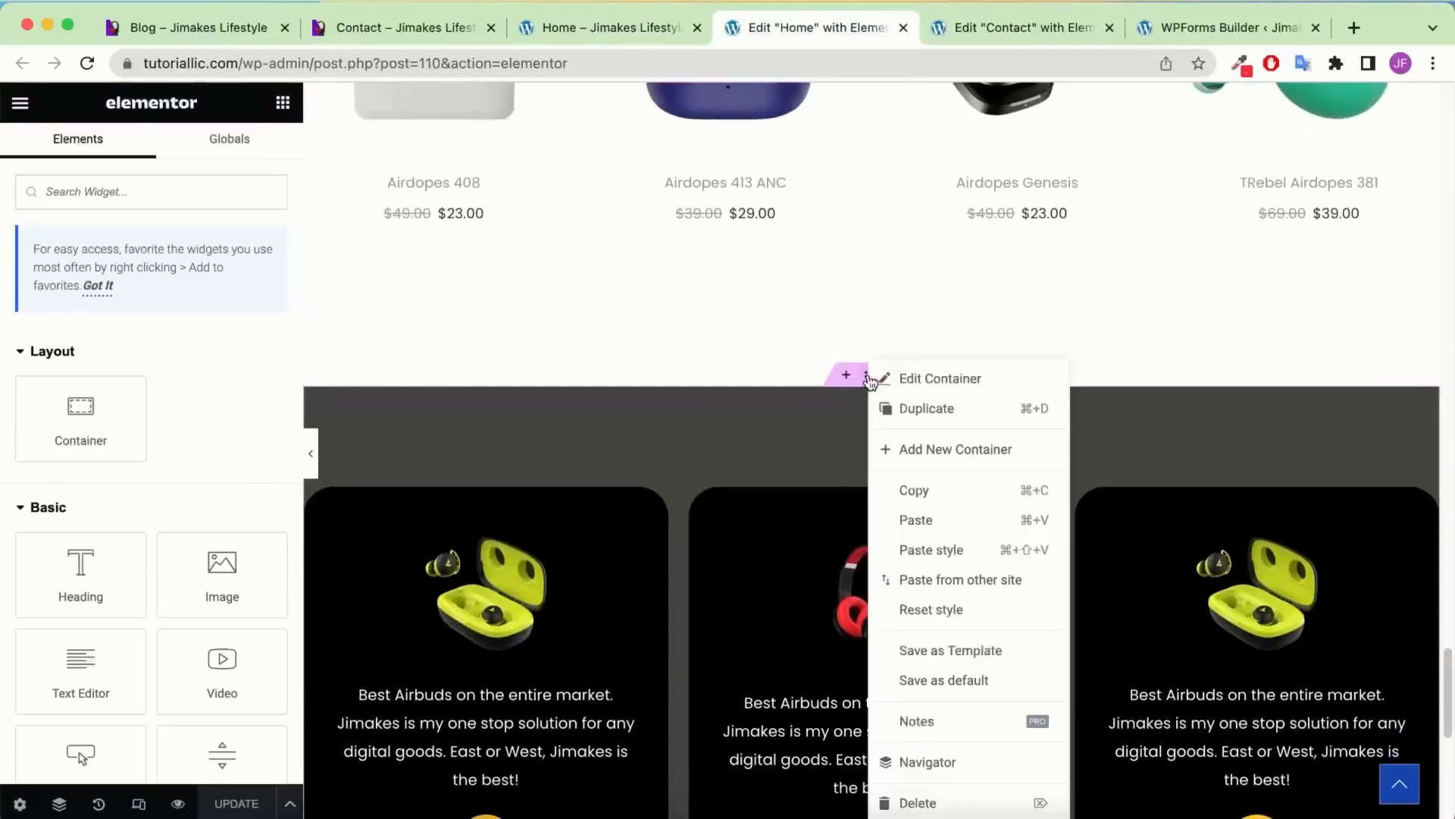
left_click(929, 494)
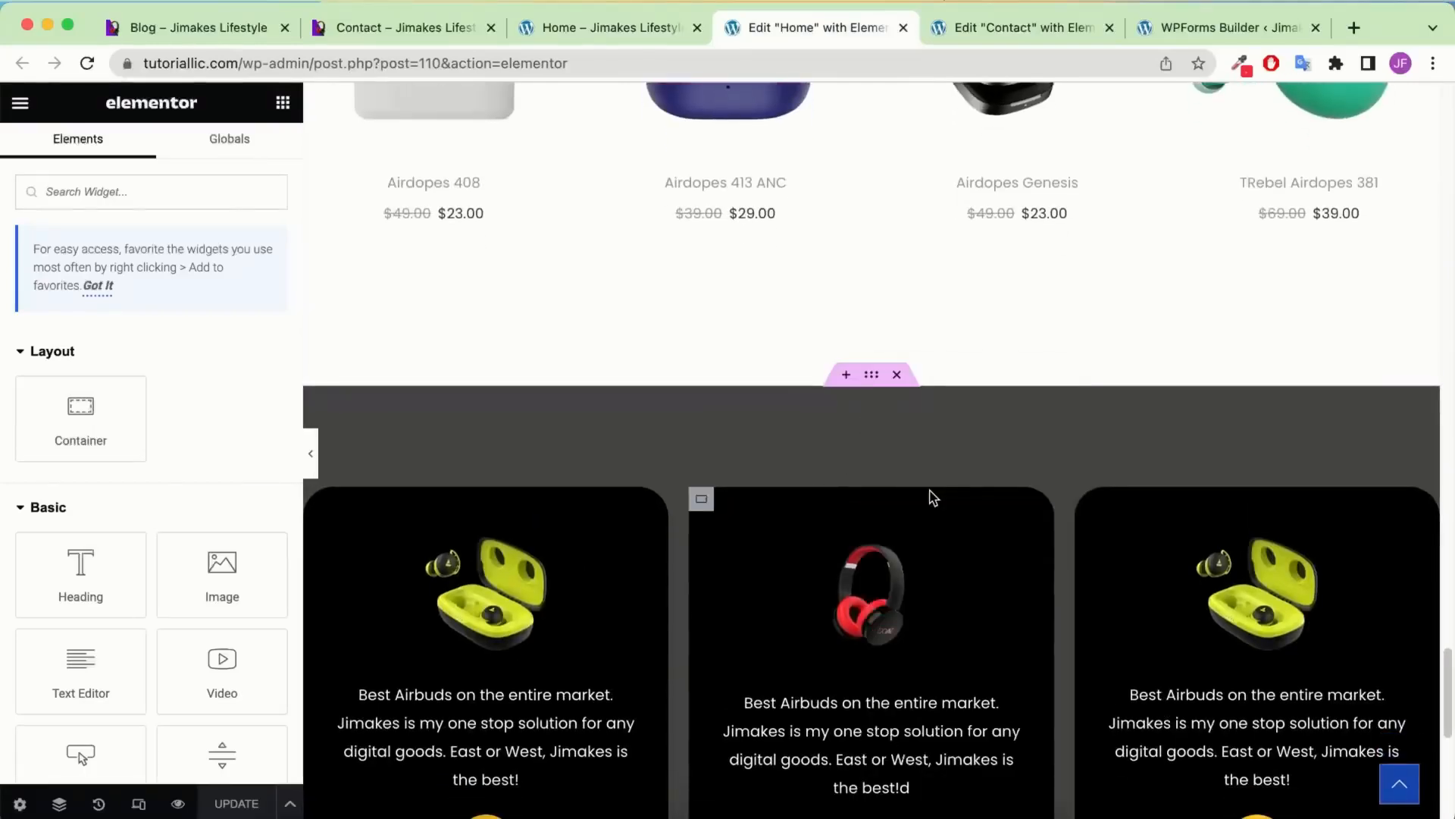
Paste the testimonials section into the empty area below the Contact page form
left_click(1031, 29)
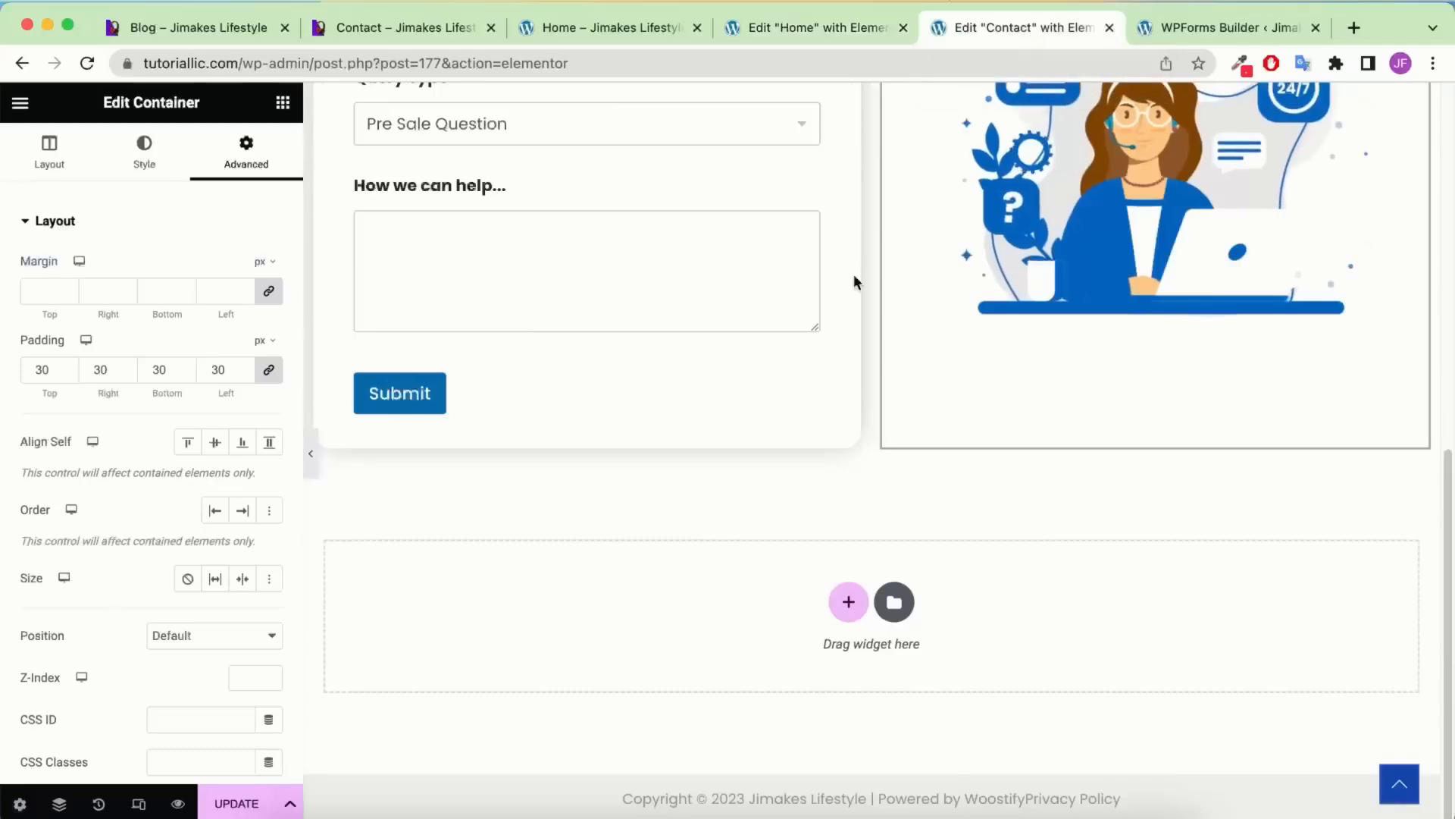
right_click(1081, 570)
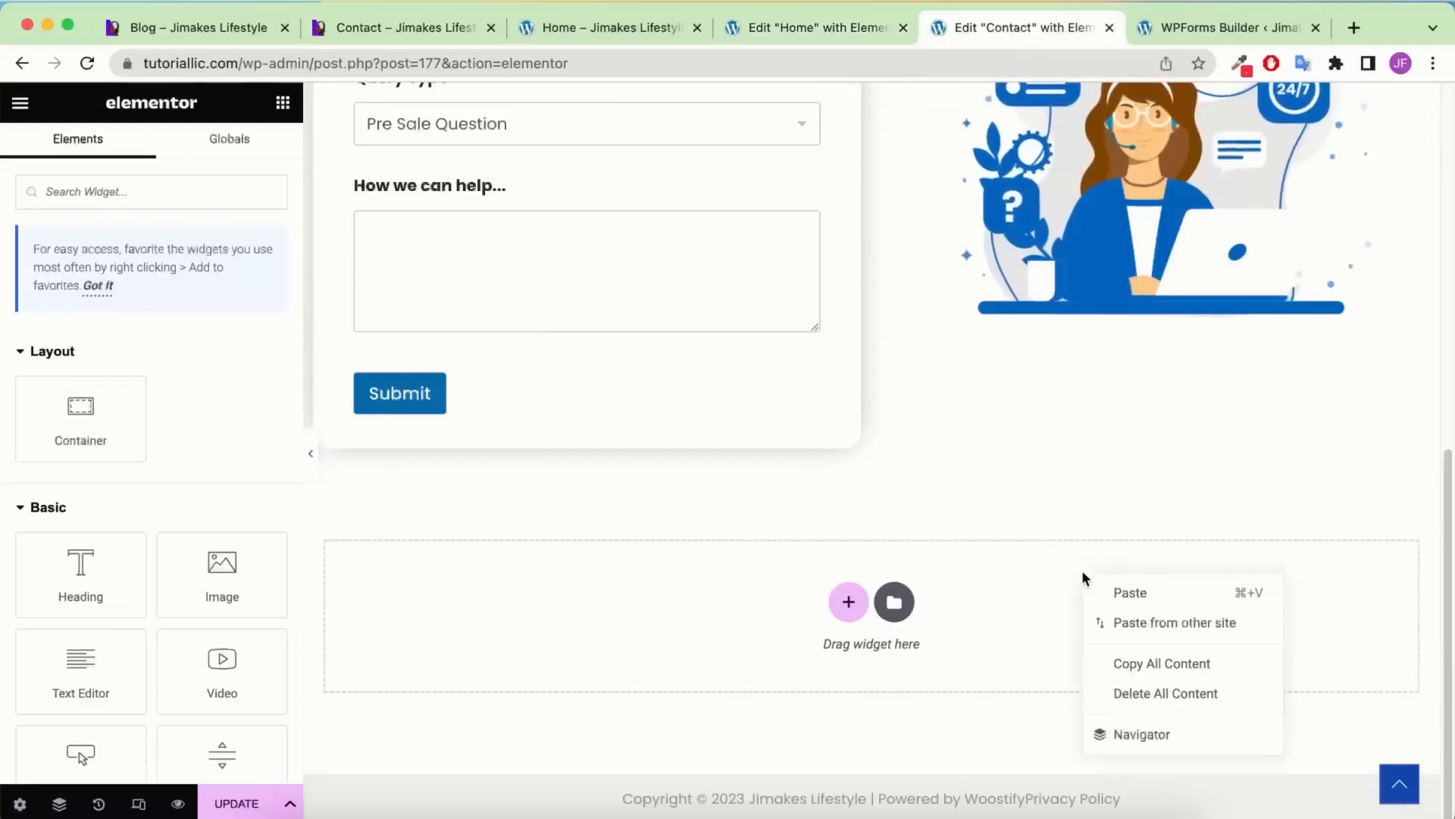
left_click(1130, 593)
scroll(1059, 401, "down", 8)
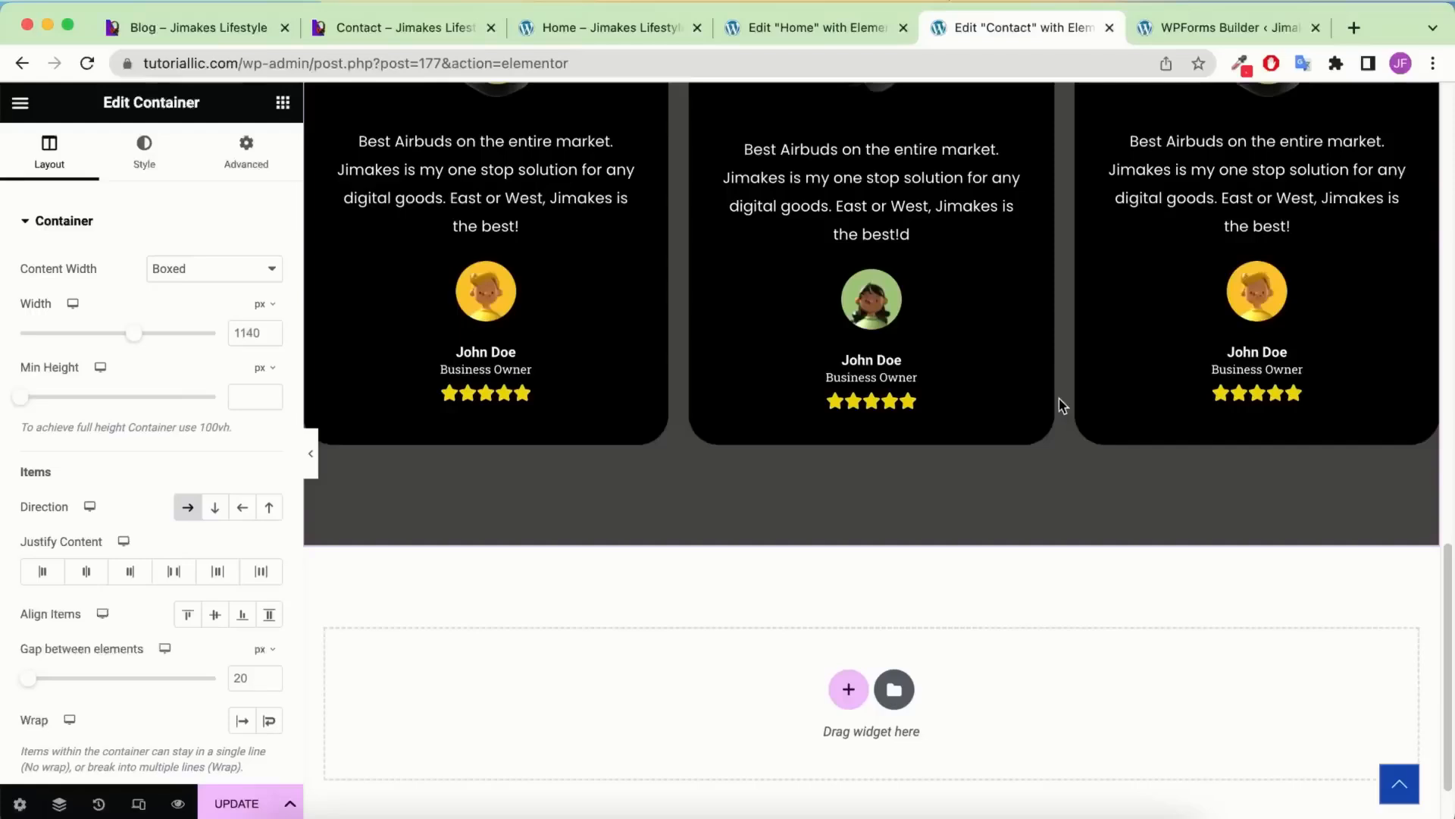
scroll(1061, 403, "up", 4)
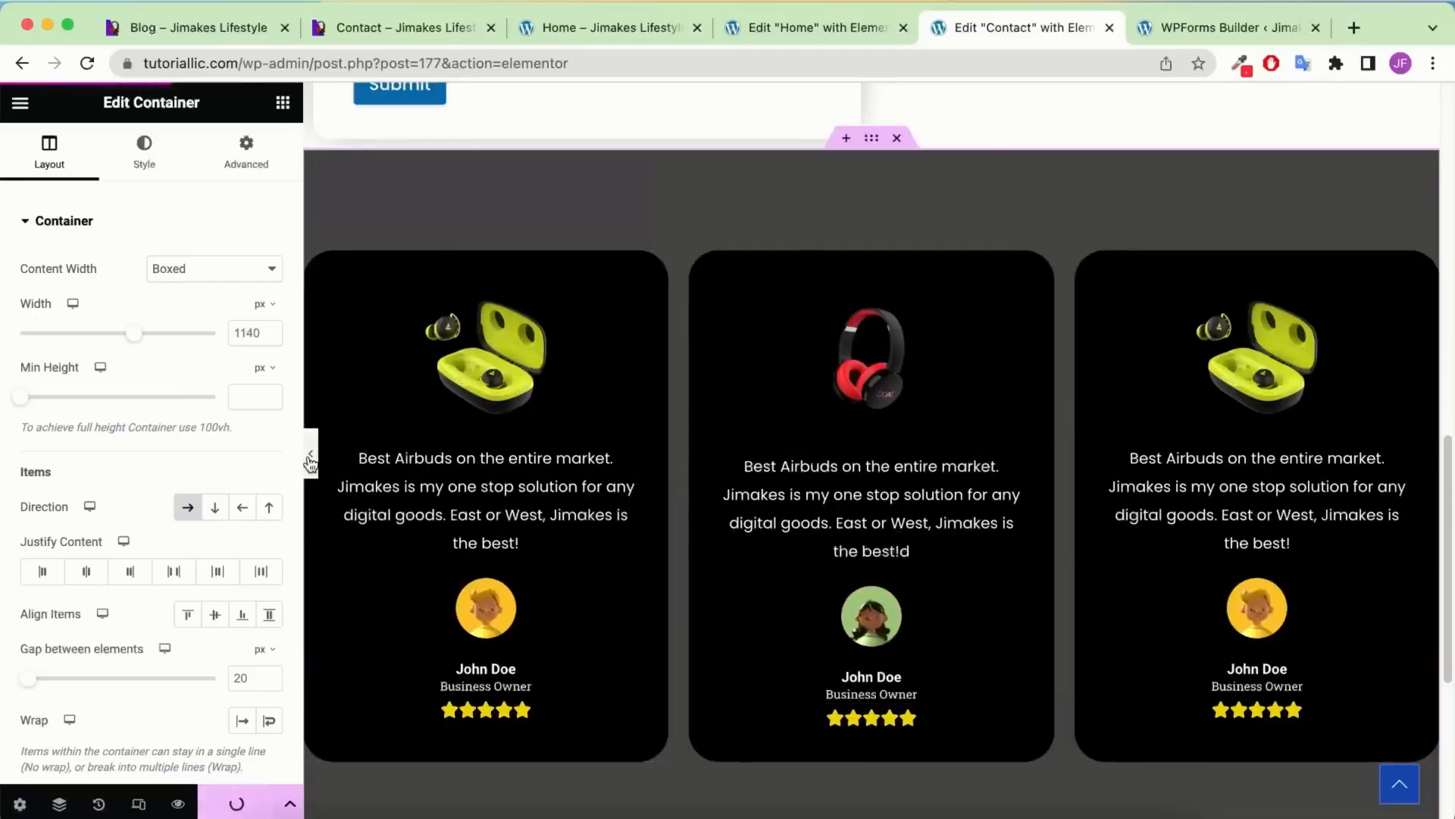
left_click(137, 805)
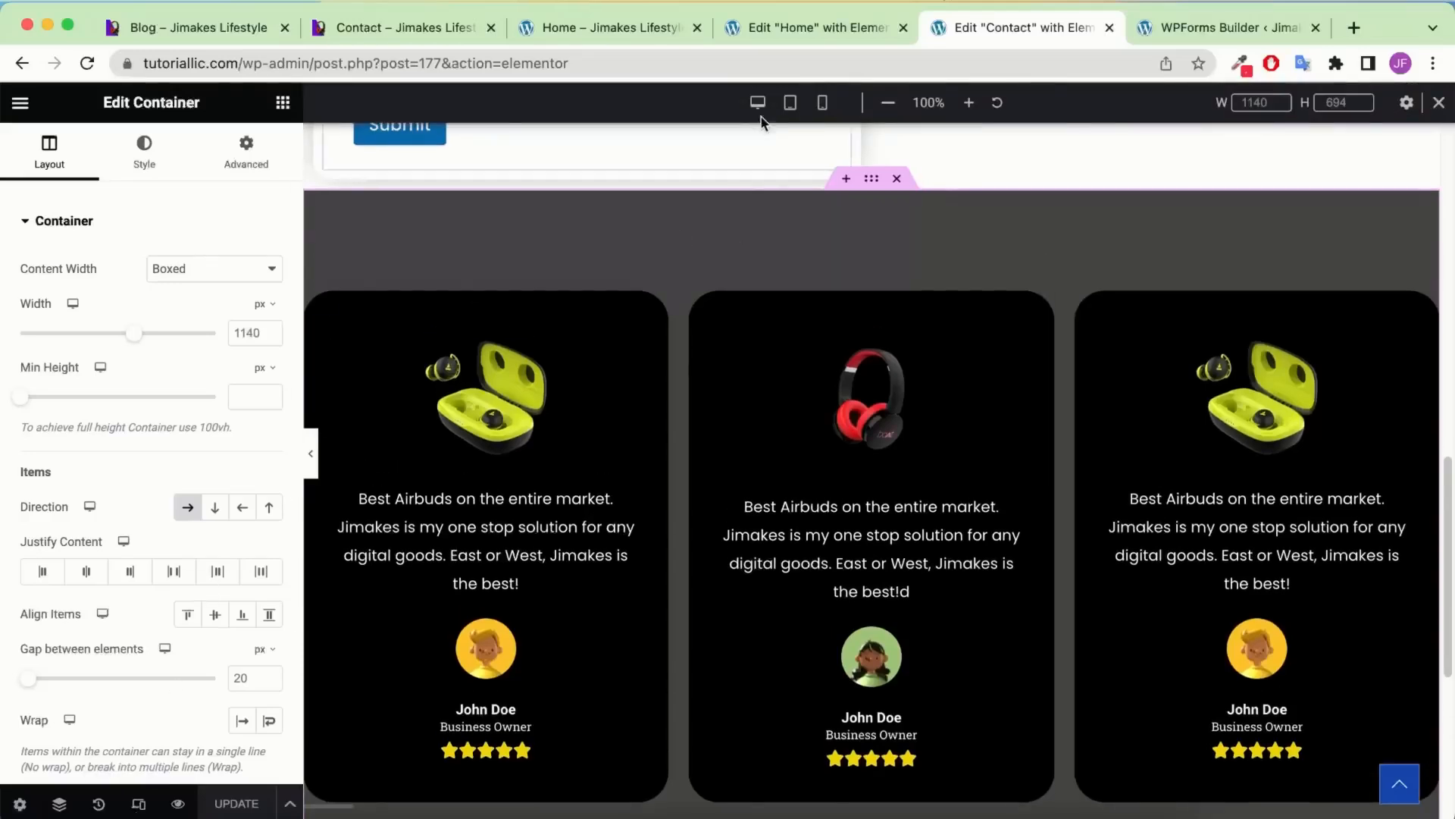
In mobile view, open the Contact Us heading's typography and enter size 50
left_click(822, 102)
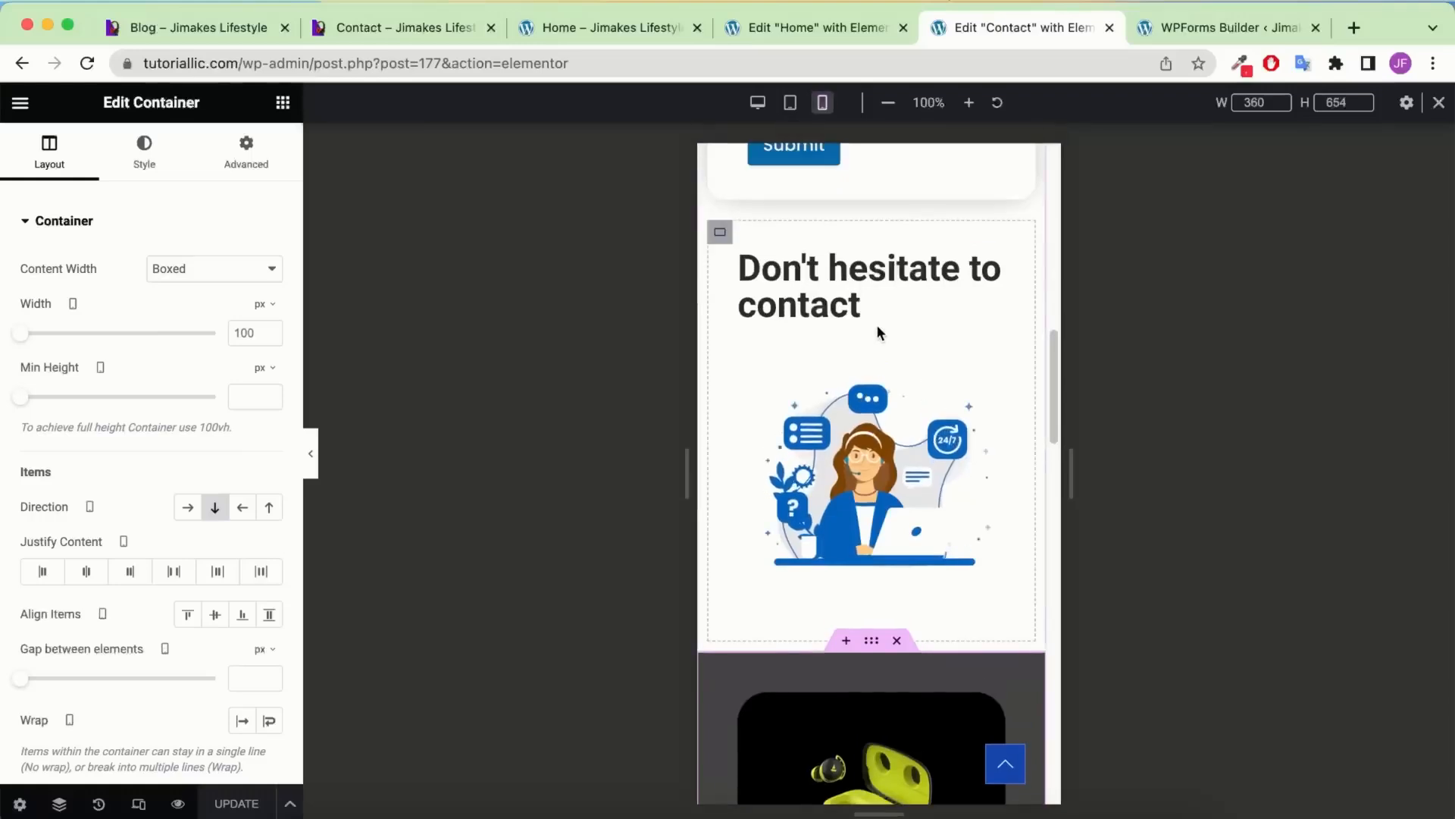
scroll(877, 326, "up", 6)
scroll(878, 332, "up", 7)
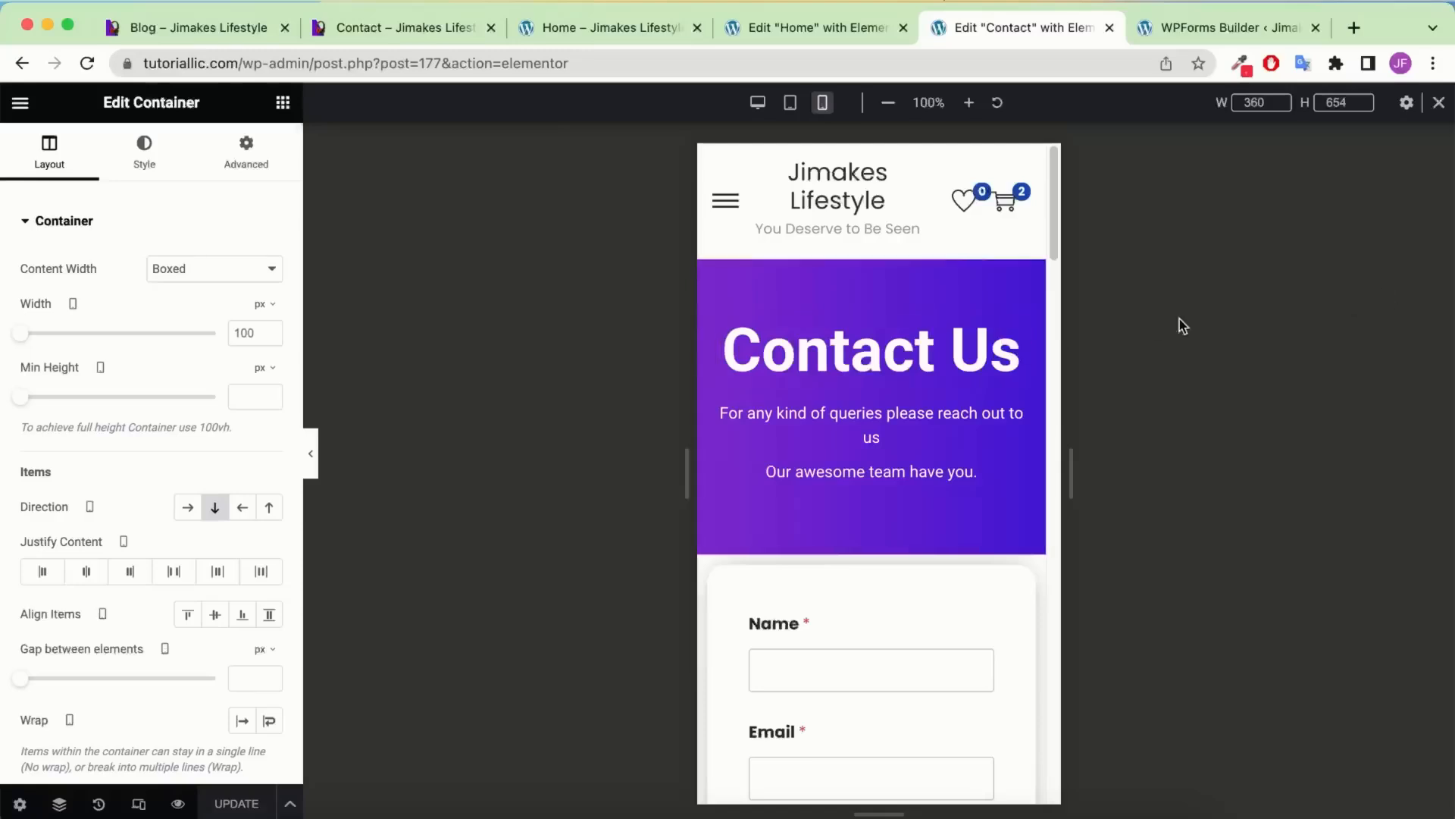
left_click(1015, 333)
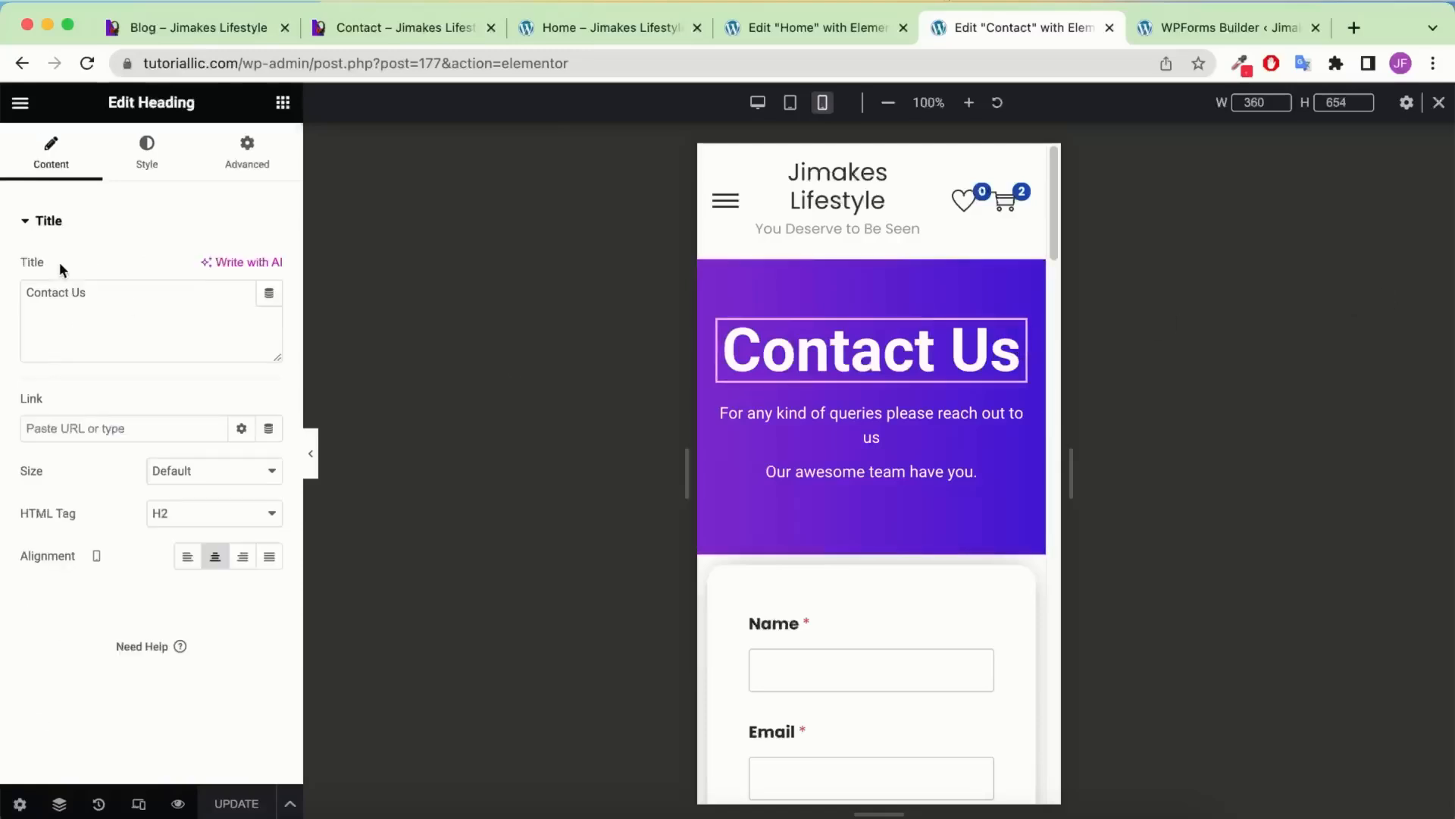
left_click(138, 161)
left_click(268, 311)
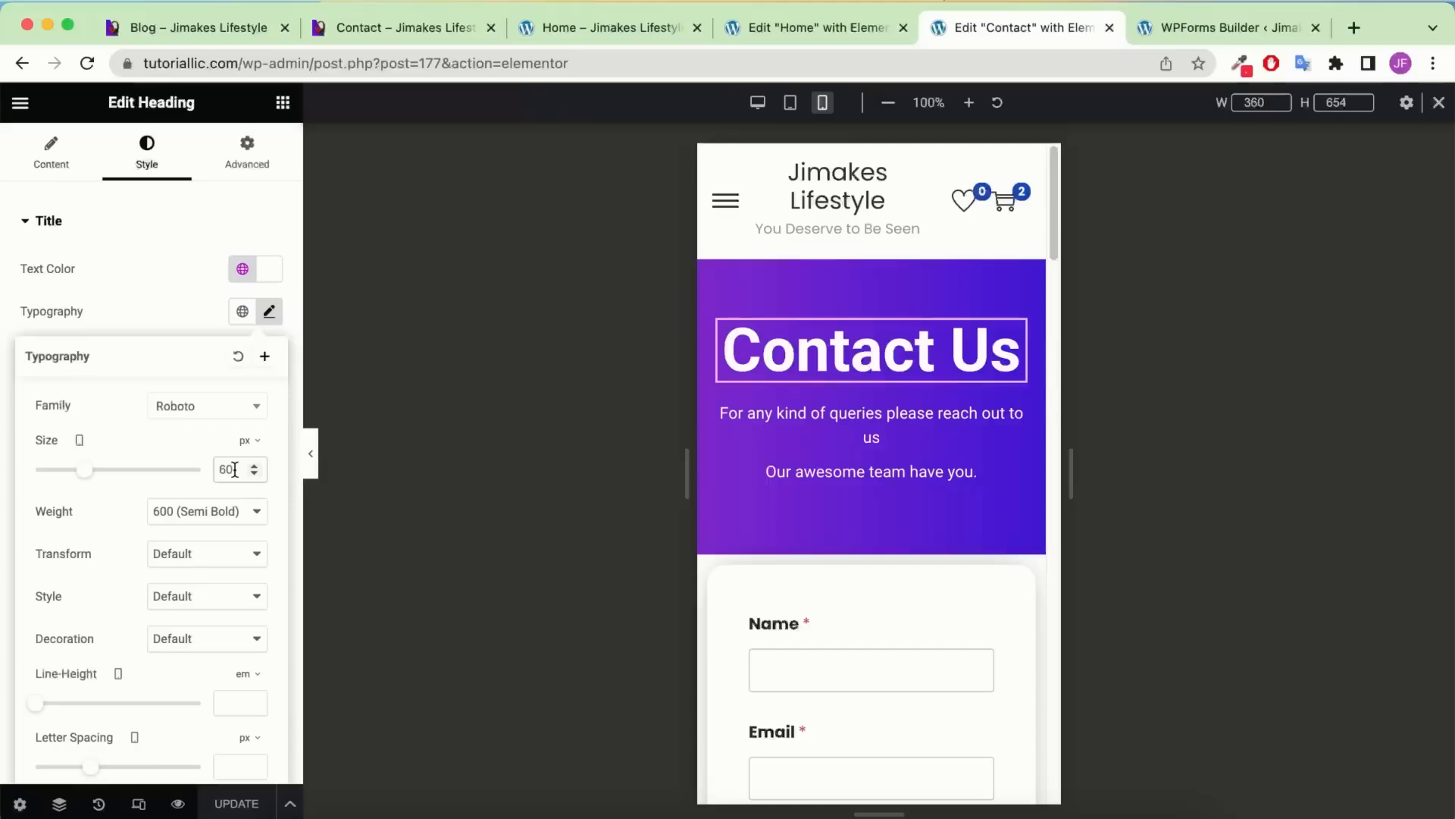
key("BackSpace")
key("BackSpace")
type("50")
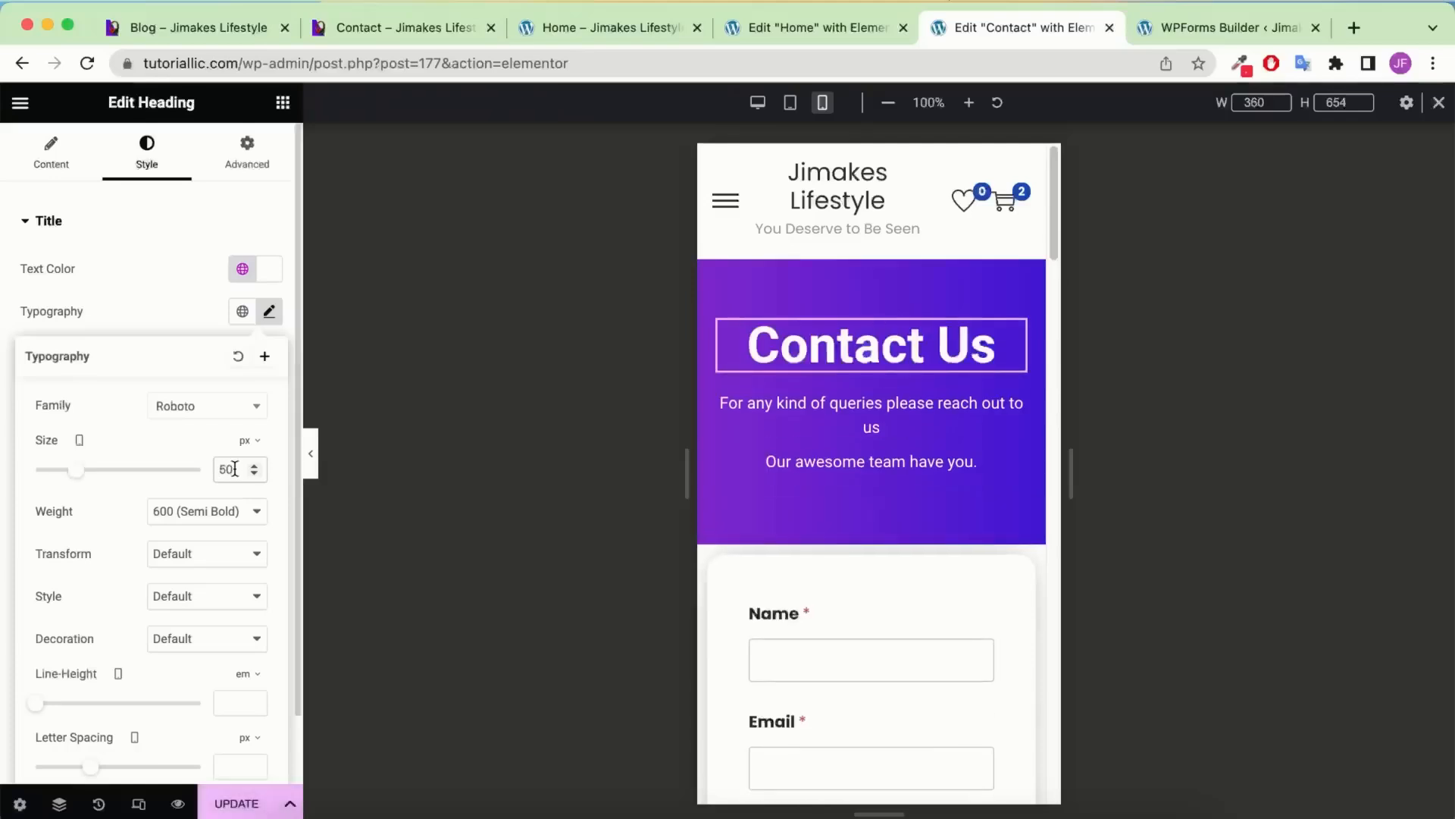
Set the heading font family to Poppins and lower its size to 48 px
left_click(191, 417)
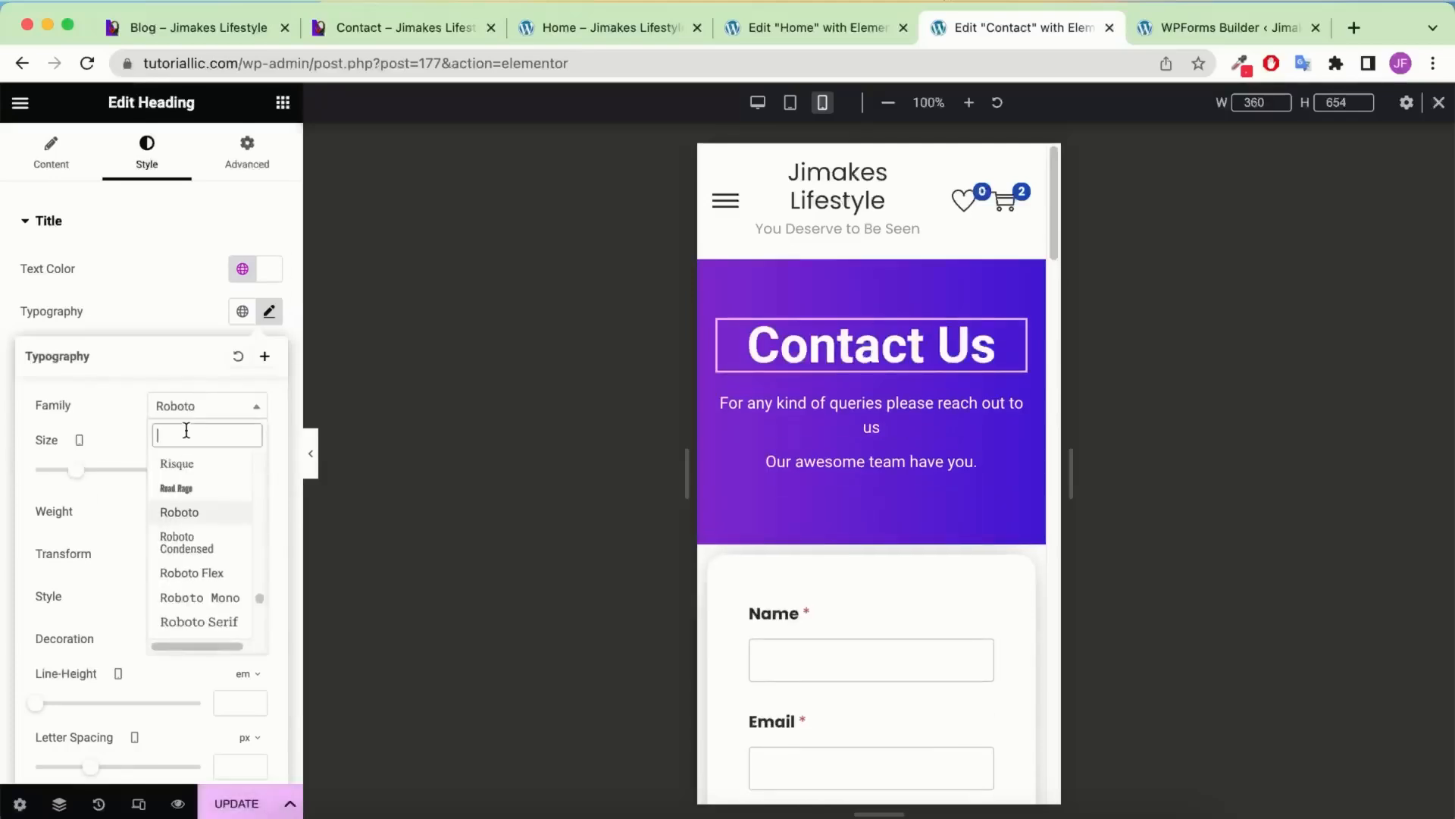
type("pop")
left_click(198, 601)
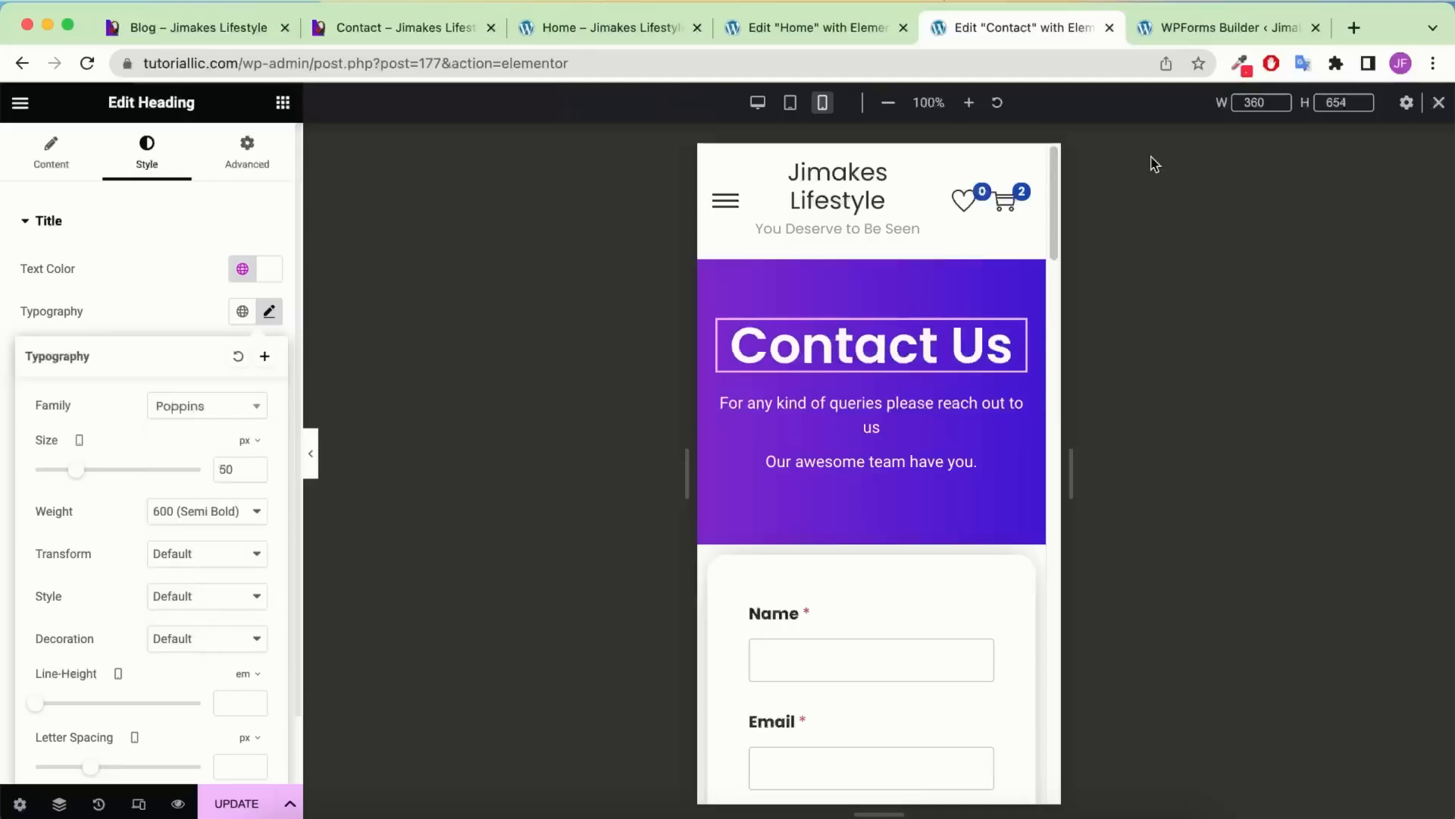
left_click(252, 474)
left_click(253, 474)
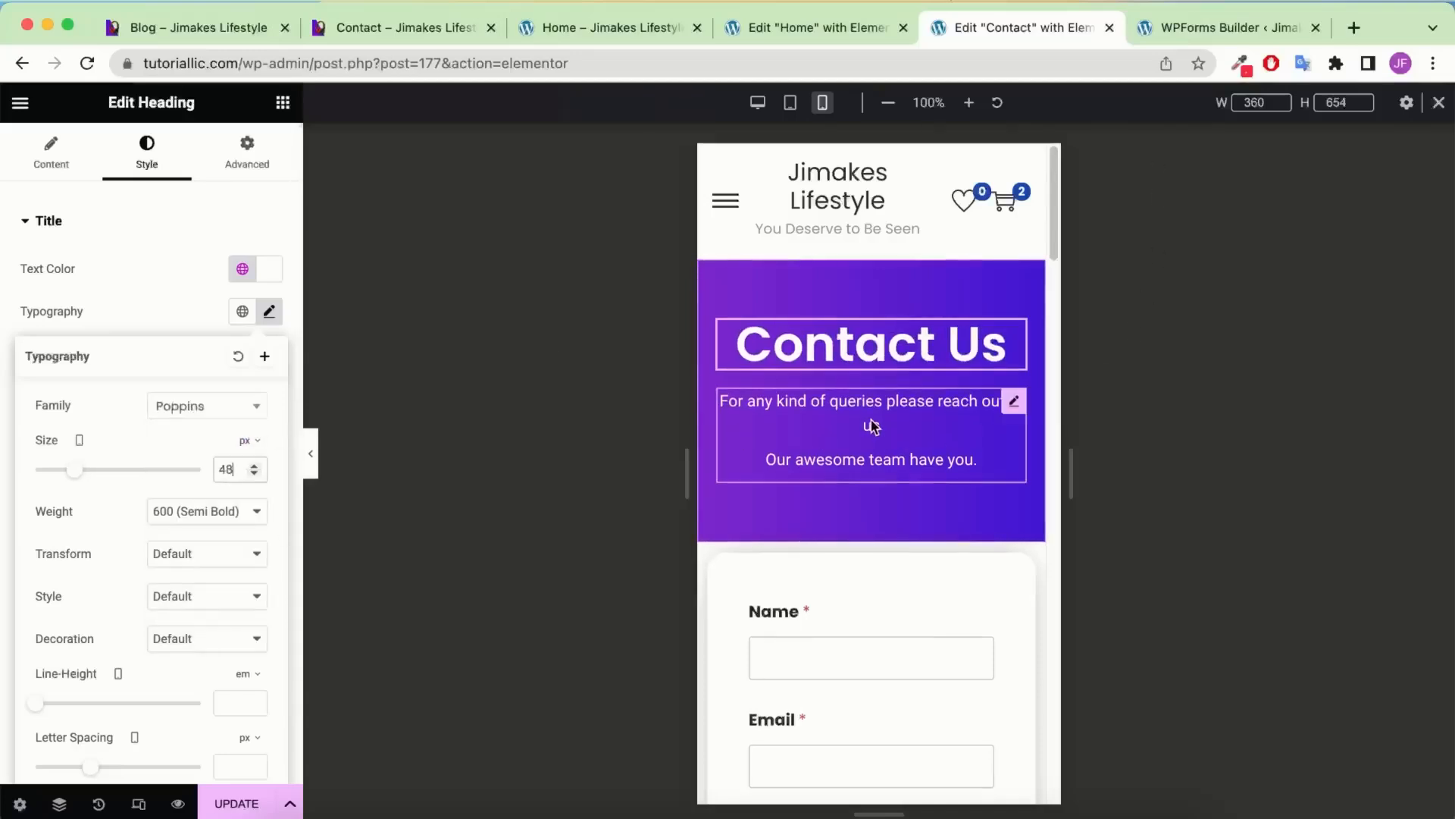
scroll(872, 426, "down", 10)
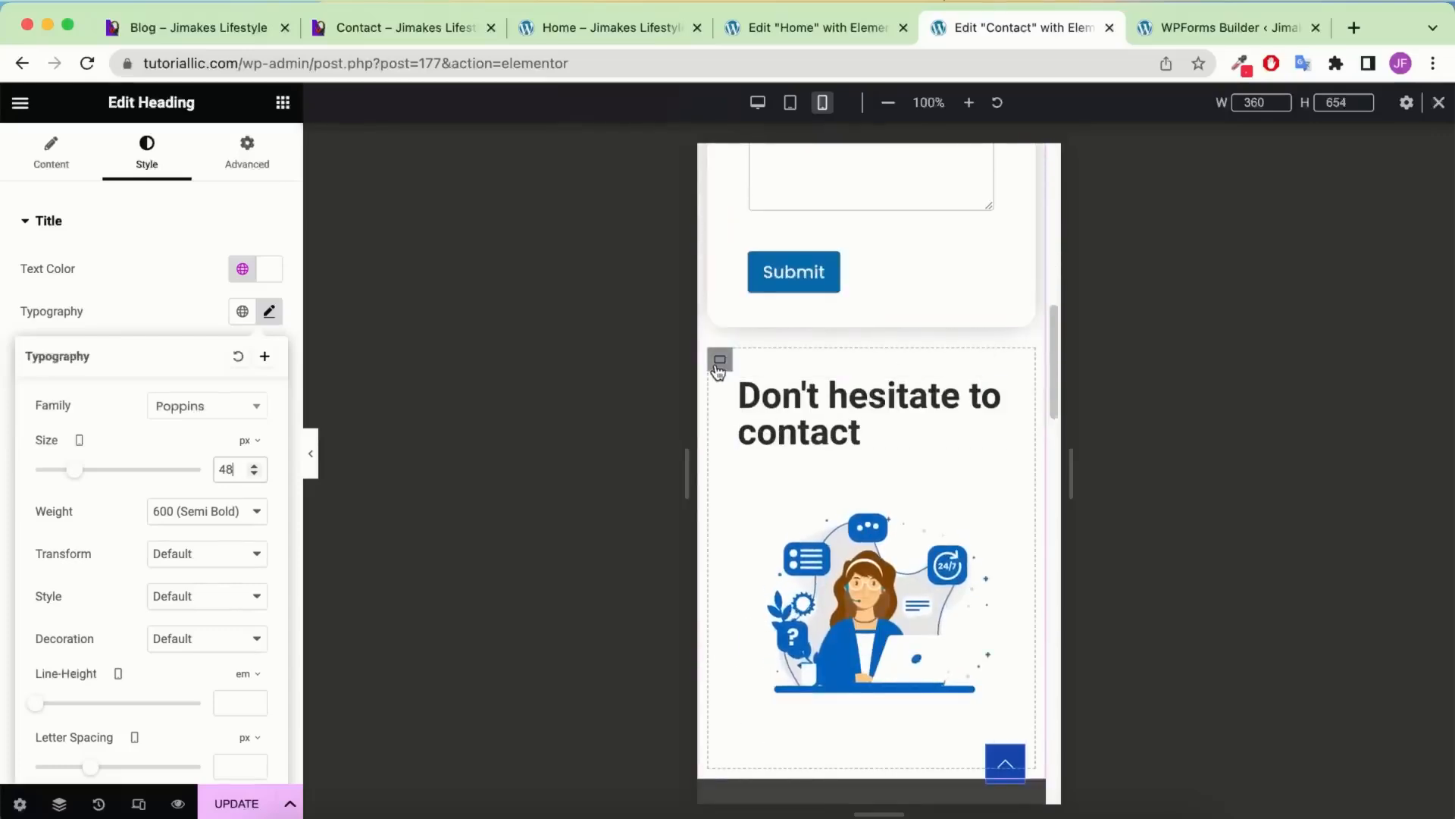
left_click(720, 362)
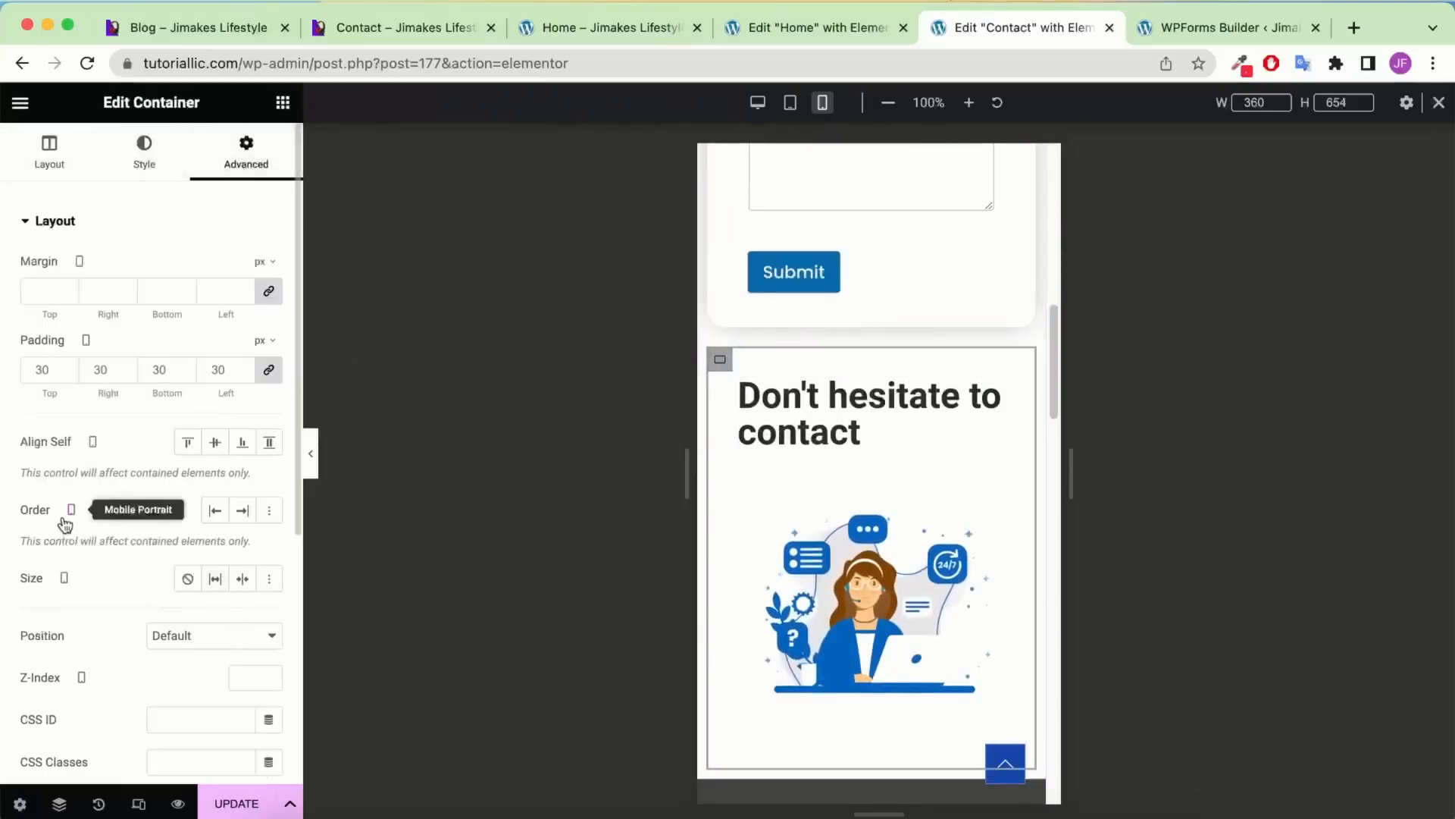
Set the illustration column's mobile Order to Start, then return to desktop view
left_click(215, 511)
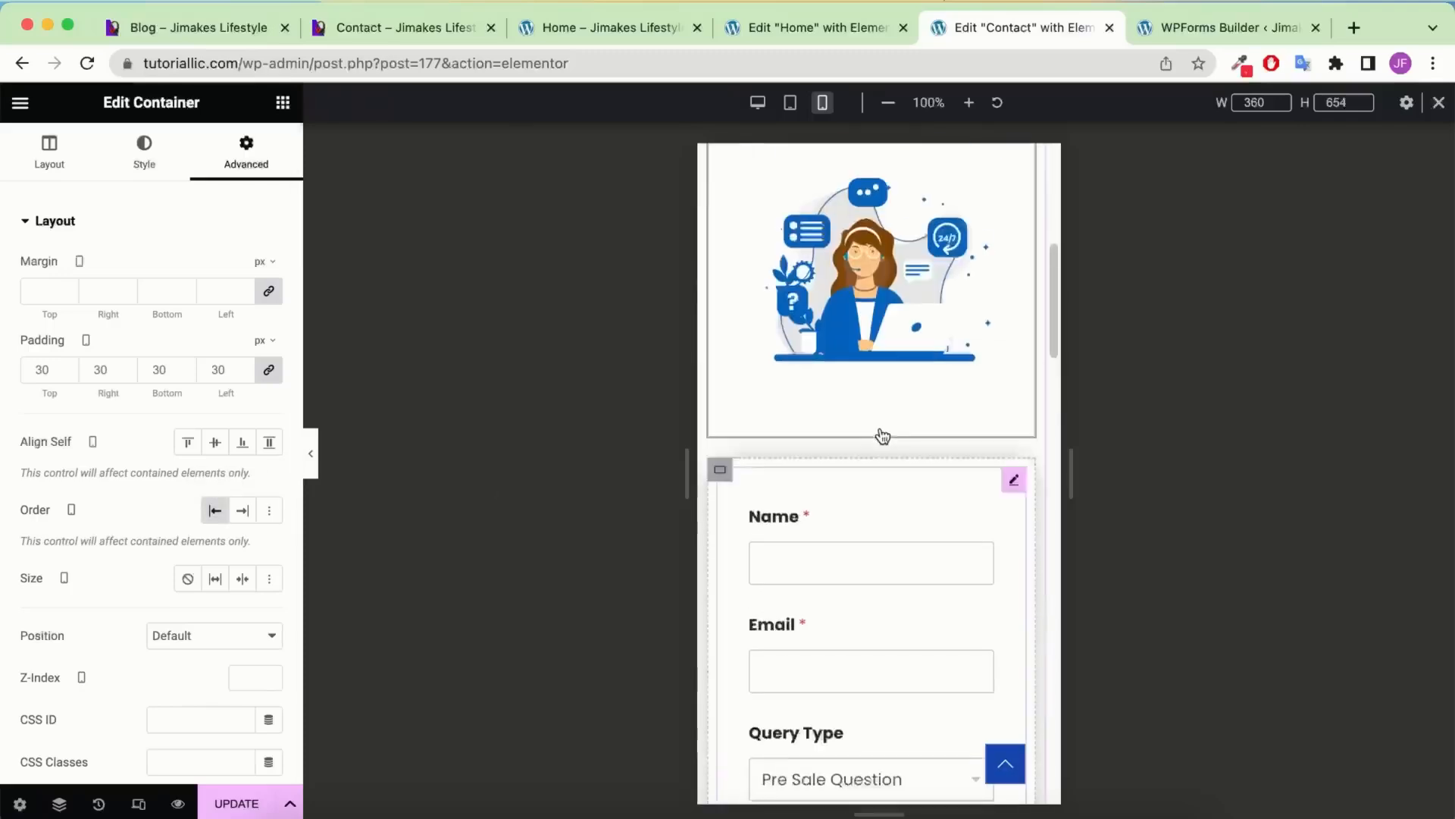
scroll(880, 425, "down", 3)
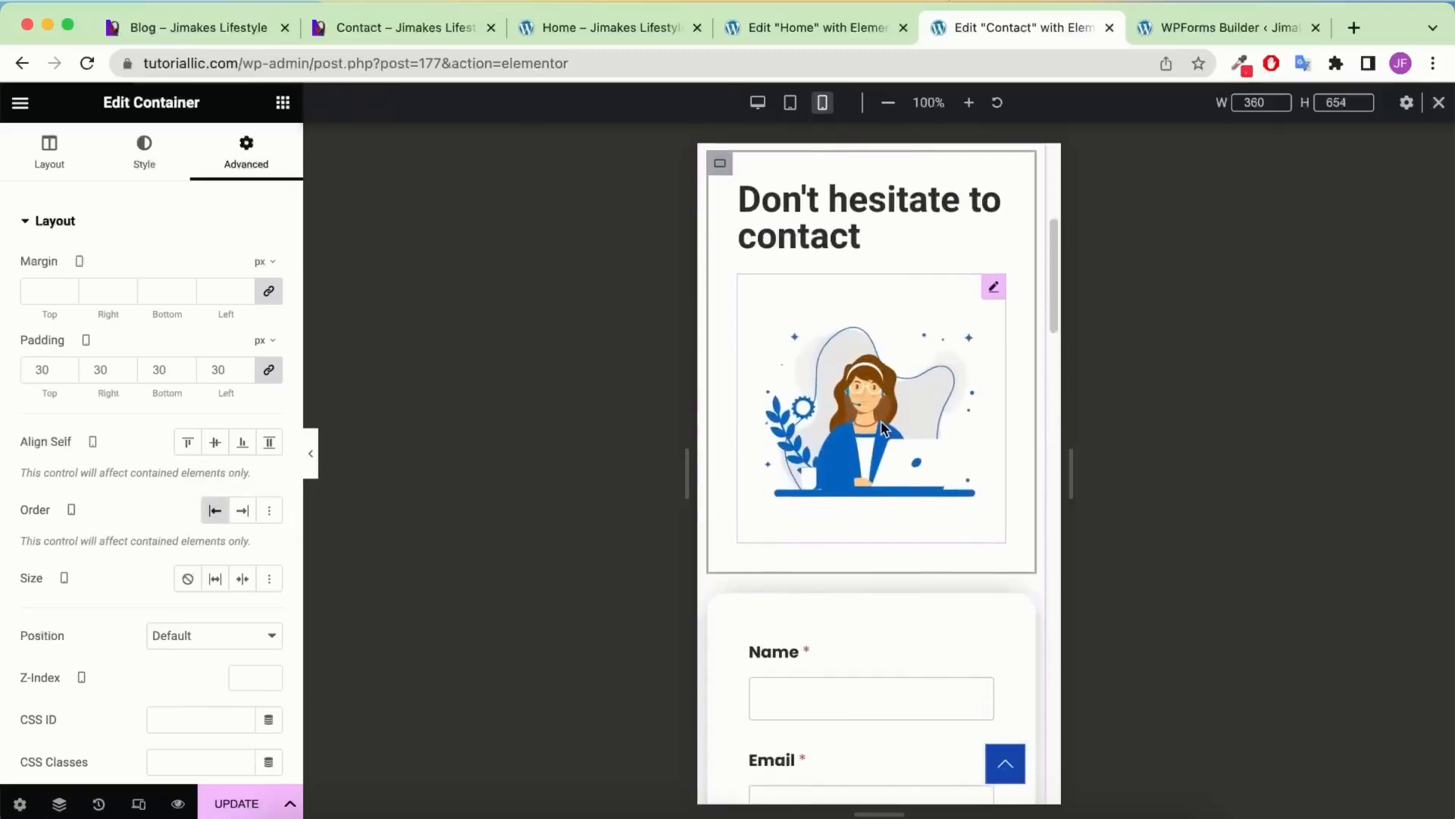
scroll(860, 432, "down", 10)
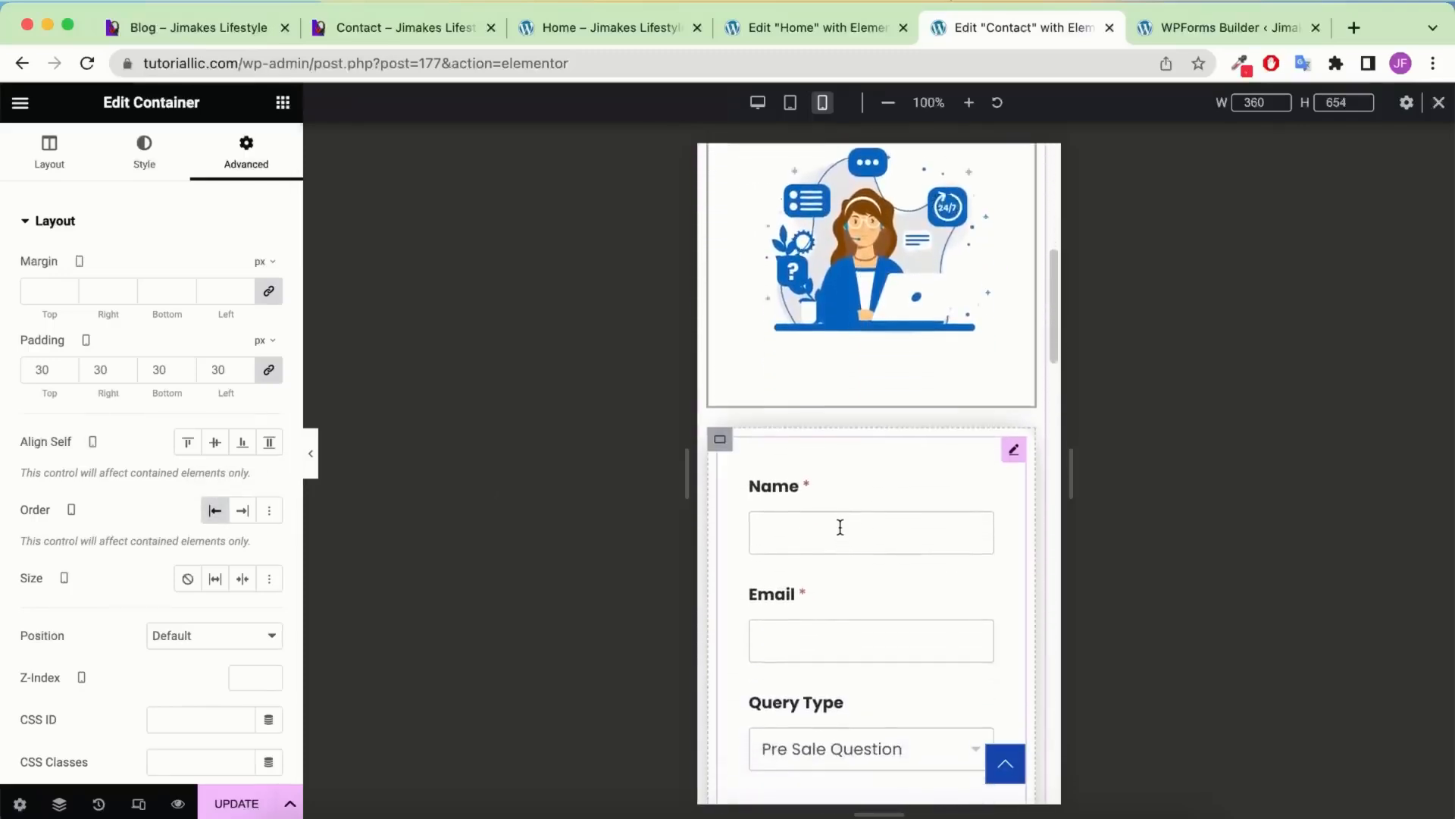
scroll(840, 526, "down", 10)
scroll(840, 526, "up", 5)
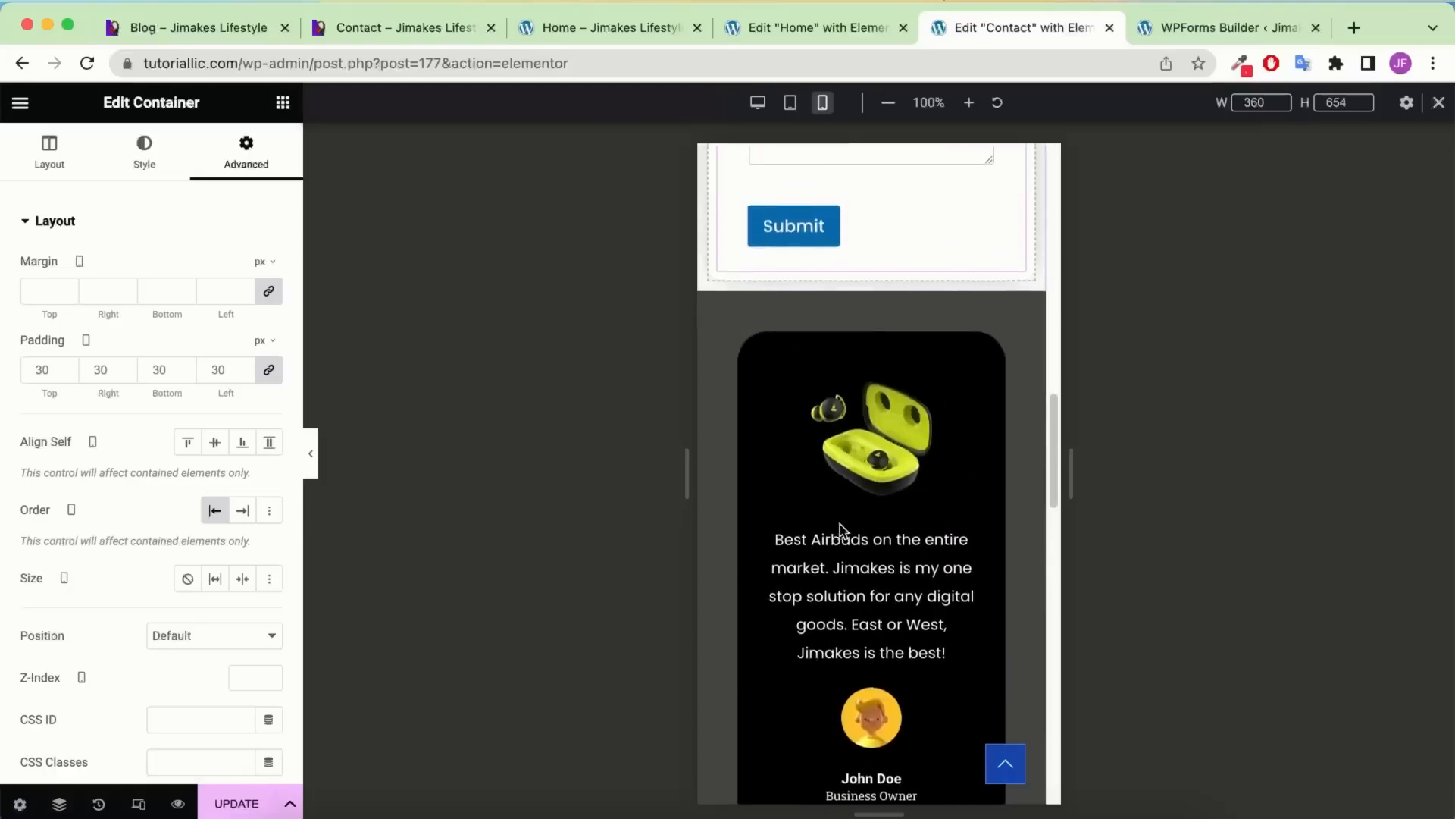
scroll(839, 529, "up", 10)
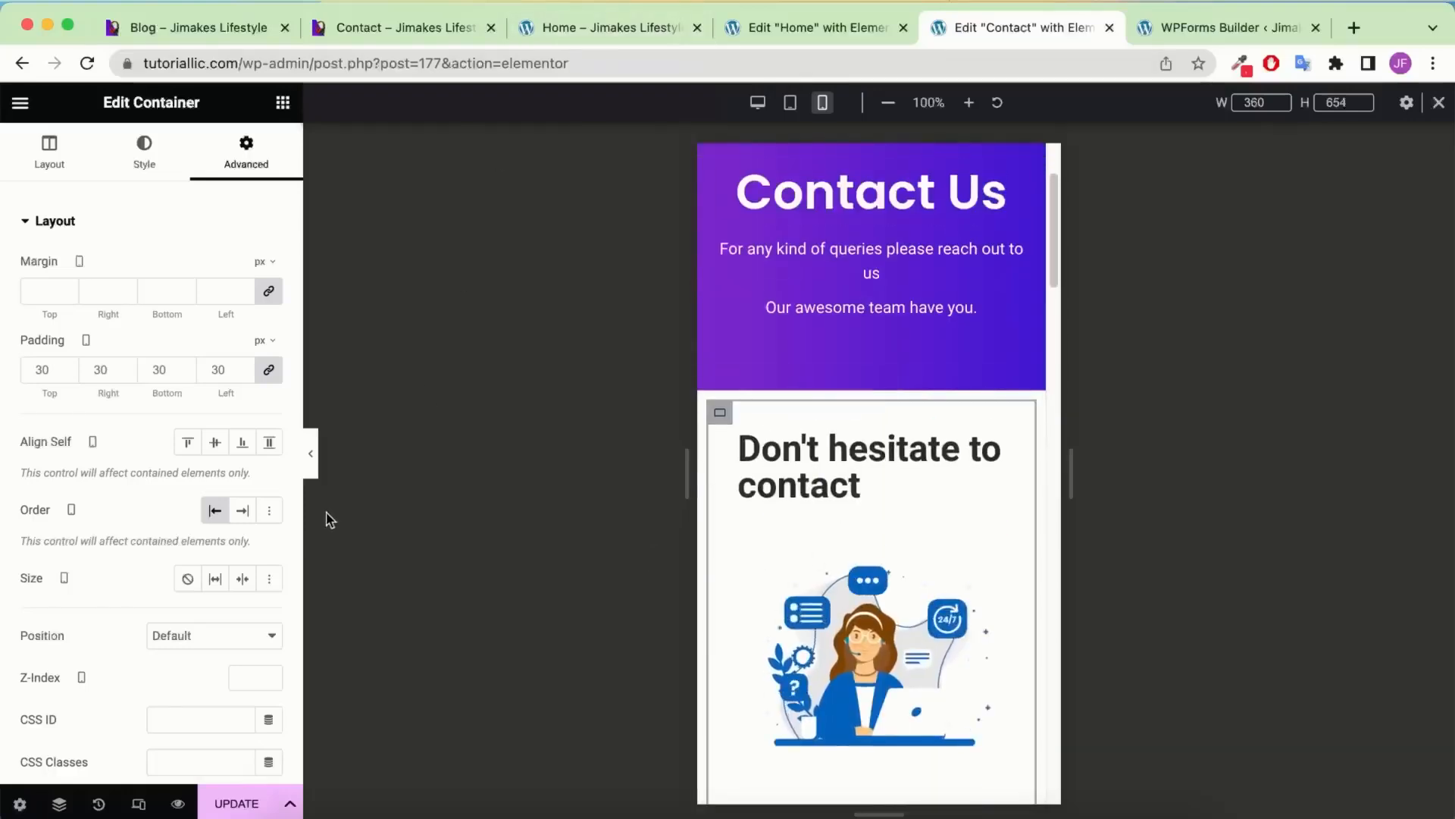
left_click(758, 103)
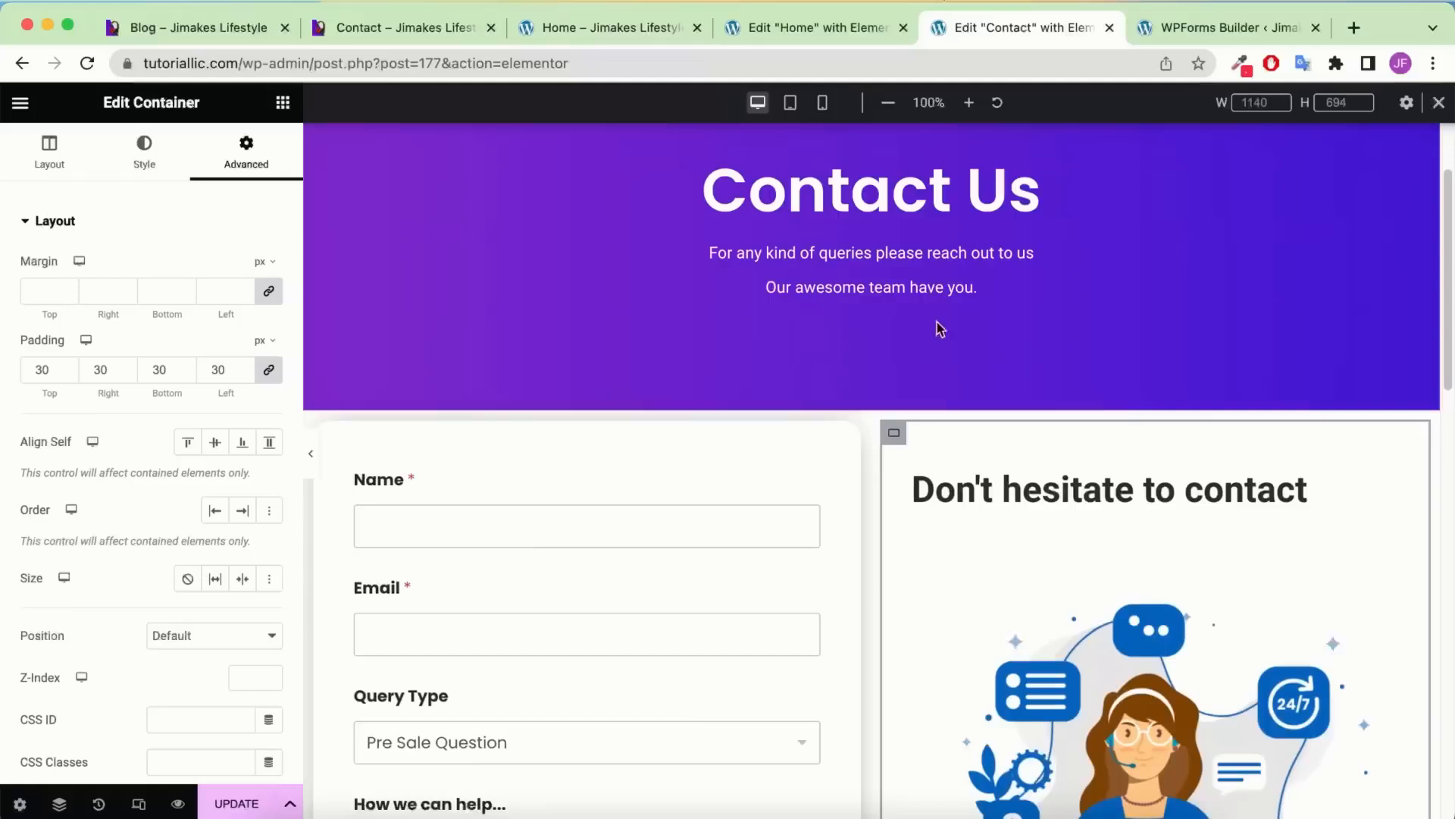
Unlink the form section's padding, enter 100 px top and bottom, and click Update
scroll(940, 328, "down", 1)
left_click(871, 346)
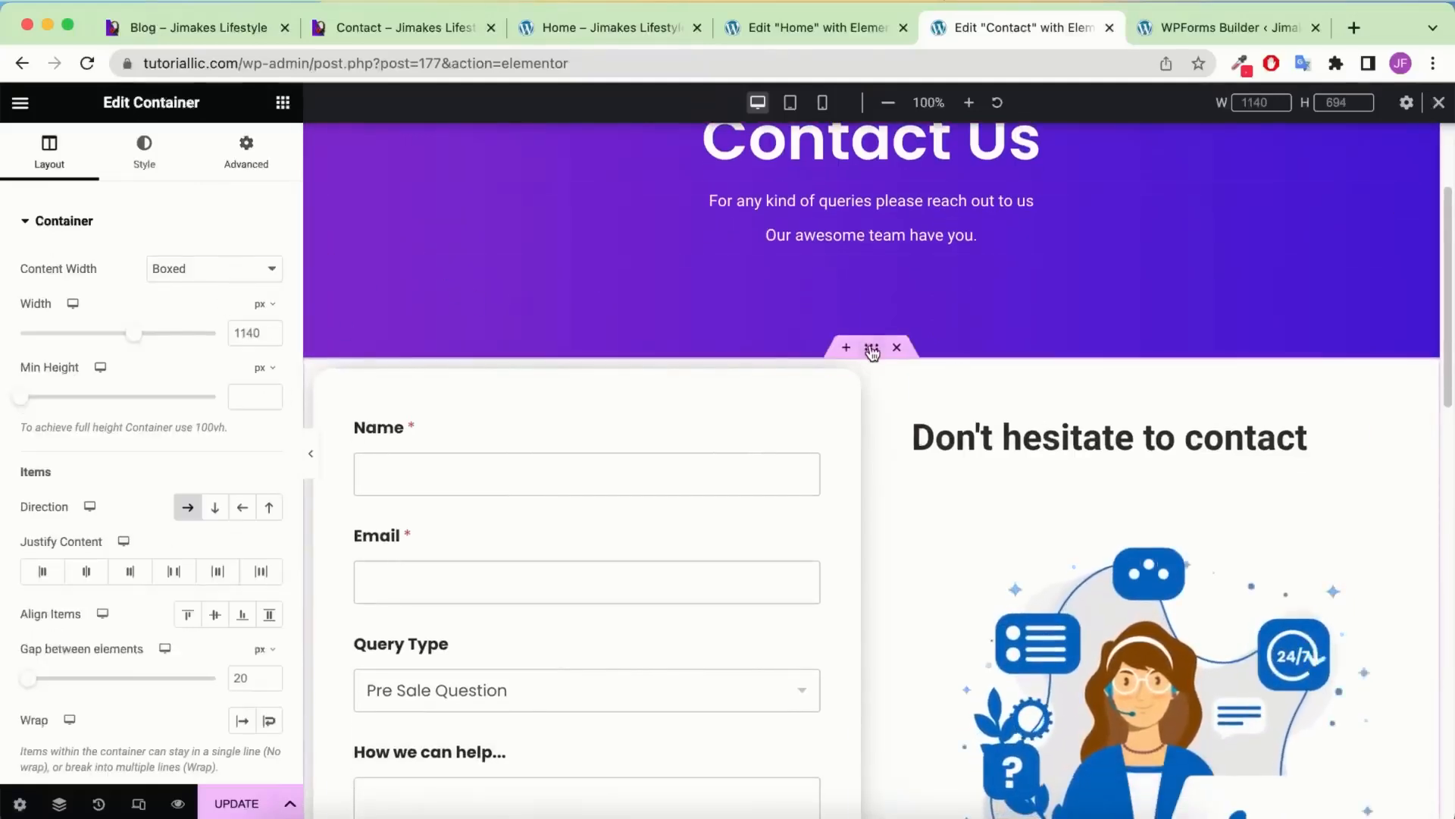
left_click(244, 157)
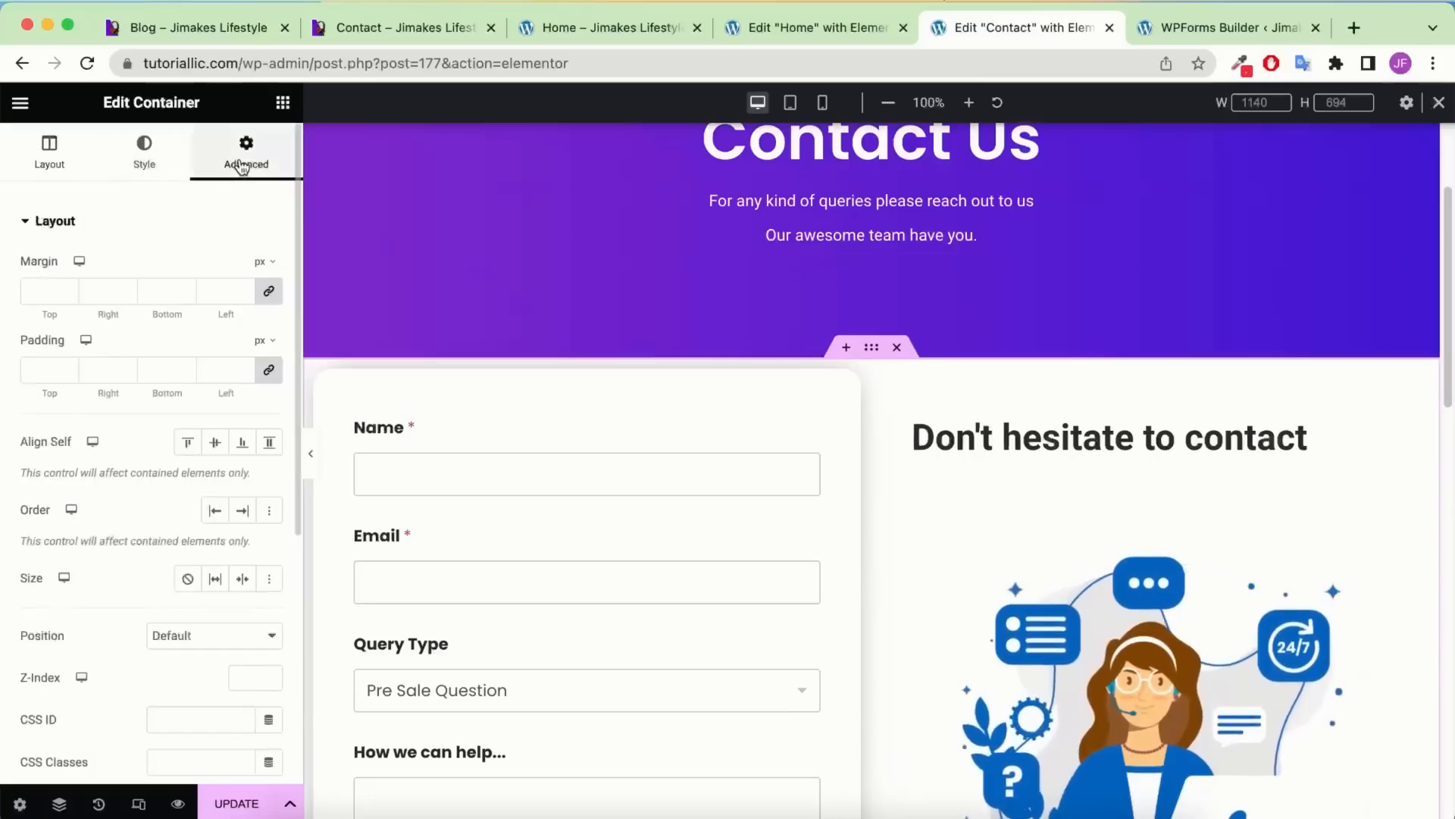
left_click(270, 371)
left_click(39, 370)
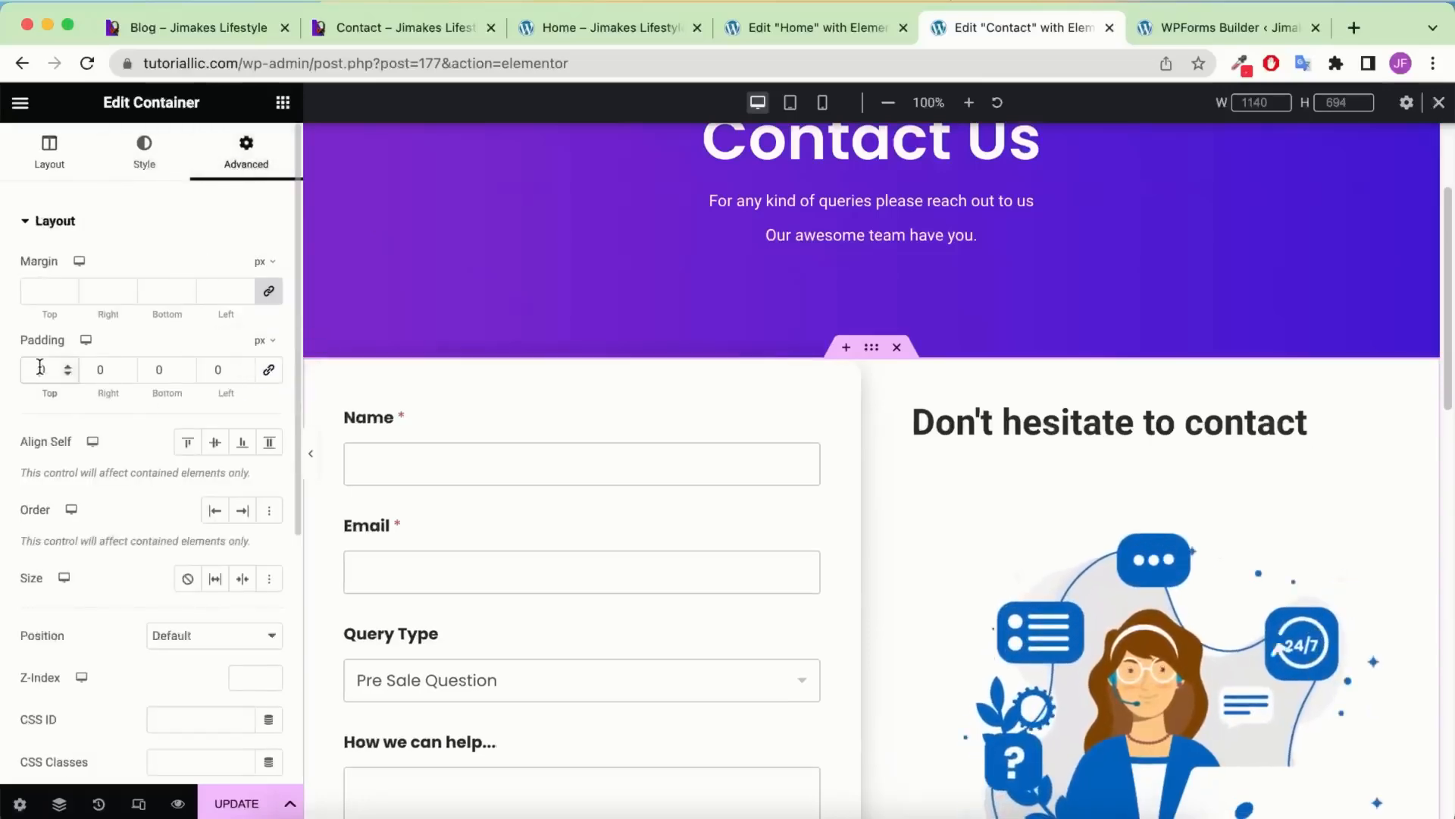
type("100")
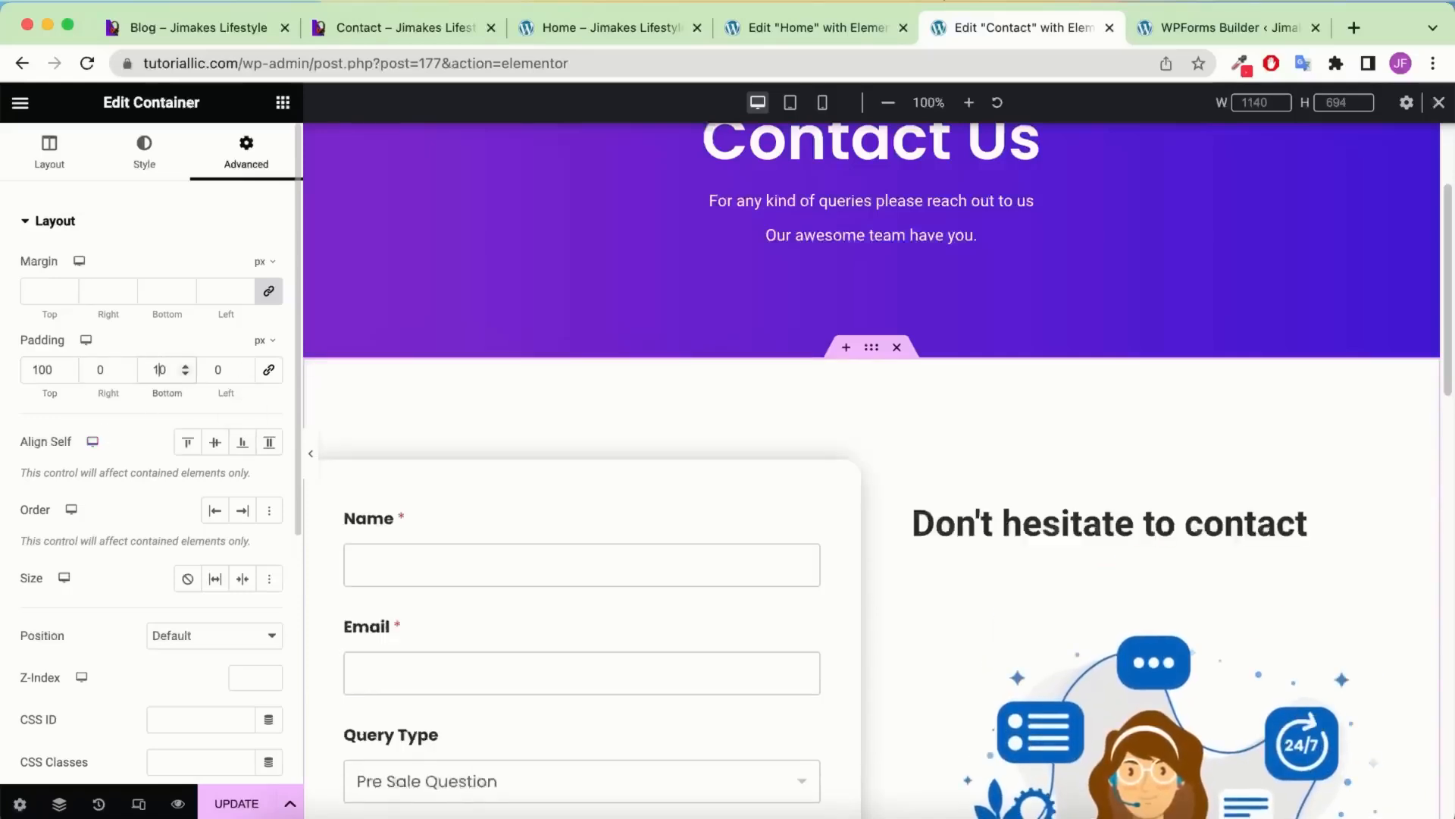
scroll(925, 344, "down", 8)
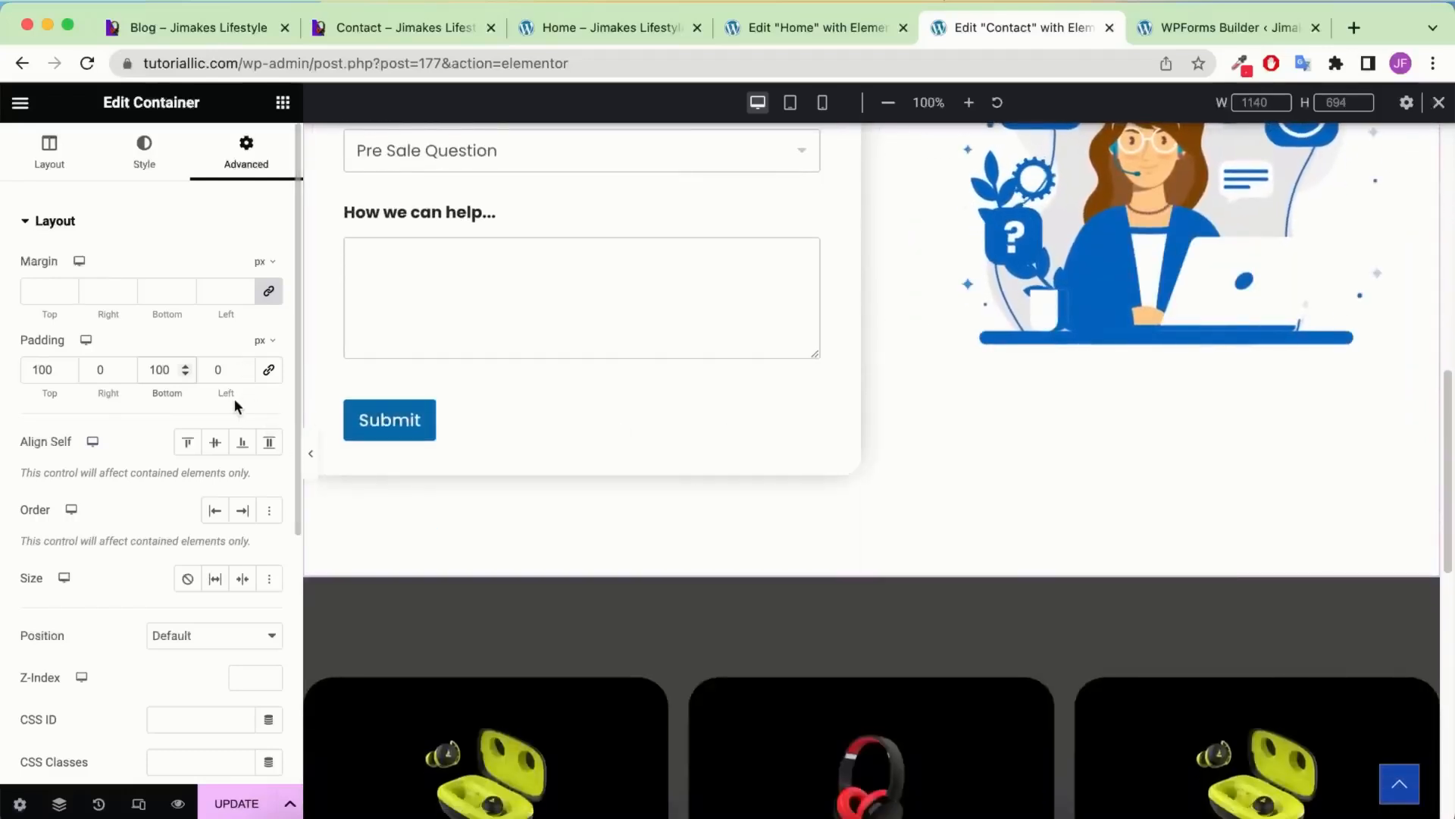
left_click(226, 801)
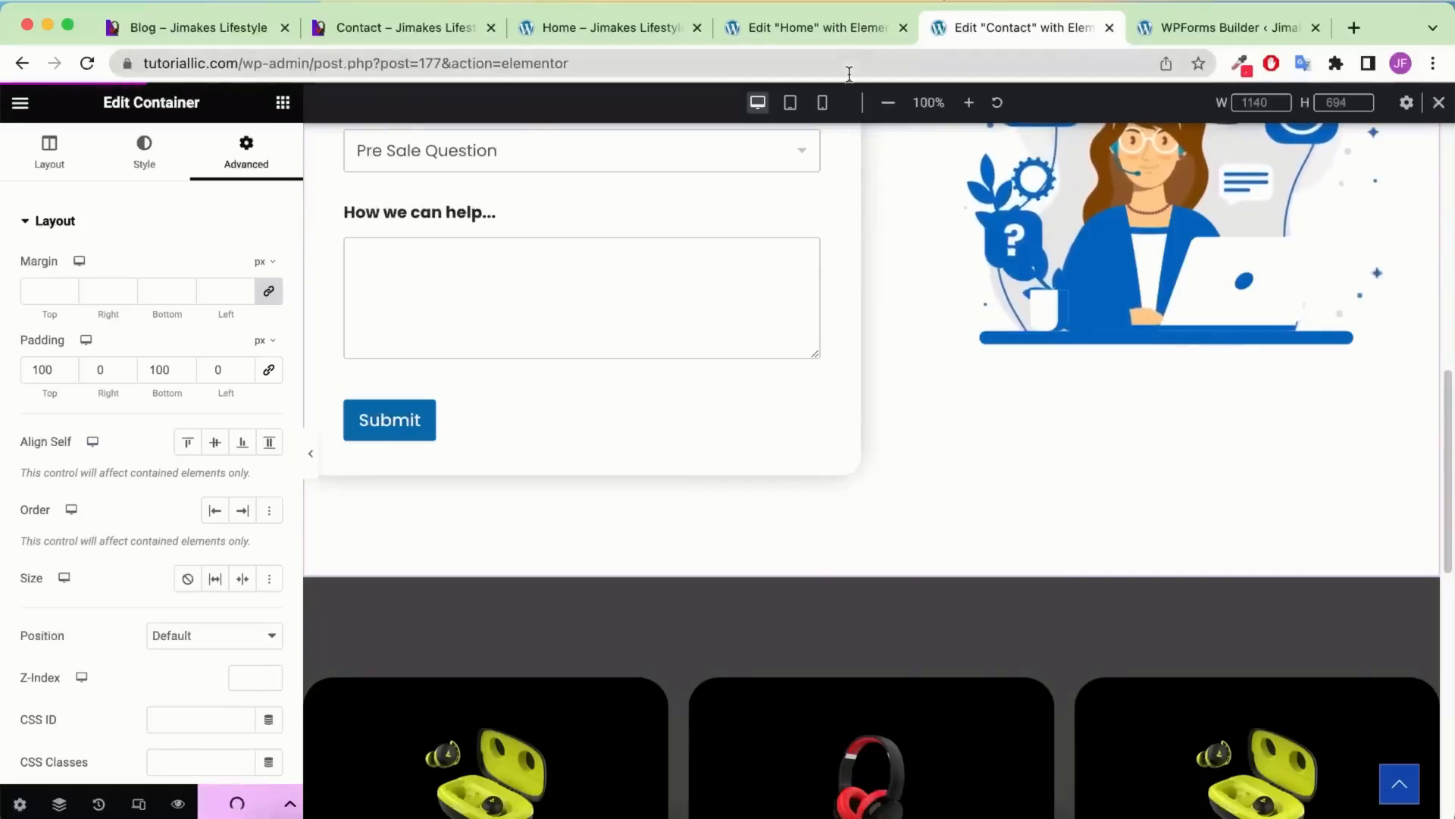
left_click(823, 102)
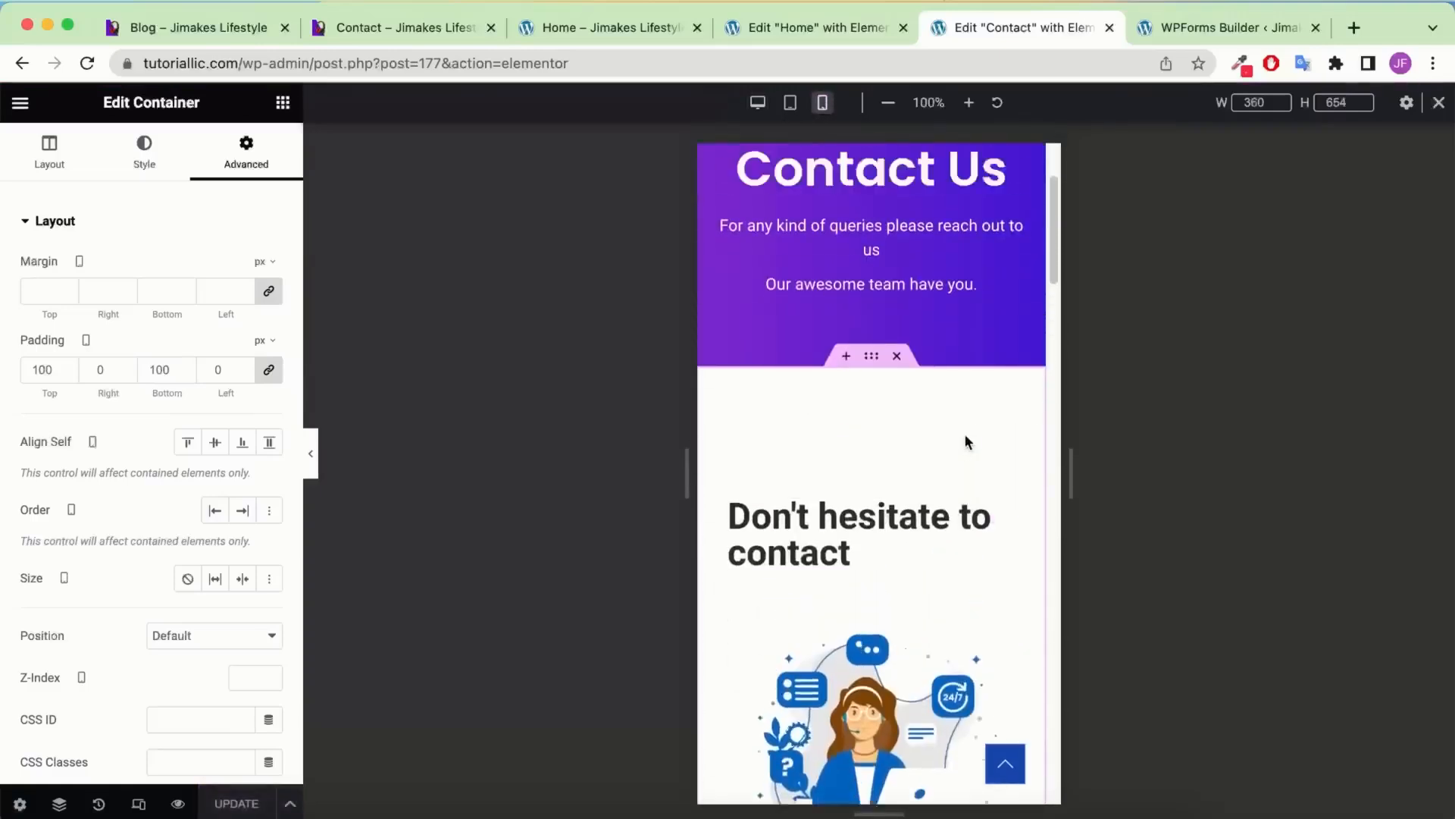
In mobile view, set the contact row padding to 60 px top and bottom, 0 sides
scroll(966, 433, "down", 10)
scroll(964, 434, "up", 8)
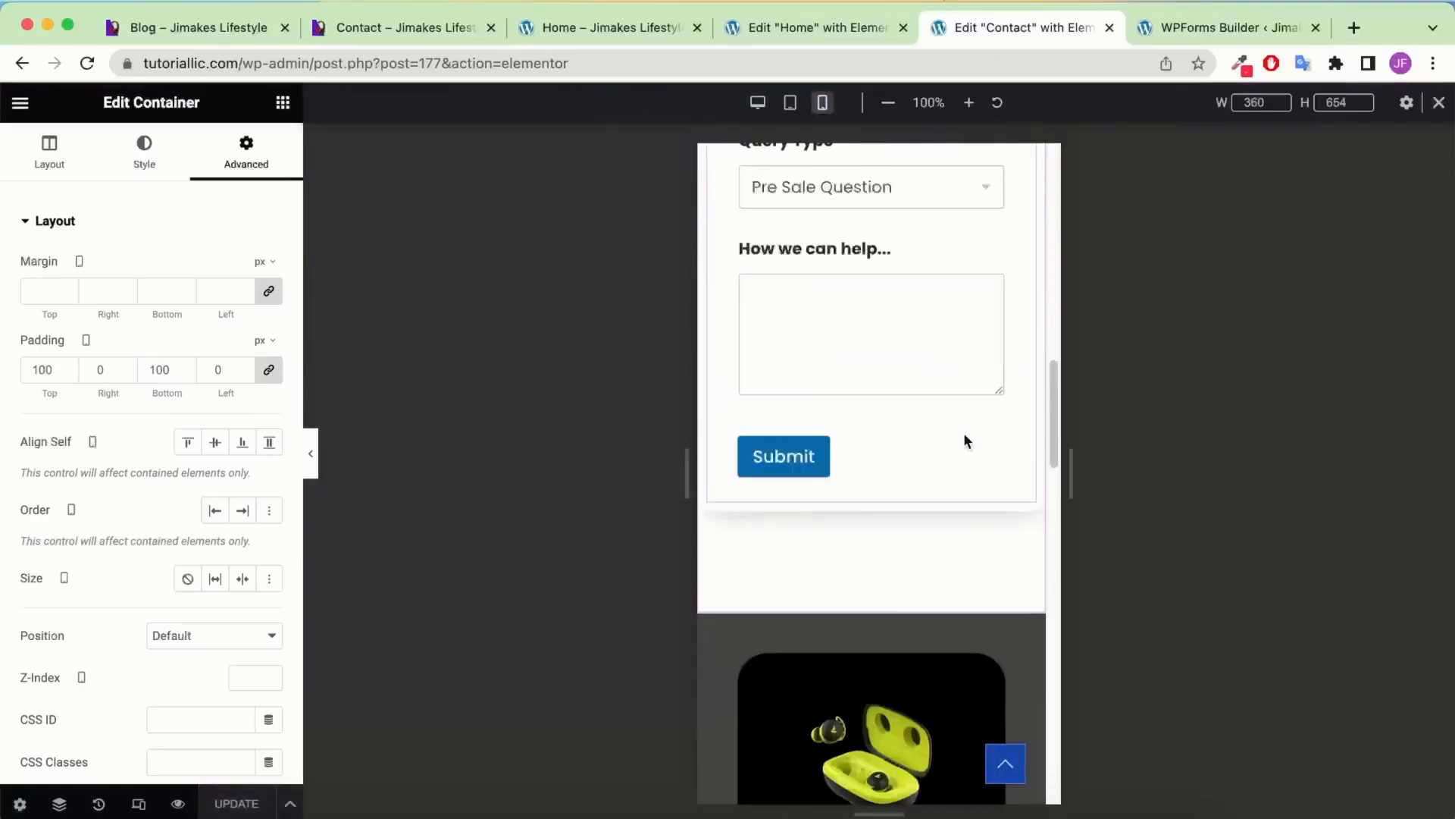
scroll(963, 431, "up", 1)
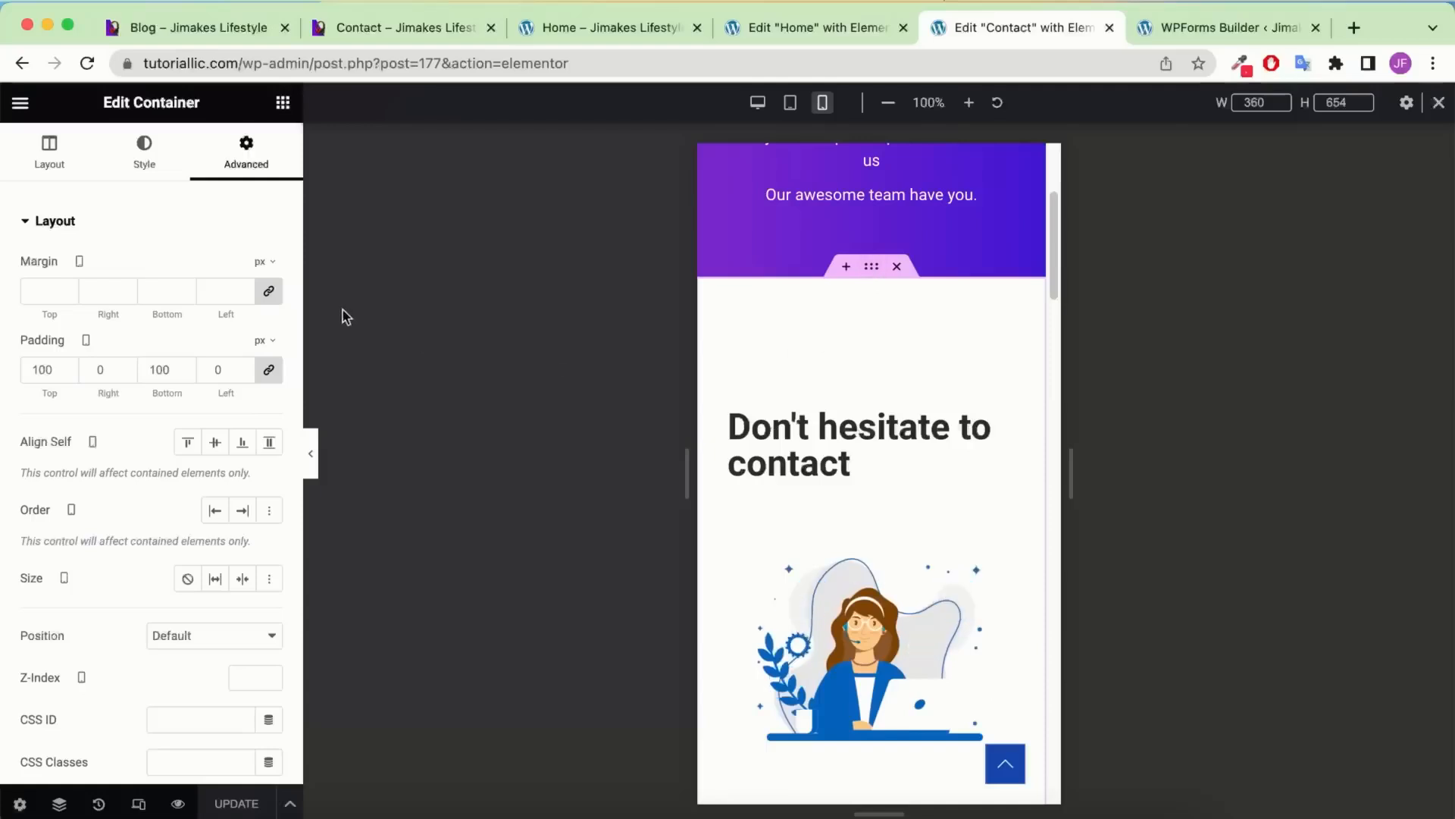
double_click(47, 369)
type("80")
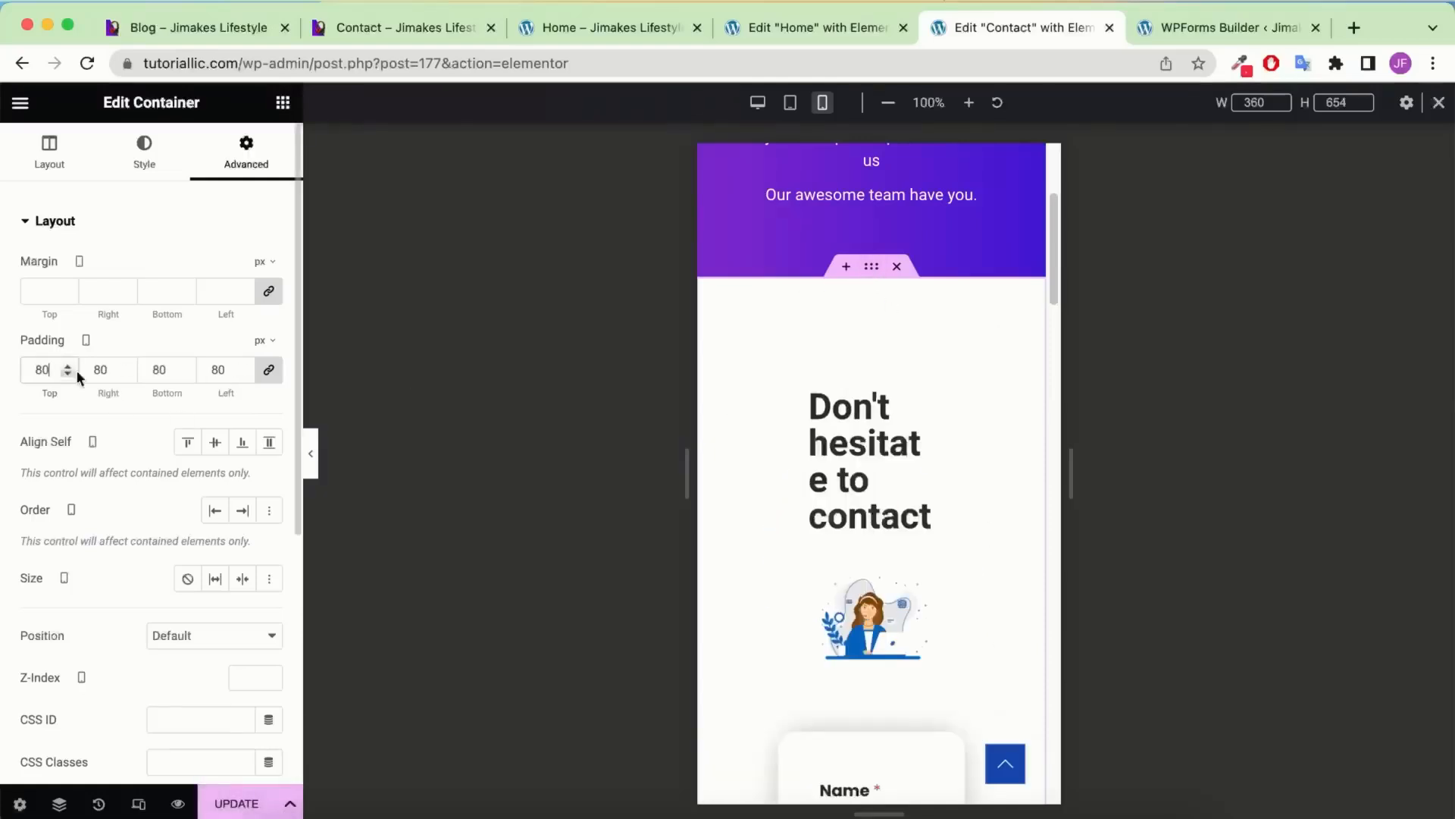
left_click(232, 362)
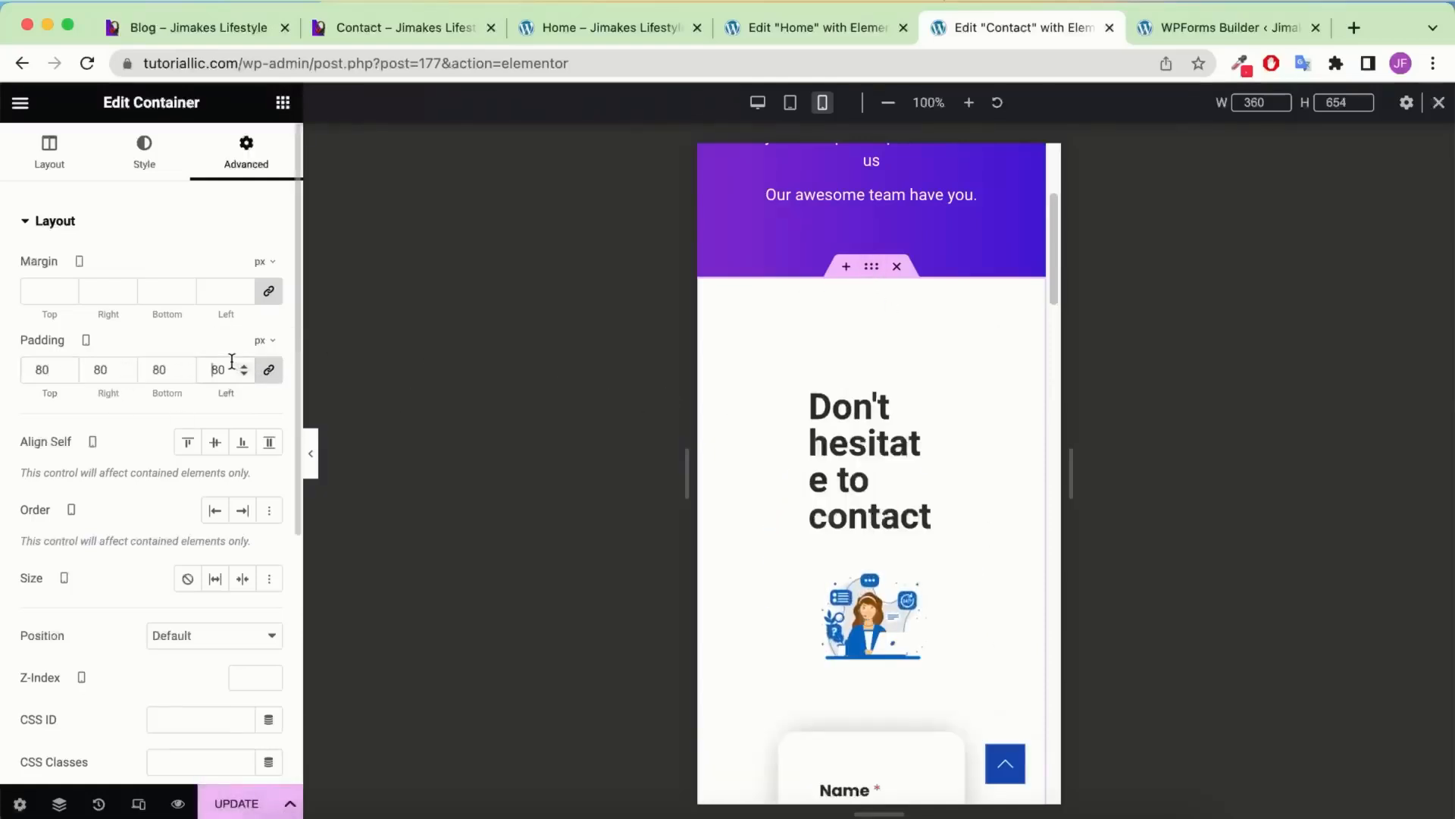
type("0")
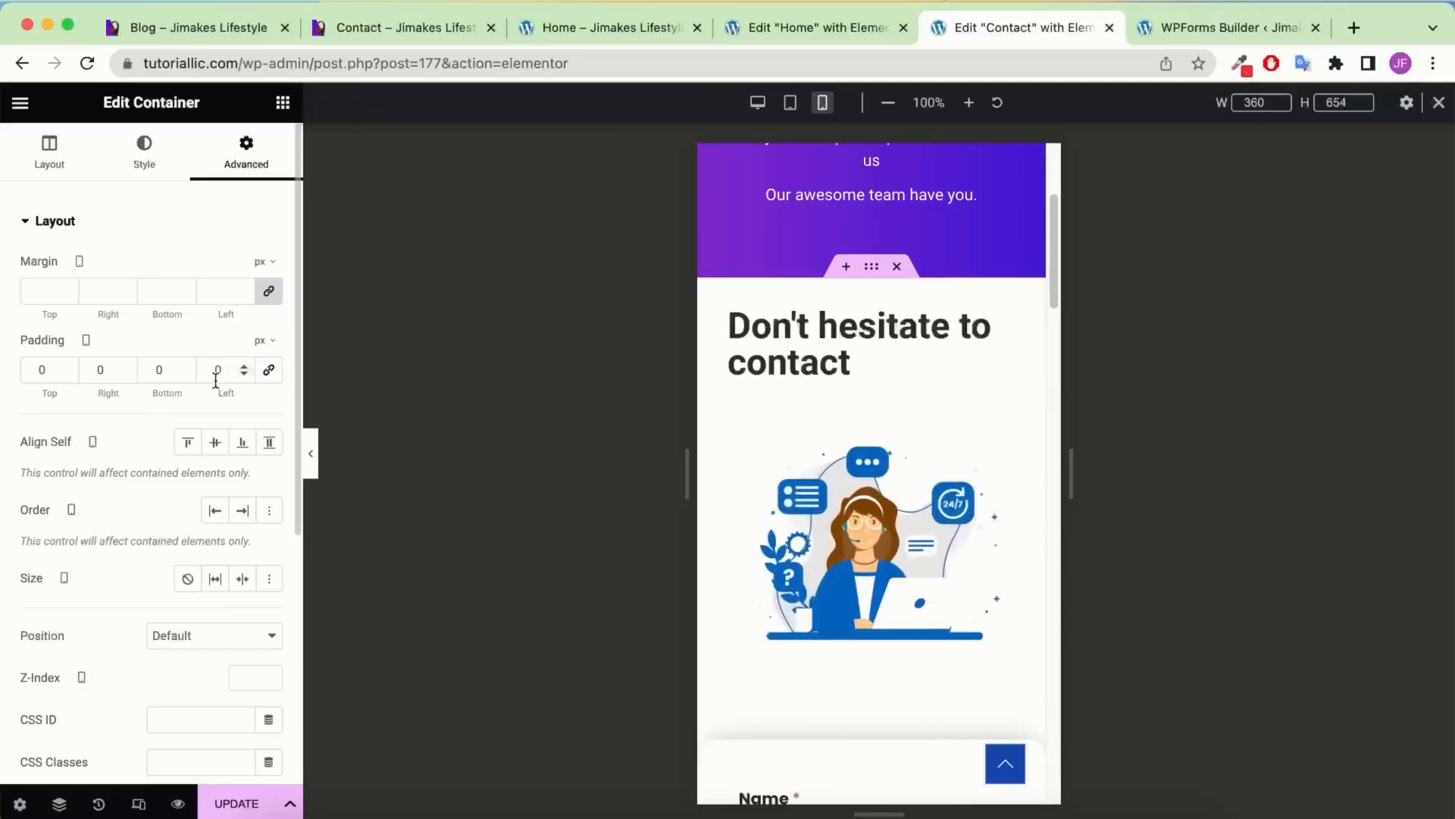
left_click(40, 369)
type("8")
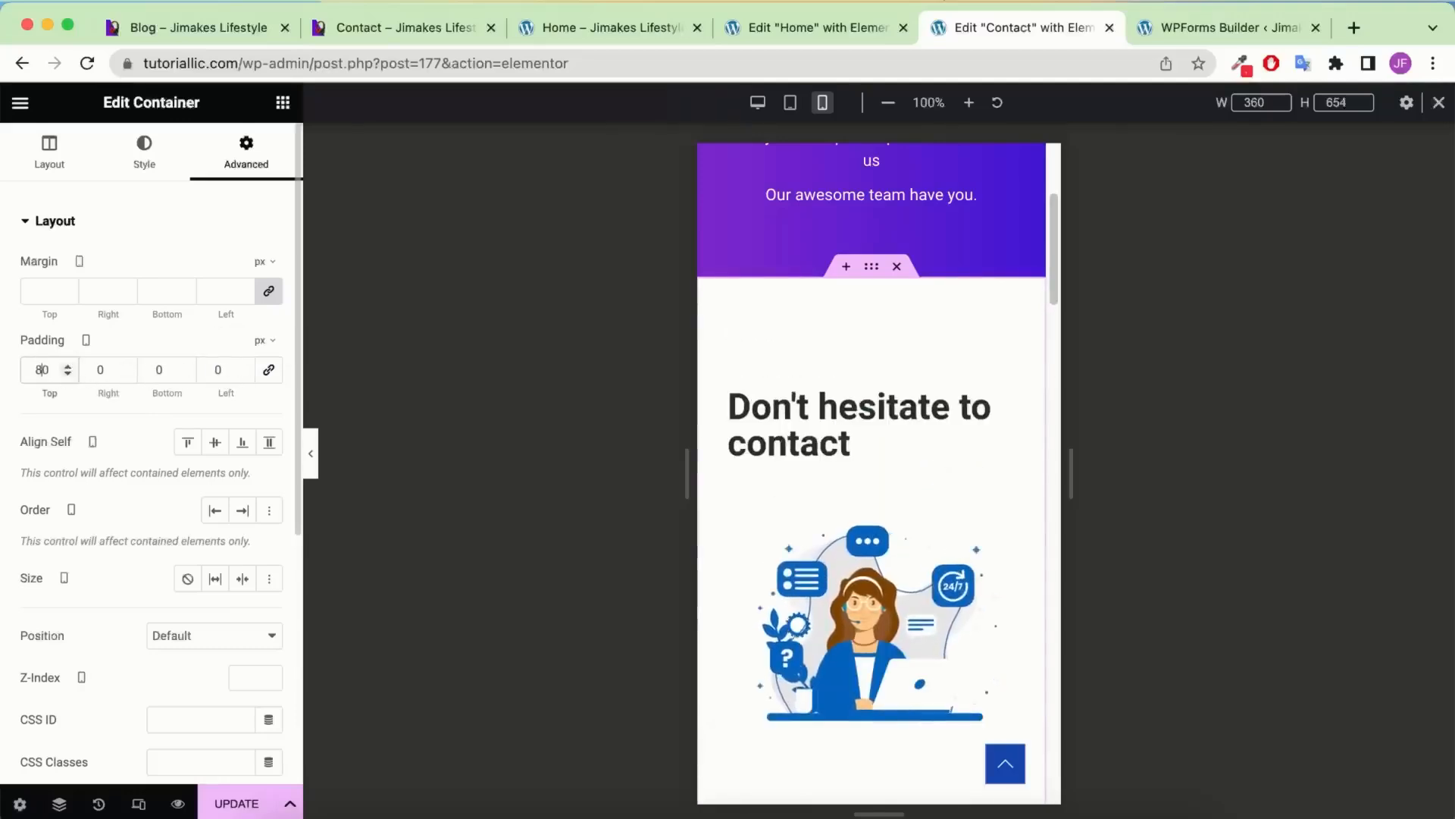
key("BackSpace")
type("6")
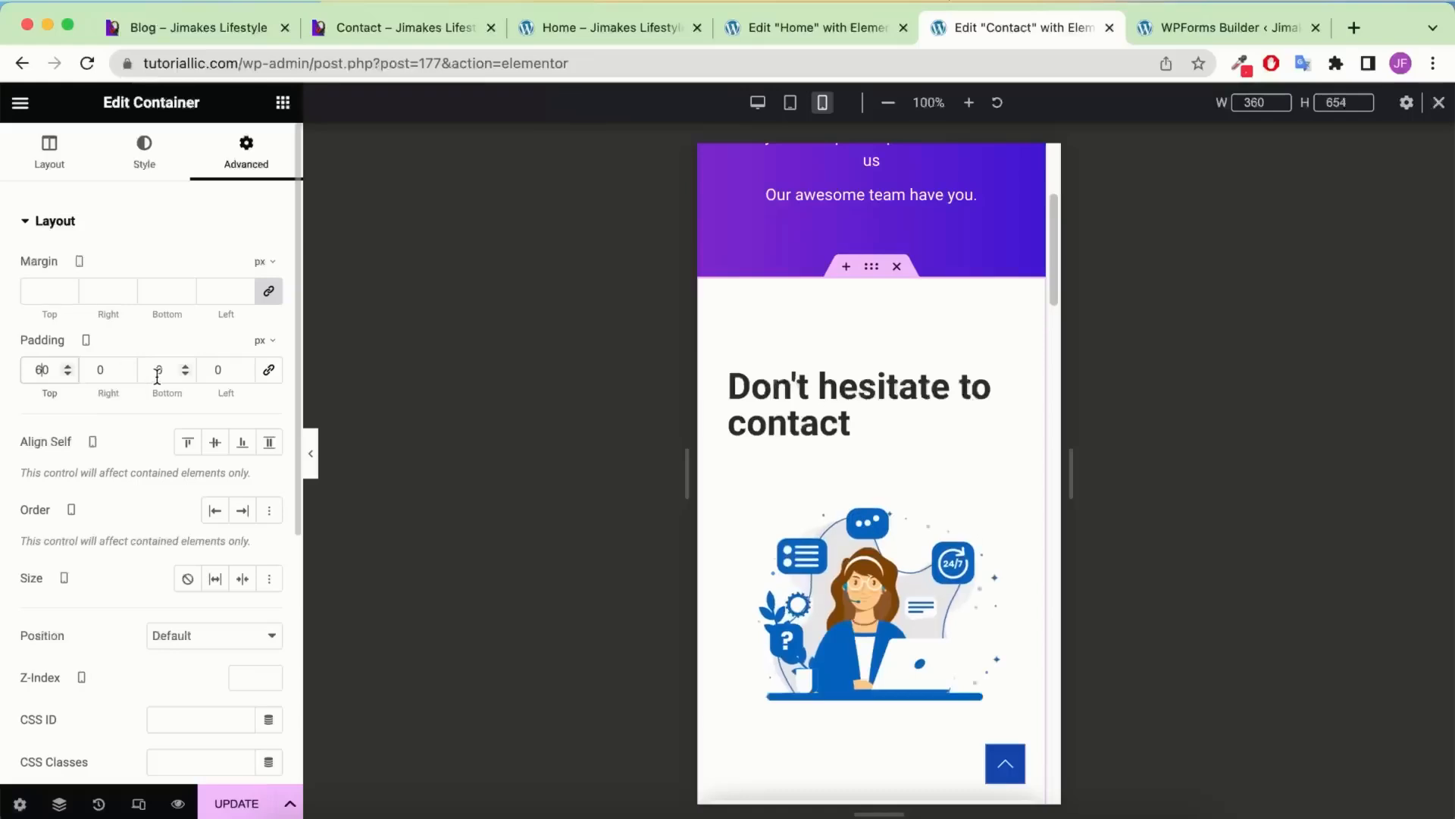
type("6")
scroll(878, 415, "down", 15)
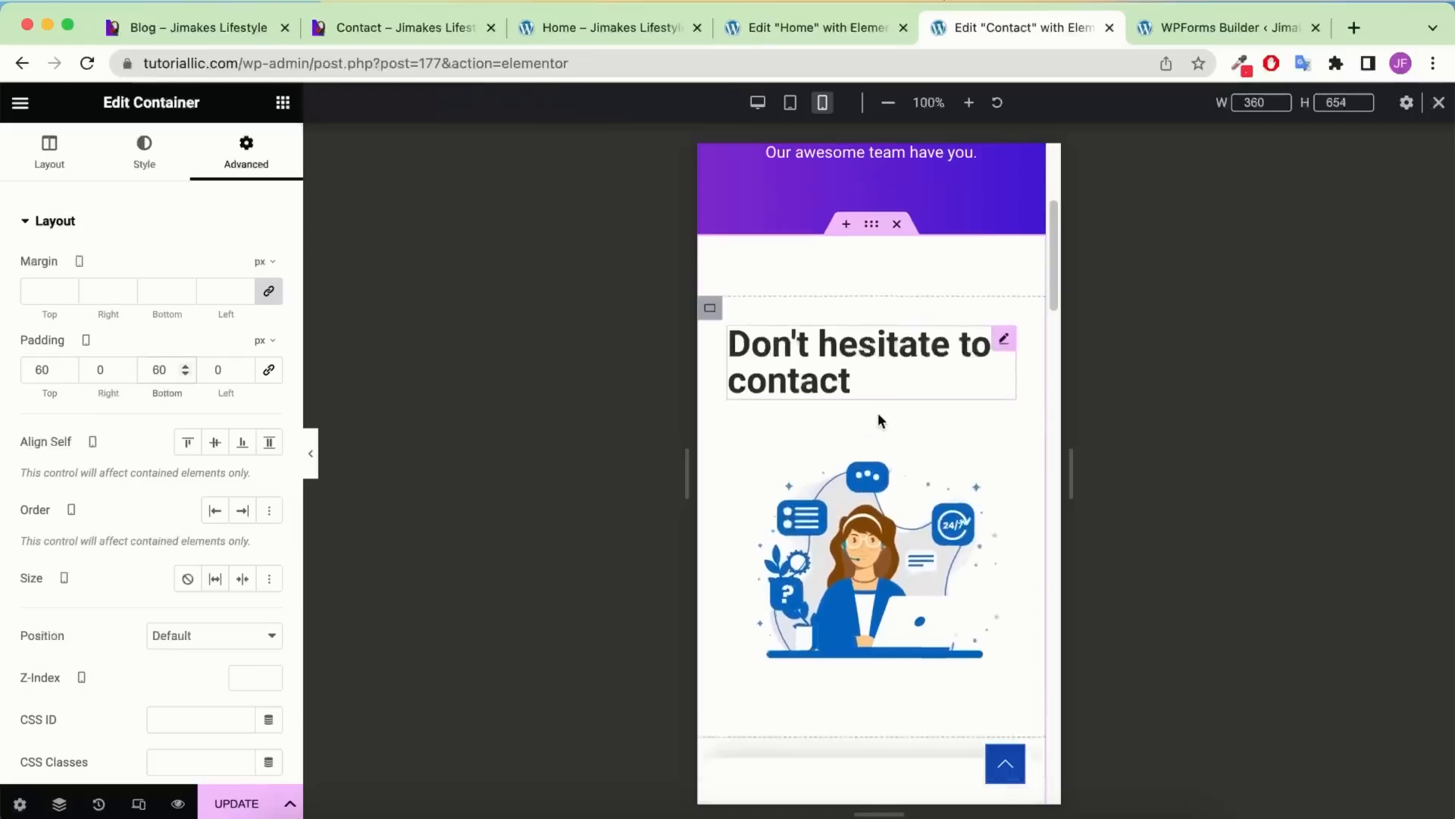
scroll(878, 417, "up", 4)
scroll(878, 417, "up", 10)
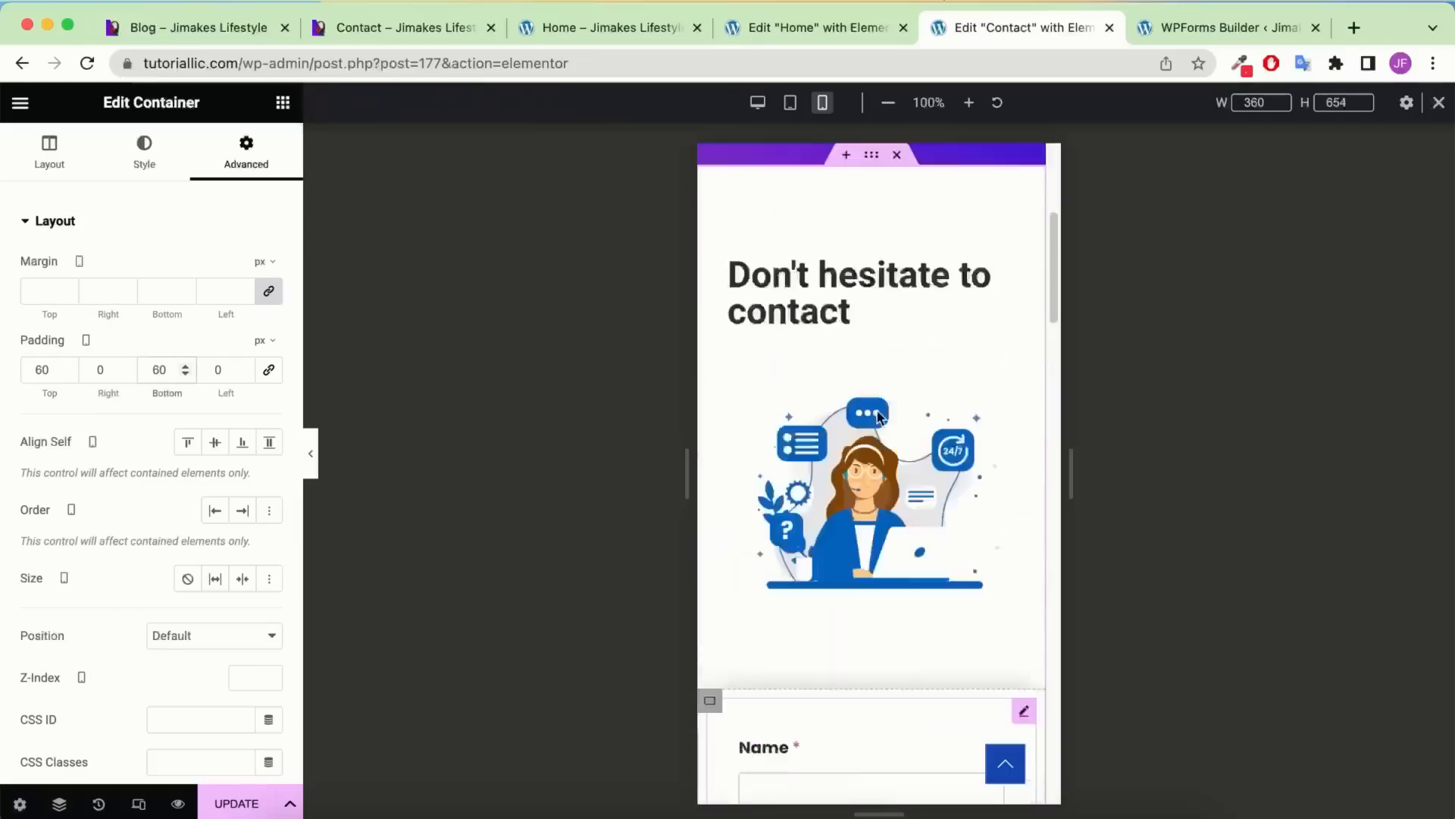
Switch to tablet view and select the Contact Us banner container in the Navigator
left_click(790, 104)
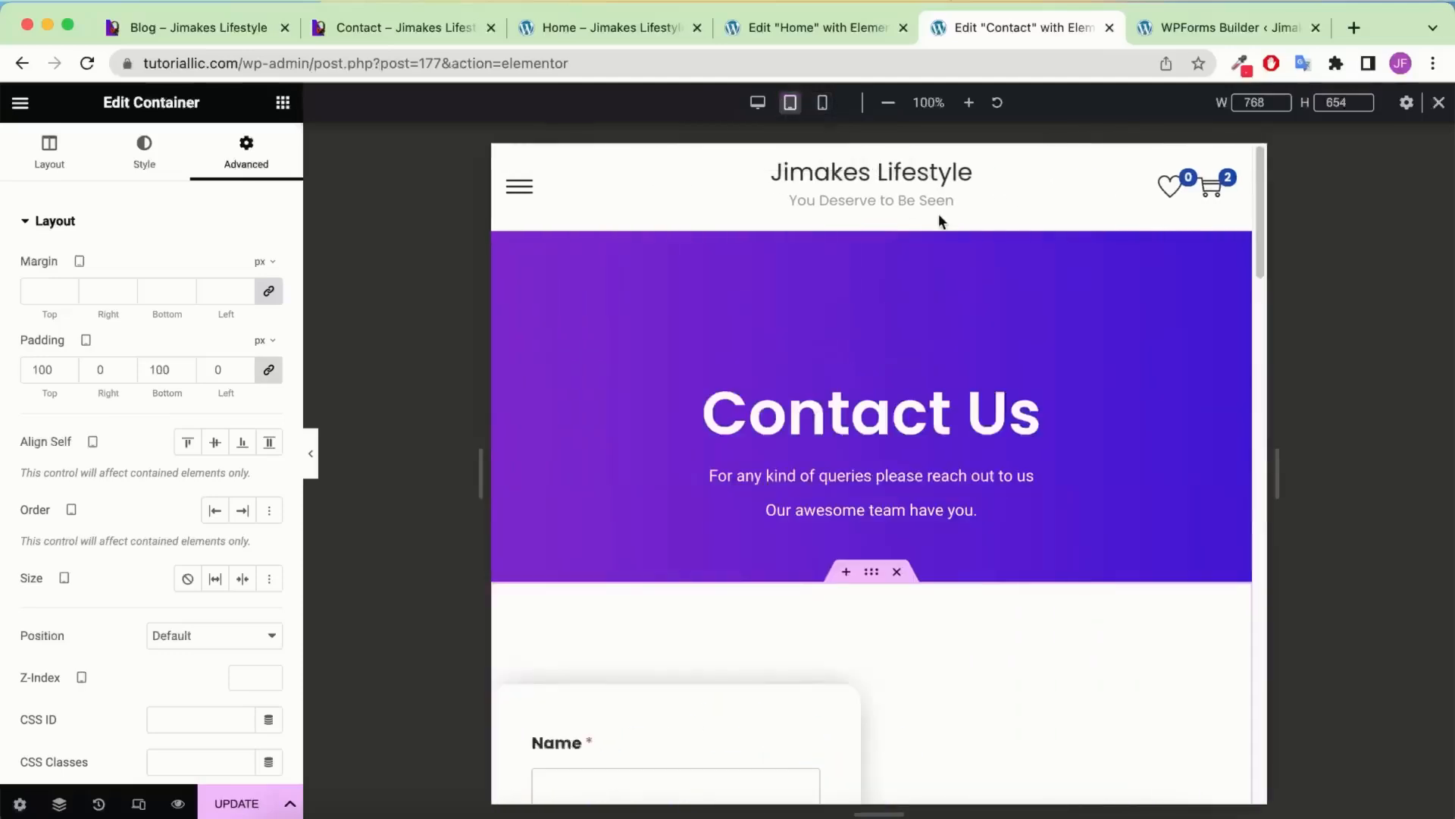
scroll(889, 223, "down", 1)
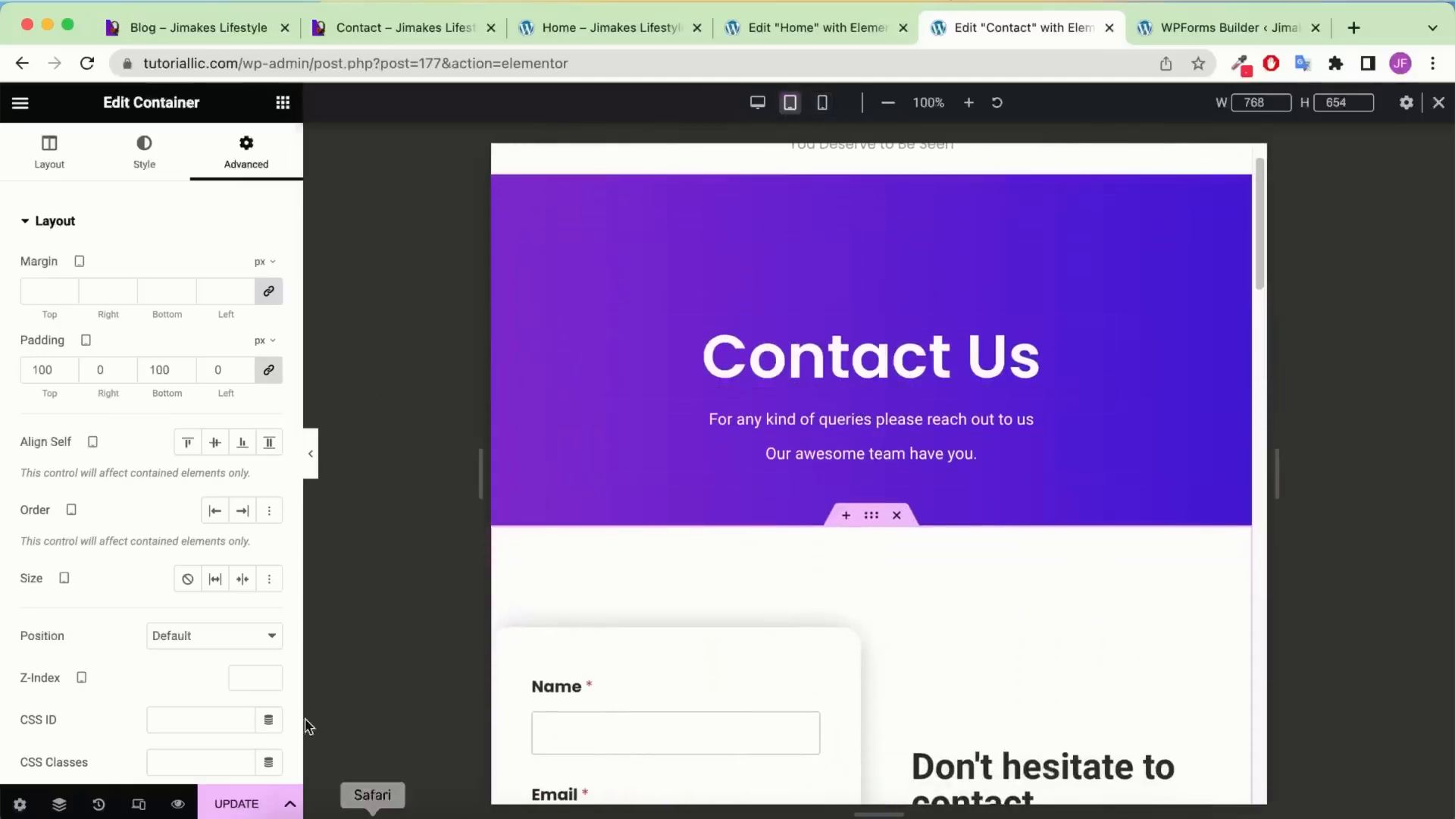
left_click(60, 802)
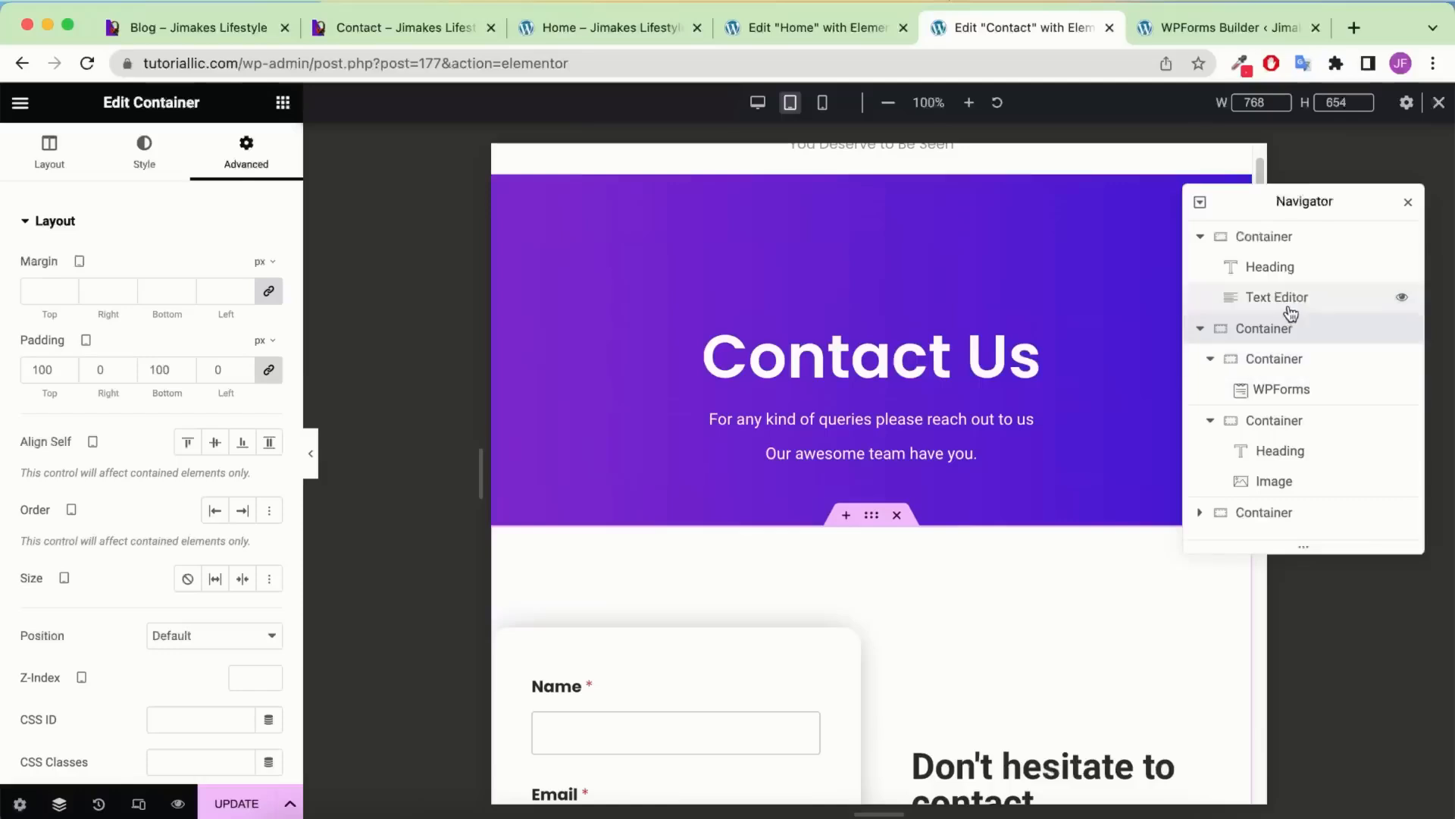
left_click(1271, 244)
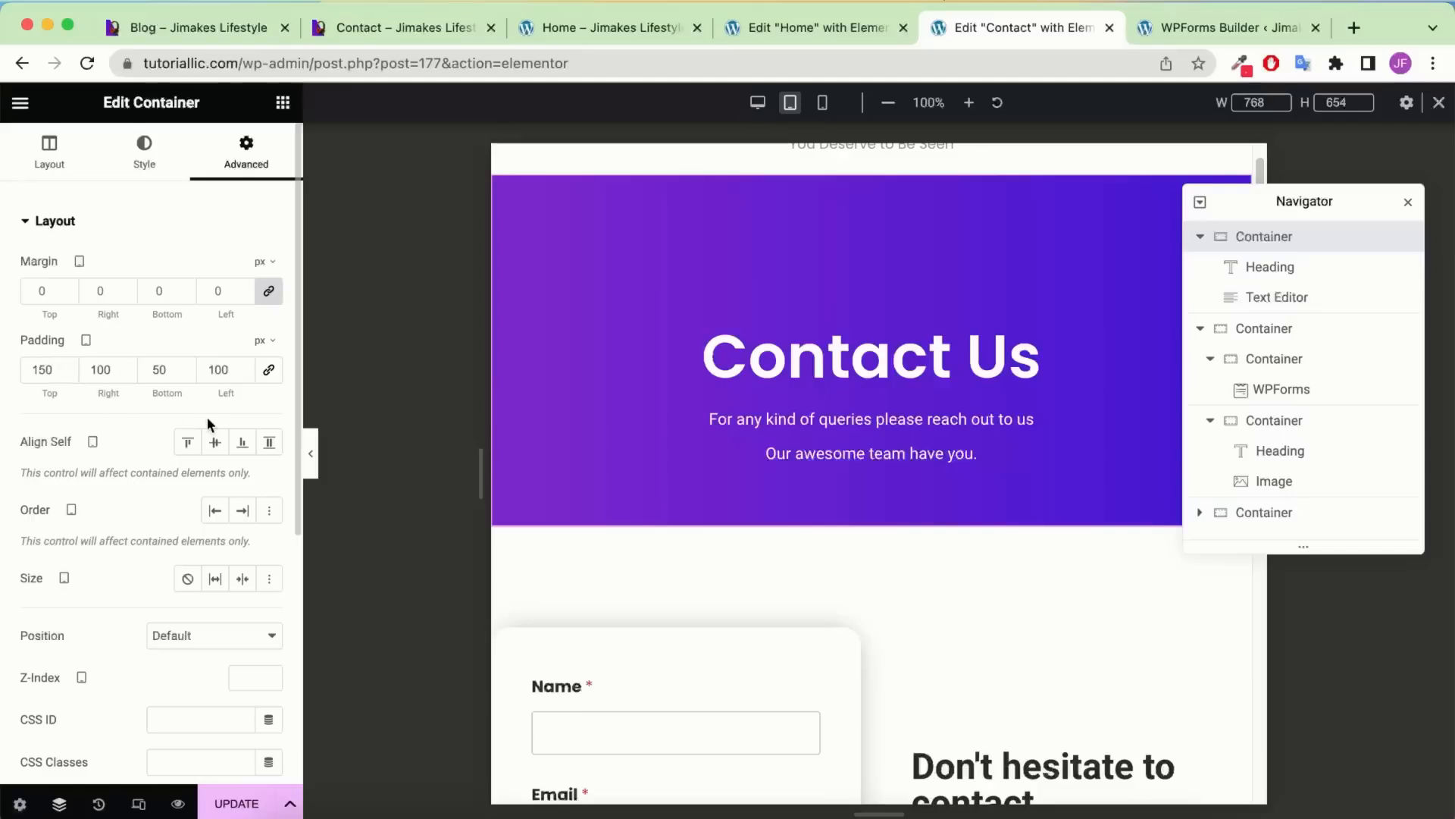
left_click(223, 369)
type("1")
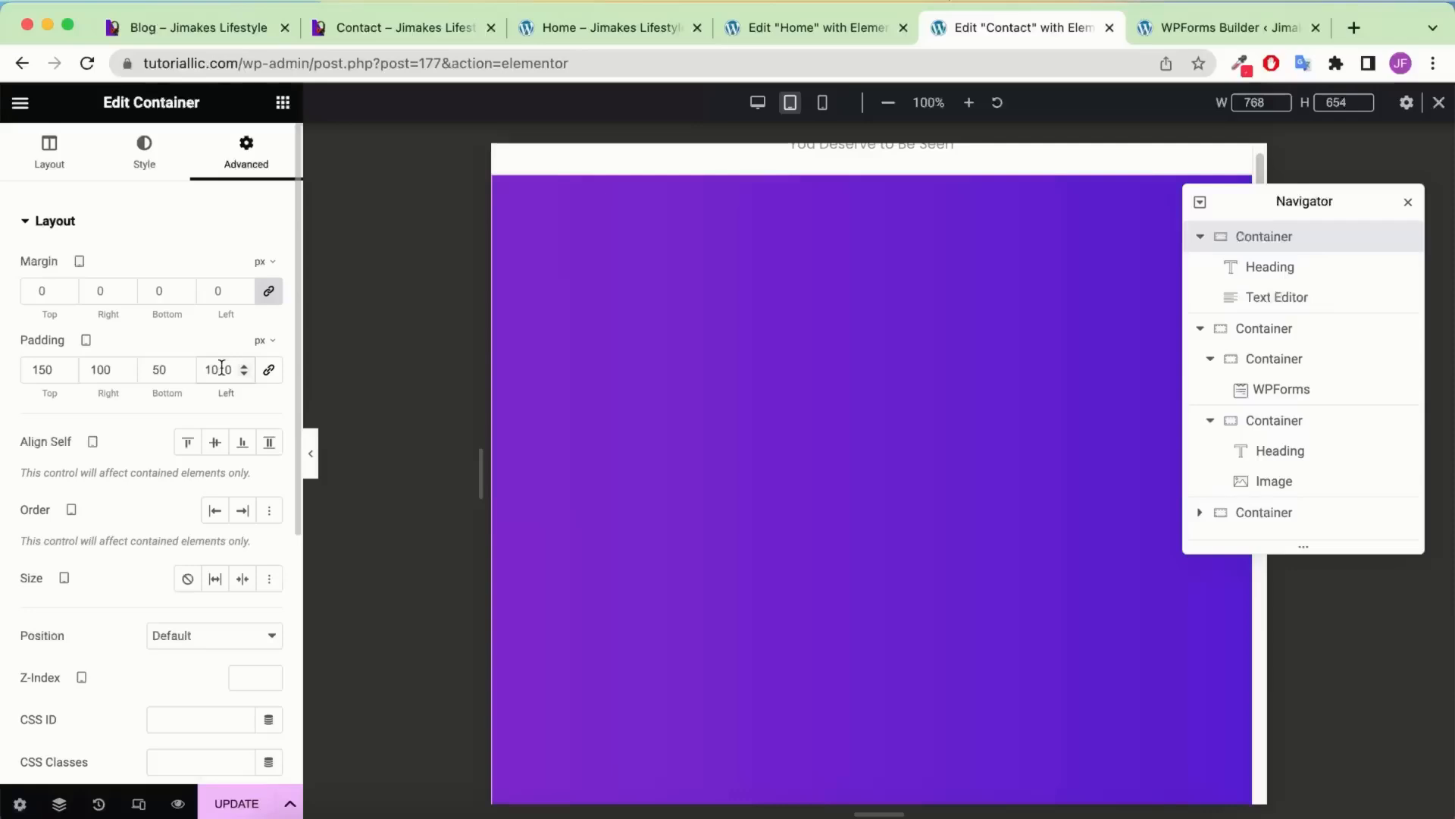
key("BackSpace")
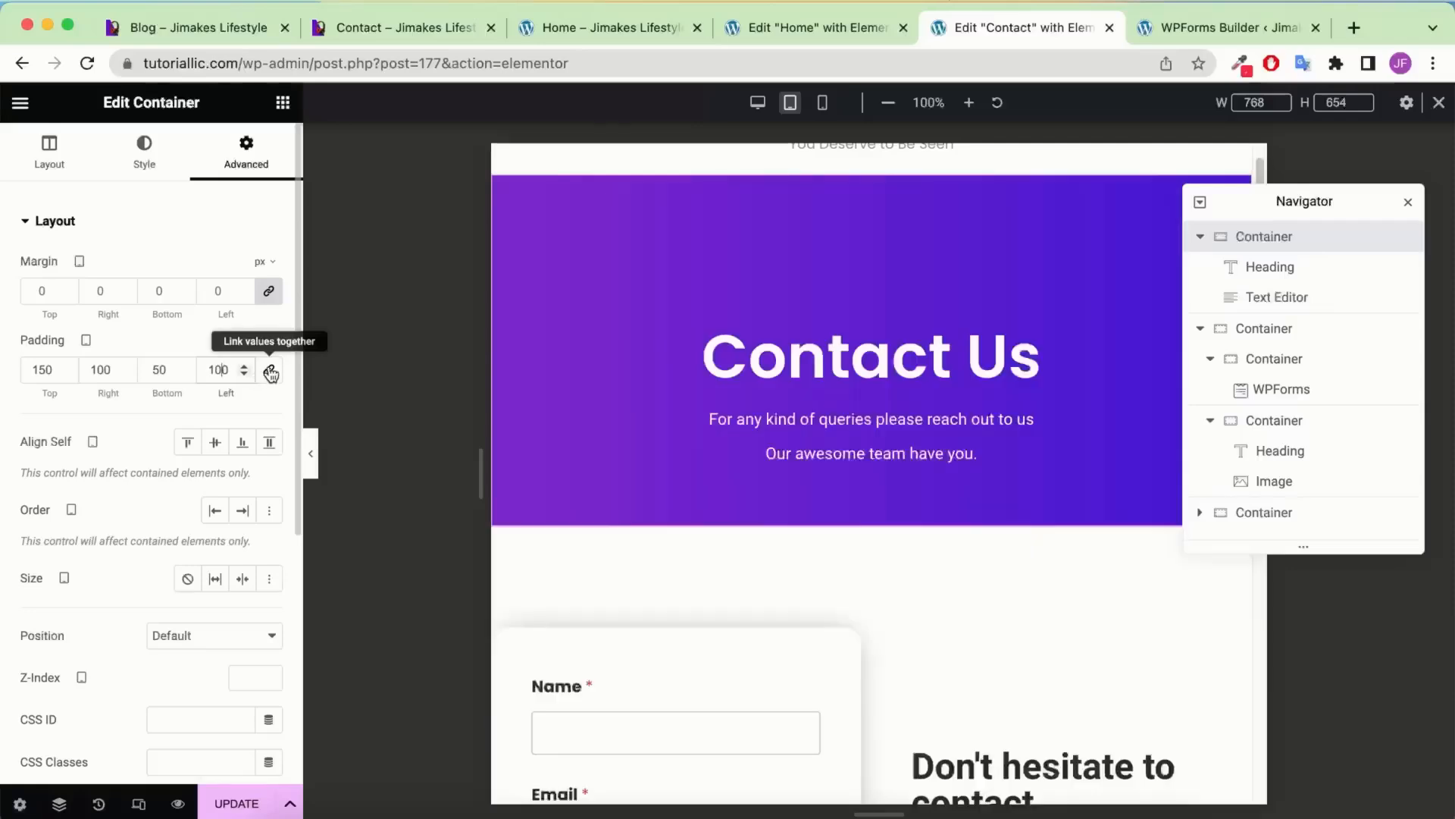
Set the banner's tablet padding to 100 top and 50 bottom
left_click(42, 369)
key("BackSpace")
key("BackSpace")
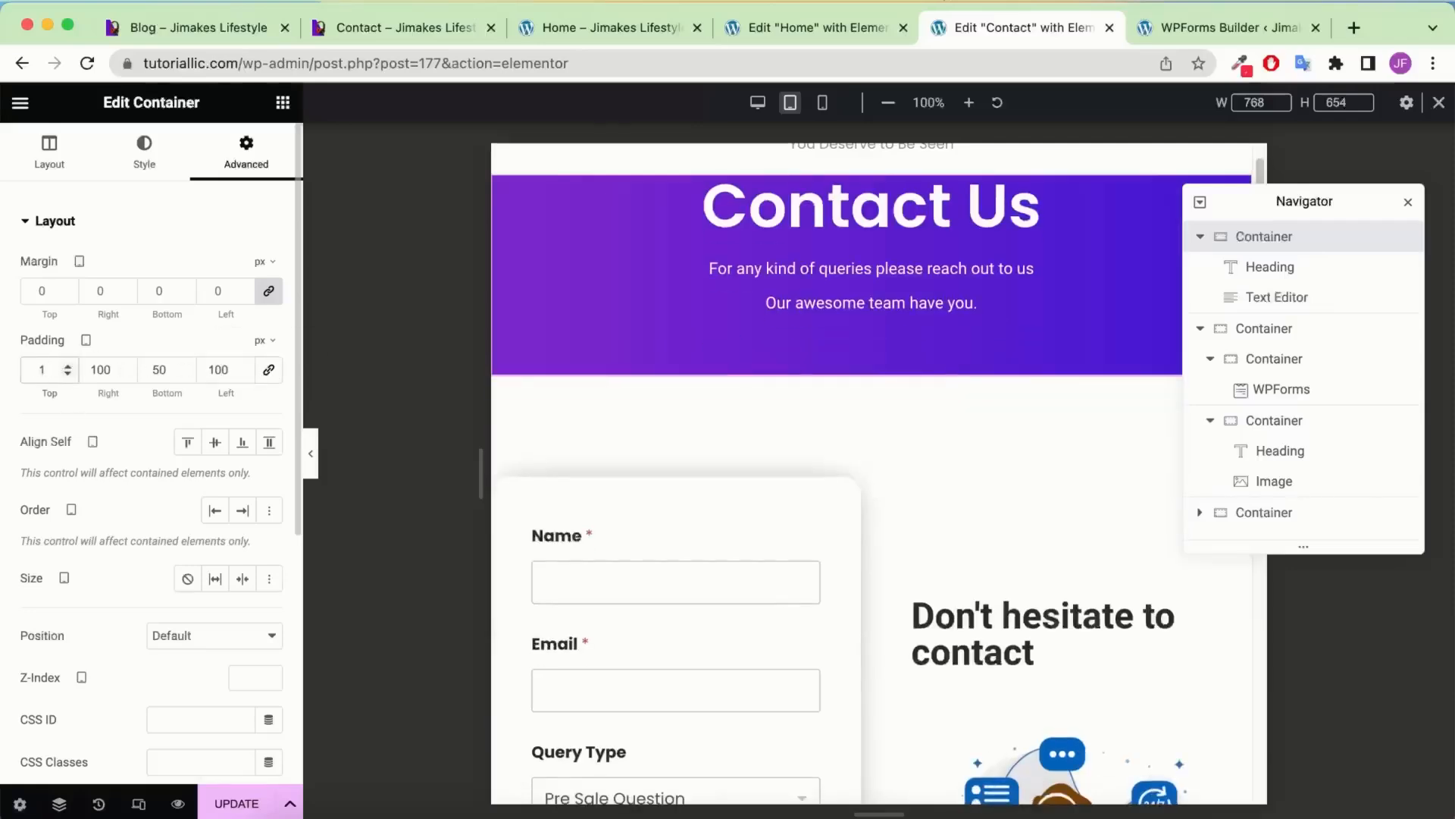
type("00")
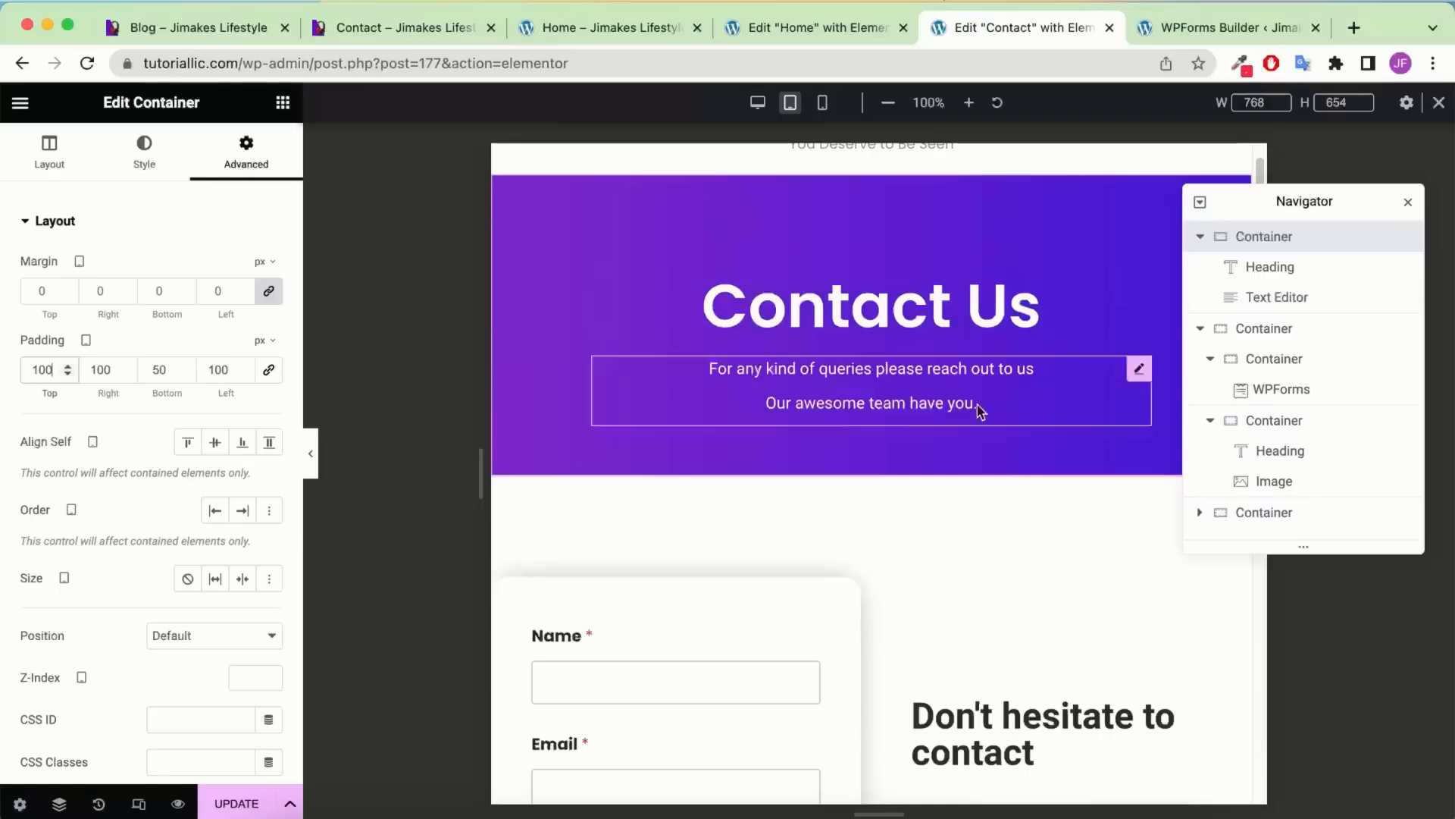
left_click(160, 369)
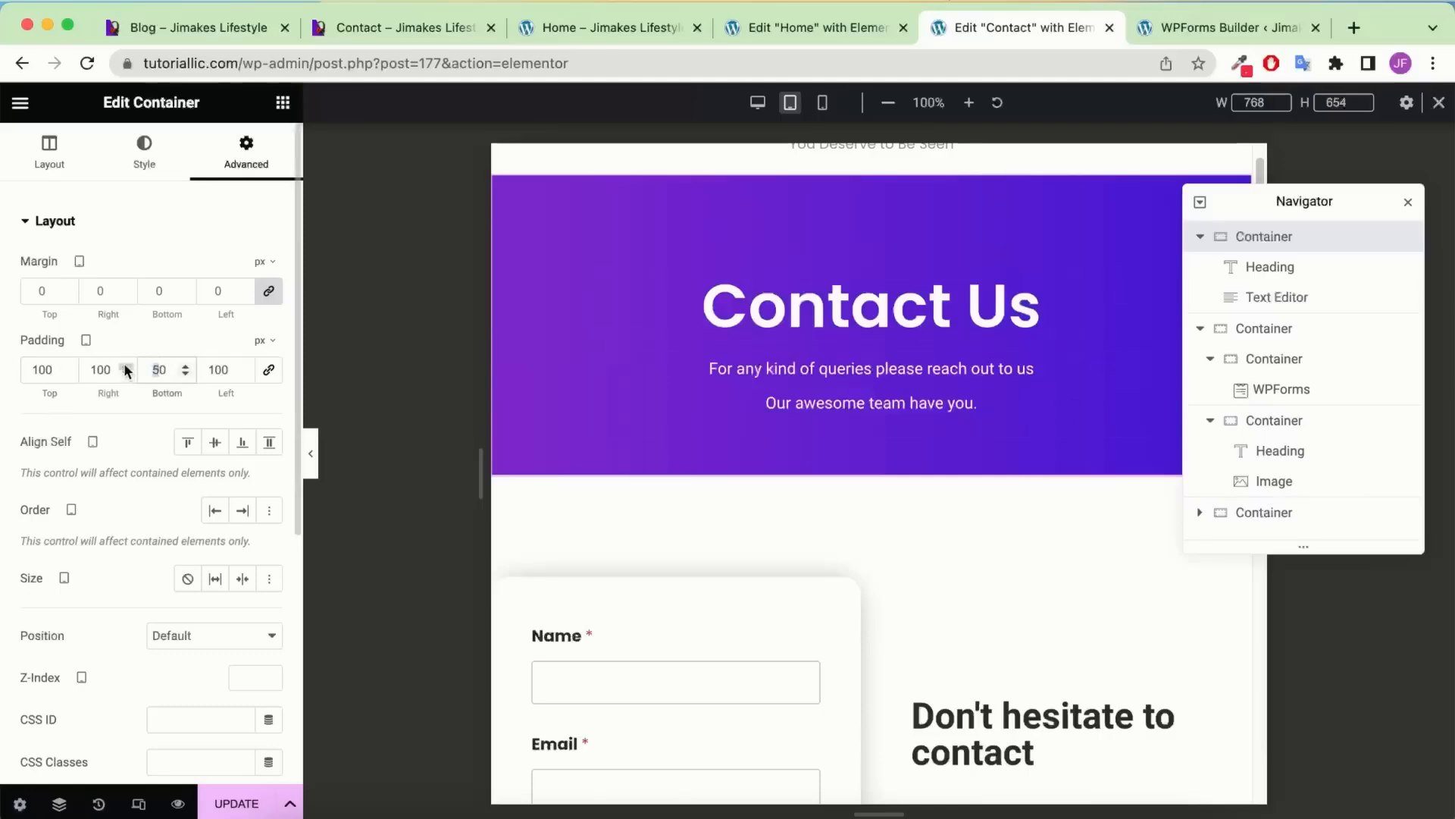
key("BackSpace")
key("BackSpace")
type("100")
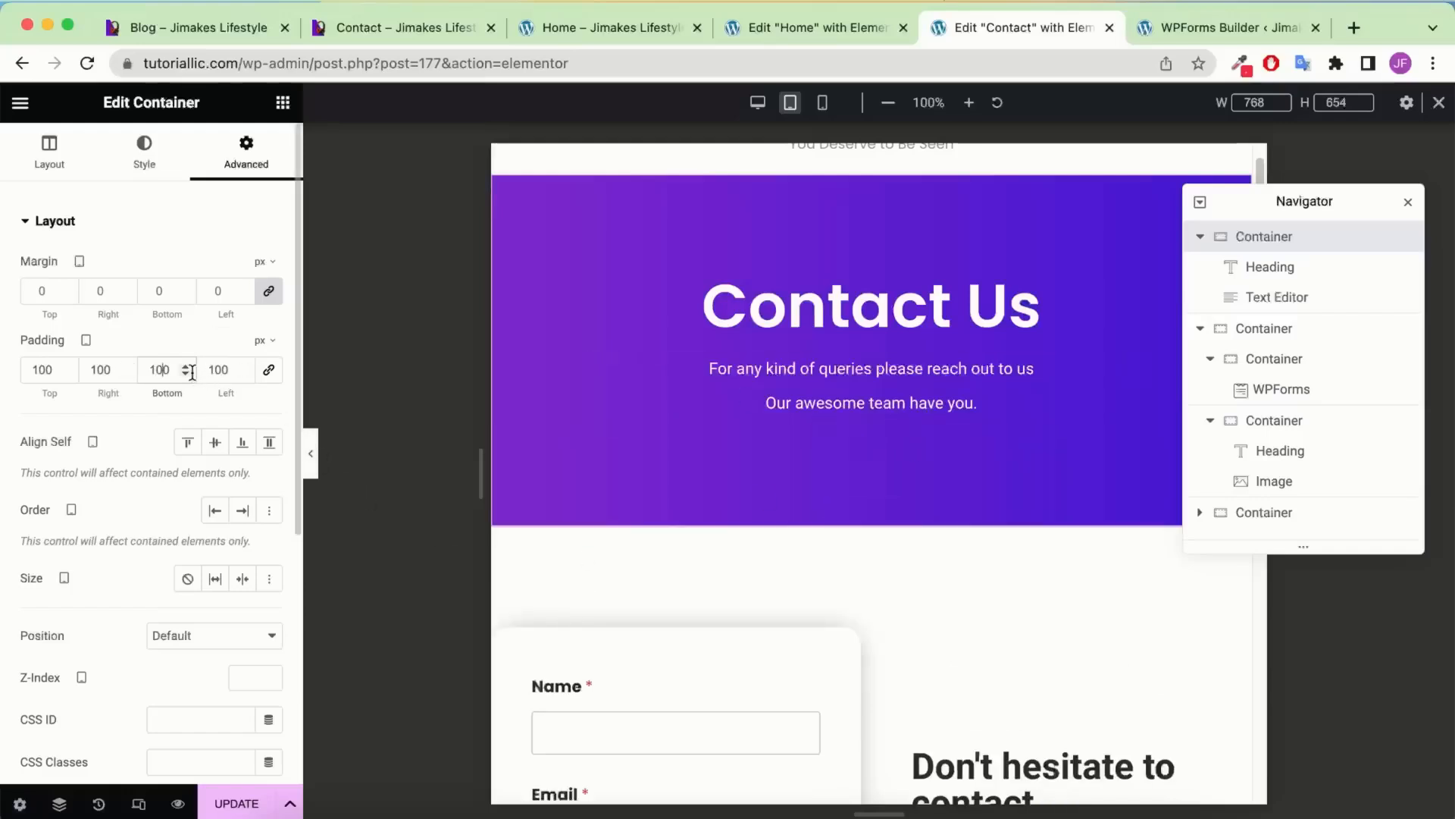
double_click(154, 374)
type("50")
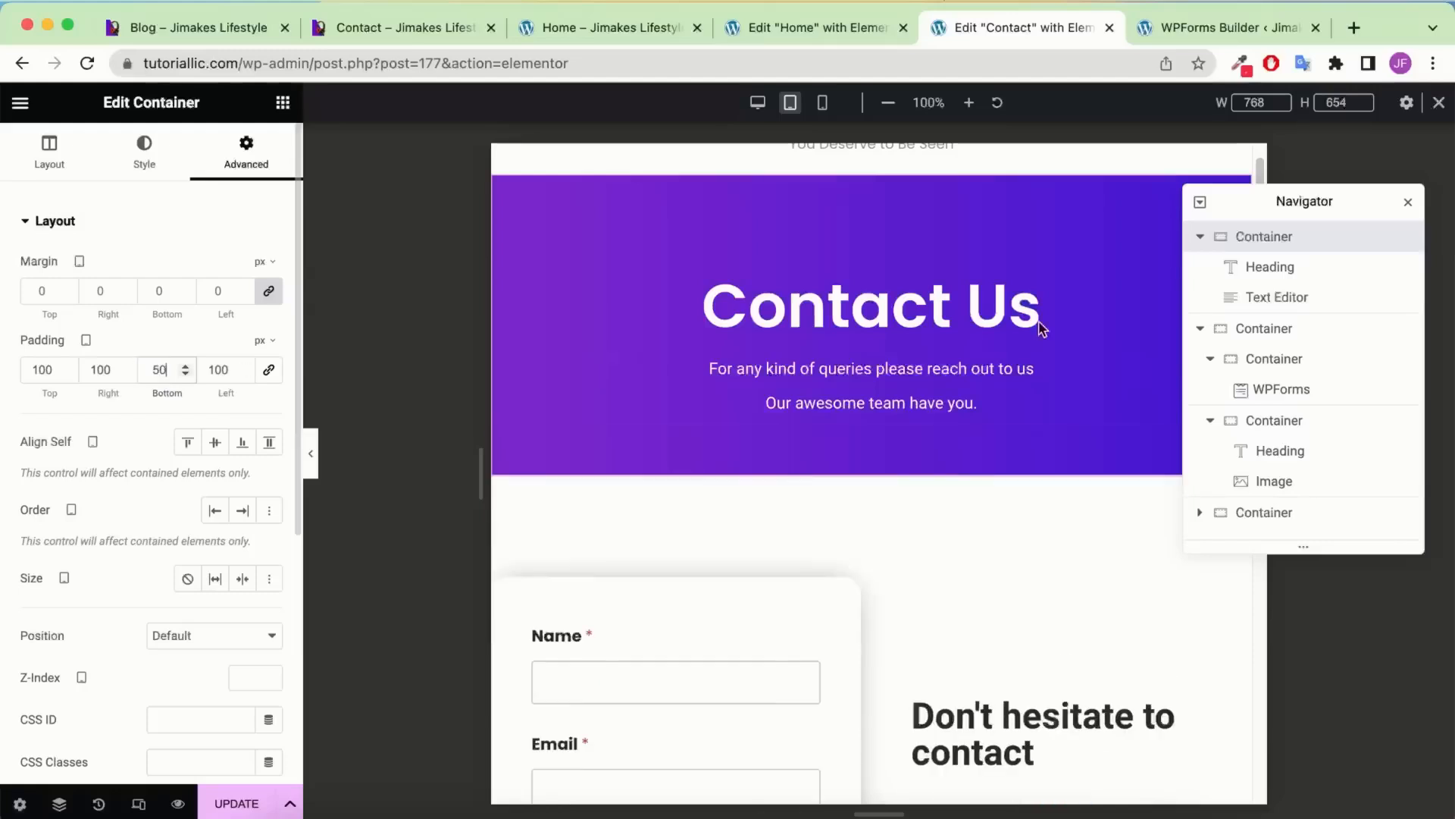
Save the Contact page with Update, return to desktop view, and go to the Dashboard
left_click(311, 454)
left_click(7, 447)
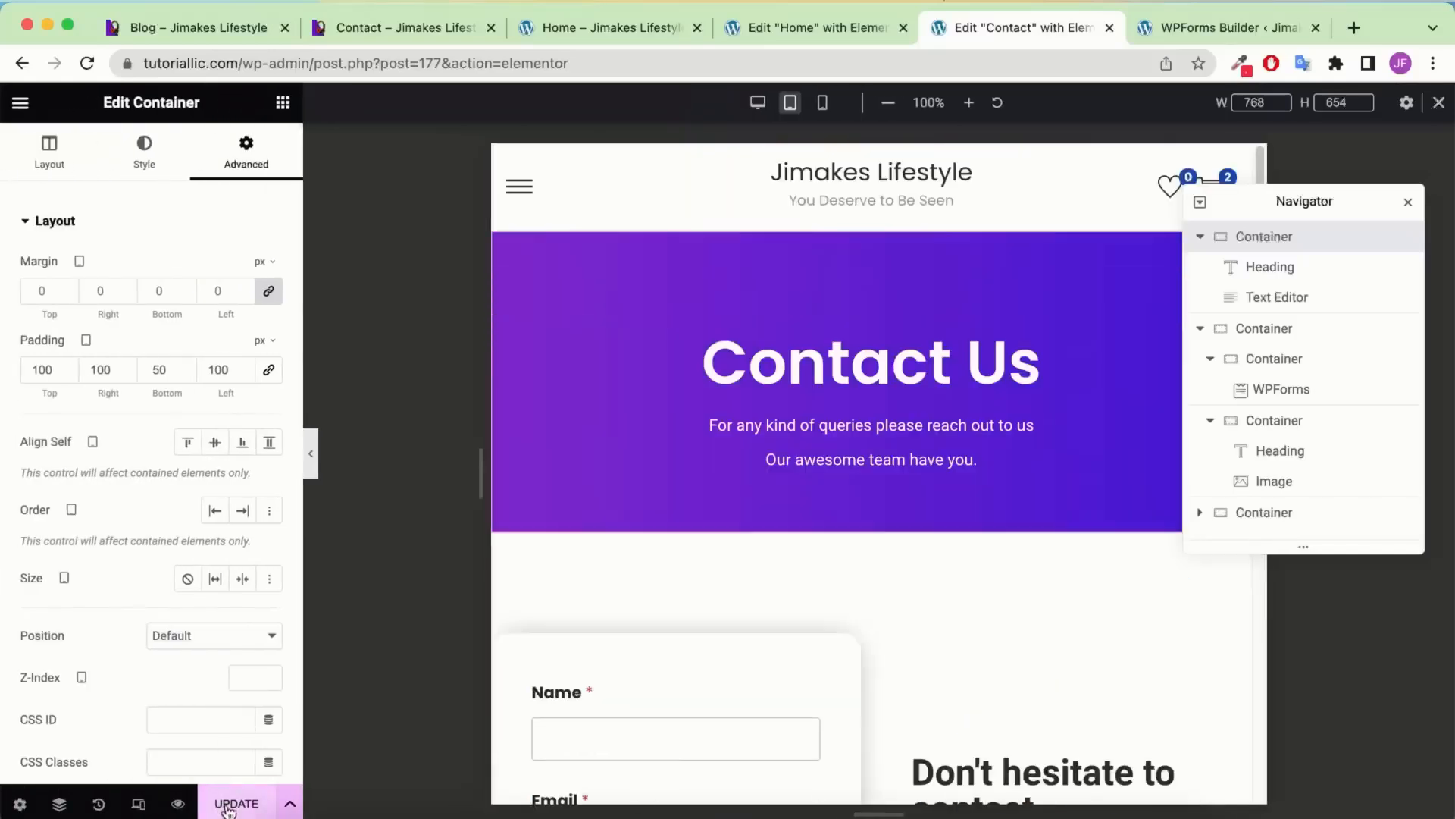
left_click(228, 805)
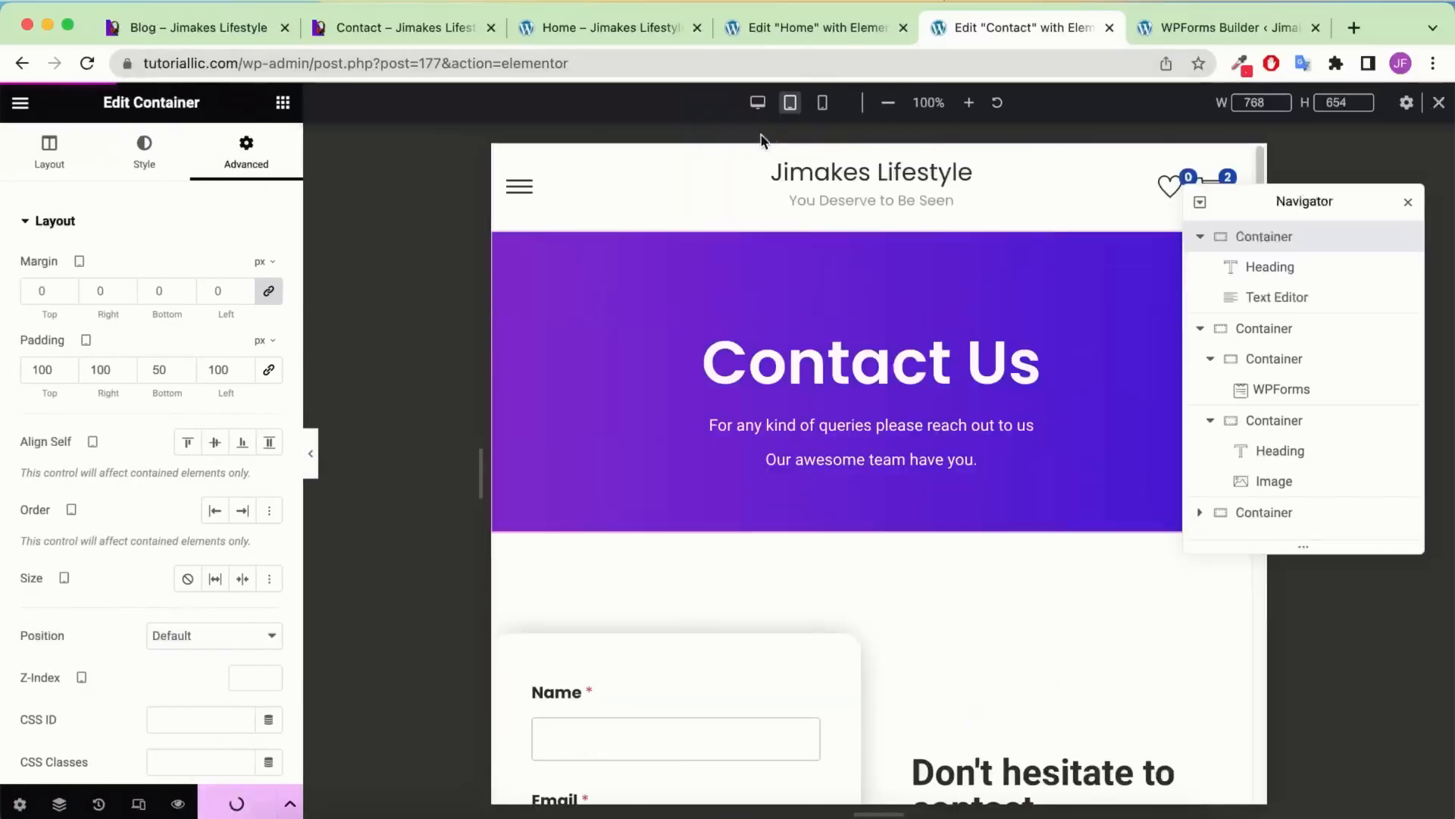
left_click(758, 103)
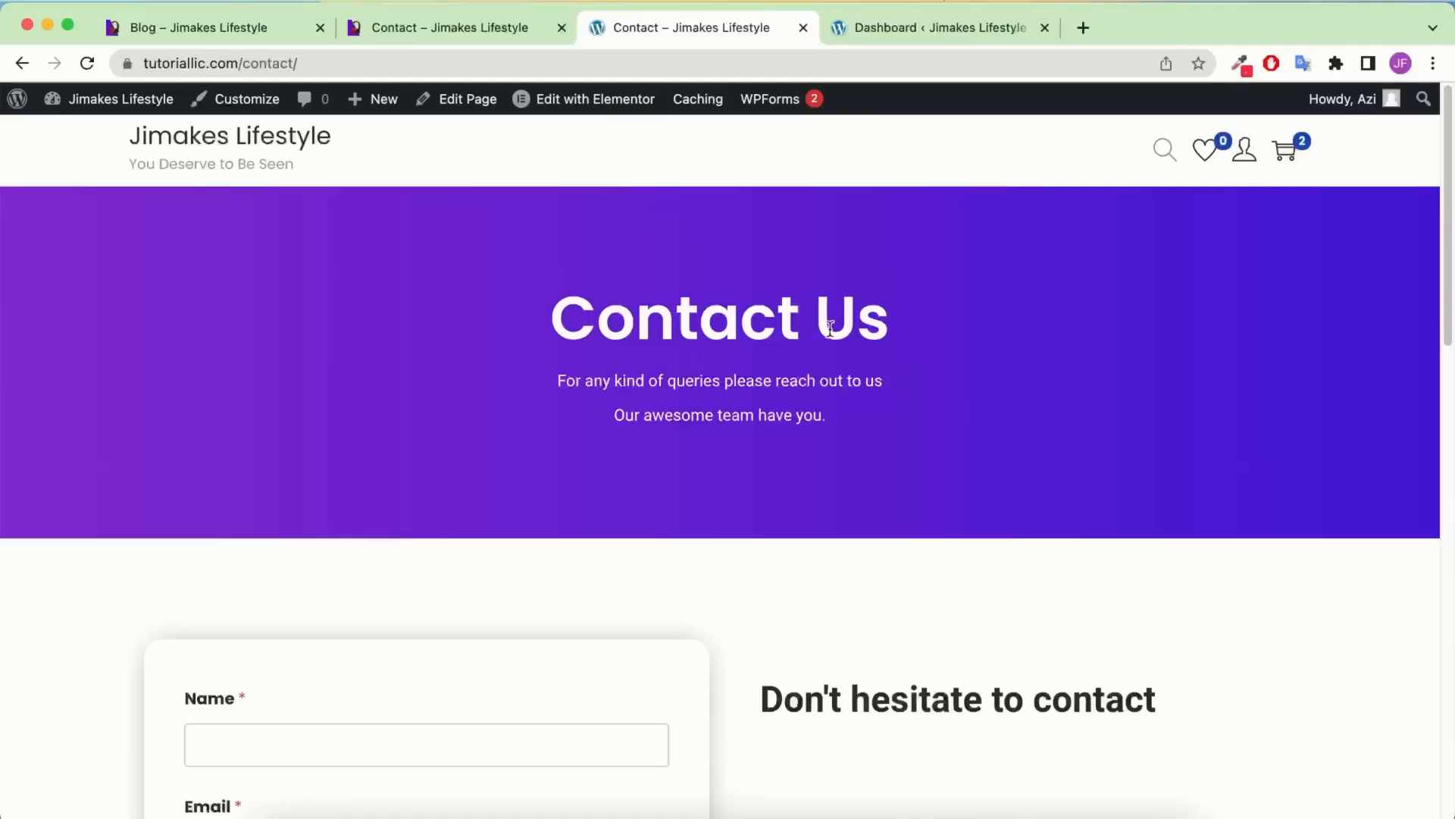
scroll(849, 338, "down", 10)
scroll(828, 336, "up", 10)
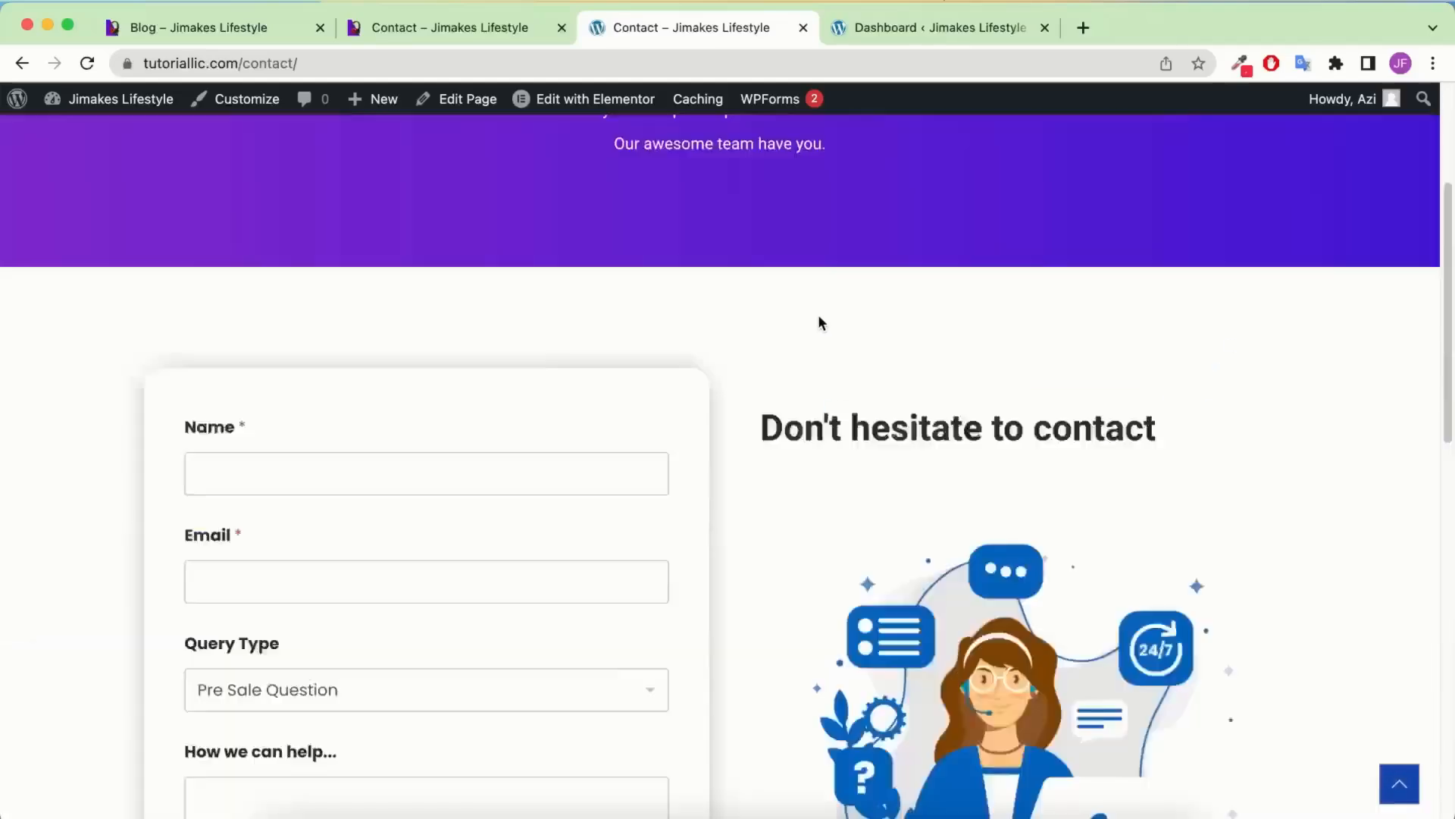
left_click(910, 34)
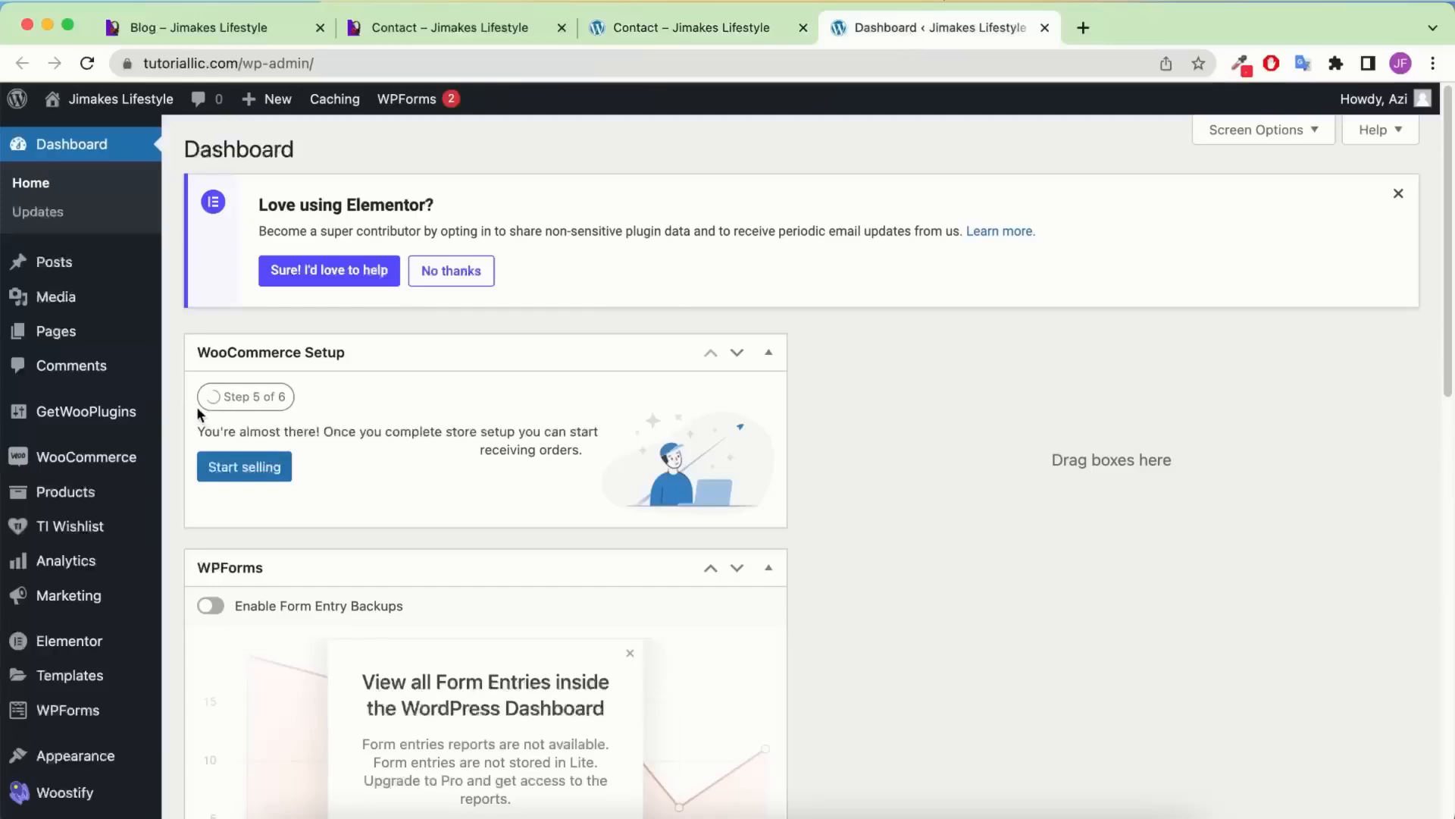
Create a new page titled 'Blog' in a separate editor tab
mouse_move(104, 334)
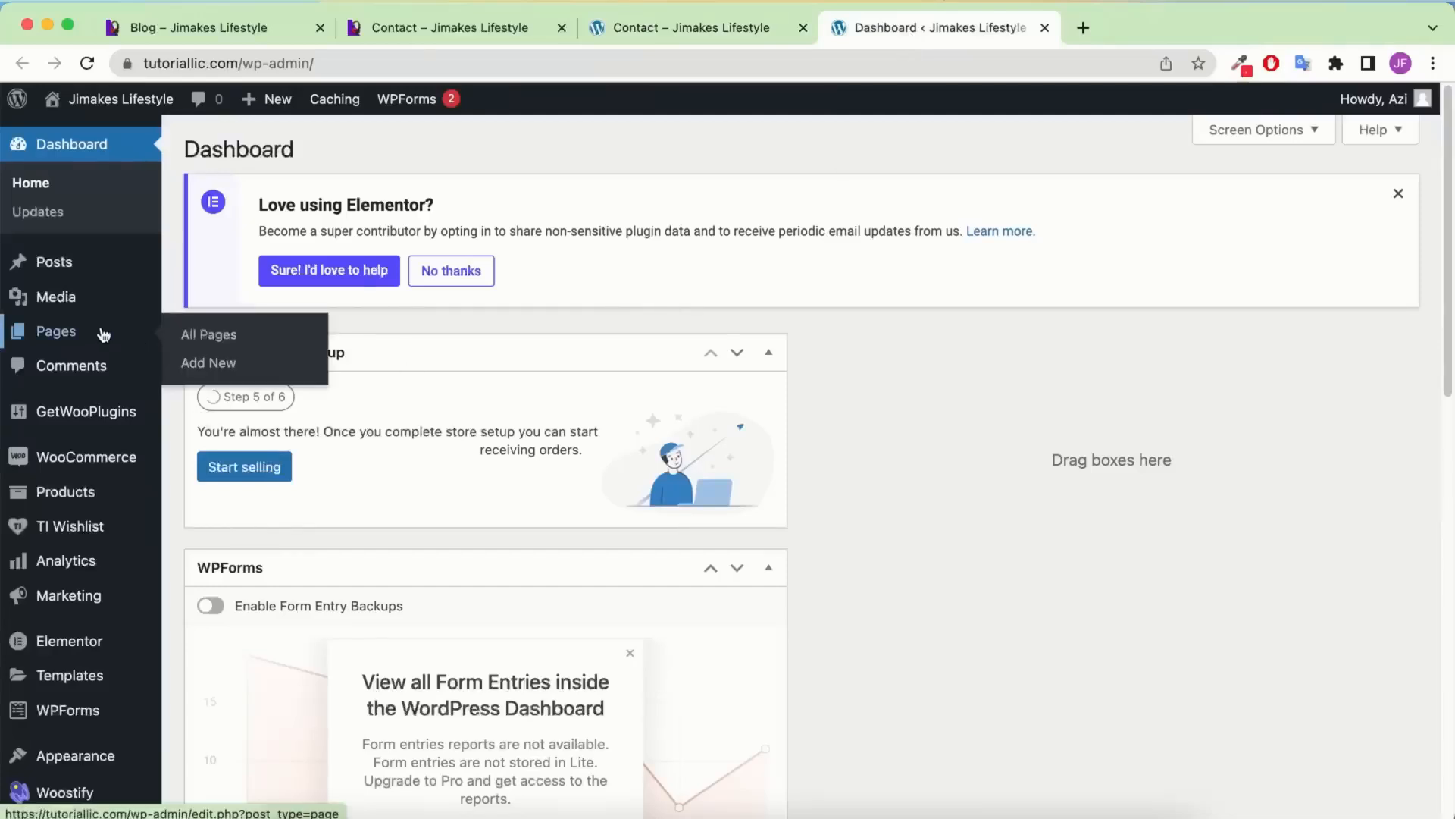
right_click(250, 364)
left_click(259, 371)
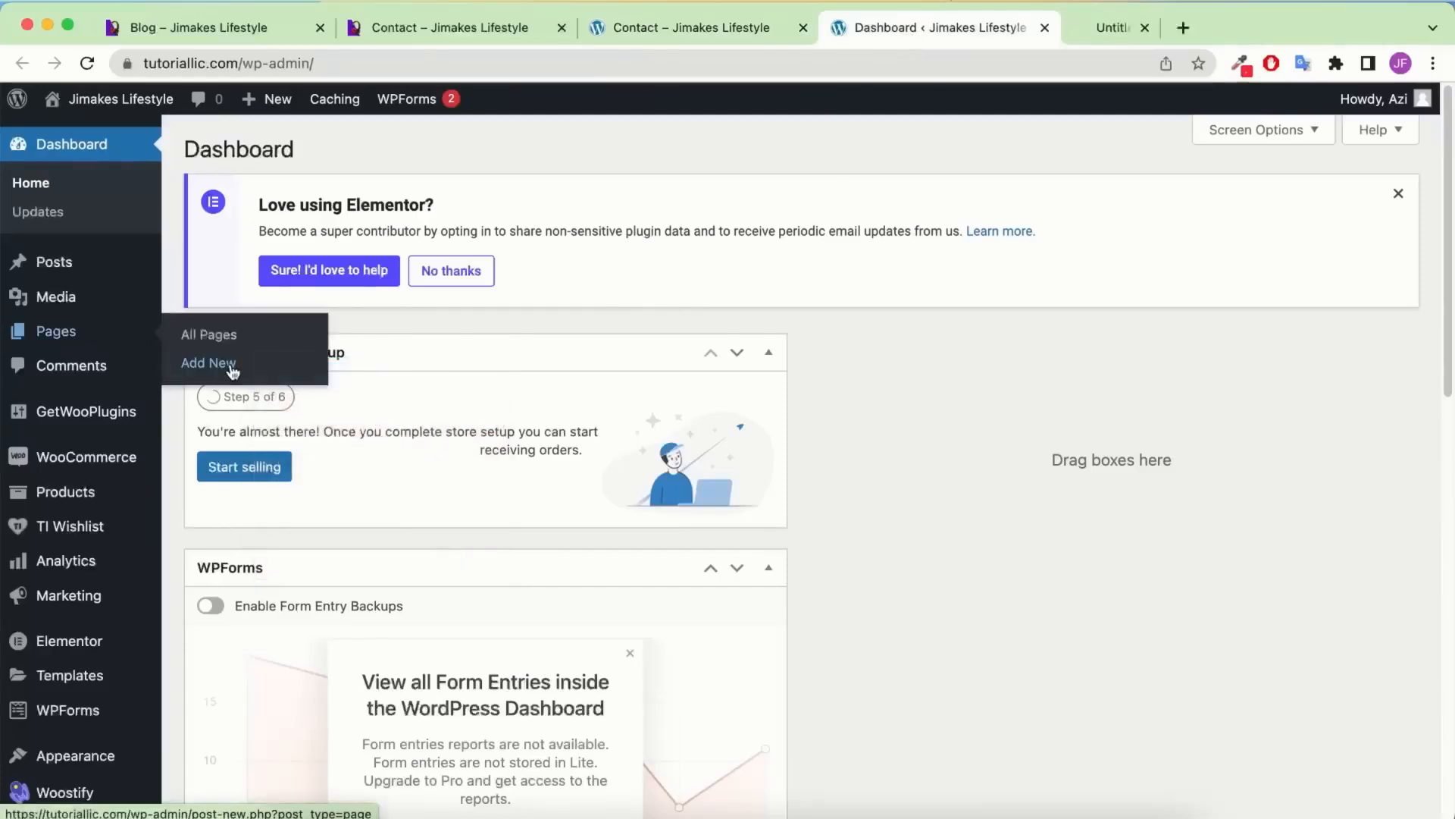
left_click(1119, 33)
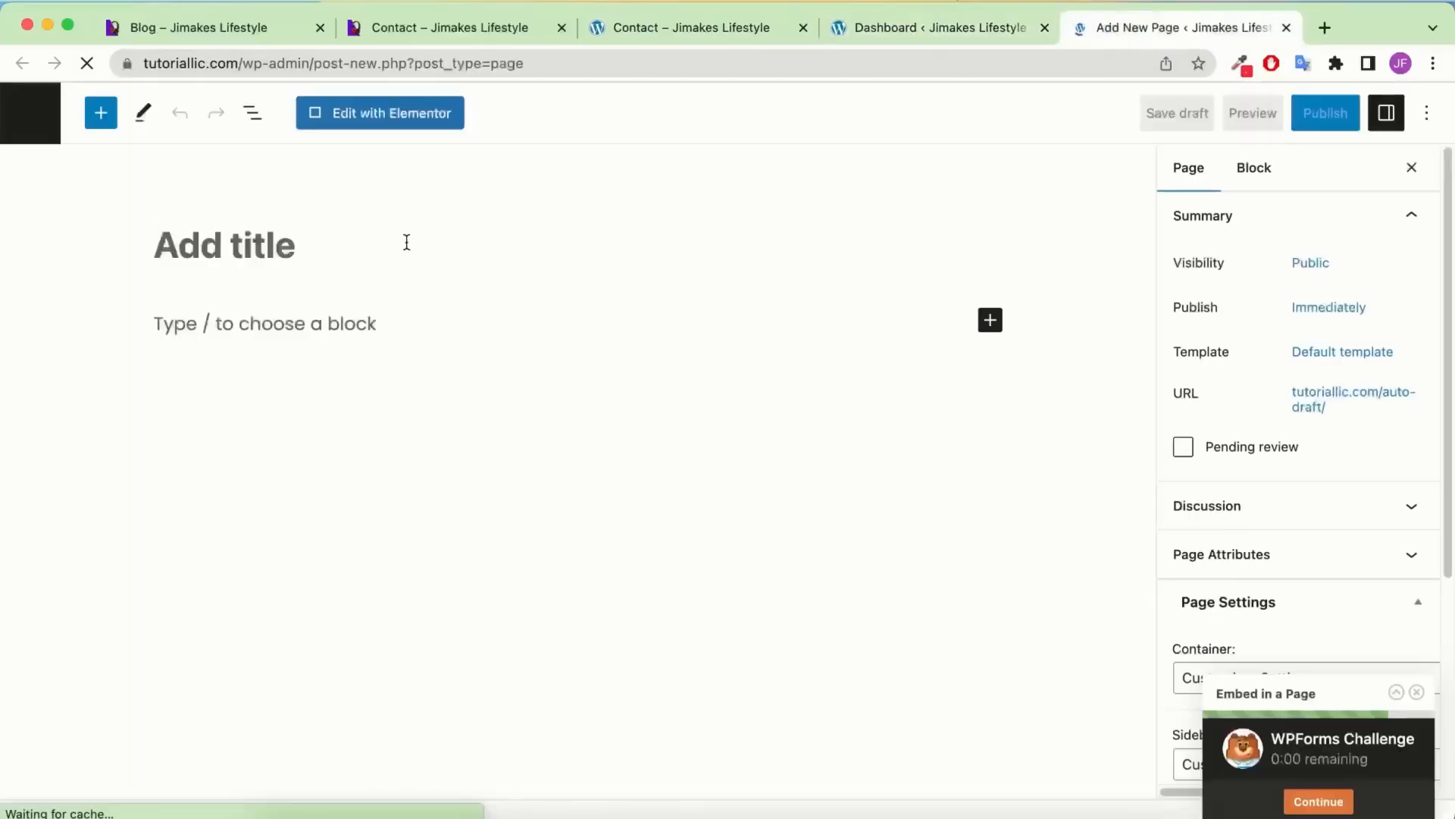
type("B")
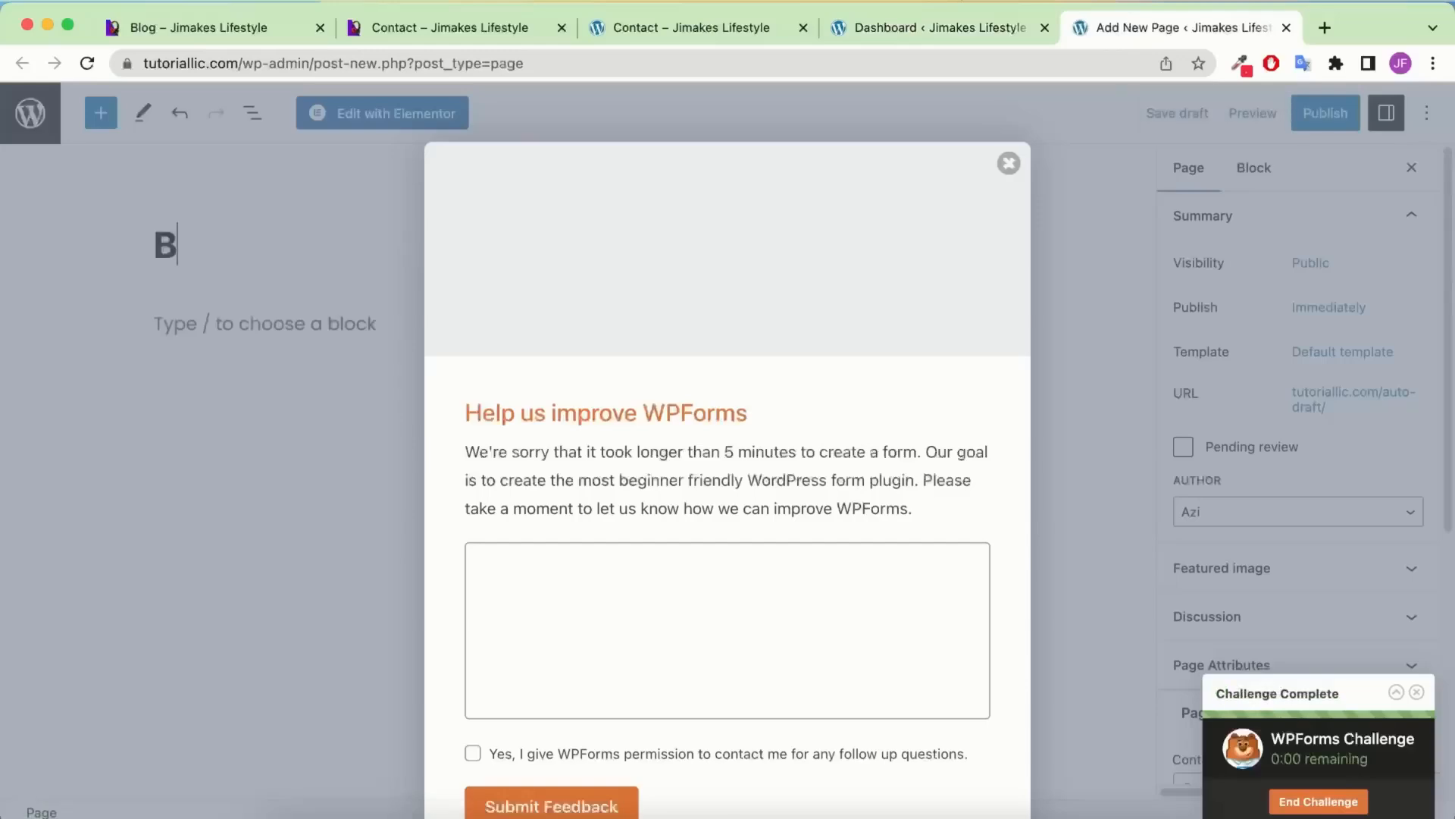
left_click(1008, 164)
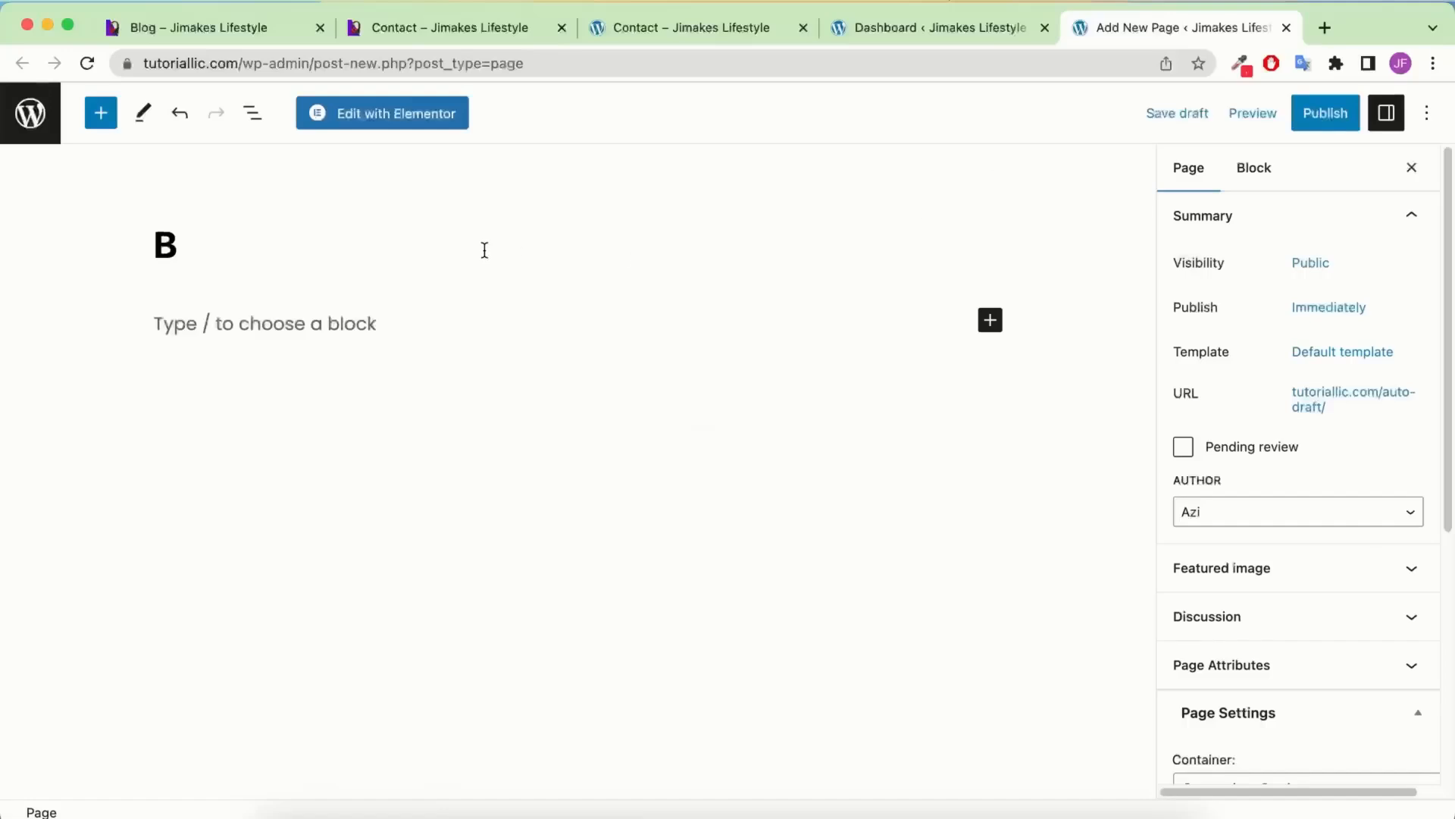
left_click(473, 246)
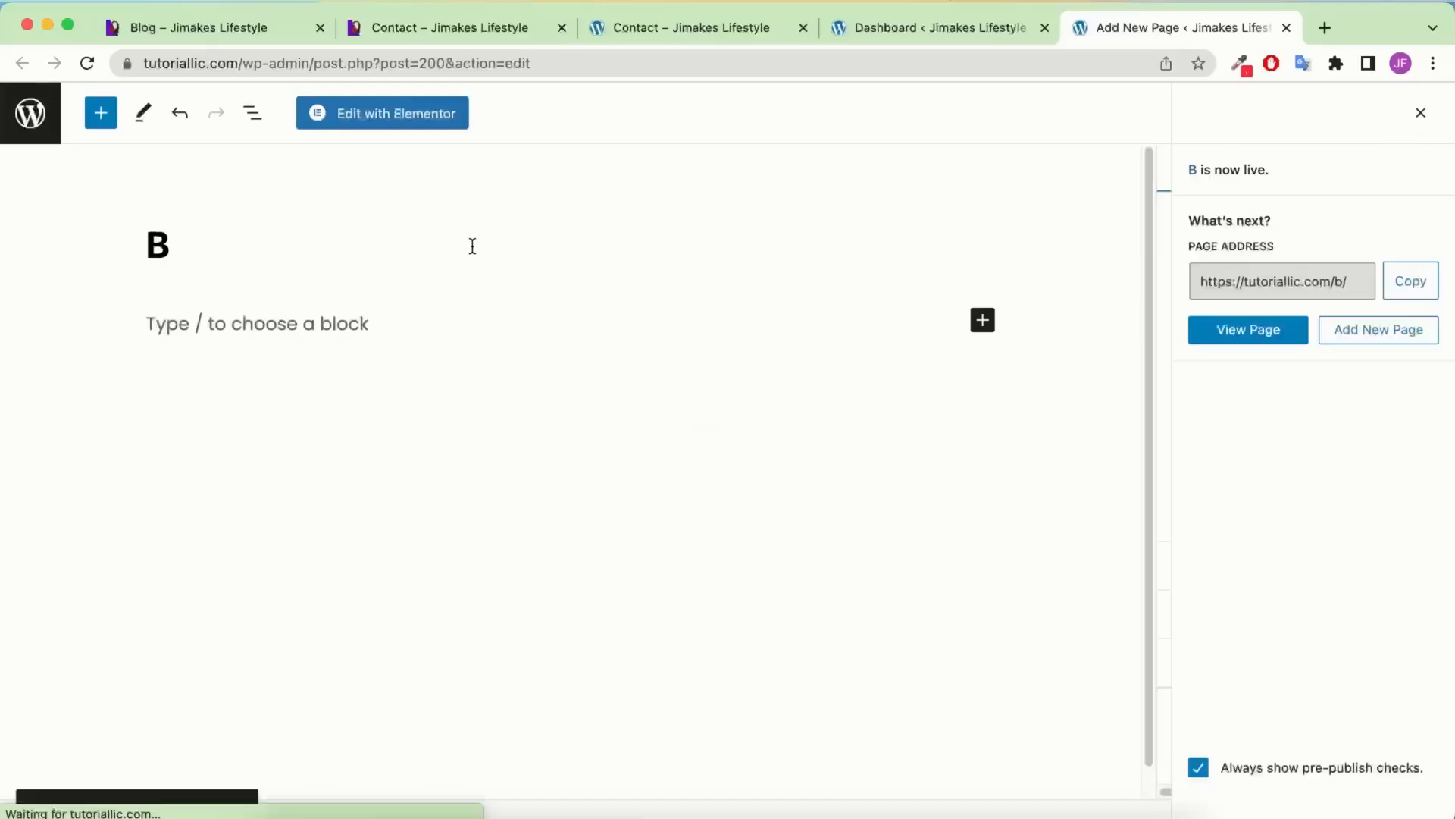
type("log")
double_click(217, 250)
key("super+c")
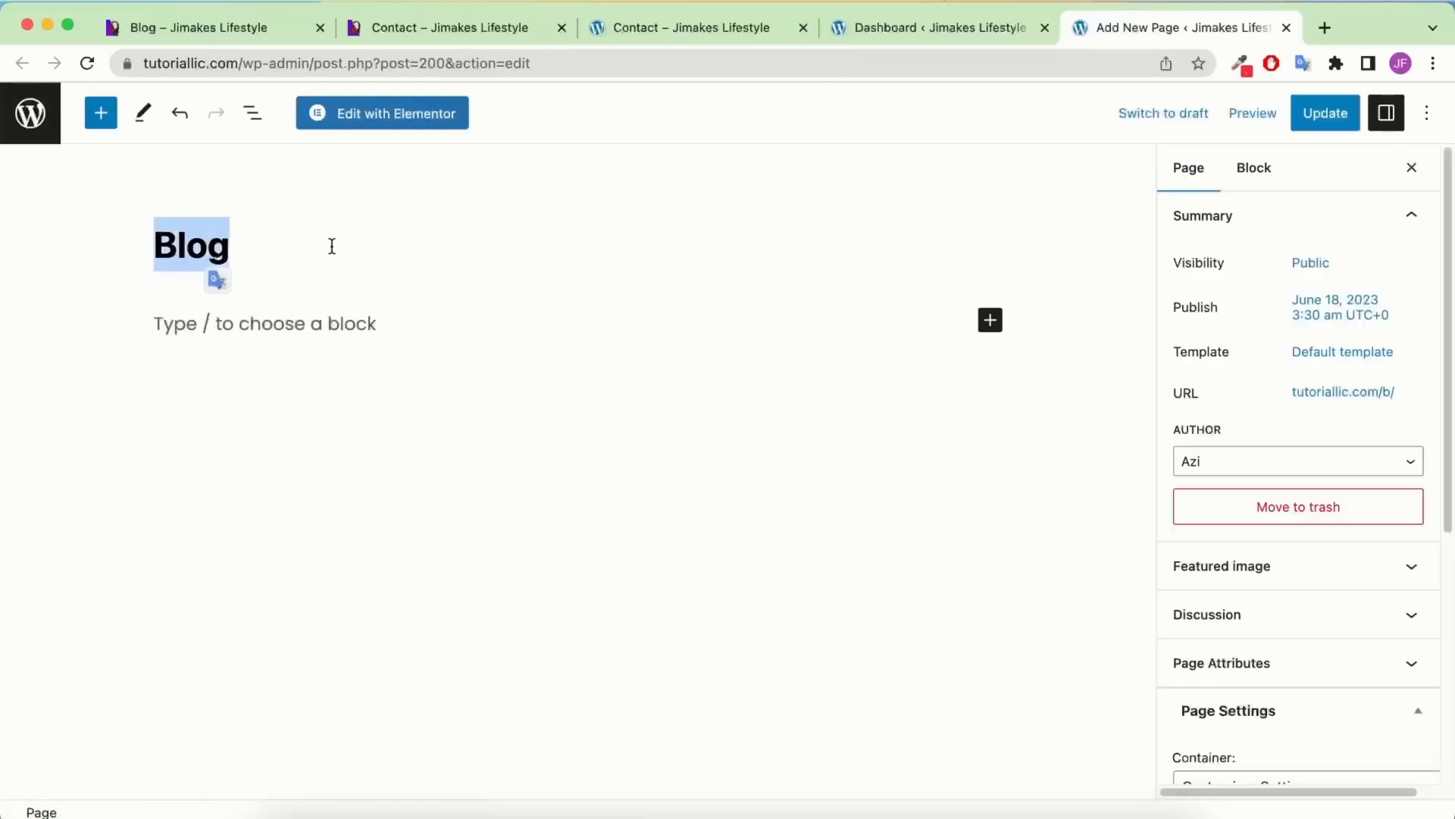
Set the Blog page's permalink slug to lowercase 'blog', update it, and return to the Dashboard
left_click(1370, 393)
left_click(1241, 530)
key("super+a")
key("super+v")
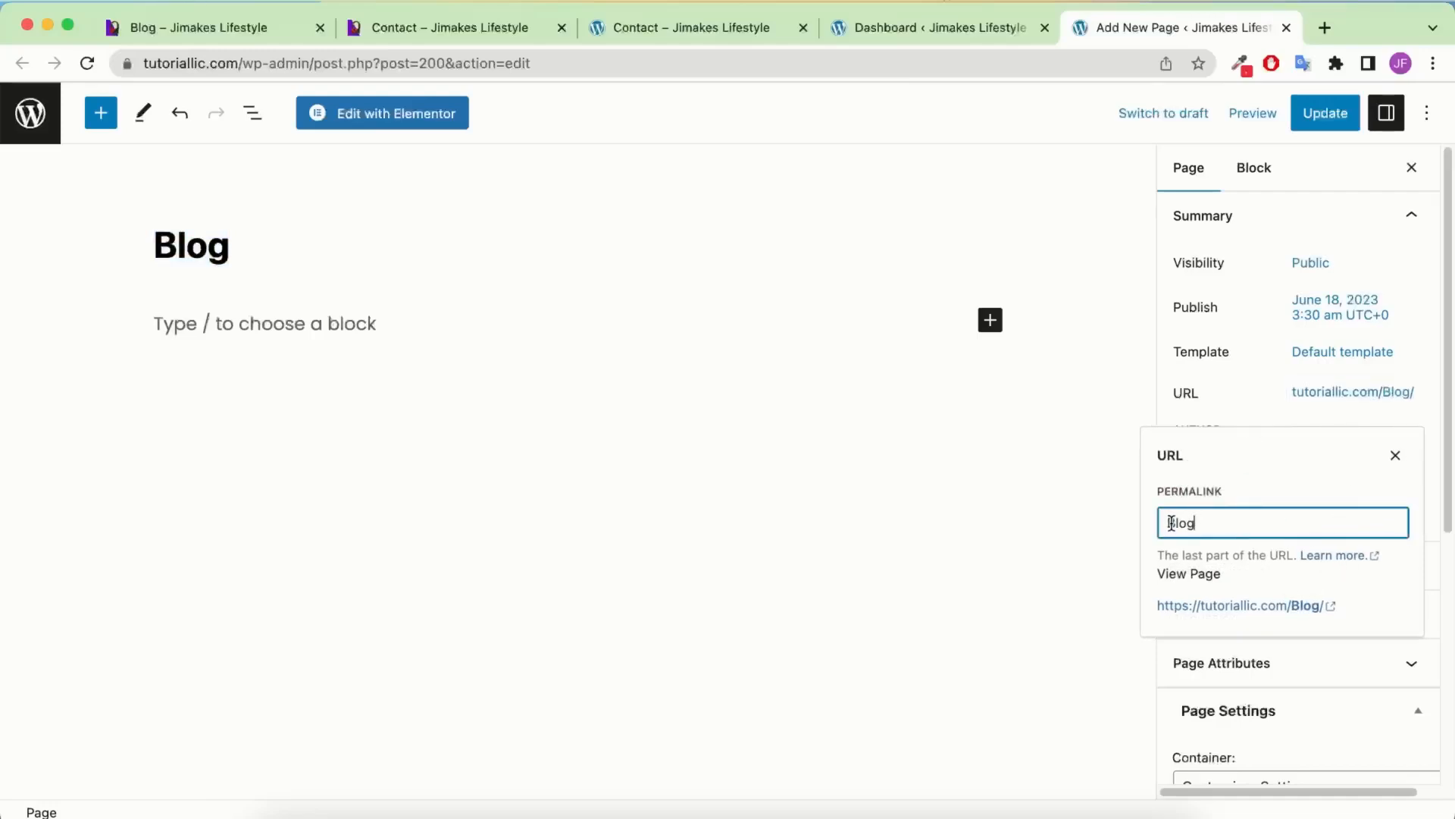
type("b")
left_click(1281, 607)
left_click(1030, 28)
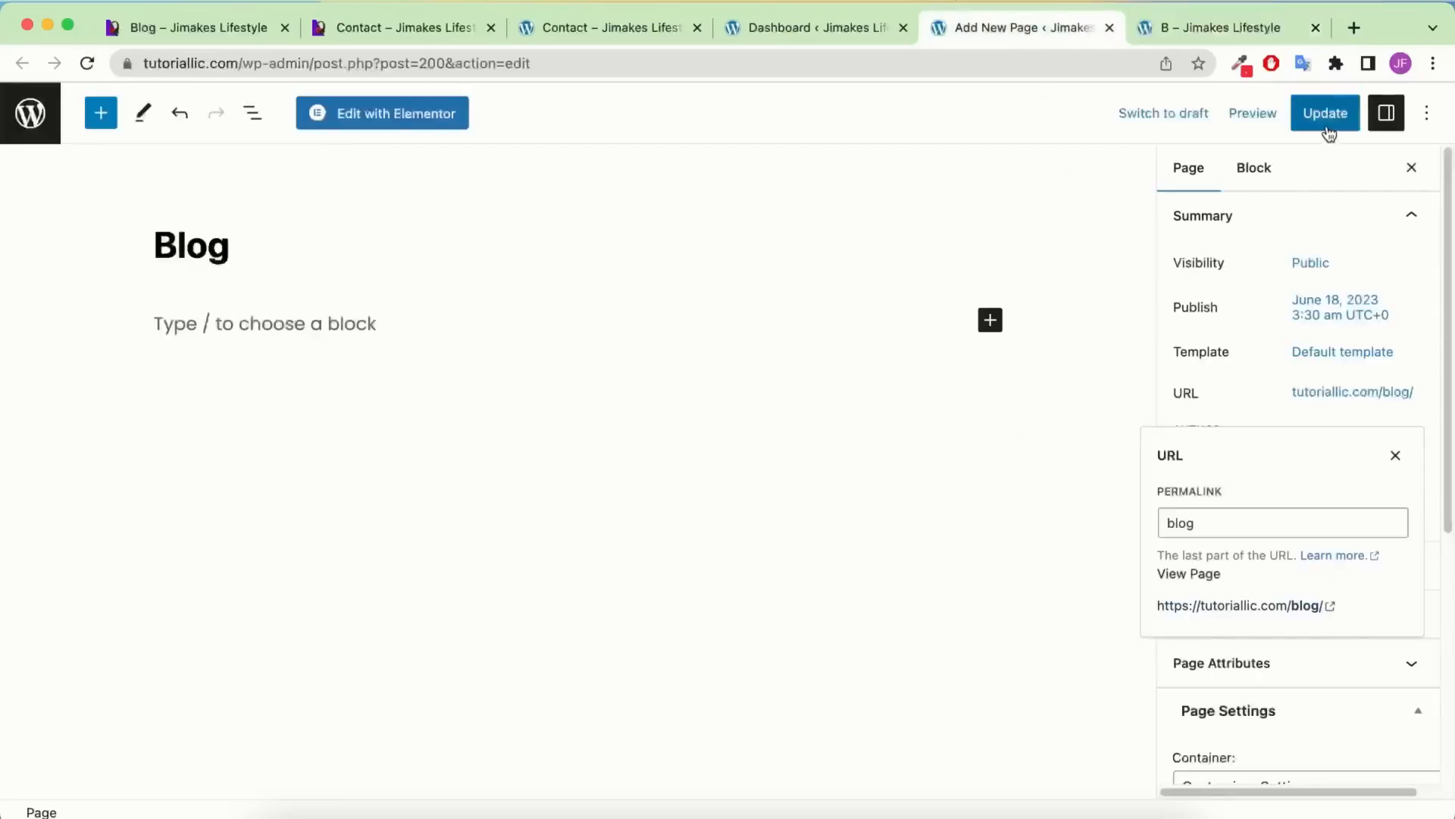
left_click(1325, 114)
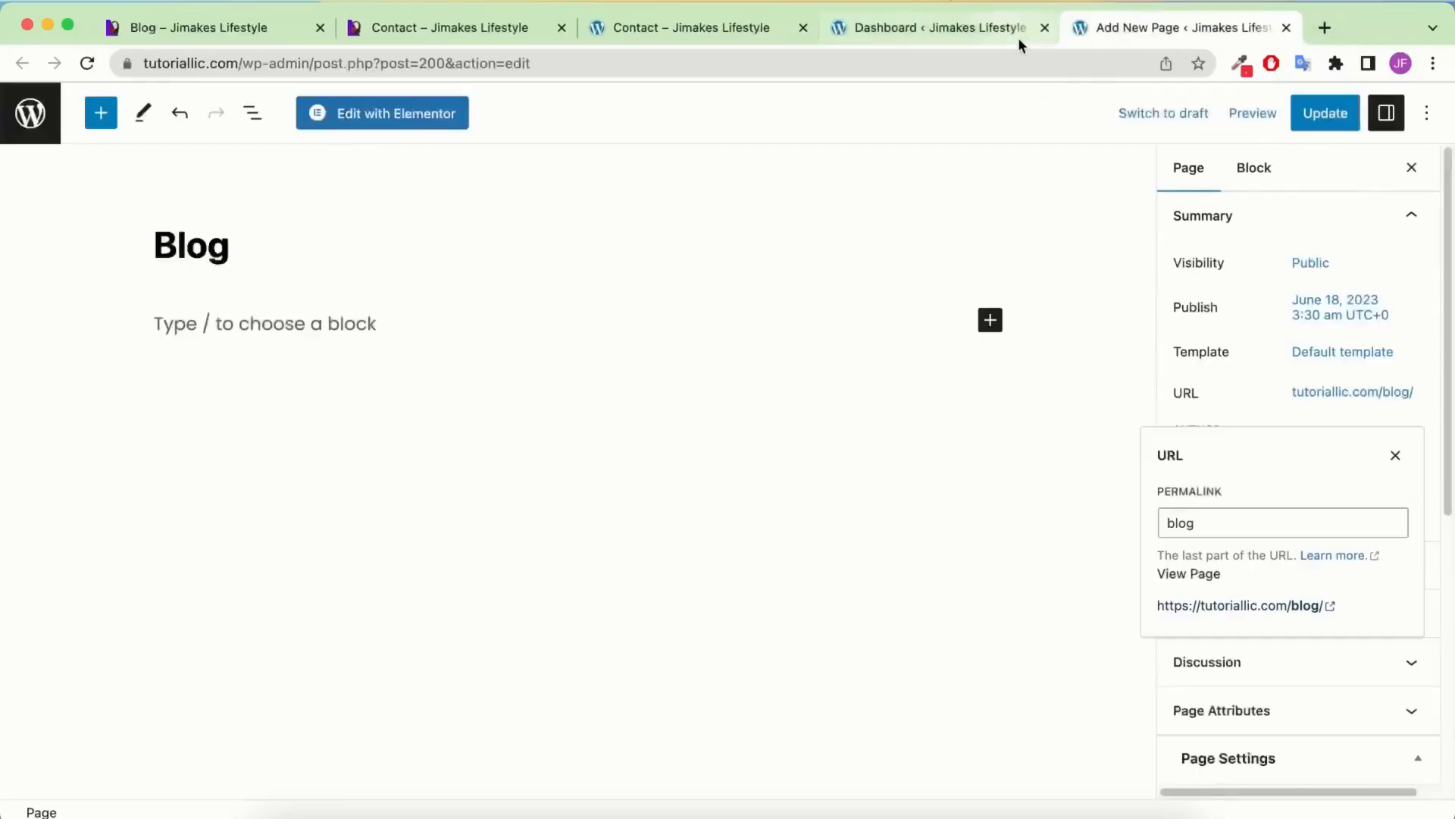
left_click(1014, 32)
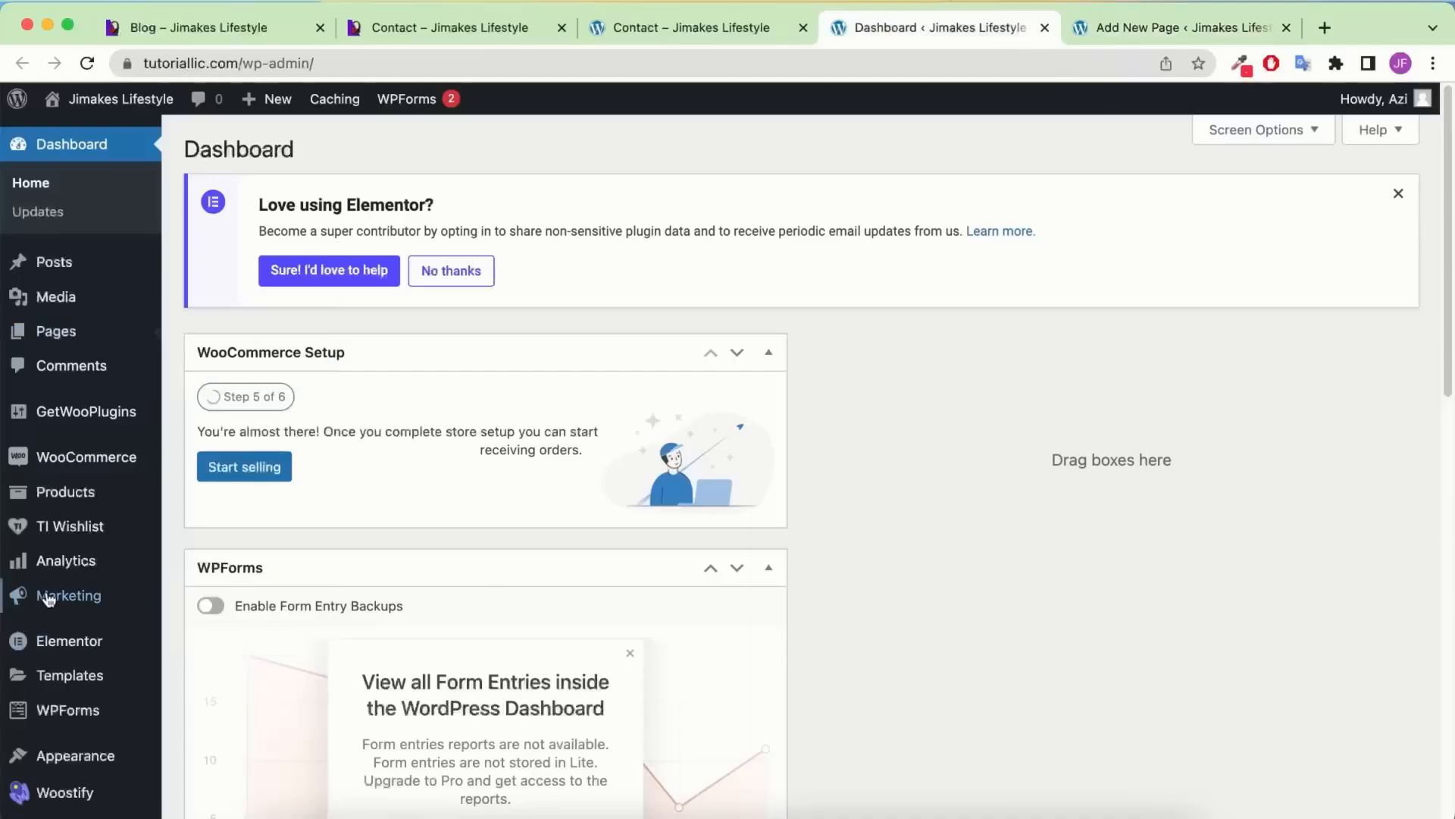
Trash the default 'Hello world!' post from All Posts, then start a new post
scroll(38, 606, "down", 4)
scroll(23, 591, "up", 4)
mouse_move(47, 256)
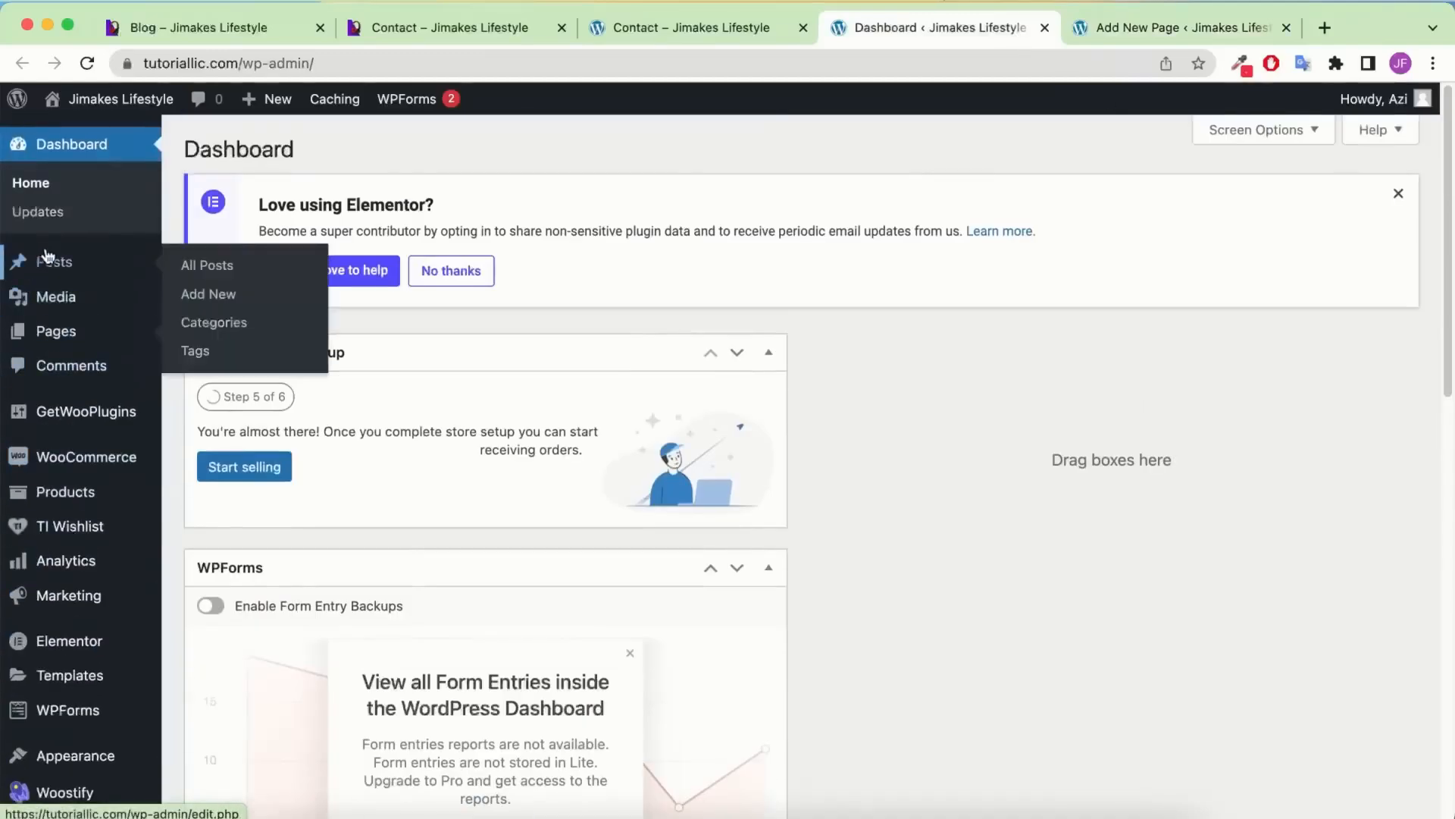
left_click(261, 263)
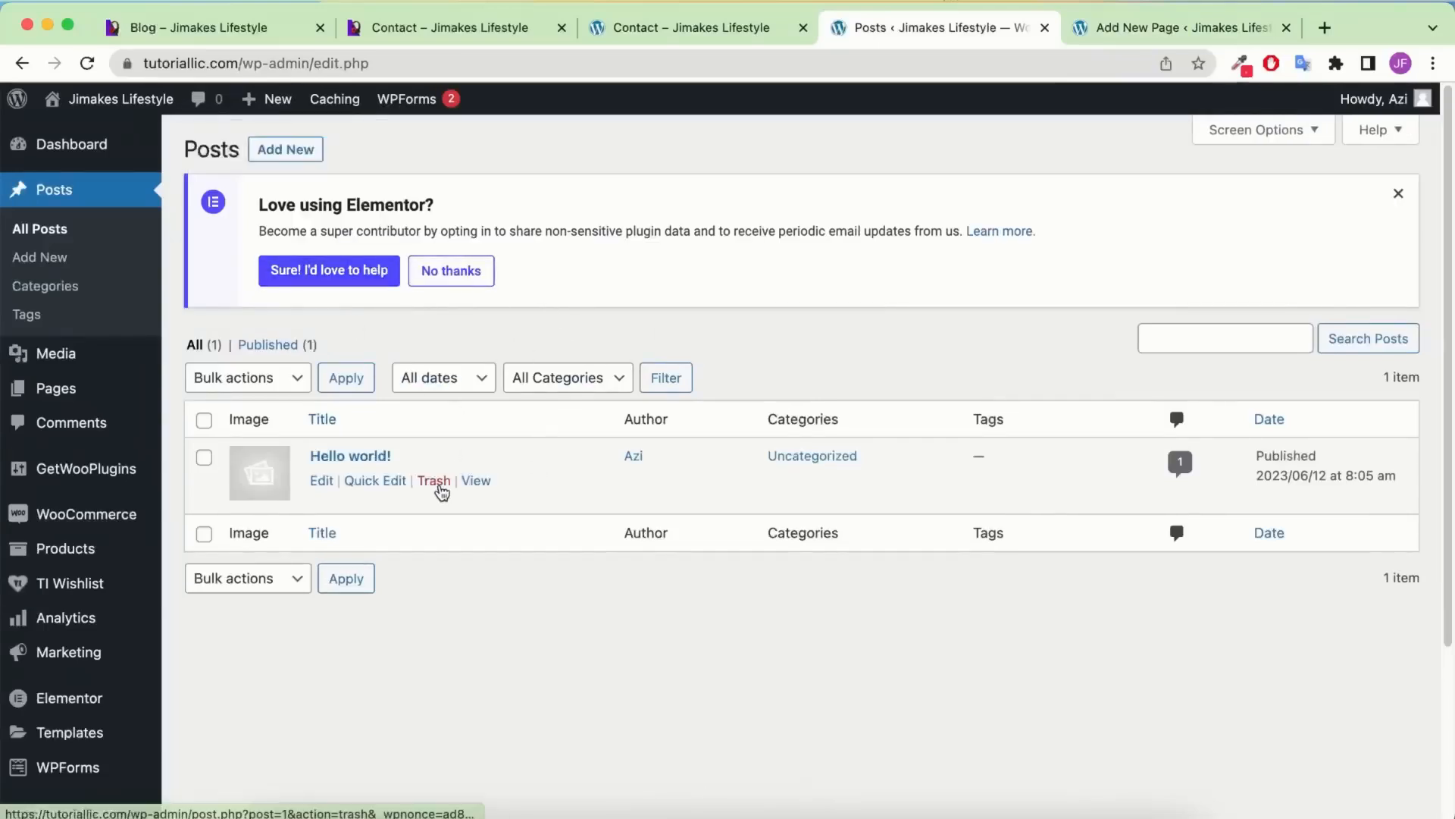
left_click(438, 485)
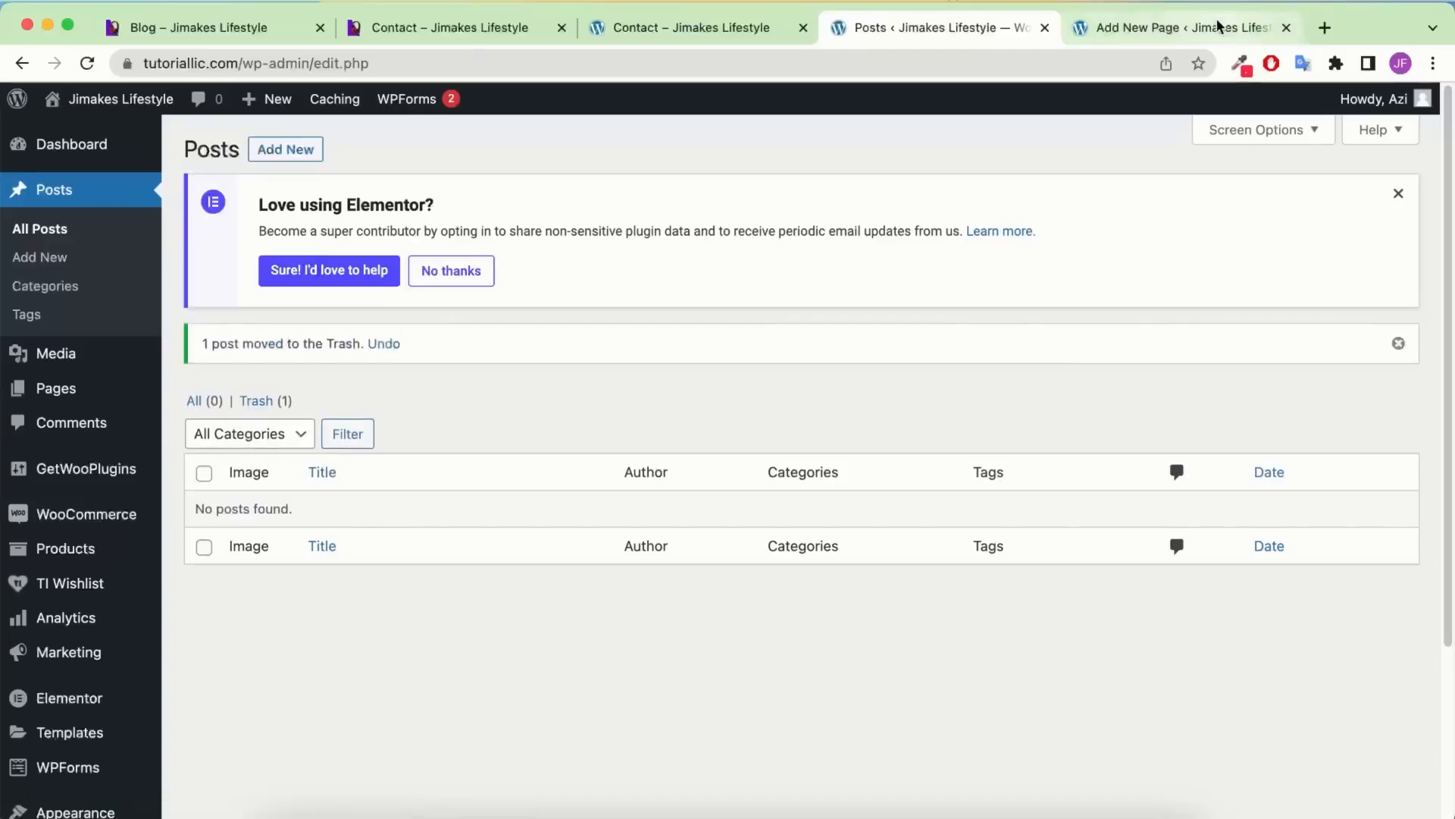
left_click(1286, 27)
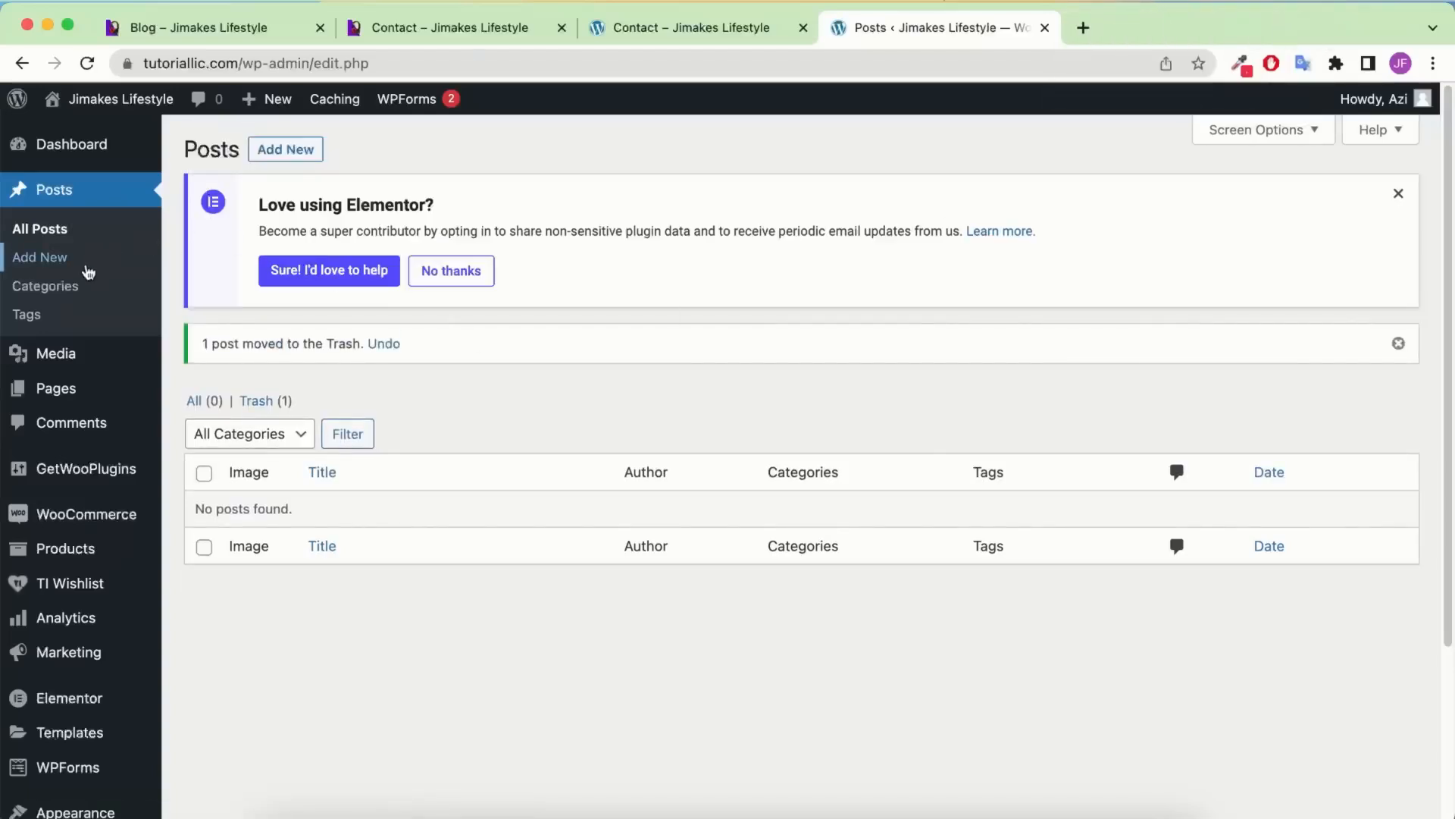
left_click(52, 261)
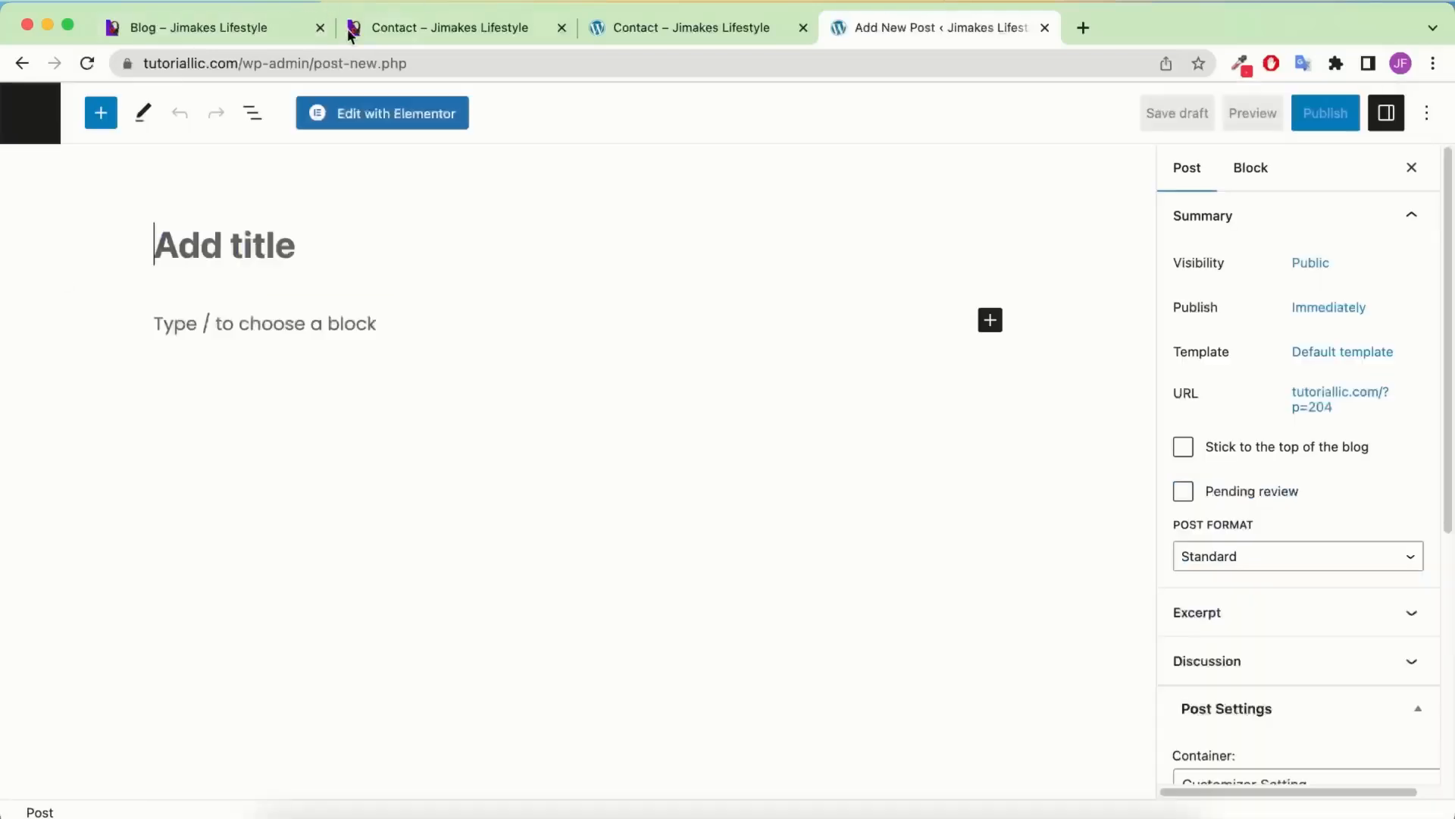
Open the Bluetooth Calling Smartwatch article on the reference blog
left_click(295, 27)
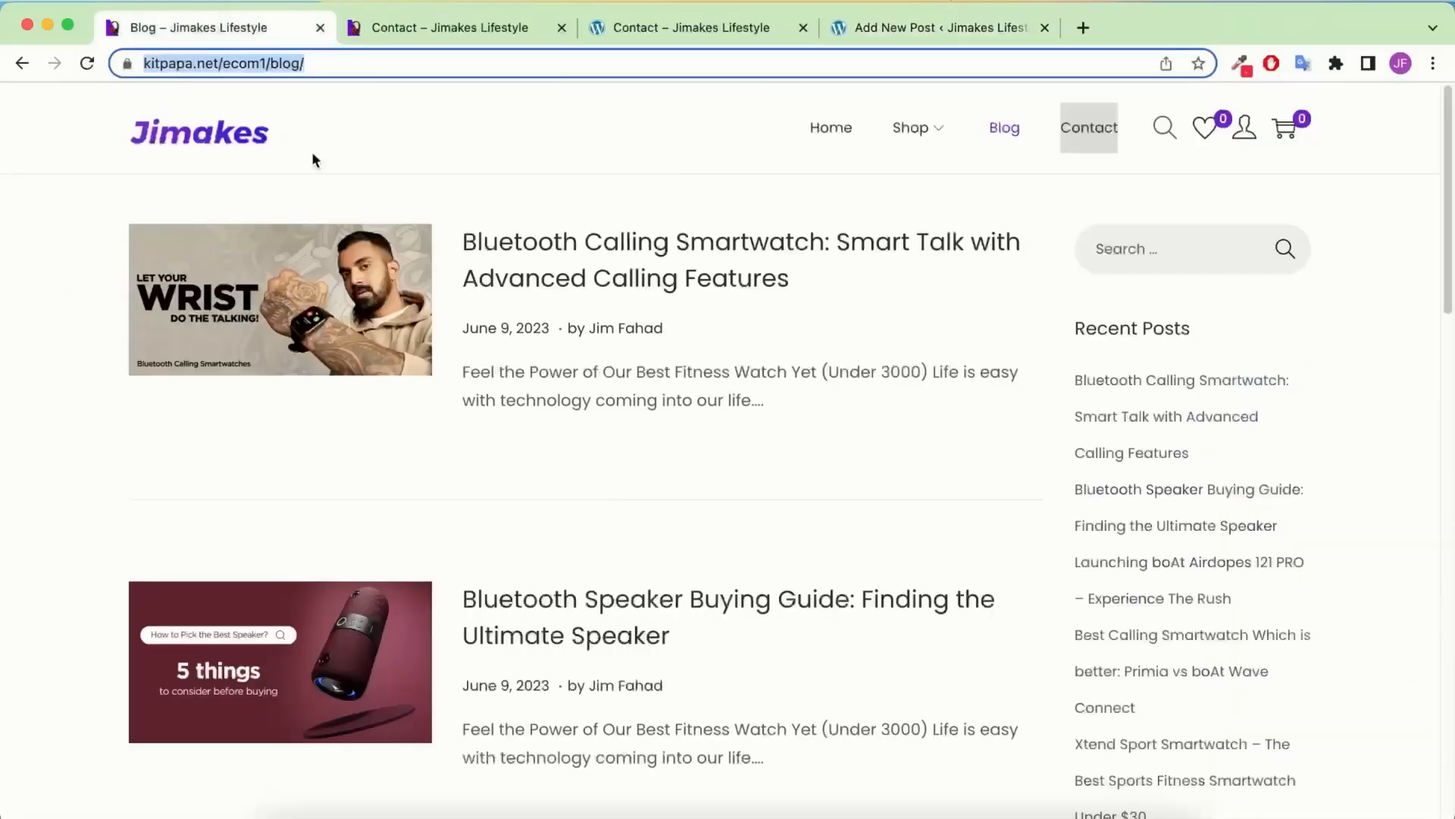
left_click(561, 266)
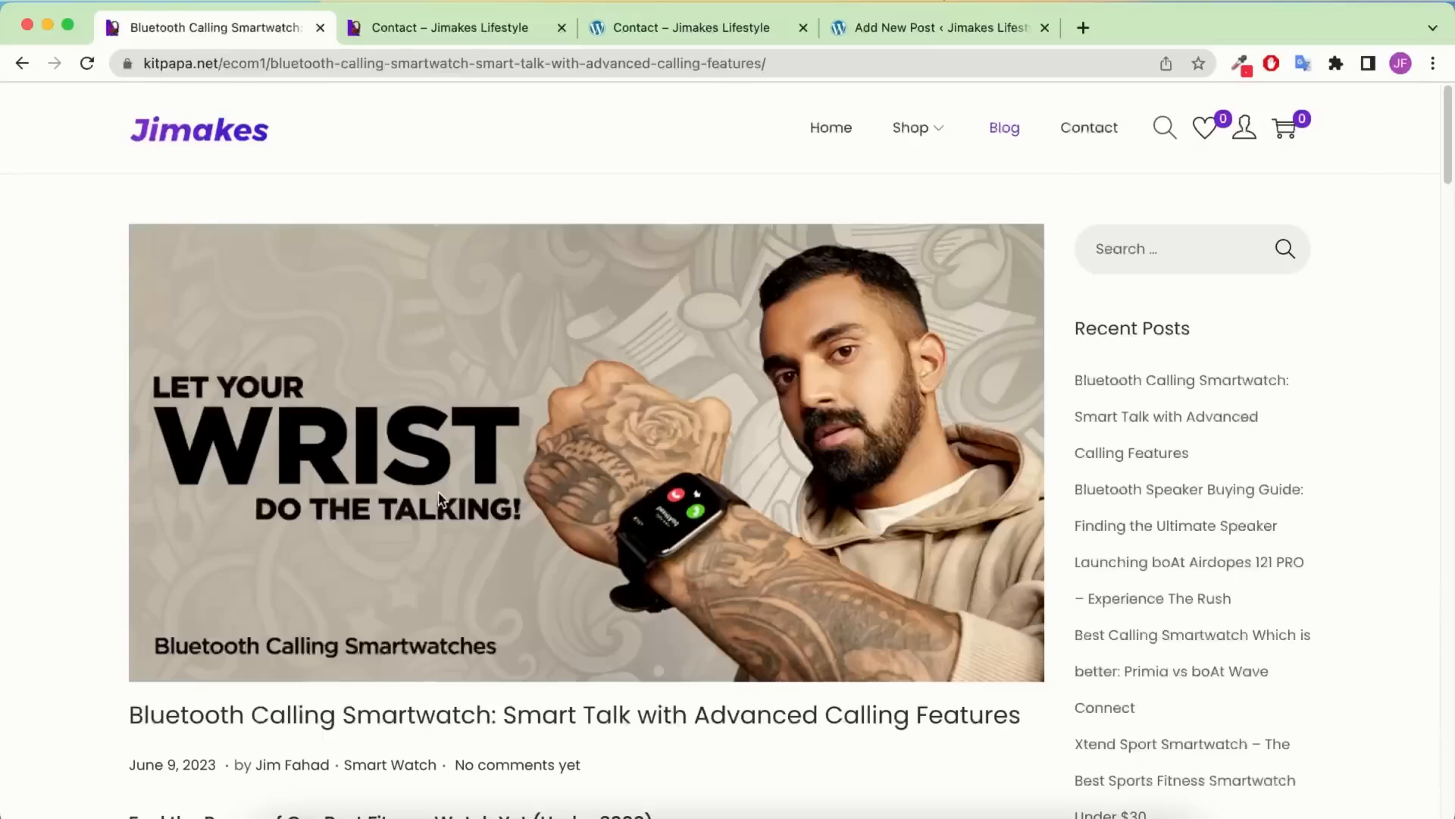
scroll(501, 411, "down", 1)
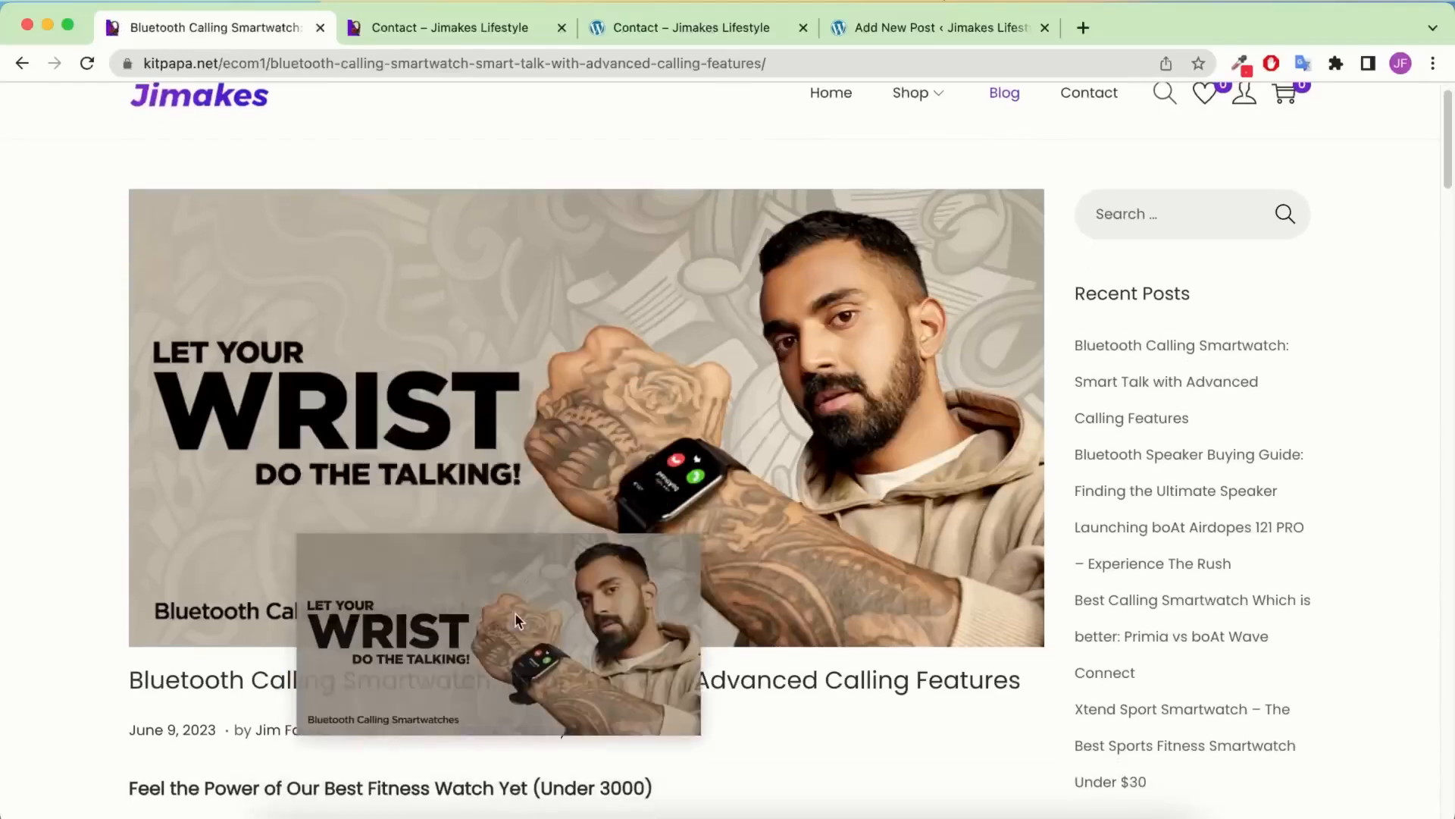
scroll(589, 423, "down", 4)
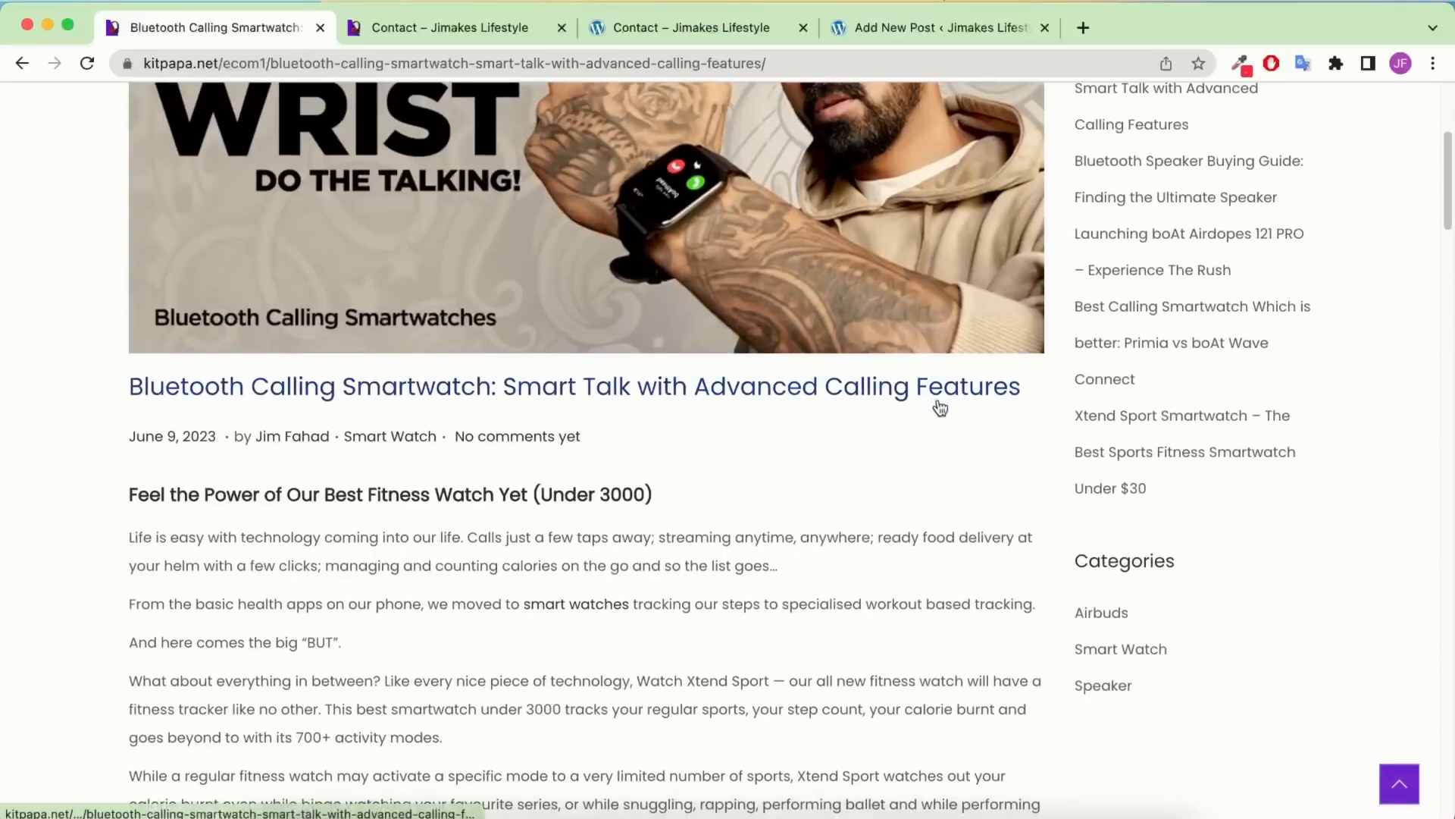
left_click_drag(1023, 388, 126, 387)
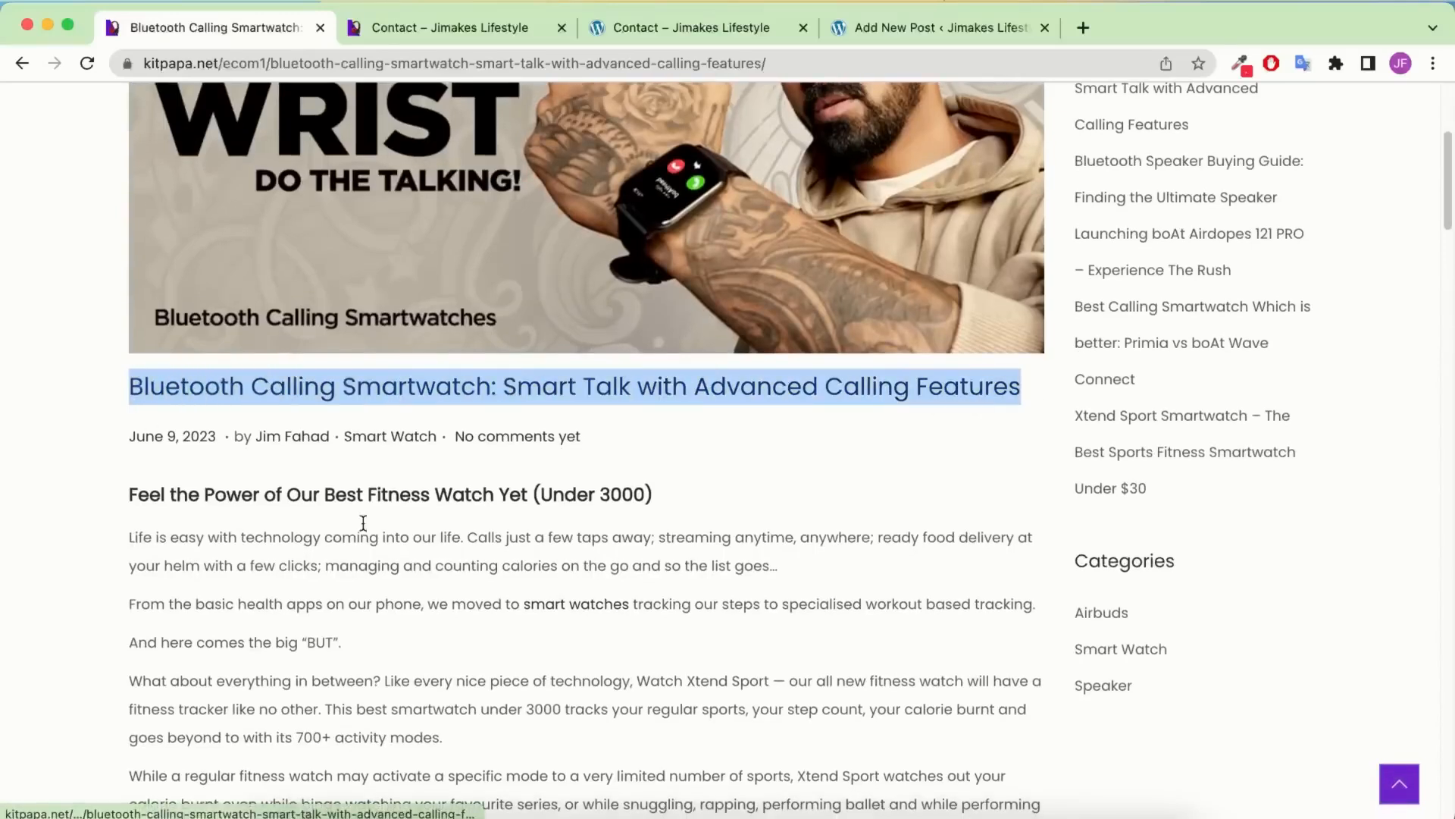
left_click(391, 558)
Read through the article and select its full title for copying
scroll(391, 558, "down", 1)
left_click_drag(119, 438, 331, 680)
scroll(318, 339, "down", 5)
left_click(318, 339)
scroll(317, 339, "down", 1)
scroll(317, 339, "down", 3)
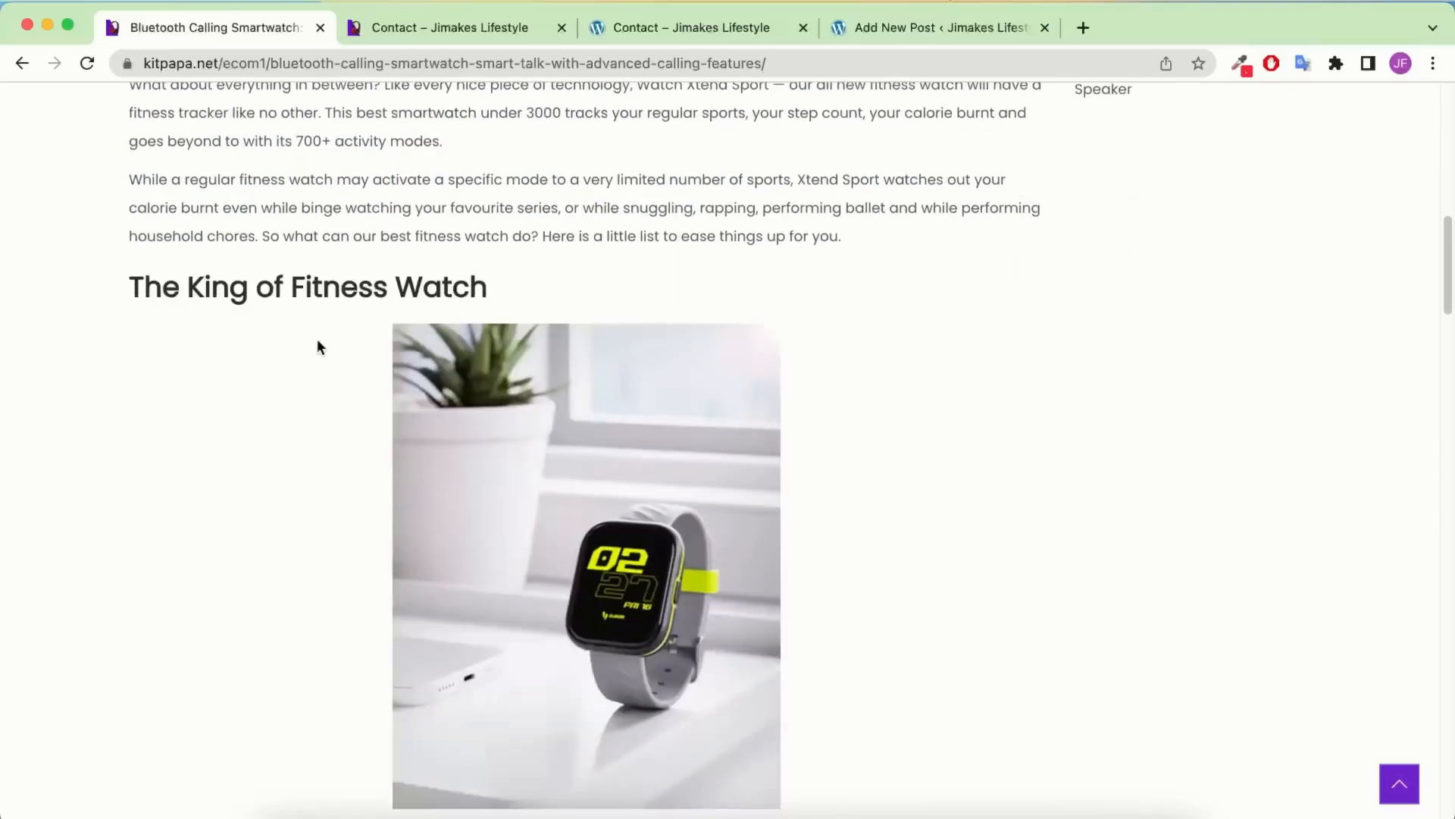
scroll(317, 341, "down", 20)
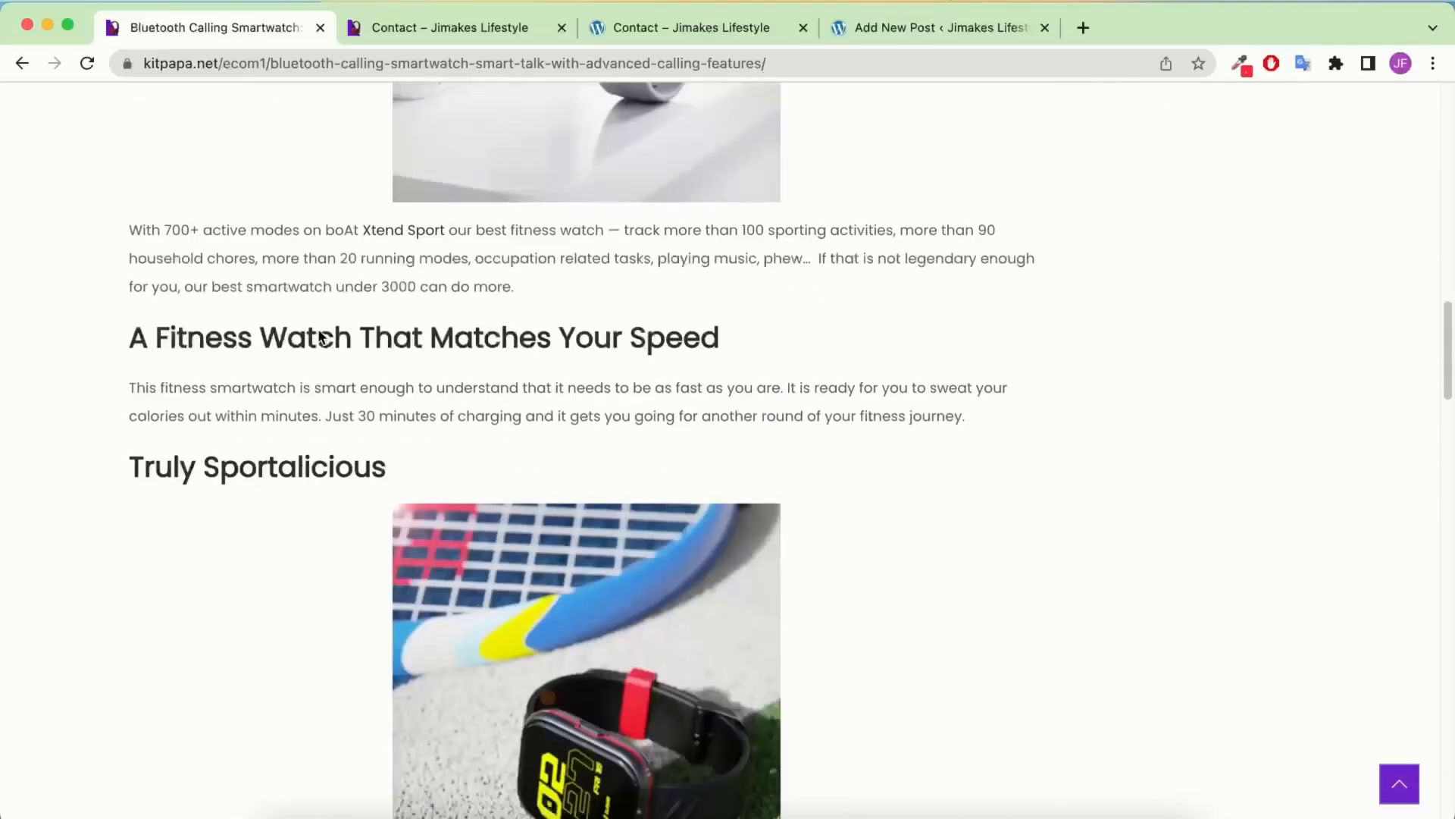
scroll(319, 334, "down", 5)
scroll(320, 334, "up", 20)
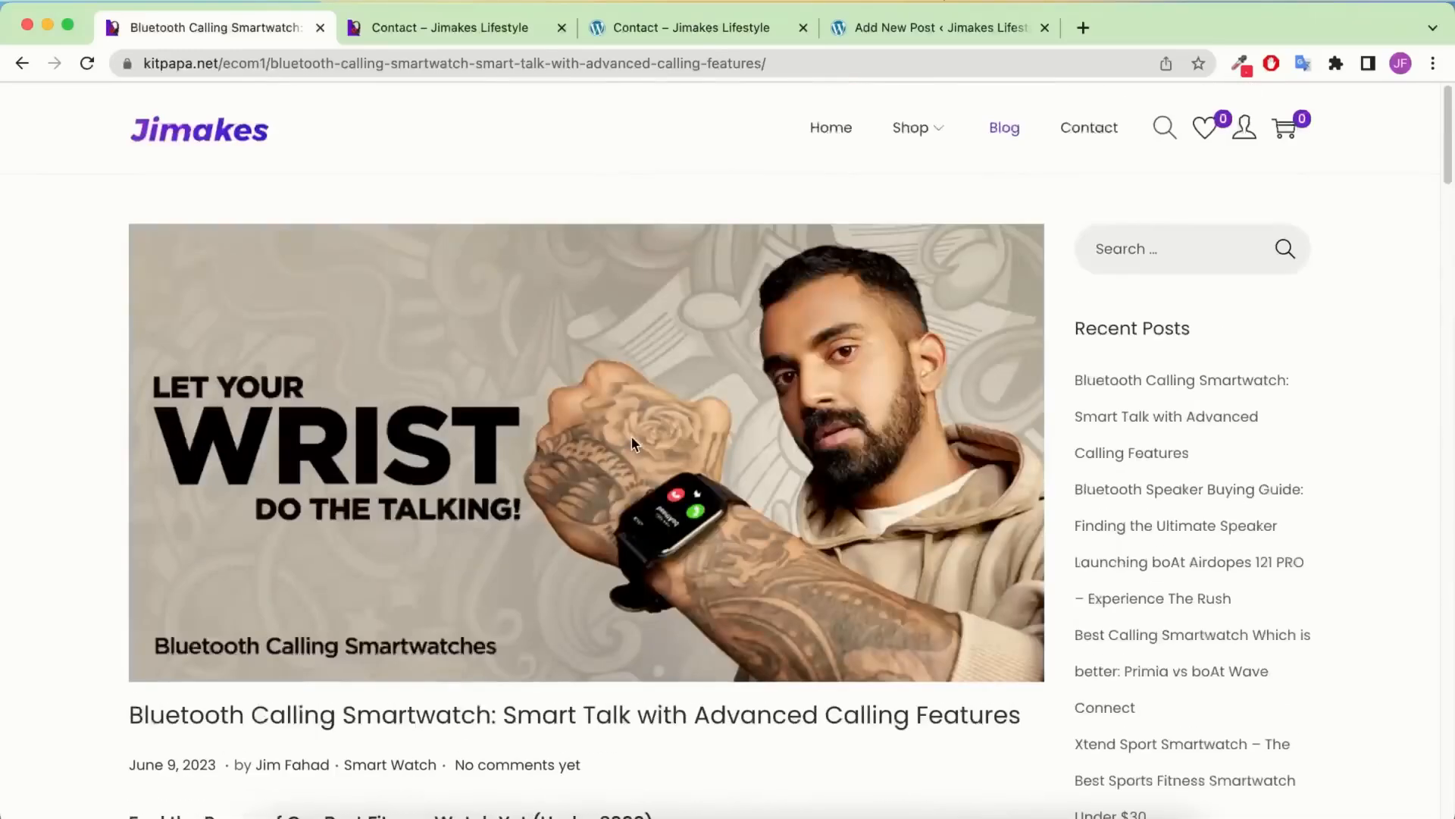
scroll(859, 677, "down", 1)
left_click_drag(1039, 664, 121, 655)
key("super+c")
Paste 'Bluetooth Calling Smartwatch: Smart Talk with Advanced Calling Features' as the post title
key("super+4")
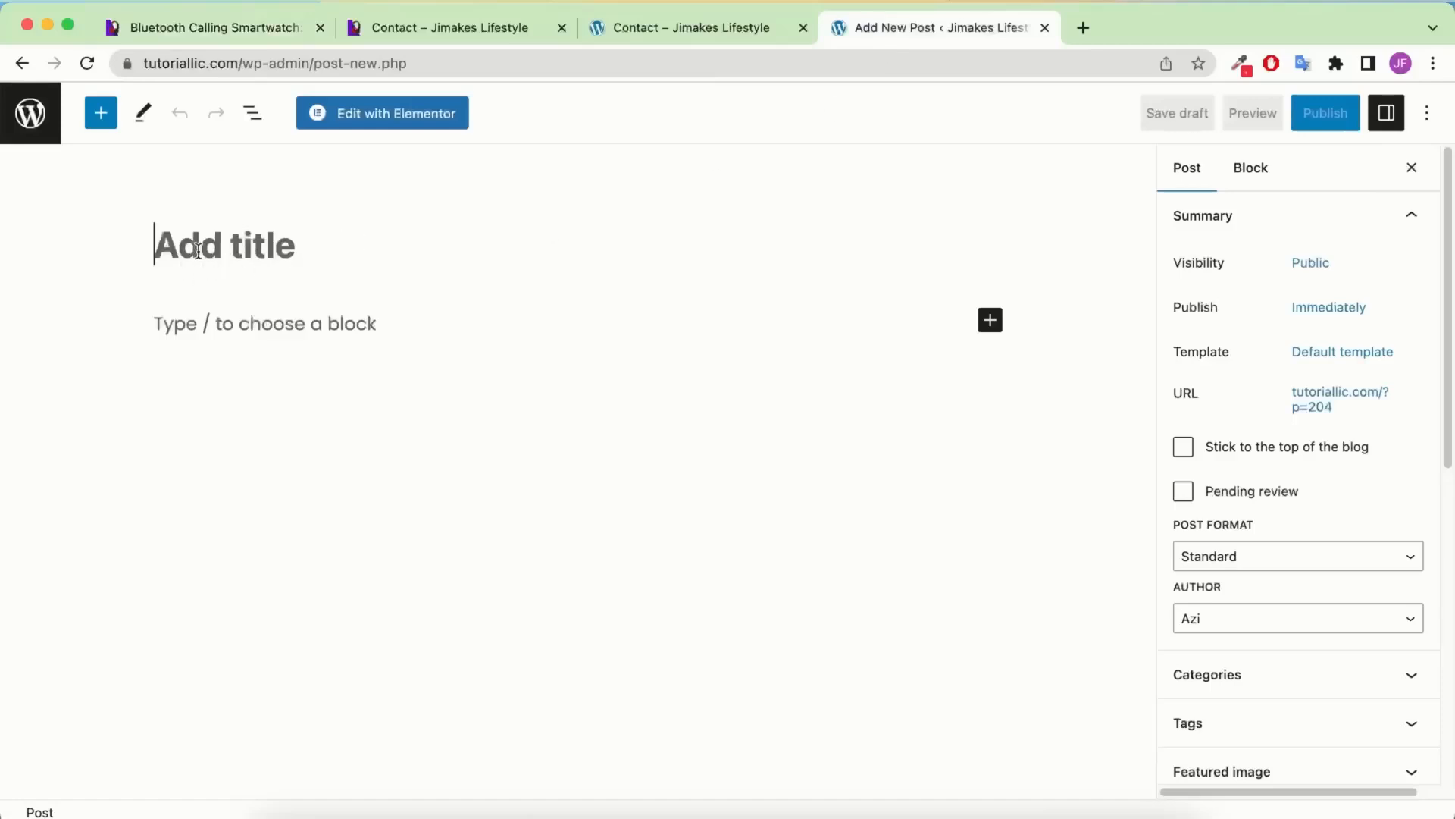
type("fhfh")
key("BackSpace")
key("BackSpace")
key("BackSpace")
key("BackSpace")
key("super+v")
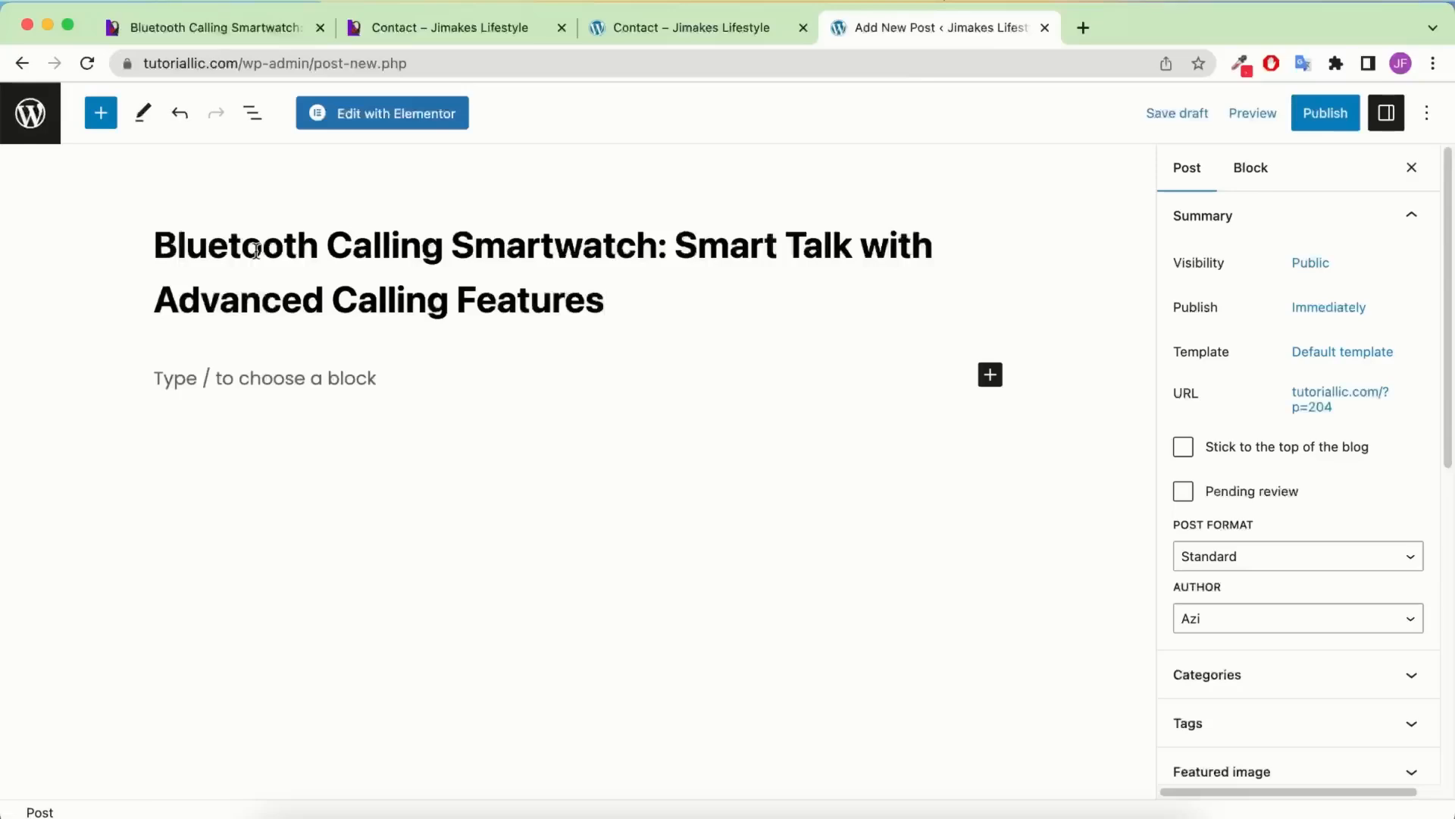
Type two placeholder paragraphs of sample text in the post body
left_click(394, 384)
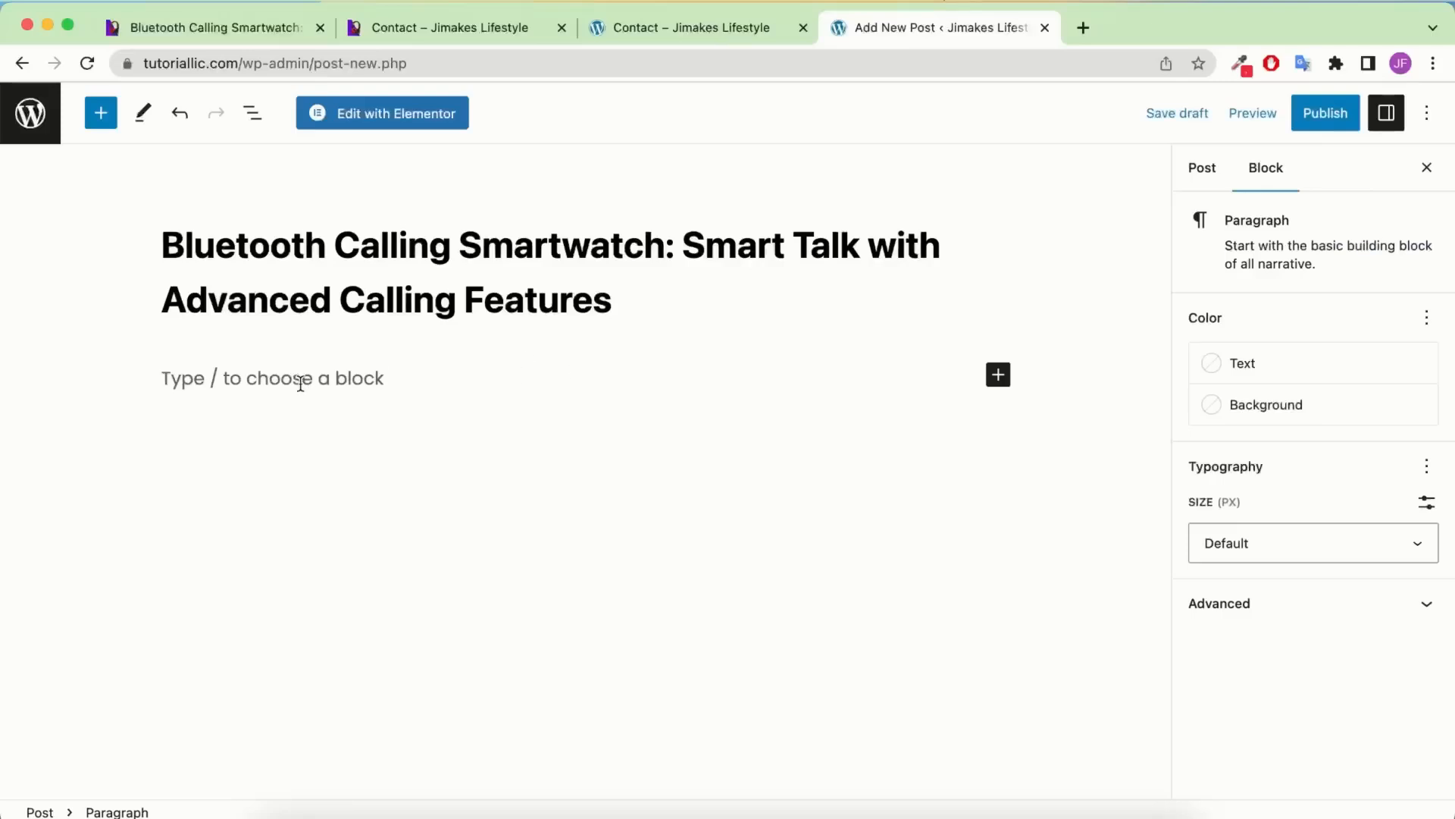
type("dfjhfdhjfd")
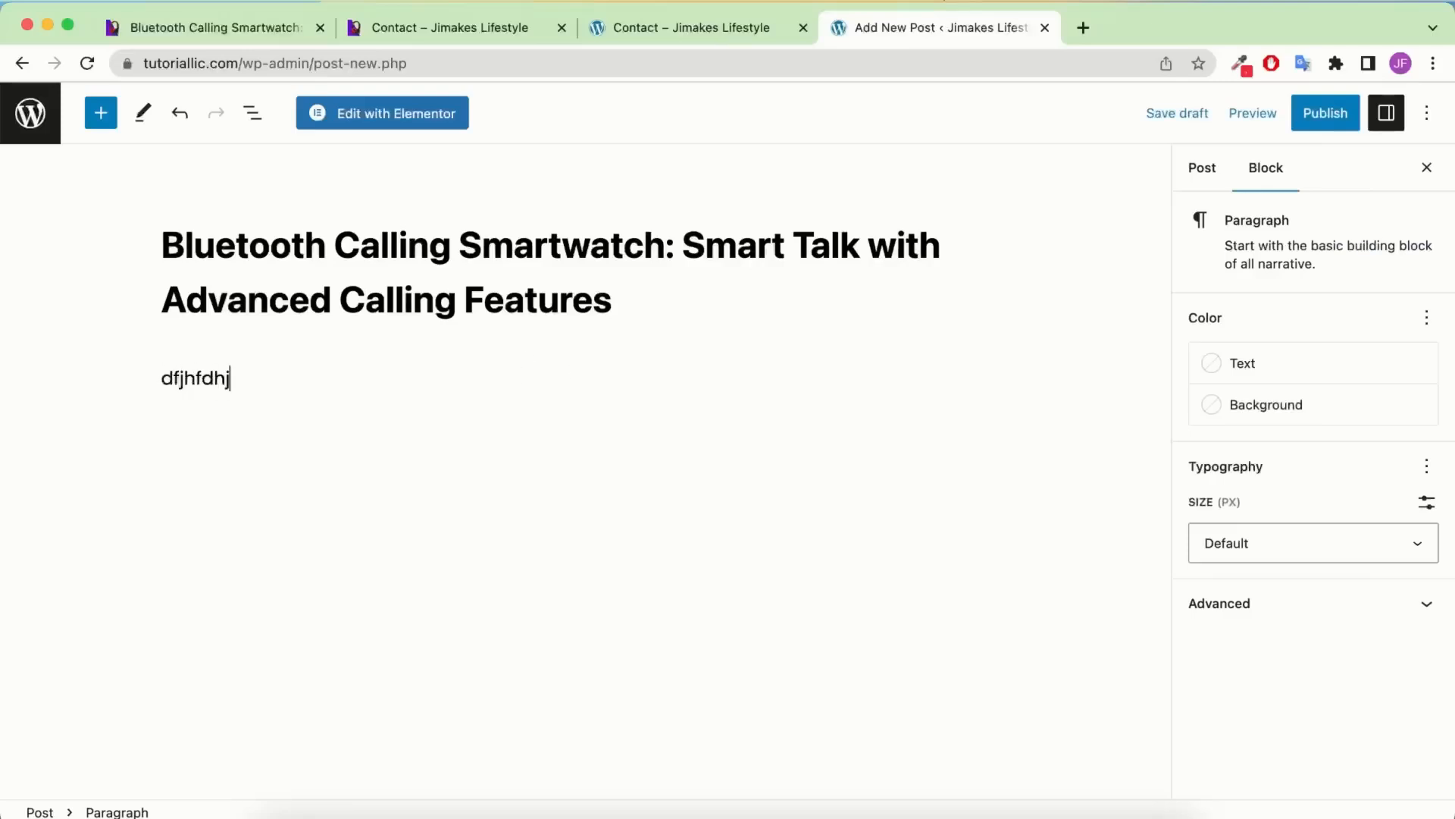
key("BackSpace")
key("BackSpace")
key("BackSpace")
key("BackSpace")
key("BackSpace")
key("BackSpace")
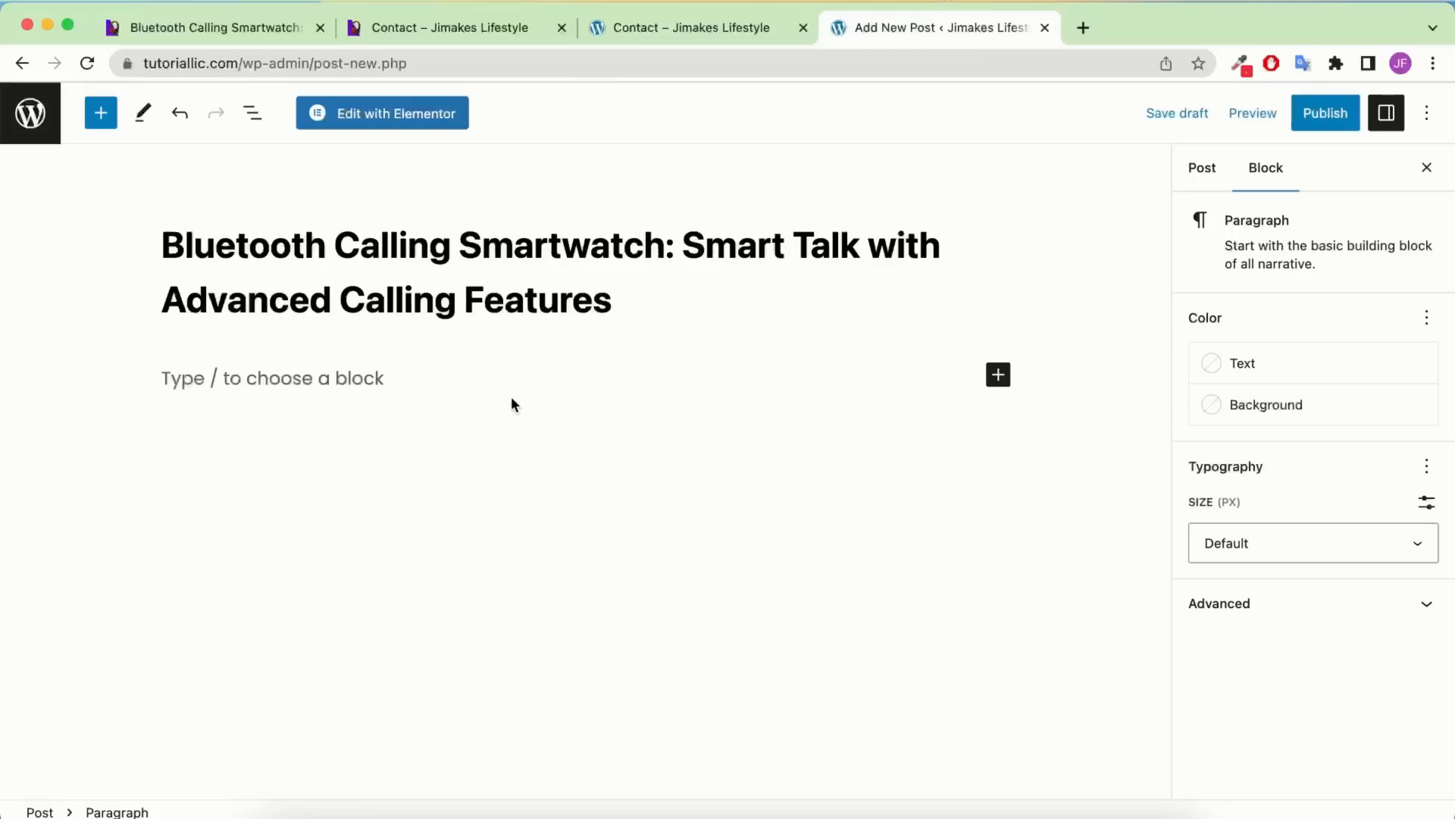
type("fdhdfhfd")
key("Return")
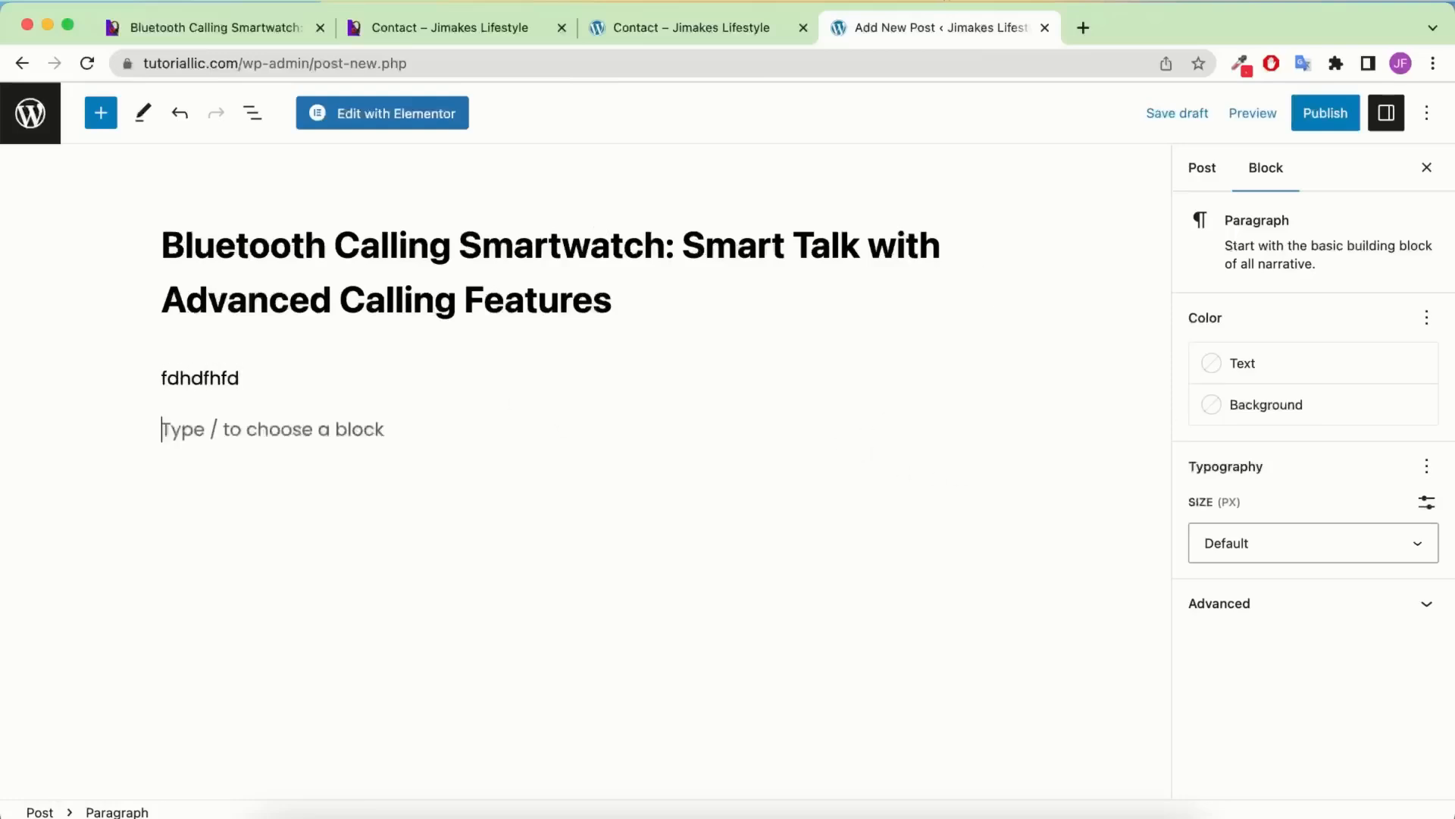
type("dfhdfhdfkfd")
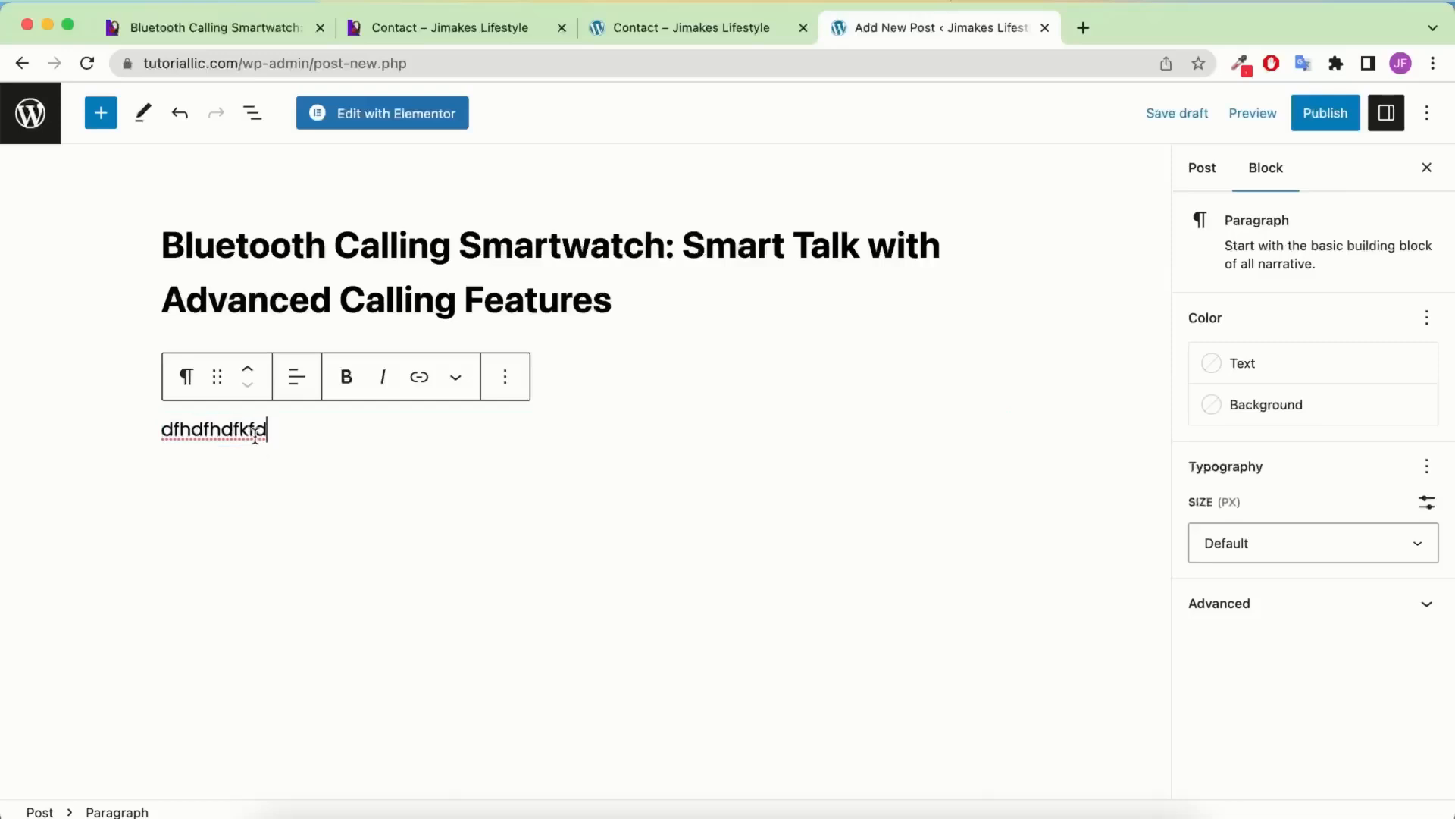
Make the second paragraph bold and italic, then view its block transform options
double_click(251, 428)
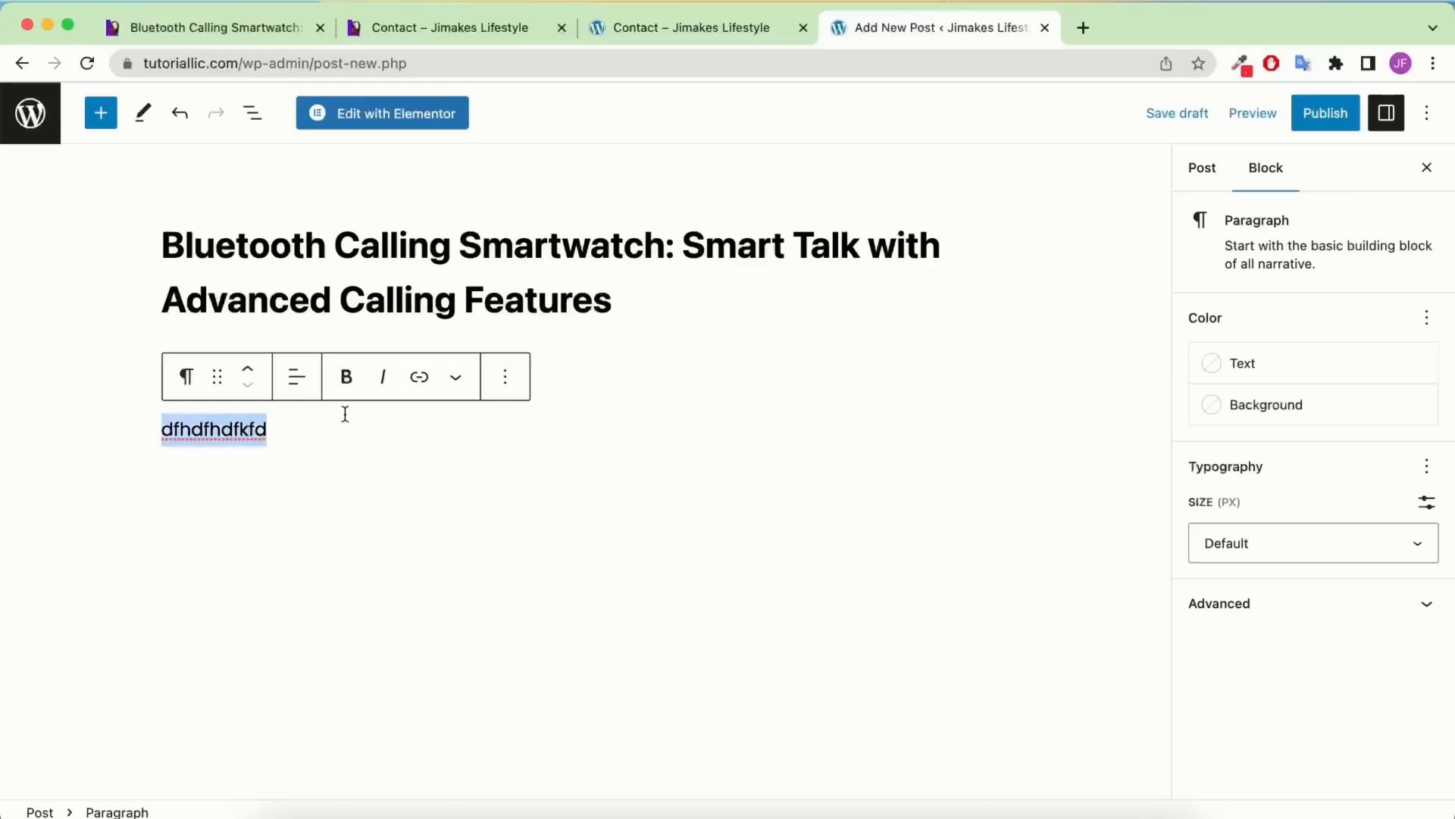
left_click(350, 375)
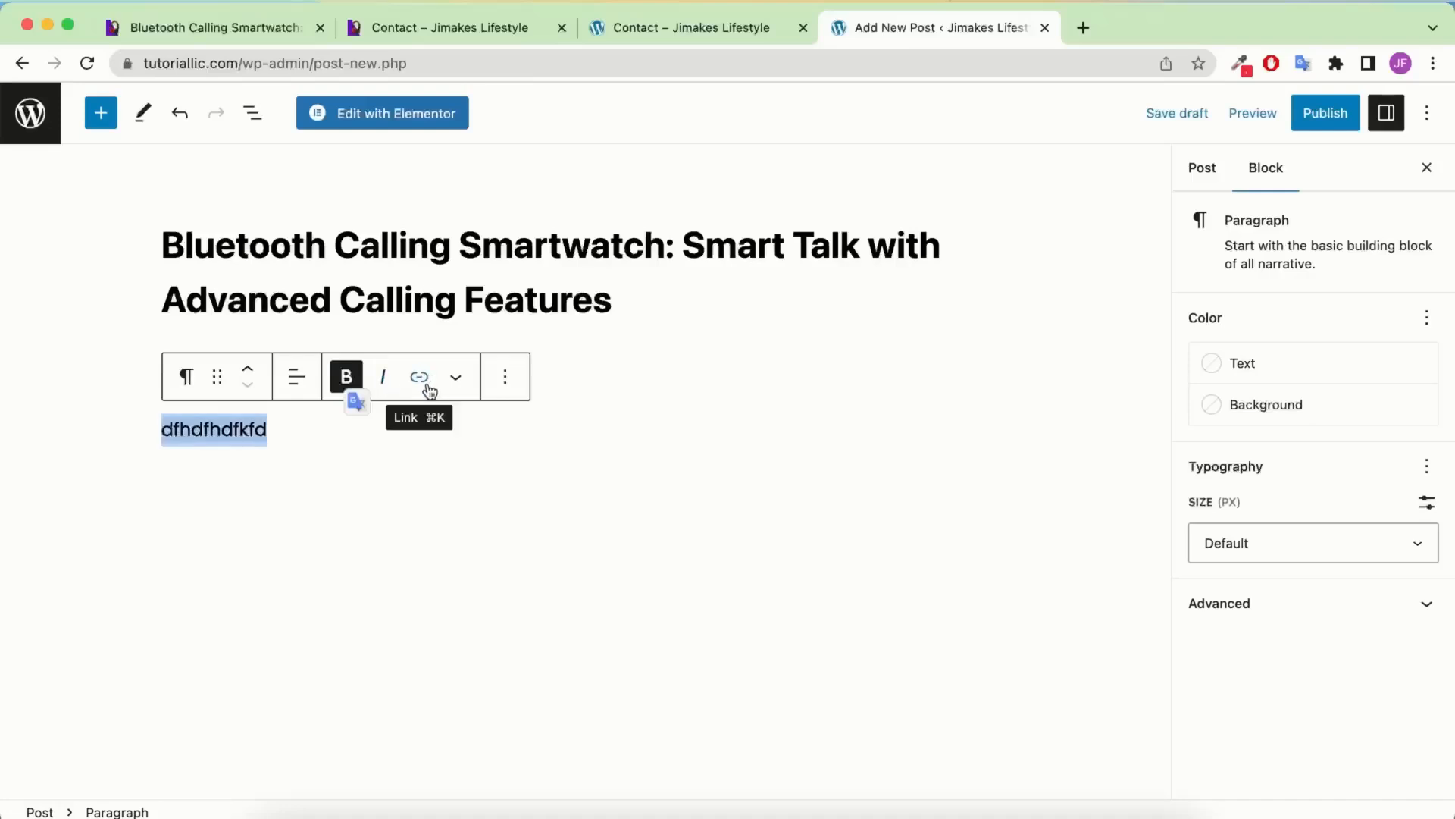
left_click(387, 377)
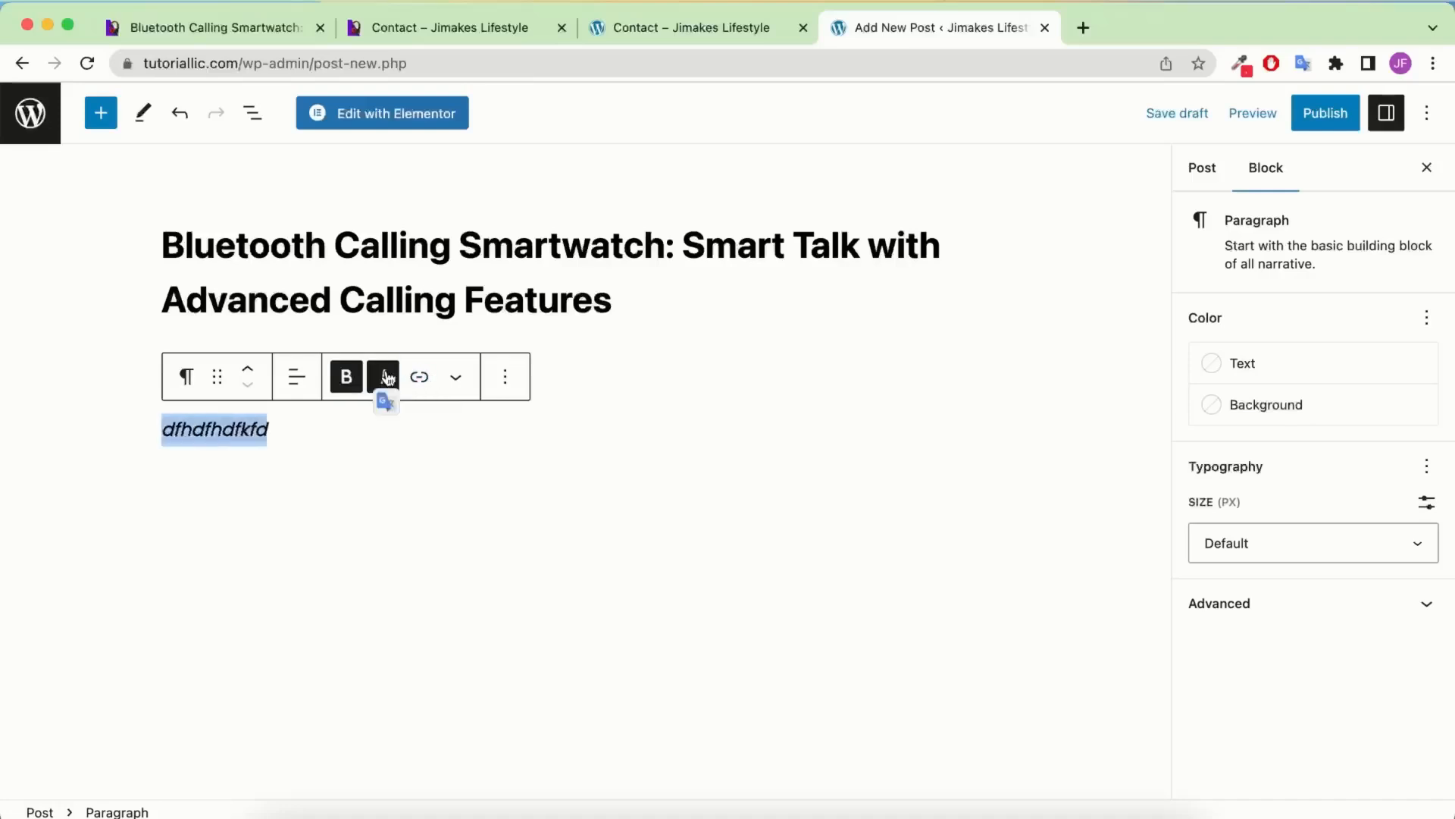
left_click(302, 377)
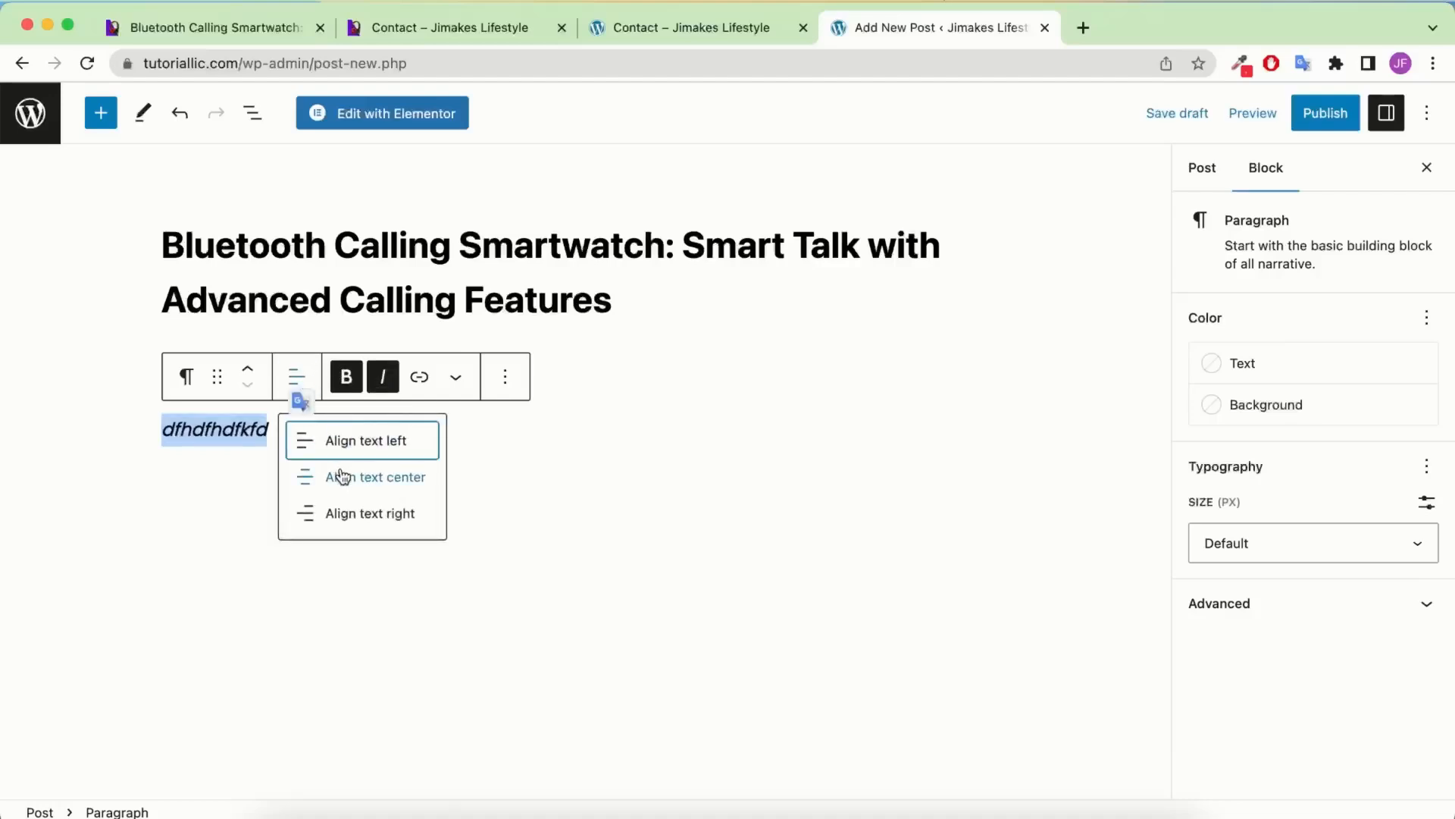
left_click(188, 378)
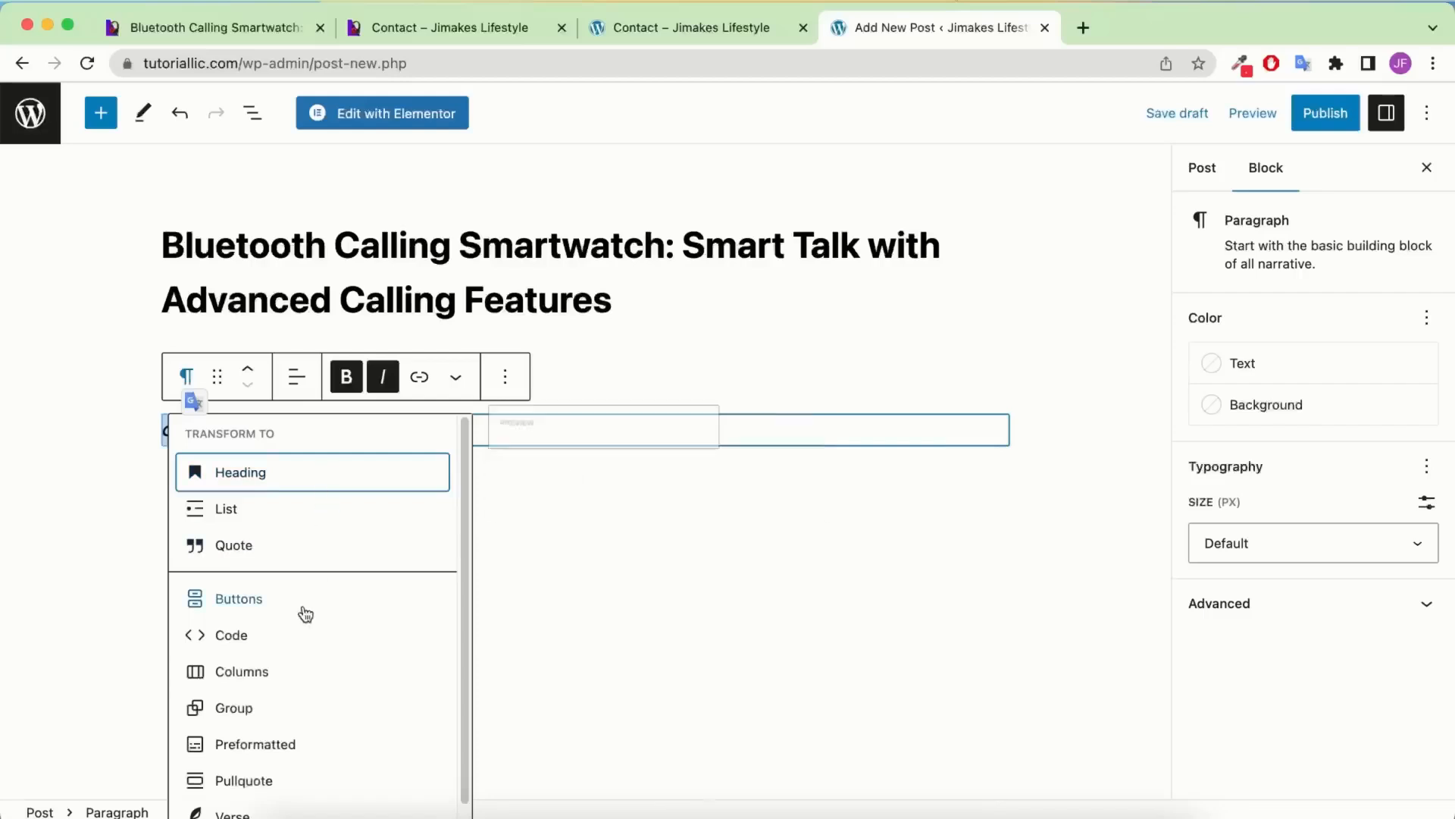
scroll(303, 584, "down", 1)
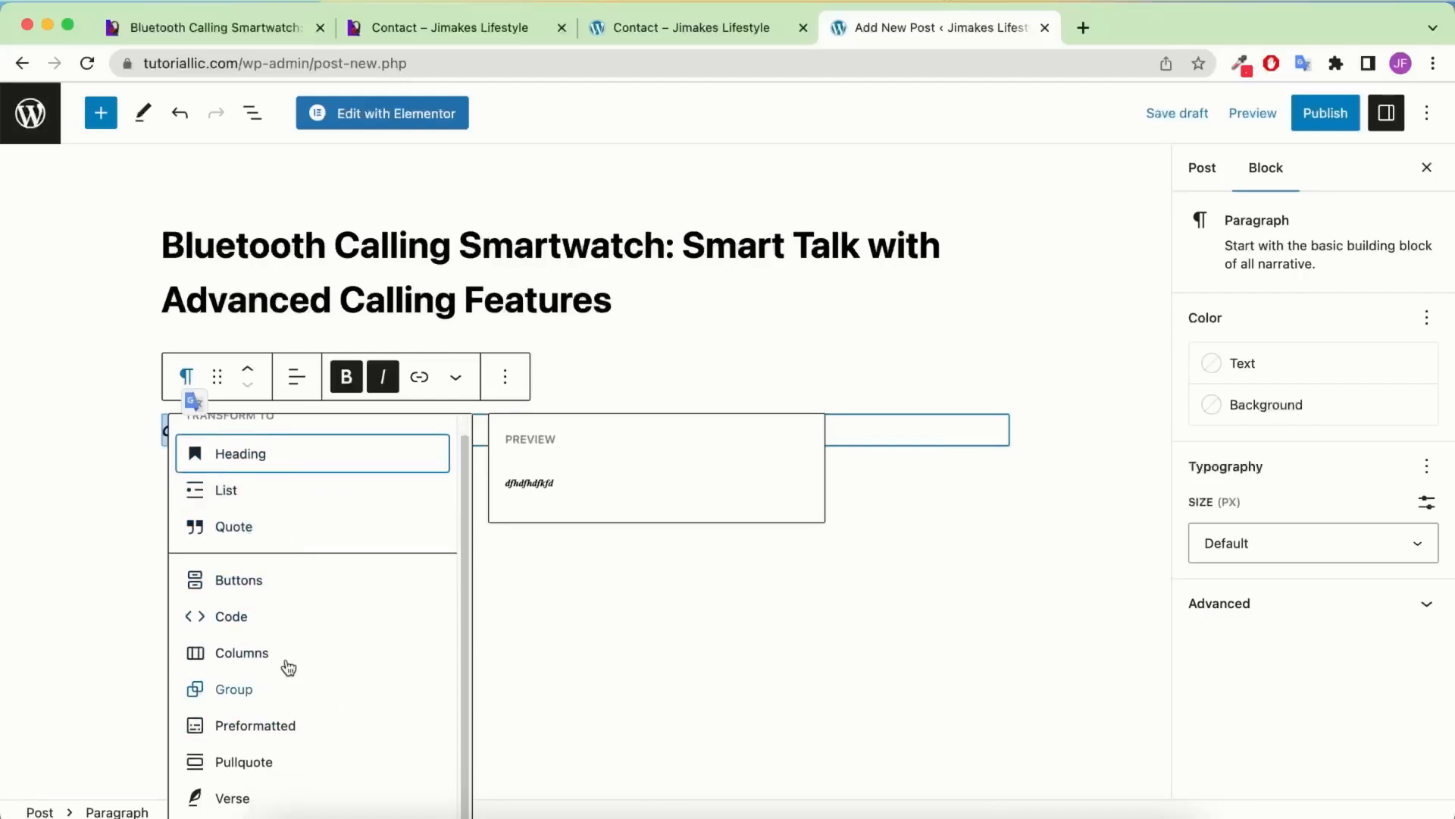
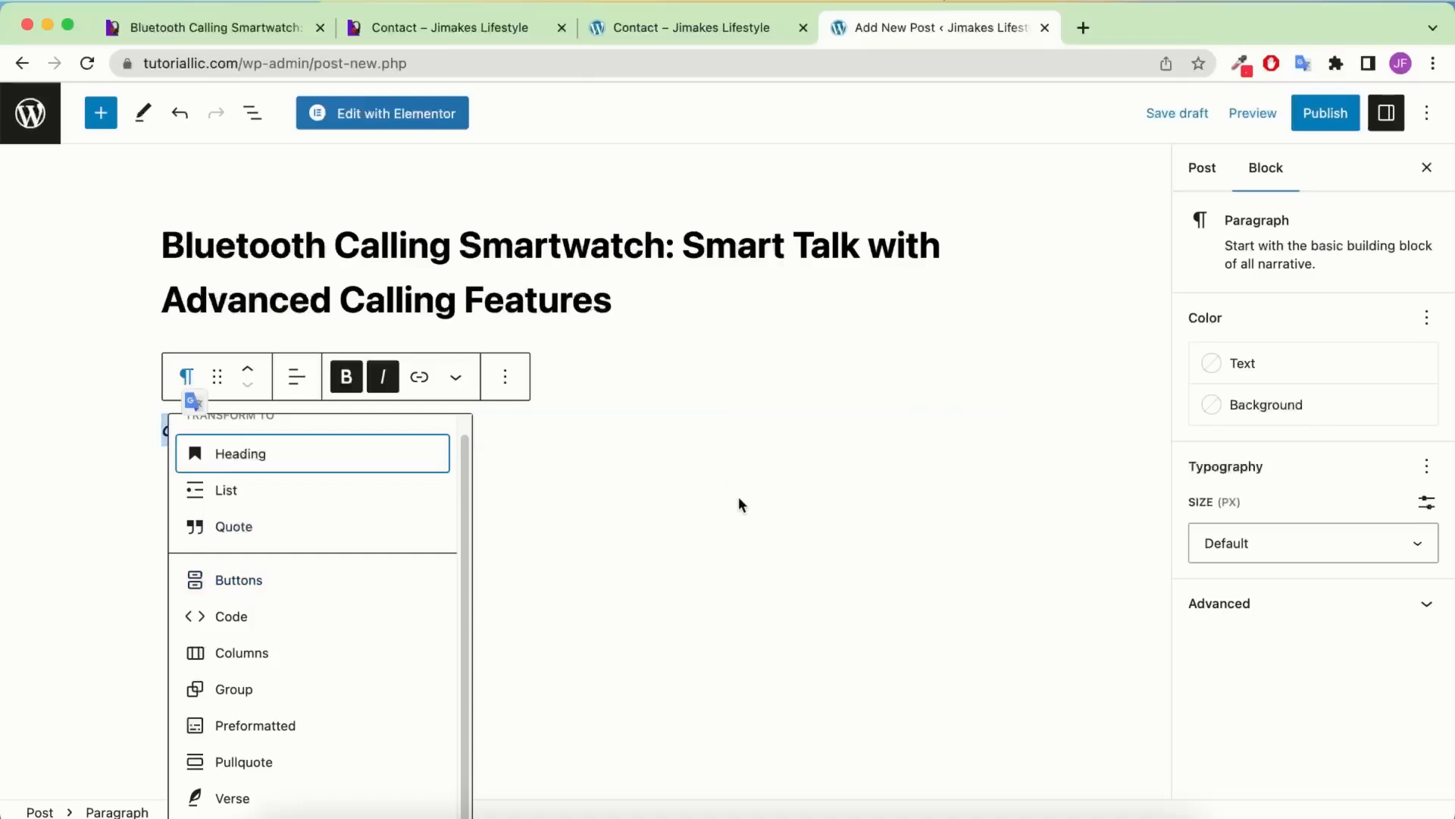
Close the block transformations list and deselect the paragraph to show the post settings
left_click(735, 495)
left_click(526, 419)
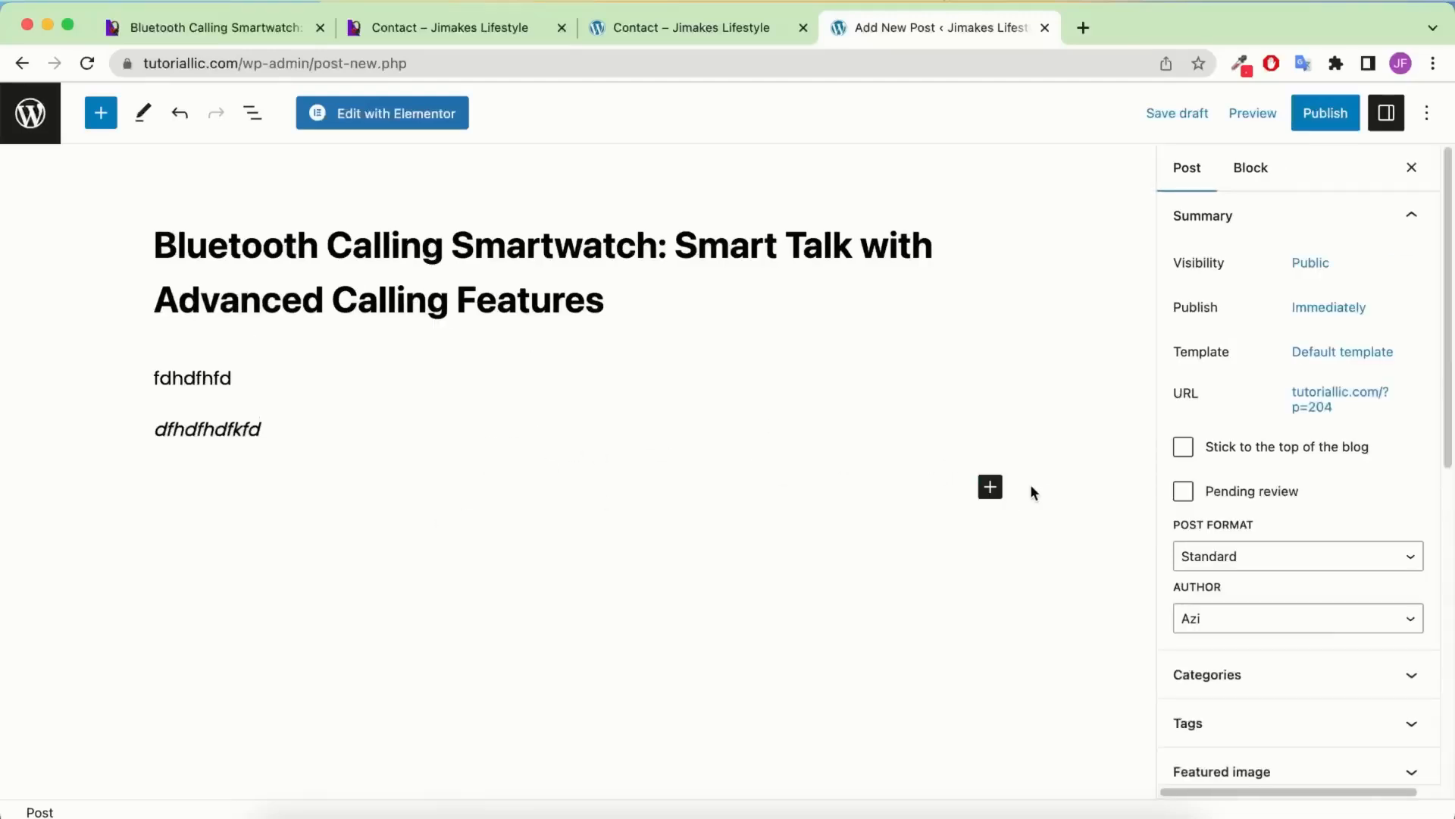
Insert an Image block with the Contact-us illustration from the Media Library
left_click(989, 489)
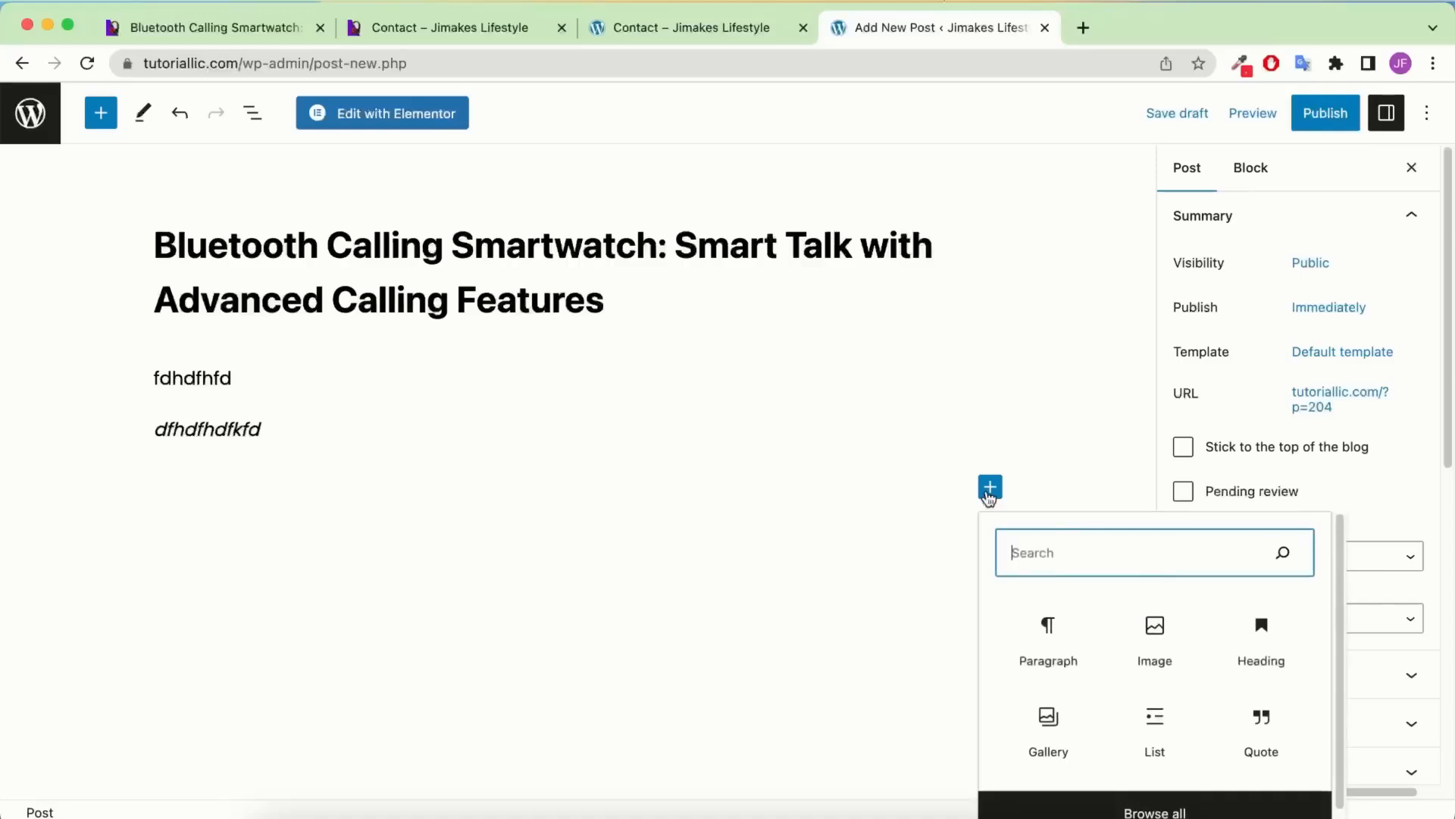
type("image")
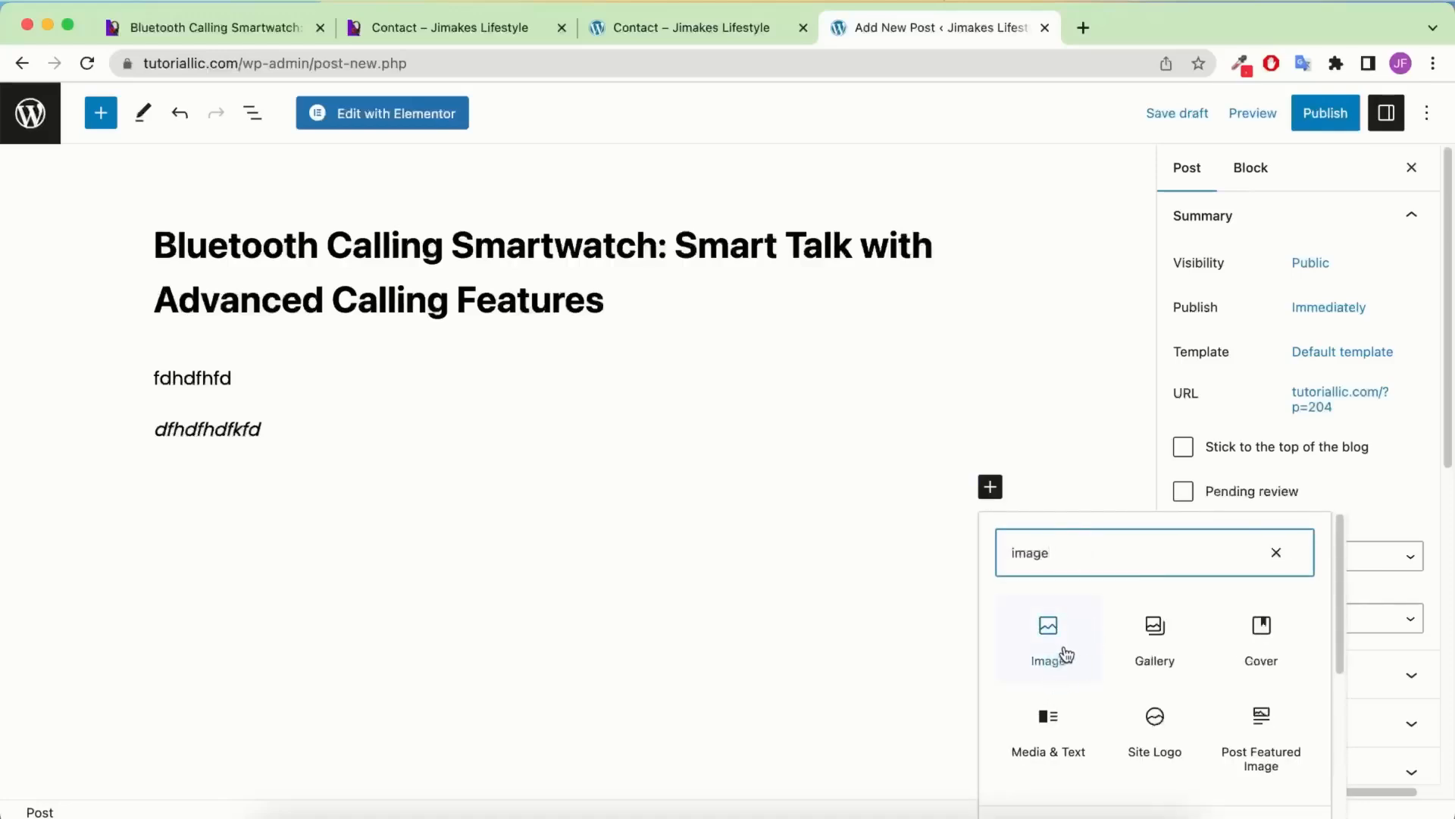
left_click(1064, 652)
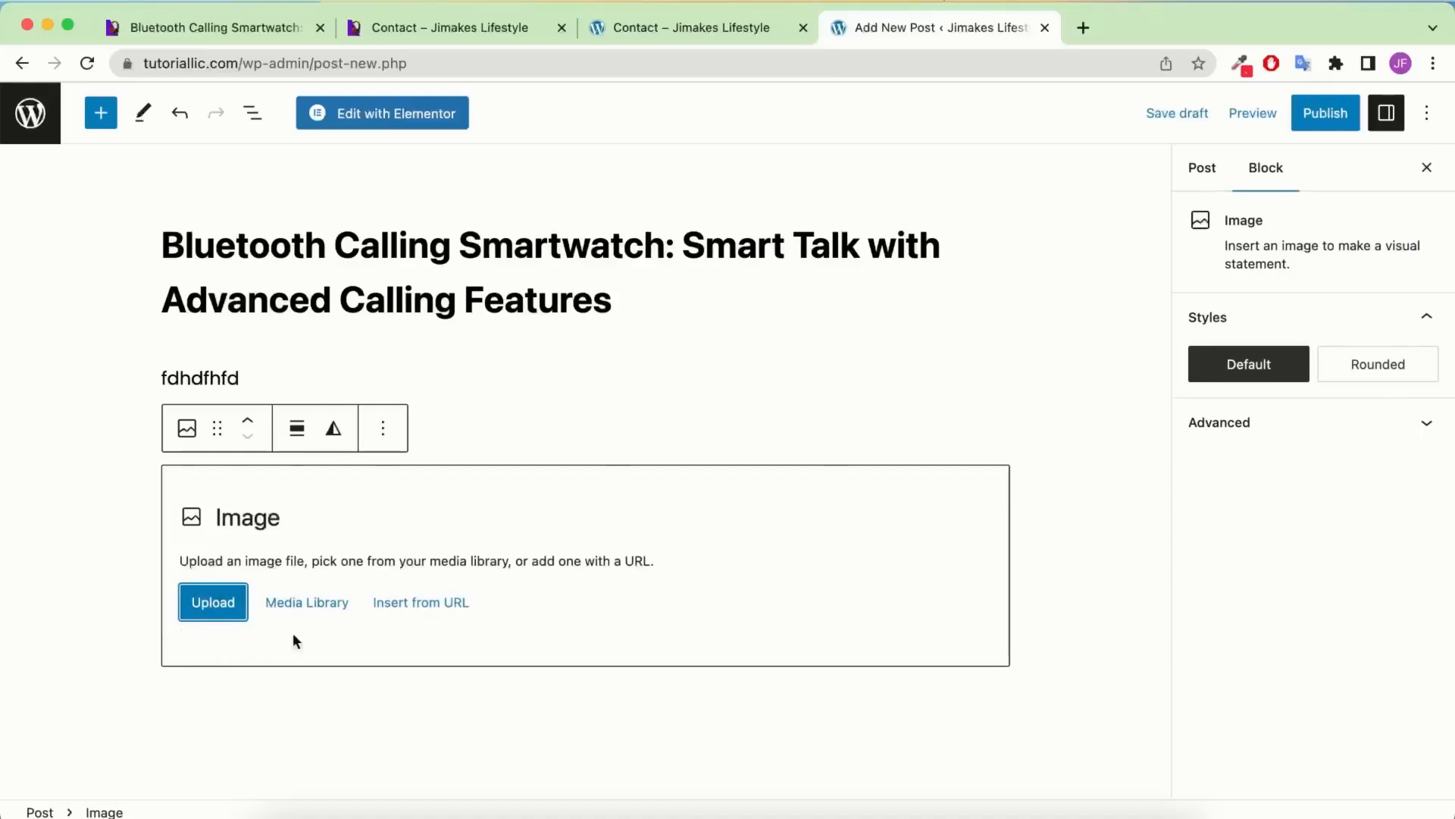
left_click(234, 604)
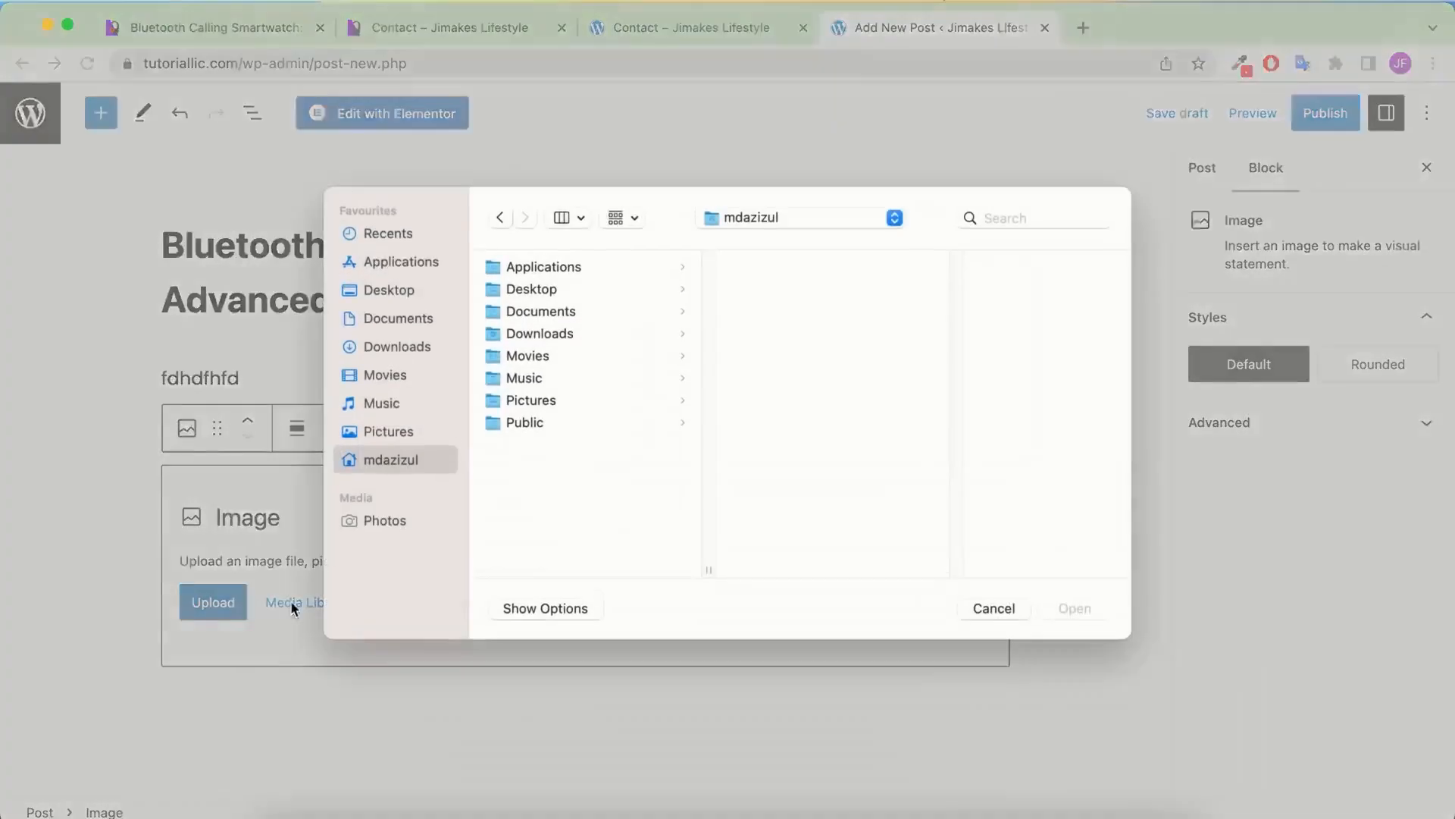
left_click(993, 608)
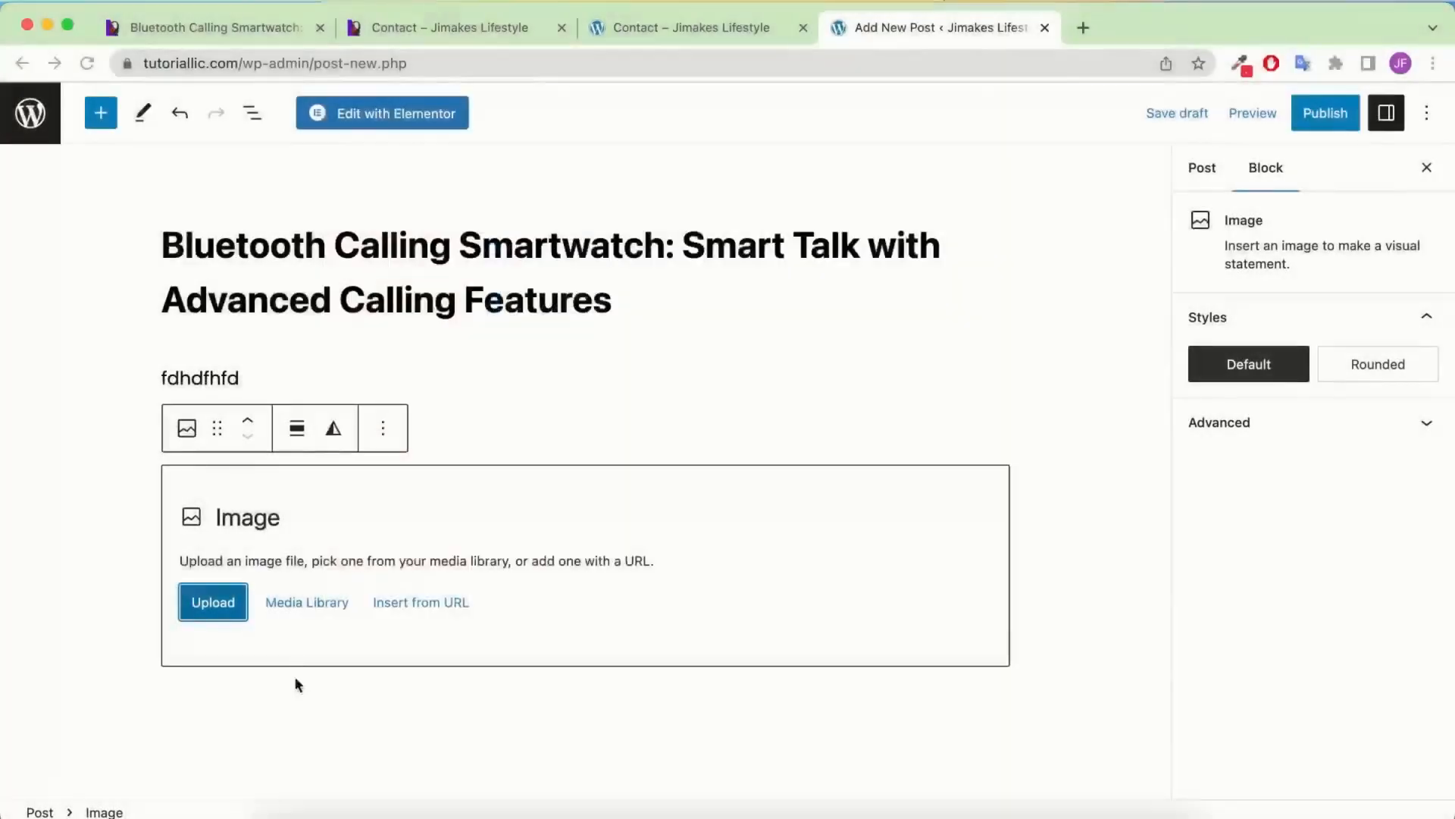
left_click(299, 602)
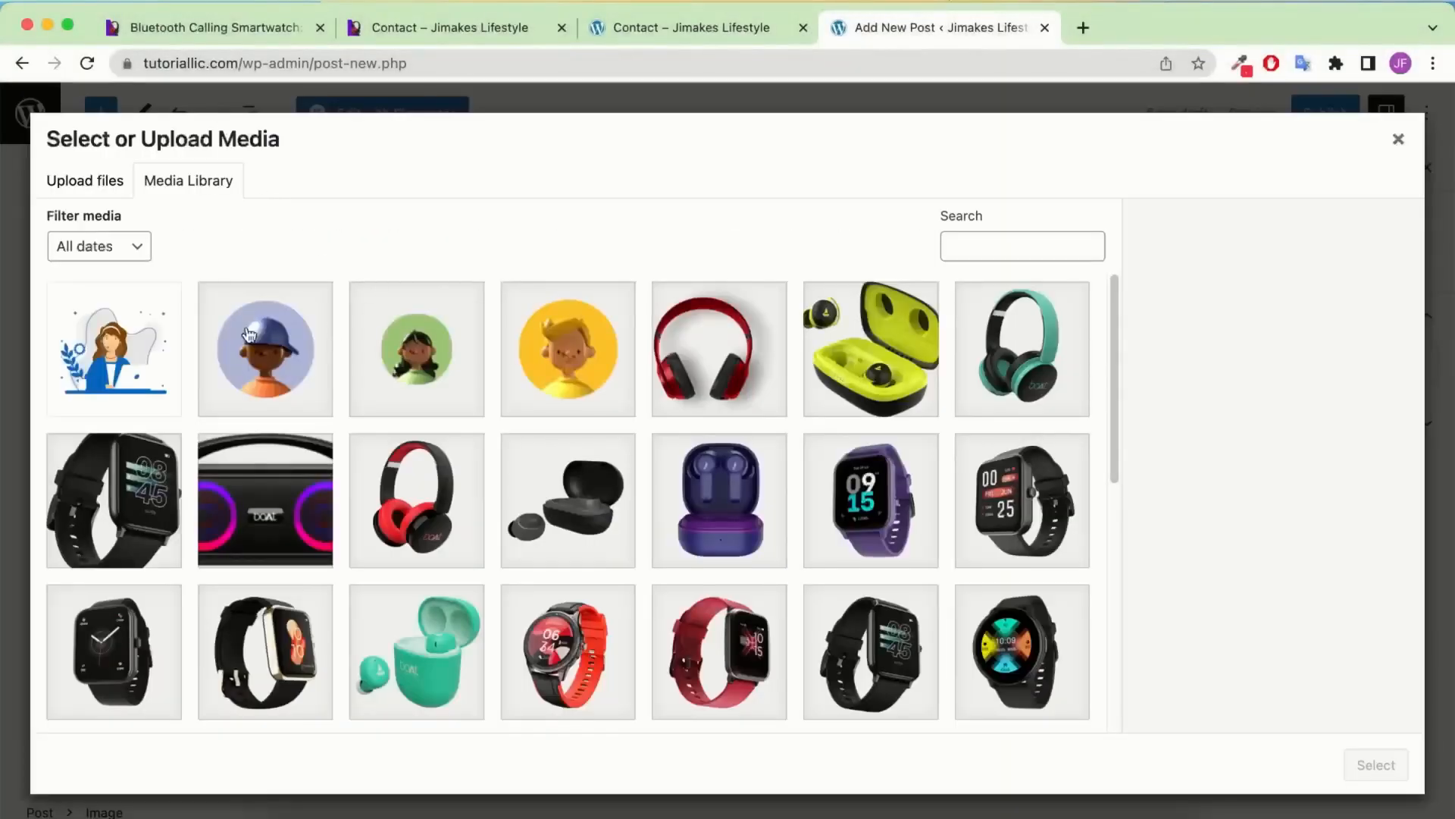
left_click(141, 342)
left_click(1376, 764)
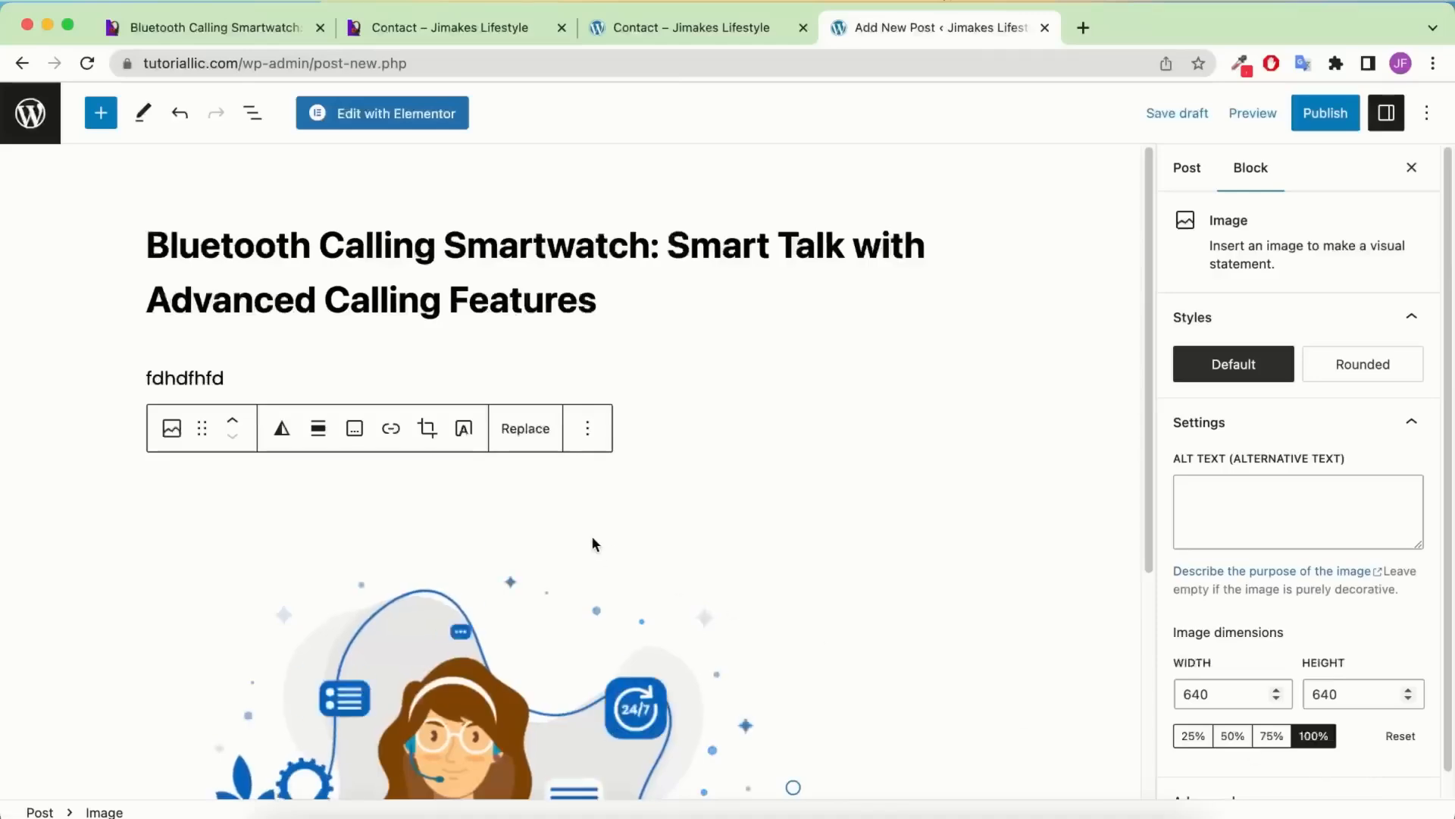
Review the inserted image and select the fdhdfhfd paragraph
scroll(585, 525, "down", 5)
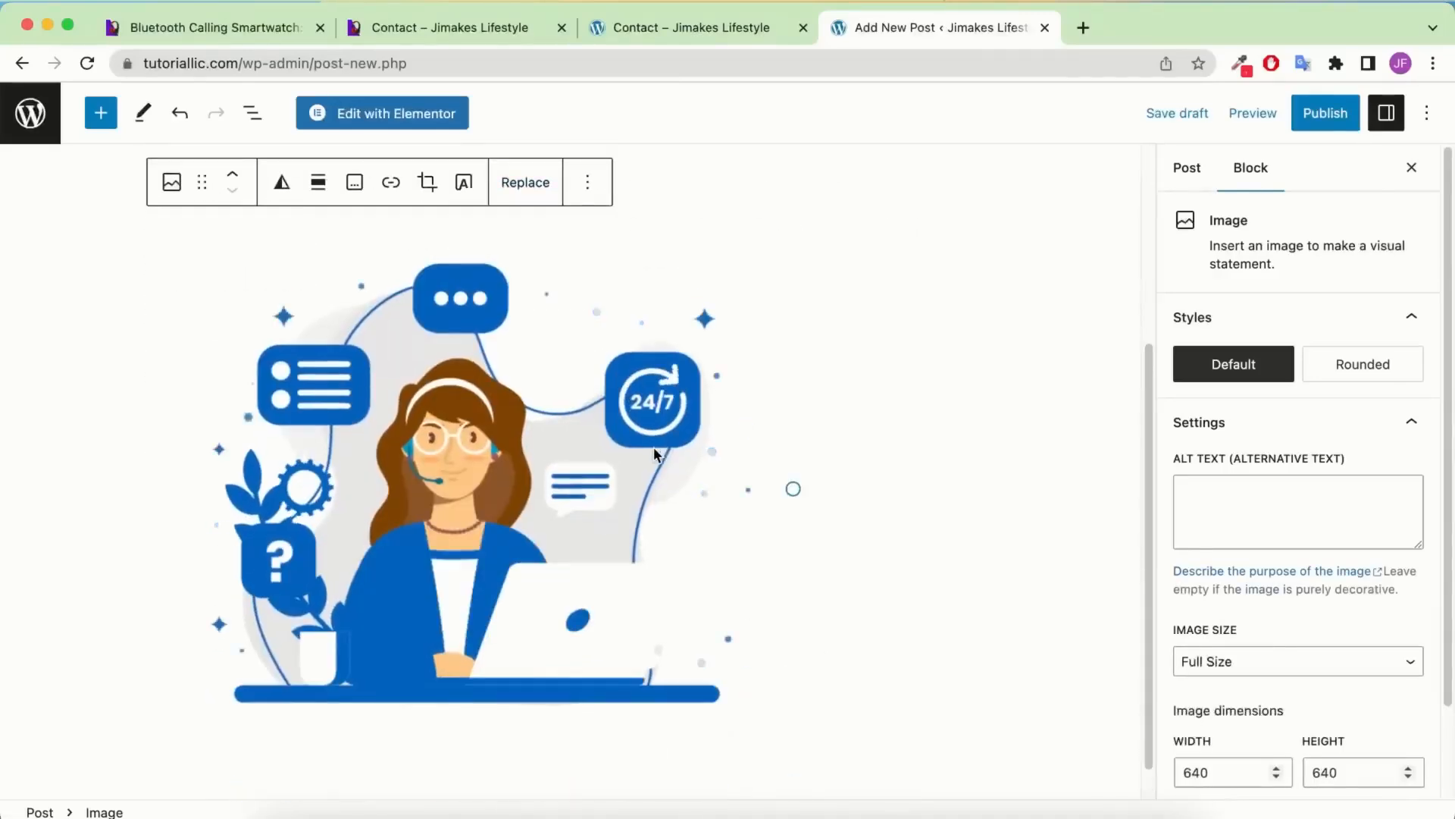
scroll(653, 447, "up", 5)
scroll(697, 471, "down", 1)
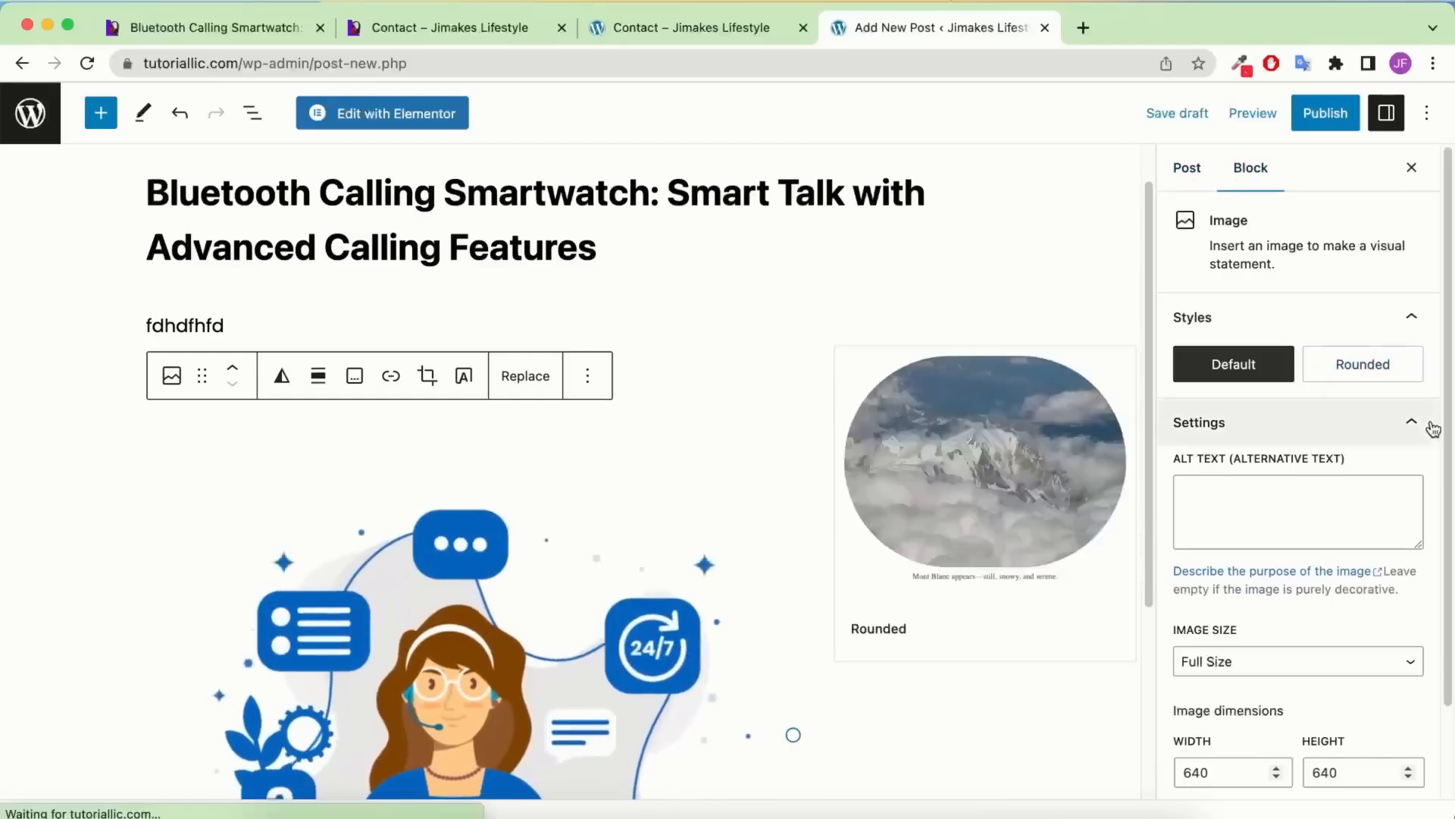
mouse_move(1403, 366)
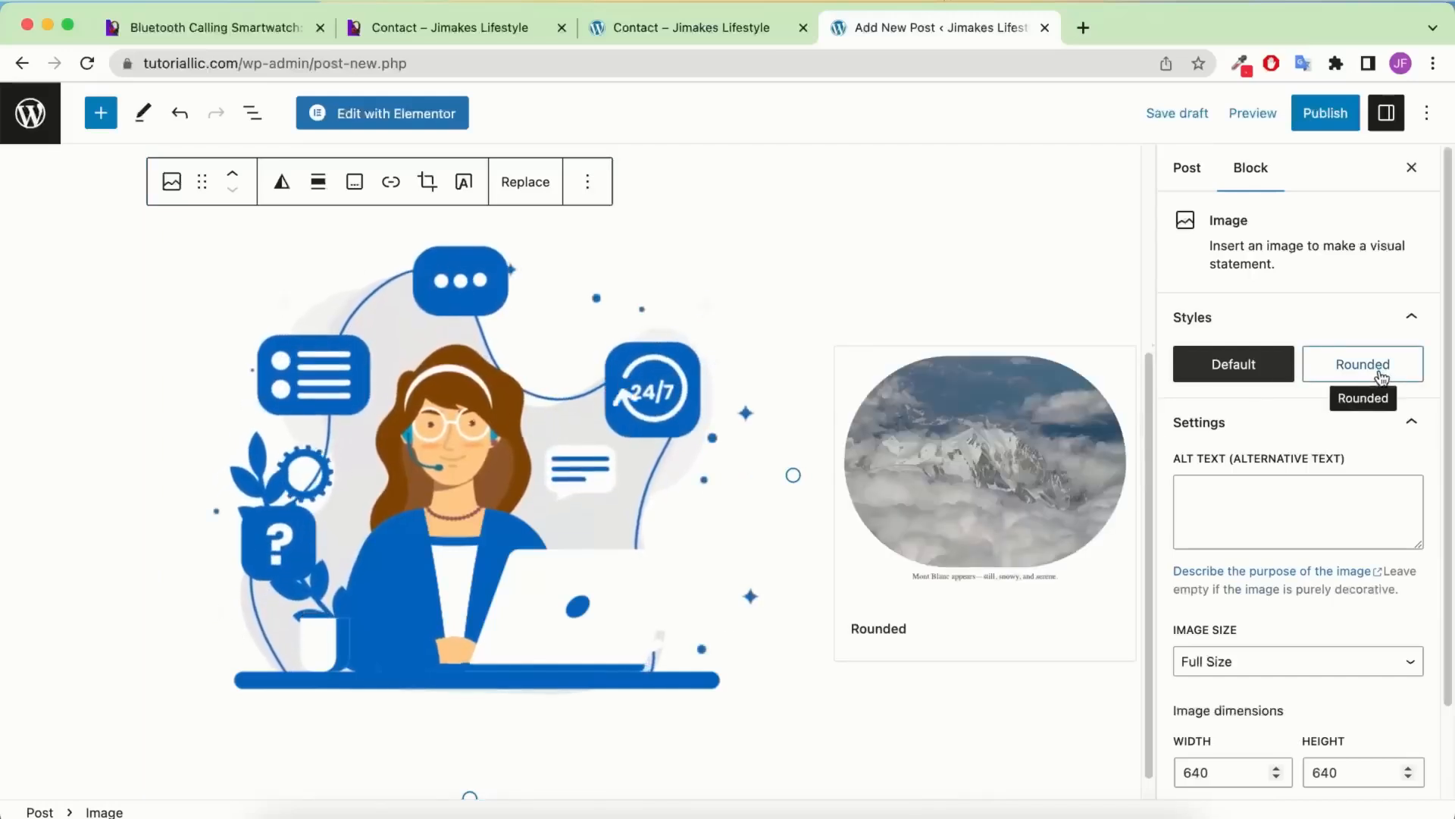
scroll(1346, 573, "down", 2)
scroll(1342, 568, "down", 1)
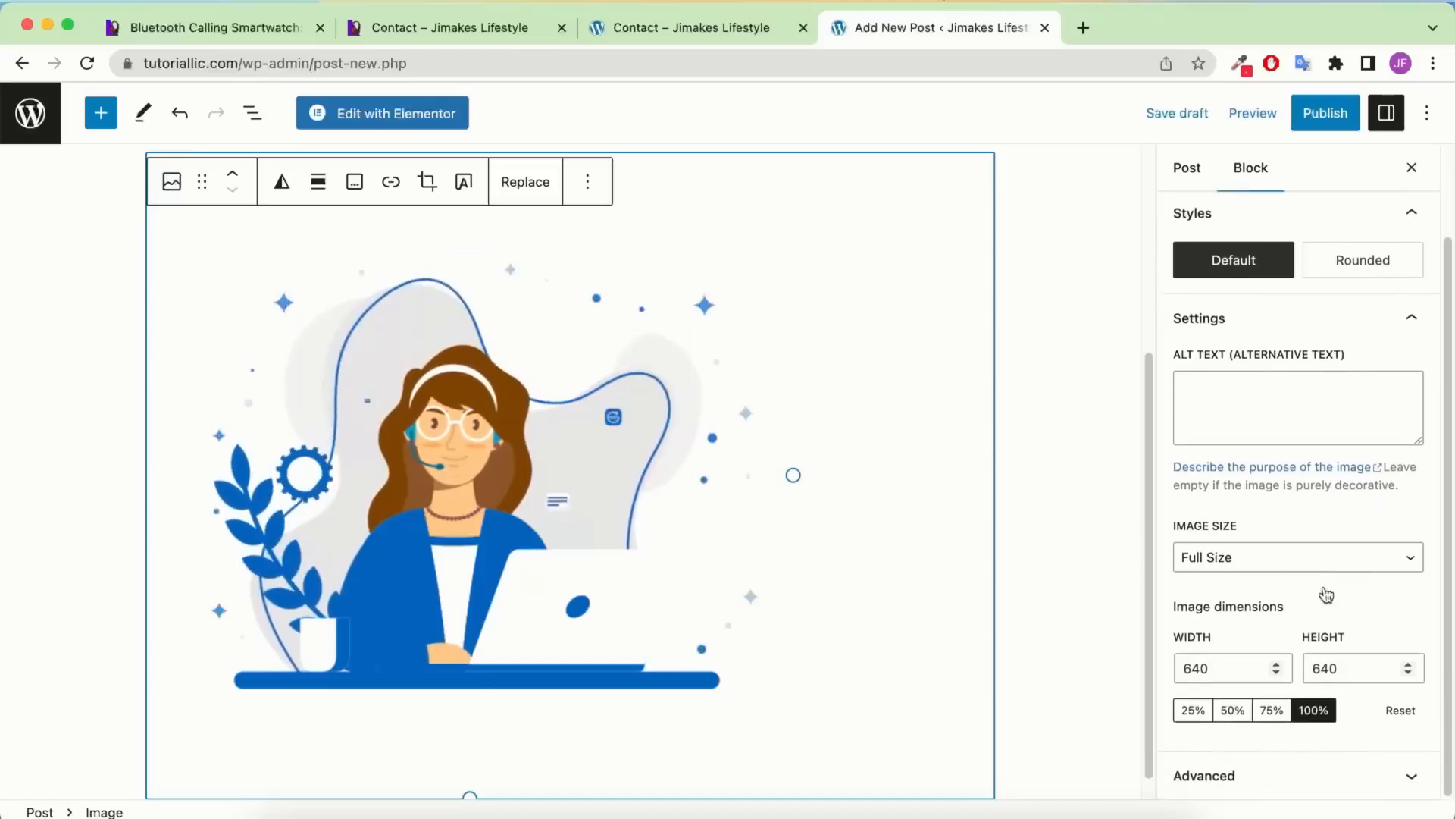
scroll(402, 471, "up", 4)
left_click(205, 364)
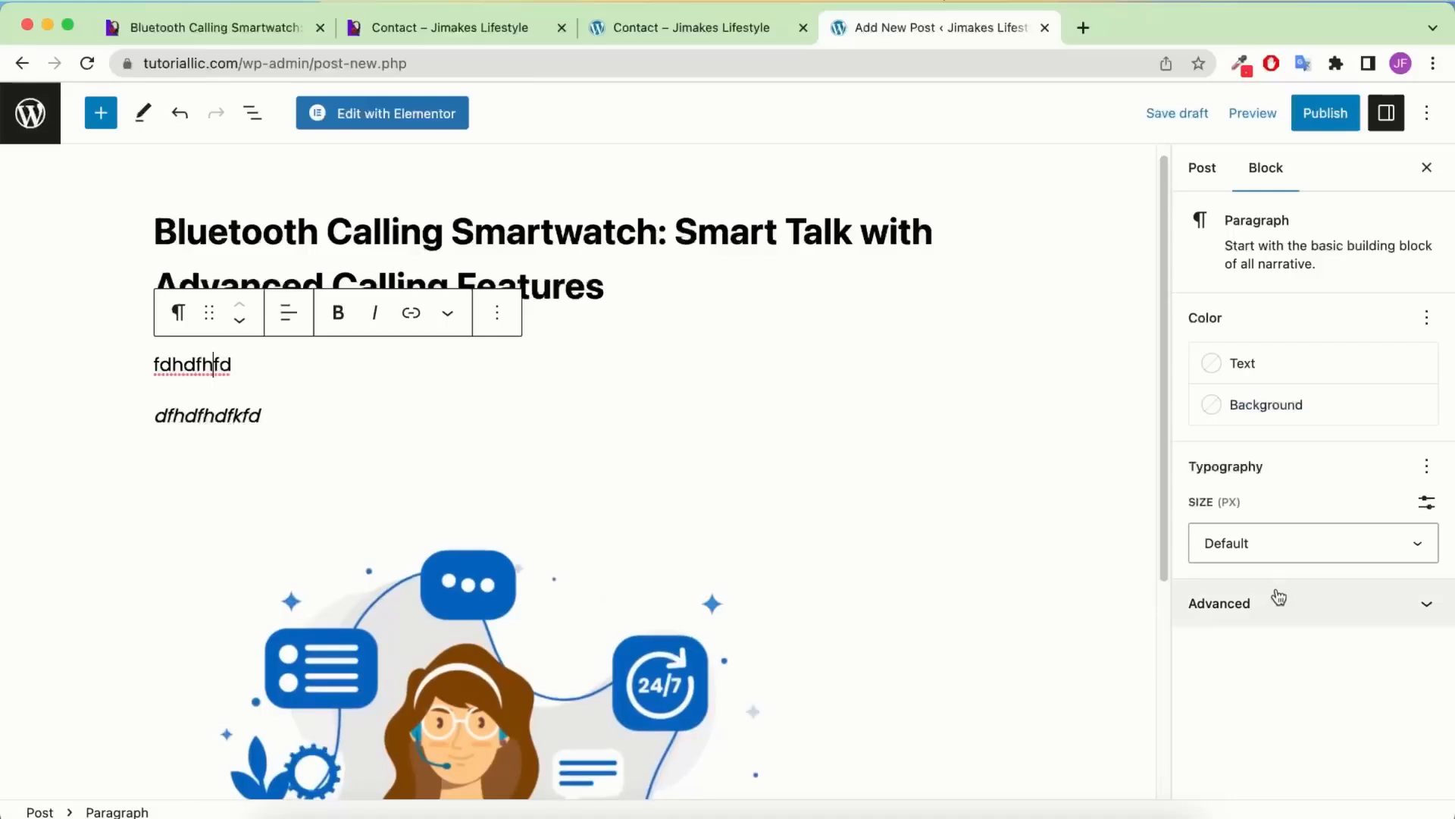
Upload the fifth image from the Blog folder and set it as the featured image
left_click(1210, 181)
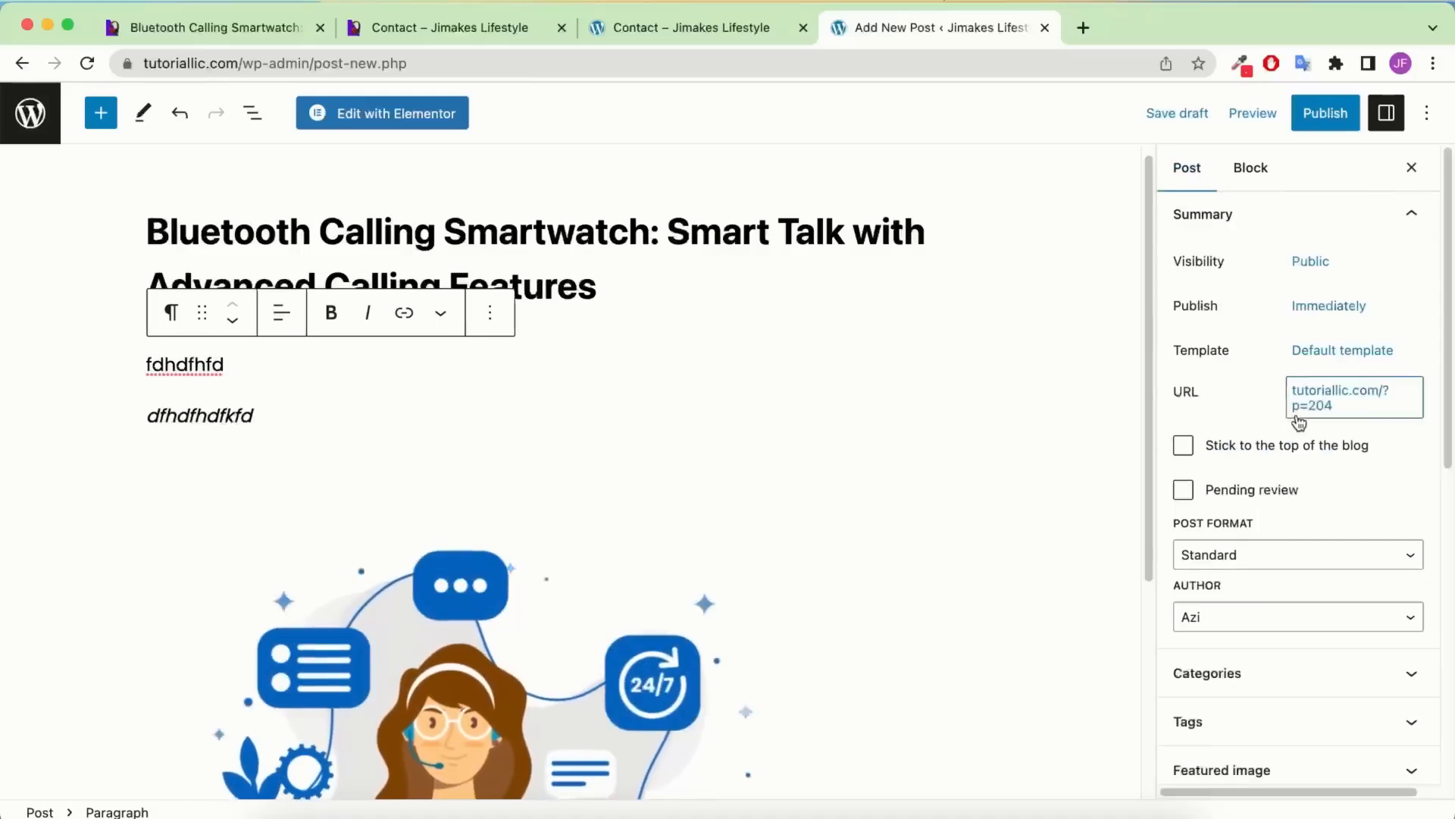
scroll(1293, 406, "down", 4)
scroll(1293, 394, "up", 4)
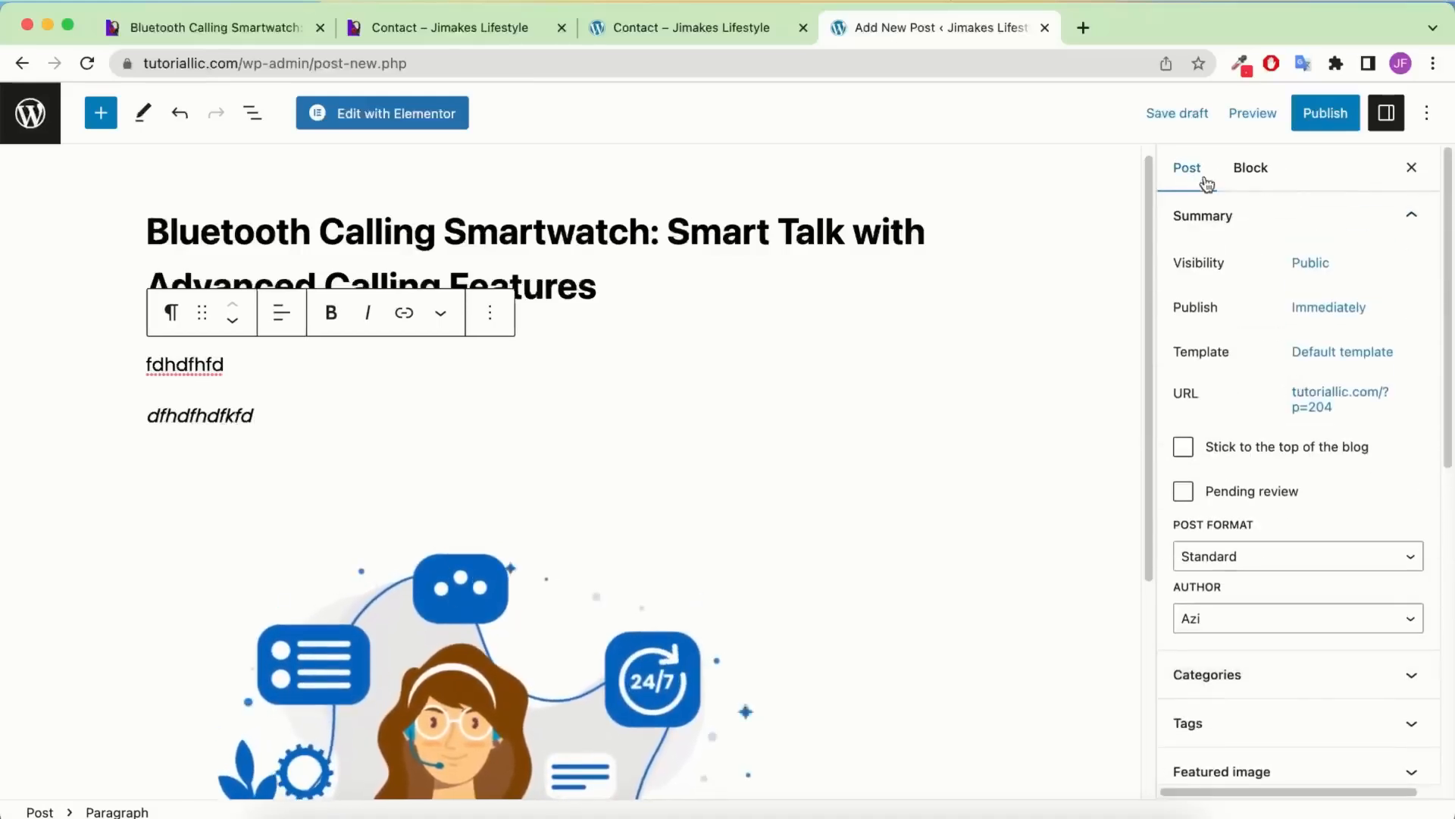
scroll(1255, 385, "down", 2)
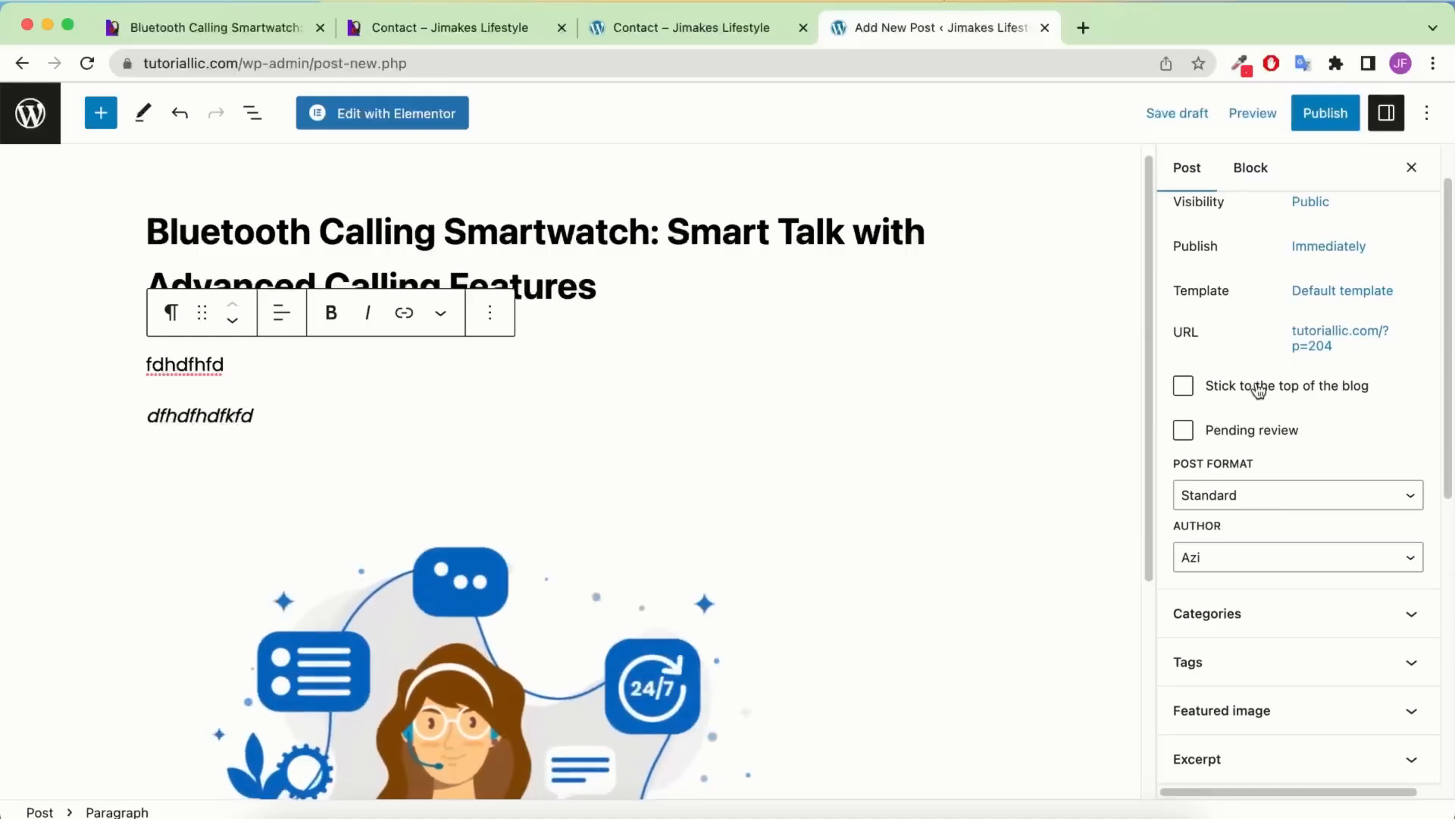
scroll(1288, 576, "down", 2)
left_click(1271, 658)
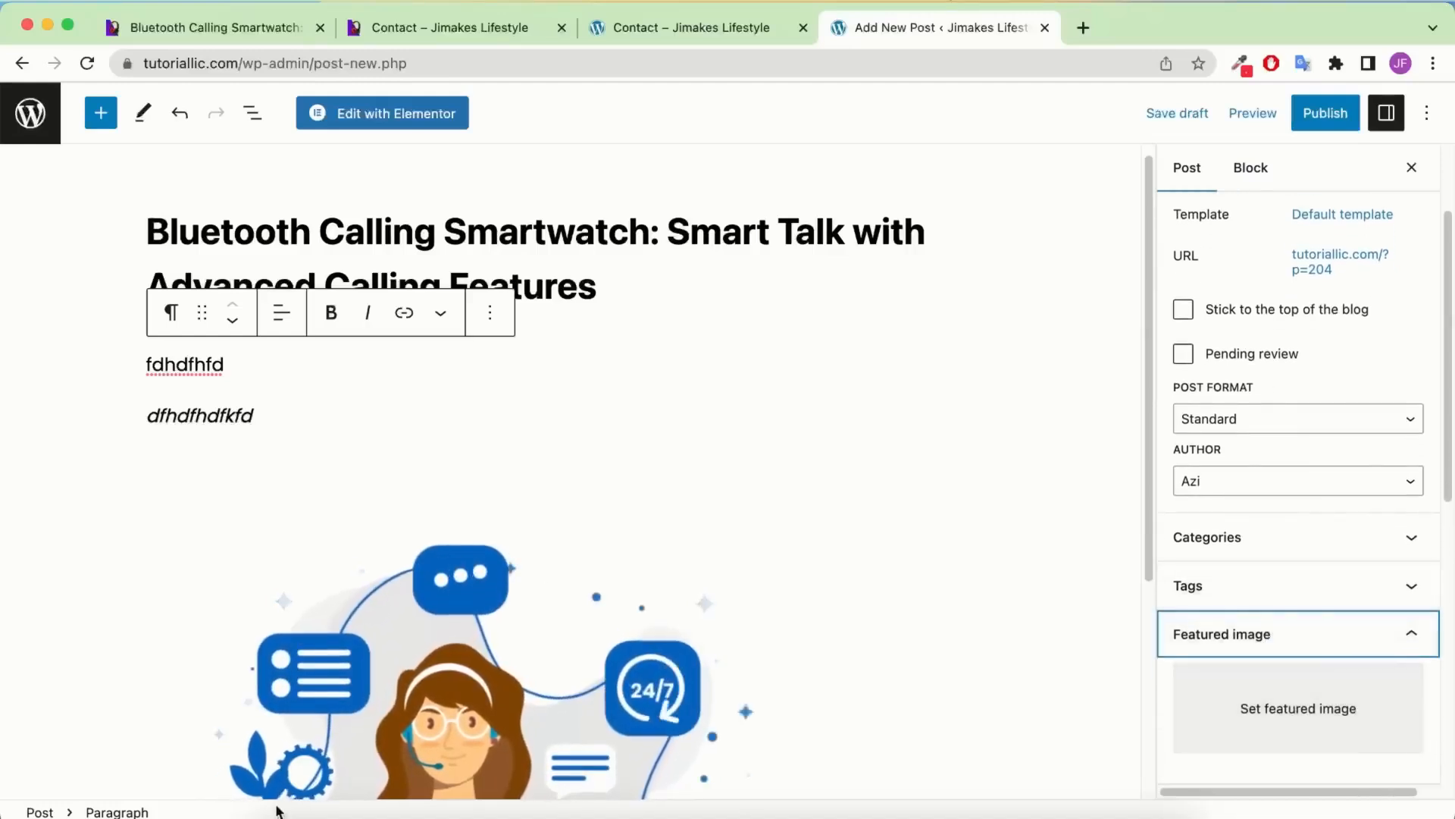
left_click(1260, 706)
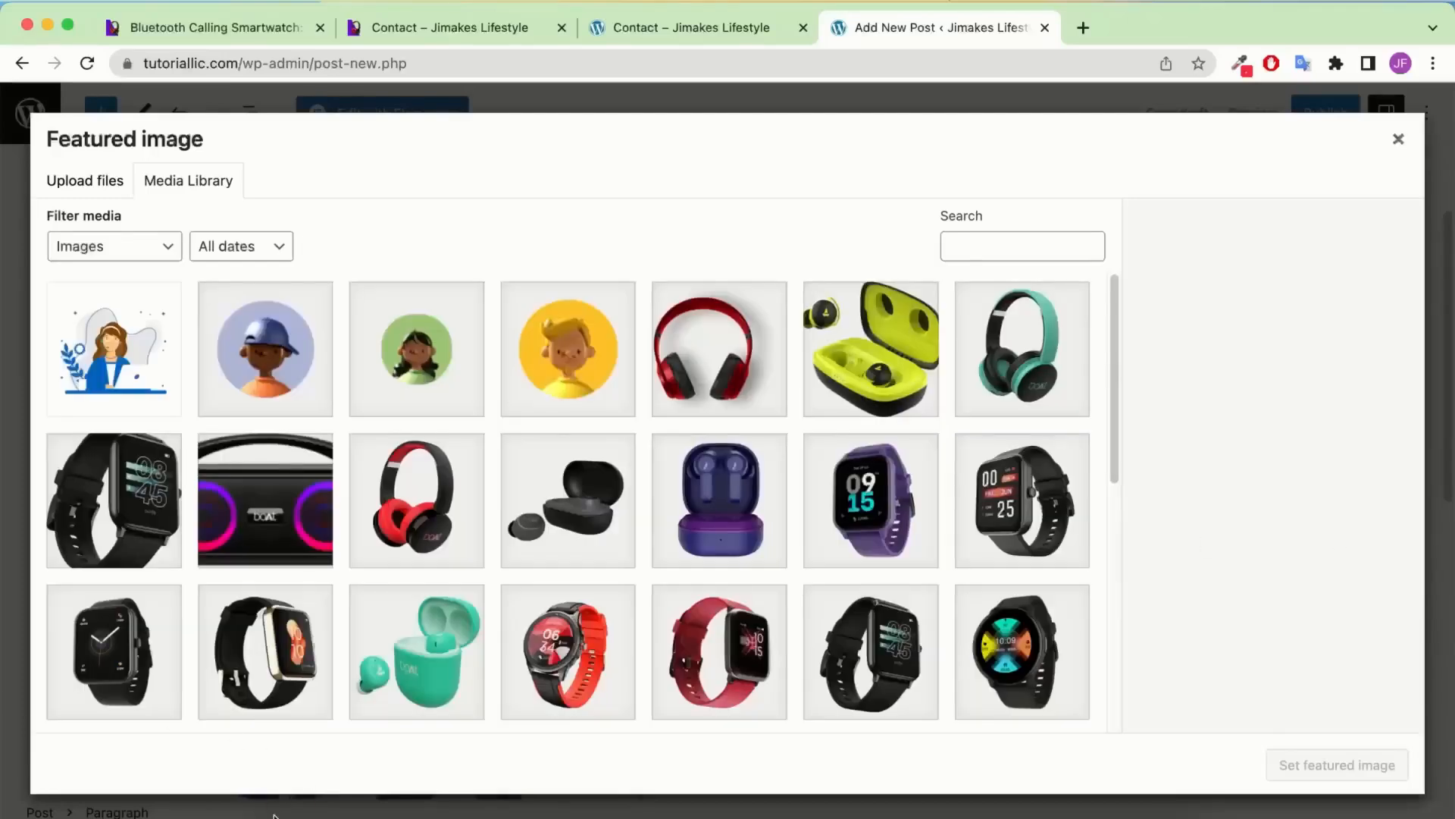
left_click(272, 775)
double_click(583, 334)
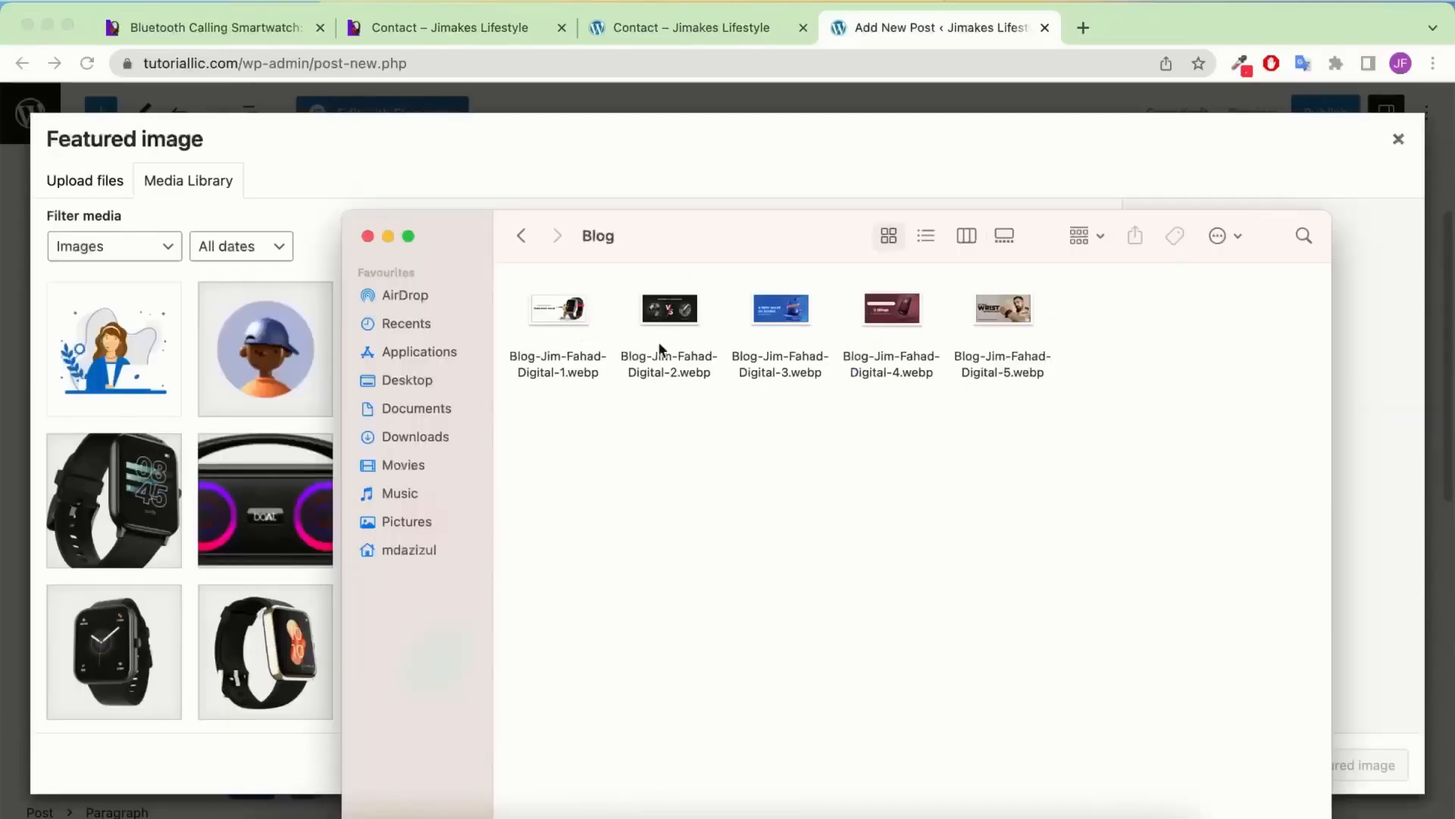
left_click_drag(1021, 348, 242, 520)
left_click(1342, 765)
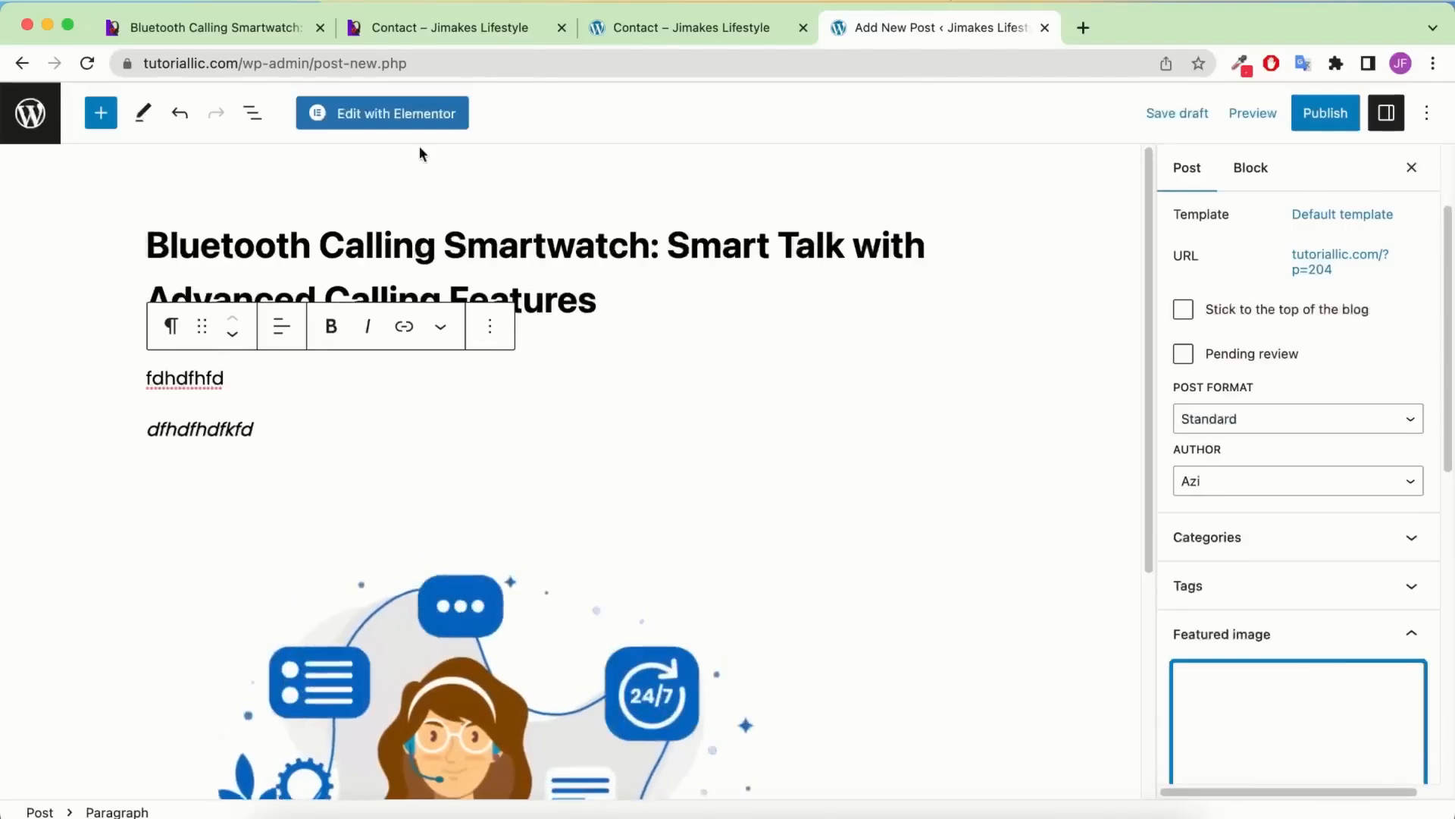
Create a new 'Smart watch' category and assign it to the post
left_click(265, 9)
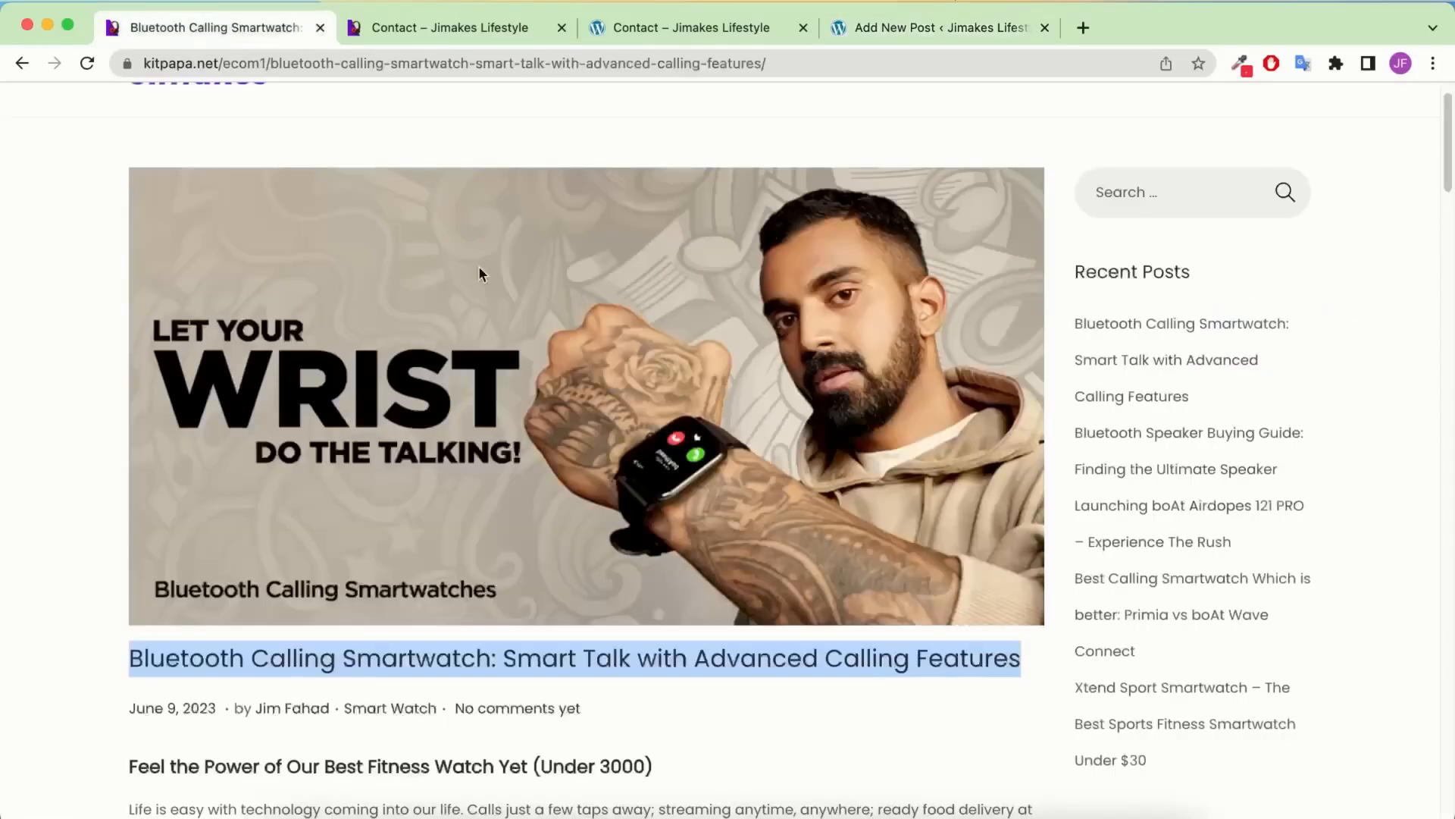
left_click(884, 32)
scroll(1312, 485, "down", 1)
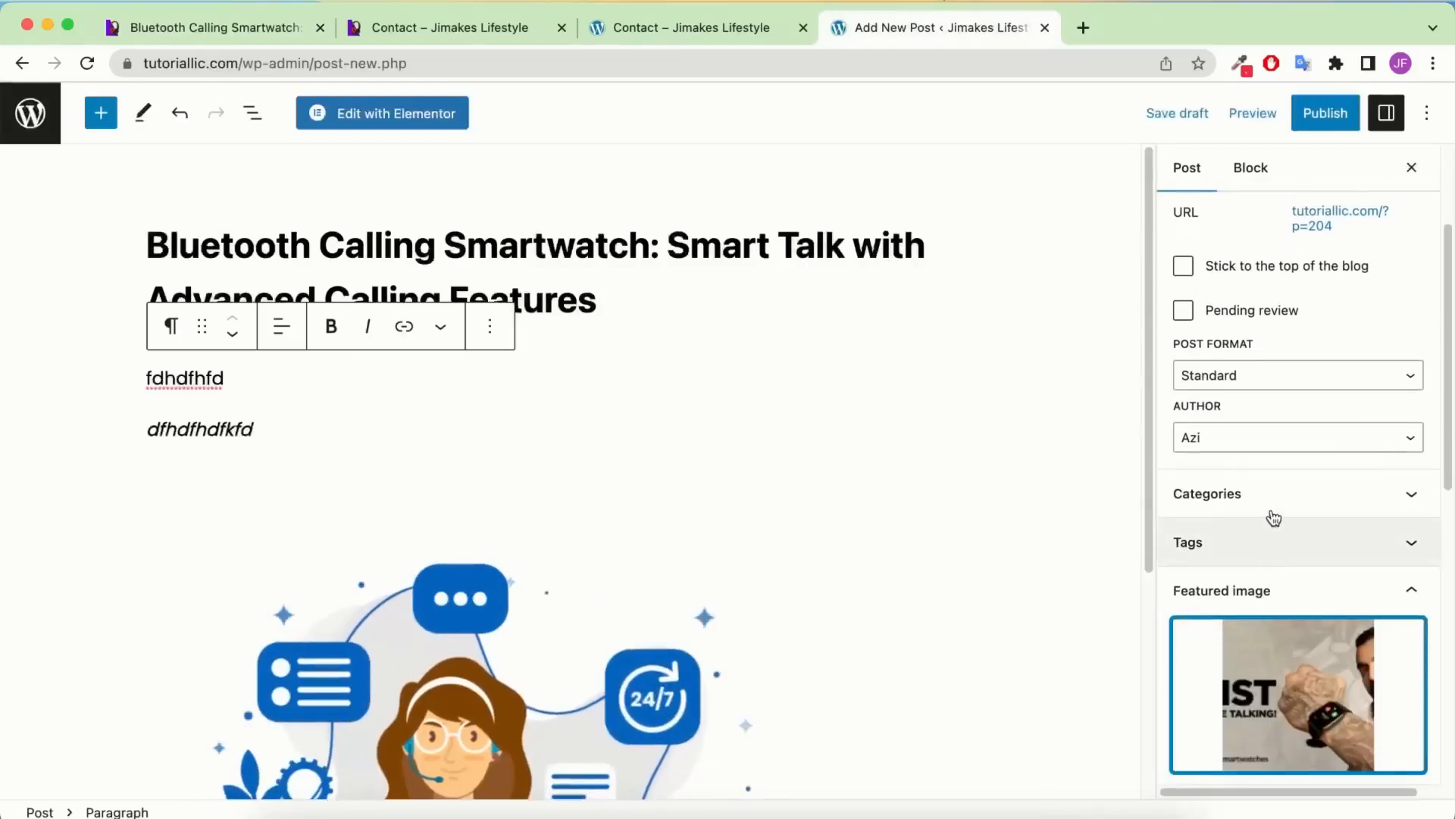
left_click(1273, 508)
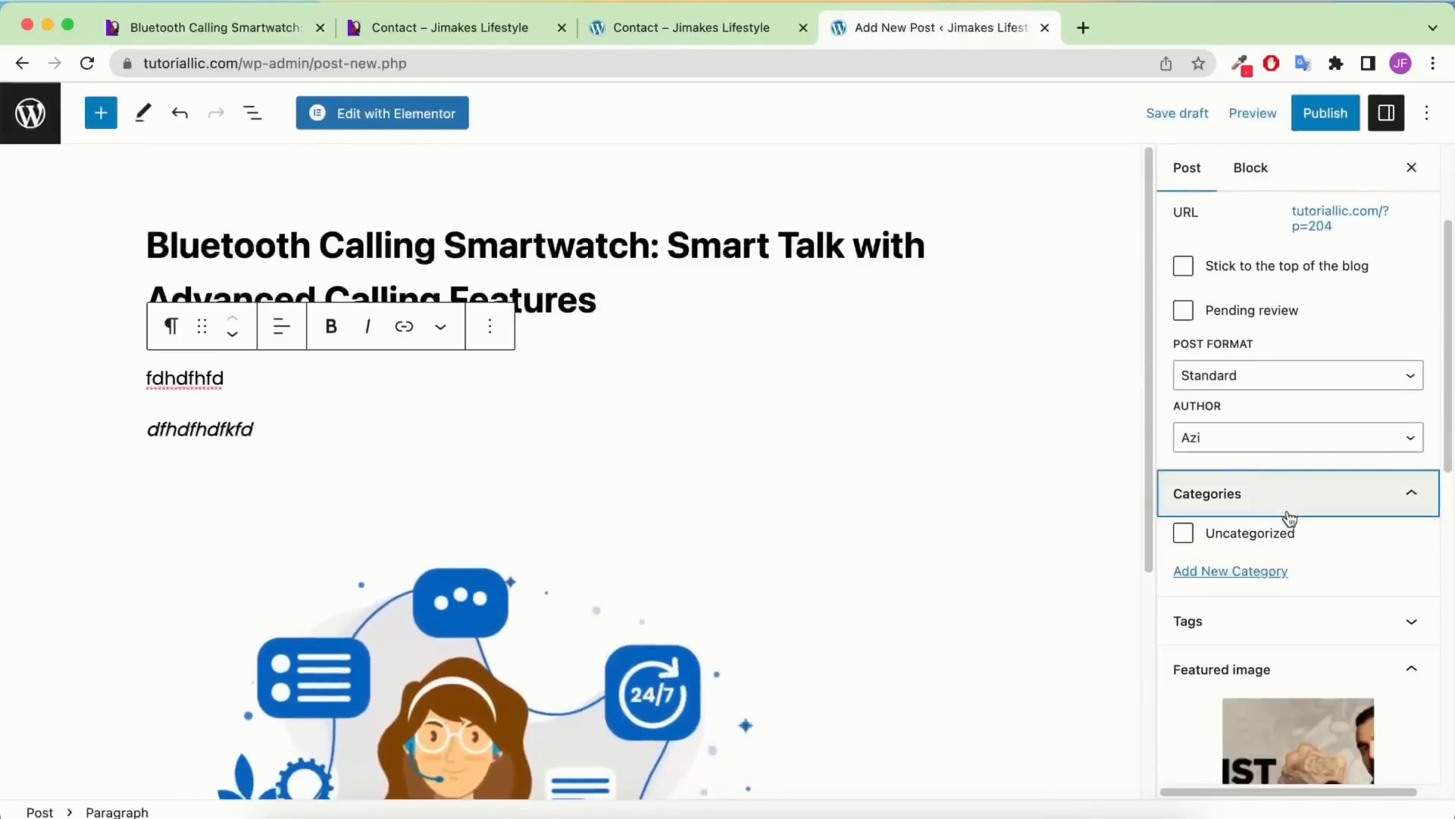
left_click(1242, 576)
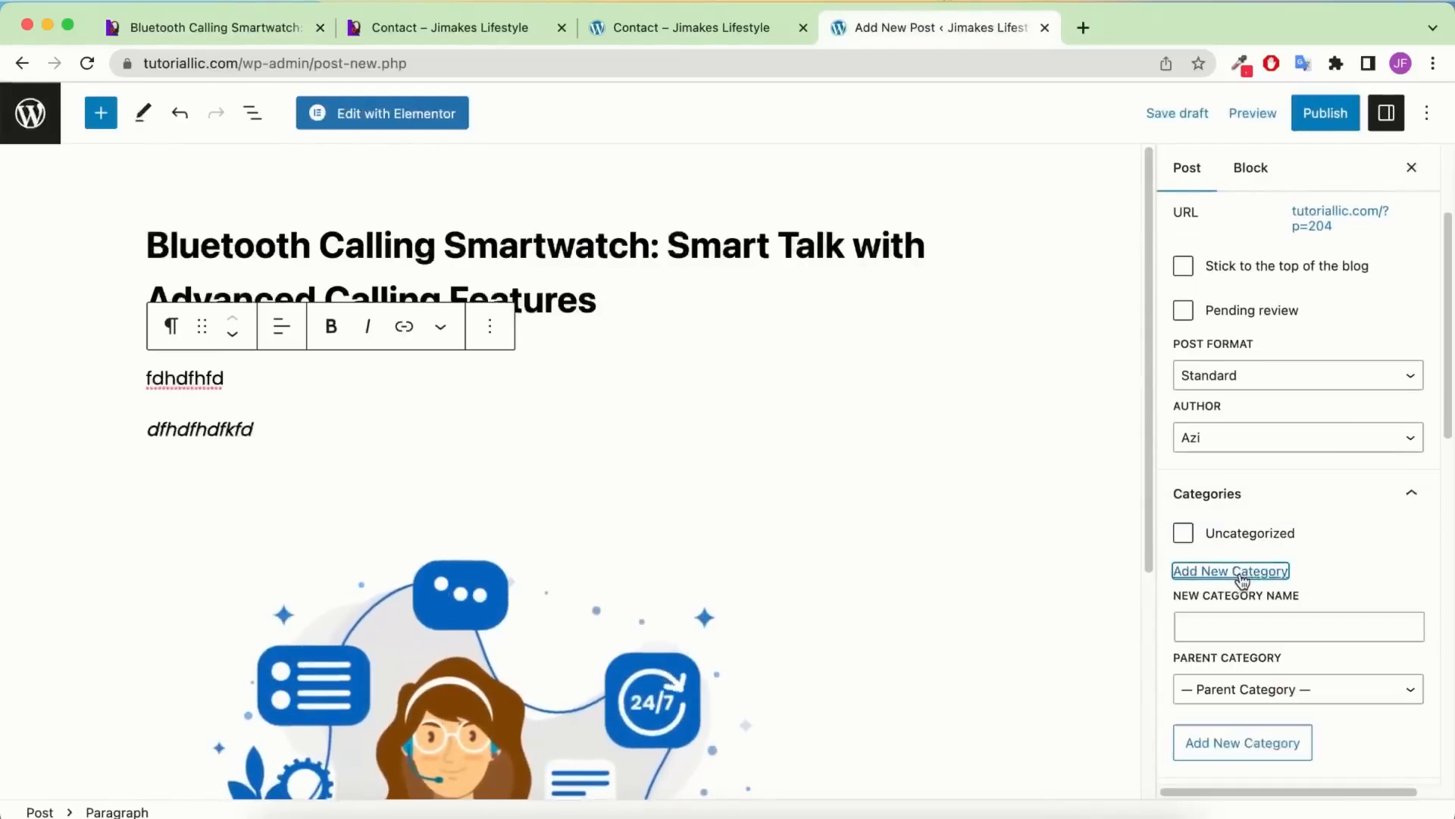
double_click(565, 246)
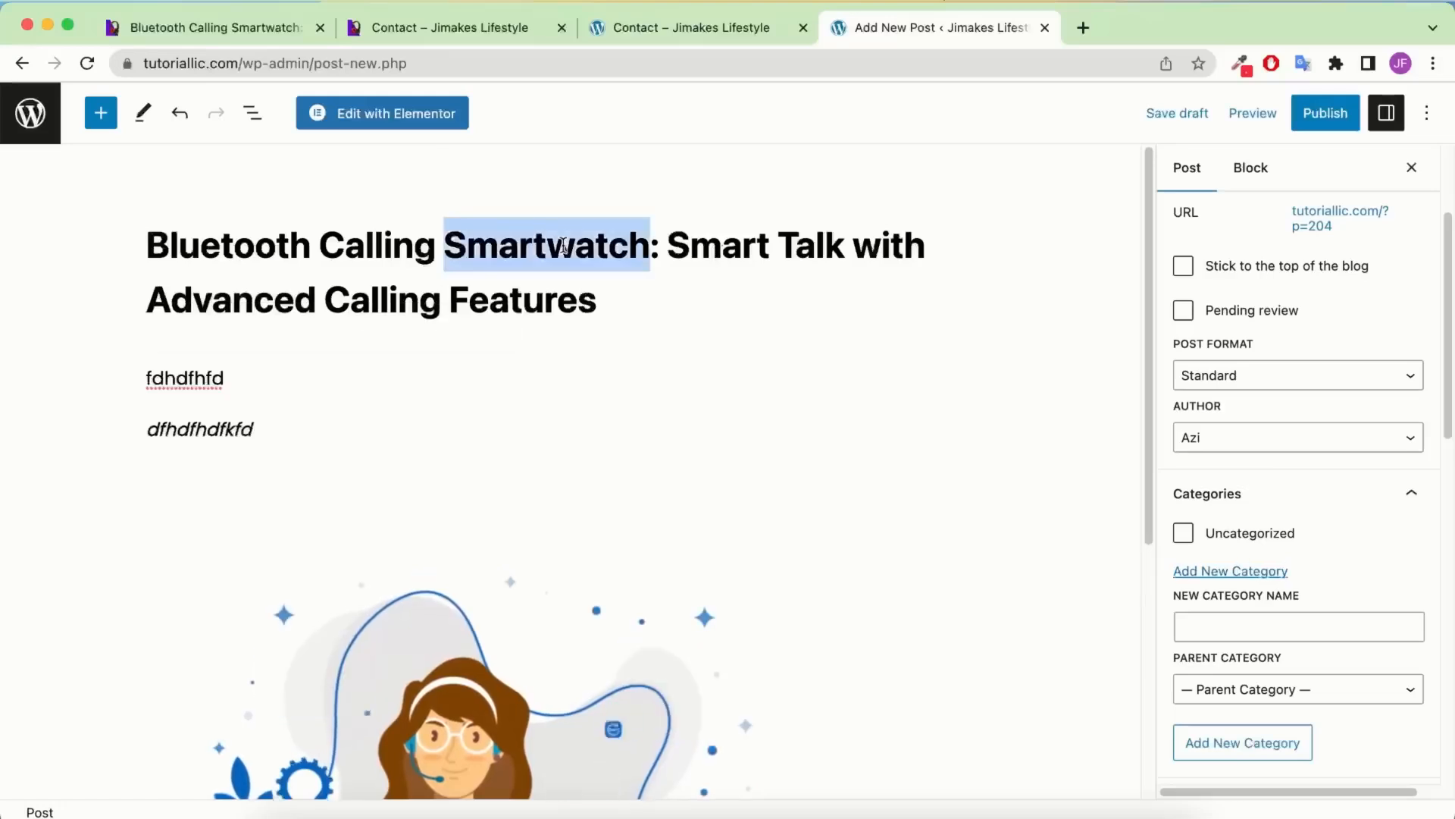
left_click(1321, 616)
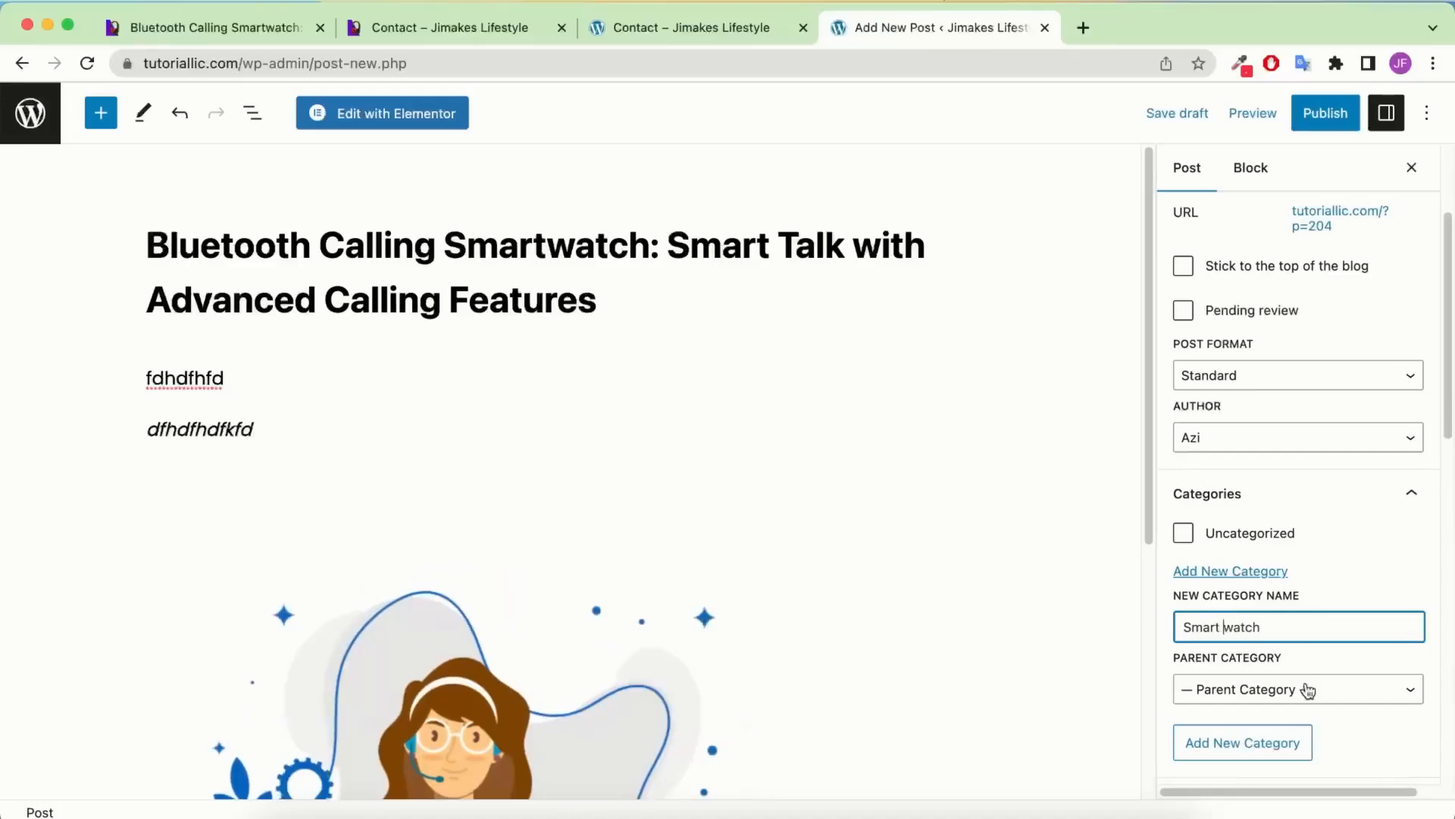
left_click(1272, 749)
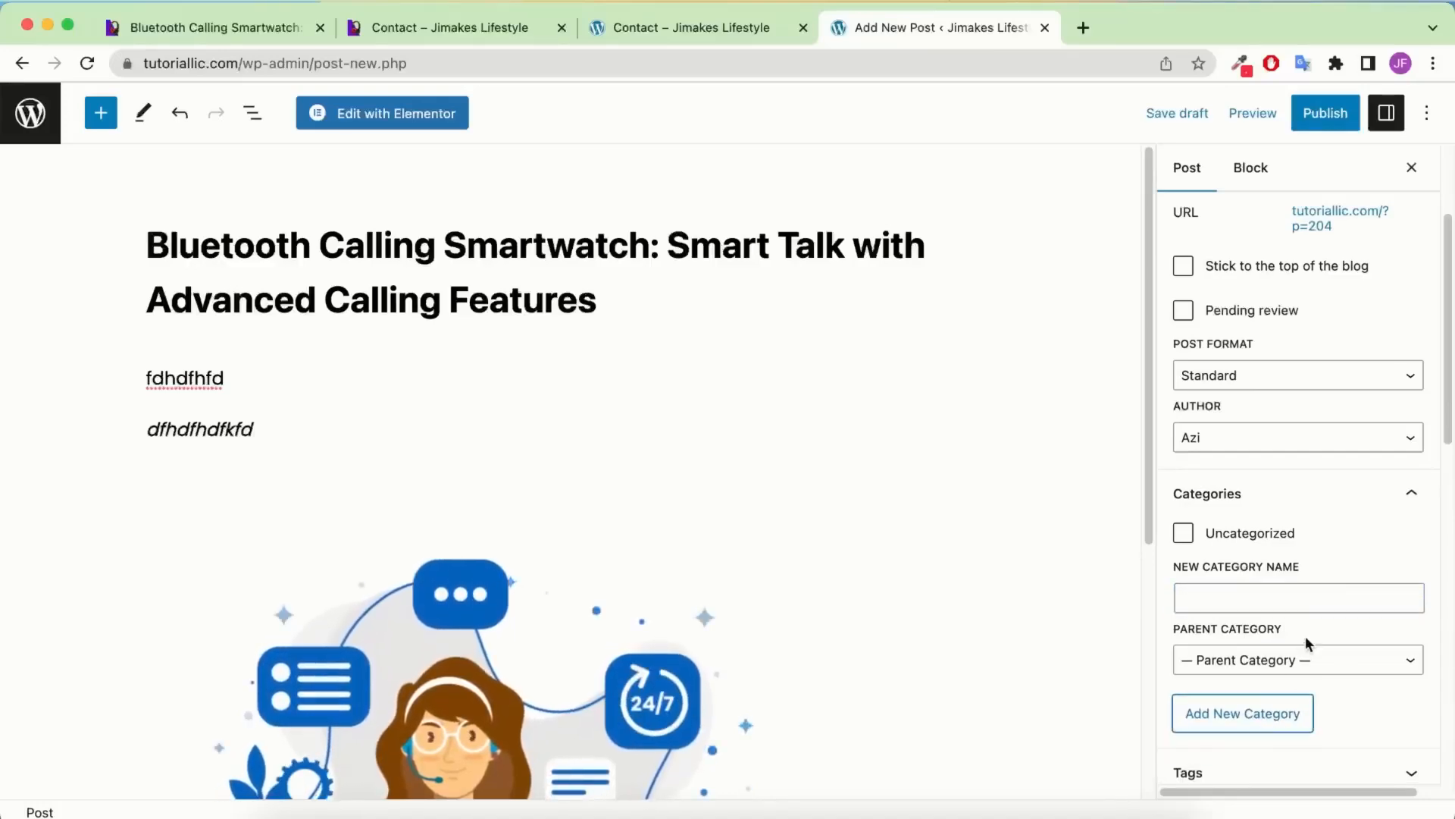
Add the post tags 'Smart watch' and 'watch'
scroll(1321, 571, "down", 5)
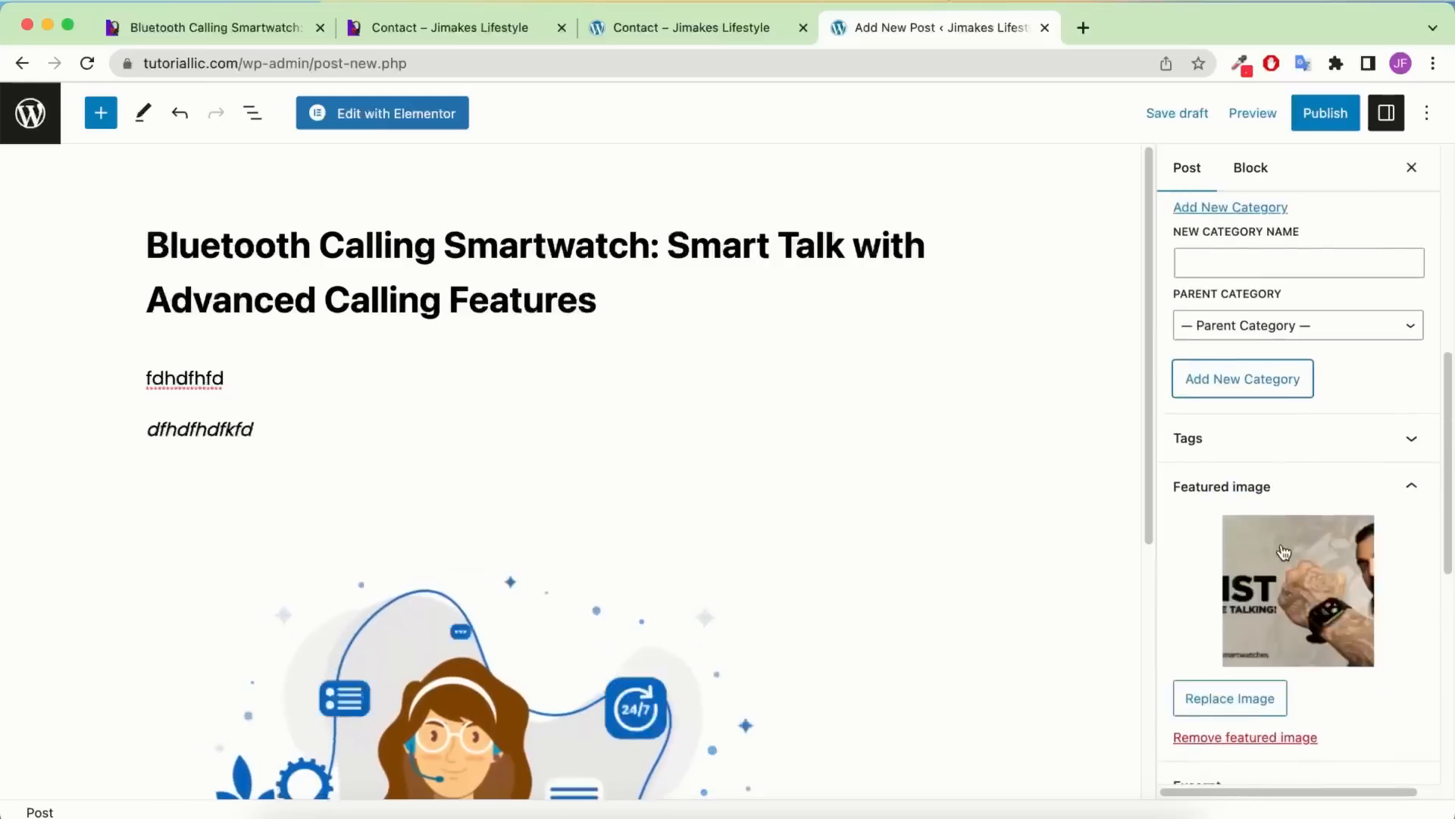
left_click(1251, 454)
left_click(1230, 509)
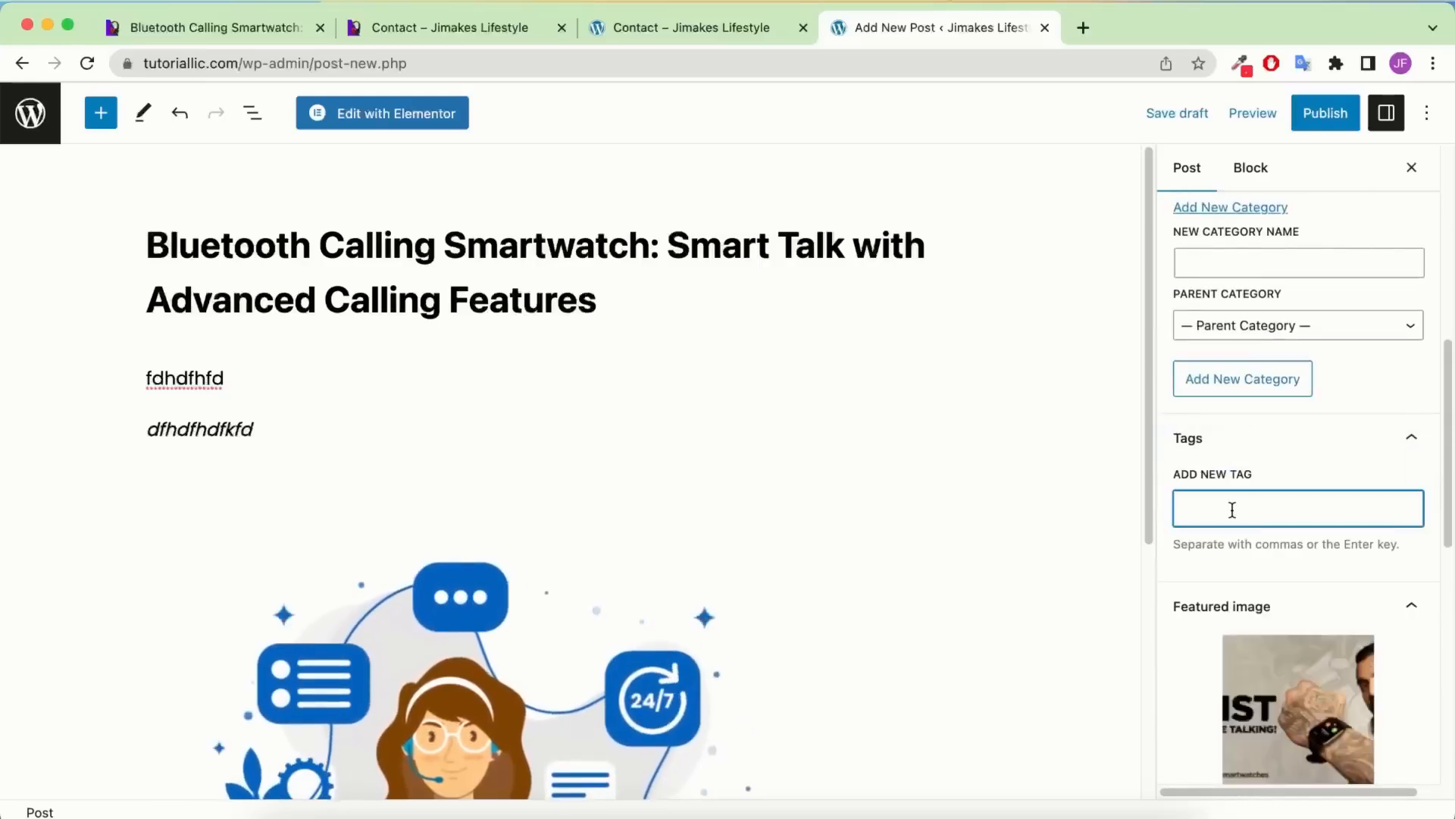
type("Smartwatch")
left_click(1226, 512)
key("Return")
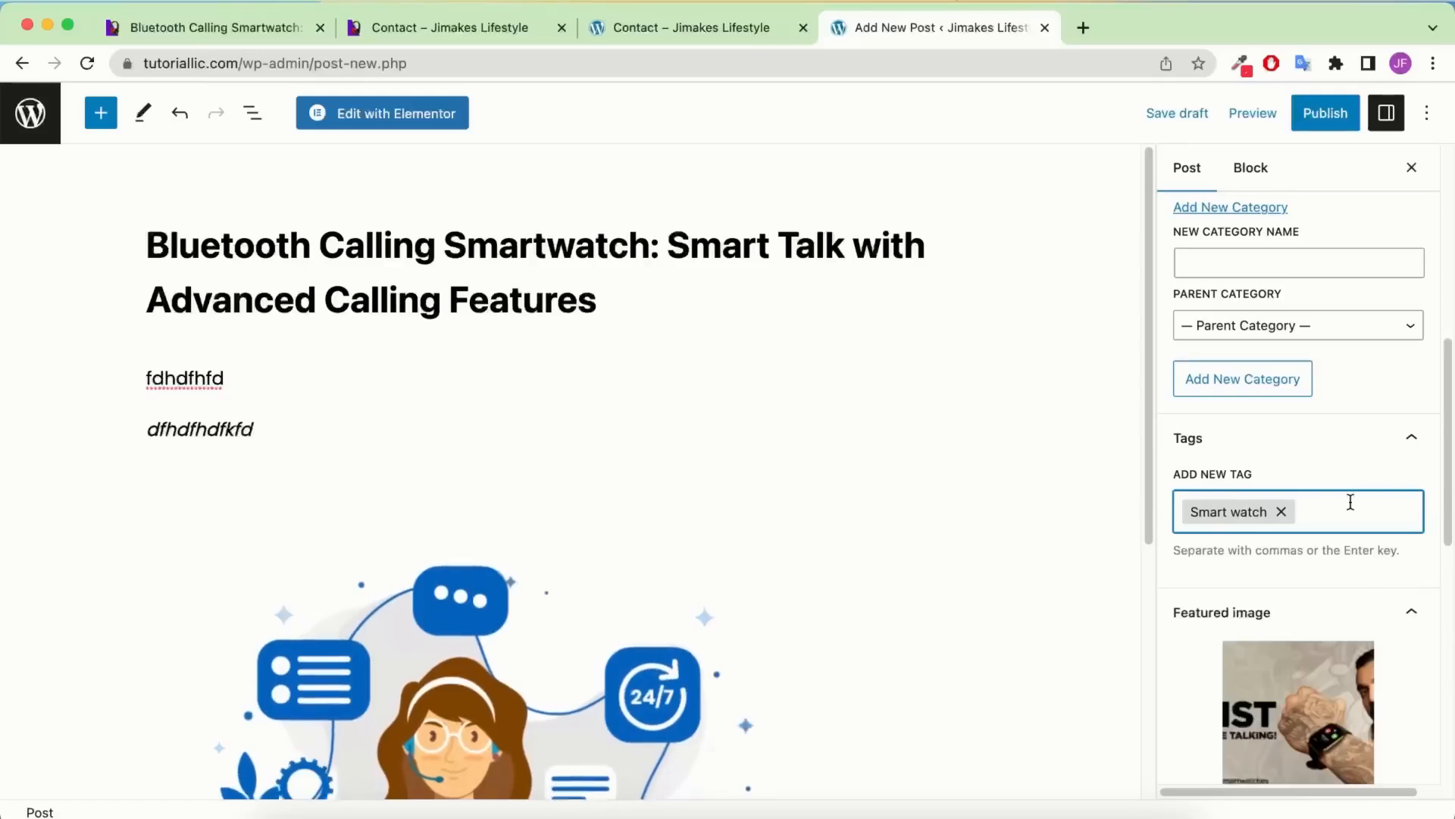
type("Smartwatch")
left_click_drag(1344, 511, 1307, 511)
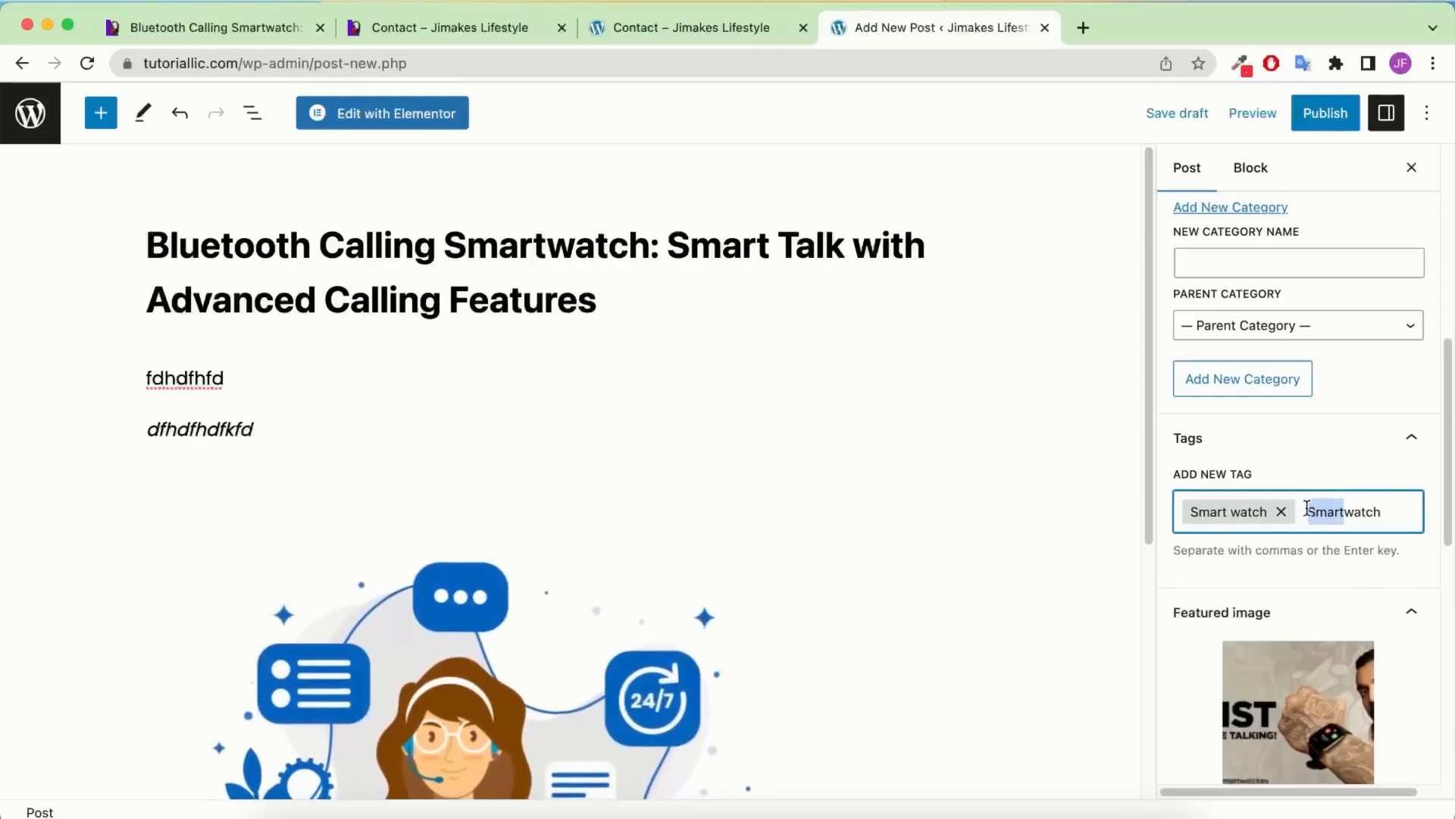
key("BackSpace")
key("Return")
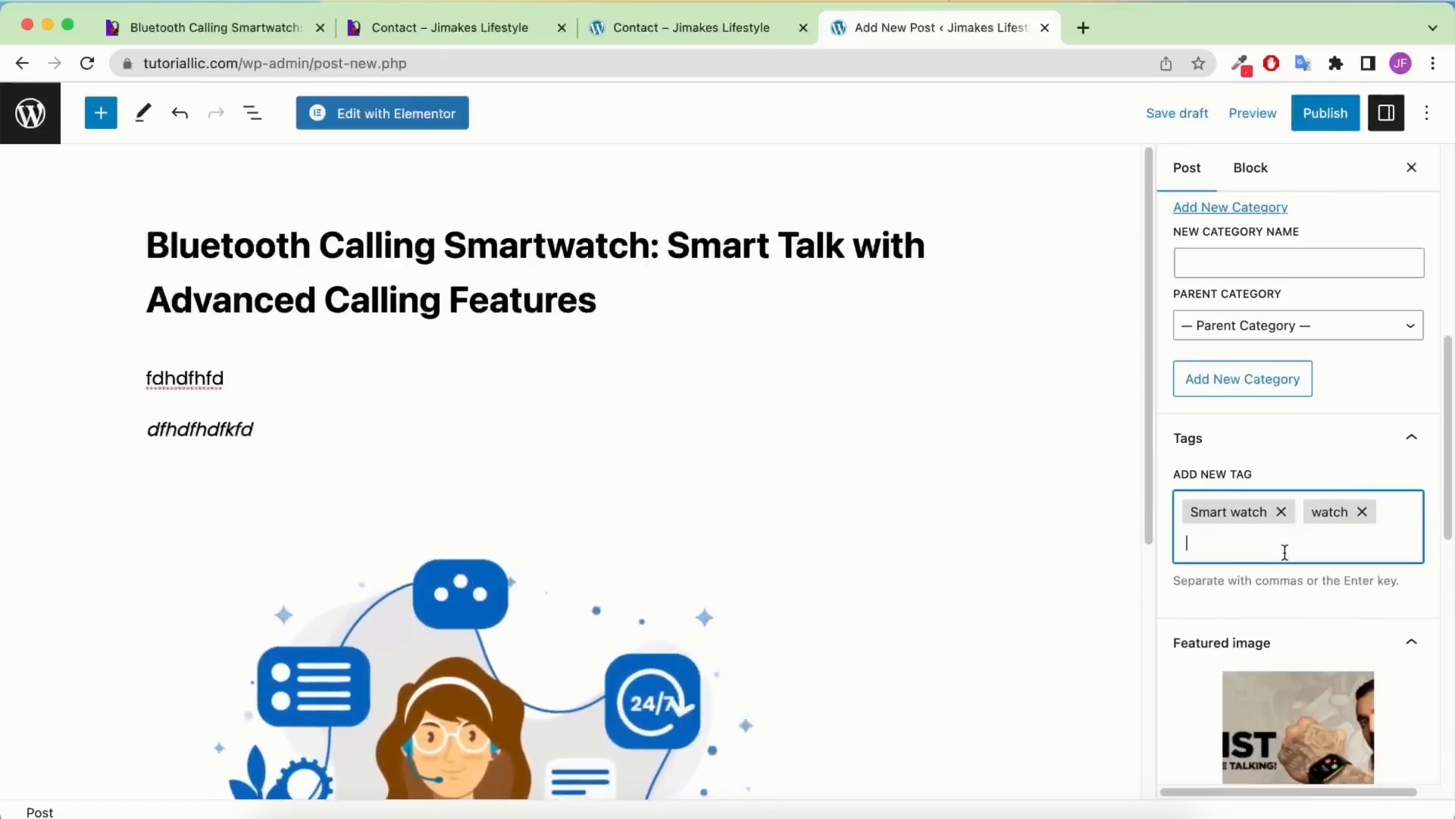
scroll(1289, 568, "down", 5)
scroll(1293, 580, "up", 5)
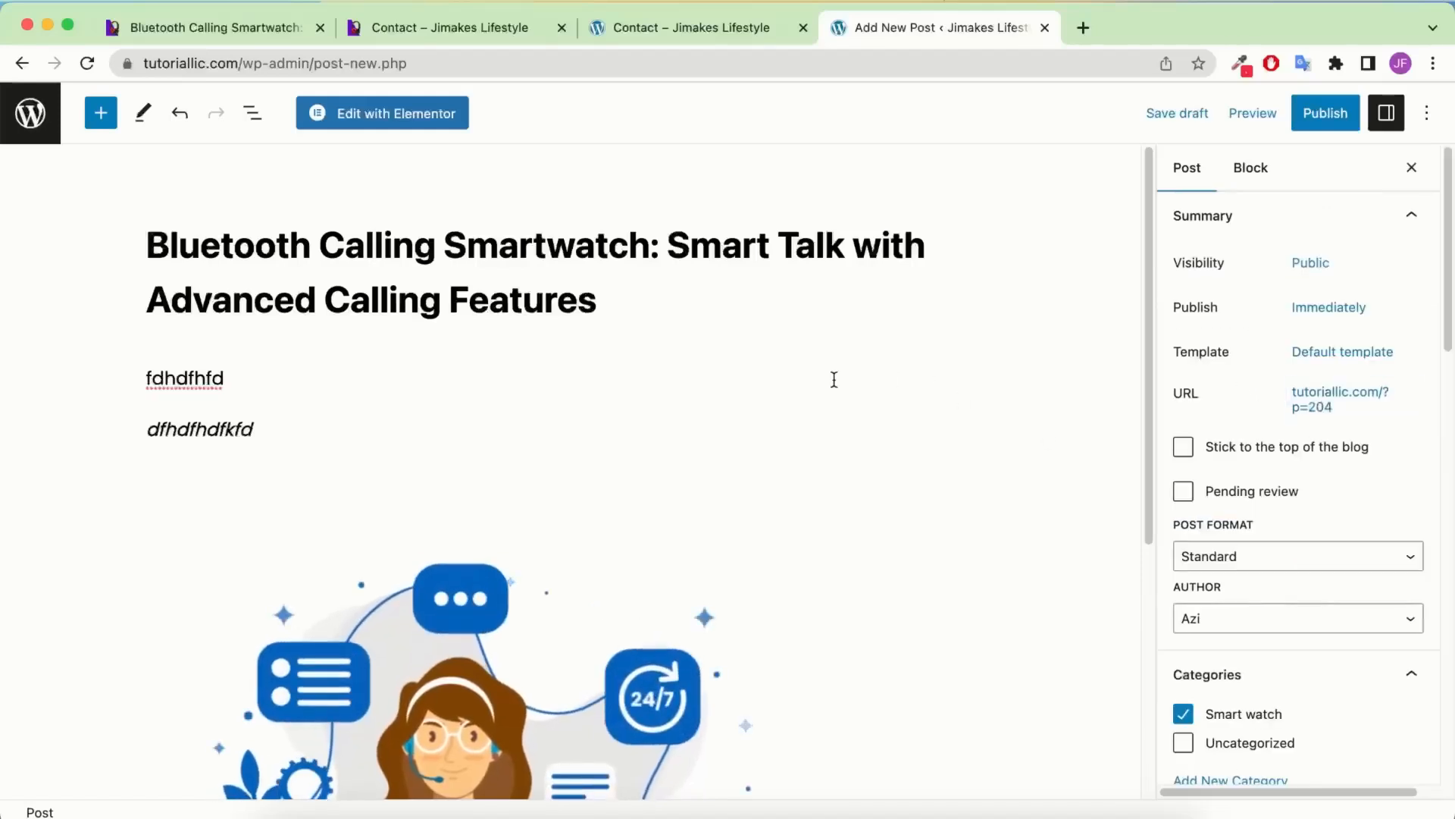
left_click(213, 429)
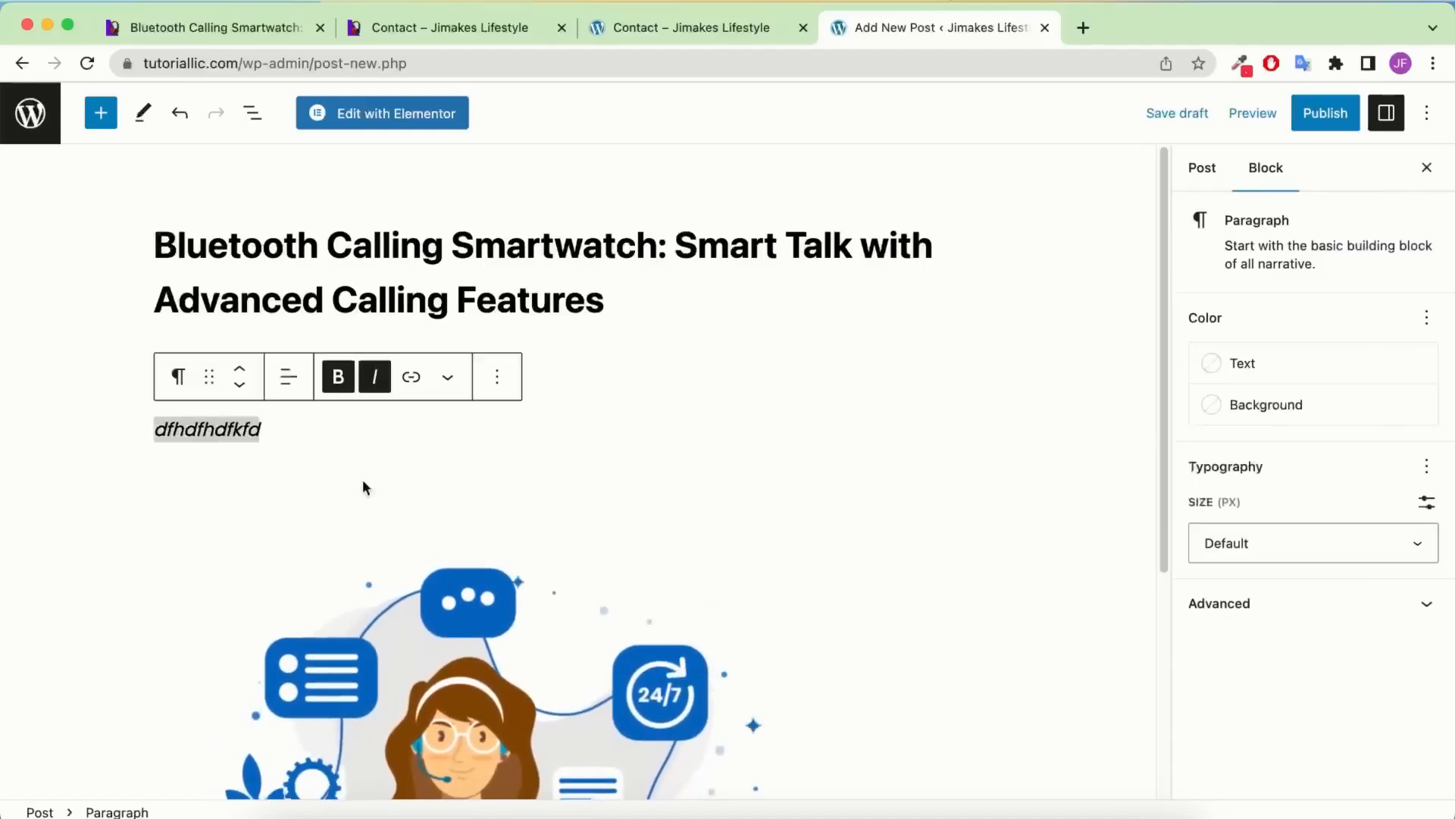
Delete the Contact-us illustration image block from the post
scroll(476, 531, "down", 2)
left_click(470, 636)
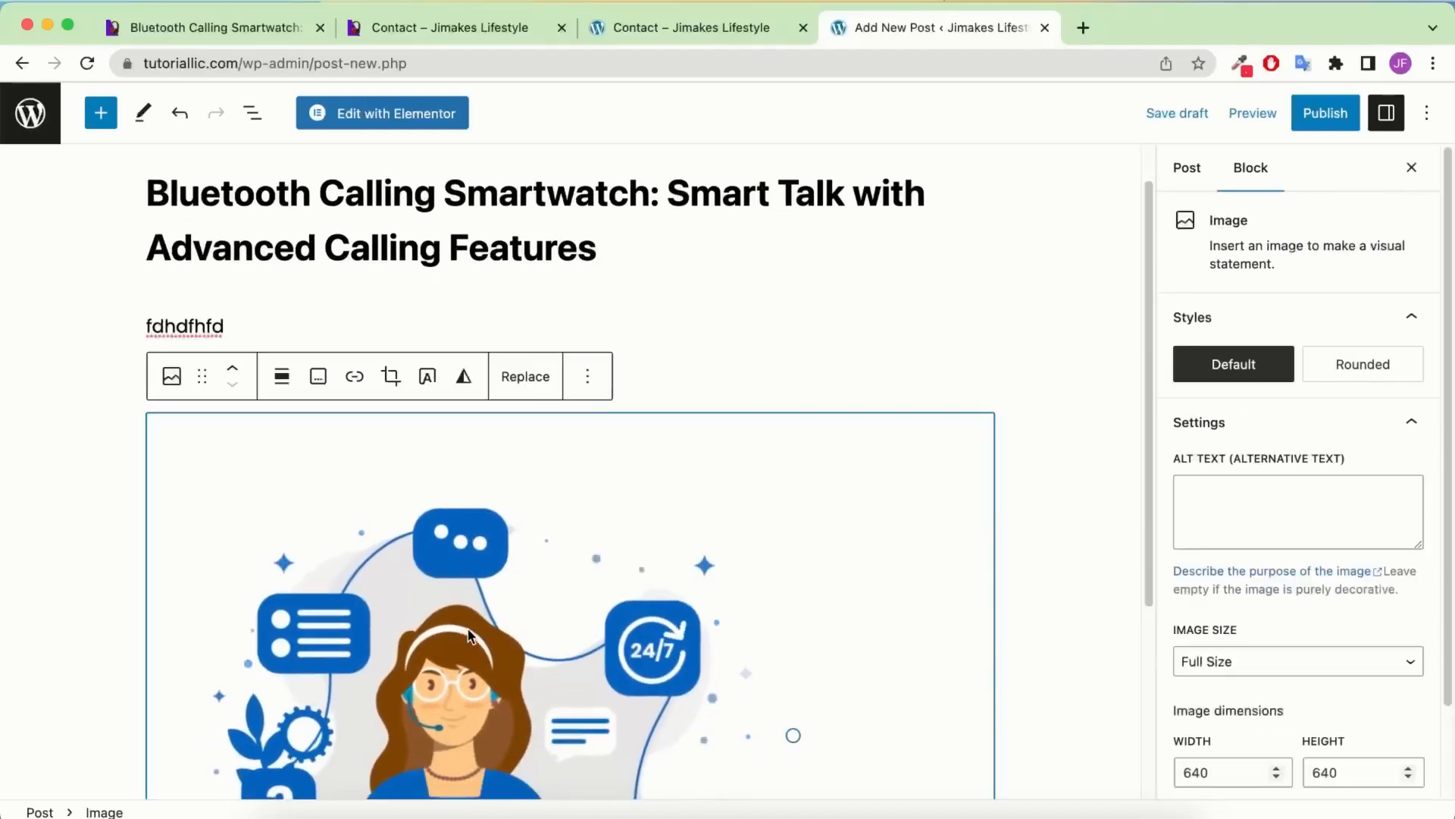
key("BackSpace")
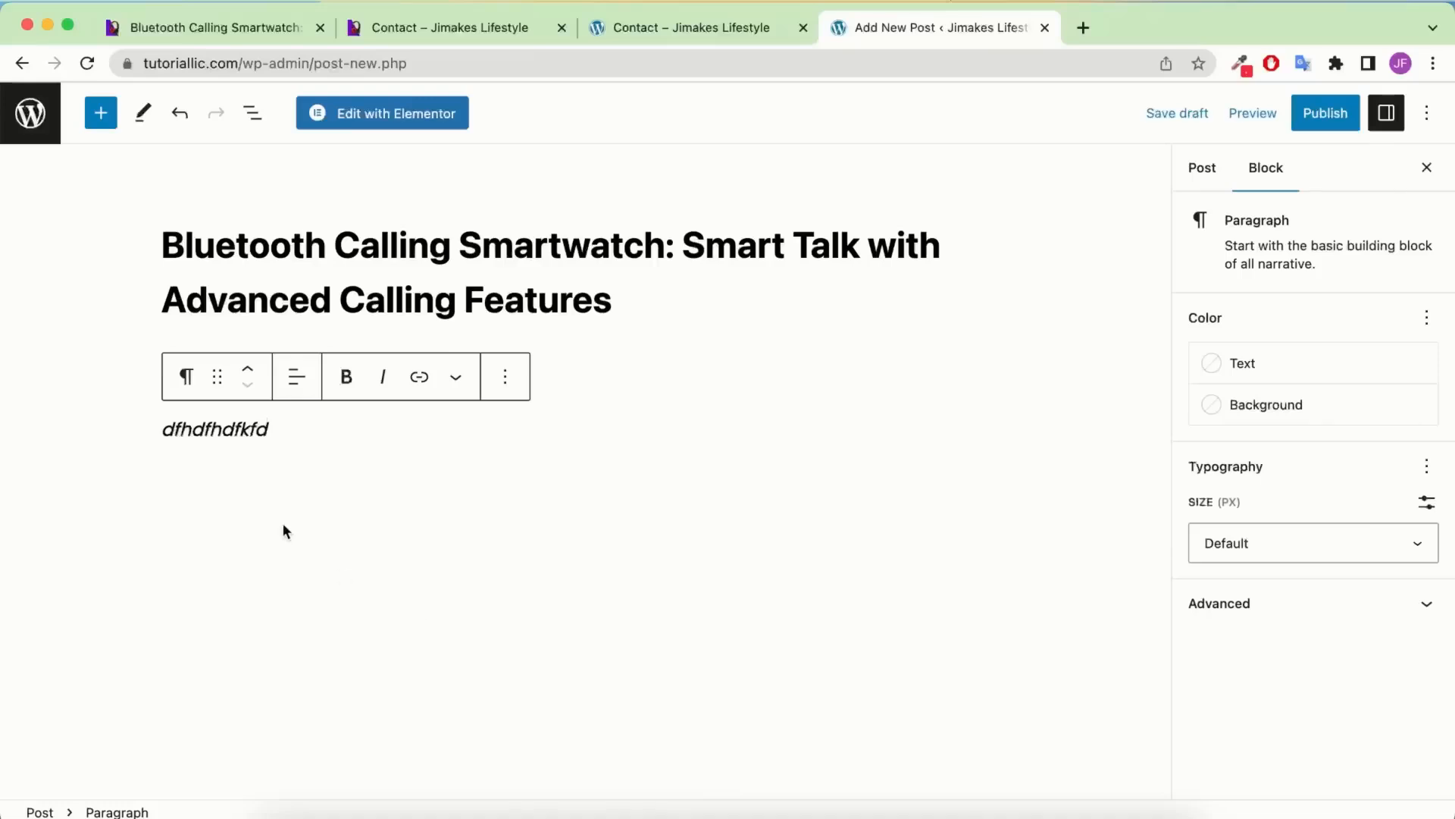
Remove the italic dfhdfhdfkfd paragraph with its Options menu
double_click(215, 429)
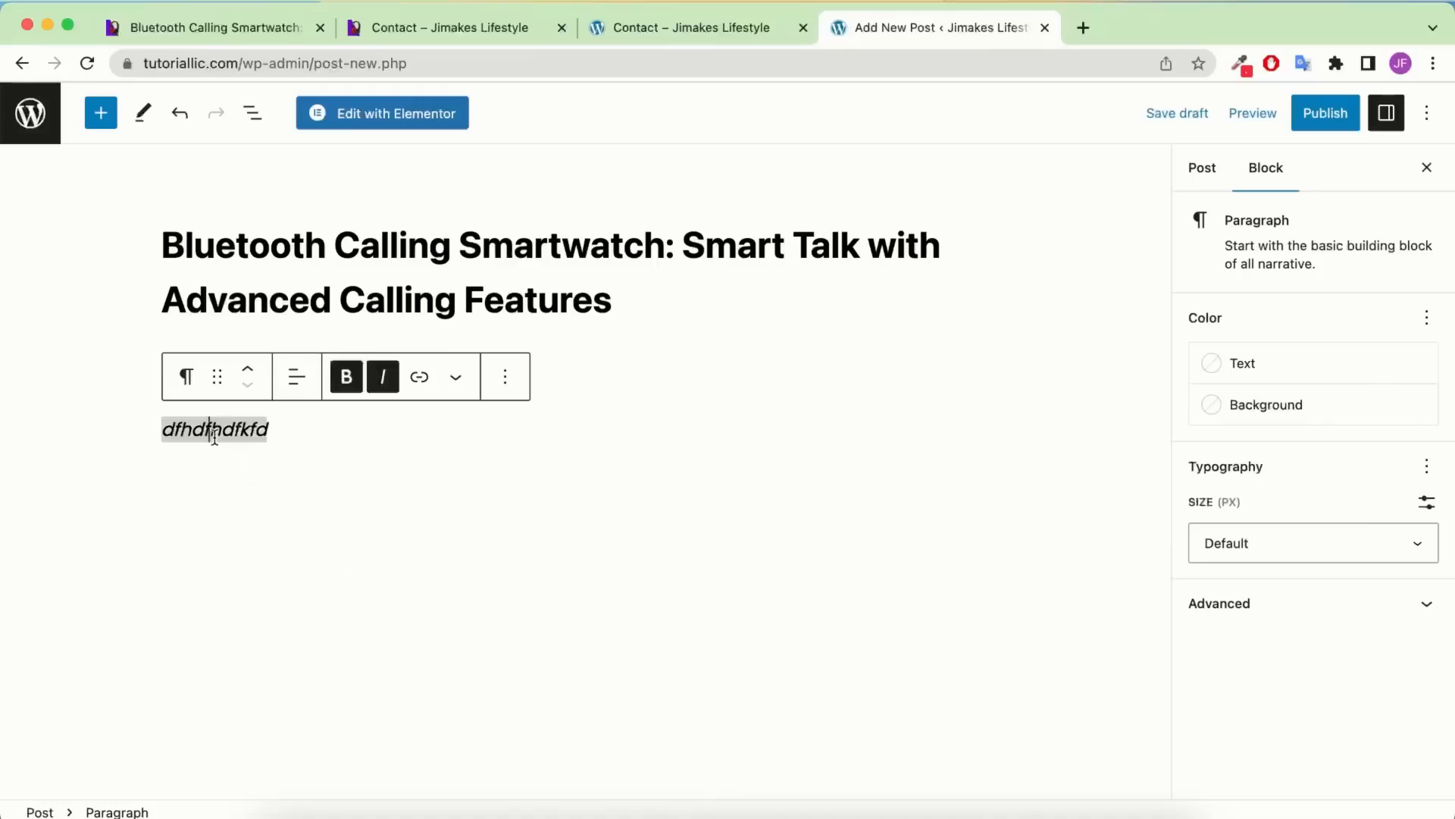
left_click(506, 377)
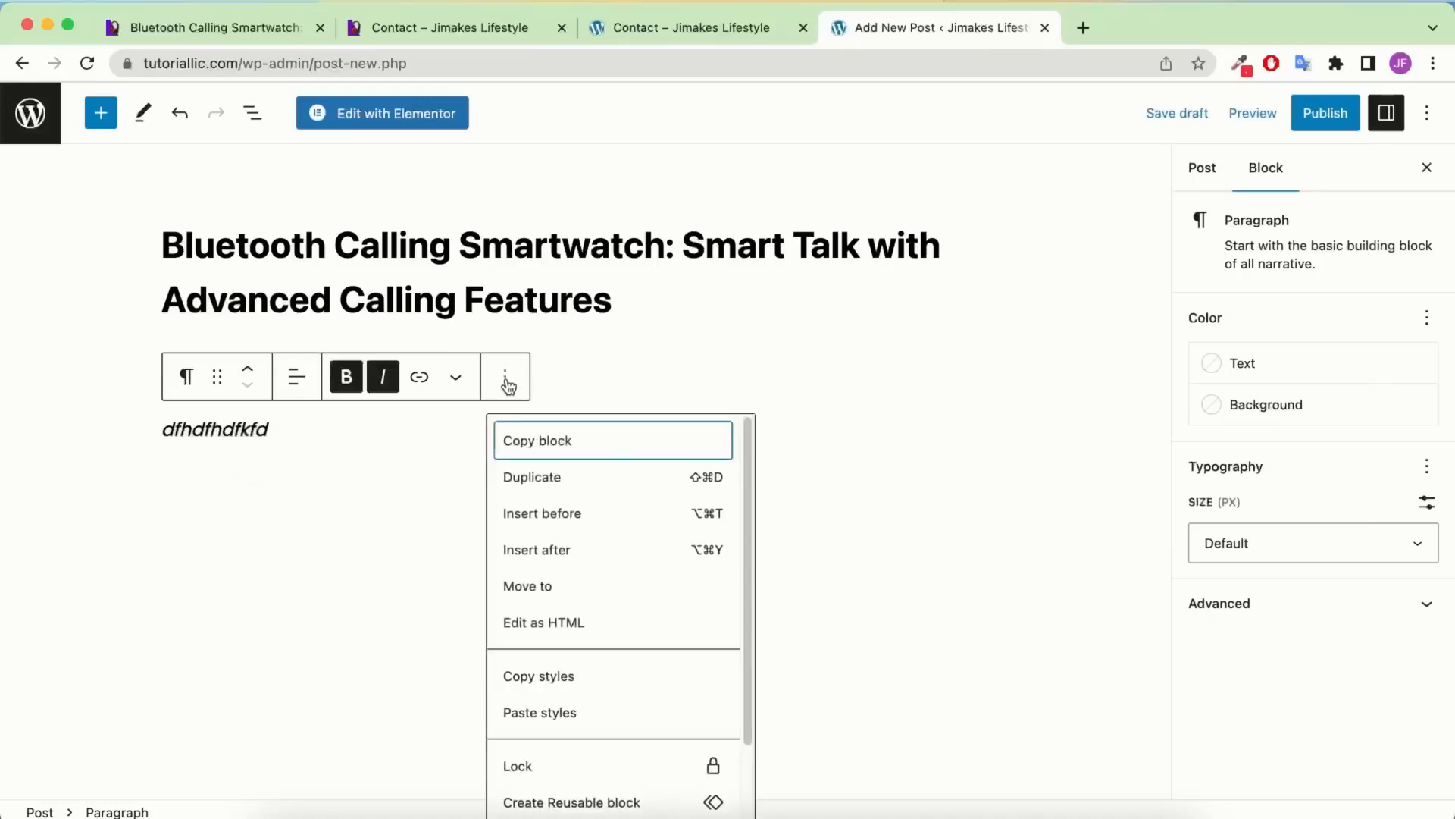
scroll(604, 659, "down", 3)
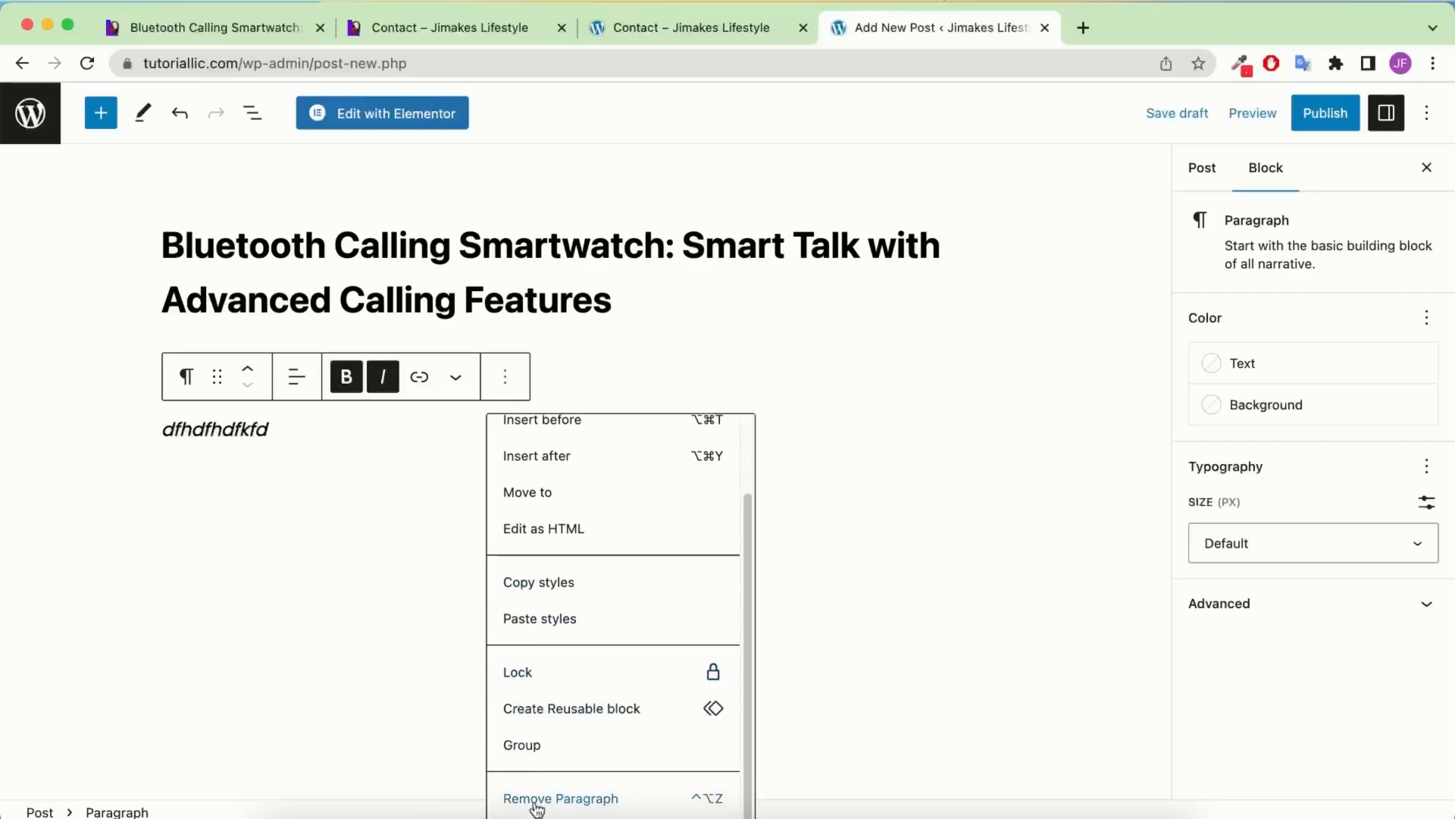
left_click(580, 799)
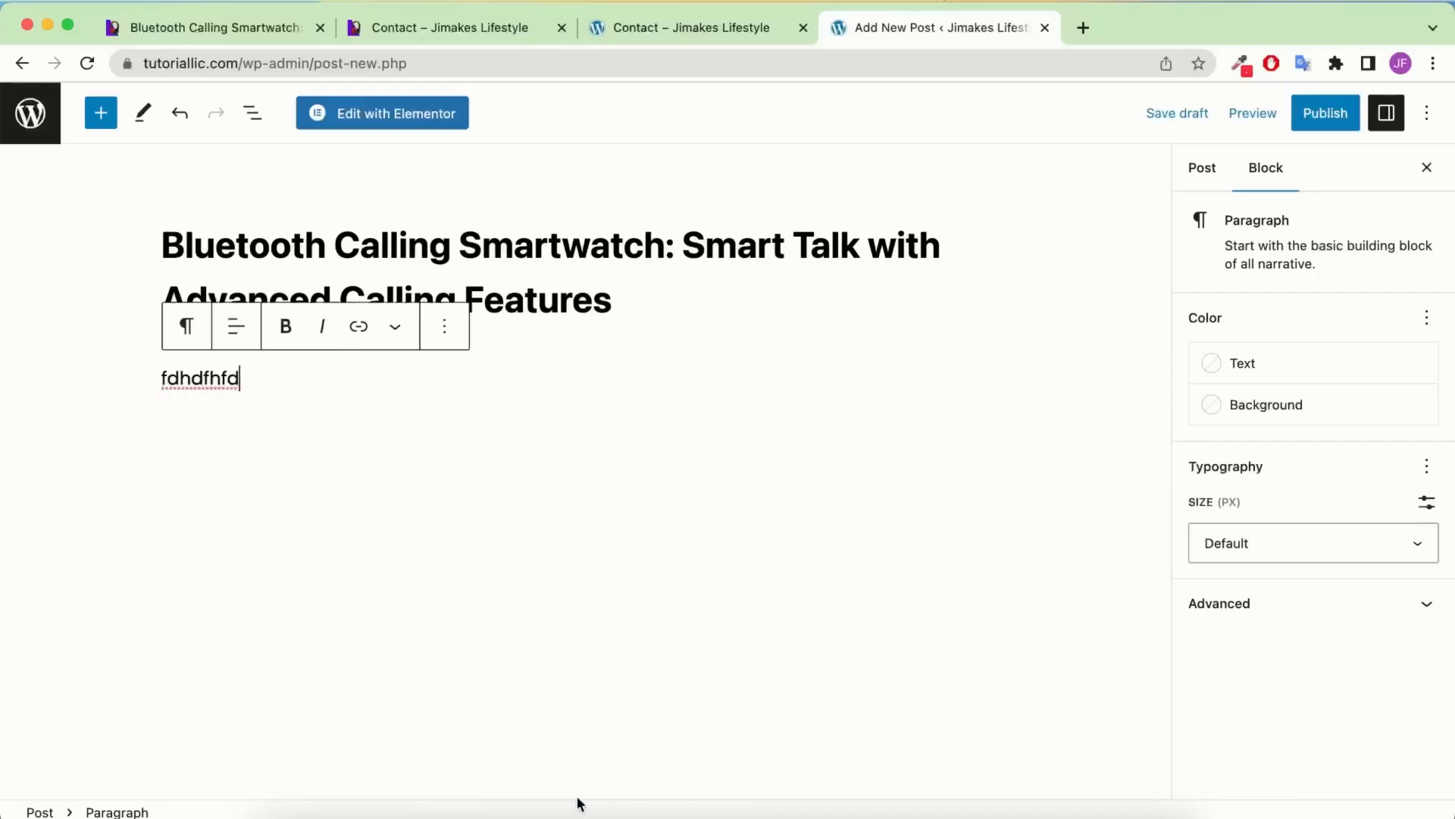
left_click(440, 338)
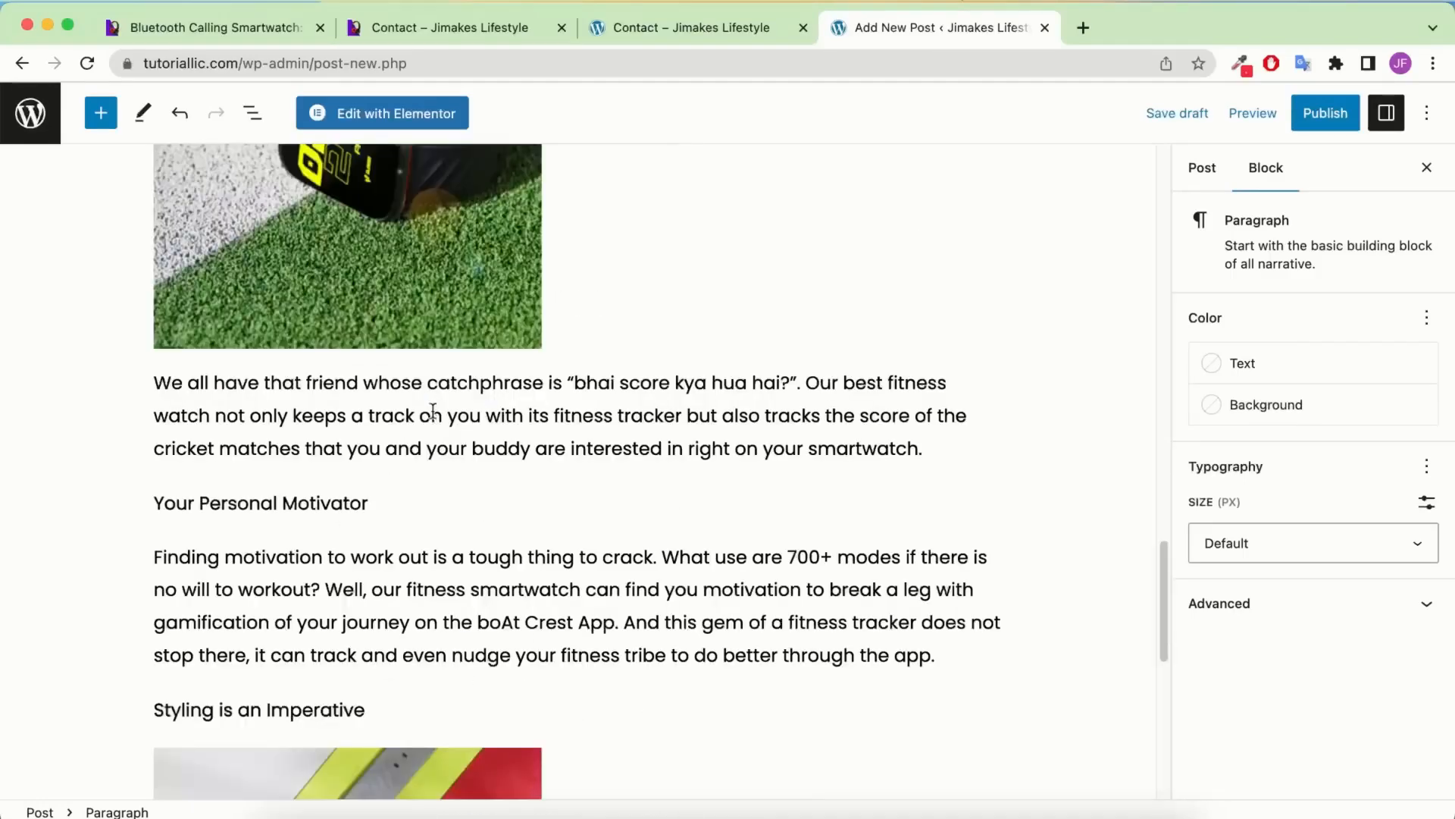
Publish the Bluetooth Calling Smartwatch post and confirm in the pre-publish panel
scroll(436, 409, "up", 20)
scroll(438, 394, "down", 10)
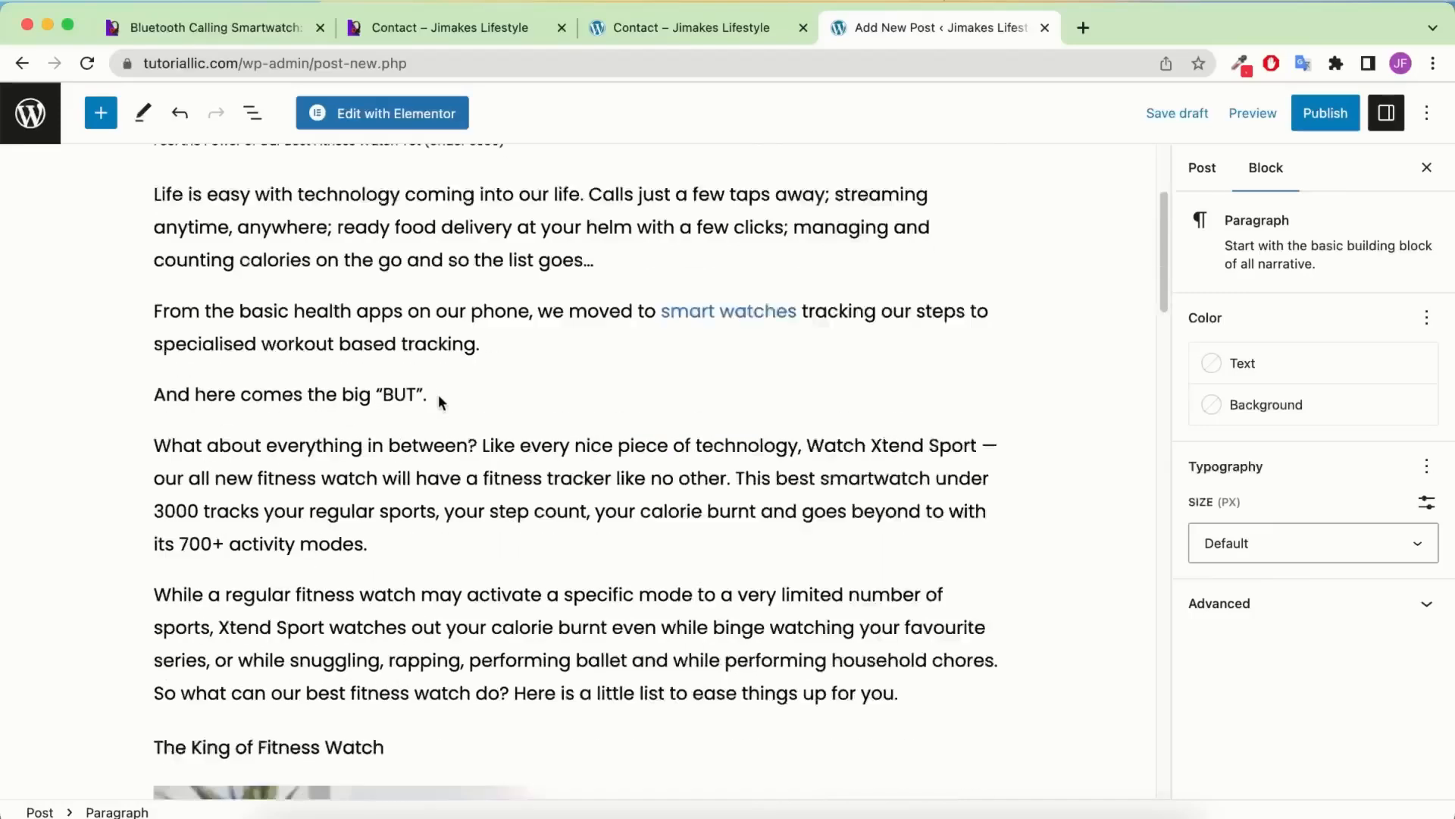
scroll(667, 467, "up", 10)
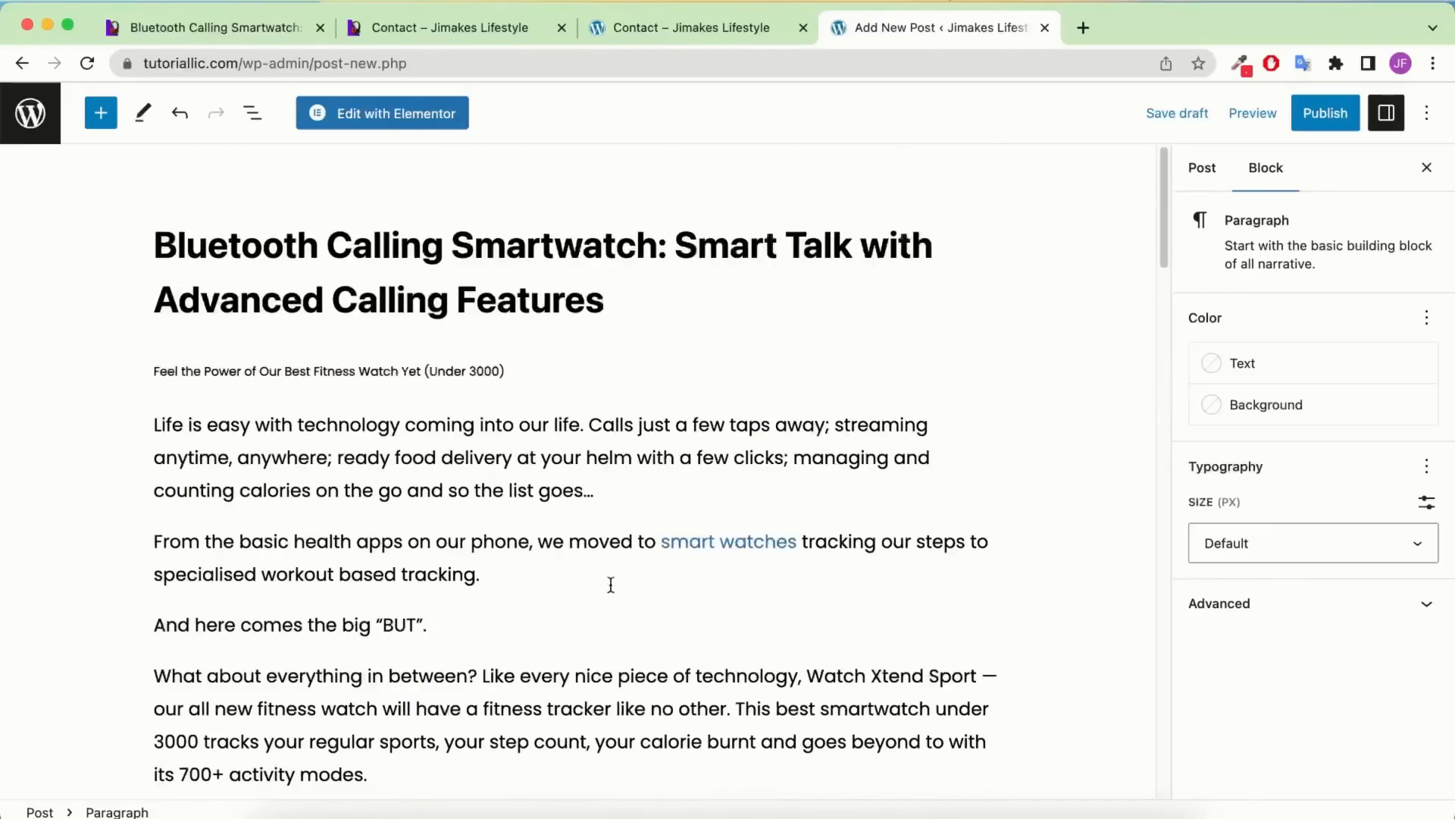
triple_click(404, 370)
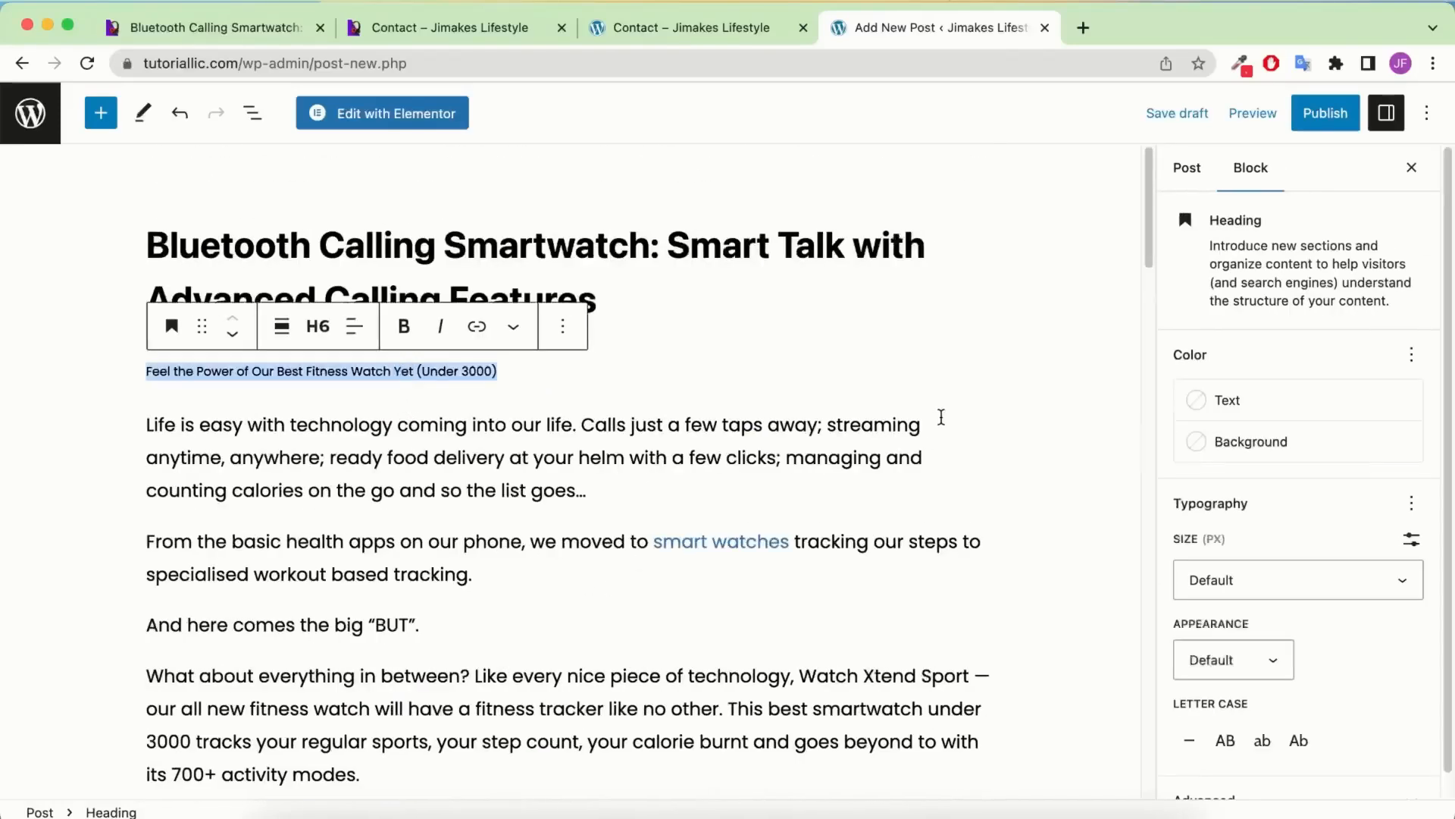
left_click(1299, 126)
left_click(1253, 117)
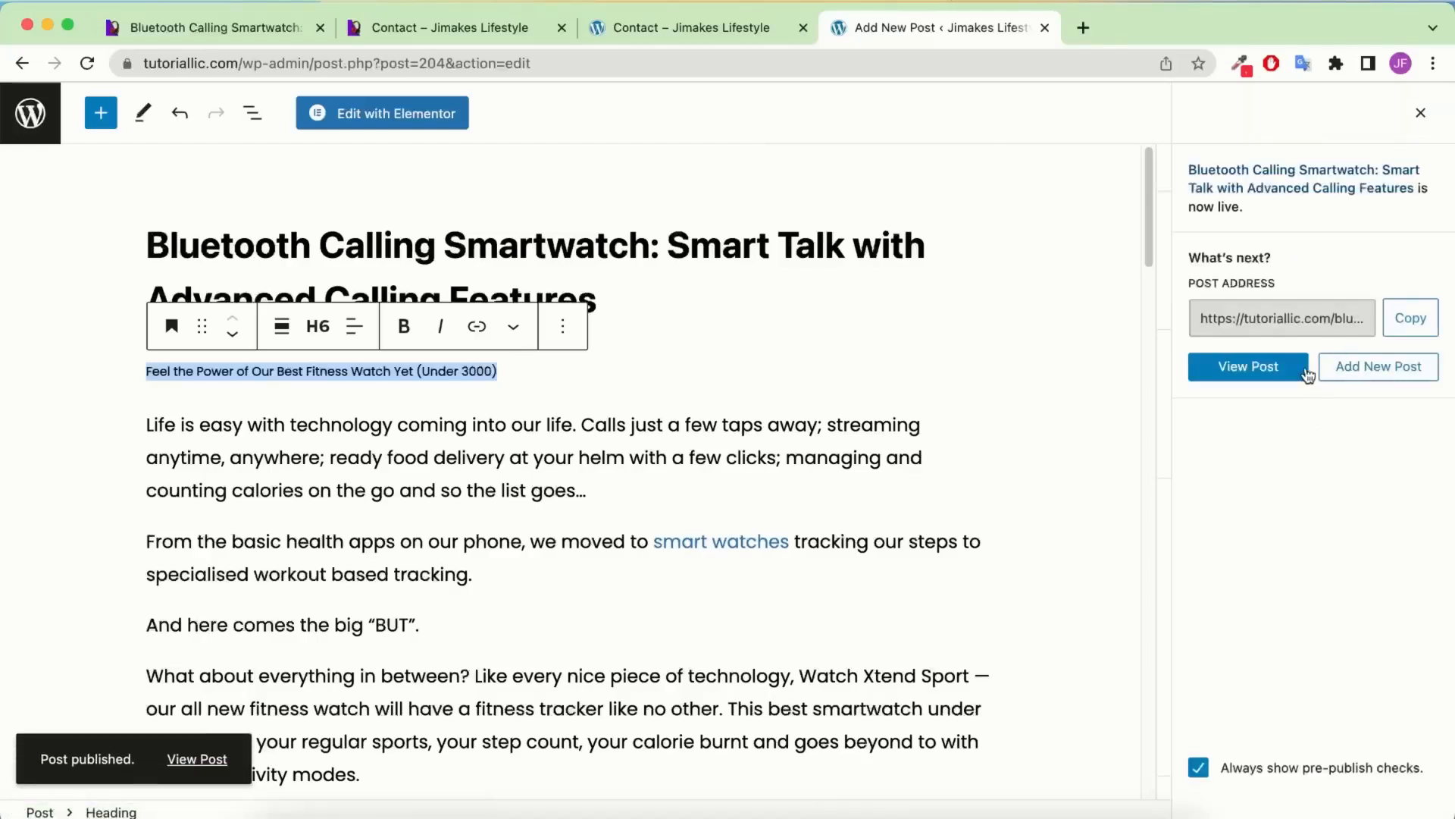
View the live post, then bring up the admin bar Dashboard link's context menu
left_click(1302, 370)
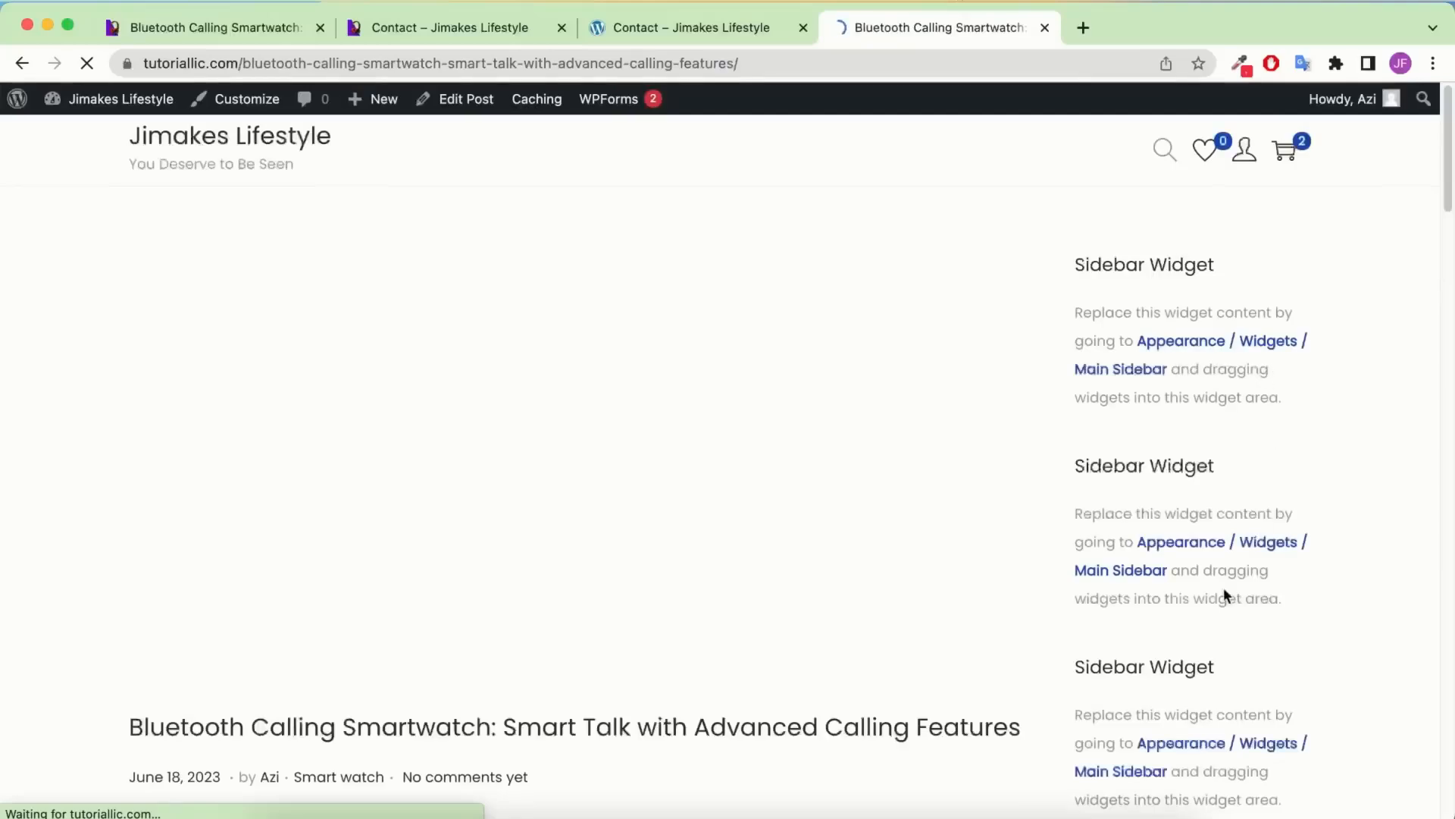
scroll(549, 448, "down", 5)
scroll(549, 448, "down", 20)
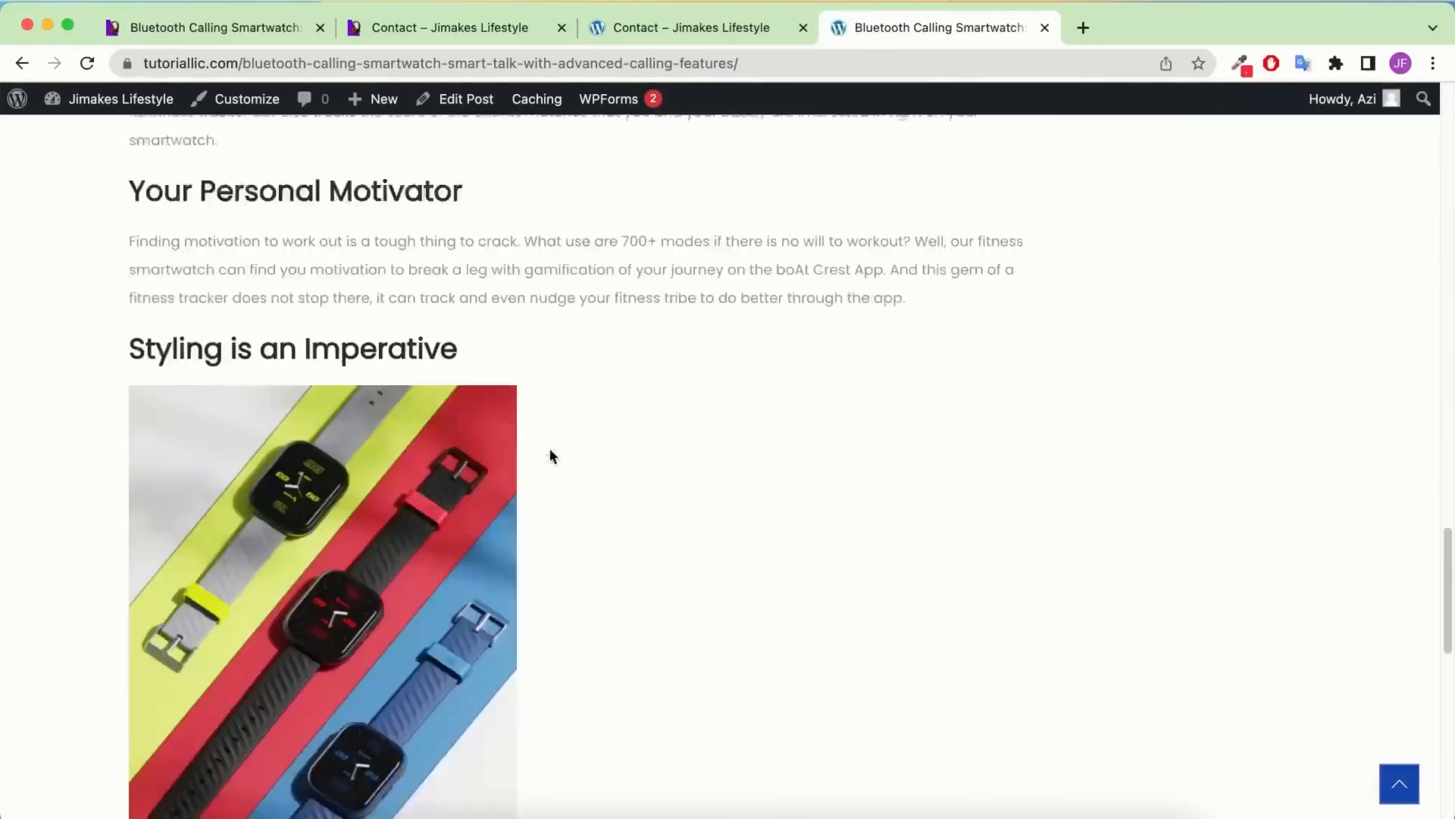
scroll(550, 455, "up", 20)
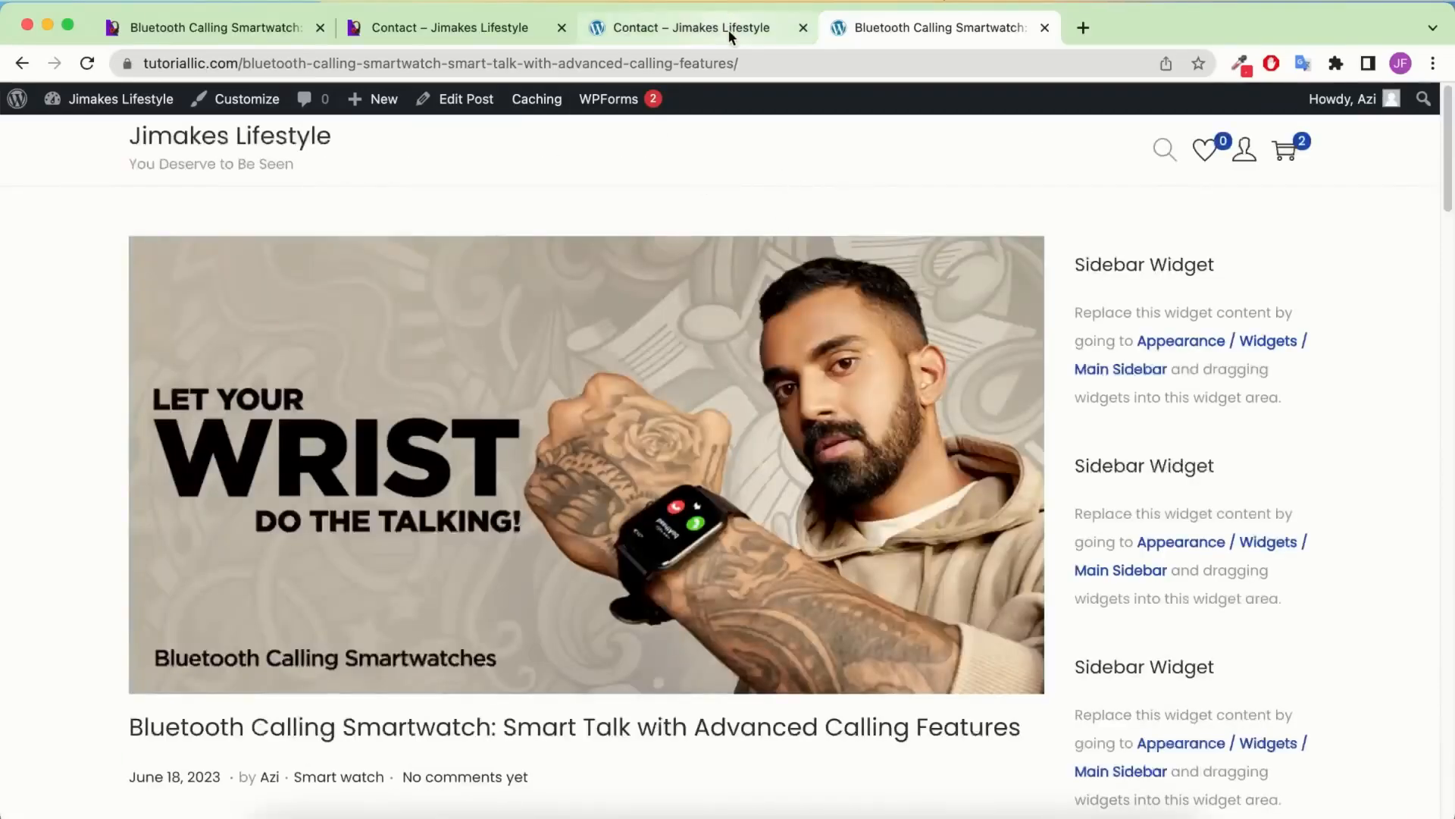
left_click(727, 29)
left_click(899, 27)
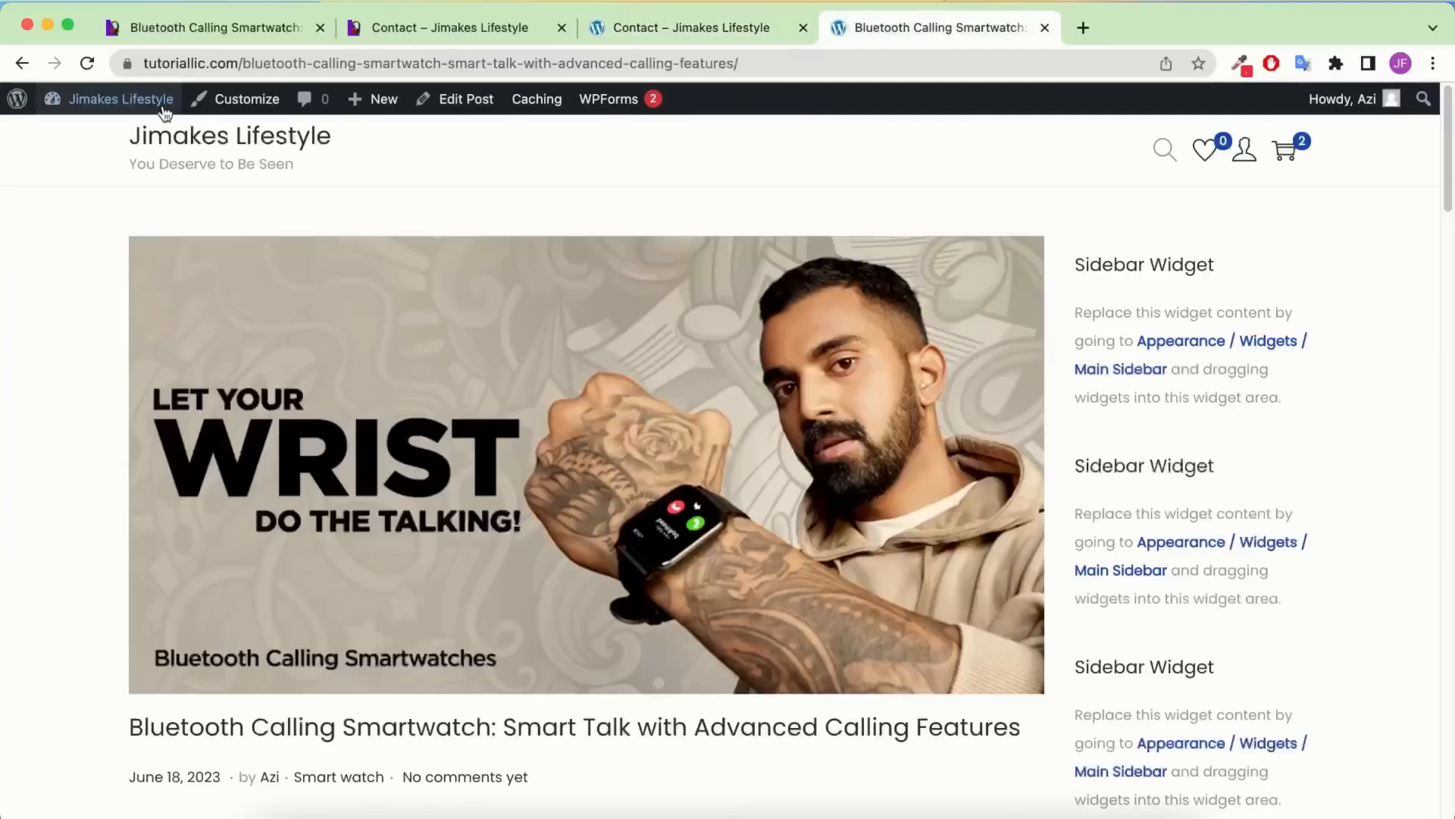
mouse_move(165, 112)
right_click(123, 135)
Open the Dashboard in a new tab and go to Settings > Reading
left_click(185, 149)
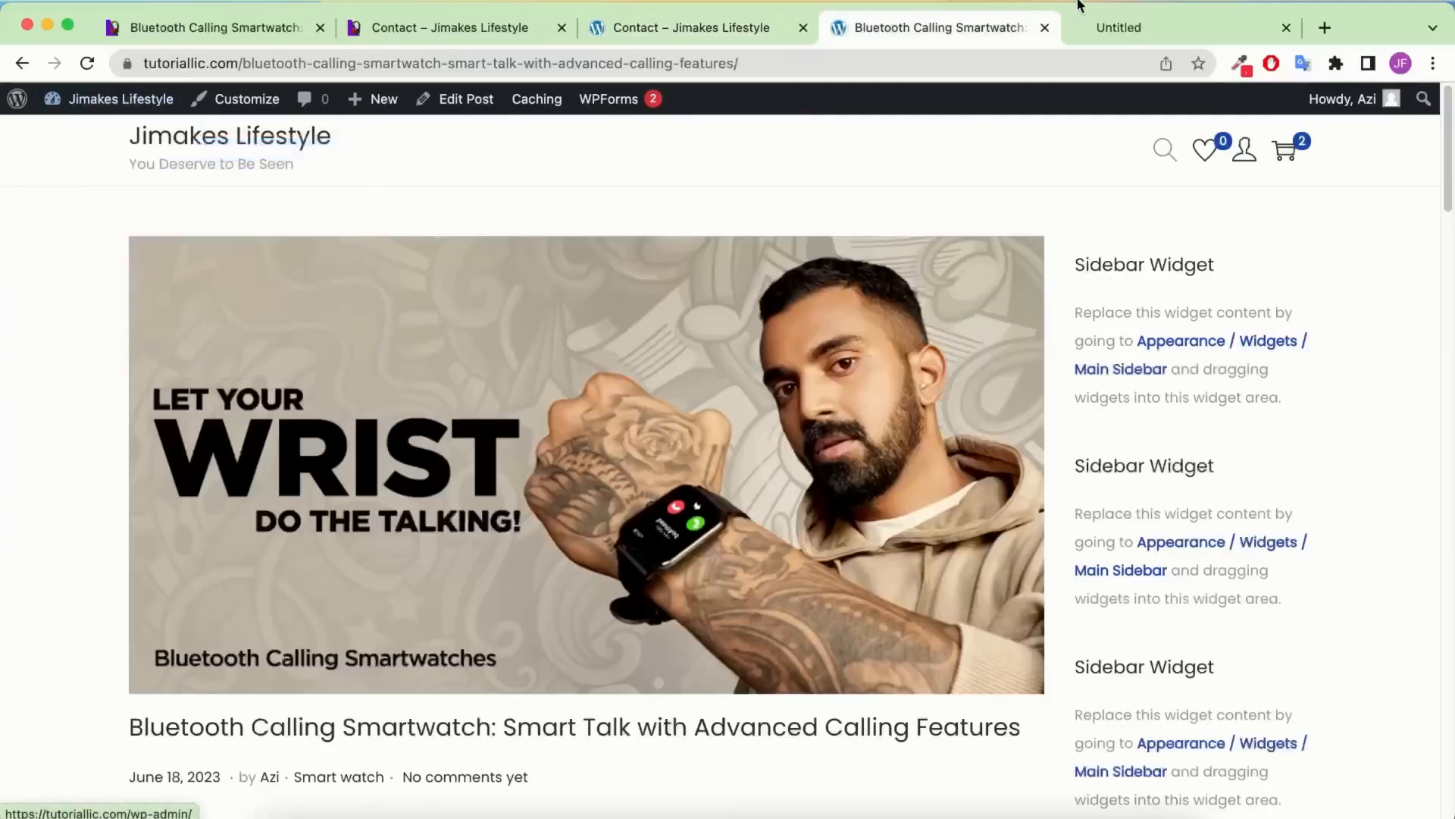
left_click(1130, 27)
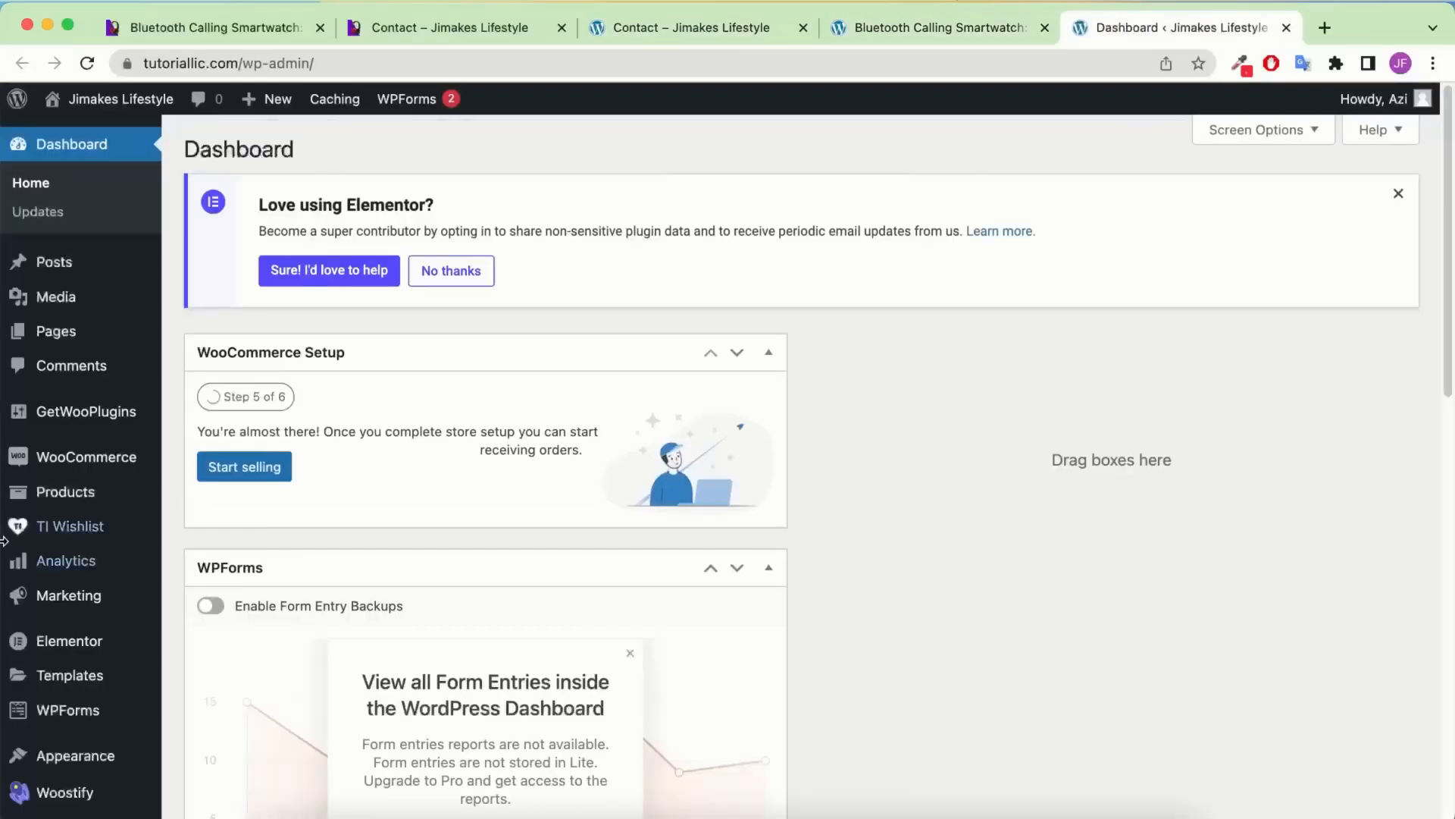
scroll(87, 576, "down", 4)
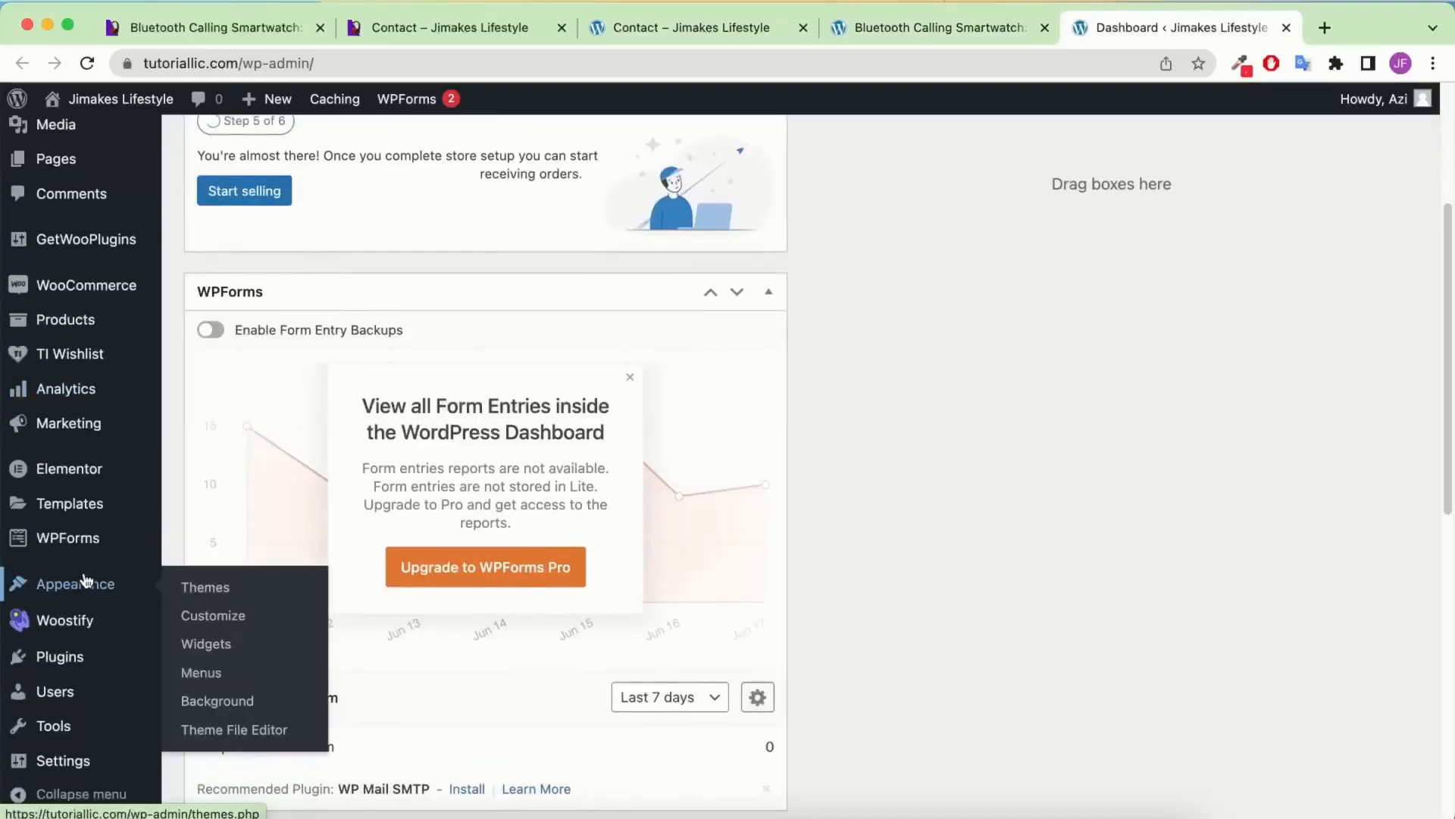
scroll(86, 584, "down", 1)
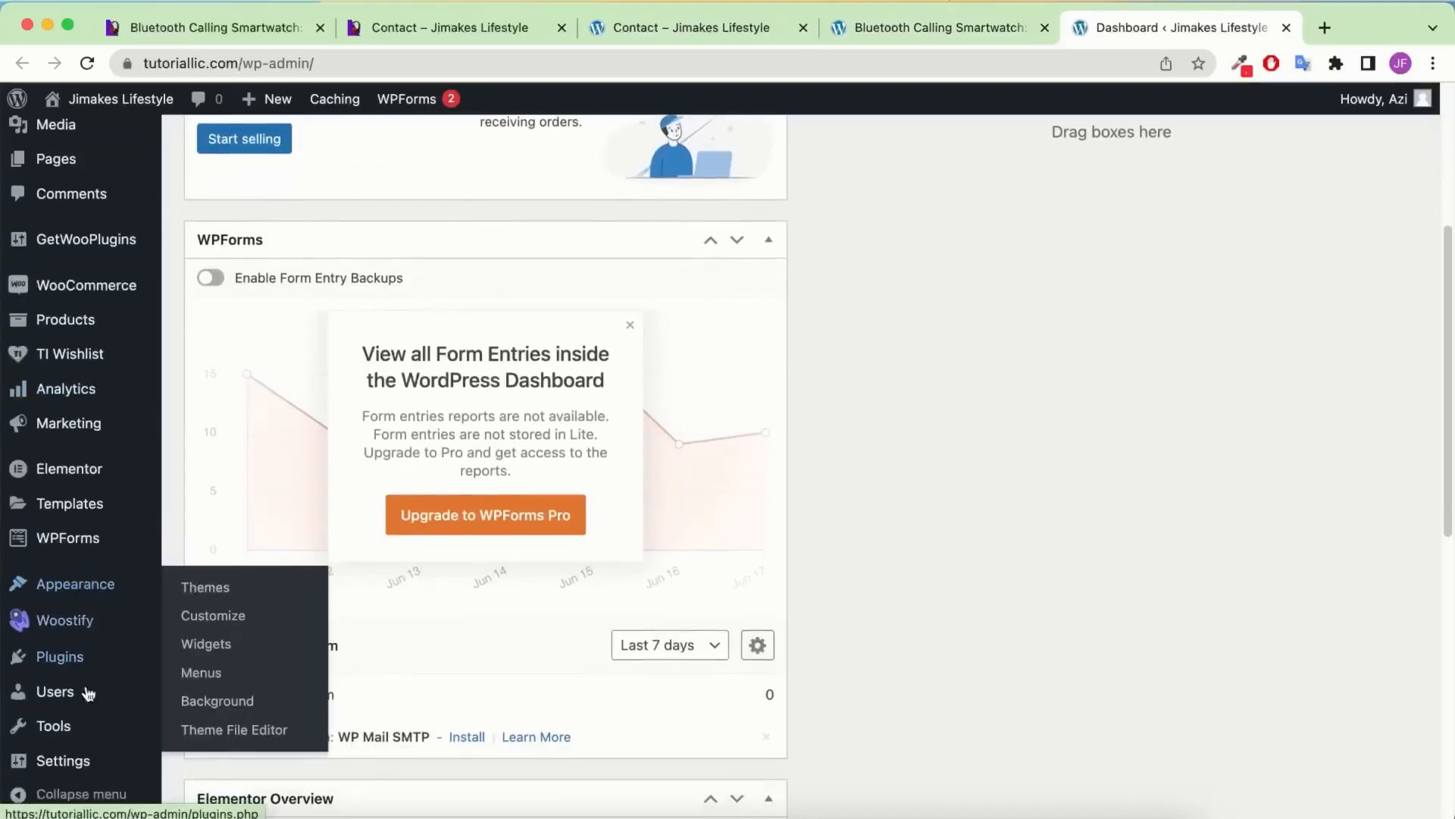
mouse_move(45, 760)
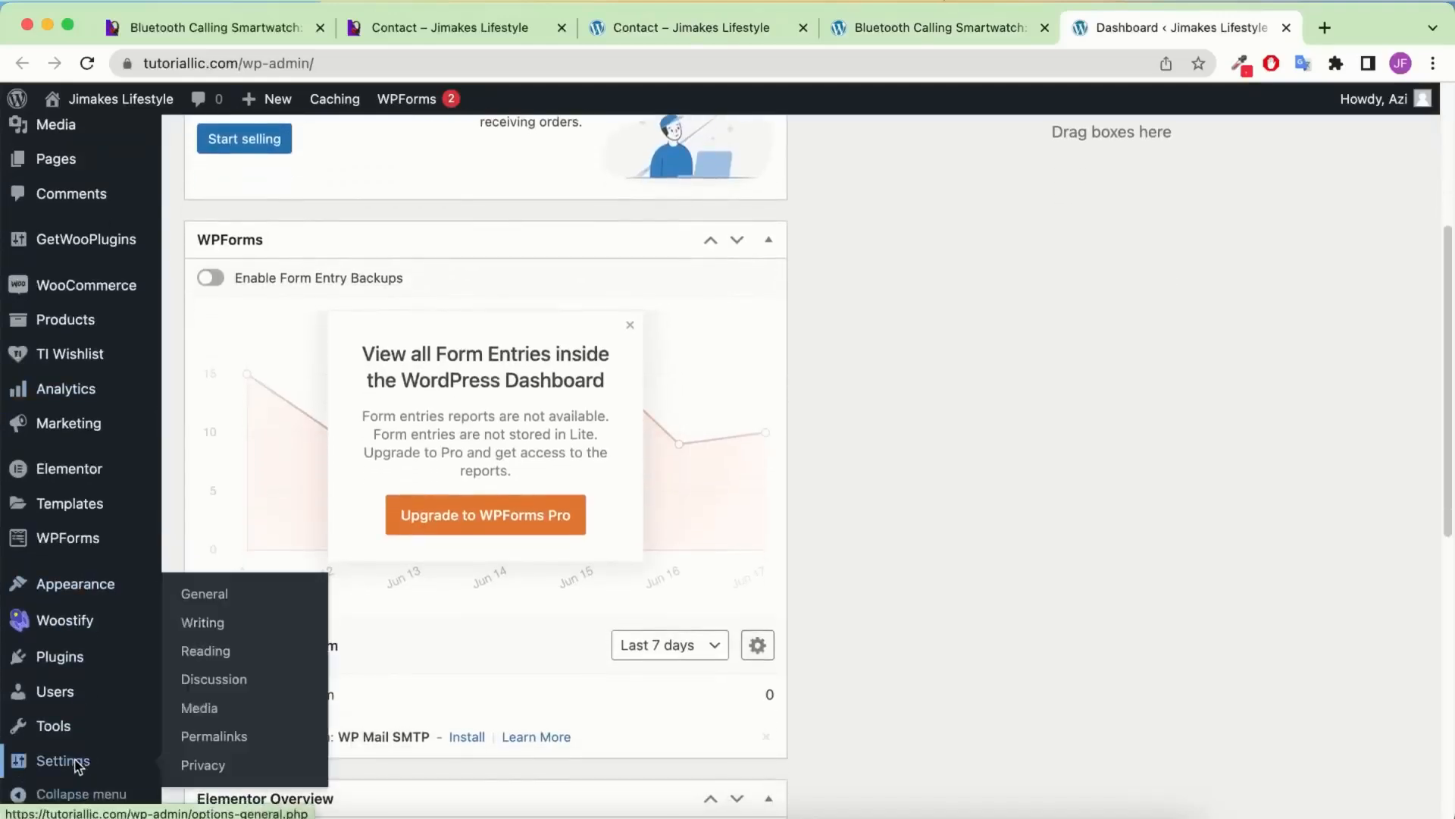
left_click(248, 652)
Trim the post URL to tutoriallic.com to view the site homepage
left_click(976, 31)
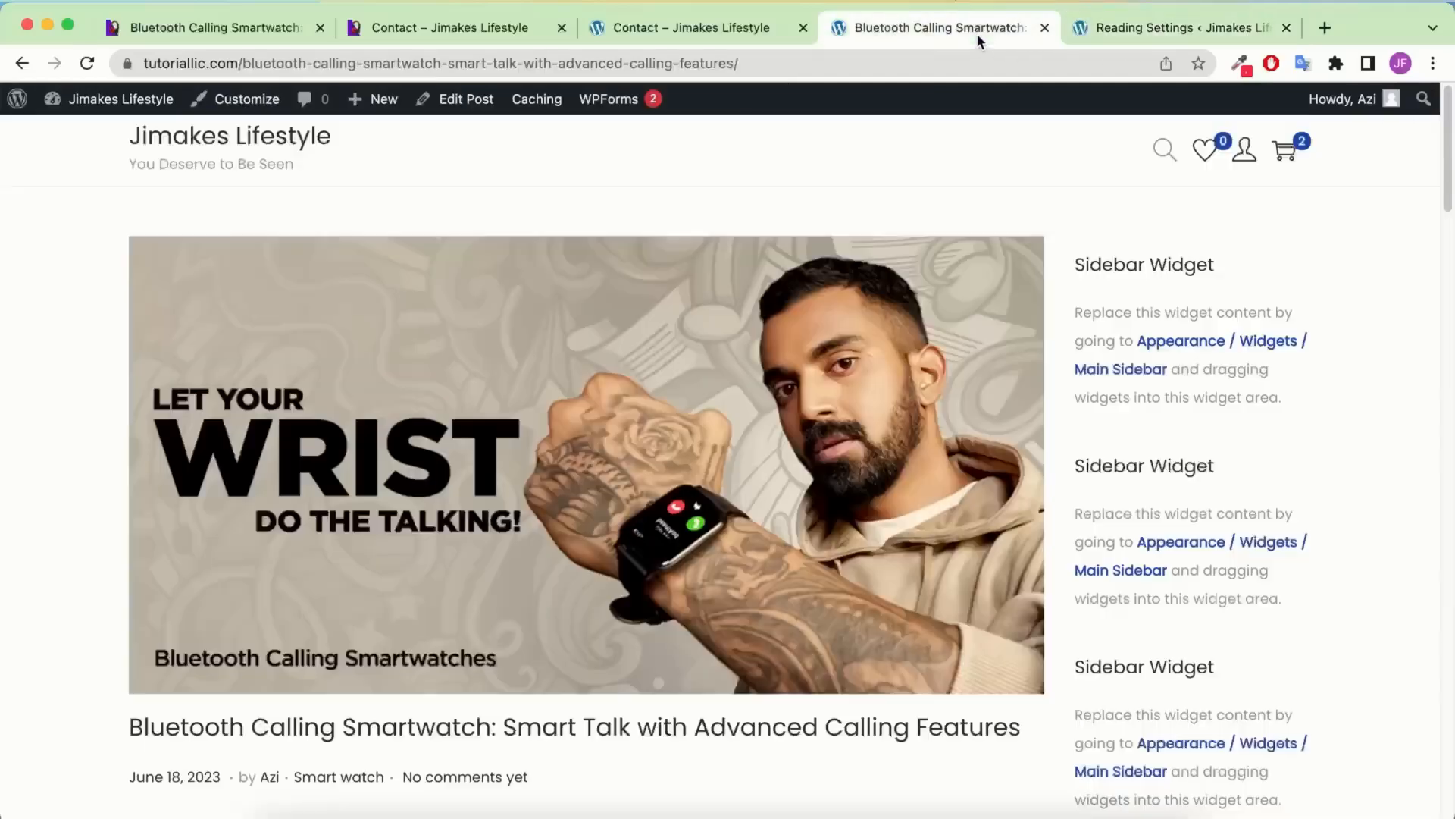
left_click(1148, 30)
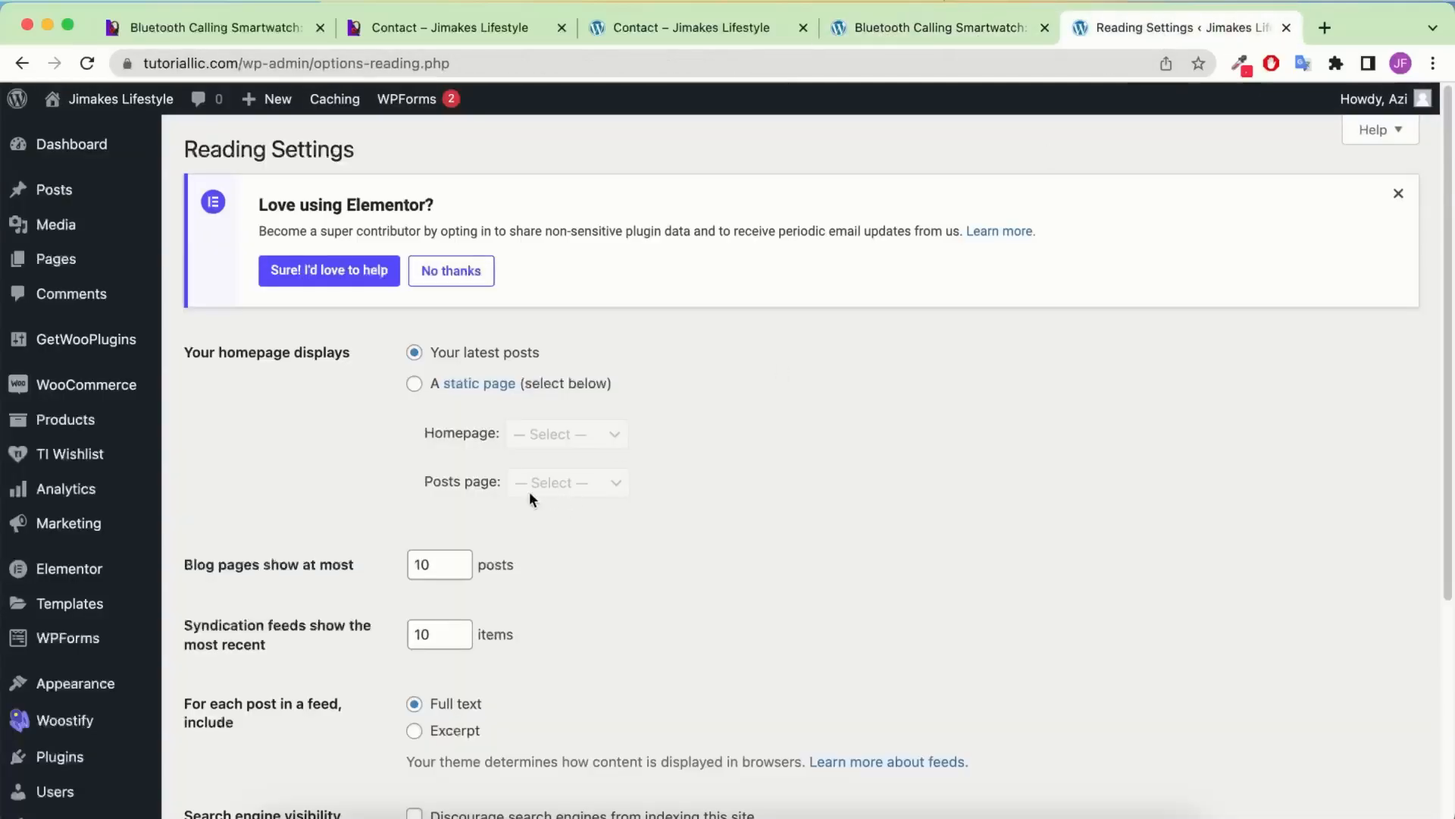
left_click(990, 37)
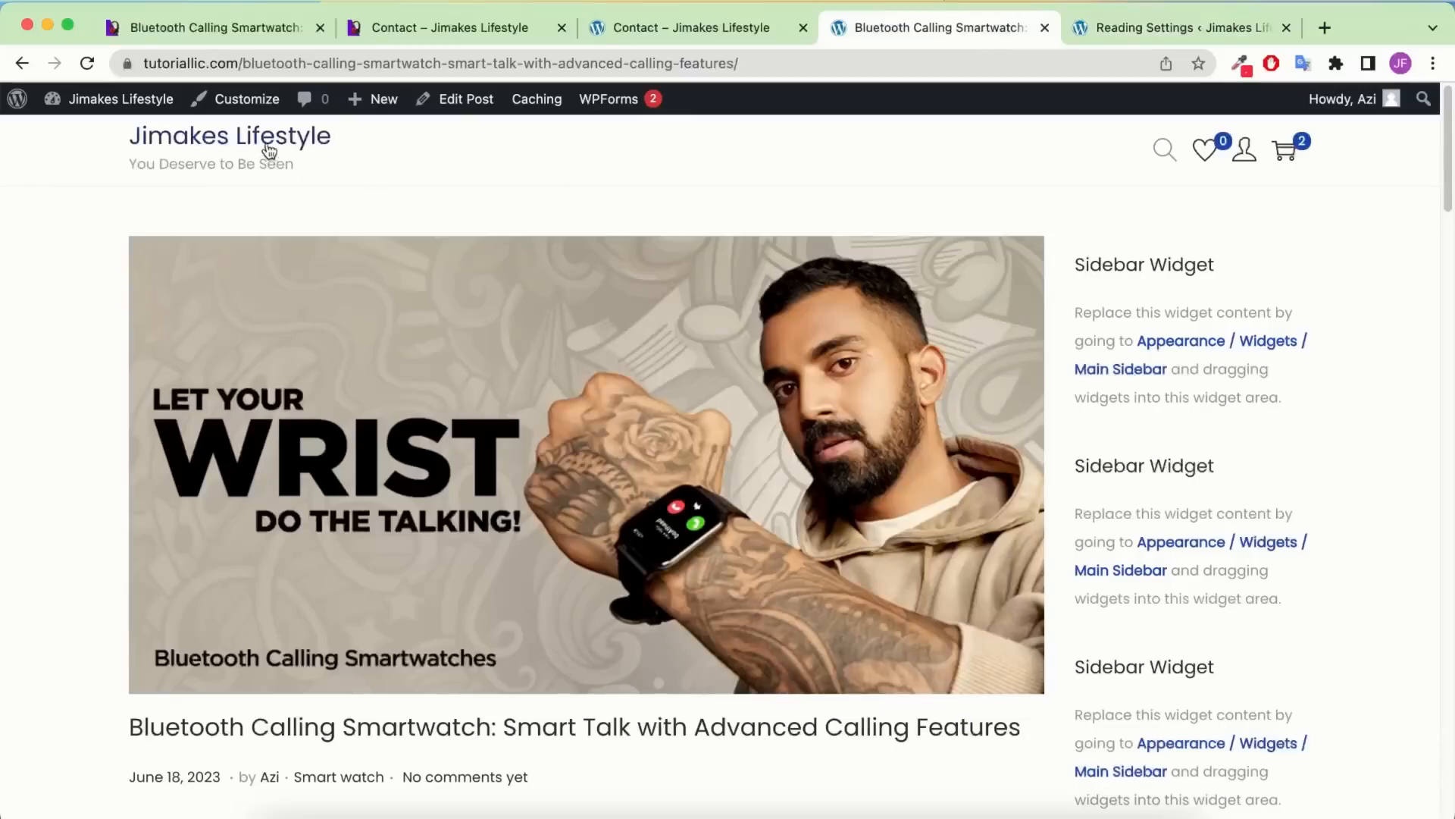
left_click_drag(241, 64, 894, 39)
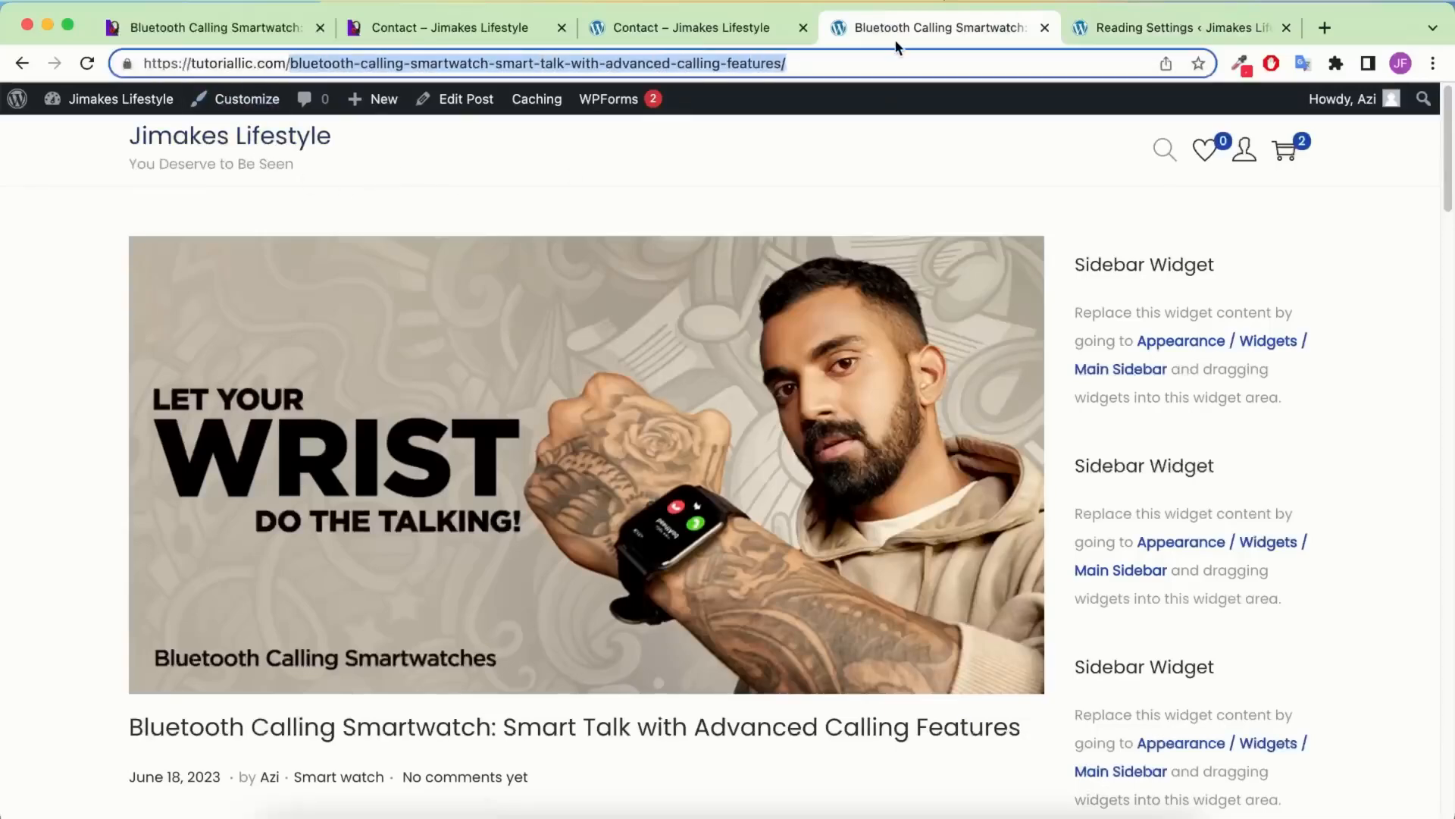
key("BackSpace")
key("Return")
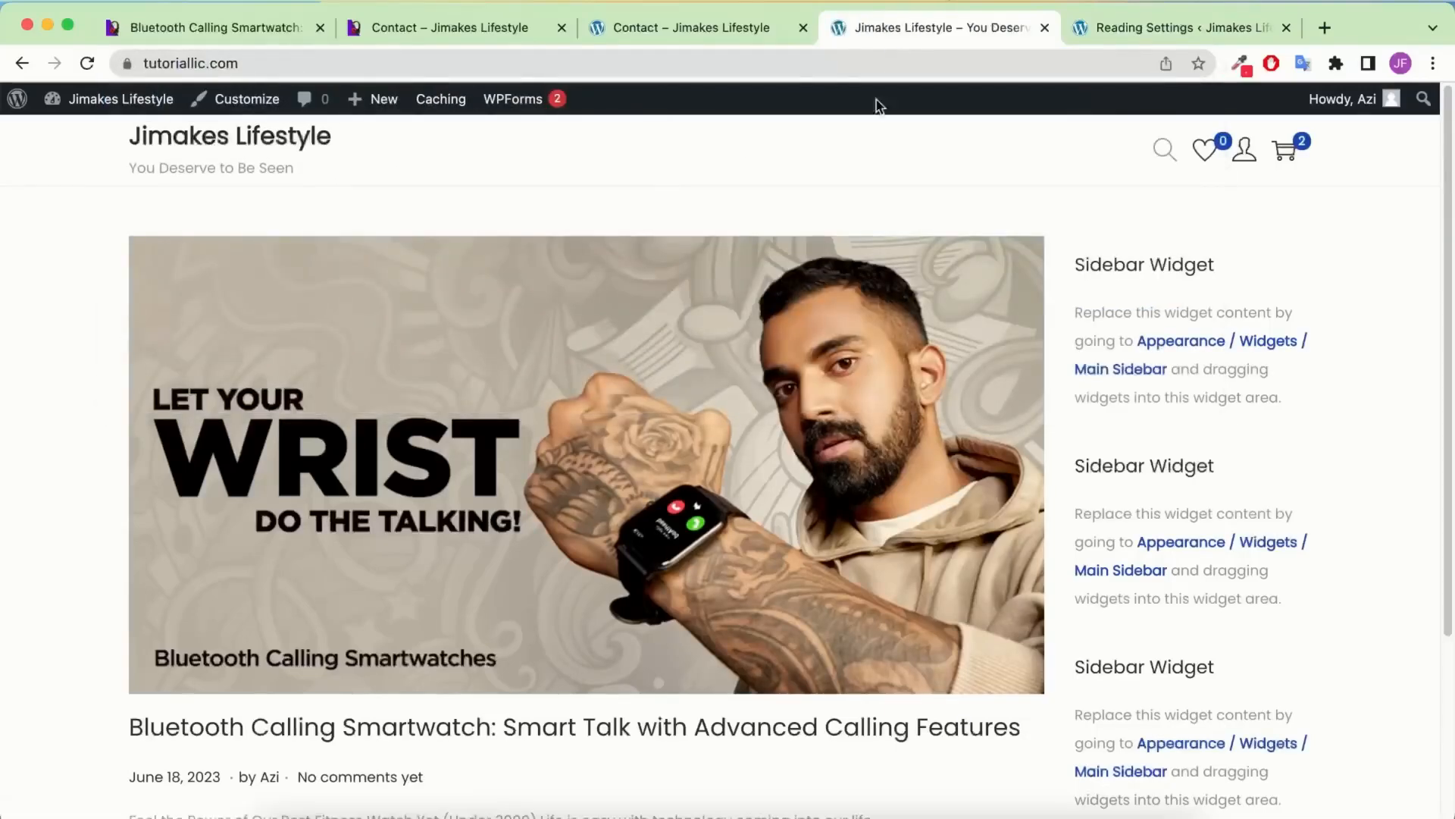
scroll(477, 390, "down", 3)
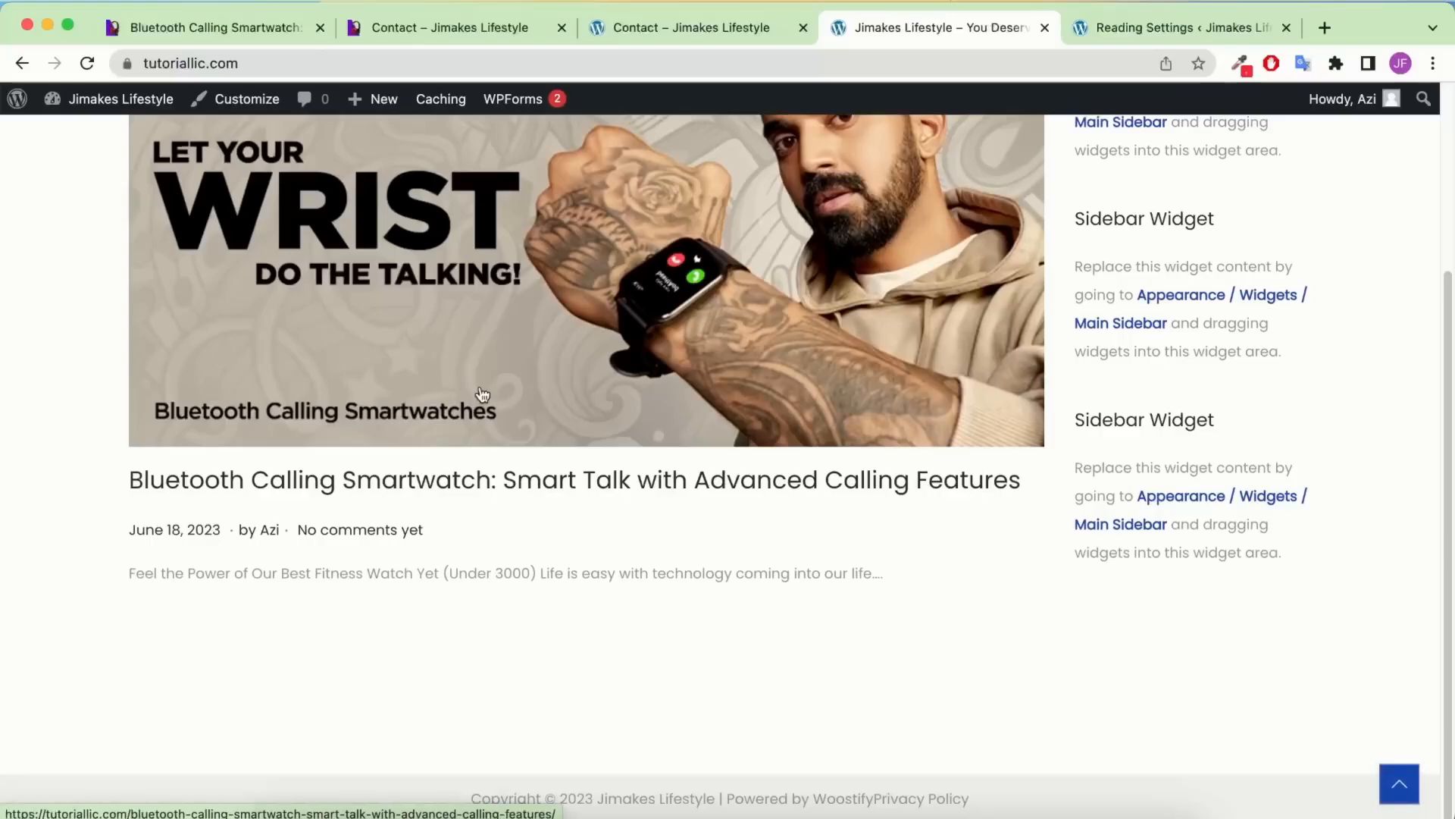
scroll(485, 393, "up", 3)
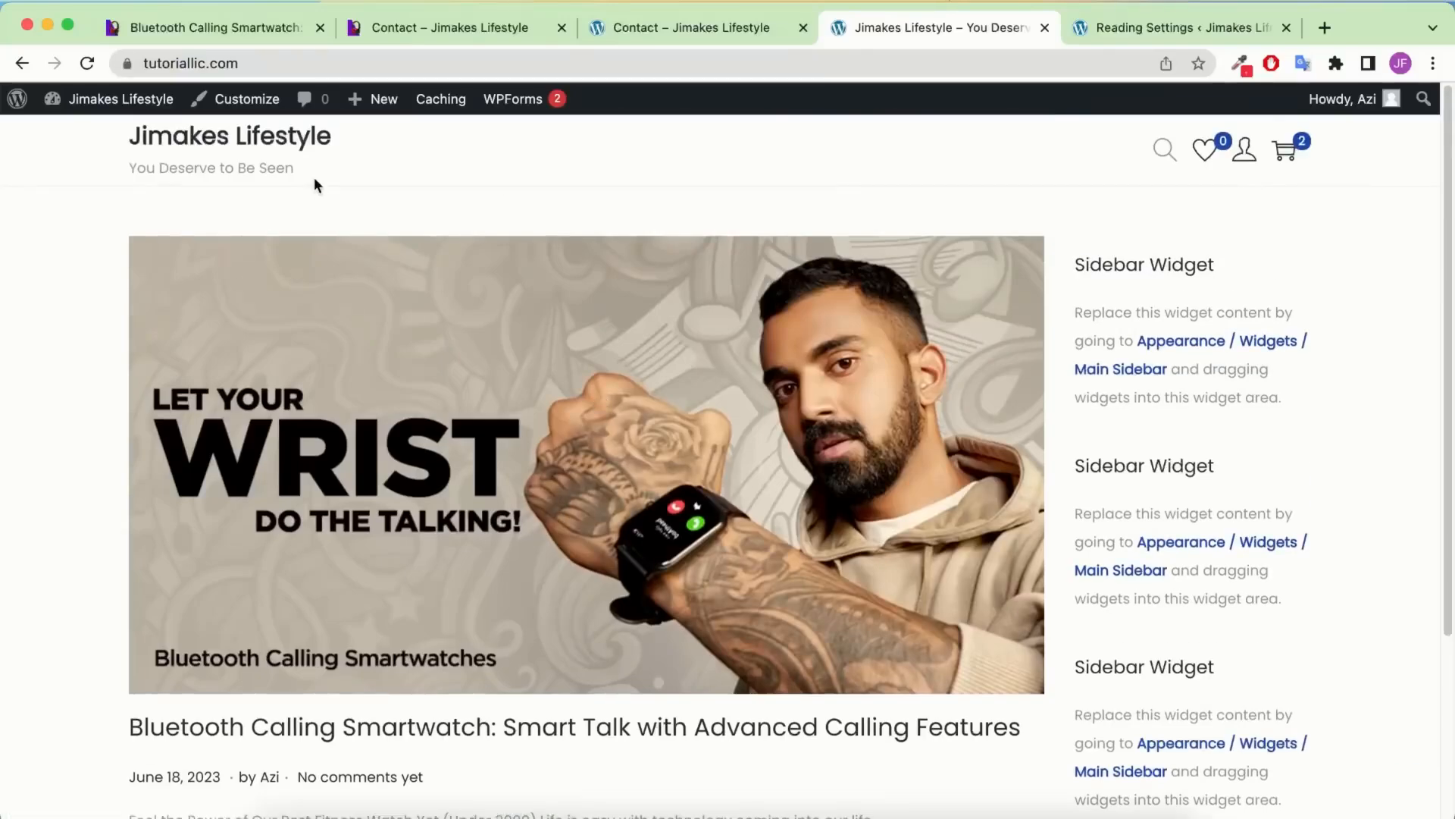
Choose 'A static page' with Homepage 'Home' and Posts page 'Blog', then save
left_click(1116, 29)
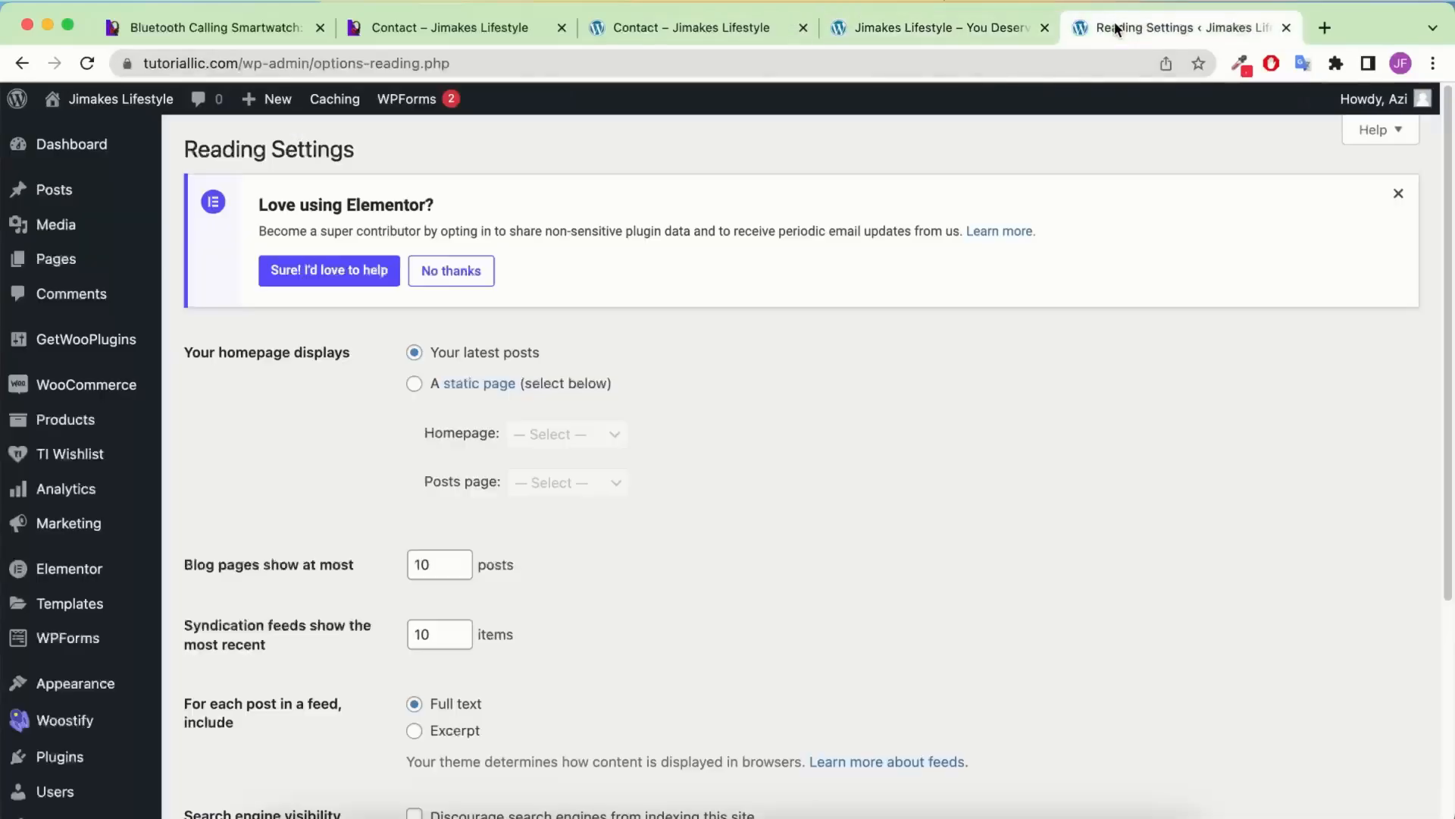
left_click(415, 384)
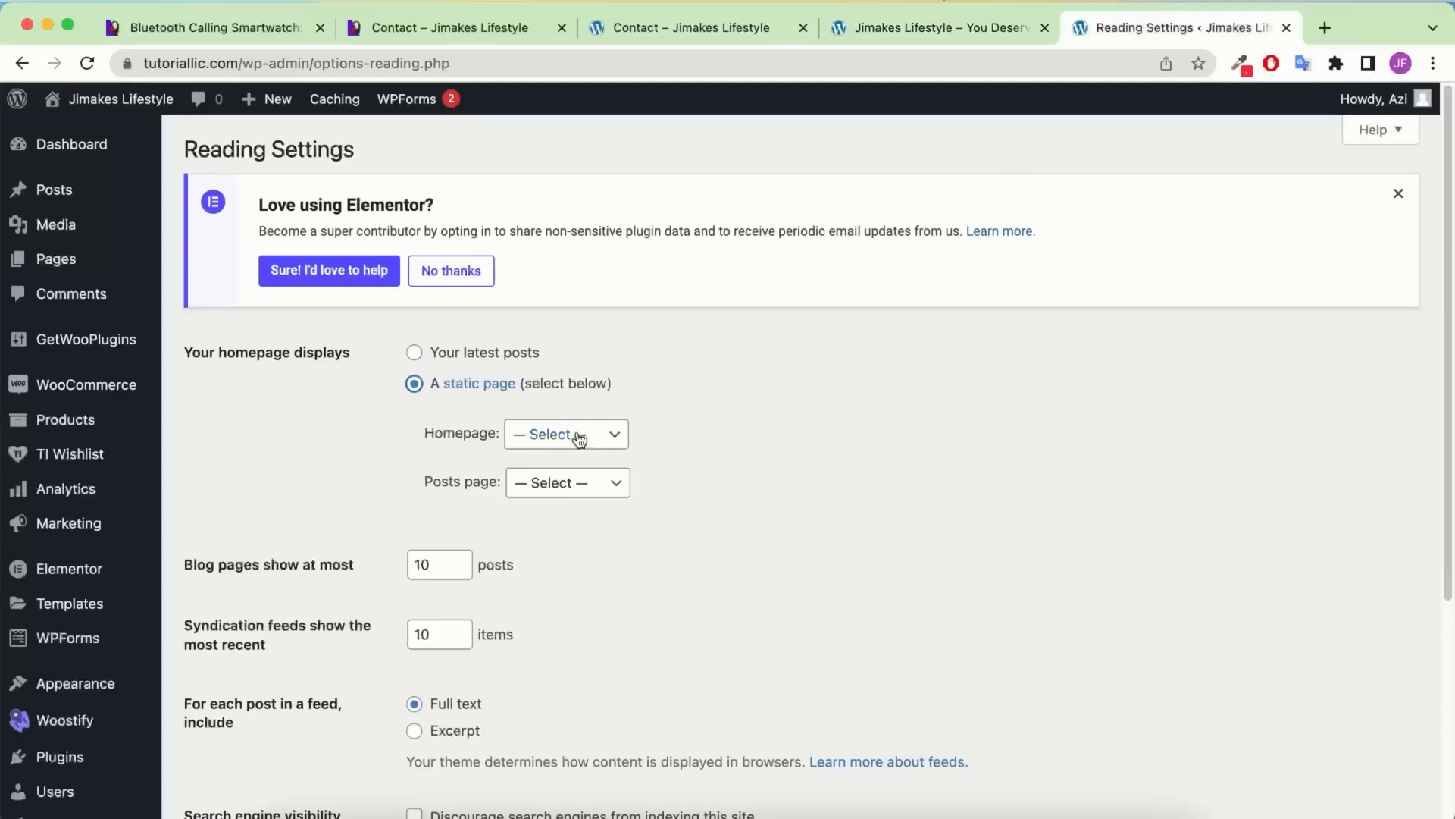
left_click(540, 442)
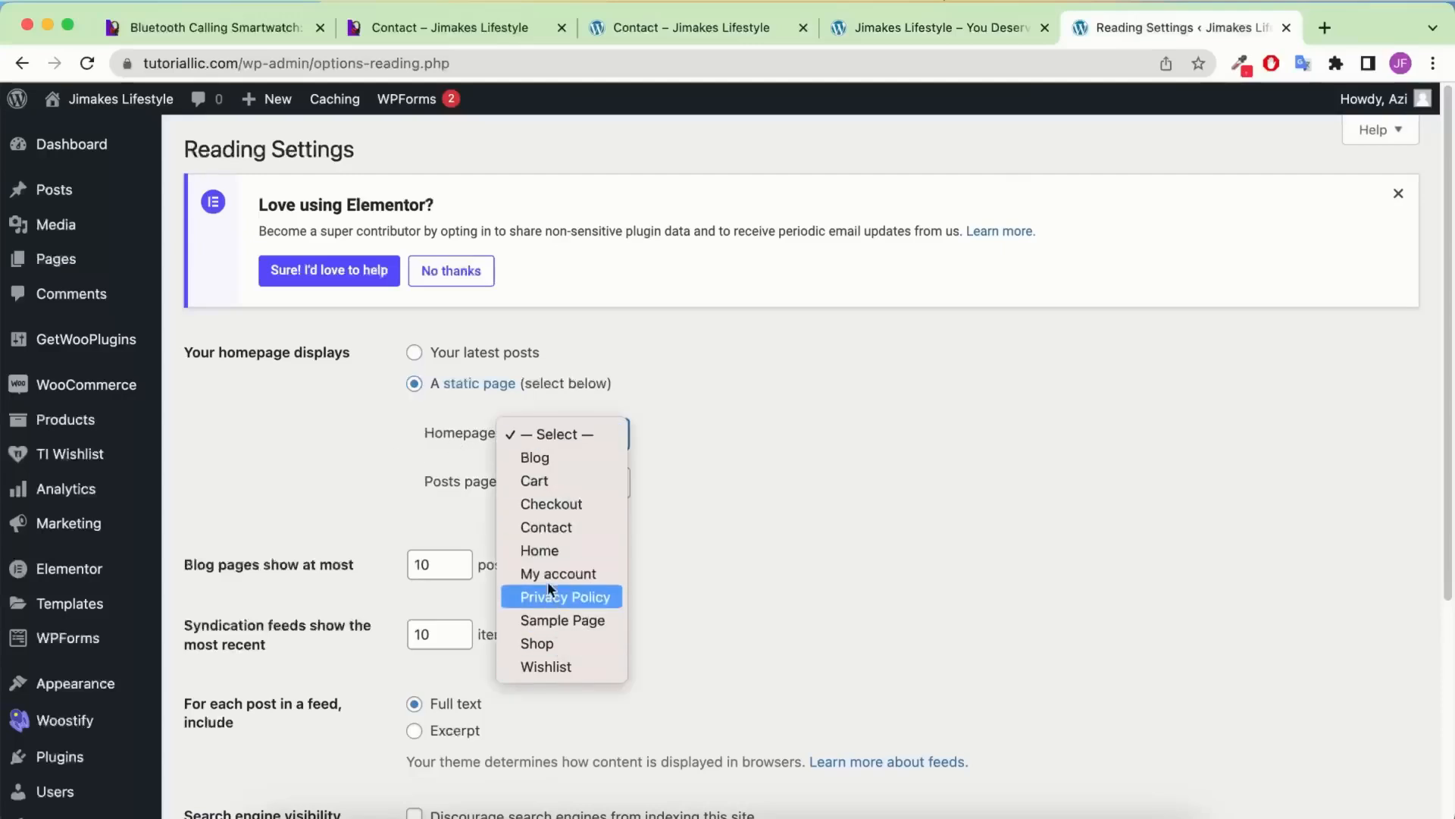
left_click(544, 552)
left_click(557, 488)
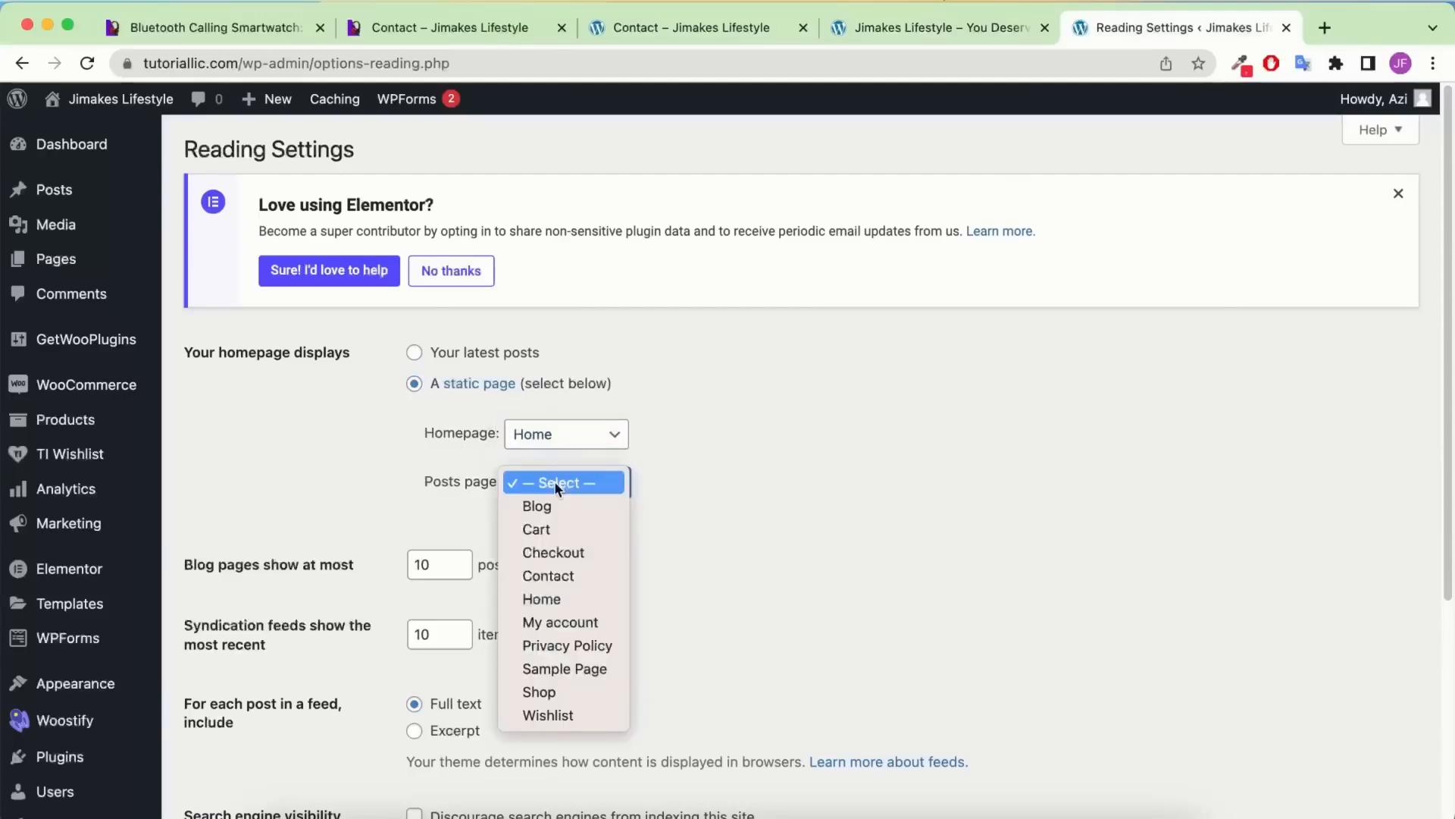
left_click(560, 506)
scroll(595, 520, "down", 5)
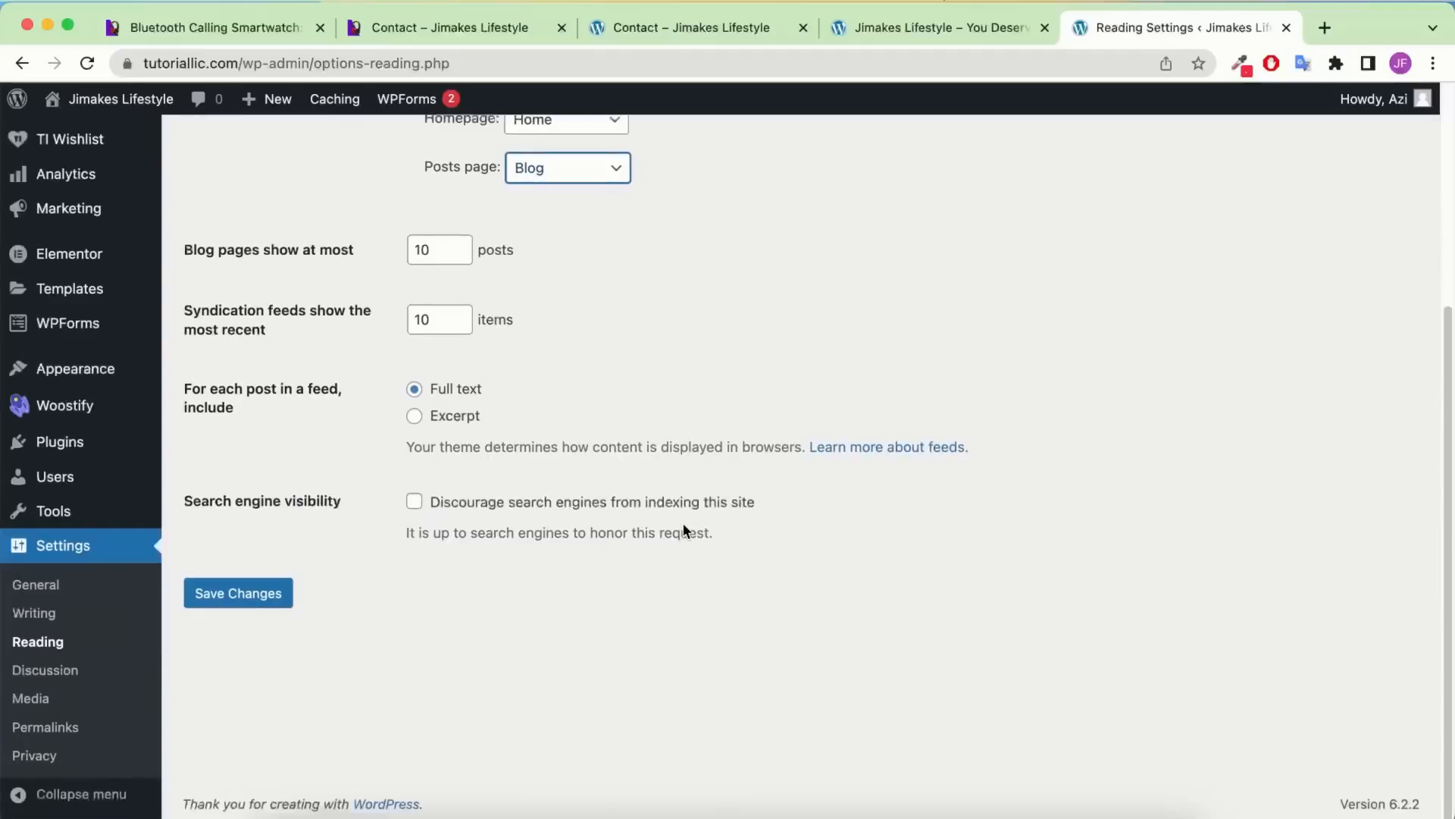
left_click(244, 599)
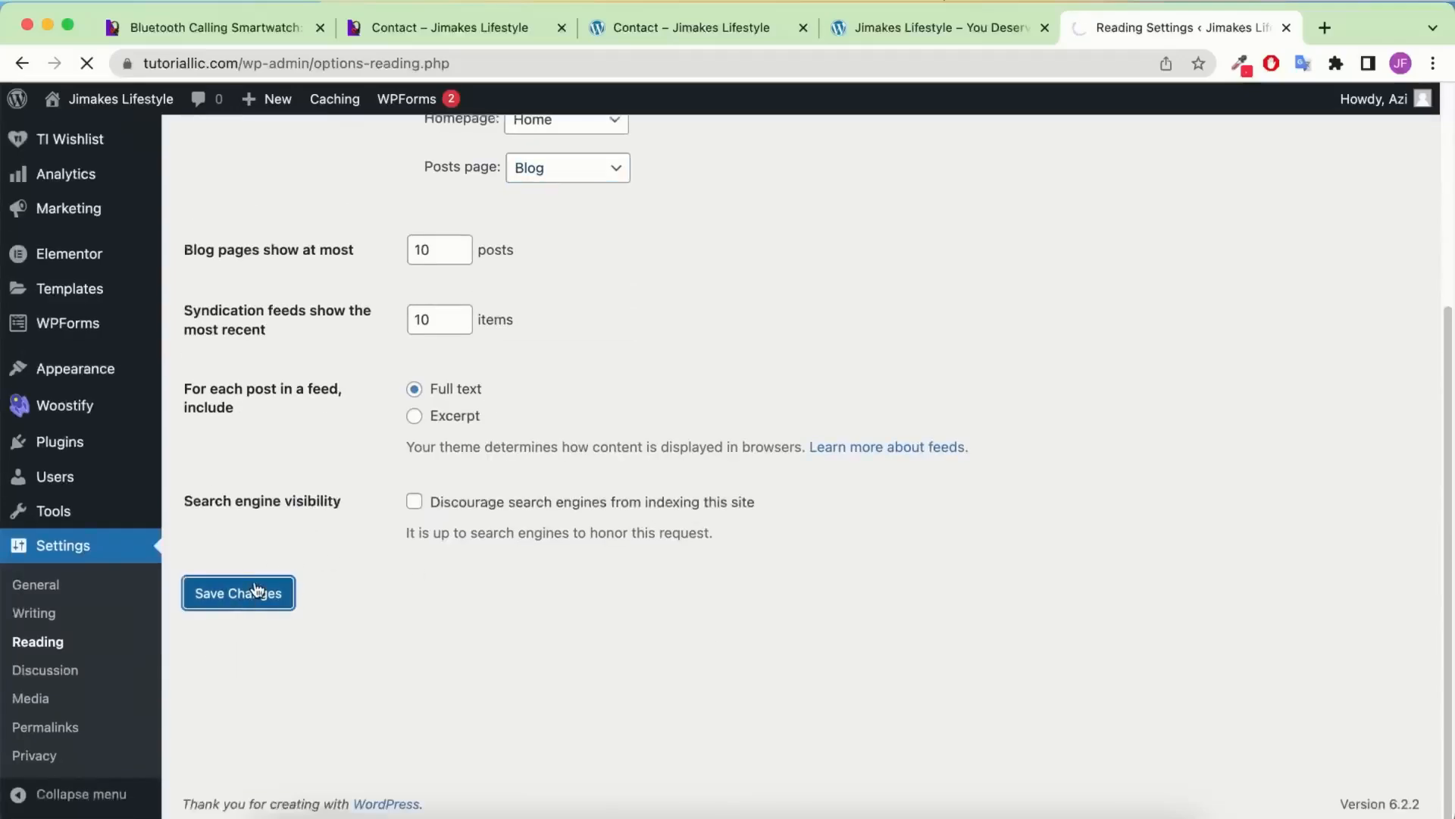
left_click(971, 27)
Load tutoriallic.com/blog in the site tab, fixing the 'blpog' typo
mouse_move(40, 104)
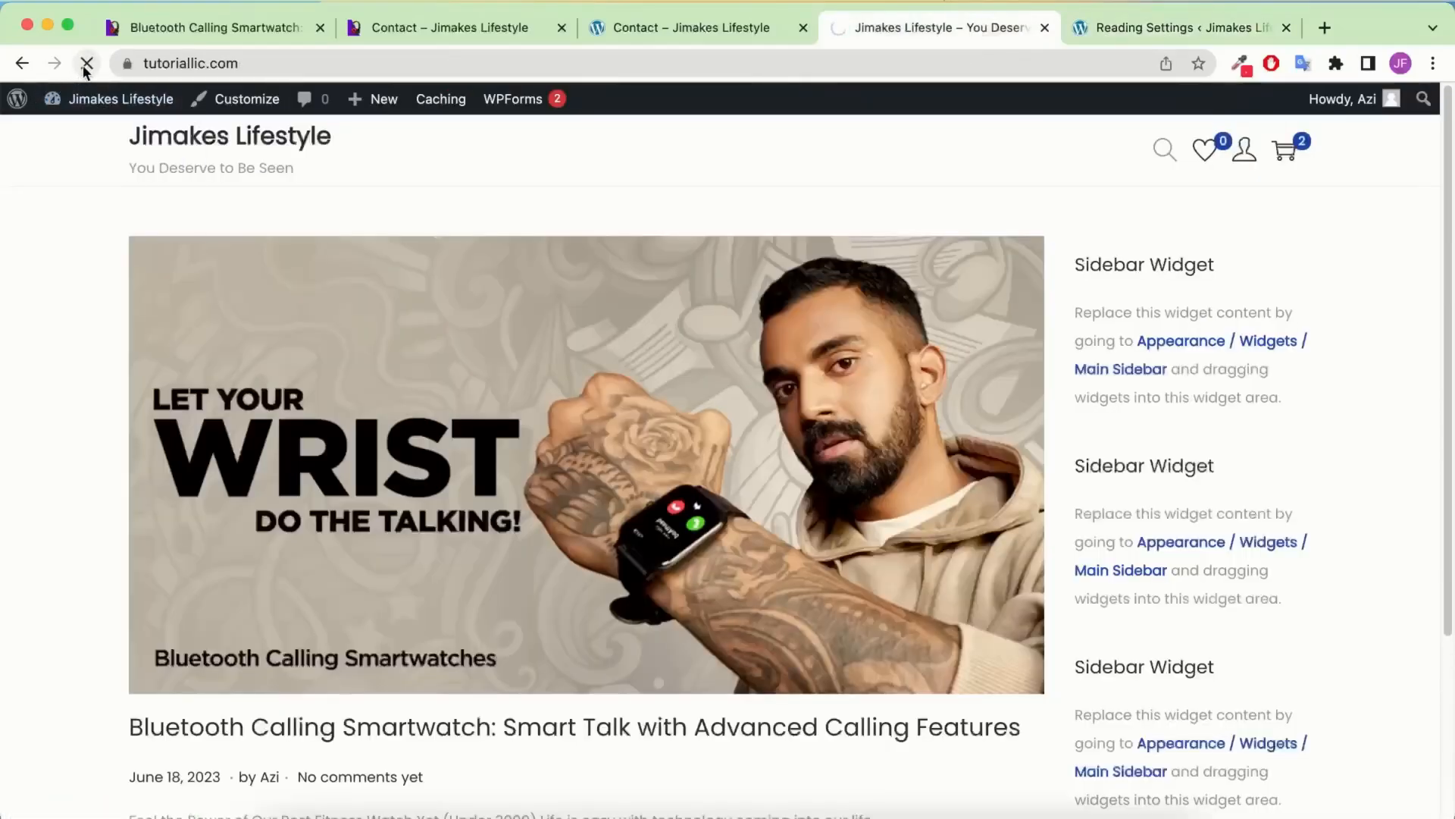
scroll(685, 365, "down", 10)
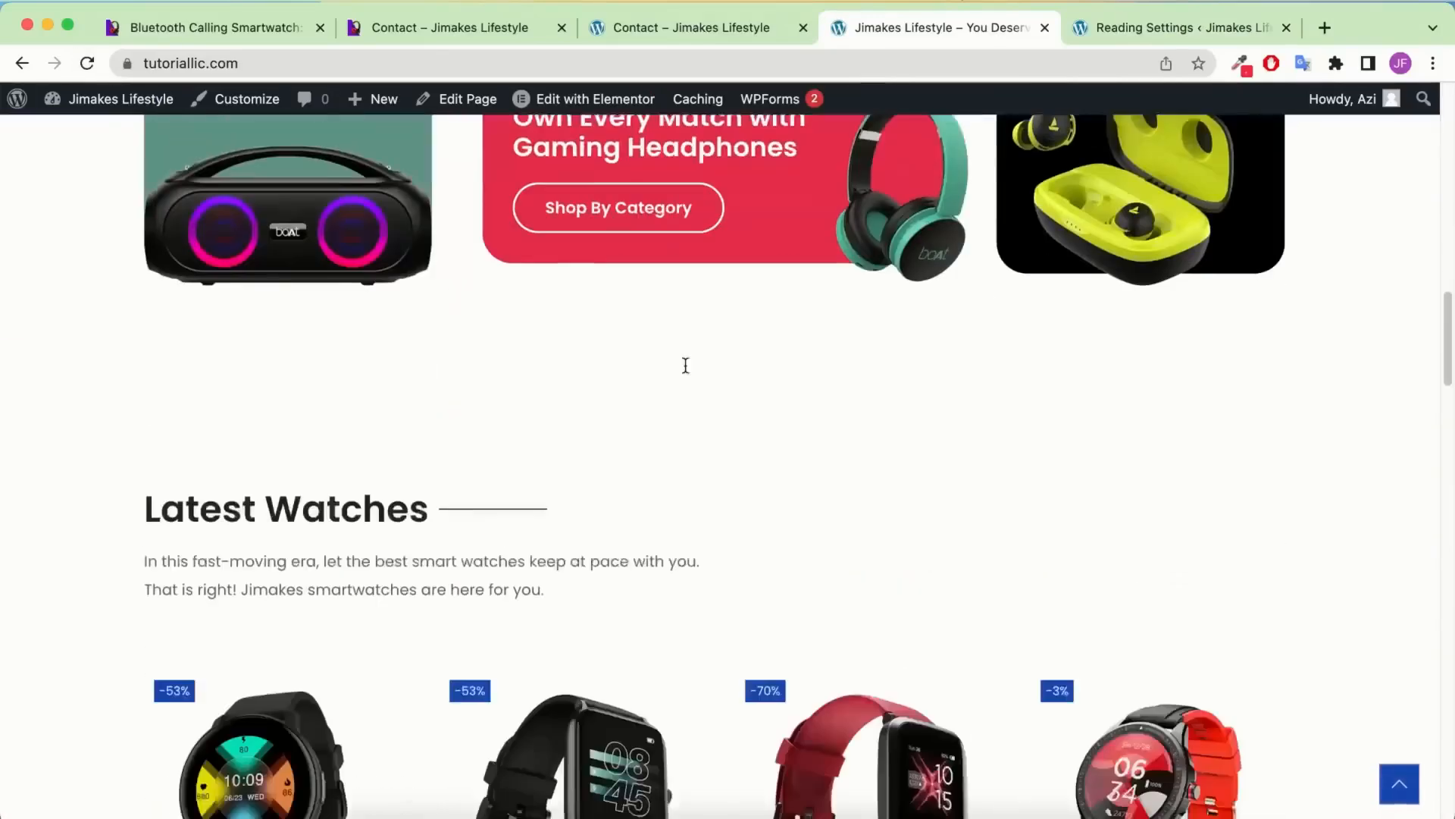
scroll(684, 364, "up", 10)
left_click(460, 63)
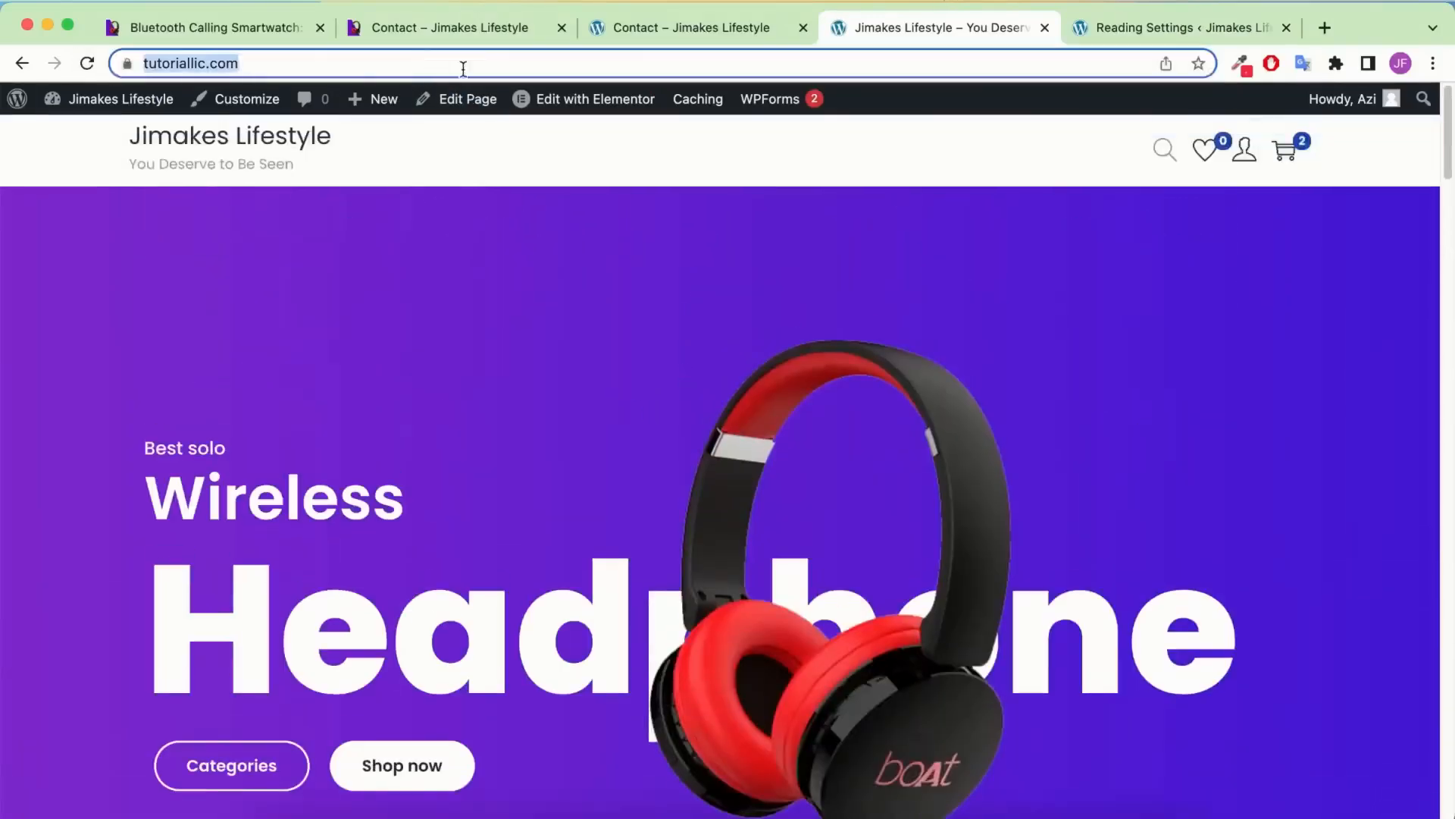
left_click(462, 65)
type("//")
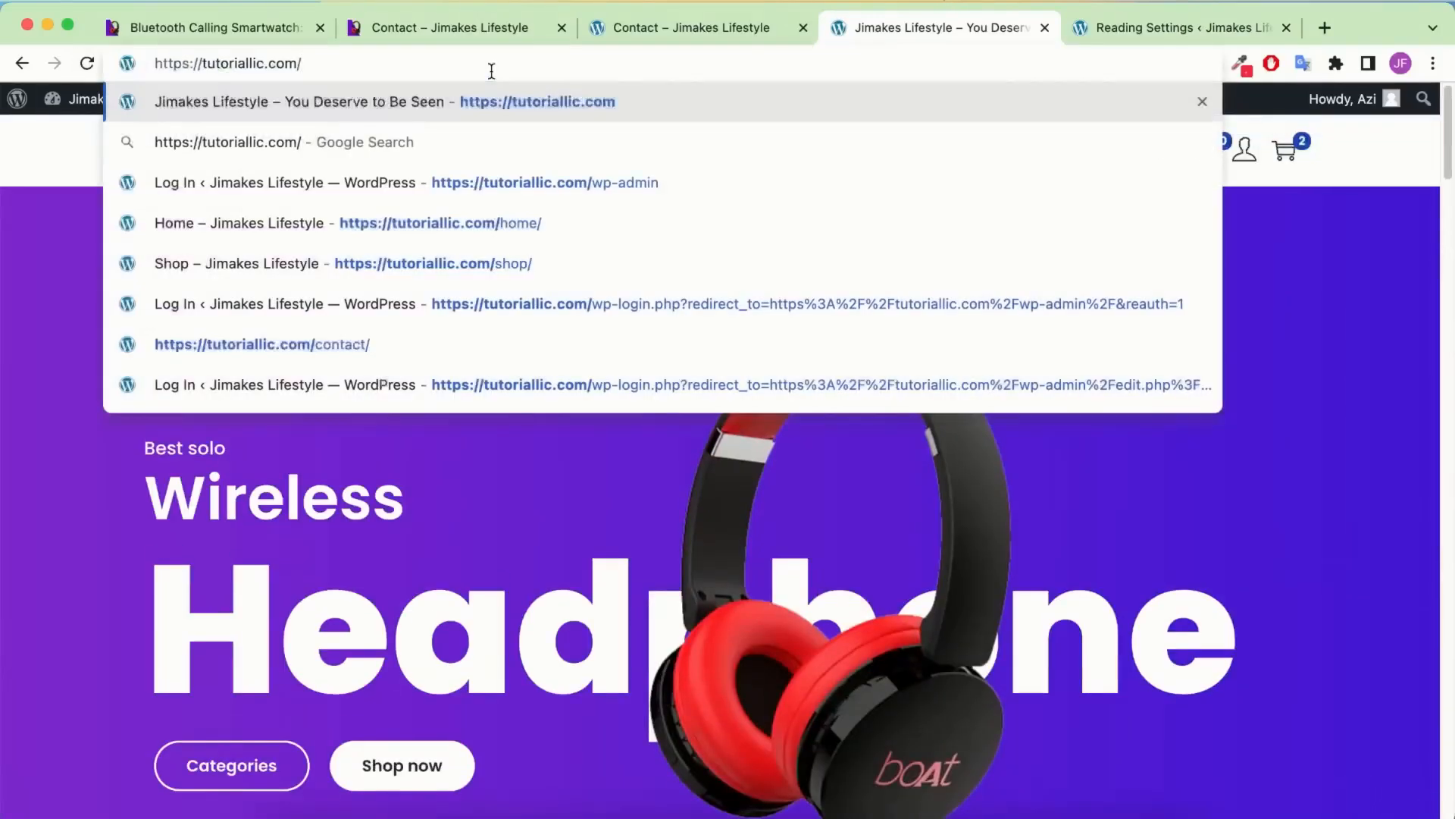
type("blpog")
key("BackSpace")
key("BackSpace")
key("BackSpace")
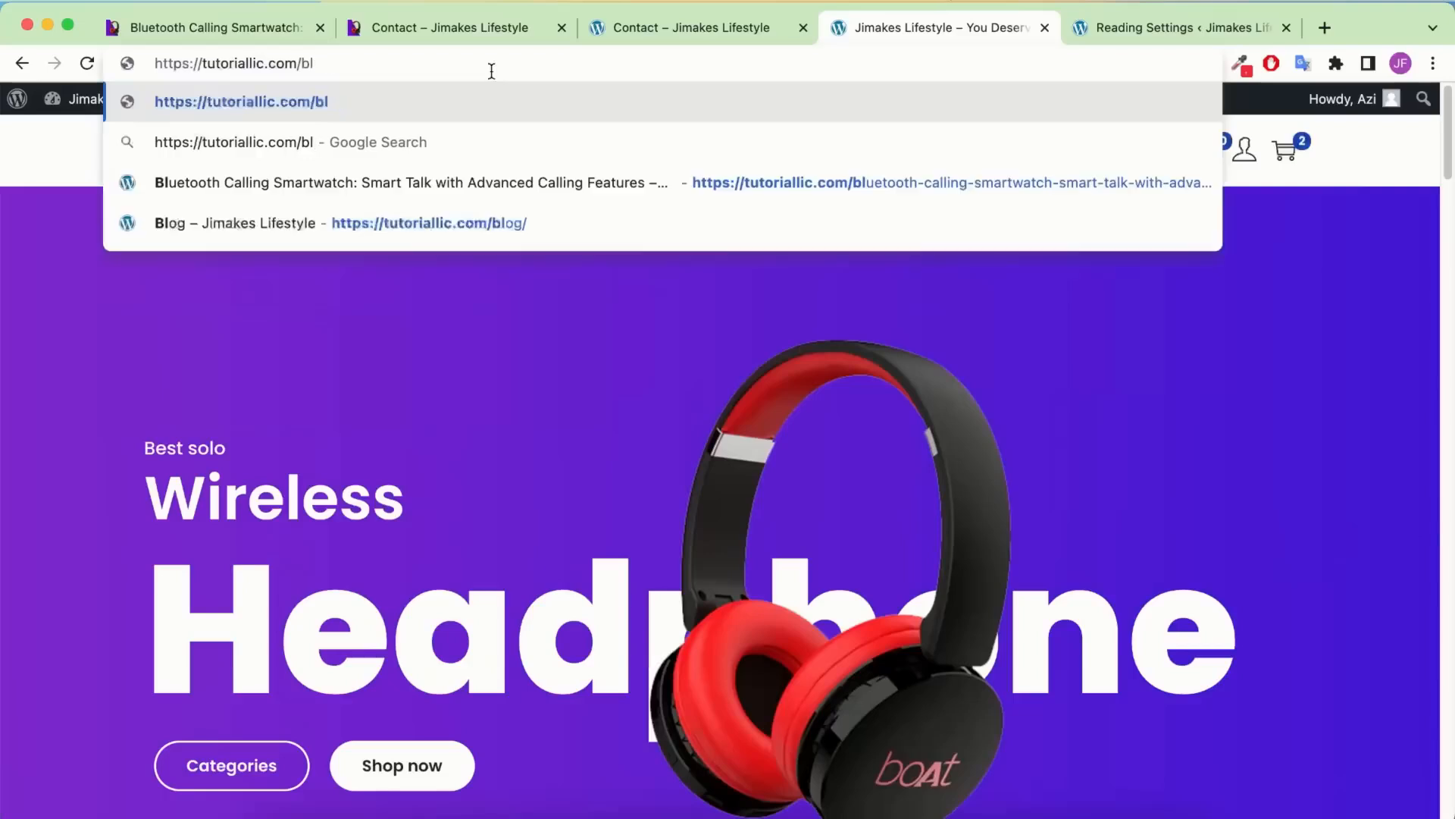
type("og")
key("Return")
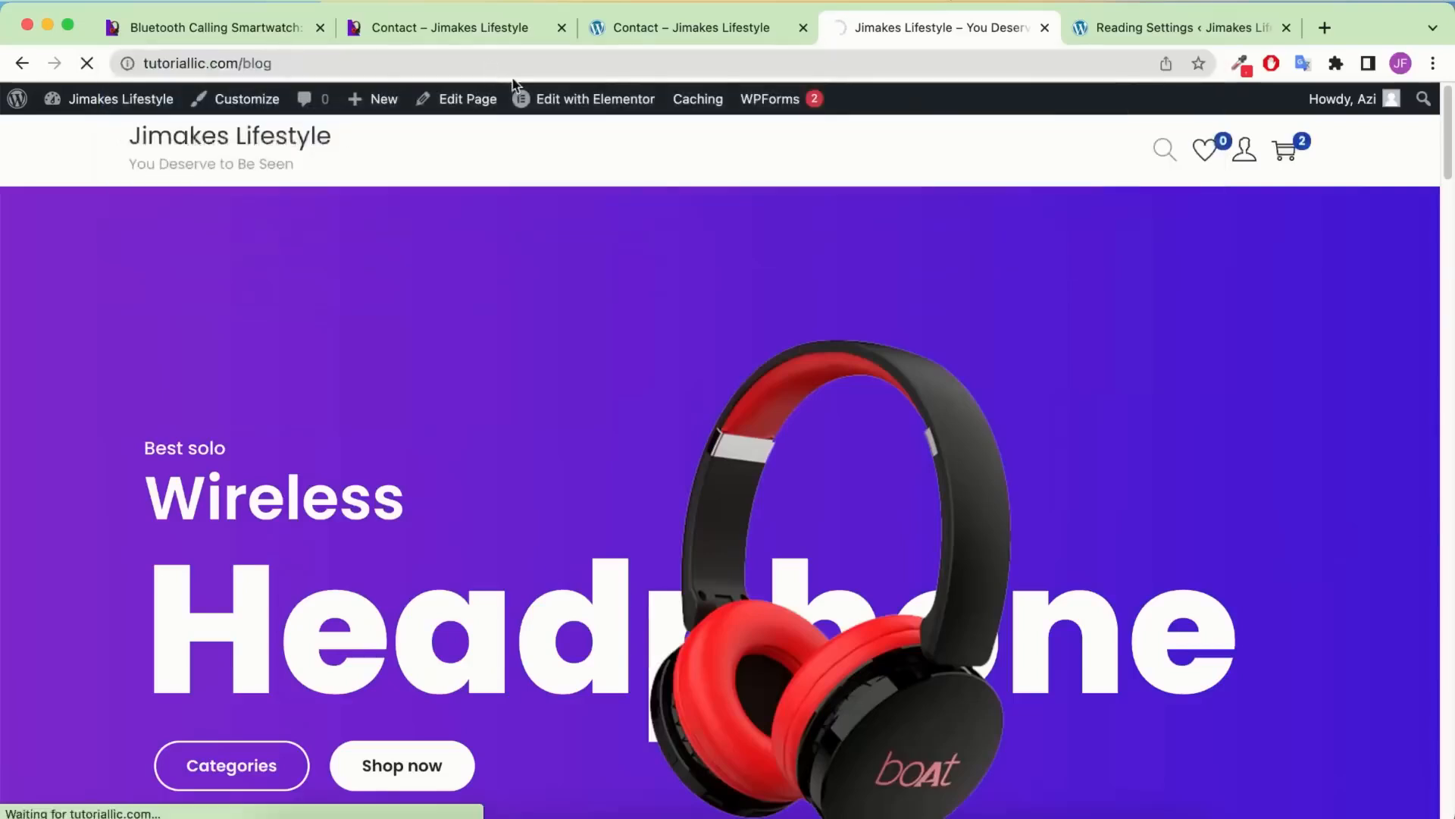
Compare the site's Blog page with the kitpapa reference Blog listing
scroll(685, 345, "down", 3)
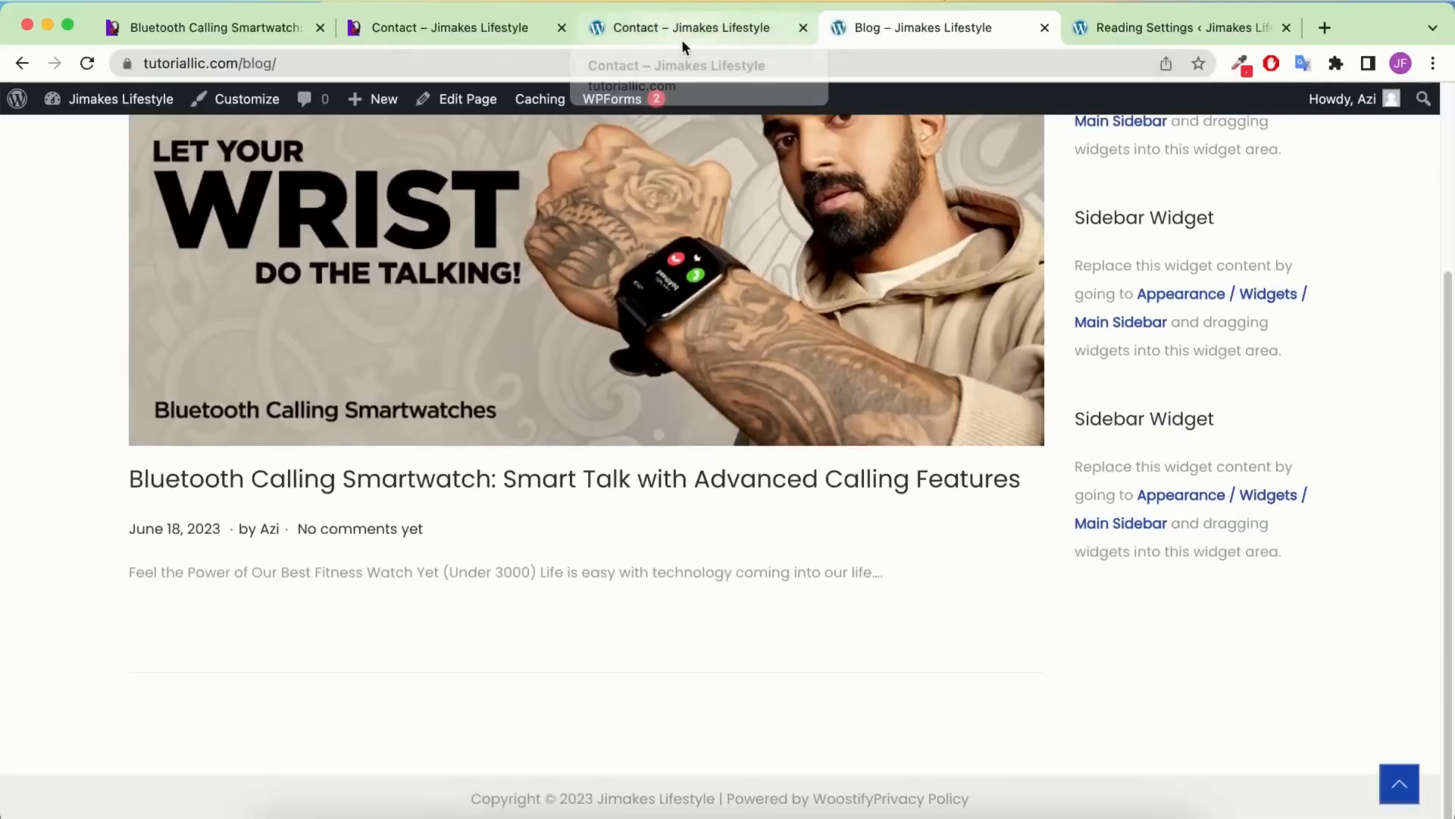
scroll(243, 99, "up", 3)
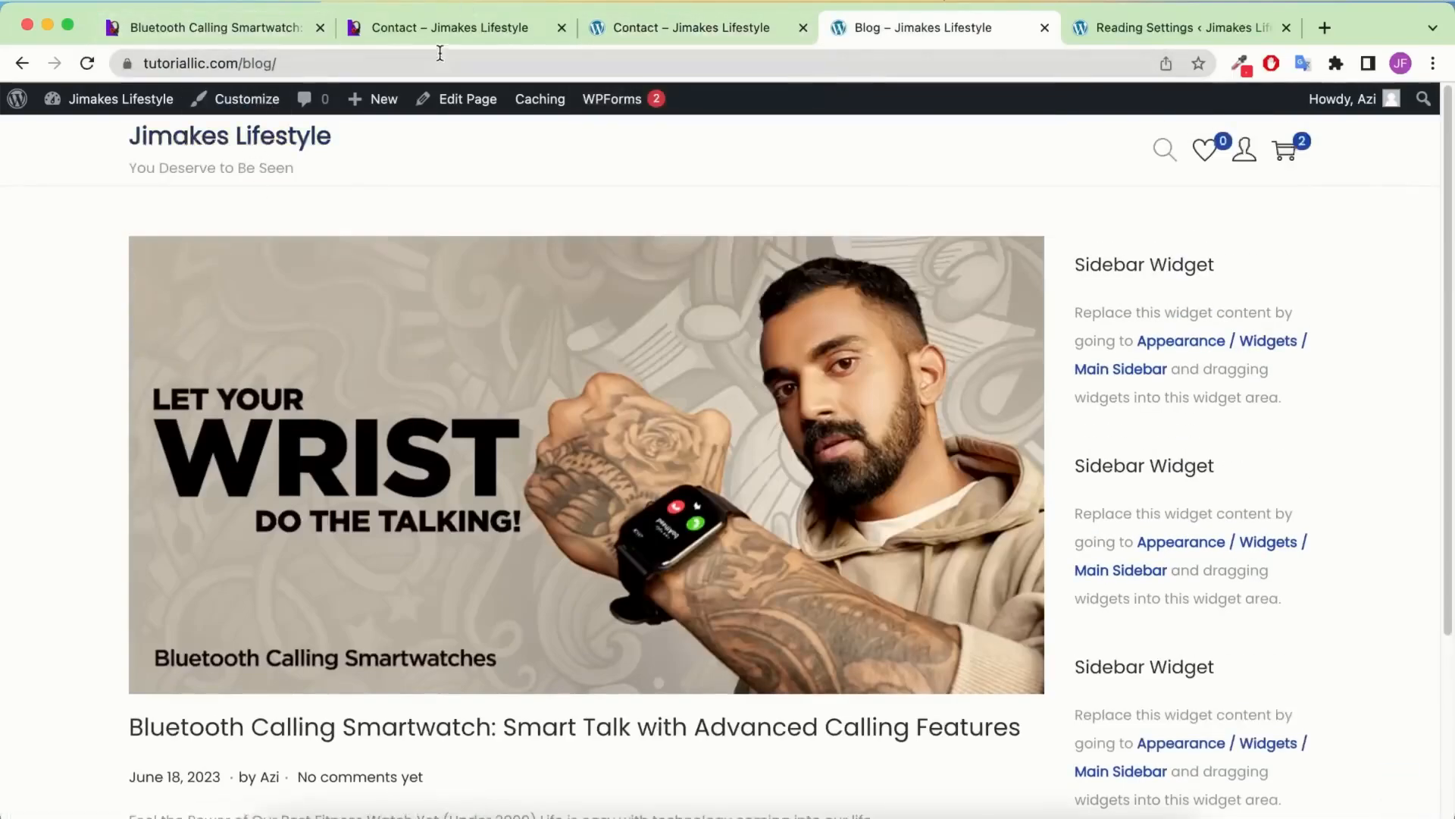
left_click(222, 32)
scroll(798, 200, "up", 15)
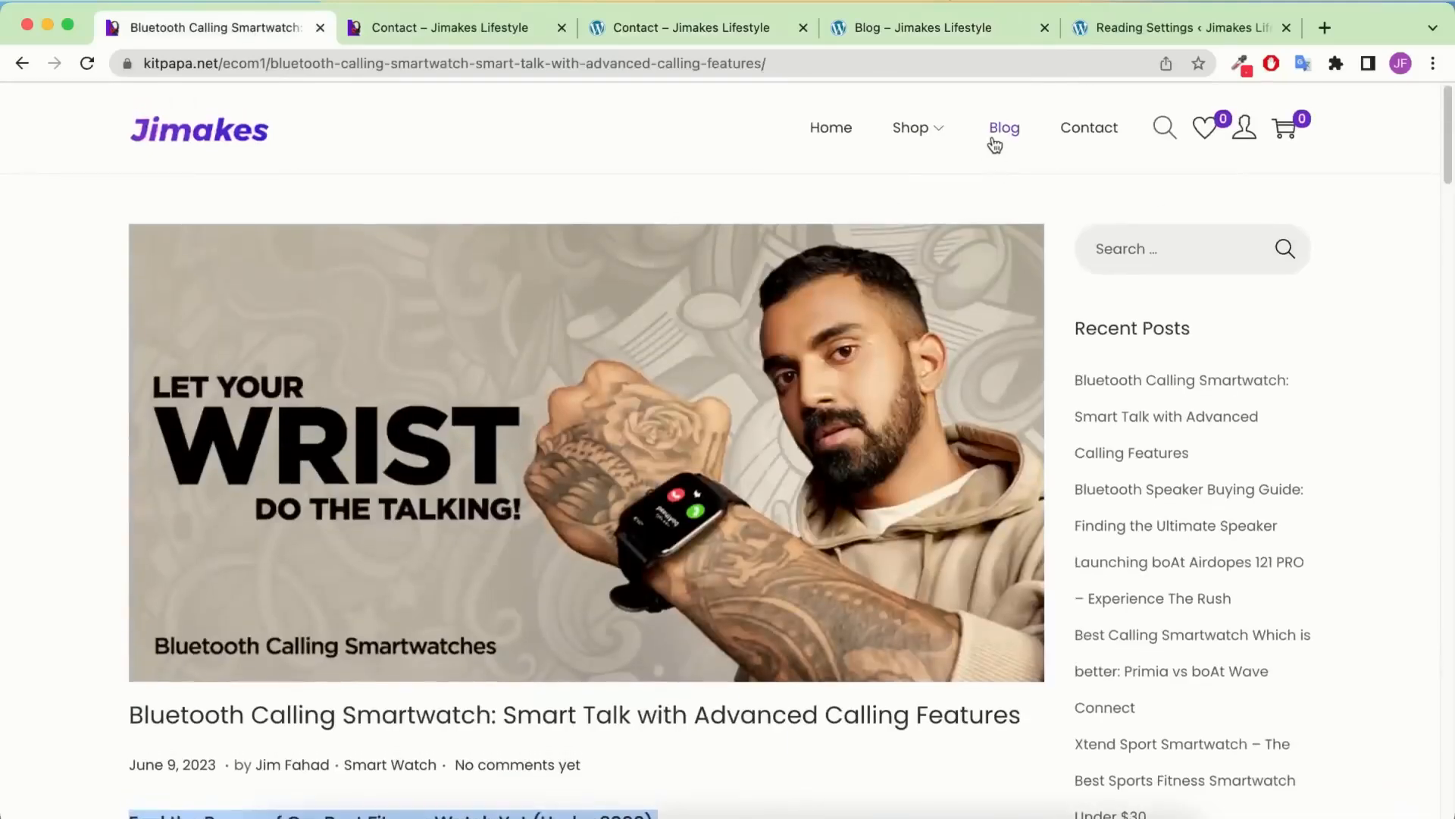
left_click(1002, 128)
left_click(976, 28)
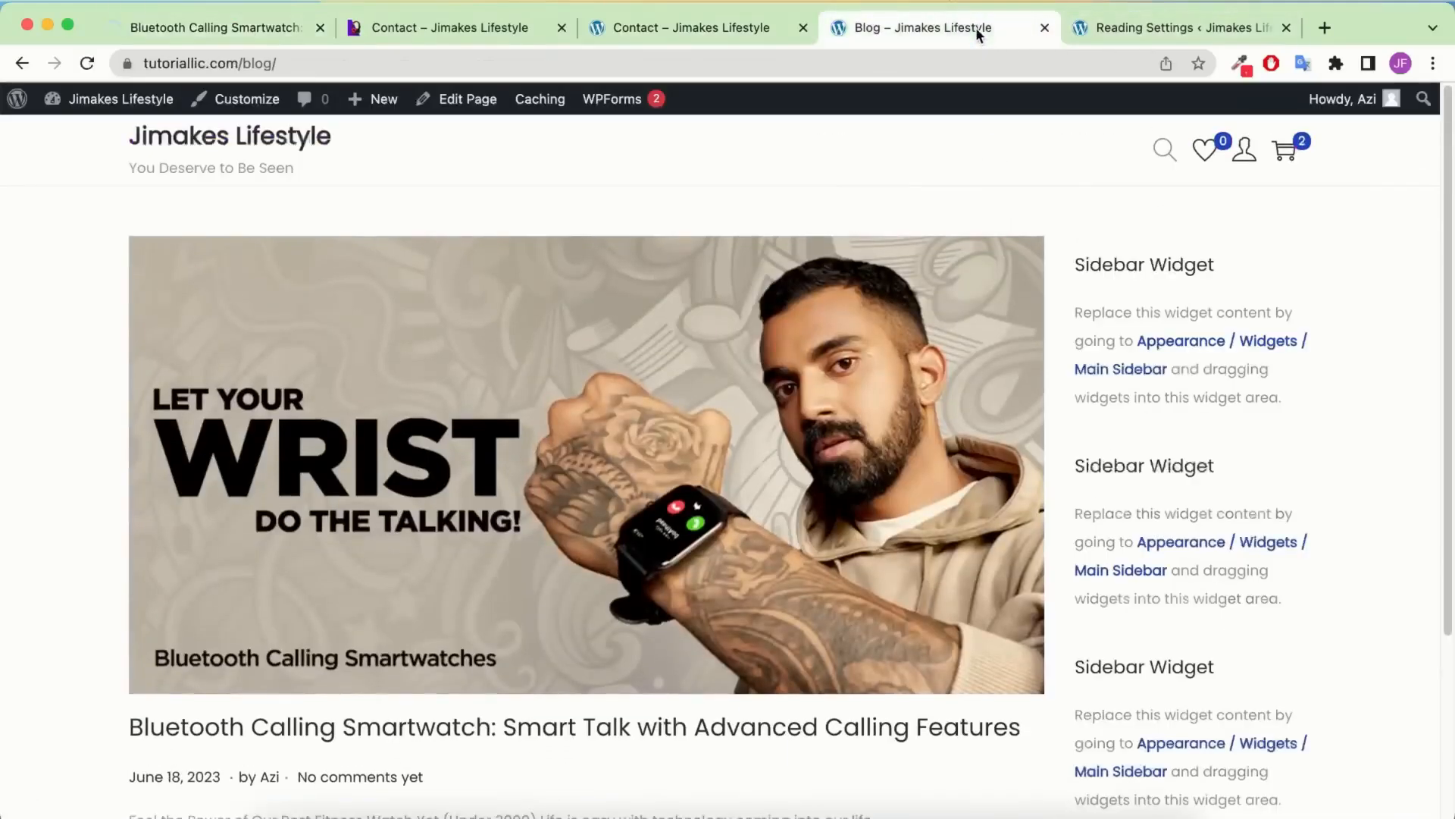
scroll(528, 288, "down", 3)
left_click(272, 23)
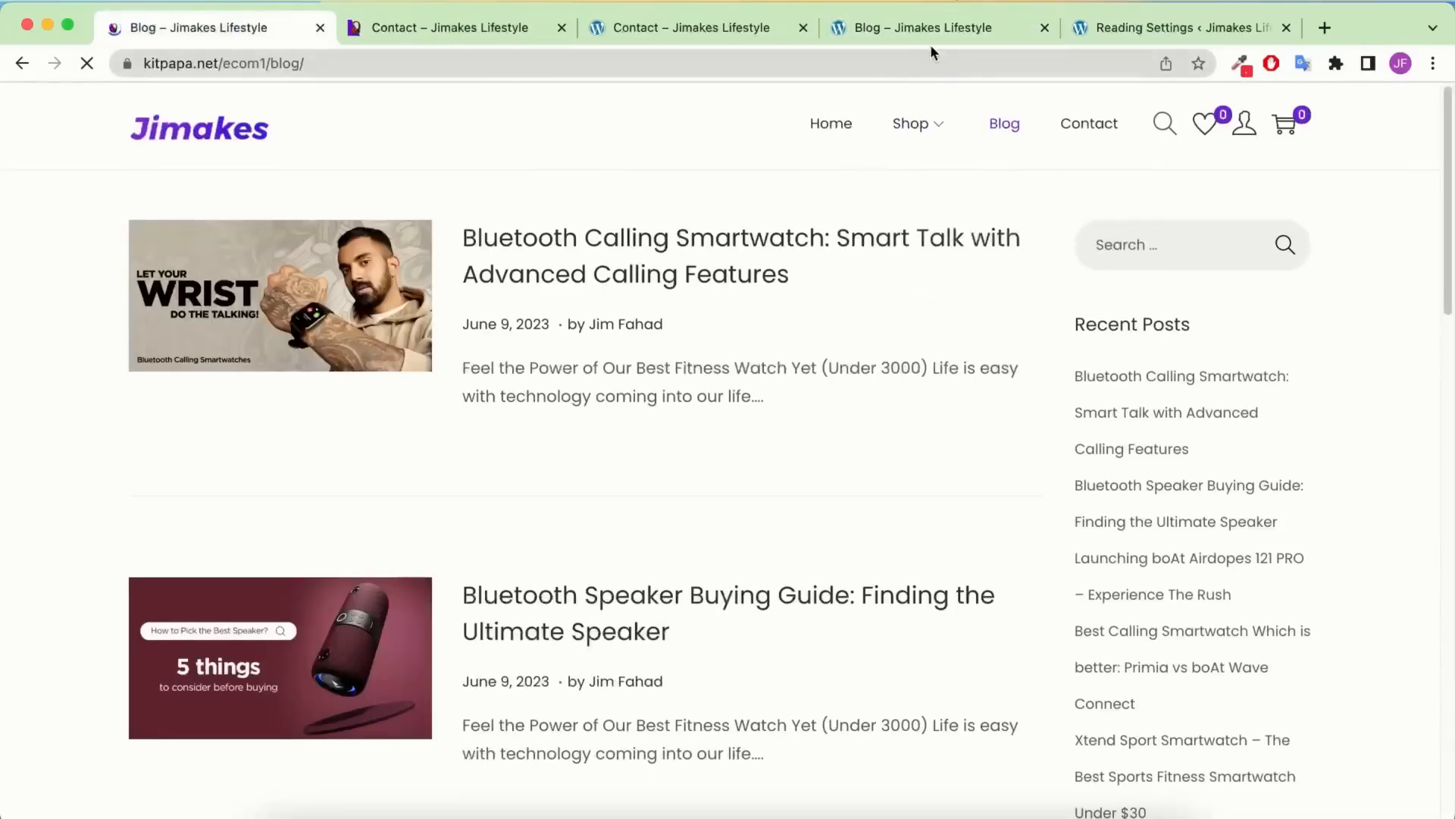
left_click(930, 34)
scroll(728, 455, "up", 3)
right_click(258, 97)
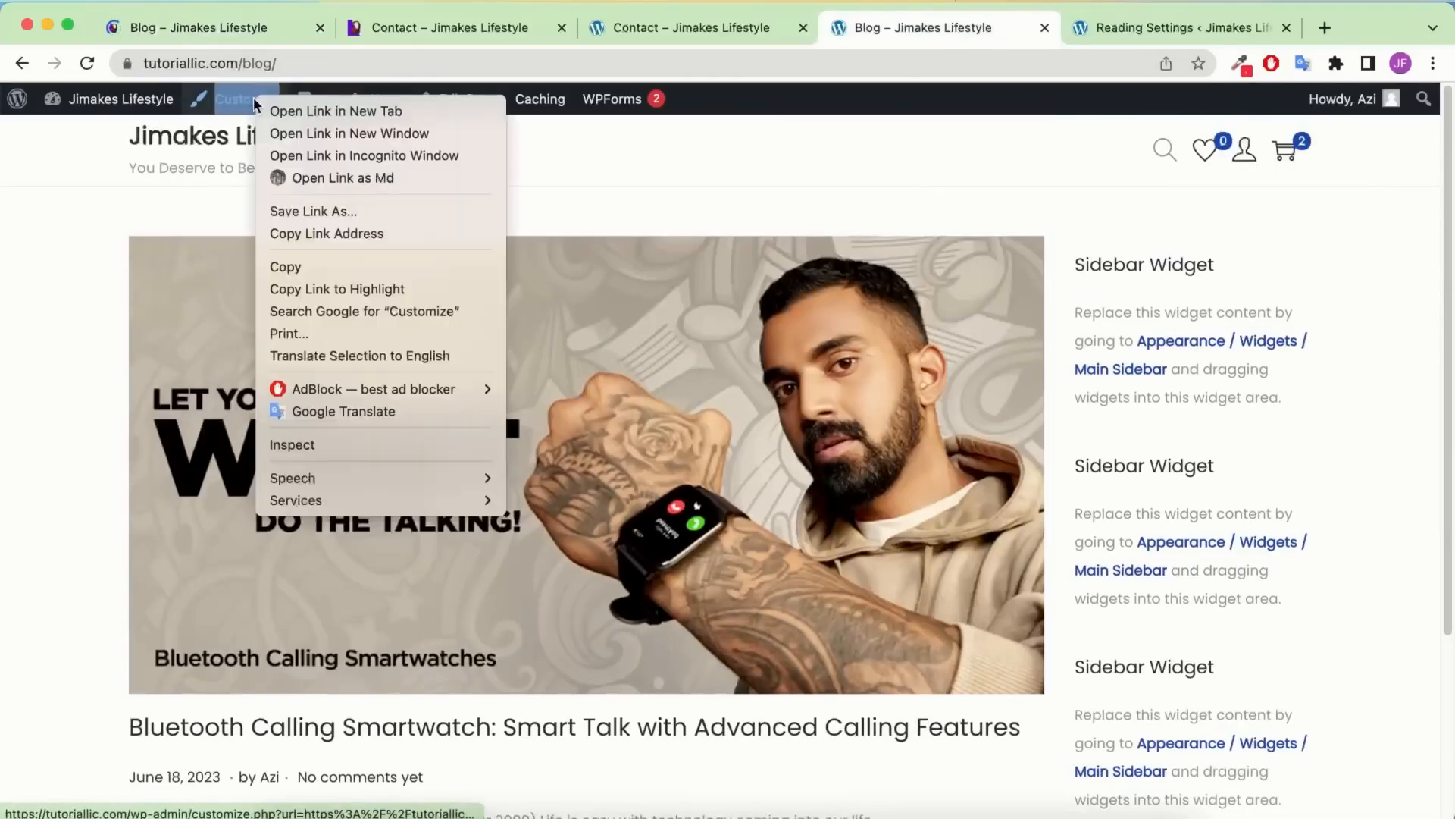
Open the Customizer in a new tab and pick the first (list) Blog Layout under Layout > Blog
left_click(318, 107)
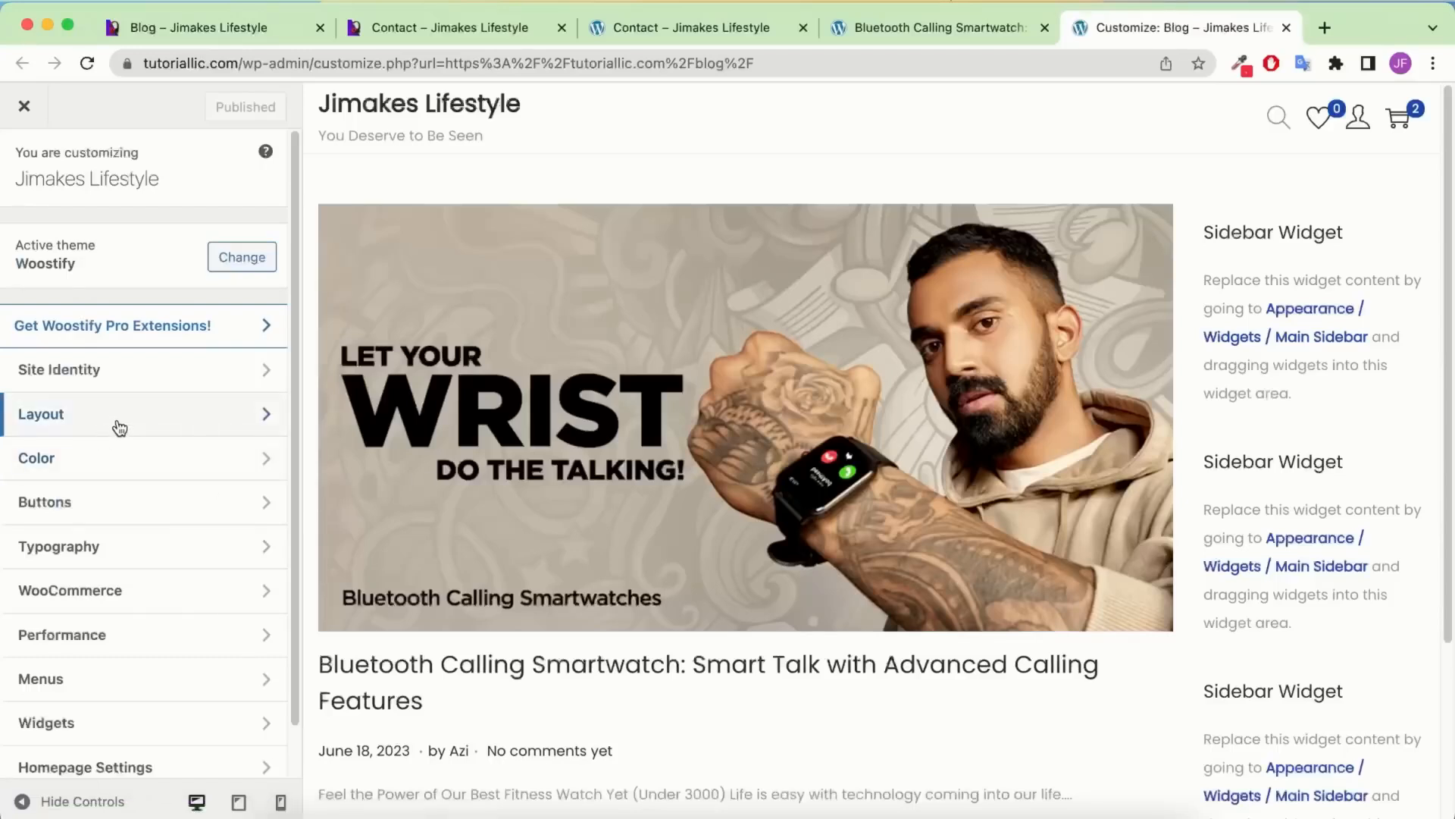
left_click(168, 414)
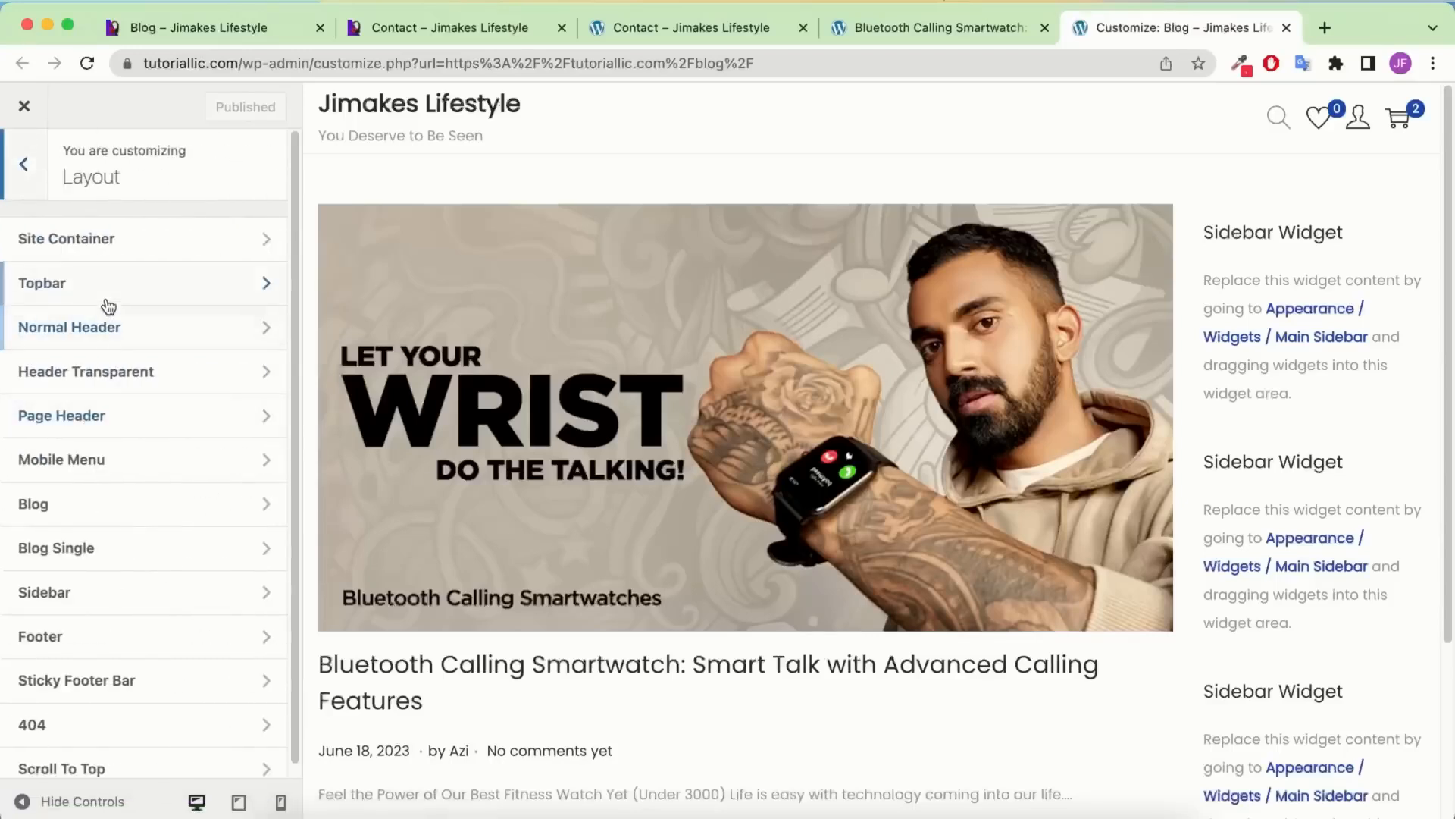
left_click(91, 508)
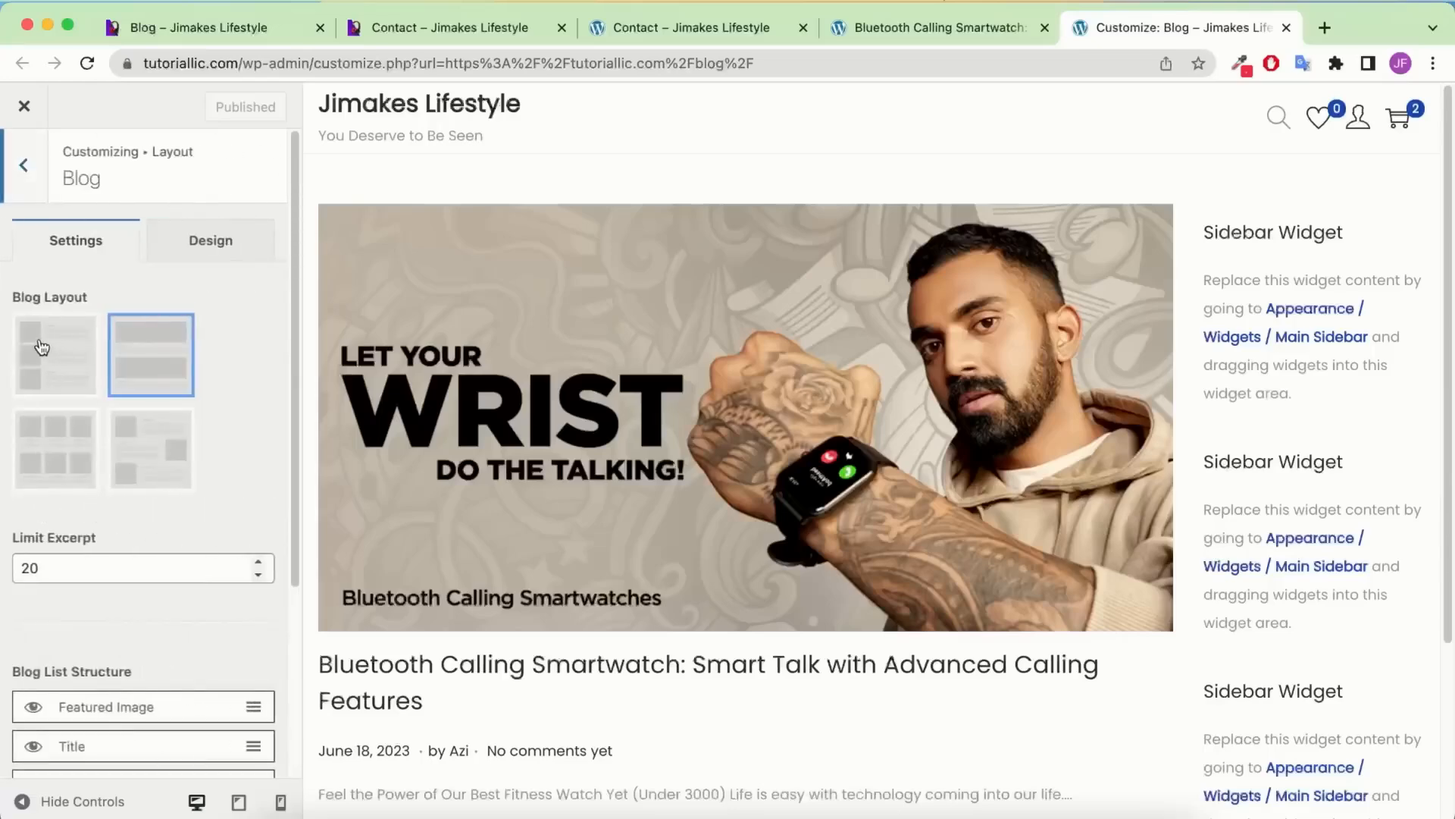
left_click(47, 346)
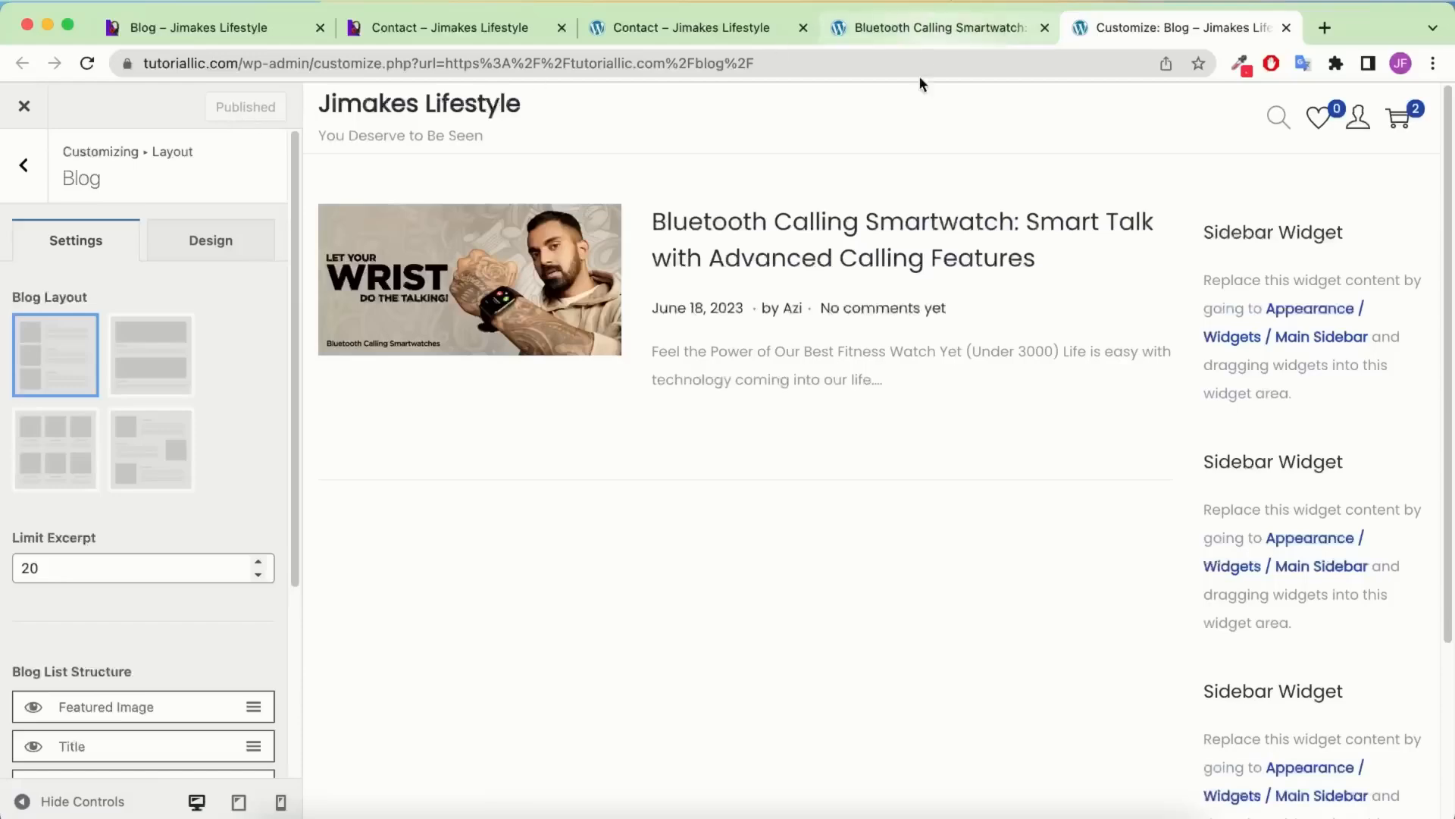
Load tutoriallic.com/blog in the post tab to check the new layout
left_click(961, 27)
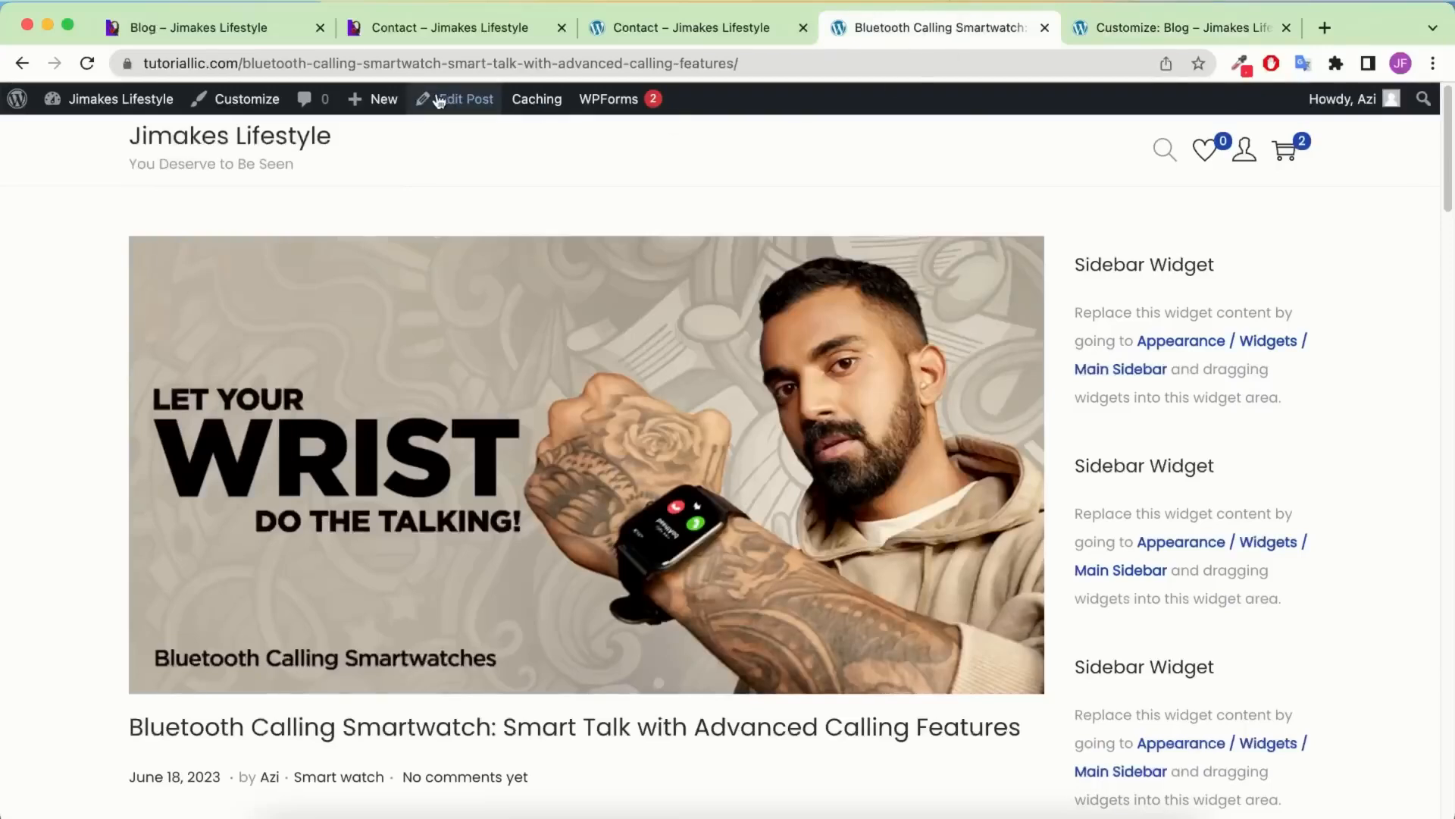
left_click_drag(245, 61, 848, 41)
type("blog")
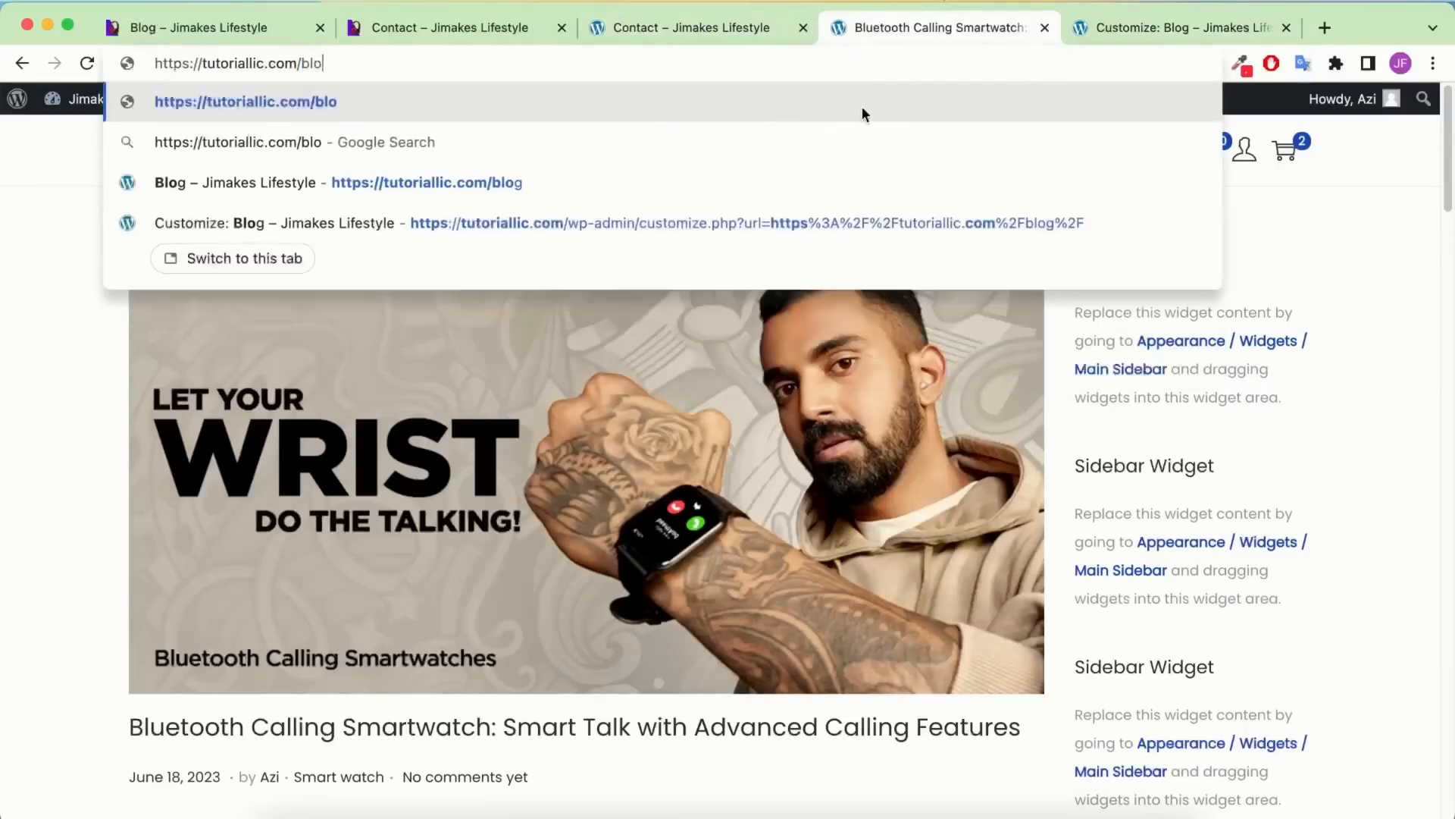
key("Return")
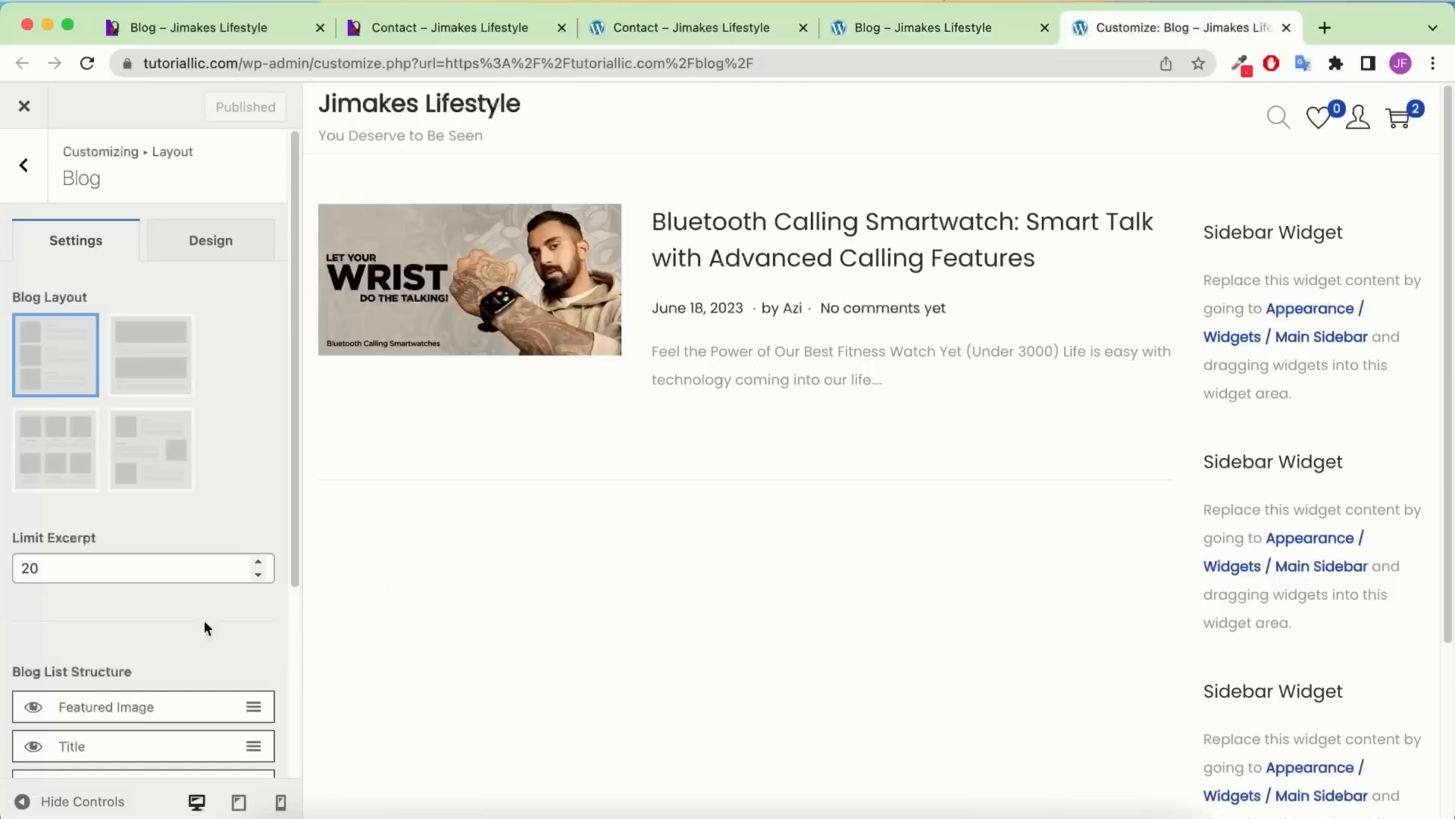
scroll(38, 466, "down", 2)
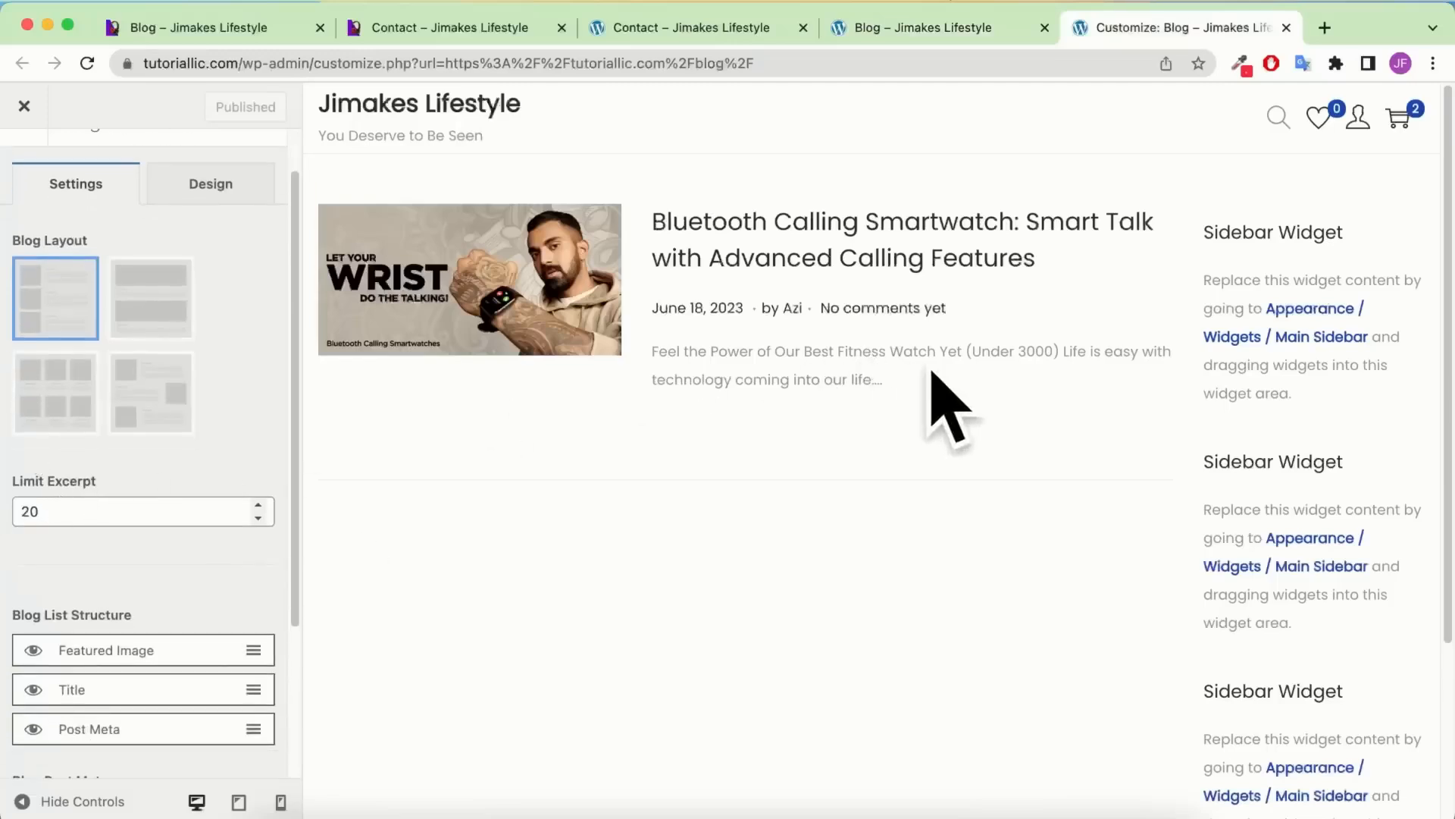
Change the blog Limit Excerpt value to 10, then to 20
left_click_drag(62, 514, 2, 517)
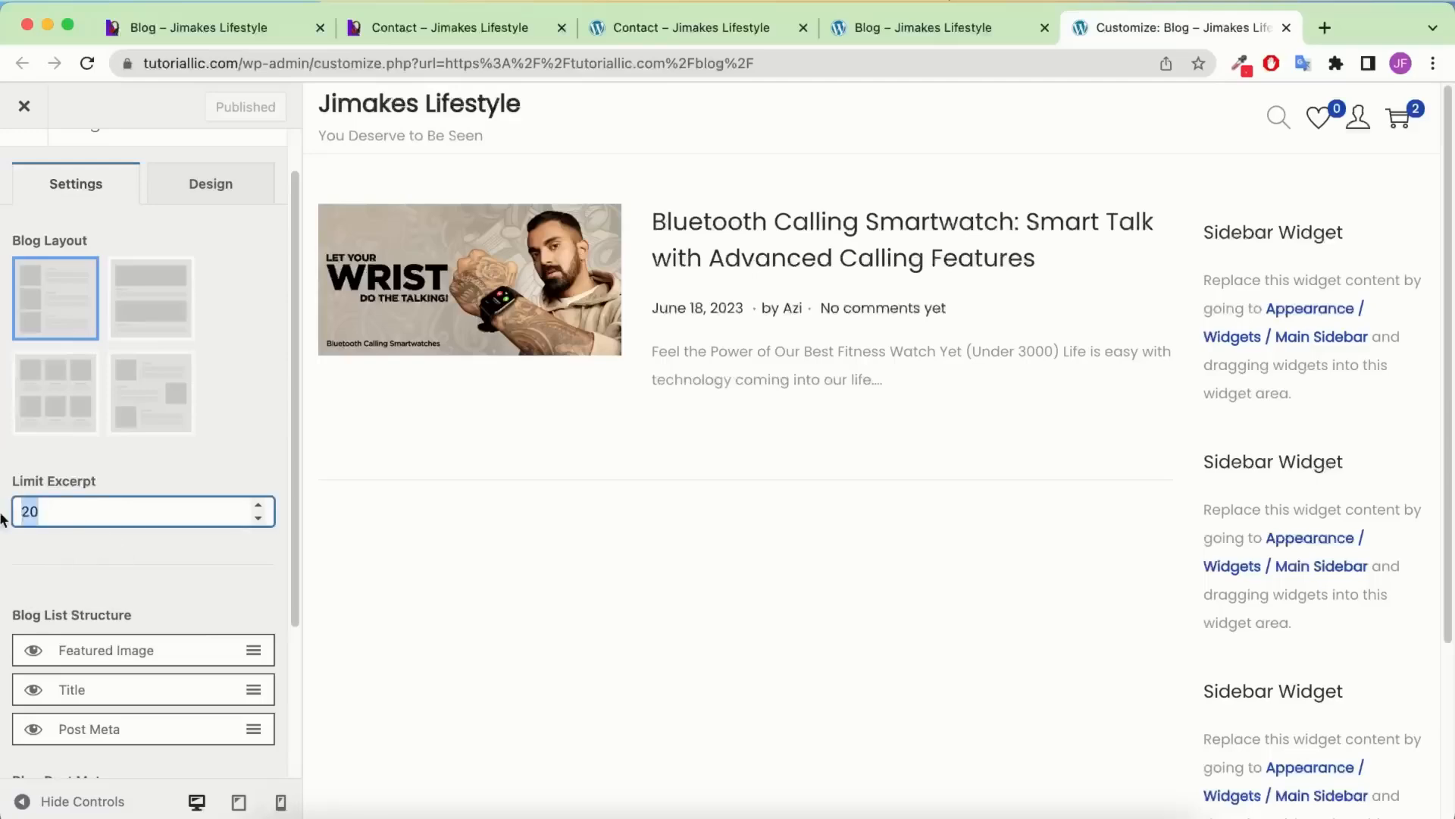
type("10")
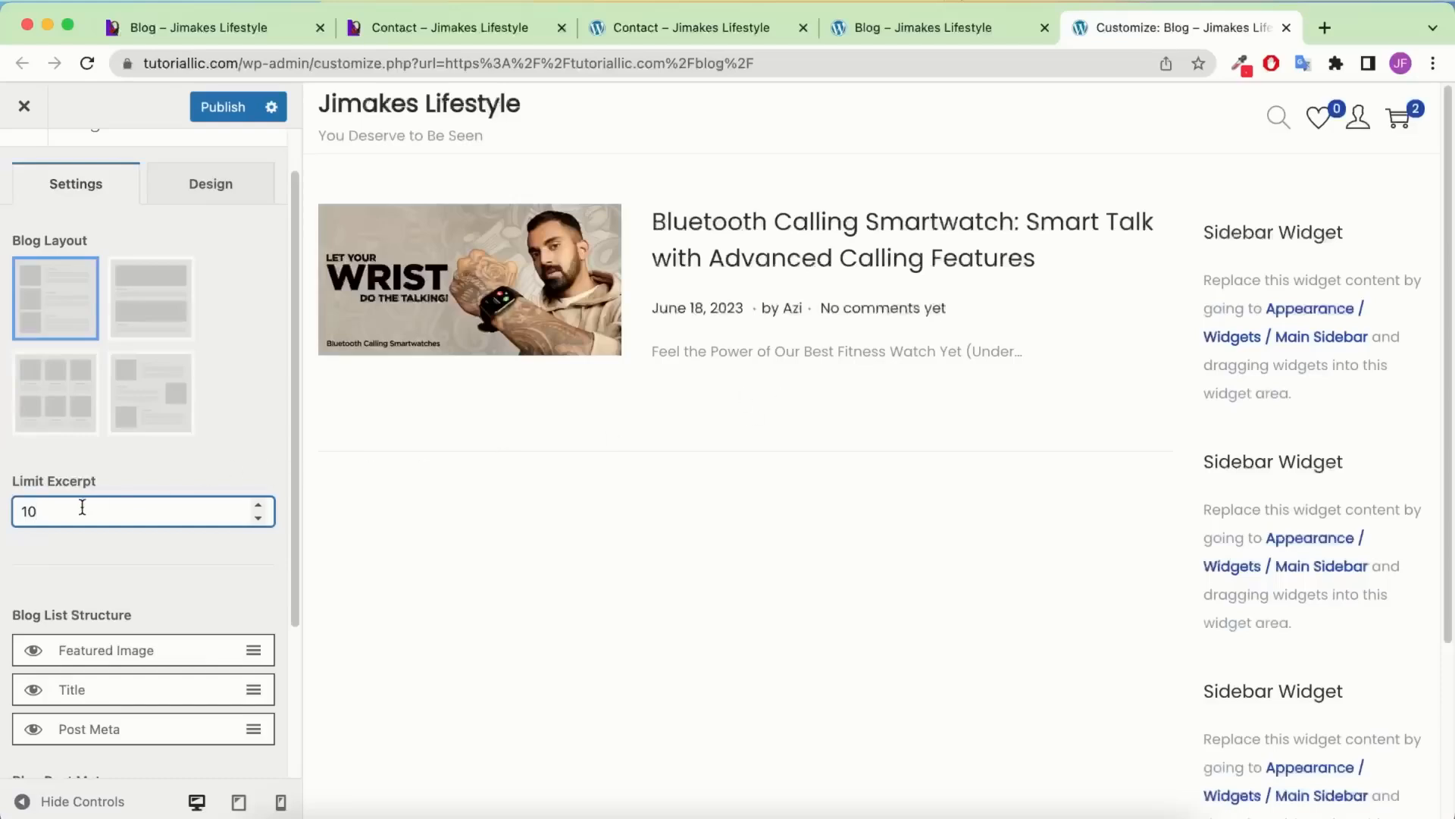
left_click_drag(141, 513, 2, 510)
type("20")
Hide the featured image in blog listings, then show it again
scroll(179, 578, "down", 3)
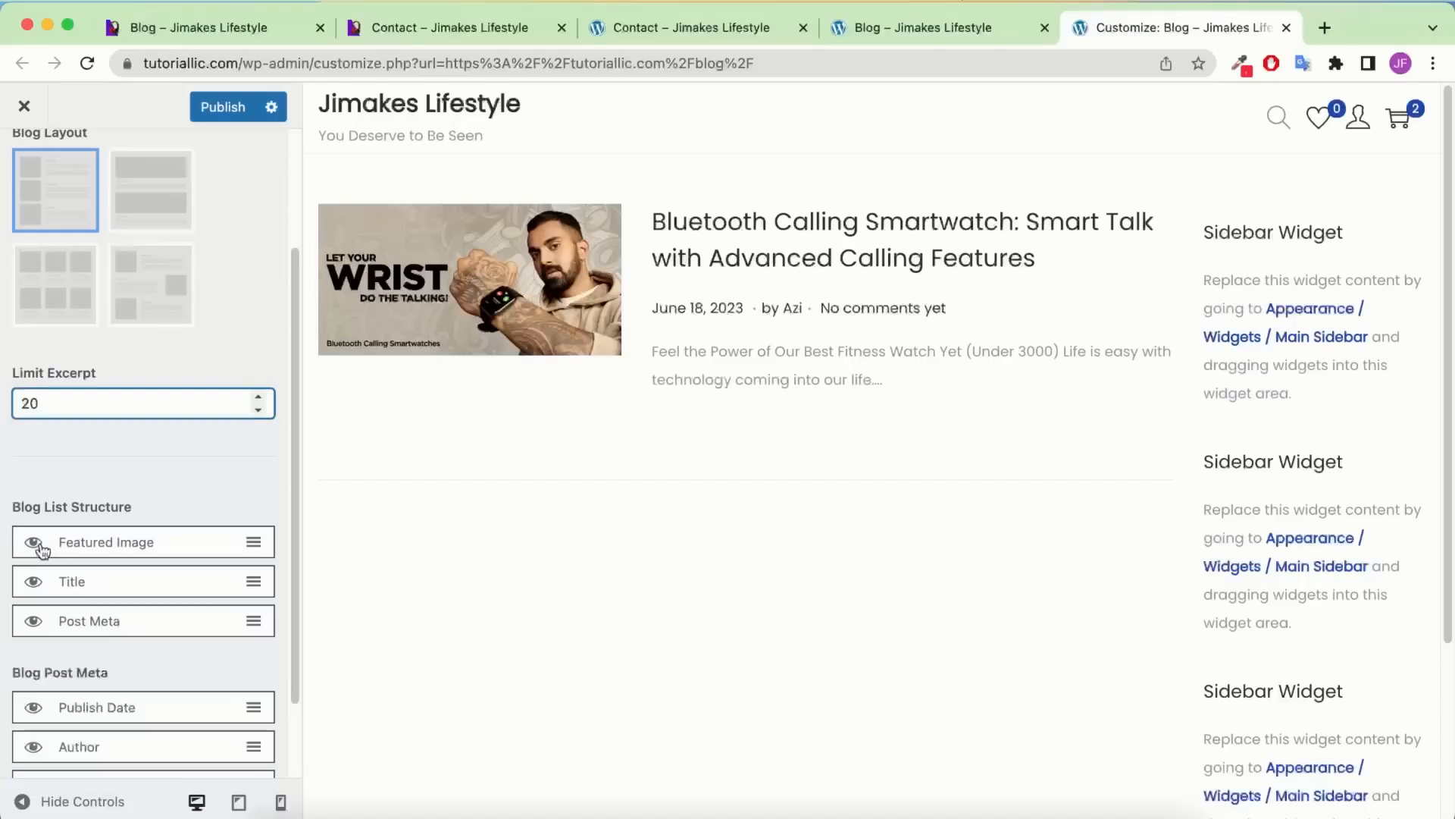
left_click(35, 544)
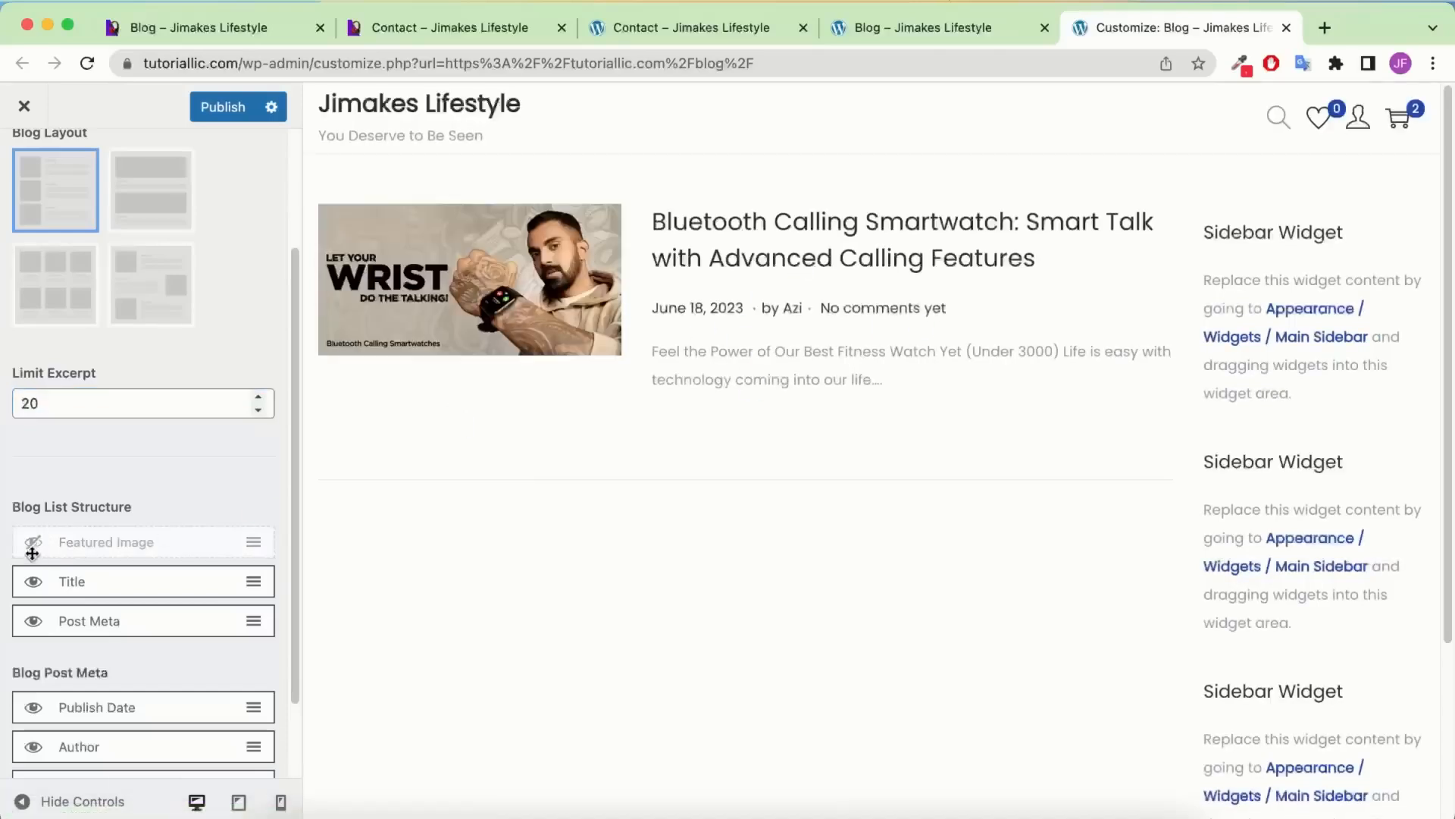
left_click(34, 543)
scroll(106, 545, "down", 2)
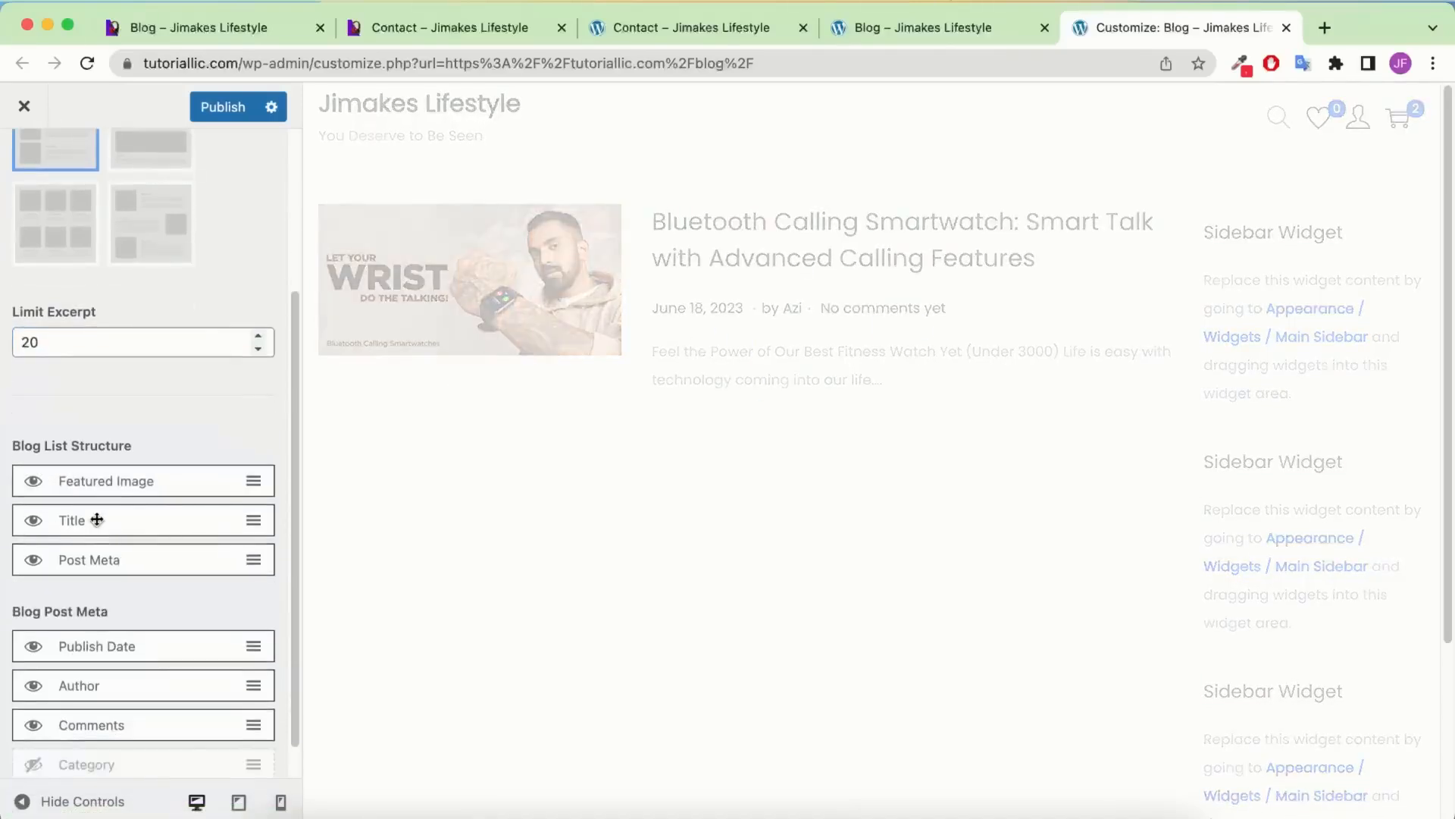
scroll(98, 519, "down", 1)
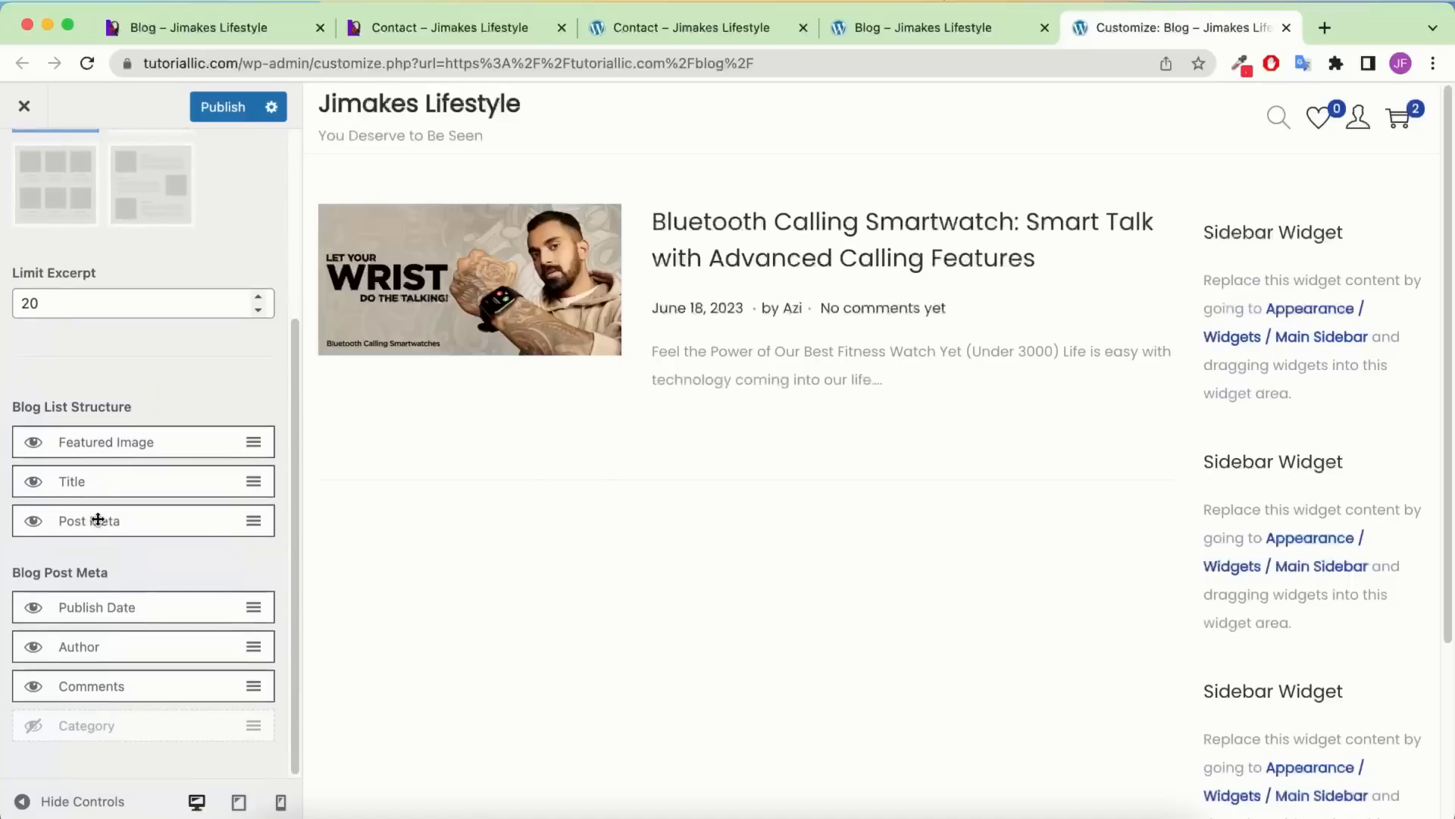
scroll(97, 520, "up", 7)
Try pure red as the Design tab's Title Color, then reset it to default
left_click(222, 242)
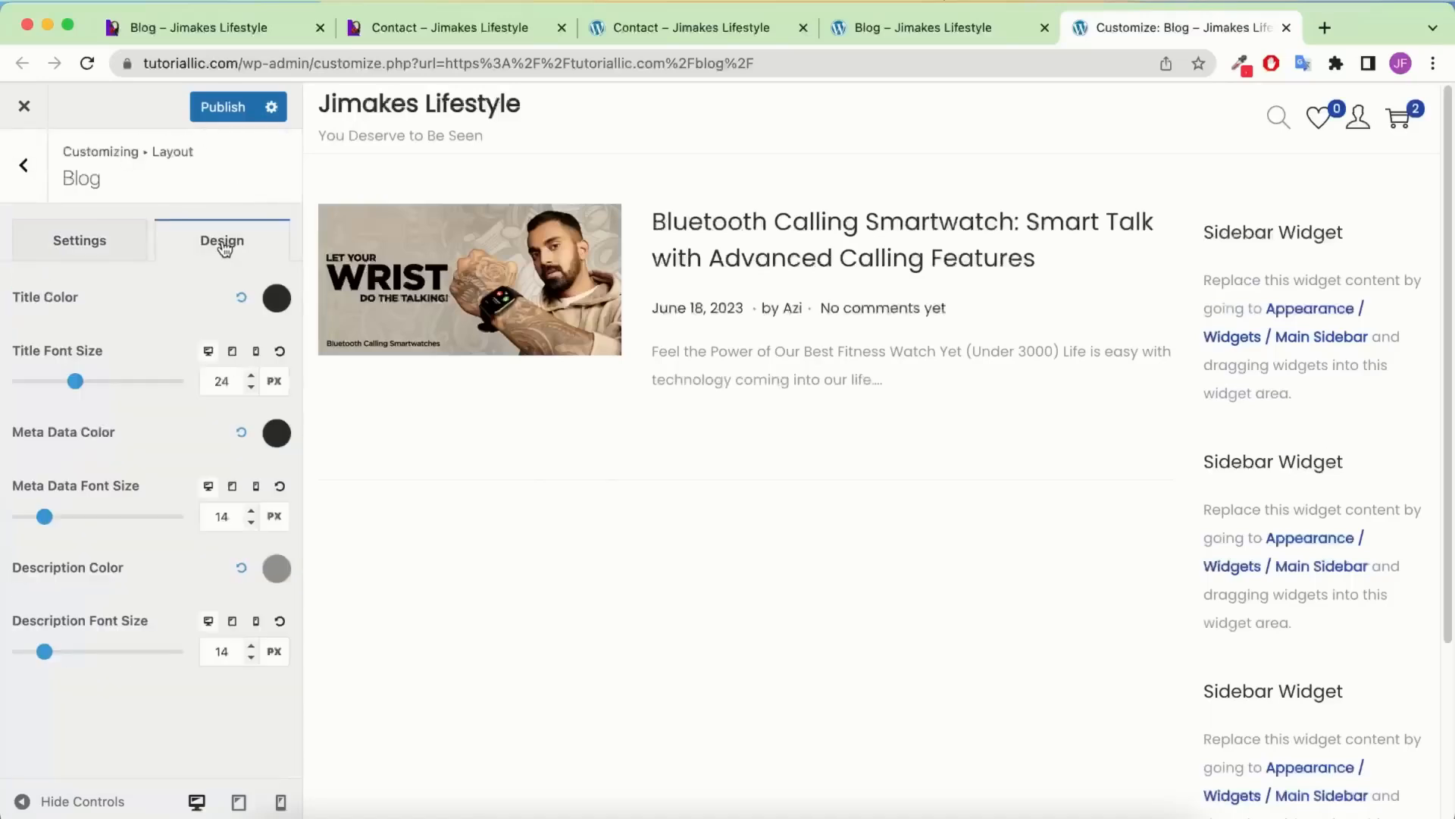
left_click(276, 297)
left_click_drag(221, 421, 278, 331)
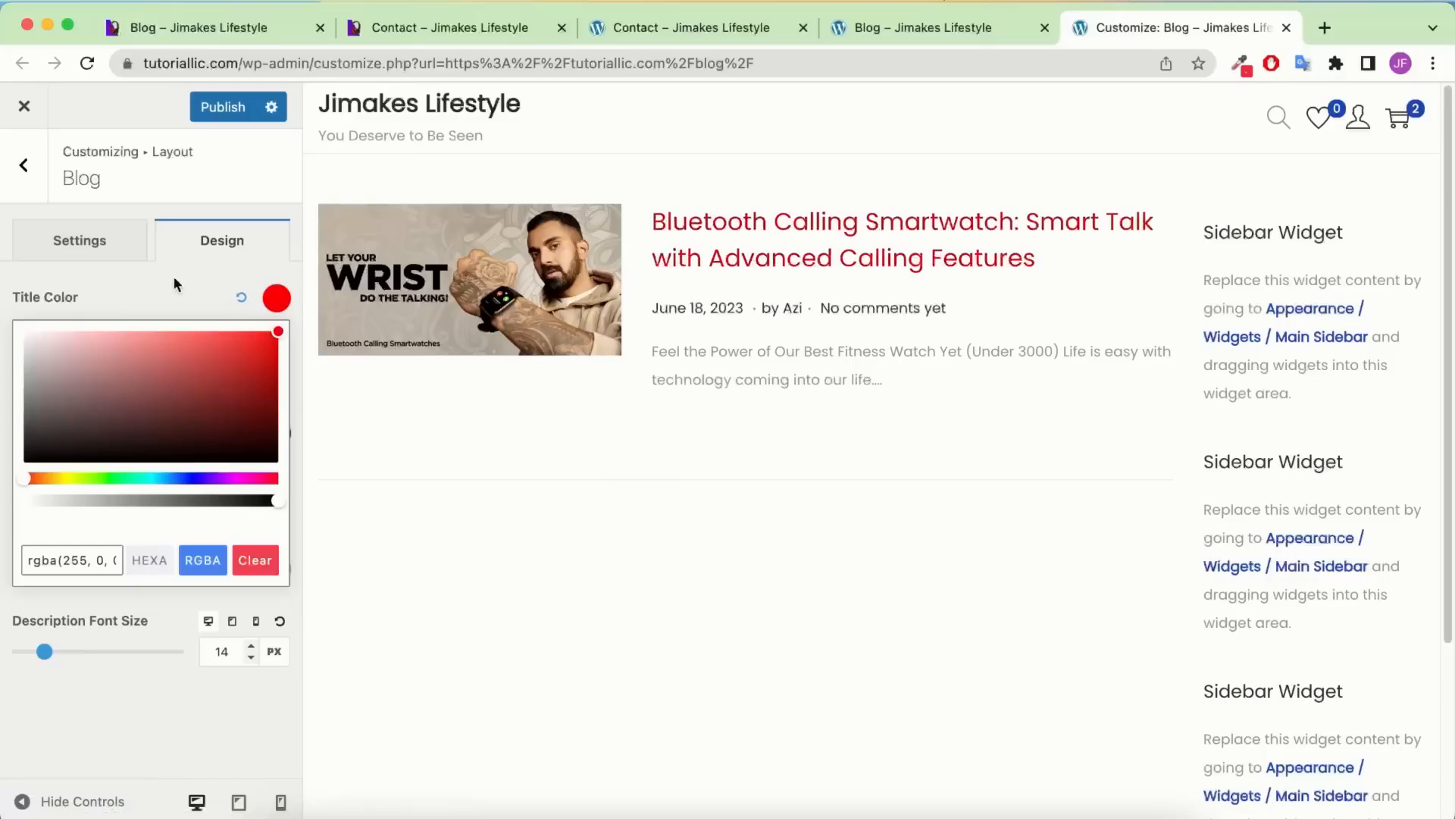
left_click(144, 302)
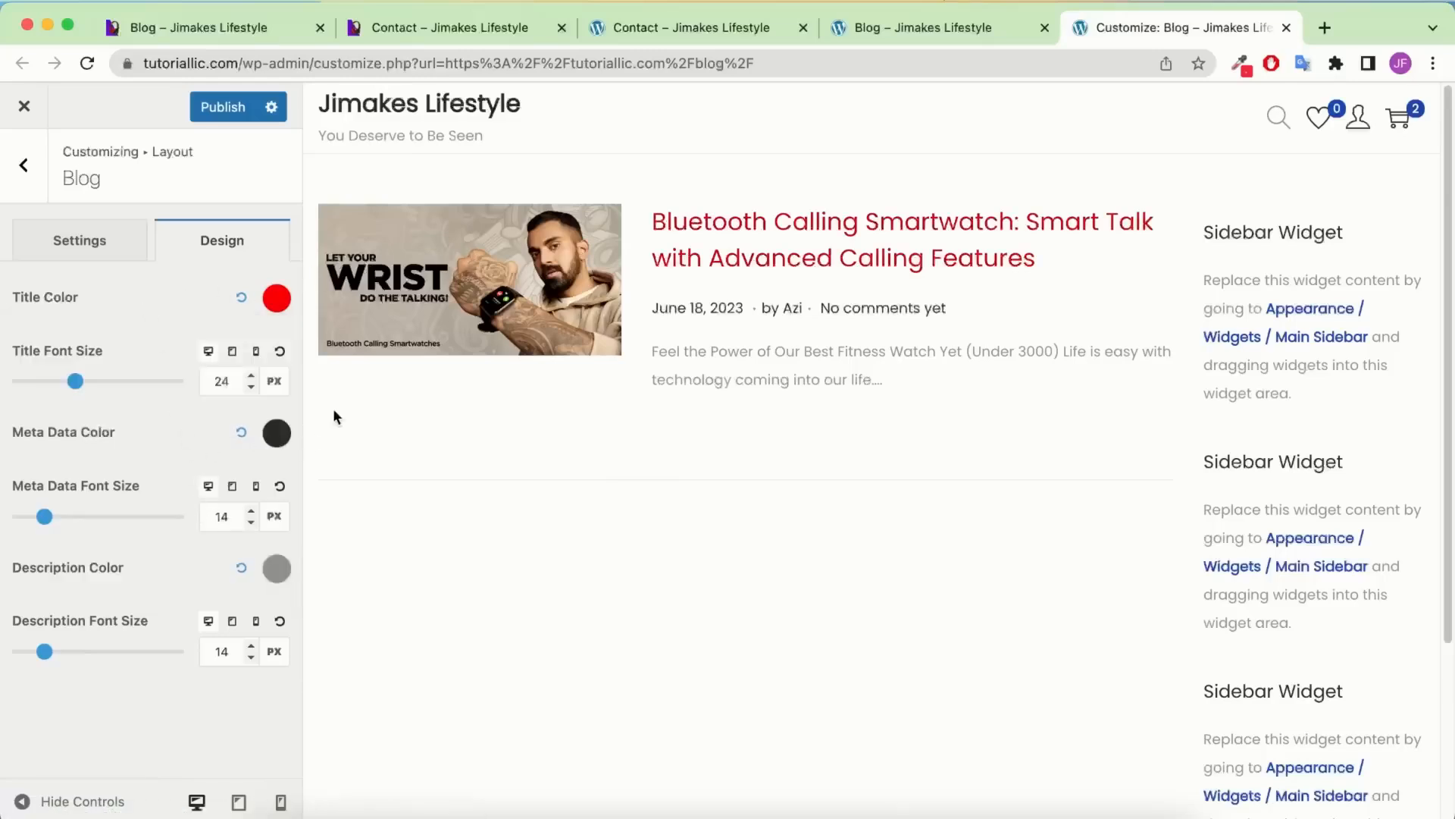
left_click(241, 299)
Open the Blog Single layout options and toggle the post title off and back on
left_click(24, 166)
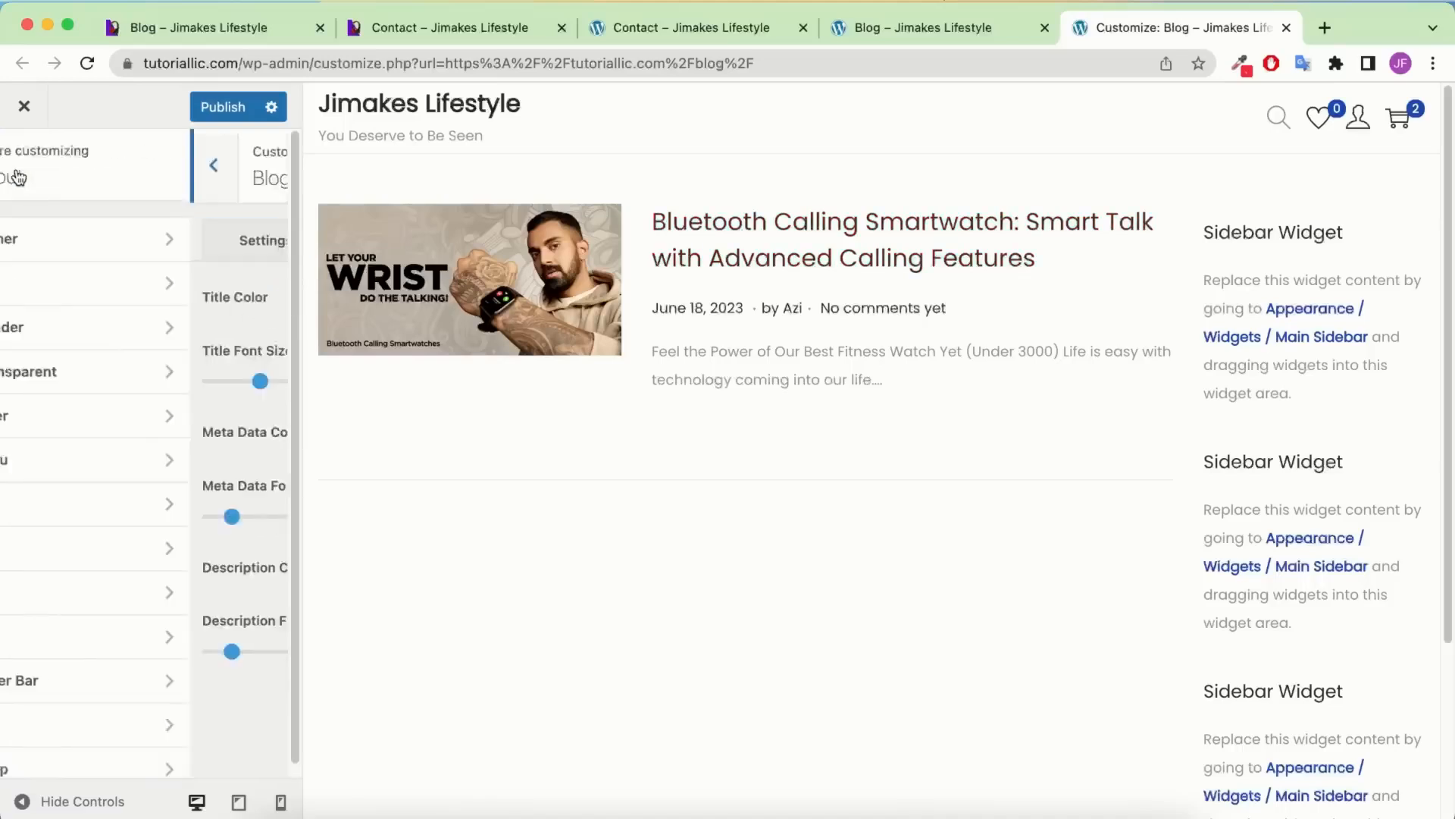
left_click(120, 539)
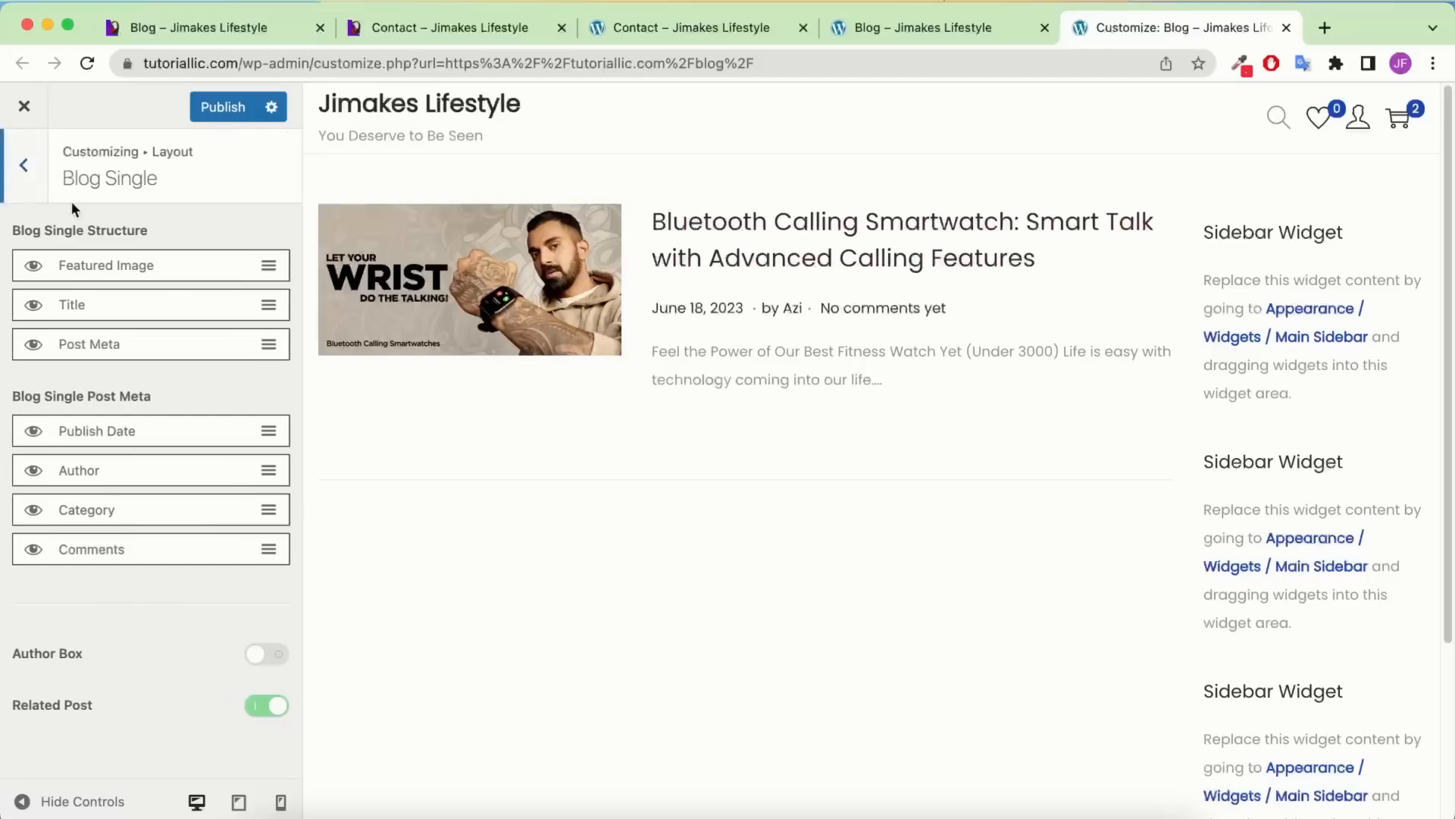
left_click(525, 263)
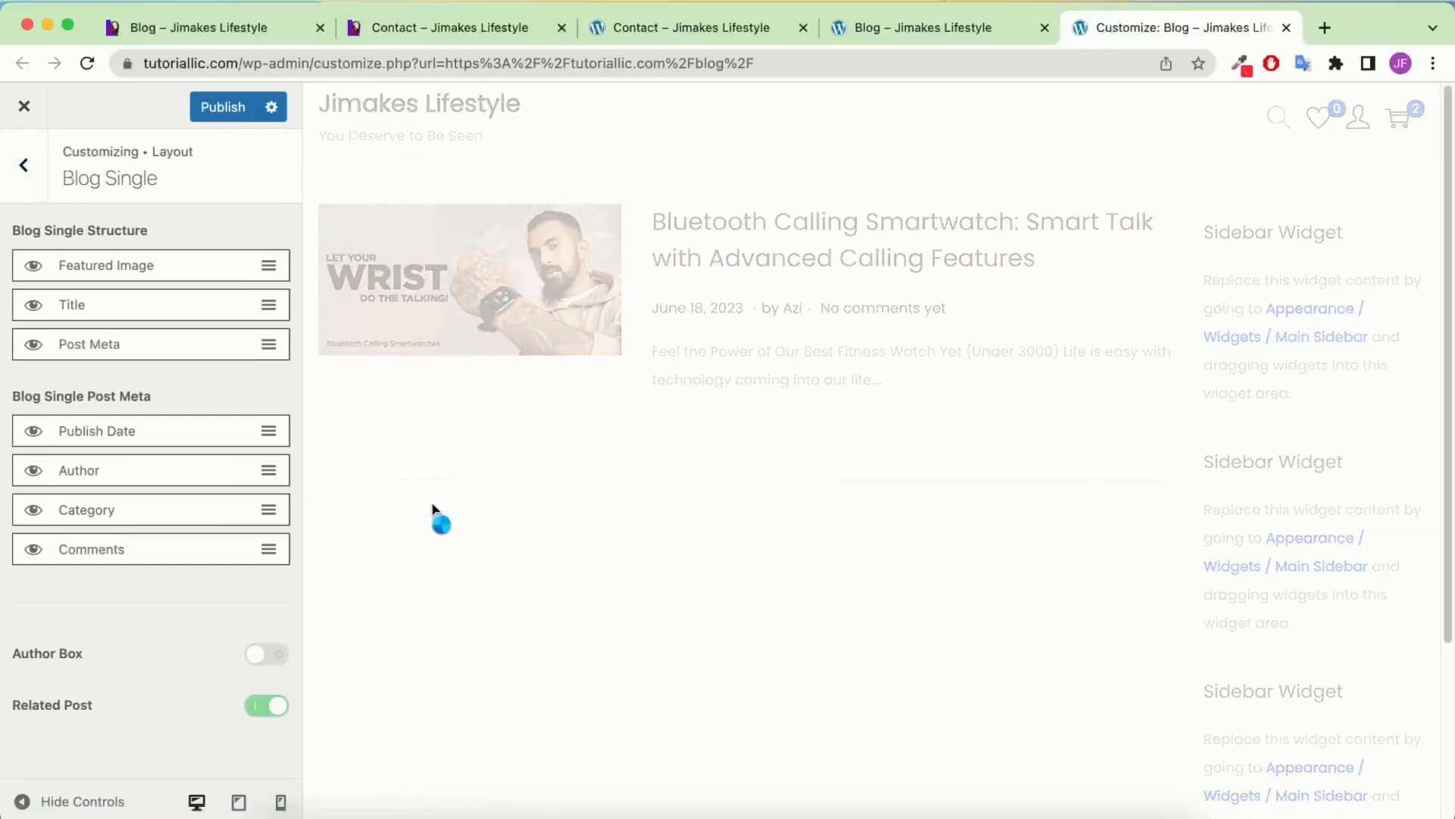
scroll(630, 435, "down", 15)
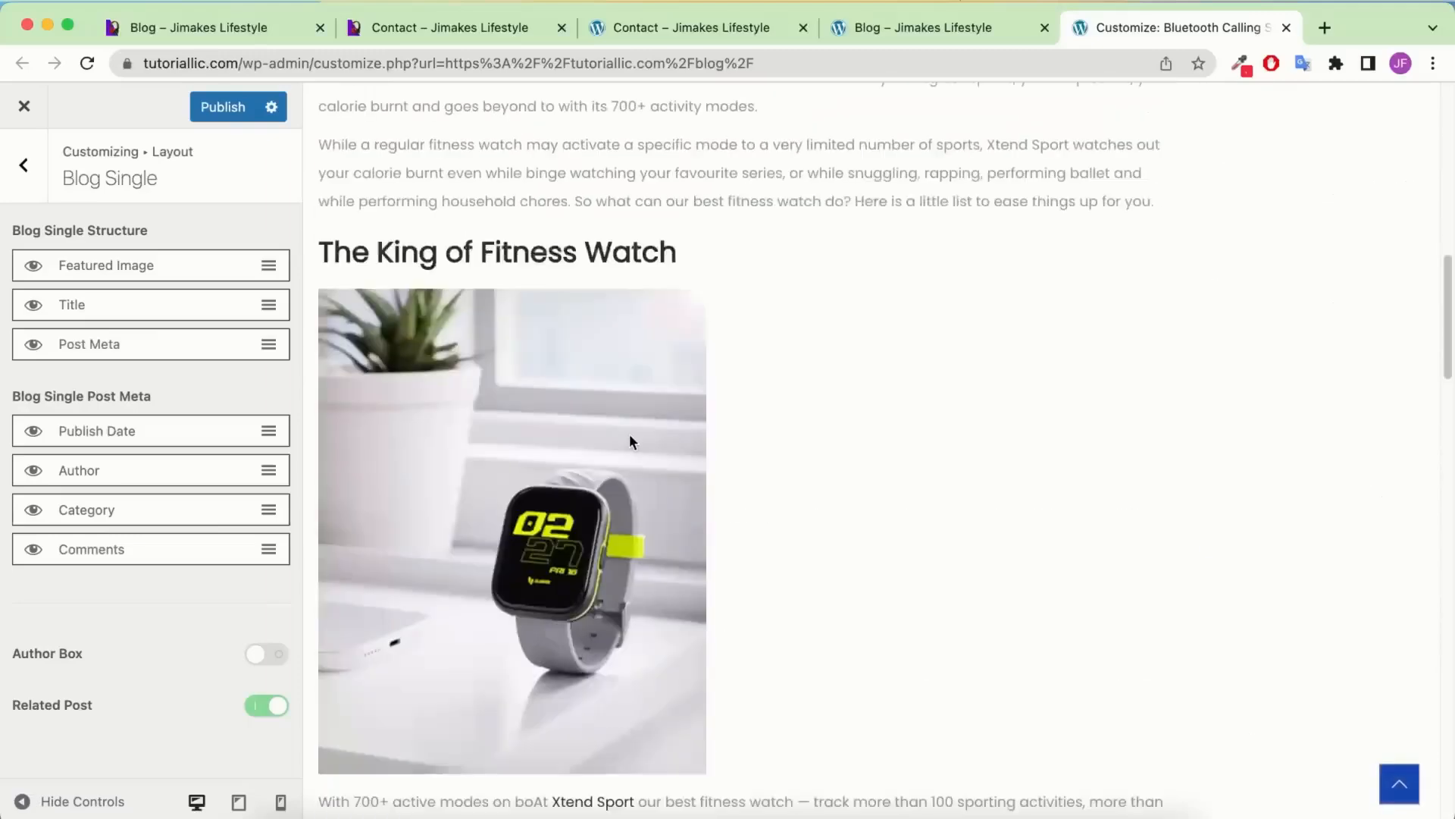
scroll(426, 327, "up", 4)
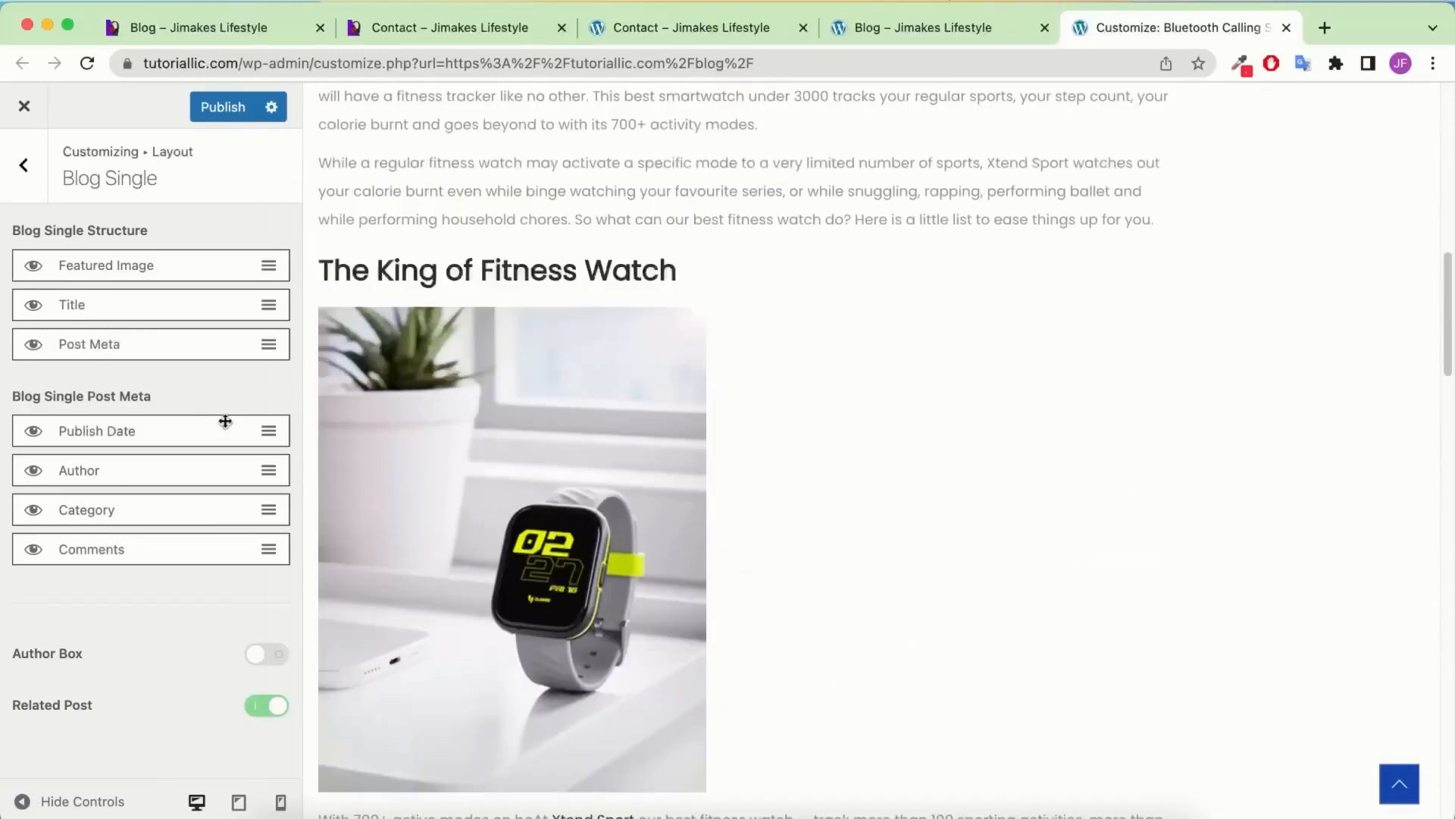
scroll(492, 375, "up", 12)
left_click(33, 304)
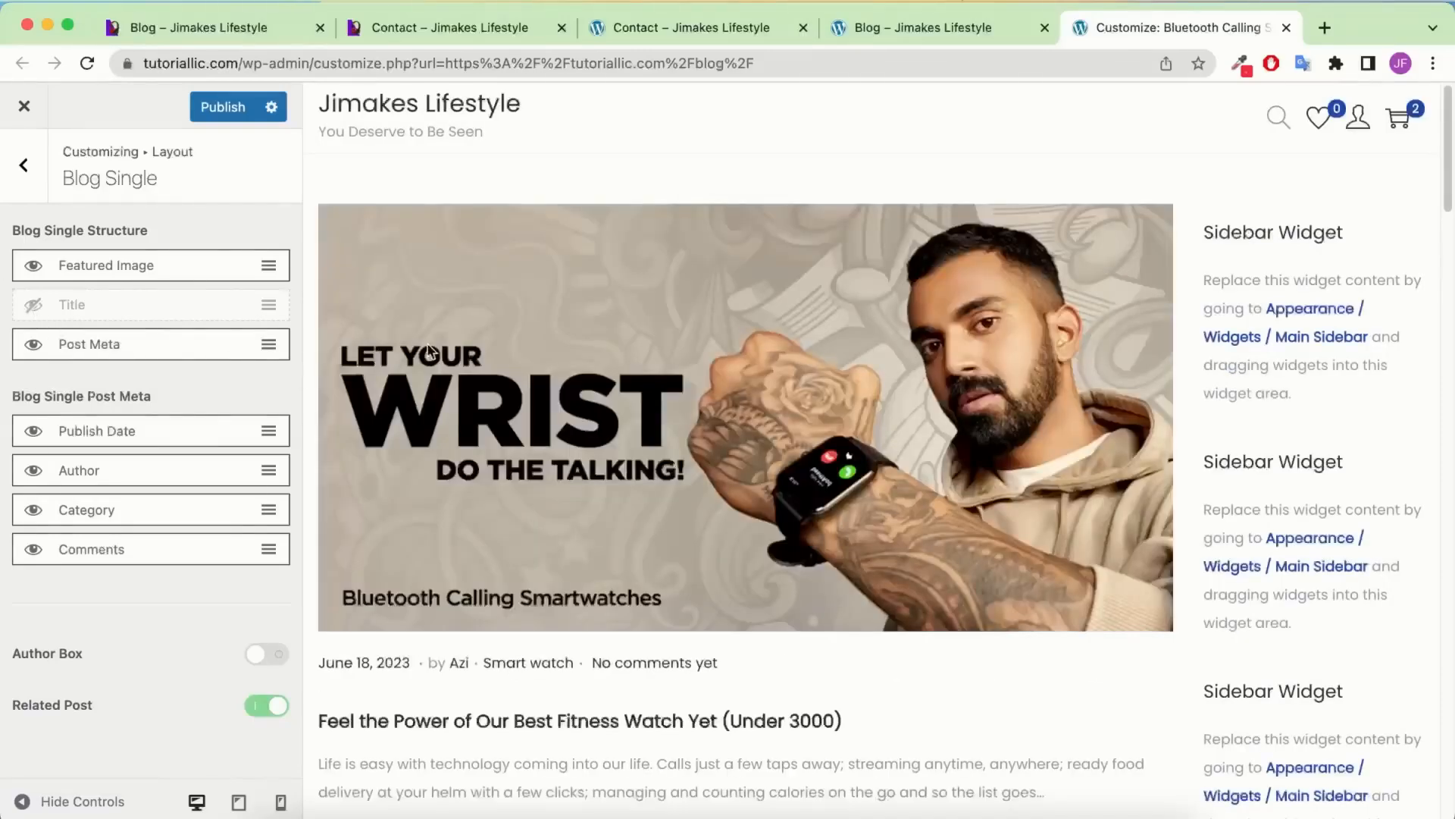
scroll(911, 543, "down", 1)
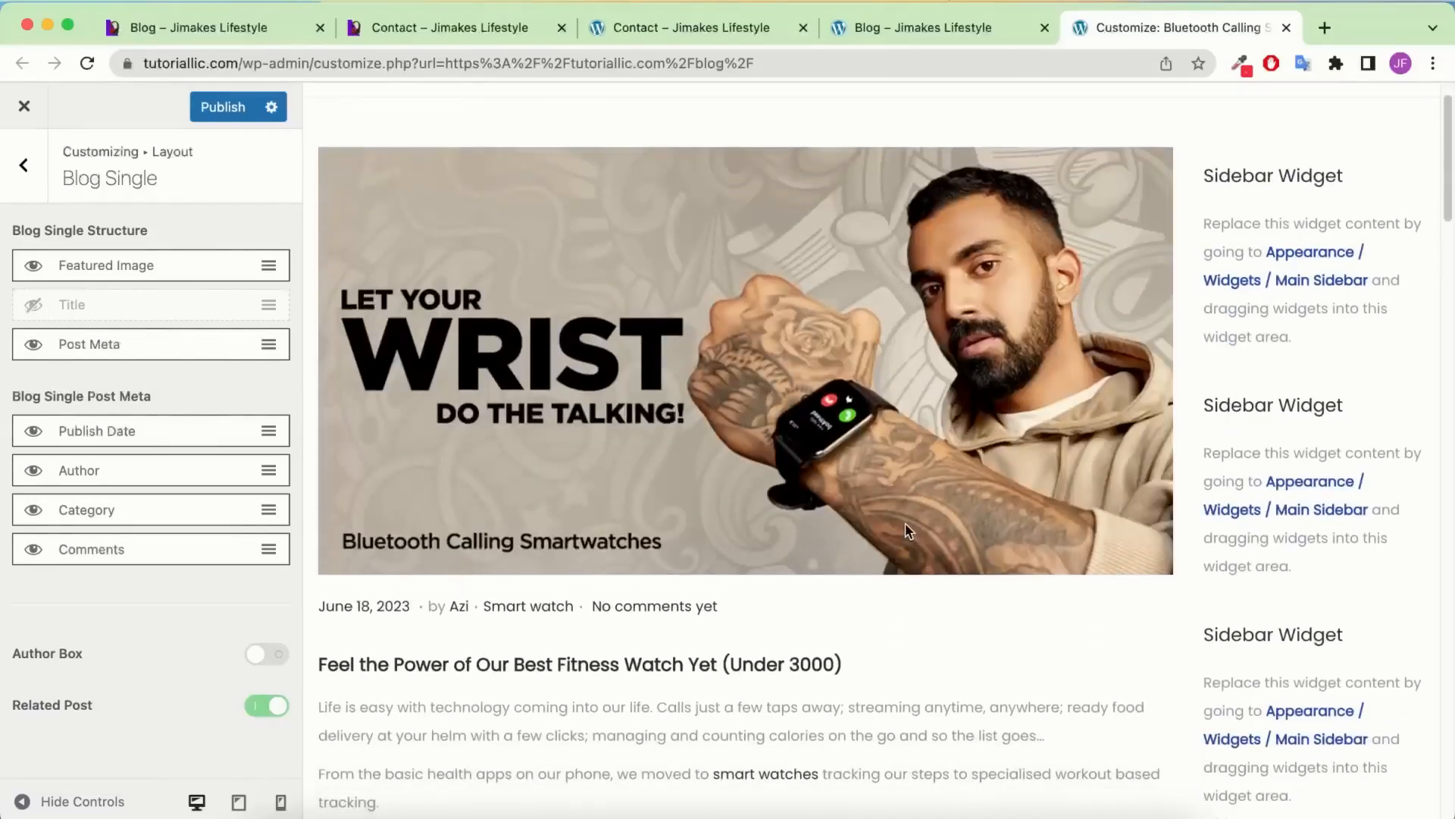
scroll(905, 521, "down", 4)
left_click(31, 306)
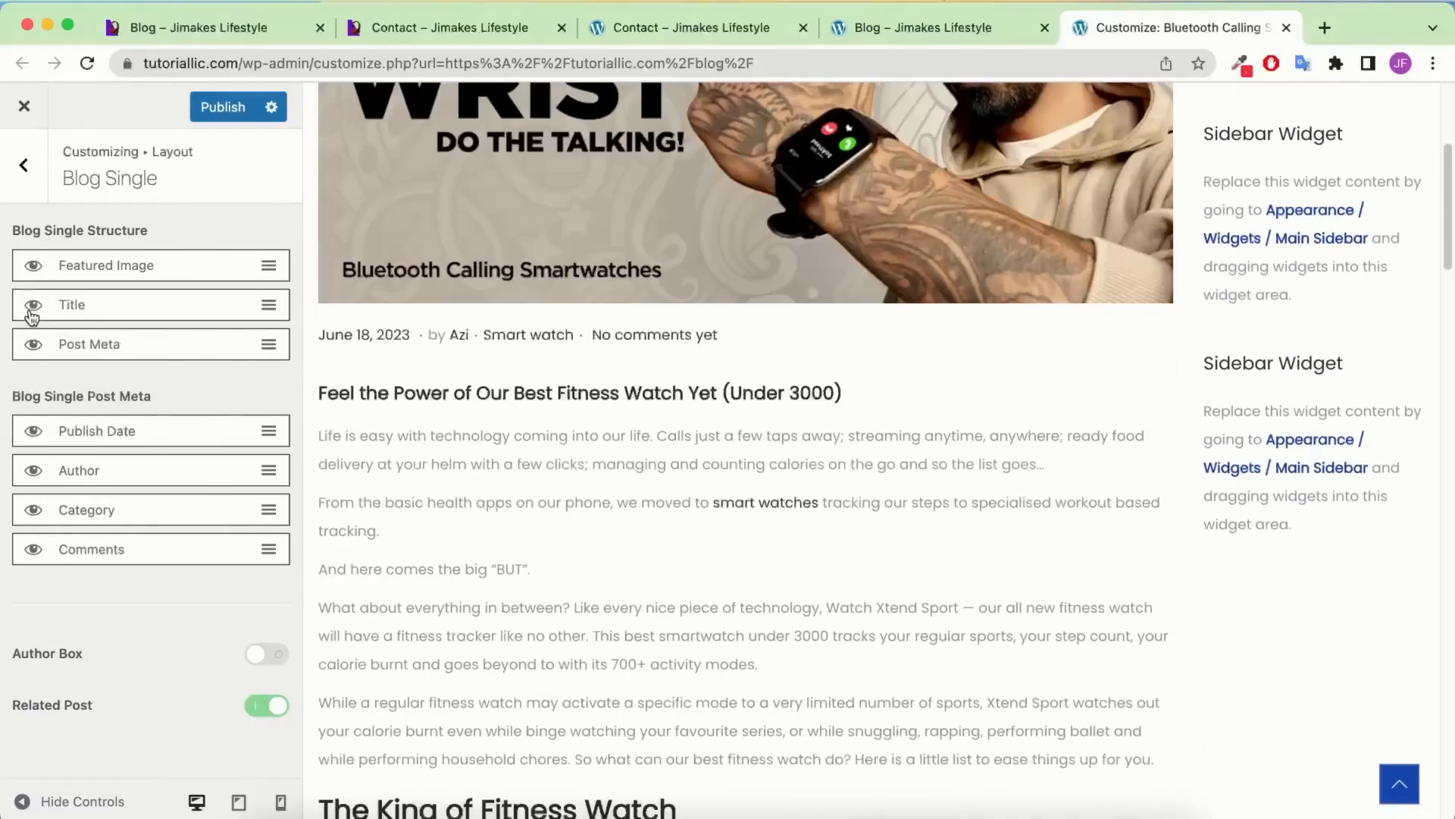
Enable the Author Box for single posts and publish the Customizer changes
scroll(806, 425, "down", 15)
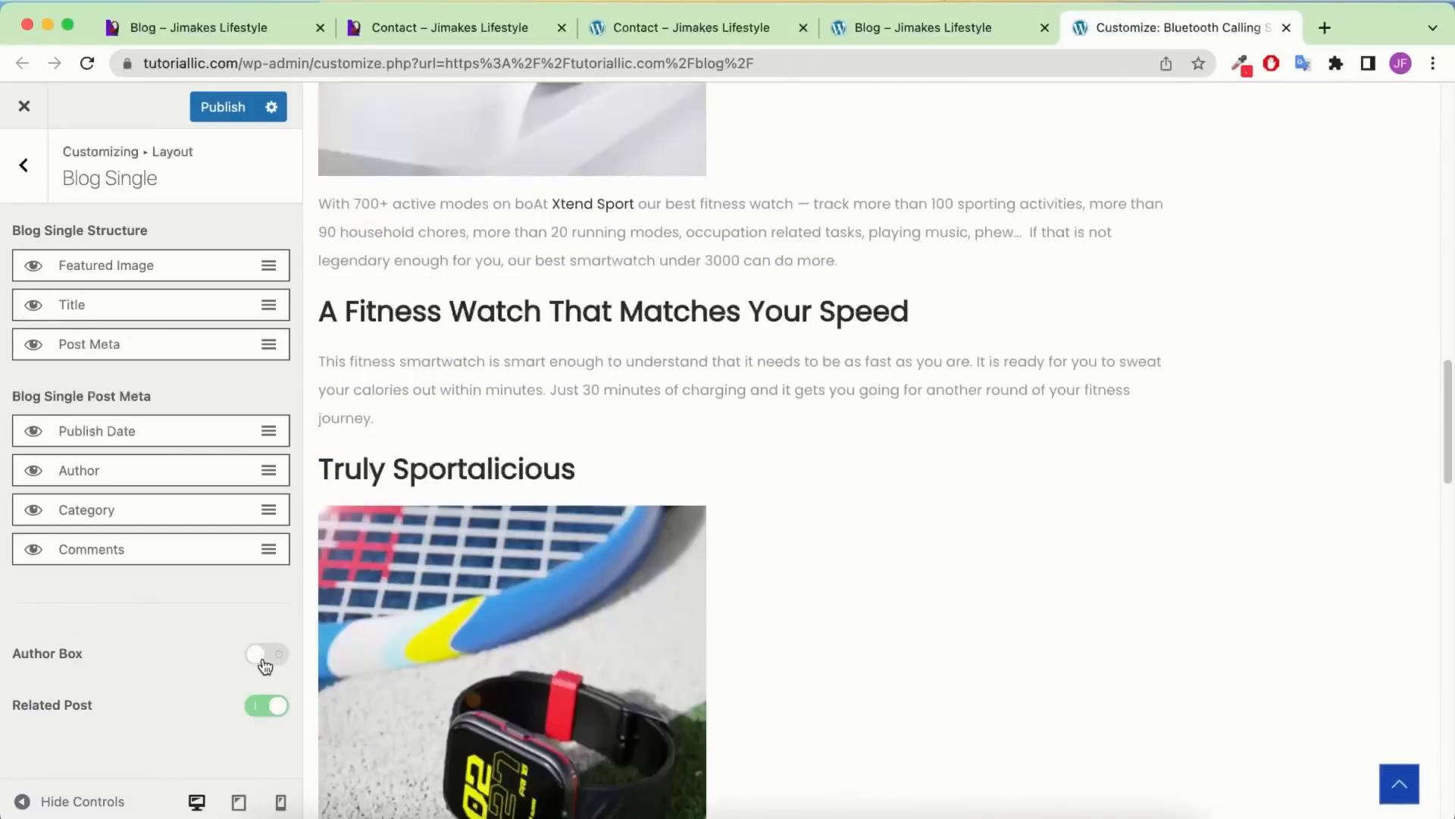
left_click(265, 655)
scroll(726, 492, "down", 12)
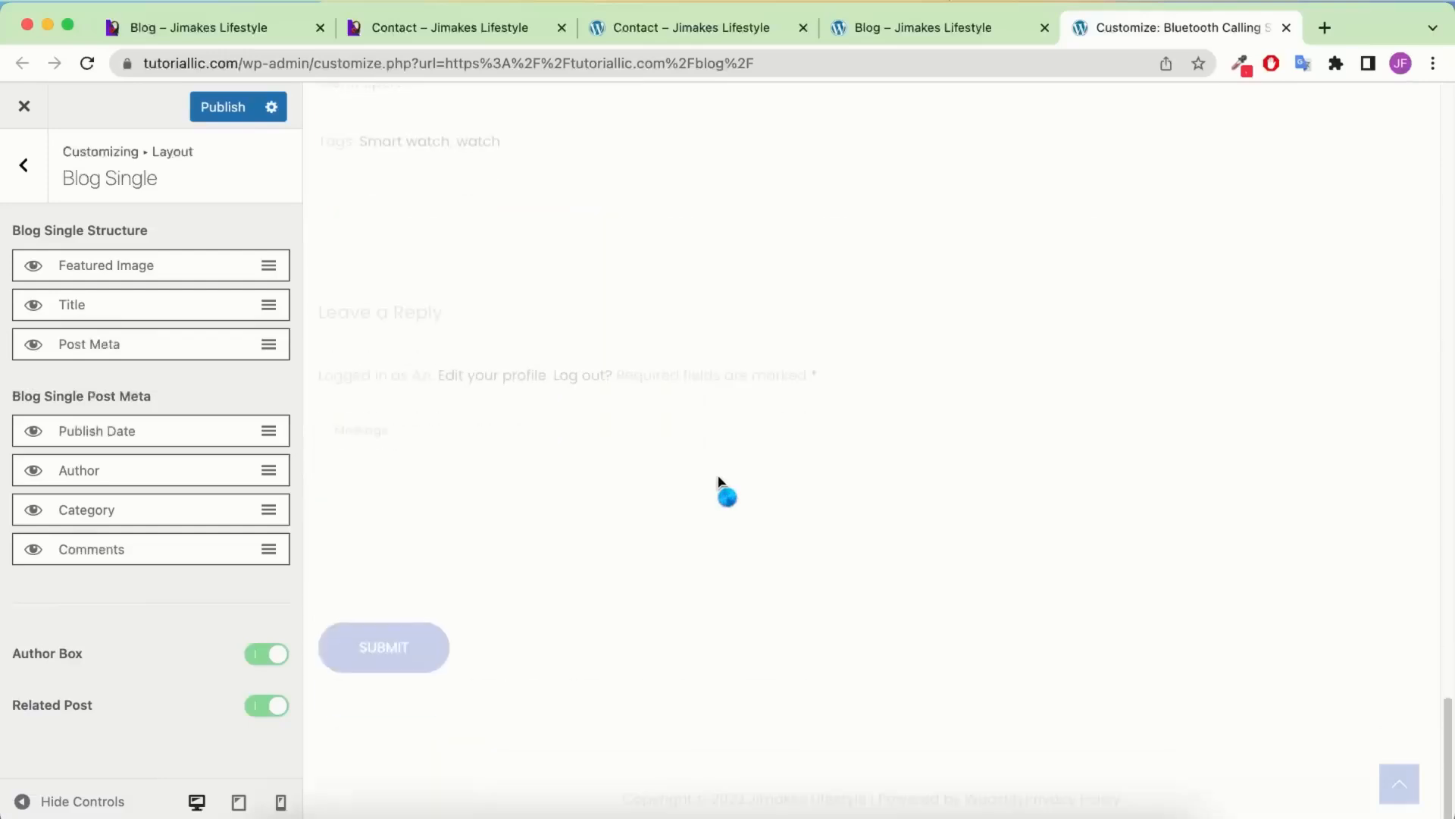
scroll(622, 394, "up", 4)
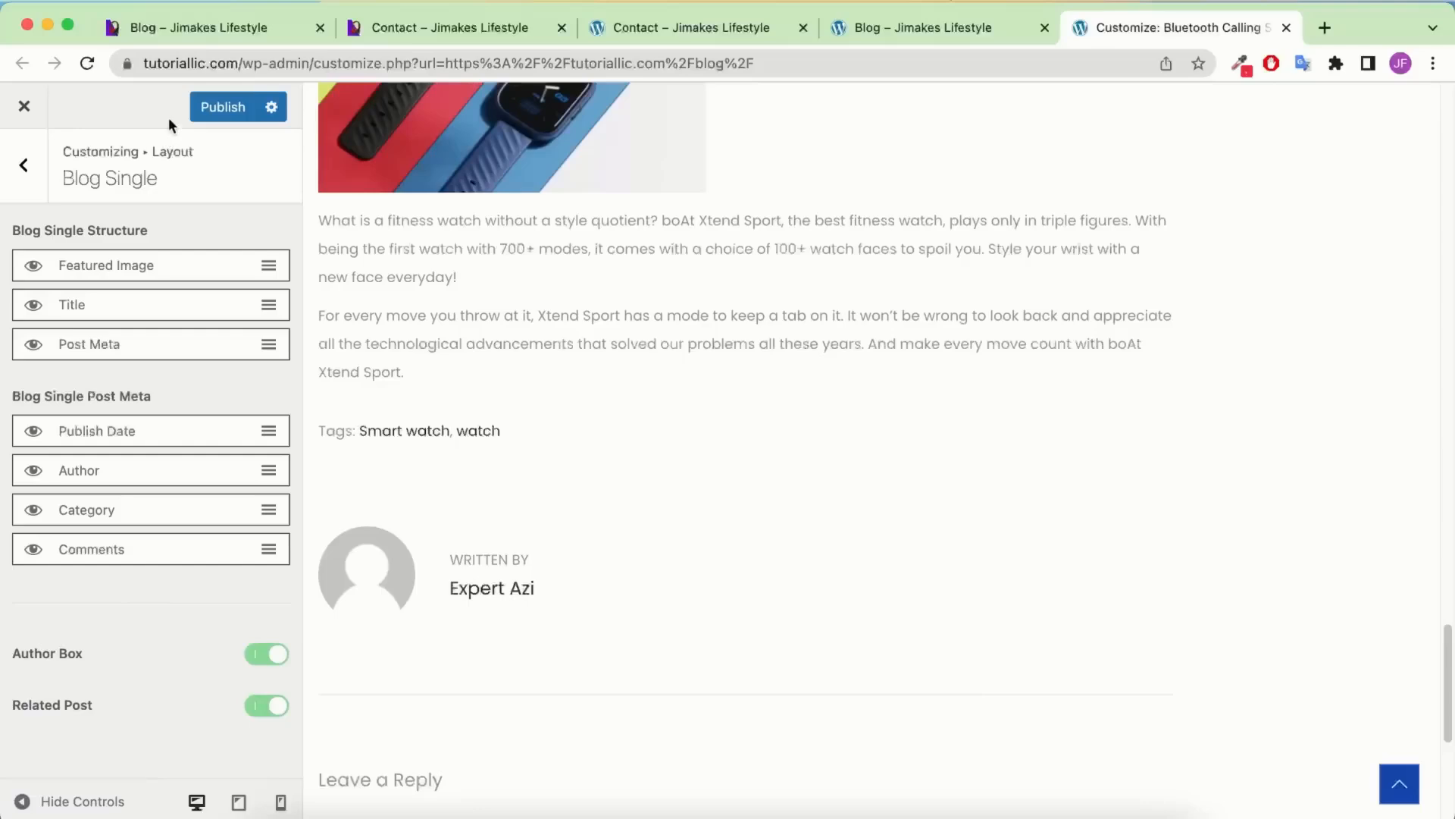
left_click(212, 115)
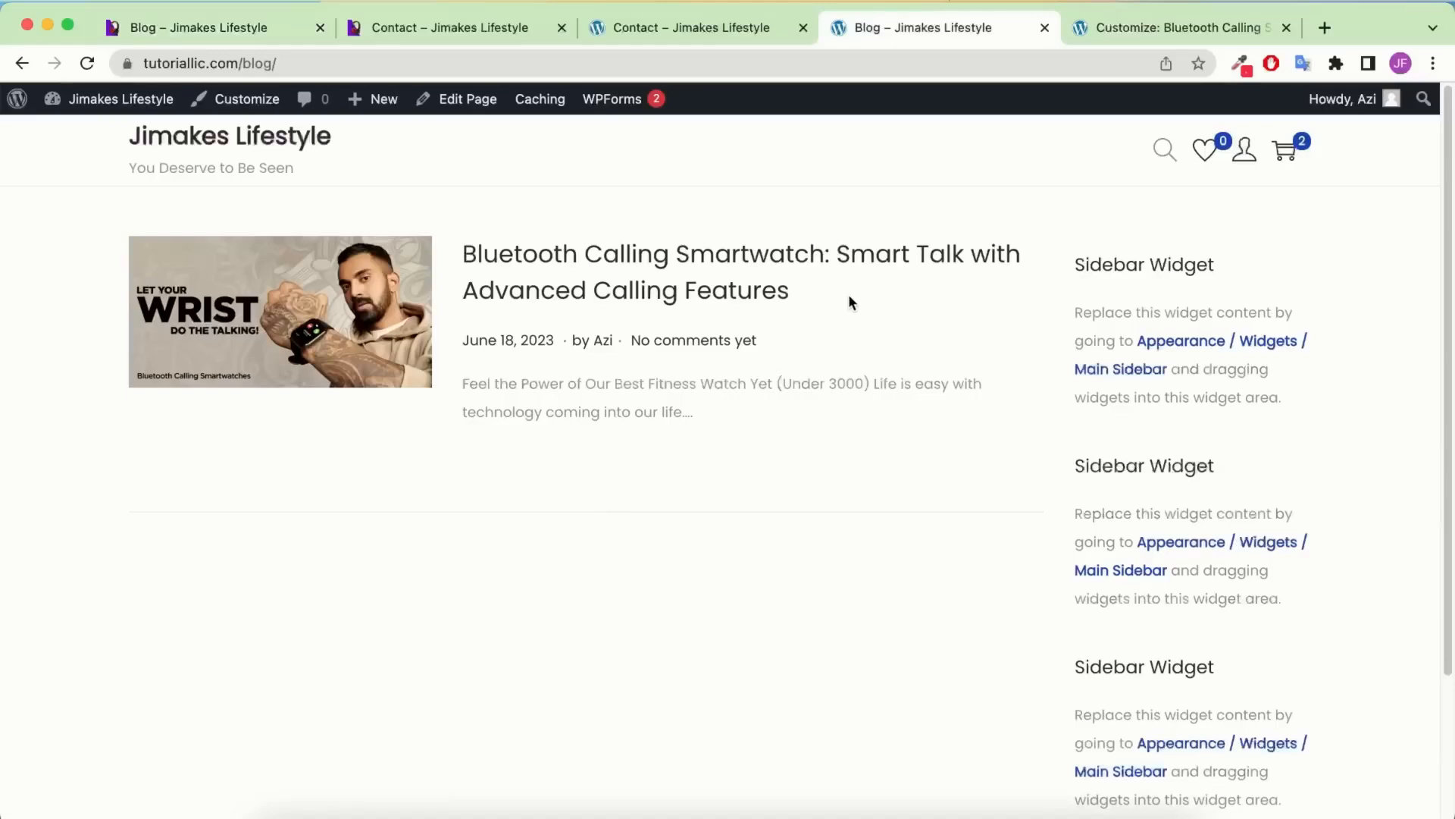
Leave the live site pages and return to the admin Posts list of five published articles
scroll(722, 274, "down", 1)
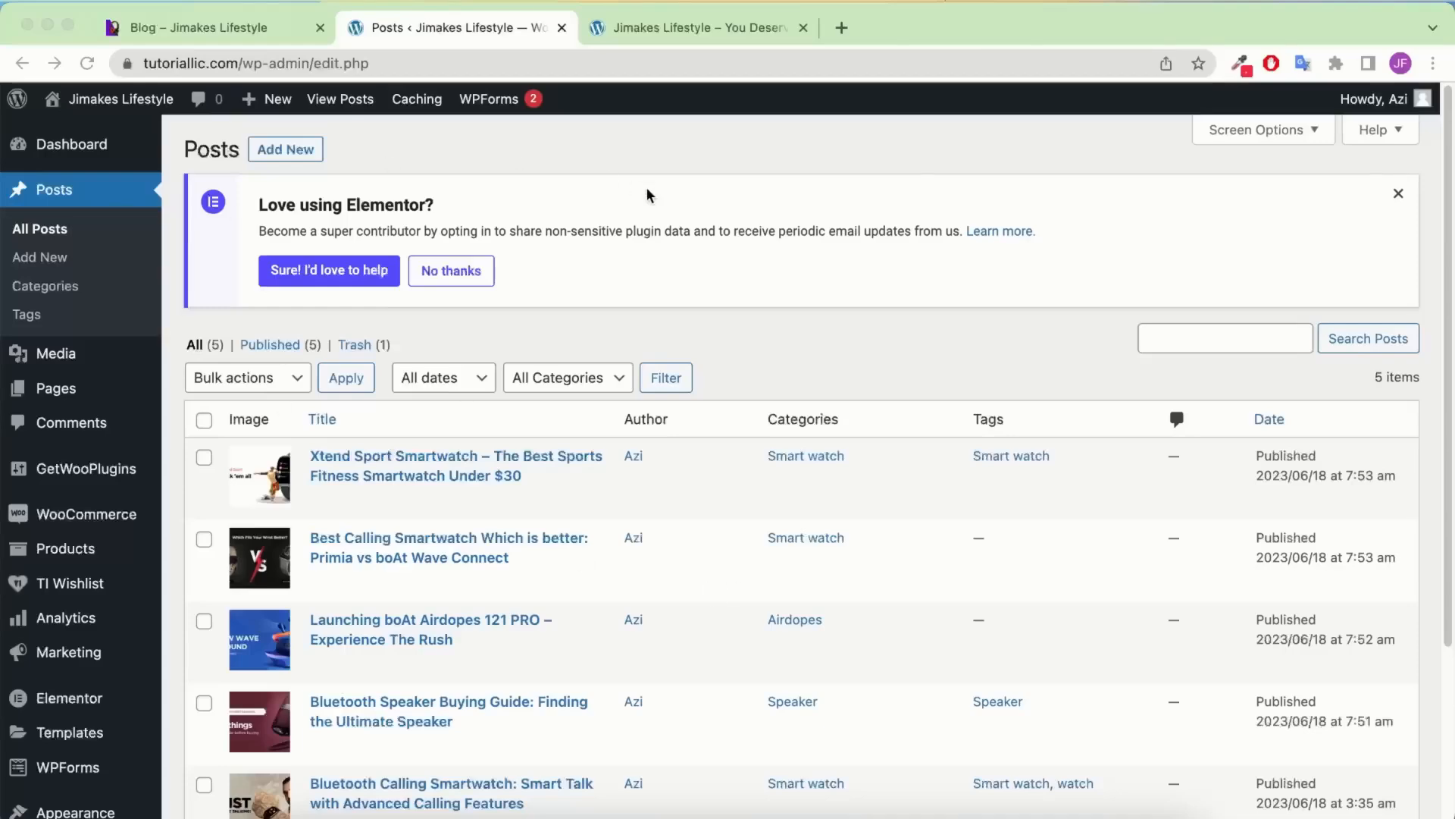
scroll(611, 416, "down", 1)
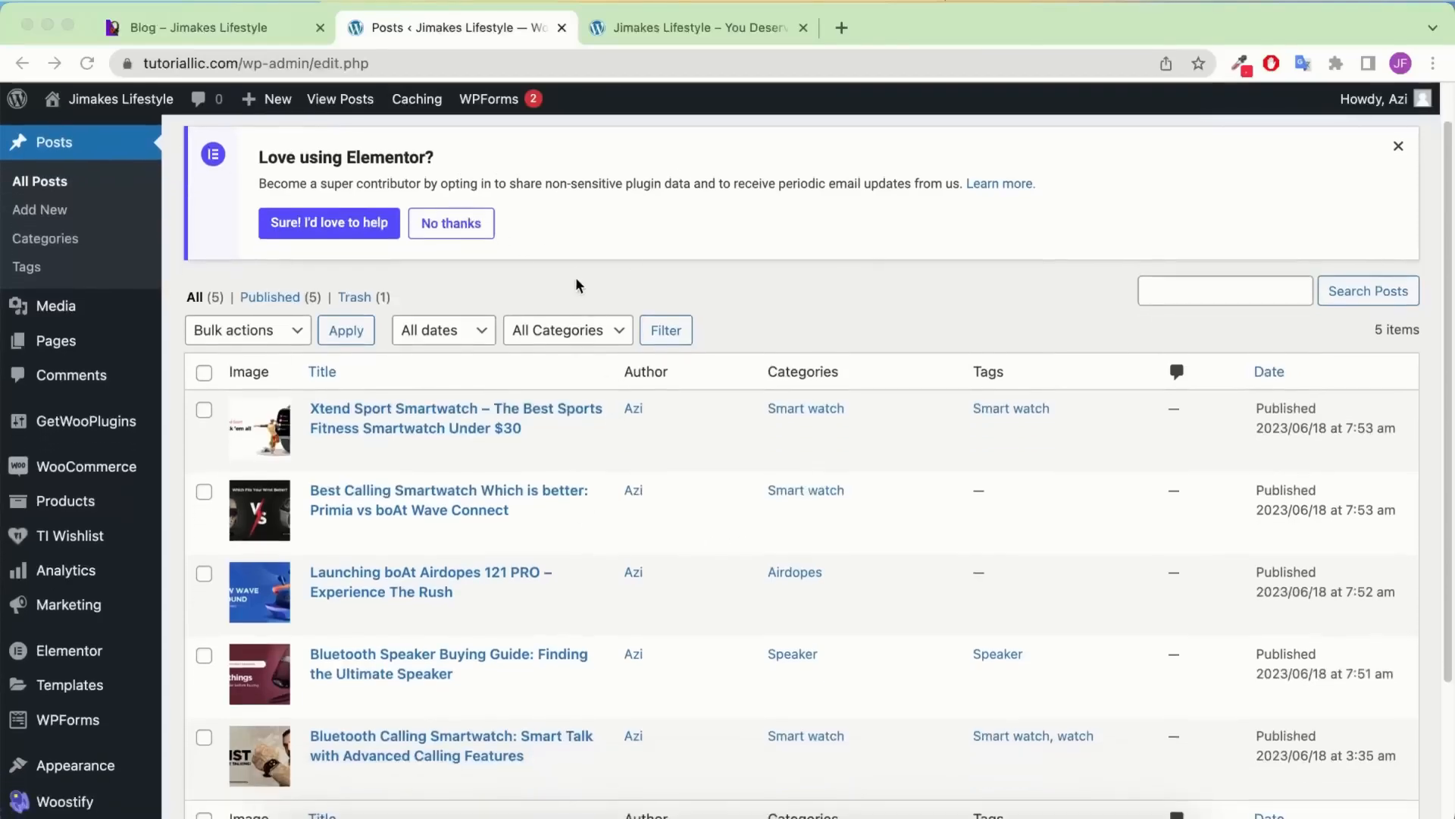
scroll(557, 286, "up", 1)
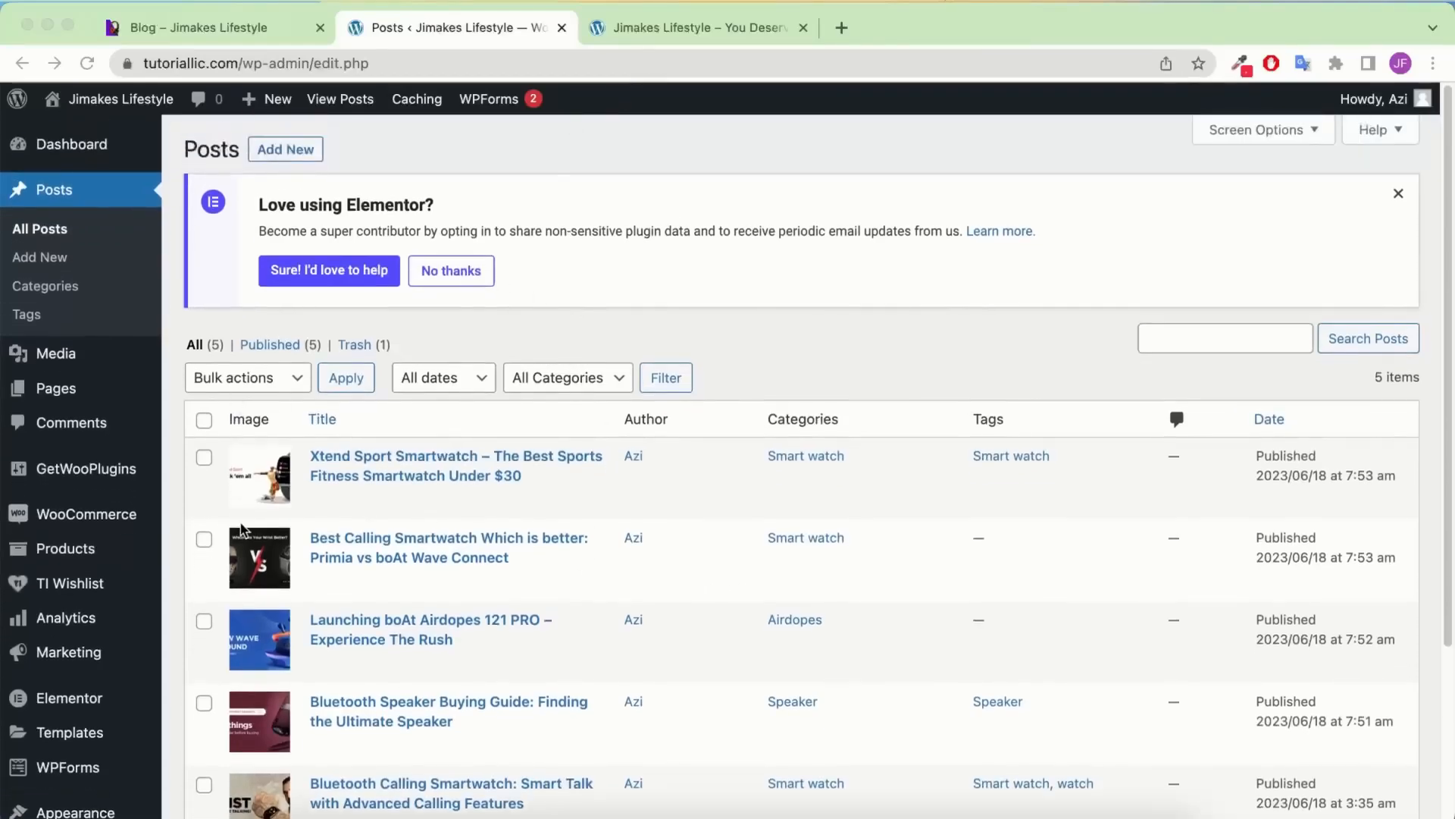
scroll(375, 313, "down", 3)
left_click(646, 29)
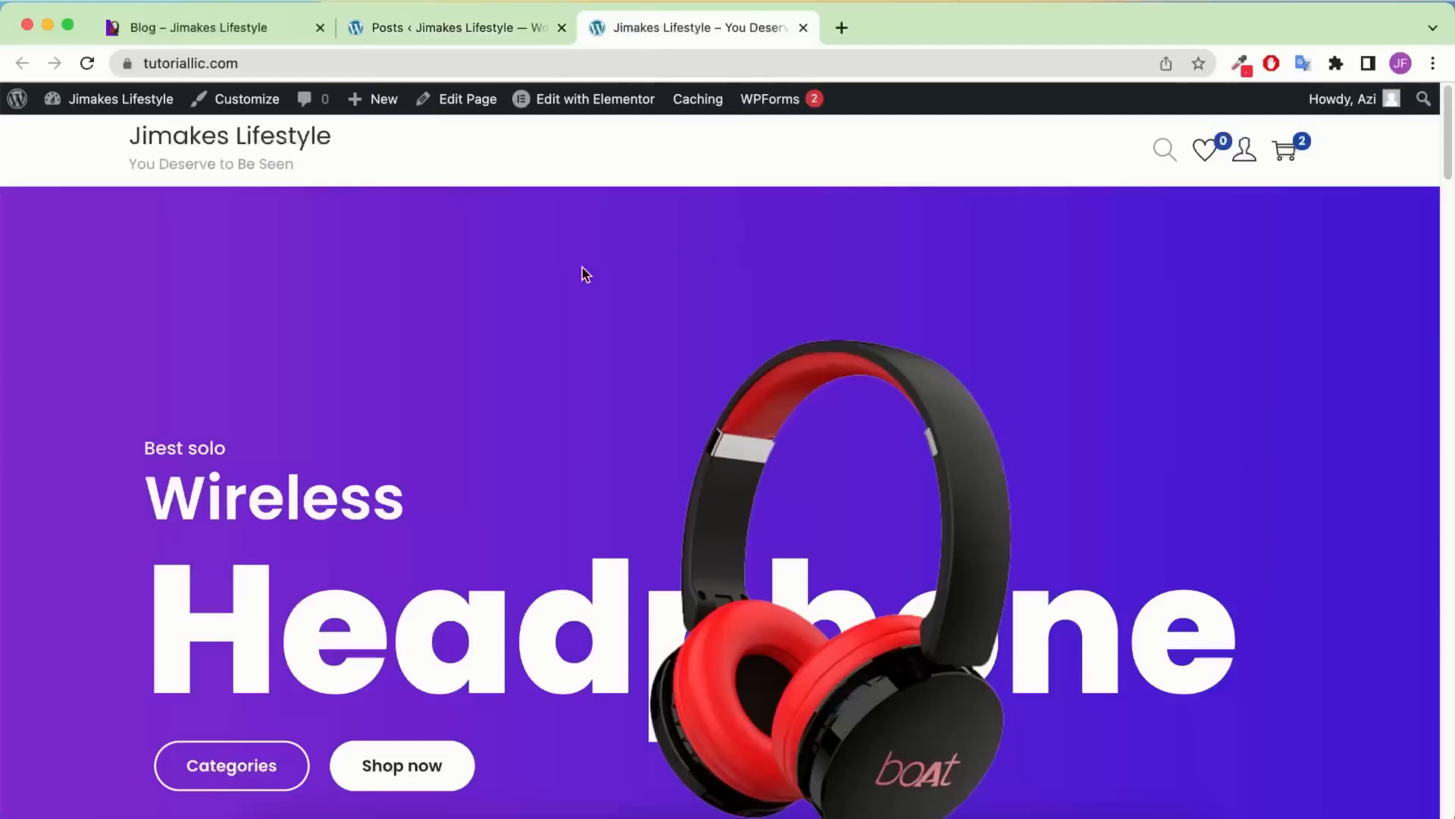
left_click(464, 25)
mouse_move(70, 592)
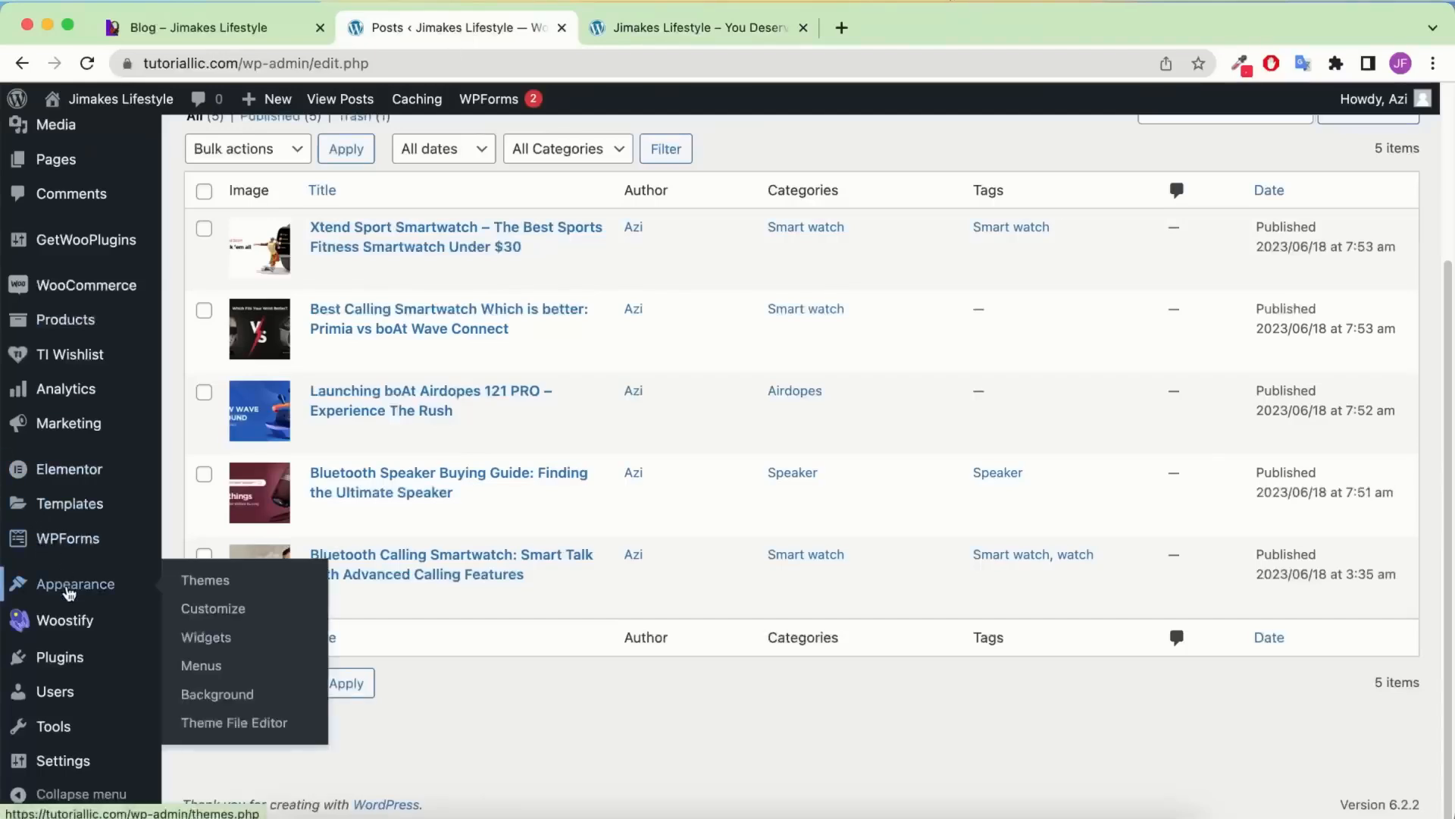
Create a menu named Main Menu assigned to the Primary and Mobile locations
left_click(201, 665)
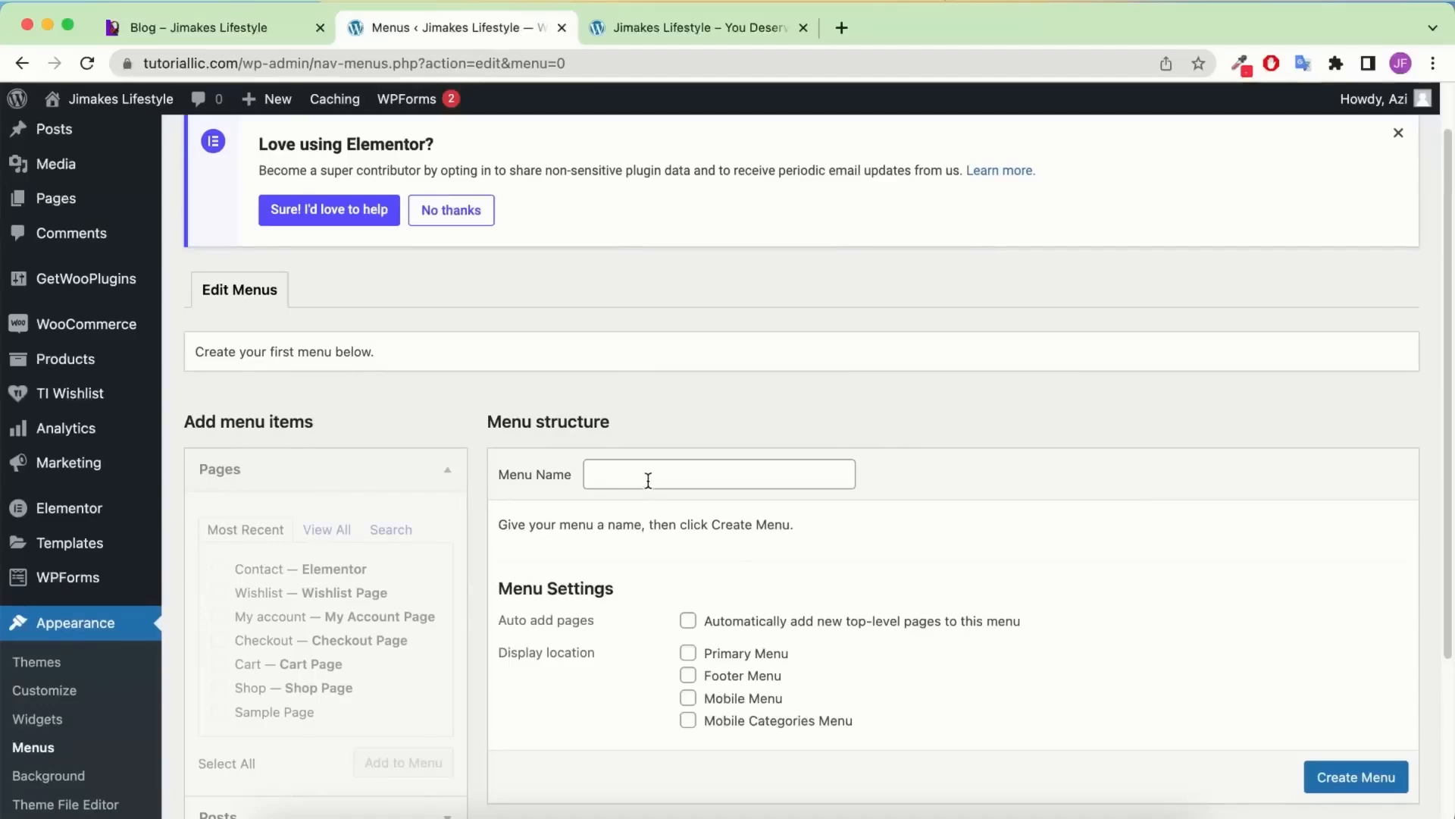
left_click(650, 476)
left_click(693, 509)
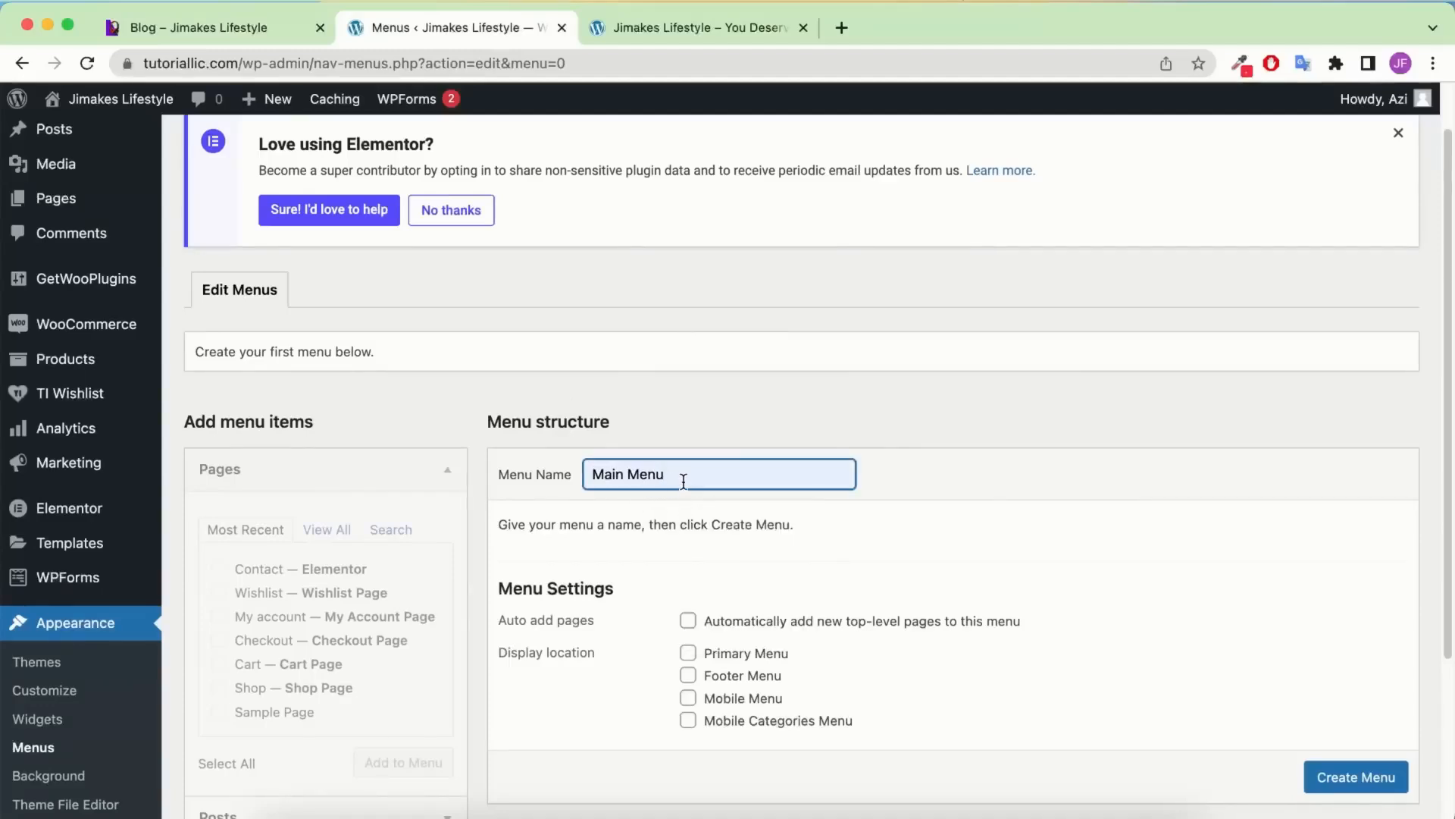
left_click(742, 655)
left_click(728, 701)
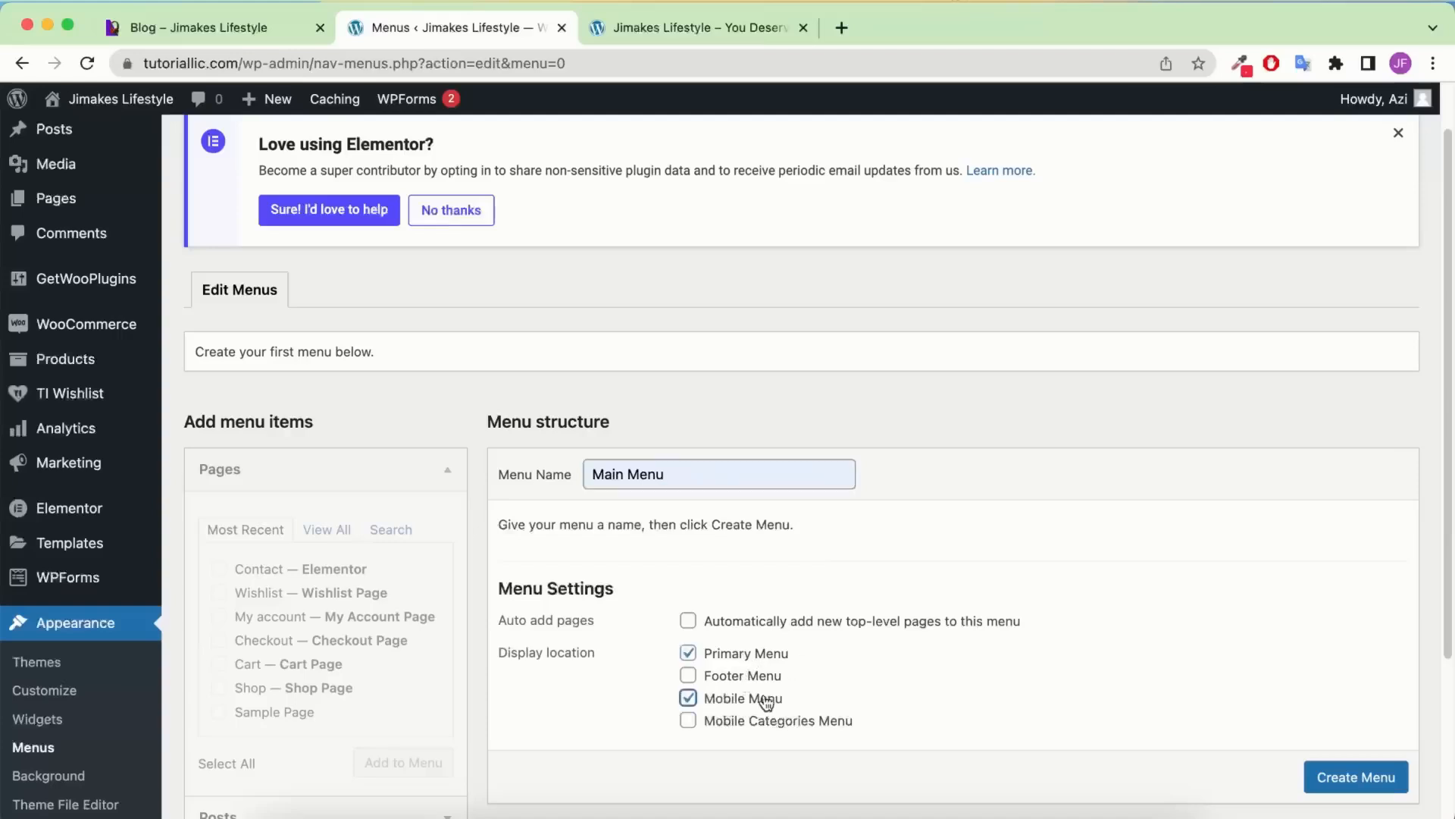
left_click(1357, 777)
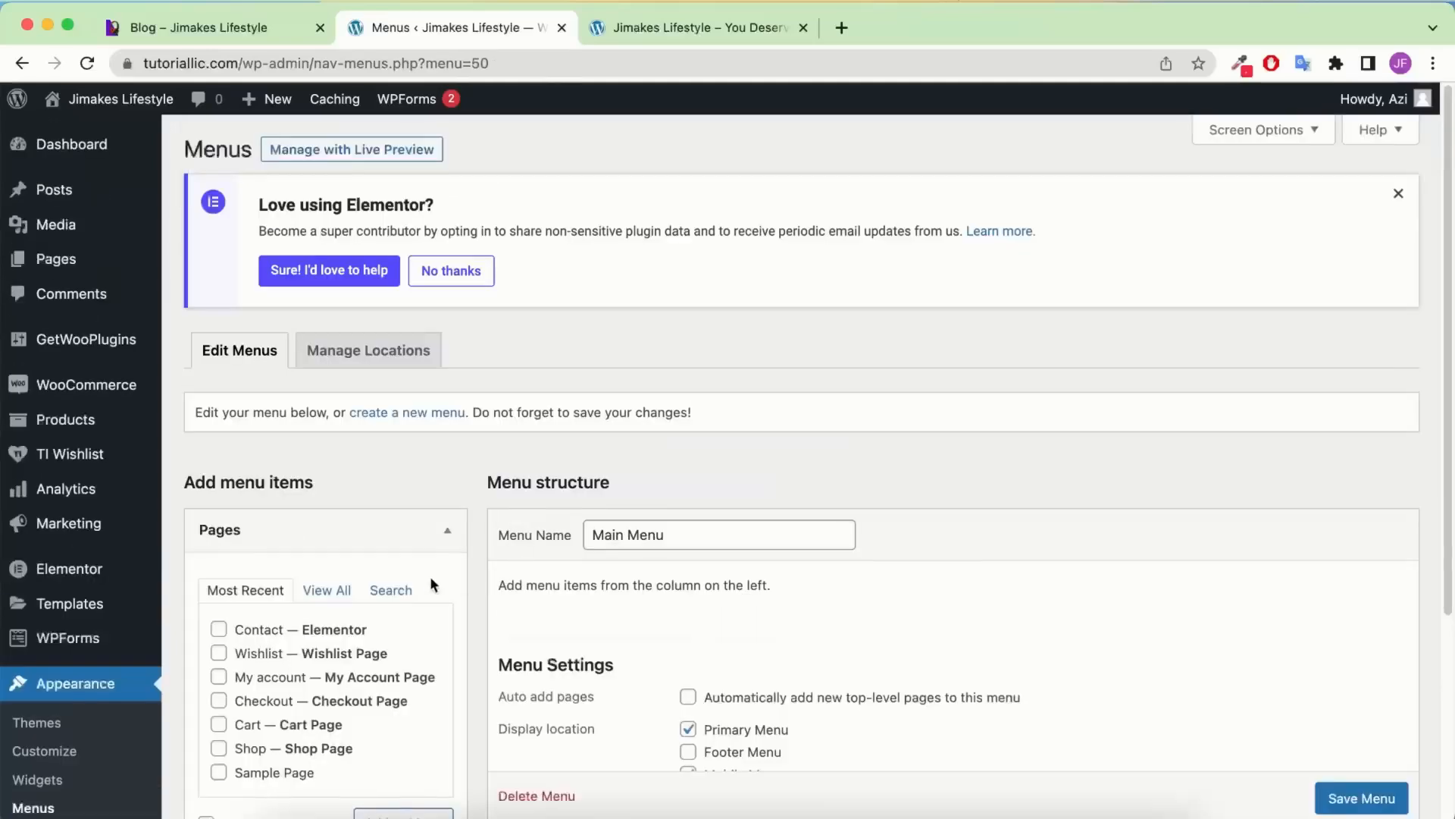
Add the Blog, Contact and Shop pages to Main Menu
scroll(580, 379, "down", 3)
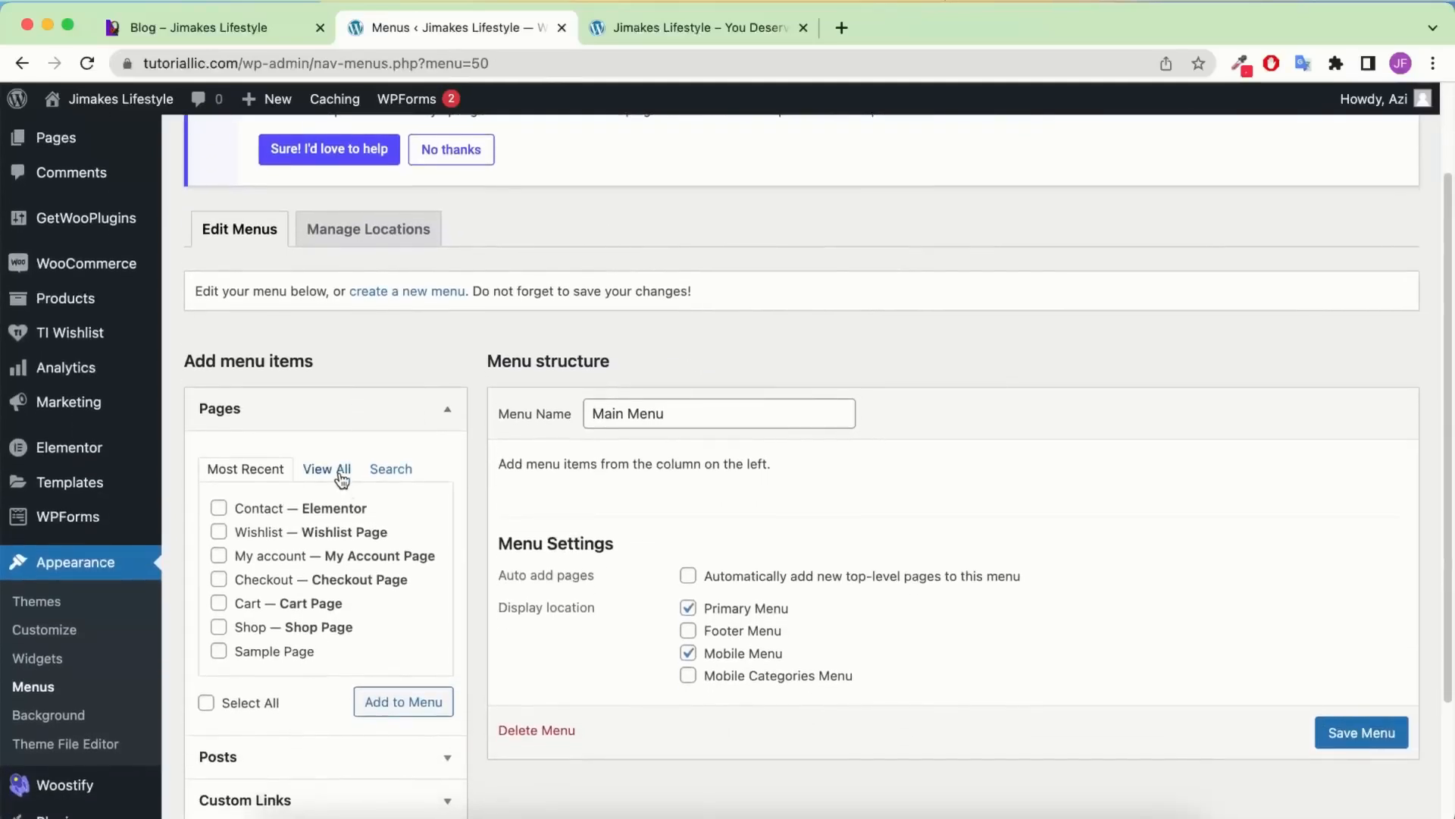
left_click(341, 474)
scroll(398, 440, "down", 1)
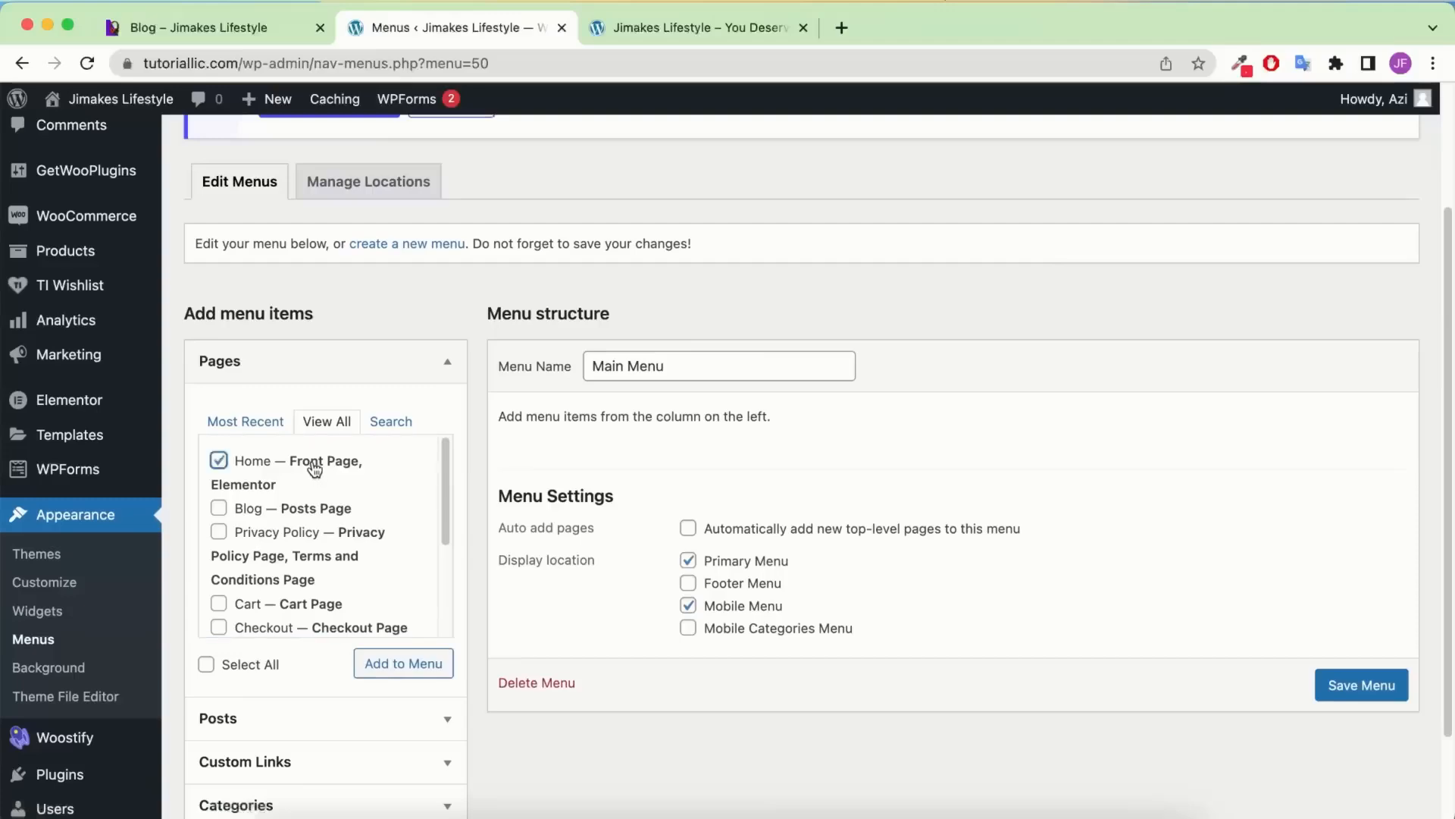
left_click(288, 512)
scroll(295, 546, "down", 3)
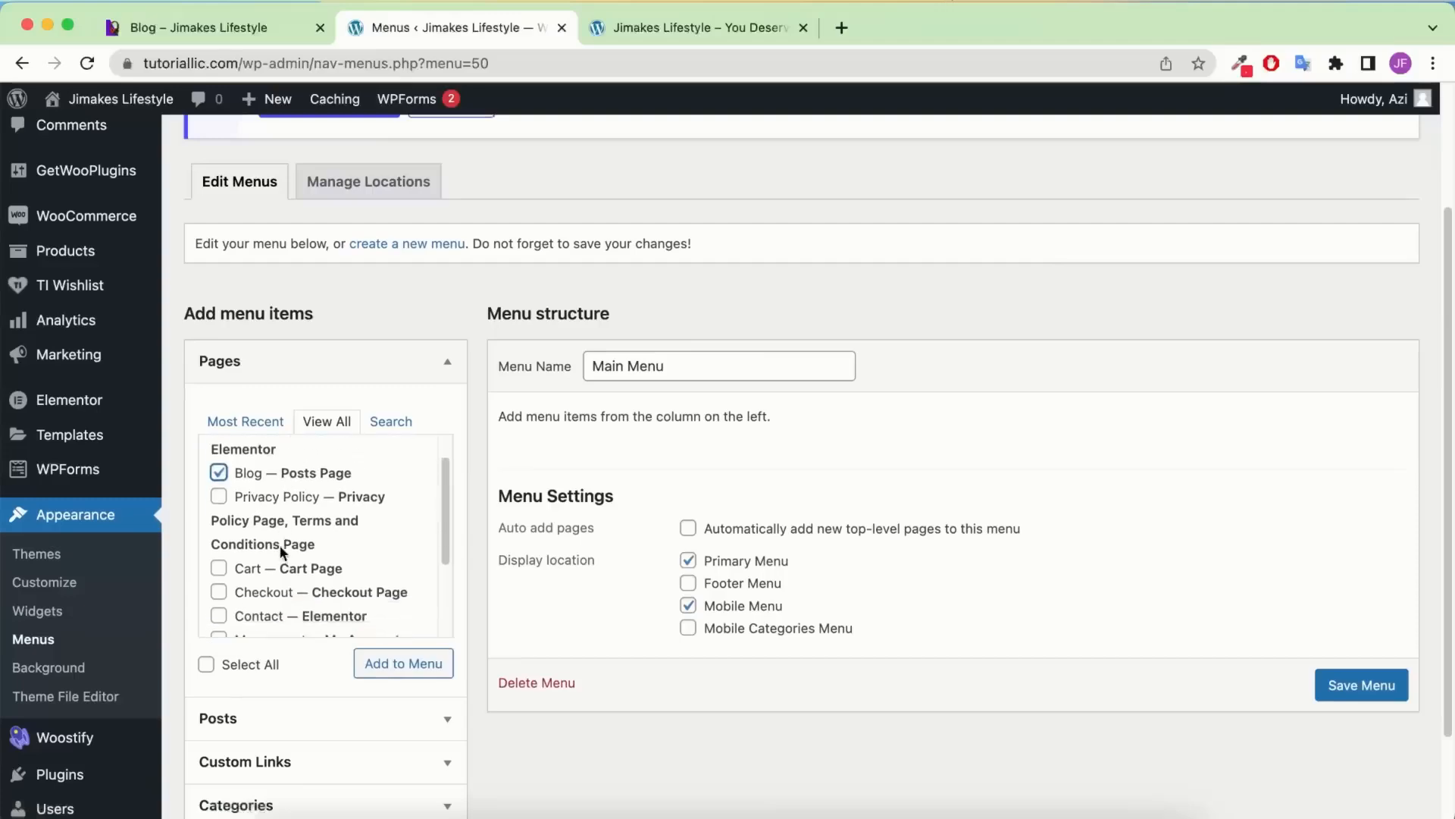
left_click(275, 502)
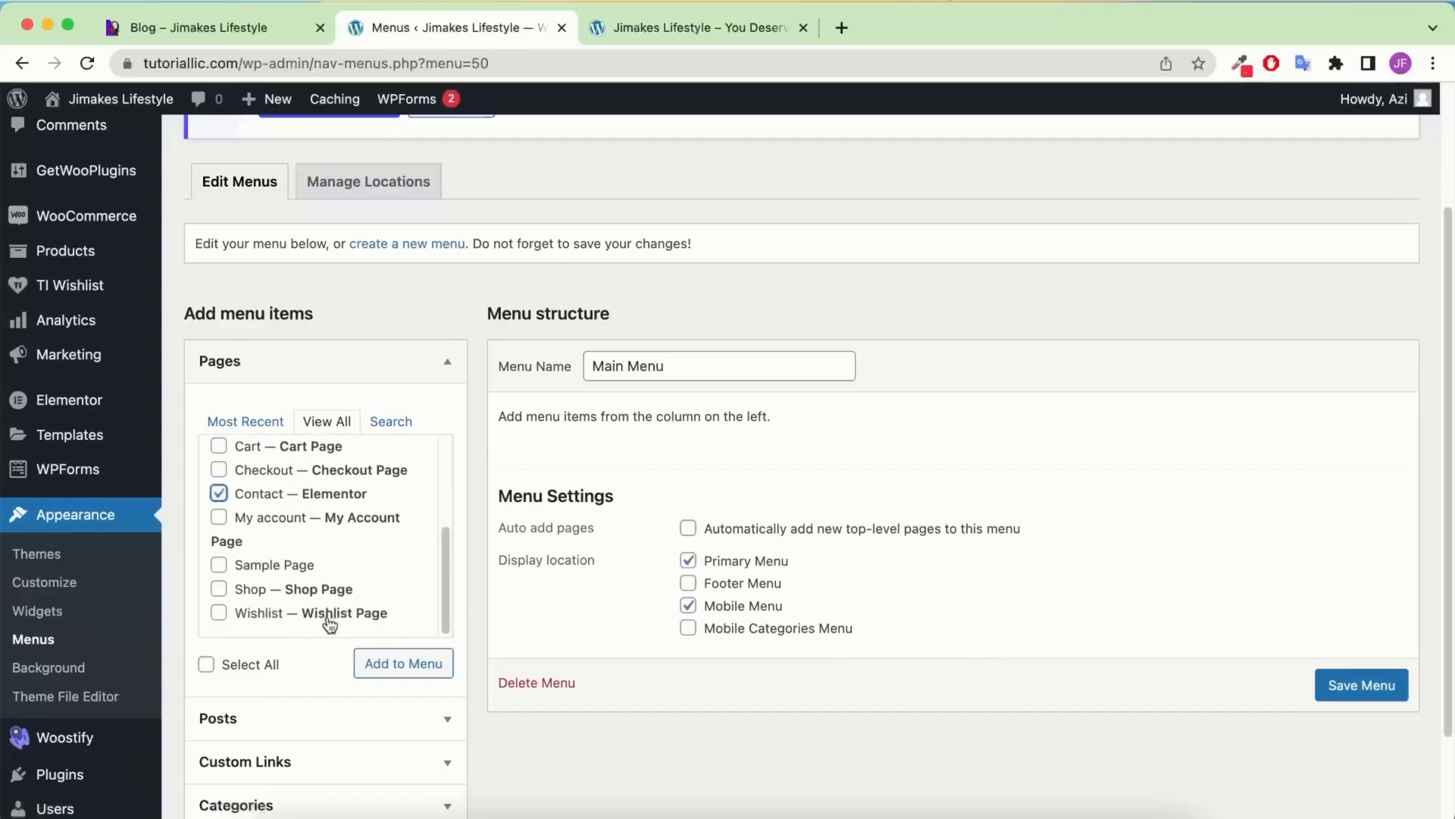
left_click(319, 589)
scroll(315, 565, "up", 1)
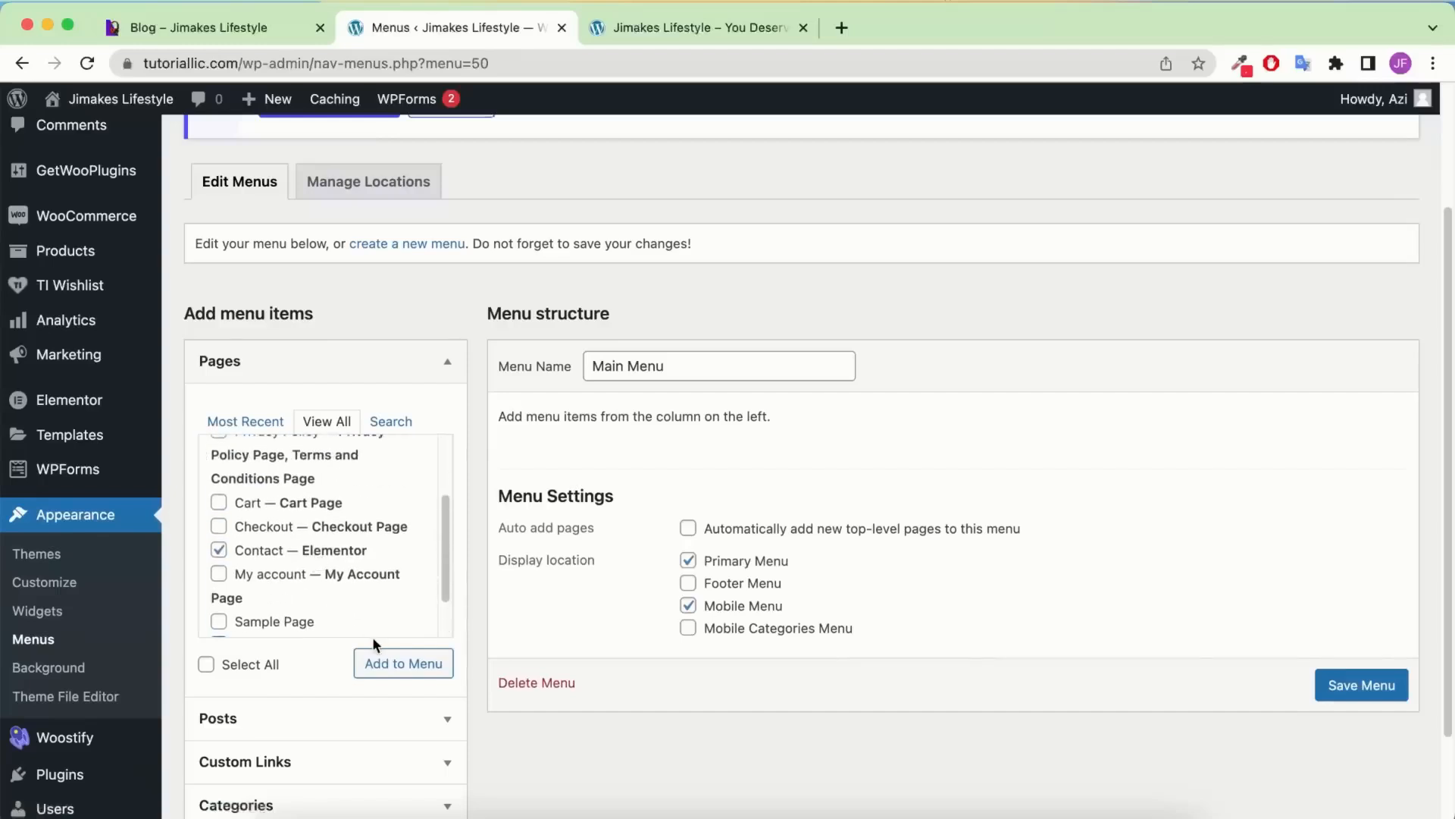
left_click(388, 662)
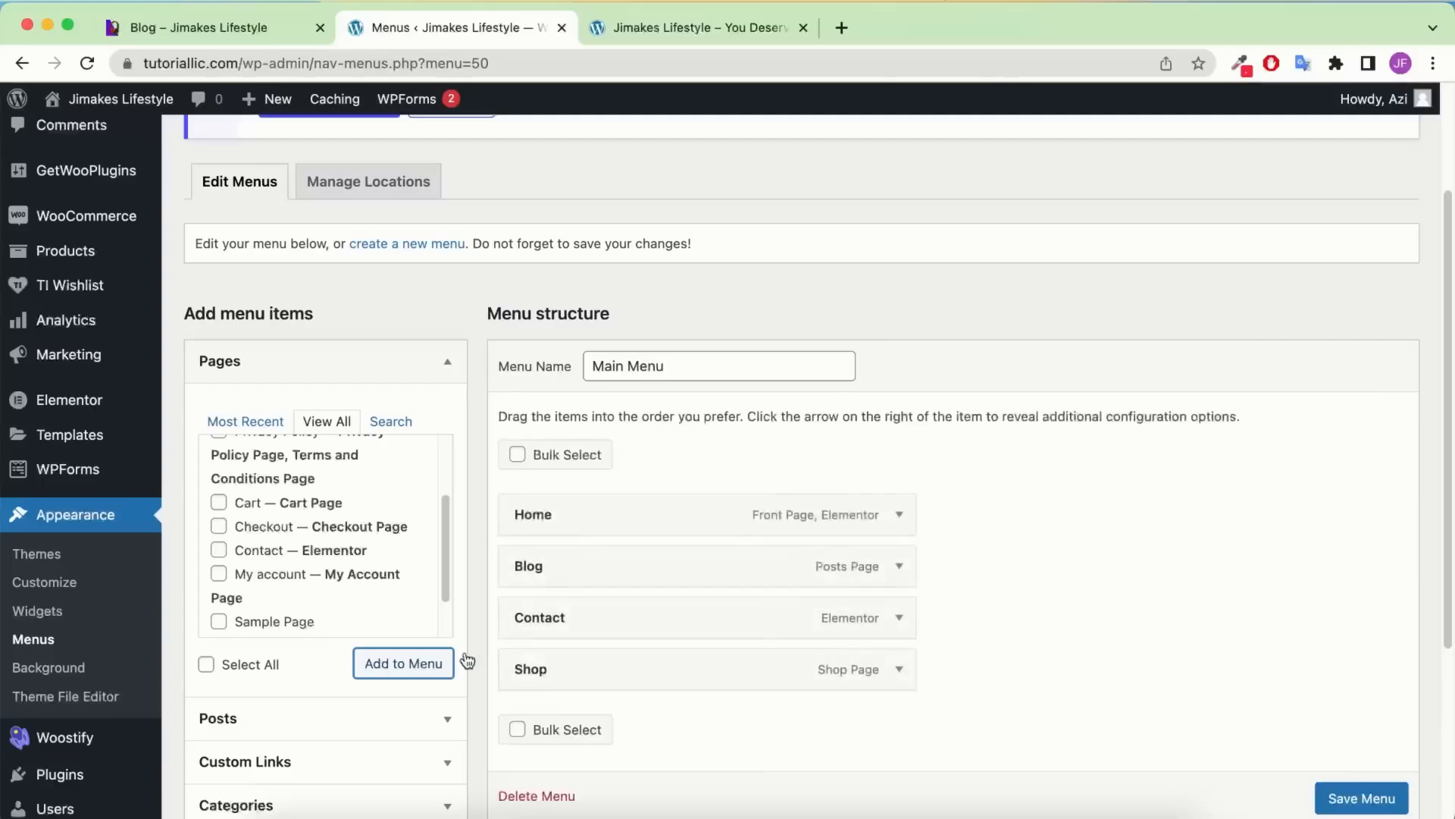
Move Shop directly below Home, giving the order Home, Shop, Blog, Contact
scroll(796, 536, "down", 1)
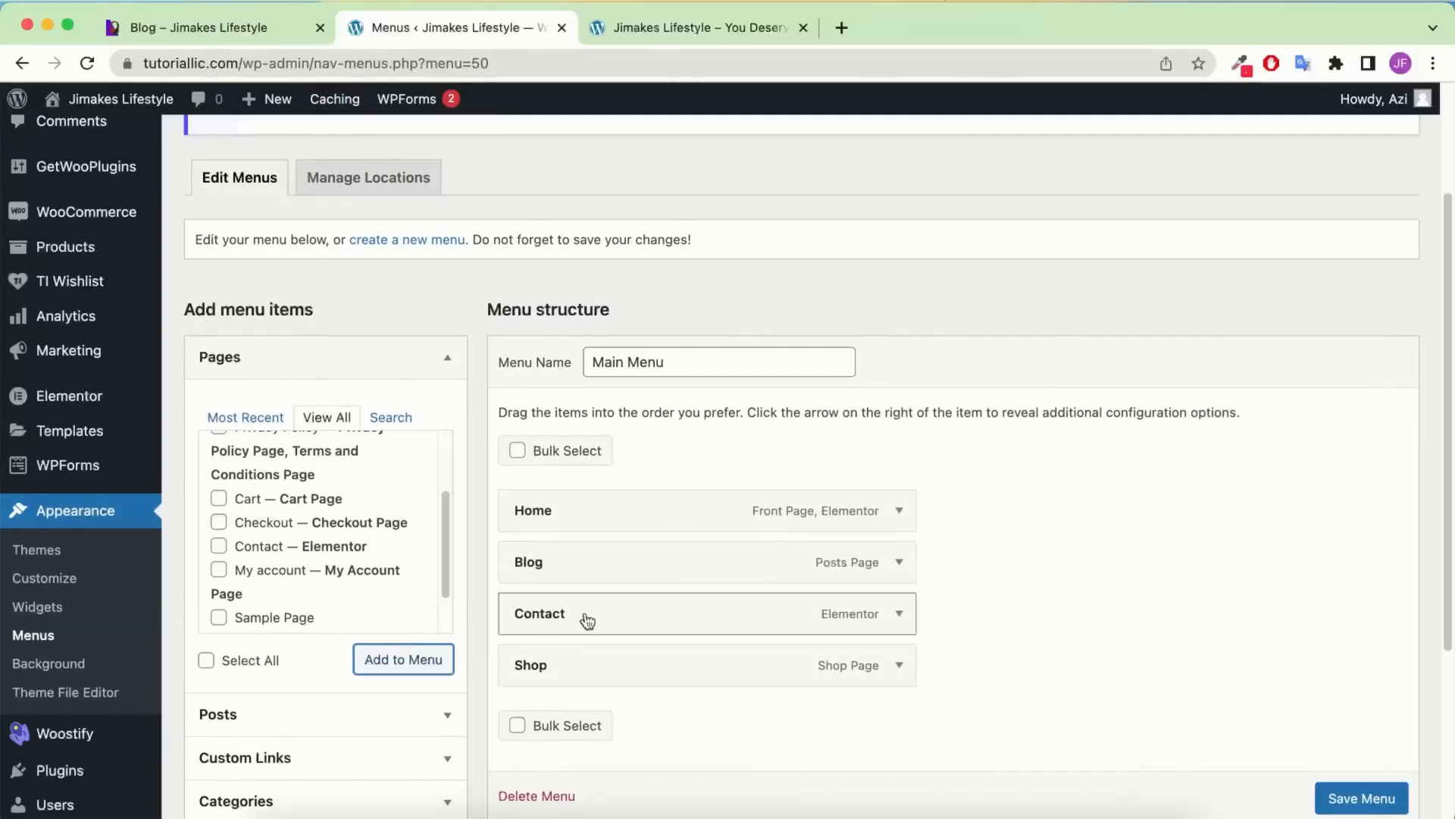
left_click_drag(578, 618, 564, 565)
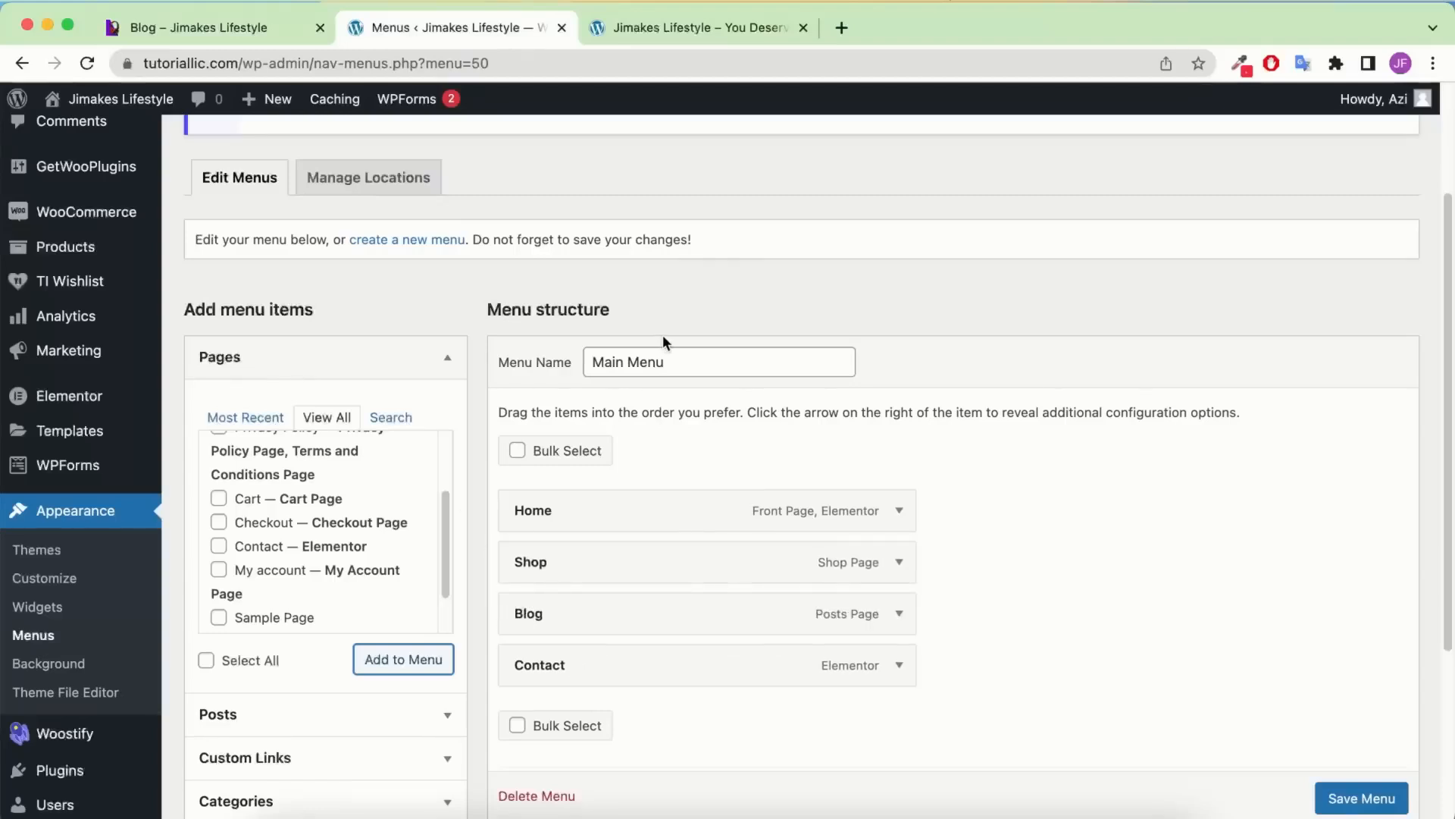
scroll(1052, 477, "up", 2)
scroll(691, 459, "up", 1)
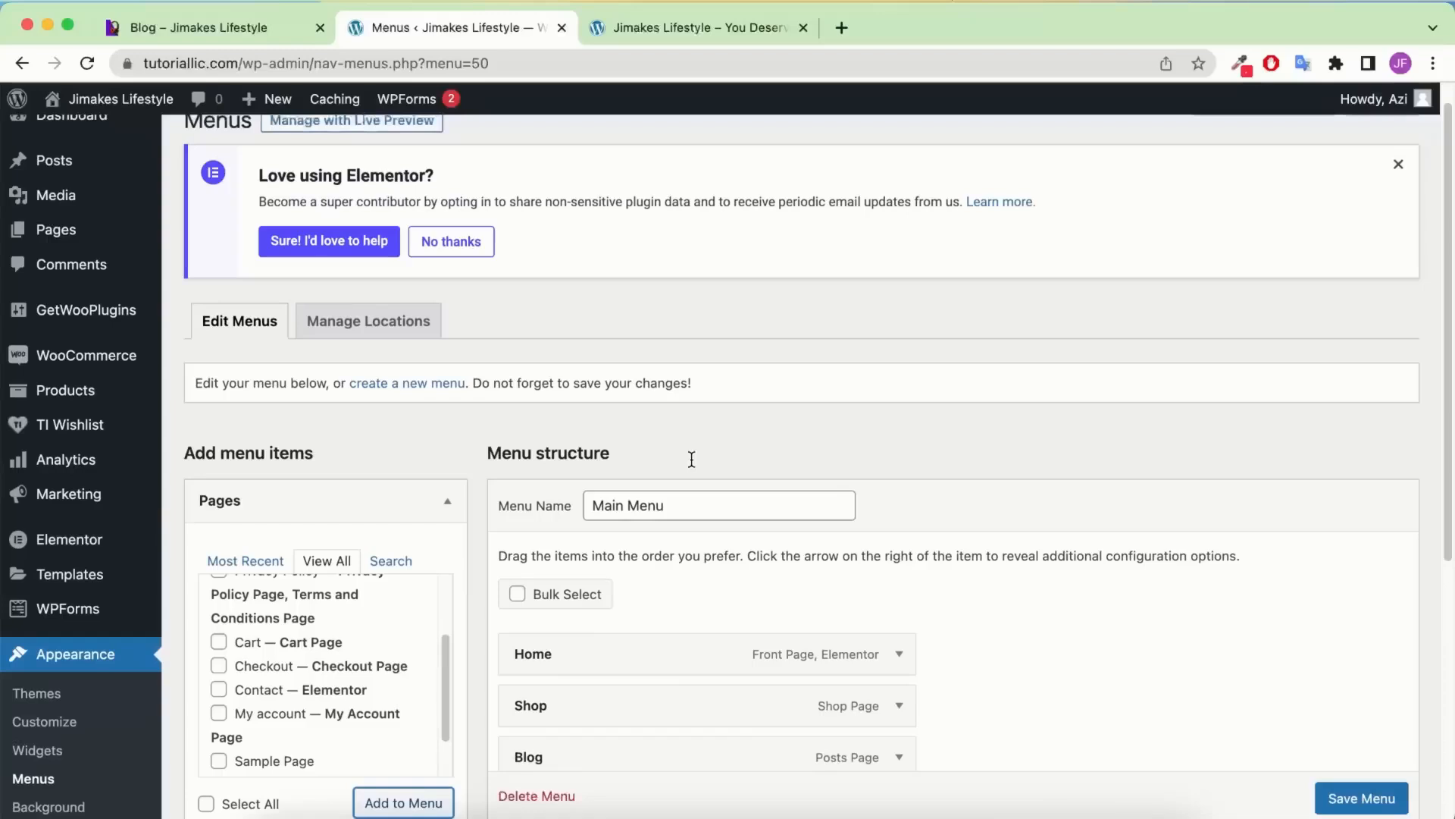
scroll(692, 465, "up", 1)
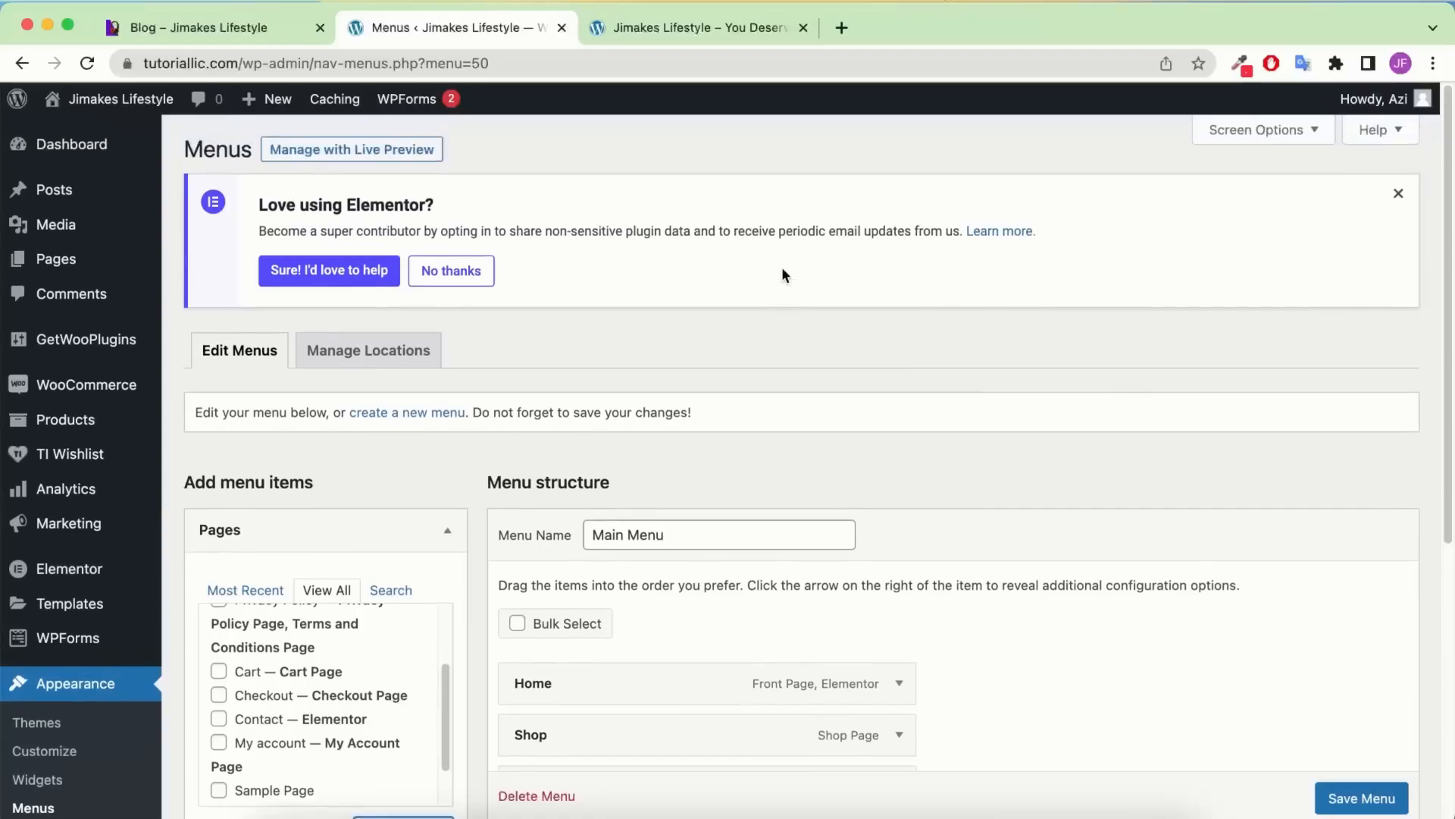
Enable the Product categories panel in Screen Options
left_click(1289, 134)
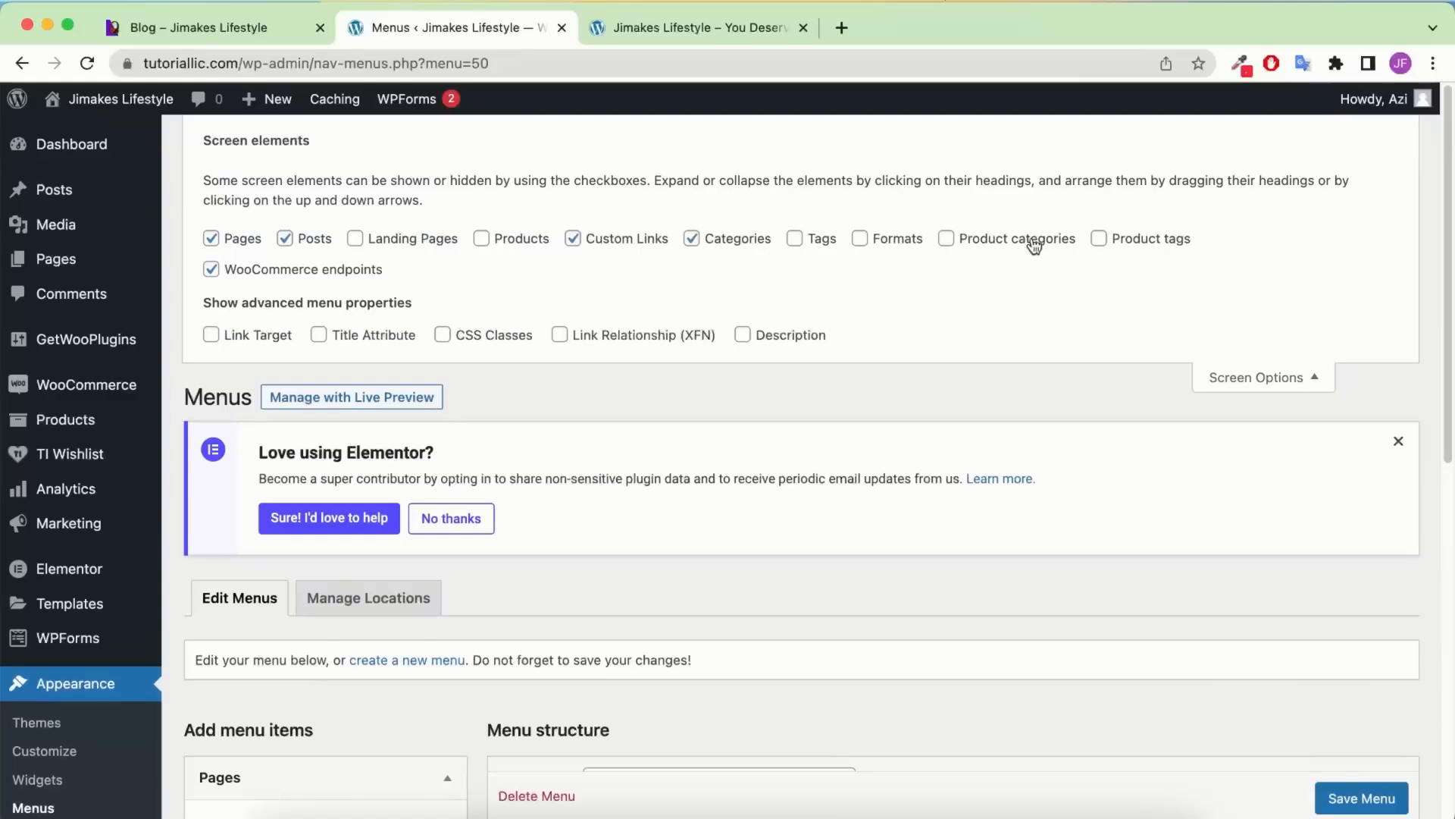
scroll(942, 318, "down", 10)
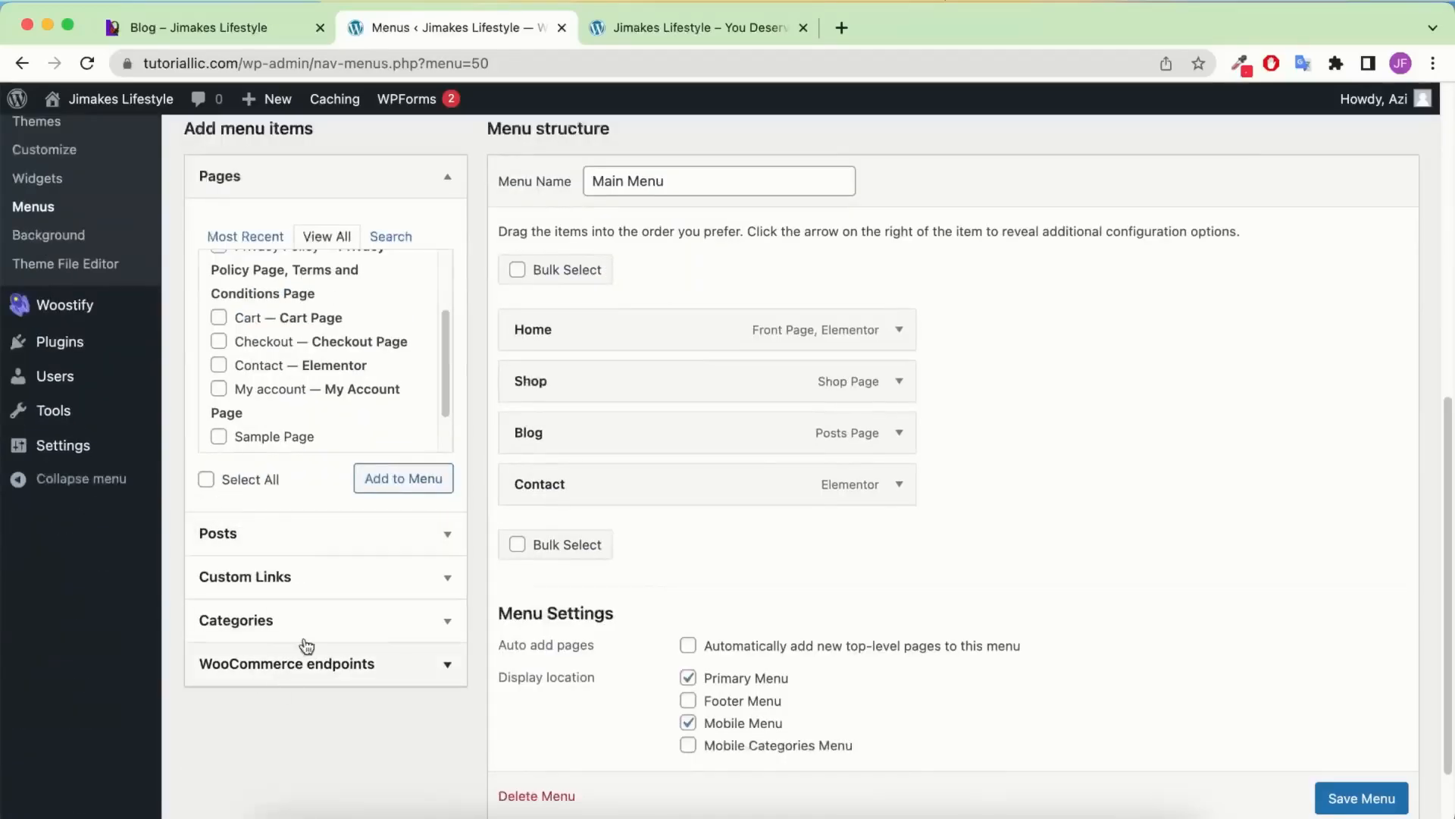
scroll(952, 314, "up", 10)
left_click(1040, 244)
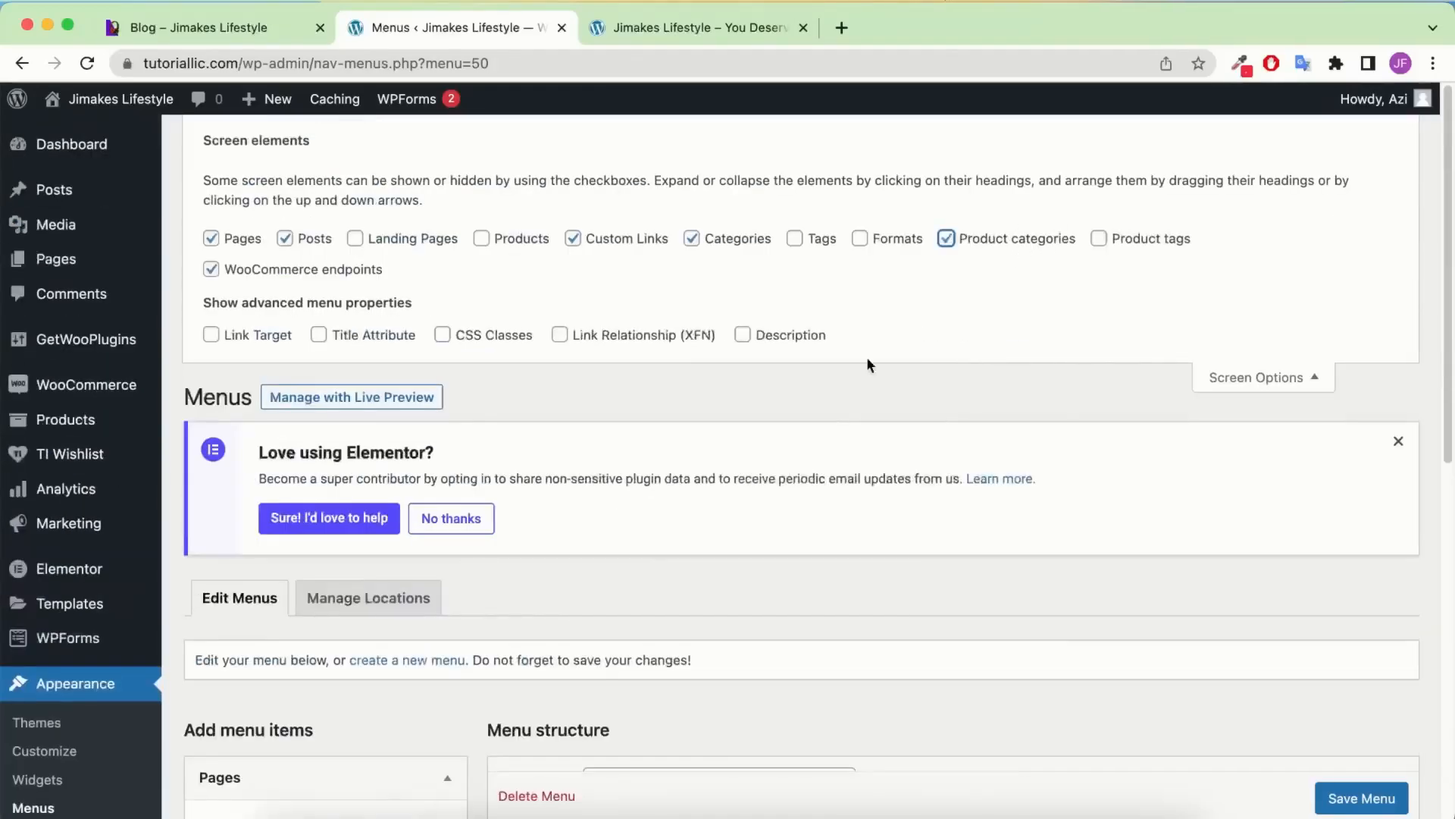
scroll(867, 356, "down", 10)
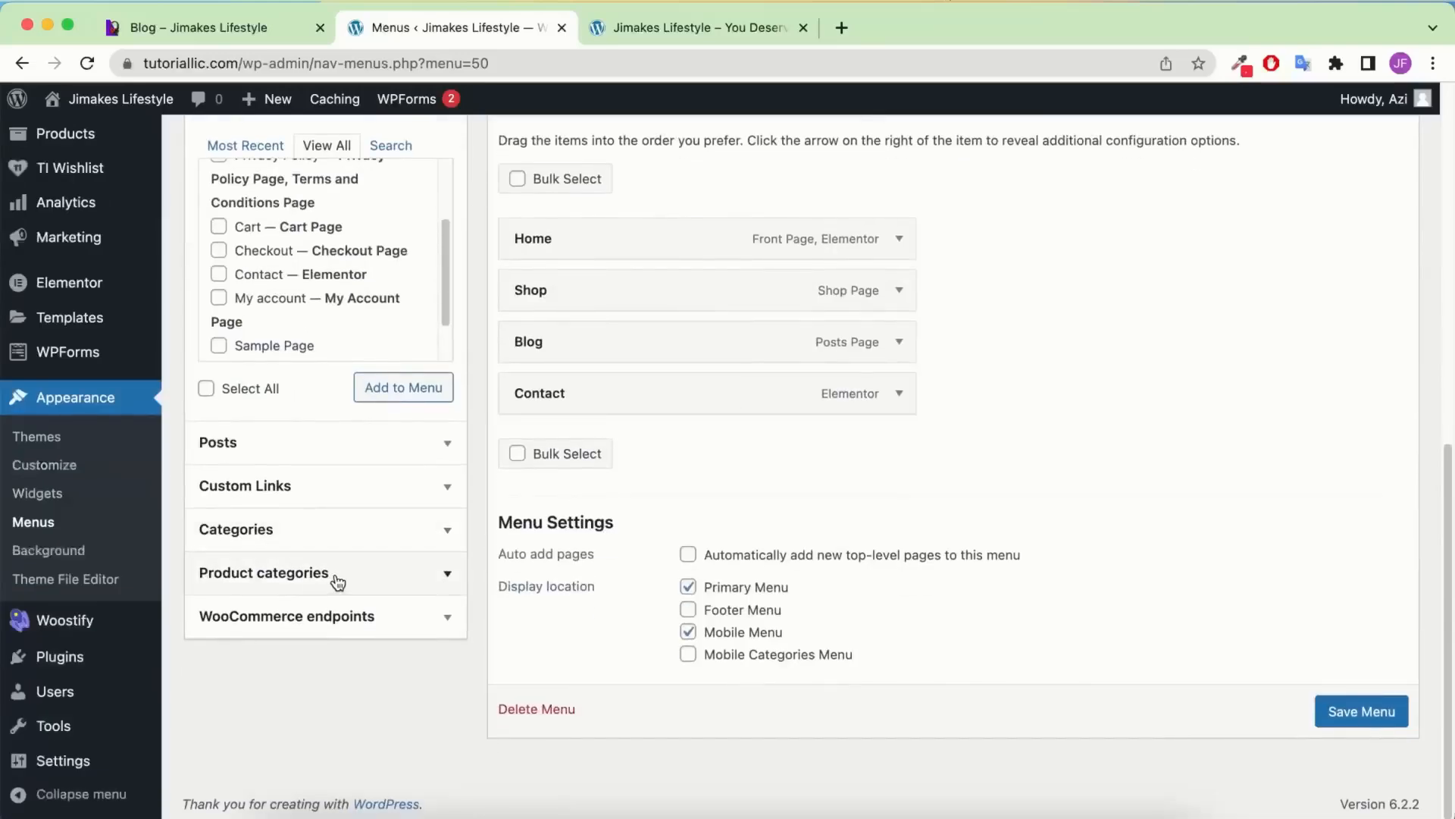
left_click(337, 576)
scroll(1099, 376, "up", 10)
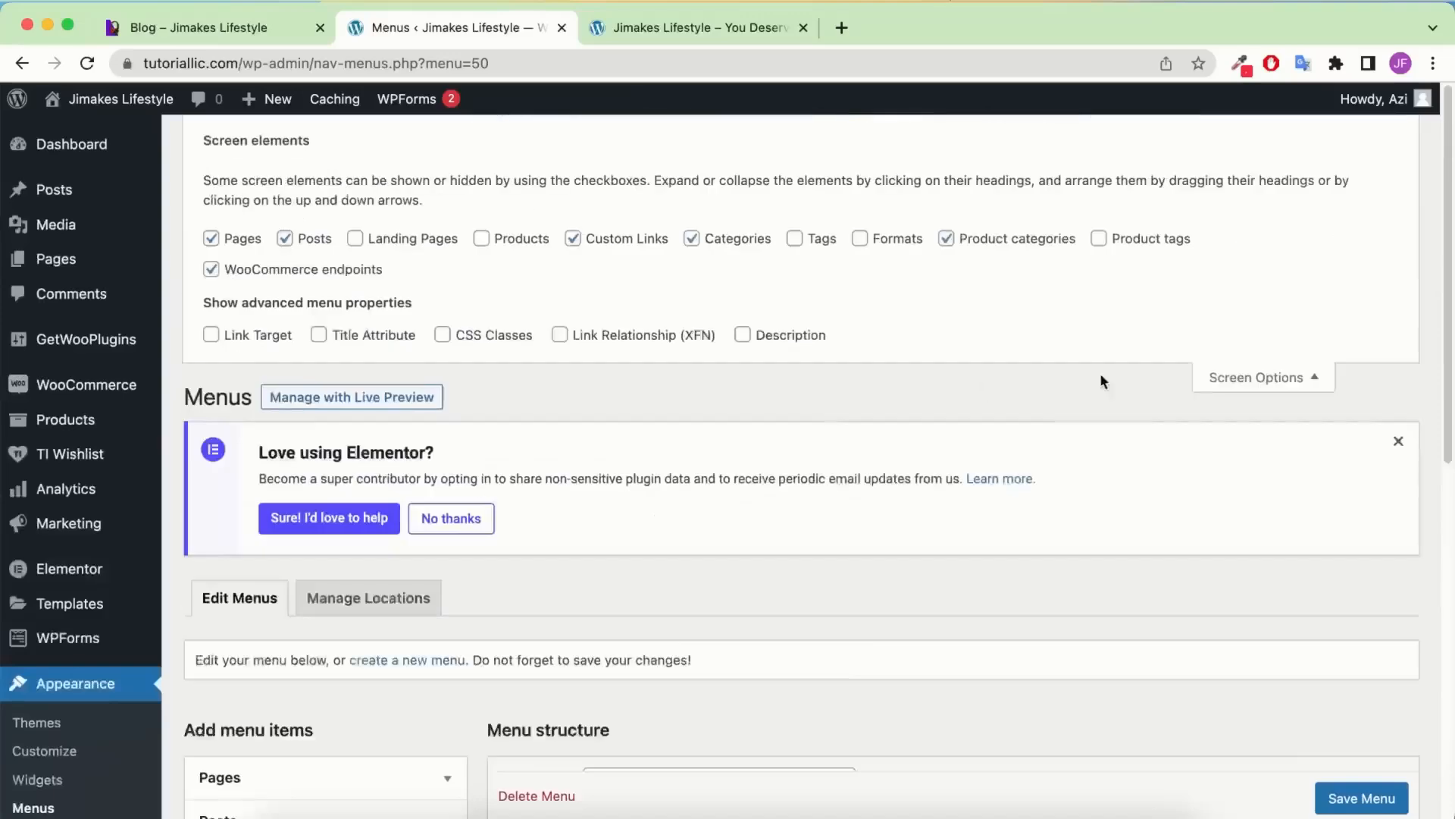
scroll(1325, 458, "down", 4)
scroll(1293, 533, "up", 4)
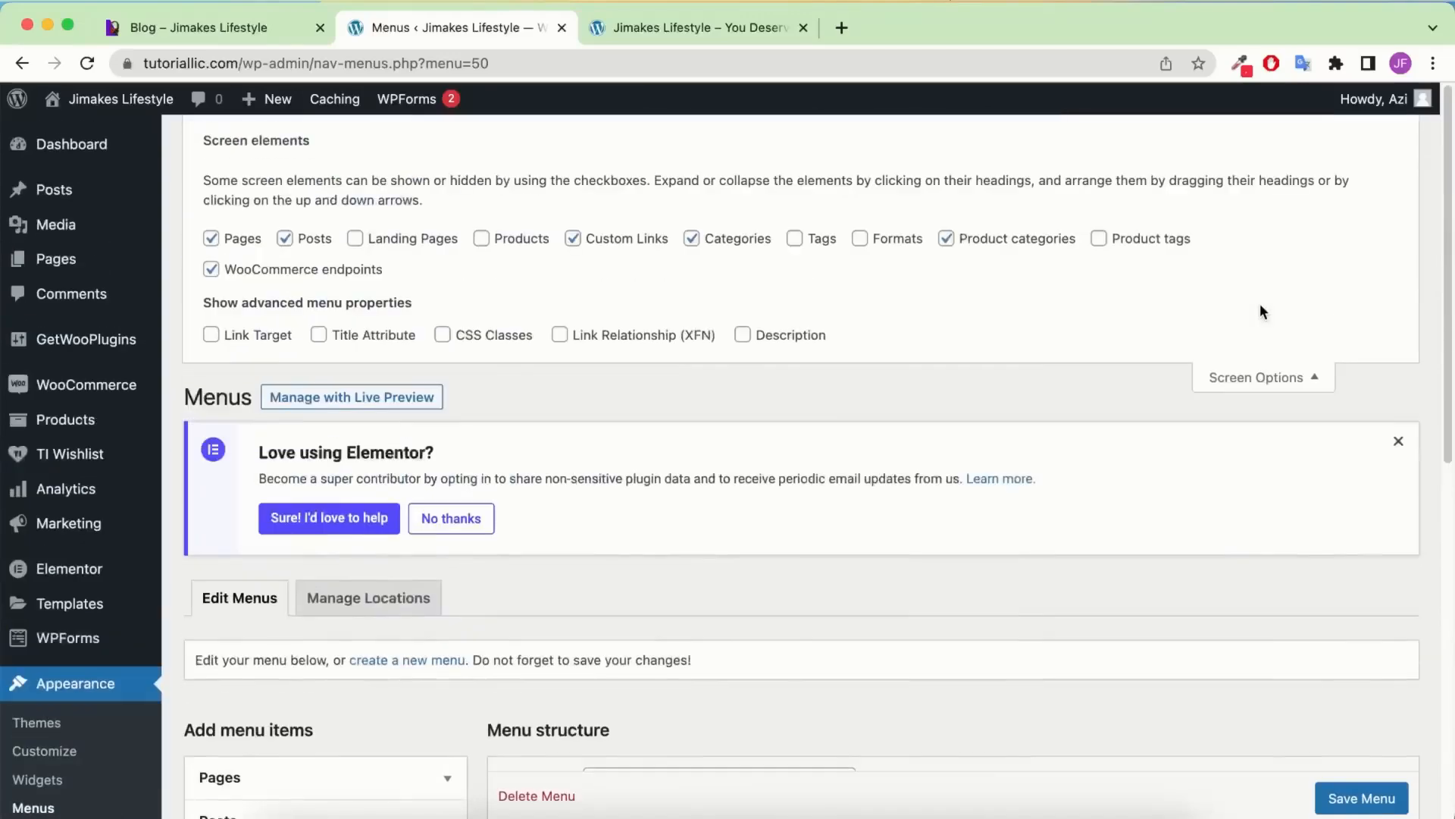
left_click(1298, 379)
Add the Airbuds, Headphone and Smart Watches categories to Main Menu
scroll(862, 420, "down", 5)
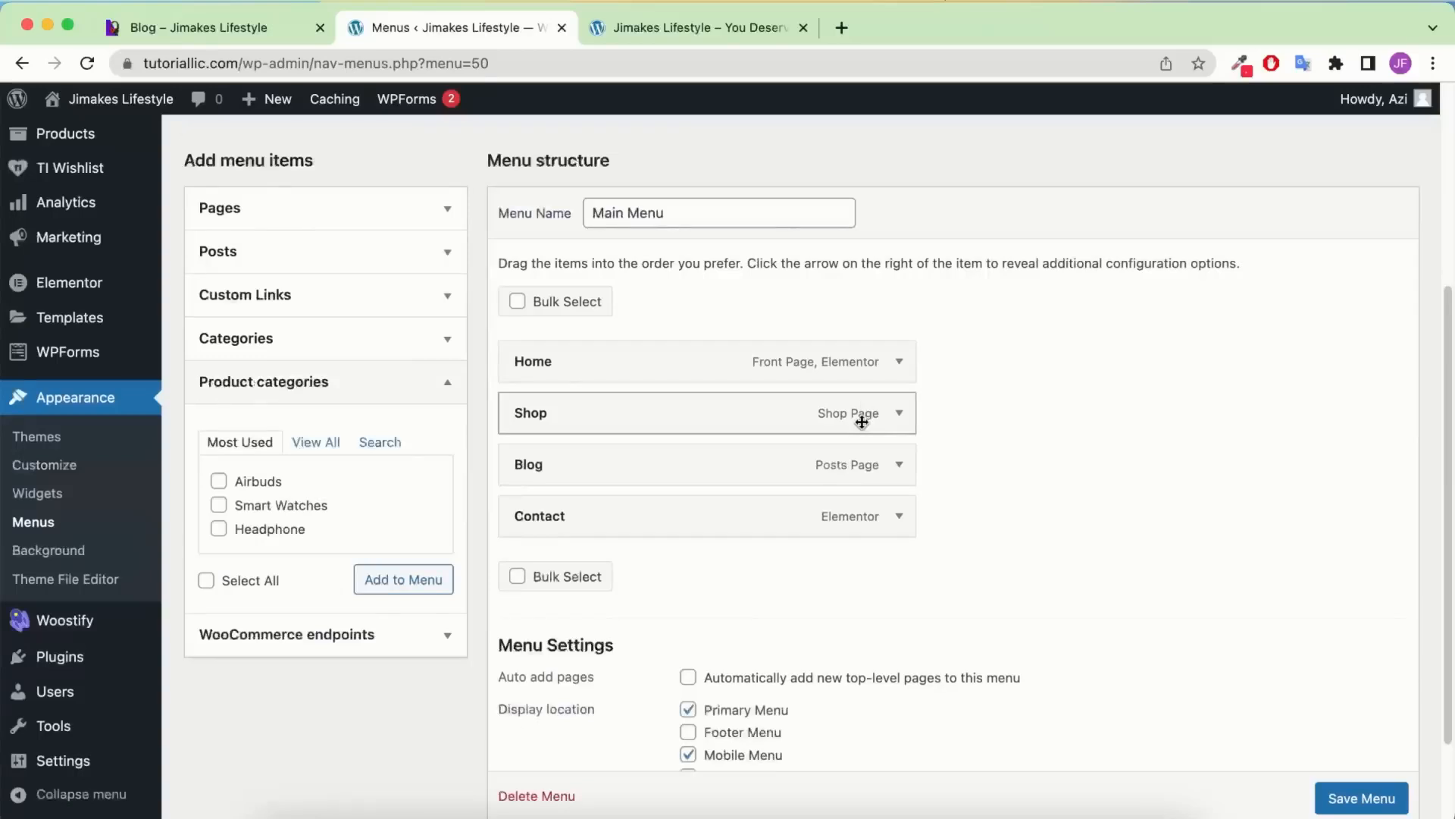
left_click(319, 447)
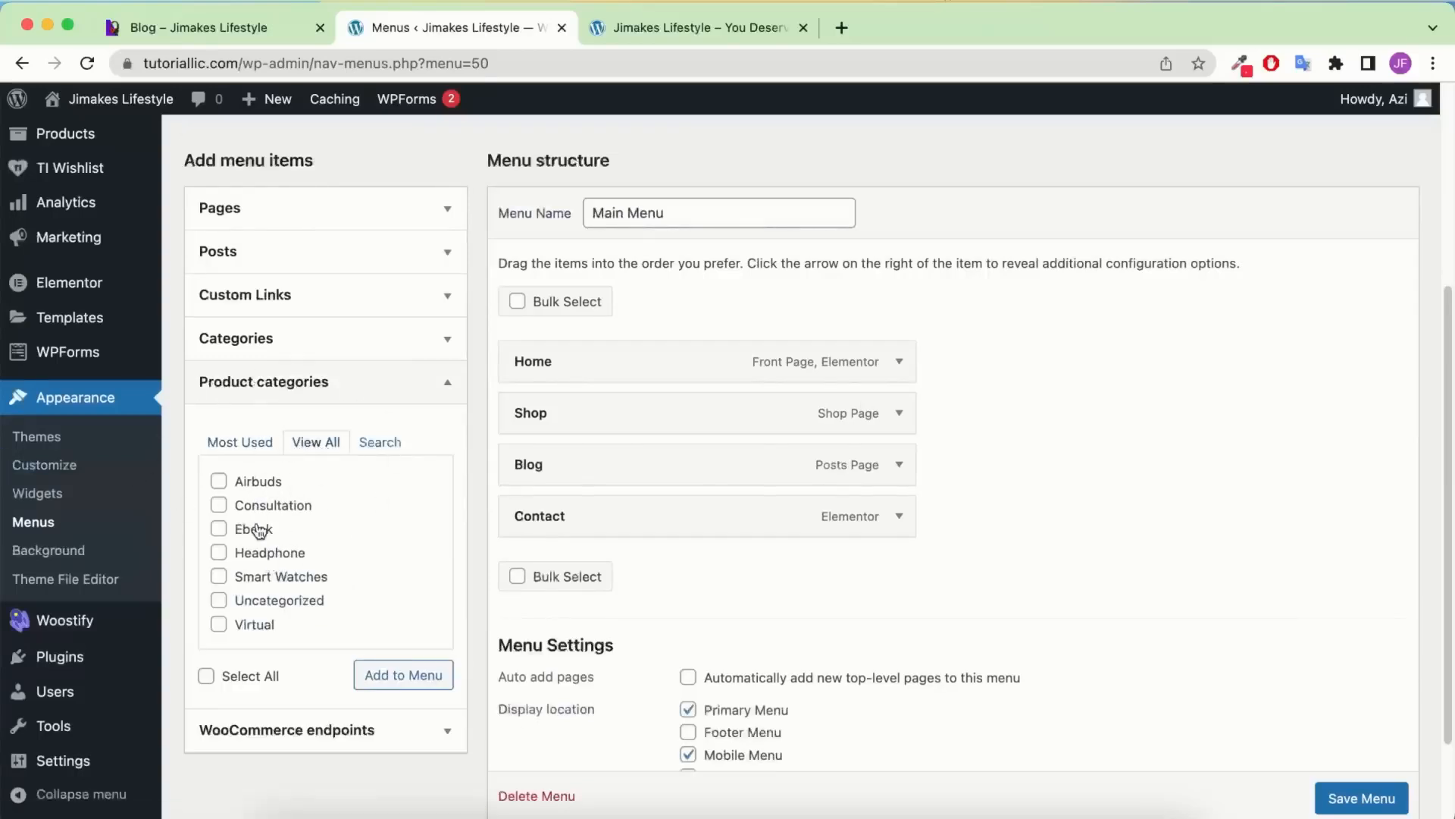
left_click(260, 483)
left_click(274, 554)
left_click(279, 578)
left_click(388, 674)
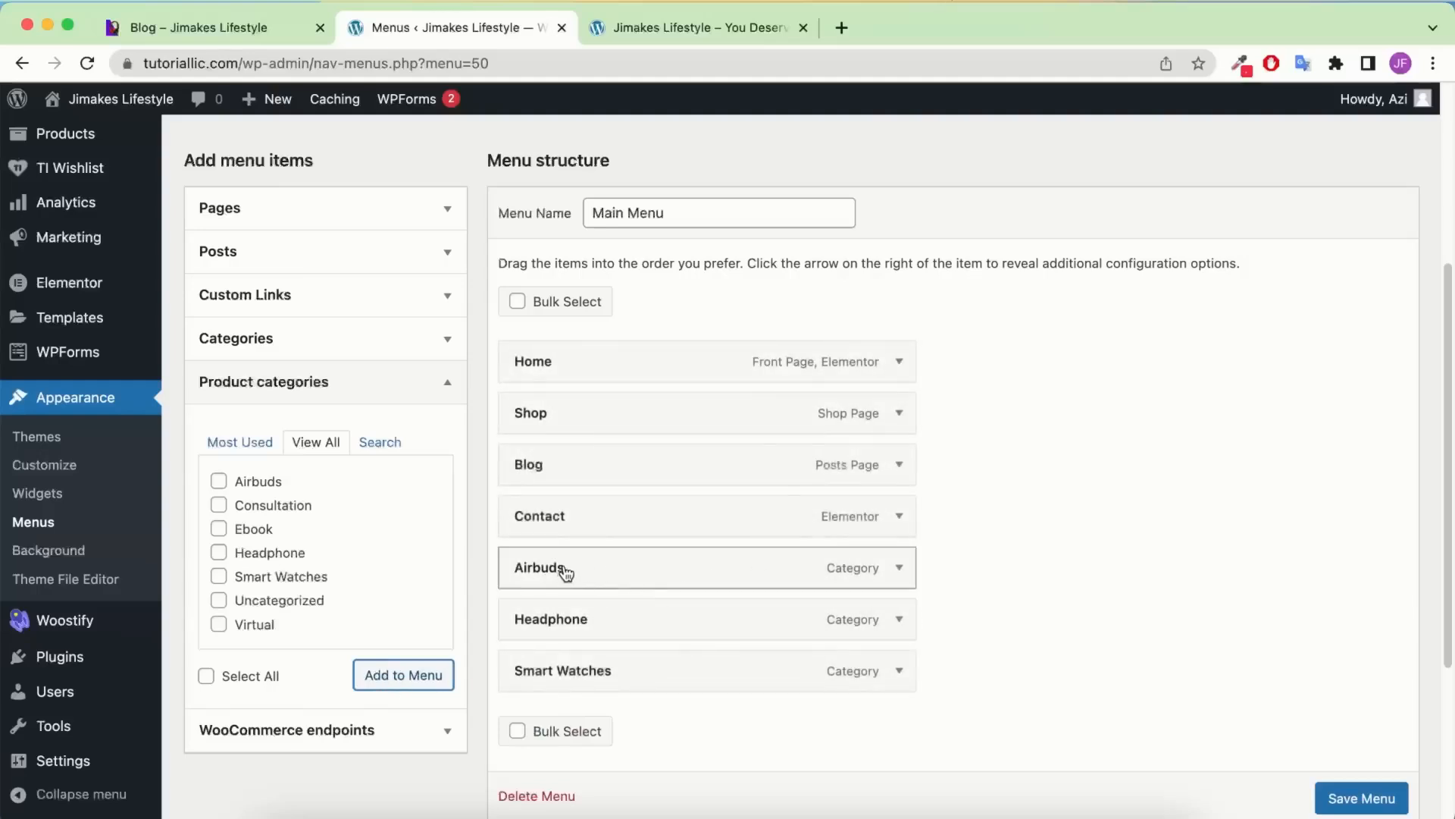
Nest the categories under Shop as sub-items, save Main Menu, and view the live homepage
left_click_drag(552, 569, 584, 422)
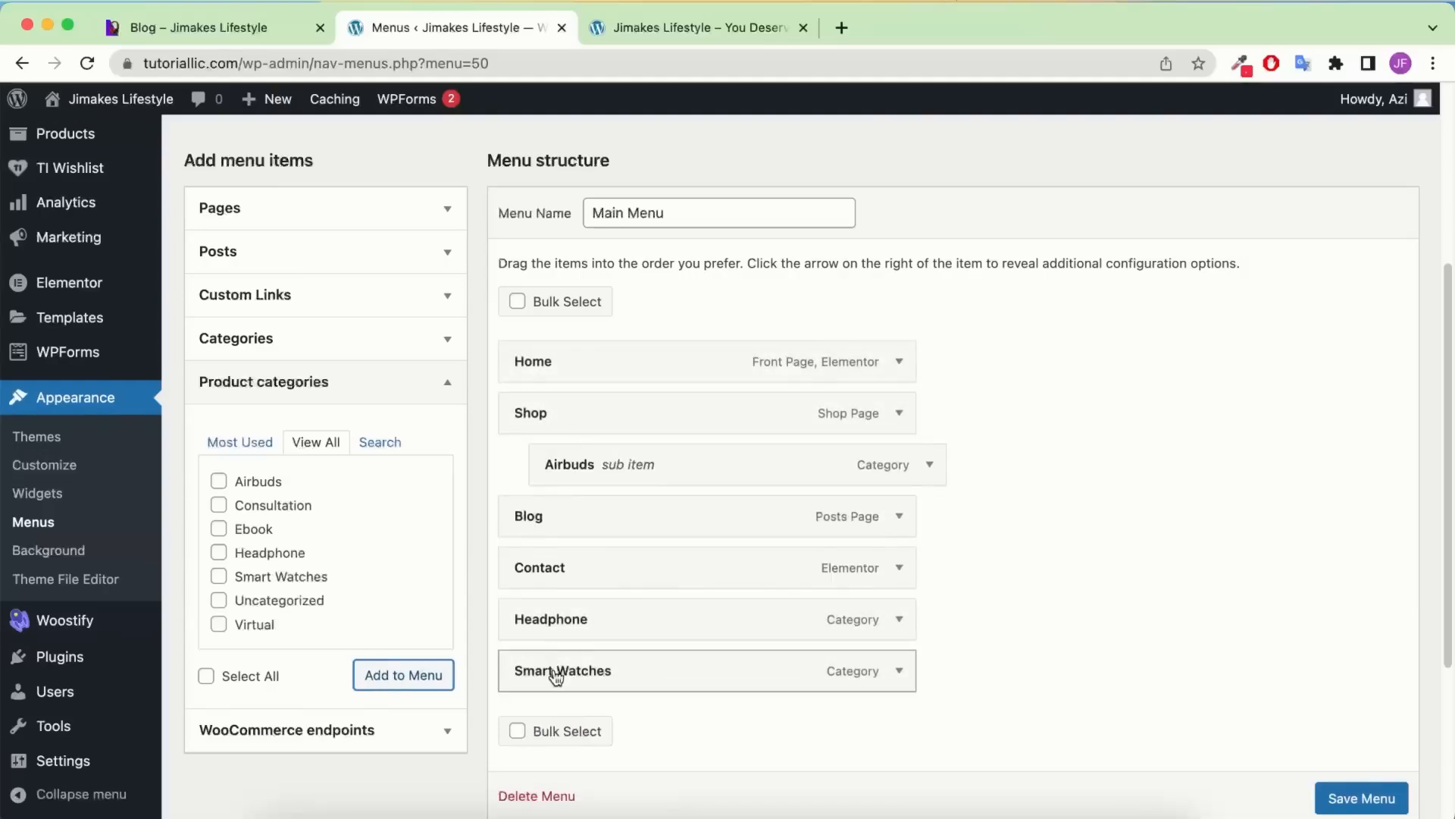
left_click_drag(561, 672, 635, 532)
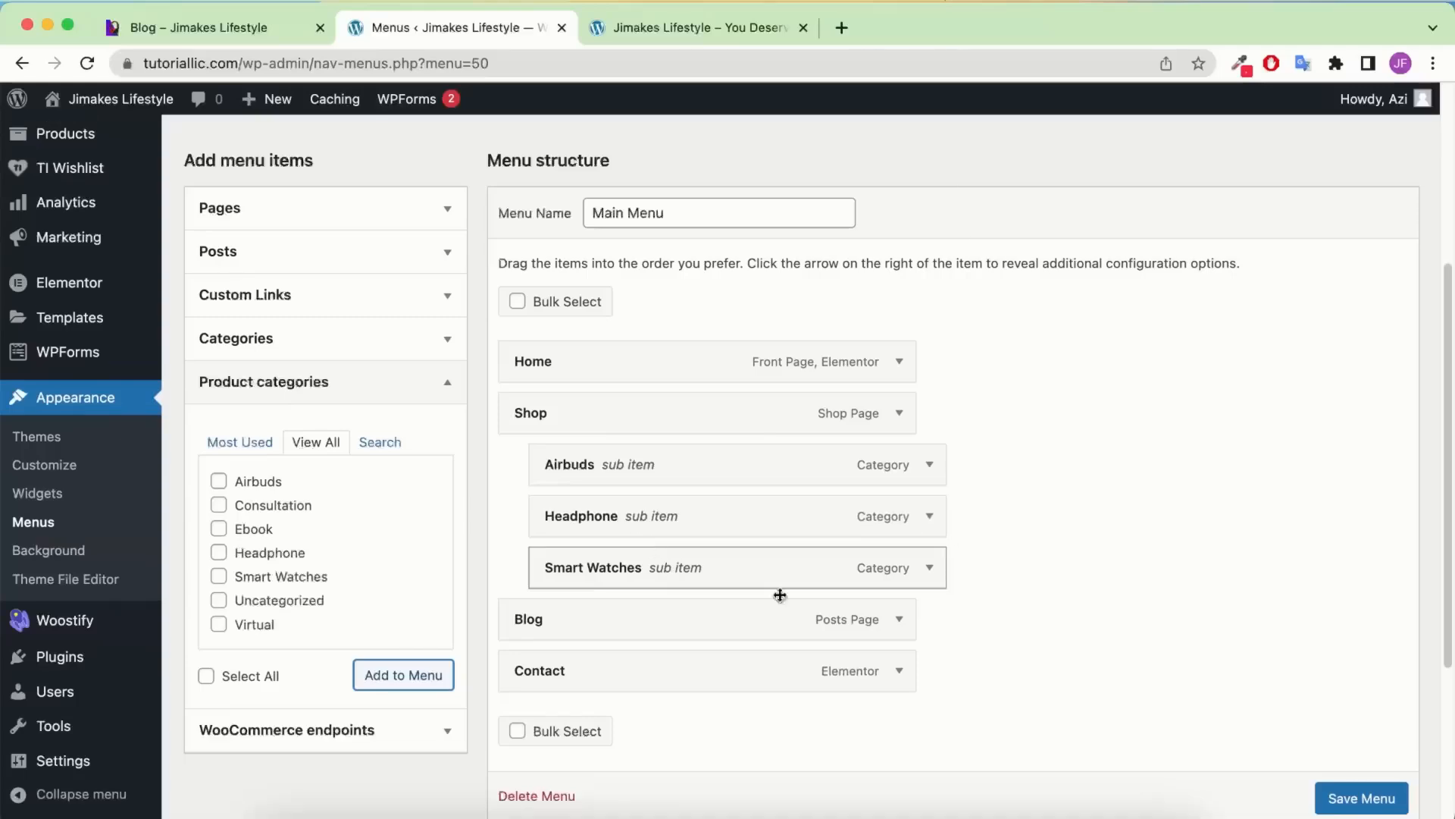
scroll(1347, 801, "down", 1)
left_click(1347, 802)
scroll(1384, 760, "down", 3)
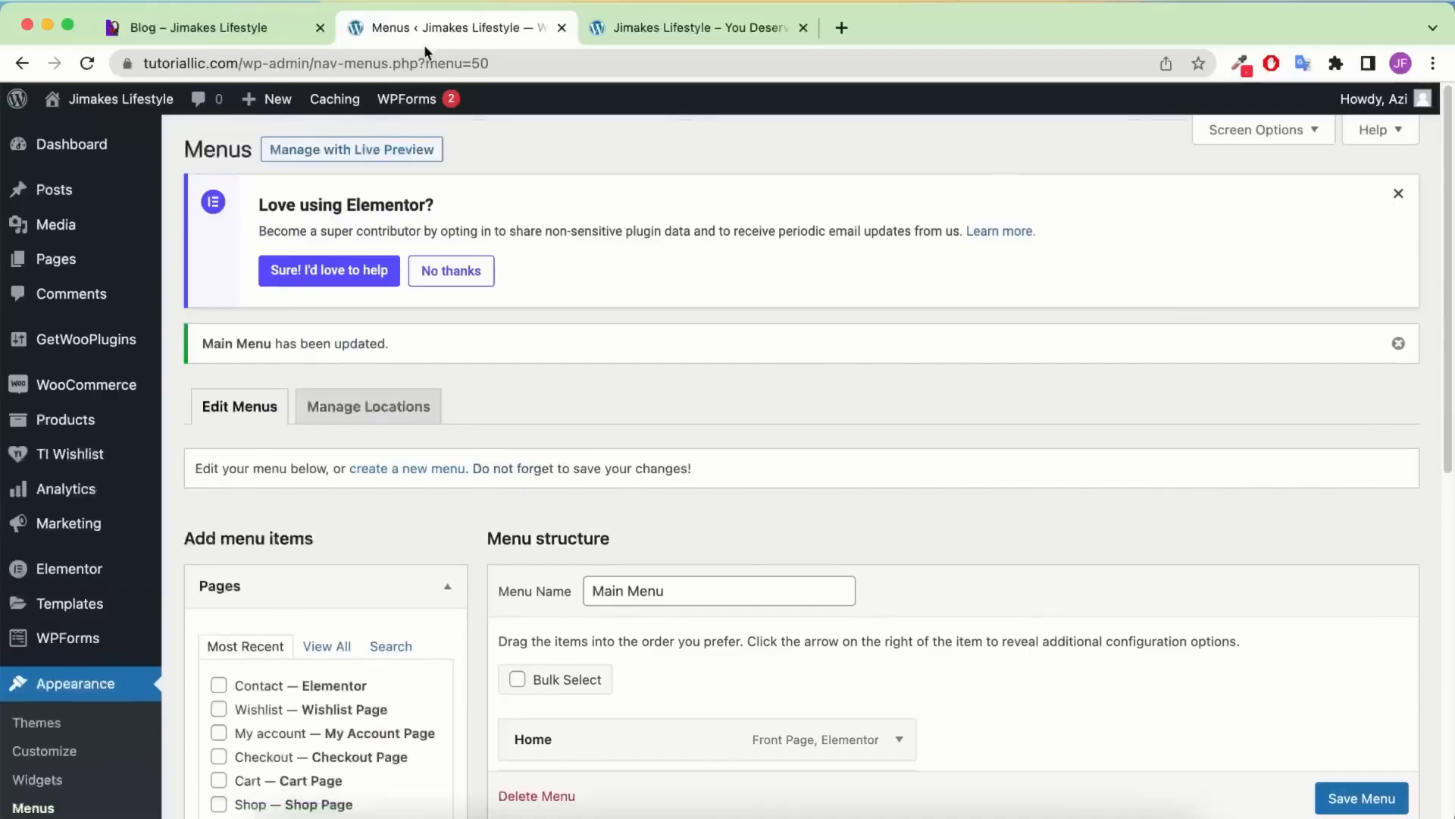
left_click(723, 28)
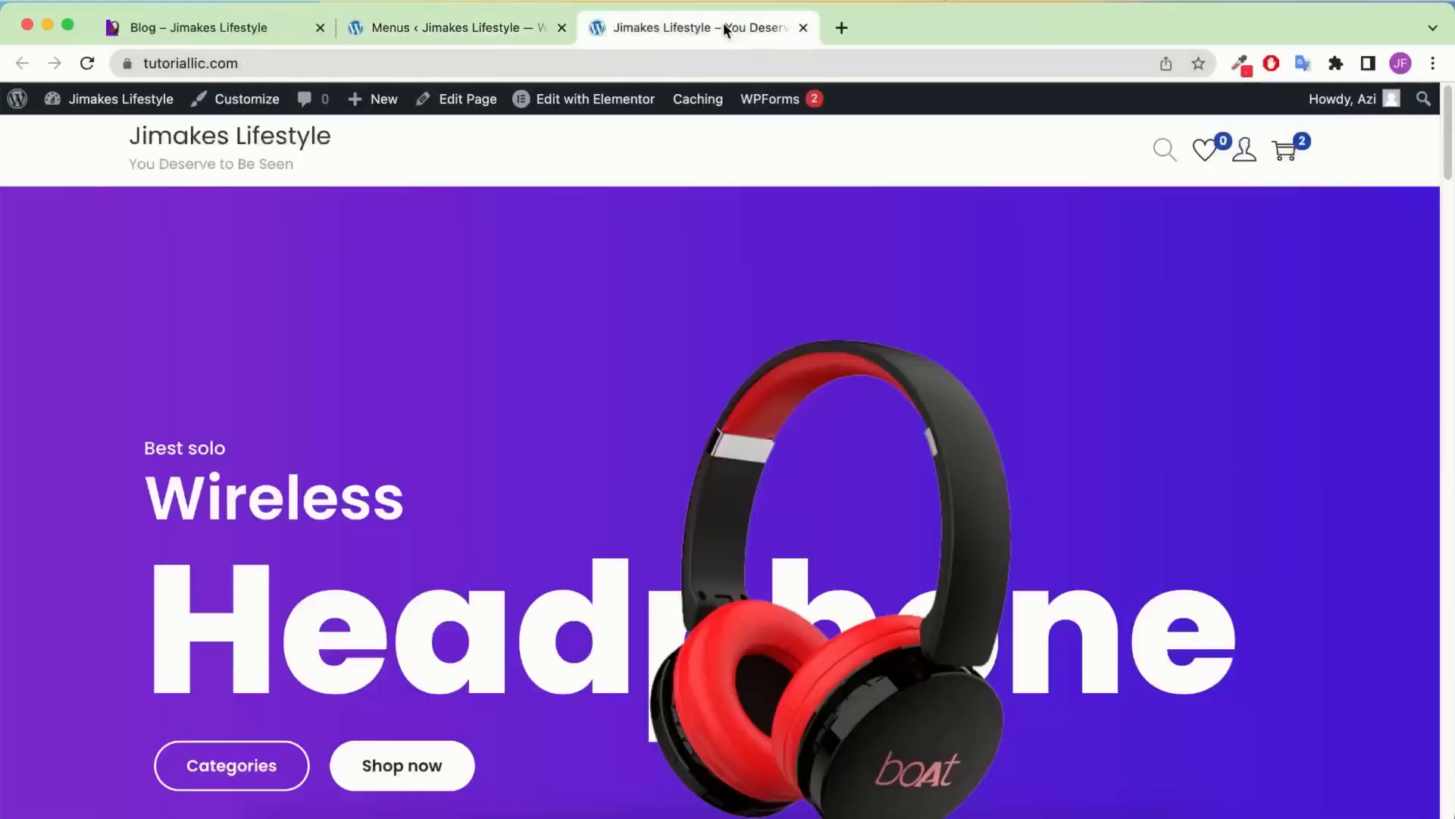
left_click(88, 64)
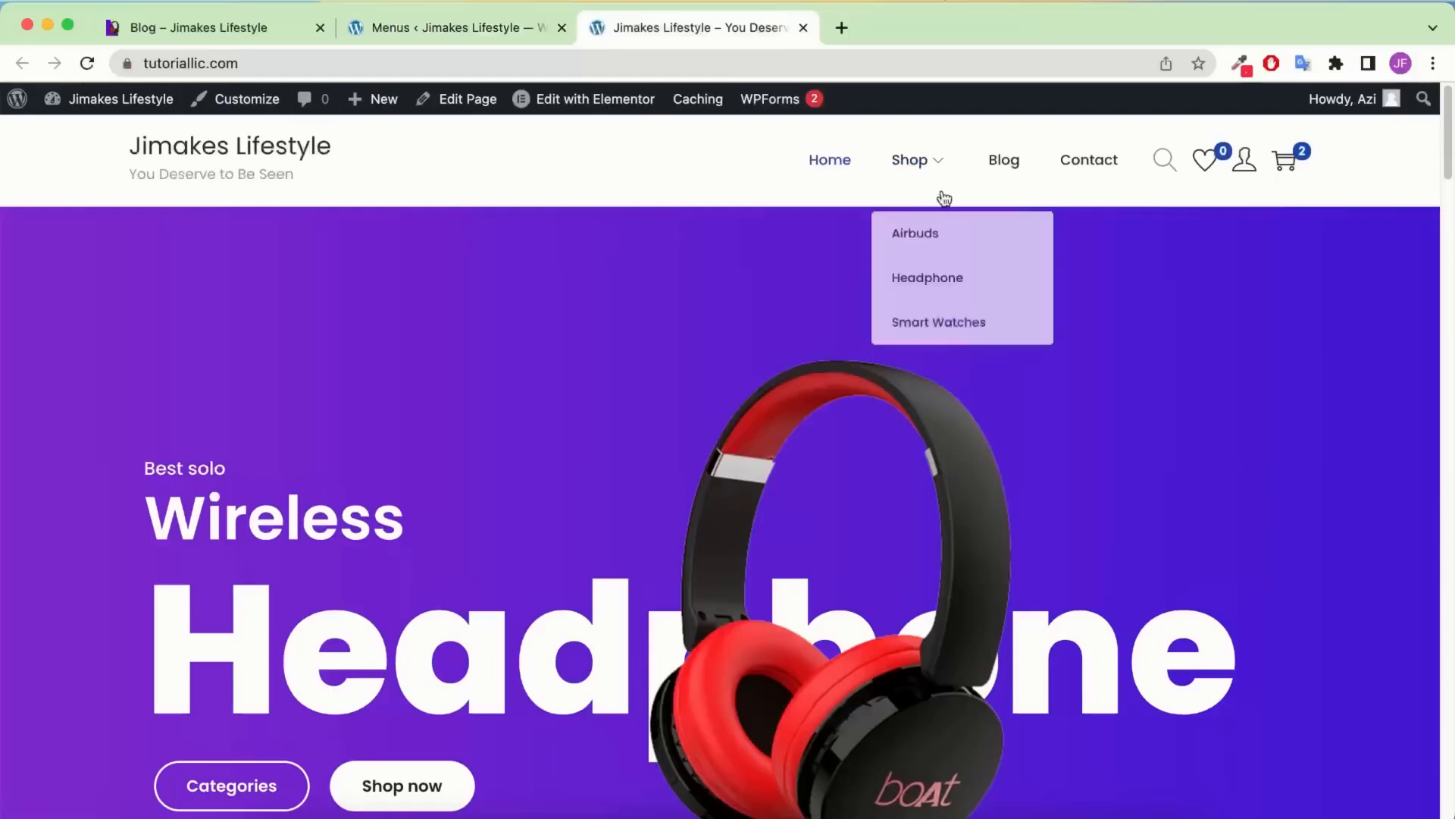
mouse_move(930, 169)
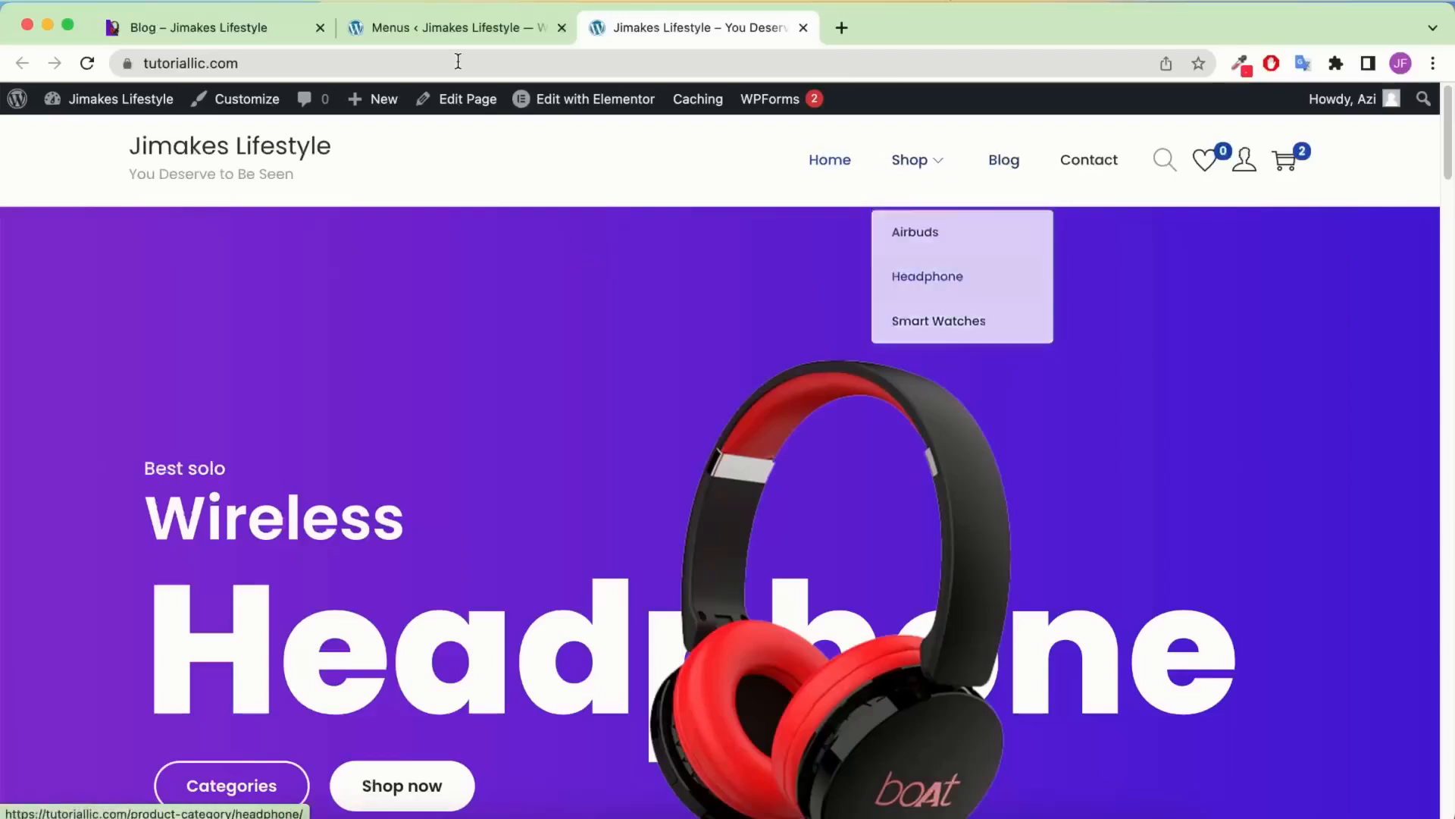
left_click(447, 27)
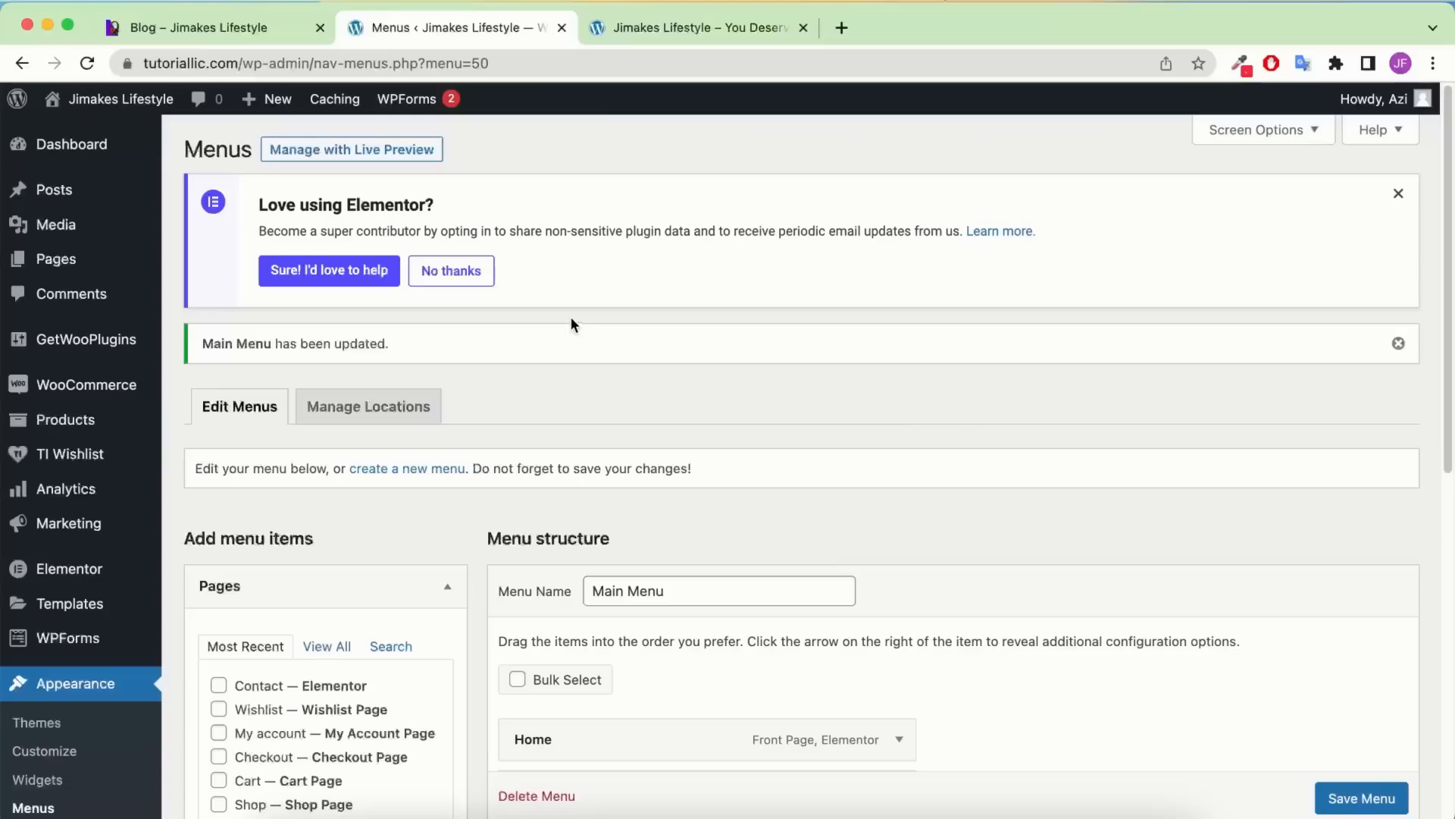
left_click(672, 33)
scroll(699, 447, "down", 20)
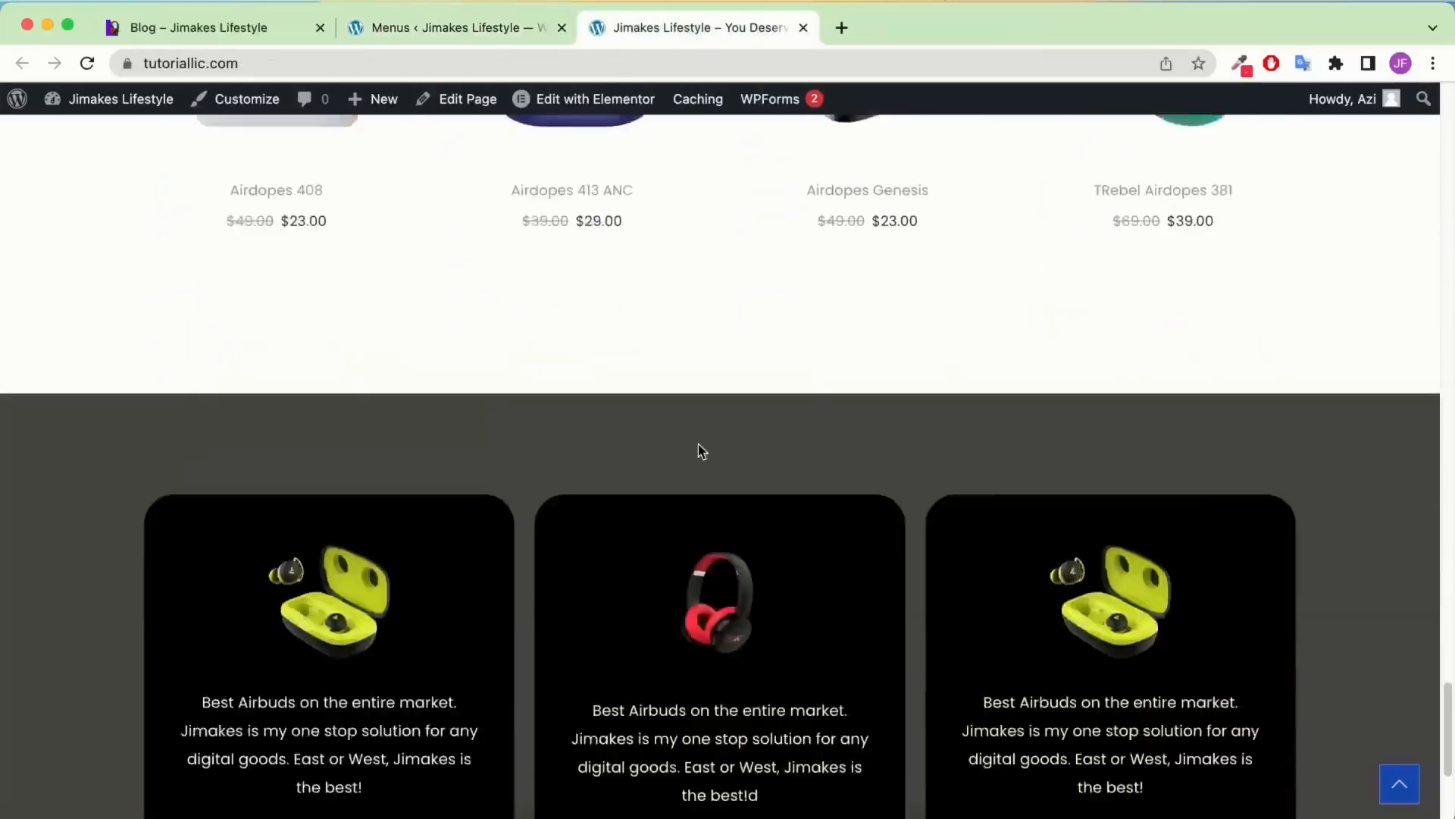
scroll(701, 450, "down", 4)
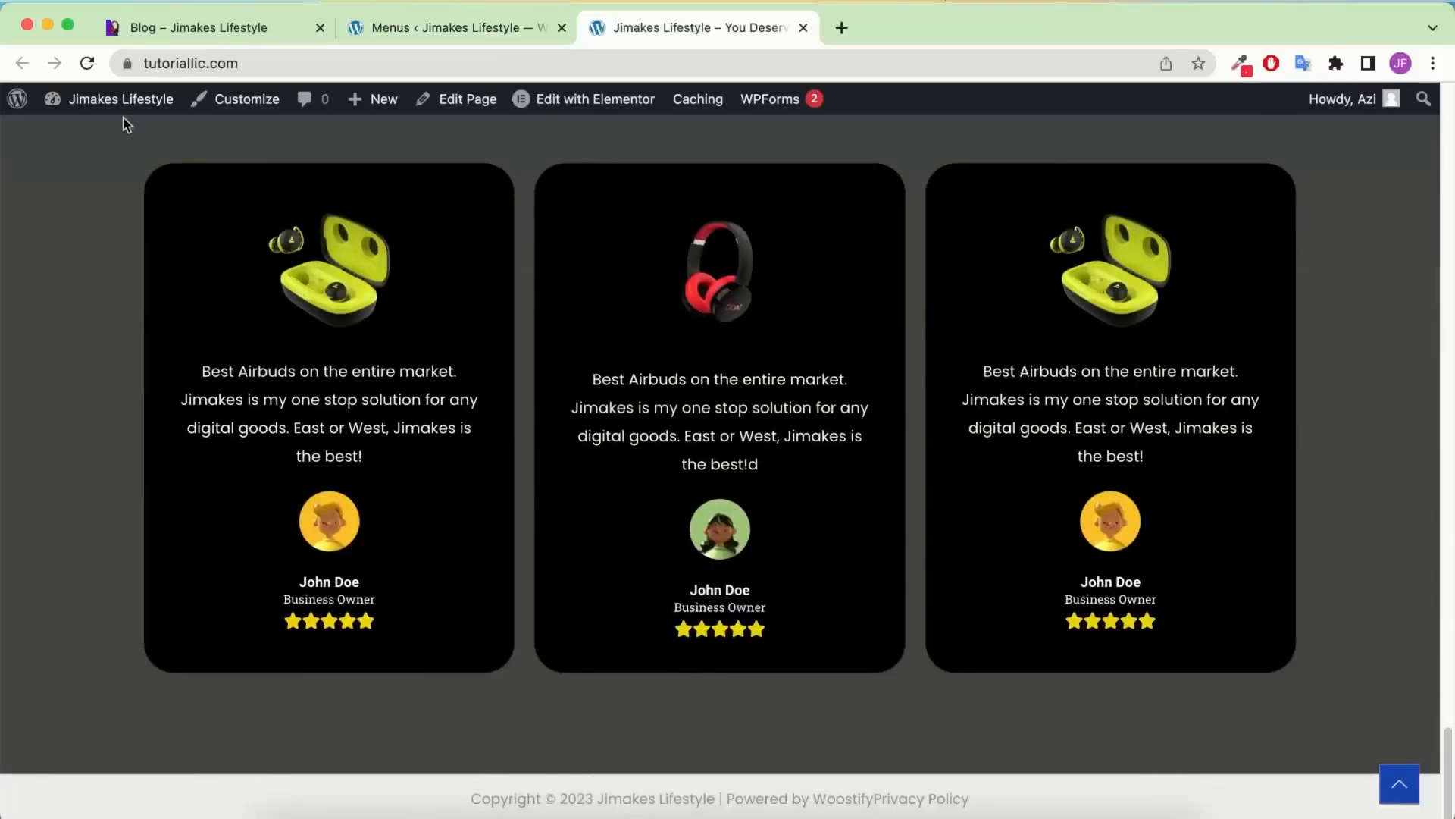
left_click(174, 31)
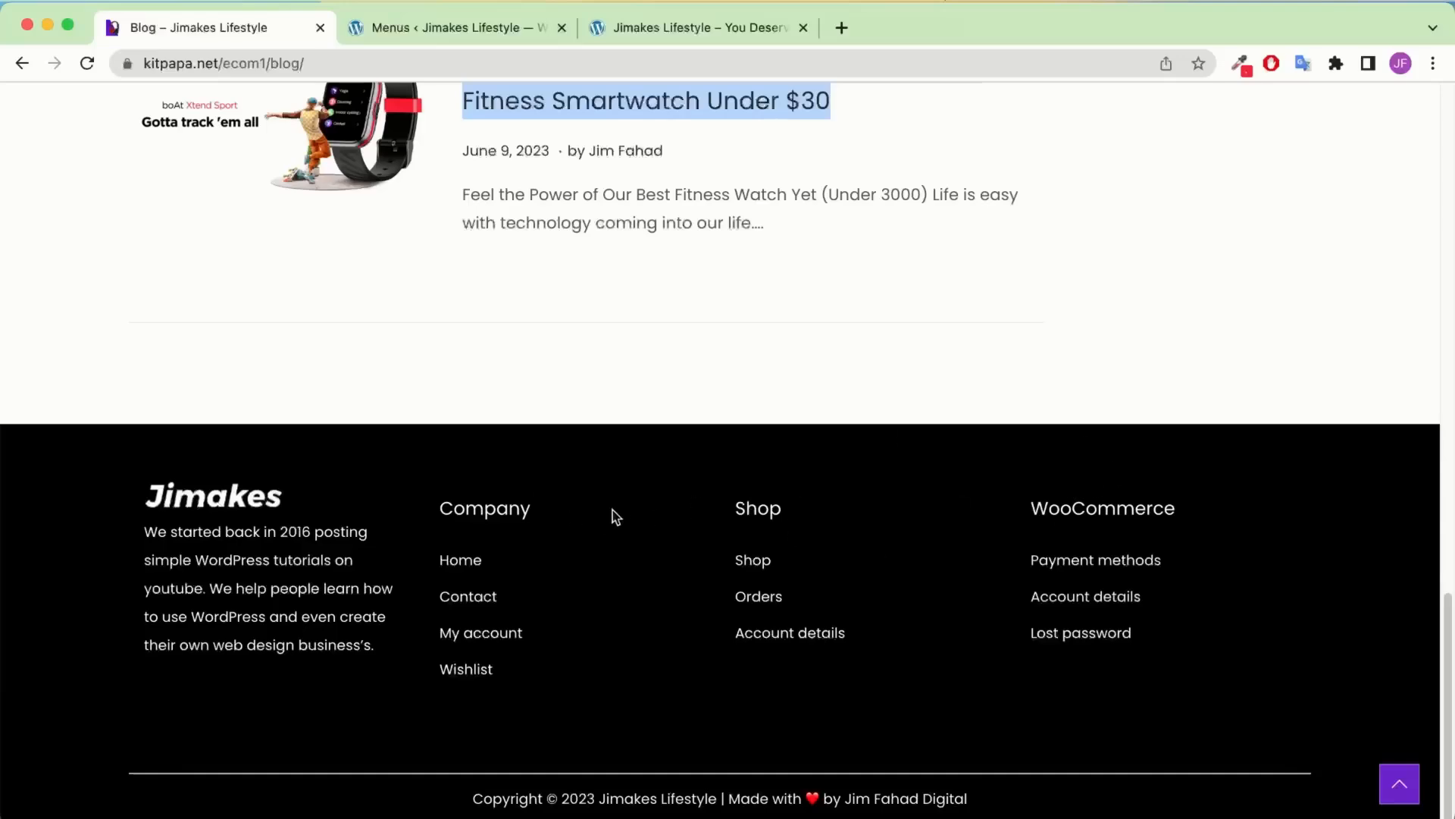
left_click(489, 29)
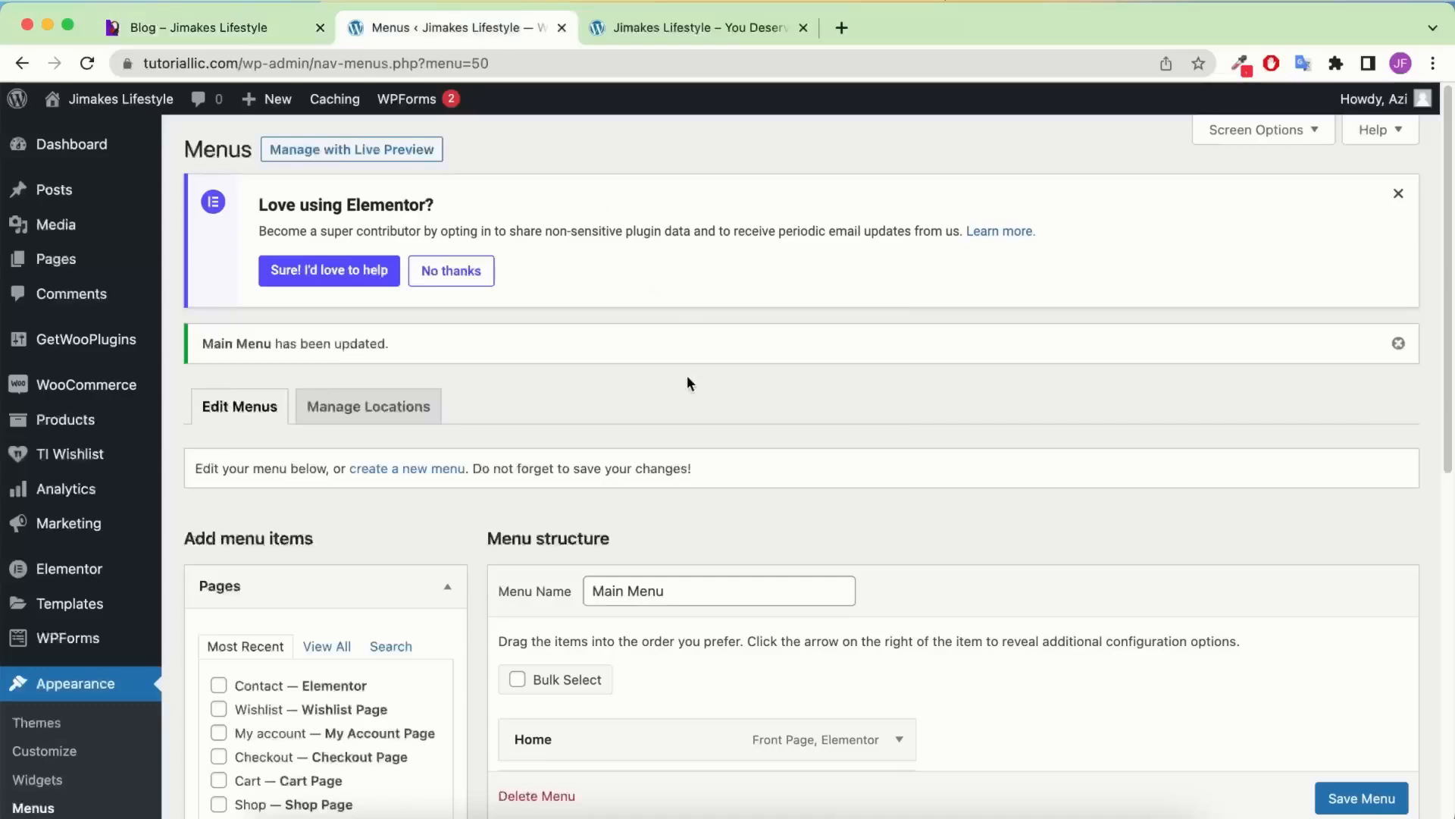
Create a new menu named Company
scroll(680, 383, "down", 1)
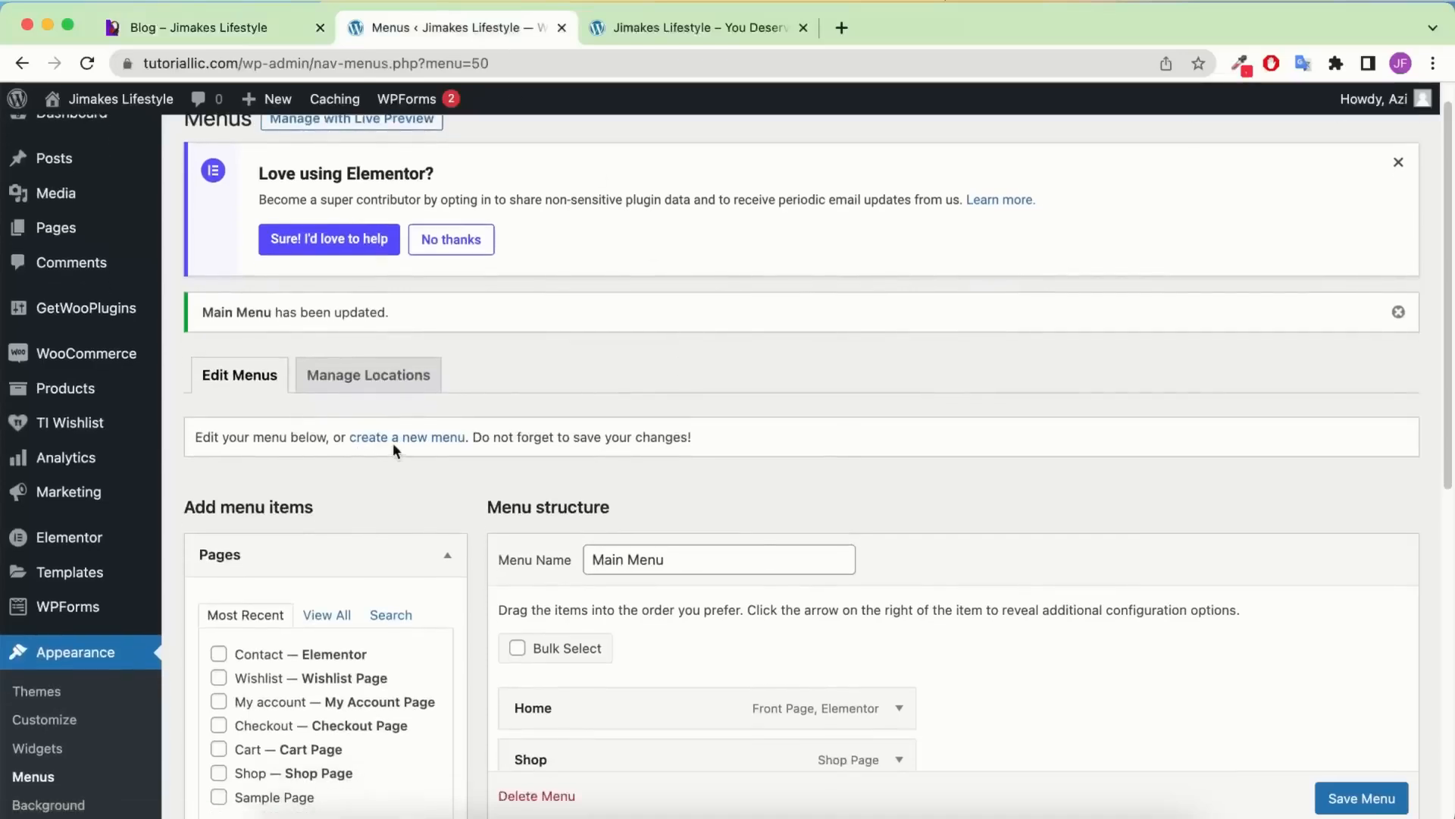
left_click(432, 441)
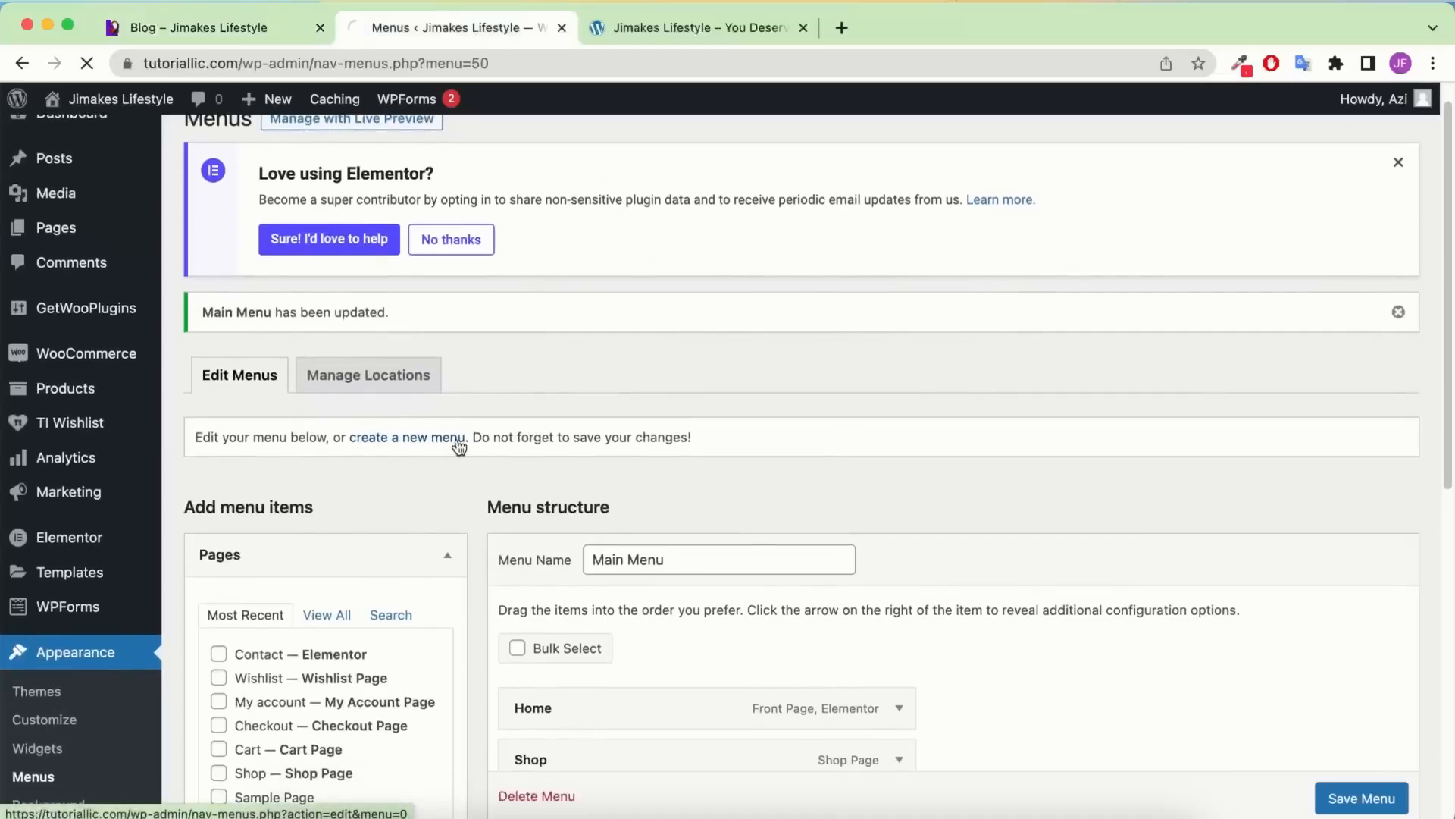
scroll(651, 400, "down", 1)
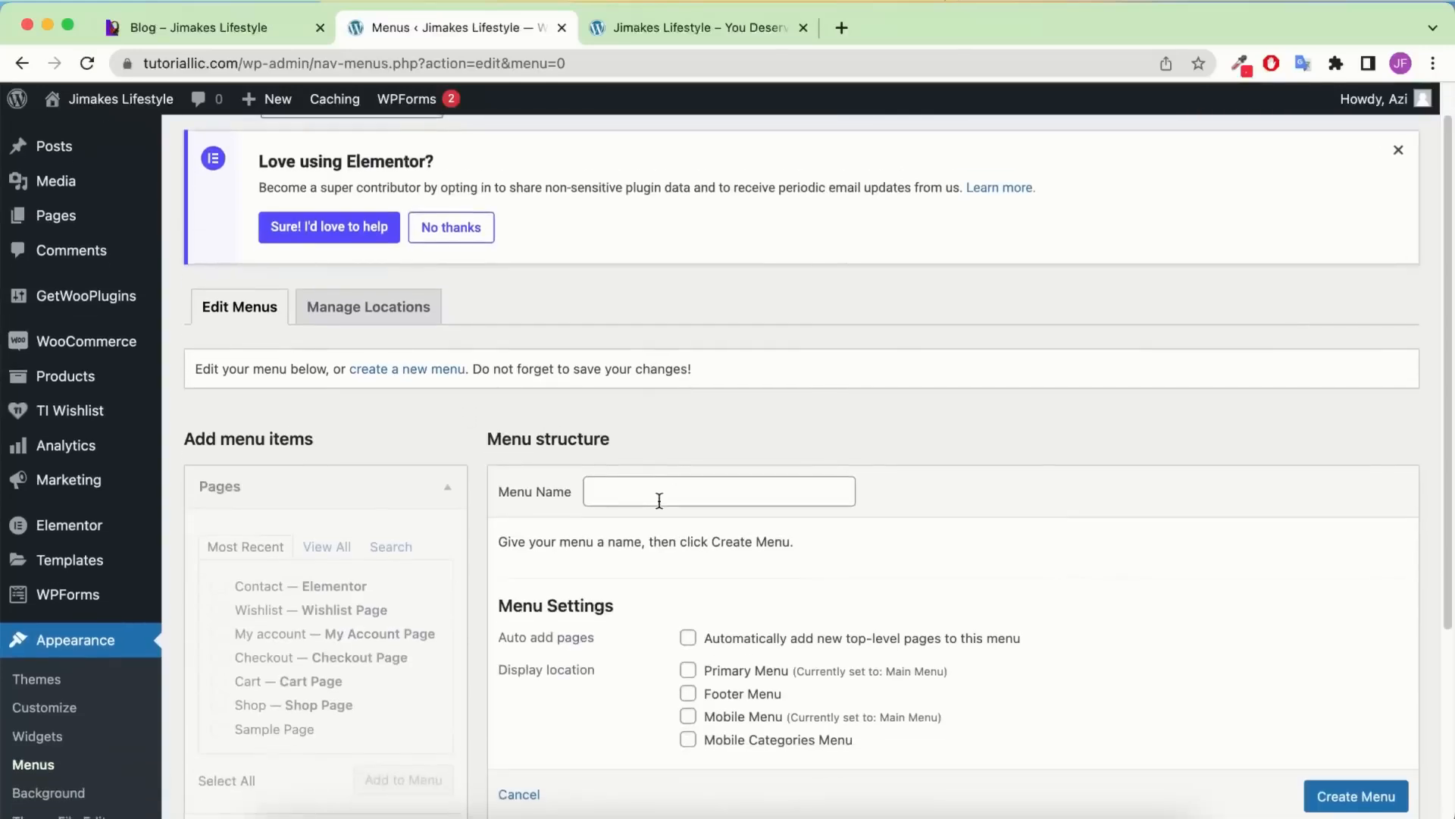
left_click(659, 492)
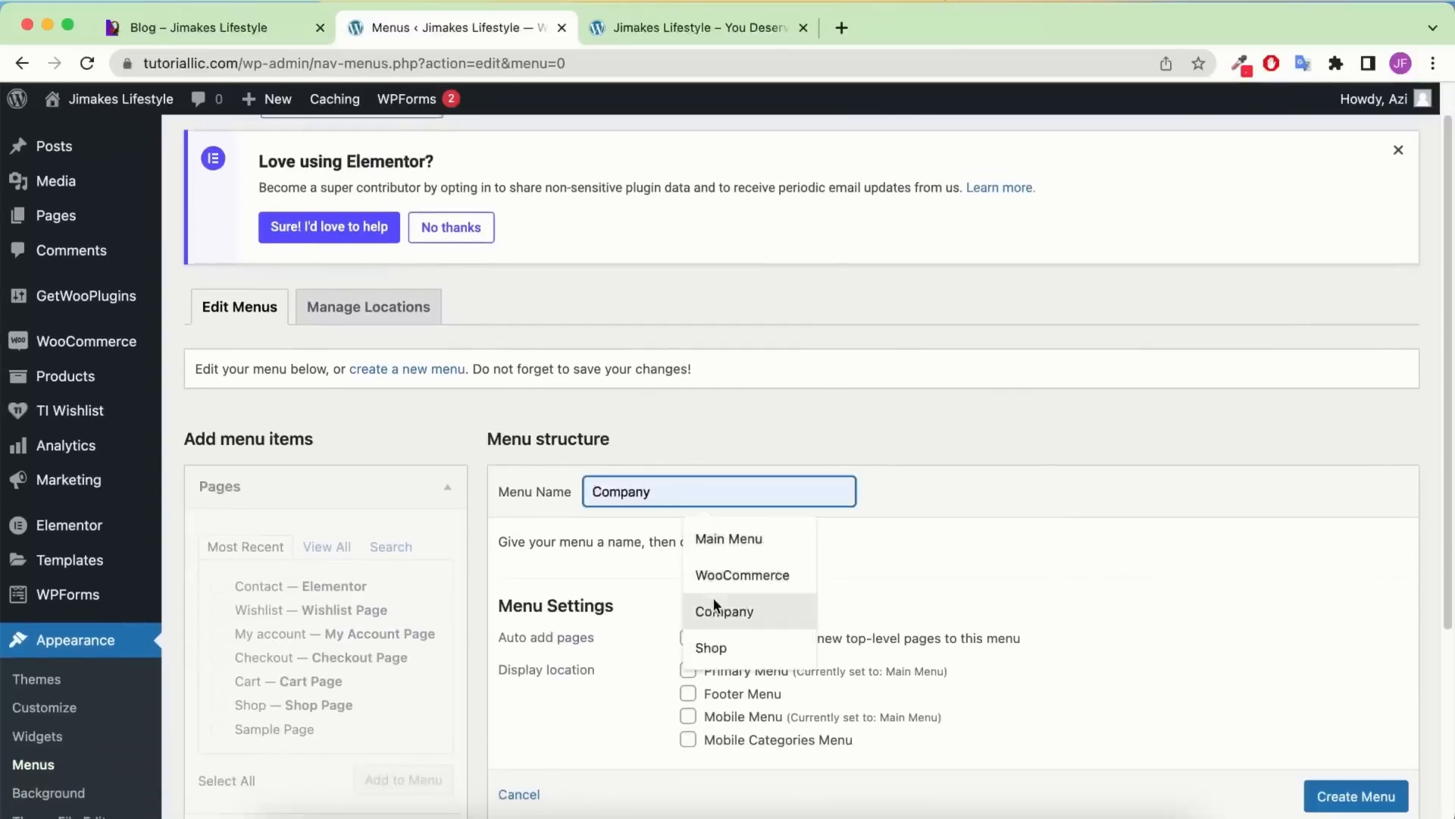
left_click(742, 611)
scroll(821, 500, "down", 1)
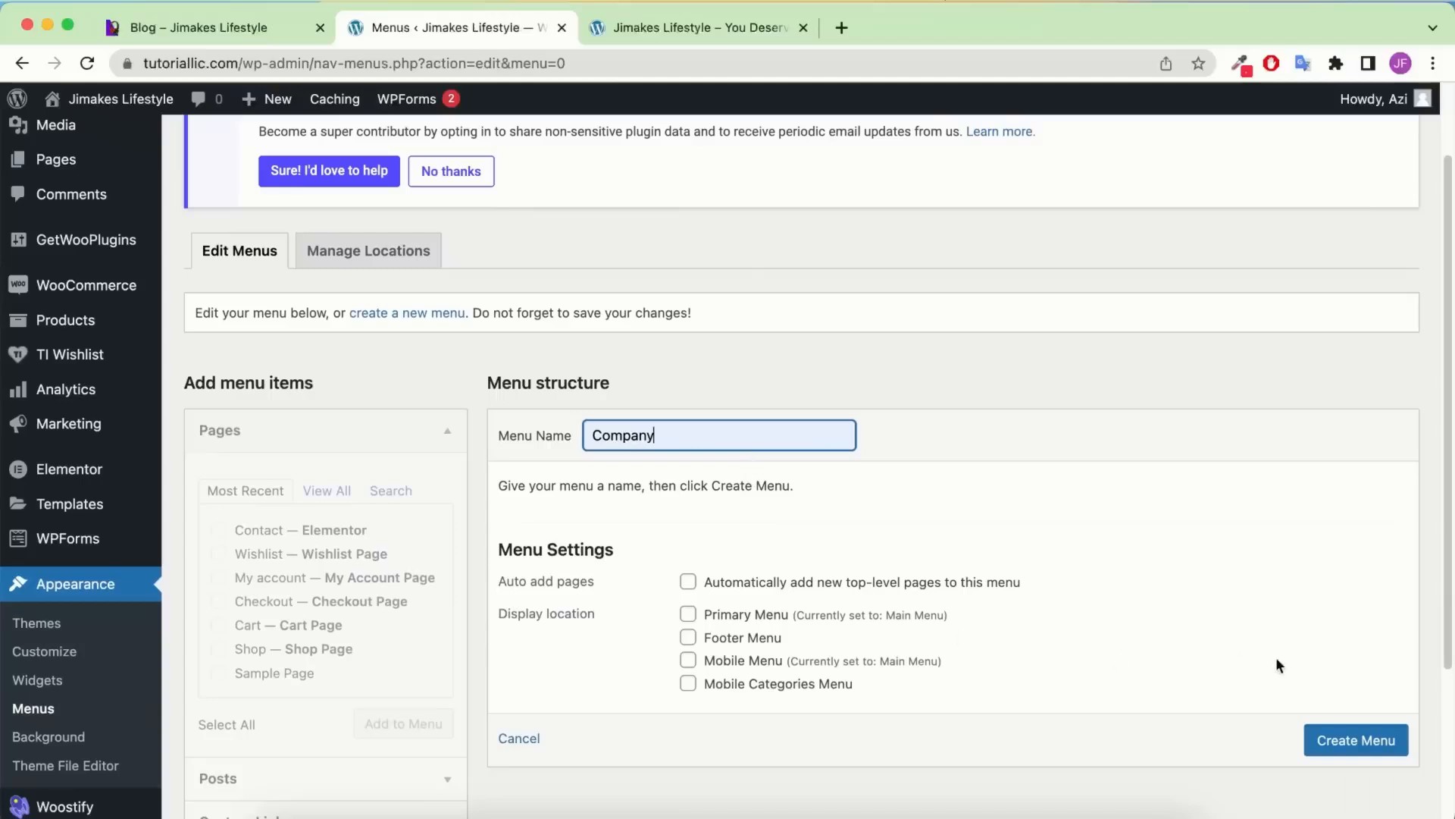
left_click(1368, 741)
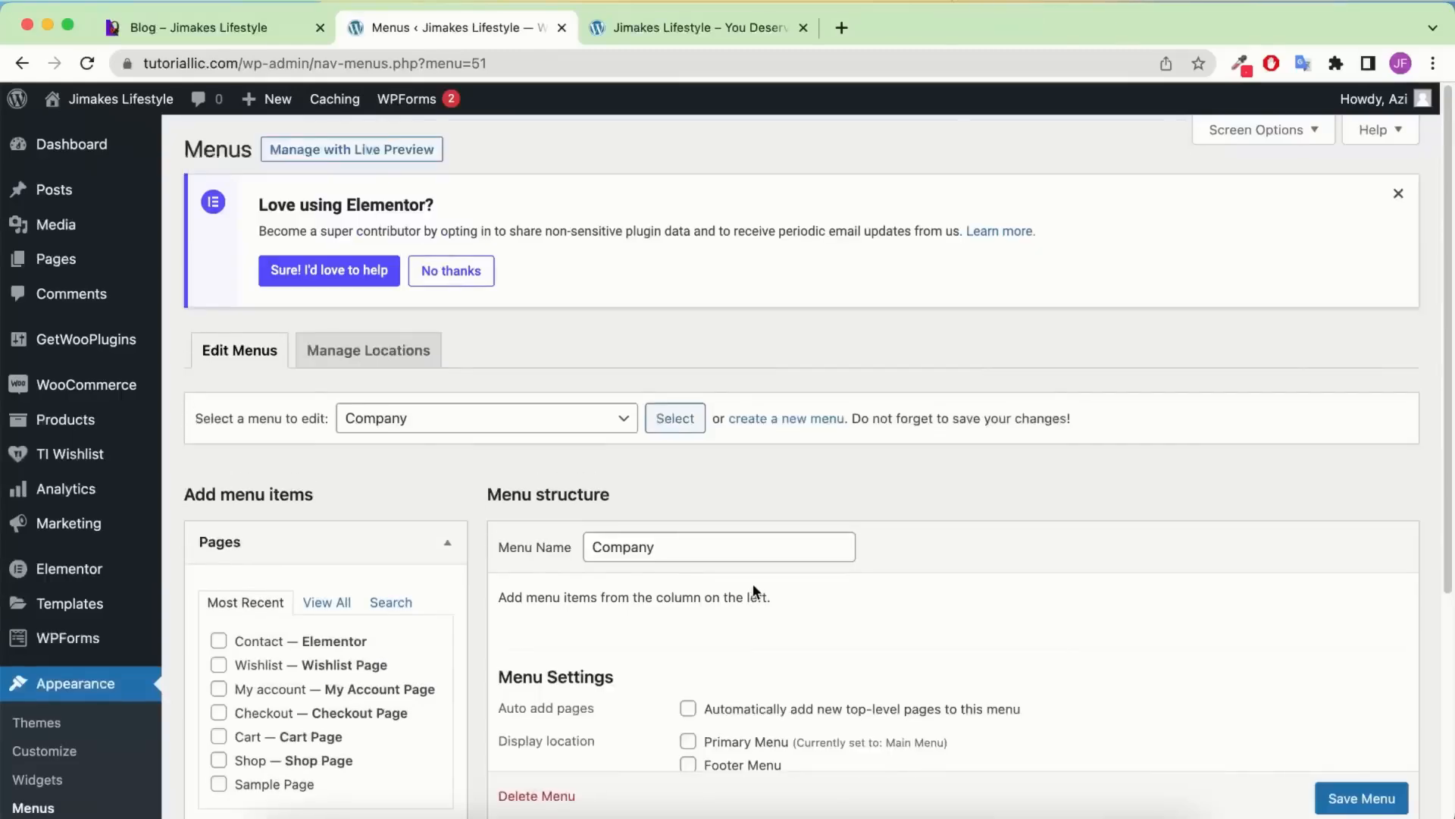
Add the Home, Contact, Wishlist and My account pages to the Company menu
scroll(497, 512, "down", 3)
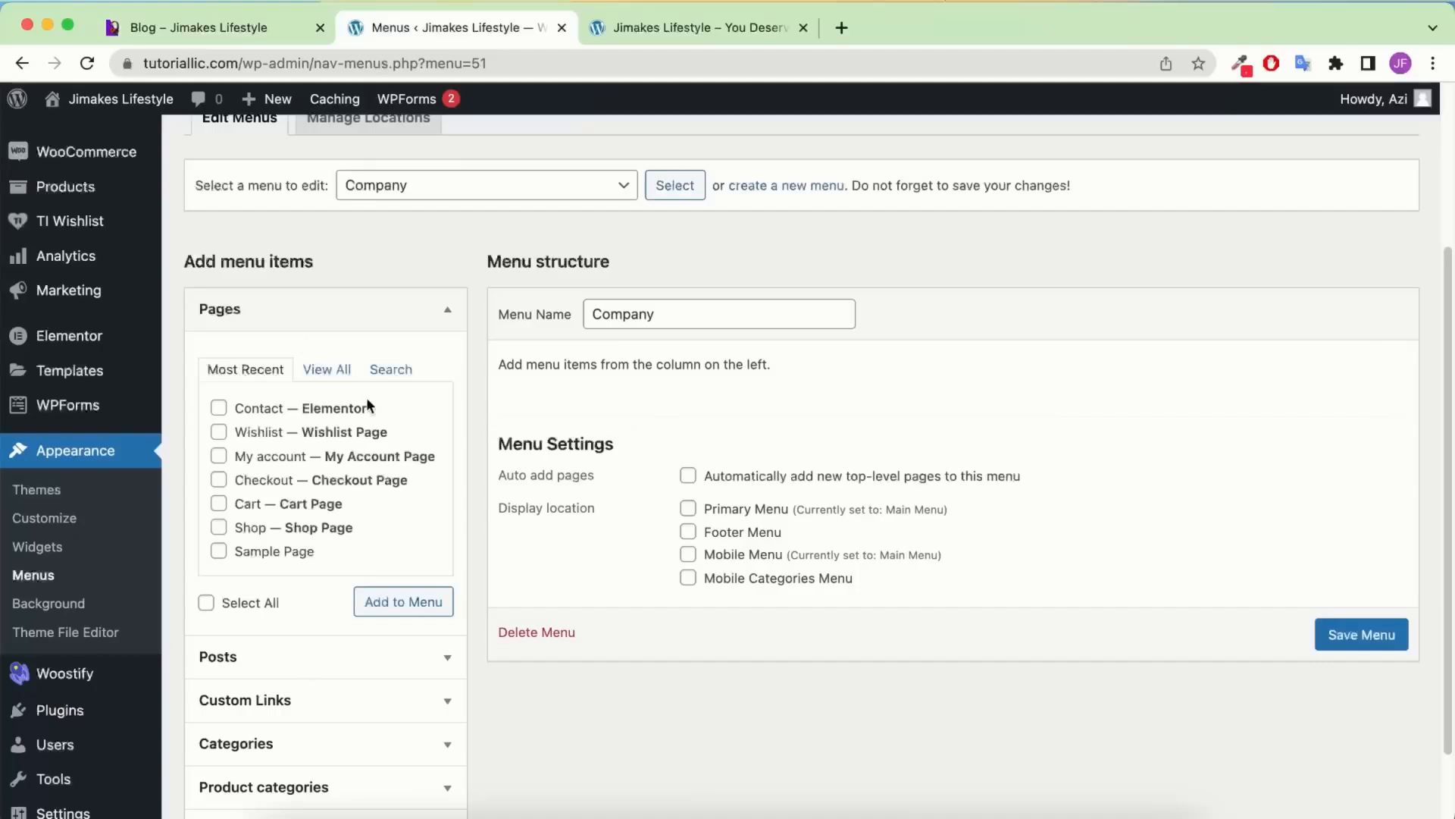
left_click(339, 373)
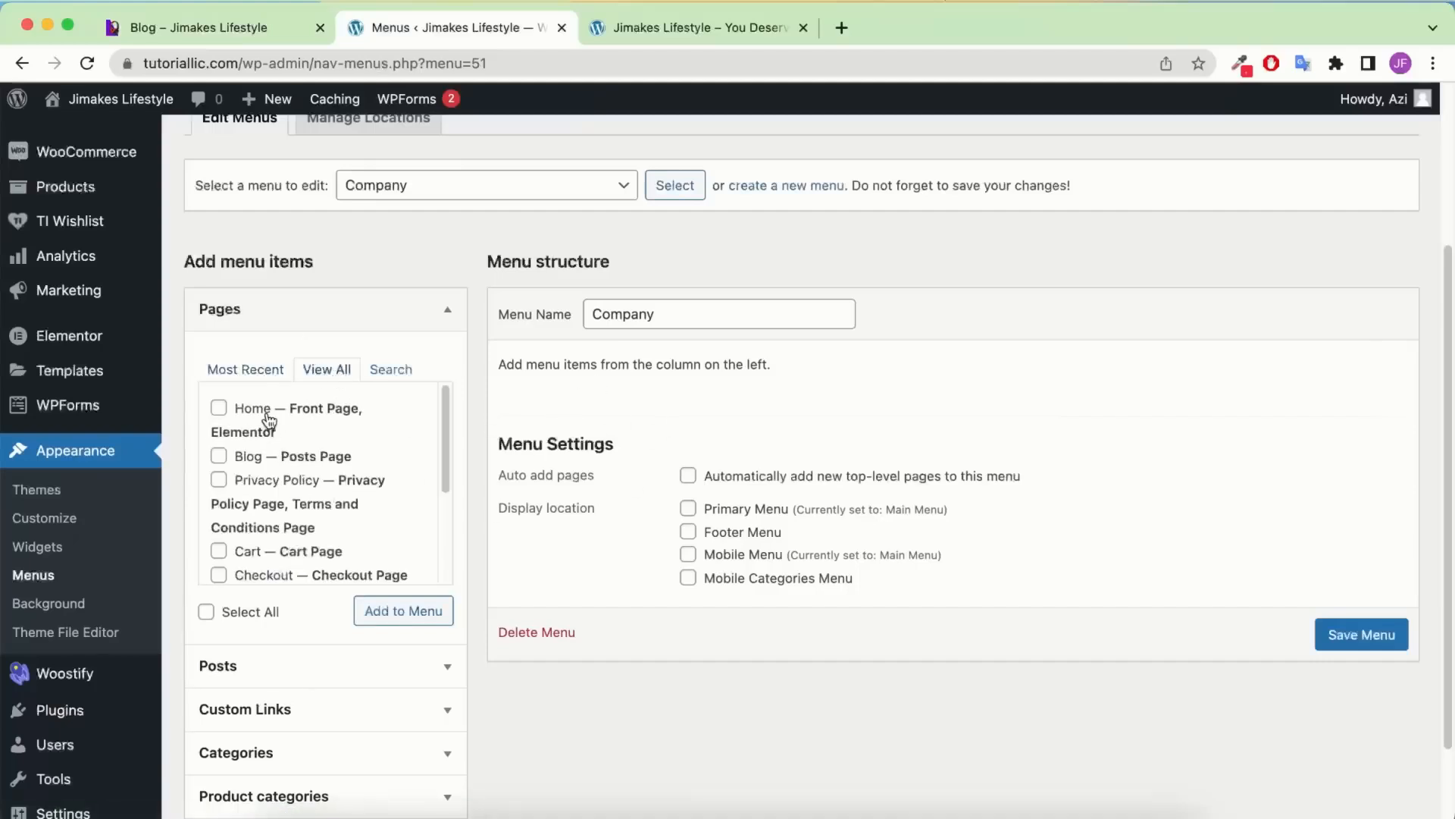
left_click(266, 413)
scroll(303, 500, "down", 3)
scroll(288, 490, "down", 1)
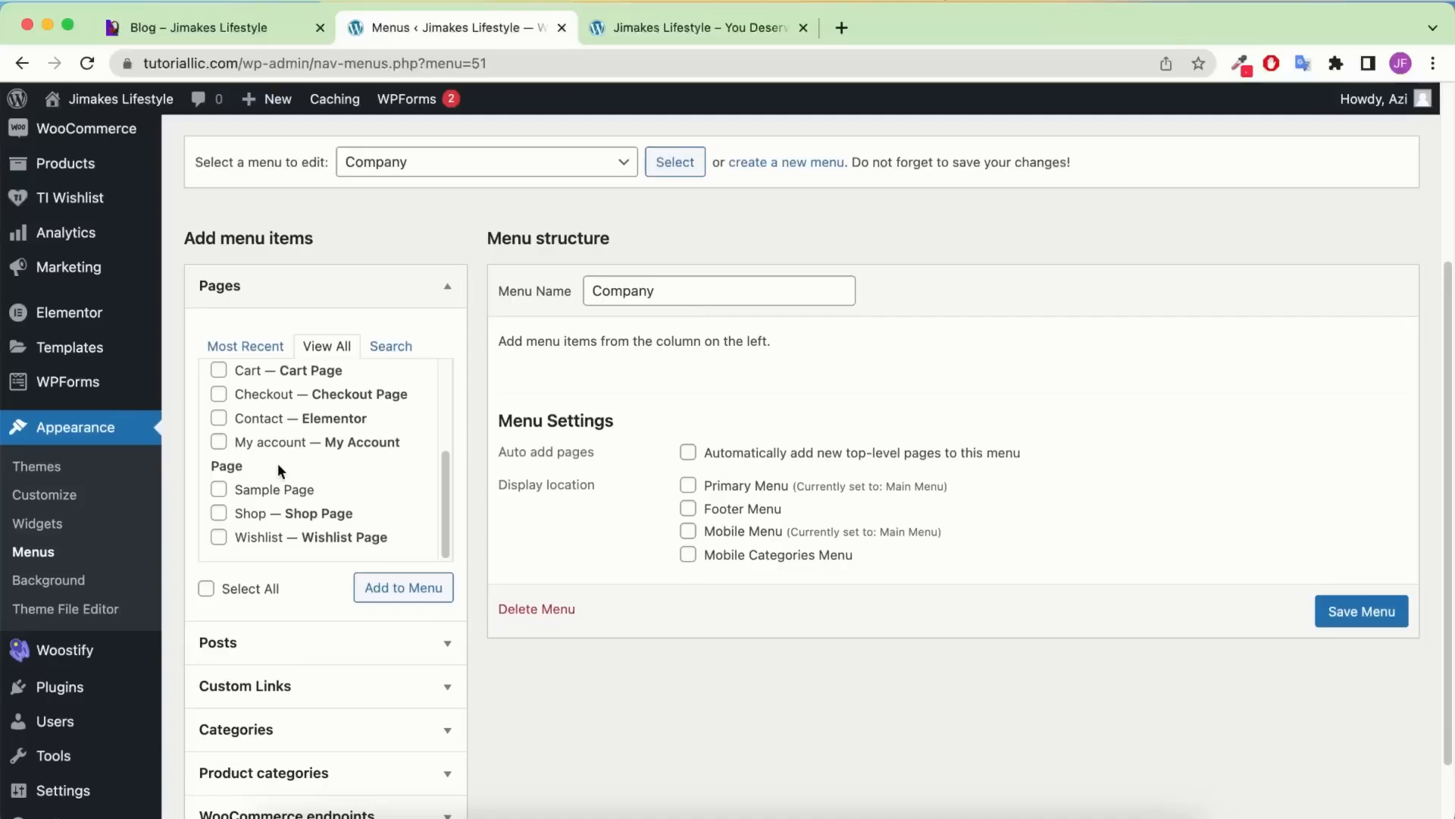
left_click(260, 421)
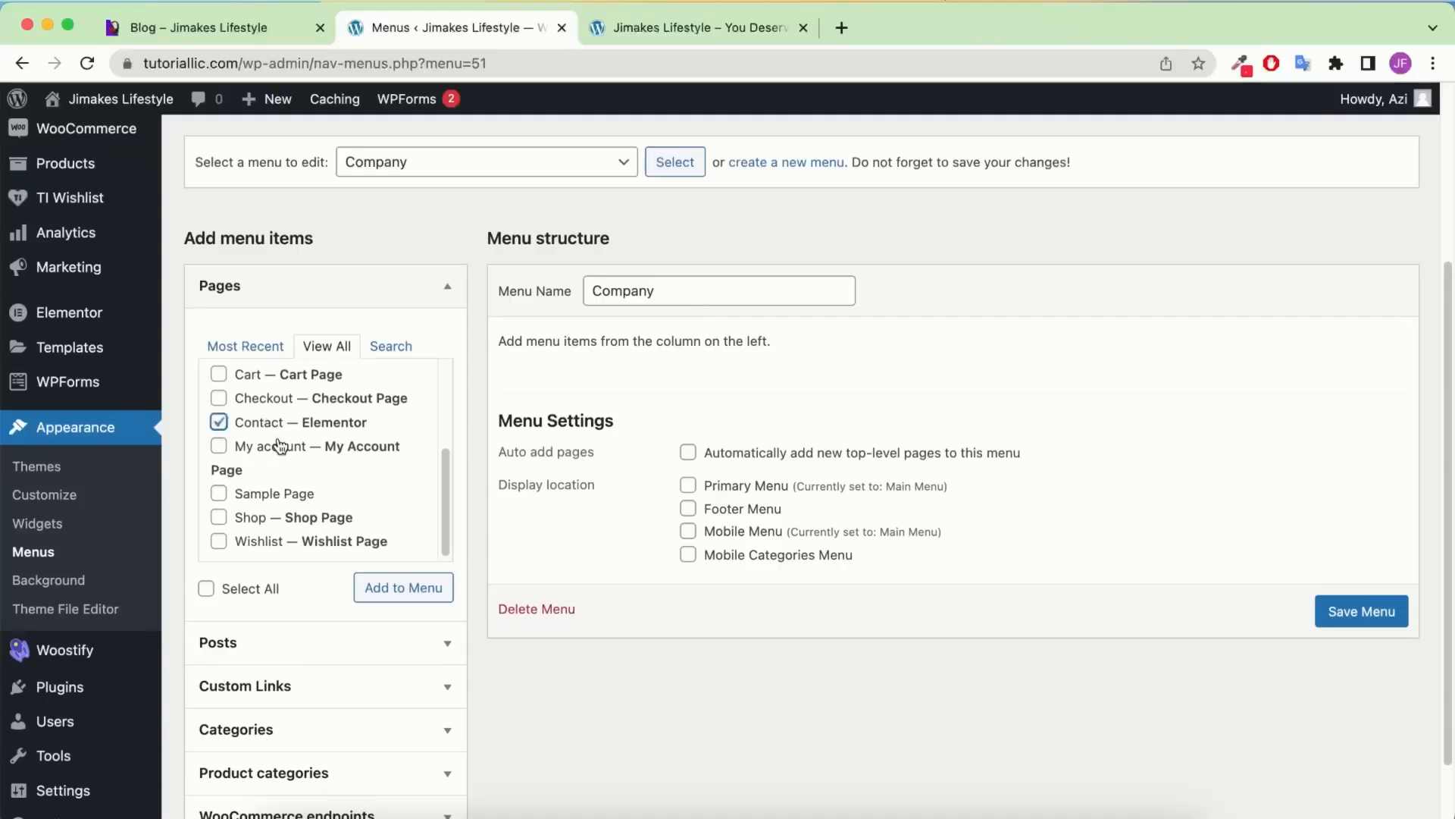
left_click(377, 589)
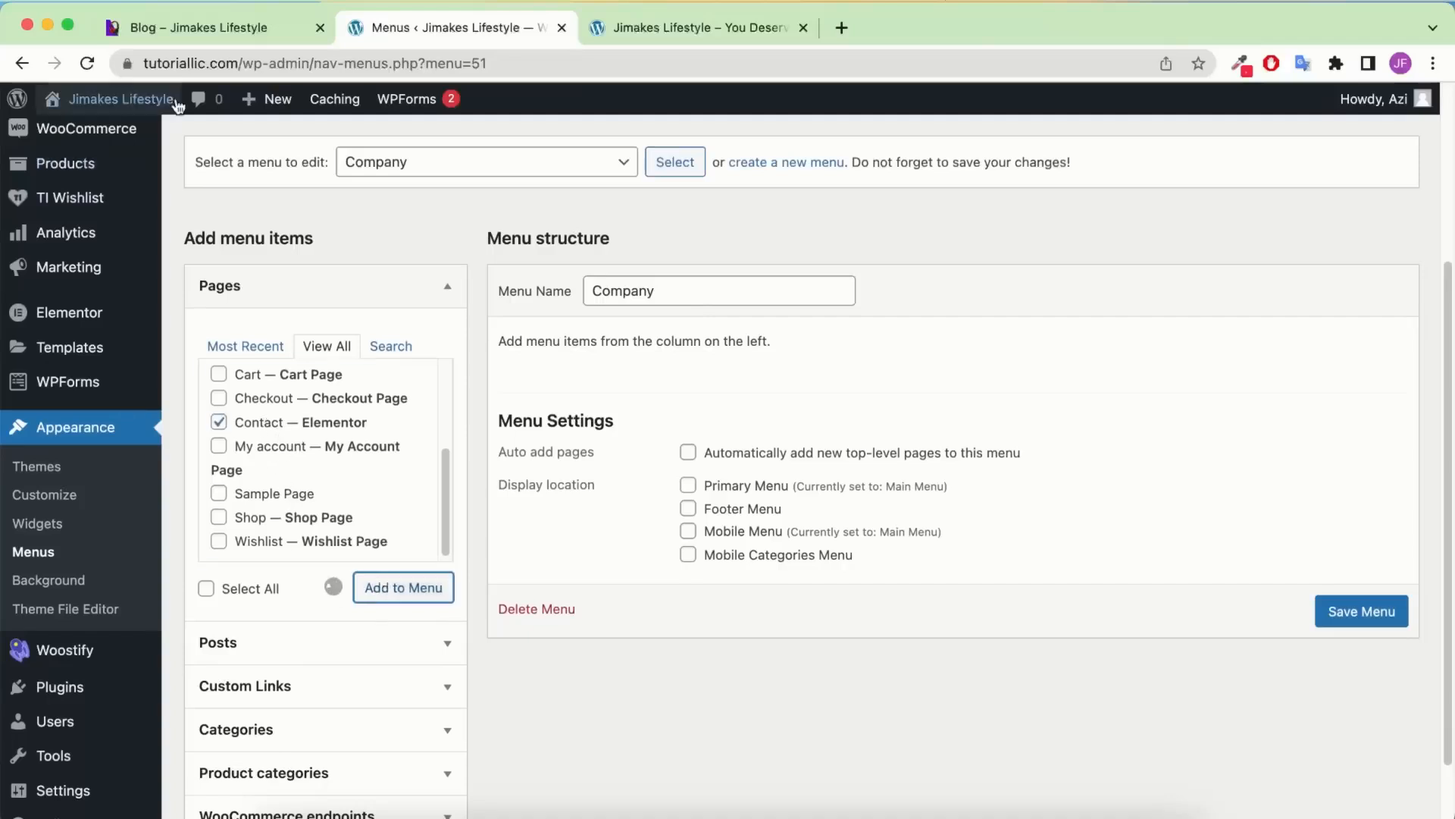
left_click(304, 541)
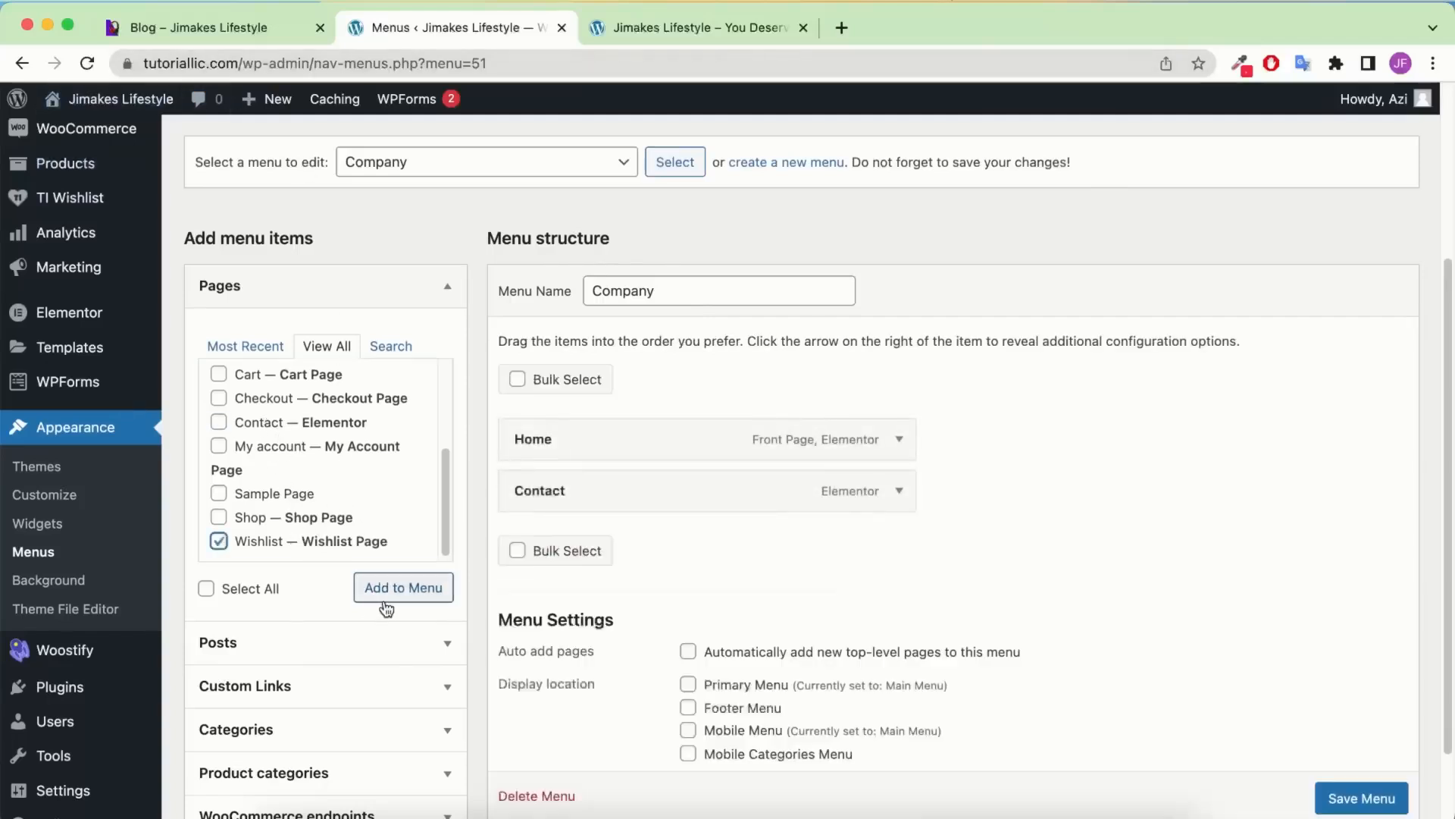
left_click(390, 585)
scroll(326, 457, "down", 1)
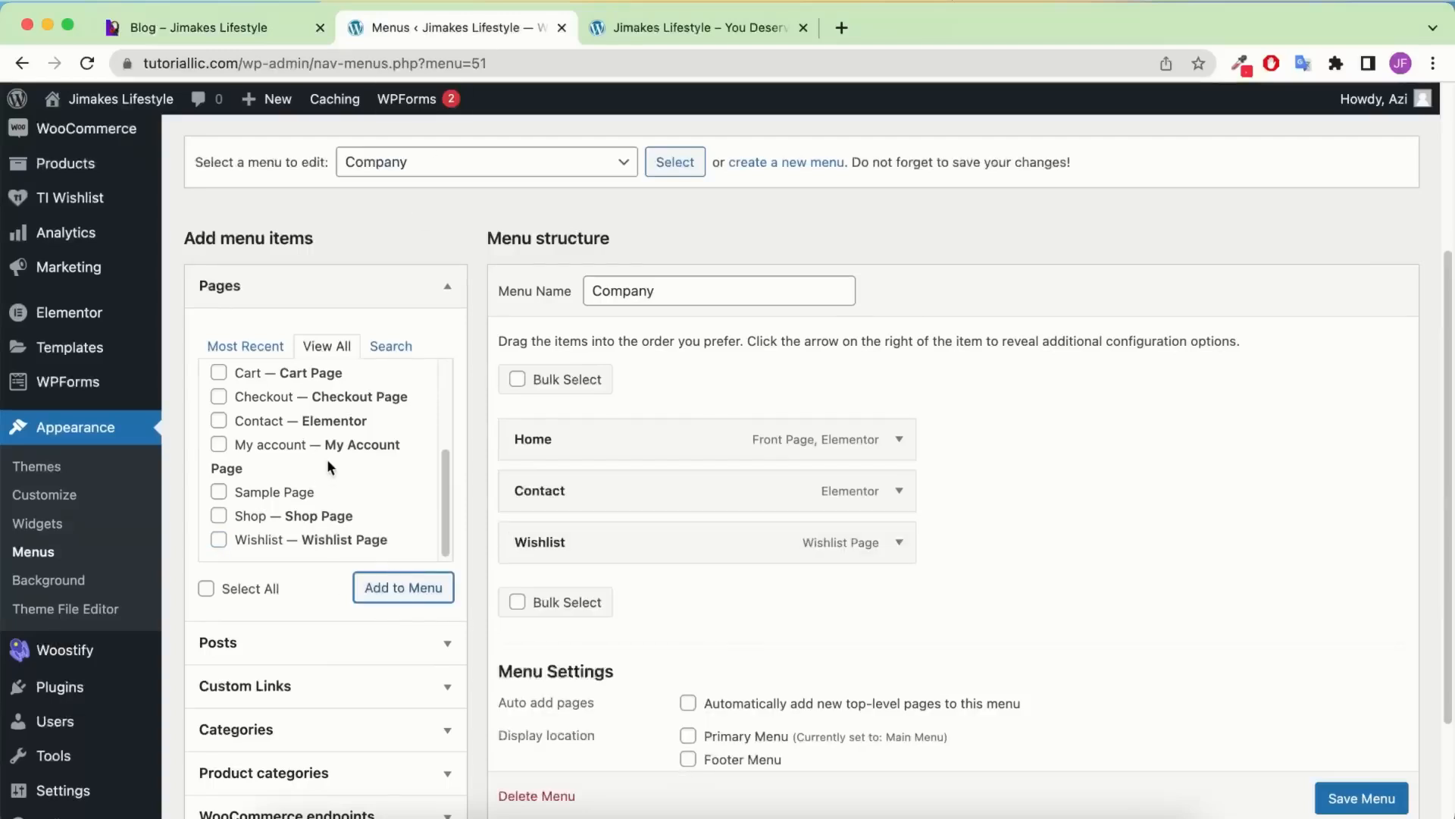
left_click(324, 447)
left_click(401, 589)
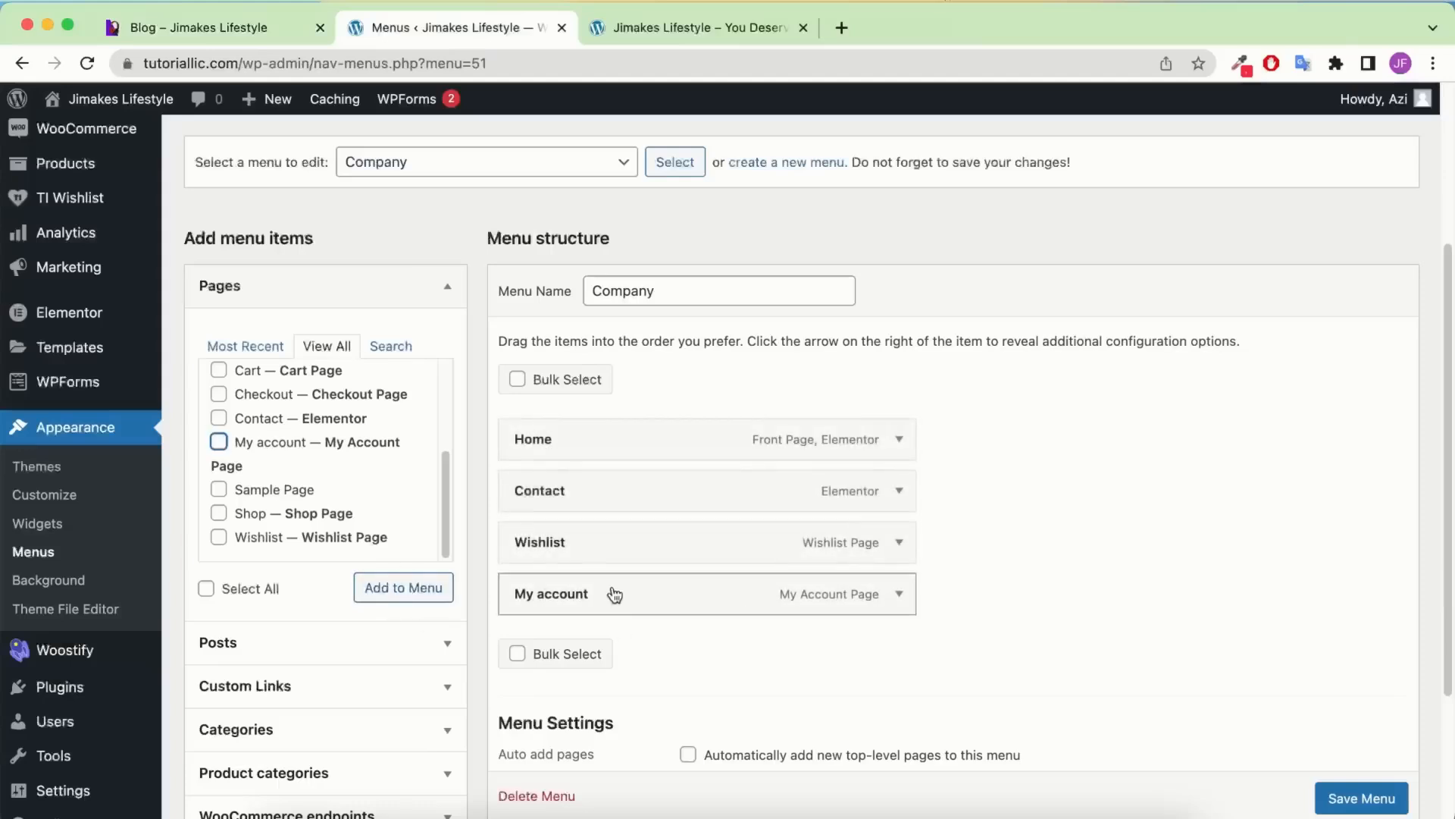
Move My account above Wishlist, save the Company menu, and start a blank new menu
left_click_drag(611, 591, 611, 551)
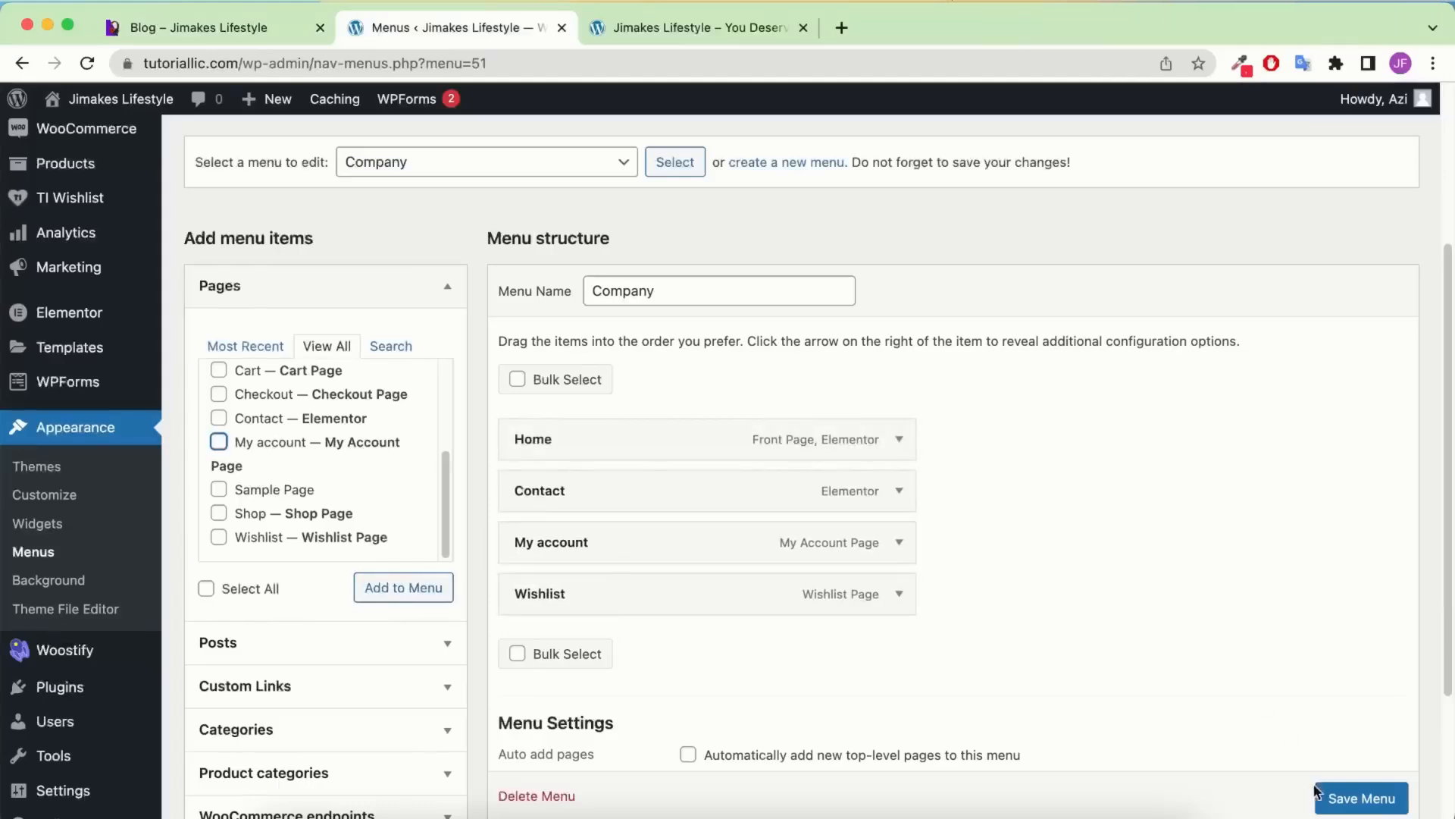
scroll(1357, 796, "down", 1)
left_click(1360, 798)
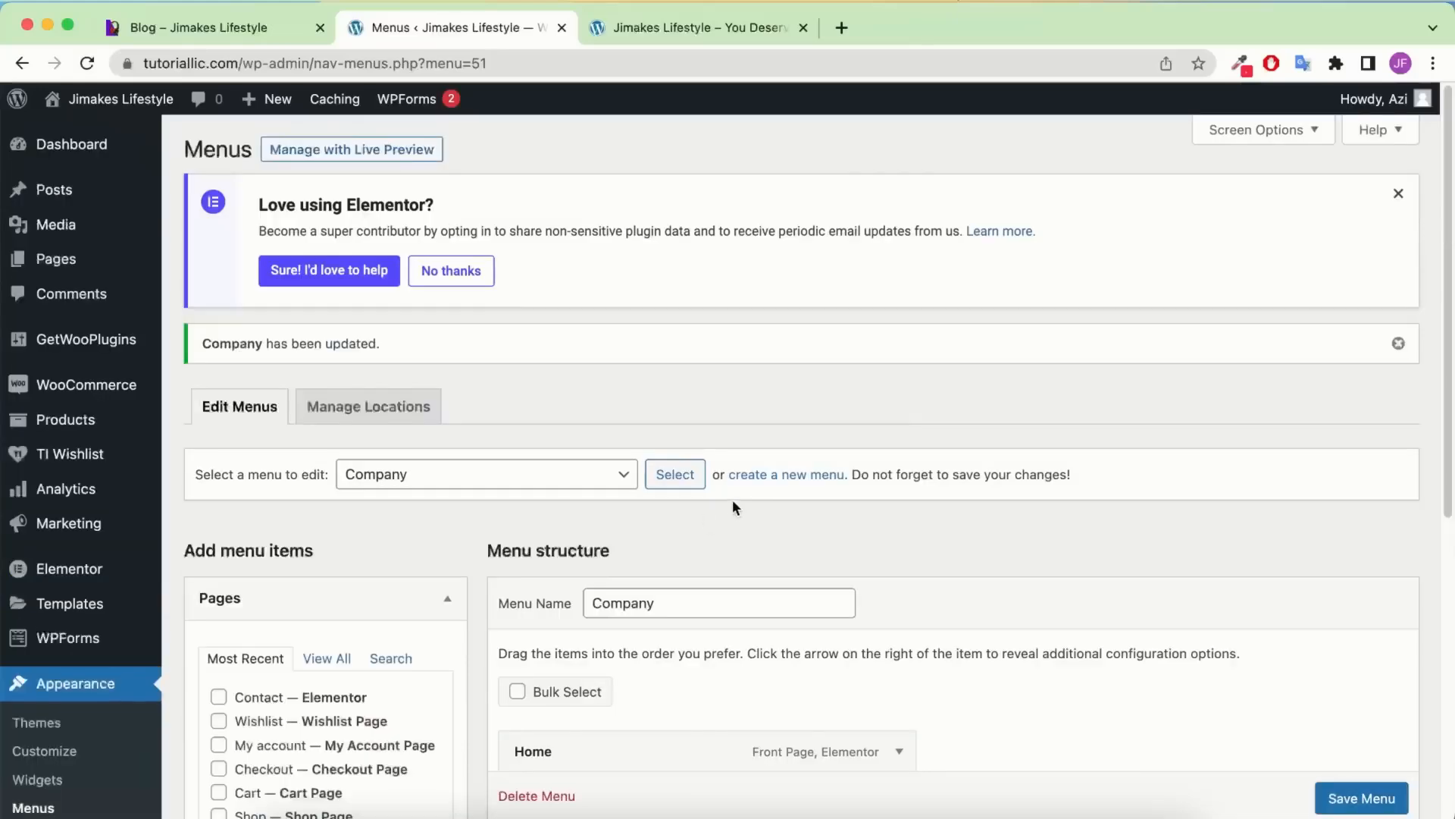
left_click(809, 475)
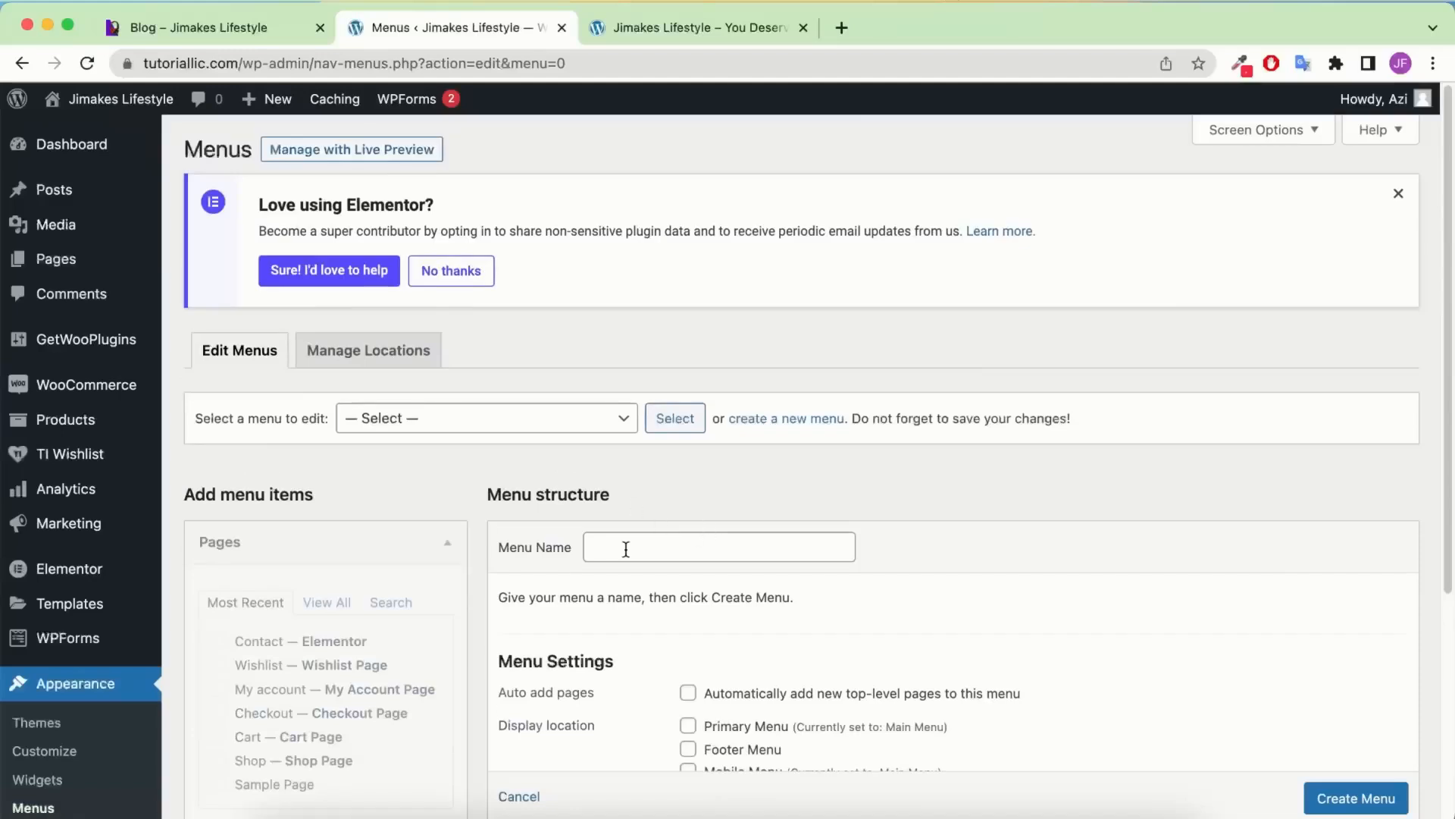
left_click(626, 548)
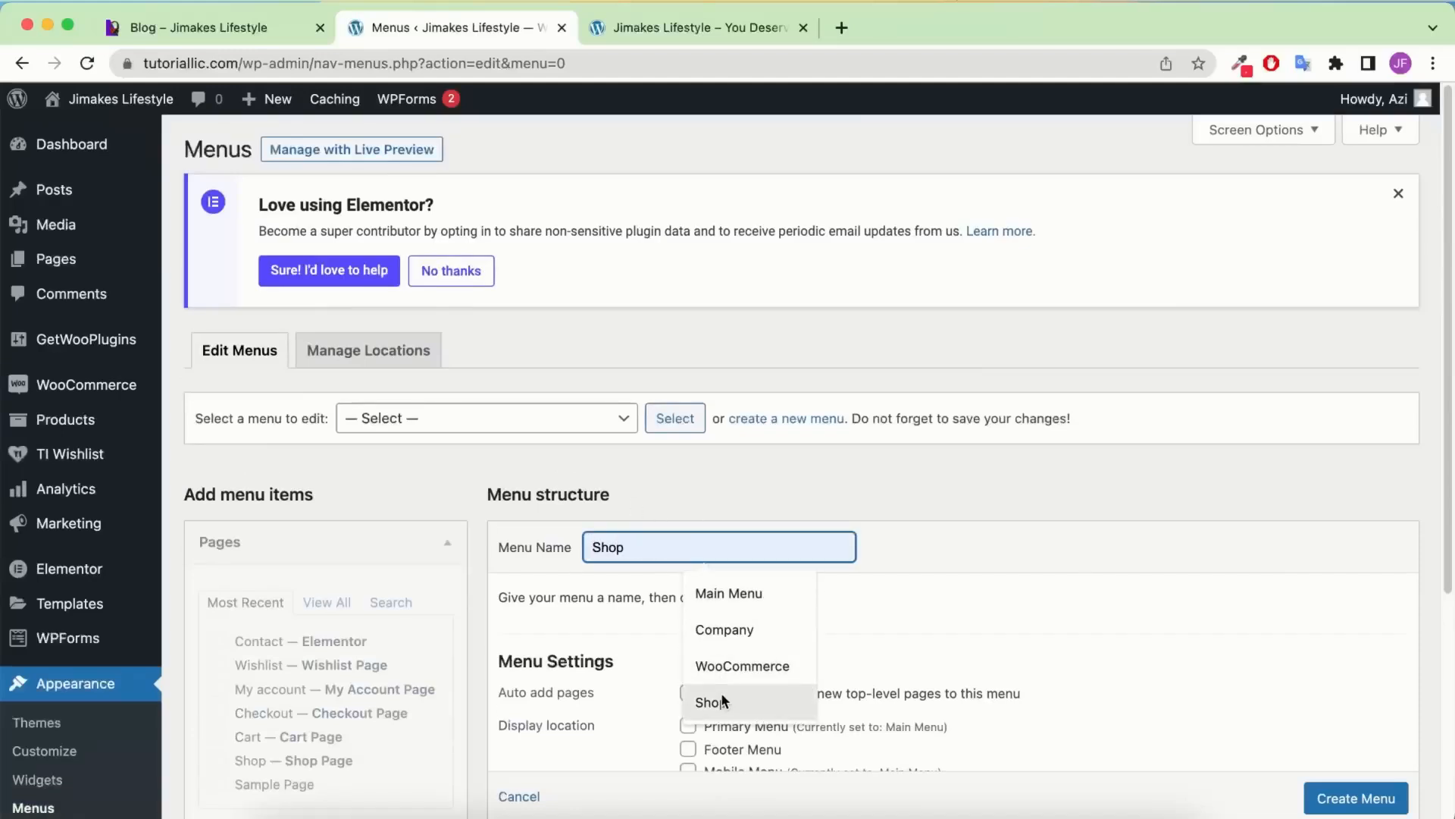
Create a new menu named WooCommerce
left_click(726, 669)
scroll(693, 420, "down", 5)
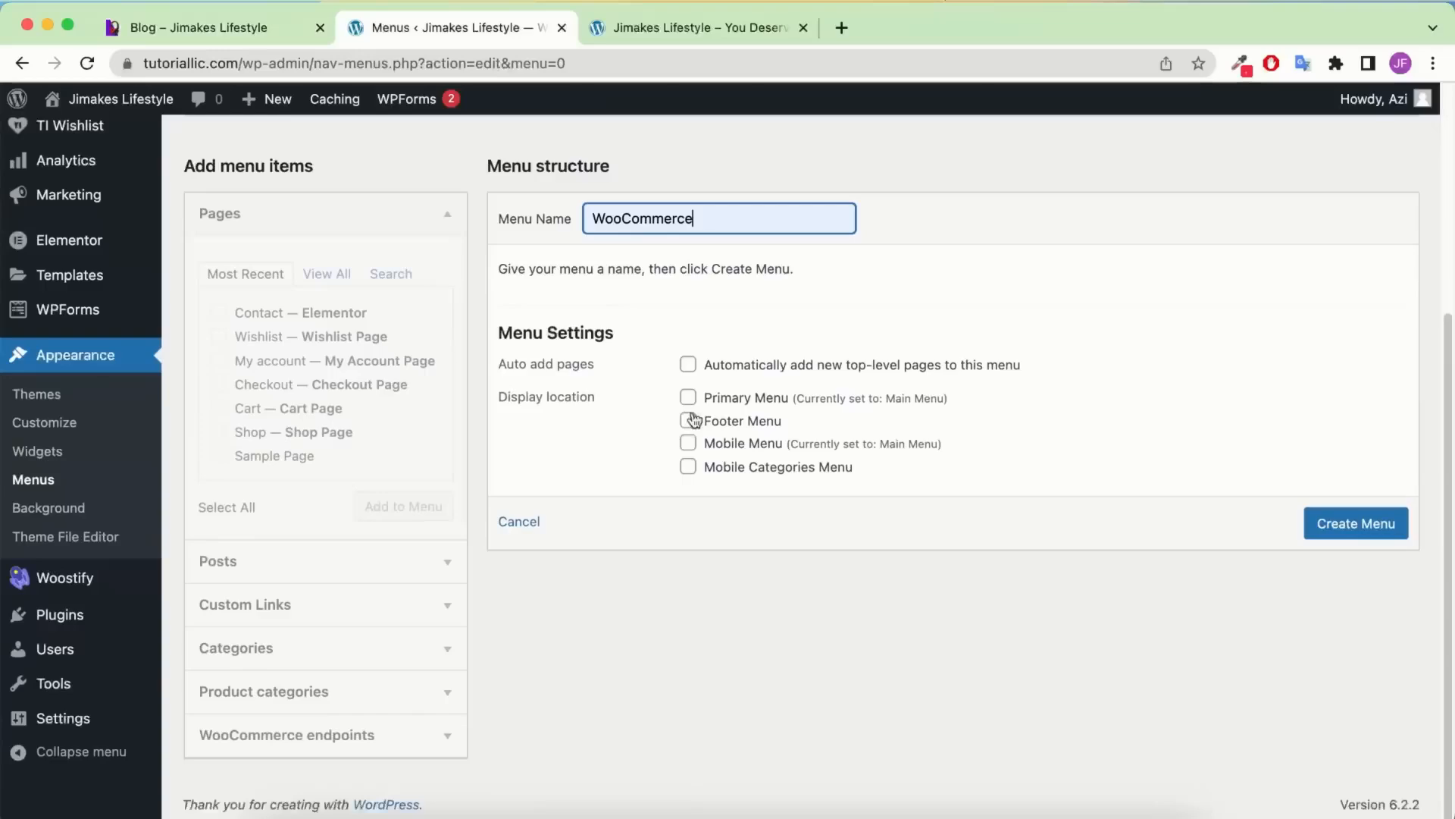
left_click(1351, 532)
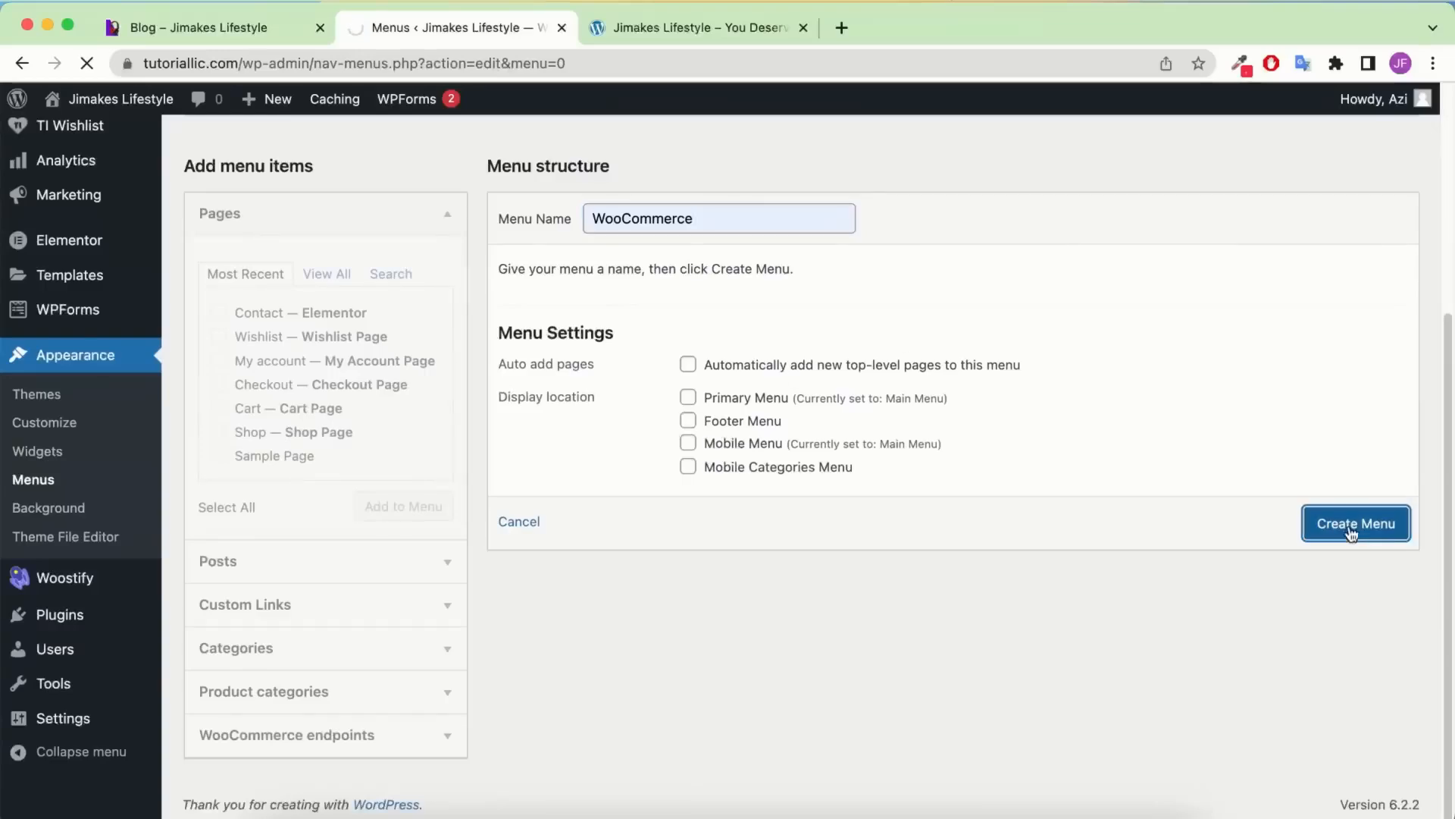
Add the Payment methods, Lost password and Account details endpoints and save the WooCommerce menu
scroll(383, 589, "down", 5)
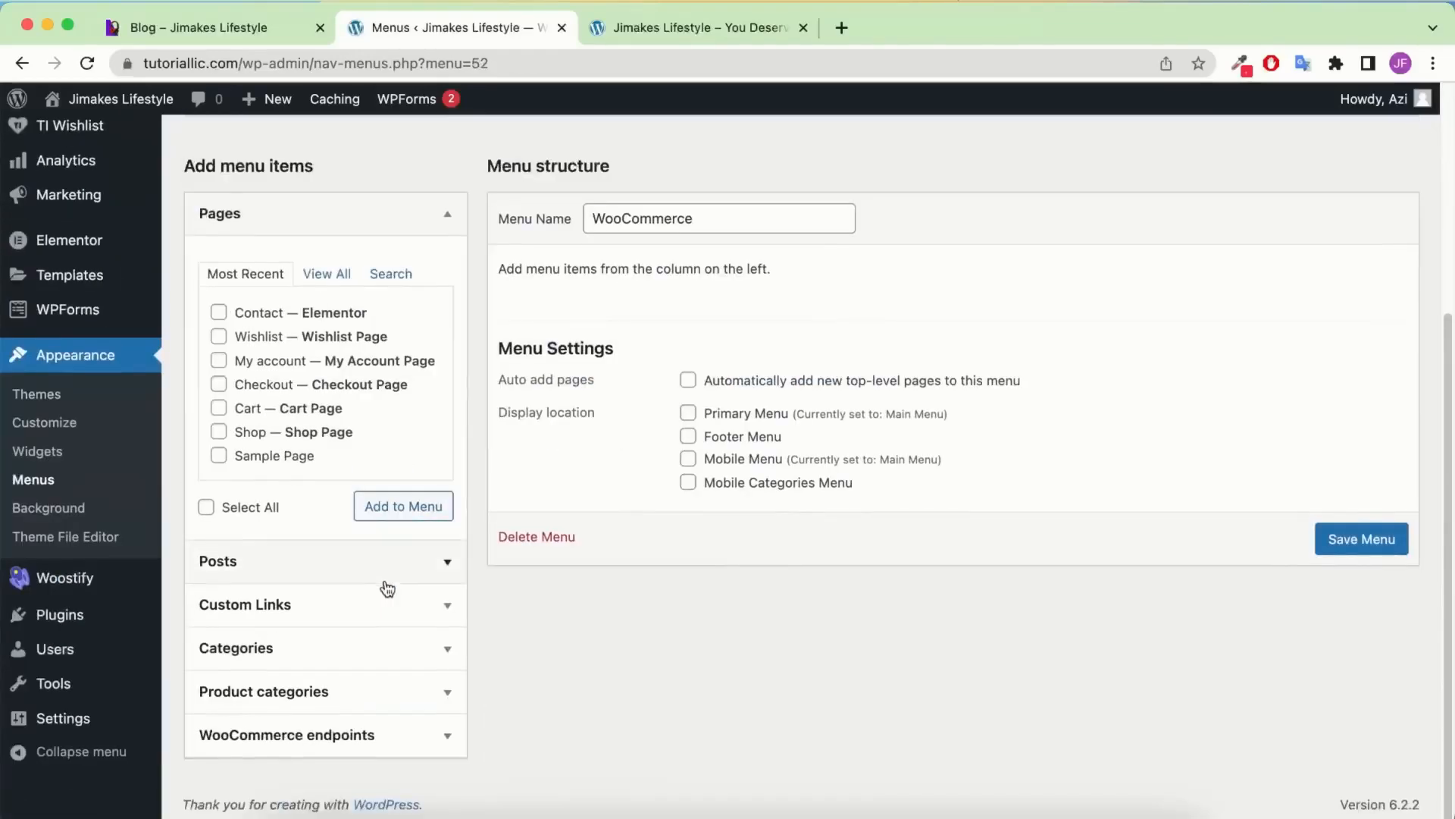
left_click(343, 732)
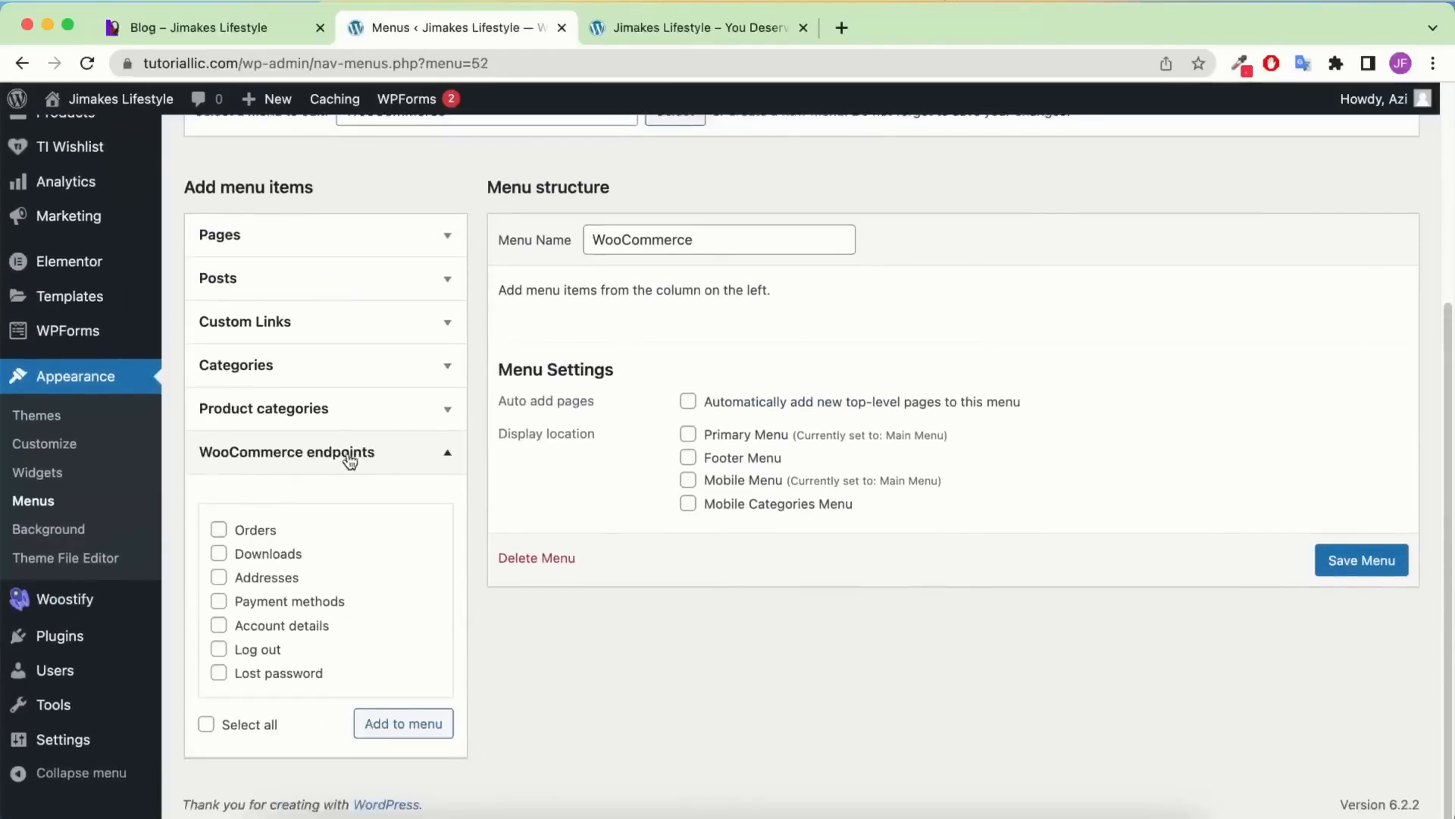
left_click(302, 608)
left_click(296, 676)
left_click(277, 580)
left_click(418, 721)
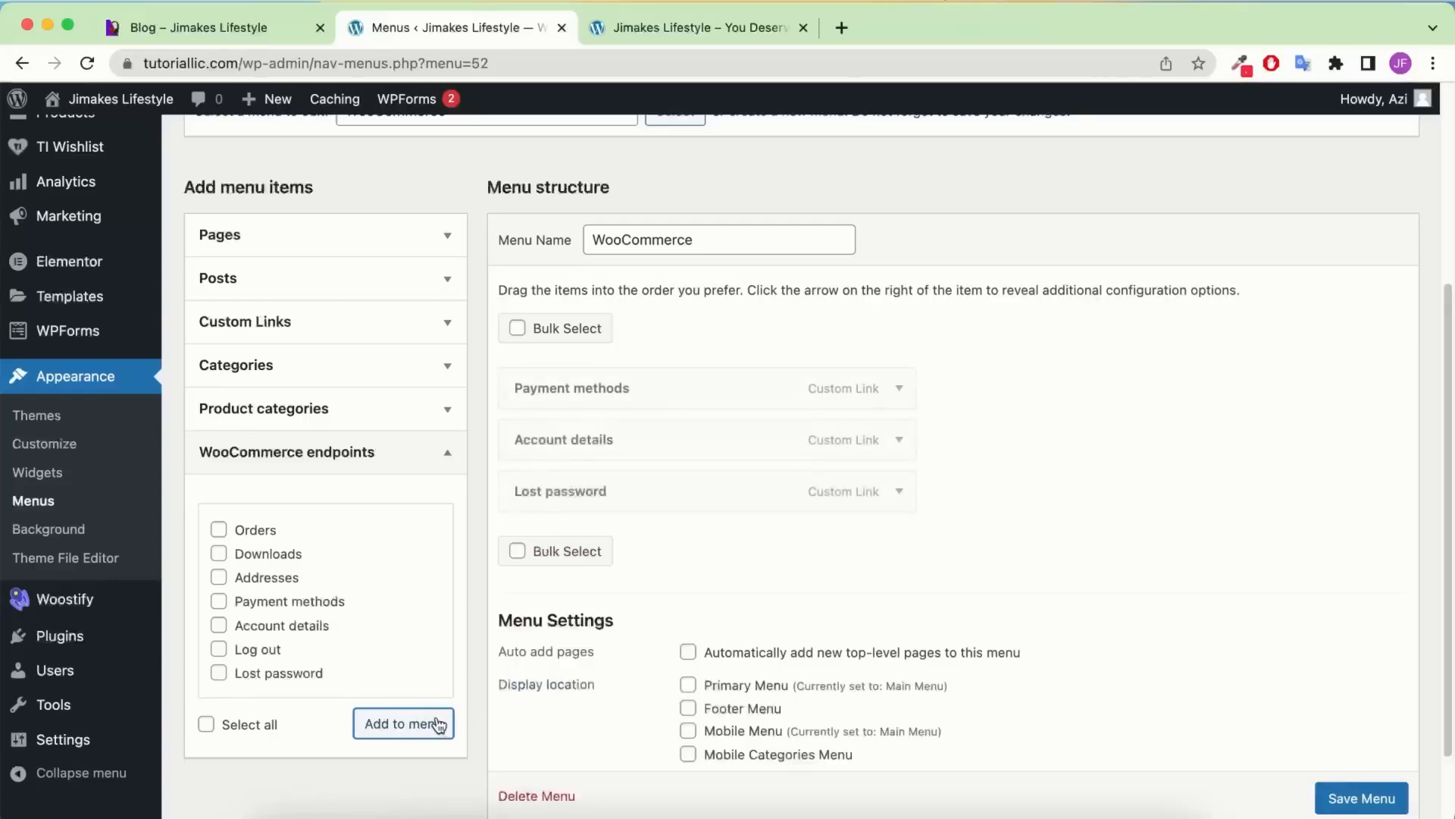
left_click(1353, 792)
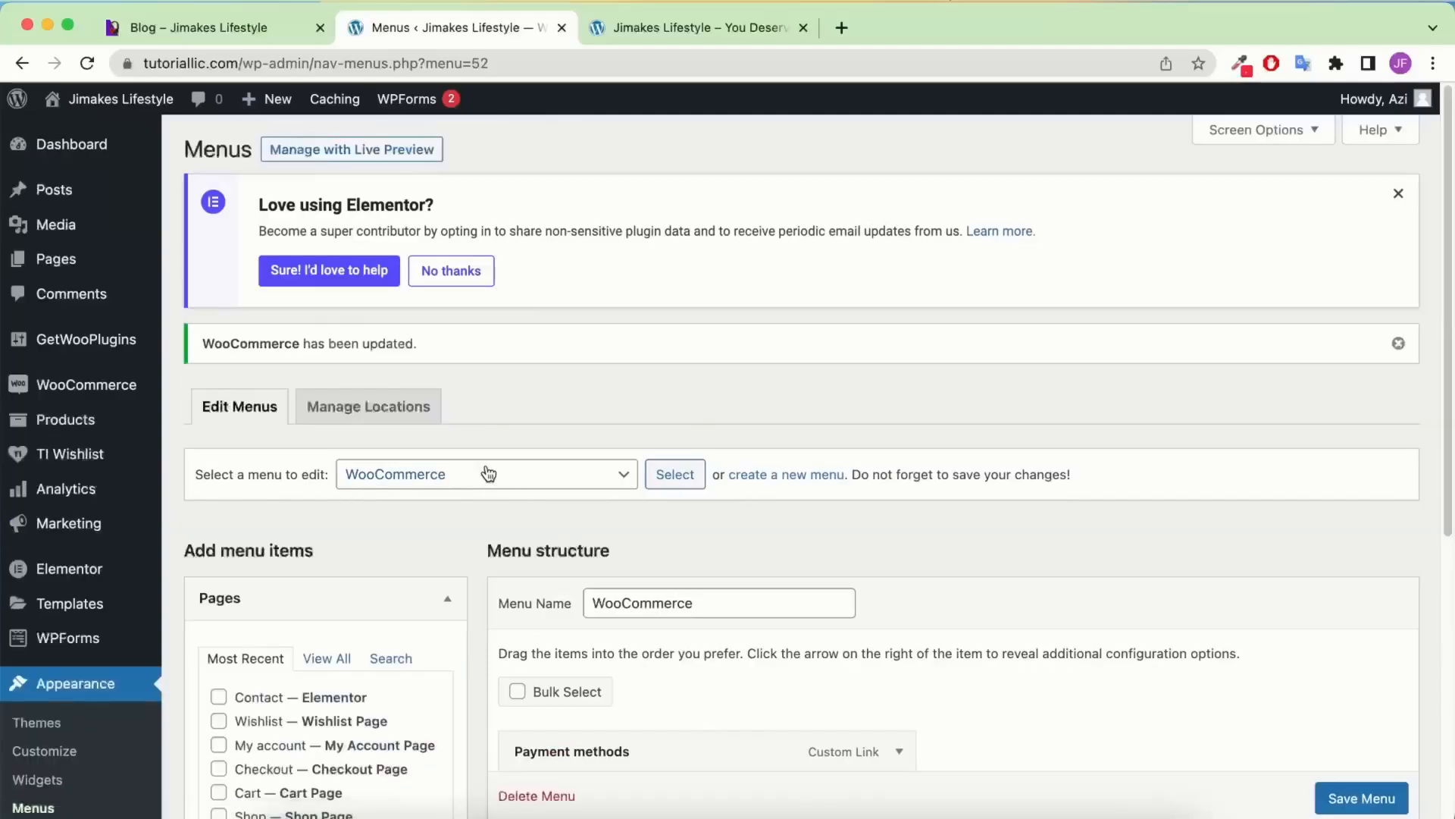
left_click(485, 474)
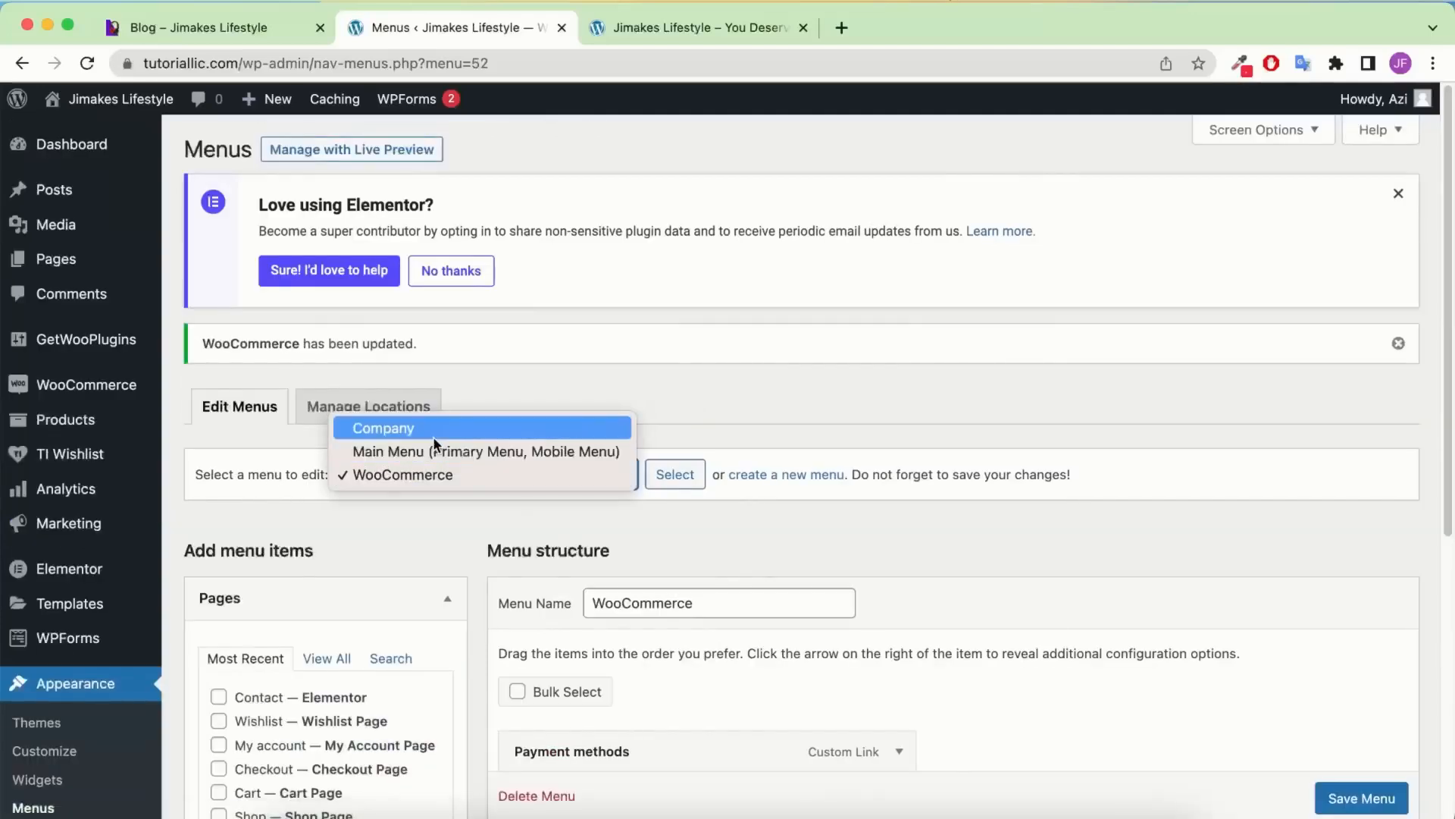
Load Company, then Main Menu into the editor and review its Home, Shop, Blog, Contact items
left_click(434, 430)
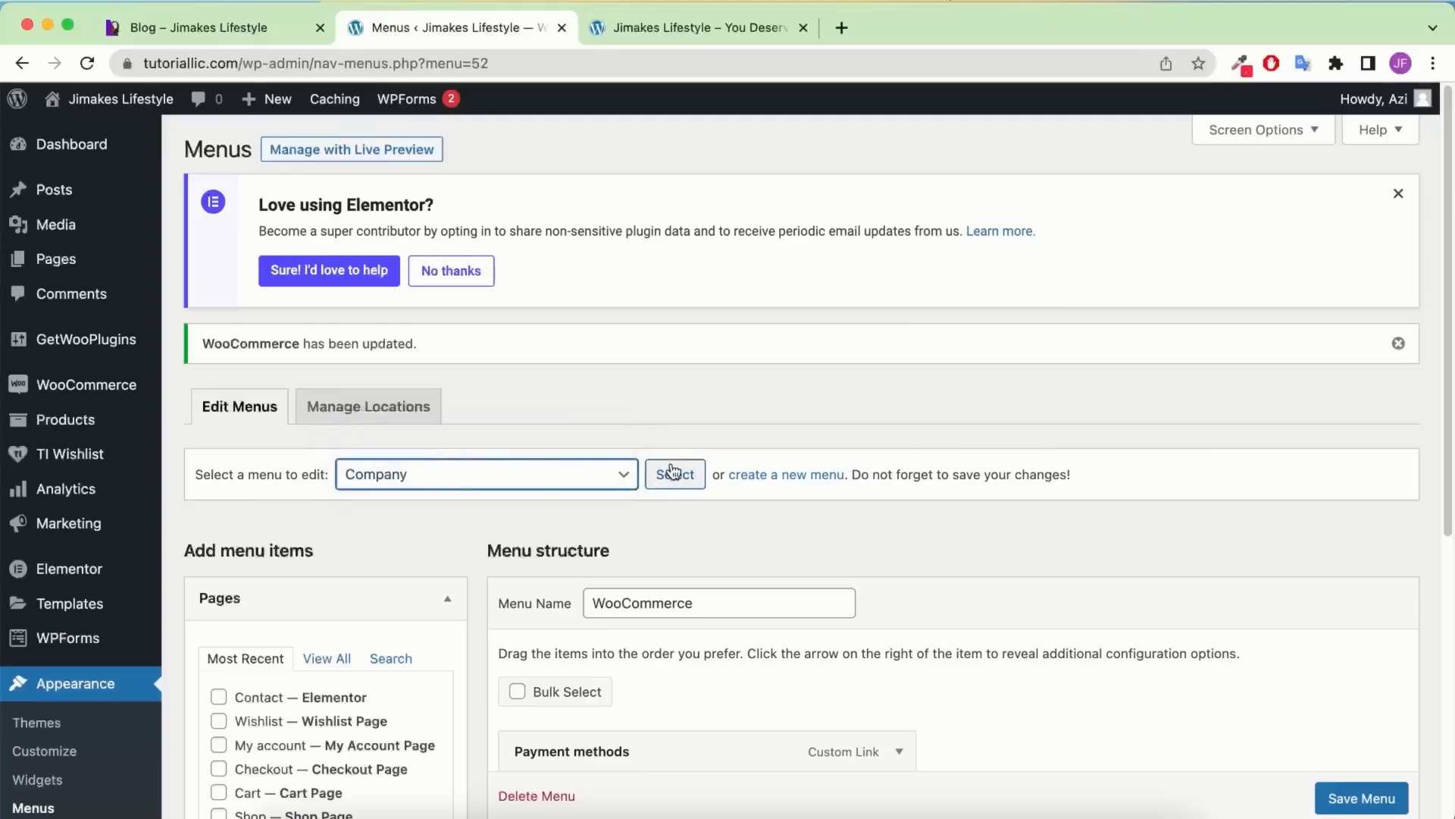
left_click(672, 470)
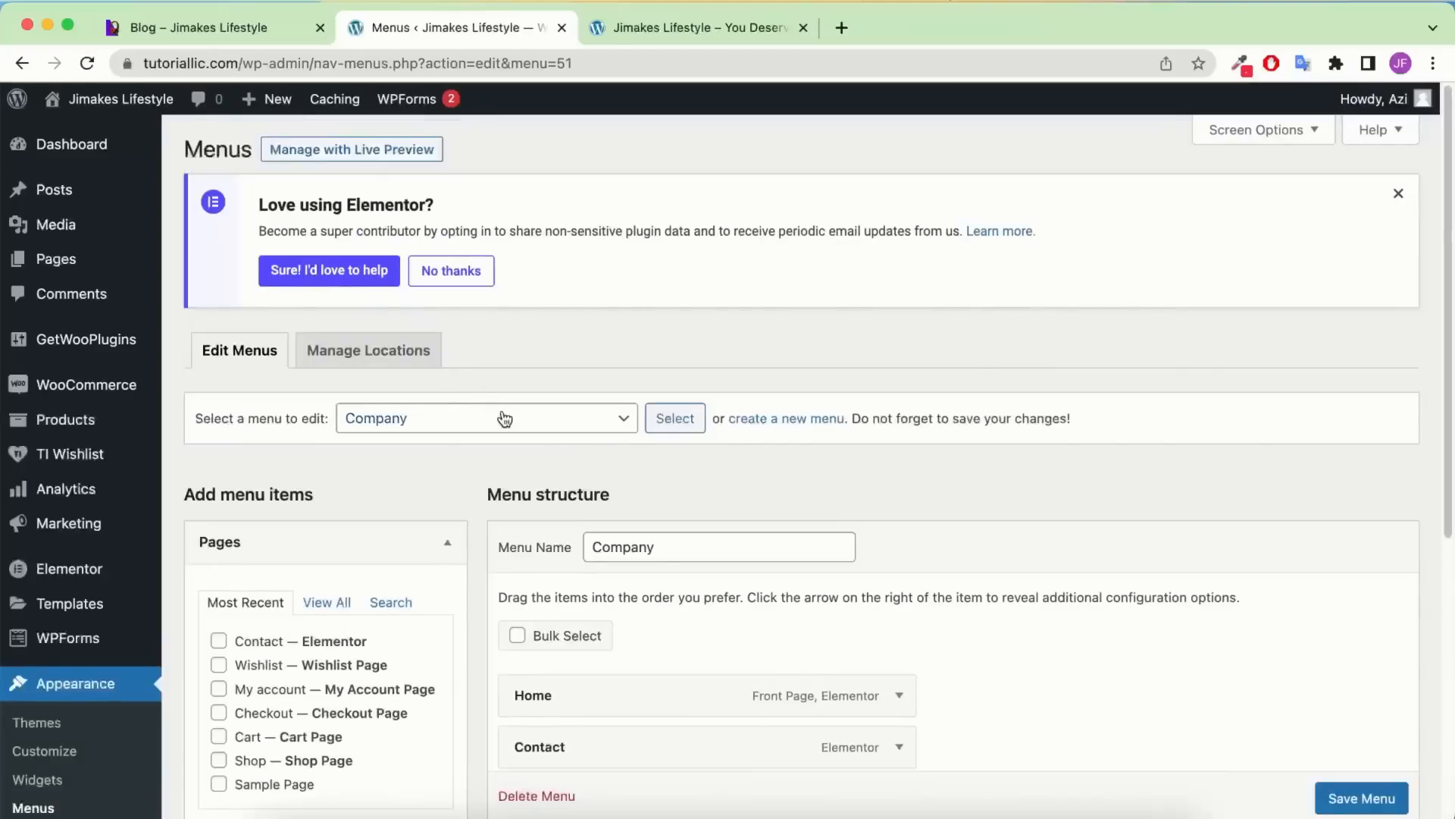
left_click(510, 422)
left_click(507, 436)
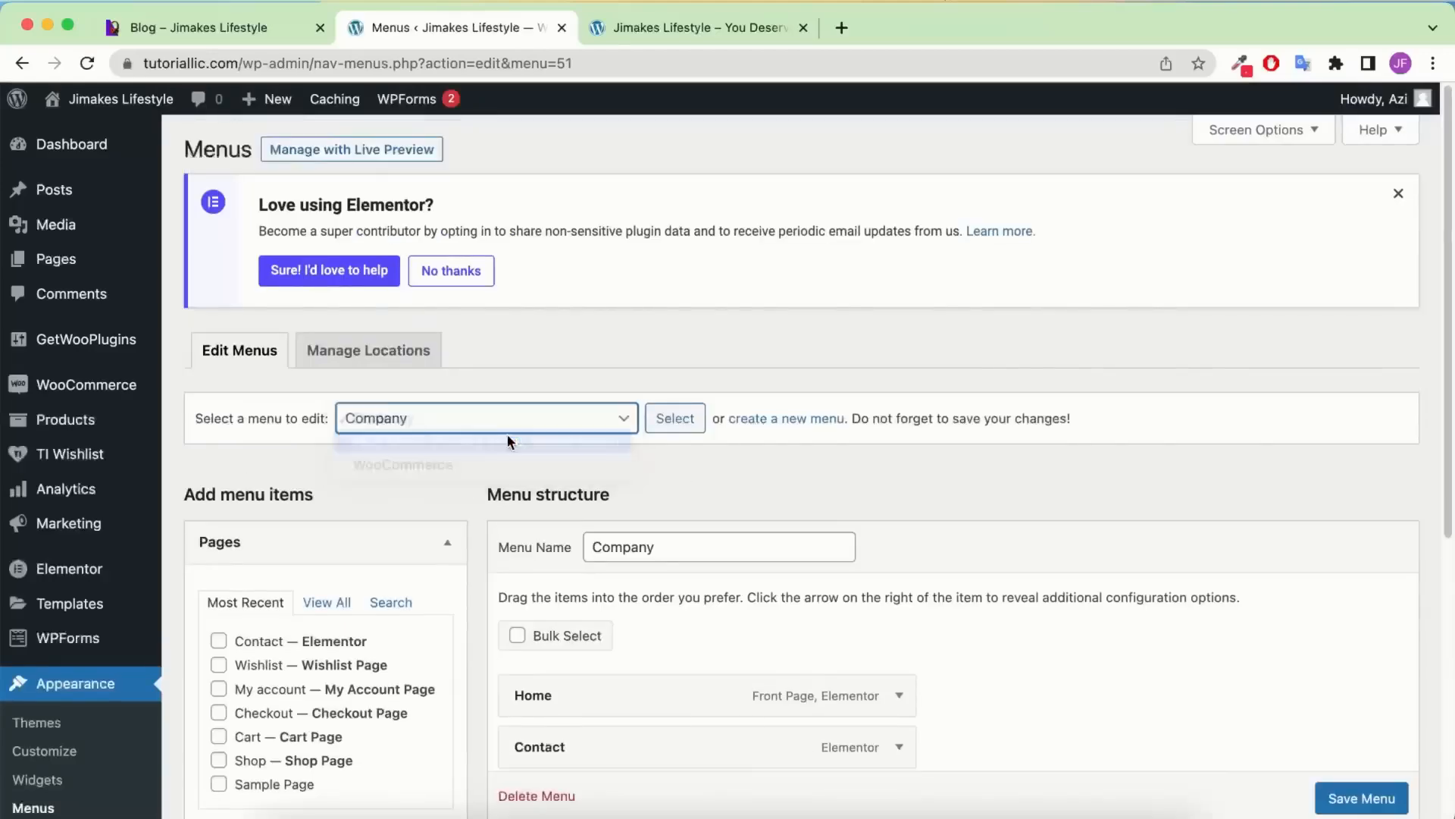
left_click(502, 419)
left_click(485, 418)
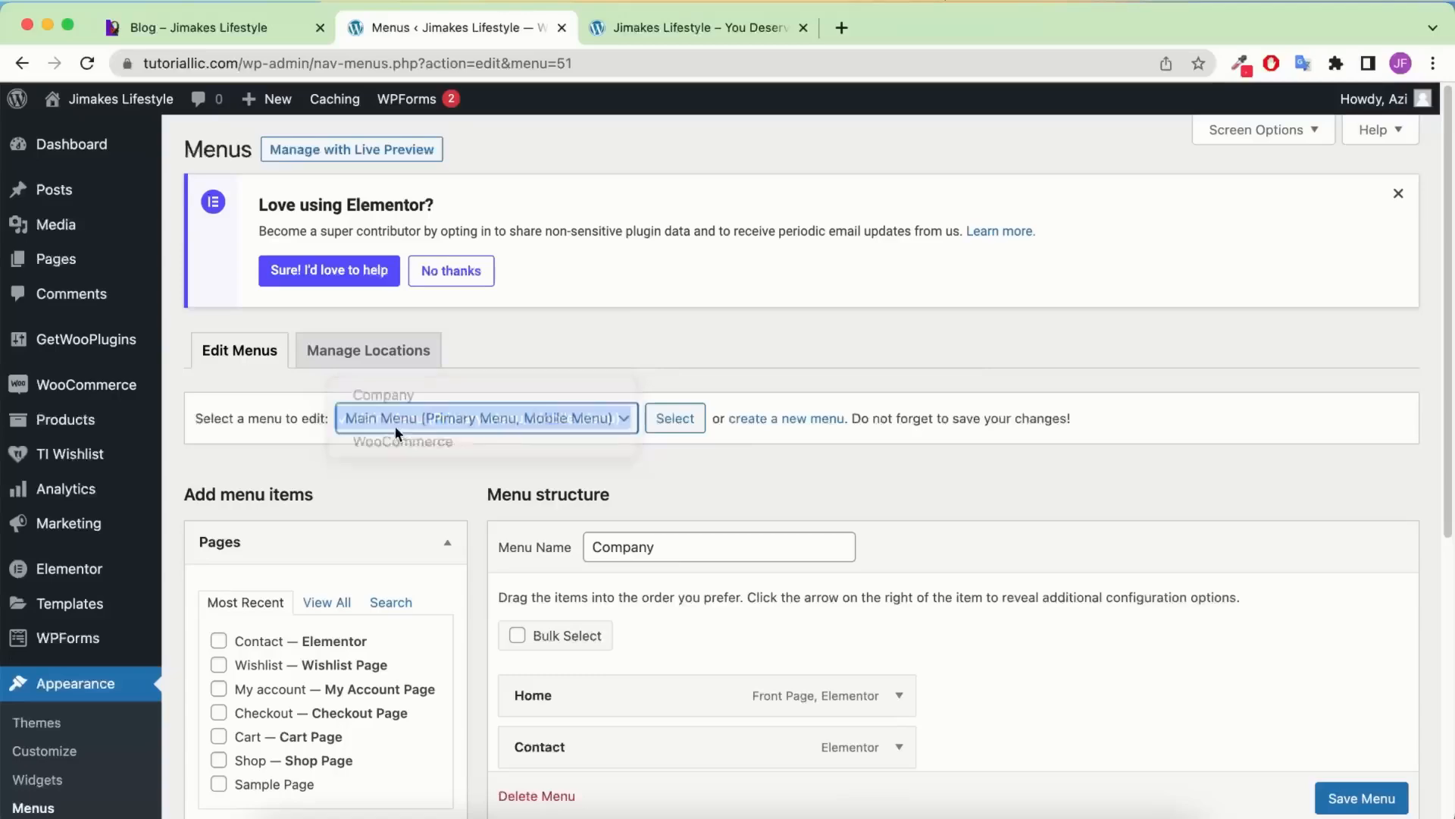
left_click(686, 422)
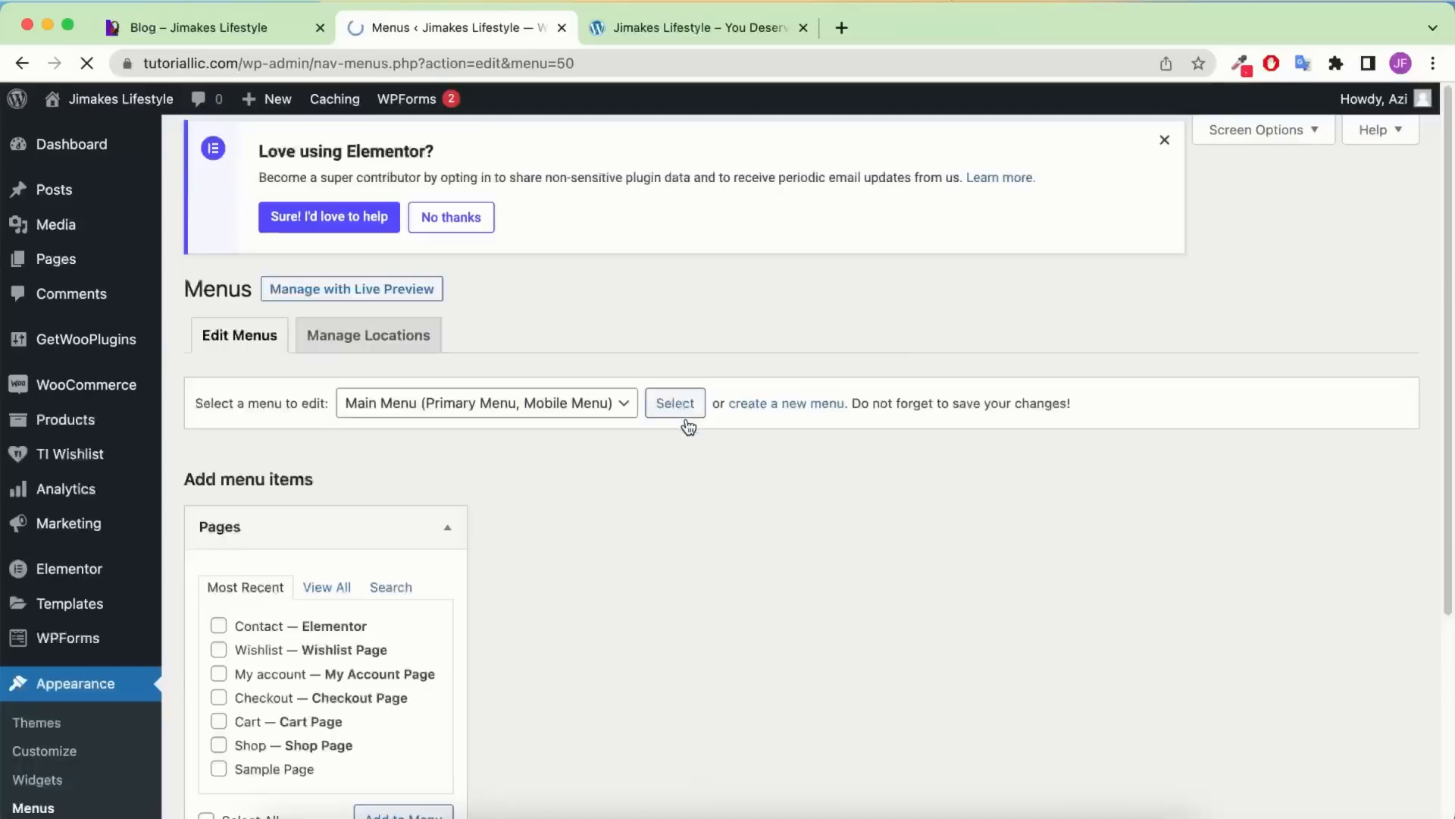
scroll(690, 513, "down", 5)
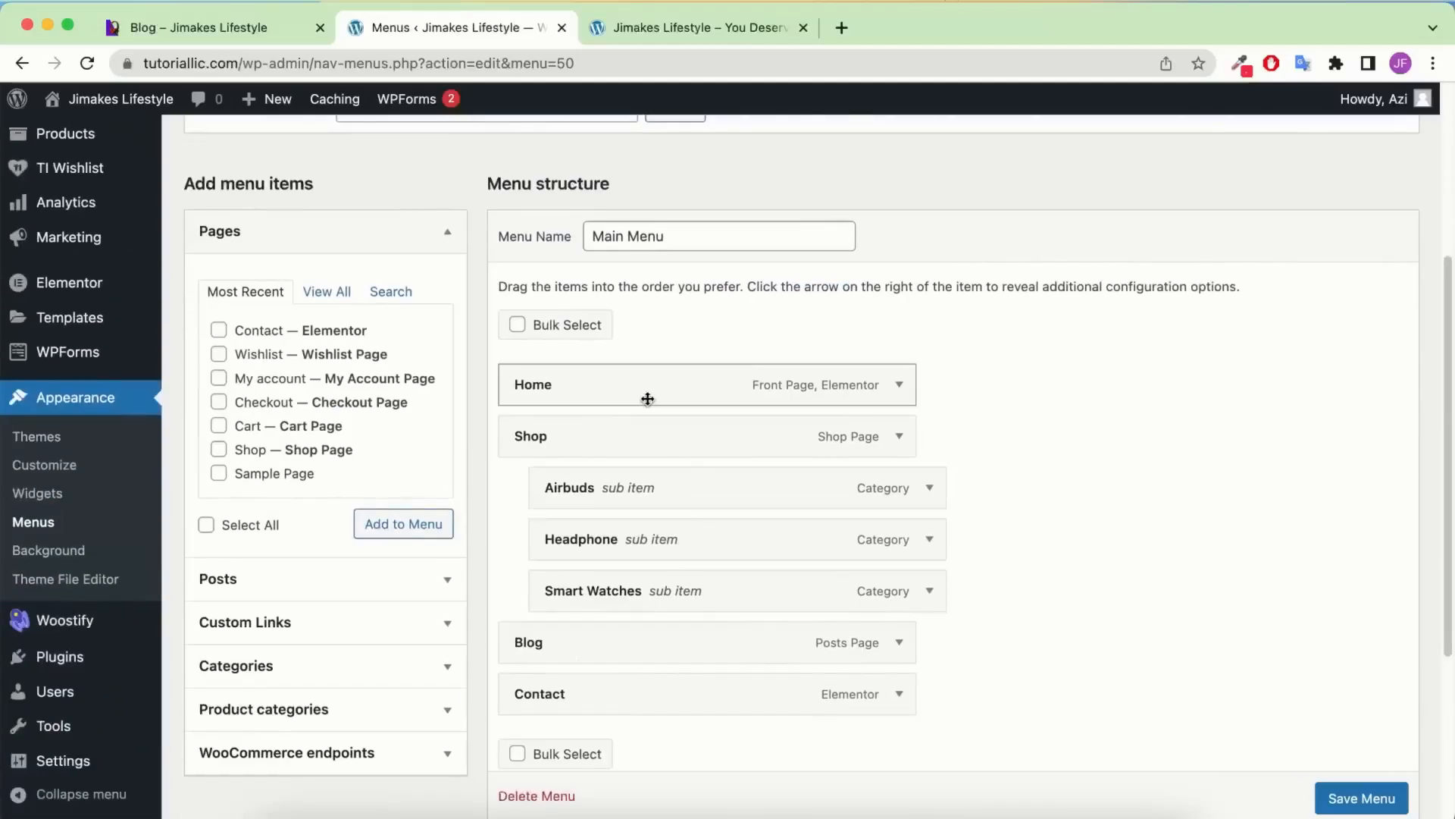
scroll(690, 546, "up", 3)
scroll(751, 434, "down", 1)
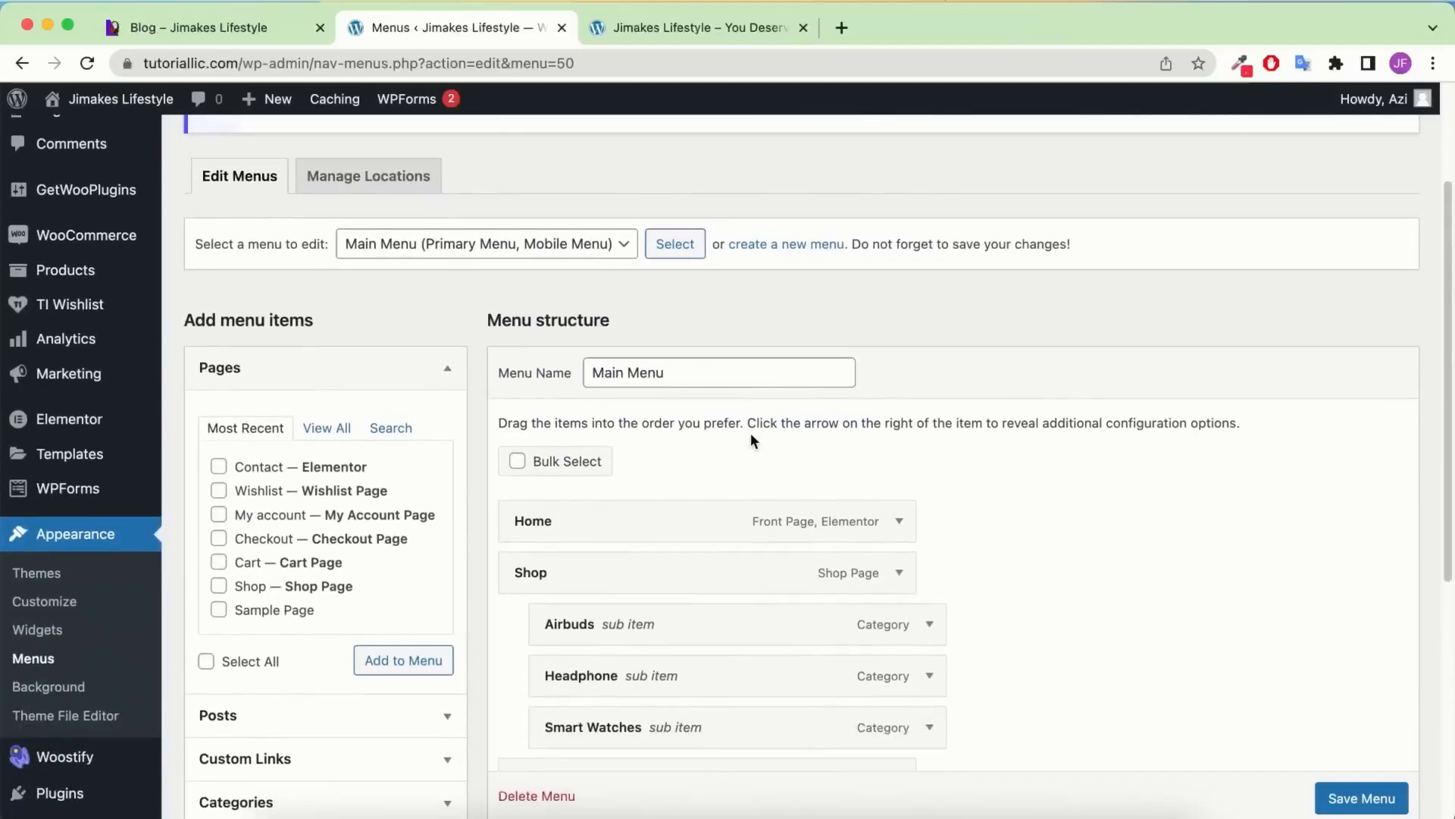
scroll(750, 438, "down", 7)
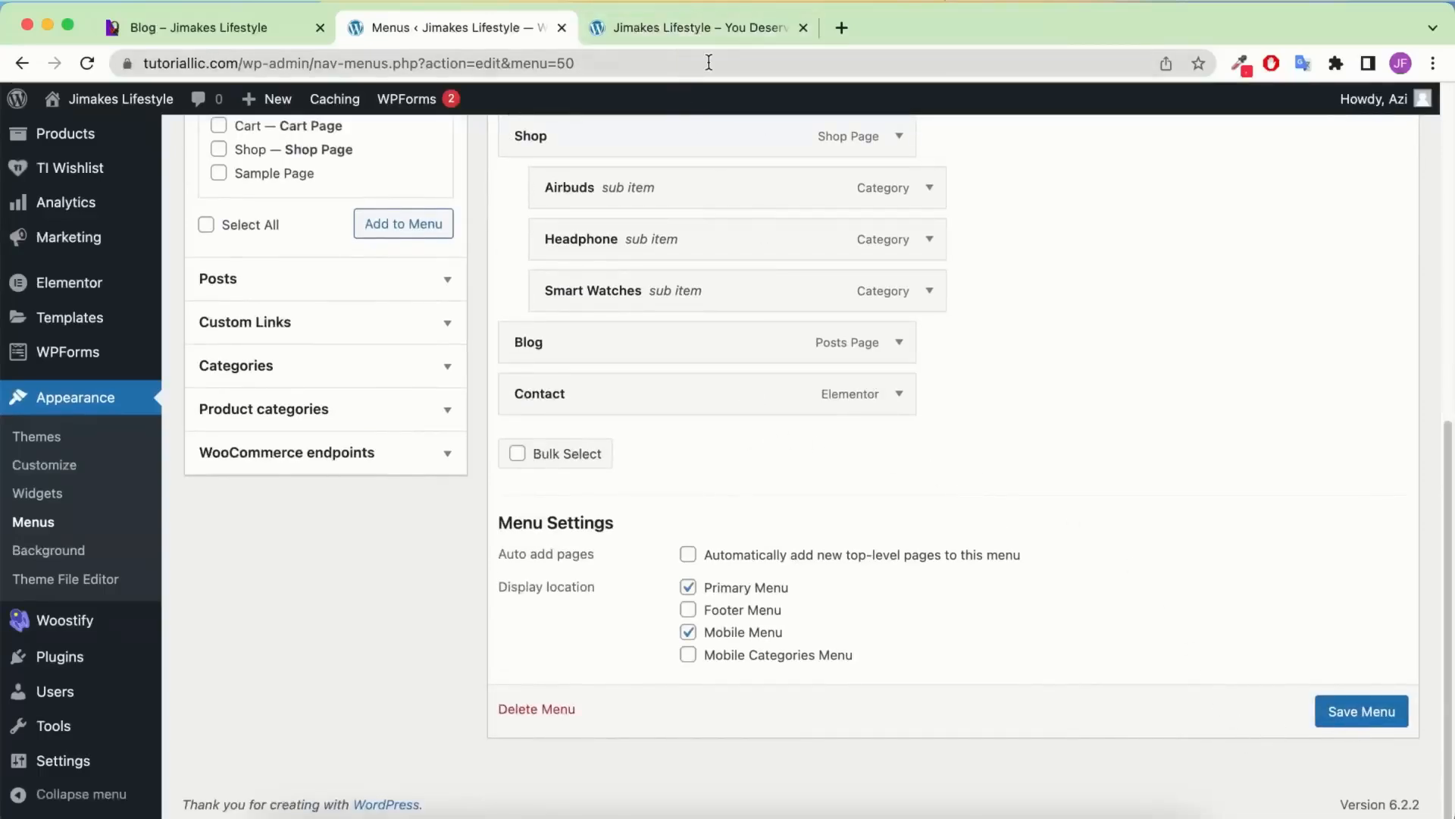
scroll(746, 347, "up", 8)
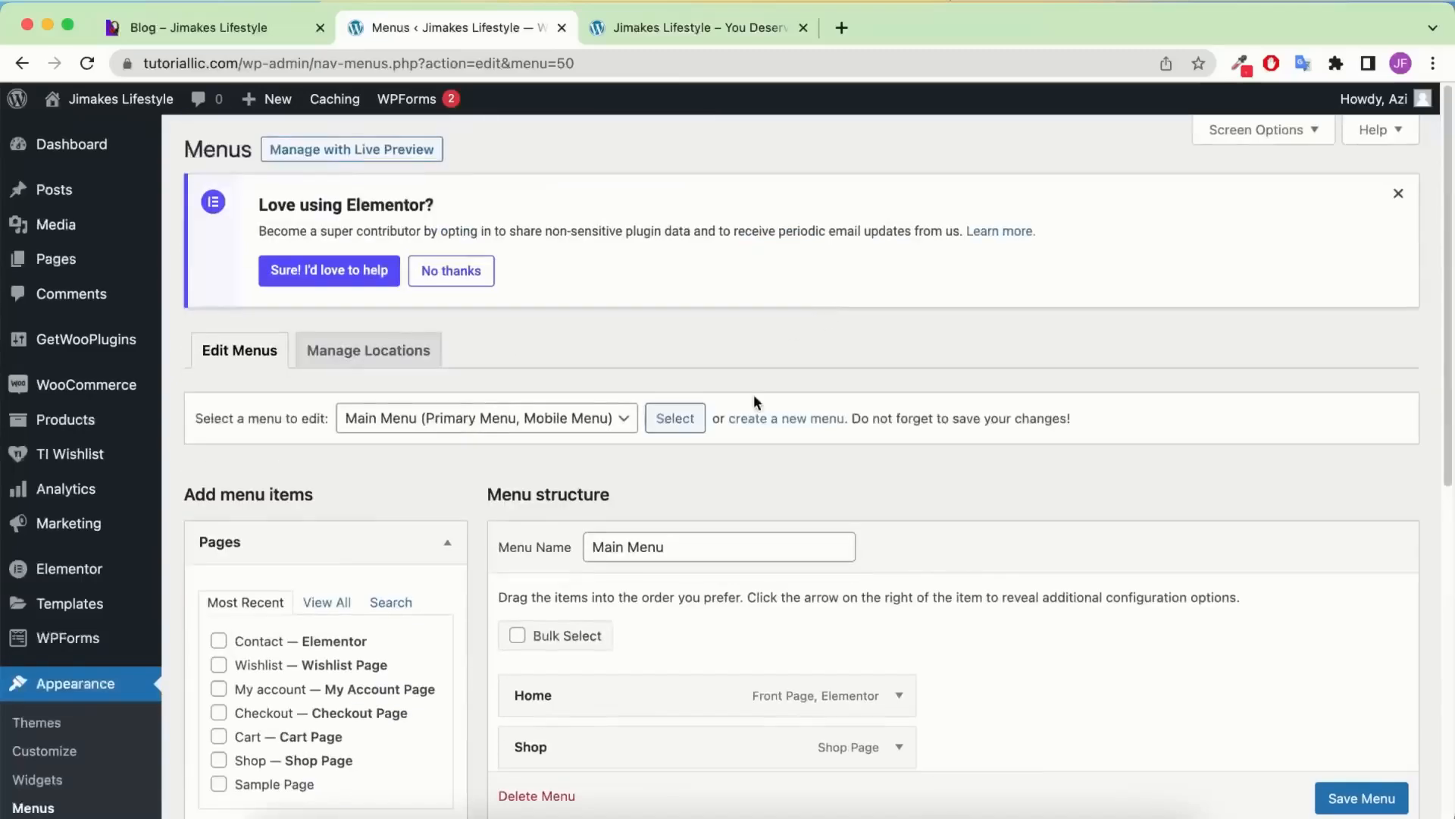
Create a new menu named Shop
left_click(807, 428)
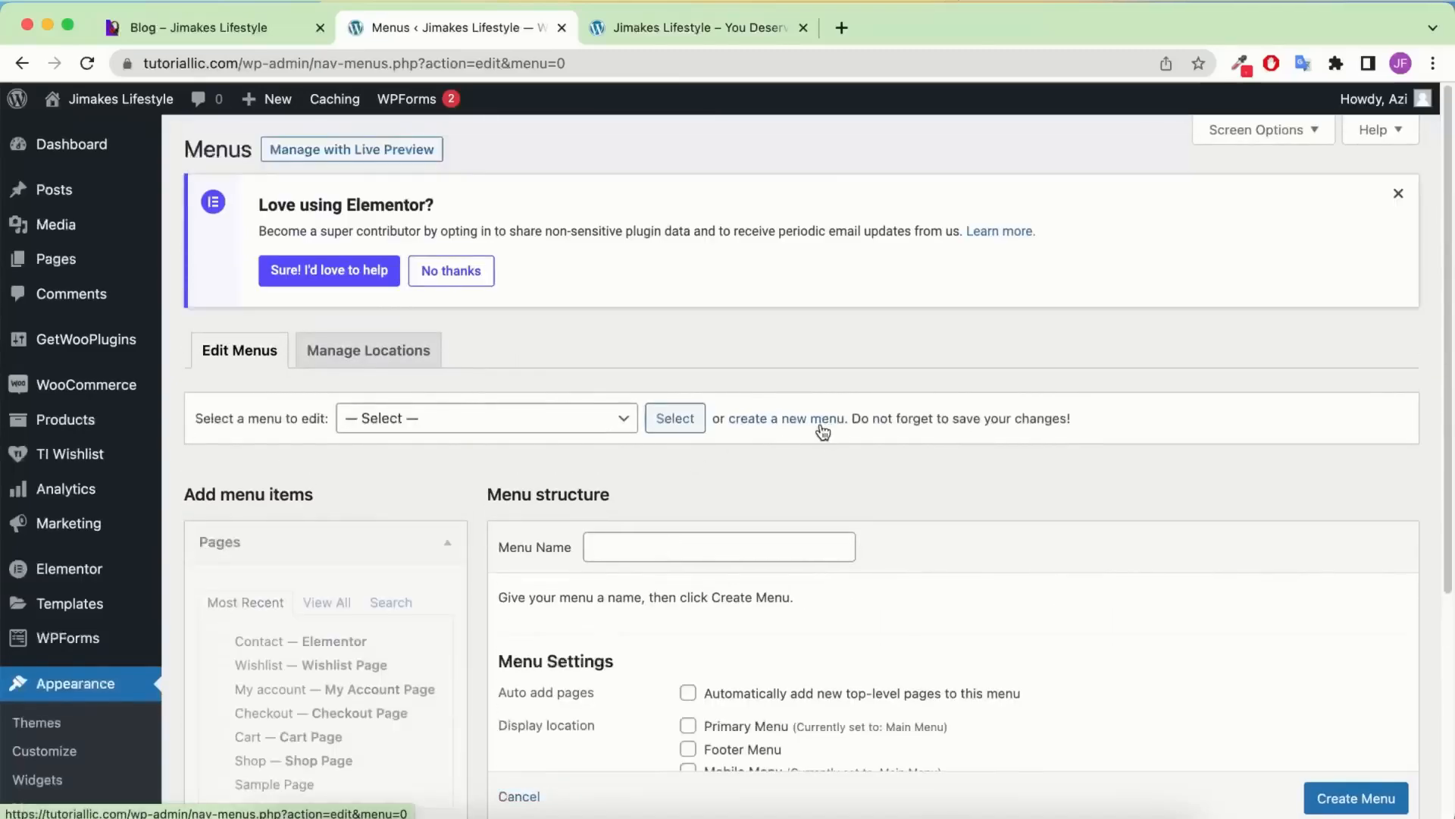
scroll(673, 521, "down", 1)
left_click(673, 521)
left_click(720, 672)
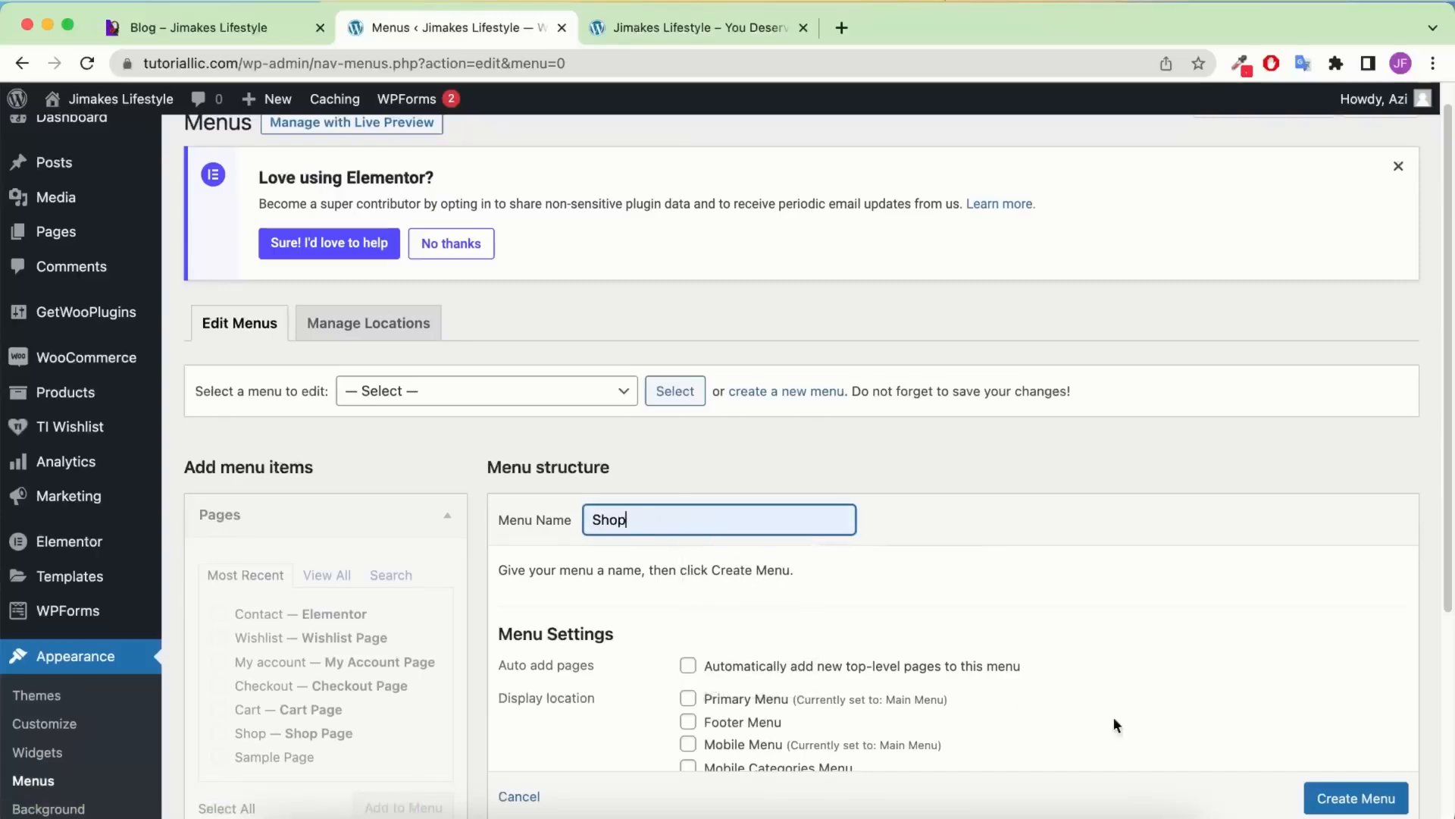
scroll(1221, 630, "down", 5)
left_click(1372, 530)
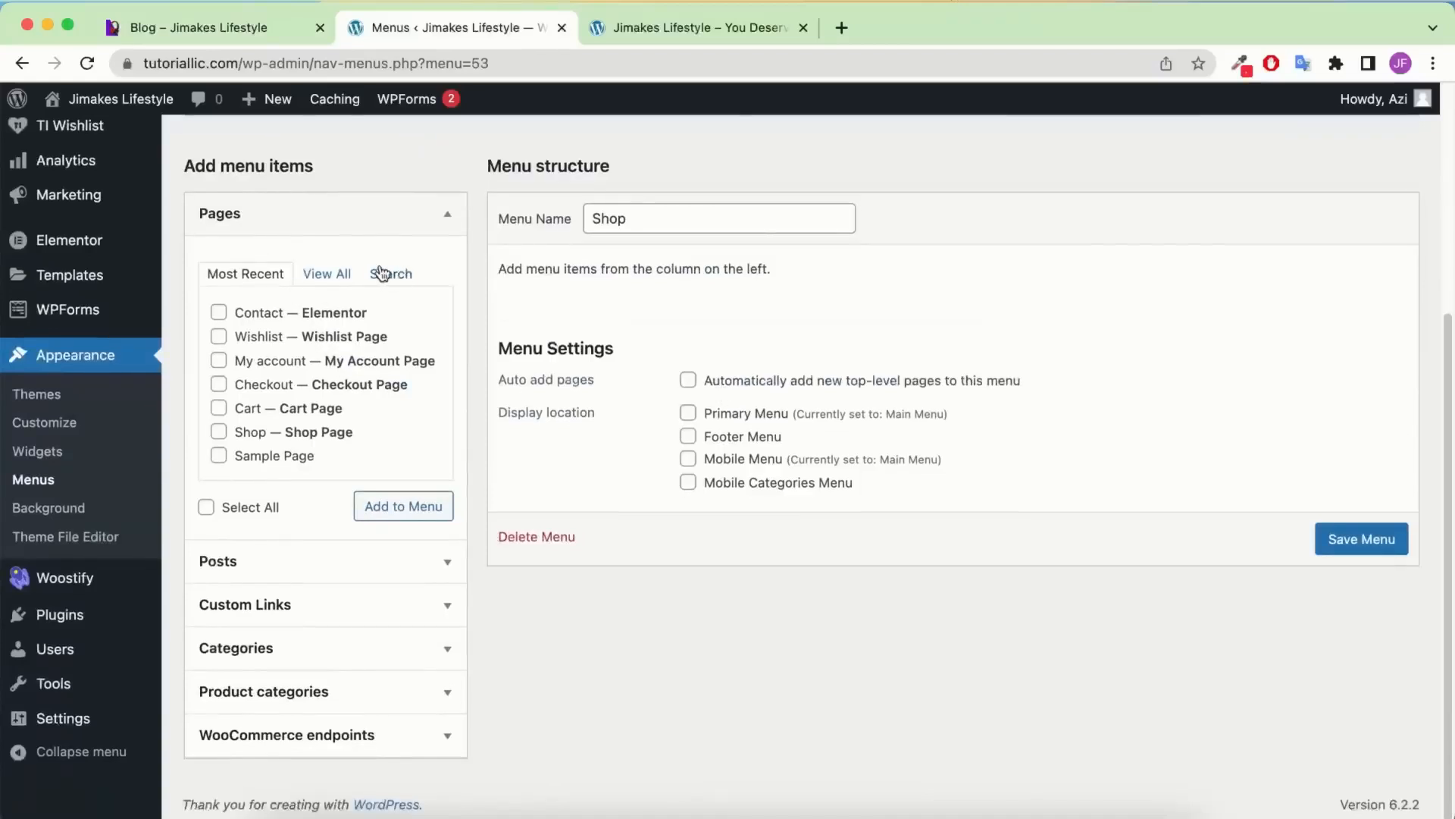
Add the Shop page to the Shop menu
left_click(343, 274)
scroll(316, 347, "down", 4)
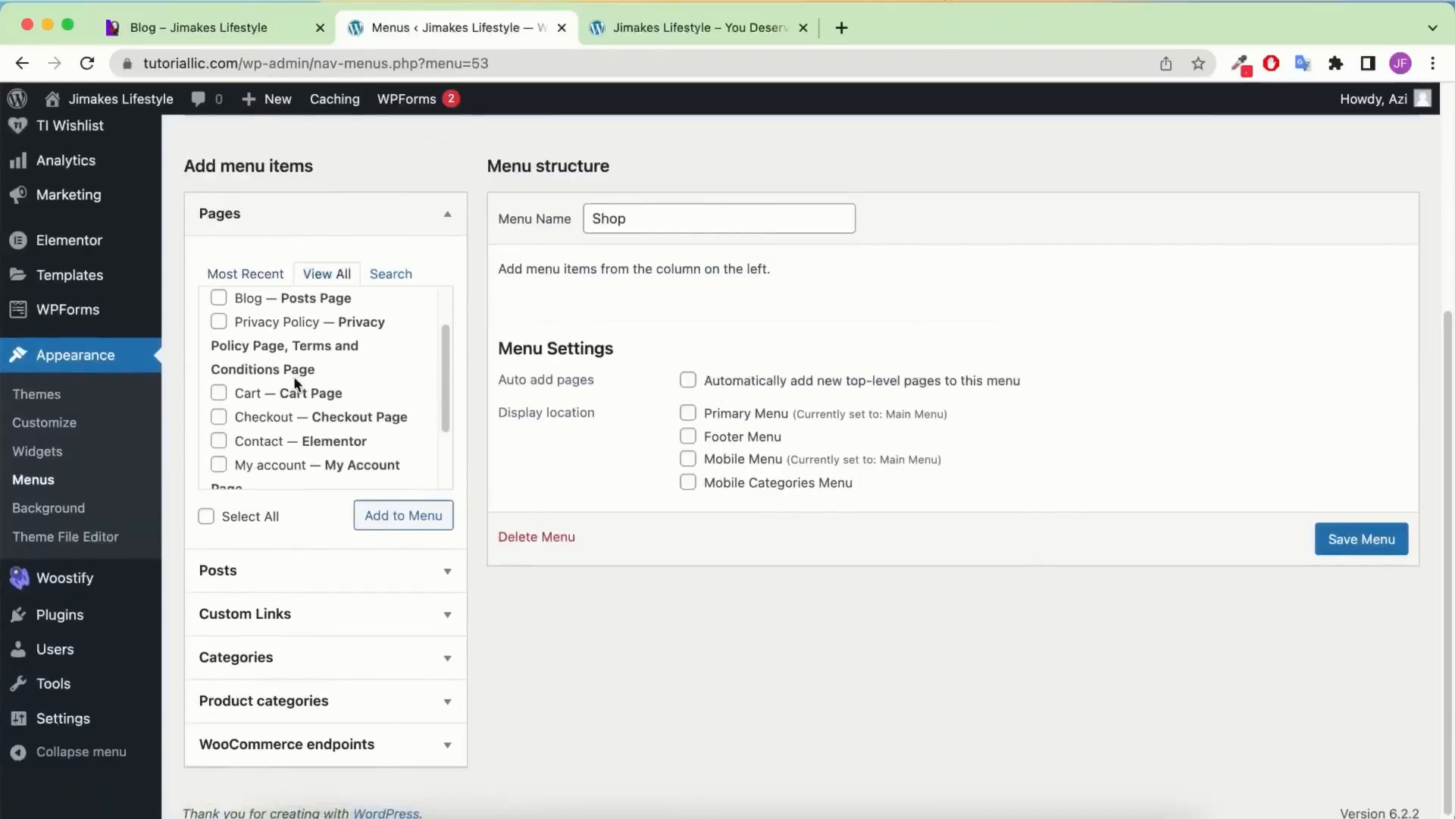
scroll(296, 382, "down", 2)
left_click(278, 418)
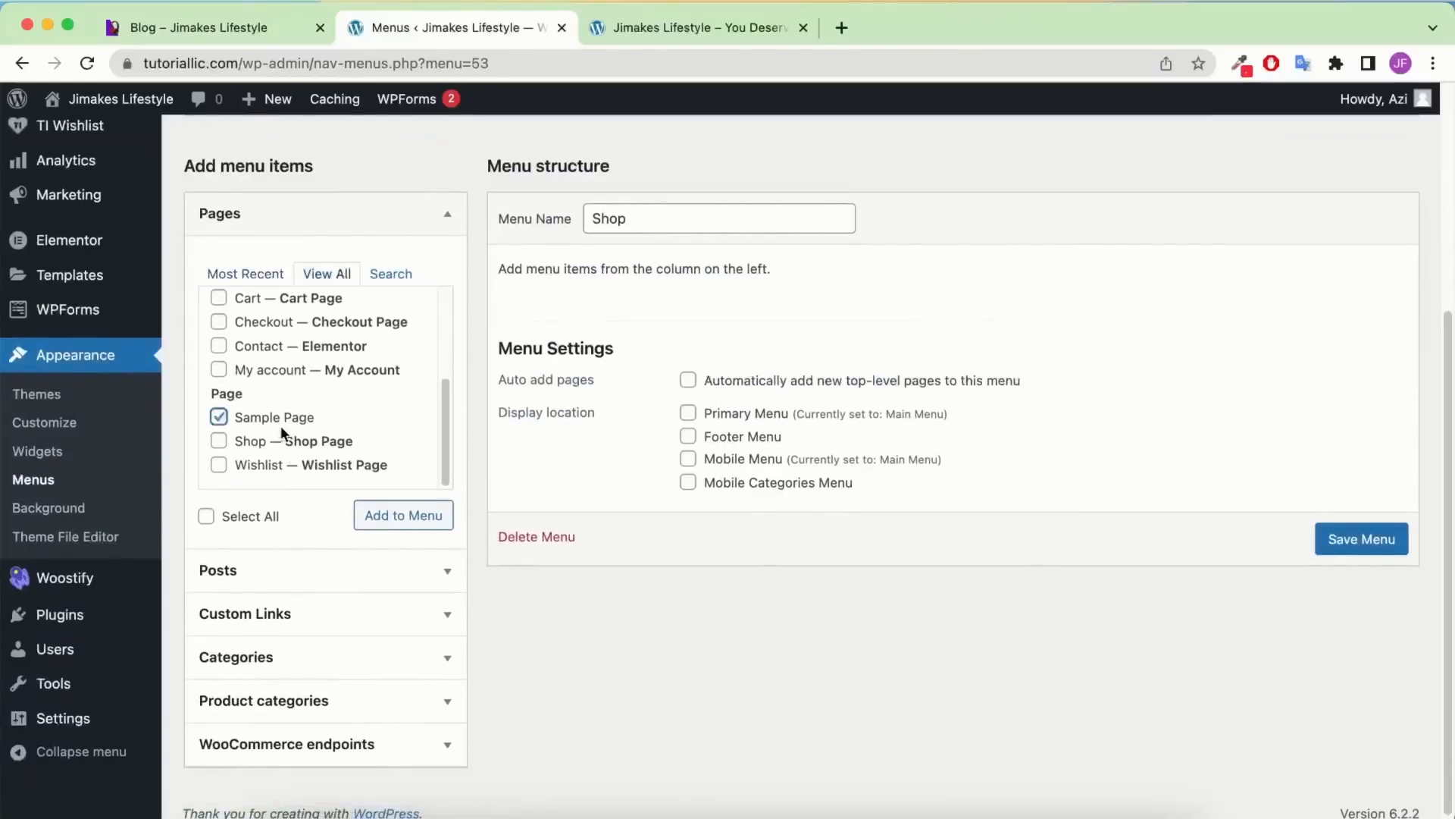
left_click(281, 439)
left_click(367, 513)
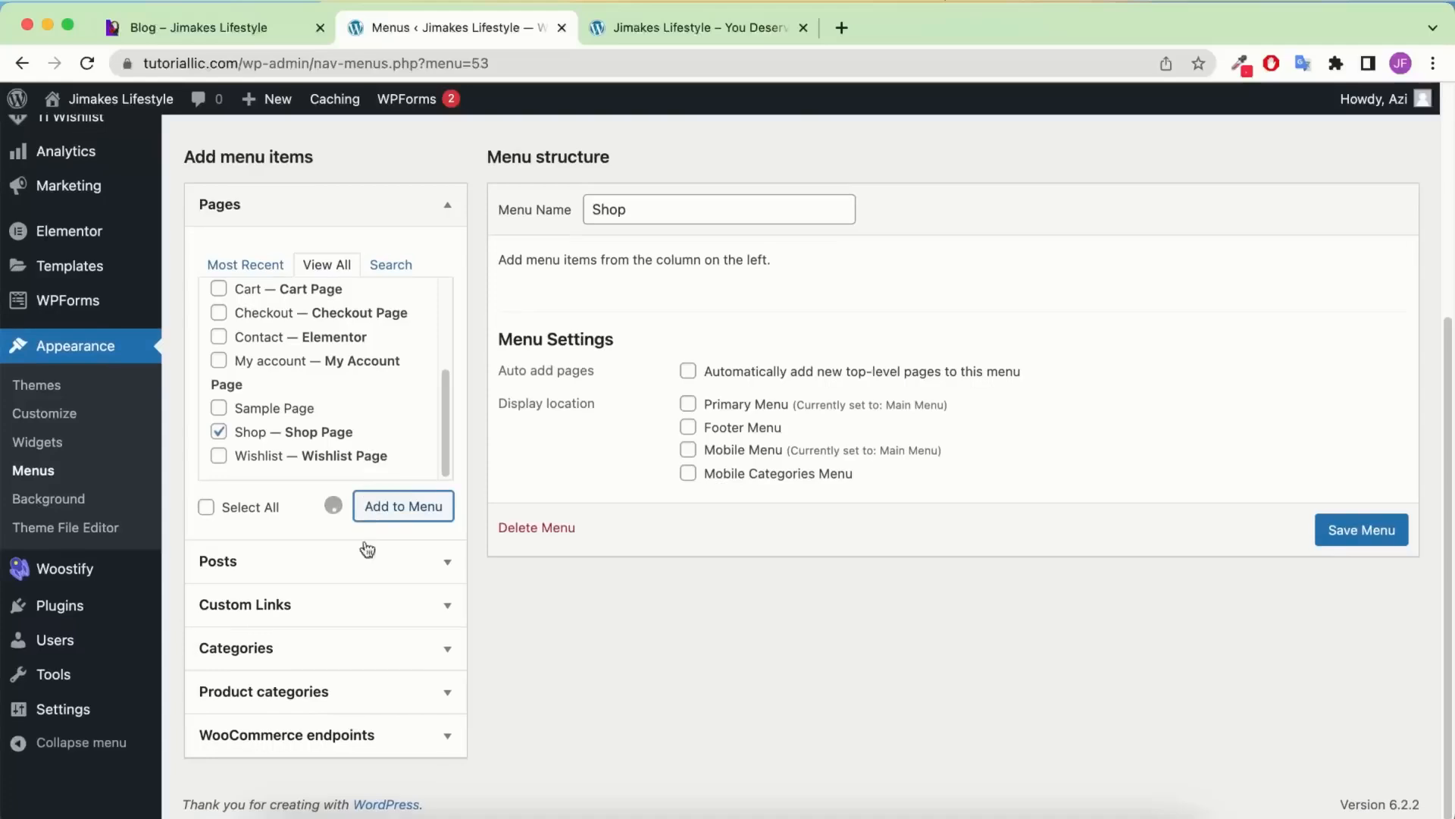
Add the Orders and Account details WooCommerce endpoints to the Shop menu
left_click(359, 734)
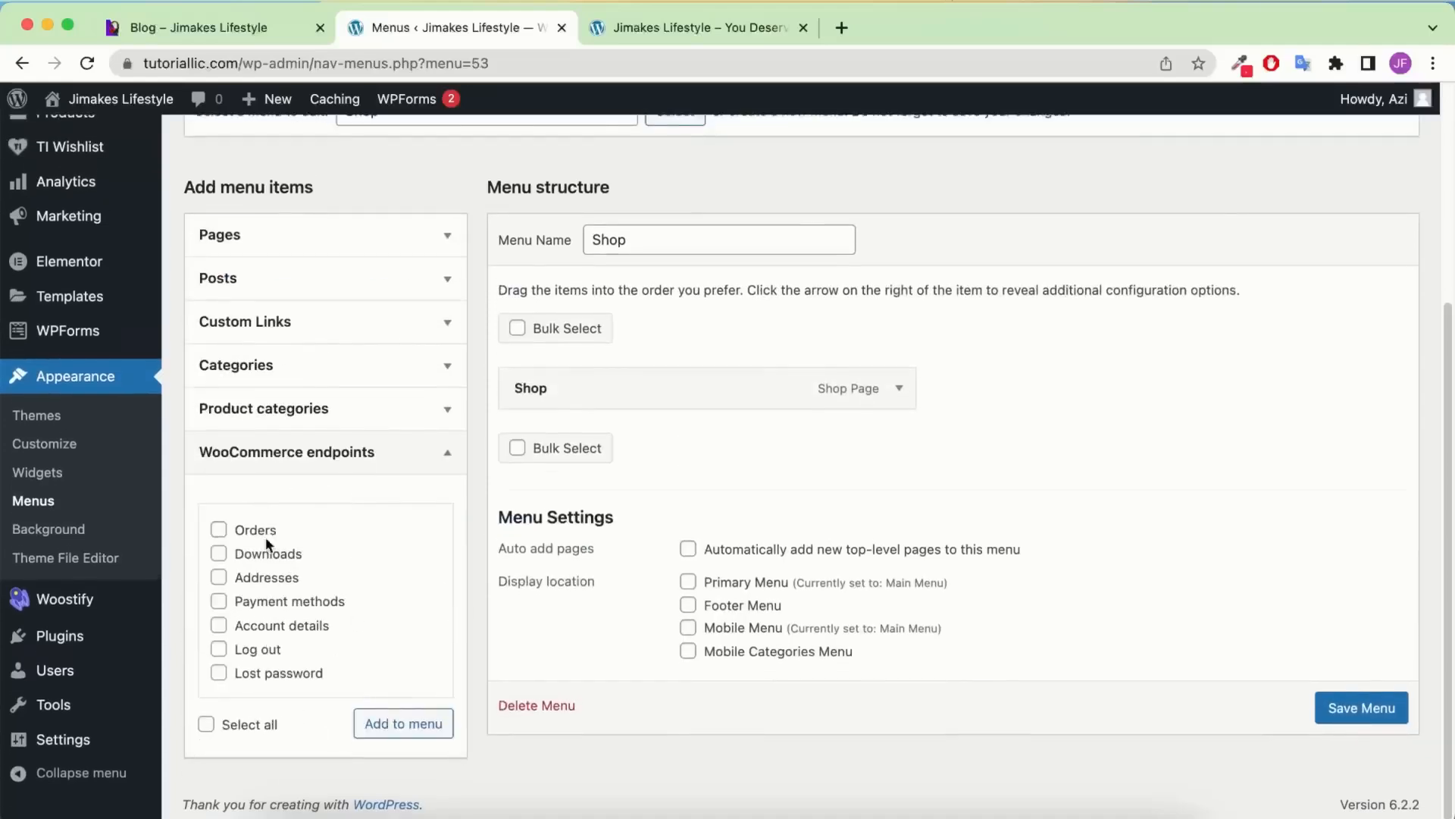
left_click(415, 729)
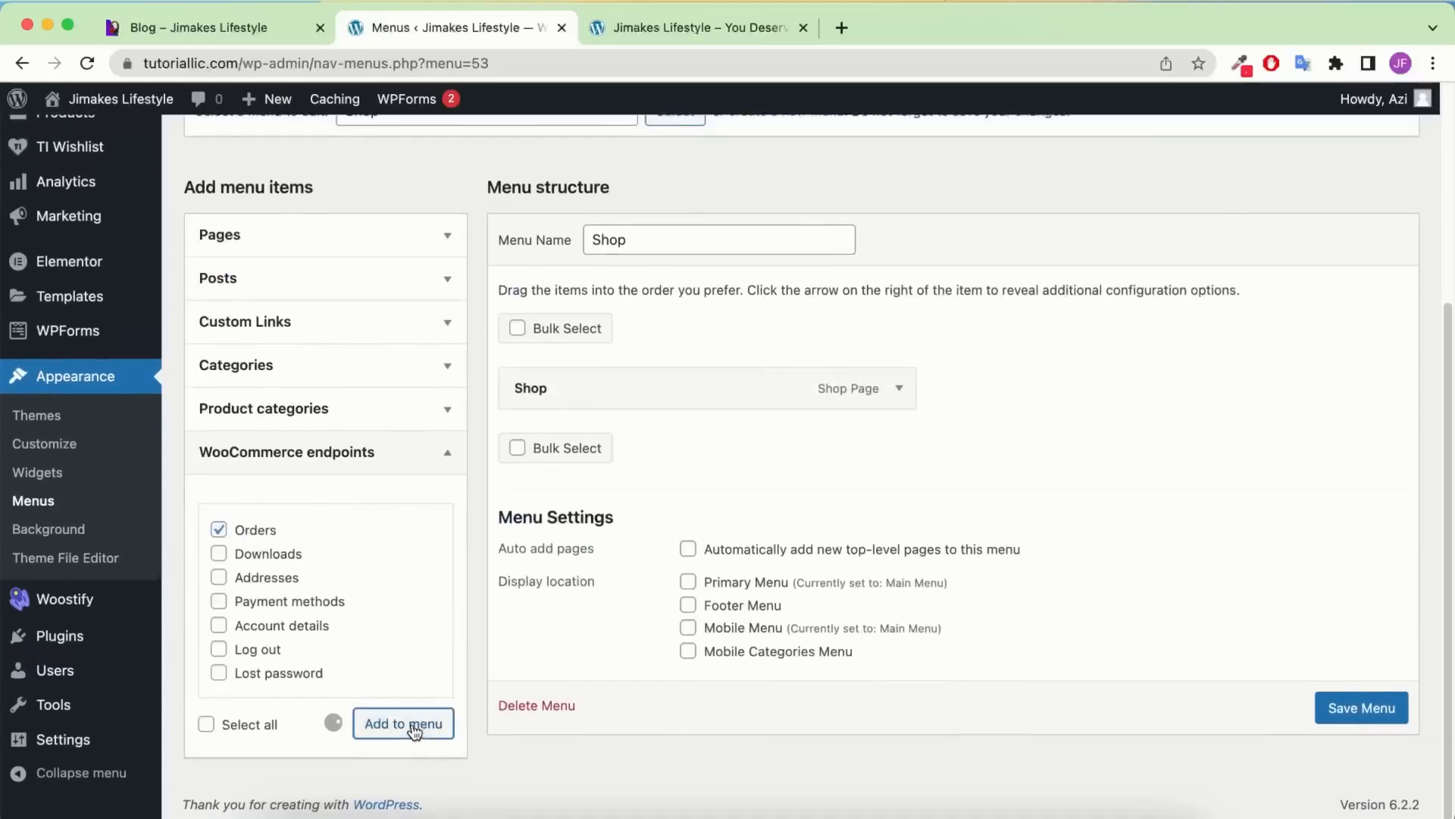
left_click(298, 633)
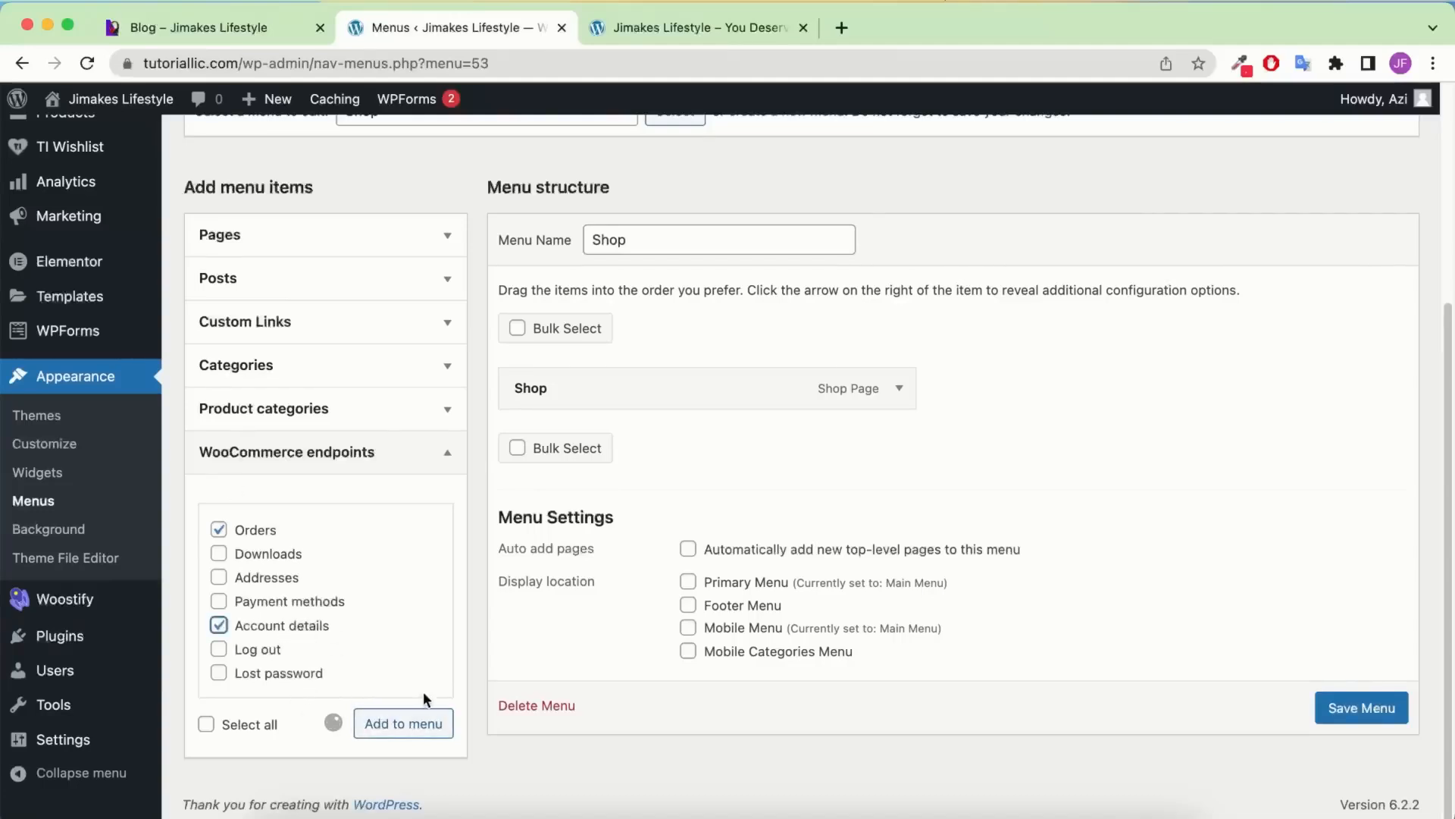
left_click(413, 726)
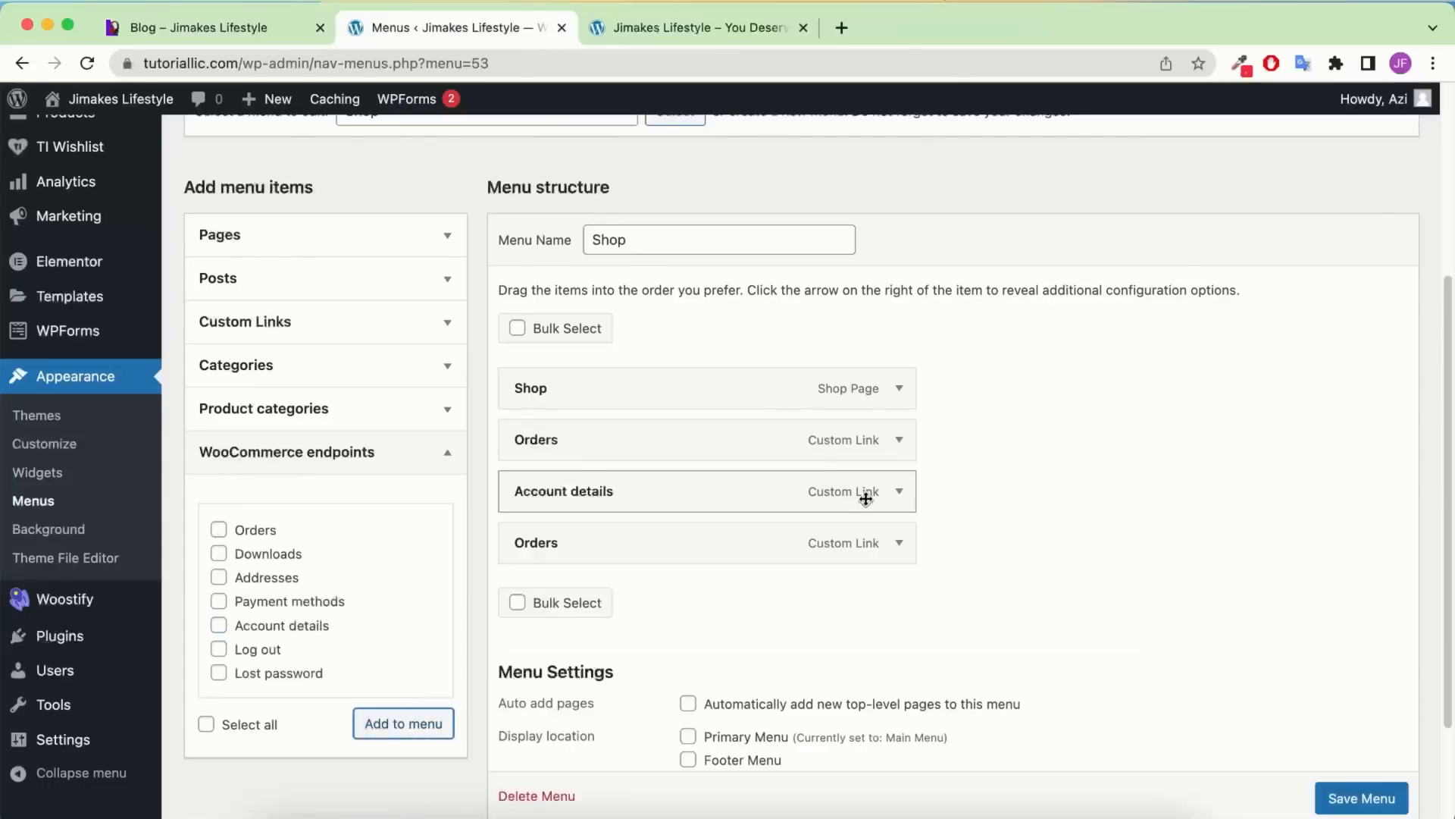
left_click(898, 544)
Remove the duplicate Orders item, tidy the Account details label, and save the Shop menu
scroll(922, 491, "down", 4)
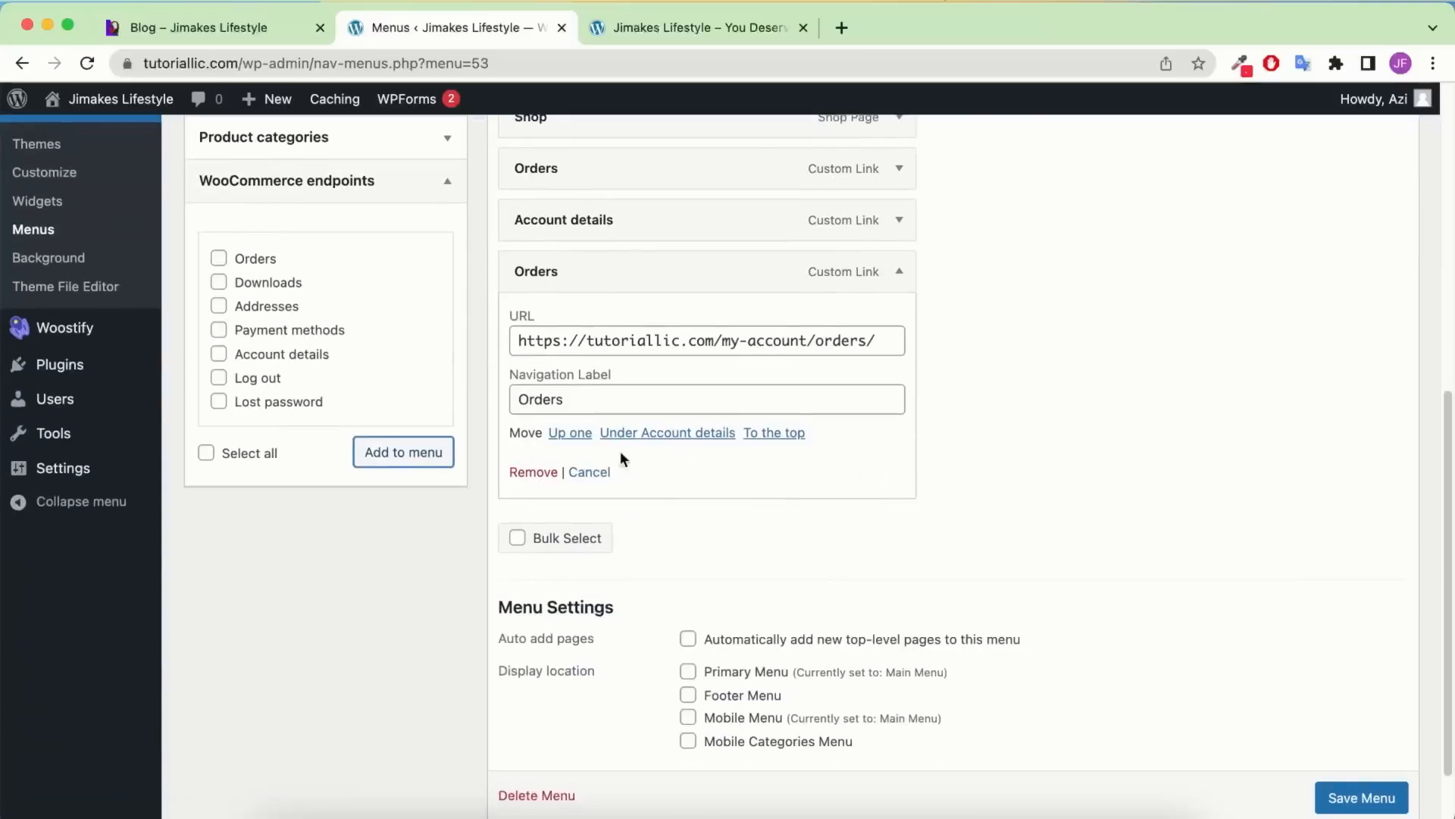
left_click(531, 471)
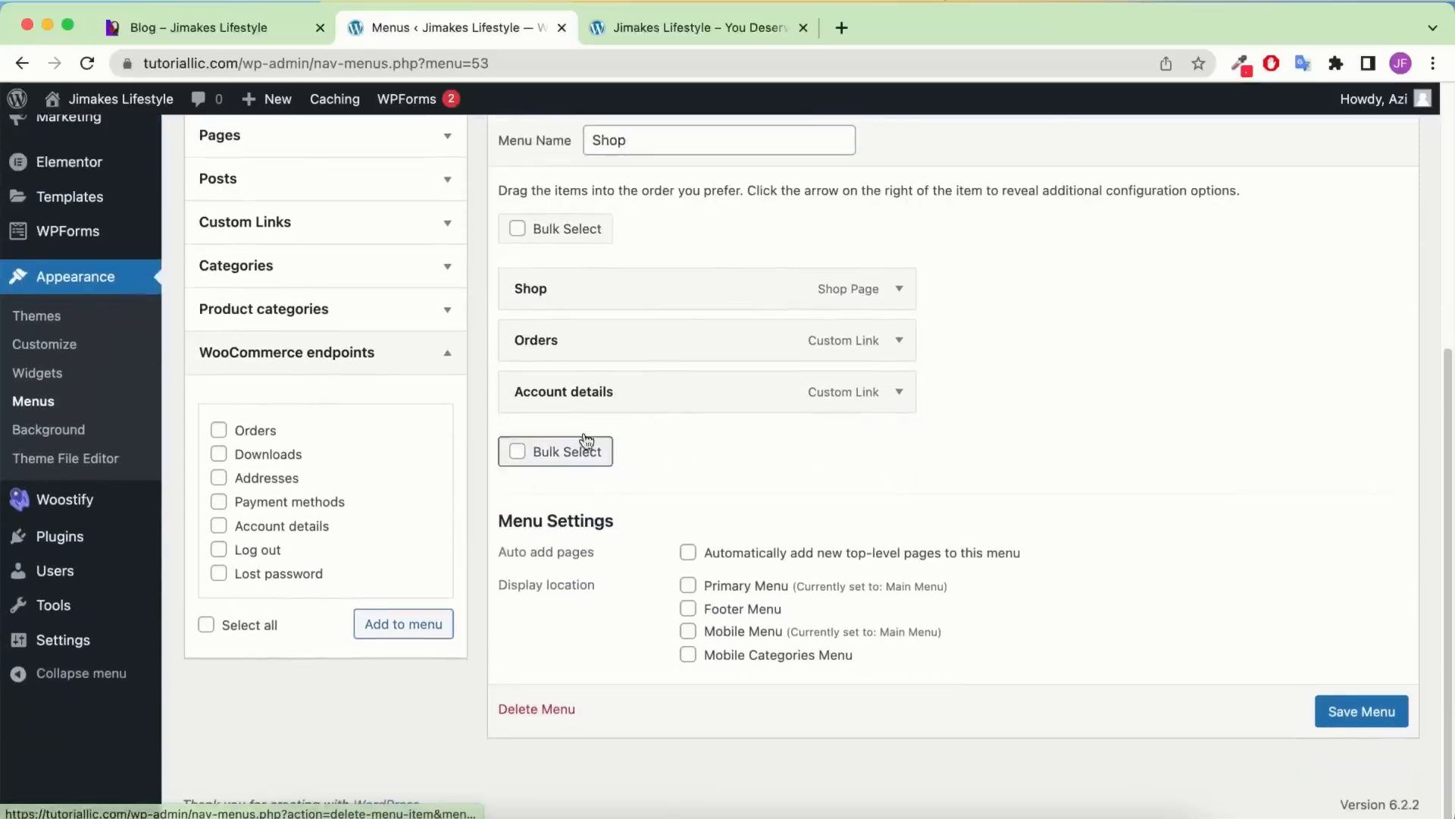
left_click(896, 394)
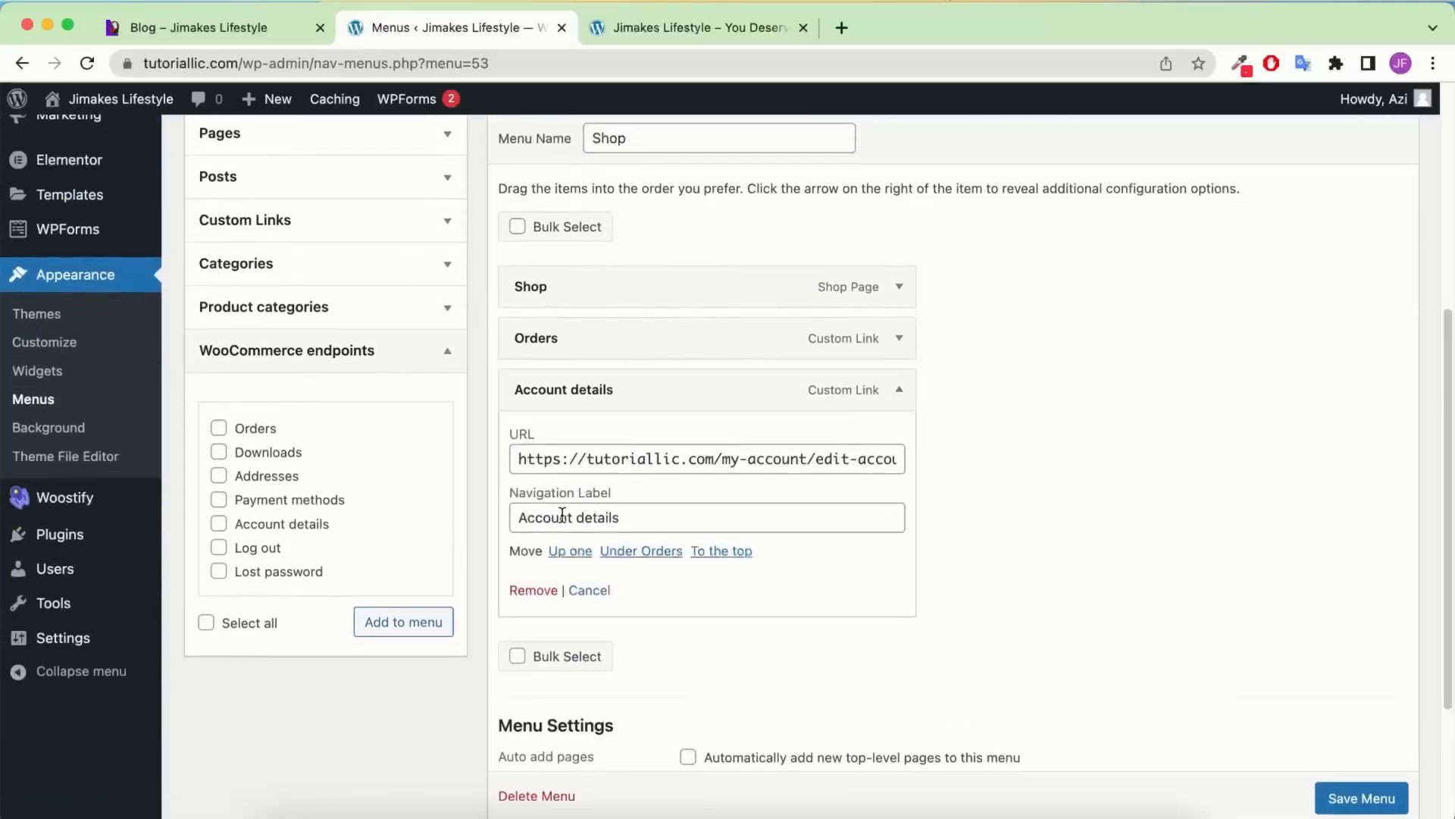
left_click(644, 518)
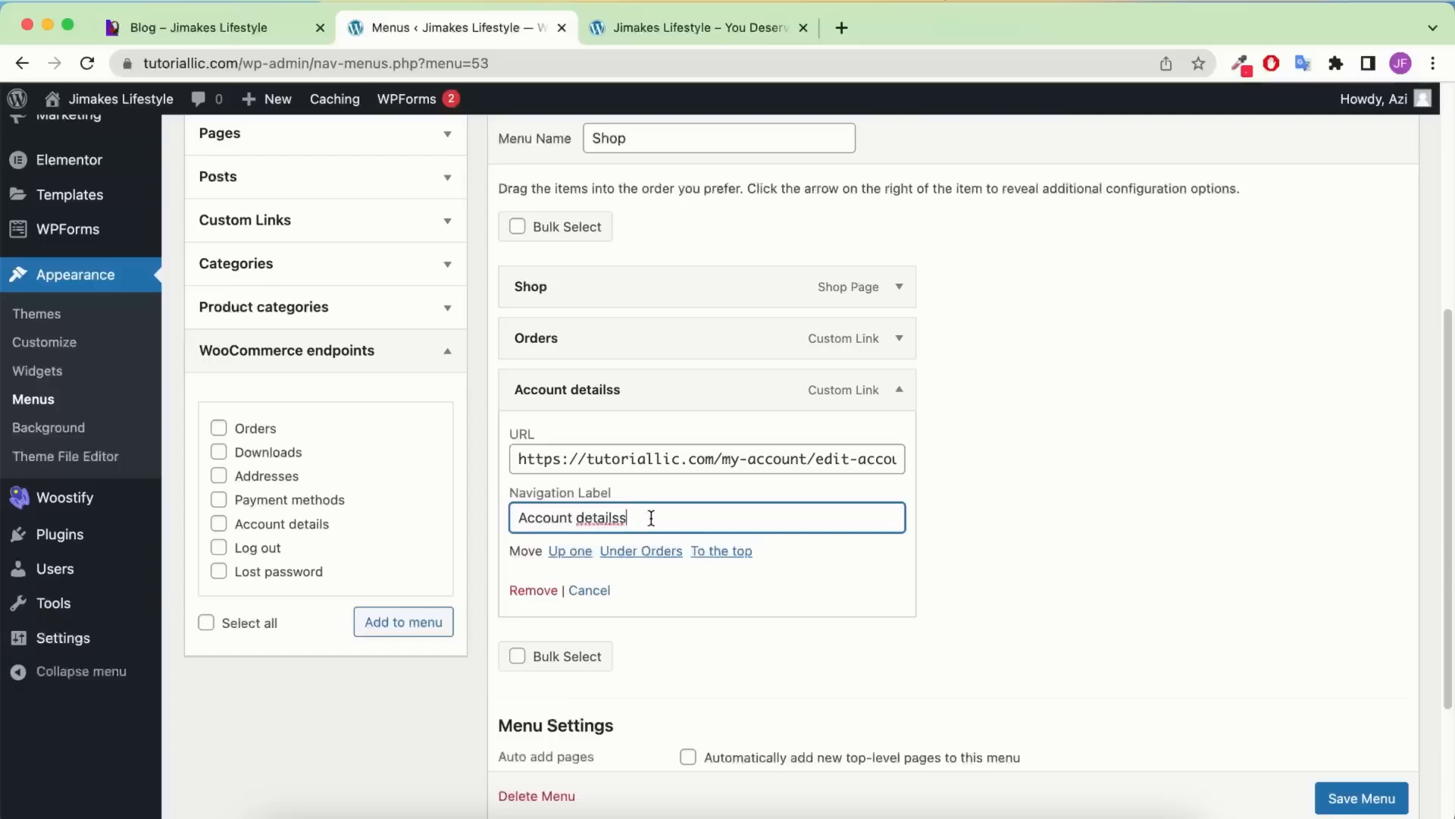
key("BackSpace")
left_click_drag(687, 462, 932, 473)
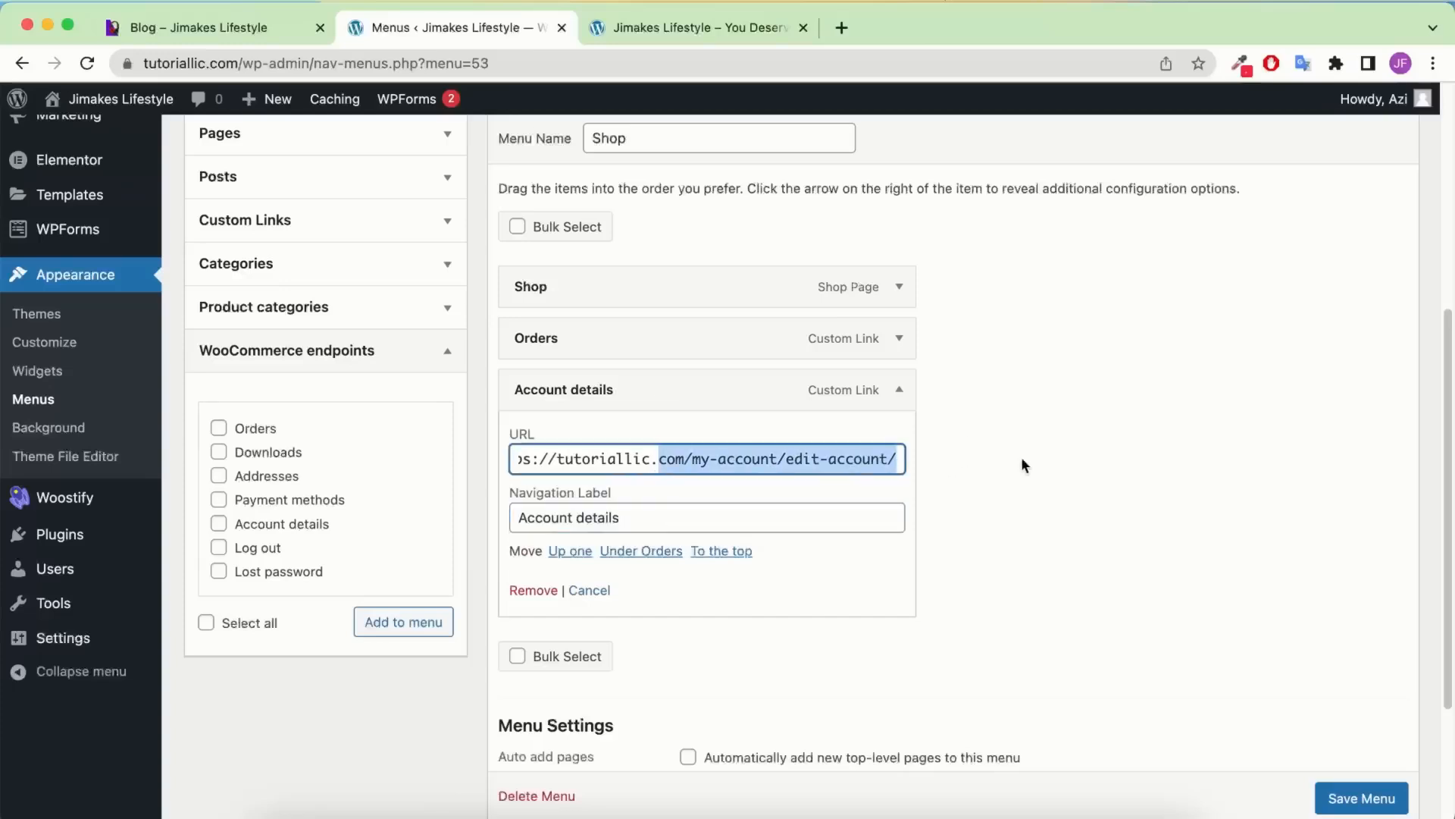
left_click(1064, 458)
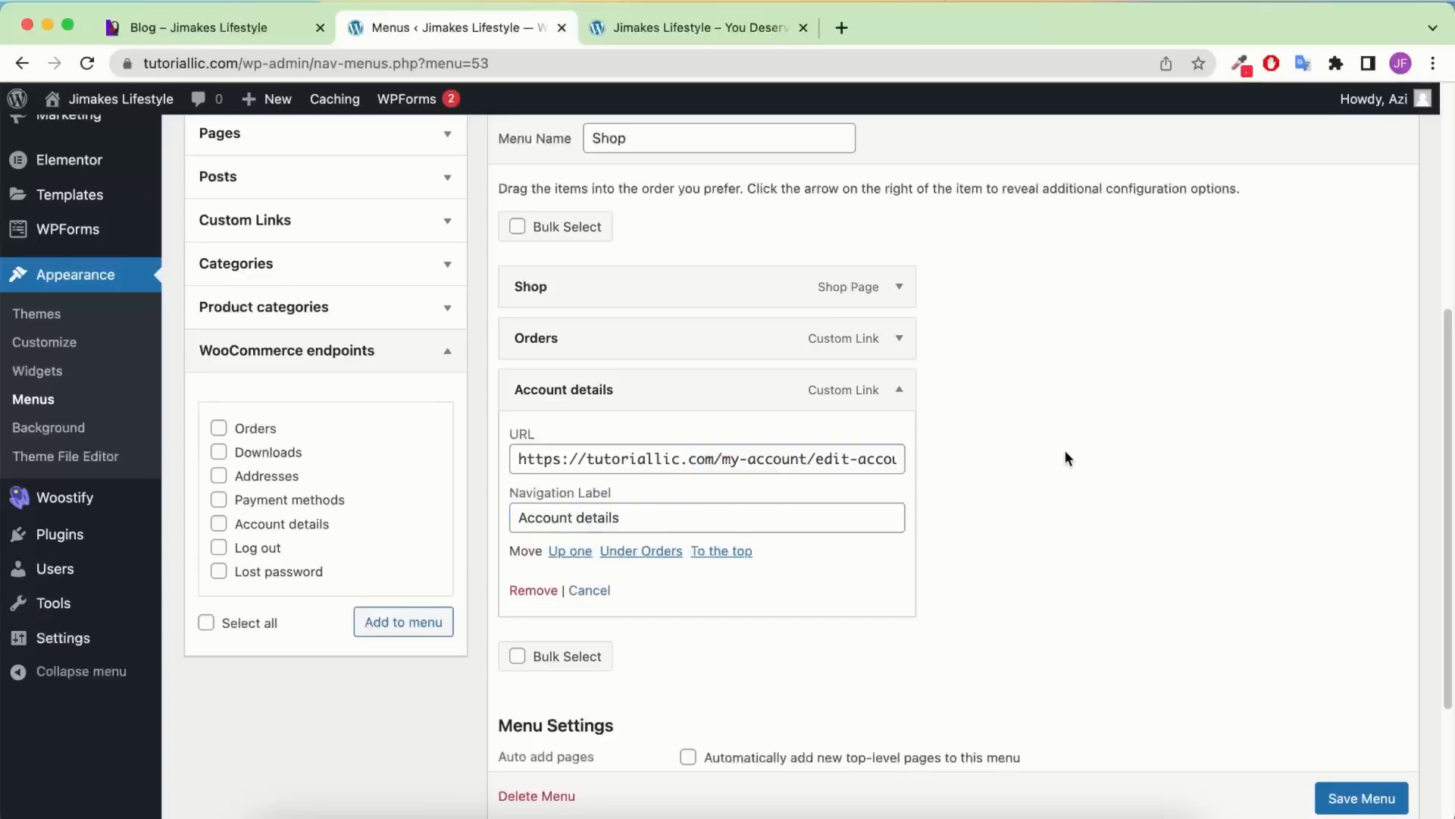
scroll(1358, 793, "down", 1)
left_click(1358, 792)
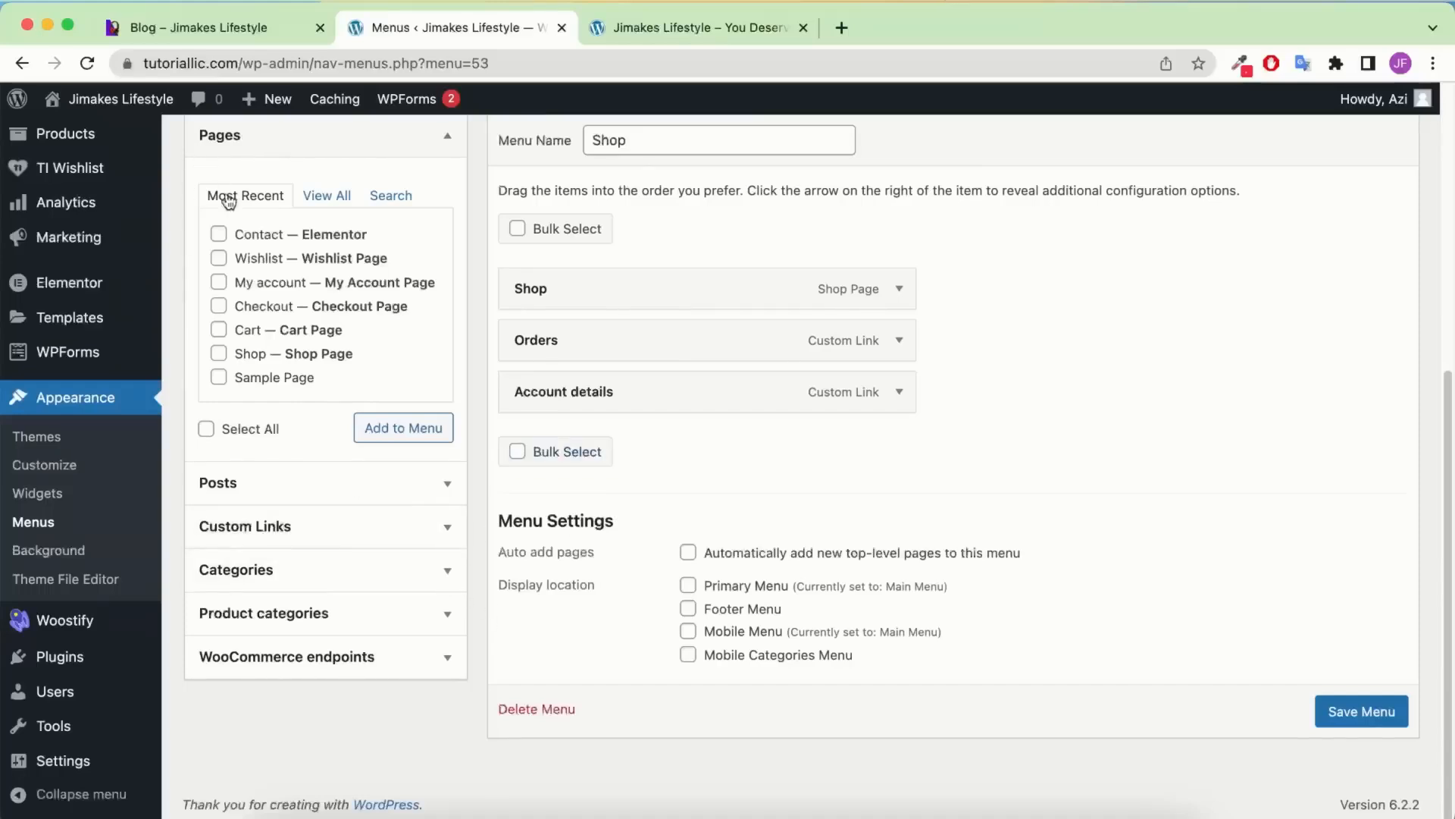
Add a custom link named 'Click' pointing to the site address to the Shop menu
left_click(360, 525)
left_click_drag(242, 63, 87, 55)
key("super+c")
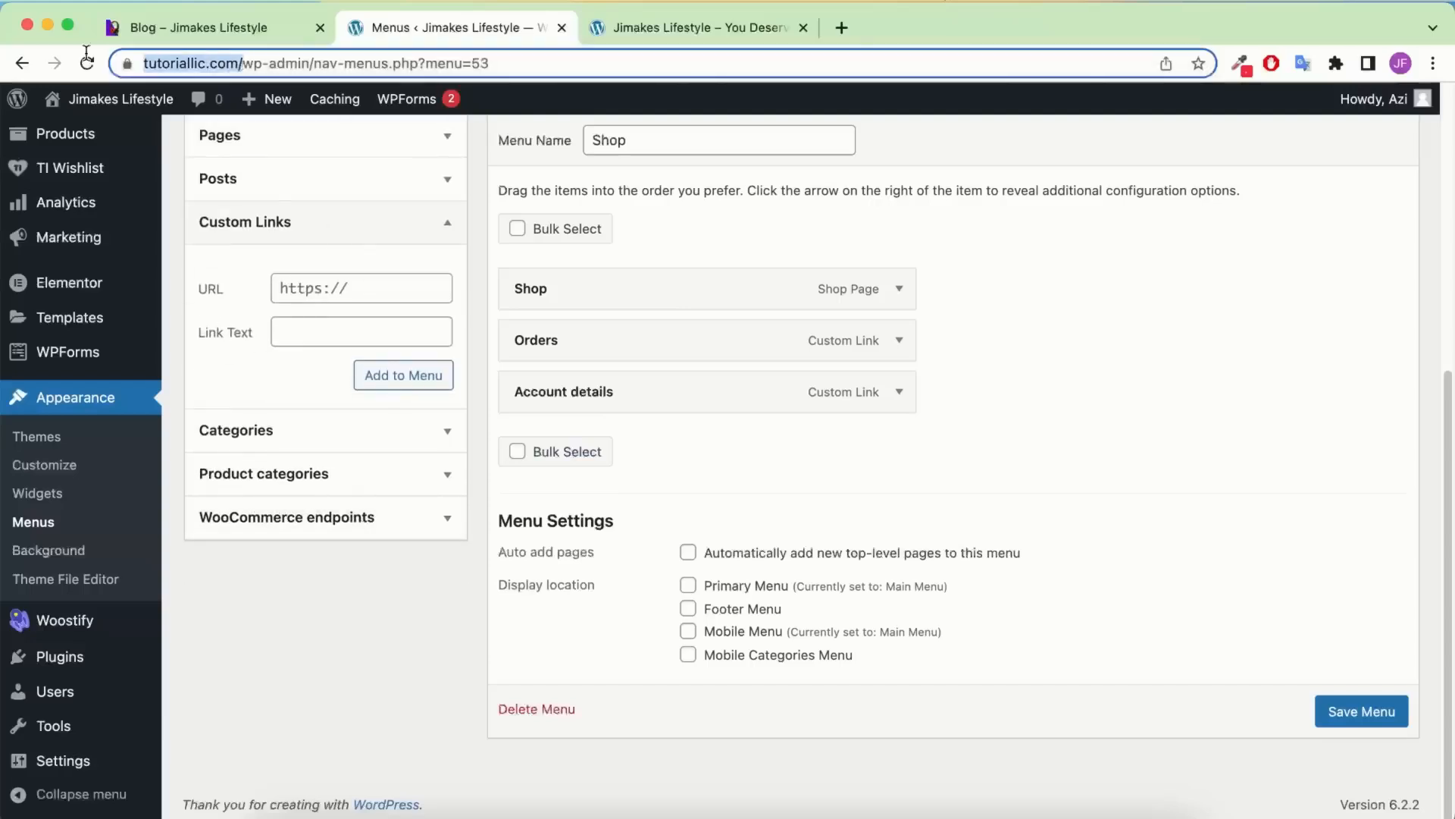
left_click(369, 281)
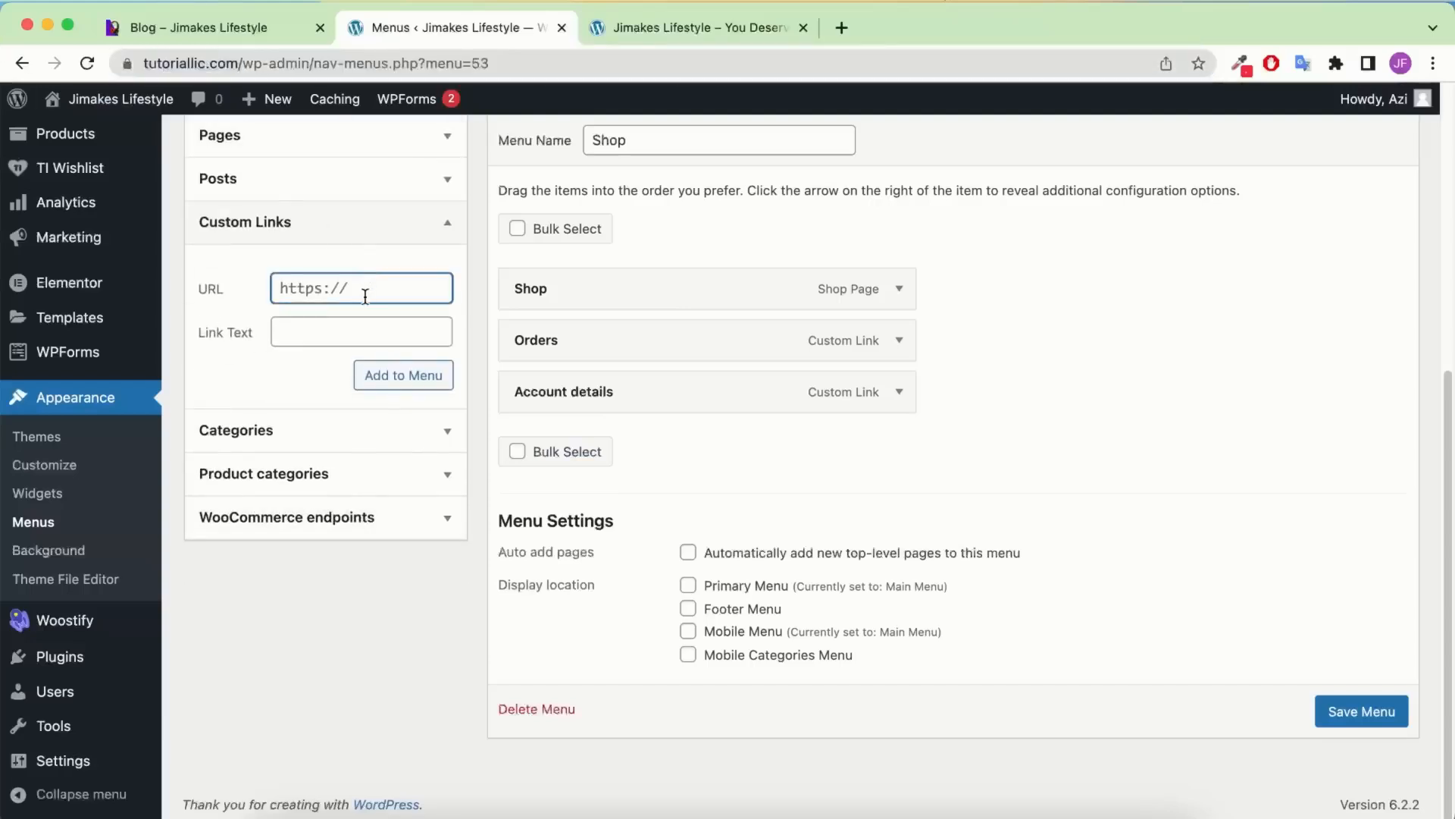
key("super+v")
left_click(372, 327)
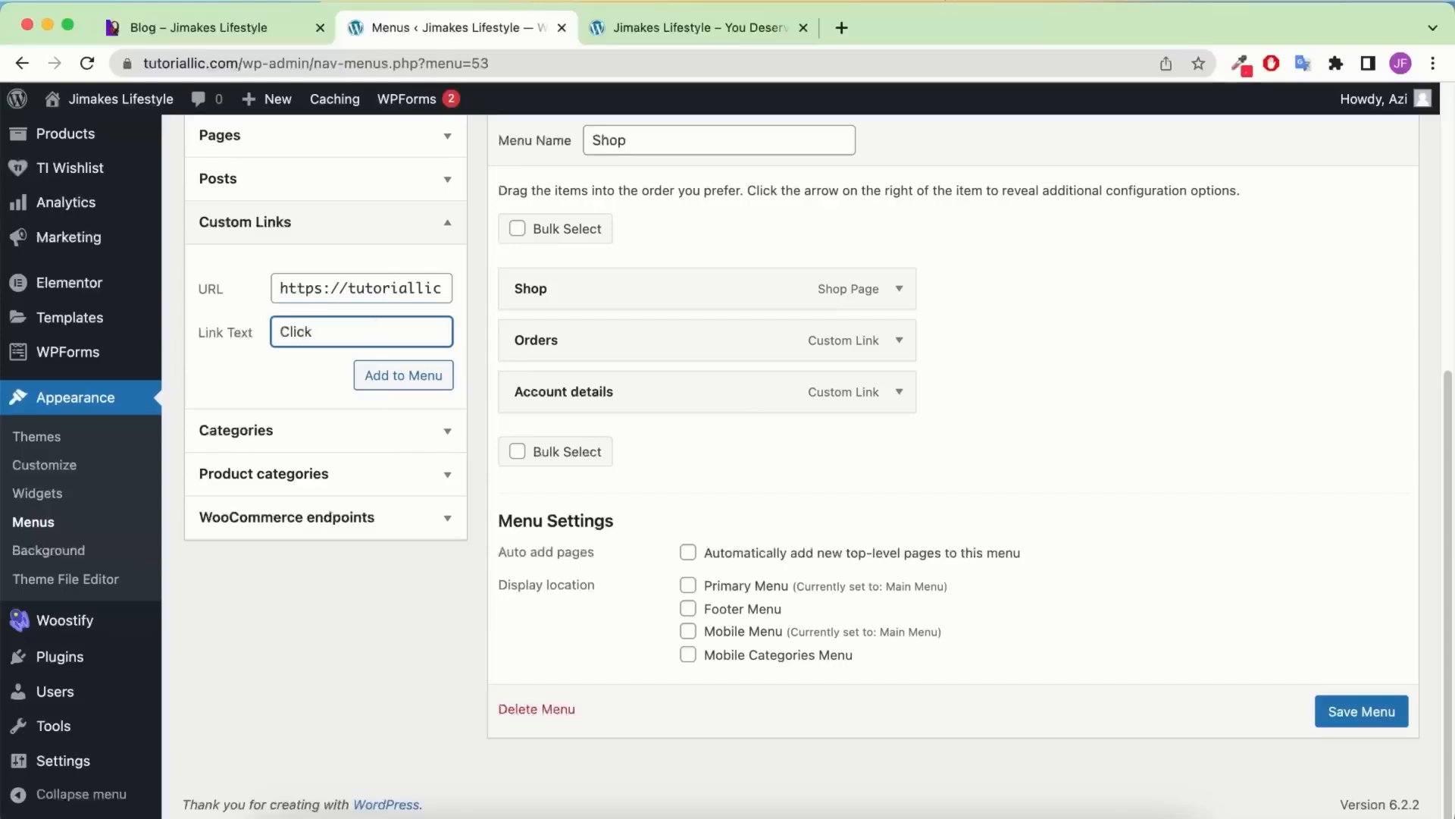
left_click(405, 381)
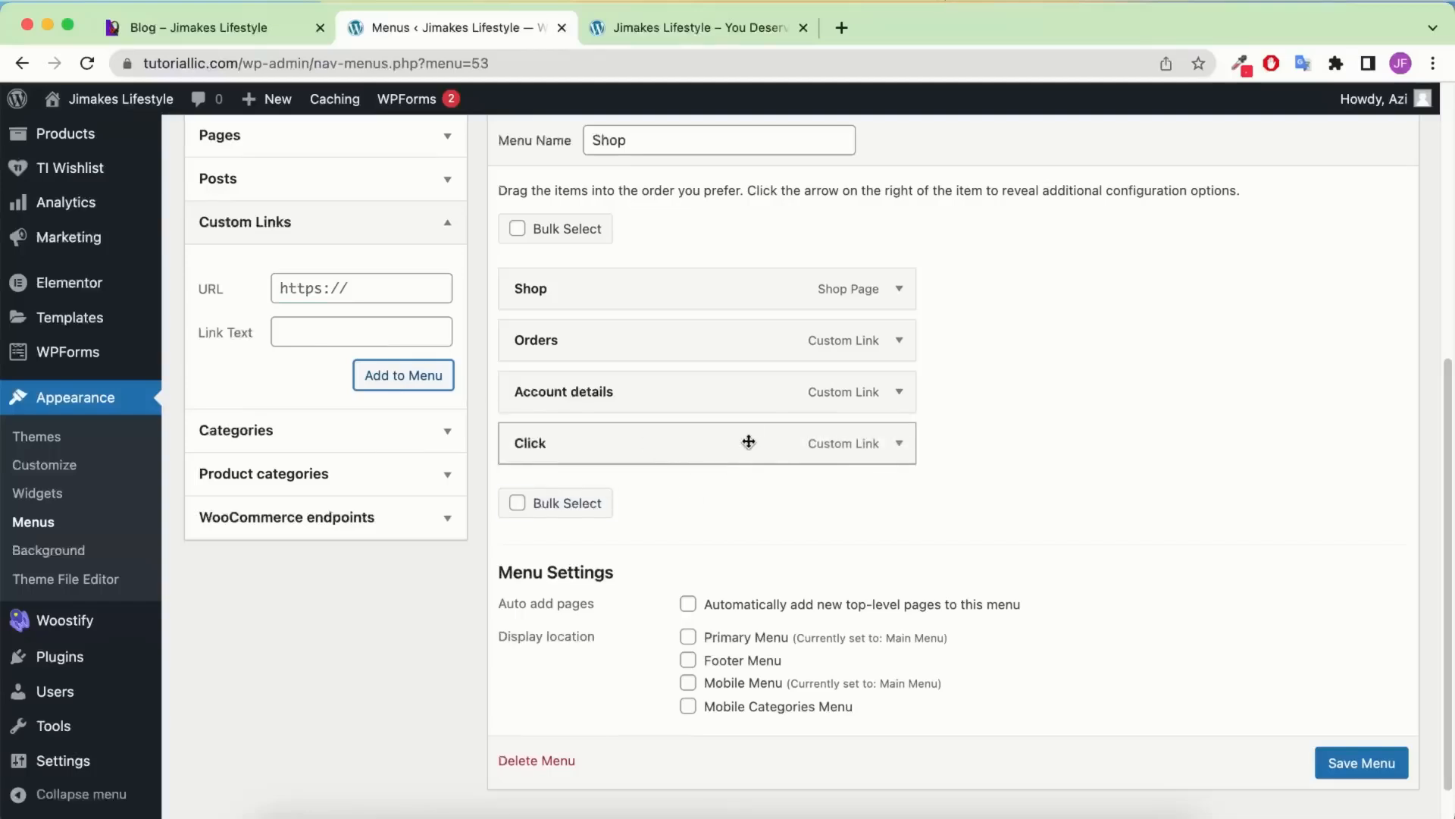
Remove the Click link again, leaving Shop, Orders and Account details in the menu
left_click(899, 443)
triple_click(767, 511)
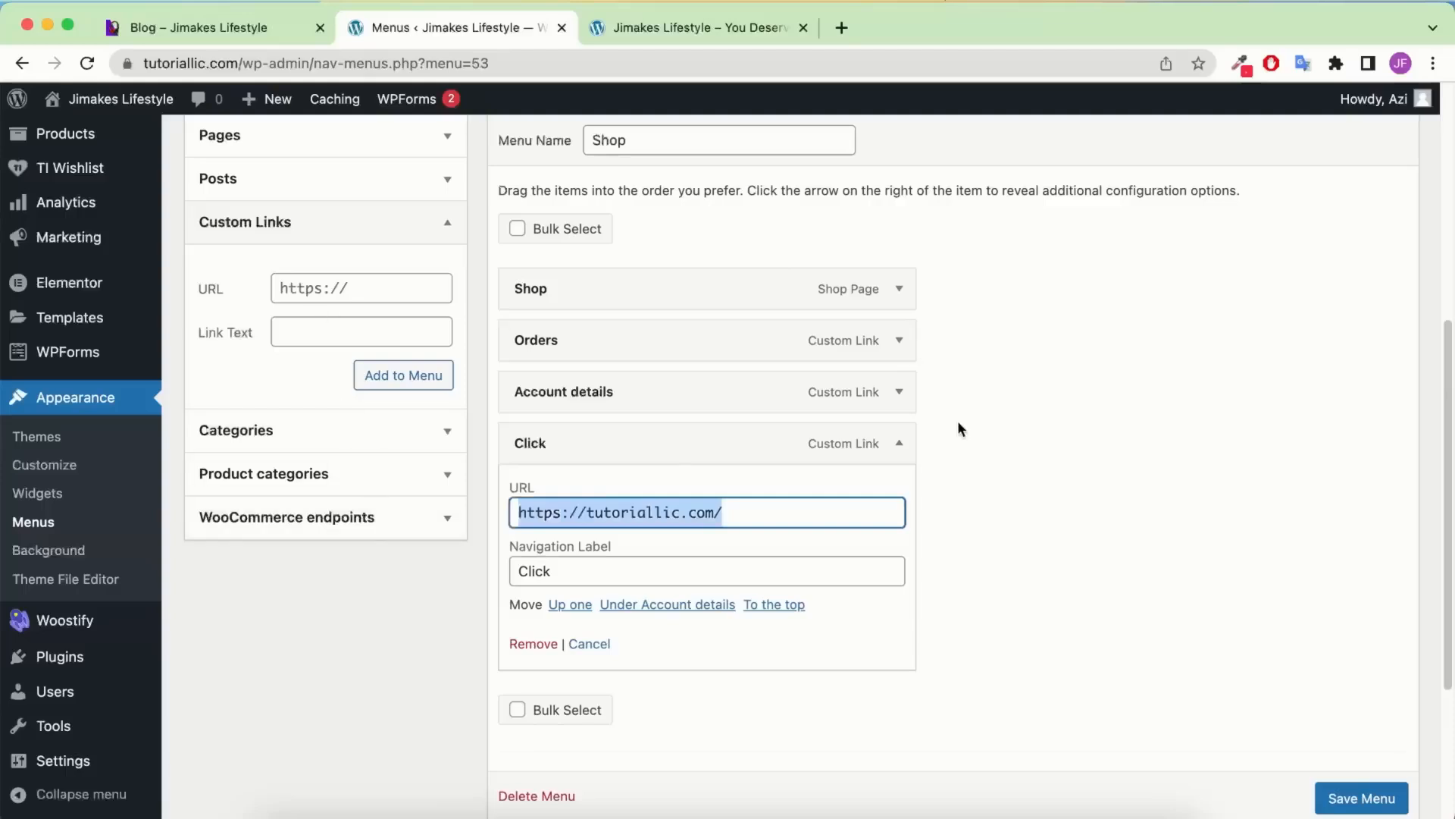
left_click(896, 444)
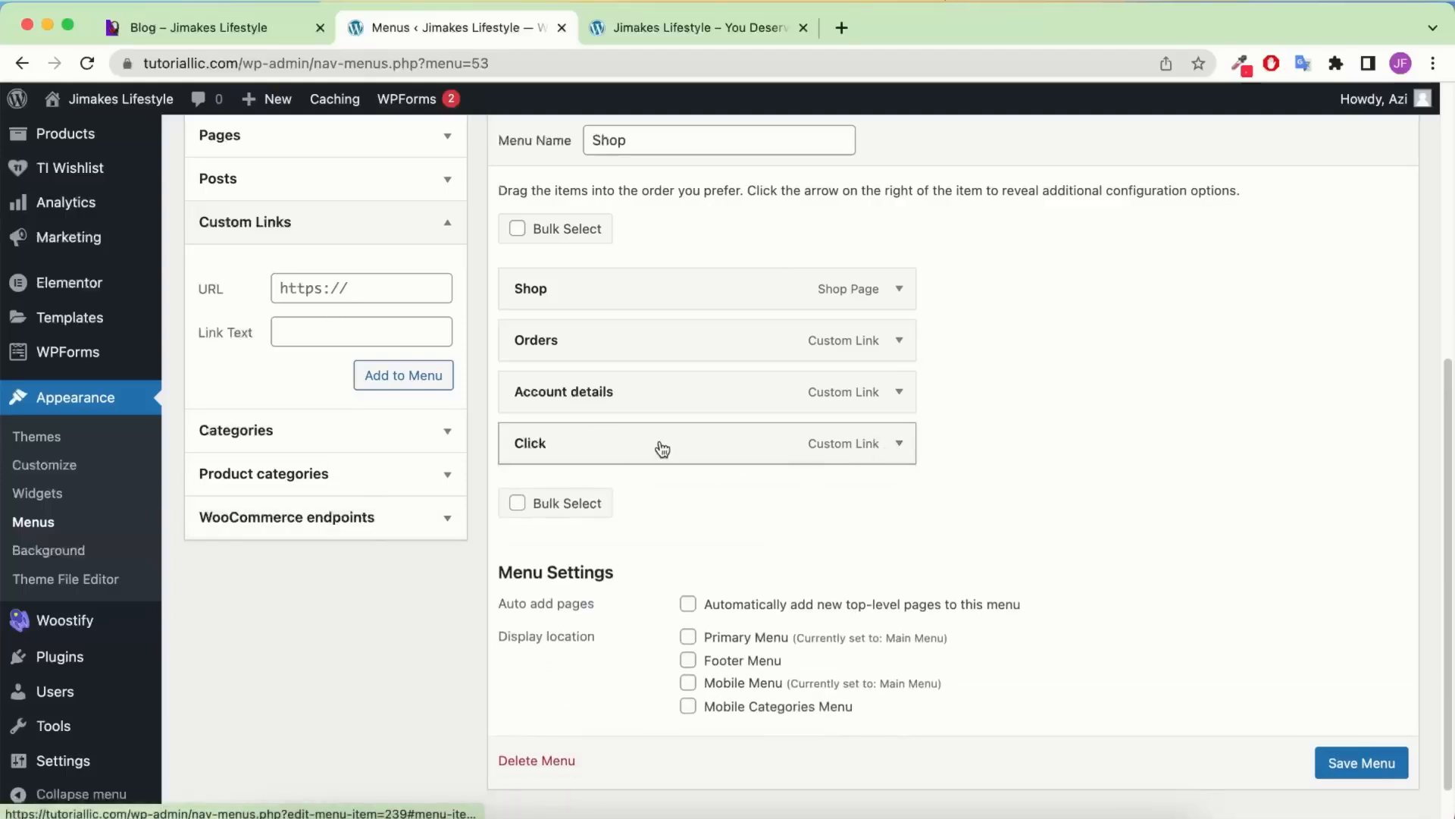
left_click(899, 442)
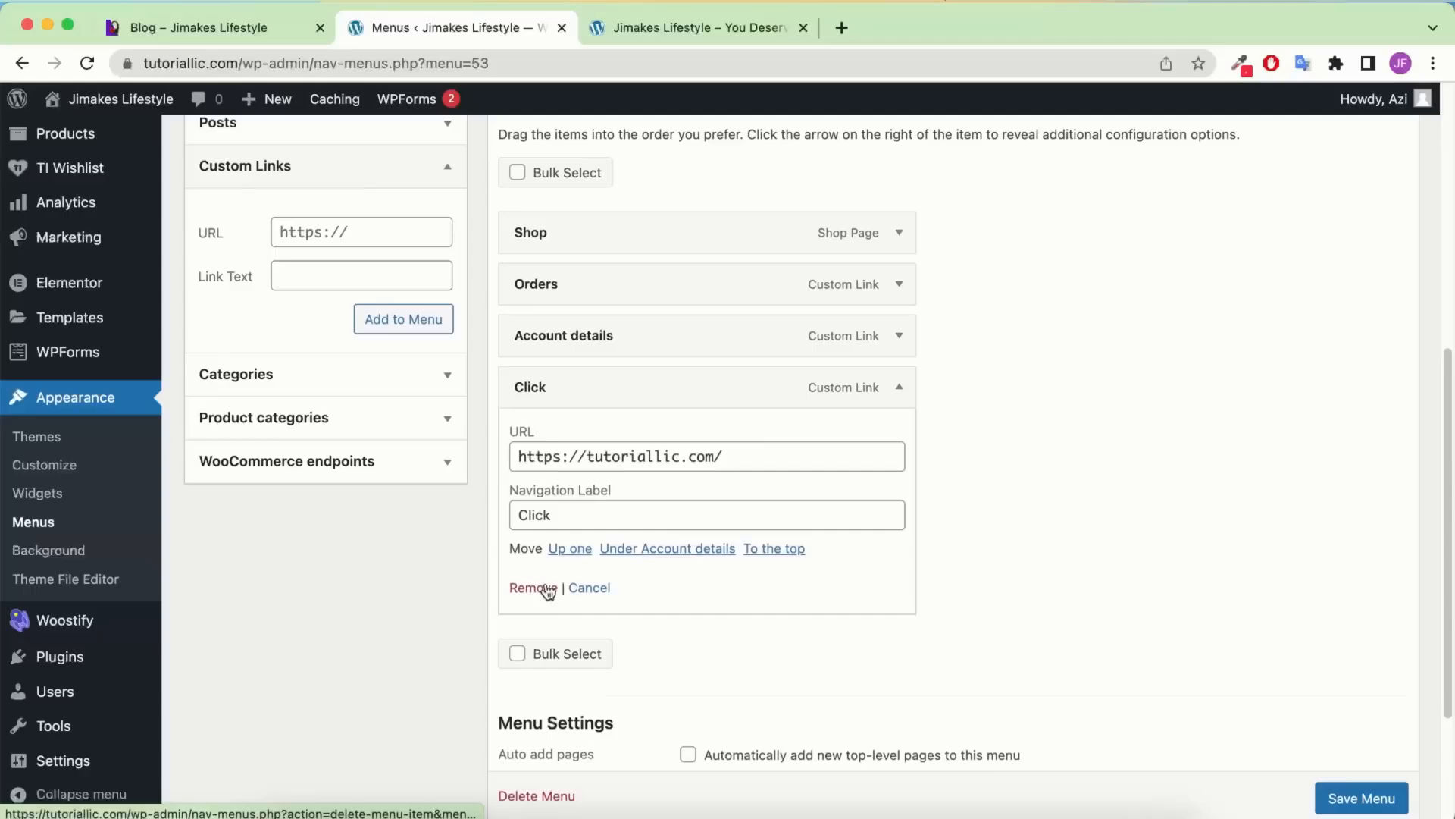
left_click(552, 588)
Save the Shop menu again and reload the live site
left_click(1334, 710)
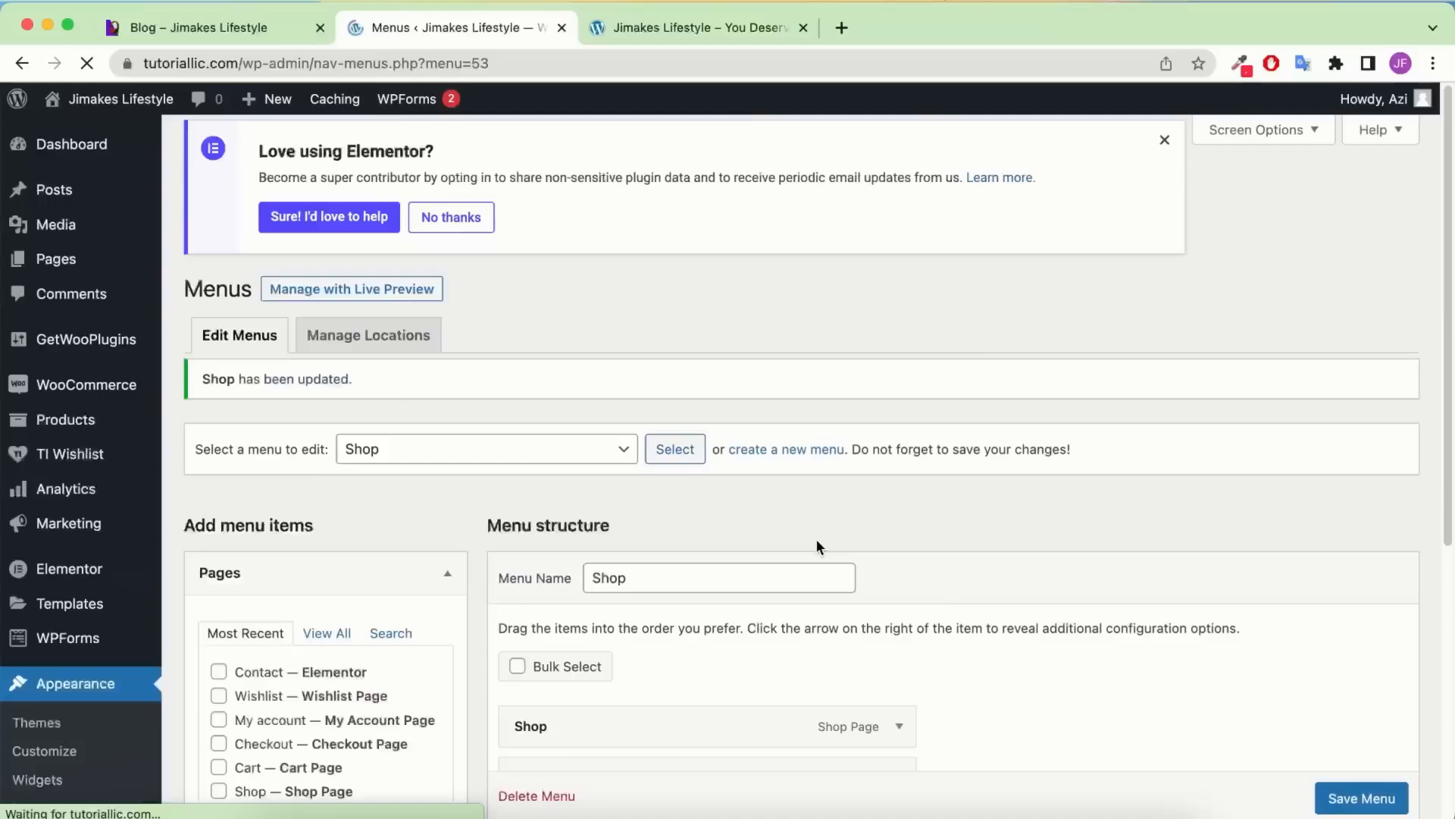
left_click(692, 28)
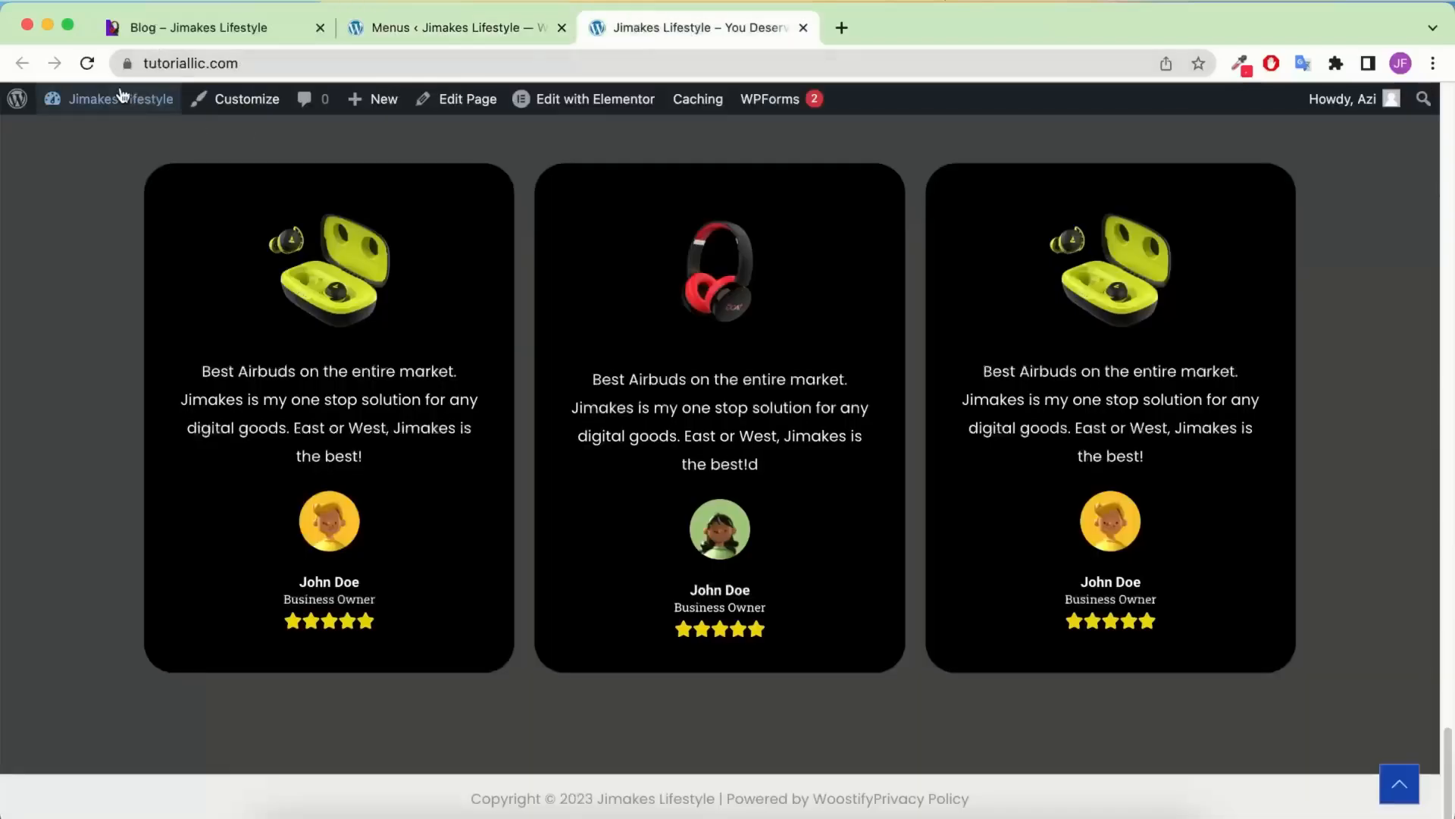
left_click(87, 64)
Check the live site's menu and open the Customize link in a new tab
scroll(614, 336, "up", 15)
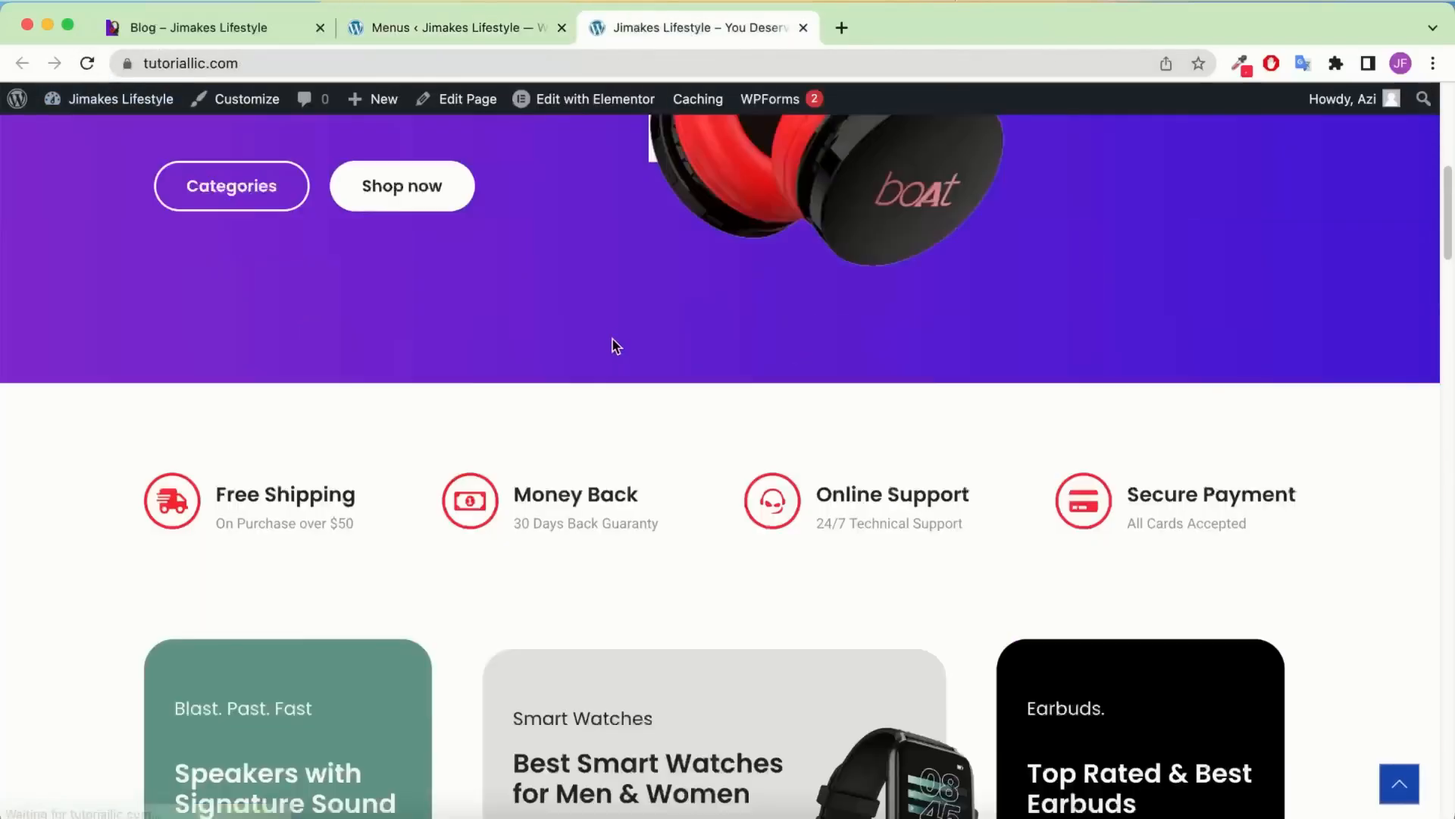
scroll(614, 345, "up", 4)
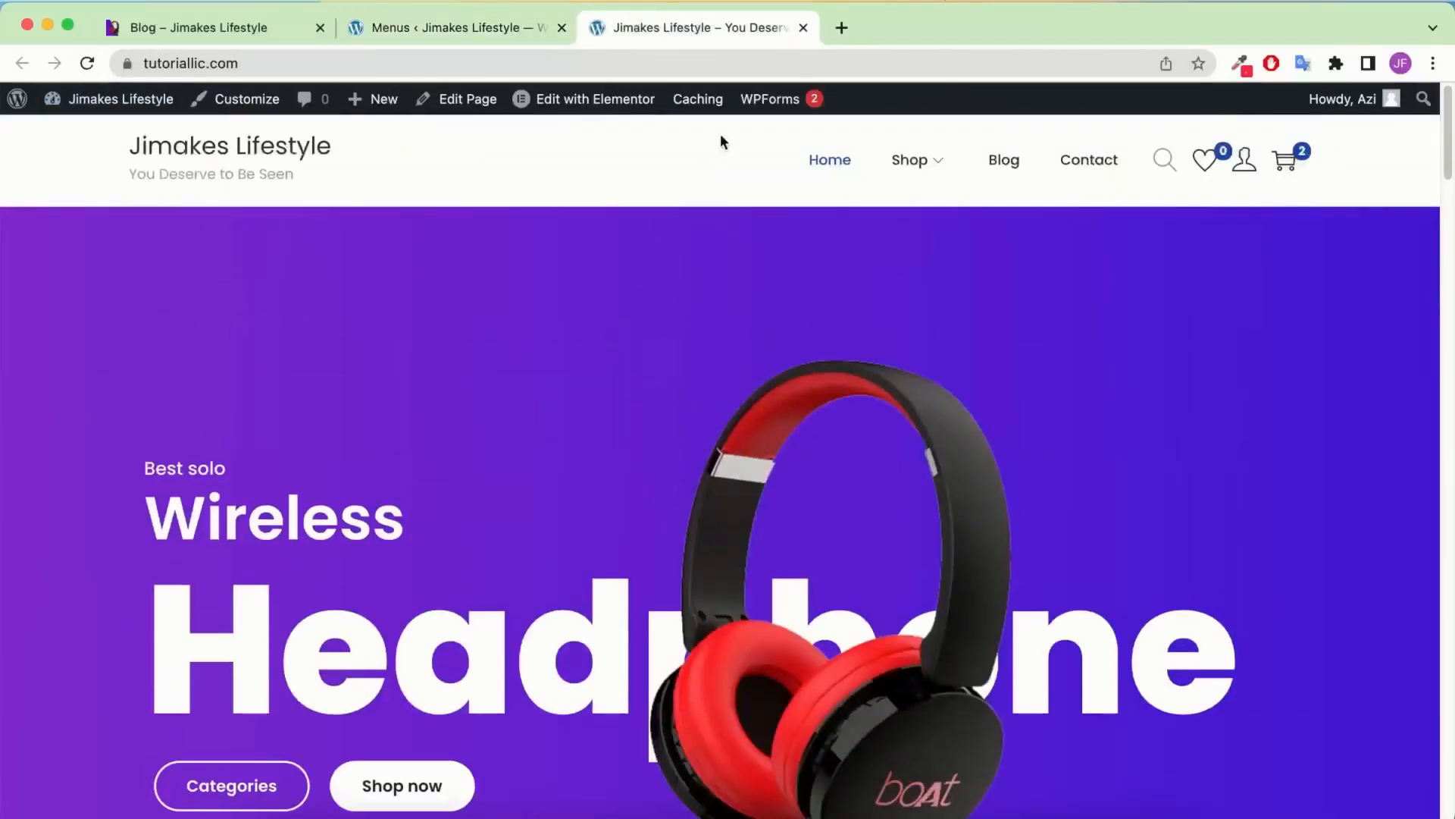
mouse_move(418, 100)
scroll(739, 472, "down", 15)
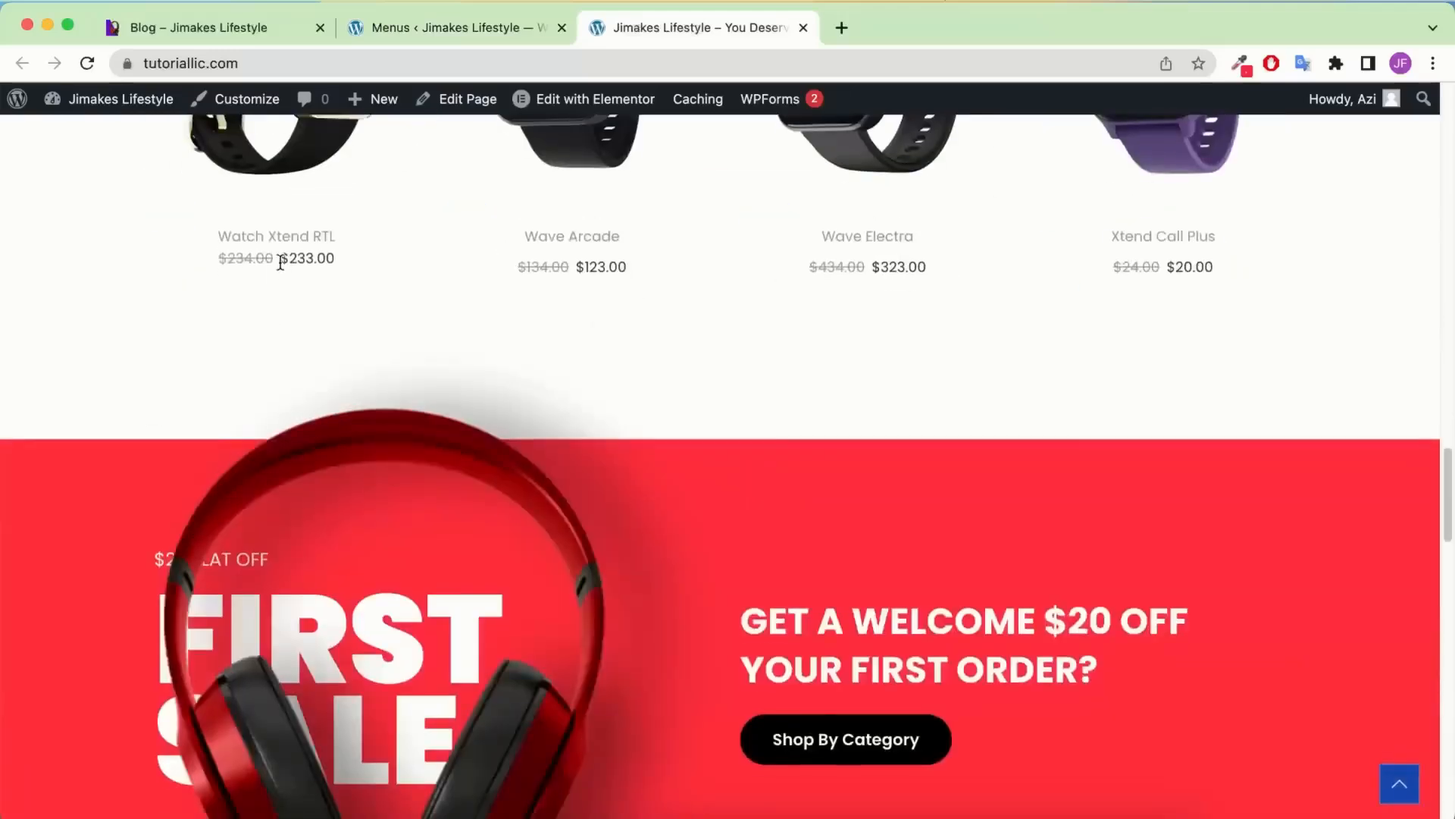
scroll(238, 172, "up", 8)
right_click(237, 99)
left_click(261, 100)
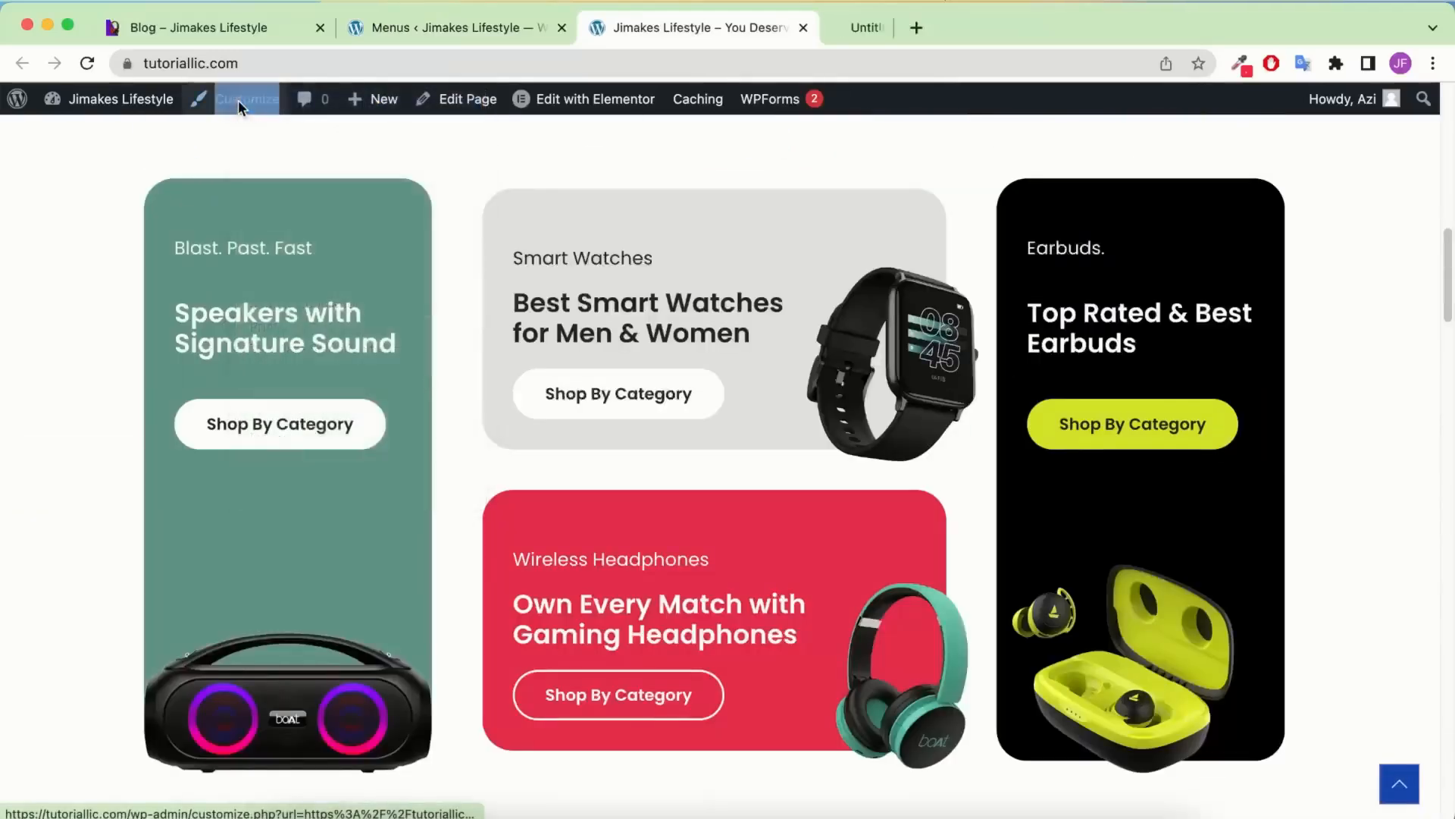
Back in the admin, go to Plugins > Add New
left_click(498, 27)
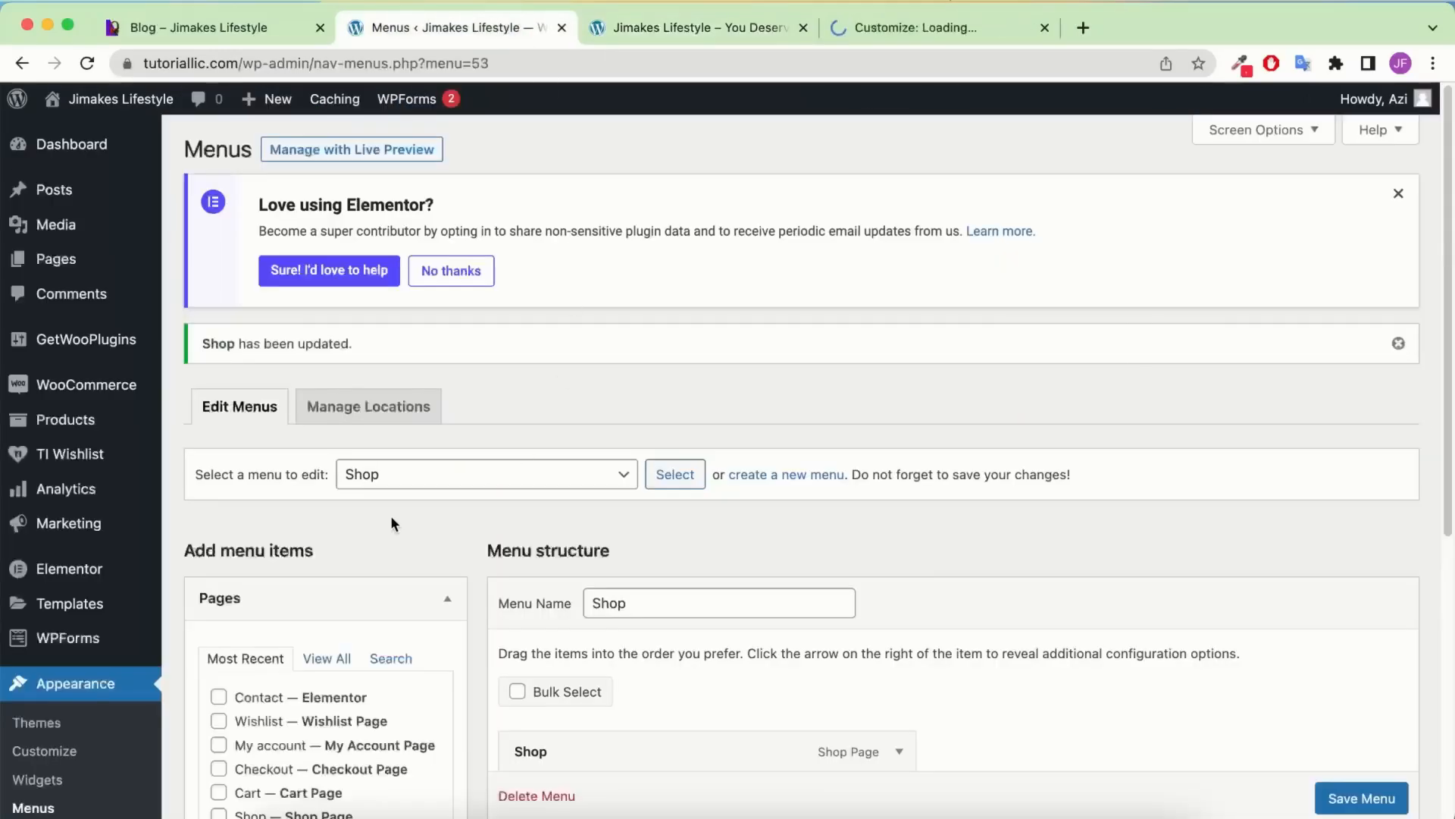
mouse_move(57, 505)
scroll(57, 506, "down", 5)
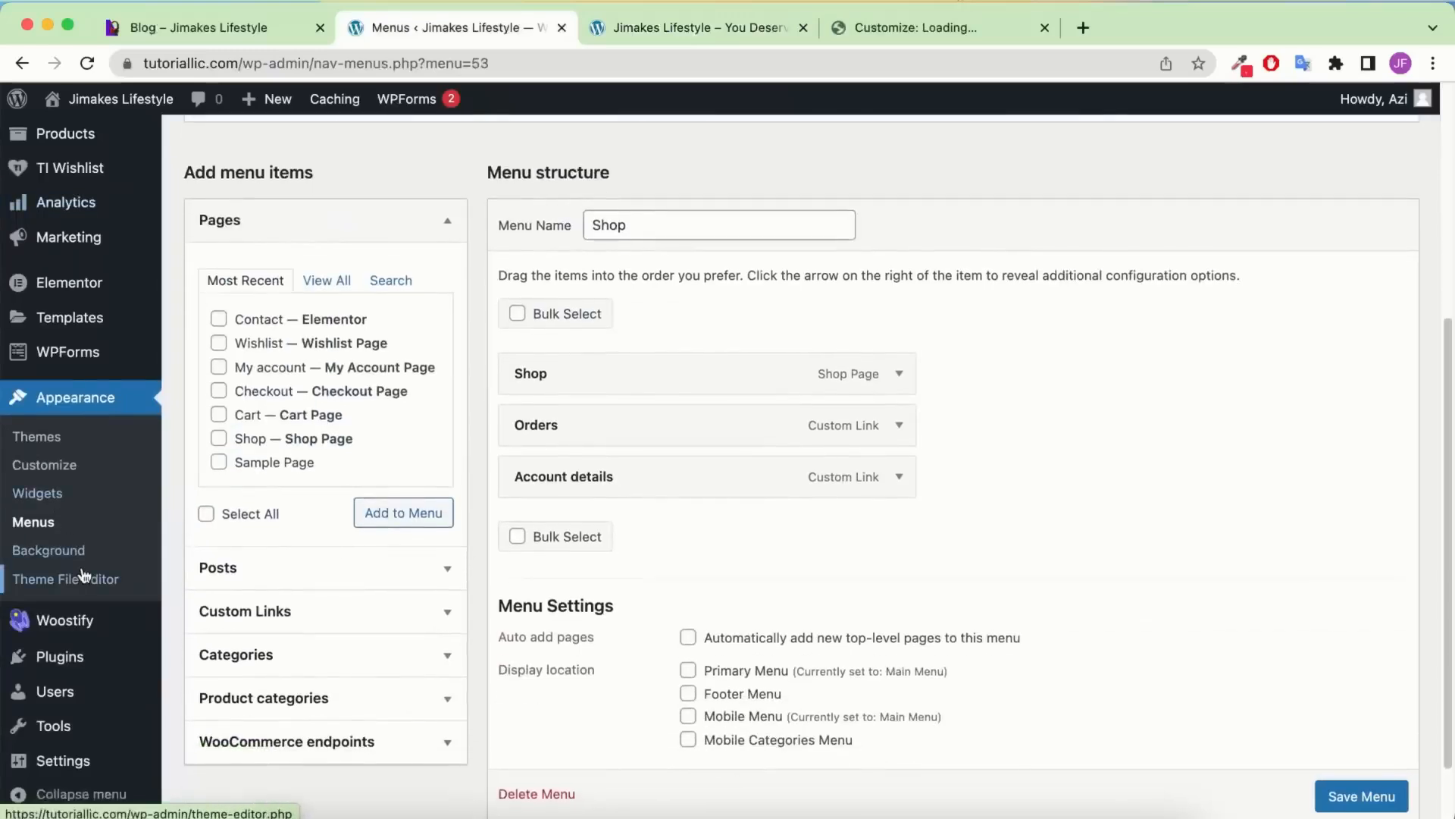
mouse_move(76, 656)
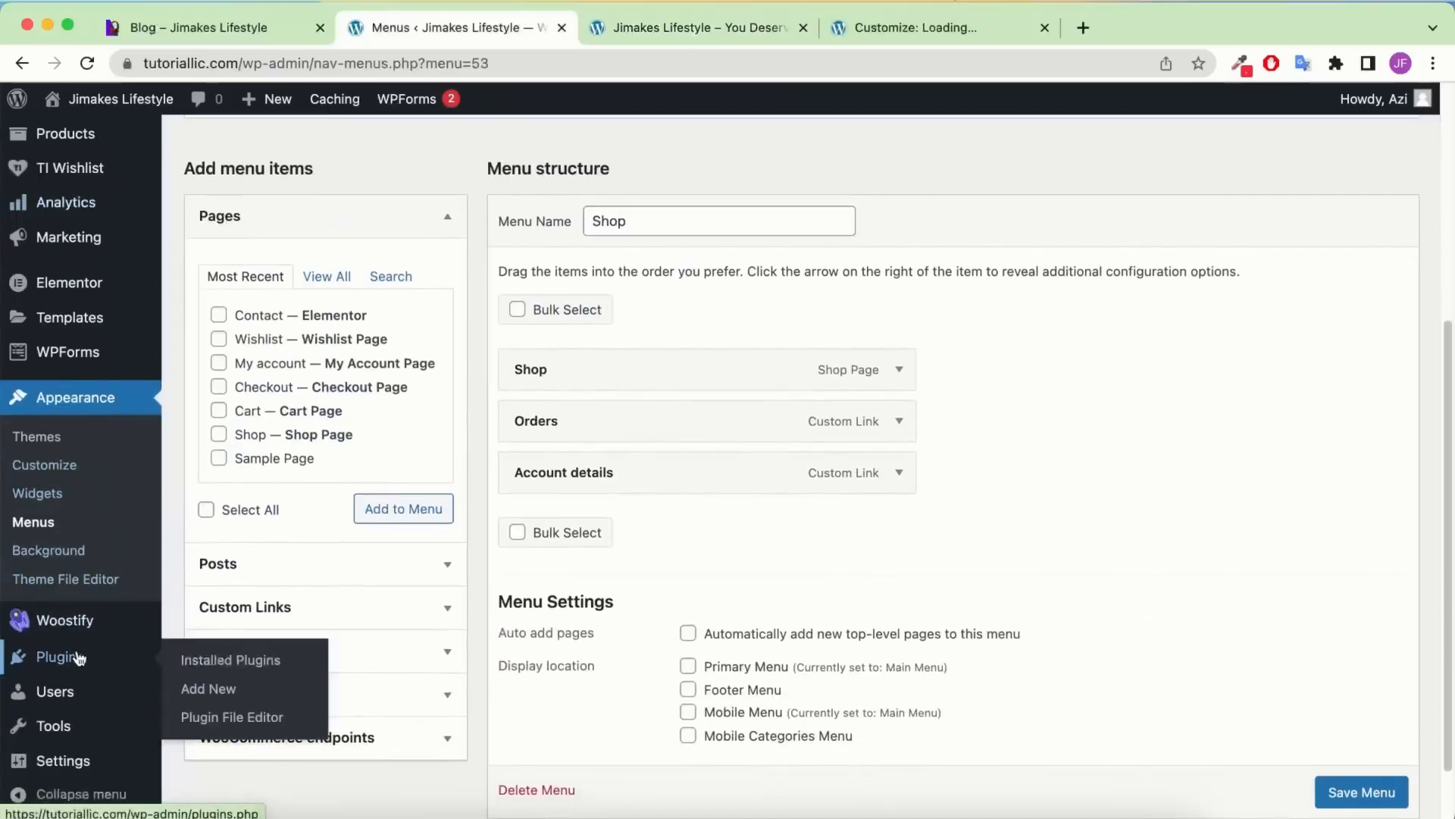
left_click(237, 692)
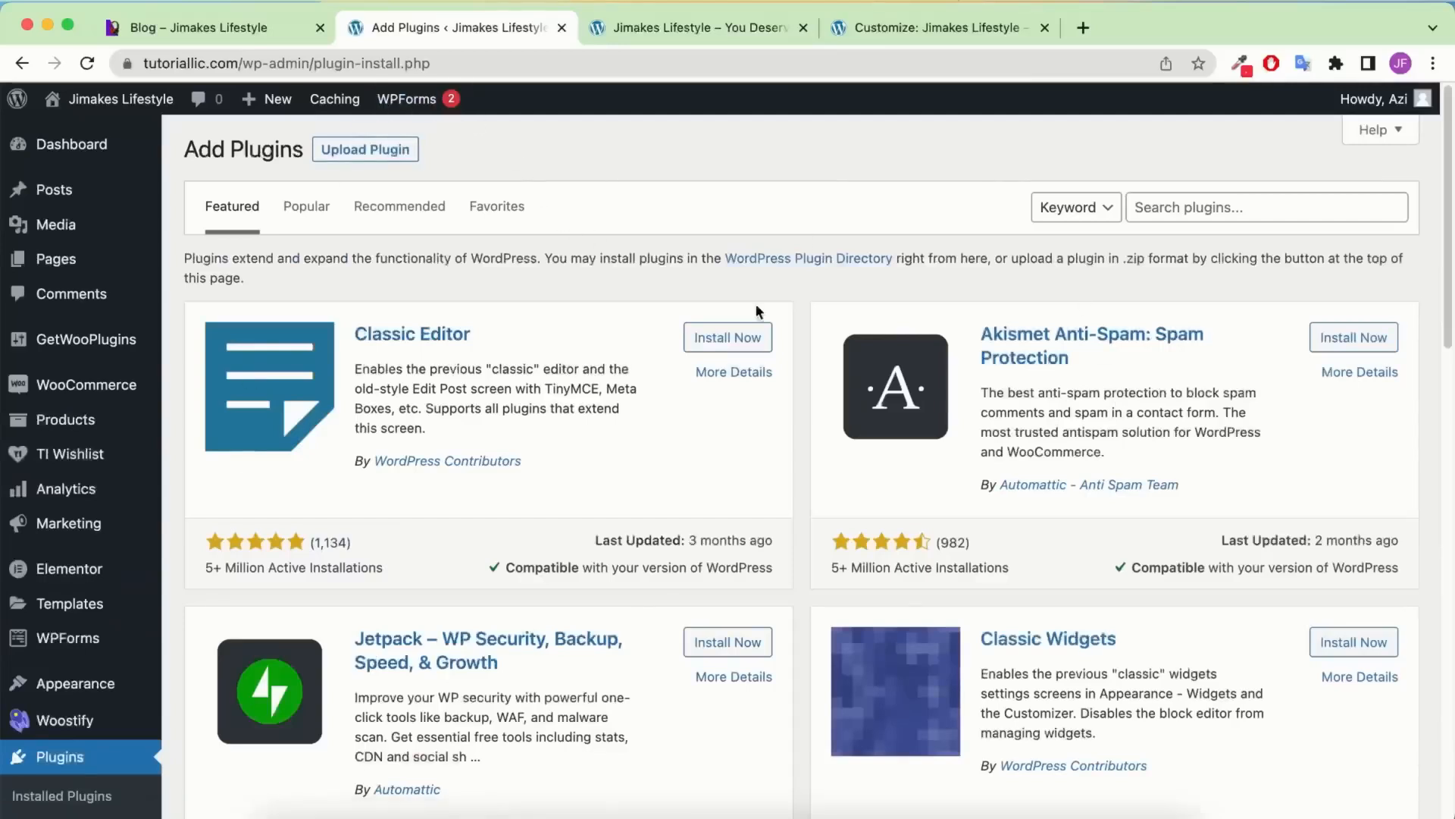
In Customizer Layout > Footer, set Widget Columns to 4
left_click(915, 29)
scroll(25, 500, "down", 2)
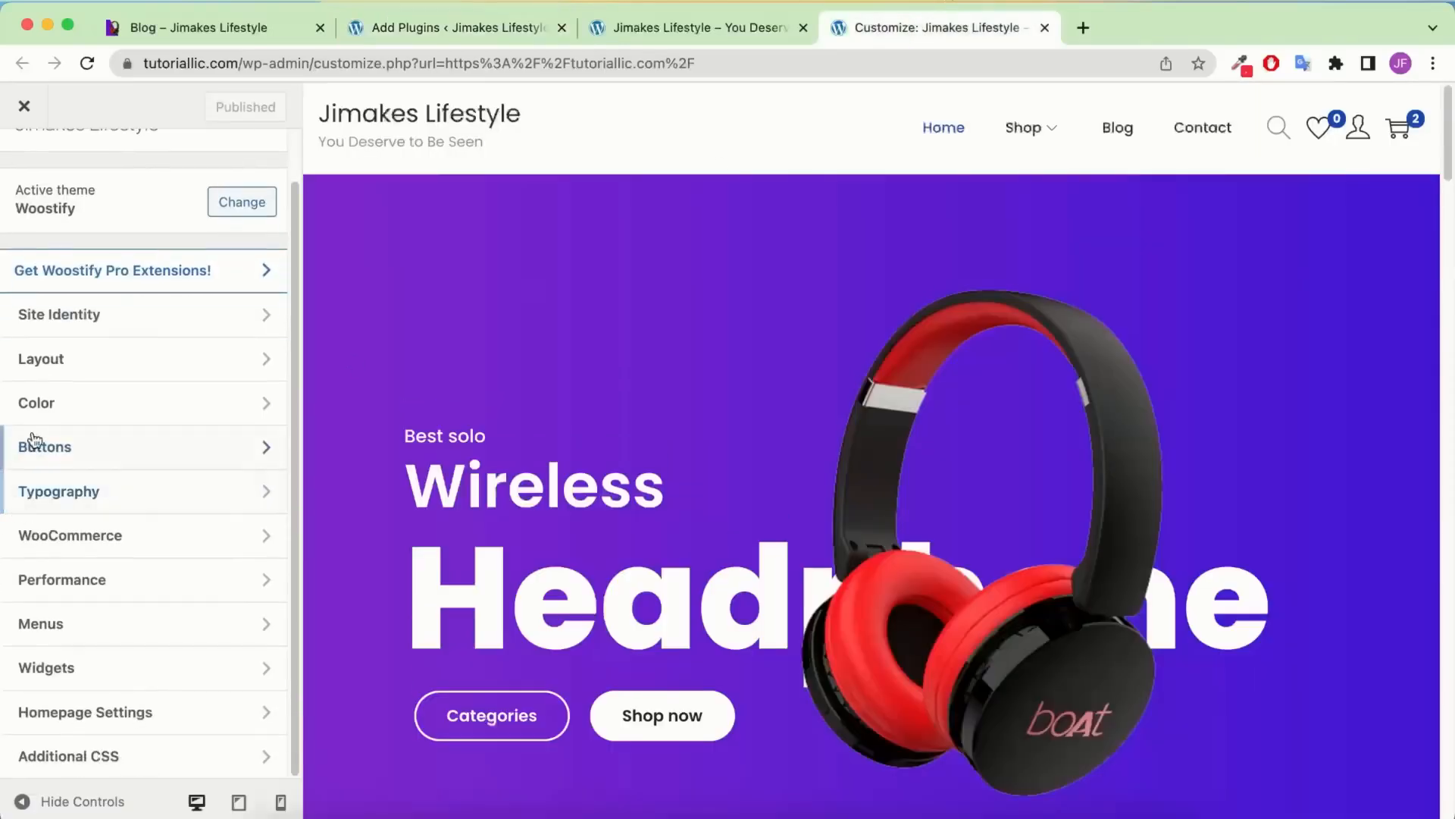
left_click(66, 363)
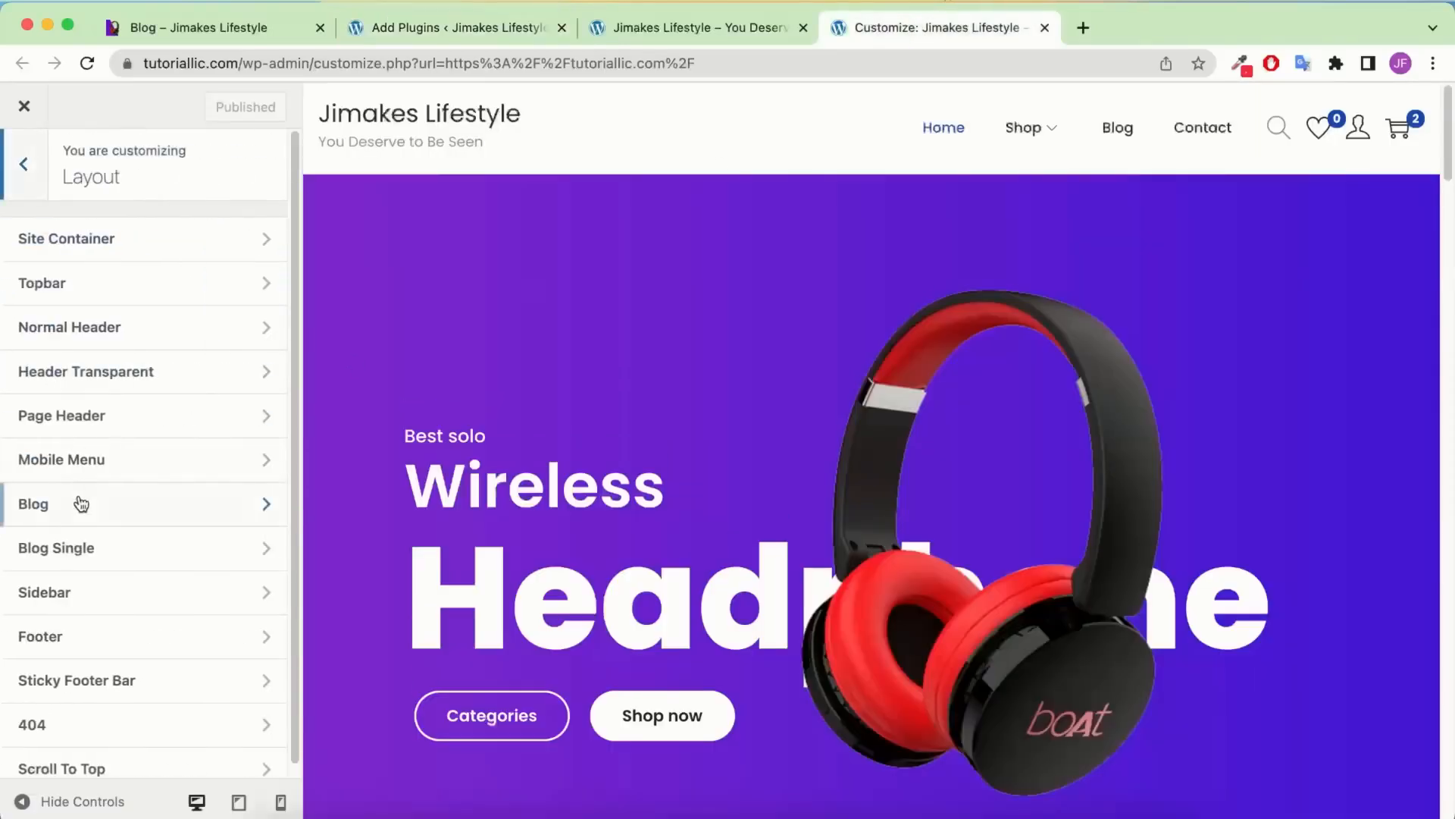
left_click(82, 621)
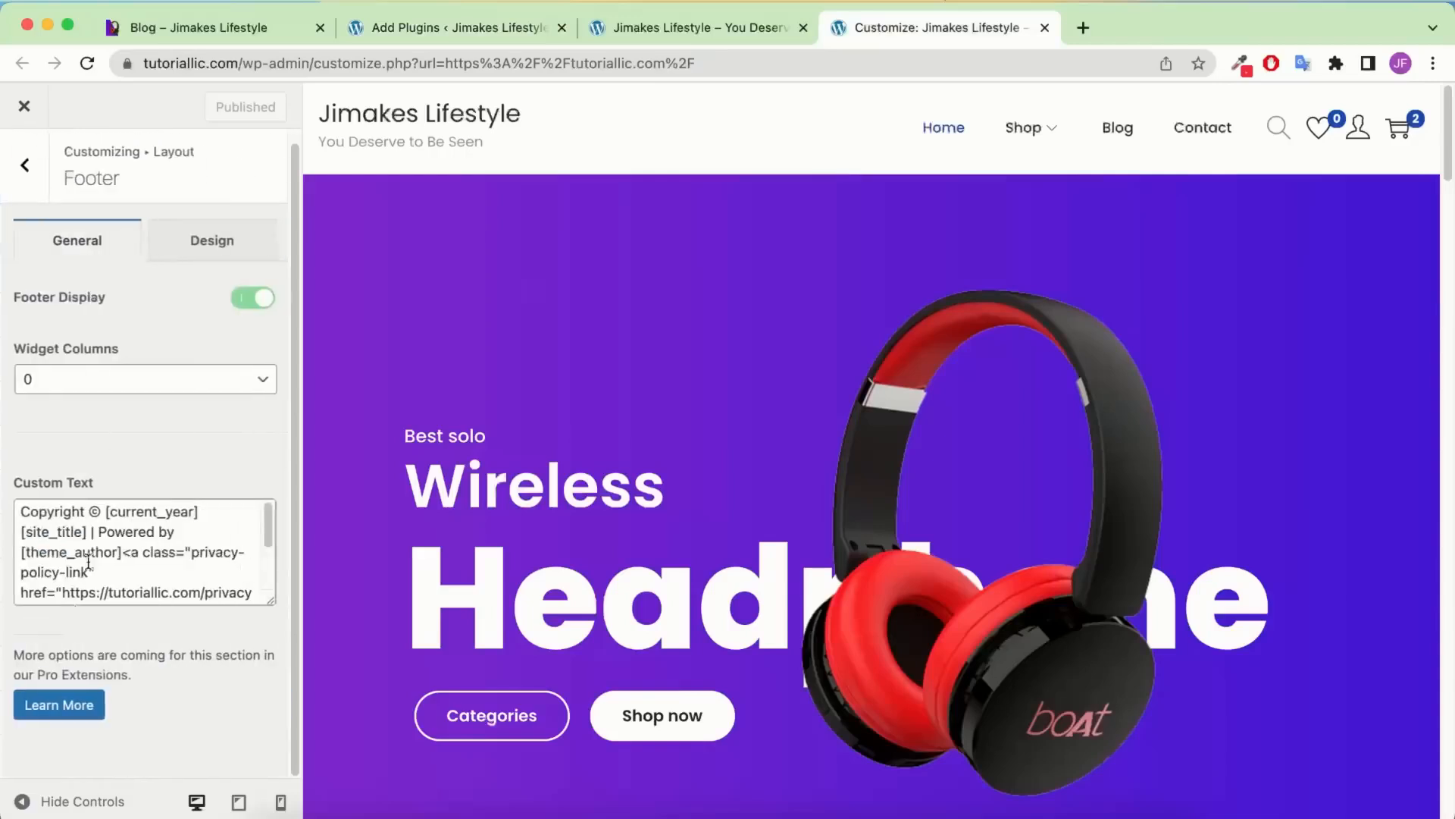
left_click(116, 381)
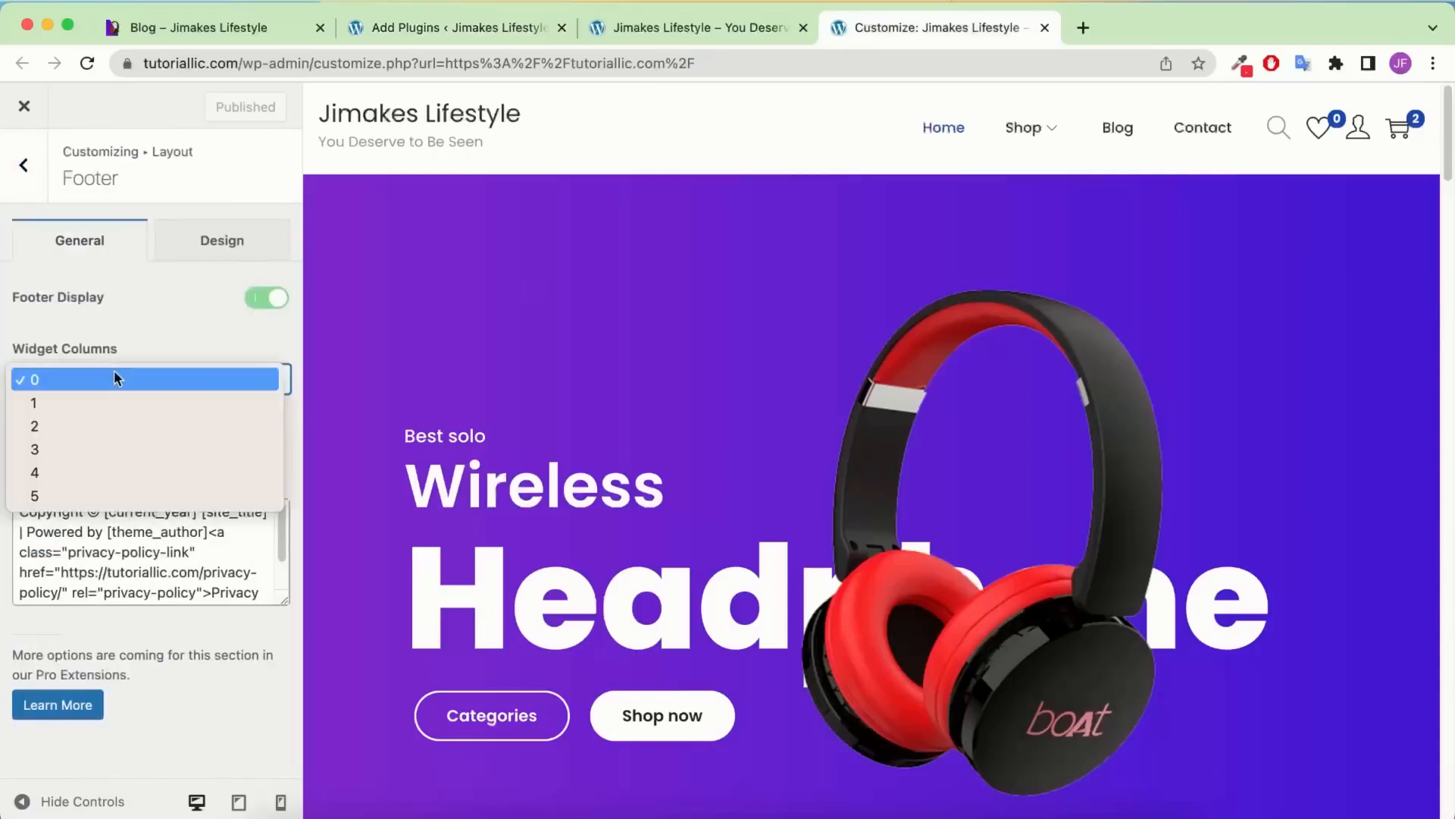
left_click(75, 466)
Compare the live blog footer, then publish the 4-column footer change
left_click(244, 27)
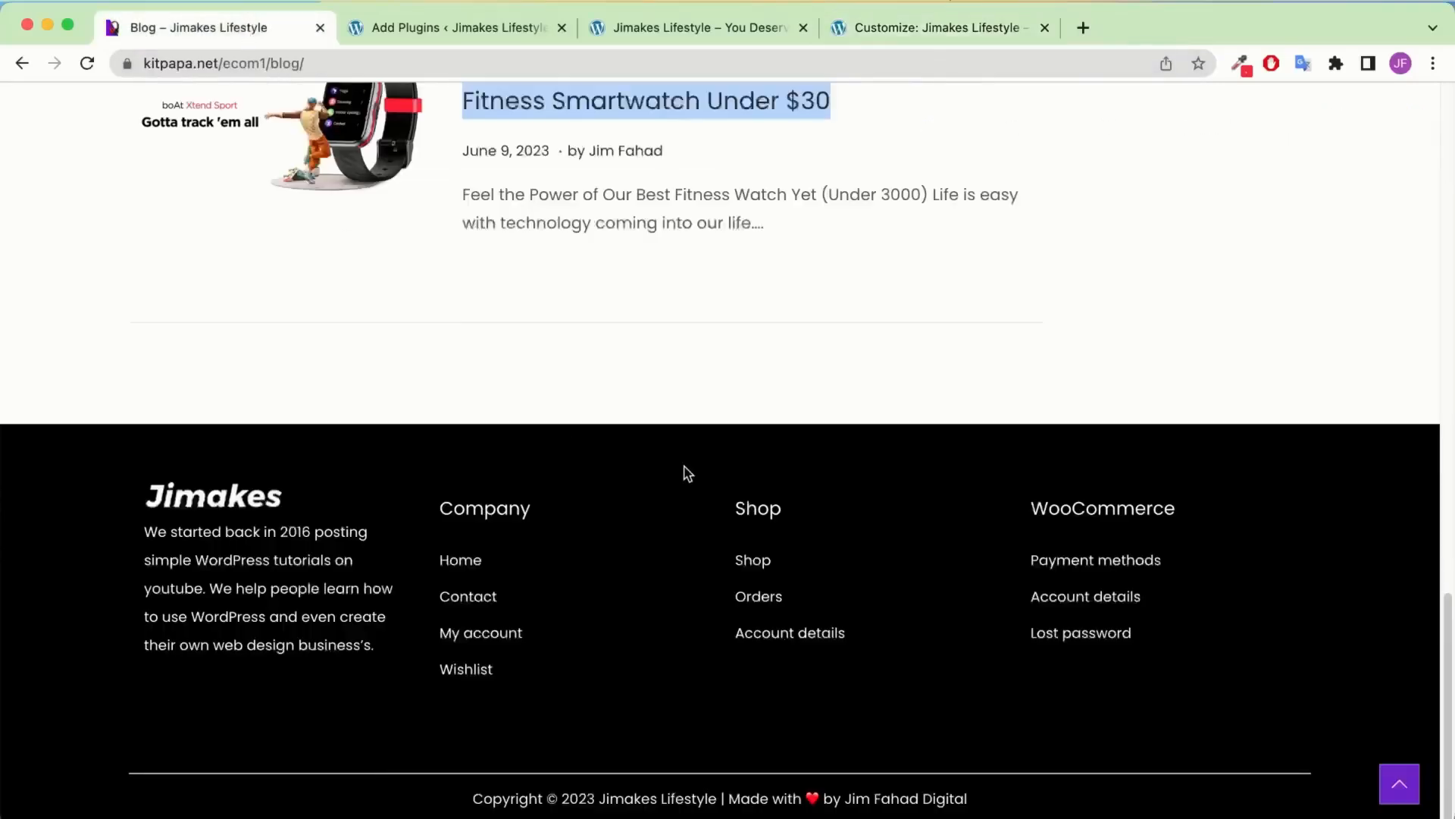
left_click_drag(320, 562, 174, 523)
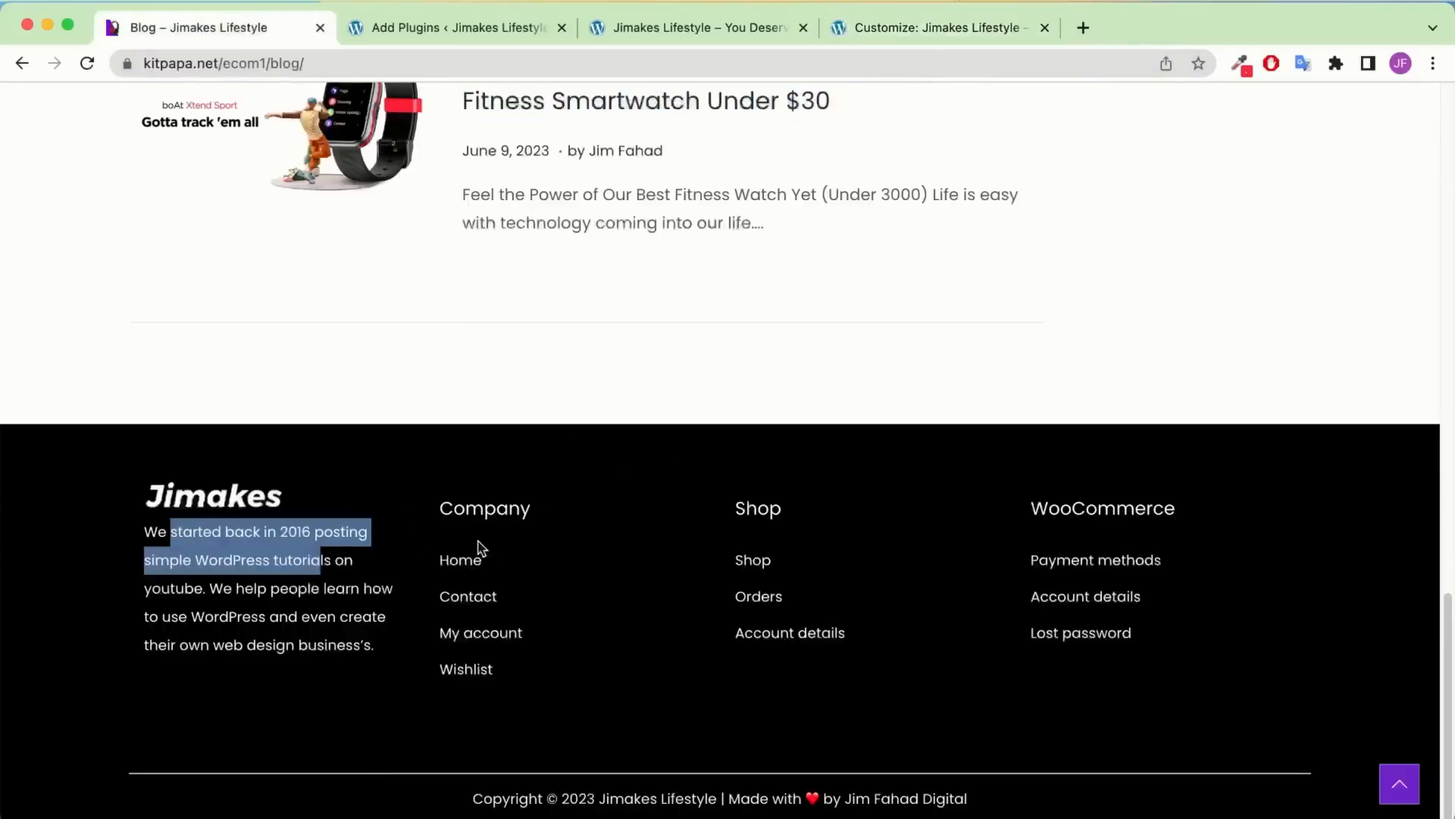
left_click_drag(534, 511, 684, 509)
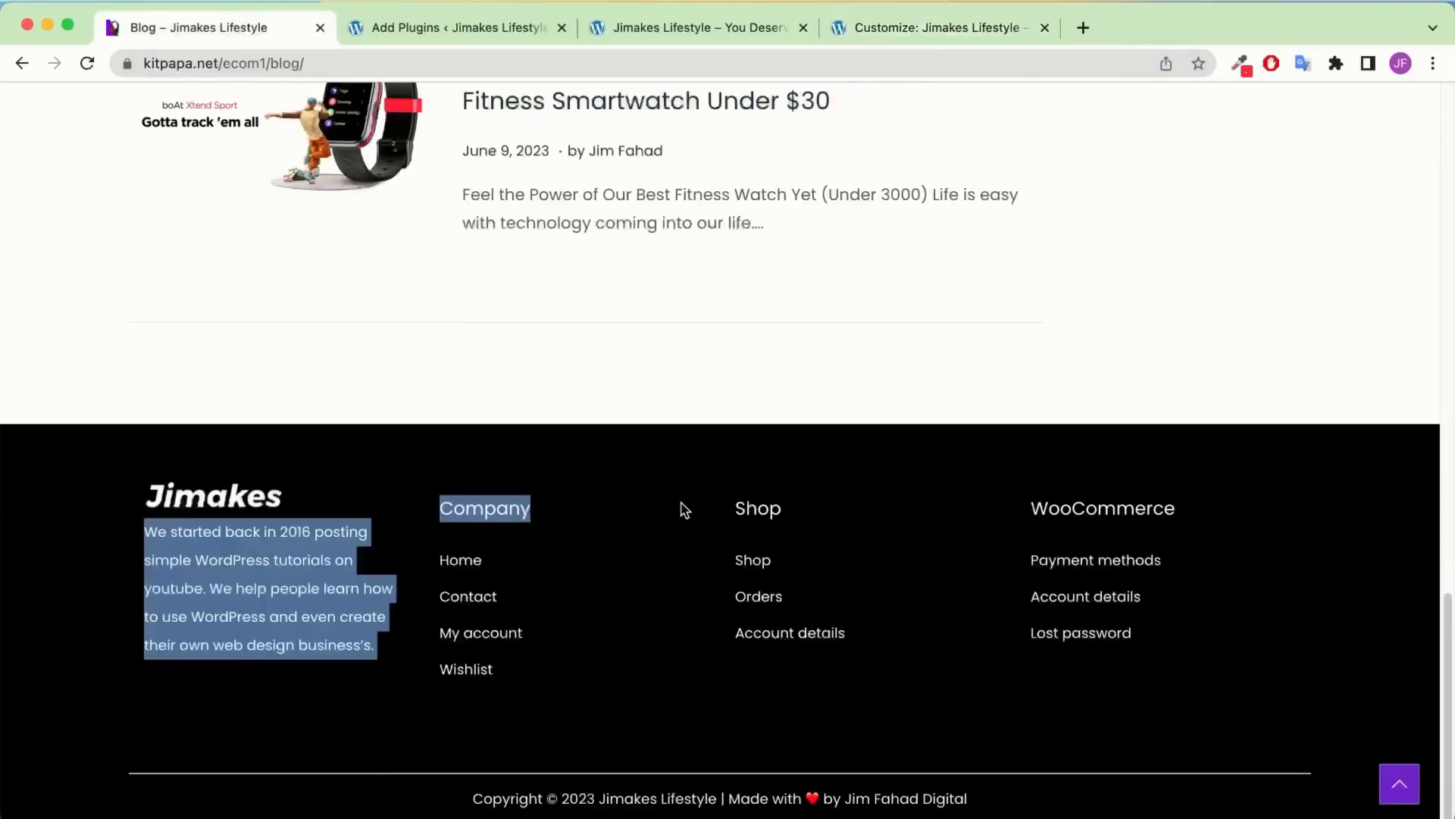
left_click(889, 29)
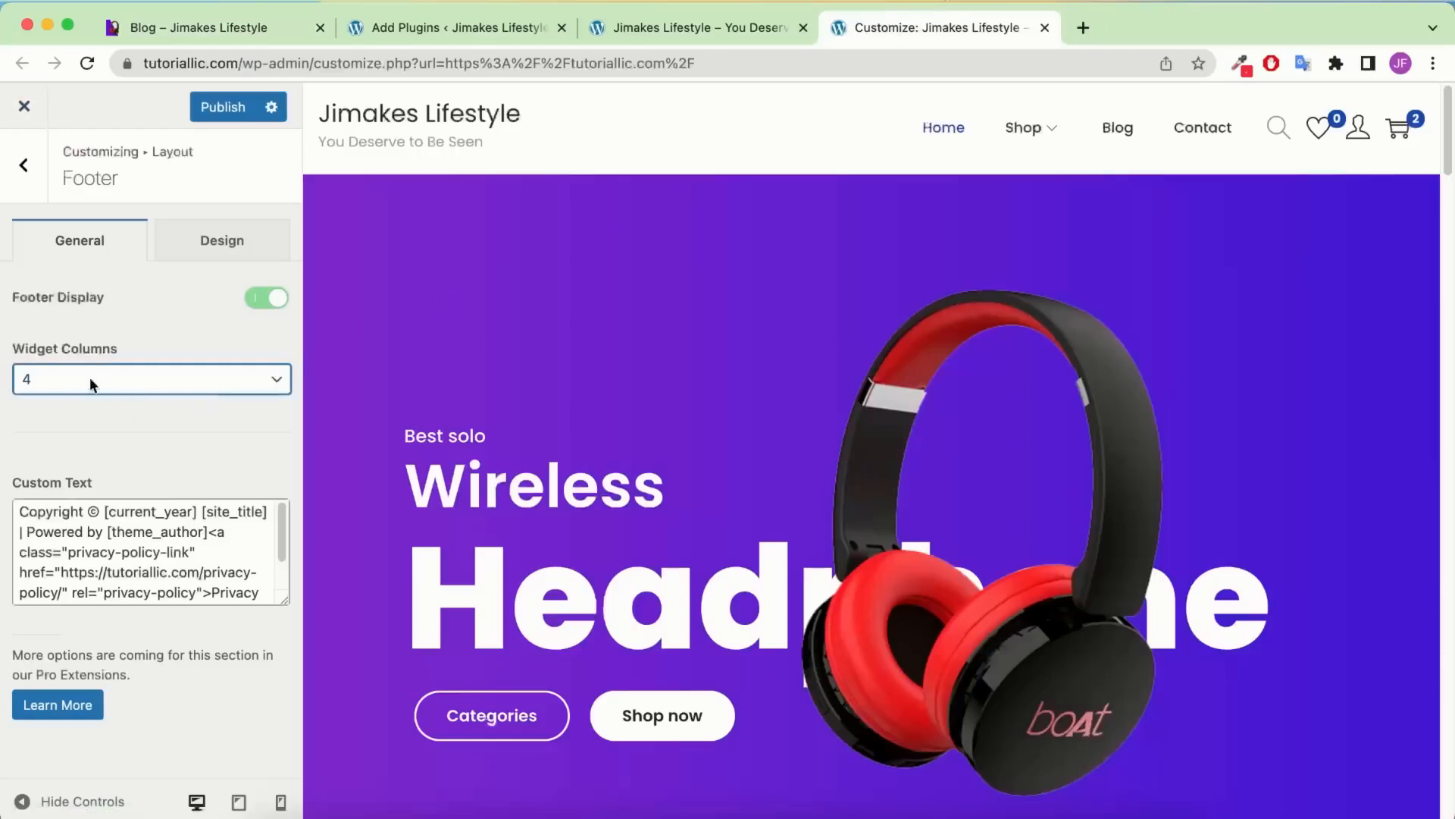
left_click(220, 108)
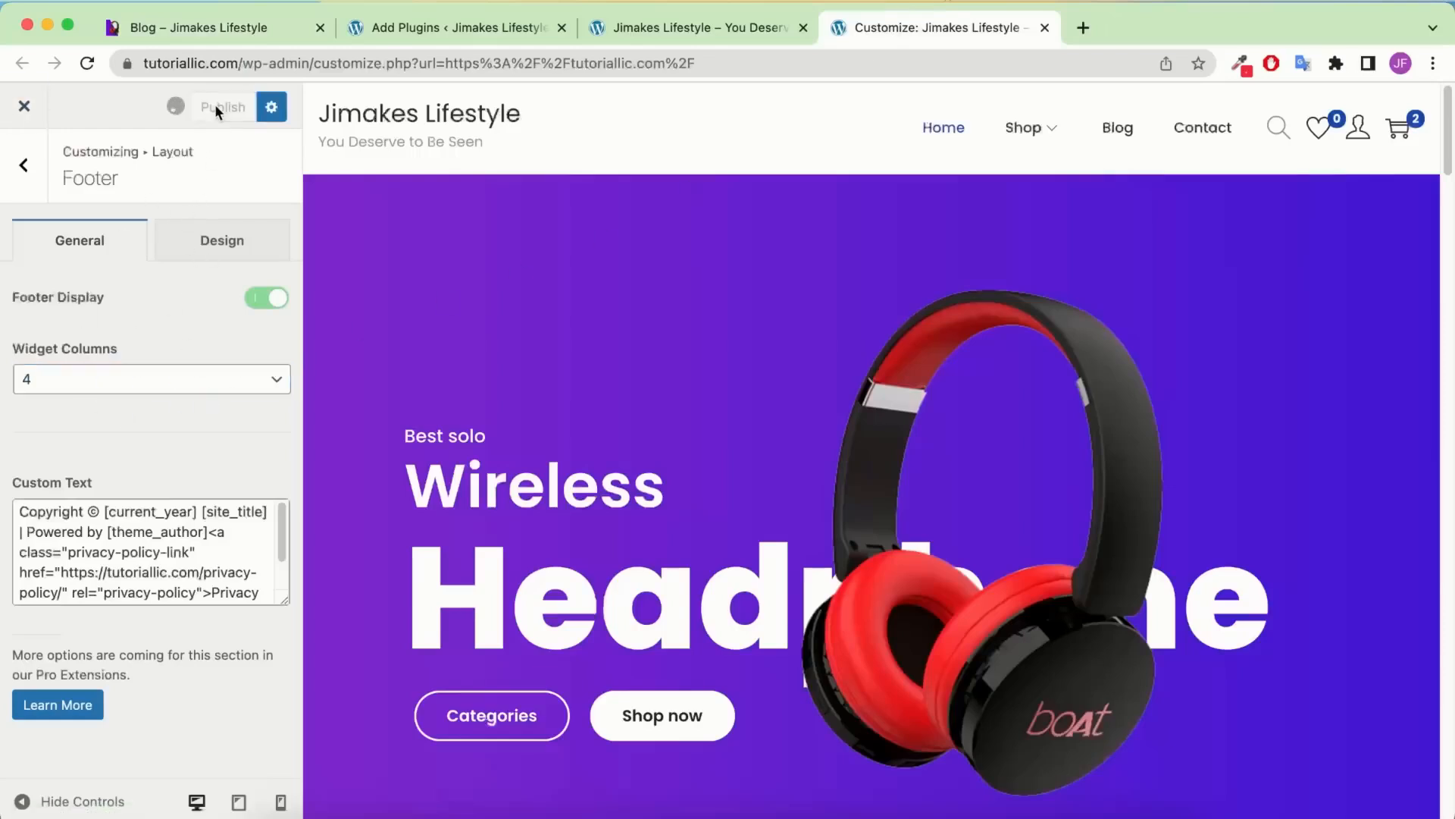
Open Widgets > Footer Widget, dismiss the block widgets welcome, and return to Add Plugins
left_click(28, 175)
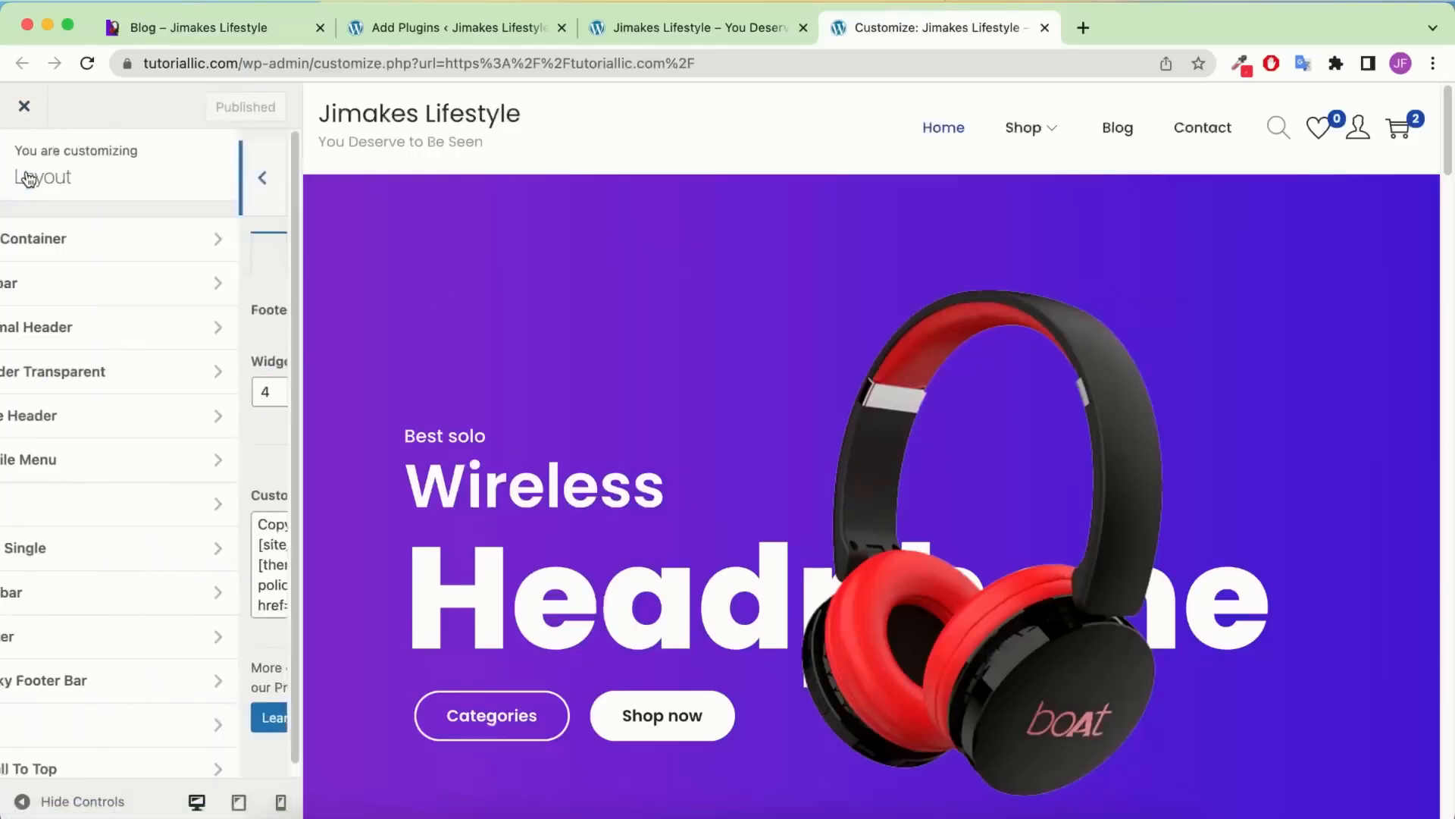
left_click(27, 173)
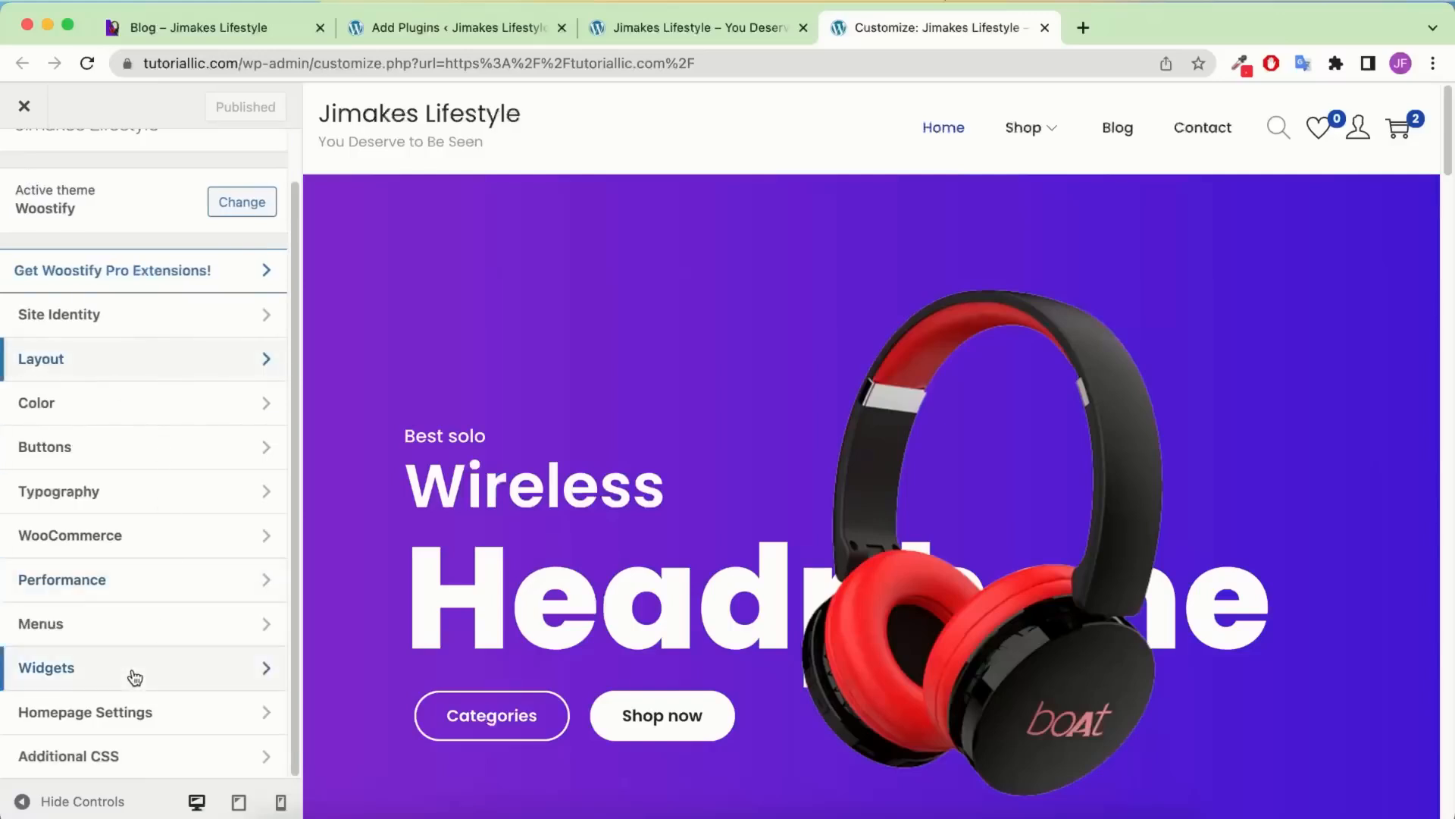
left_click(135, 677)
left_click(97, 379)
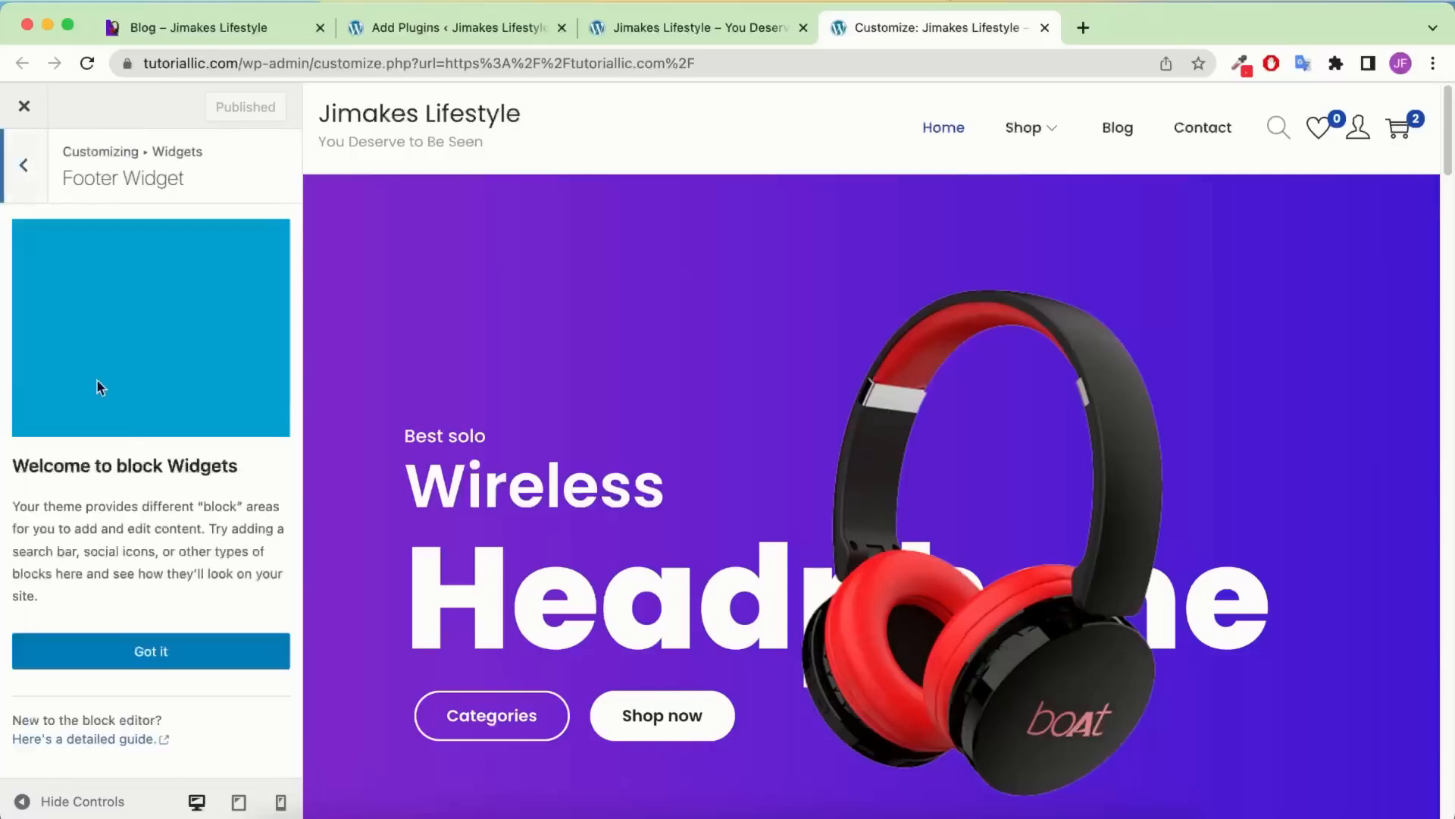
left_click(150, 650)
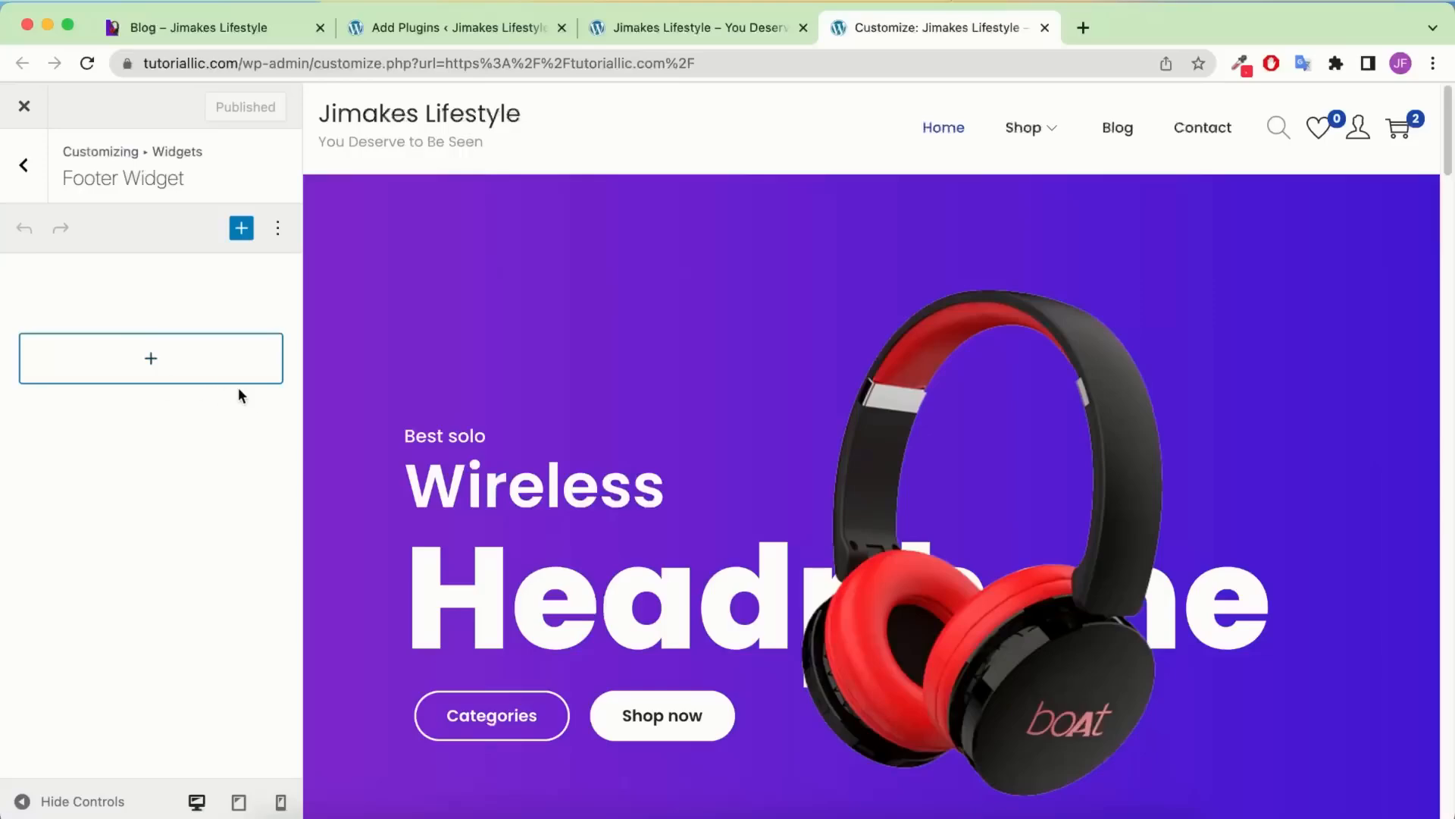
left_click(503, 27)
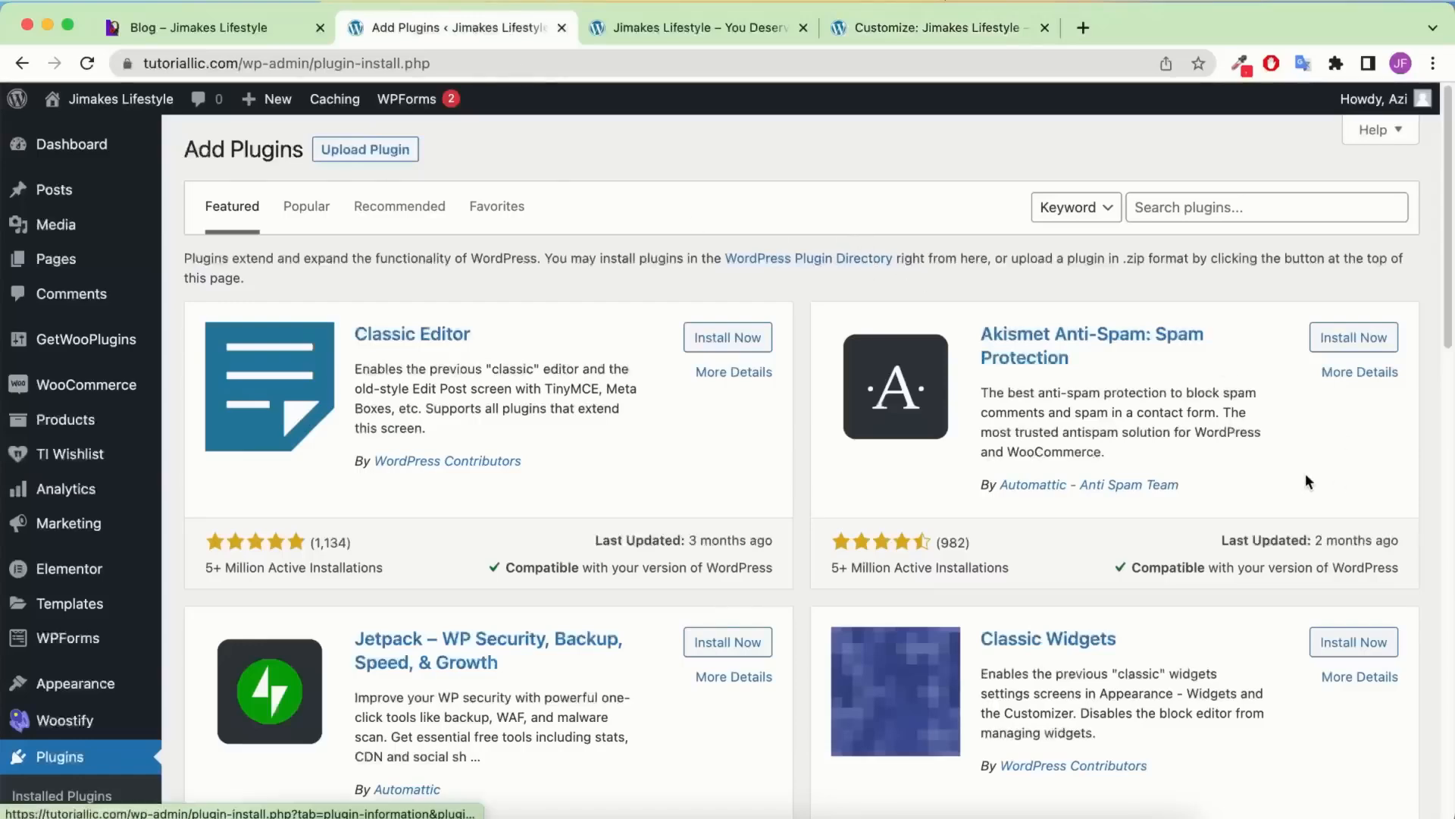
Copy the Classic Widgets name and search for it in the plugin search field
scroll(1250, 485, "down", 5)
scroll(1189, 529, "up", 5)
scroll(1117, 338, "up", 1)
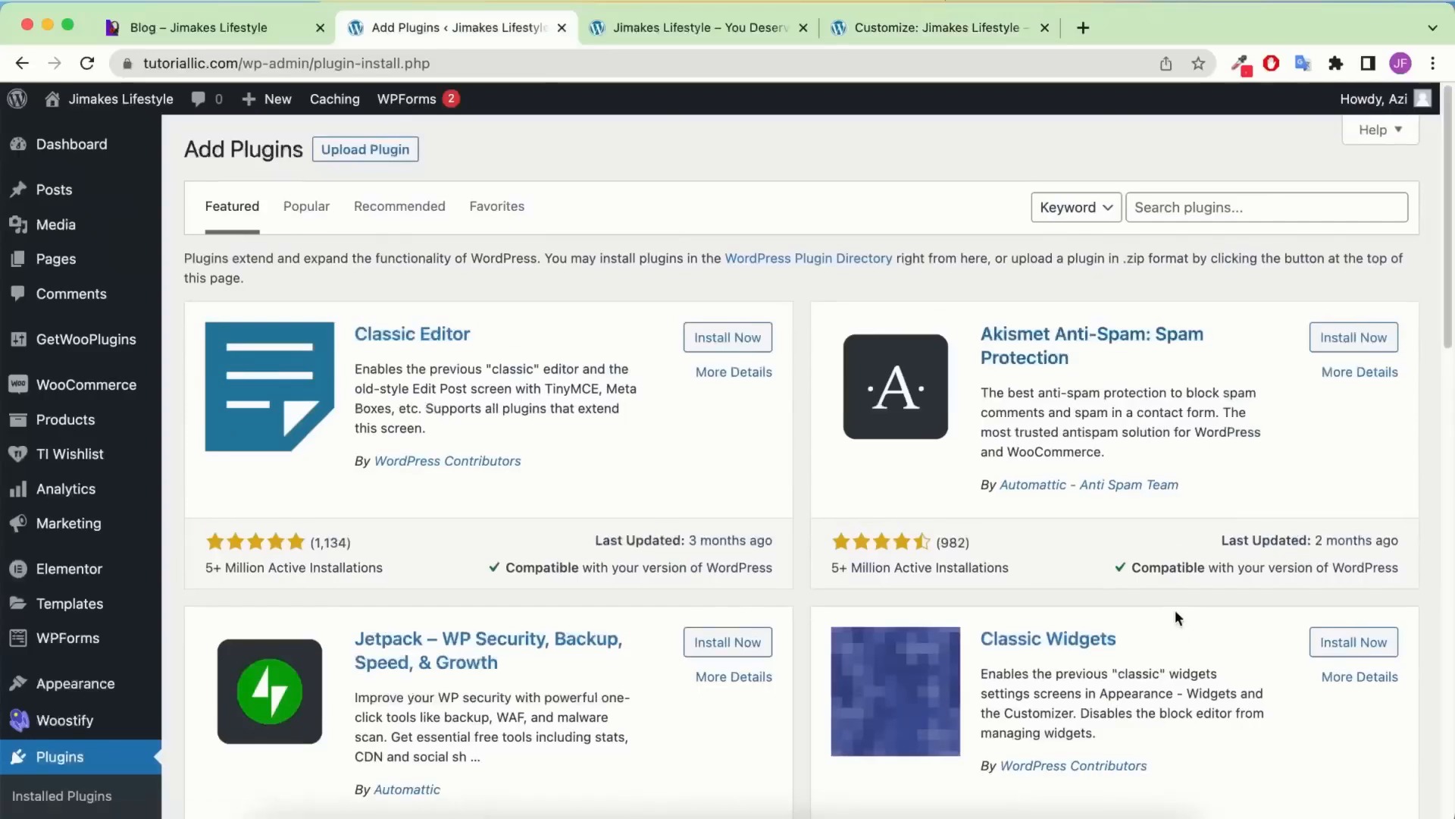
left_click_drag(1188, 638, 979, 638)
key("super+c")
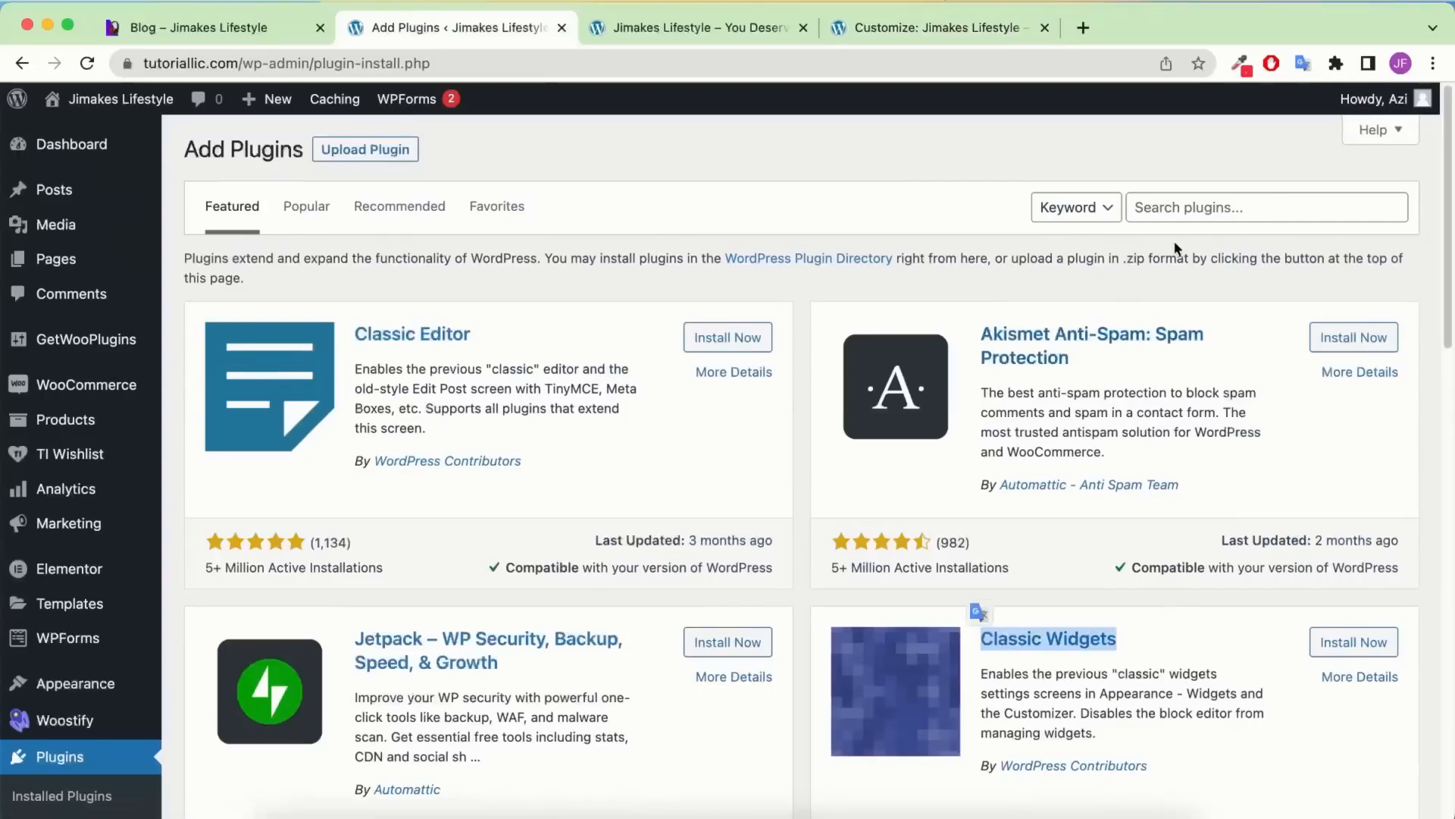
scroll(1143, 194, "down", 1)
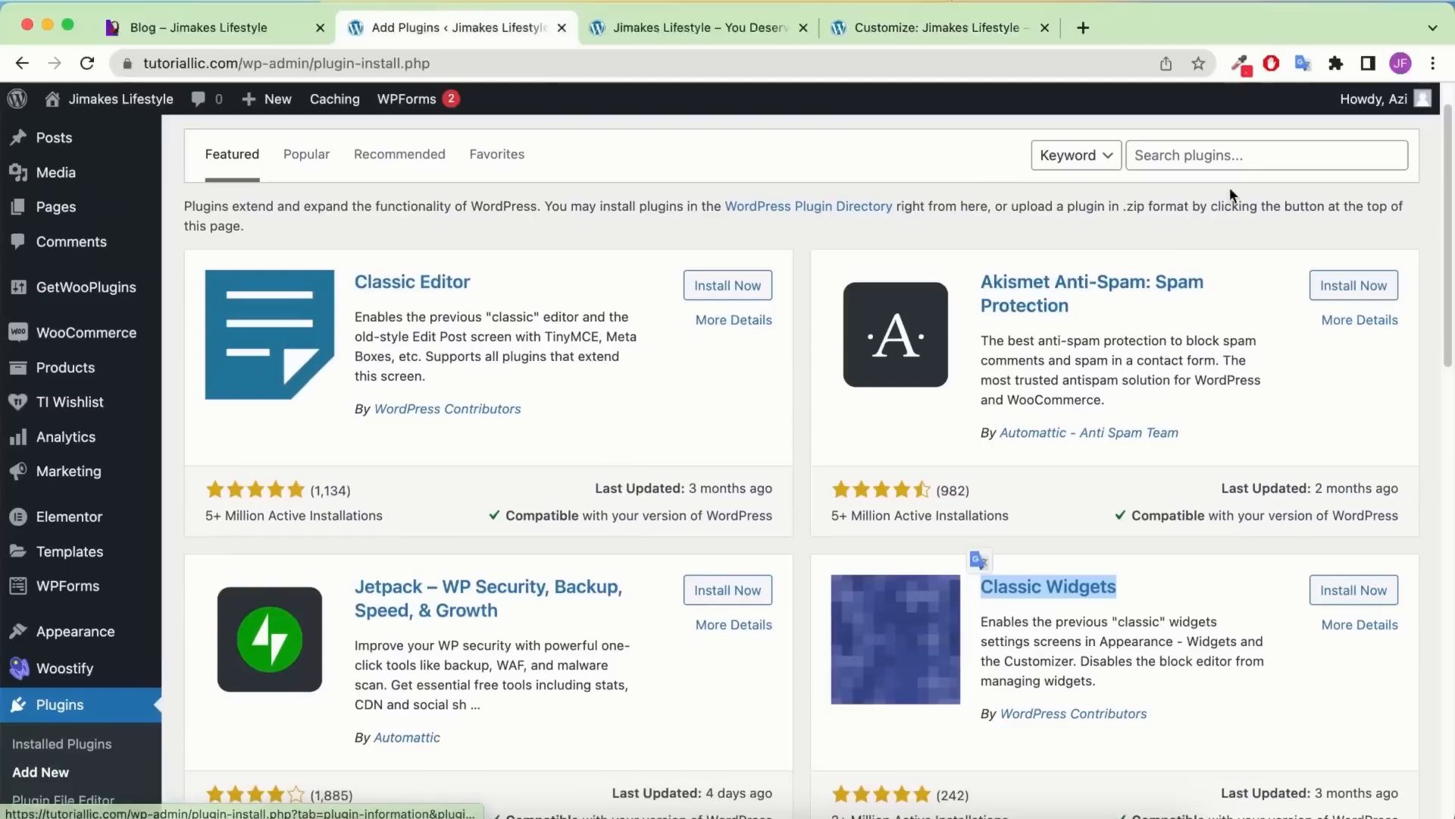
left_click(1221, 154)
scroll(1178, 259, "up", 1)
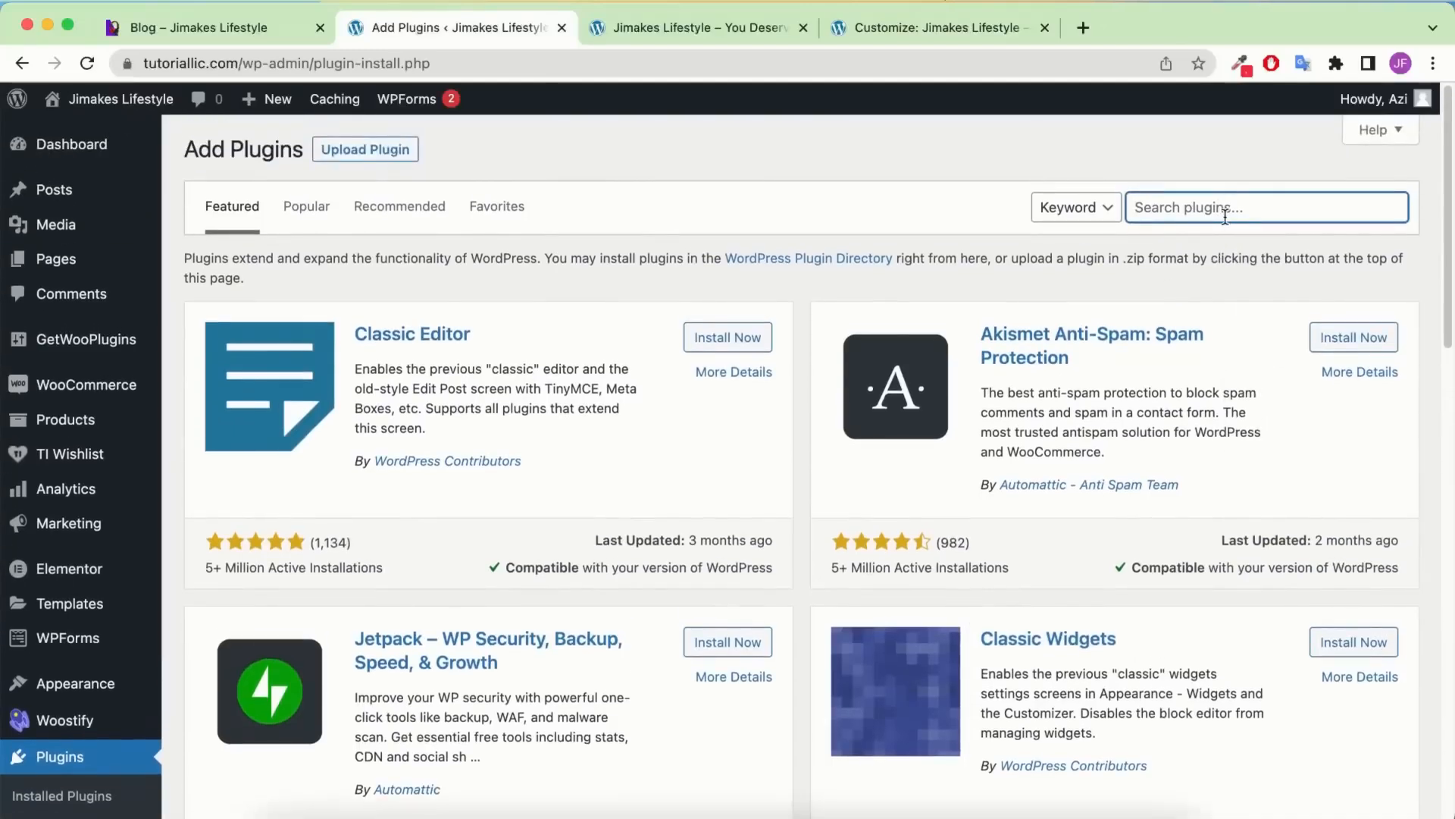
key("super+v")
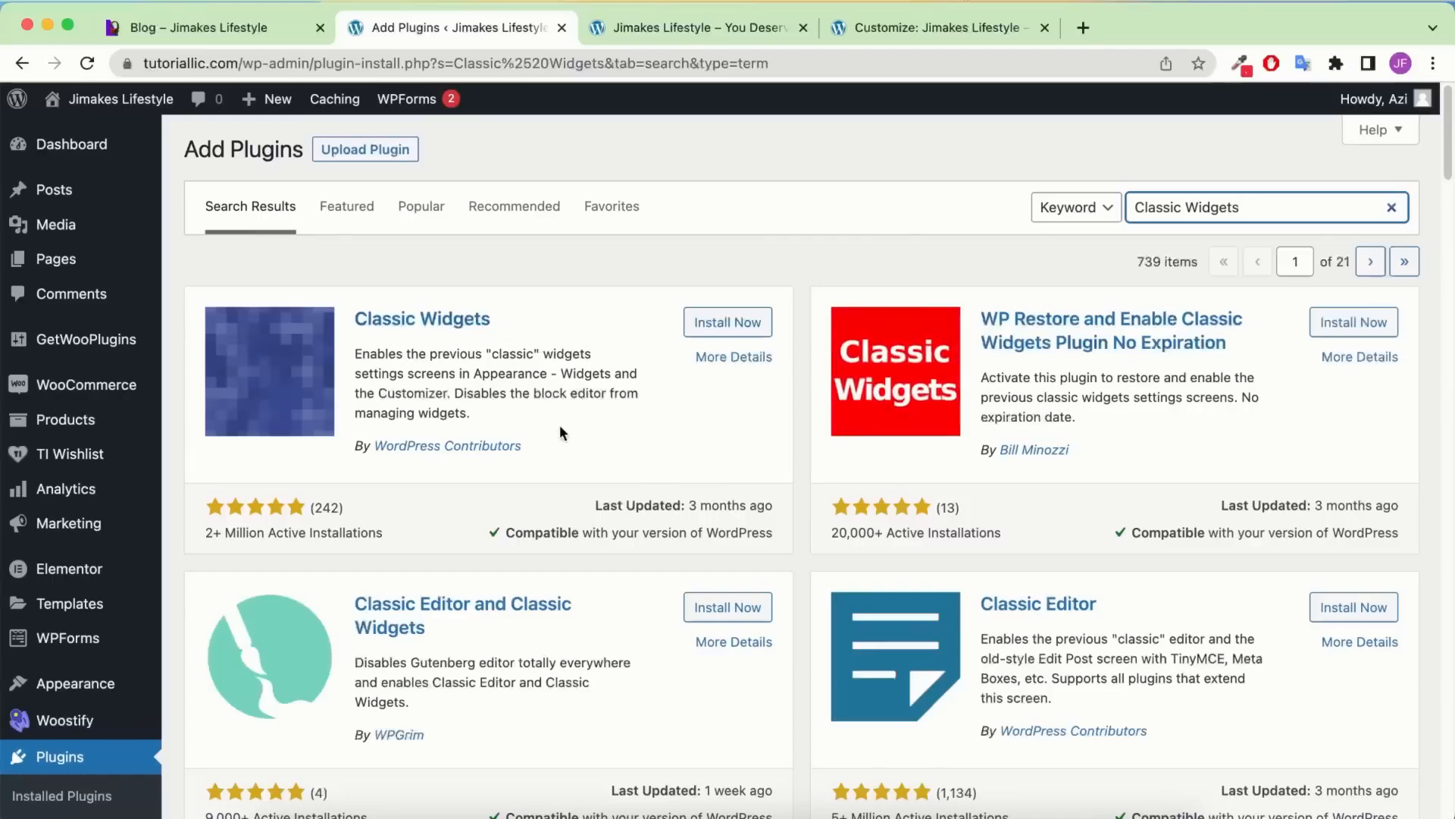
Install and activate the Classic Widgets plugin
left_click_drag(561, 441, 376, 439)
left_click(449, 383)
left_click(718, 325)
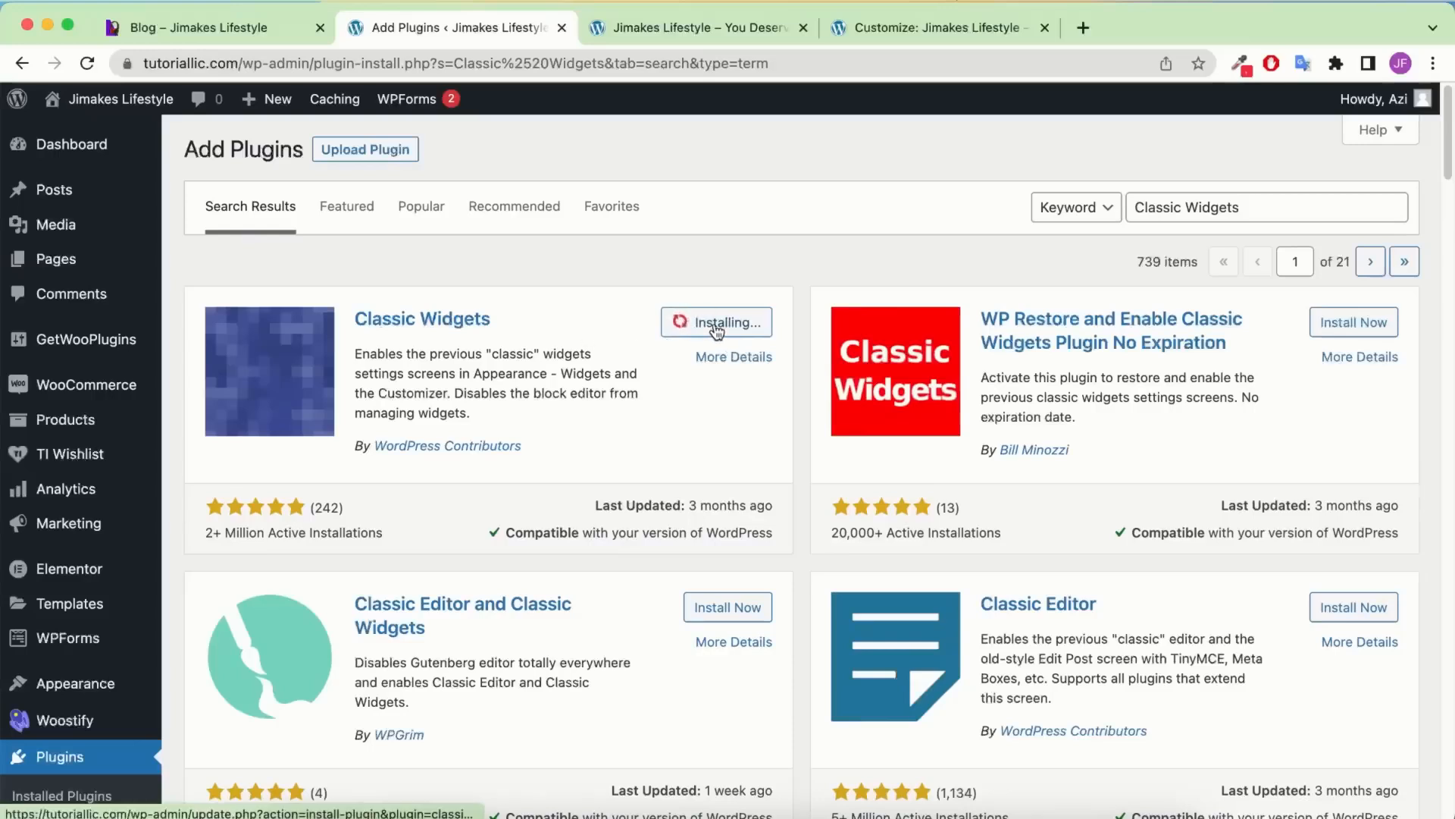
left_click(723, 332)
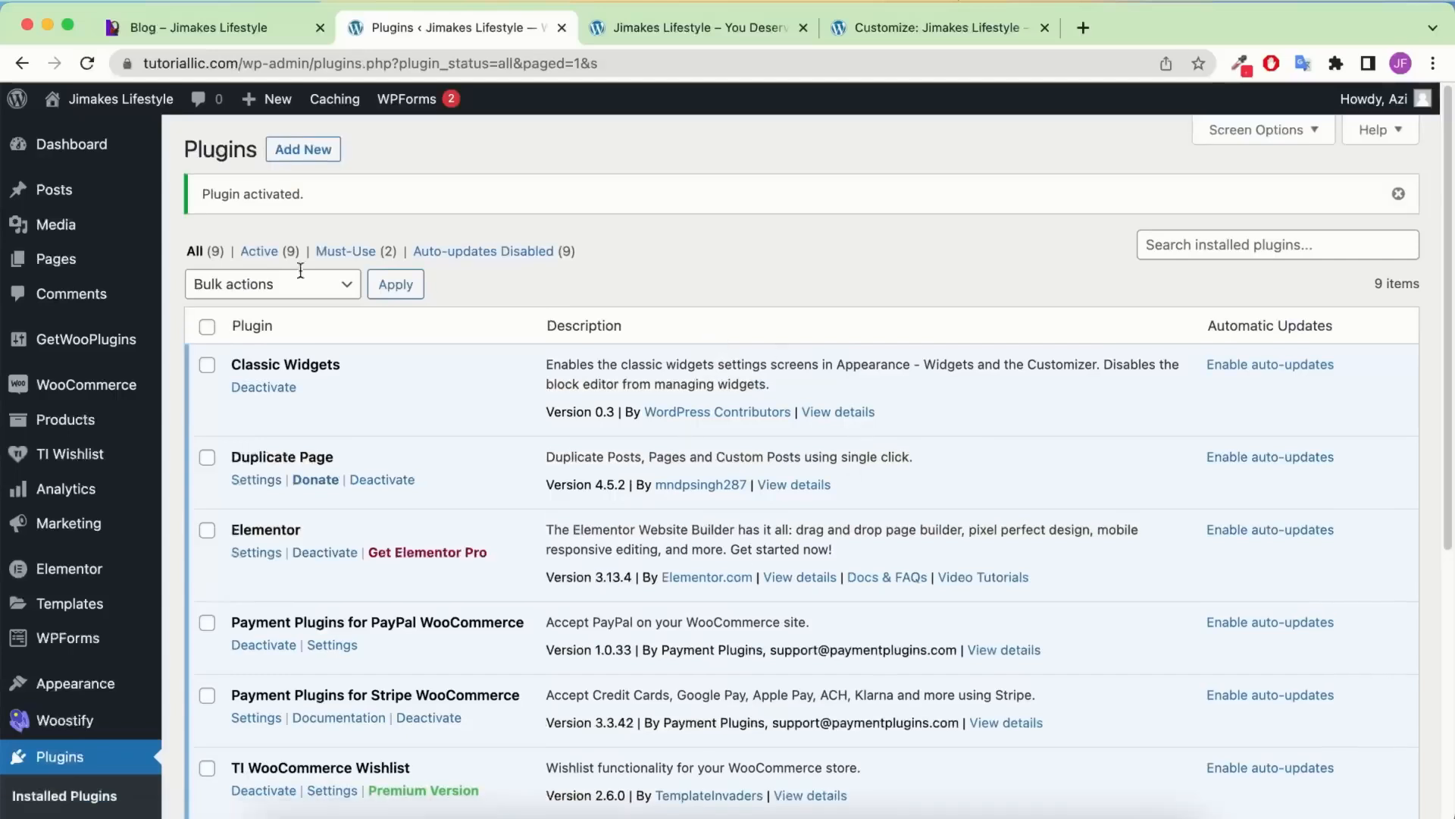
left_click(922, 35)
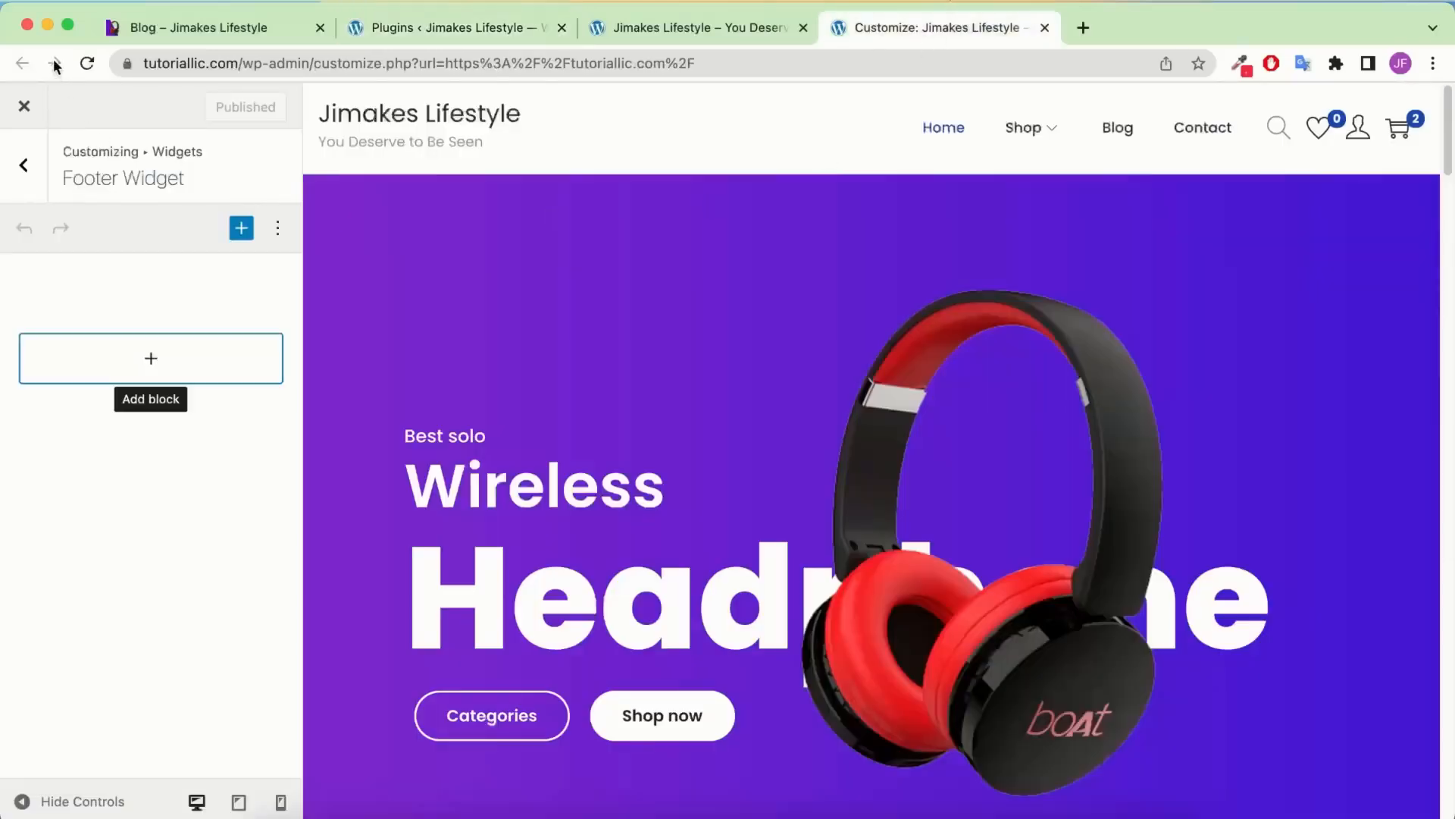
Reload the Customizer and add a Text widget to Widgets > Footer Widget via a 'tex' search
left_click(87, 63)
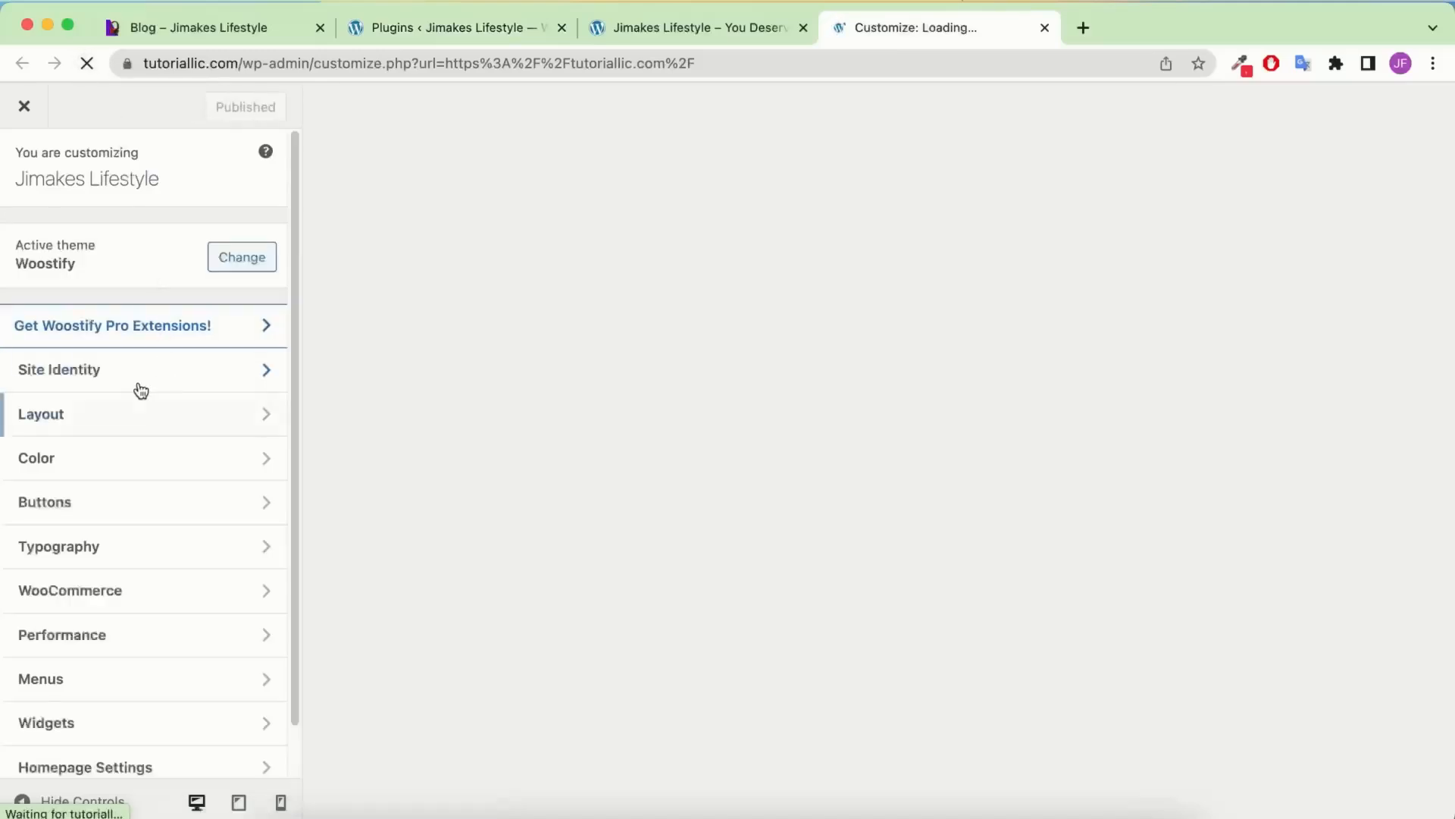
scroll(133, 398, "down", 1)
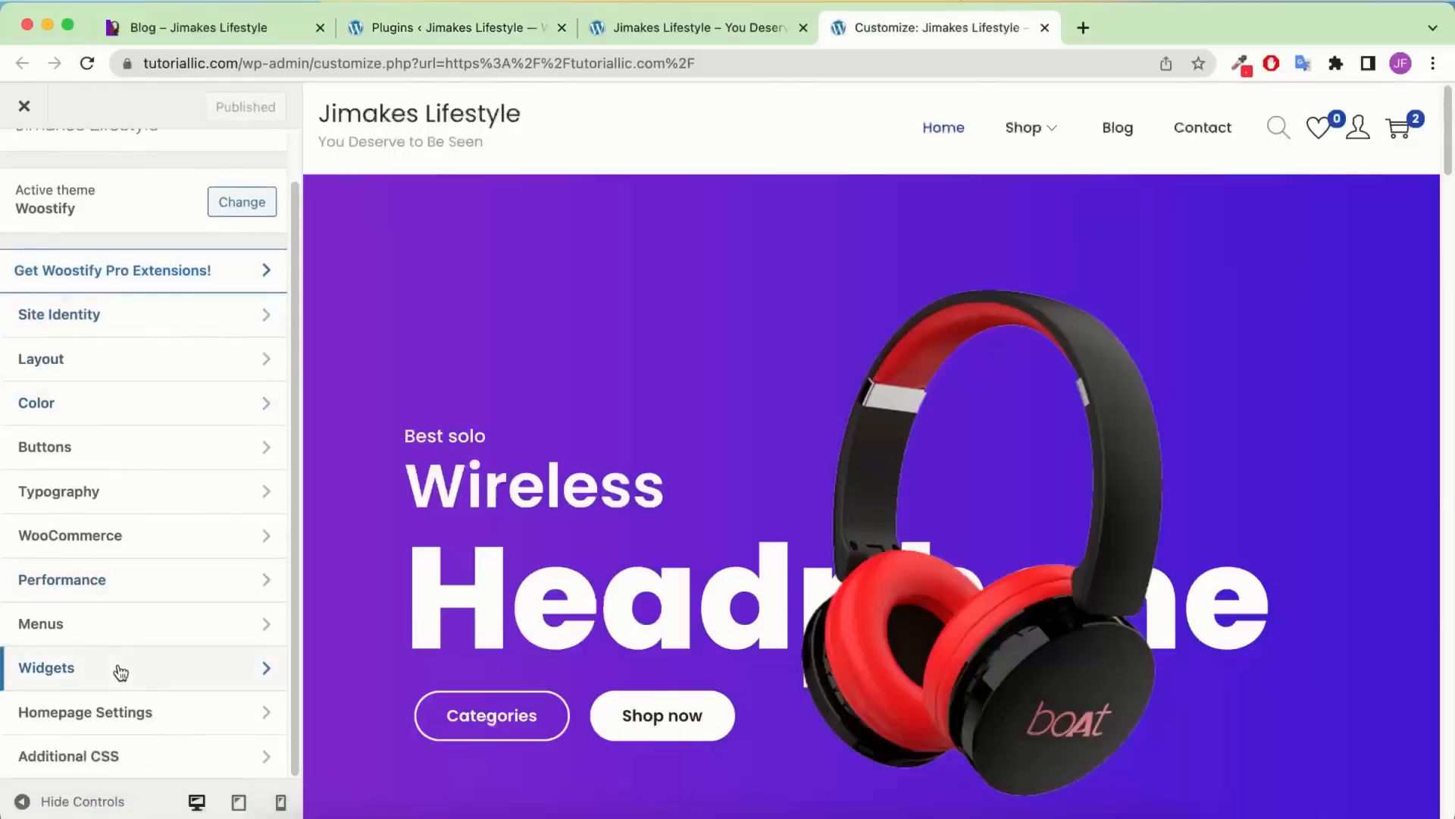
left_click(119, 669)
left_click(144, 372)
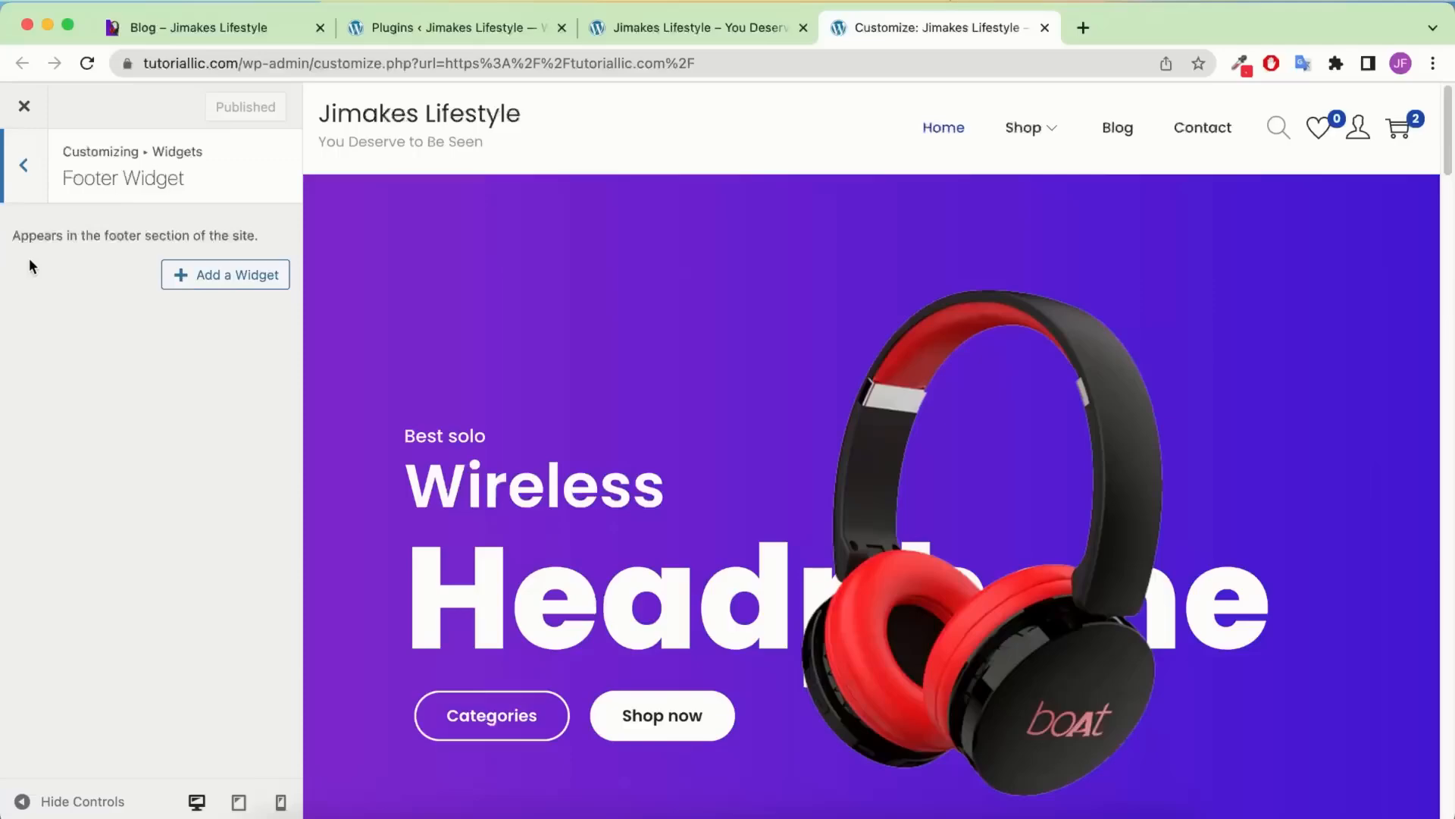
left_click(241, 279)
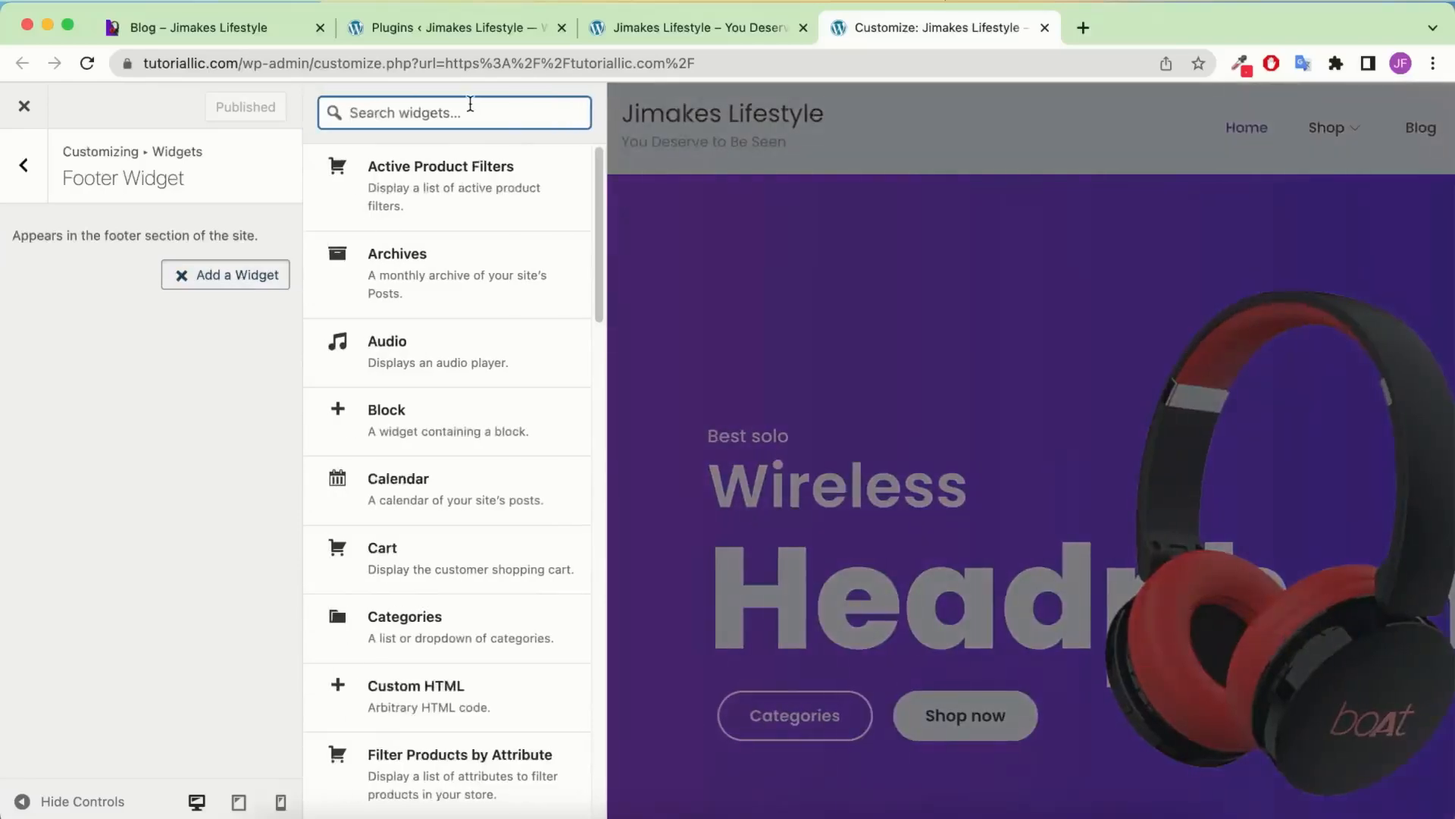
type("text")
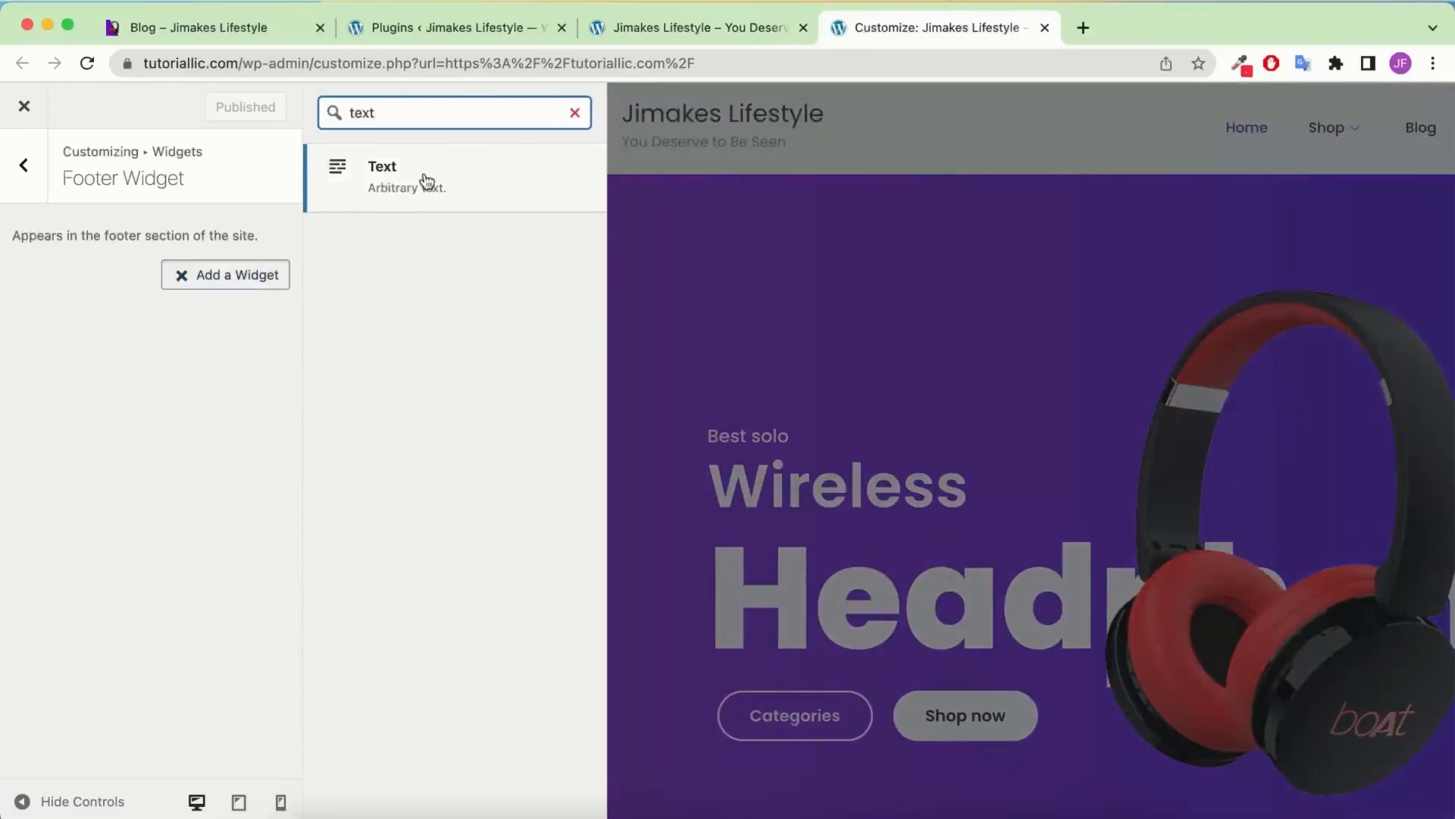
left_click(430, 180)
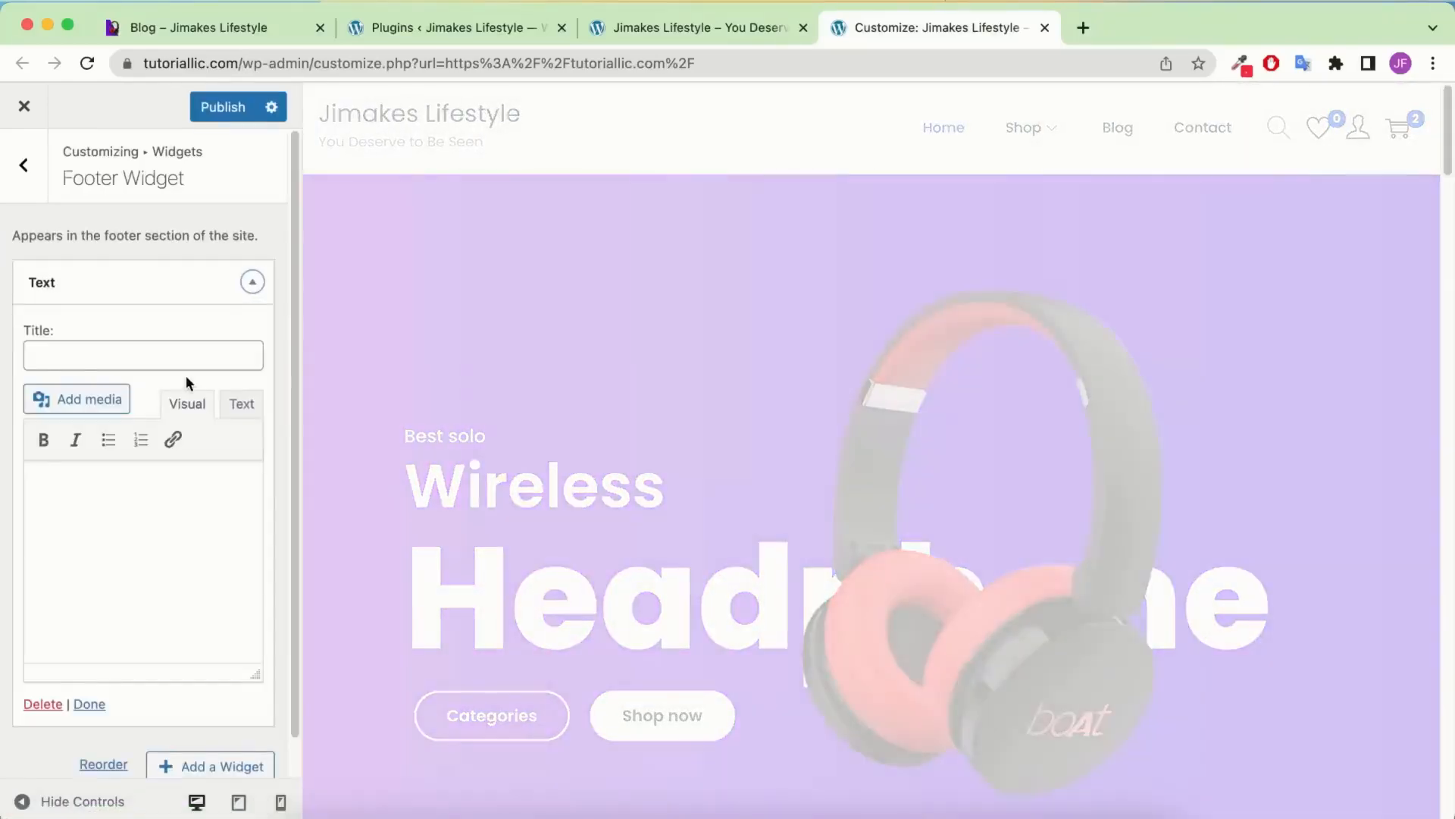
left_click(150, 521)
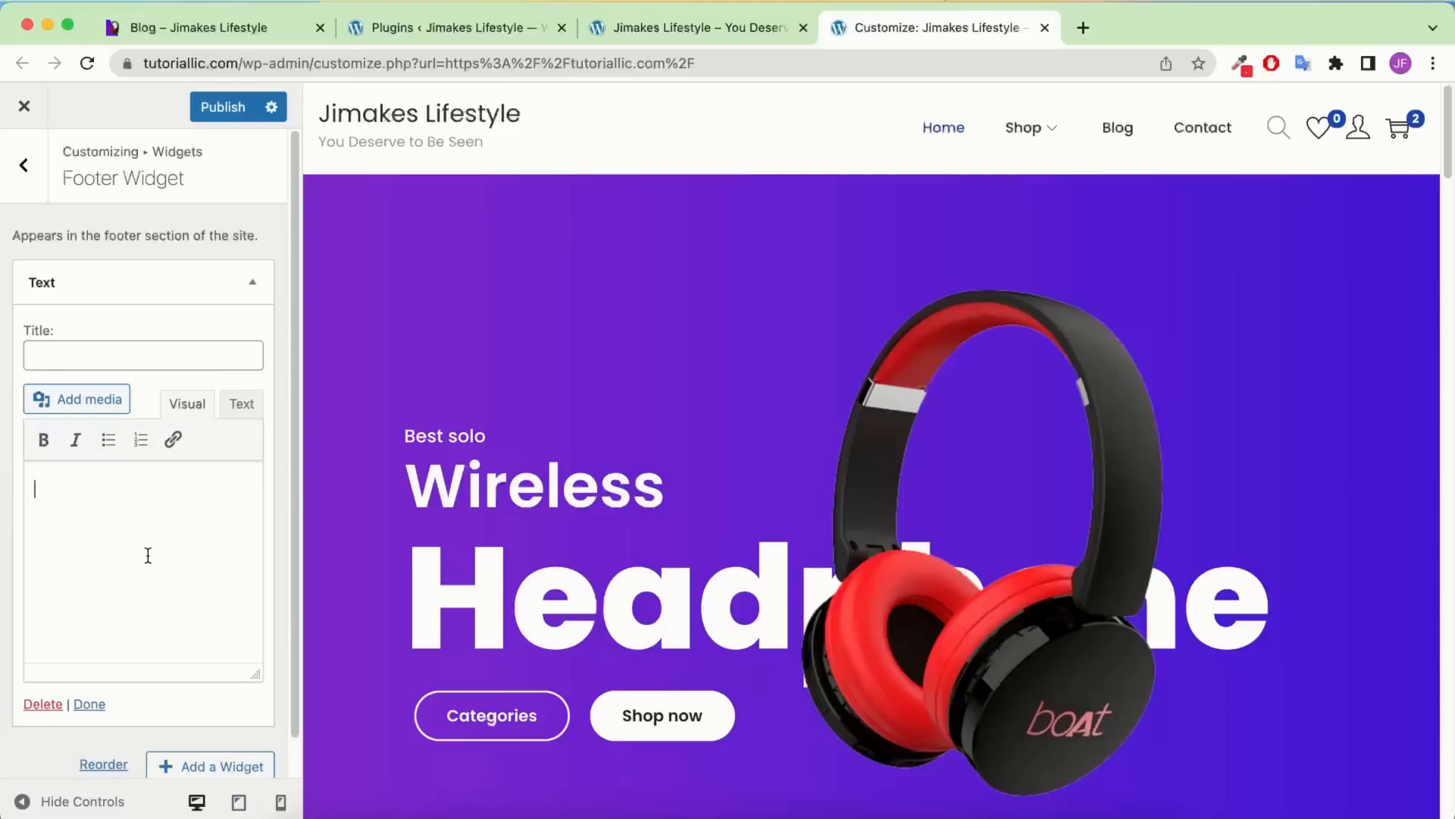
Paste the about-us text into the footer Text widget
key("super+v")
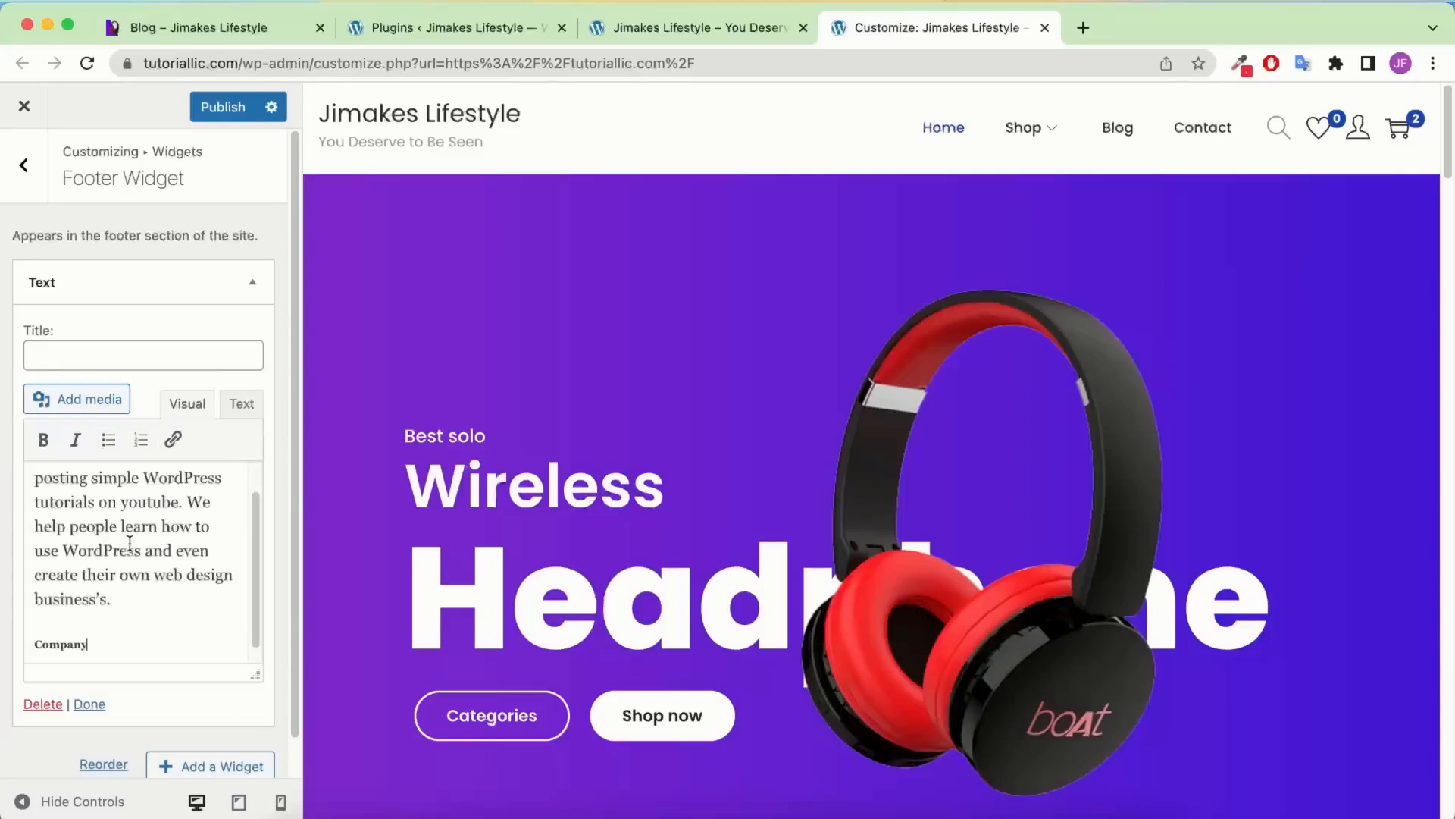
scroll(132, 621, "down", 1)
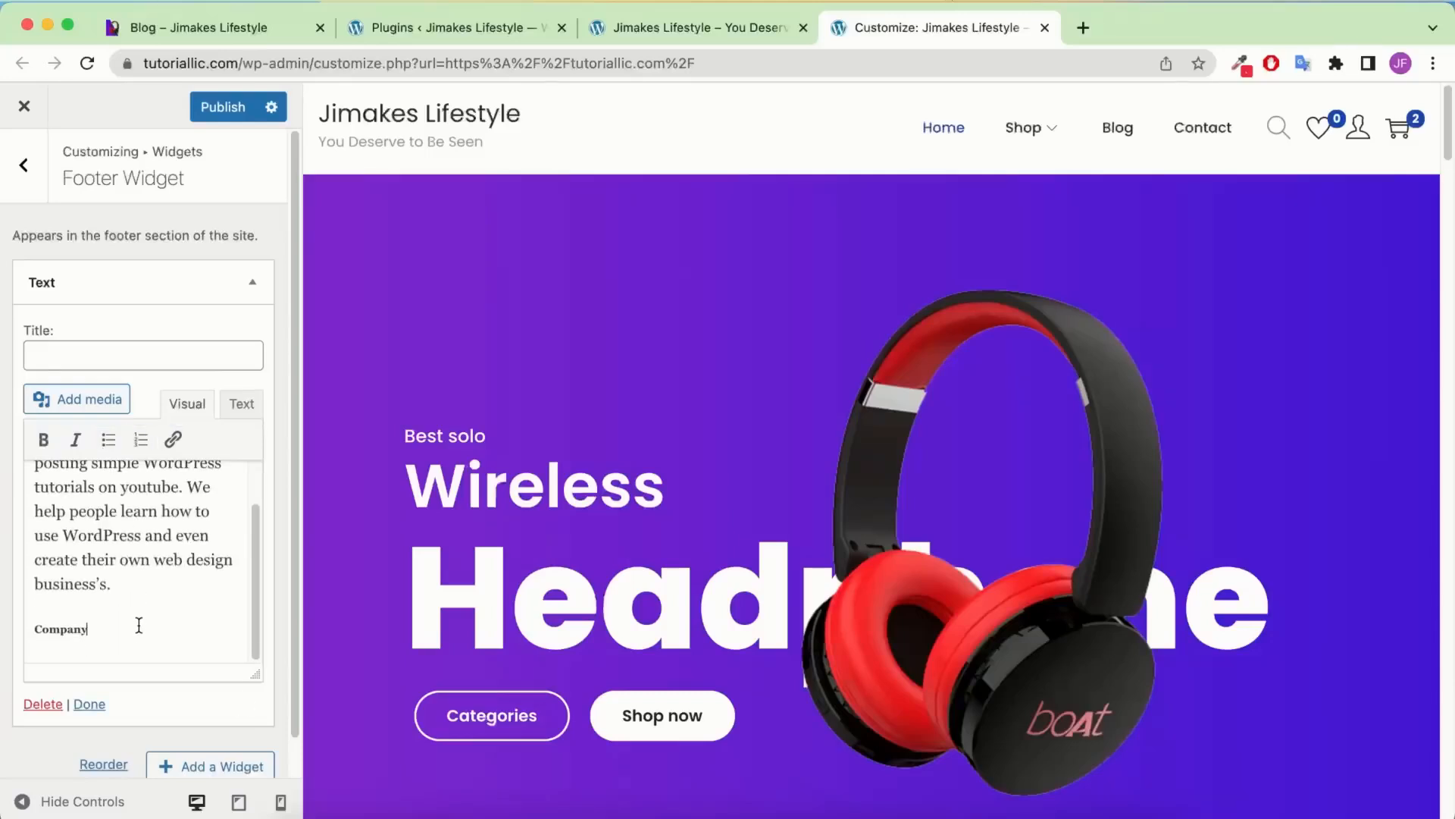
scroll(664, 614, "down", 10)
scroll(658, 608, "down", 10)
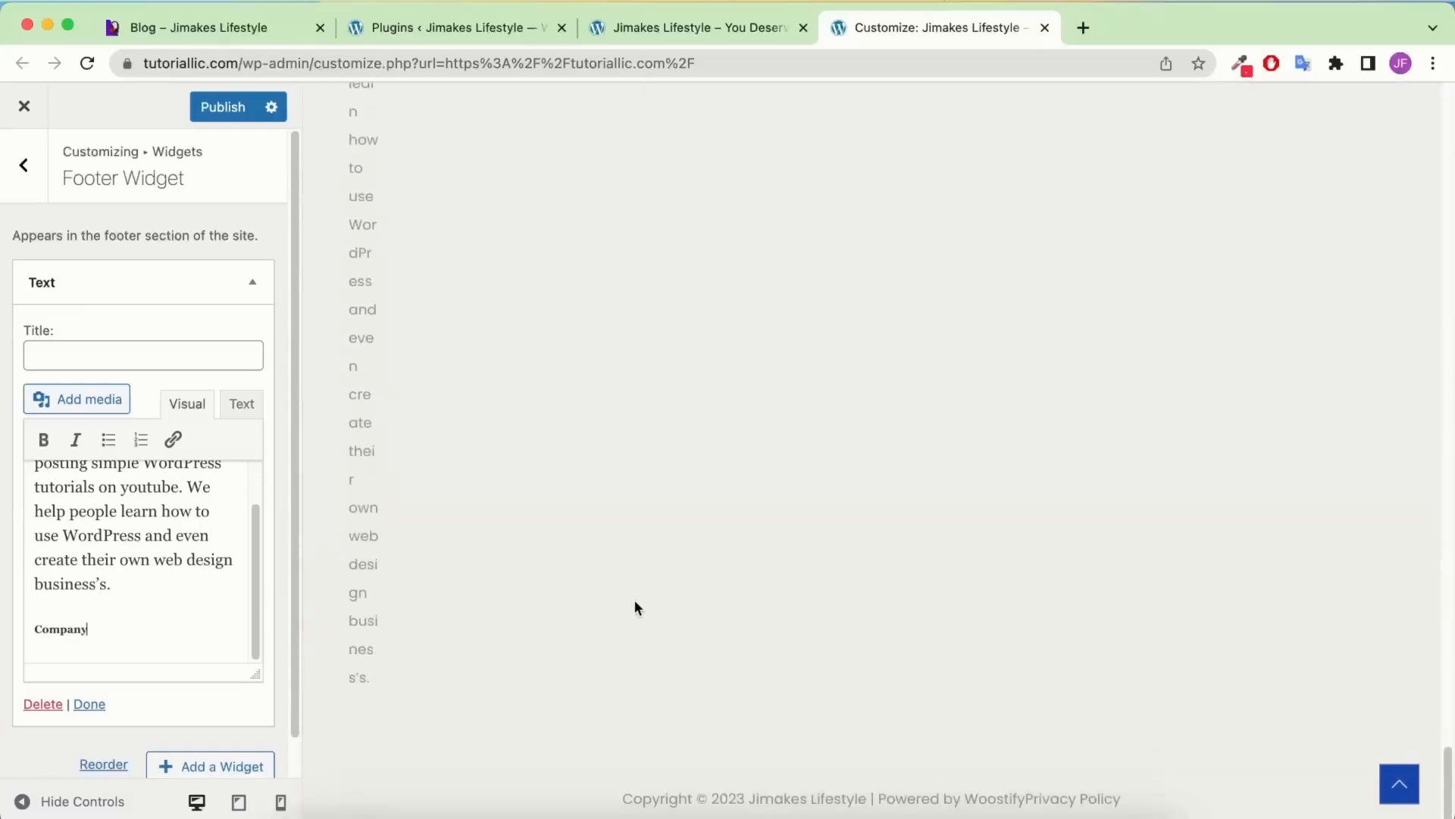
Replace the widget's HTML source with plain text and delete the trailing 'Company' line
left_click(242, 403)
left_click(206, 701)
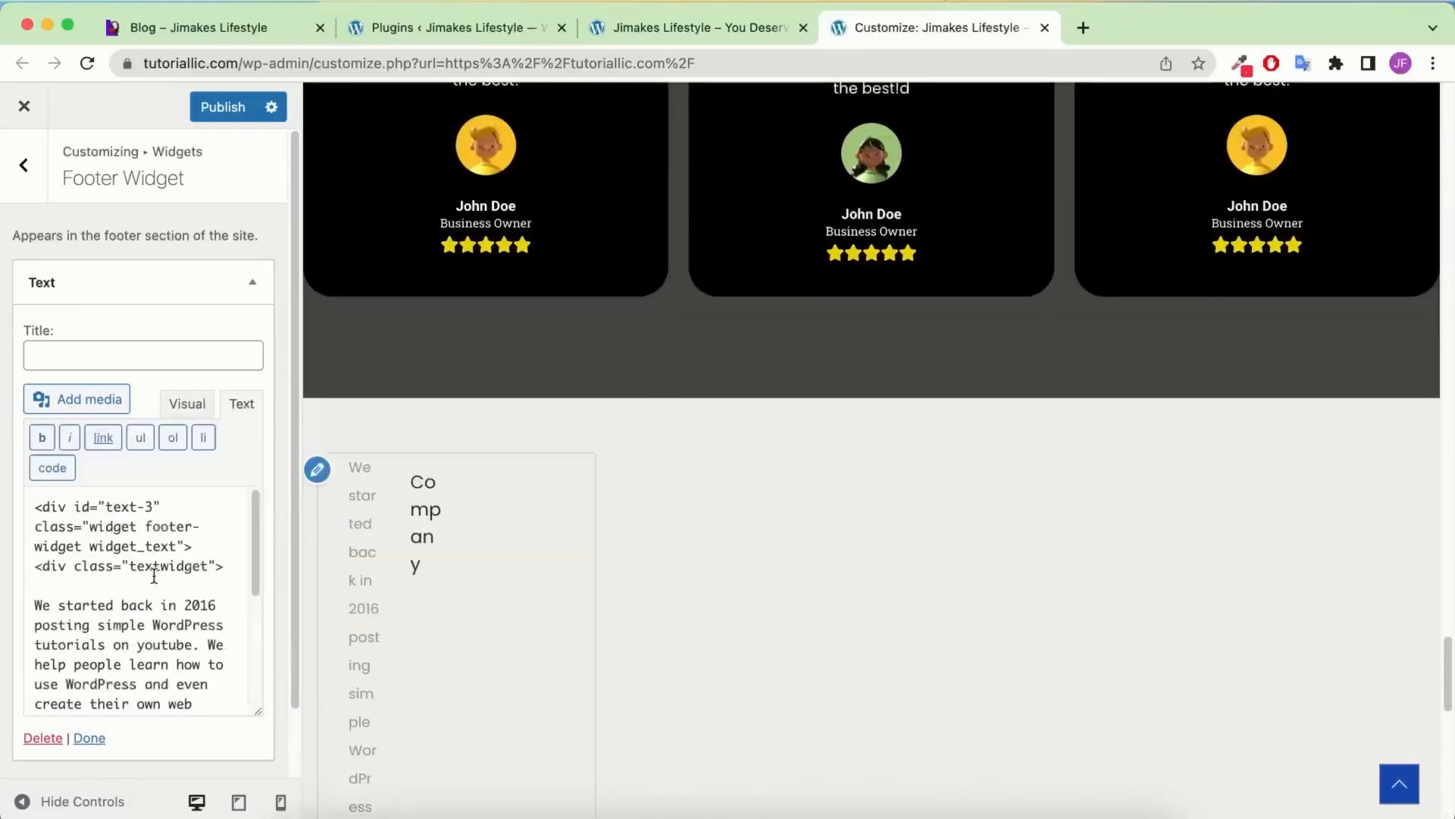
key("super+a")
type("We started back in 2016 posting simple WordPress tutorials on youtube. We help people learn how to use WordPress and even create their own web design business’s.  Company")
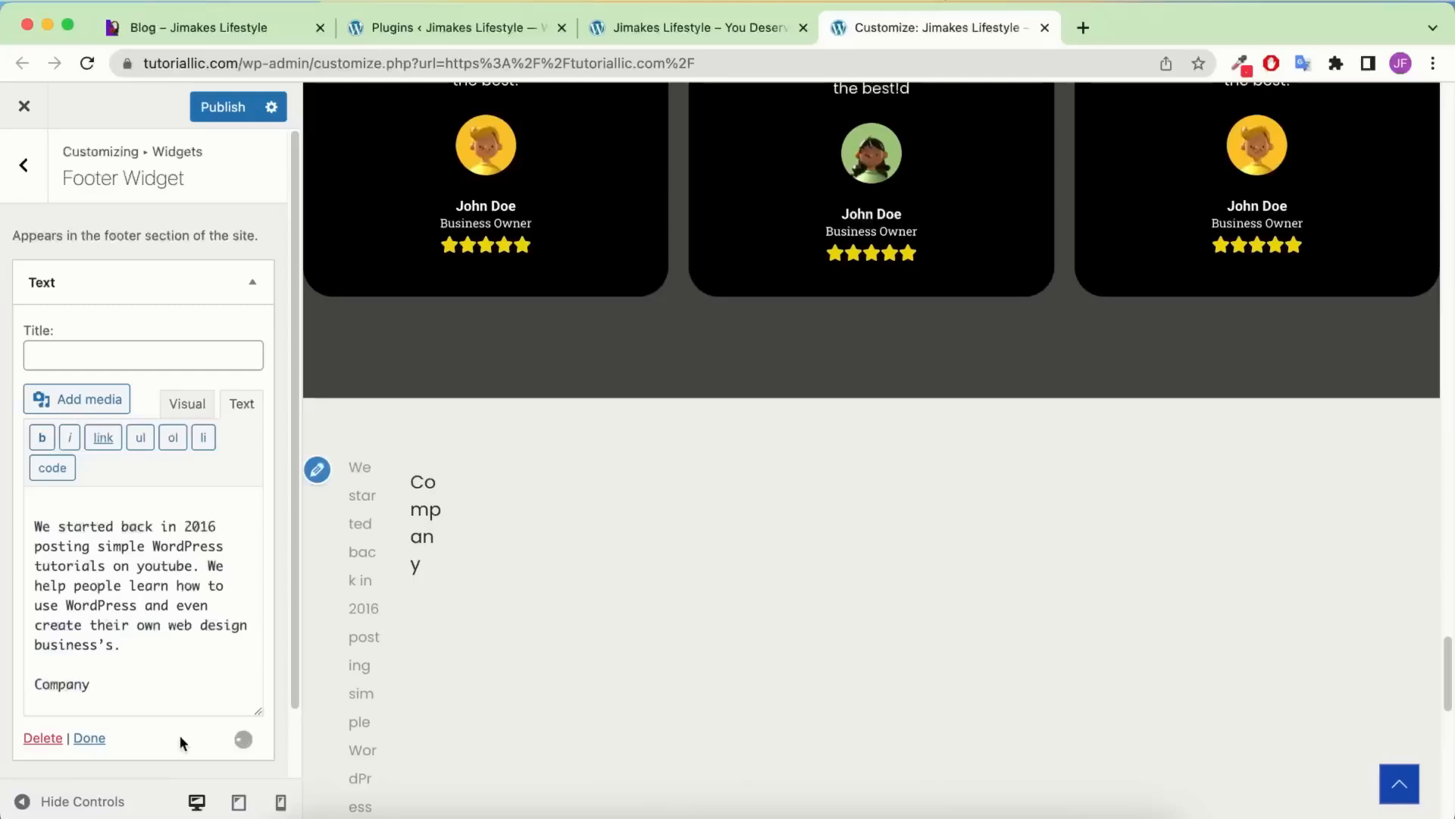
key("shift+super+Left")
key("BackSpace")
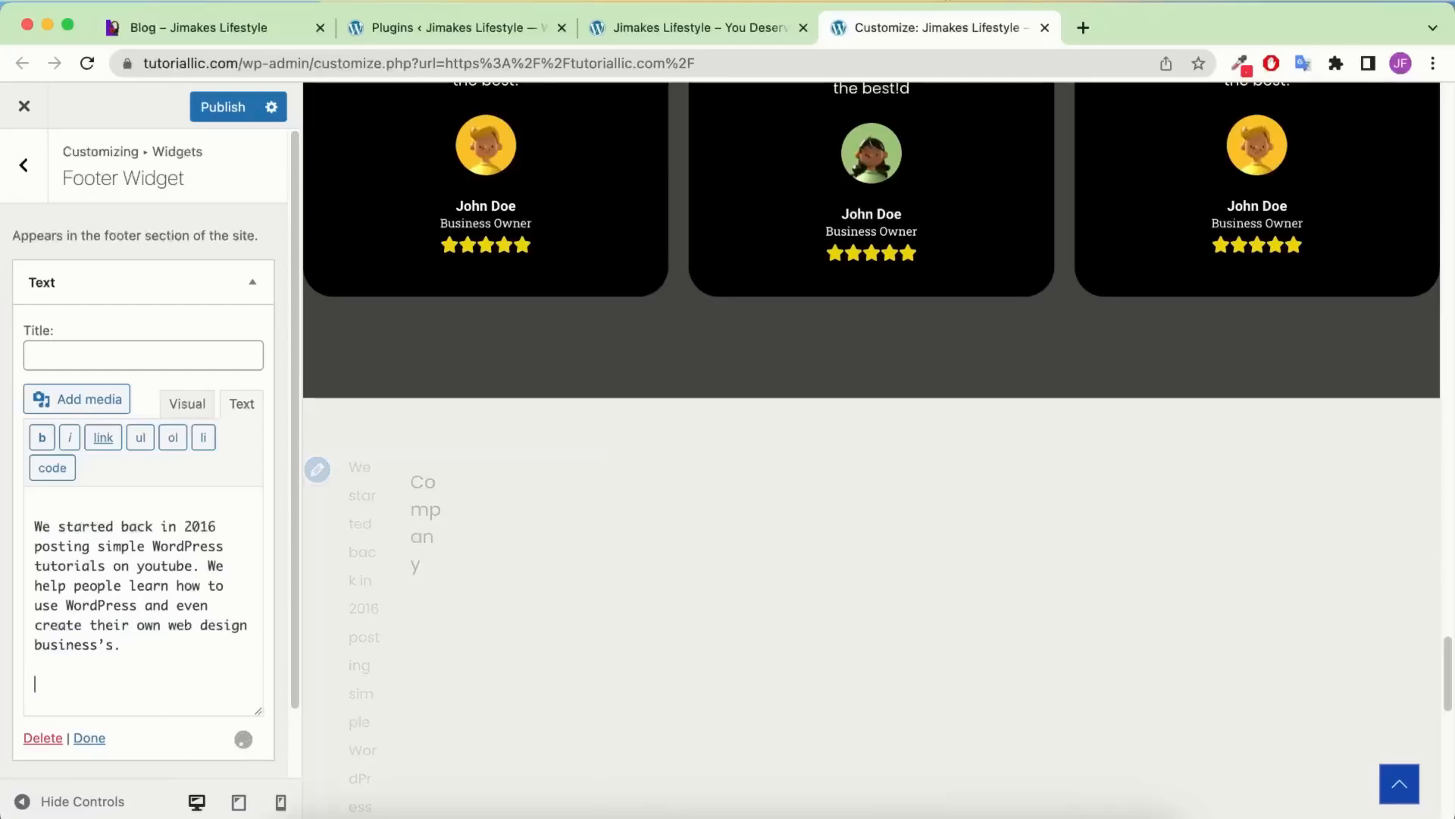
Remove the blank first line, then add an empty line above the description in Visual mode
left_click(36, 529)
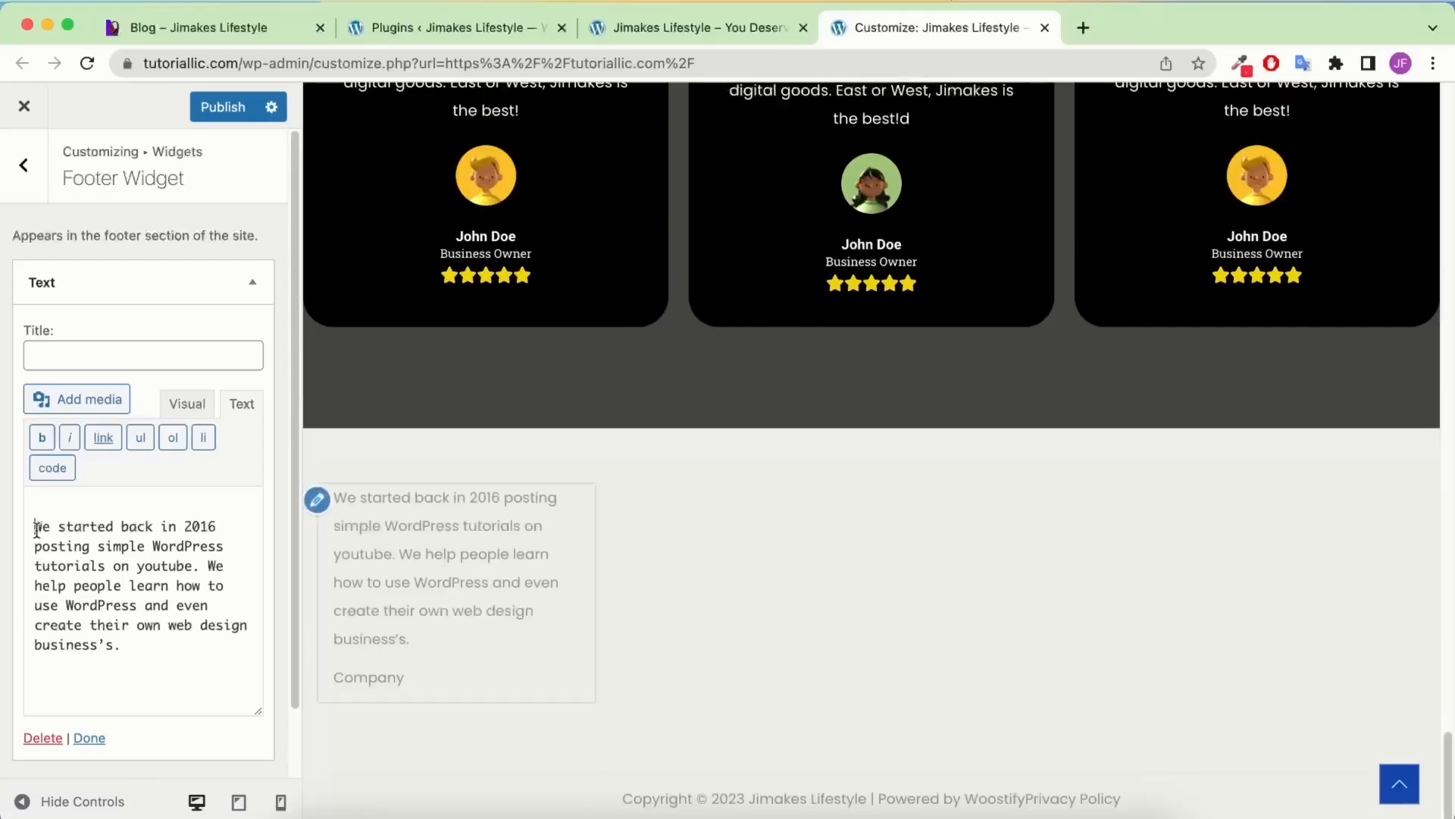
key("BackSpace")
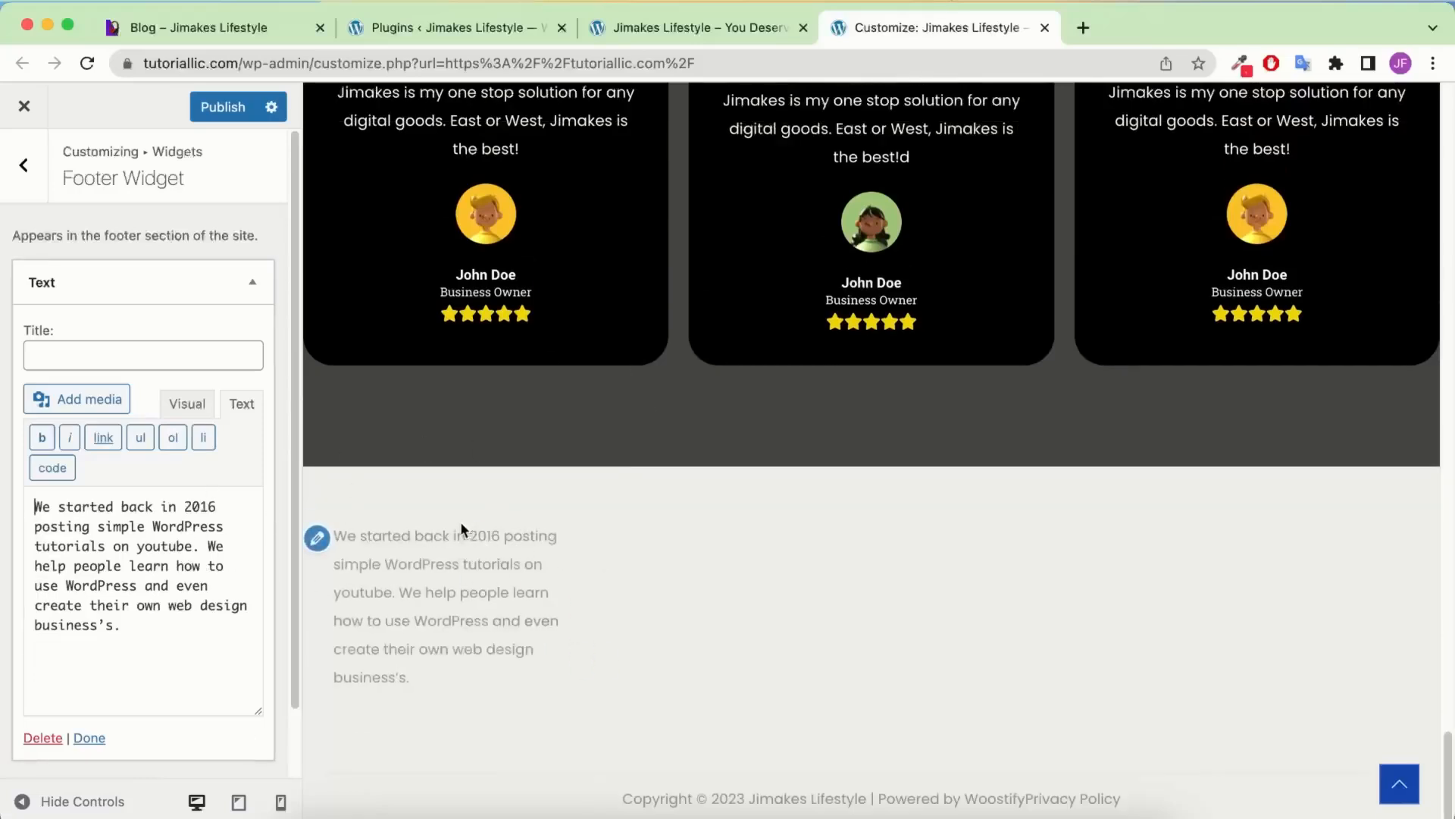
left_click(187, 404)
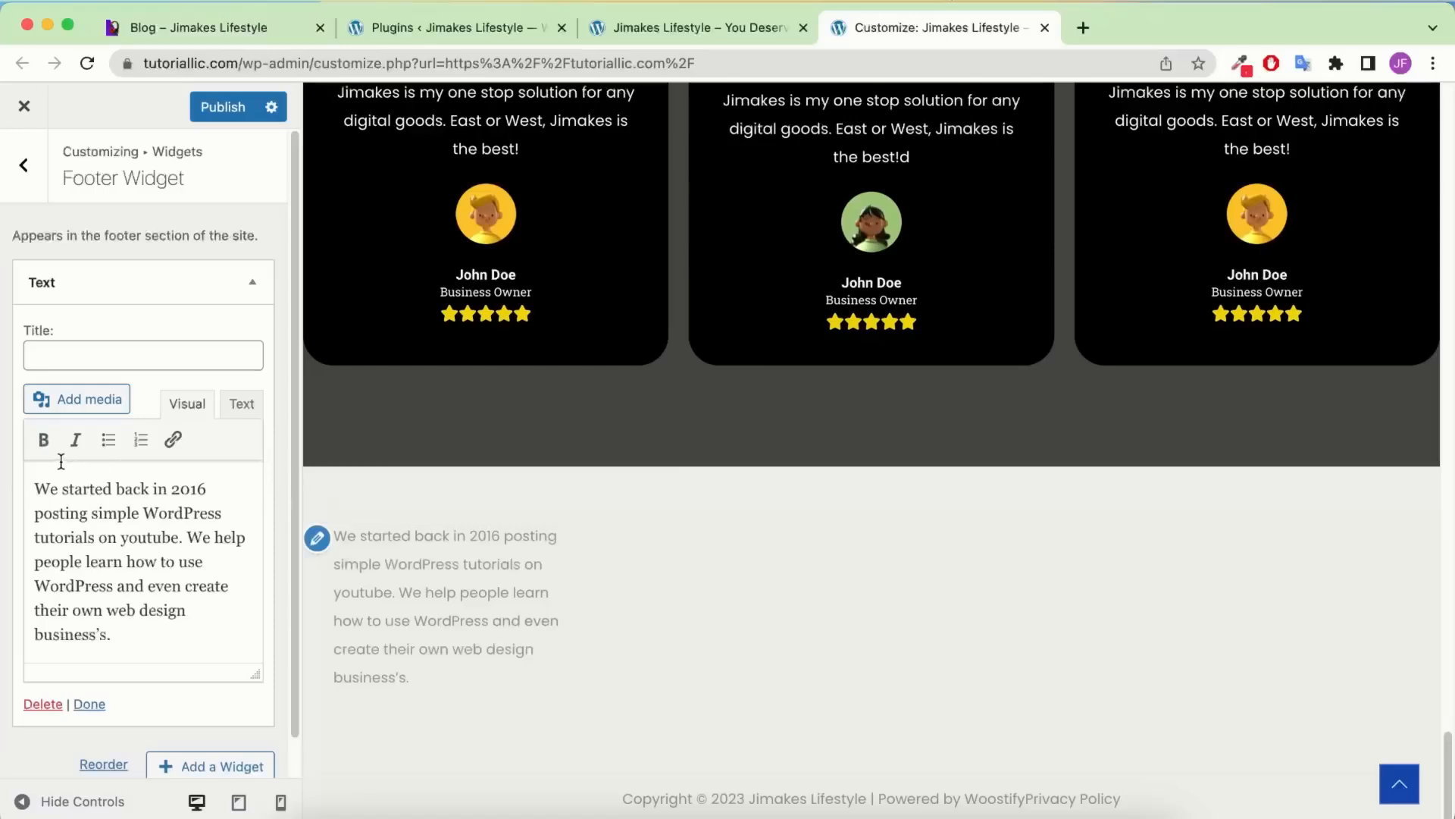
key("Return")
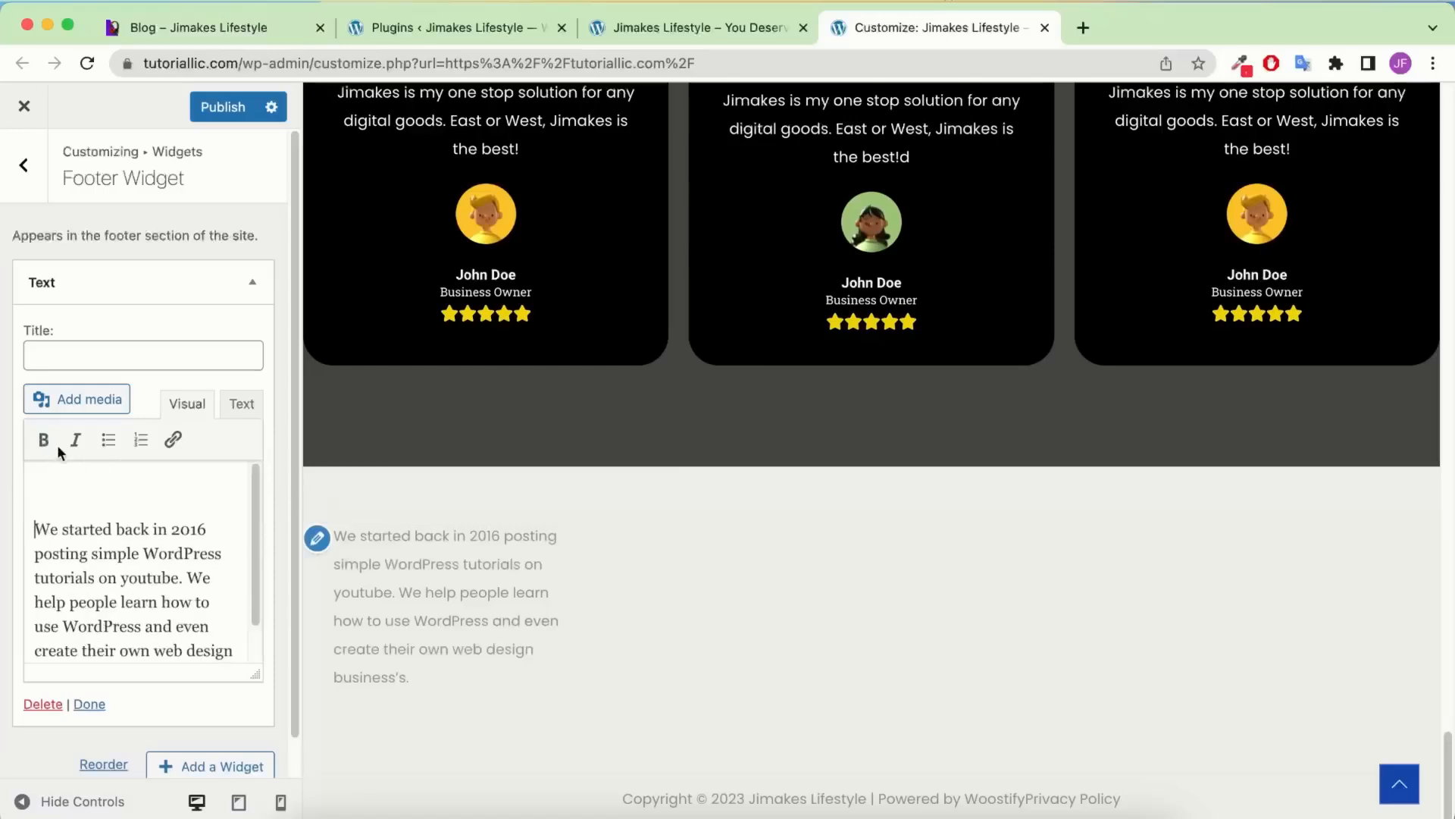
Upload the Jimakes logo files and insert the white Jimakes logo into the footer widget
left_click(103, 404)
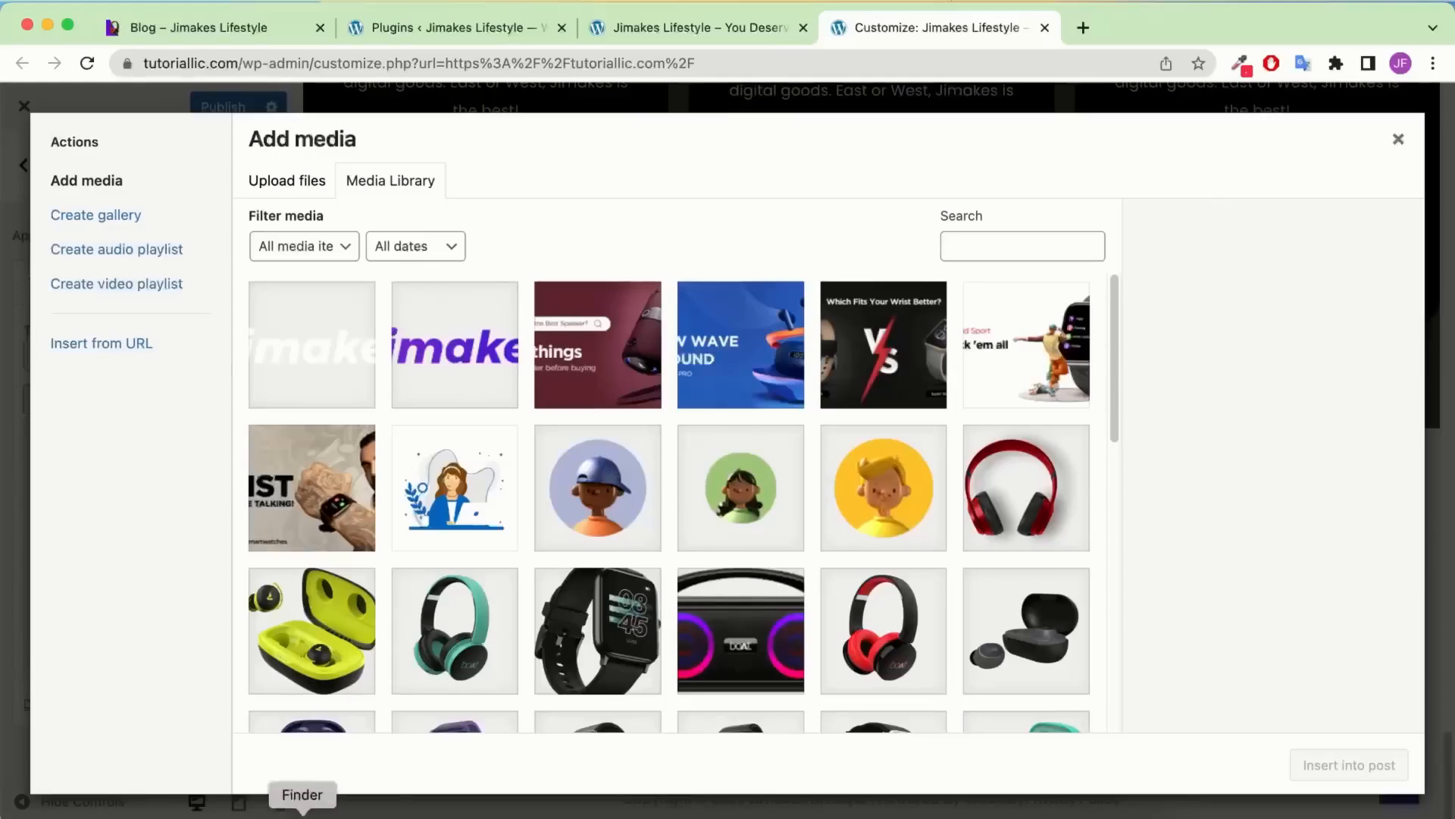
left_click(302, 811)
left_click_drag(608, 436, 635, 367)
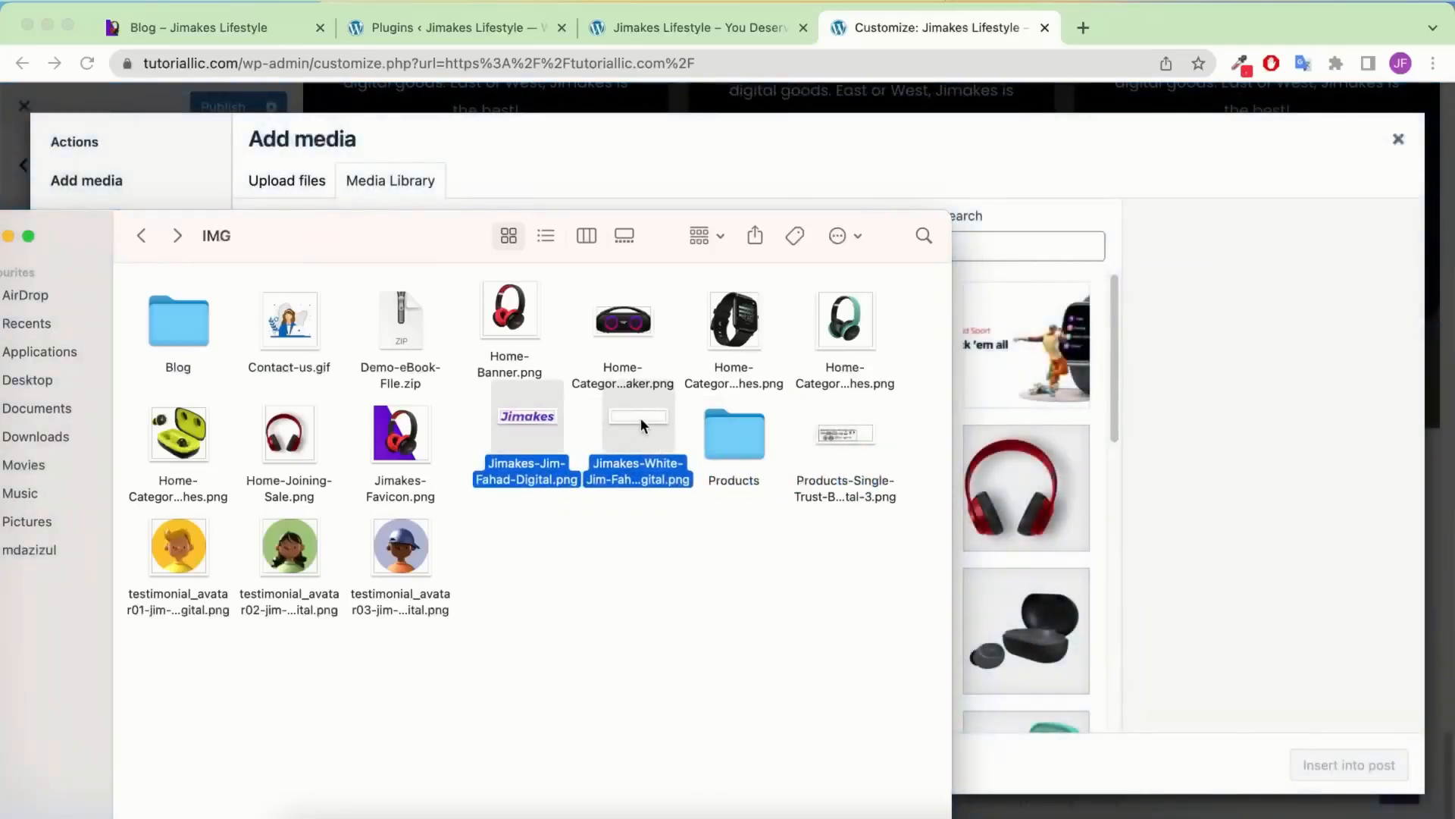
left_click_drag(640, 421, 636, 439)
left_click(1029, 178)
left_click(332, 345)
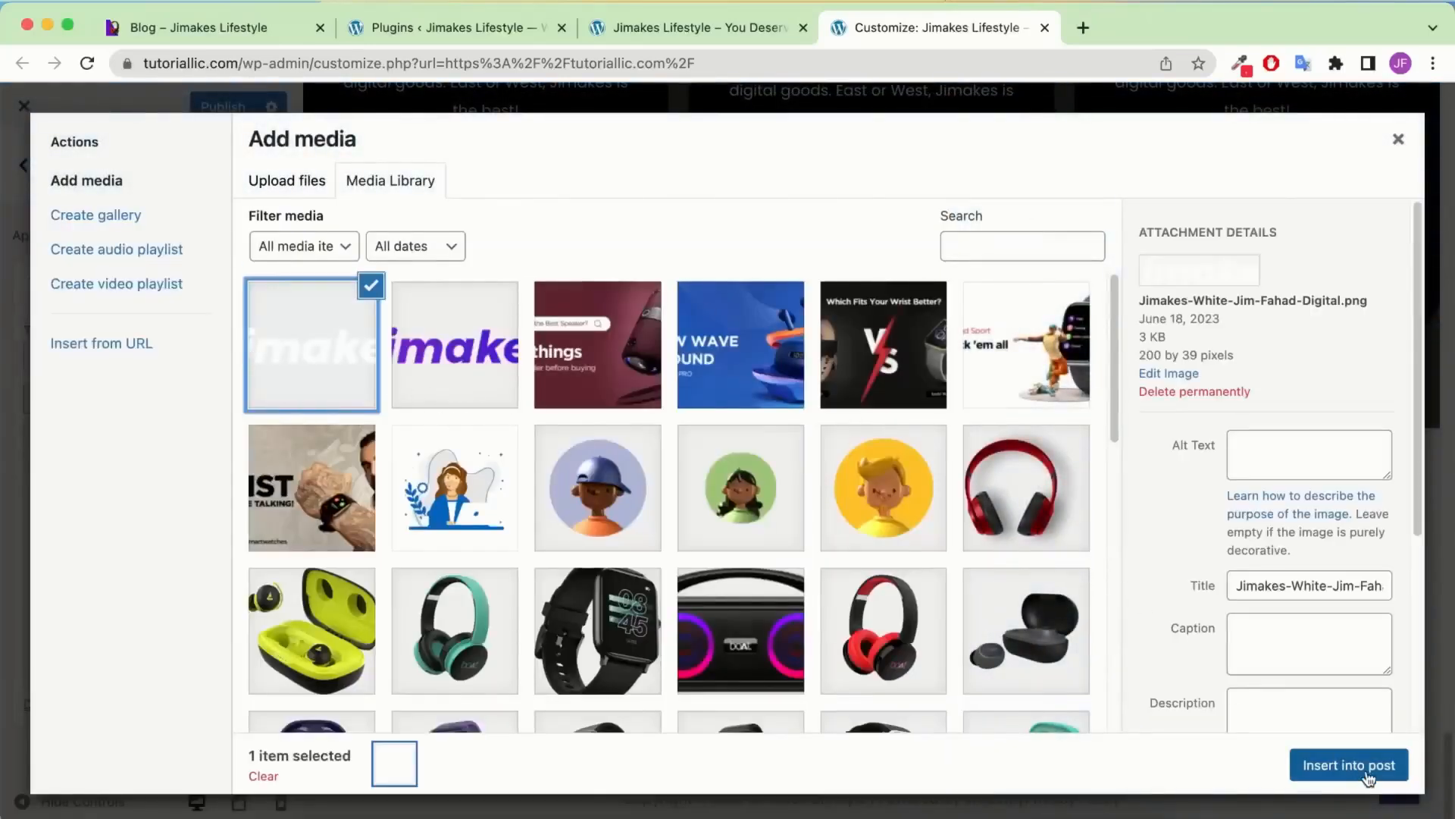
left_click(1368, 766)
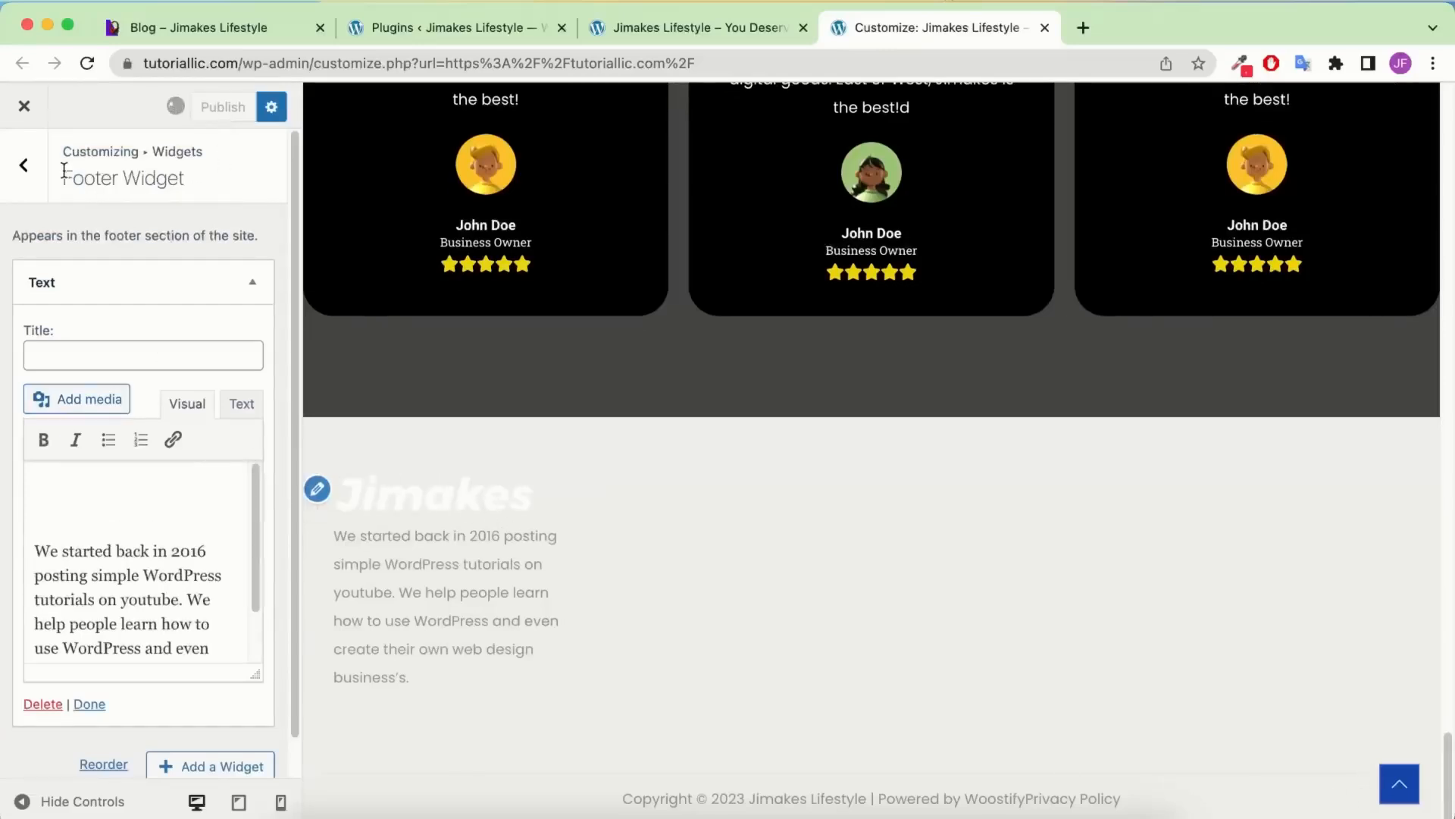
left_click(25, 169)
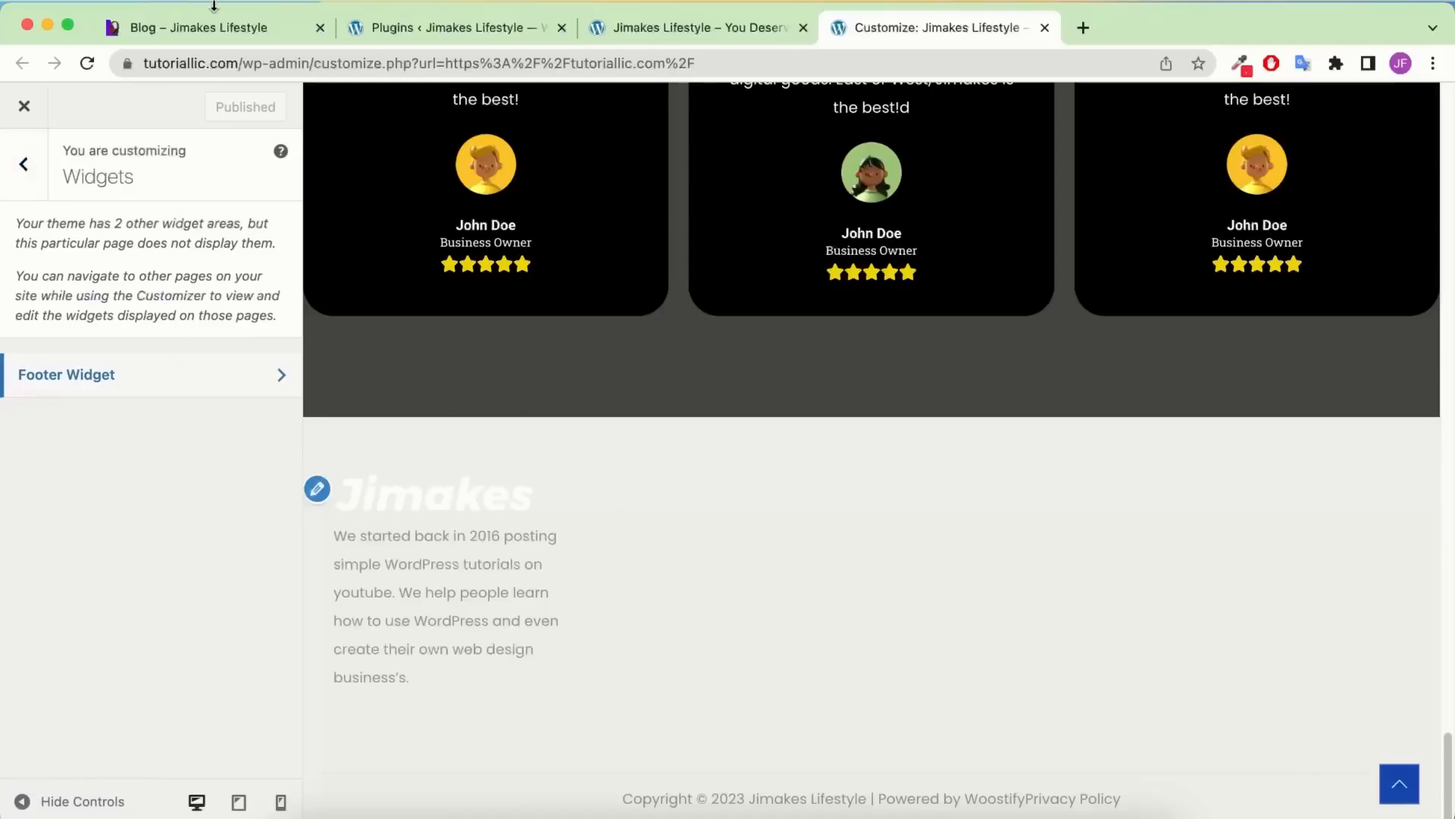
Check the reference blog footer, then bring up the Layout > Footer Design options
left_click(201, 27)
left_click(615, 504)
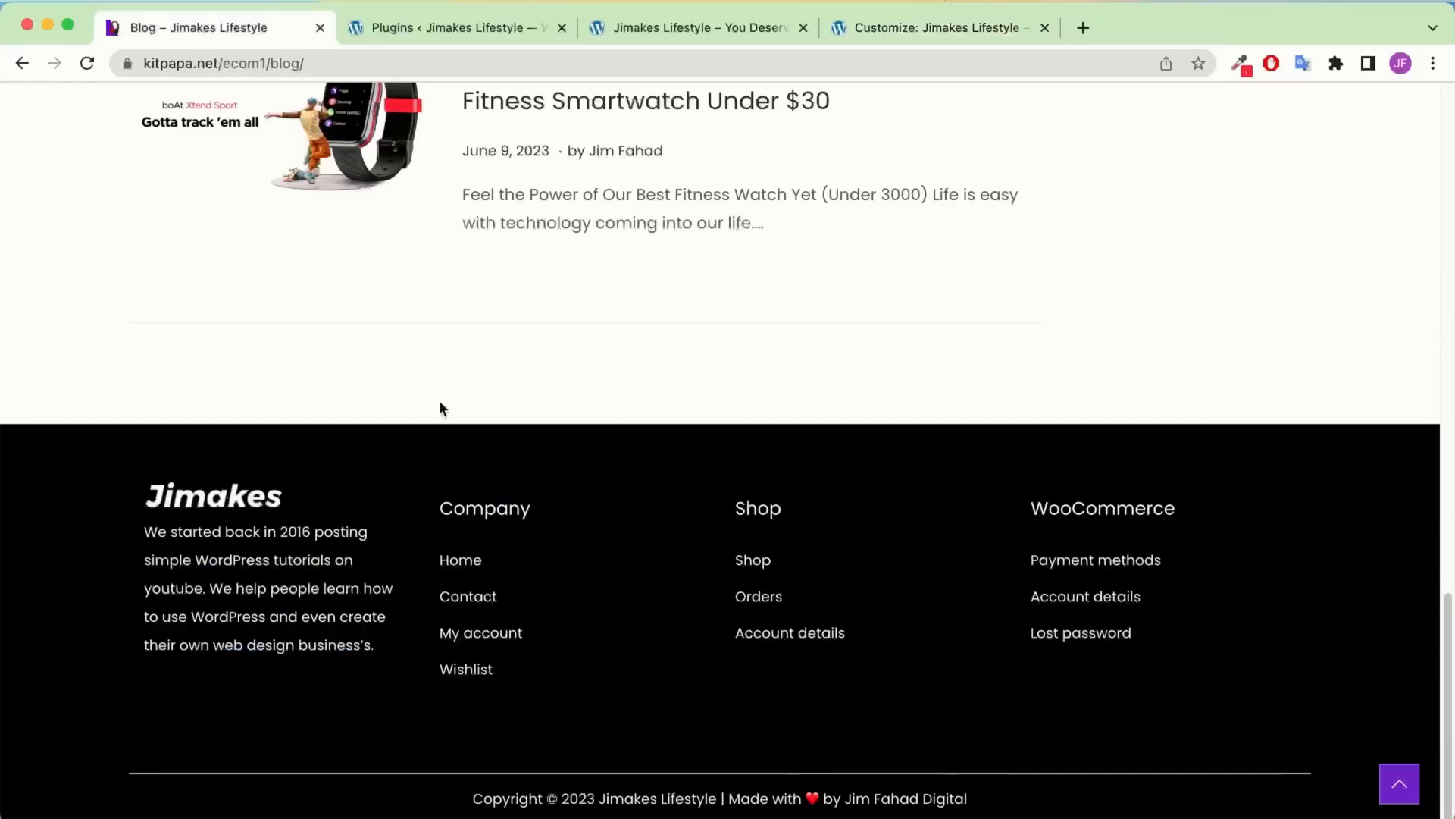
left_click(905, 31)
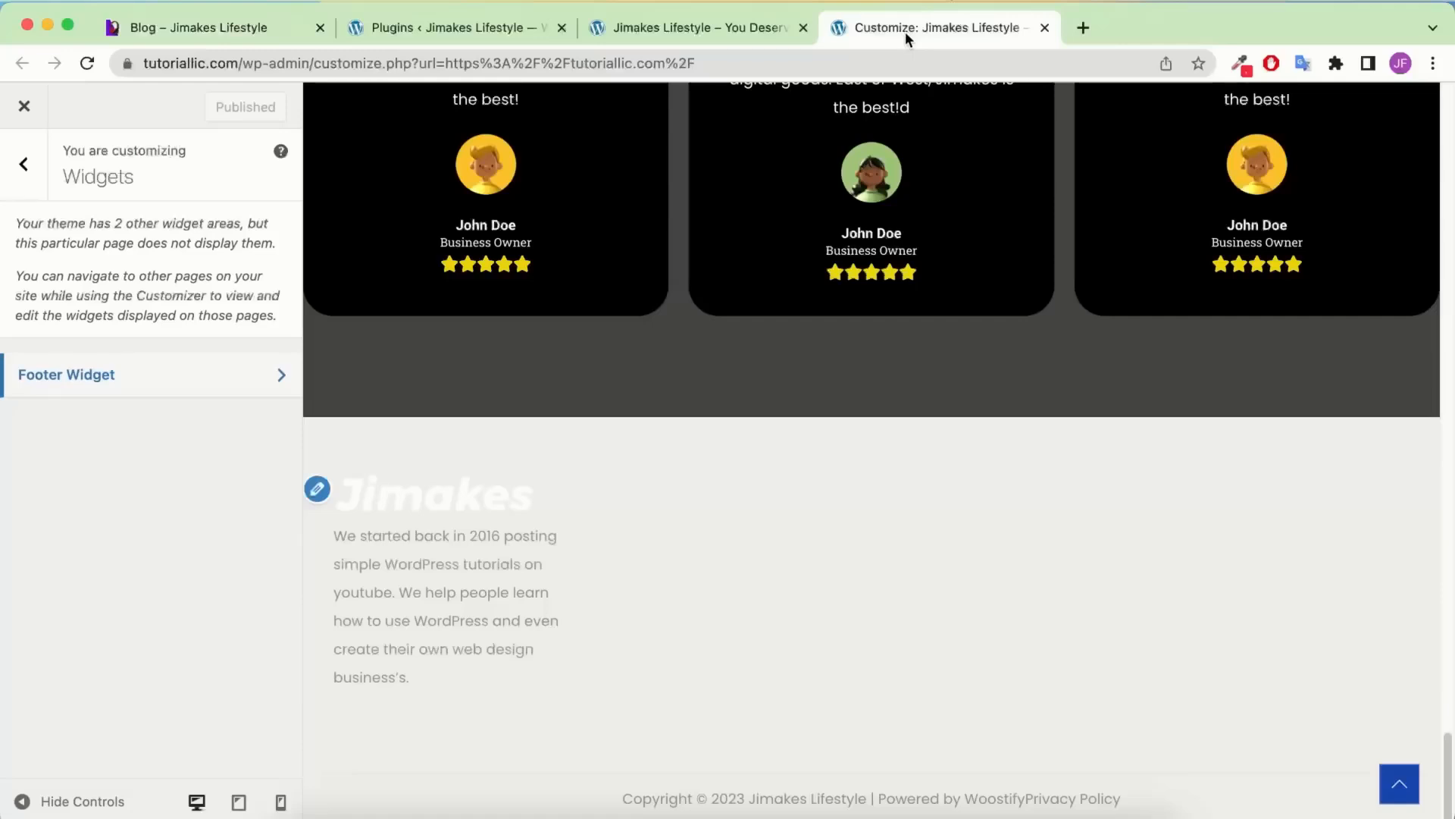
left_click(23, 163)
left_click(106, 365)
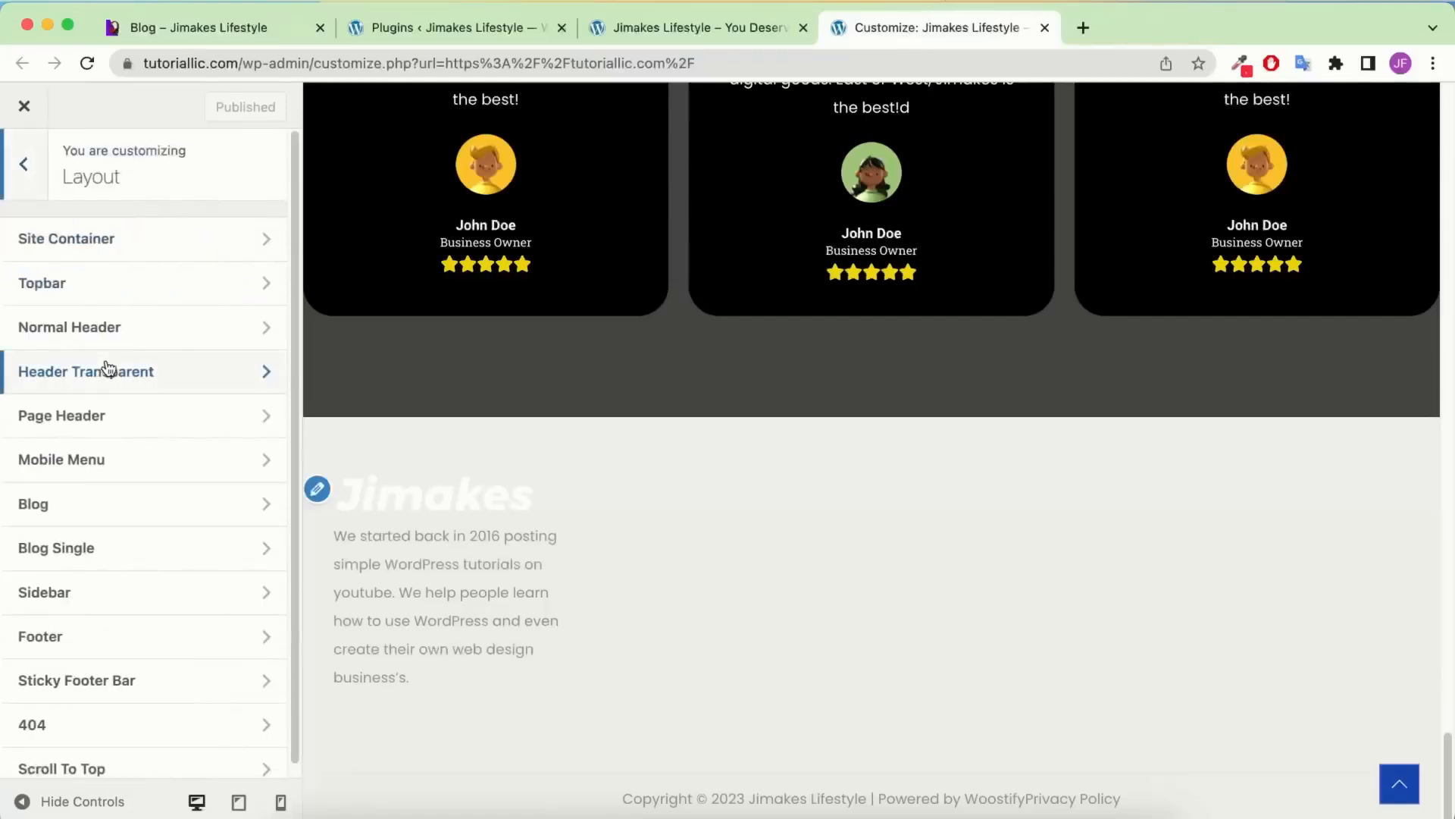
left_click(113, 637)
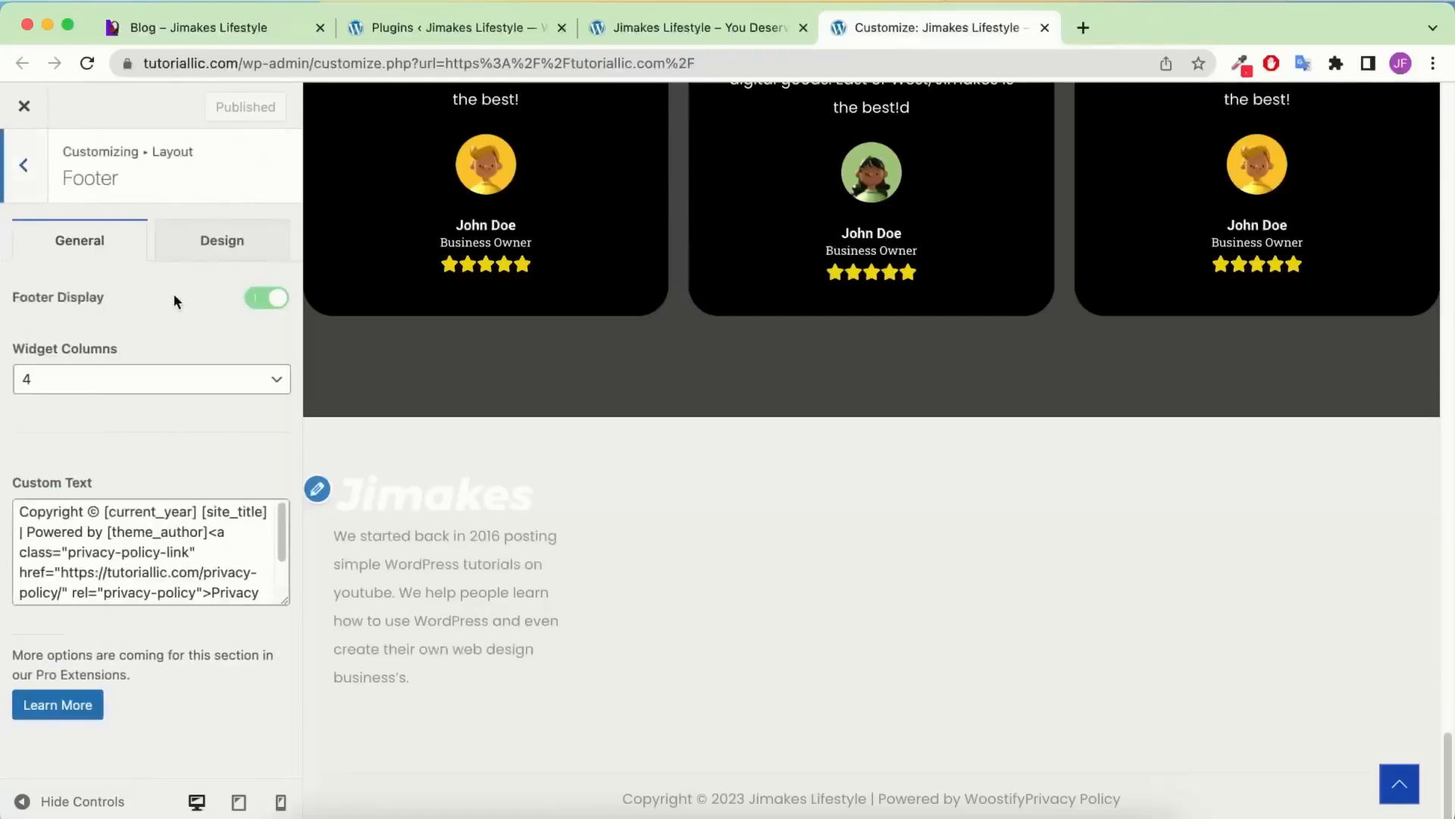
left_click(219, 231)
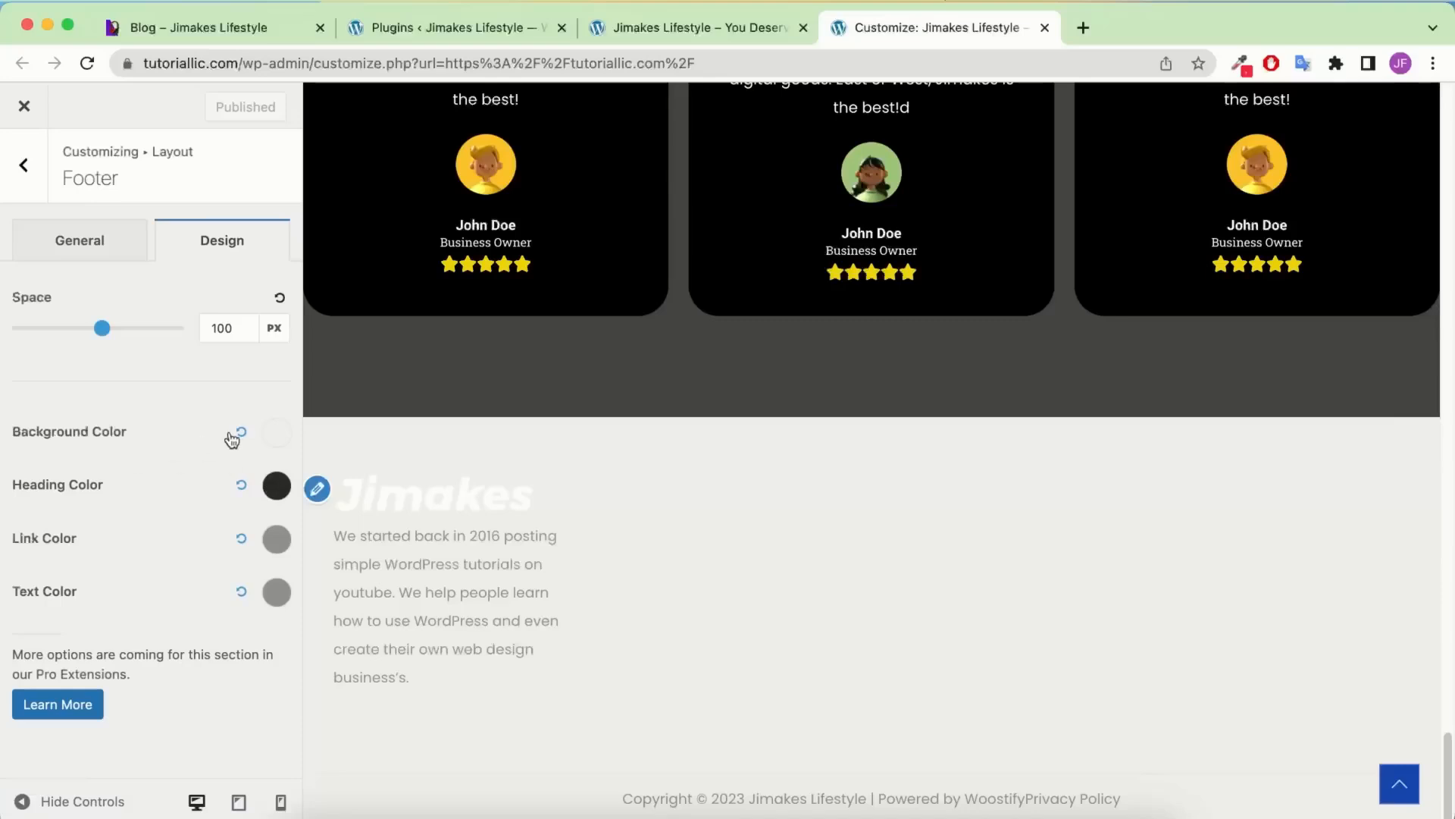
Set the footer background to black and heading, link and text colours to white, then publish
left_click(48, 594)
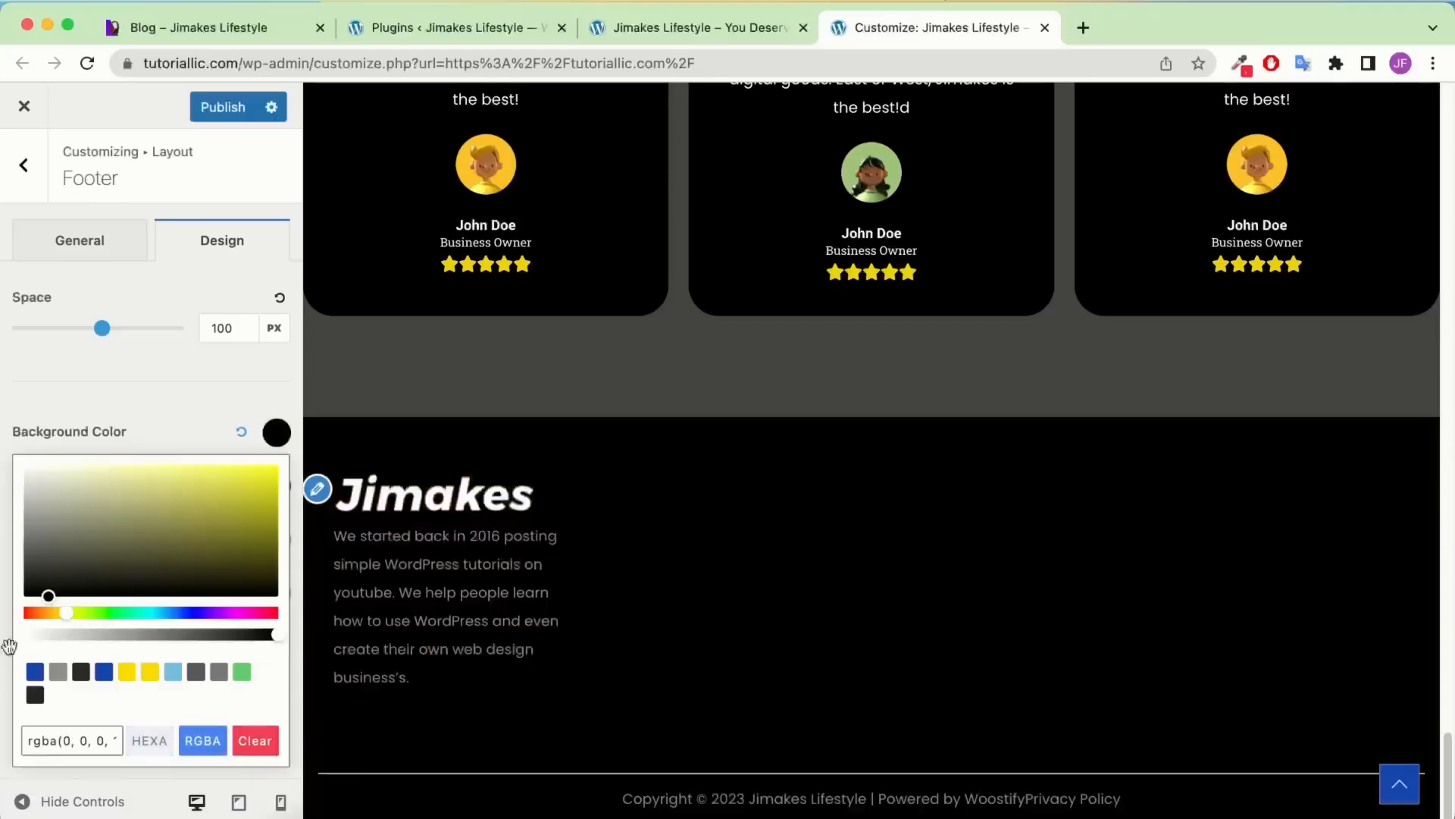
left_click(105, 392)
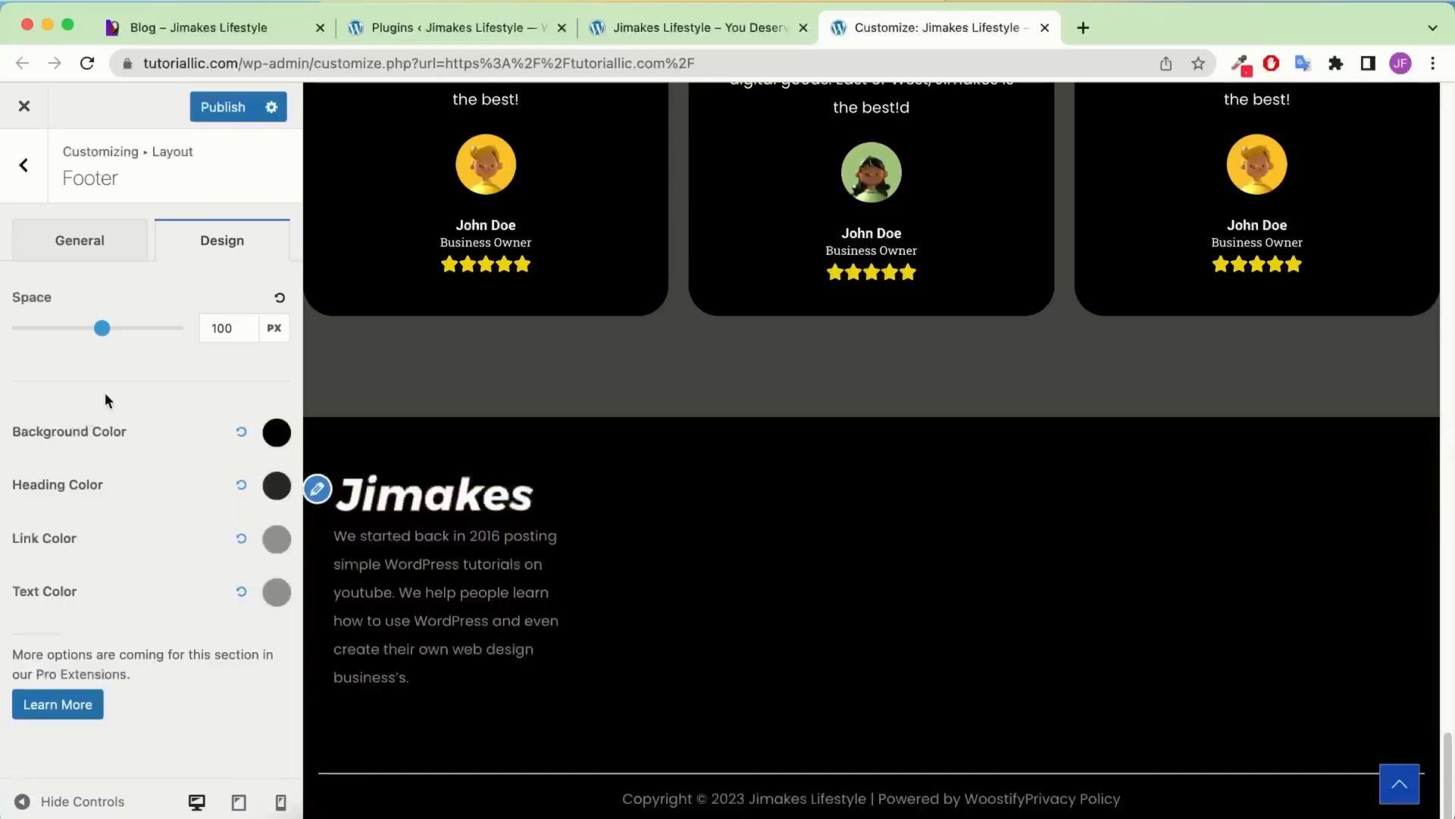
left_click(278, 486)
left_click_drag(90, 182, 6, 57)
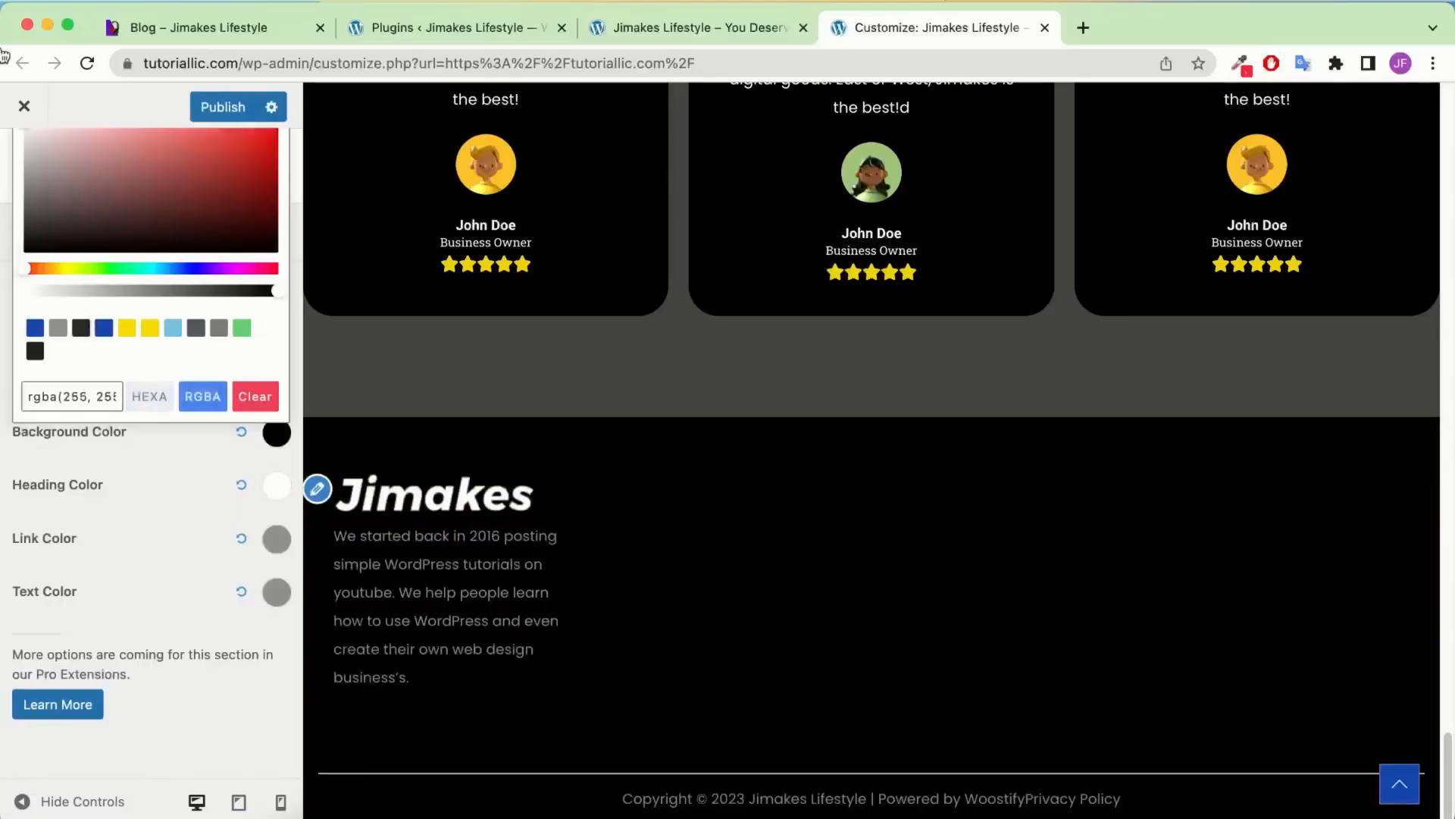
left_click(283, 547)
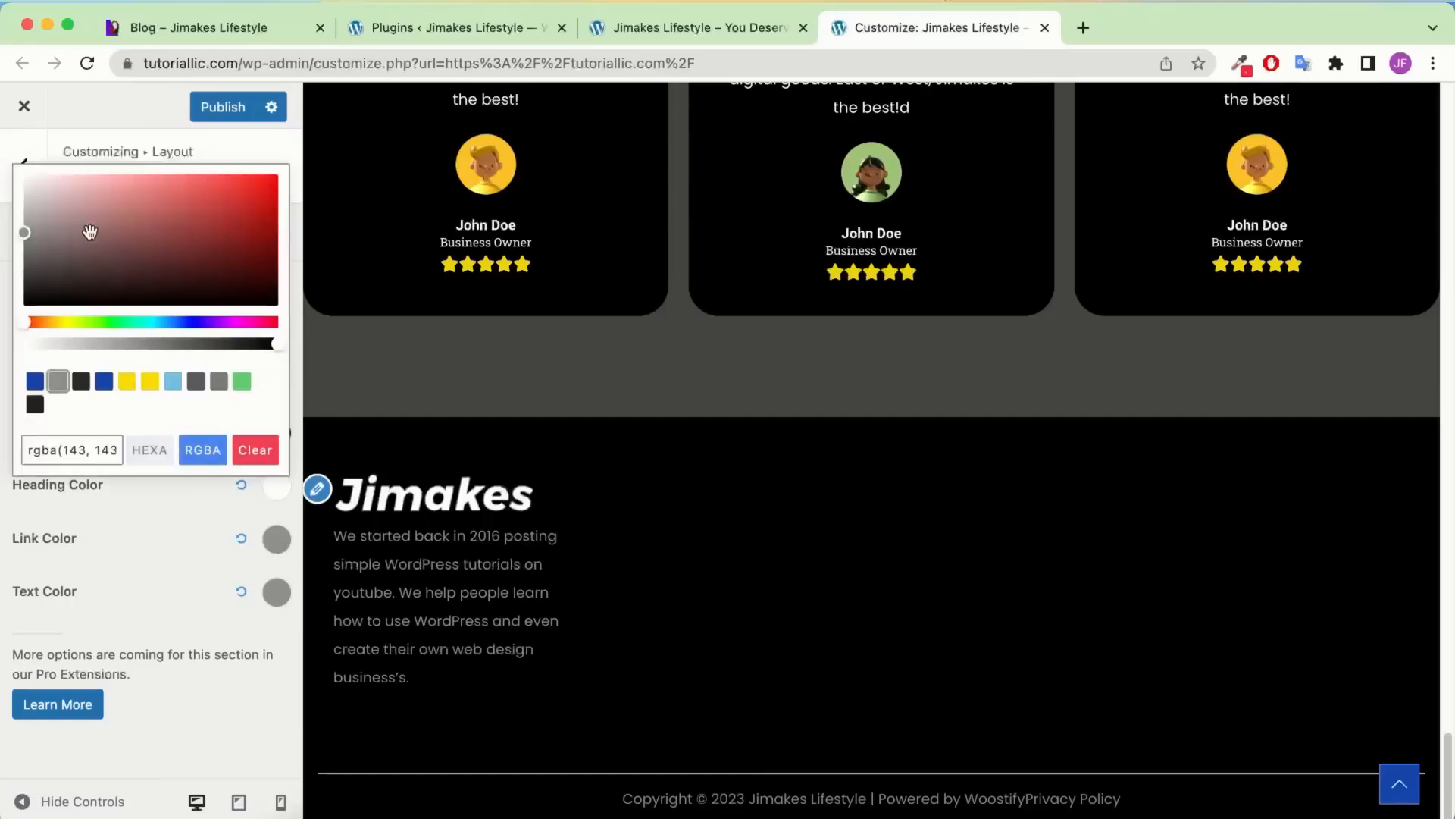
left_click_drag(84, 226, 31, 181)
left_click(277, 594)
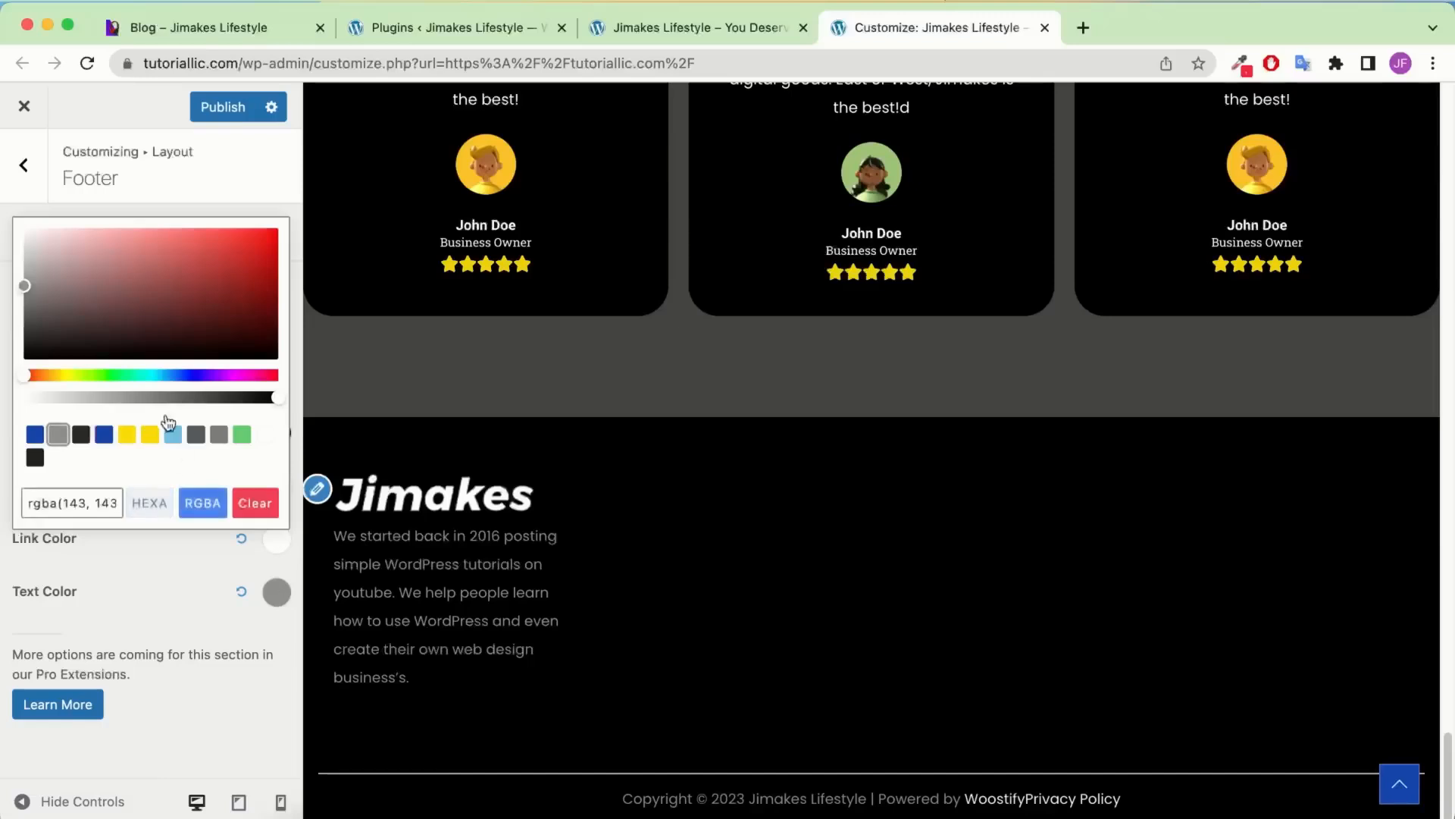
left_click_drag(114, 315, 11, 163)
left_click(157, 568)
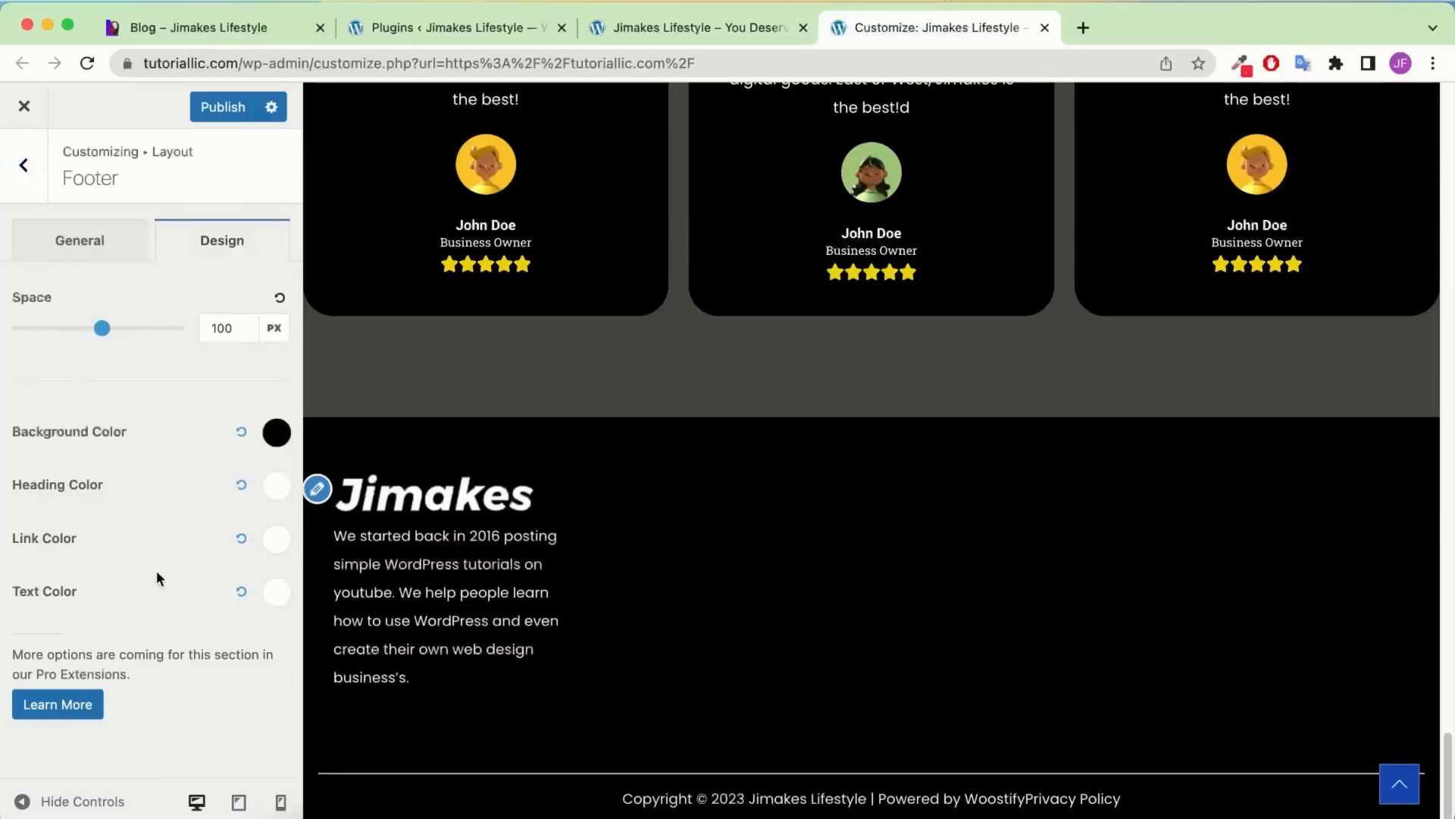
left_click(218, 109)
left_click(11, 182)
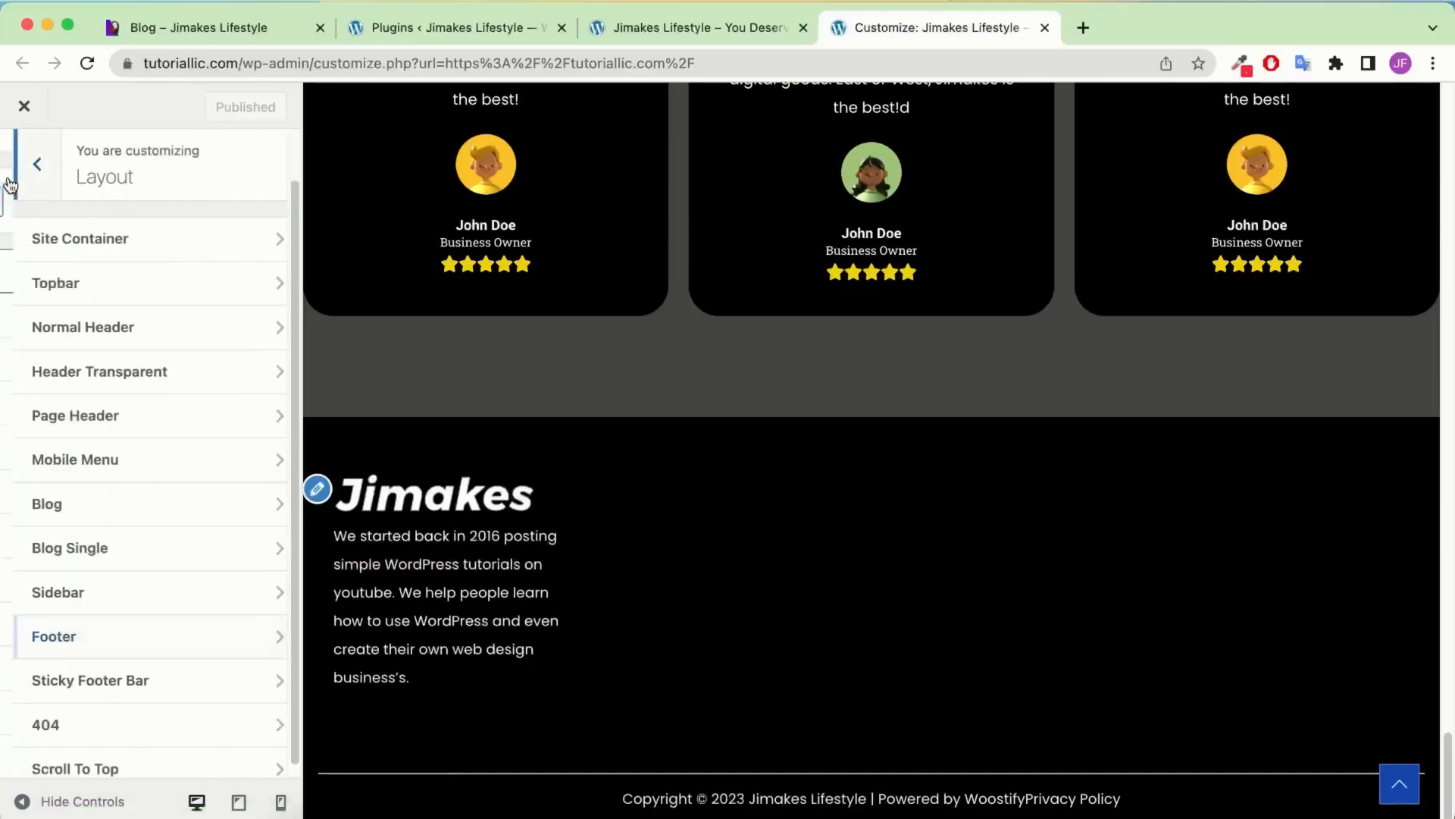
left_click(11, 182)
left_click(91, 668)
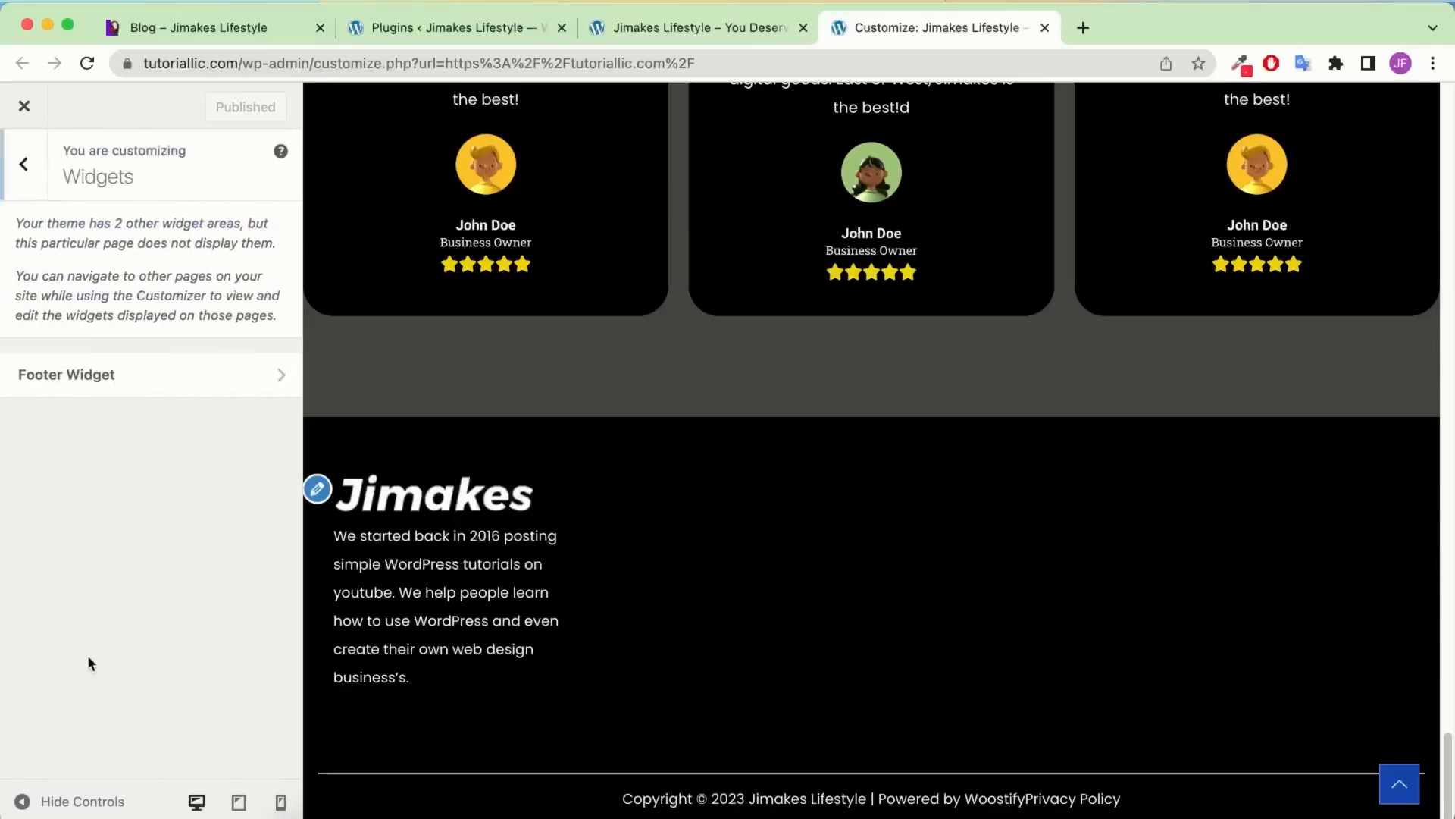
Add a Navigation Menu widget titled 'Company' showing the Company menu to the footer
left_click(111, 384)
scroll(212, 709, "down", 2)
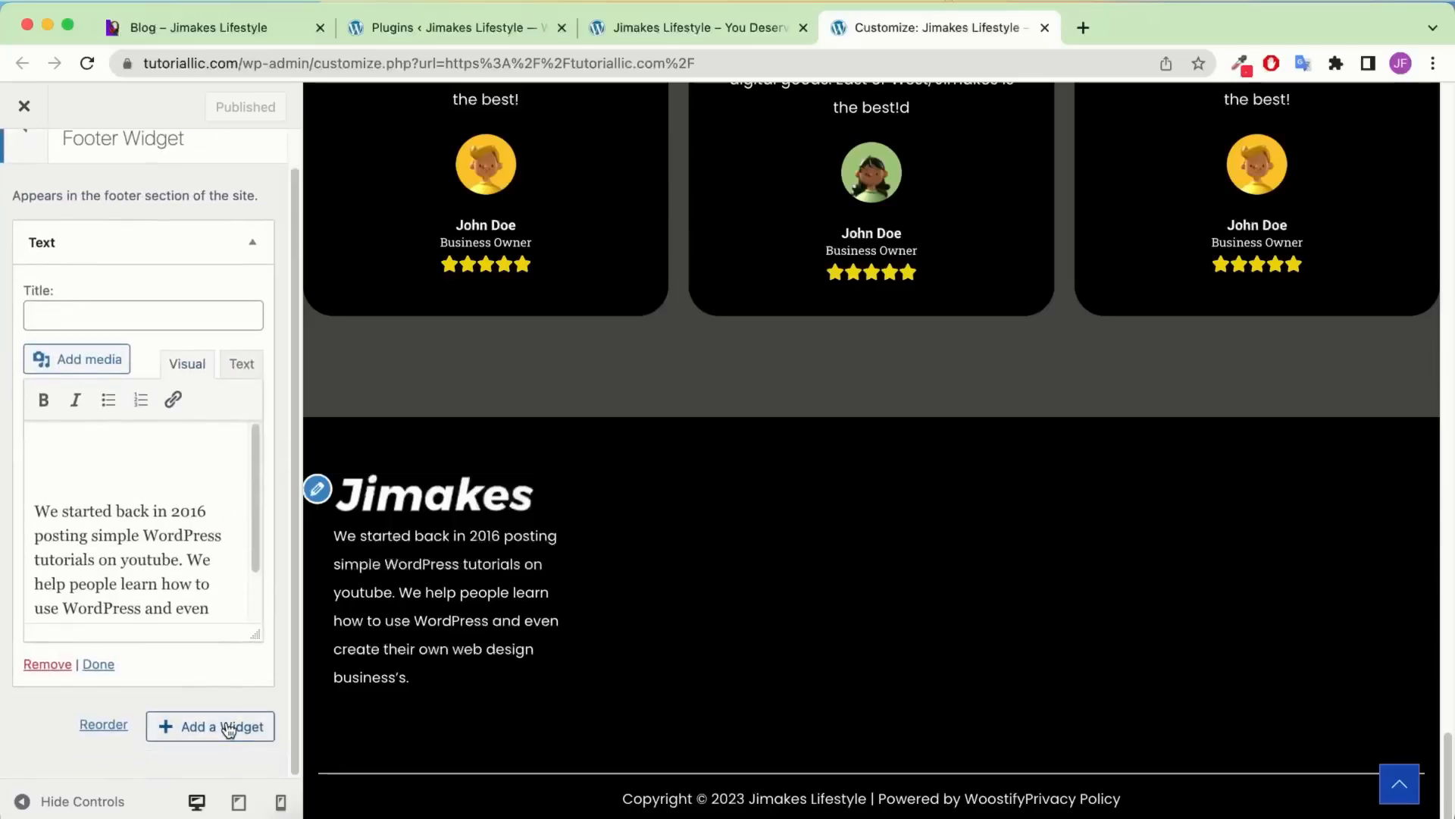
left_click(228, 728)
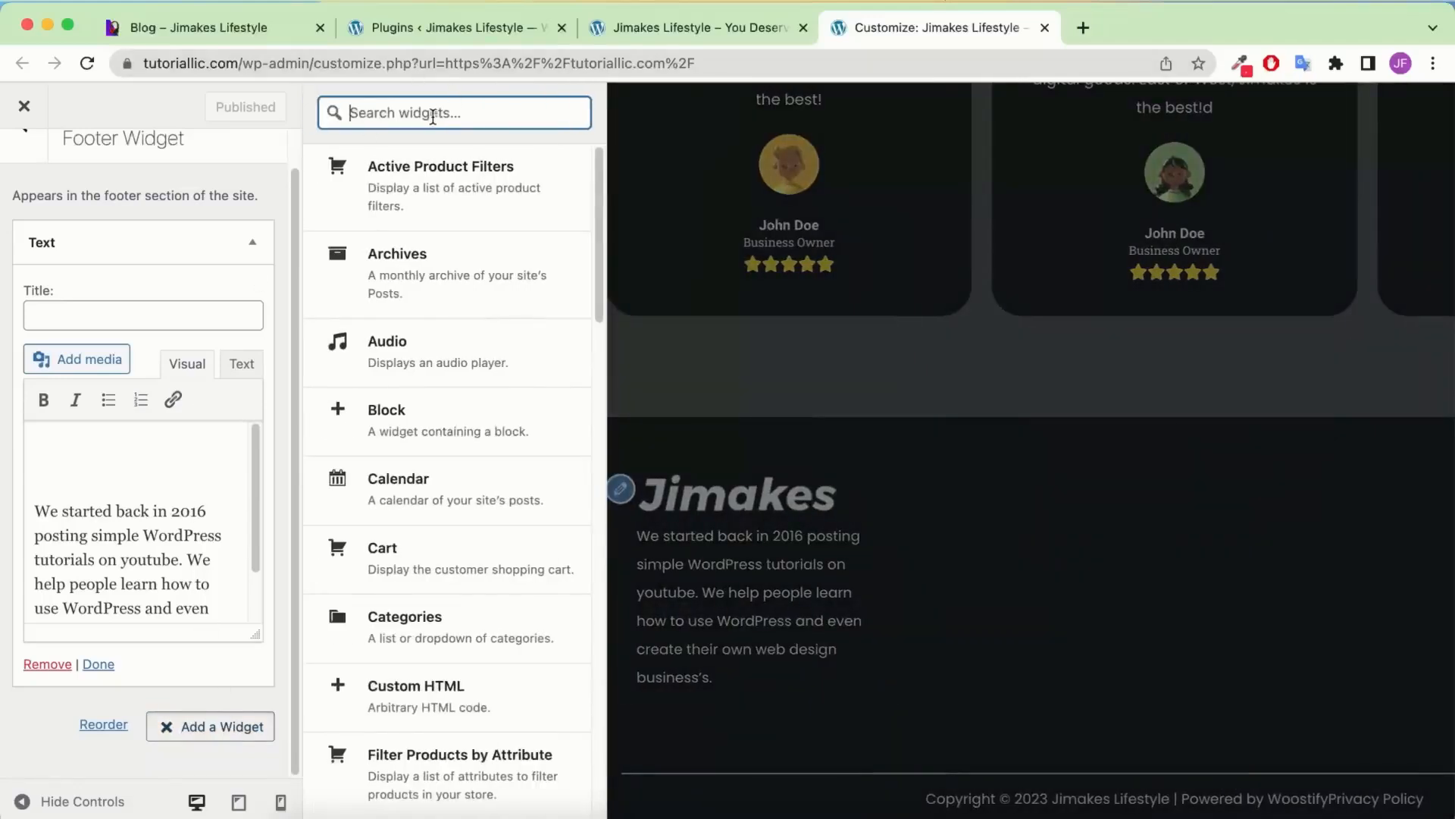
type("menu")
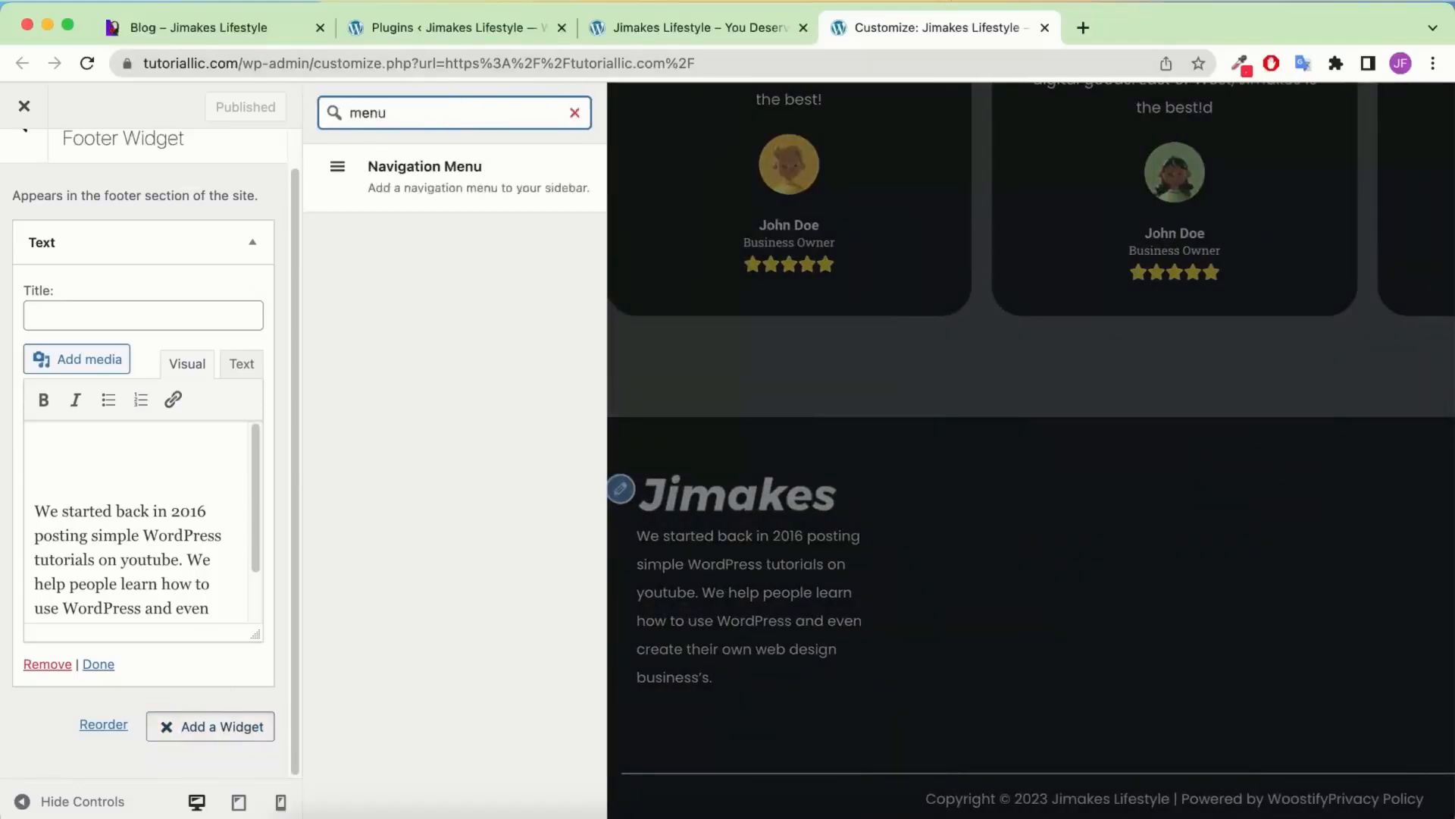
left_click(473, 191)
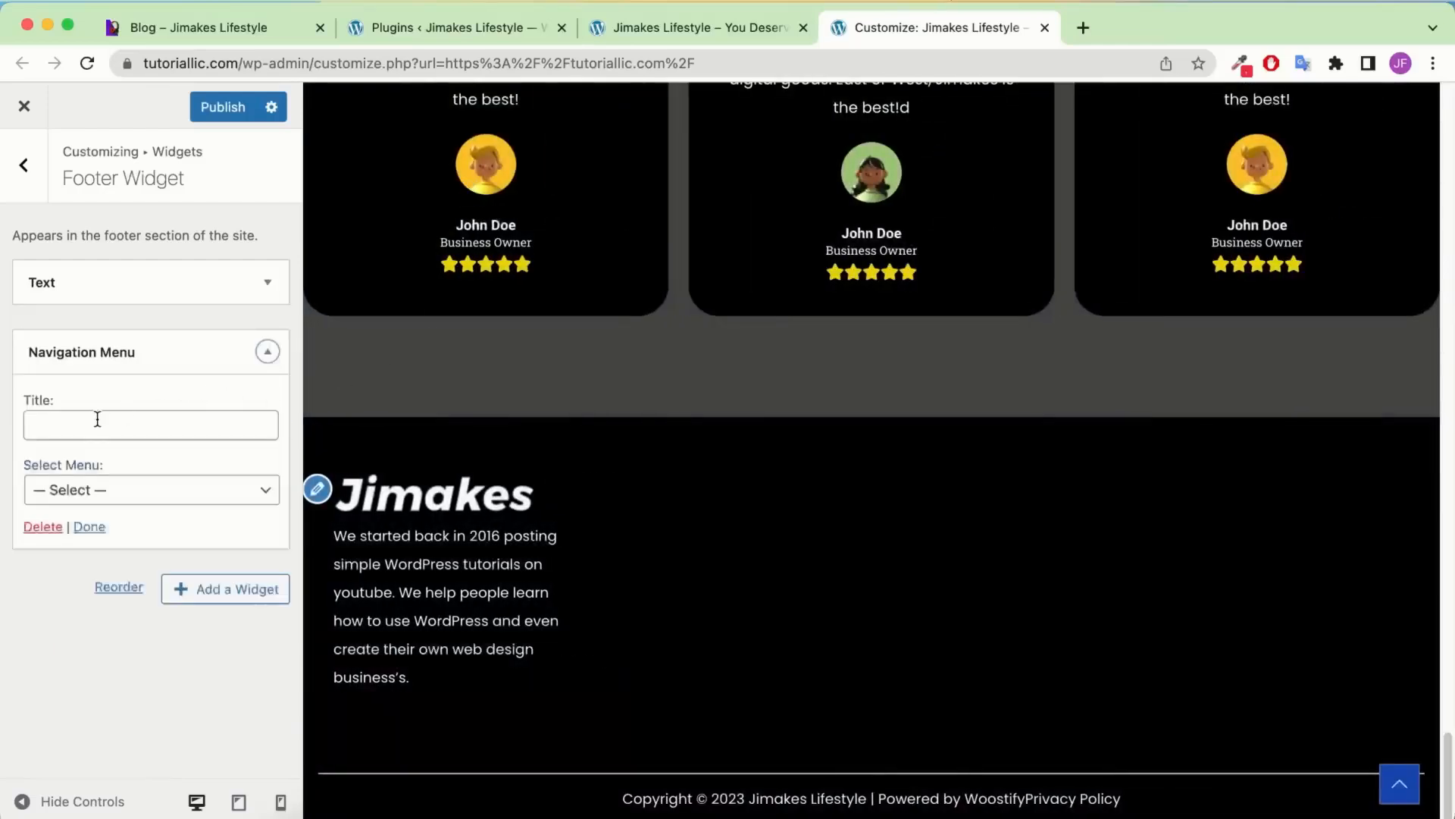
left_click(91, 429)
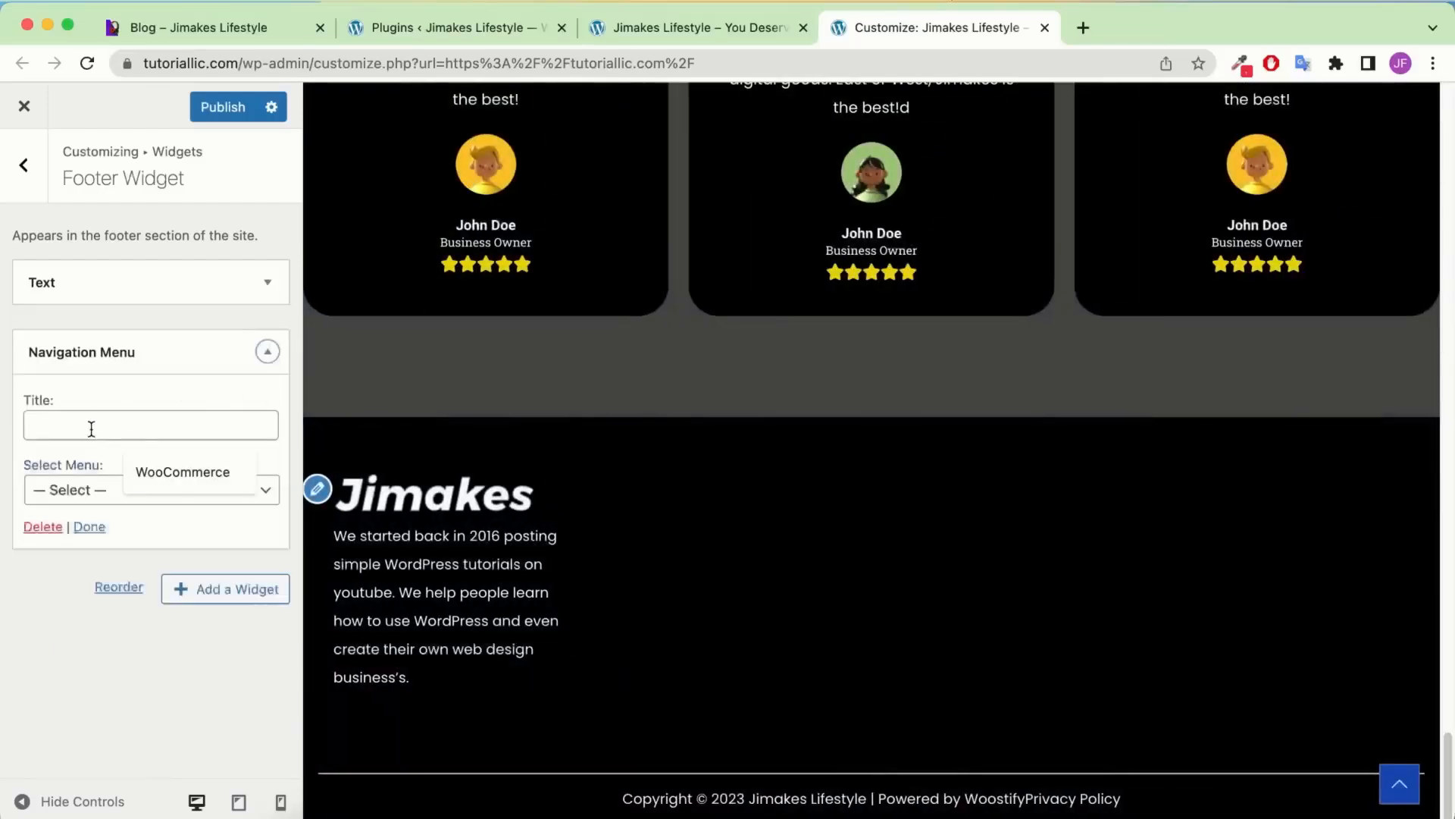
left_click(185, 473)
left_click(180, 485)
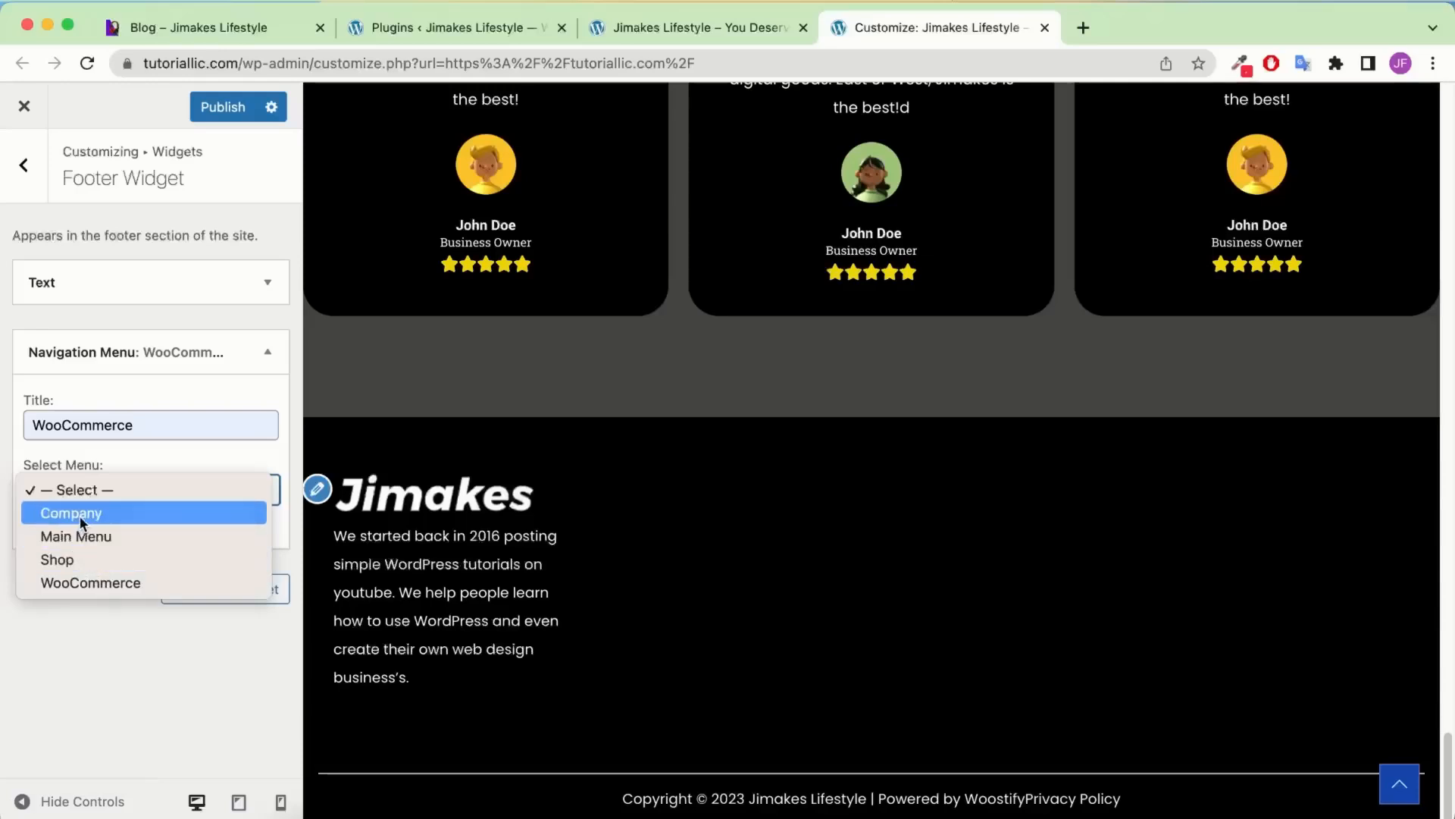
key("Return")
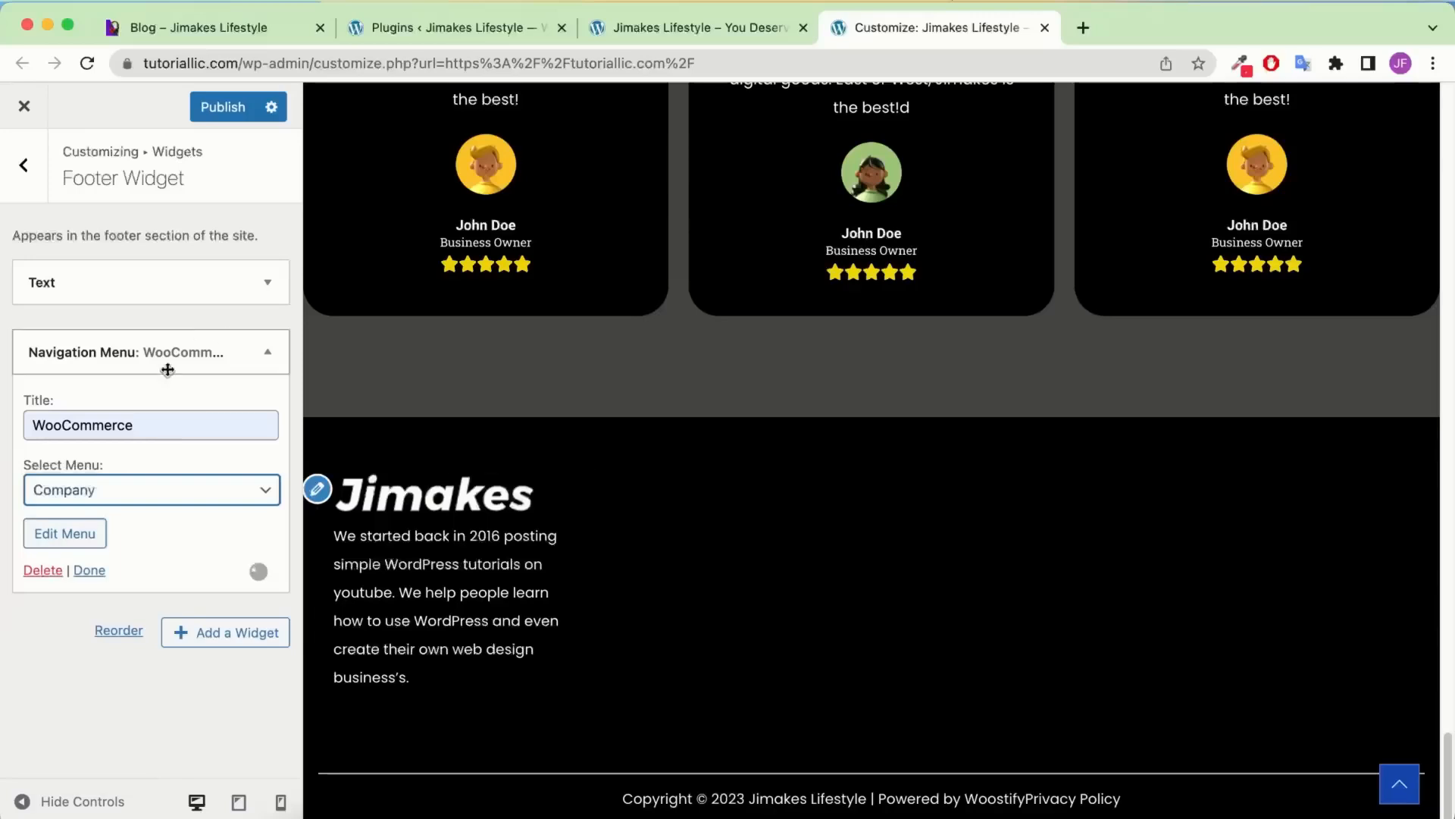
left_click(144, 422)
double_click(145, 423)
key("BackSpace")
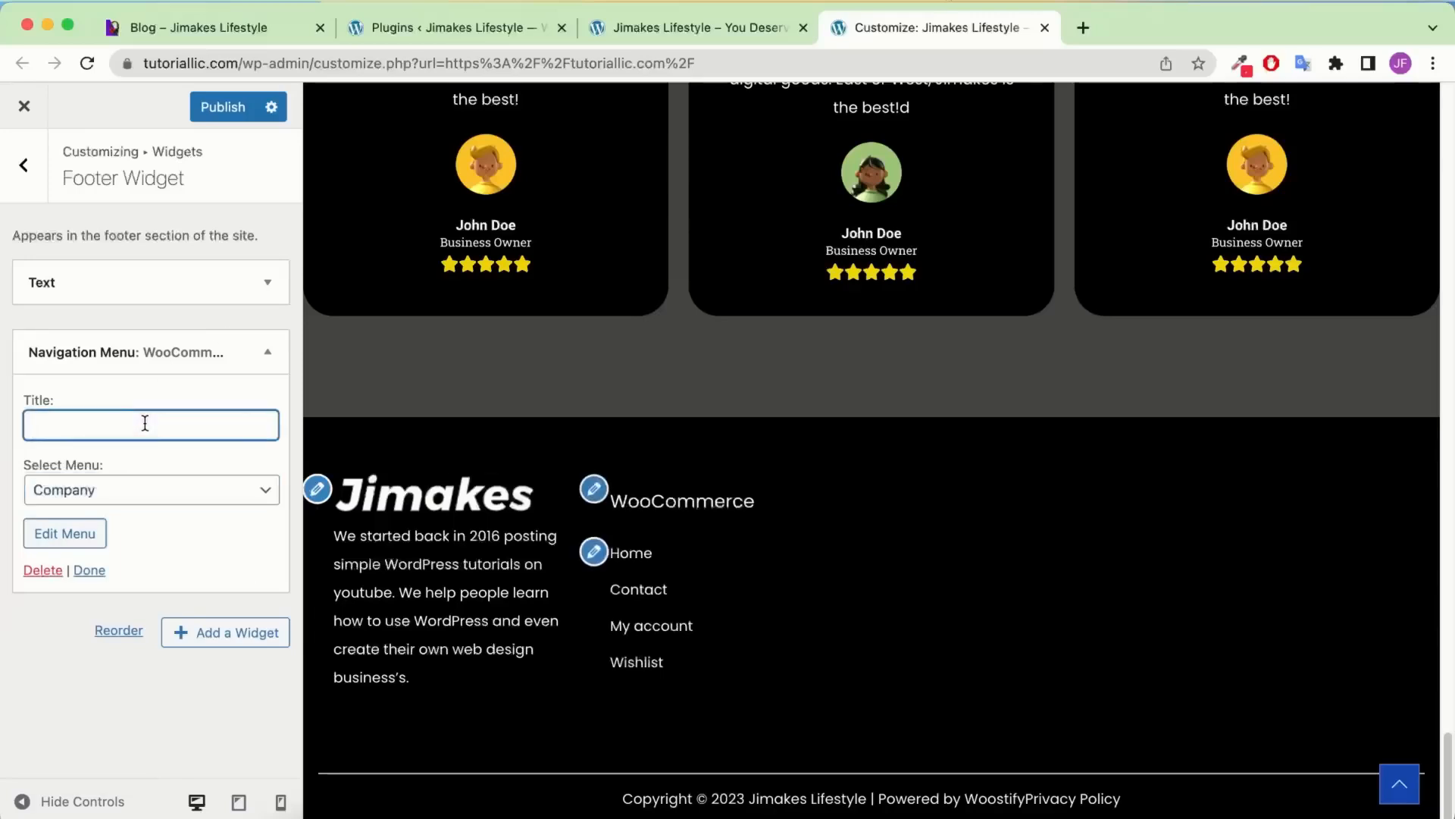
type("Compan")
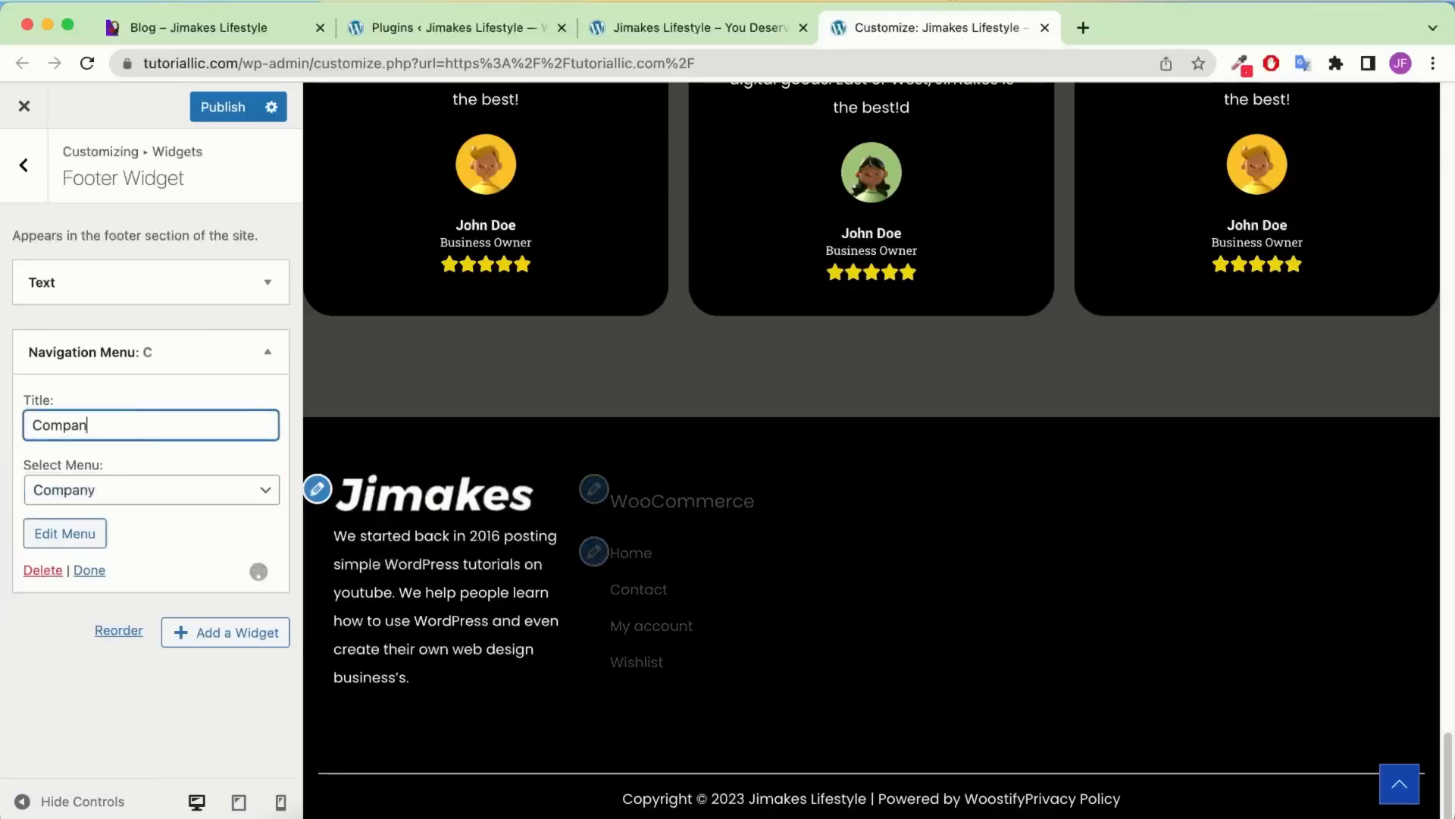
type("y")
Add a second Navigation Menu widget titled 'Shop' using the Shop menu
left_click(228, 632)
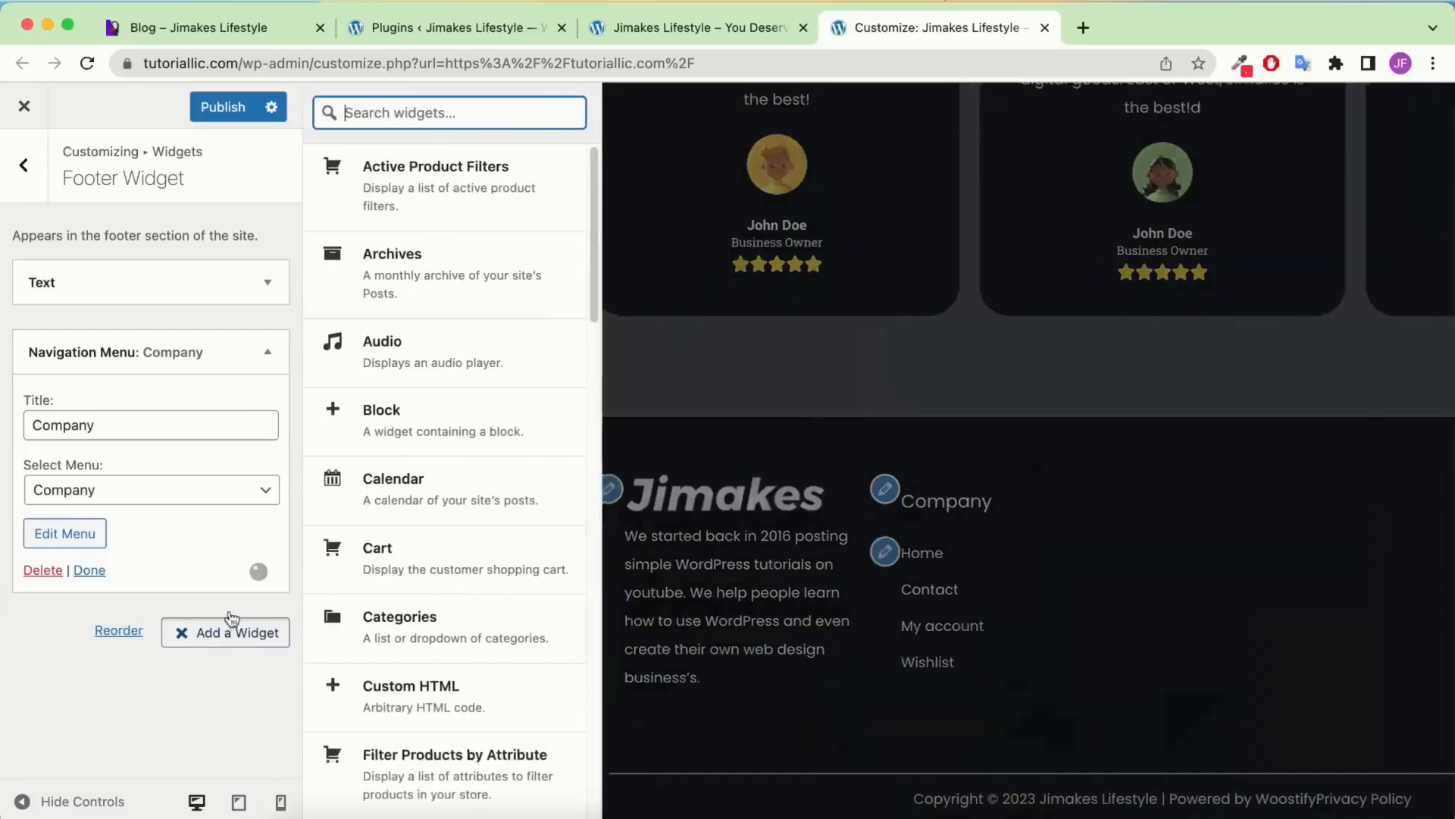
type("men")
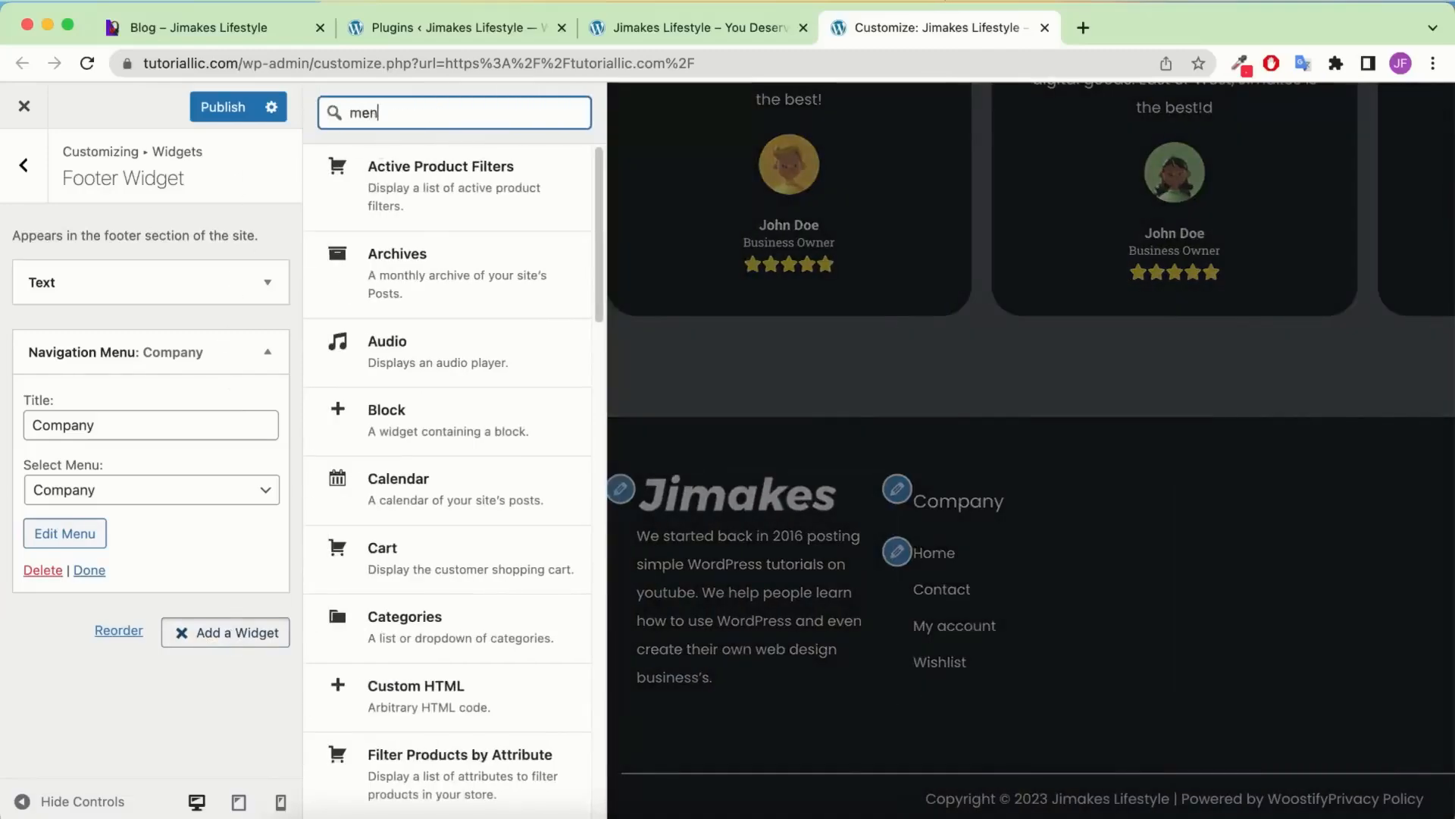
type("u")
left_click(165, 557)
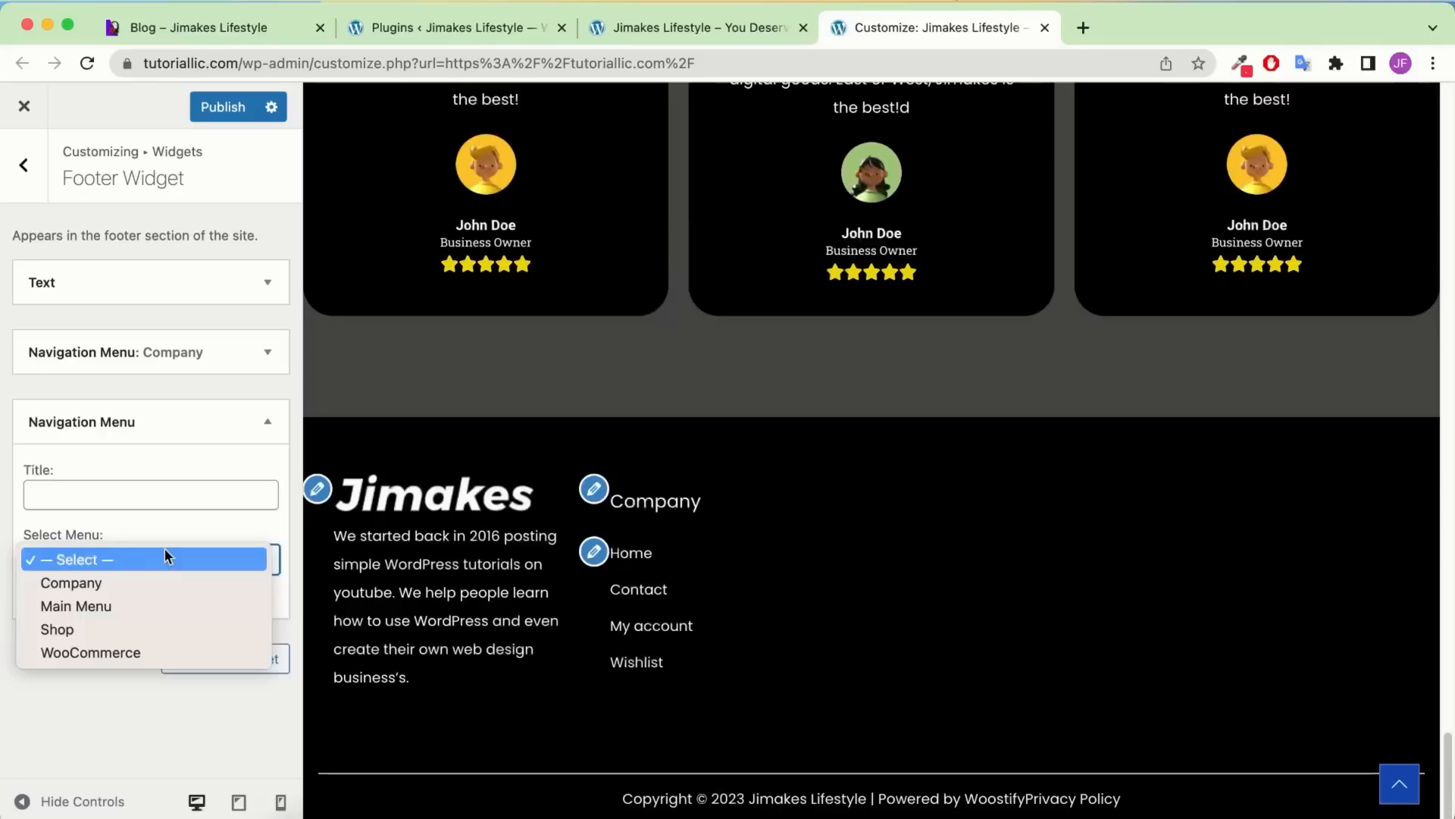
left_click(135, 626)
left_click(111, 500)
type("S")
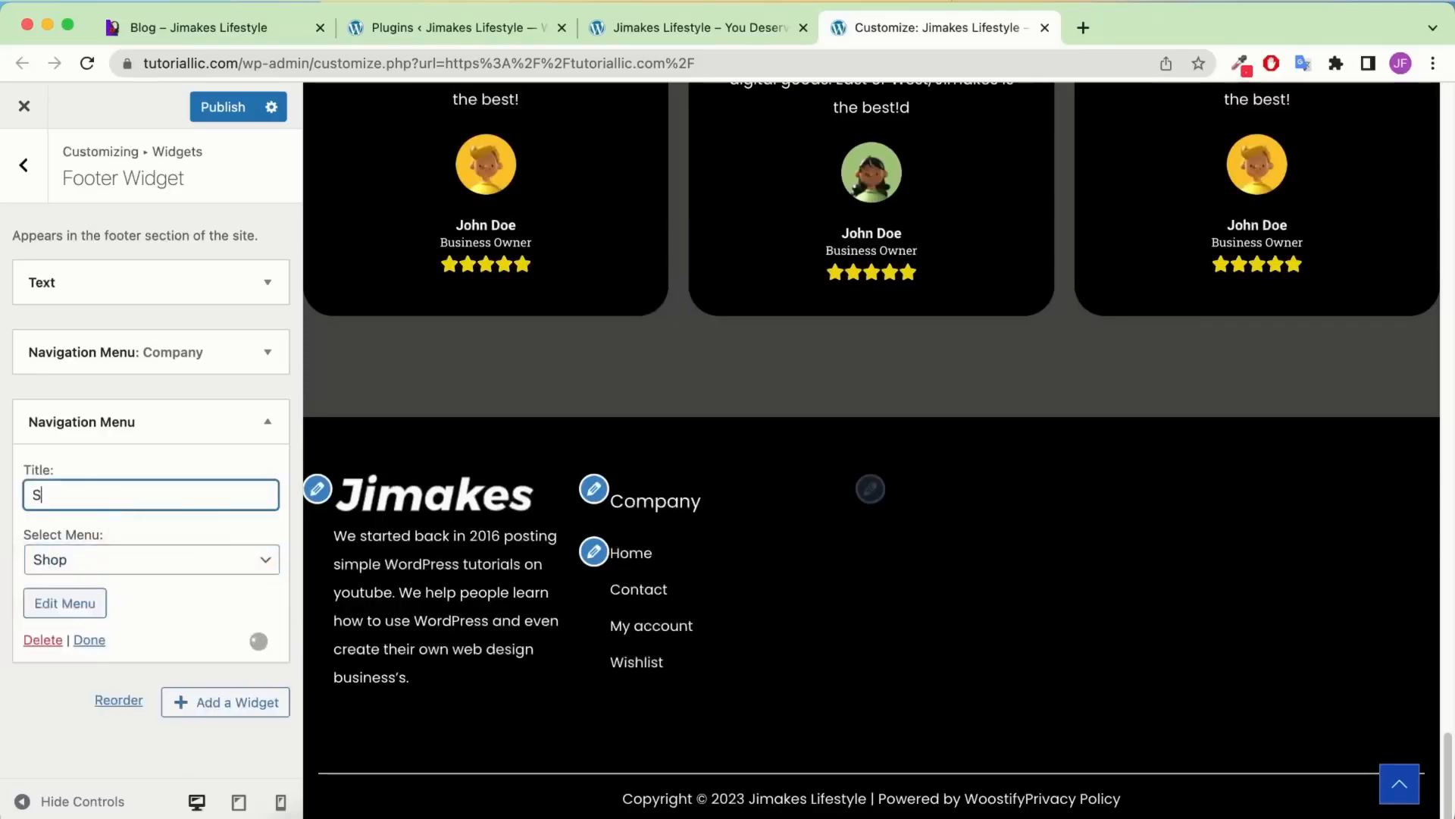
type("hop")
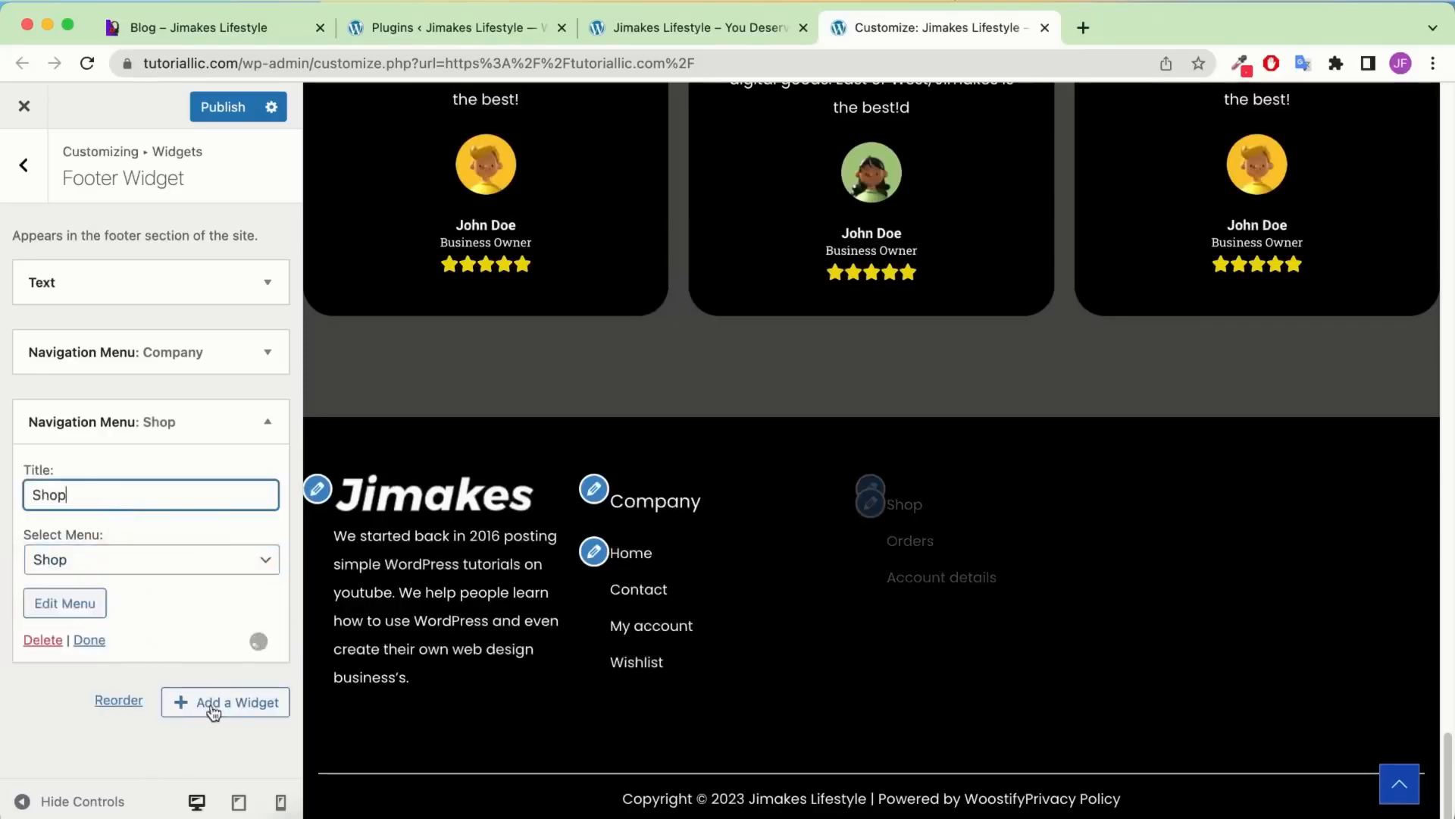
Add a third Navigation Menu widget titled 'WooCommerce' using the WooCommerce menu
left_click(208, 703)
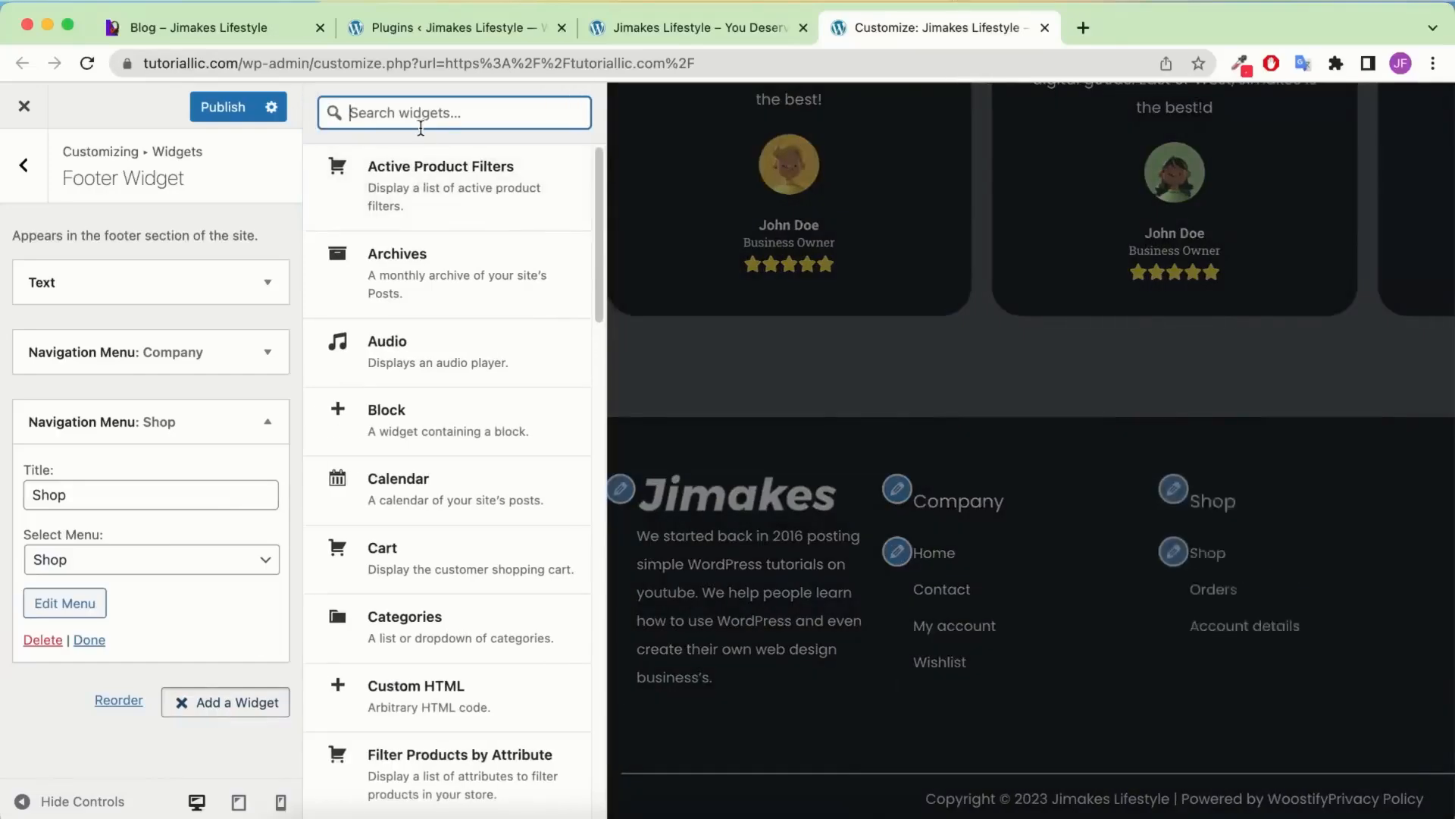
type("menu")
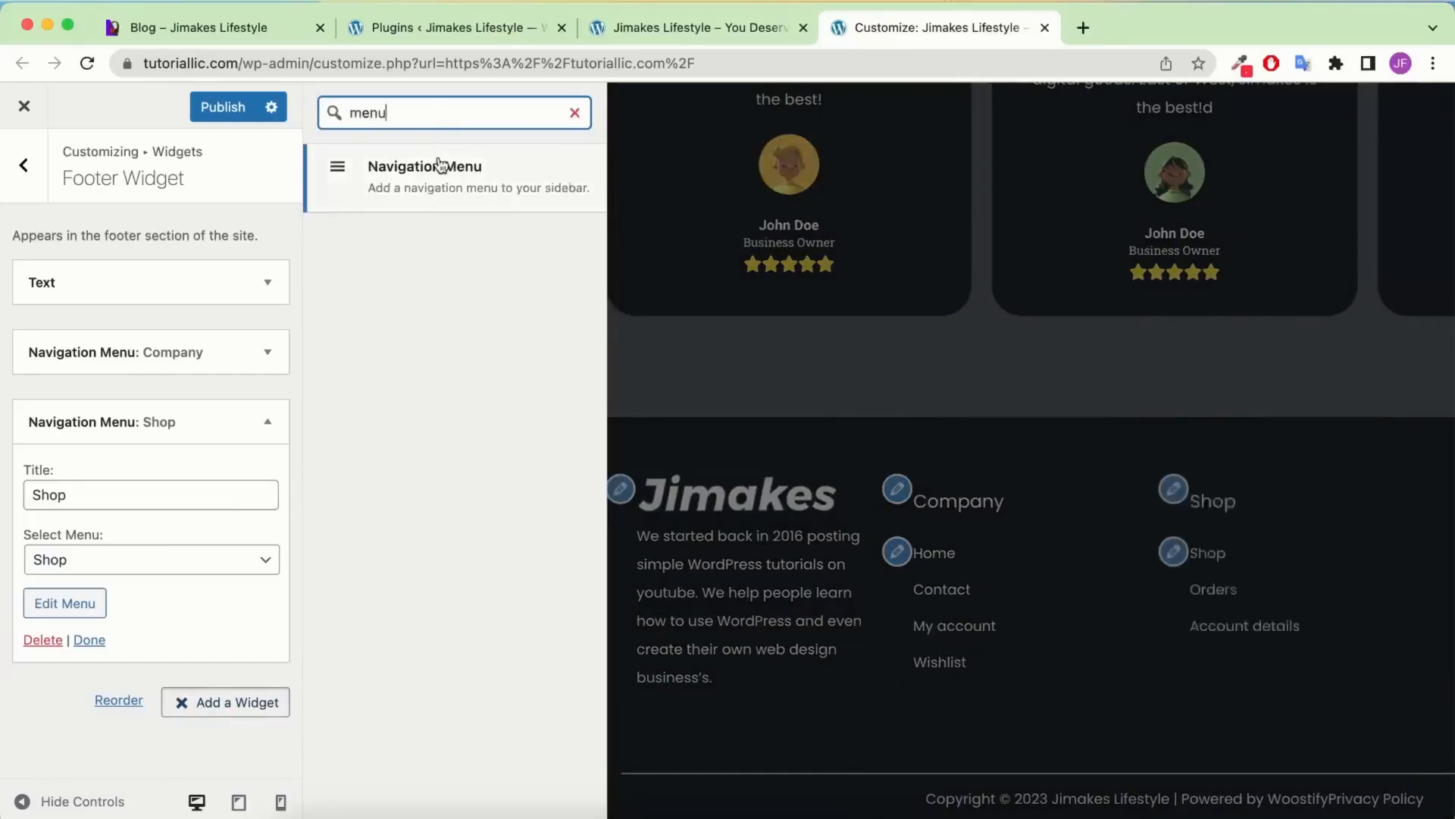
left_click(439, 165)
left_click(143, 561)
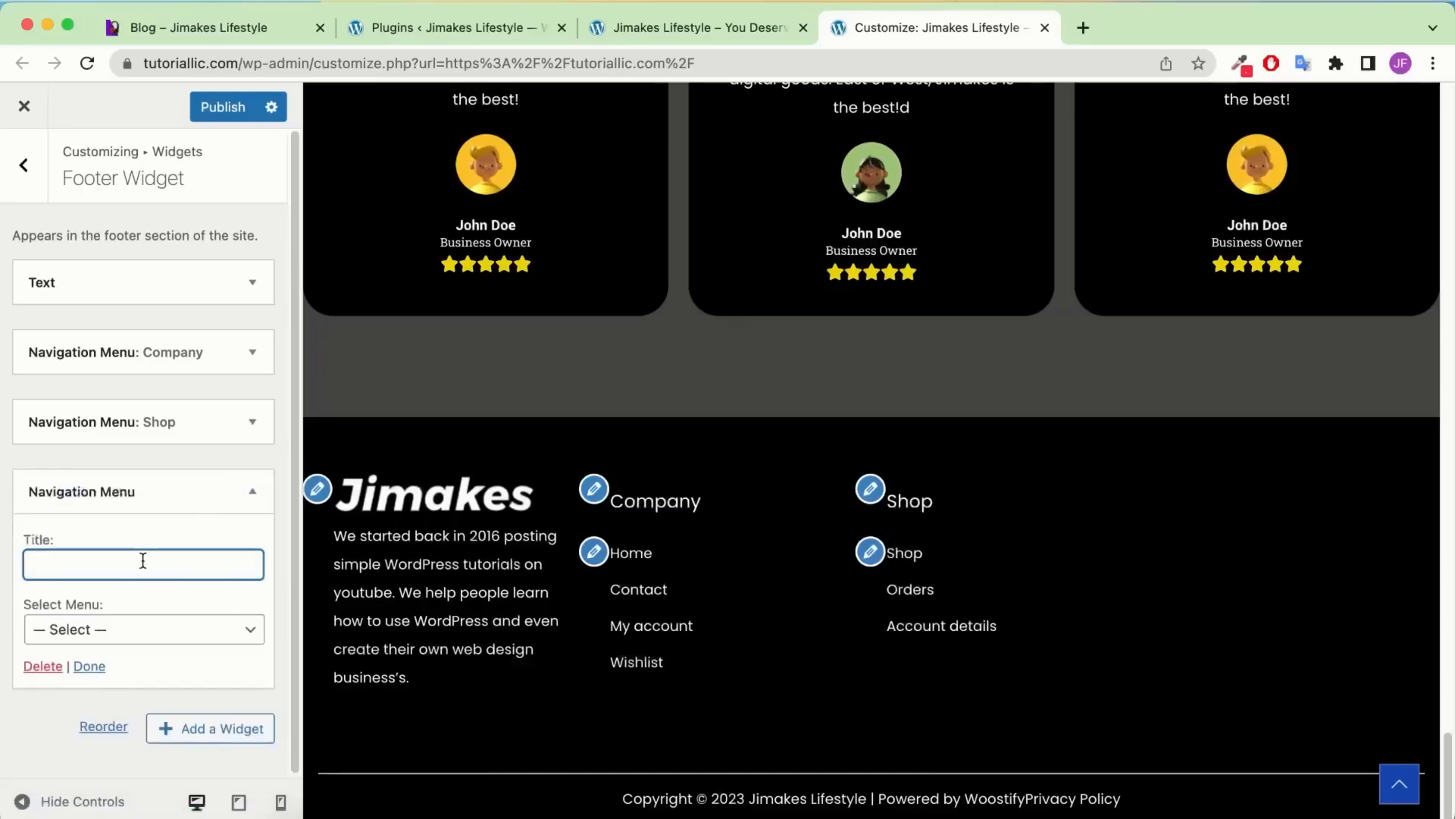
type("WooCommerce")
left_click(147, 631)
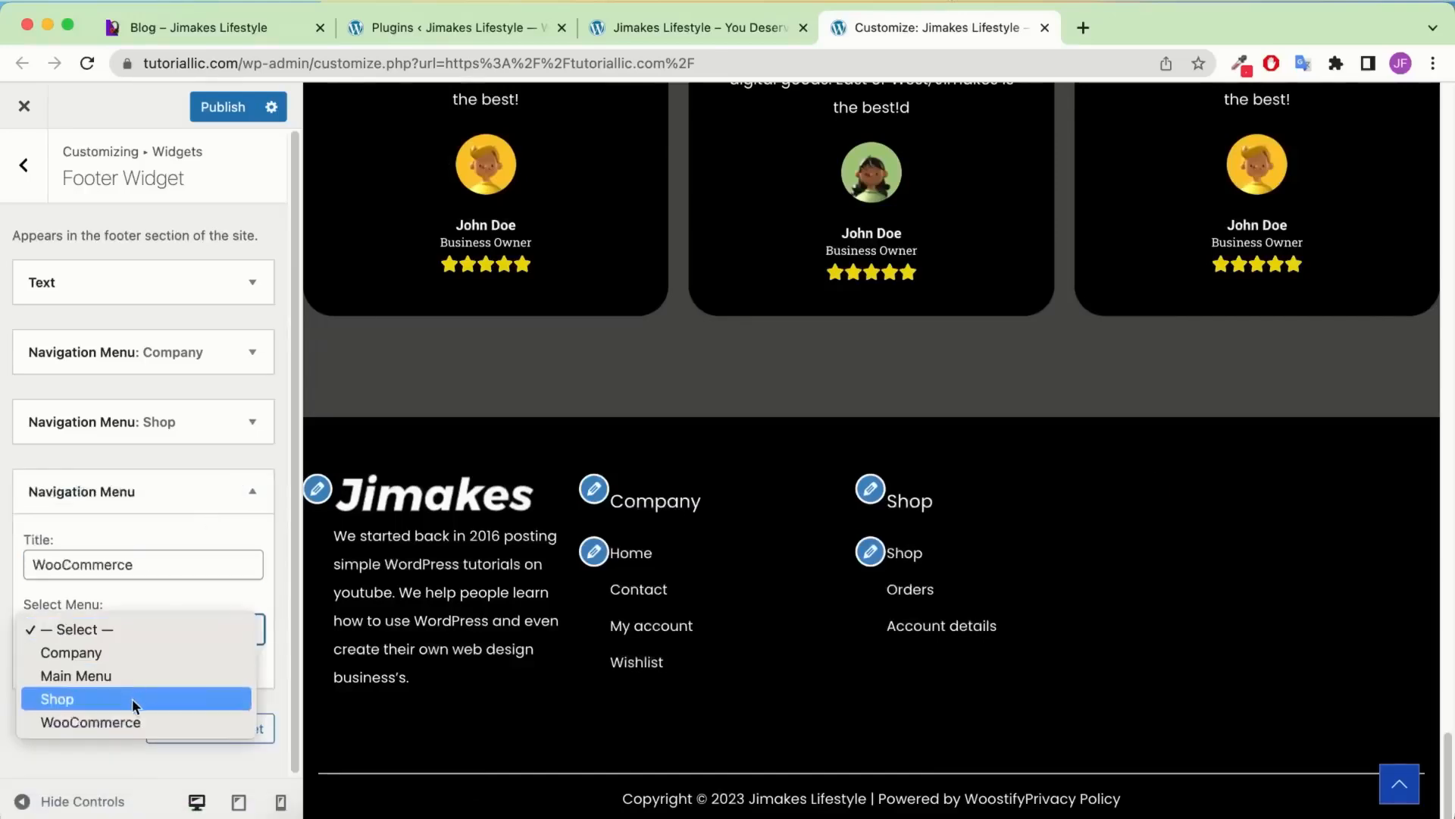
left_click(114, 721)
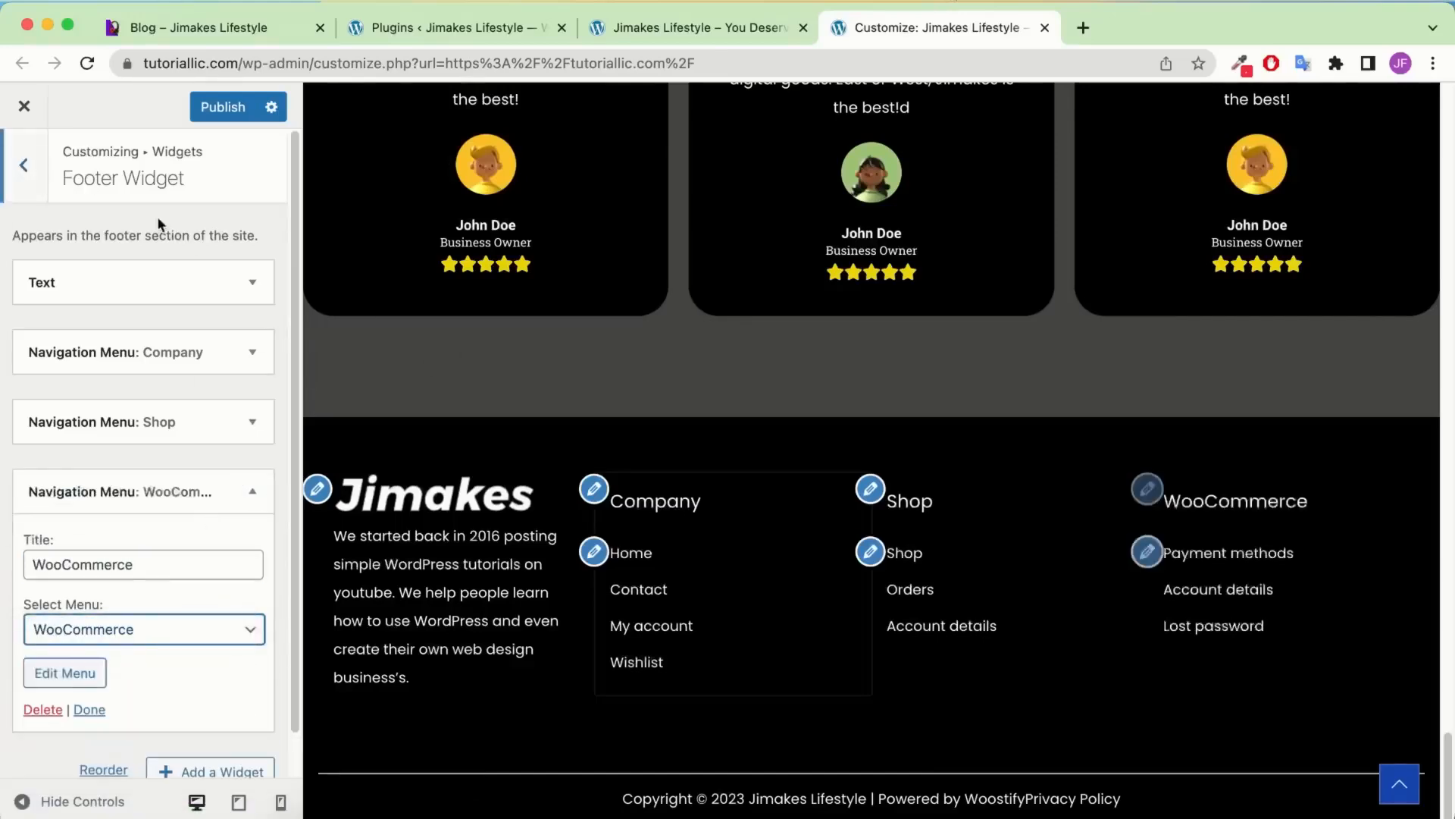
Publish the footer menus and check the three menu columns on the reloaded live homepage
left_click(222, 107)
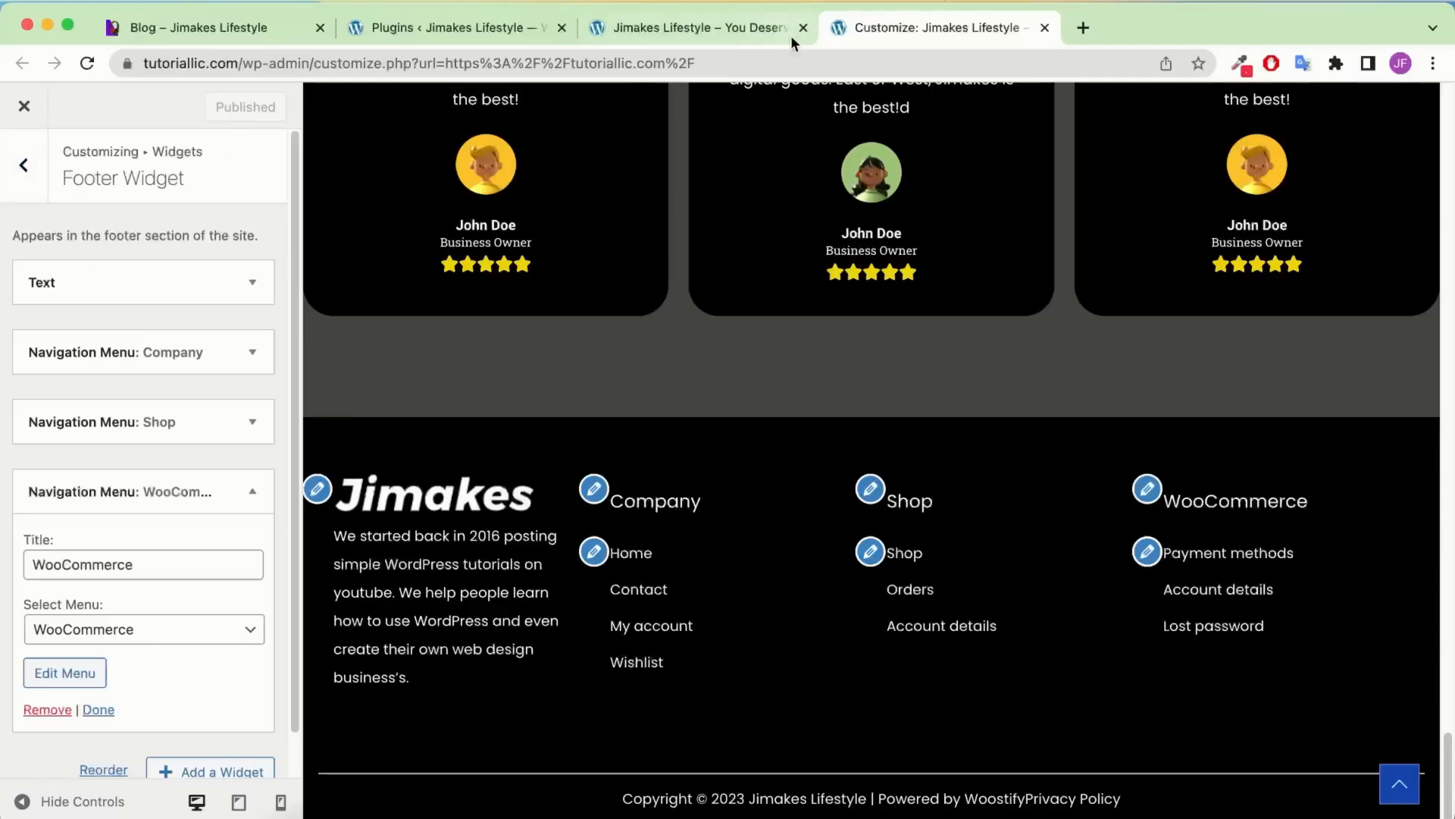
left_click(678, 25)
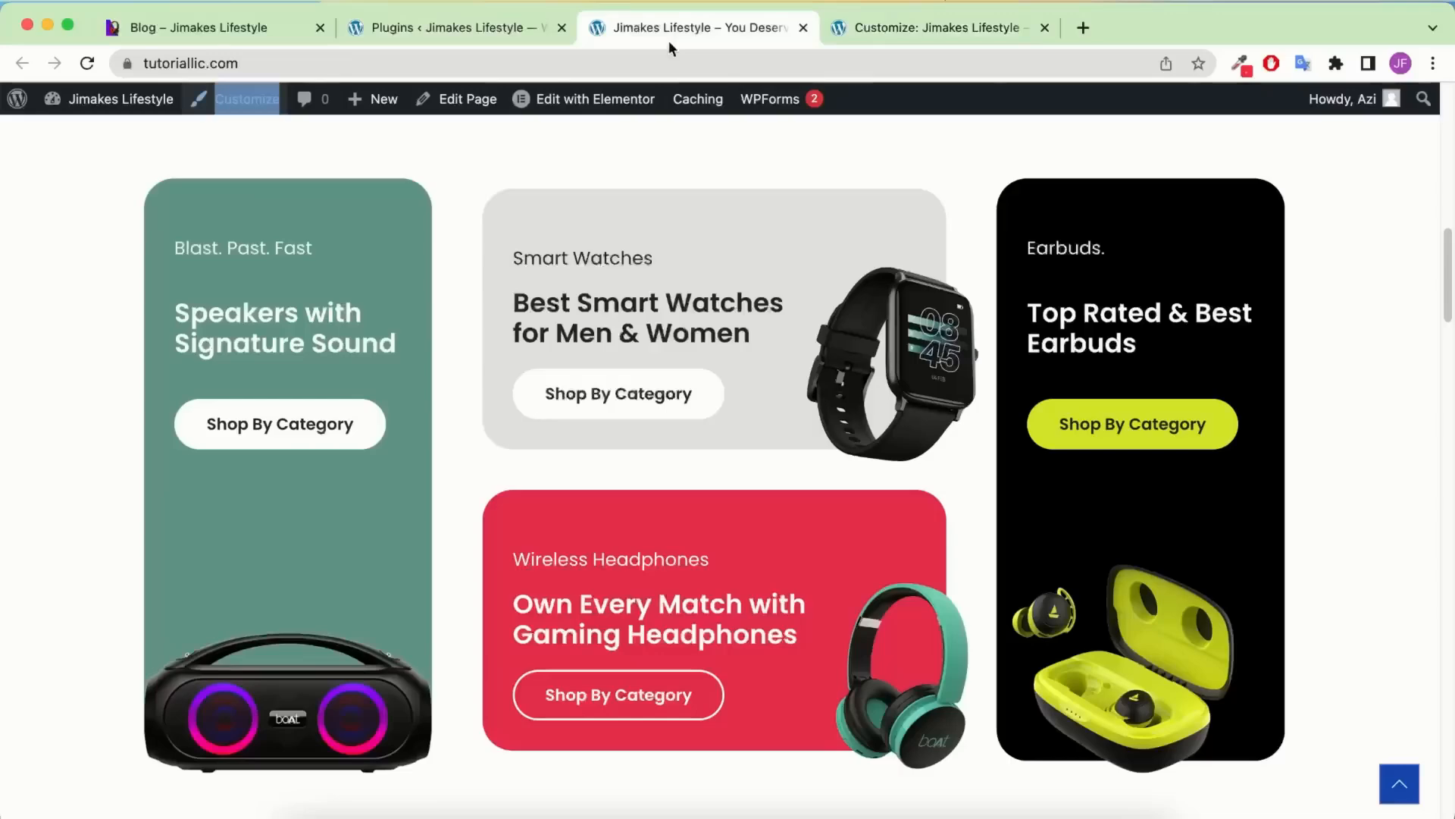
left_click(87, 63)
scroll(598, 279, "down", 15)
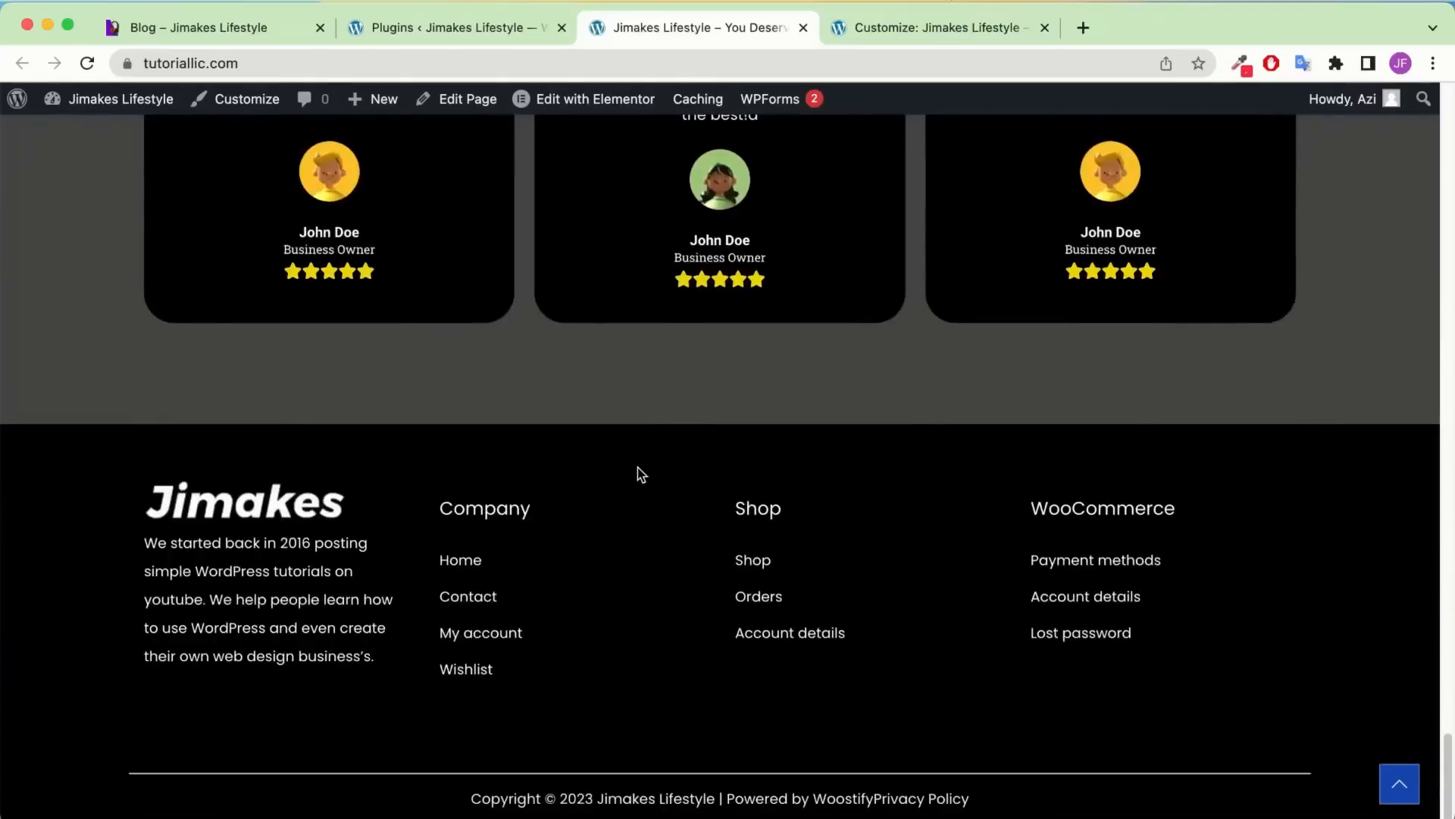
key("ctrl+Tab")
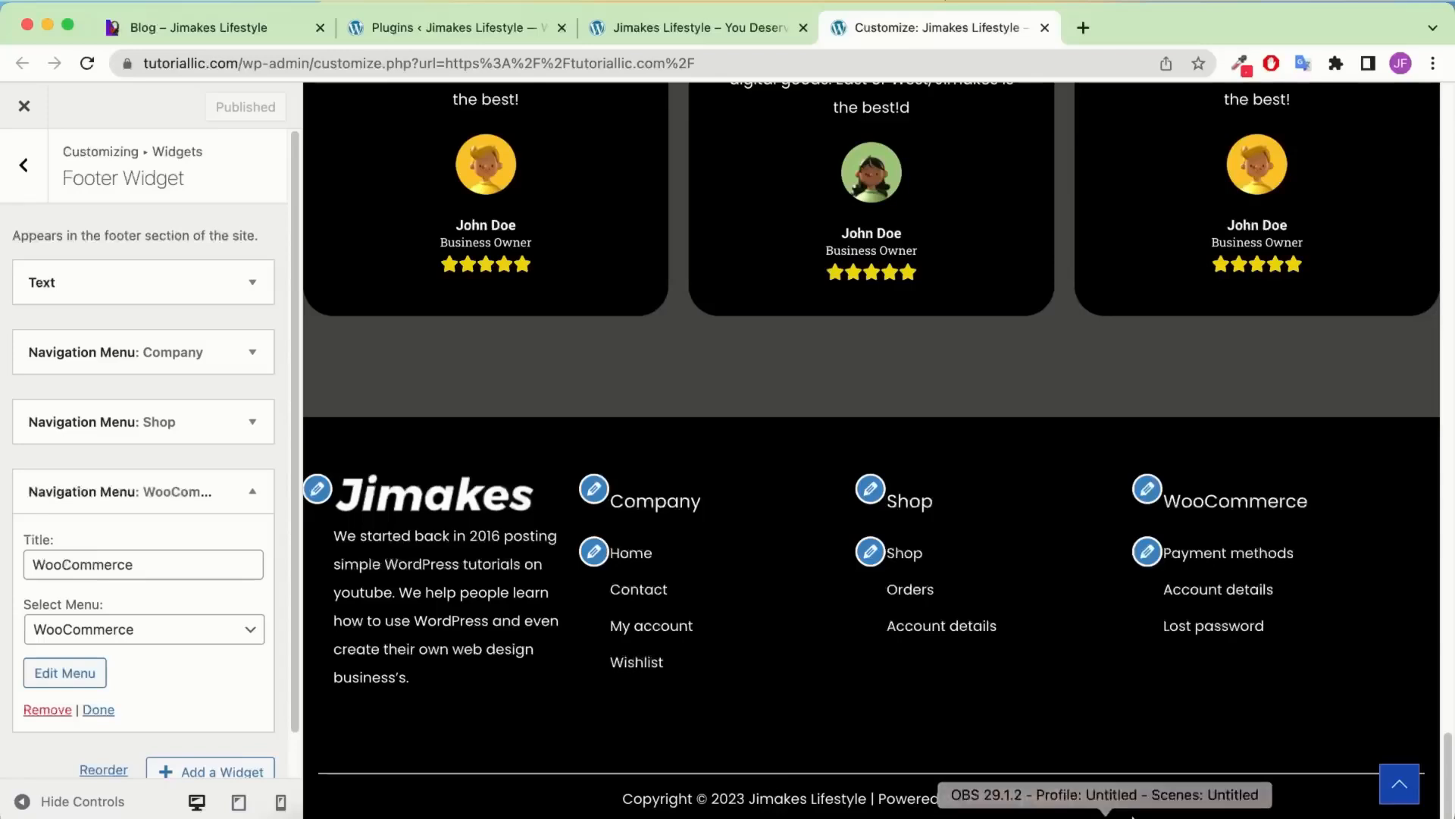
left_click(8, 198)
In Footer > General, replace the Powered by Woostify credit with a 'Made with ❤️ by' line and publish
left_click(11, 181)
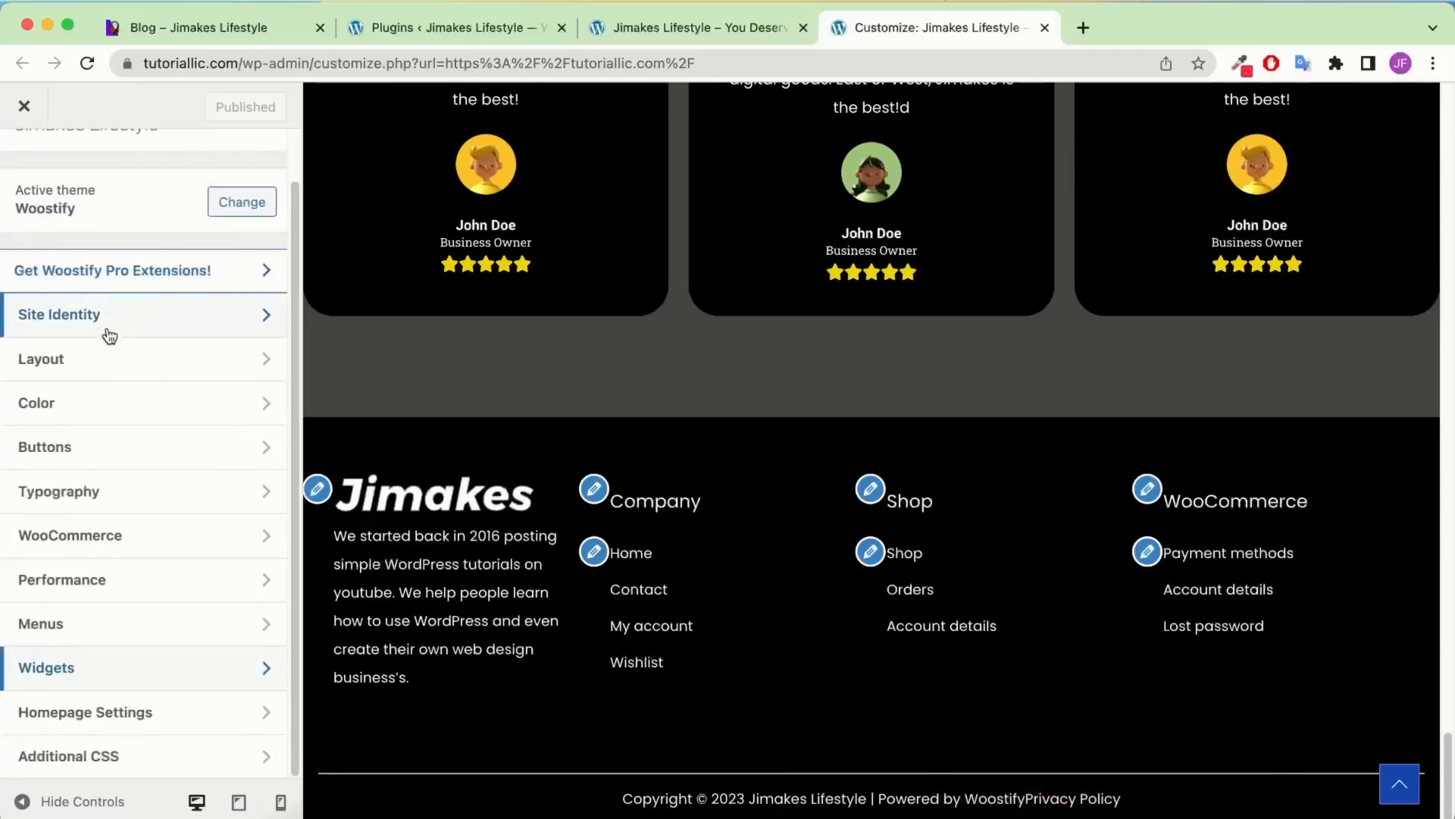
left_click(99, 370)
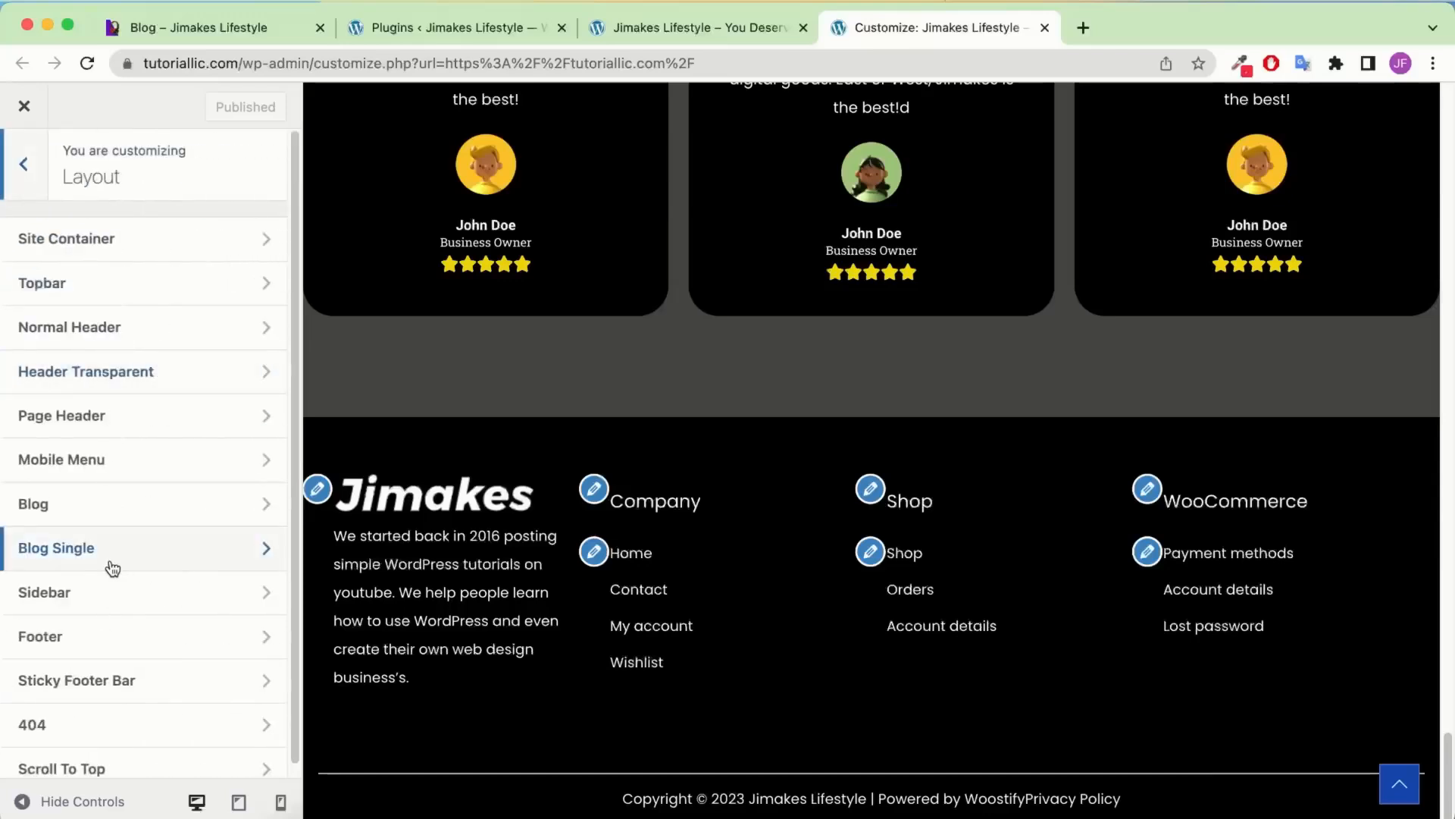
left_click(85, 639)
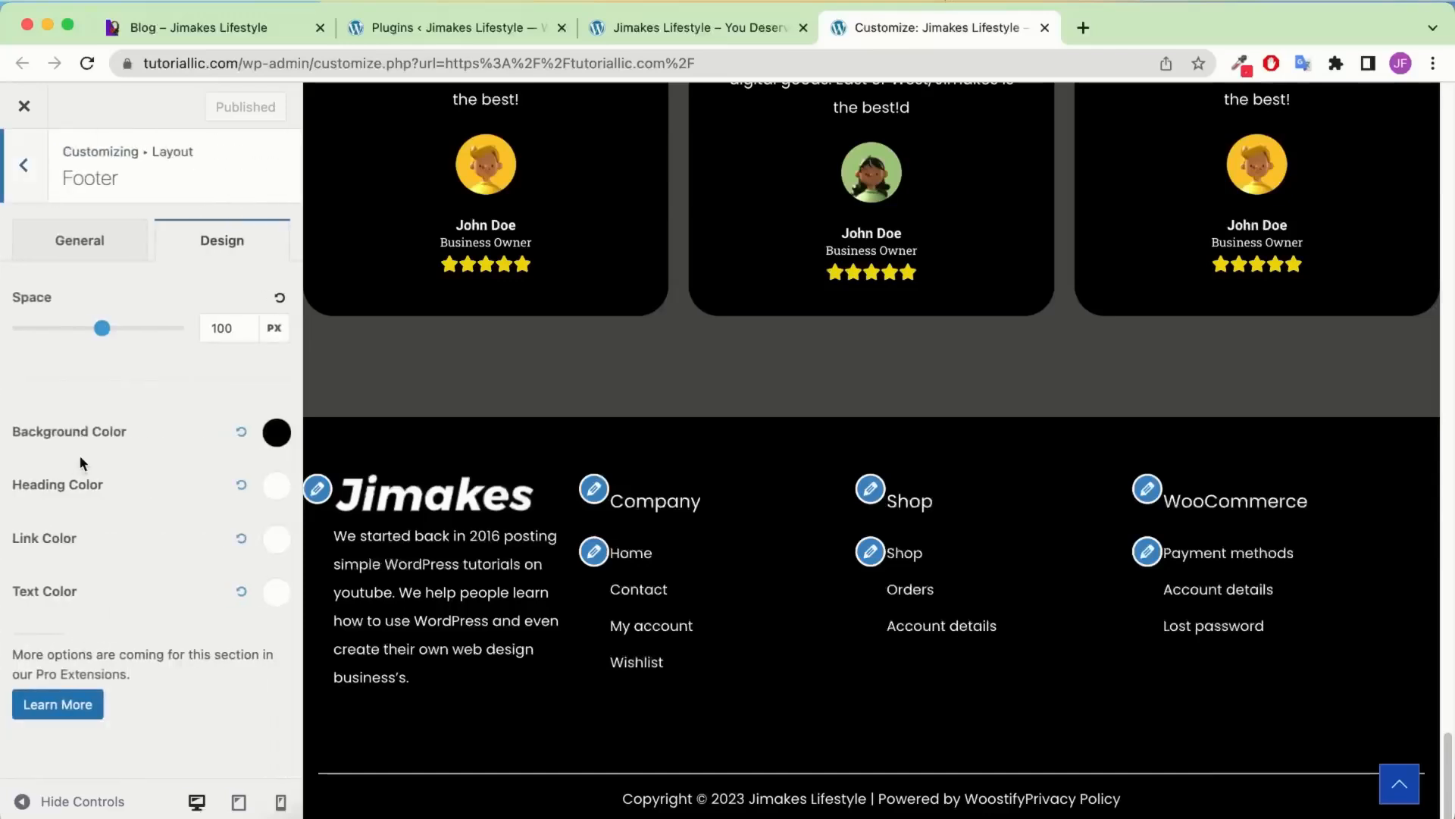
left_click(70, 242)
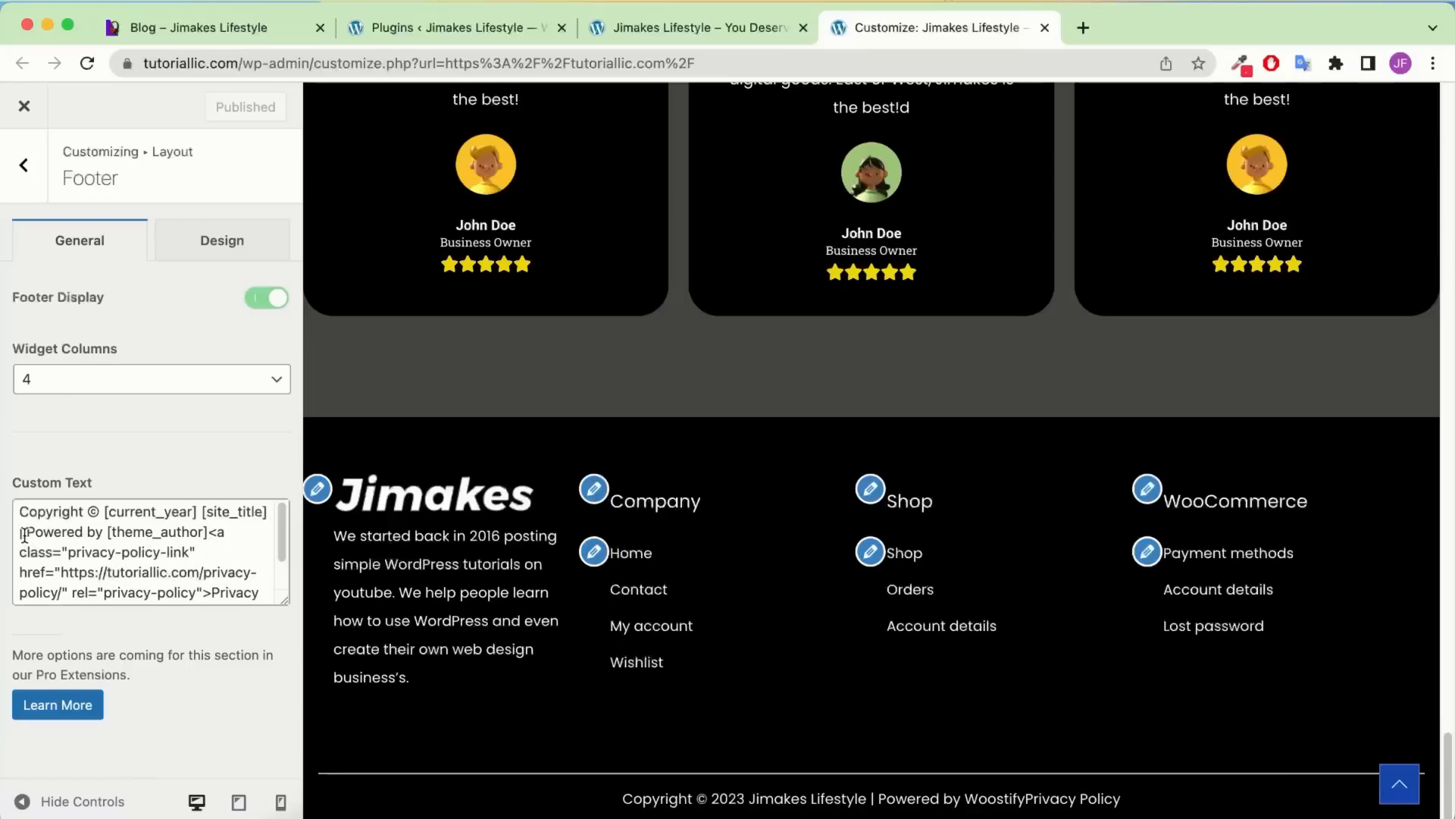
left_click_drag(31, 531, 367, 602)
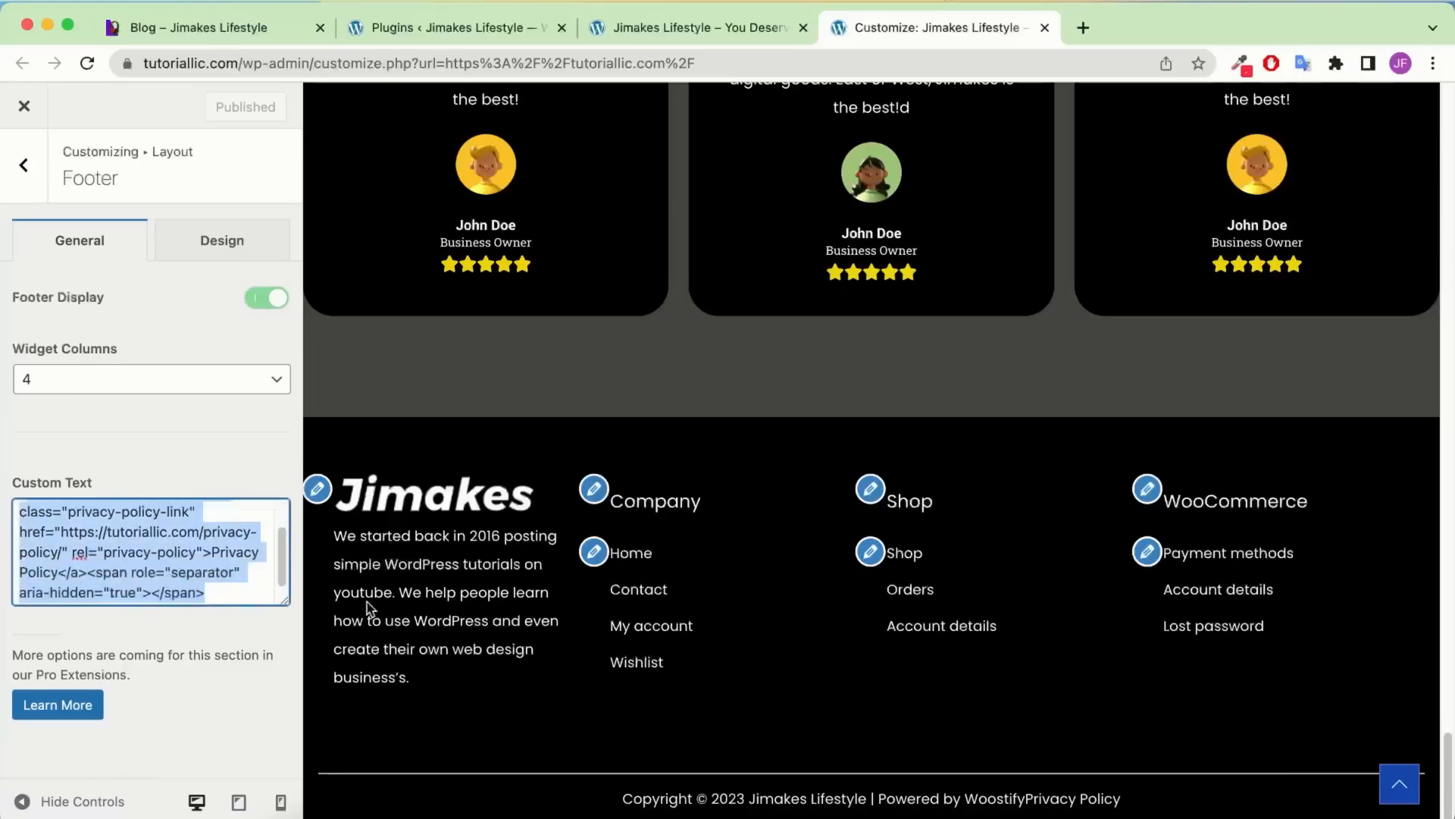
type("Made with ❤️ by Jim Fahad Digital")
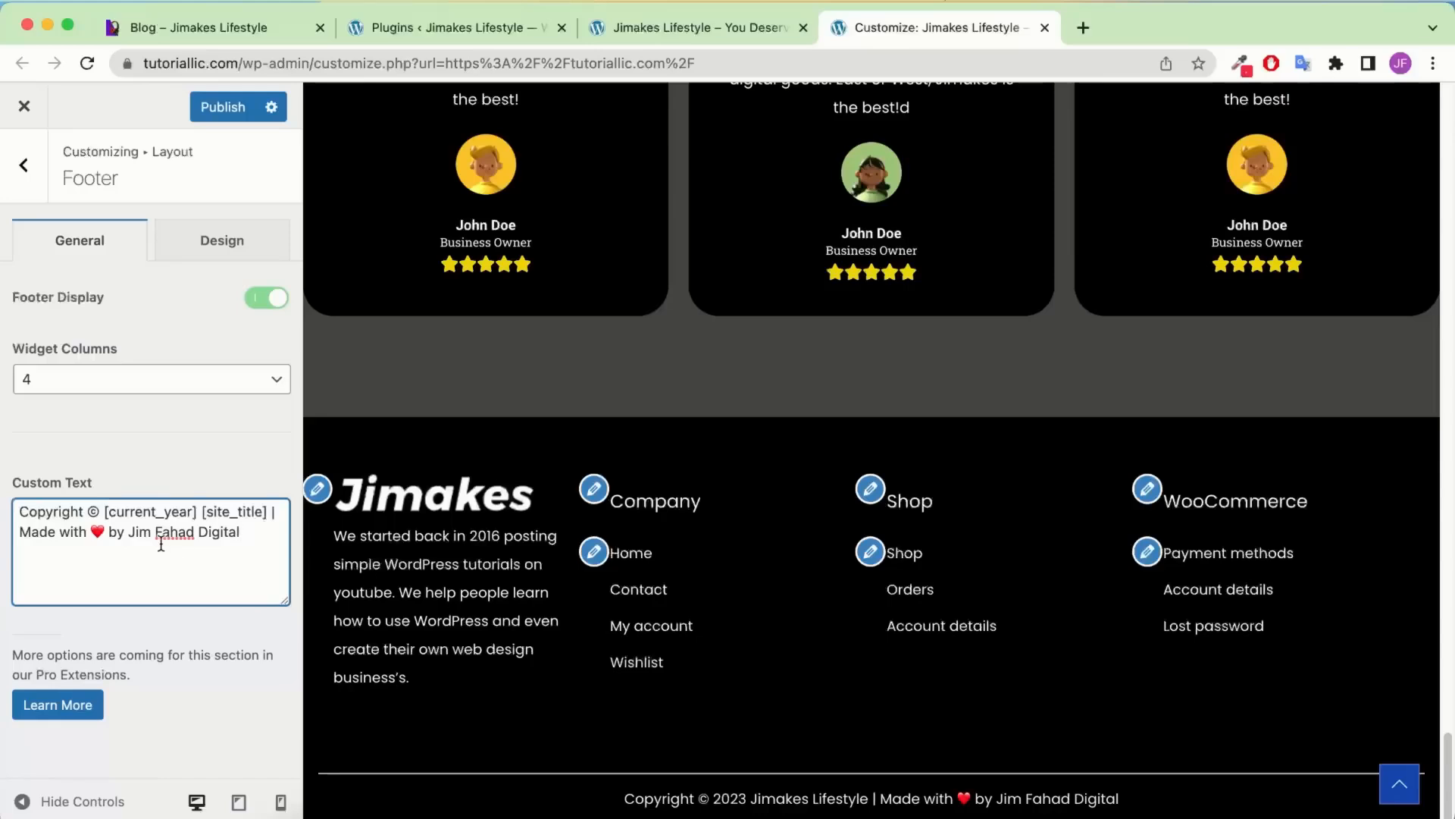
left_click(221, 120)
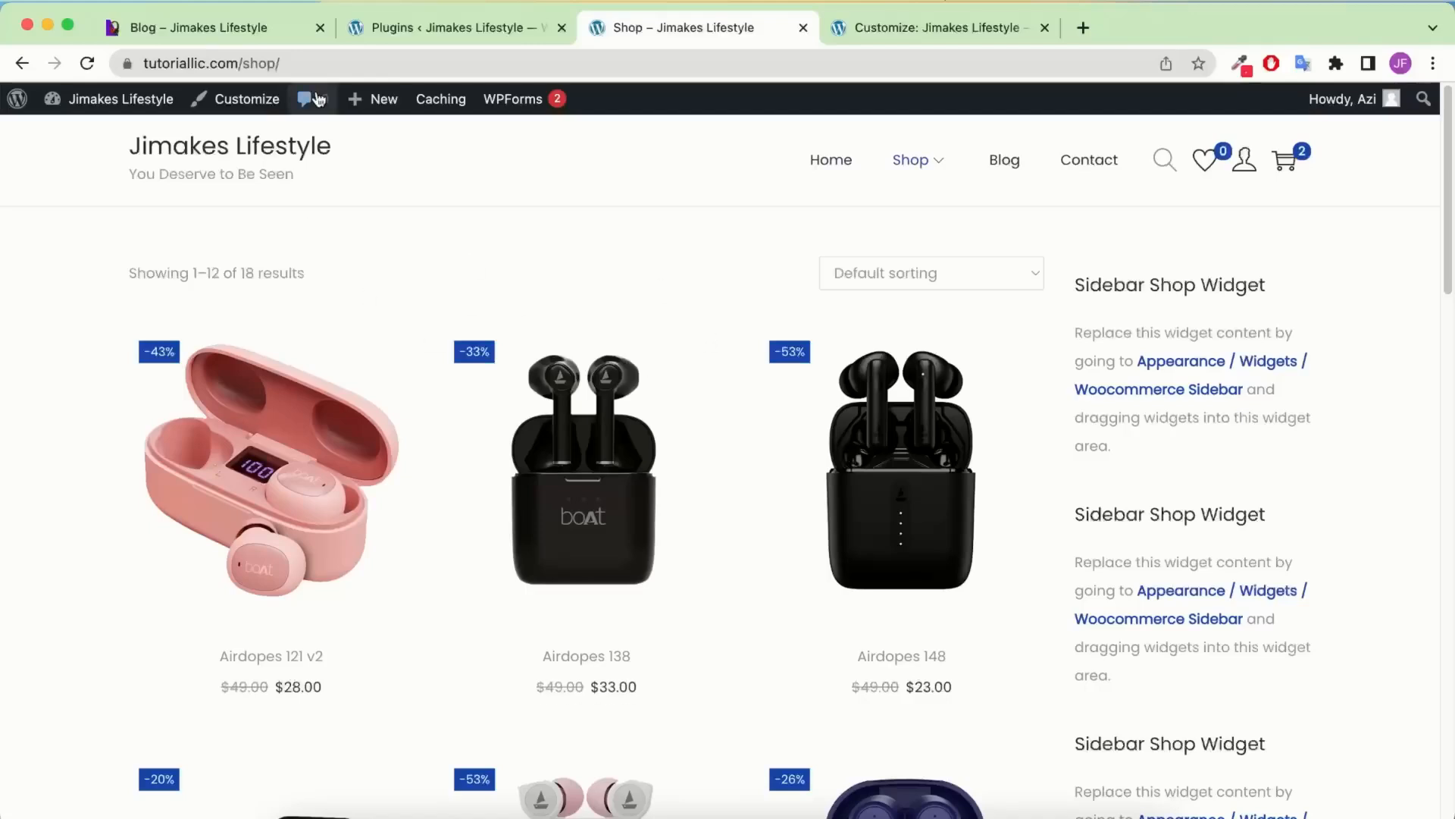
Look over the reference site's blog and shop pages, then switch back to the Customizer tab
left_click(283, 38)
scroll(799, 226, "up", 20)
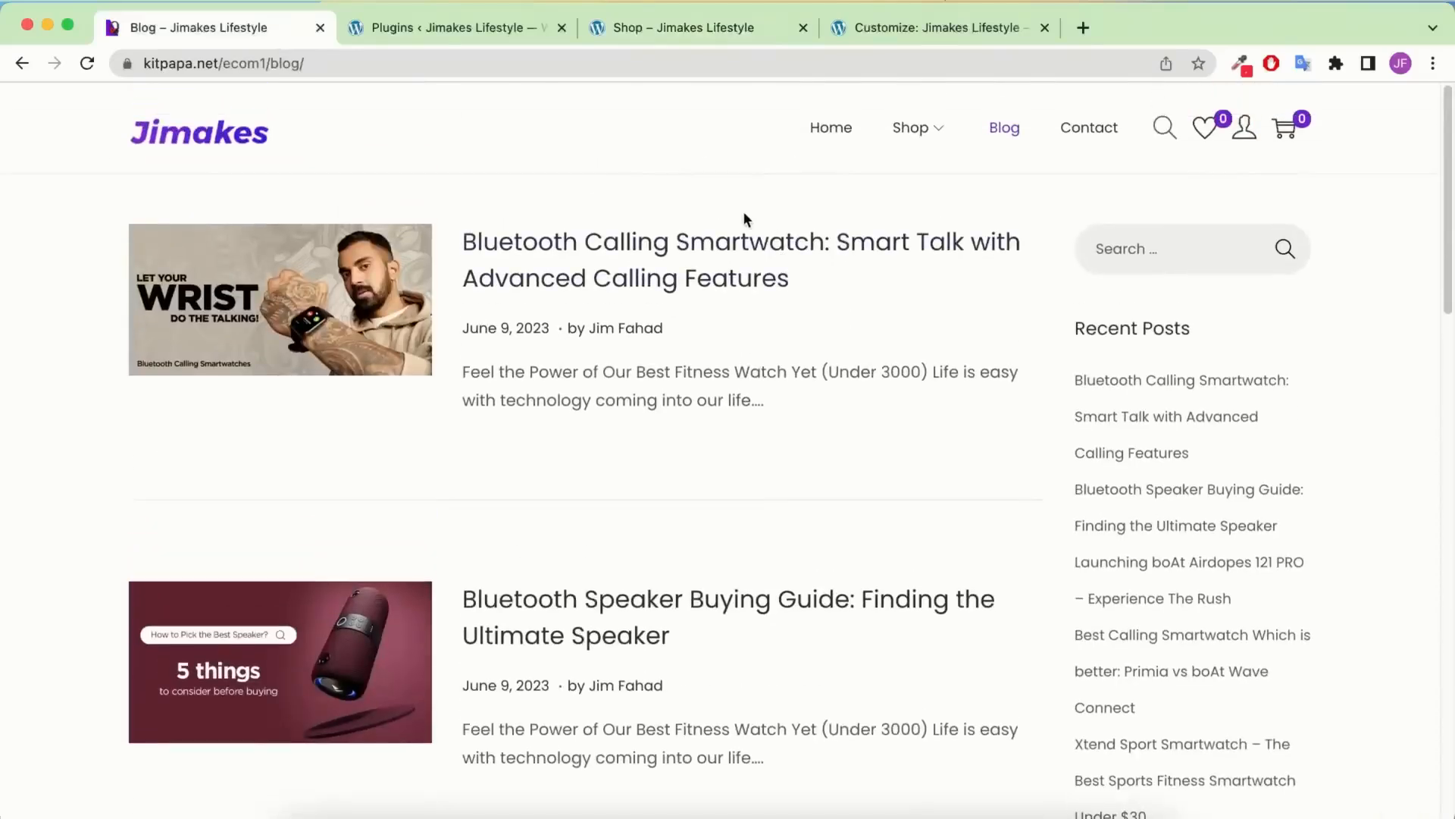
left_click(898, 133)
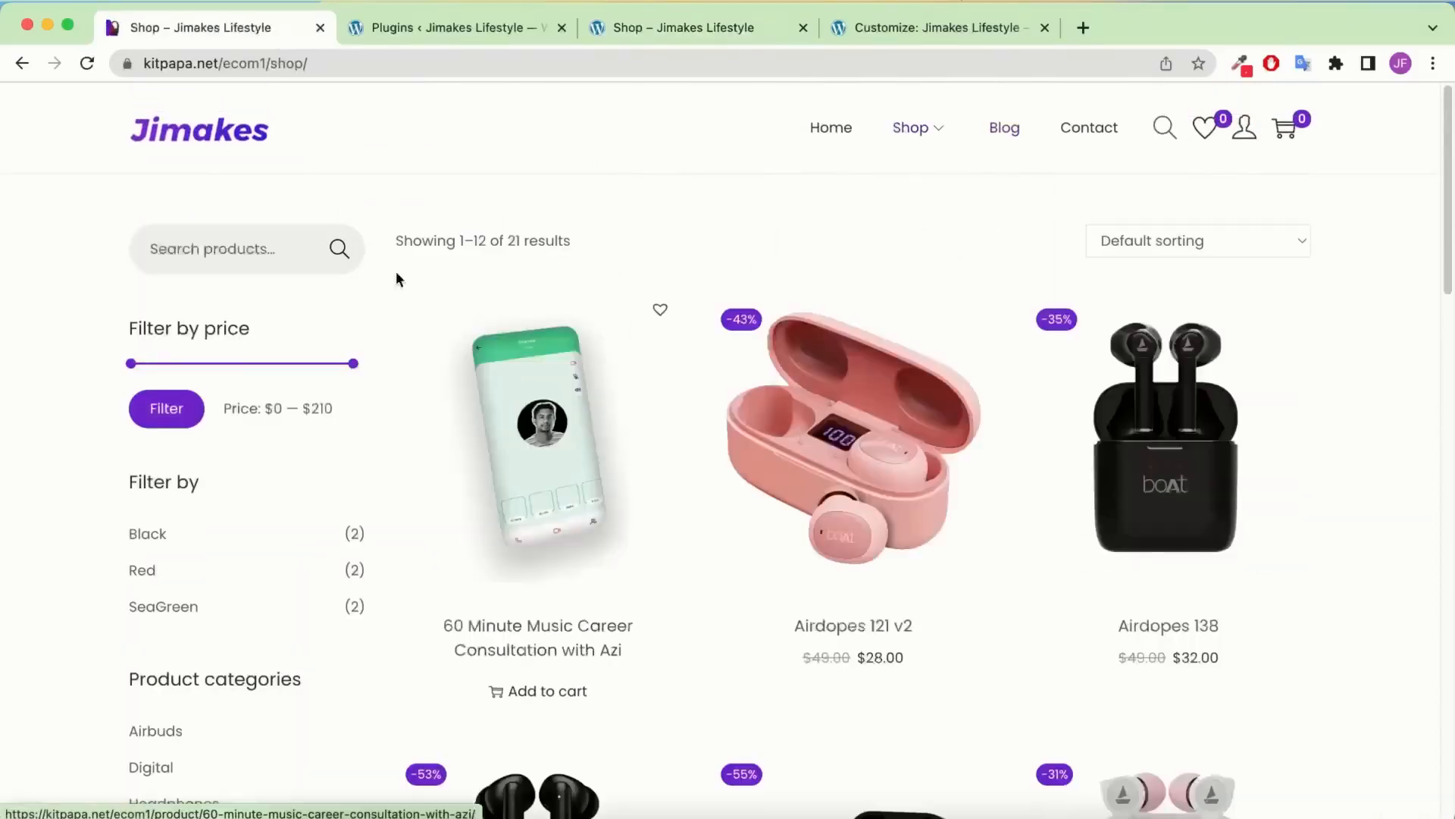
scroll(529, 243, "down", 4)
scroll(530, 243, "up", 4)
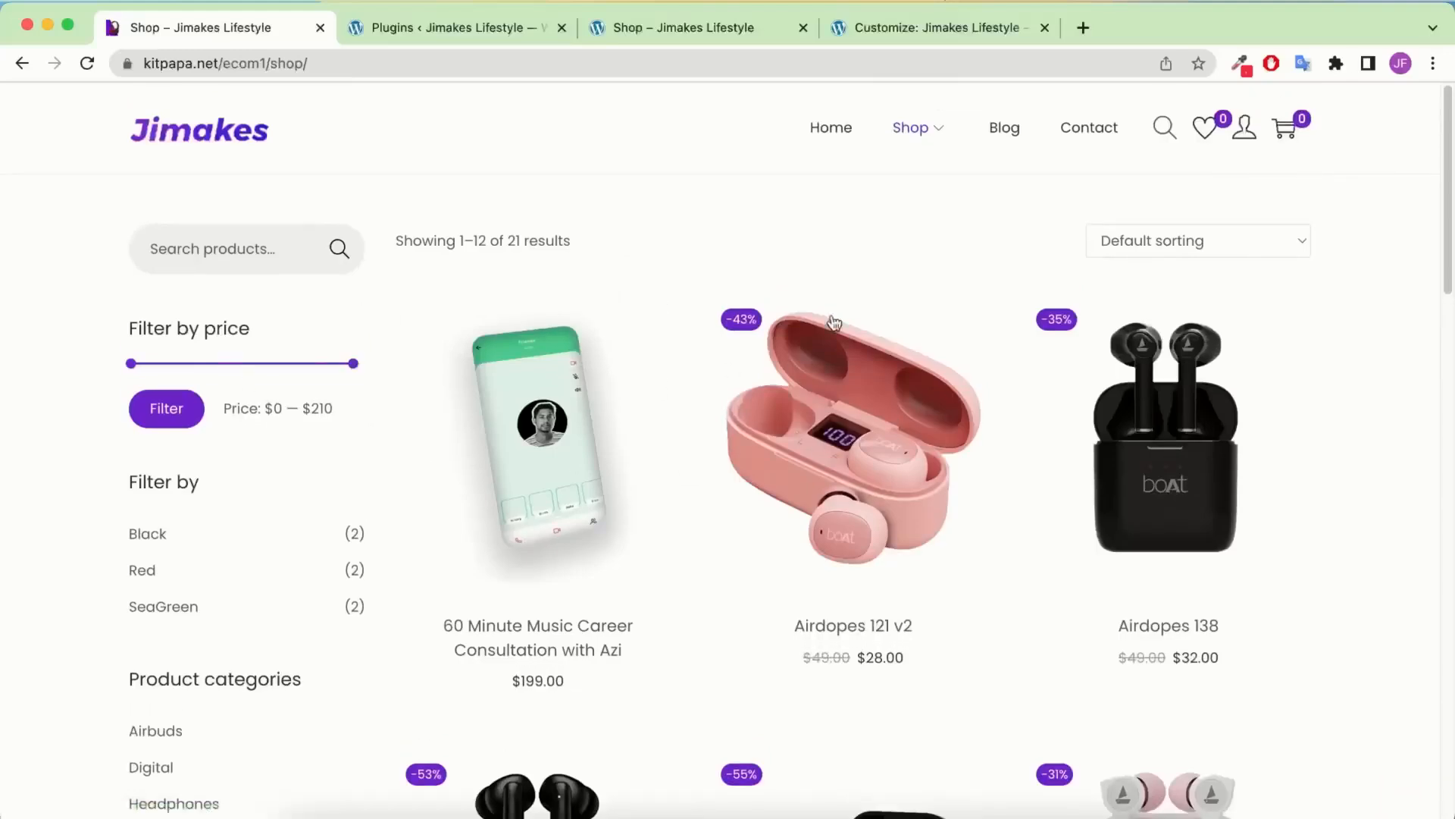
scroll(829, 471, "down", 6)
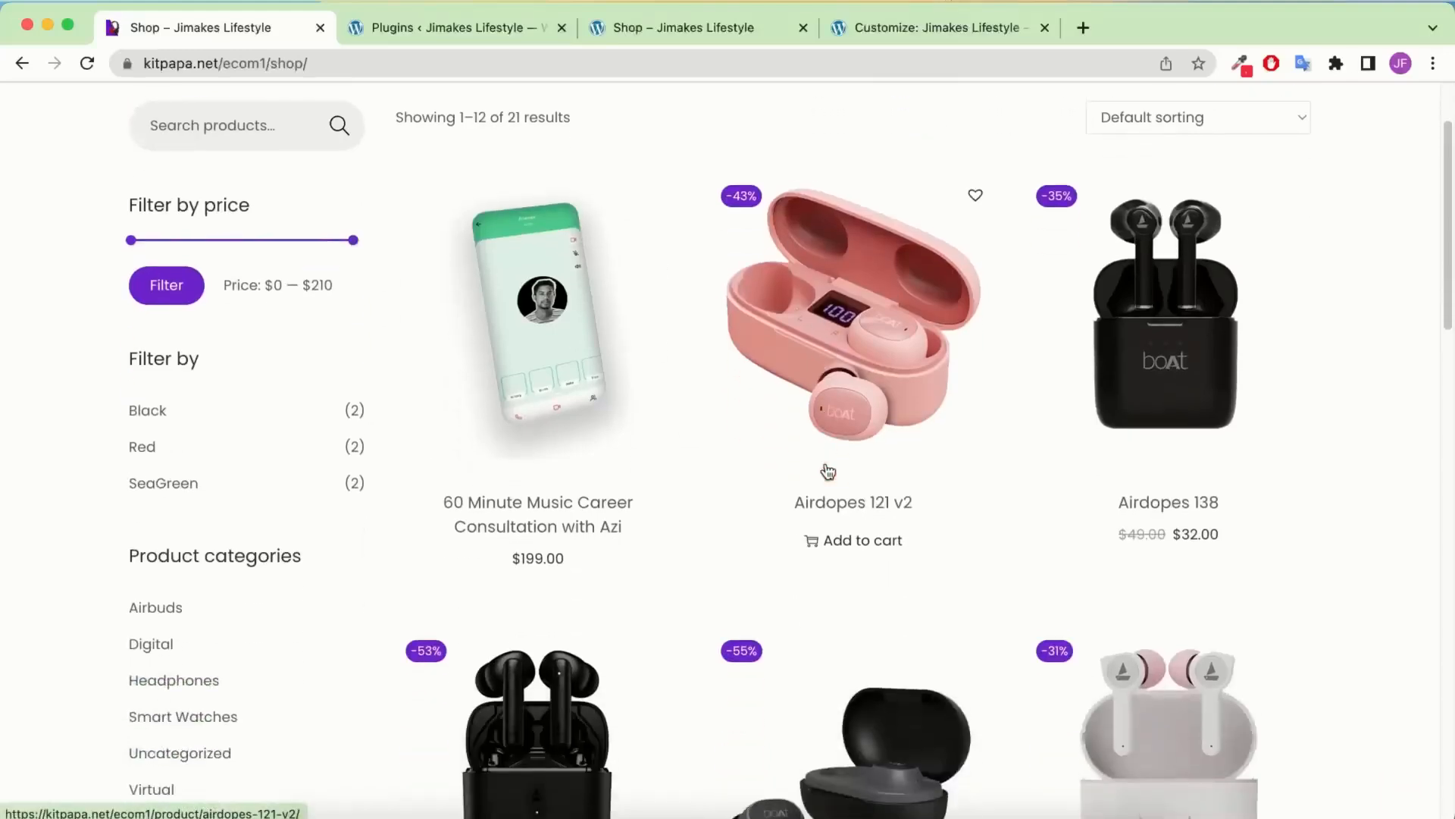
scroll(828, 471, "down", 9)
scroll(811, 455, "up", 15)
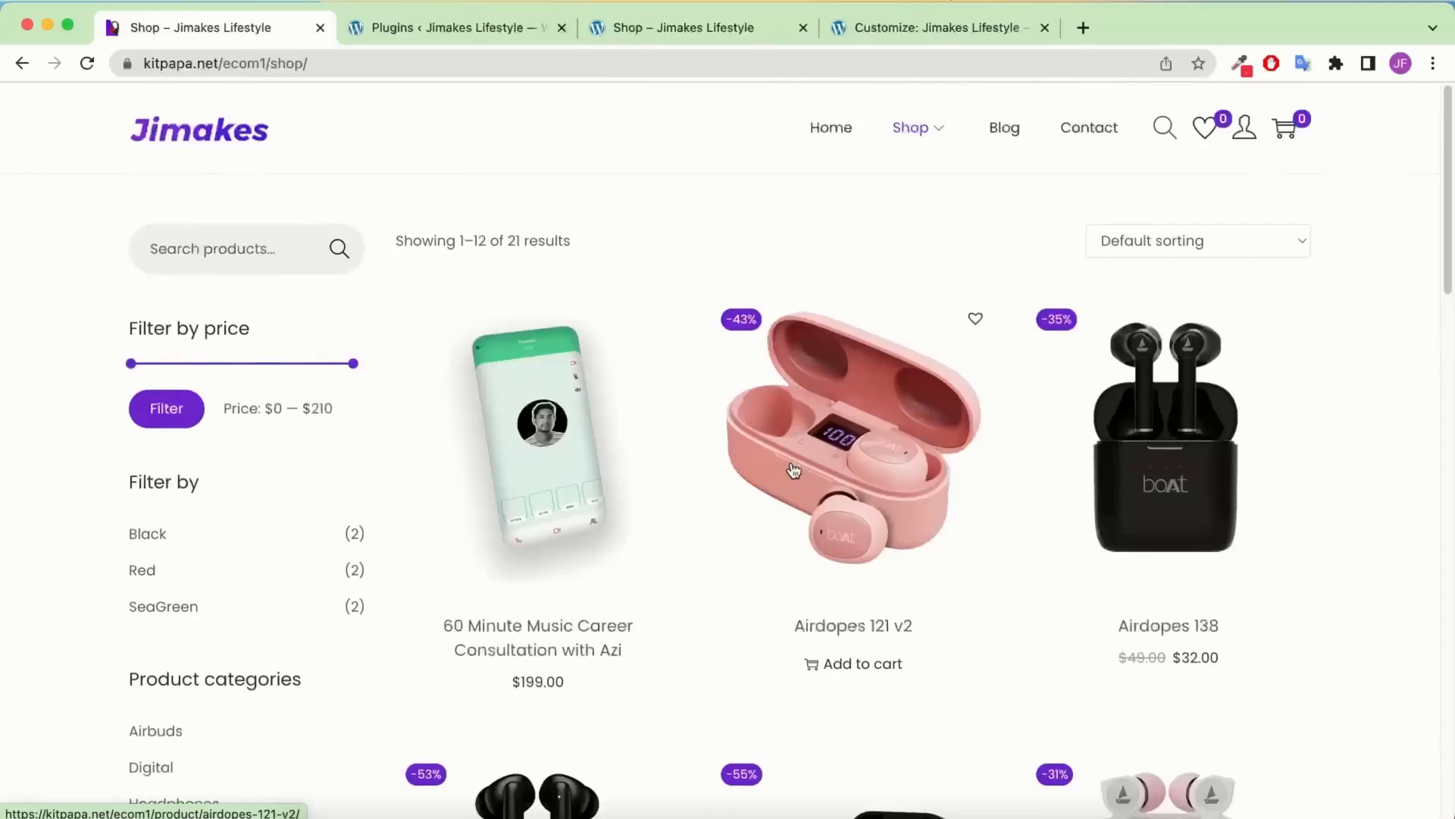
left_click(872, 30)
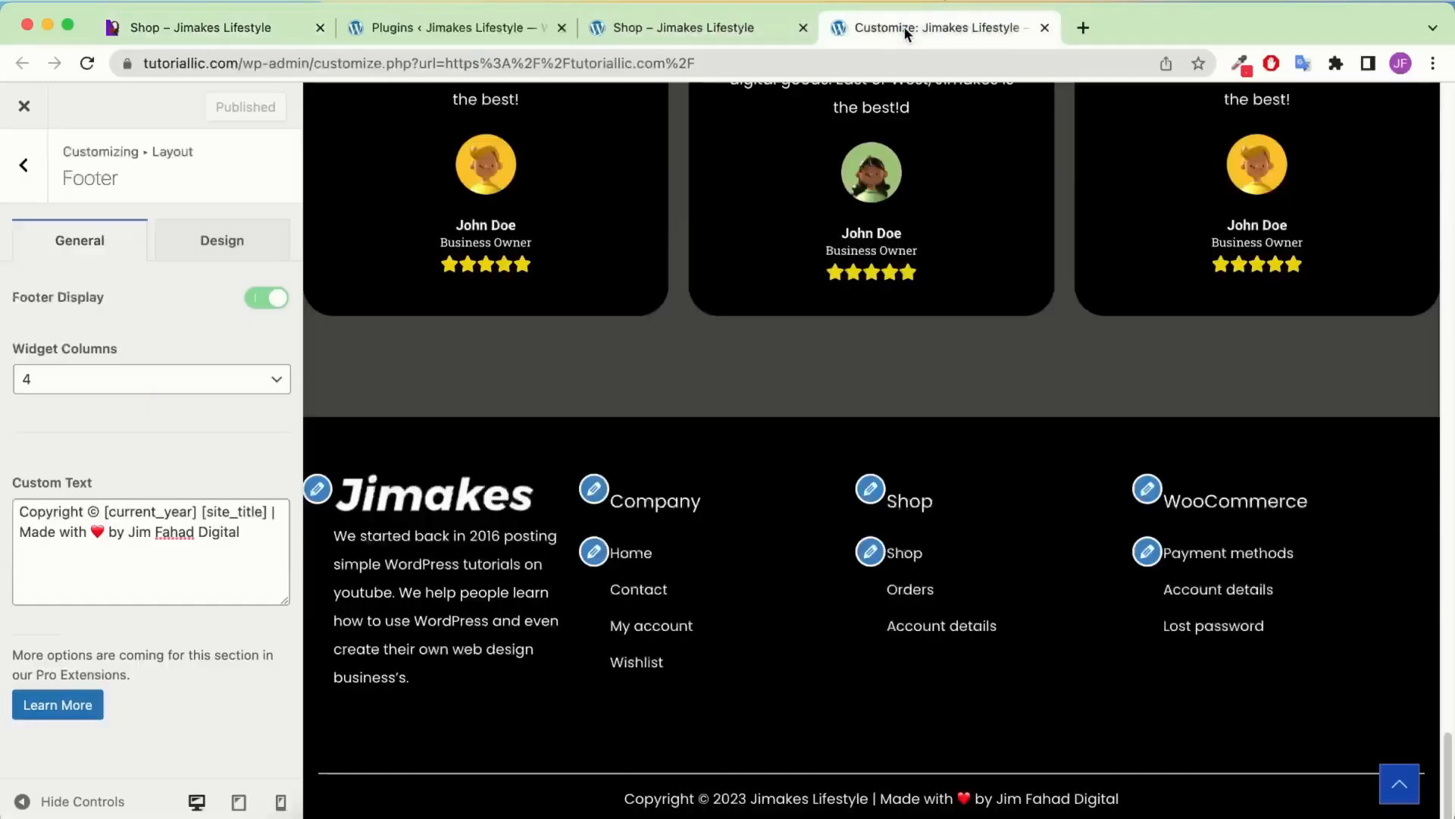
Set WooCommerce product thumbnail cropping to Custom with a 4:4 aspect ratio
left_click(25, 168)
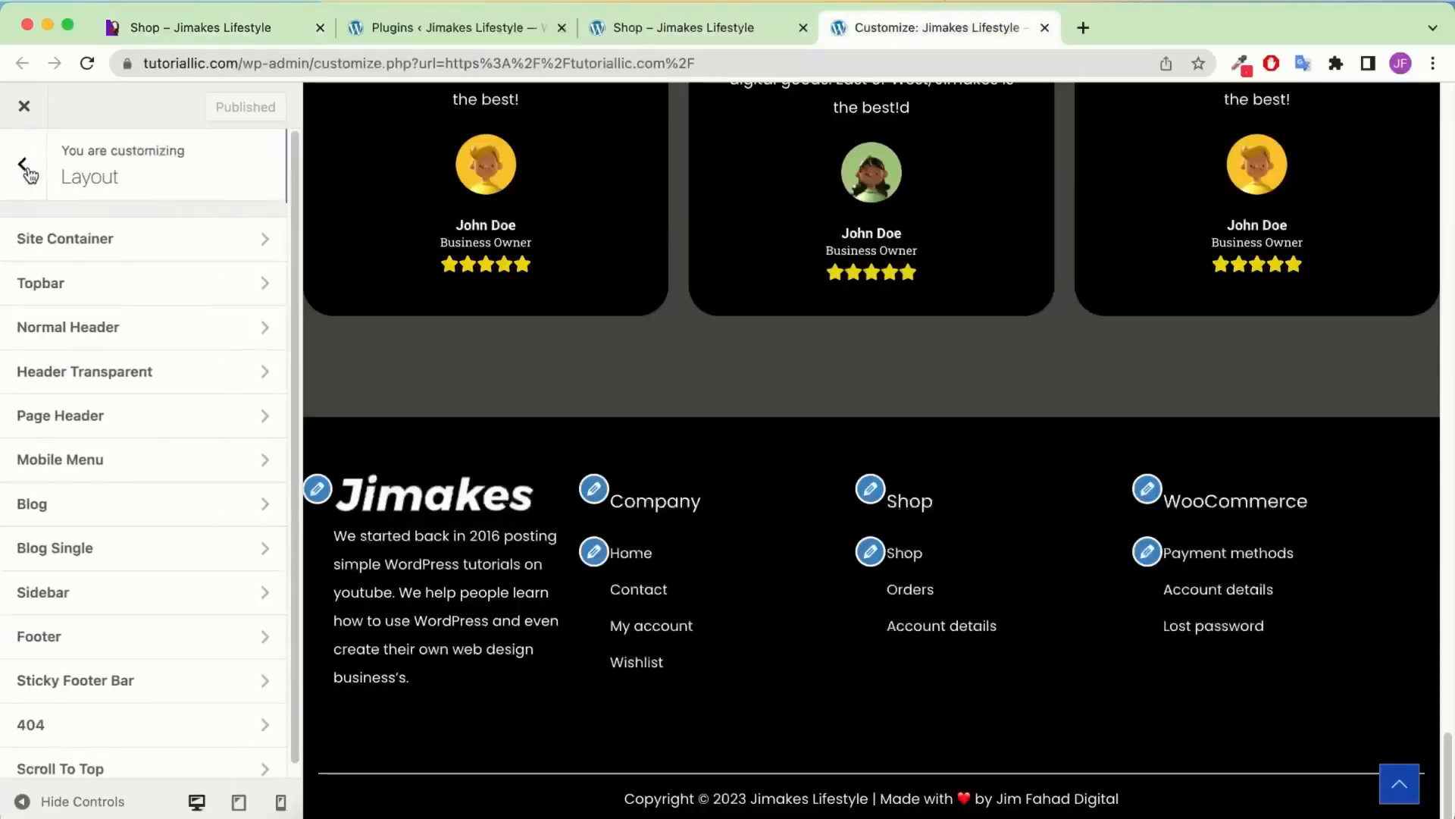
left_click(27, 170)
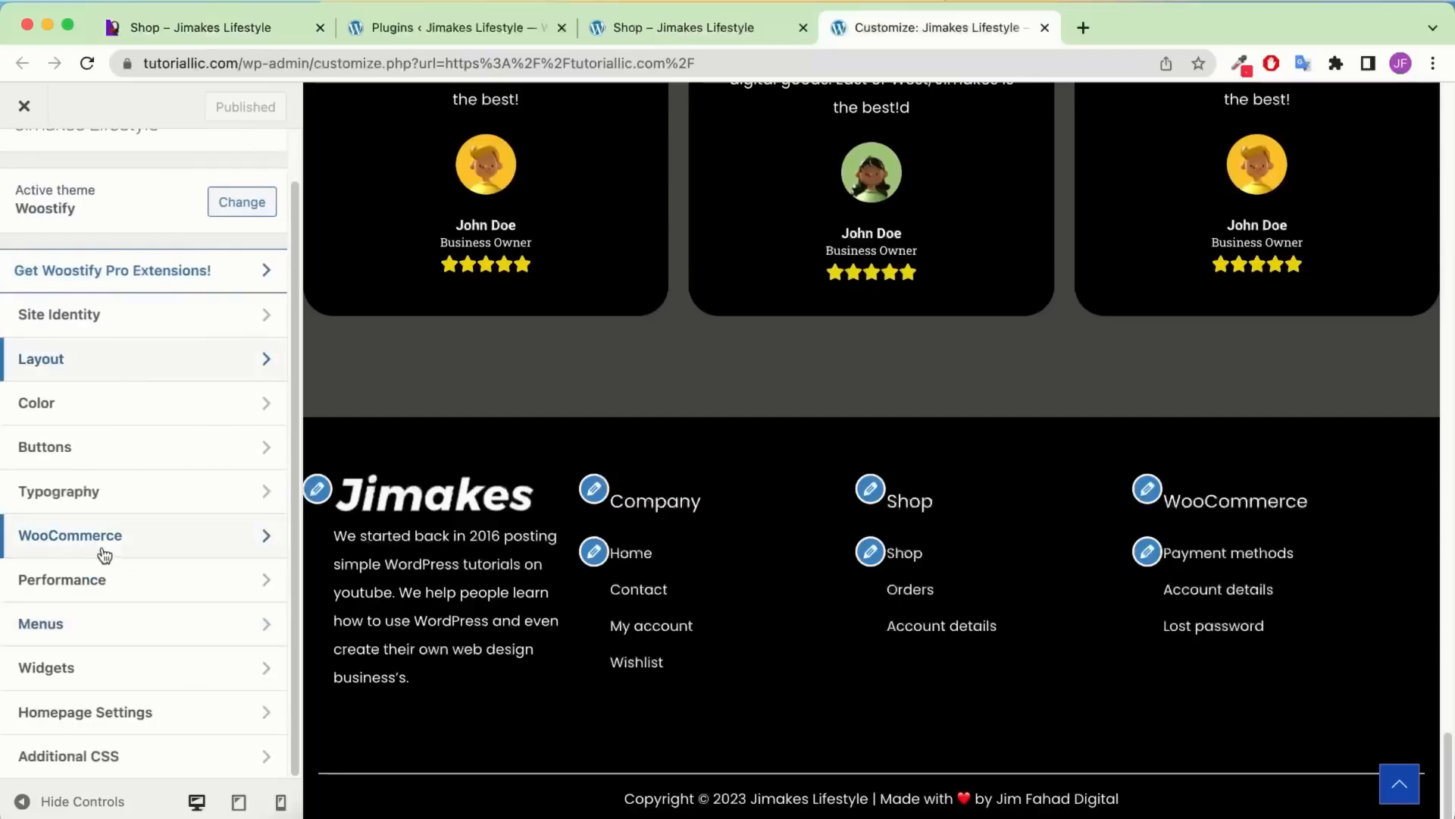
left_click(101, 547)
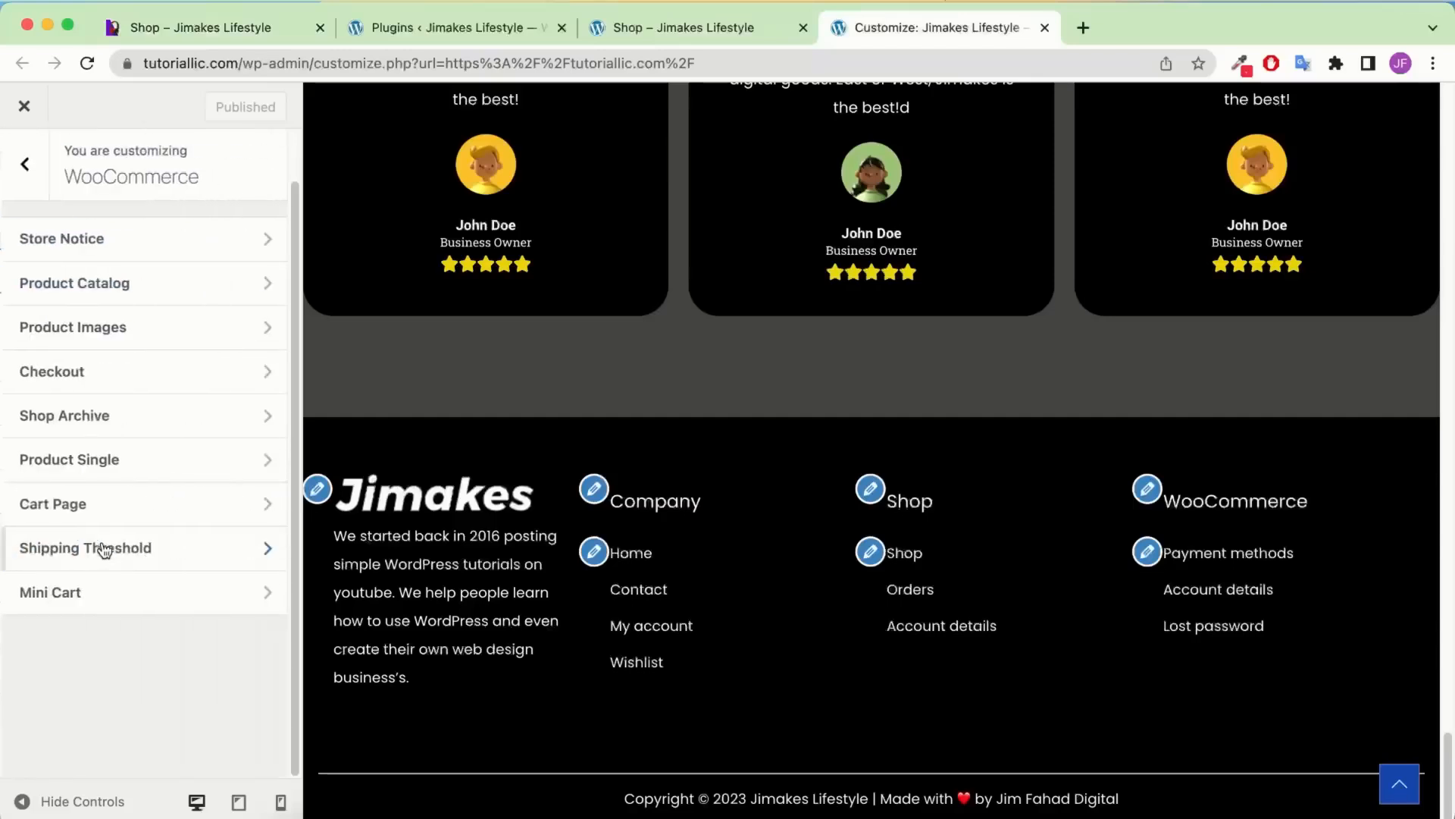
left_click(129, 335)
scroll(114, 562, "down", 1)
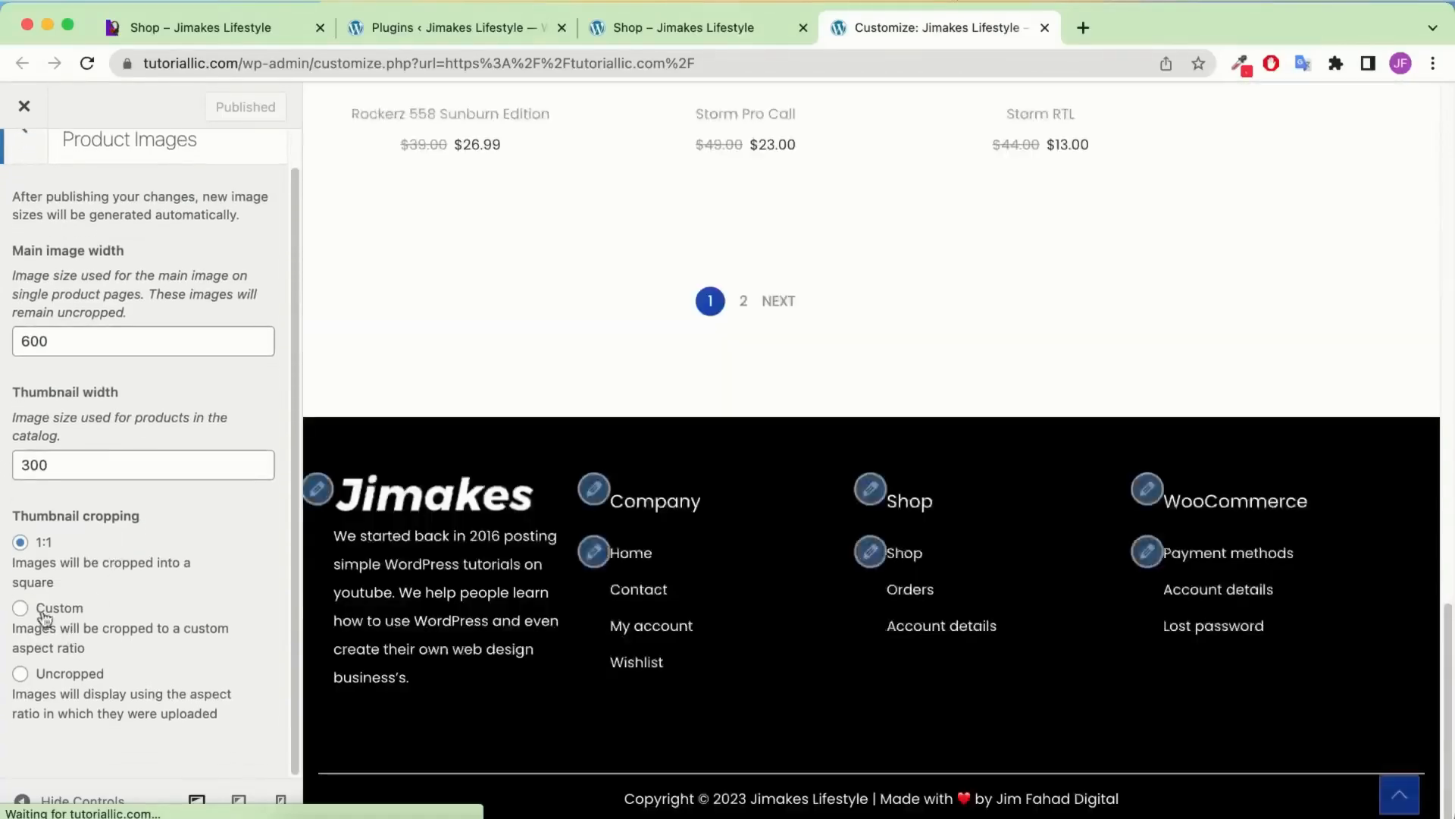
left_click(21, 607)
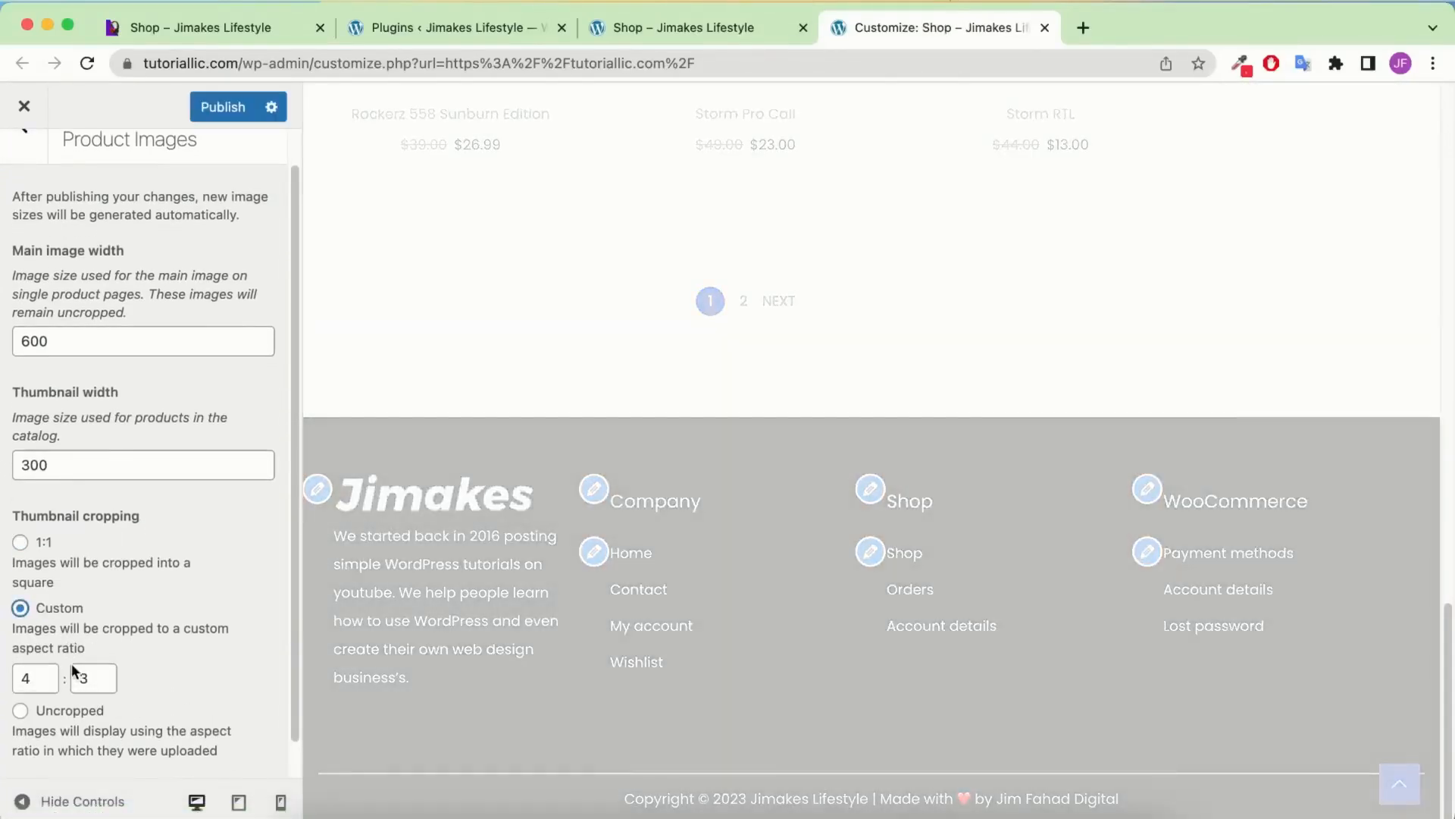
double_click(88, 672)
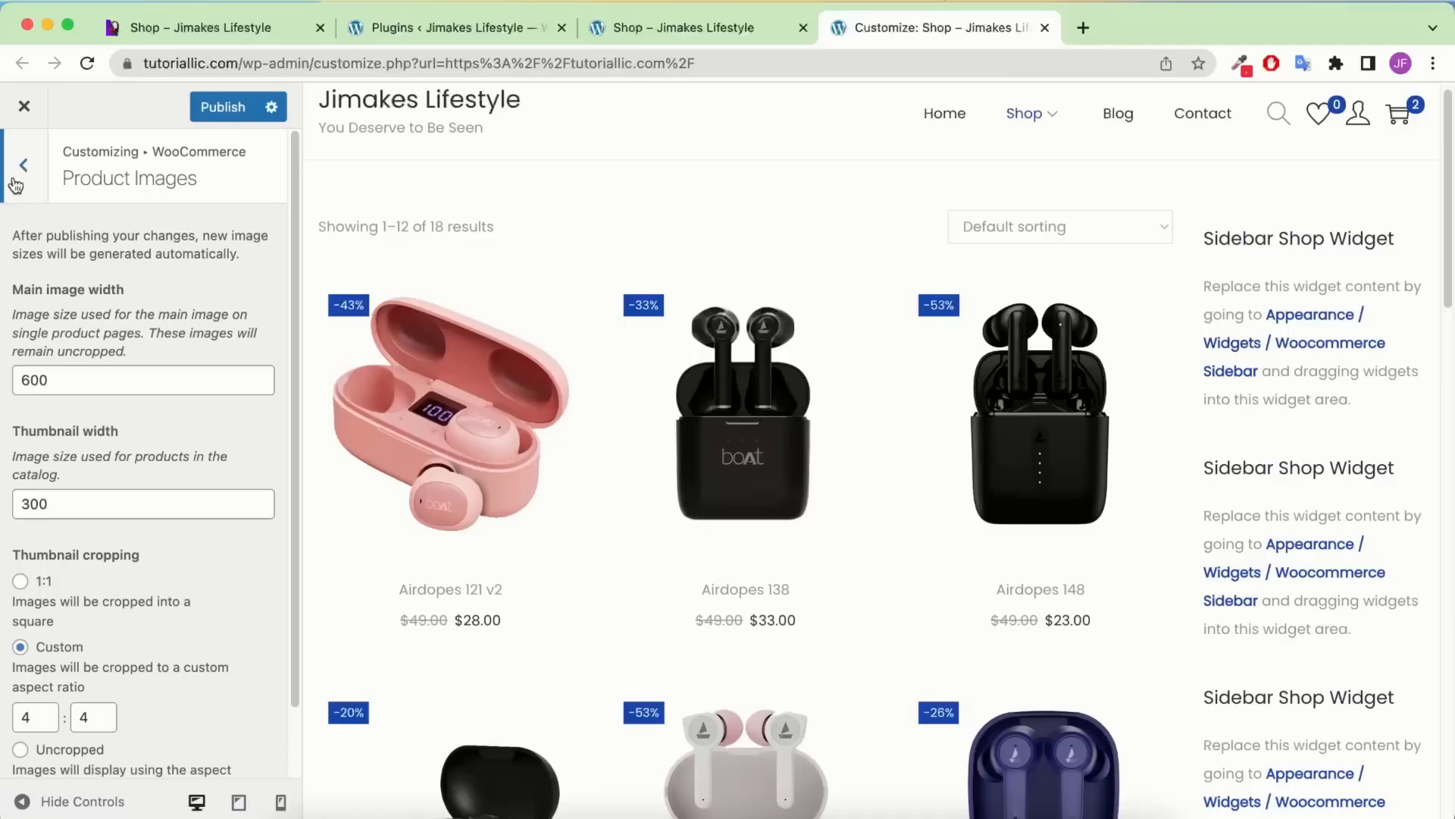
left_click(21, 166)
left_click(21, 166)
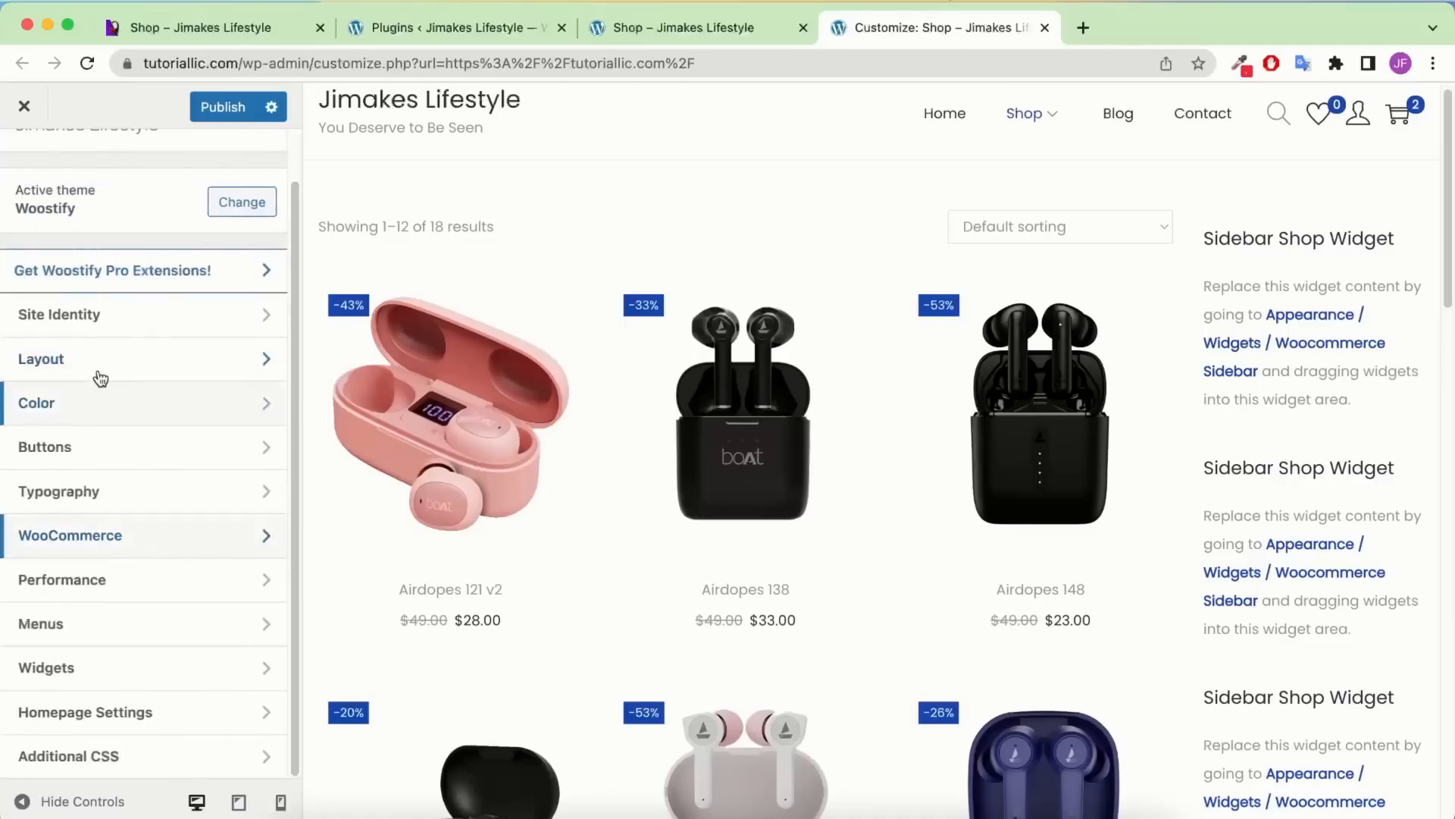
left_click(100, 377)
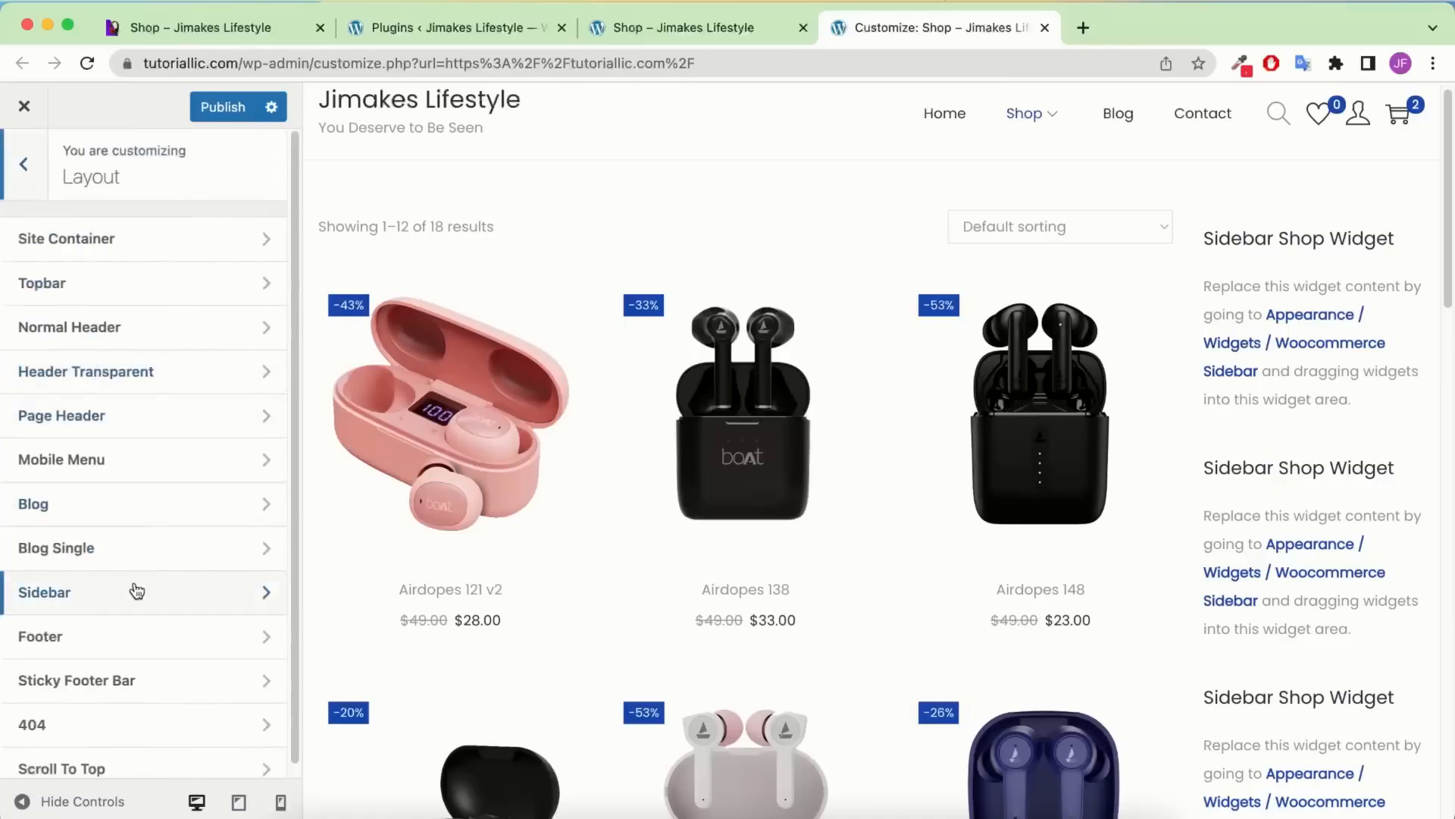
Set the Shop/Product Archive sidebar layout to Left sidebar
left_click(137, 591)
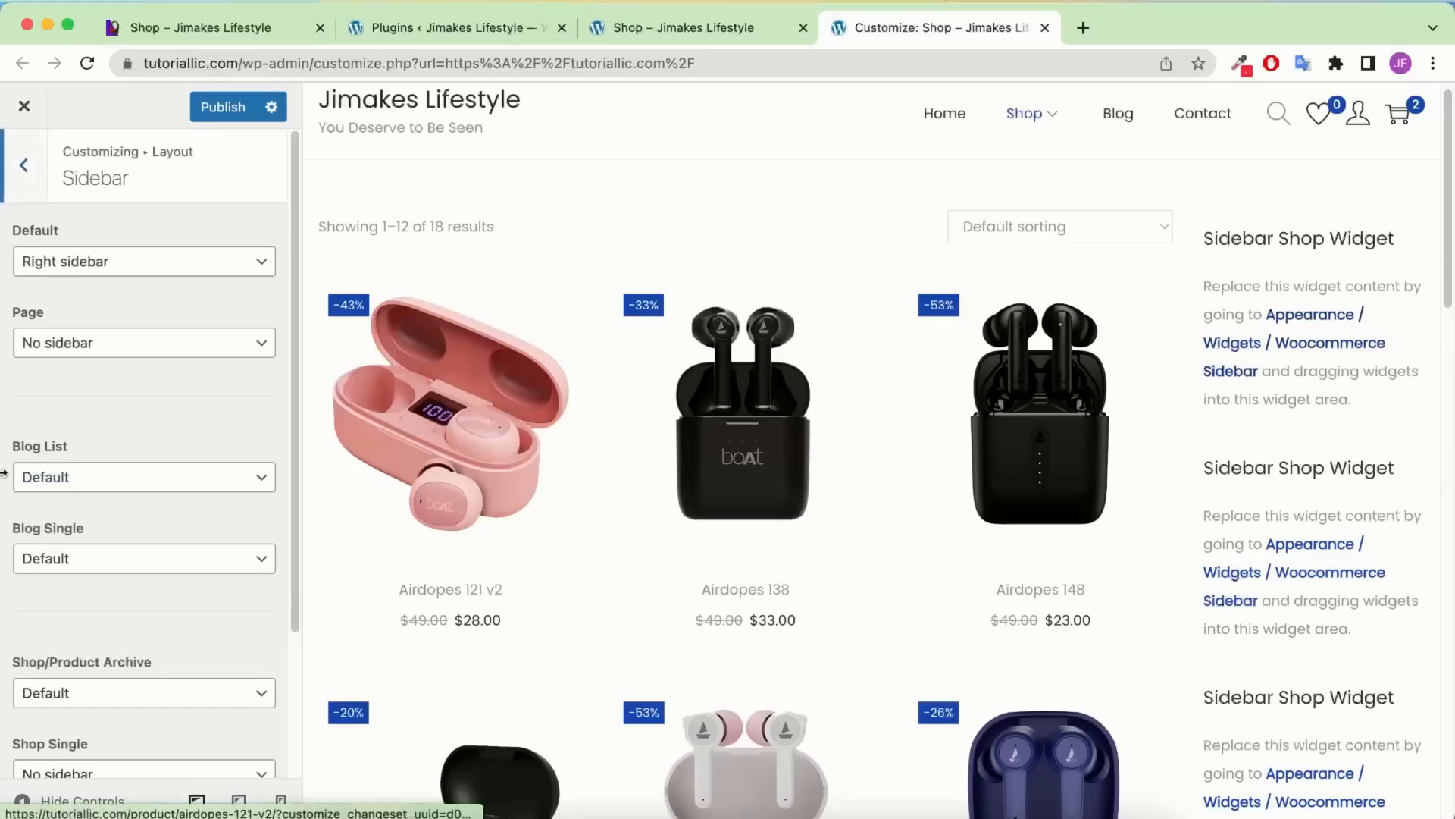
scroll(82, 501, "down", 2)
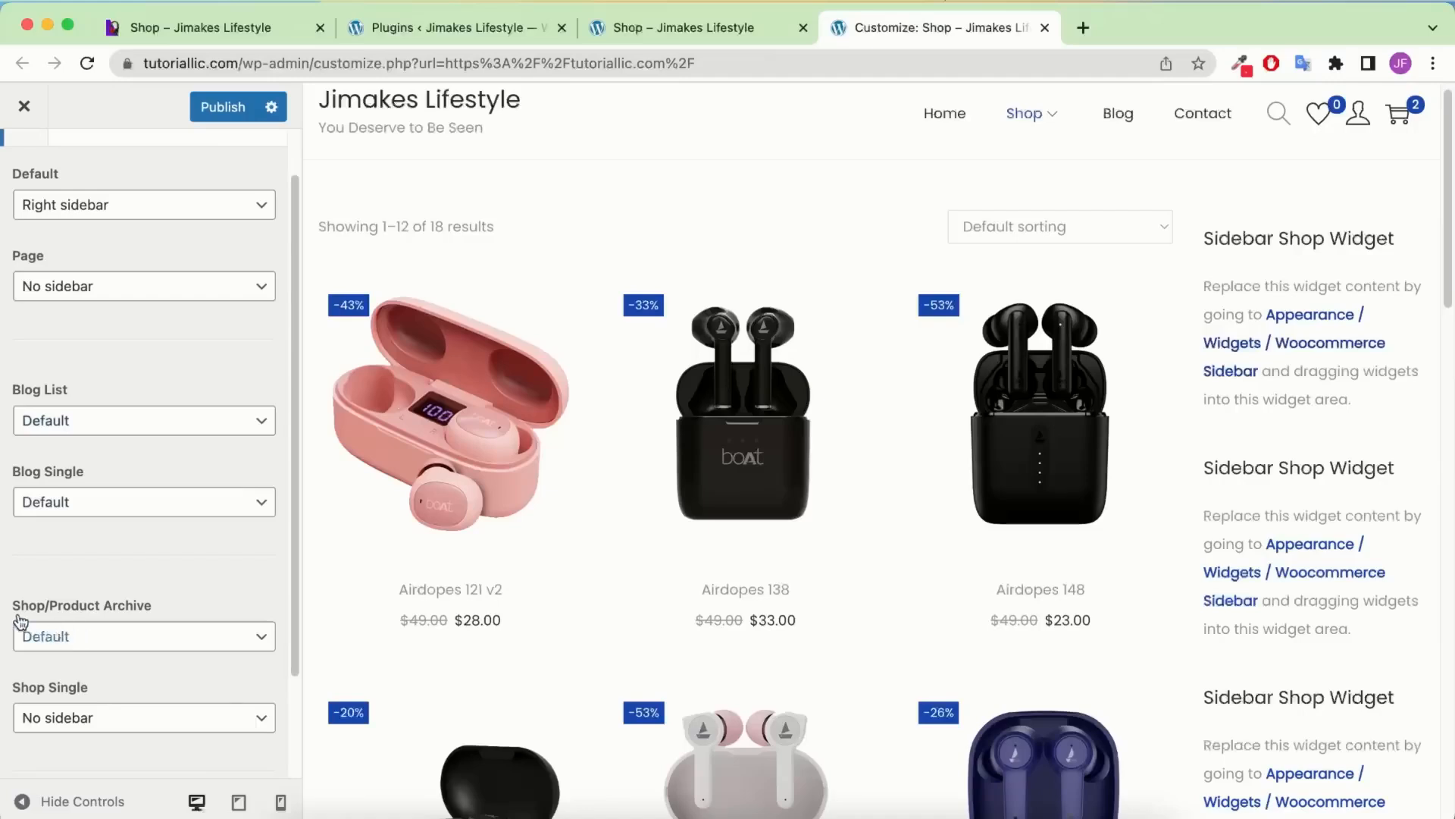
left_click(141, 644)
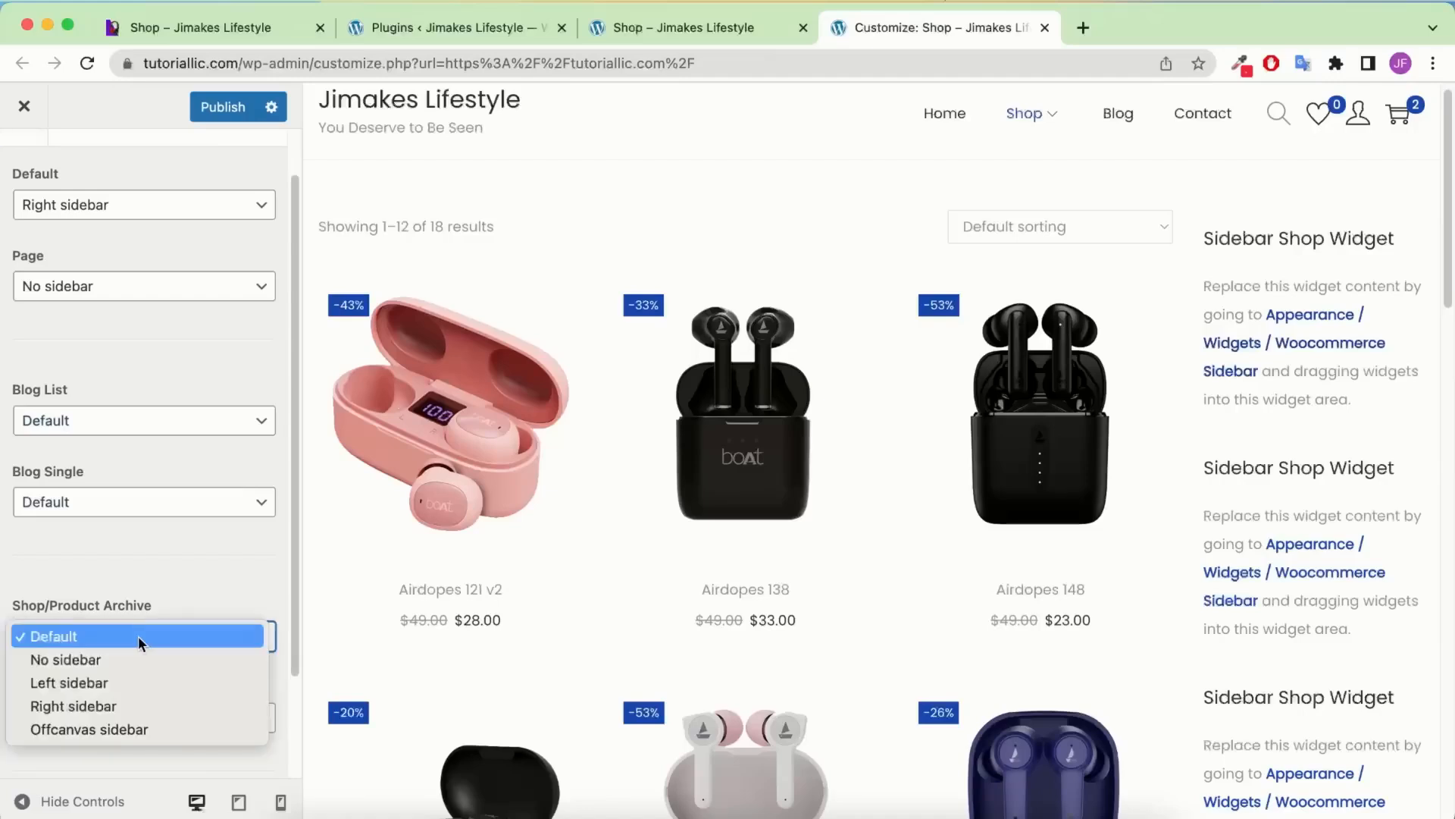
left_click(146, 684)
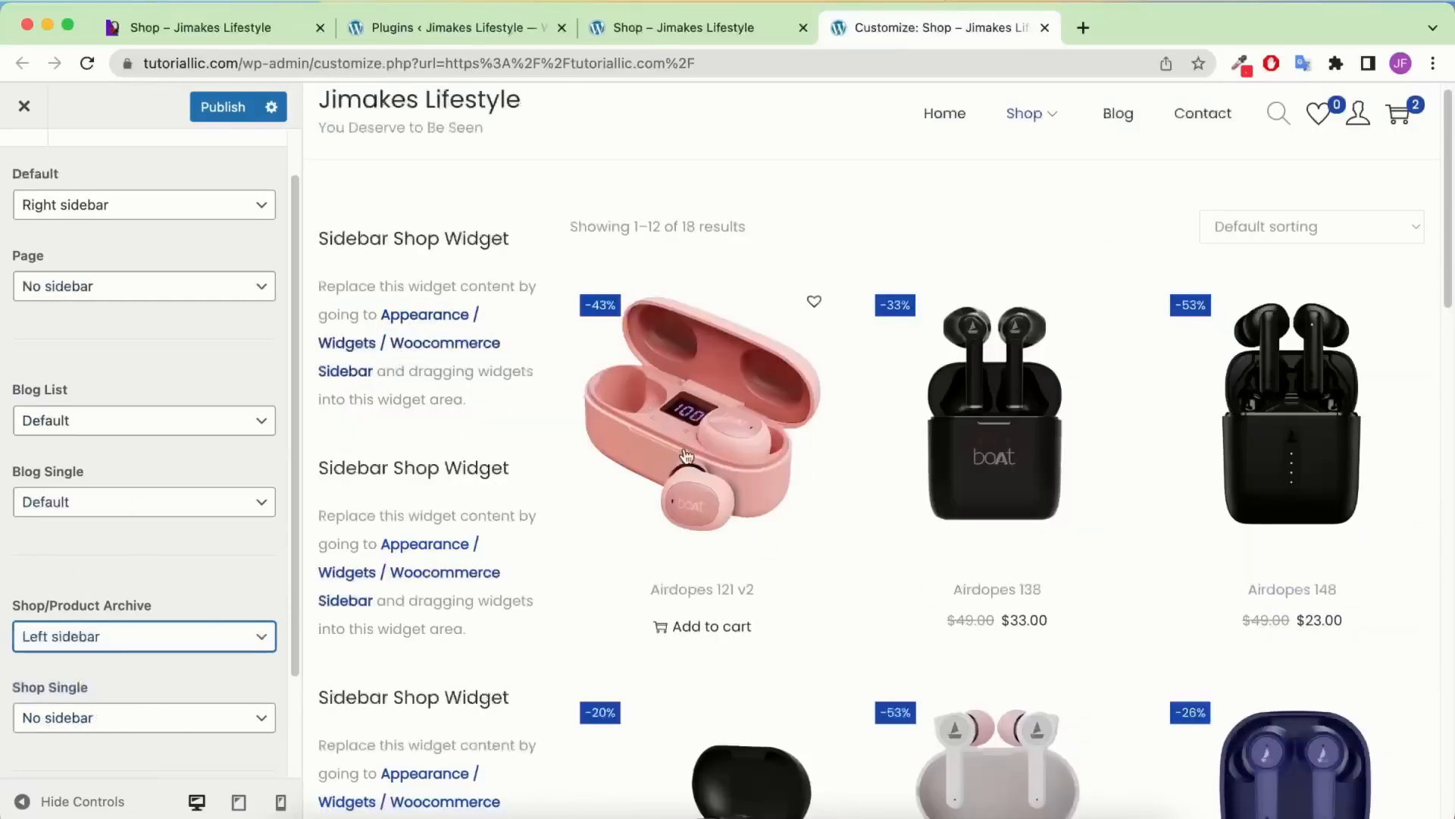
Preview the Airdopes 121 v2 product page, then publish the sidebar and thumbnail changes
left_click(718, 392)
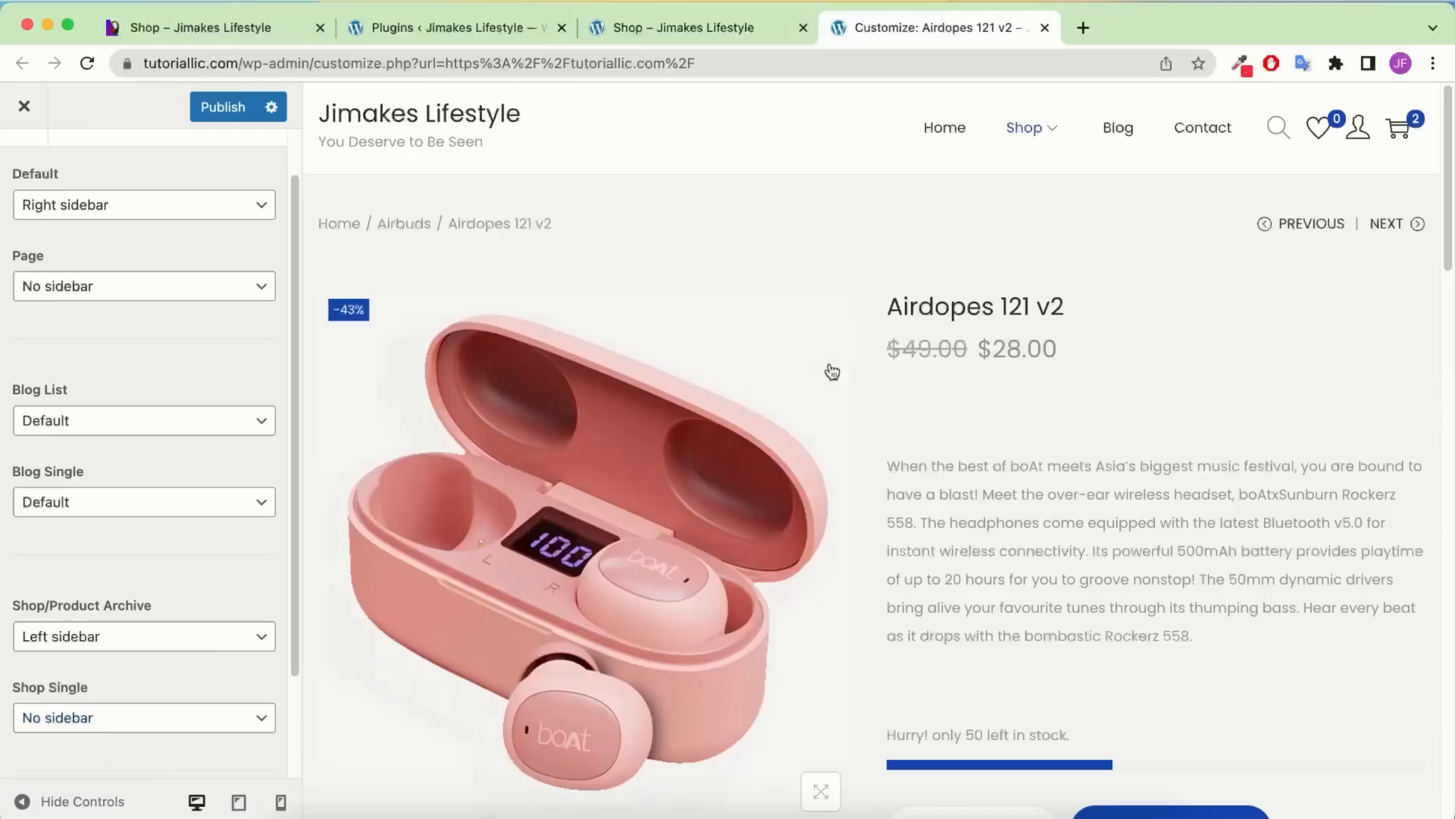
scroll(900, 376, "down", 10)
scroll(900, 374, "up", 10)
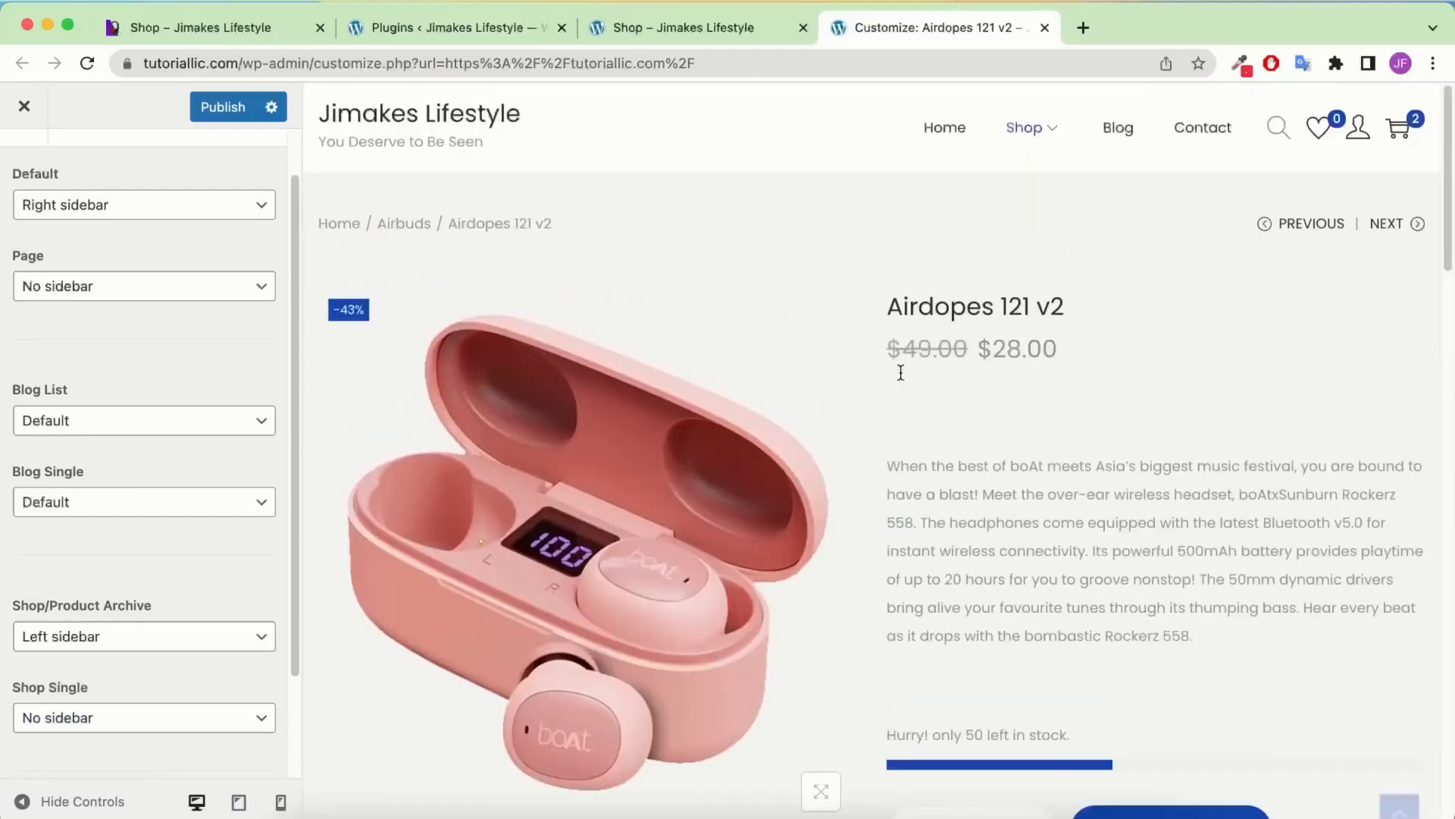
scroll(91, 404, "up", 2)
left_click(9, 180)
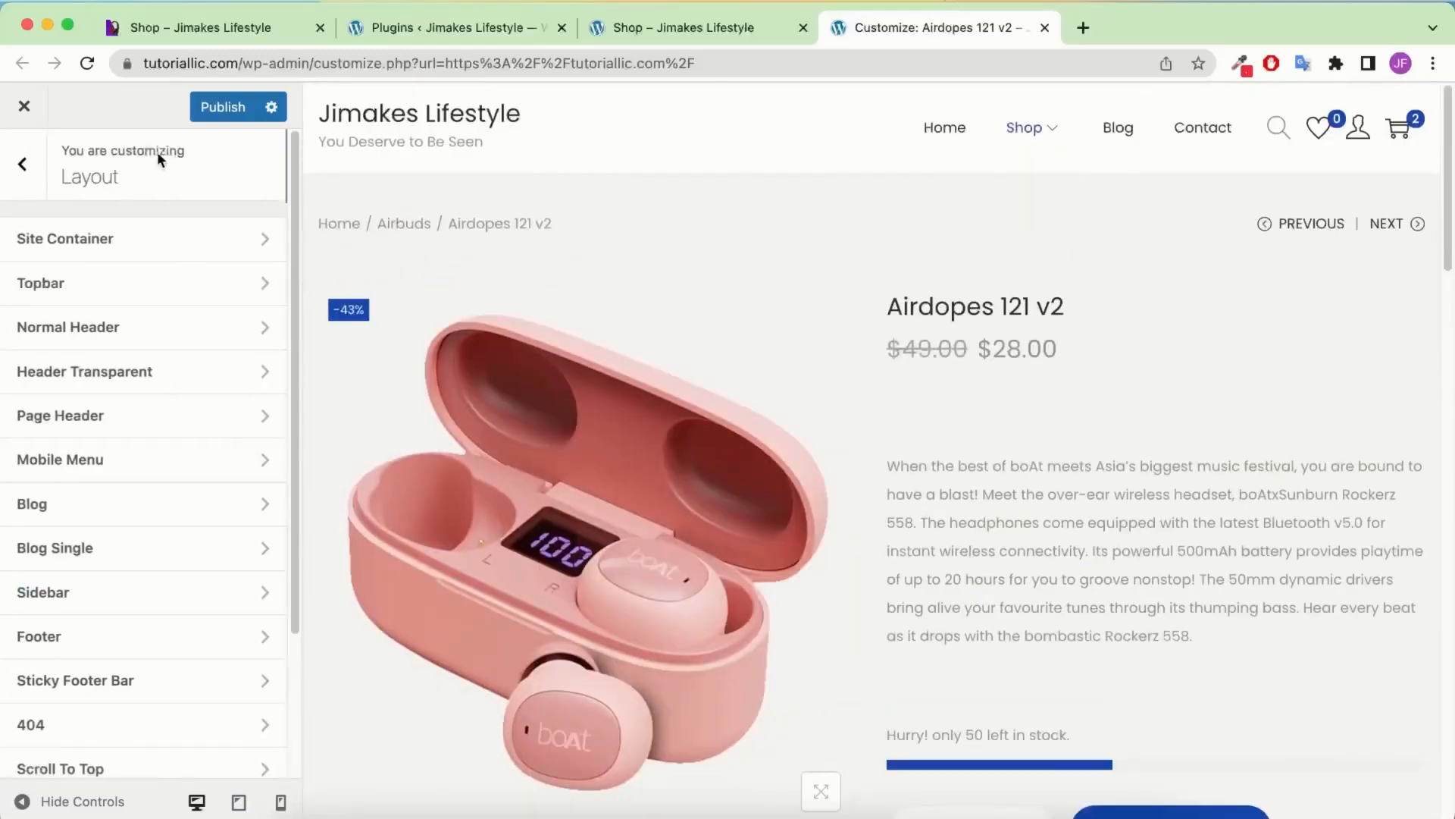
left_click(223, 107)
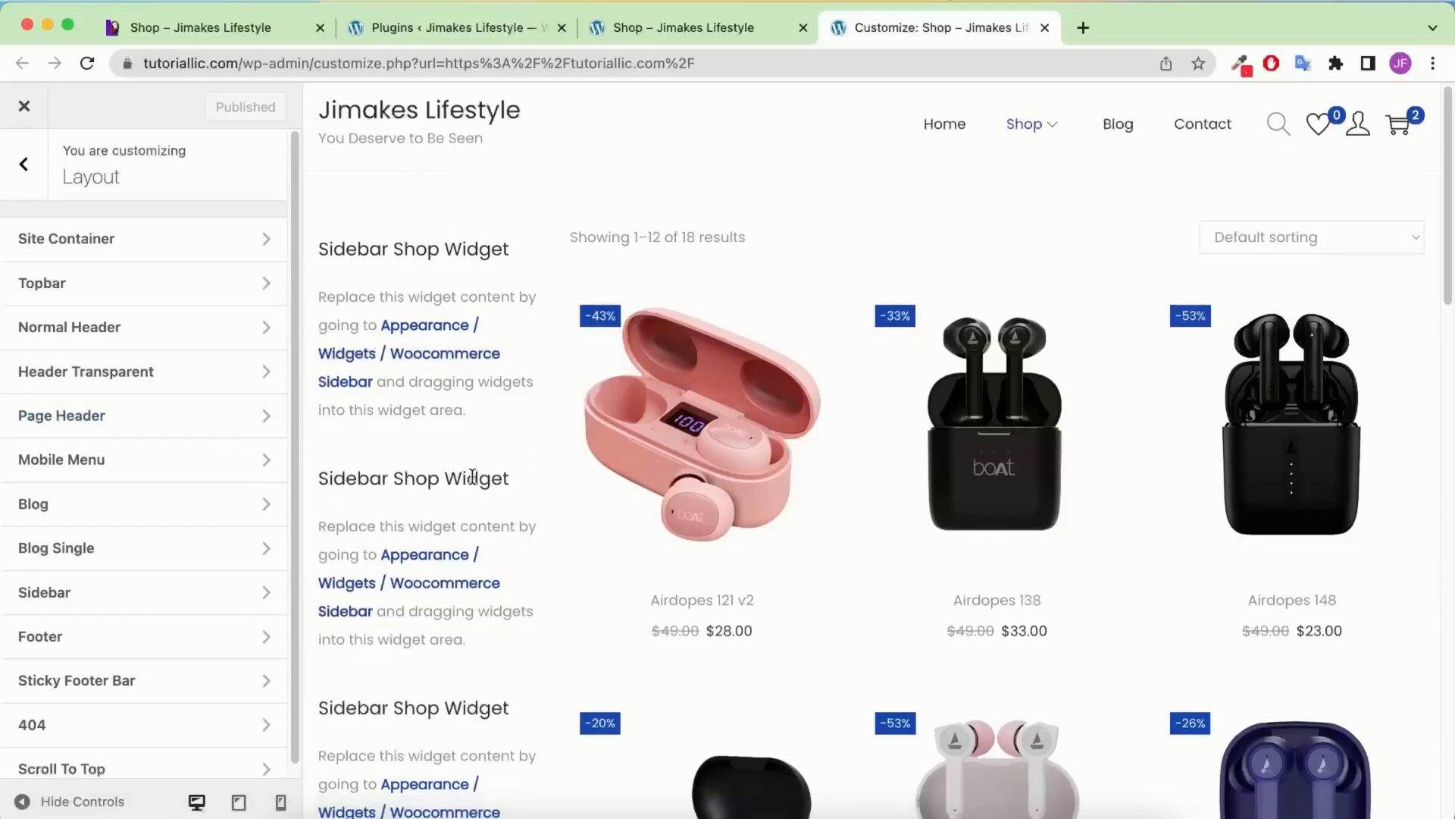
scroll(455, 470, "down", 4)
scroll(470, 470, "up", 4)
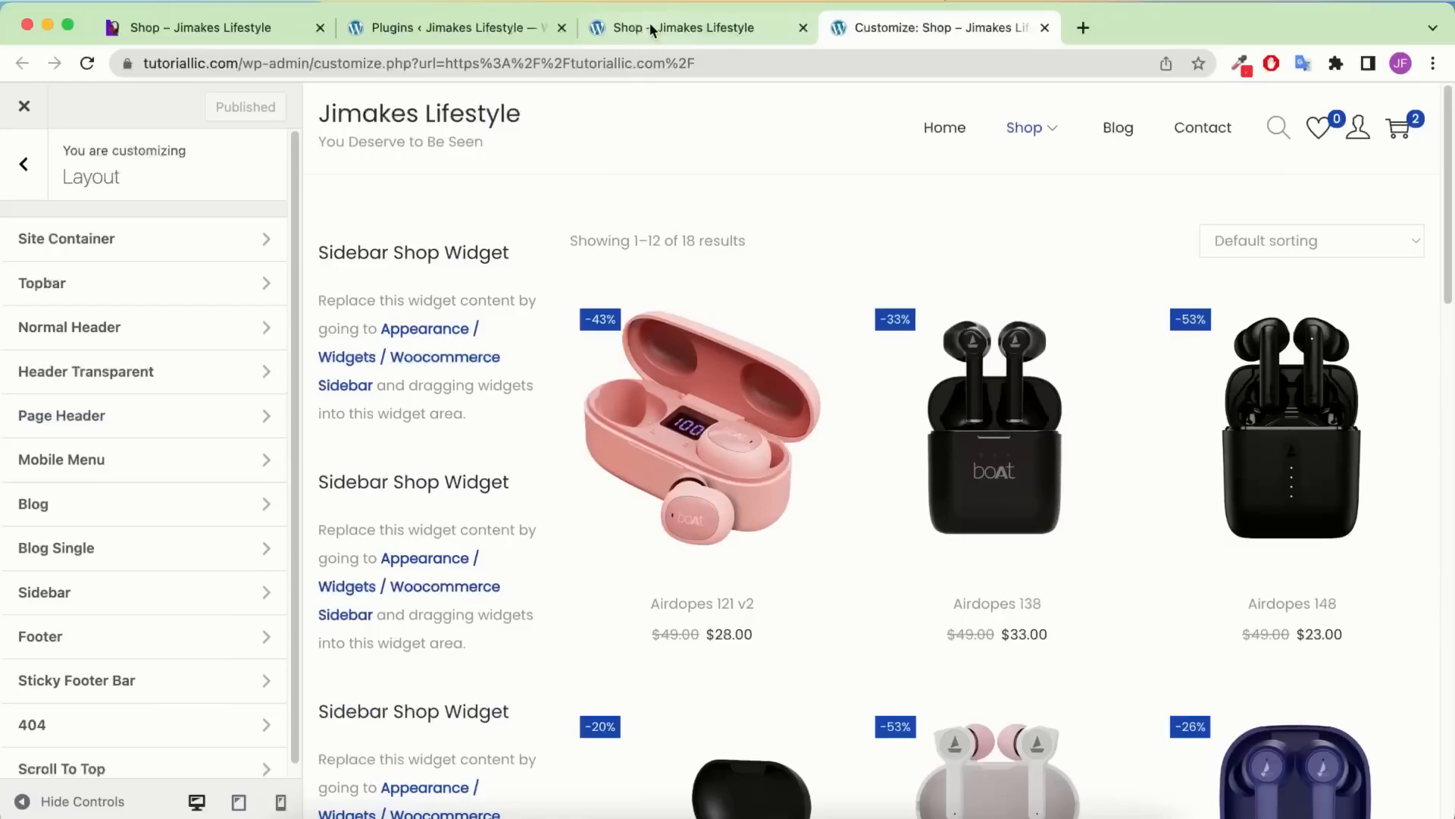
Compare with the reference shop, then add a Product Search widget to the Woocommerce Sidebar
left_click(622, 40)
left_click(249, 30)
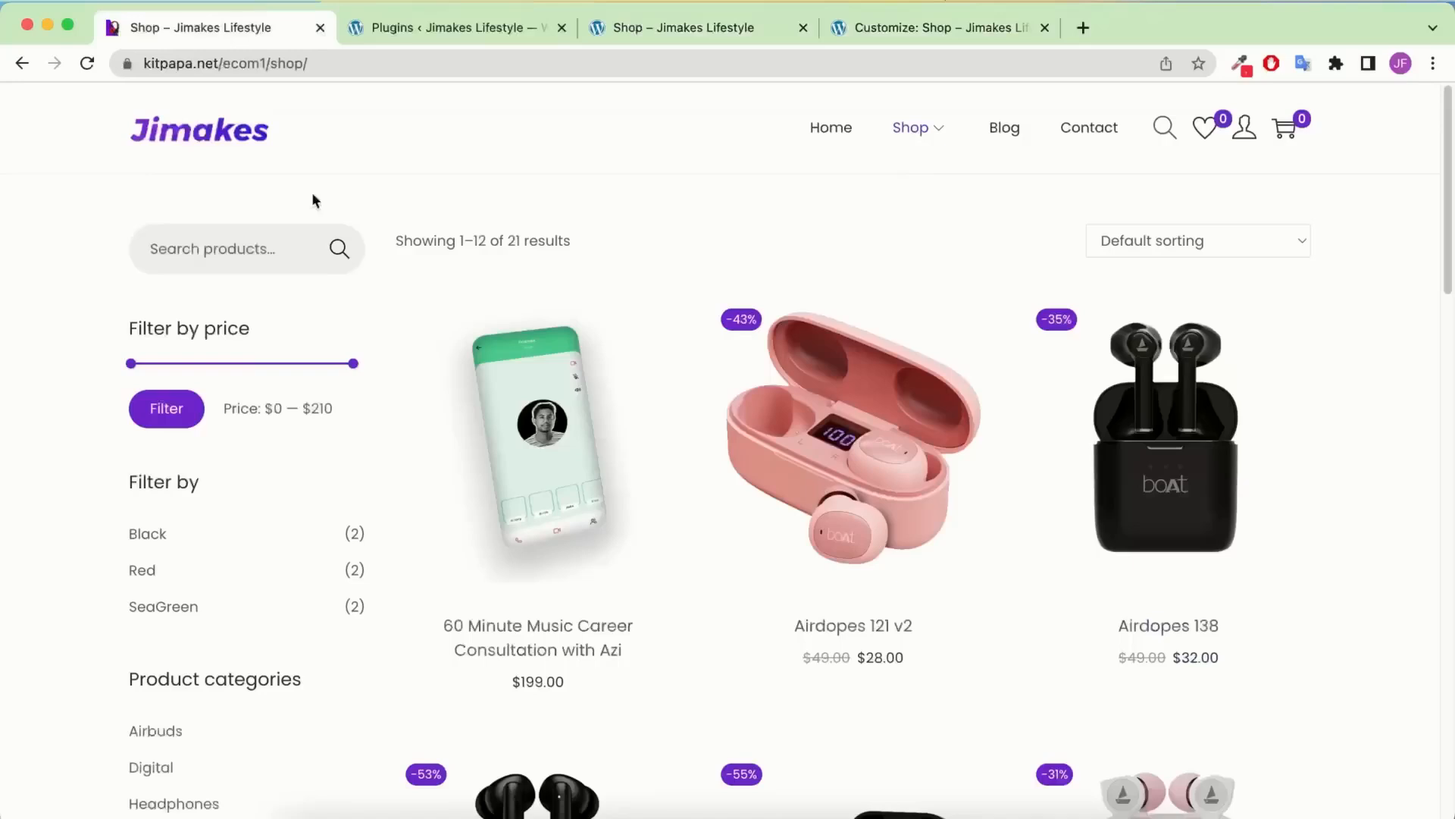
left_click(895, 29)
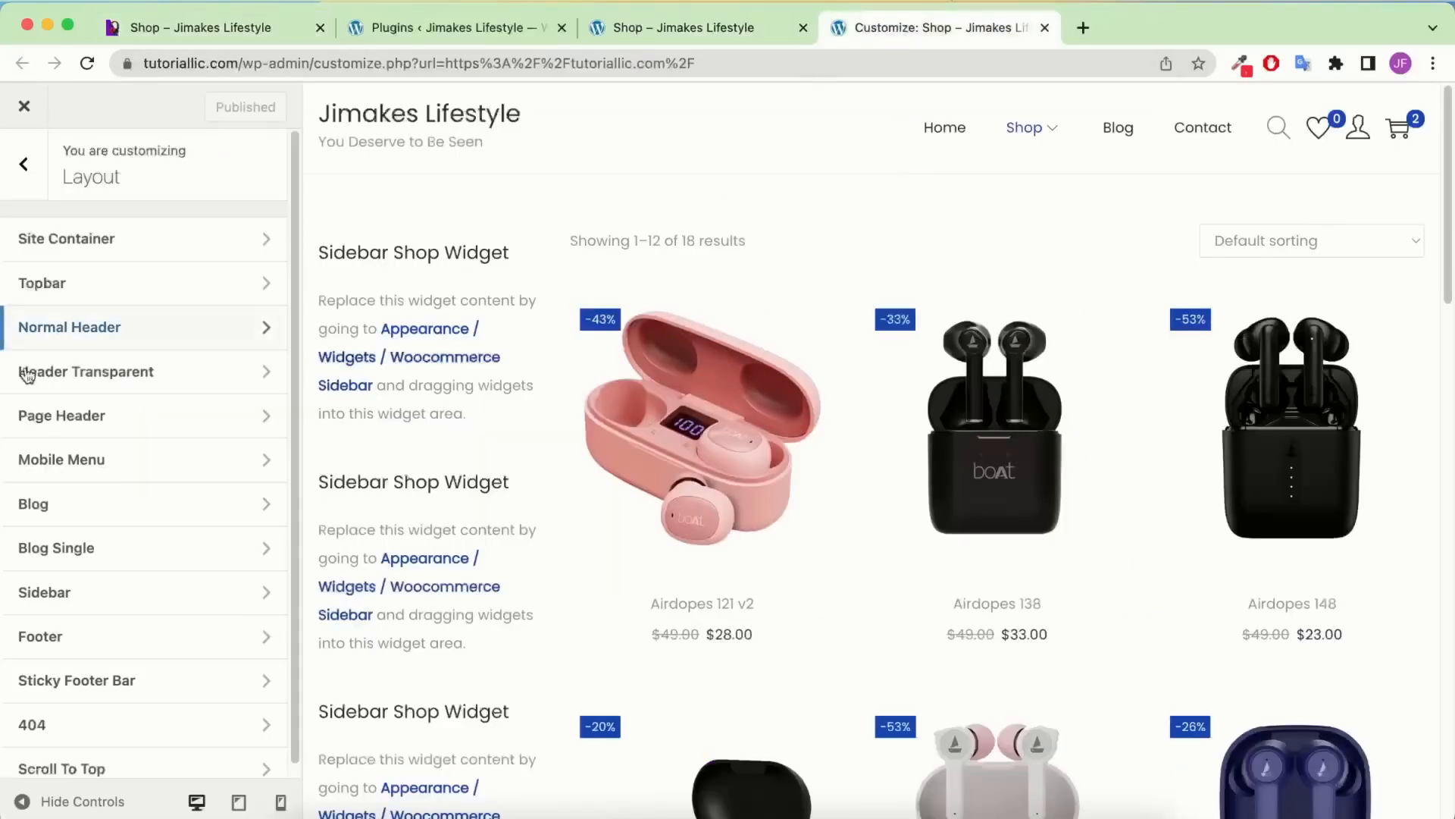
left_click(26, 166)
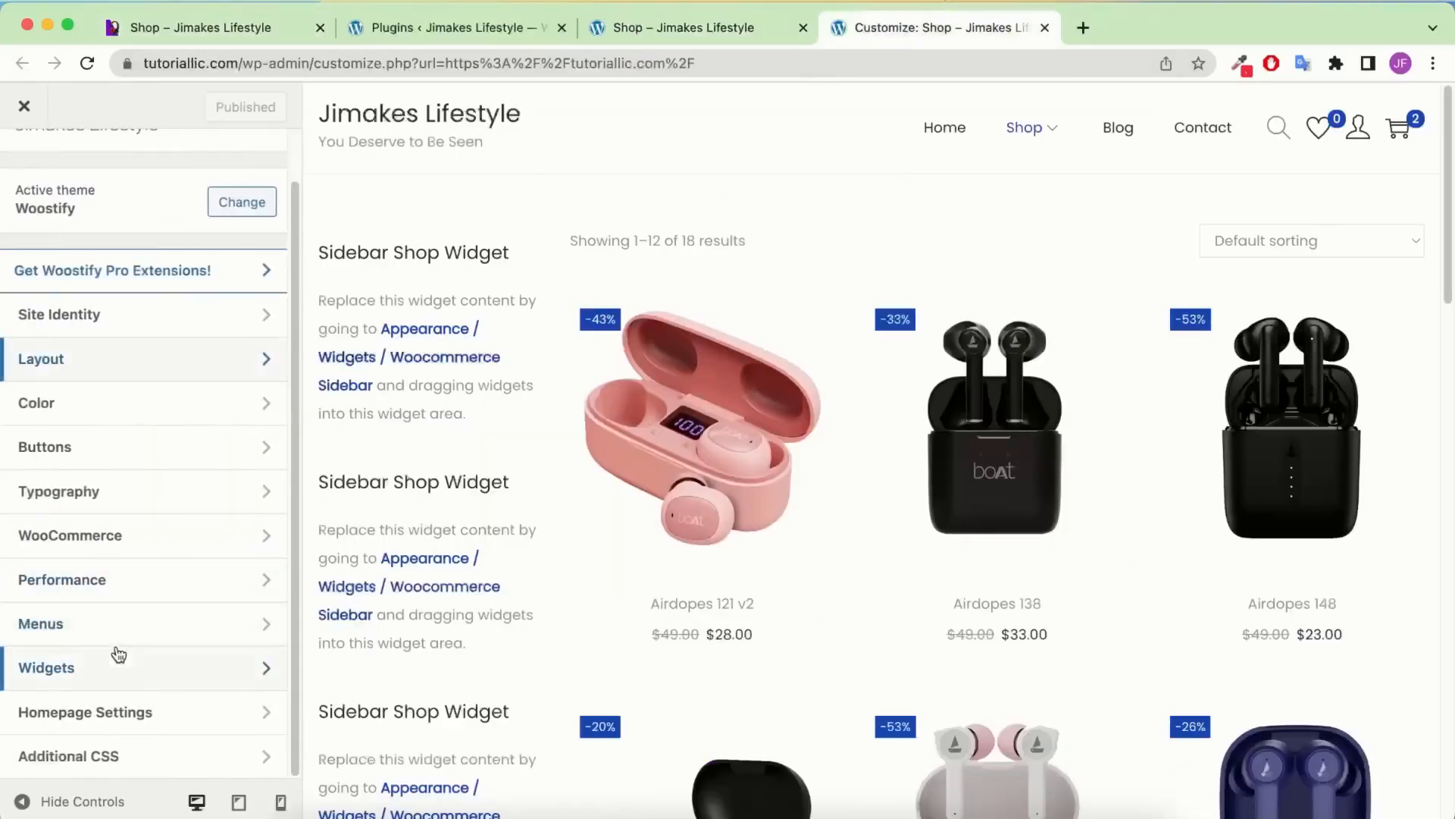
left_click(112, 675)
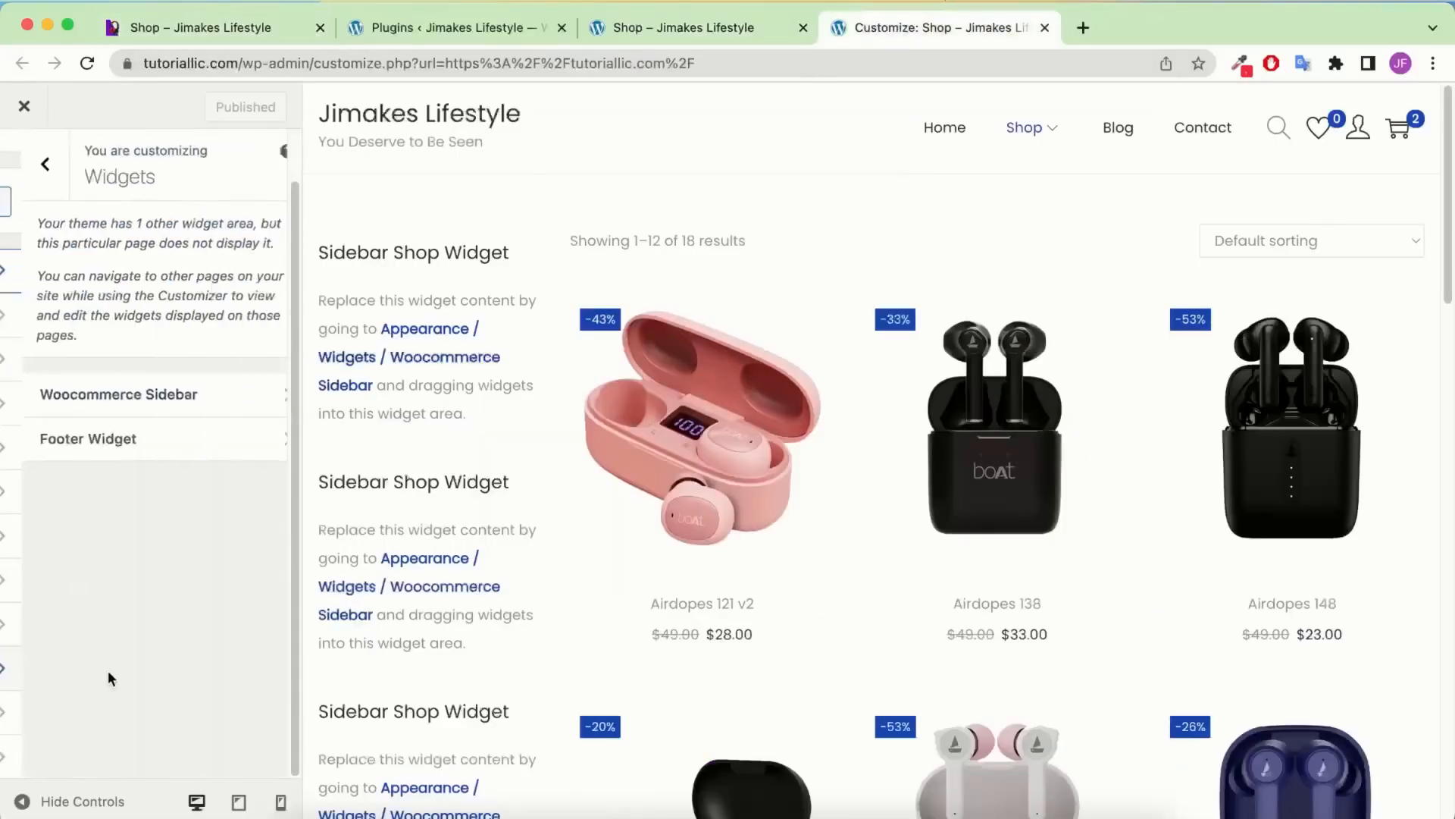
left_click(206, 371)
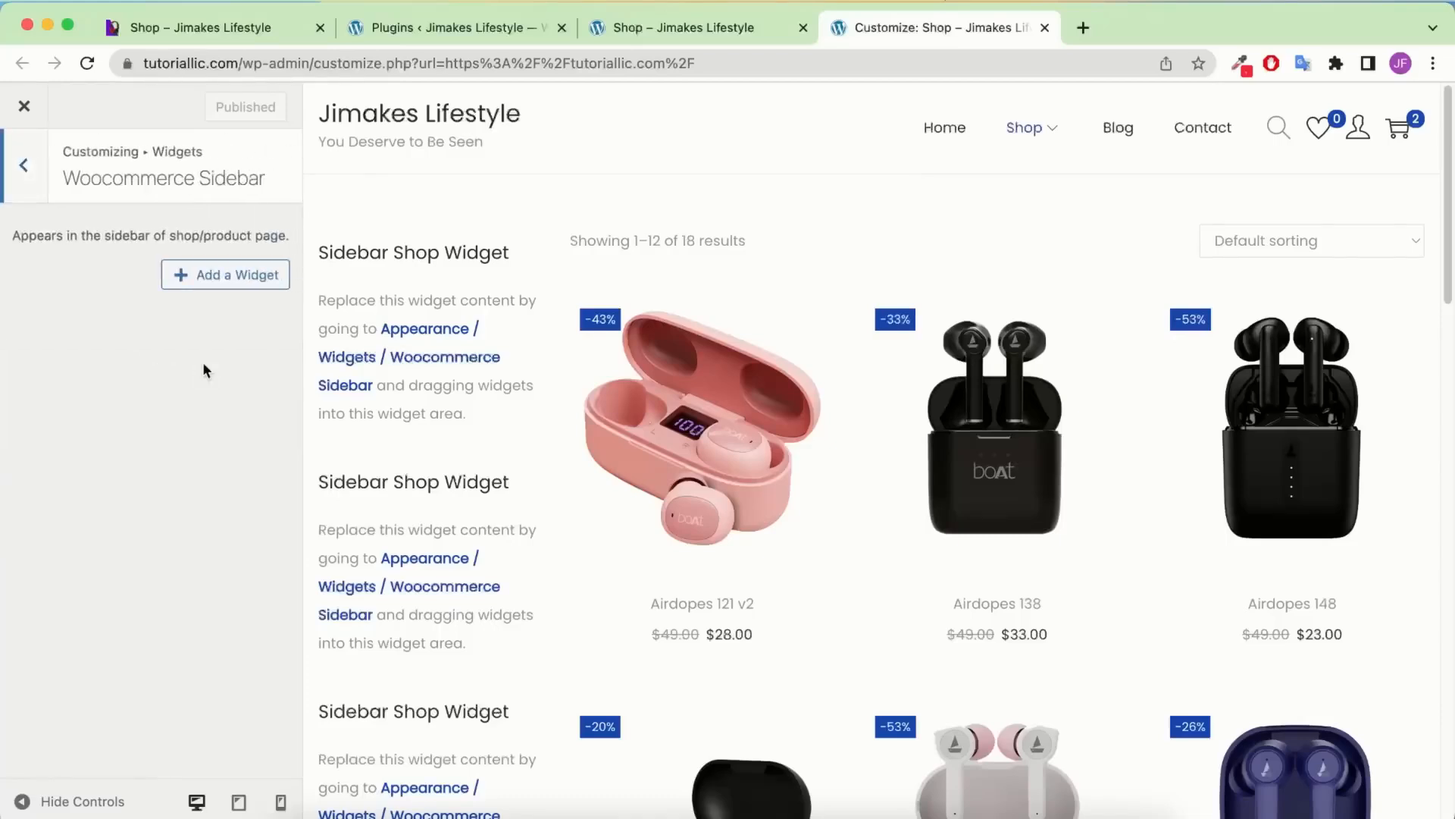
left_click(231, 277)
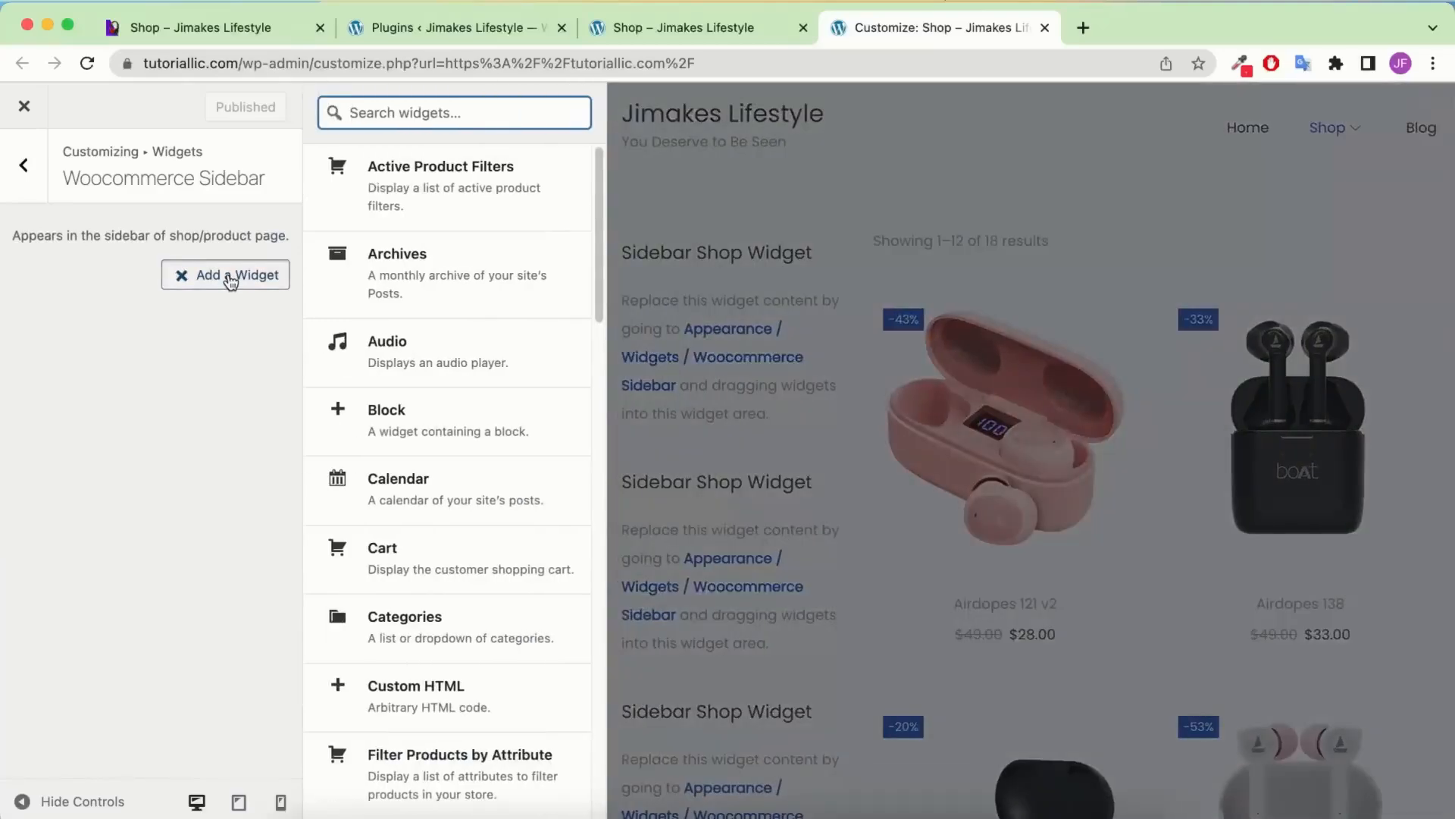
type("search")
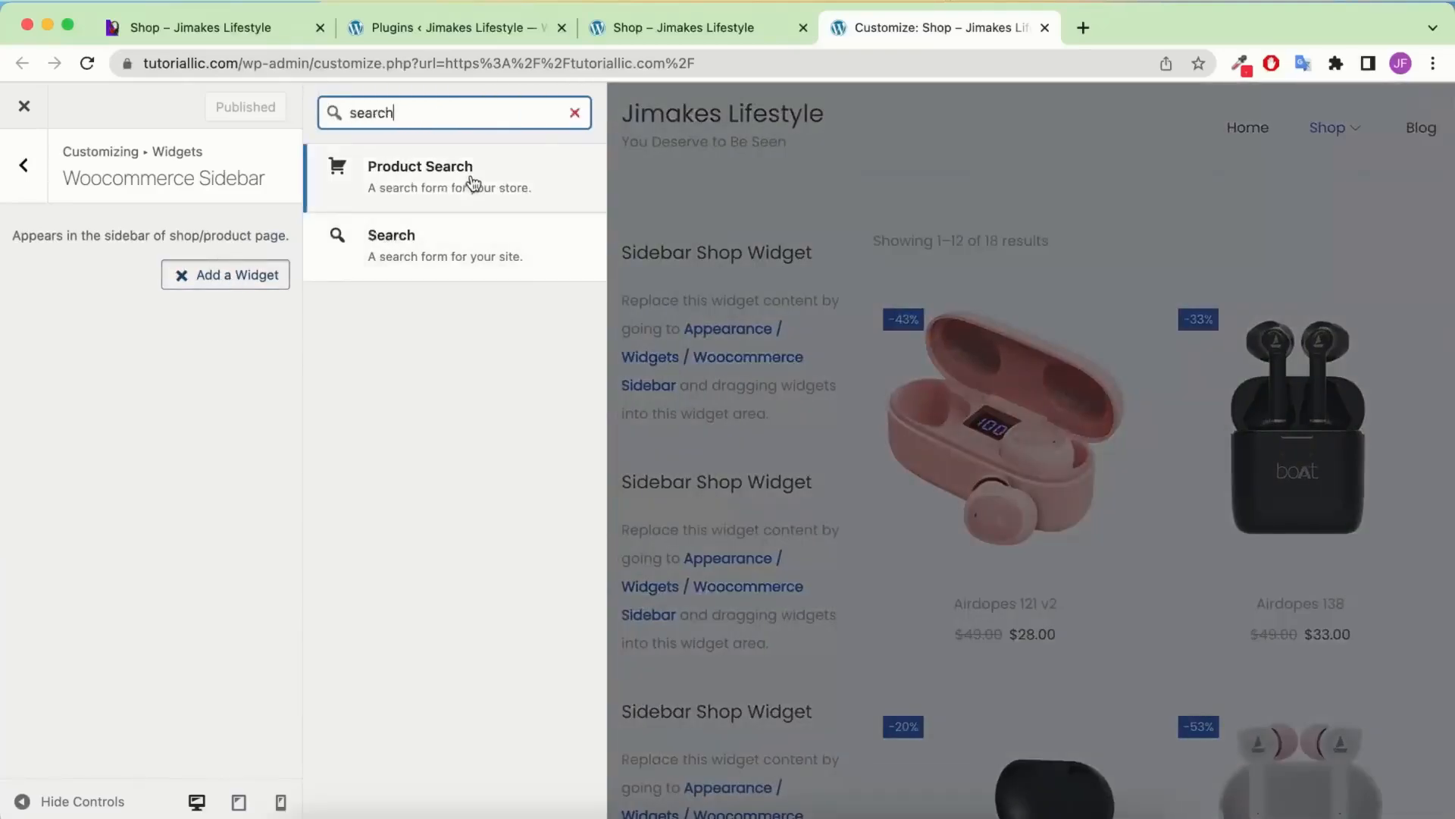
left_click(471, 181)
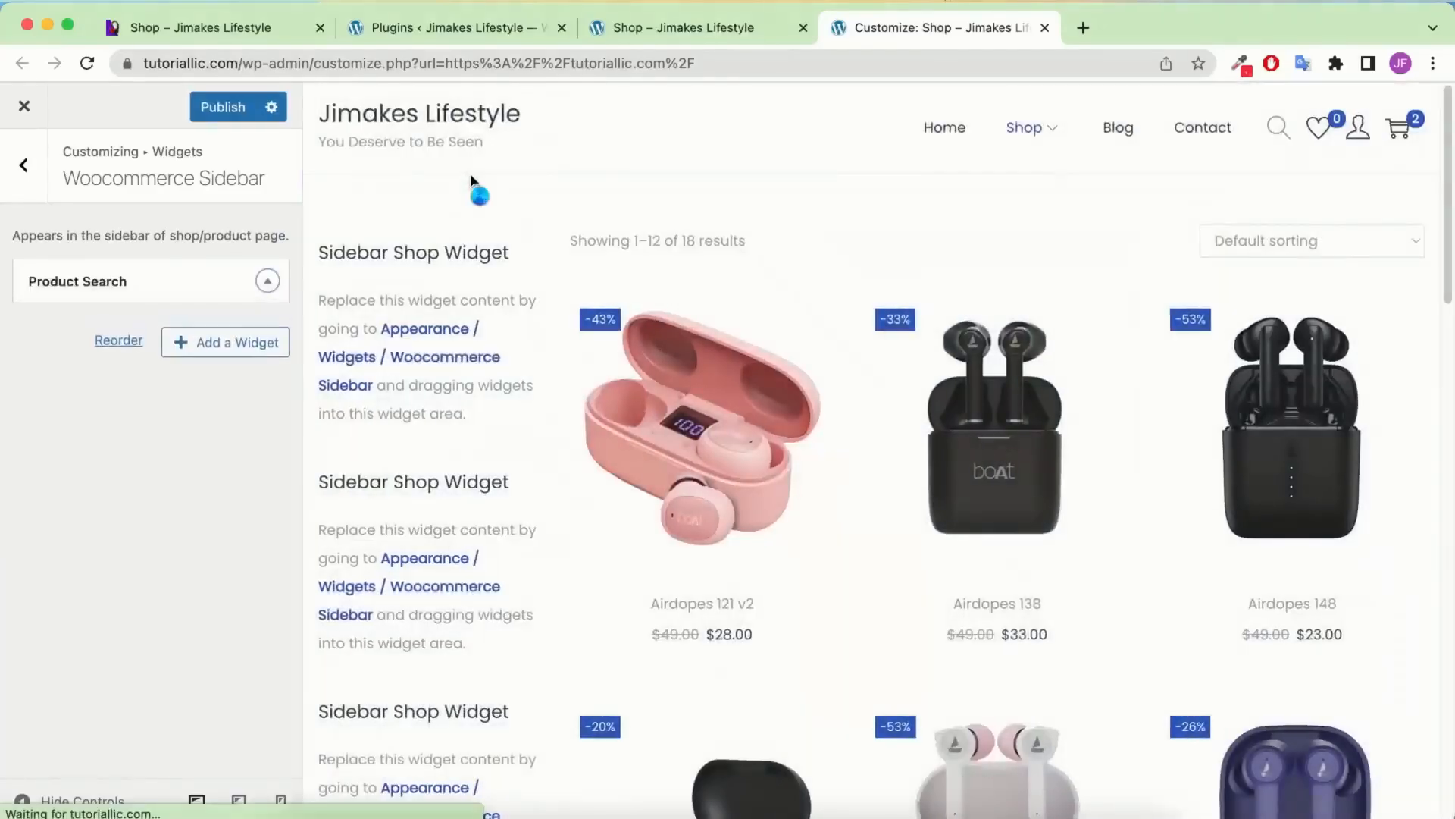
Add the Filter Products by Price widget to the shop sidebar
left_click(233, 463)
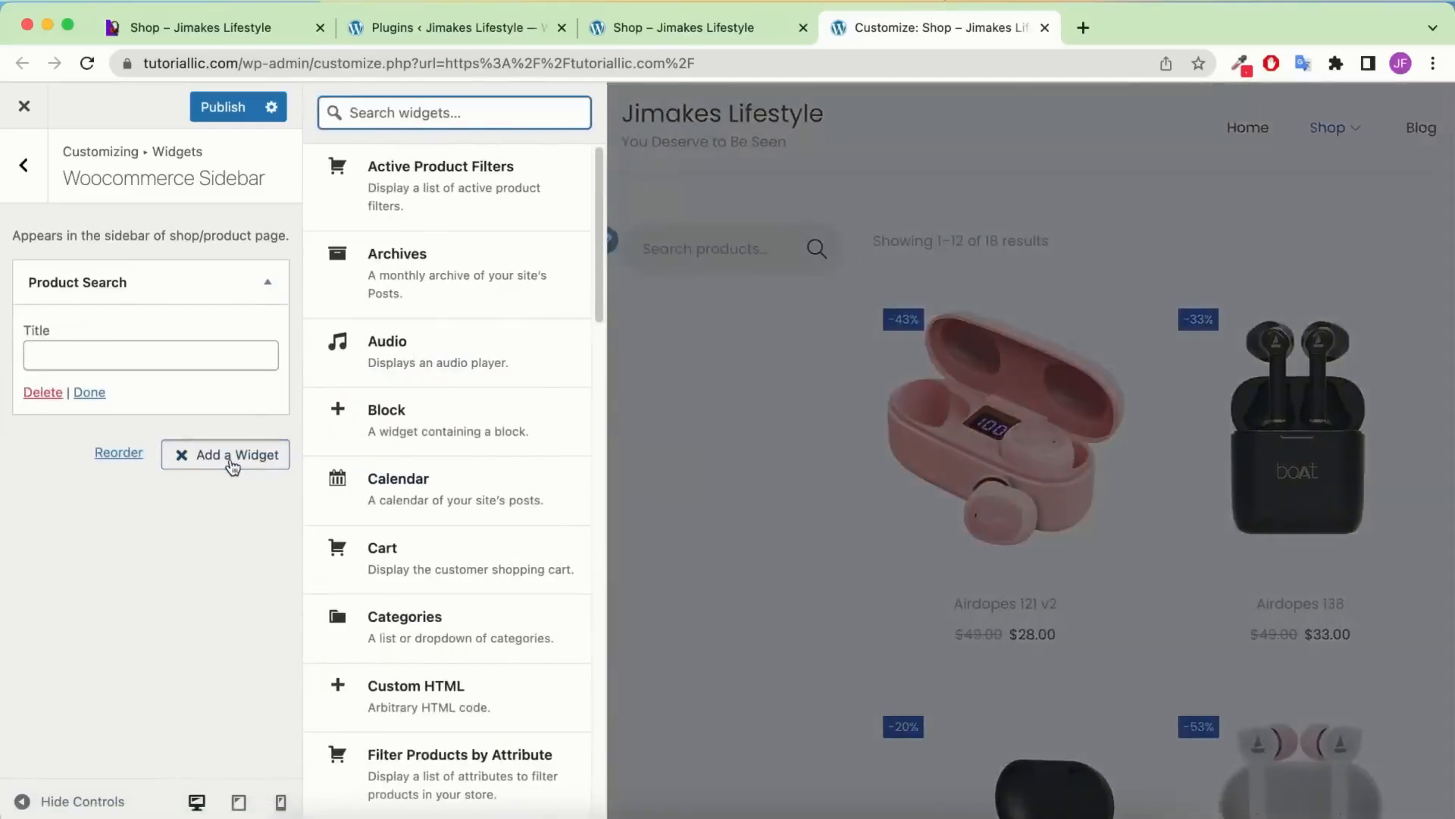
type("fil")
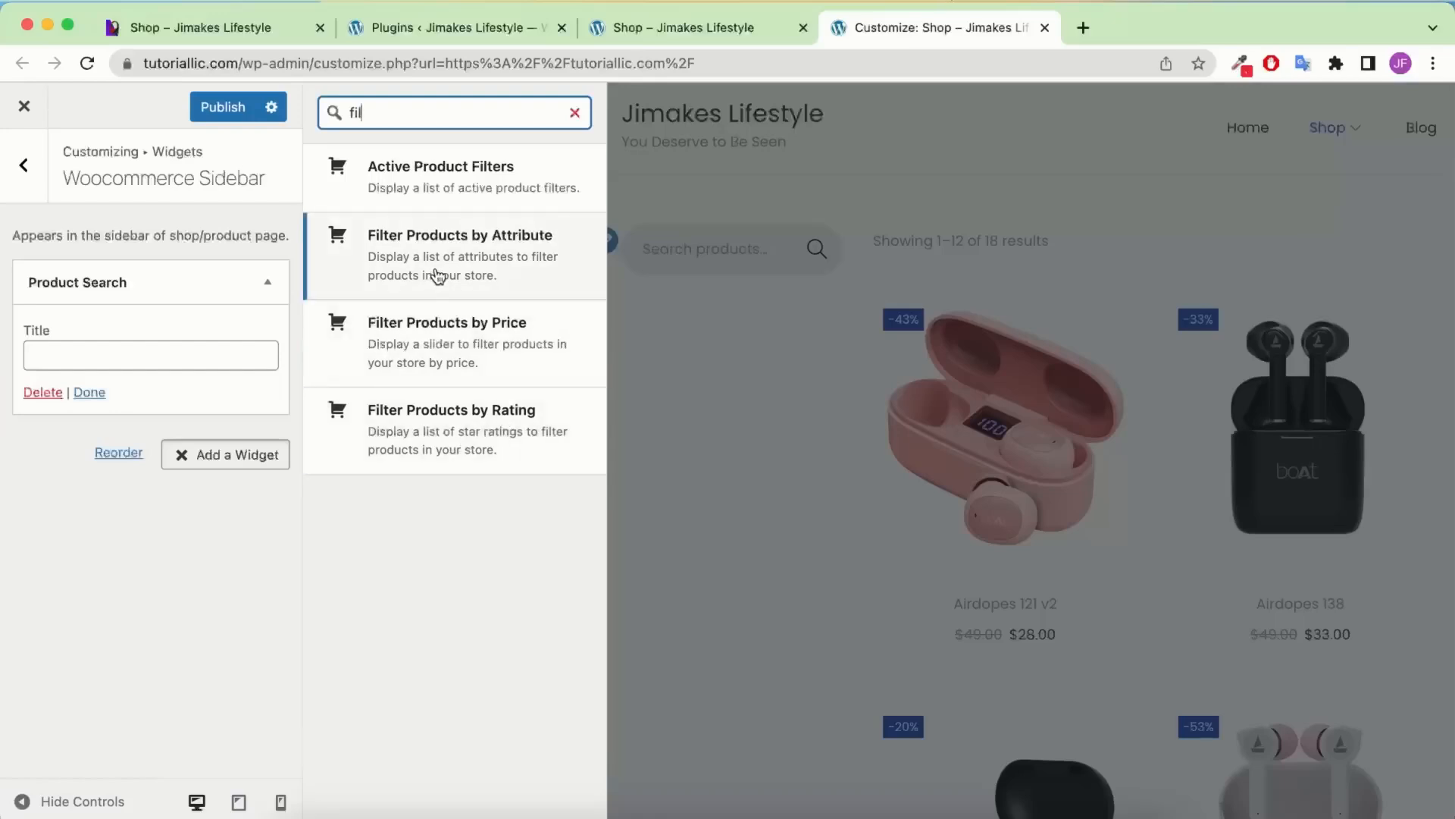
left_click(247, 28)
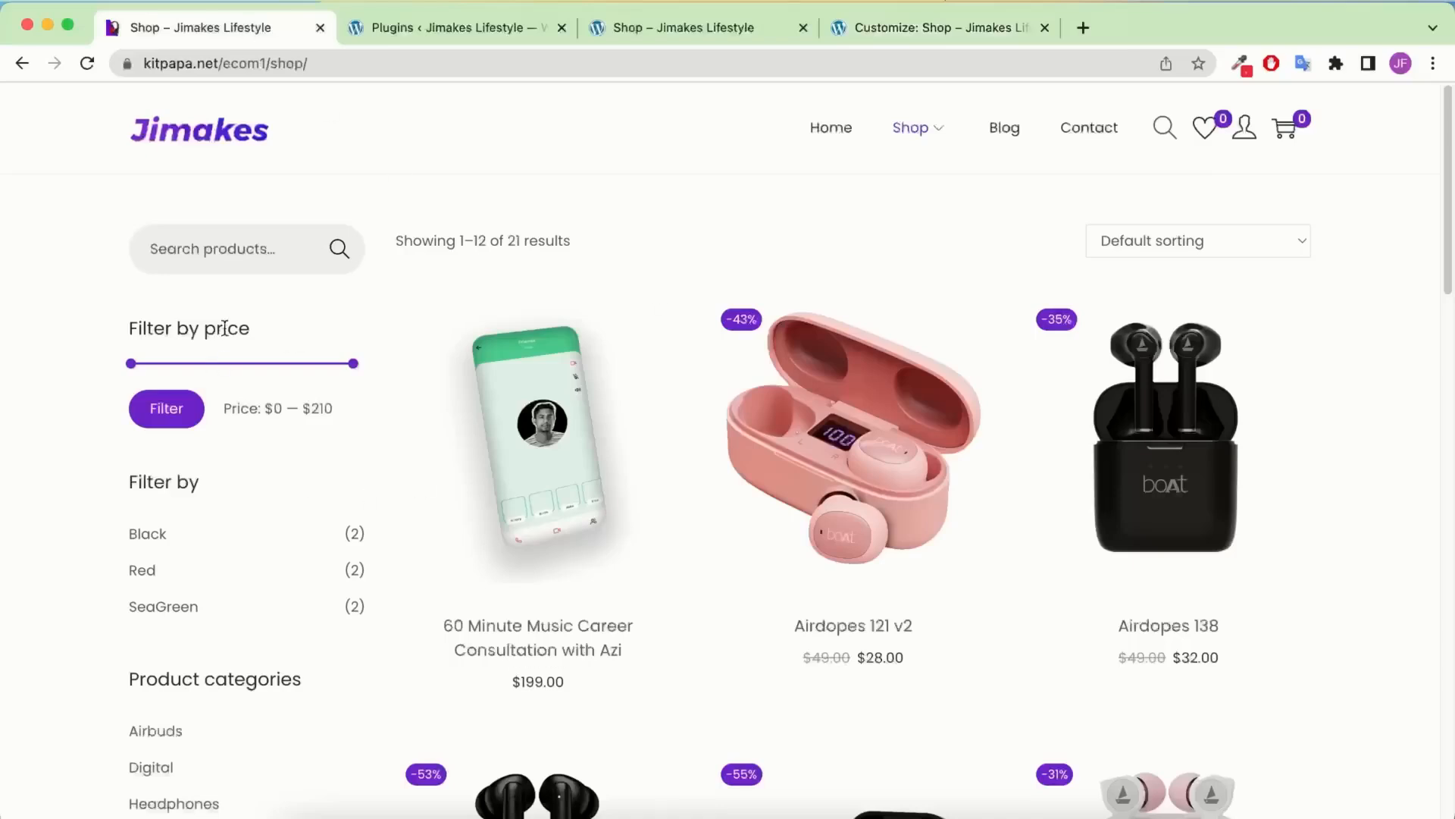
left_click(879, 29)
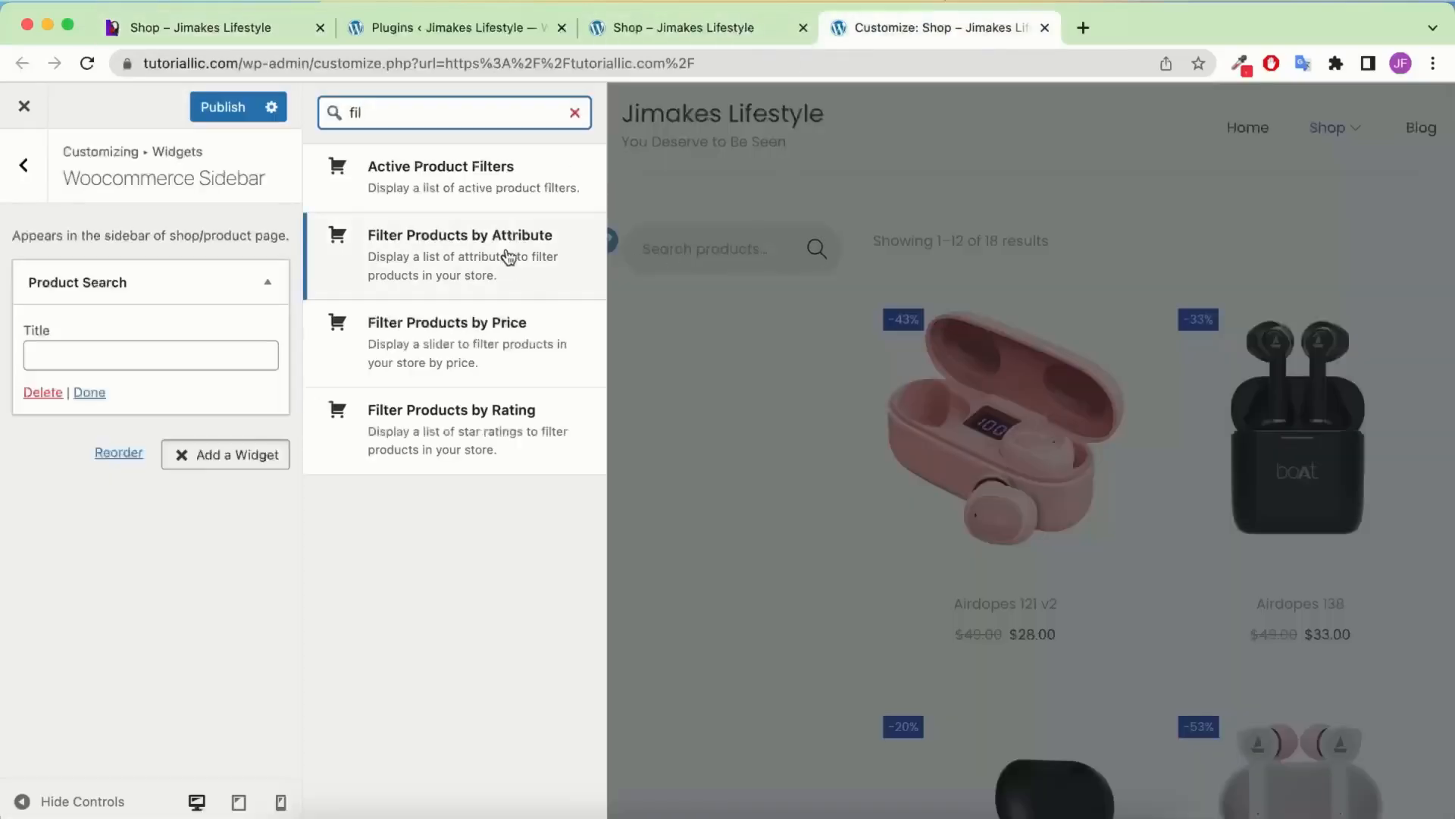
left_click(504, 340)
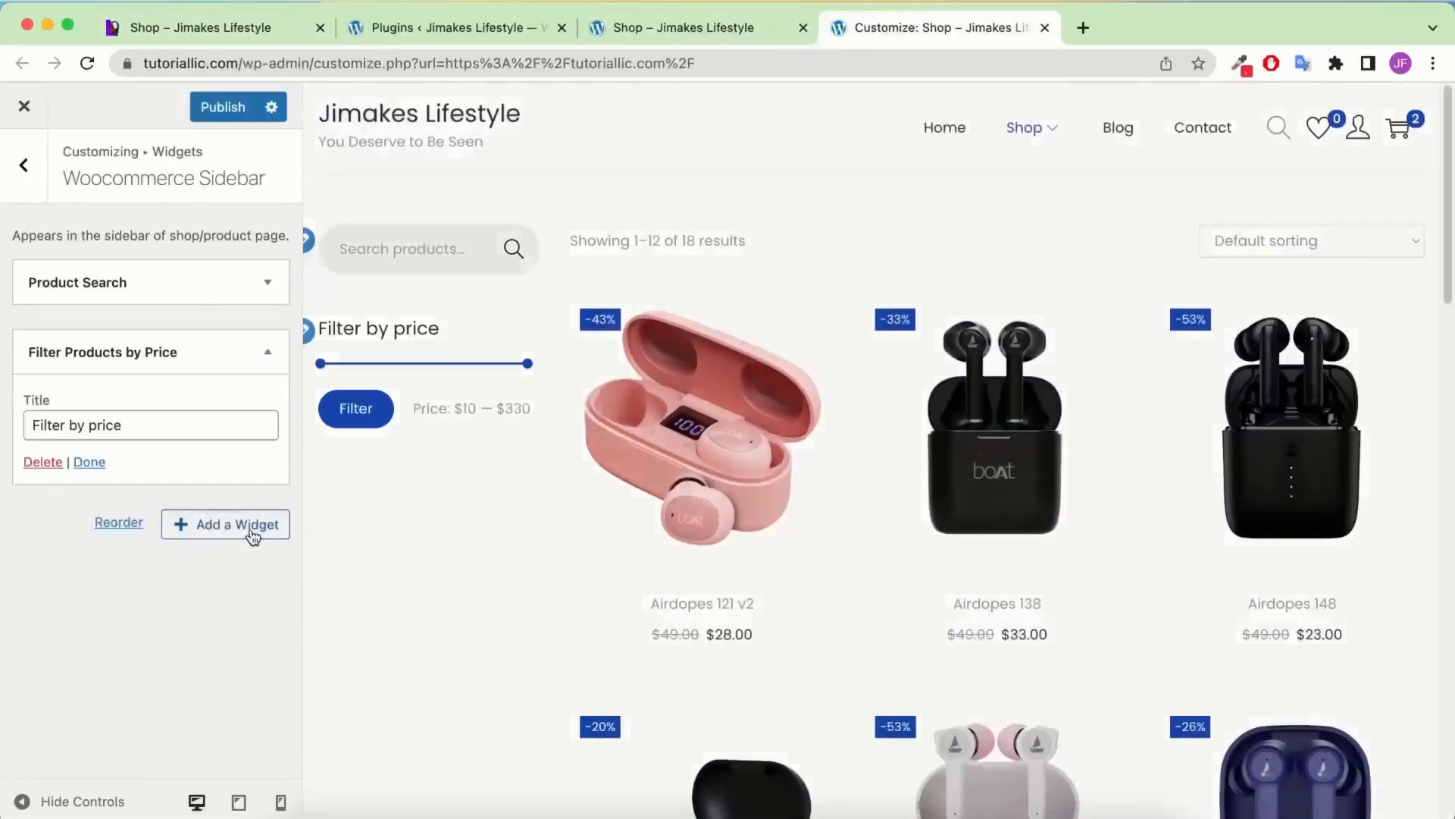
Add a Product Categories widget that hides empty categories and shows product counts
left_click(254, 540)
left_click(184, 27)
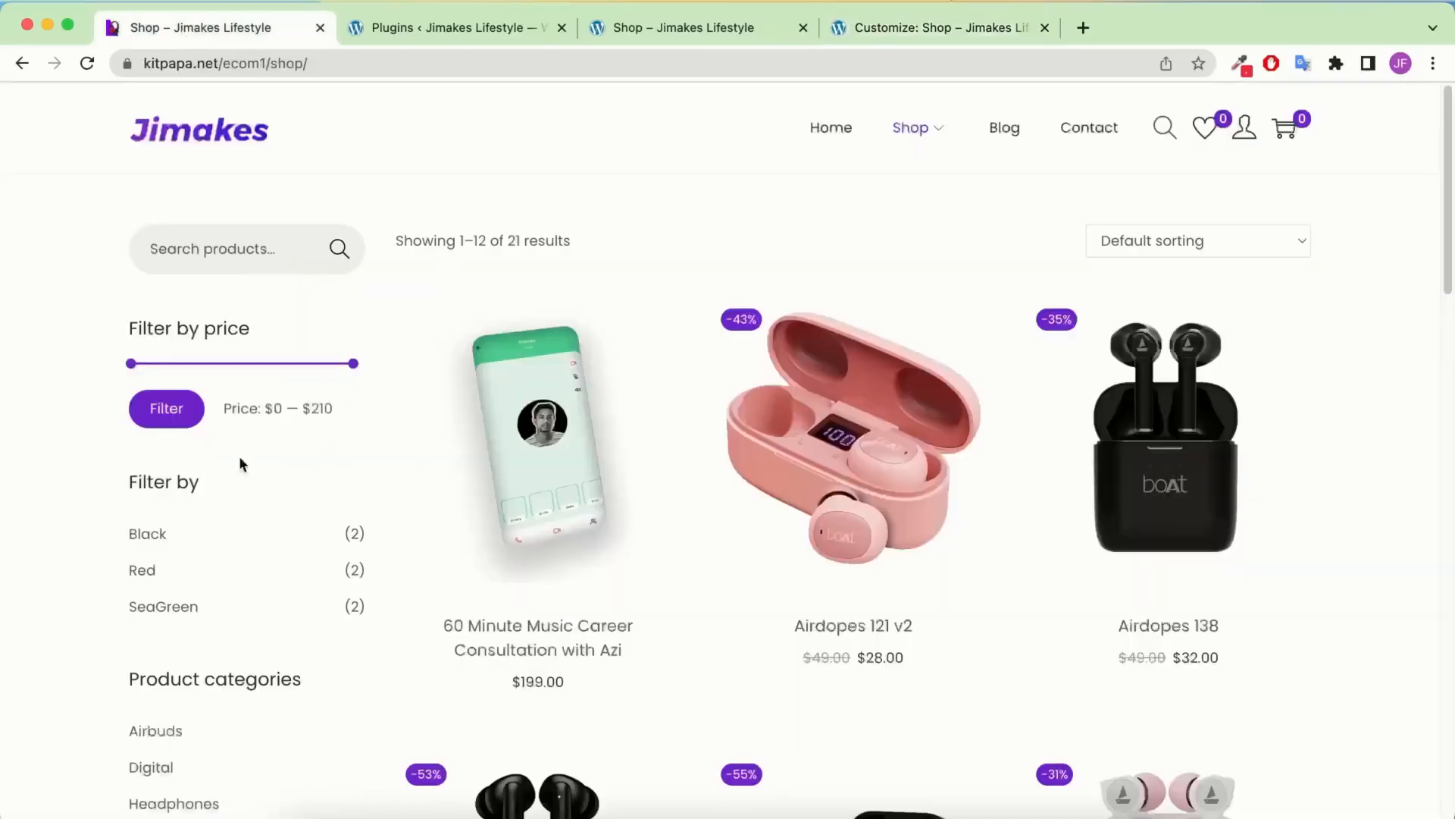
scroll(239, 464, "down", 3)
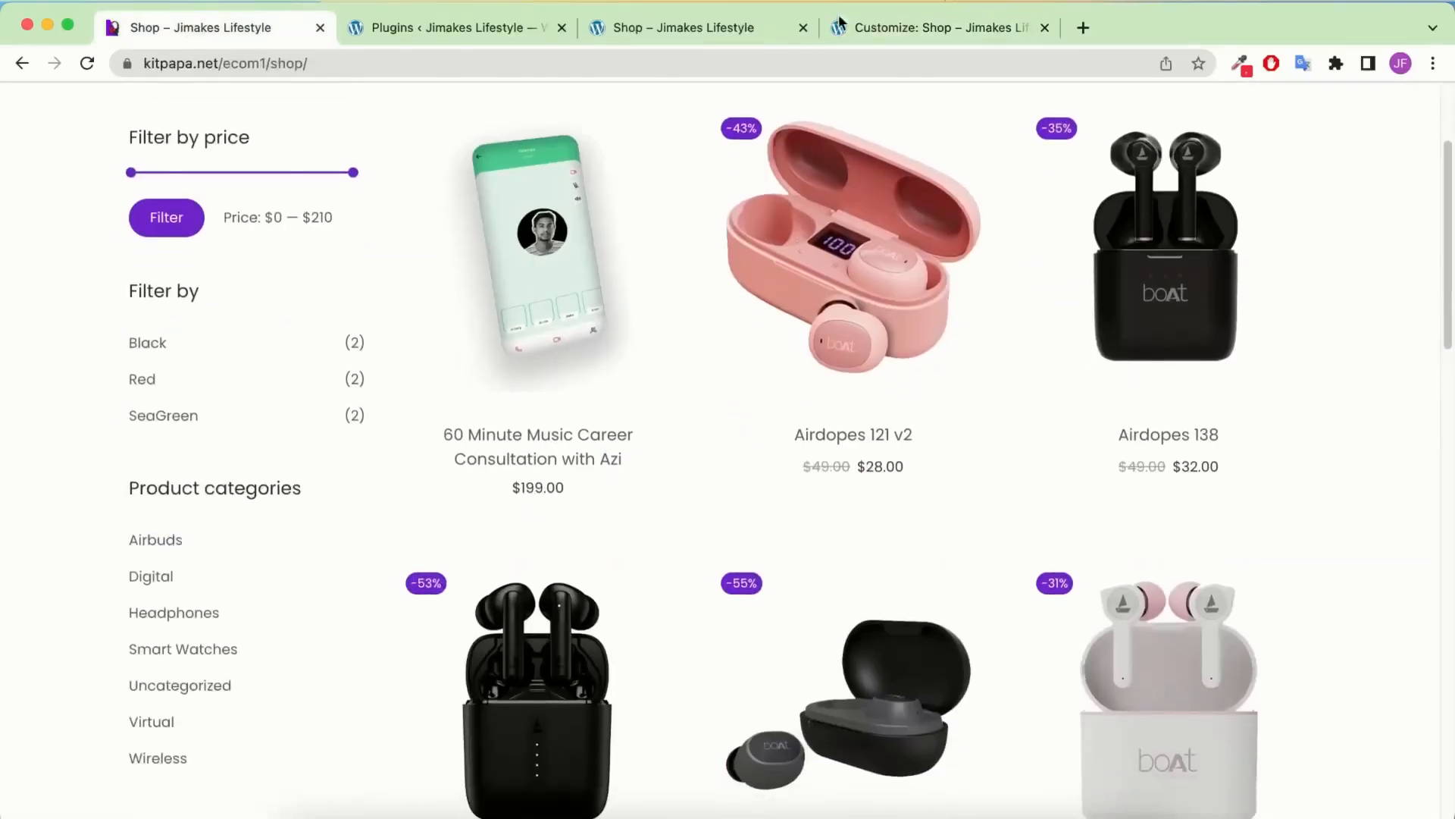
left_click(902, 30)
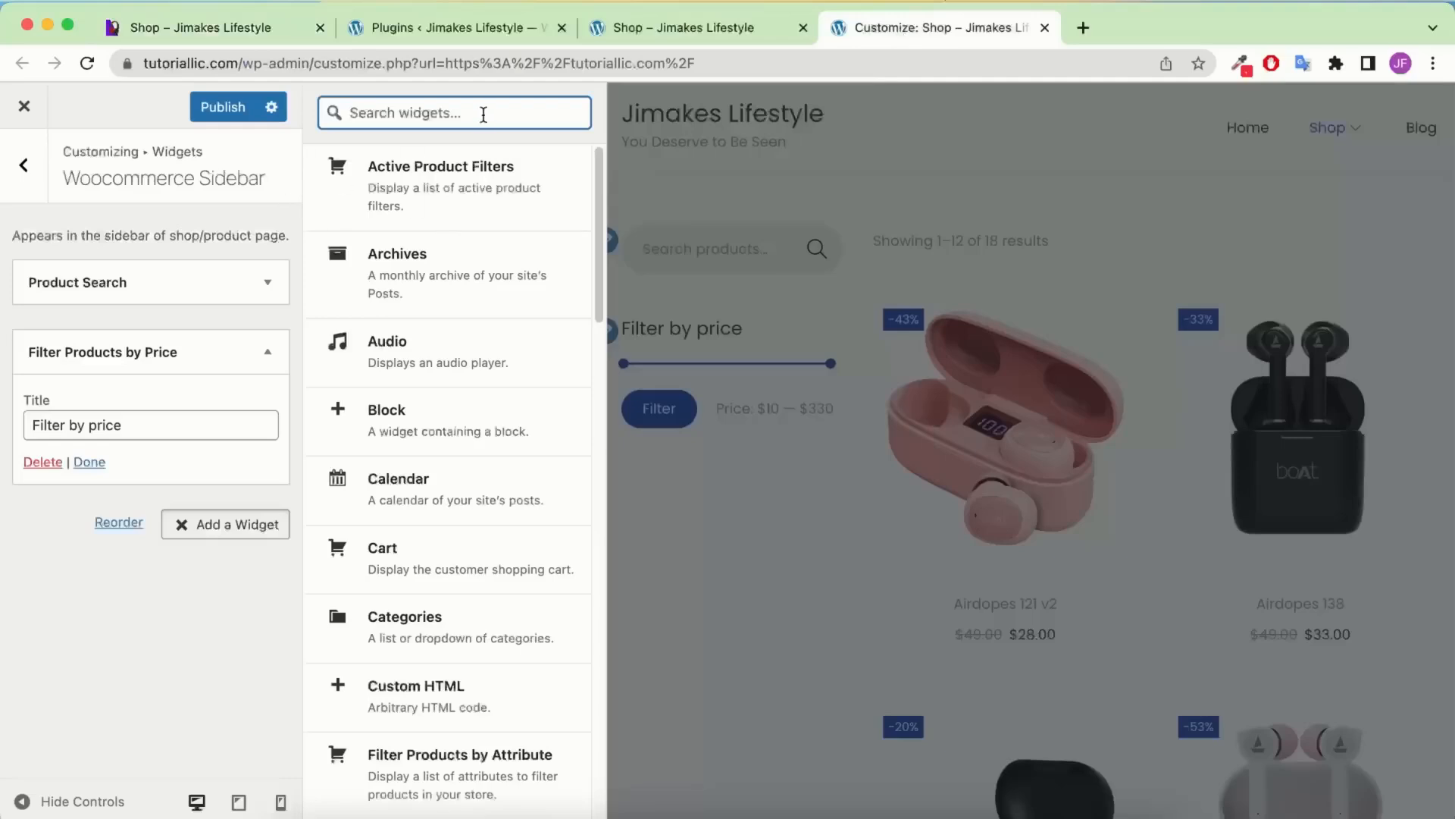
type("prod")
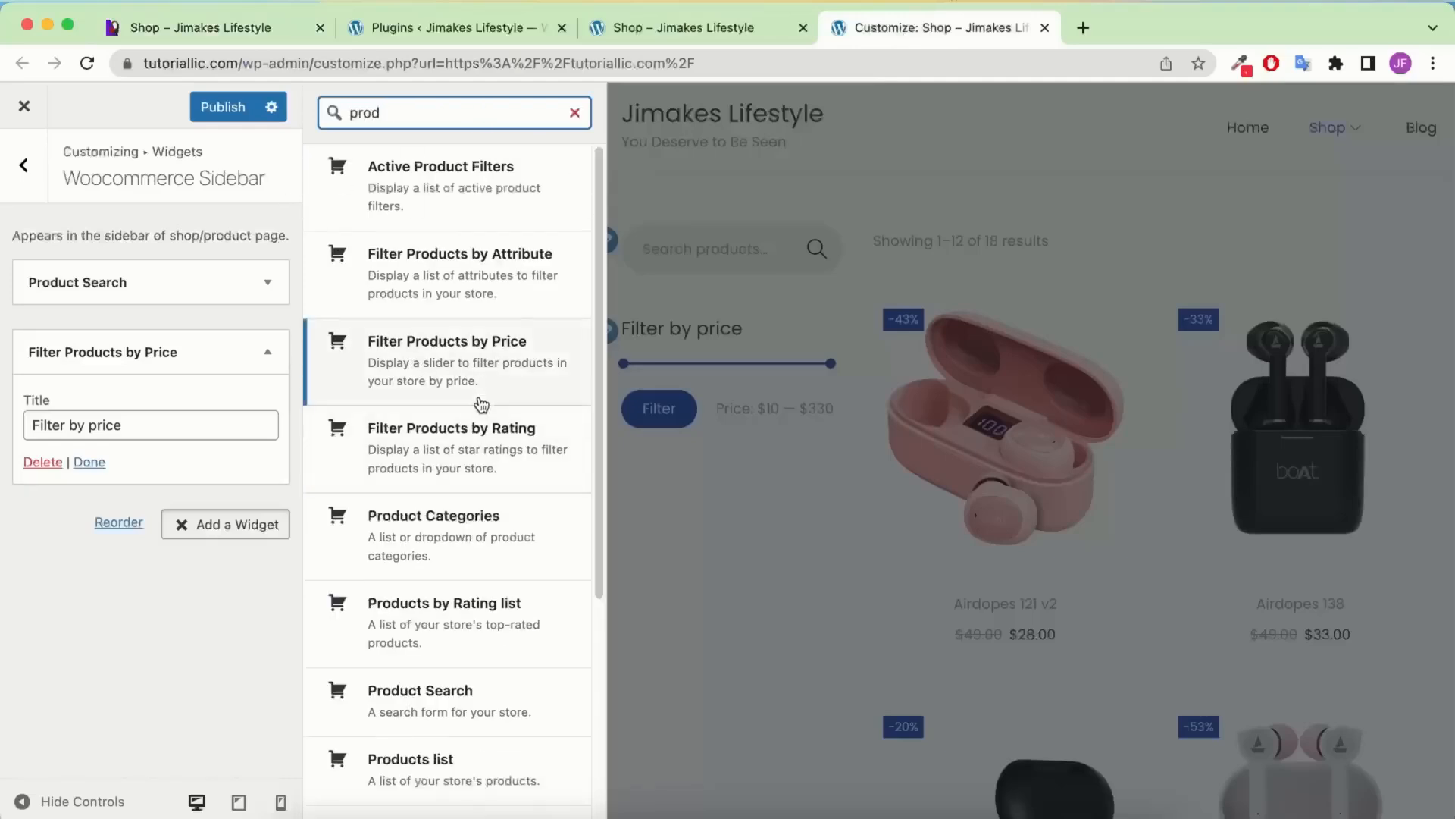
left_click(477, 552)
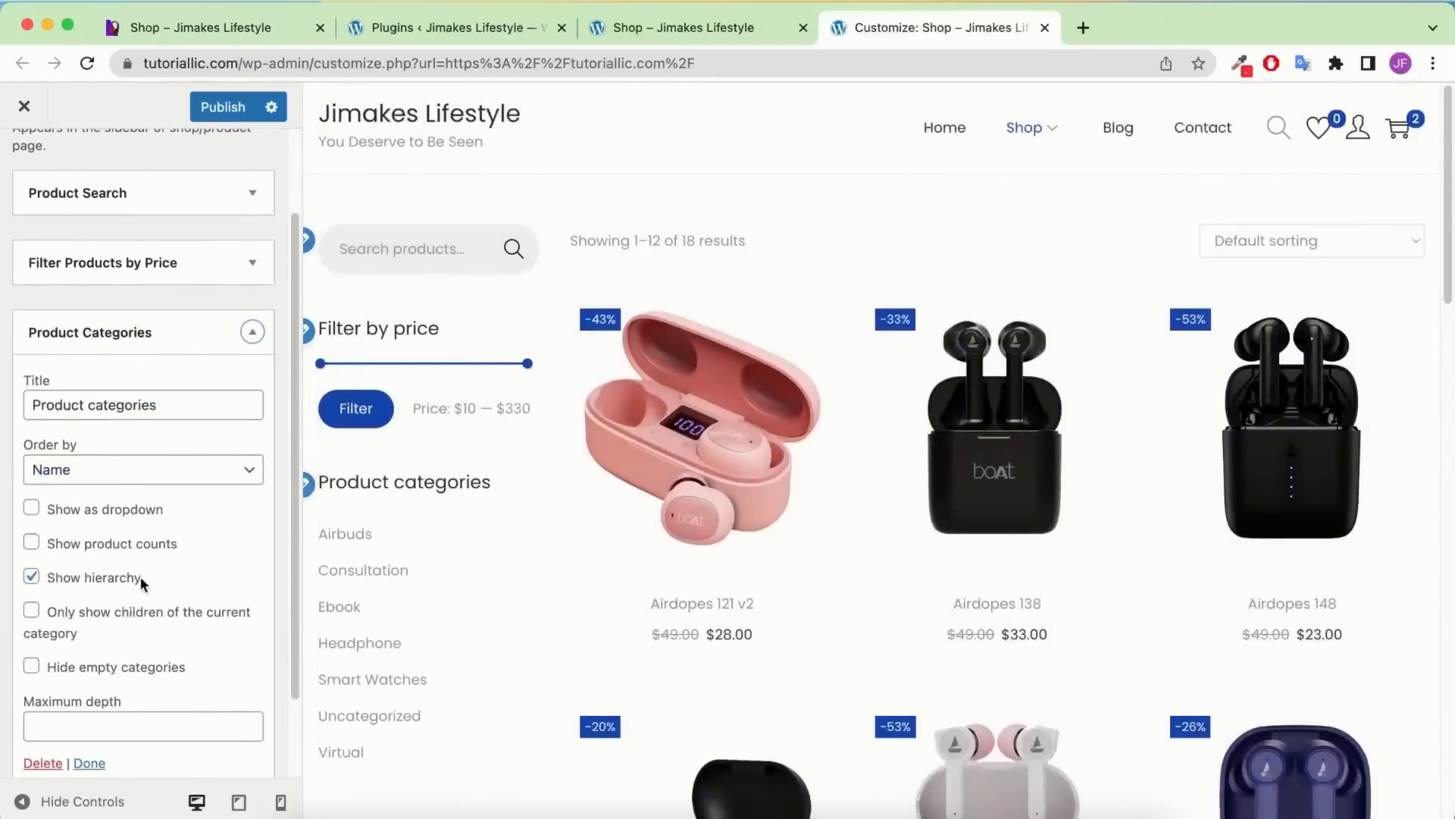
scroll(141, 584, "down", 1)
left_click(76, 666)
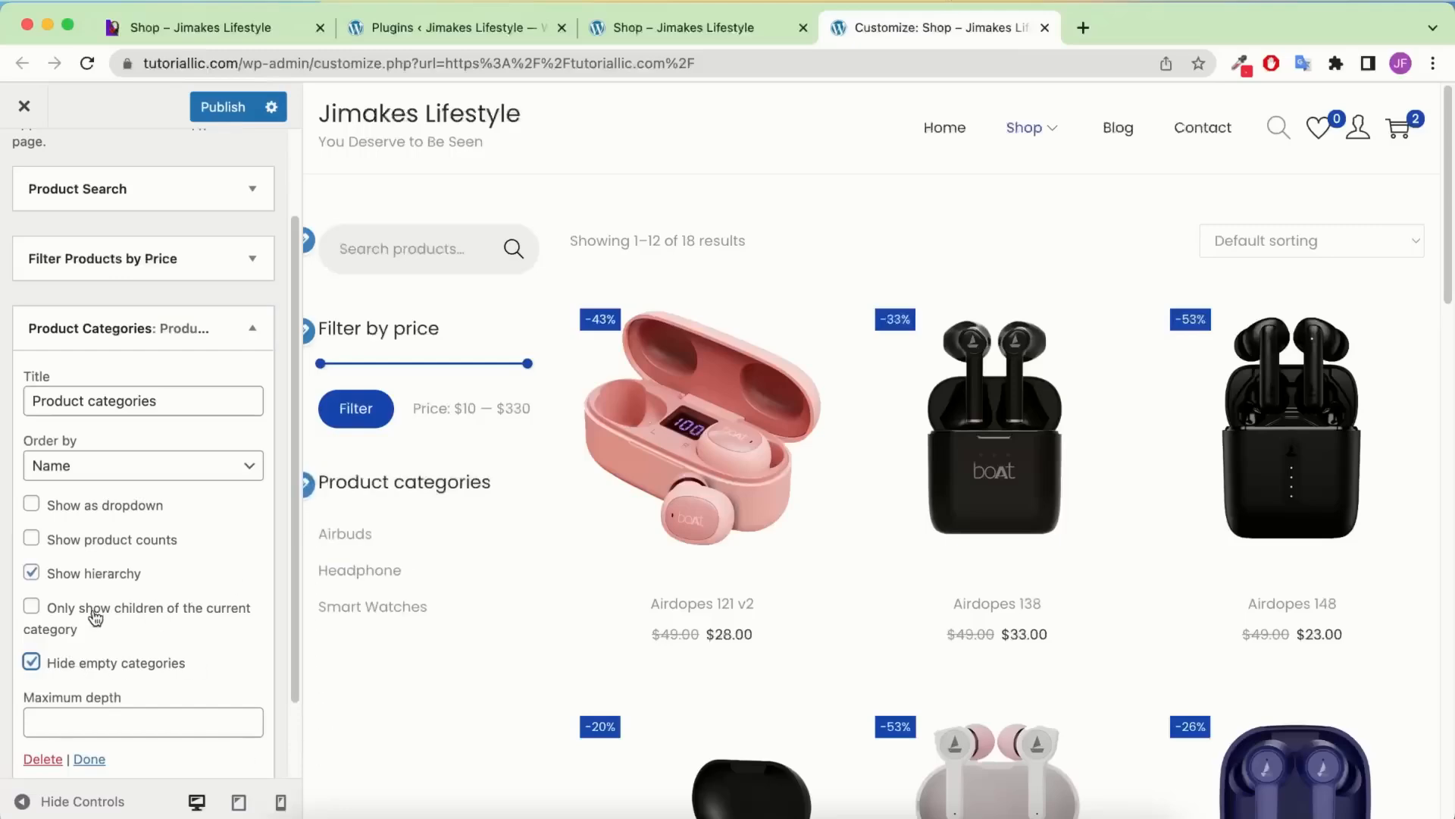
left_click(114, 615)
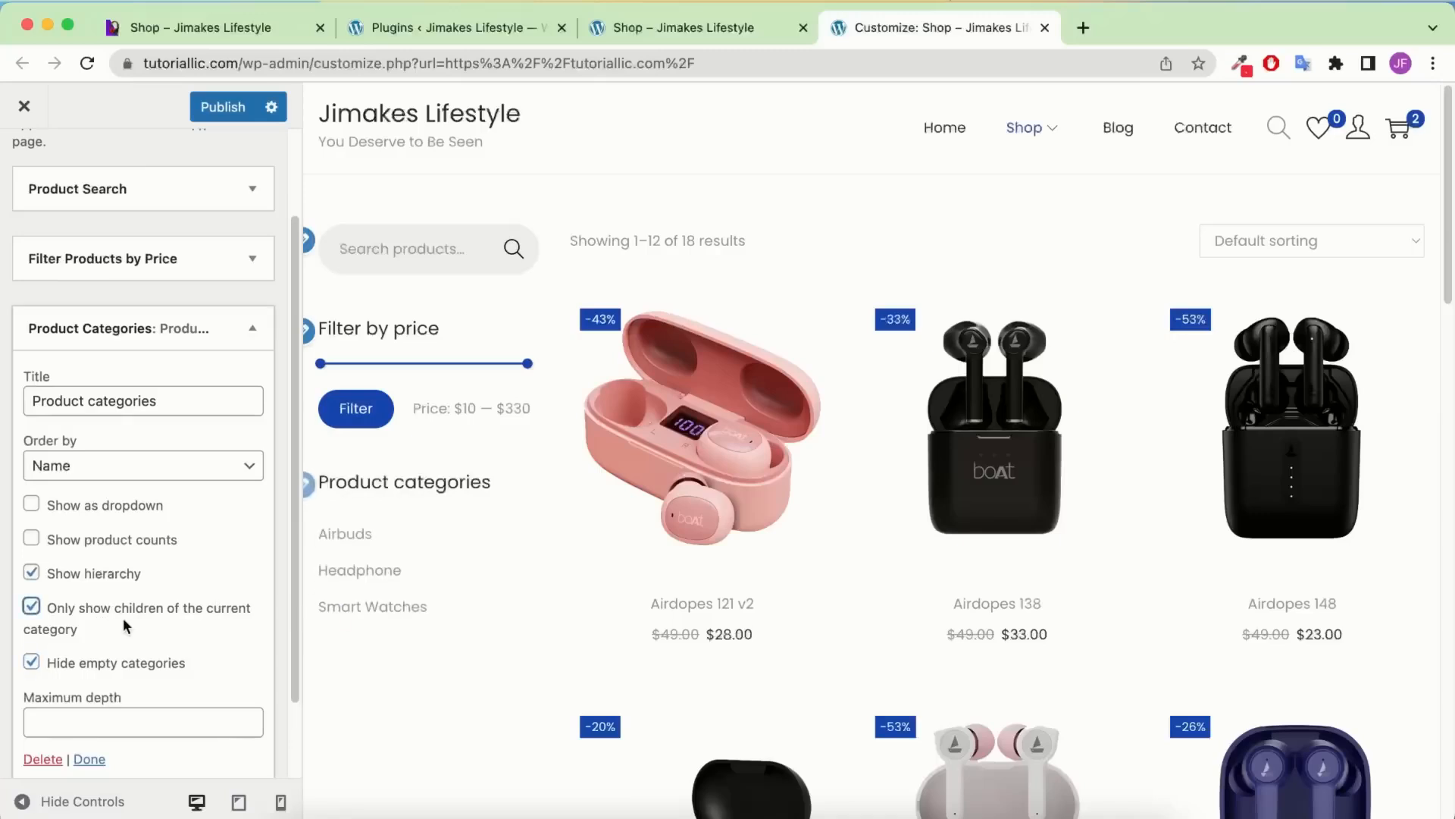
left_click(118, 610)
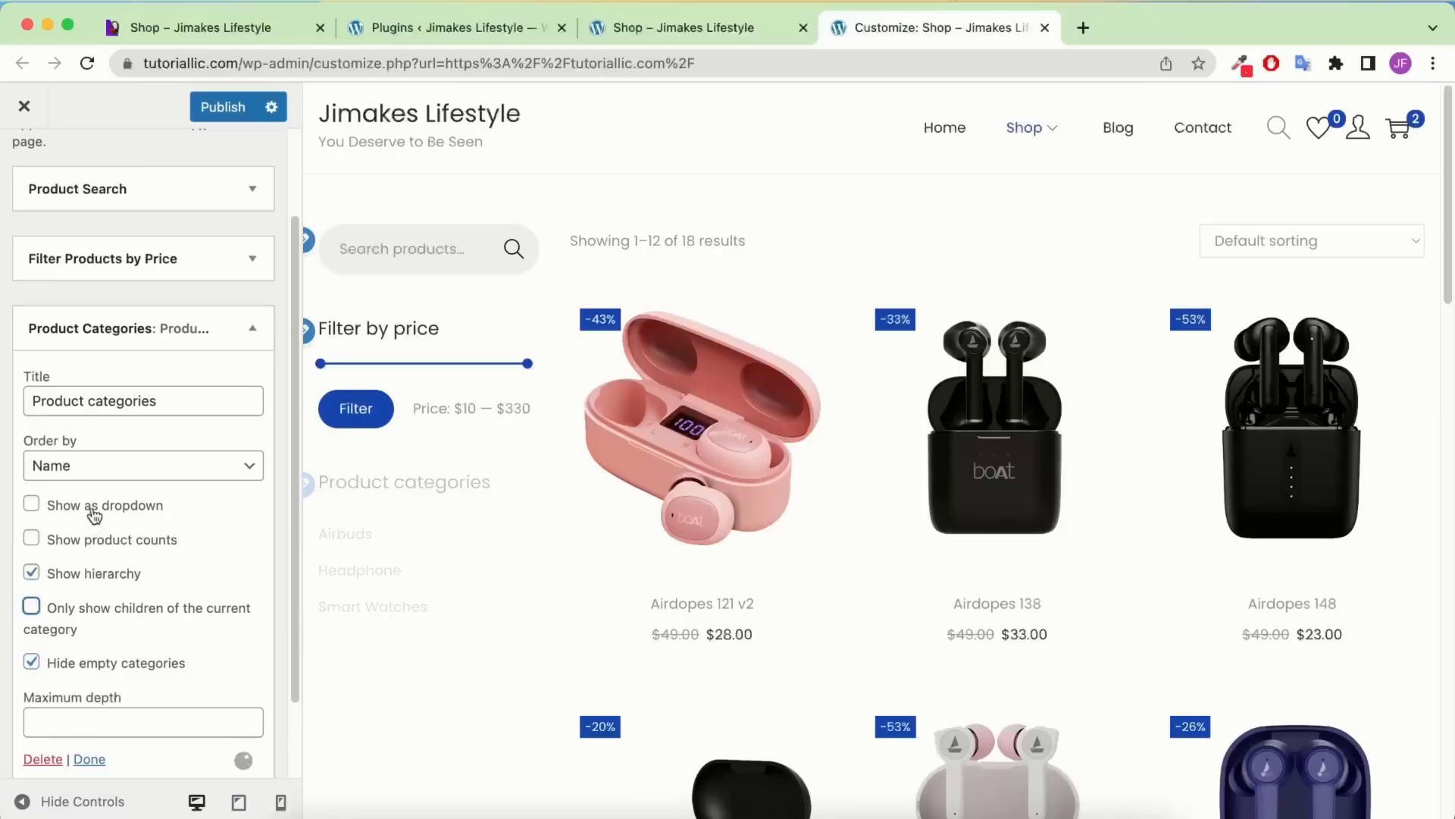
left_click(105, 541)
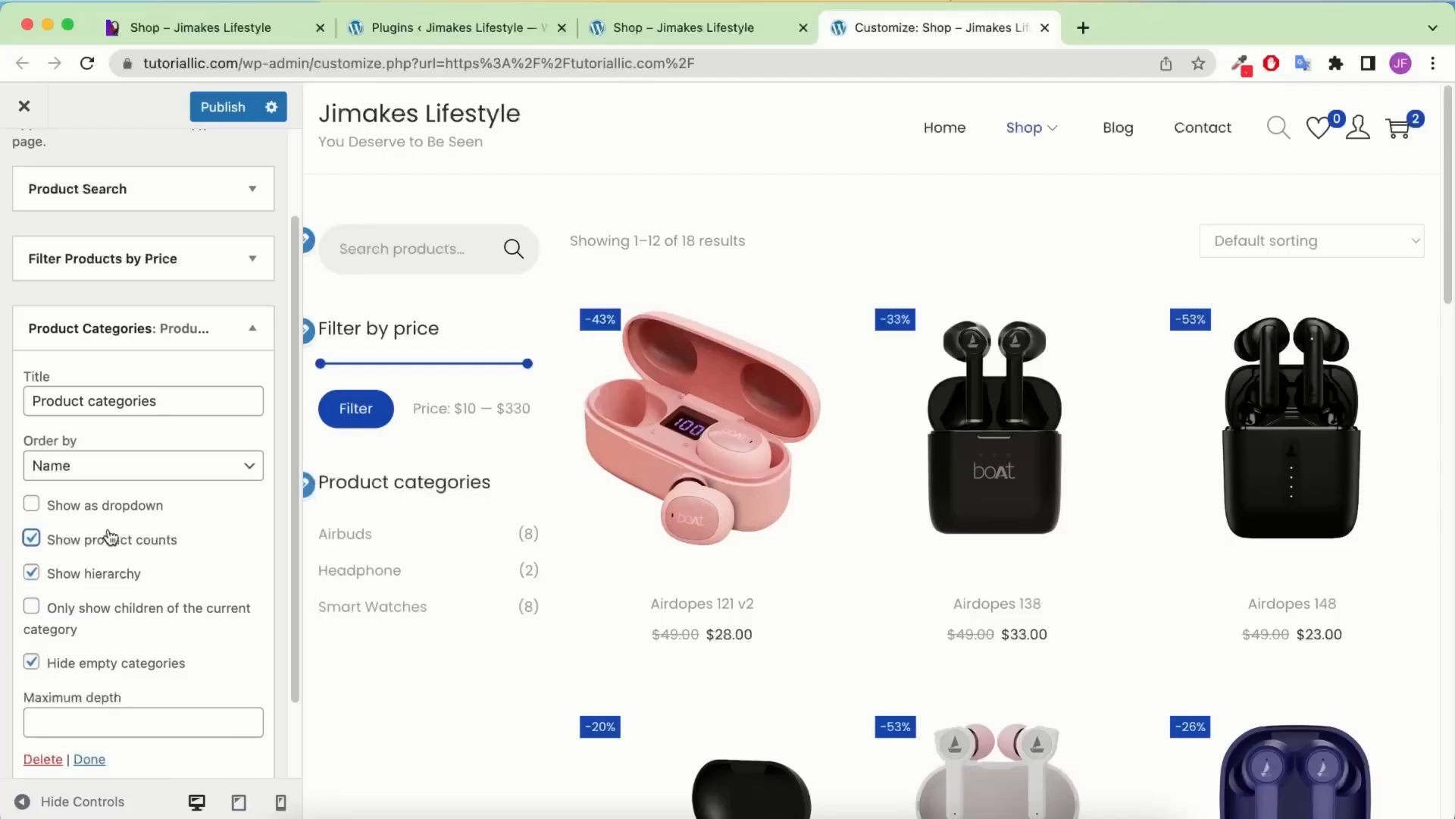
scroll(147, 482, "down", 2)
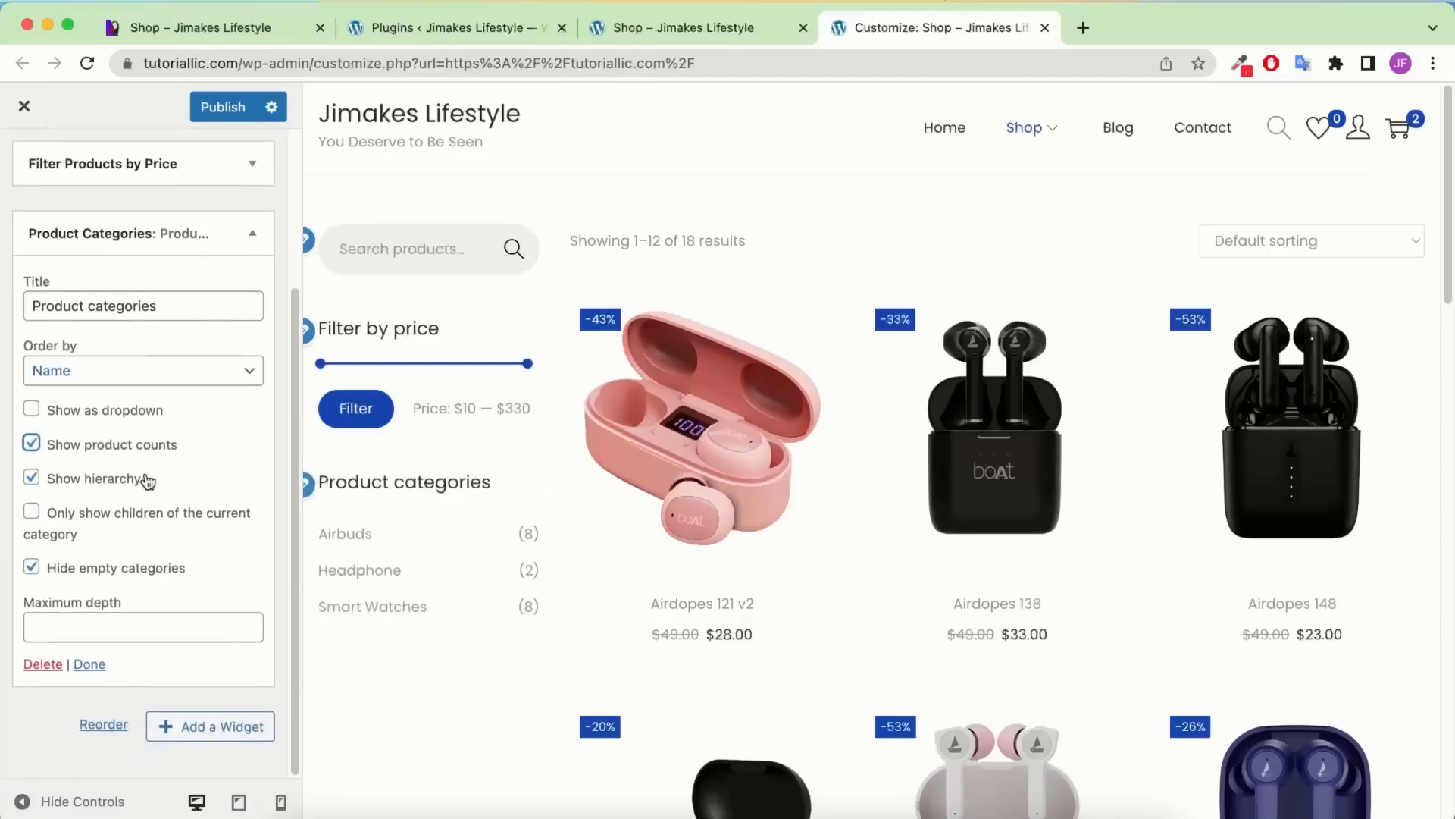
Add the Product Tag Cloud and Recently Viewed Products widgets to the shop sidebar
left_click(253, 726)
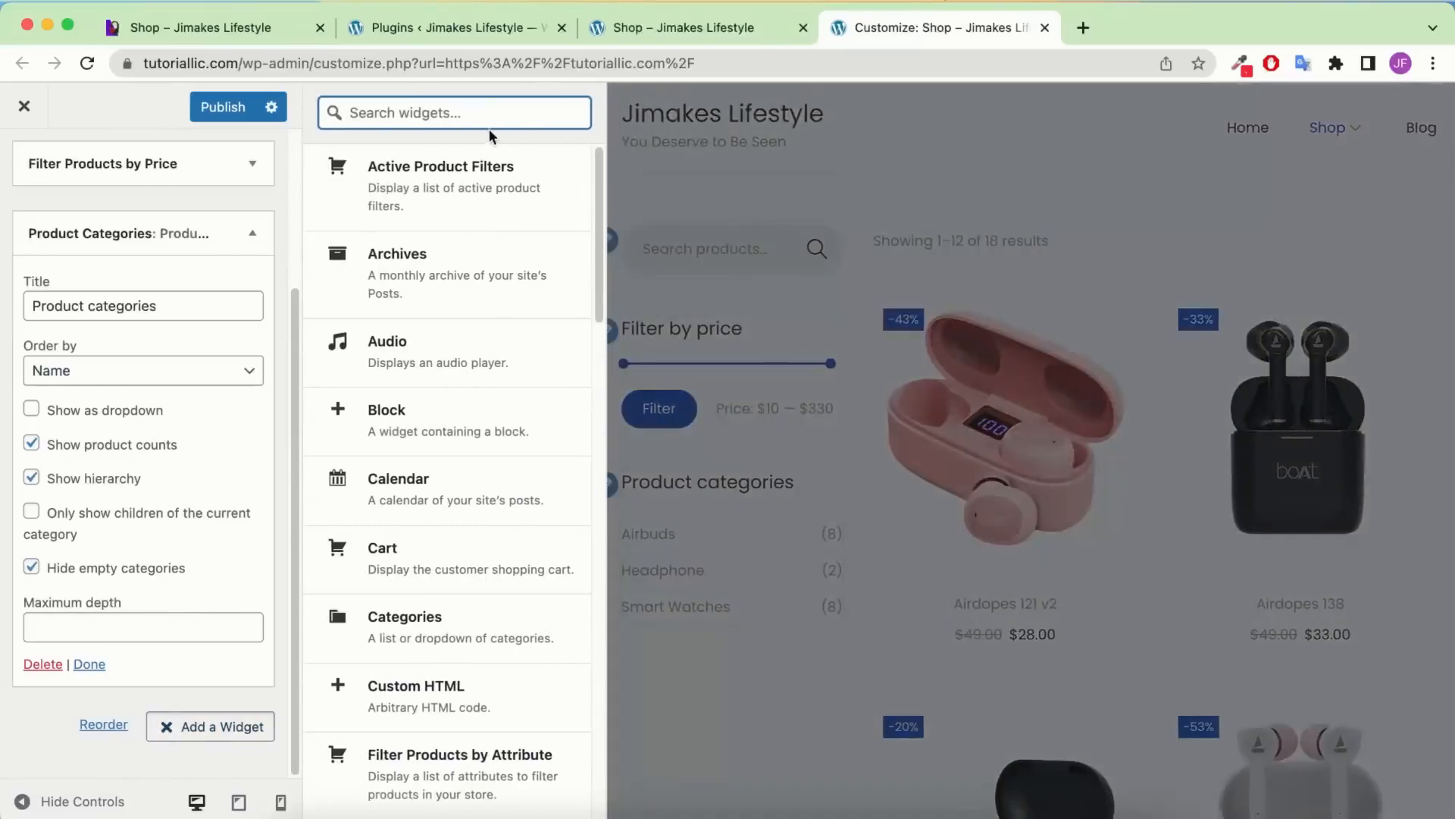
type("tag")
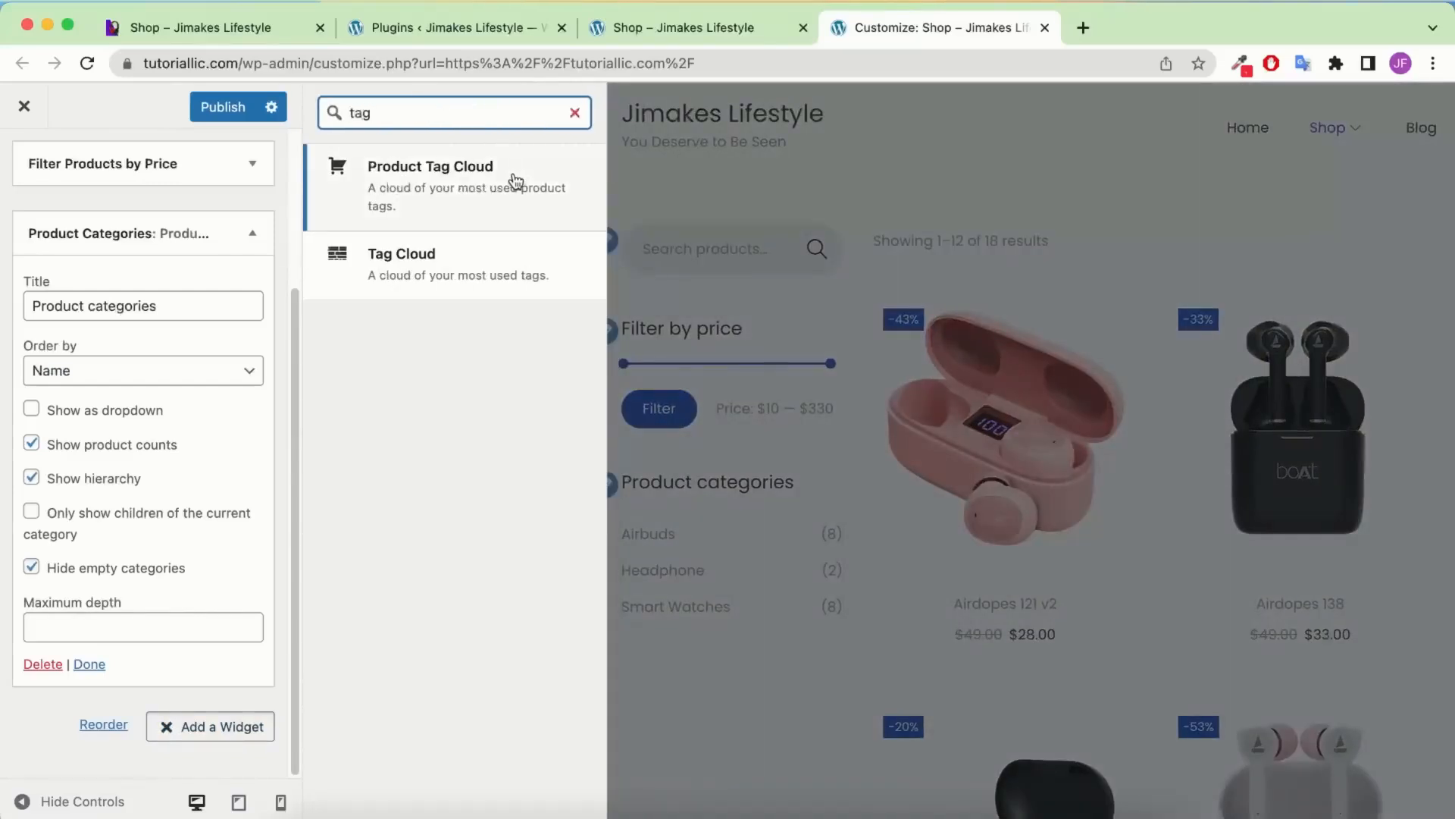
left_click(515, 180)
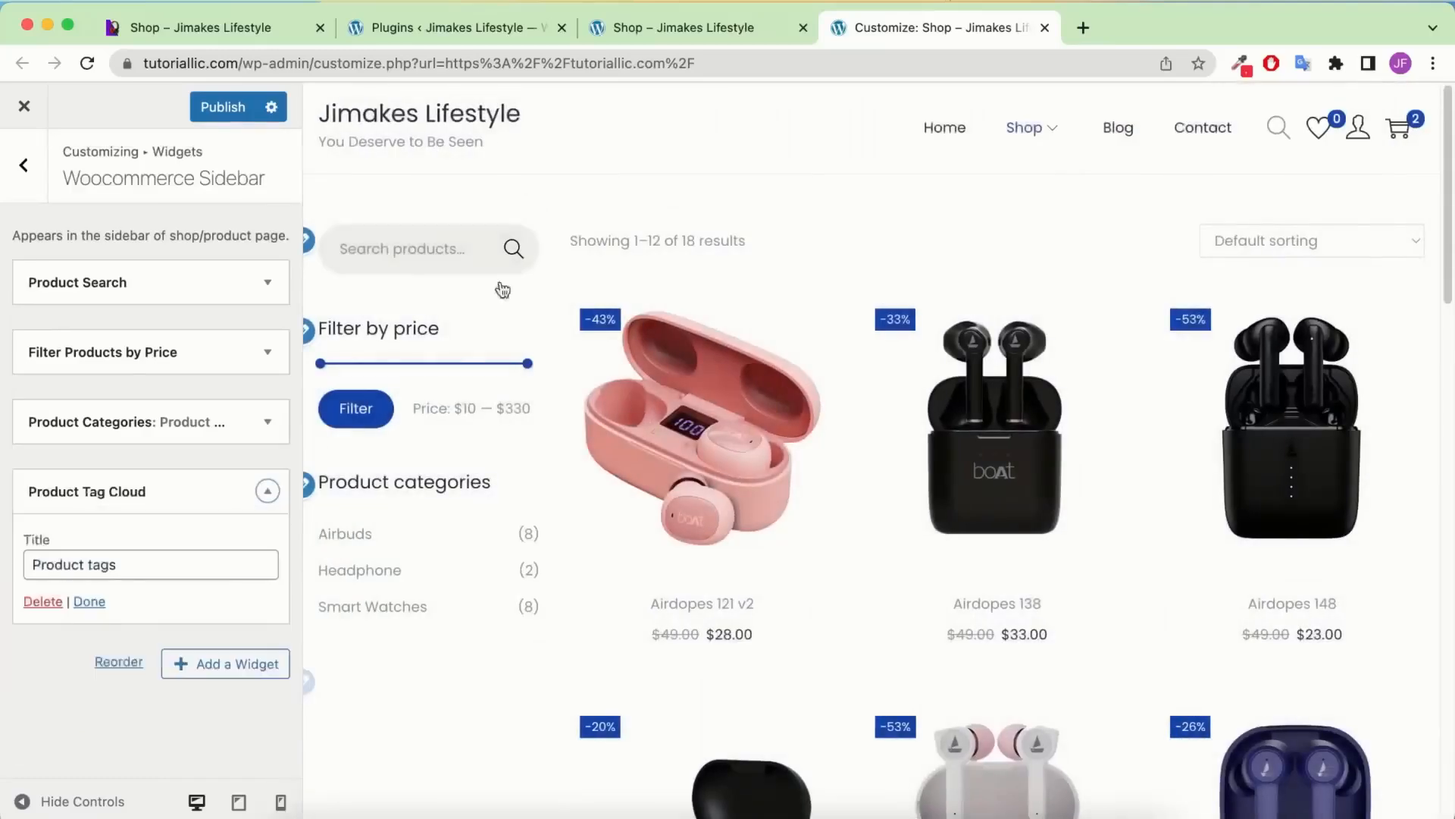
left_click(240, 662)
type("rec")
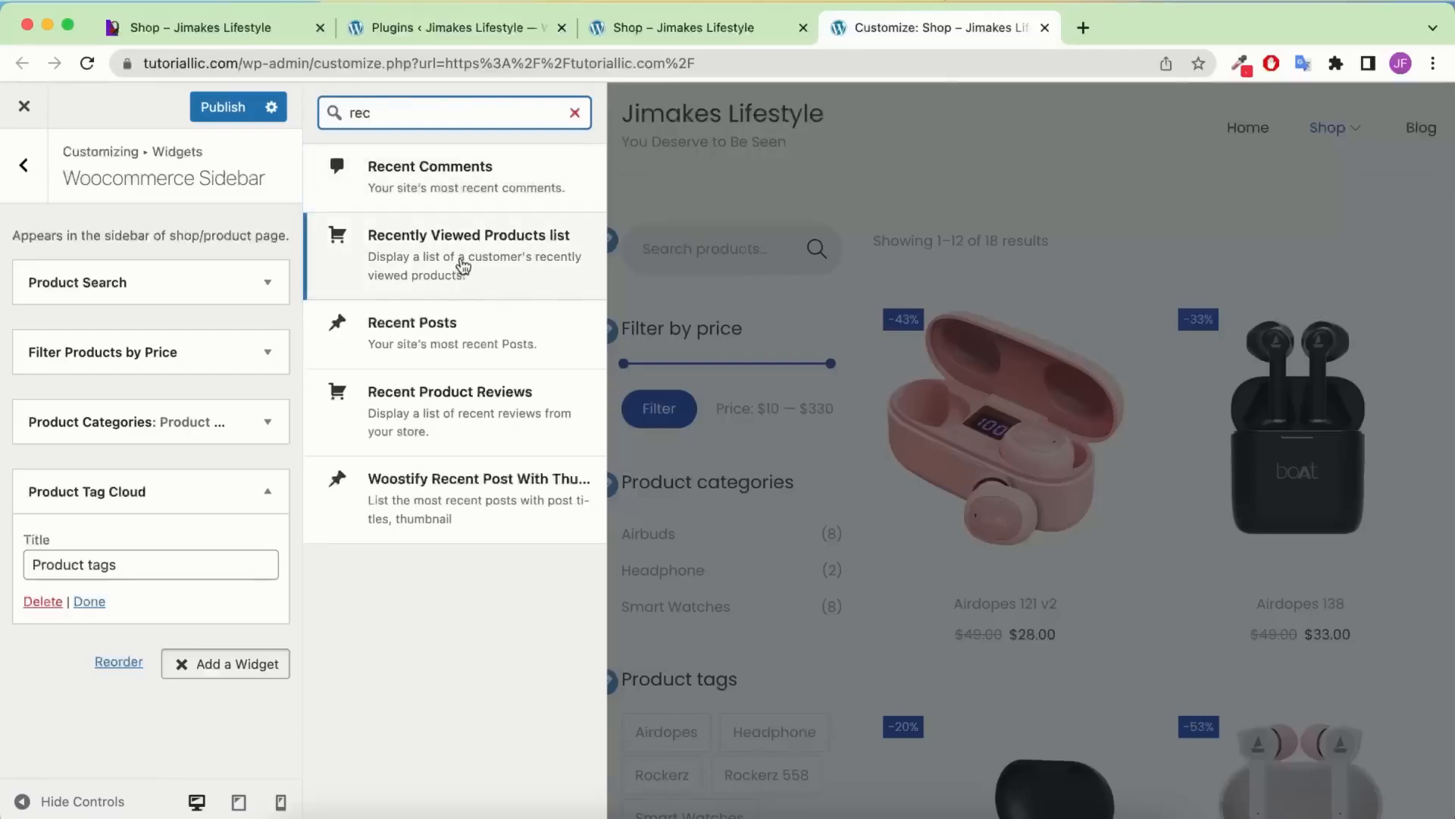
left_click(464, 279)
Move Recently Viewed Products above Product Categories and publish the sidebar
left_click(245, 582)
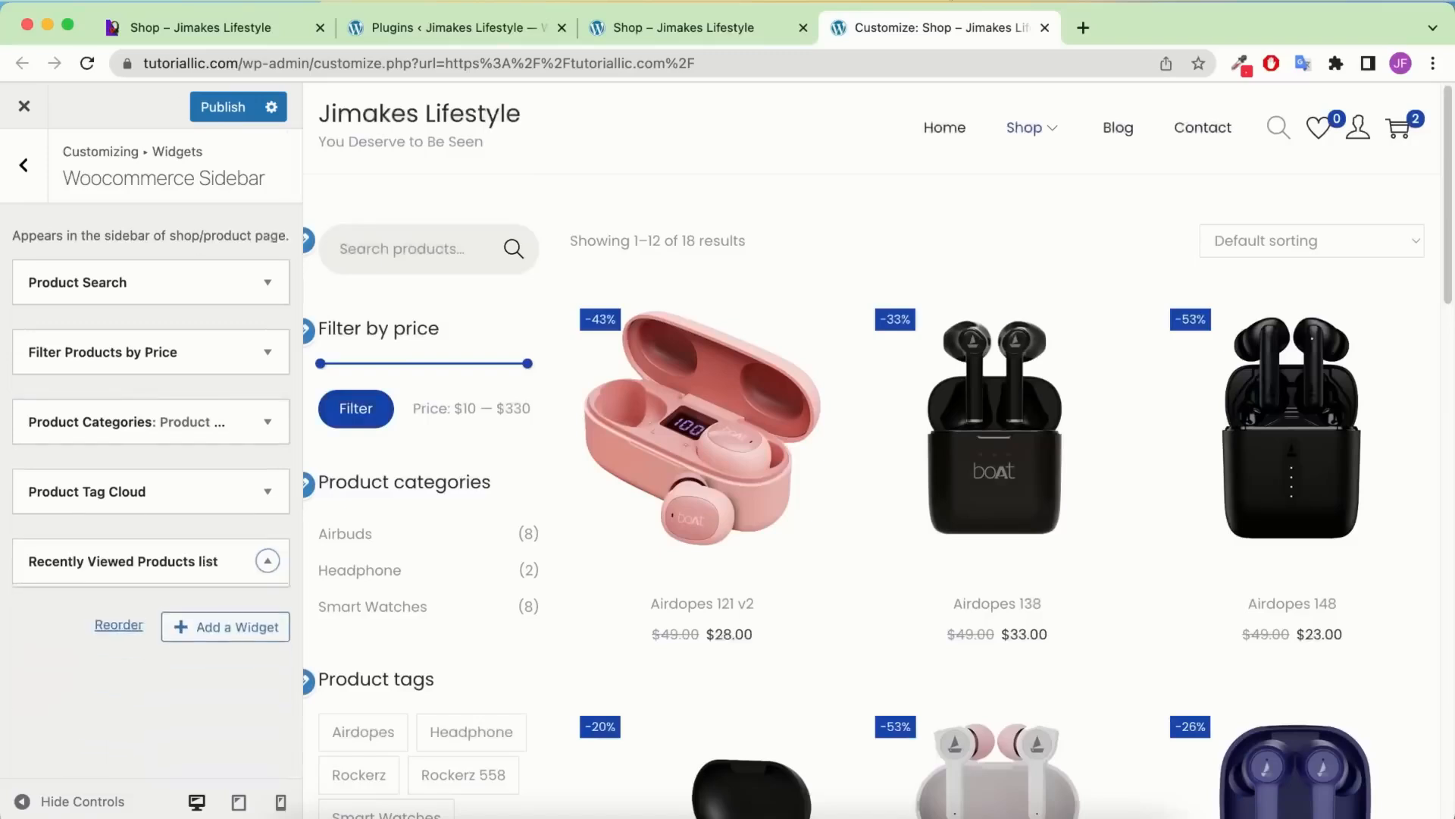
left_click_drag(148, 561, 175, 421)
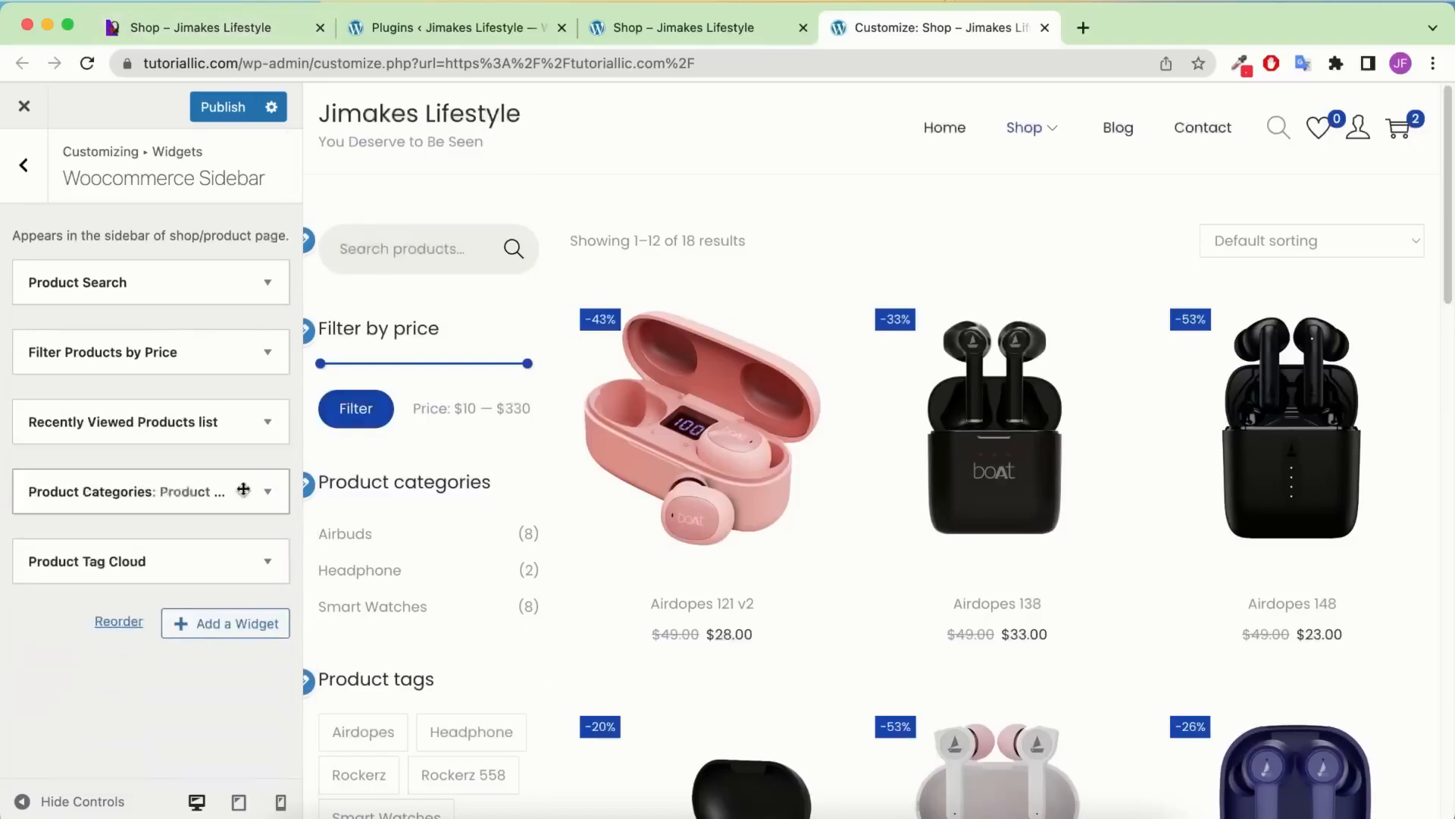
left_click(230, 109)
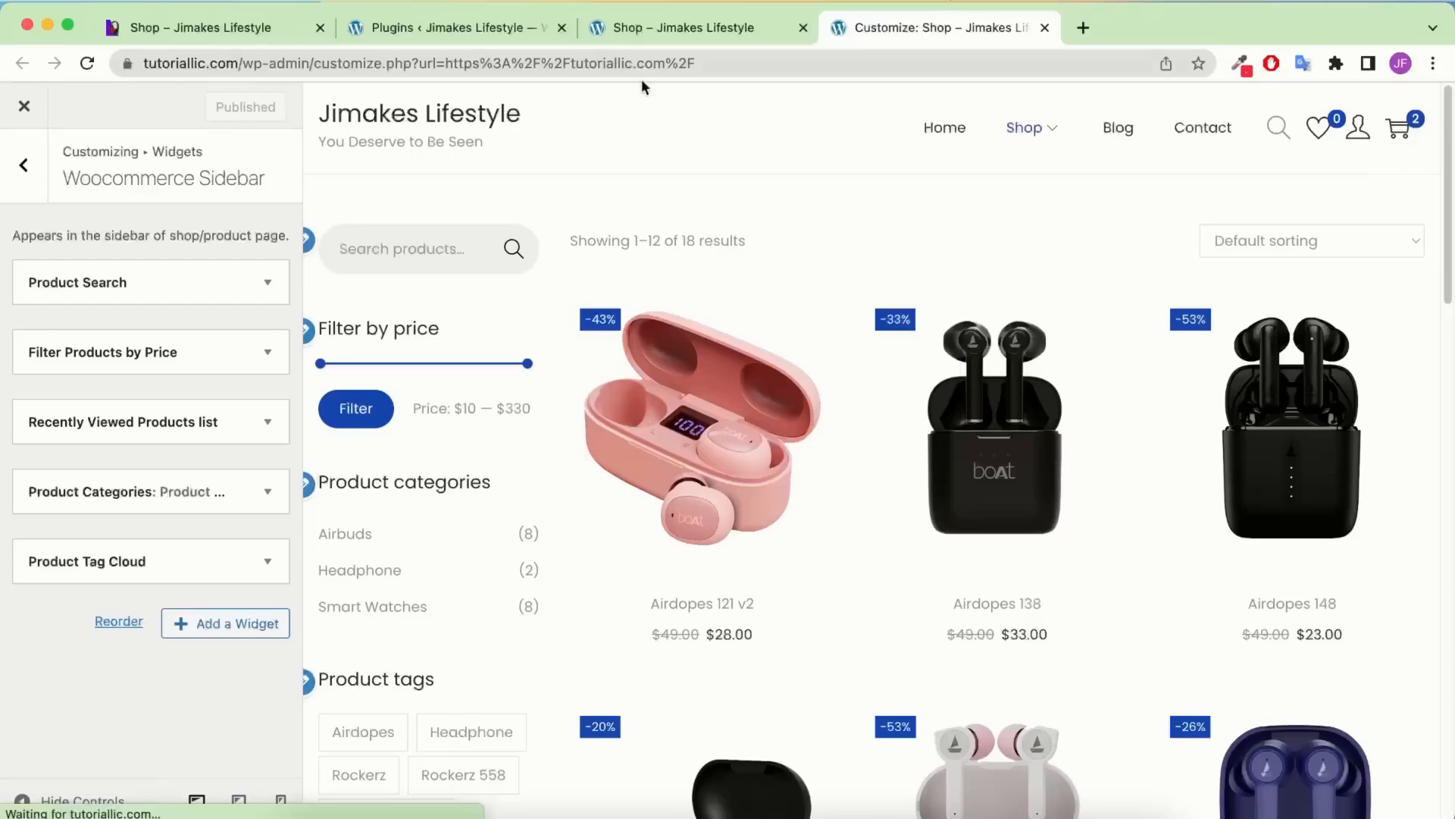
On the live shop, view the Airdopes 138 product and confirm it appears under recently viewed
scroll(679, 301, "down", 4)
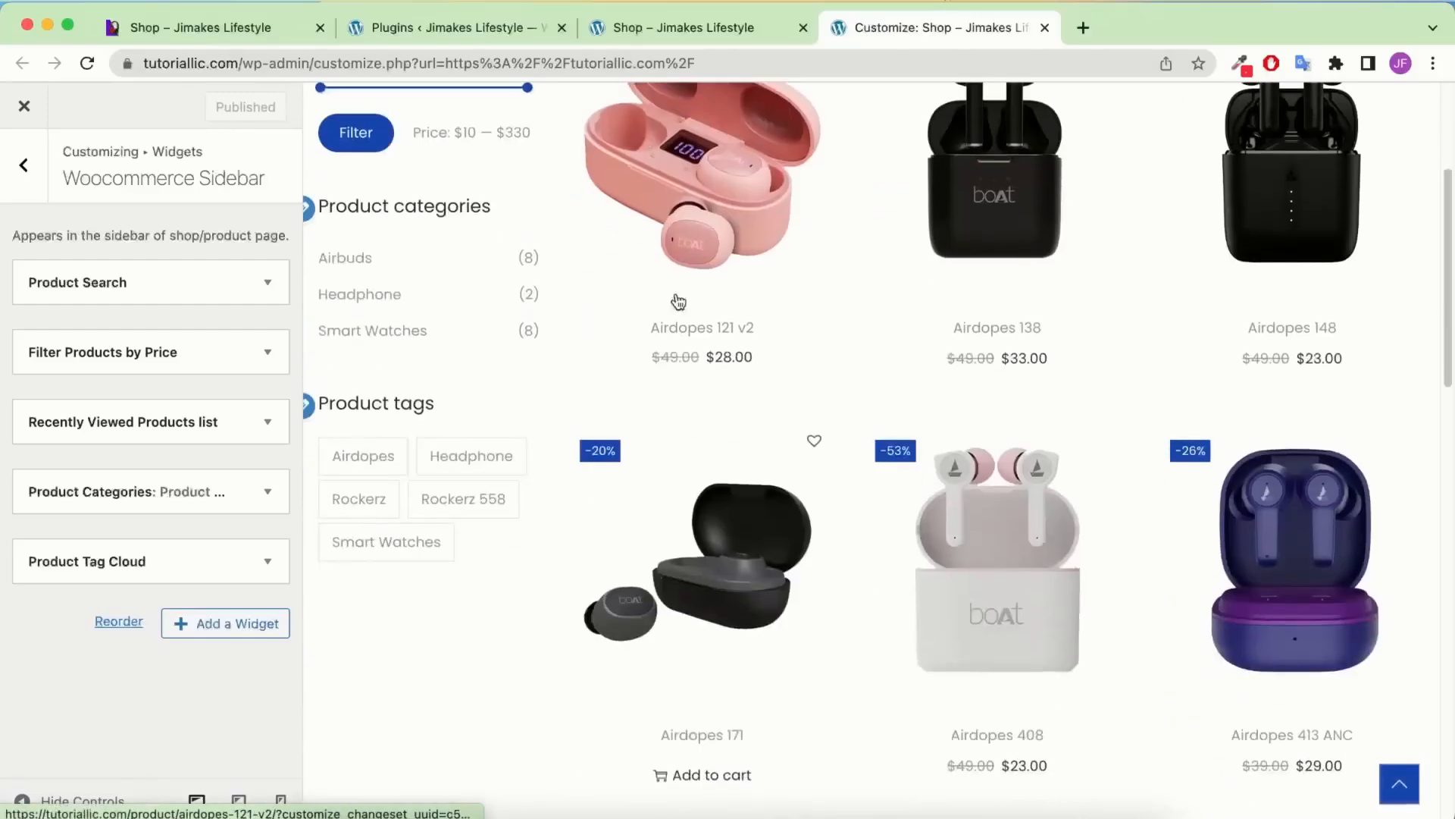
left_click(672, 195)
left_click(675, 25)
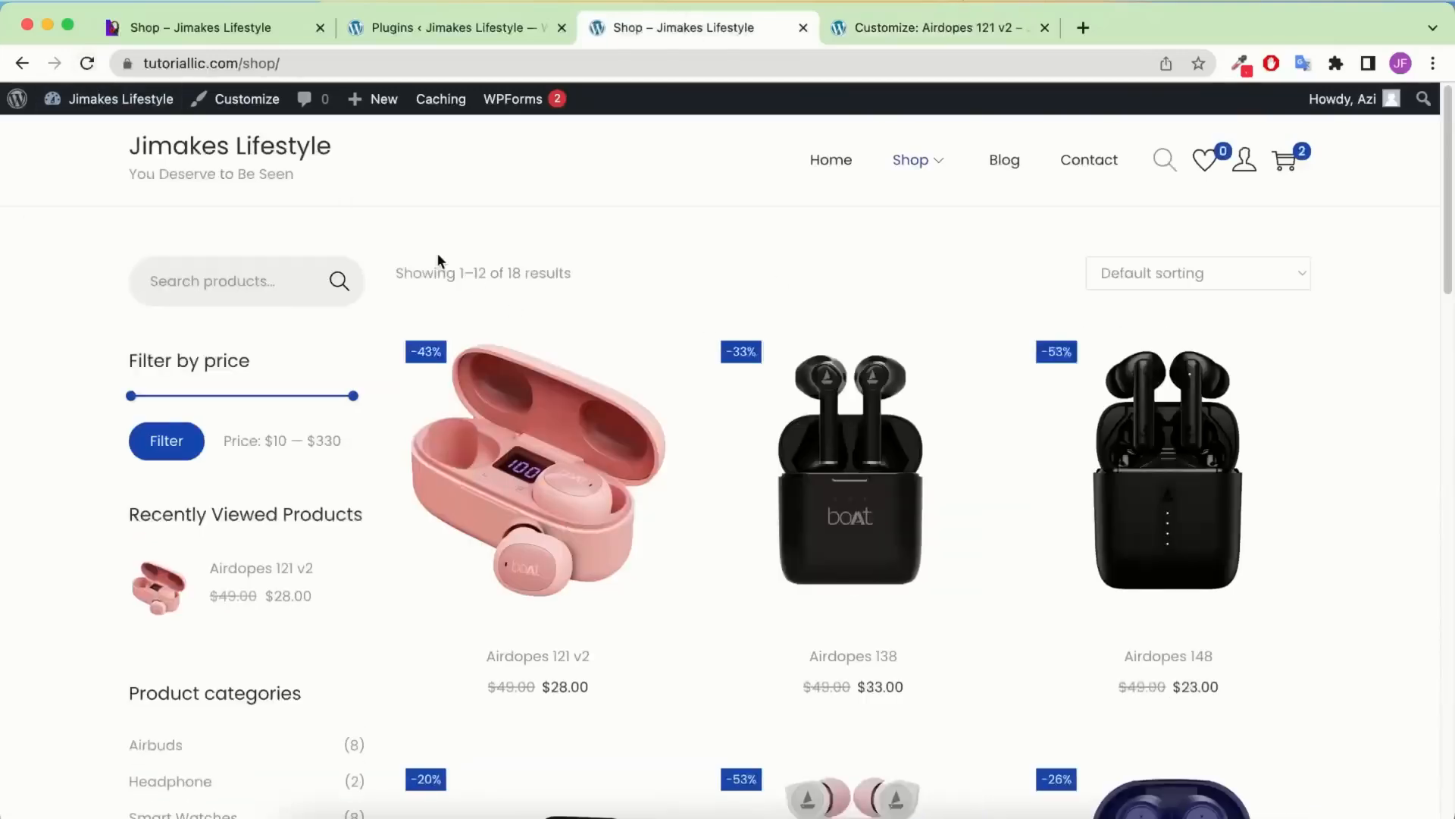
scroll(423, 219, "down", 3)
scroll(423, 219, "up", 1)
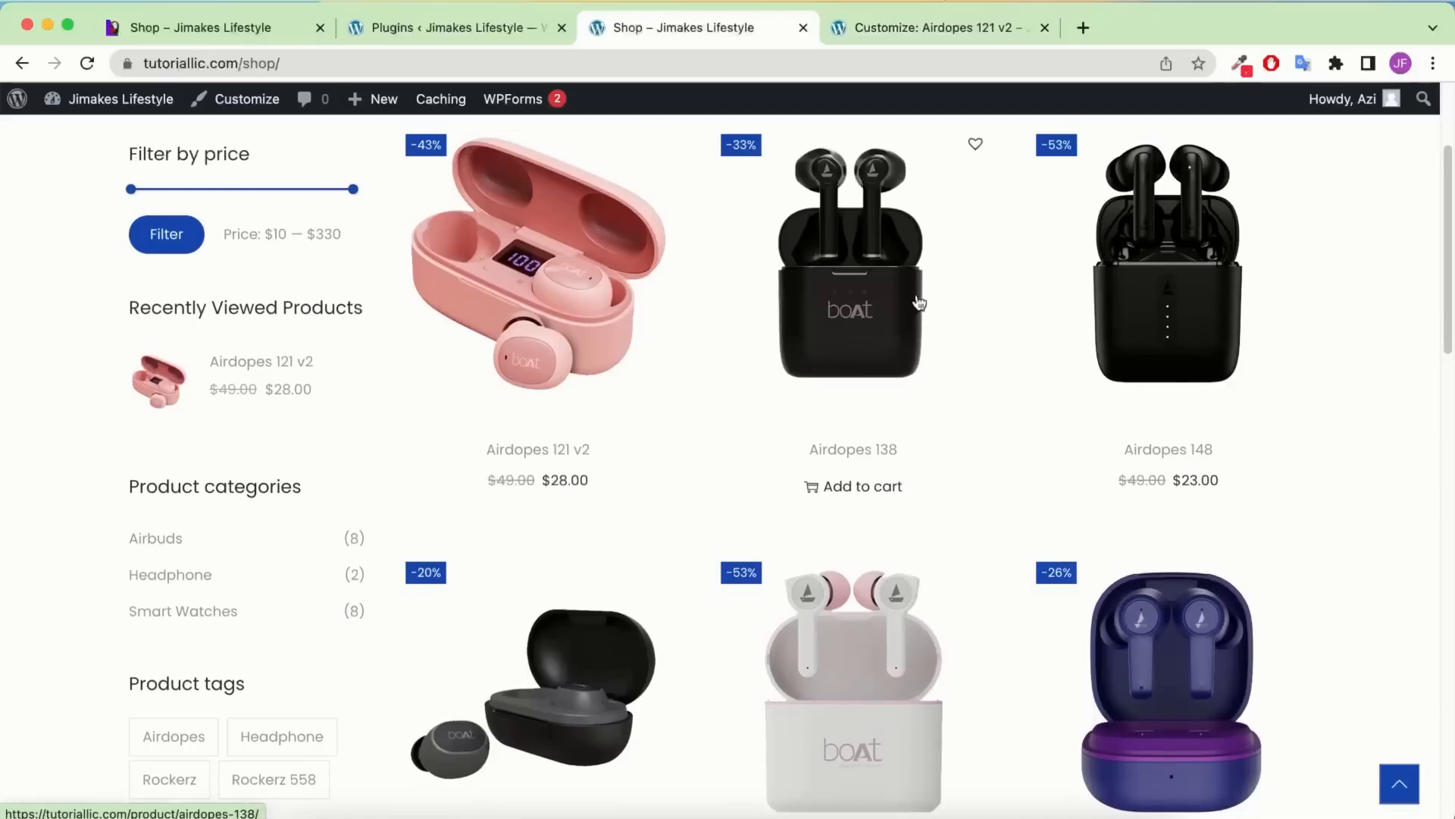
left_click(869, 270)
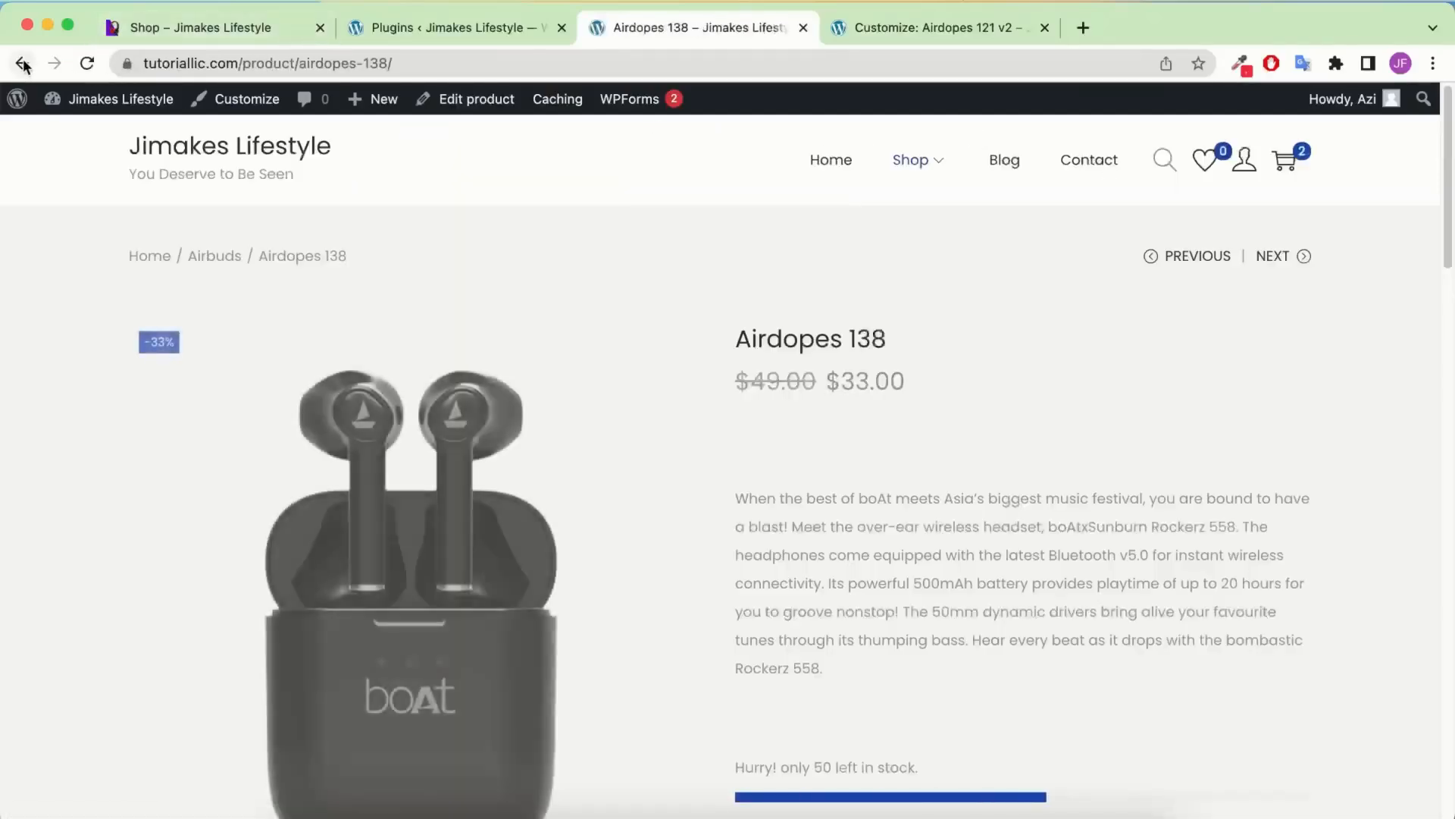
left_click(23, 63)
left_click(90, 64)
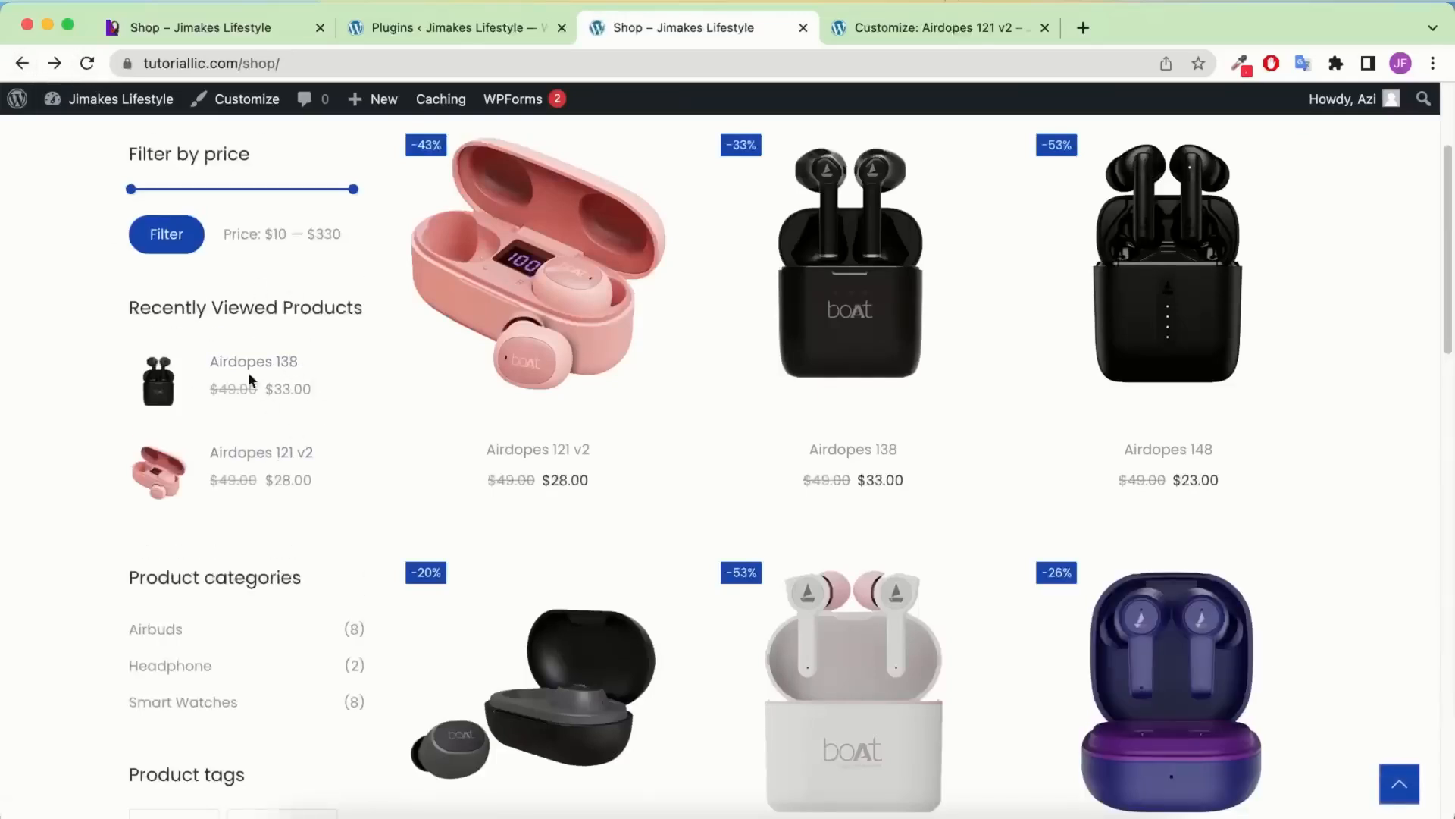
scroll(247, 372, "up", 3)
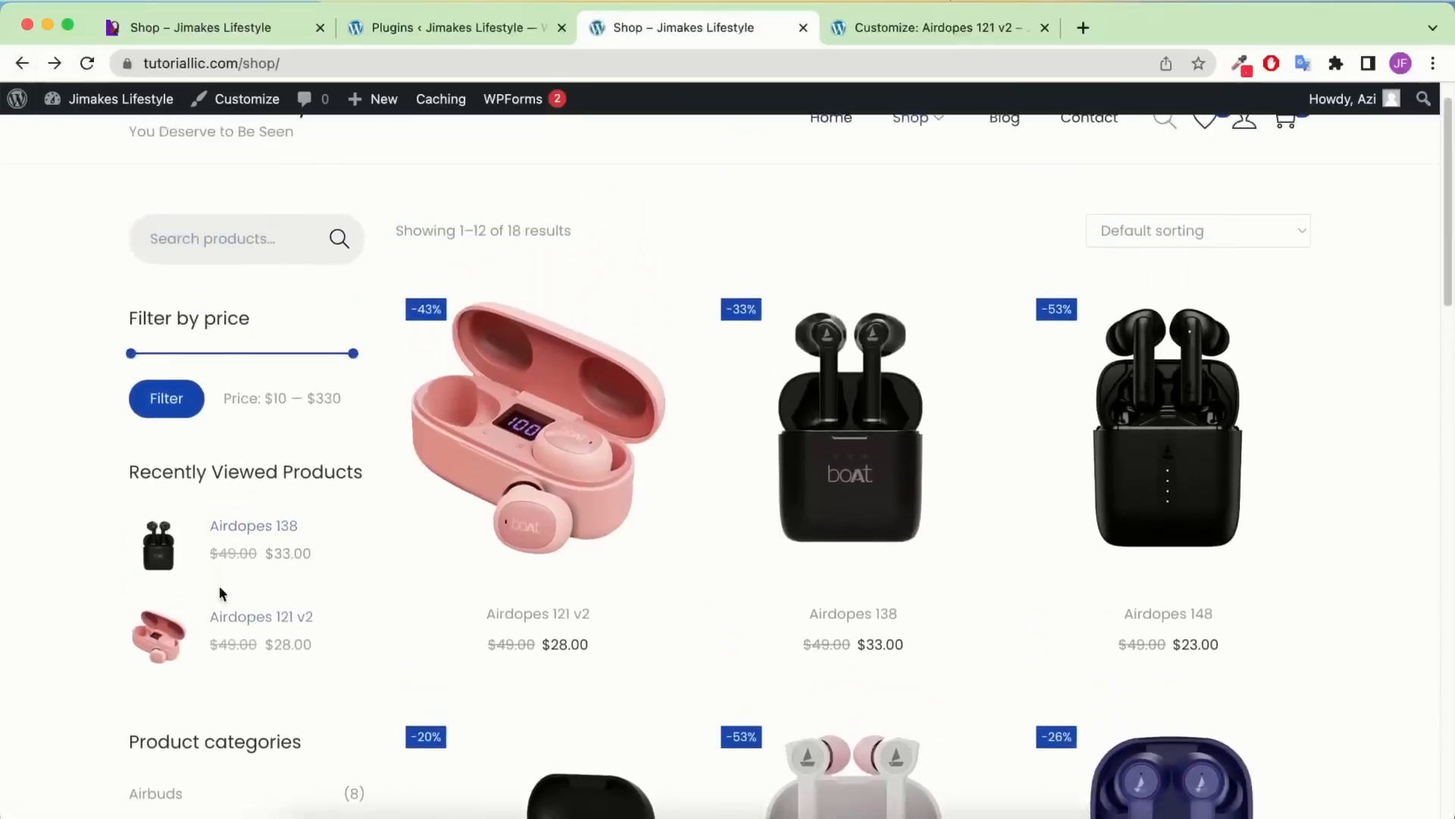
scroll(256, 430, "down", 1)
scroll(255, 430, "down", 8)
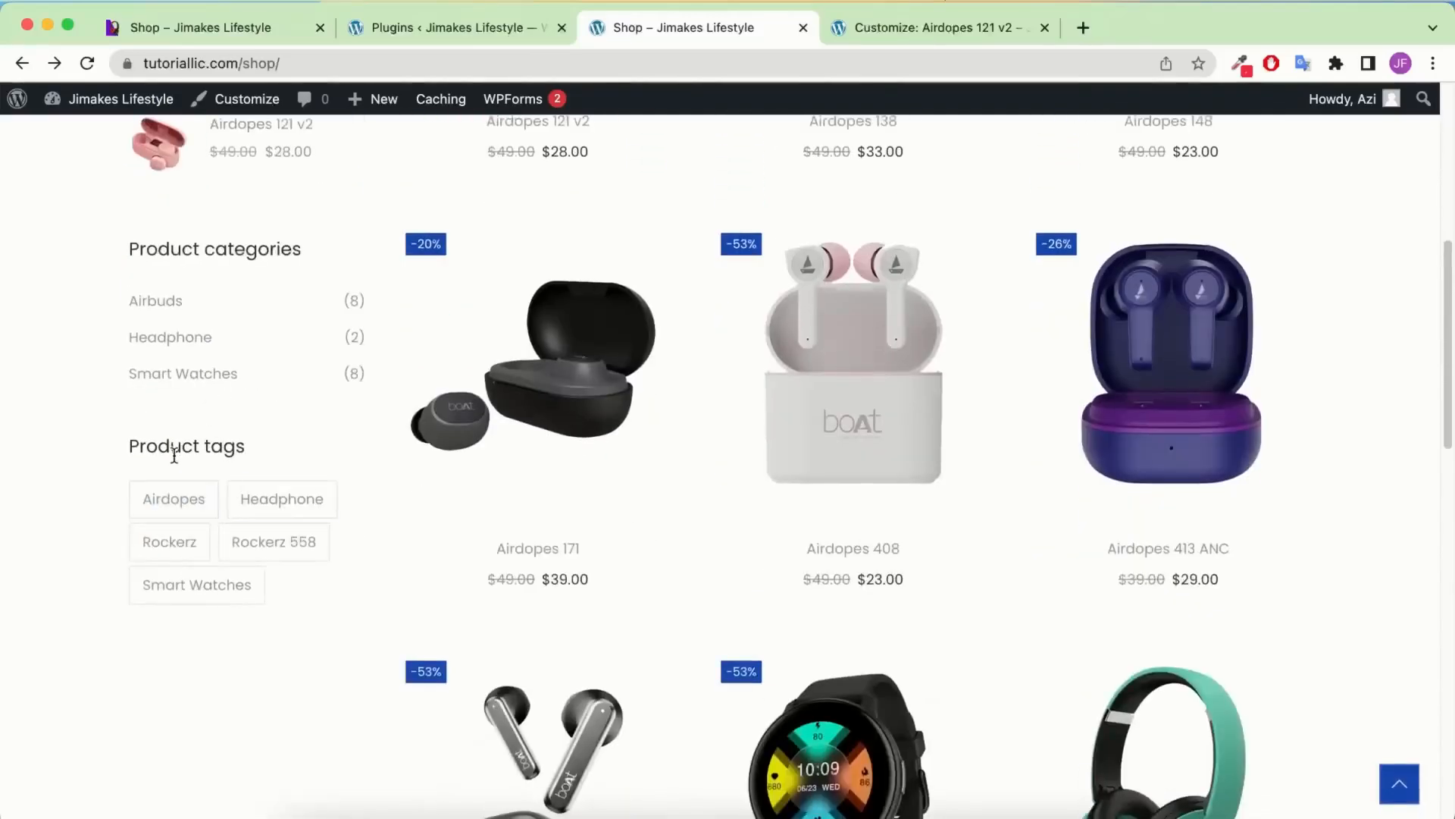
Back in the Customizer, republish the sidebar and preview the Blog page
key("ctrl+Tab")
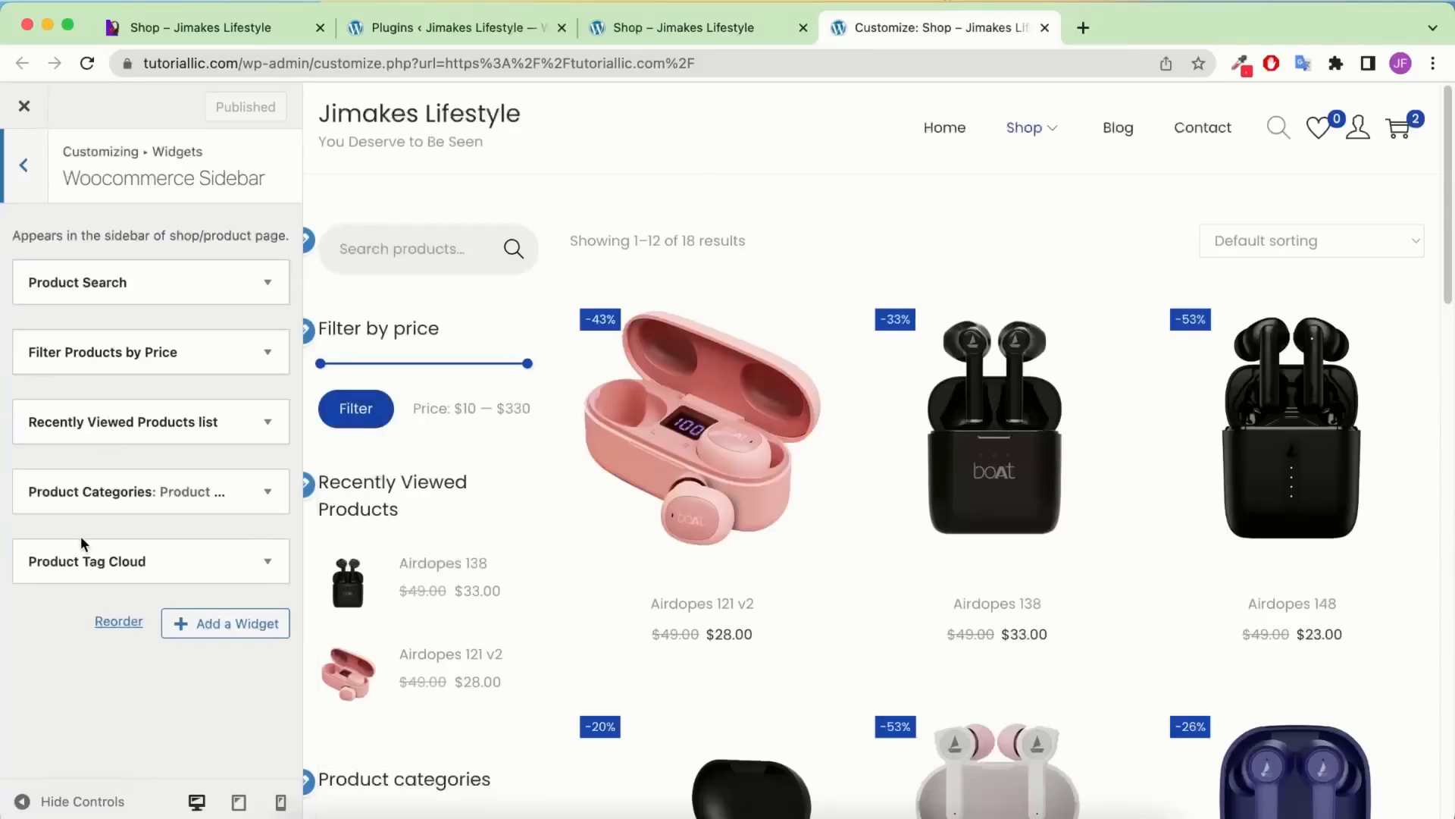
mouse_move(78, 281)
left_mouse_down()
mouse_move(94, 575)
mouse_move(141, 533)
mouse_move(79, 396)
mouse_move(76, 260)
left_mouse_up()
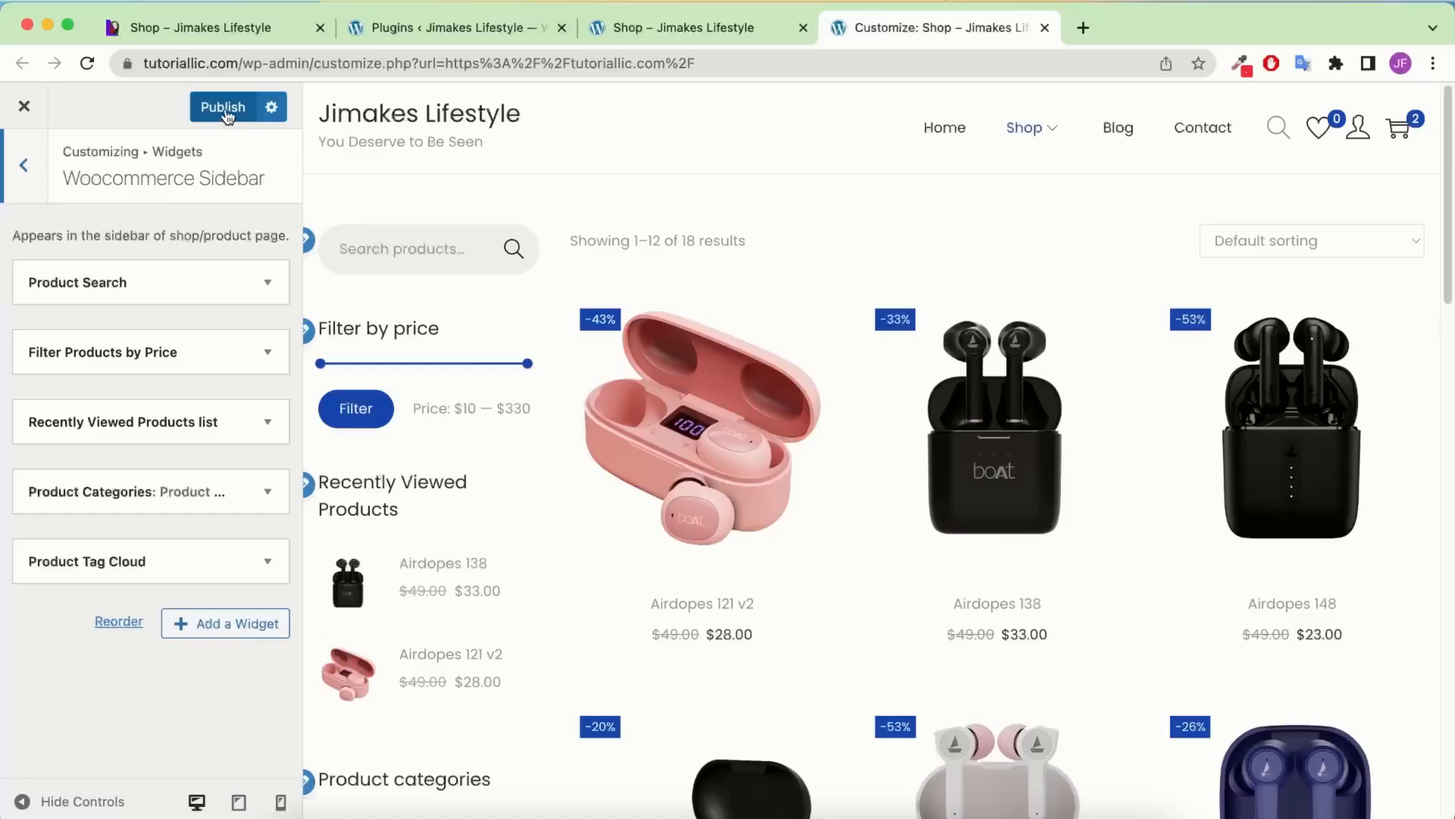
left_click(224, 108)
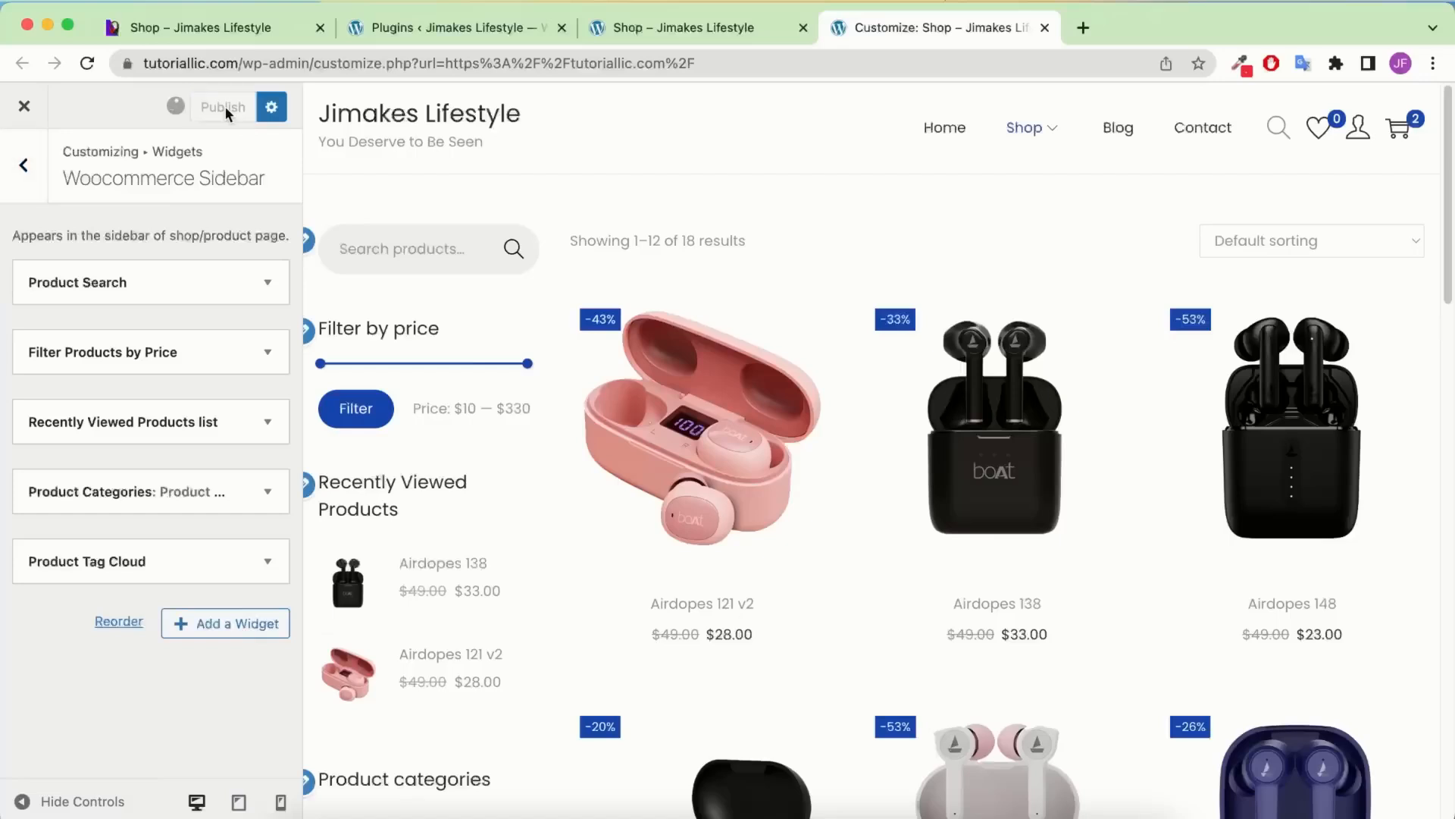
left_click(1126, 131)
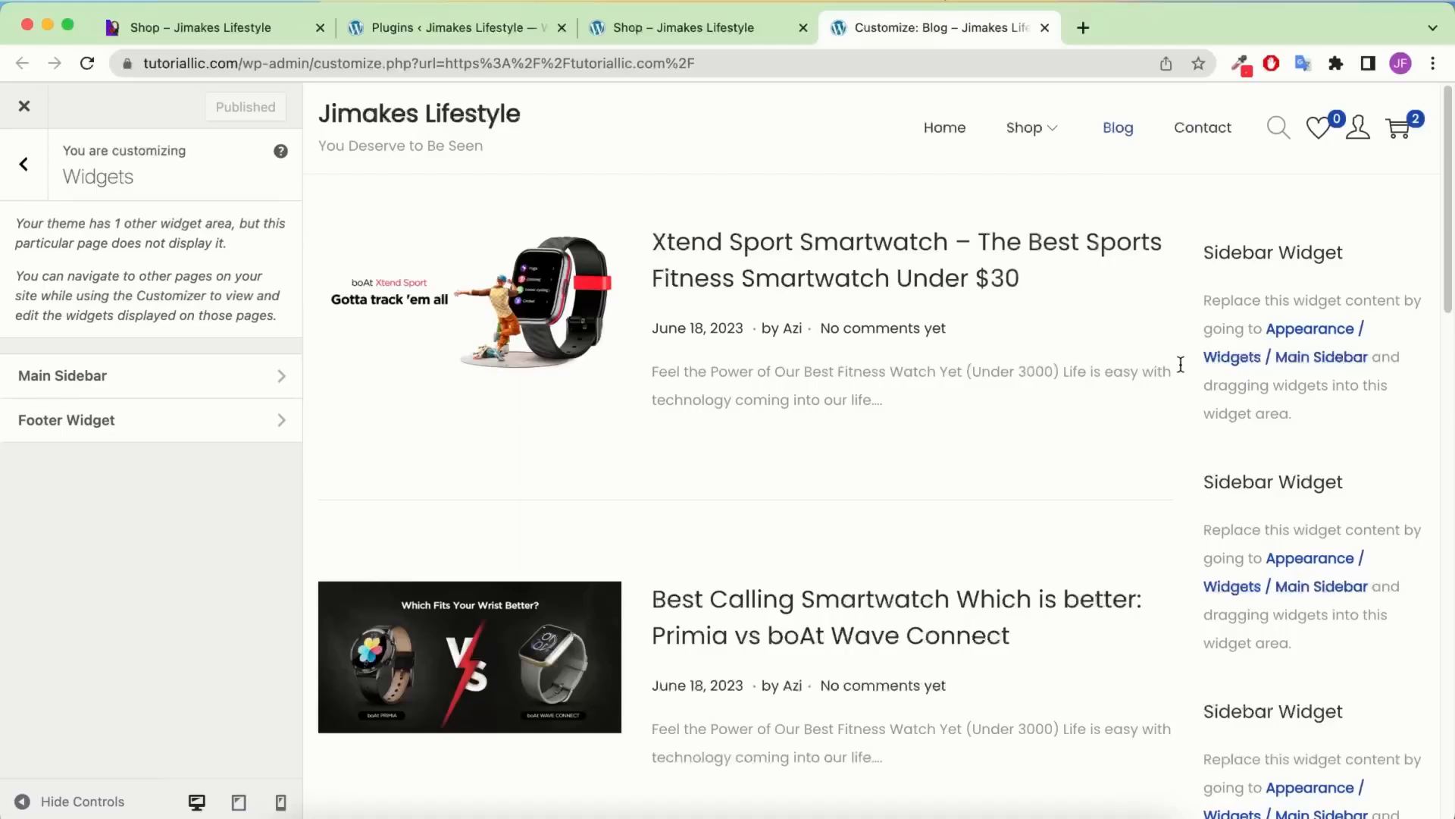
Switch the preview from shop back to blog and open the blog's Main Sidebar widget area
left_click(142, 384)
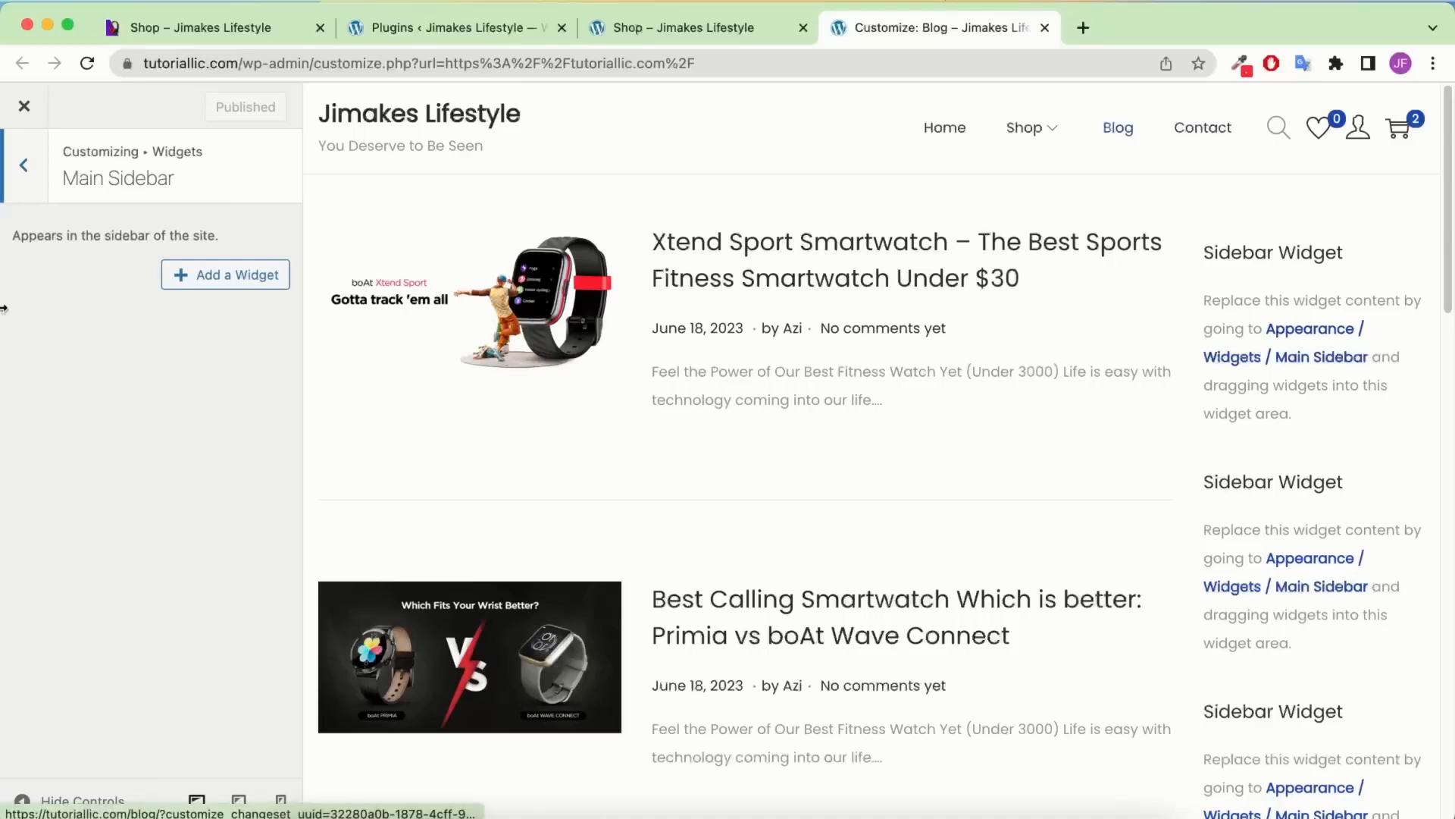
left_click(18, 183)
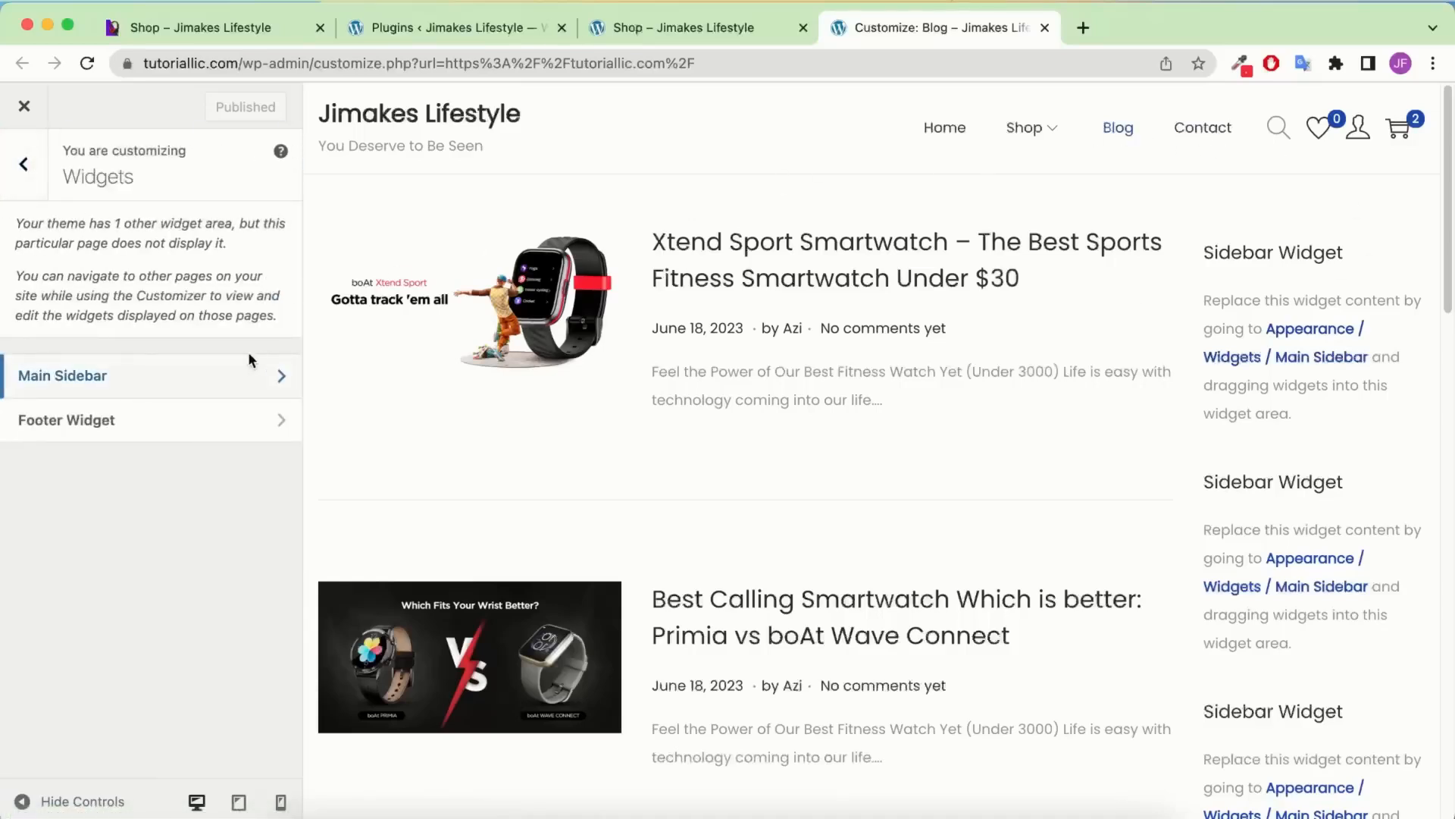
left_click(1027, 137)
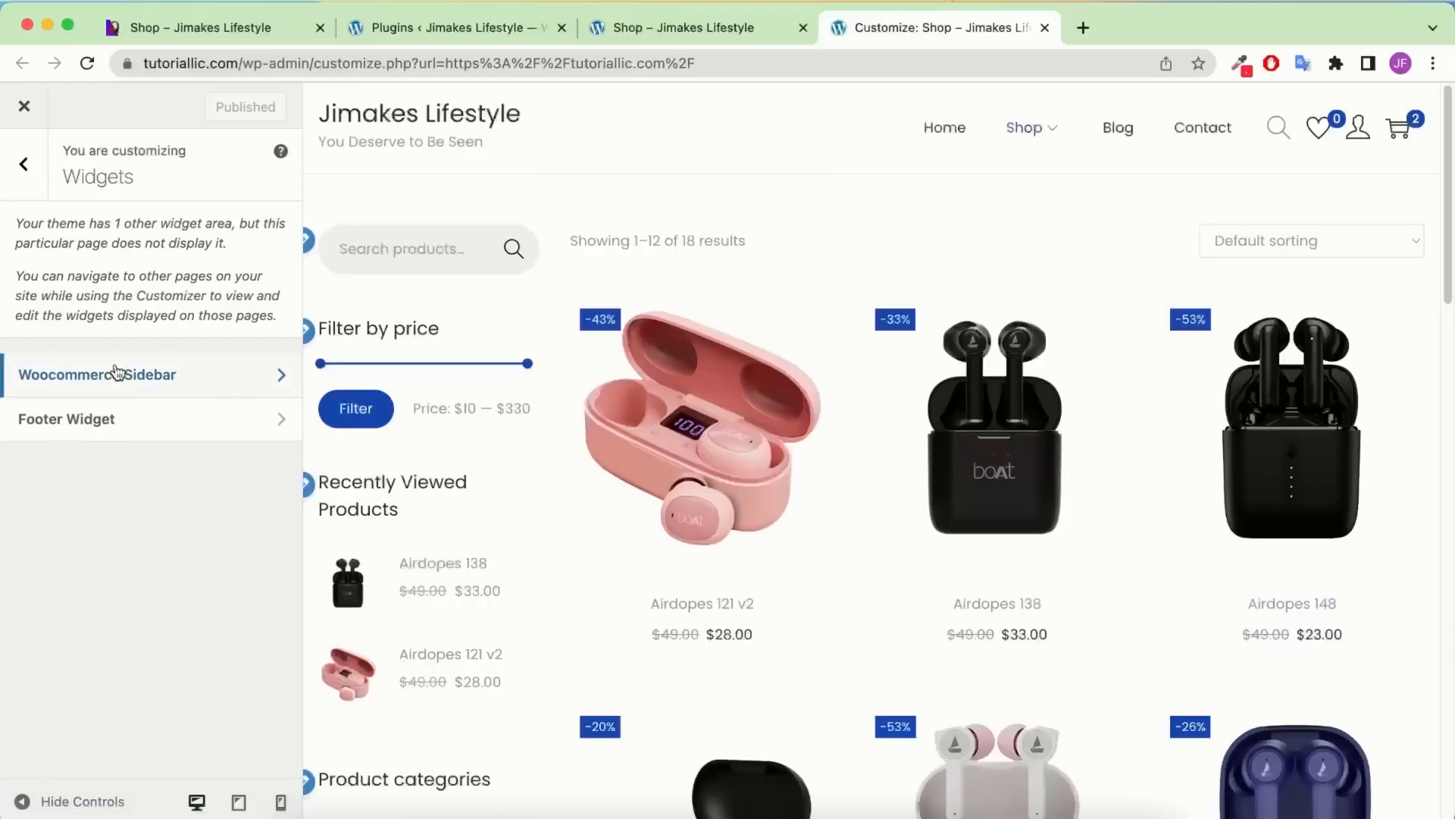
left_click(1120, 127)
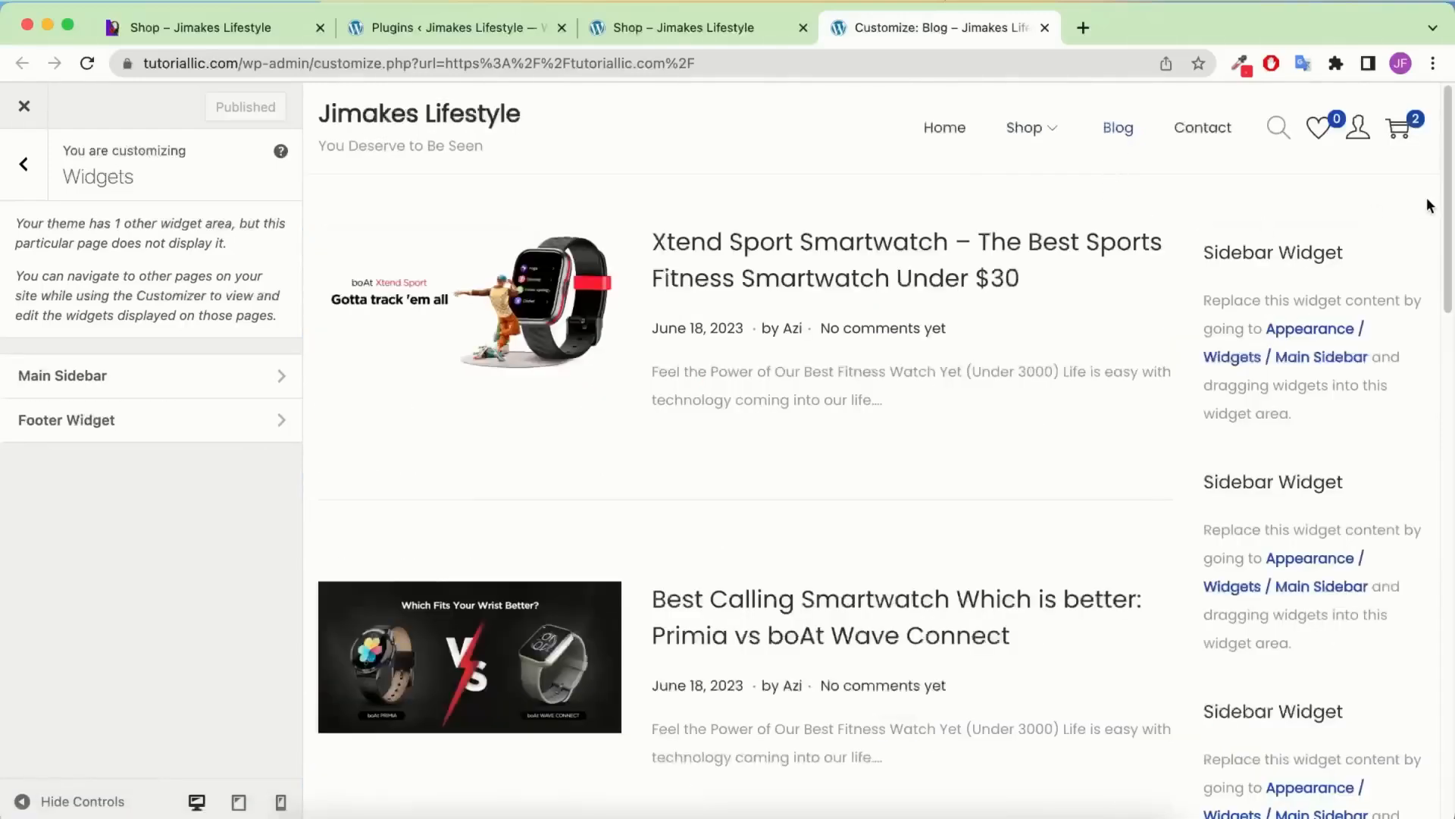
left_click(185, 390)
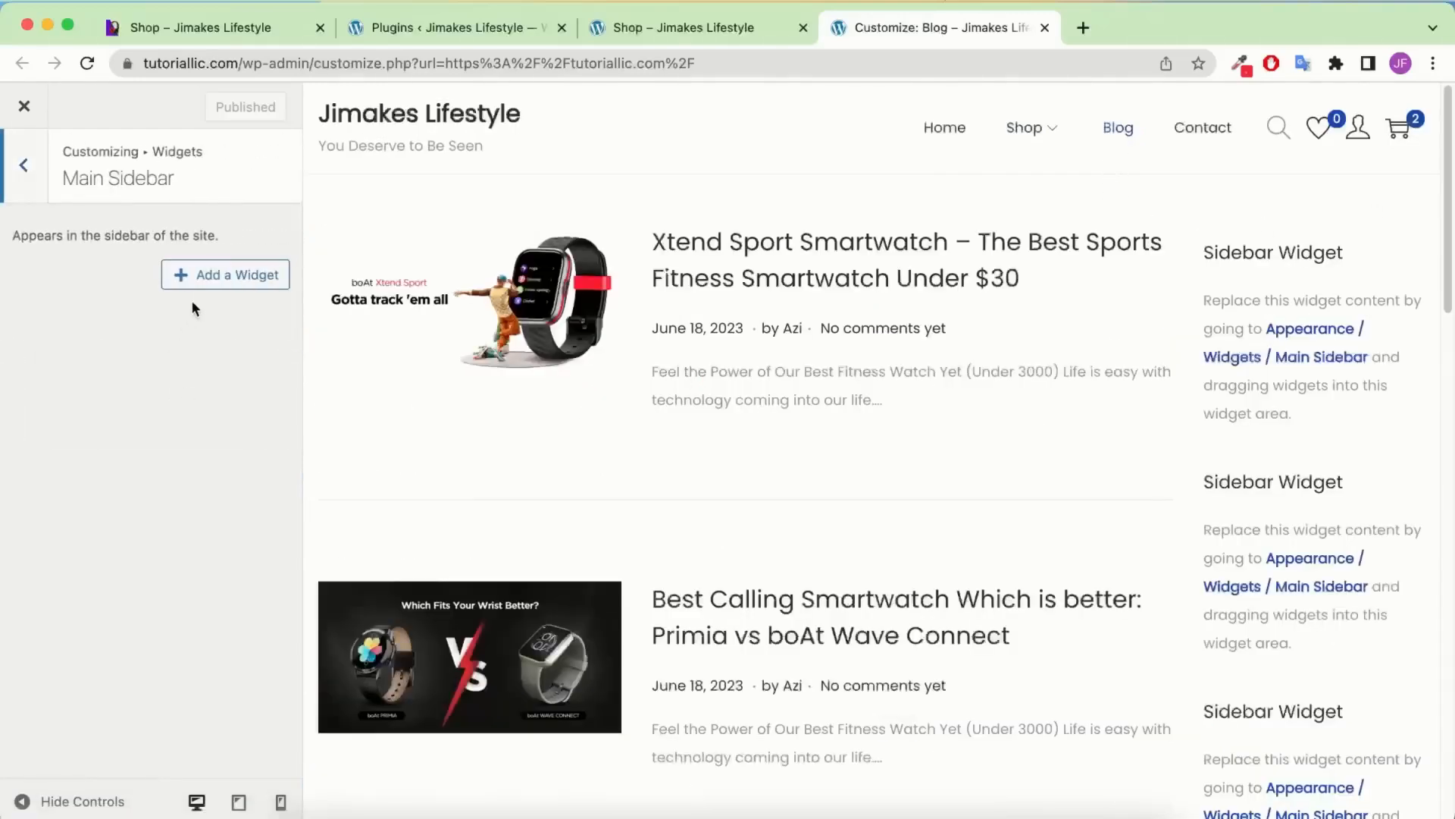
Add Search and Recent Posts widgets to the Main Sidebar
left_click(208, 277)
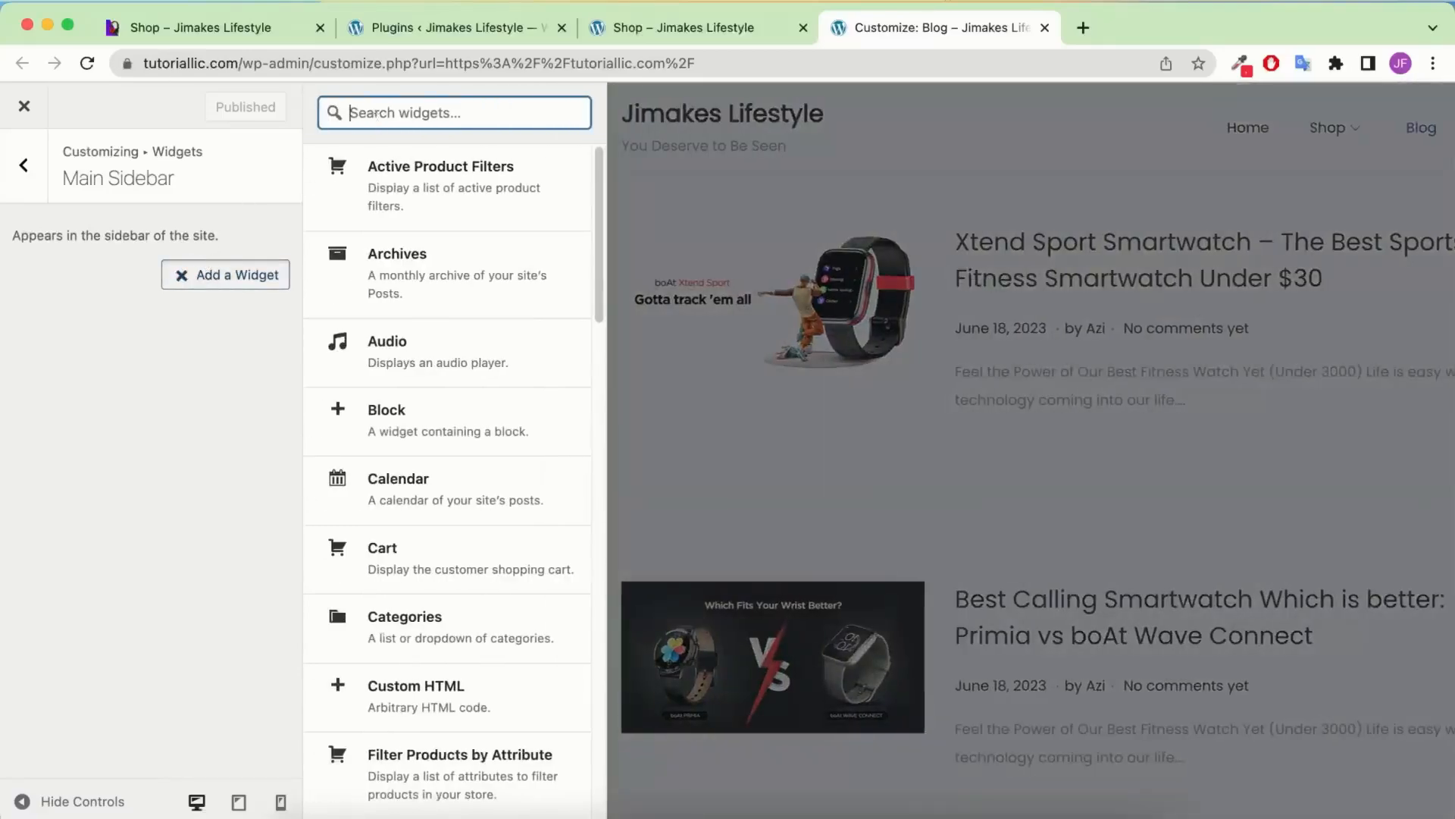
type("search")
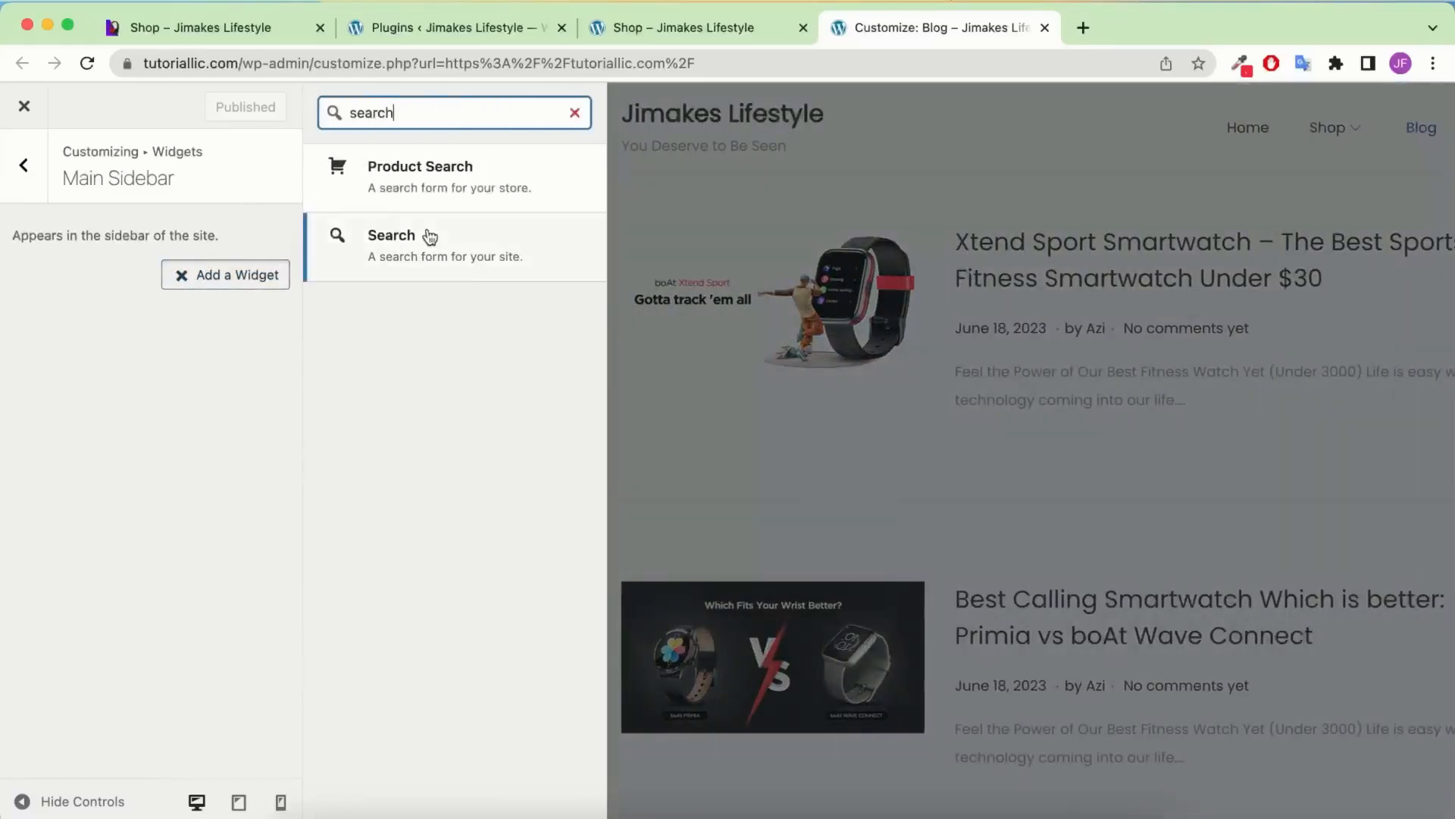
left_click(425, 235)
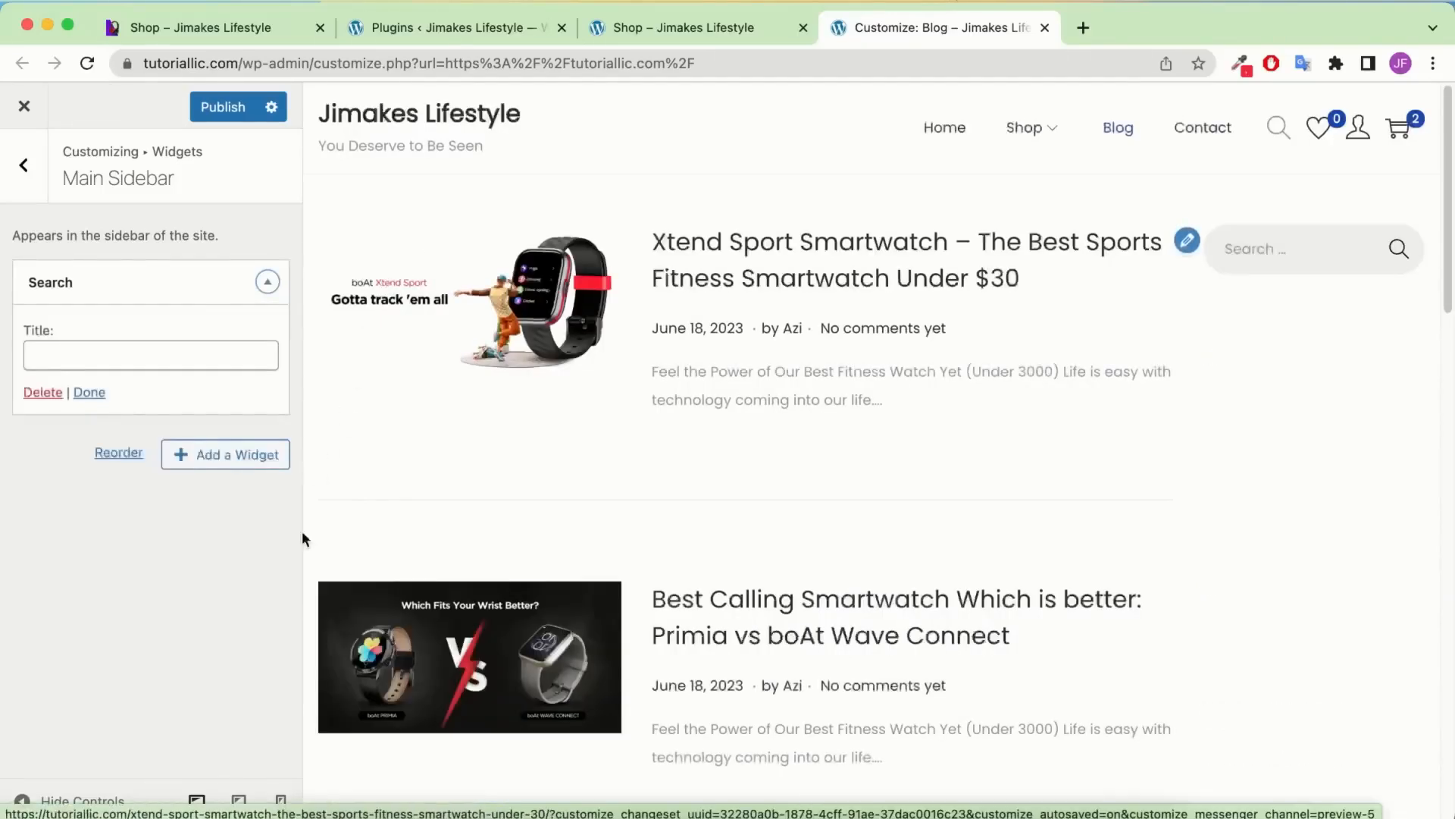
left_click(242, 455)
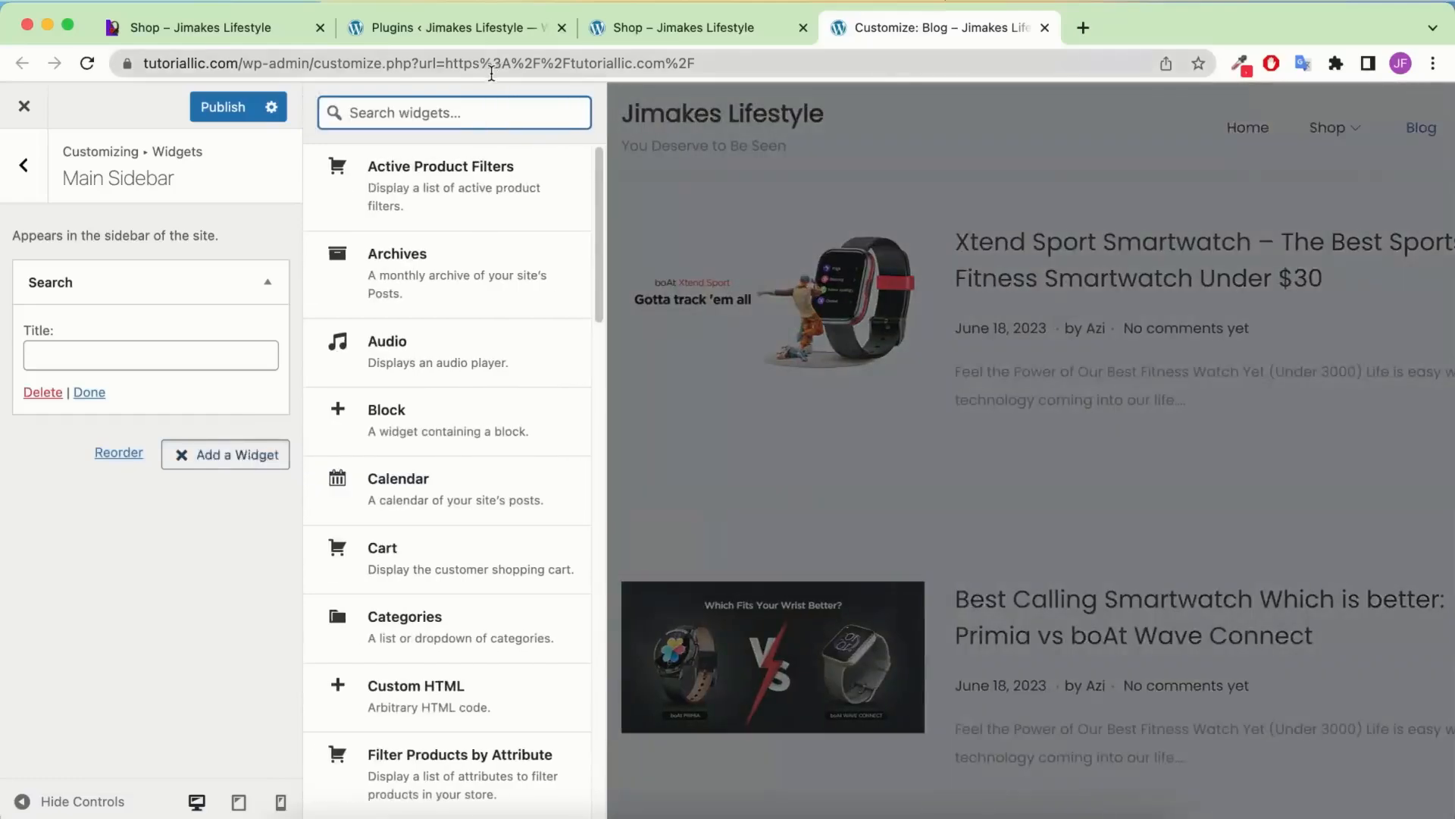
type("recent")
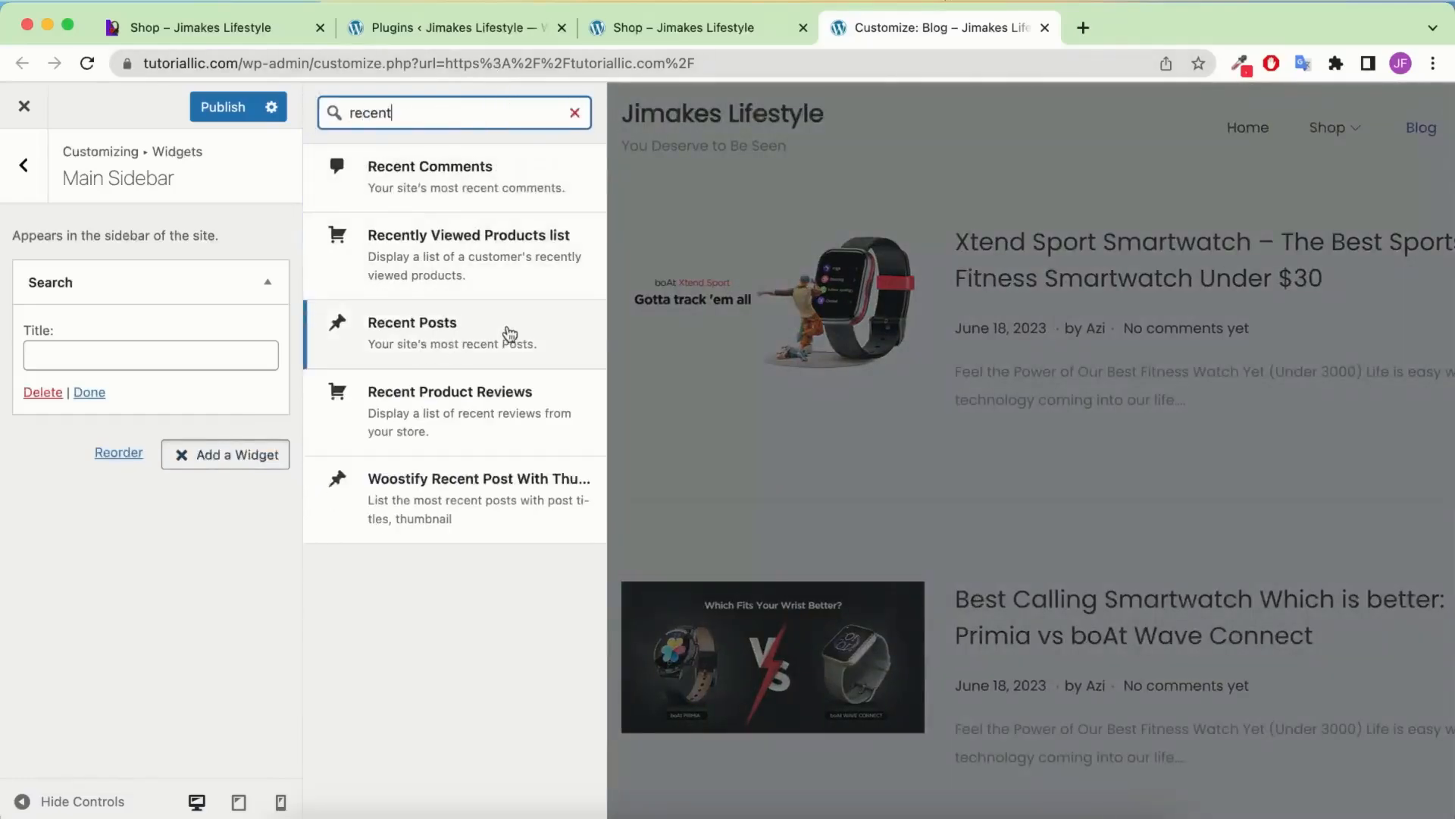
left_click(477, 334)
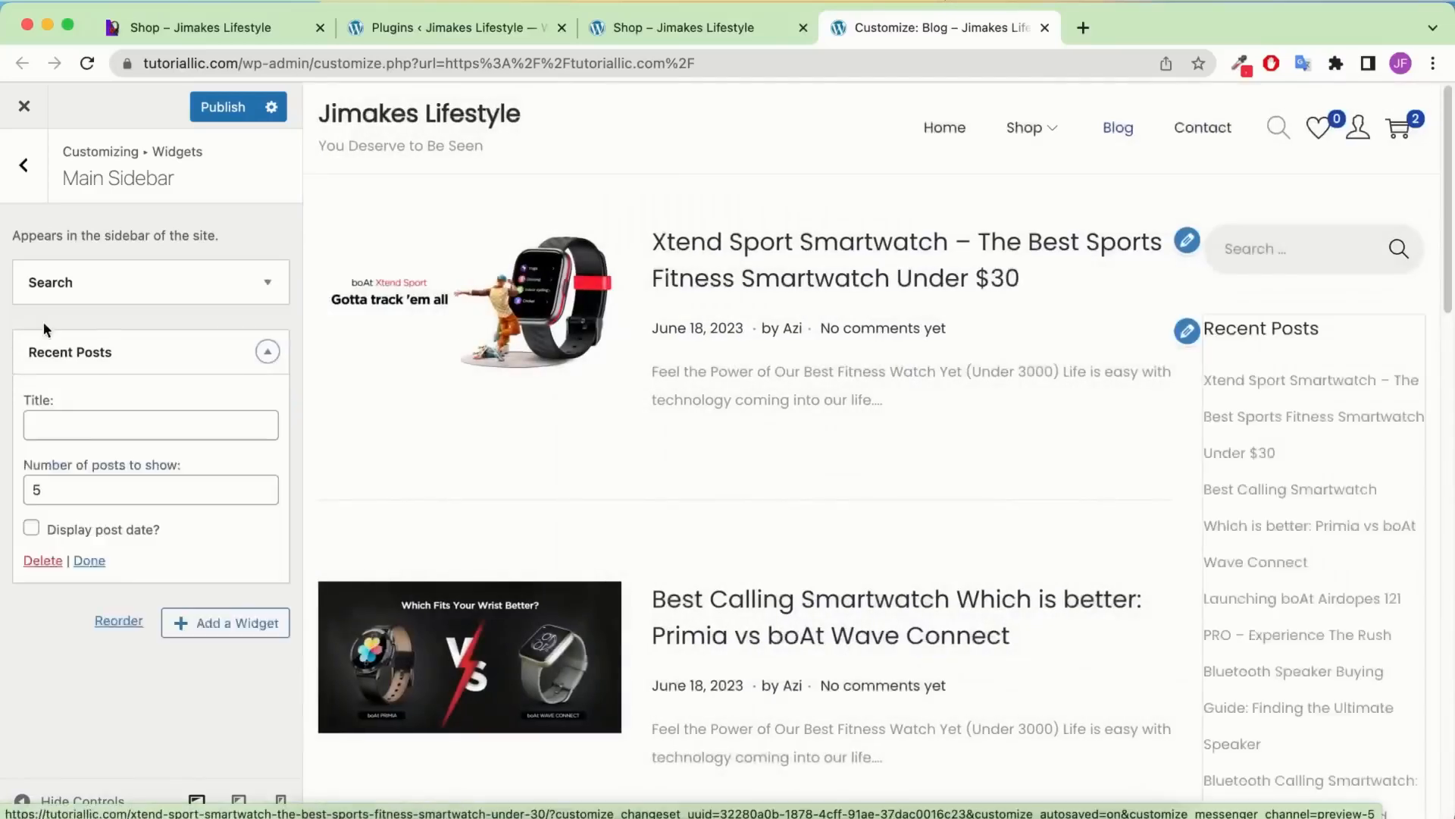
Add a Categories widget with post counts shown, then publish
left_click(263, 629)
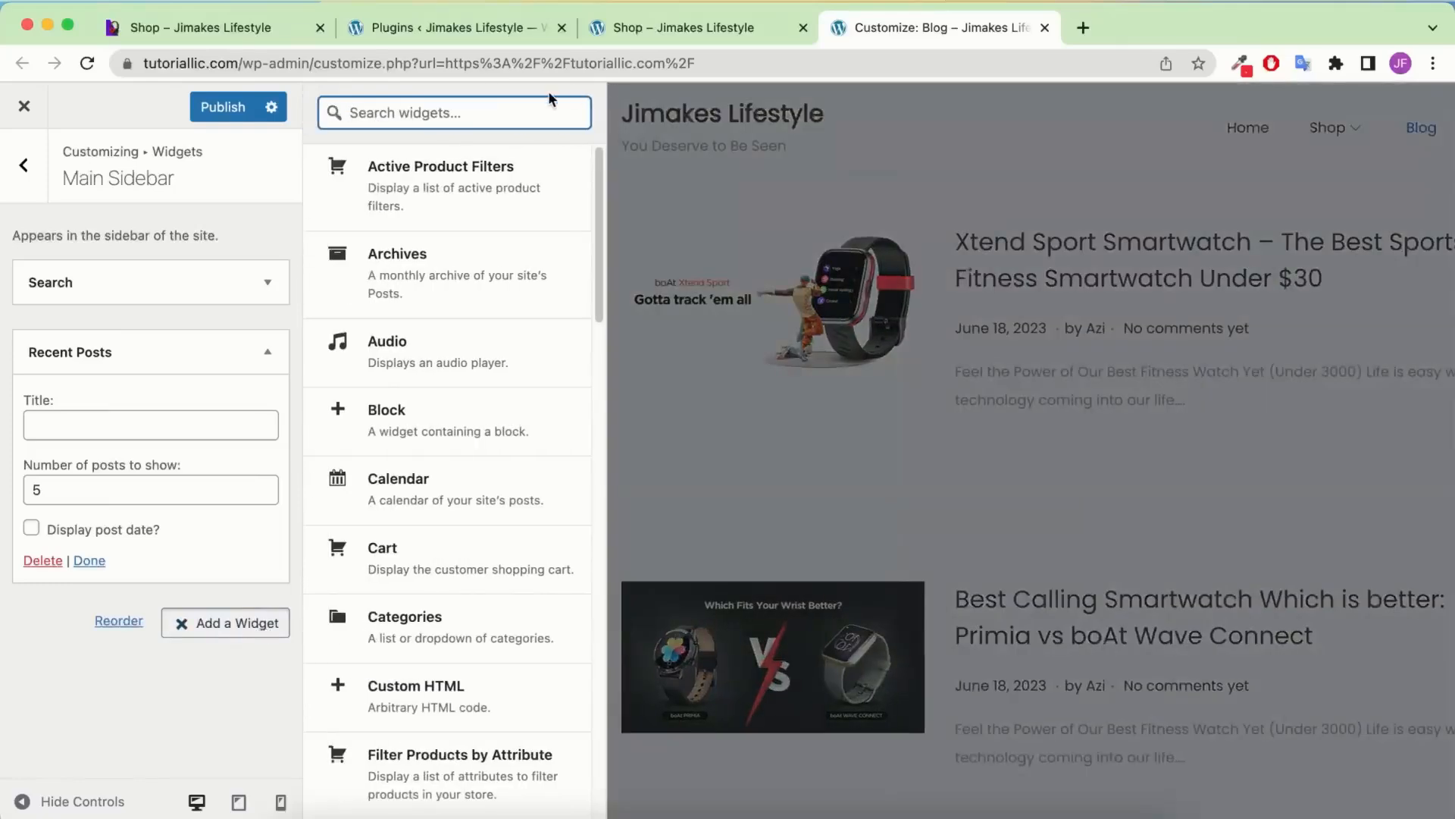
type("cate")
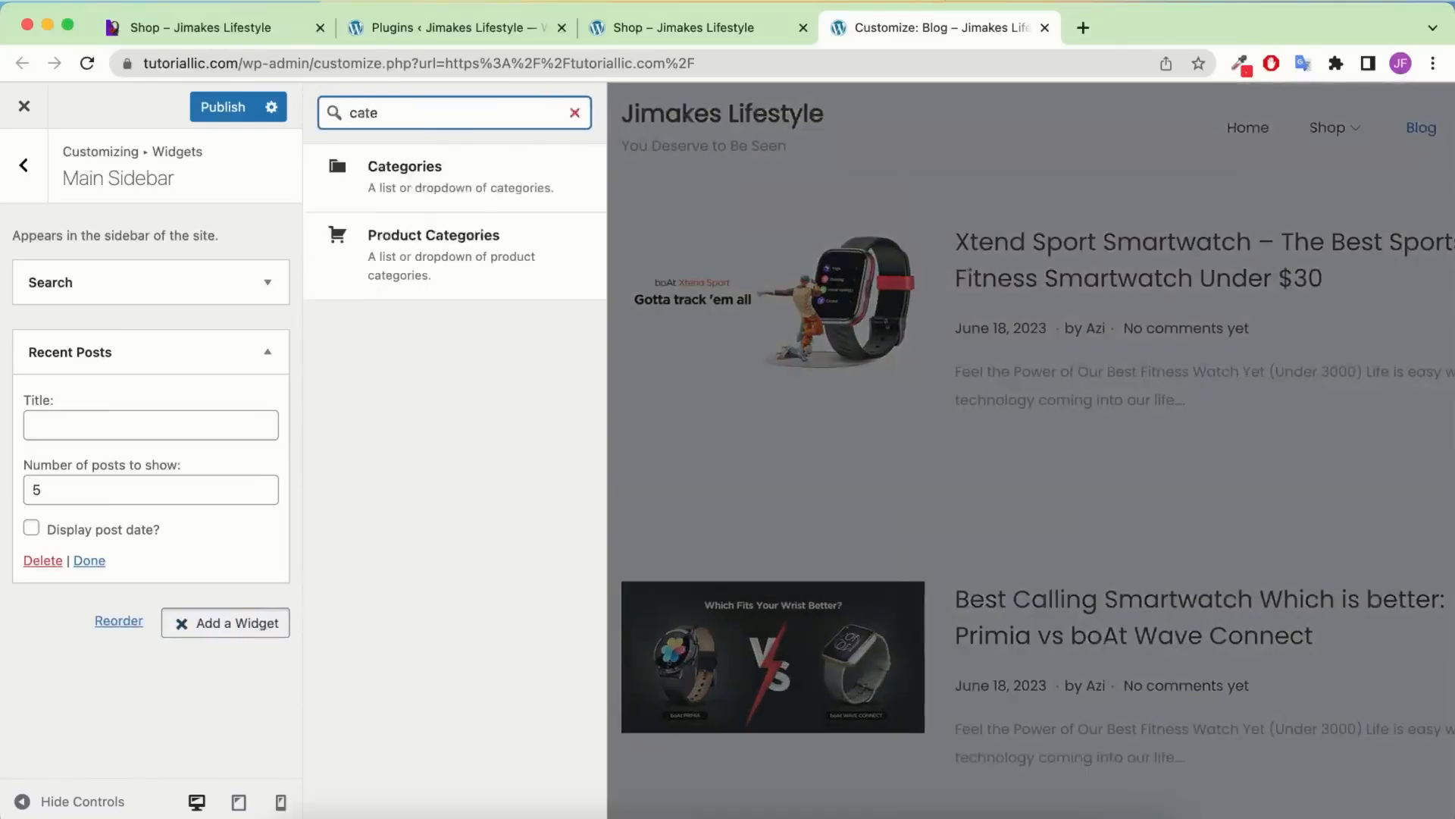
left_click(457, 164)
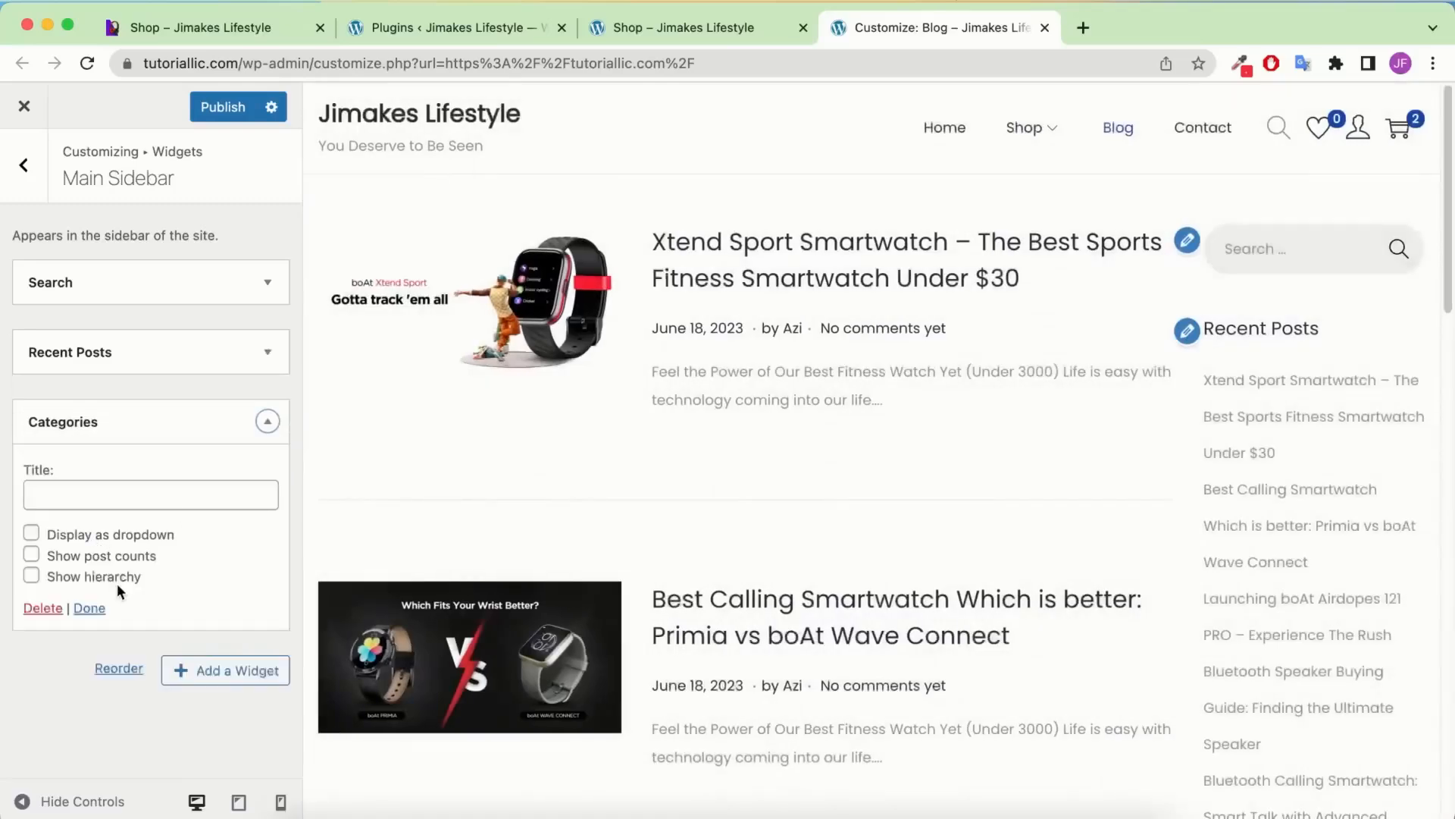
scroll(1215, 515, "down", 10)
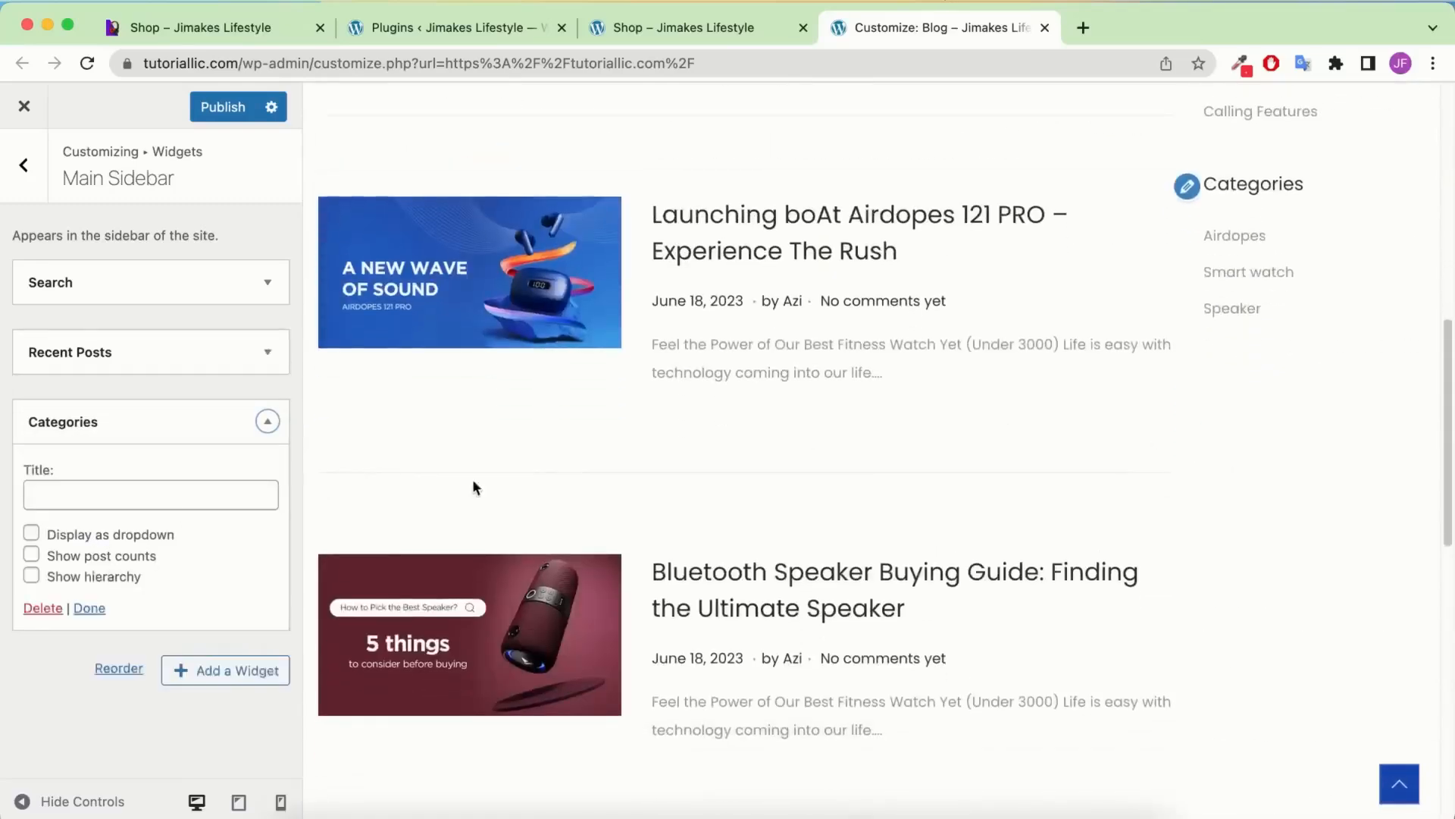
left_click(123, 556)
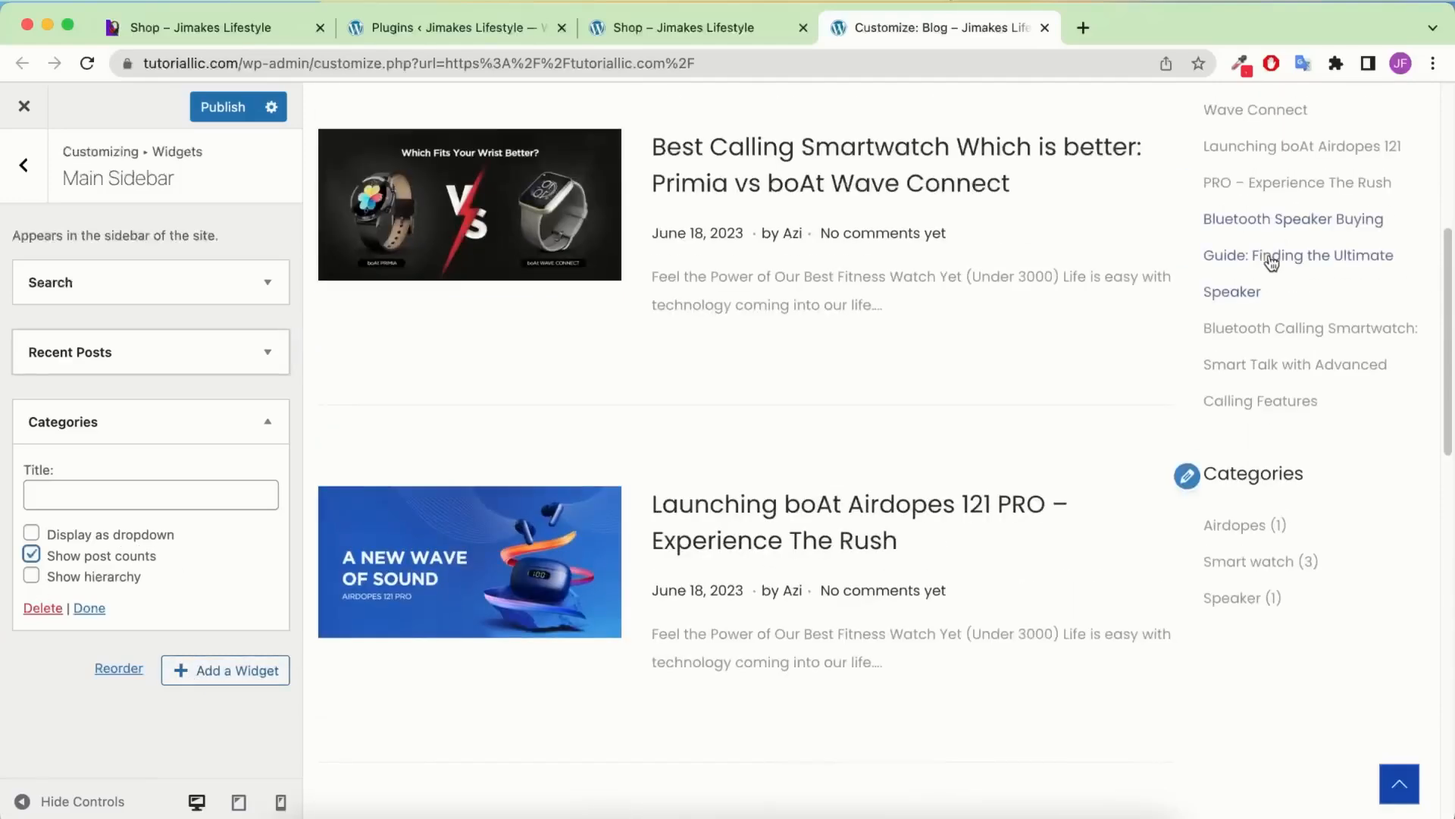
scroll(1269, 261, "up", 4)
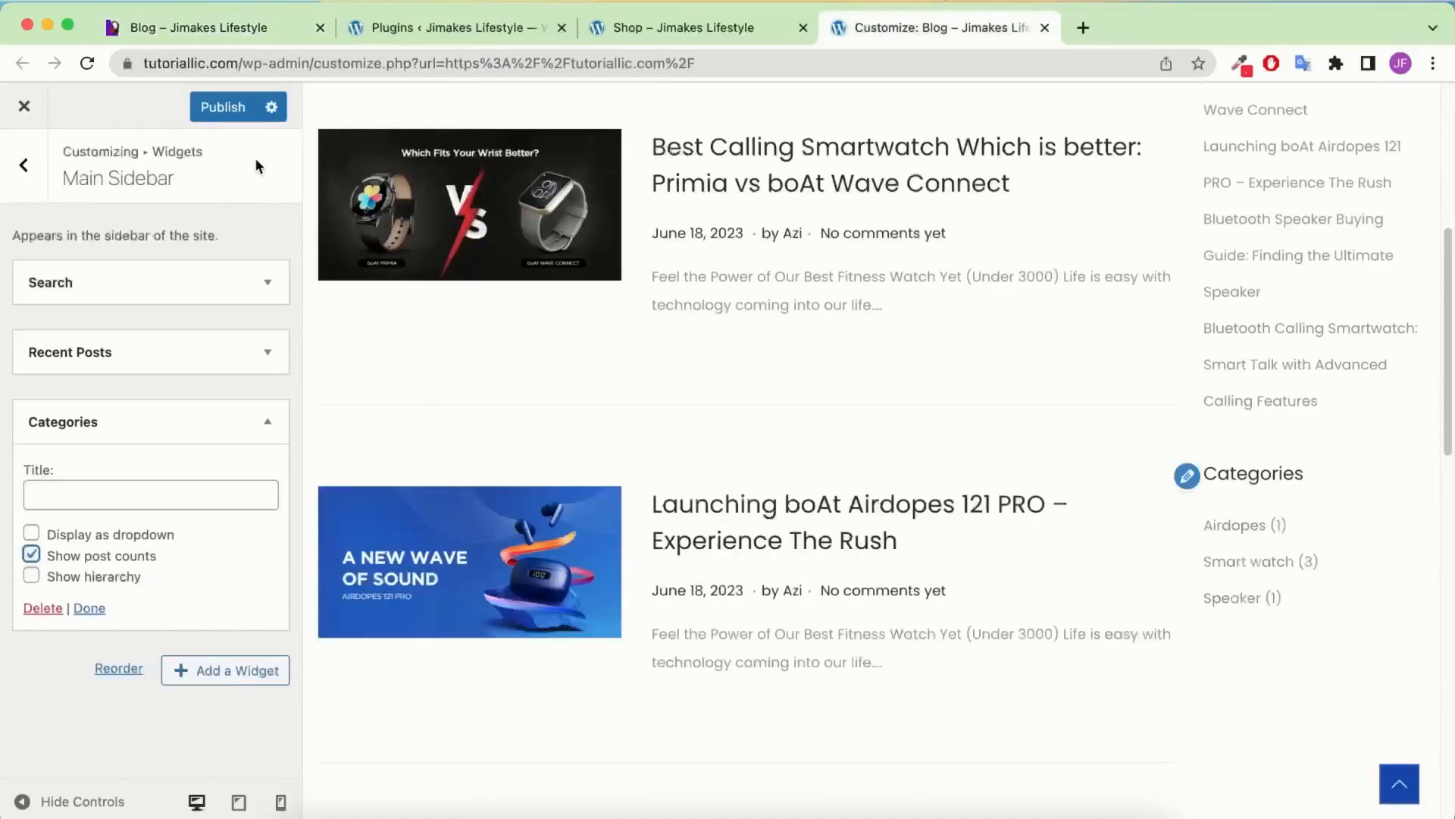
left_click(206, 106)
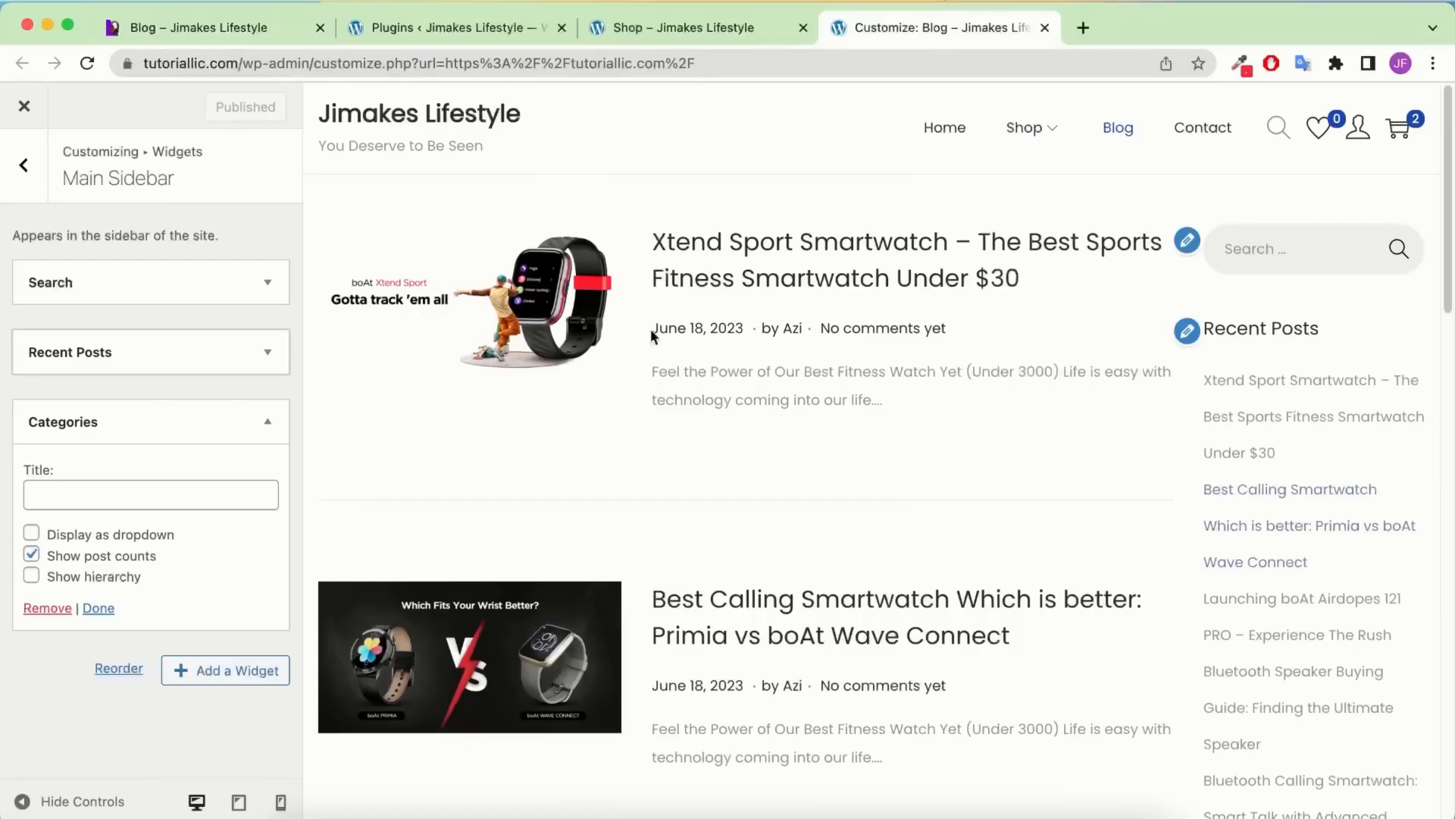
Preview Shop, compare the reference blog and live shop tabs, then return to the Customizer main panel
left_click(1023, 143)
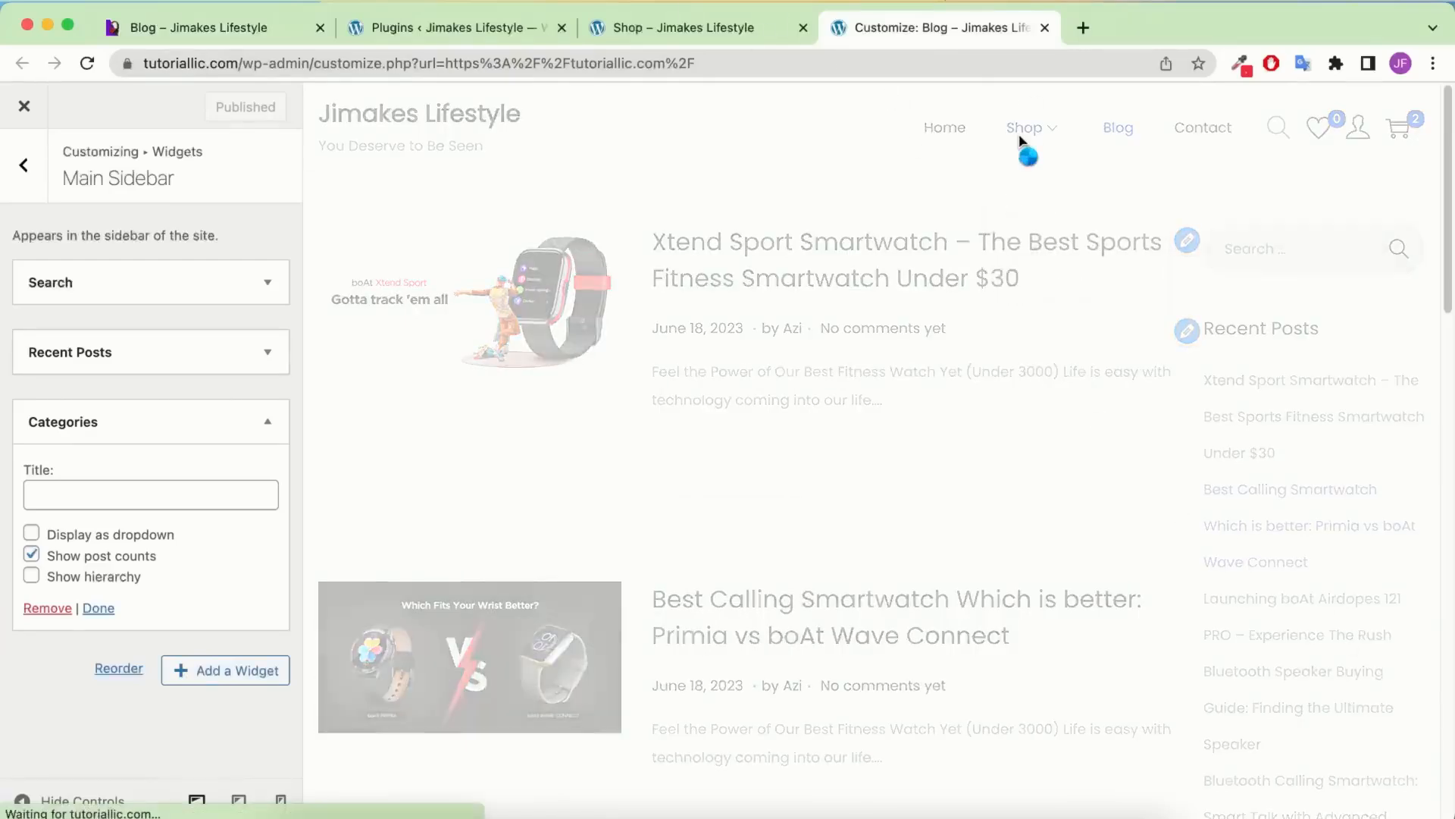
left_click(203, 32)
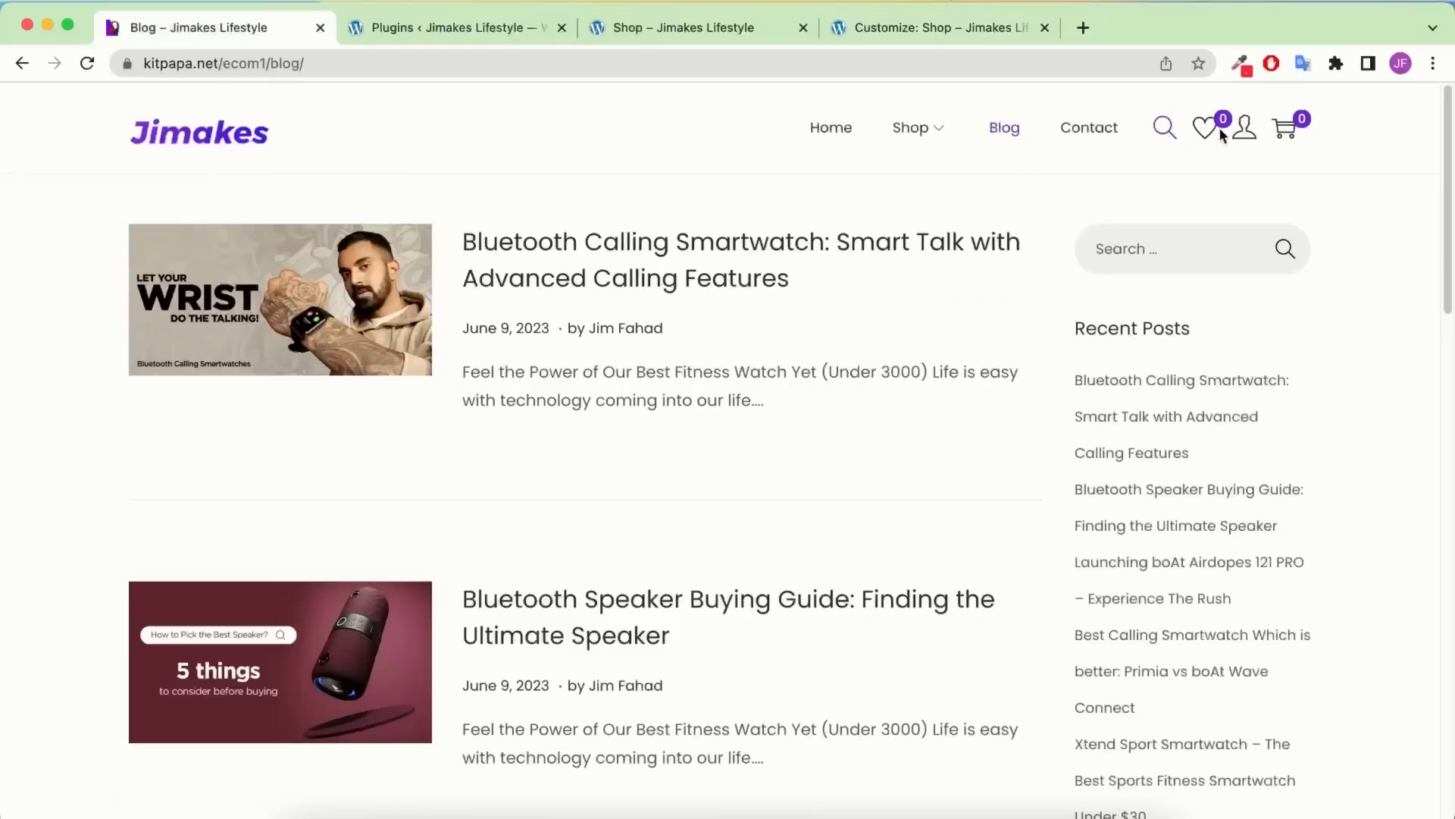
left_click(734, 39)
scroll(1202, 286, "up", 7)
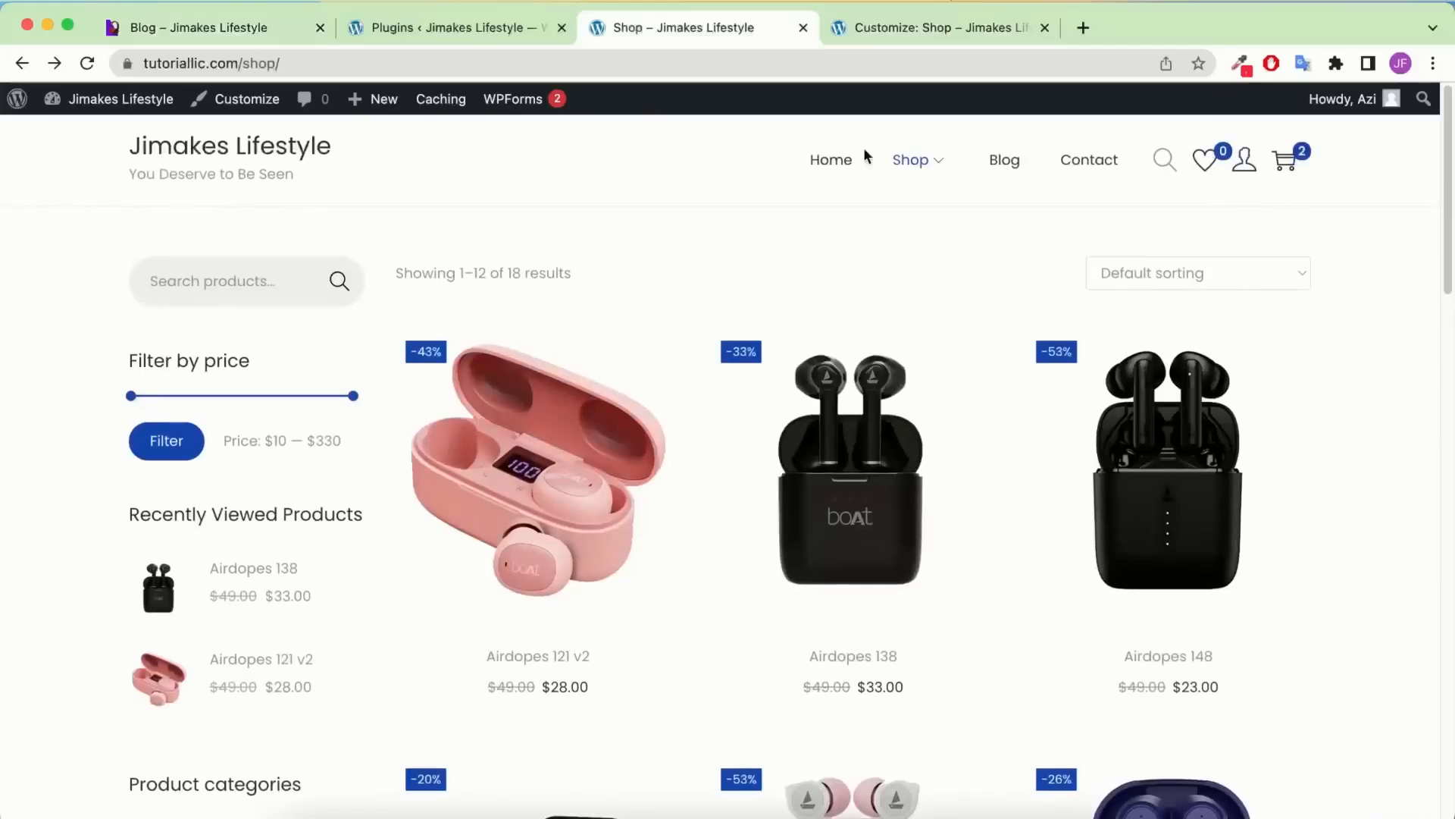
left_click(898, 30)
left_click(20, 173)
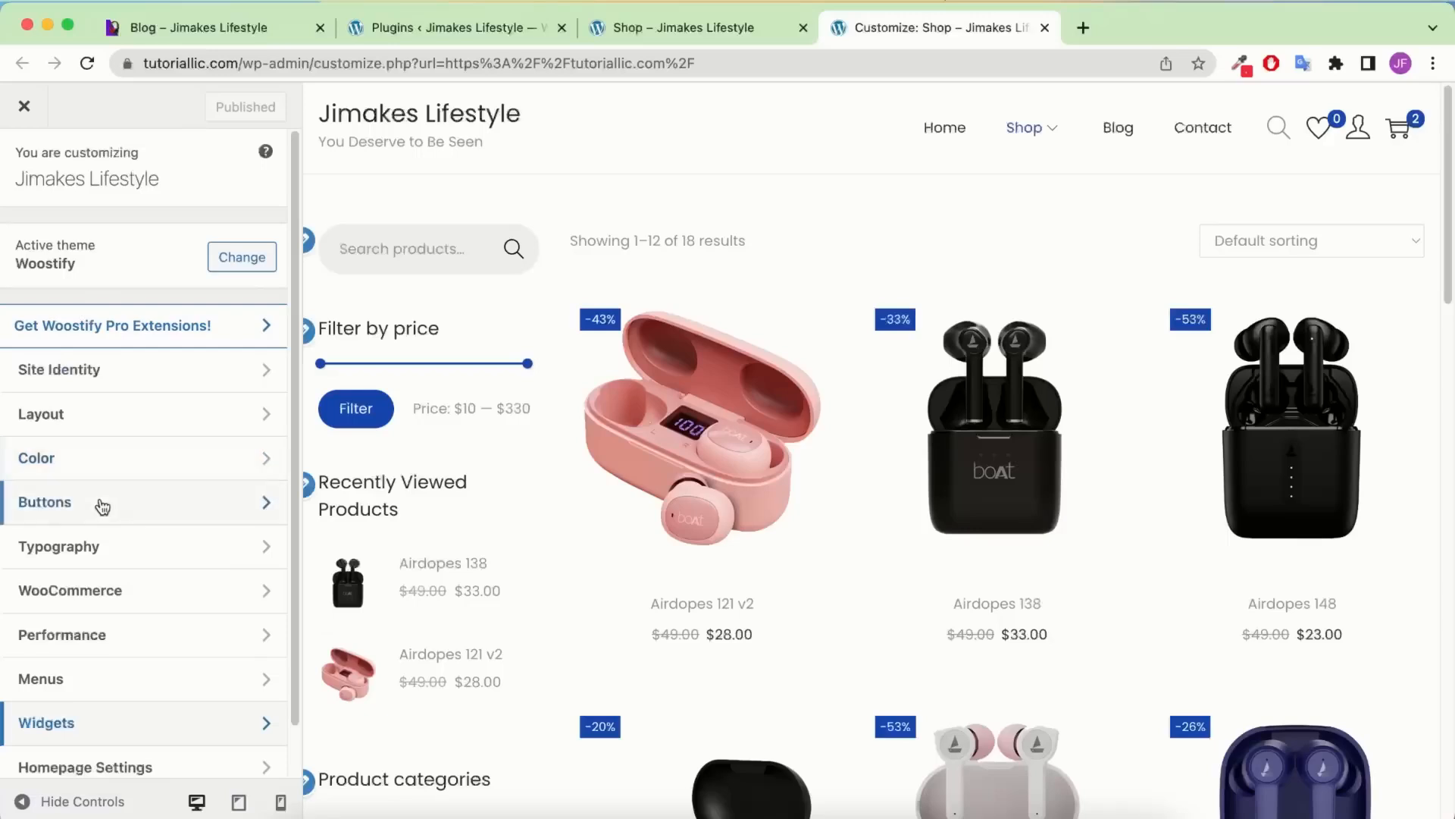
Set the theme colour to purple #7025cf in the Color settings
left_click(91, 478)
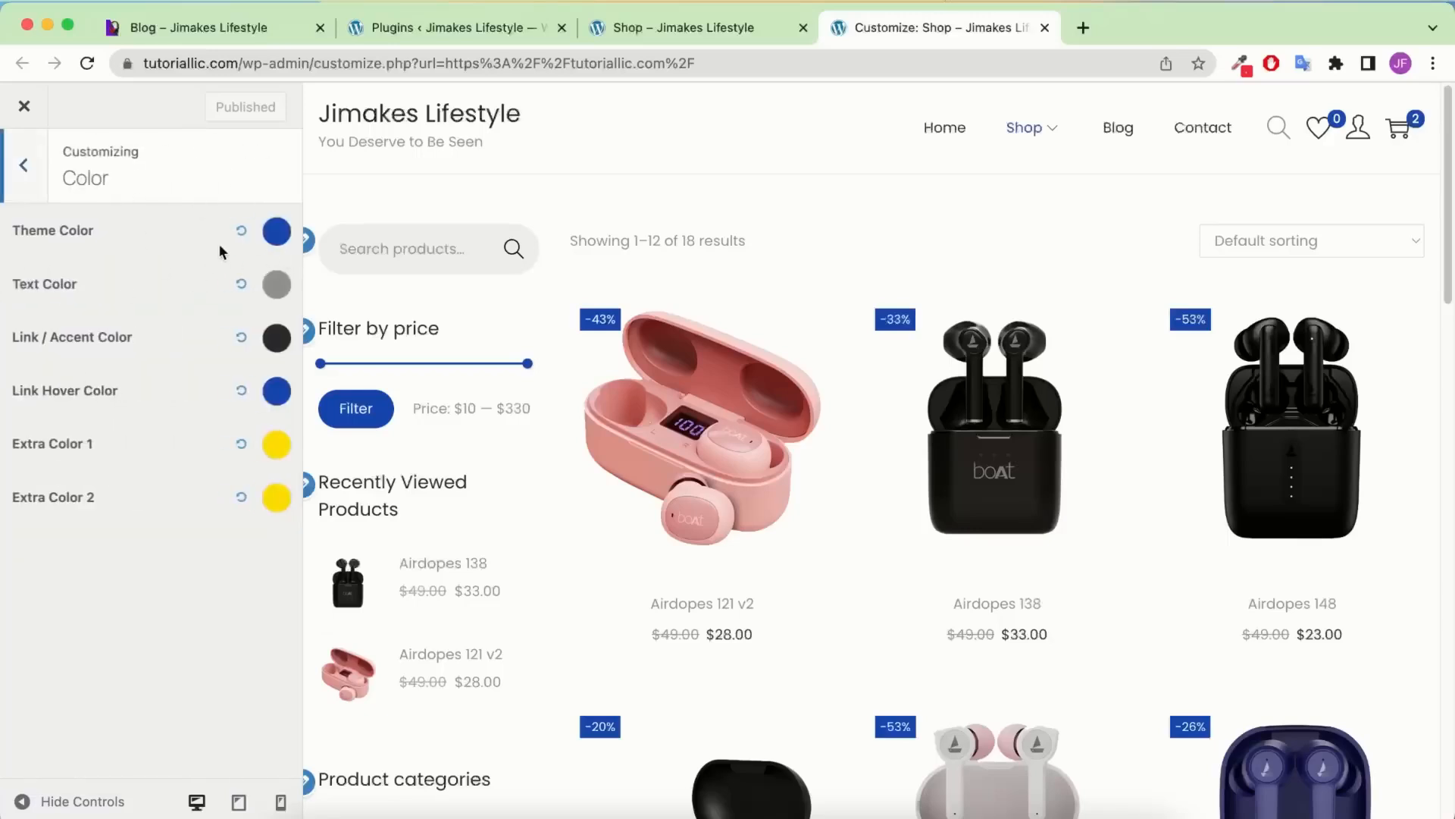
left_click(276, 241)
left_click(65, 483)
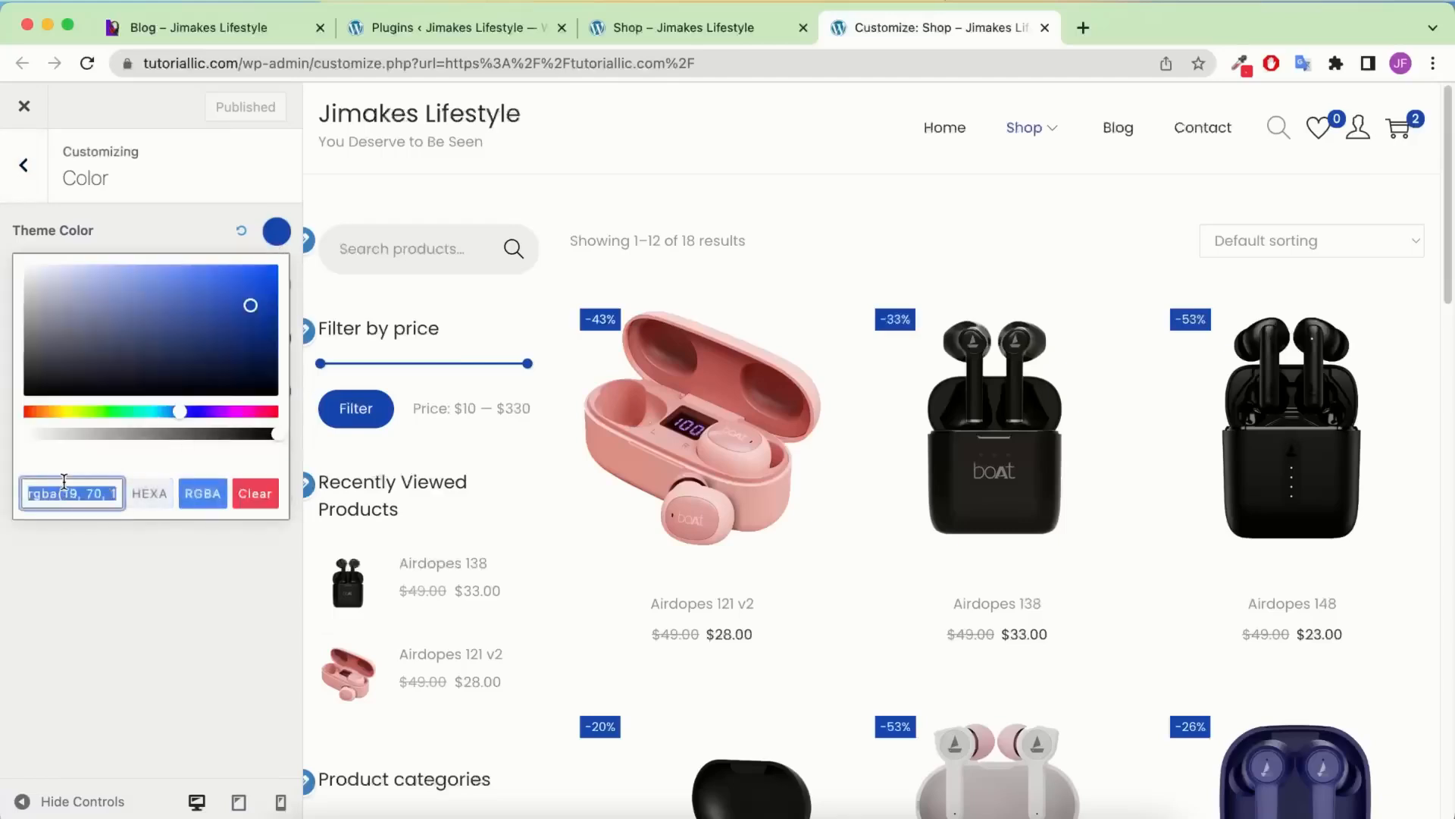
type("#7025cf")
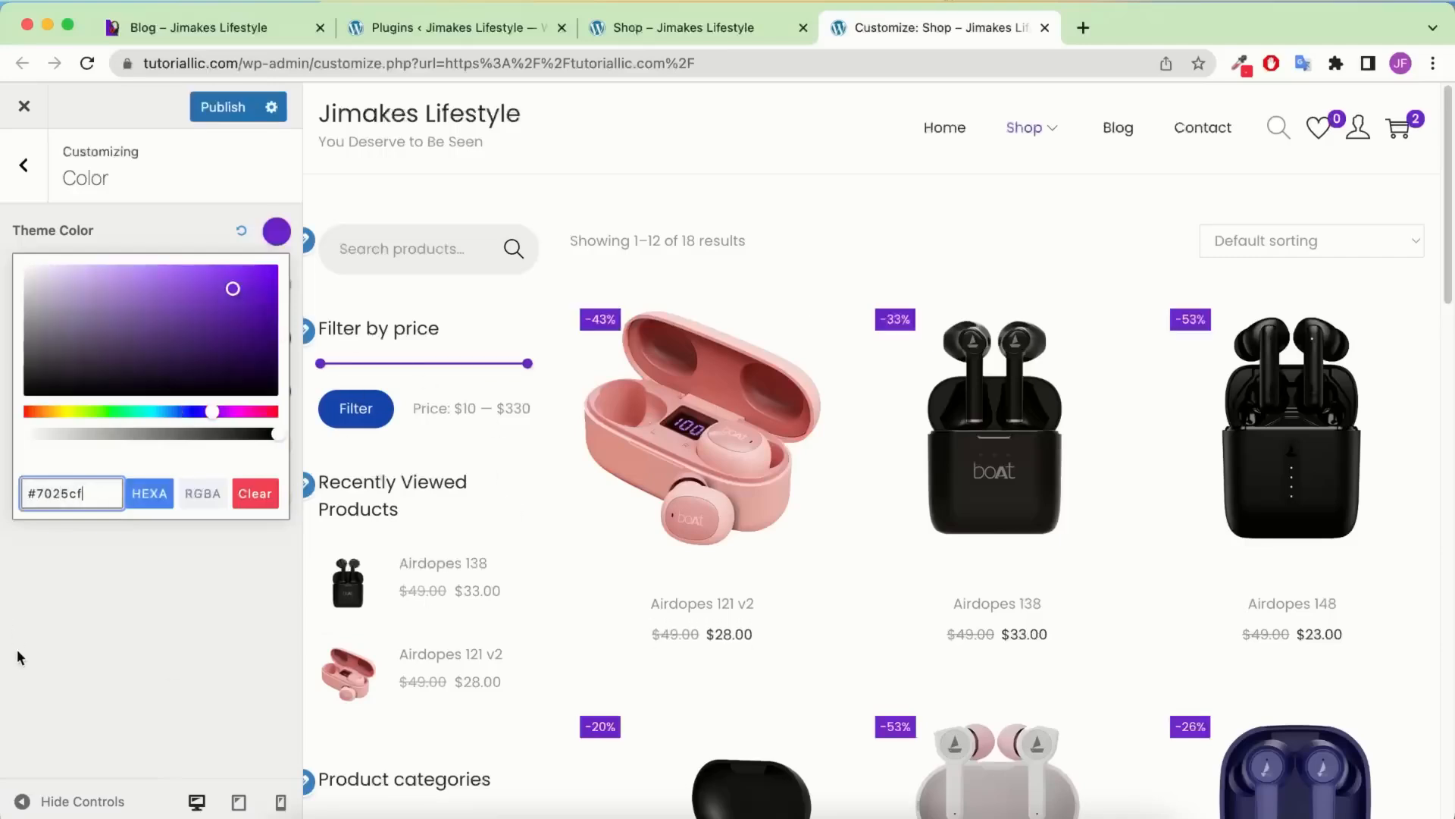
left_click(15, 615)
Compare with the reference blog, then set the text colour to #555555
left_click(142, 22)
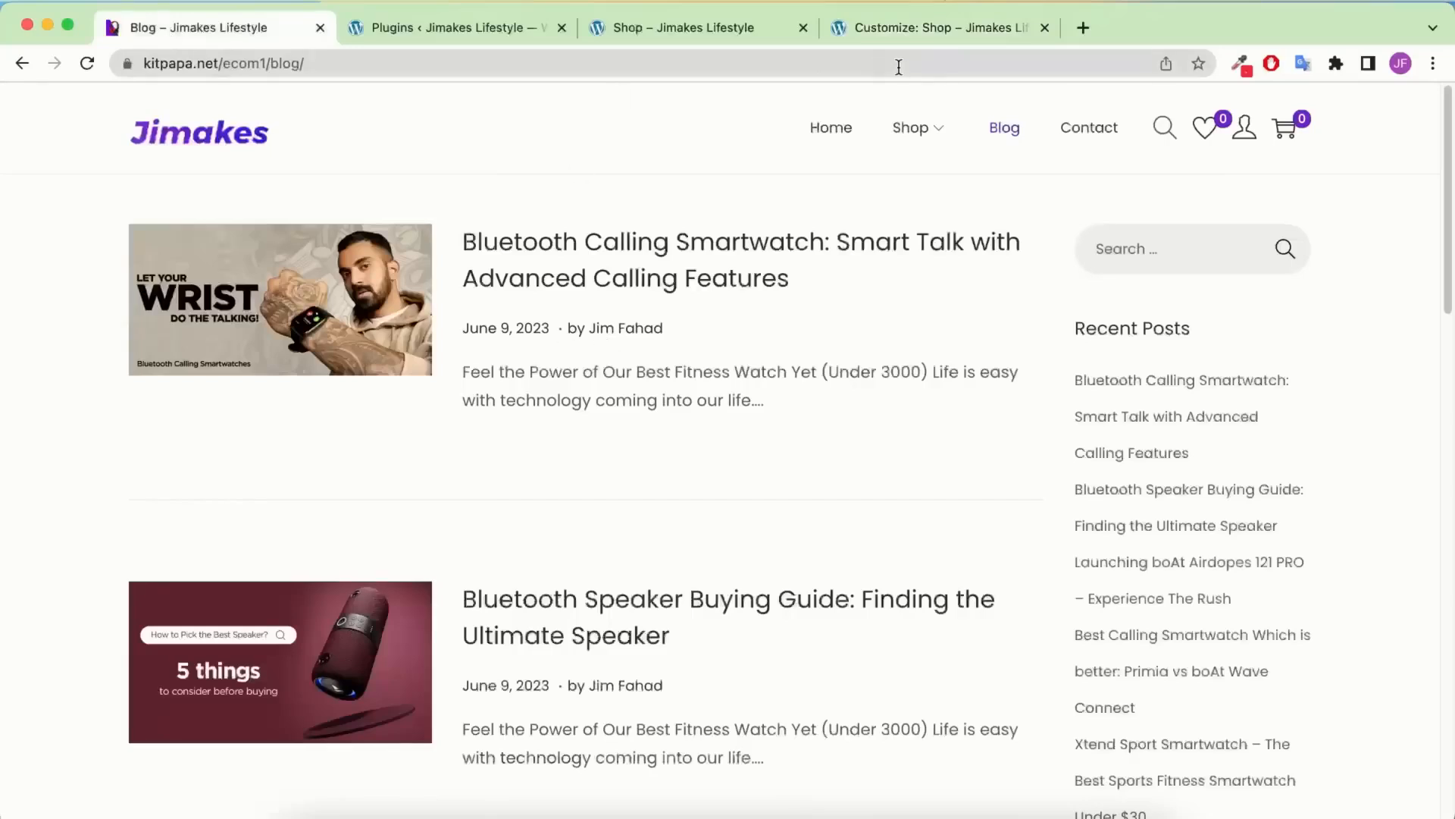
left_click(902, 30)
left_click(274, 288)
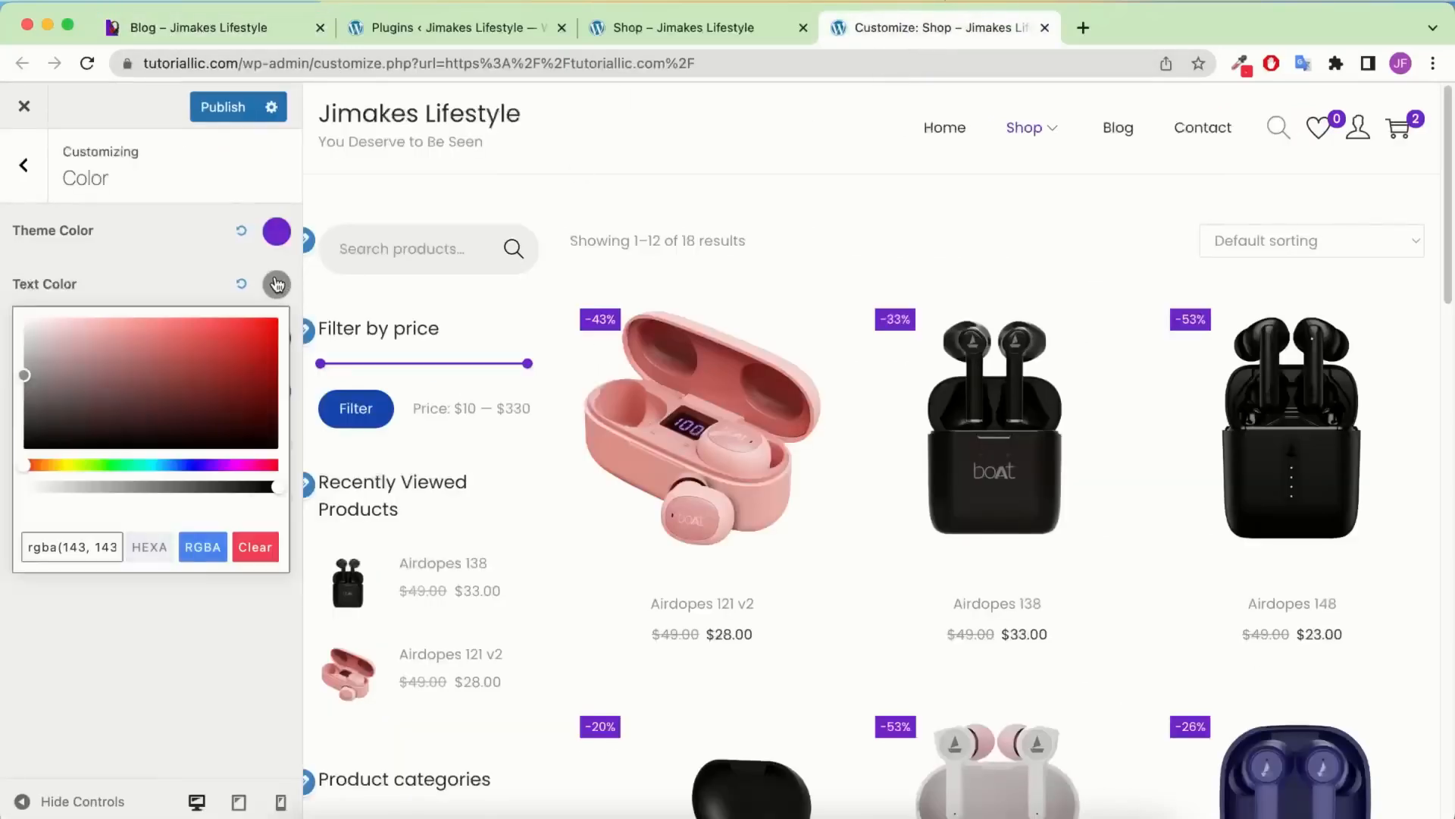
triple_click(69, 549)
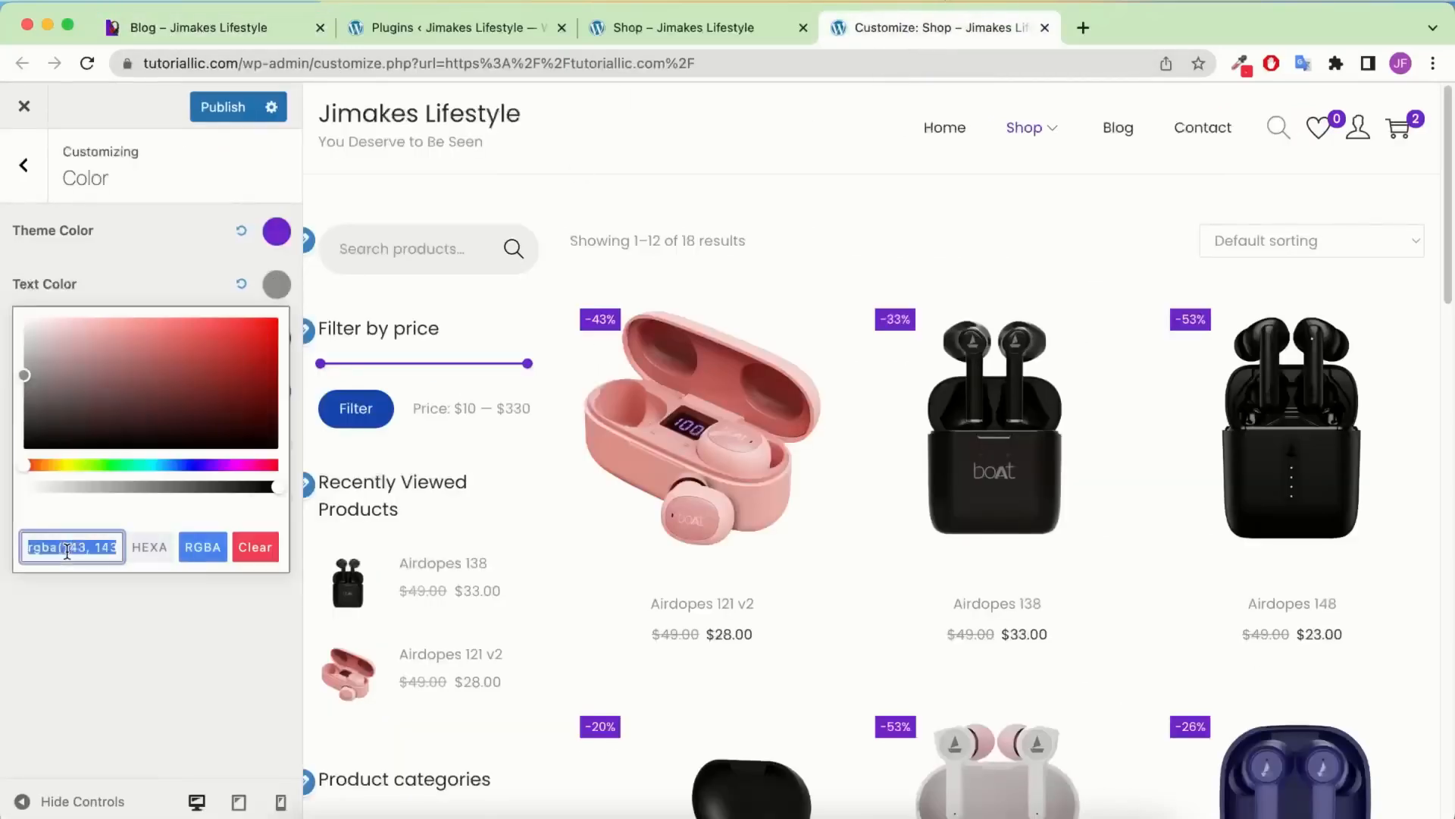
type("#555")
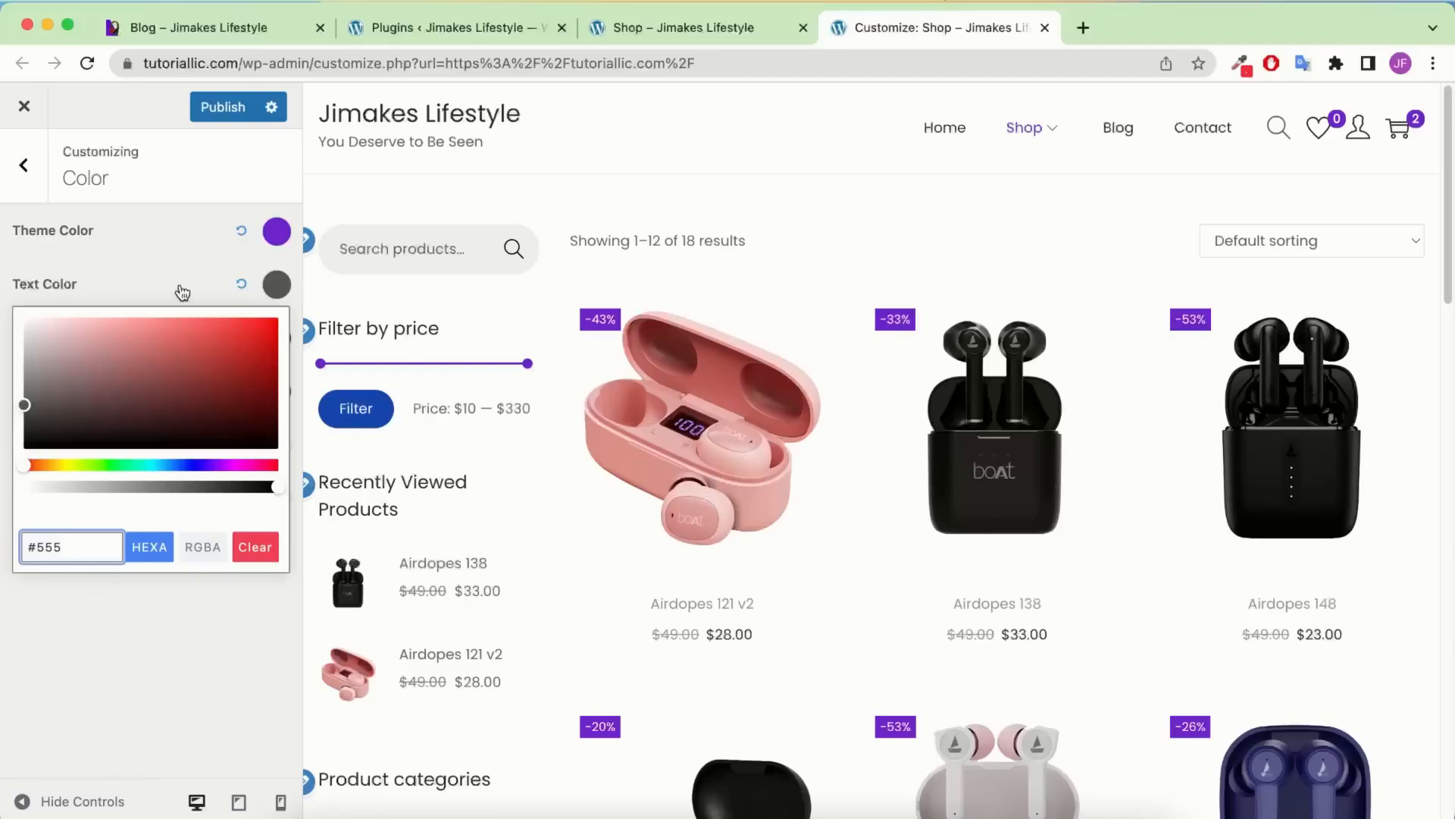
type("55")
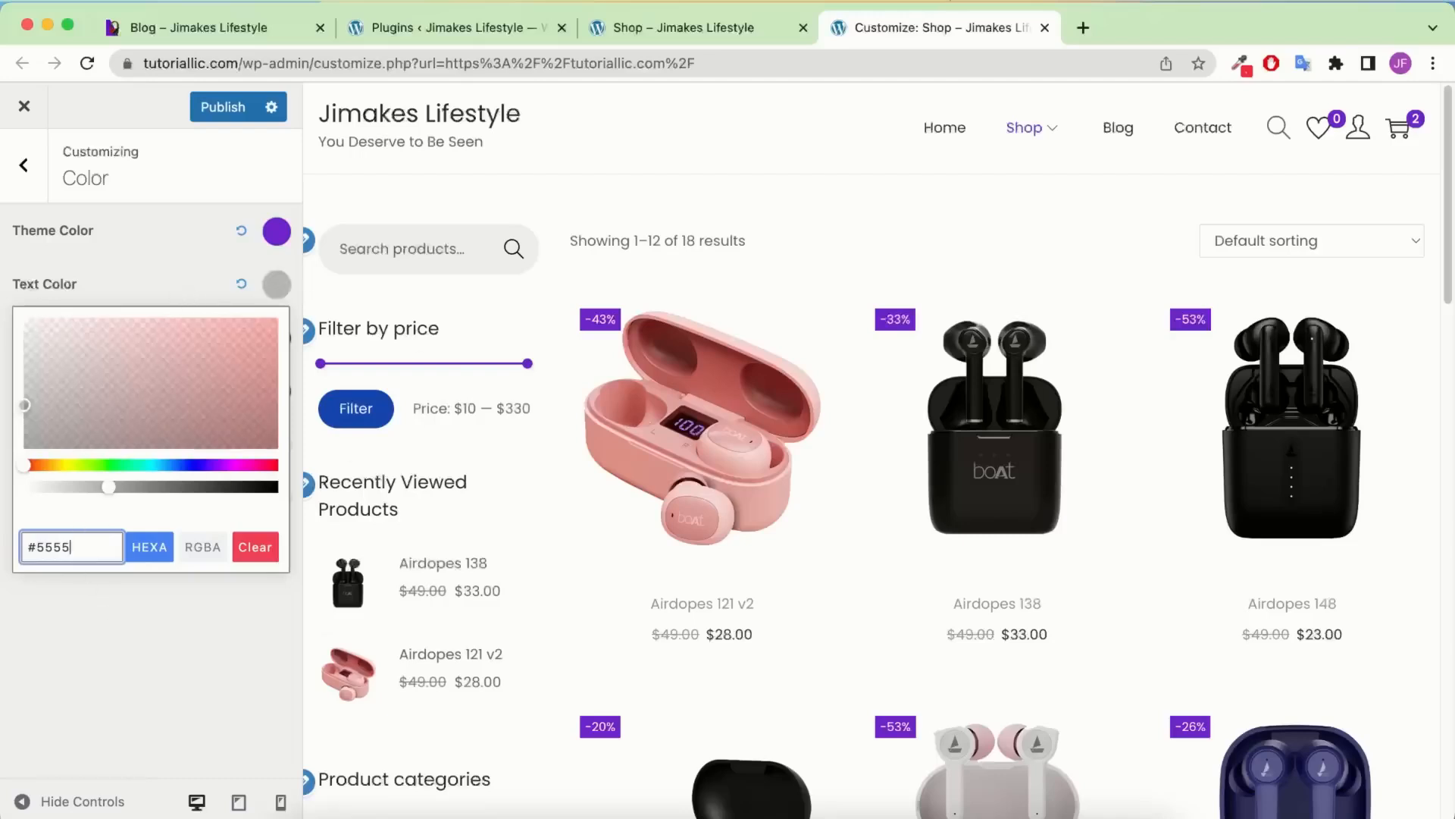
type("5")
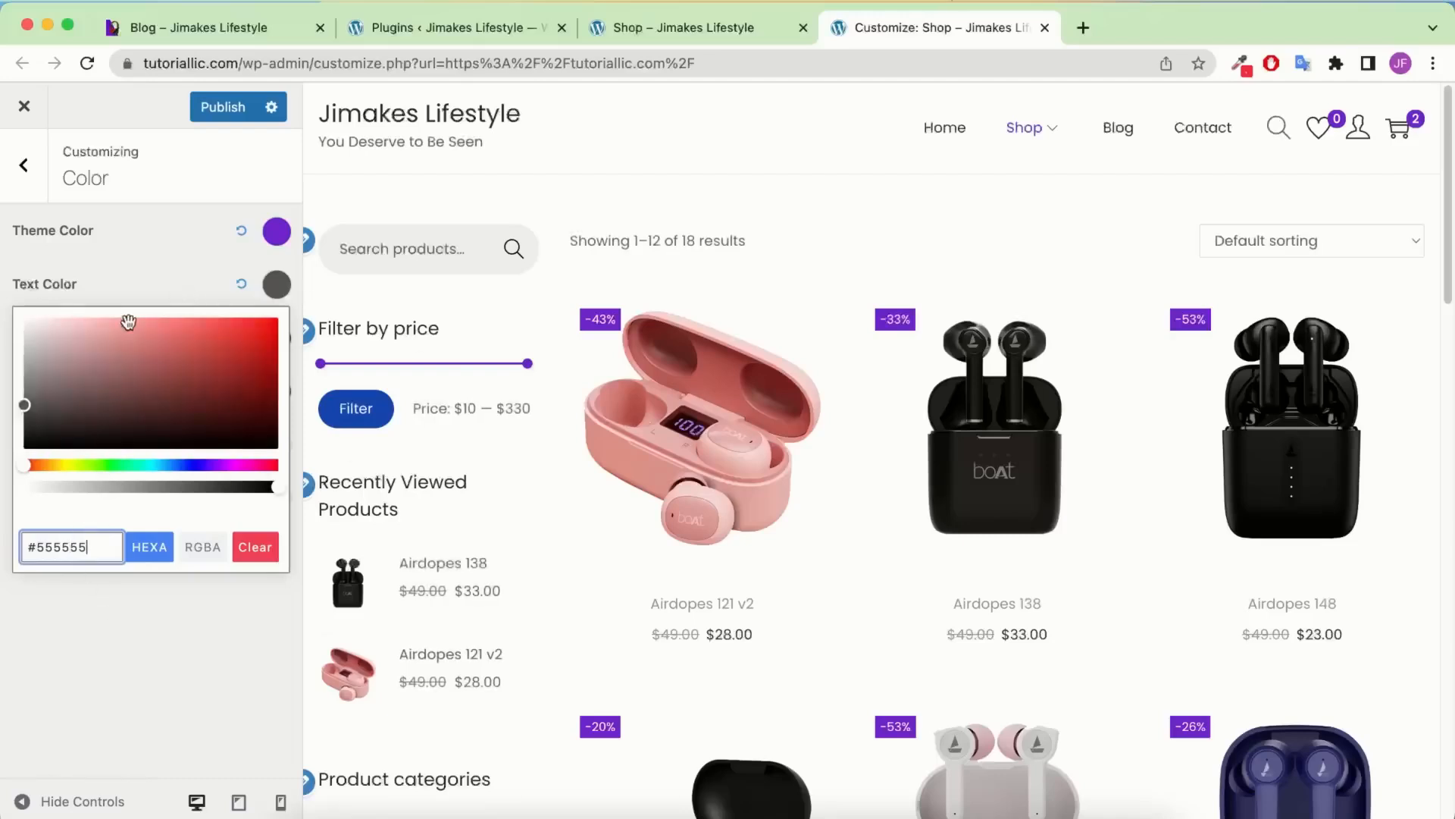
left_click(149, 271)
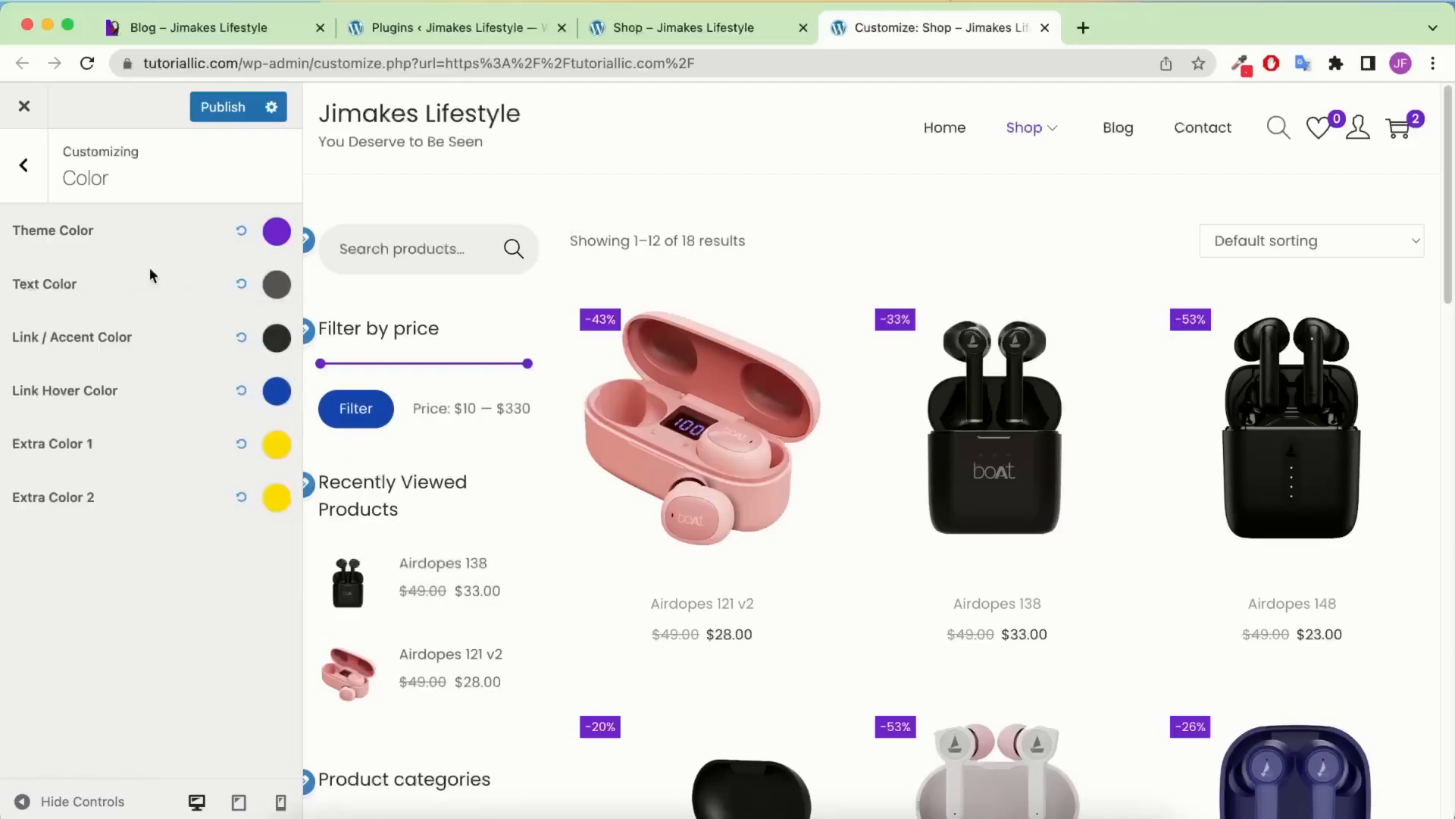
Try white and #f8f as text colours, then restore #555555 and close the picker
left_click(276, 287)
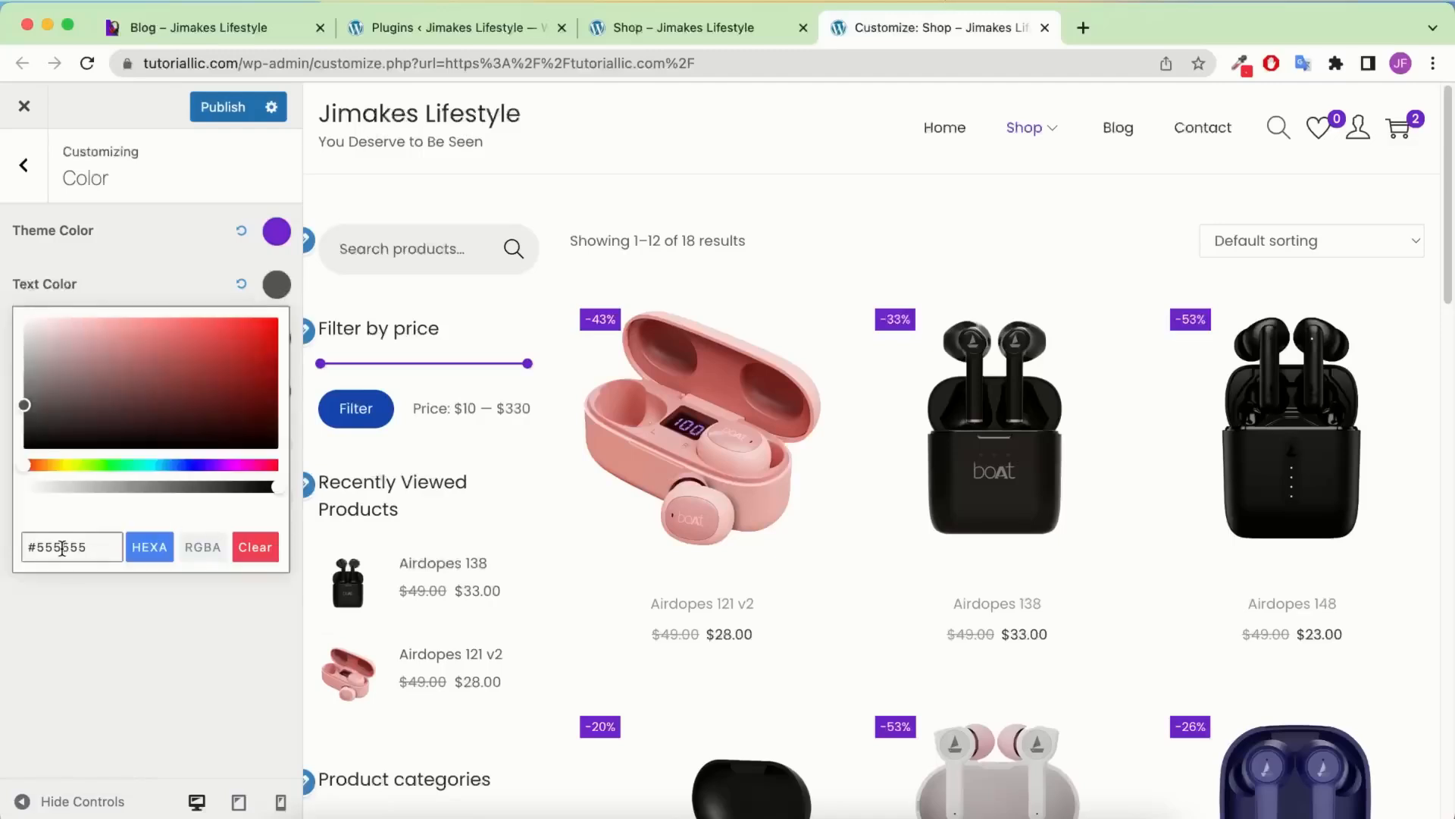
left_click_drag(97, 546, 37, 539)
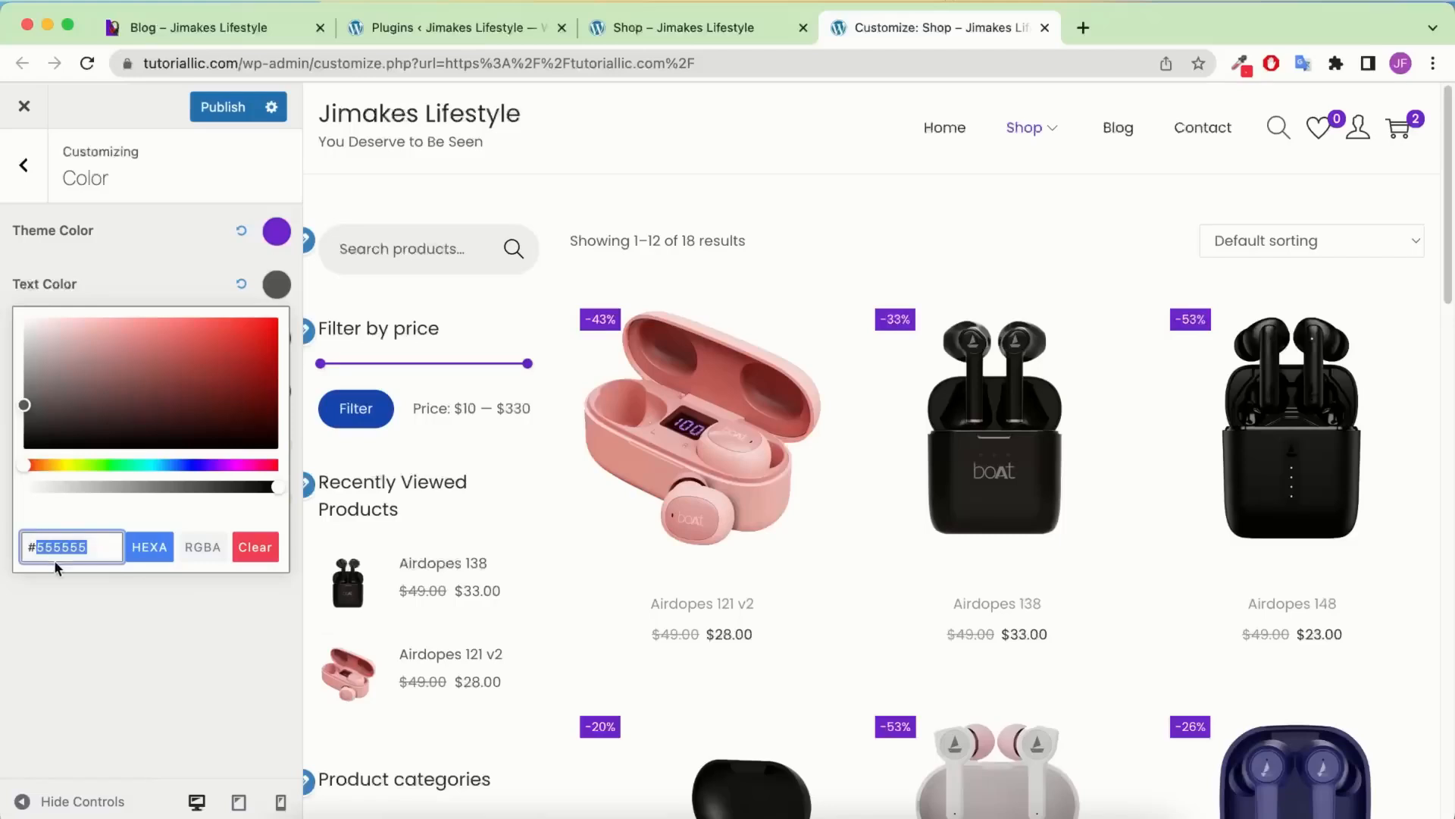
type("555")
key("shift+Left")
key("shift+Left")
key("shift+Left")
type("fffff")
key("shift+Left")
key("shift+Left")
key("shift+Left")
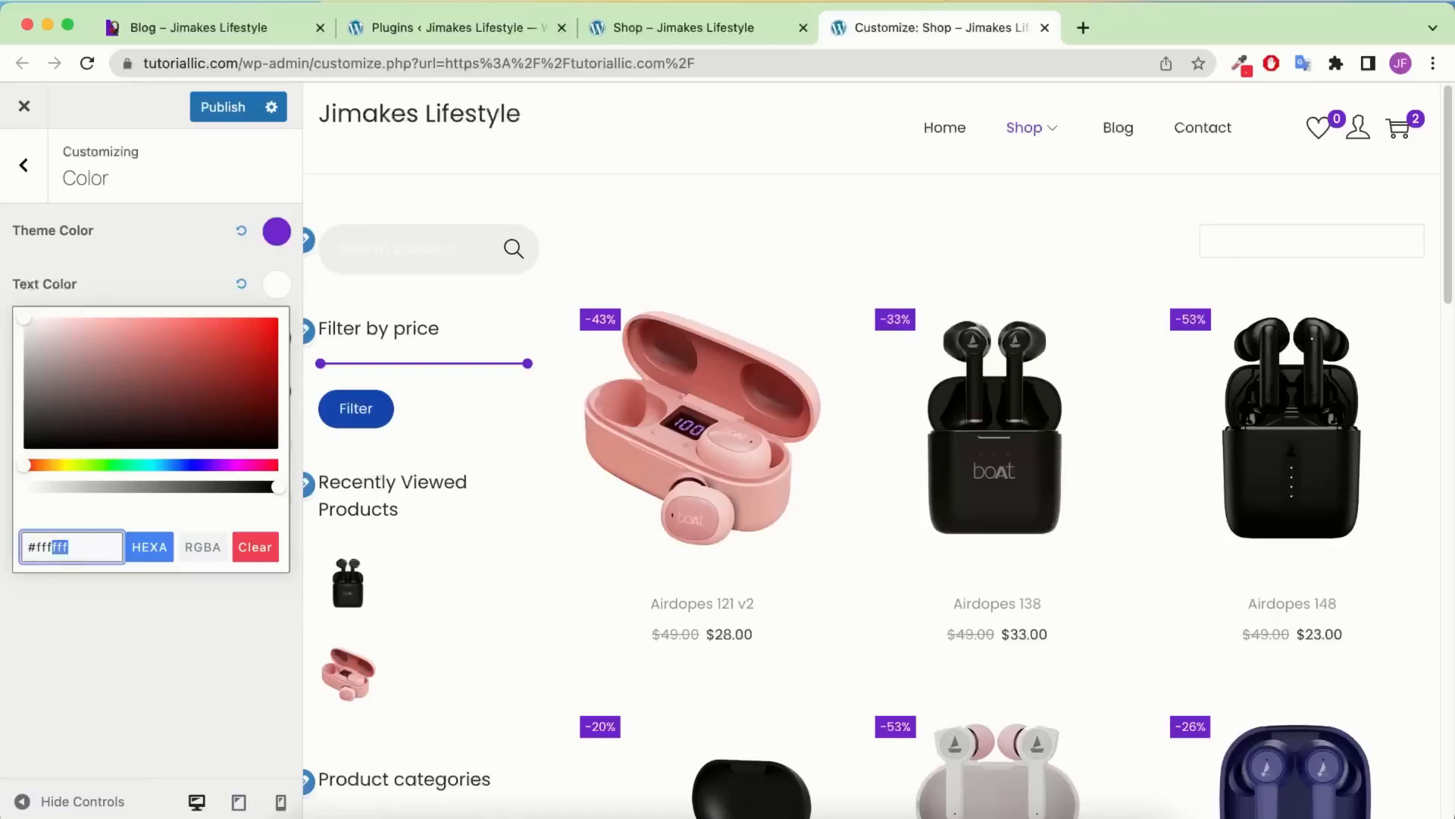
key("BackSpace")
type("8f8f8f")
key("BackSpace")
key("BackSpace")
key("BackSpace")
key("BackSpace")
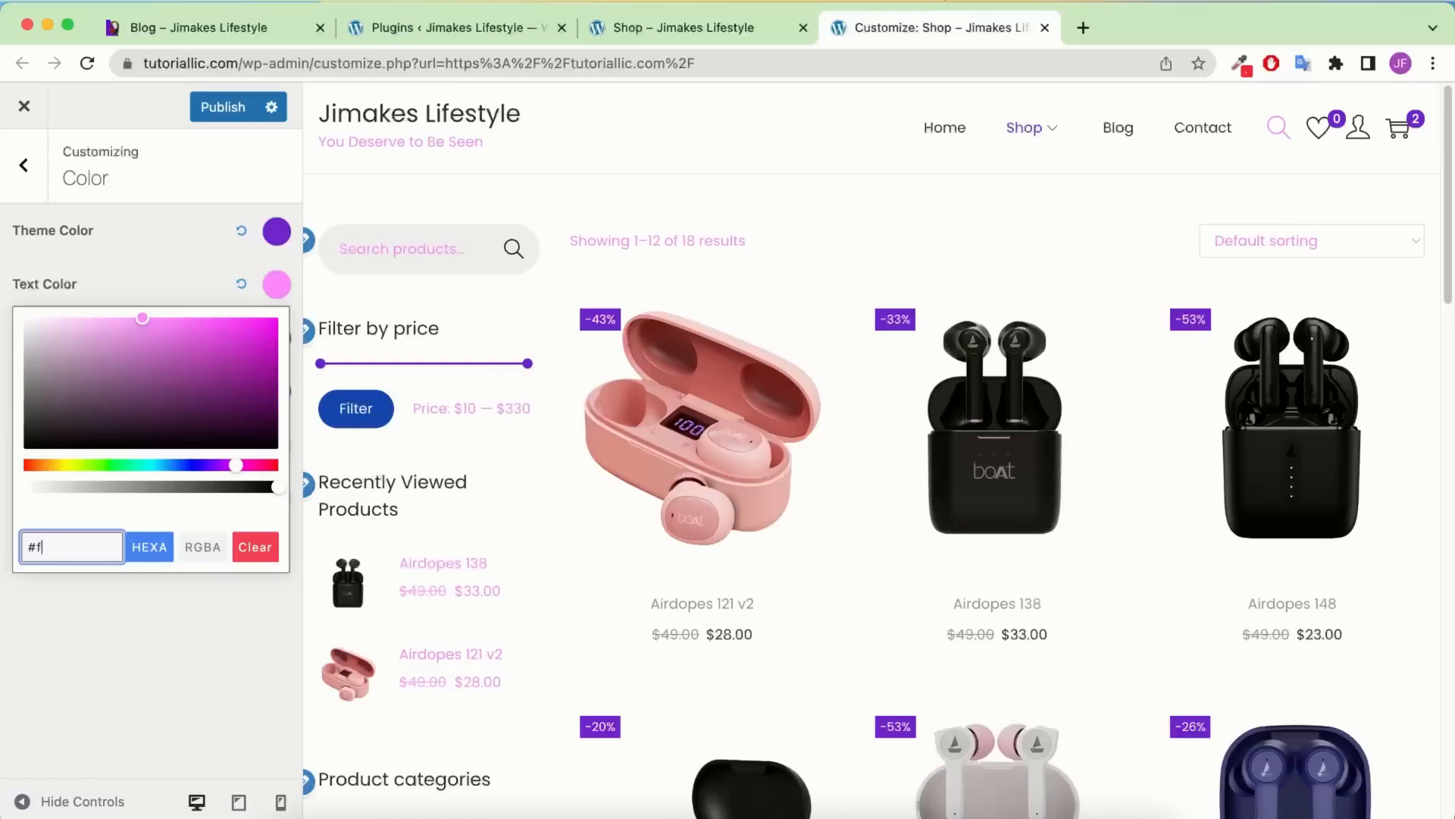
type("55555")
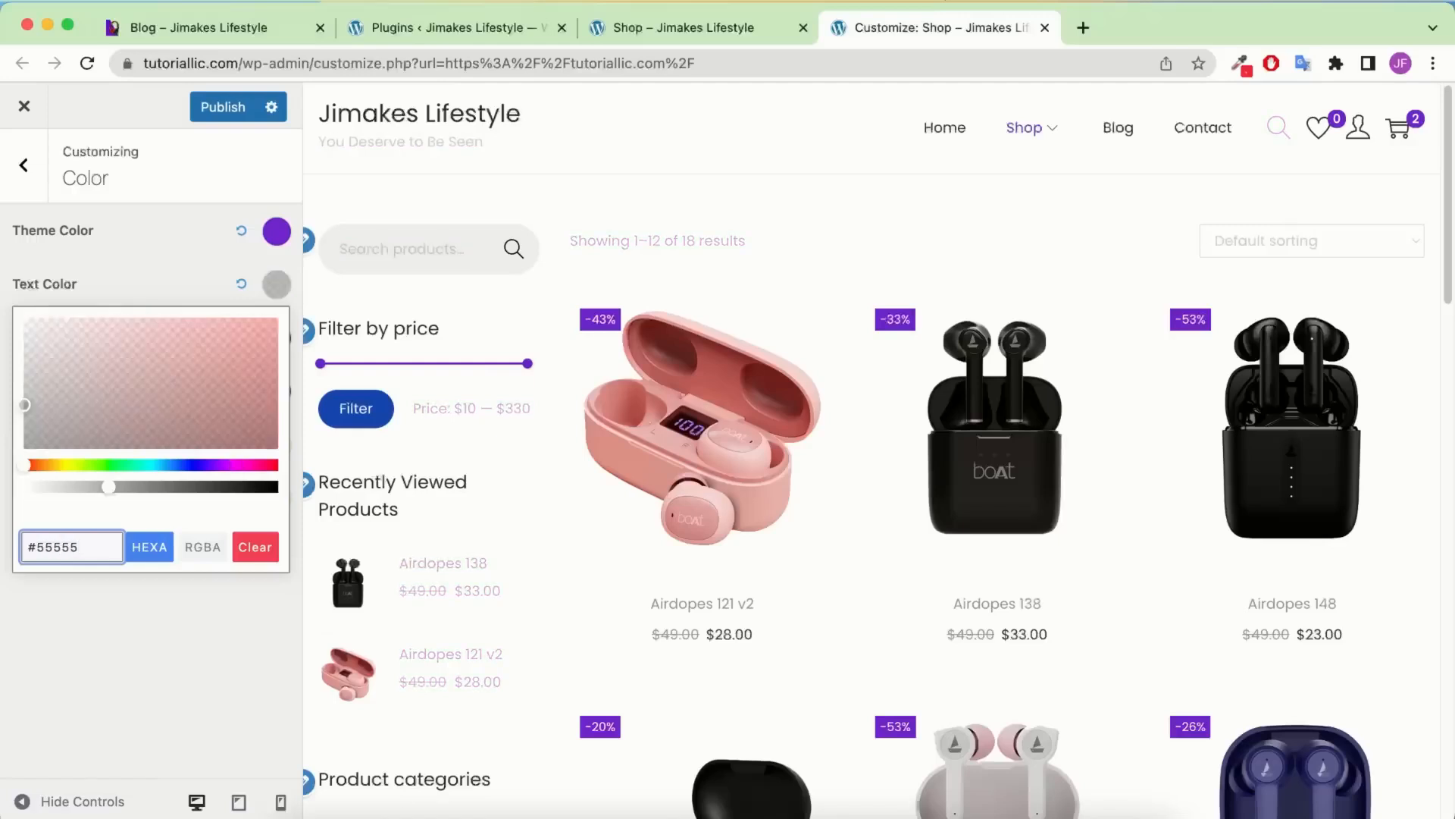
type("5")
left_click(17, 187)
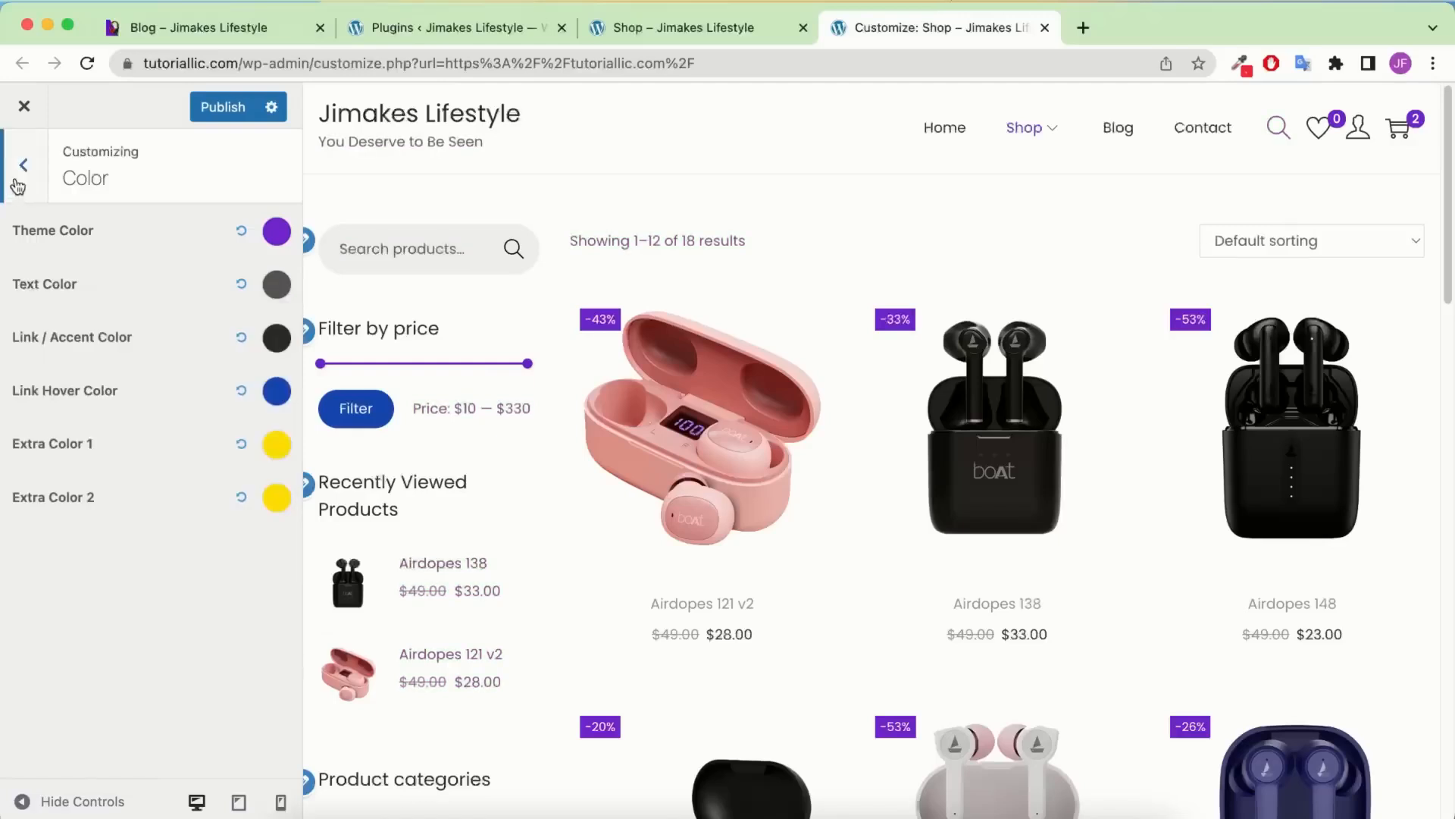
Paste #7025CF as the Buttons background colour and publish it
left_click(21, 166)
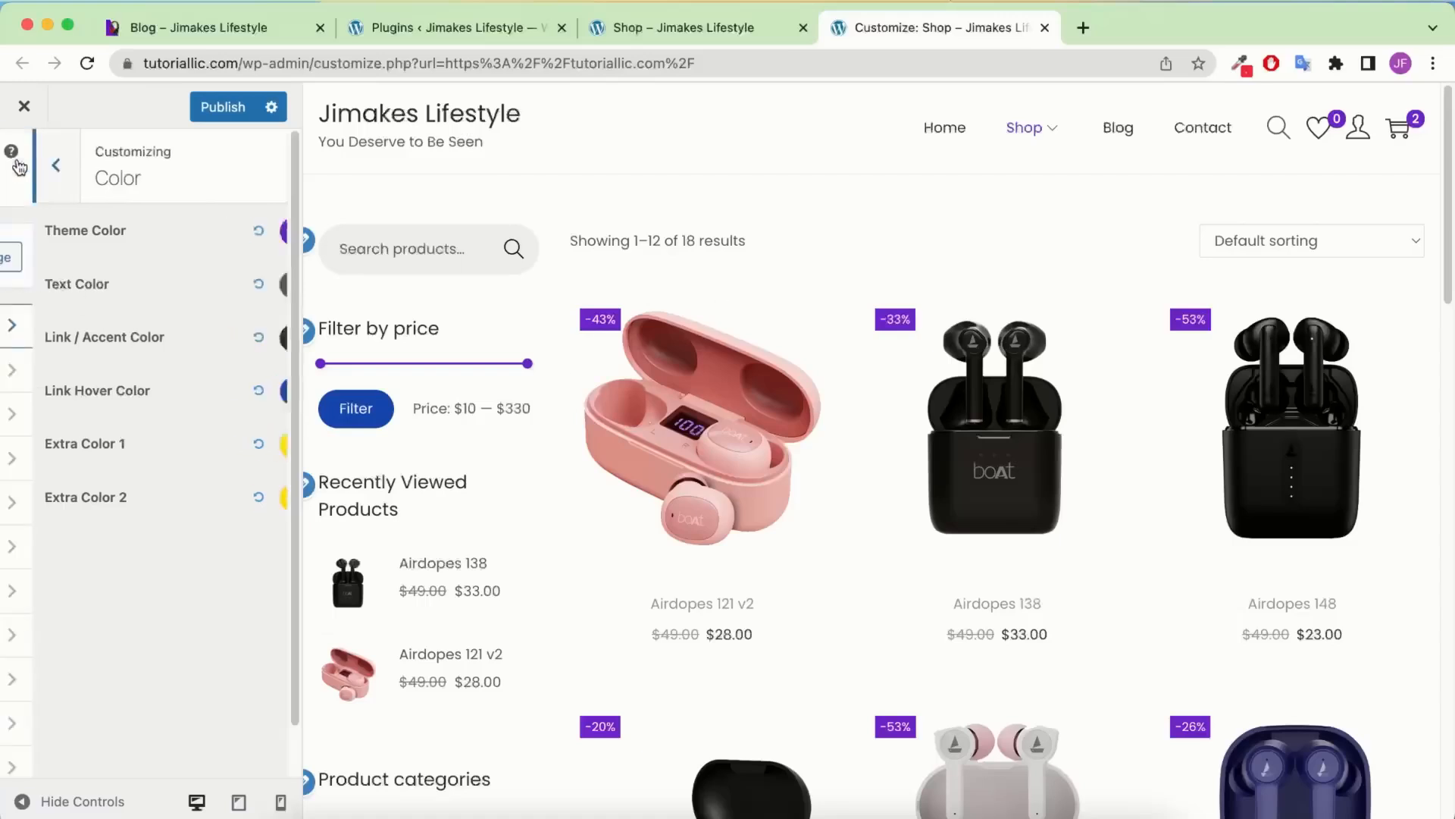
left_click(107, 499)
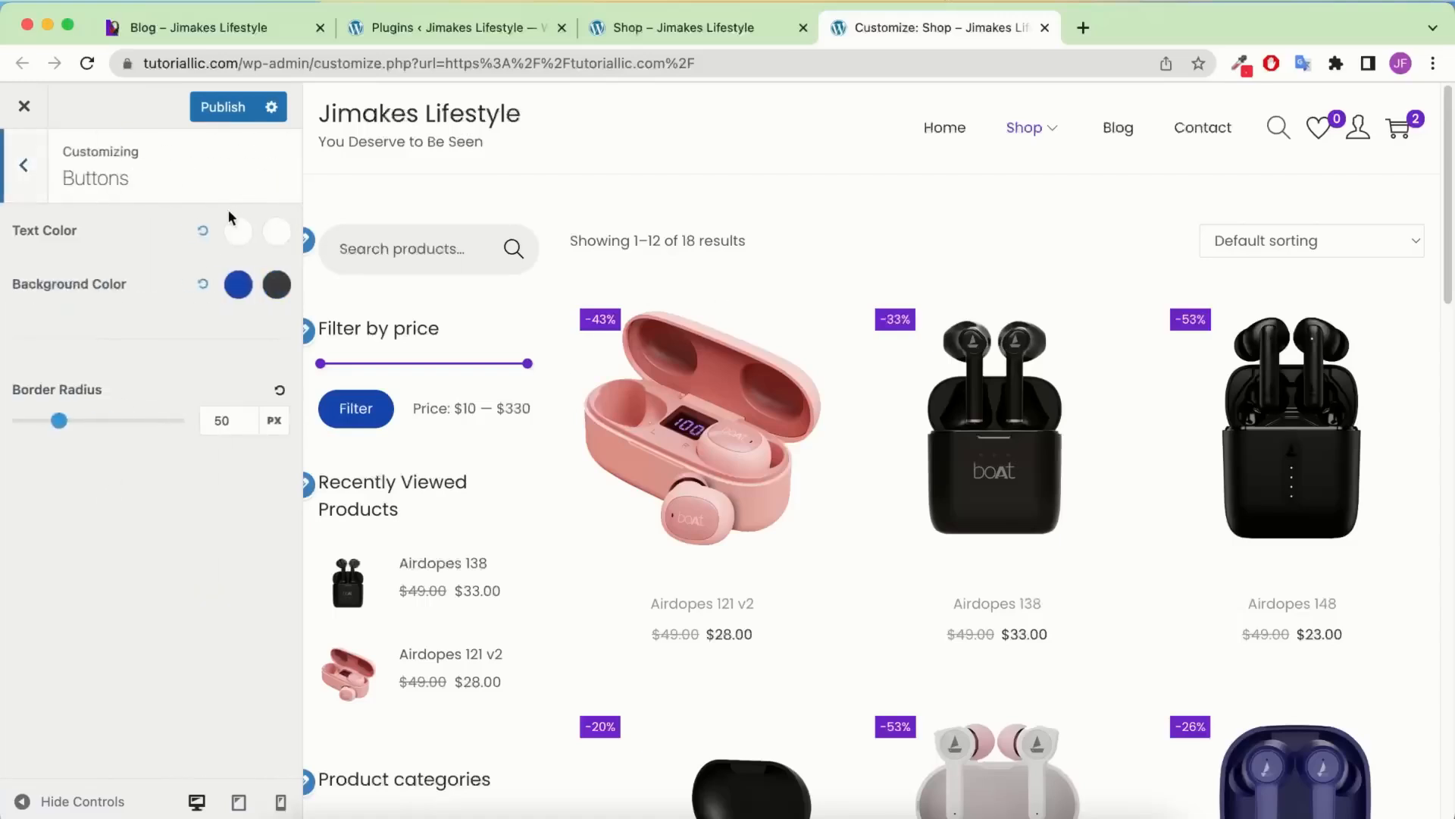
left_click(238, 286)
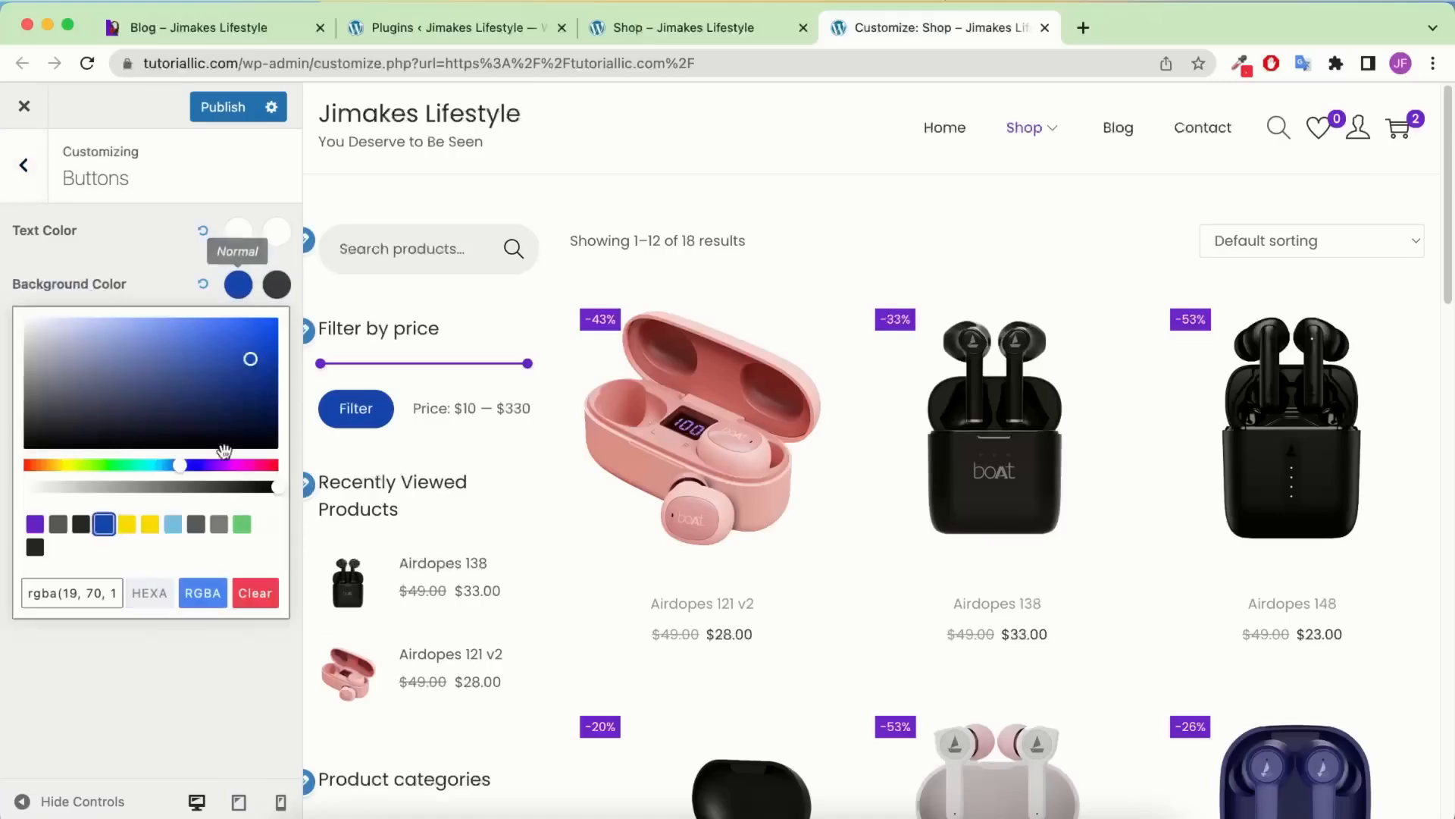
triple_click(55, 597)
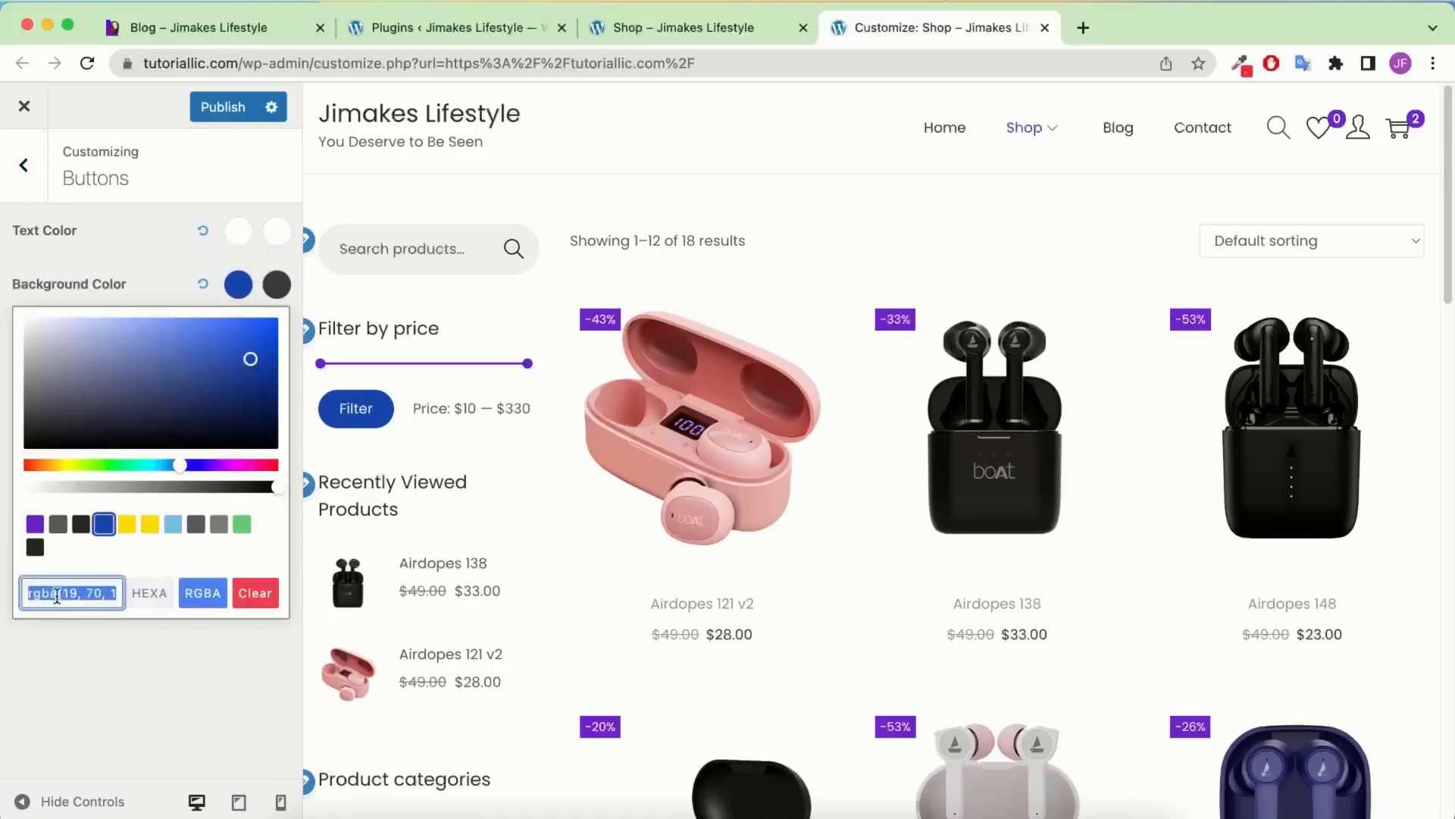
type("#7025CF")
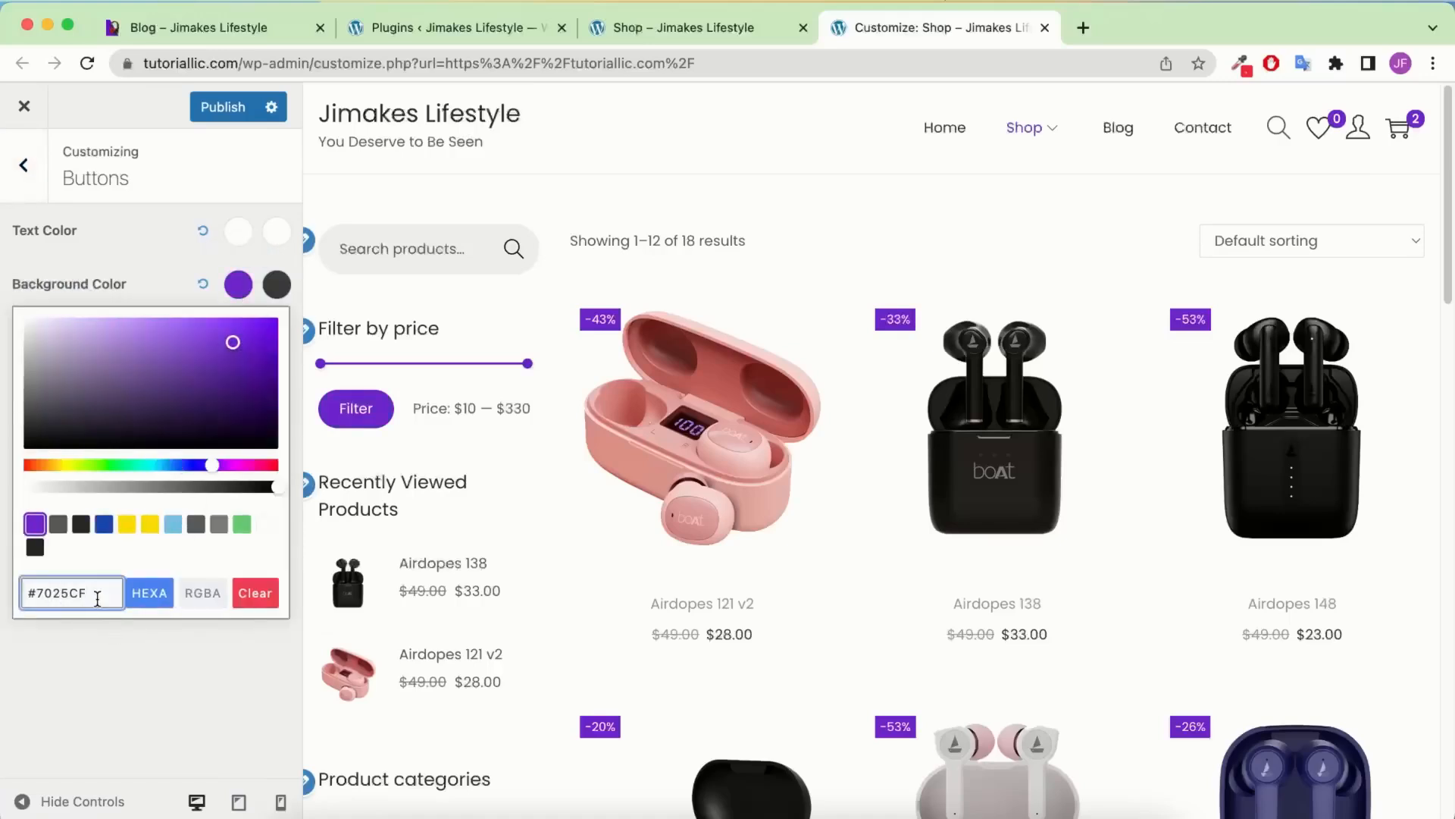
left_click(130, 644)
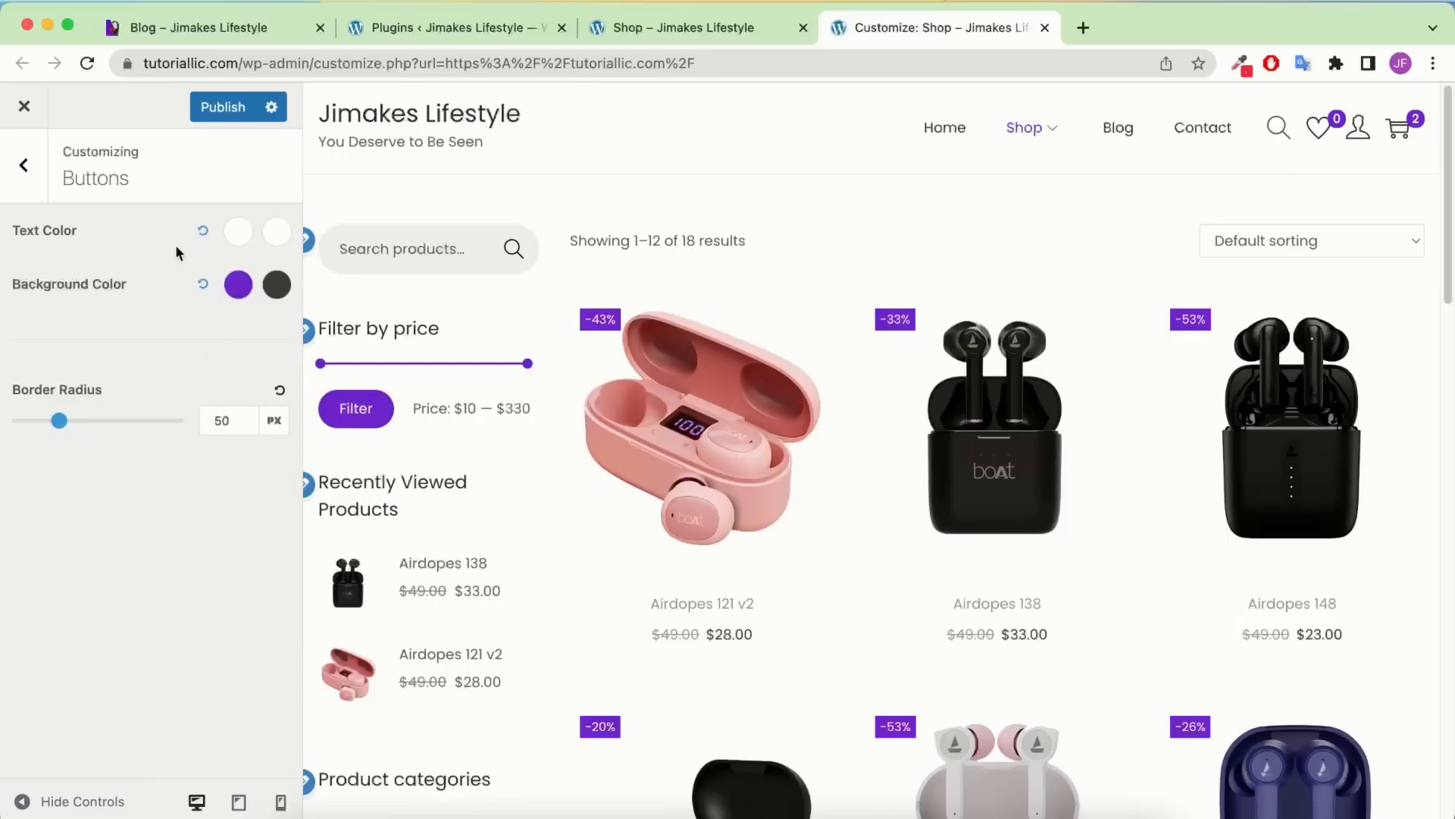
left_click(212, 107)
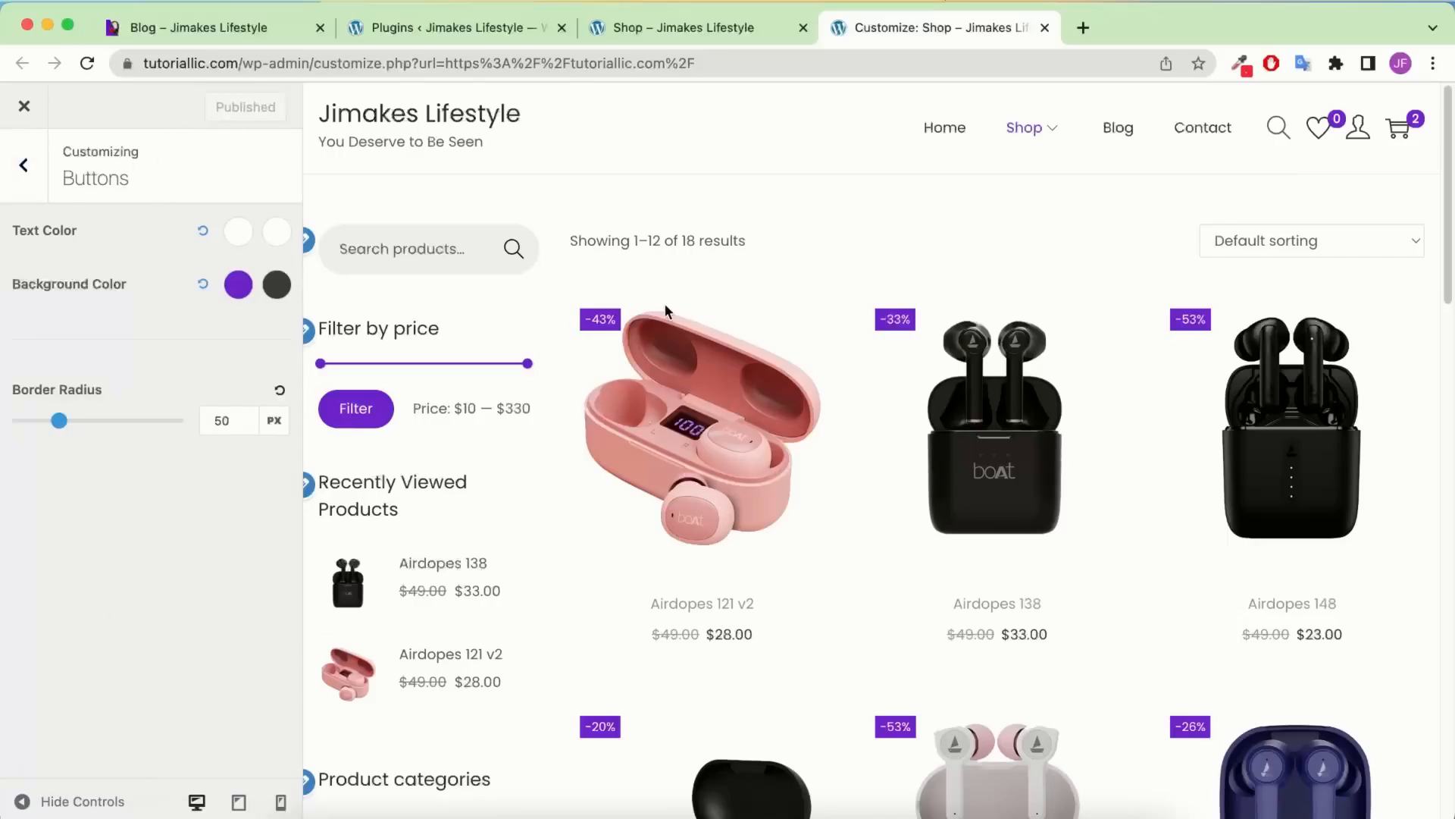
left_click(27, 168)
In the Shop Archive design options, set the product title colour to #555555
left_click(84, 599)
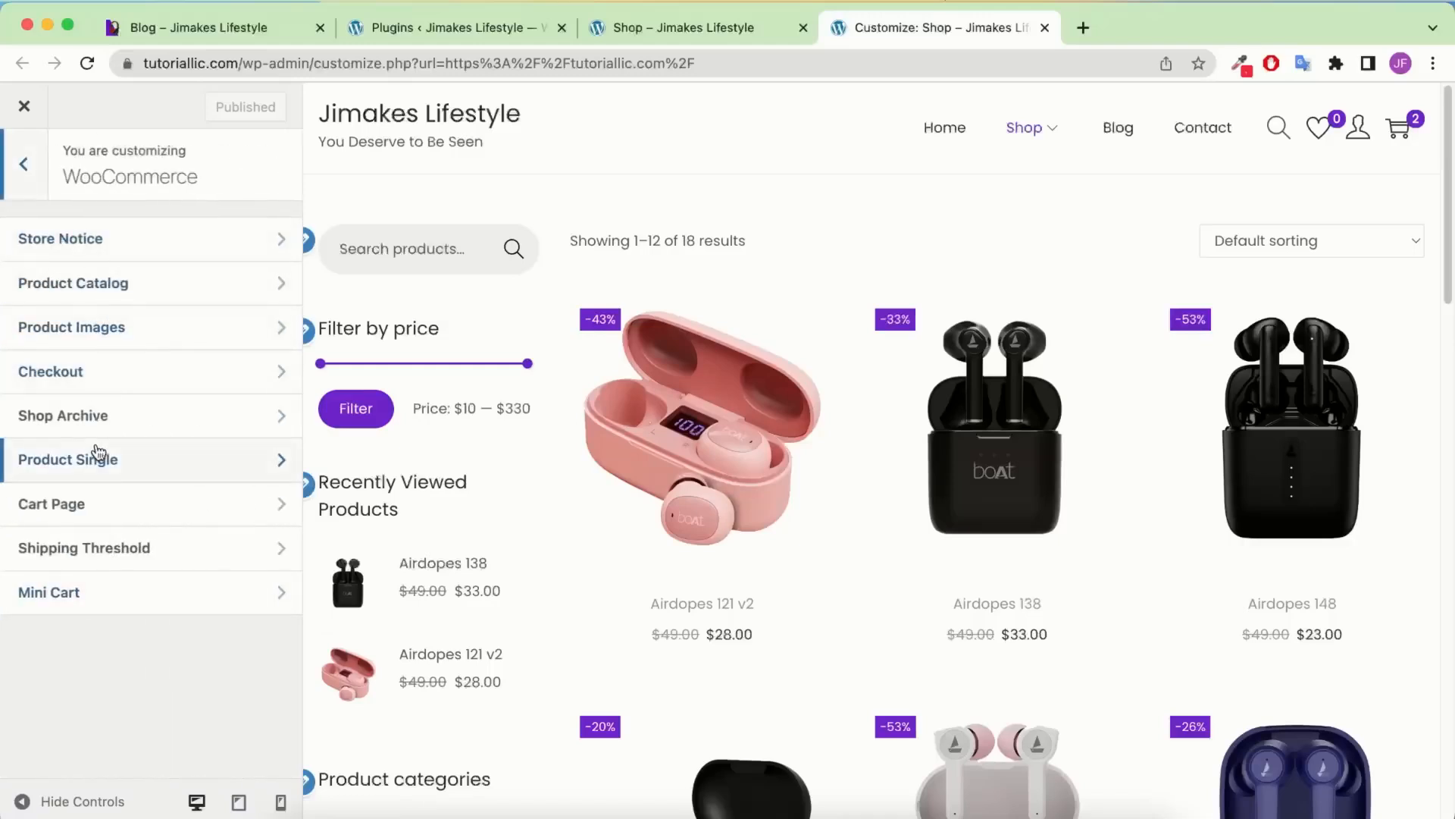
left_click(134, 422)
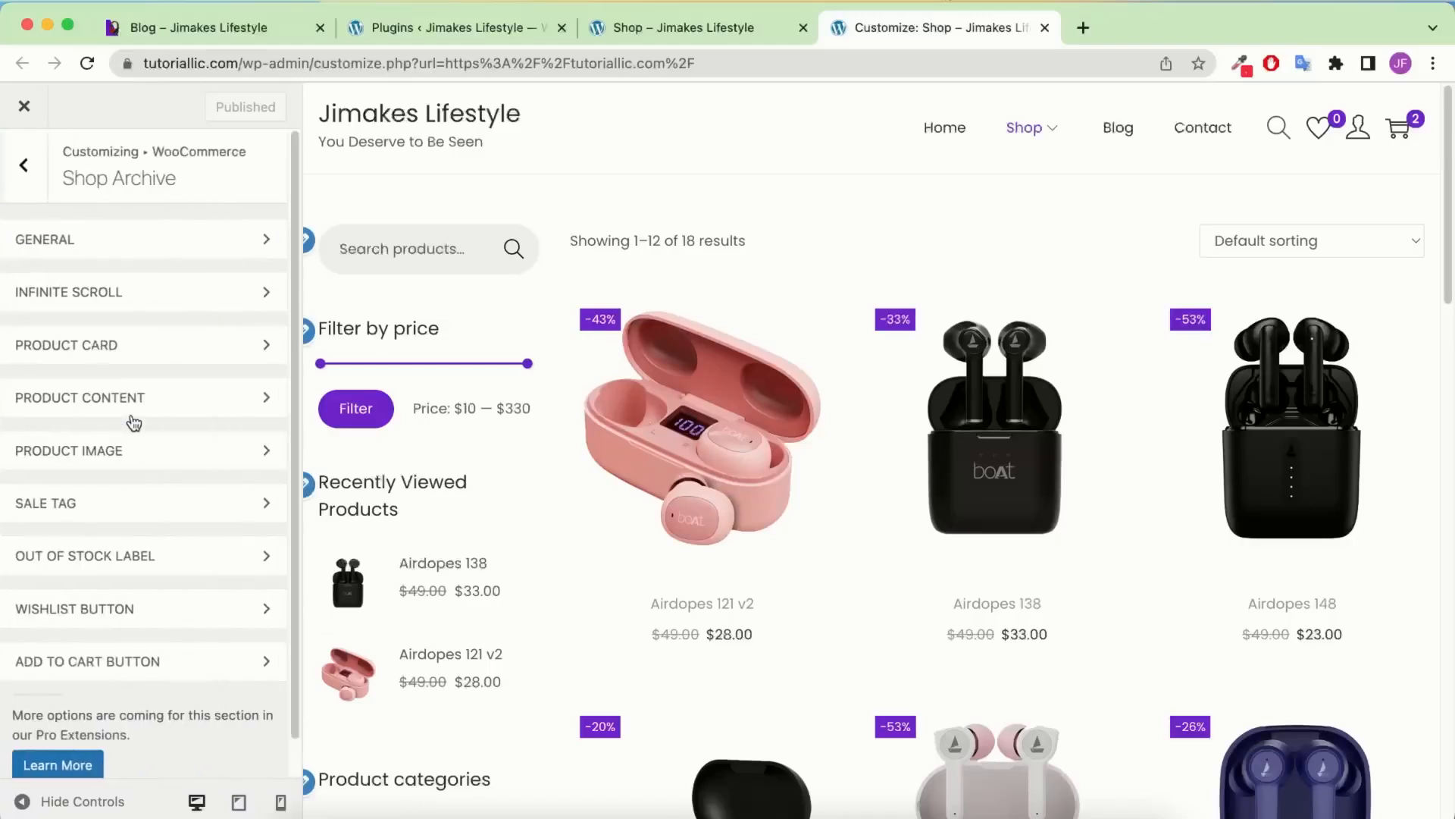
left_click(143, 250)
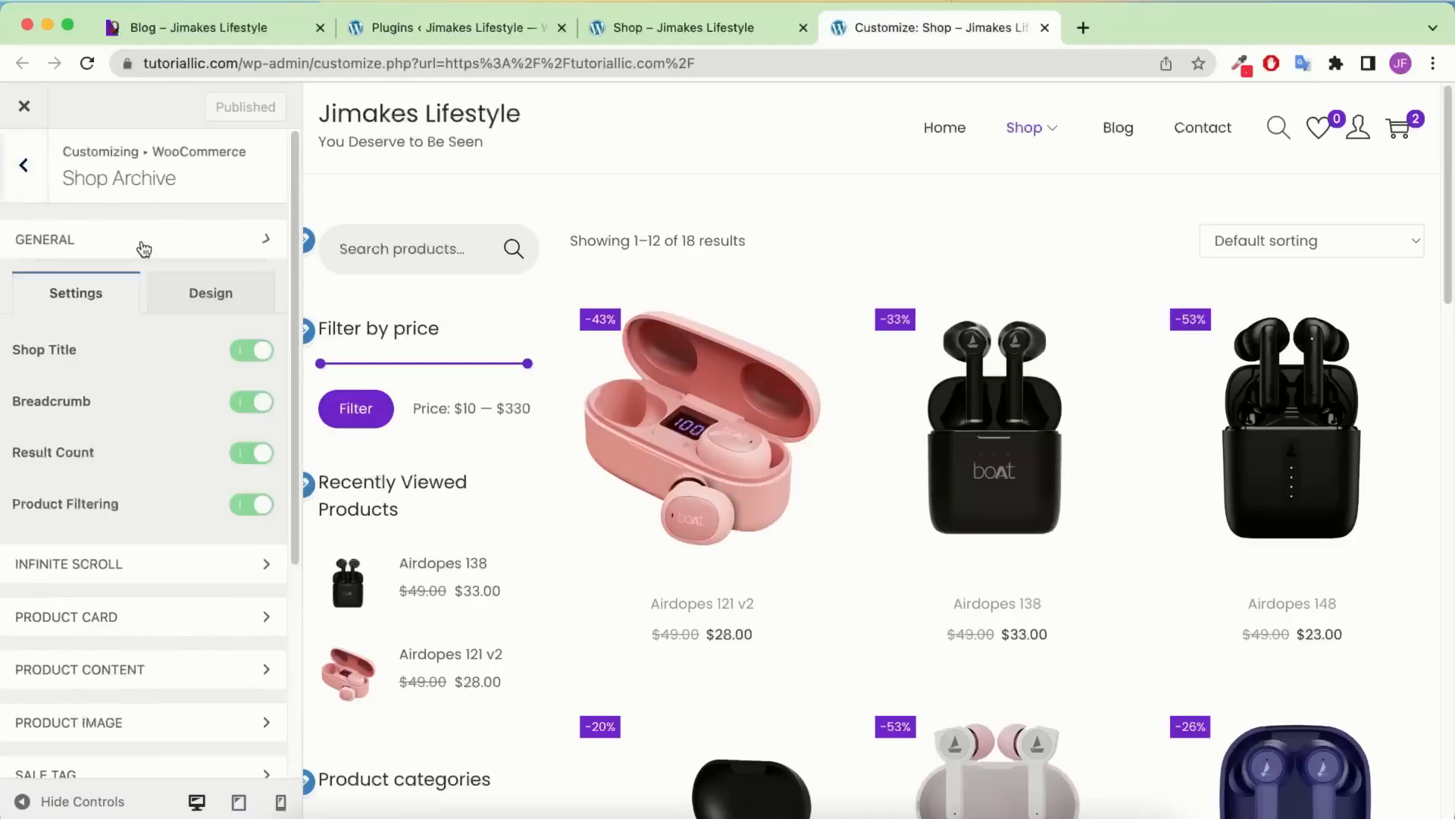
left_click(197, 293)
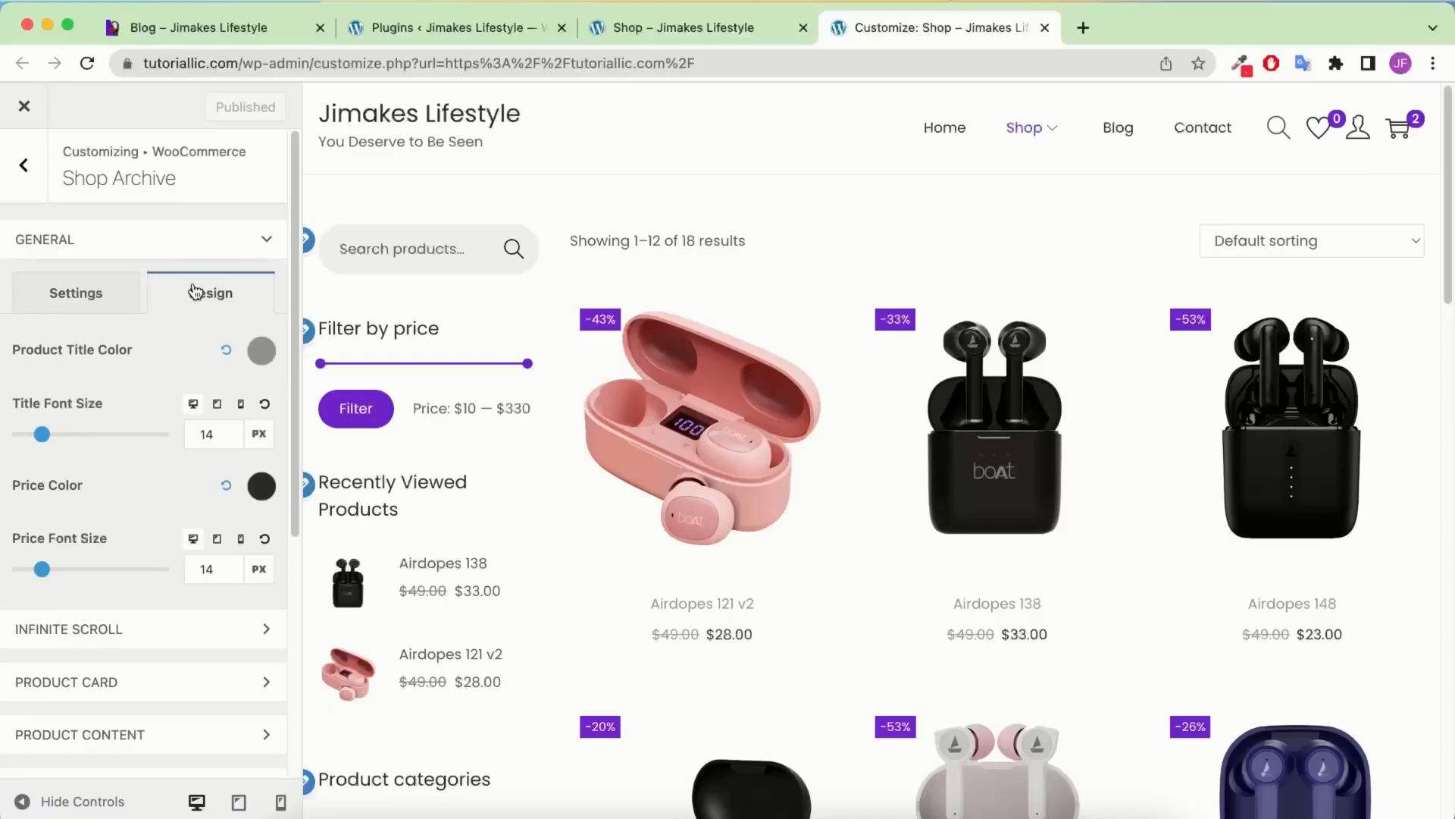
left_click(262, 351)
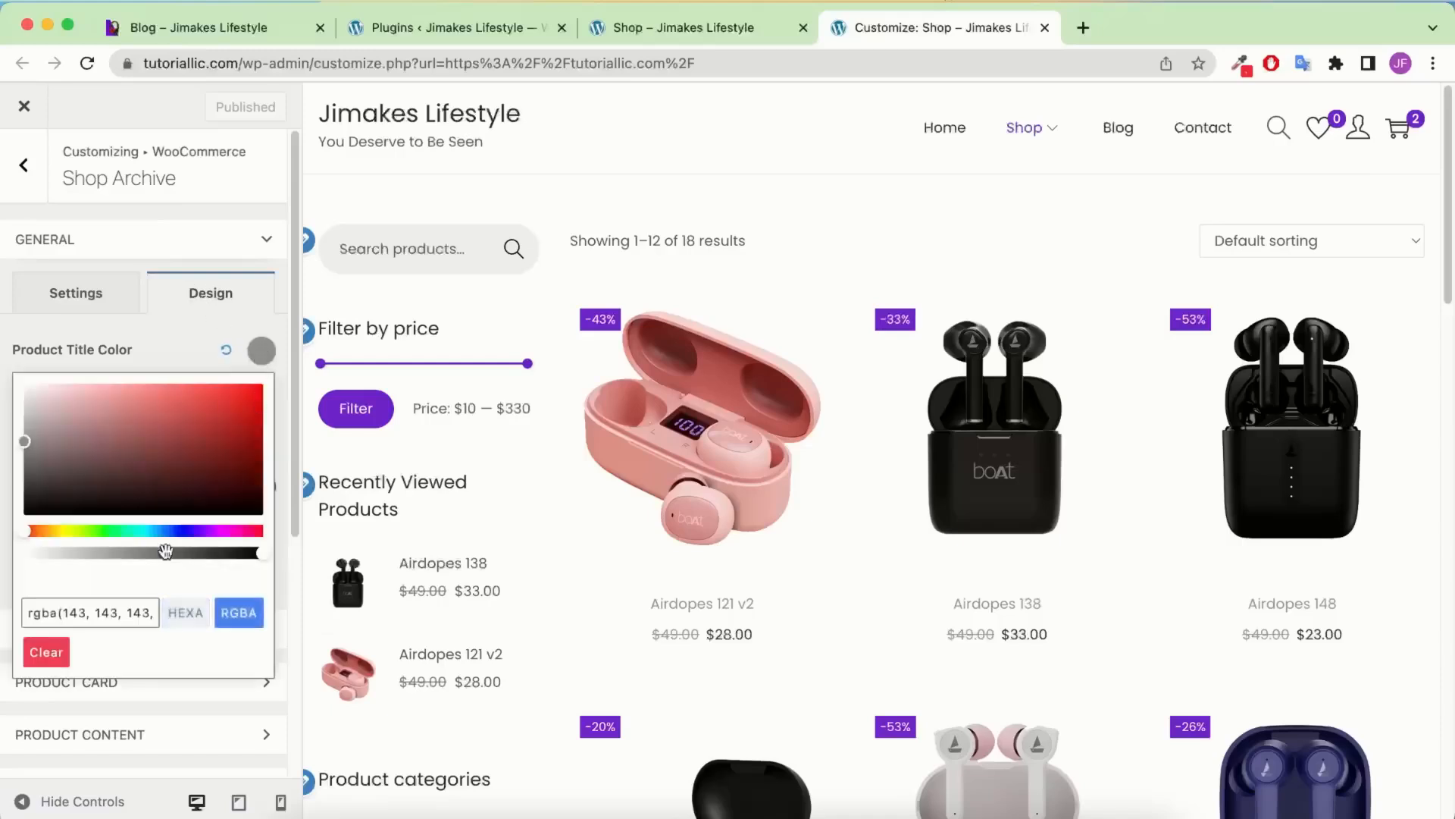
triple_click(91, 611)
type("@")
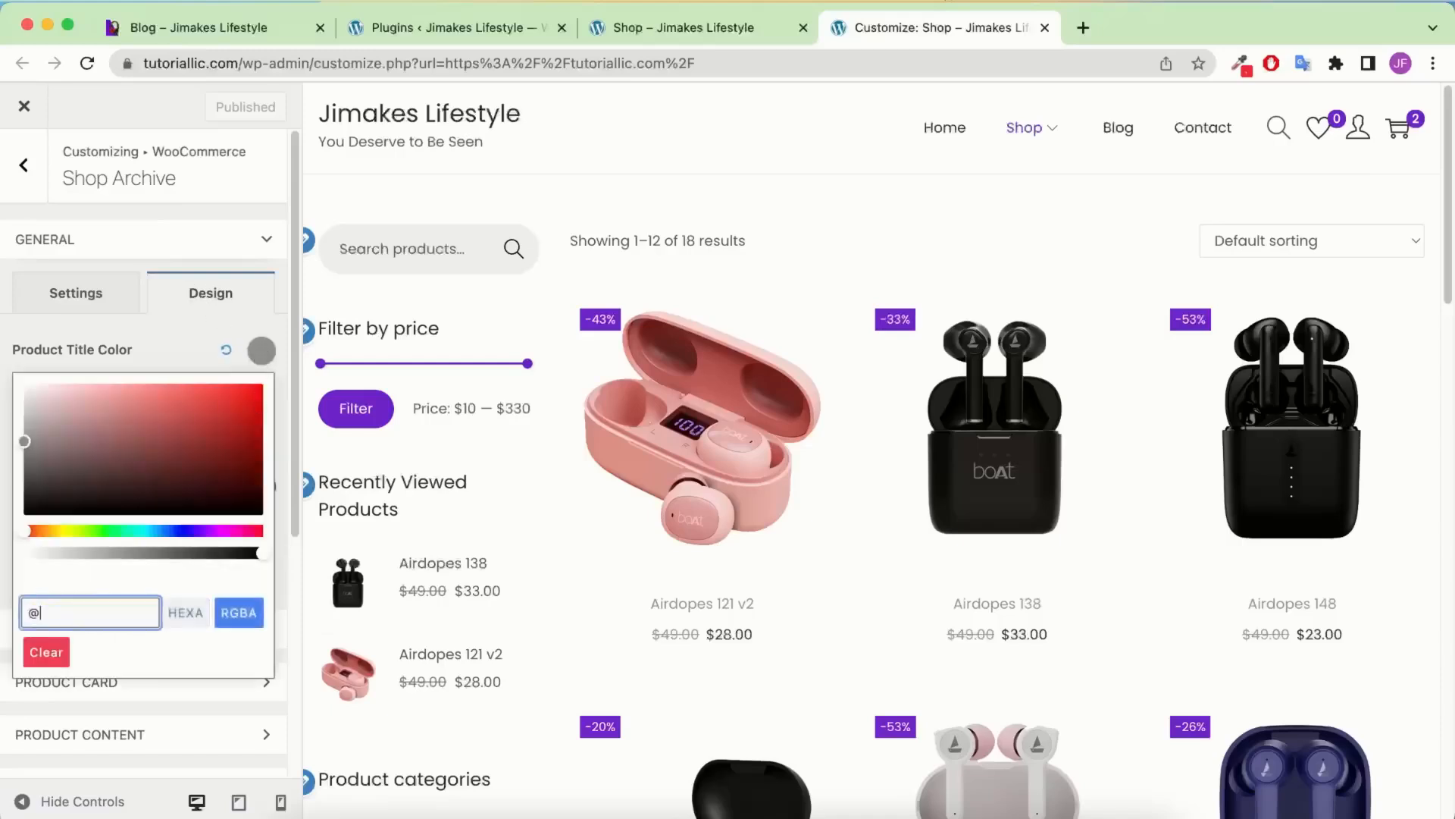
type("#555555")
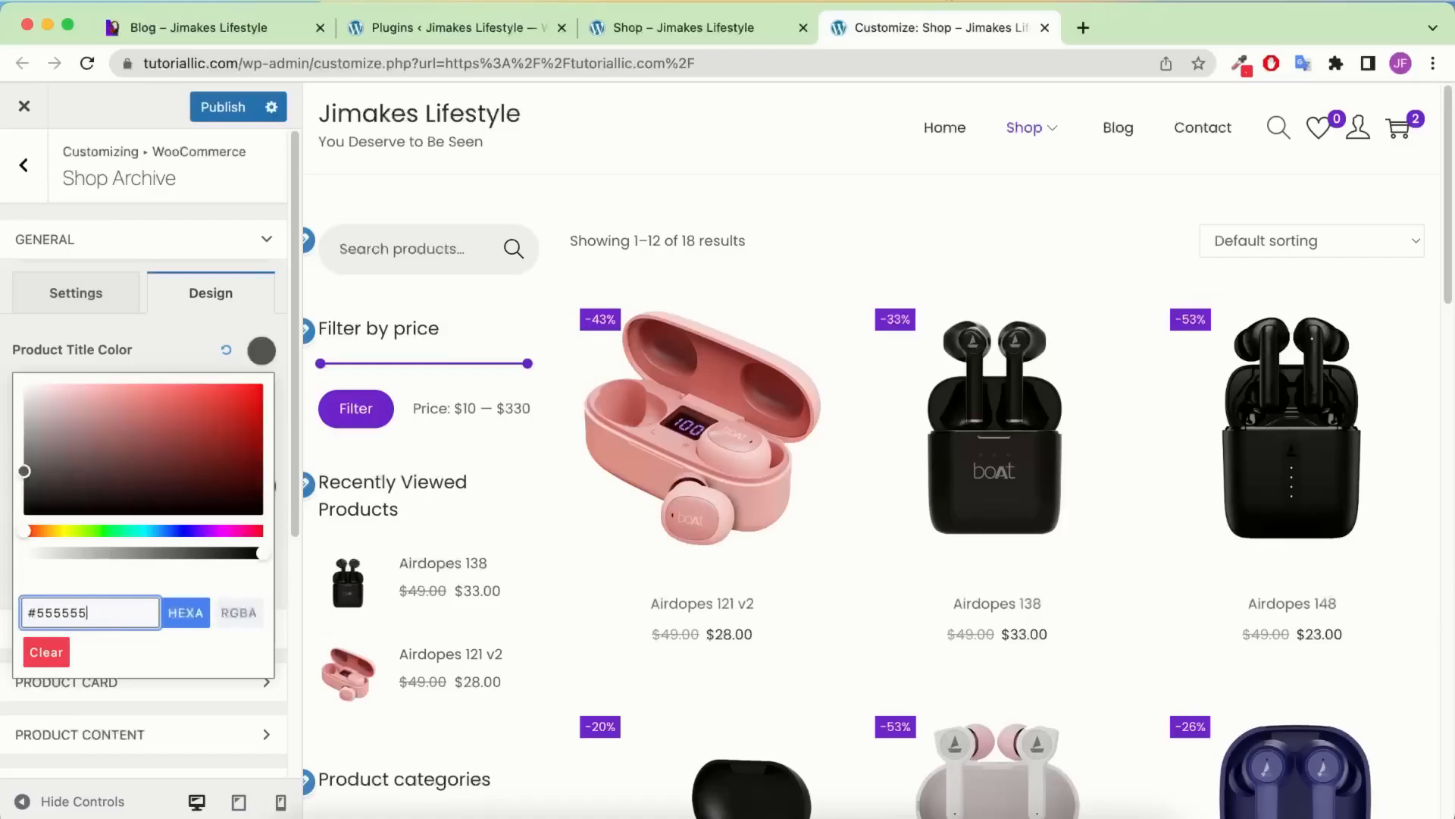
left_click(136, 358)
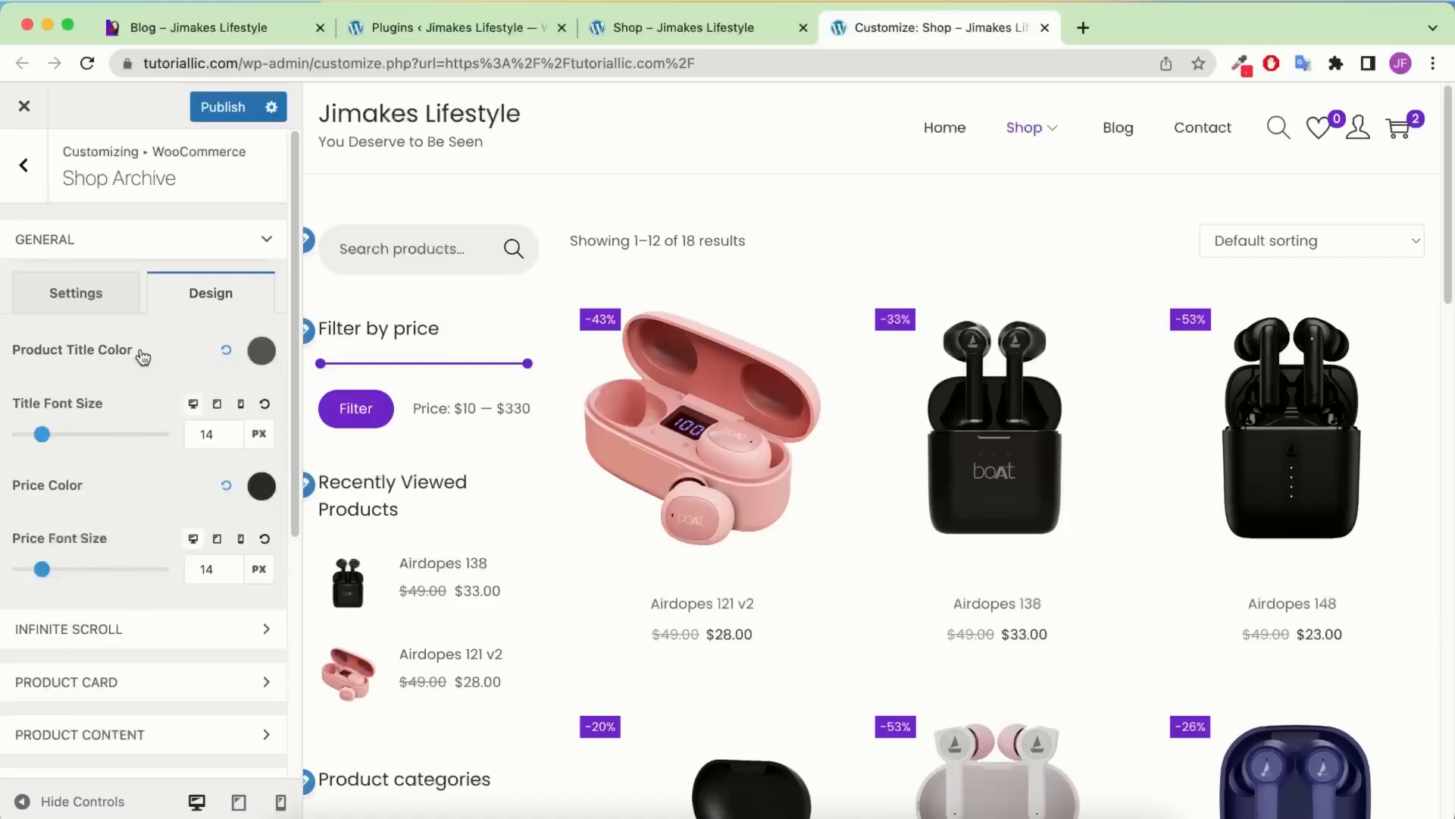
Set the product title font size to 16 and publish
double_click(205, 434)
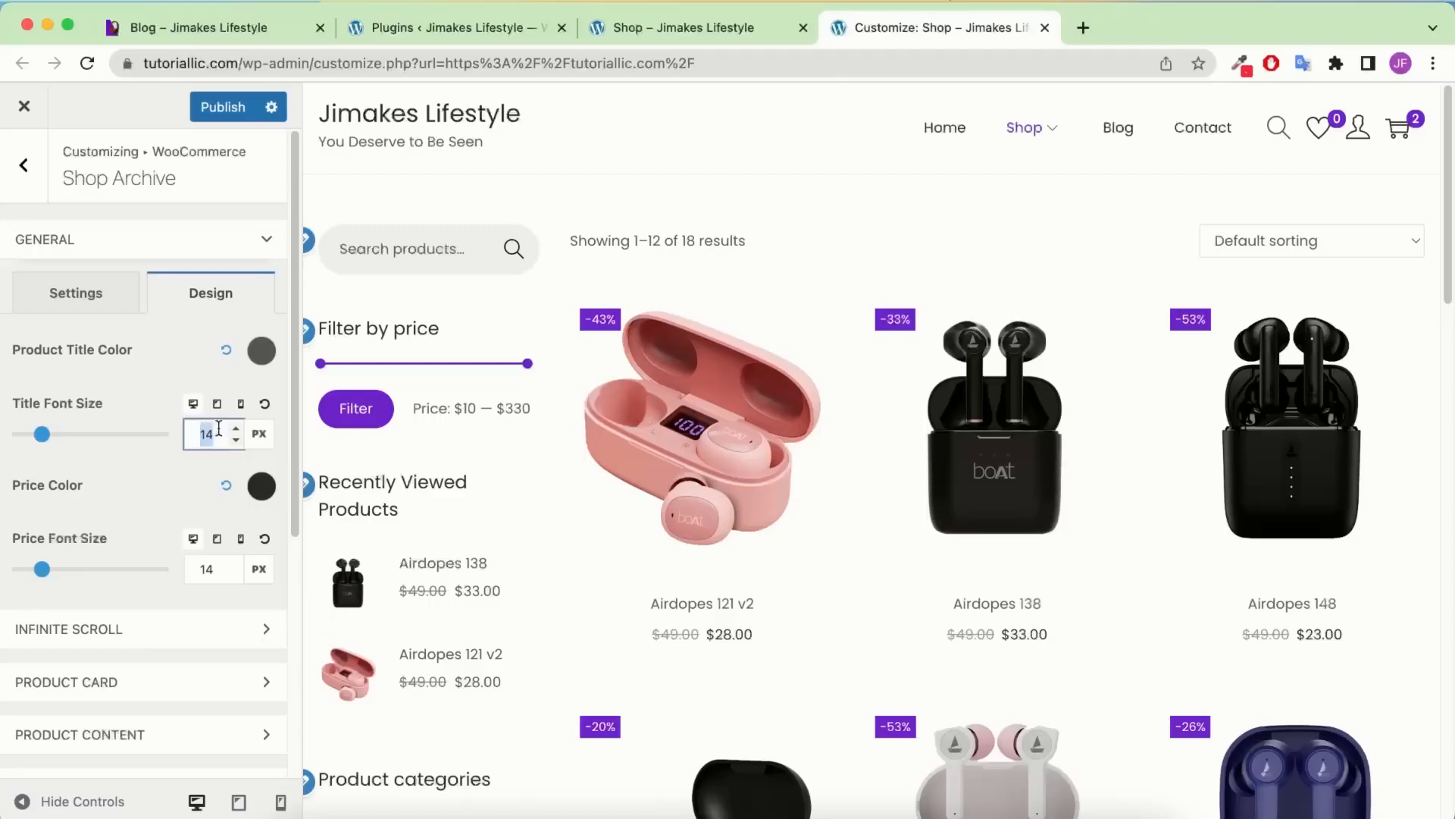
type("16")
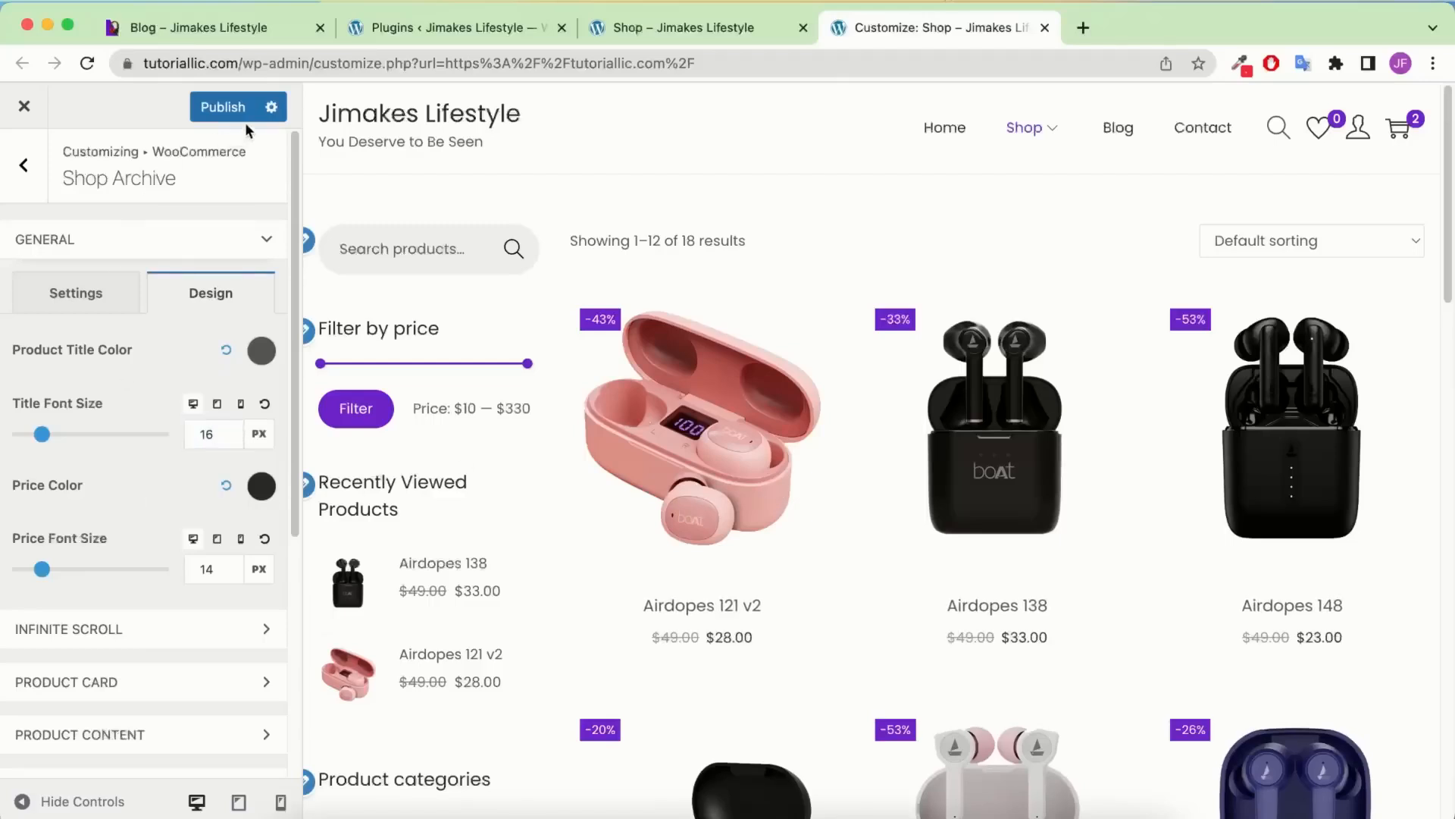
left_click(228, 107)
left_click(24, 164)
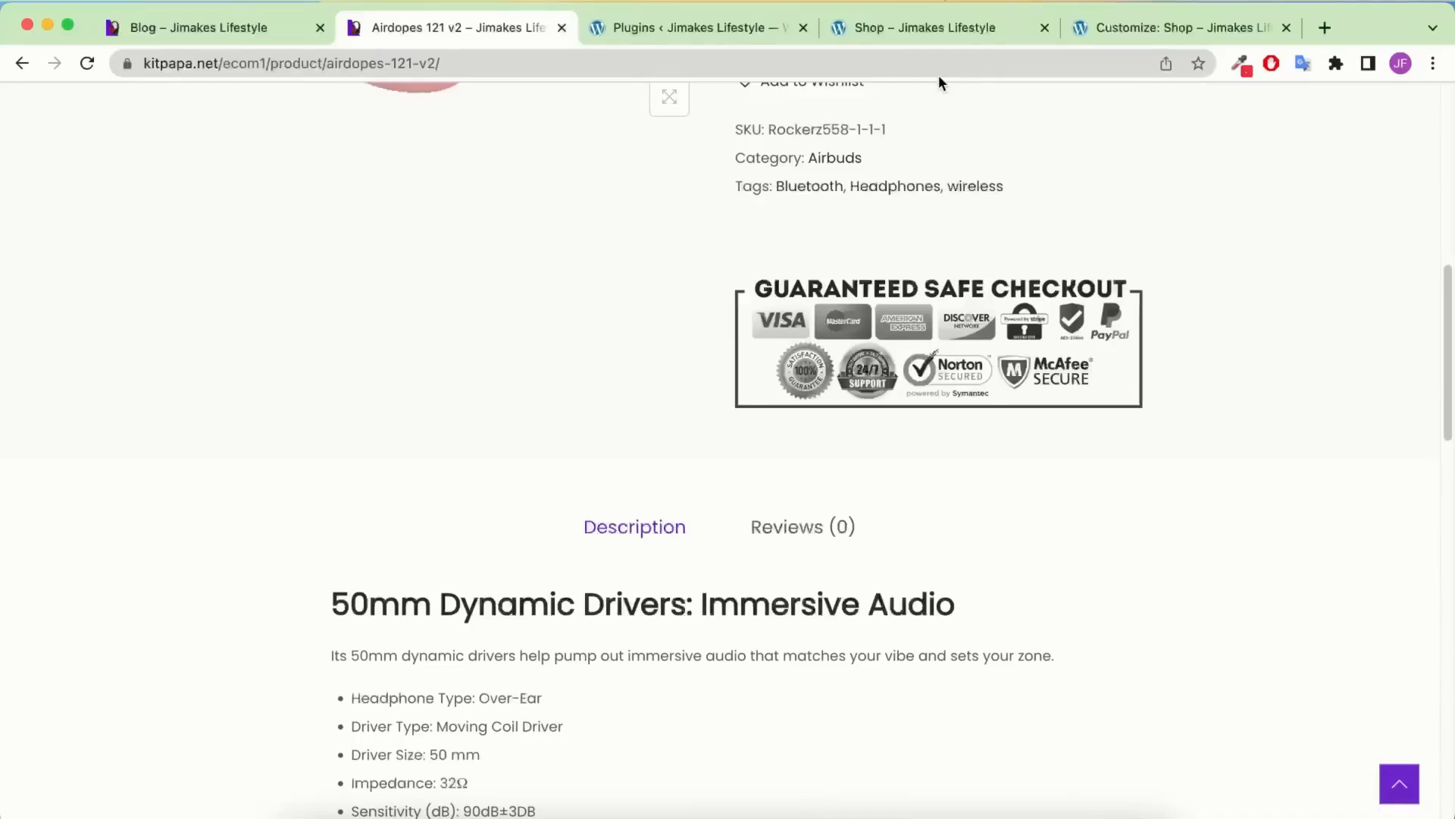
scroll(853, 205, "up", 5)
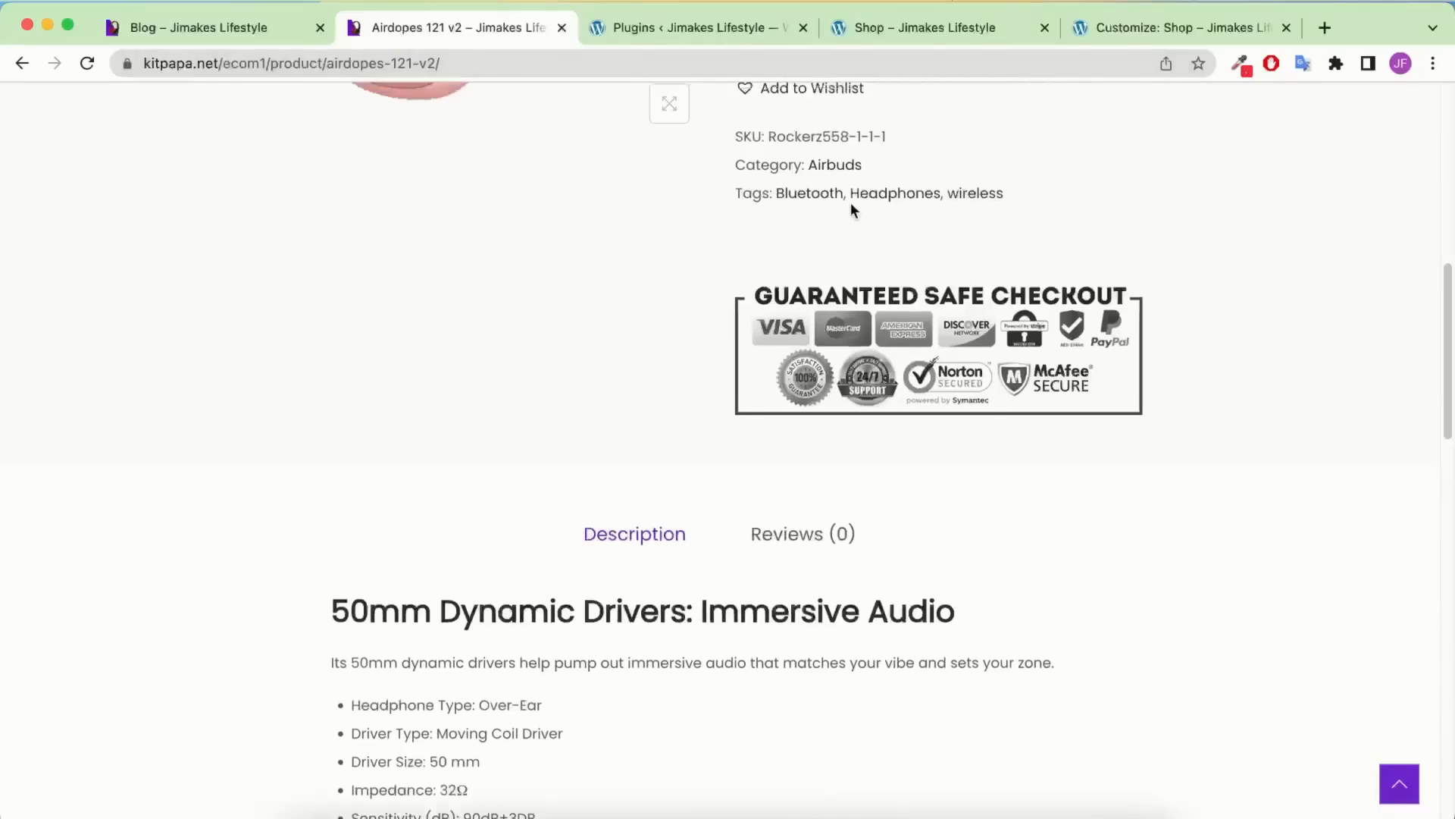
scroll(903, 440, "up", 1)
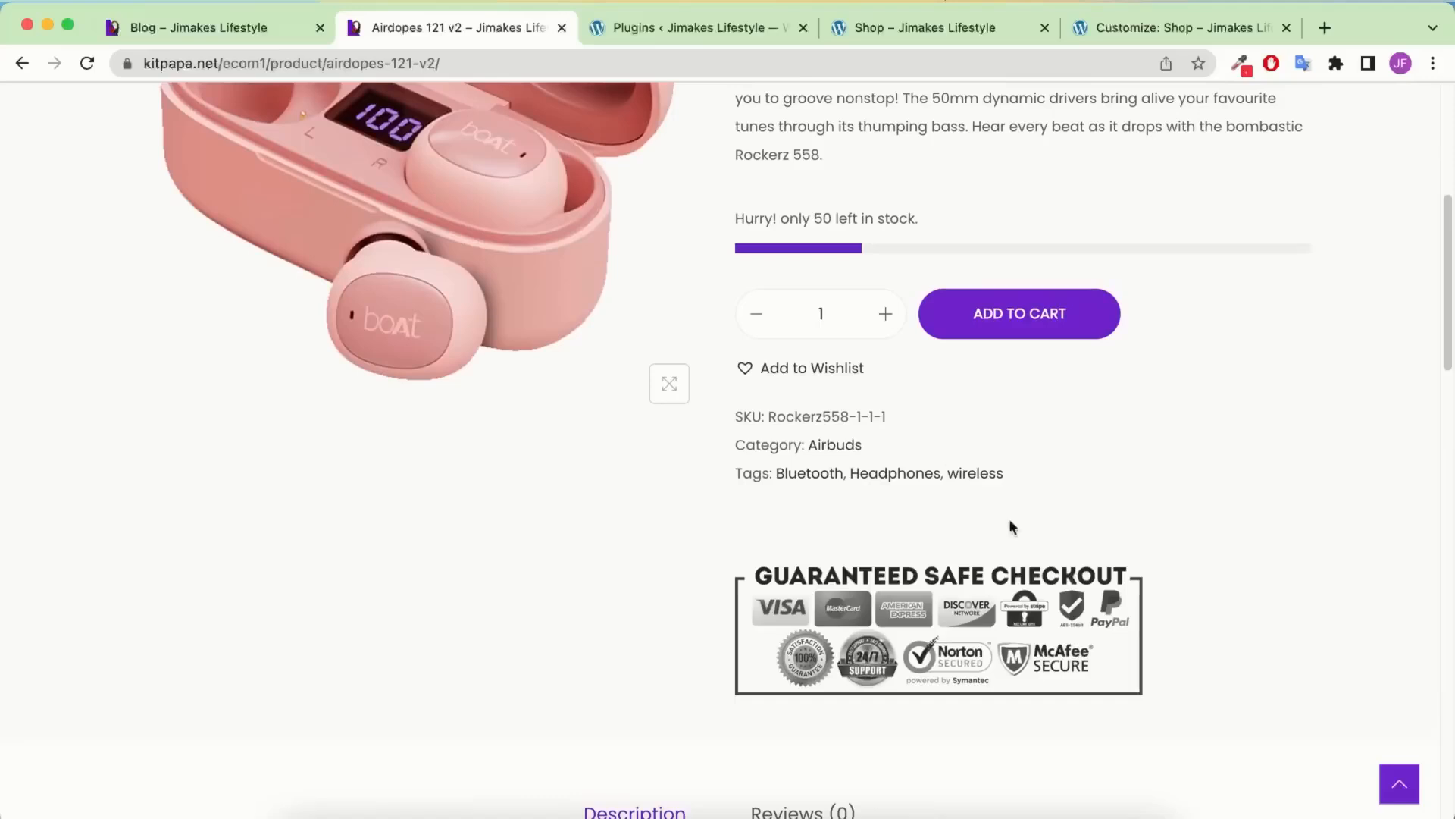
scroll(896, 413, "down", 1)
left_click_drag(917, 564, 682, 598)
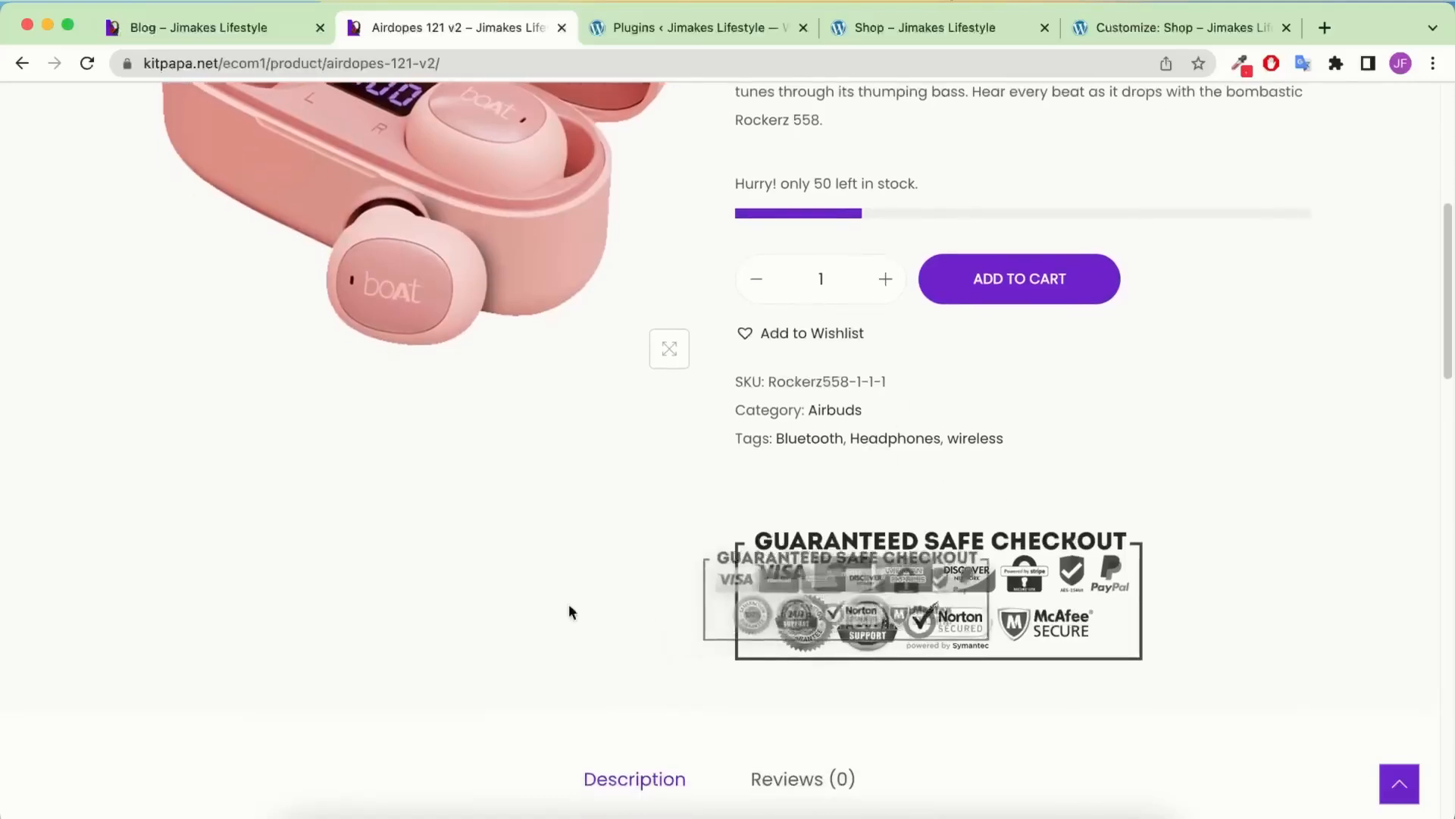
left_click(1129, 30)
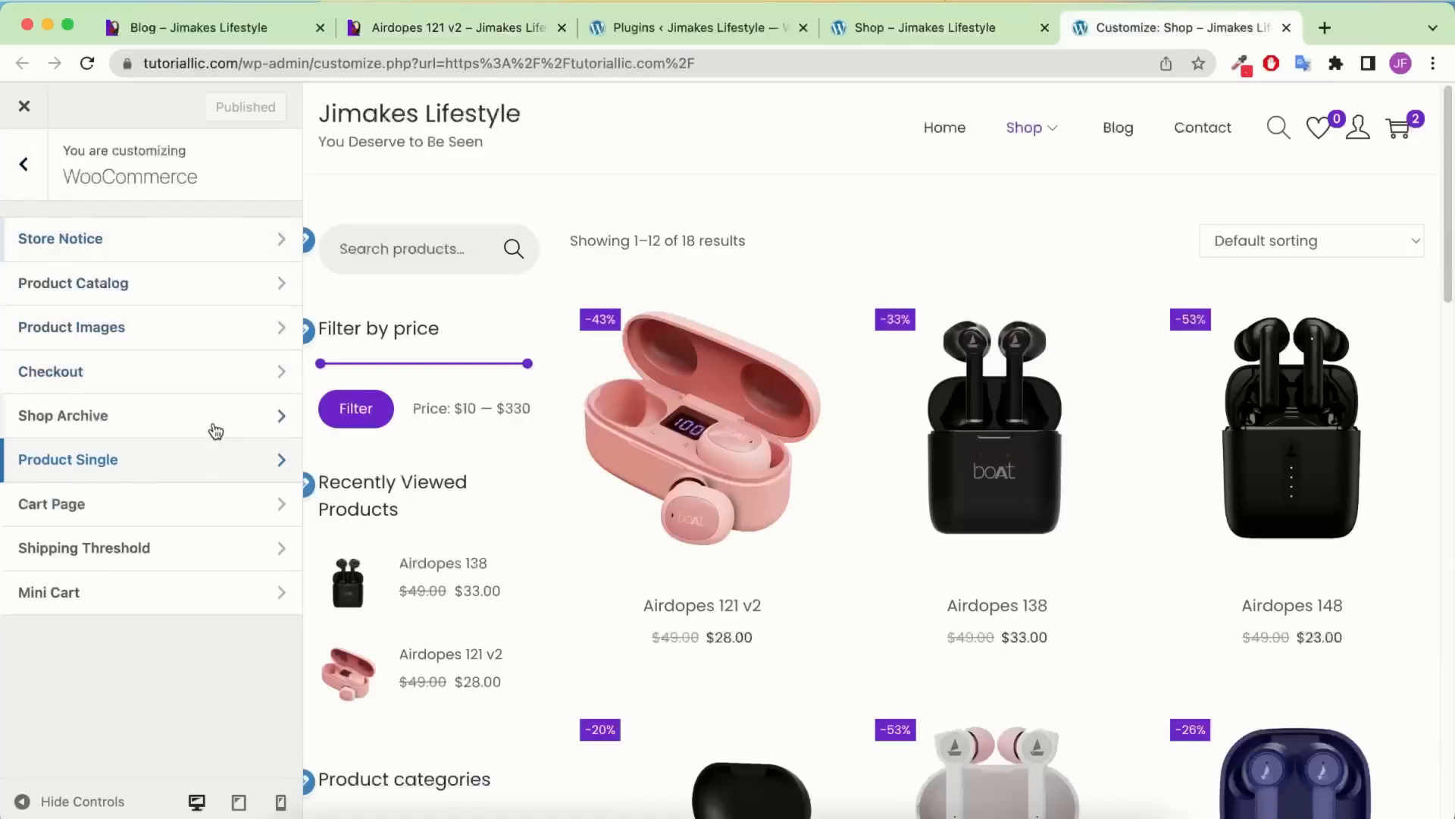
Upload the guaranteed-safe-checkout image and set it as the Product Single trust badge
left_click(139, 458)
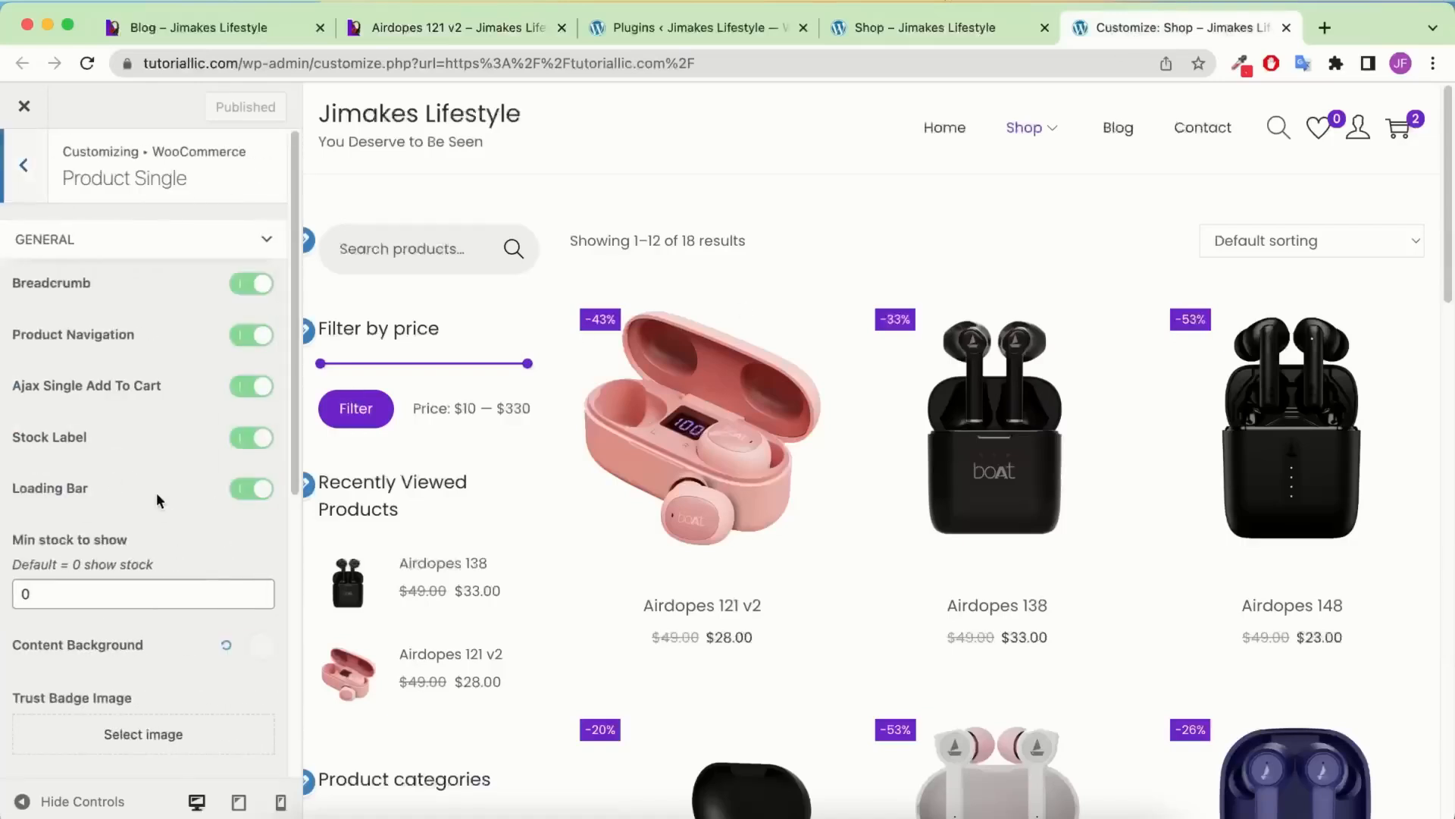
scroll(156, 493, "down", 5)
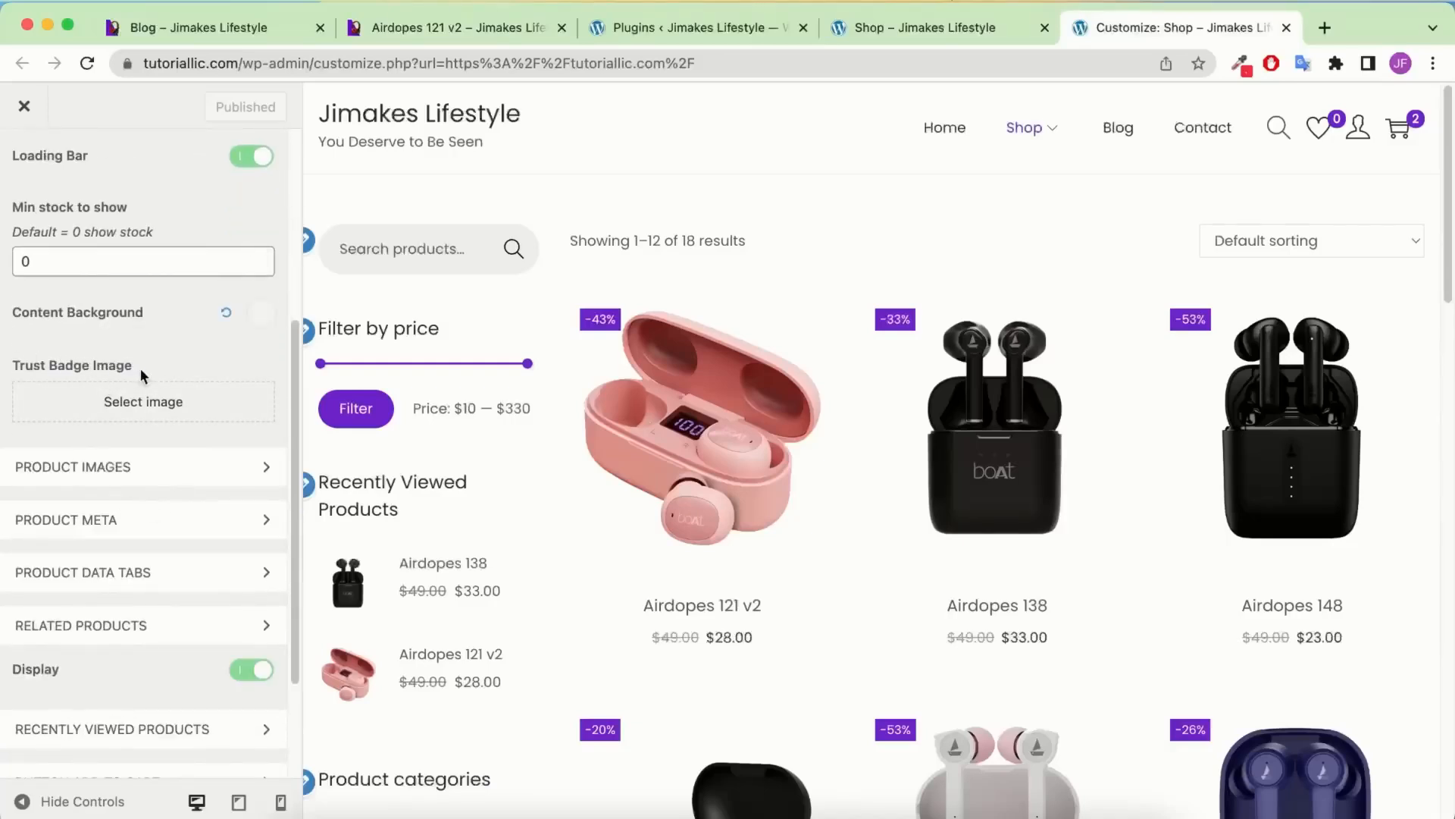
left_click(131, 406)
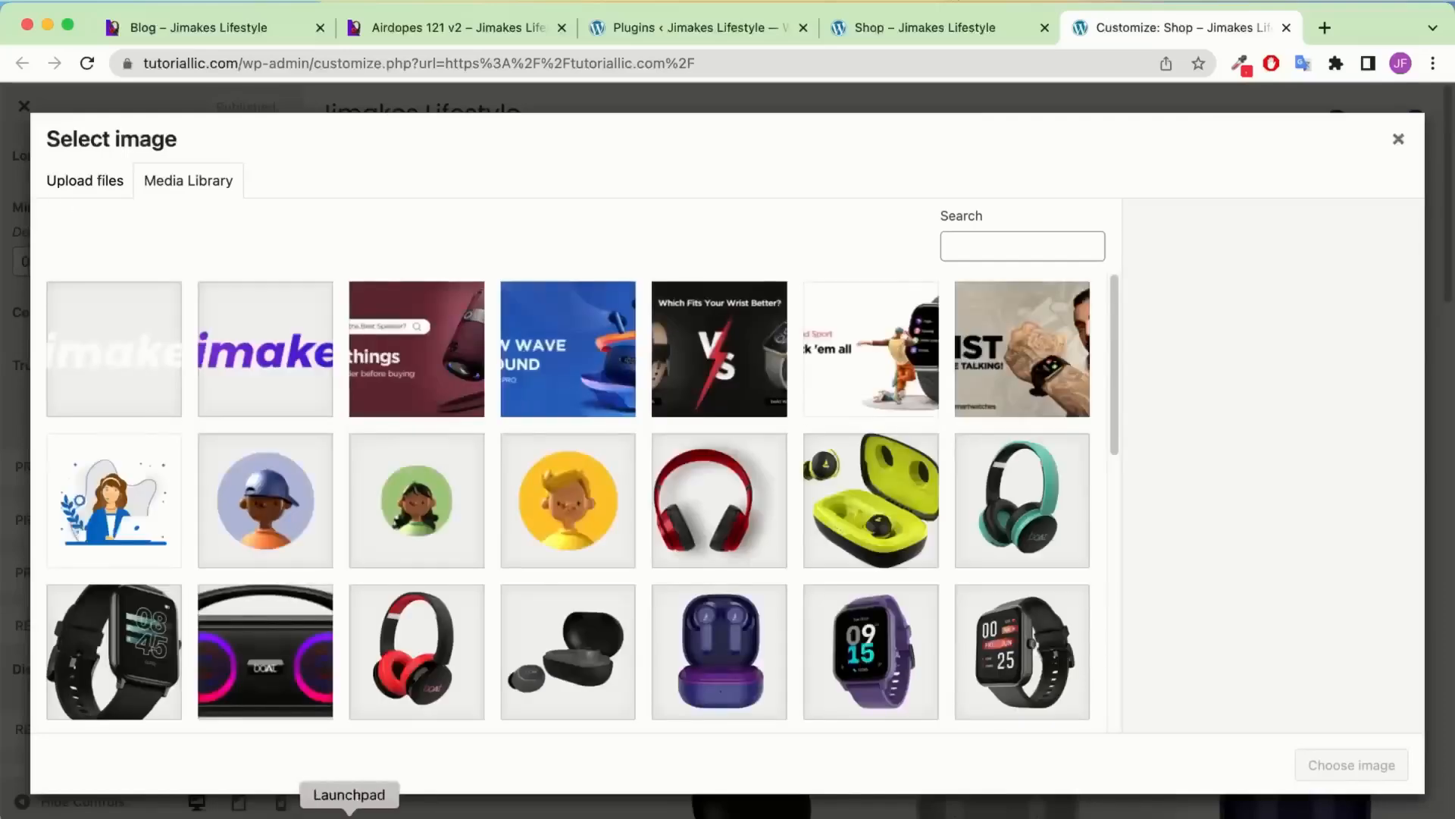
left_click(334, 803)
left_click(842, 432)
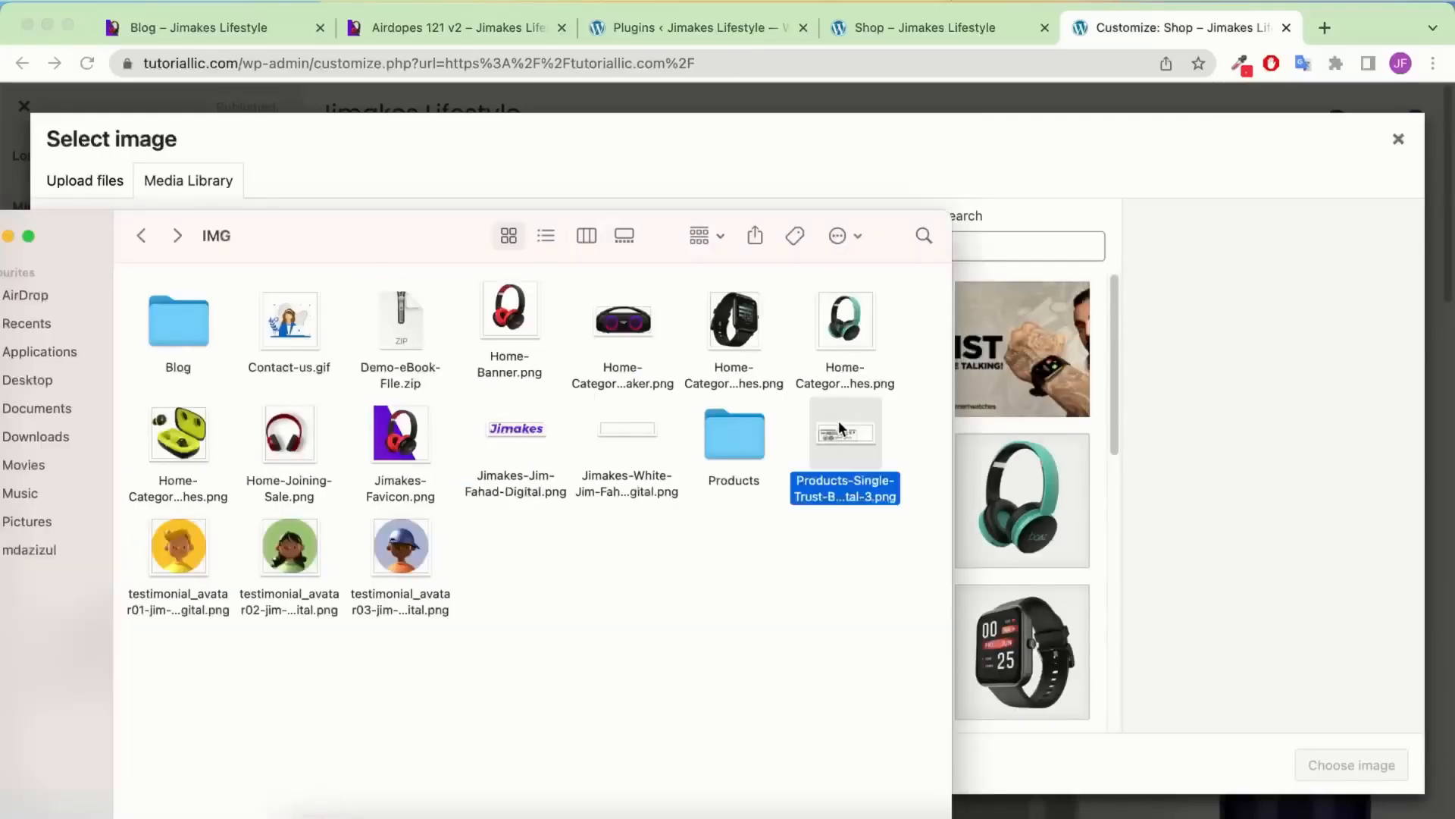
left_click_drag(849, 435, 1108, 395)
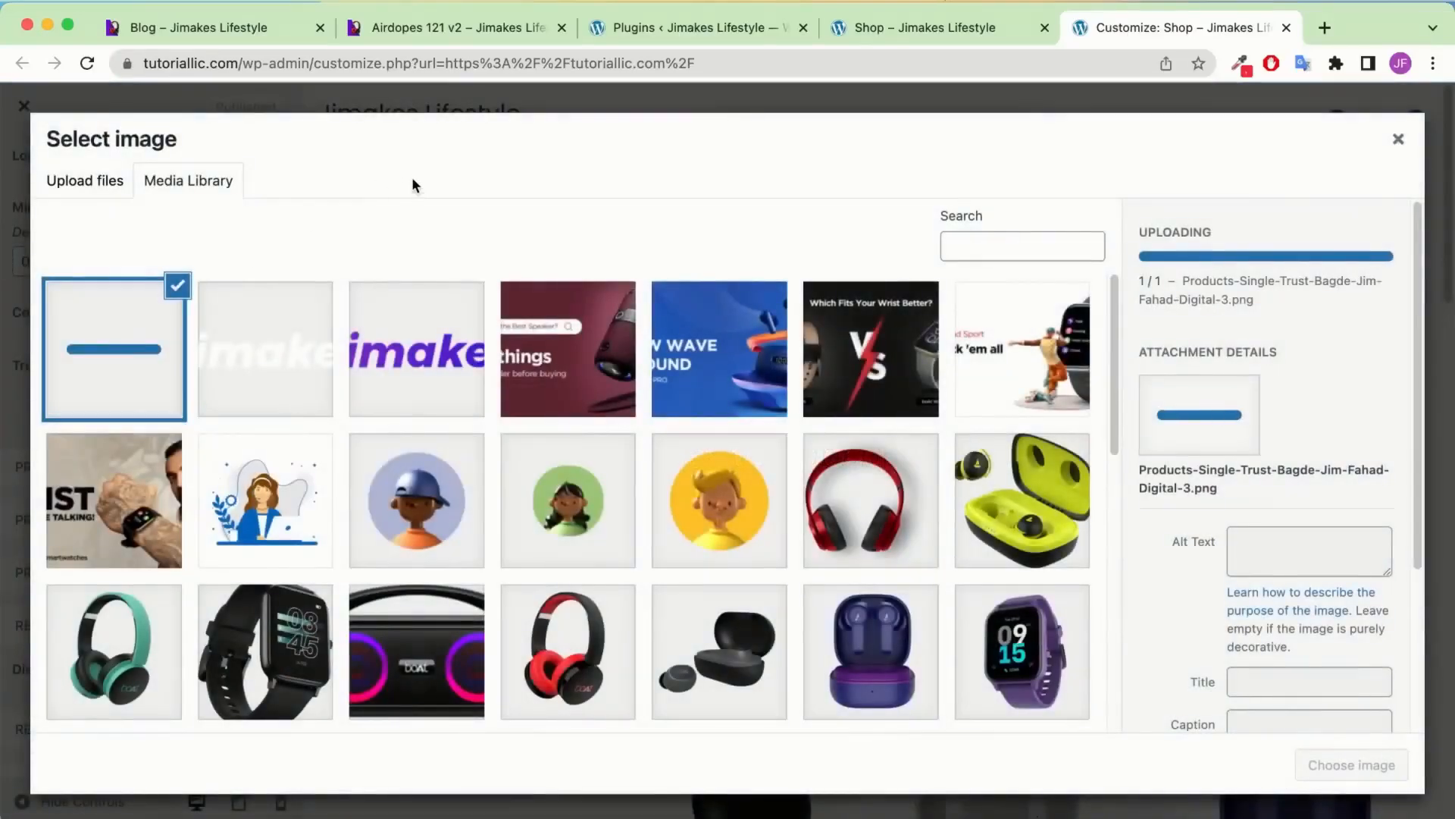
left_click(1352, 765)
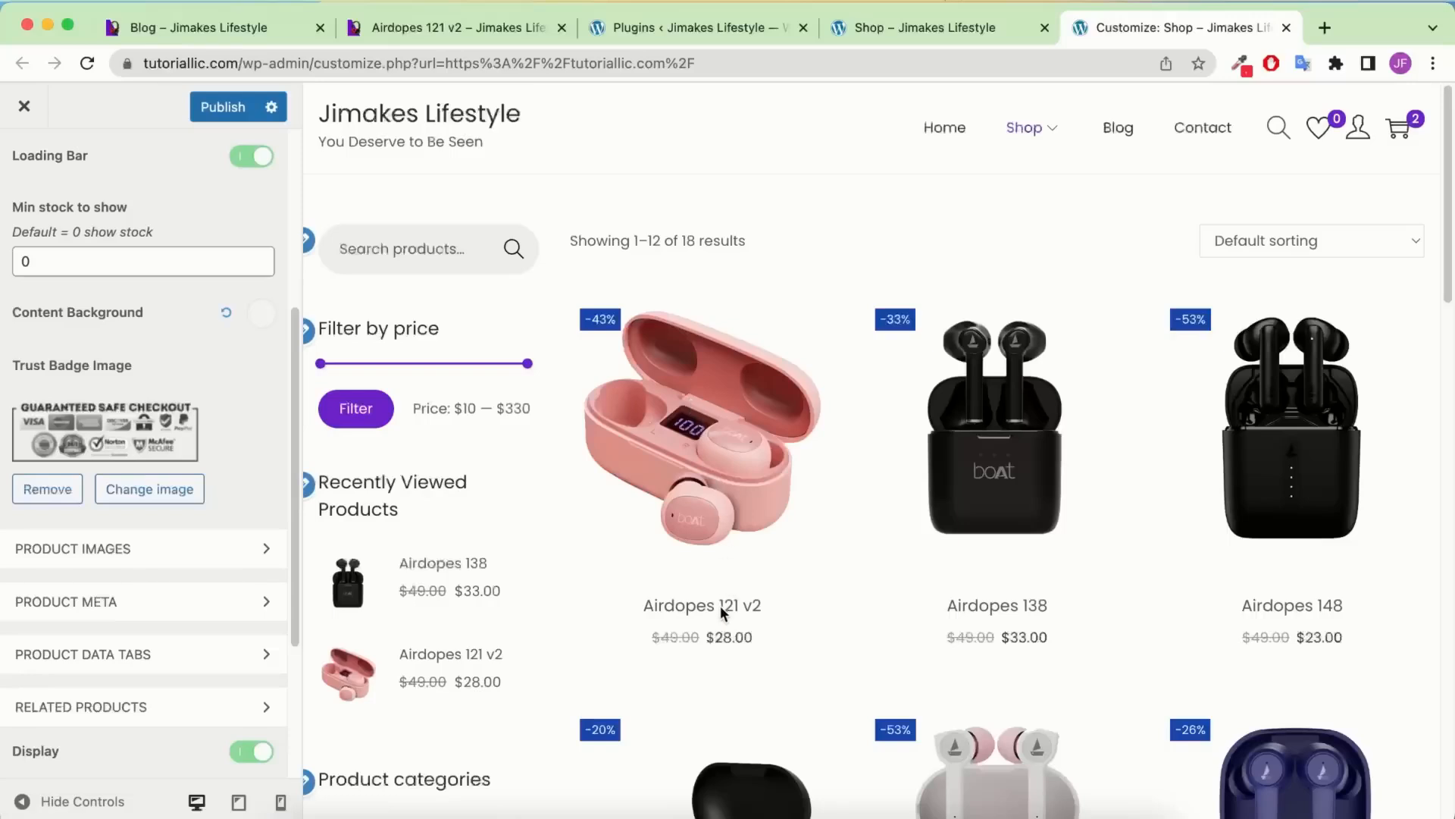
Publish and check the trust badge on the live Airdopes 121 v2 product page
left_click(221, 107)
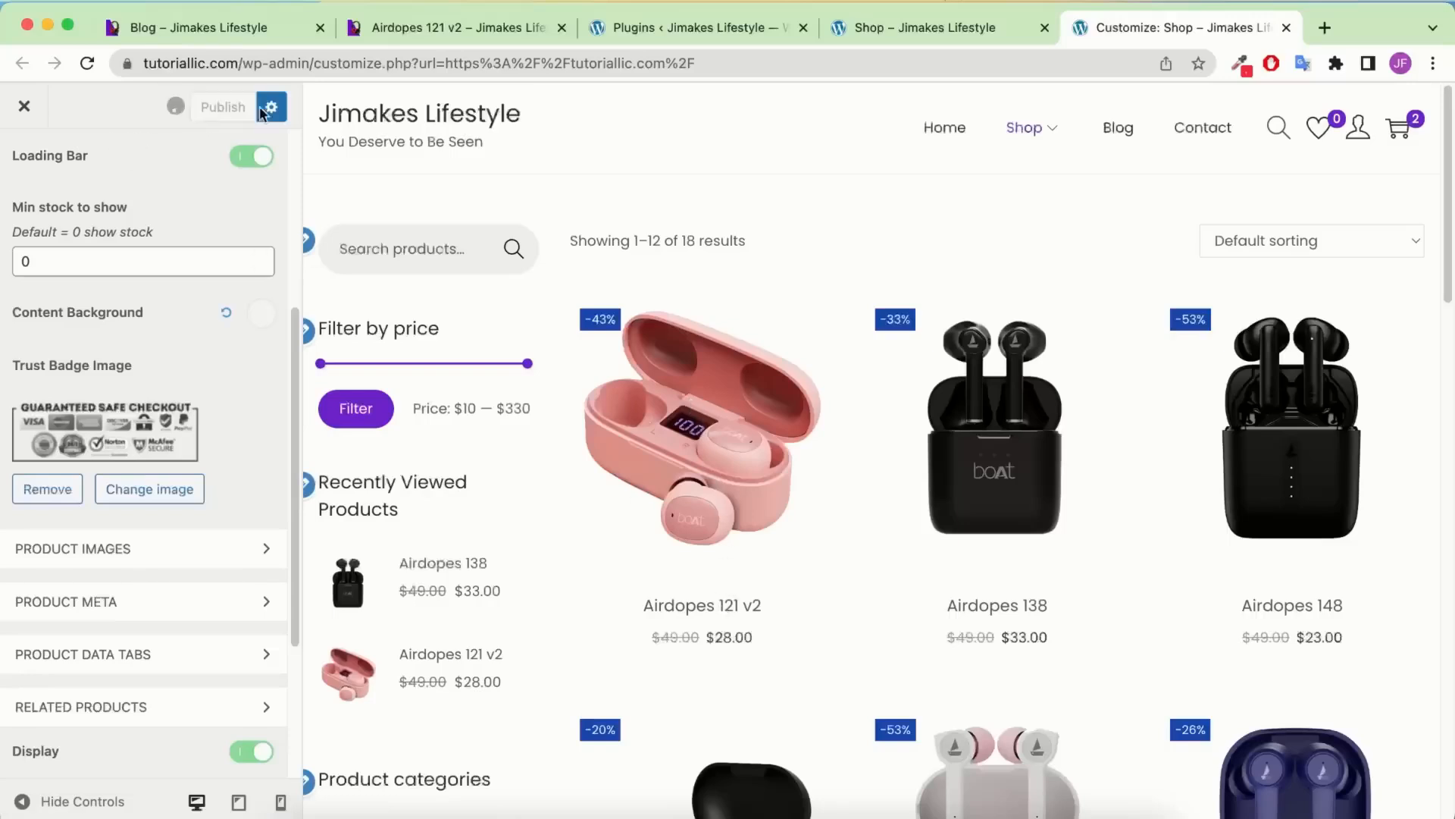
left_click(939, 29)
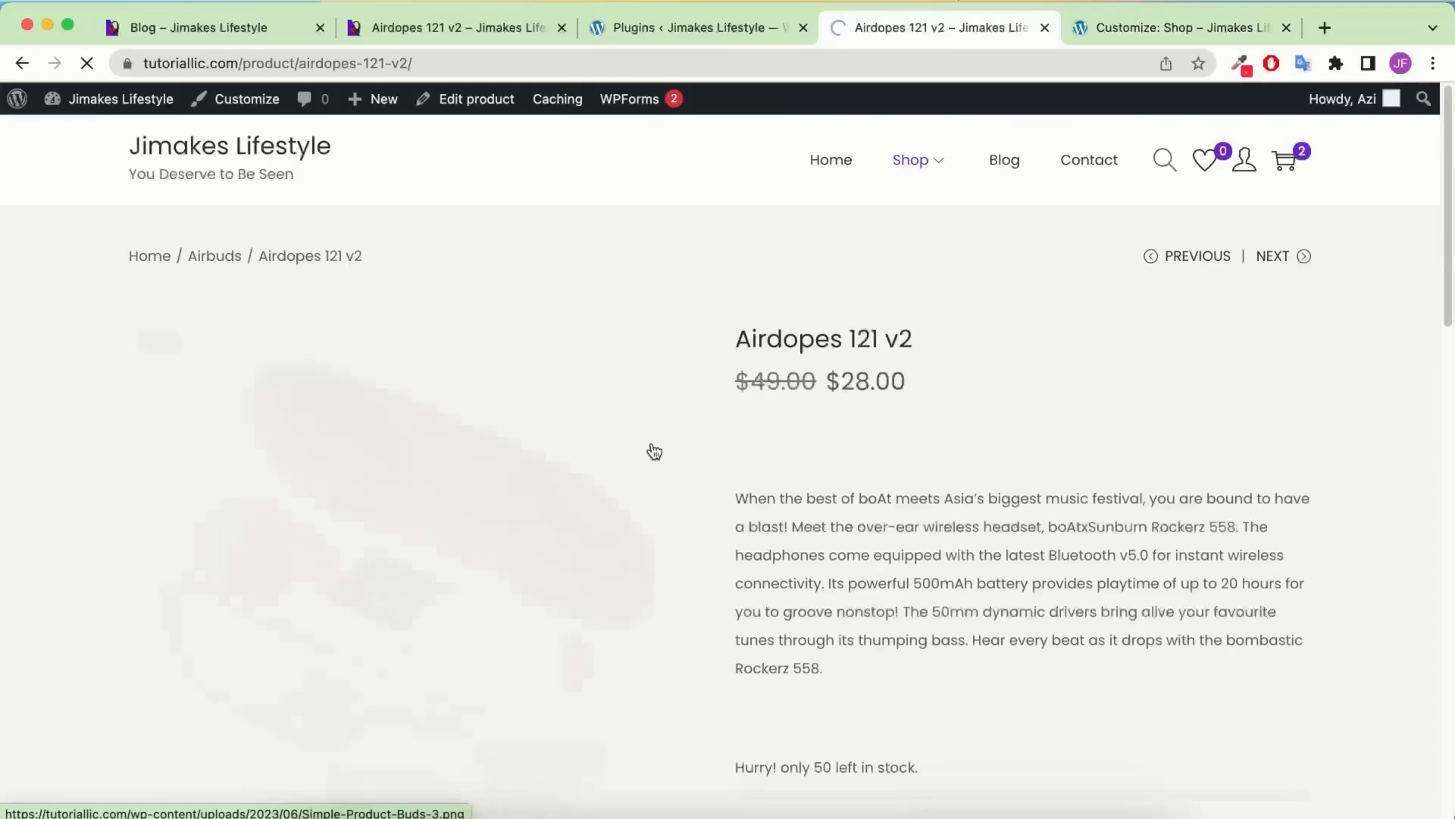
scroll(834, 409, "down", 8)
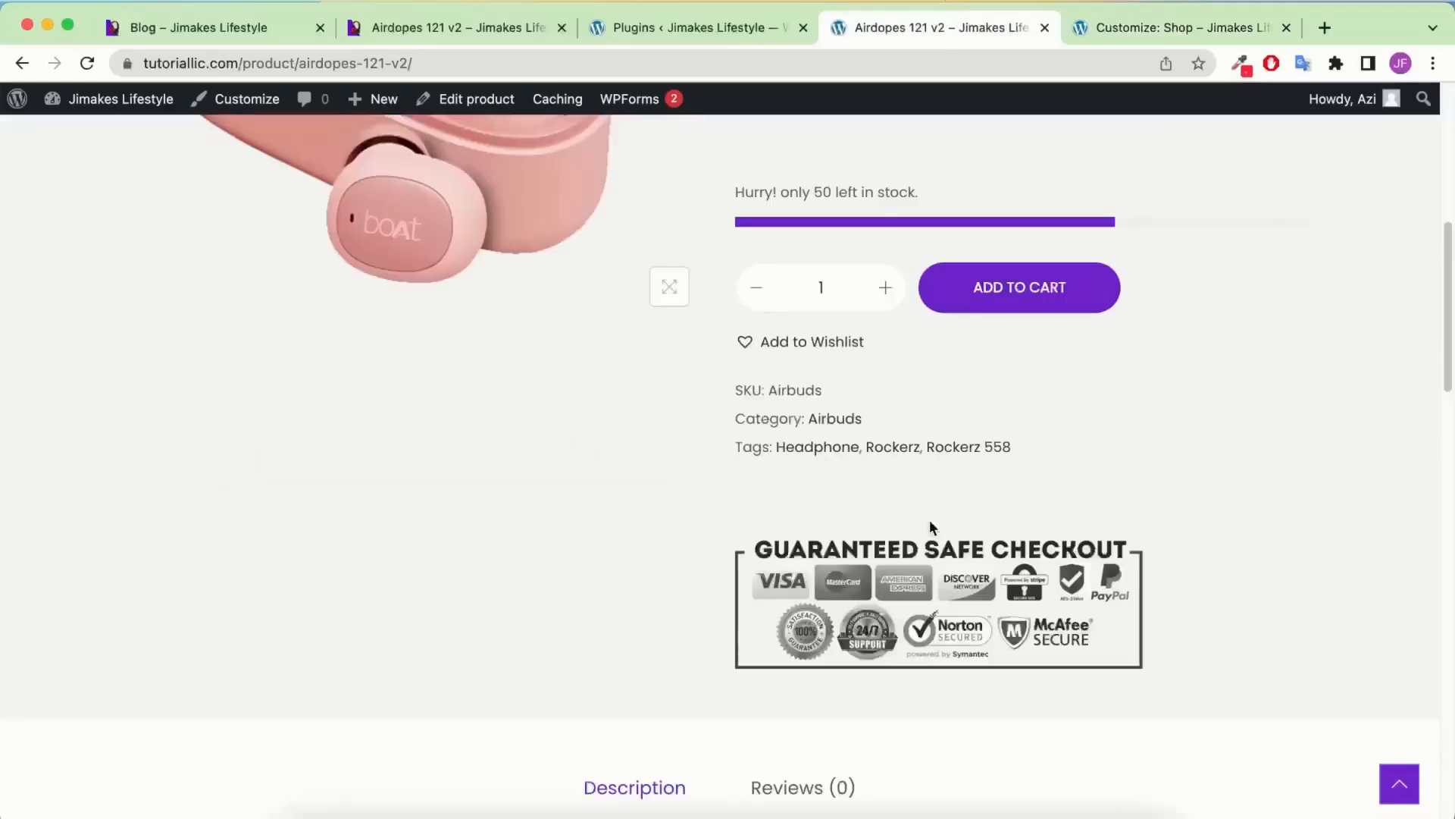
left_click_drag(995, 585, 972, 479)
key("ctrl+Tab")
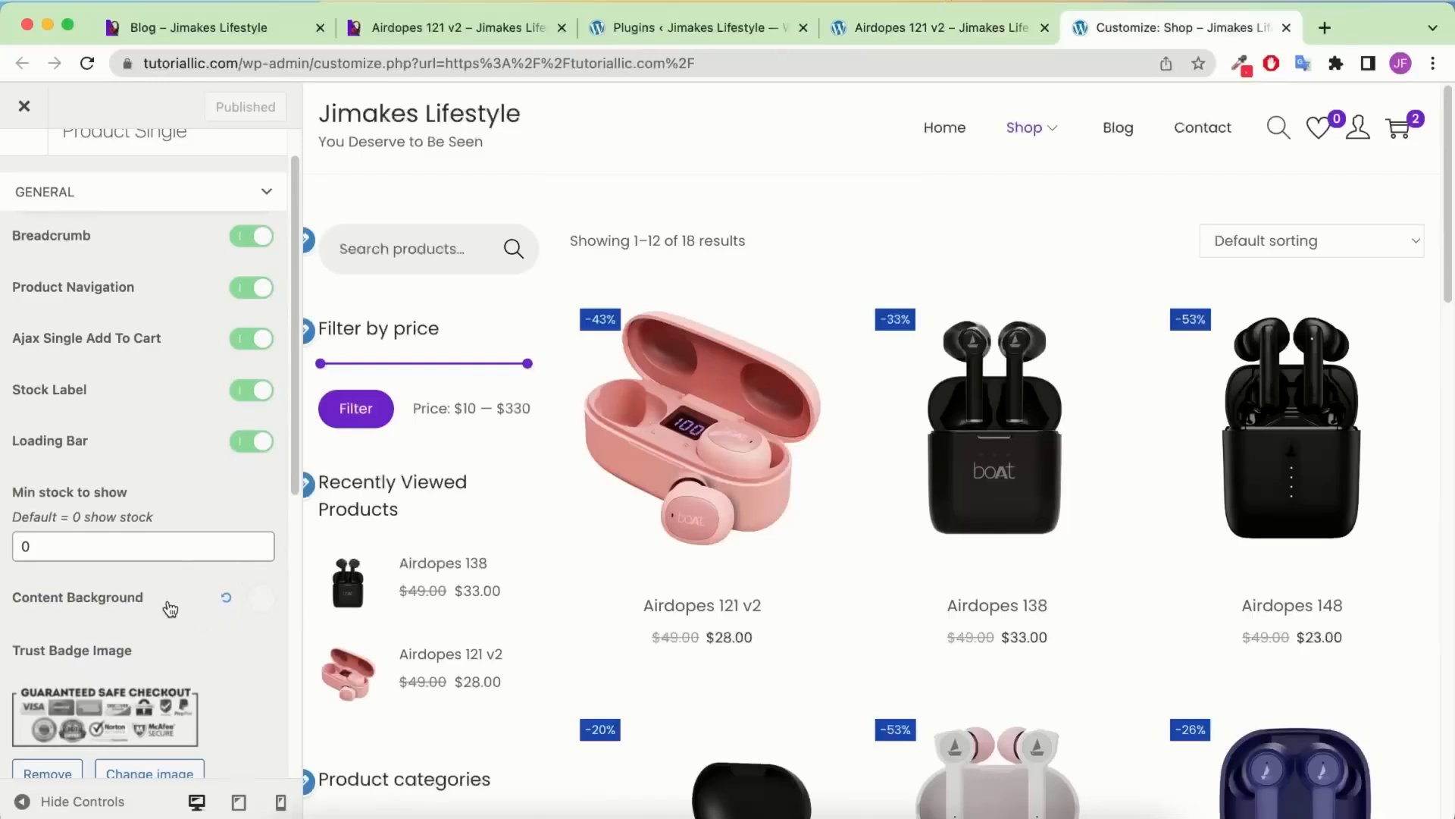
Replace the content background RGBA value with #fafafa, publish, and go back to WooCommerce
left_click(261, 598)
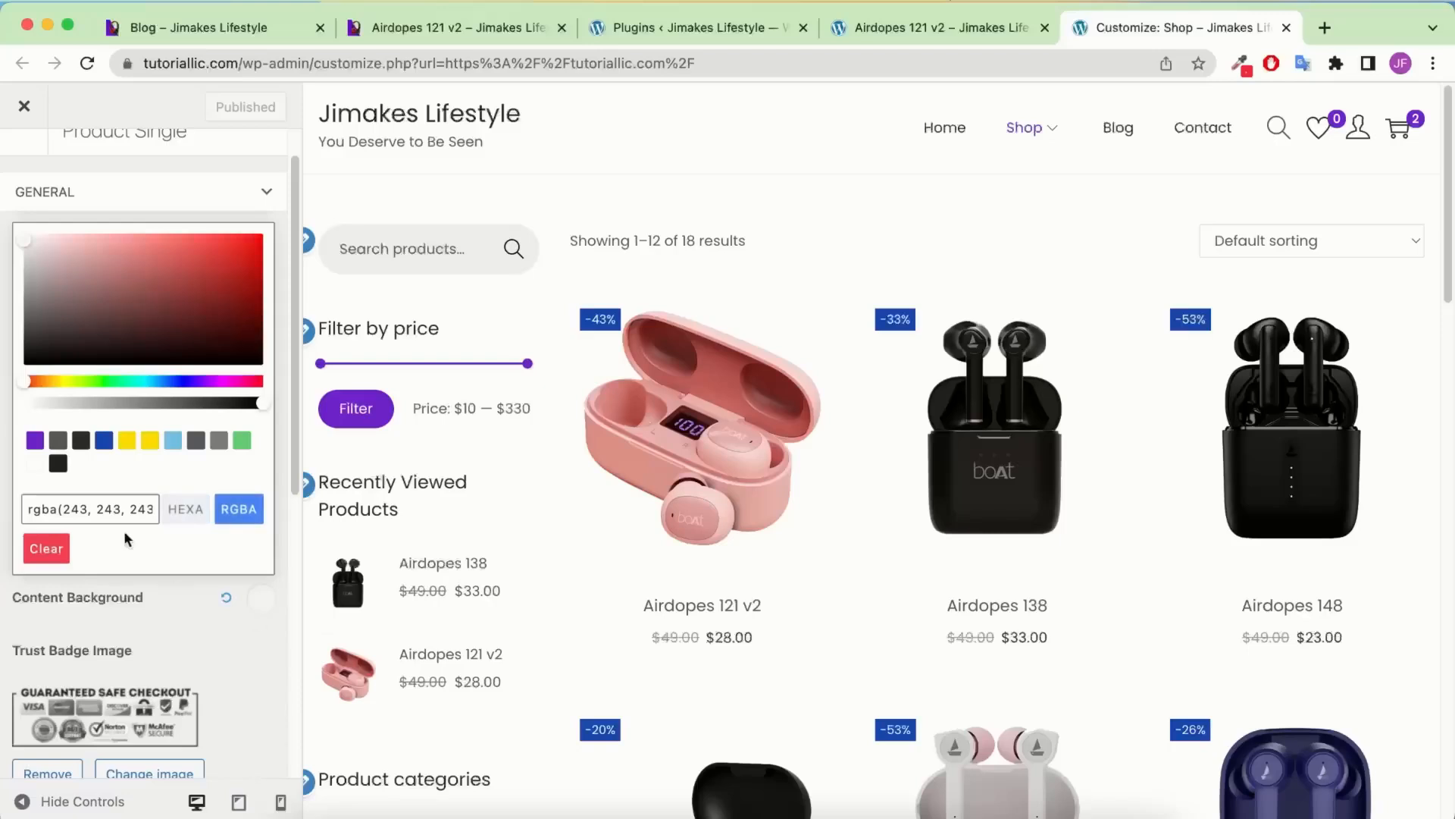
triple_click(104, 510)
type("#")
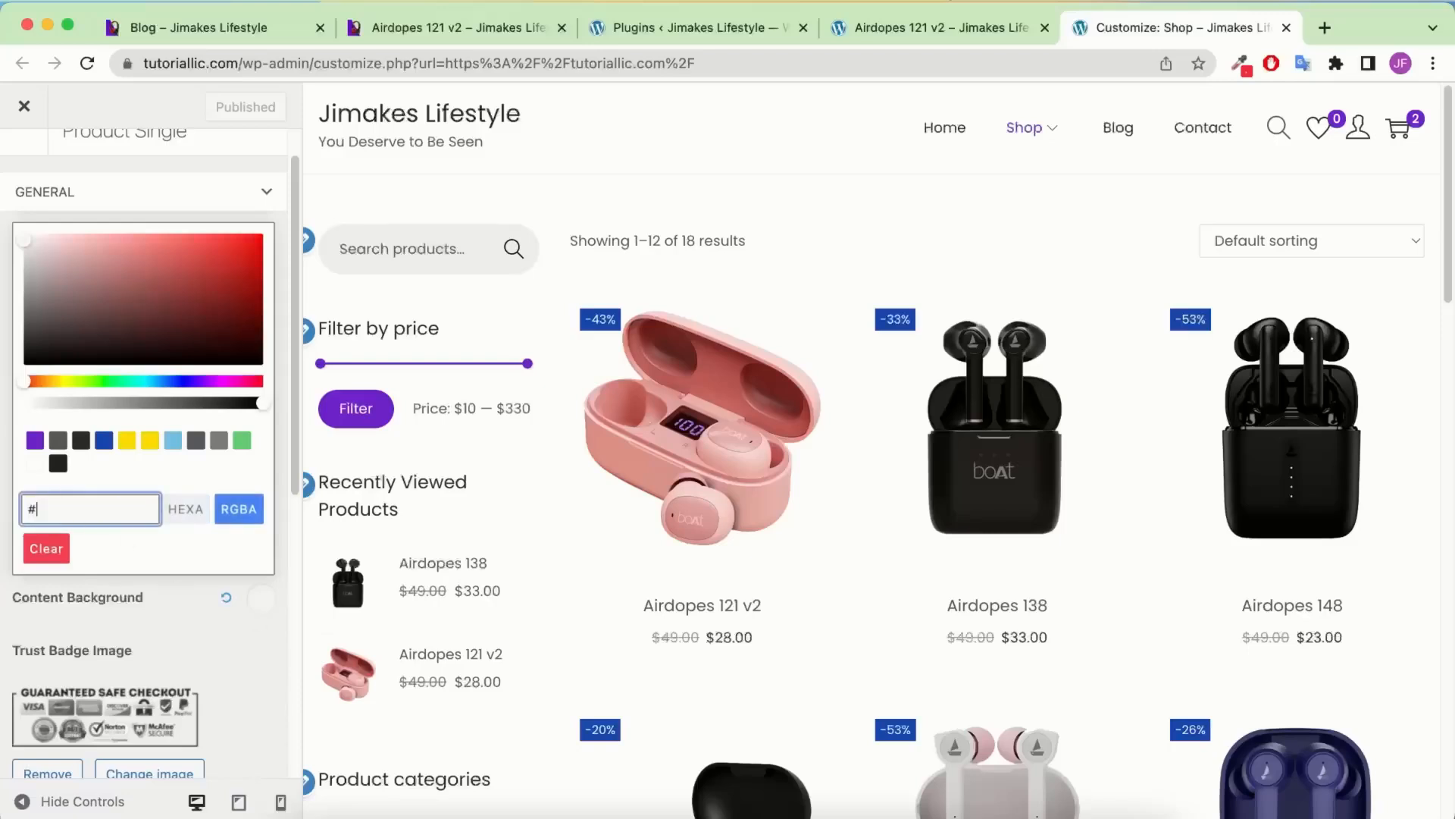
type("fafafa")
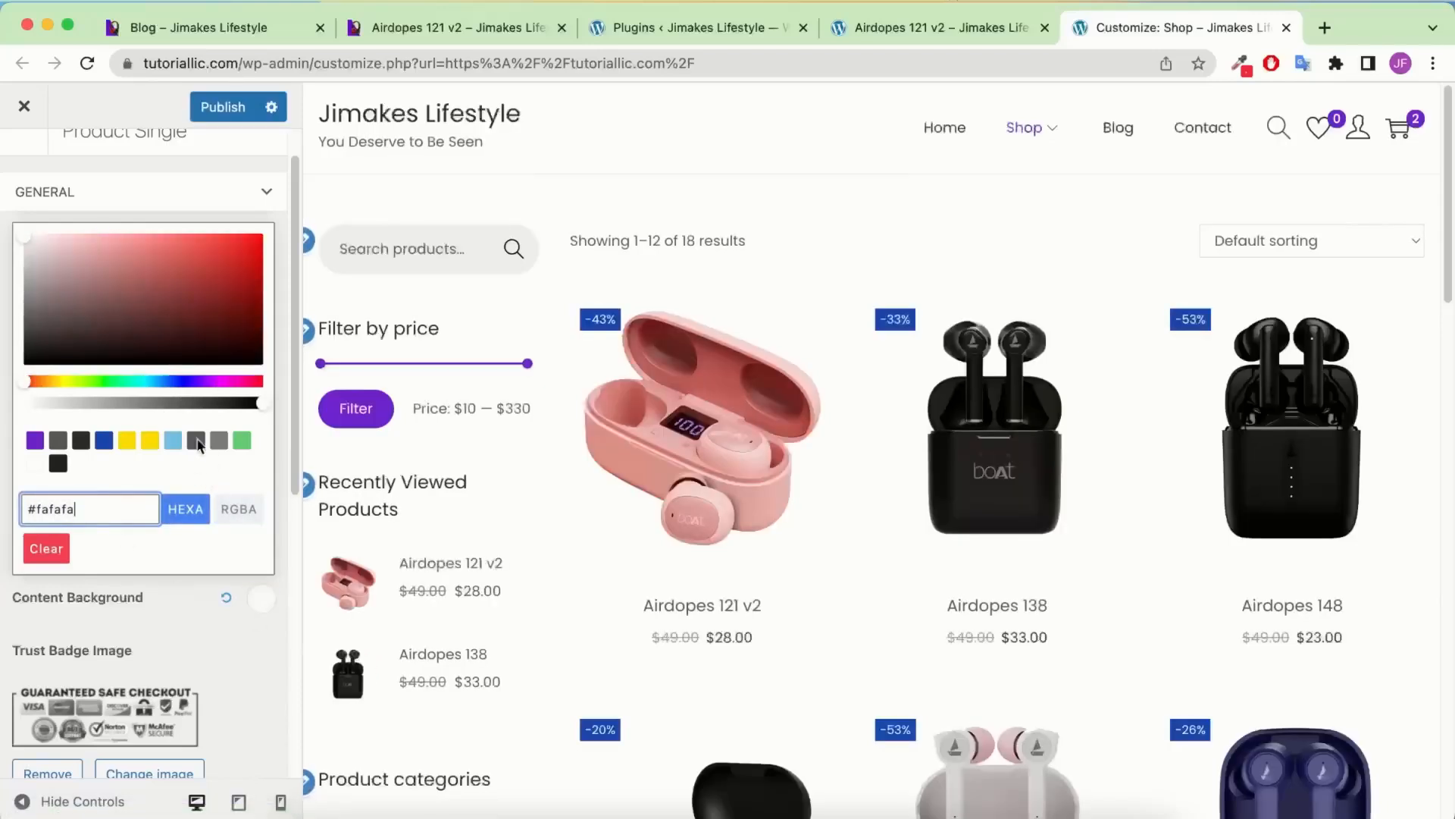
left_click(220, 107)
scroll(19, 185, "up", 1)
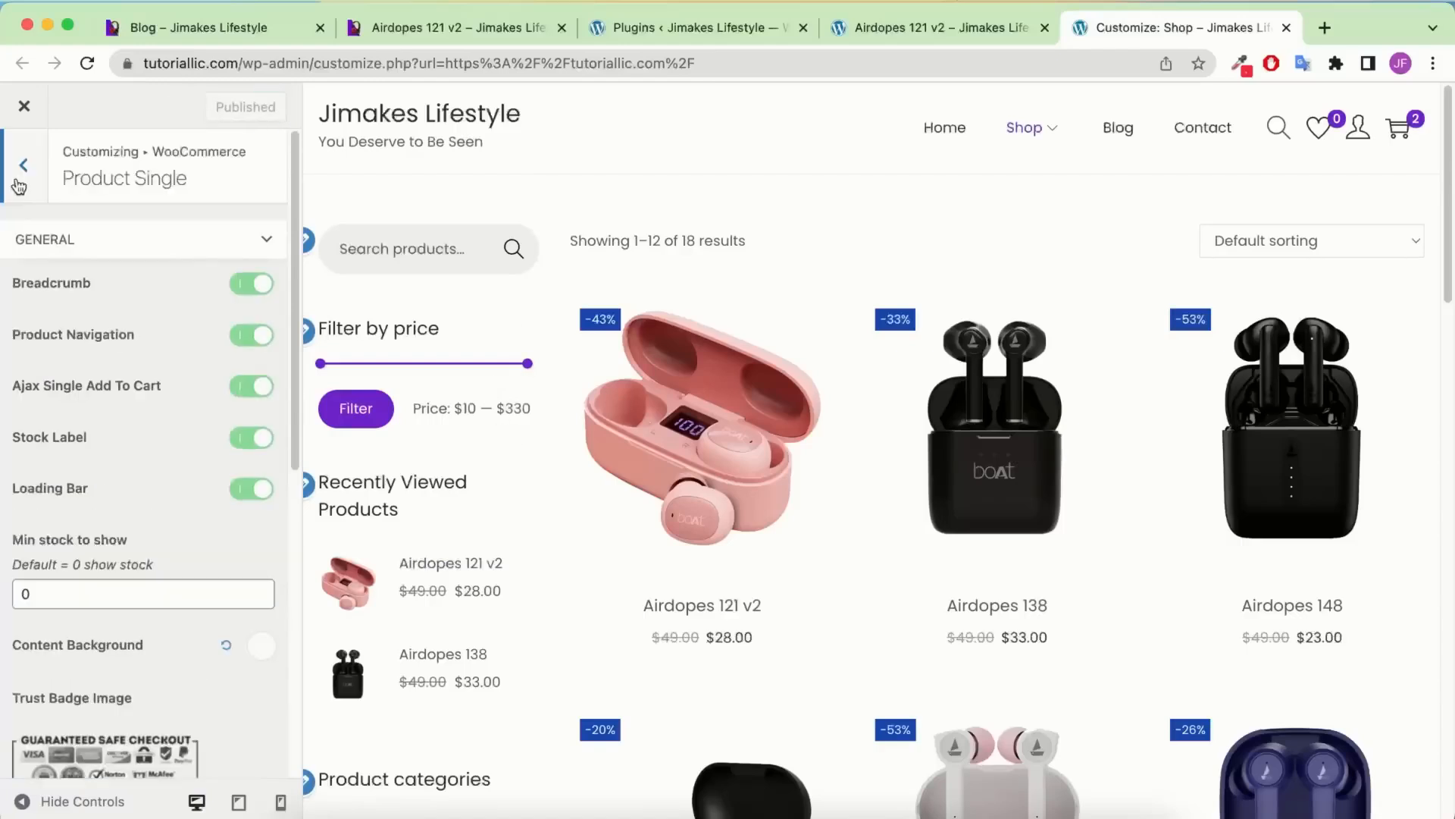
left_click(20, 182)
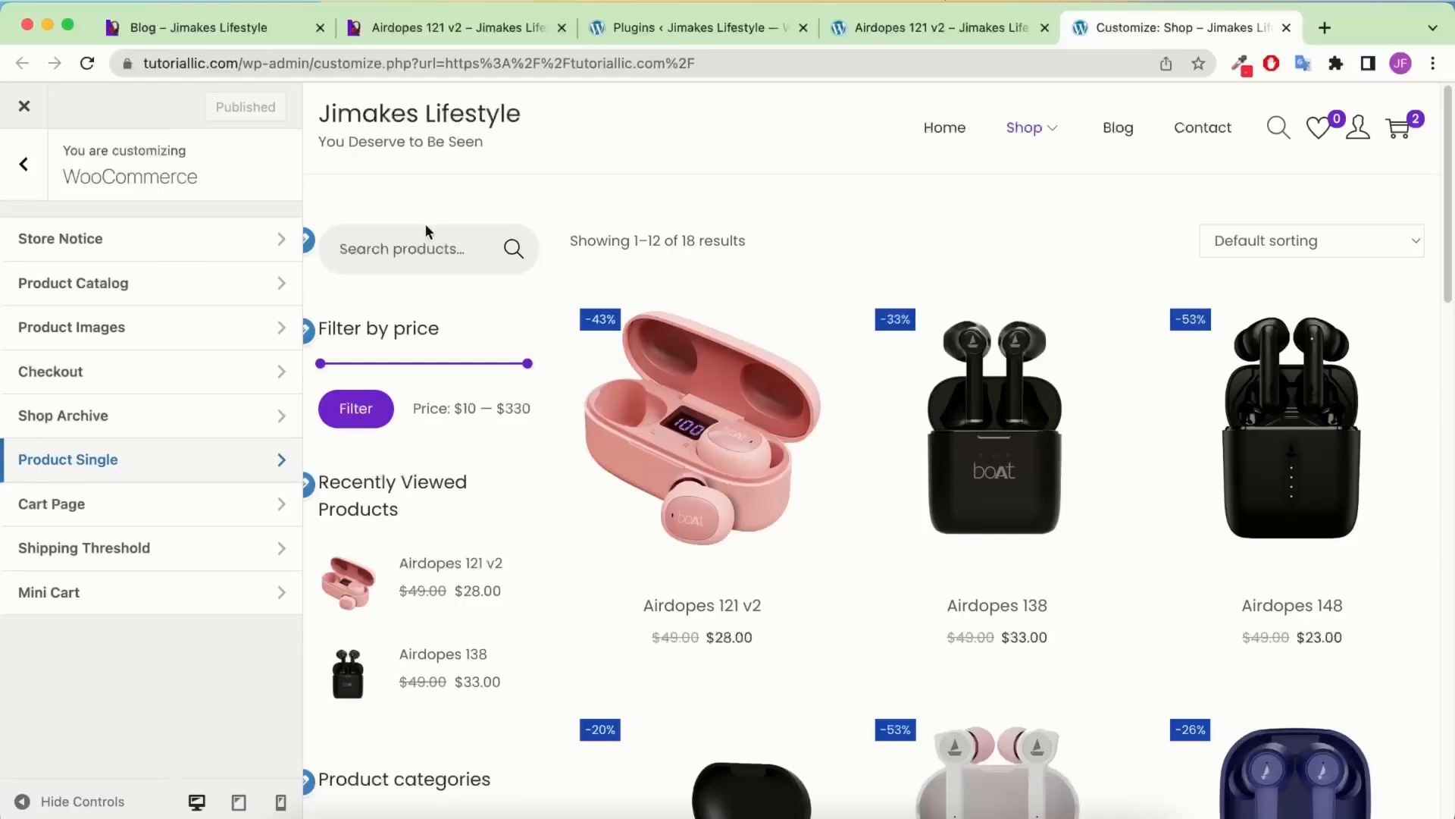
In Site Identity, choose the purple Jimakes image as the logo without cropping, then preview at mobile width
left_click(17, 166)
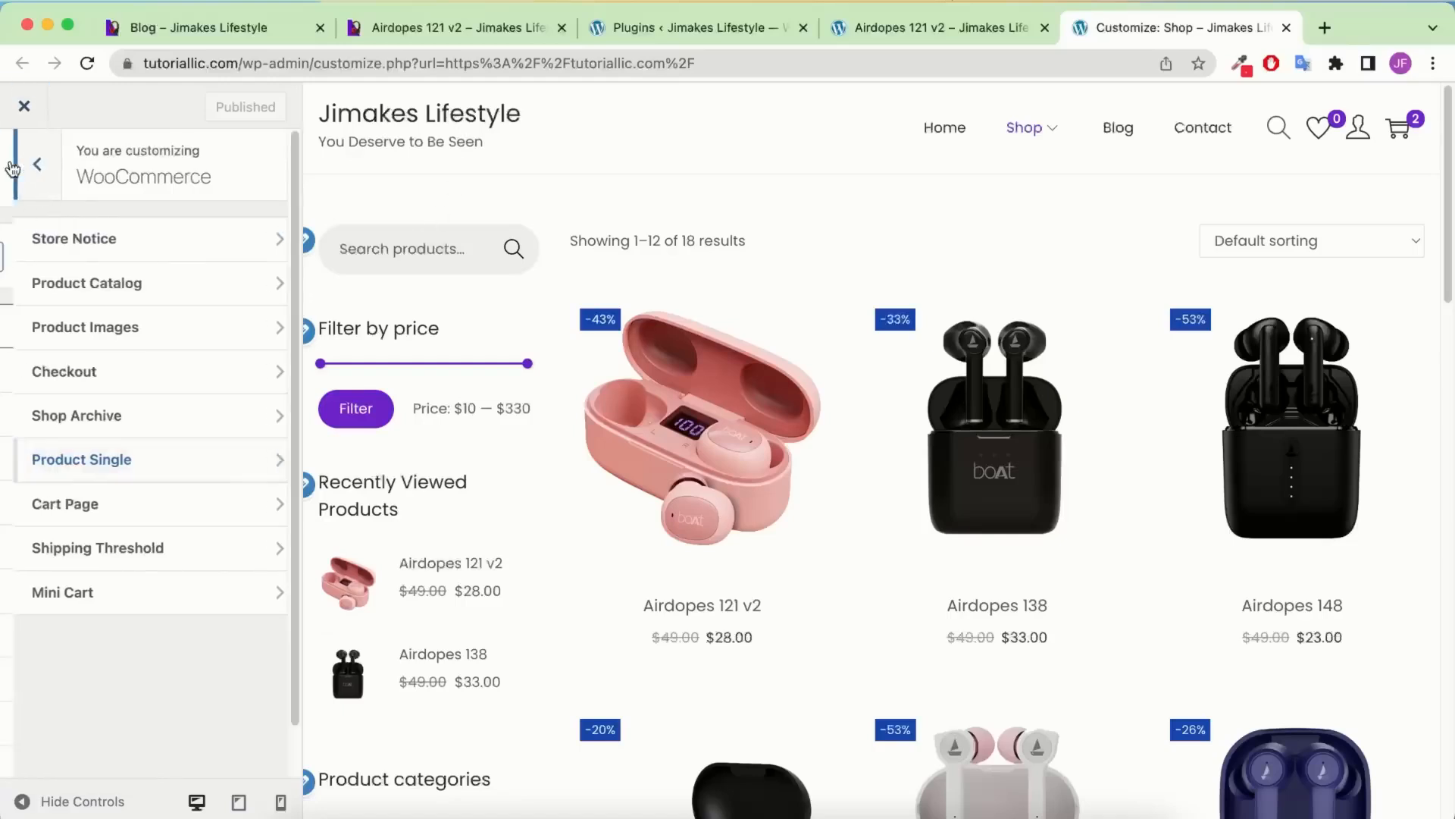
left_click(103, 377)
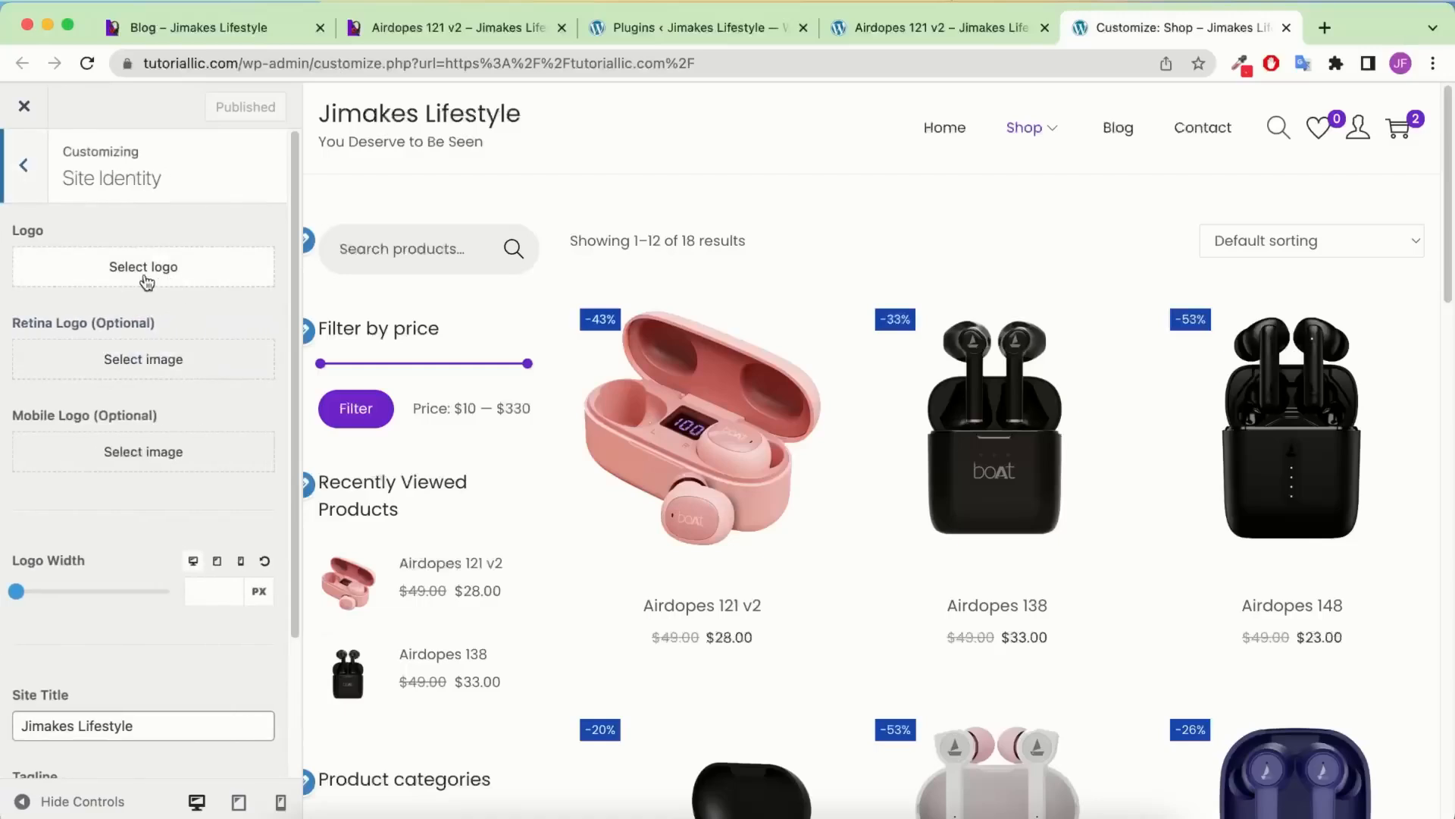
left_click(210, 269)
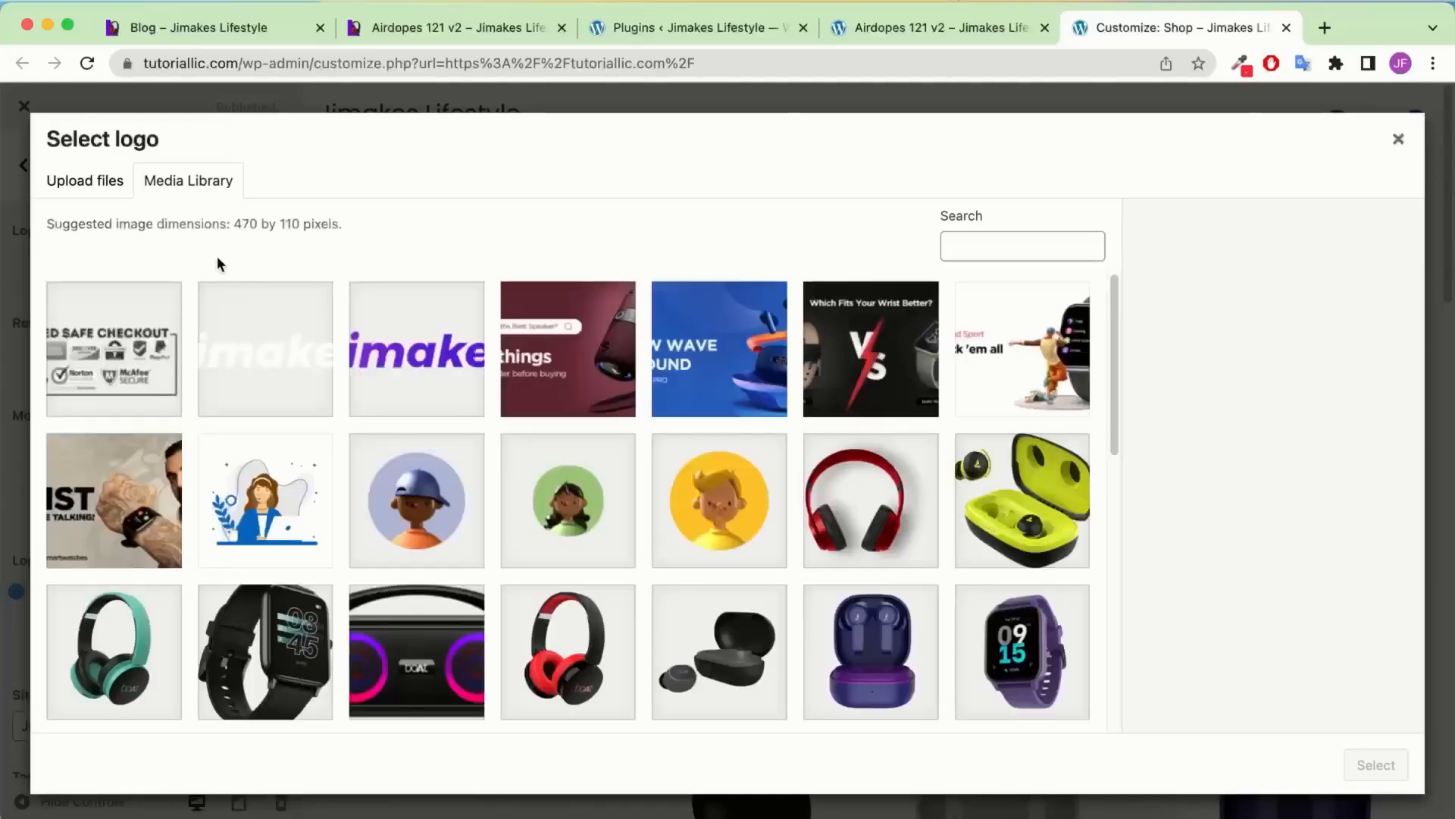
left_click(388, 377)
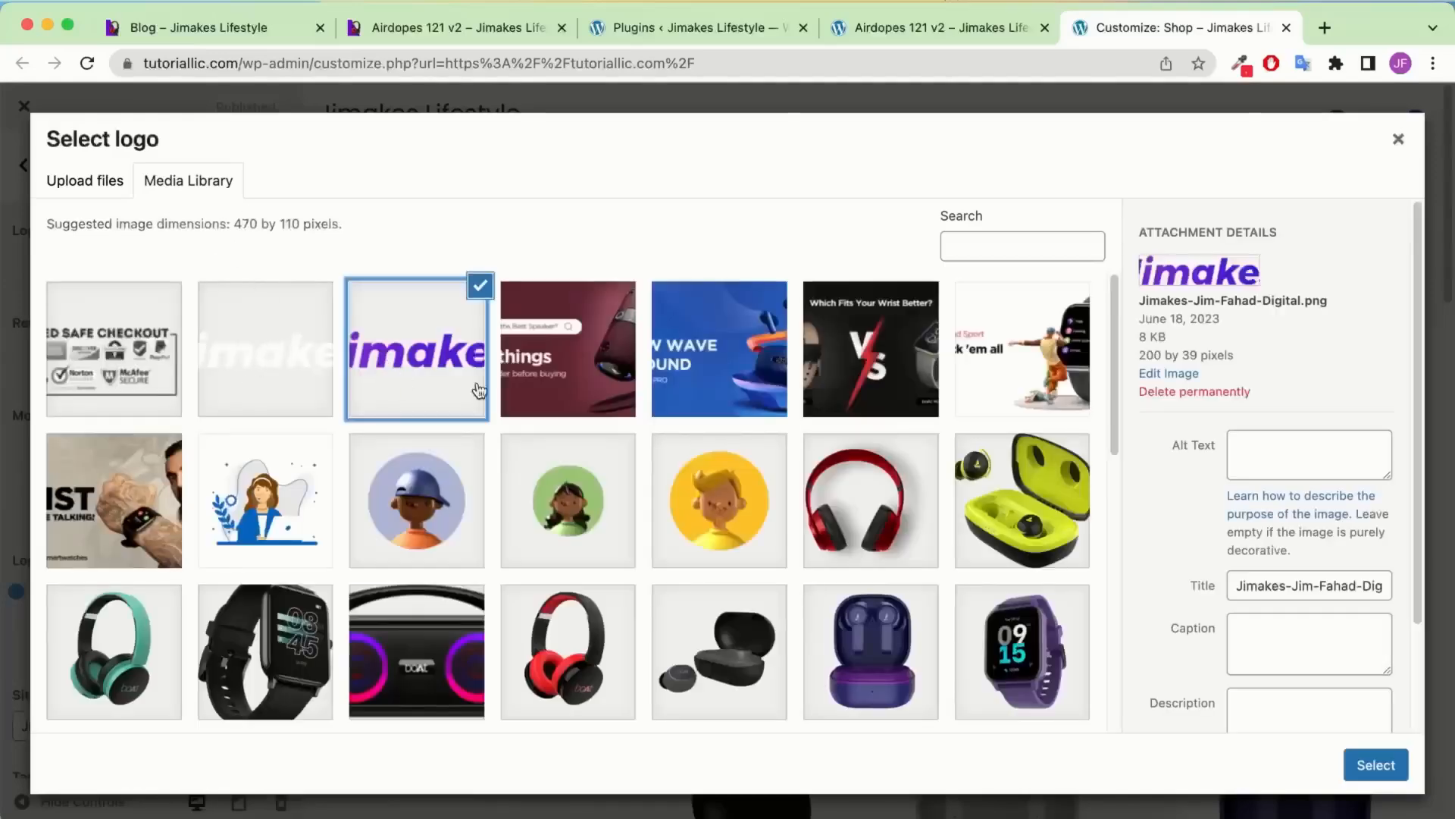
left_click(1376, 781)
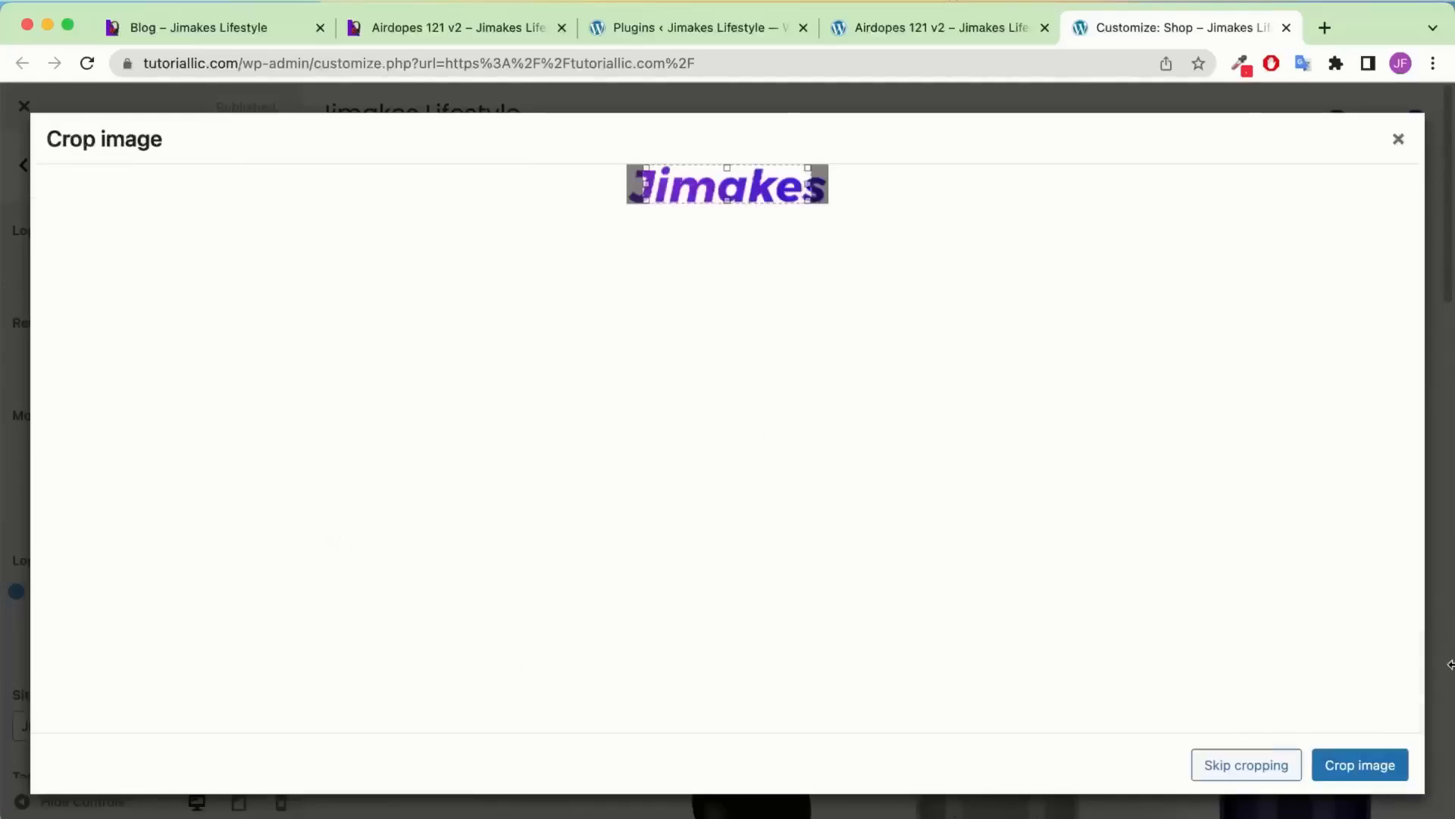
left_click(1247, 765)
scroll(97, 494, "down", 3)
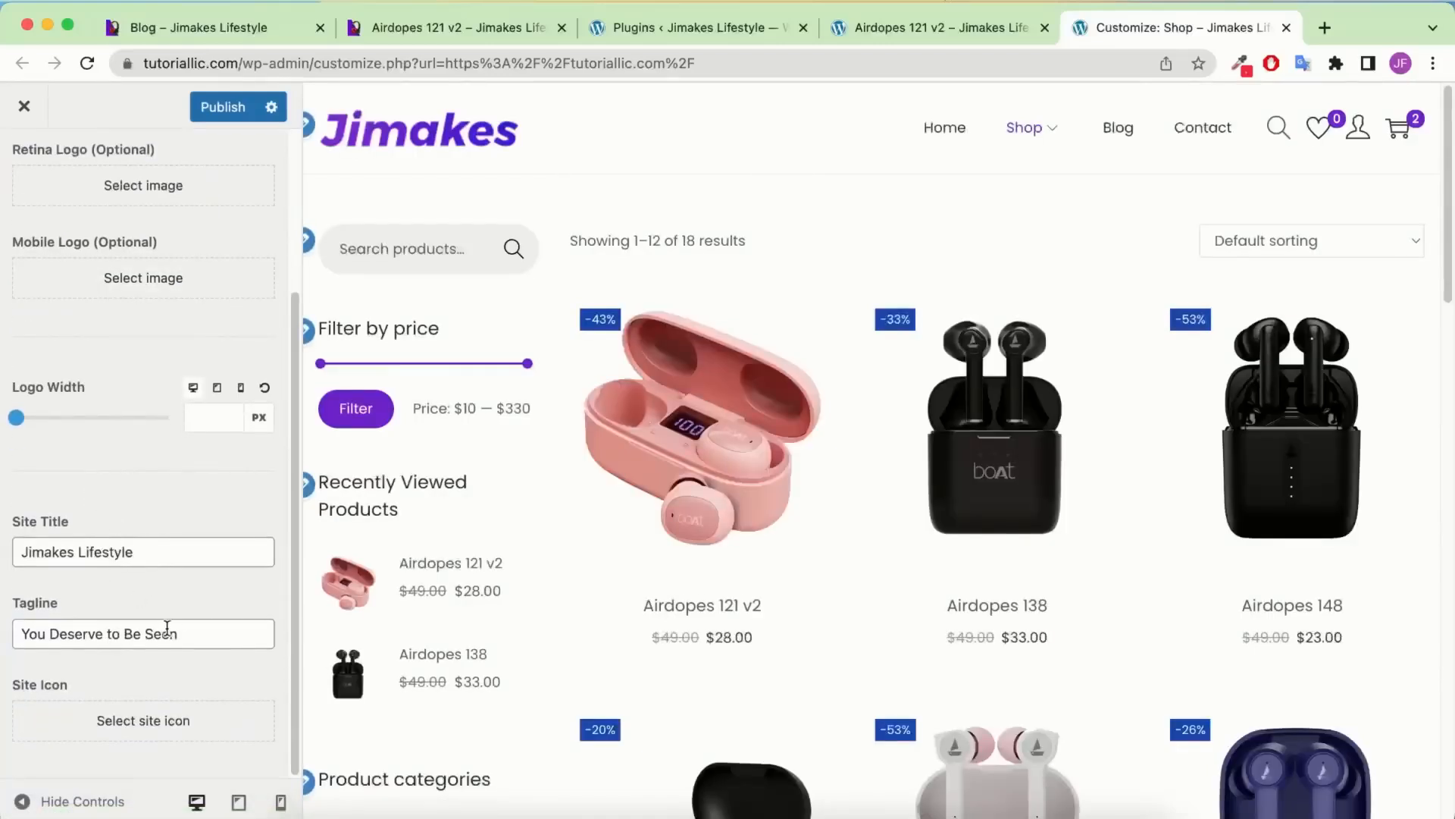
scroll(165, 401, "up", 1)
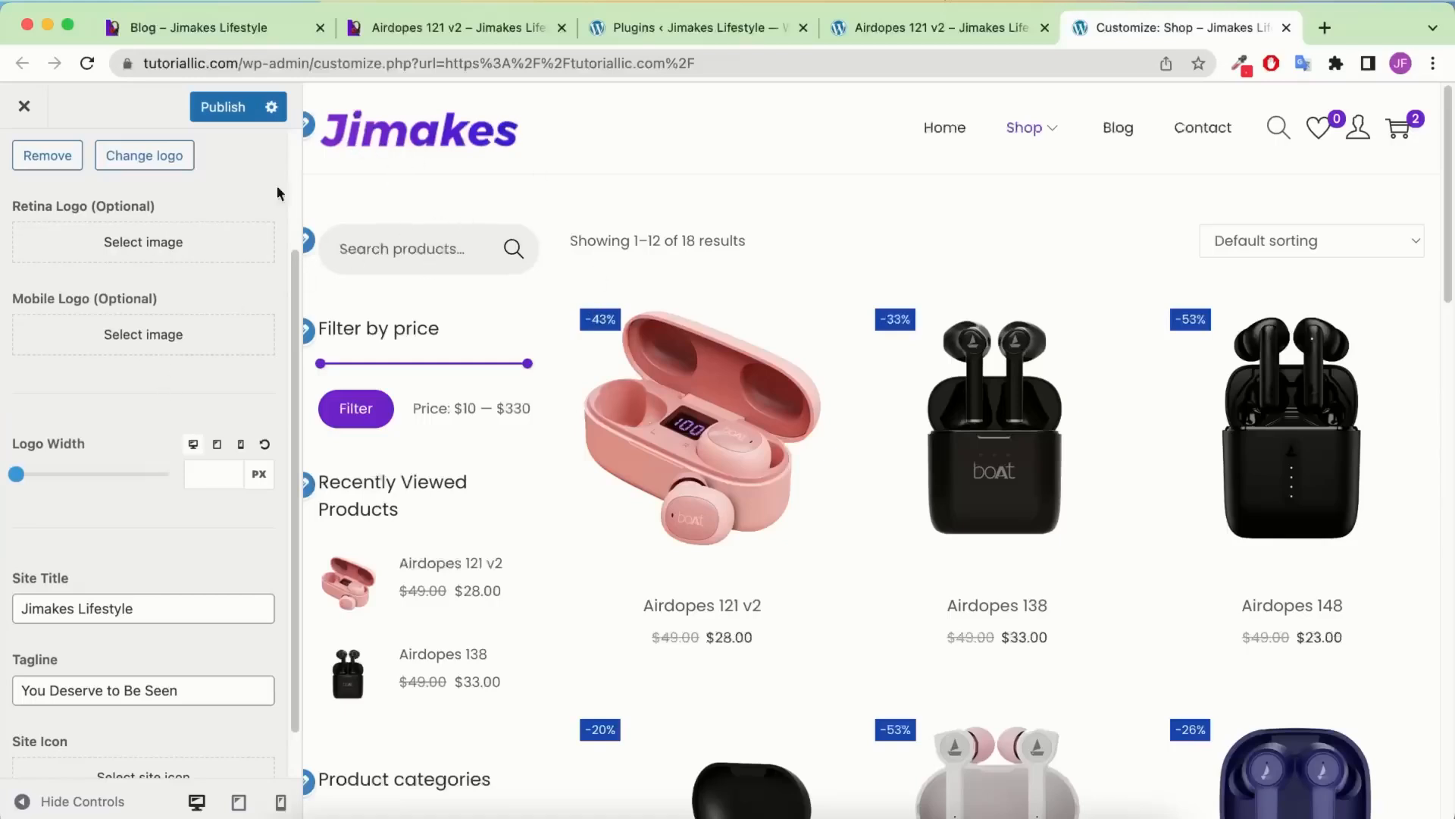
left_click(277, 803)
left_click(257, 805)
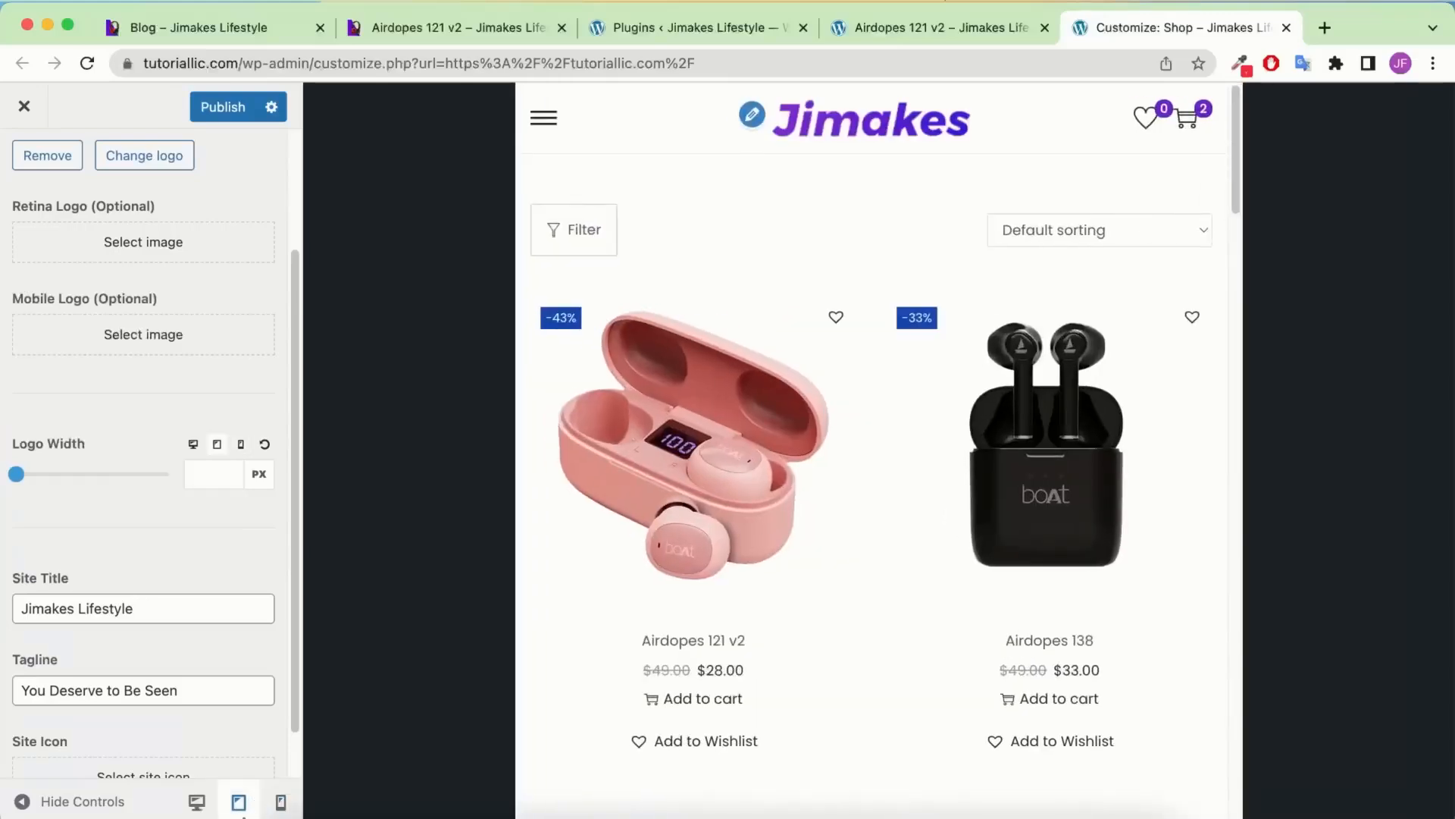
scroll(123, 221, "up", 3)
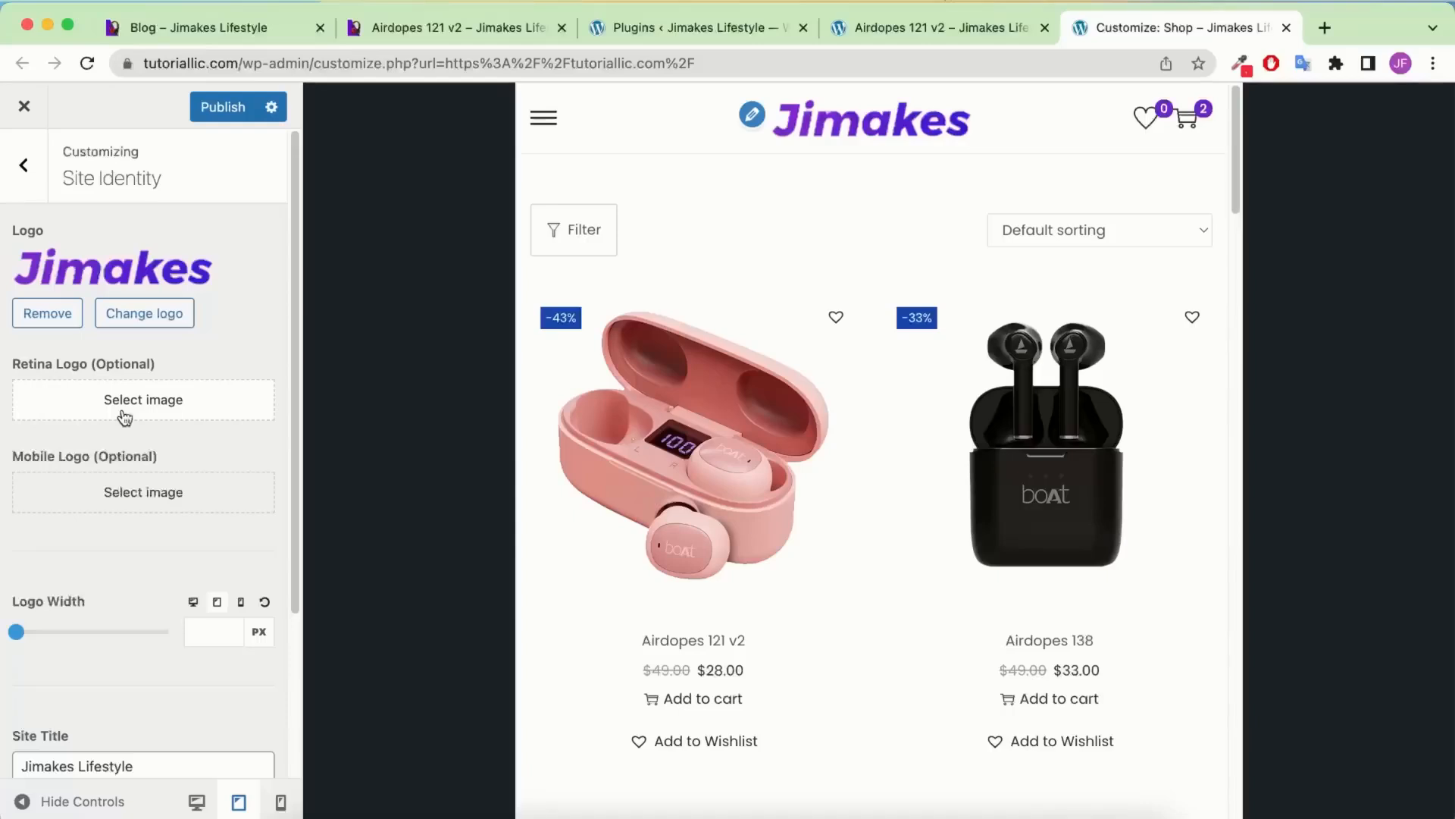
scroll(156, 422, "down", 1)
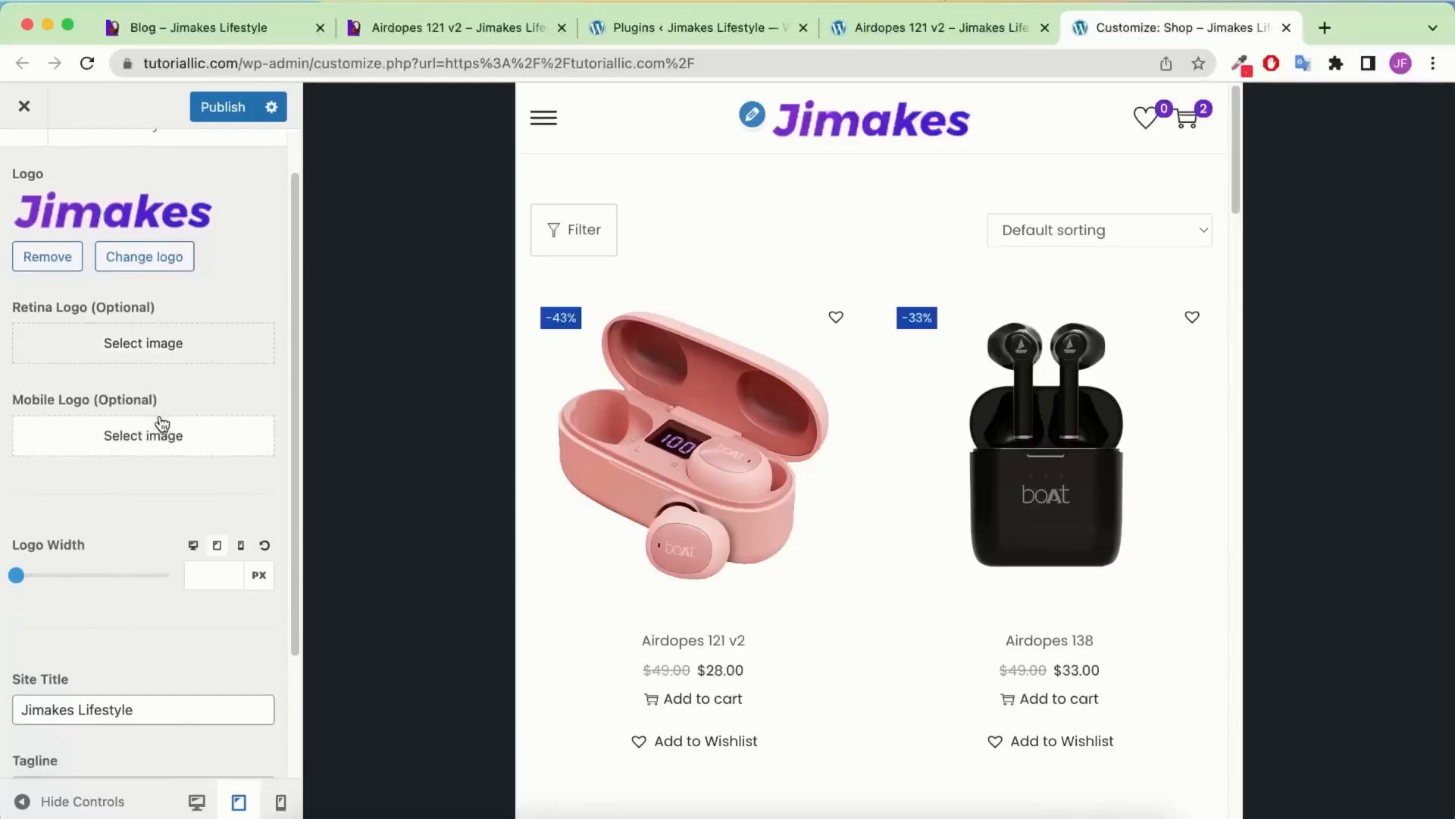
left_click(130, 439)
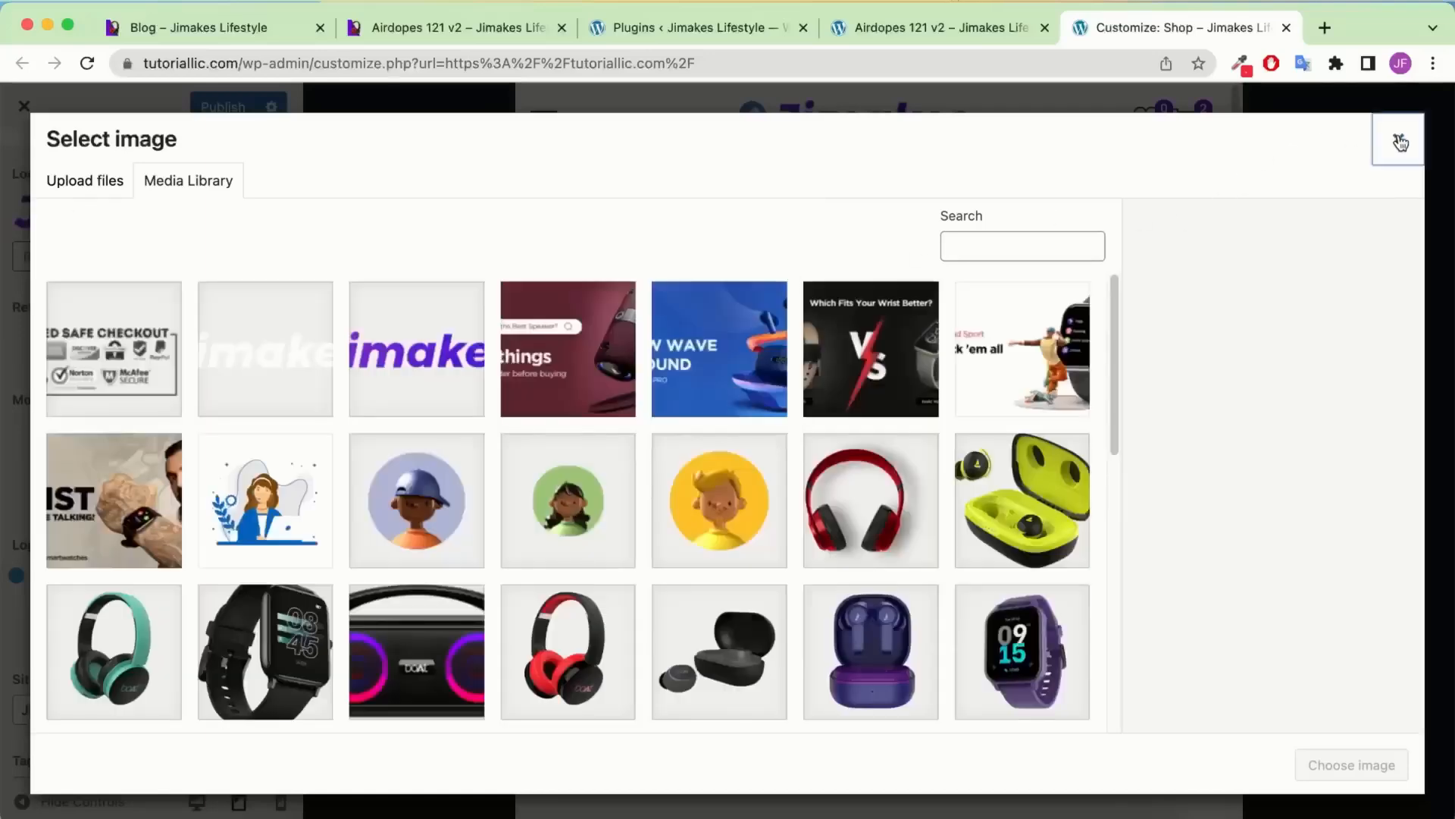
left_click(1398, 138)
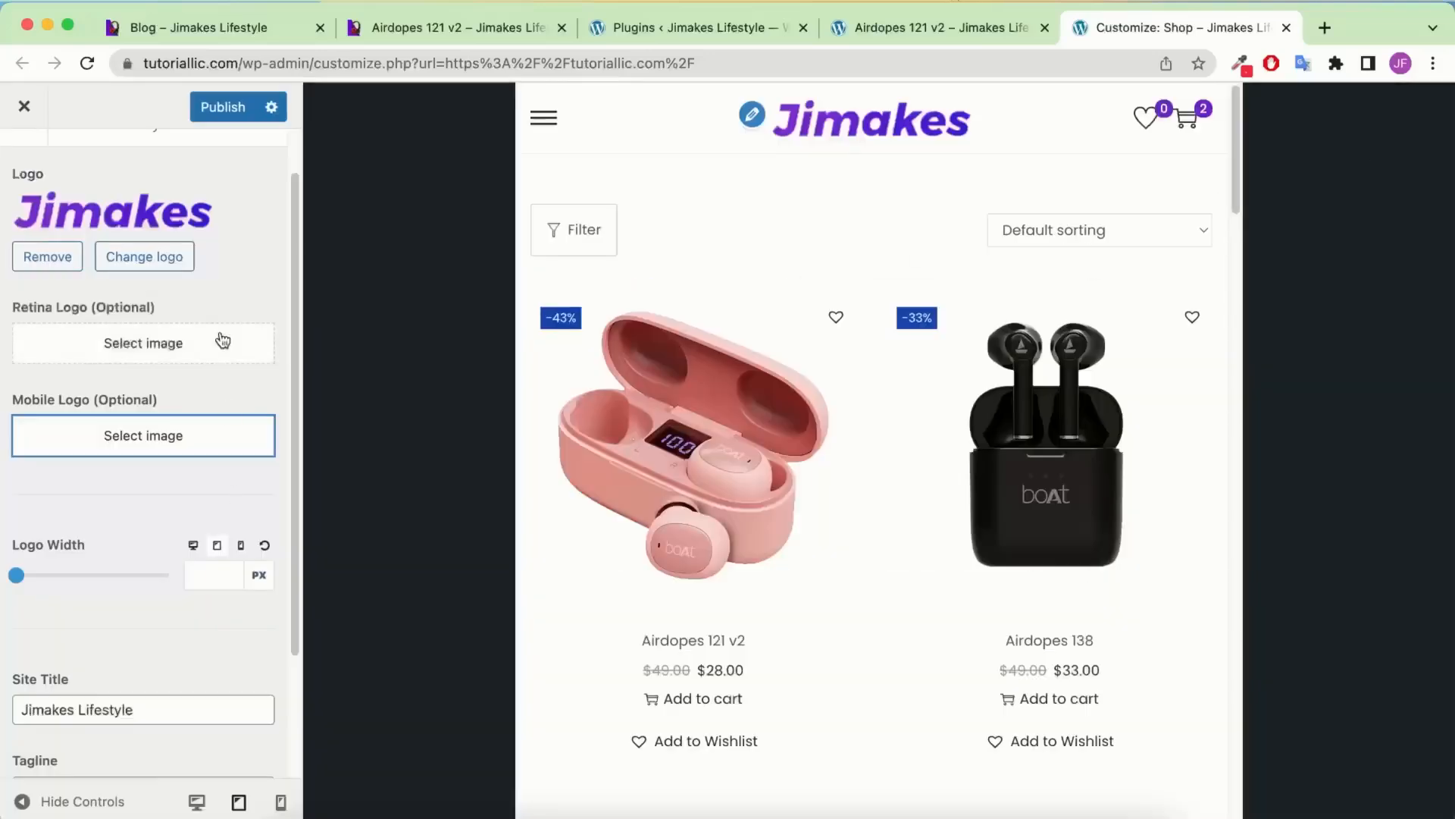
left_click(280, 804)
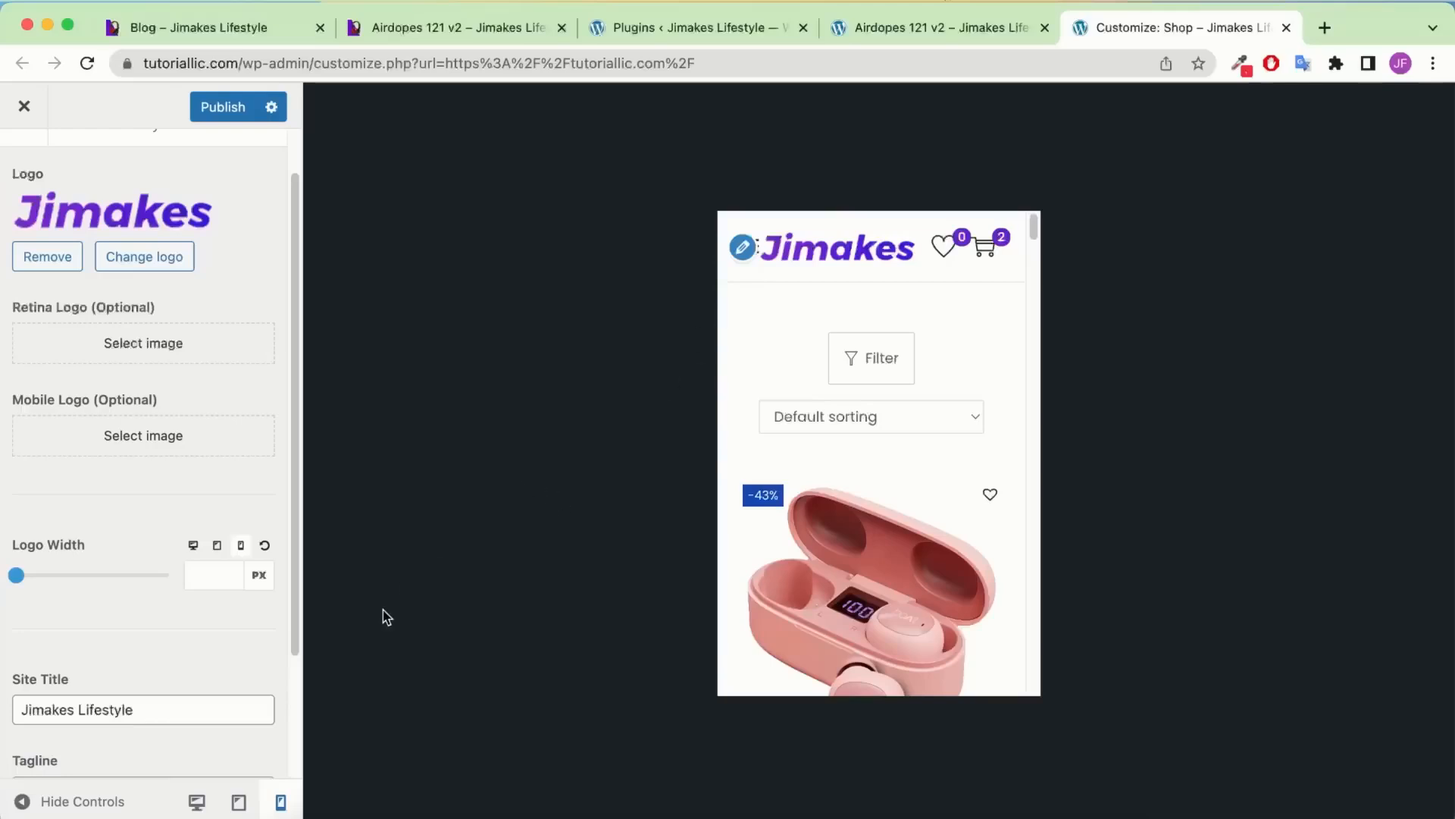
left_click(196, 803)
scroll(111, 421, "up", 1)
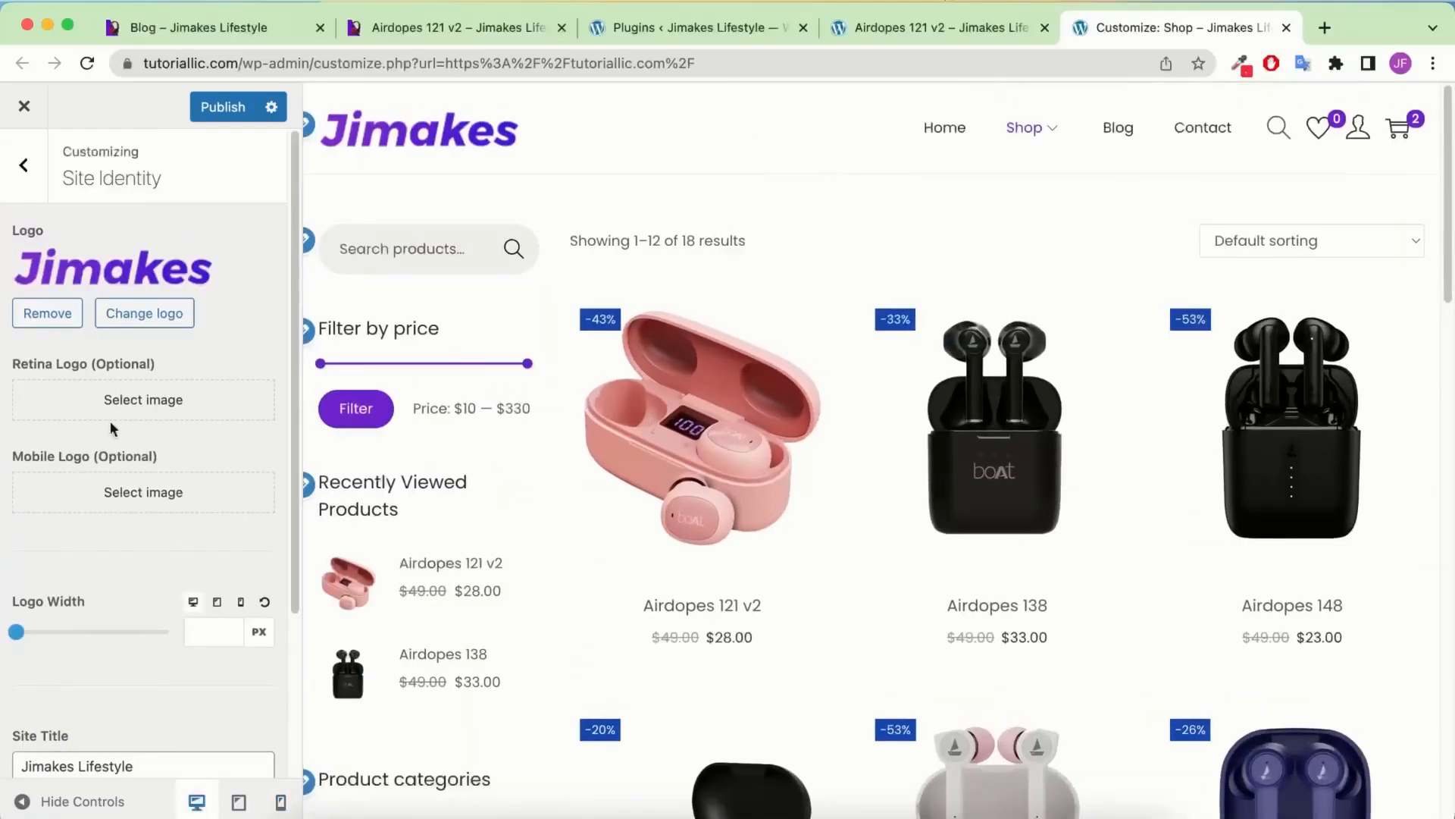
scroll(107, 415, "down", 3)
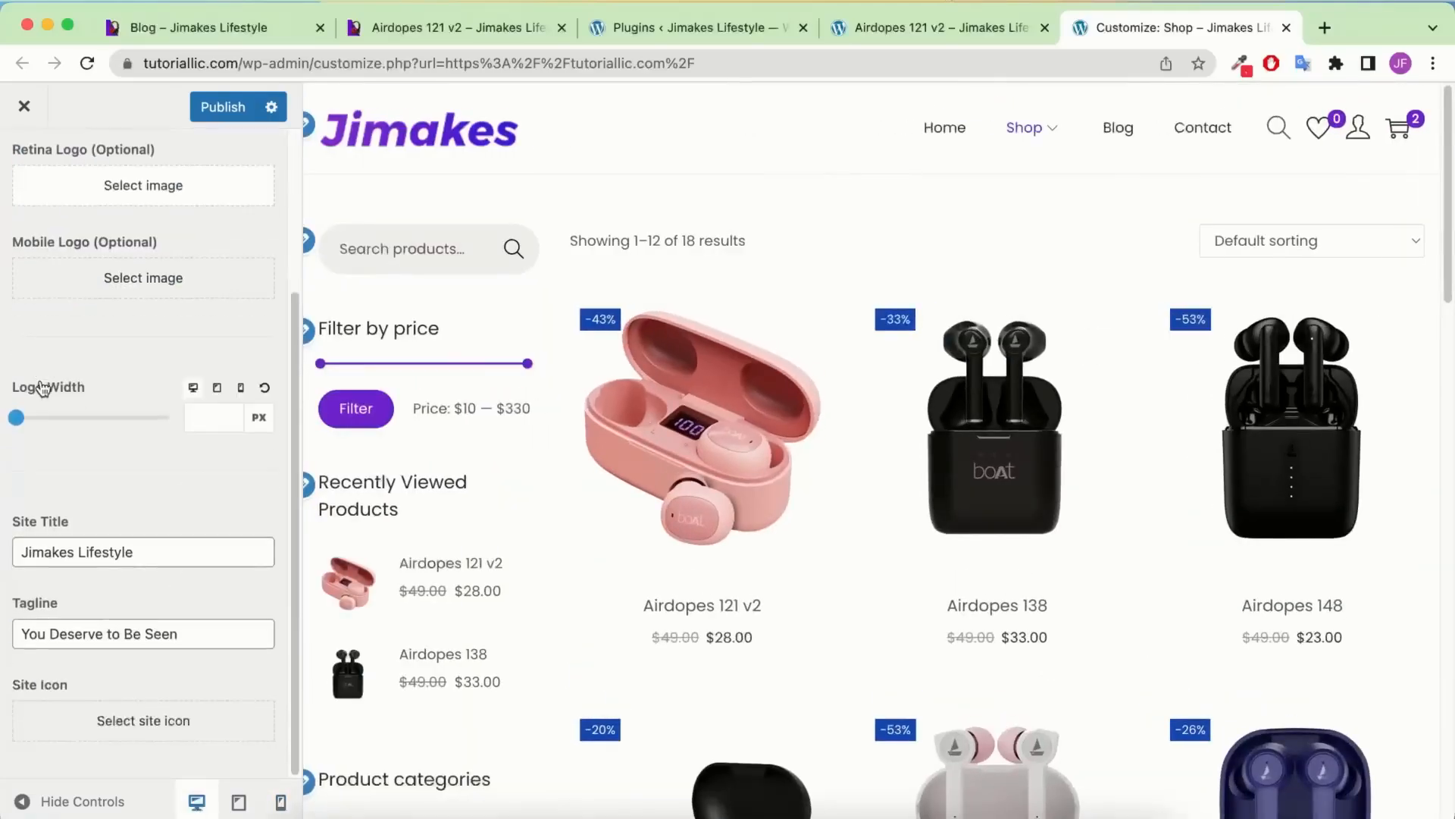
Upload the Jimakes-Favicon image file to the media library for the site icon
left_click(115, 724)
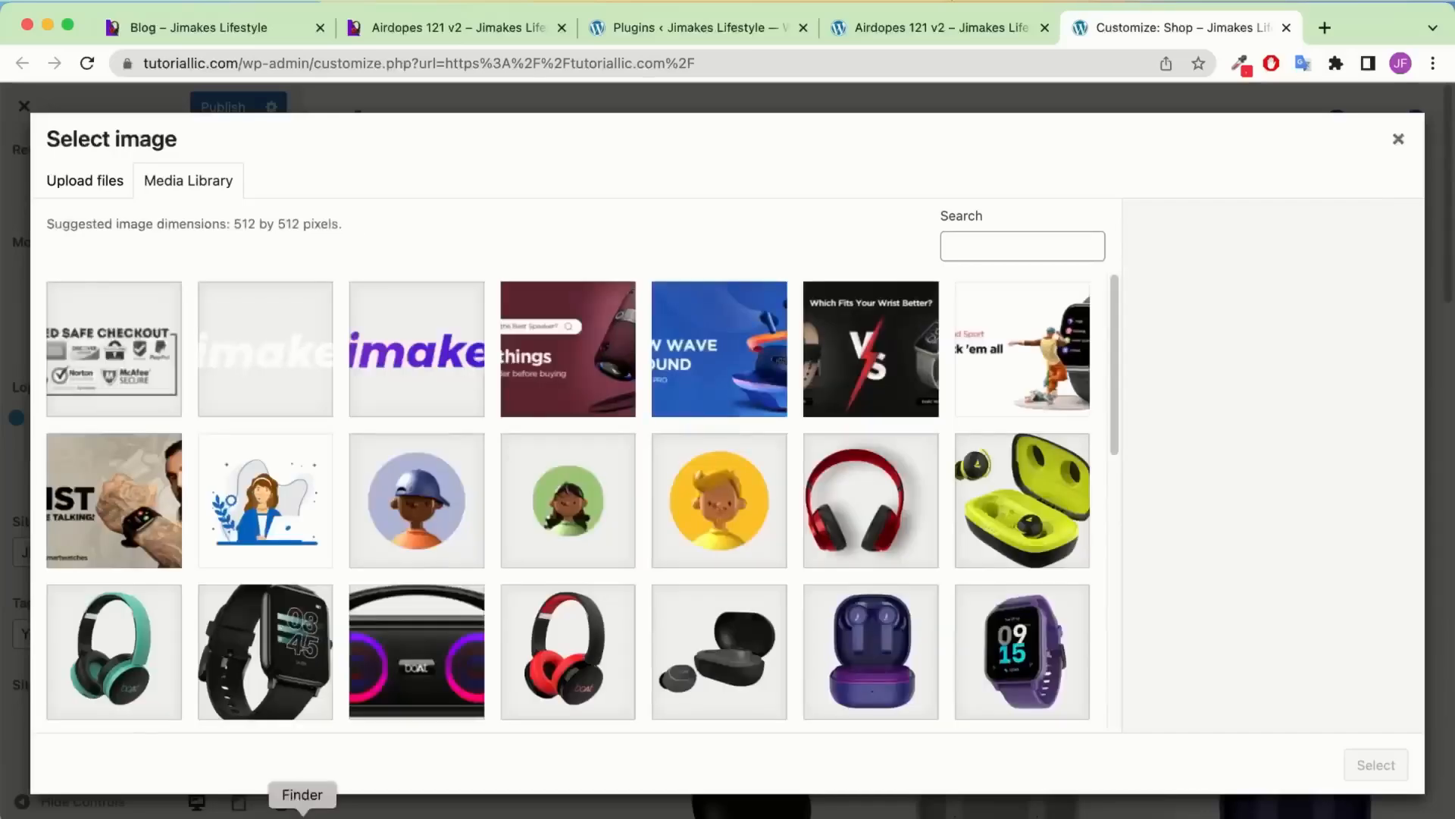
left_click(302, 811)
left_click(388, 440)
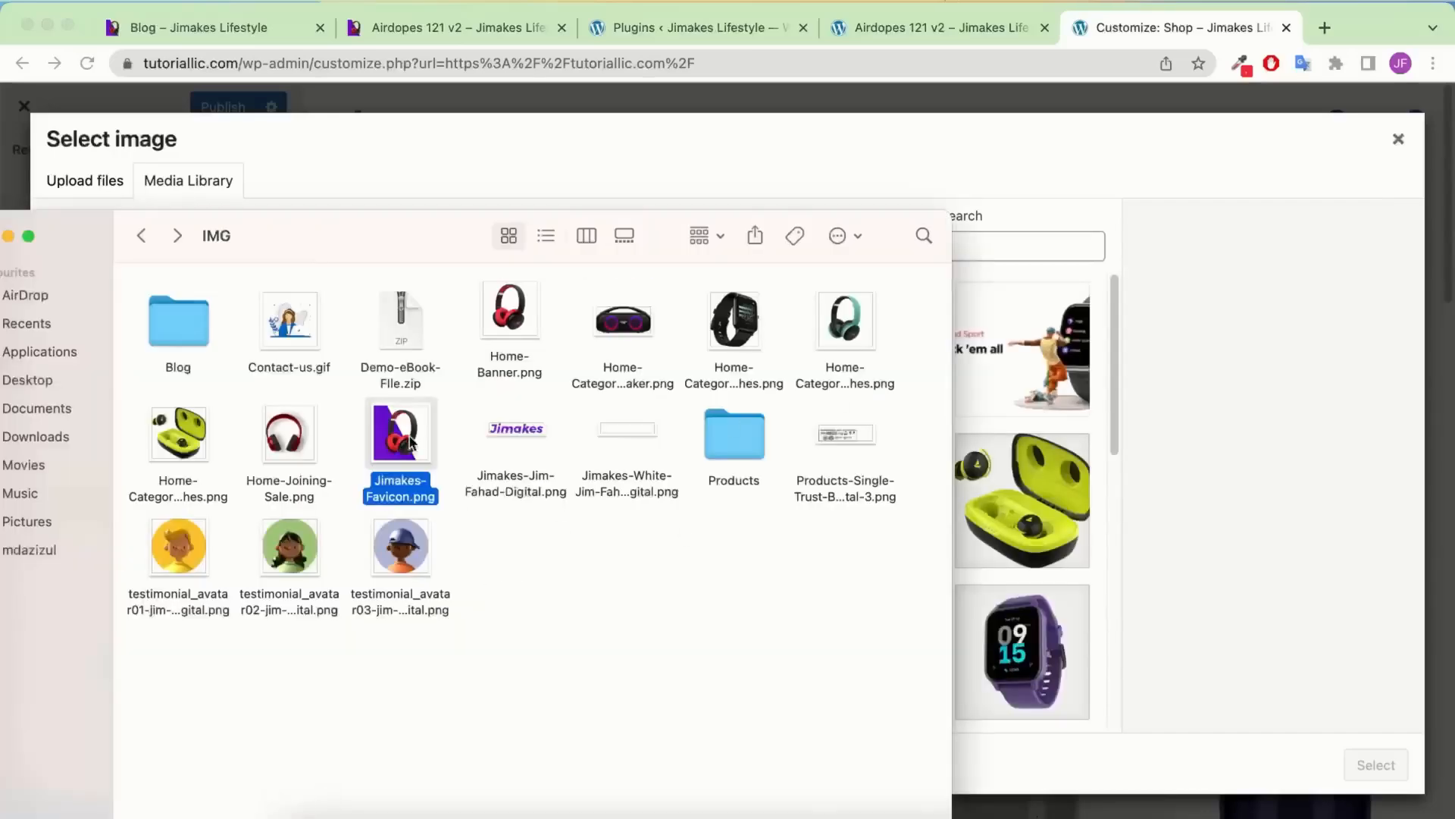
left_click_drag(402, 446, 986, 428)
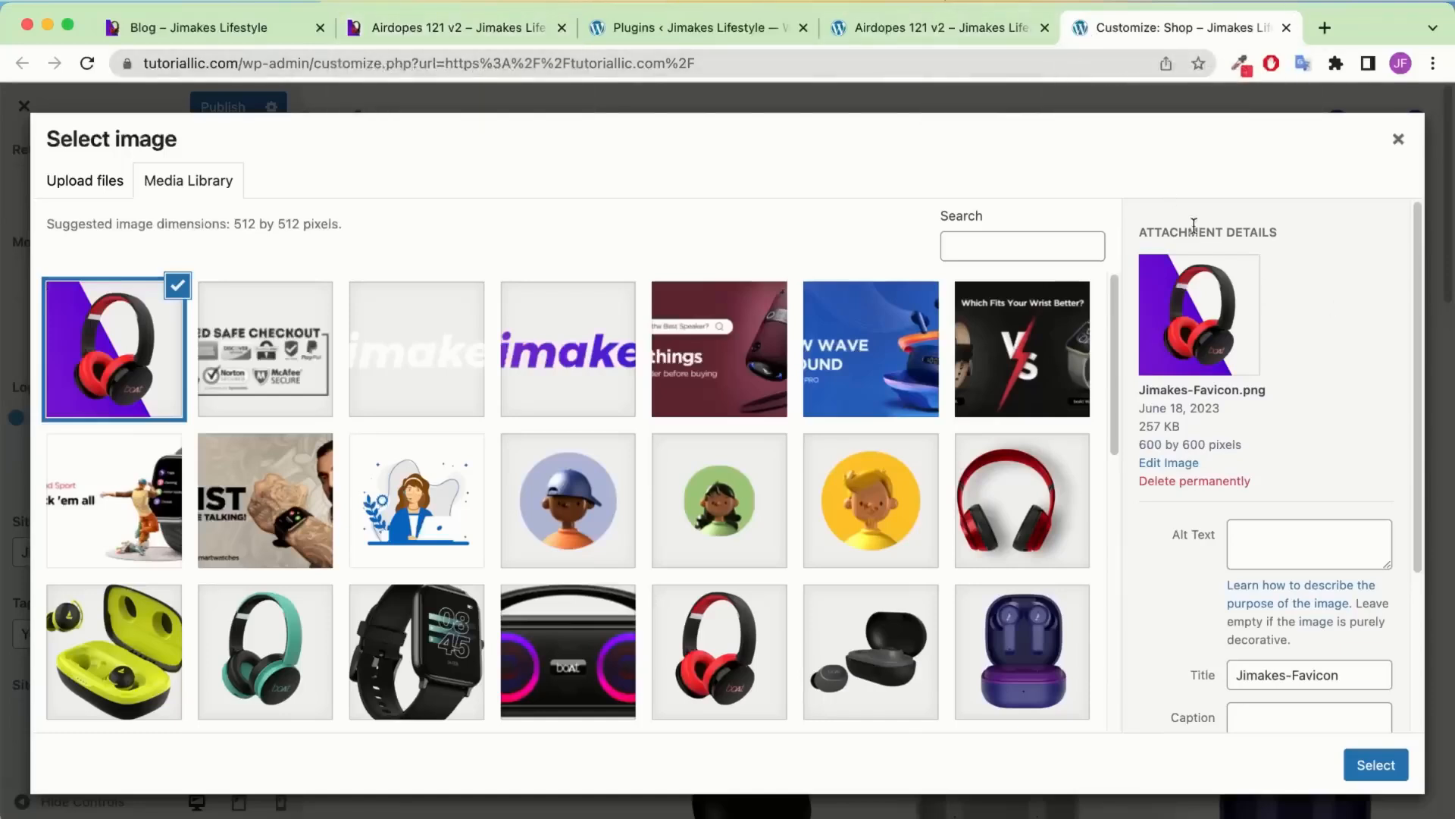
Crop and apply the image as the site icon, publish, and return to the main Customizer list
left_click(1376, 775)
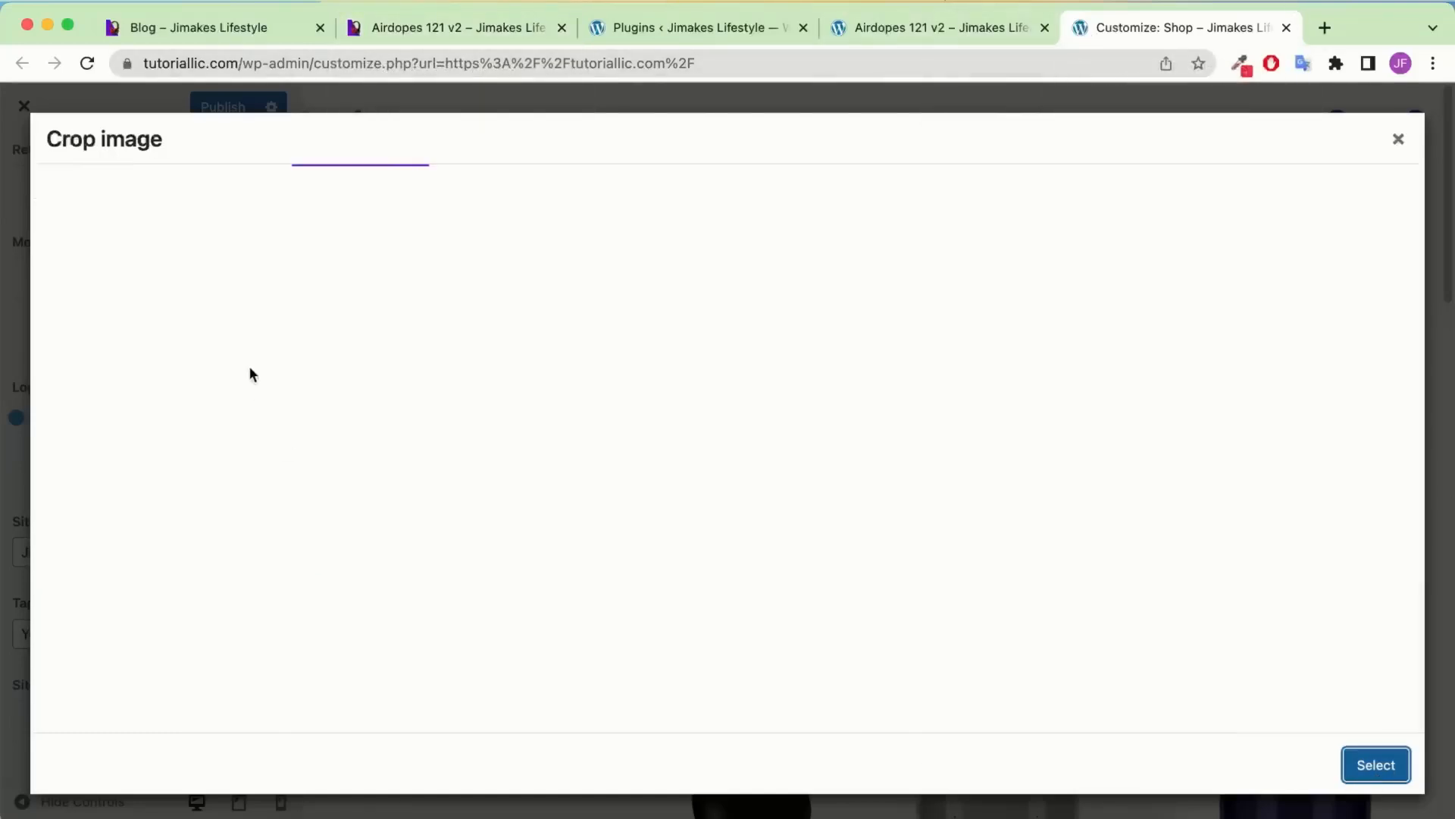
left_click(1377, 767)
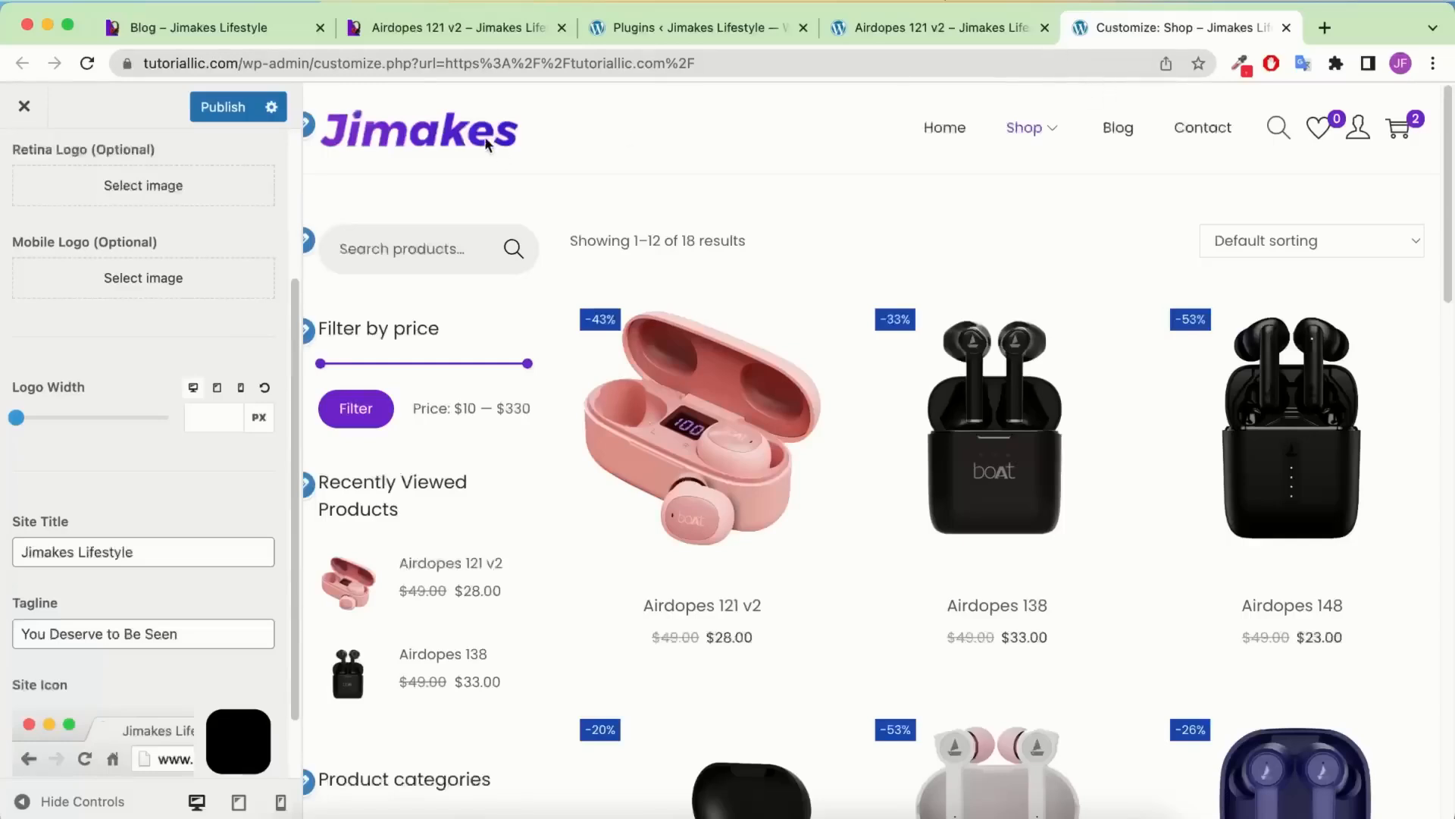
left_click(243, 107)
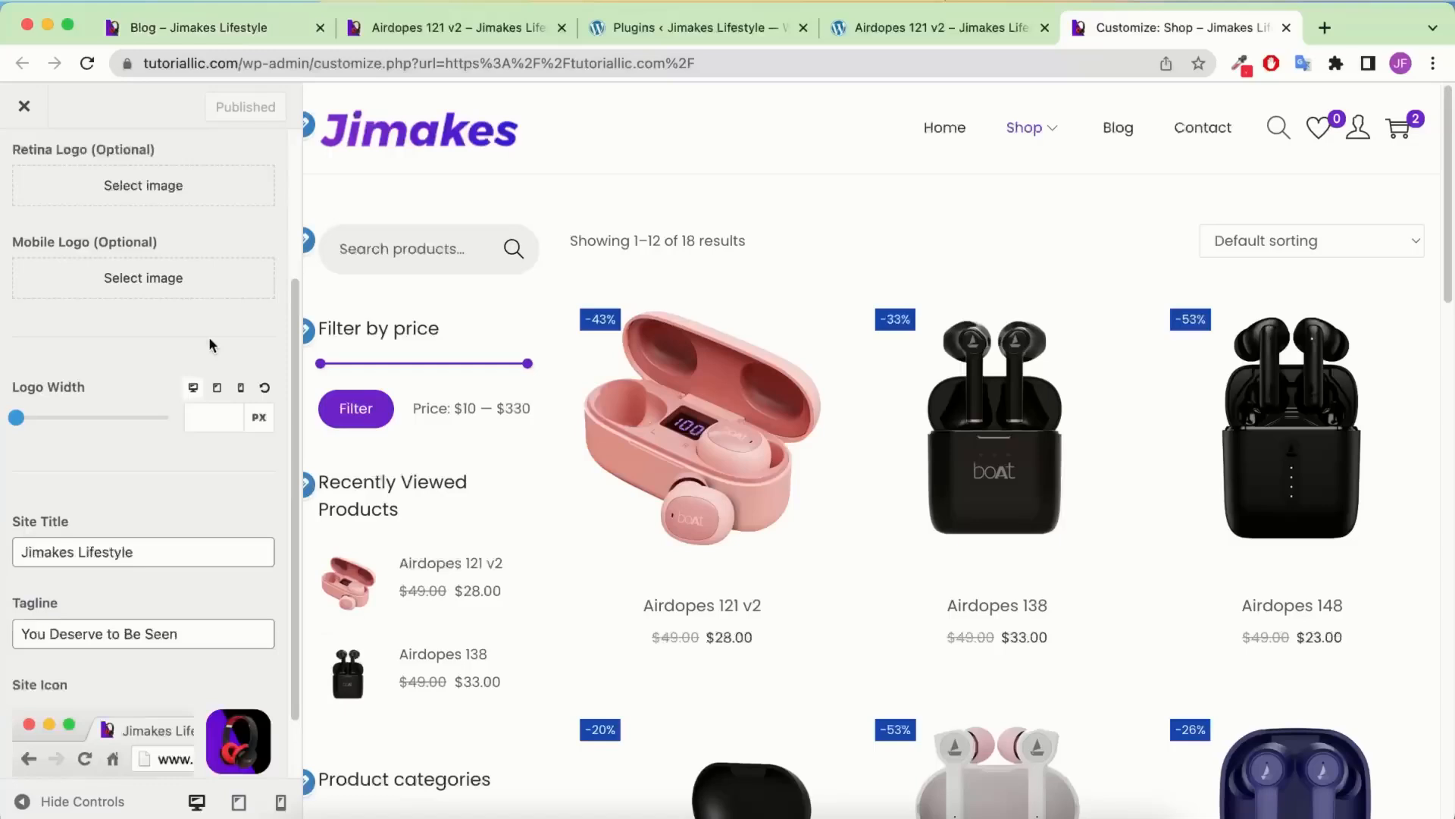
key("Escape")
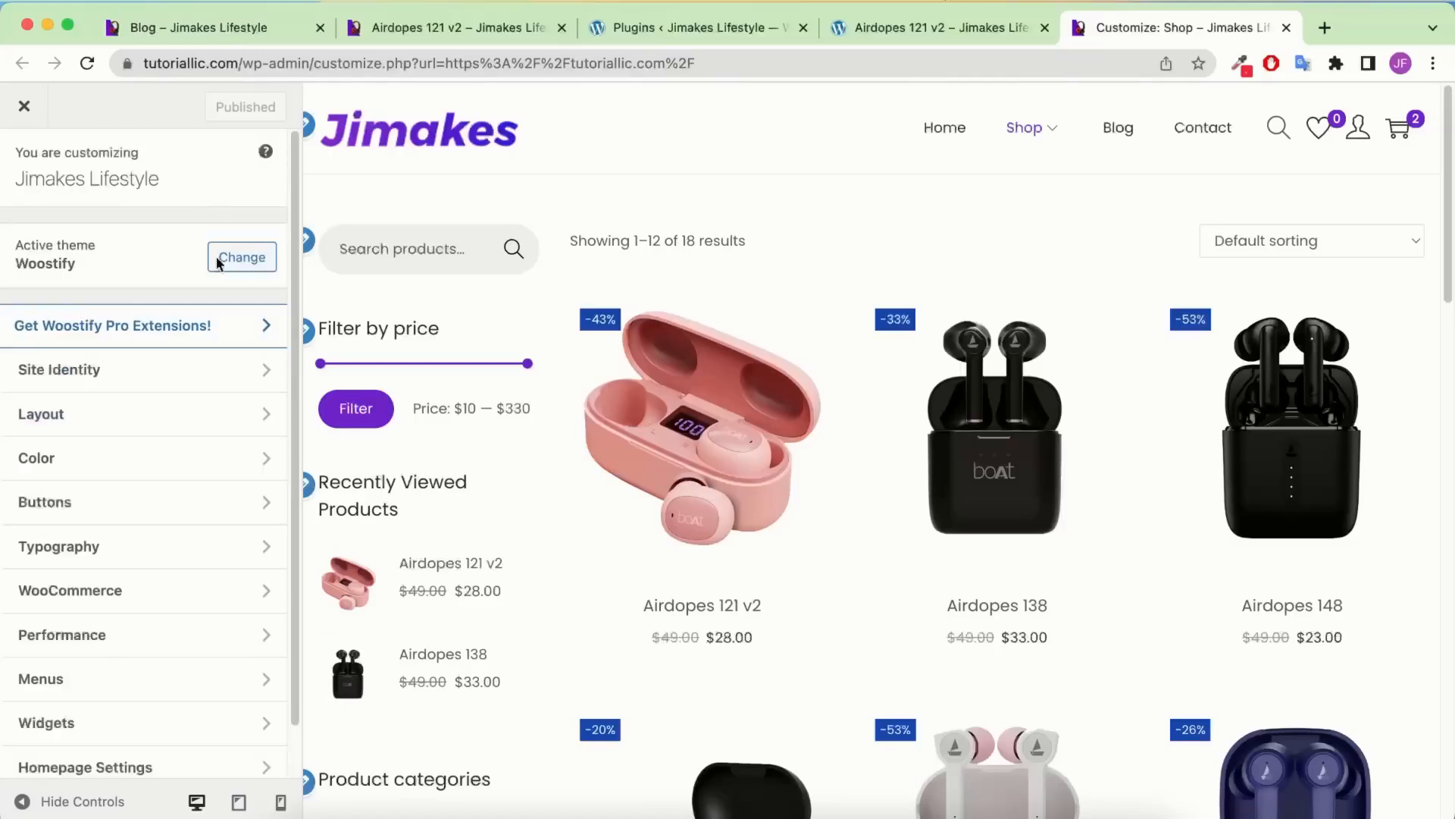
Check the Layout > Site Container width and container dropdowns, then open Normal Header settings
left_click(95, 416)
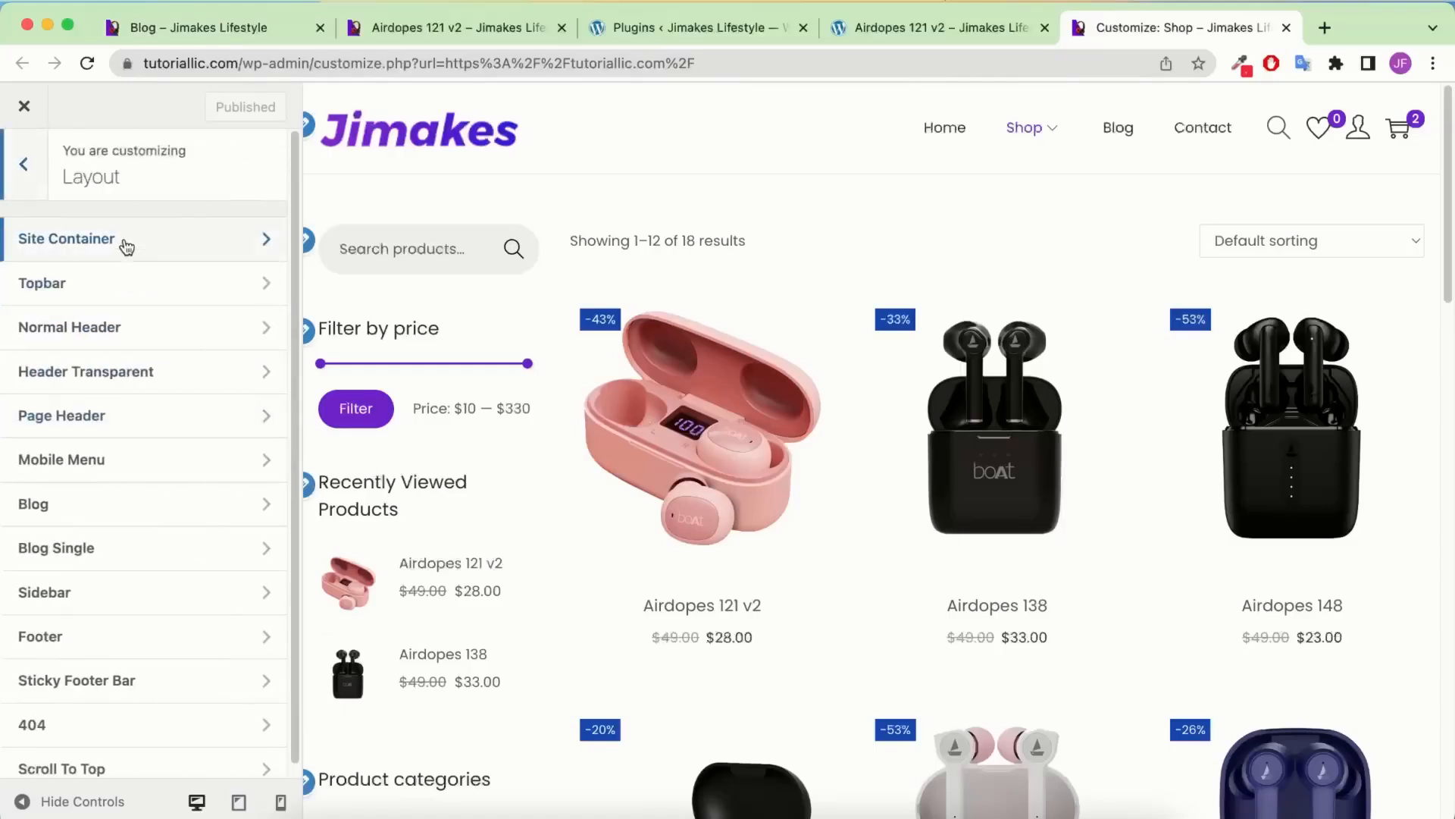
left_click(123, 238)
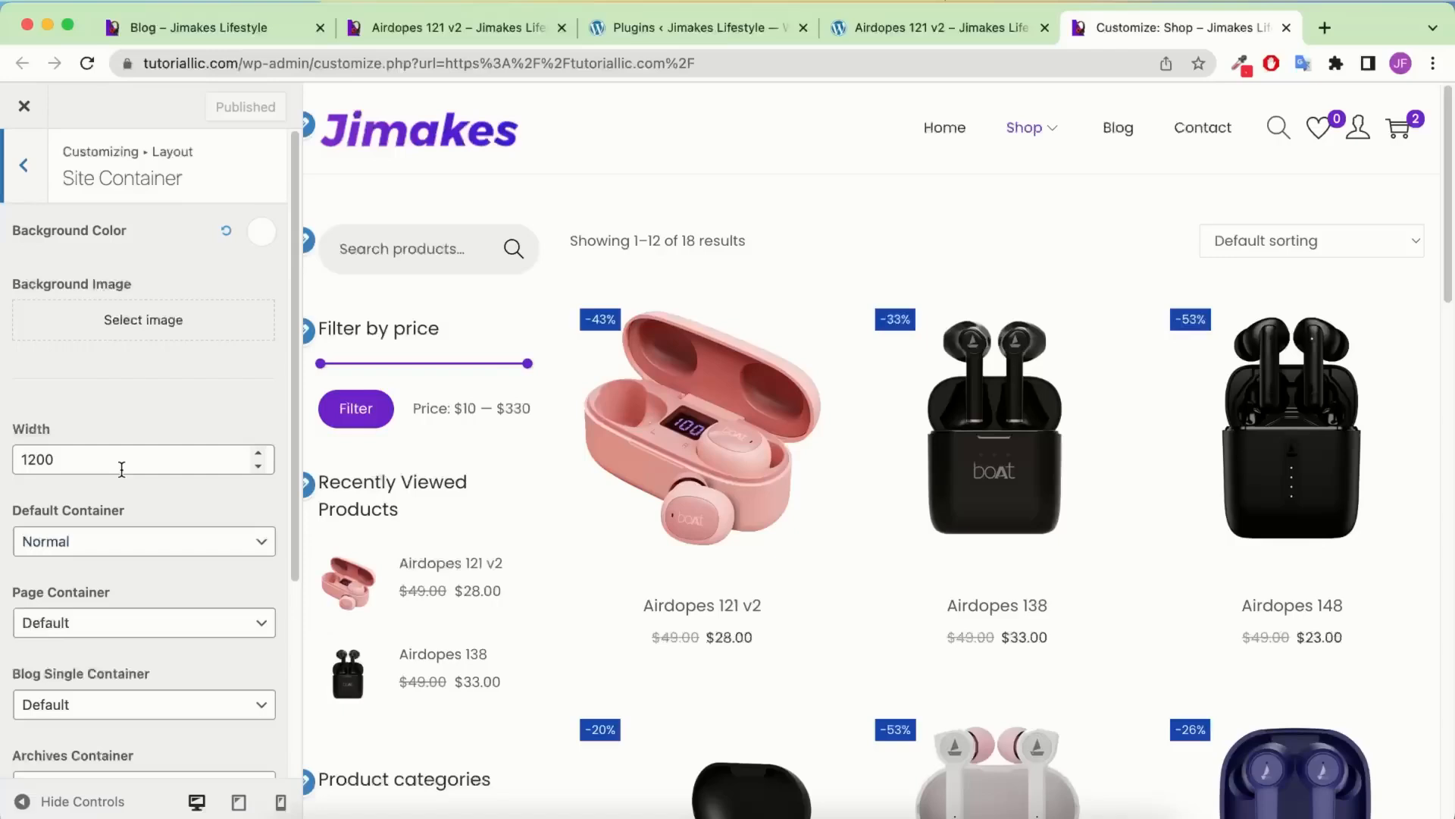
scroll(105, 438, "down", 5)
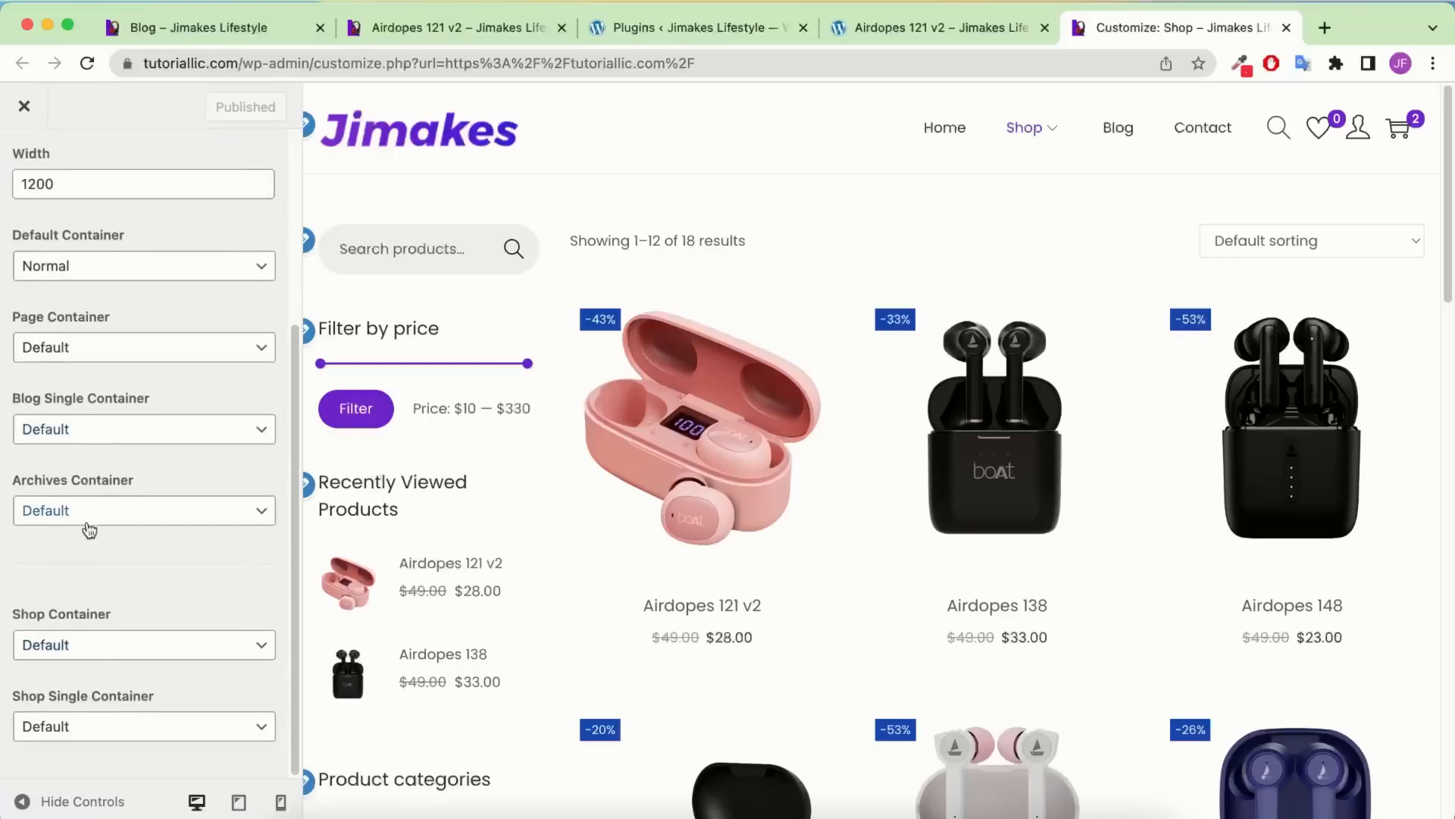
scroll(88, 529, "up", 5)
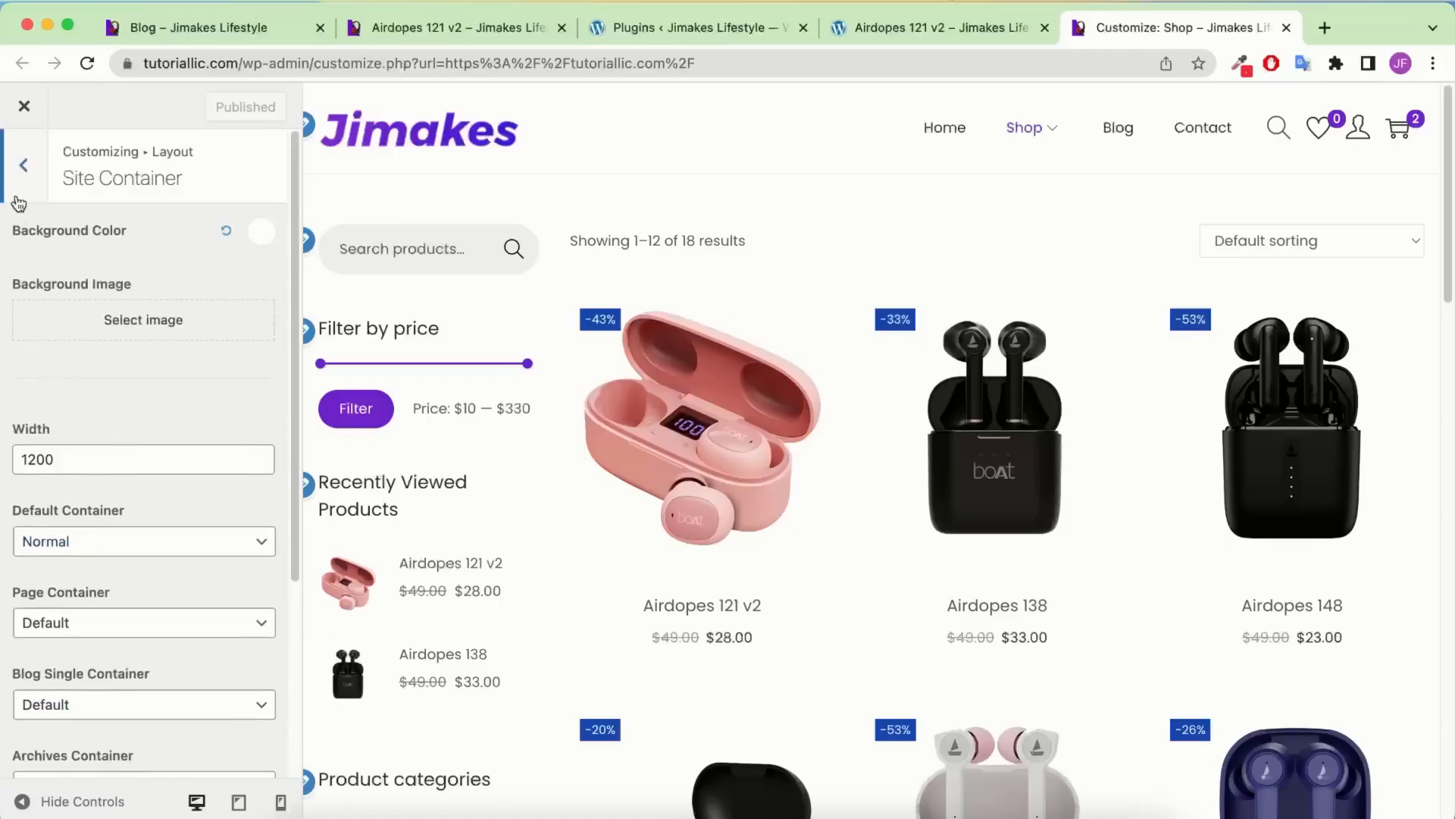
left_click(23, 169)
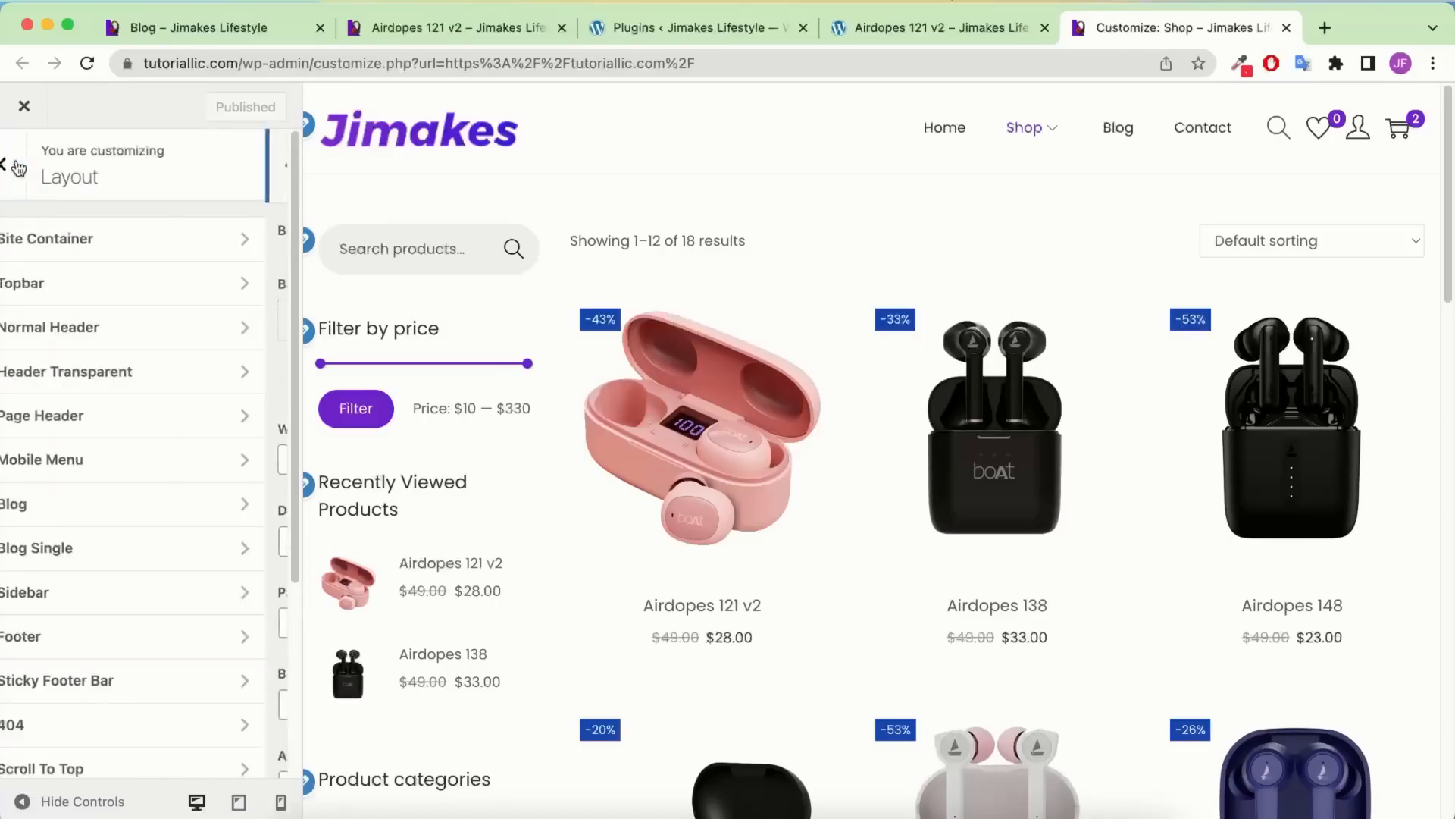
left_click(91, 330)
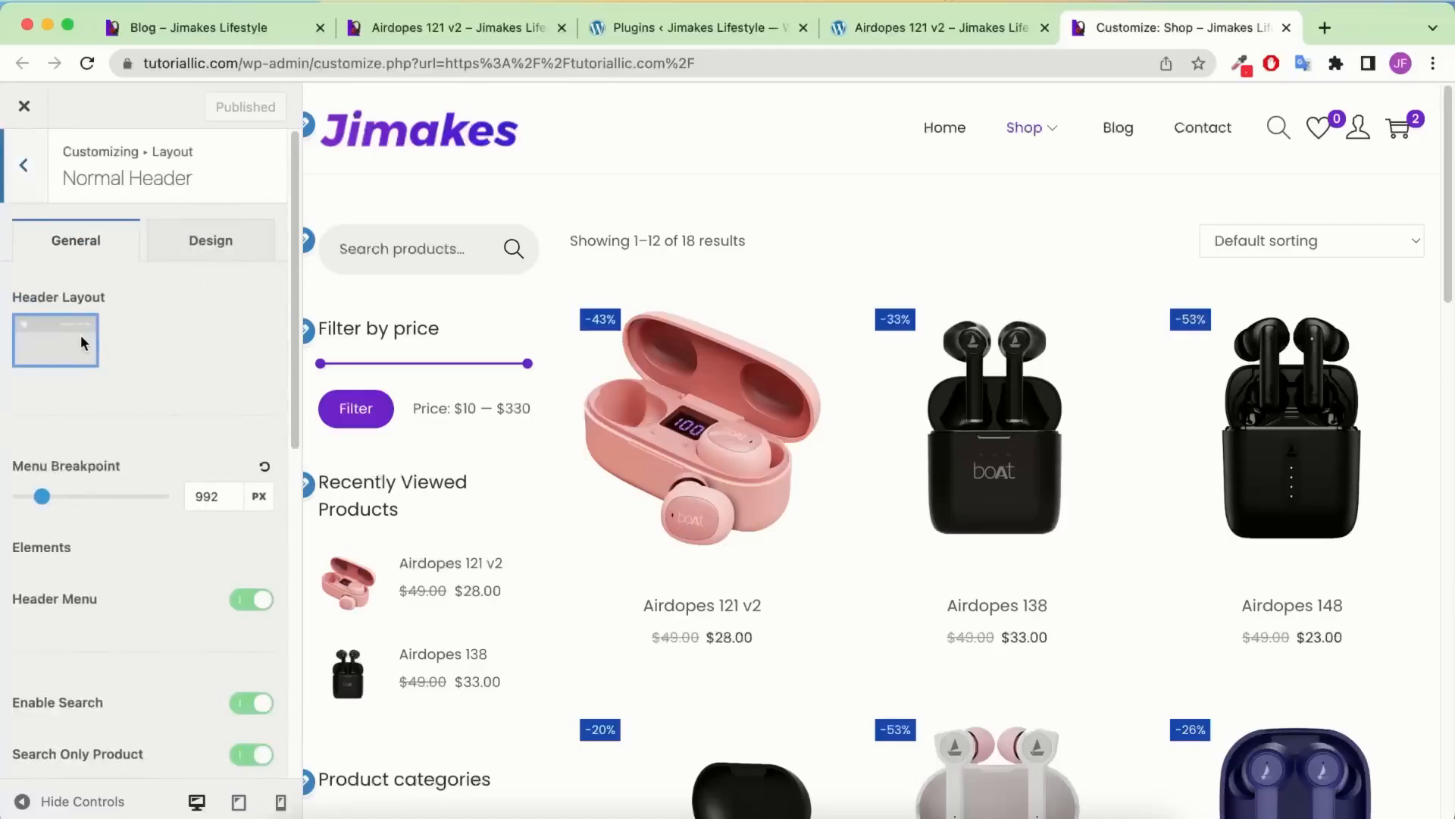
scroll(81, 341, "down", 1)
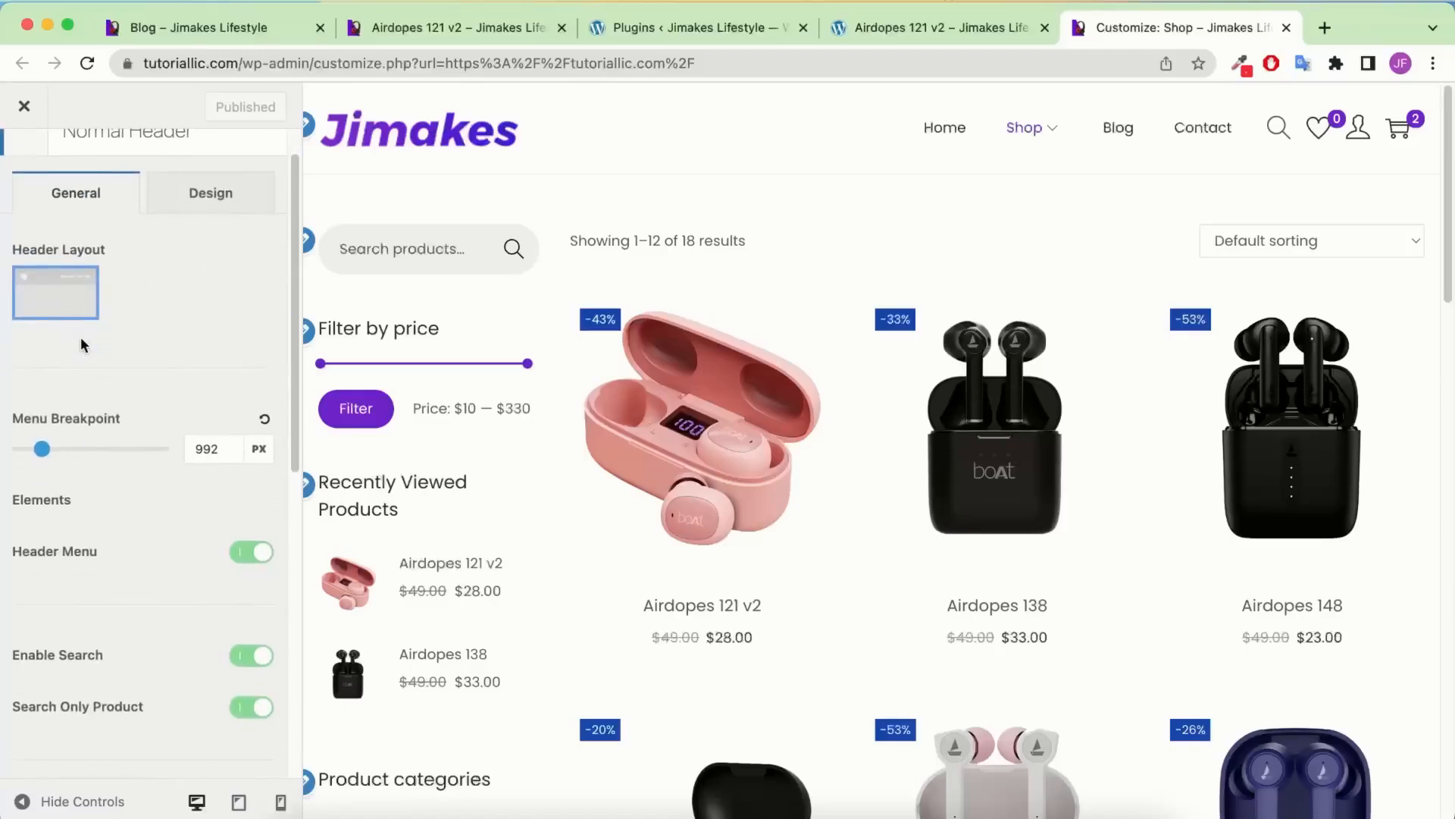
left_click(210, 199)
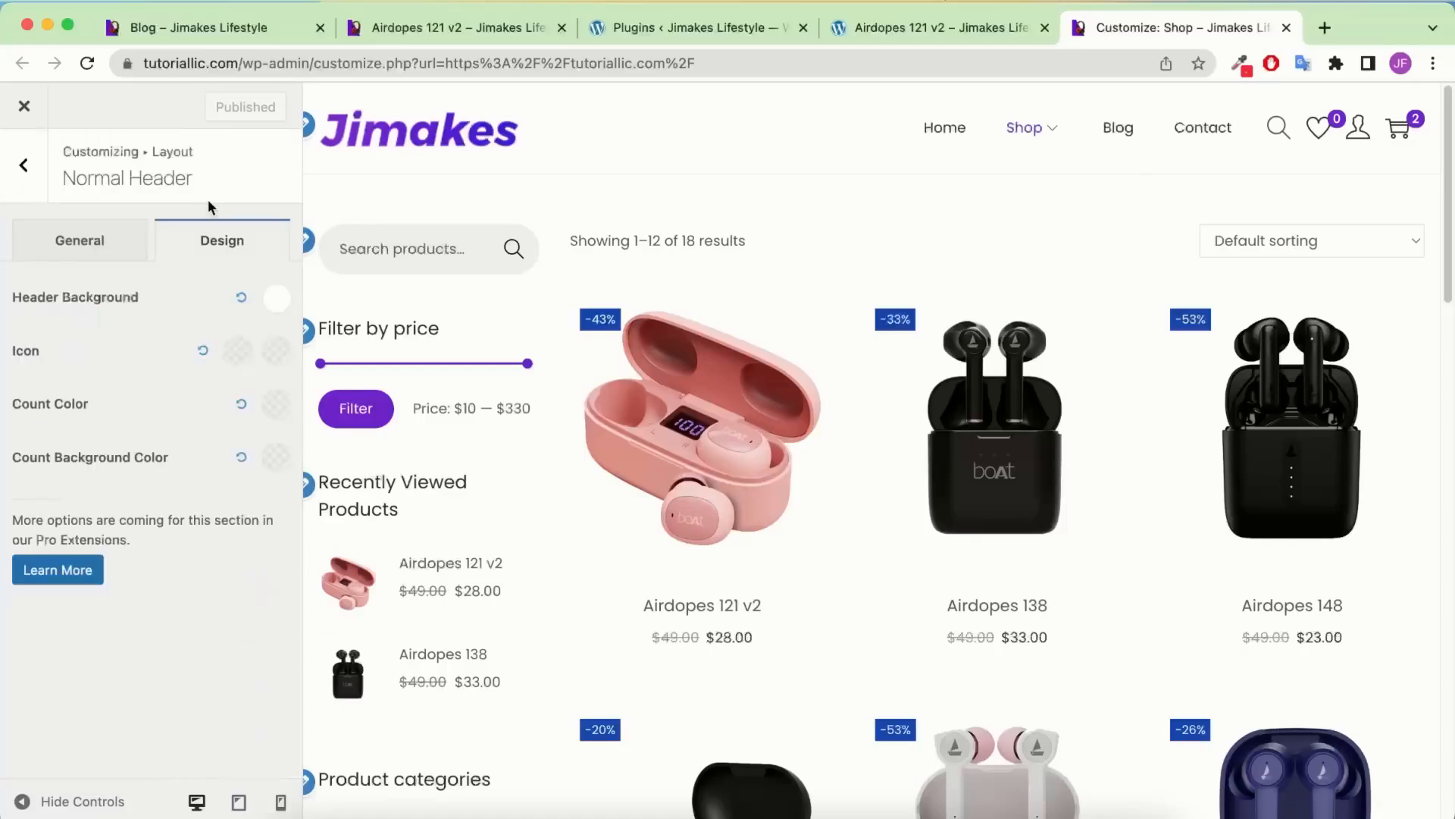
left_click(274, 311)
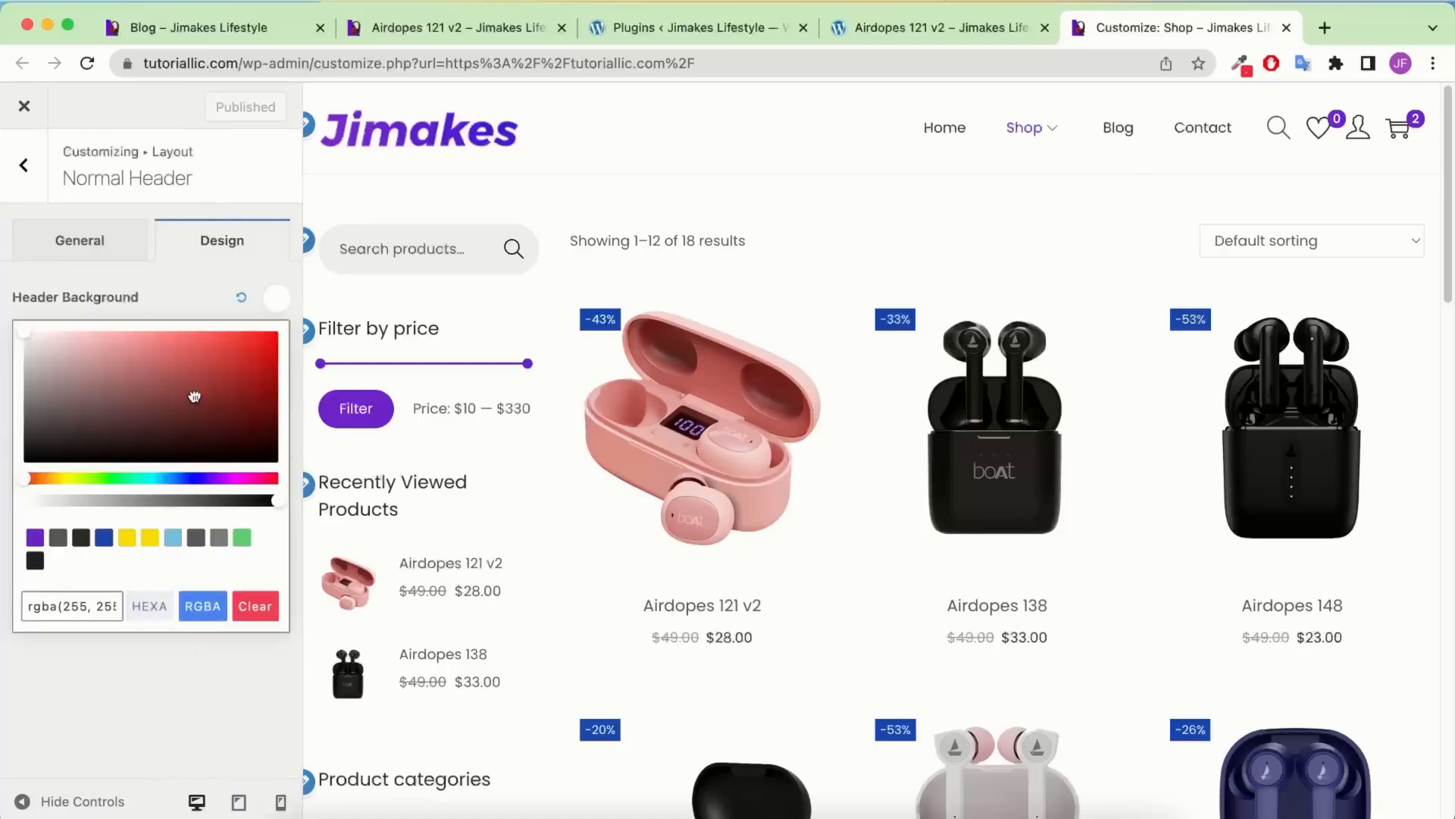
left_click(194, 397)
left_click(241, 297)
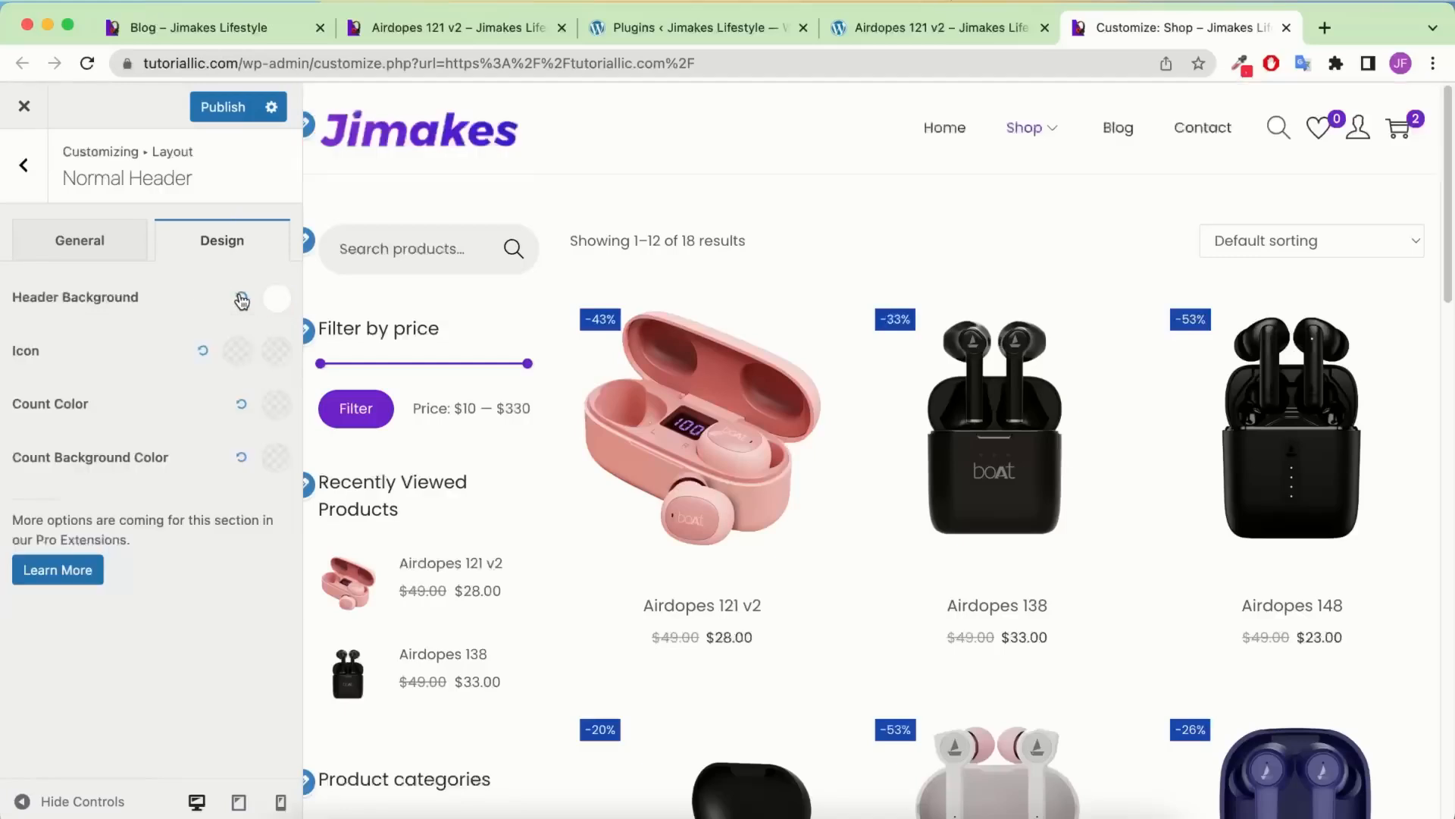
left_click(101, 253)
scroll(130, 497, "down", 5)
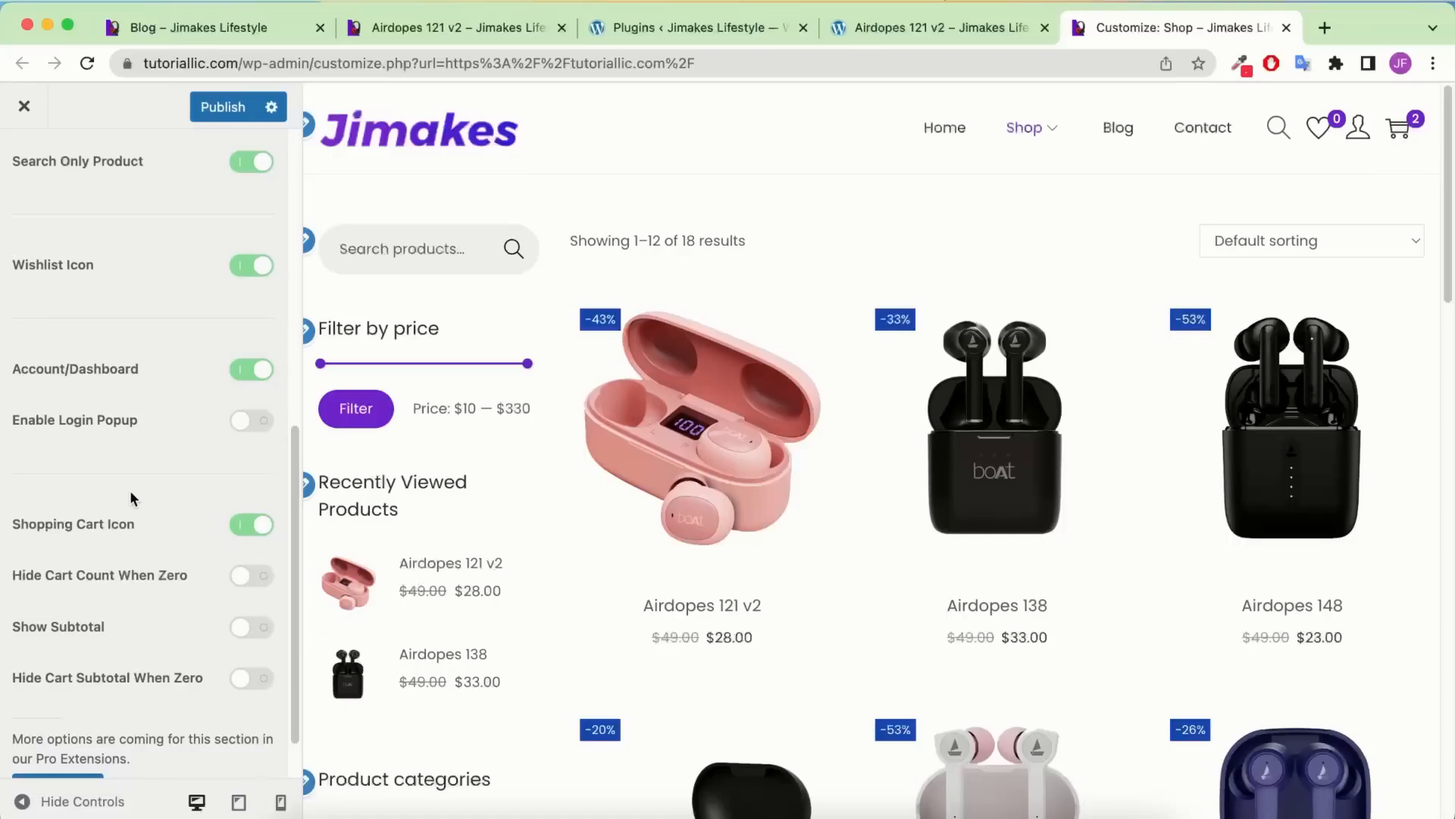
scroll(129, 443, "up", 1)
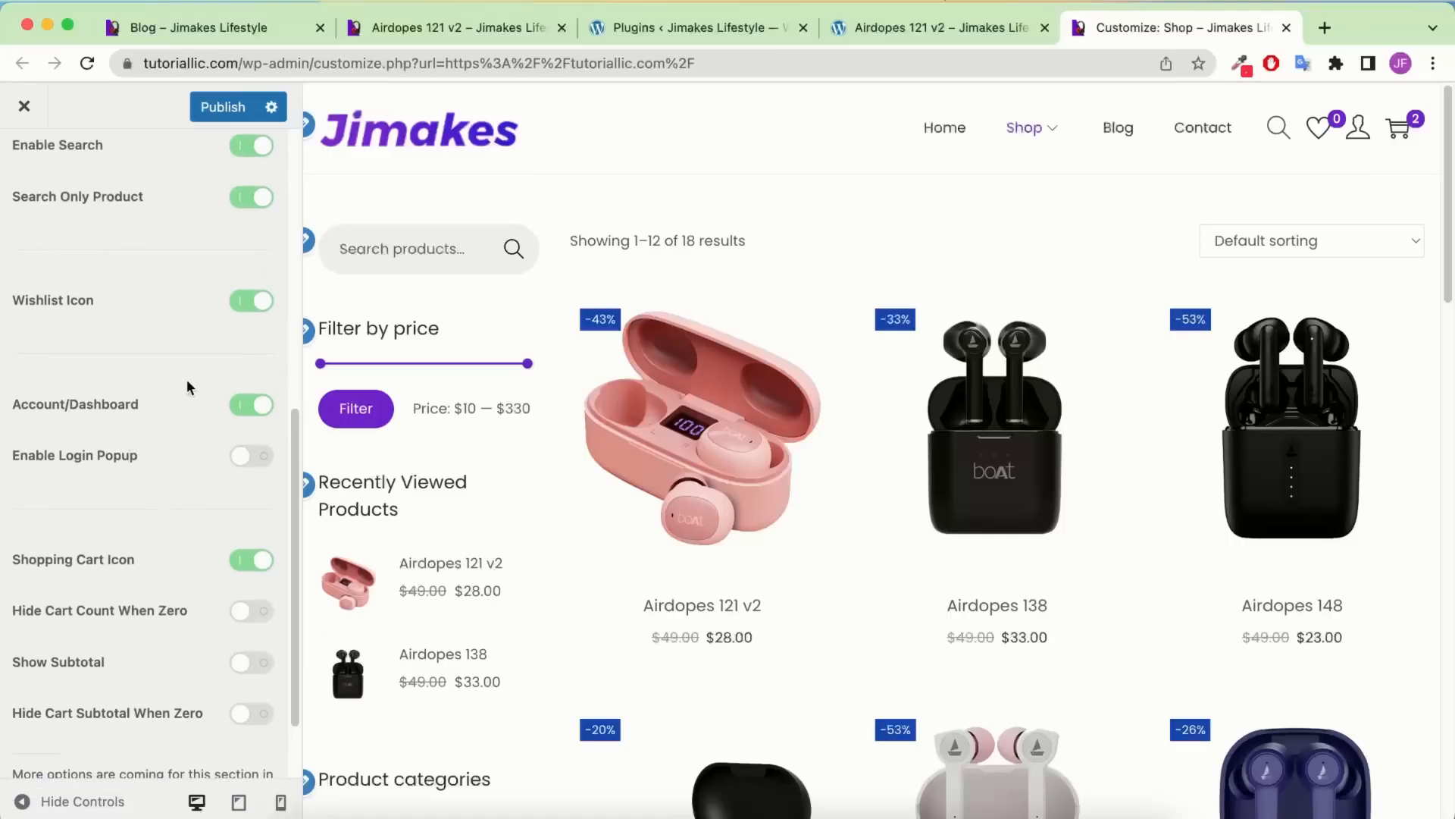
left_click(256, 456)
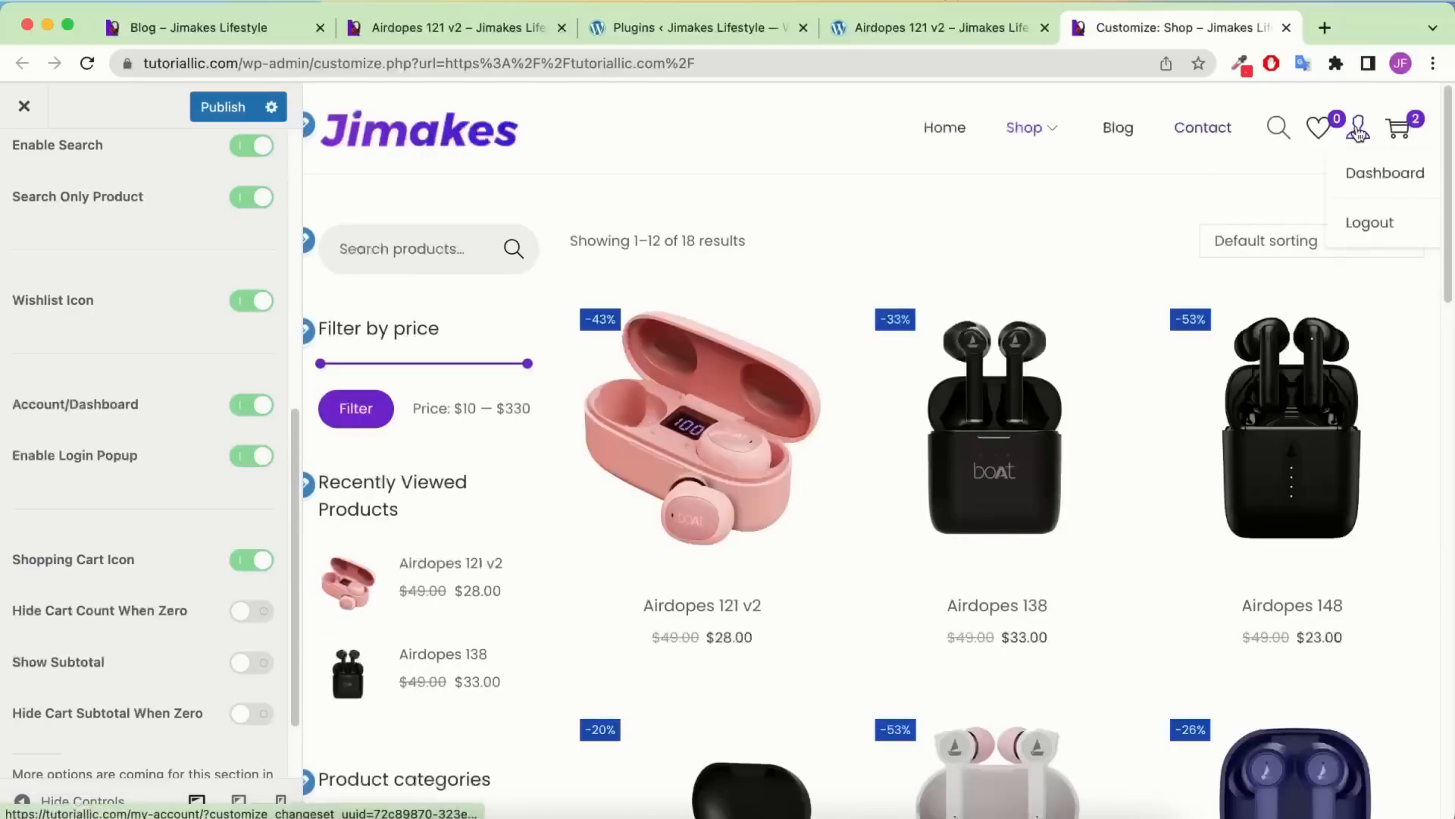
left_click(254, 456)
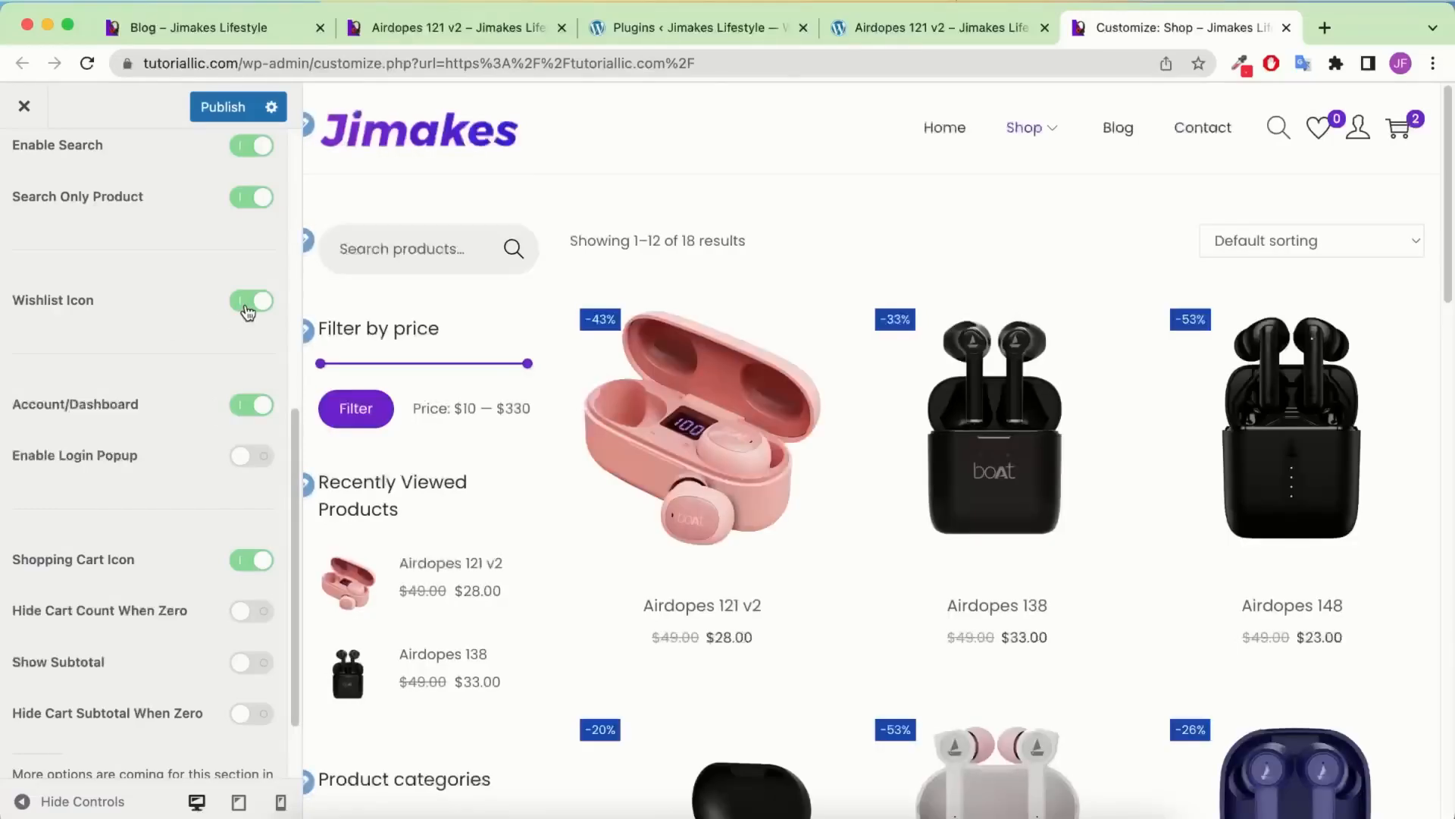
left_click(246, 305)
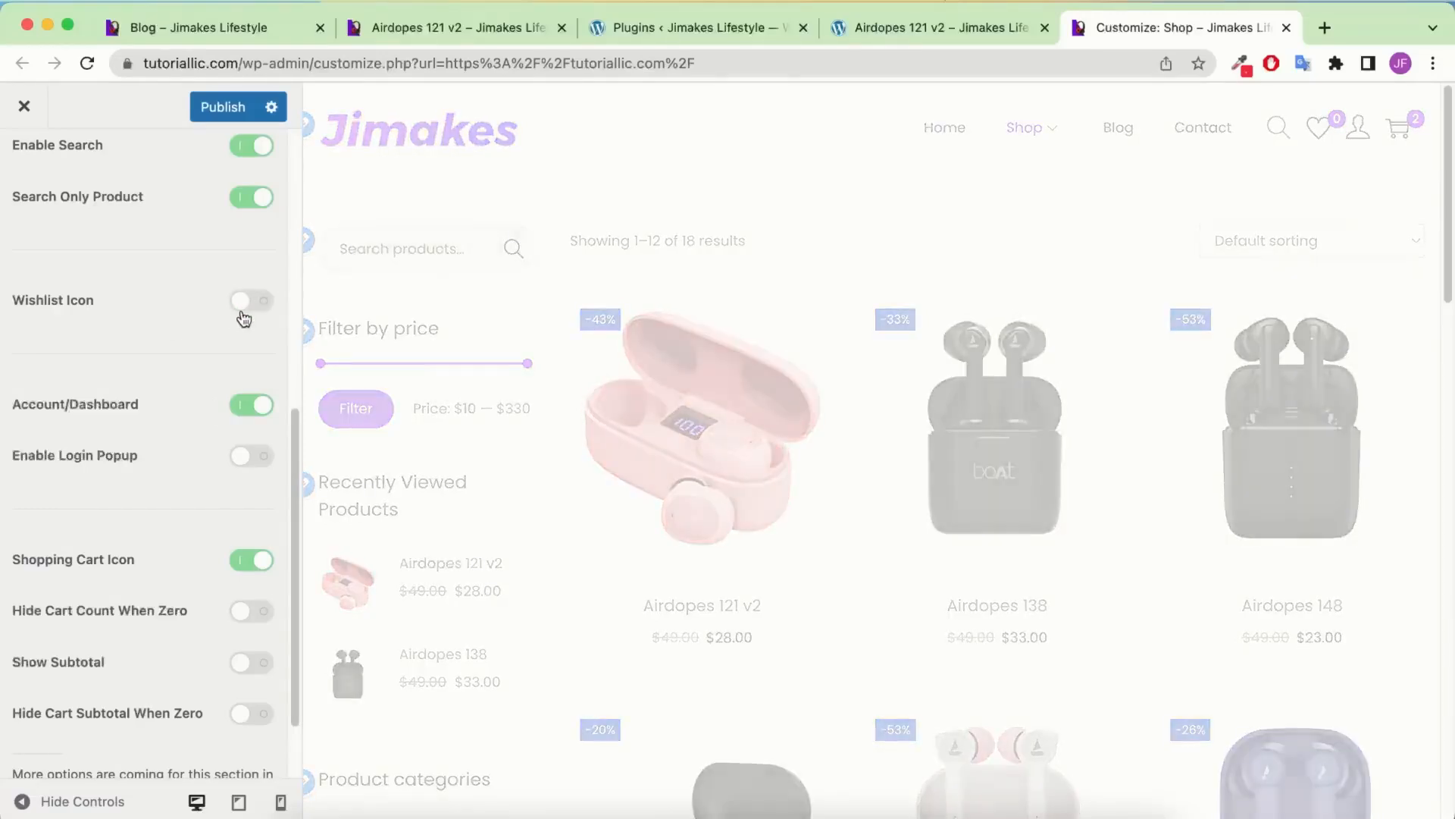
left_click(254, 302)
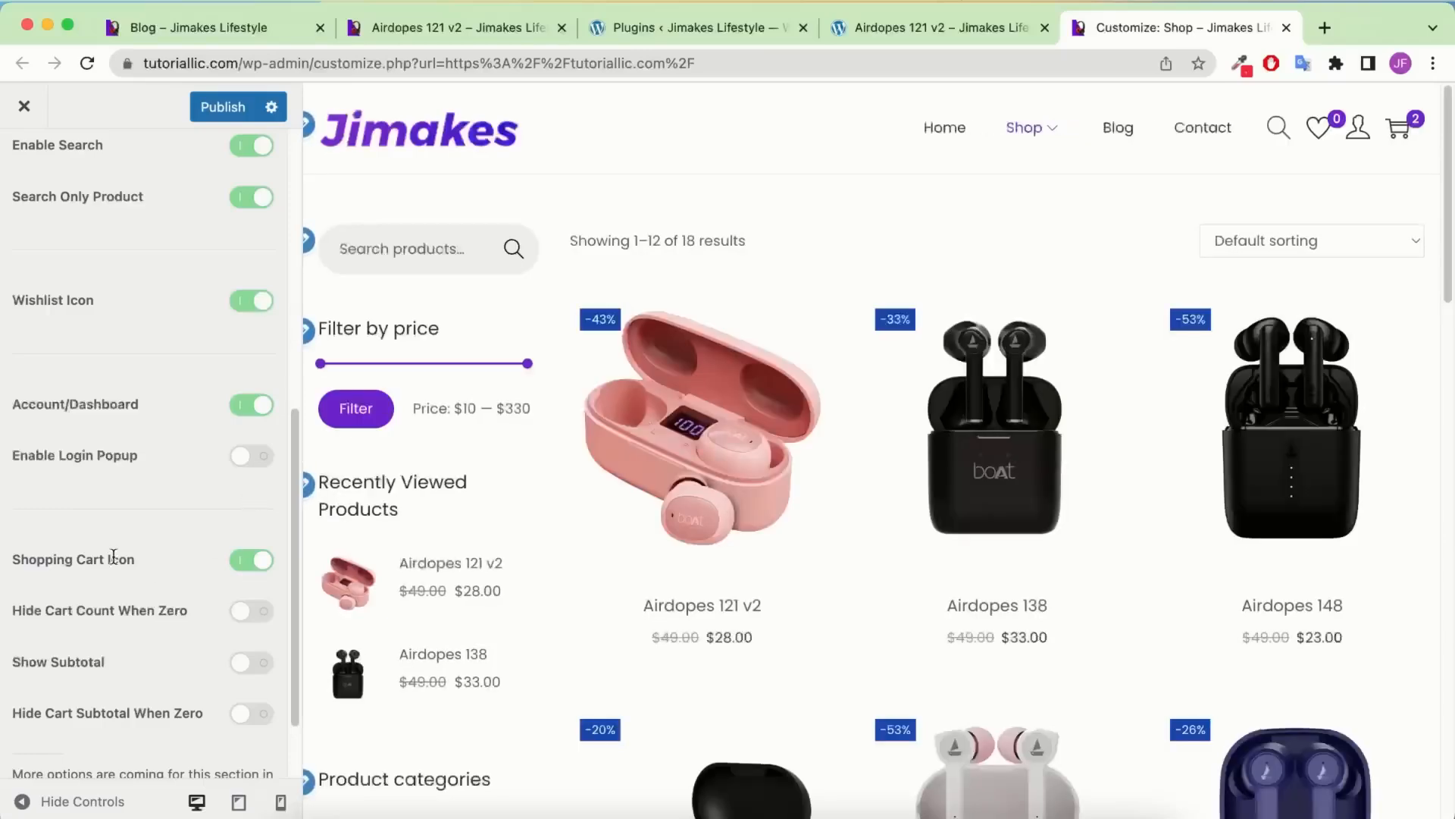
Turn the transparent header on and back off in Header Transparent settings
scroll(38, 360, "up", 7)
left_click(23, 164)
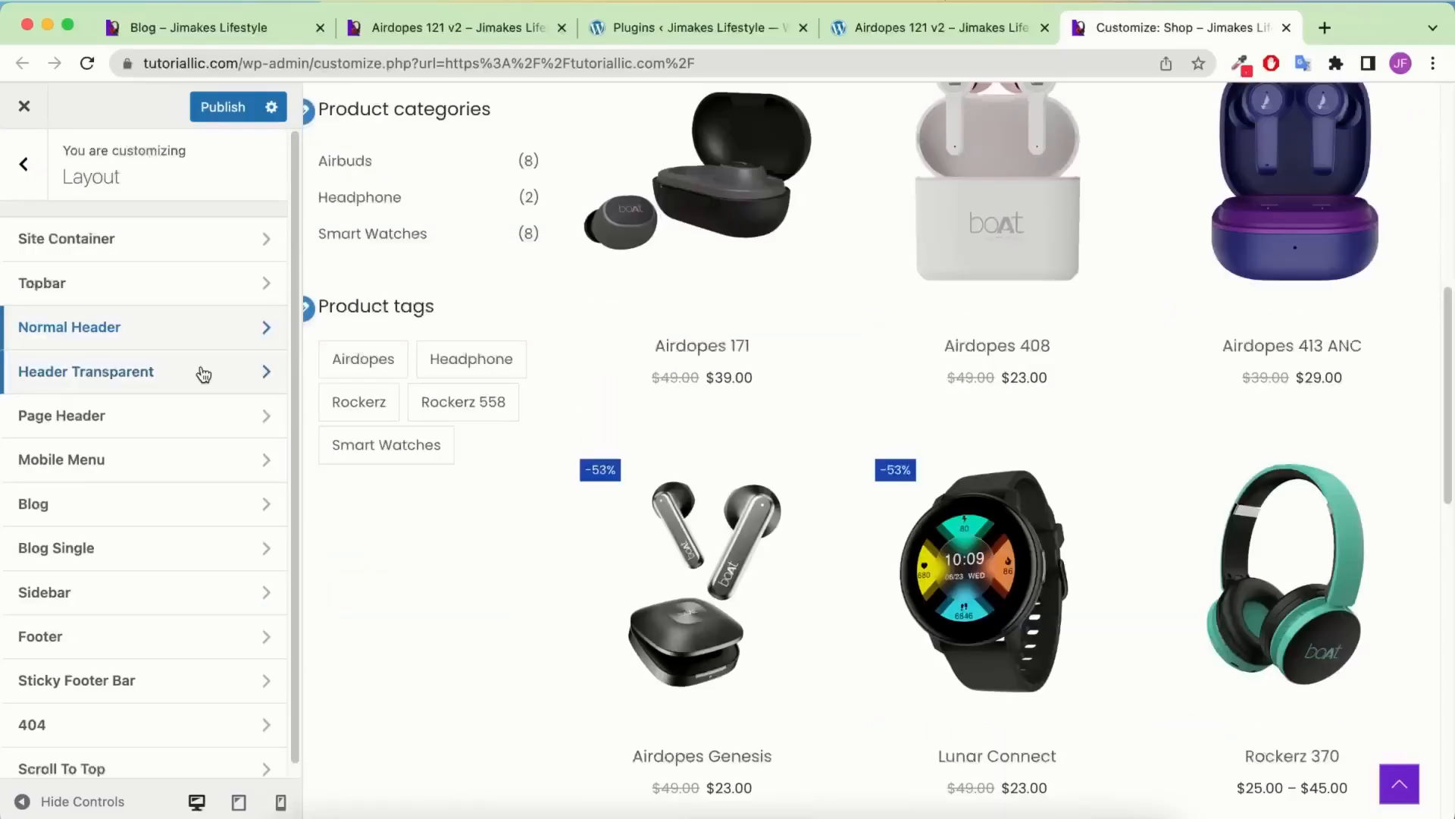
left_click(203, 373)
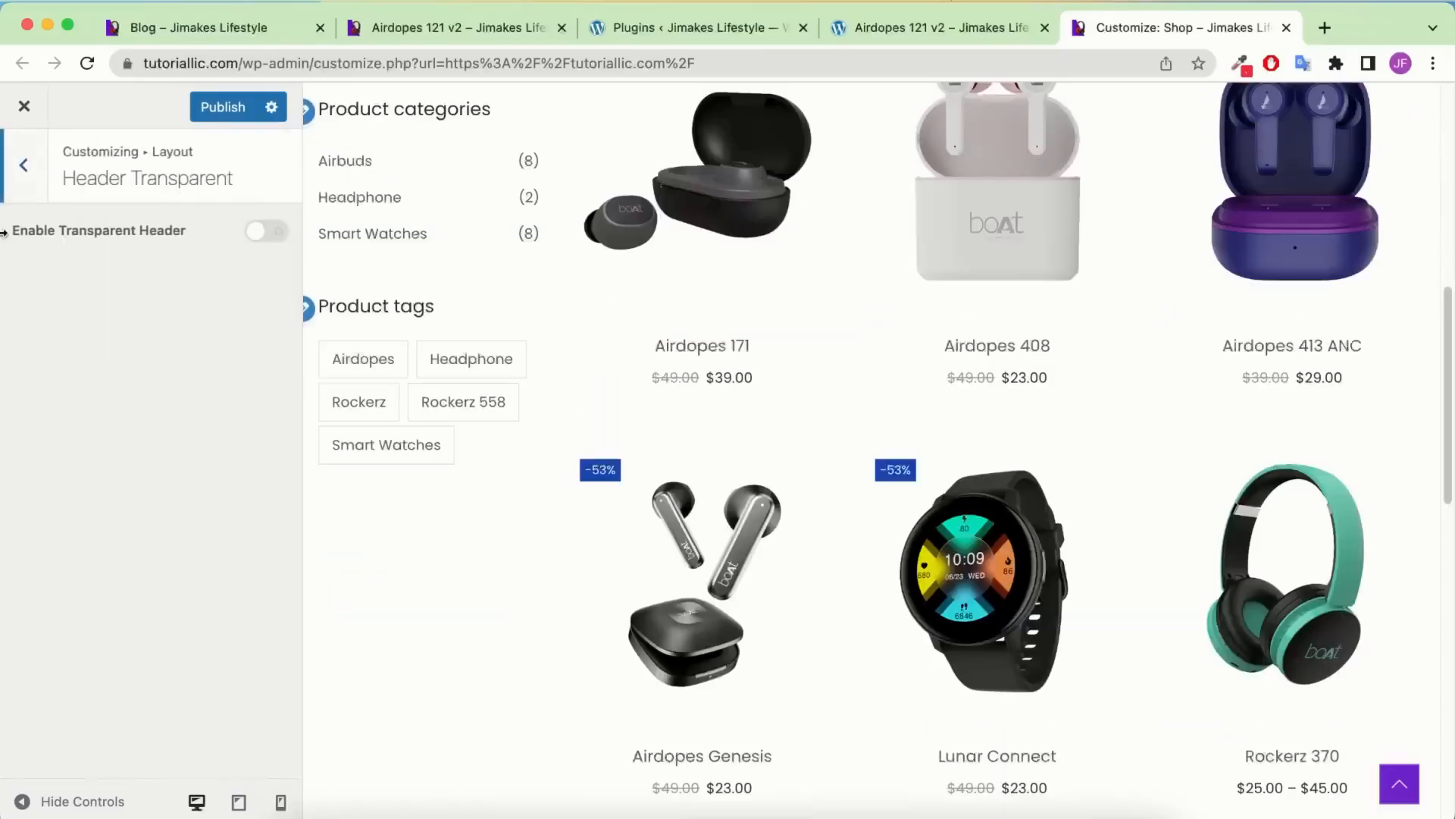
left_click(251, 235)
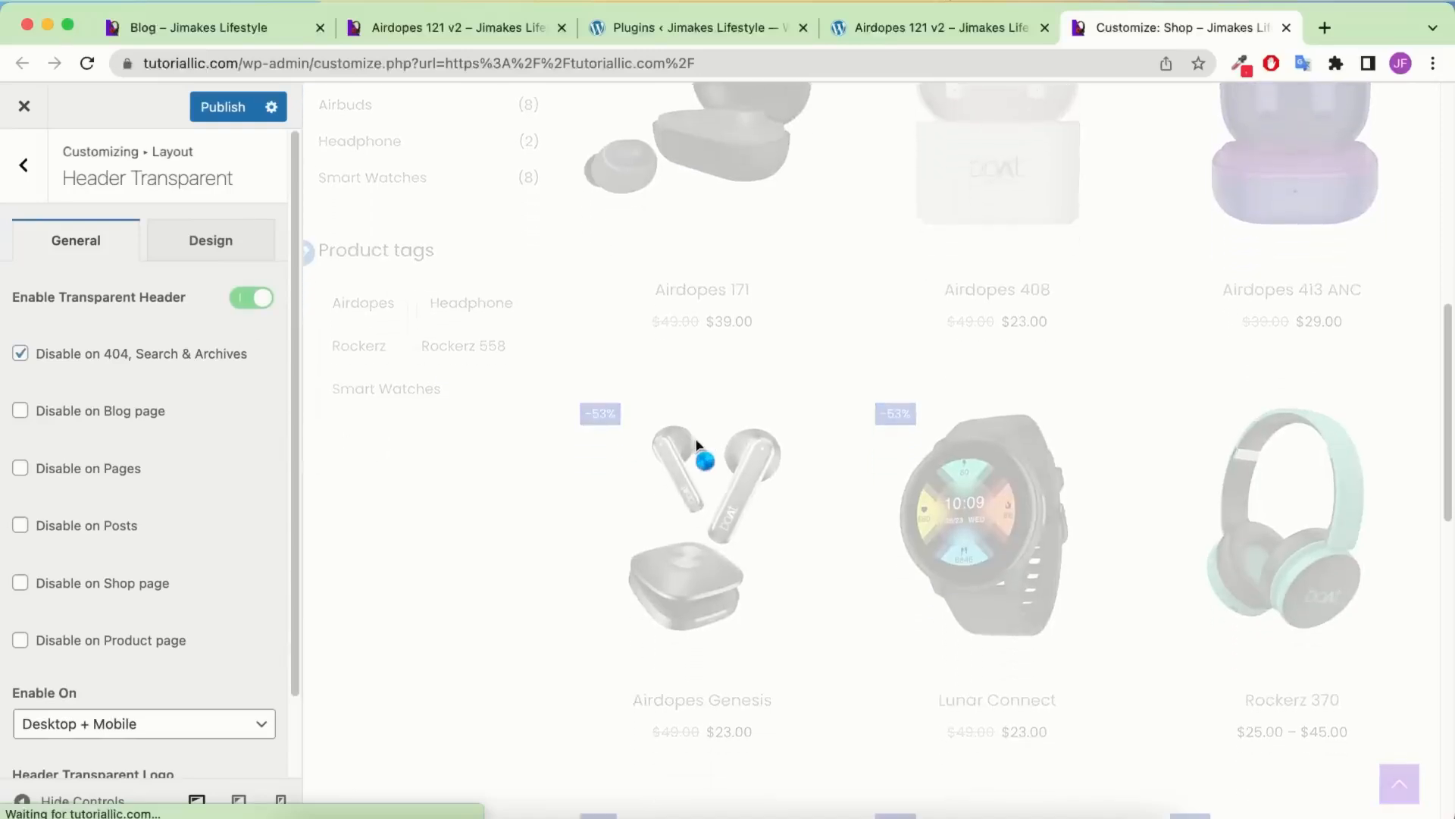
left_click(252, 298)
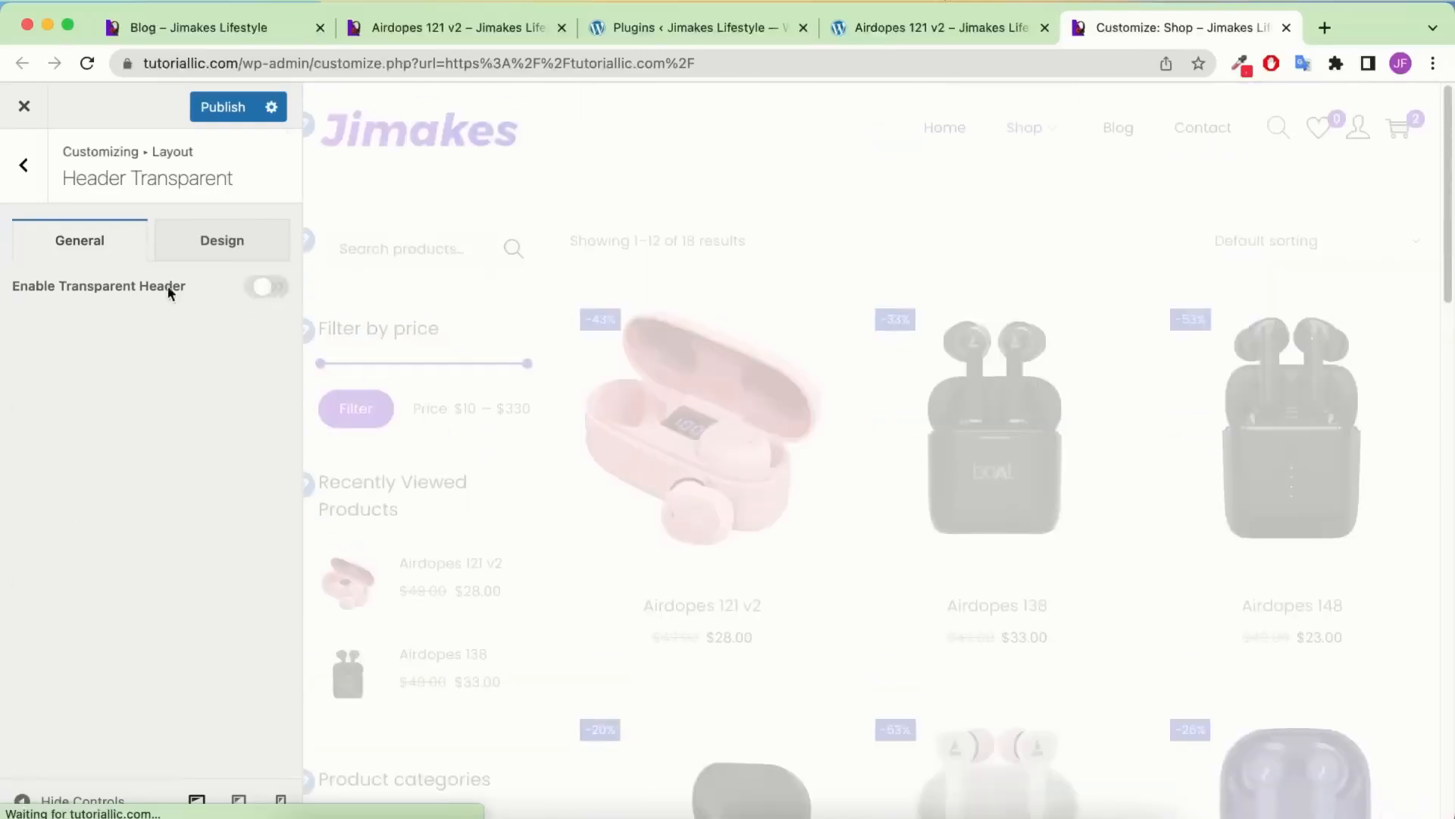
left_click(23, 165)
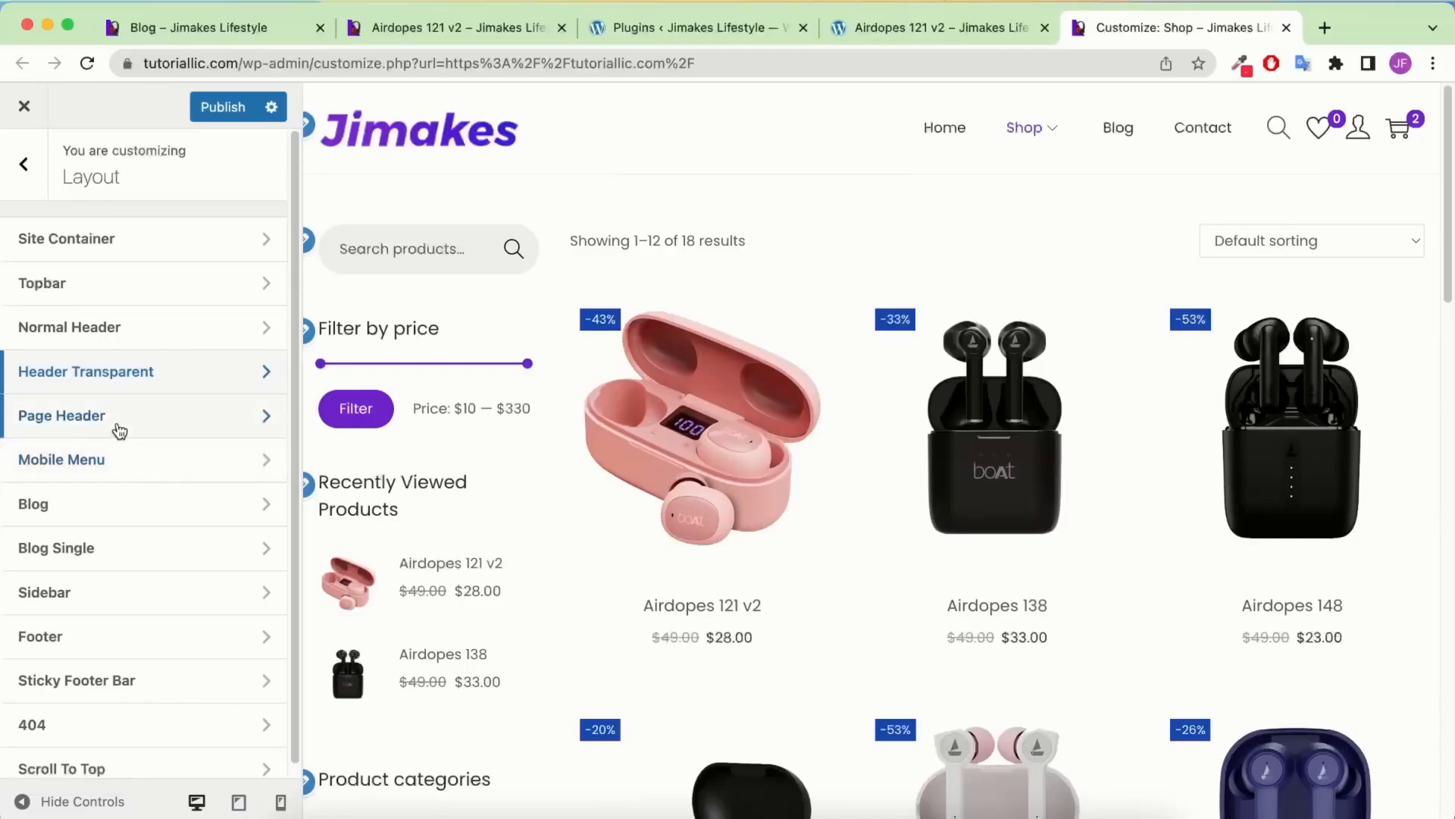
Look over the Page Header and site colour settings
left_click(119, 430)
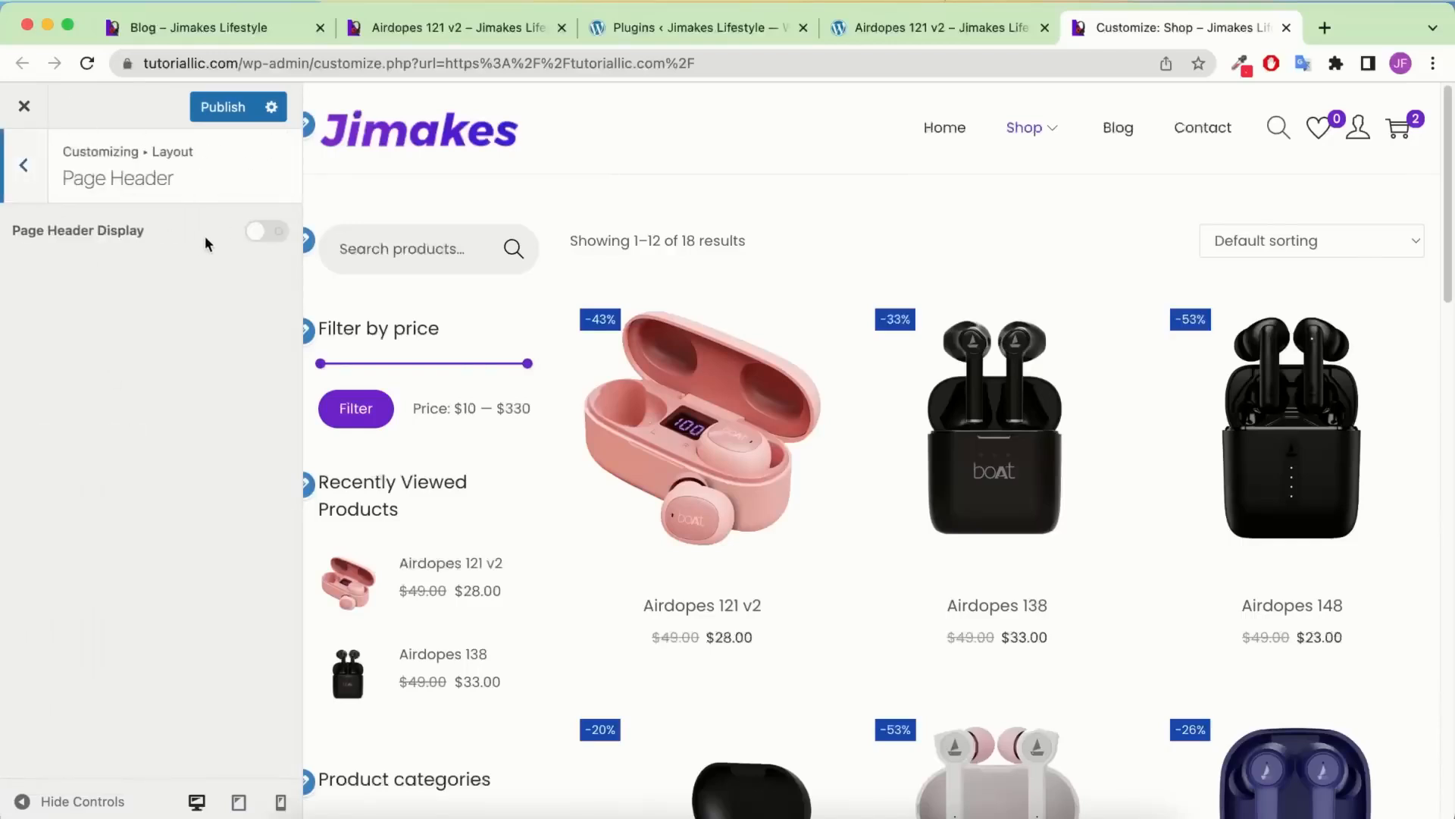
left_click(22, 163)
left_click(21, 165)
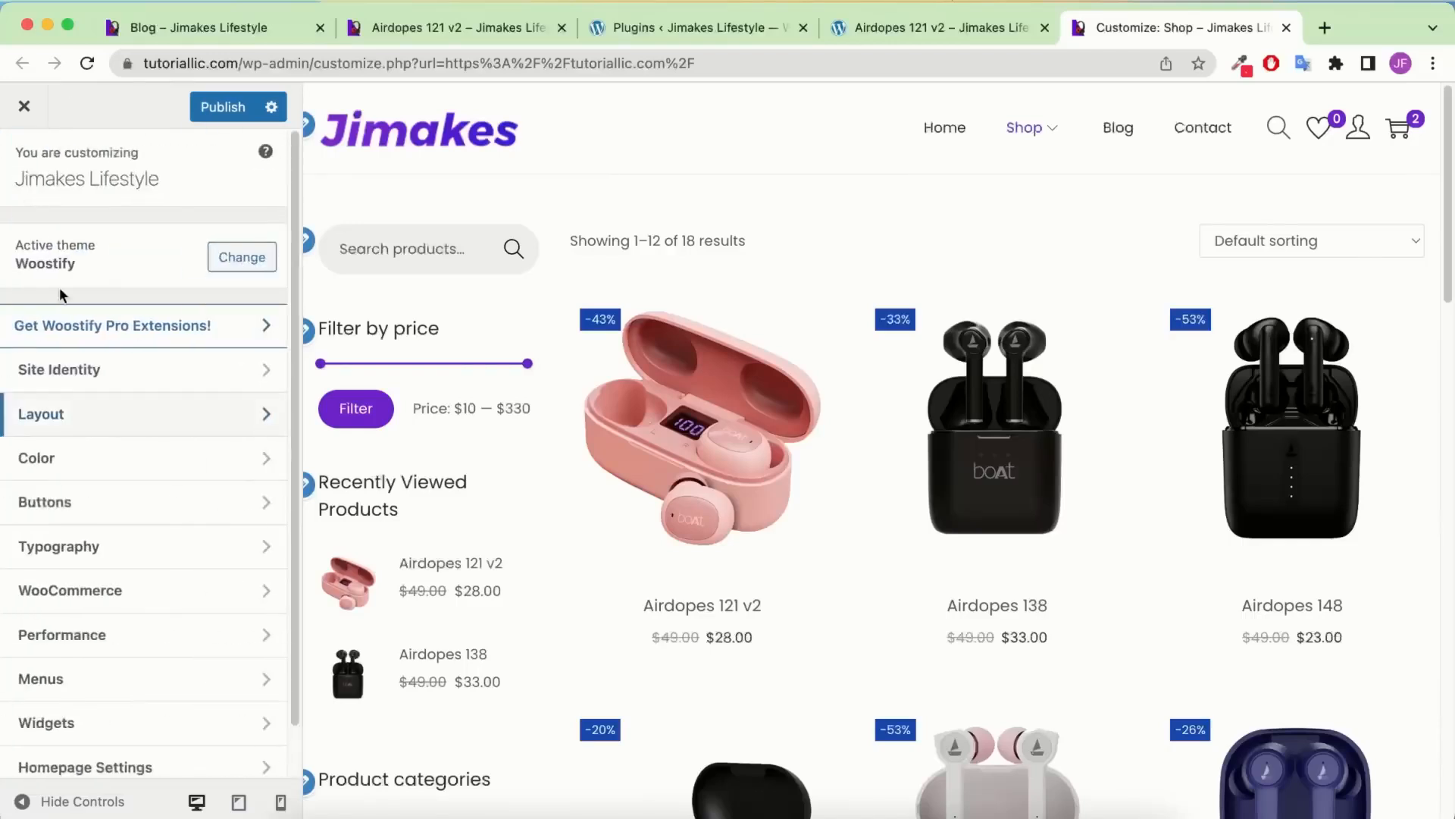
left_click(50, 460)
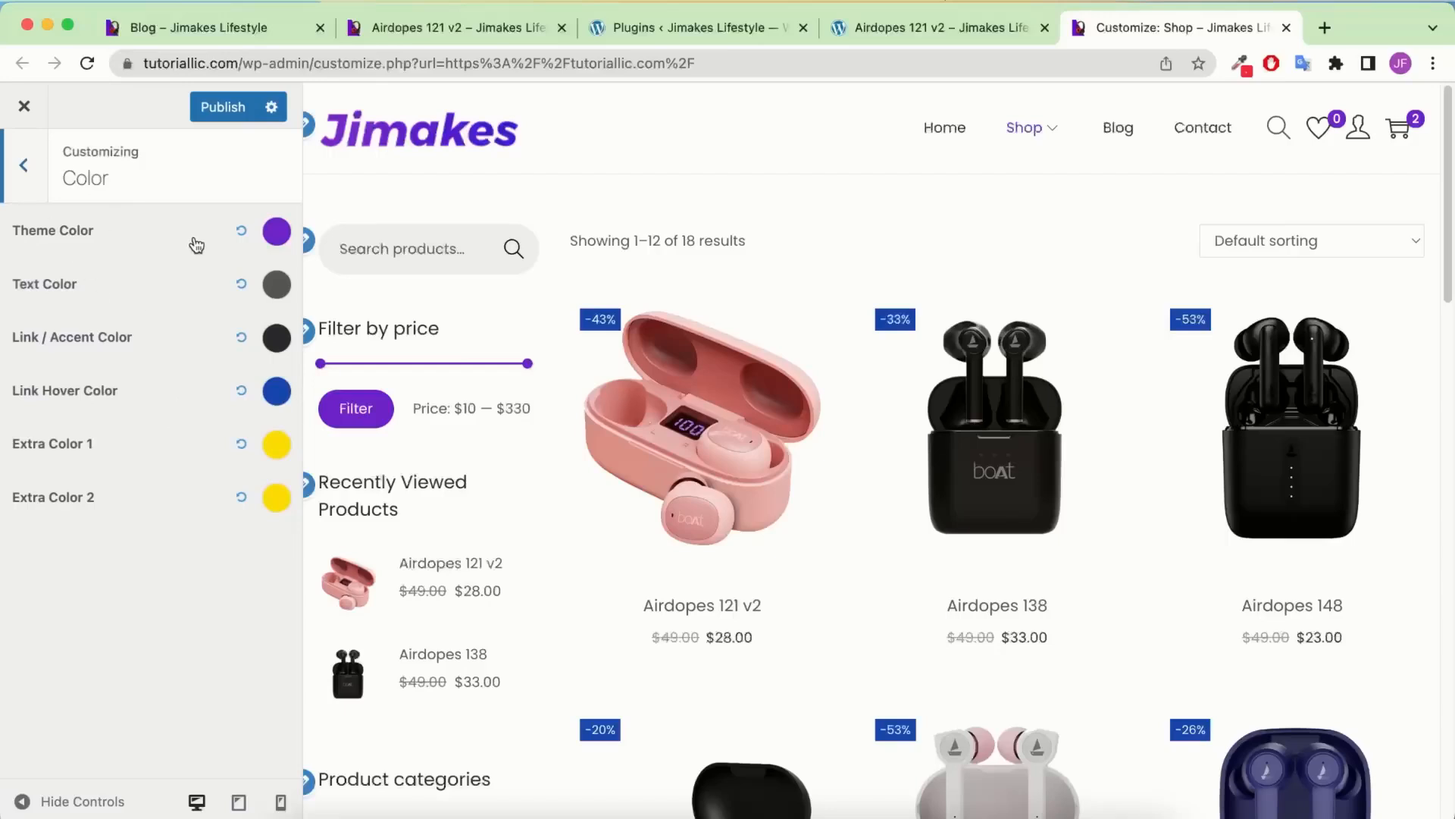
left_click(40, 173)
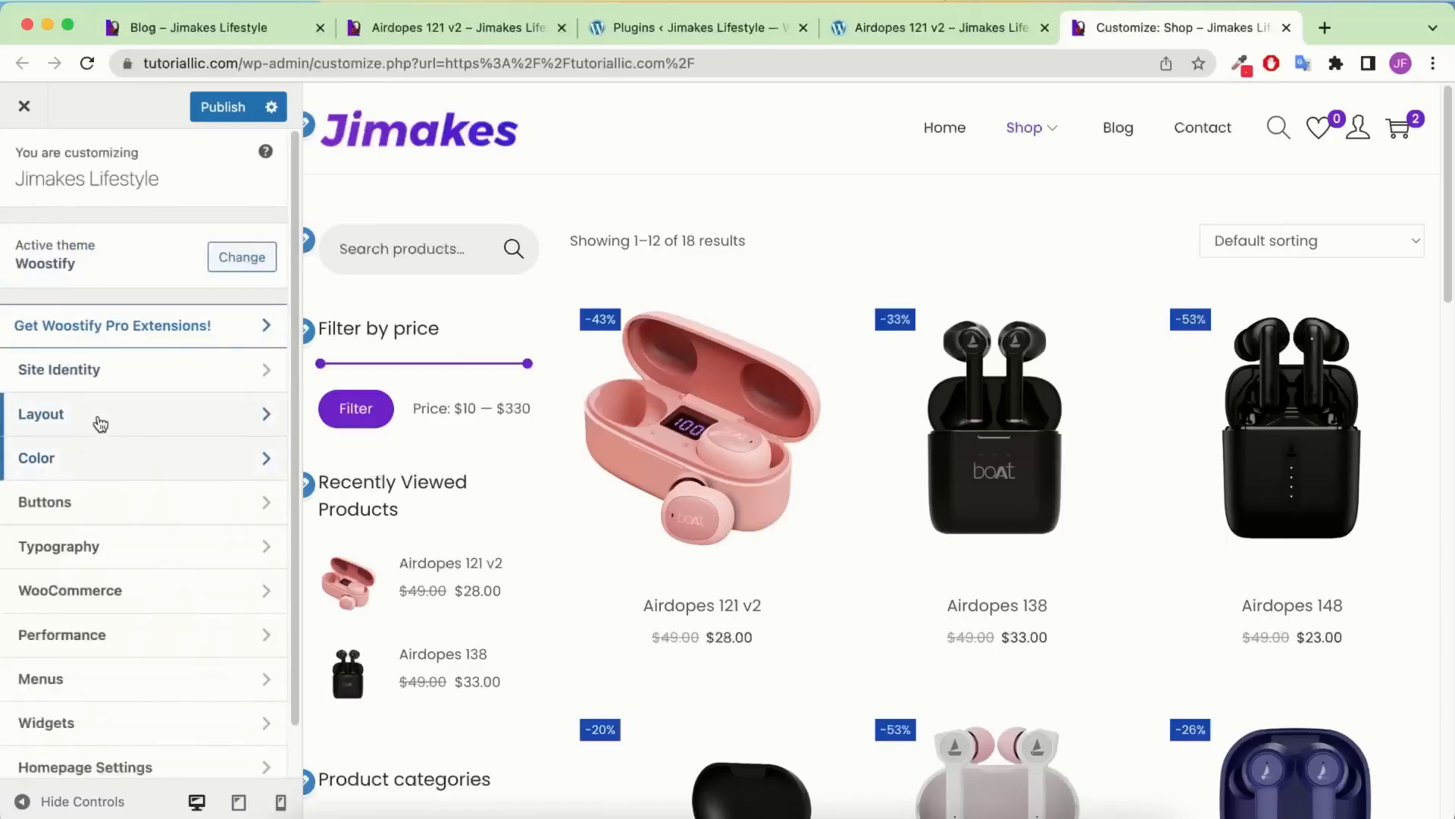
Check the blog layout's design options
left_click(101, 416)
left_click(102, 493)
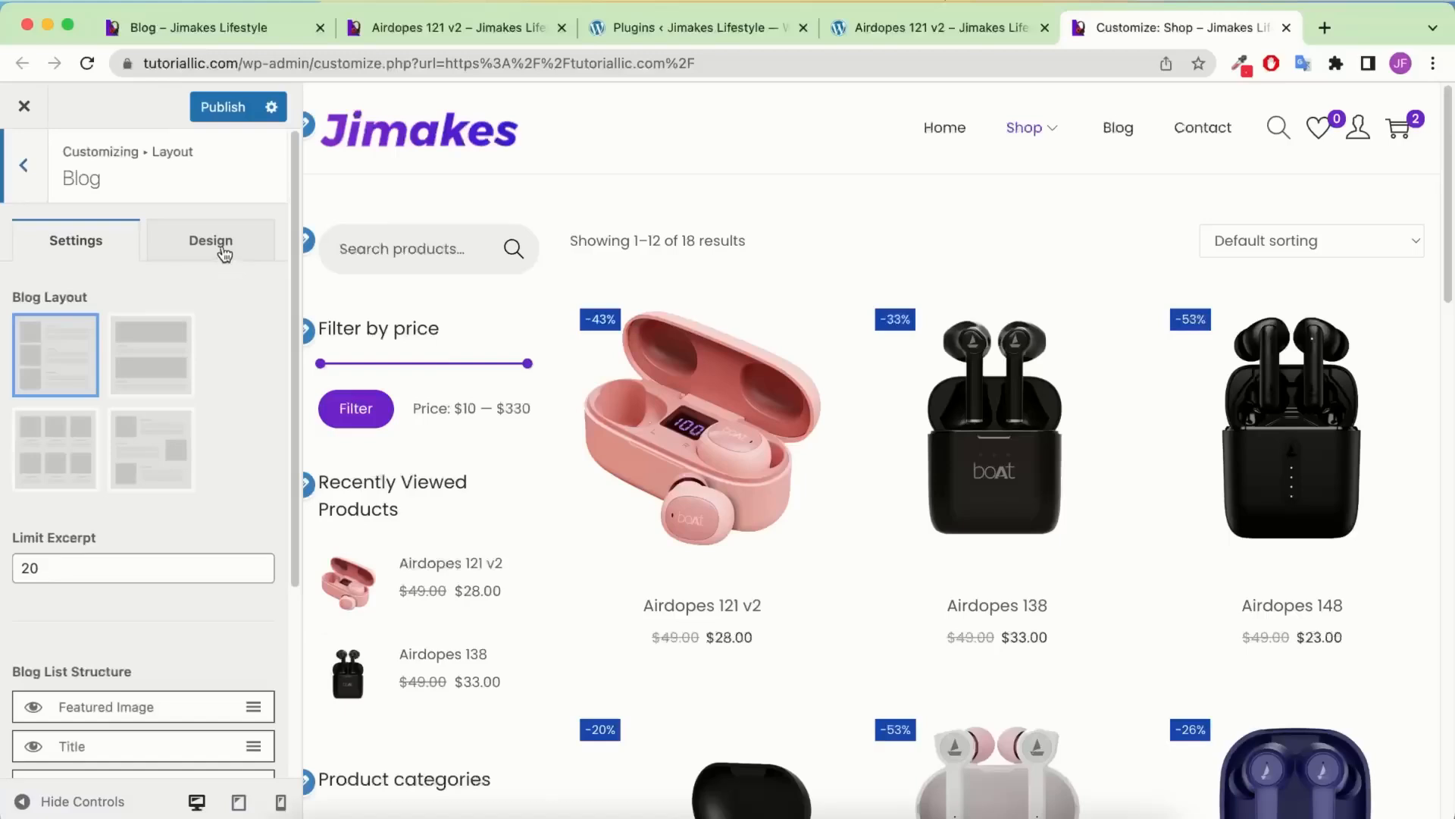
left_click(227, 246)
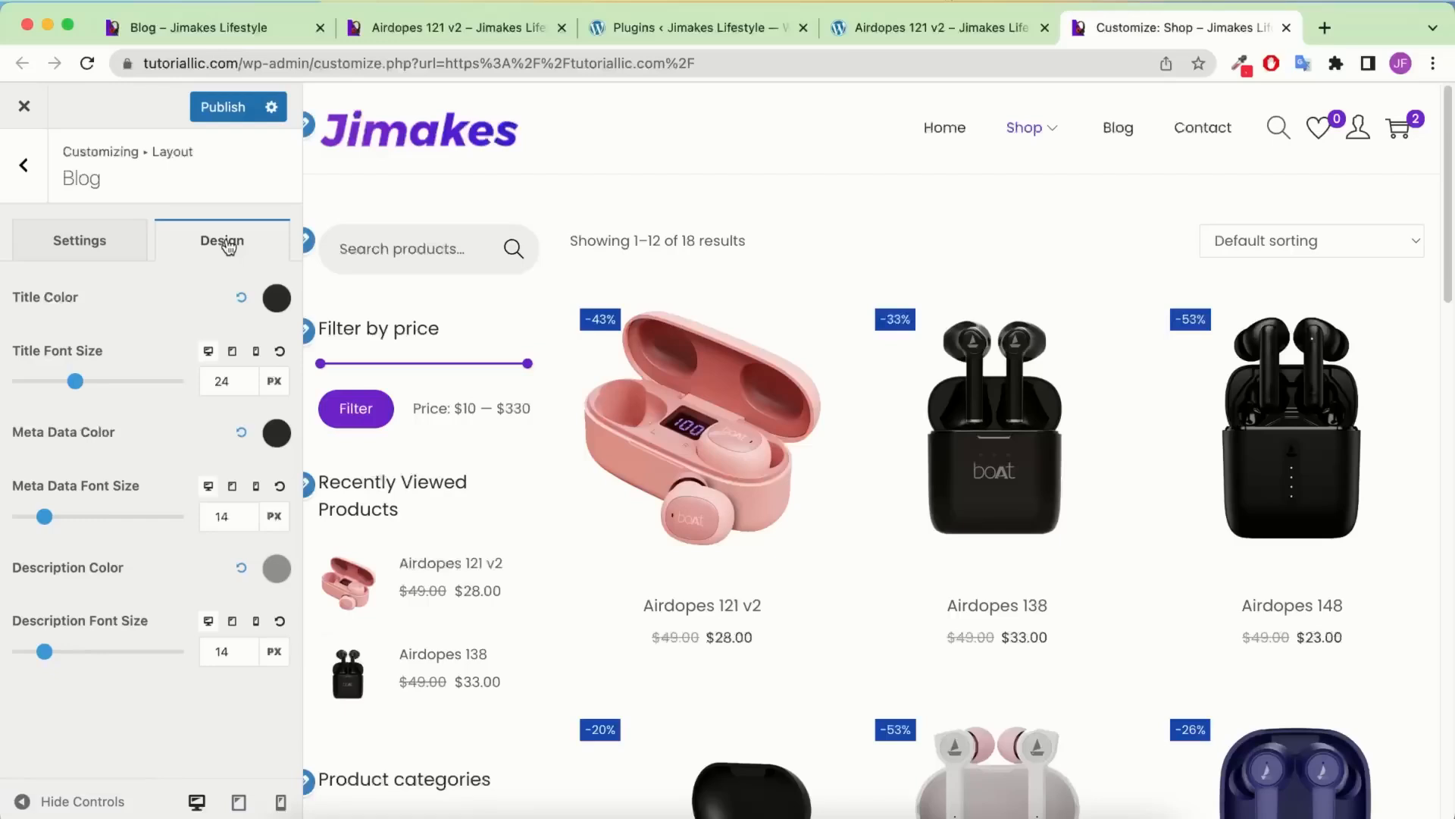
left_click(26, 165)
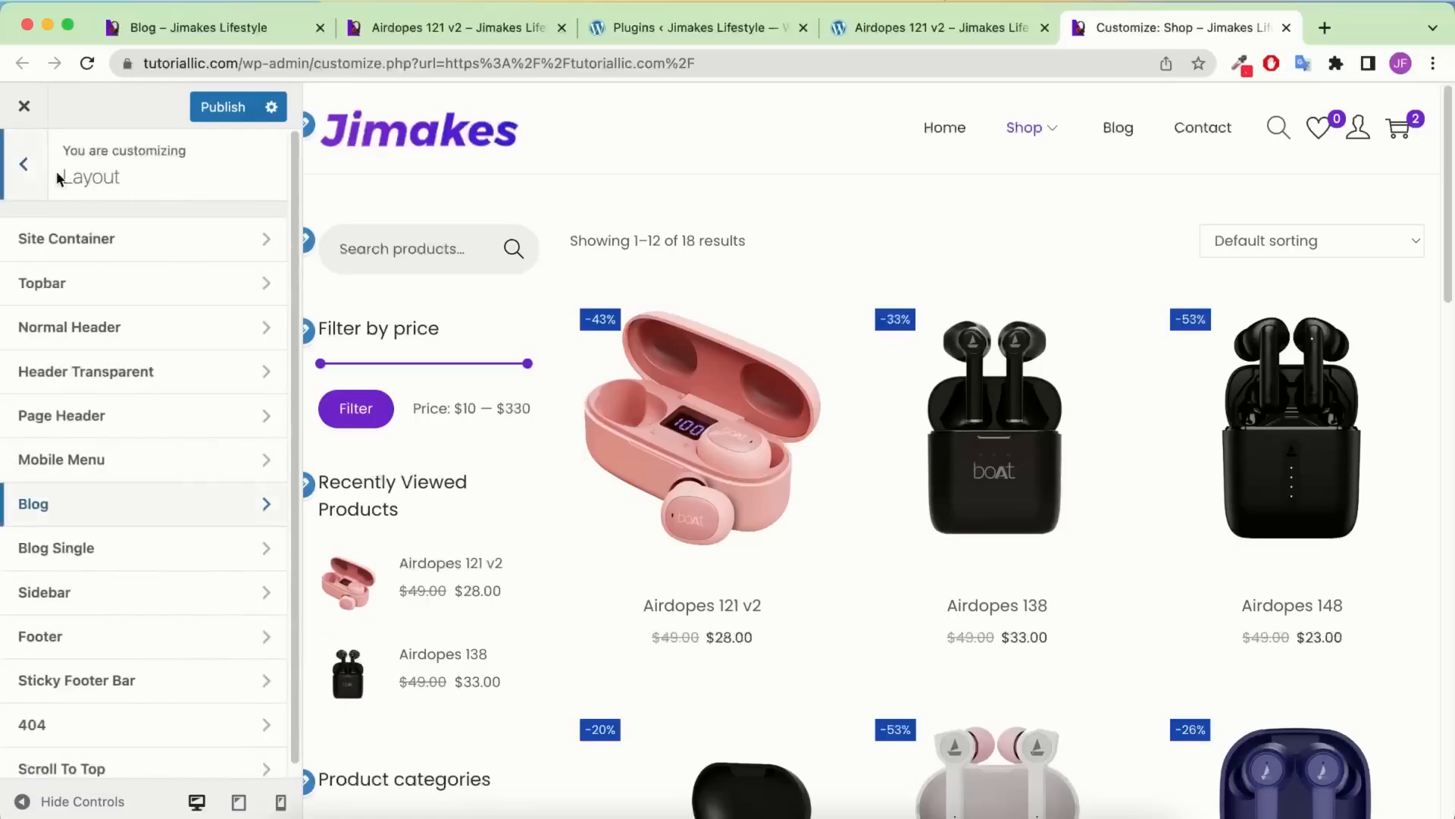
Review the footer's black-background design and four-column general options, then leave the footer panel
left_click(93, 637)
left_click(223, 241)
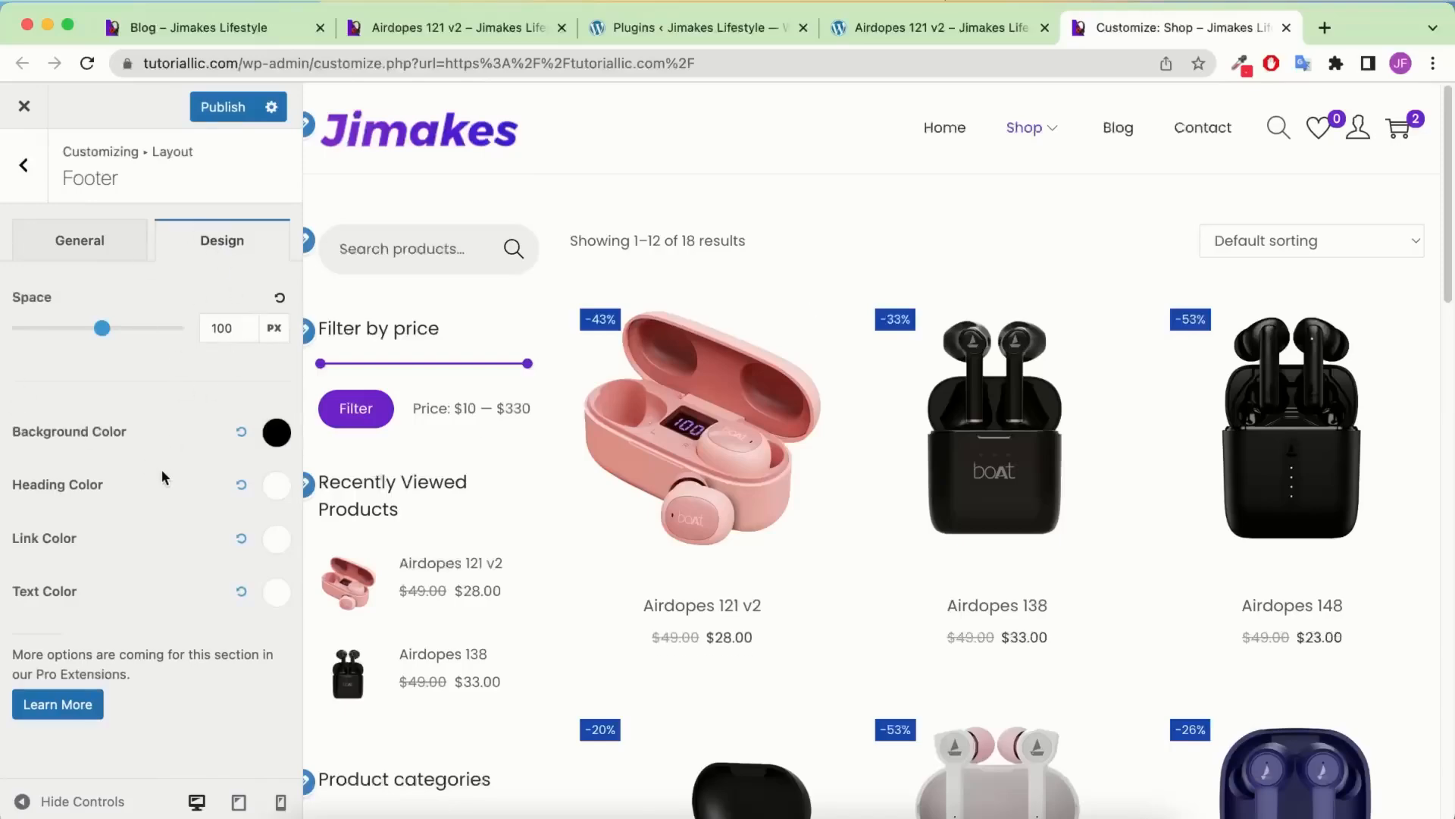
scroll(938, 607, "down", 15)
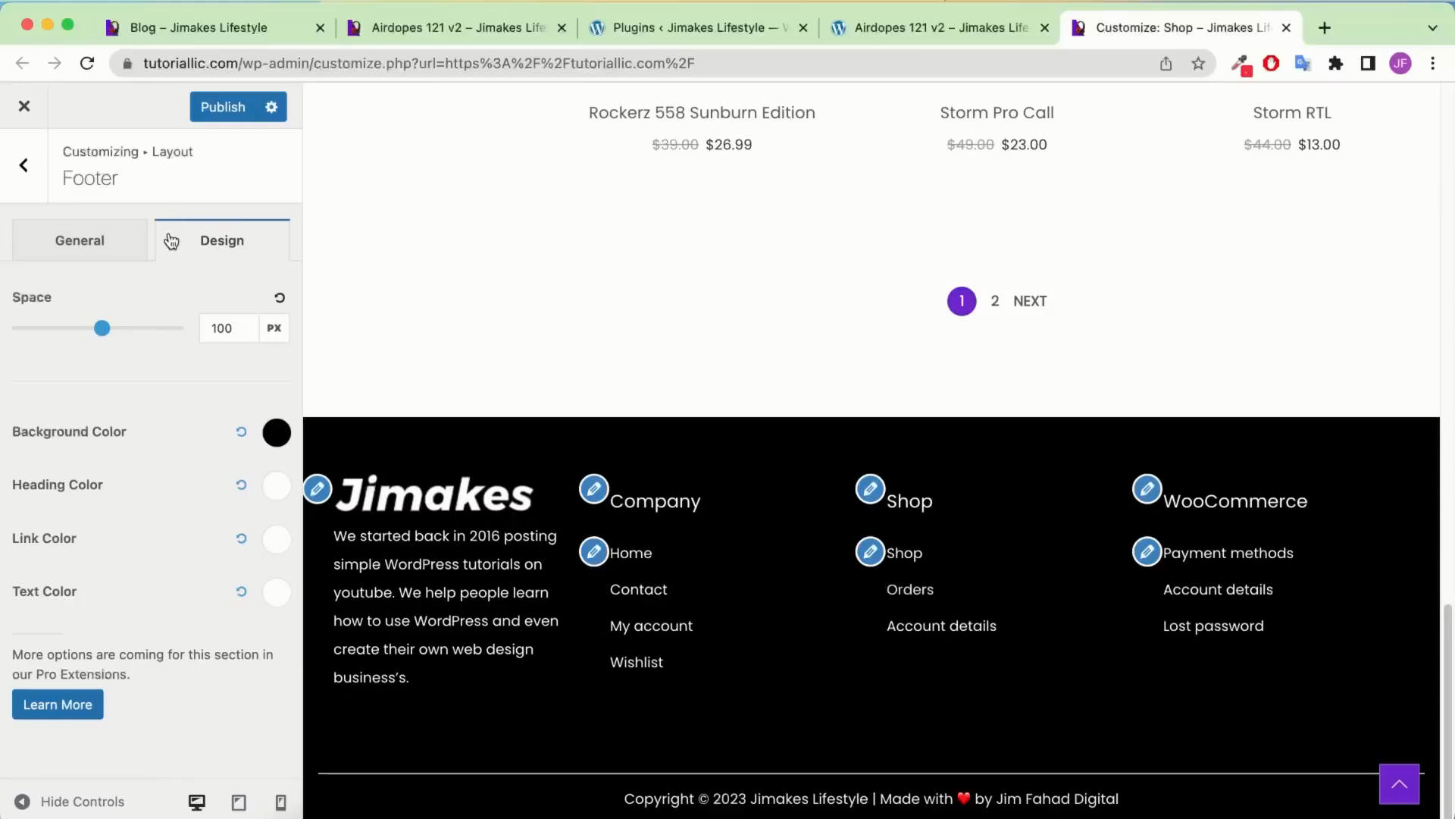
left_click(106, 241)
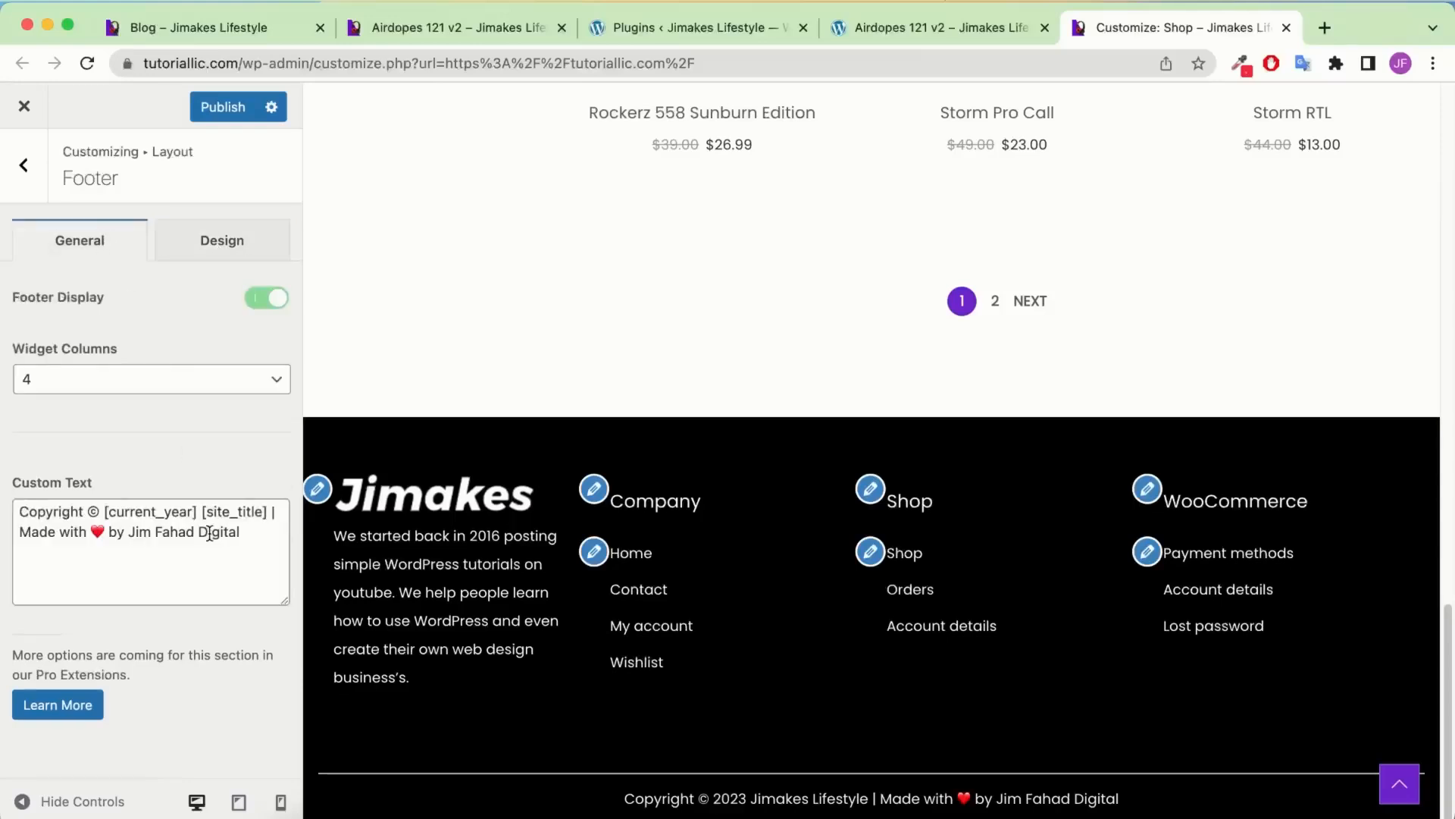
left_click(23, 165)
Check the Body typography settings, keeping the Poppins font
left_click(23, 163)
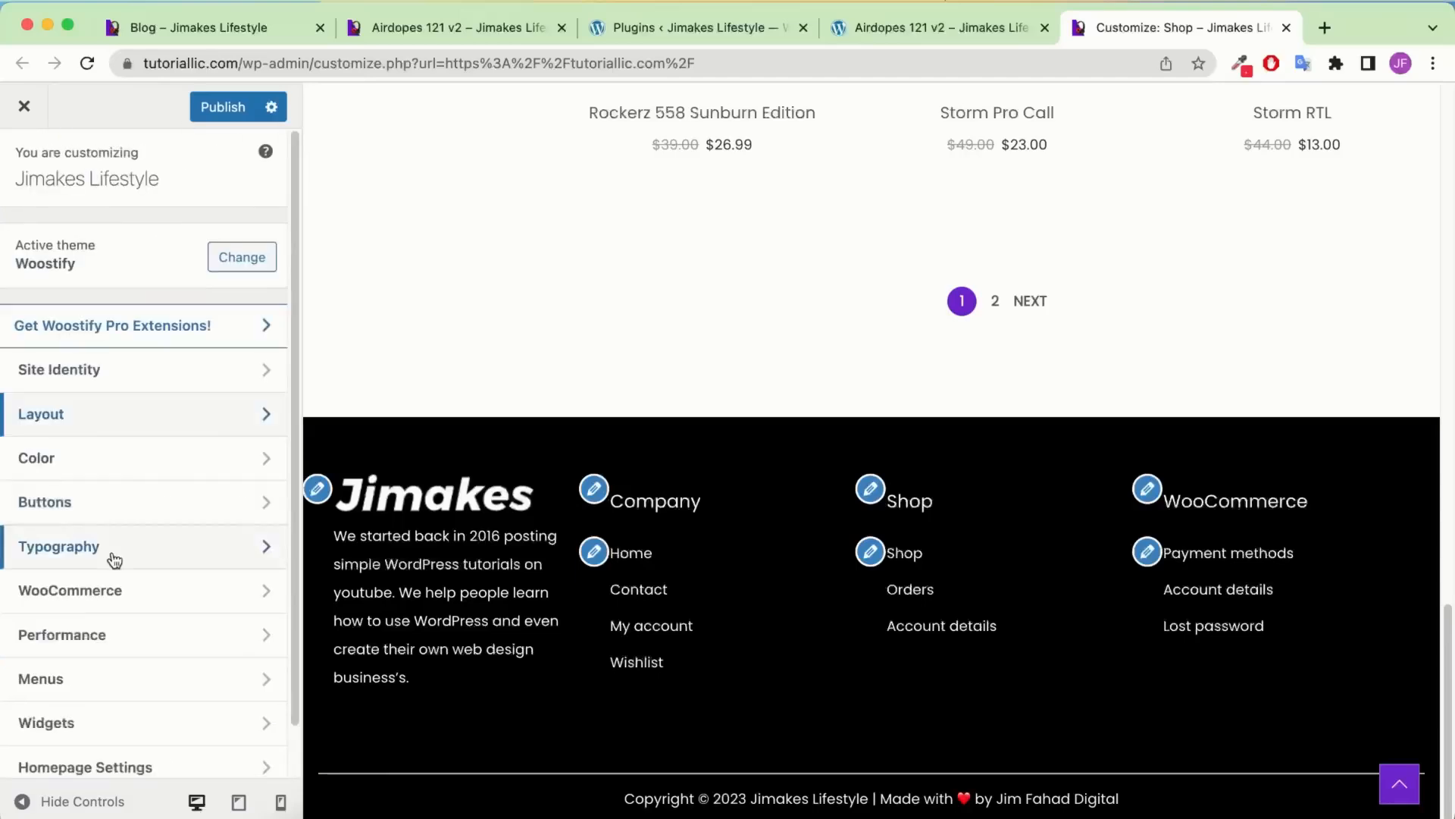
left_click(104, 538)
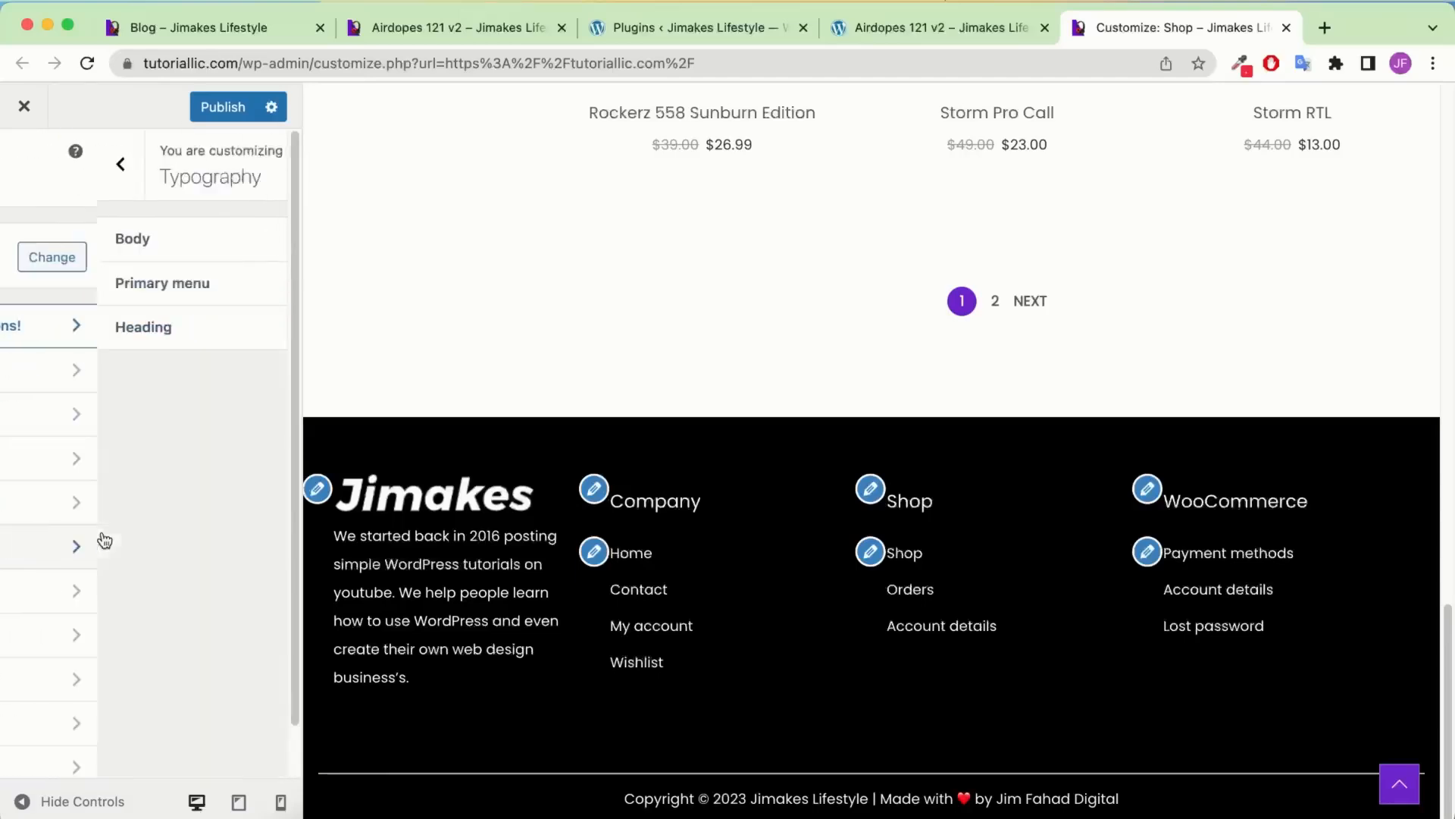
left_click(95, 240)
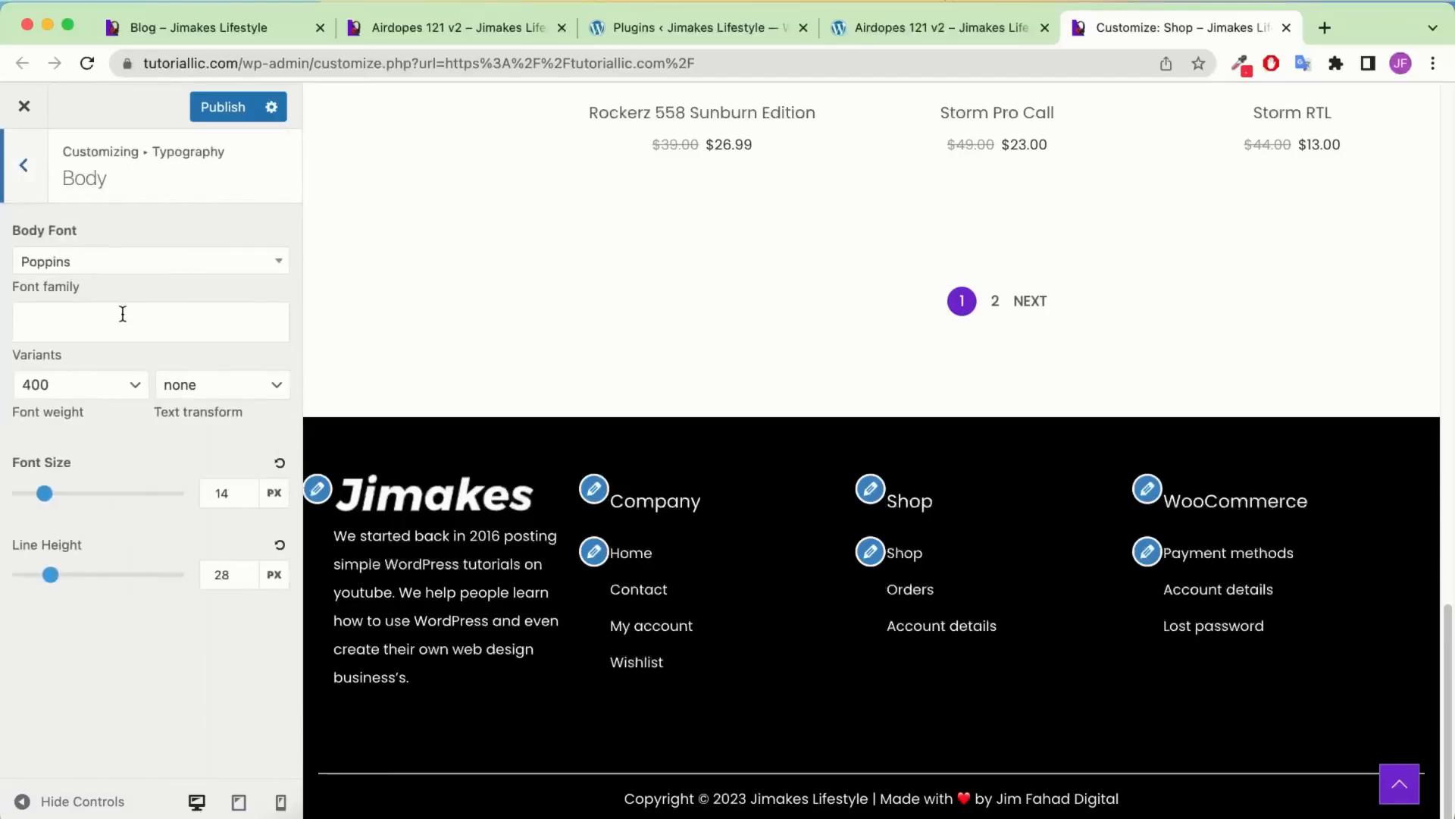
left_click(87, 267)
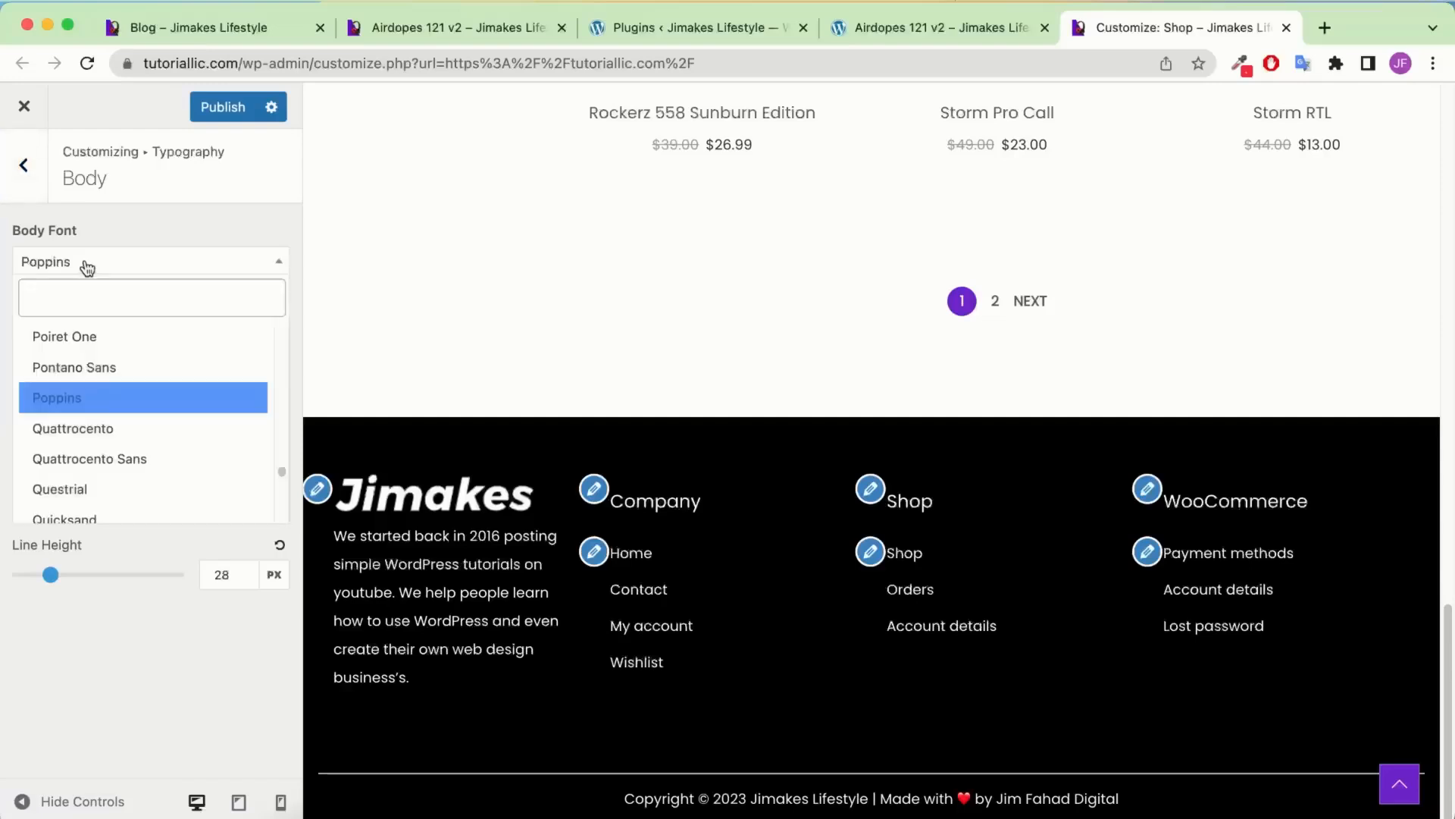
left_click(107, 241)
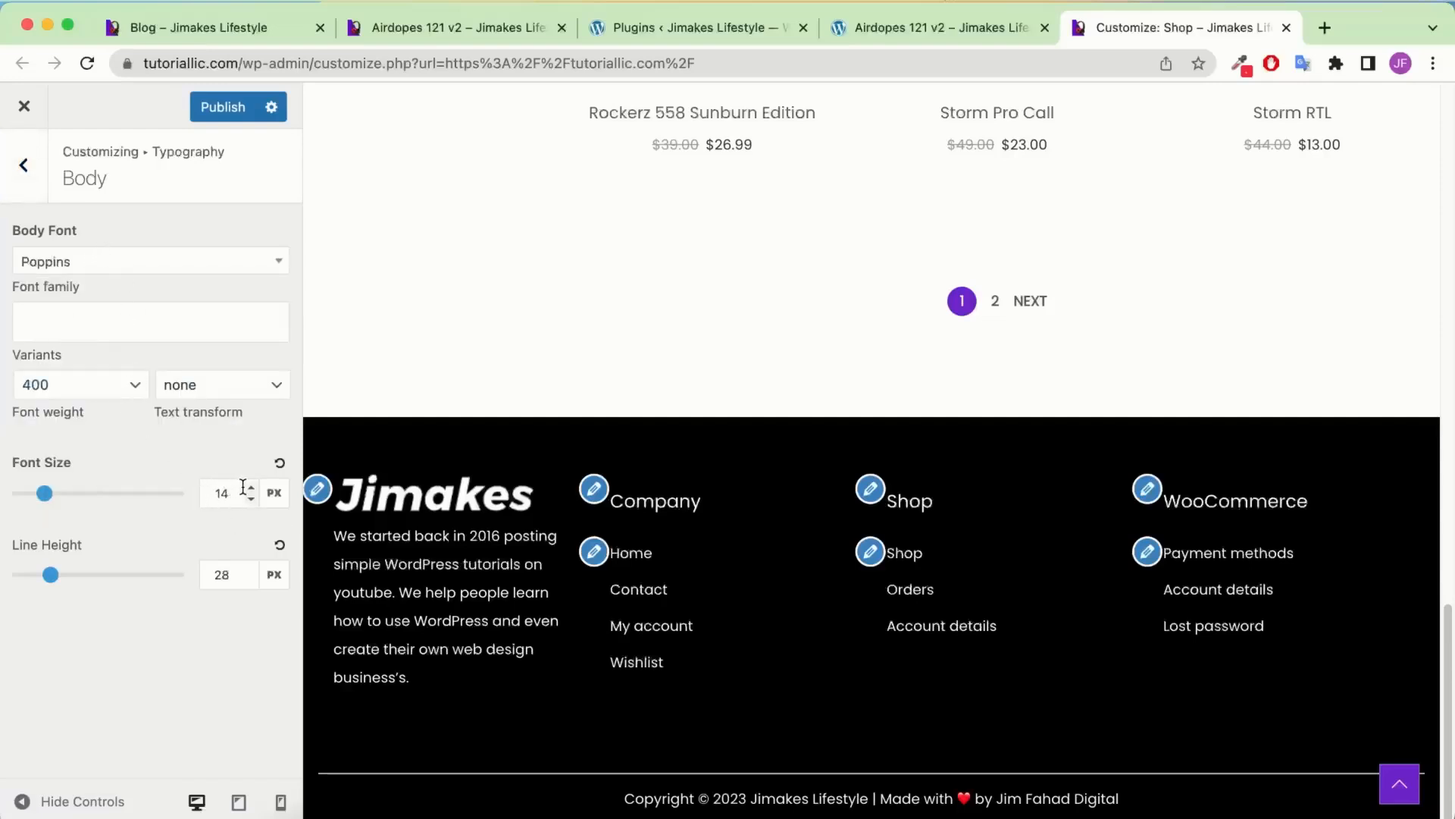
left_click(21, 180)
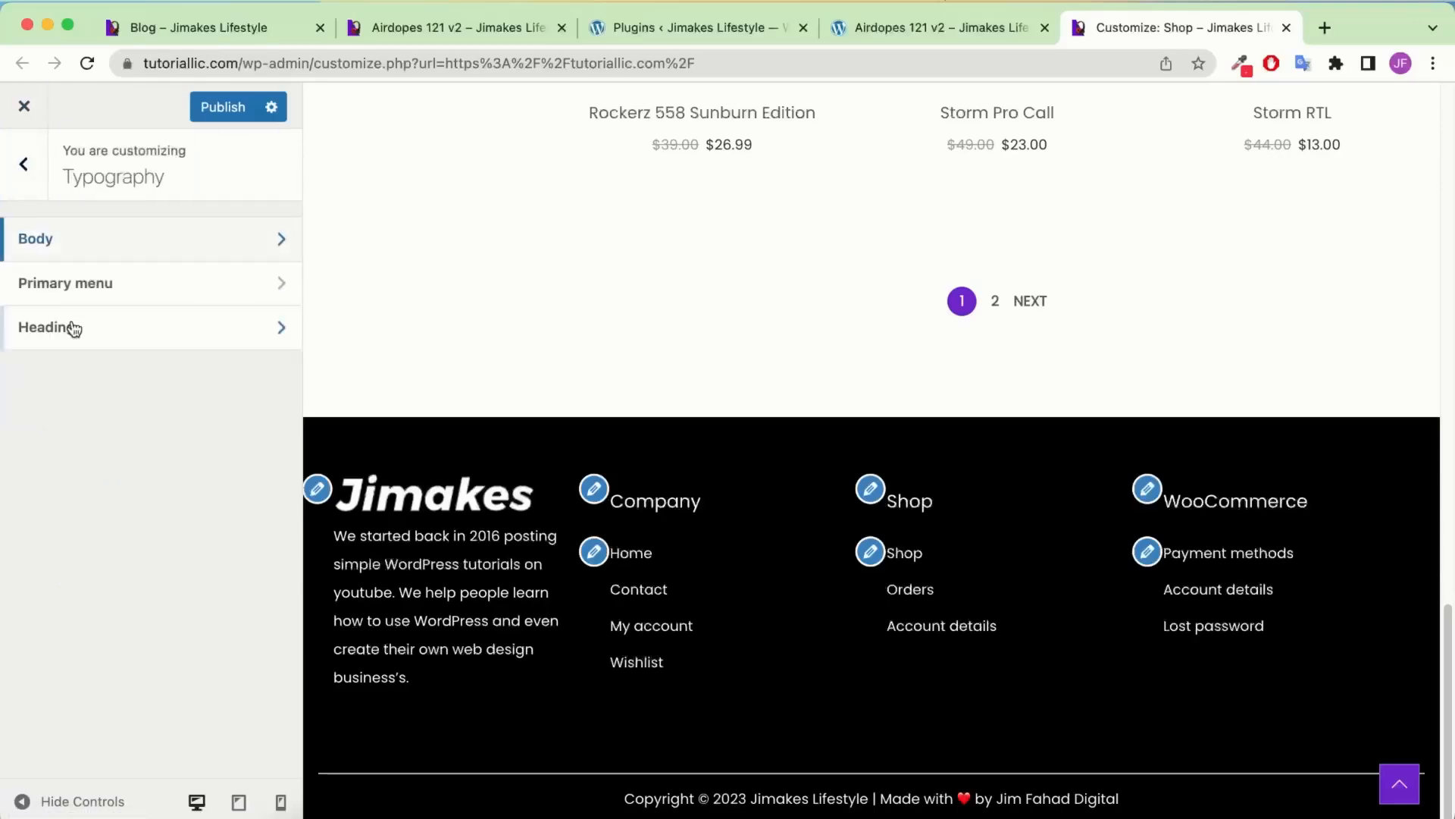
Look over the Primary menu and Heading typography, then bring up the WooCommerce sections
left_click(79, 284)
scroll(134, 540, "down", 5)
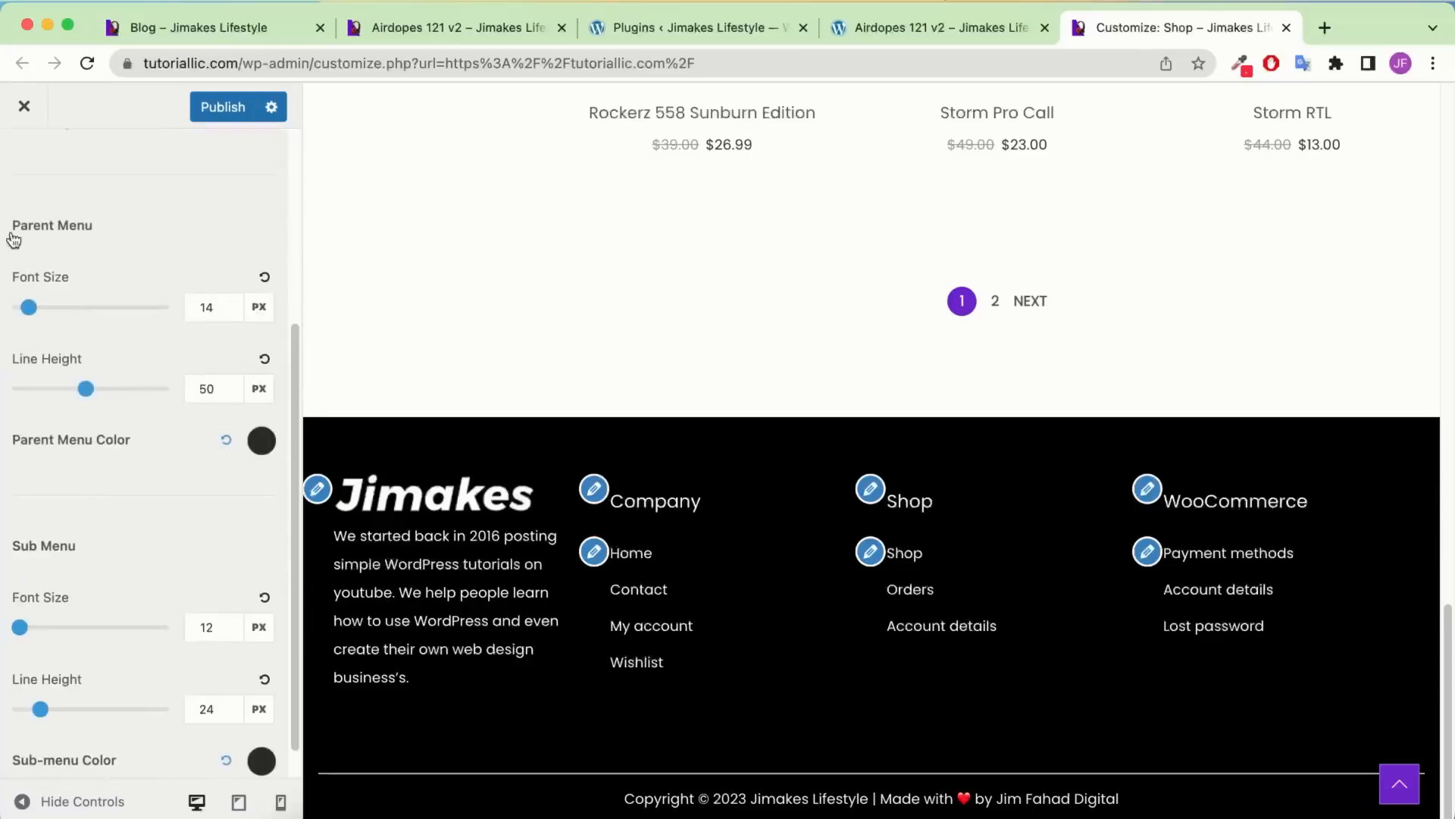
scroll(12, 228, "up", 5)
left_click(24, 164)
left_click(98, 350)
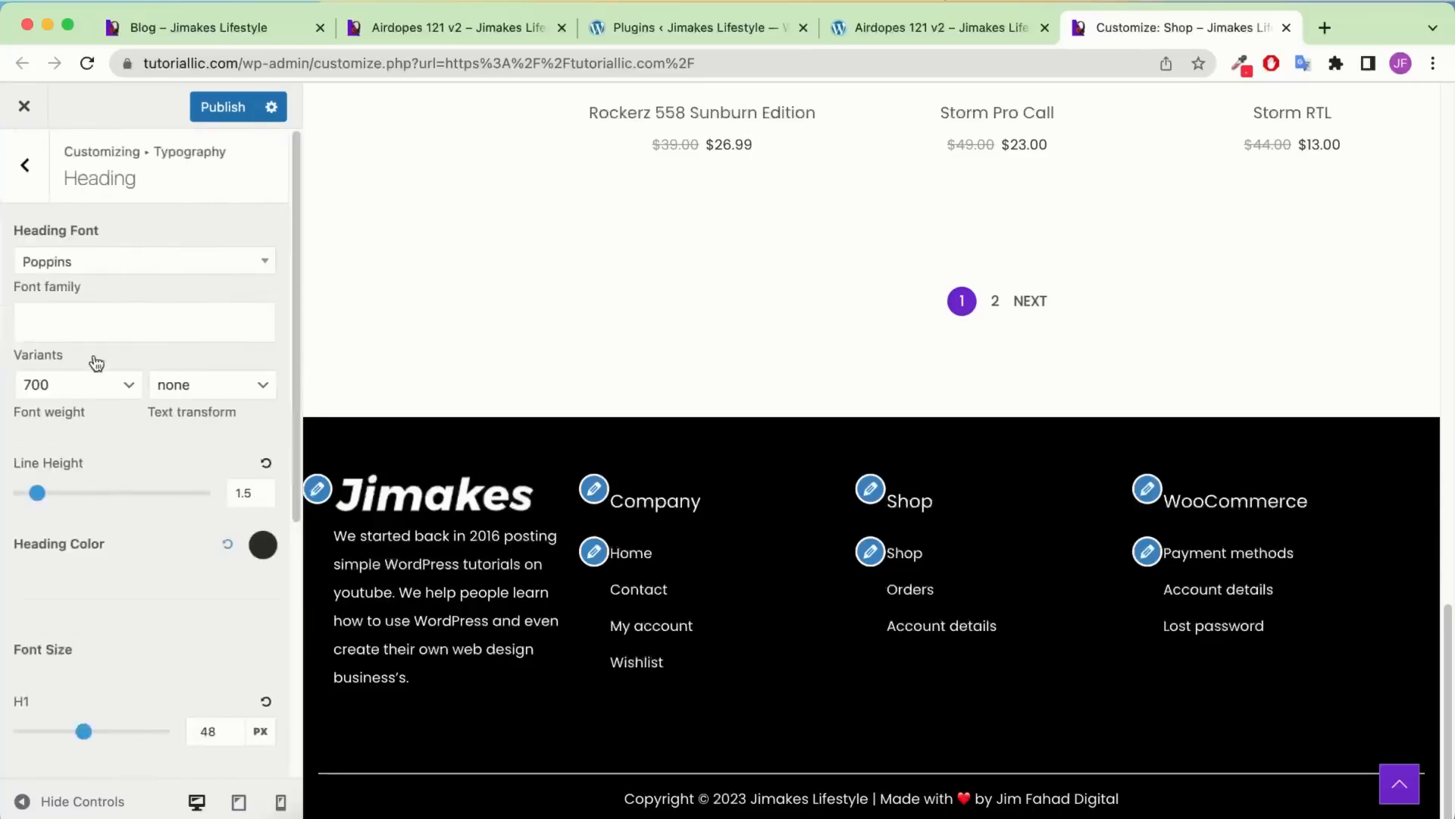
scroll(121, 360, "down", 1)
left_click(13, 159)
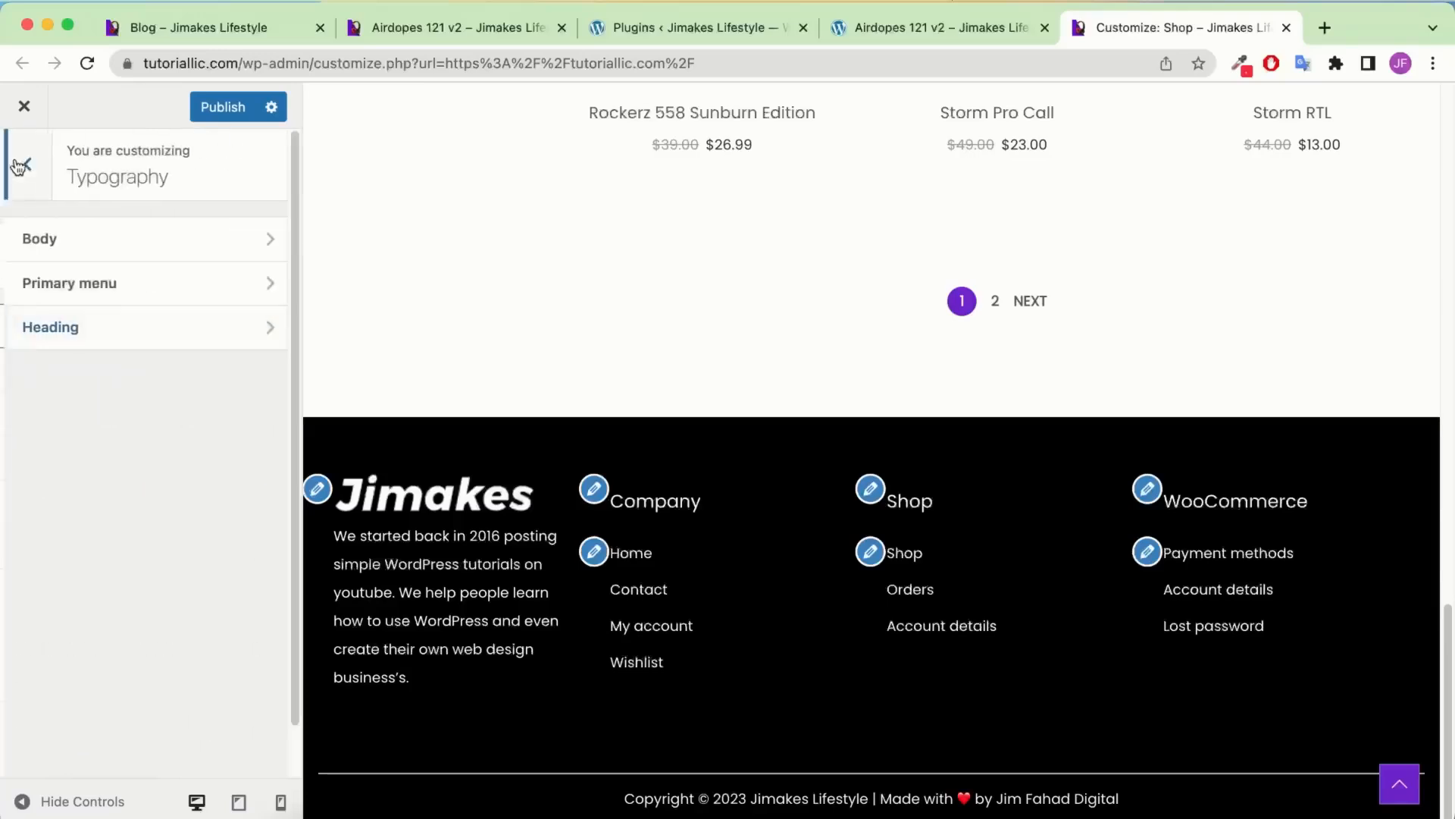
left_click(23, 165)
scroll(130, 543, "down", 1)
left_click(126, 542)
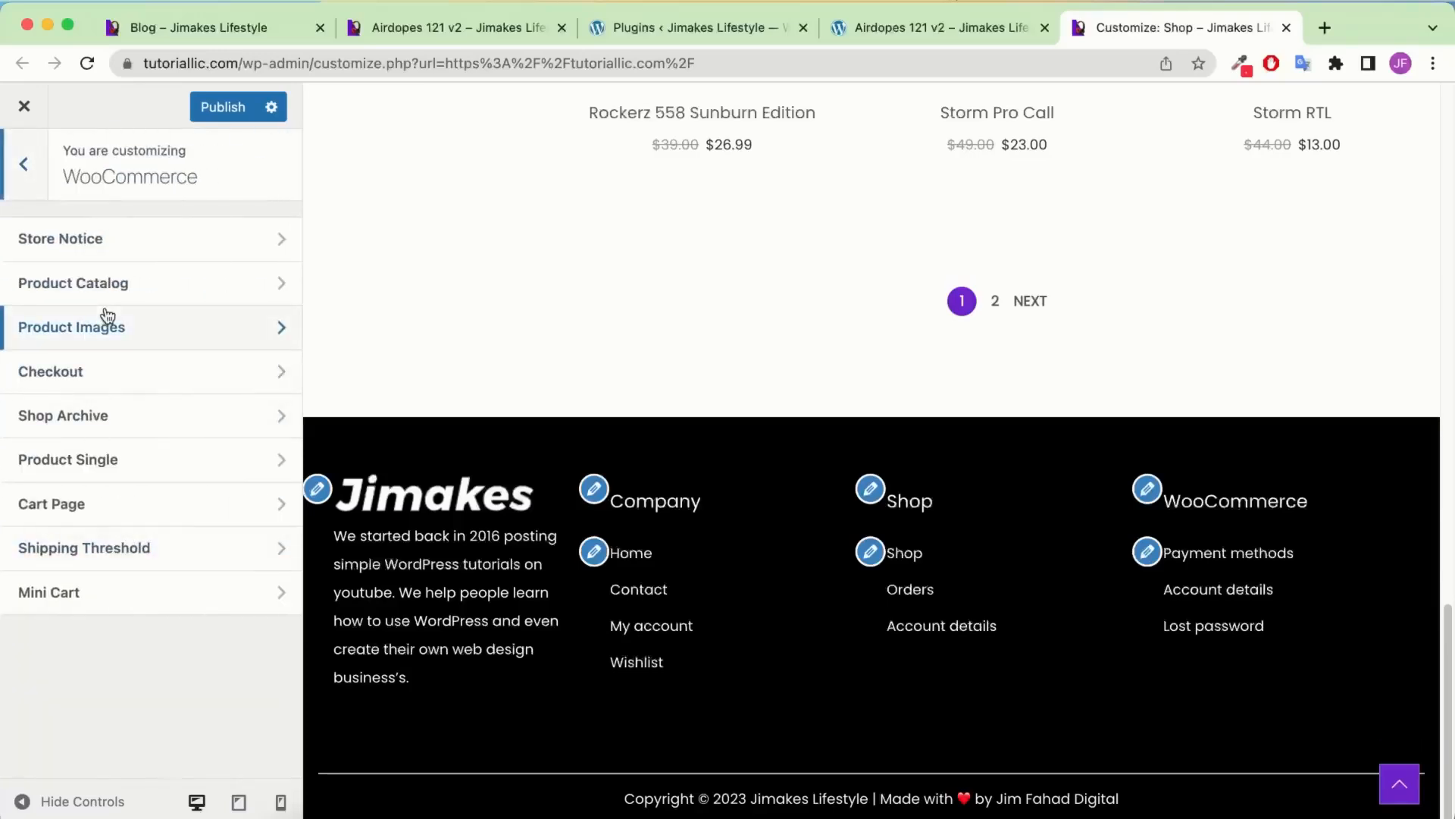
Review the WooCommerce Checkout, Product Images and Product Catalog options
left_click(97, 371)
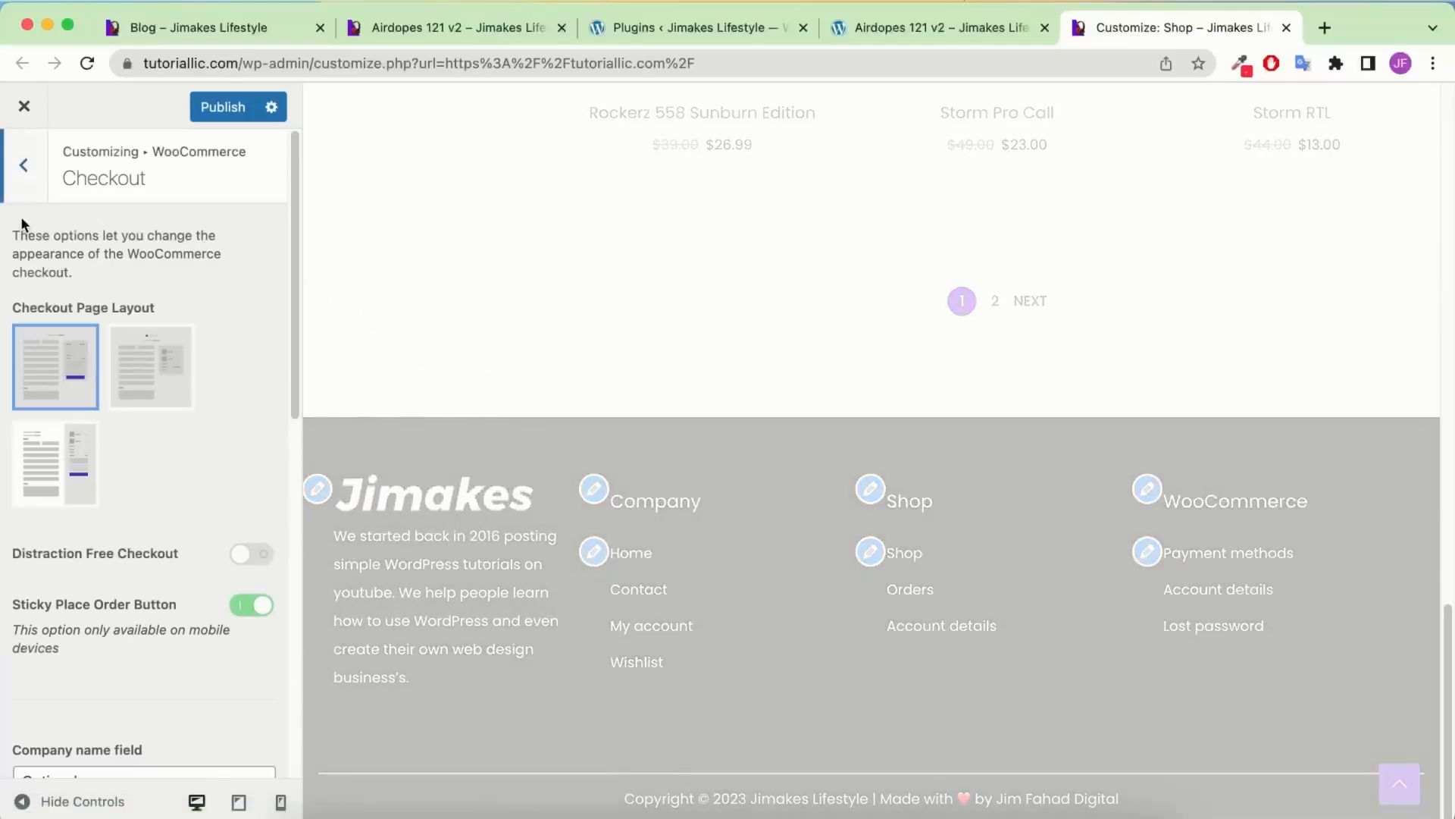
left_click(24, 165)
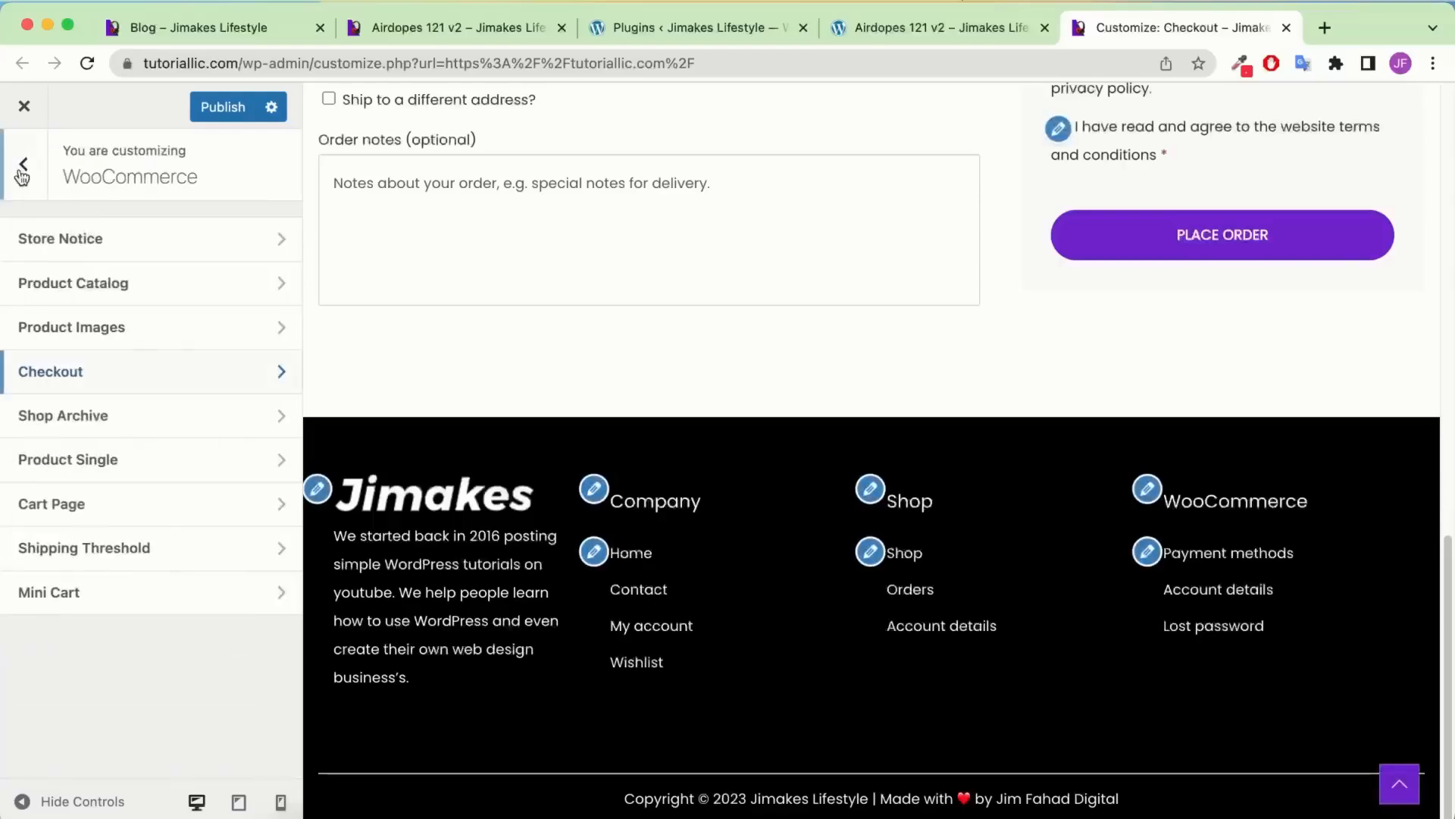
left_click(101, 335)
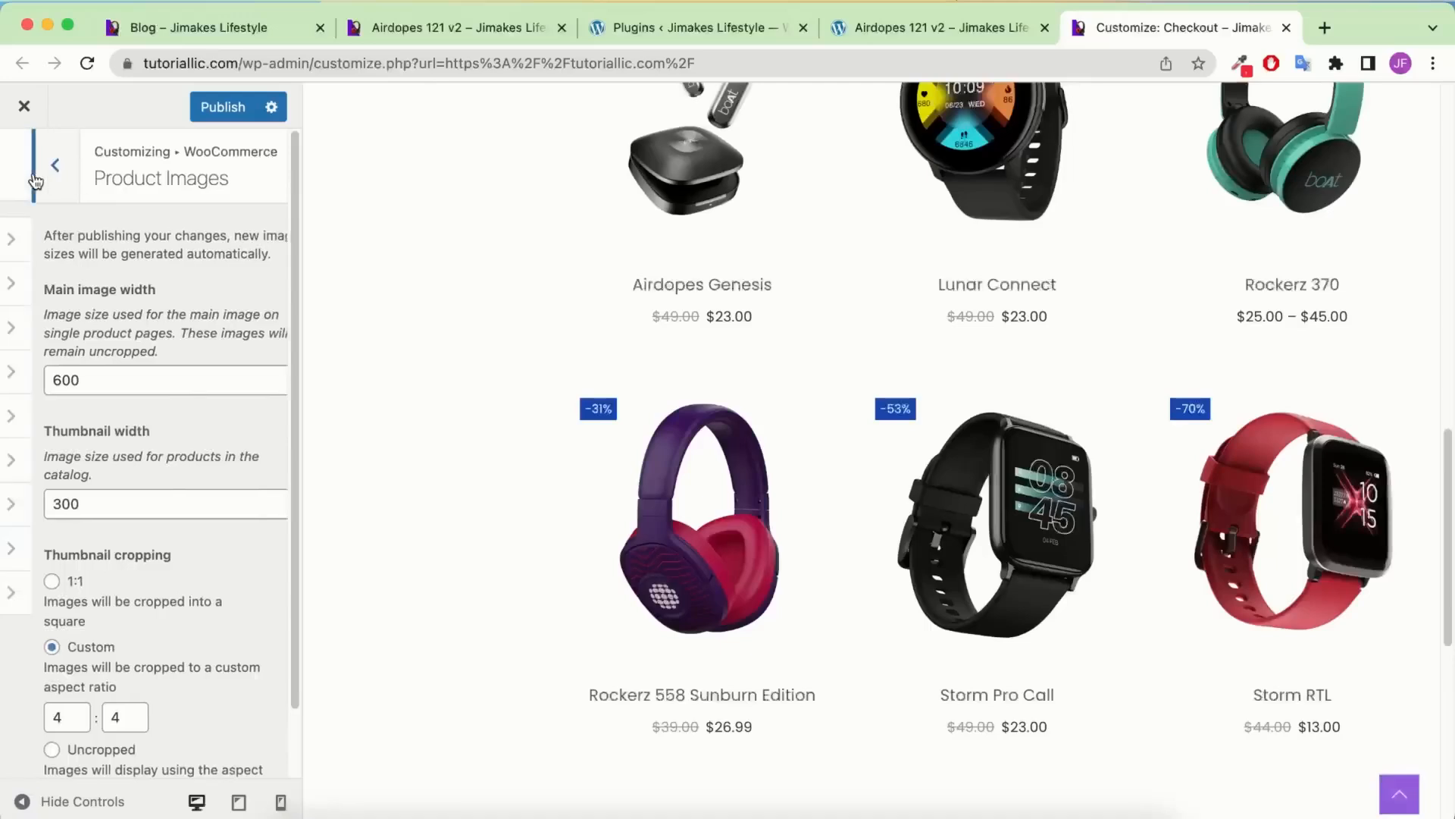
left_click(34, 180)
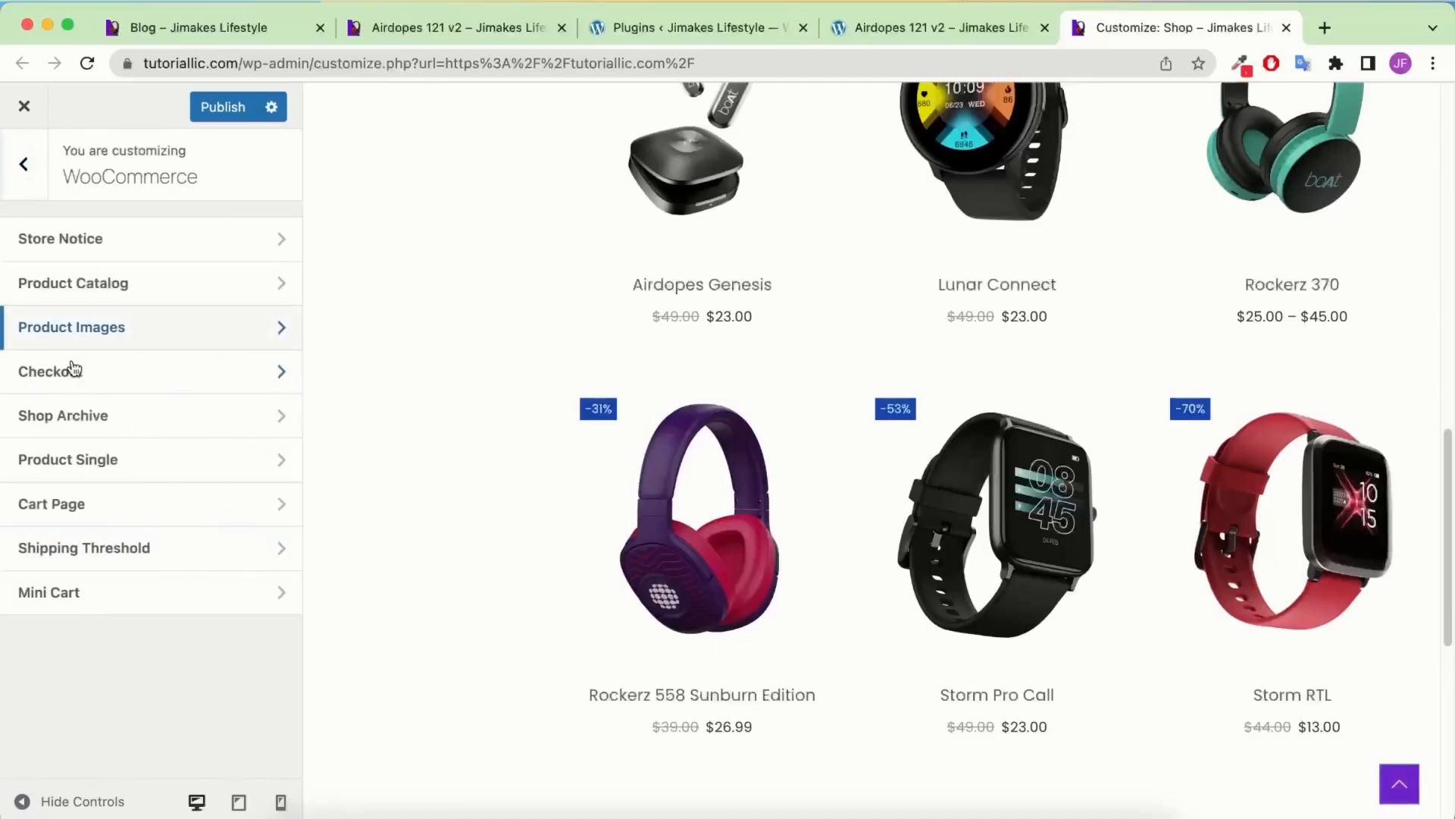
left_click(80, 296)
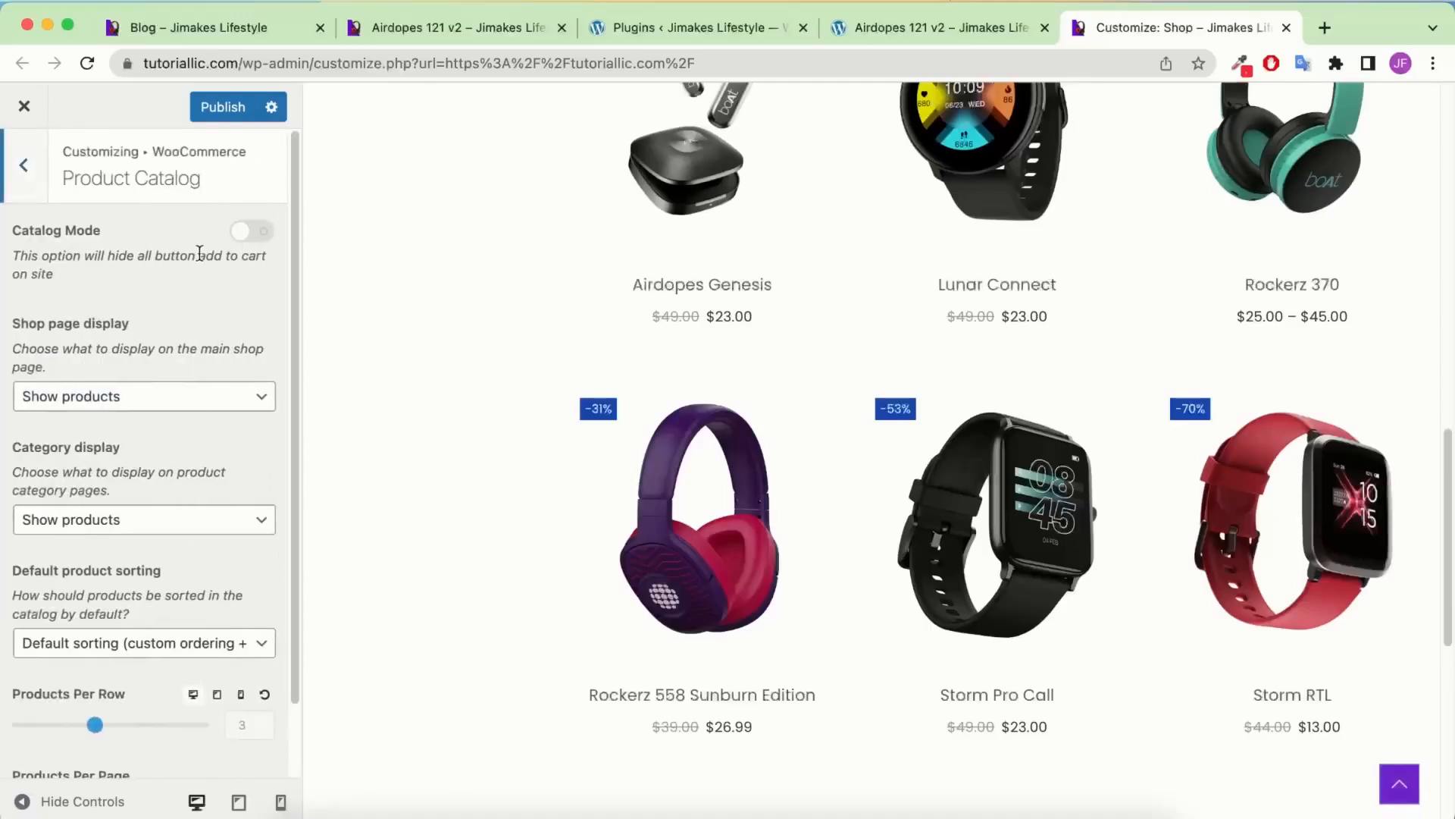
scroll(182, 286, "down", 2)
scroll(72, 245, "up", 2)
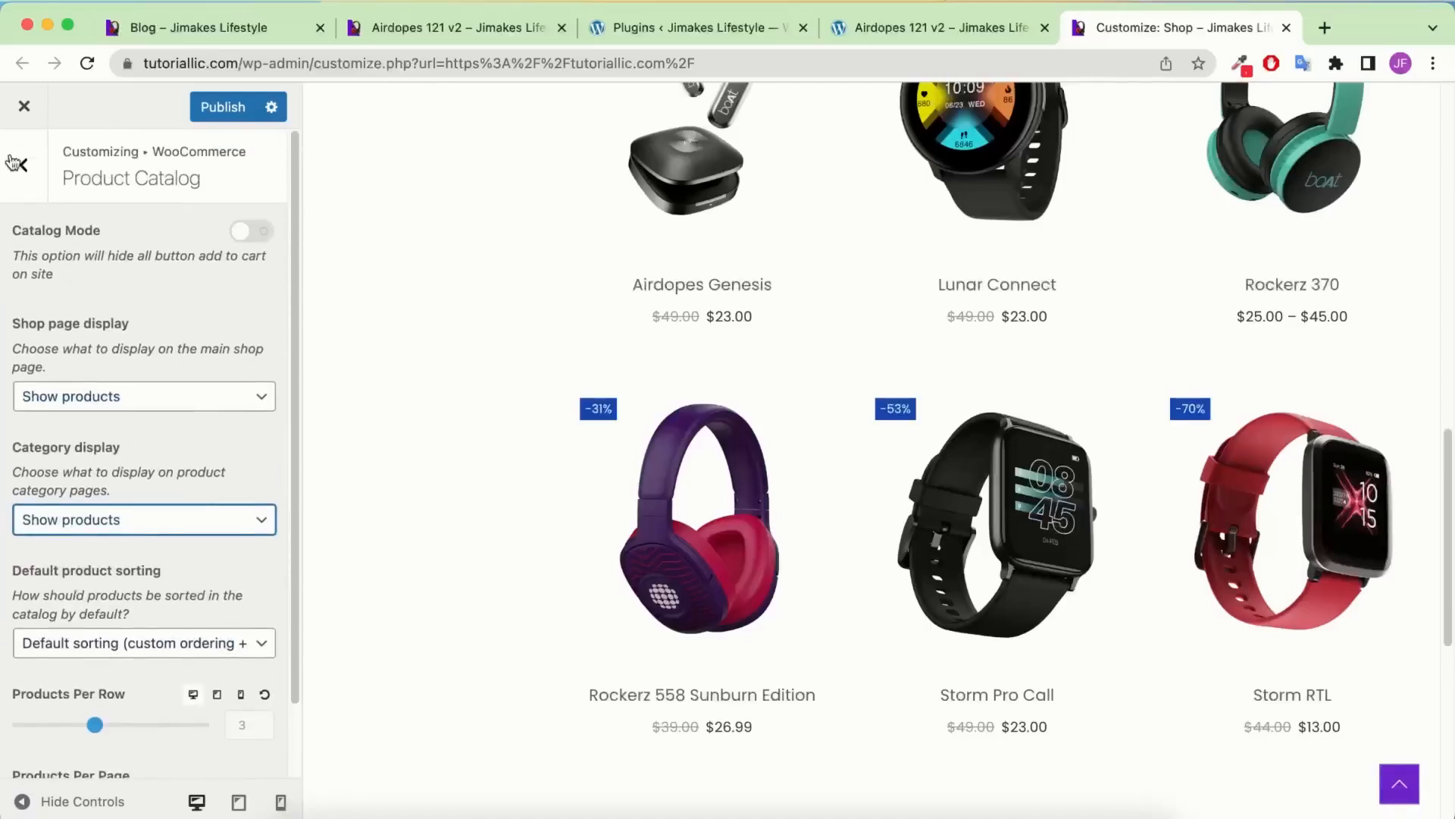
left_click(15, 171)
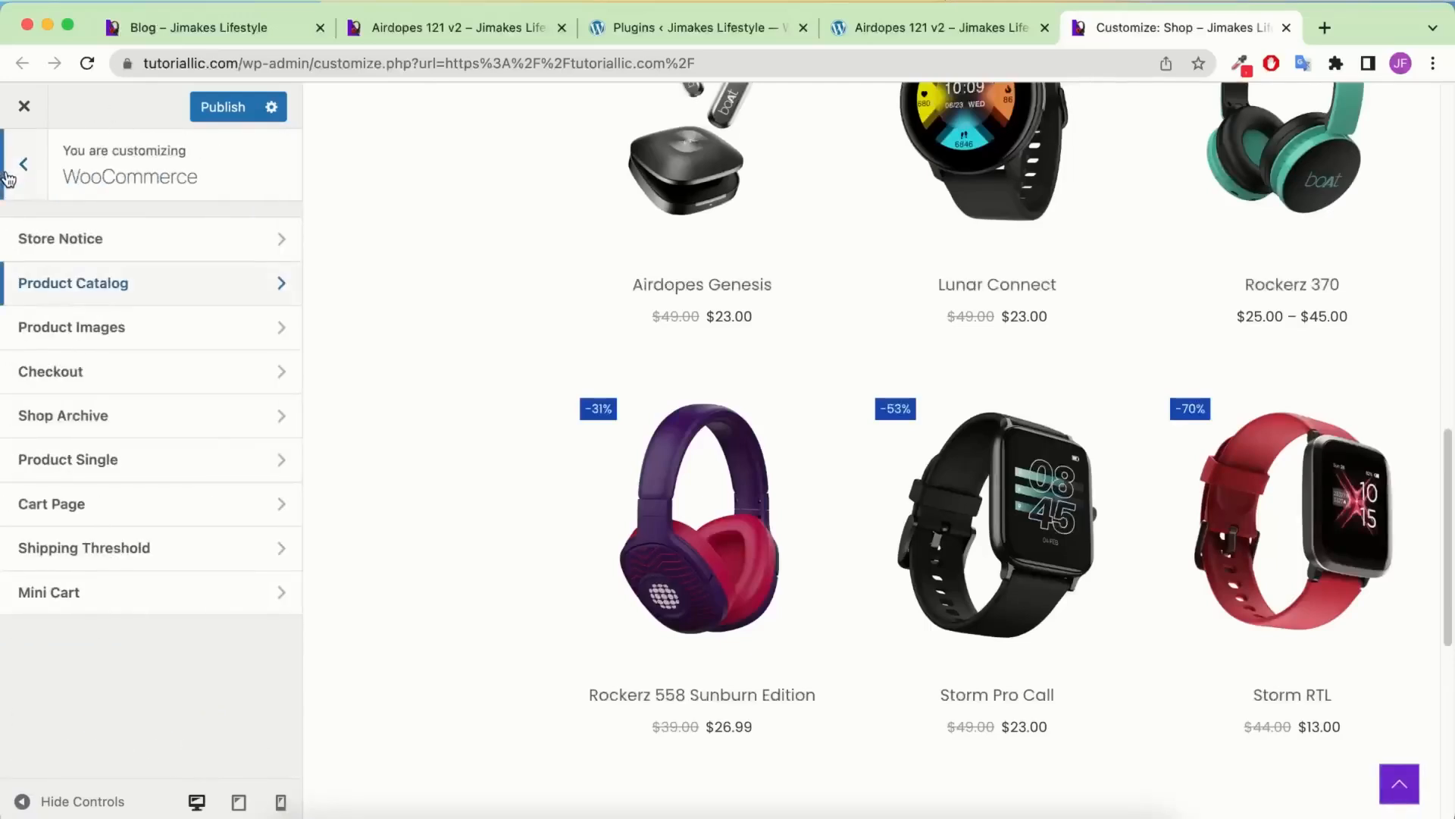
Check the Cart Page layout and the Mini Cart top and before-checkout content options
left_click(106, 526)
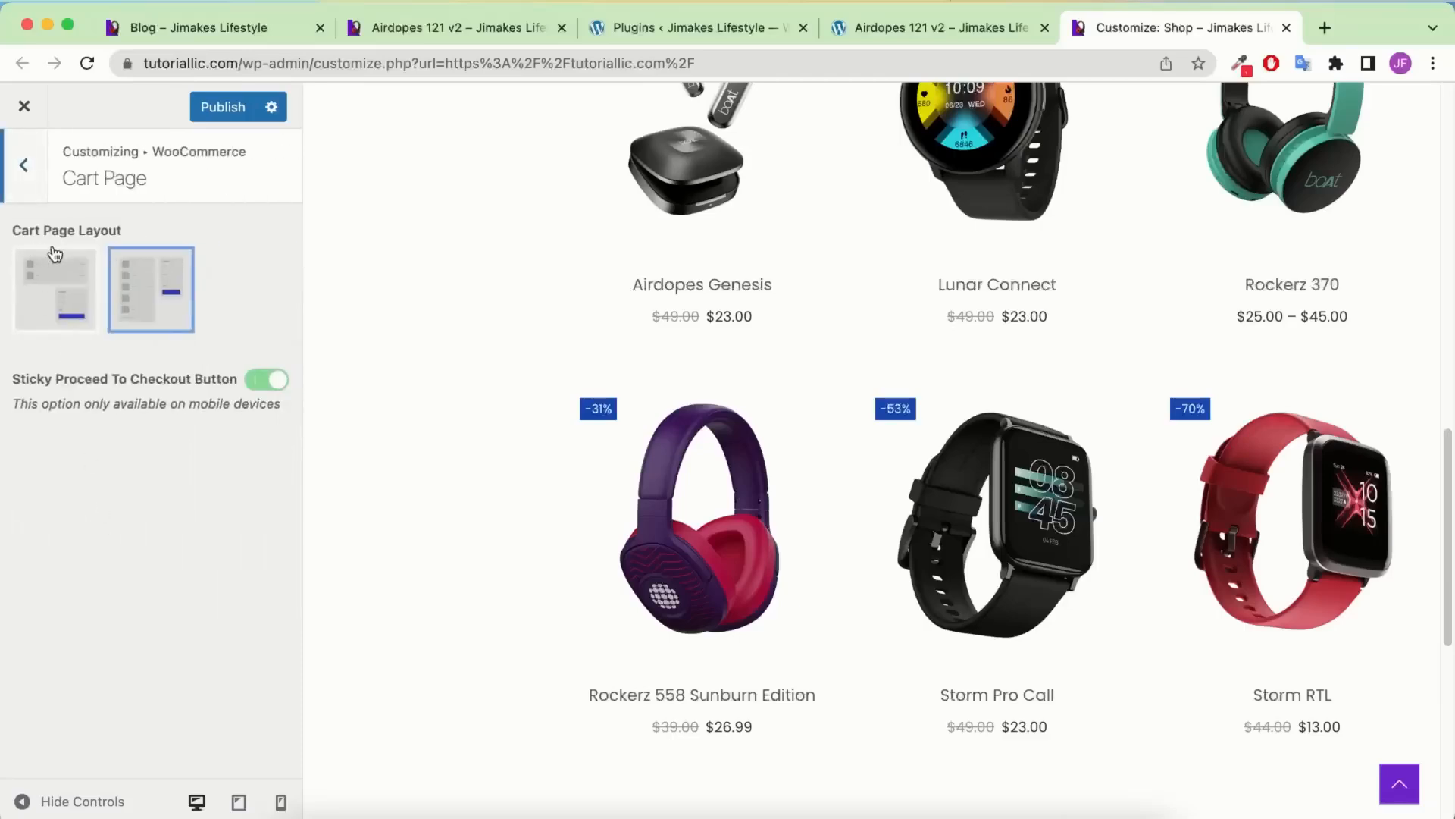
left_click(23, 165)
left_click(111, 590)
left_click(22, 166)
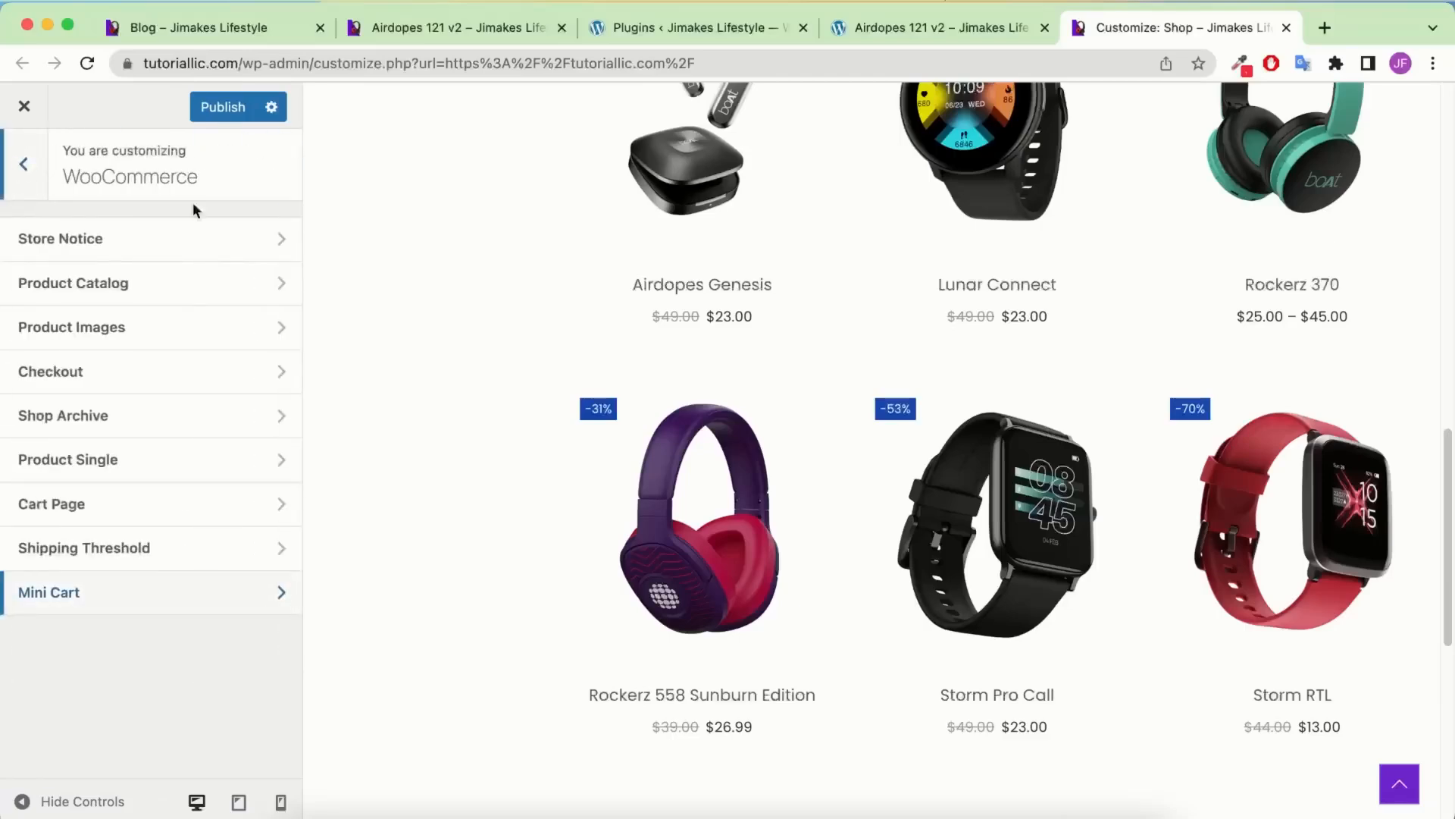
scroll(1342, 261, "up", 15)
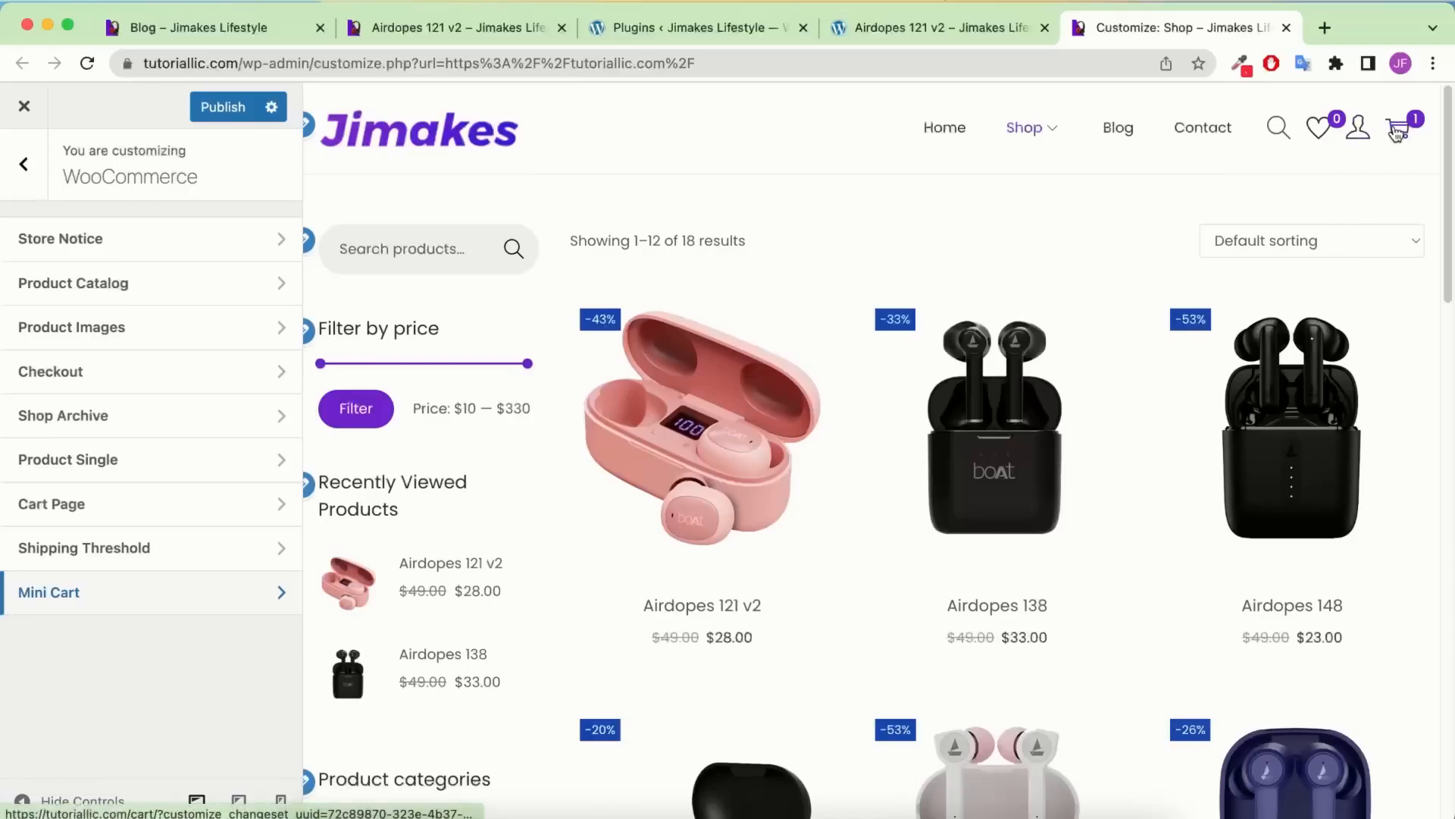
left_click(214, 592)
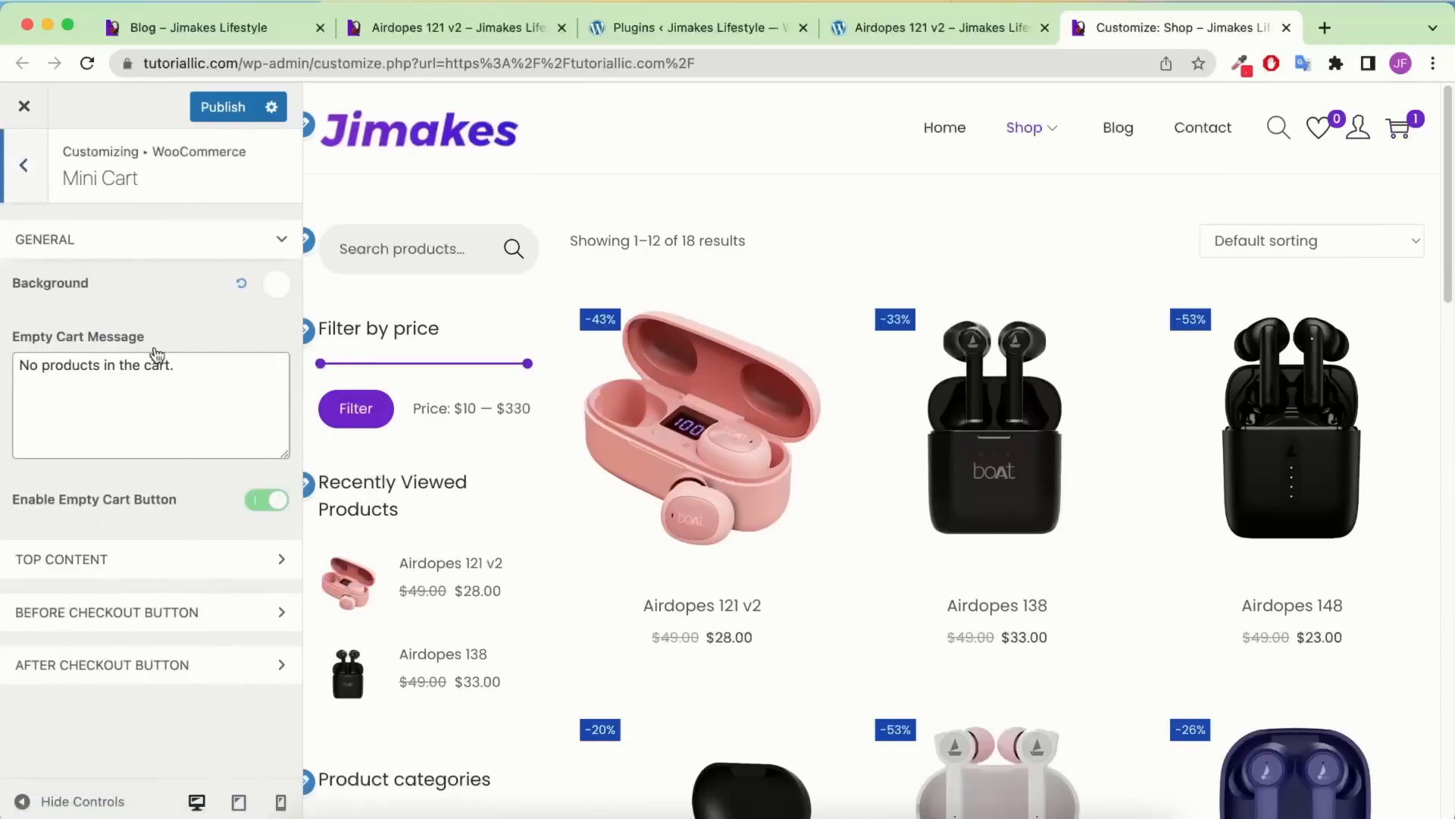
left_click(148, 558)
left_click(137, 684)
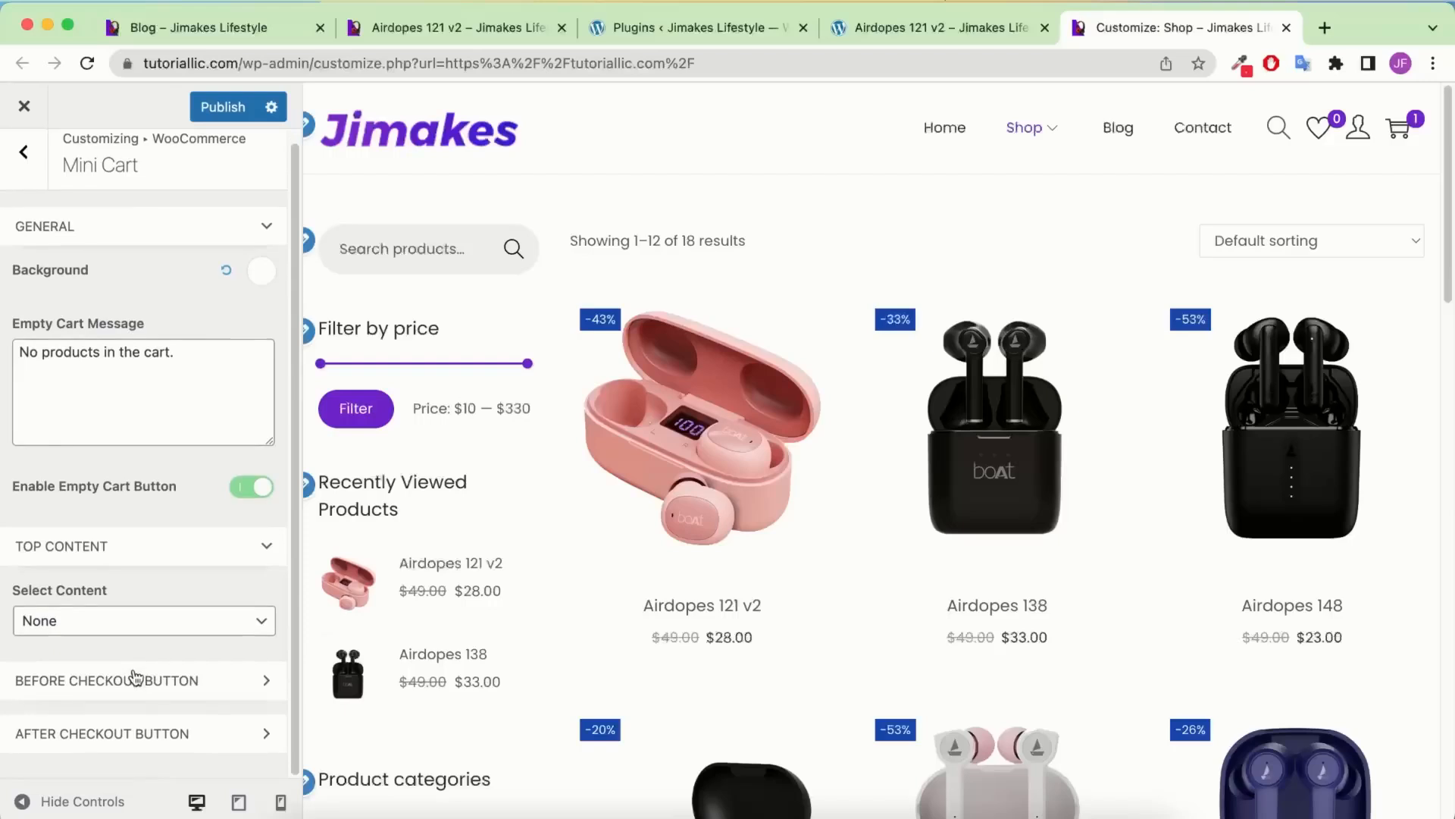
scroll(145, 697, "down", 2)
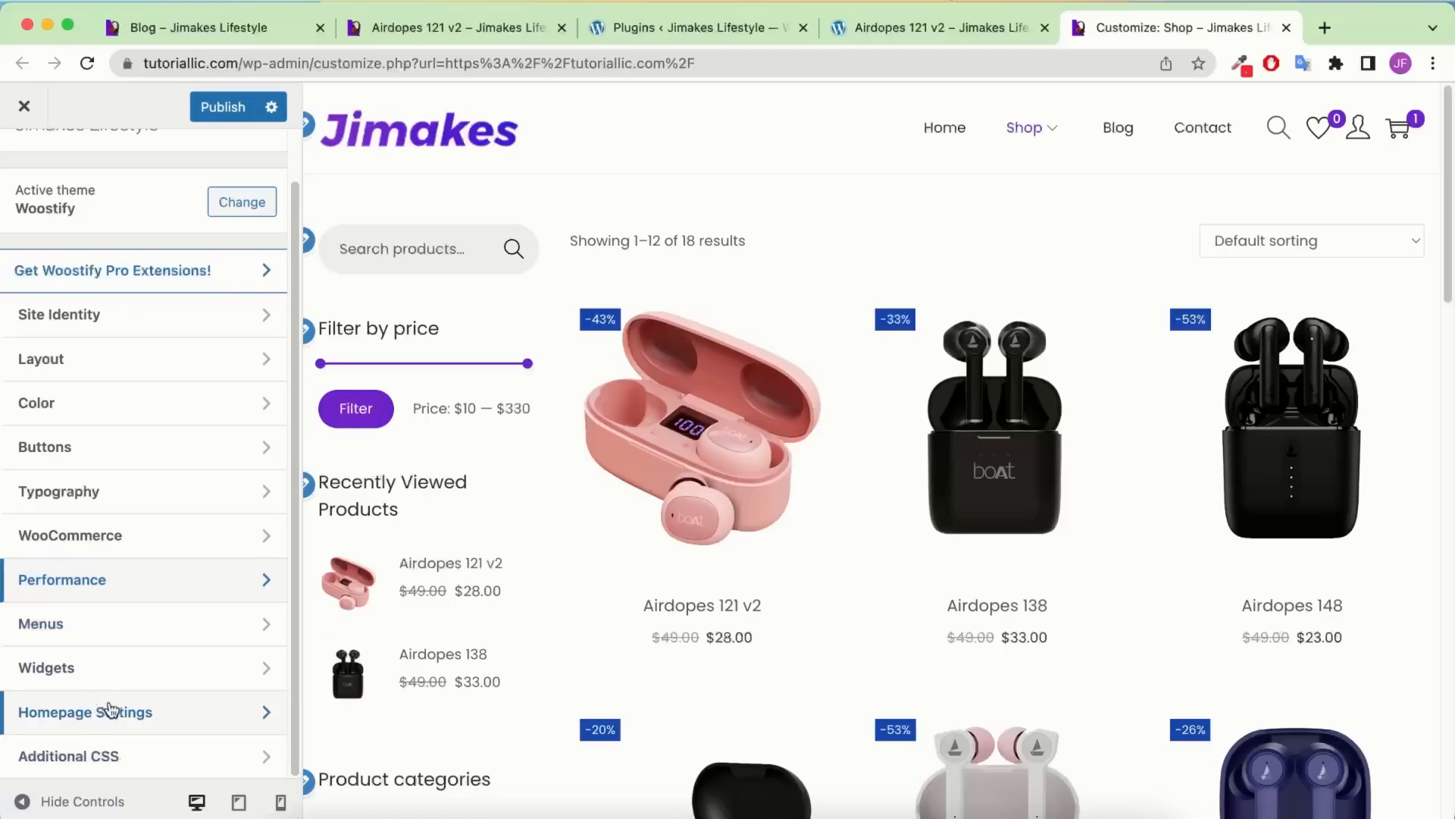
In Homepage Settings, keep the static Home page as homepage with Blog as posts page
left_click(112, 710)
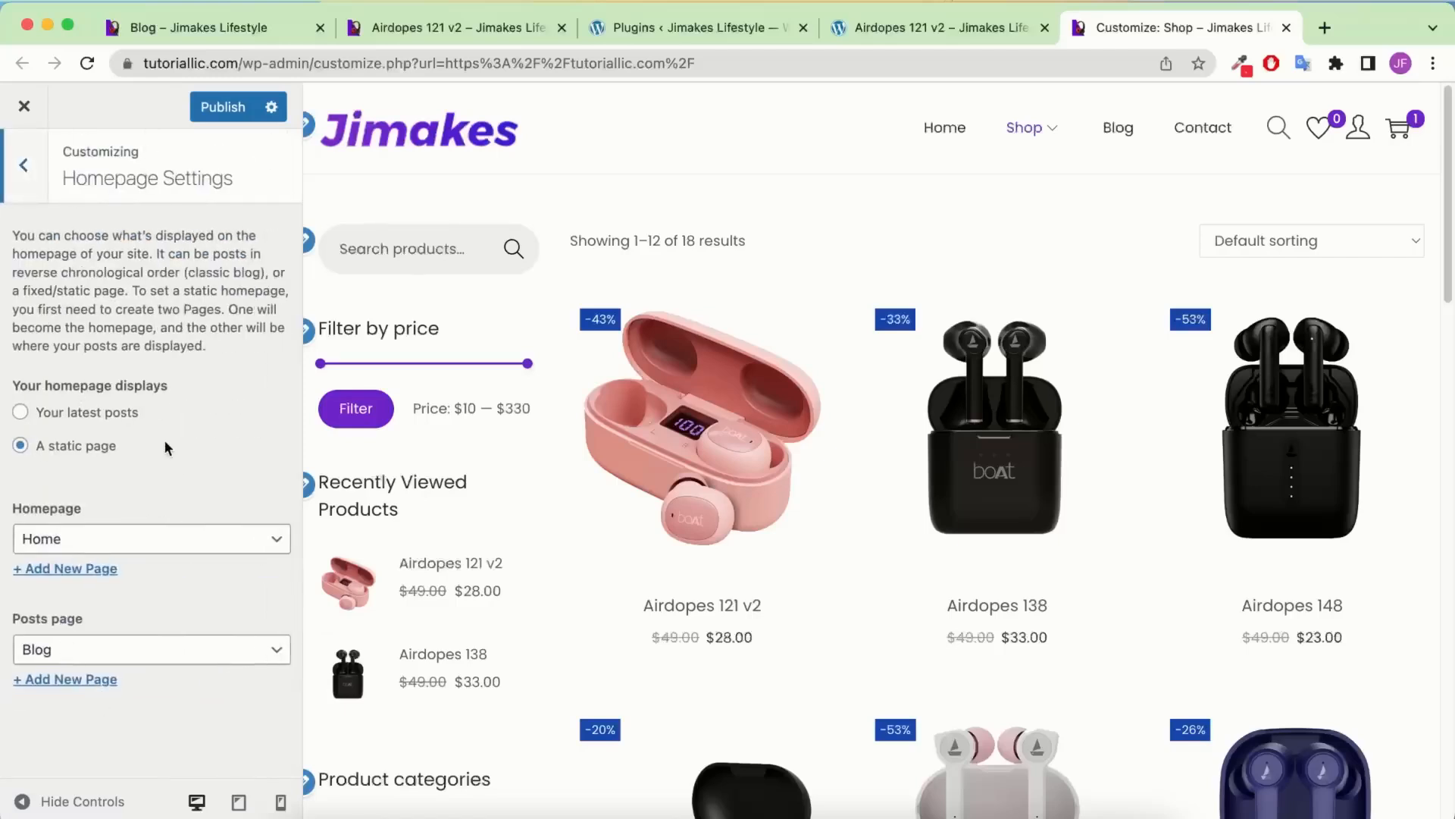
left_click(118, 548)
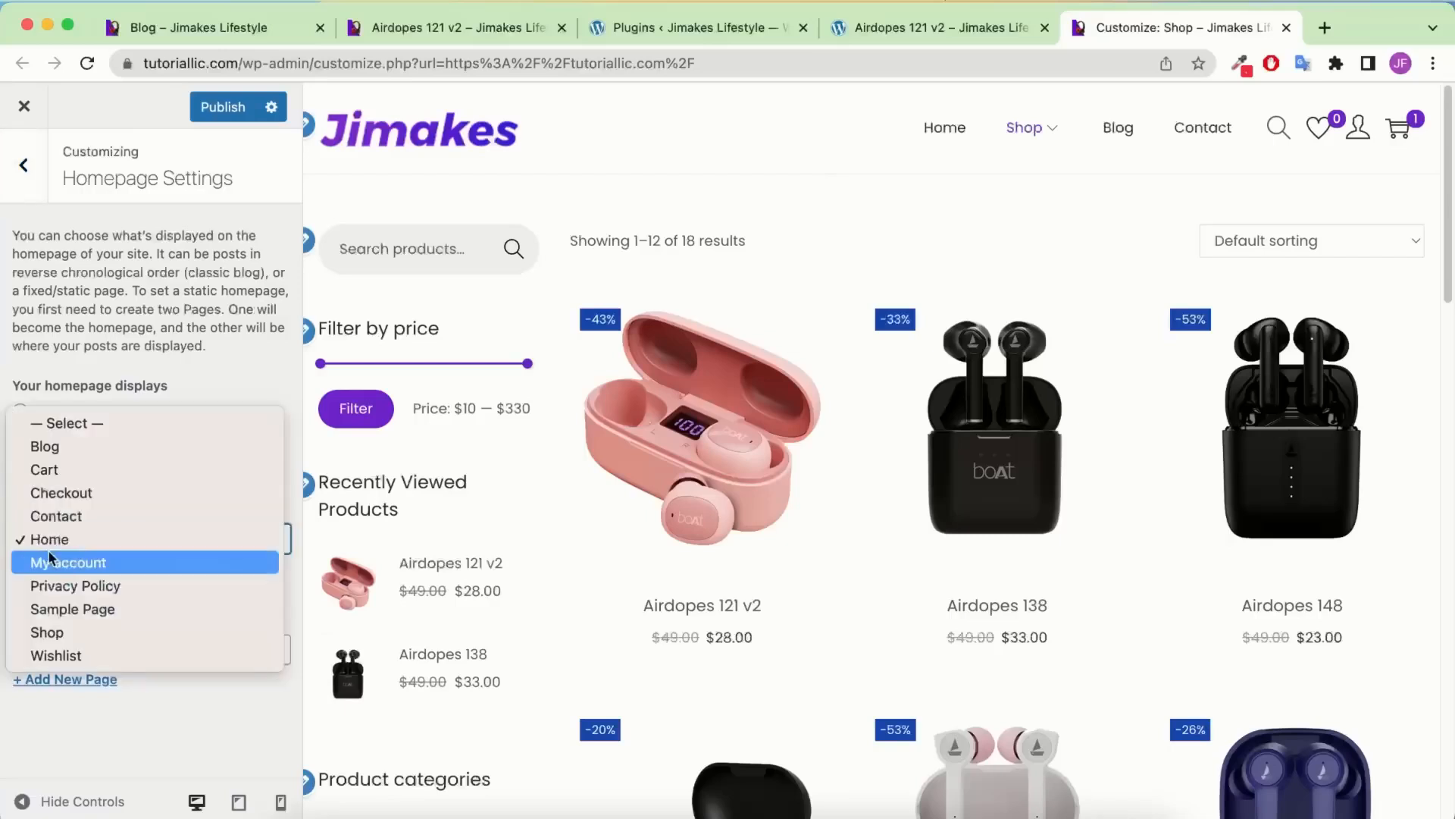
left_click(79, 543)
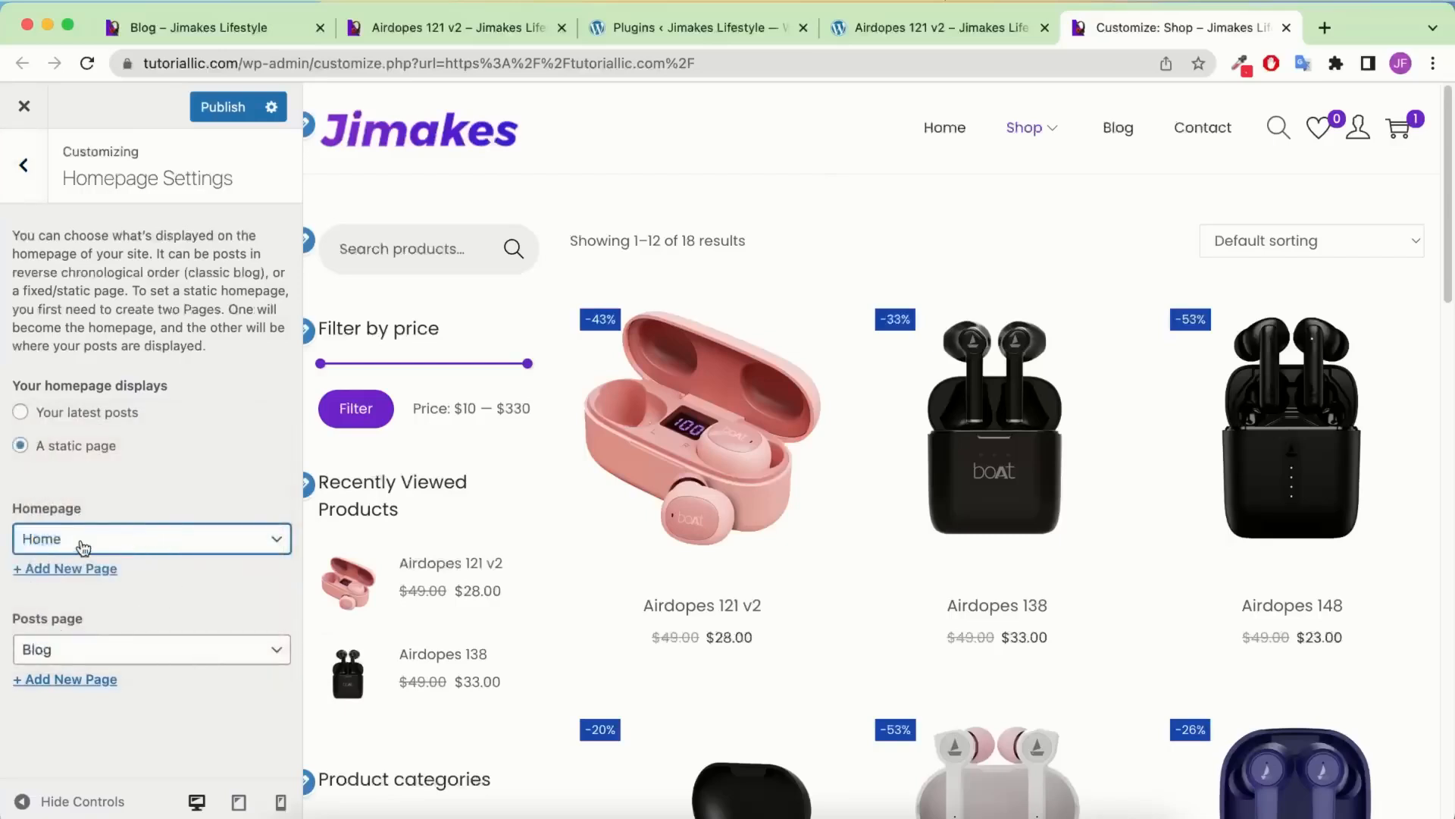
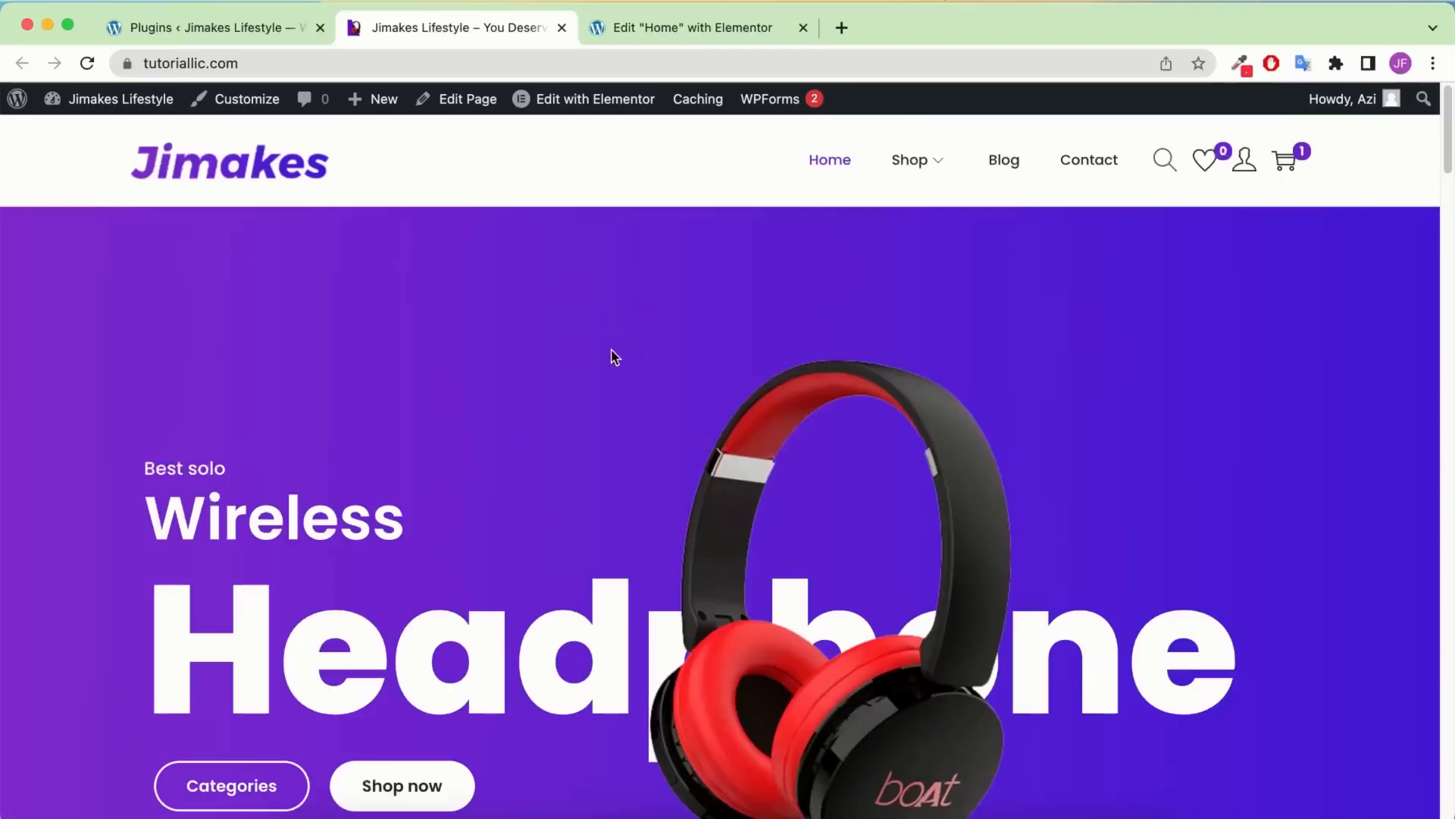
Open the Shop menu link and the Airbuds category in new browser tabs
scroll(613, 356, "down", 10)
scroll(612, 351, "down", 15)
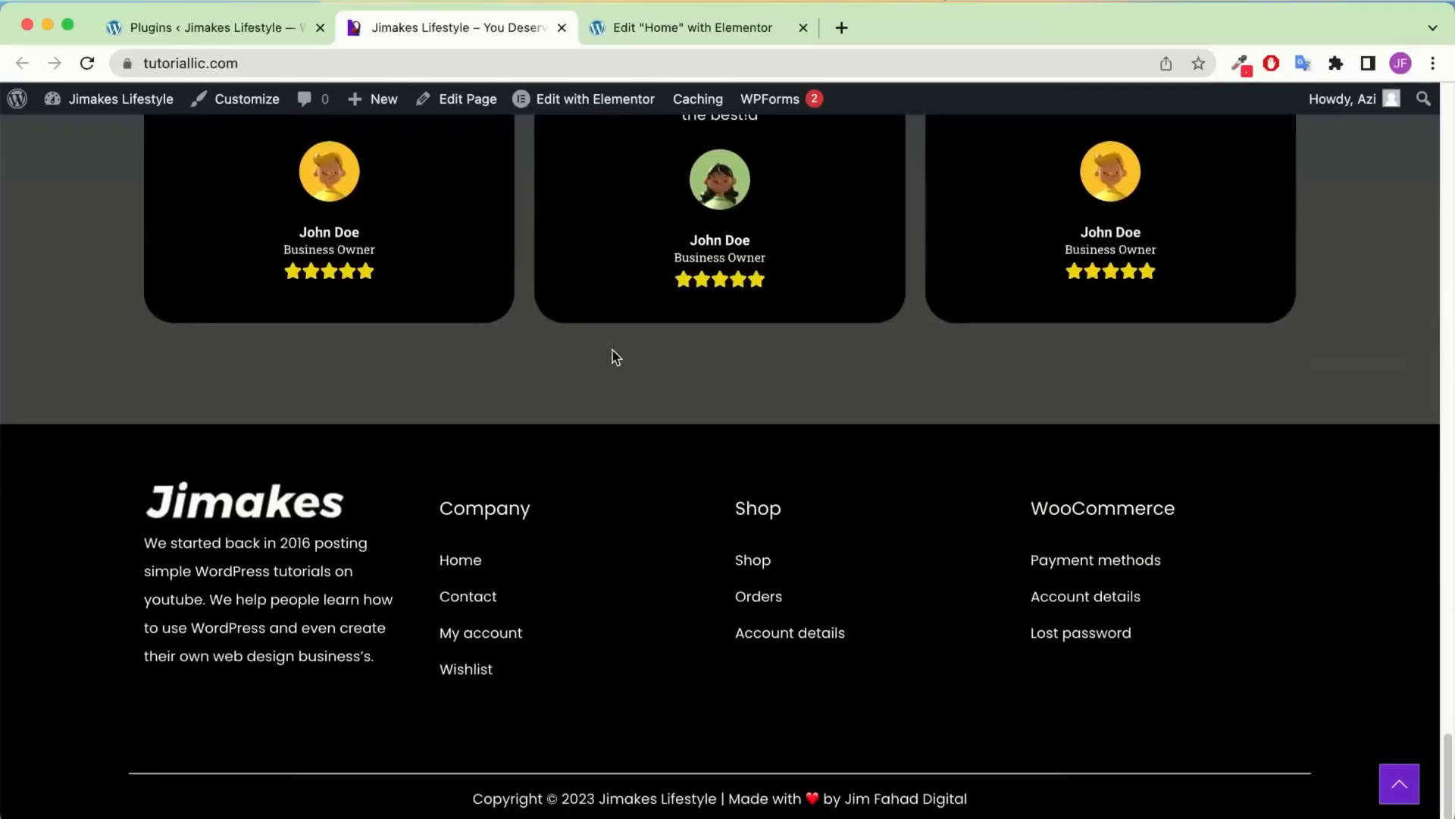
scroll(612, 353, "up", 20)
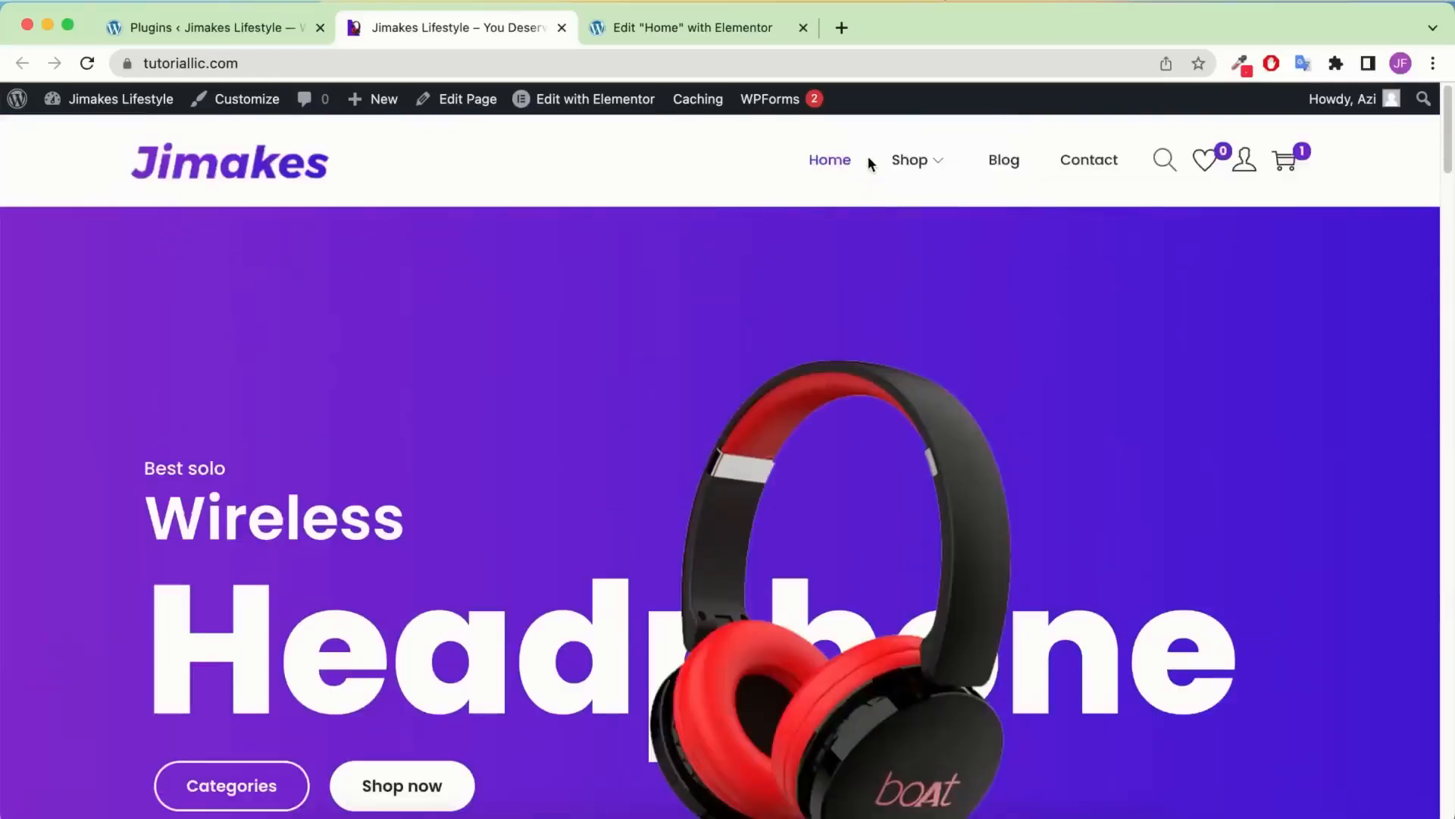
right_click(905, 160)
left_click(913, 169)
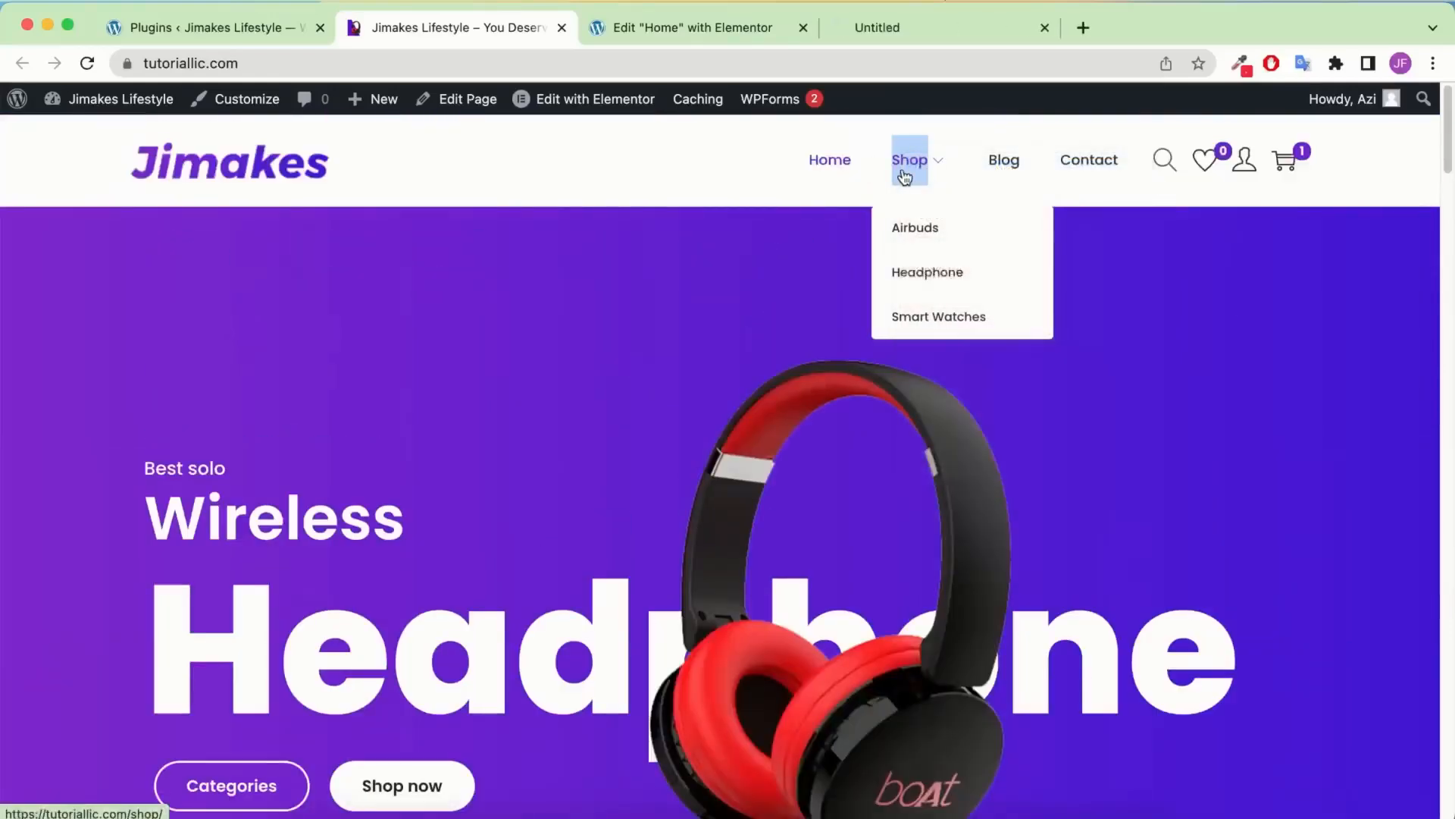
right_click(908, 222)
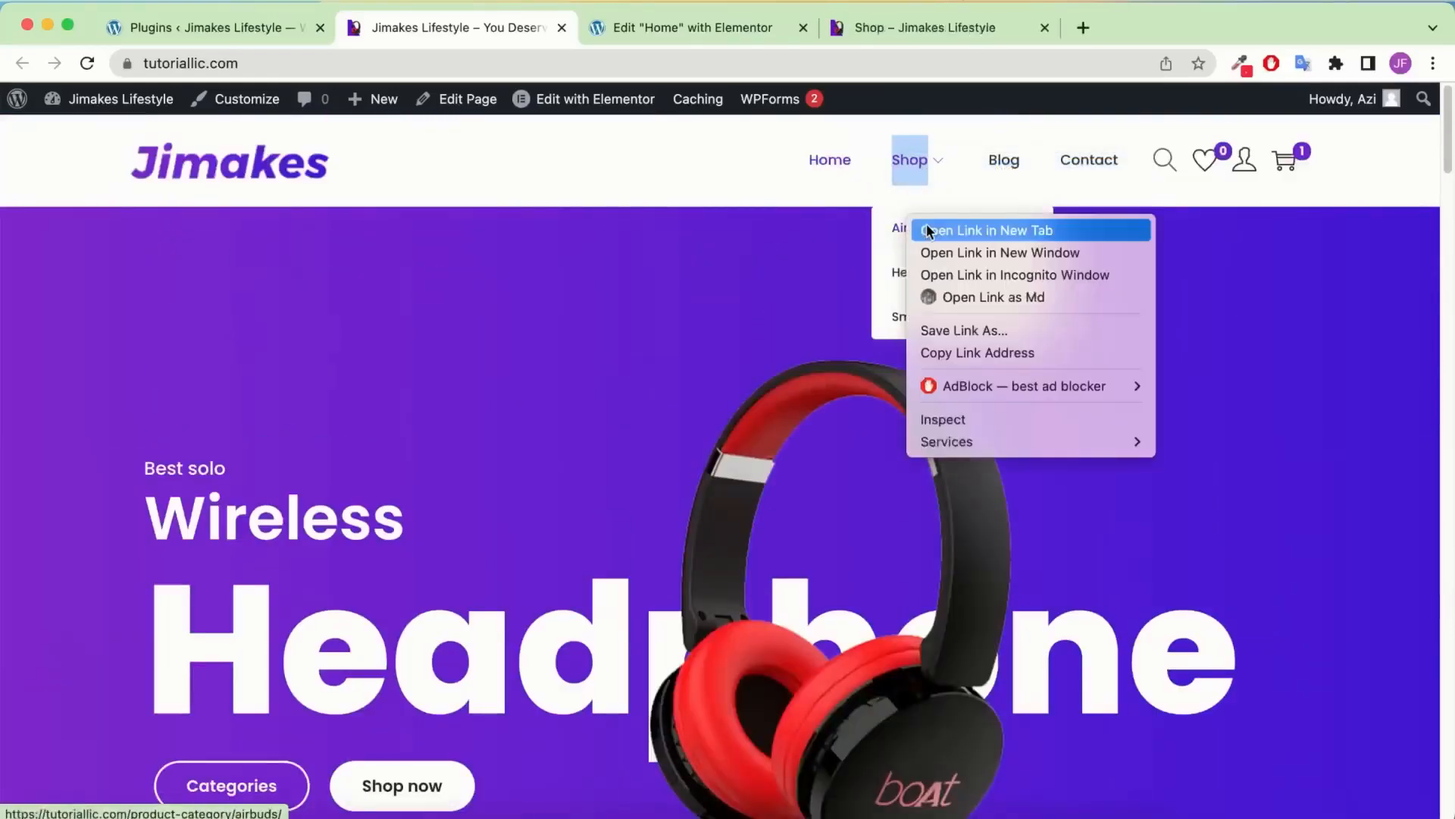
left_click(928, 231)
Check that the Shop and Airbuds pages load, then go to the Blog page
left_click(887, 27)
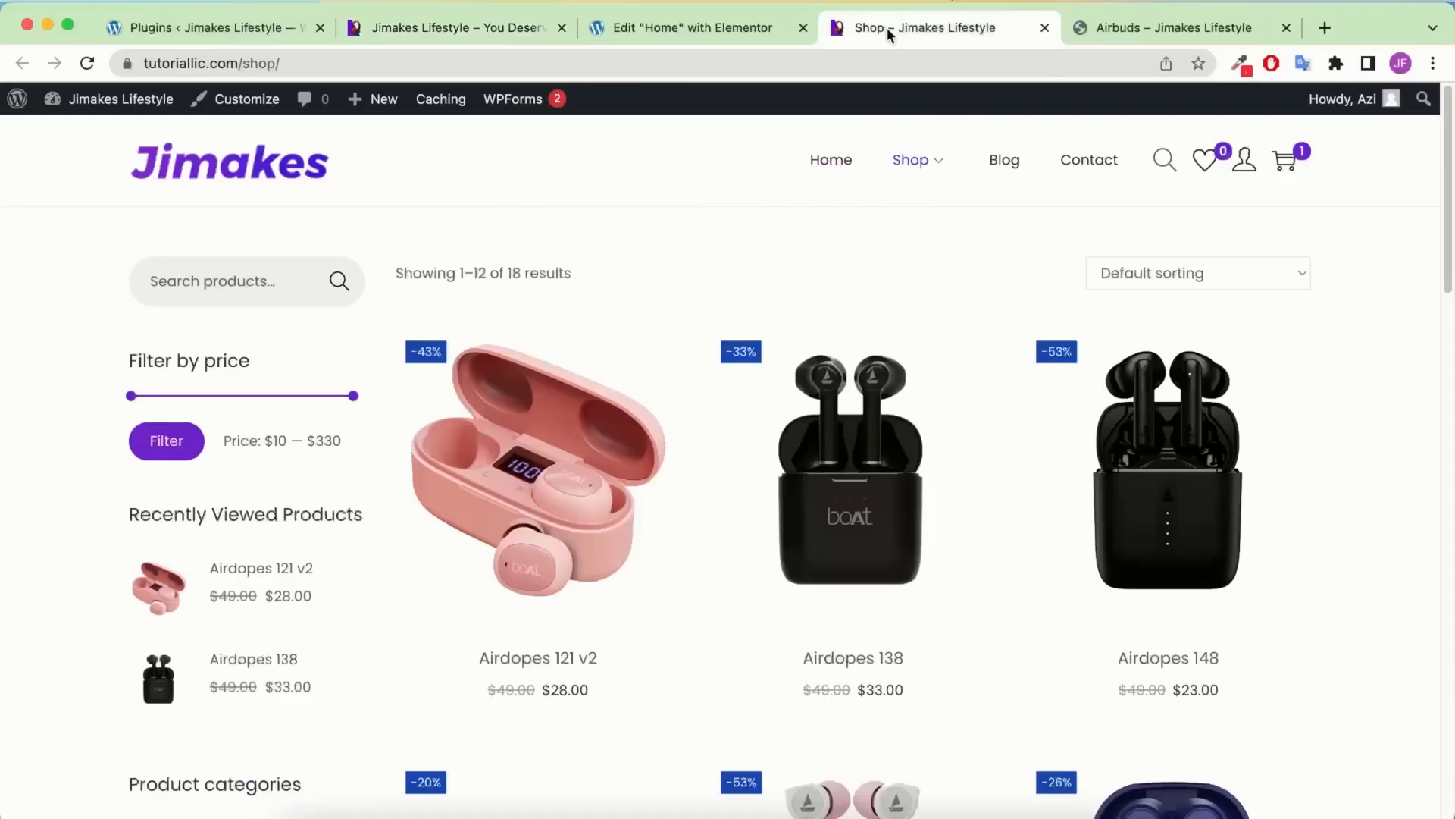
scroll(311, 342, "down", 12)
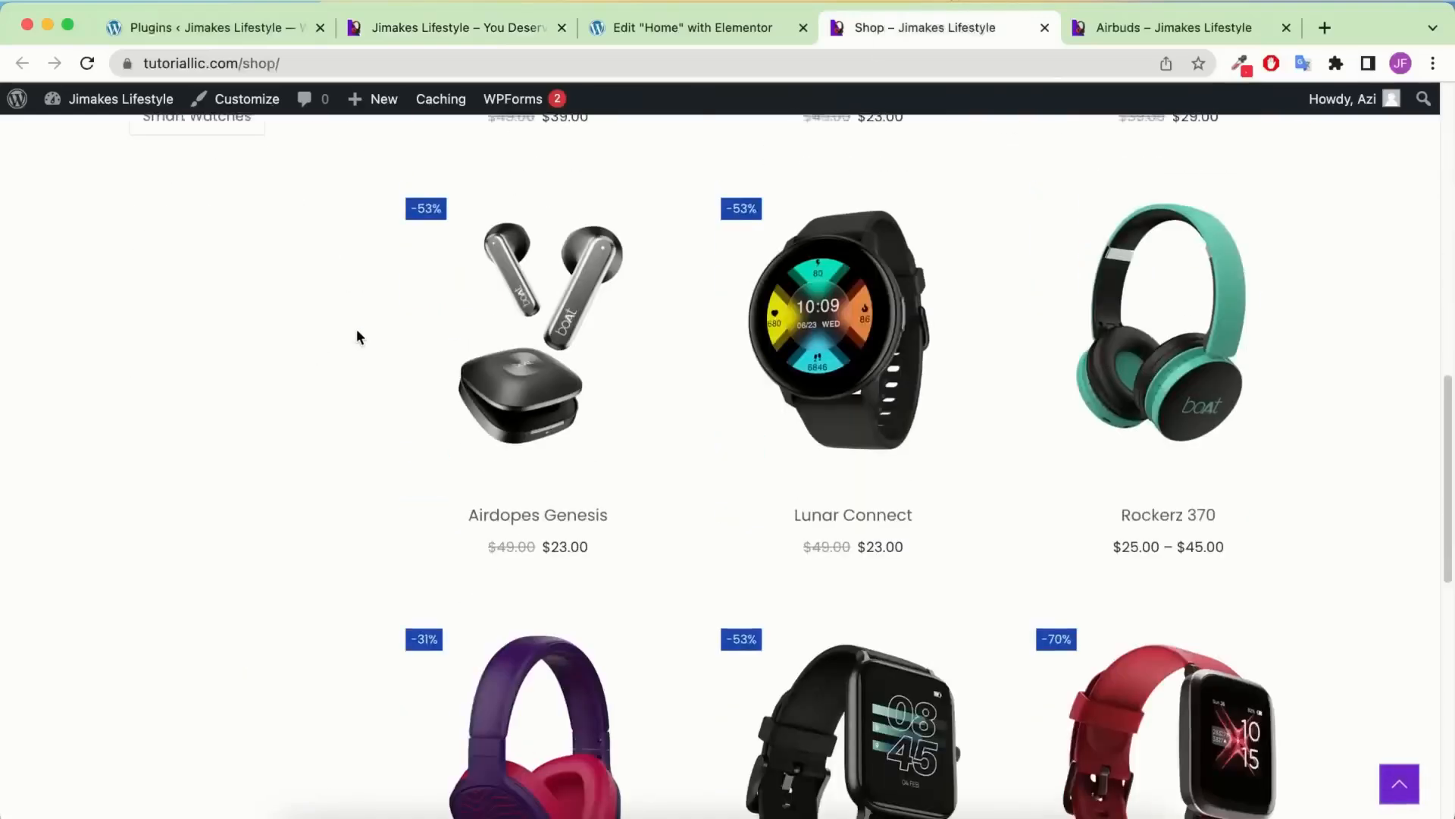
left_click(1140, 35)
scroll(688, 366, "down", 3)
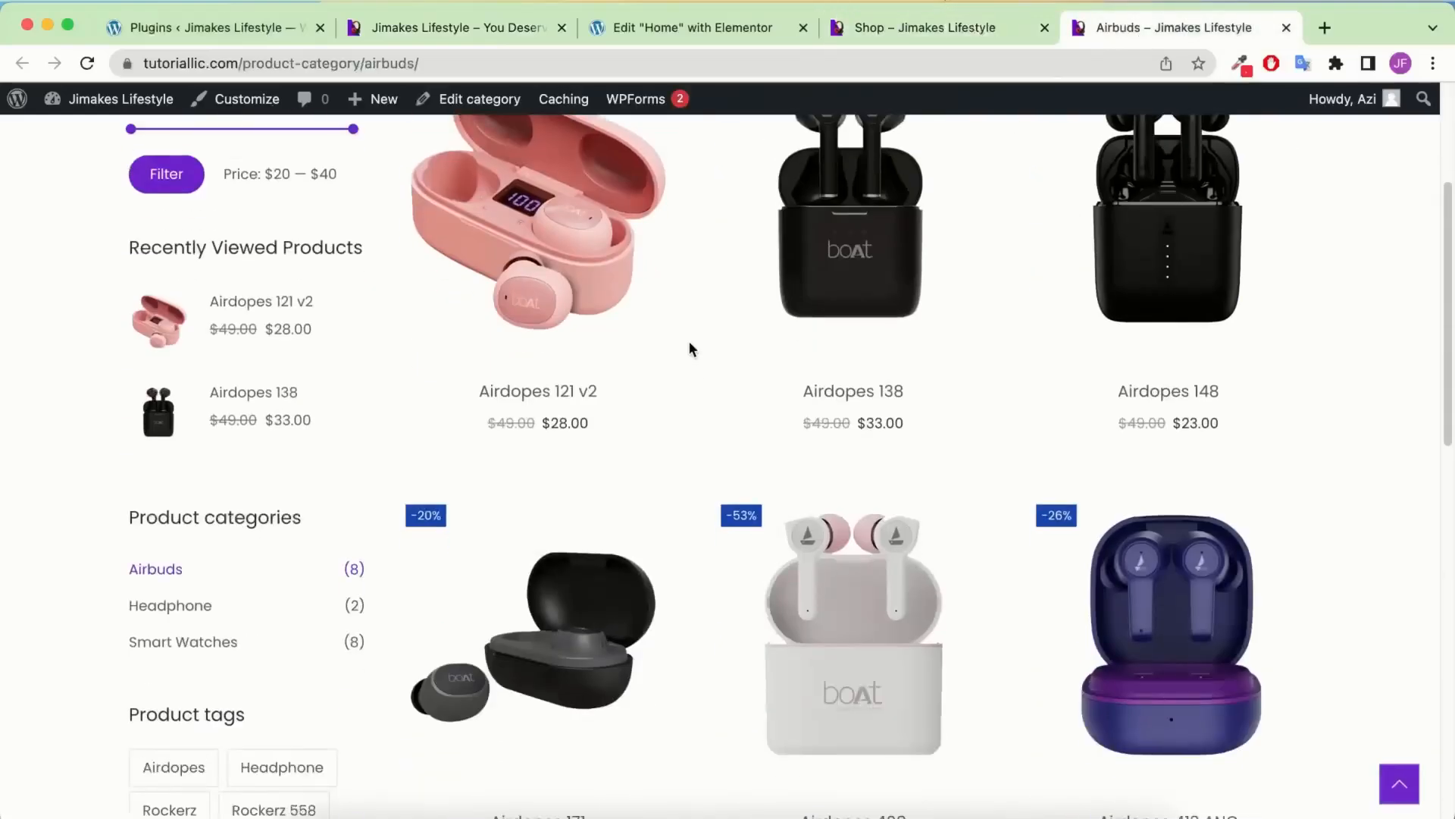
scroll(689, 348, "down", 2)
scroll(689, 348, "up", 3)
scroll(910, 304, "up", 3)
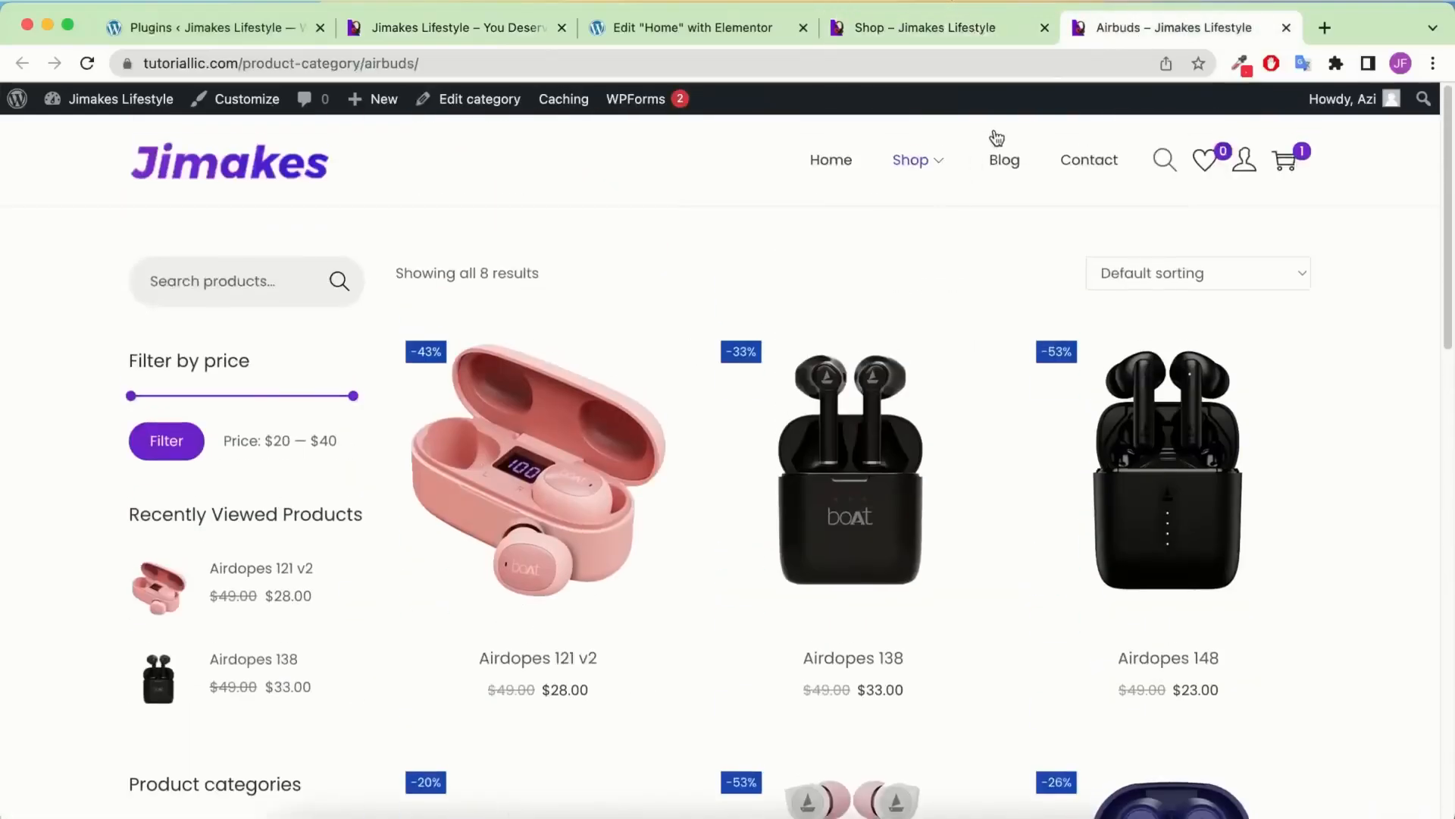
left_click(1005, 161)
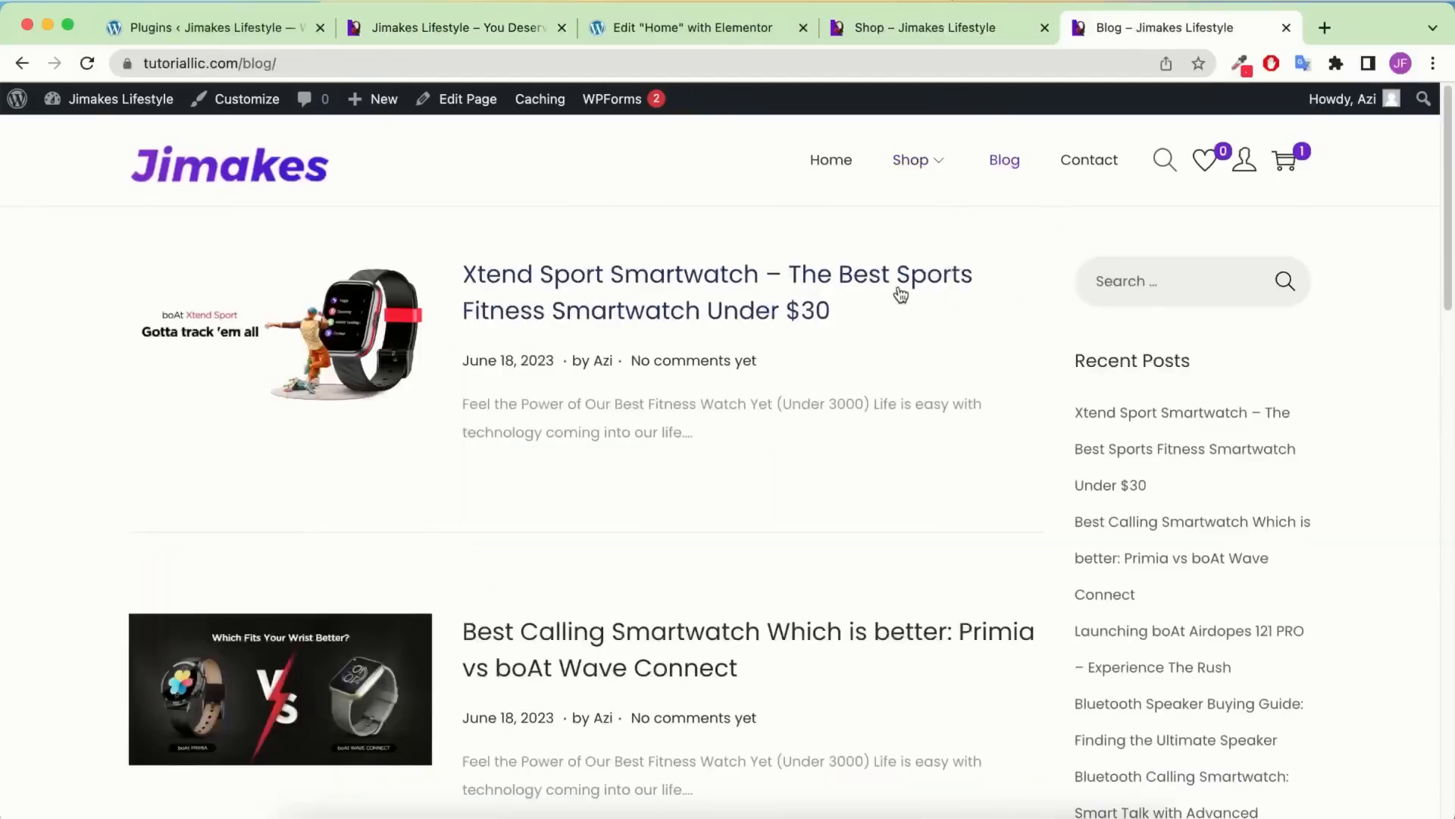
View the Xtend Sport Smartwatch blog post and then the Contact page
scroll(690, 301, "down", 15)
scroll(690, 302, "up", 15)
left_click(580, 296)
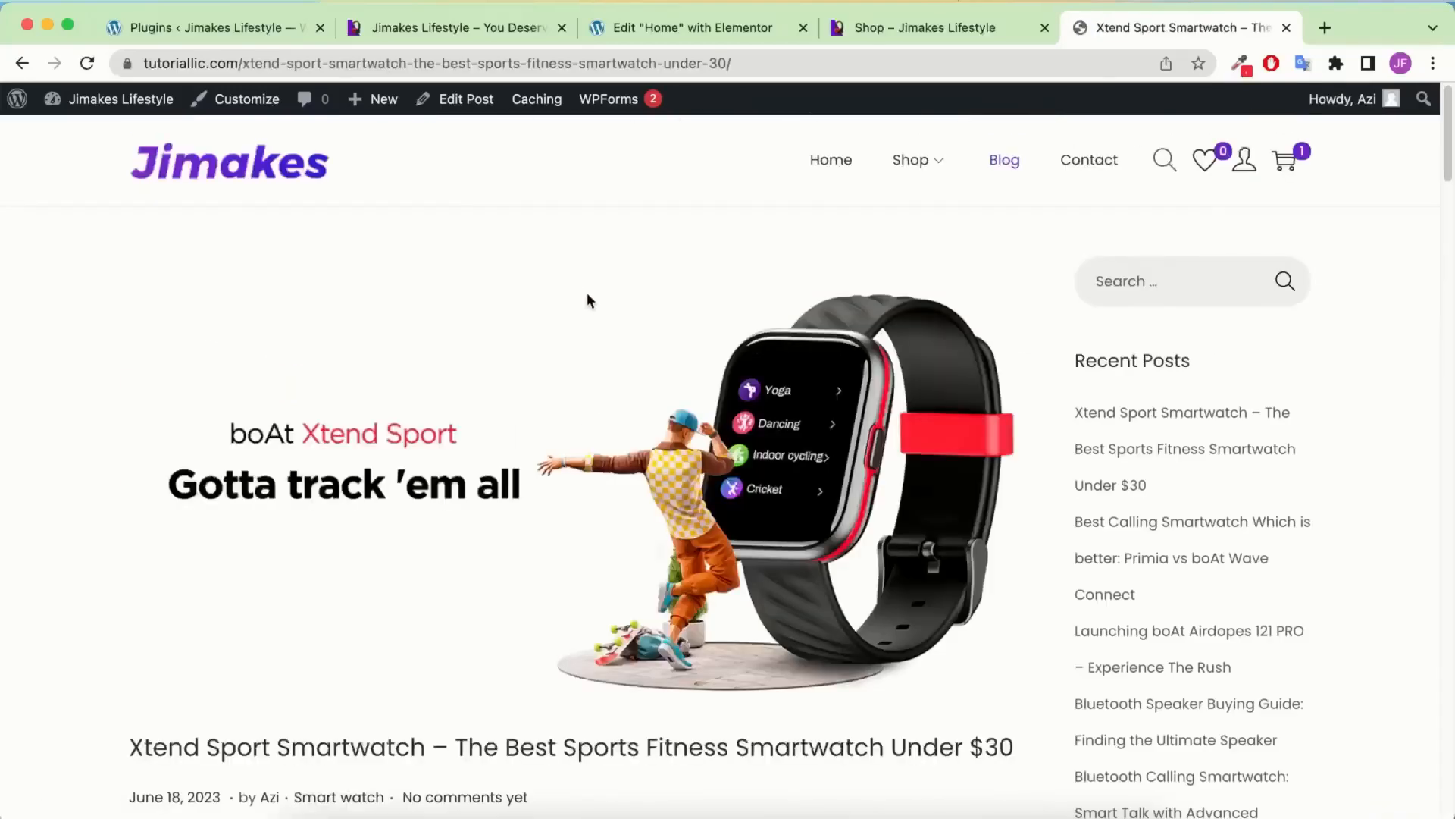
scroll(587, 292, "down", 8)
scroll(588, 300, "up", 8)
left_click(1090, 161)
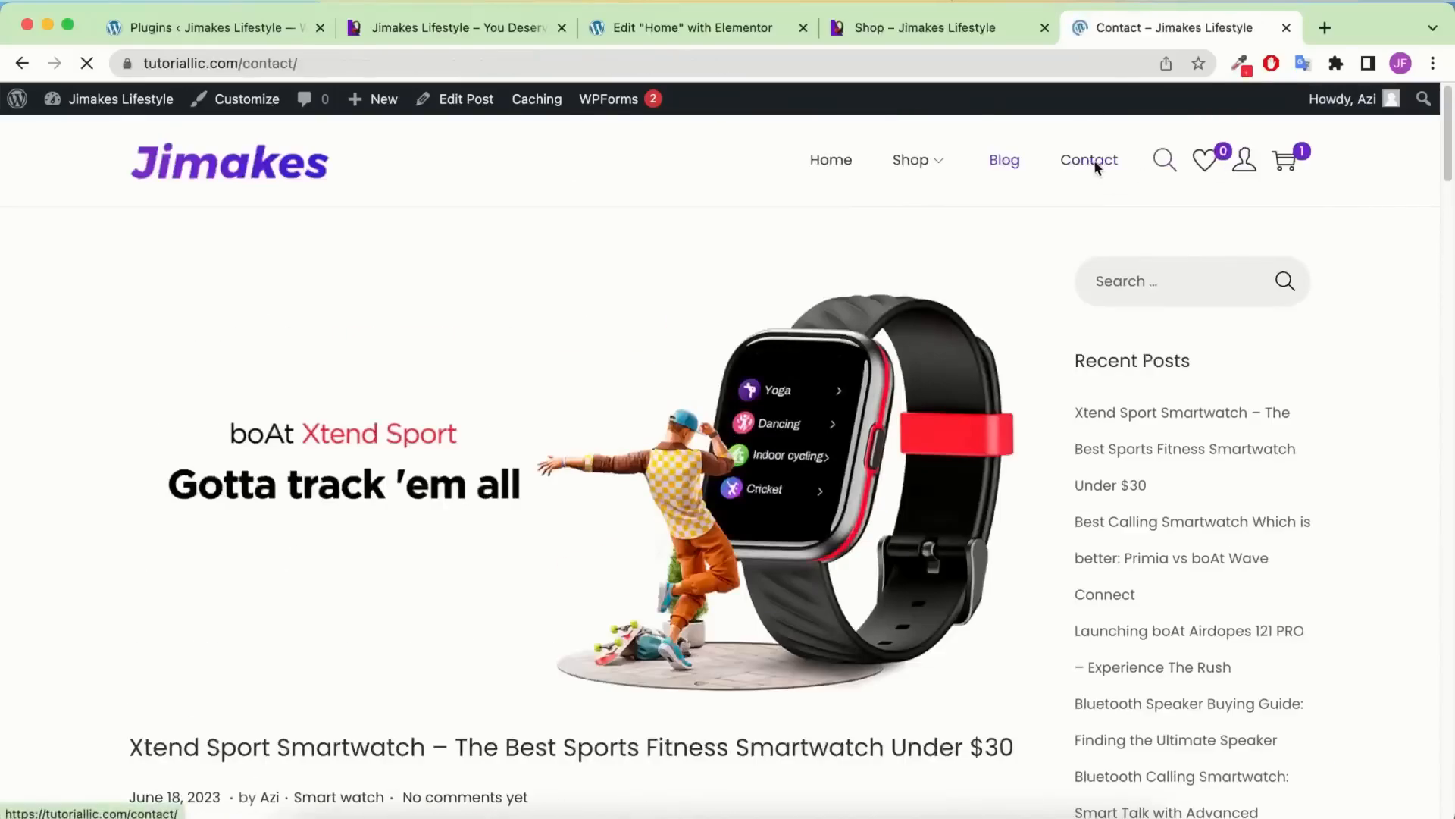
scroll(796, 298, "down", 9)
scroll(797, 293, "down", 12)
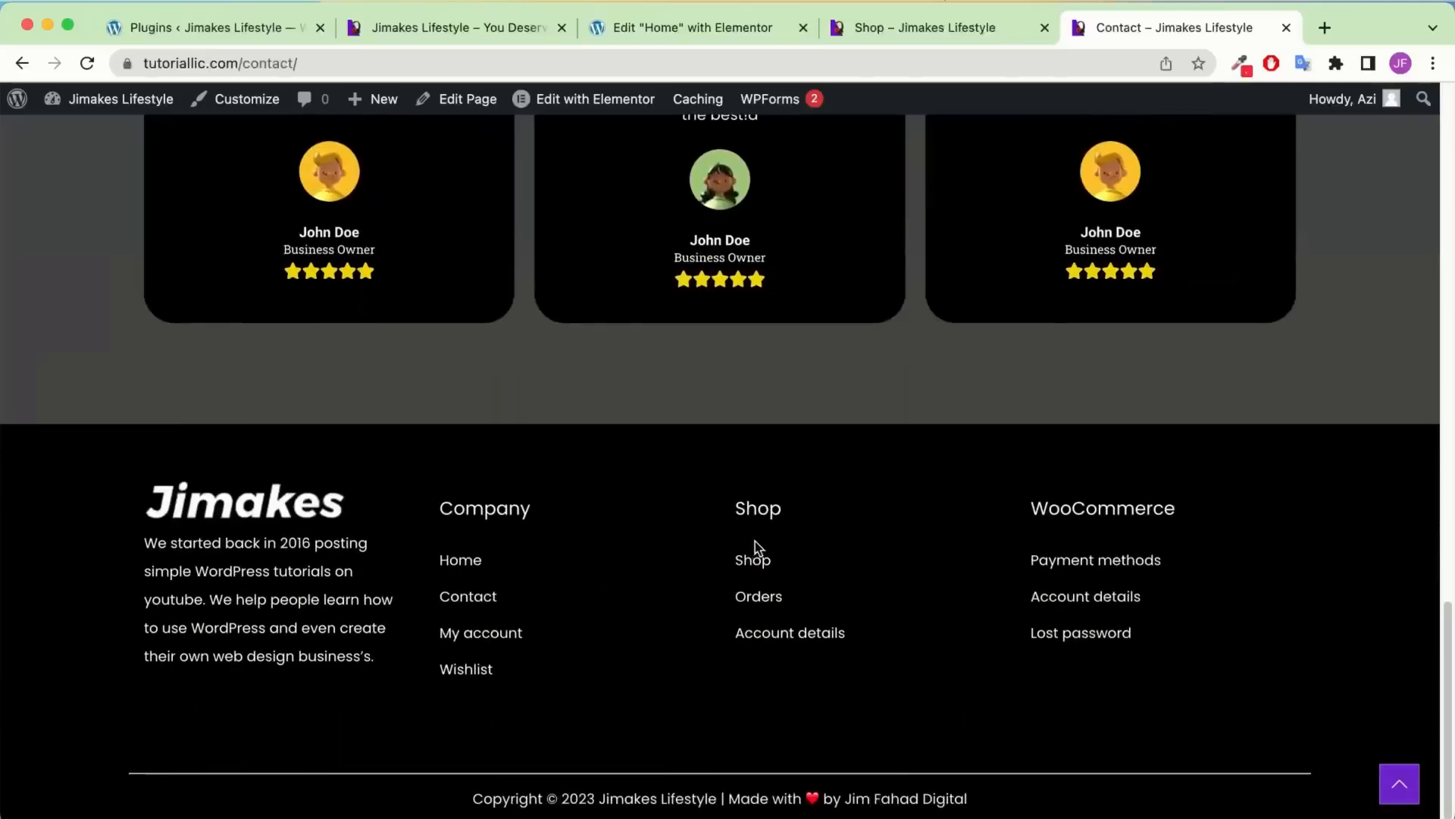
Check the account Orders, Downloads and Addresses pages, then return to the homepage tab
left_click(758, 599)
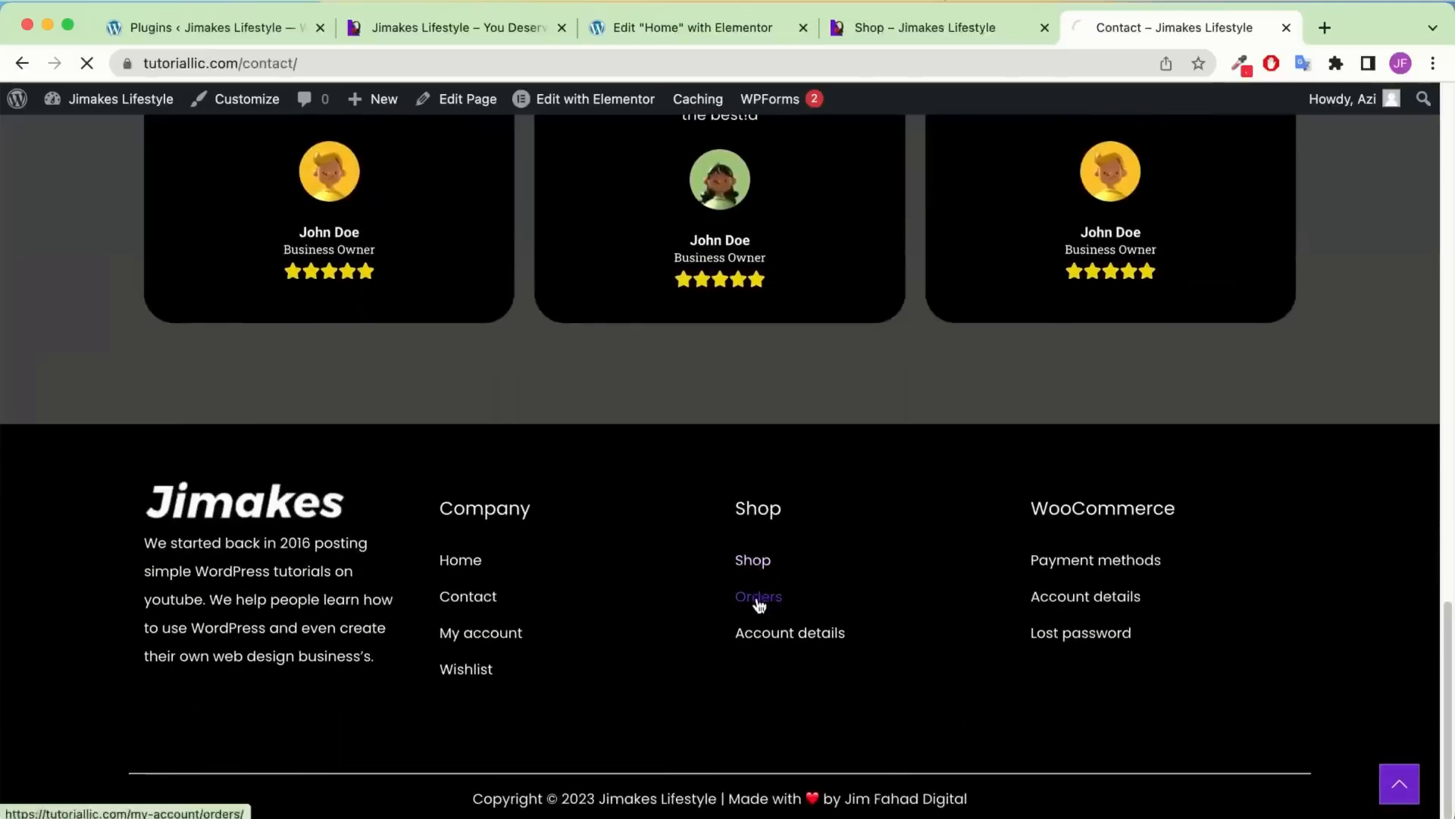
left_click(207, 386)
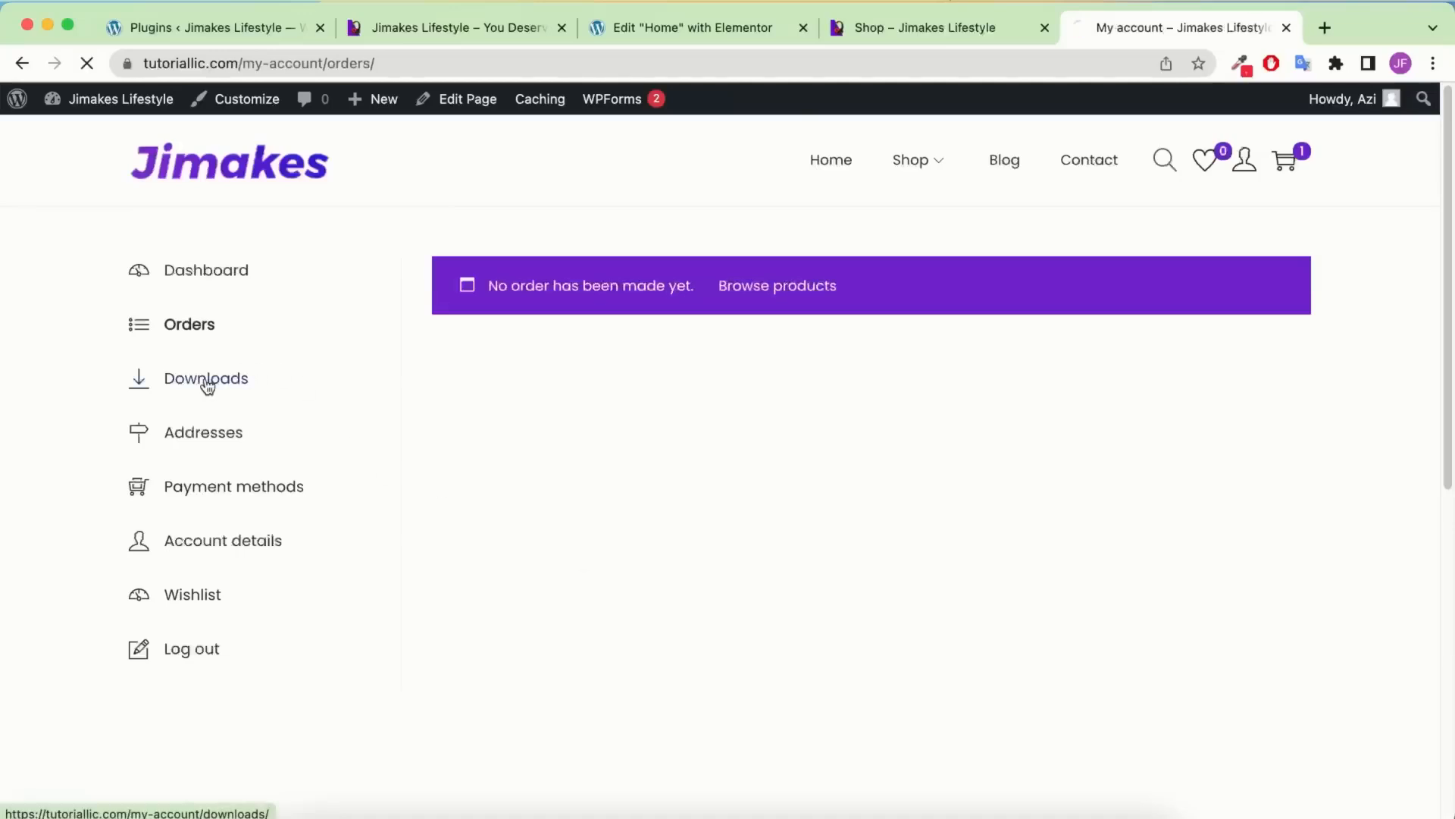
left_click(205, 441)
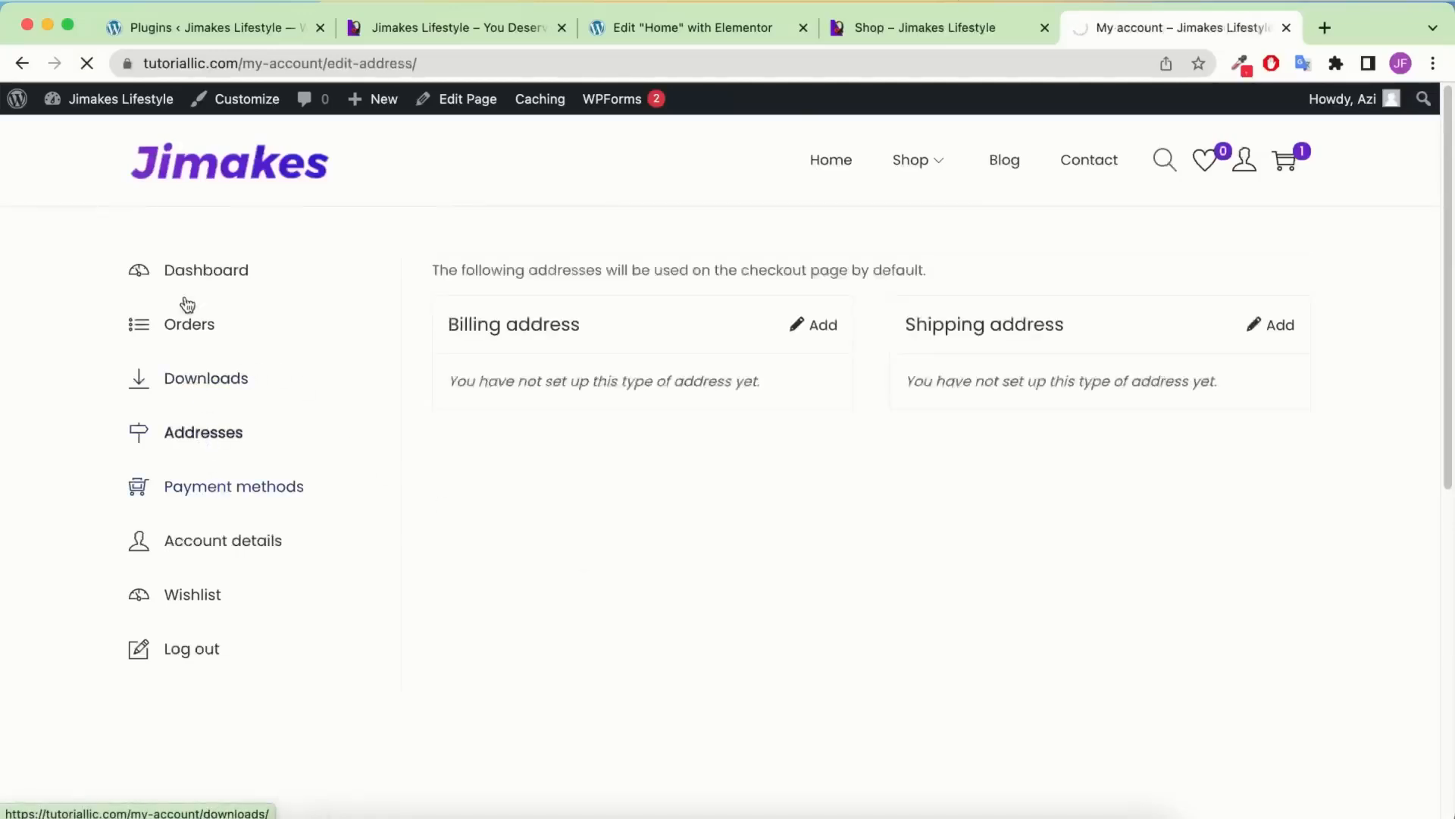
left_click(454, 27)
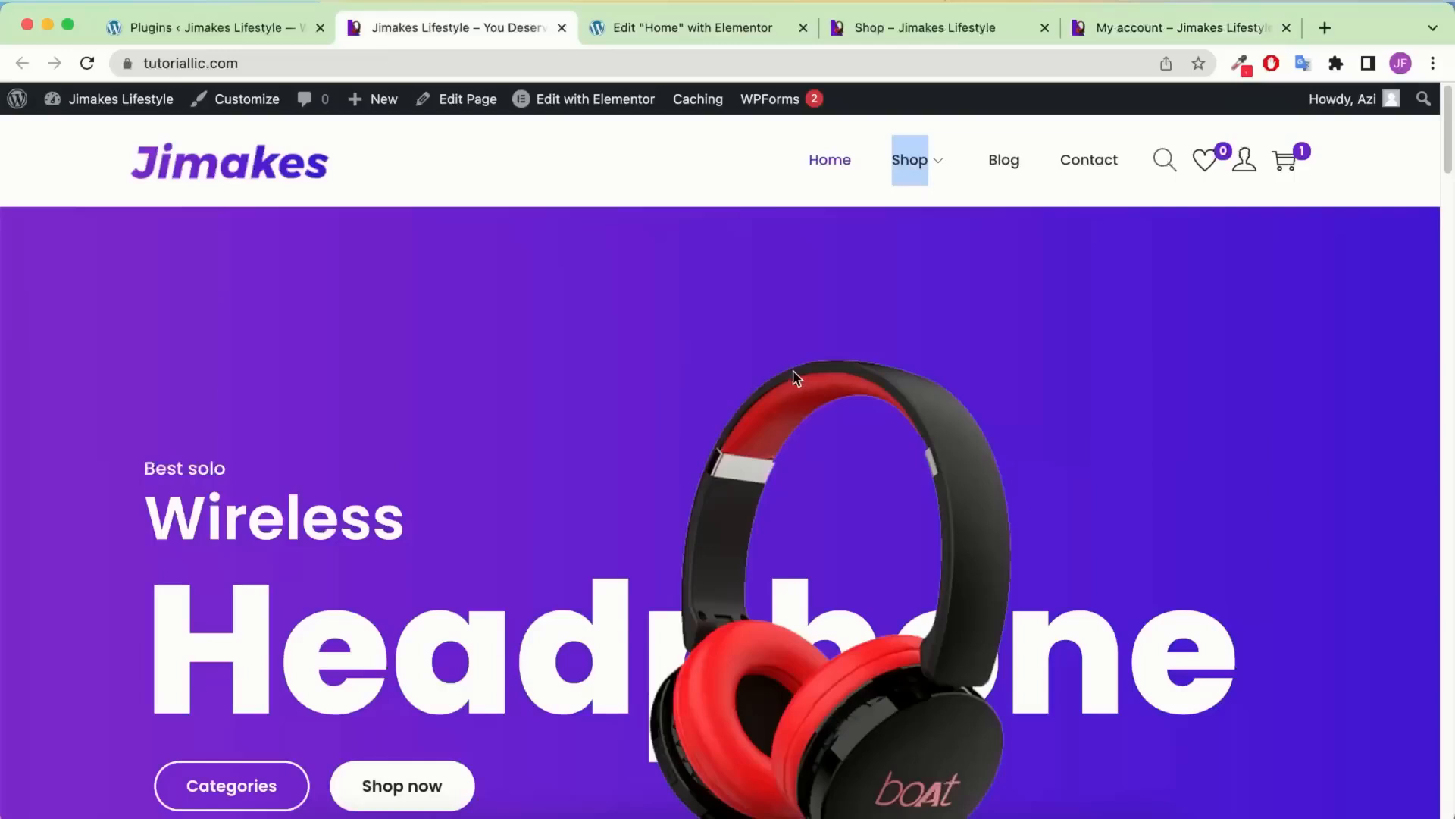
scroll(796, 376, "down", 3)
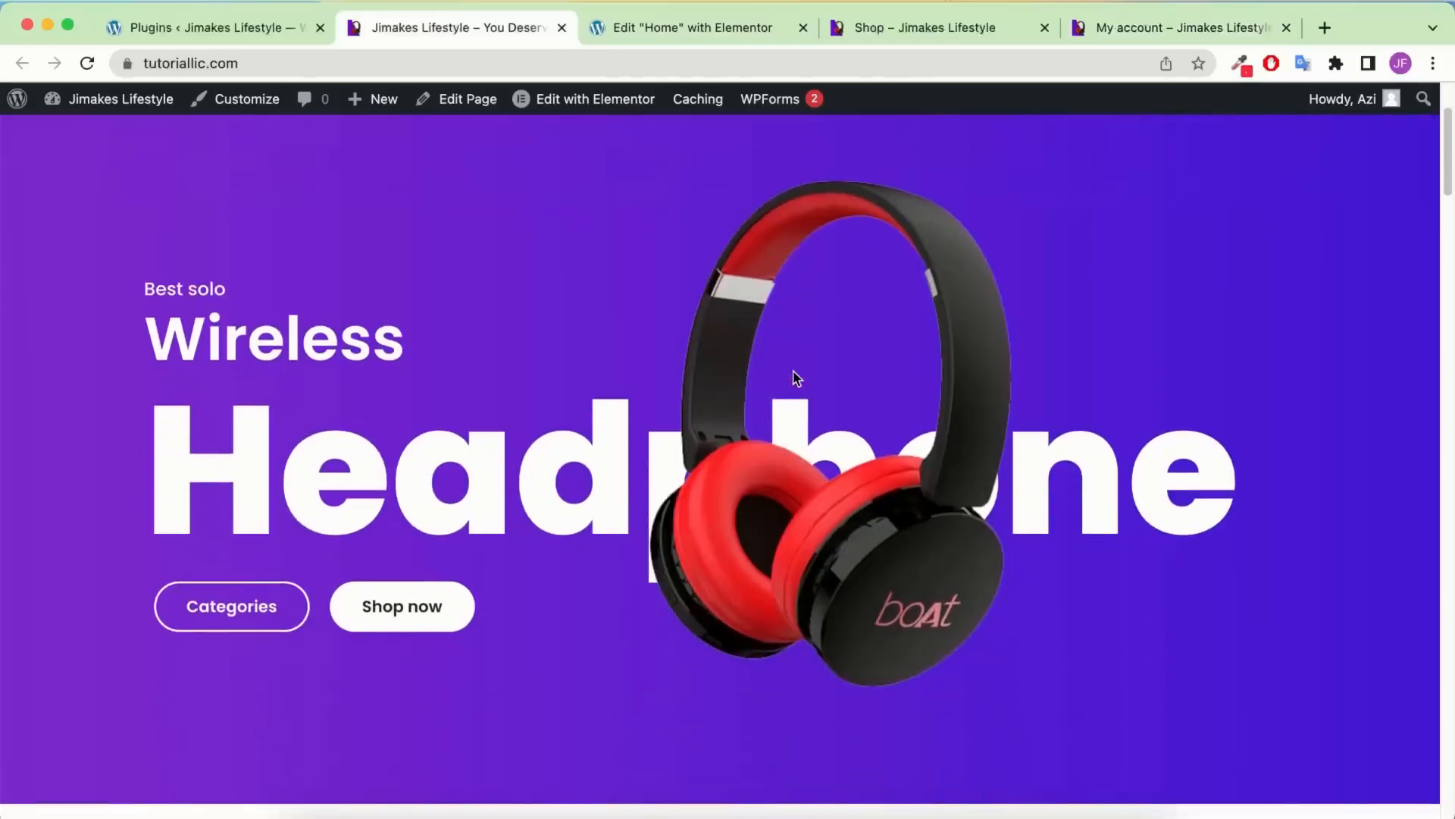
scroll(712, 389, "down", 7)
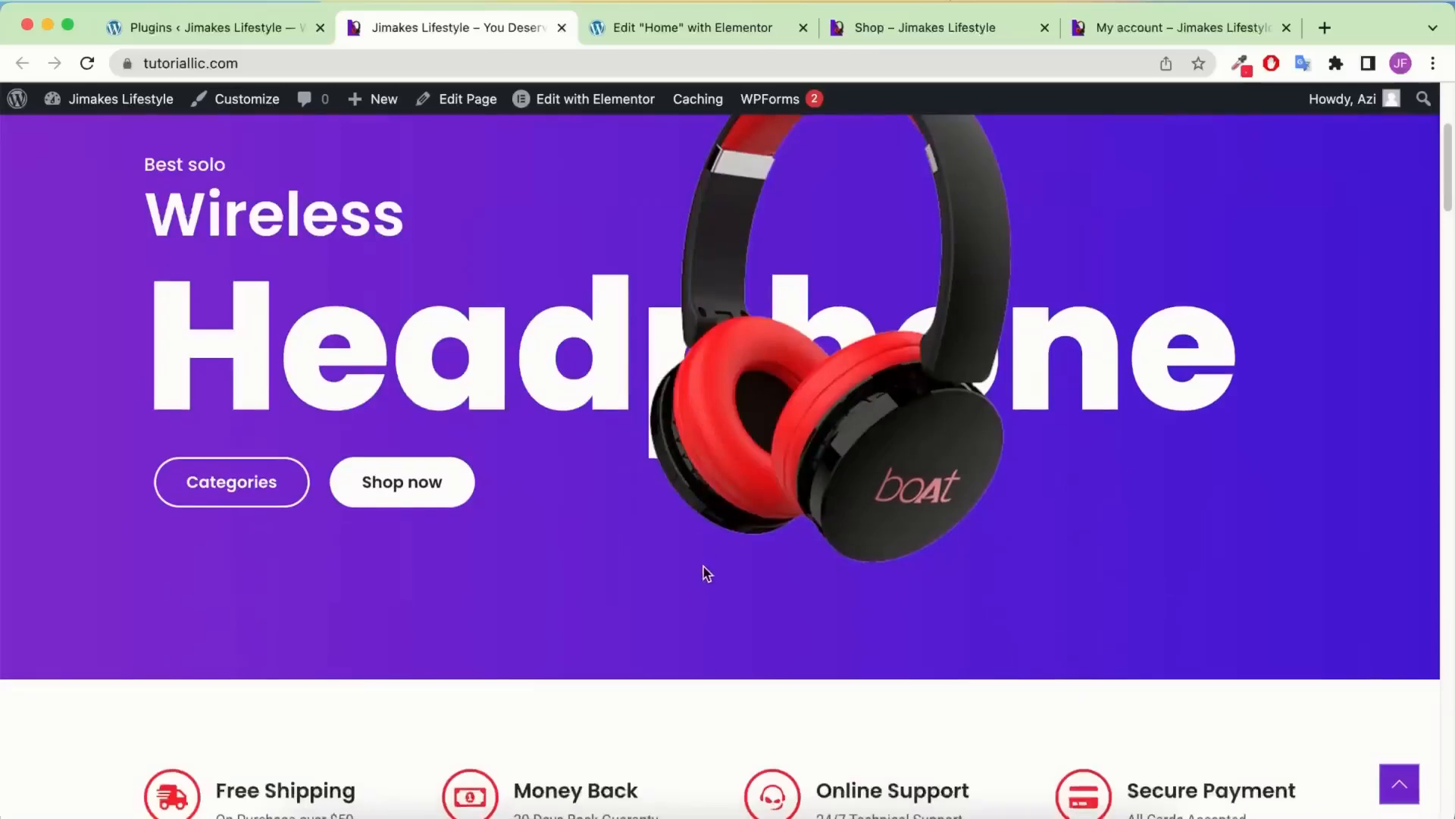
scroll(827, 613, "down", 5)
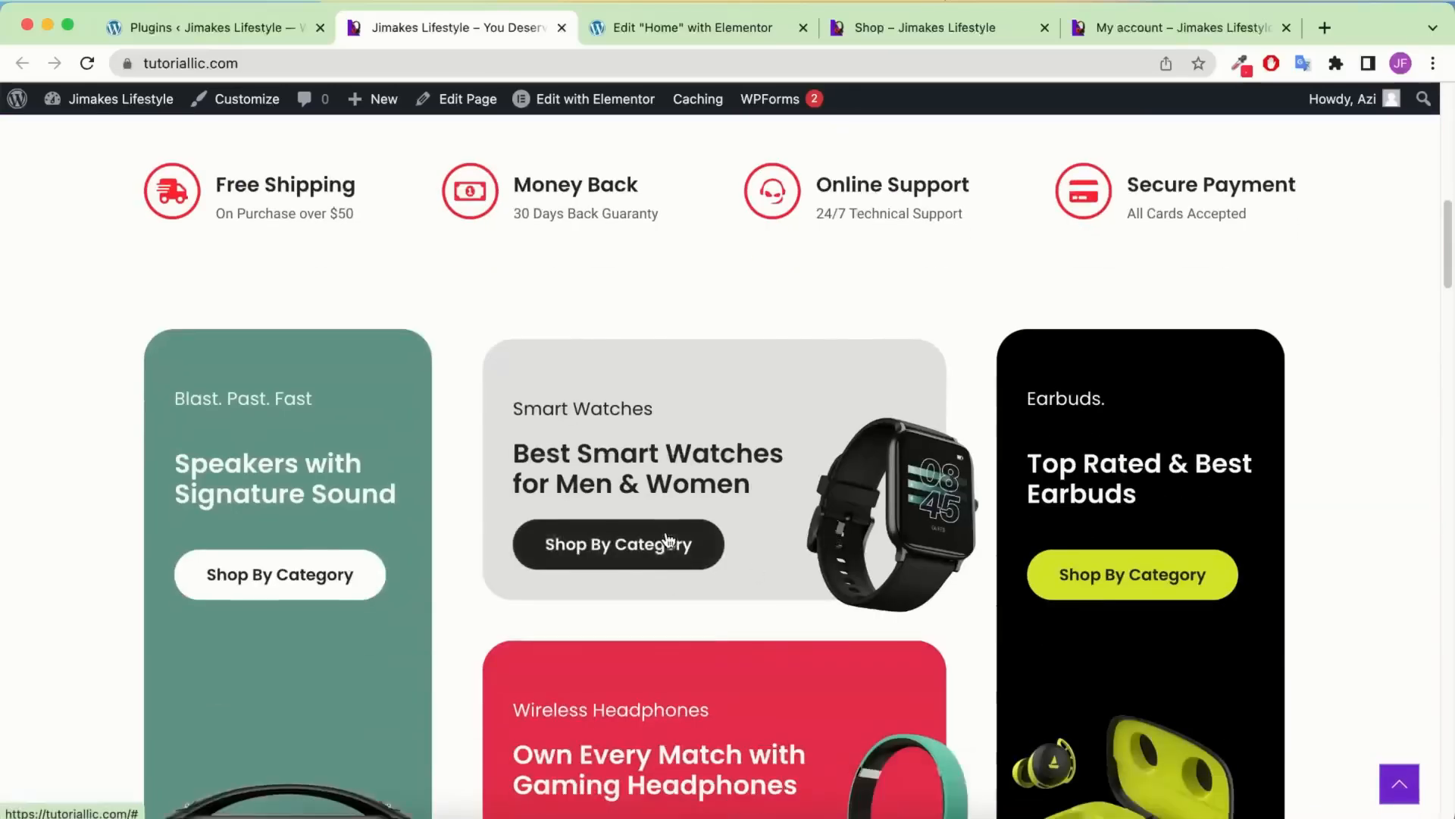
scroll(617, 325, "up", 15)
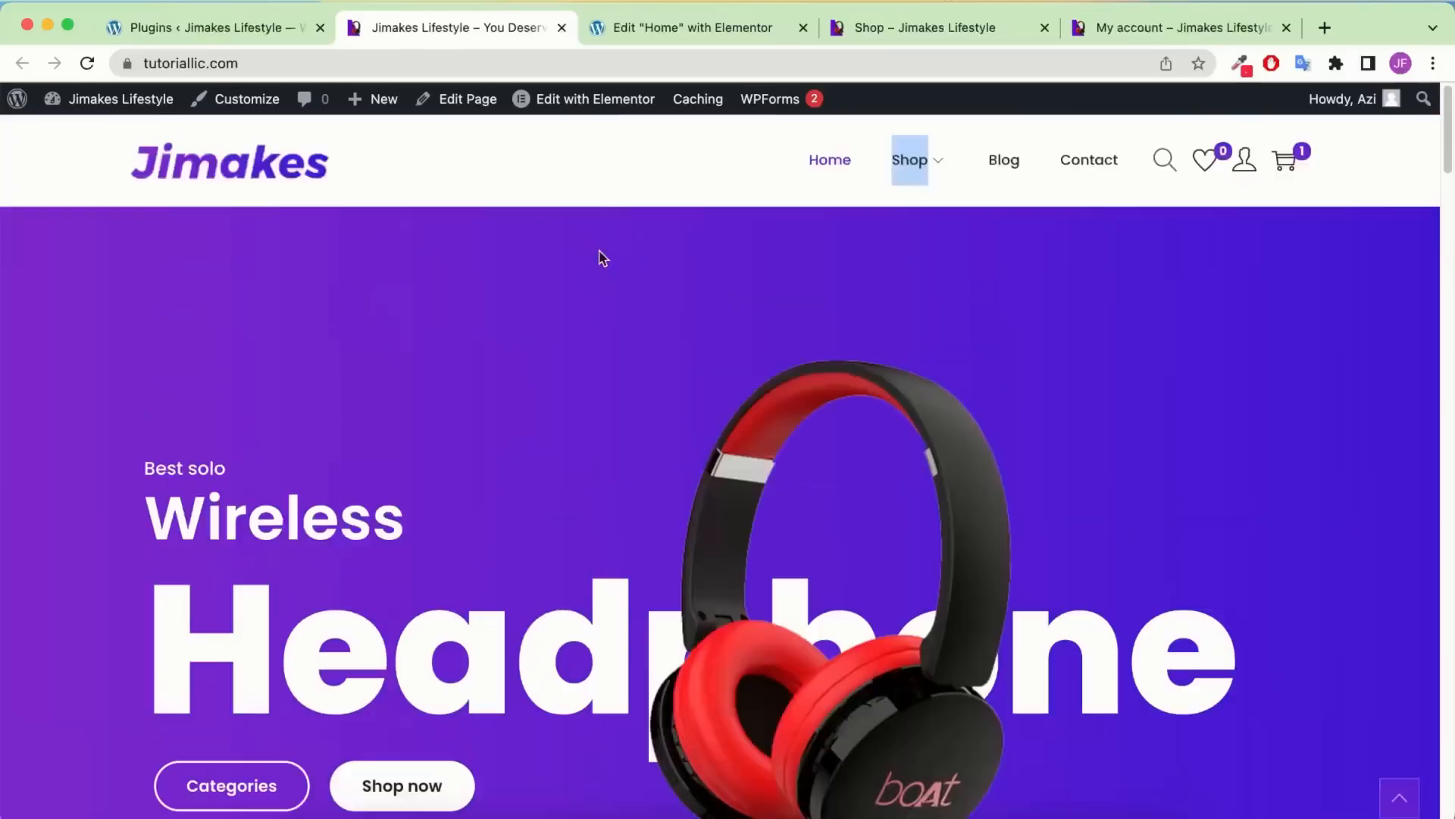
Inspect the hero Categories button's # link via Elementor's Navigator, then return to the Shop tab
left_click(669, 30)
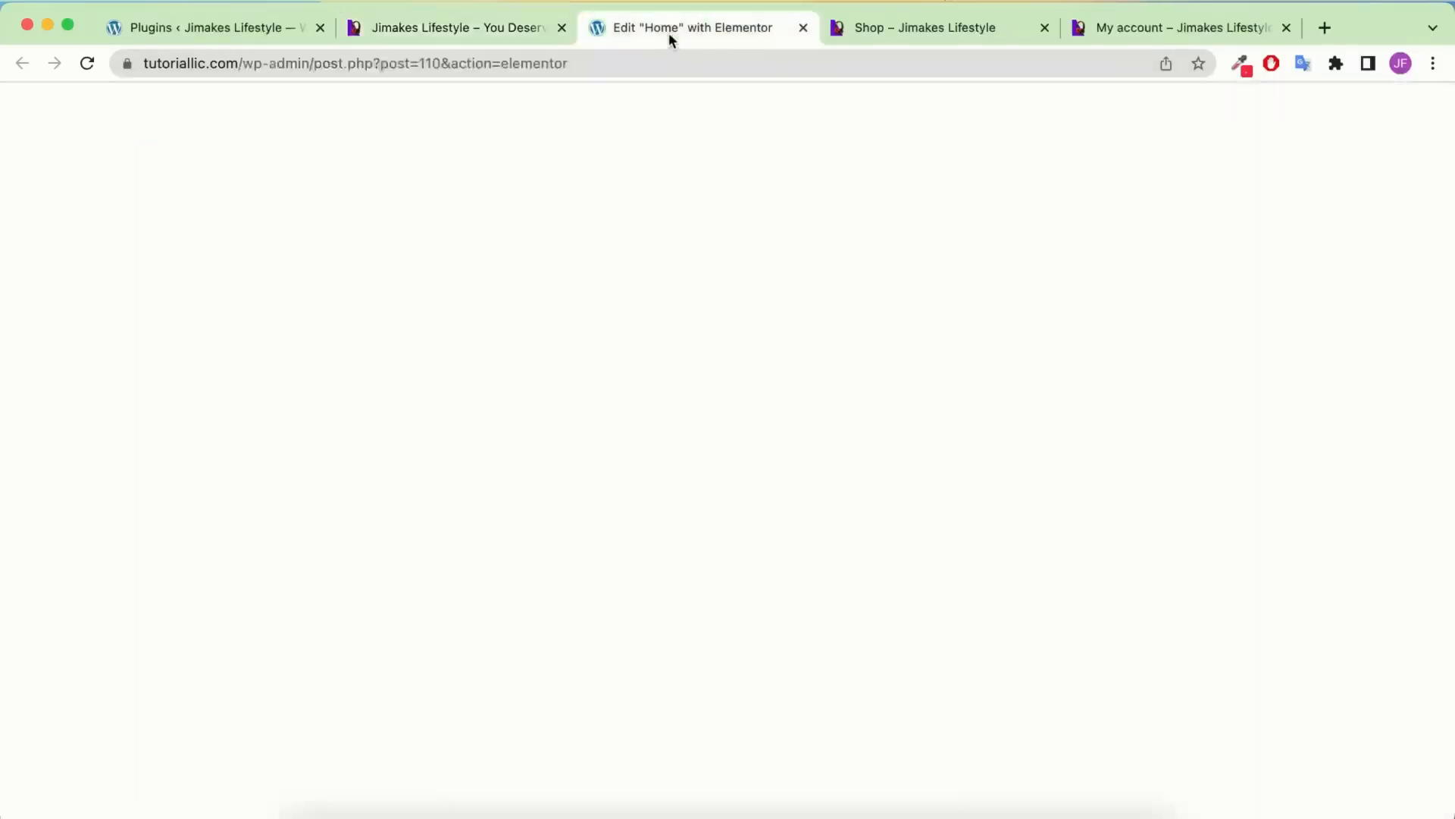
scroll(804, 402, "down", 5)
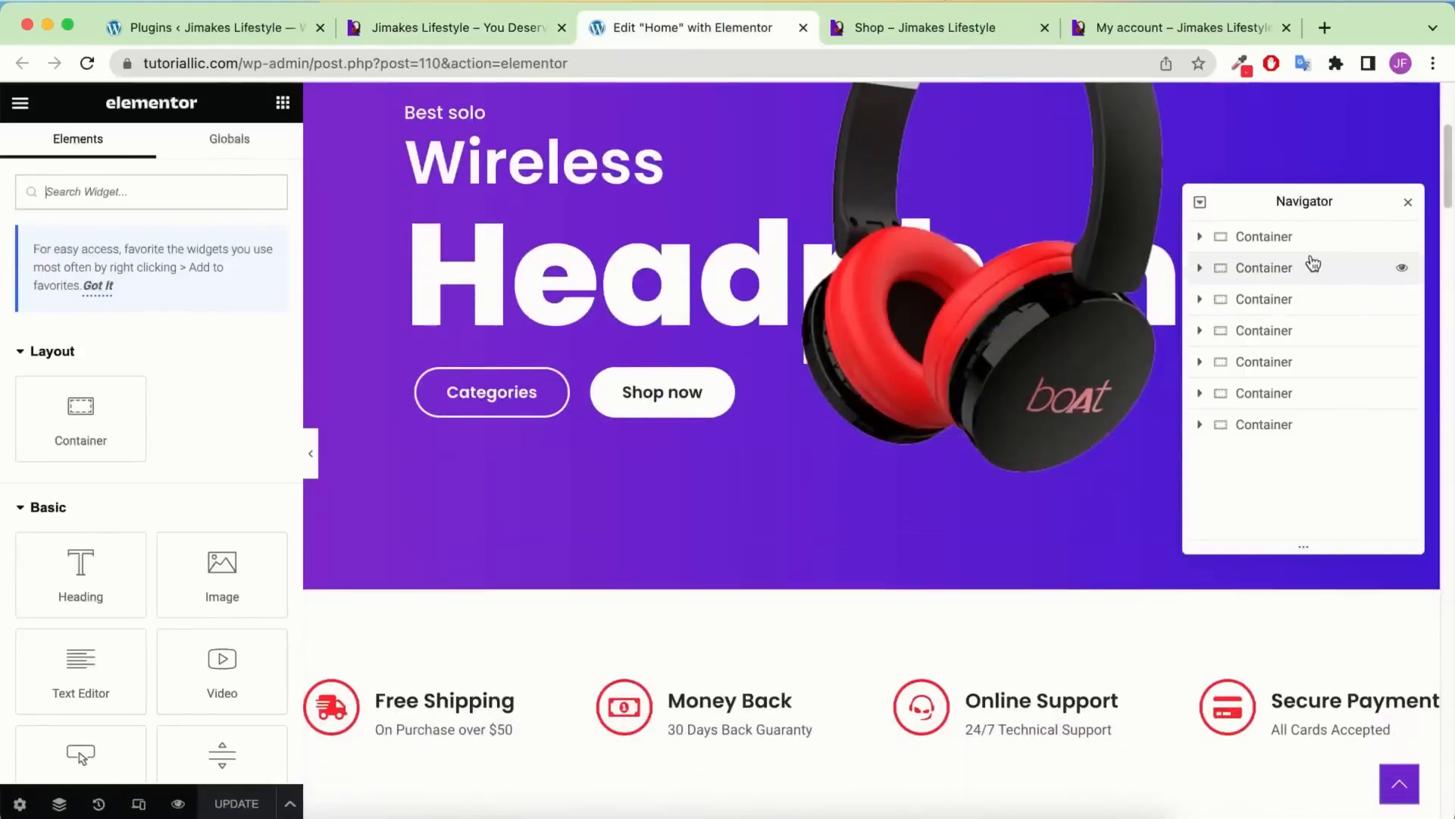
left_click(1281, 238)
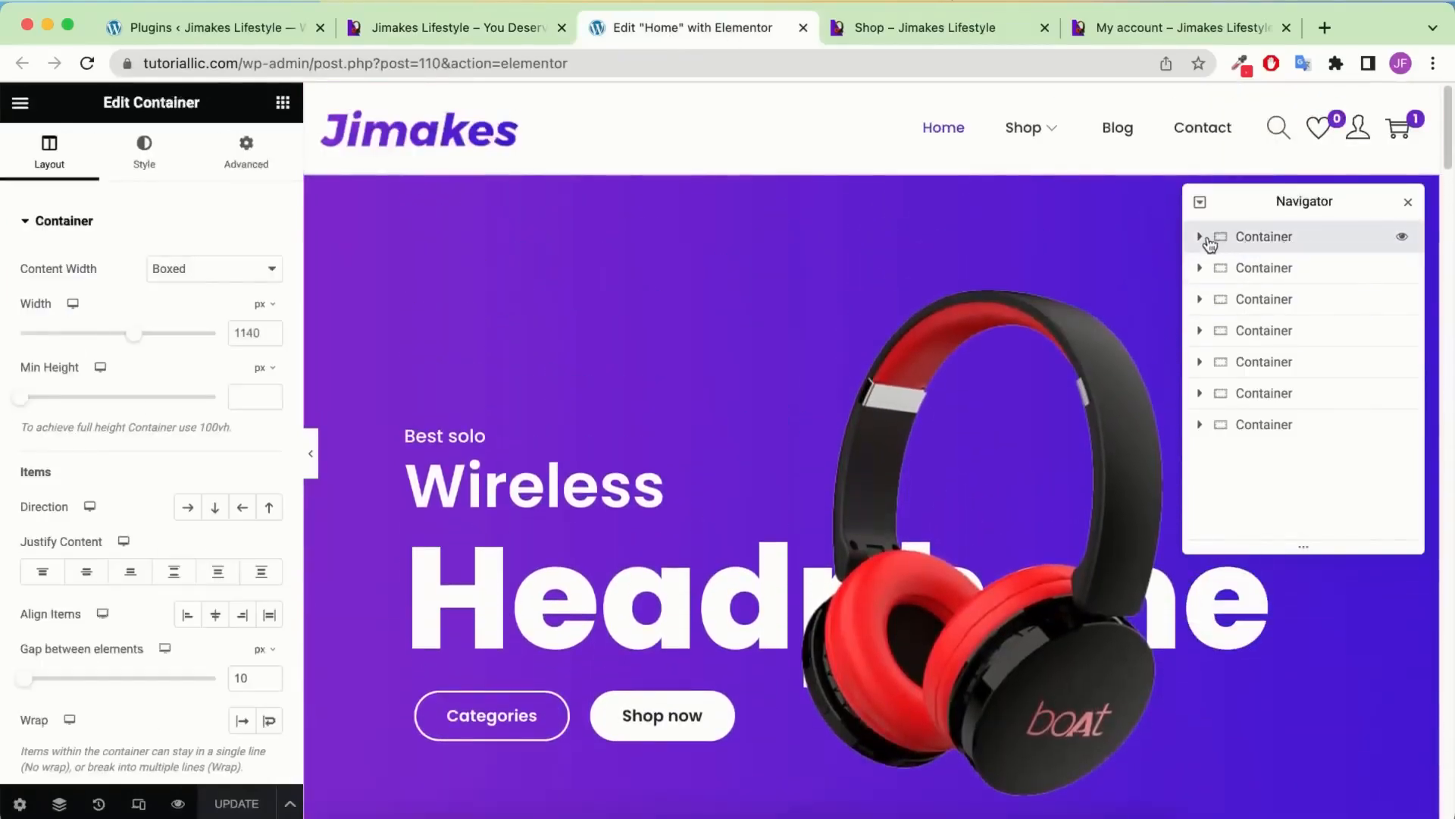
left_click(1199, 236)
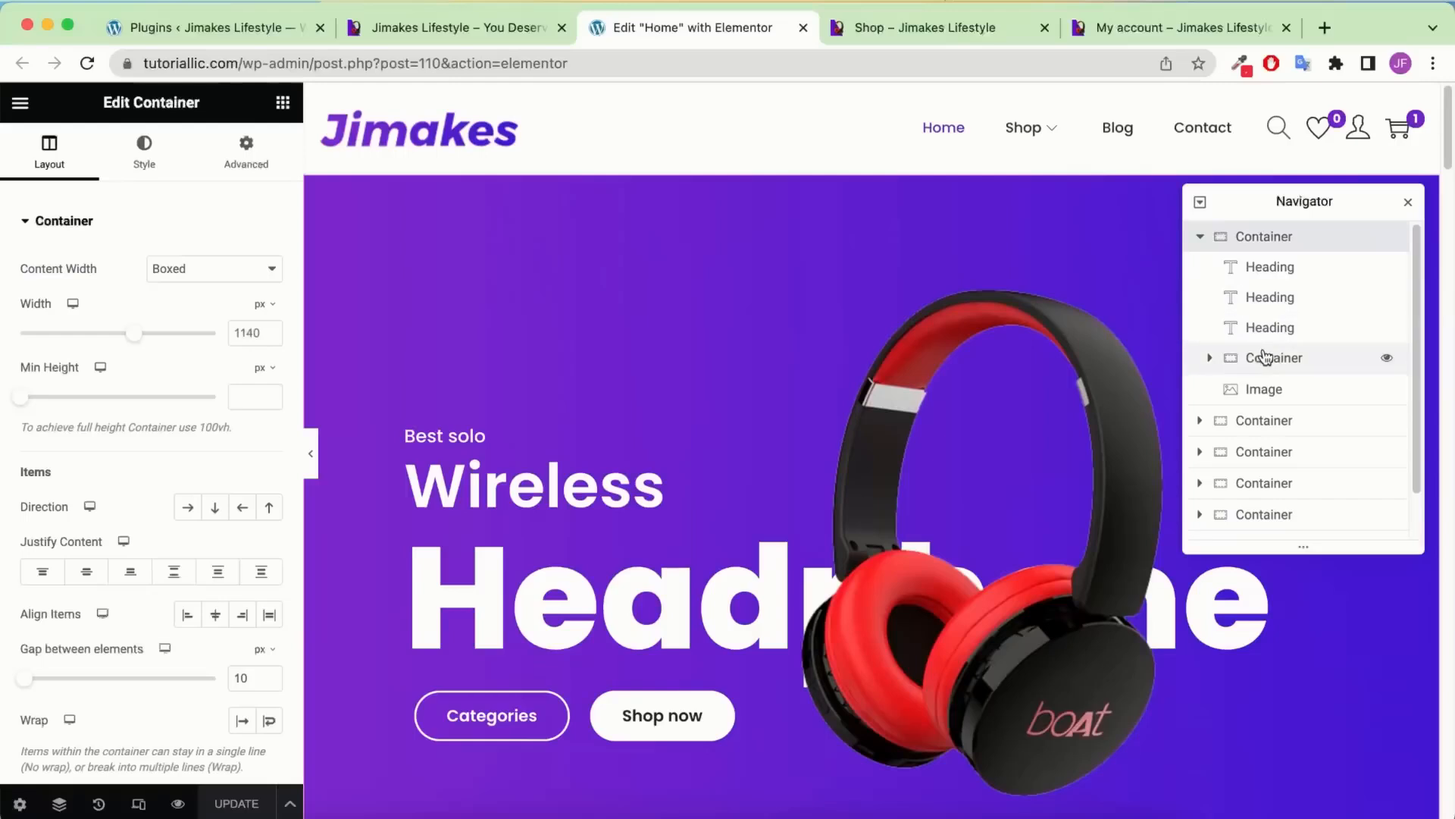
left_click(1265, 357)
left_click(1210, 358)
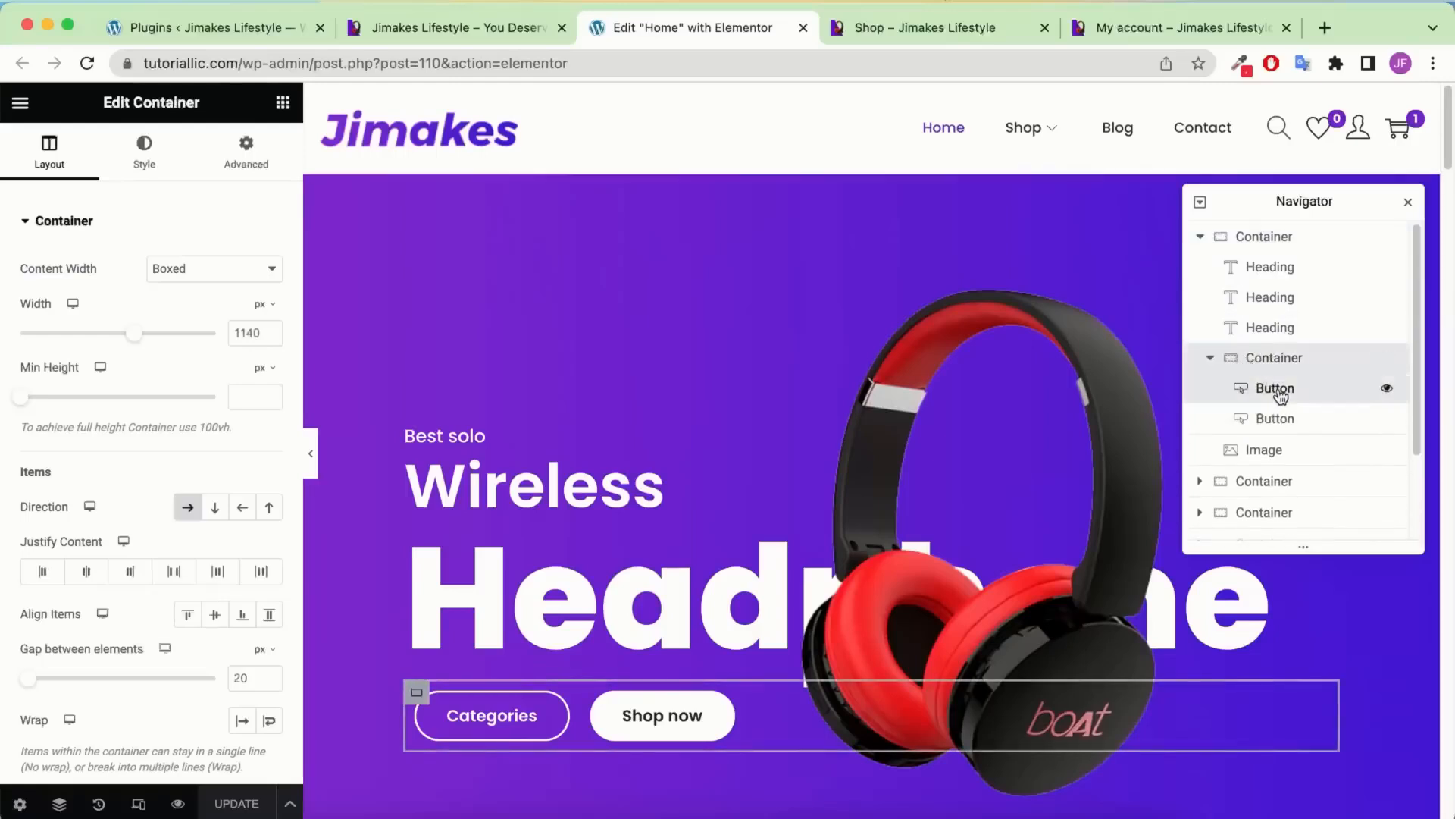
left_click(1278, 390)
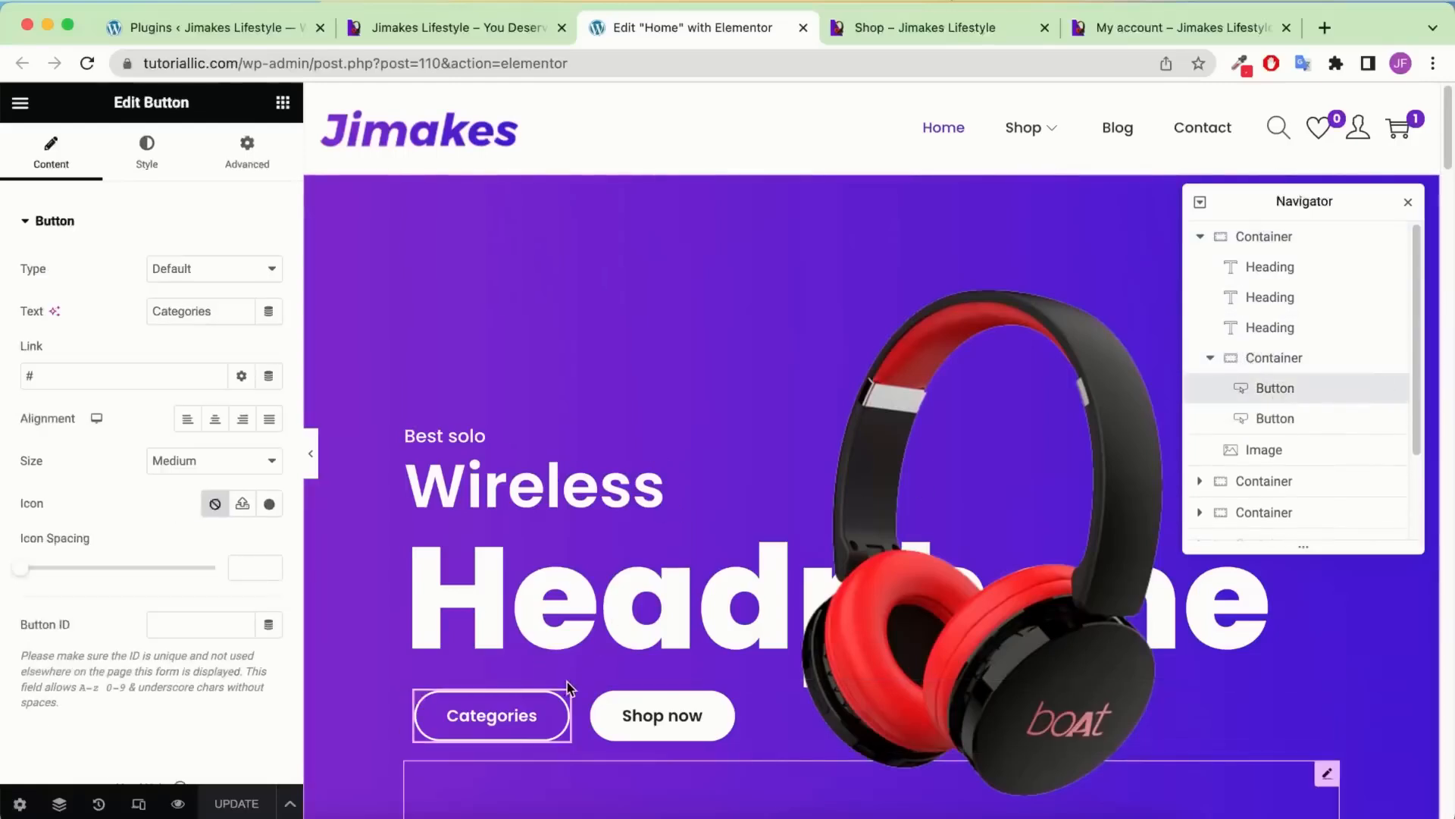
left_click(940, 28)
scroll(385, 252, "up", 3)
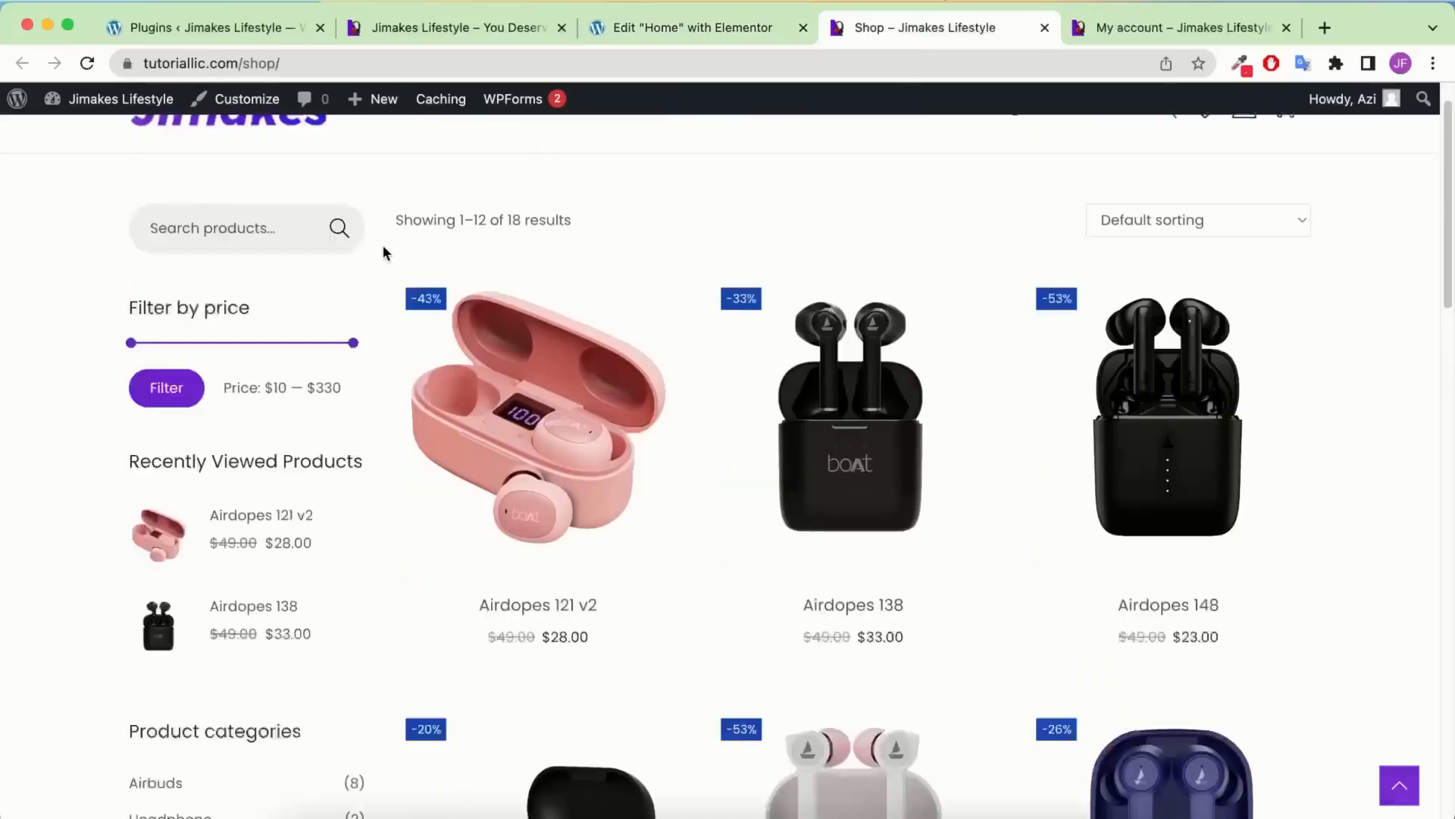
scroll(386, 252, "up", 2)
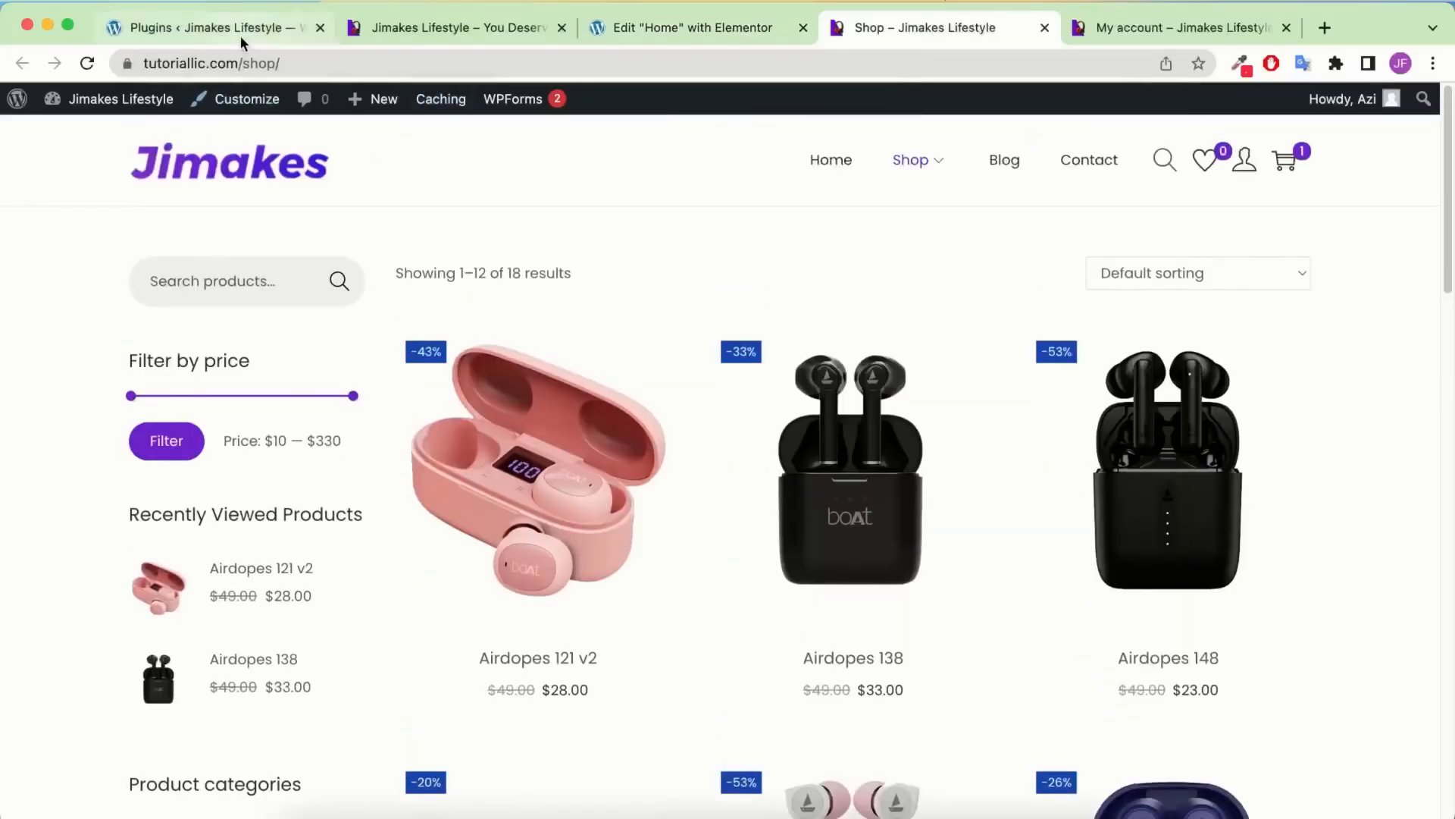
left_click(307, 61)
right_click(307, 59)
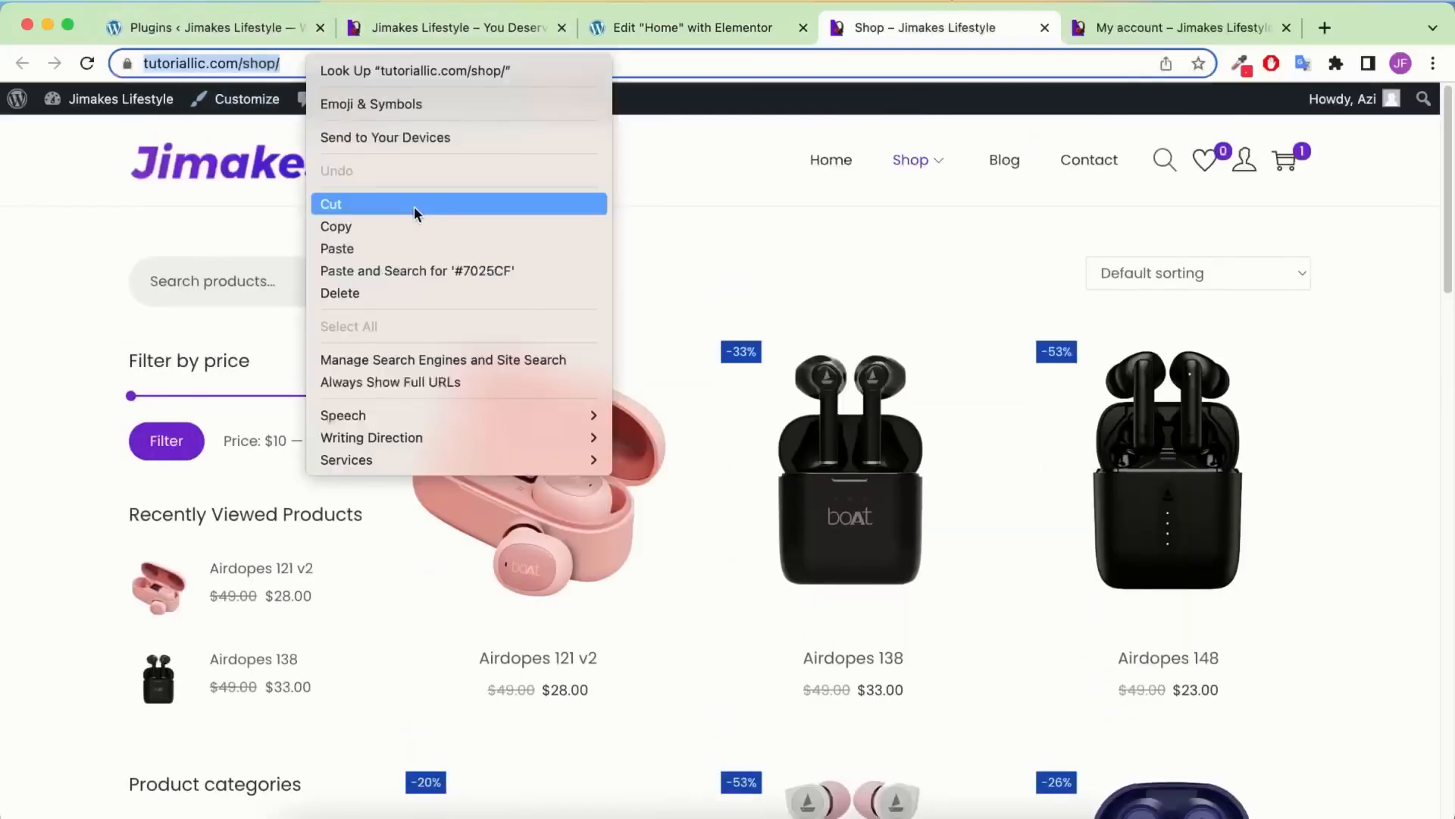
left_click(406, 227)
left_click(697, 38)
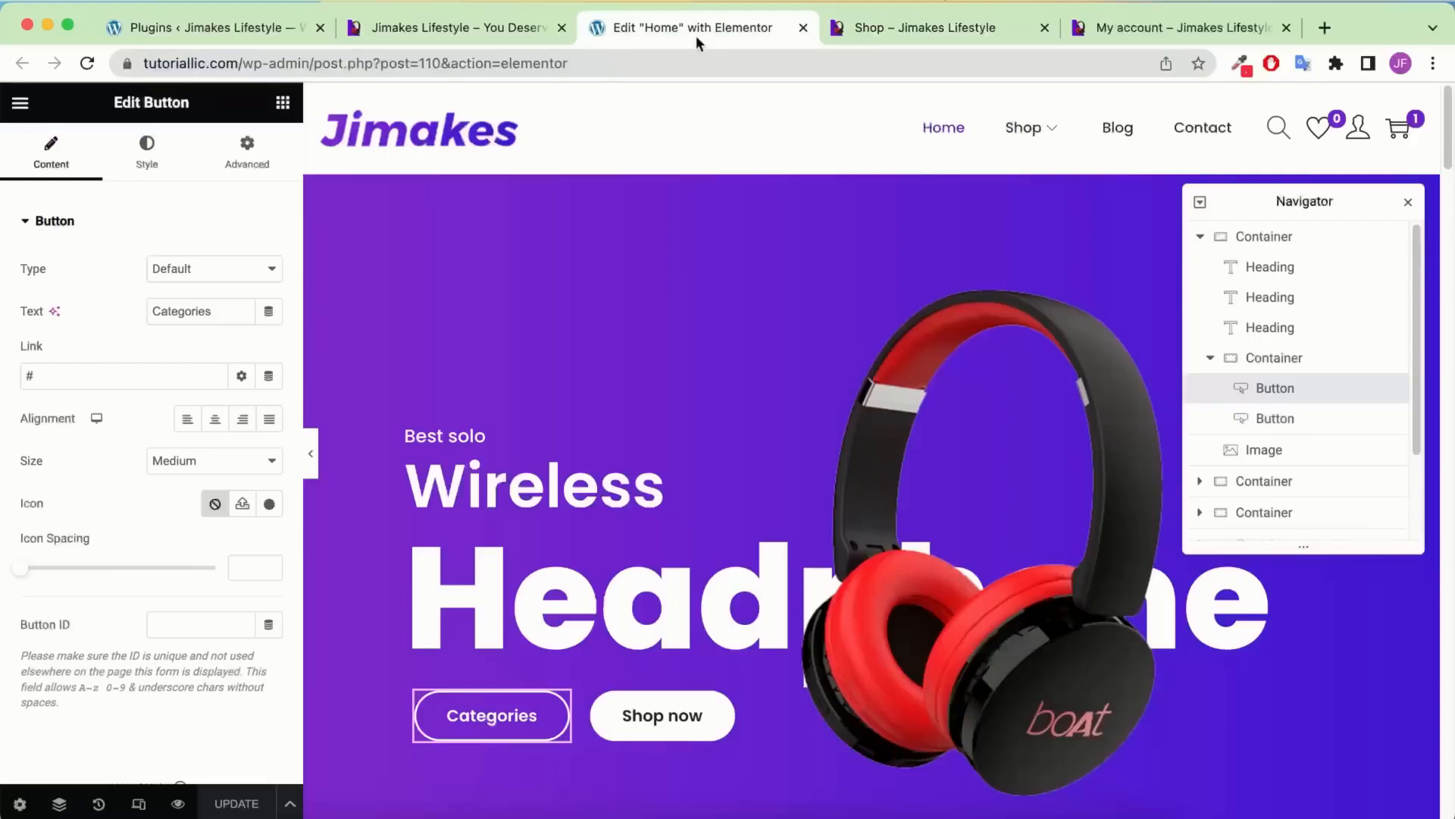
left_click(161, 381)
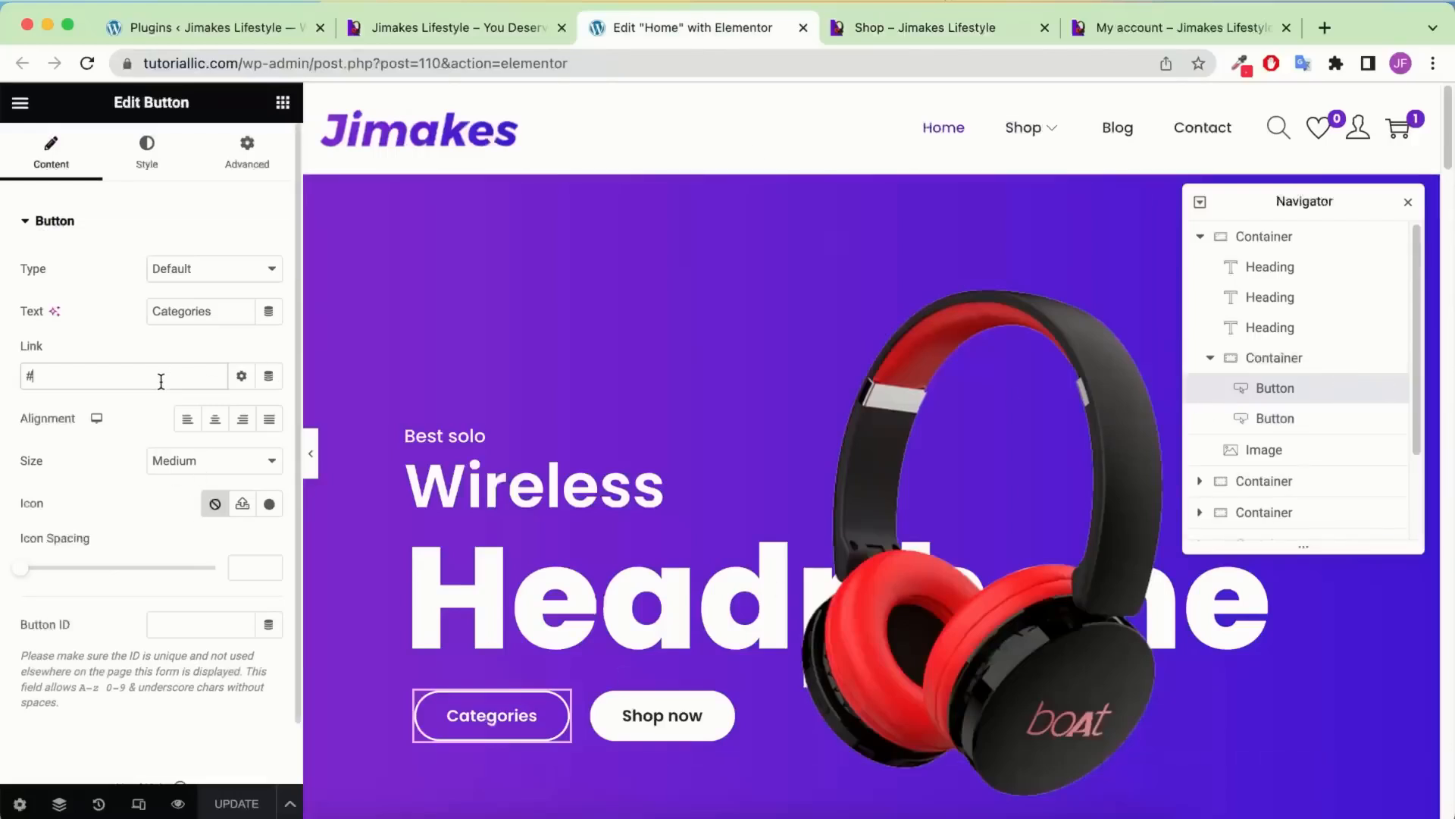
key("super+v")
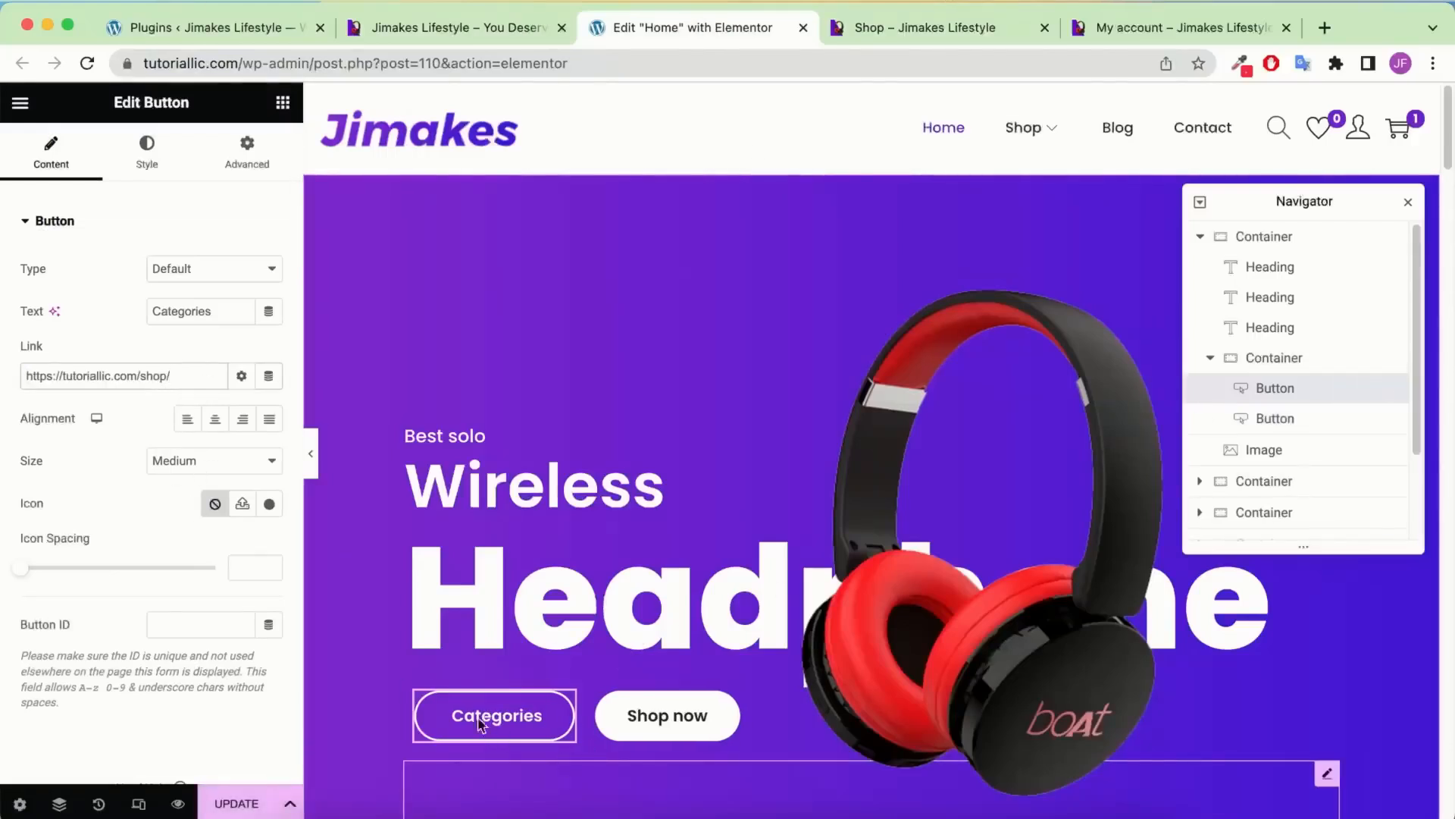
left_click_drag(229, 312, 131, 311)
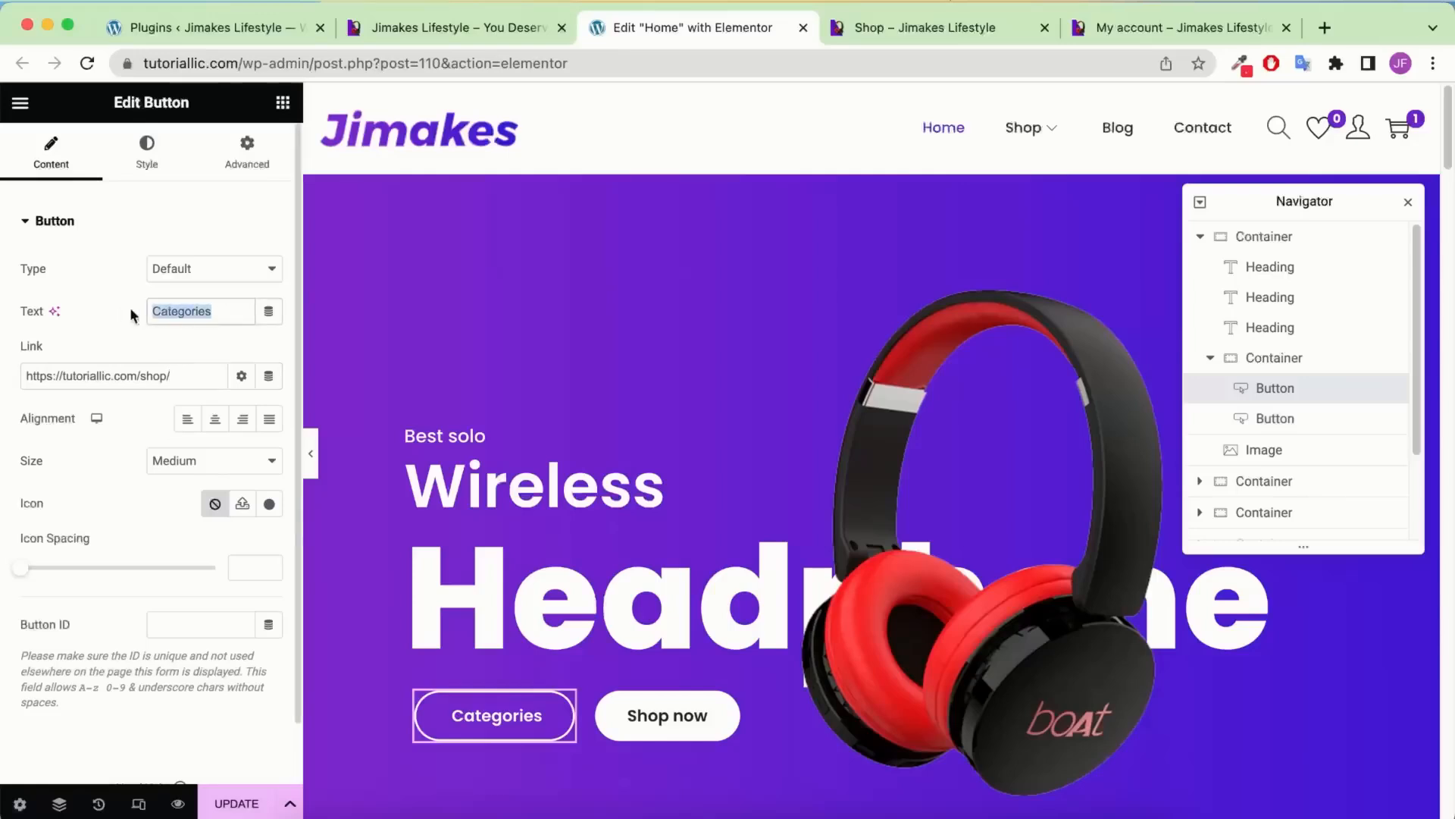
left_click_drag(191, 376, 6, 379)
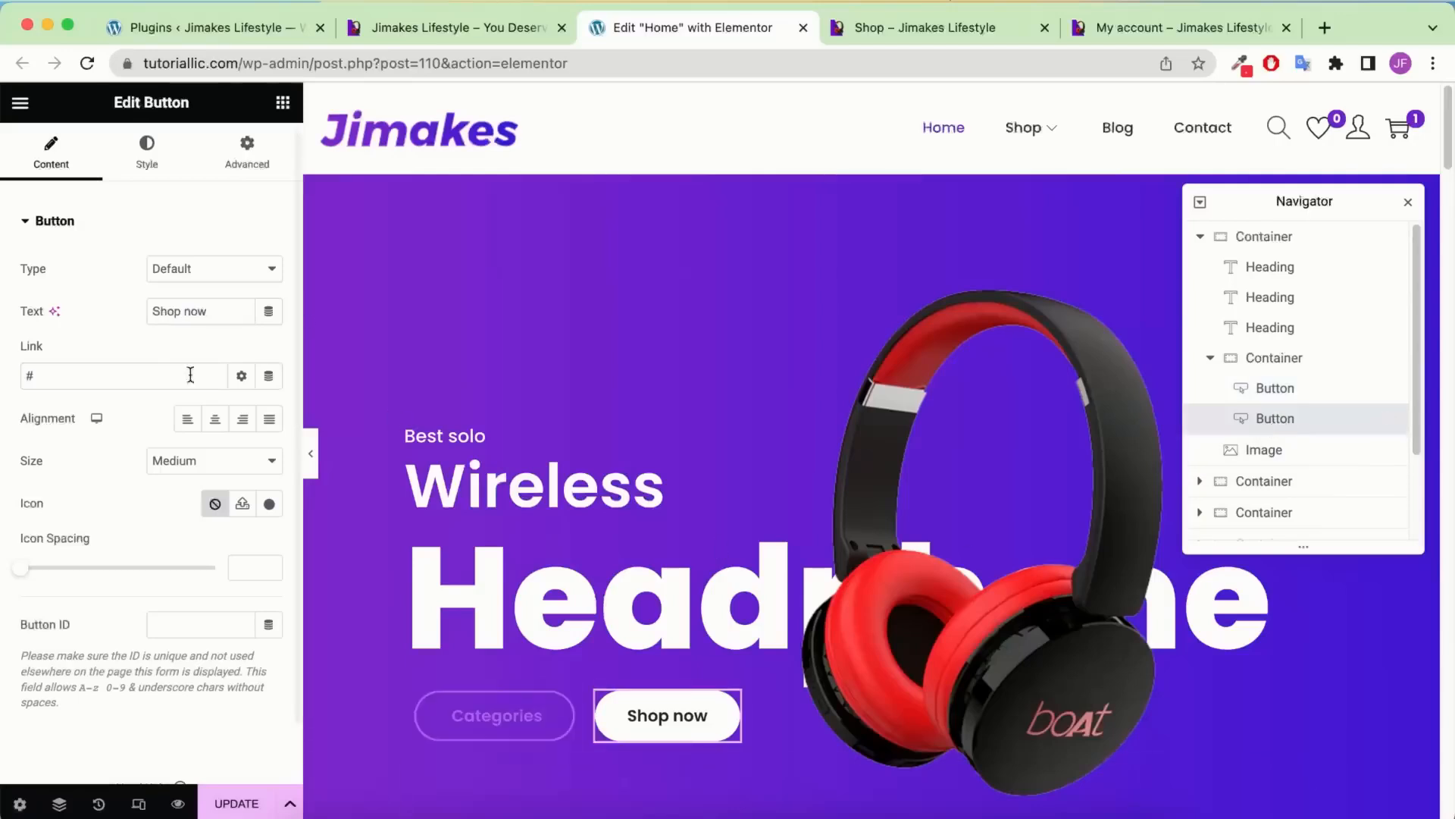
key("ctrl+v")
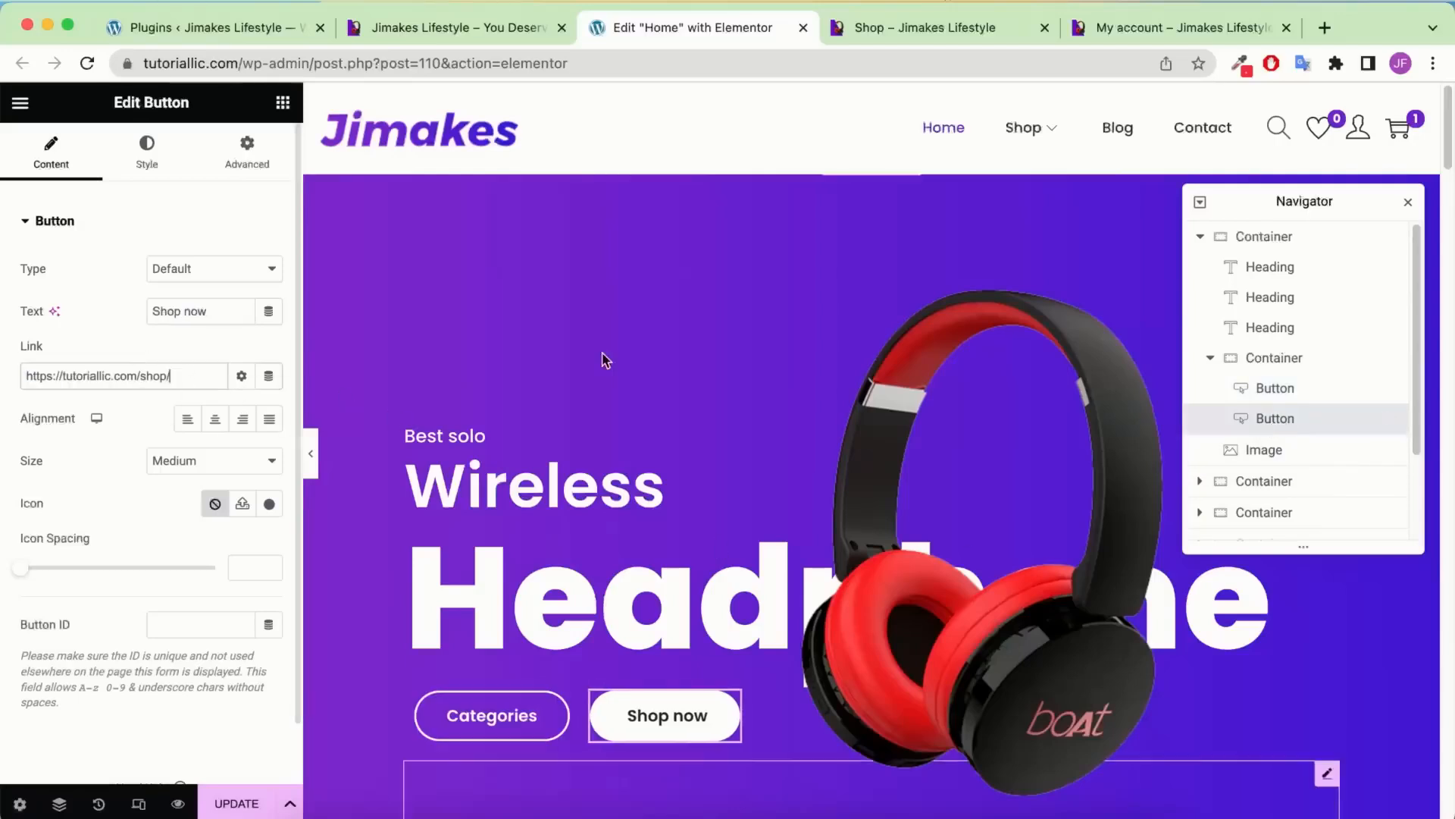
scroll(896, 442, "down", 10)
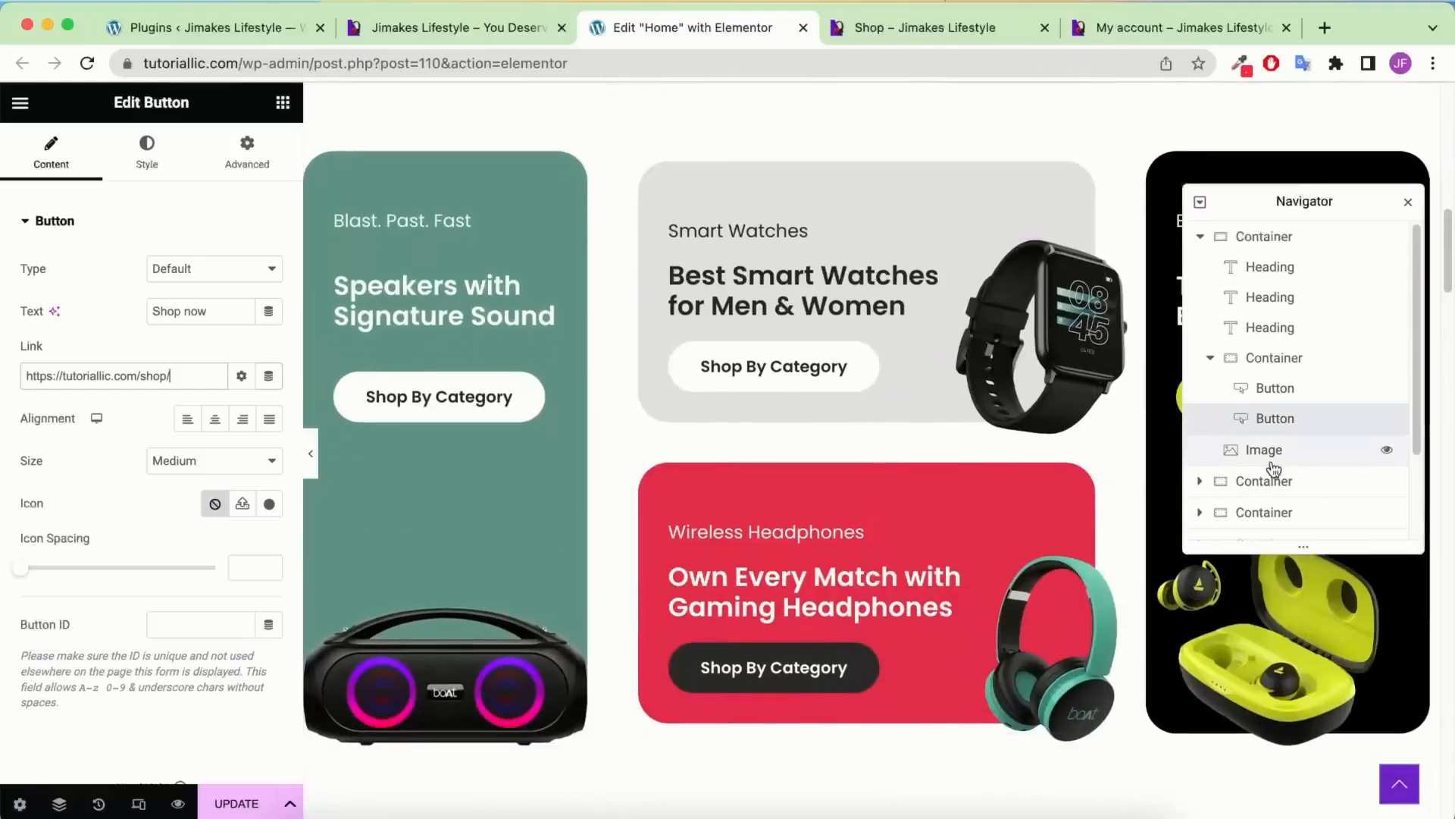
Link the Smart Watches card button to the Smart Watches category page address
left_click(789, 377)
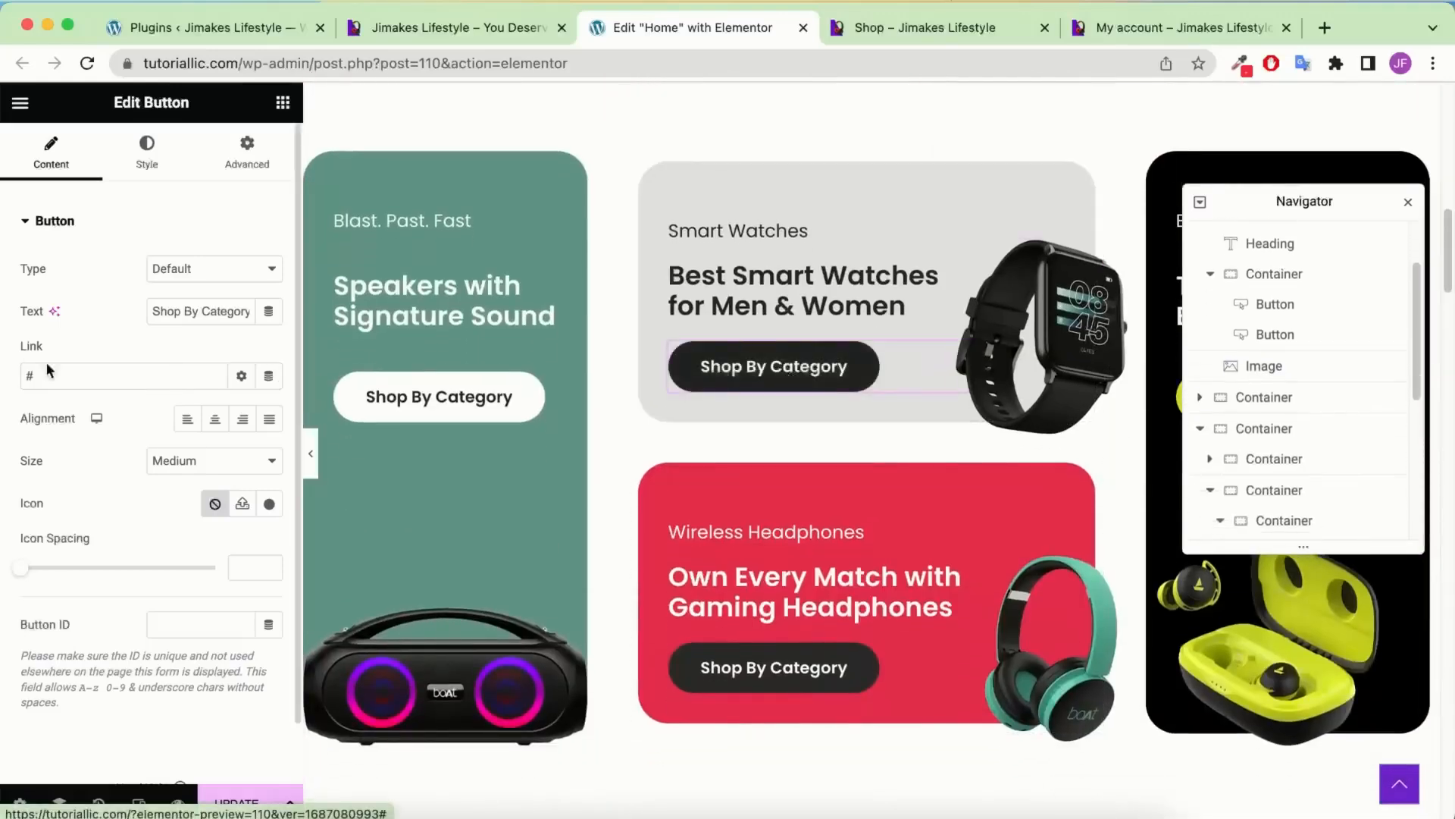
left_click(925, 27)
mouse_move(938, 162)
left_click(939, 317)
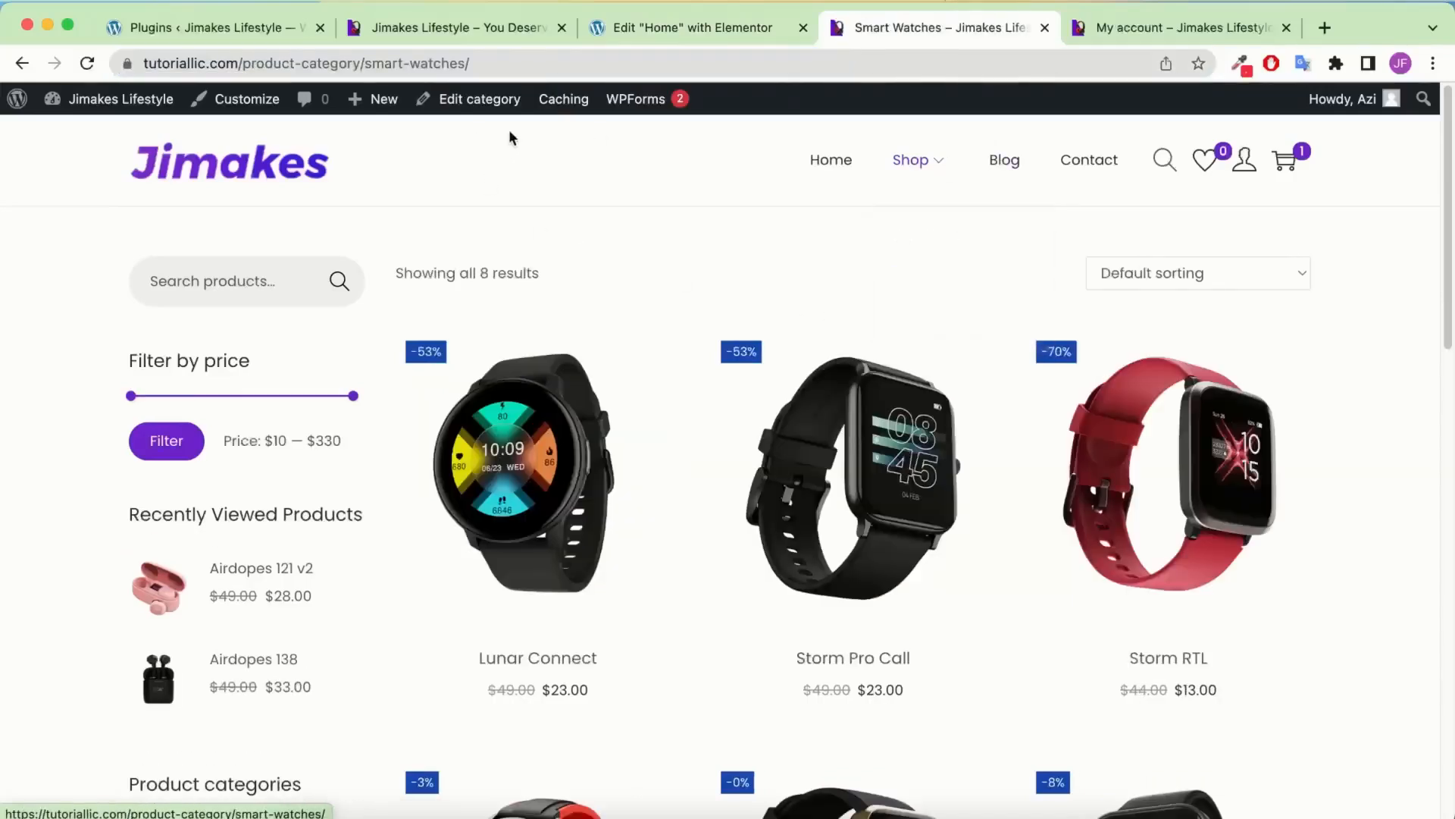
left_click(542, 63)
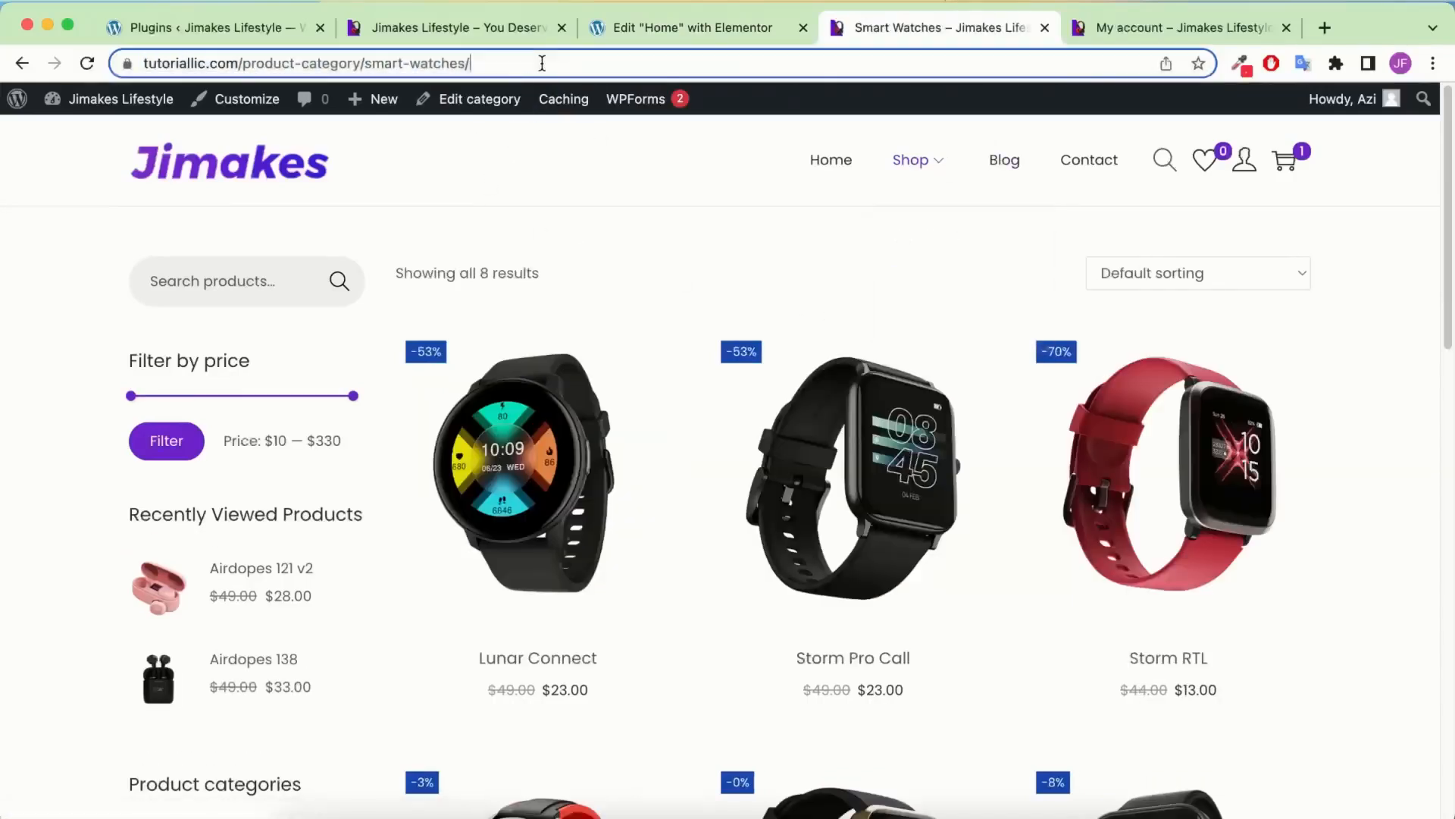
right_click(433, 66)
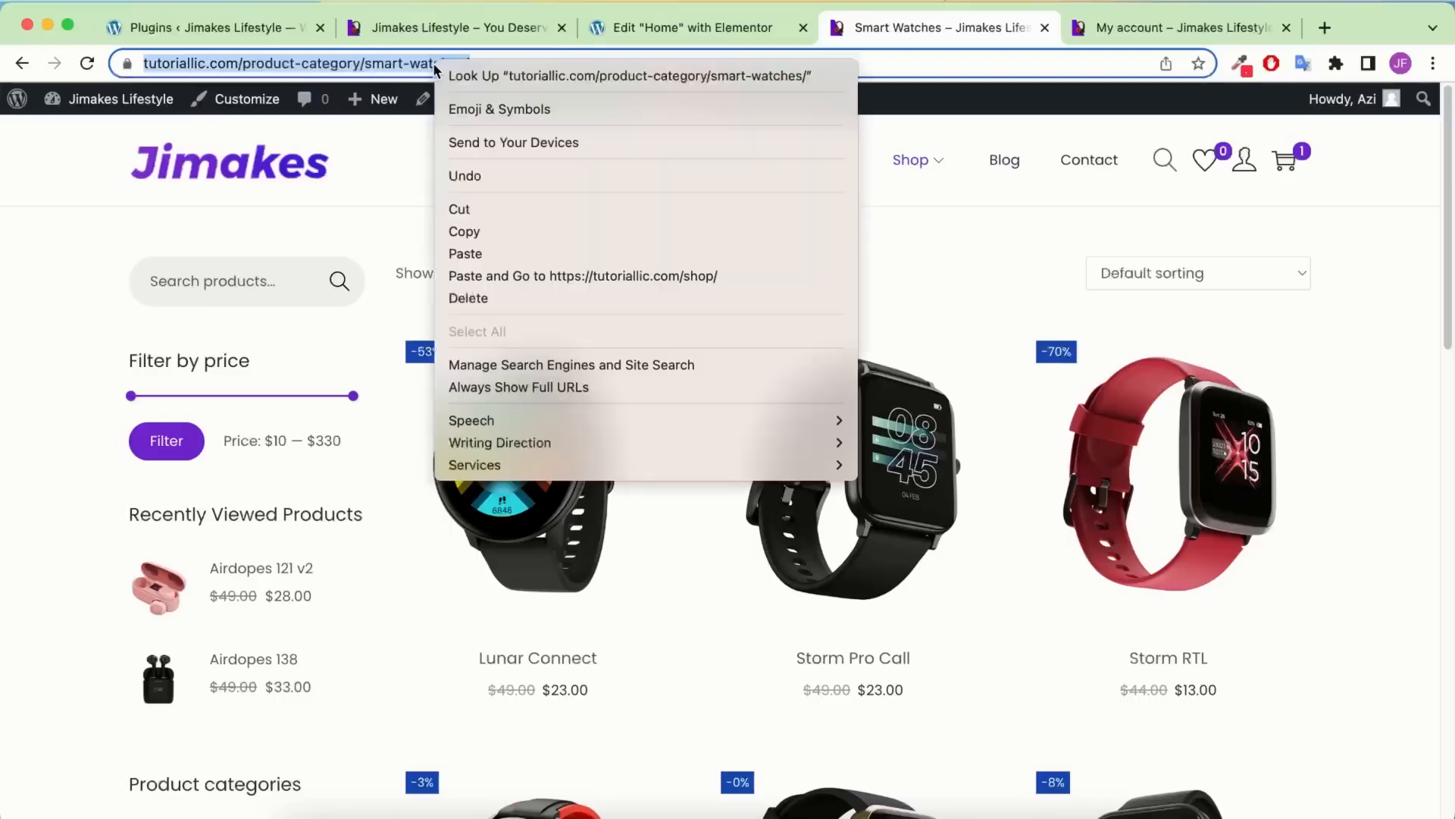
left_click(483, 230)
left_click(671, 28)
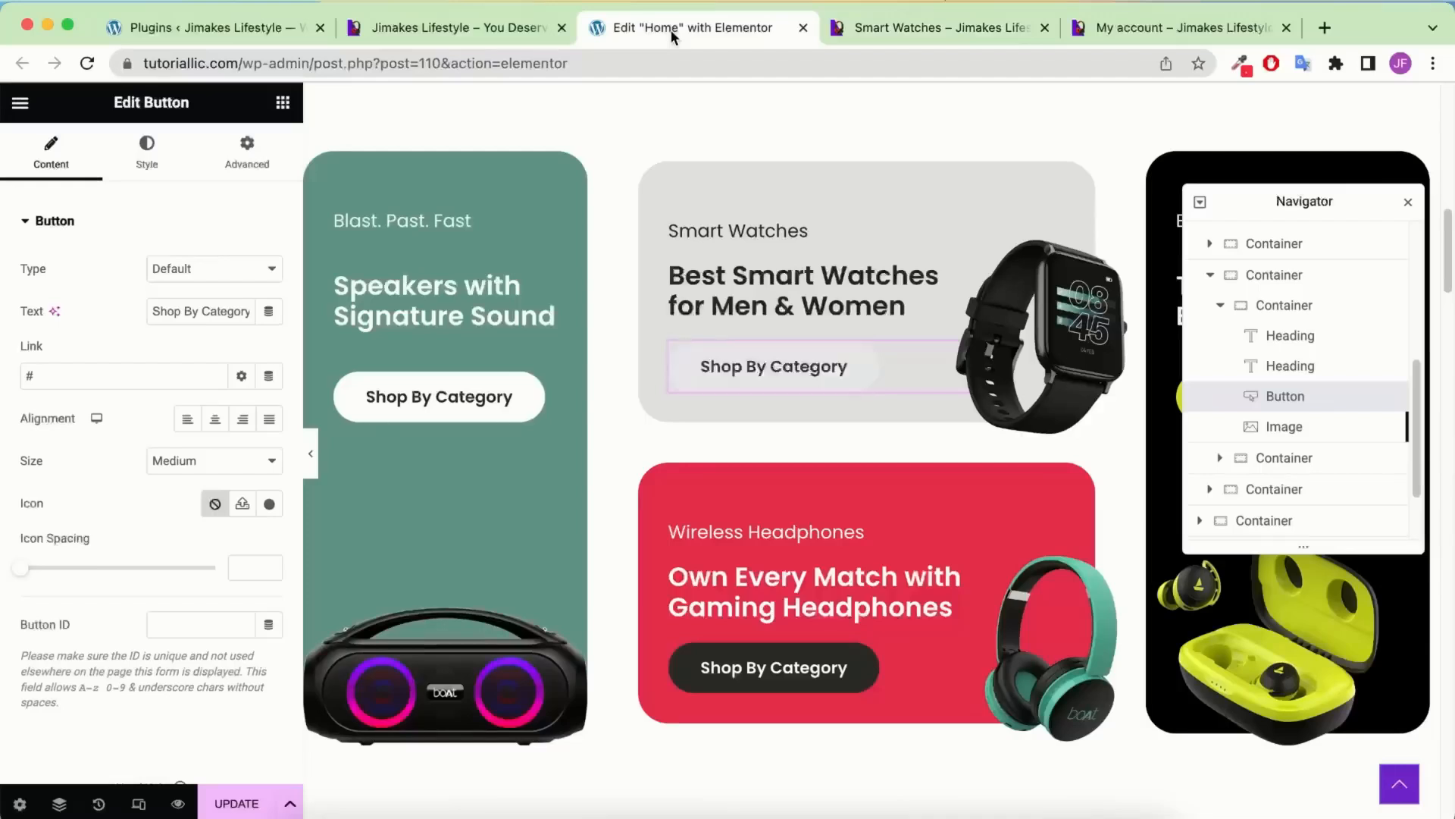
left_click(132, 377)
key("BackSpace")
key("super+v")
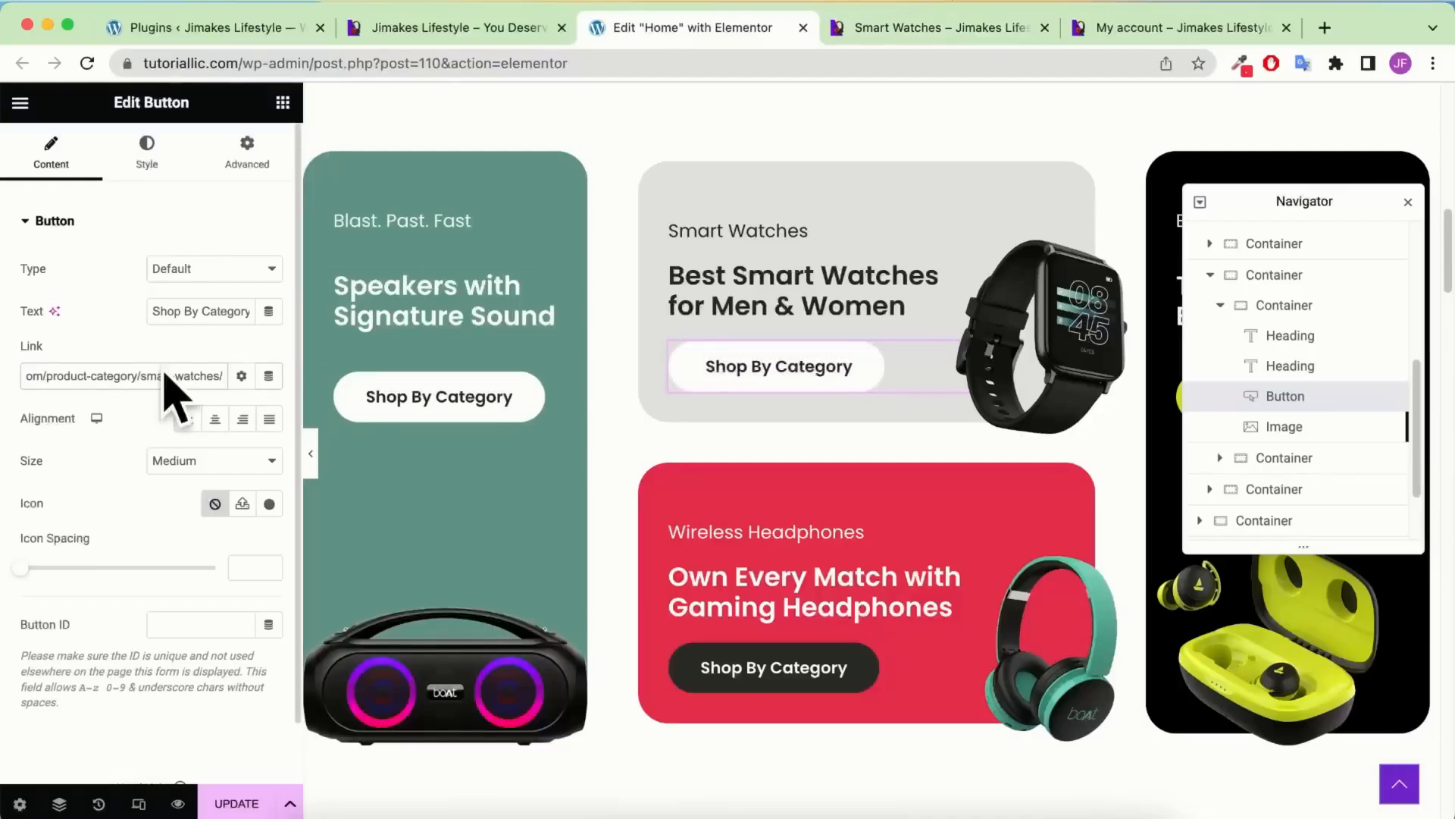
Link the Earbuds card button to the Airbuds category page, product-category/airbuds/
left_click(474, 398)
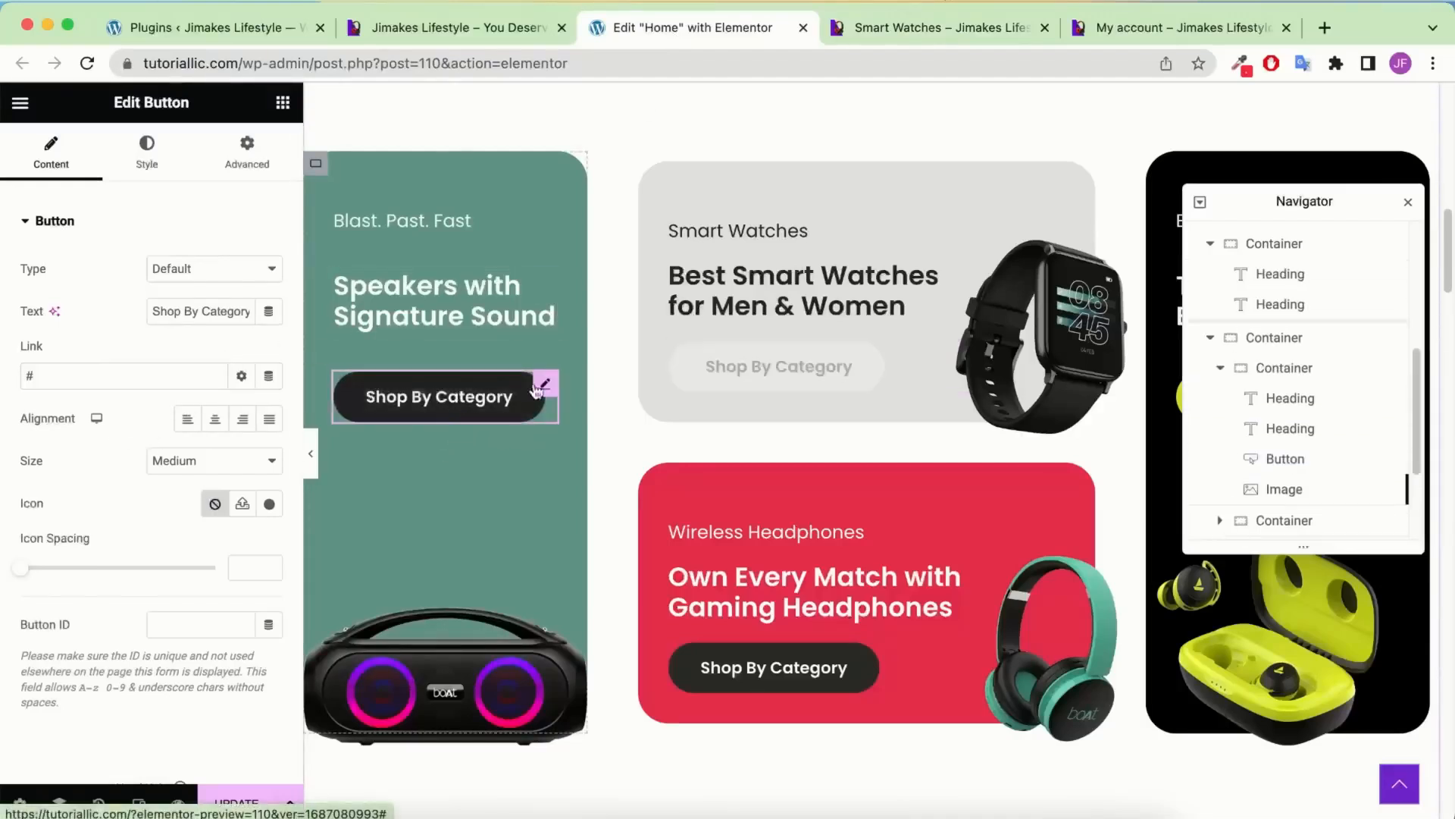
left_click(921, 31)
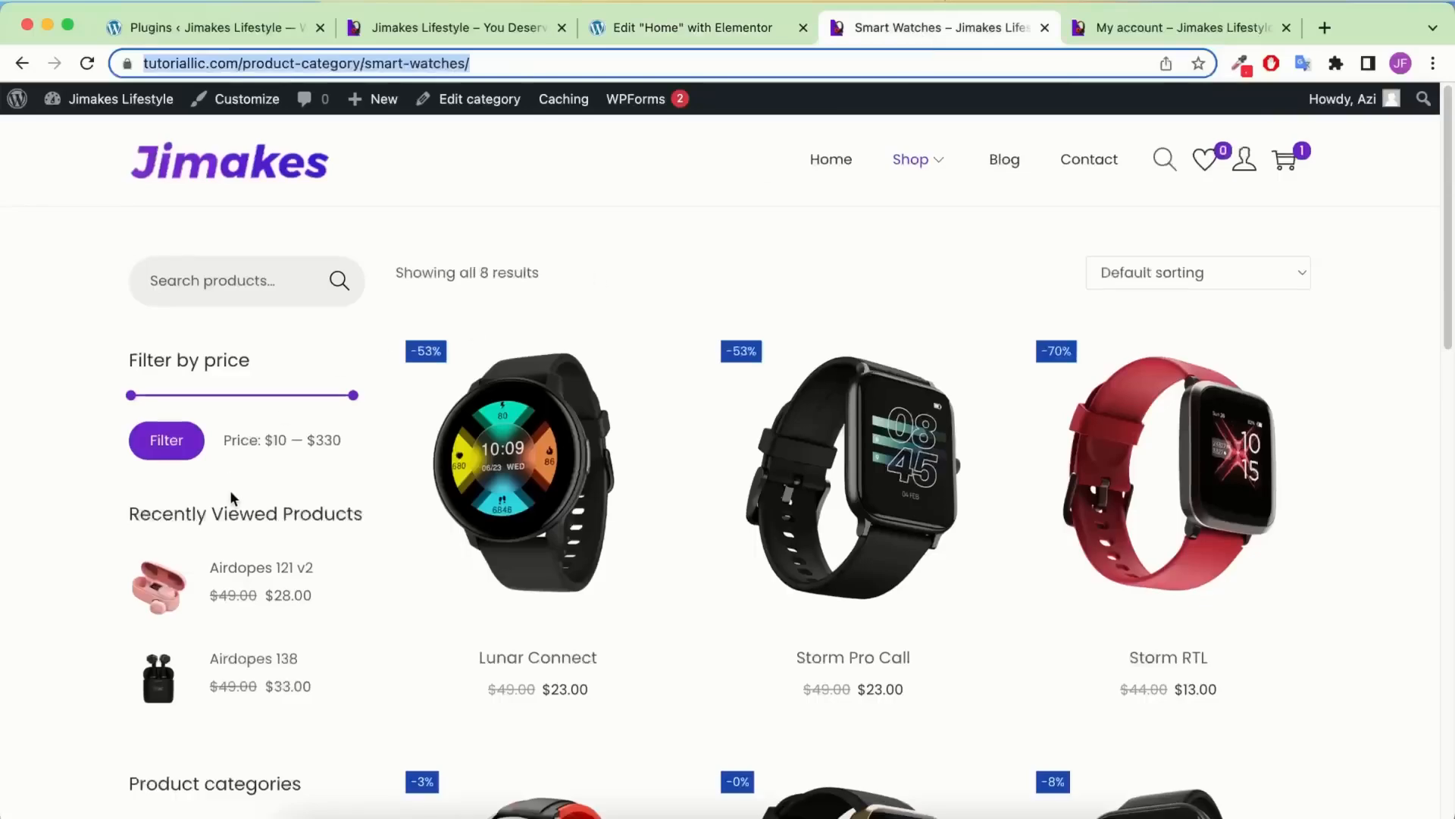
scroll(229, 489, "down", 5)
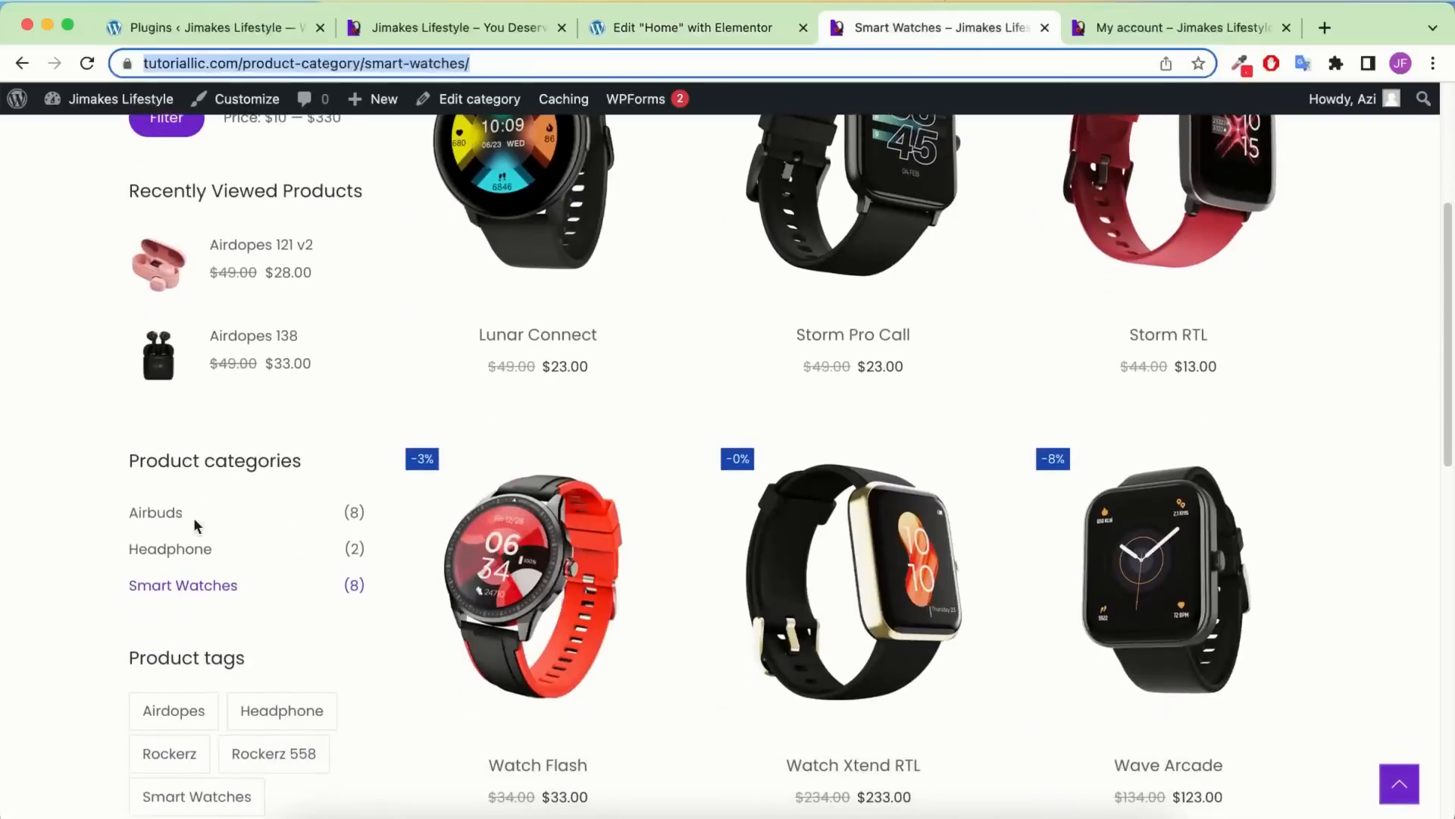
scroll(897, 357, "down", 9)
scroll(864, 364, "up", 13)
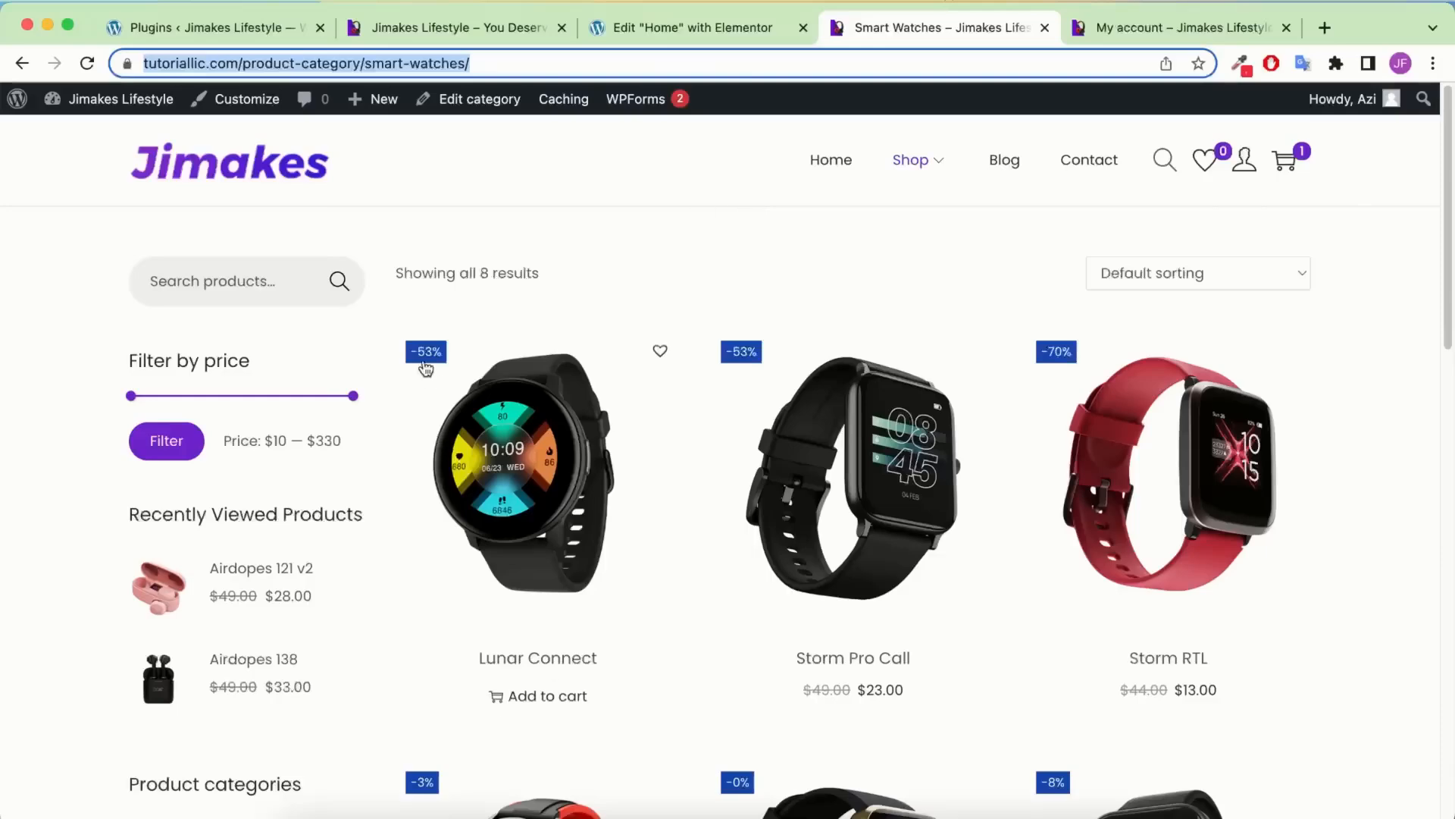
scroll(426, 367, "down", 4)
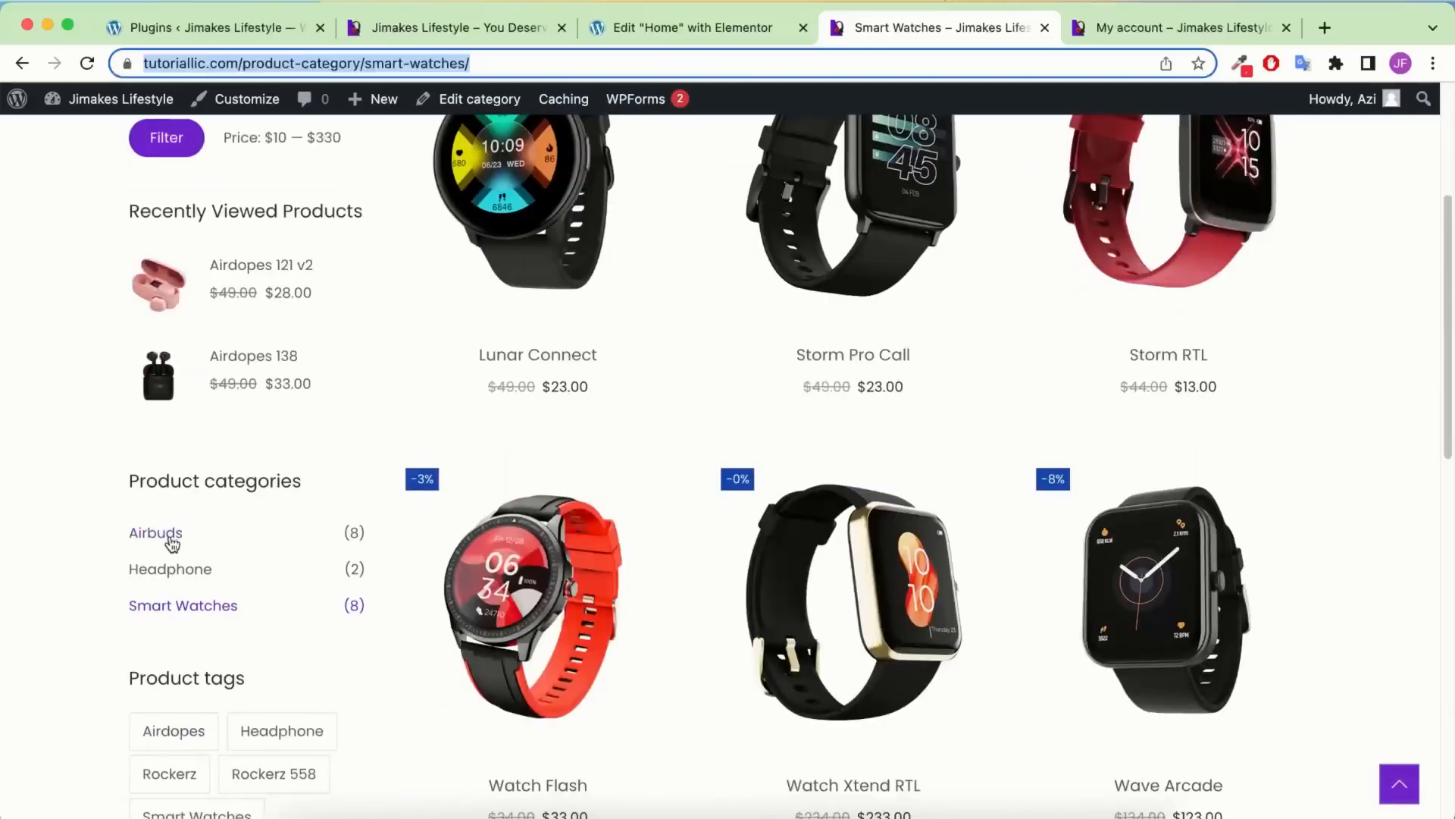
left_click(171, 541)
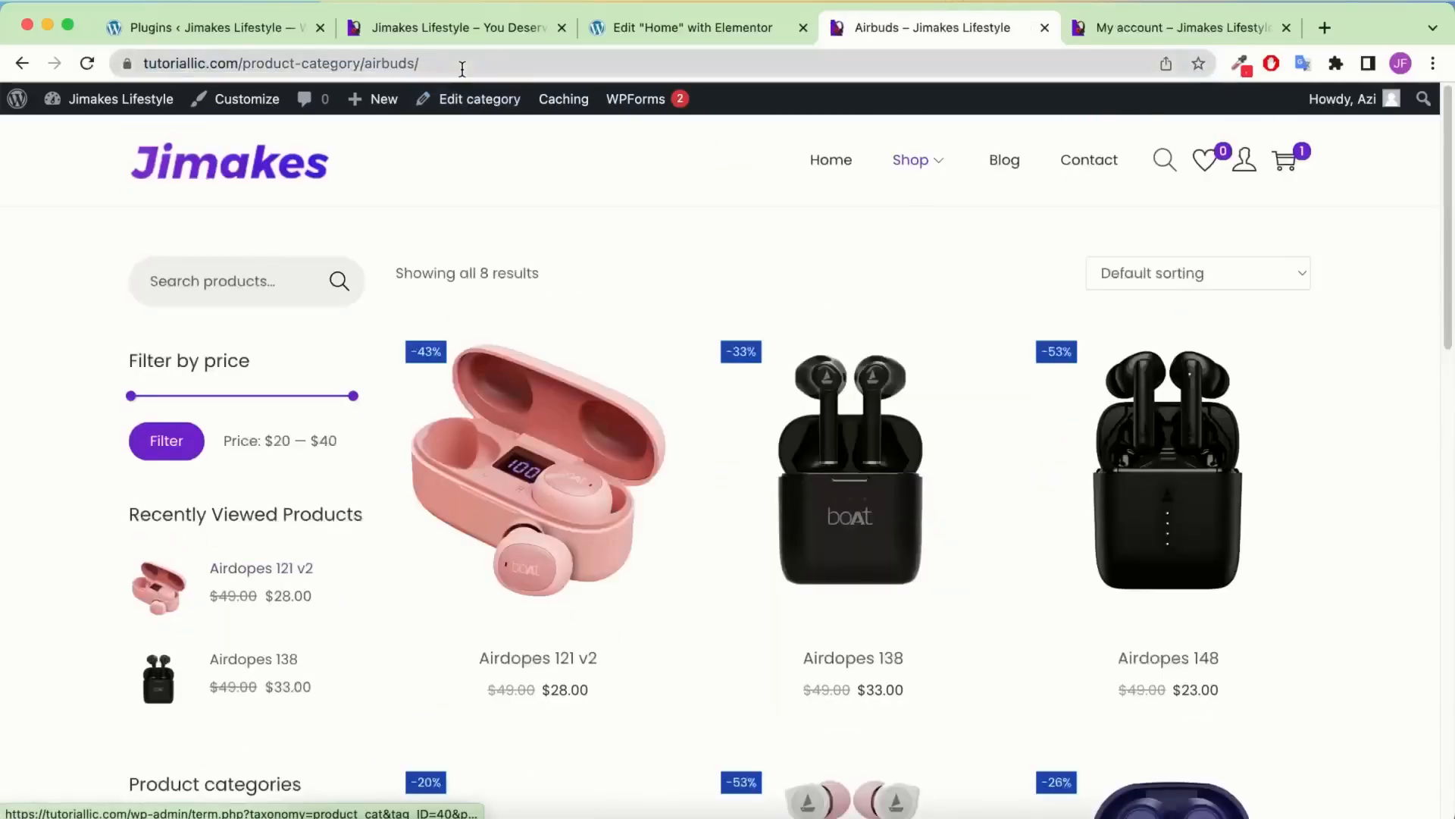
right_click(461, 64)
left_click(494, 236)
key("ctrl+shift+Tab")
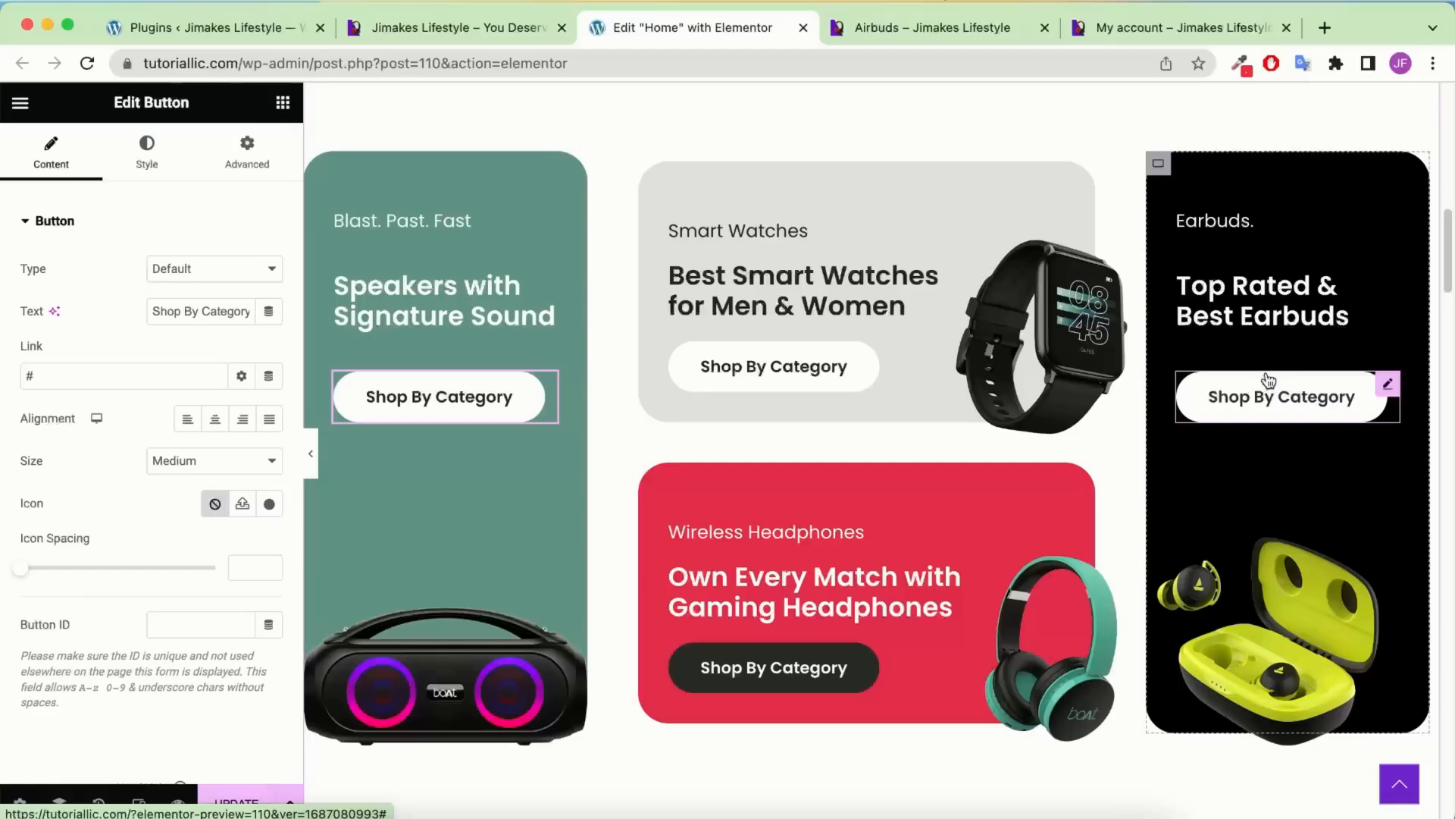
left_click(1268, 379)
left_click(99, 371)
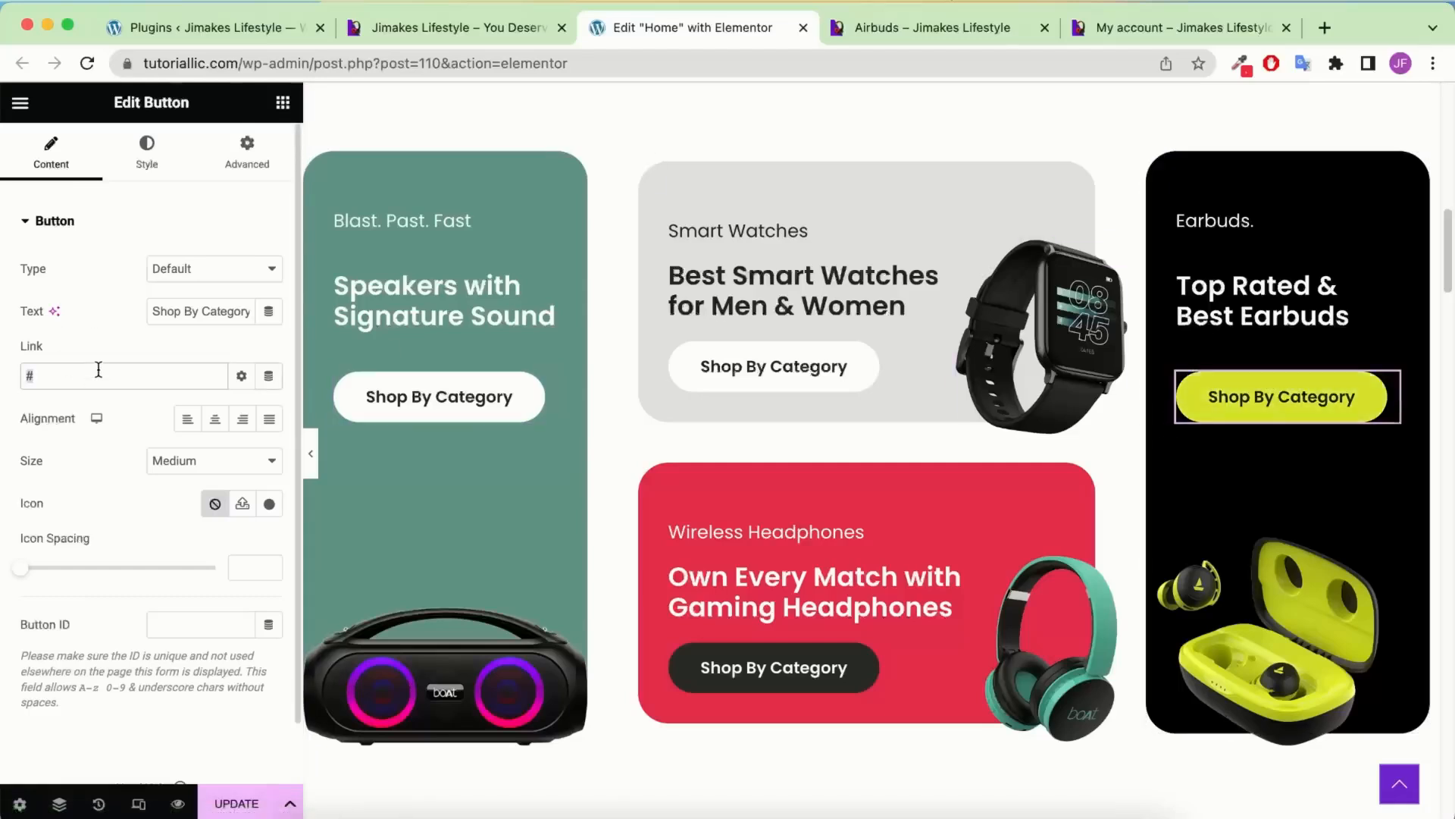
key("ctrl+v")
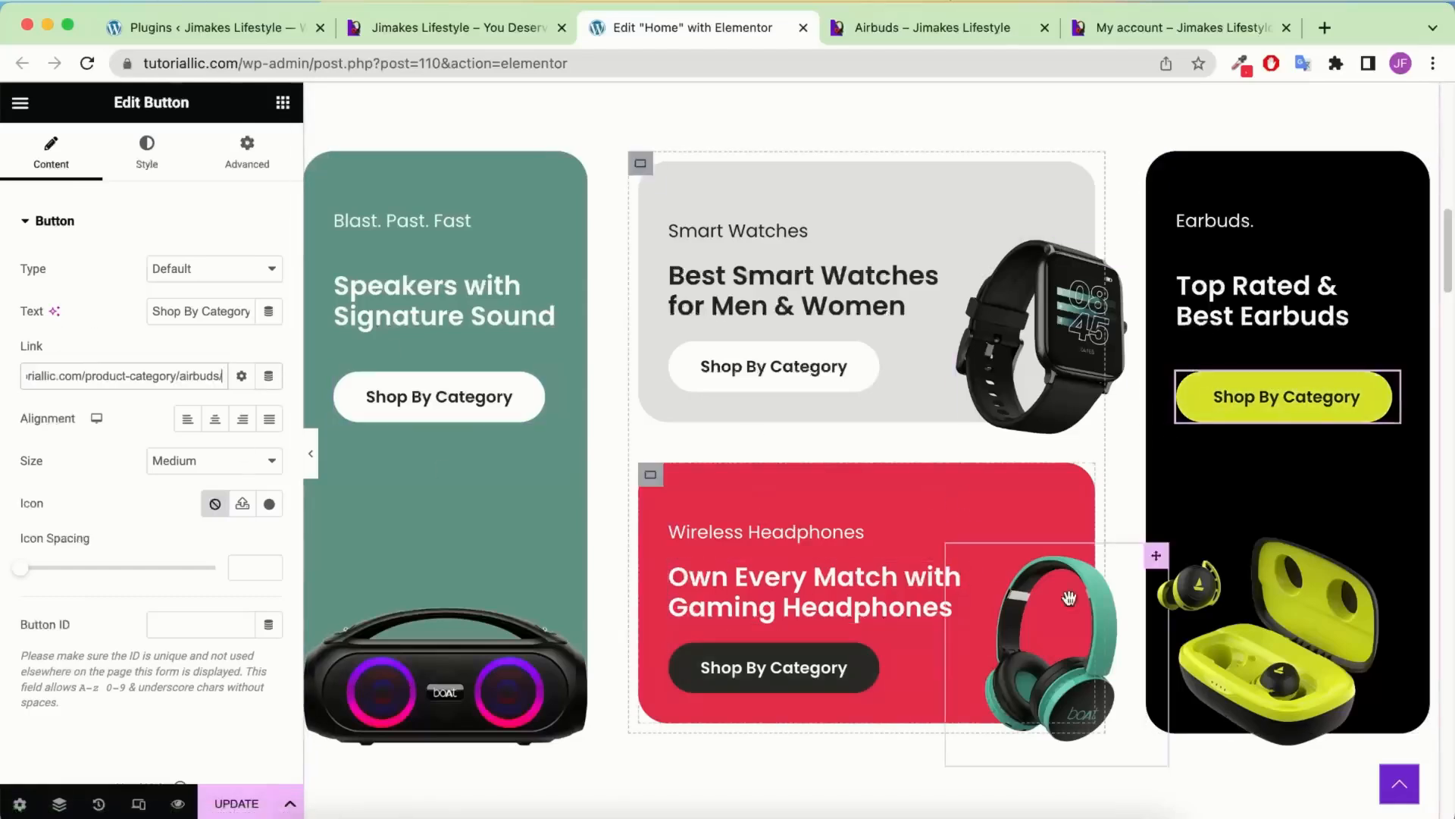
Link the Headphones button to product-category/headphone/, update the page and view the live homepage
left_click(949, 31)
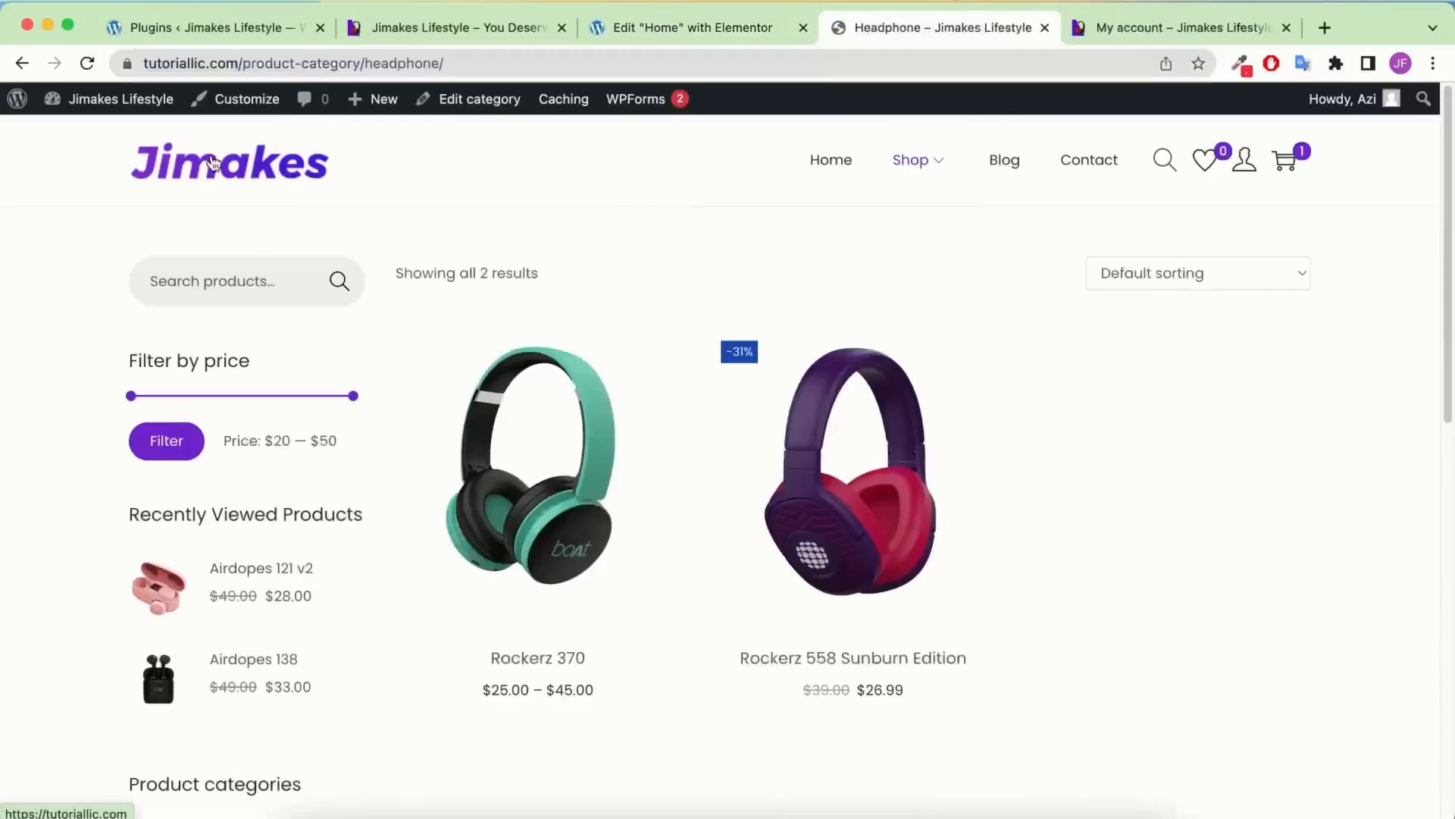
left_click(430, 56)
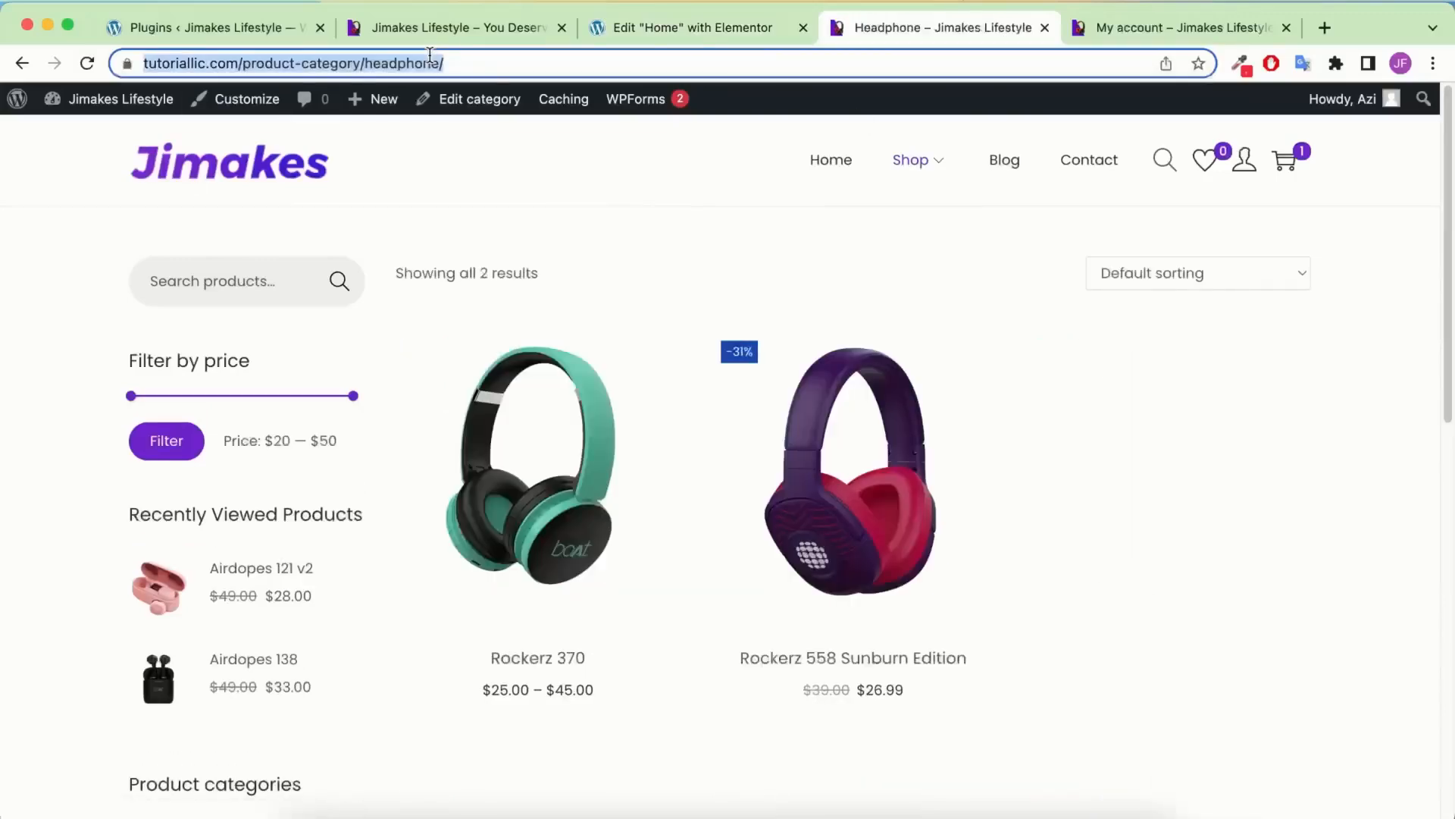
left_click(620, 36)
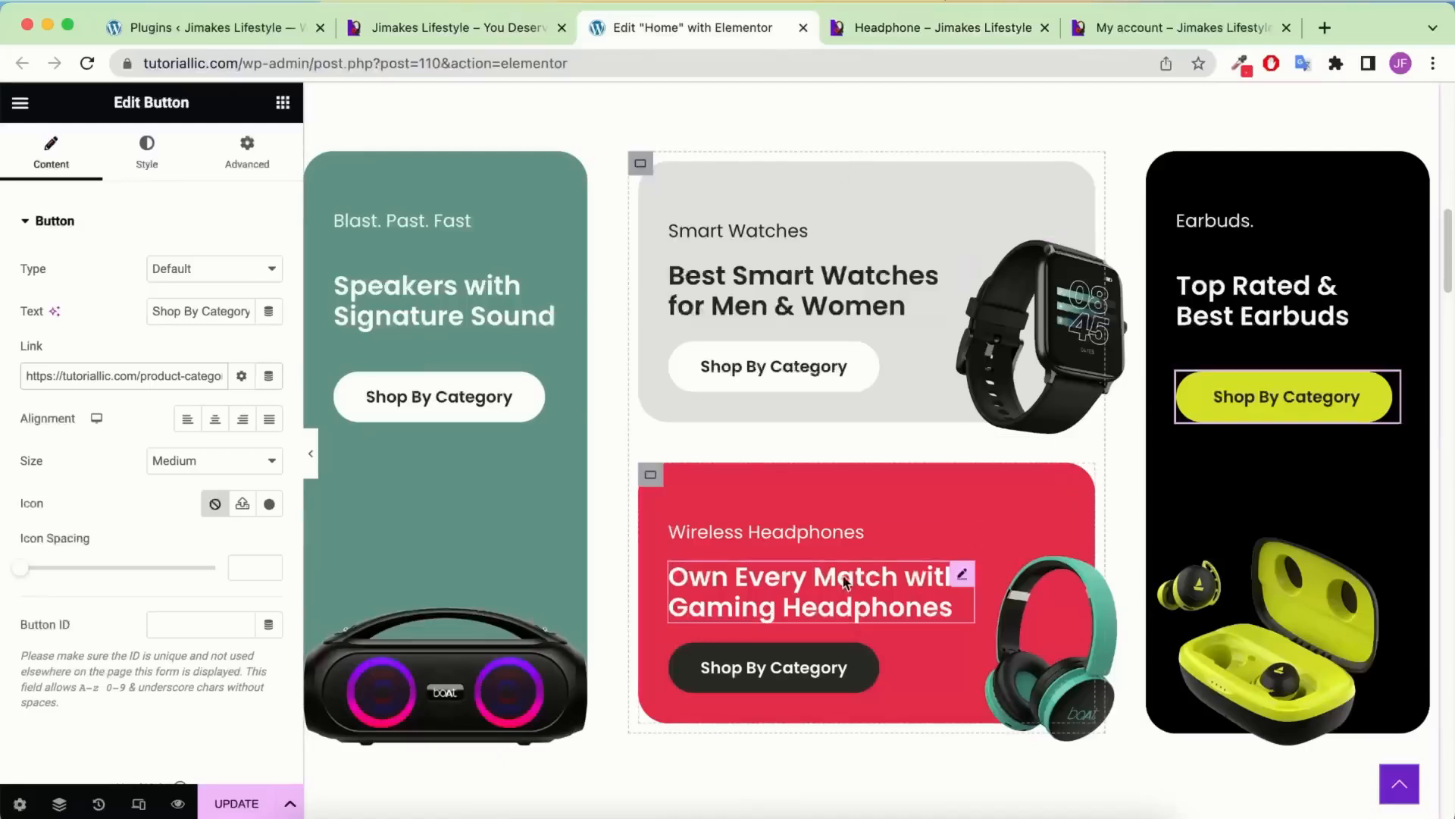
left_click(779, 681)
double_click(130, 382)
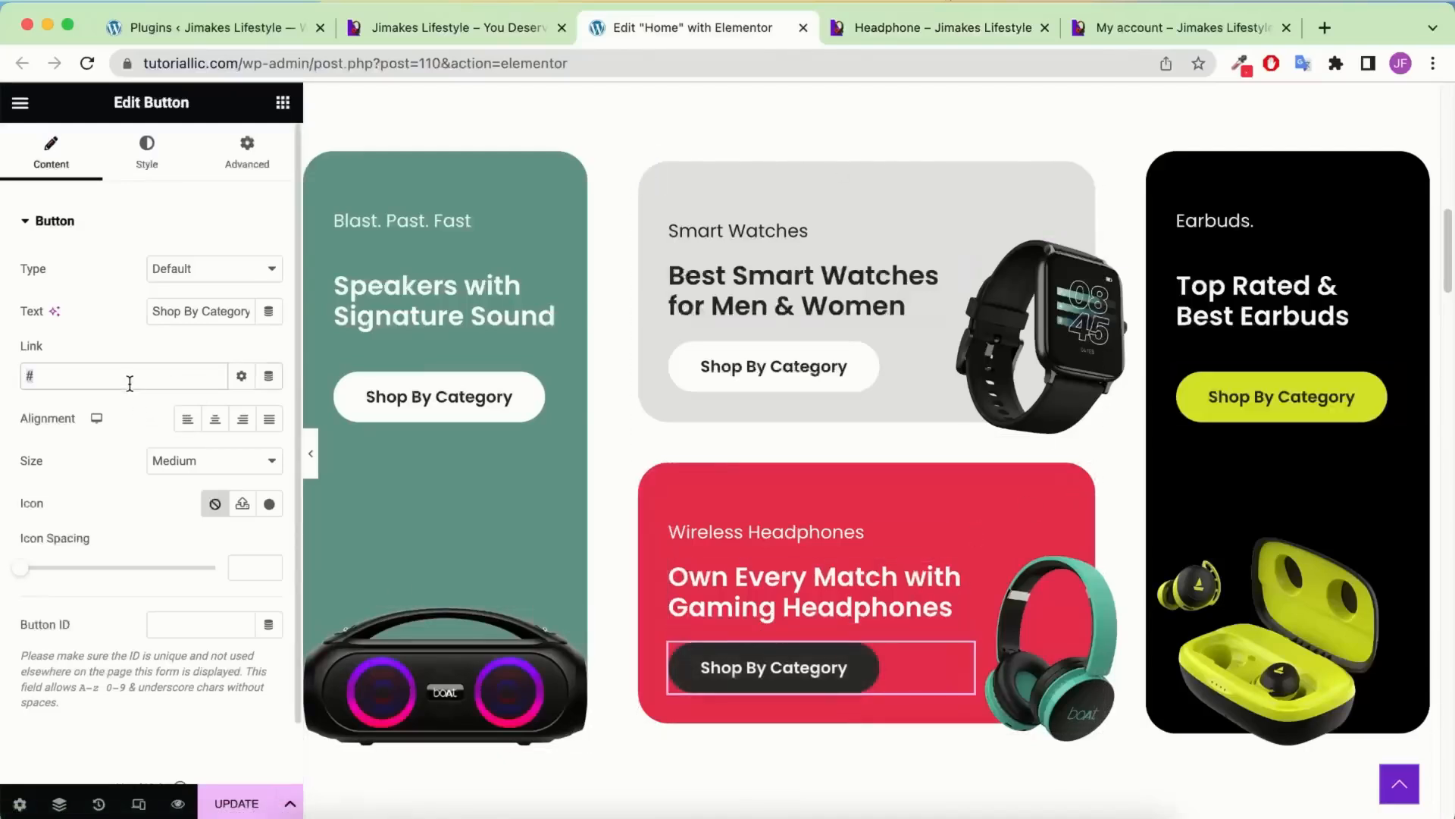
key("super+v")
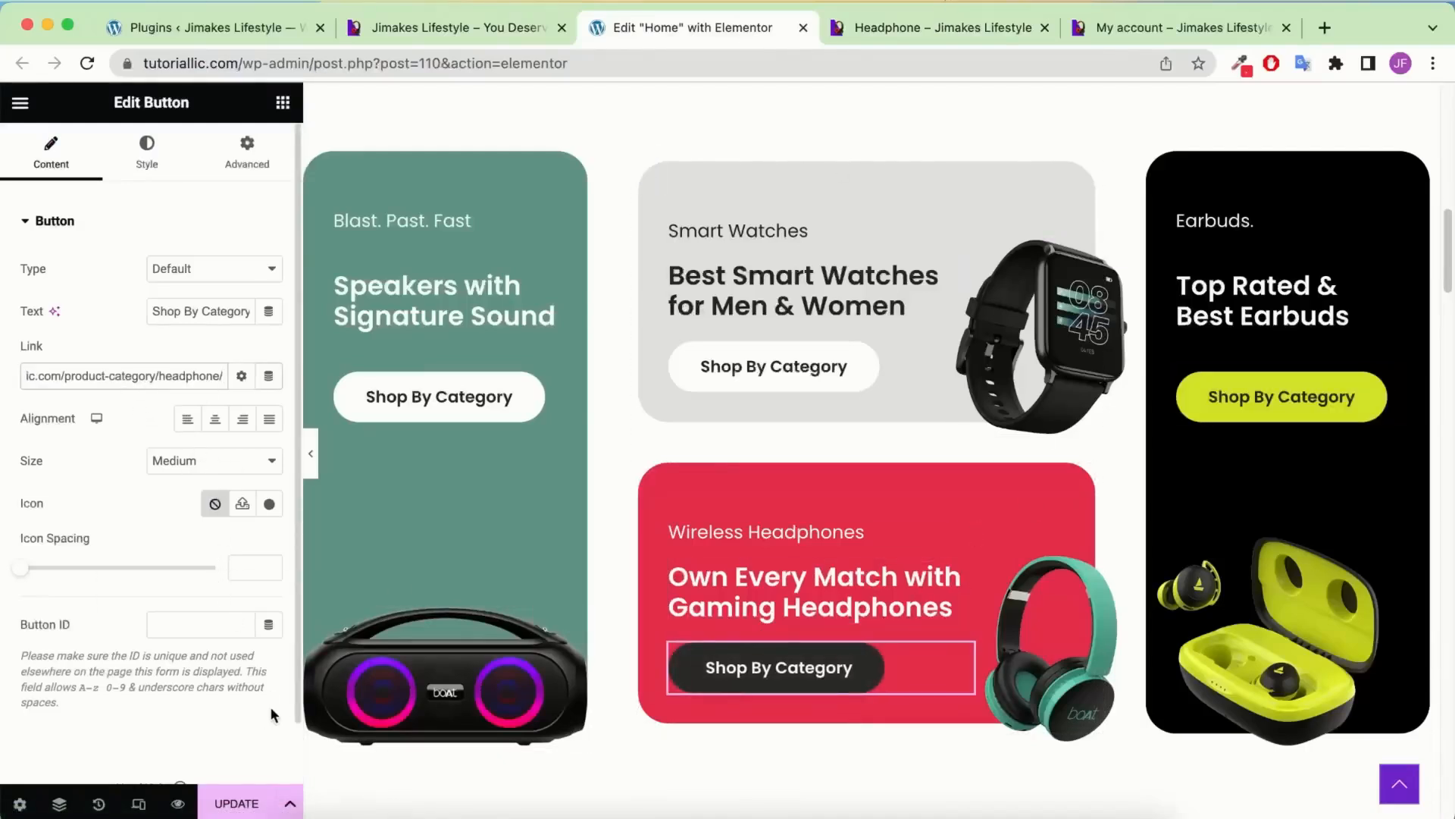
left_click(236, 804)
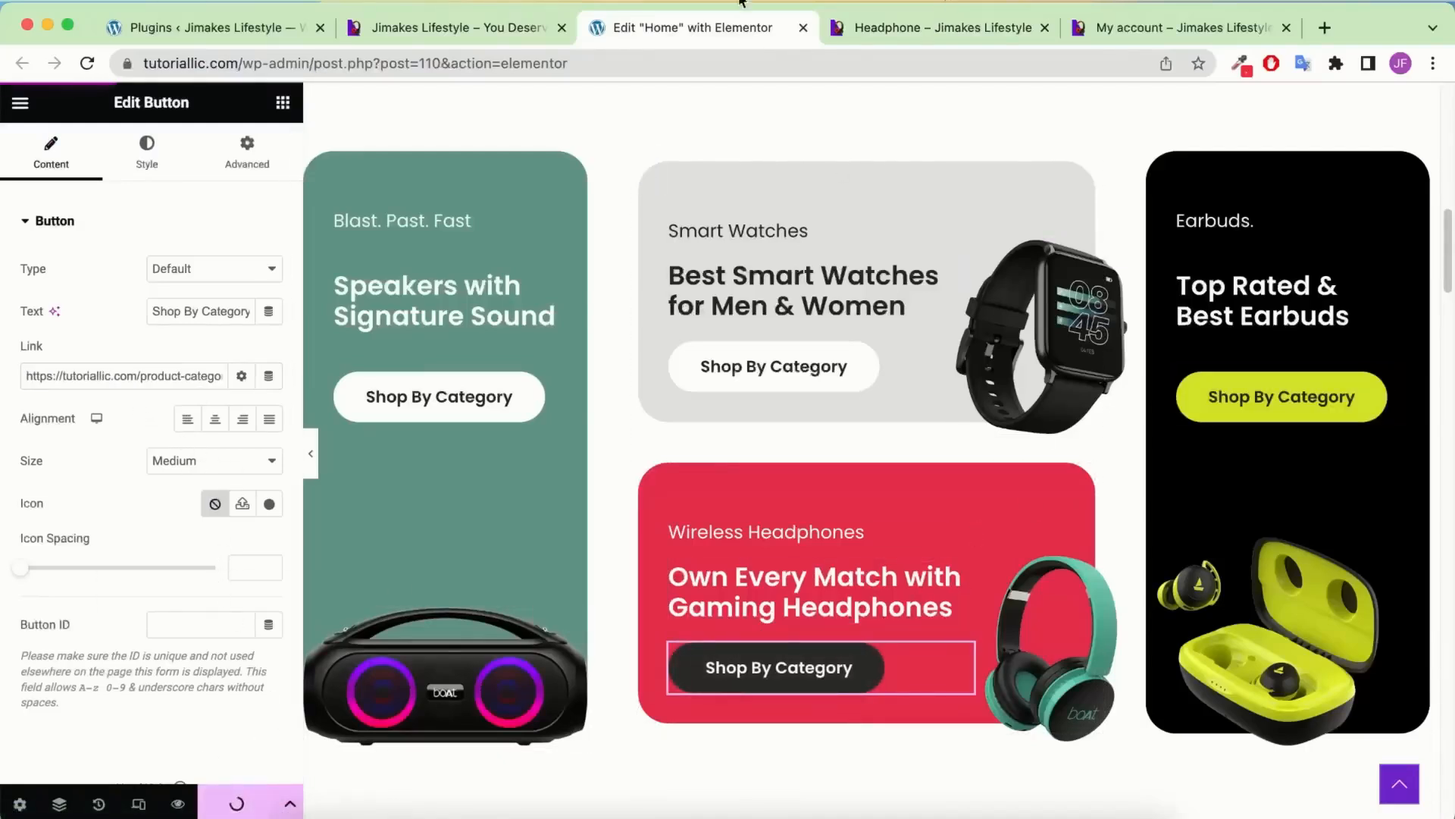
left_click(485, 28)
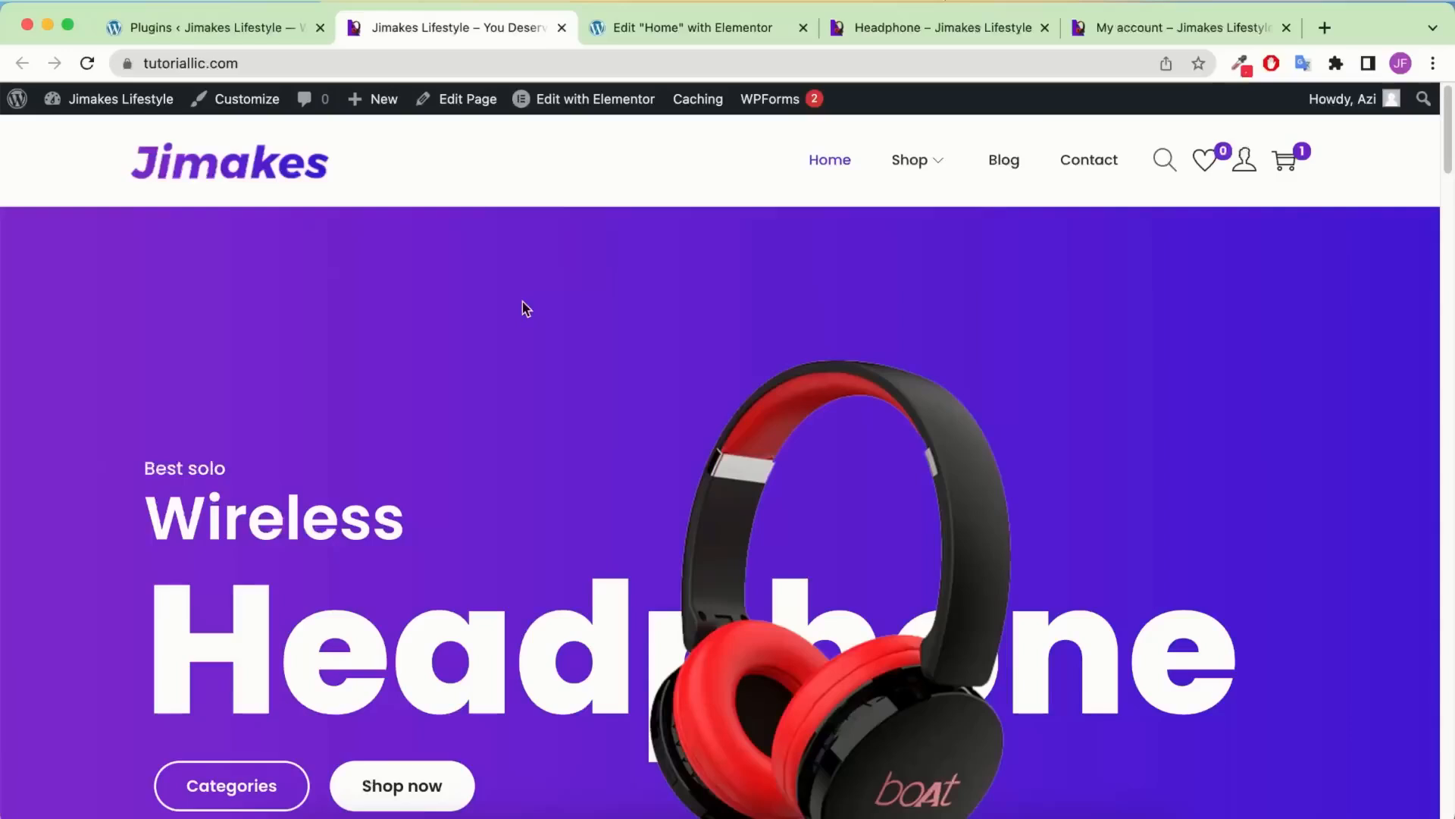